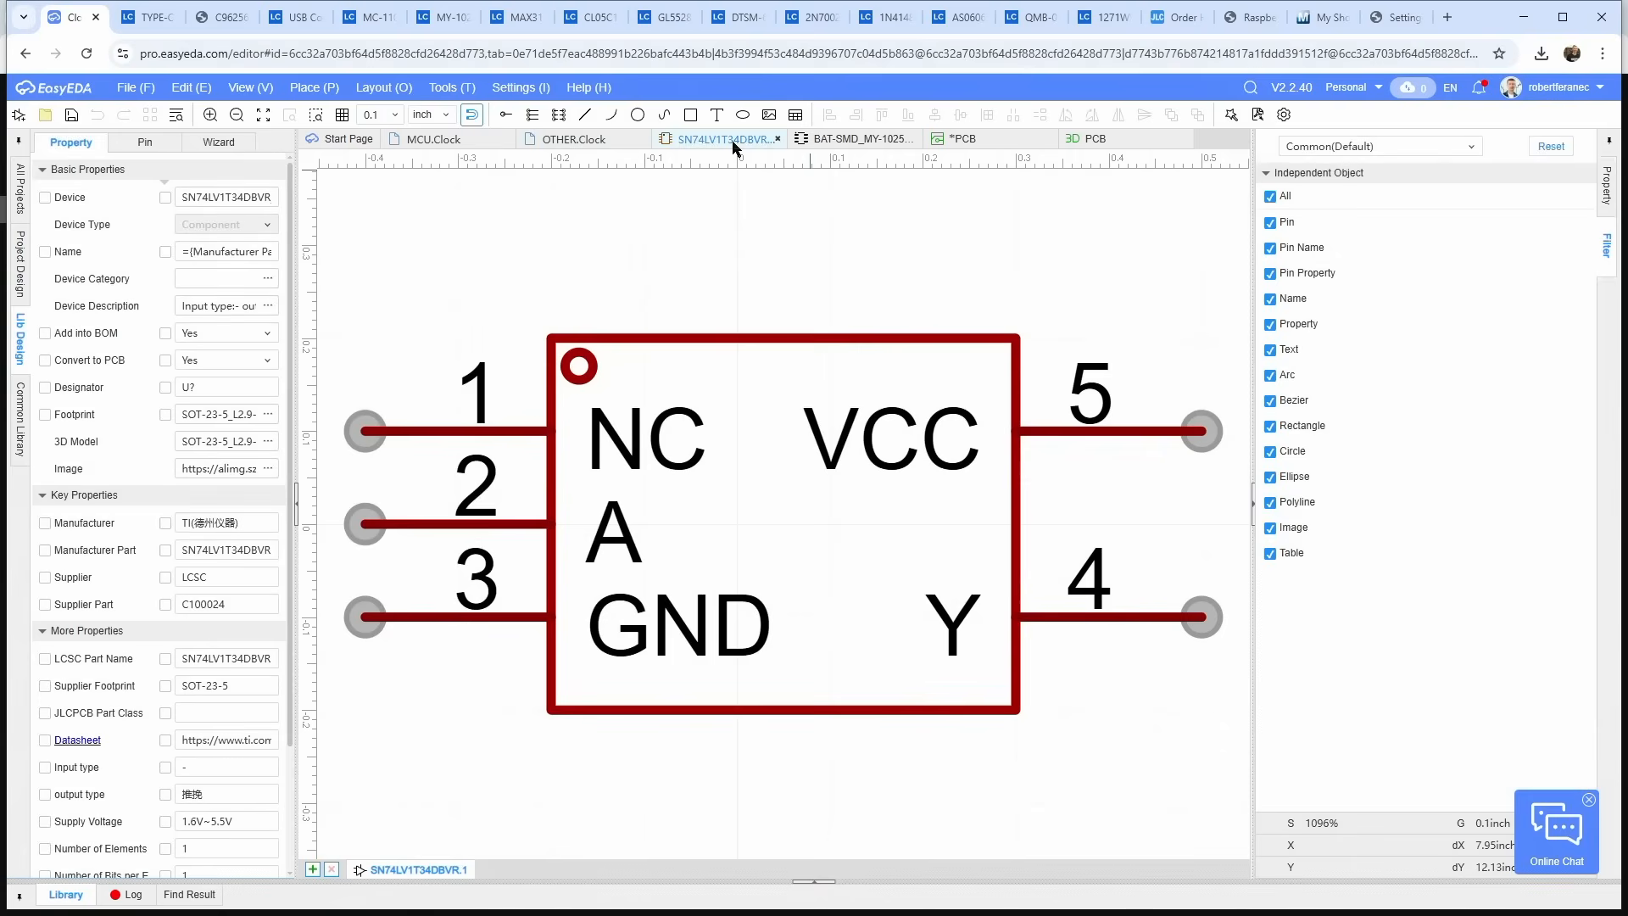
# Step: Examine the finished Clock project's battery footprint, PCB layout, 3D board view and order page
pyautogui.click(856, 140)
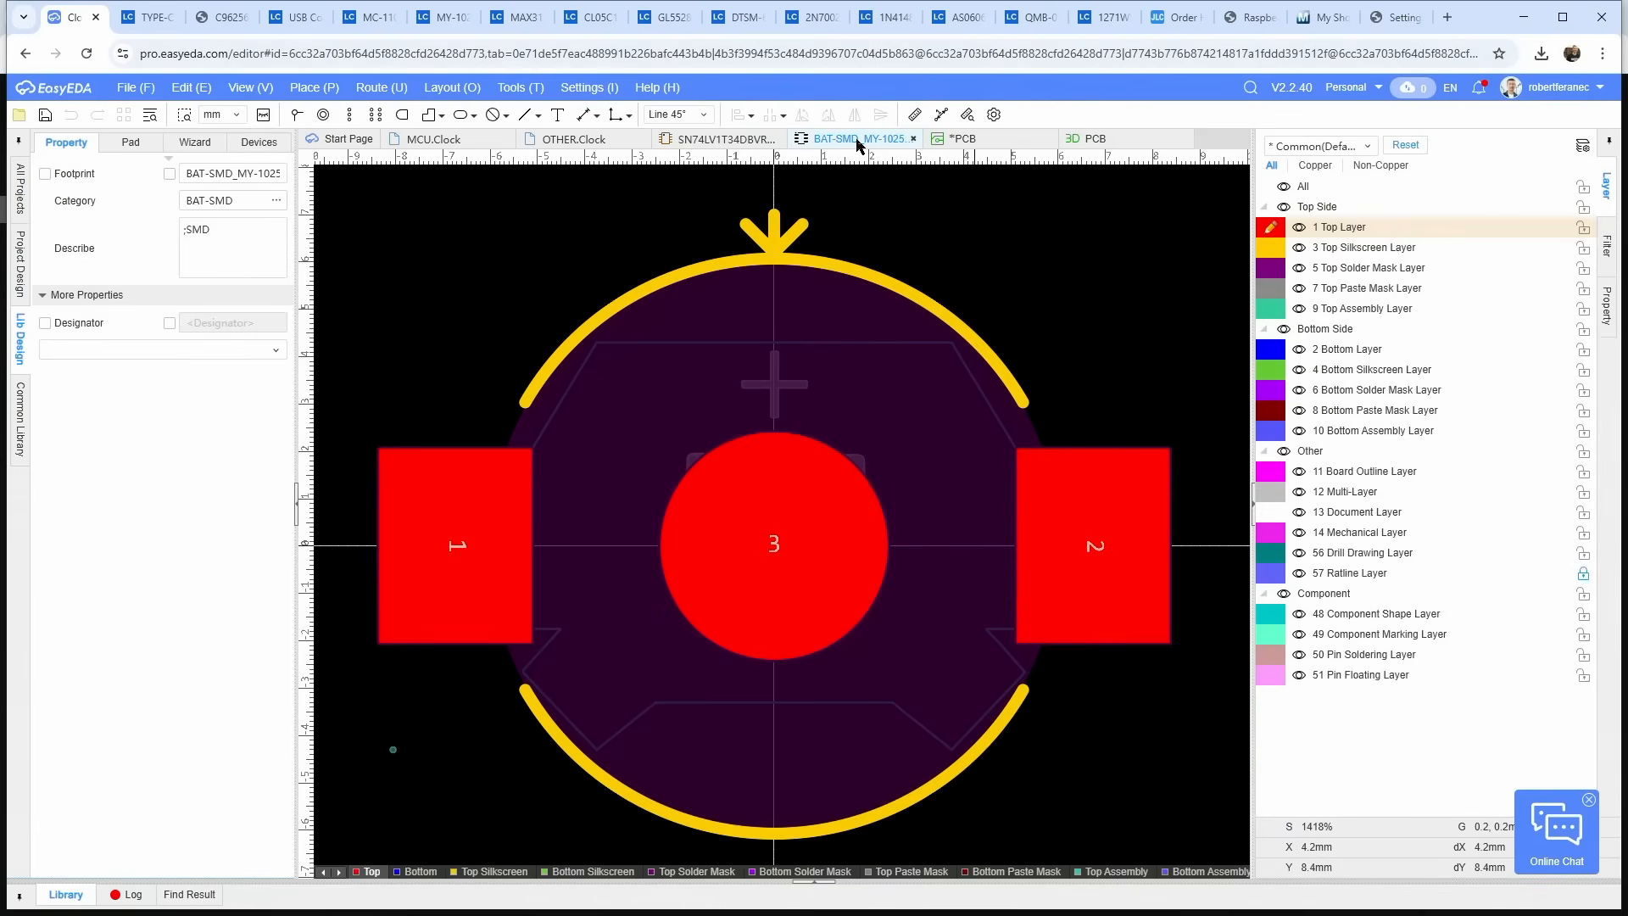
pyautogui.click(994, 141)
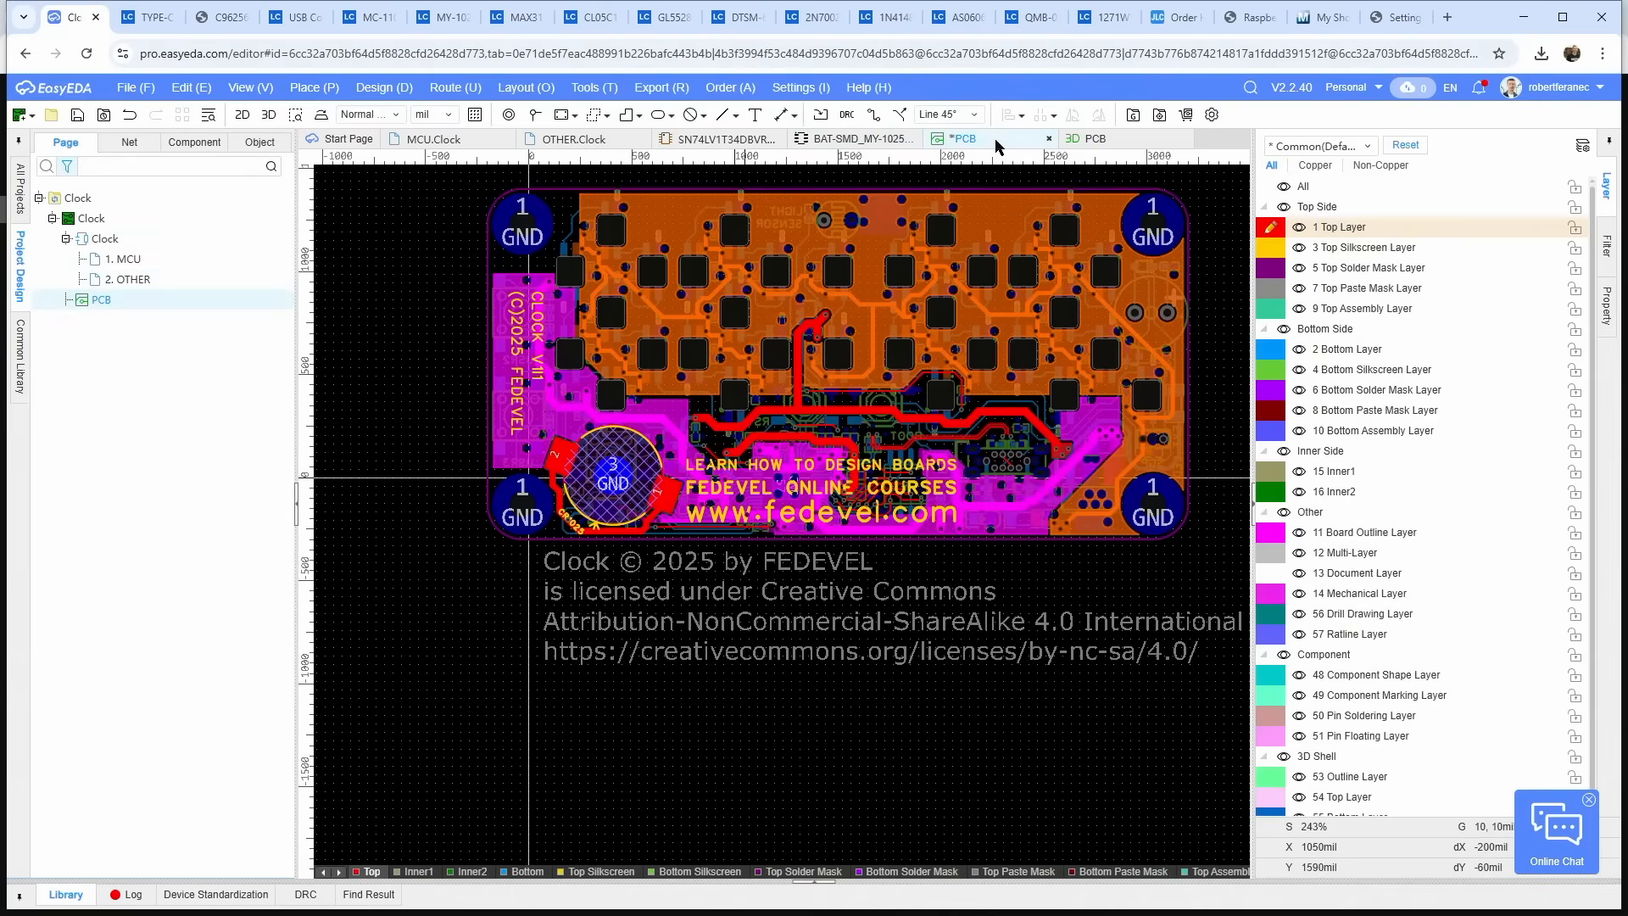
pyautogui.click(1093, 140)
pyautogui.moveTo(340, 531); pyautogui.dragTo(743, 445)
pyautogui.click(1173, 23)
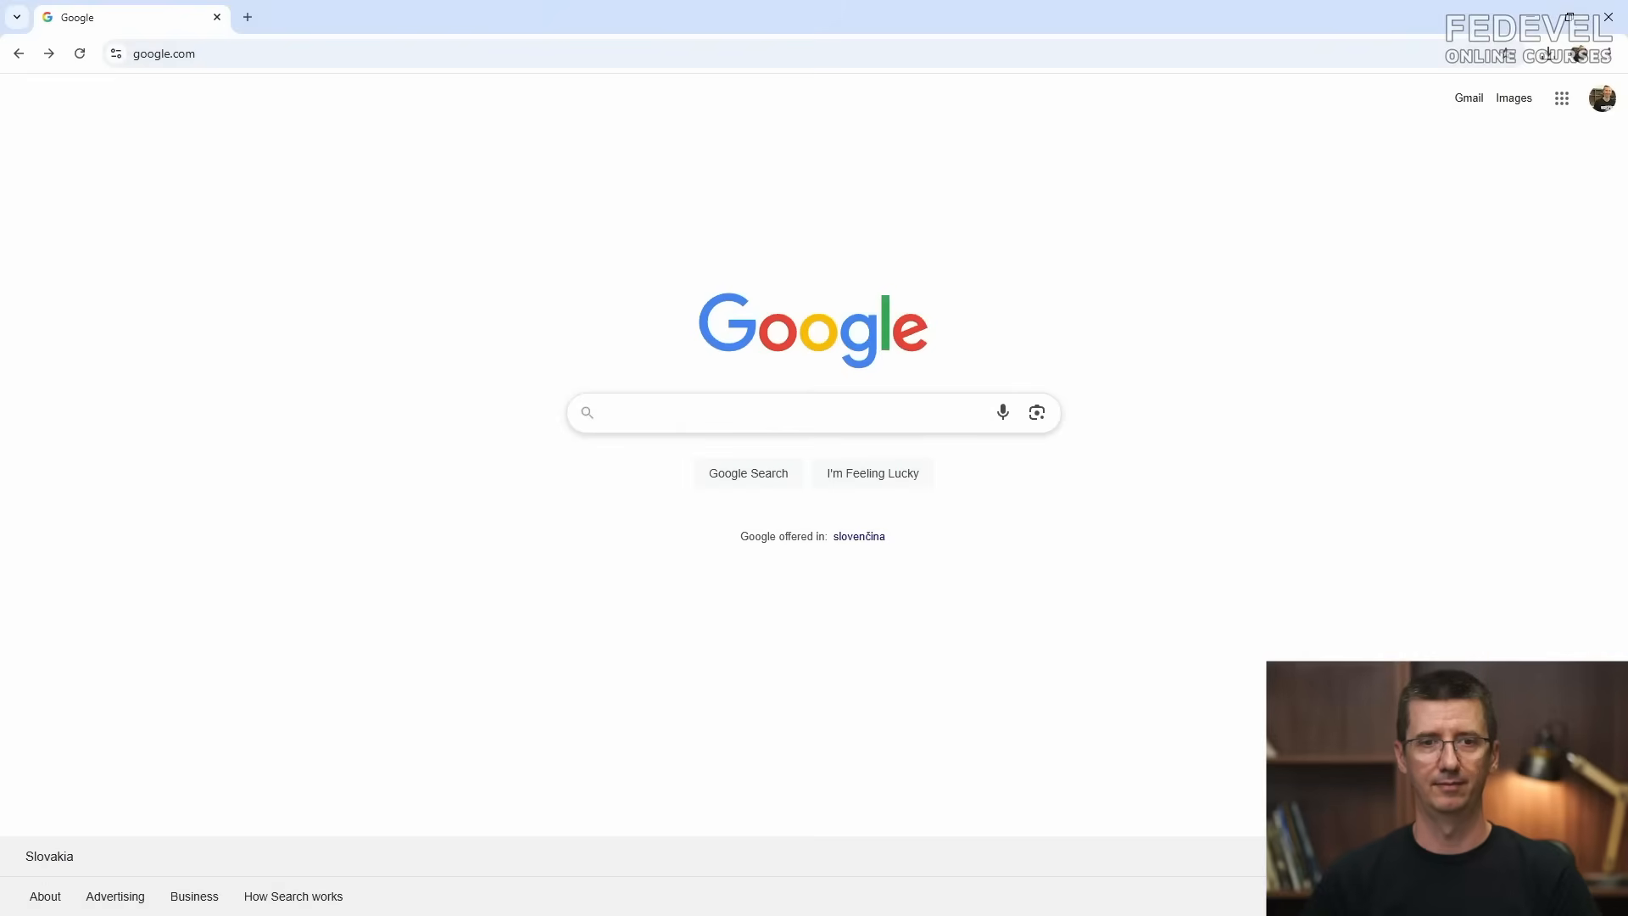
# Step: Search the web for easyeda and open the official EasyEDA website
pyautogui.click(870, 412)
pyautogui.write('ea')
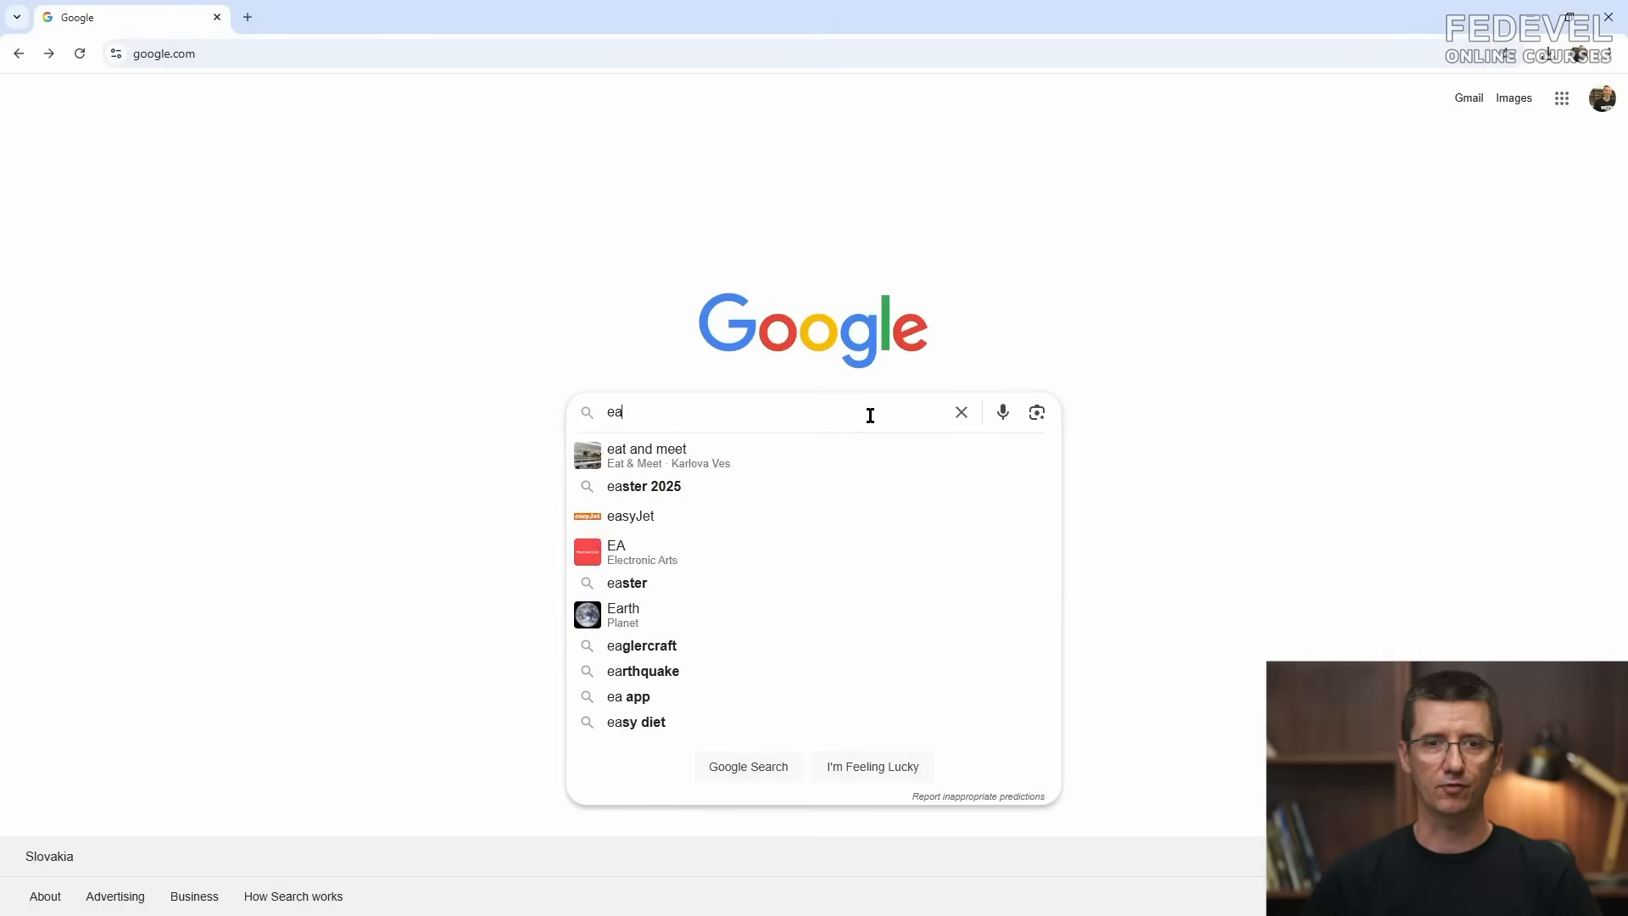
pyautogui.write('syeda')
pyautogui.press('Return')
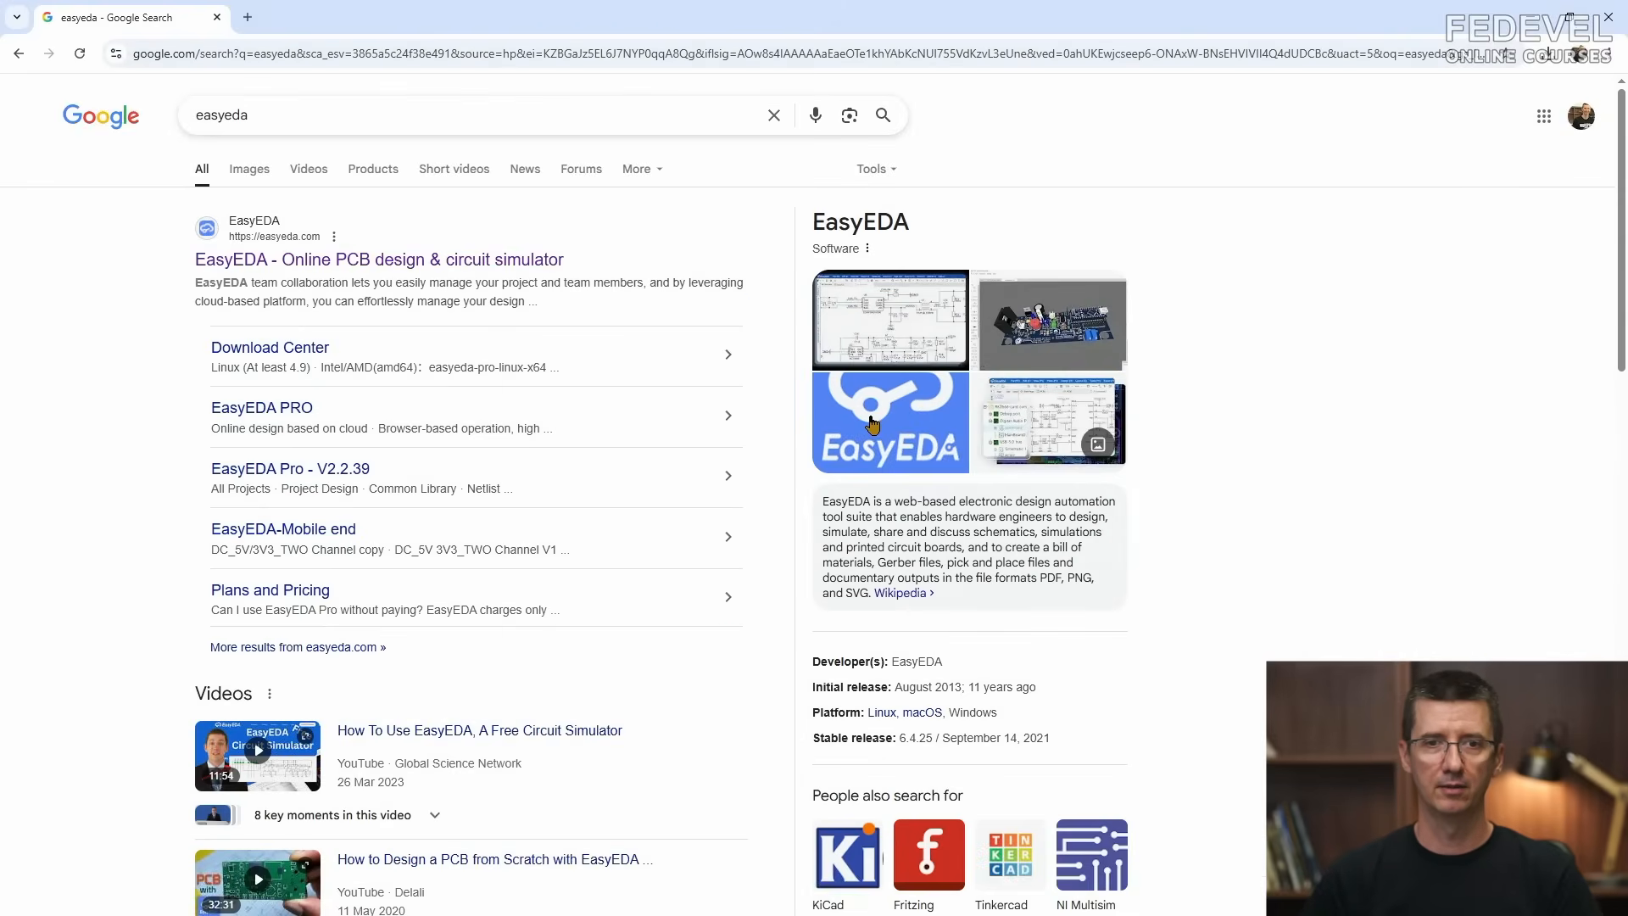
pyautogui.click(403, 260)
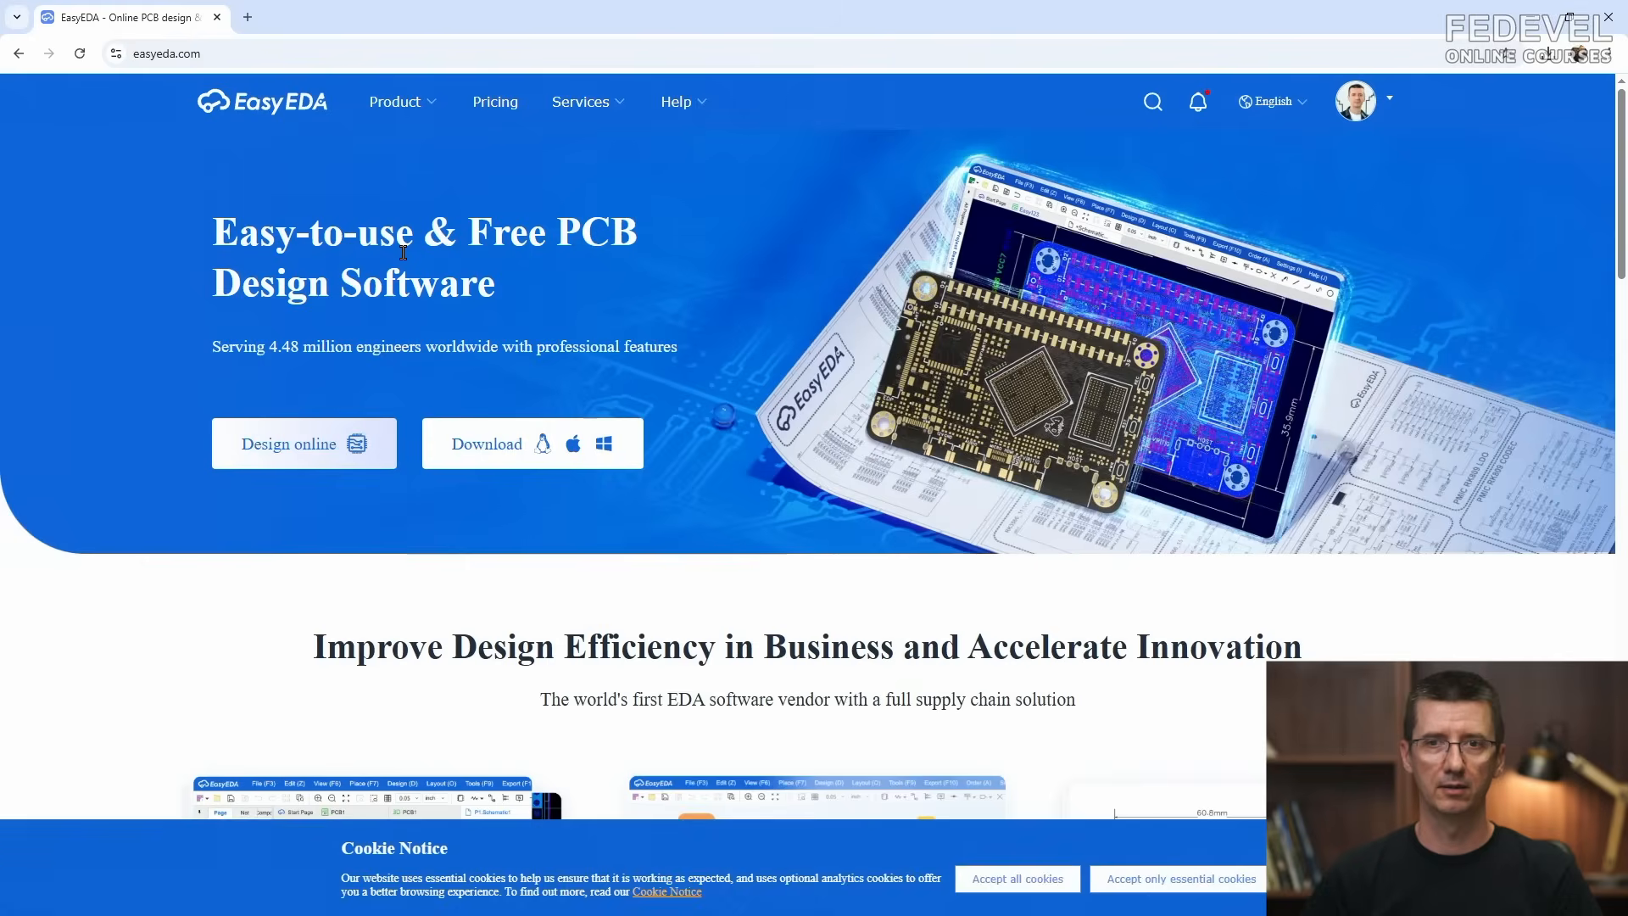
# Step: Launch the Pro Edition of the EasyEDA online editor from the website's product list
pyautogui.moveTo(1353, 103)
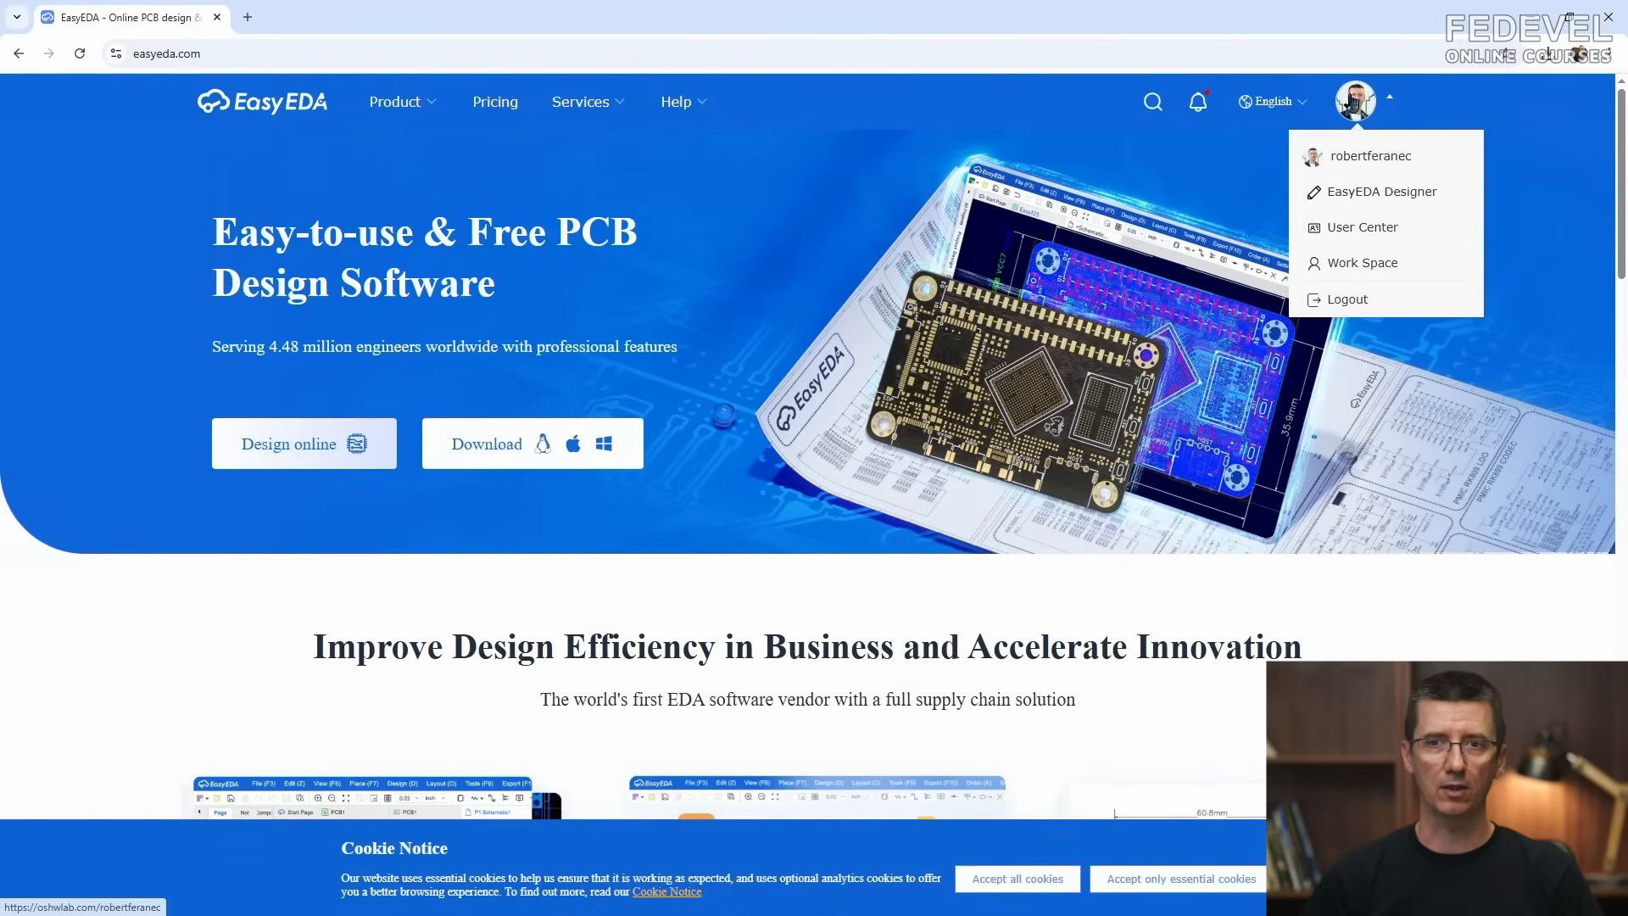
pyautogui.moveTo(424, 106)
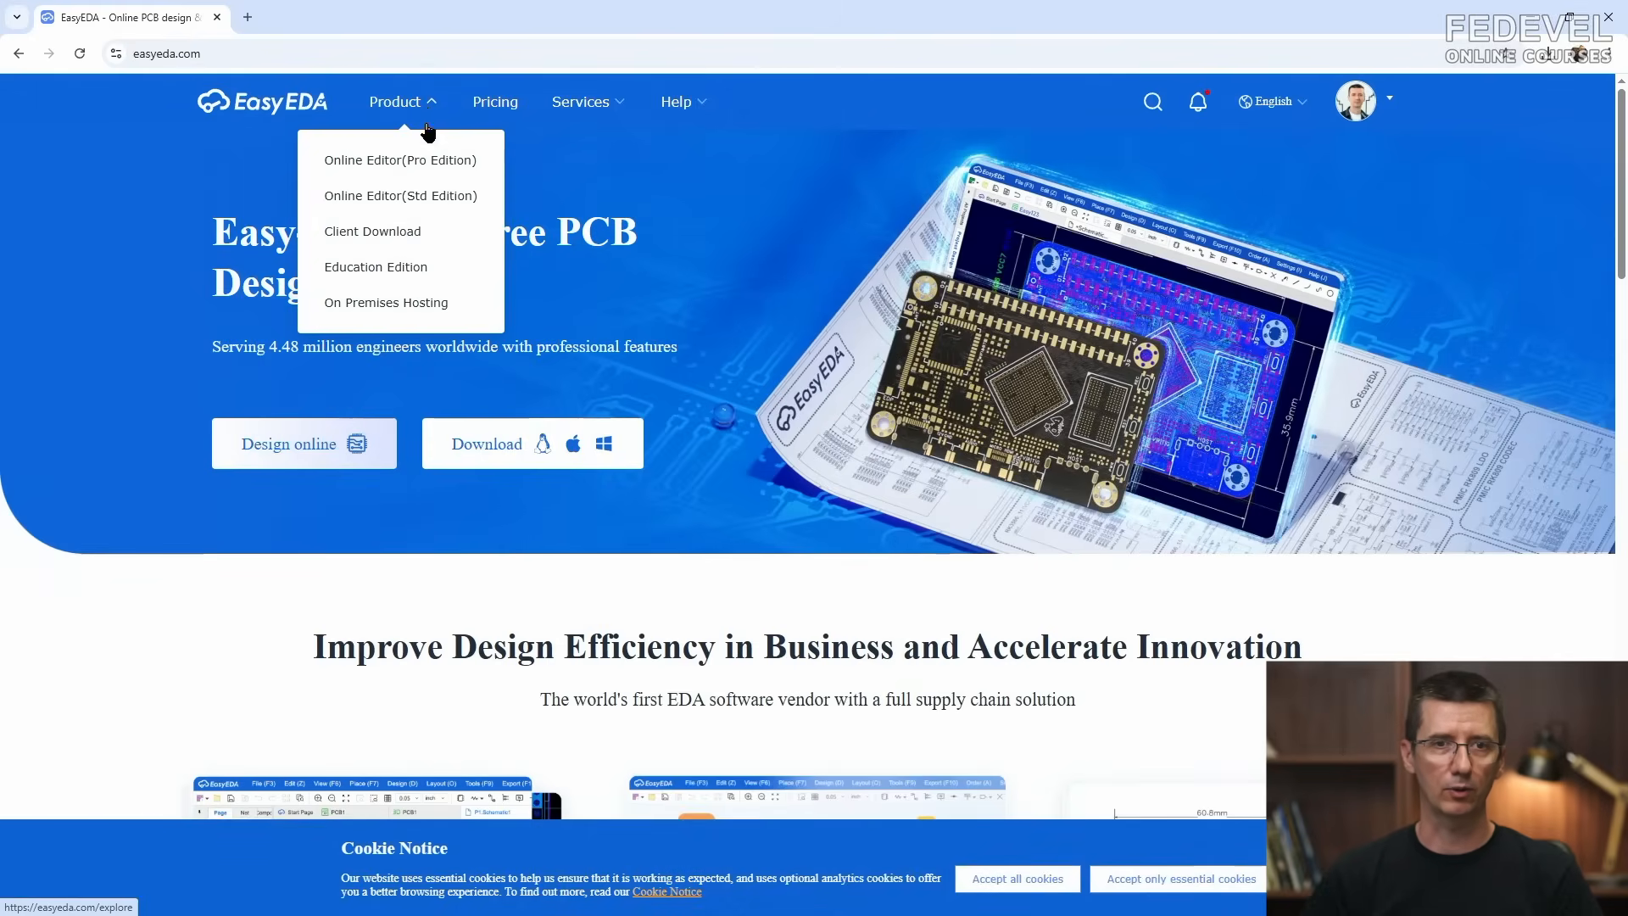
pyautogui.click(407, 161)
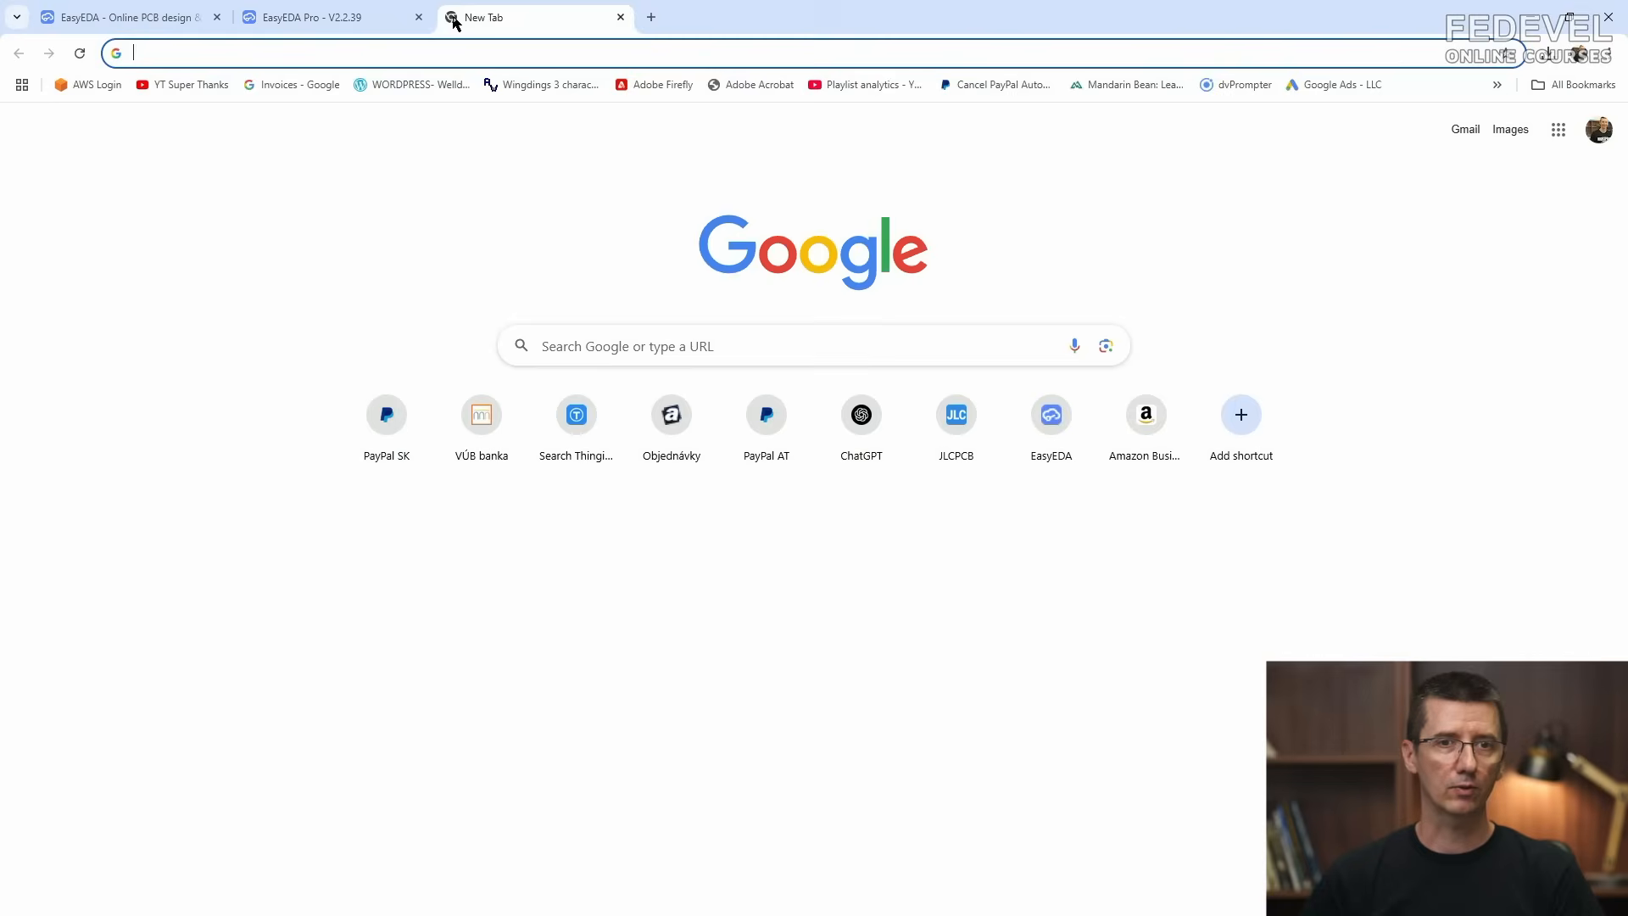
# Step: Search the web for oshwlab in a new browser tab and open the OSHWLab site
pyautogui.click(449, 17)
pyautogui.click(900, 348)
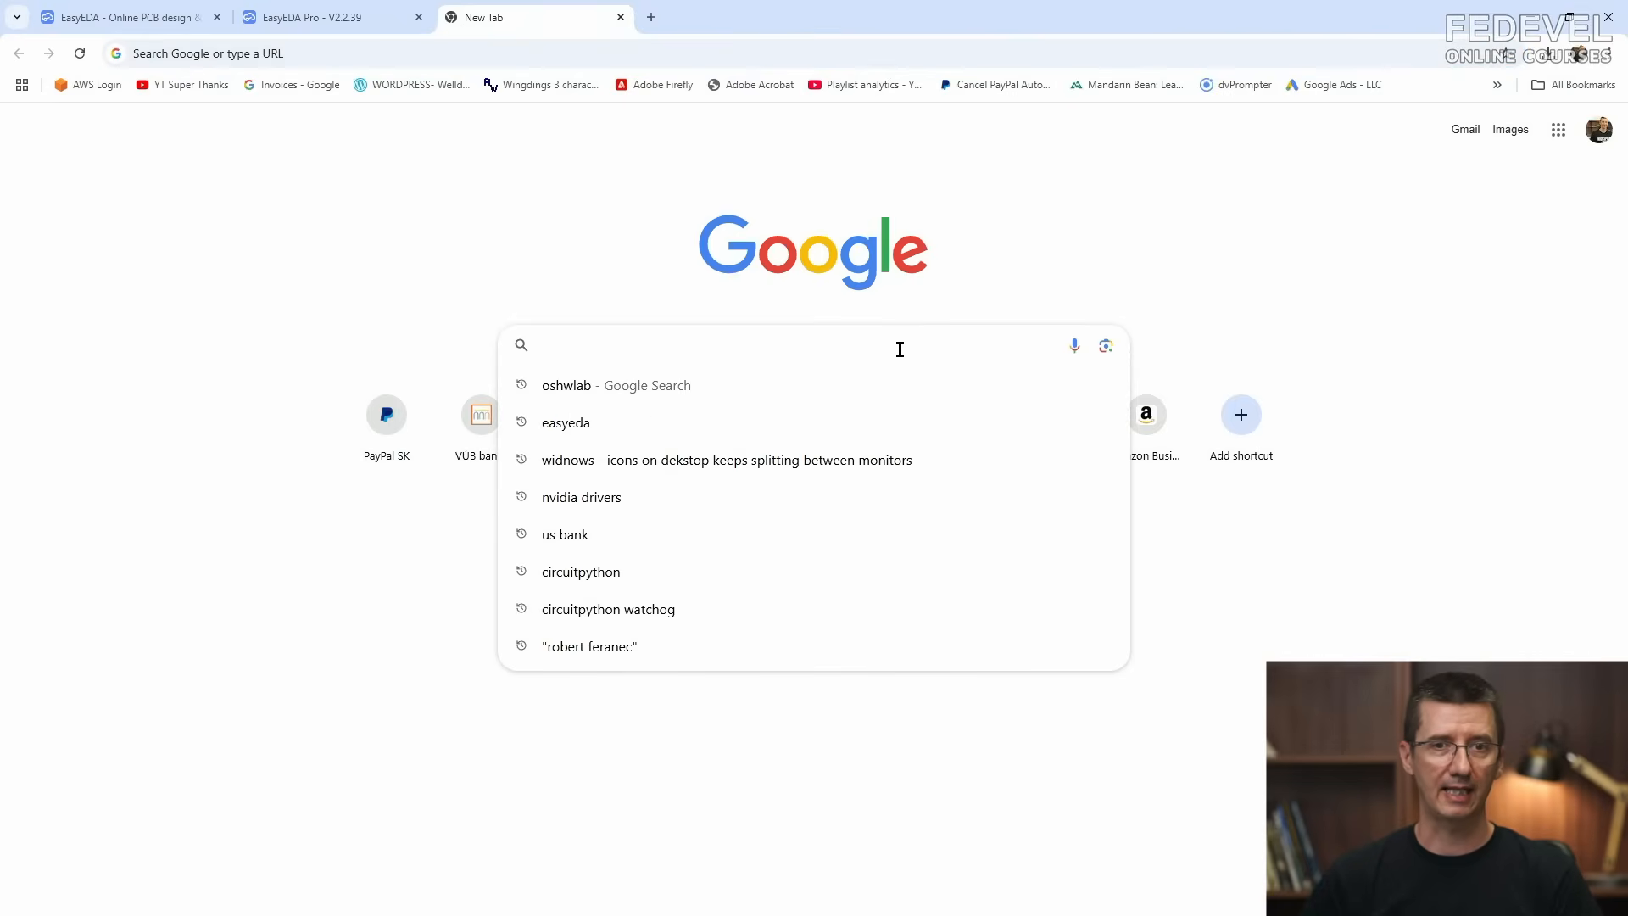
pyautogui.write('oshwlab')
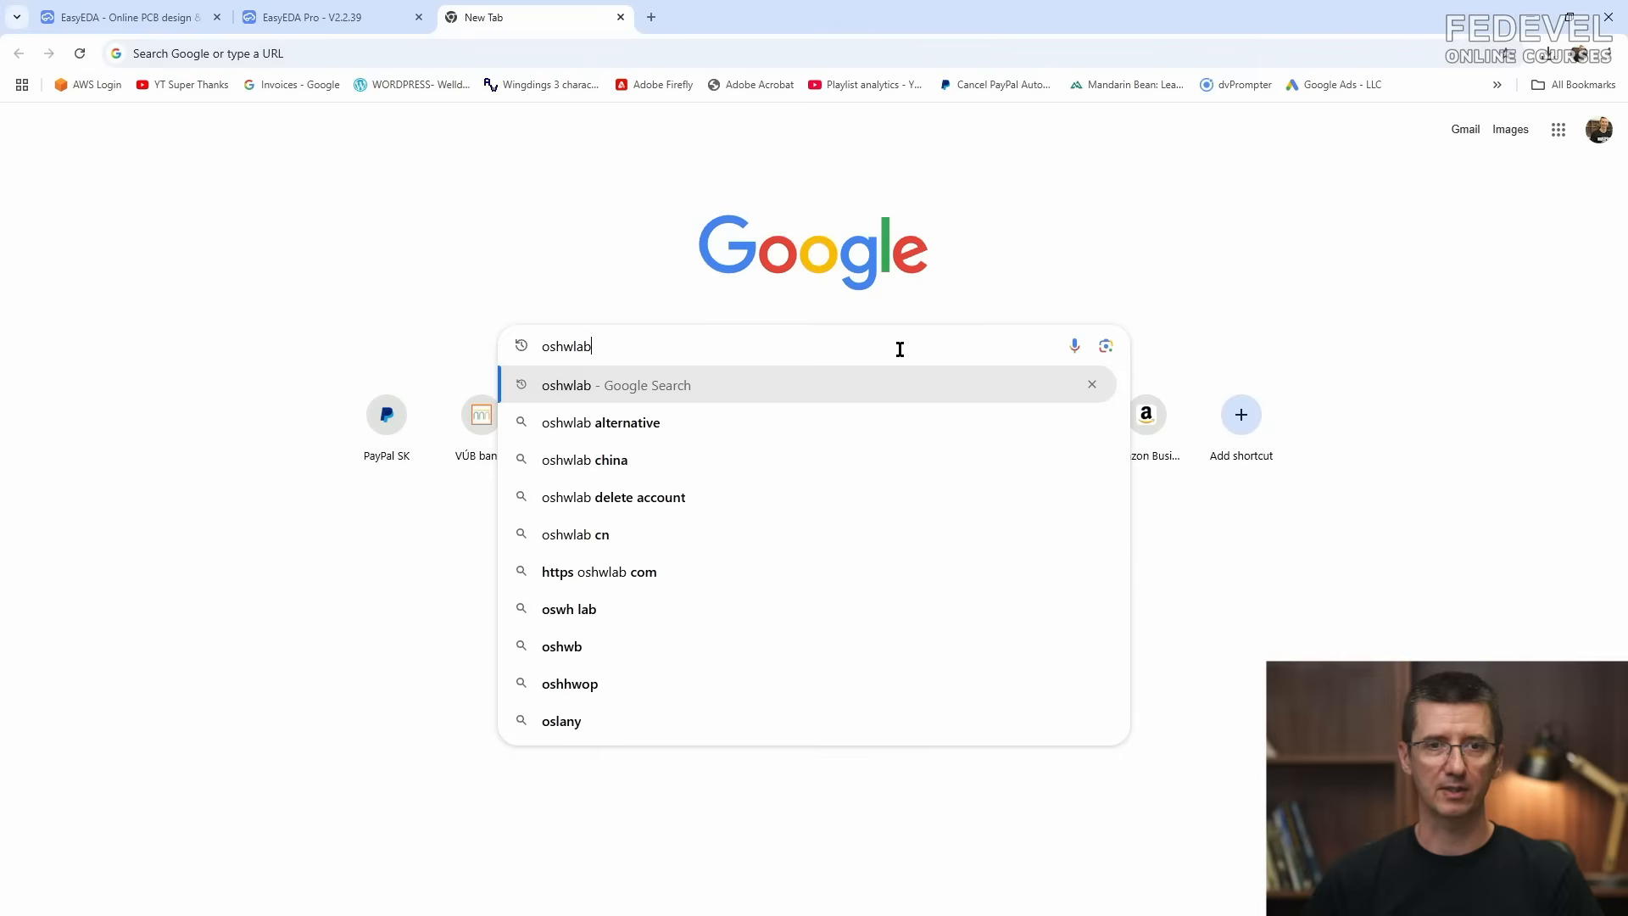
pyautogui.press('Return')
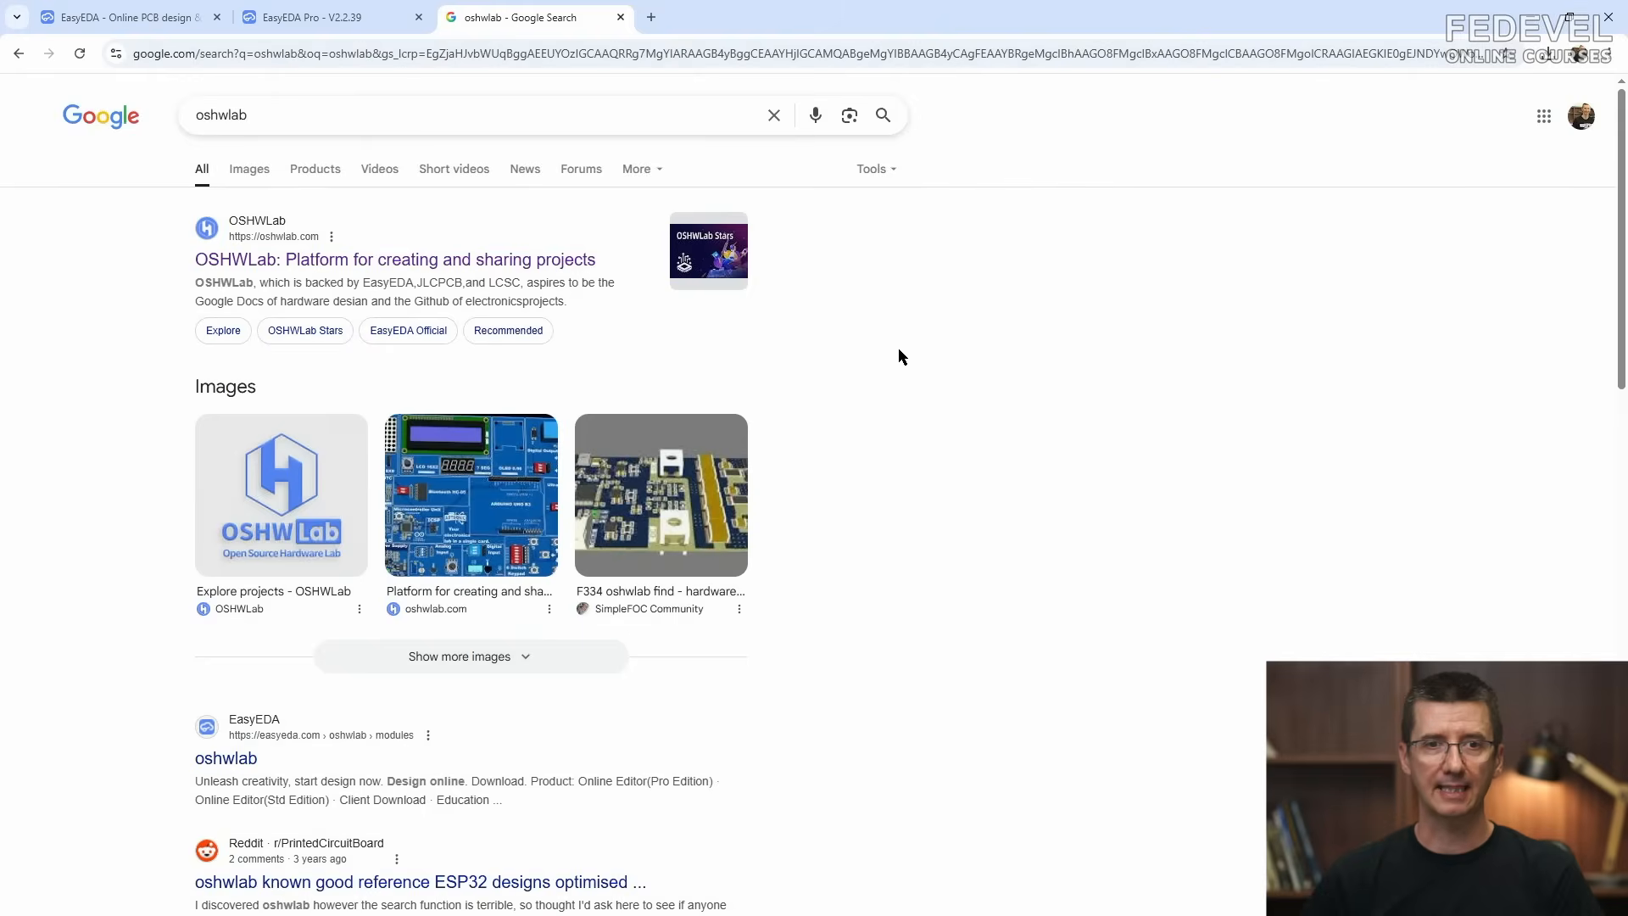
pyautogui.click(502, 265)
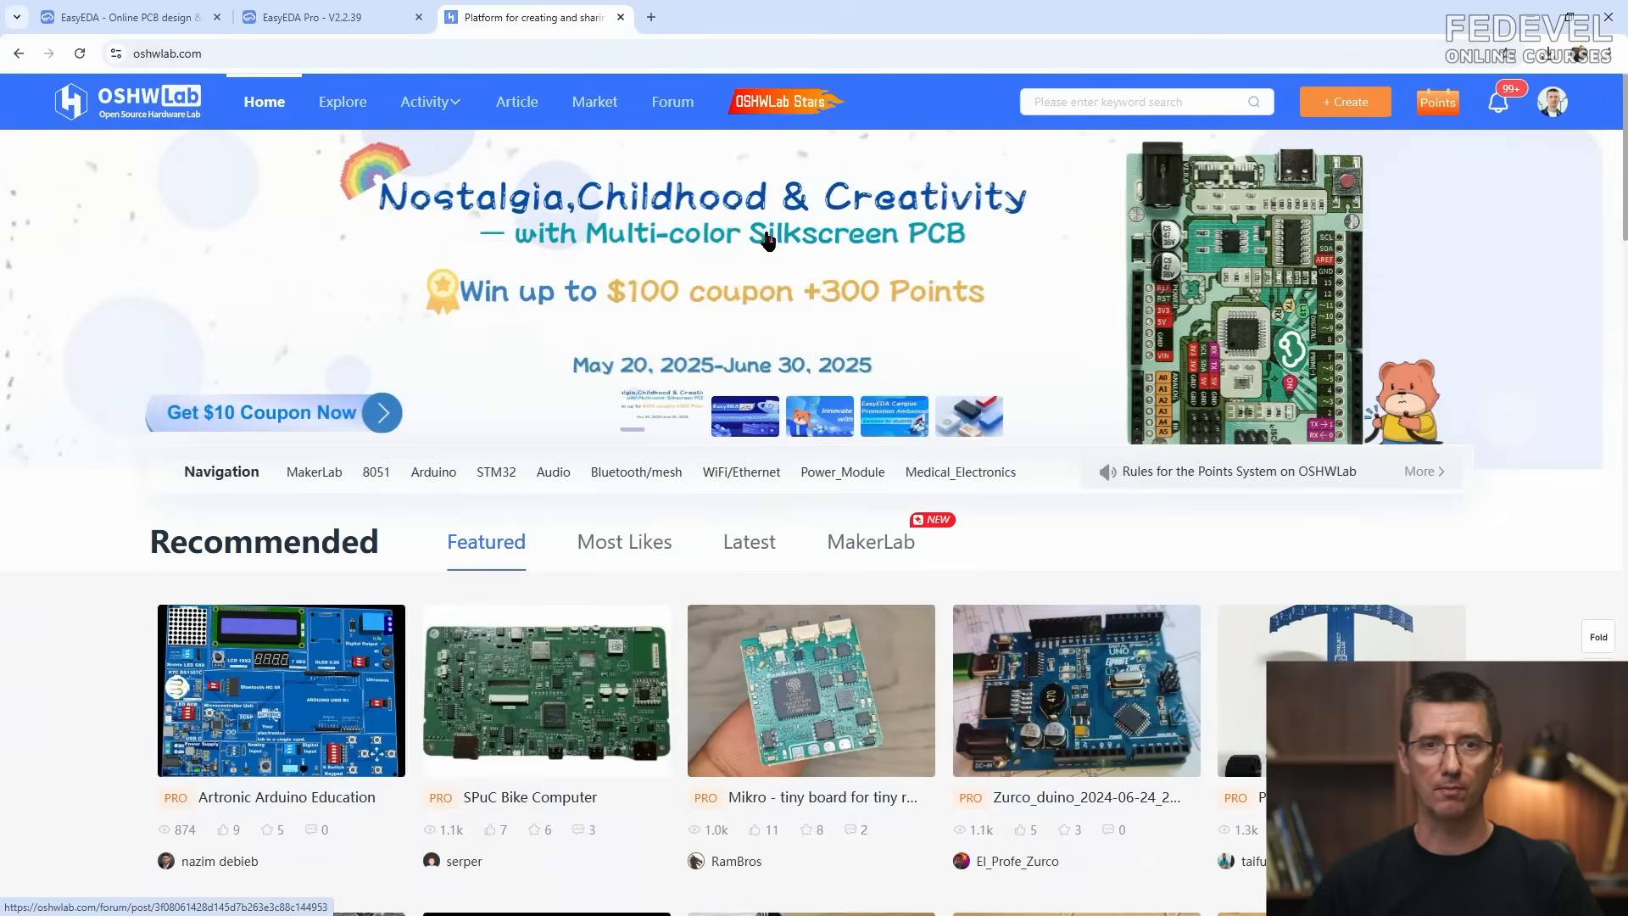
# Step: Search OSHWLab for the author's username and open the matching user's profile
pyautogui.click(1191, 102)
pyautogui.write('ro')
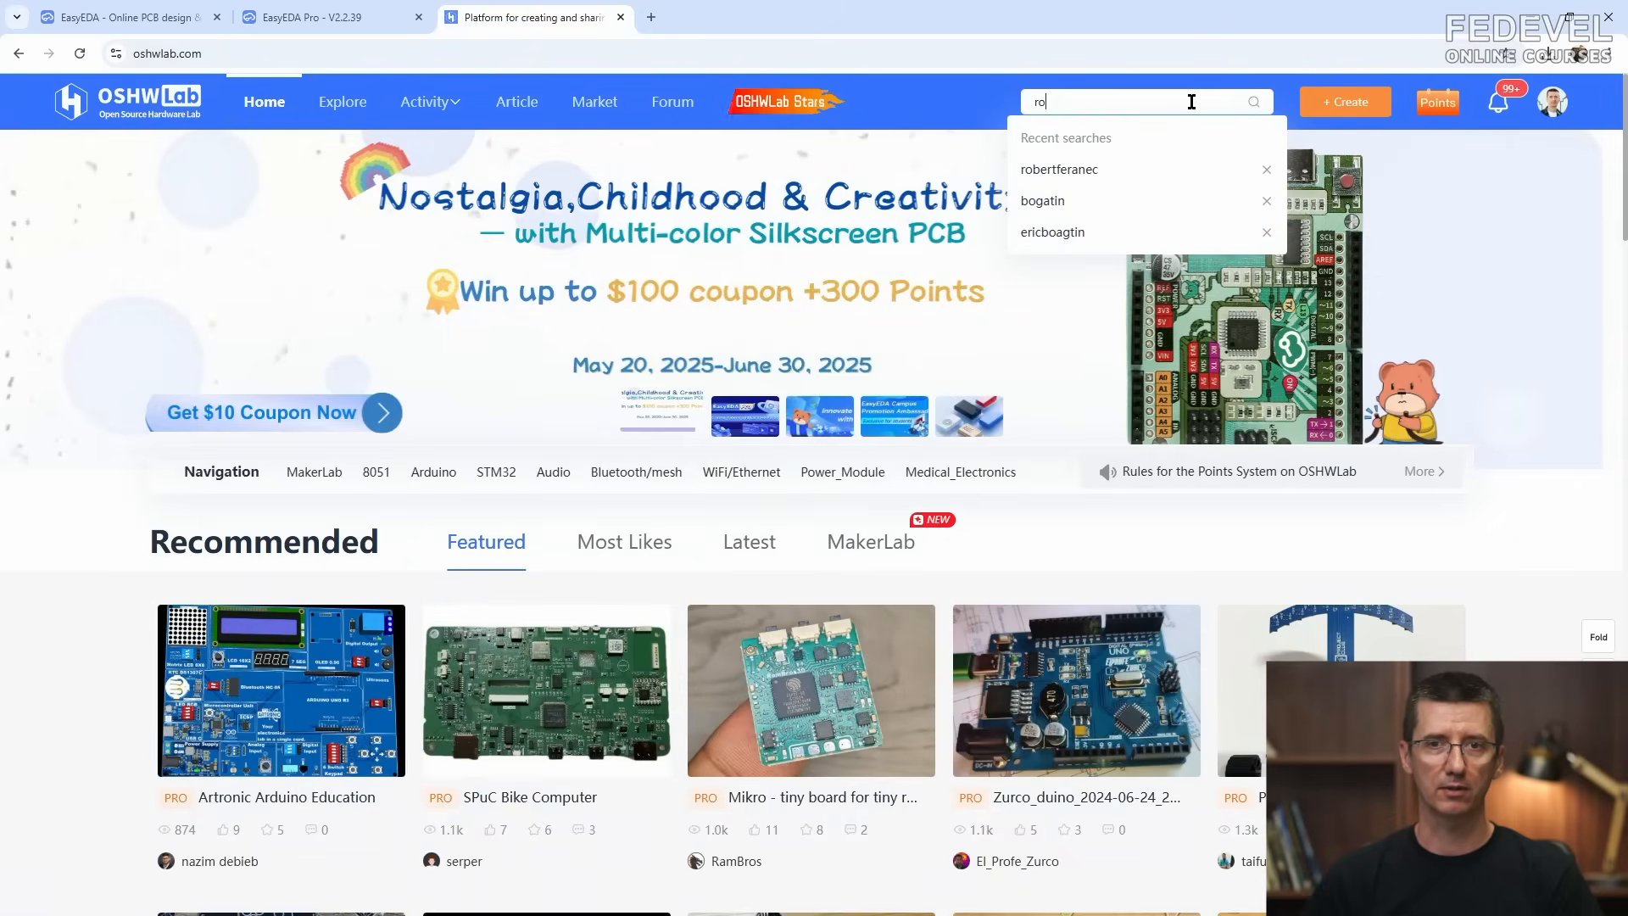
pyautogui.write('bertferanec')
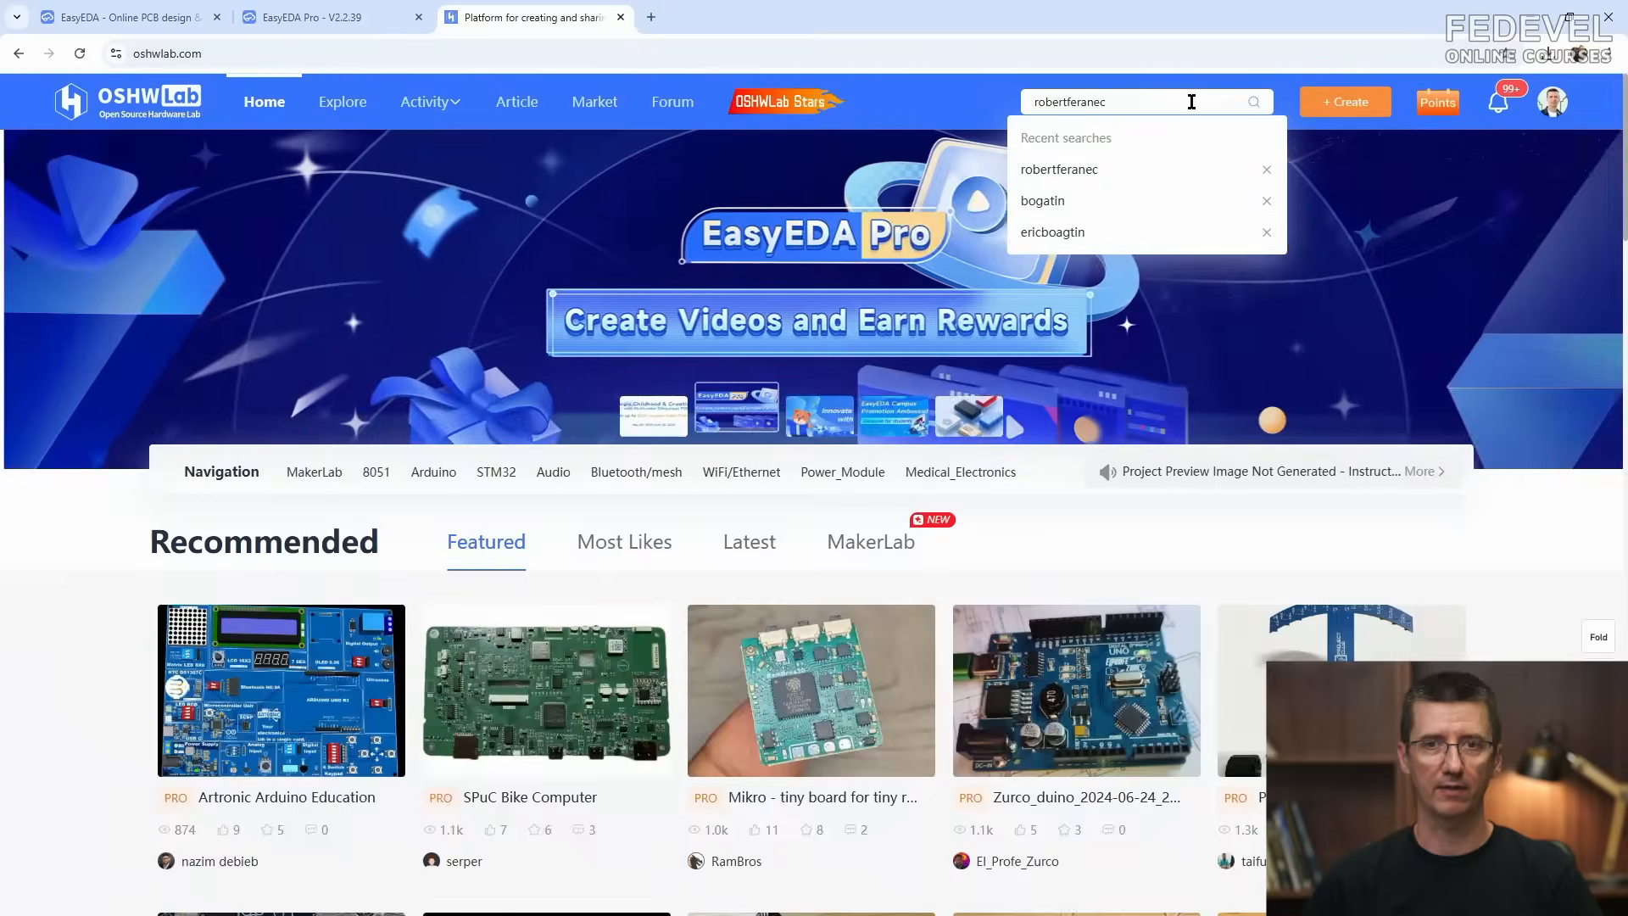
pyautogui.press('Return')
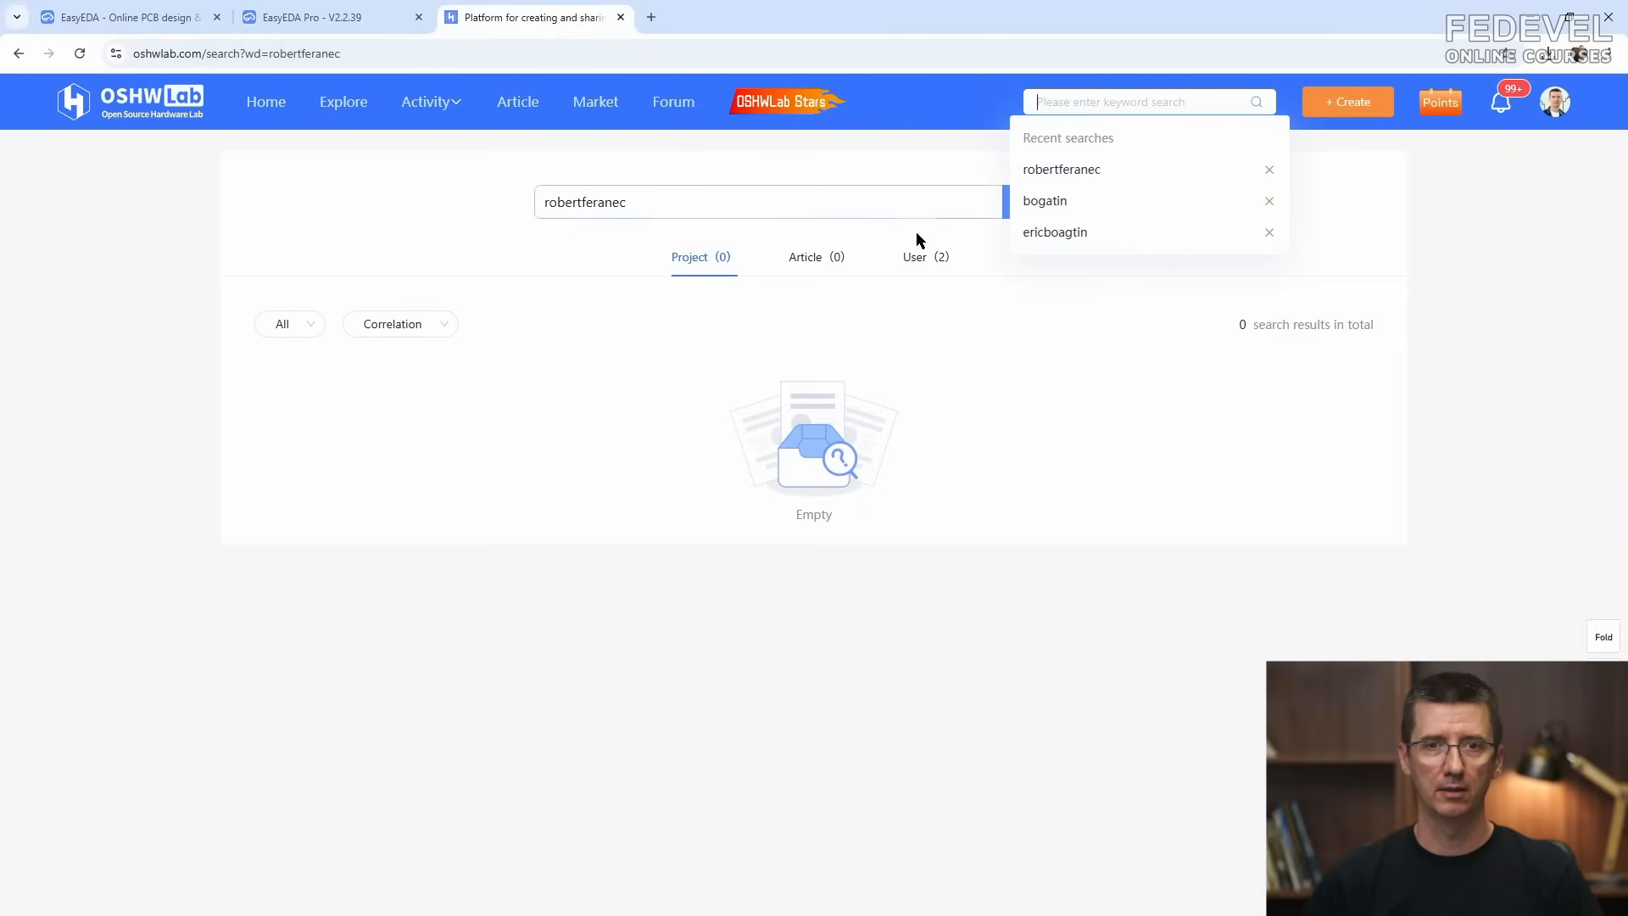
pyautogui.click(913, 263)
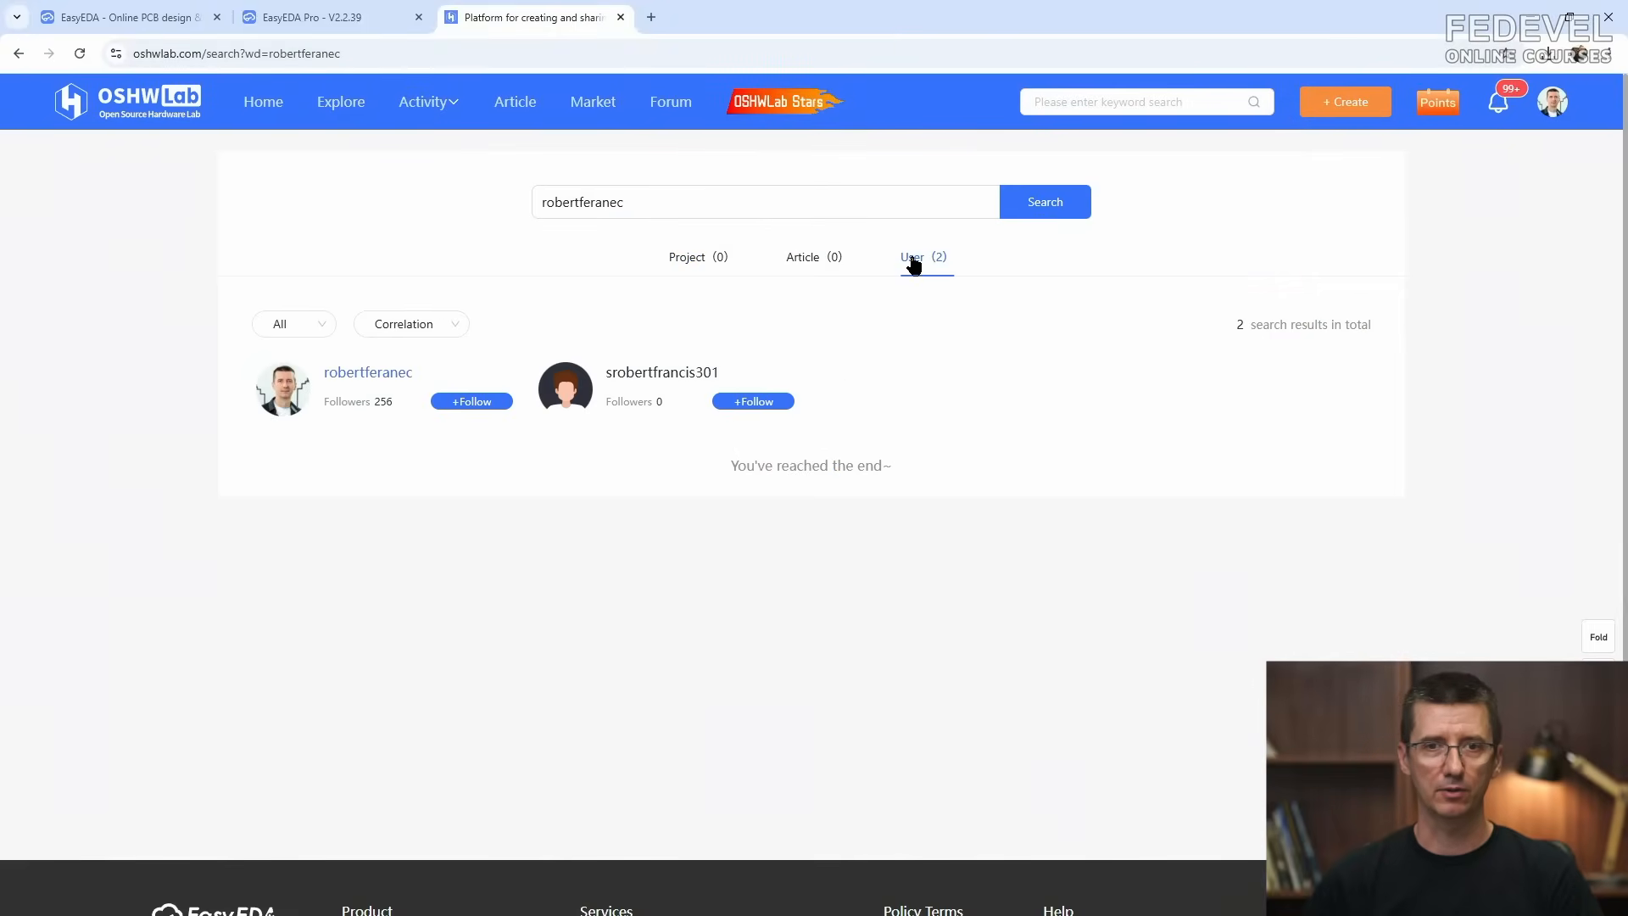
pyautogui.click(359, 373)
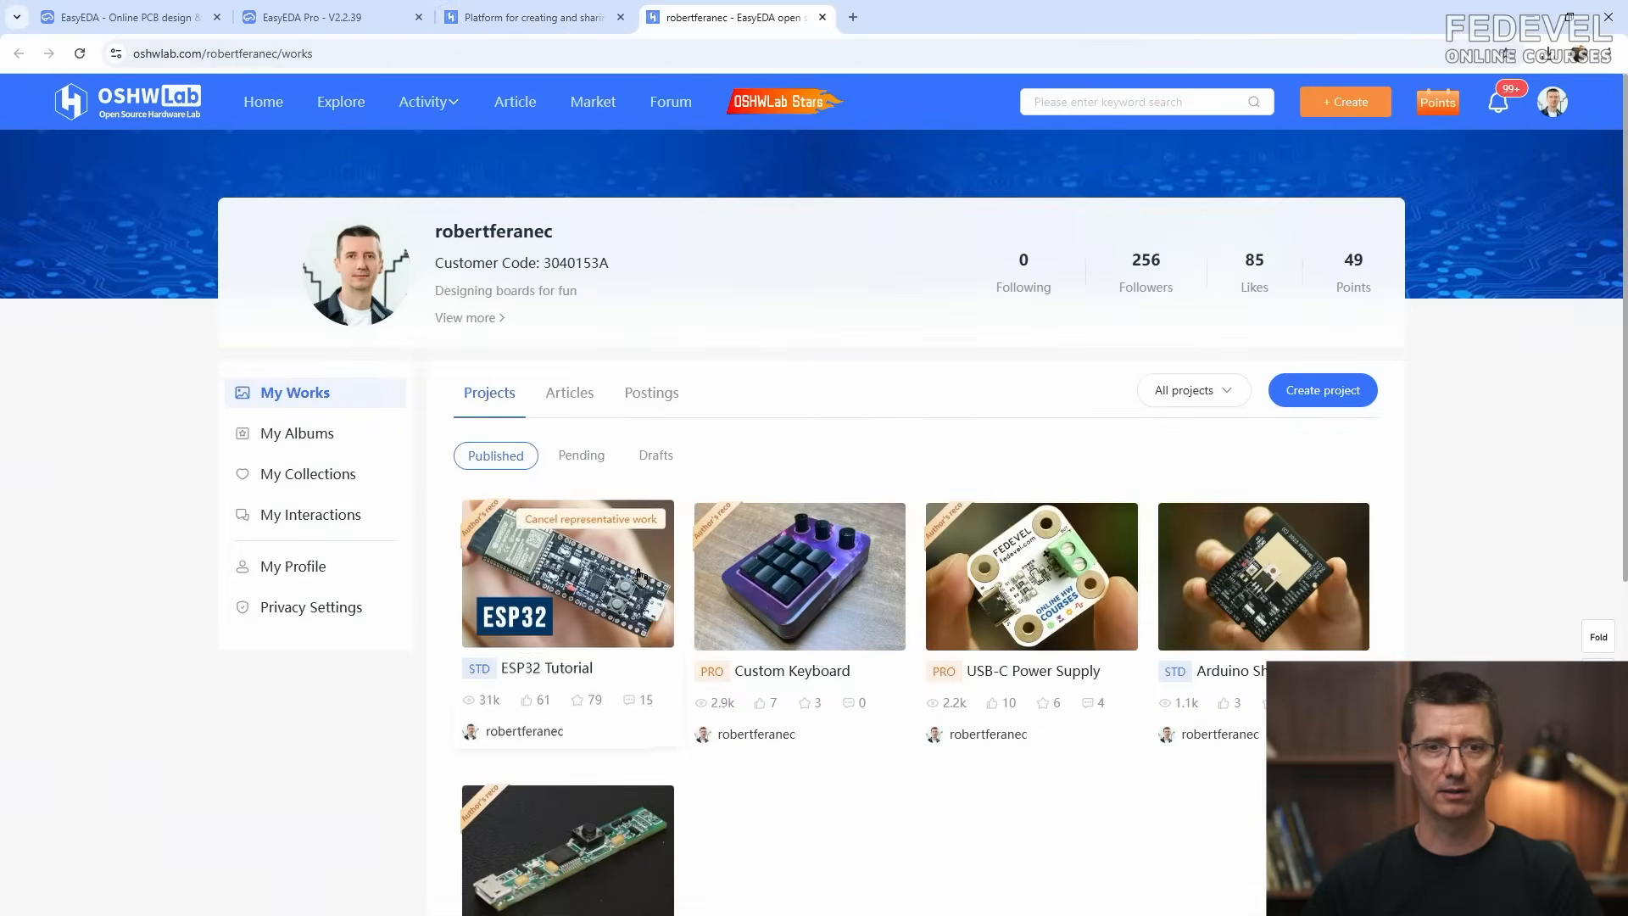
# Step: Open the published Custom Keyboard project and load its MCU schematic in the editor
pyautogui.click(781, 670)
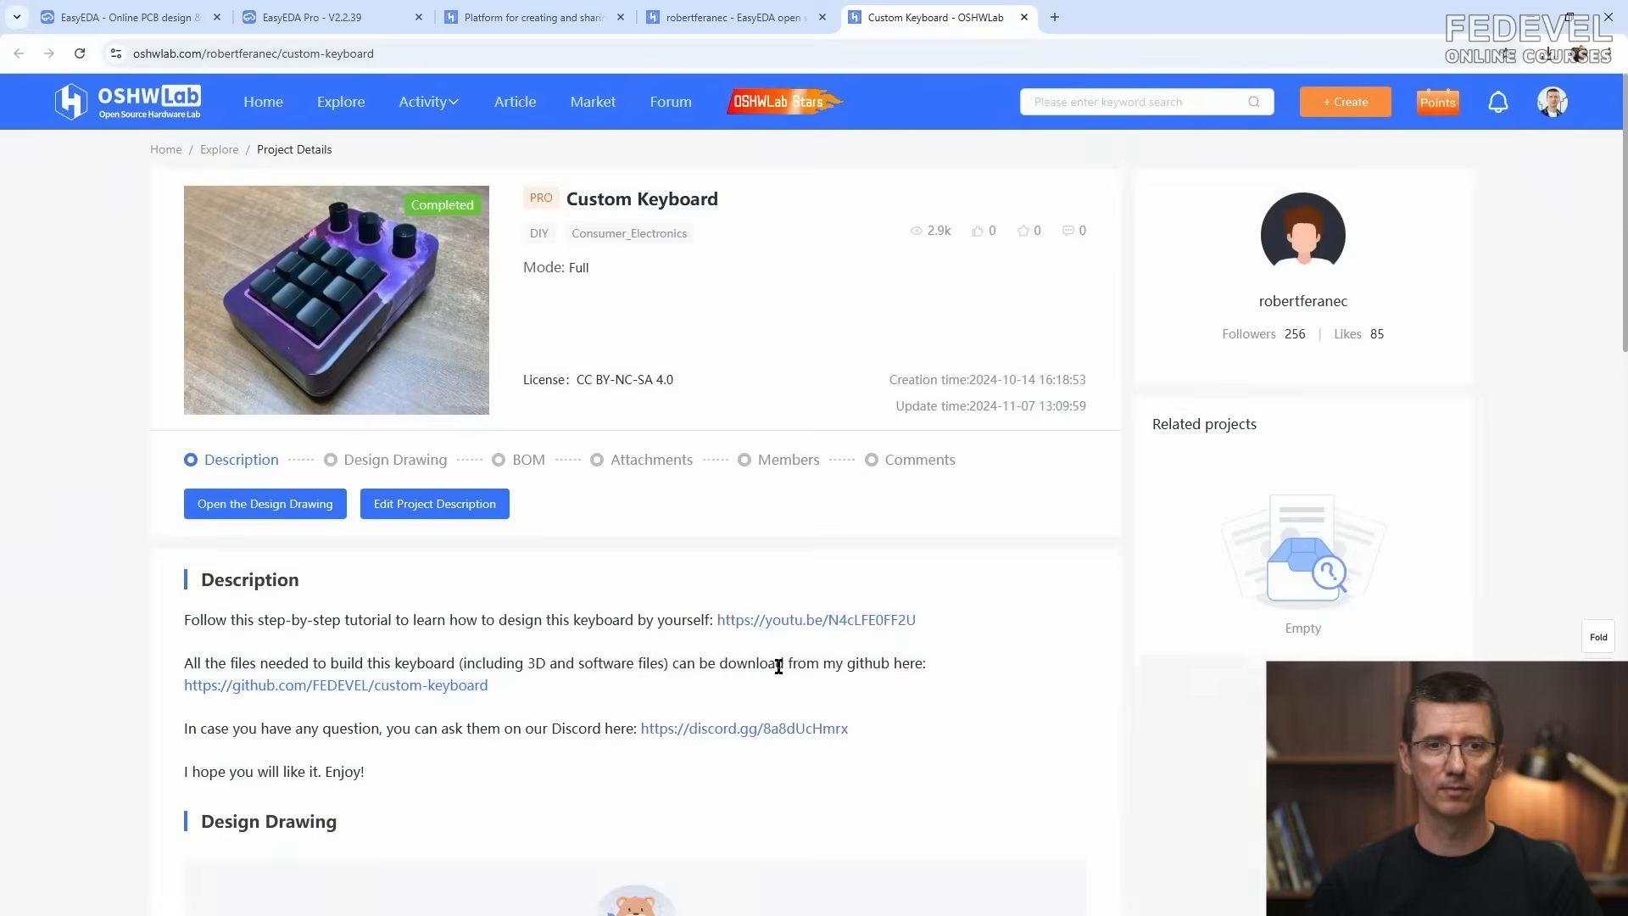
pyautogui.scroll(-4, 64, 462)
pyautogui.scroll(-2, 65, 462)
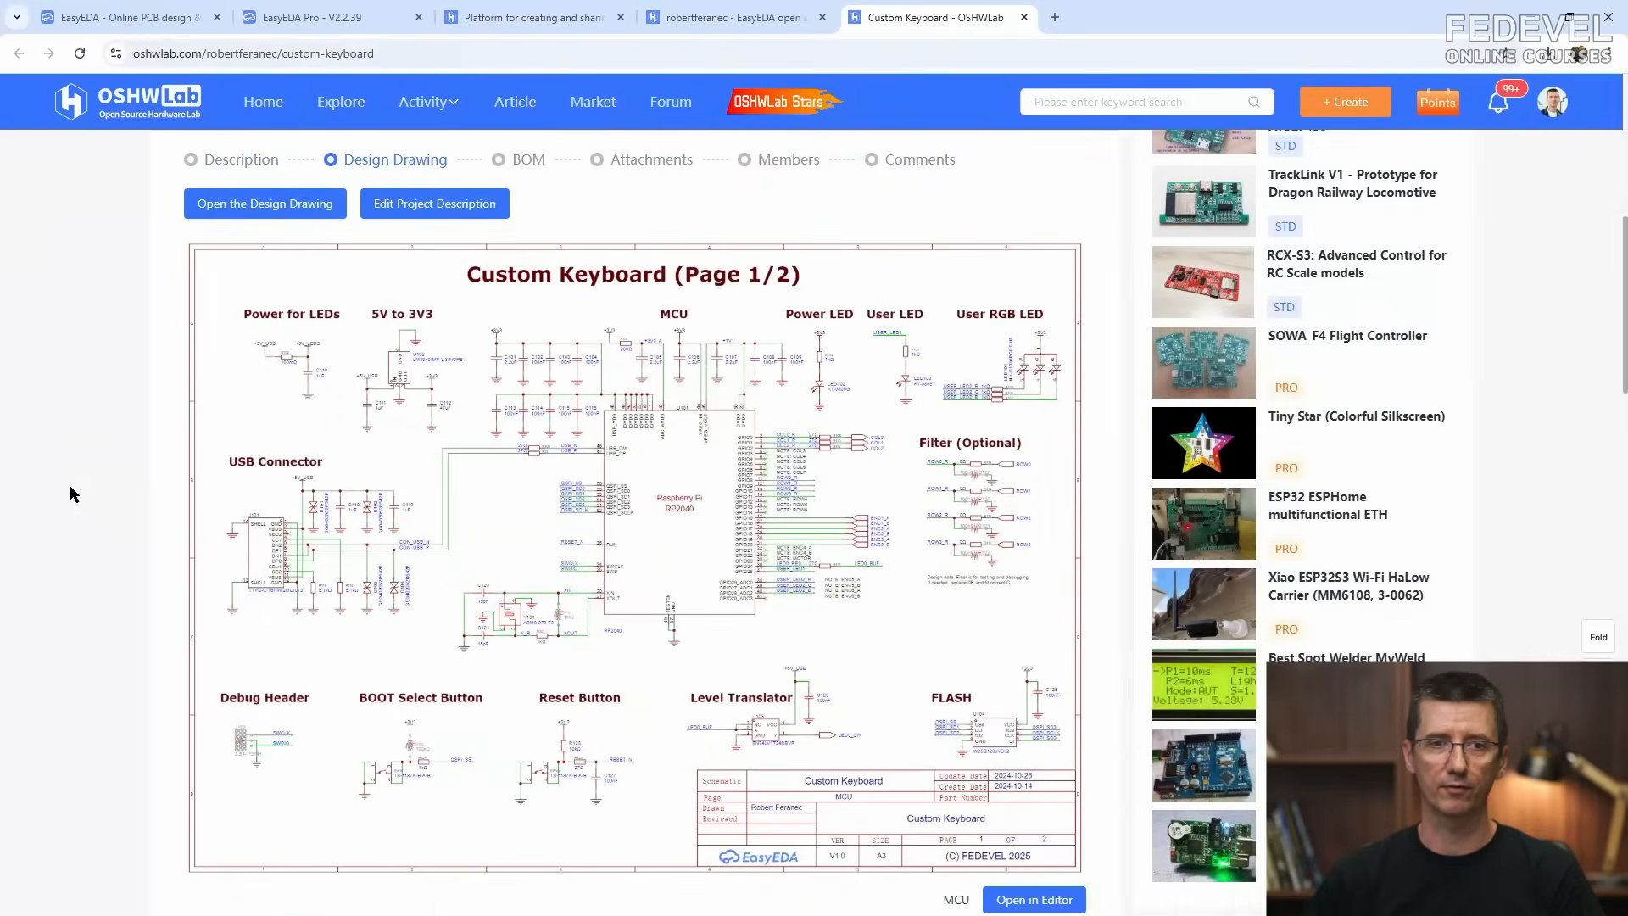
pyautogui.scroll(-5, 465, 520)
pyautogui.scroll(-3, 449, 527)
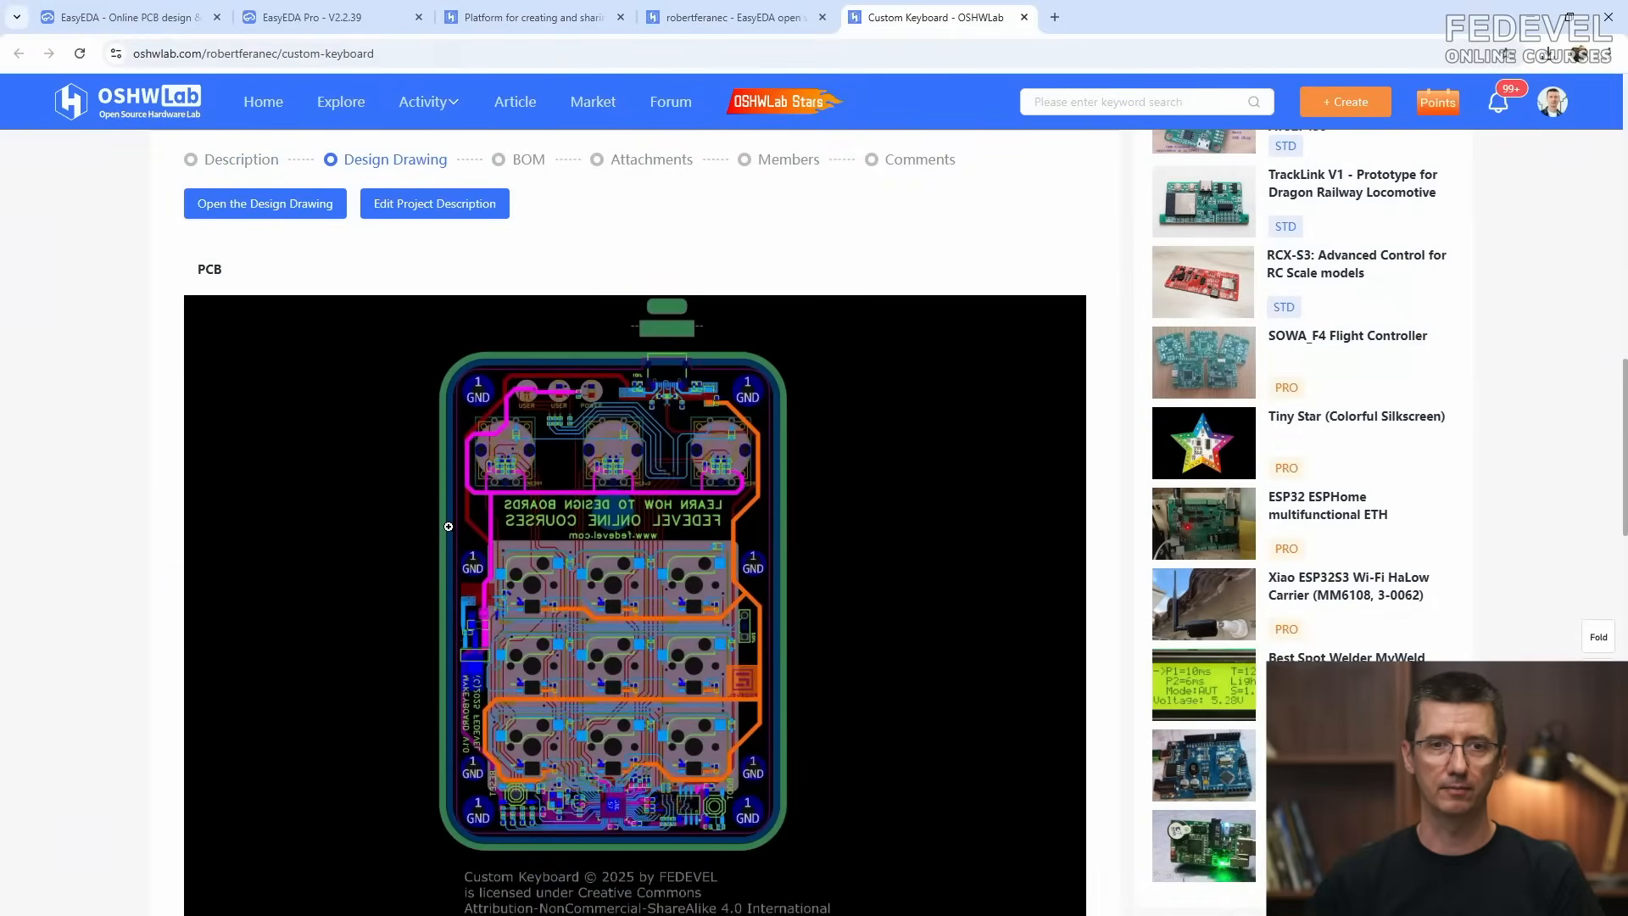
pyautogui.scroll(5, 480, 532)
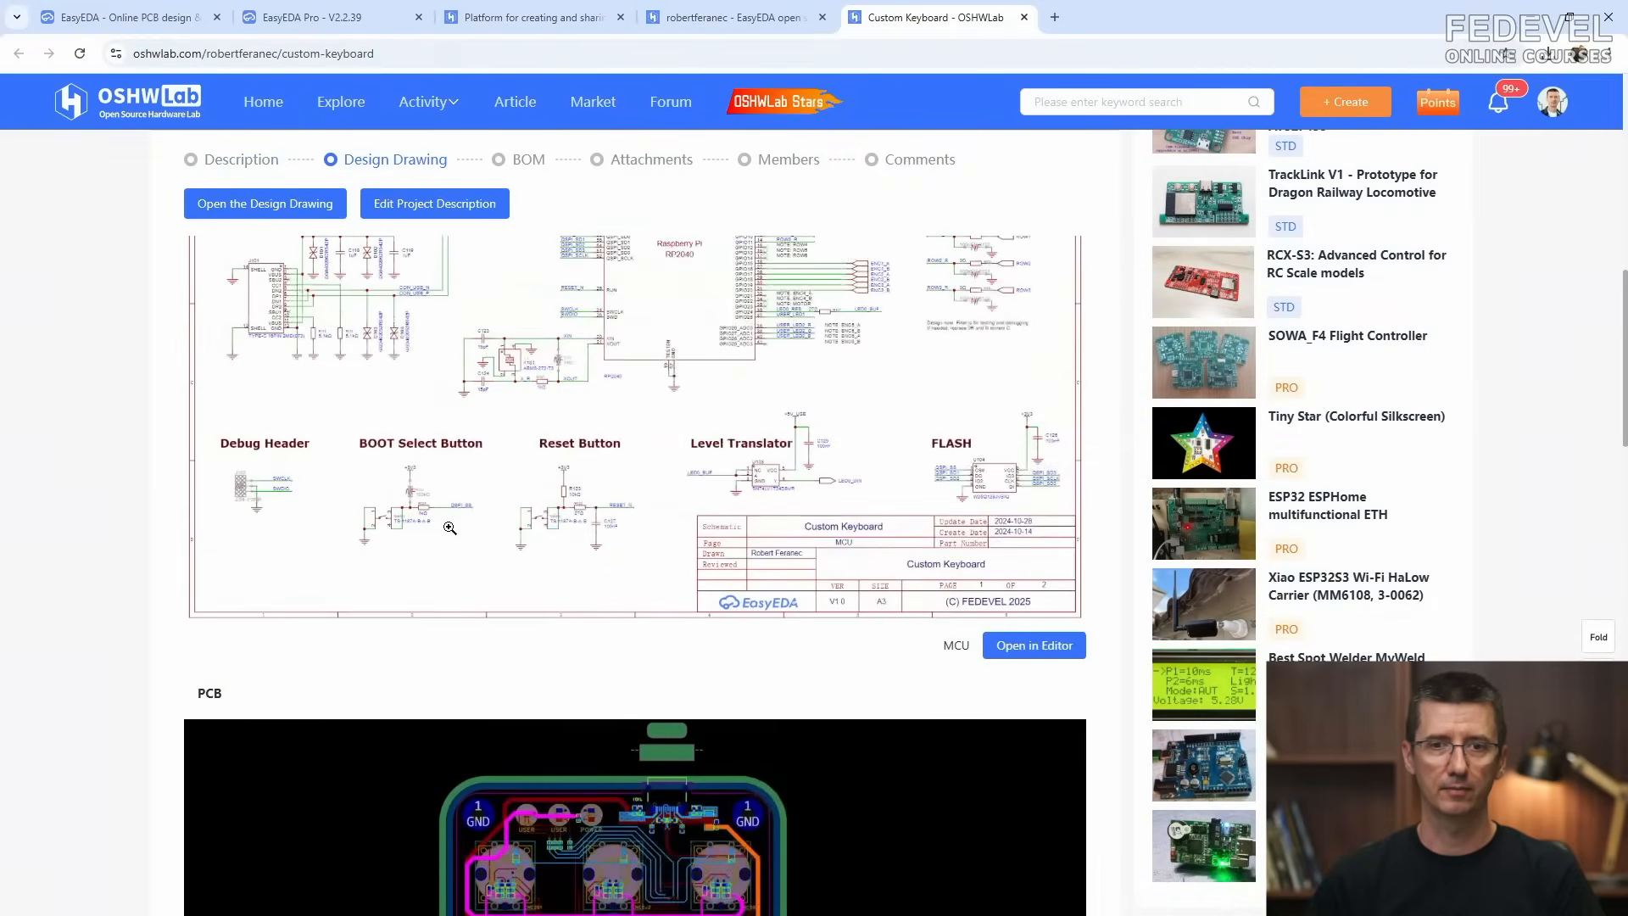
pyautogui.click(1009, 646)
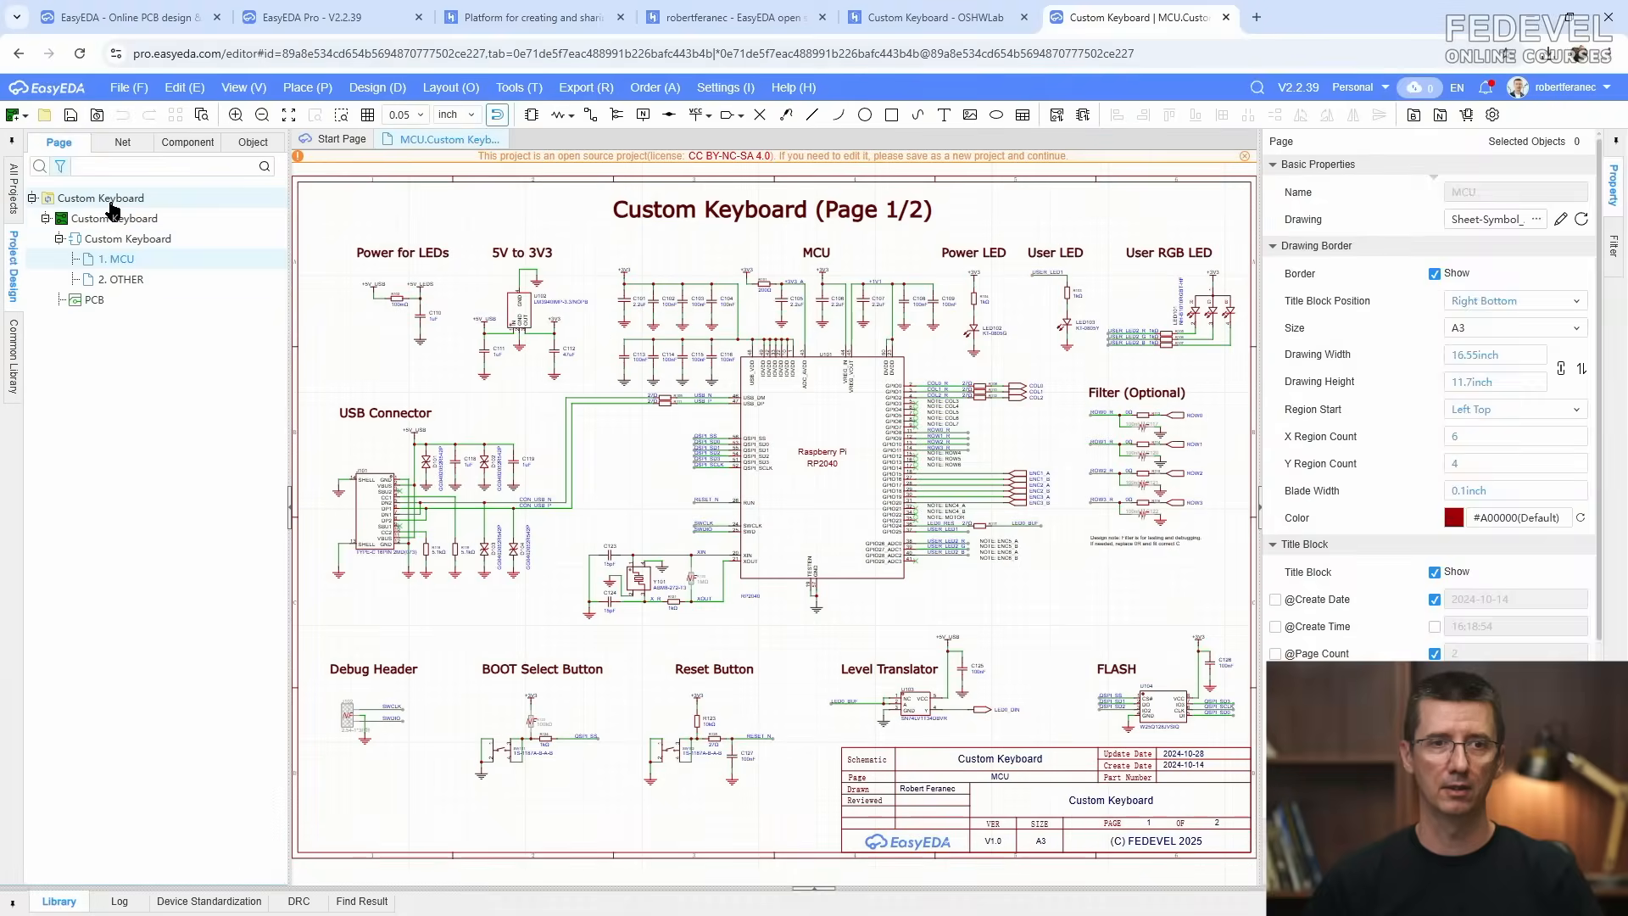
# Step: Save the Custom Keyboard project as a new personal project named Clock and open the new project
pyautogui.click(110, 202)
pyautogui.click(127, 88)
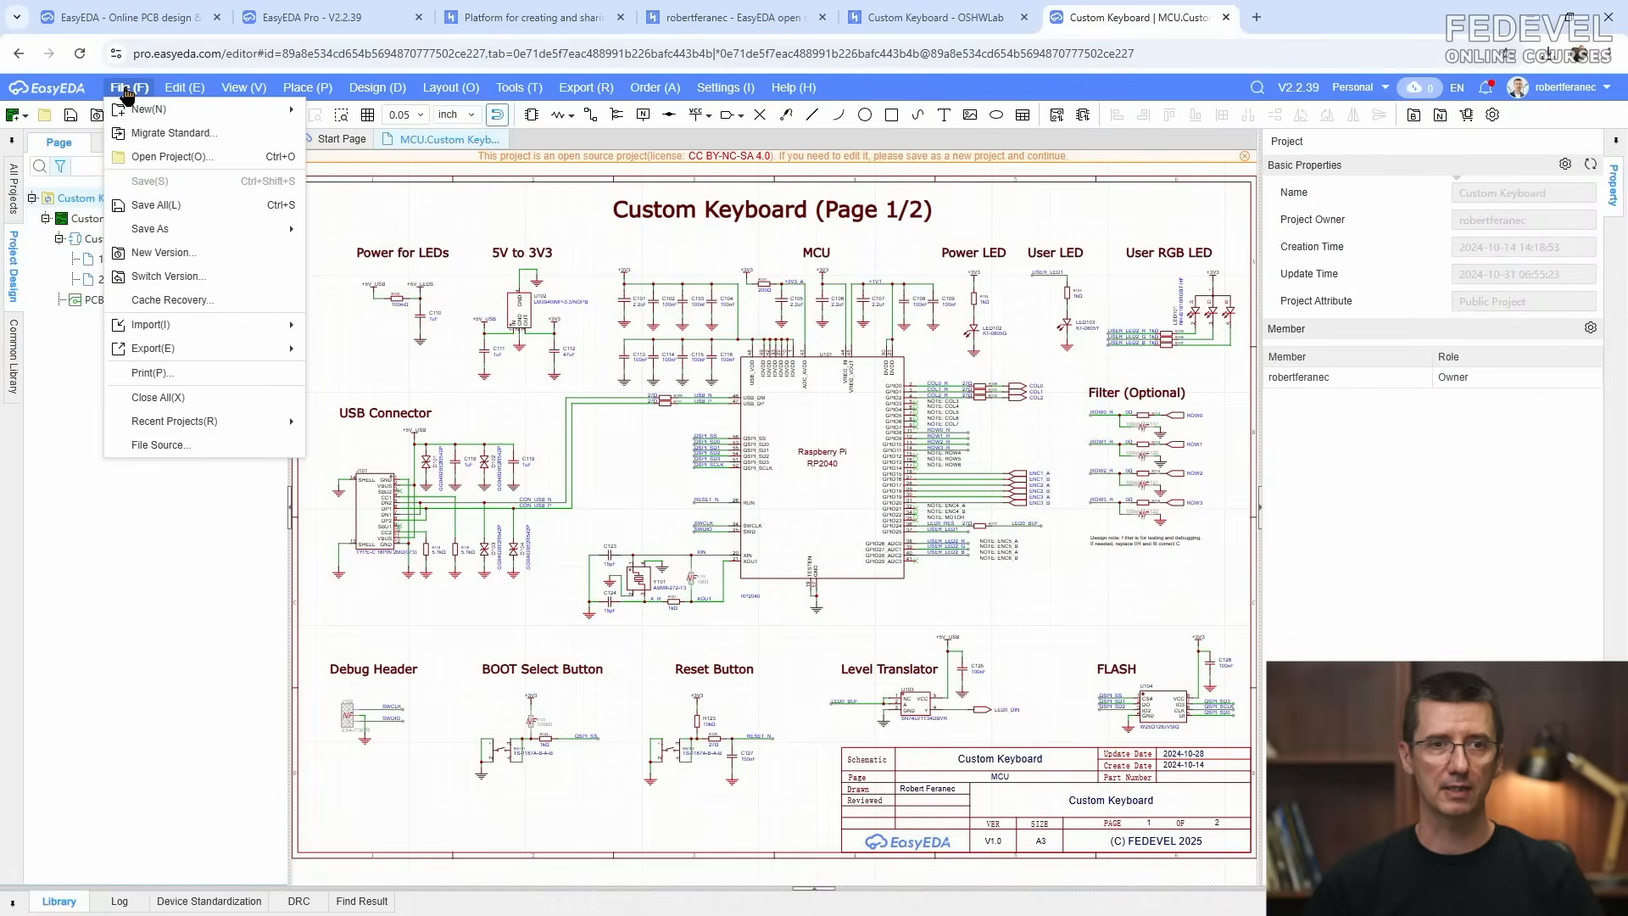
pyautogui.moveTo(144, 231)
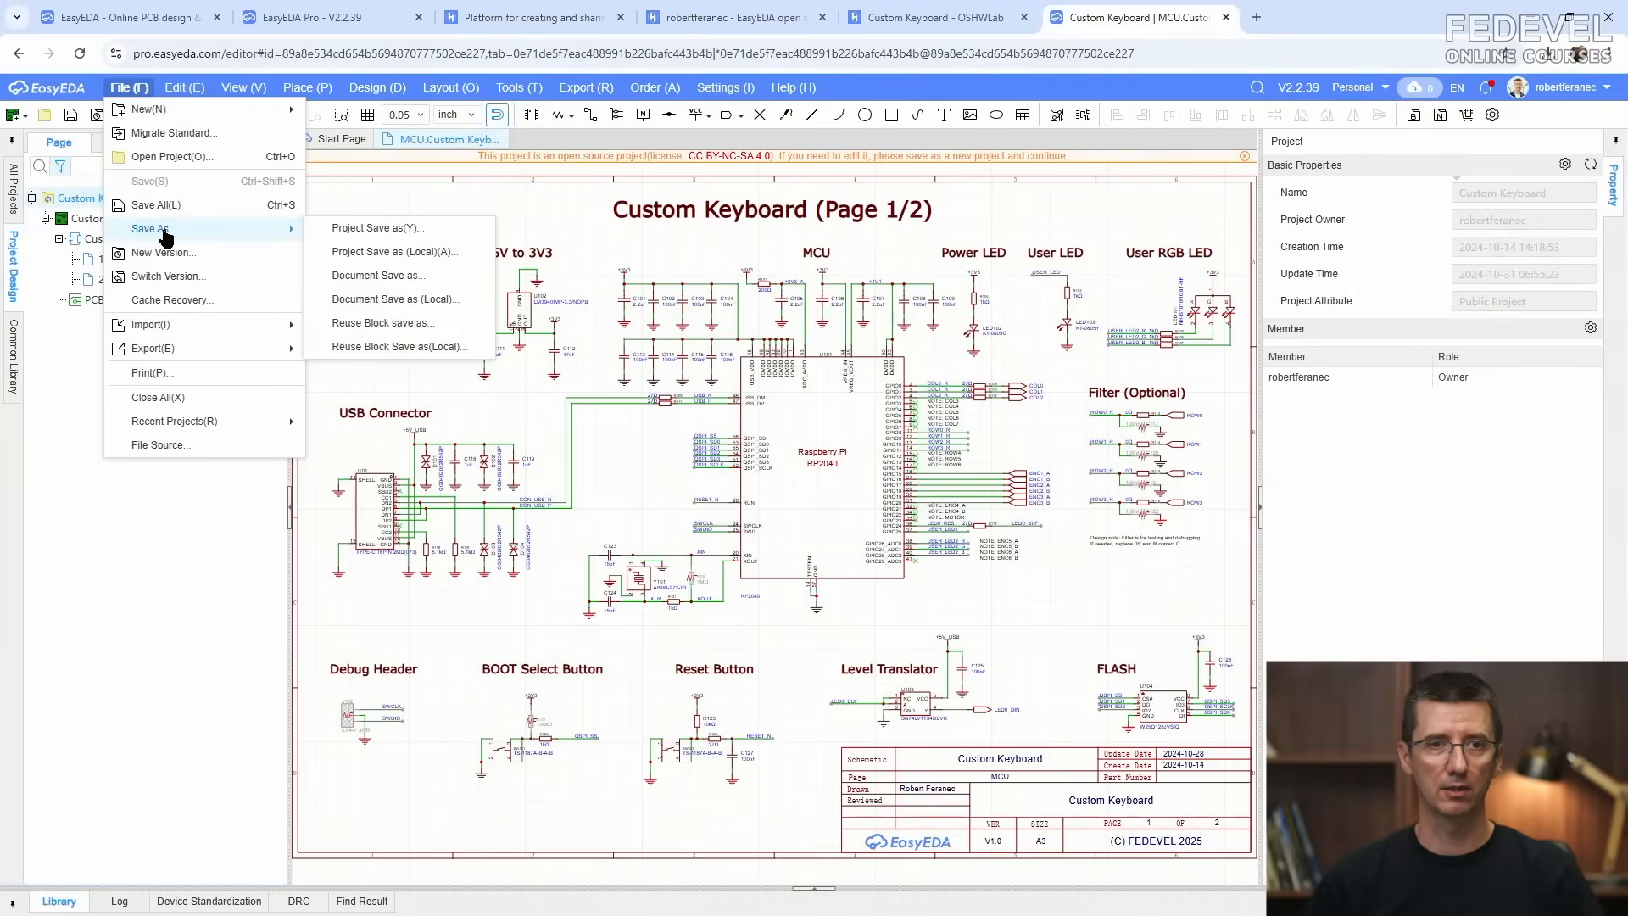
pyautogui.click(444, 231)
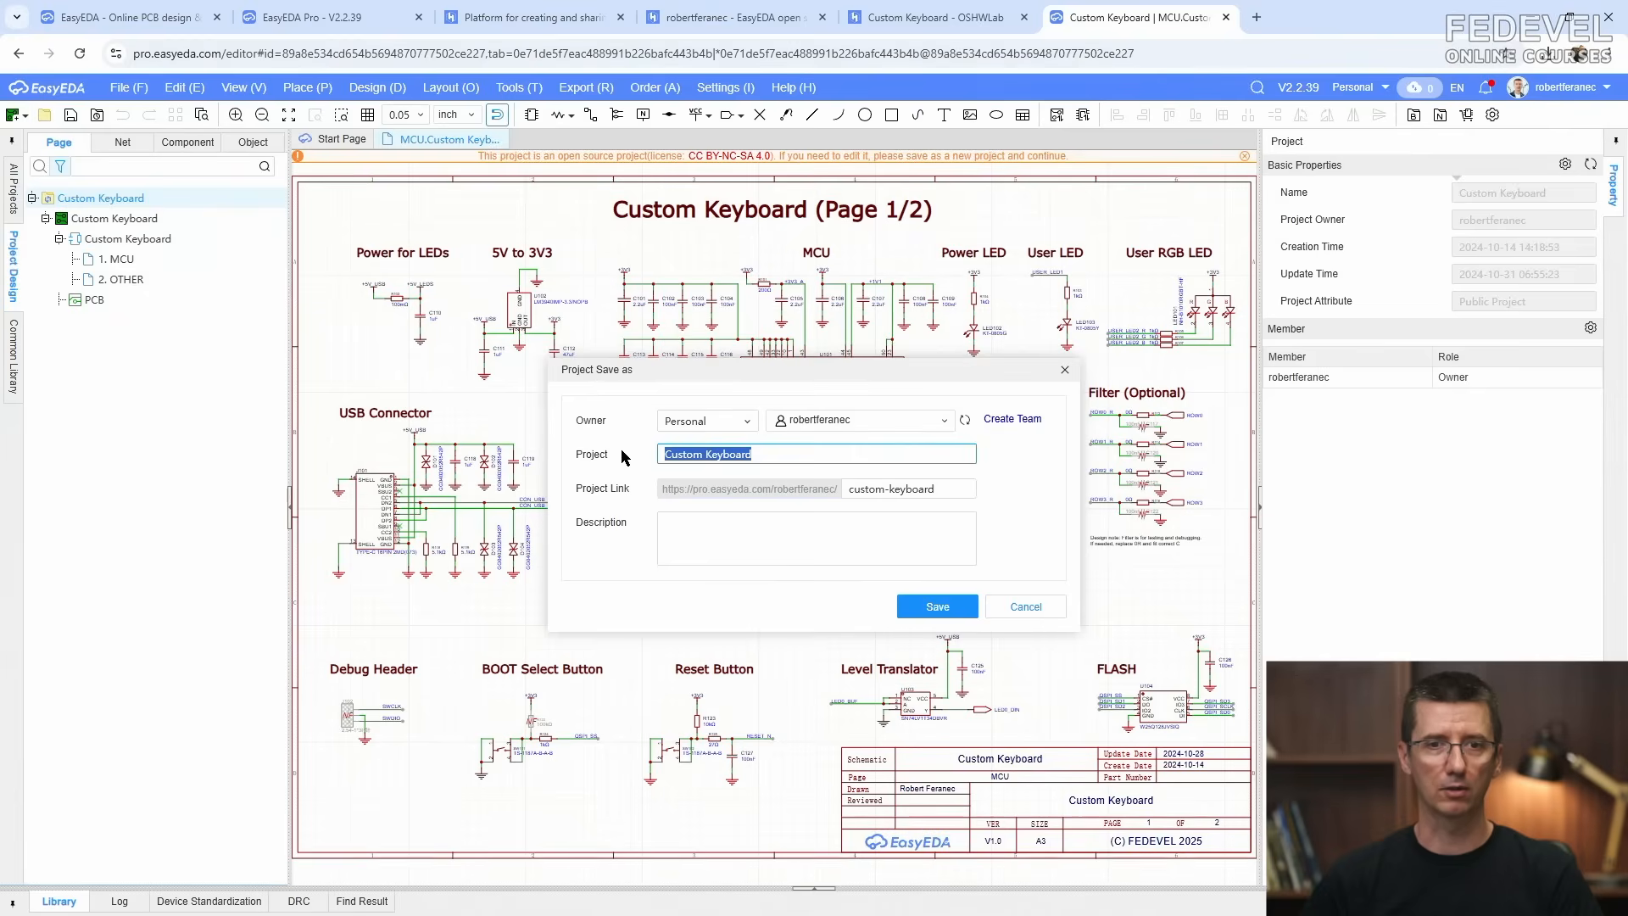
pyautogui.write('Clock')
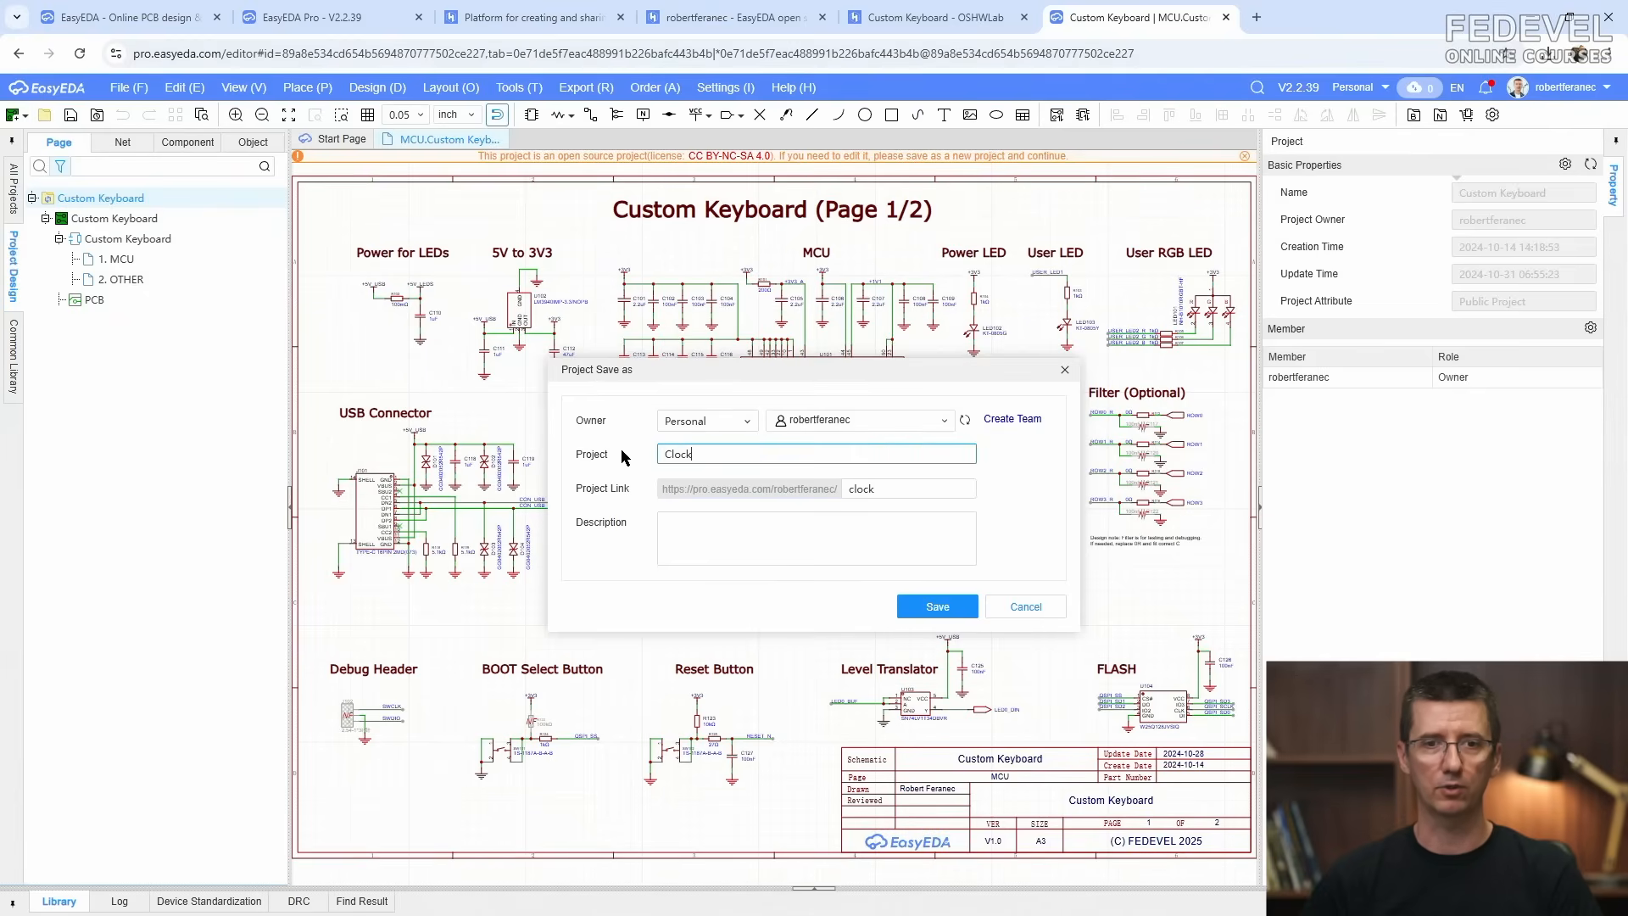
pyautogui.click(892, 431)
pyautogui.click(861, 480)
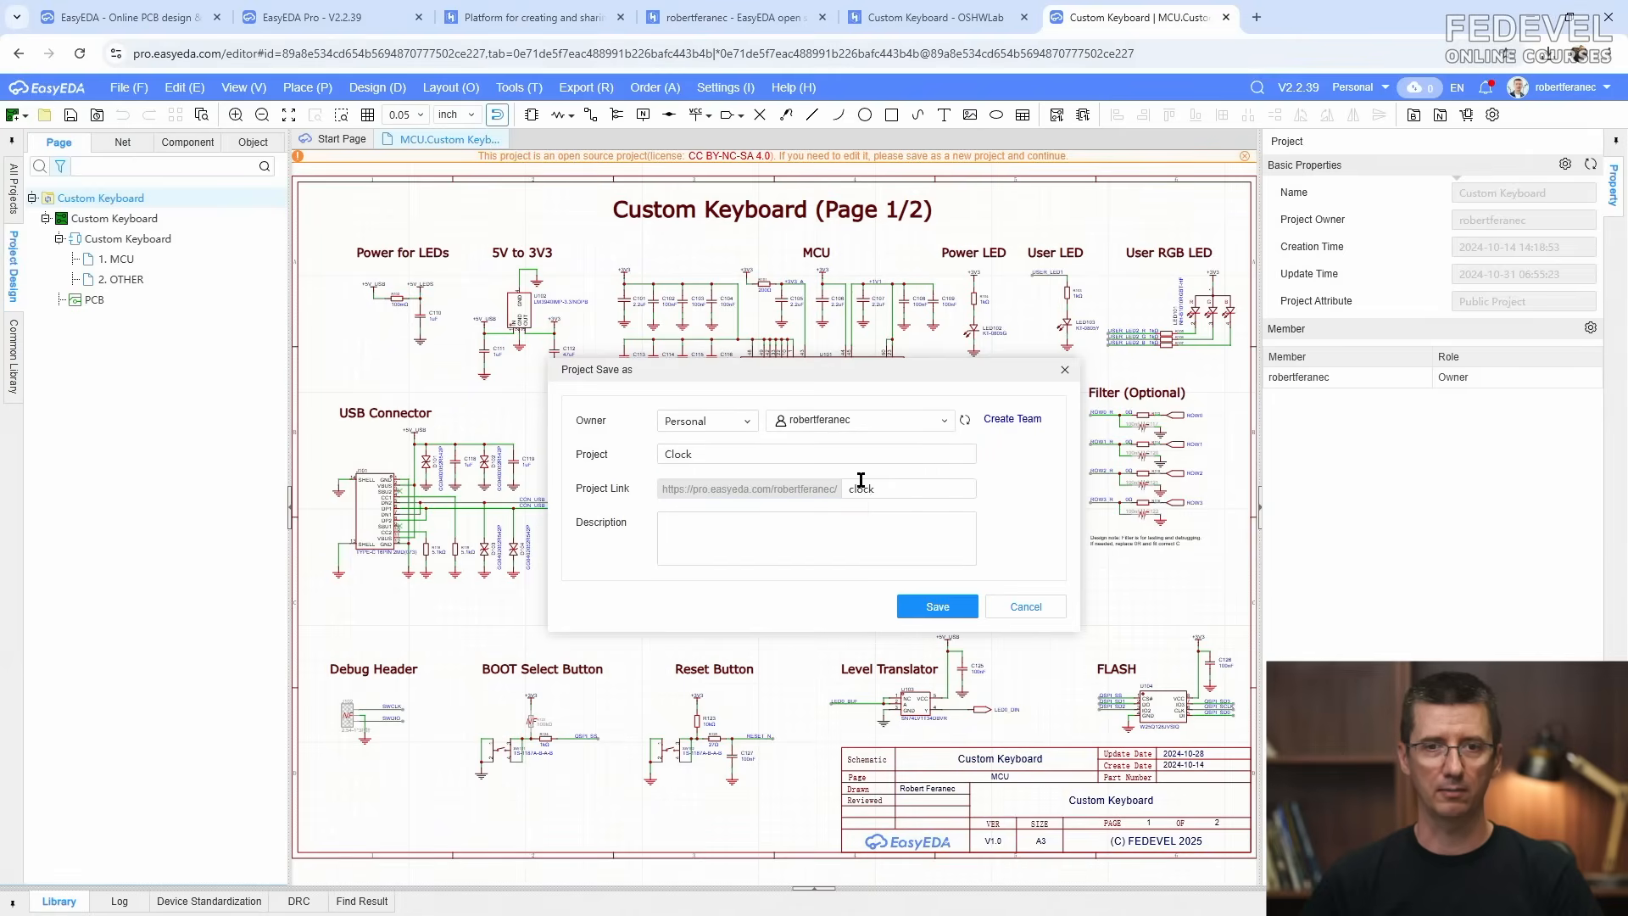
pyautogui.click(932, 606)
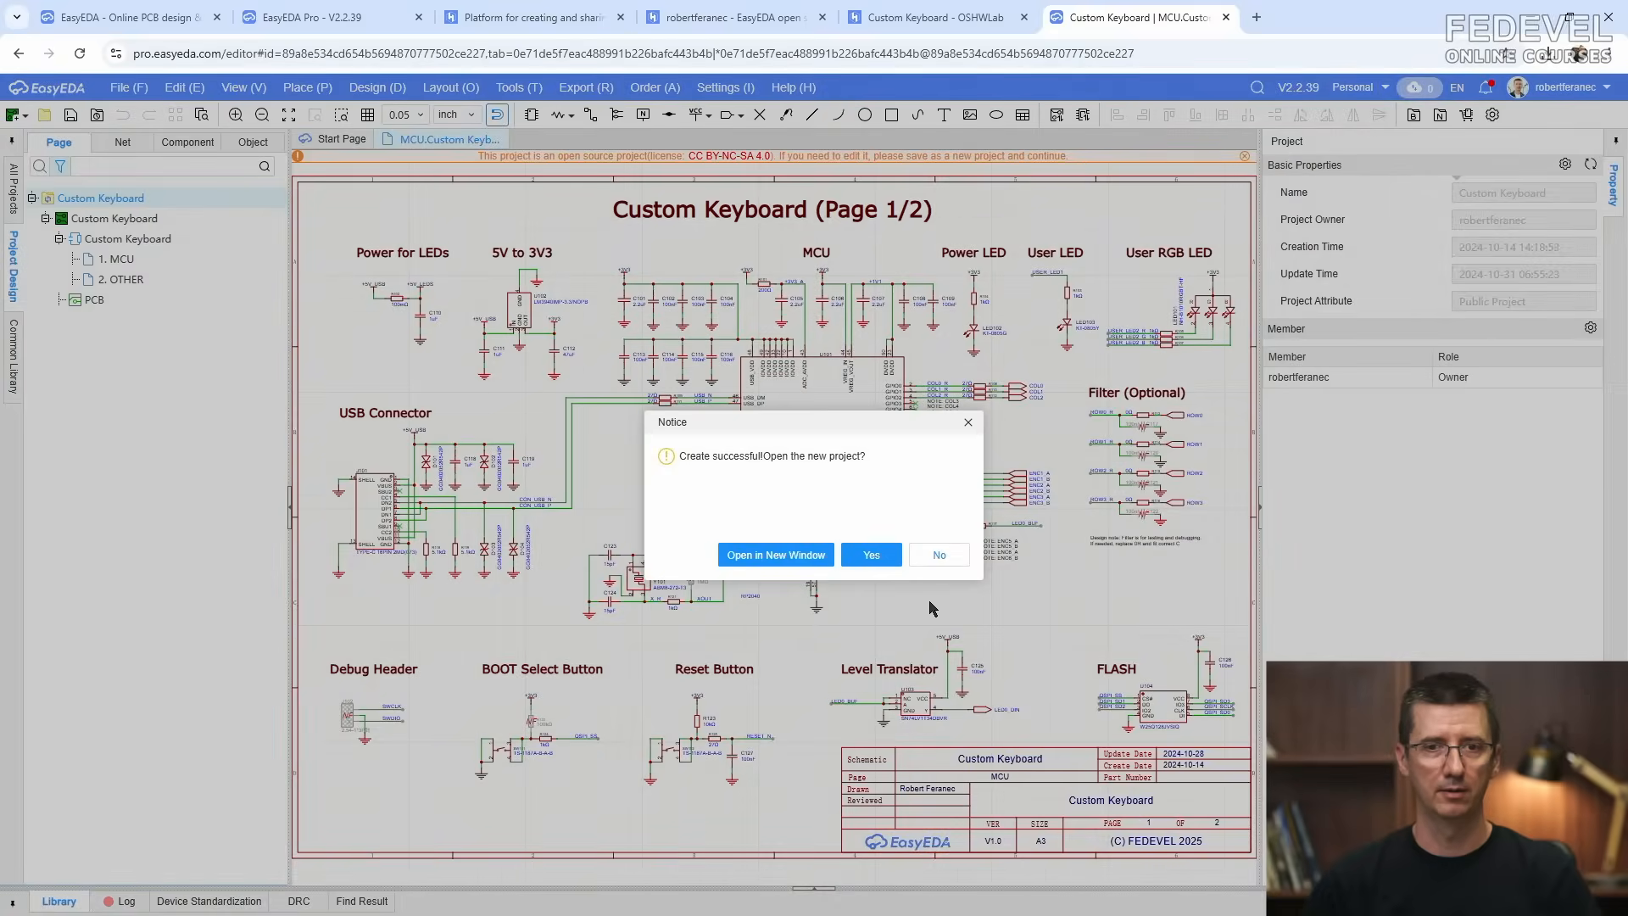
pyautogui.click(870, 554)
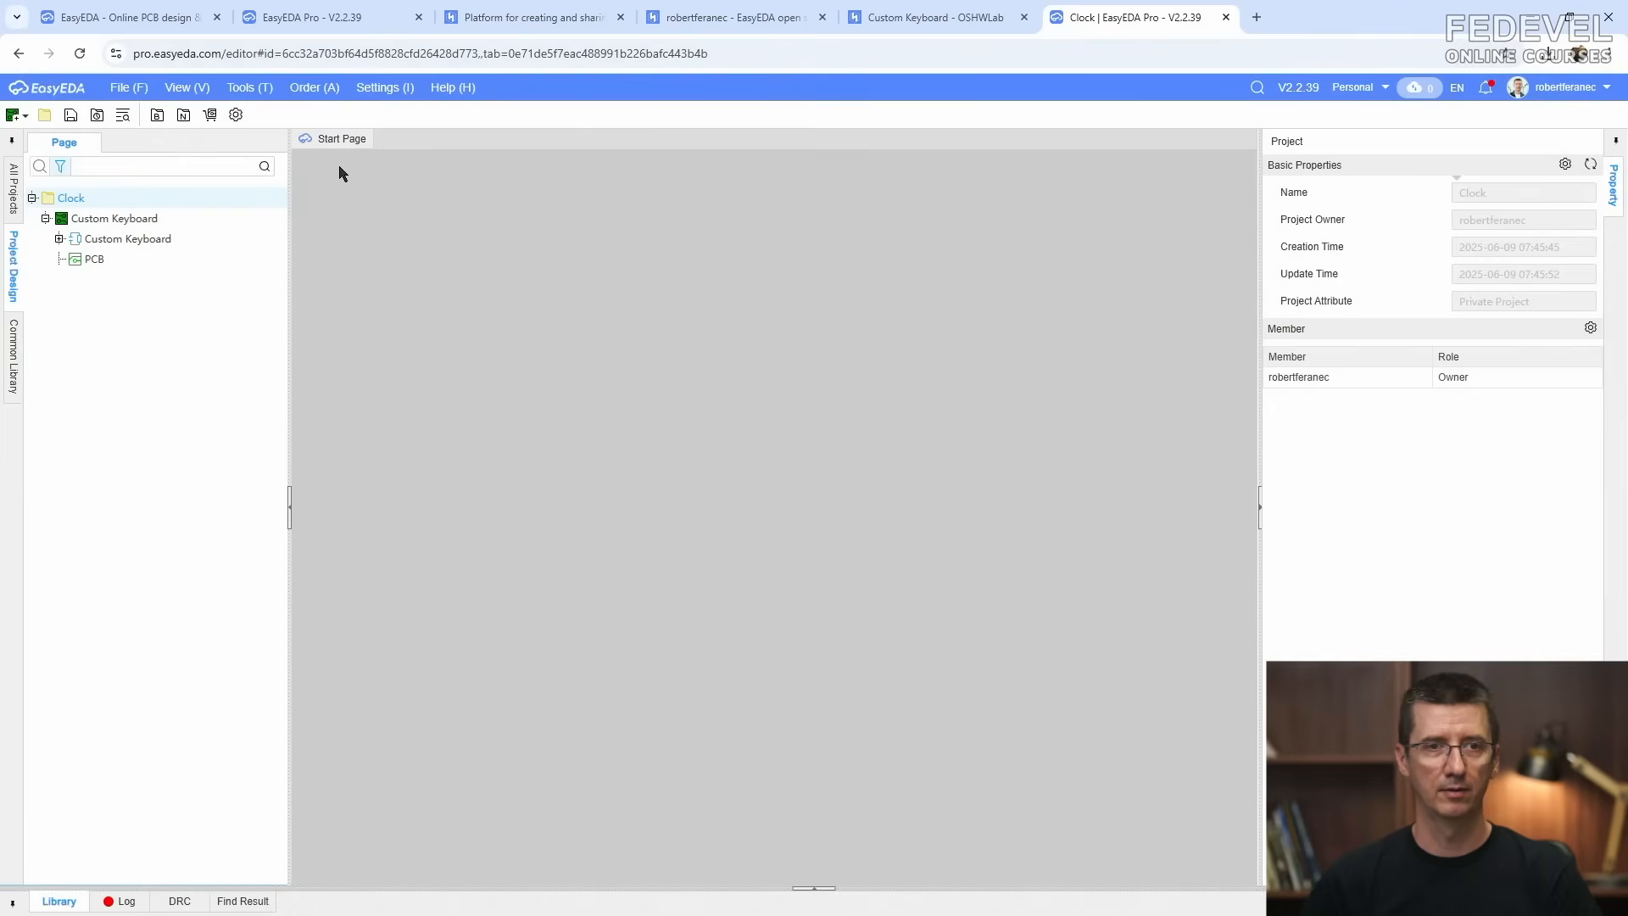
# Step: Close the EasyEDA homepage and reload the Pro editor's start page to refresh the project list
pyautogui.click(146, 18)
pyautogui.click(216, 17)
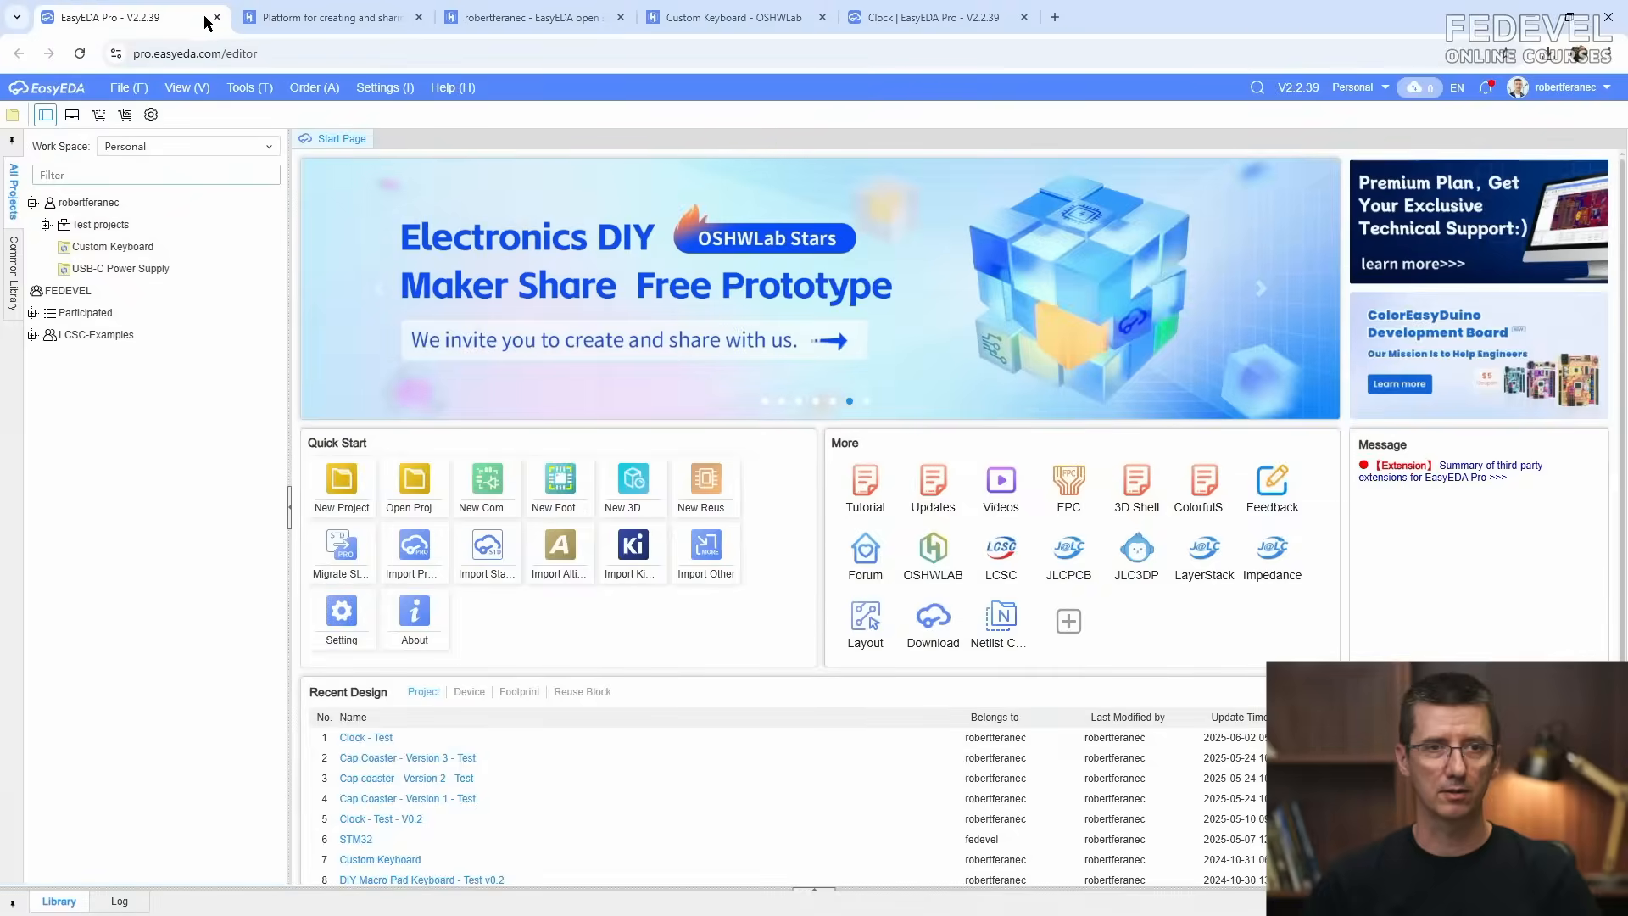
pyautogui.click(79, 54)
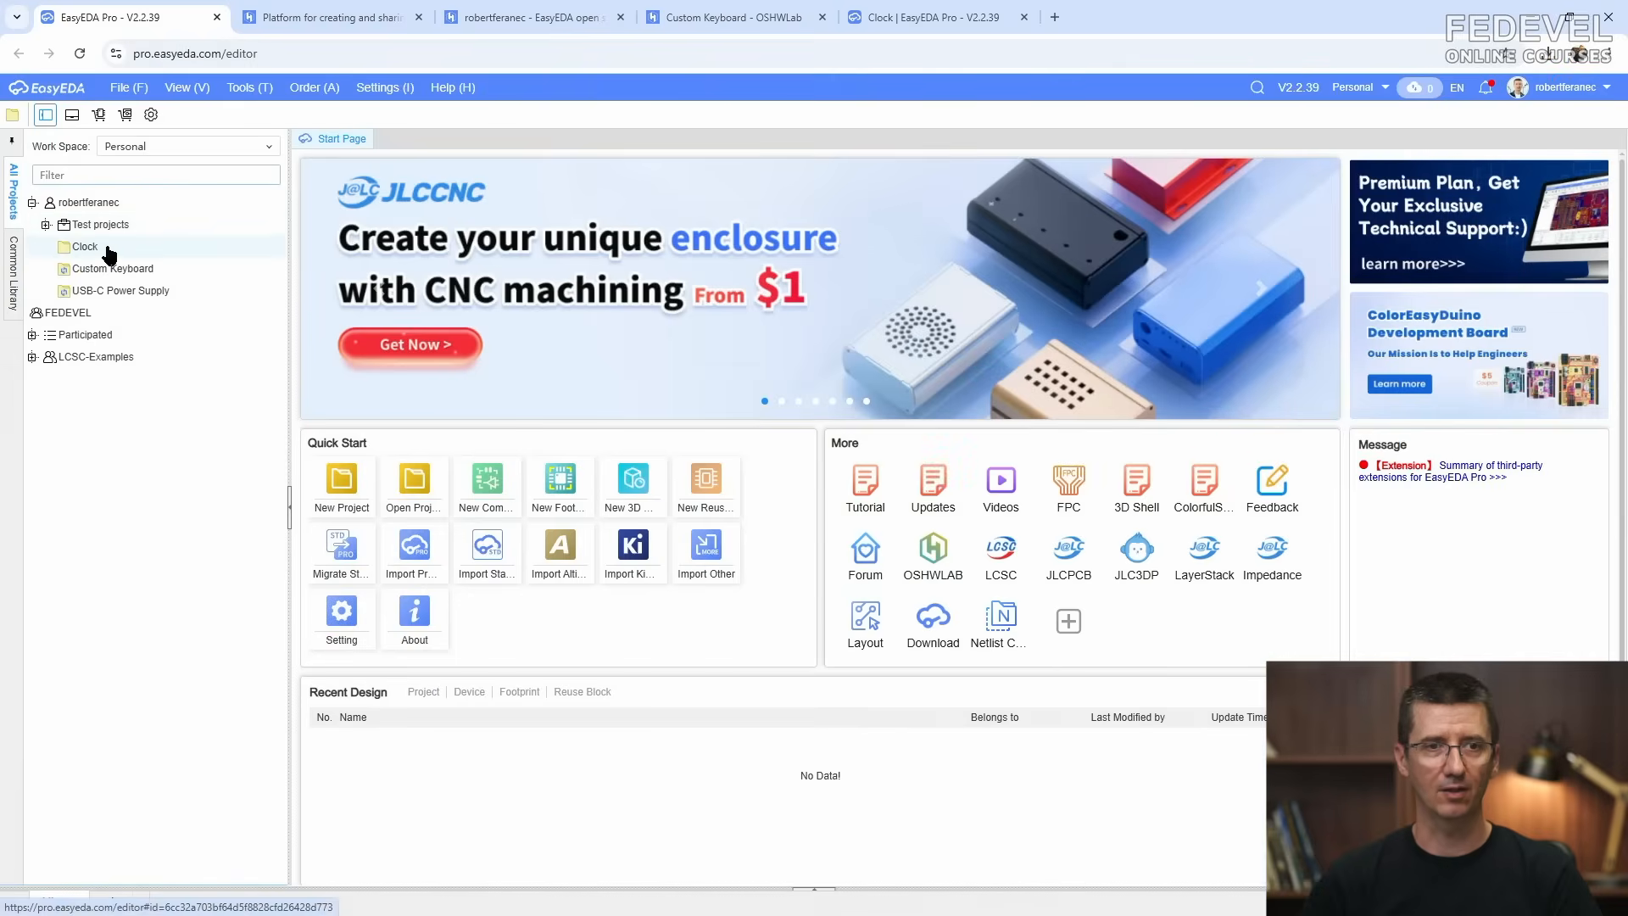
# Step: Close the editor start page and the OSHWLab browser tabs, keeping the Clock project open
pyautogui.click(218, 17)
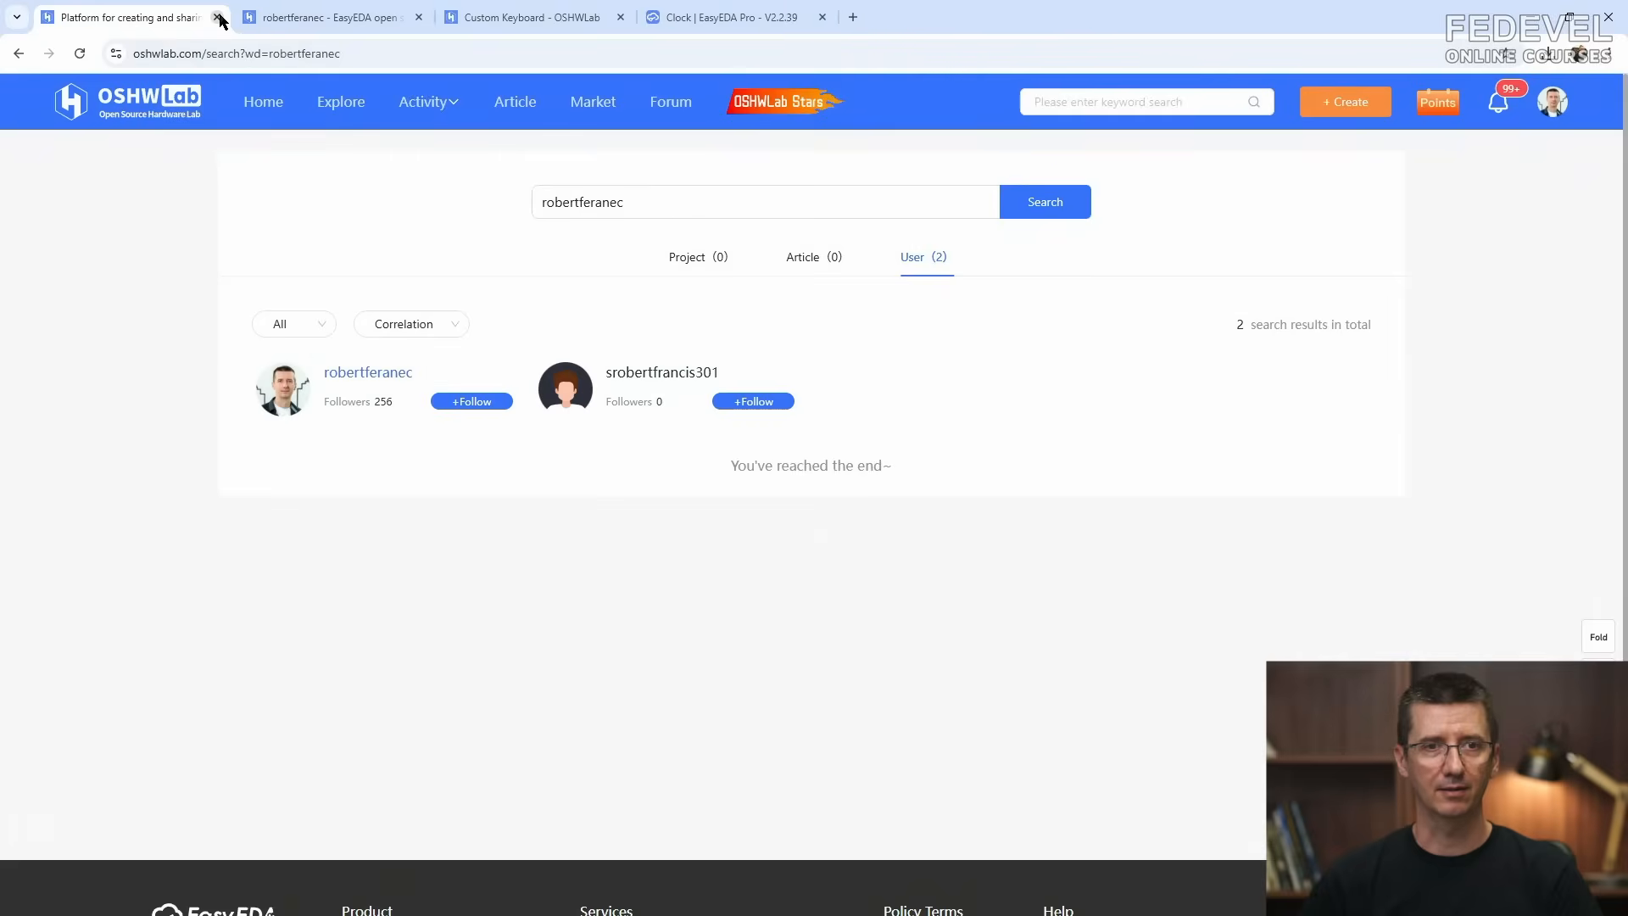
pyautogui.click(217, 17)
pyautogui.click(217, 17)
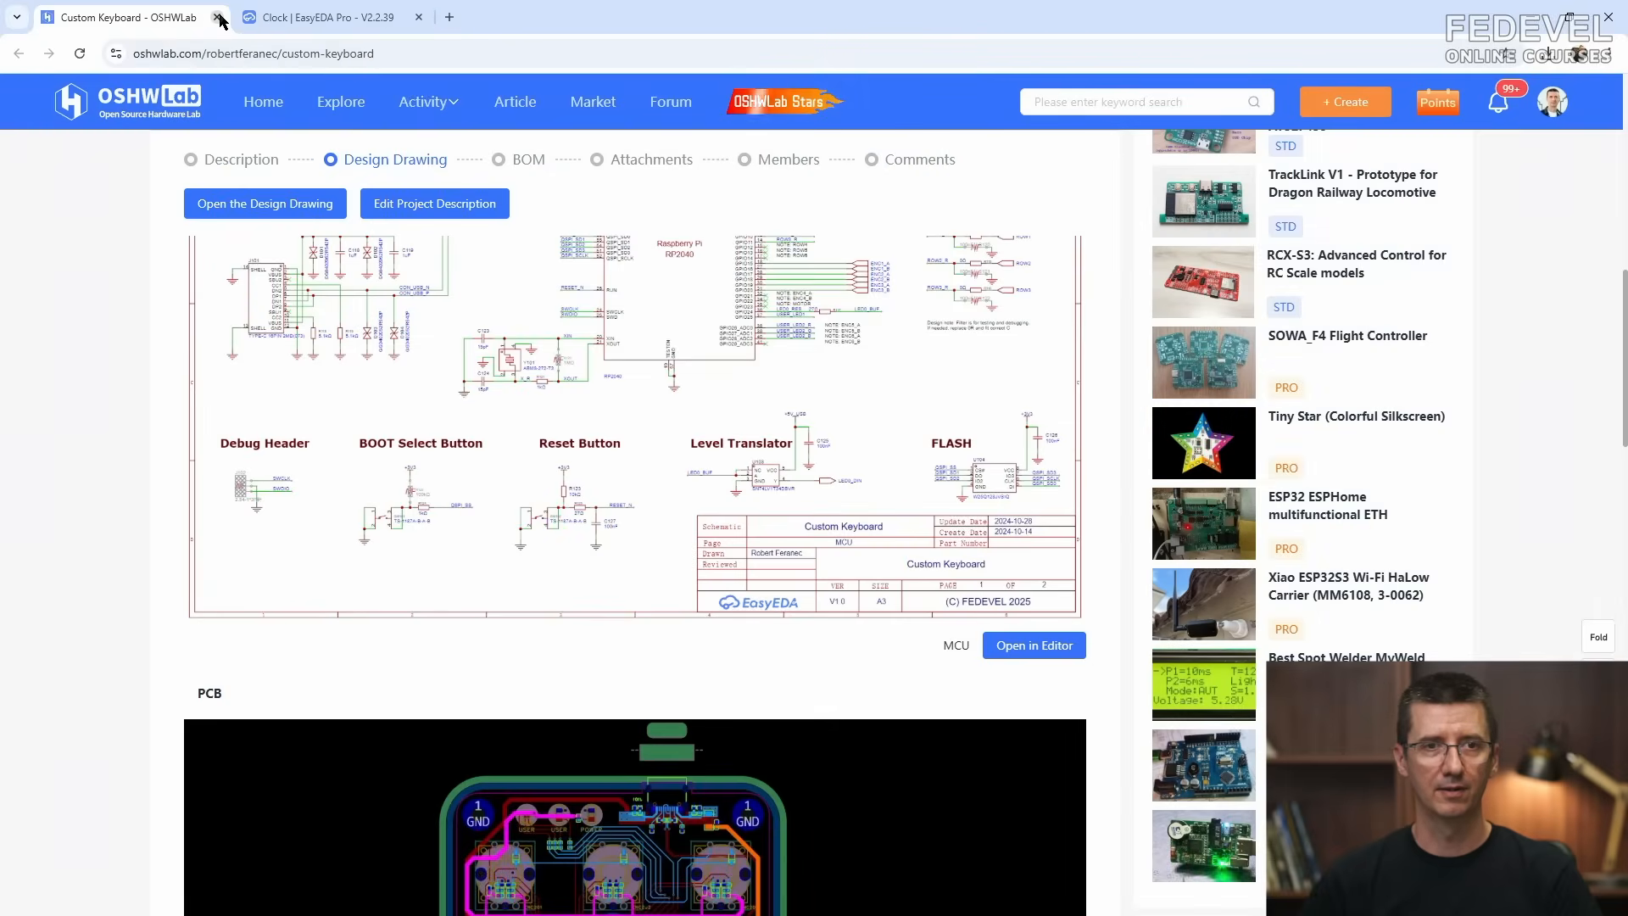
pyautogui.click(217, 17)
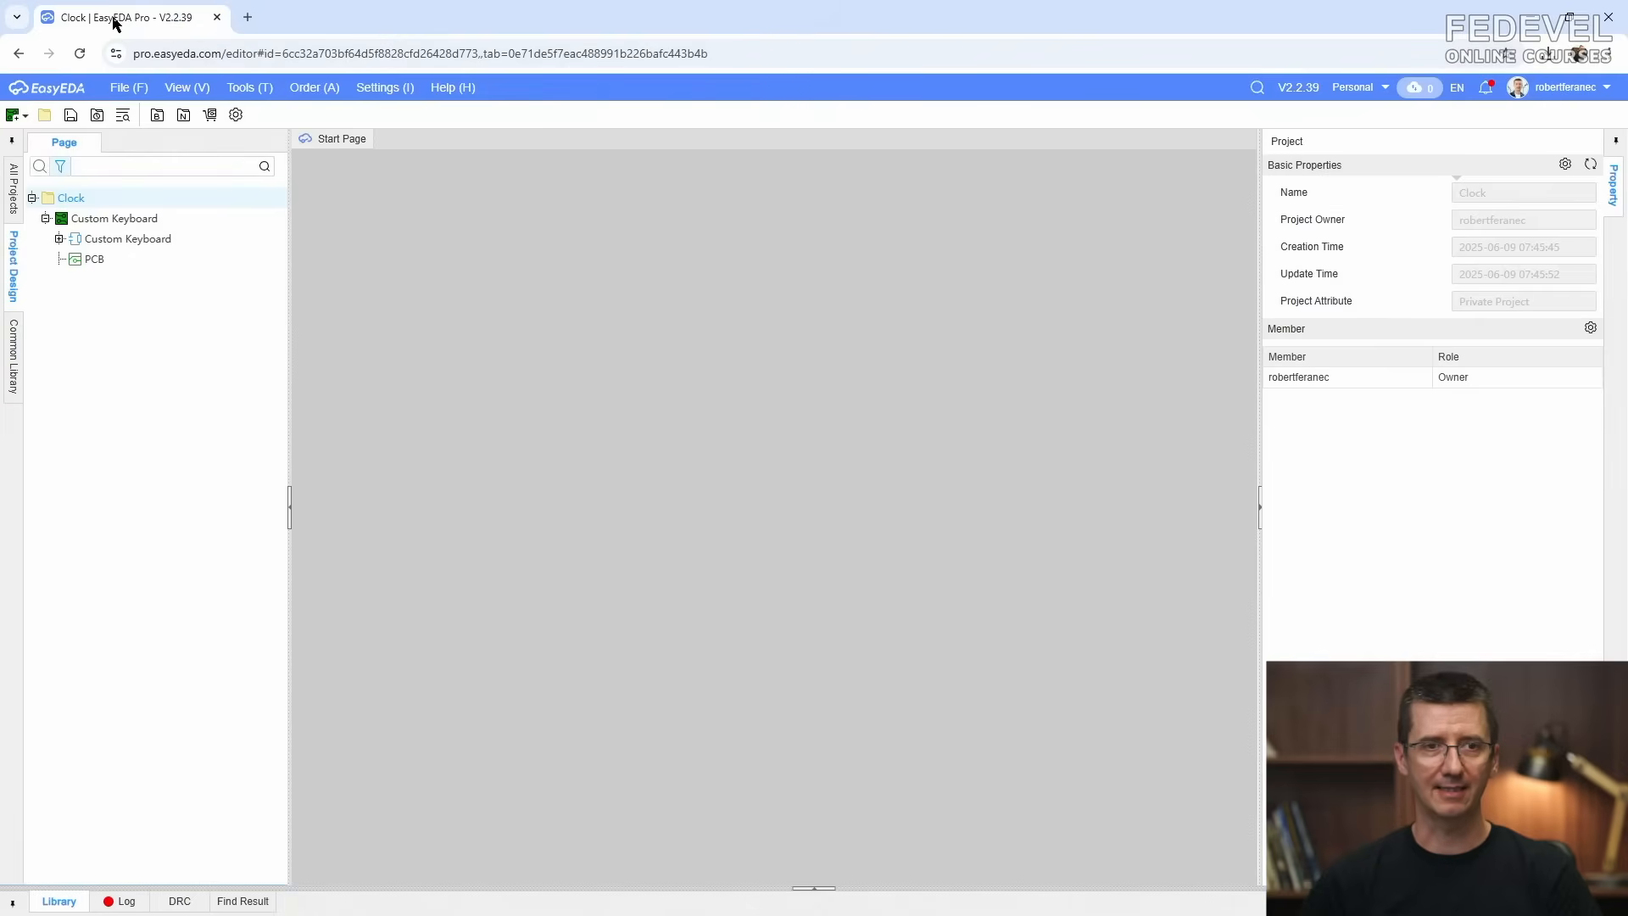
# Step: Rename the Custom Keyboard board in the project tree as Clock
pyautogui.rightClick(129, 227)
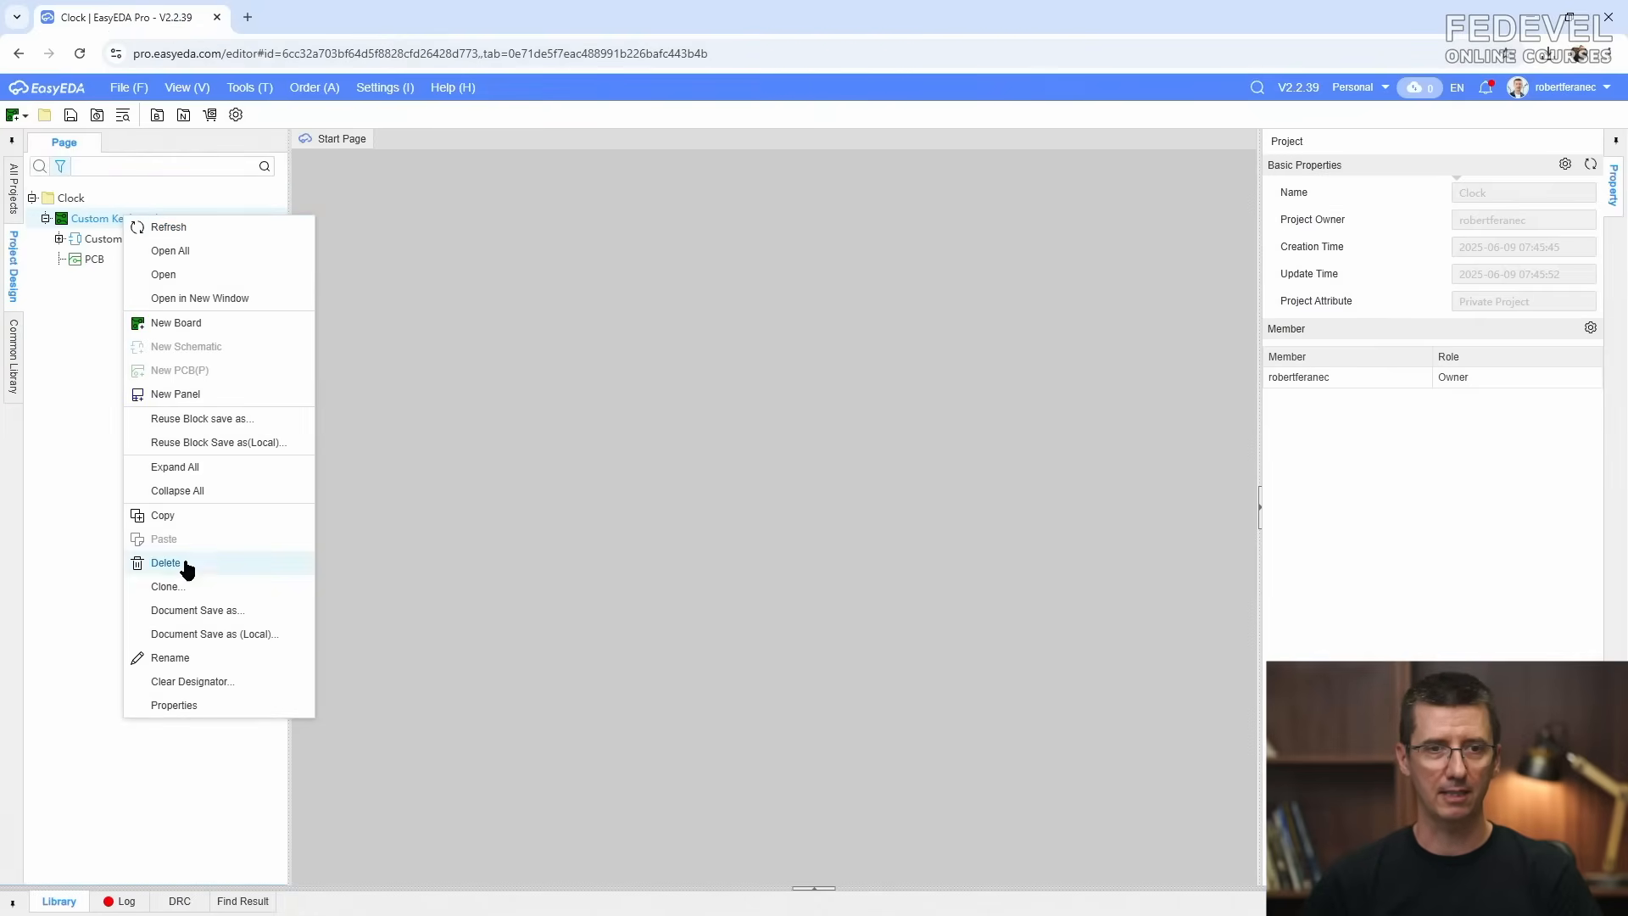
pyautogui.click(193, 659)
pyautogui.write('Clock')
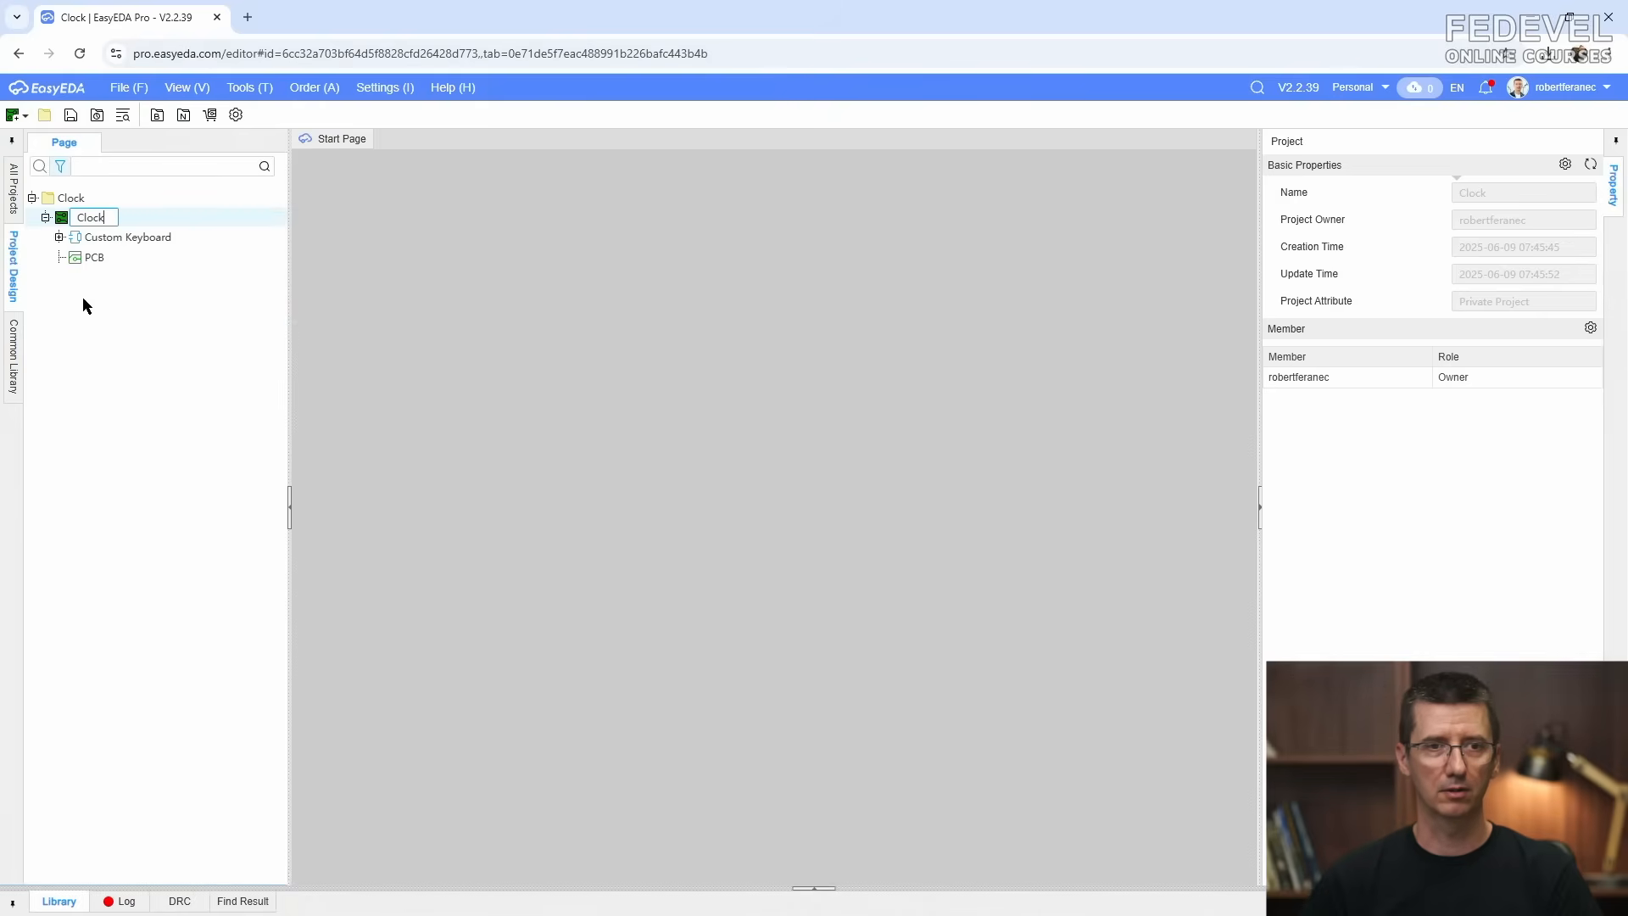
# Step: Rename the board's Custom Keyboard schematic as Clock and save the project
pyautogui.click(59, 238)
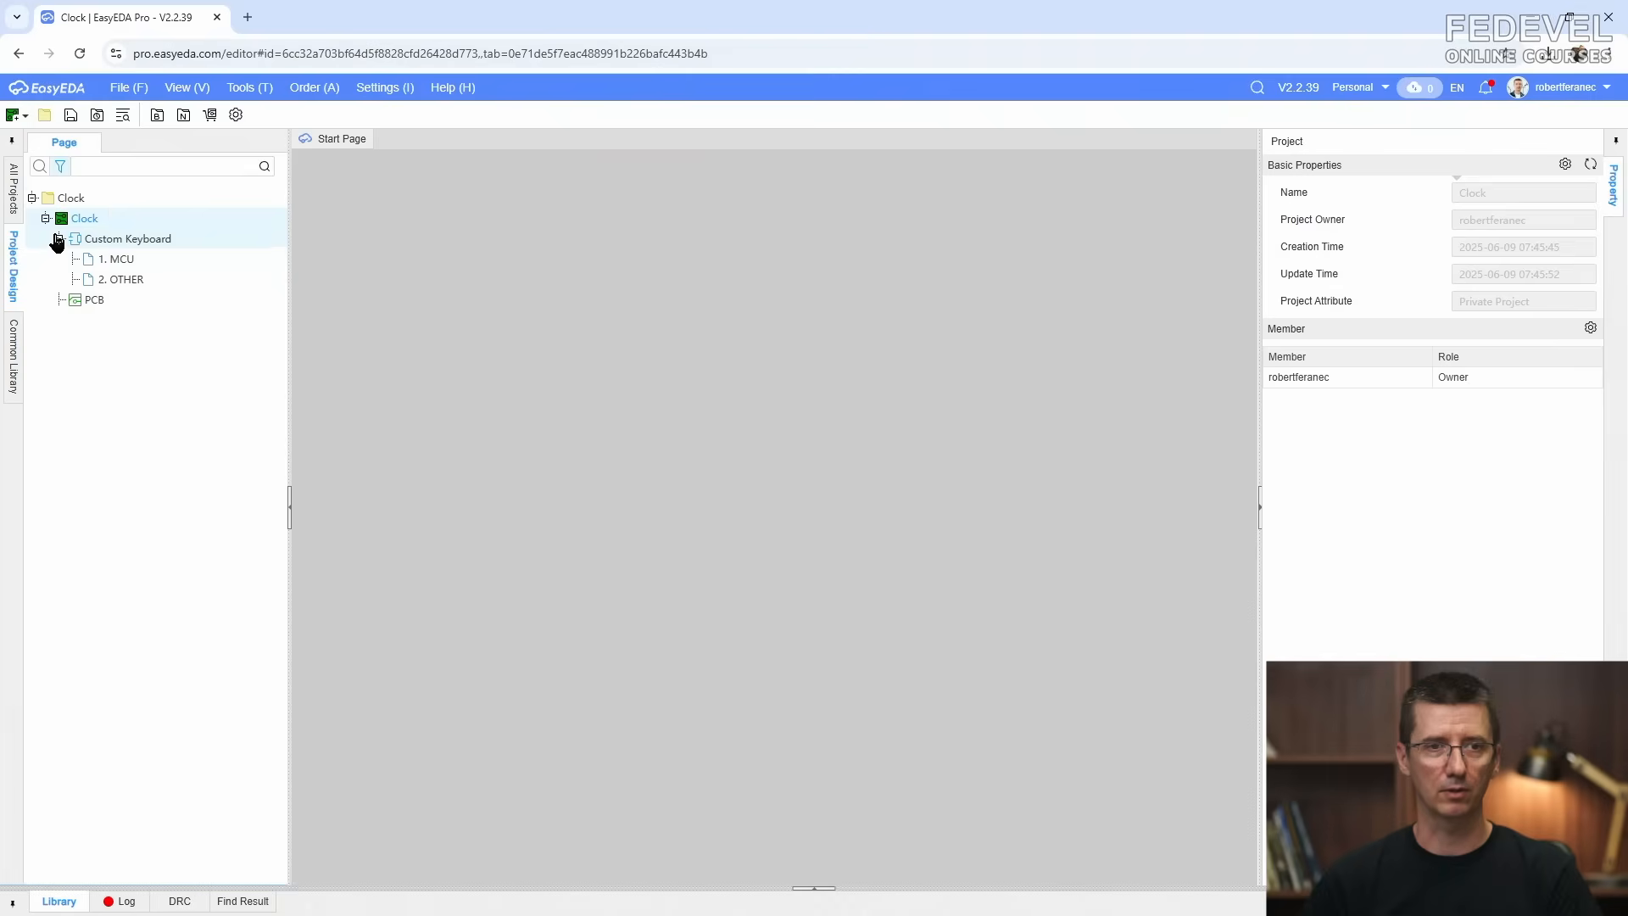
pyautogui.rightClick(164, 246)
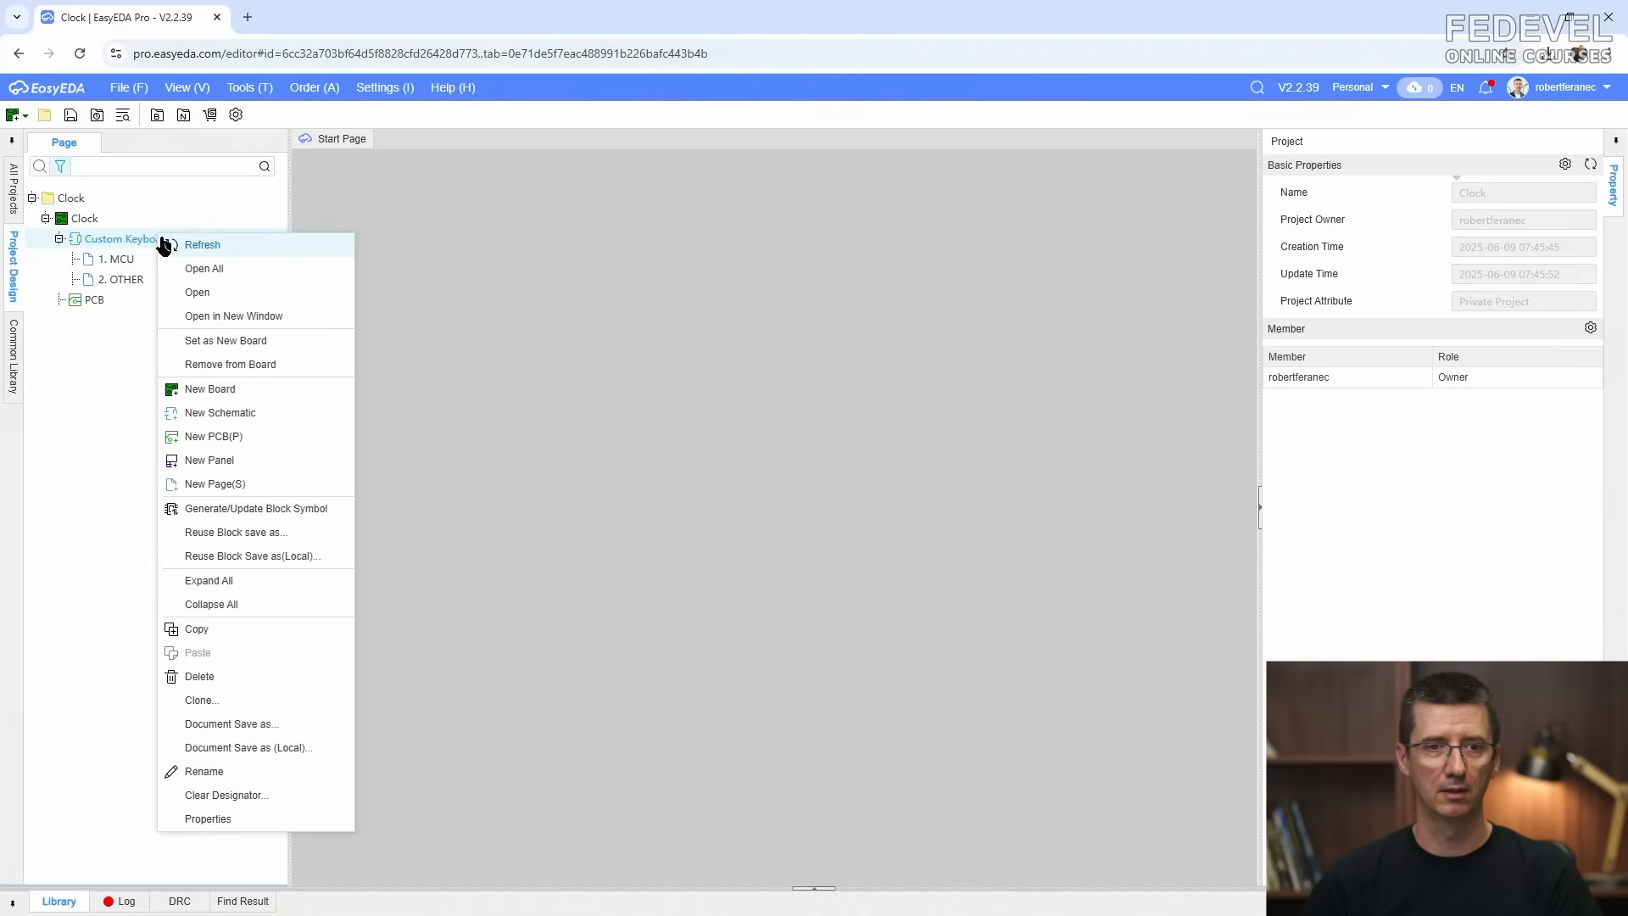
pyautogui.click(226, 772)
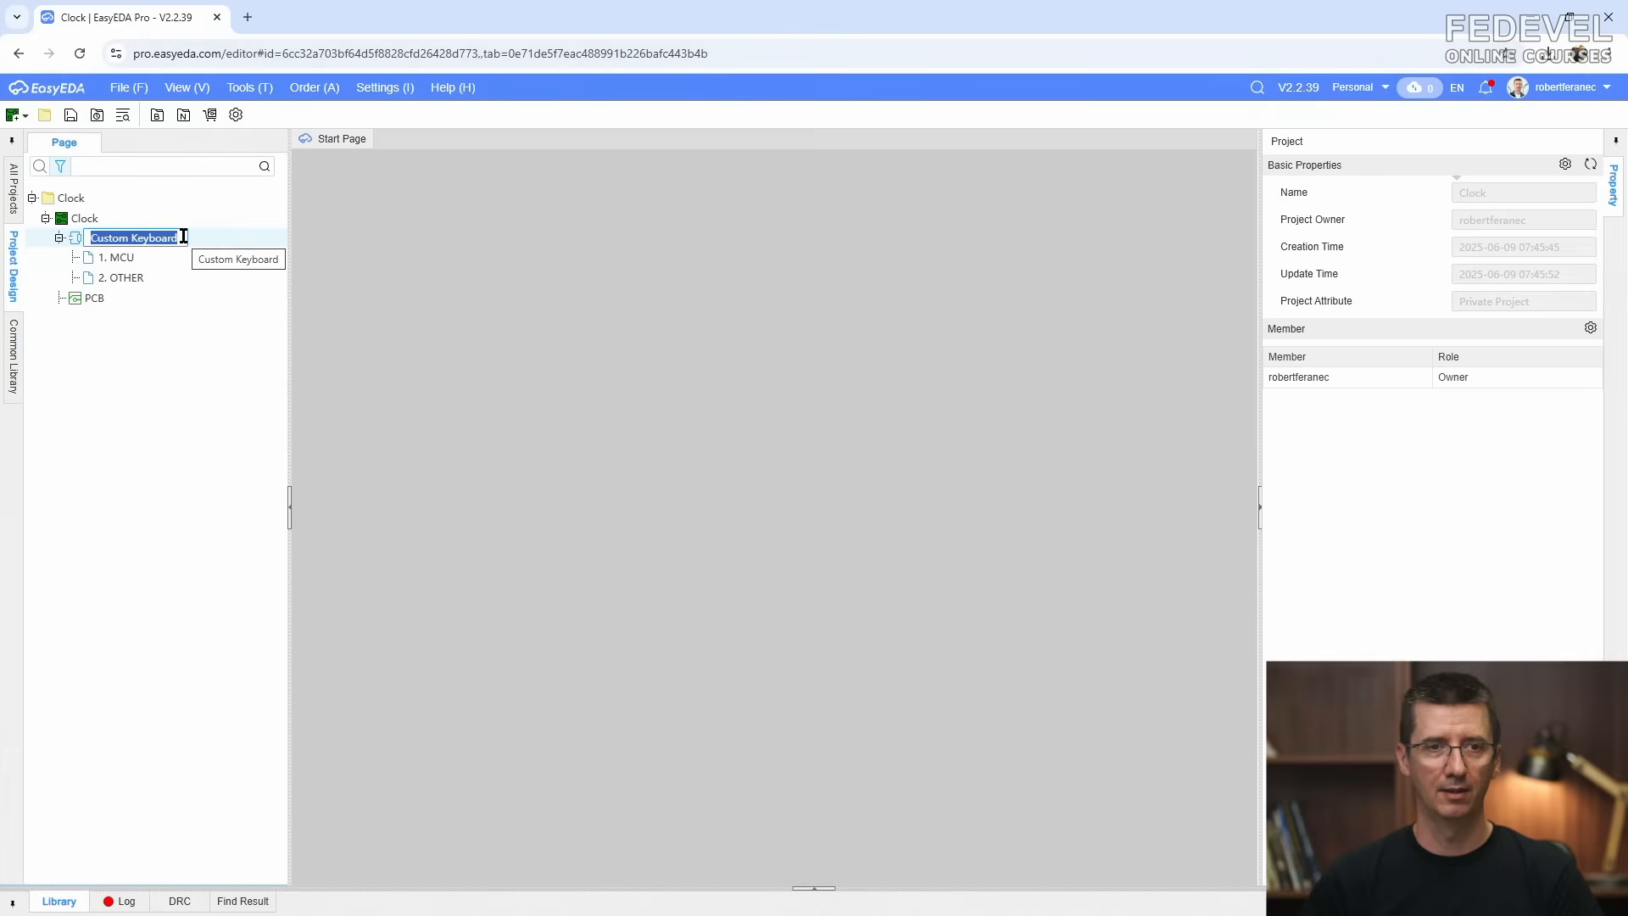
pyautogui.write('Cloc')
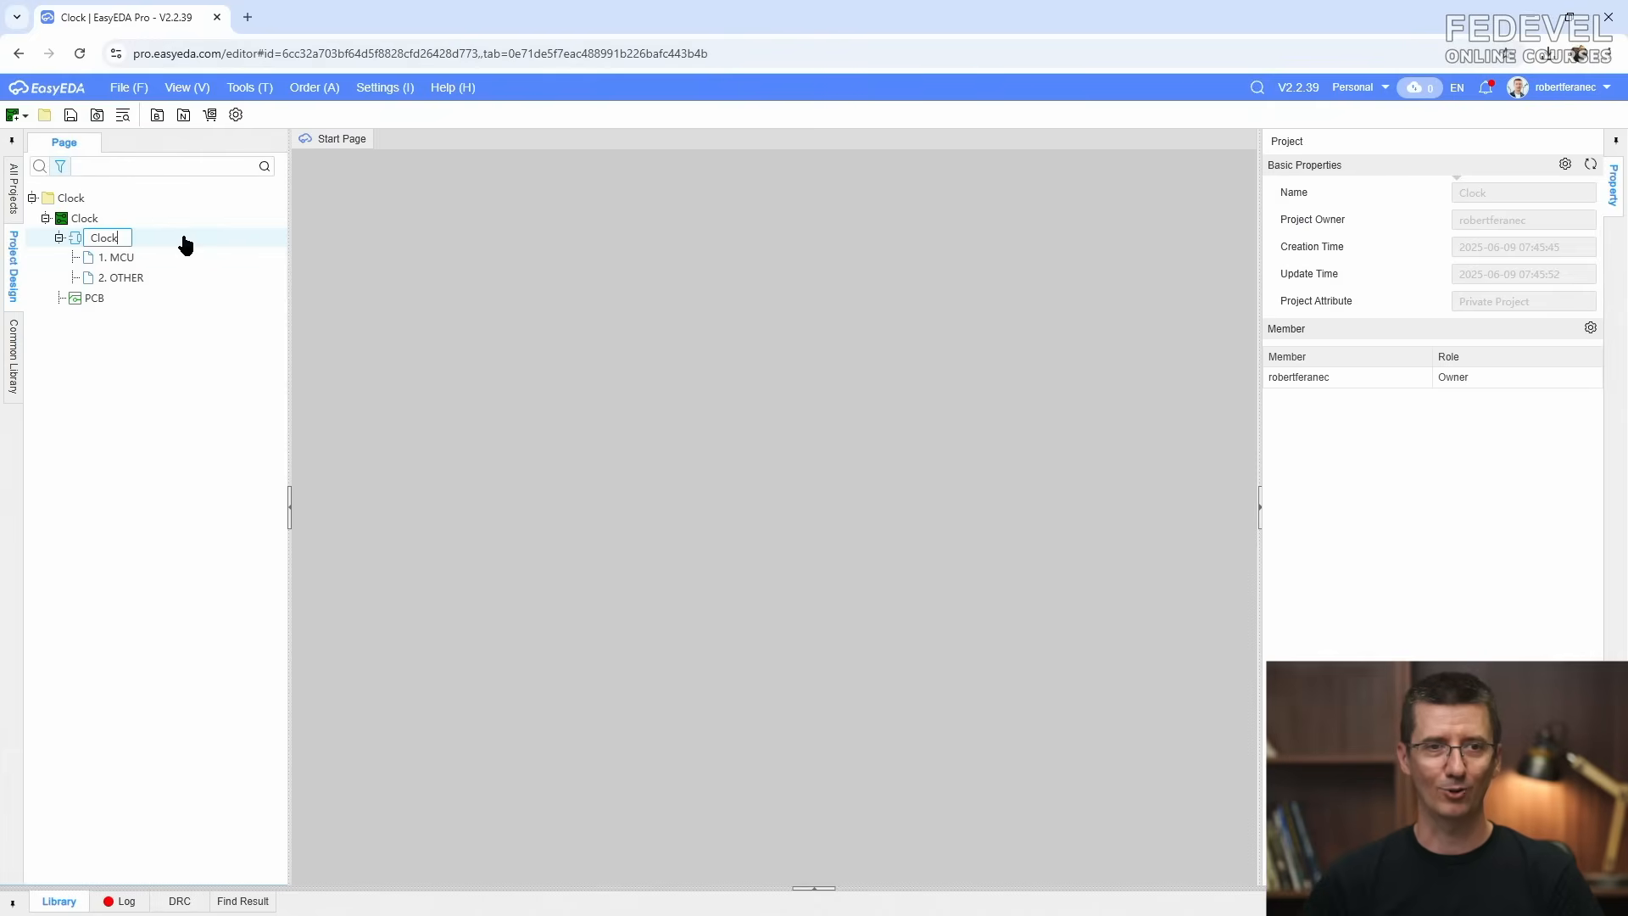
pyautogui.write('k')
pyautogui.press('Return')
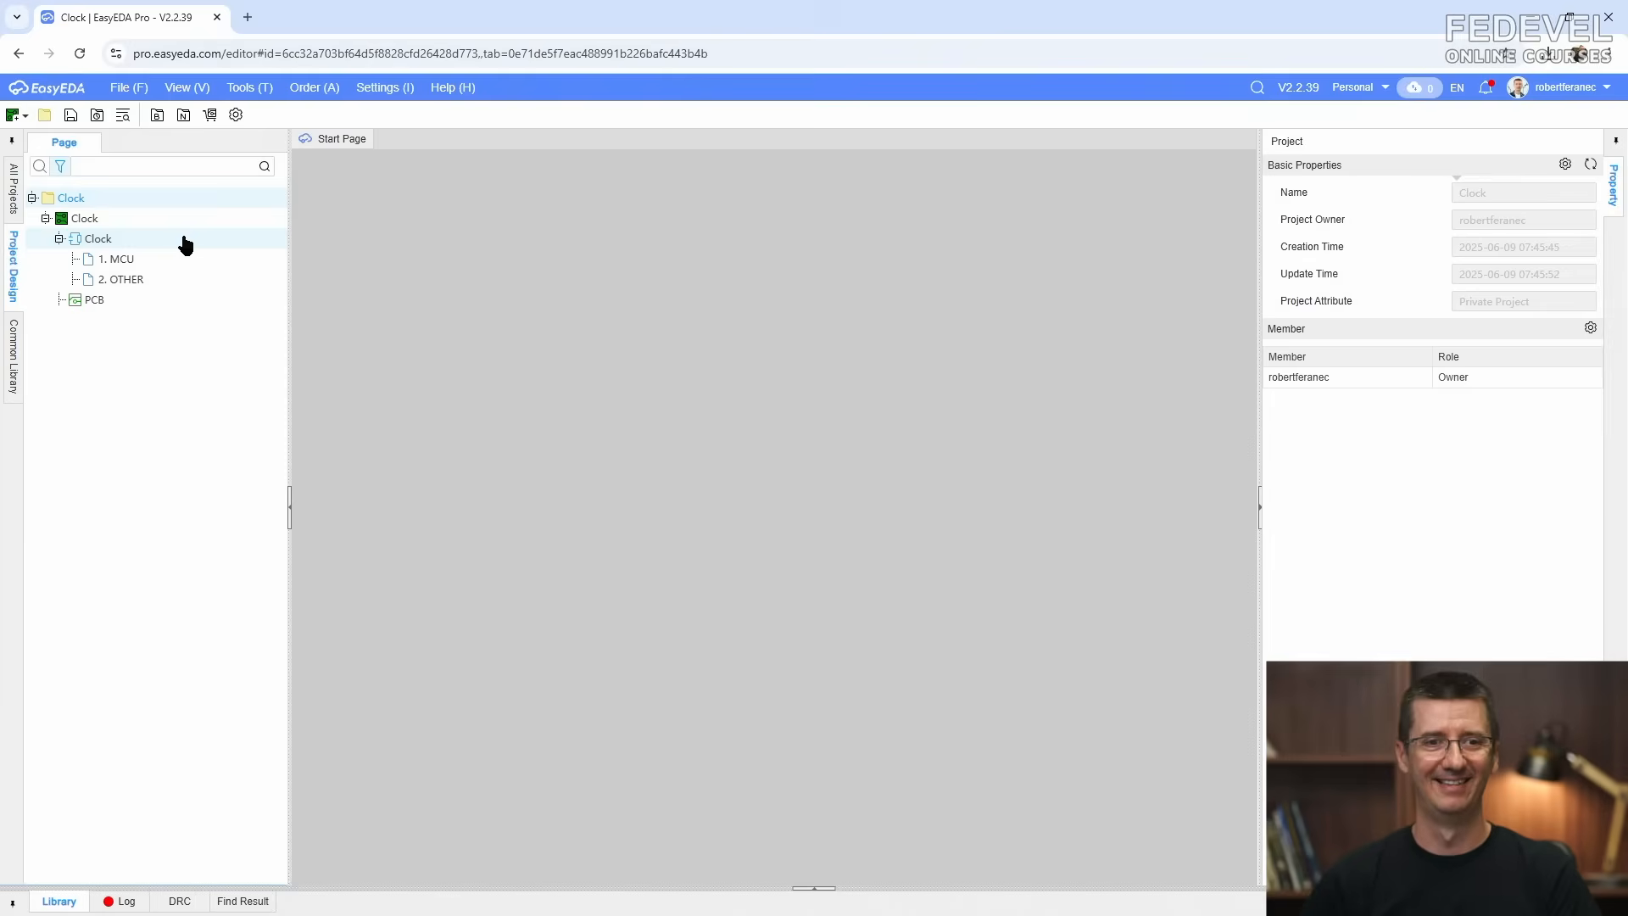
pyautogui.click(70, 118)
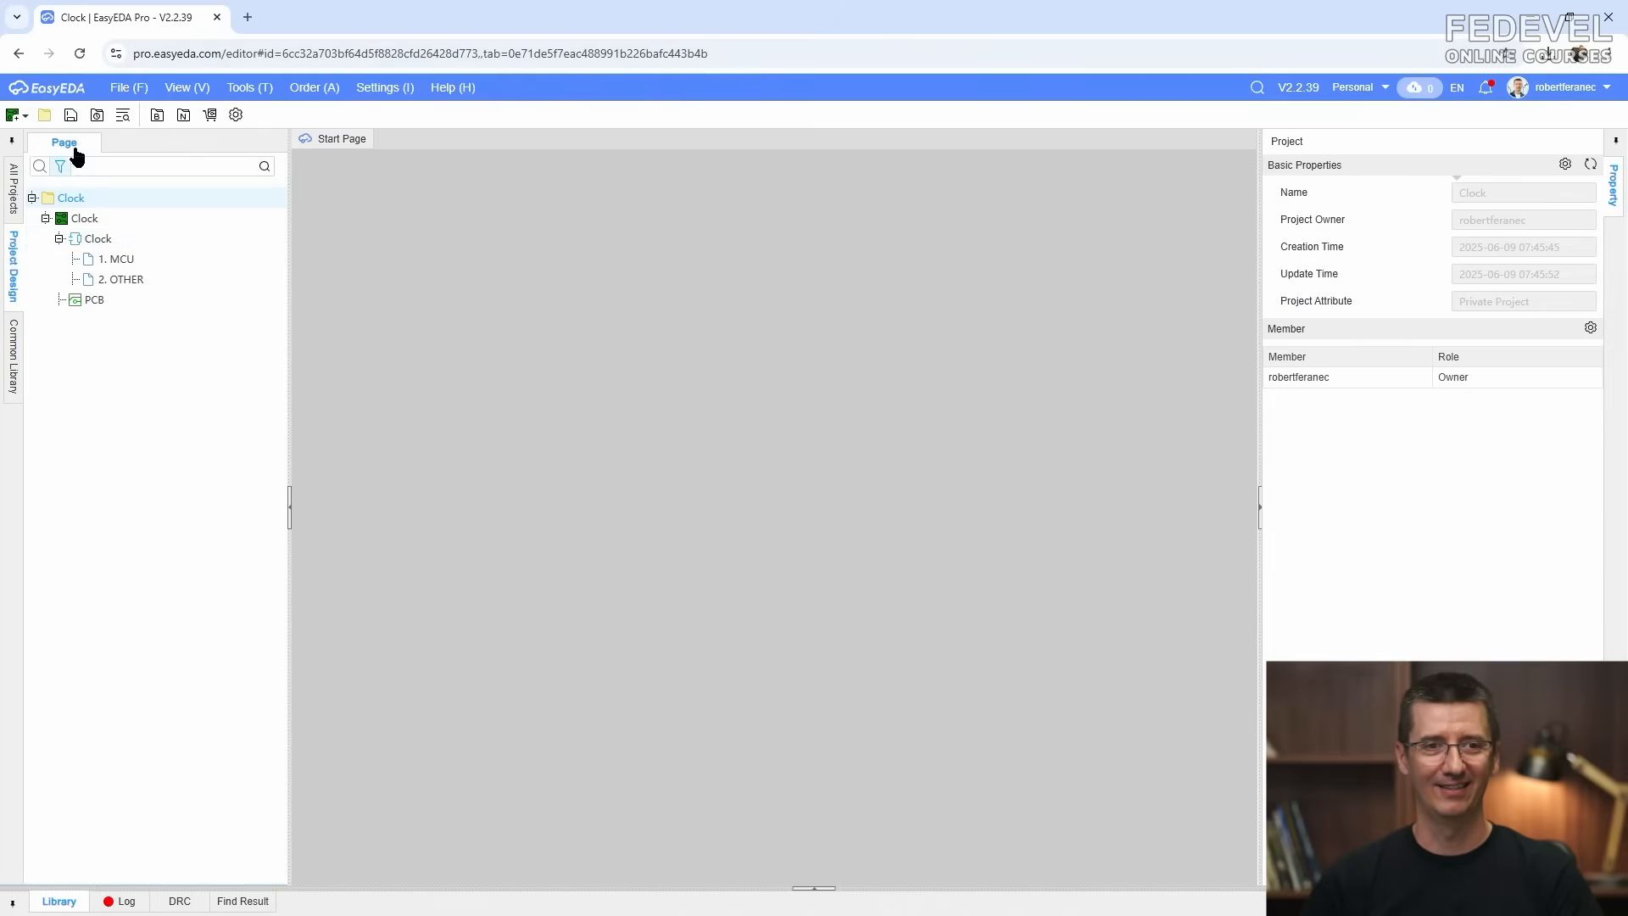
# Step: Open the MCU schematic page and change its title text to "Clock (Page 1/2)"
pyautogui.doubleClick(116, 259)
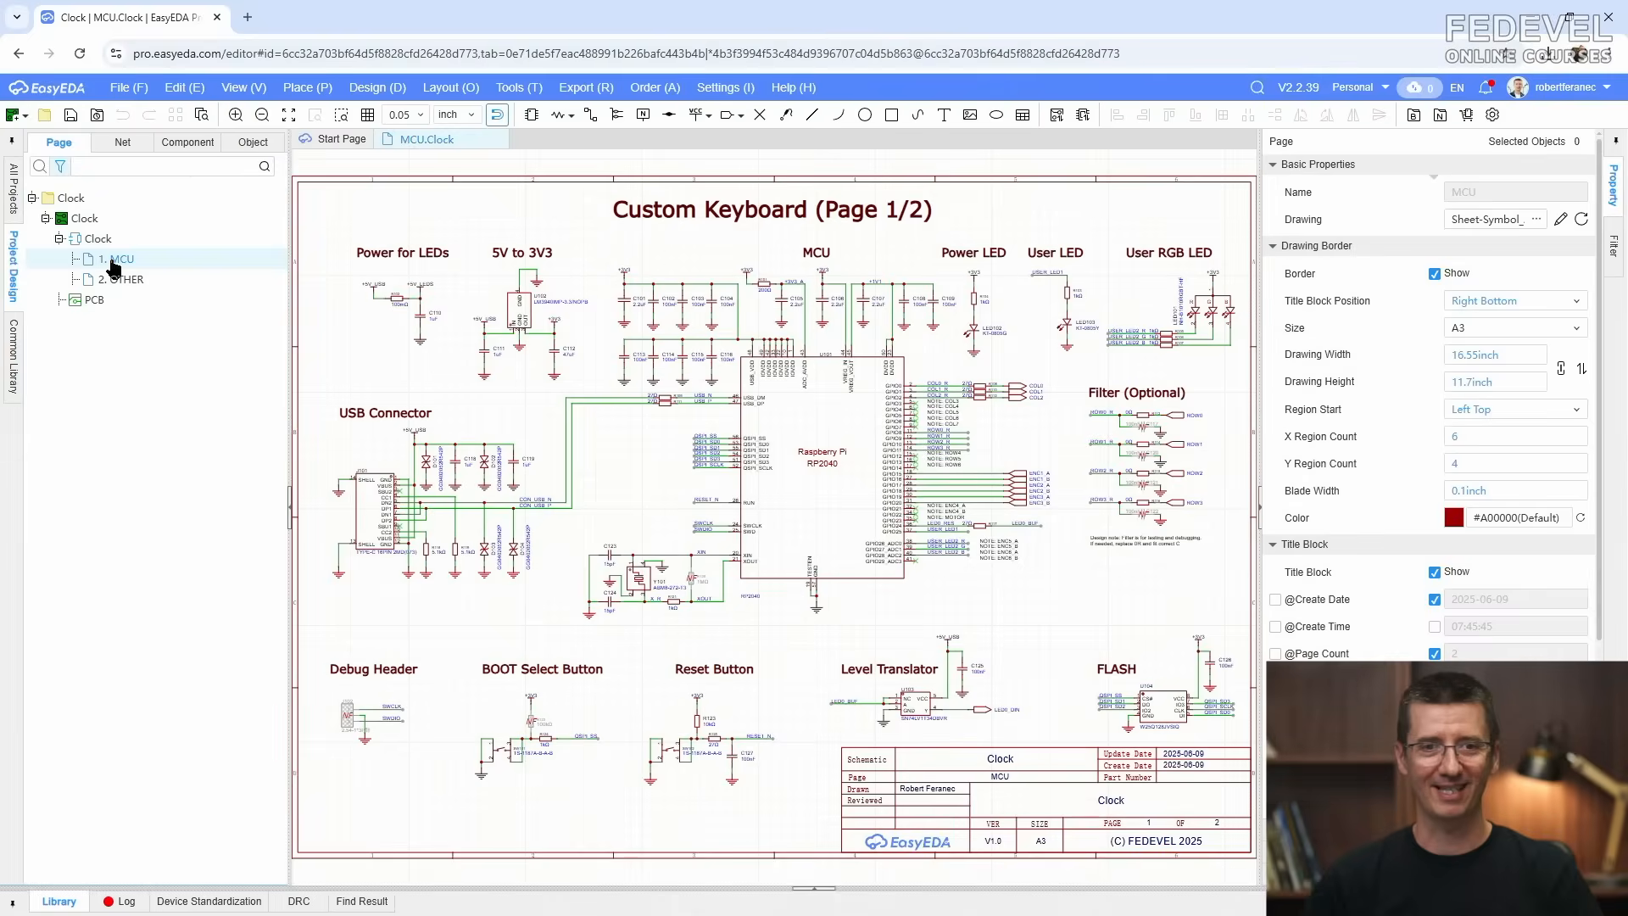
pyautogui.click(769, 219)
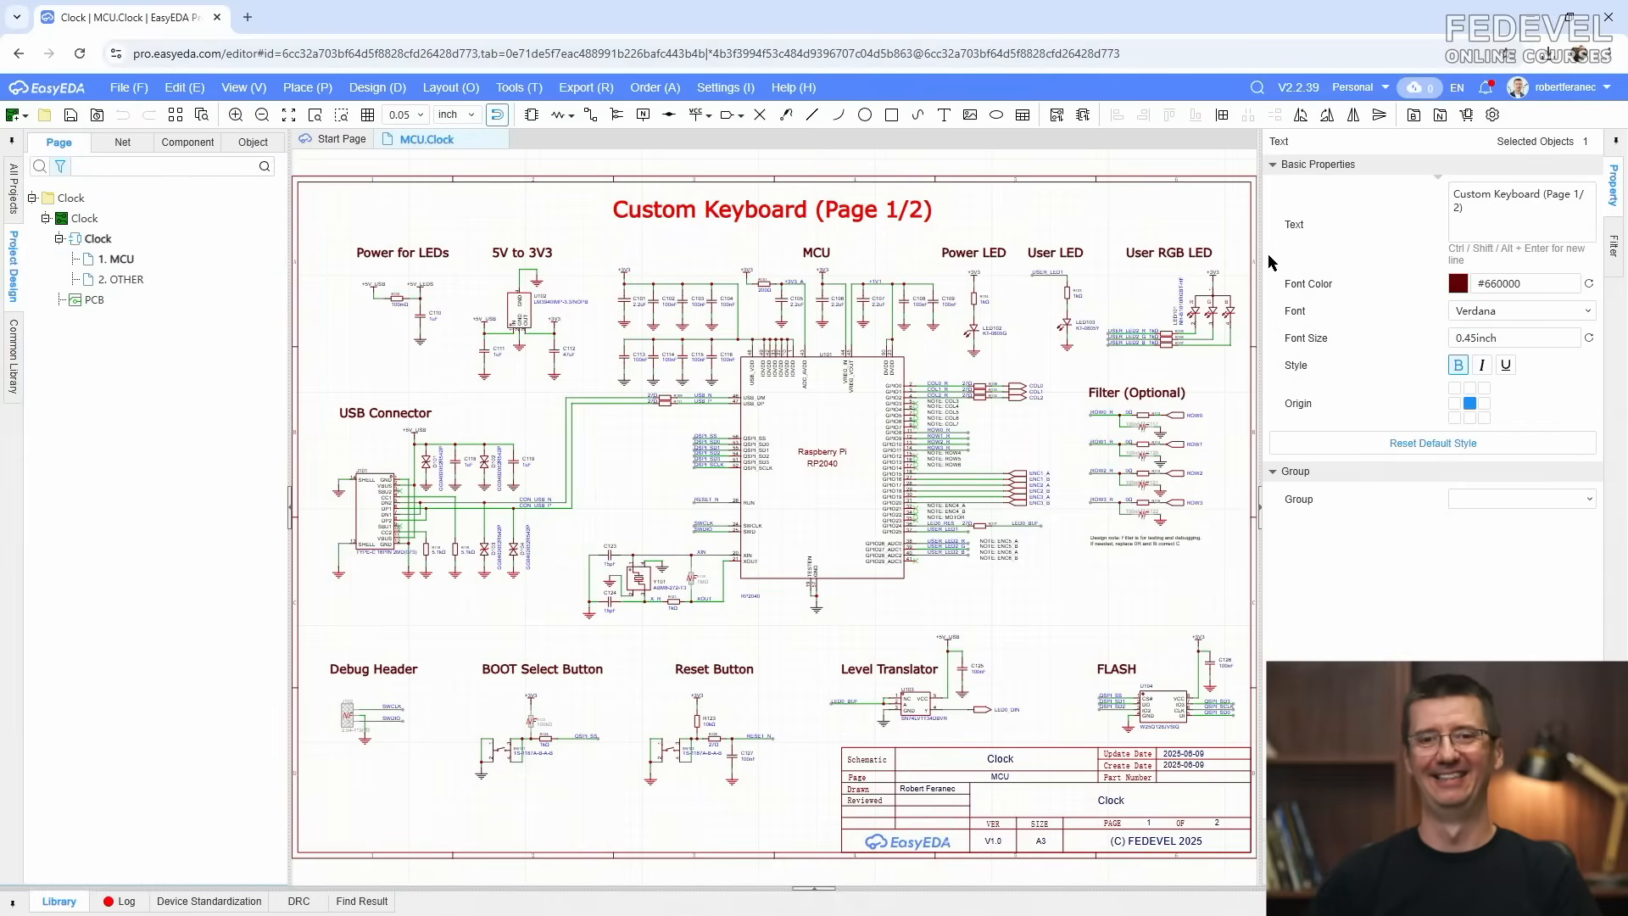
pyautogui.click(1543, 197)
pyautogui.click(1512, 194)
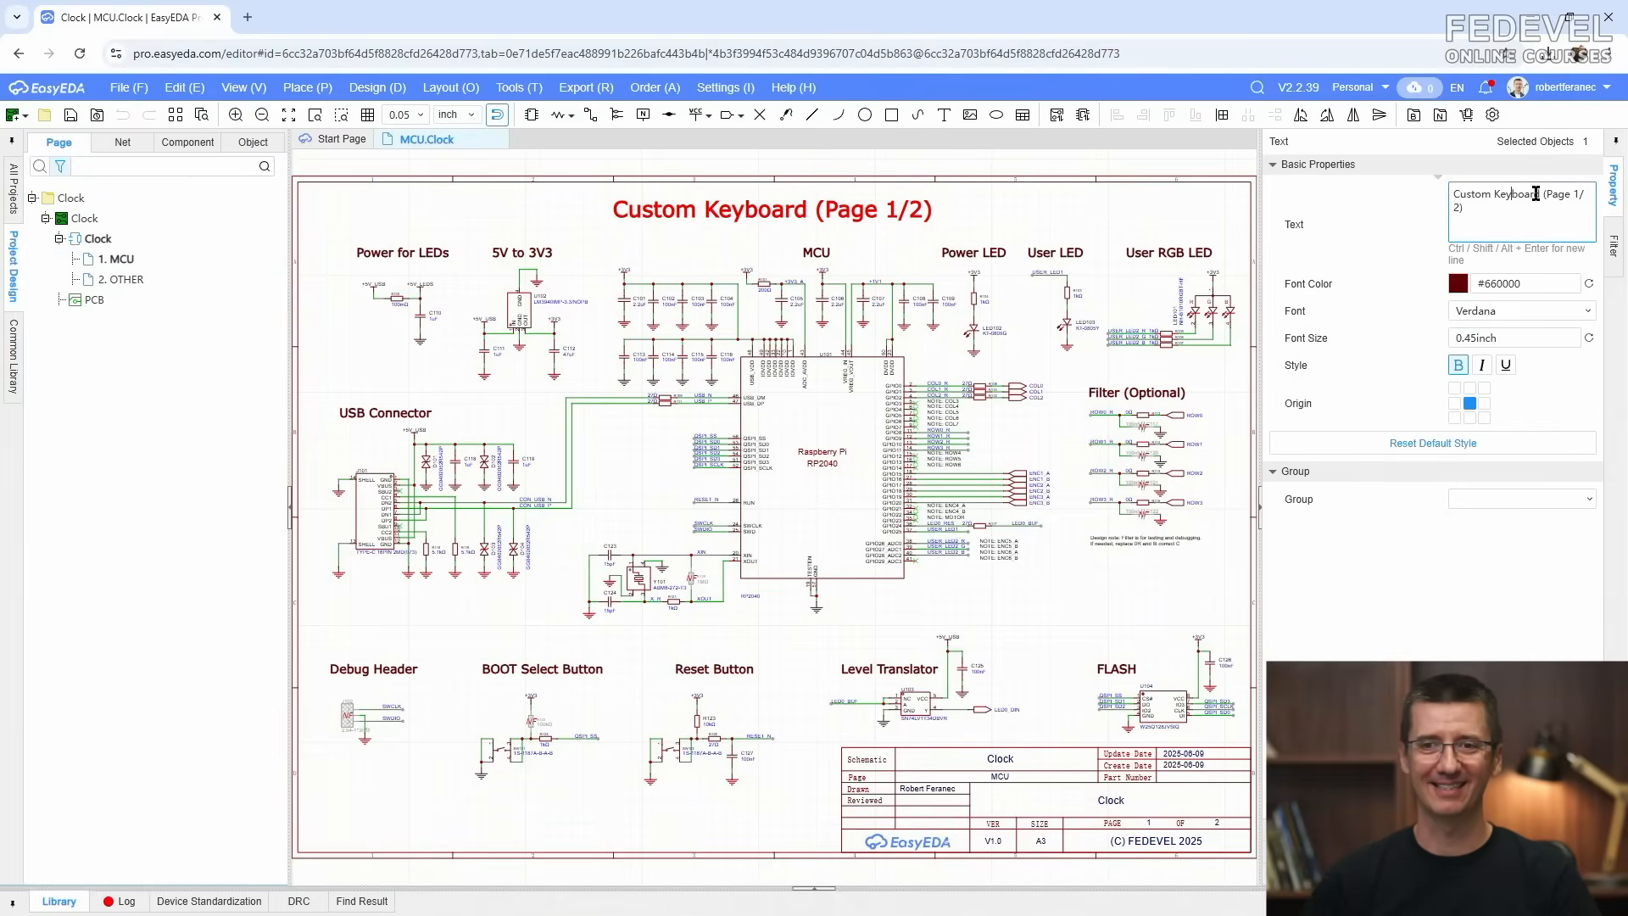
pyautogui.moveTo(1541, 193); pyautogui.dragTo(1357, 265)
pyautogui.write('Clock')
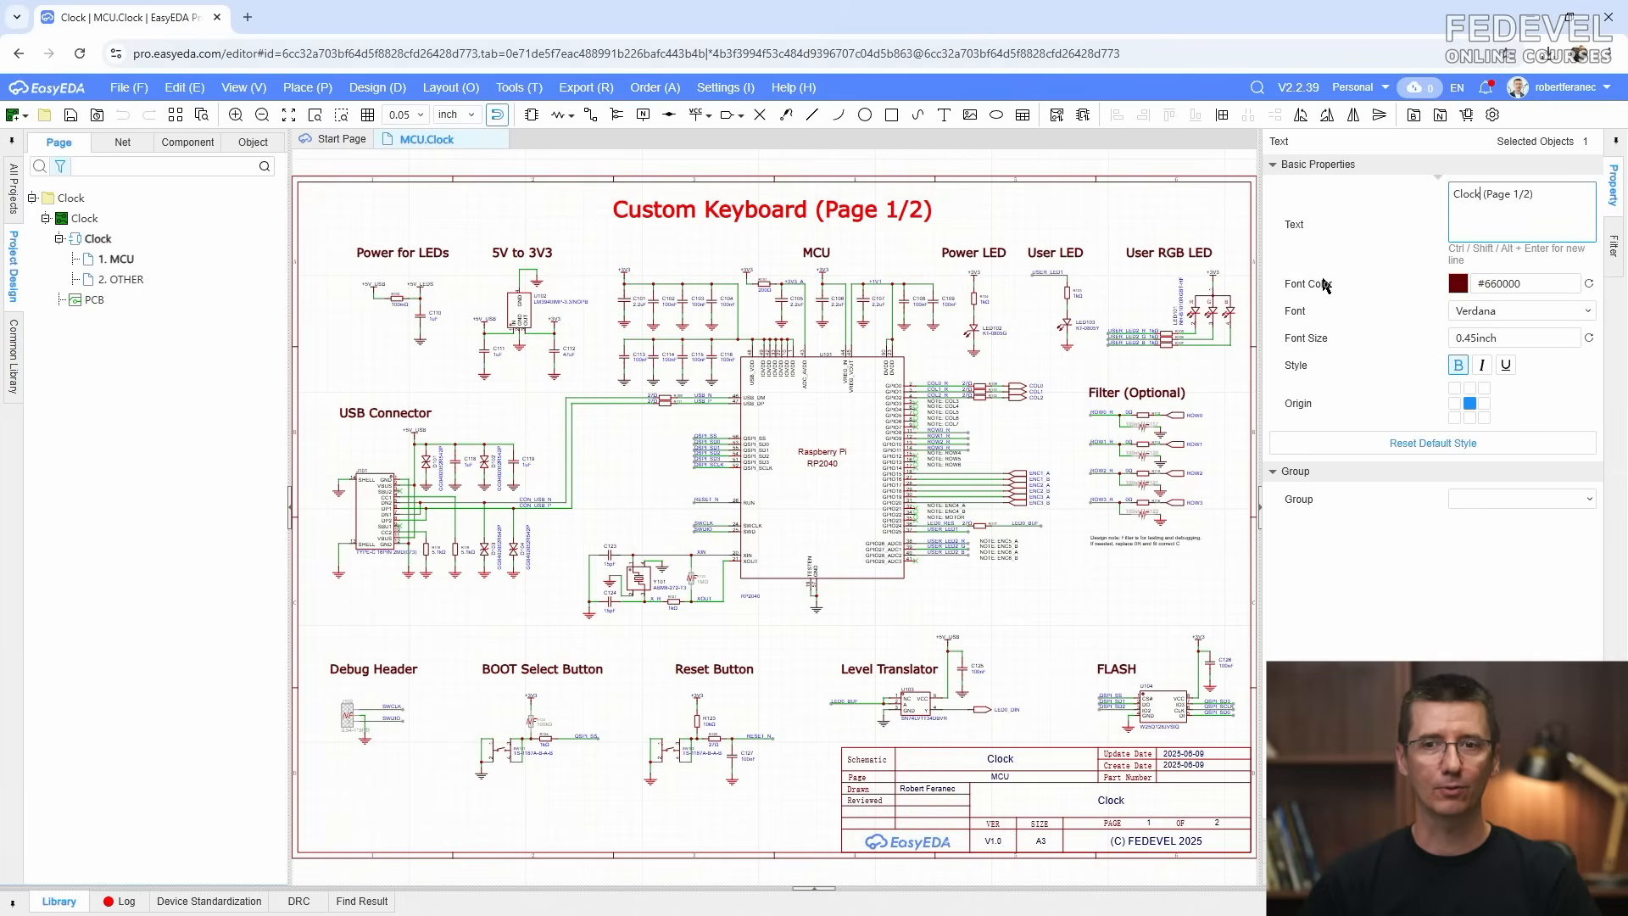
pyautogui.click(1016, 204)
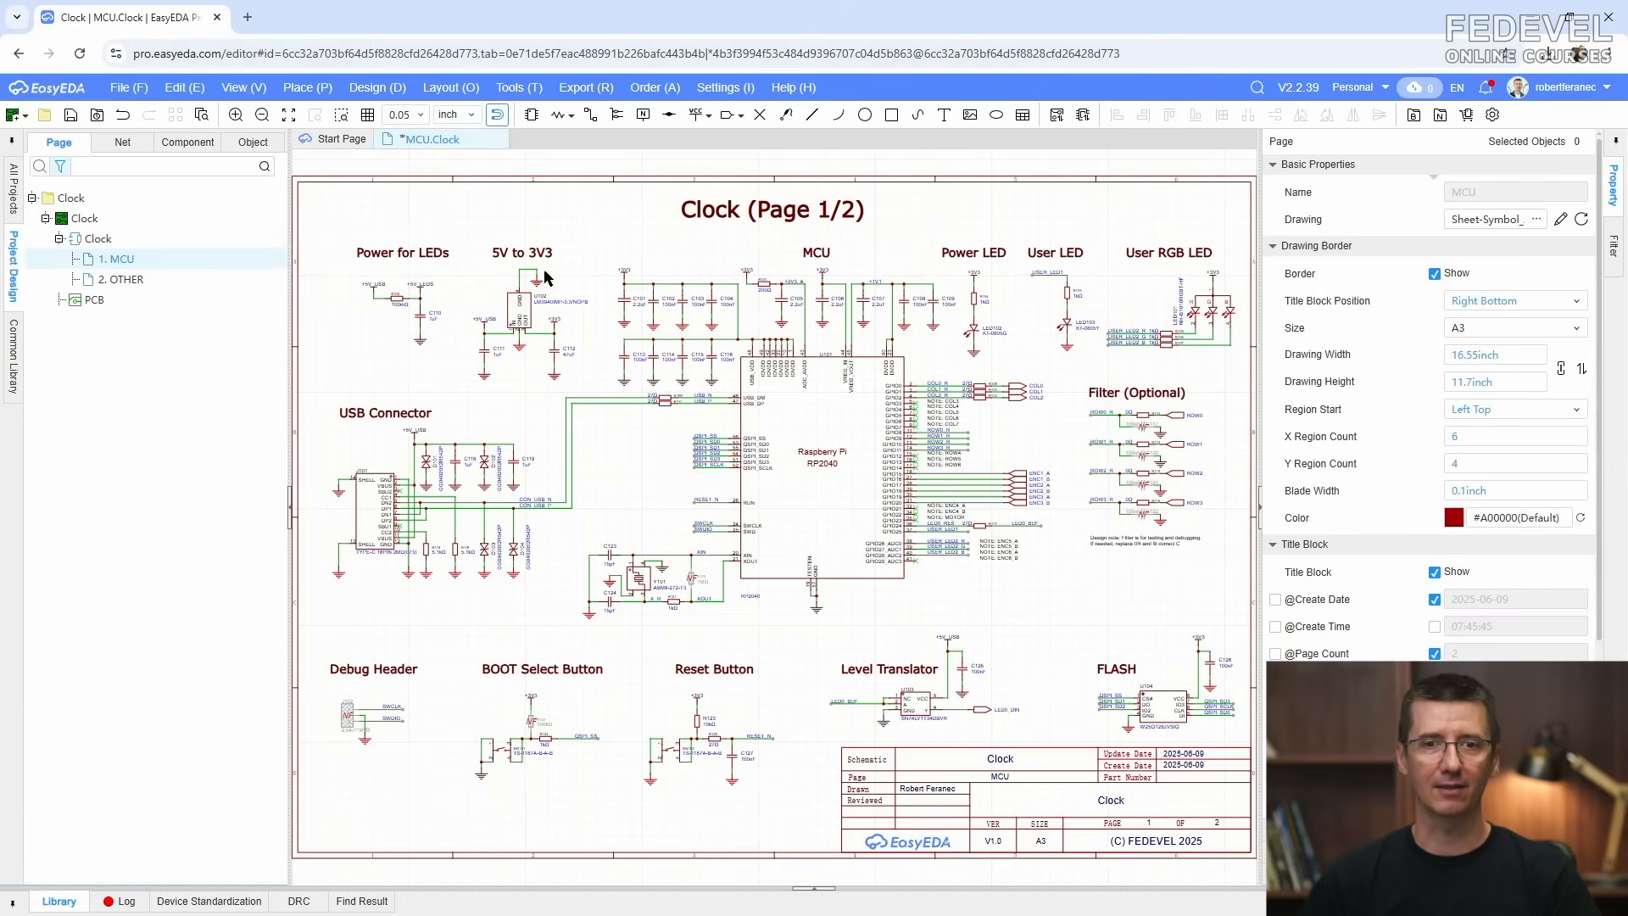
# Step: Open the OTHER schematic page and change its title text to "Clock (Page 2/2)"
pyautogui.click(125, 280)
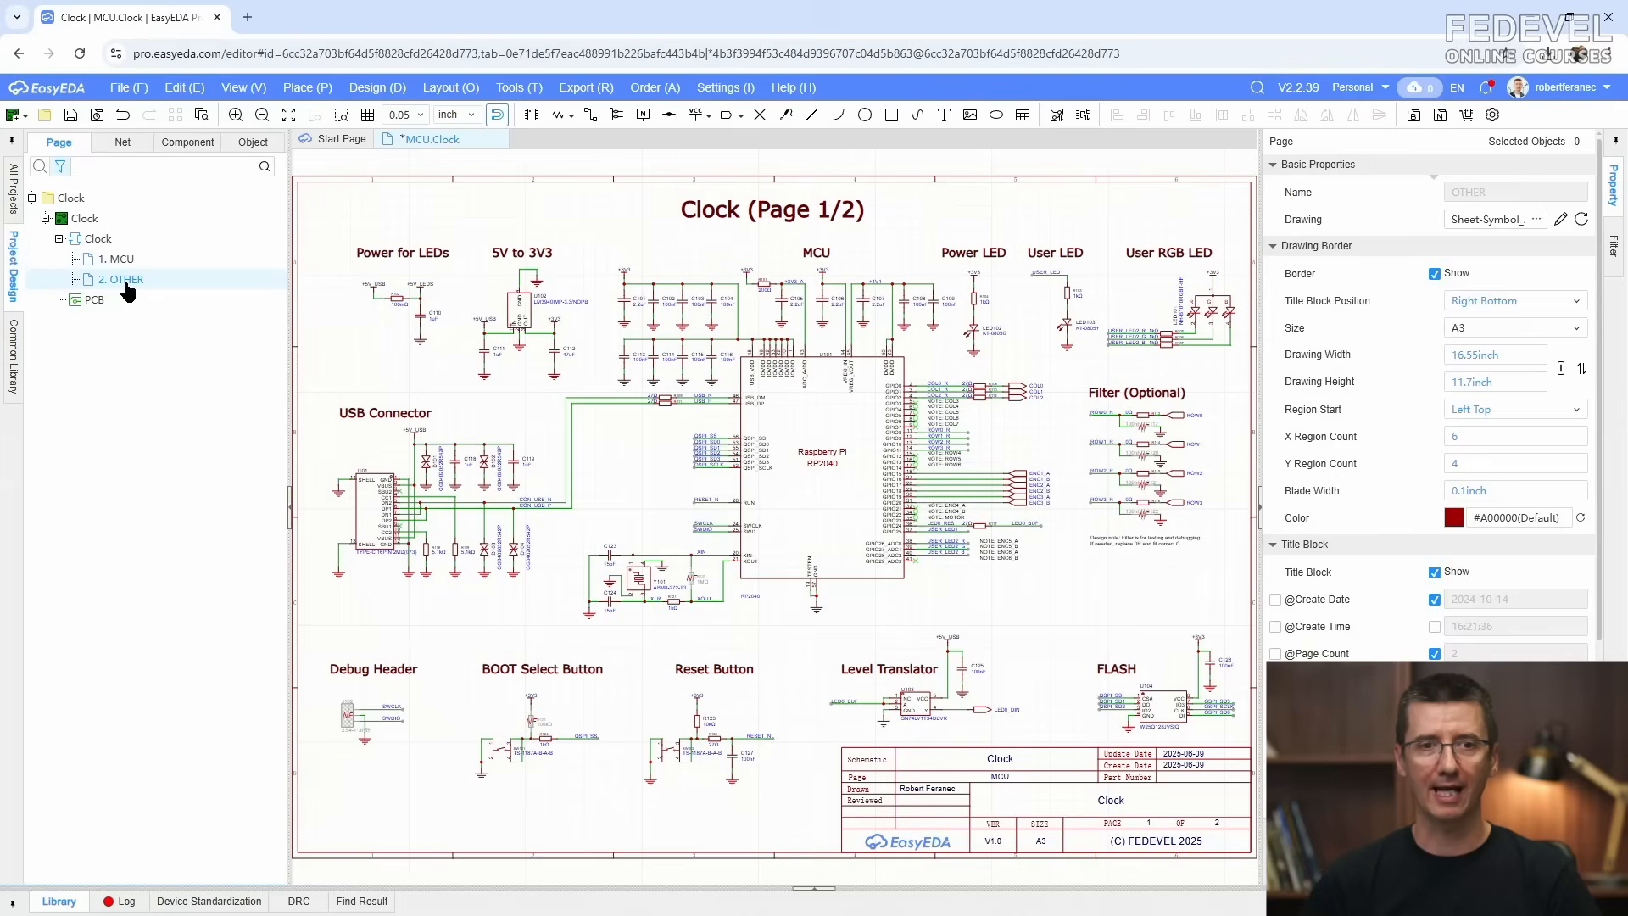
pyautogui.doubleClick(125, 281)
pyautogui.click(673, 213)
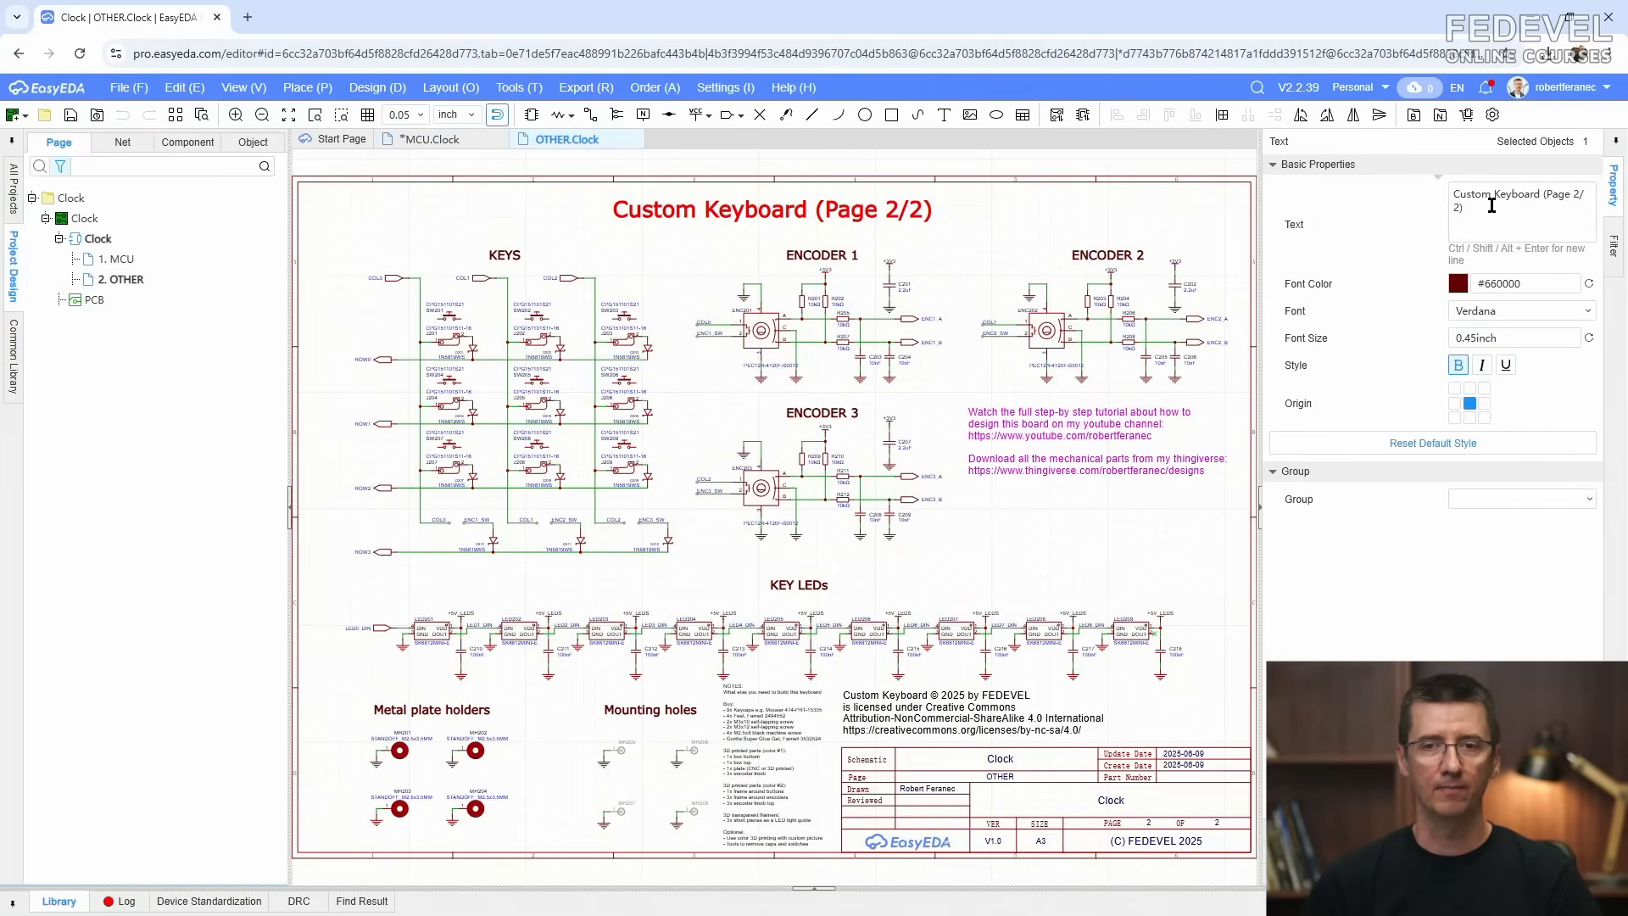
pyautogui.click(1542, 197)
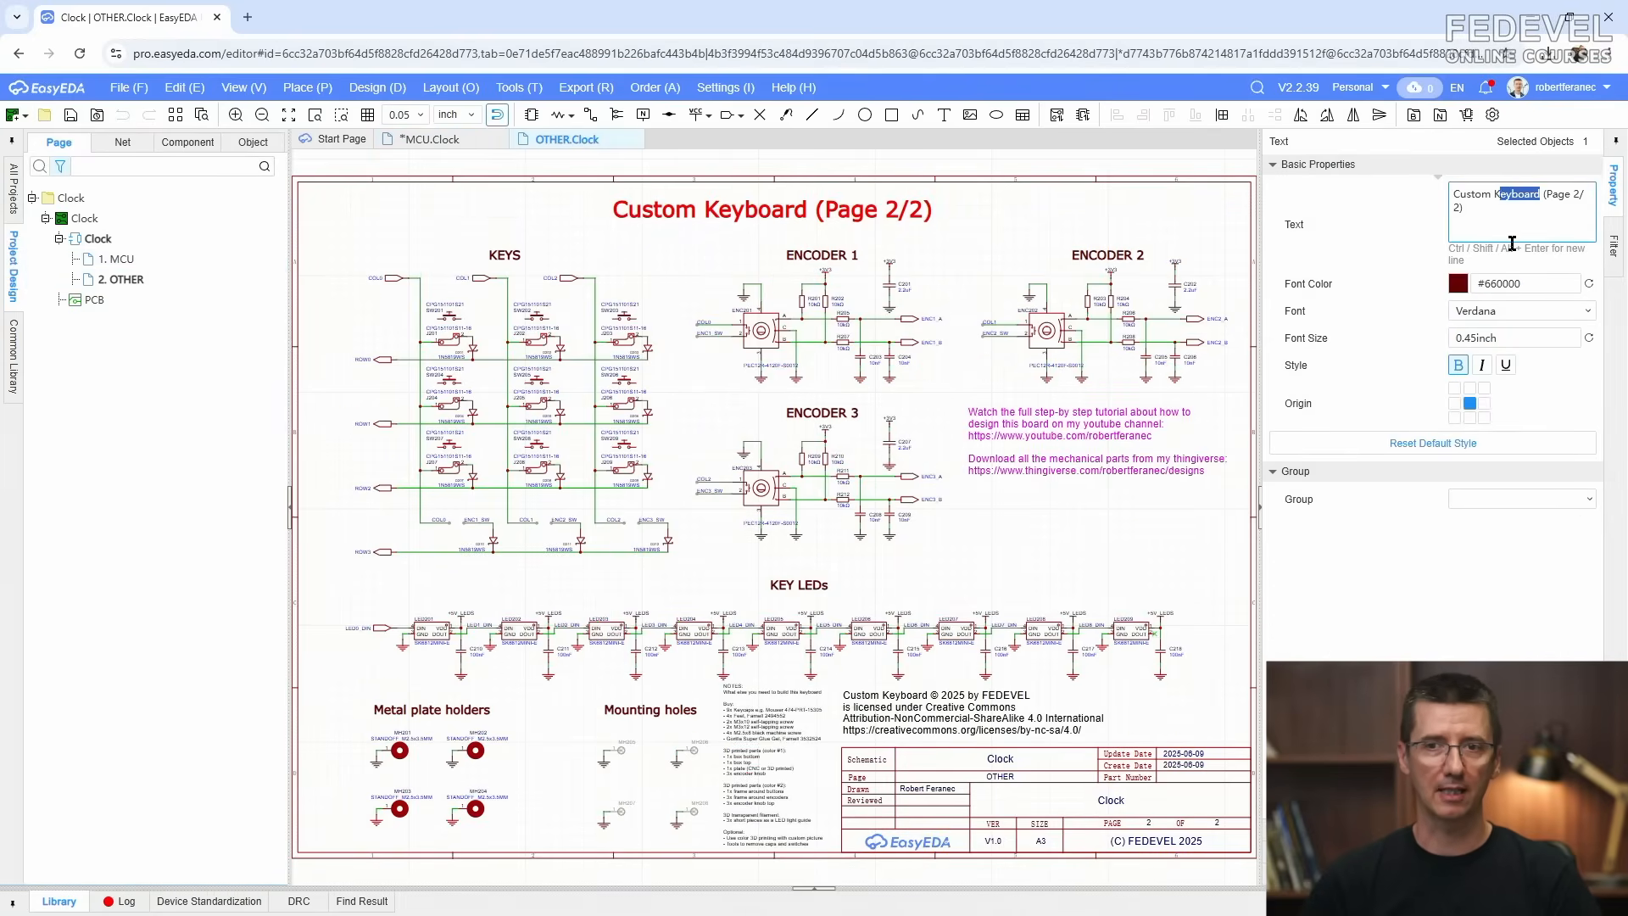
pyautogui.hotkey('ctrl', 'shift', 'Left')
pyautogui.write('Clock')
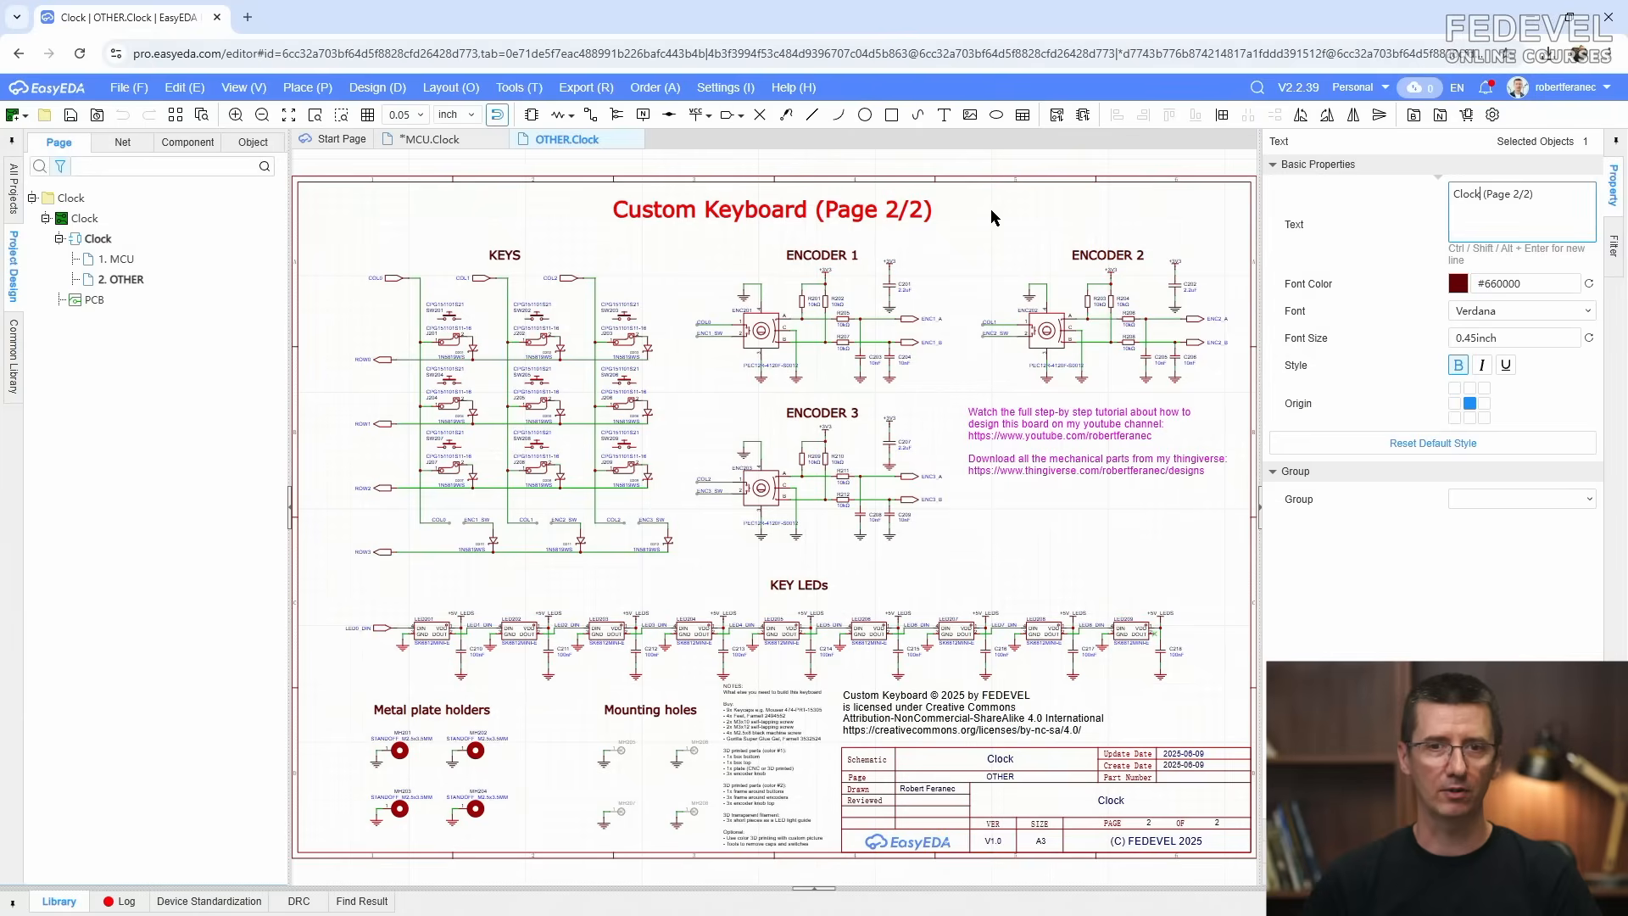
pyautogui.click(991, 217)
# Step: Review the MCU page's title block and its property fields, and save the schematic changes
pyautogui.click(123, 260)
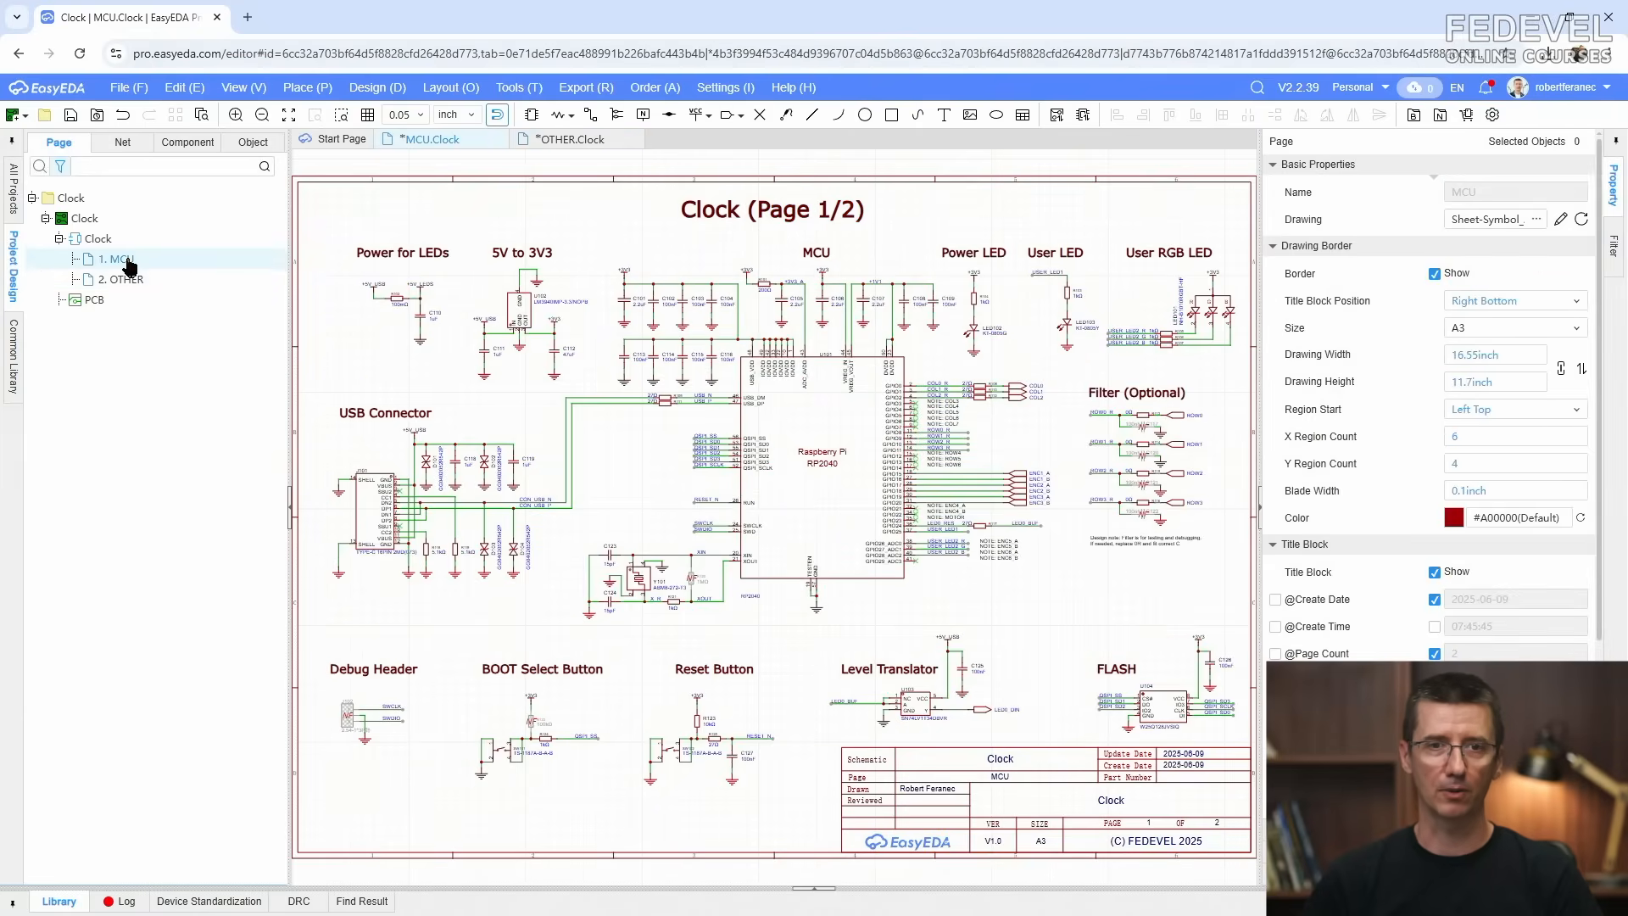
pyautogui.scroll(-1, 1605, 430)
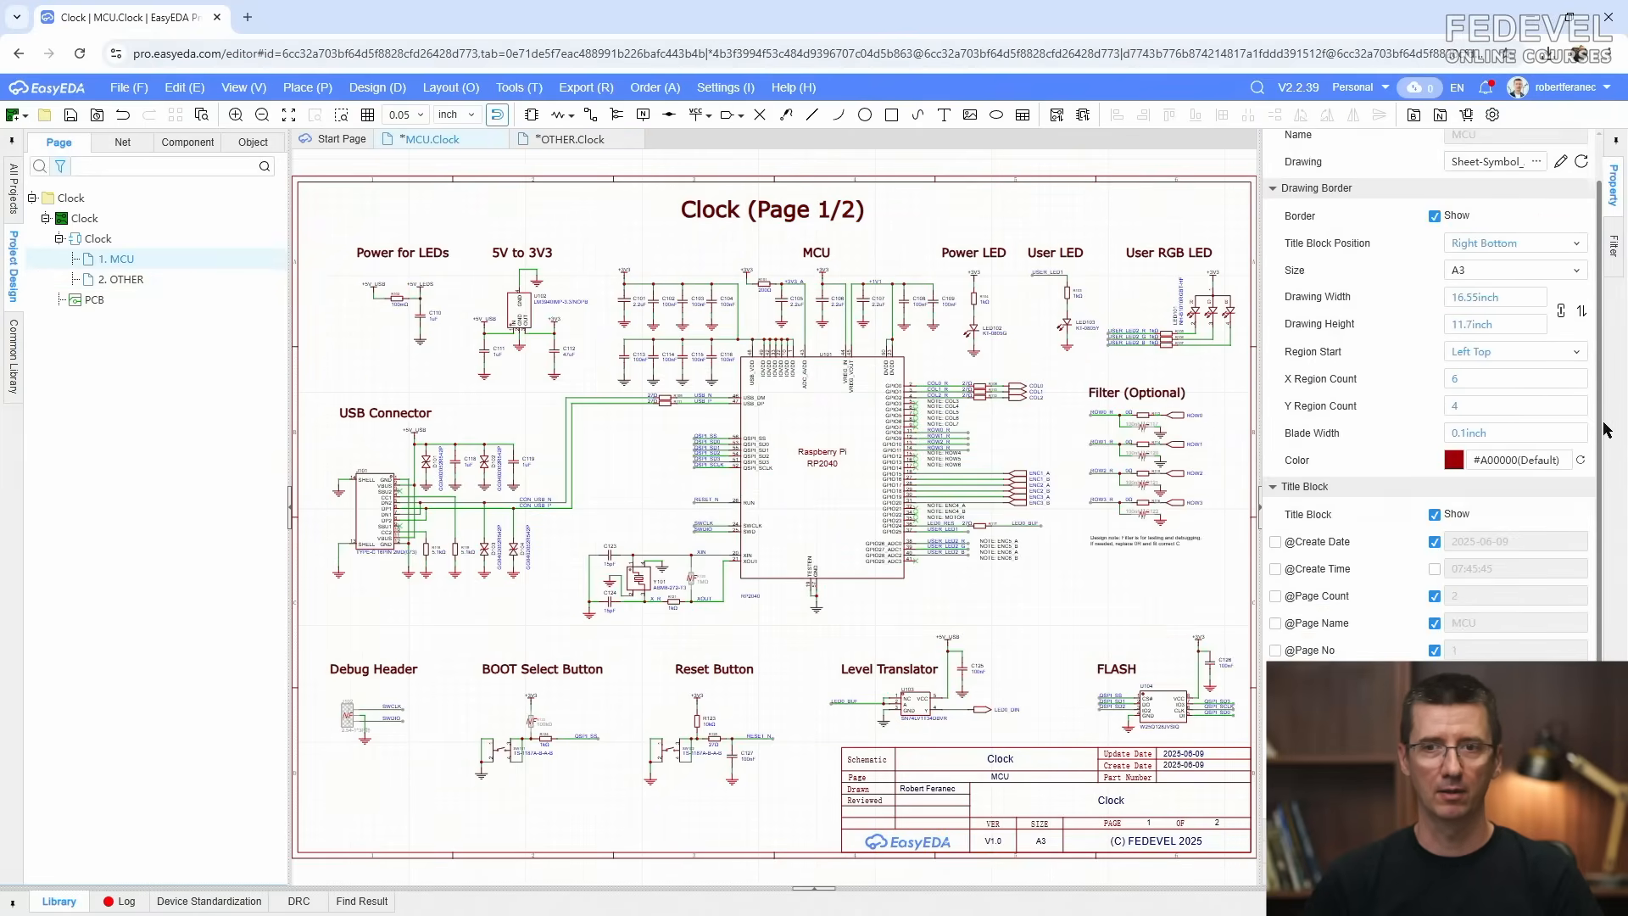
pyautogui.scroll(-2, 1605, 430)
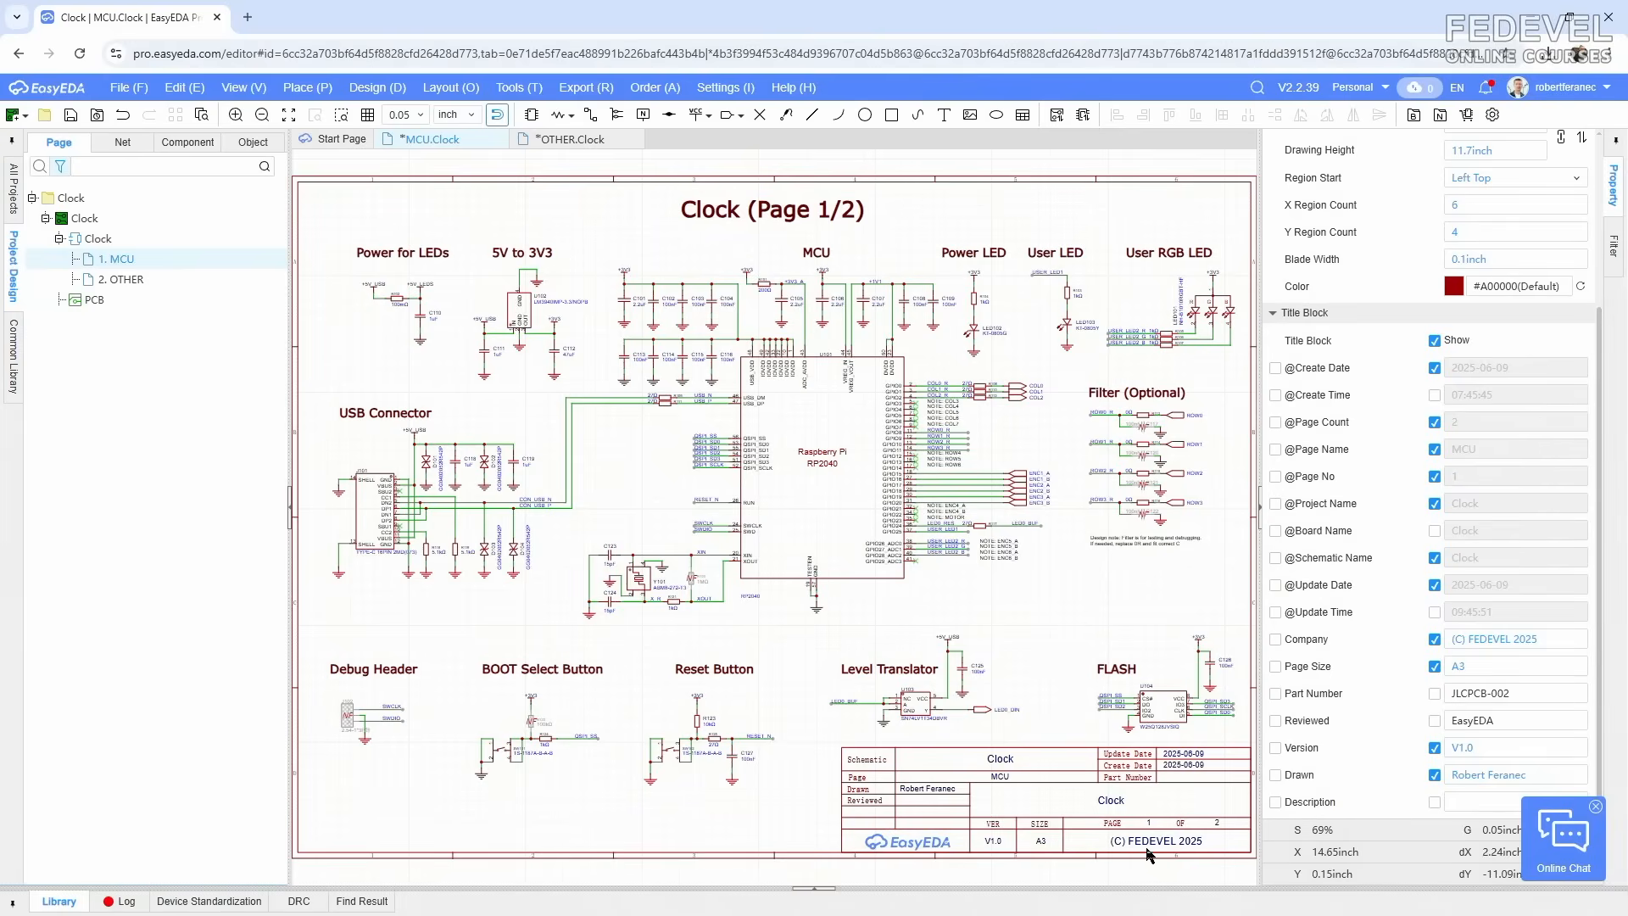
pyautogui.scroll(3, 1149, 855)
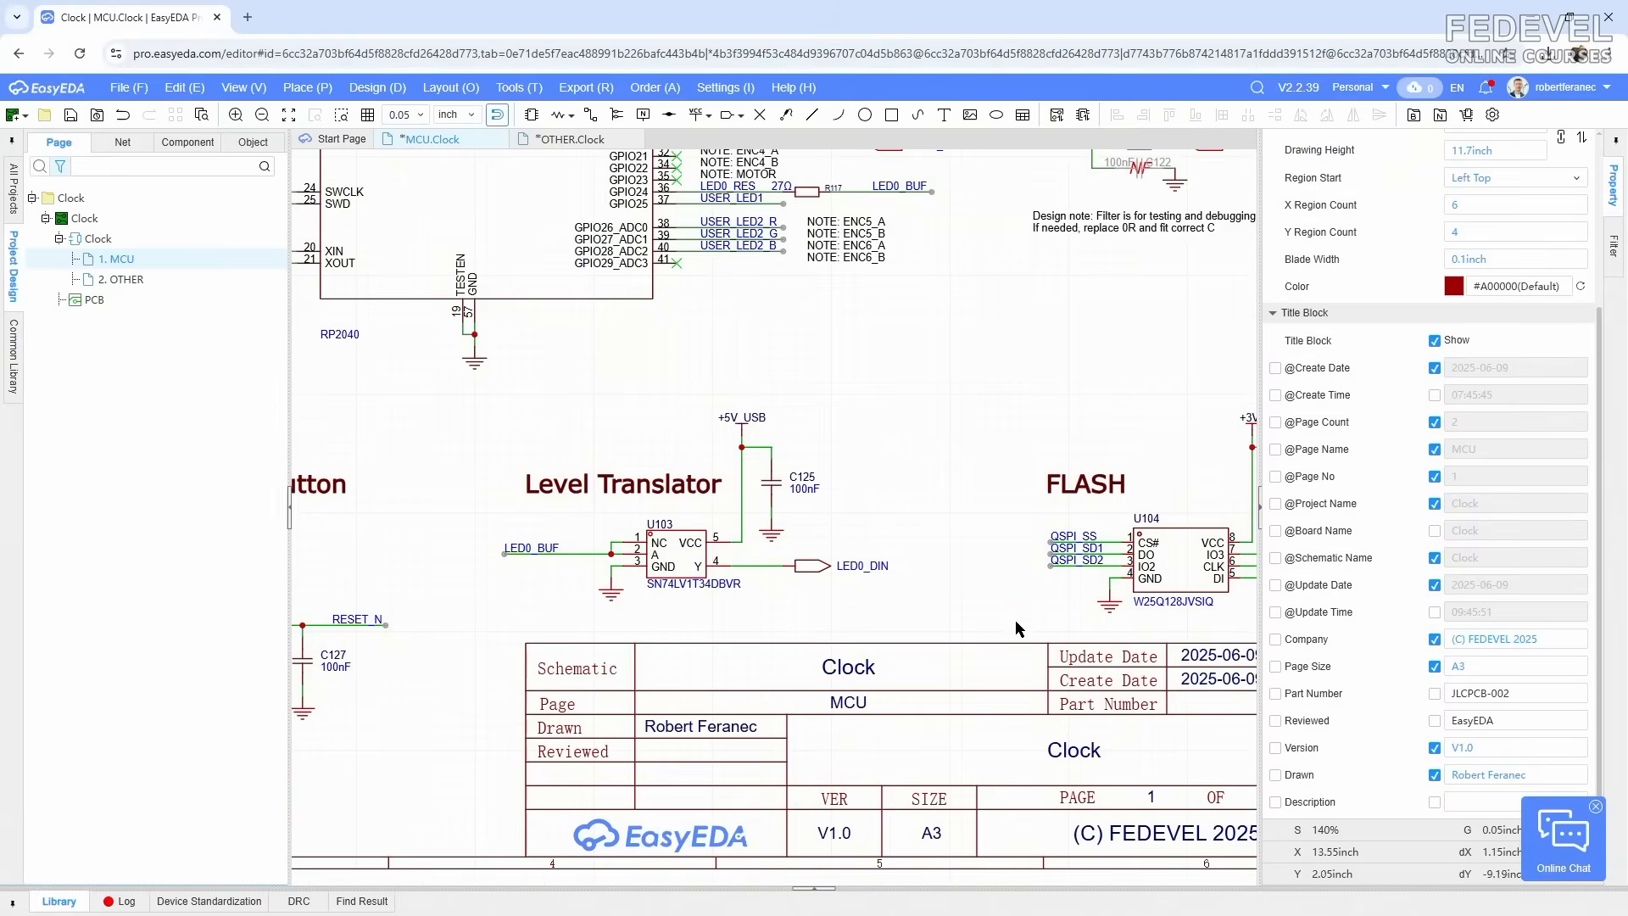
pyautogui.moveTo(1015, 619); pyautogui.dragTo(887, 532, button='right')
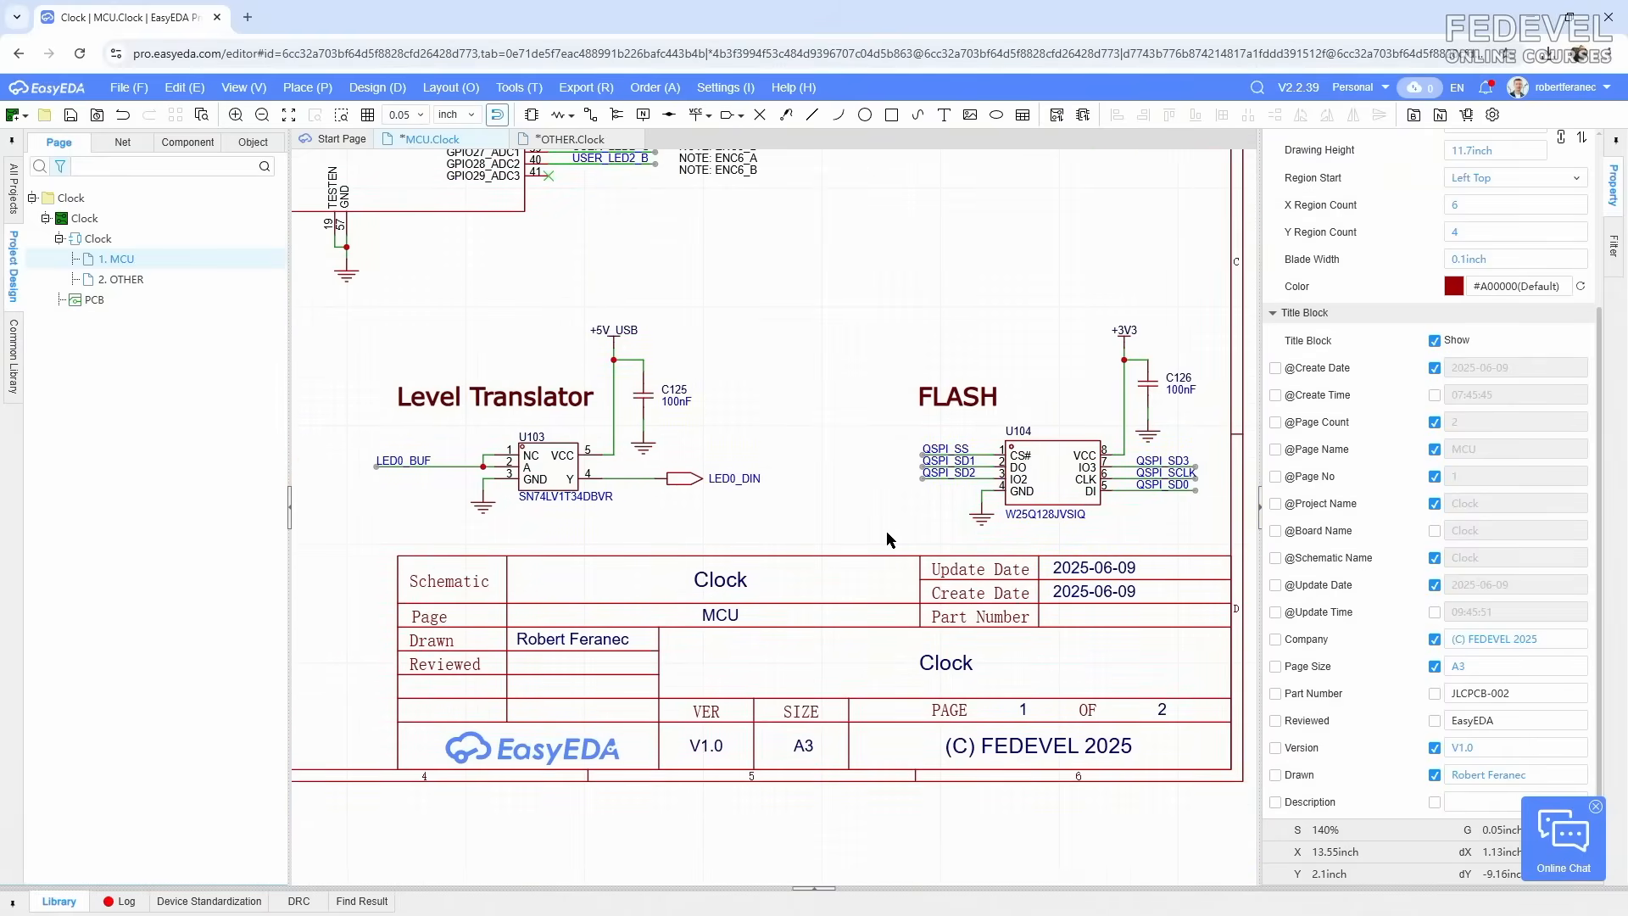
pyautogui.scroll(-4, 887, 531)
pyautogui.scroll(6, 878, 517)
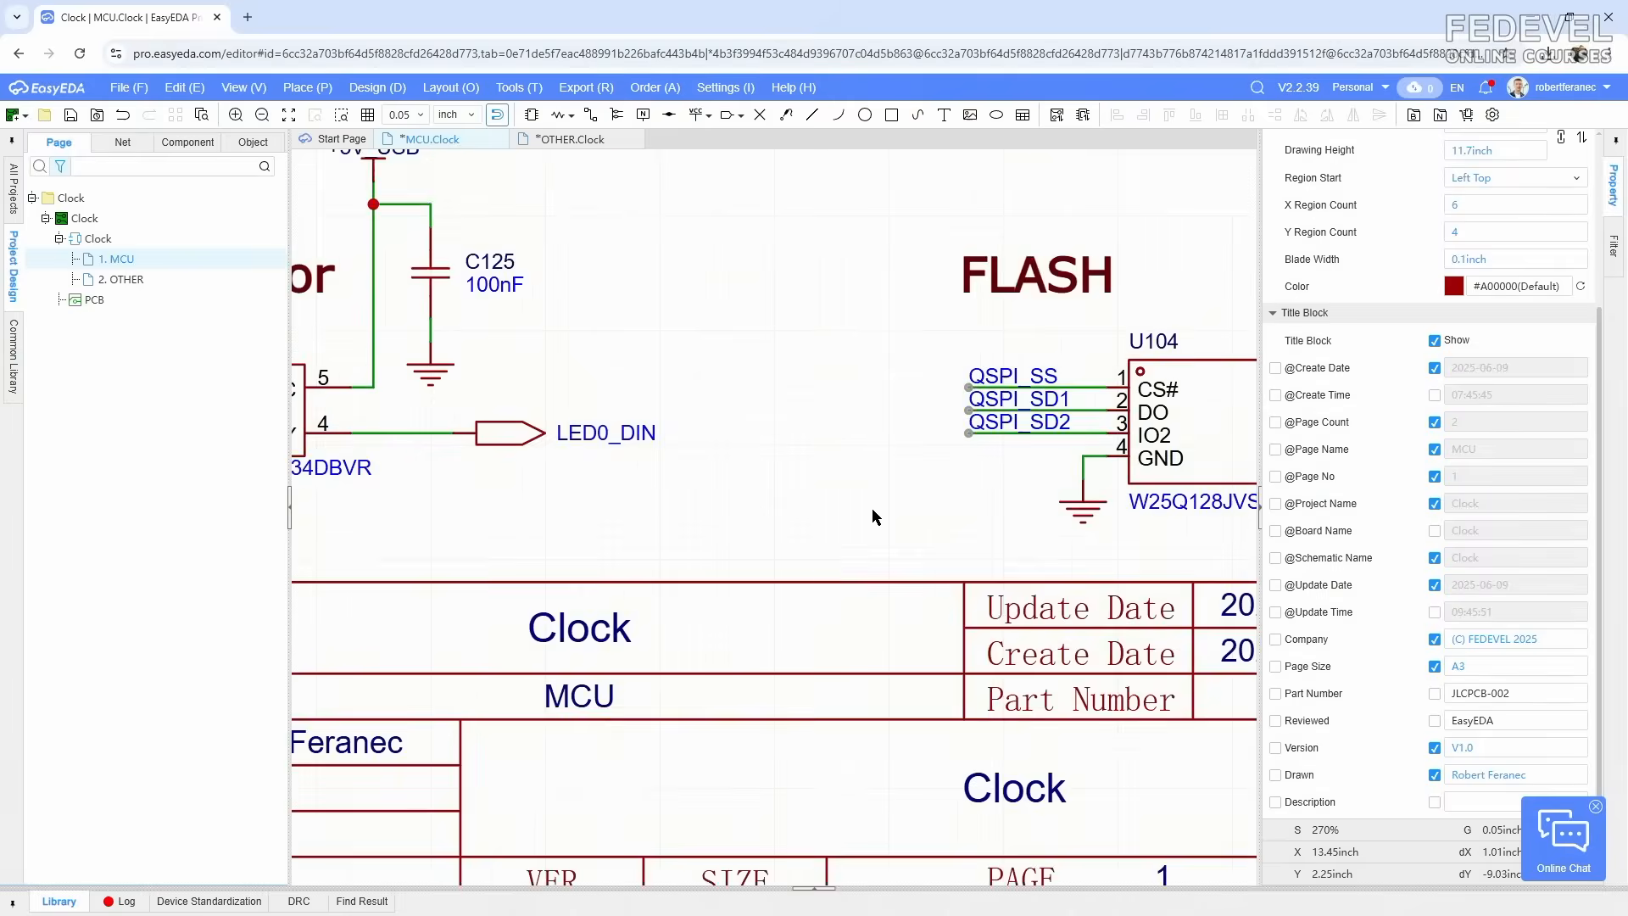
pyautogui.scroll(-5, 872, 508)
pyautogui.moveTo(871, 510); pyautogui.dragTo(891, 598, button='right')
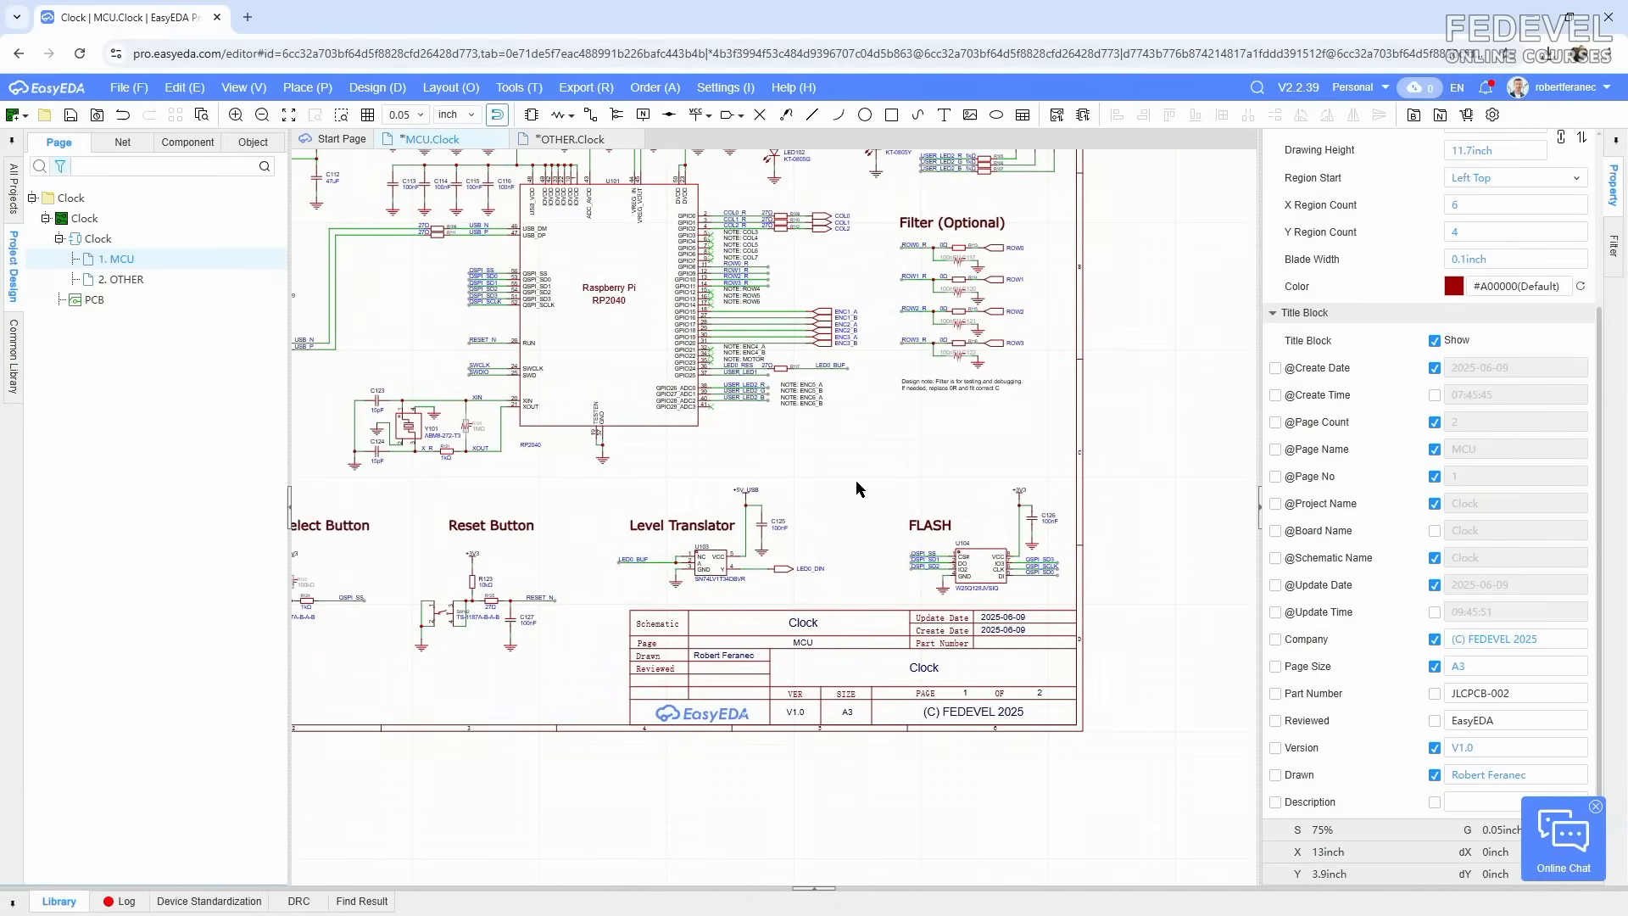
pyautogui.press('k')
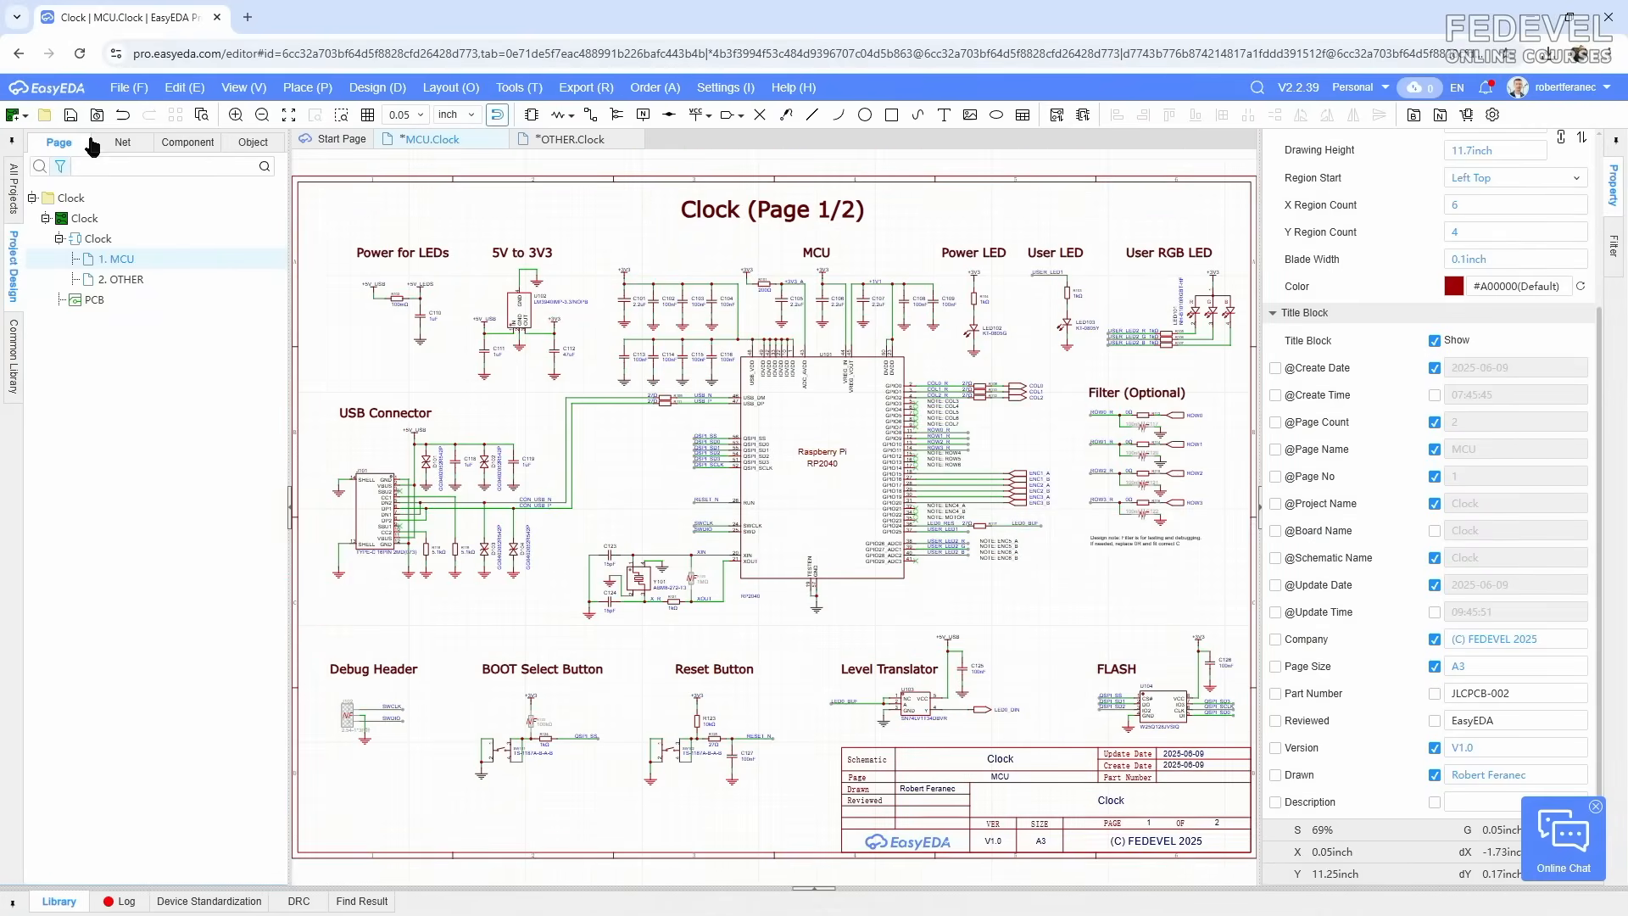
pyautogui.click(70, 120)
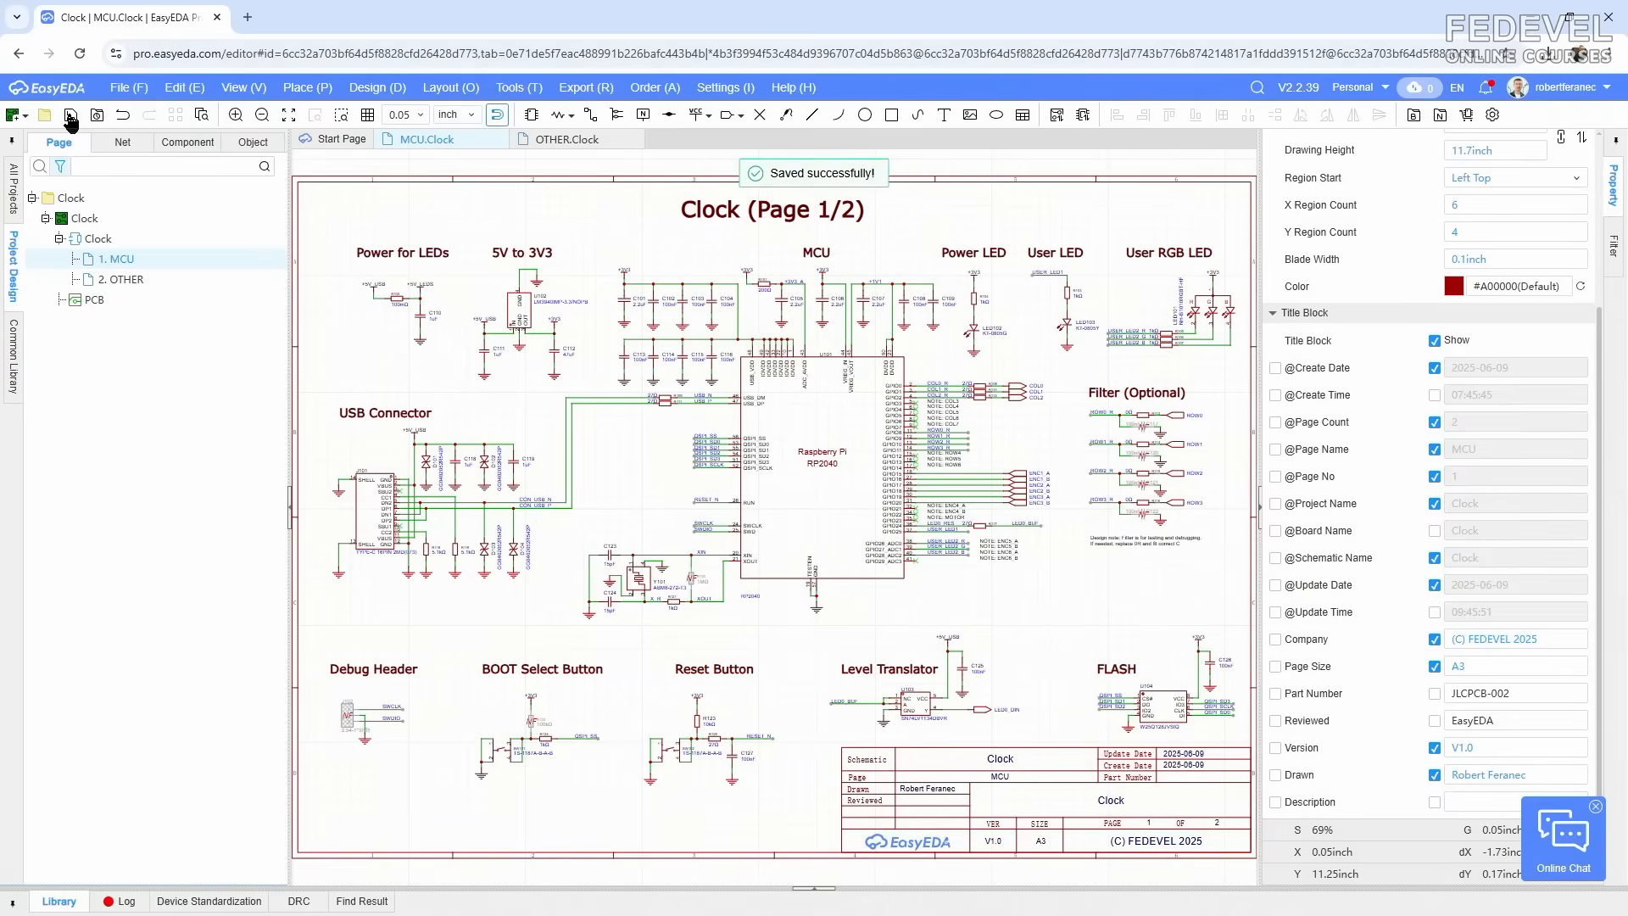
# Step: Delete the User LED and User RGB LED circuits with their headings from the MCU page
pyautogui.scroll(6, 1178, 226)
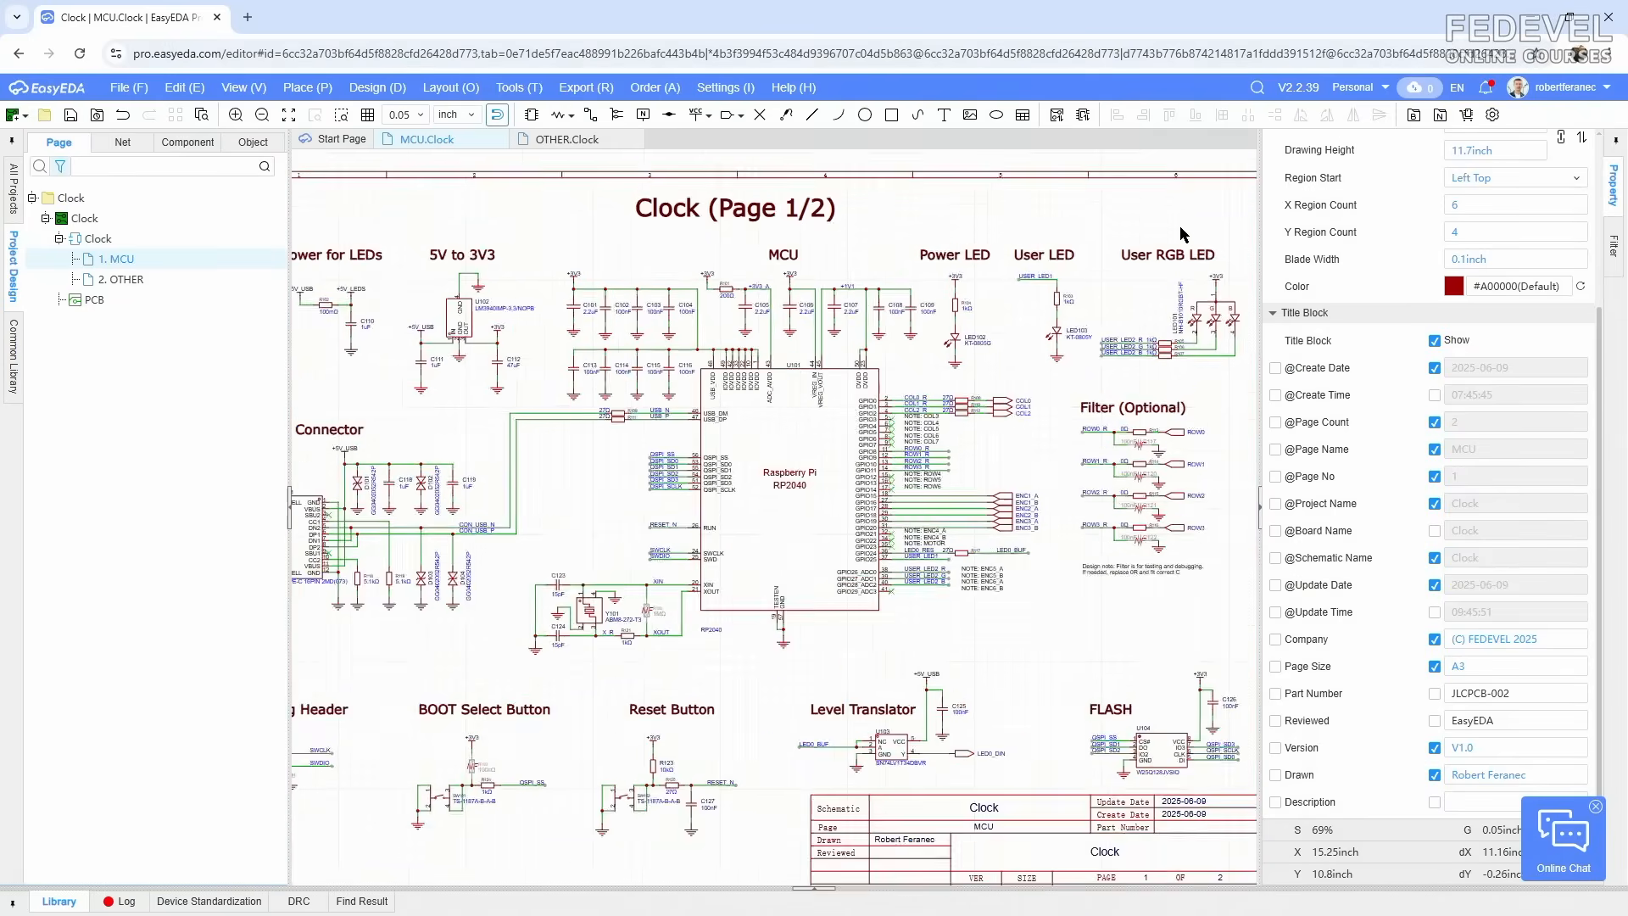
pyautogui.moveTo(1179, 226); pyautogui.dragTo(1030, 232, button='right')
pyautogui.scroll(-2, 1029, 233)
pyautogui.moveTo(683, 226); pyautogui.dragTo(1138, 502)
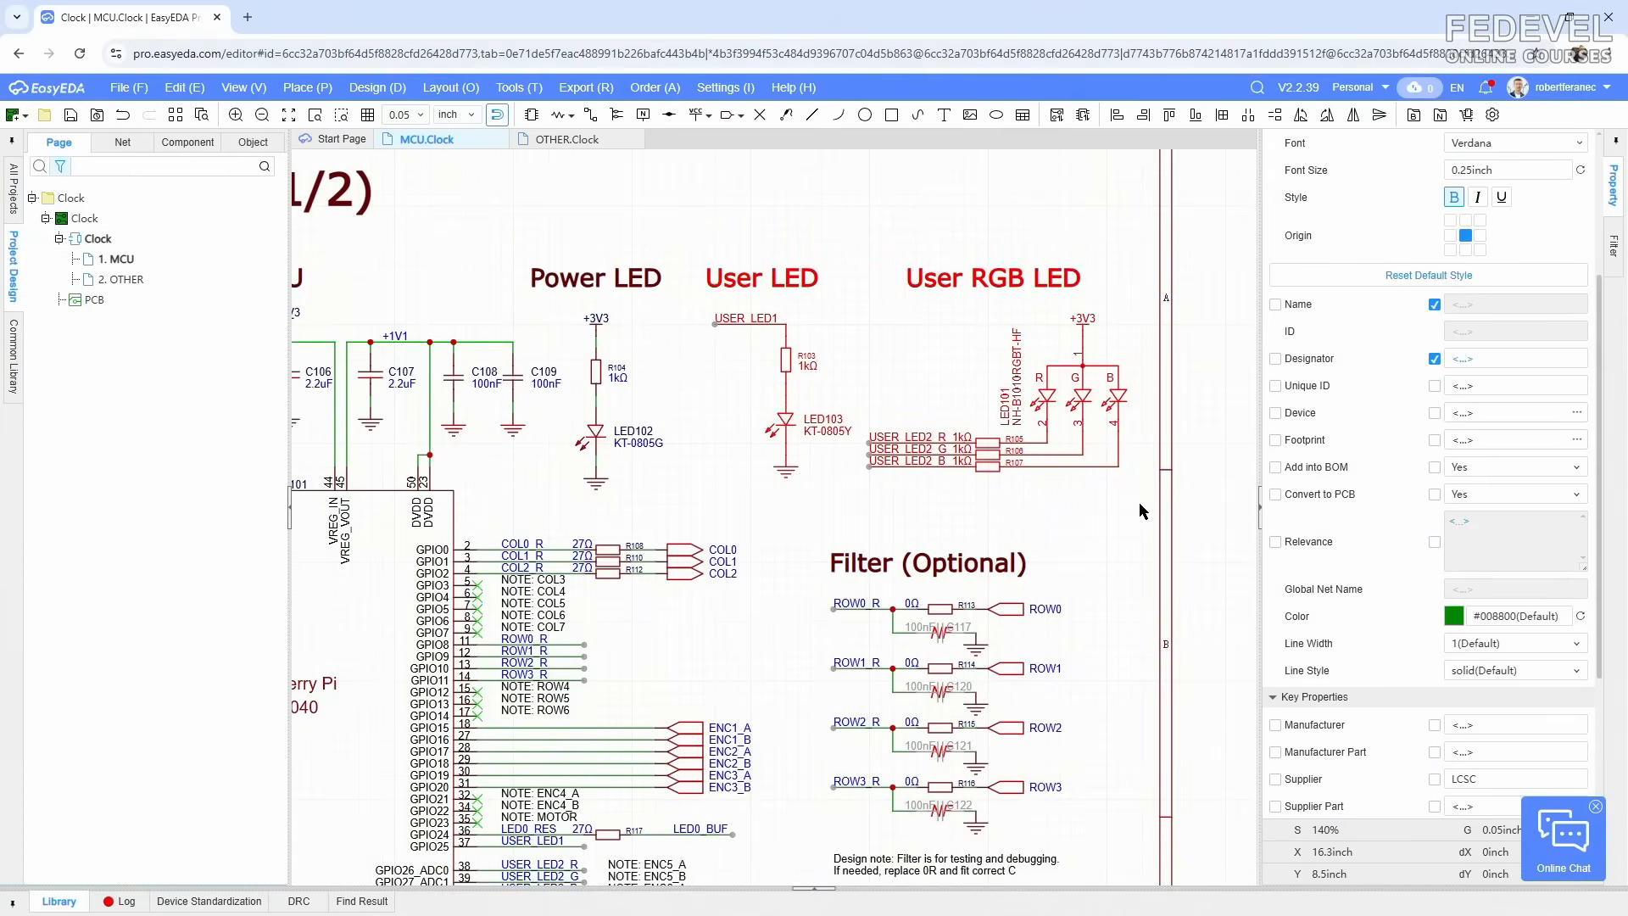
pyautogui.rightClick(1105, 407)
pyautogui.click(1223, 539)
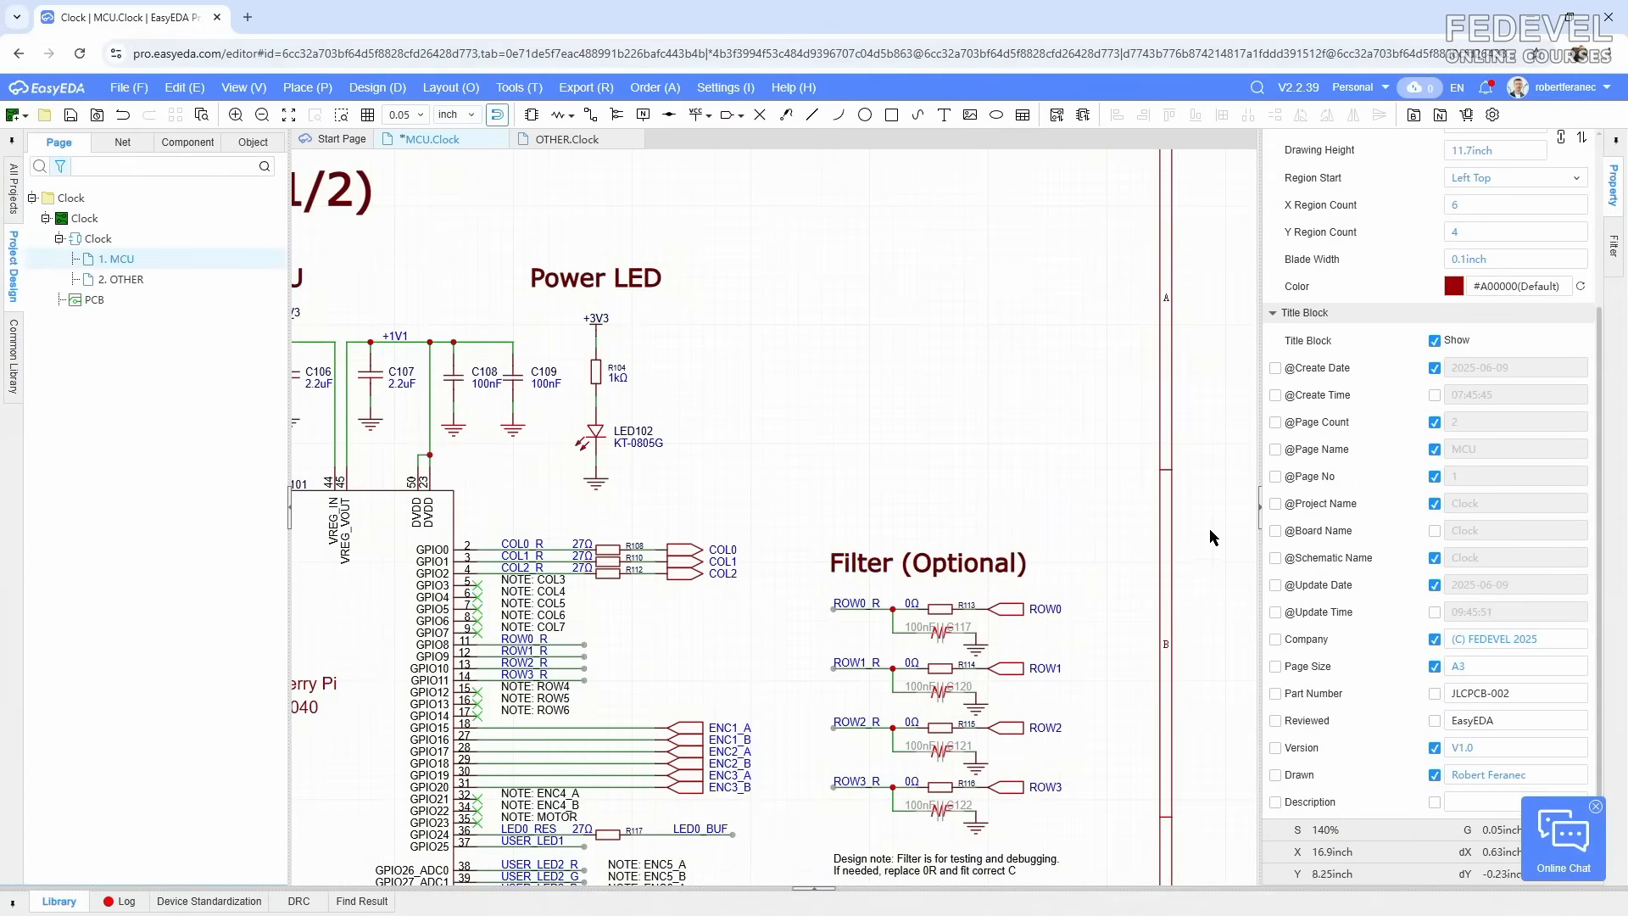
# Step: Delete the Filter (Optional) circuit with its heading and design note from the MCU page
pyautogui.scroll(-3, 1012, 306)
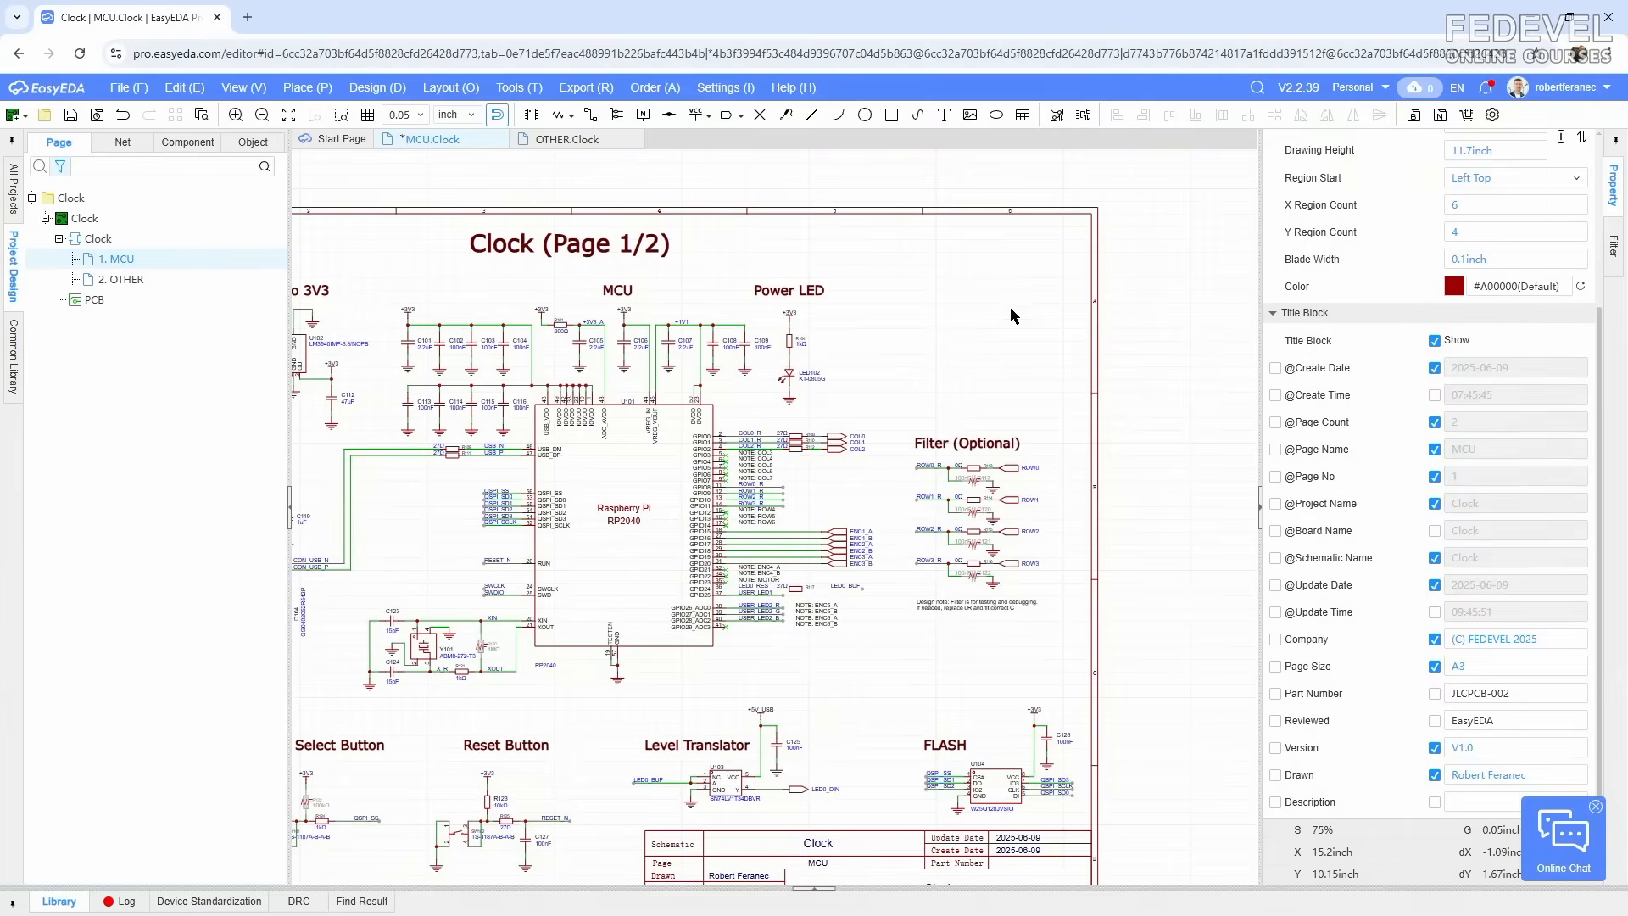
pyautogui.moveTo(1067, 654); pyautogui.dragTo(1068, 655)
pyautogui.press('Delete')
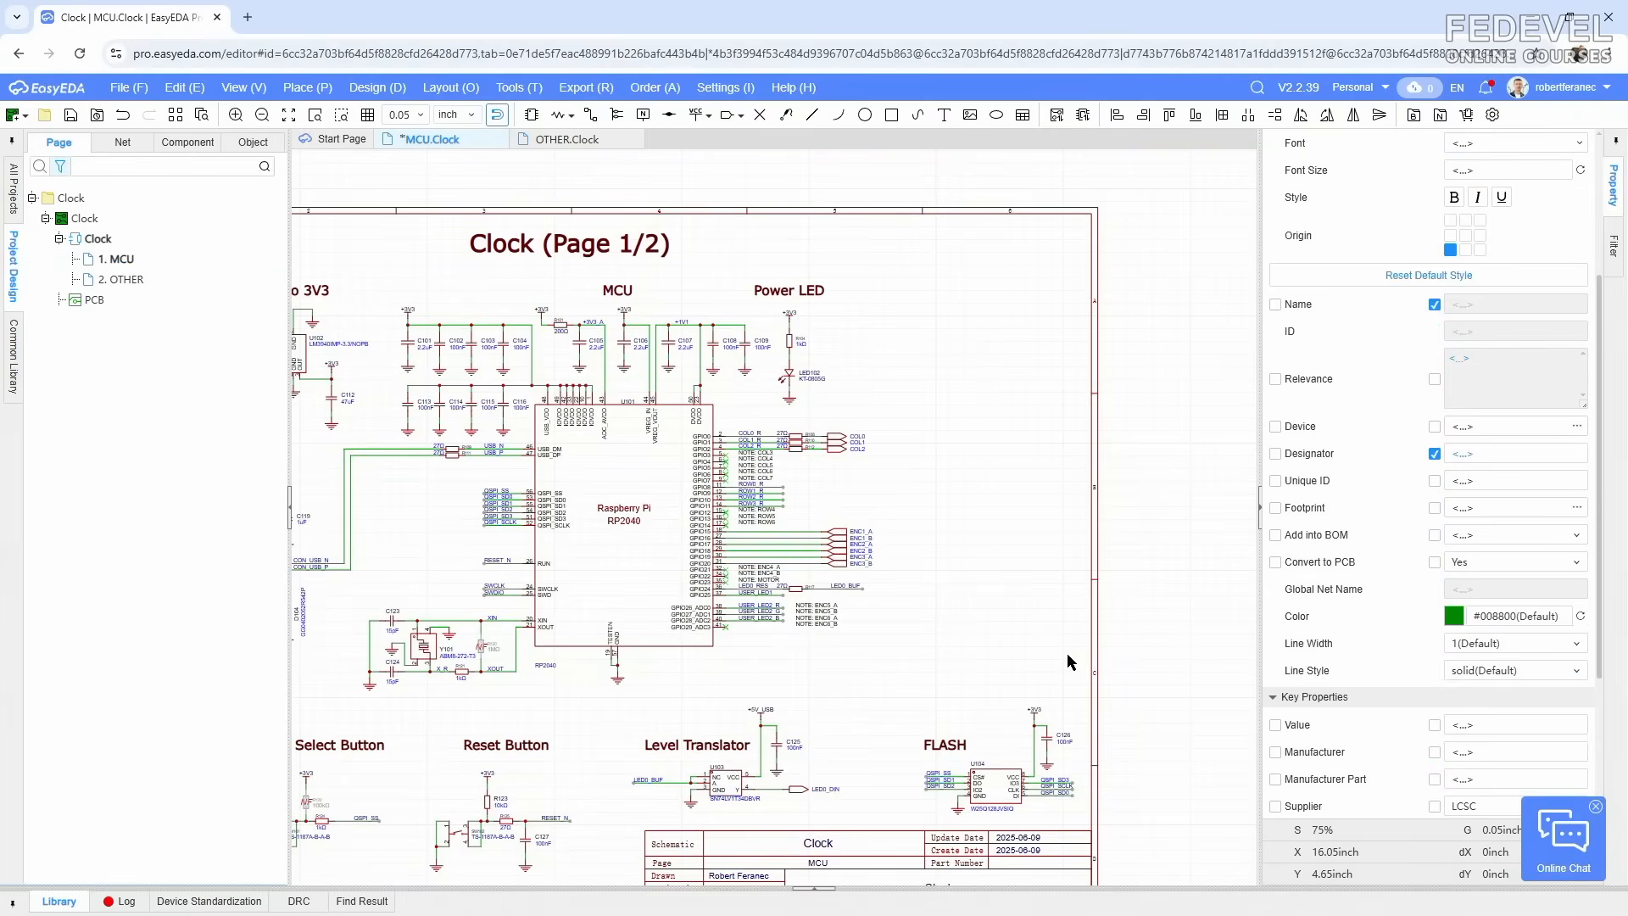
# Step: Move the FLASH circuit into the free area beside the Power LED circuit and align its heading with the Power LED heading
pyautogui.moveTo(897, 686)
pyautogui.mouseDown()
pyautogui.moveTo(1017, 811)
pyautogui.moveTo(1093, 842)
pyautogui.mouseUp()
pyautogui.moveTo(992, 773); pyautogui.dragTo(989, 359)
pyautogui.scroll(3, 980, 380)
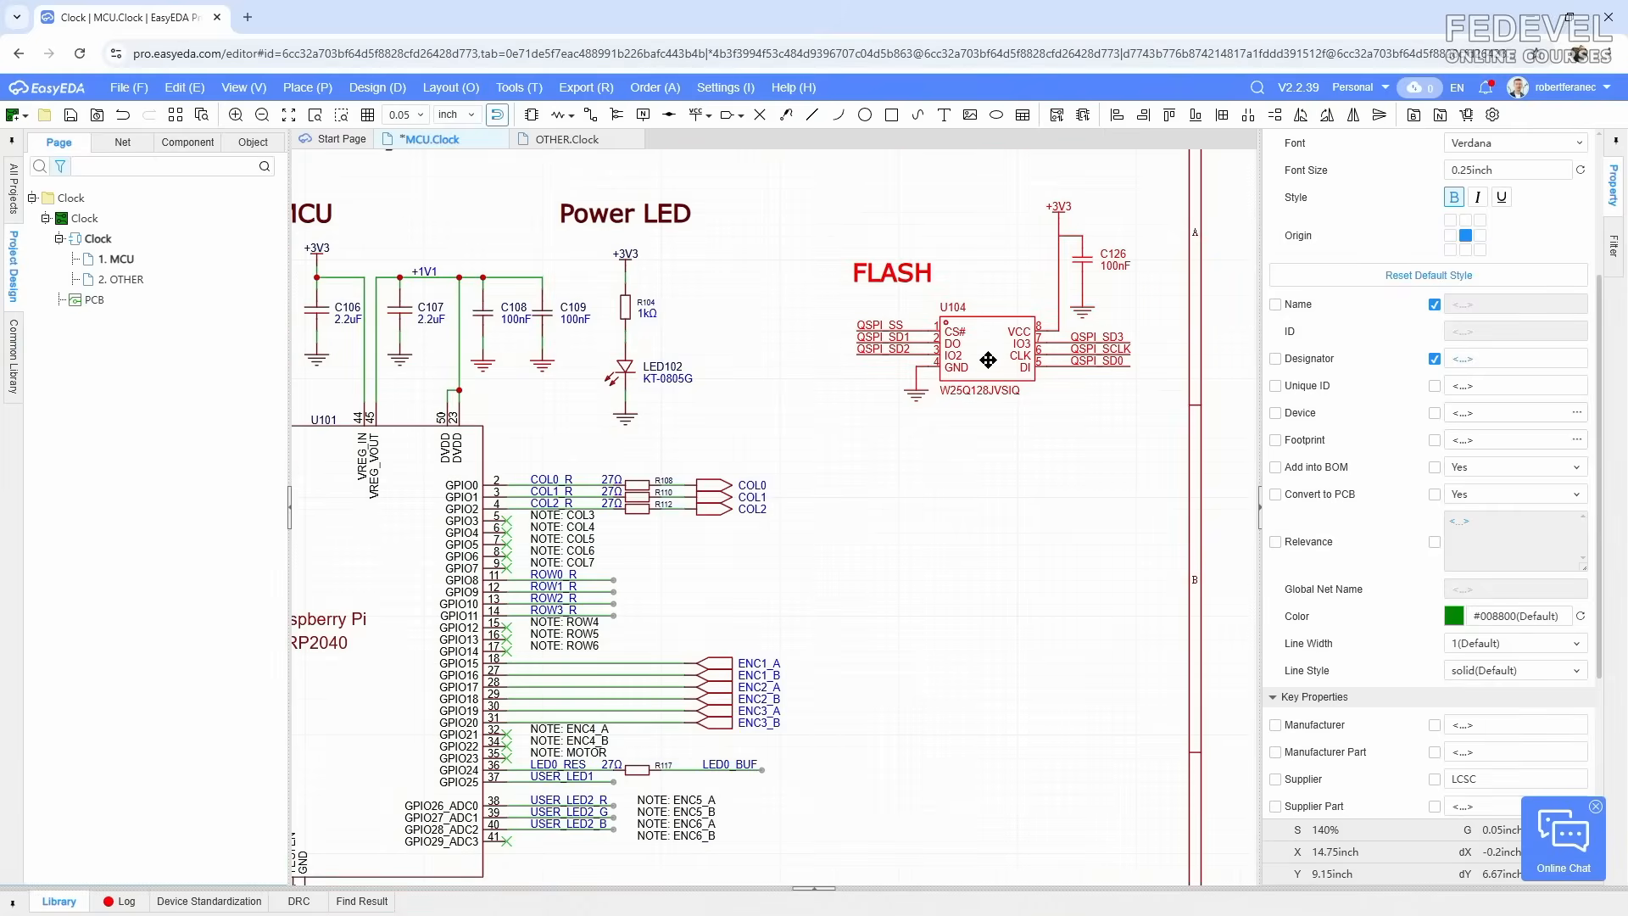
pyautogui.click(807, 218)
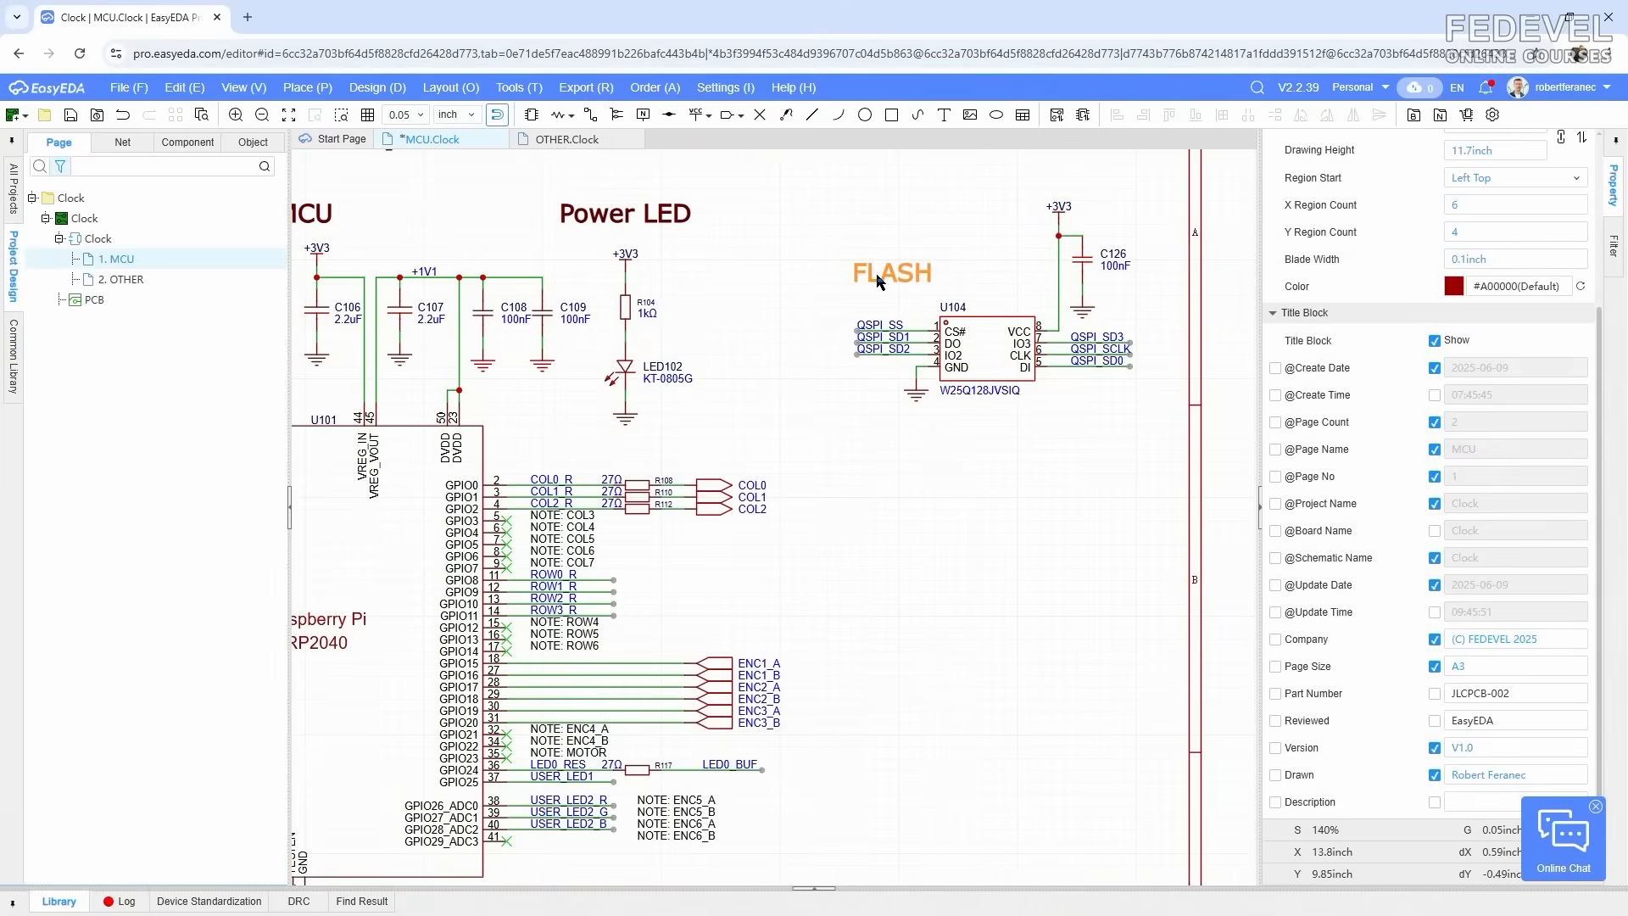
pyautogui.moveTo(879, 278); pyautogui.dragTo(926, 218)
# Step: Move the Power LED circuit with its heading sideways, away from the MCU capacitors and closer to the FLASH circuit
pyautogui.moveTo(737, 433); pyautogui.dragTo(603, 204)
pyautogui.click(738, 267)
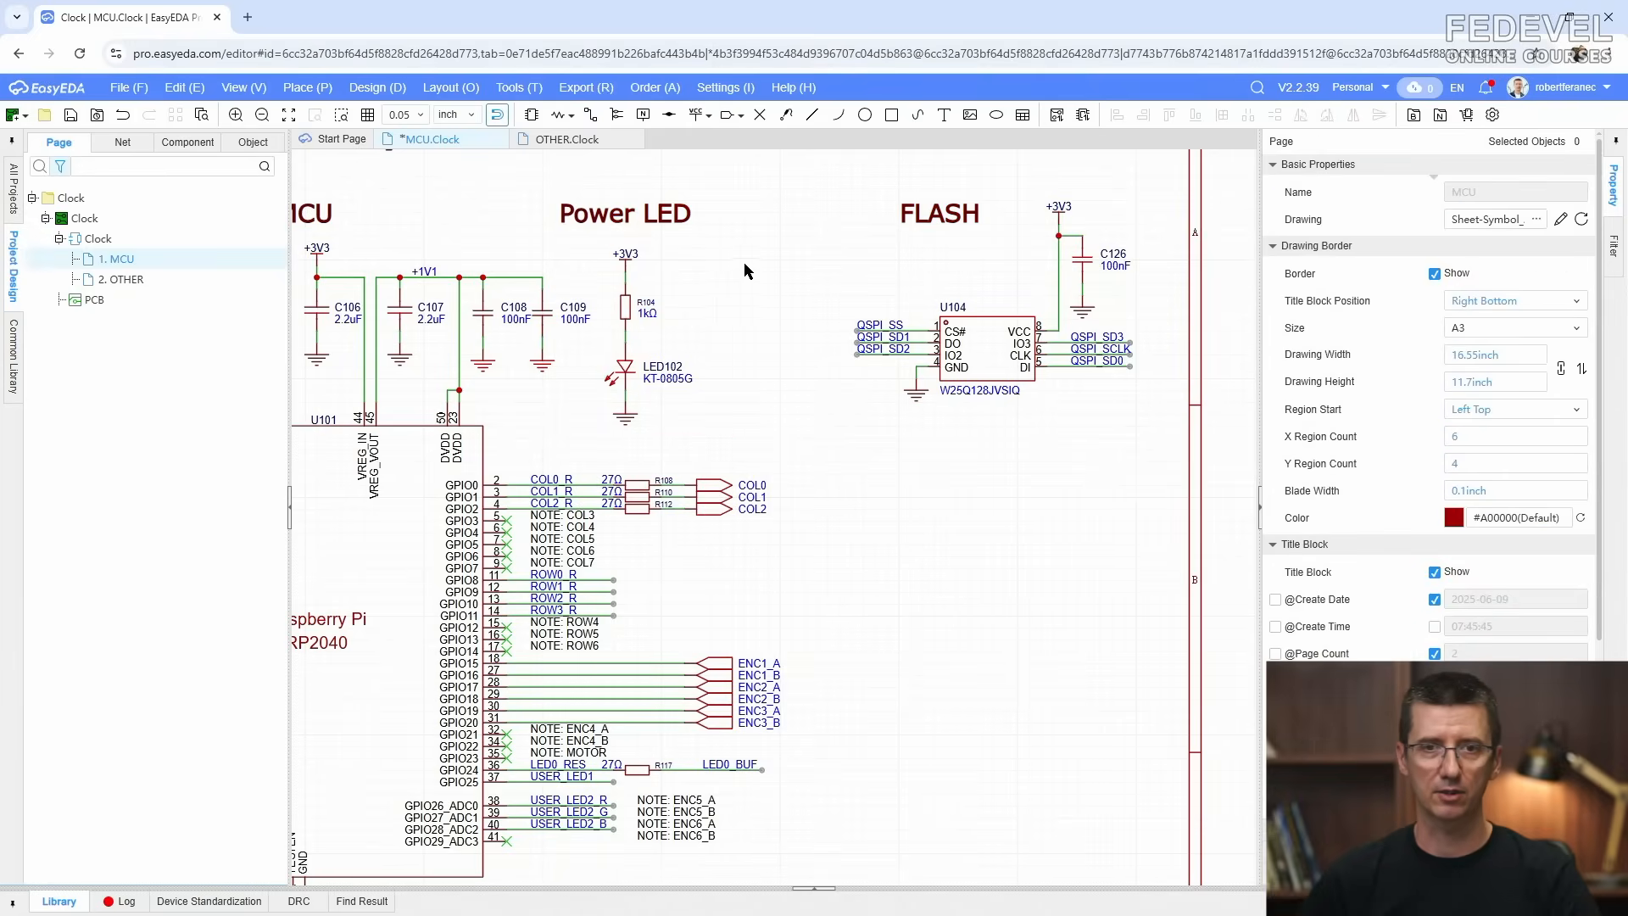
pyautogui.moveTo(810, 165); pyautogui.dragTo(1033, 240)
pyautogui.click(1045, 473)
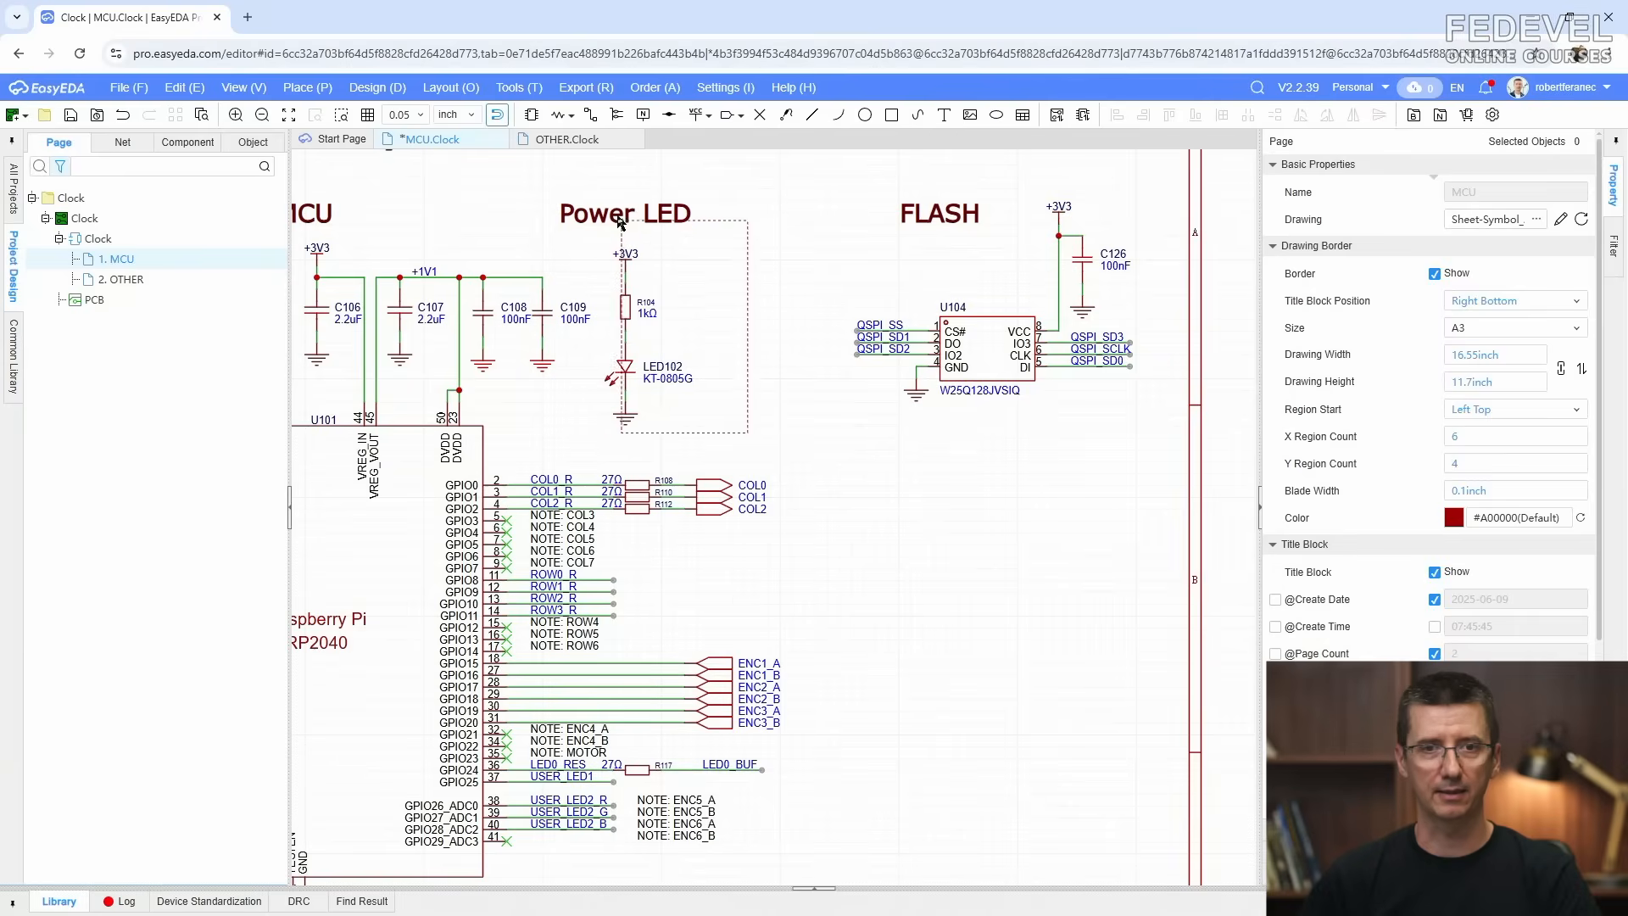
pyautogui.moveTo(750, 435); pyautogui.dragTo(603, 203)
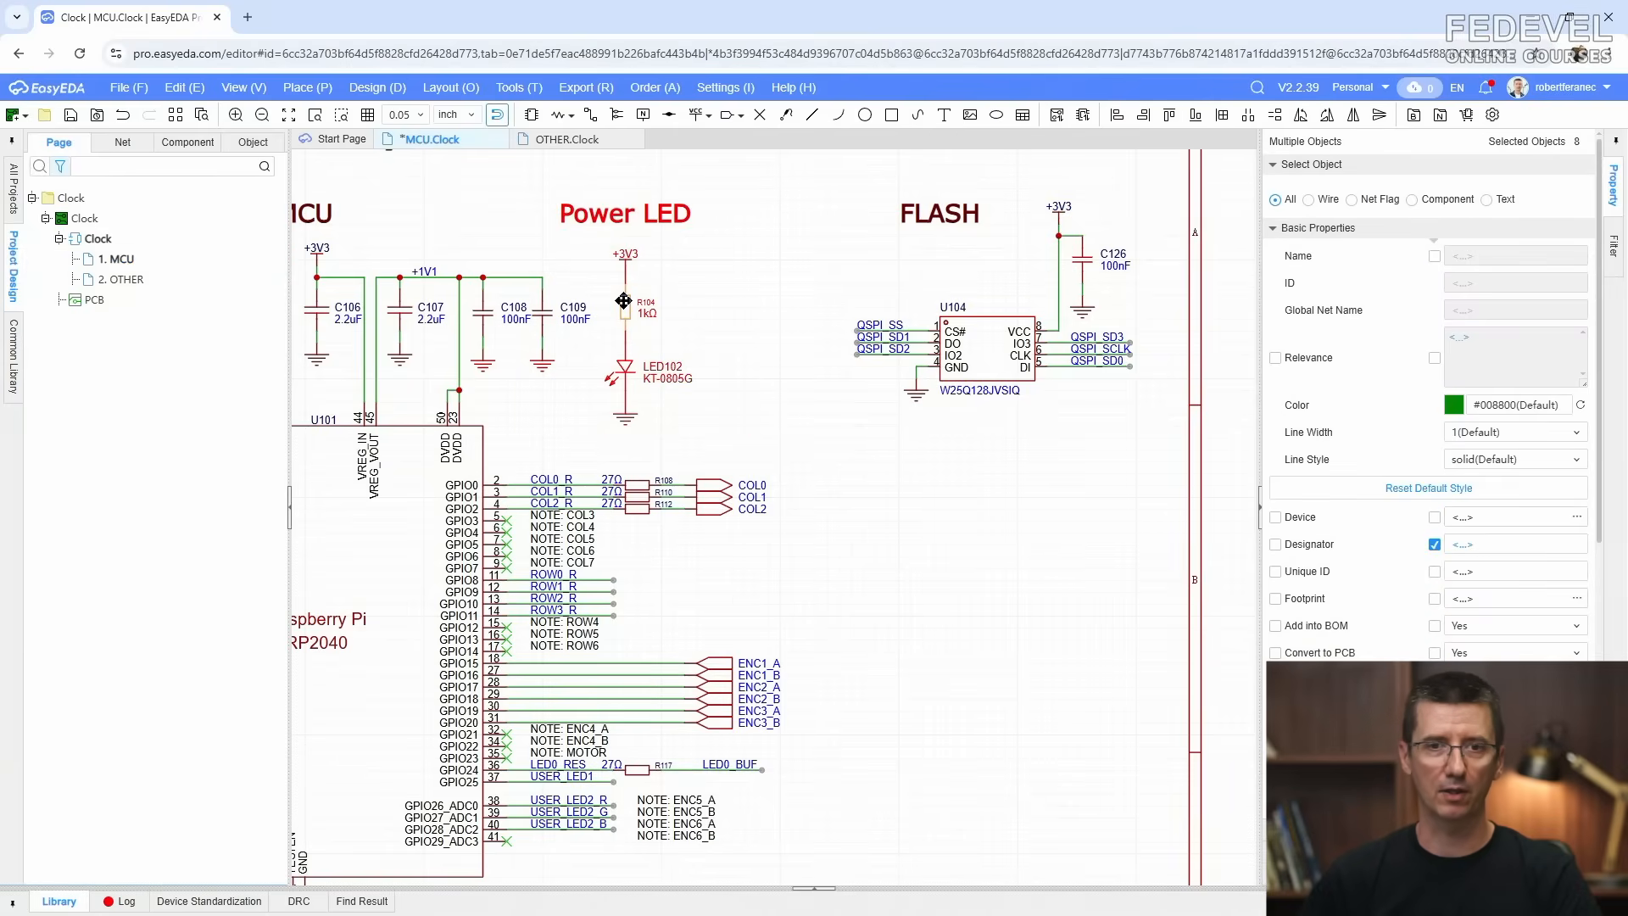
pyautogui.moveTo(623, 301); pyautogui.dragTo(682, 301)
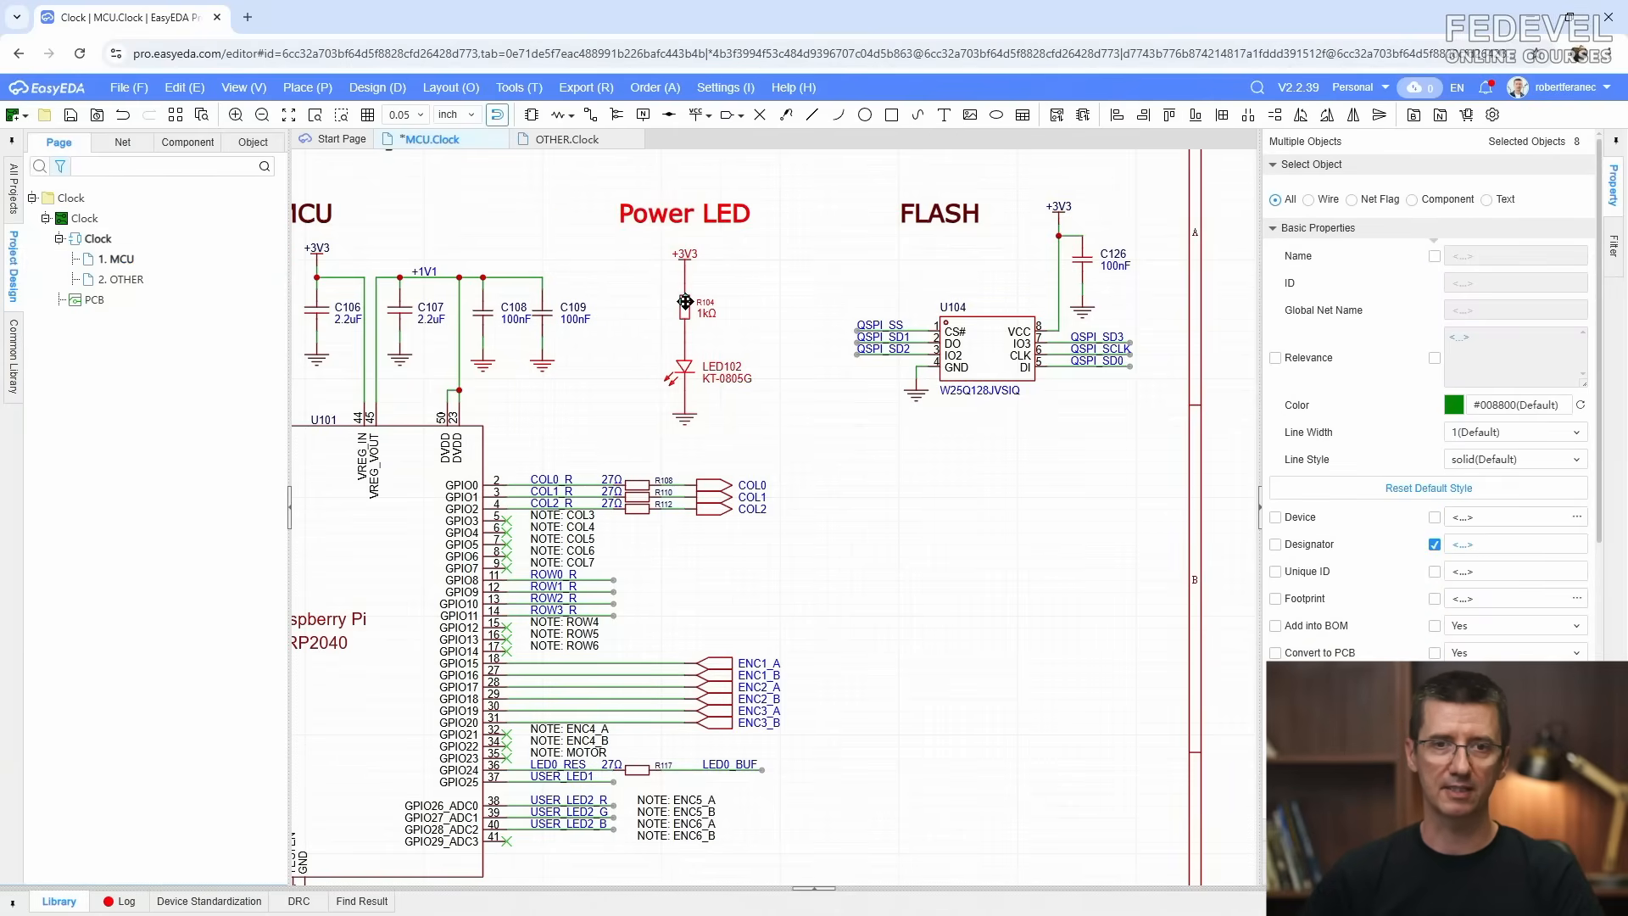
pyautogui.click(812, 389)
# Step: Move the Level Translator circuit into the free area below the FLASH circuit and place its heading above the +5V_USB symbol
pyautogui.scroll(-3, 842, 269)
pyautogui.scroll(2, 646, 577)
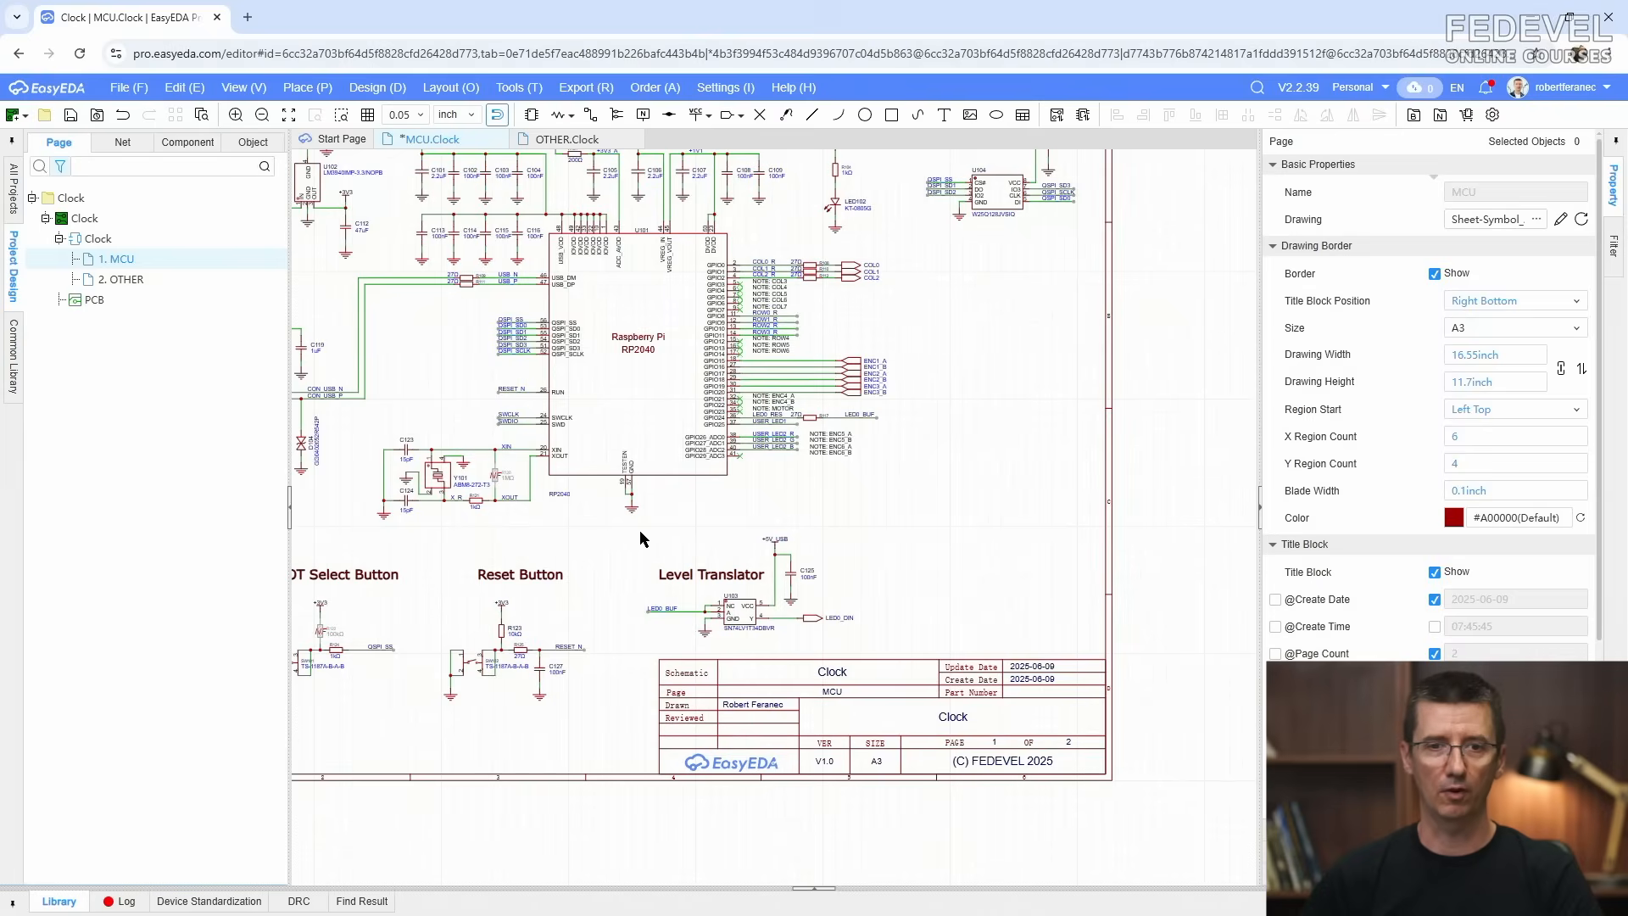
pyautogui.moveTo(636, 526); pyautogui.dragTo(879, 648)
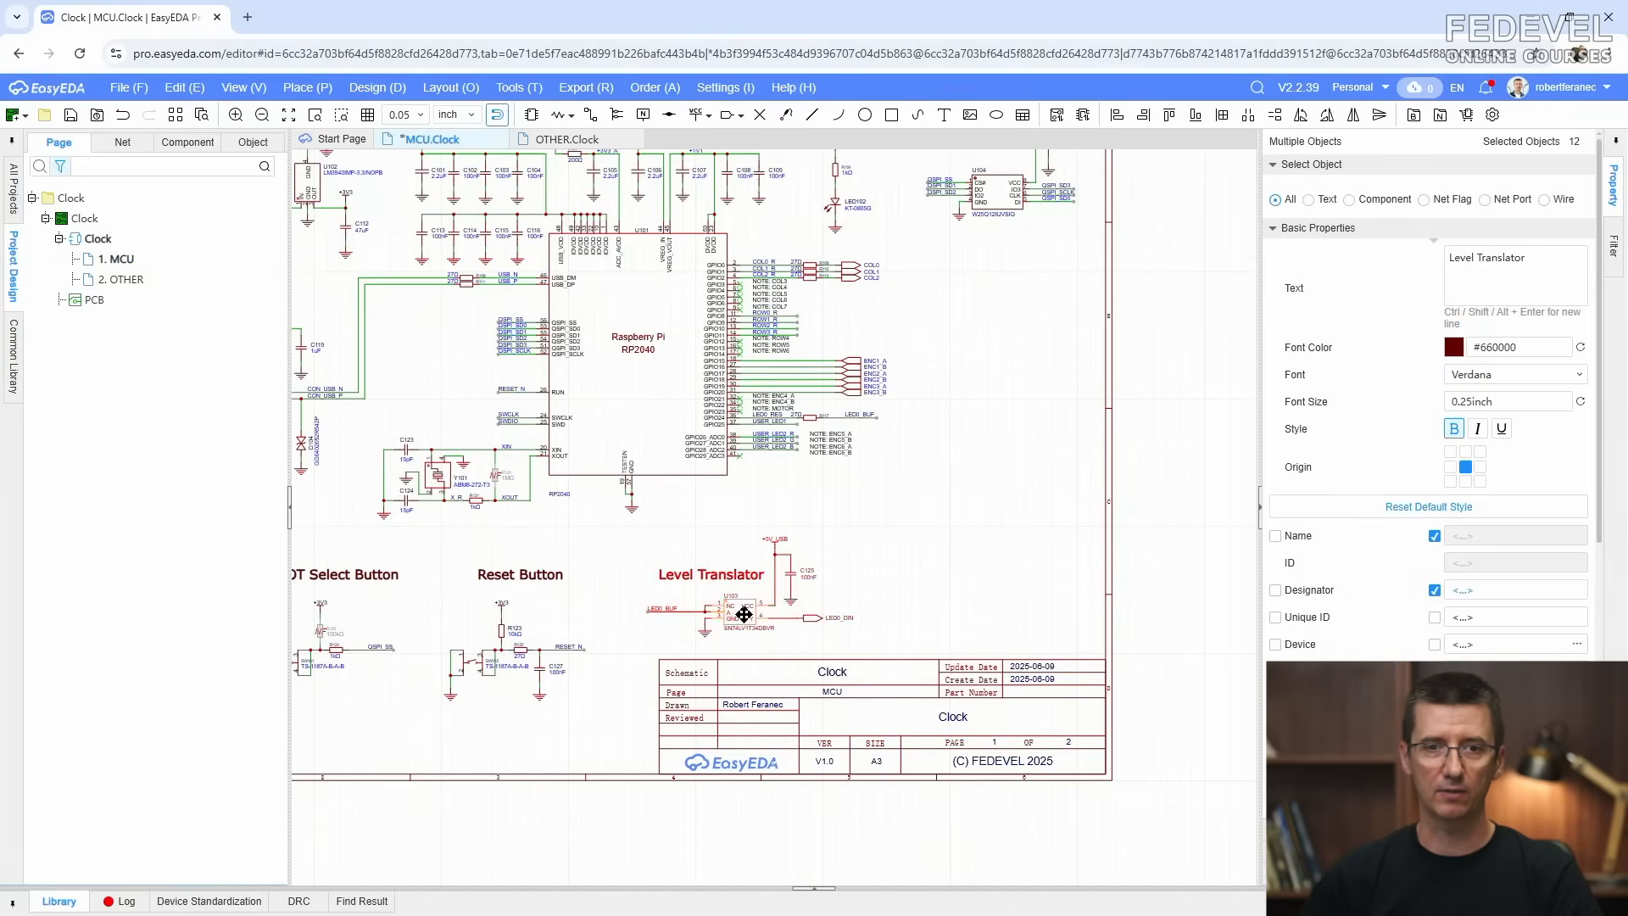
pyautogui.moveTo(744, 614); pyautogui.dragTo(959, 397)
pyautogui.scroll(3, 991, 324)
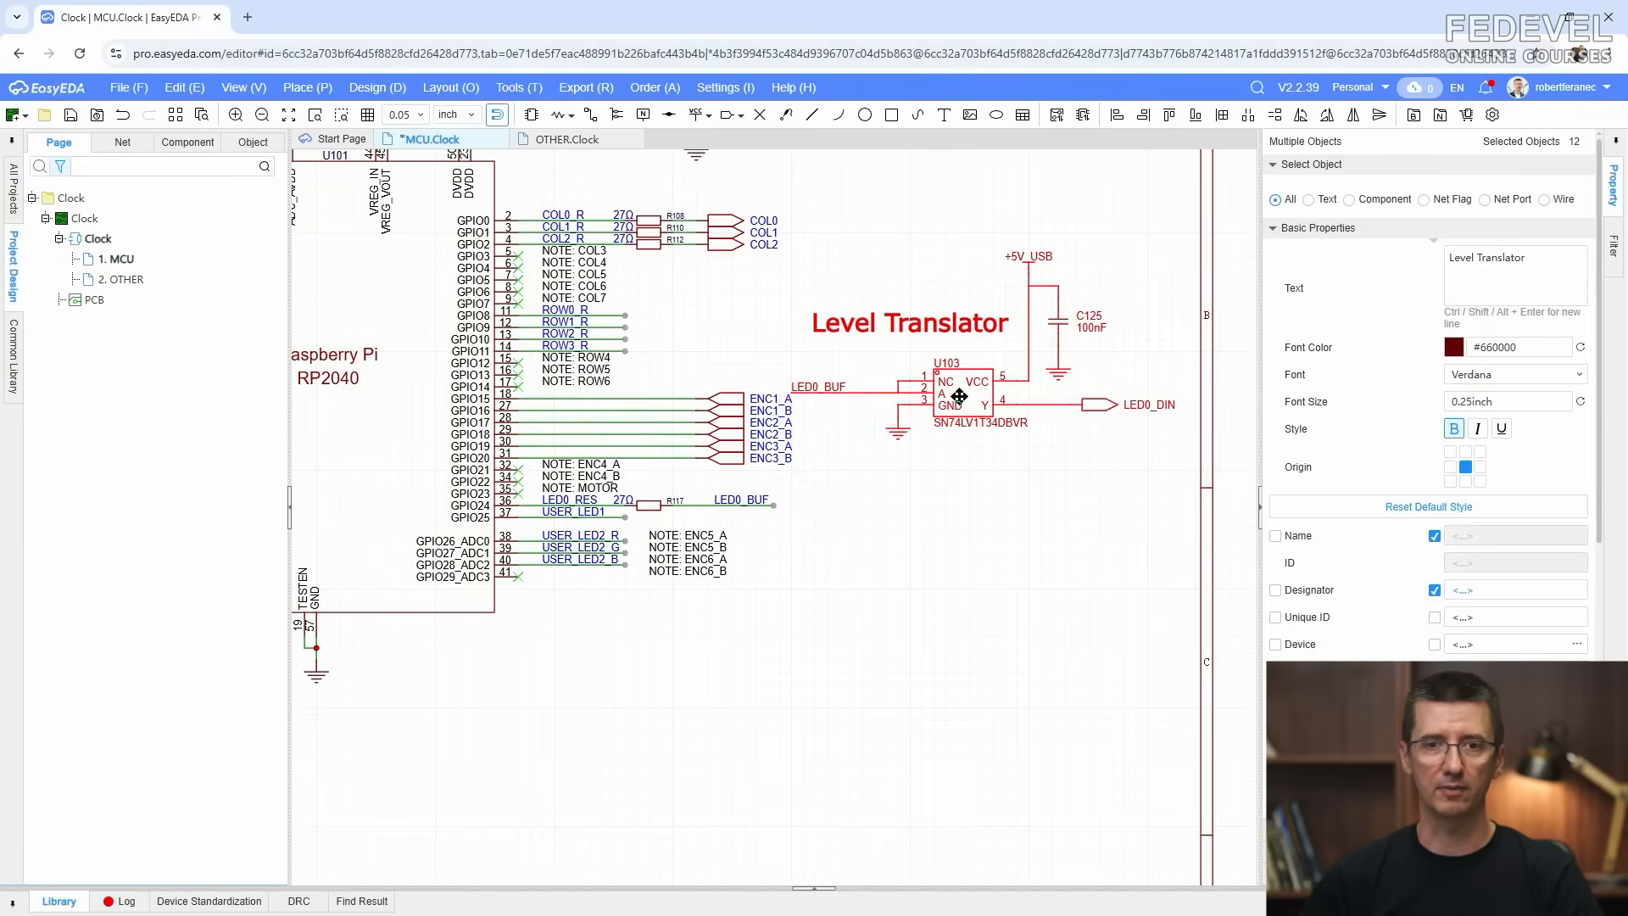
pyautogui.click(1011, 462)
pyautogui.moveTo(917, 325); pyautogui.dragTo(974, 217)
pyautogui.click(974, 217)
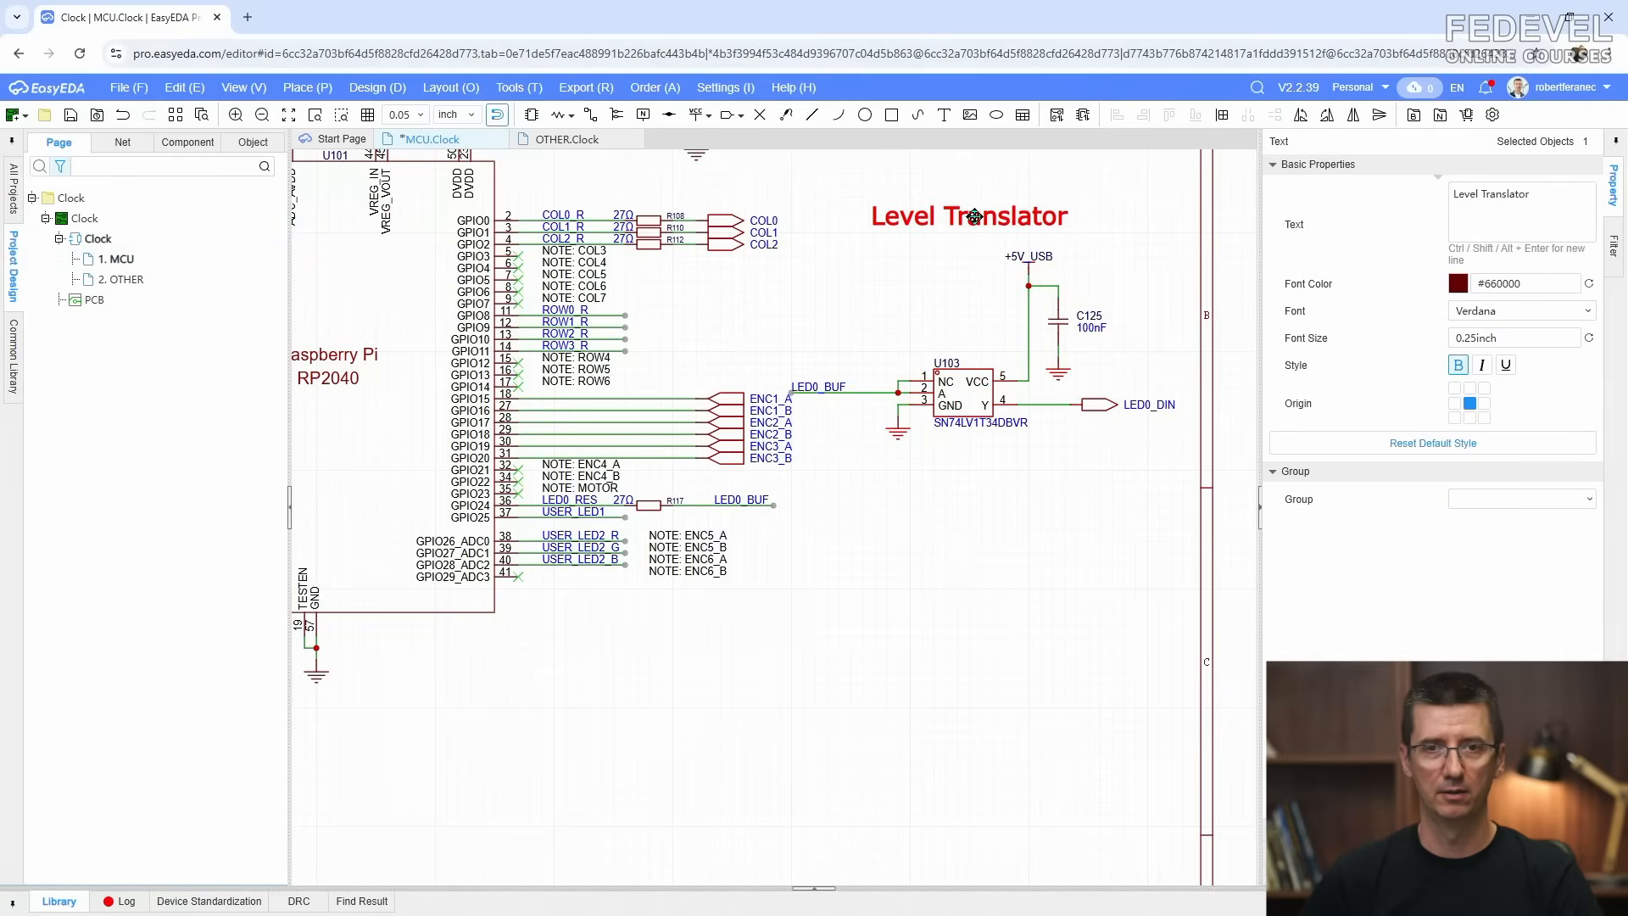
pyautogui.scroll(-5, 1028, 384)
pyautogui.click(1025, 475)
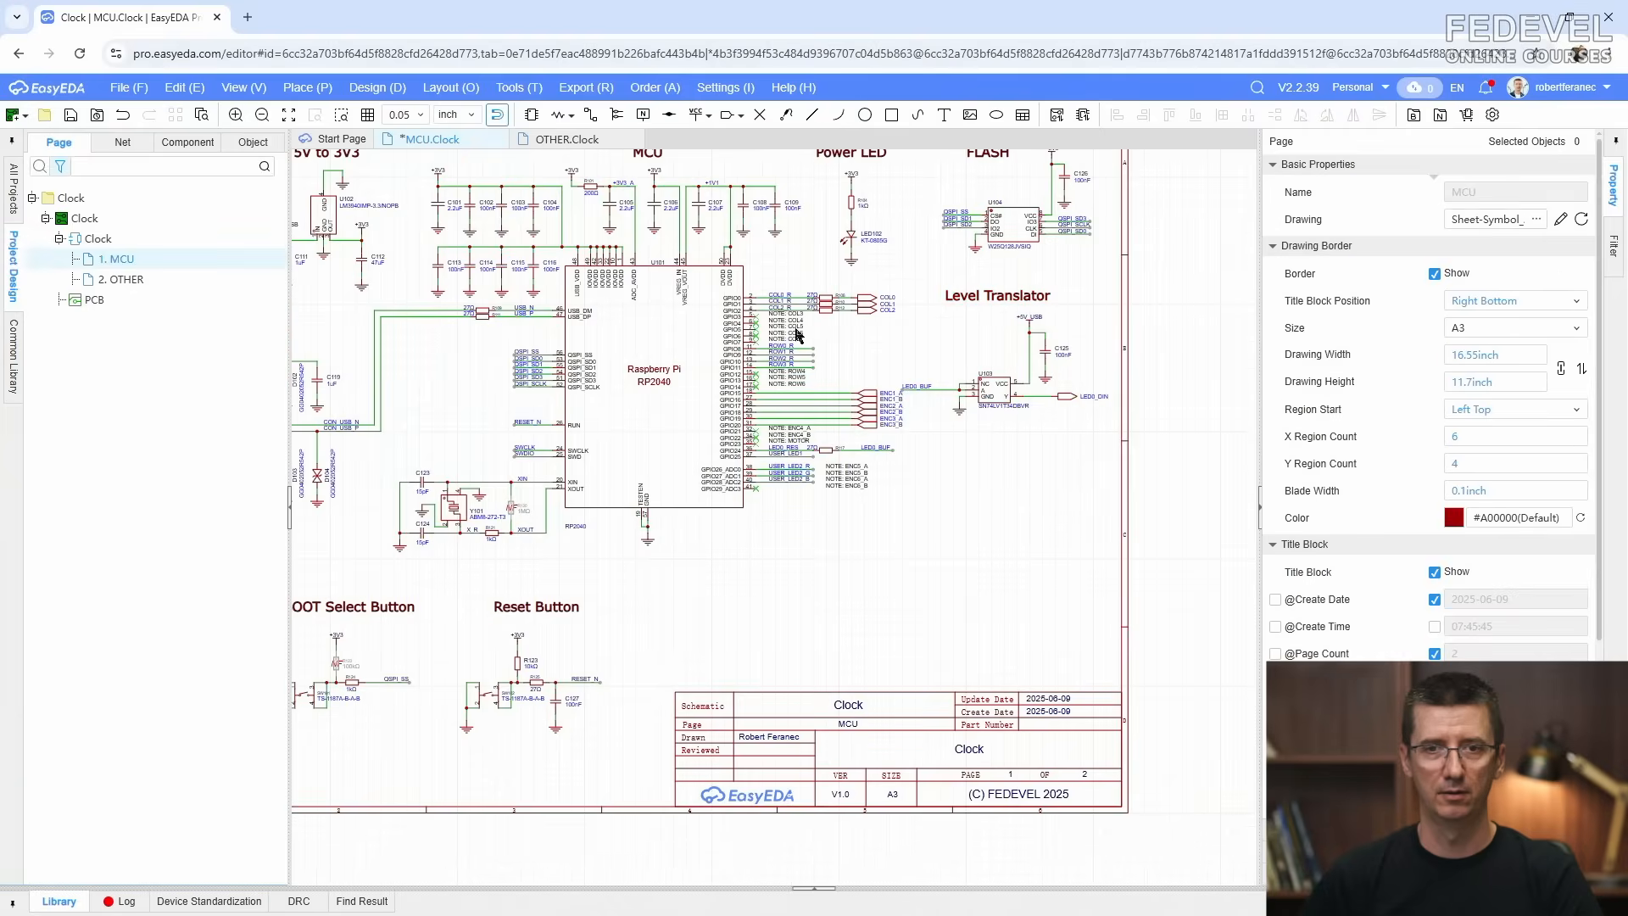
# Step: Delete the COL, ROW, ENC and USER_LED nets, ports, resistors and notes from the RP2040 GPIO pins, keeping the LED0_RES line
pyautogui.scroll(5, 847, 331)
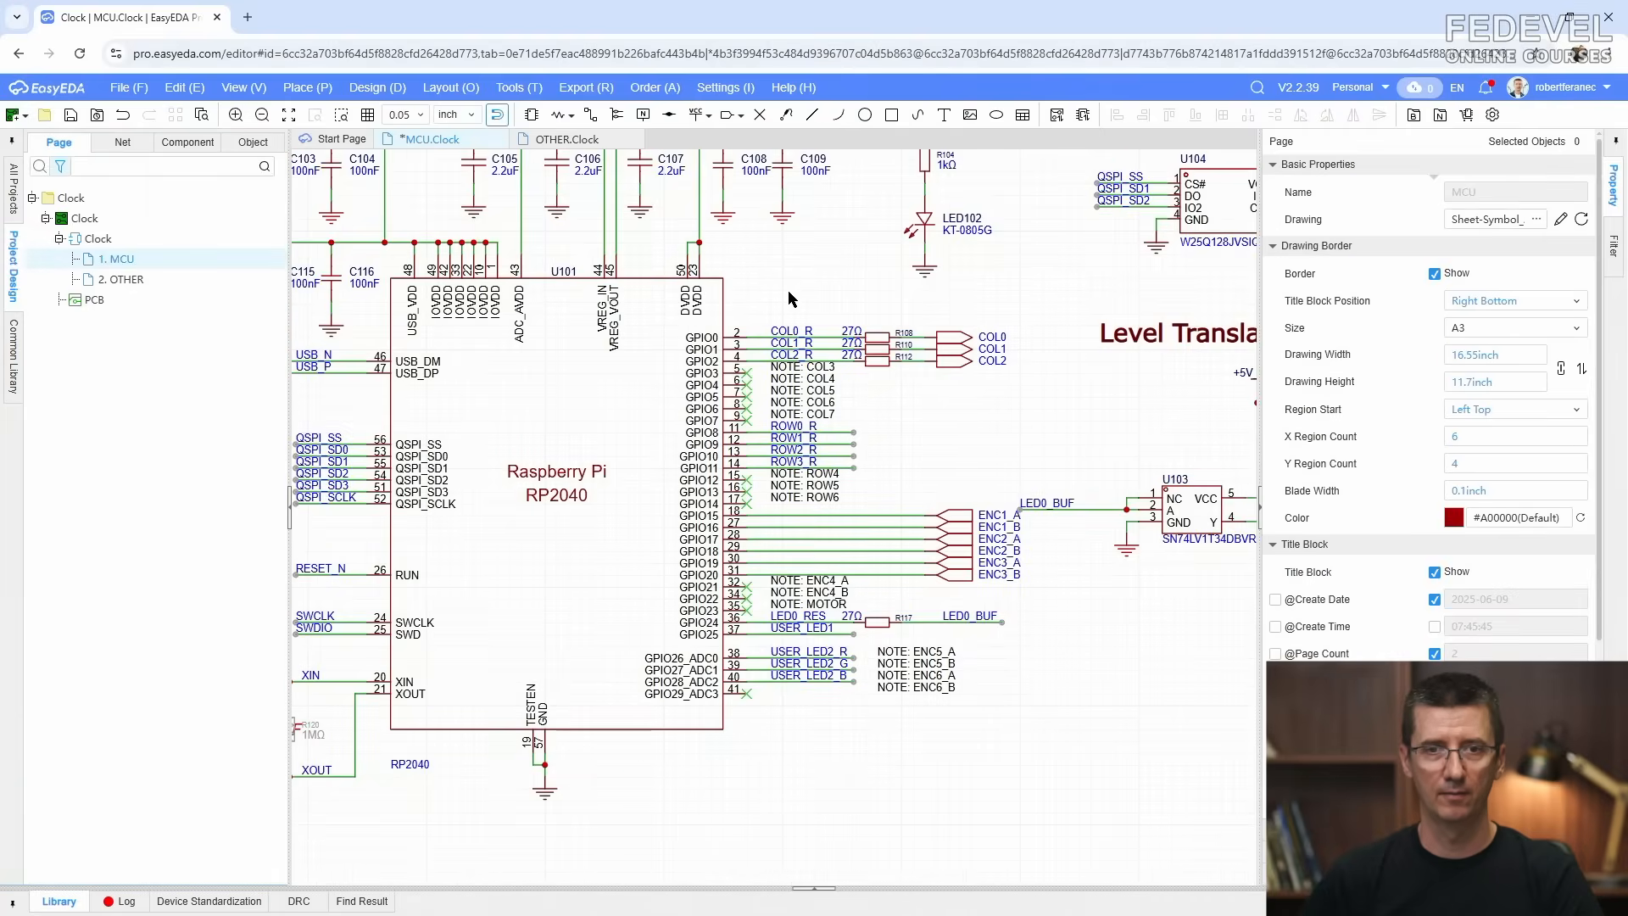
pyautogui.moveTo(998, 601); pyautogui.dragTo(879, 323)
pyautogui.press('Delete')
pyautogui.moveTo(881, 540); pyautogui.dragTo(790, 317)
pyautogui.press('Delete')
pyautogui.moveTo(973, 717); pyautogui.dragTo(763, 625)
pyautogui.press('Delete')
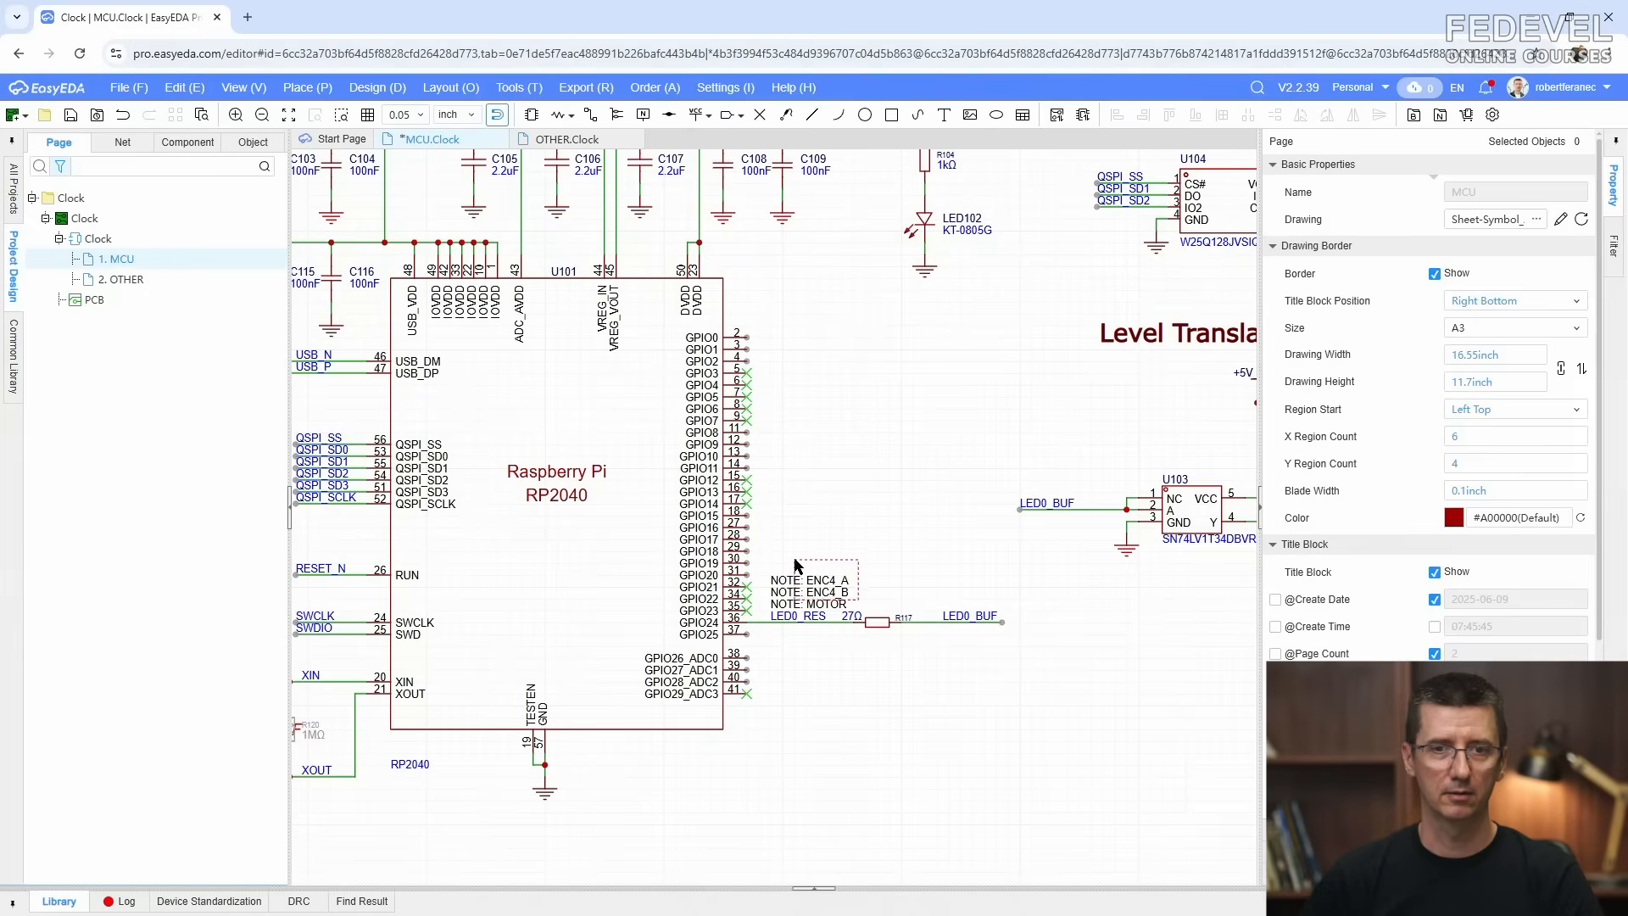
pyautogui.moveTo(795, 563); pyautogui.dragTo(794, 562)
pyautogui.press('Delete')
# Step: Move the BOOT Select Button and Reset Button circuits with their headings to the free area directly above the title block
pyautogui.scroll(-3, 880, 415)
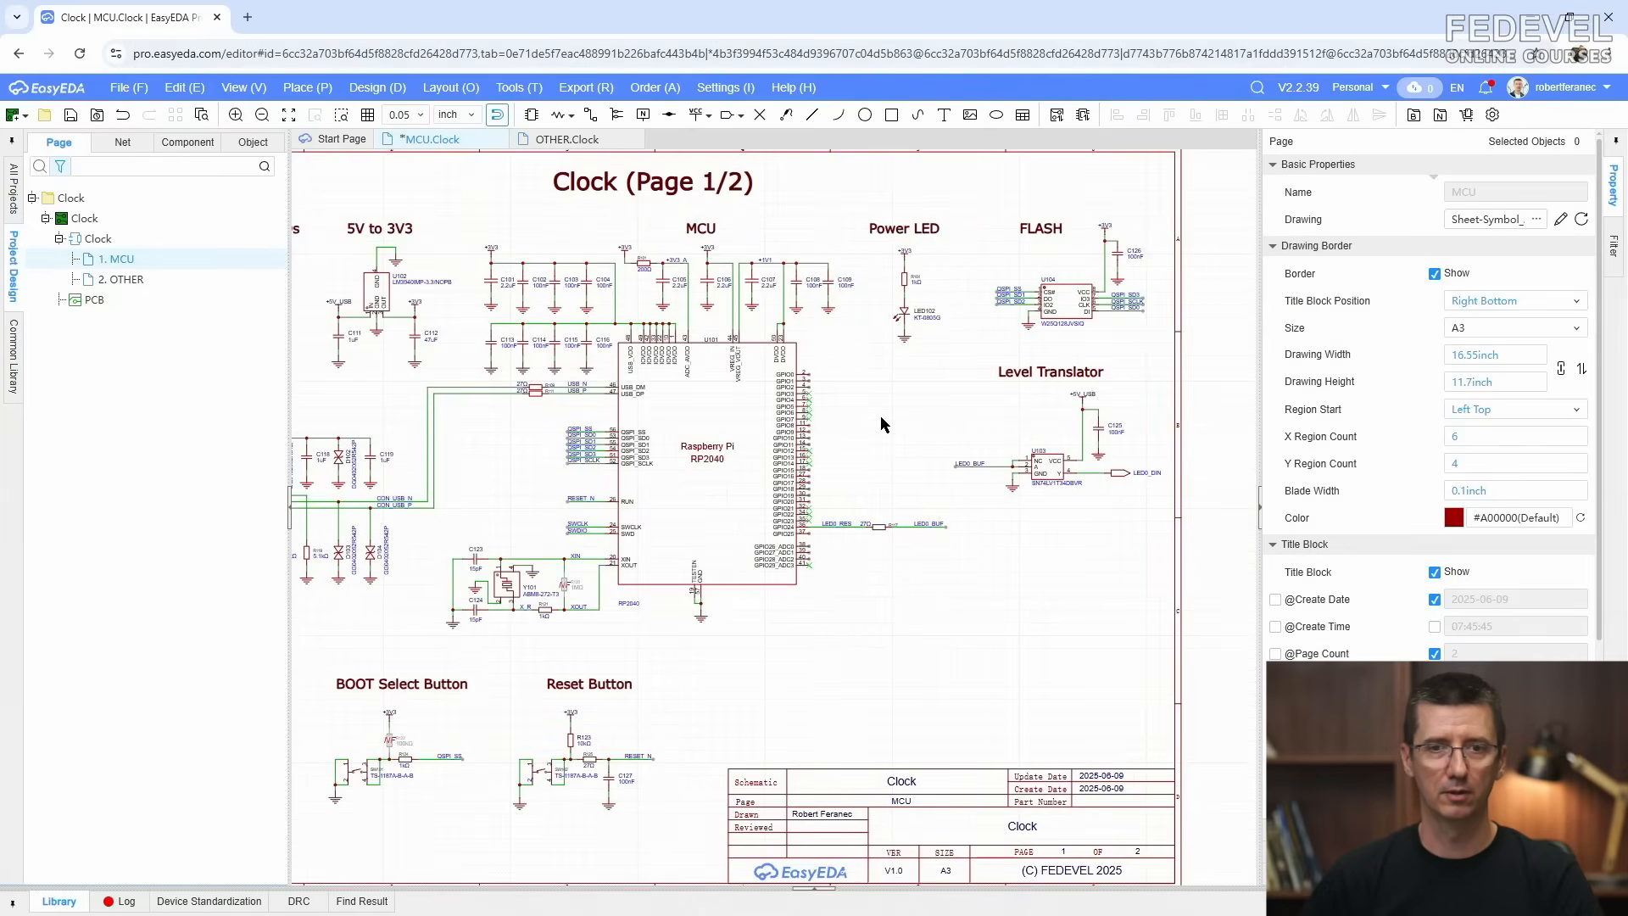
pyautogui.moveTo(906, 683); pyautogui.dragTo(1069, 550, button='right')
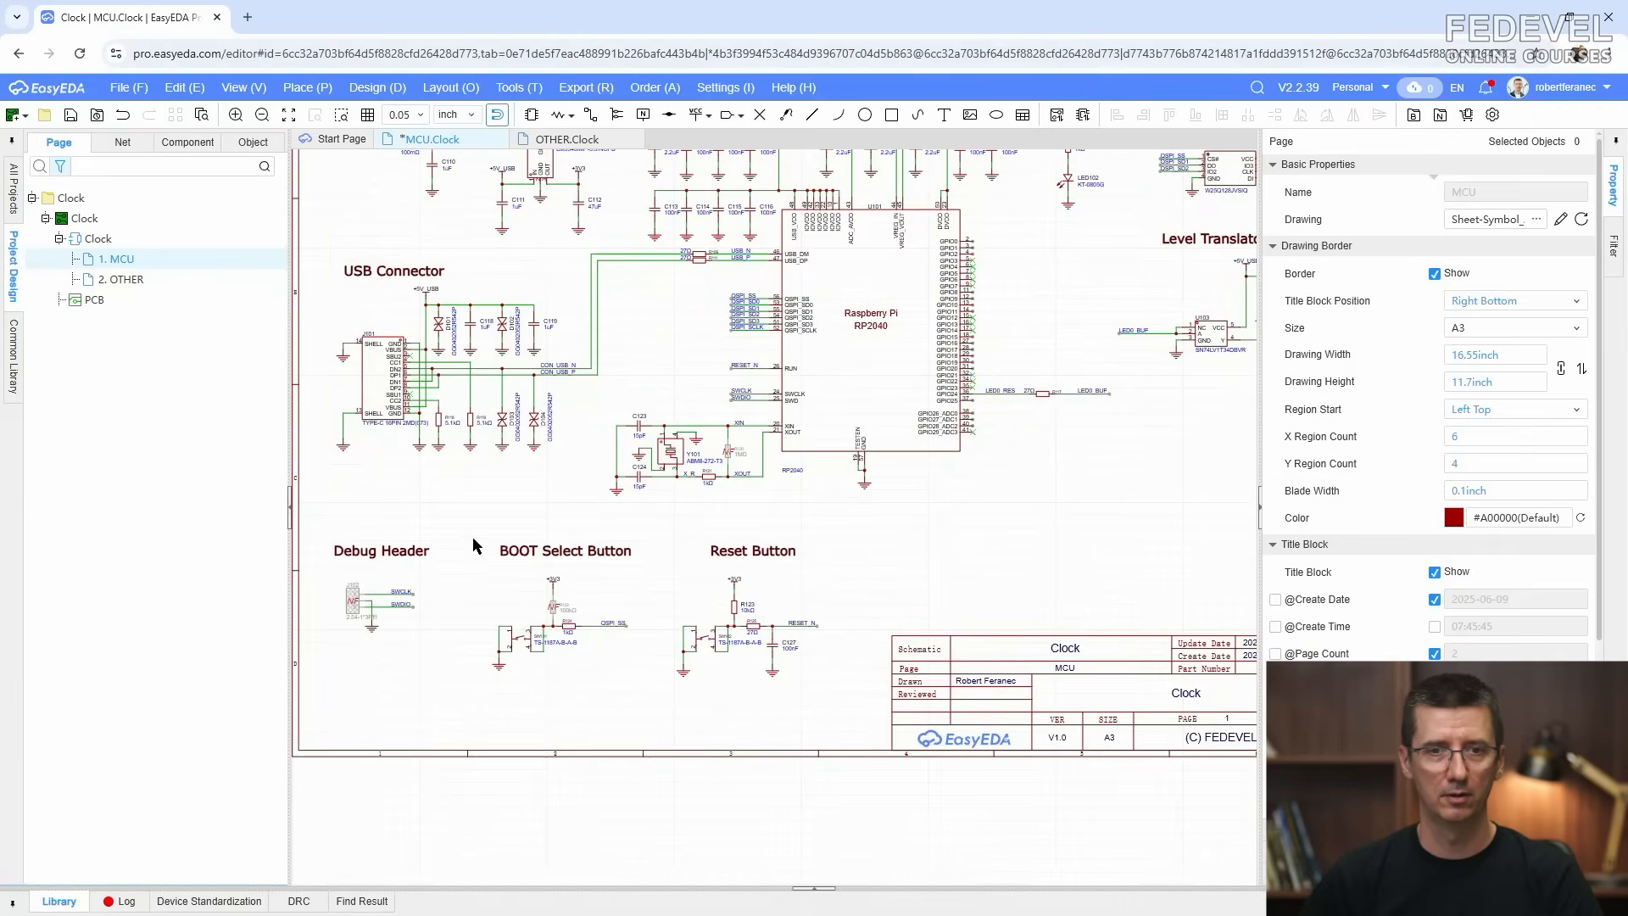
pyautogui.moveTo(474, 544); pyautogui.dragTo(848, 716)
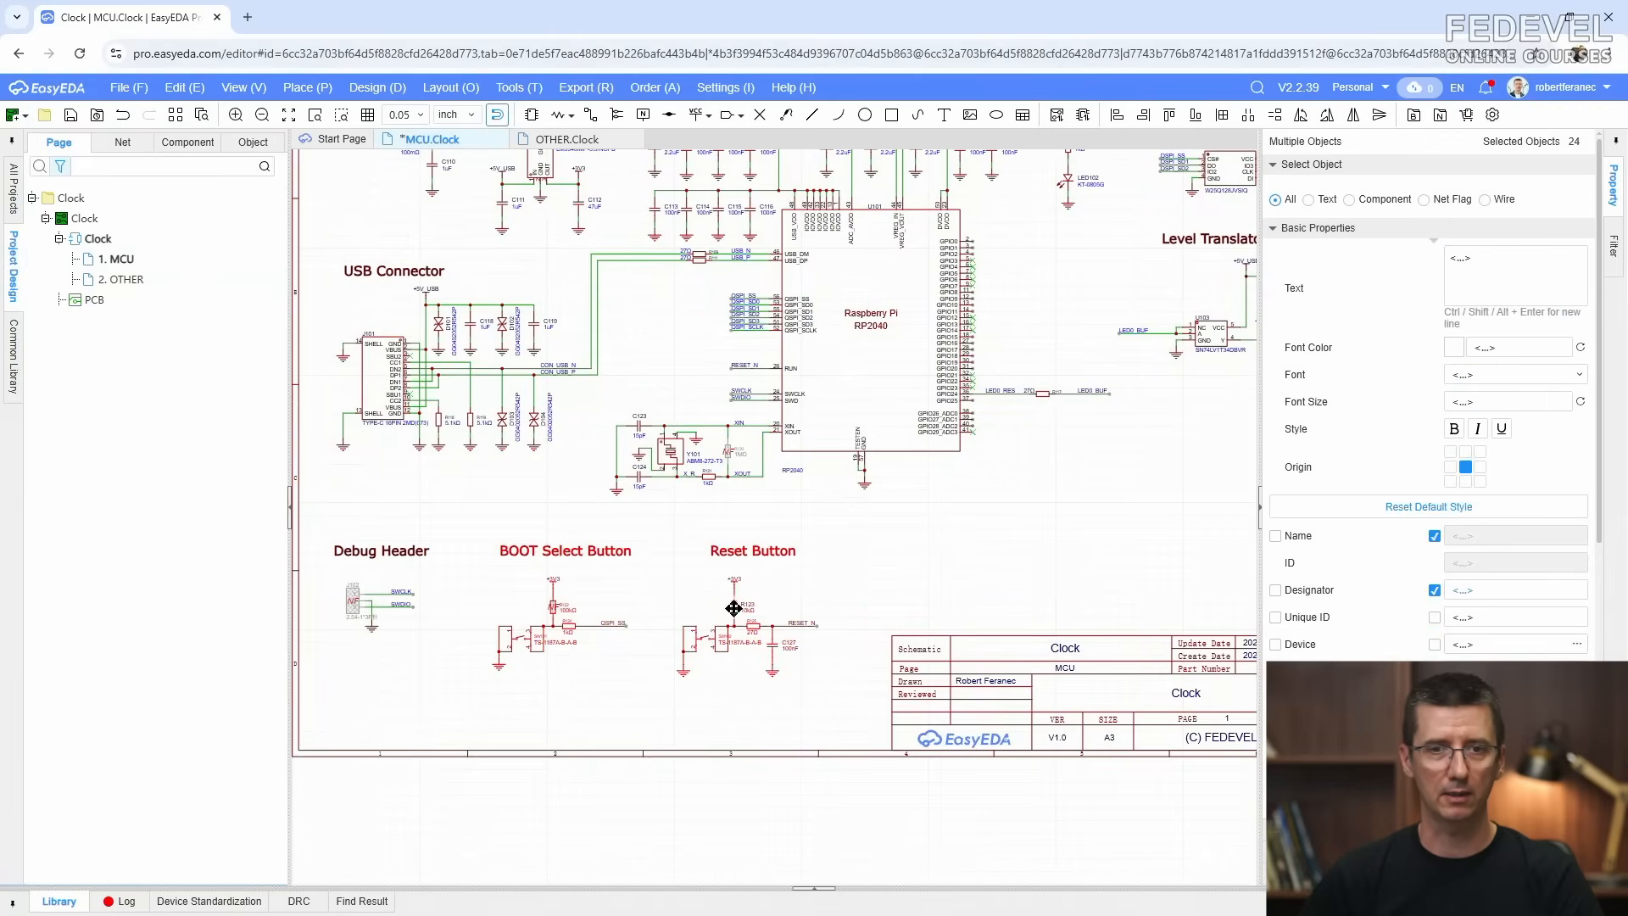
pyautogui.moveTo(733, 607); pyautogui.dragTo(1110, 557)
pyautogui.scroll(1, 1141, 562)
pyautogui.scroll(2, 1140, 562)
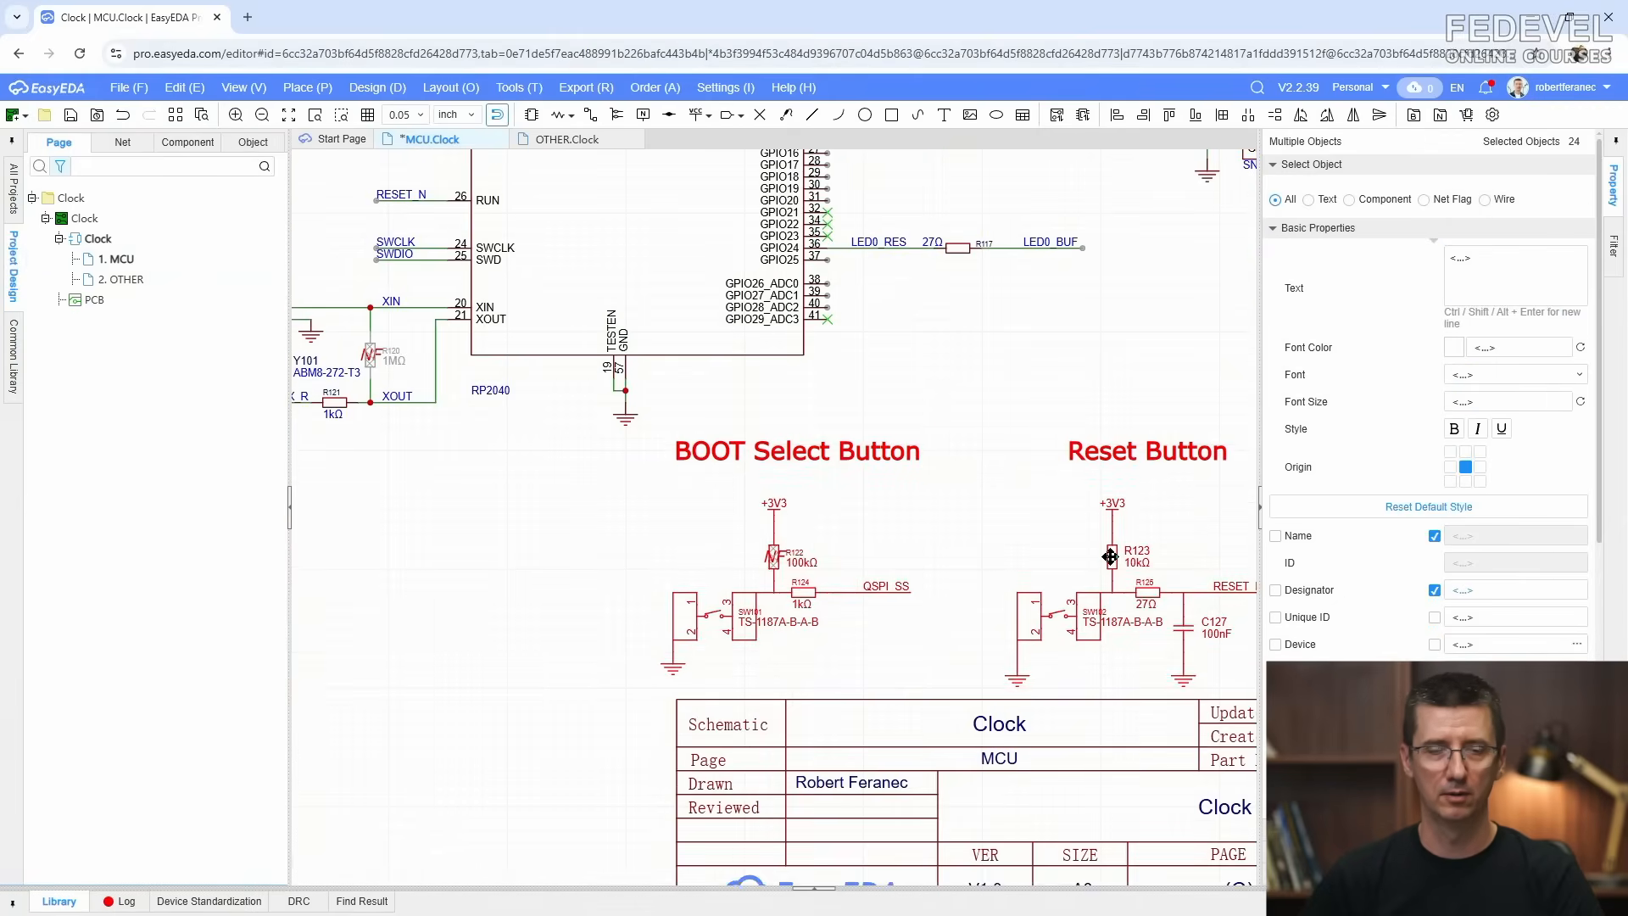
pyautogui.click(985, 502)
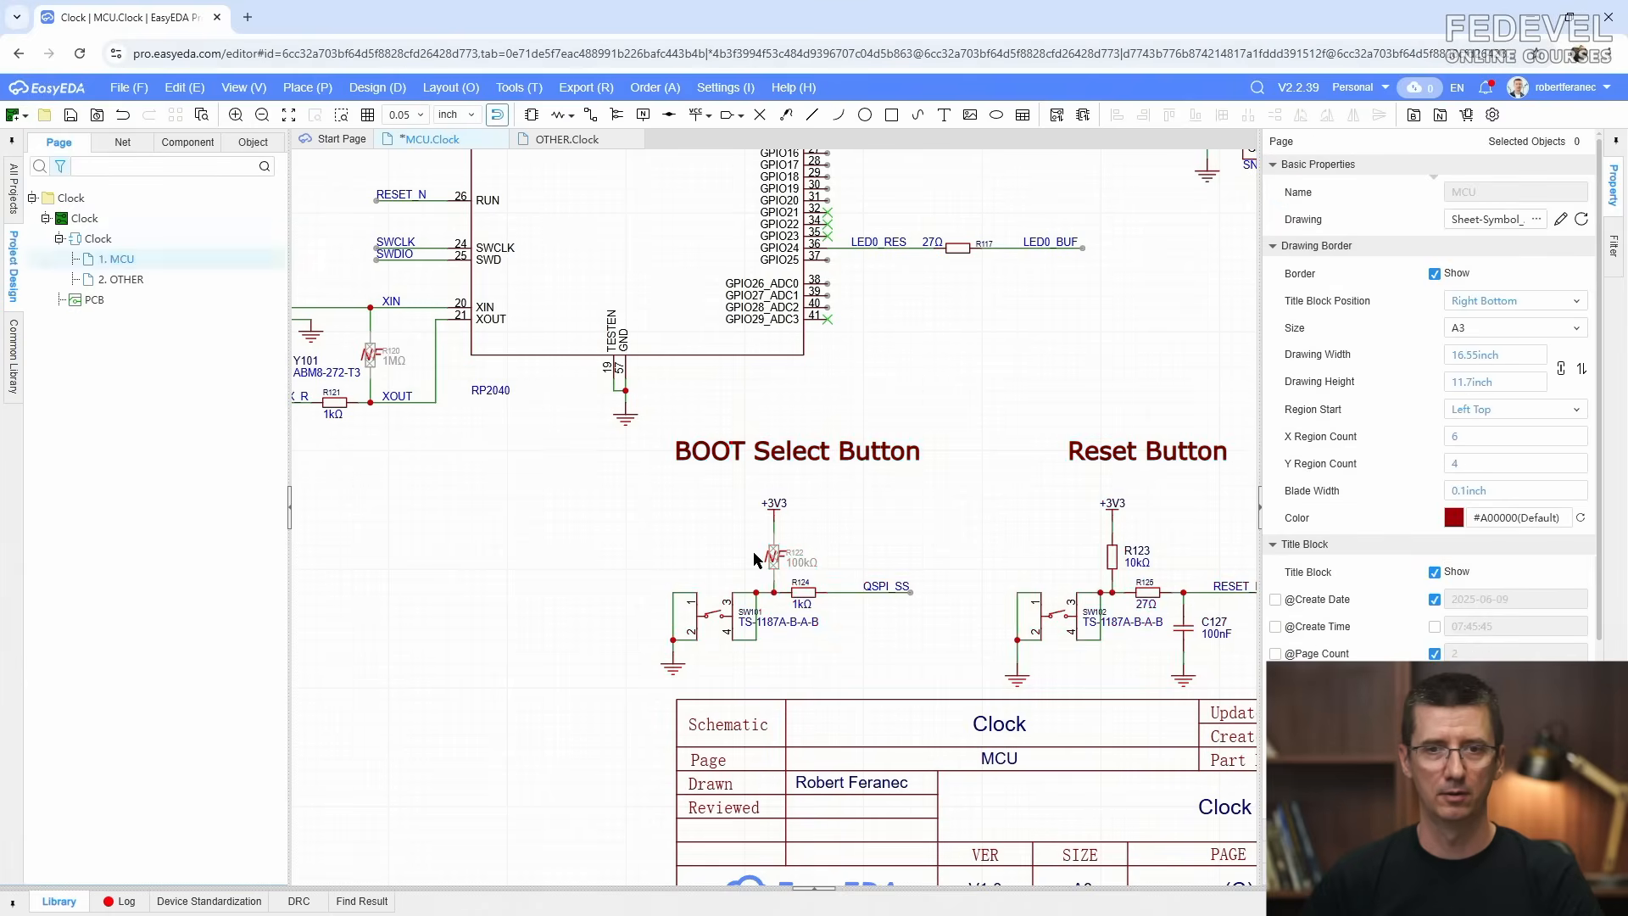
# Step: Move the Reset Button circuit closer to the BOOT Select Button circuit and shift its heading slightly towards it
pyautogui.scroll(-2, 752, 556)
pyautogui.scroll(1, 984, 520)
pyautogui.scroll(1, 995, 518)
pyautogui.moveTo(762, 435); pyautogui.dragTo(1087, 727)
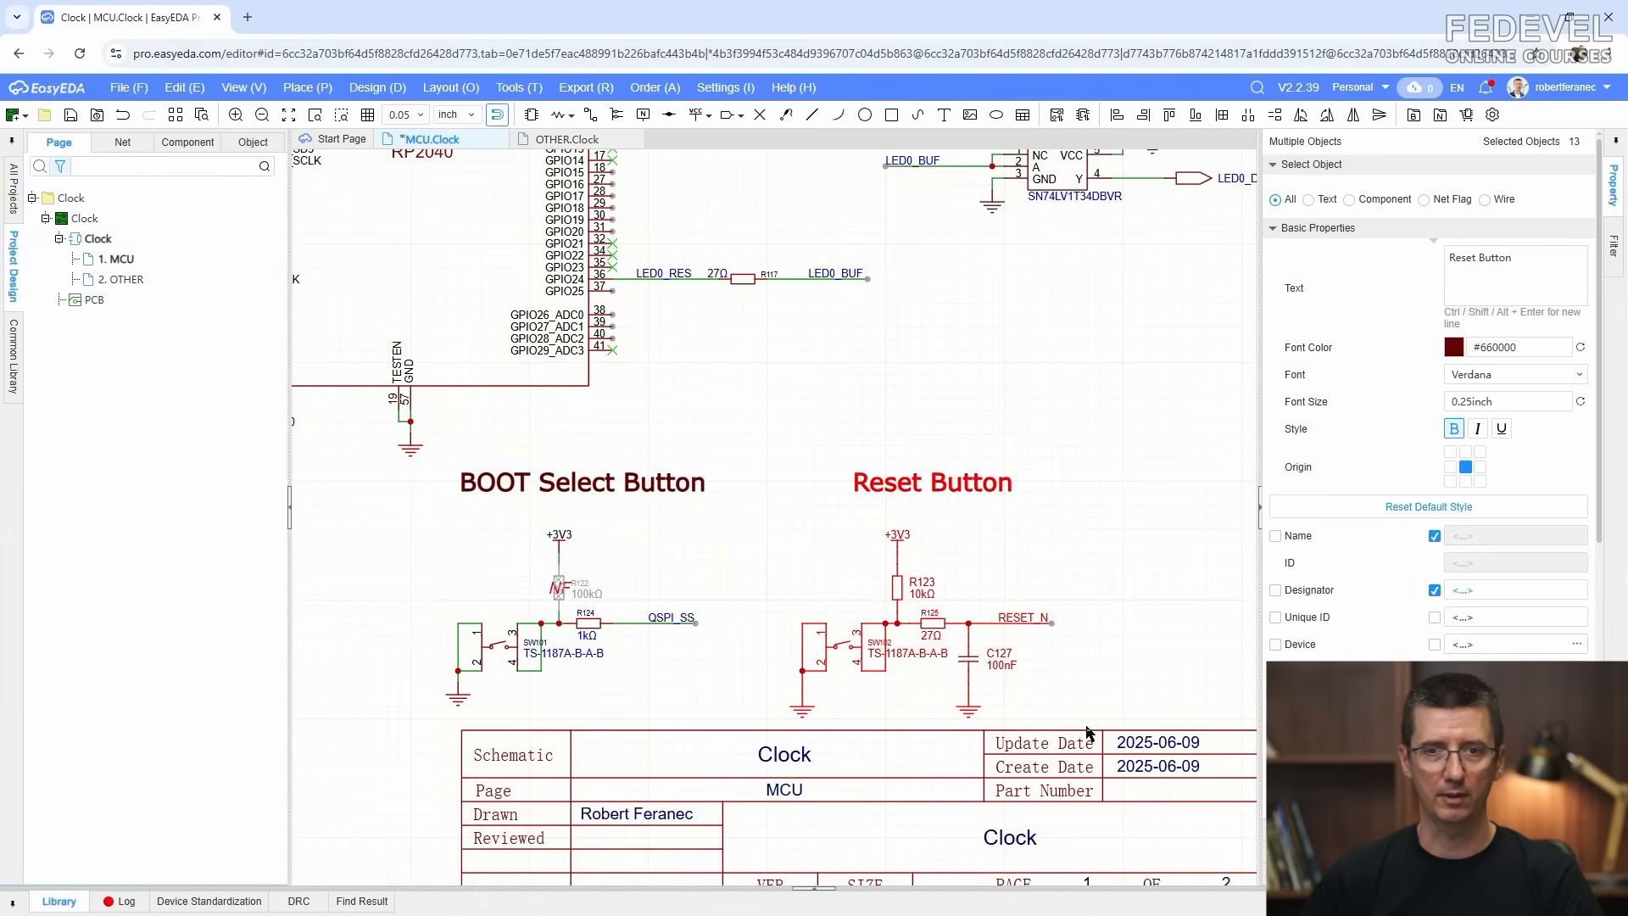
pyautogui.moveTo(895, 584); pyautogui.dragTo(851, 586)
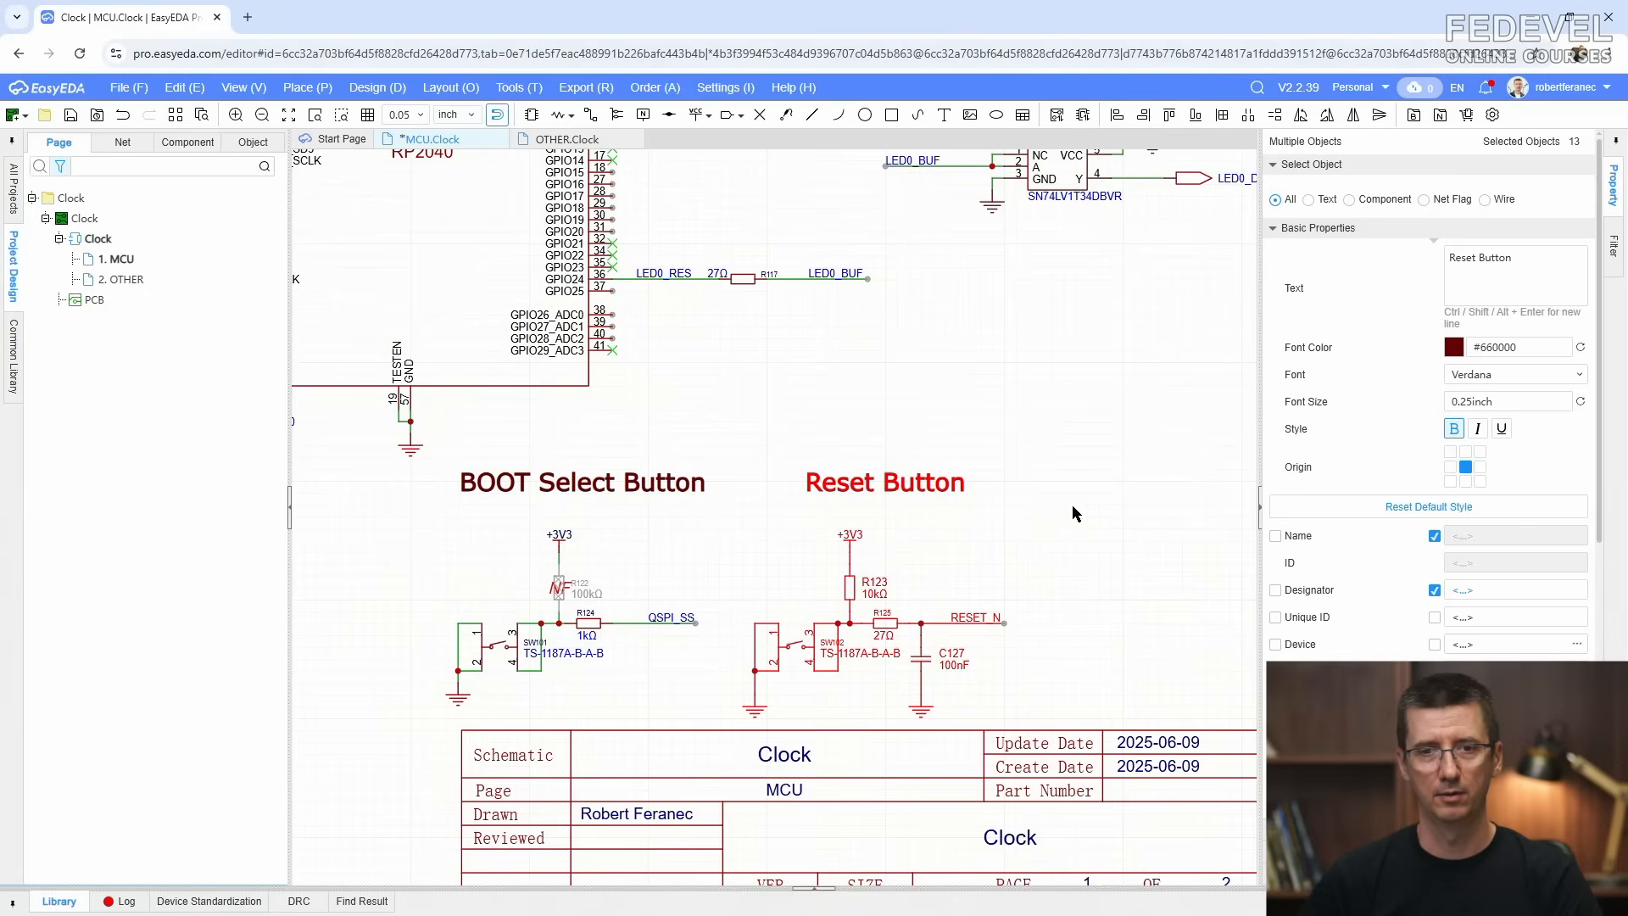
pyautogui.click(929, 419)
pyautogui.moveTo(875, 480); pyautogui.dragTo(868, 480)
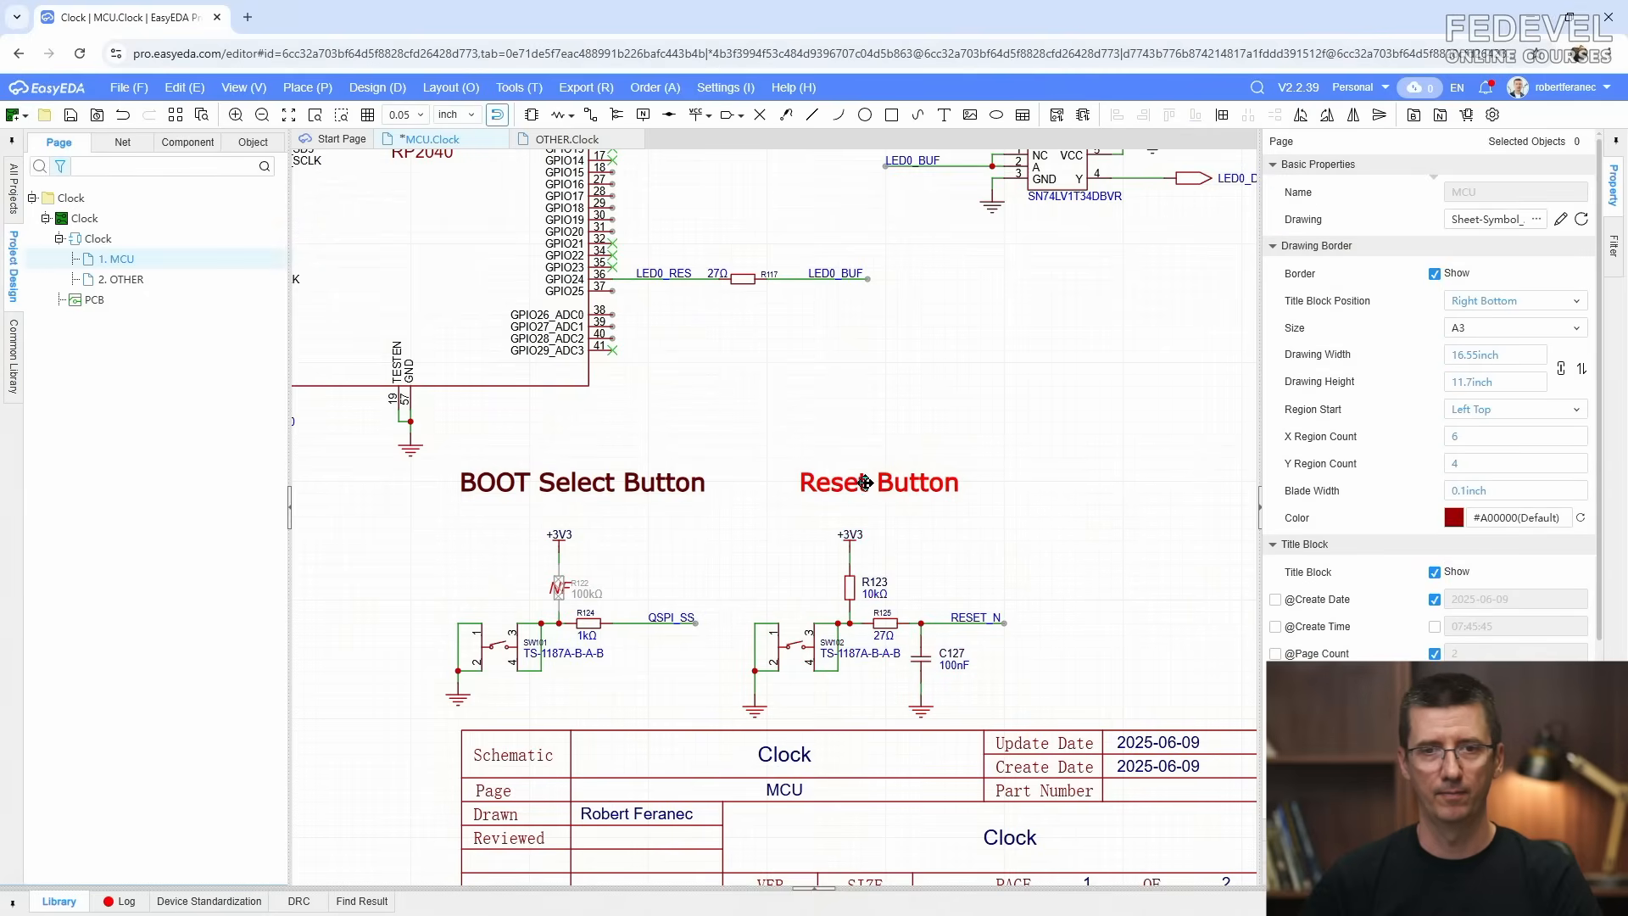
pyautogui.click(897, 383)
# Step: Delete the Debug Header circuit with its heading from the MCU page and save the schematic
pyautogui.scroll(-4, 1069, 449)
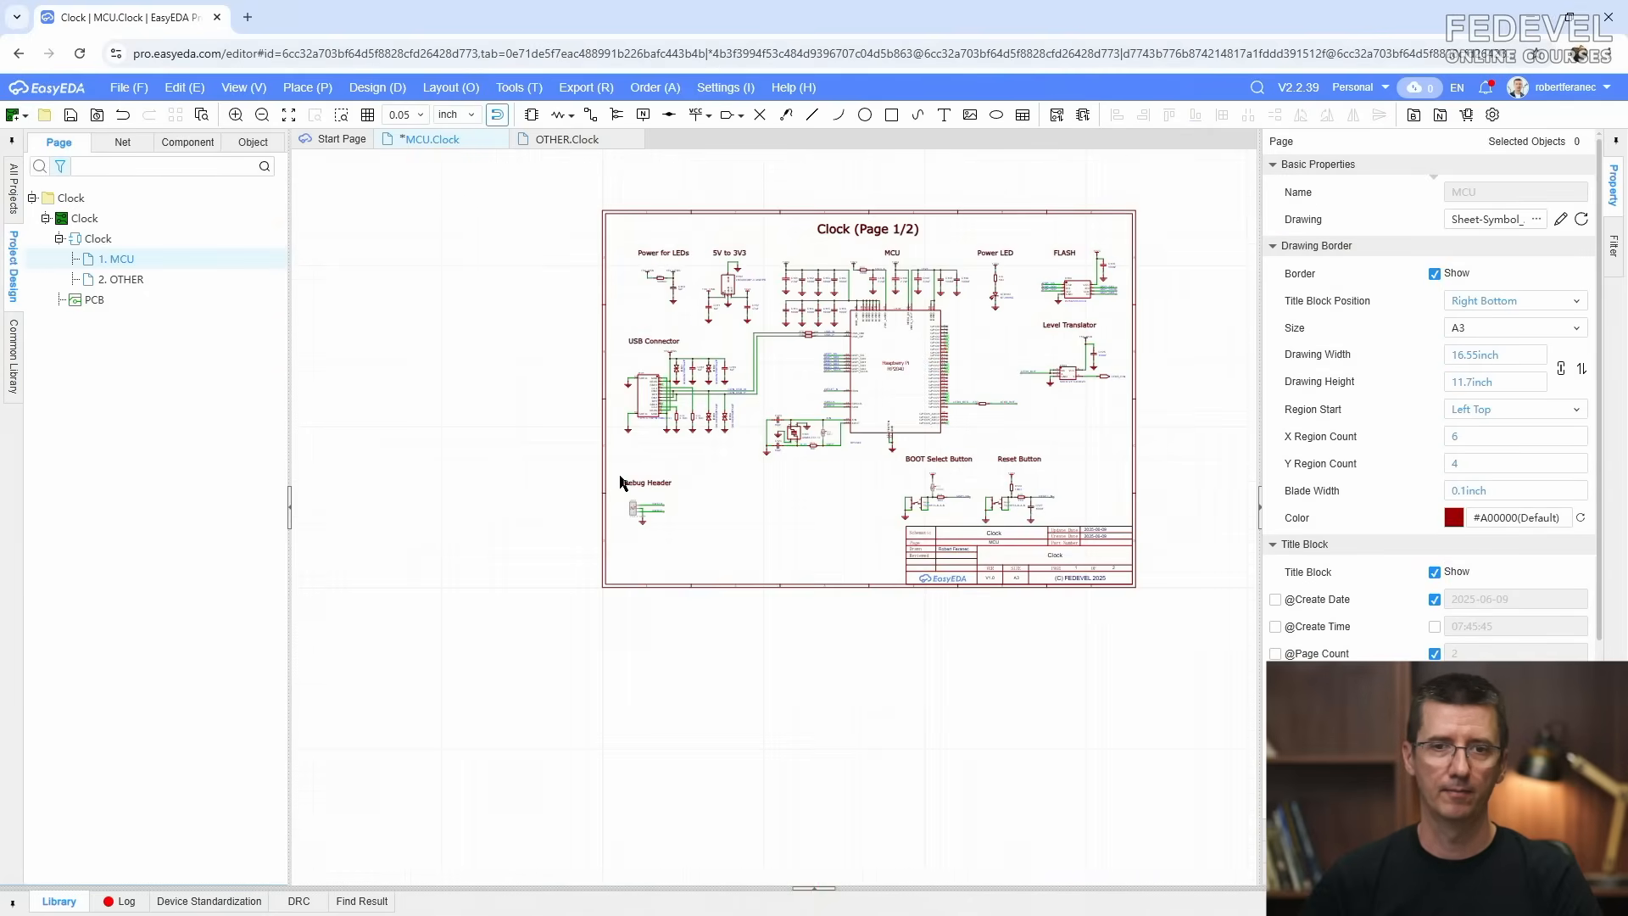
pyautogui.scroll(5, 619, 474)
pyautogui.moveTo(607, 458); pyautogui.dragTo(813, 648)
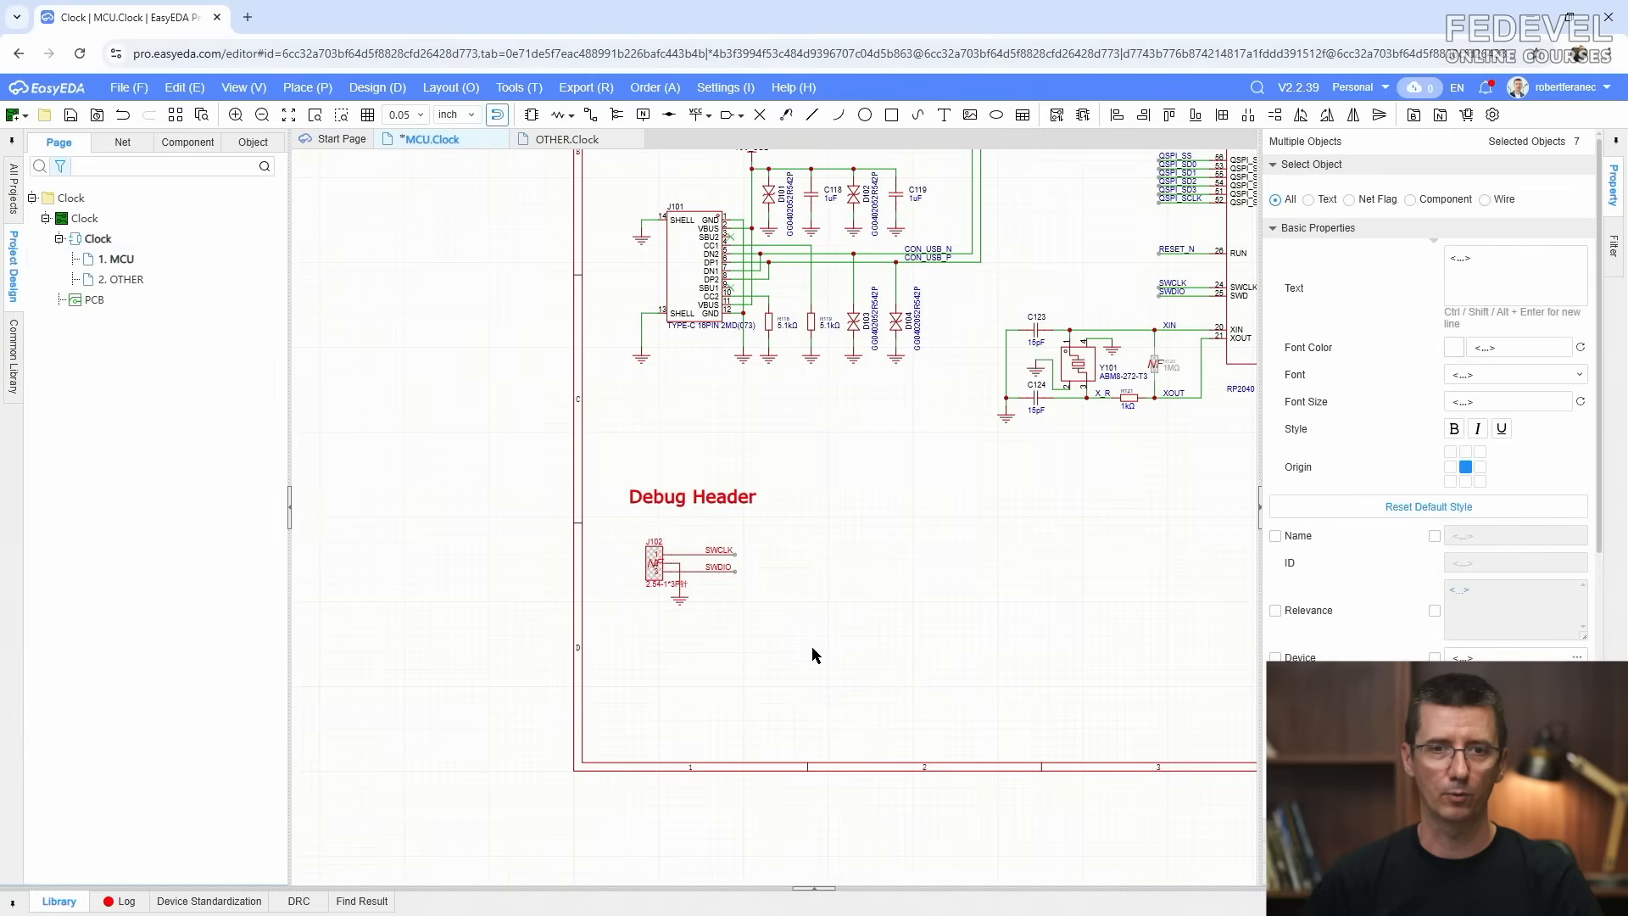
pyautogui.press('Delete')
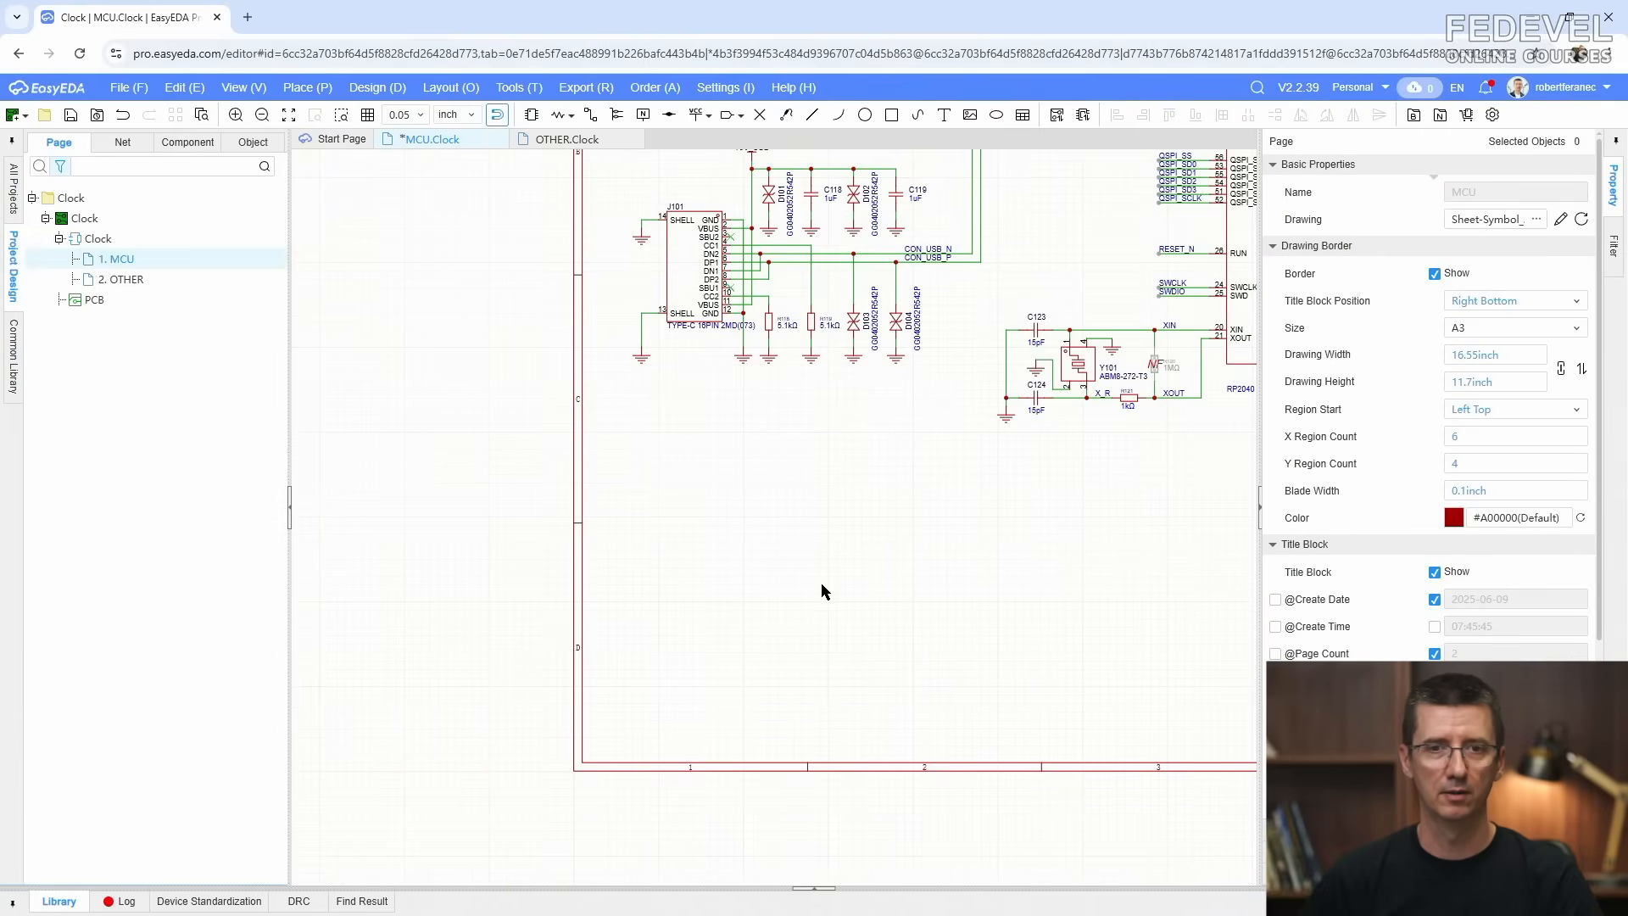
pyautogui.press('k')
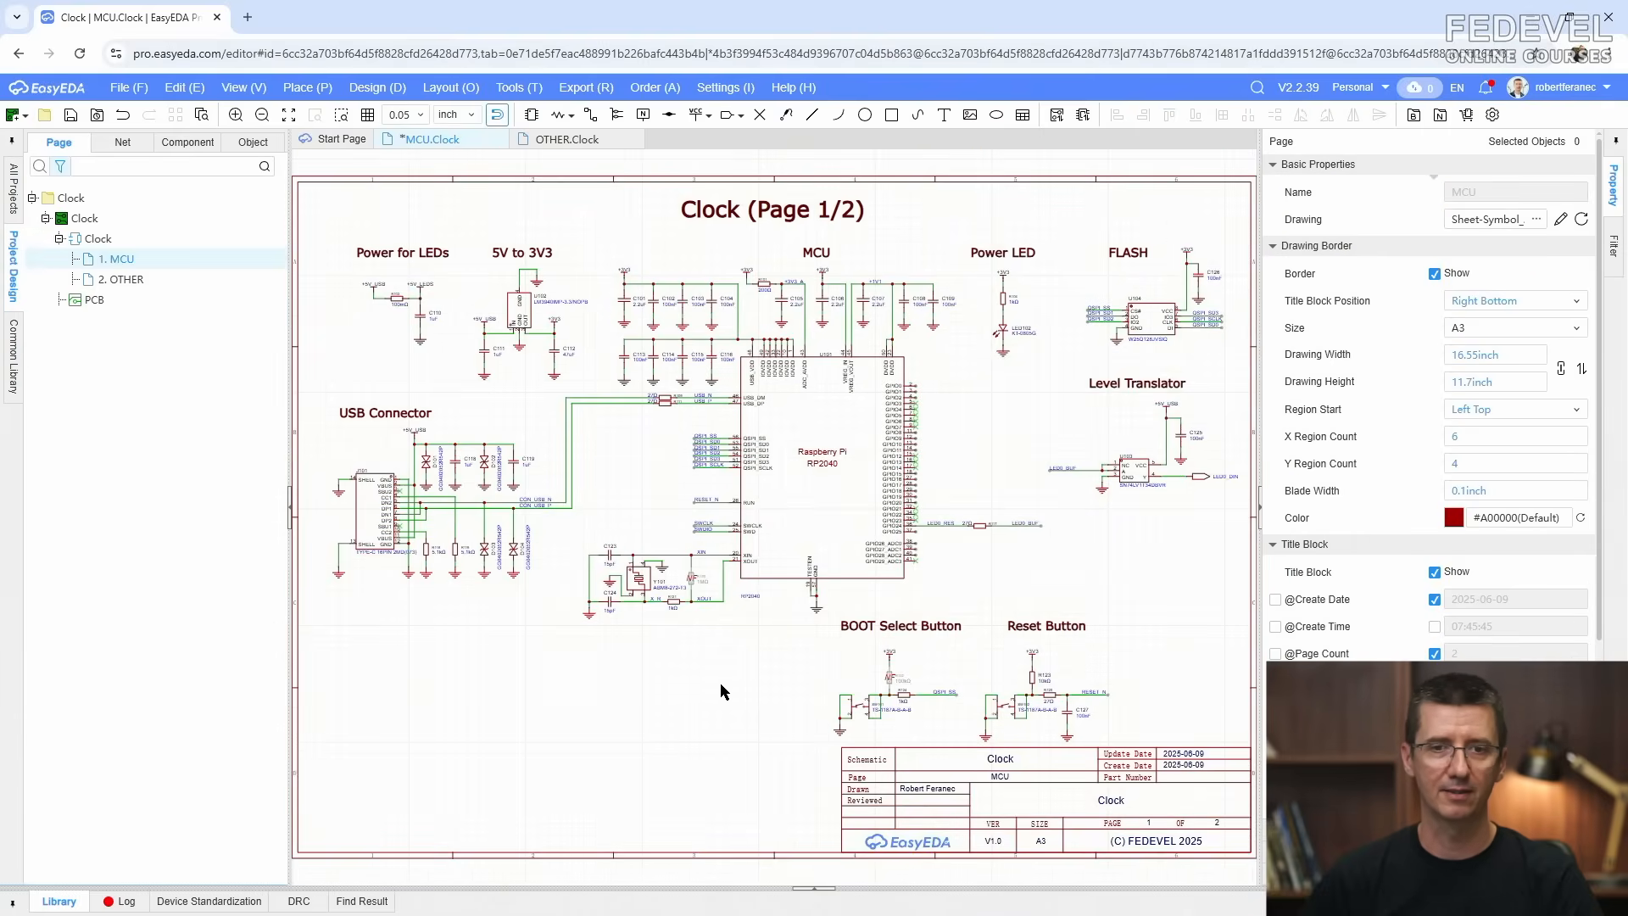
pyautogui.click(71, 116)
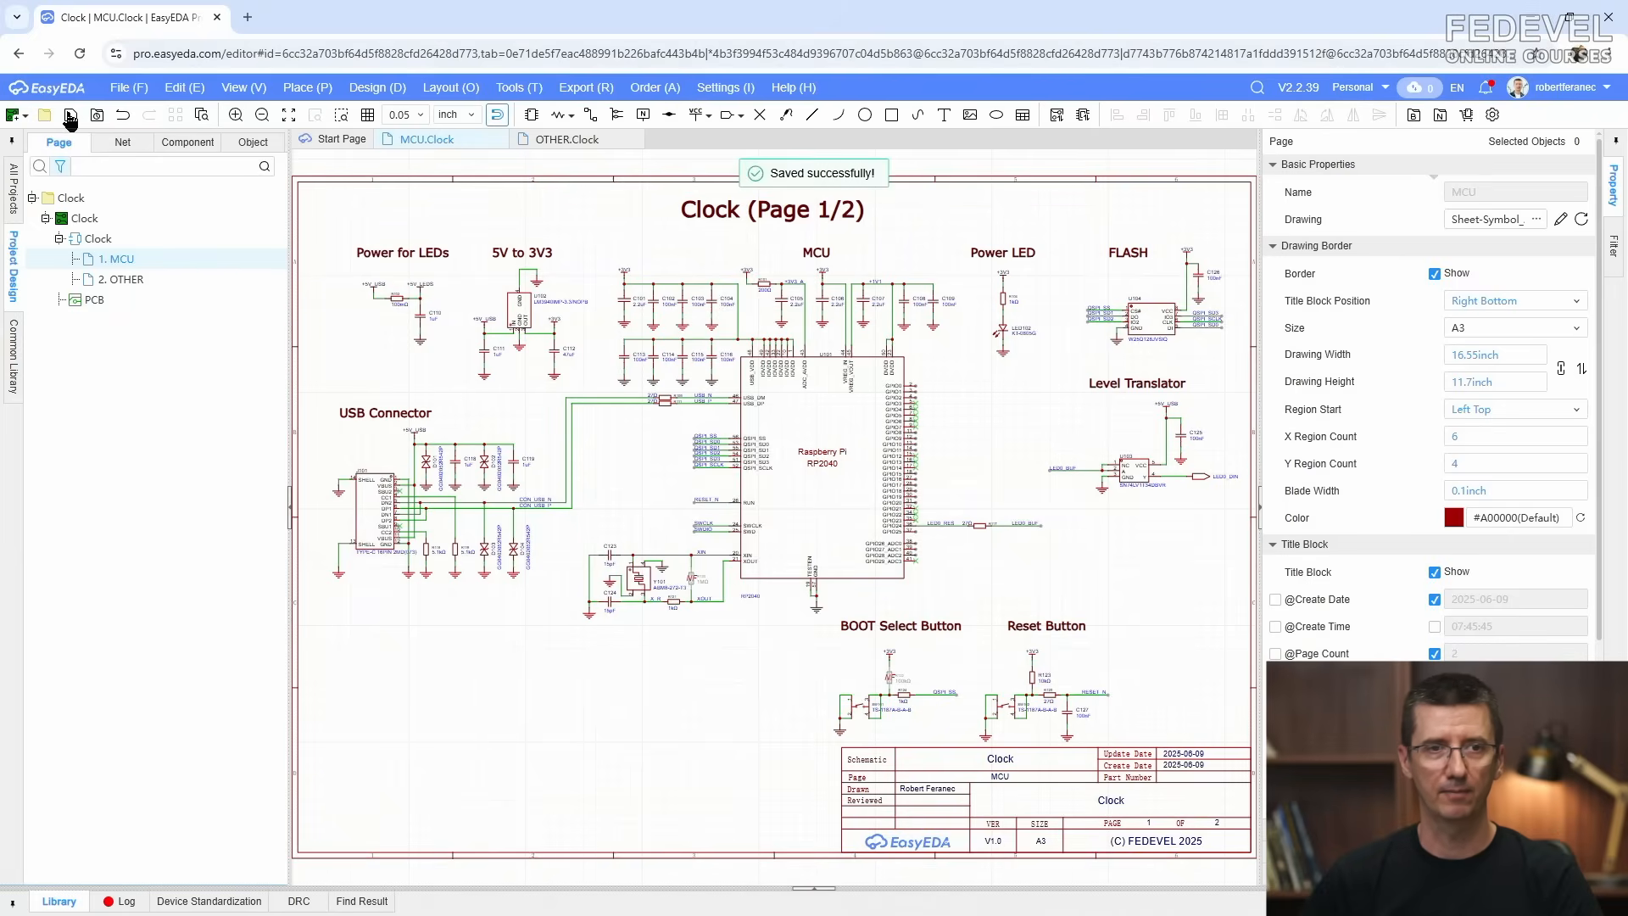
# Step: On the OTHER page, delete the KEYS and three ENCODER circuits, the tutorial links text and the keyboard build notes
pyautogui.click(124, 279)
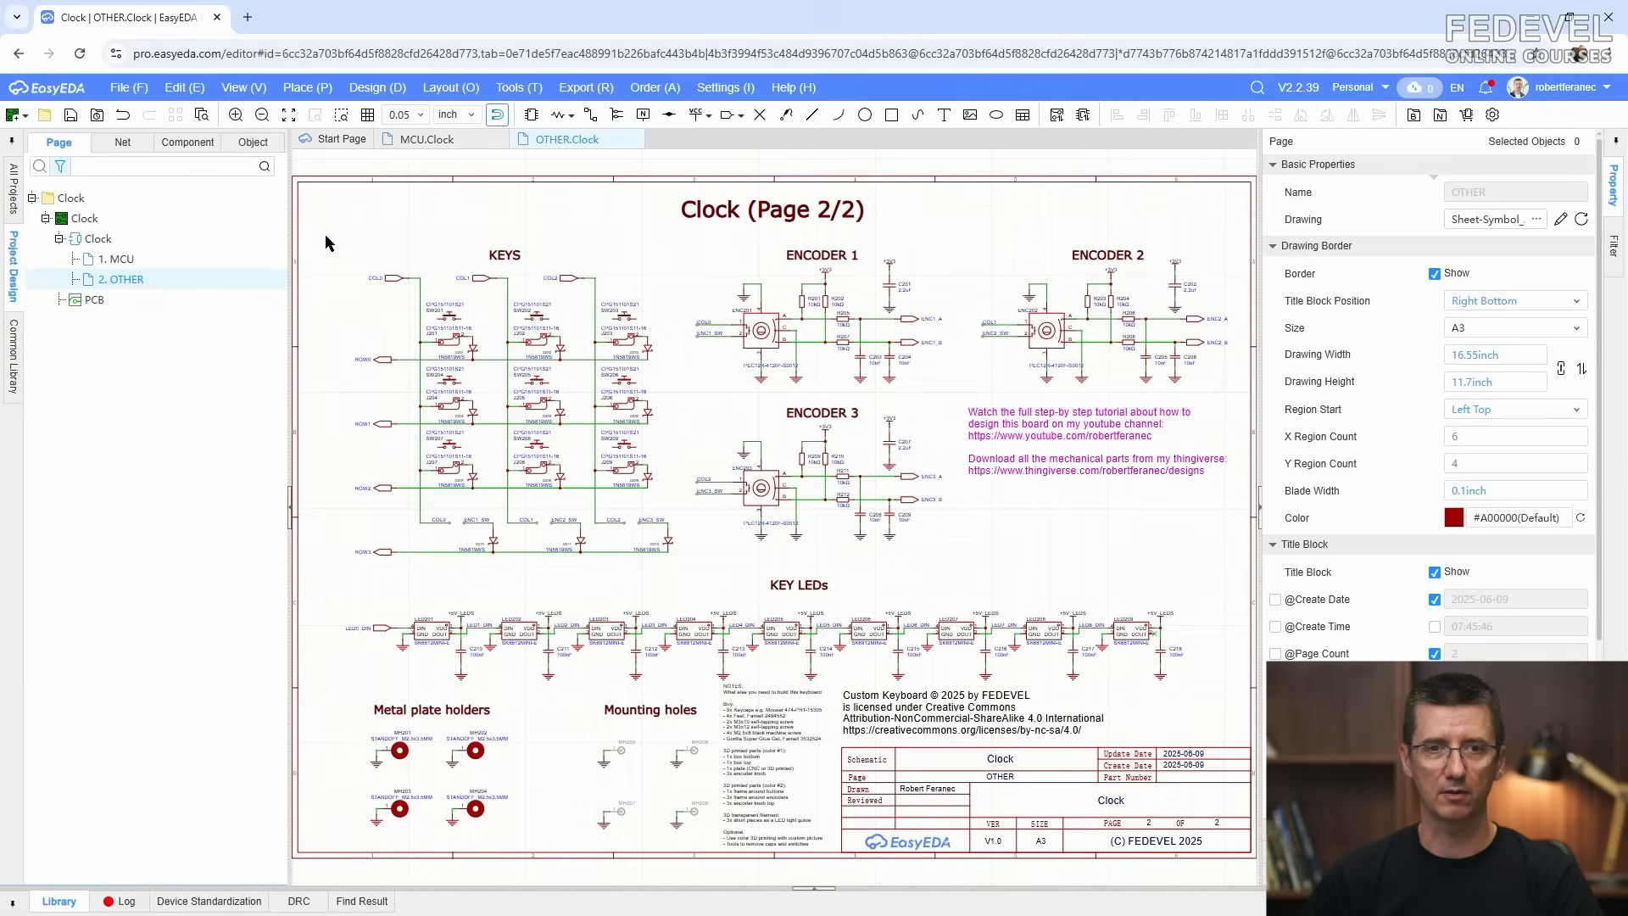
pyautogui.moveTo(329, 234); pyautogui.dragTo(1244, 570)
pyautogui.press('Delete')
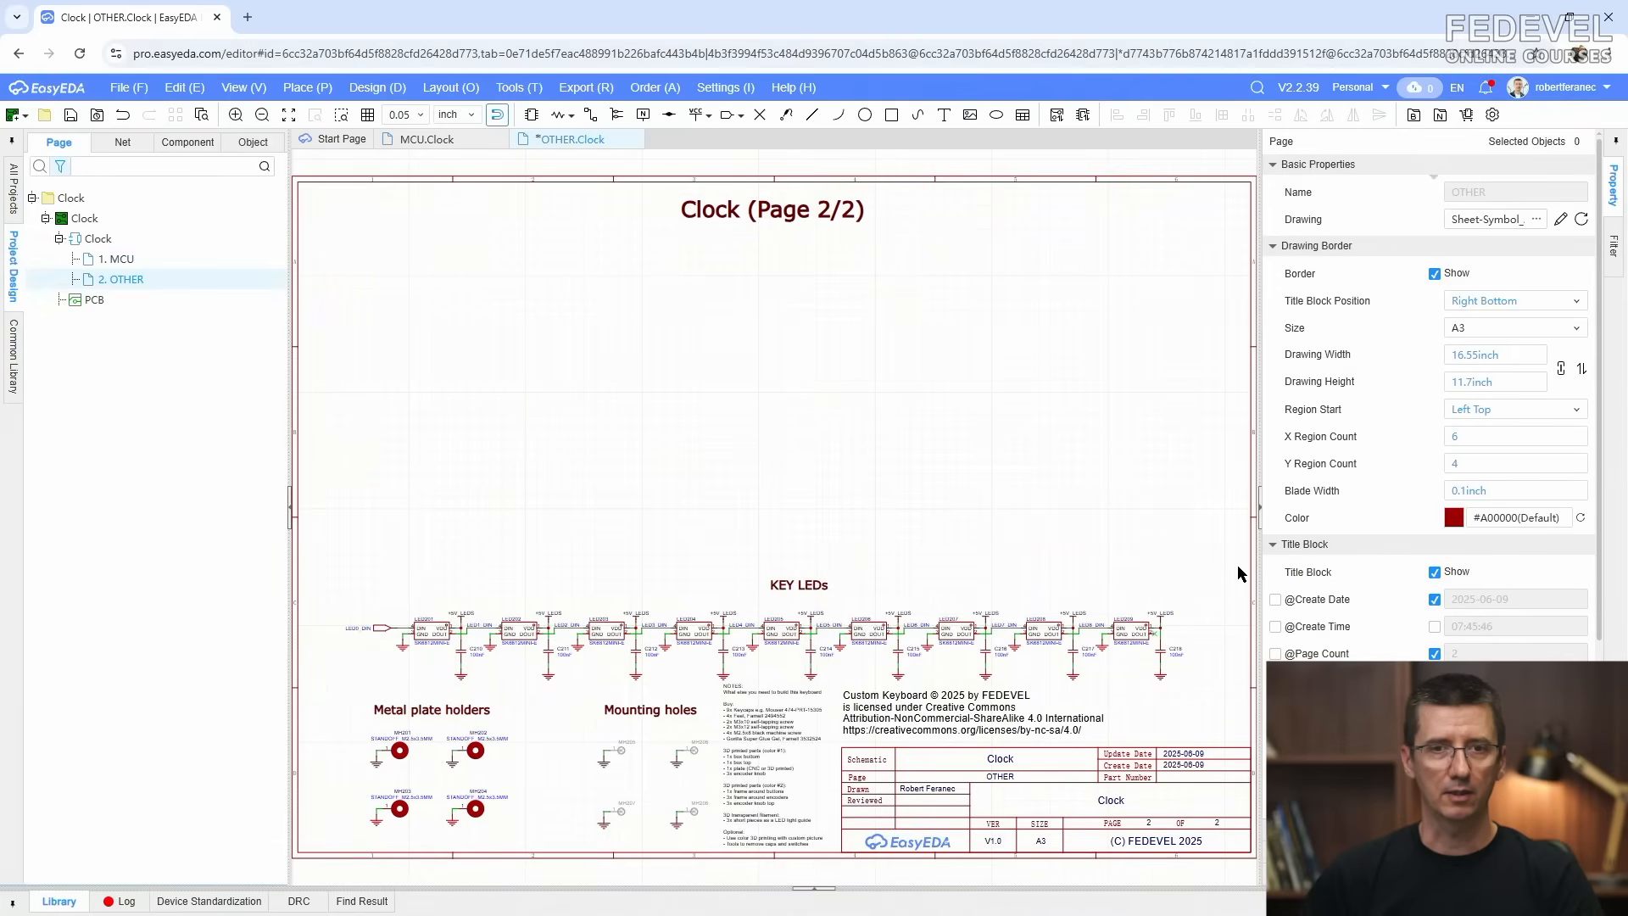
pyautogui.click(761, 736)
pyautogui.press('Delete')
# Step: Replace "Custom Keyboard" with "Clock" in the Creative Commons licence text above the title block
pyautogui.scroll(2, 890, 715)
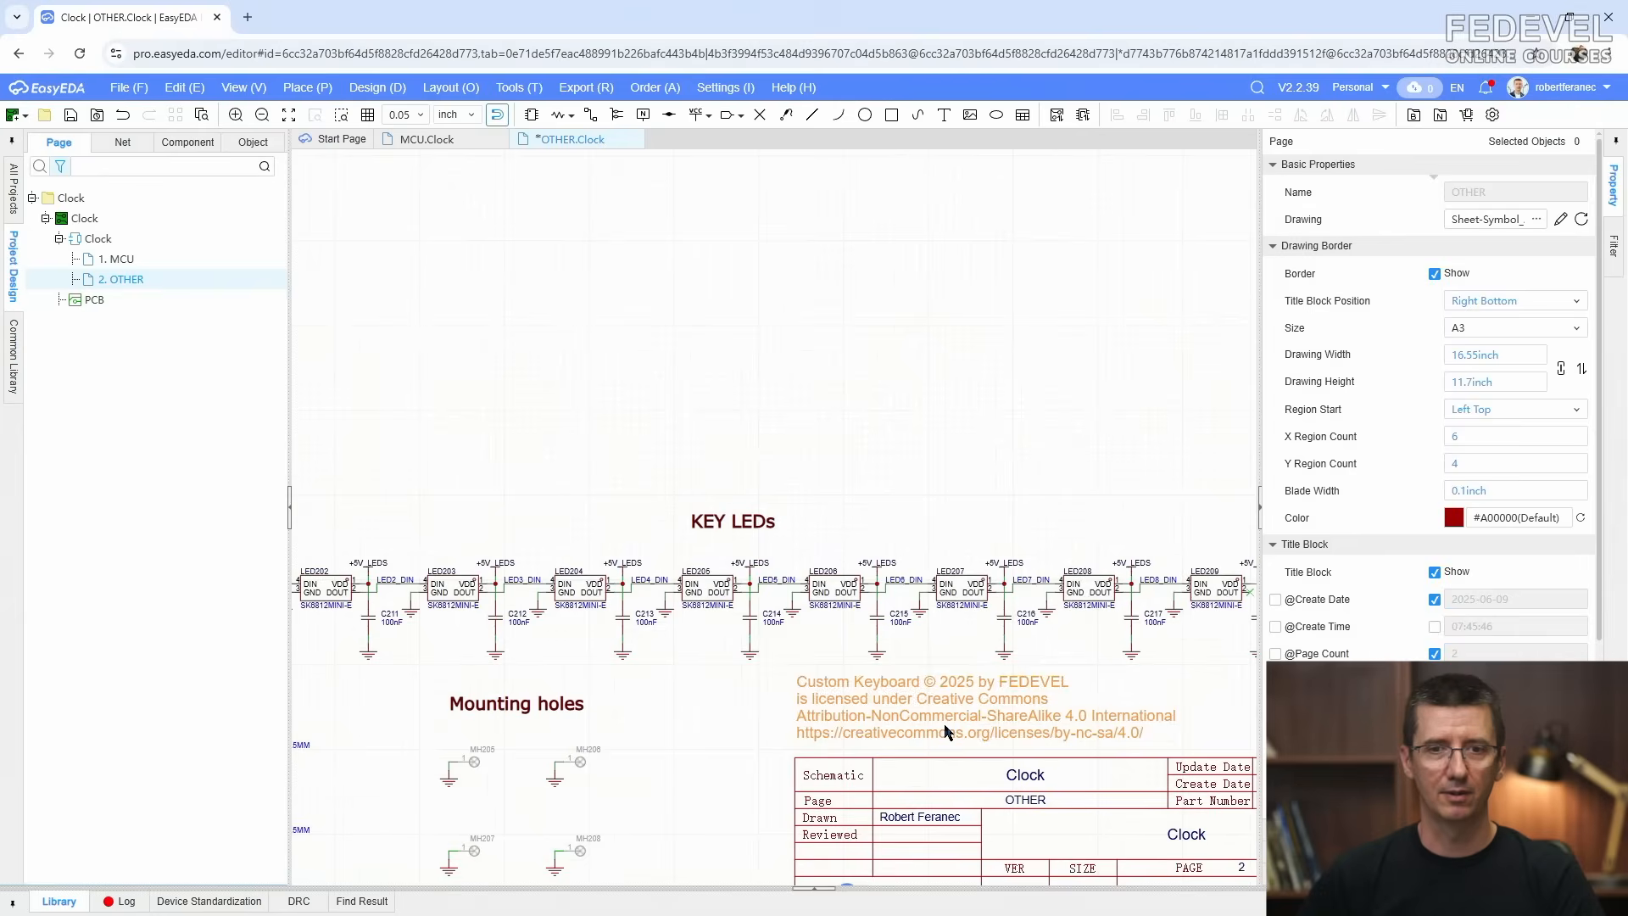
pyautogui.click(891, 714)
pyautogui.click(1540, 195)
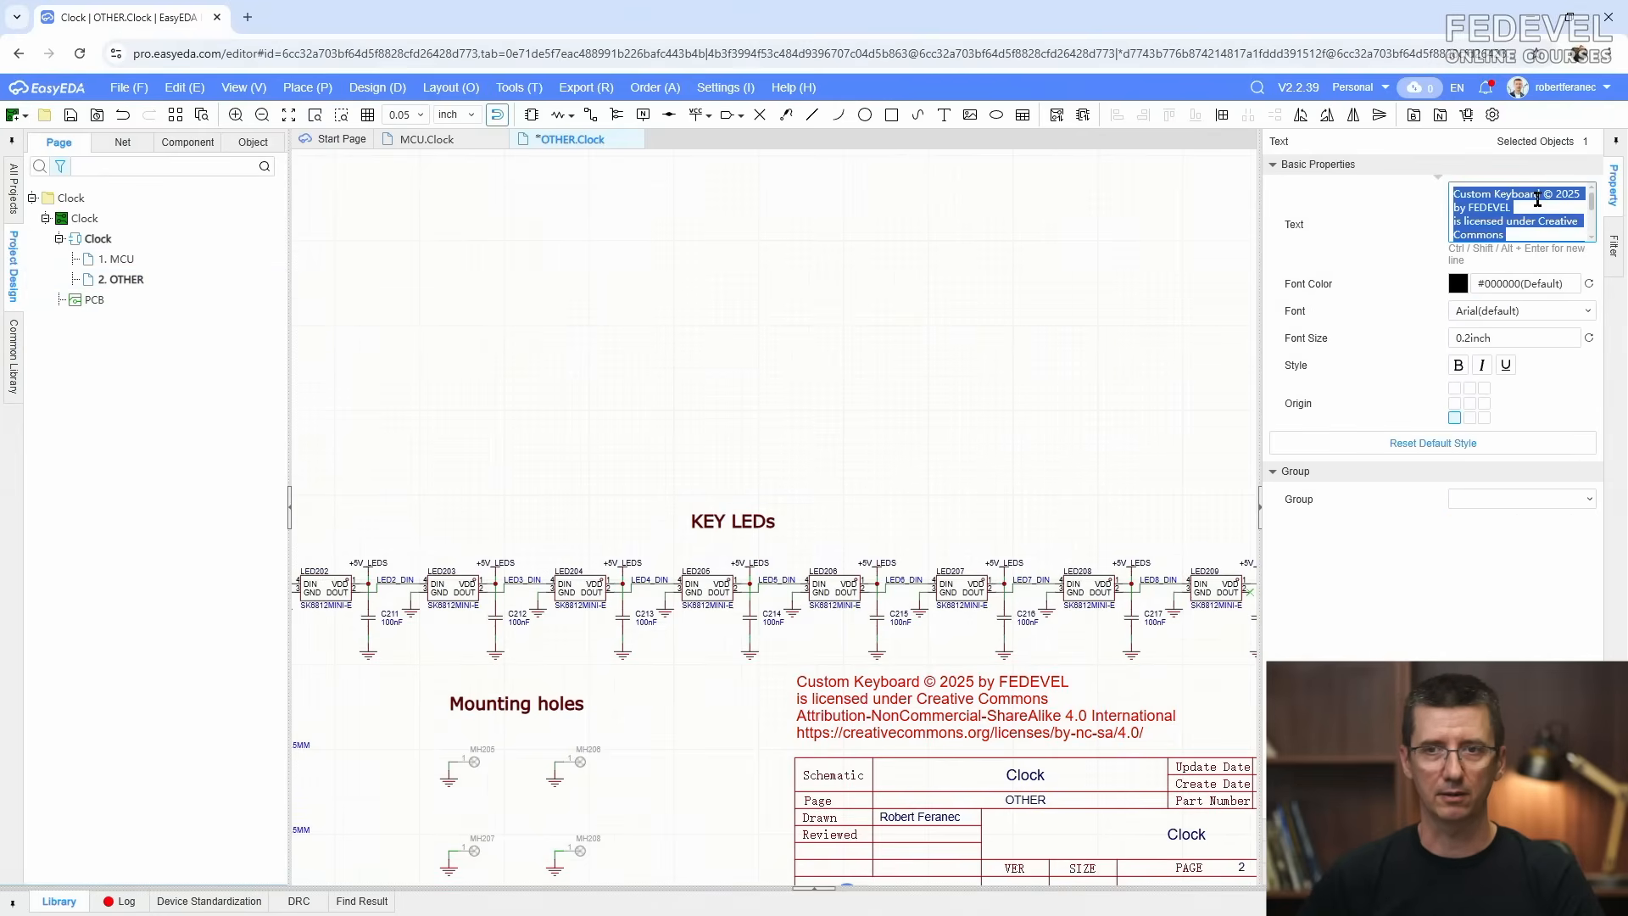
pyautogui.click(1539, 196)
pyautogui.hotkey('ctrl', 'shift', 'Left')
pyautogui.hotkey('ctrl', 'shift', 'Left')
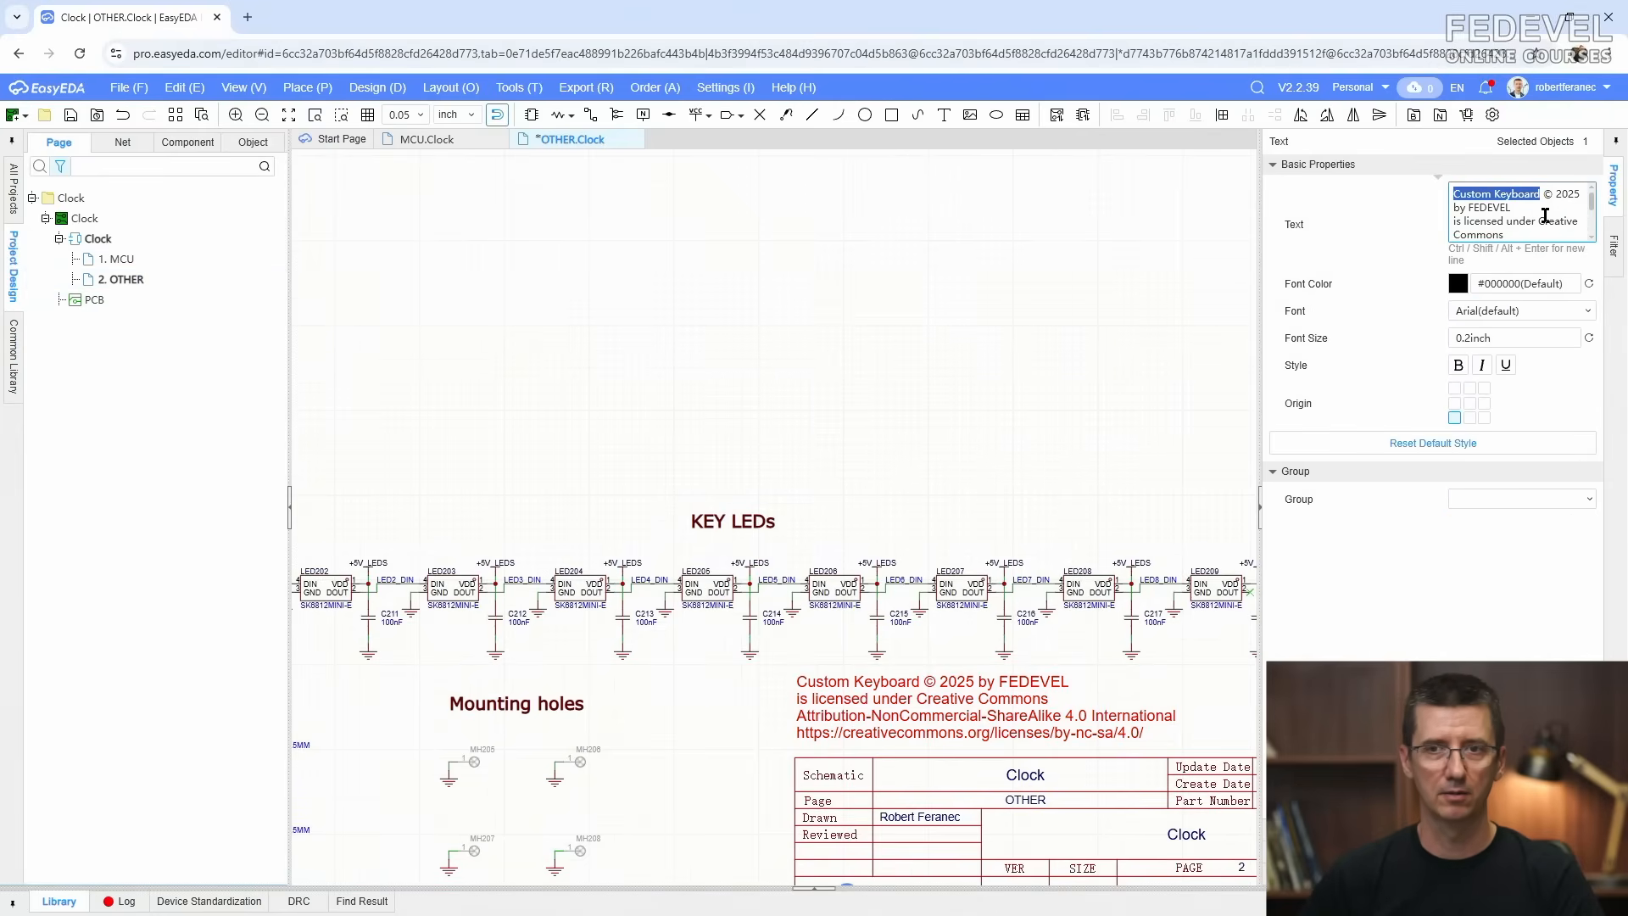
pyautogui.write('Clock')
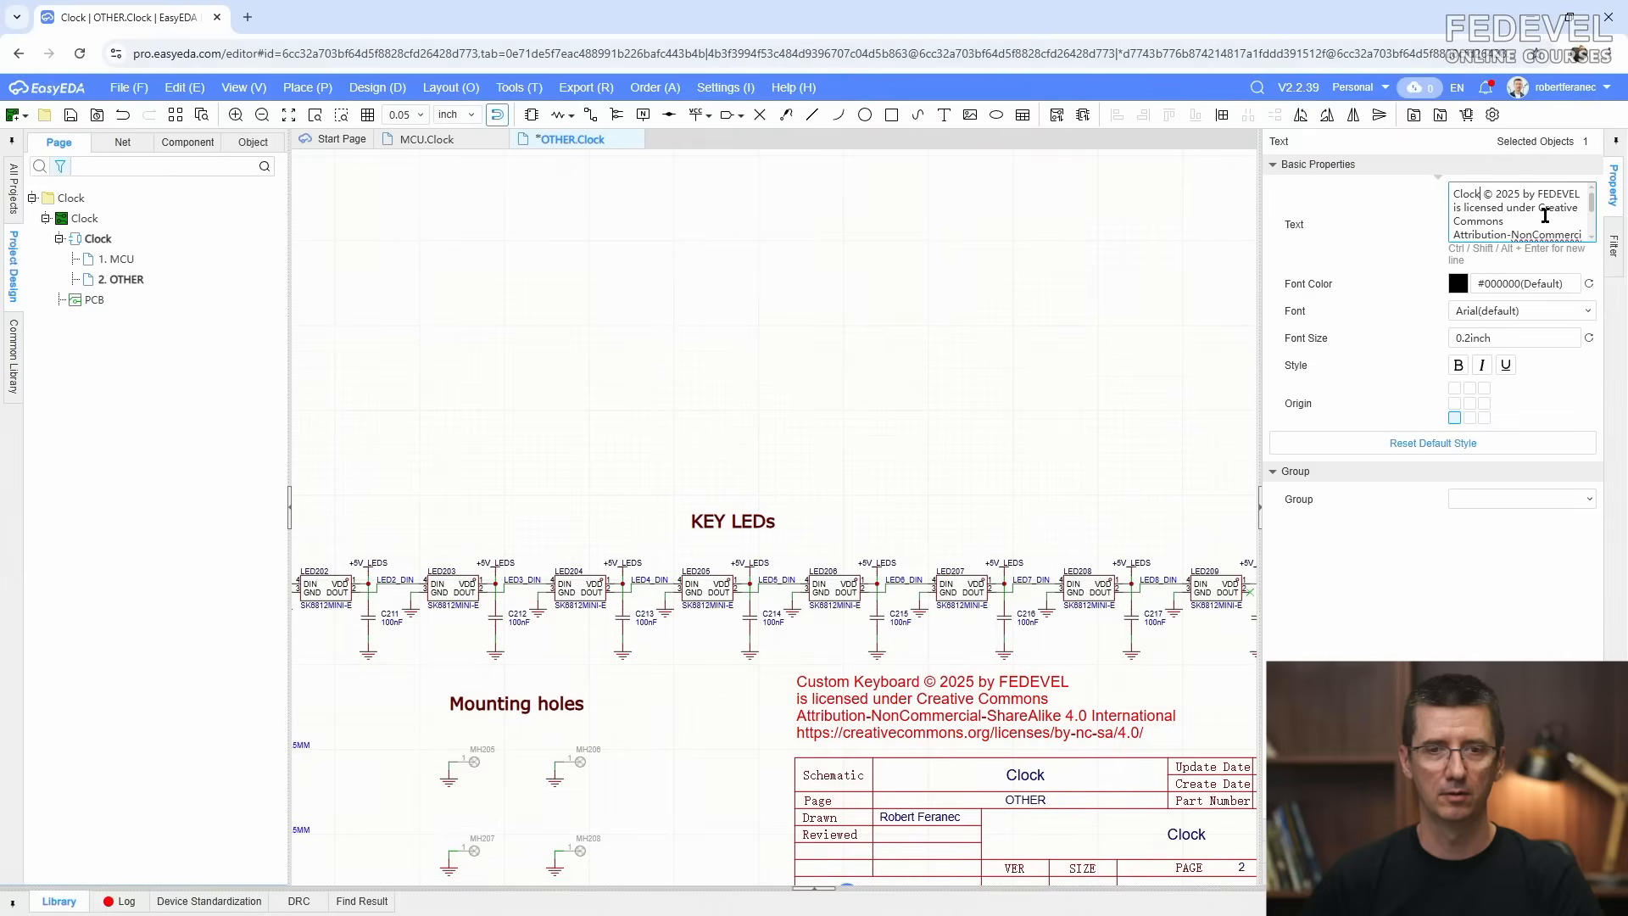
pyautogui.click(961, 353)
# Step: Move the whole KEY LEDs chain with its heading to the upper part of the OTHER page, starting near the border
pyautogui.scroll(-4, 962, 353)
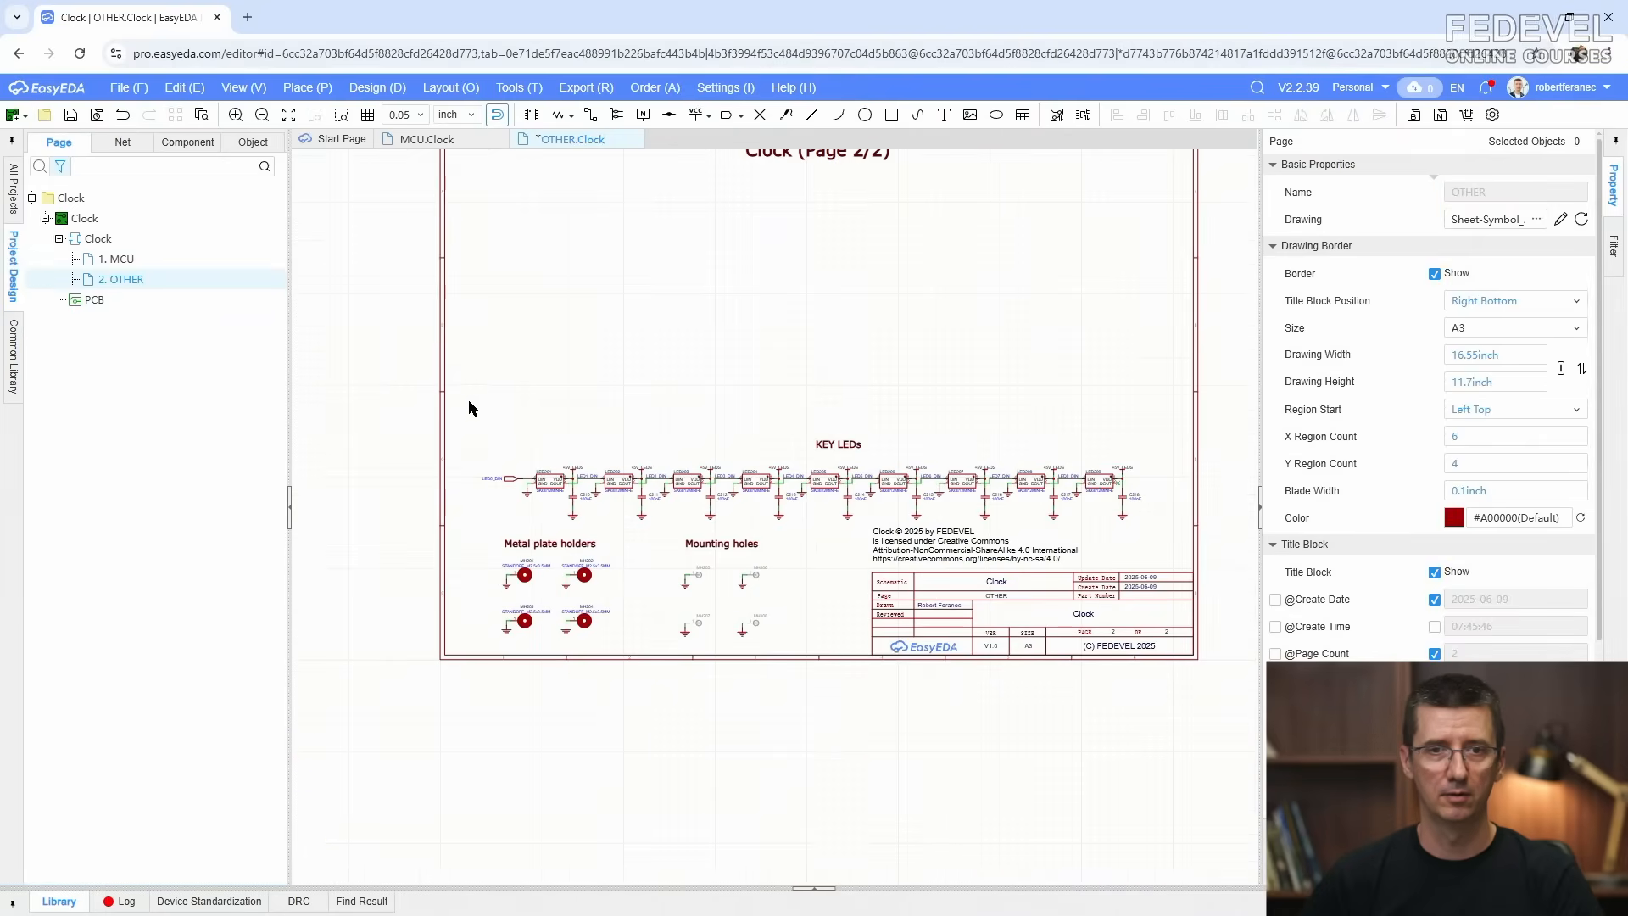
pyautogui.moveTo(468, 409); pyautogui.dragTo(1152, 532)
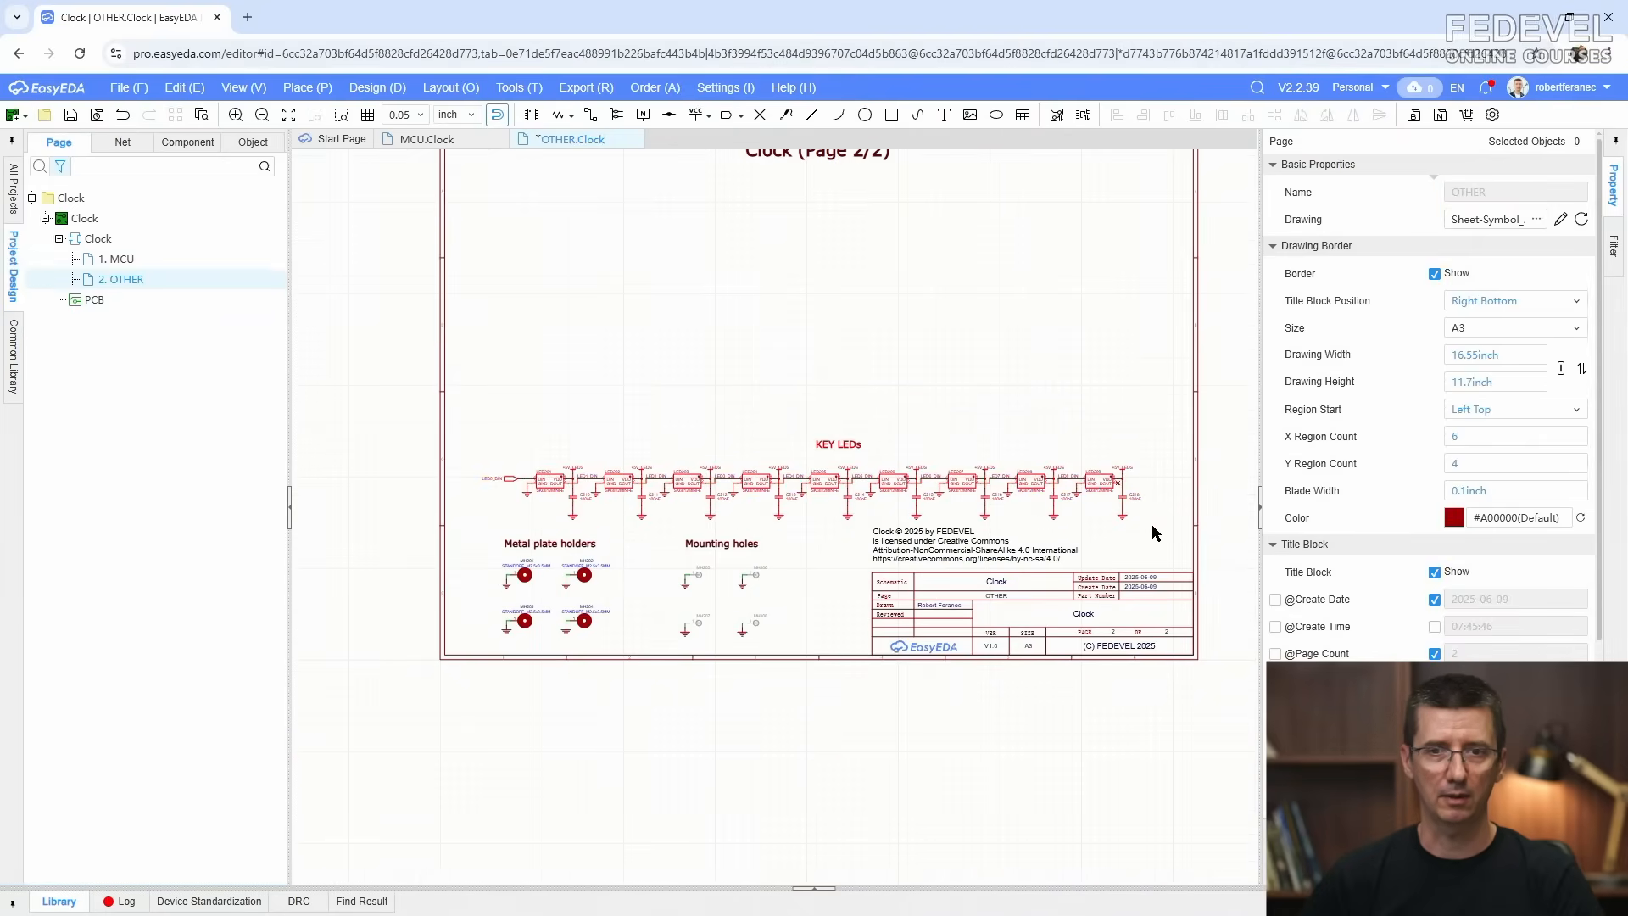
pyautogui.moveTo(695, 359); pyautogui.dragTo(762, 460, button='right')
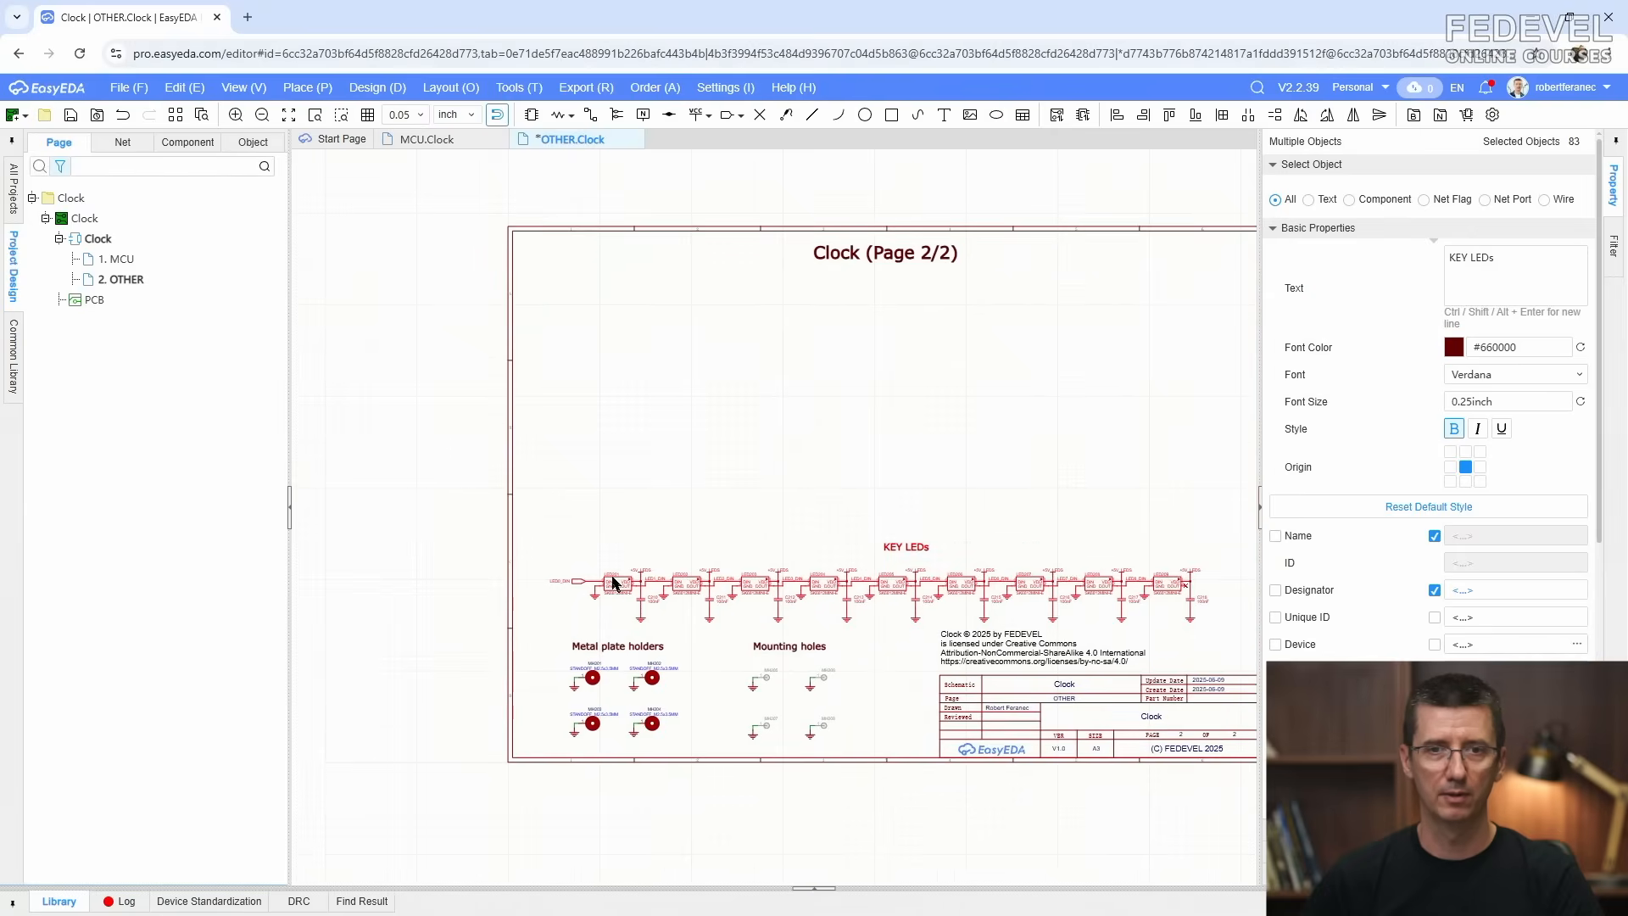
pyautogui.moveTo(613, 579); pyautogui.dragTo(557, 306)
pyautogui.scroll(5, 602, 323)
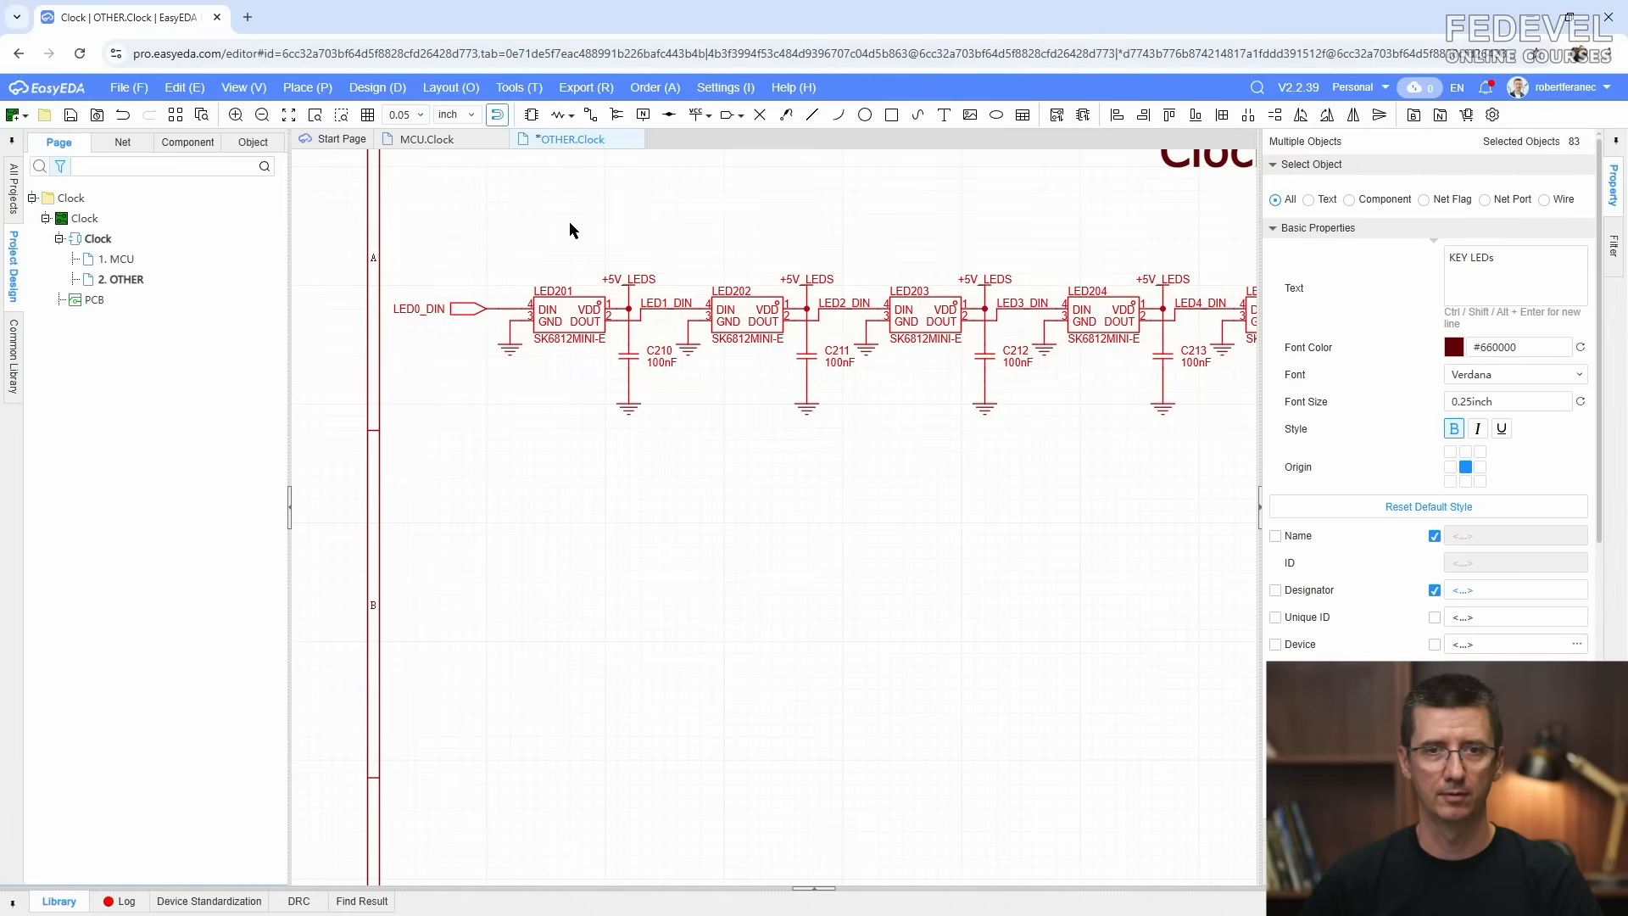
# Step: Delete the Metal plate holders circuit with its heading from the OTHER page
pyautogui.scroll(-5, 570, 229)
pyautogui.moveTo(538, 553); pyautogui.dragTo(682, 702)
pyautogui.press('Delete')
# Step: Move the Mounting holes group with its heading into the space freed in the page's lower corner, near the border
pyautogui.moveTo(700, 556); pyautogui.dragTo(848, 710)
pyautogui.moveTo(750, 621); pyautogui.dragTo(570, 594)
pyautogui.scroll(5, 554, 607)
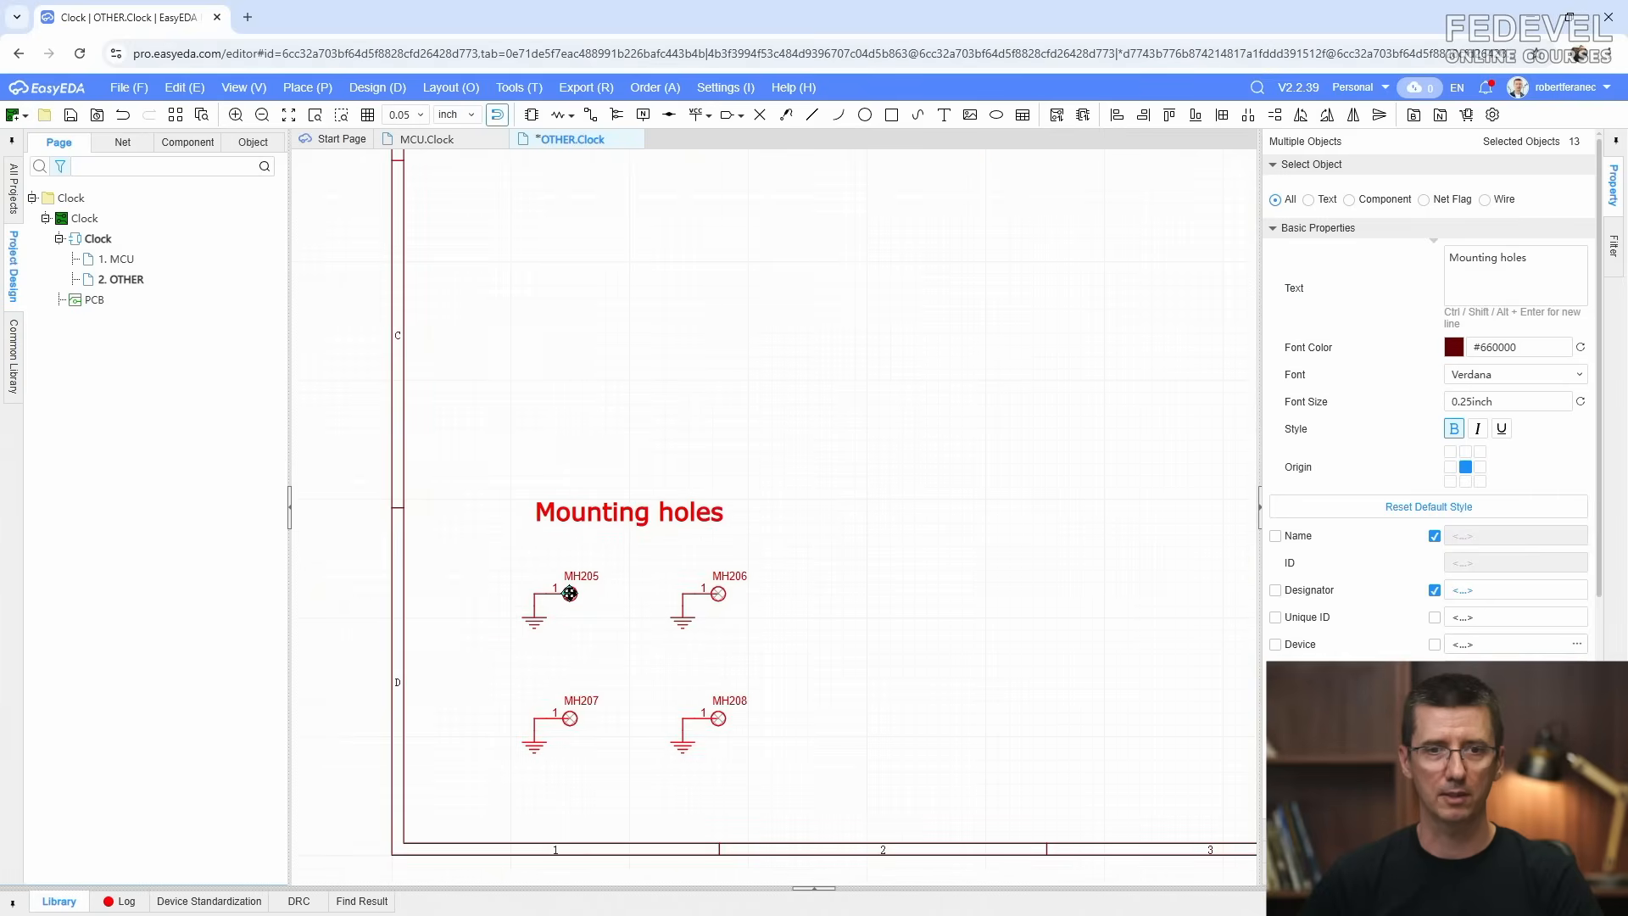
# Step: Clear the selection and save the OTHER page
pyautogui.click(648, 403)
pyautogui.press('k')
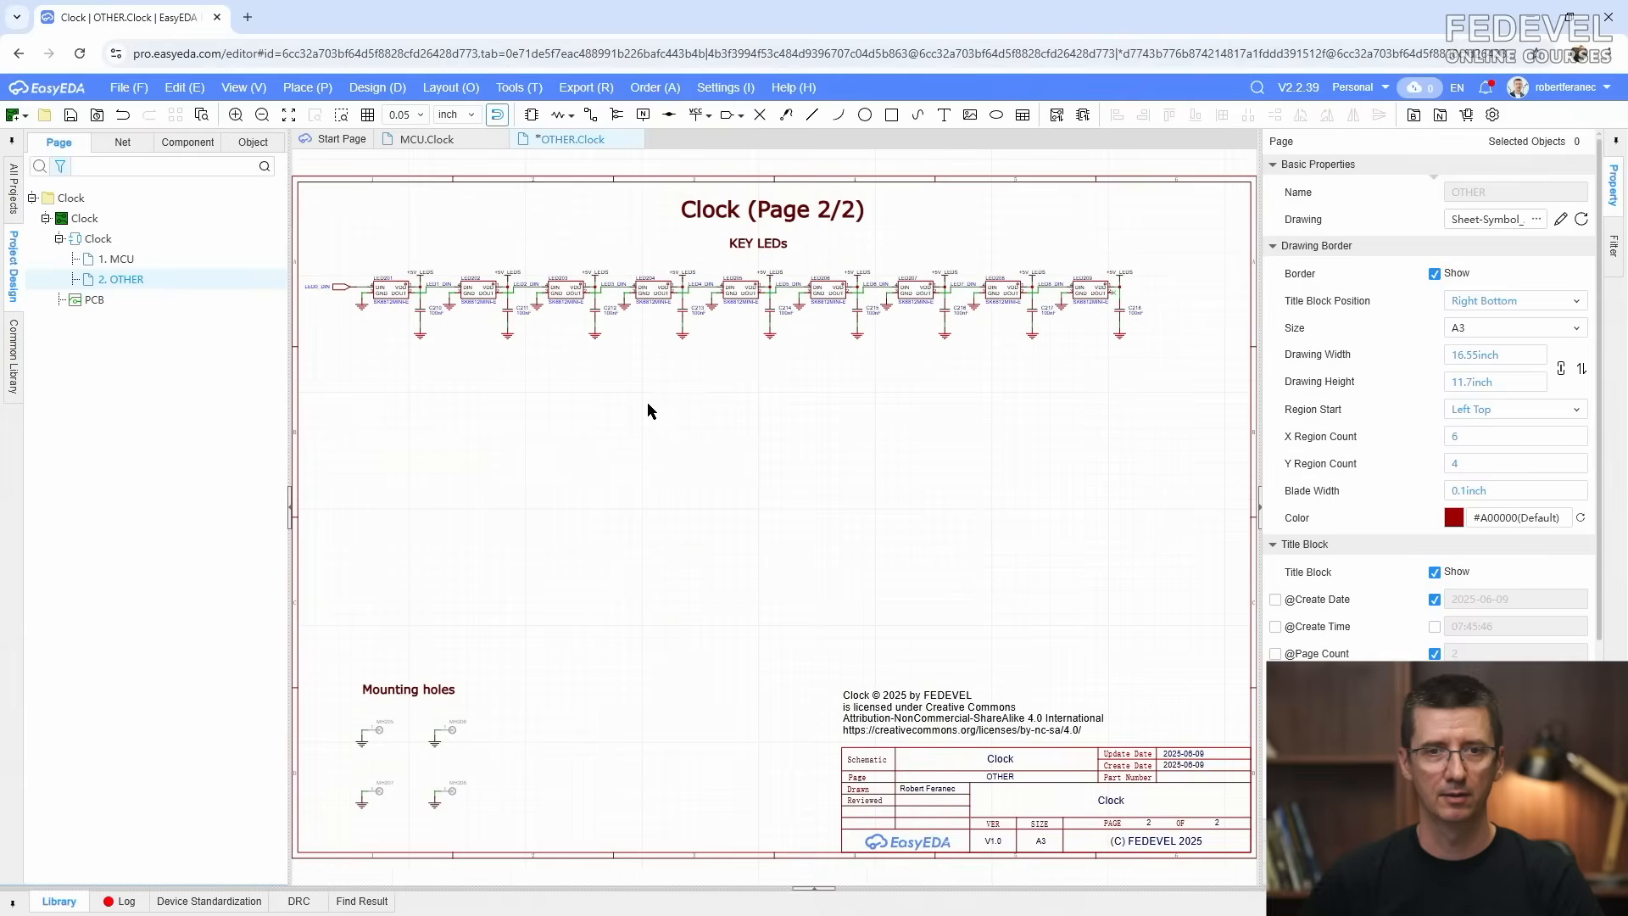
pyautogui.click(70, 119)
# Step: Delete the no-connect flag from the DOUT pin of LED209 at the end of the KEY LEDs chain
pyautogui.scroll(5, 1167, 273)
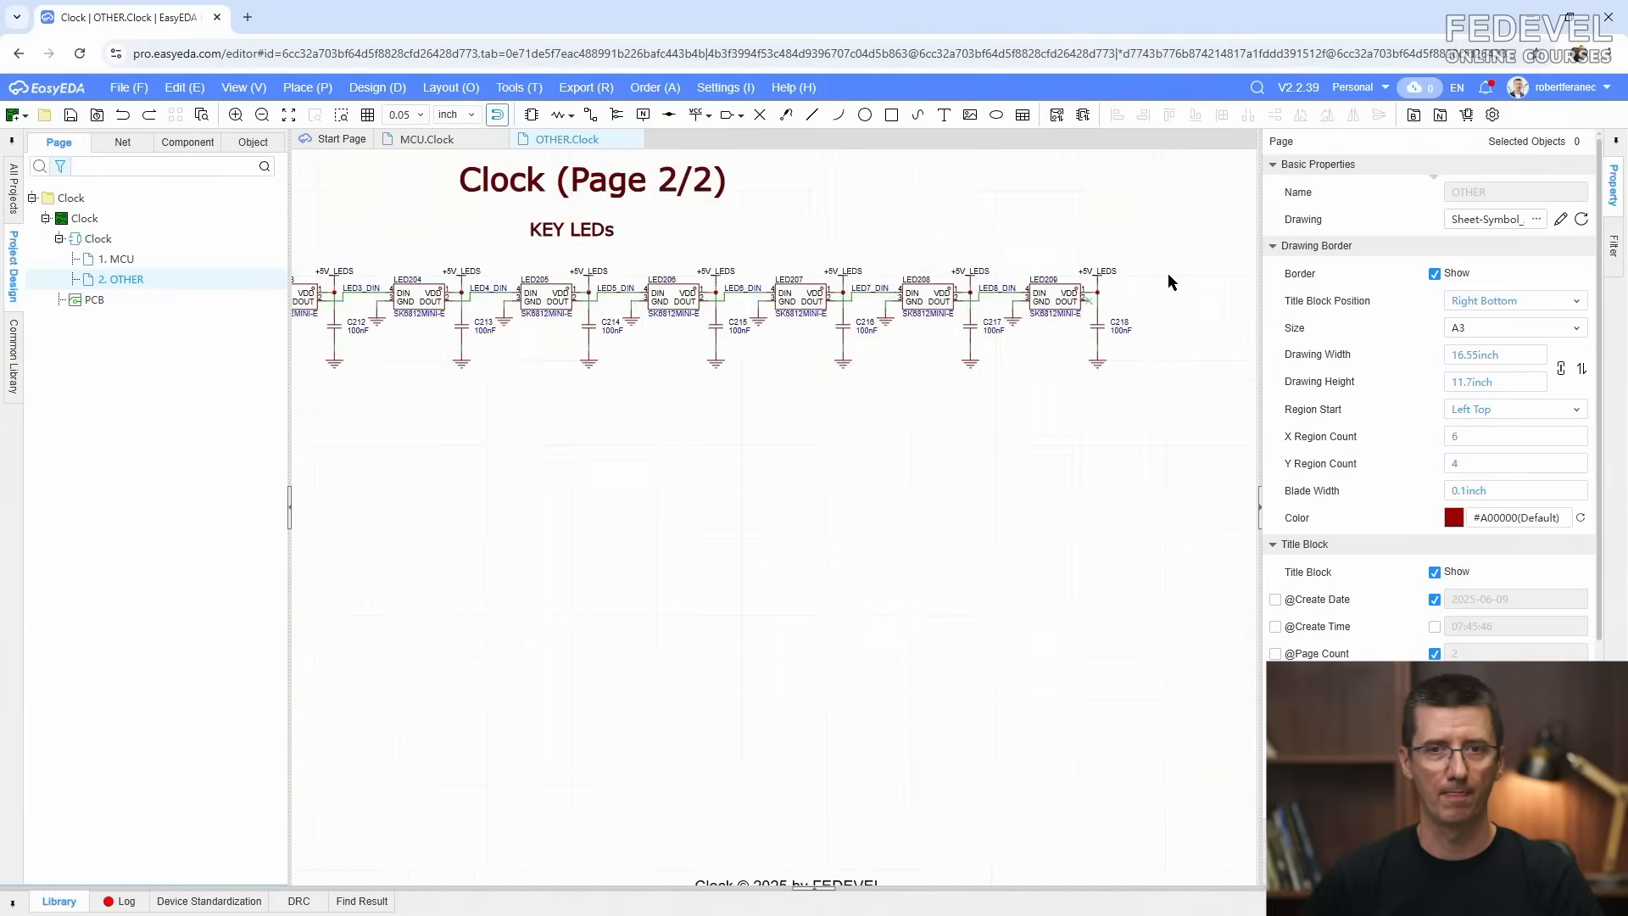
pyautogui.click(954, 345)
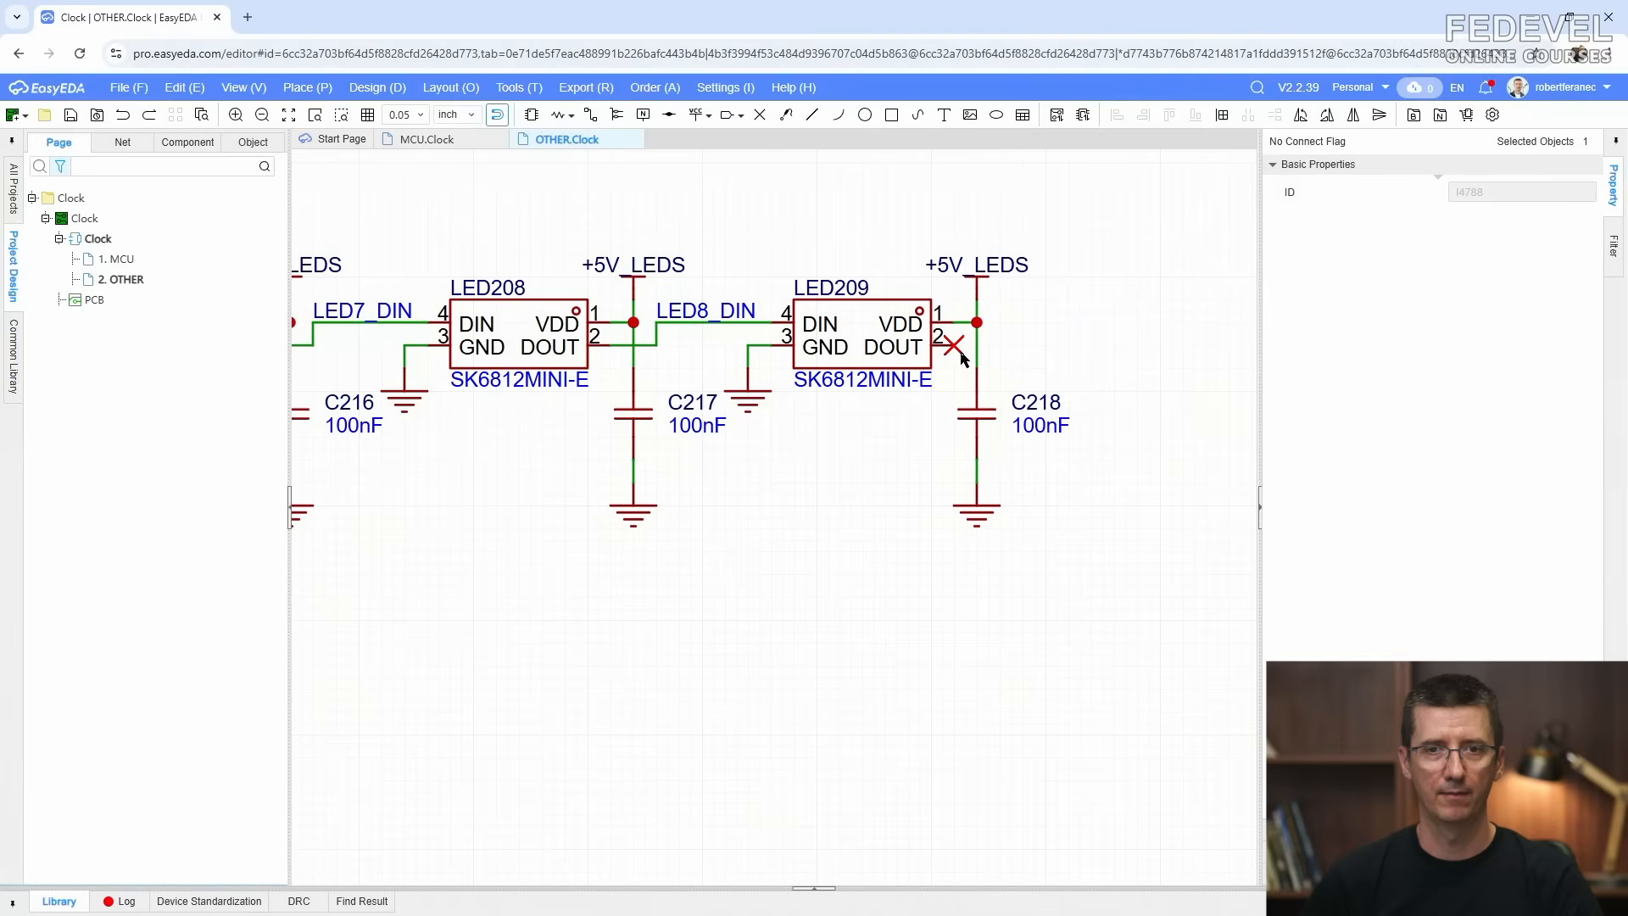
pyautogui.press('Delete')
# Step: Copy the LED209 stage with its LED8_DIN input wire, capacitor and power symbols, and paste it onto the end of the chain
pyautogui.moveTo(1084, 606); pyautogui.dragTo(739, 228)
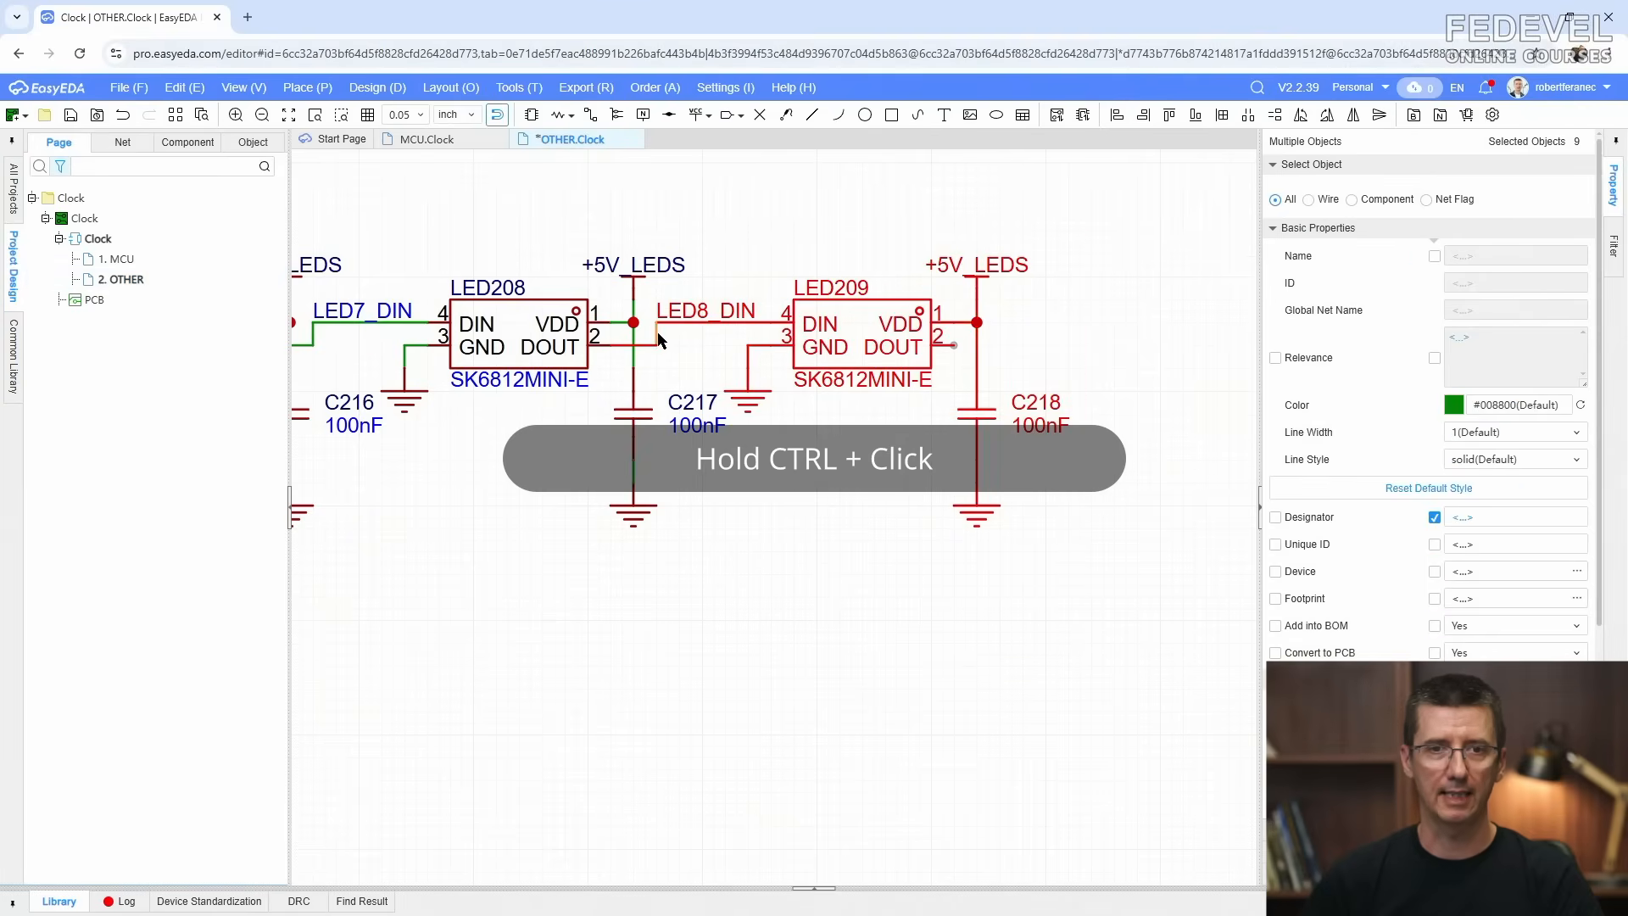
pyautogui.rightClick(840, 320)
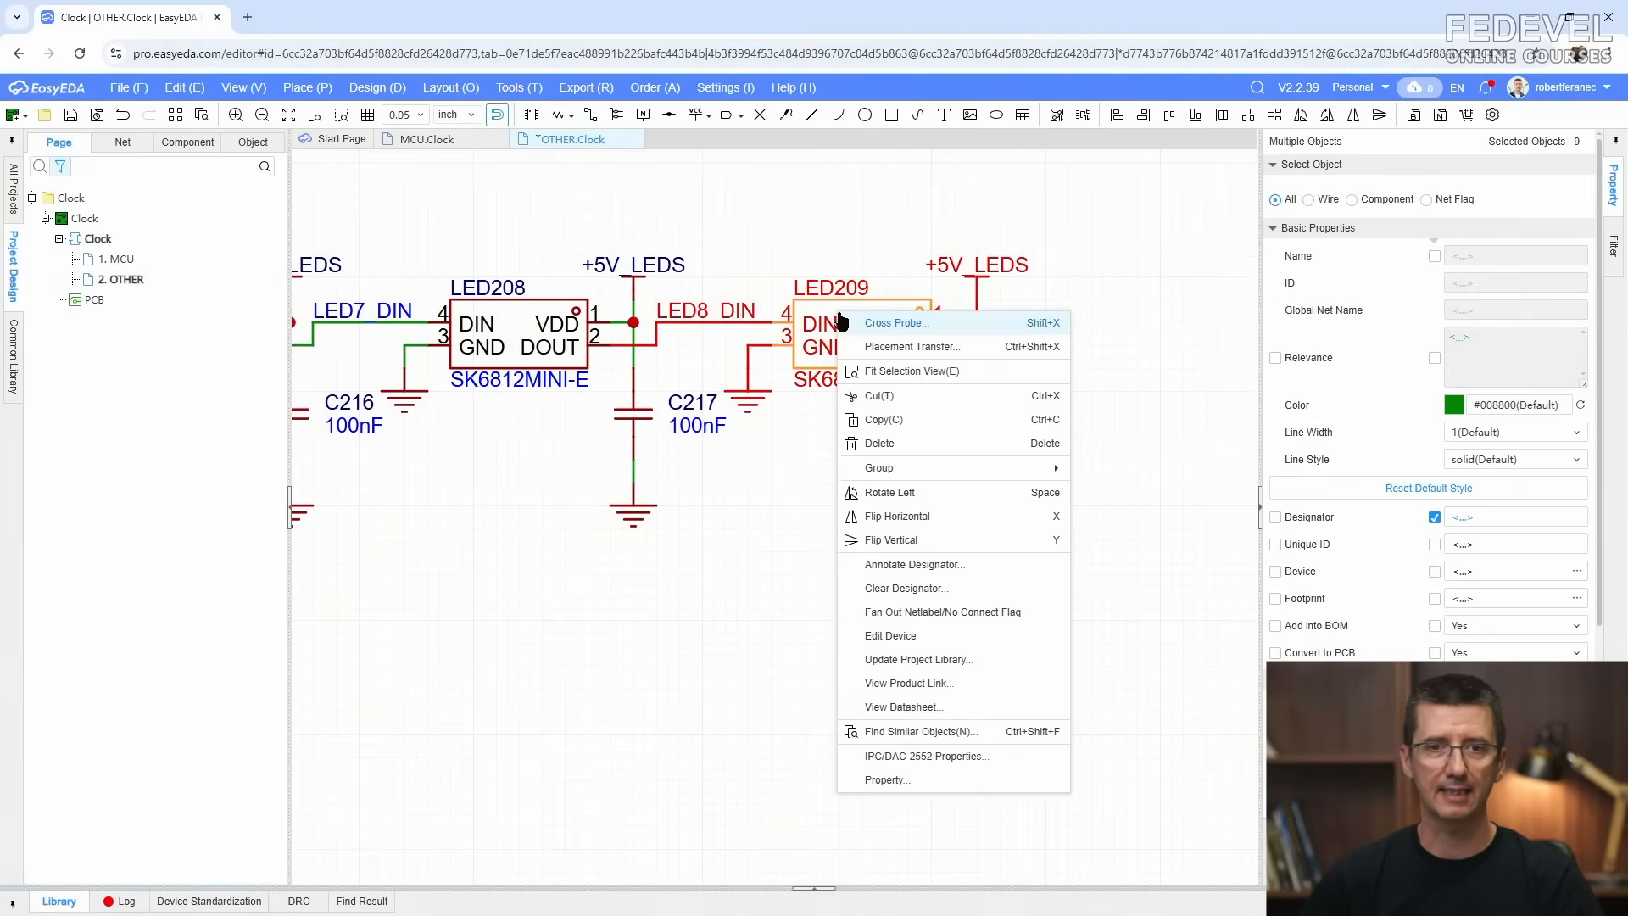
pyautogui.click(880, 419)
pyautogui.scroll(-4, 764, 515)
pyautogui.rightClick(760, 578)
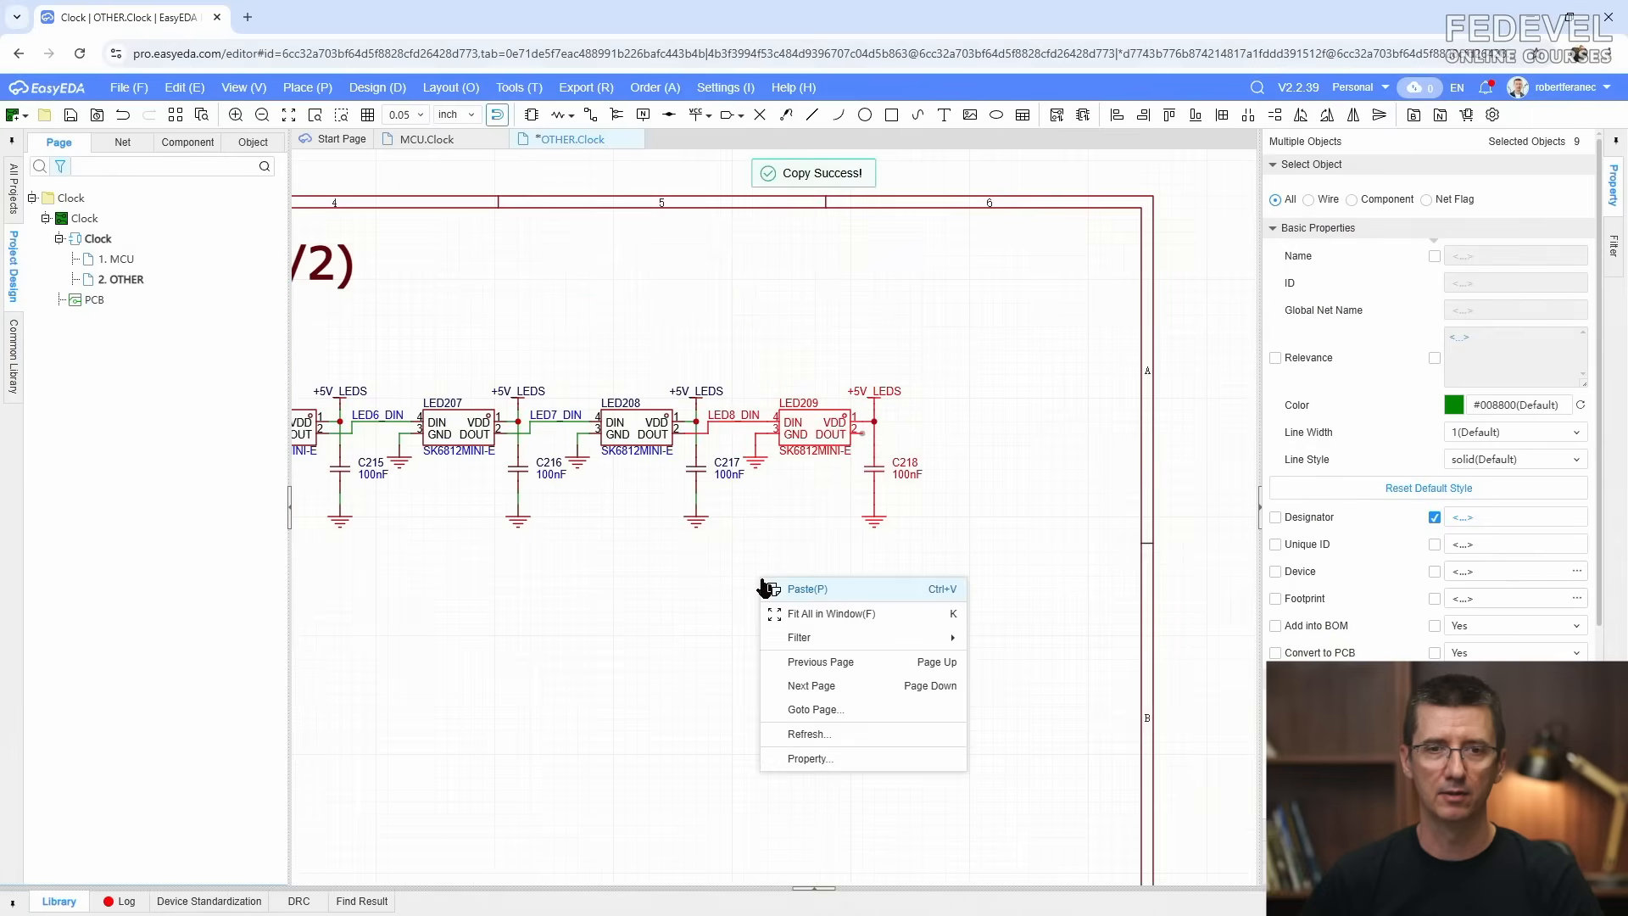
pyautogui.click(767, 589)
pyautogui.scroll(3, 863, 553)
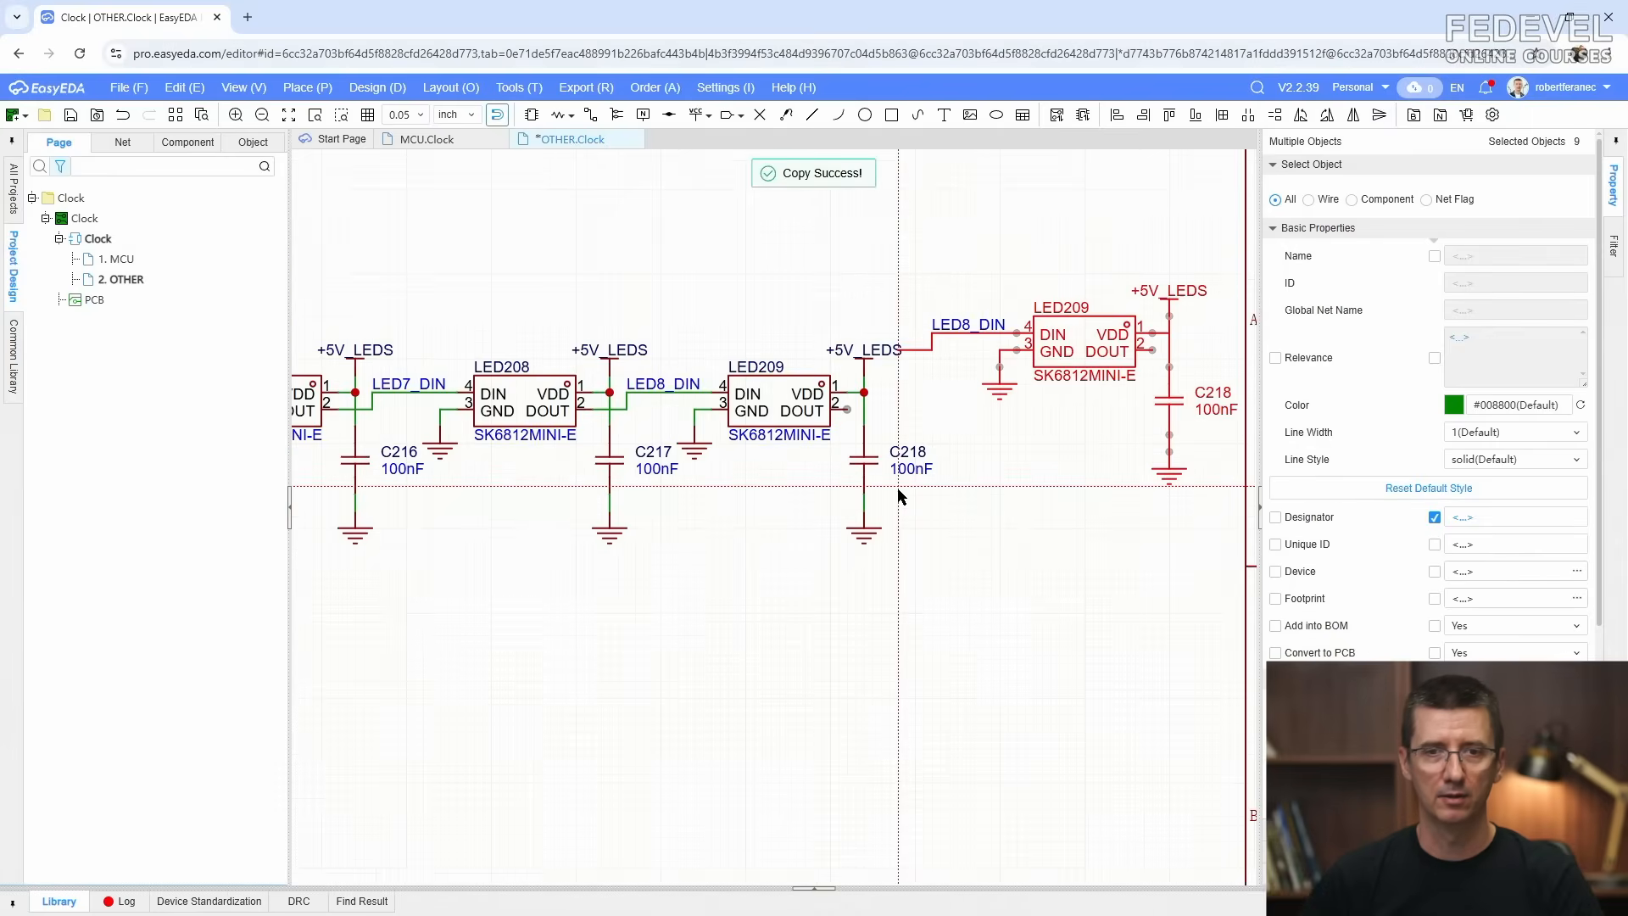
pyautogui.click(846, 548)
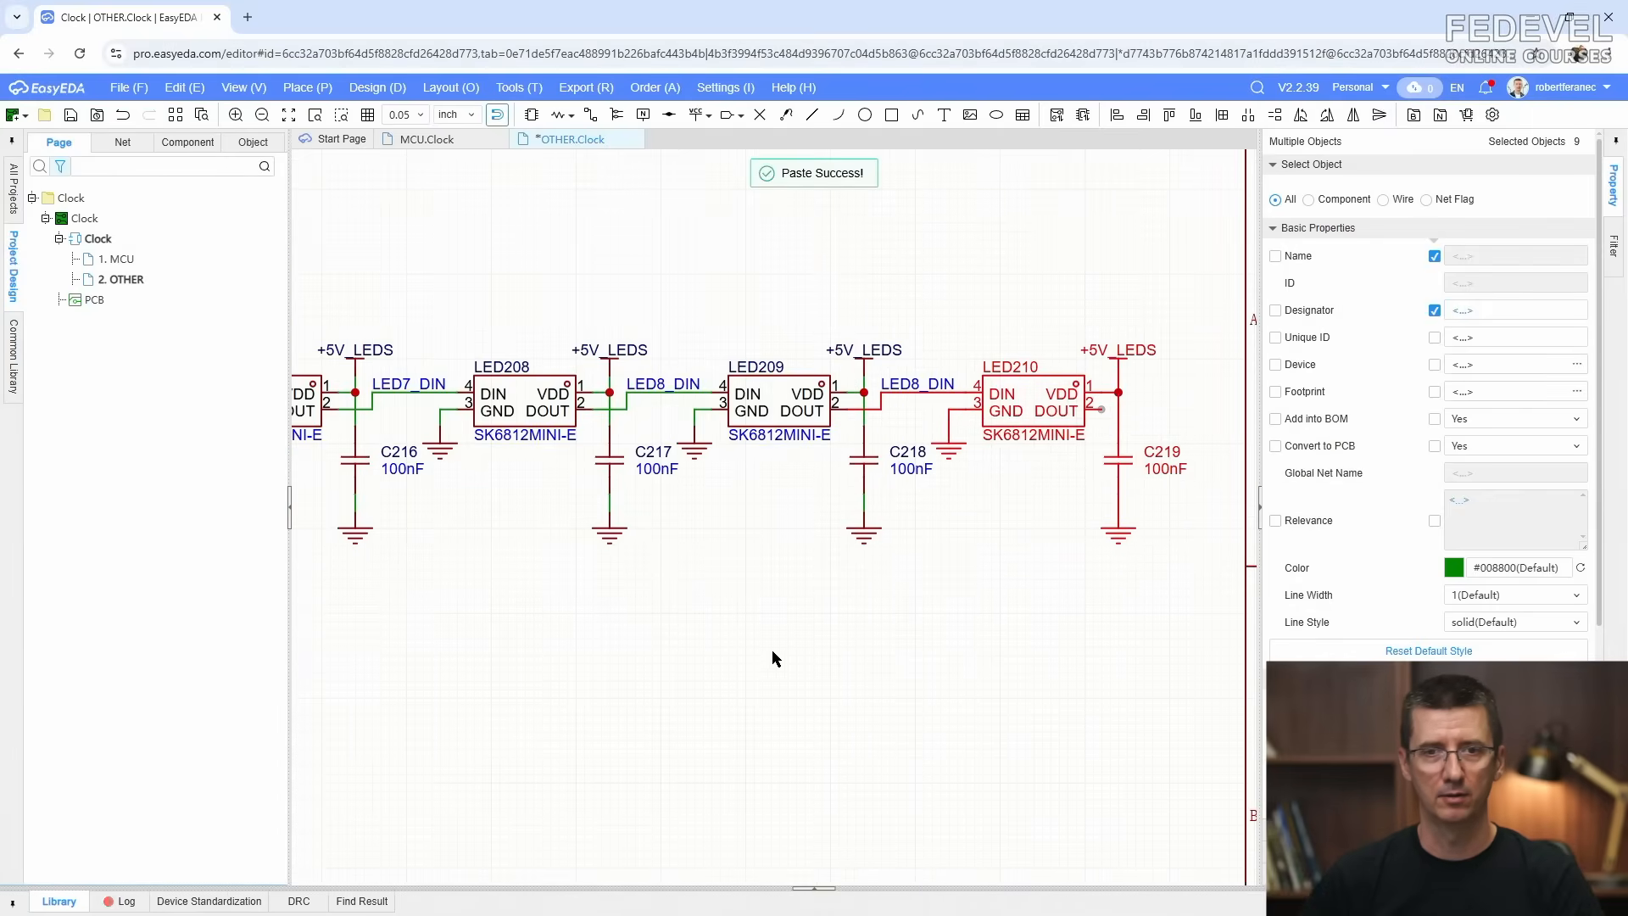
pyautogui.click(776, 653)
# Step: Copy the LED8_DIN wire between LED209 and LED210 and paste it onto the DOUT pin of LED210
pyautogui.scroll(2, 970, 304)
pyautogui.scroll(1, 846, 614)
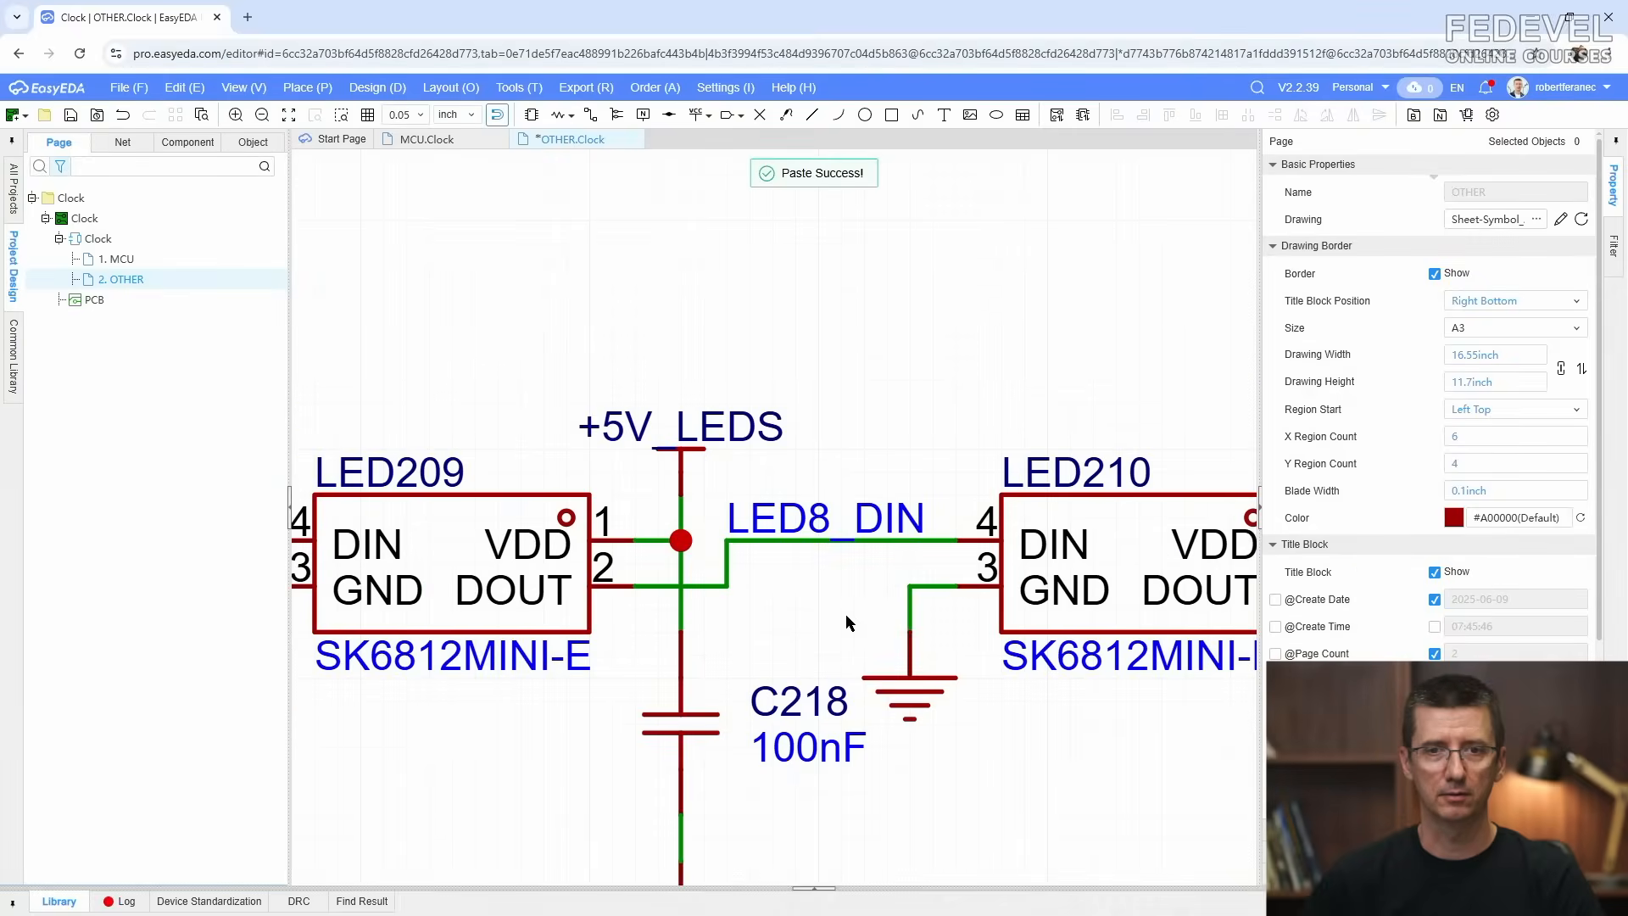
pyautogui.click(710, 514)
pyautogui.scroll(-2, 831, 439)
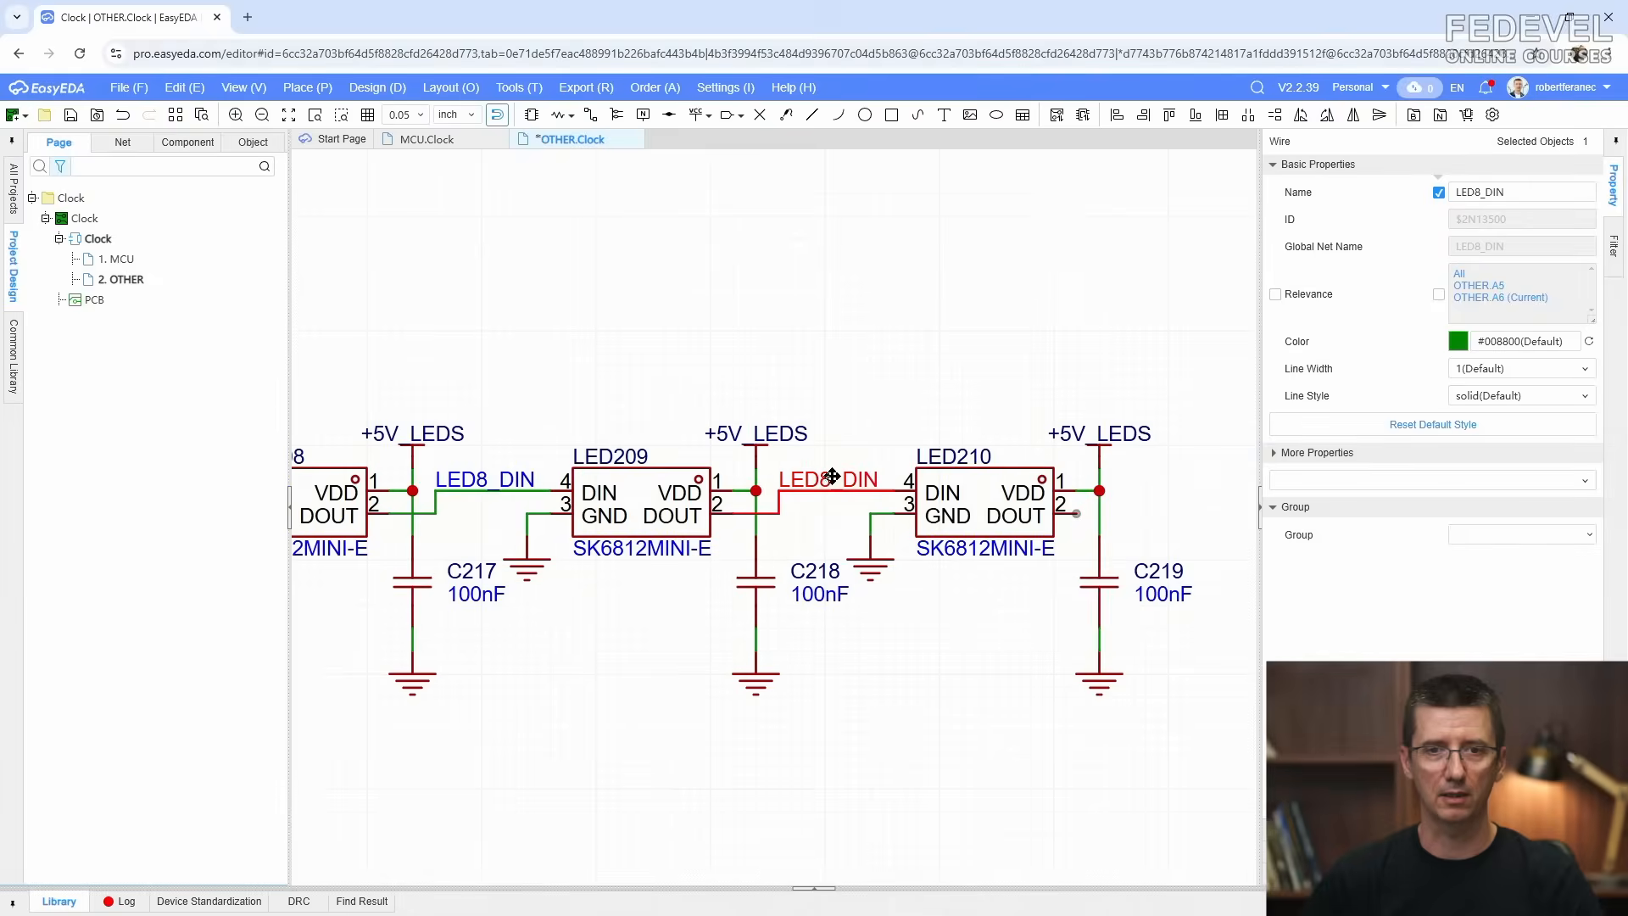
pyautogui.rightClick(831, 480)
pyautogui.click(875, 564)
pyautogui.scroll(-1, 793, 526)
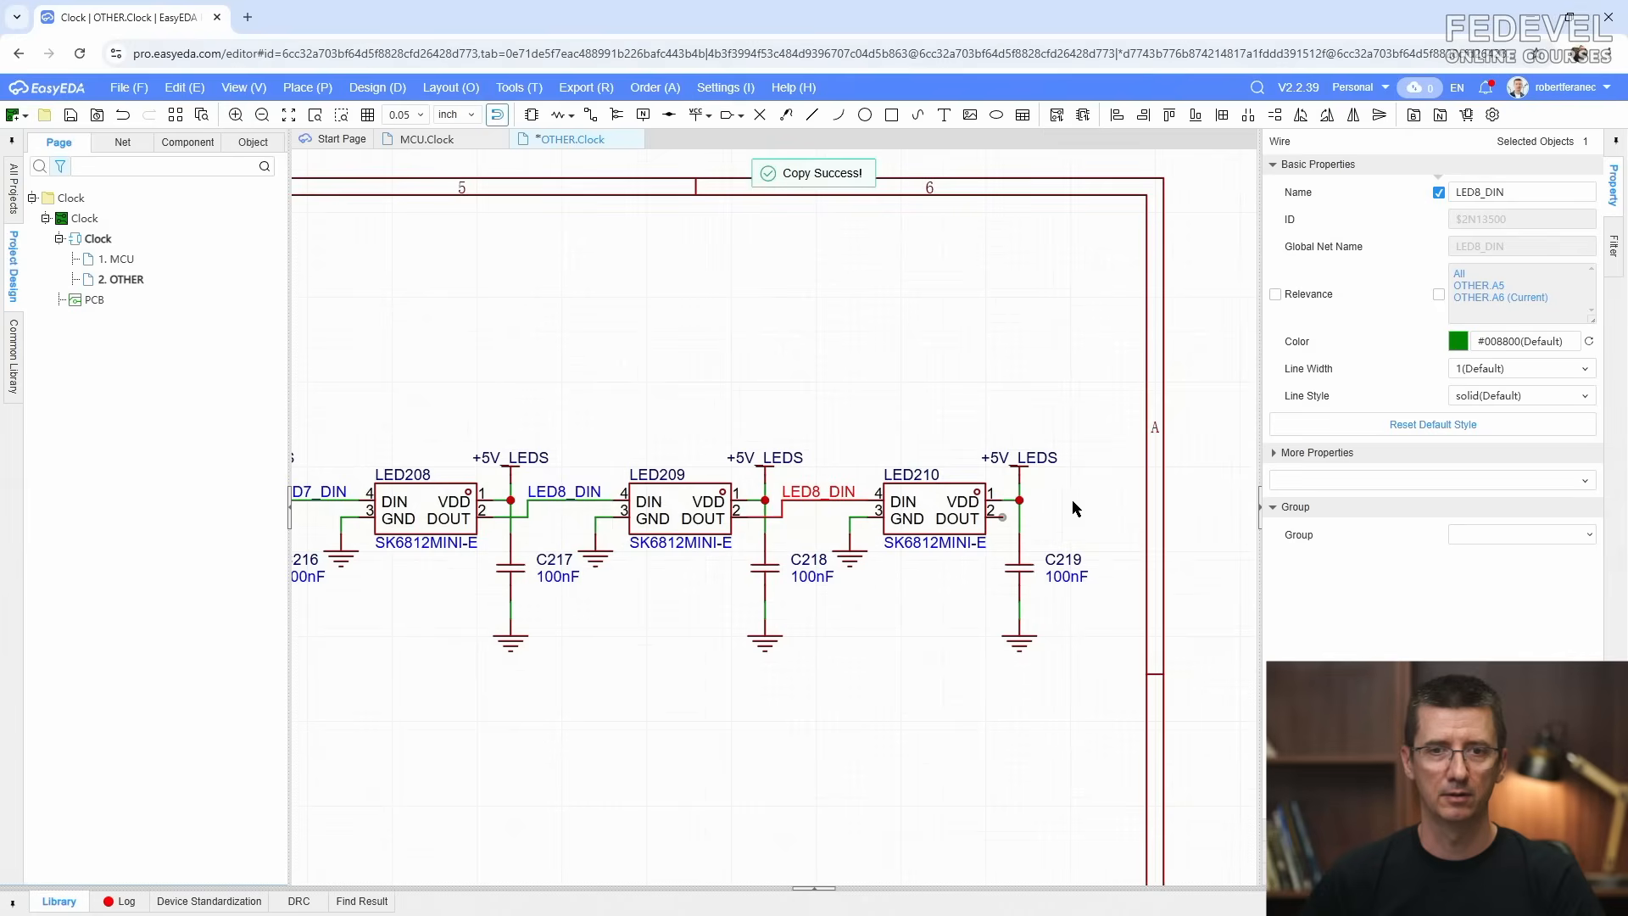
pyautogui.rightClick(1075, 508)
pyautogui.click(1111, 514)
pyautogui.scroll(3, 1070, 520)
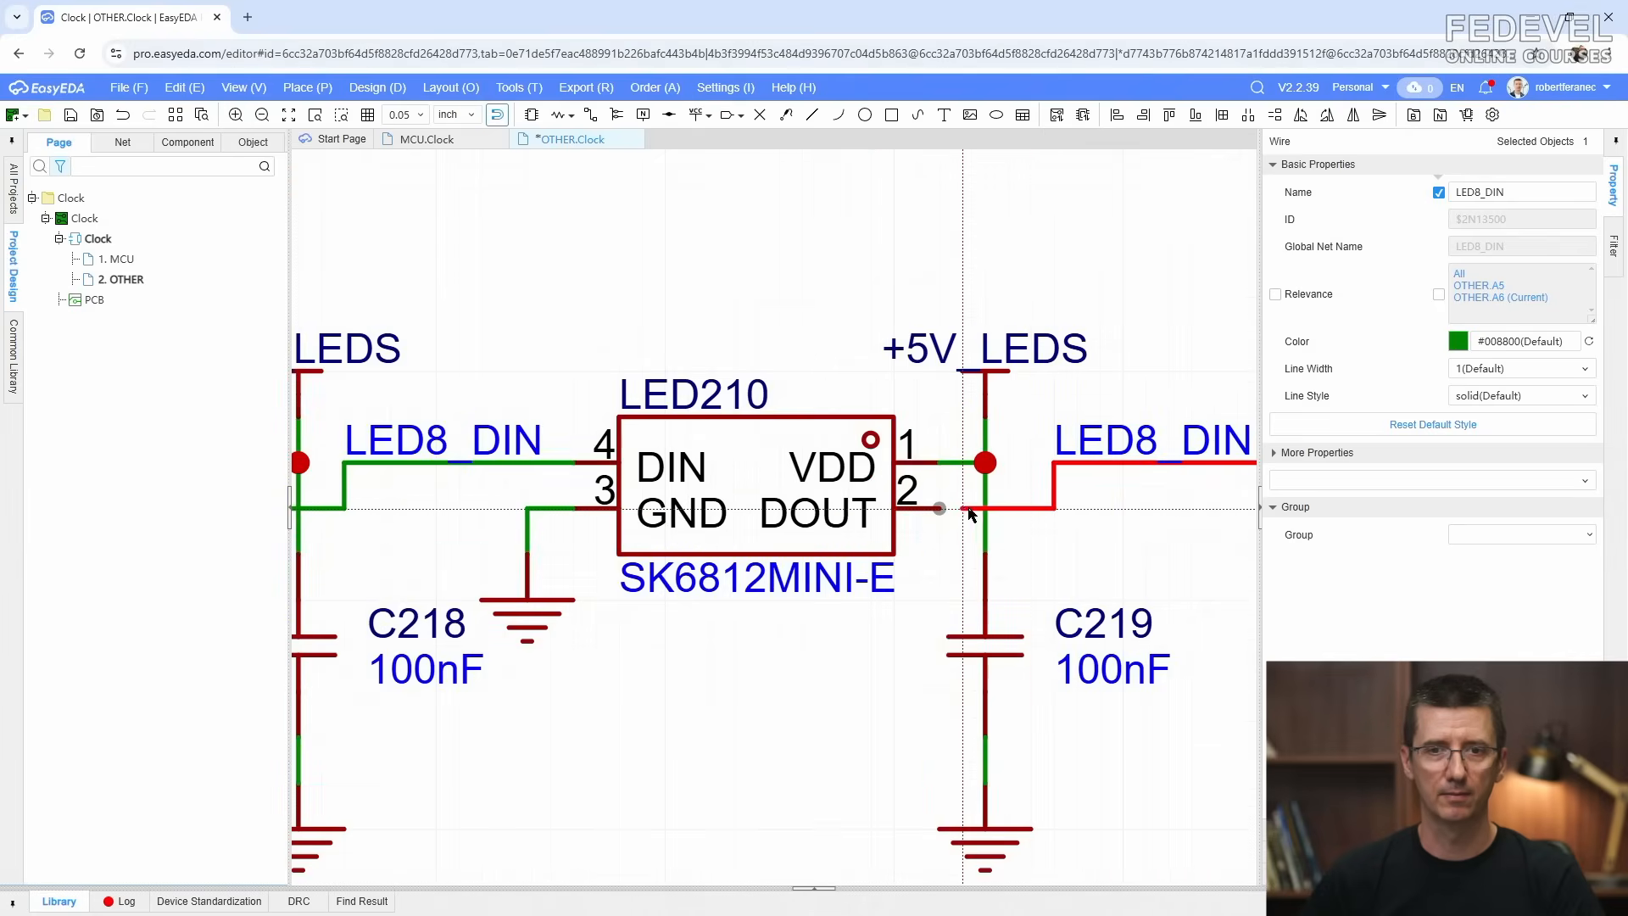
pyautogui.click(953, 509)
# Step: Rename the net label on the wire between LED209 and LED210 as LED9_DIN
pyautogui.scroll(-2, 861, 599)
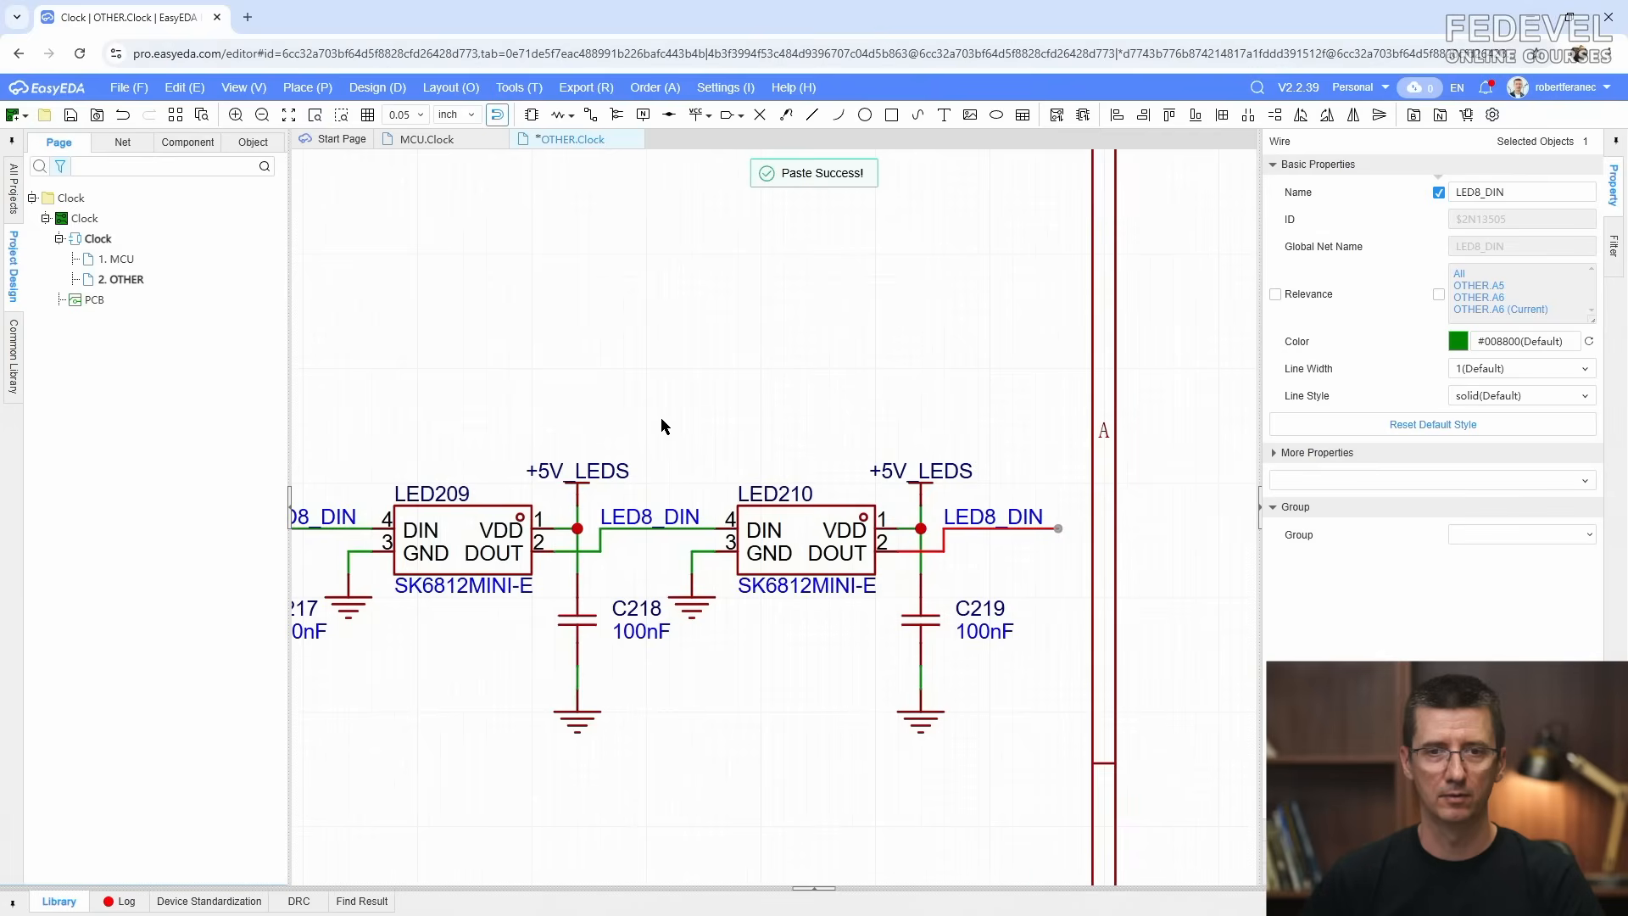
pyautogui.scroll(-1, 408, 530)
pyautogui.doubleClick(679, 492)
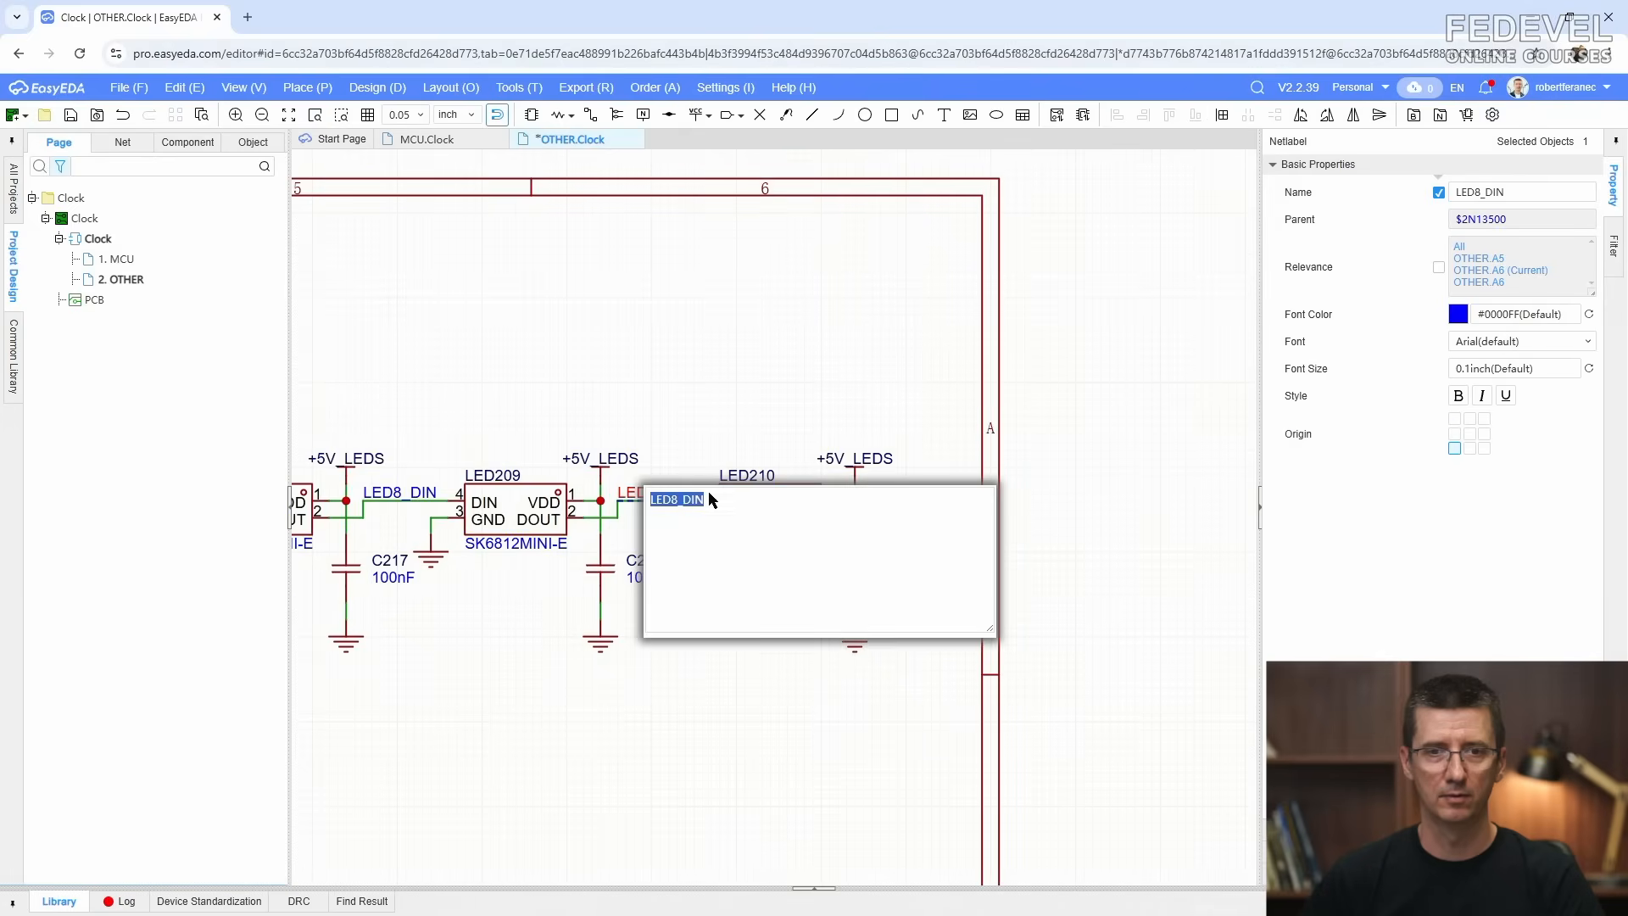
pyautogui.click(678, 568)
pyautogui.click(666, 751)
# Step: Rename the net label on LED210's output wire as LED10_DIN and save the schematic
pyautogui.doubleClick(888, 493)
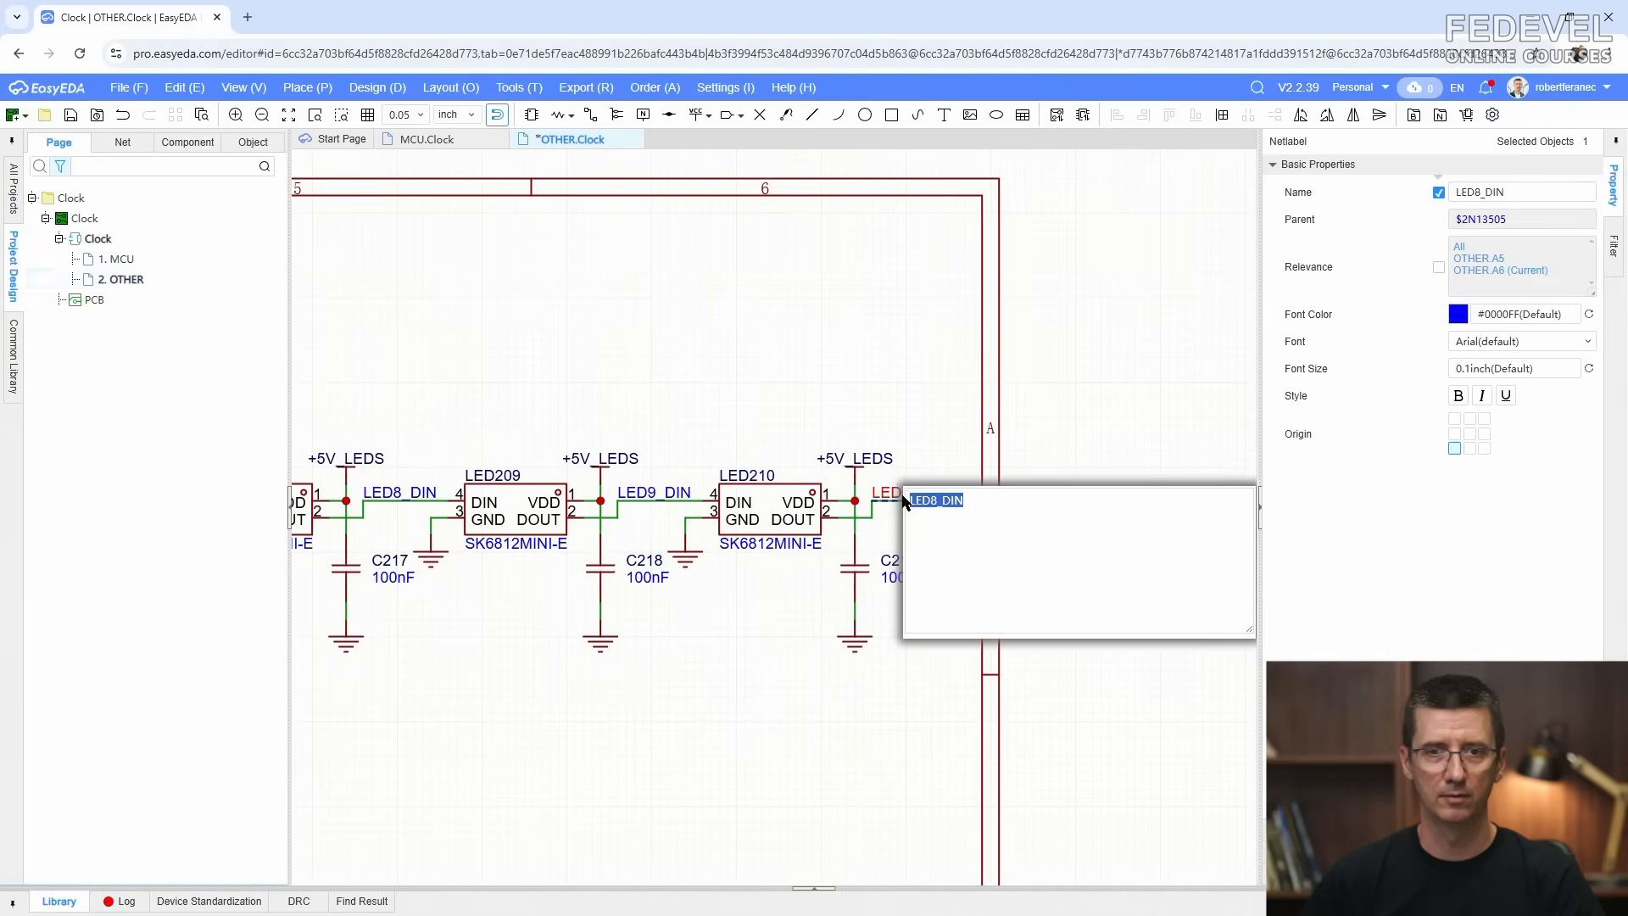
pyautogui.click(936, 502)
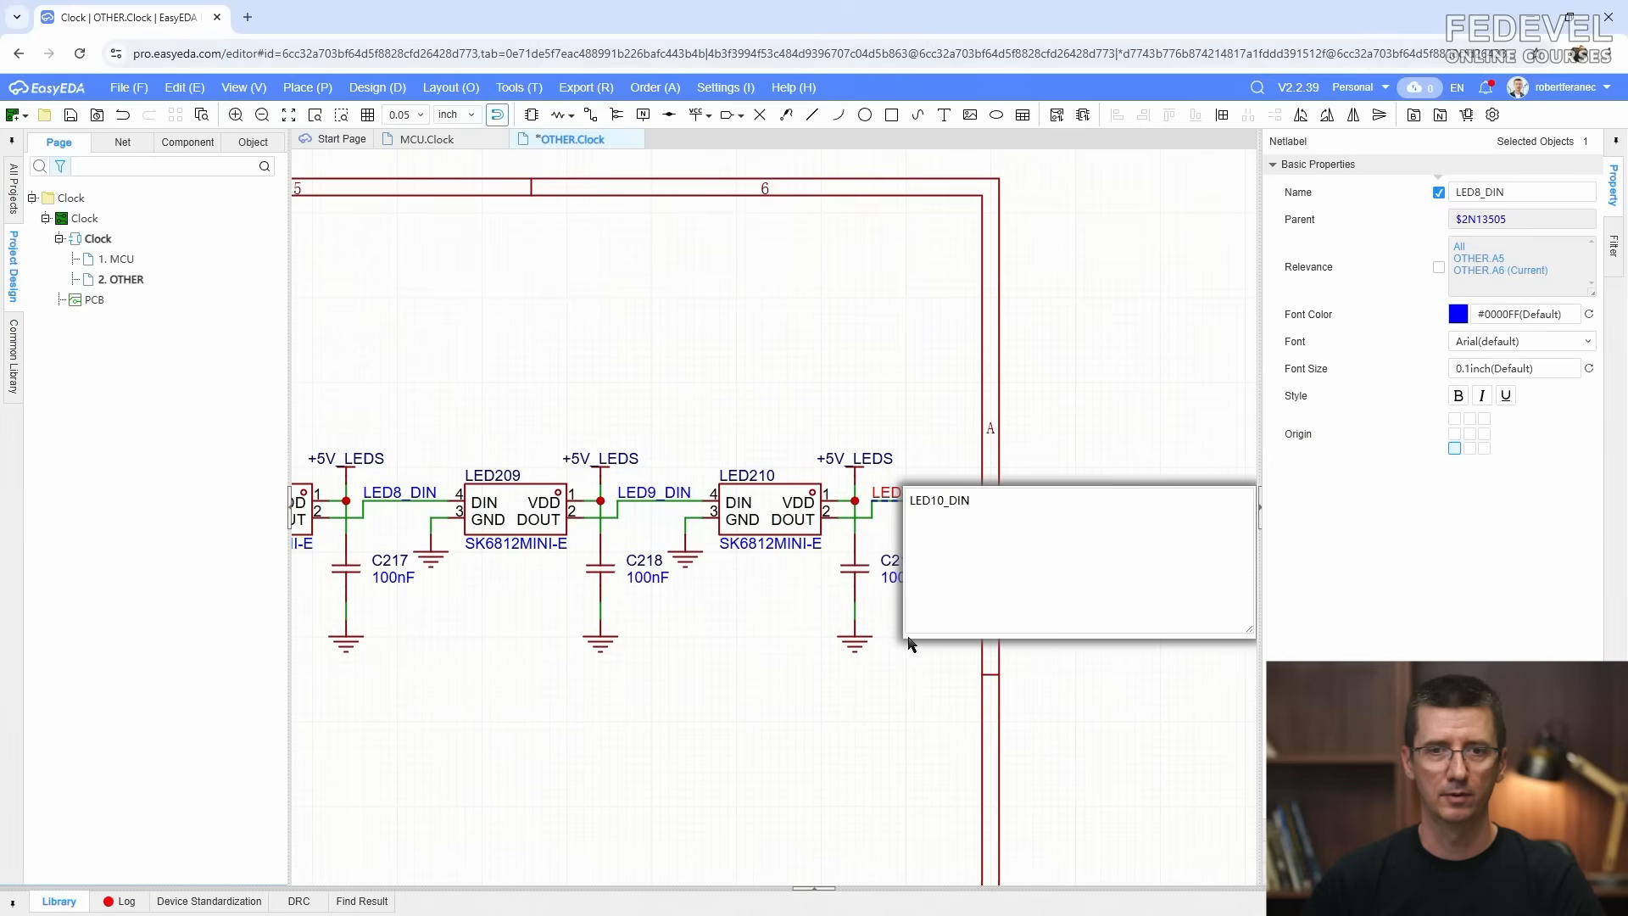
pyautogui.click(725, 718)
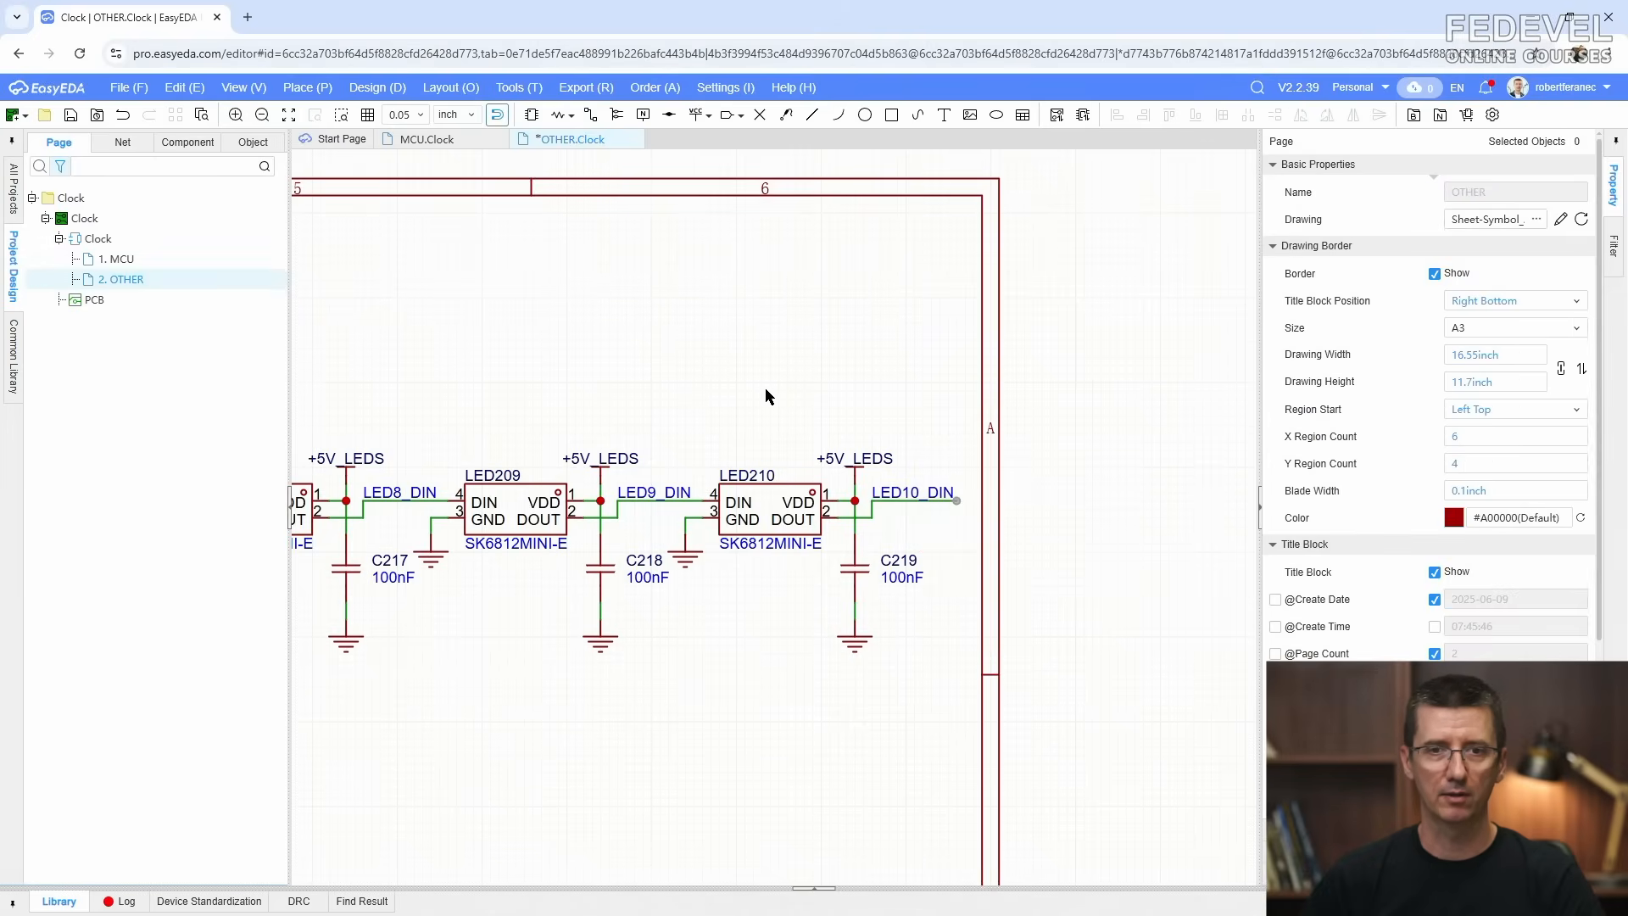
pyautogui.press('k')
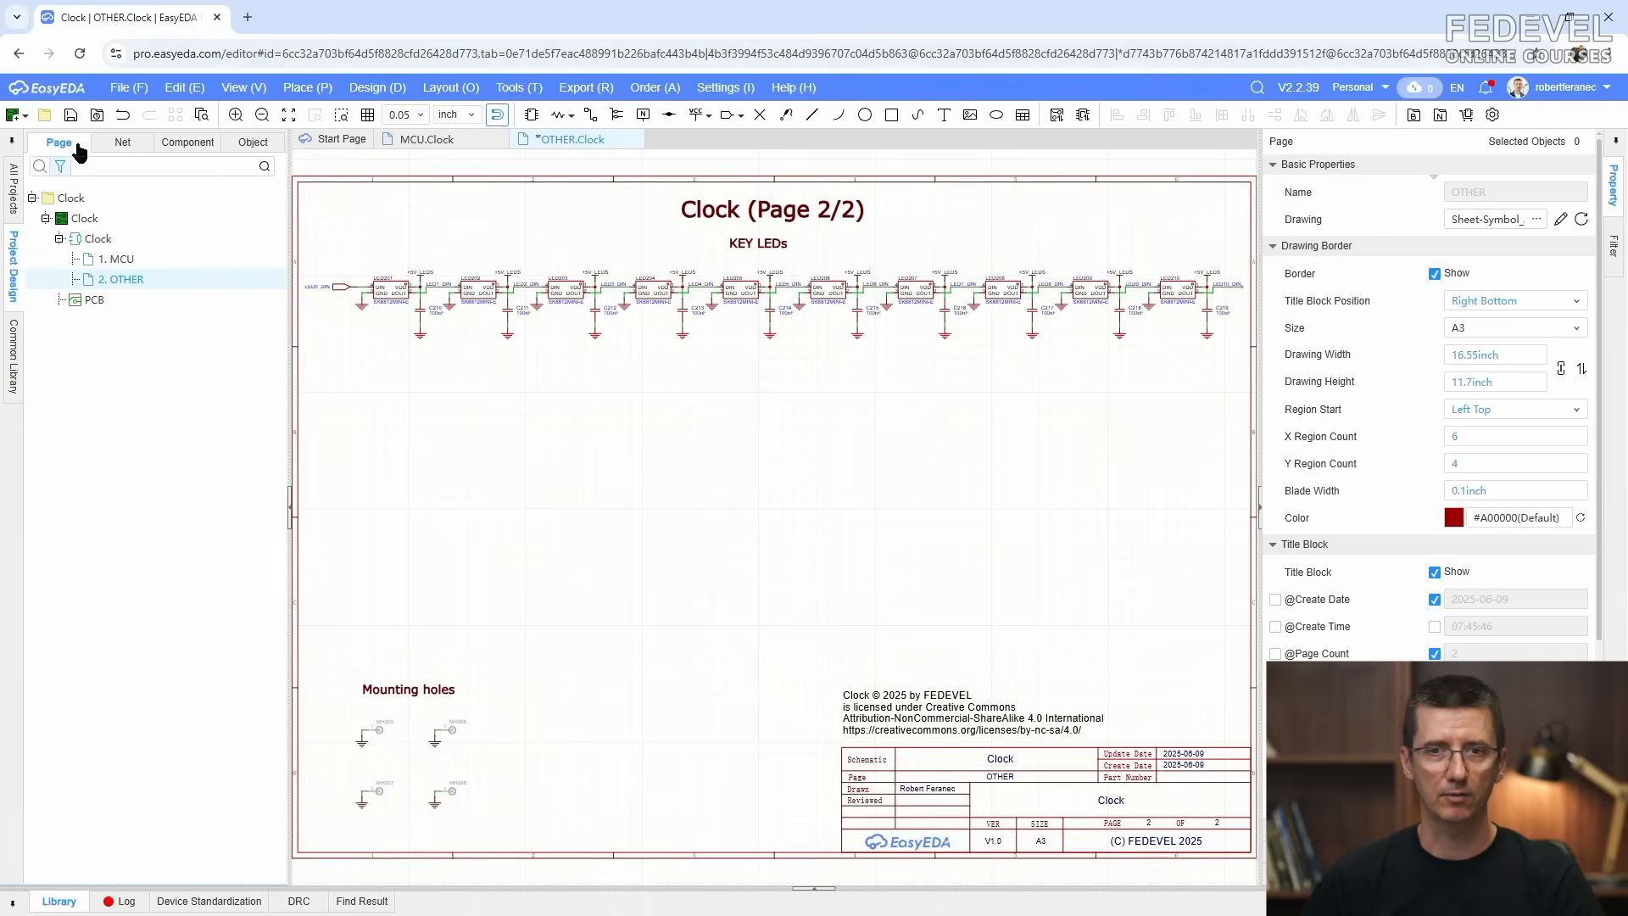
pyautogui.click(71, 115)
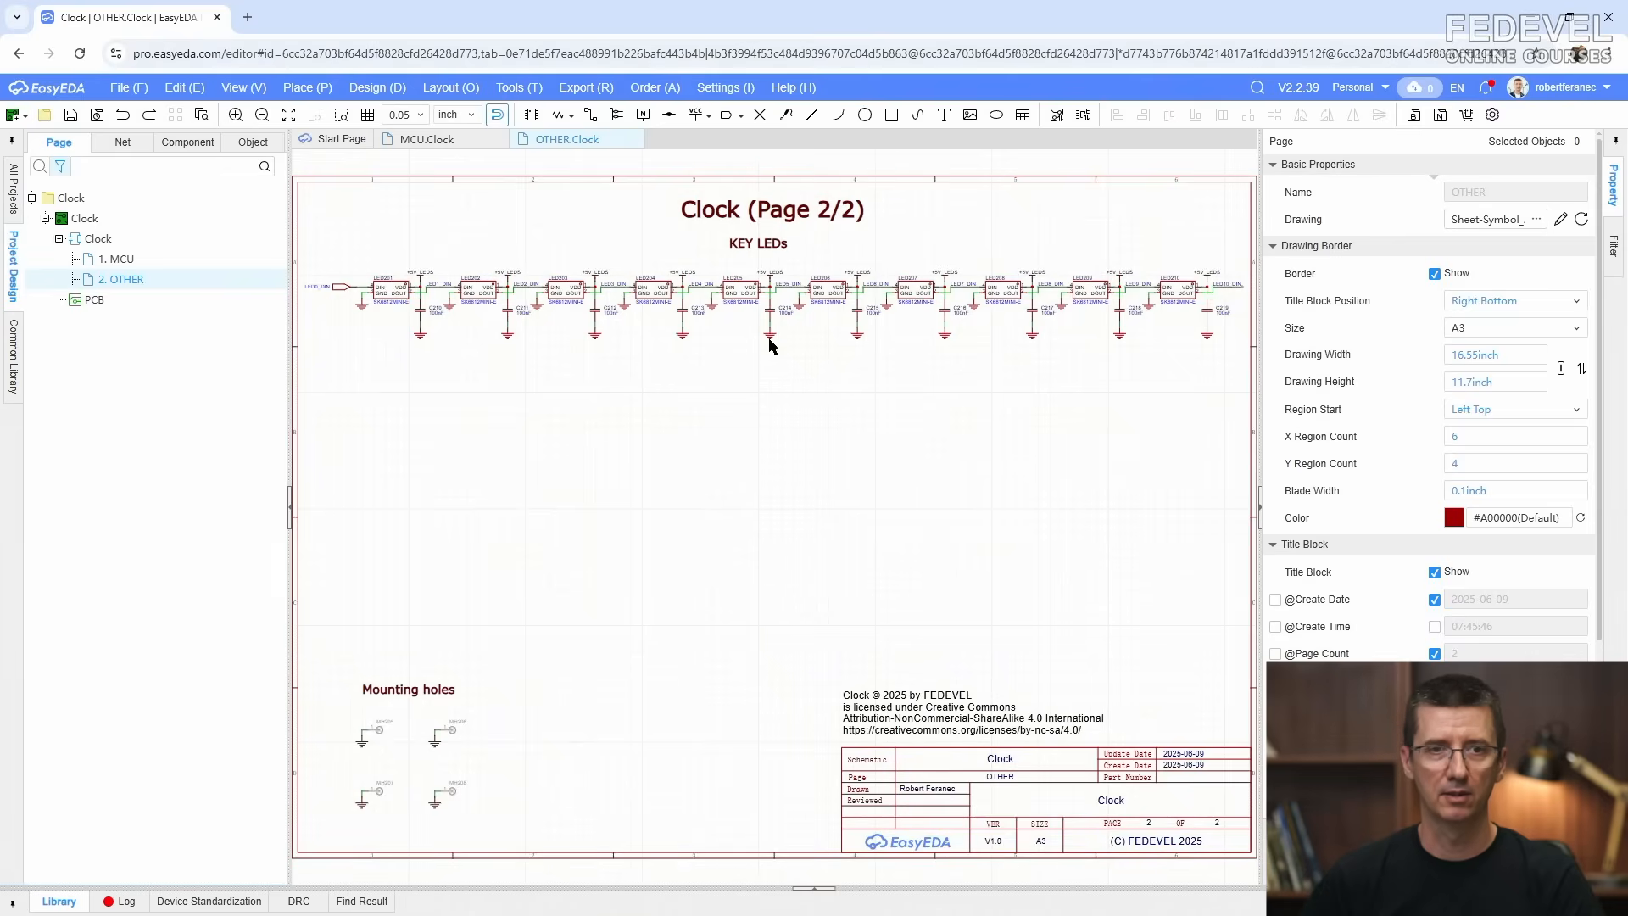
# Step: Copy the full LED201 to LED210 row without the LED0_DIN port and paste it twice below, aligned as second and third rows
pyautogui.moveTo(634, 287); pyautogui.dragTo(360, 267)
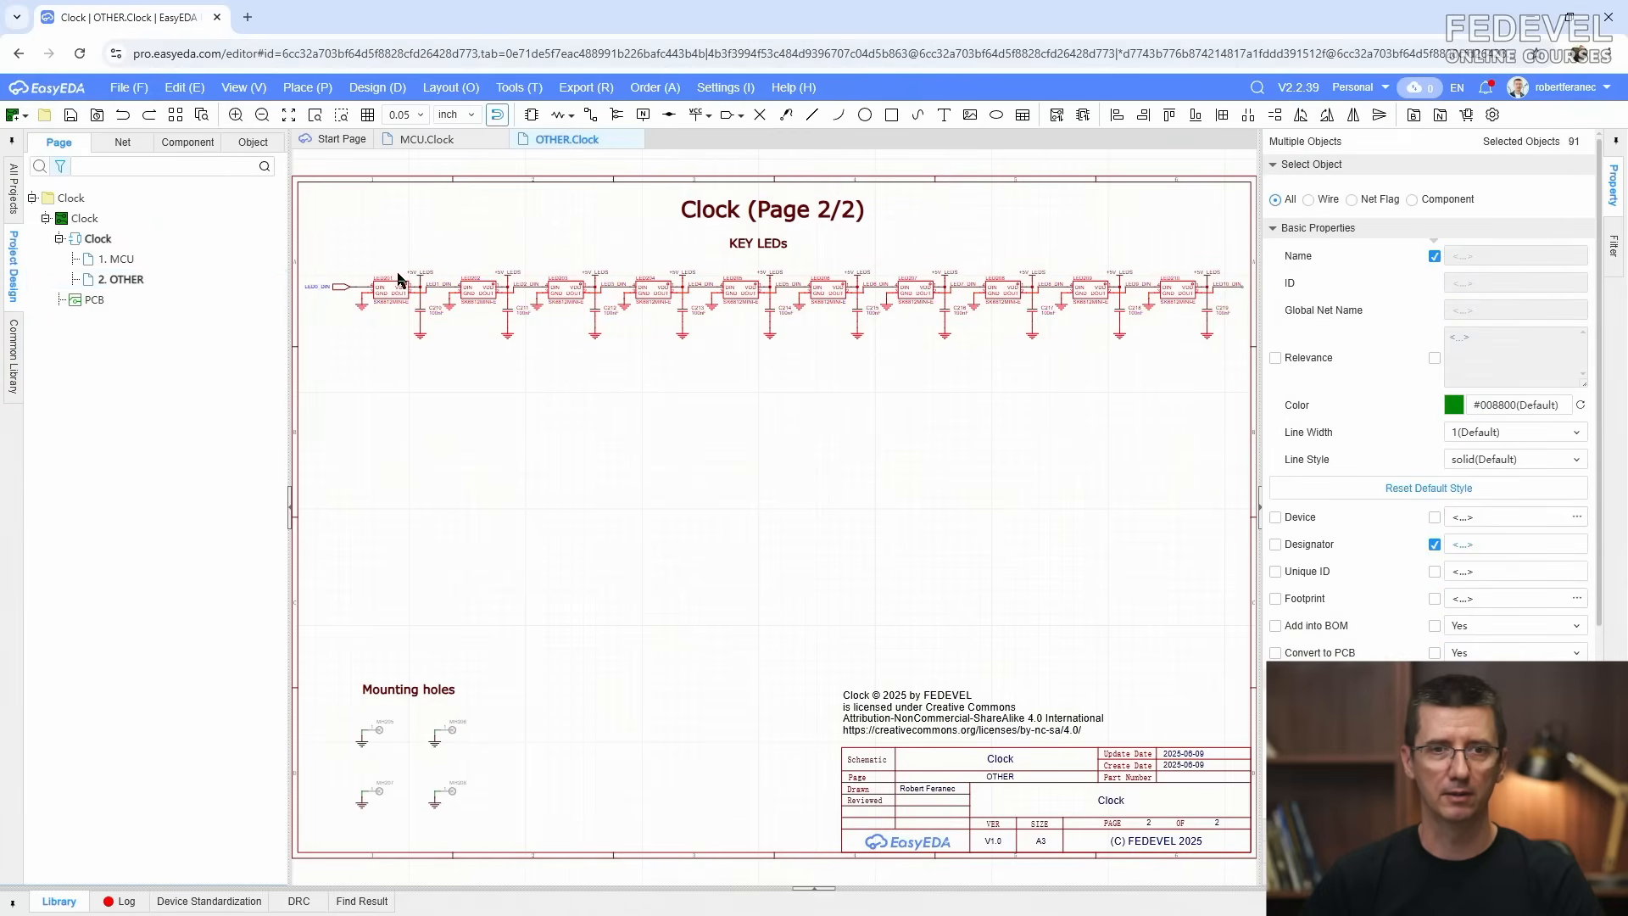
pyautogui.rightClick(474, 293)
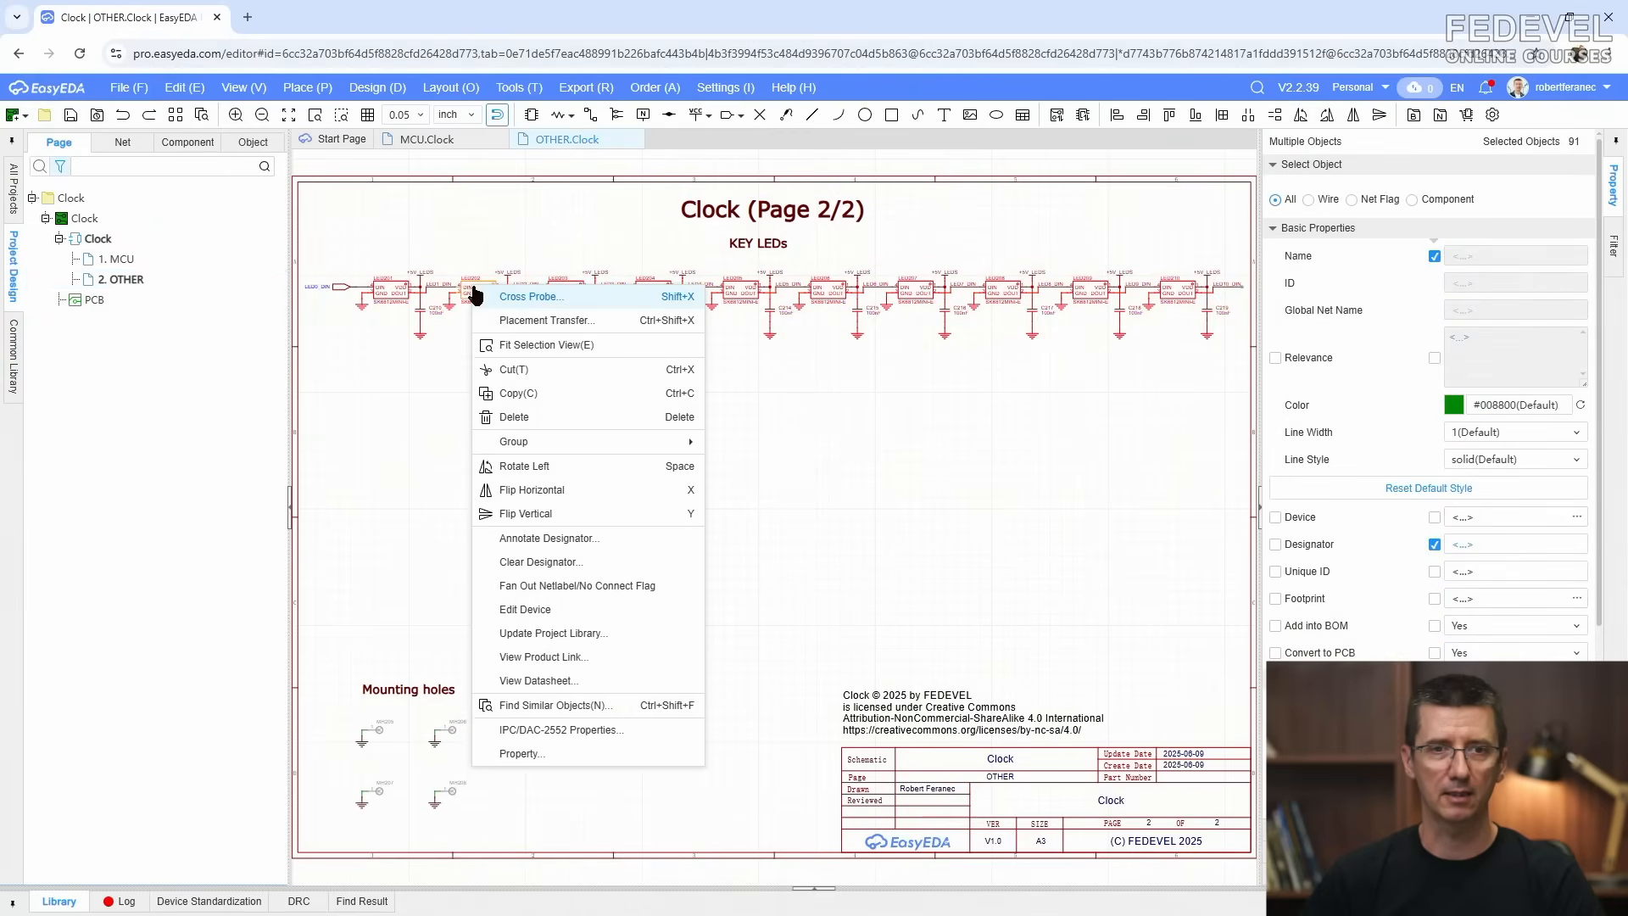
pyautogui.click(513, 393)
pyautogui.rightClick(446, 399)
pyautogui.click(475, 410)
pyautogui.scroll(3, 344, 383)
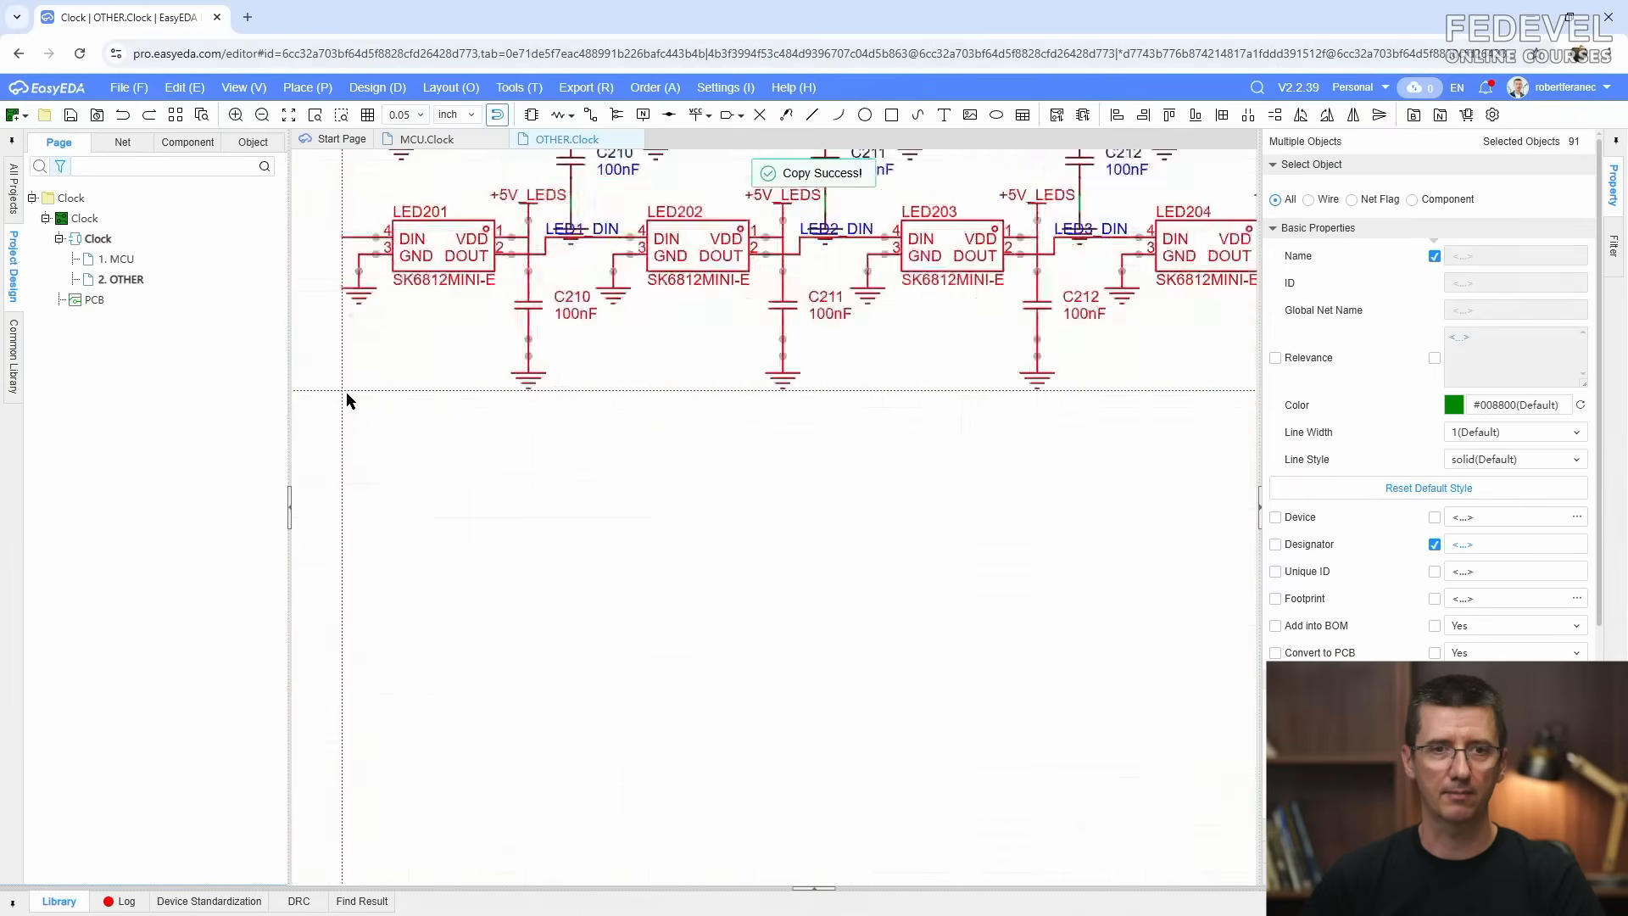
pyautogui.scroll(-3, 444, 487)
pyautogui.scroll(2, 374, 470)
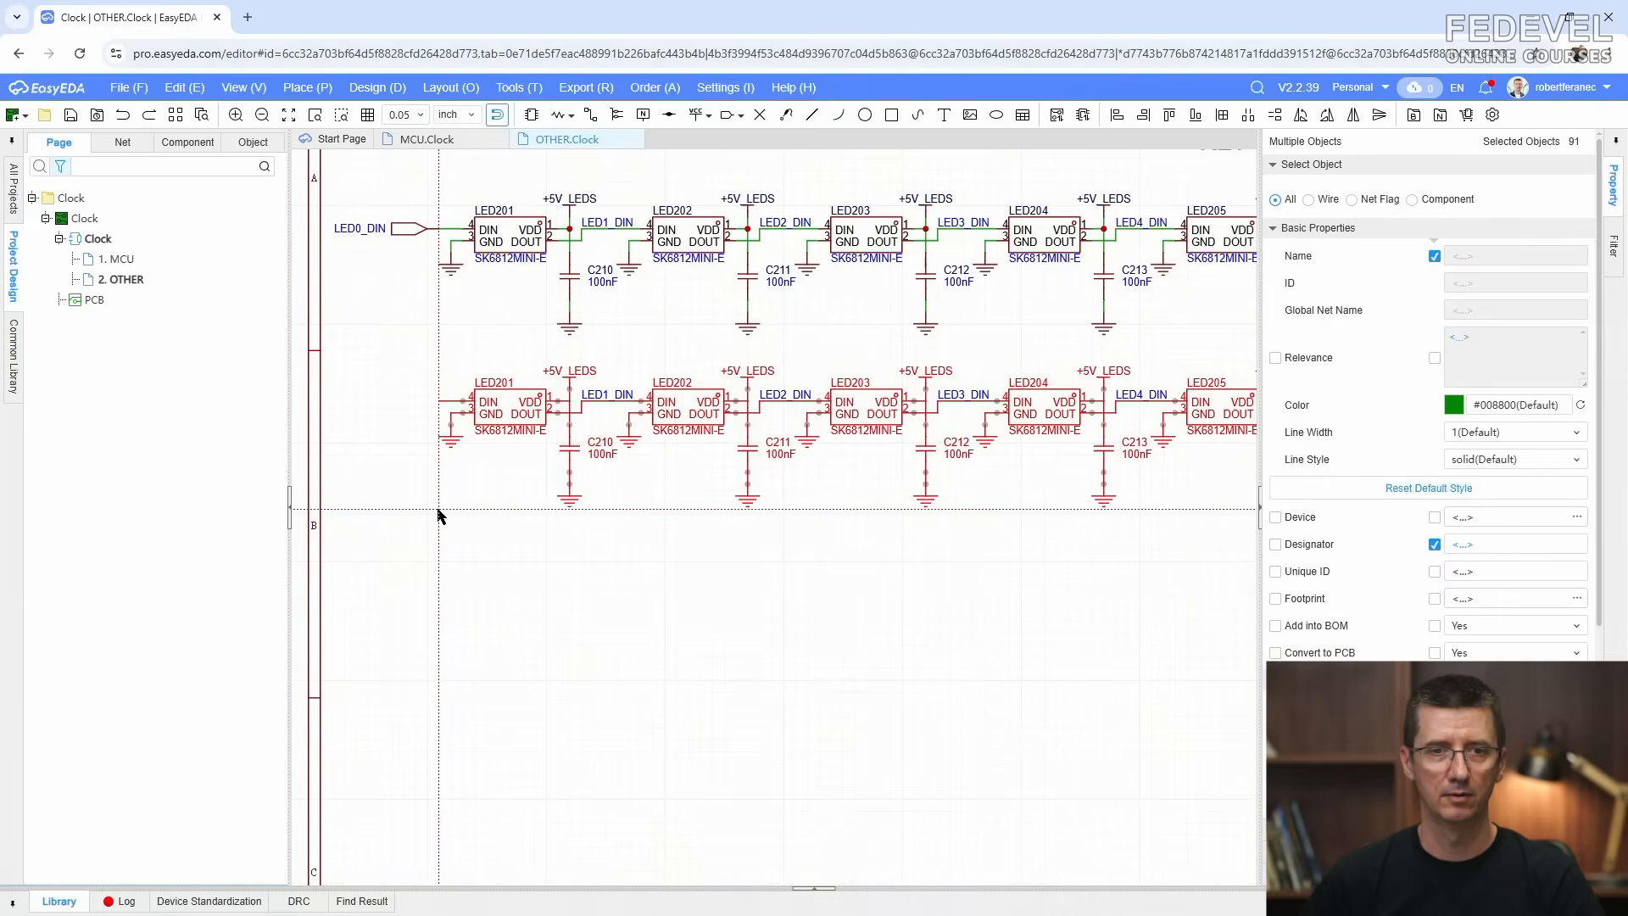
pyautogui.click(439, 514)
pyautogui.rightClick(426, 563)
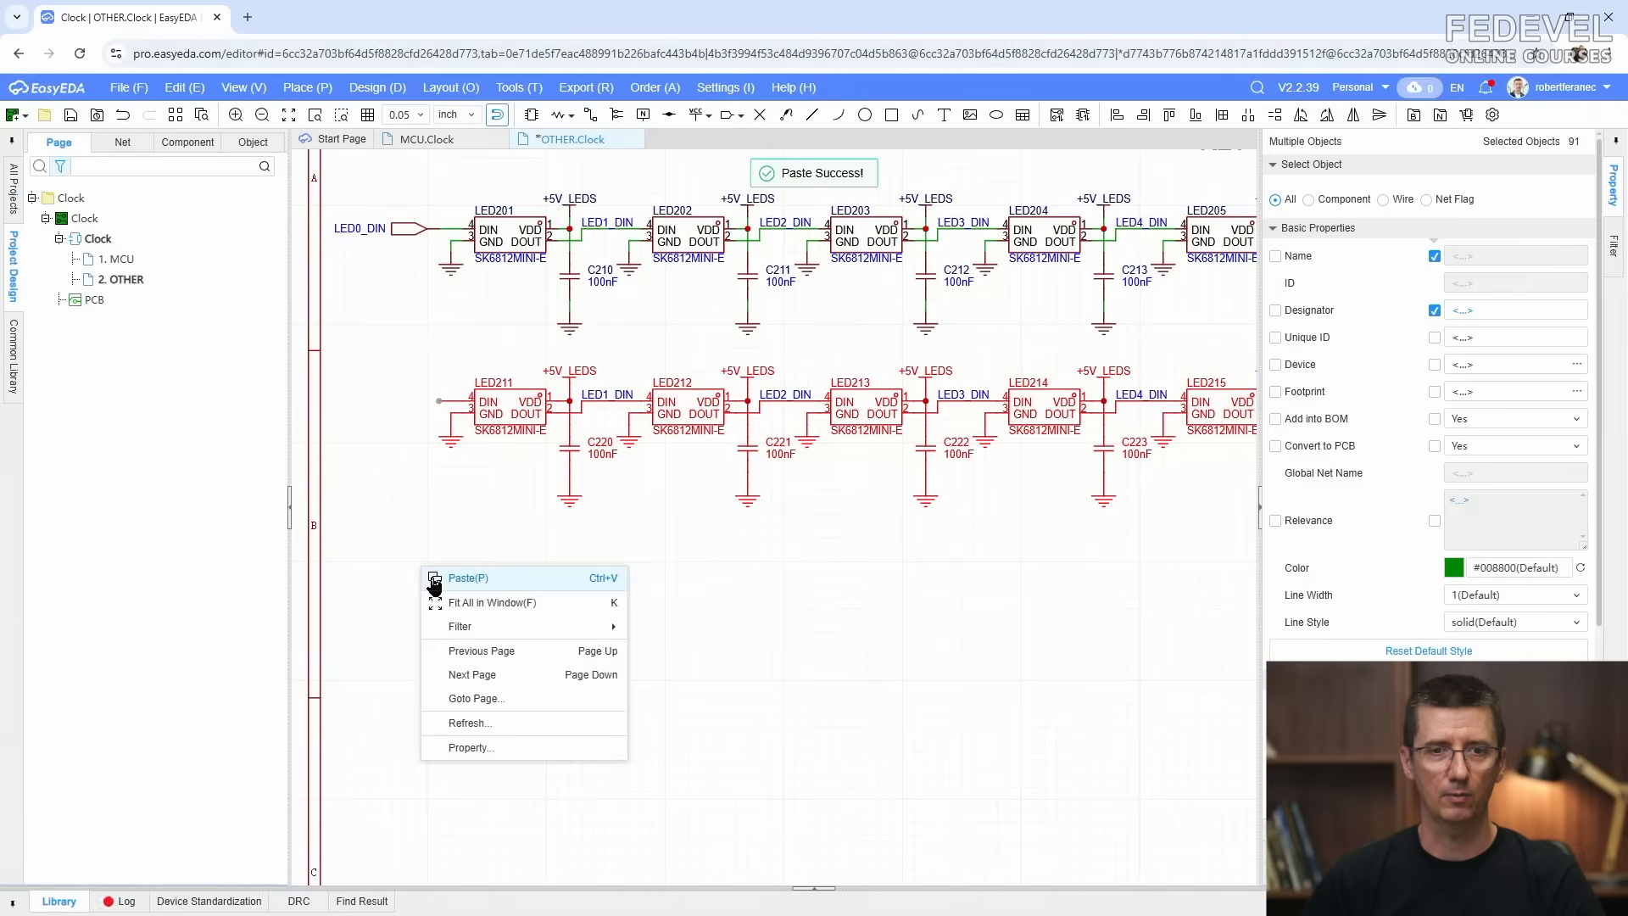
pyautogui.click(437, 576)
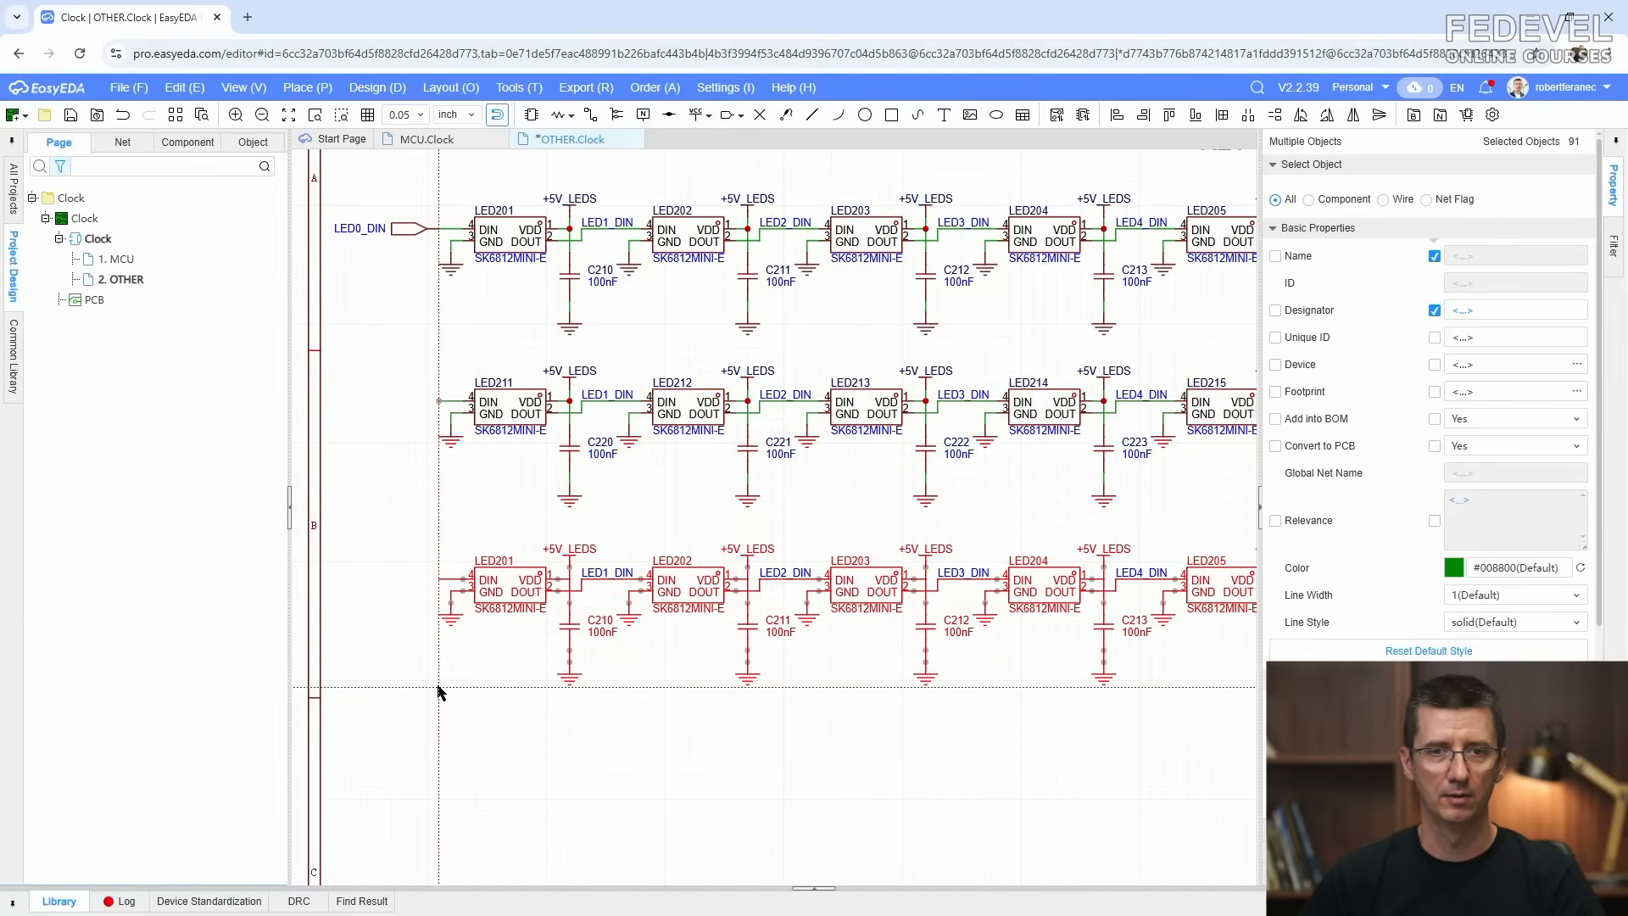
# Step: Extend the open DIN input wires of LED211 and LED221 outward toward the page border
pyautogui.scroll(5, 338, 337)
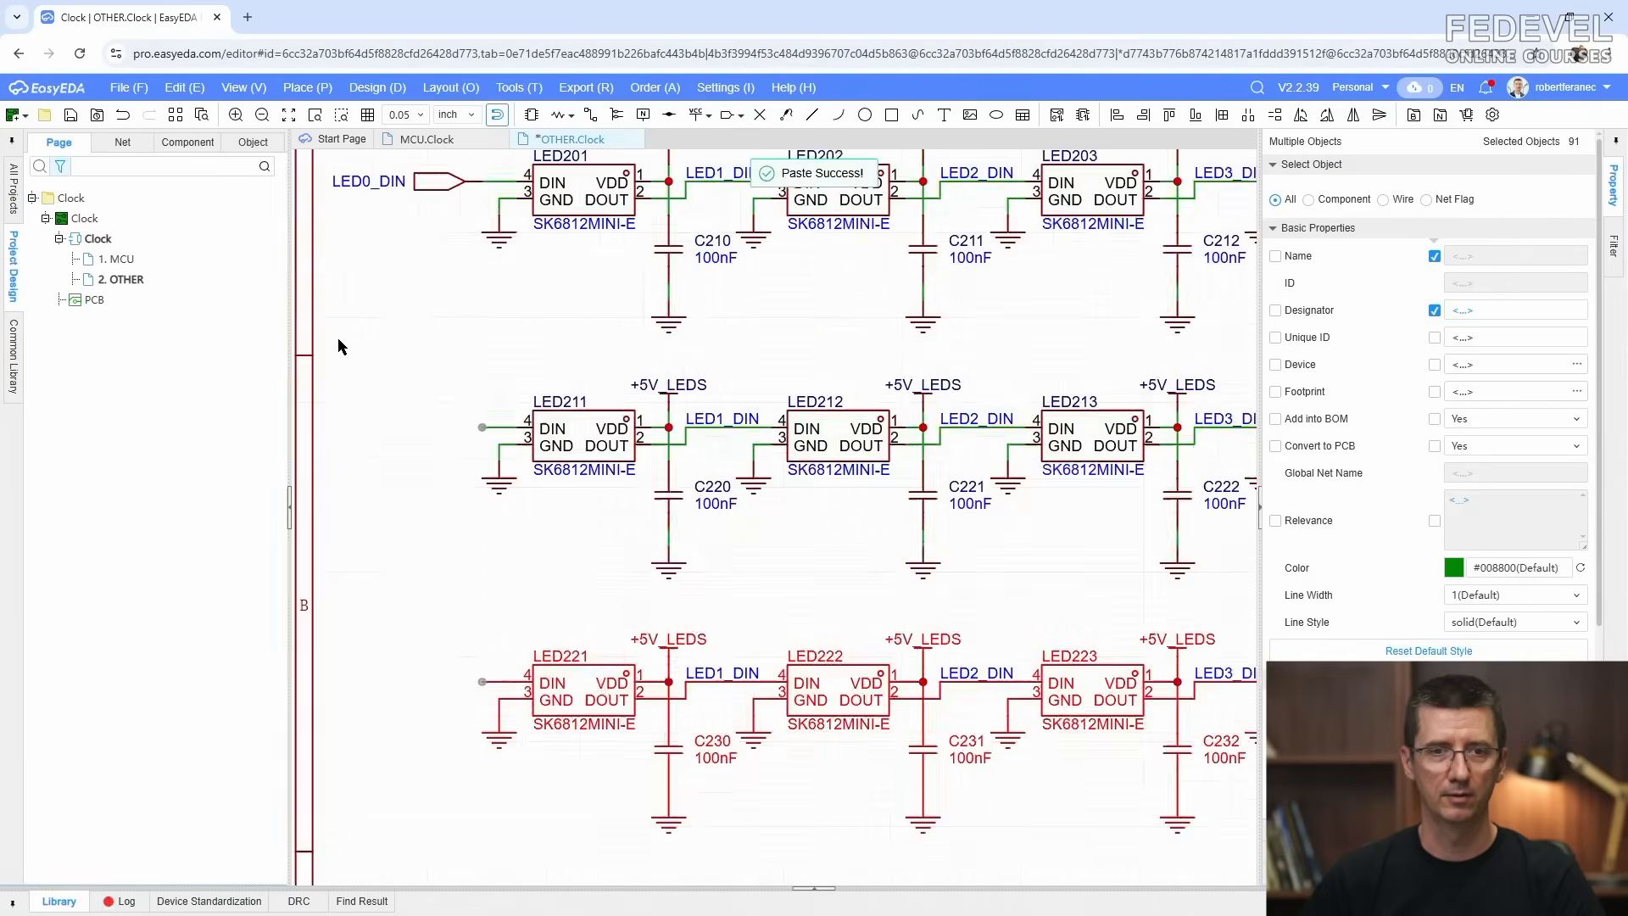
pyautogui.moveTo(414, 349); pyautogui.dragTo(509, 525, button='right')
pyautogui.click(705, 682)
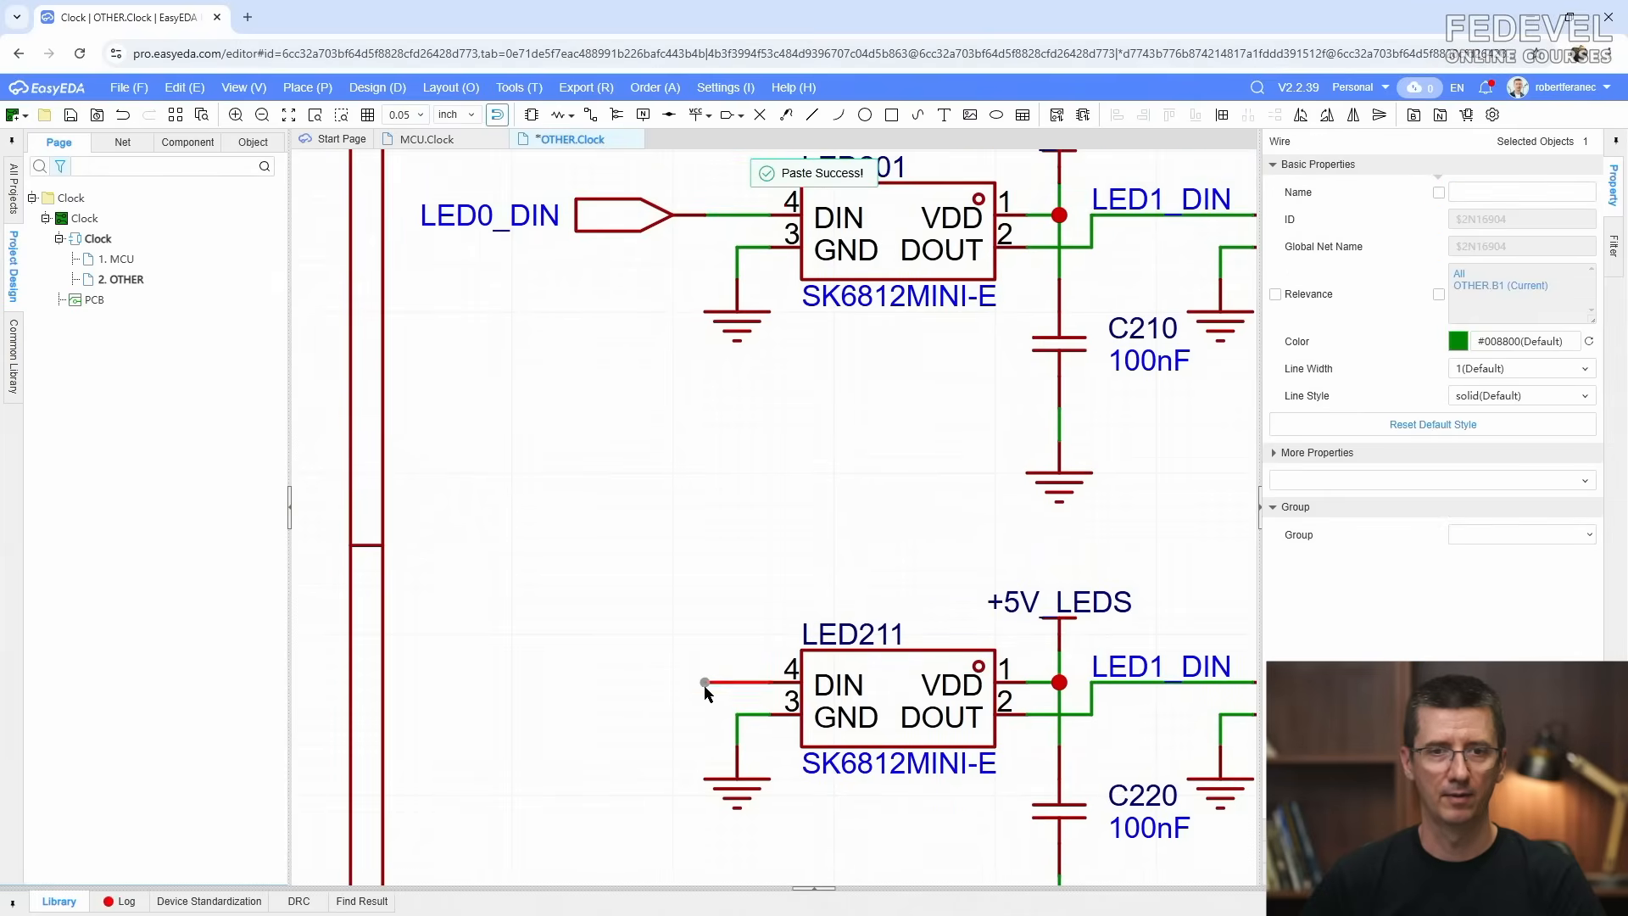
pyautogui.moveTo(704, 683); pyautogui.dragTo(594, 683)
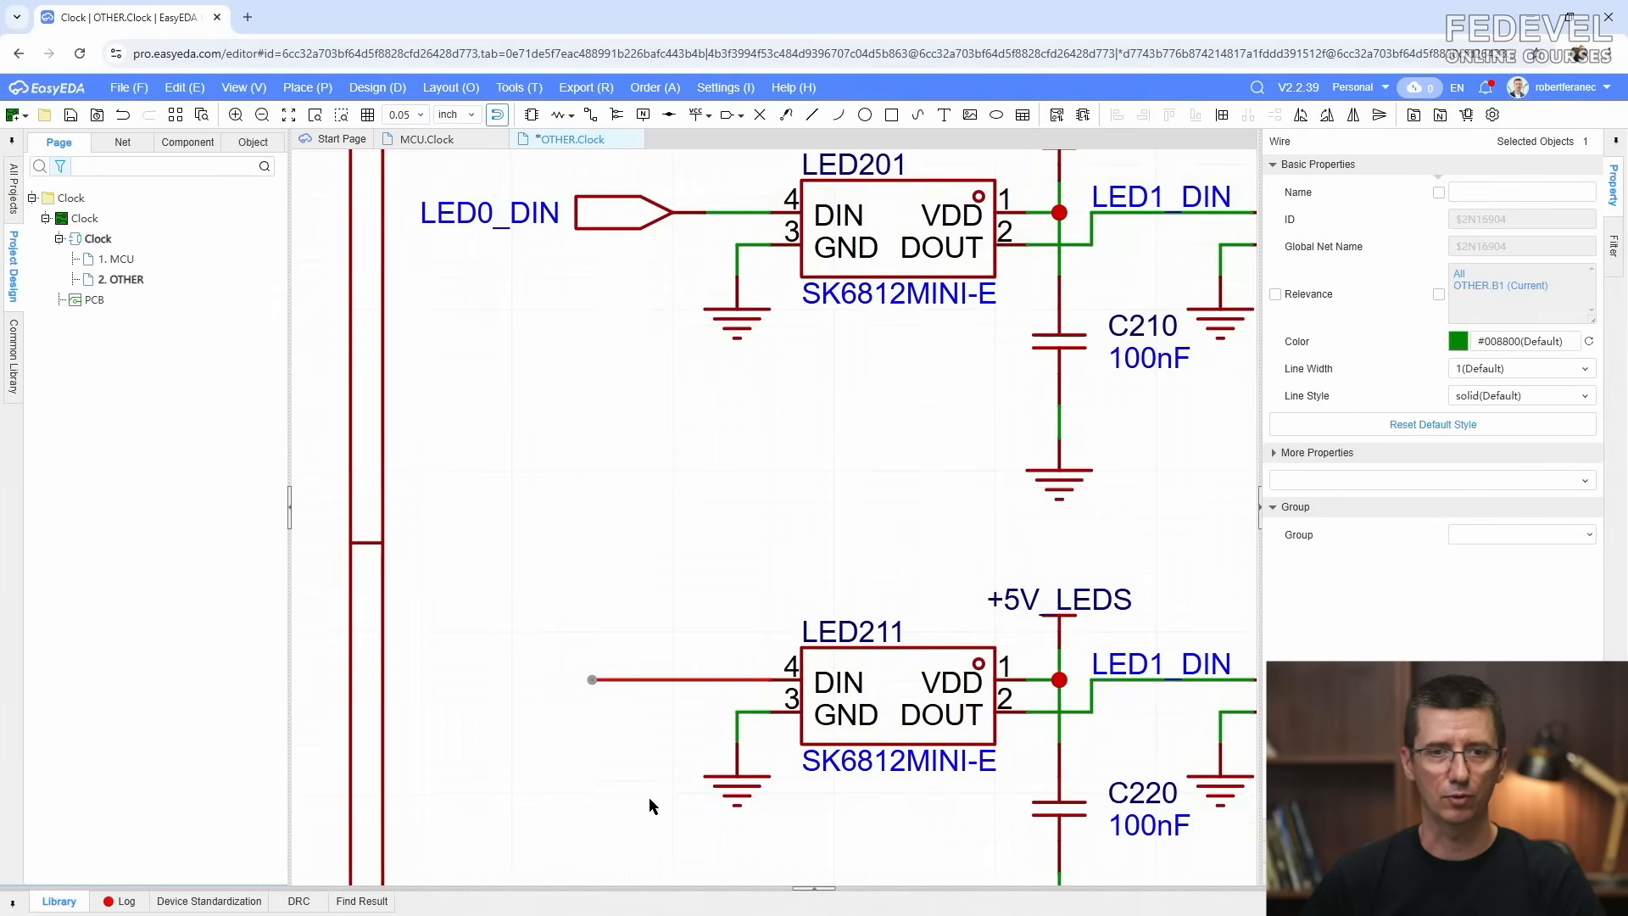
pyautogui.moveTo(649, 797); pyautogui.dragTo(649, 358, button='right')
pyautogui.click(705, 710)
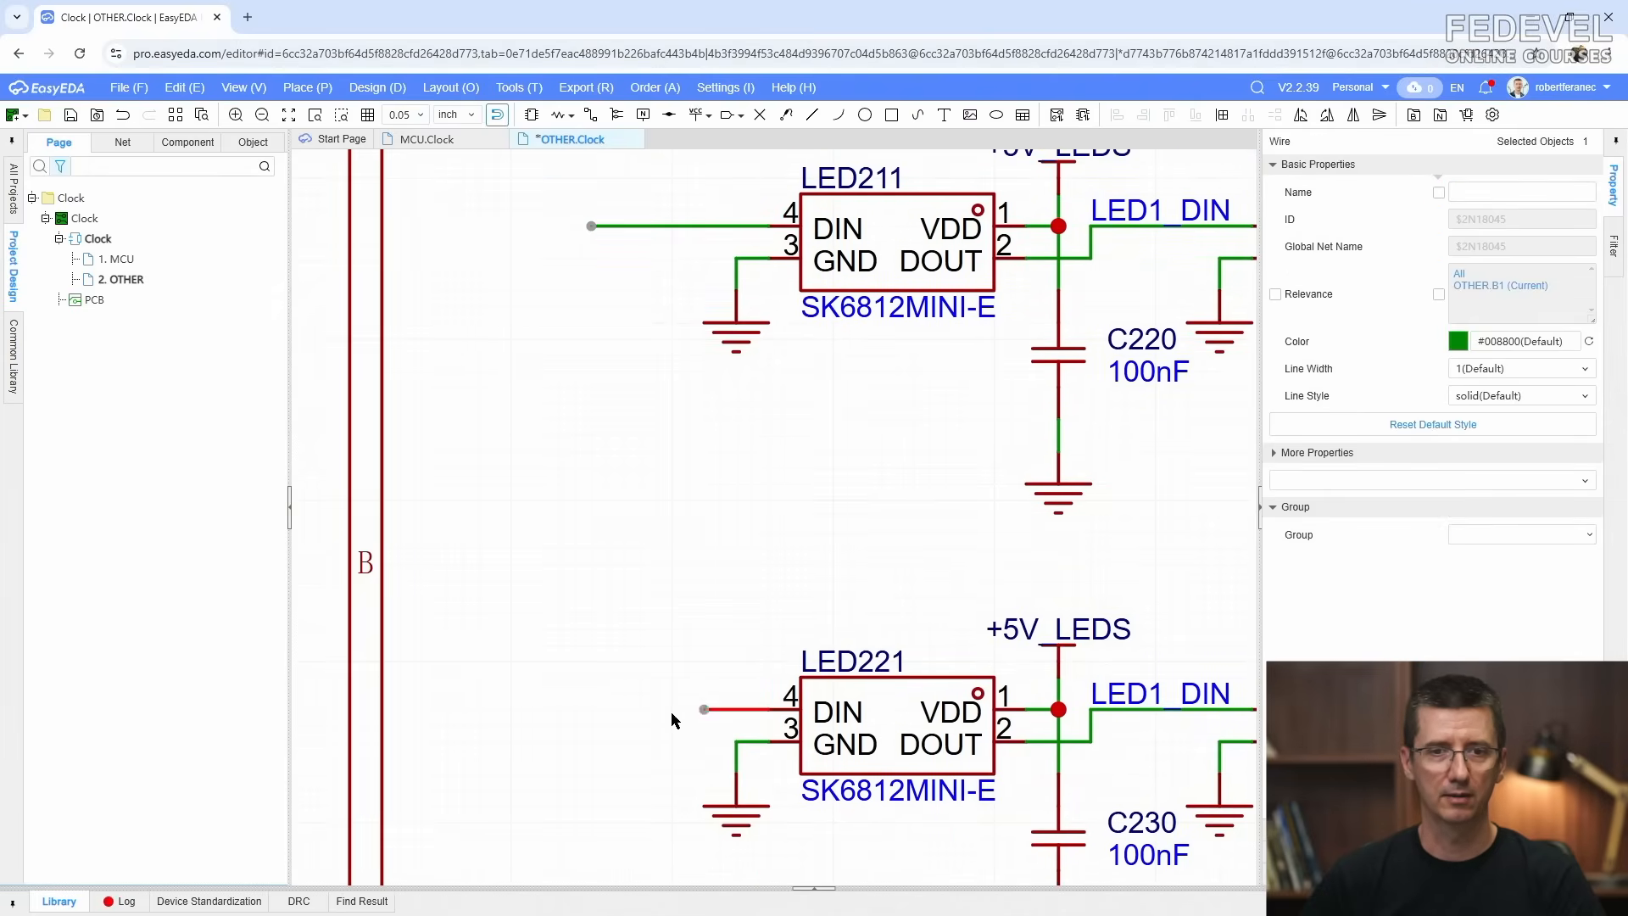
pyautogui.moveTo(705, 709); pyautogui.dragTo(595, 710)
pyautogui.click(491, 587)
# Step: Copy the LED10_DIN net label from LED210's output wire and paste it onto the input wire of LED211
pyautogui.scroll(-5, 490, 587)
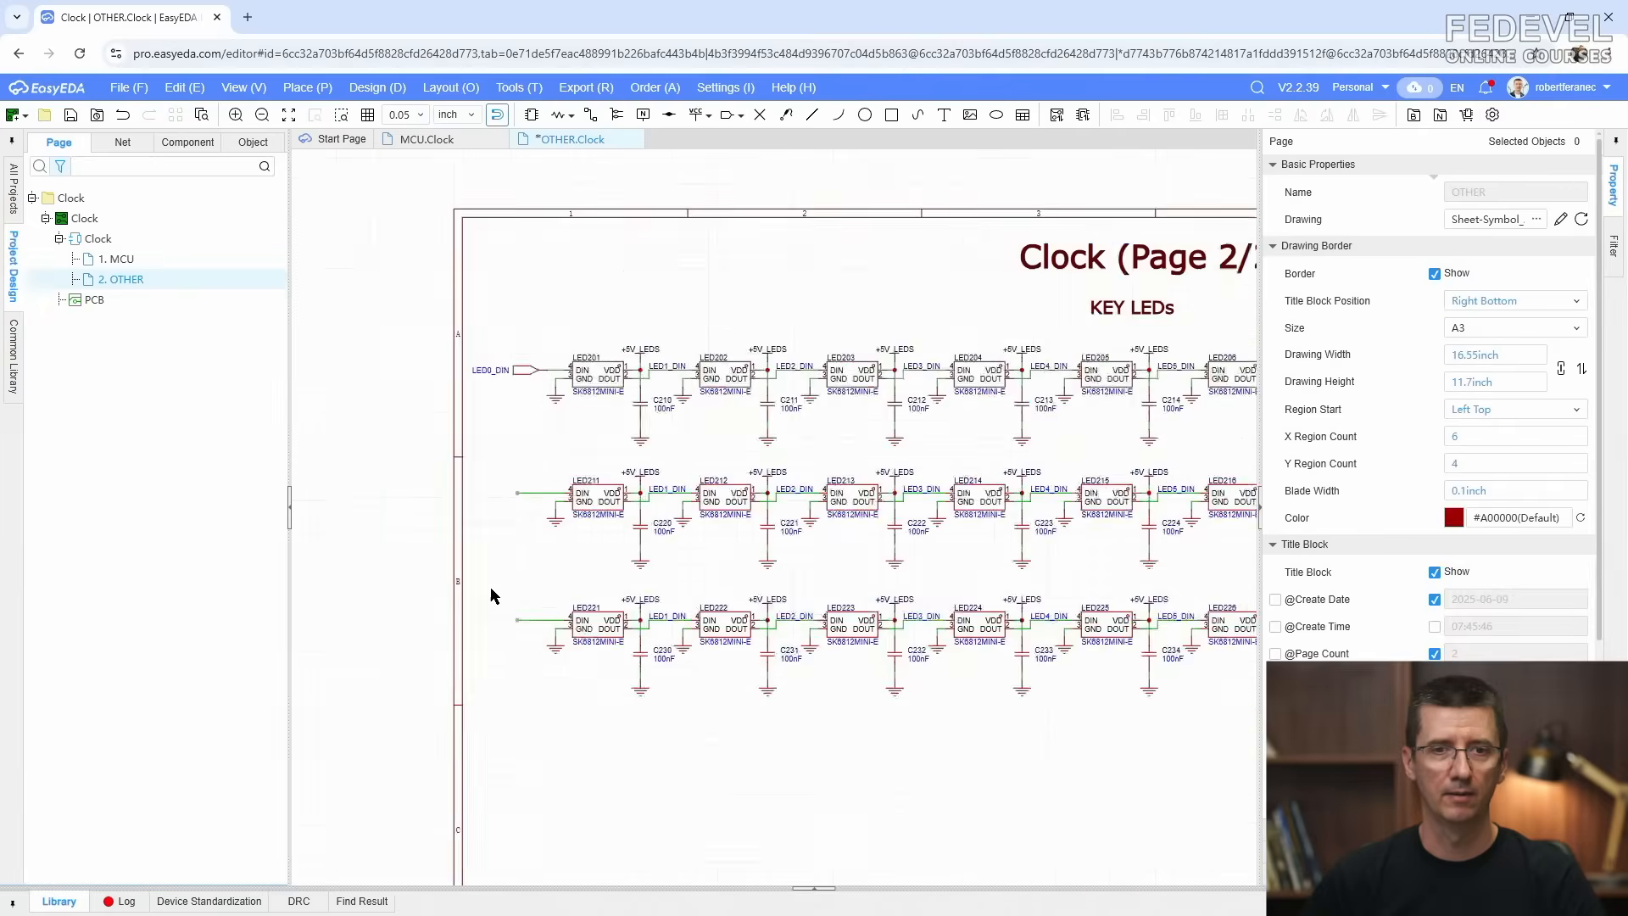
pyautogui.scroll(-1, 490, 586)
pyautogui.scroll(6, 1178, 456)
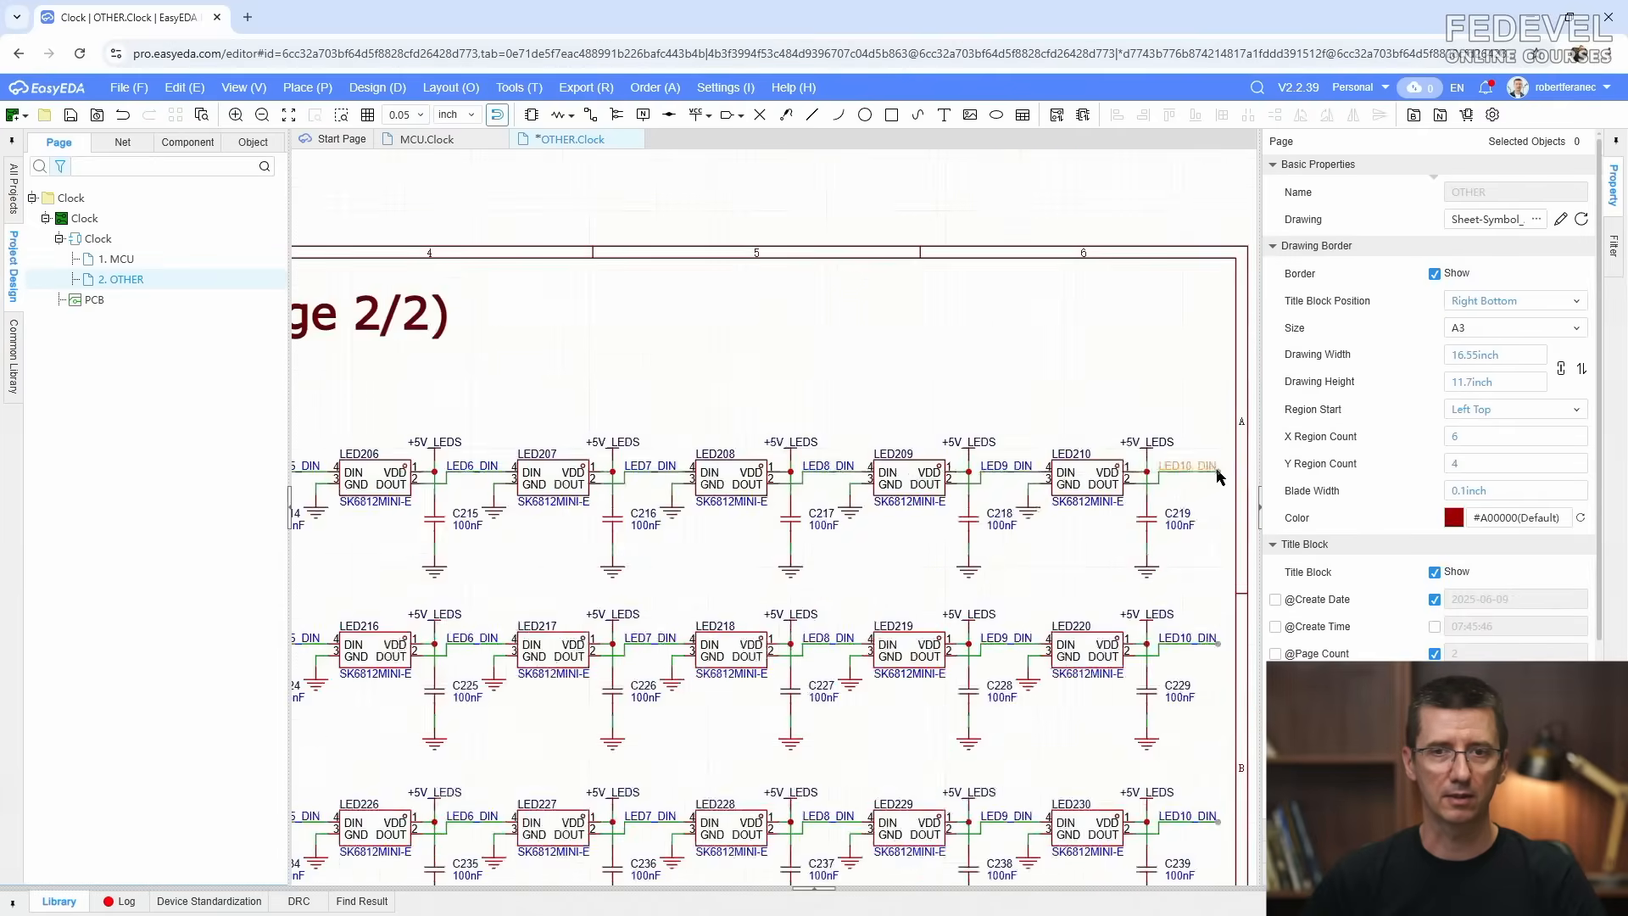
pyautogui.click(1179, 463)
pyautogui.rightClick(1179, 464)
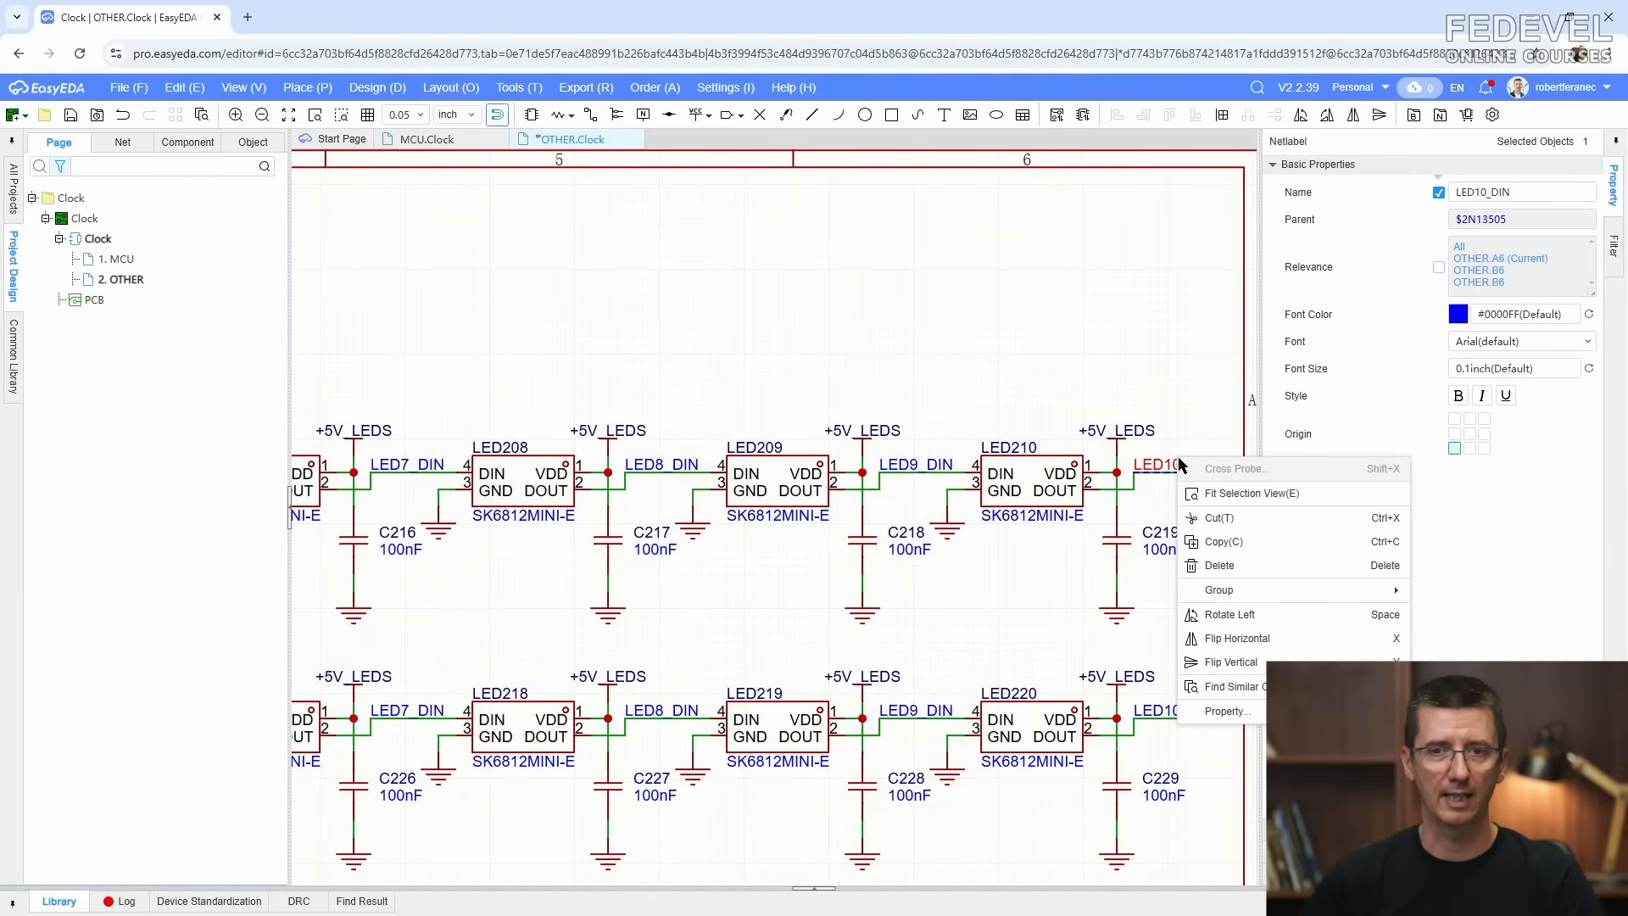
pyautogui.click(1221, 541)
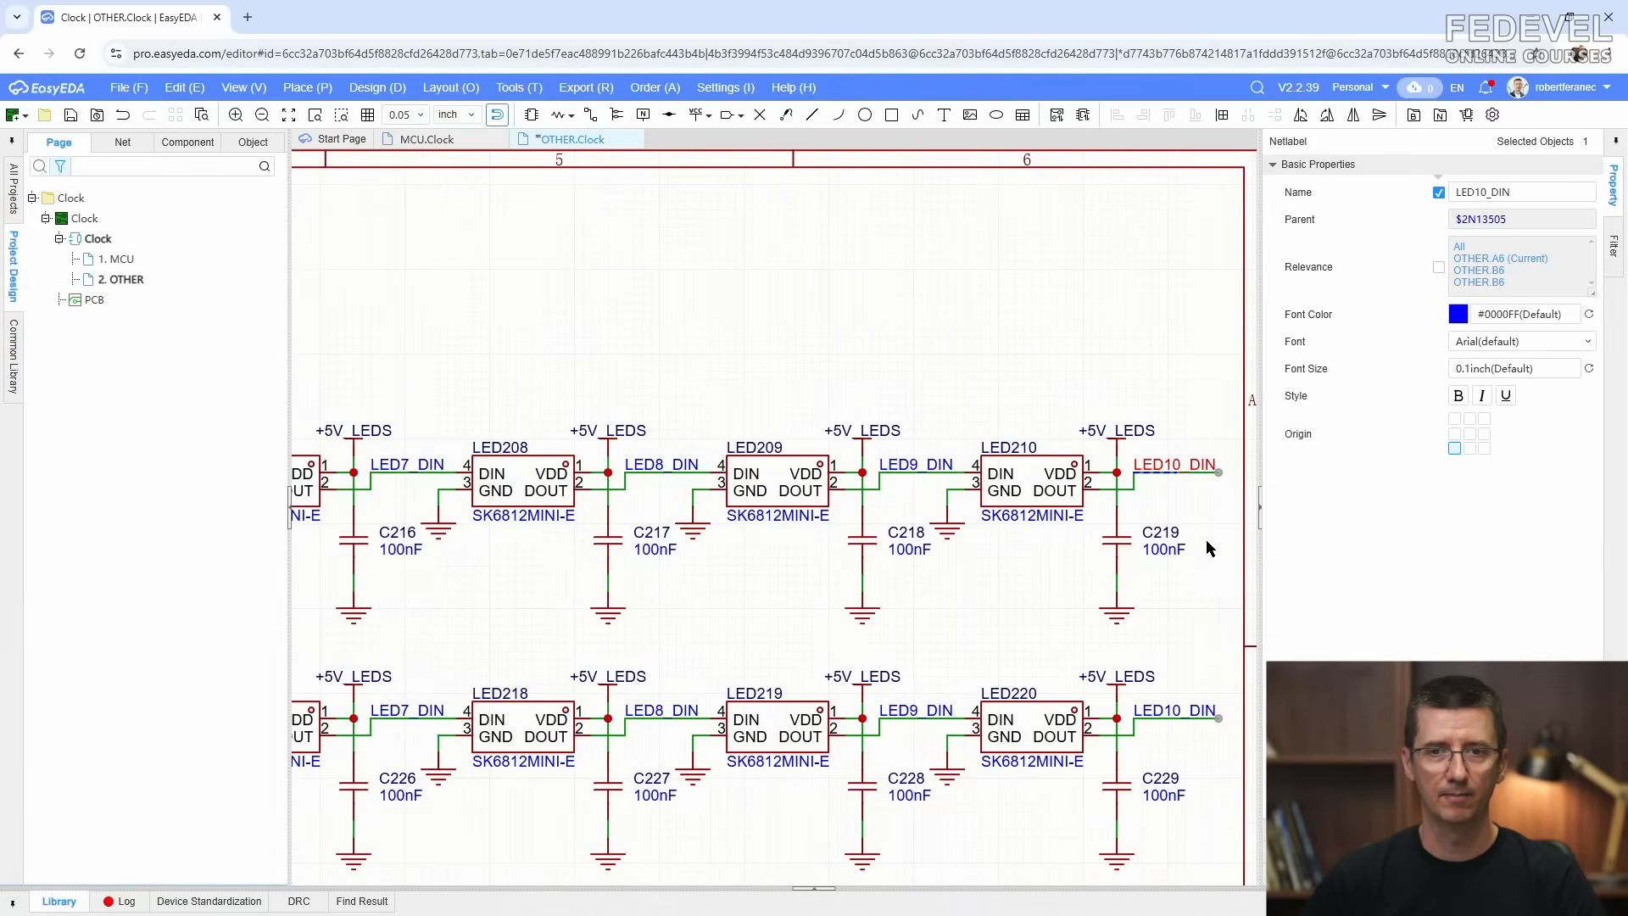
pyautogui.scroll(-5, 1157, 500)
pyautogui.scroll(5, 449, 557)
pyautogui.rightClick(449, 471)
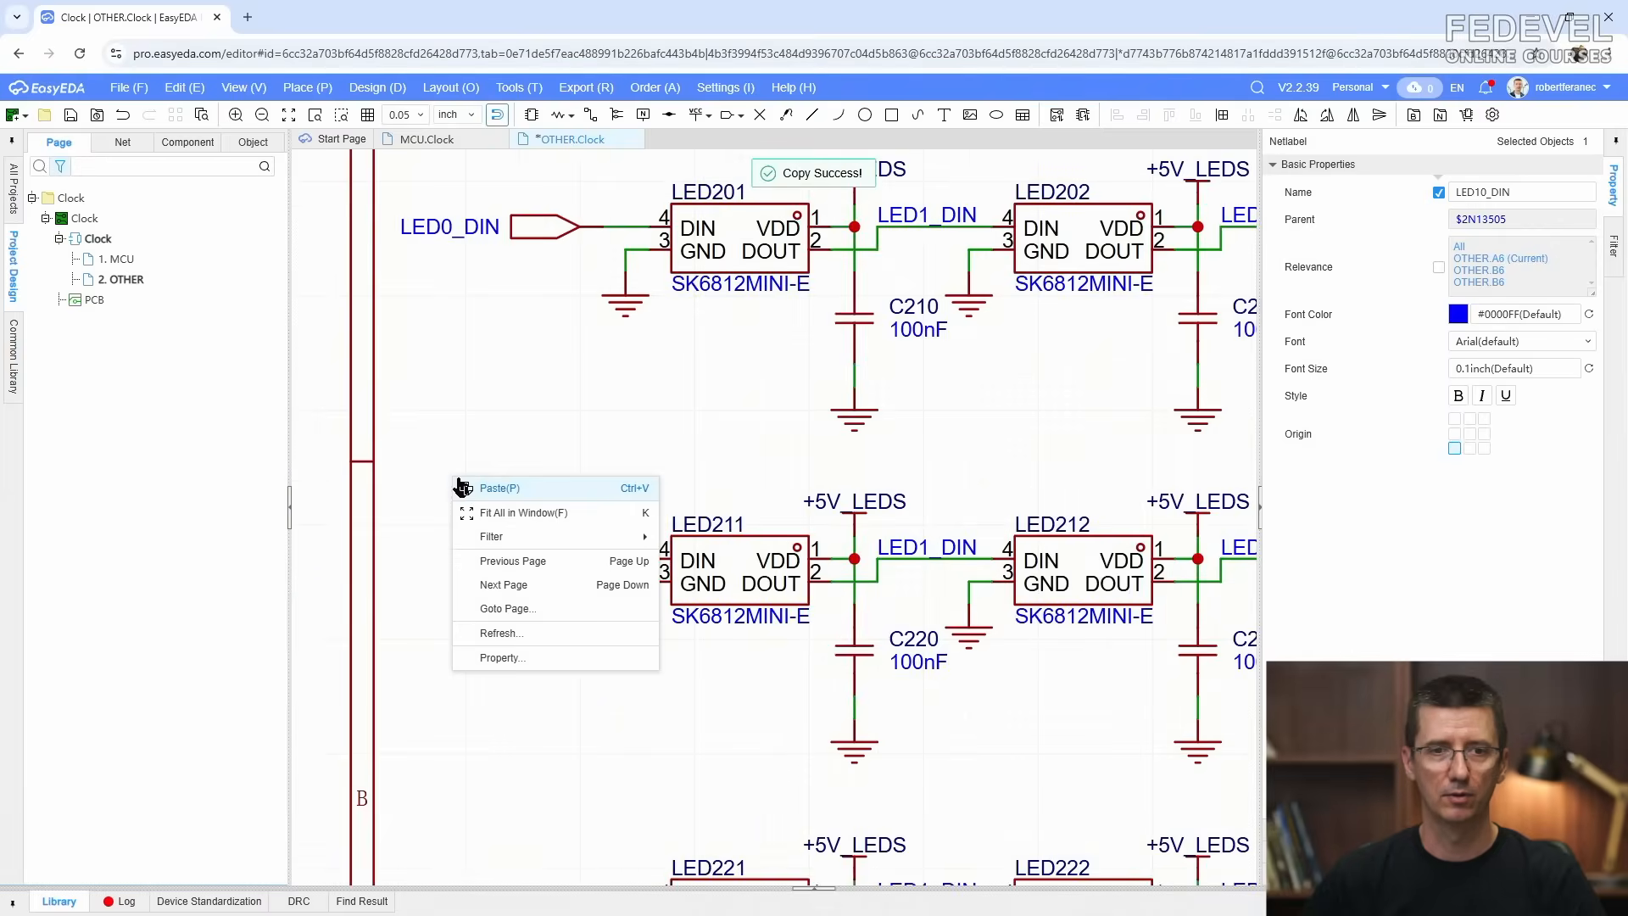
pyautogui.click(479, 483)
pyautogui.click(522, 559)
pyautogui.scroll(-1, 469, 449)
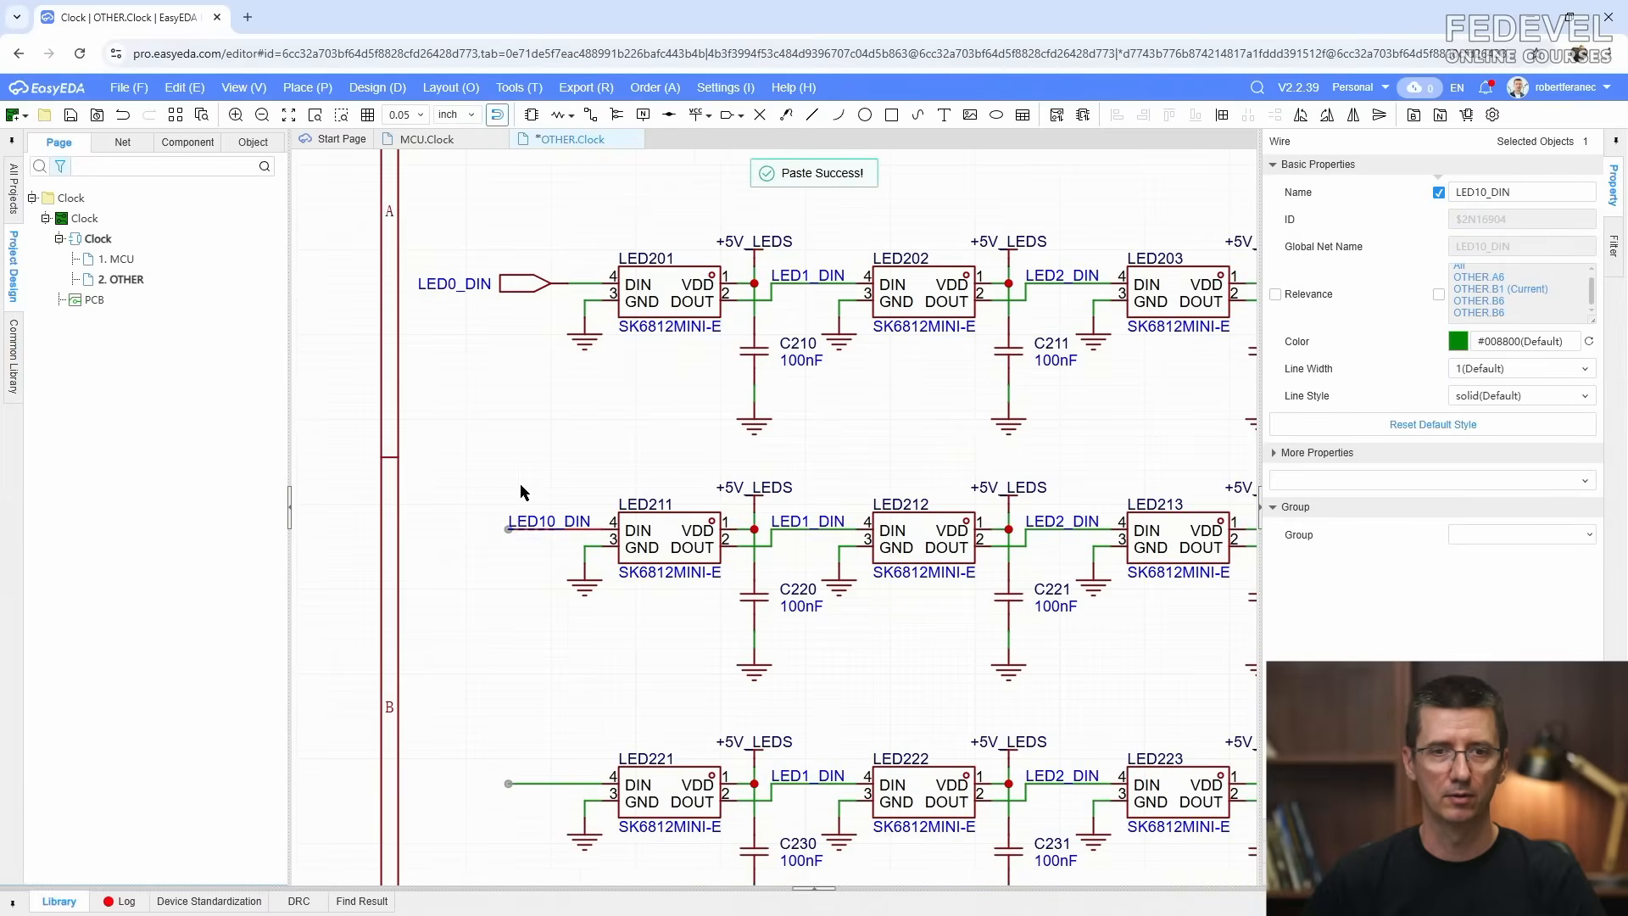
# Step: Rename the net labels on the output wires of LED211 and LED212 as LED11_DIN and LED12_DIN
pyautogui.scroll(1, 956, 641)
pyautogui.moveTo(1119, 661); pyautogui.dragTo(864, 658, button='right')
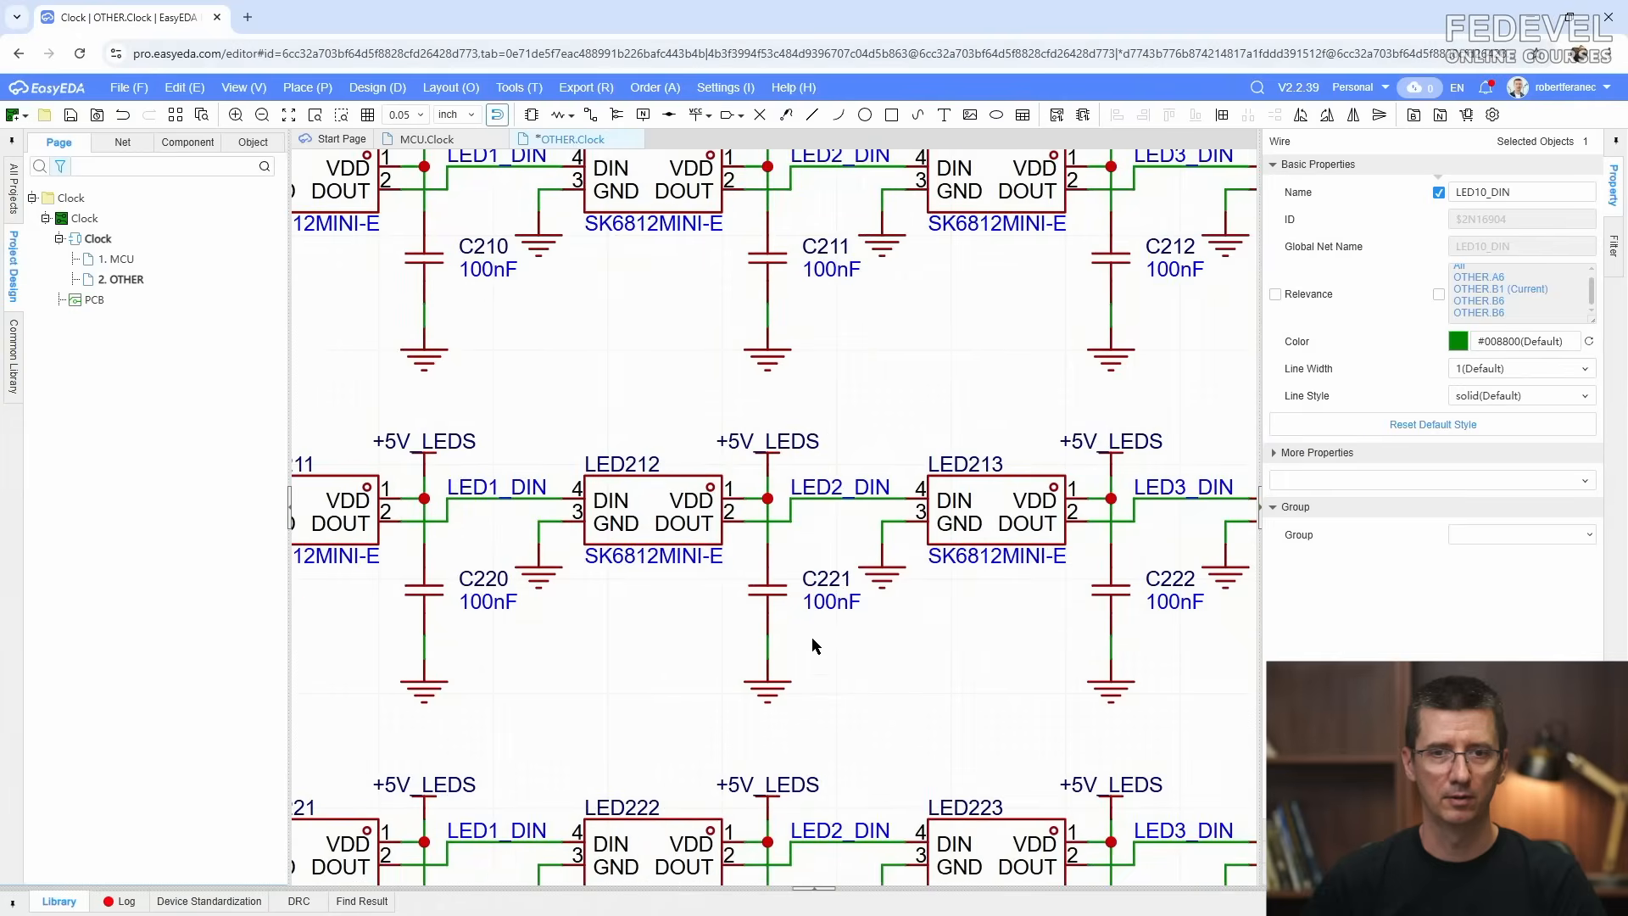
pyautogui.doubleClick(497, 490)
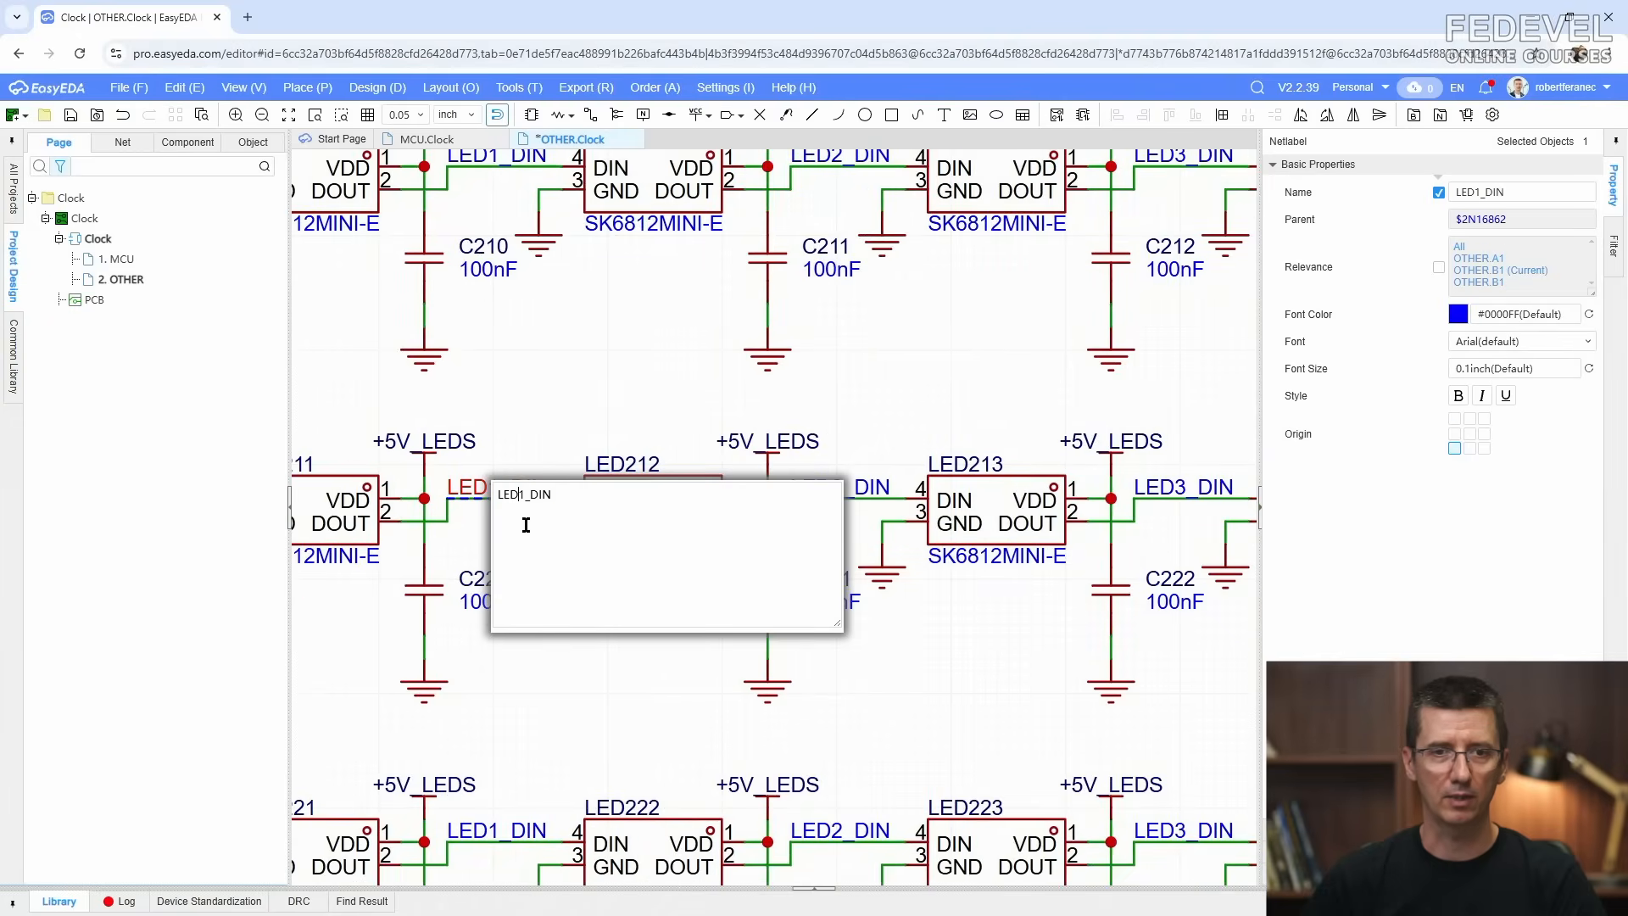
pyautogui.click(673, 638)
pyautogui.doubleClick(839, 487)
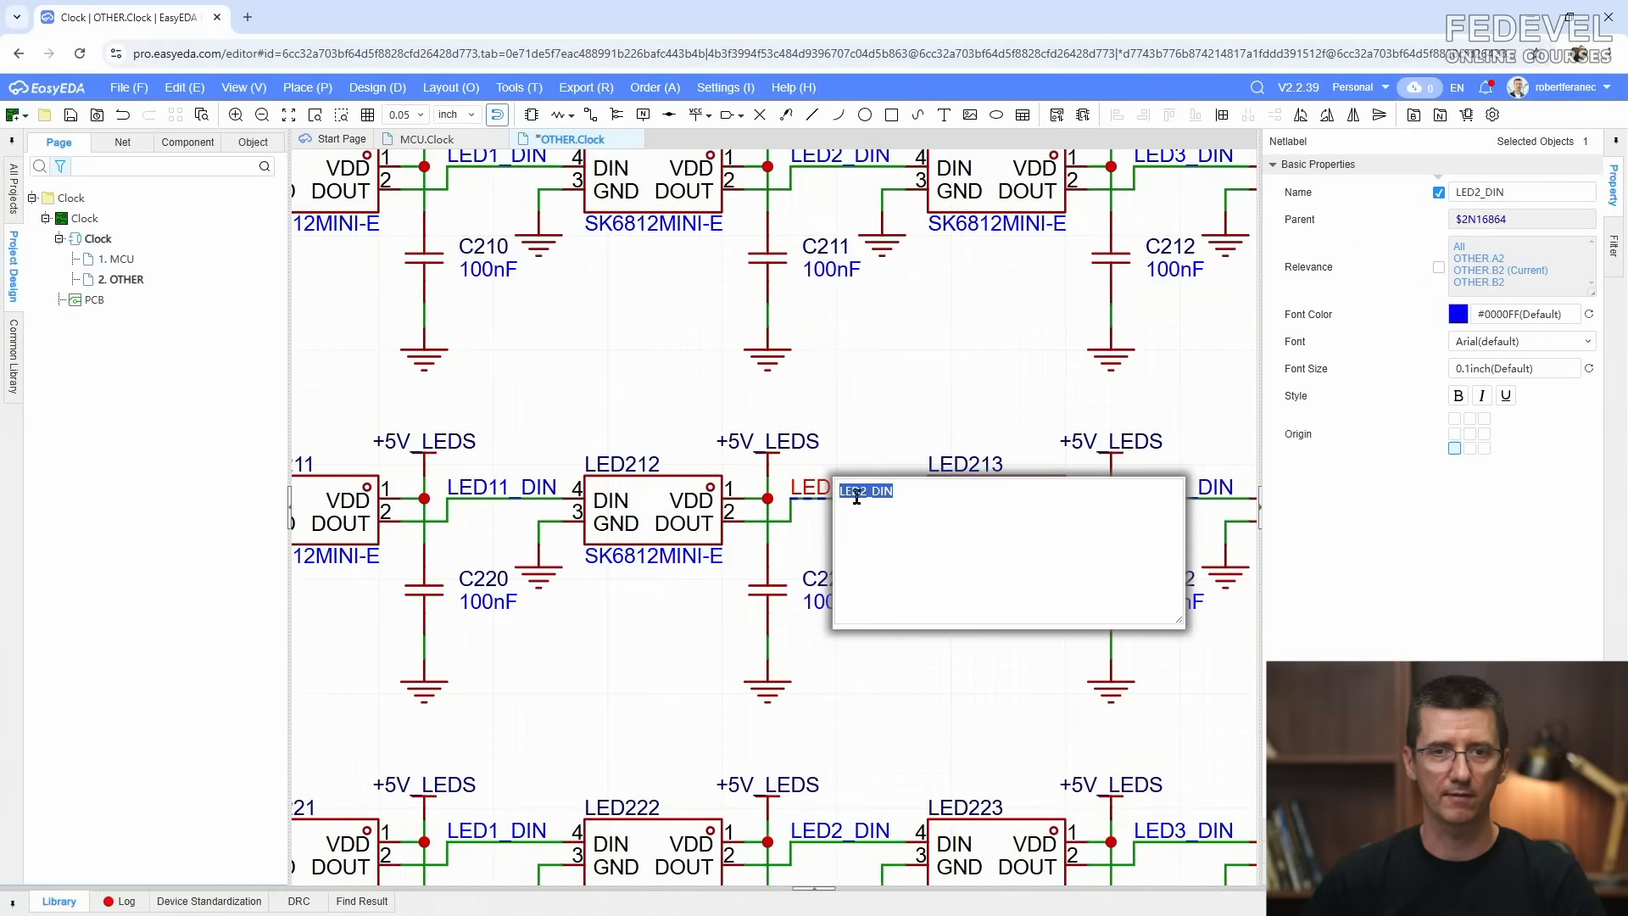
pyautogui.click(859, 491)
pyautogui.click(937, 687)
# Step: Rename the net labels on the output wires of LED213 and LED214 as LED13_DIN and LED14_DIN
pyautogui.moveTo(1050, 639); pyautogui.dragTo(390, 624, button='right')
pyautogui.scroll(-1, 415, 585)
pyautogui.doubleClick(501, 500)
pyautogui.click(524, 502)
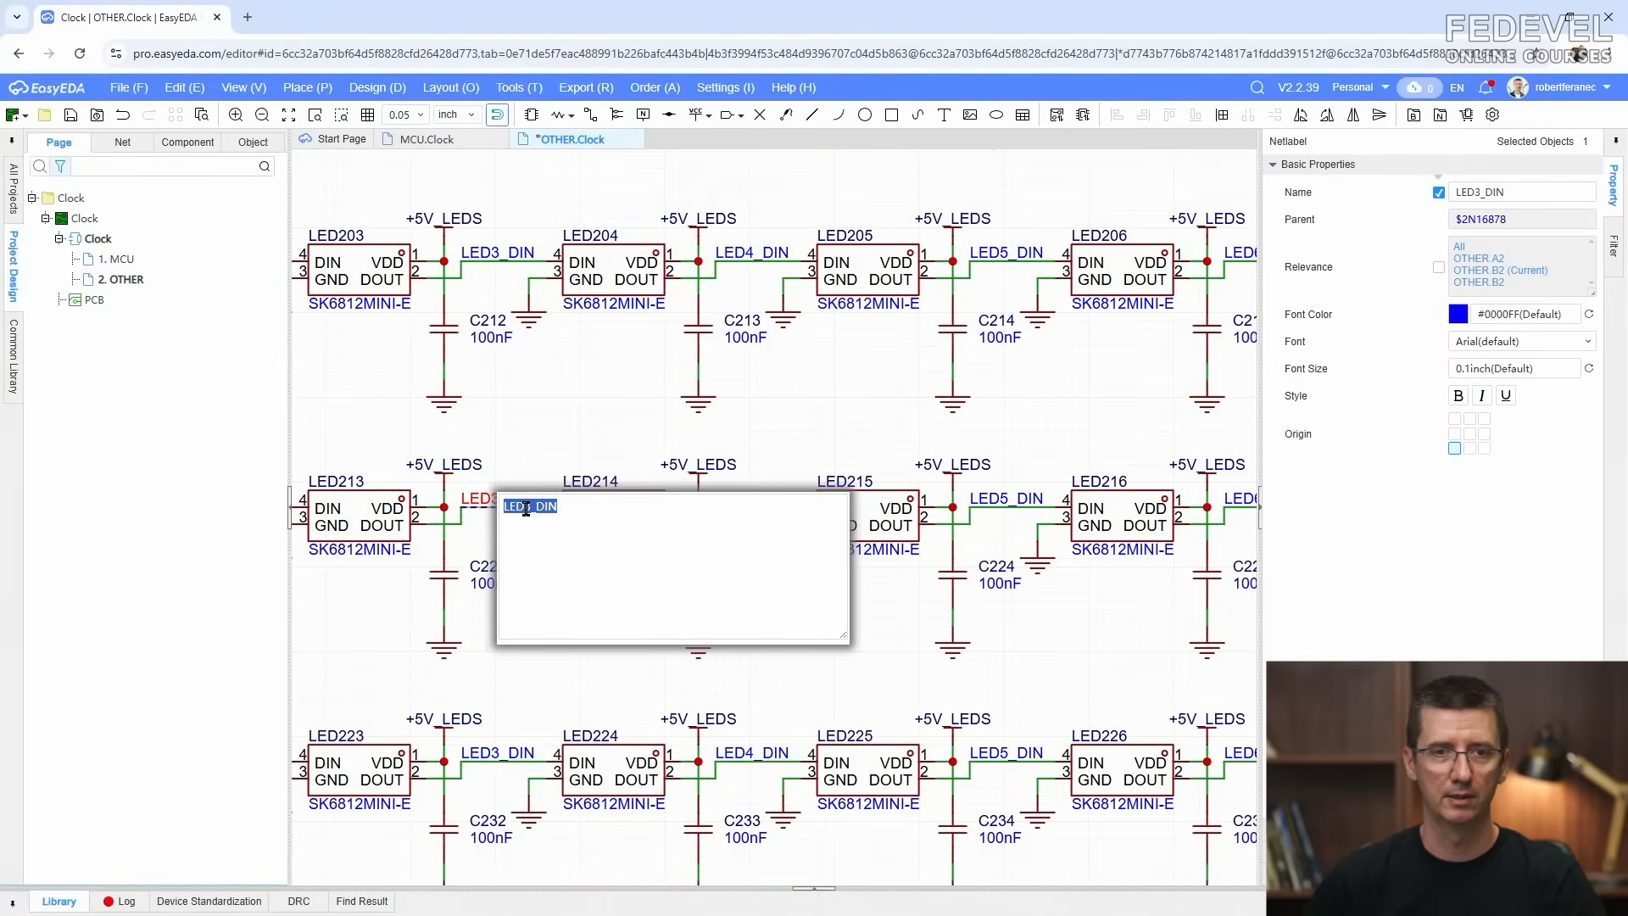
pyautogui.write('1')
pyautogui.click(803, 578)
pyautogui.doubleClick(751, 499)
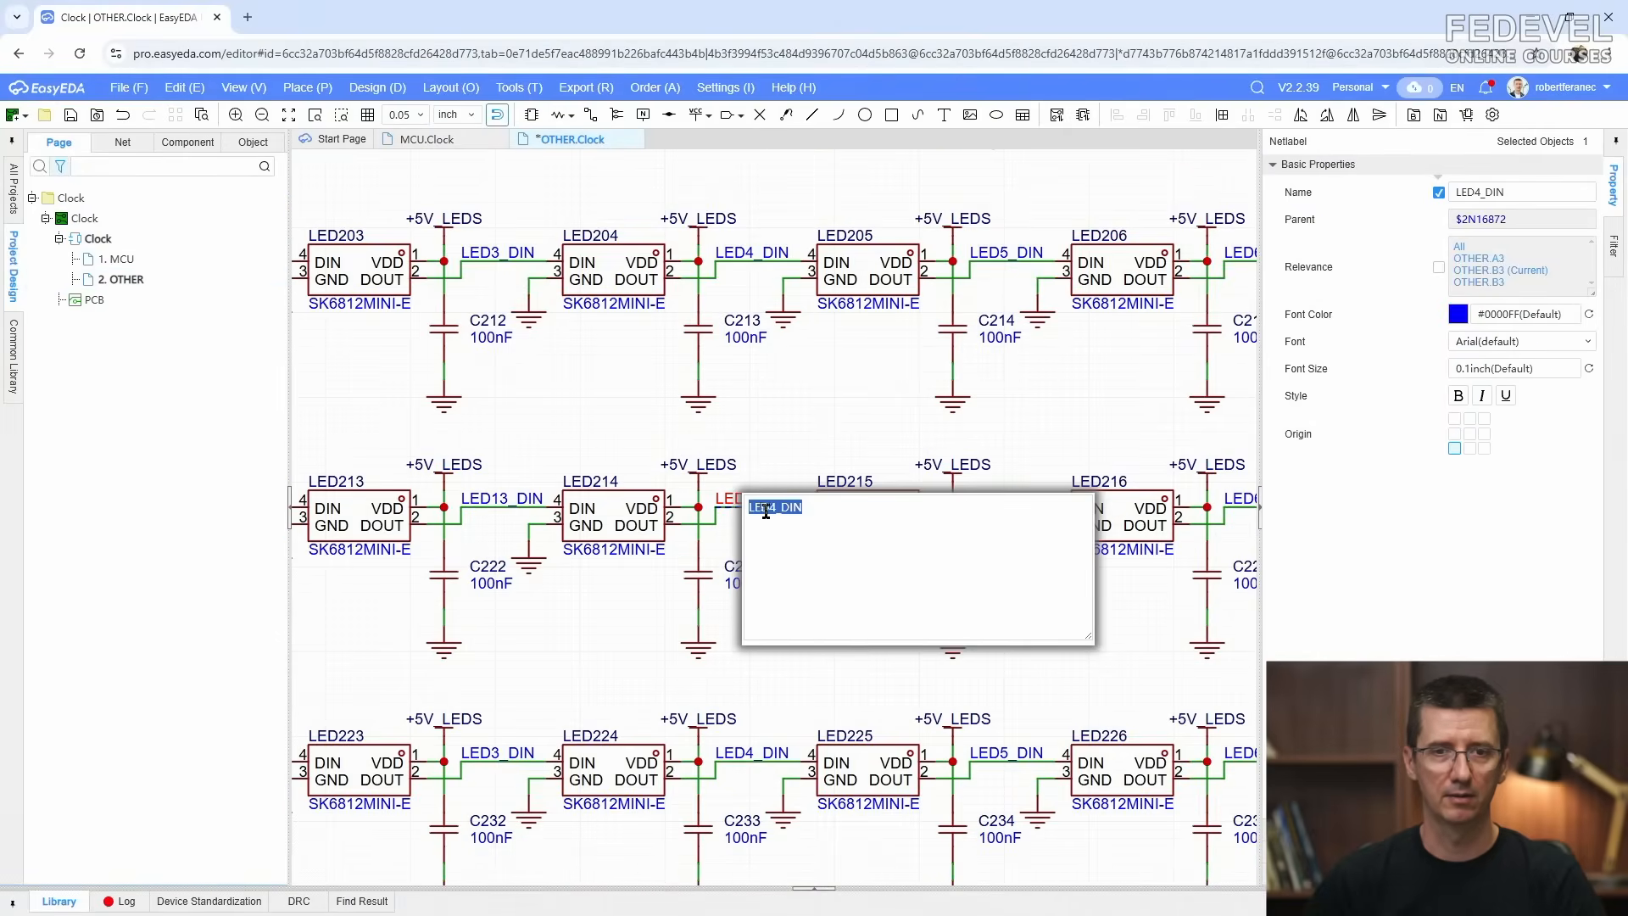
pyautogui.click(764, 509)
pyautogui.write('1')
pyautogui.click(836, 667)
# Step: Rename the net labels on the output wires of LED215 and LED216 as LED15_DIN and LED16_DIN
pyautogui.doubleClick(1007, 499)
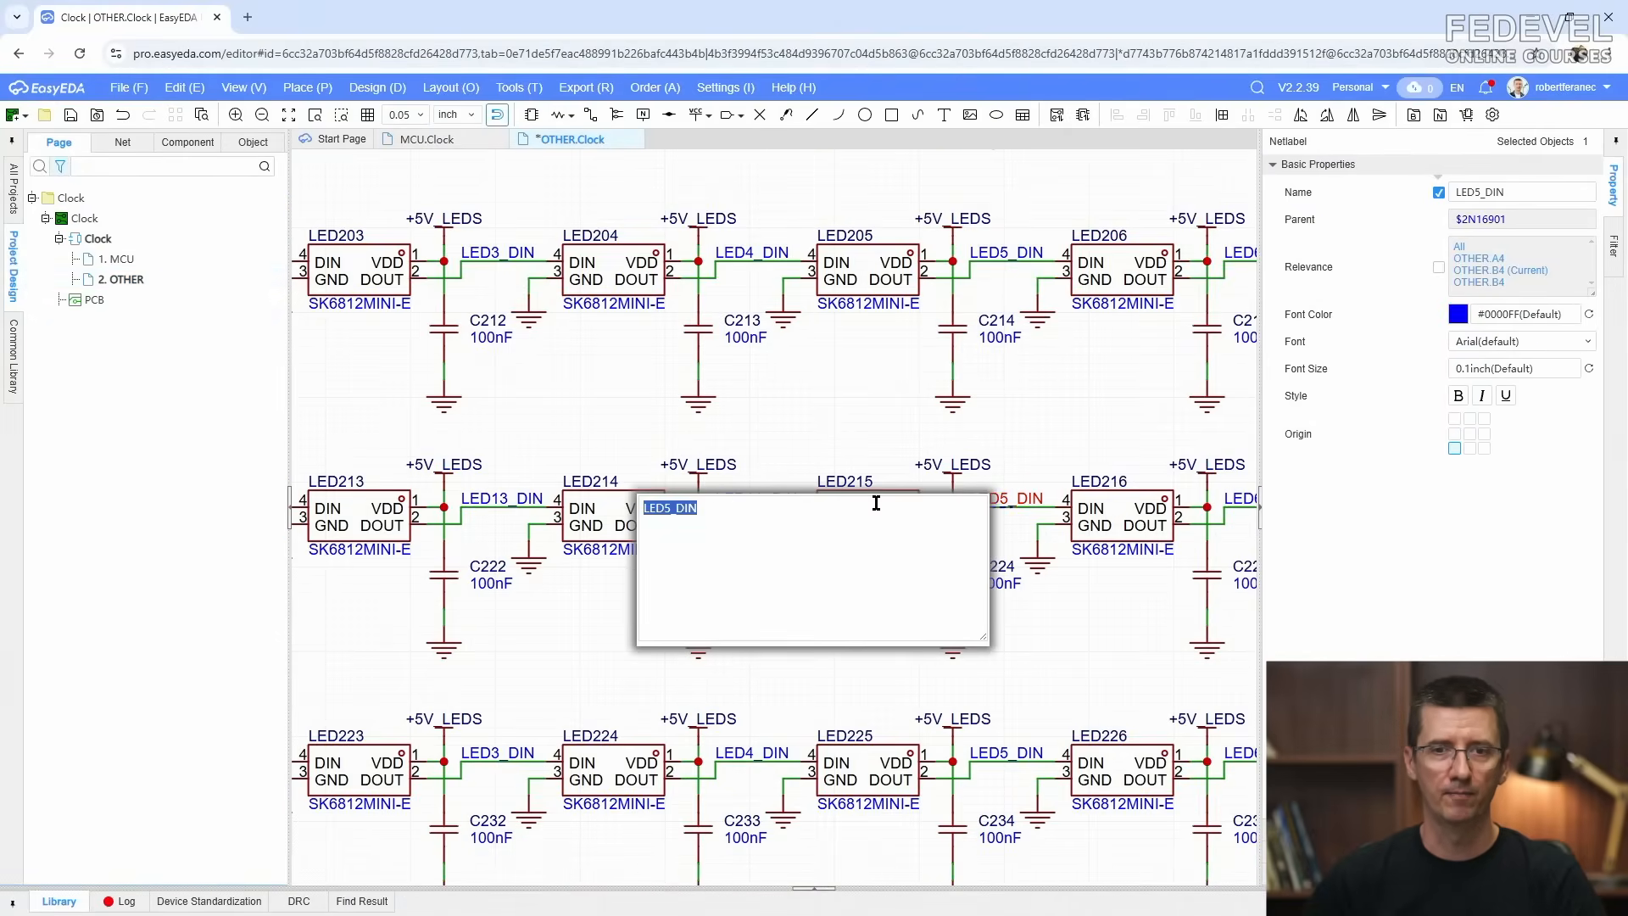
pyautogui.click(664, 508)
pyautogui.write('1')
pyautogui.click(746, 687)
pyautogui.moveTo(1090, 647); pyautogui.dragTo(315, 617, button='right')
pyautogui.doubleClick(486, 491)
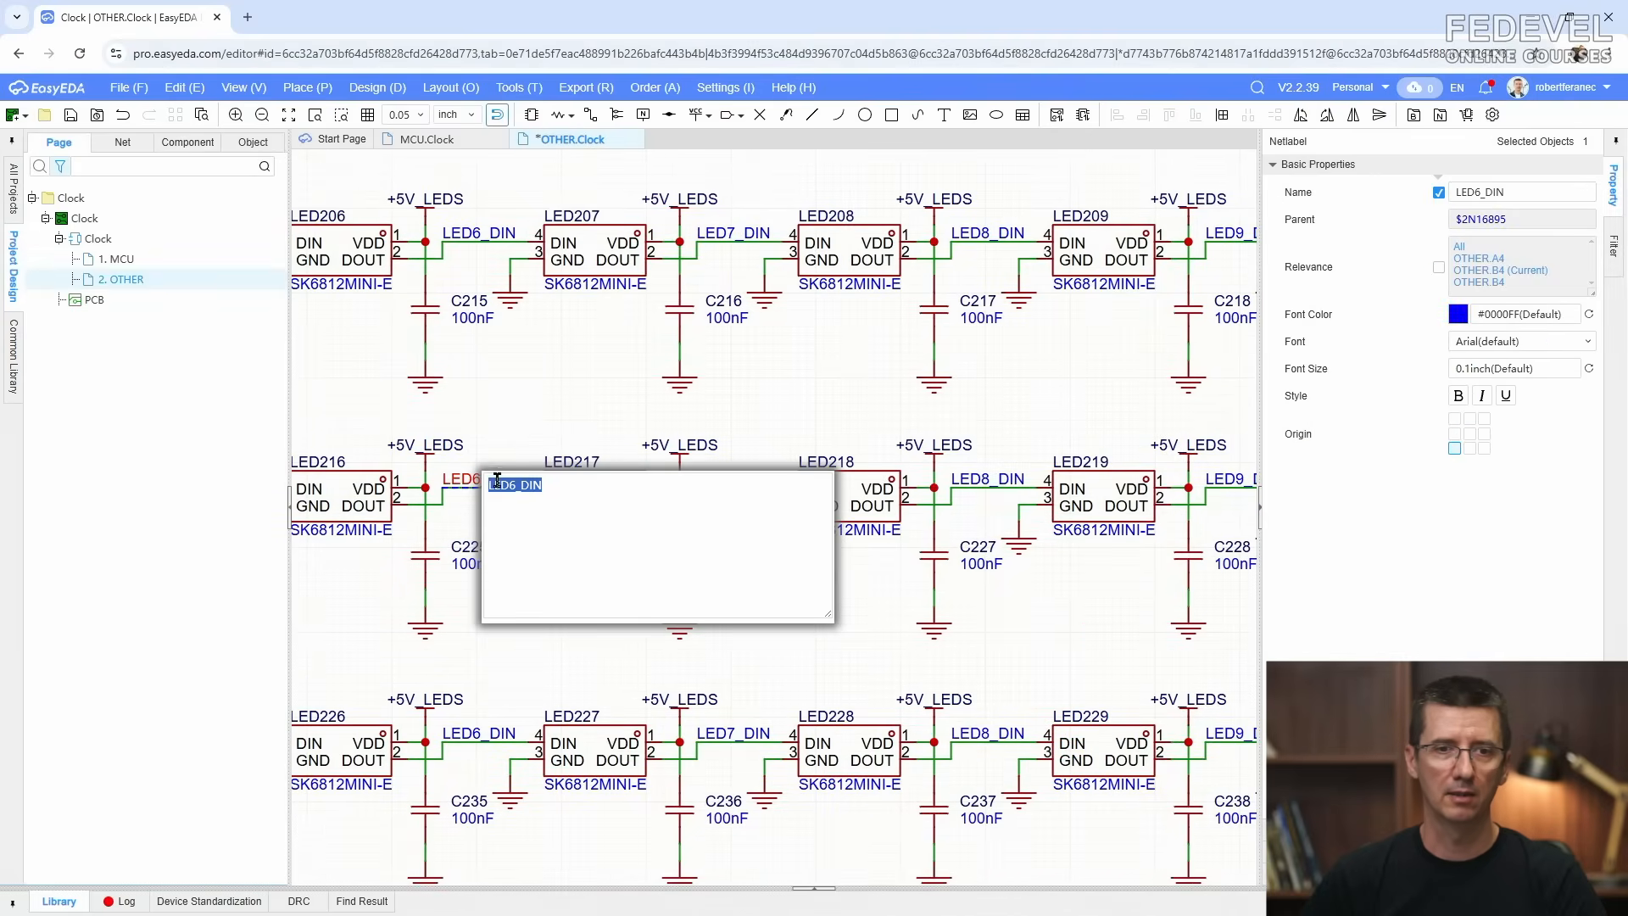
pyautogui.click(510, 486)
pyautogui.click(761, 651)
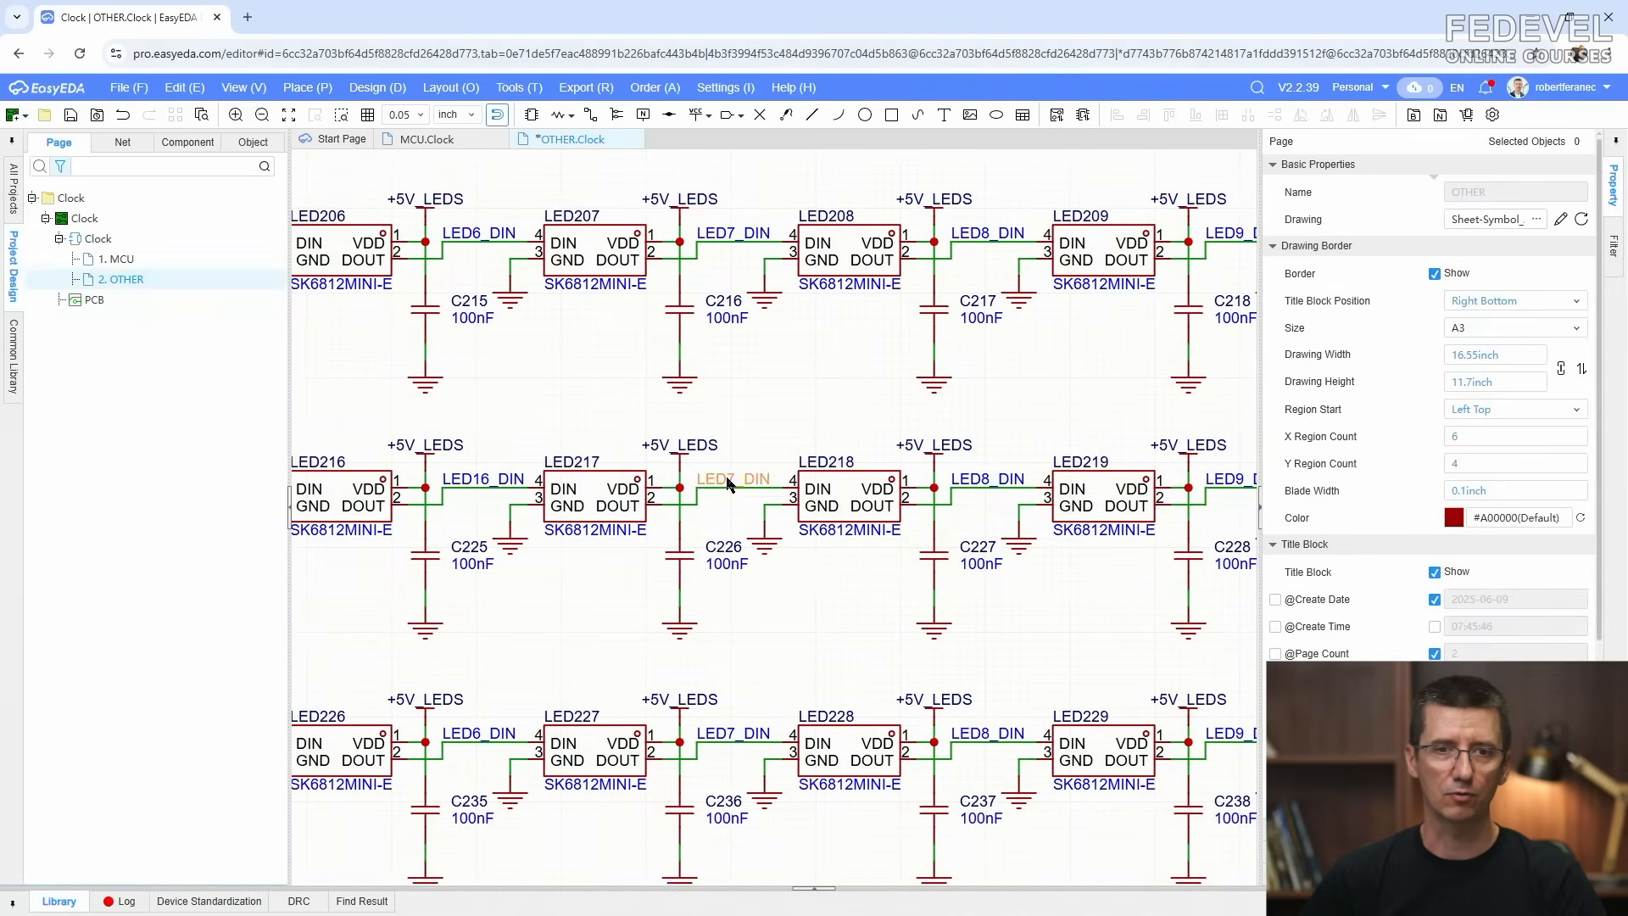
# Step: Rename the net labels on the output wires of LED217 and LED218 as LED17_DIN and LED18_DIN
pyautogui.doubleClick(732, 480)
pyautogui.click(745, 485)
pyautogui.write('1')
pyautogui.click(800, 652)
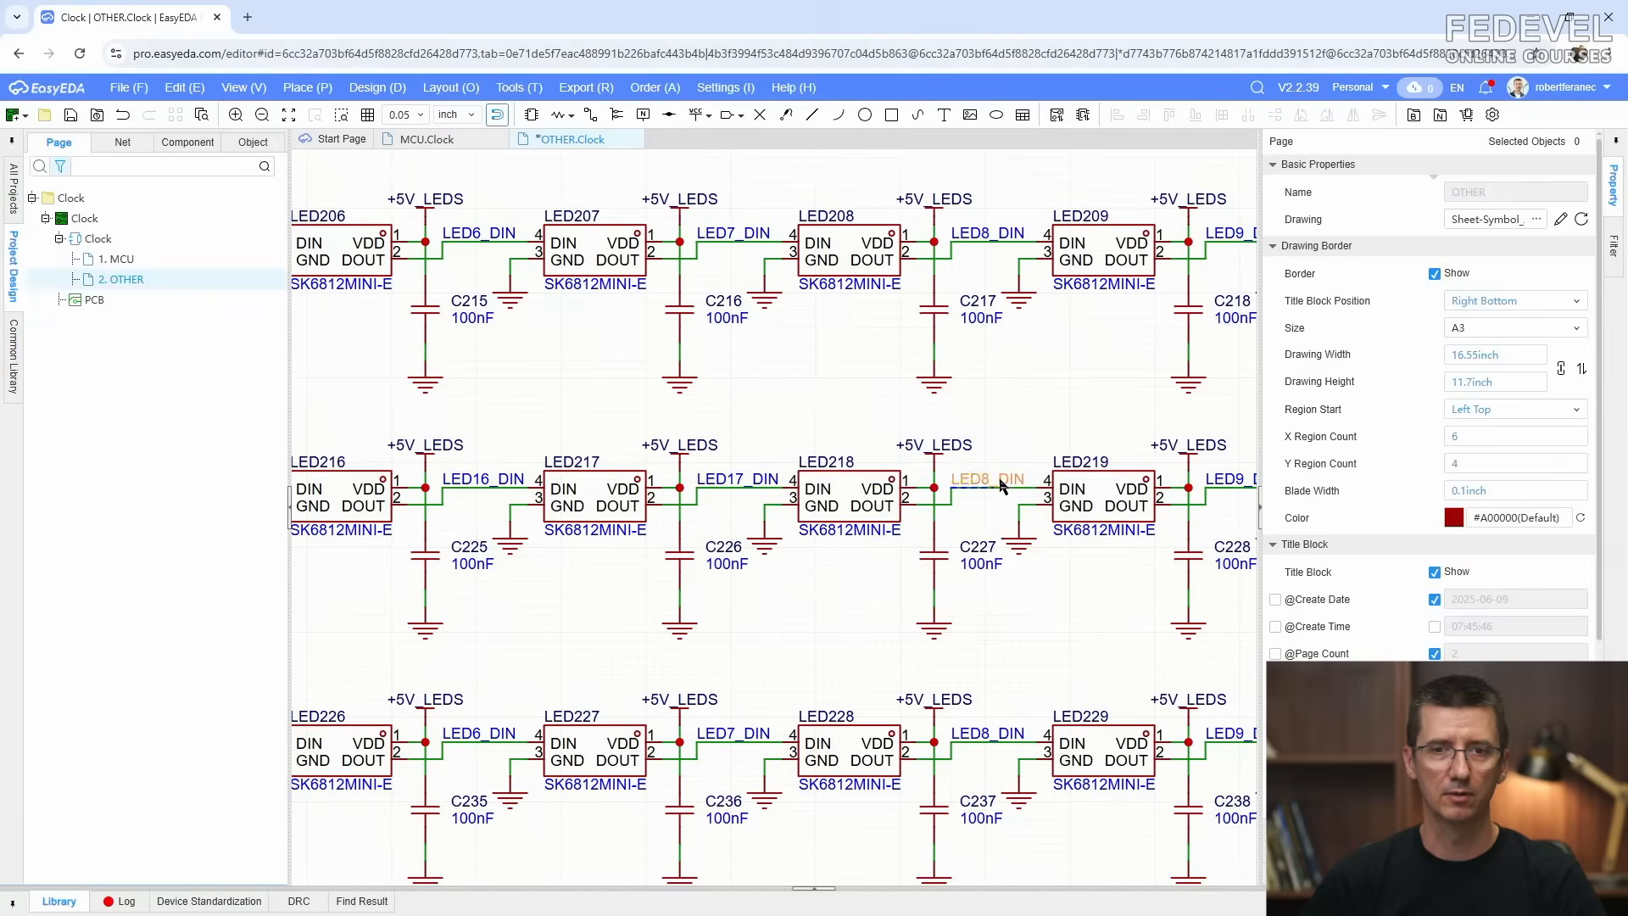
pyautogui.doubleClick(957, 480)
pyautogui.click(671, 489)
pyautogui.write('1')
pyautogui.click(1064, 652)
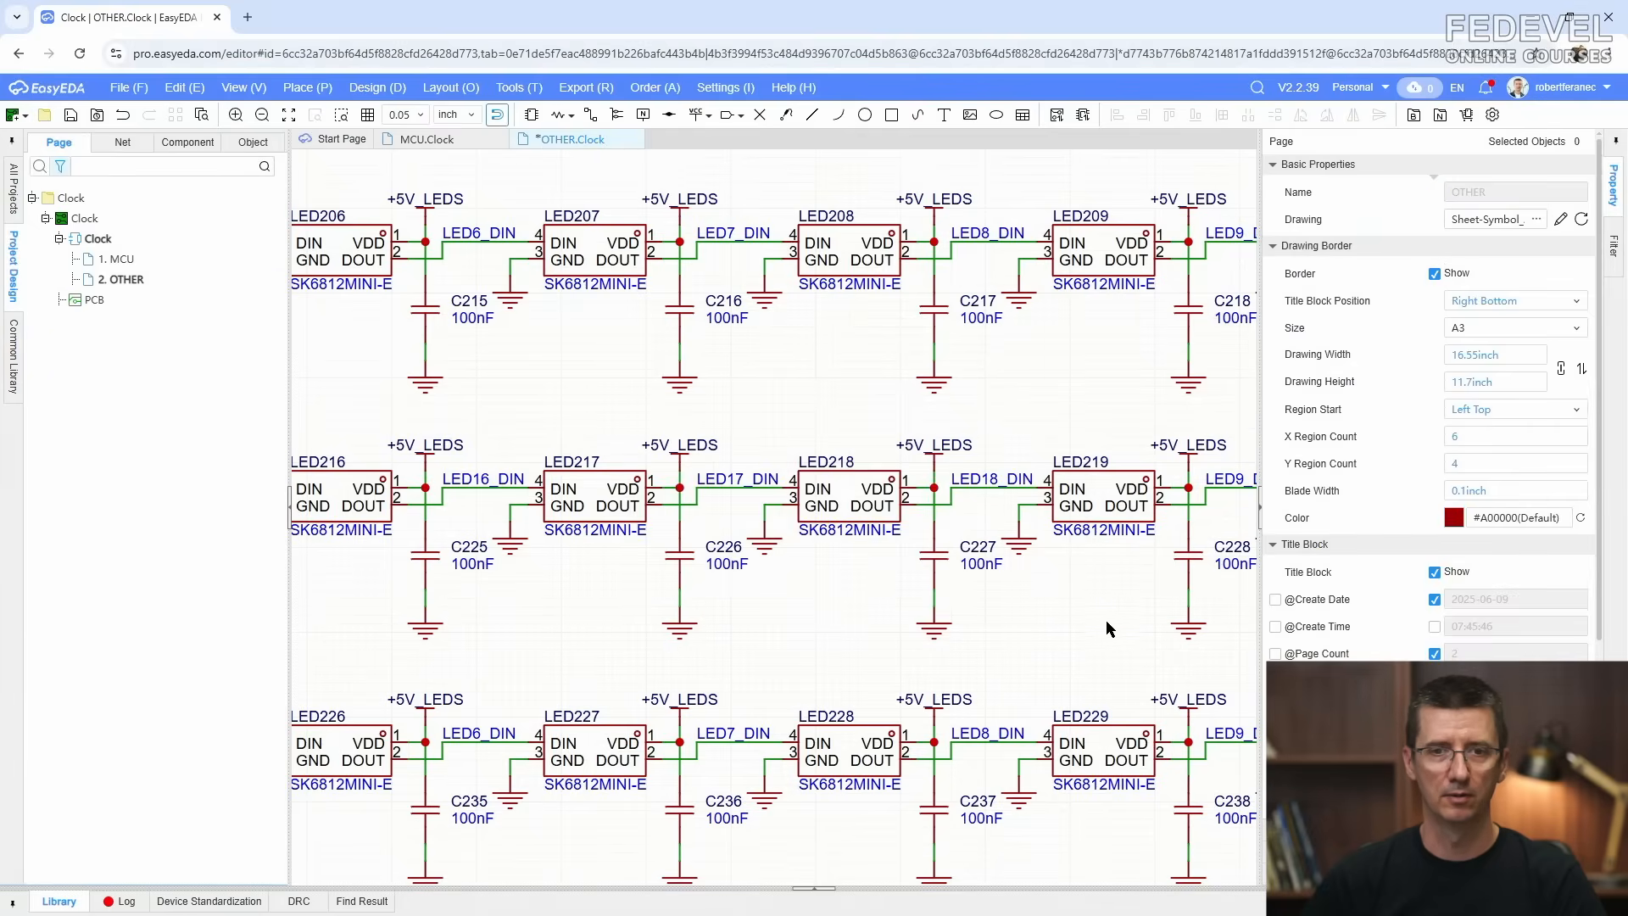
# Step: Rename the net labels on the output wires of LED219 and LED220 as LED19_DIN and LED20_DIN
pyautogui.moveTo(1110, 616); pyautogui.dragTo(653, 603, button='right')
pyautogui.doubleClick(782, 469)
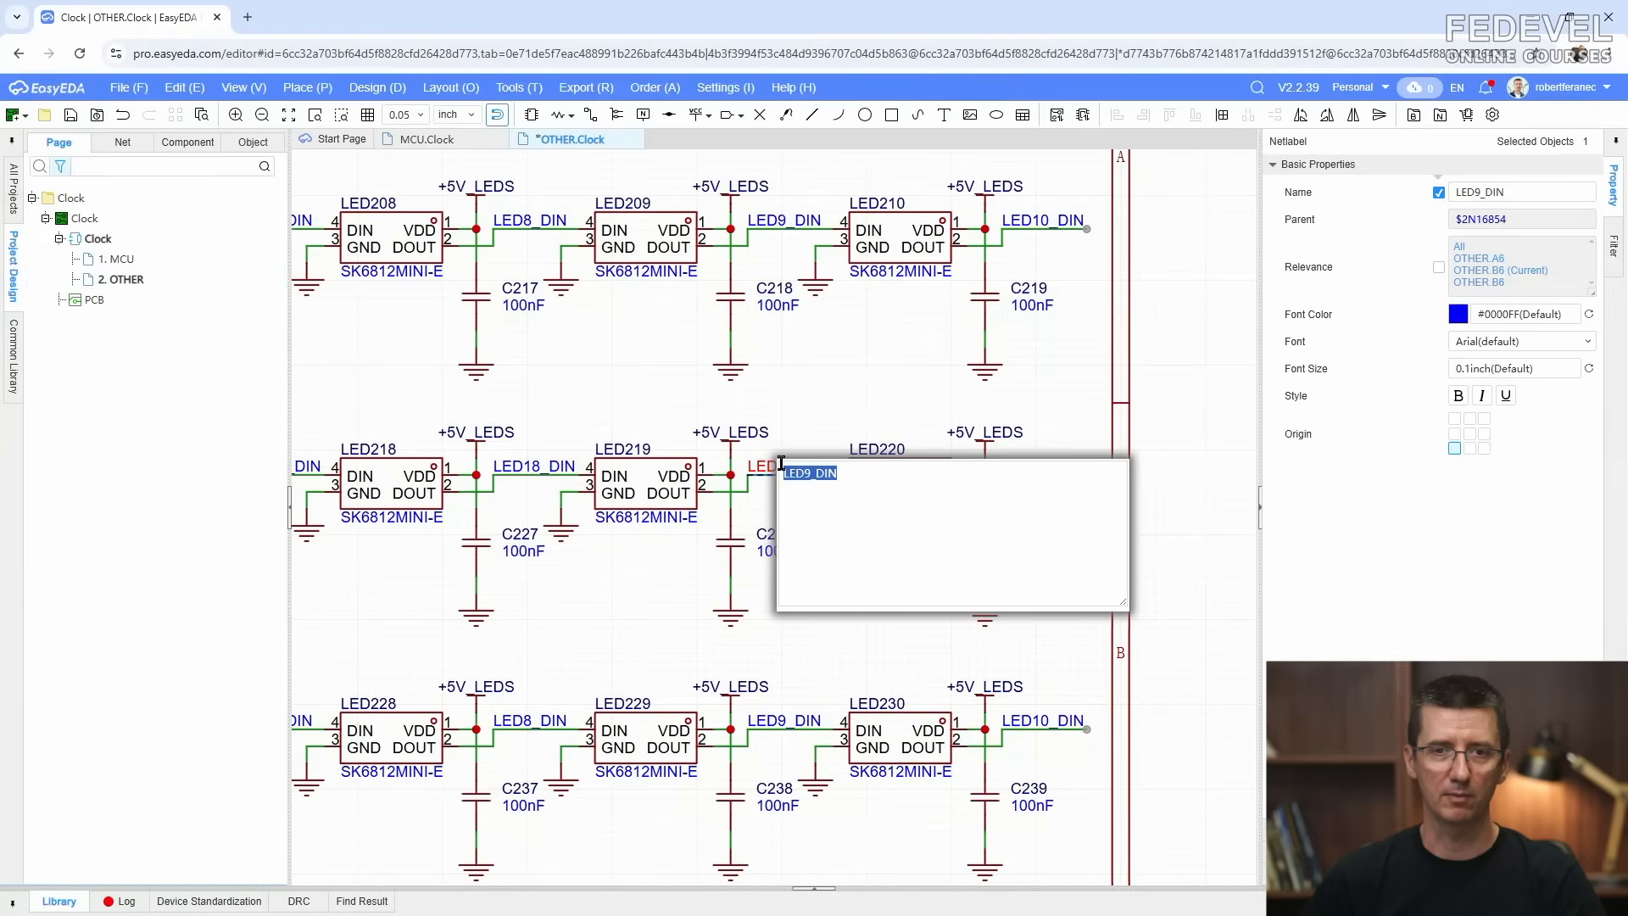
pyautogui.click(804, 475)
pyautogui.write('1')
pyautogui.click(841, 633)
pyautogui.doubleClick(1034, 468)
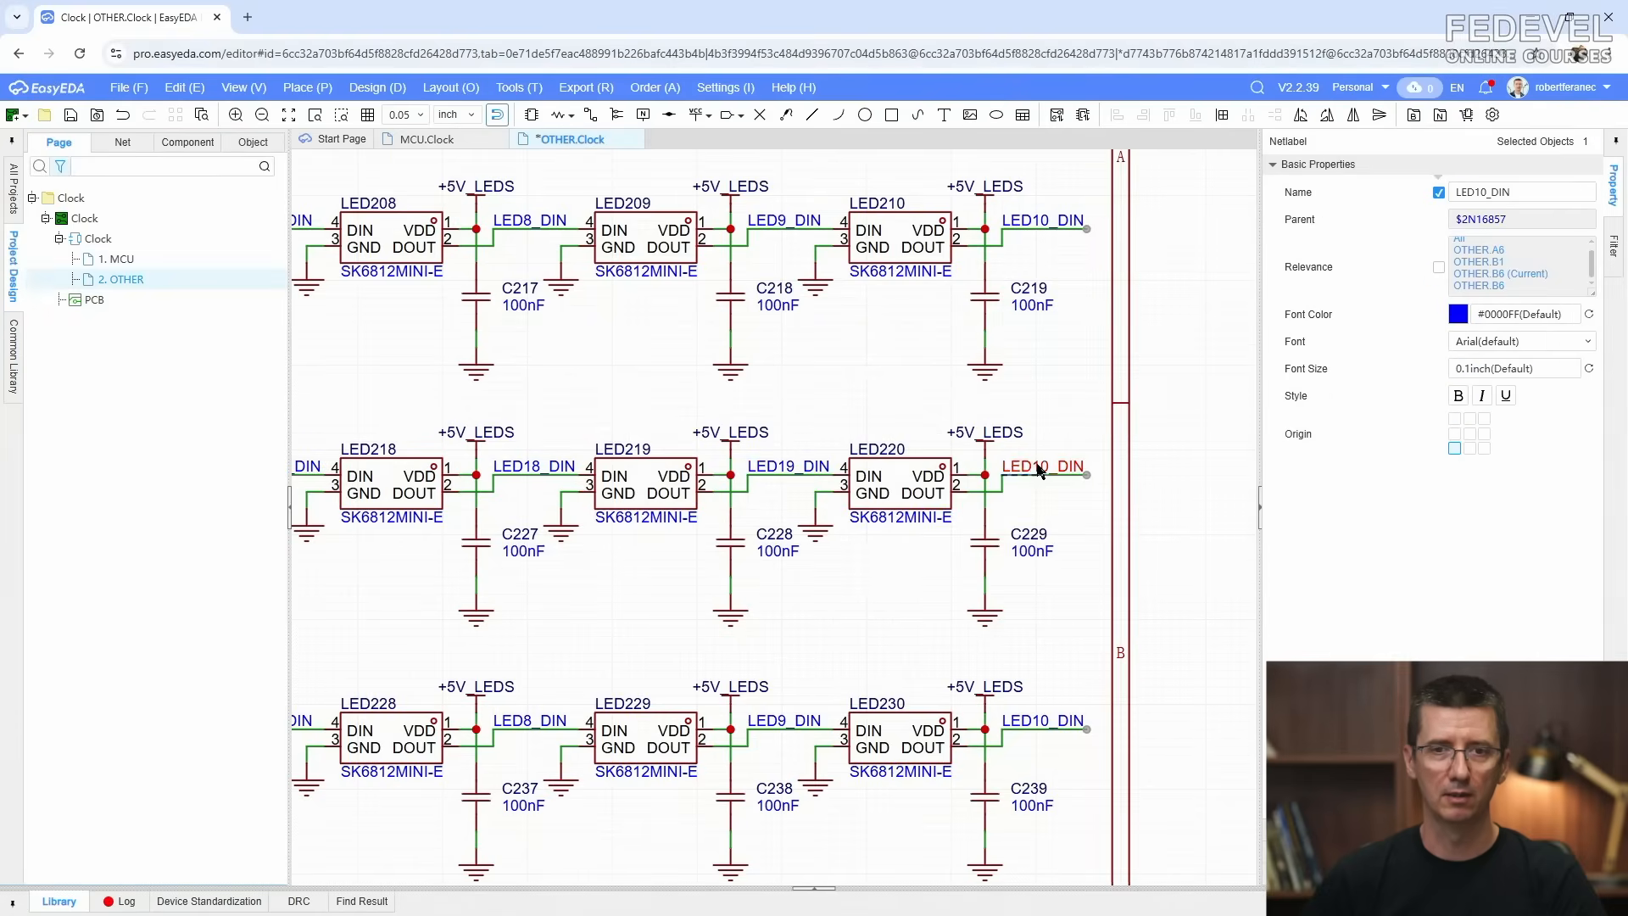
pyautogui.click(713, 475)
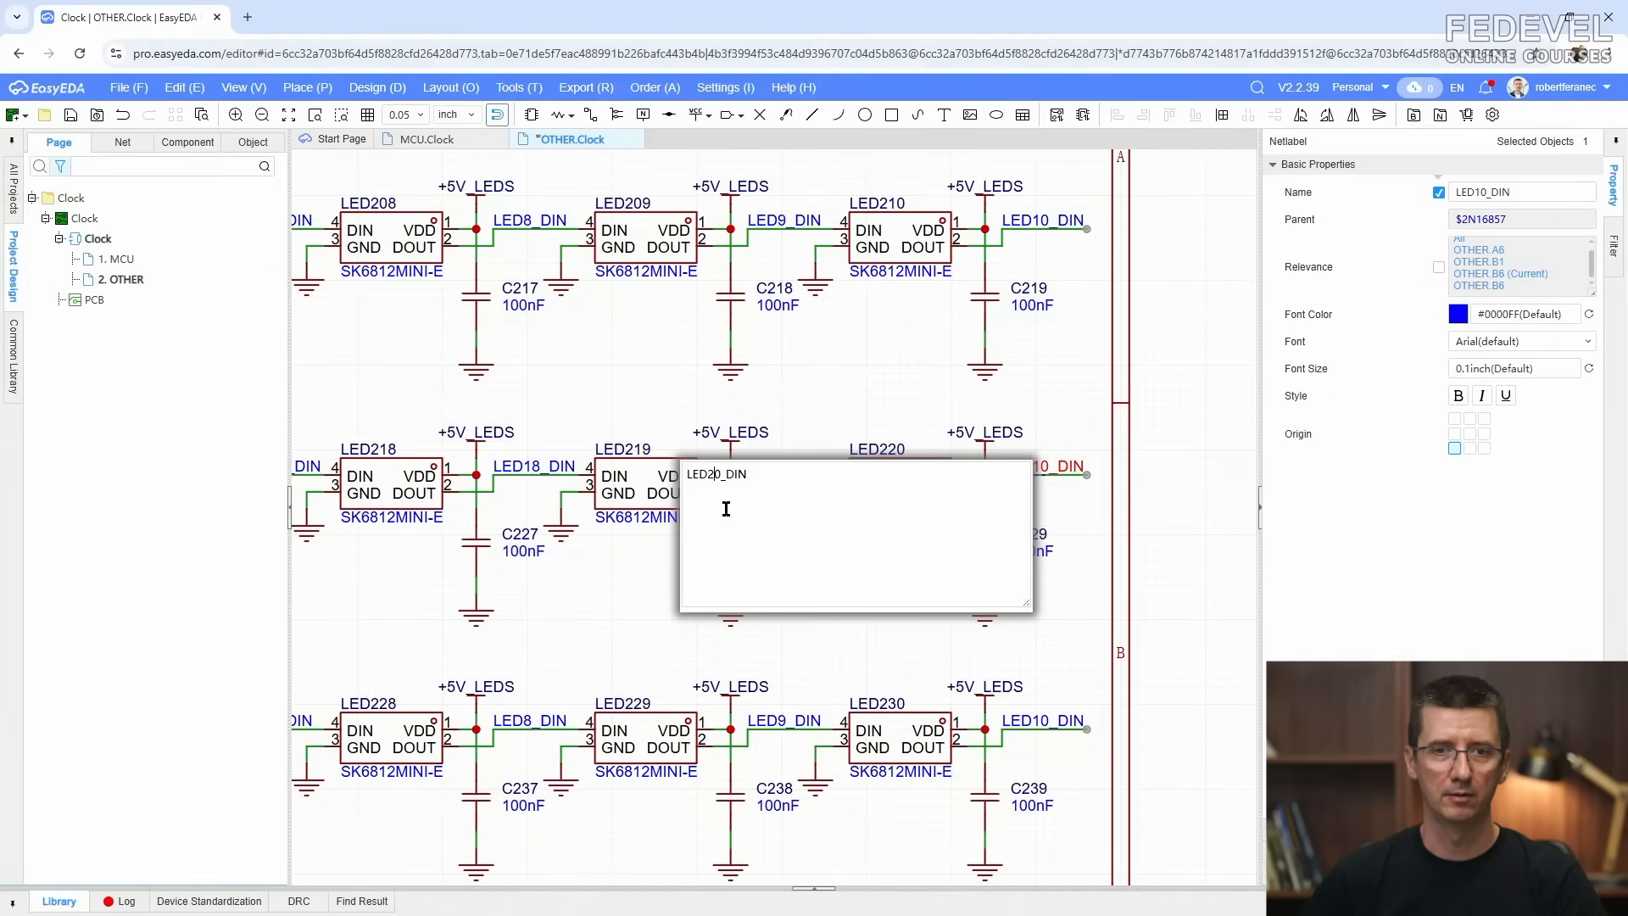
pyautogui.click(836, 651)
# Step: Copy the LED20_DIN net label from LED220's output wire and paste it onto the input wire of LED221
pyautogui.rightClick(1034, 471)
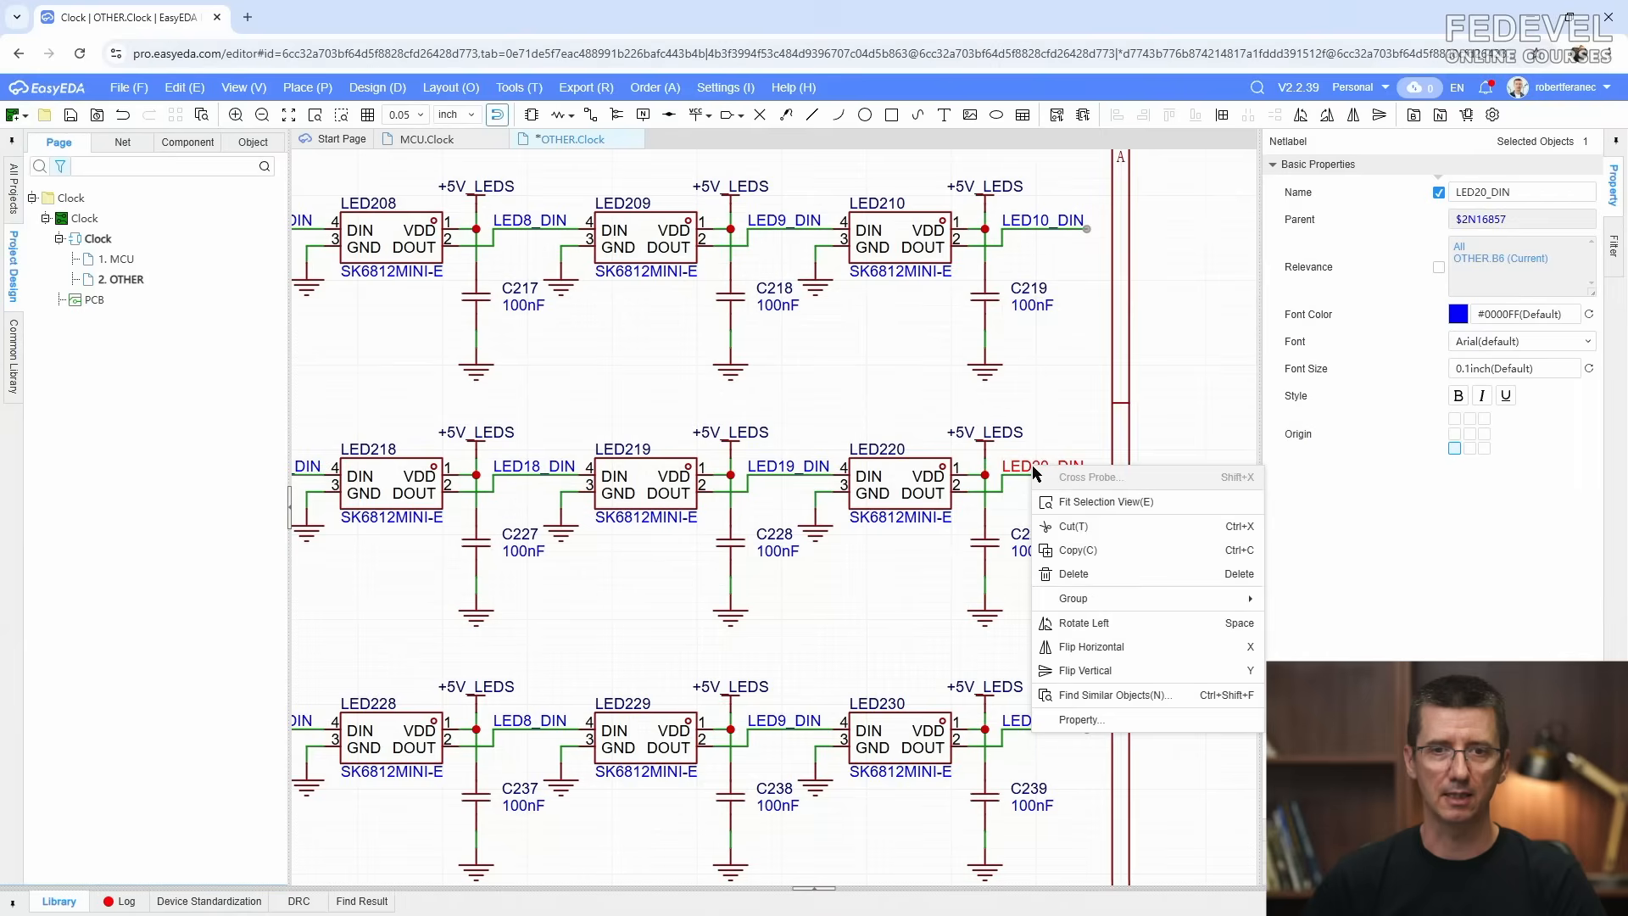
pyautogui.click(1075, 553)
pyautogui.scroll(-3, 1092, 433)
pyautogui.moveTo(430, 524); pyautogui.dragTo(1081, 555, button='right')
pyautogui.scroll(3, 421, 612)
pyautogui.rightClick(427, 513)
pyautogui.click(458, 524)
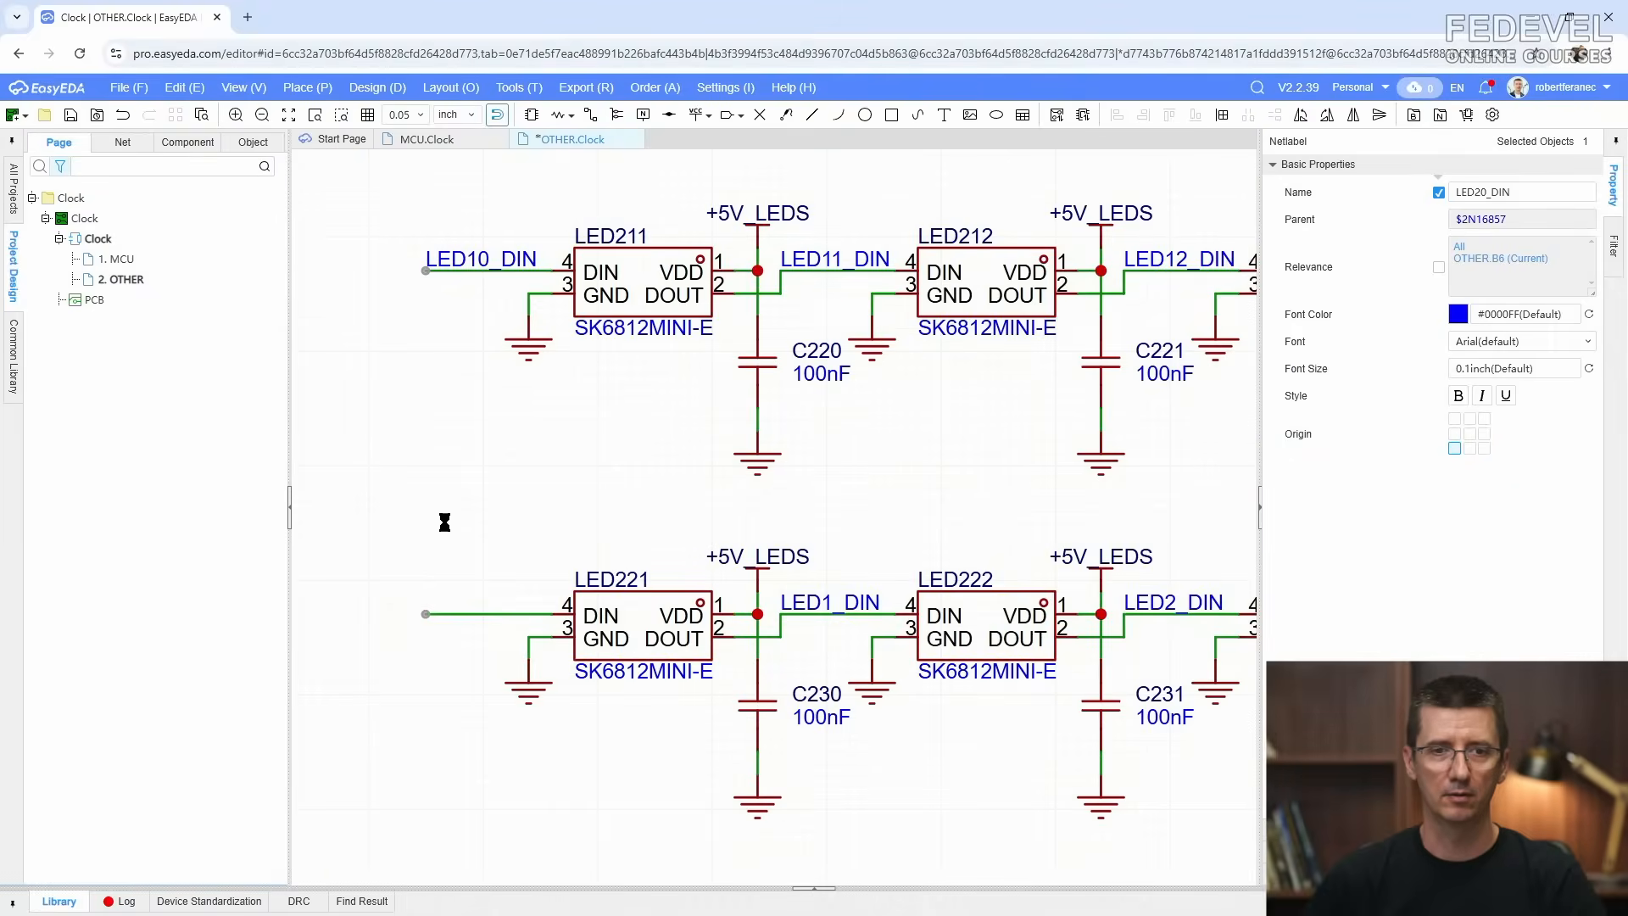
# Step: Rename the net labels on the output wires of LED221 and LED222 as LED21_DIN and LED22_DIN
pyautogui.scroll(-2, 786, 545)
pyautogui.moveTo(851, 522); pyautogui.dragTo(599, 542, button='right')
pyautogui.doubleClick(488, 598)
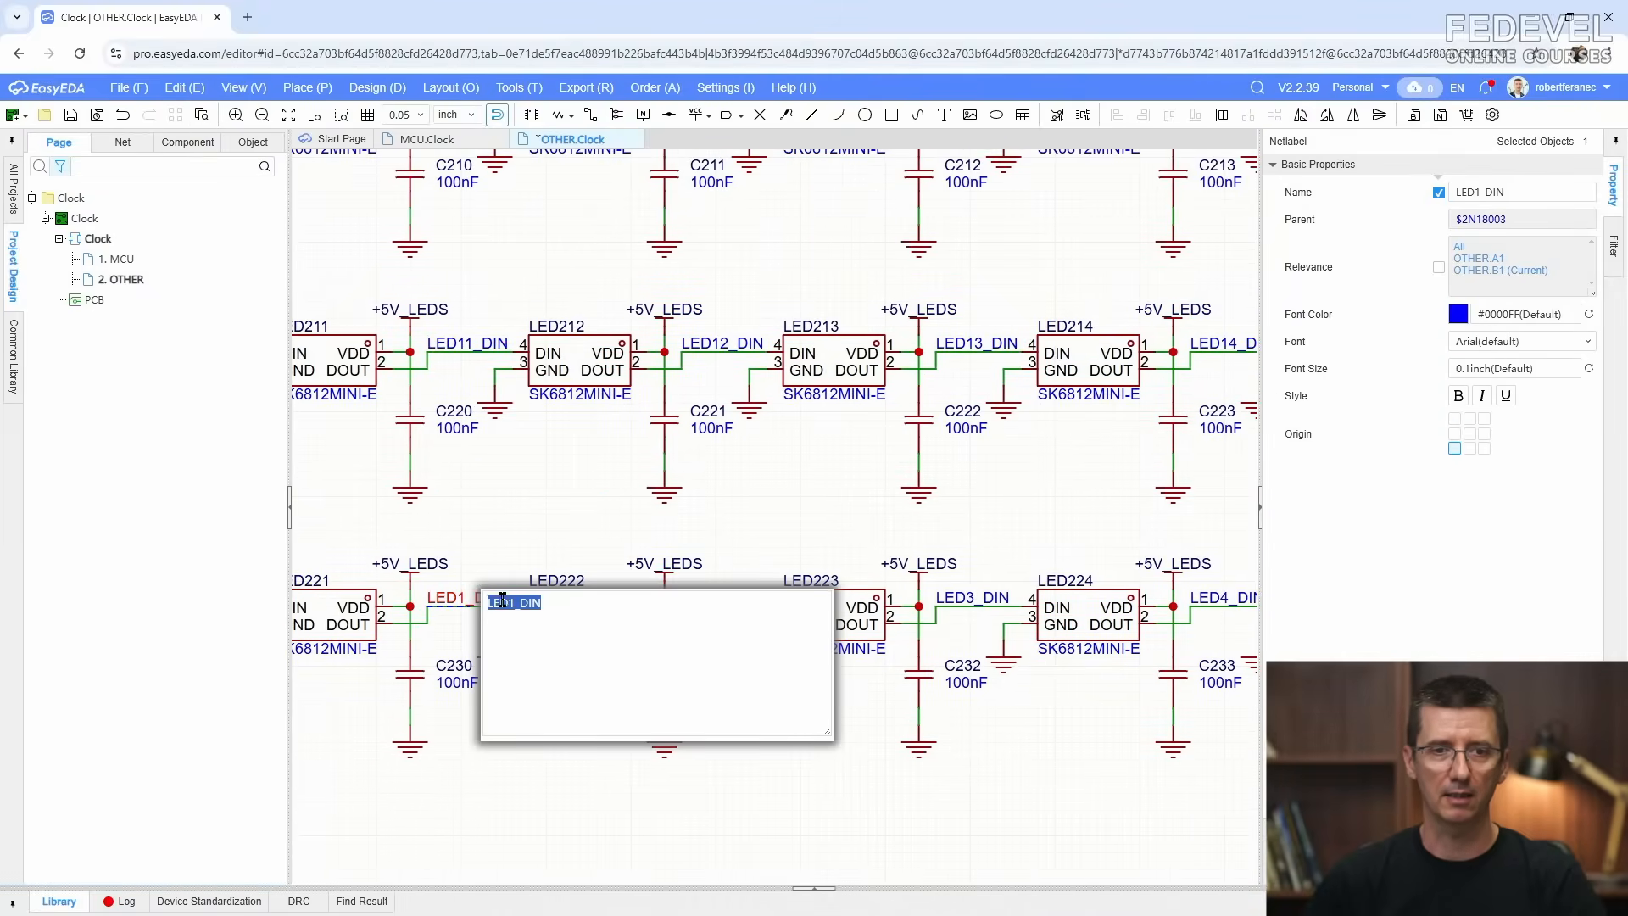
pyautogui.click(510, 603)
pyautogui.click(534, 500)
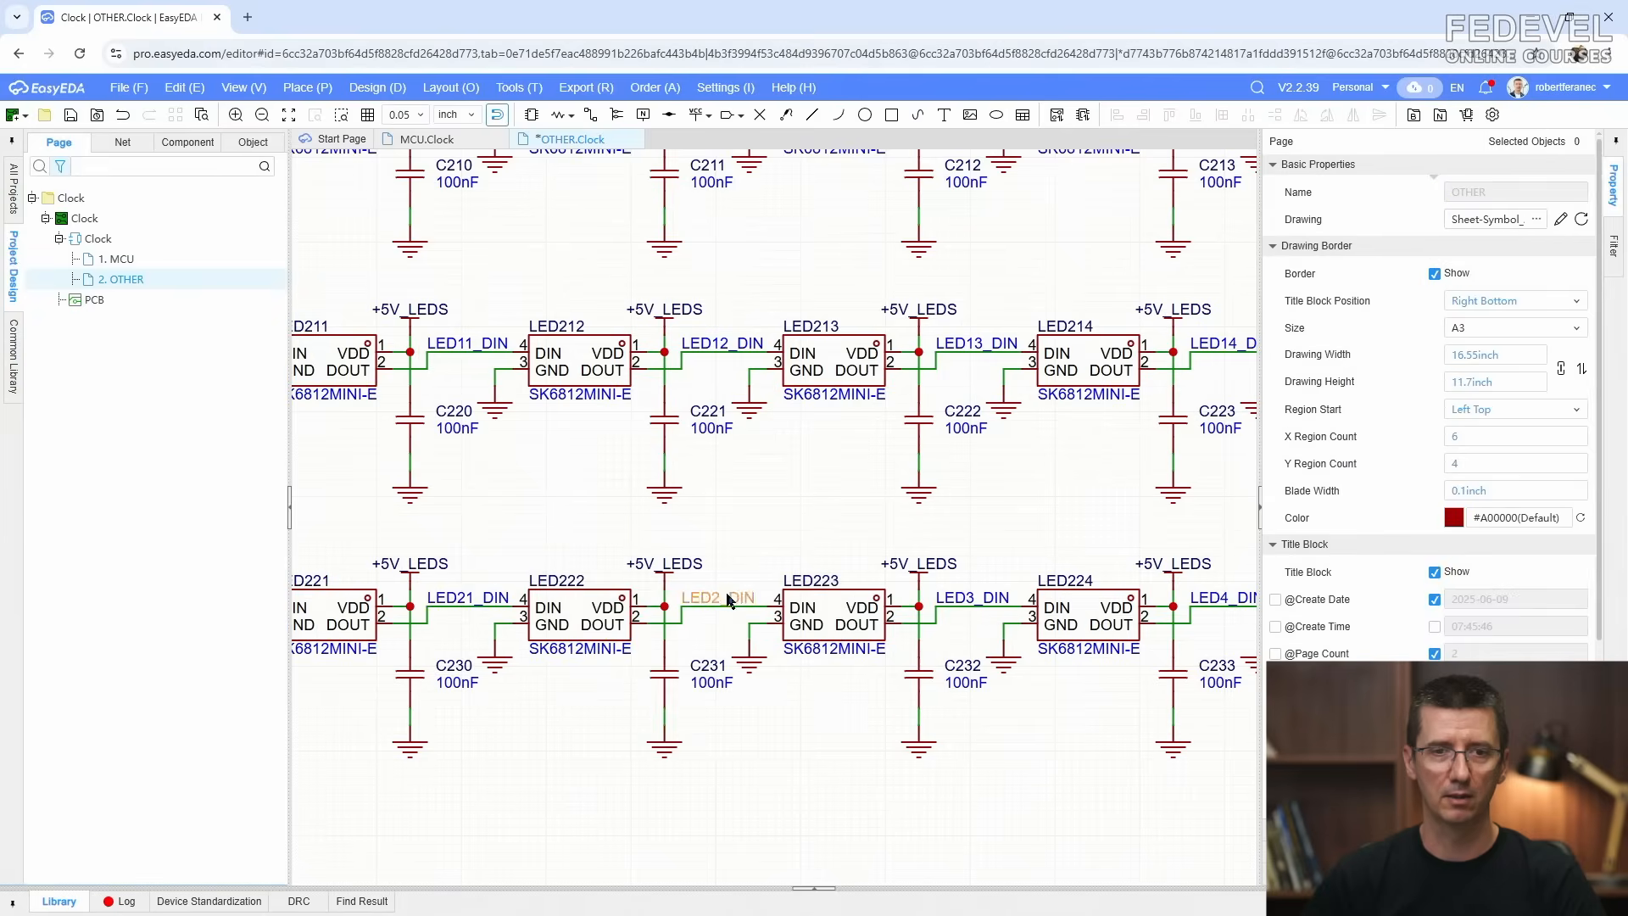
pyautogui.doubleClick(726, 596)
pyautogui.click(749, 511)
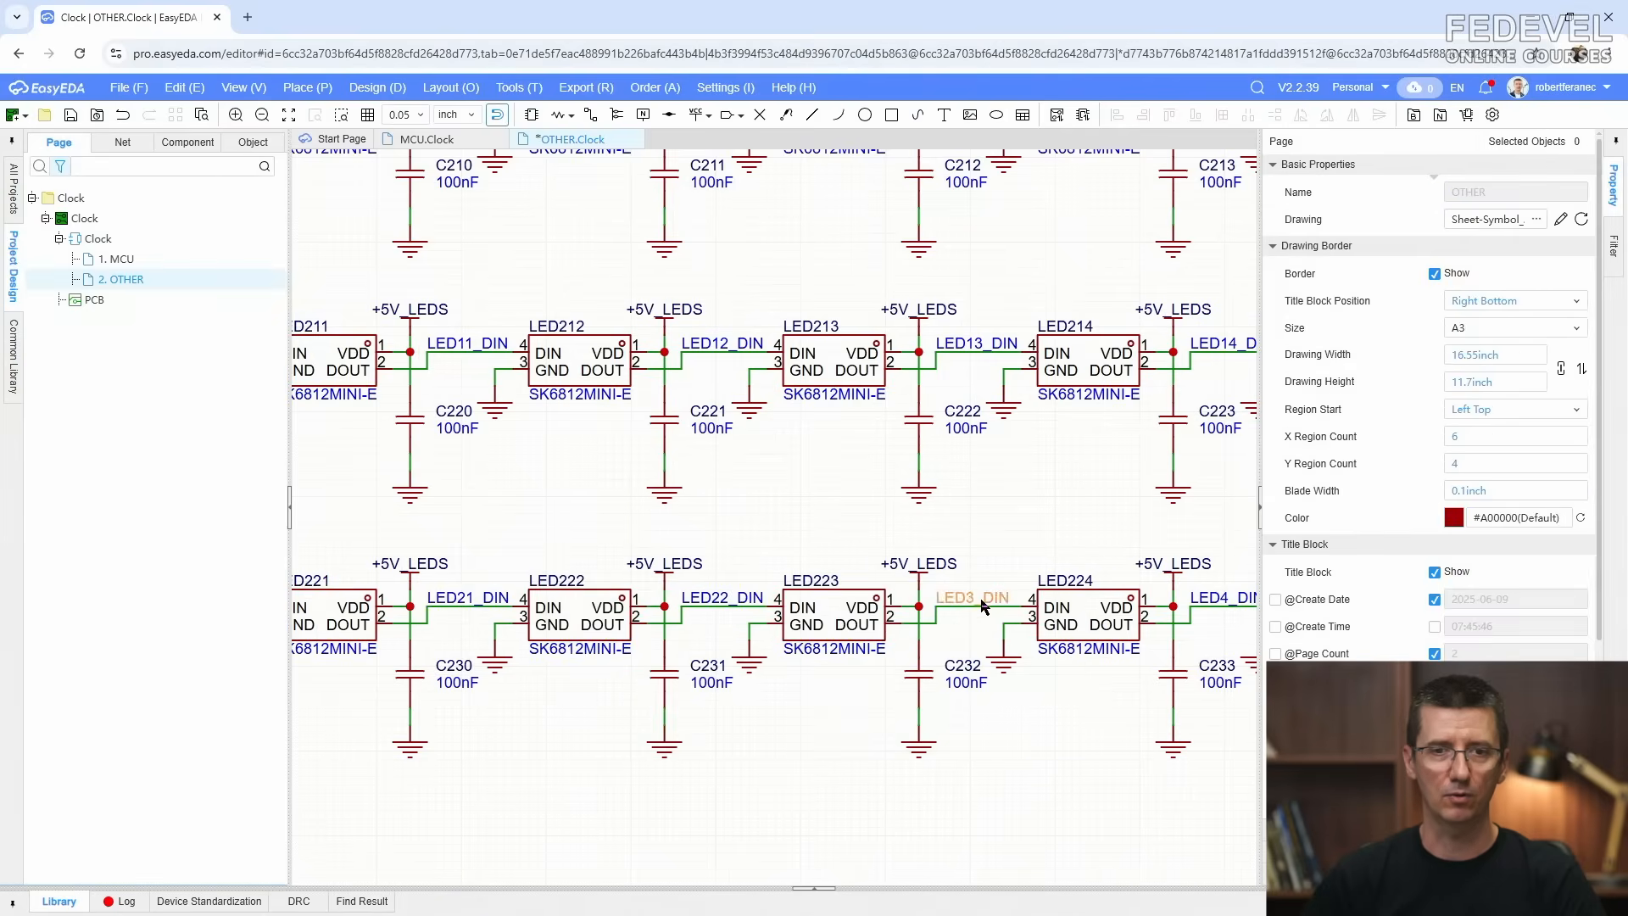
# Step: Rename the net labels on the output wires of LED223 and LED224 as LED23_DIN and LED24_DIN
pyautogui.doubleClick(931, 601)
pyautogui.click(652, 612)
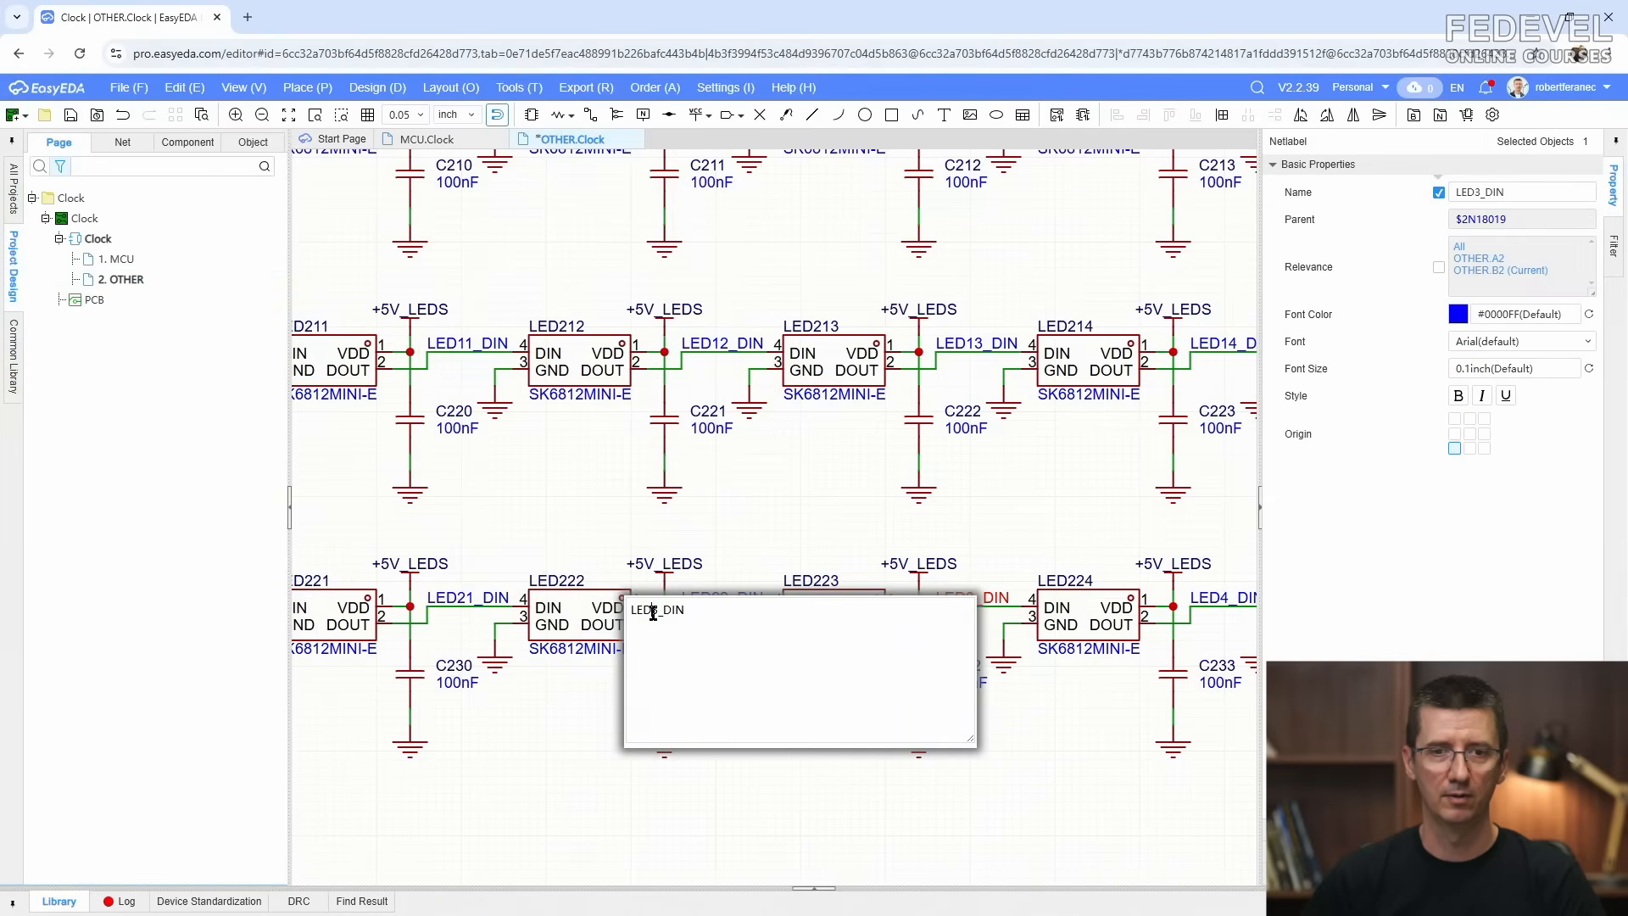
pyautogui.click(989, 530)
pyautogui.moveTo(1117, 511); pyautogui.dragTo(404, 533, button='right')
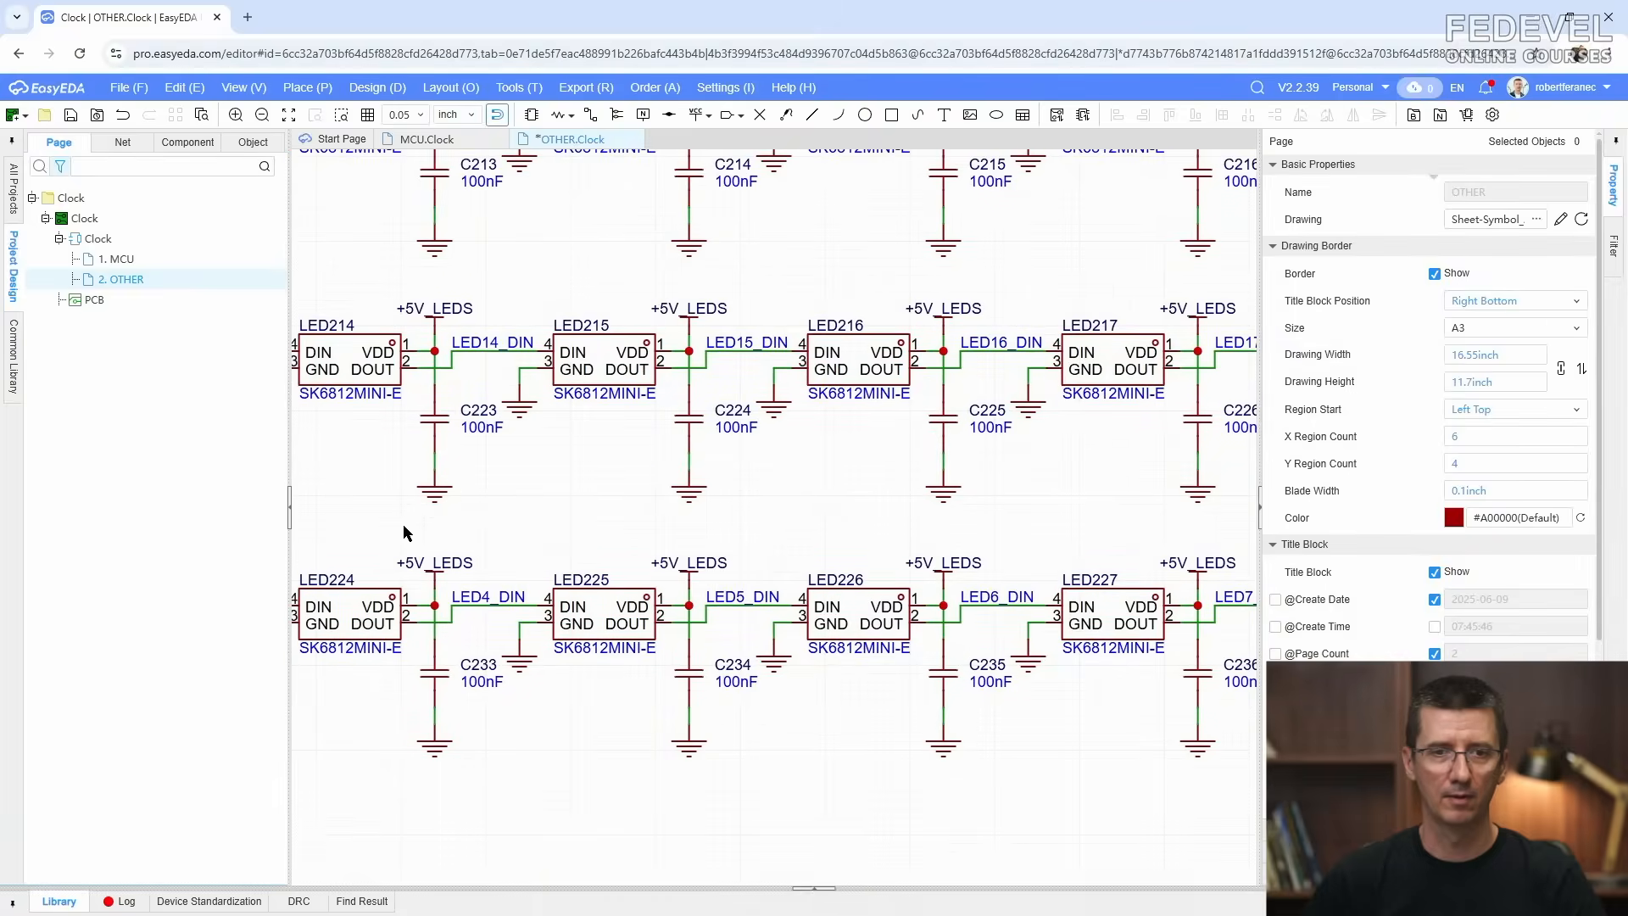
pyautogui.doubleClick(489, 602)
pyautogui.click(515, 612)
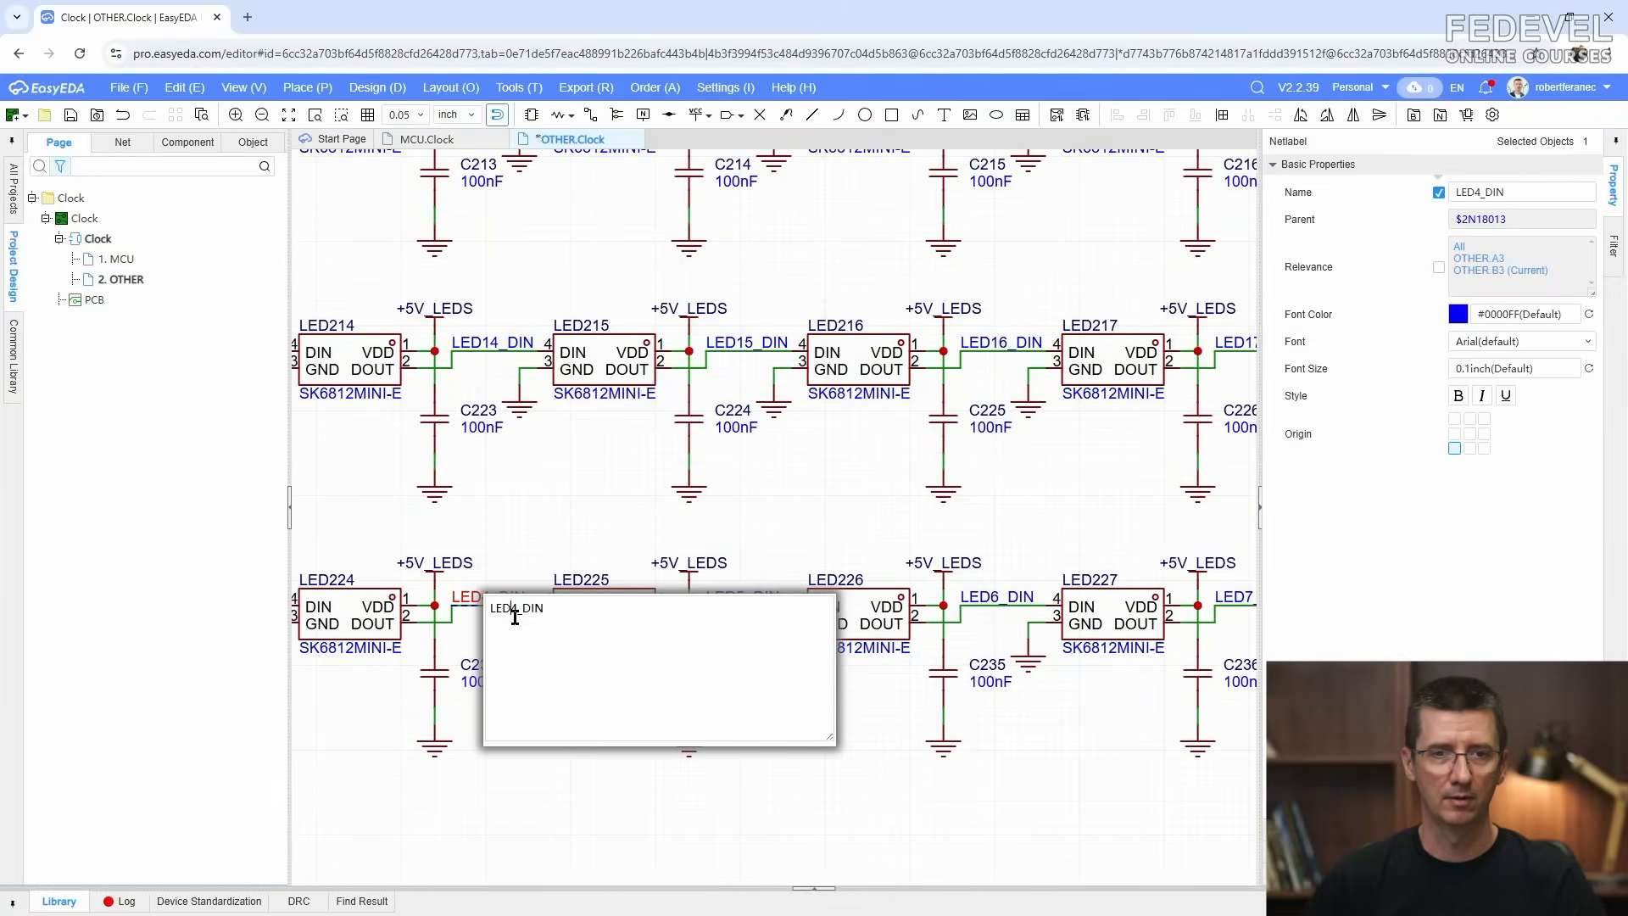
pyautogui.click(779, 526)
# Step: Rename the net labels on the output wires of LED225 and LED226 as LED25_DIN and LED26_DIN
pyautogui.doubleClick(746, 597)
pyautogui.click(762, 604)
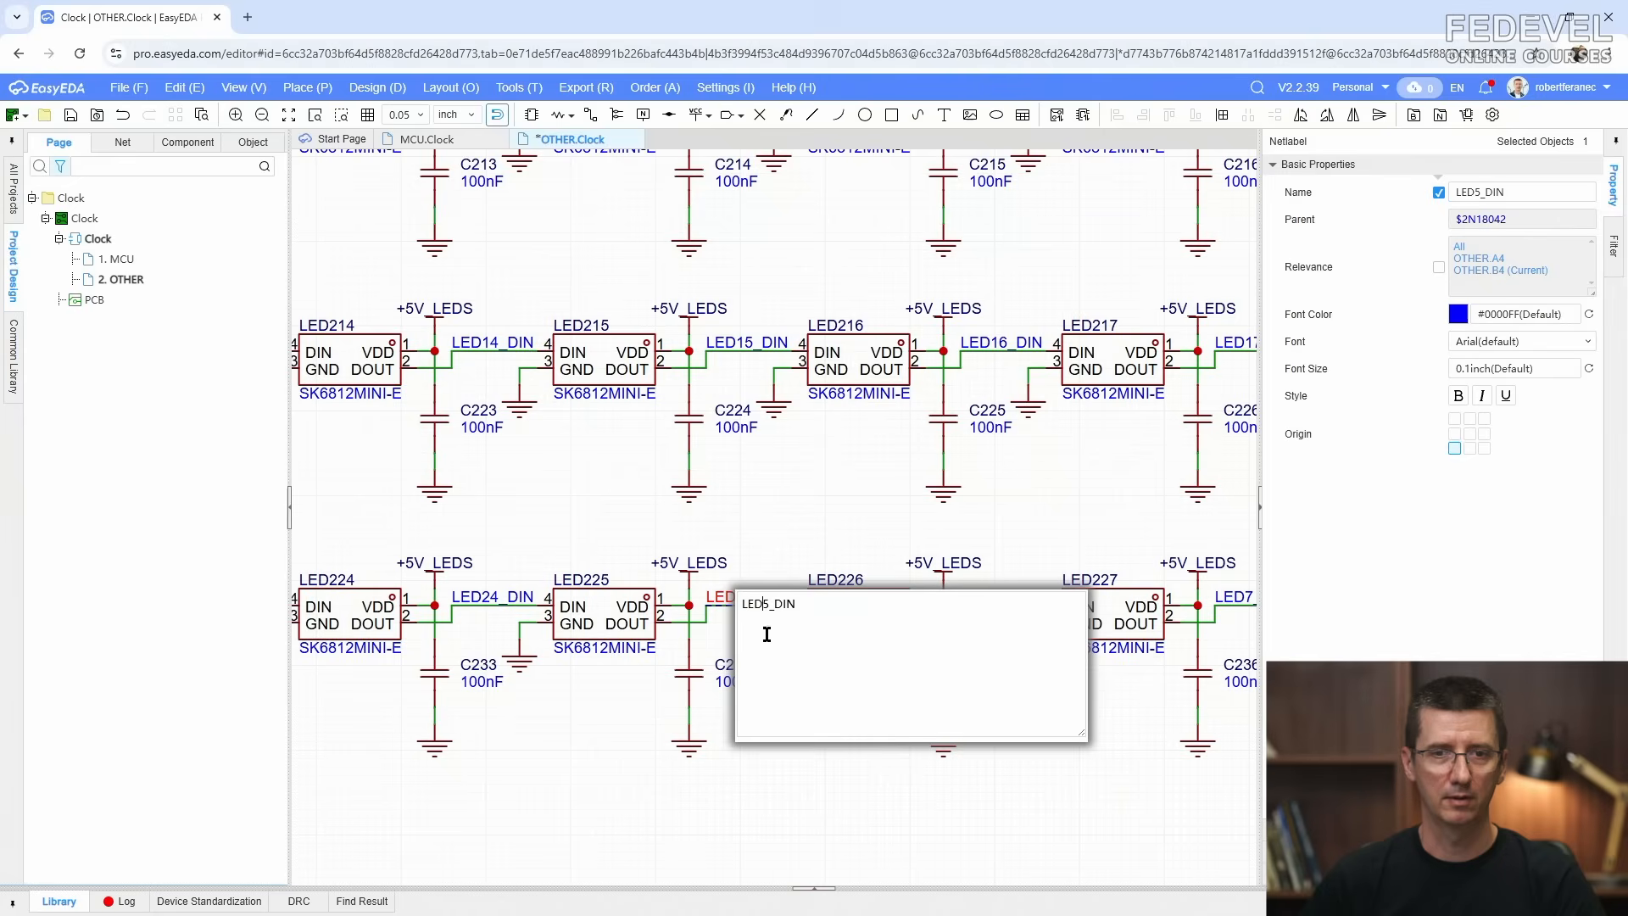
pyautogui.click(812, 500)
pyautogui.doubleClick(984, 598)
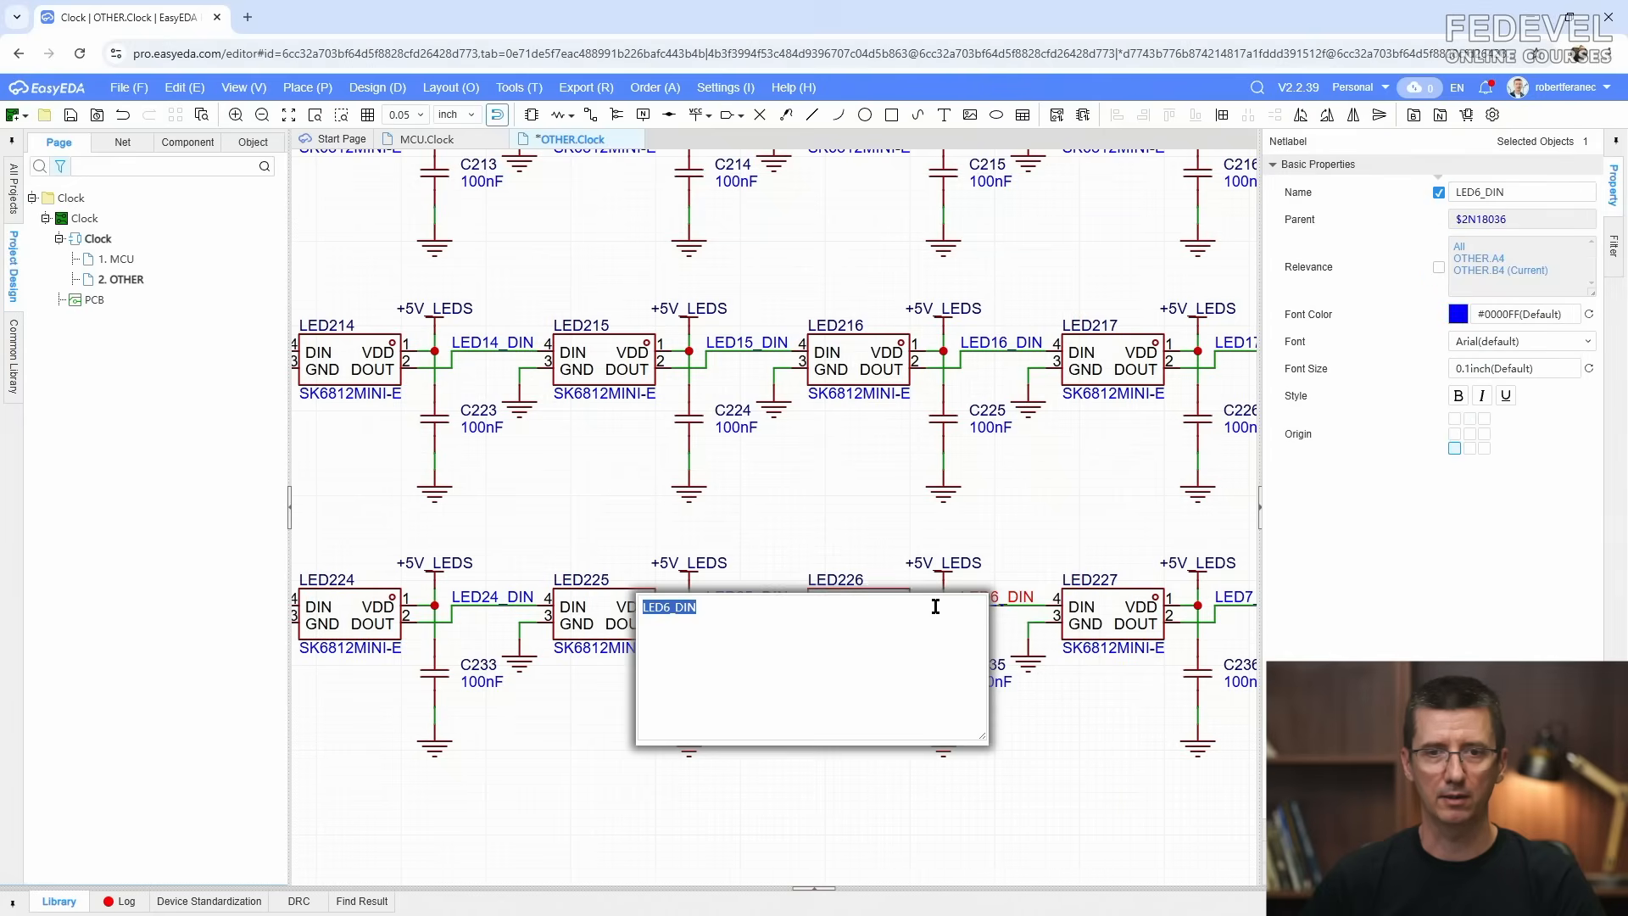
pyautogui.click(664, 608)
pyautogui.write('2')
pyautogui.click(790, 502)
# Step: Rename the net label on LED227's output wire in the third row as LED27_DIN
pyautogui.scroll(-3, 1016, 529)
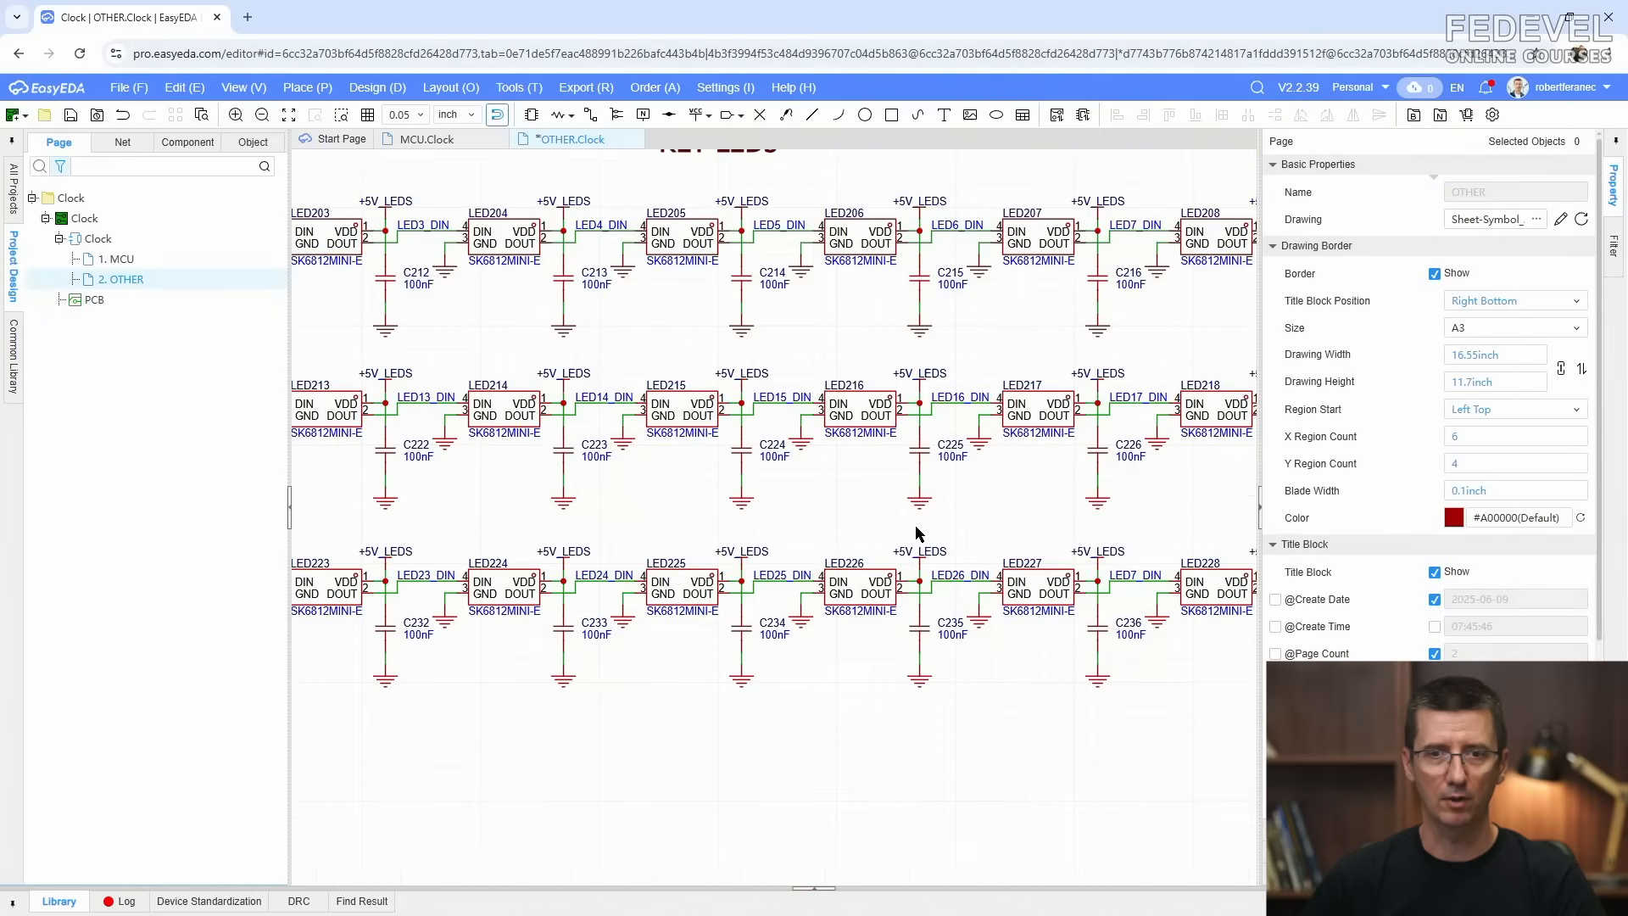
pyautogui.scroll(2, 914, 526)
pyautogui.moveTo(826, 531); pyautogui.dragTo(503, 515, button='right')
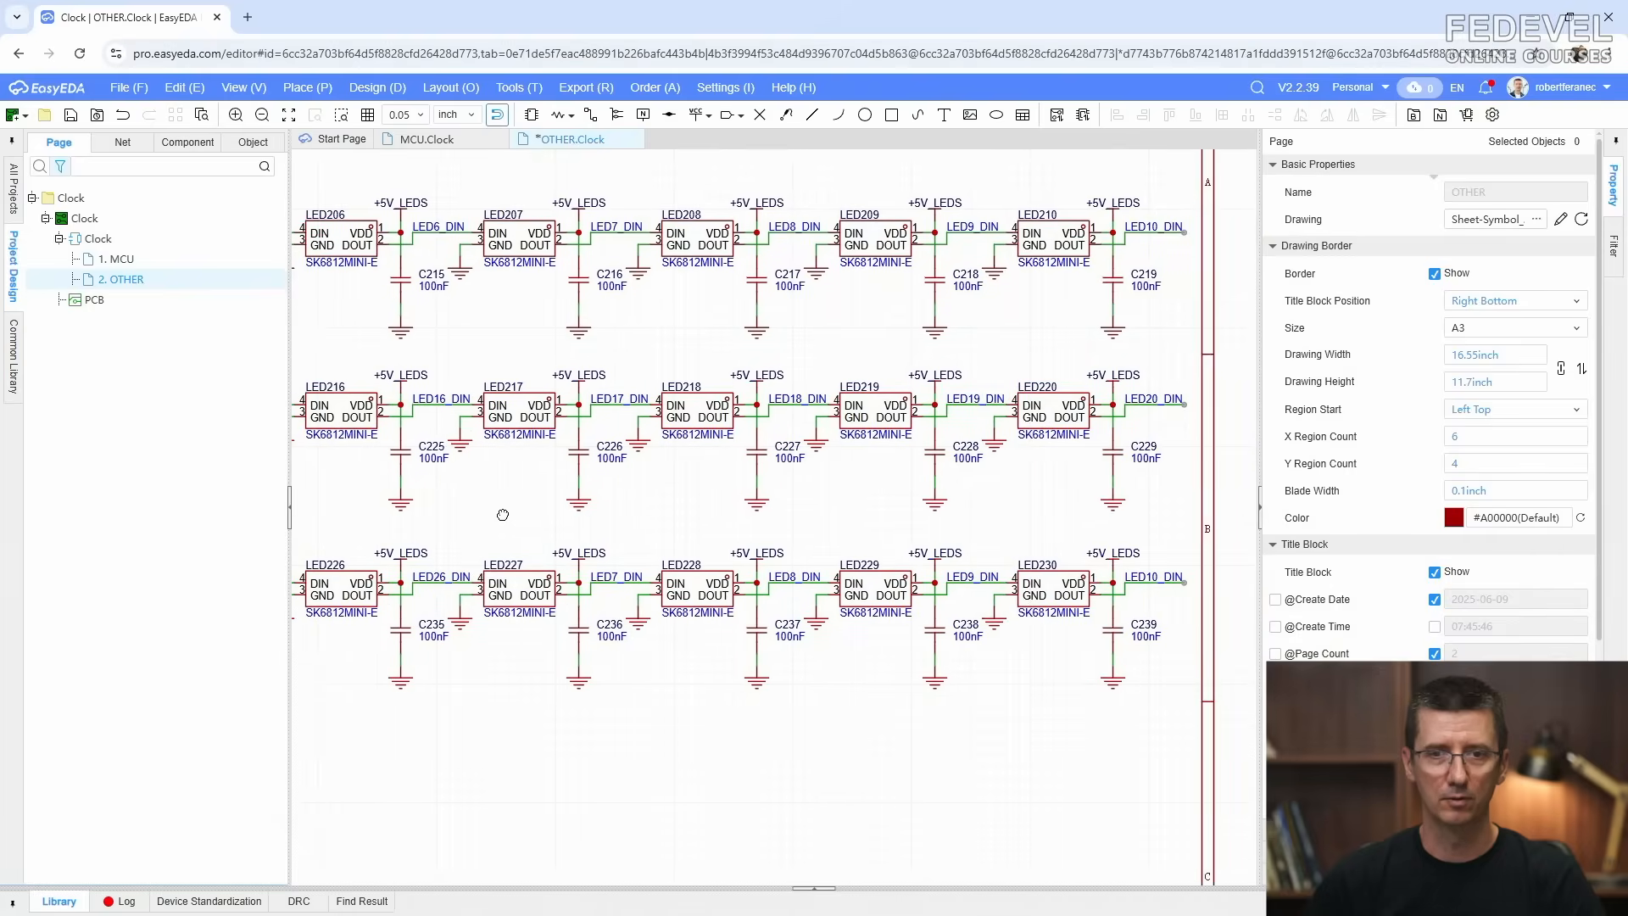
pyautogui.doubleClick(631, 579)
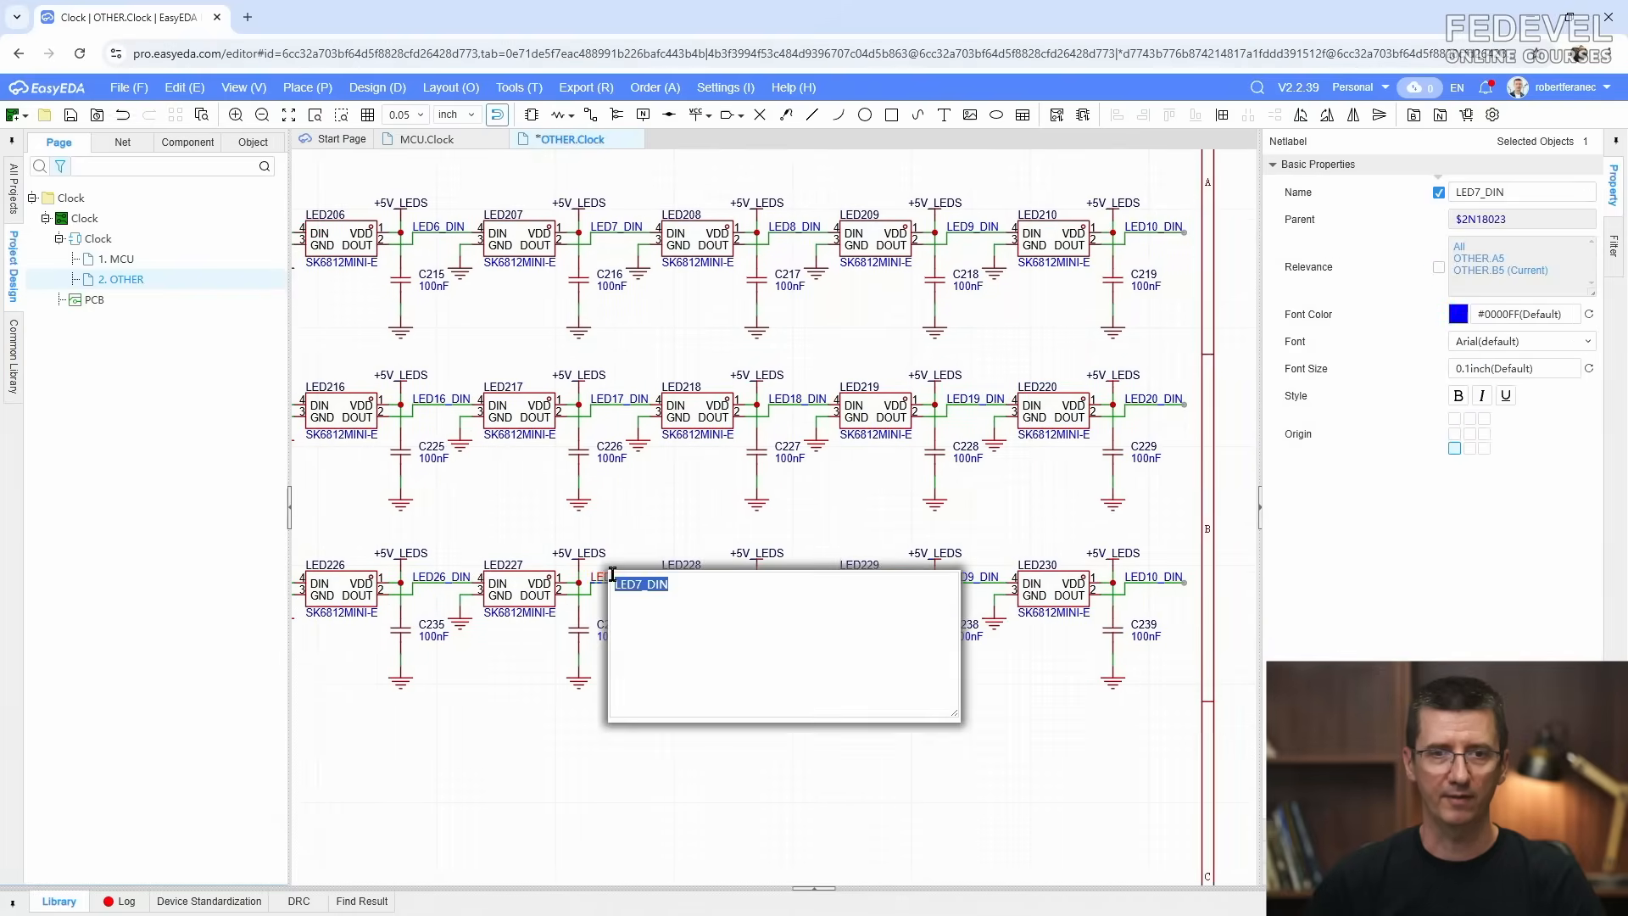
pyautogui.click(637, 584)
pyautogui.click(750, 810)
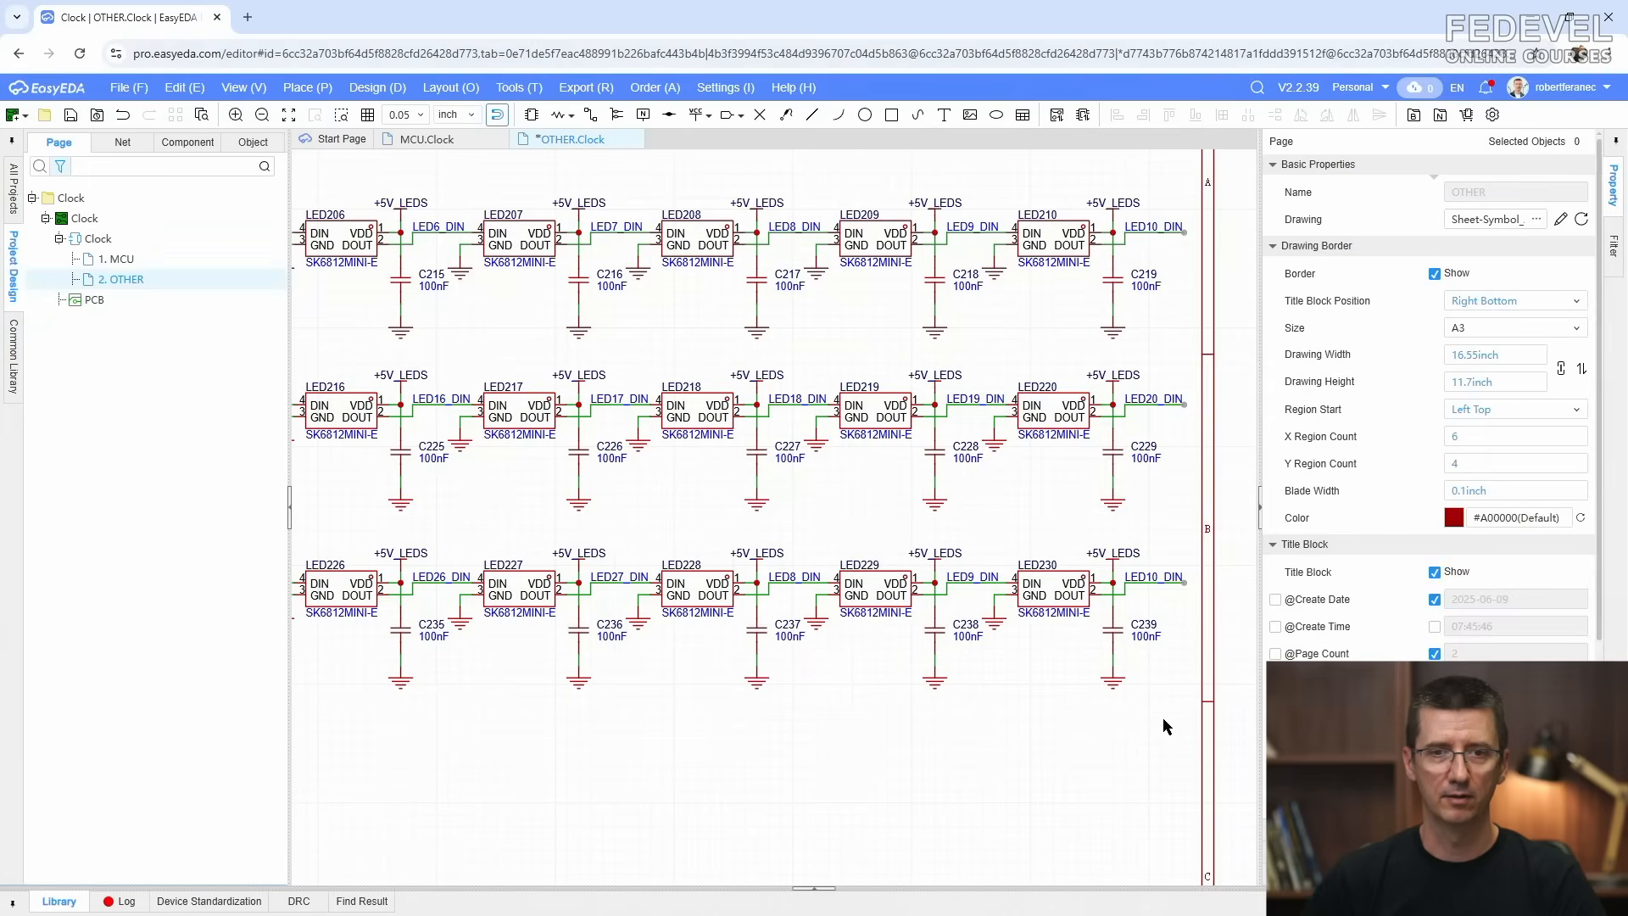
# Step: Delete LED229 and LED230 with their capacitors and wiring, plus the leftover LED8_DIN label and wire segments on LED228's DOUT
pyautogui.moveTo(1184, 707); pyautogui.dragTo(810, 544)
pyautogui.press('Delete')
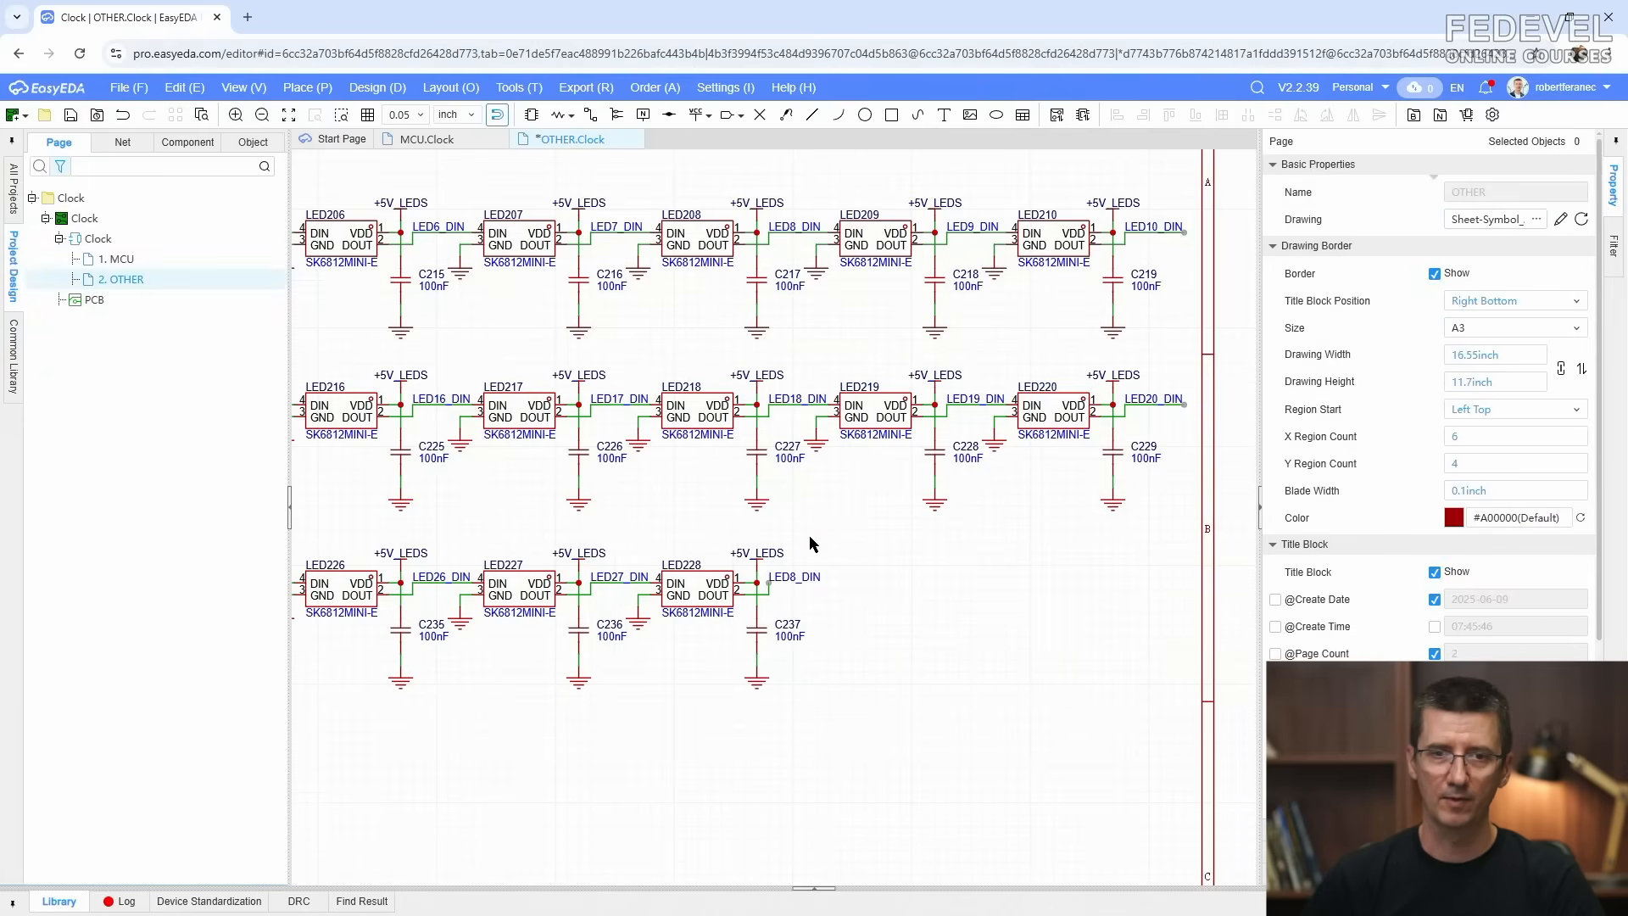
pyautogui.scroll(3, 746, 585)
pyautogui.scroll(2, 746, 585)
pyautogui.click(844, 585)
pyautogui.press('Delete')
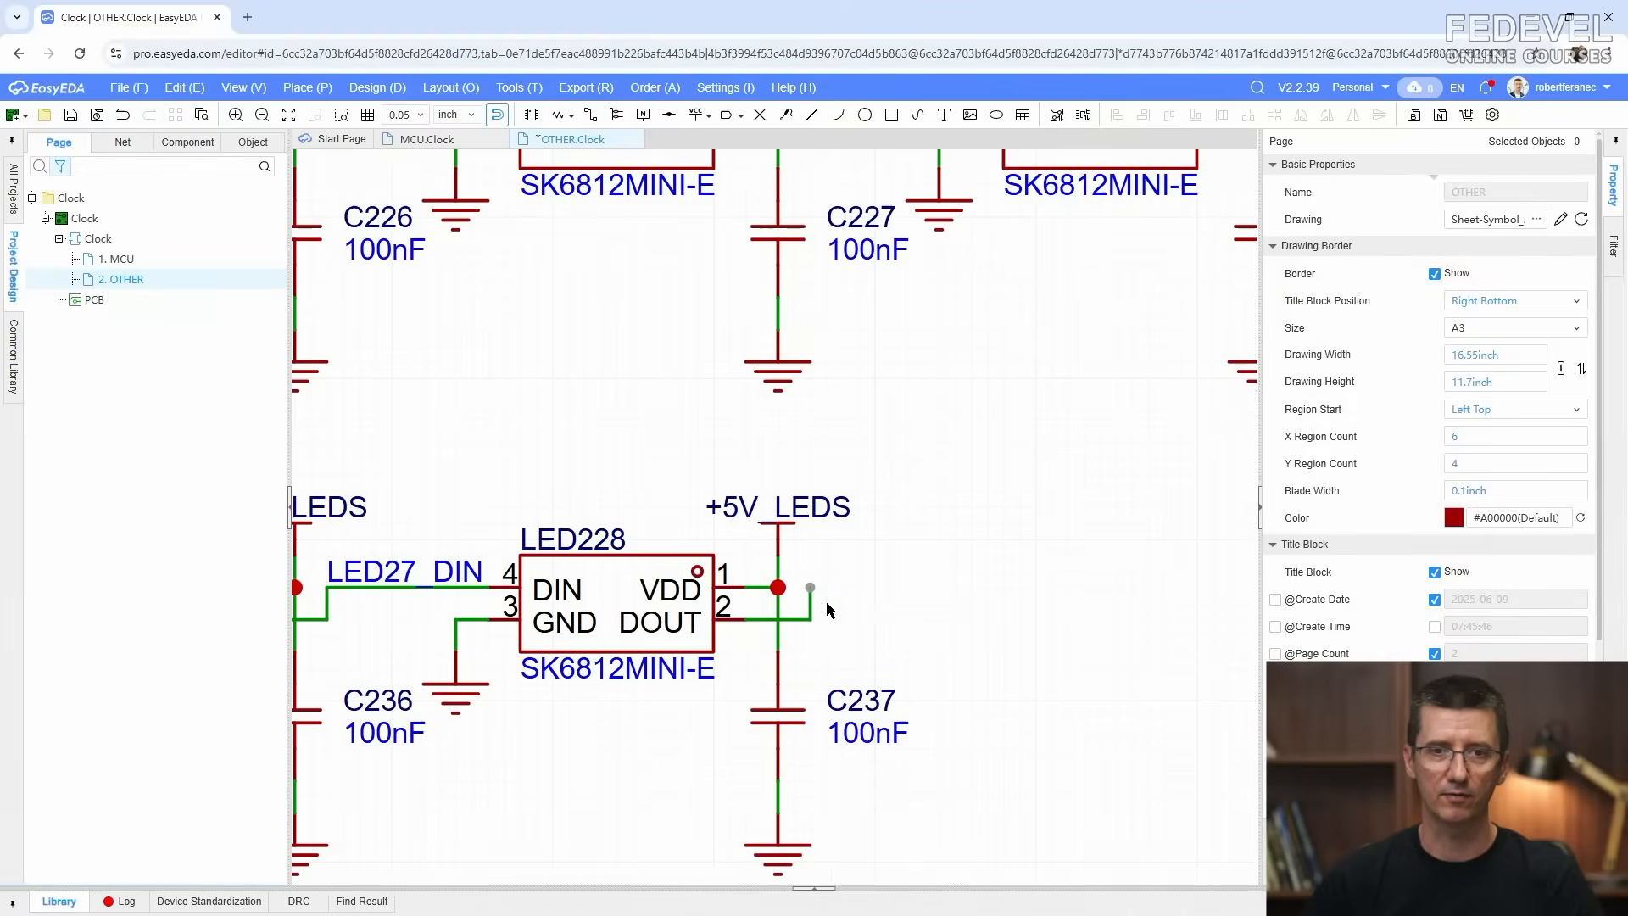
pyautogui.click(809, 606)
pyautogui.press('Delete')
pyautogui.click(810, 620)
pyautogui.press('Delete')
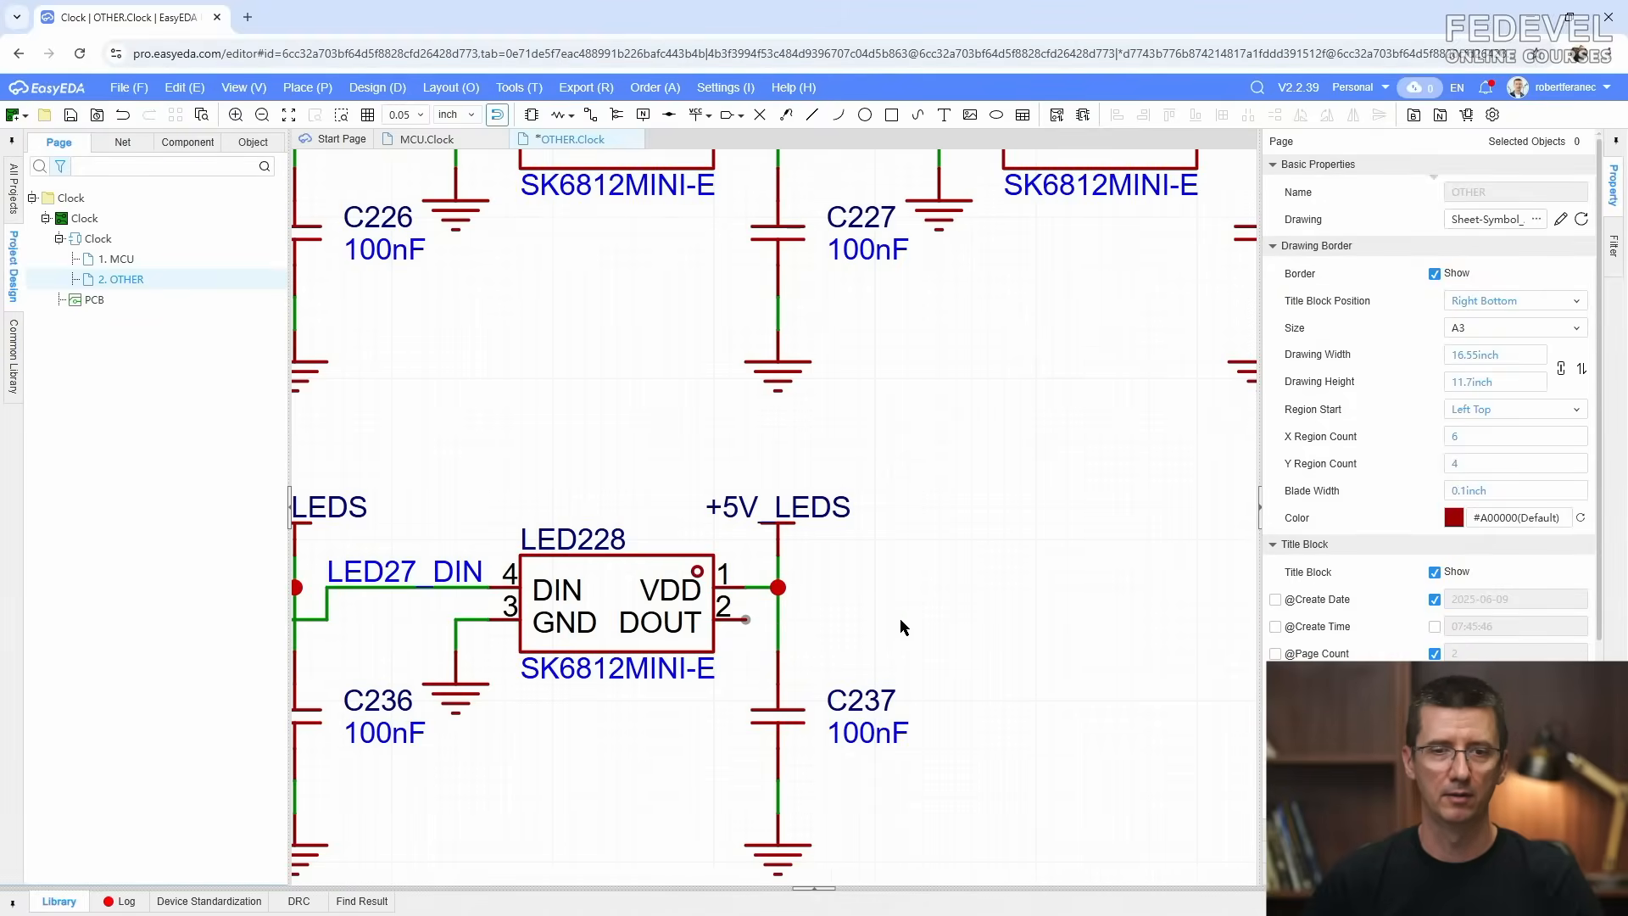
# Step: Place a no-connect flag on LED228's DOUT pin and save the schematic
pyautogui.click(760, 116)
pyautogui.click(746, 619)
pyautogui.scroll(-3, 1010, 591)
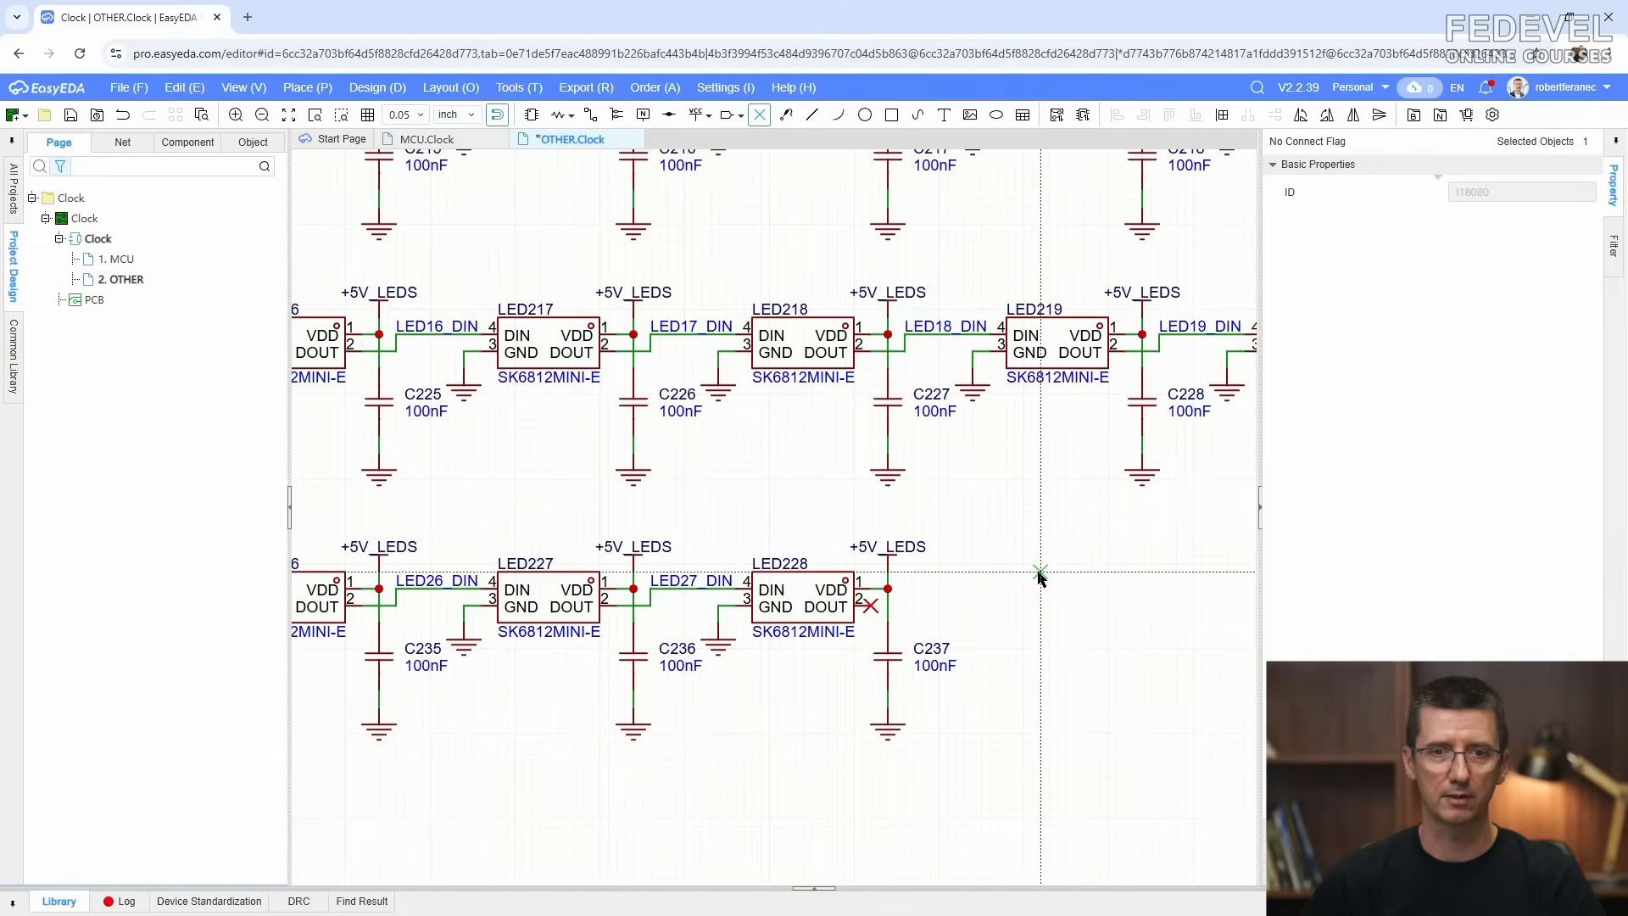
pyautogui.press('Escape')
pyautogui.press('k')
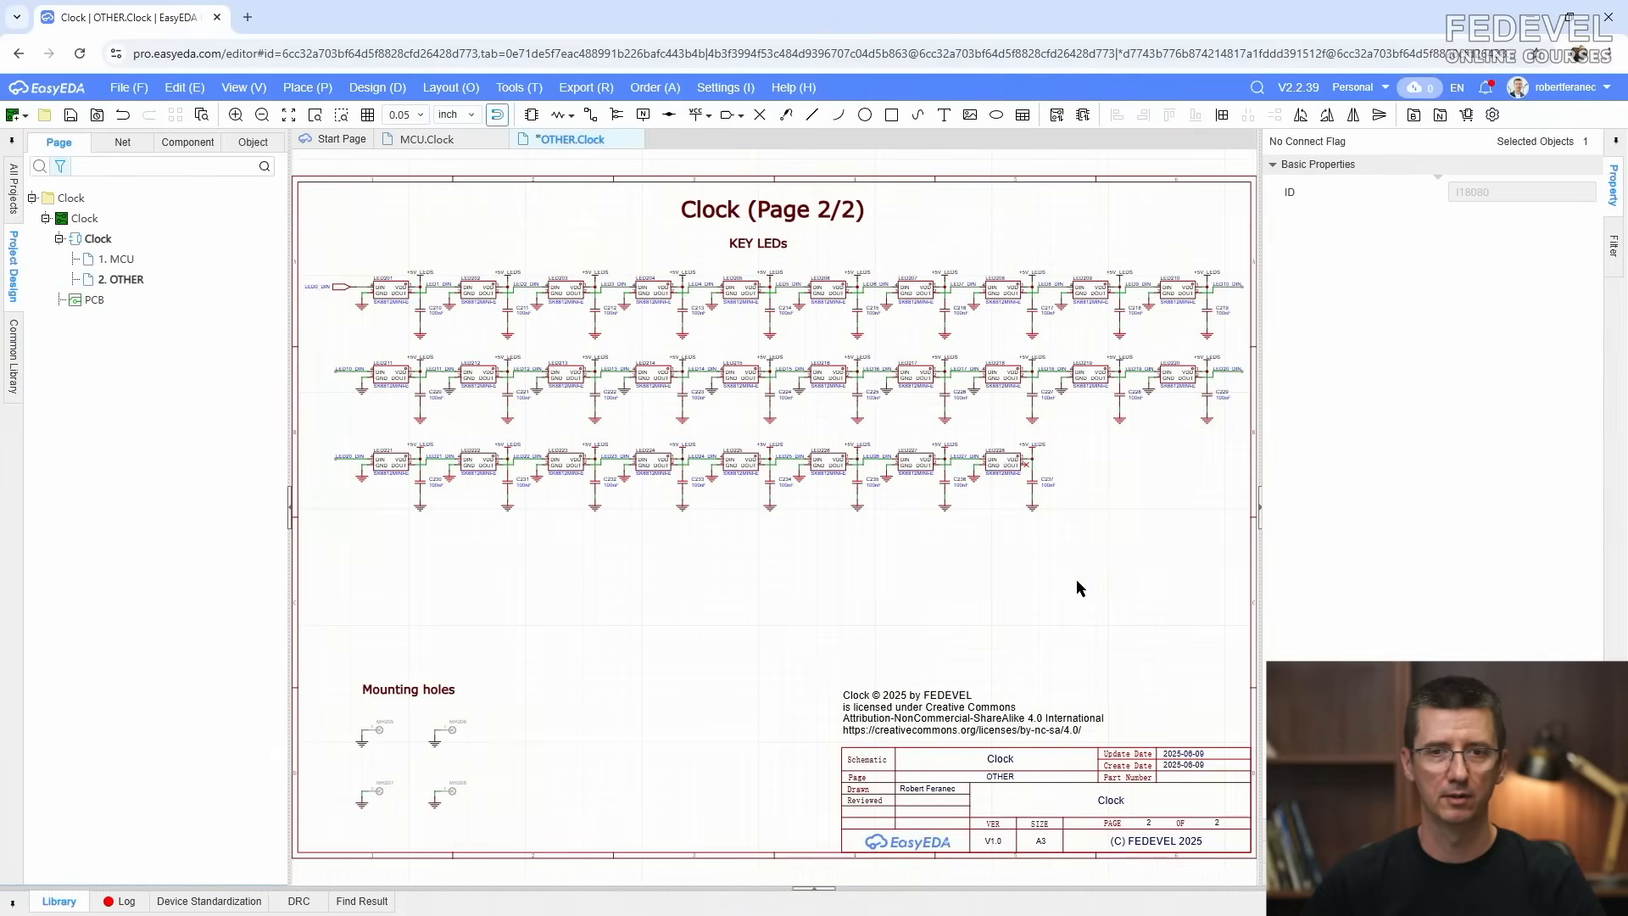
pyautogui.click(961, 574)
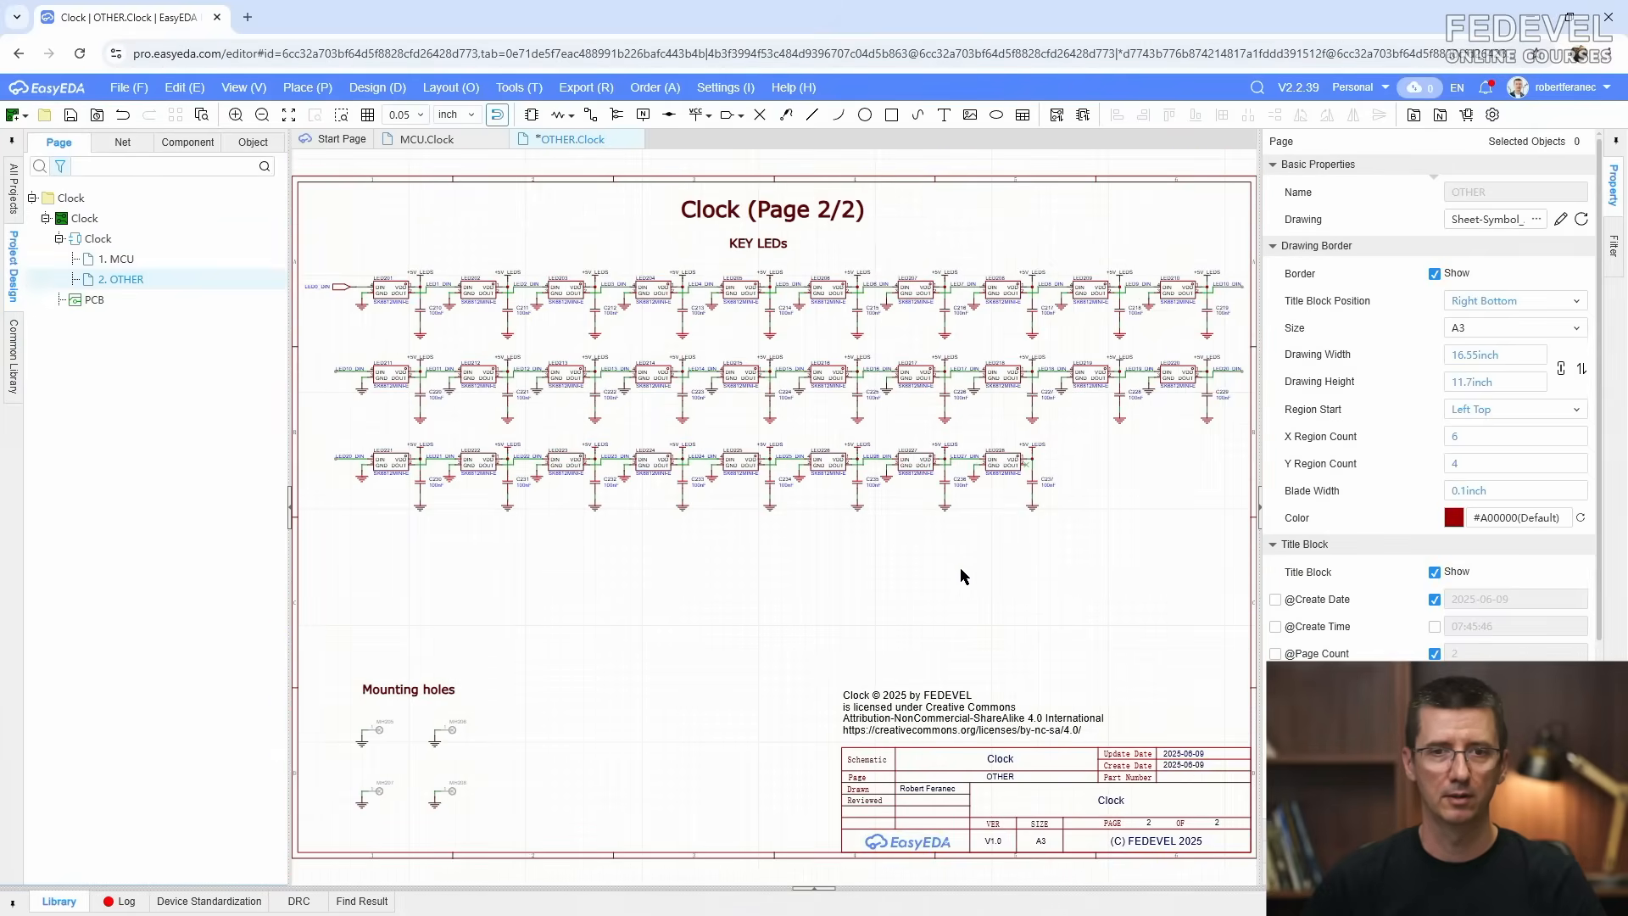
pyautogui.click(70, 116)
# Step: Change the "KEY LEDs" heading on the OTHER page to "SEGMENT LEDs"
pyautogui.doubleClick(766, 246)
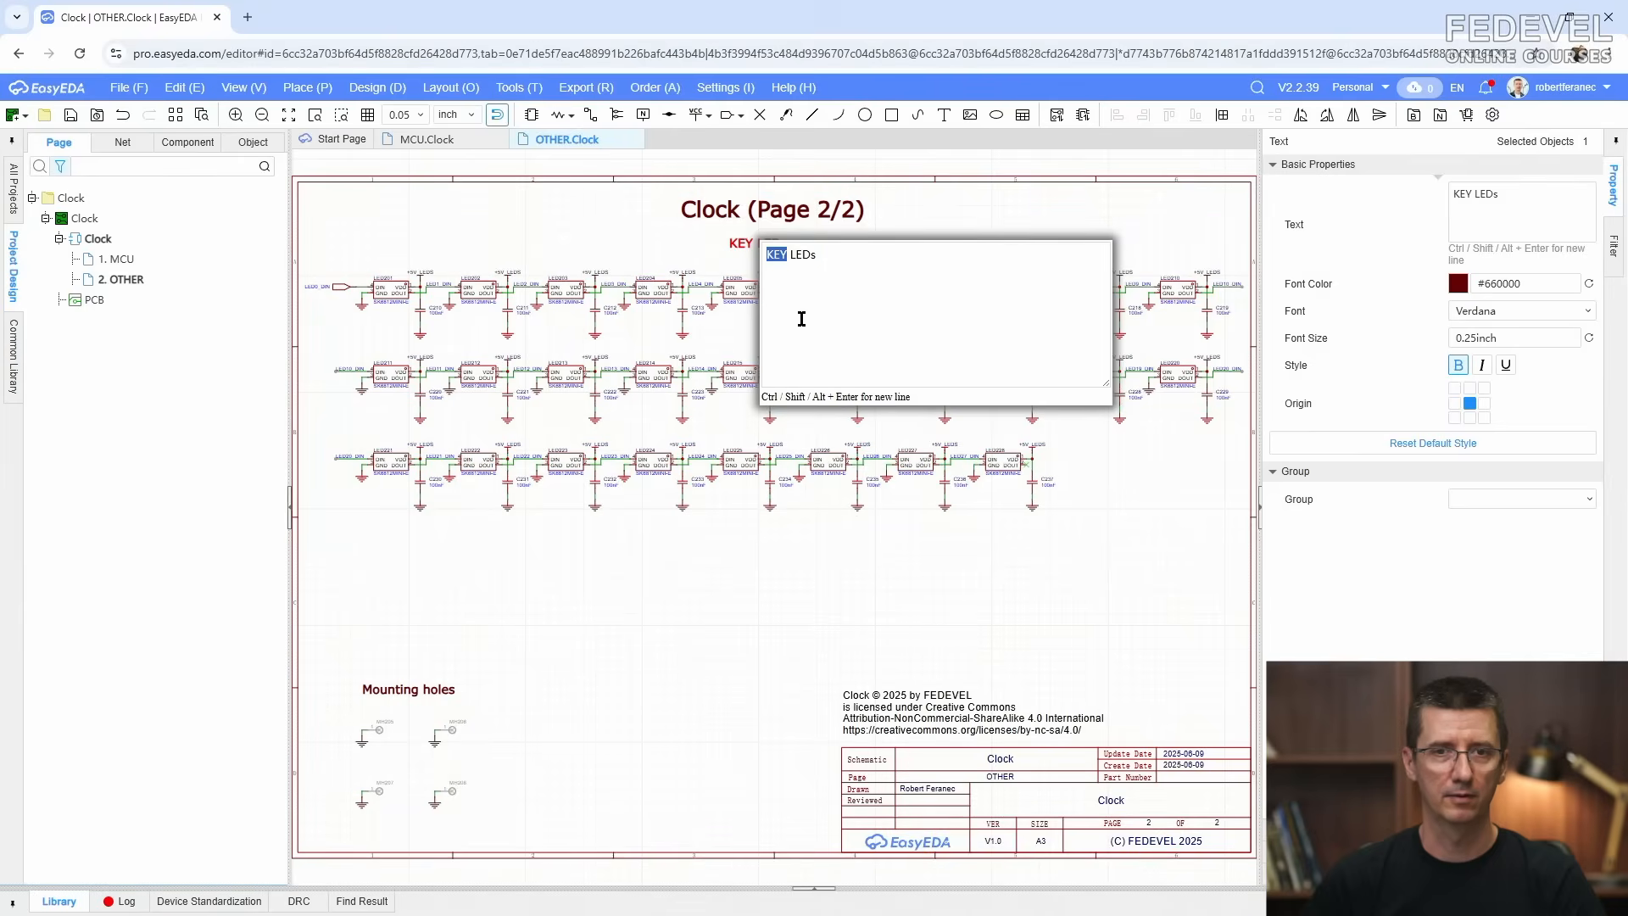
pyautogui.write('SEGMENT')
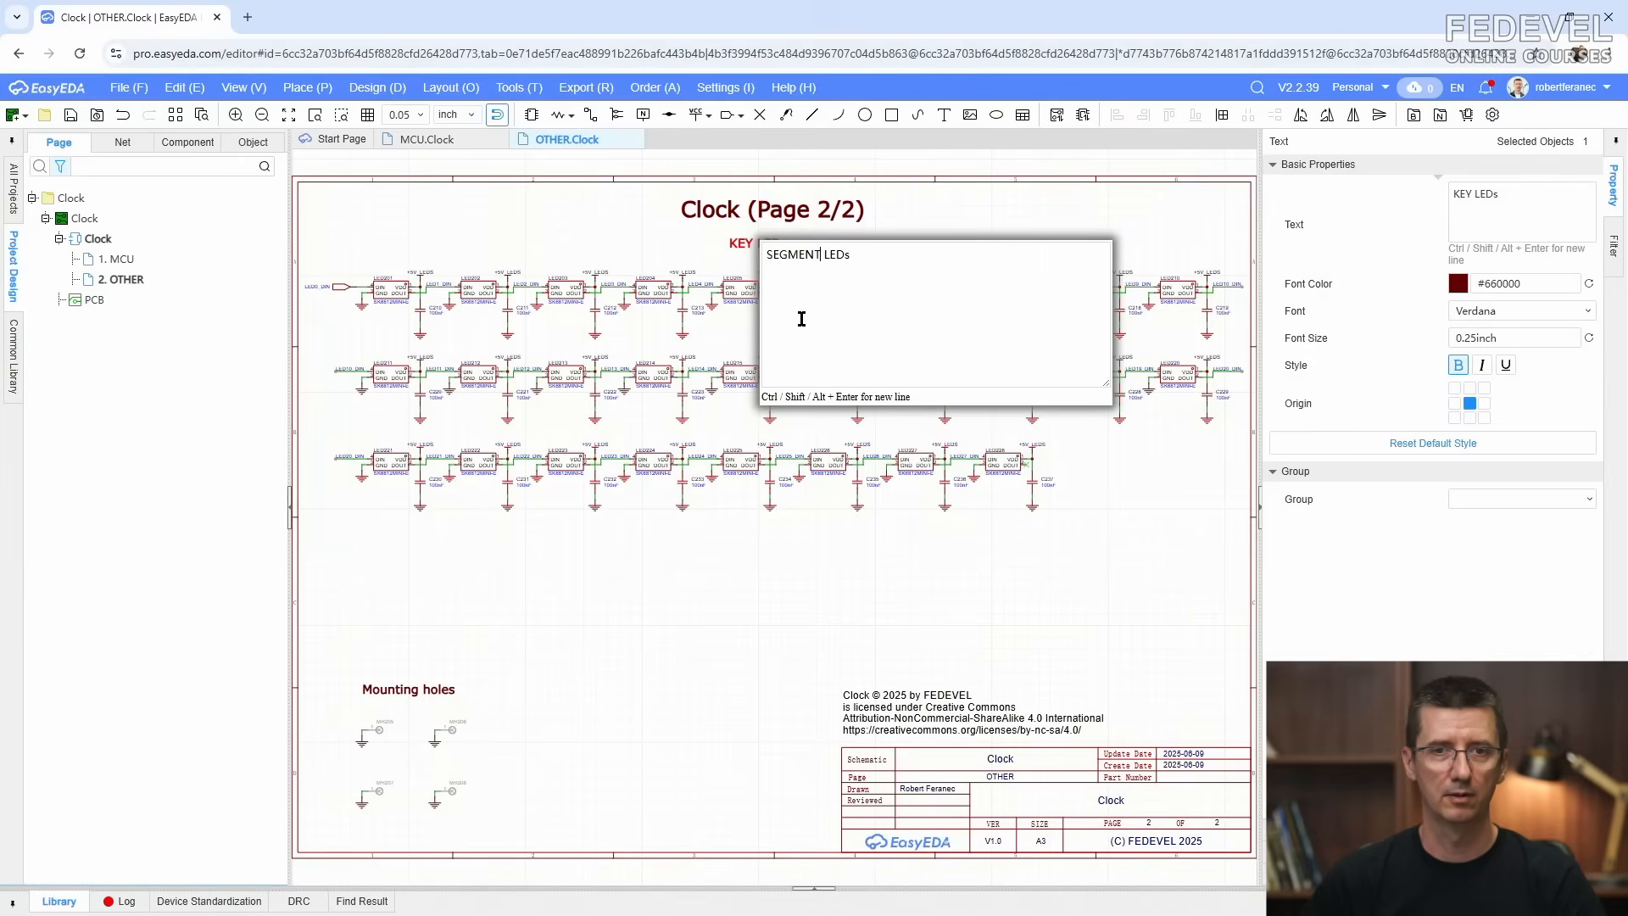
pyautogui.click(932, 228)
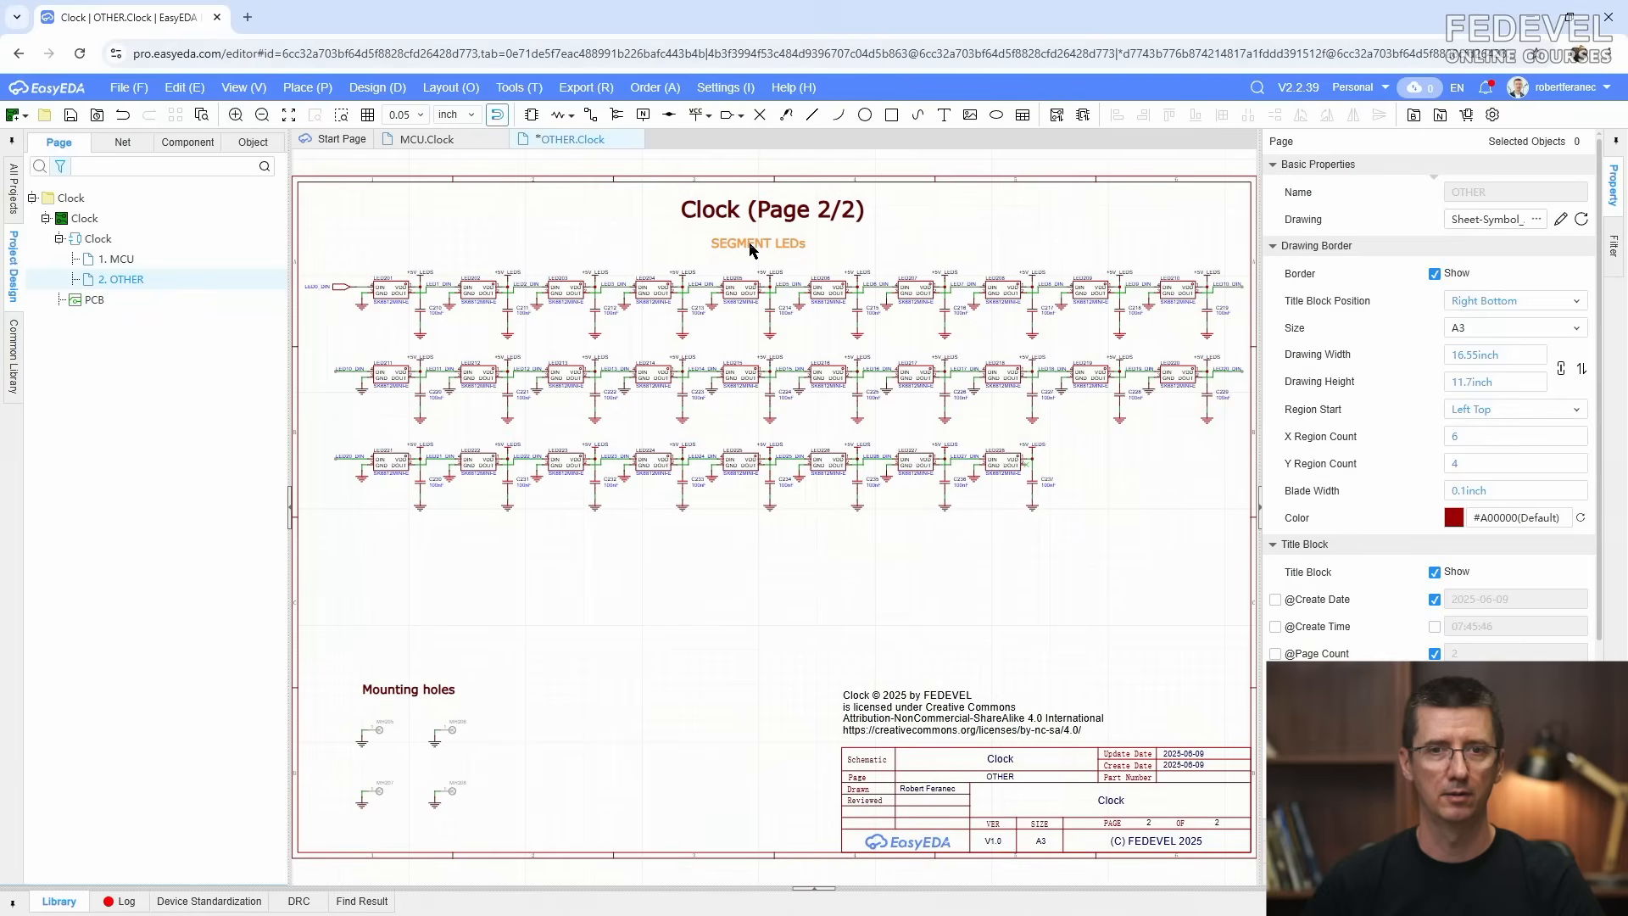
# Step: Centre the SEGMENT LEDs heading beneath the page title and save the schematic
pyautogui.moveTo(749, 247); pyautogui.dragTo(762, 244)
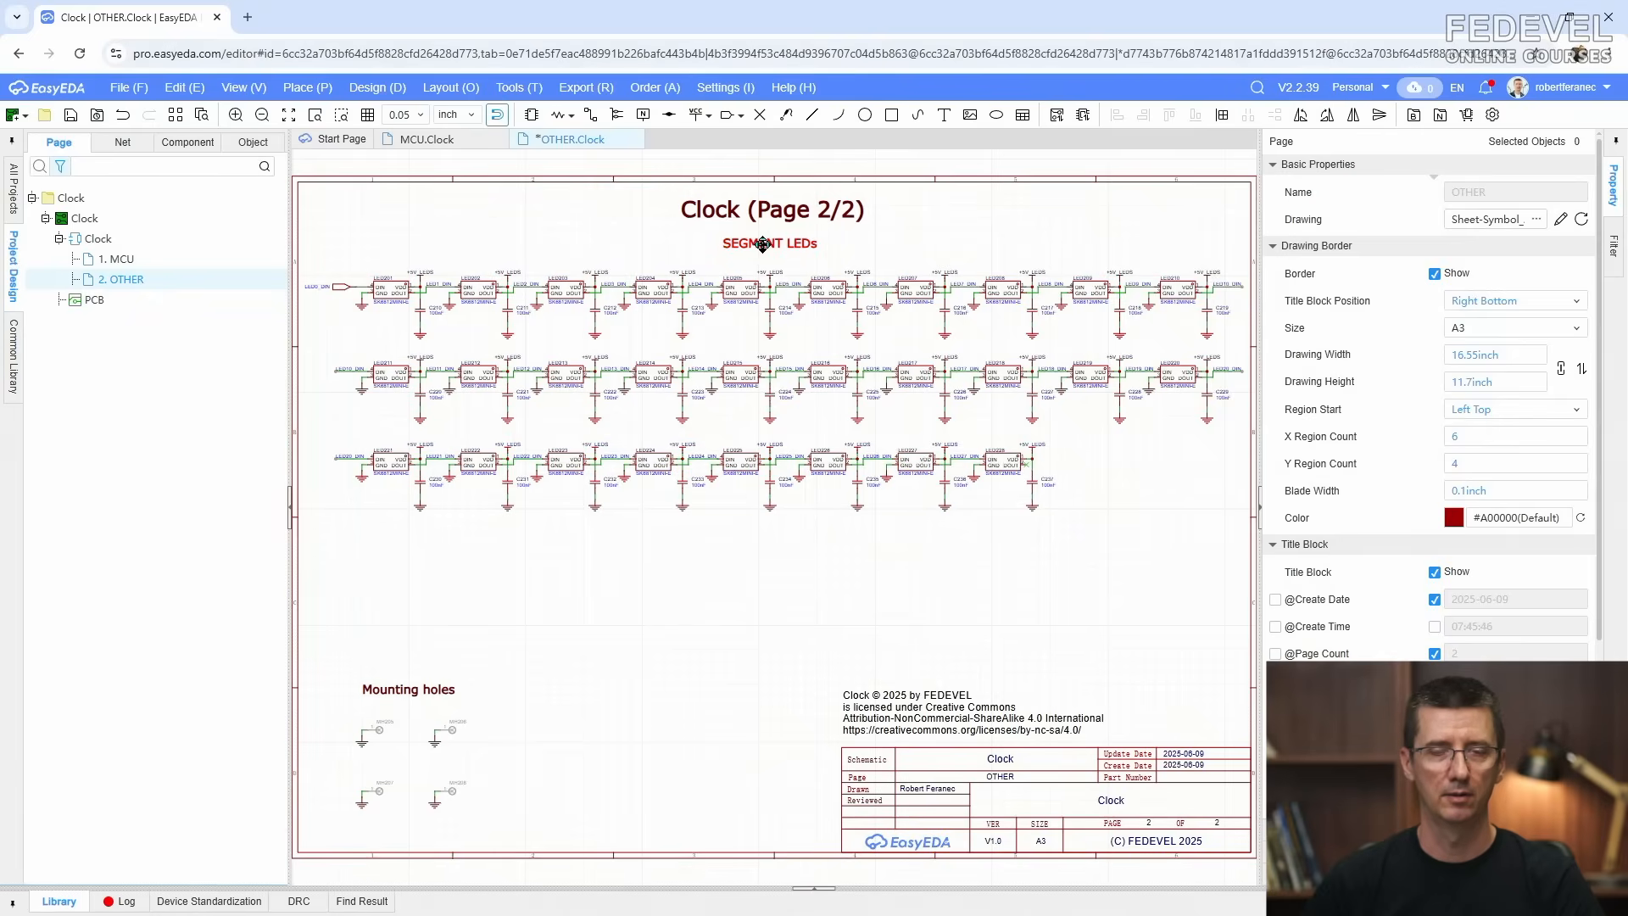
pyautogui.click(763, 244)
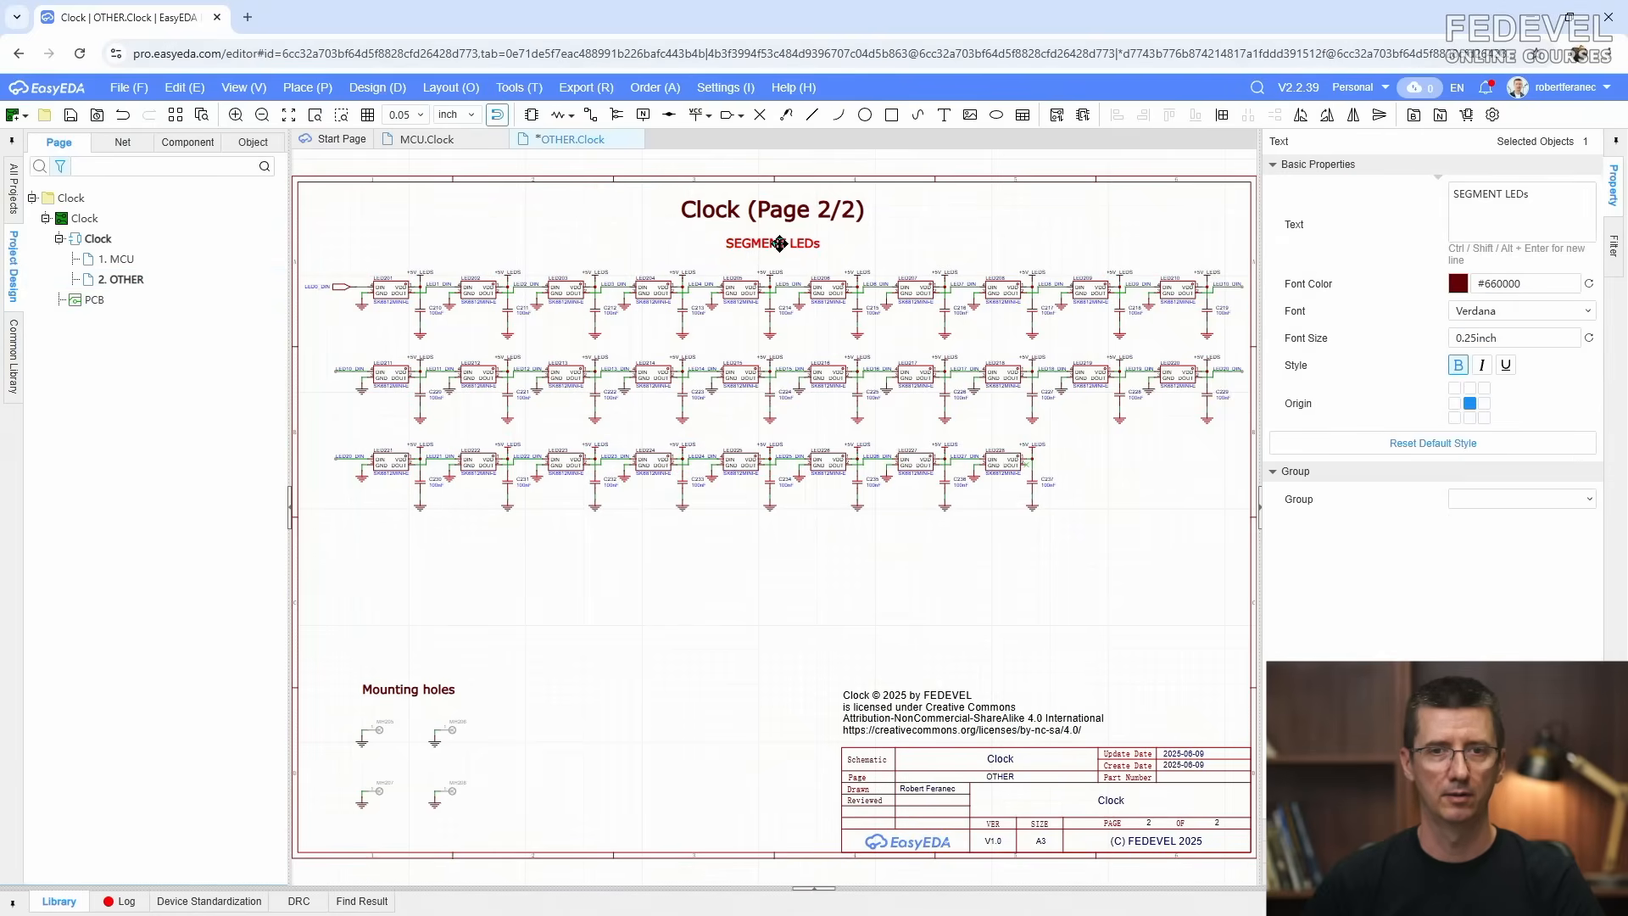
pyautogui.click(932, 252)
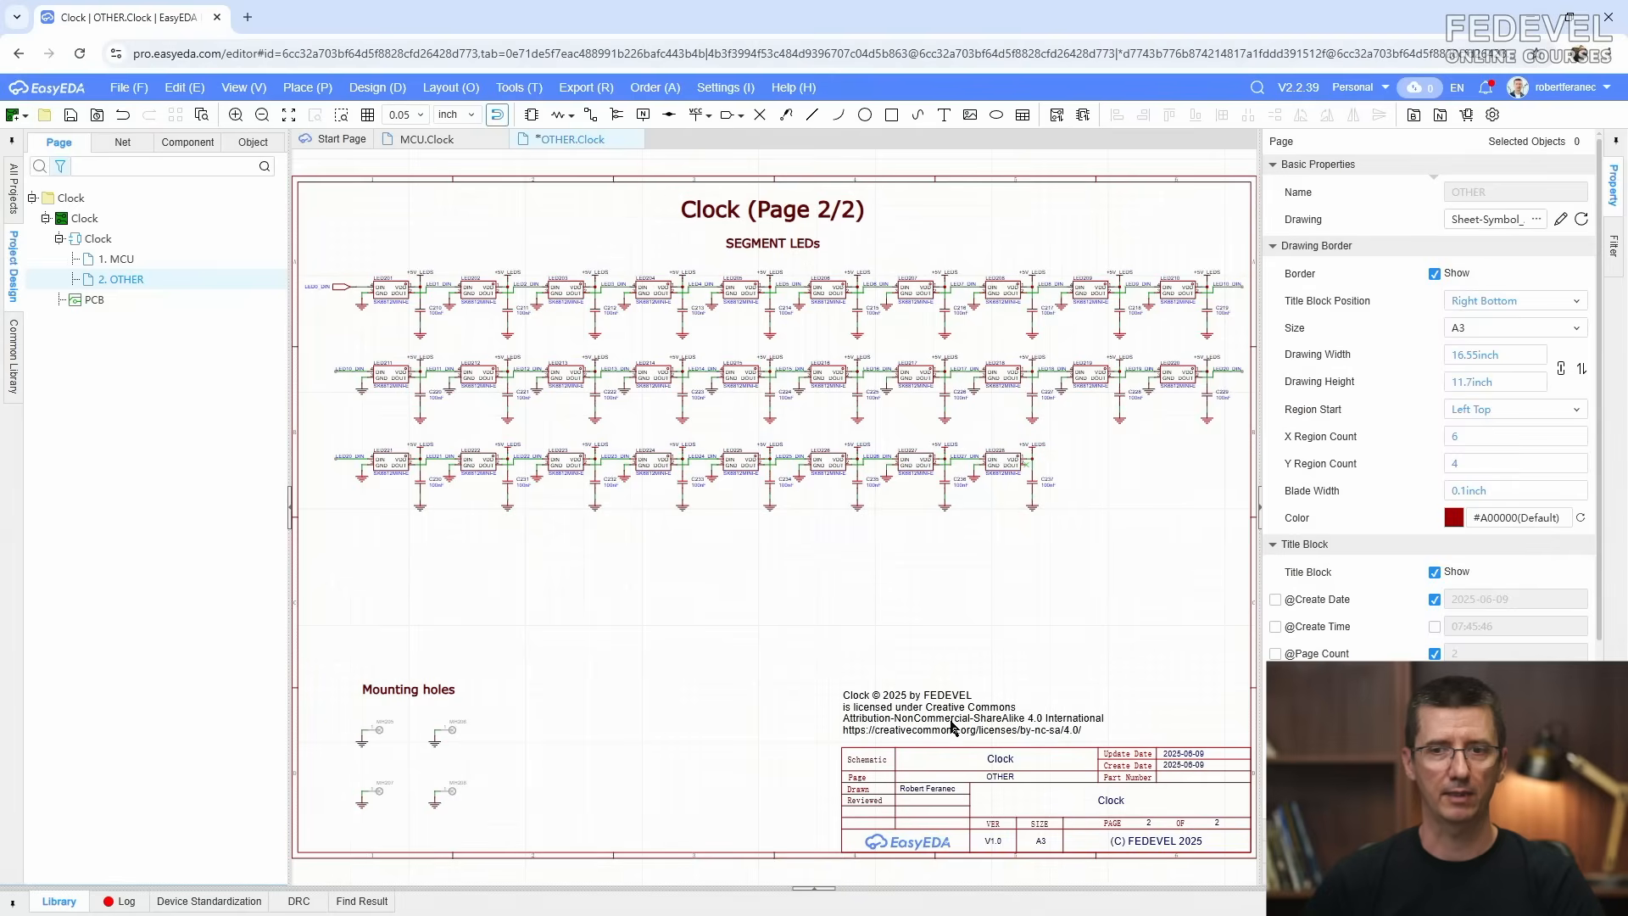
pyautogui.click(71, 117)
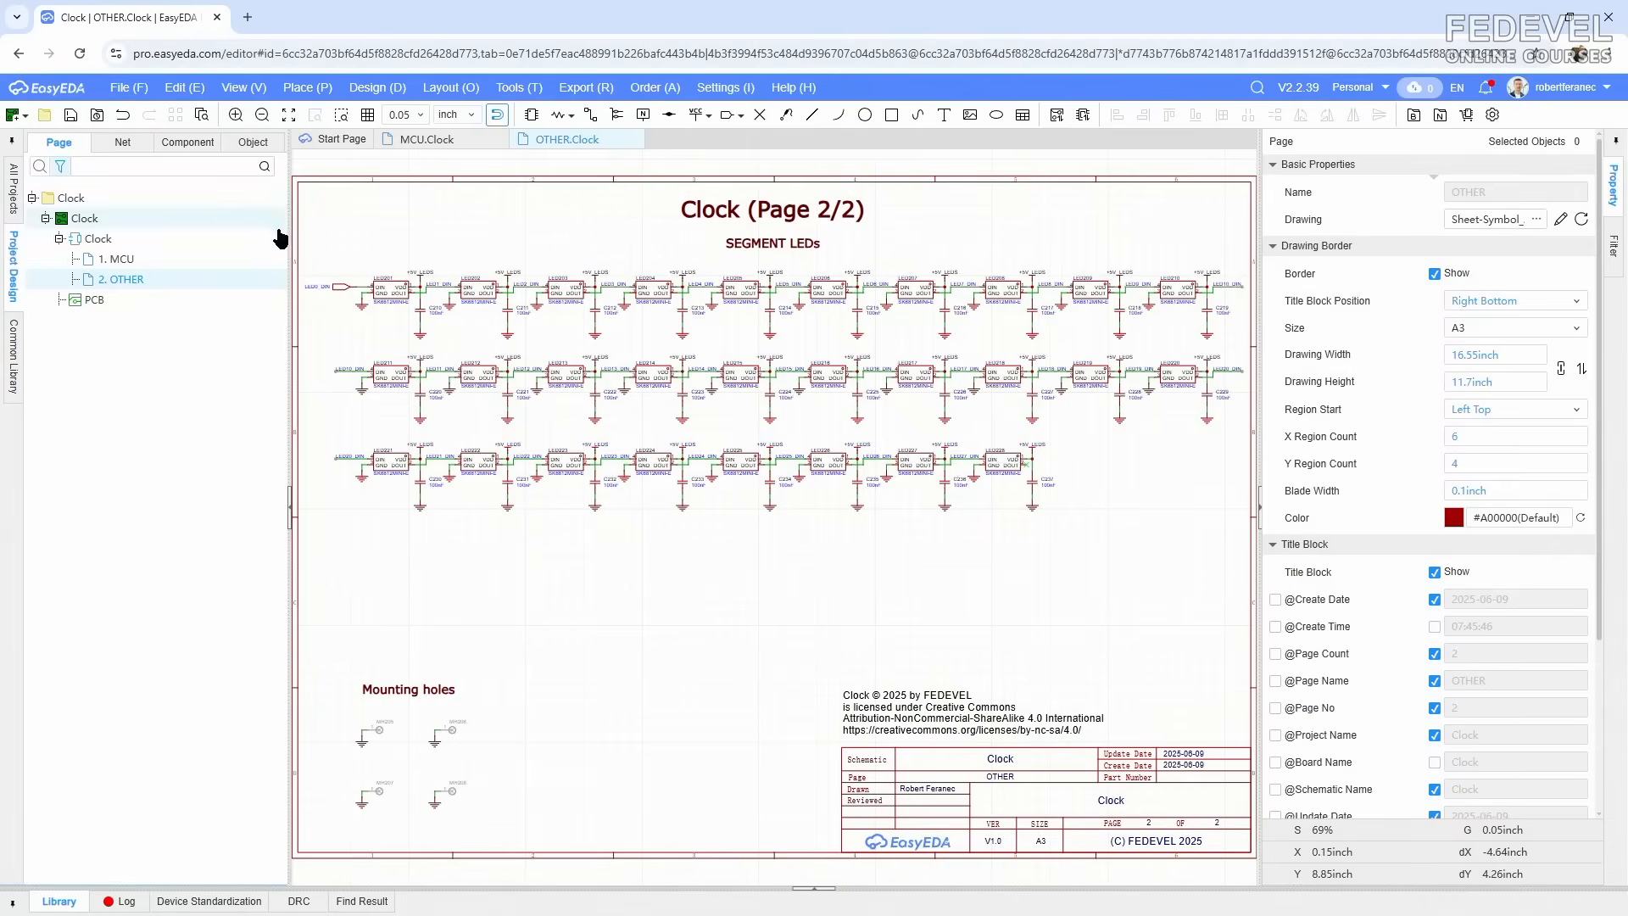
# Step: Copy the first three LEDs of the top row with their input port, capacitors and wiring, and paste them between the third row and the mounting holes
pyautogui.moveTo(604, 342); pyautogui.dragTo(327, 257)
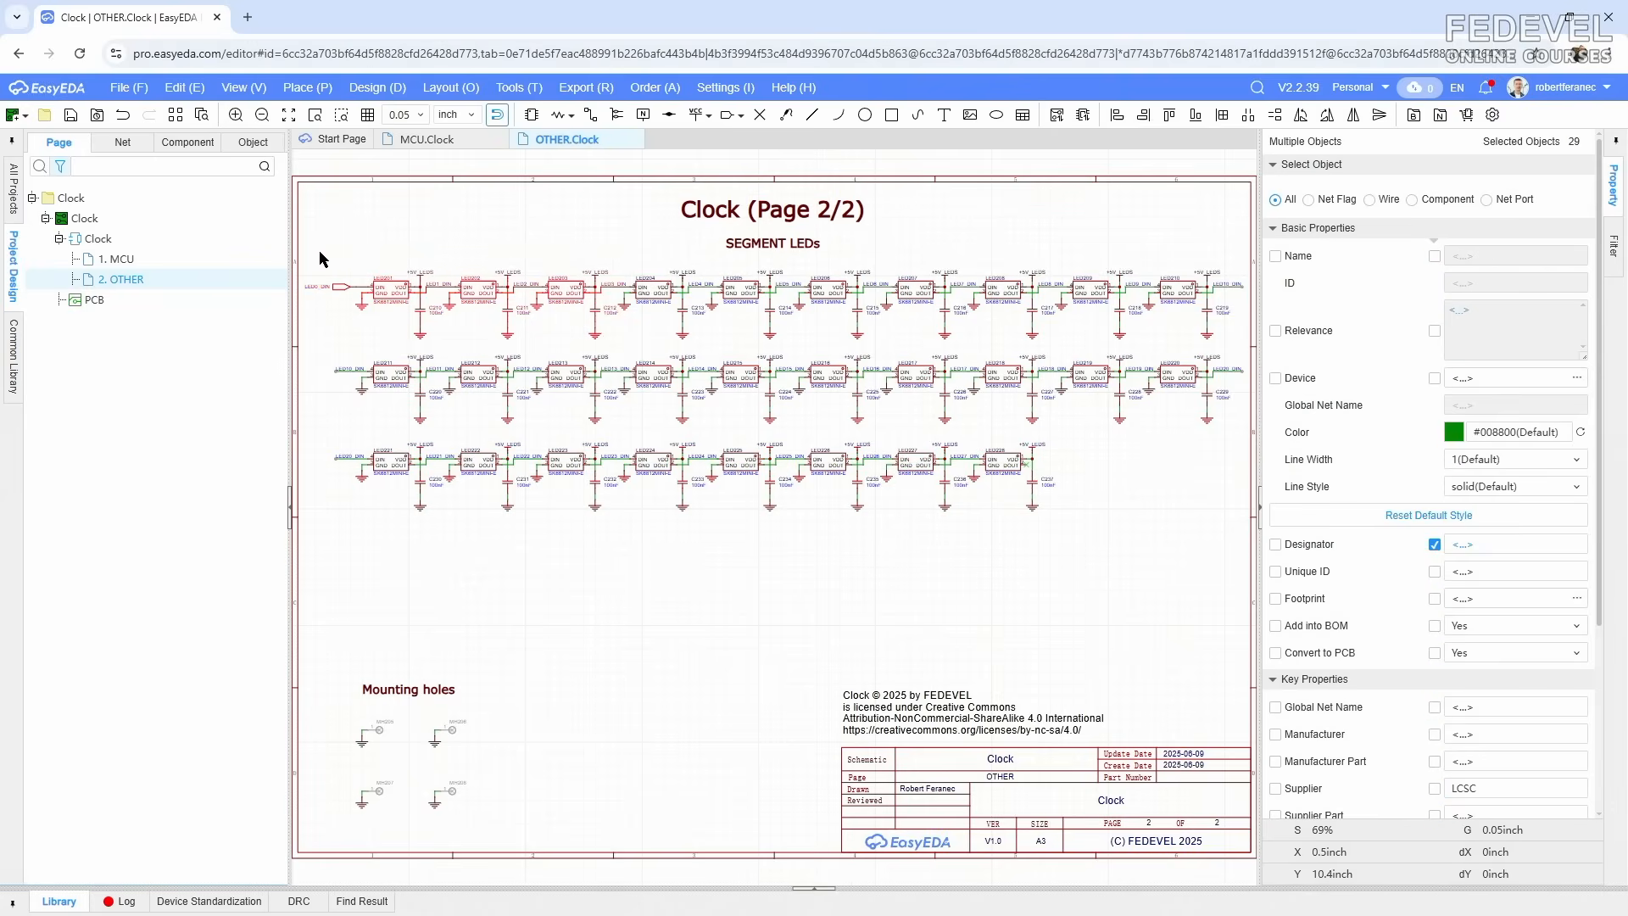
pyautogui.rightClick(387, 287)
pyautogui.click(403, 367)
pyautogui.rightClick(383, 561)
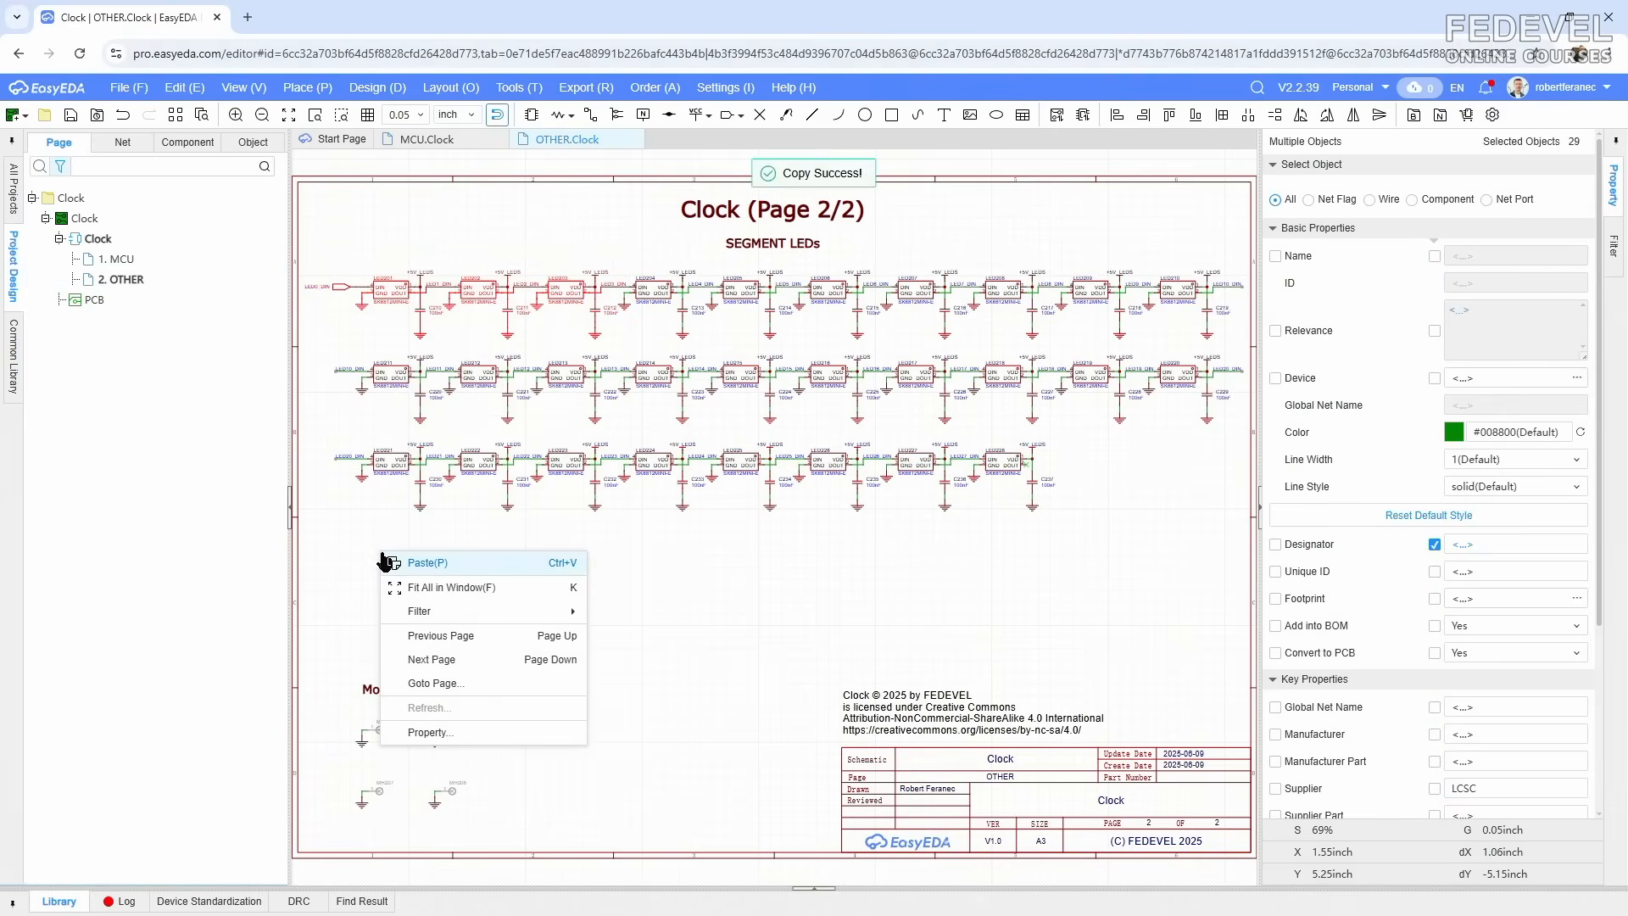
pyautogui.click(385, 562)
pyautogui.scroll(-3, 455, 582)
pyautogui.scroll(5, 535, 589)
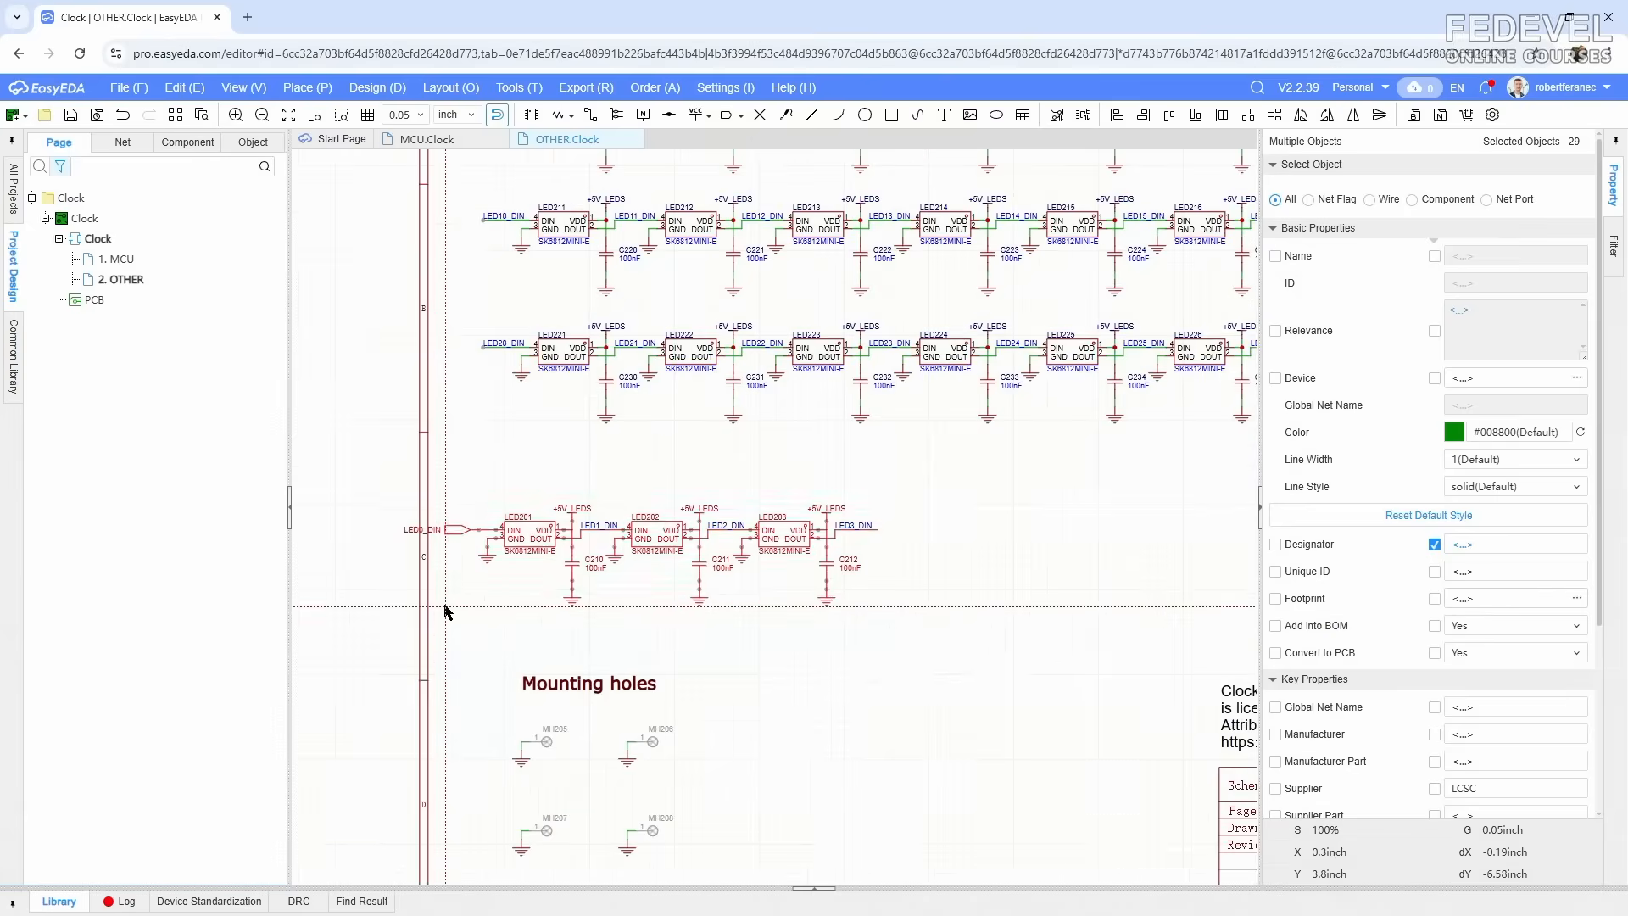
pyautogui.scroll(4, 470, 585)
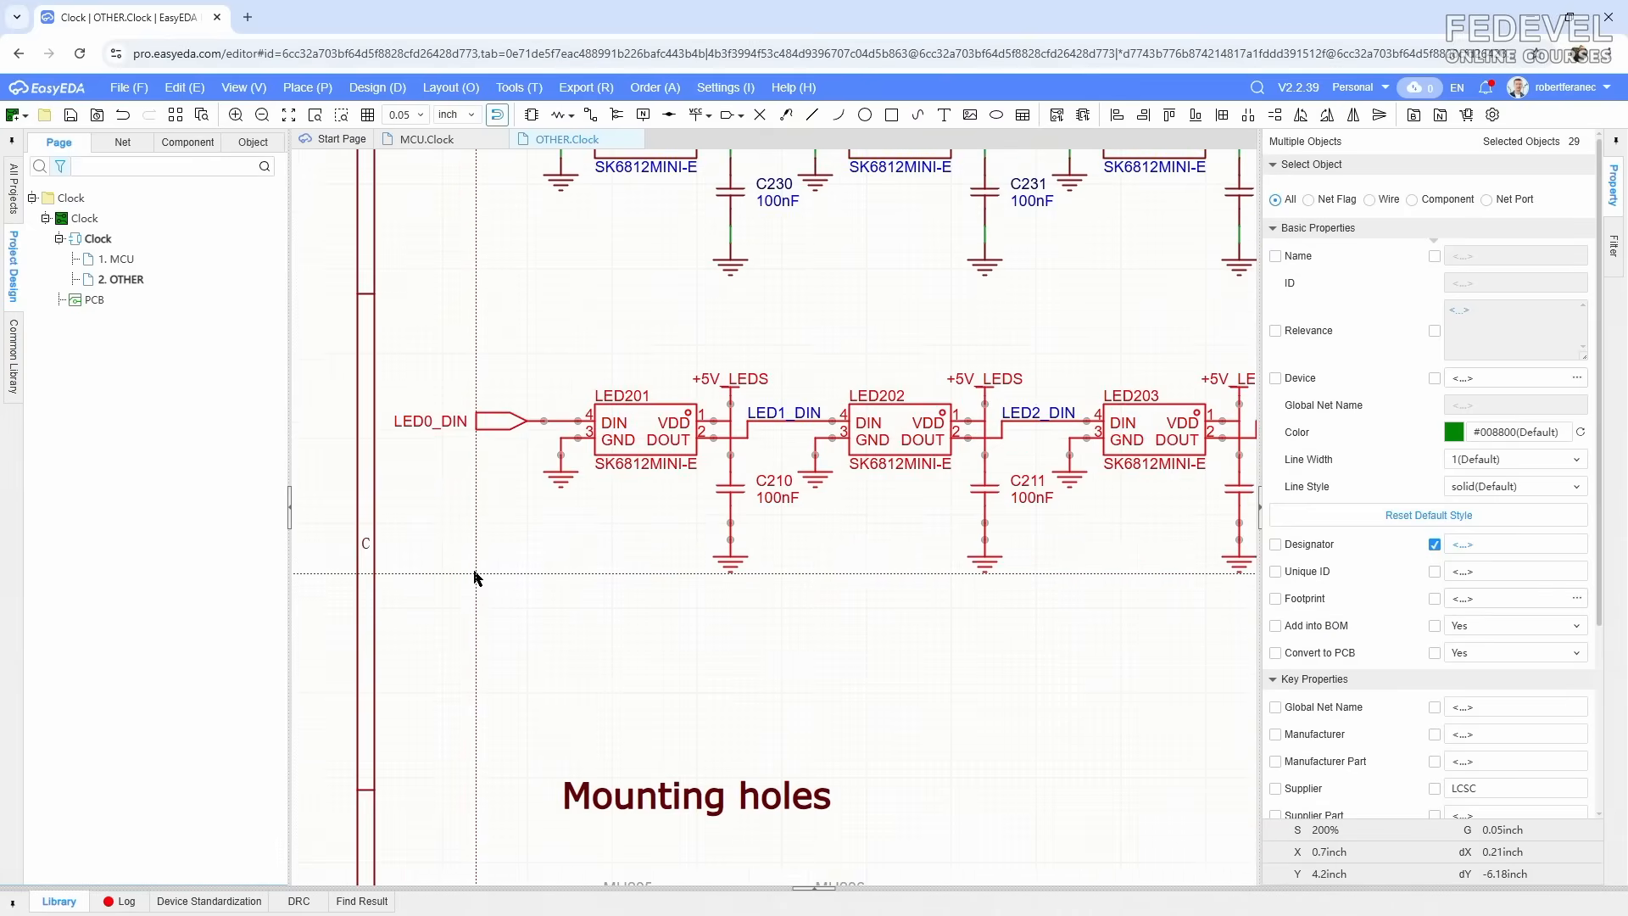
pyautogui.click(477, 632)
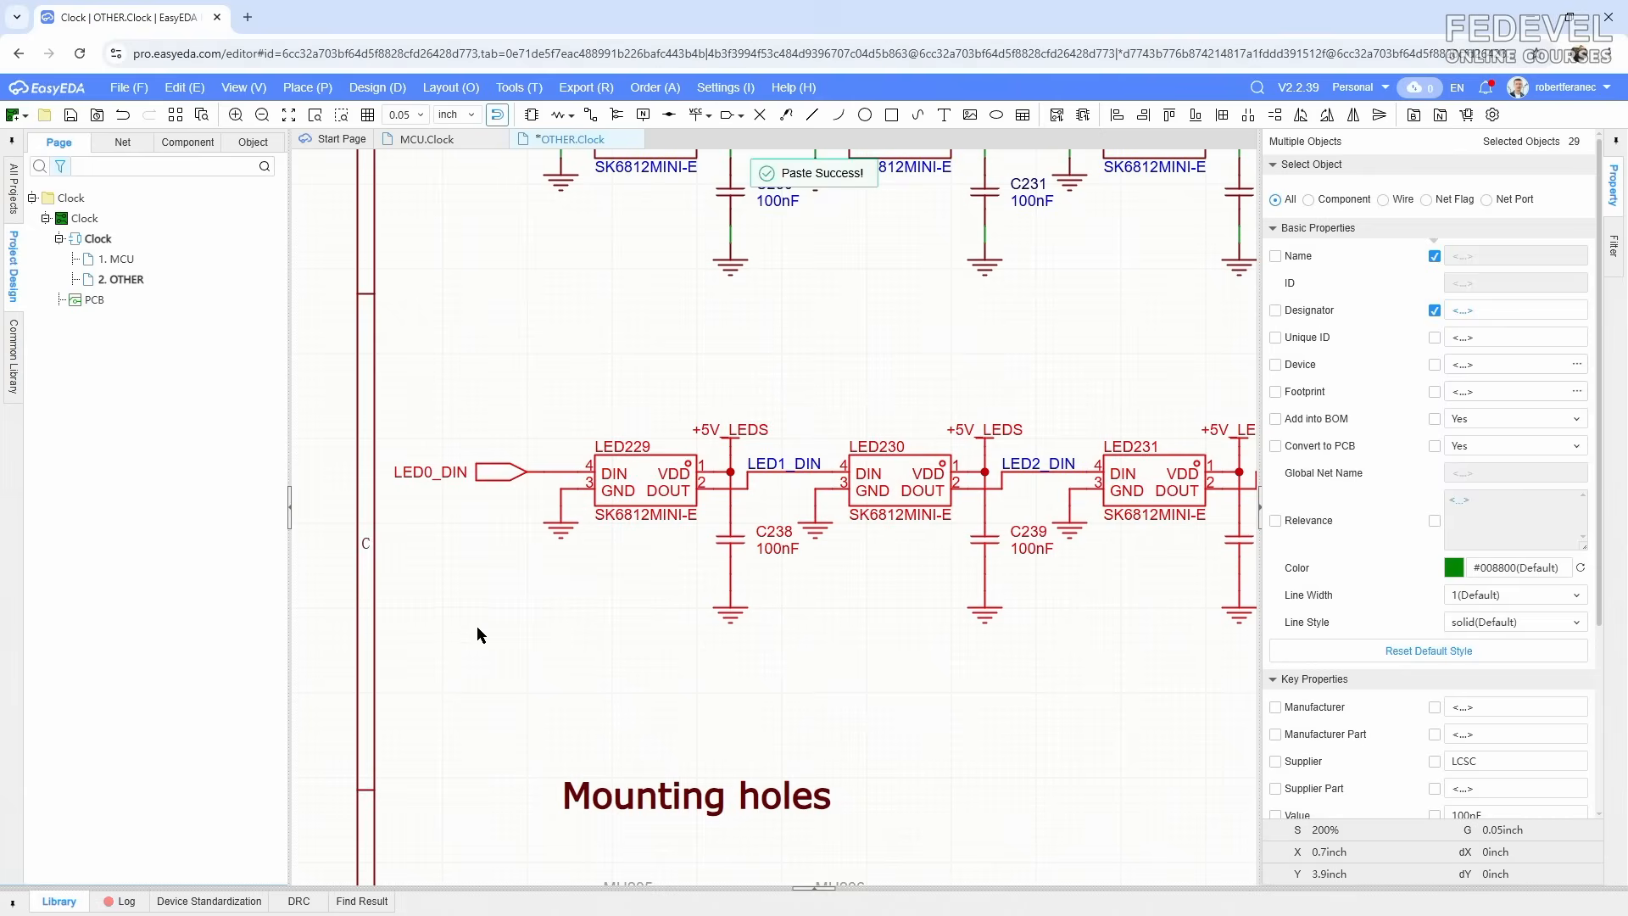
pyautogui.click(490, 354)
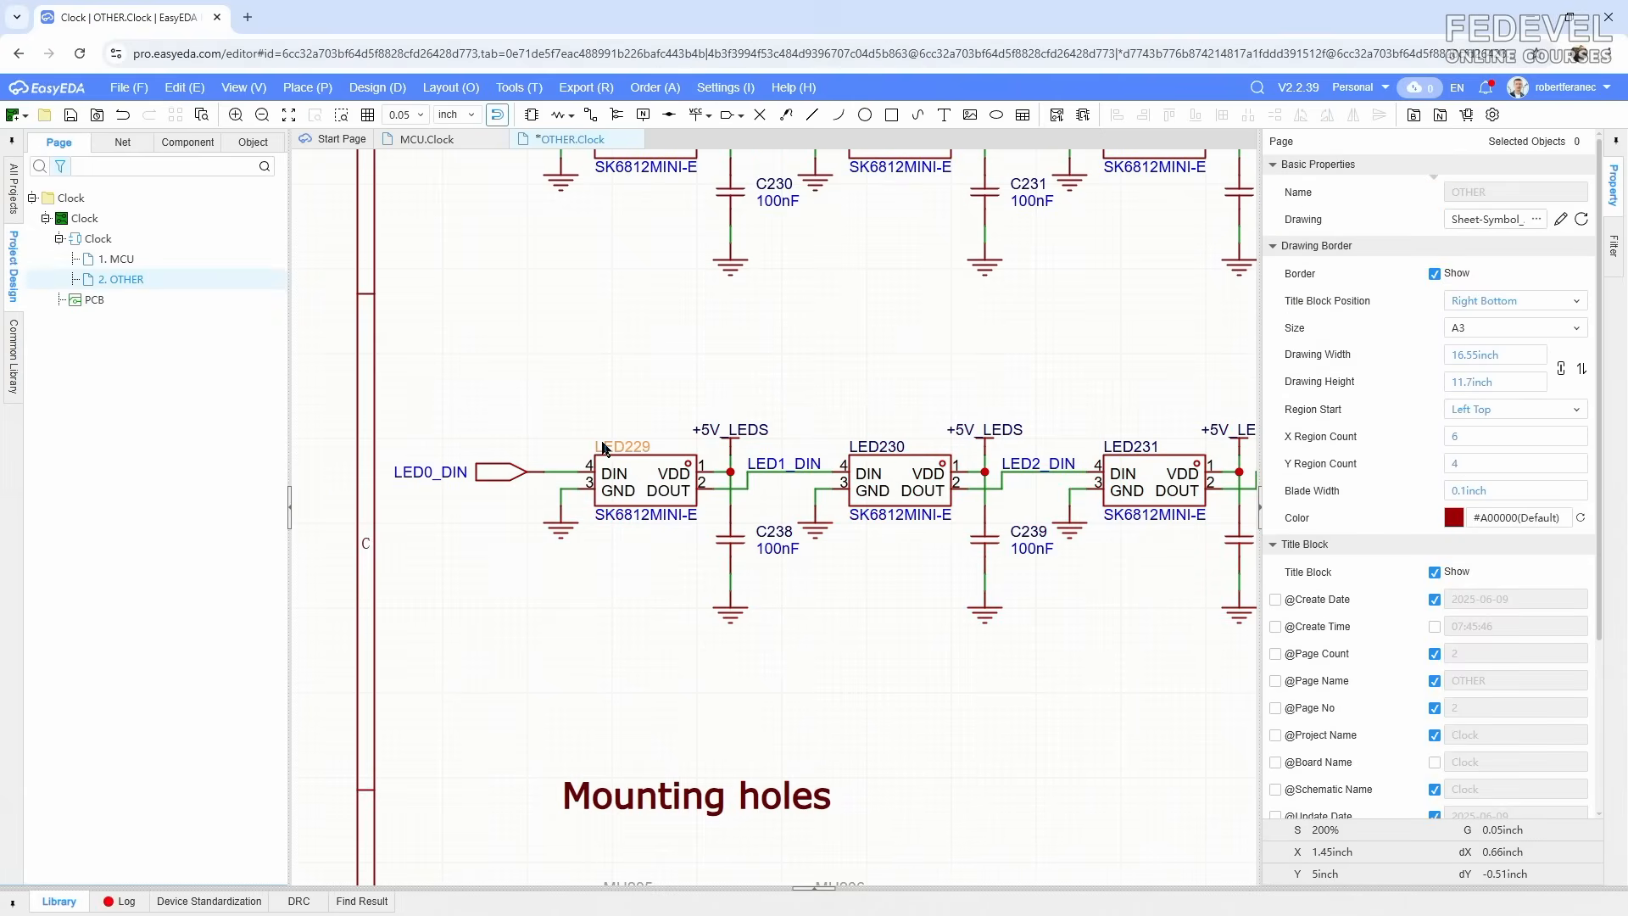
# Step: Rename the net labels on the output wires of LED229 and LED230 as LED29_DIN and LED30_DIN
pyautogui.doubleClick(773, 465)
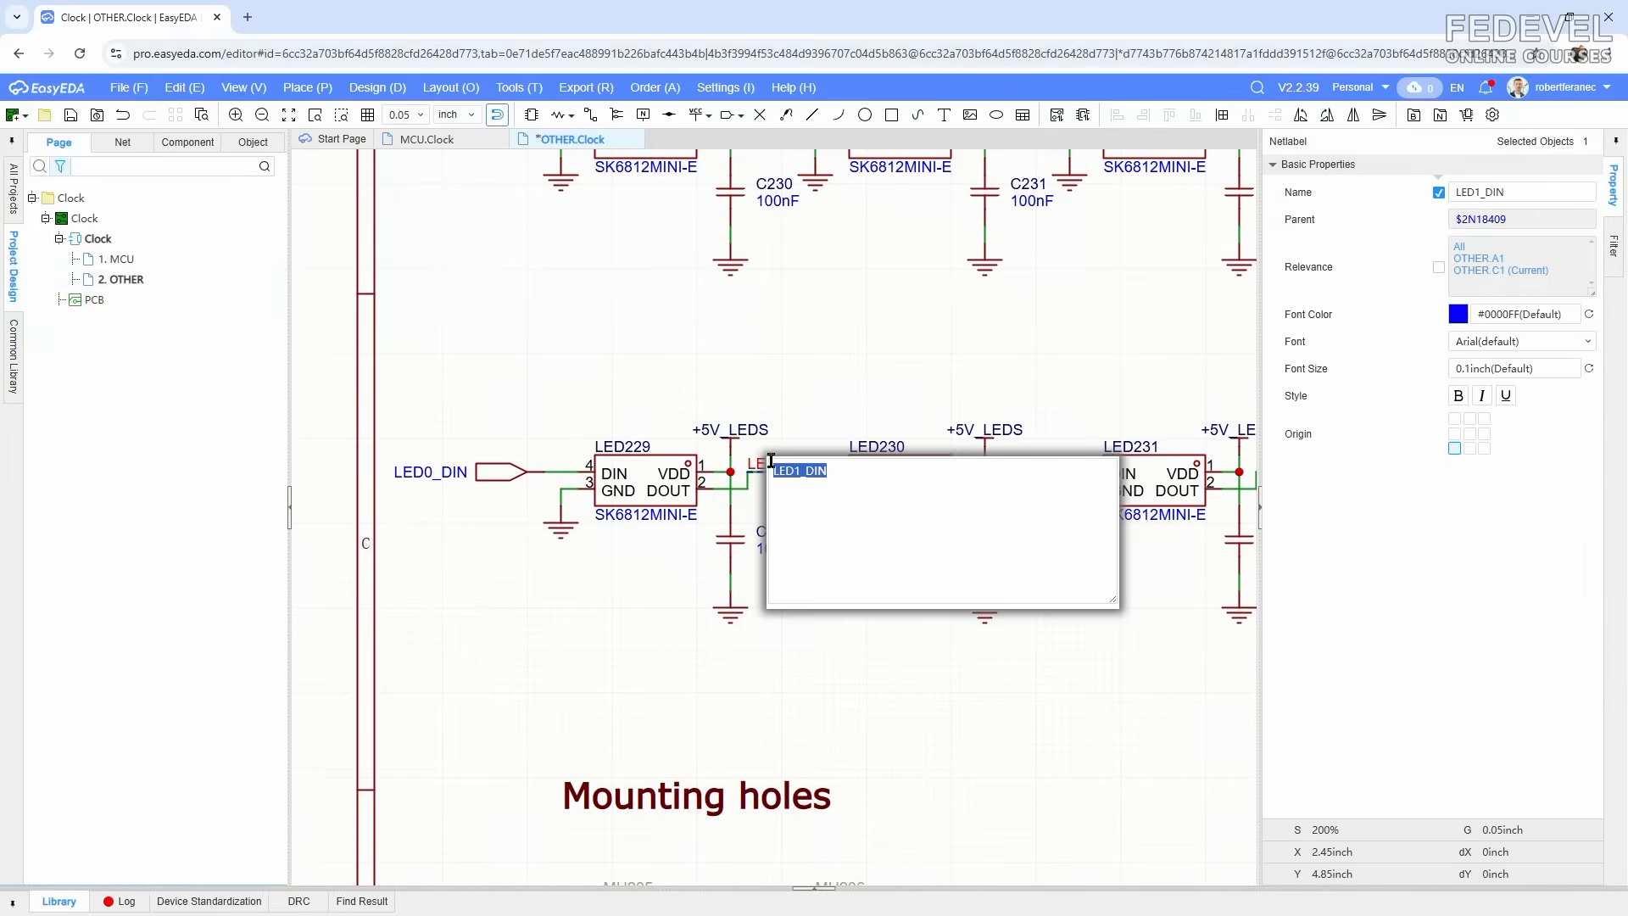
pyautogui.click(800, 472)
pyautogui.click(777, 365)
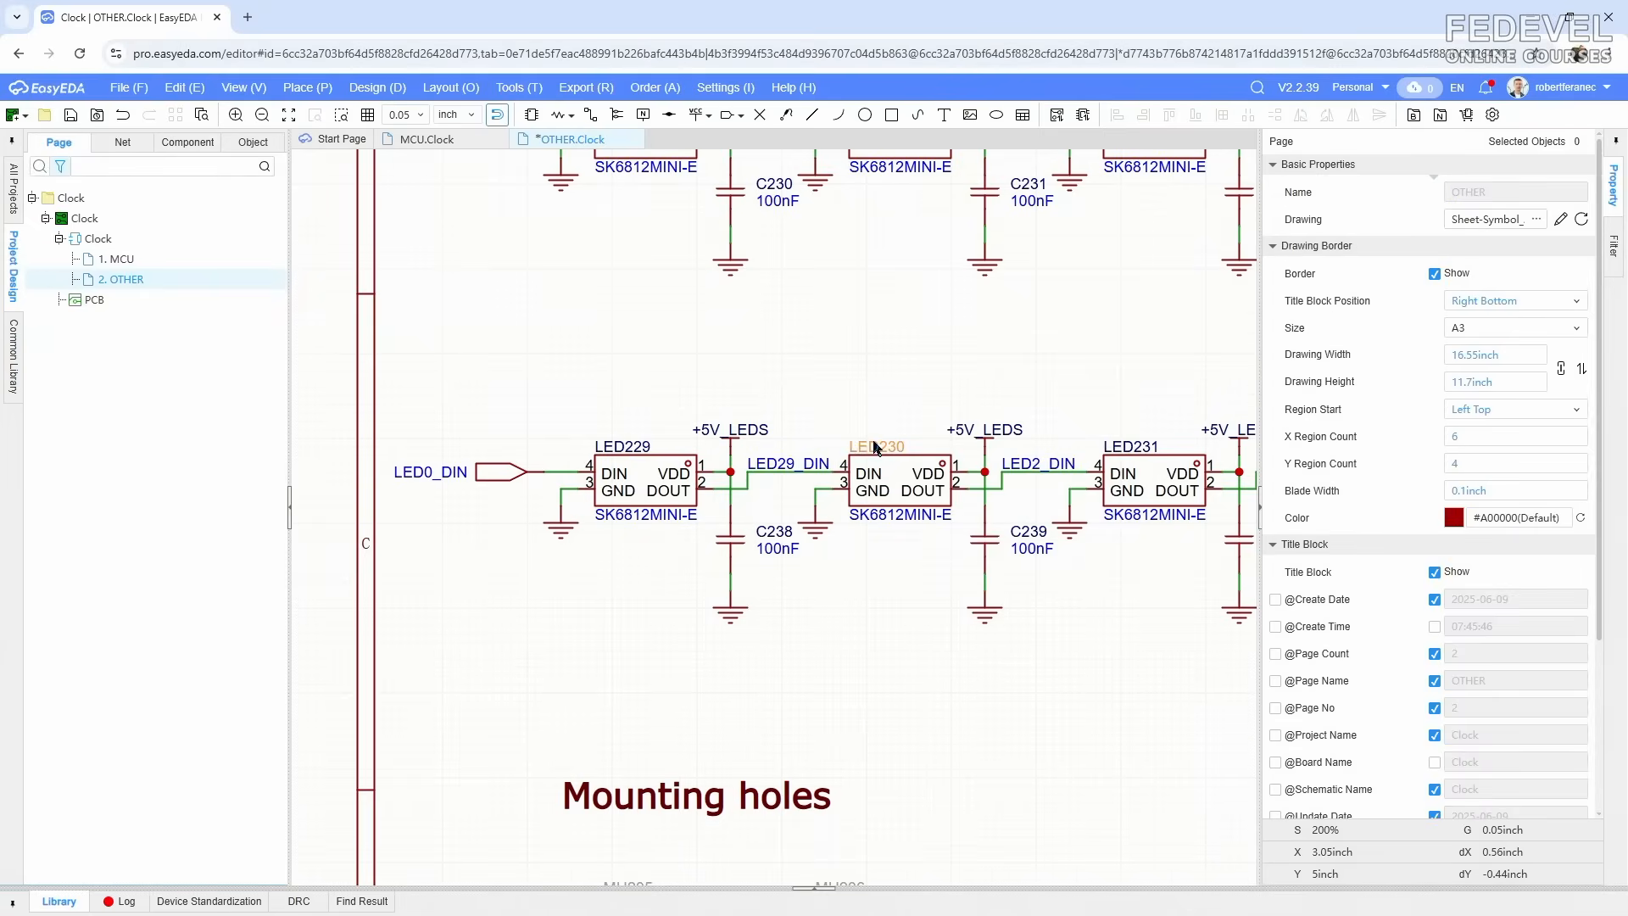
pyautogui.doubleClick(1048, 473)
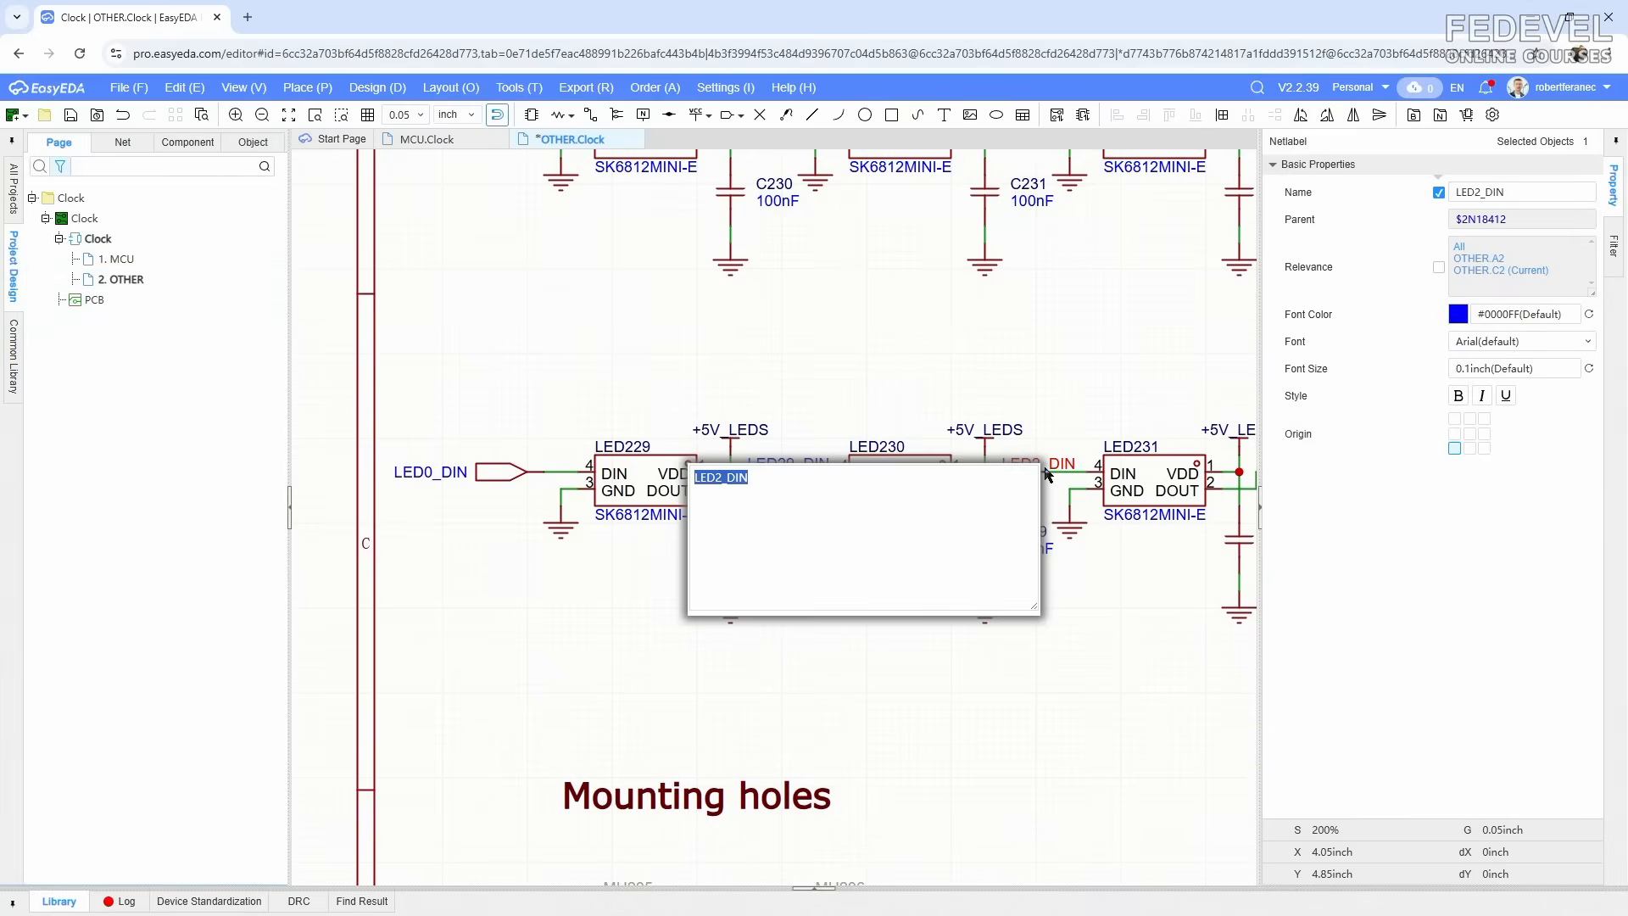
pyautogui.click(724, 480)
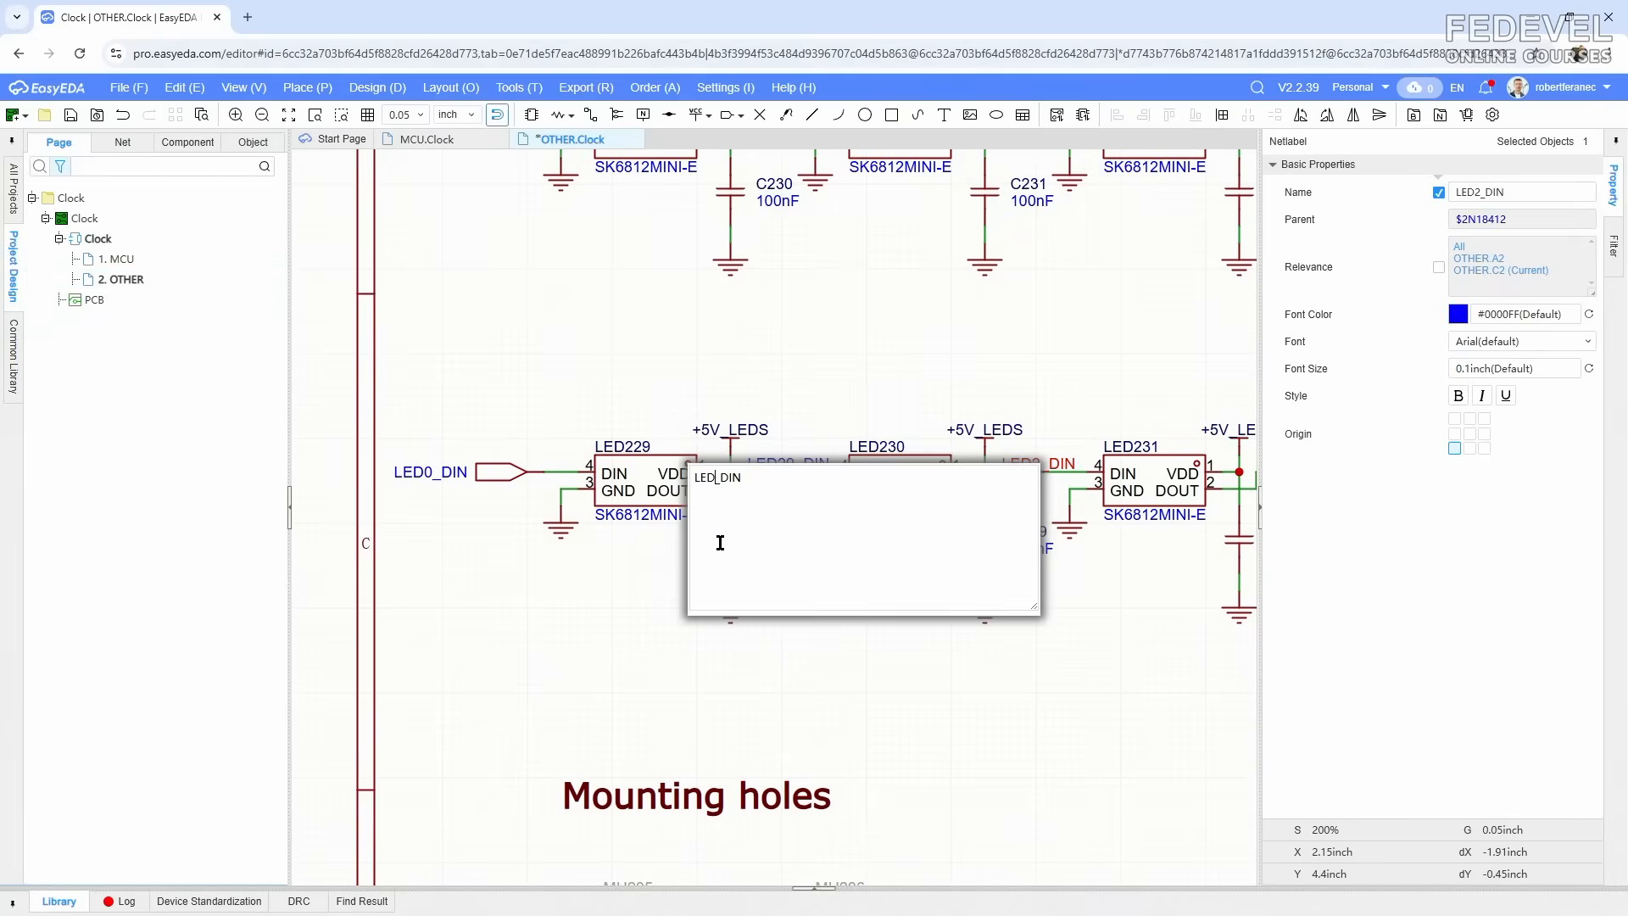
pyautogui.click(831, 365)
# Step: Delete the LED3_DIN label and the leftover wire segments at LED231's DOUT
pyautogui.moveTo(1075, 373); pyautogui.dragTo(705, 381, button='right')
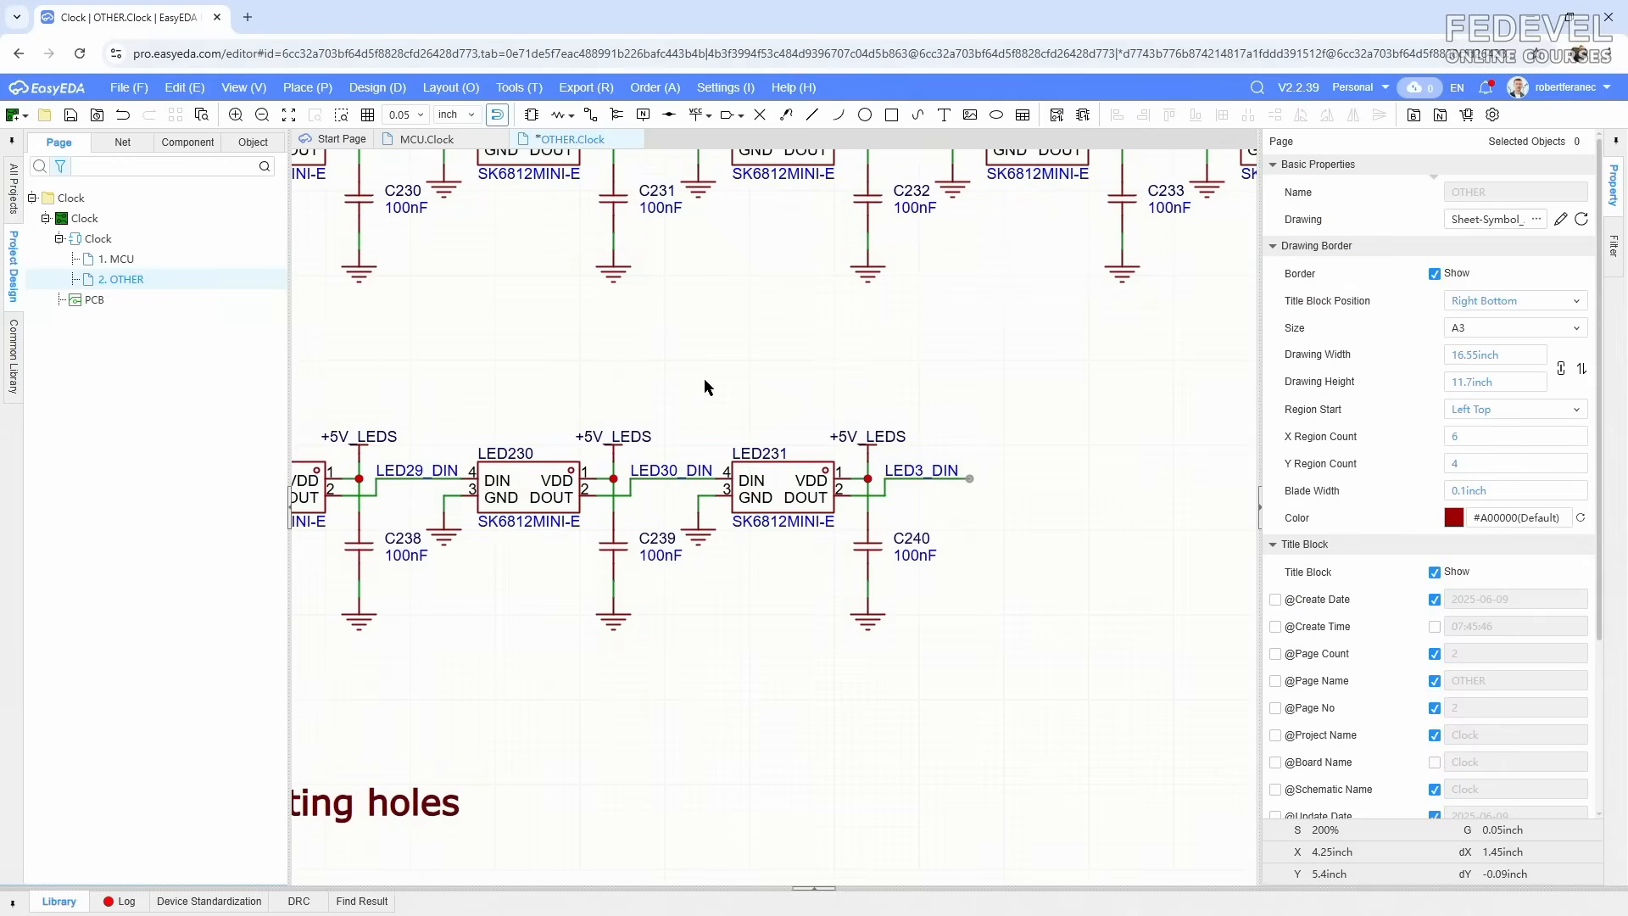
pyautogui.click(924, 479)
pyautogui.press('Delete')
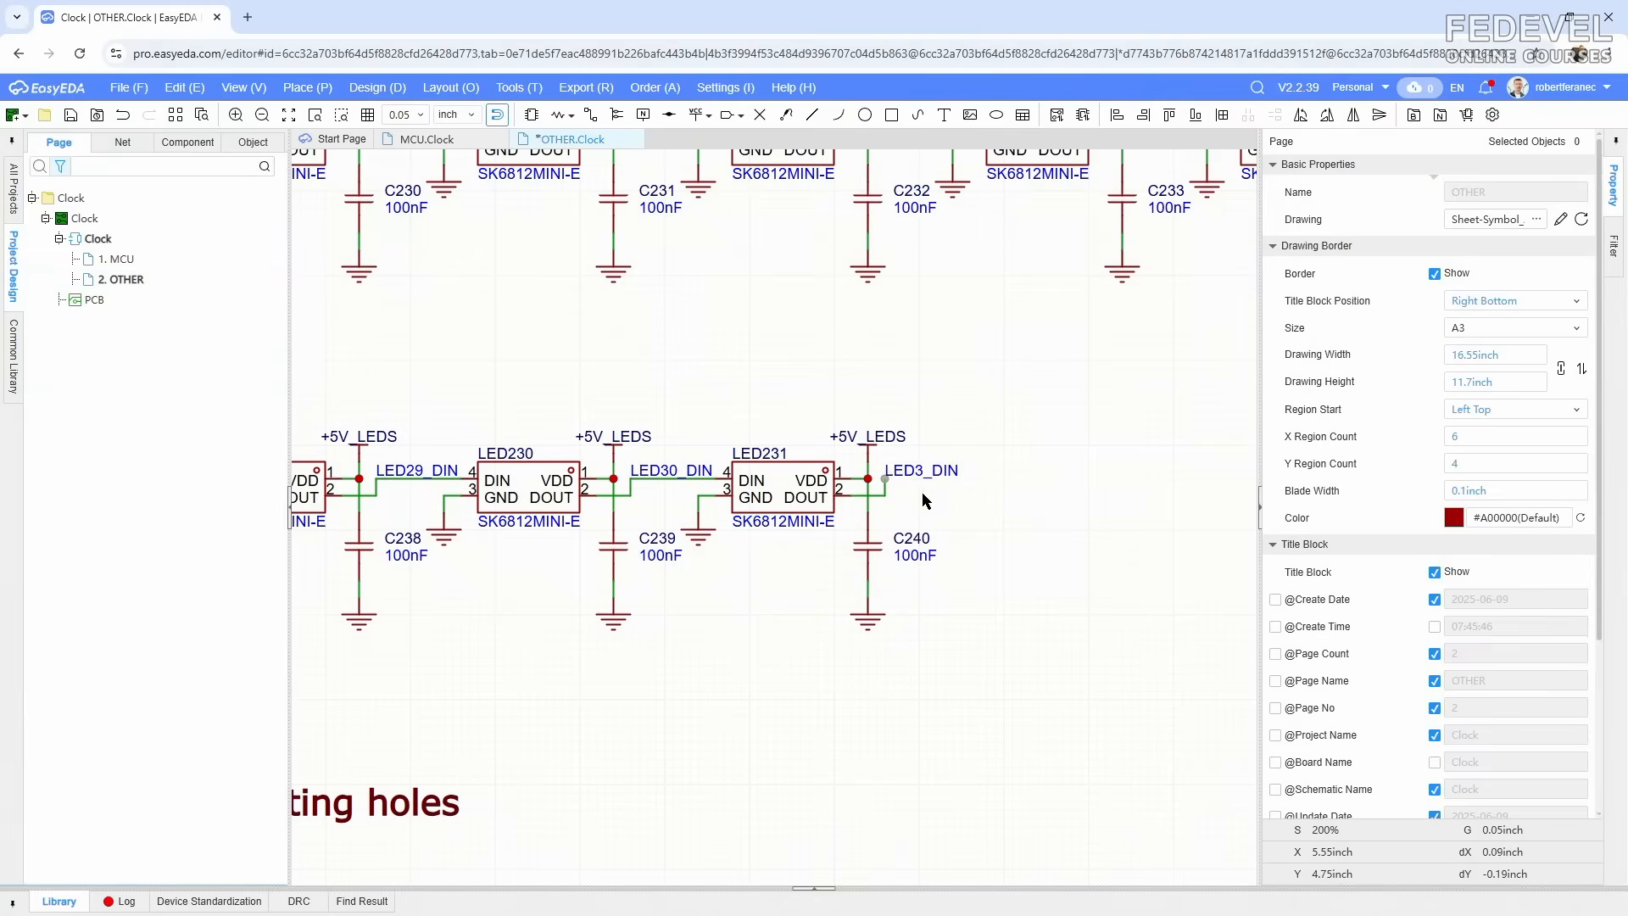
pyautogui.click(908, 470)
pyautogui.press('Delete')
pyautogui.click(885, 496)
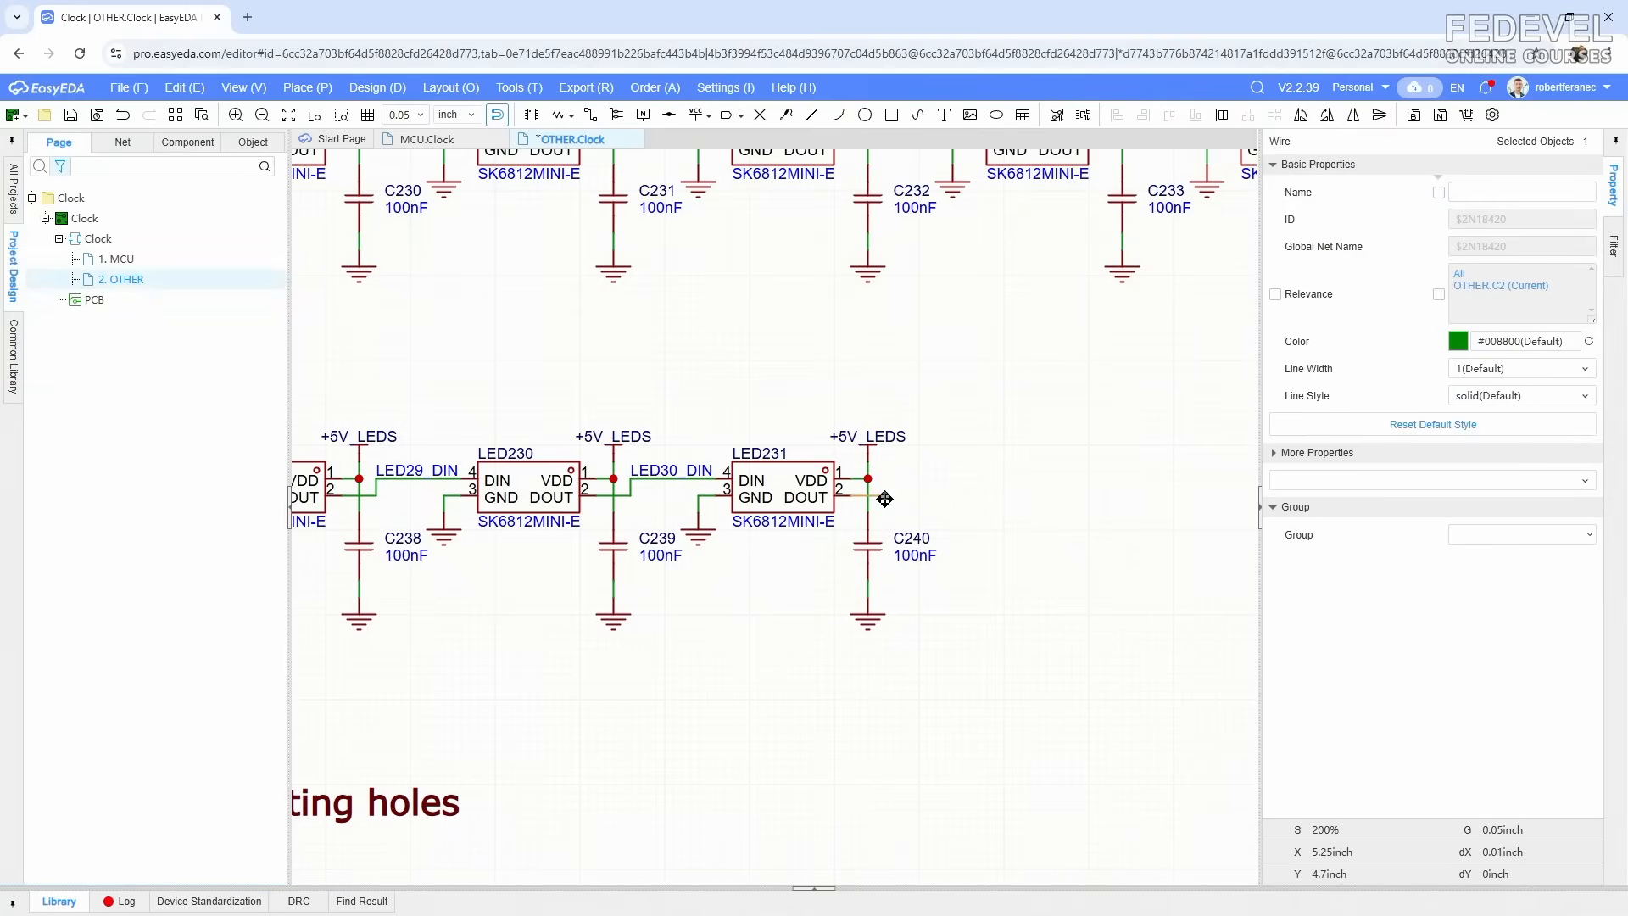
pyautogui.press('Delete')
# Step: Rename the input net port feeding LED229 as LED28_DIN
pyautogui.moveTo(688, 618); pyautogui.dragTo(1129, 607, button='right')
pyautogui.moveTo(529, 535); pyautogui.dragTo(615, 561, button='right')
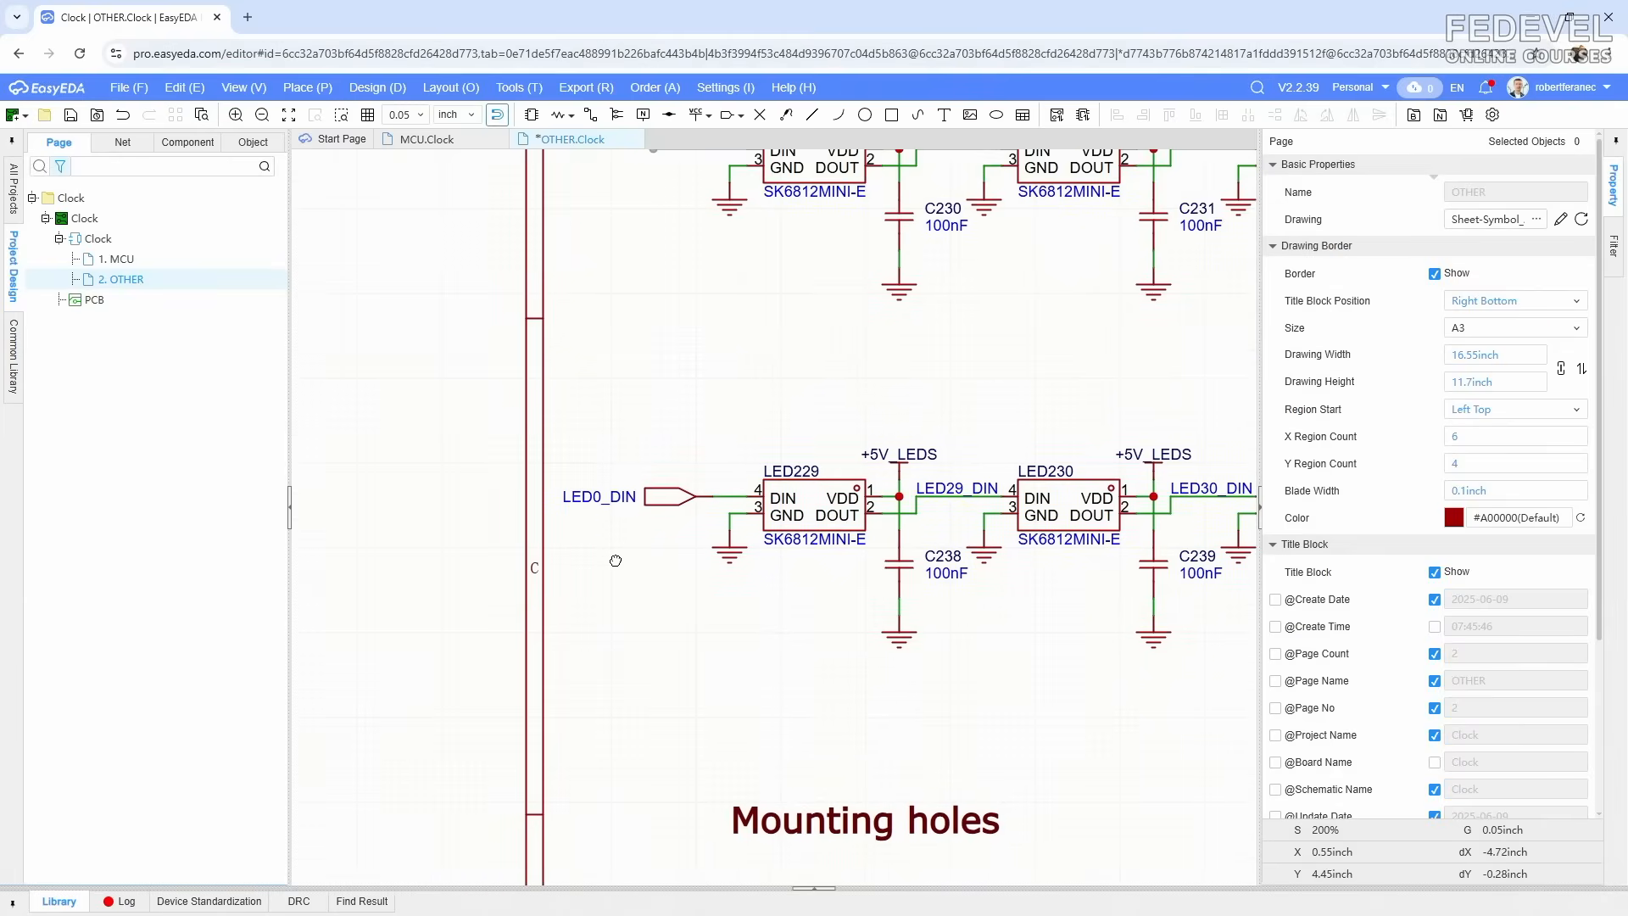
pyautogui.doubleClick(596, 501)
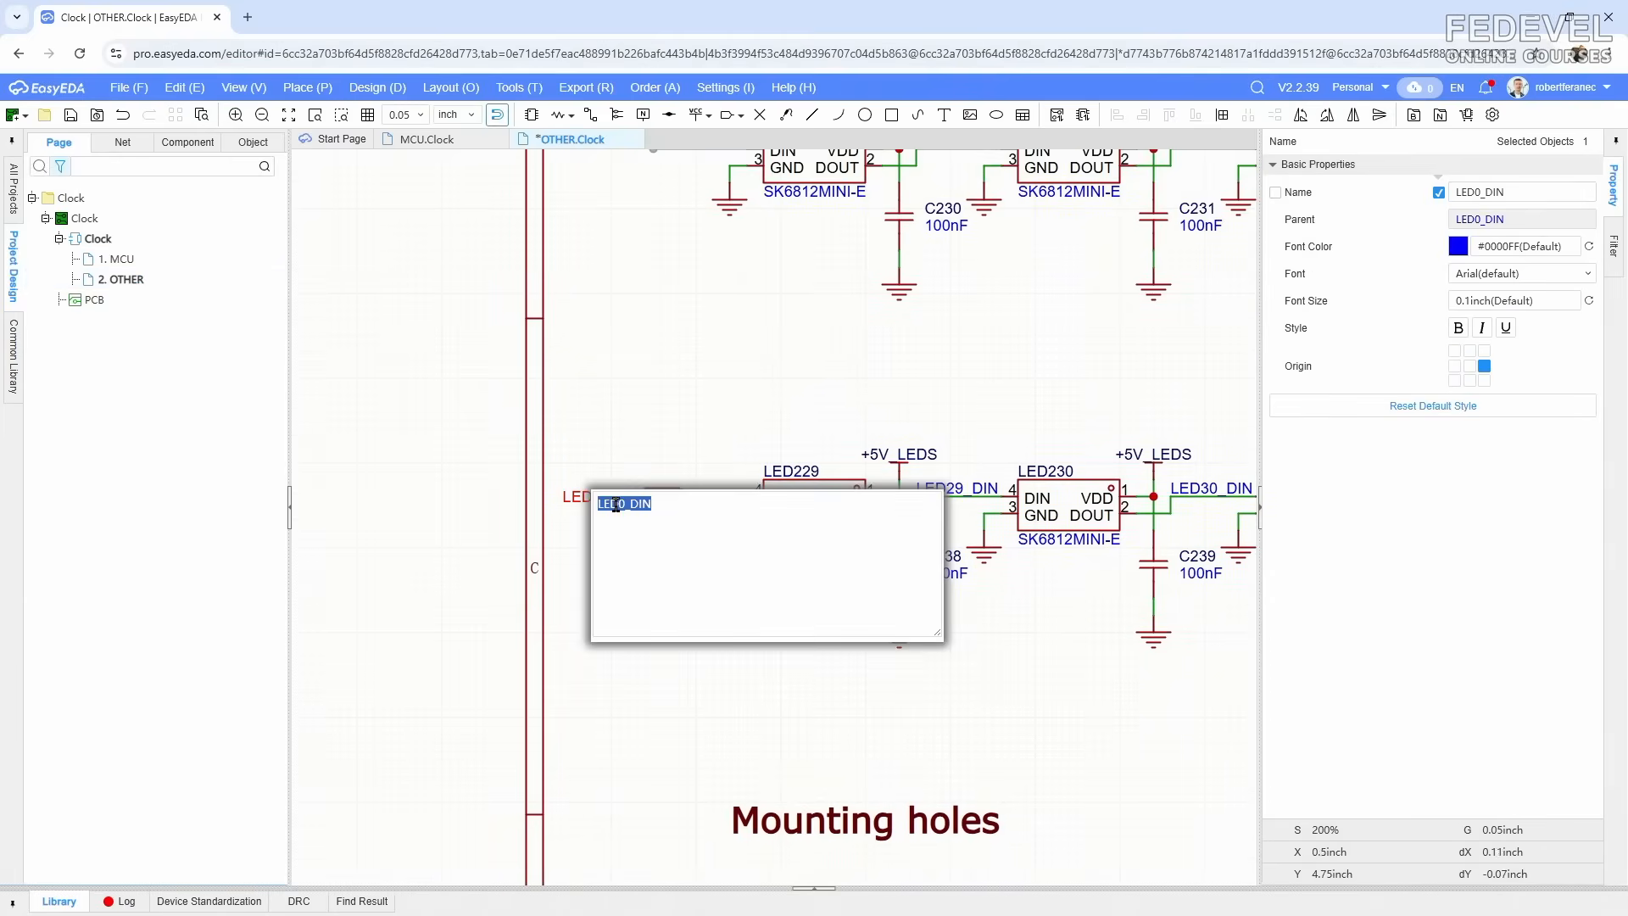
pyautogui.click(618, 566)
pyautogui.click(669, 419)
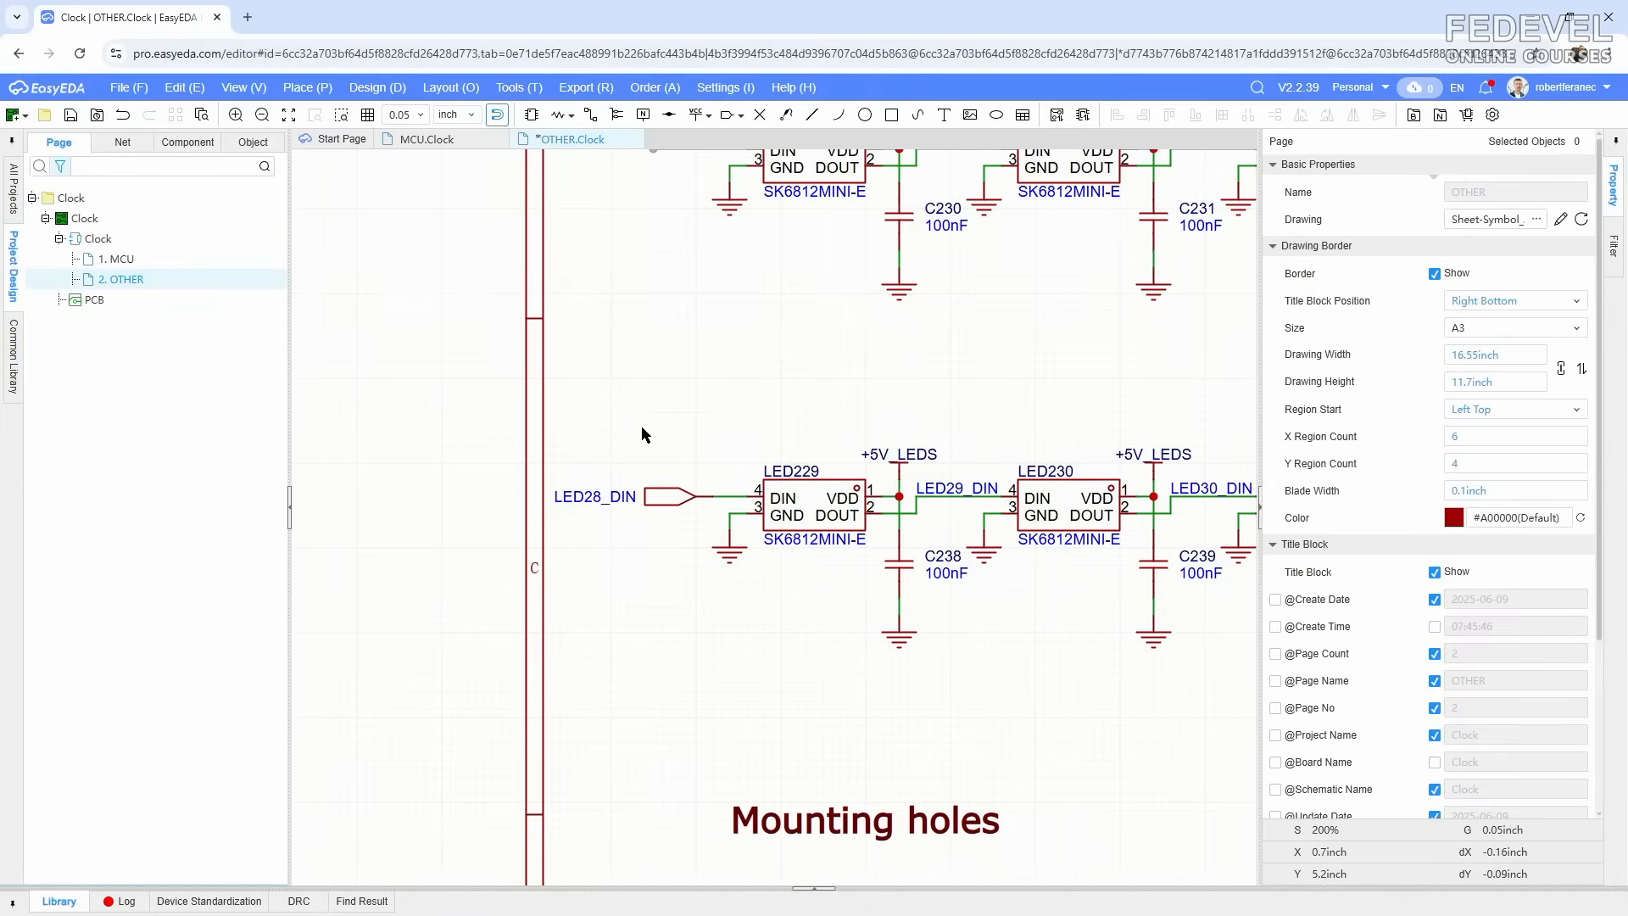
# Step: Copy the SEGMENT LEDs heading and paste it above the new three-LED row
pyautogui.scroll(-2, 644, 435)
pyautogui.scroll(-1, 642, 430)
pyautogui.moveTo(889, 398); pyautogui.dragTo(748, 718, button='right')
pyautogui.click(1167, 296)
pyautogui.rightClick(1167, 296)
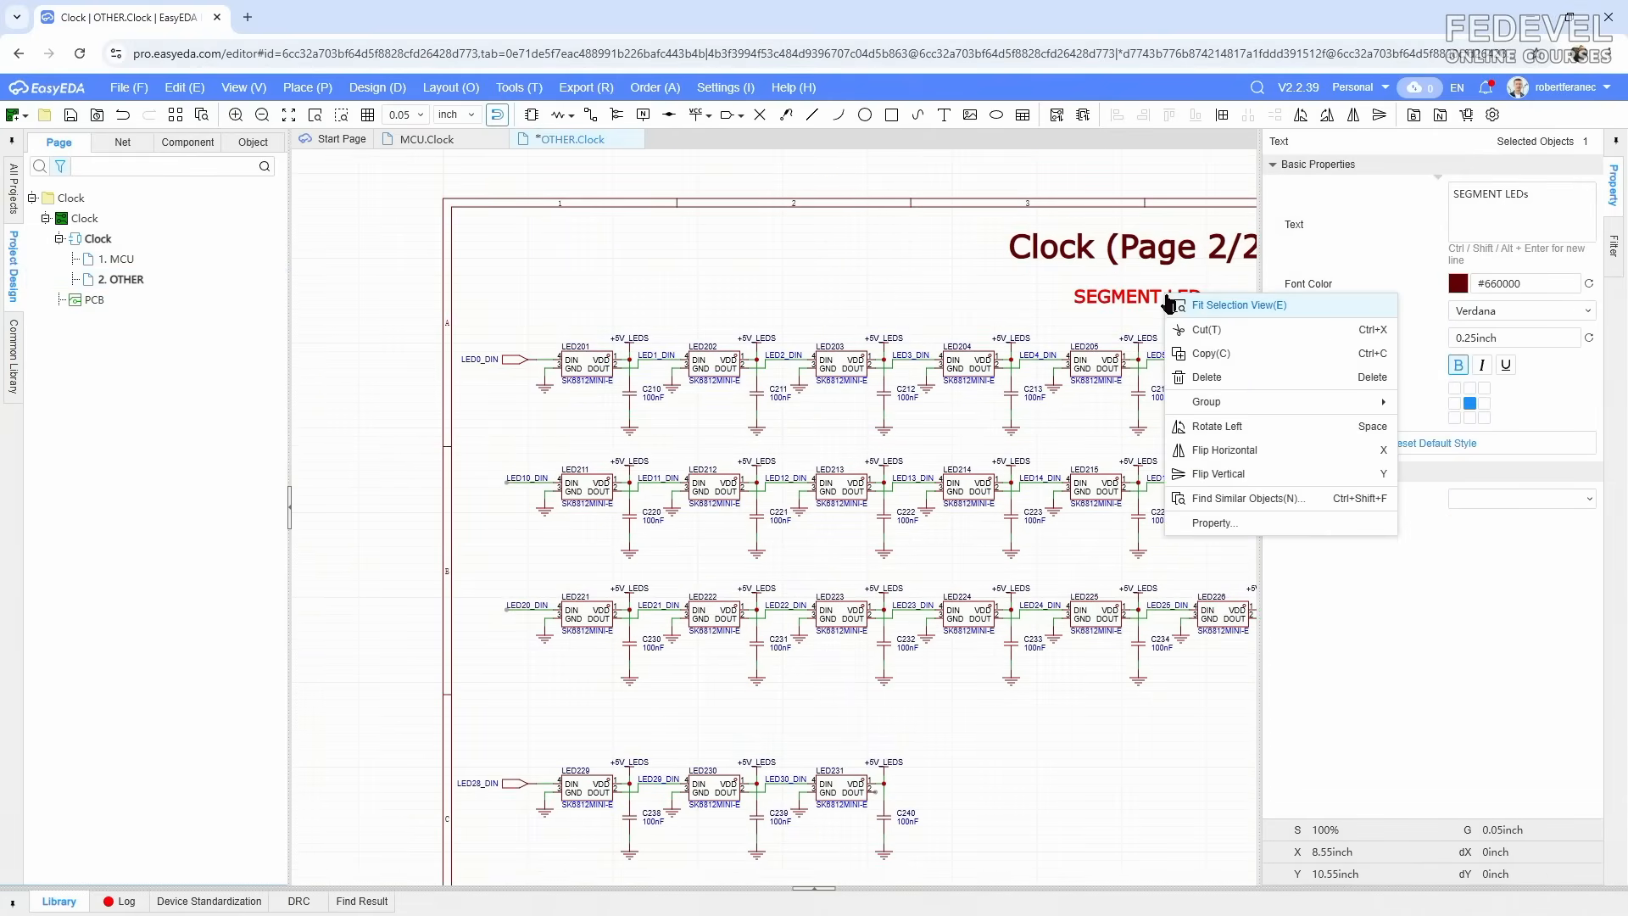
pyautogui.click(1187, 356)
pyautogui.rightClick(719, 738)
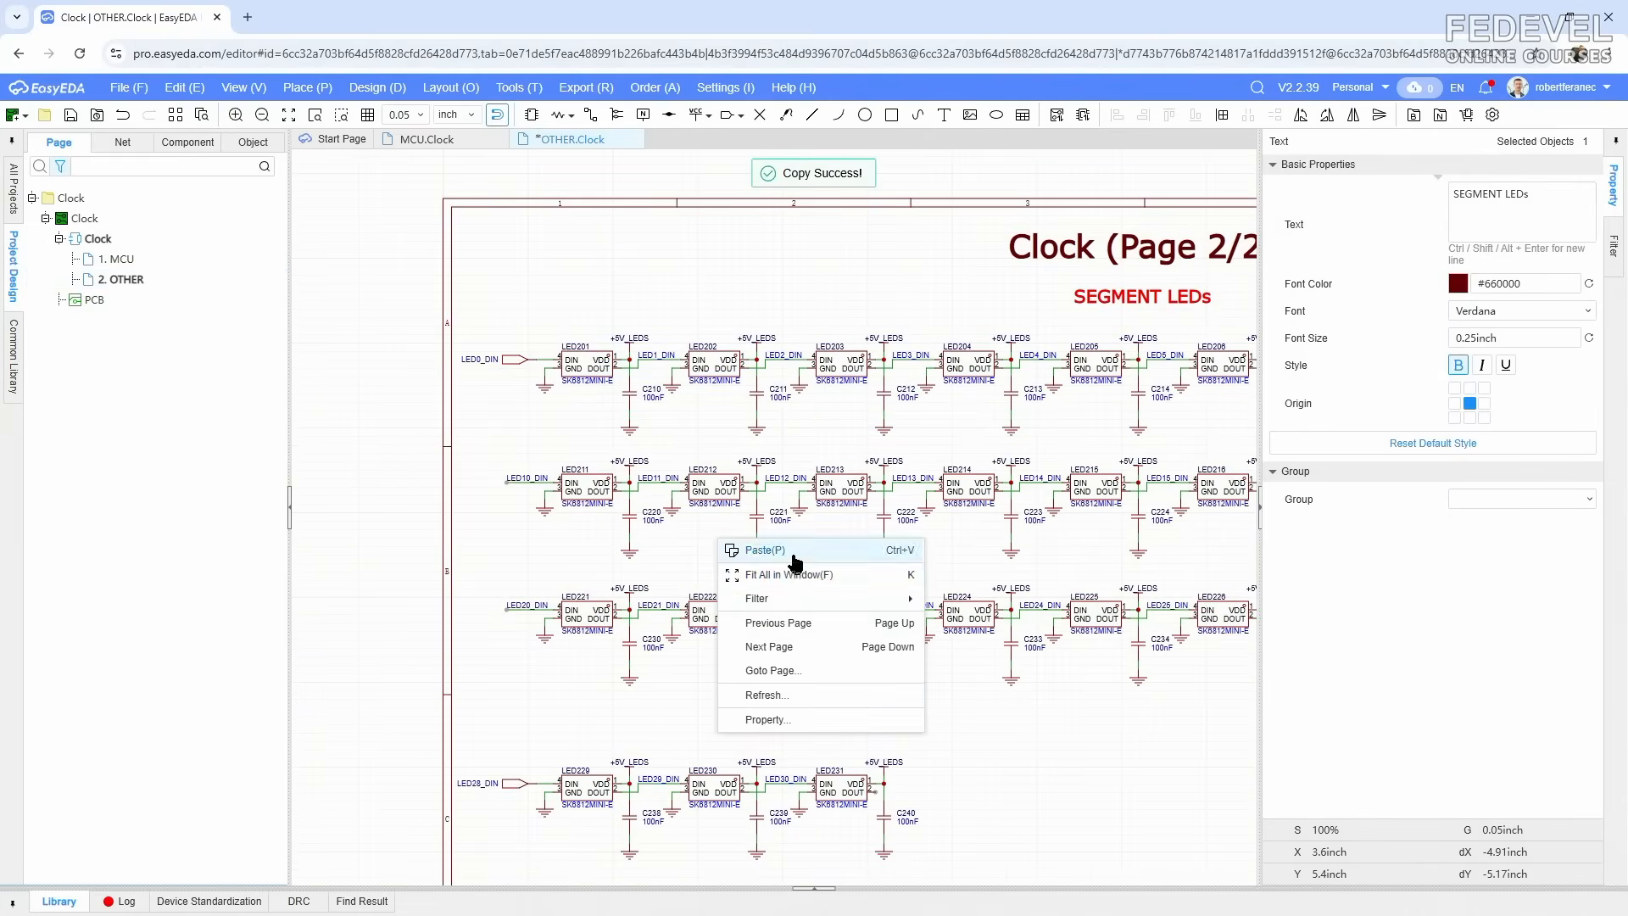
pyautogui.click(792, 551)
pyautogui.click(701, 739)
# Step: Change the pasted heading's text to "DOTs + EXTERNAL LEDs"
pyautogui.scroll(4, 1003, 723)
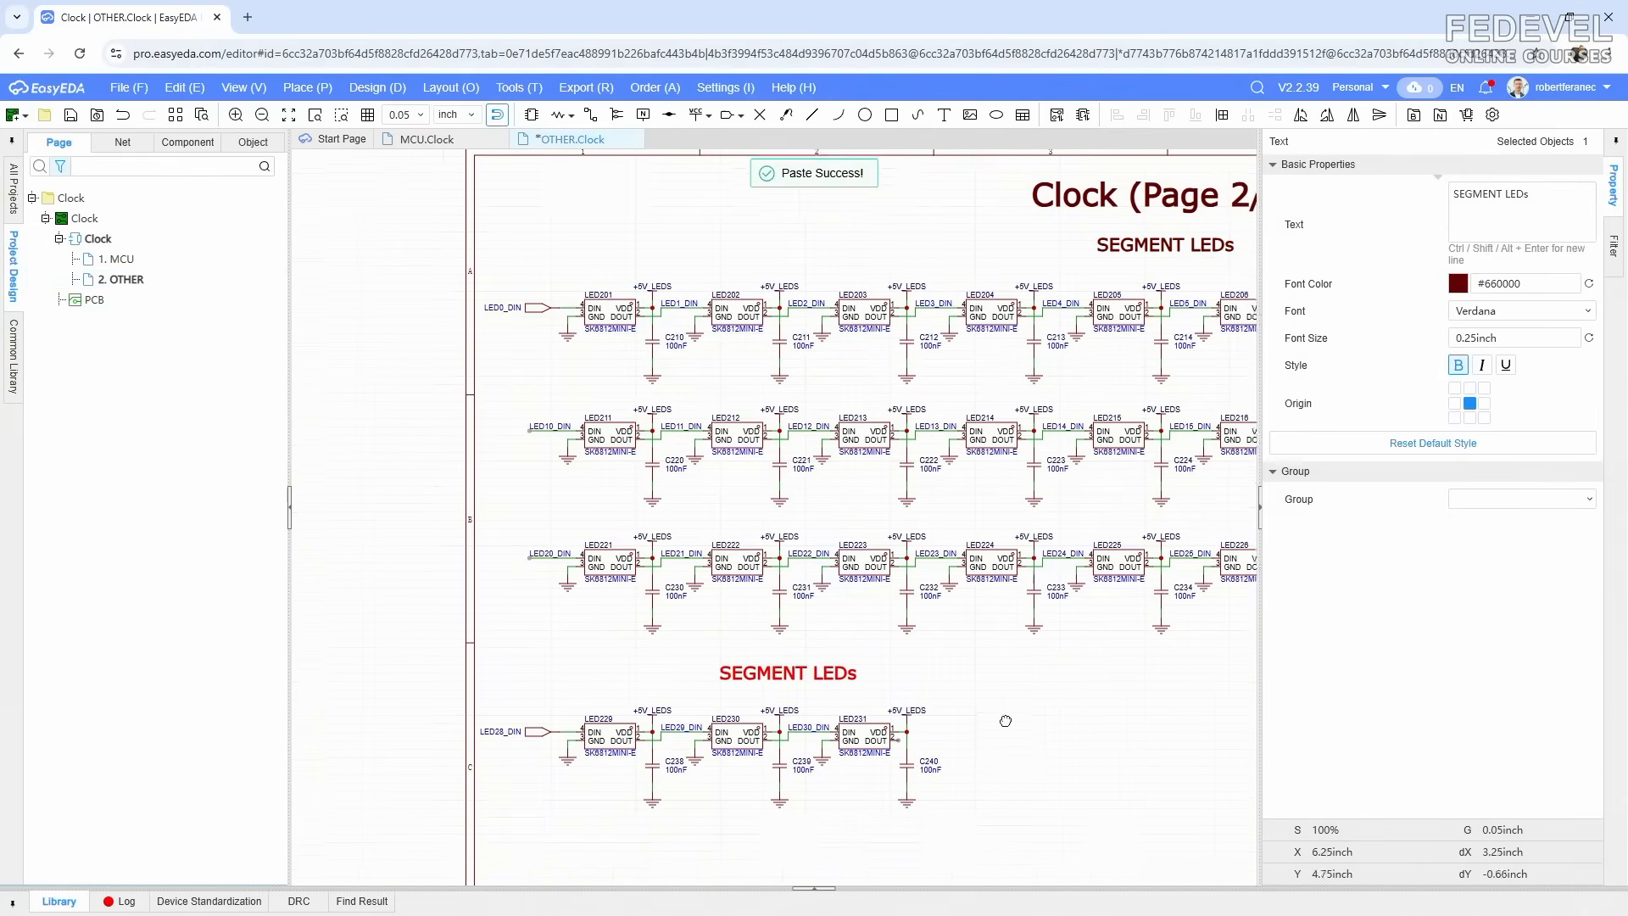
pyautogui.doubleClick(851, 501)
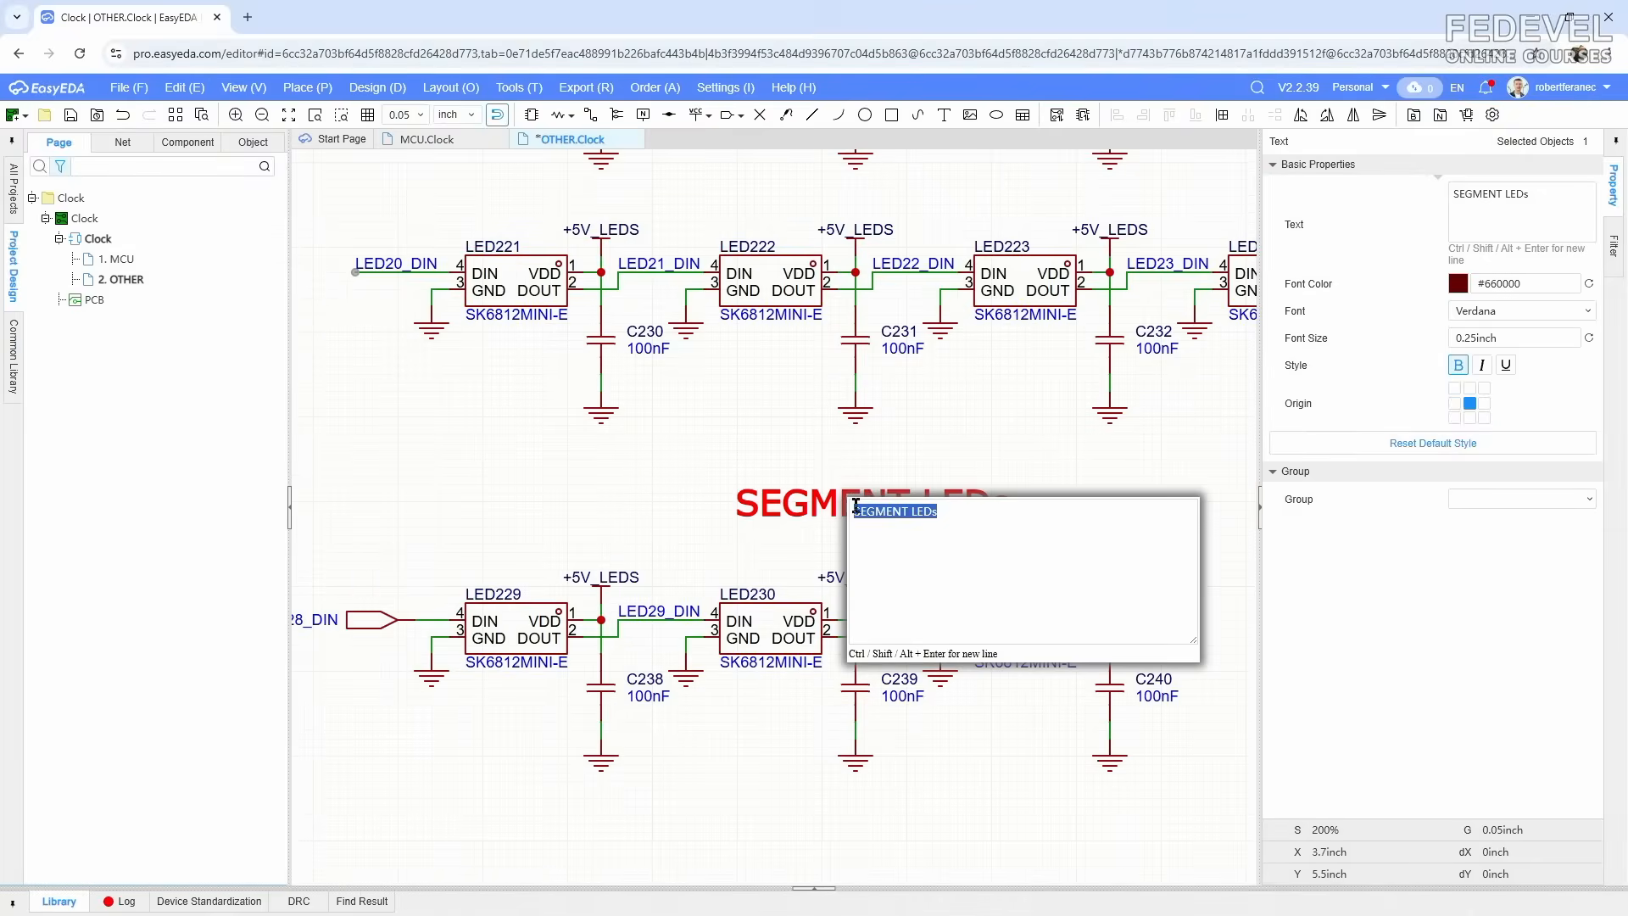
pyautogui.click(903, 520)
pyautogui.moveTo(908, 511); pyautogui.dragTo(812, 509)
pyautogui.write('DOT')
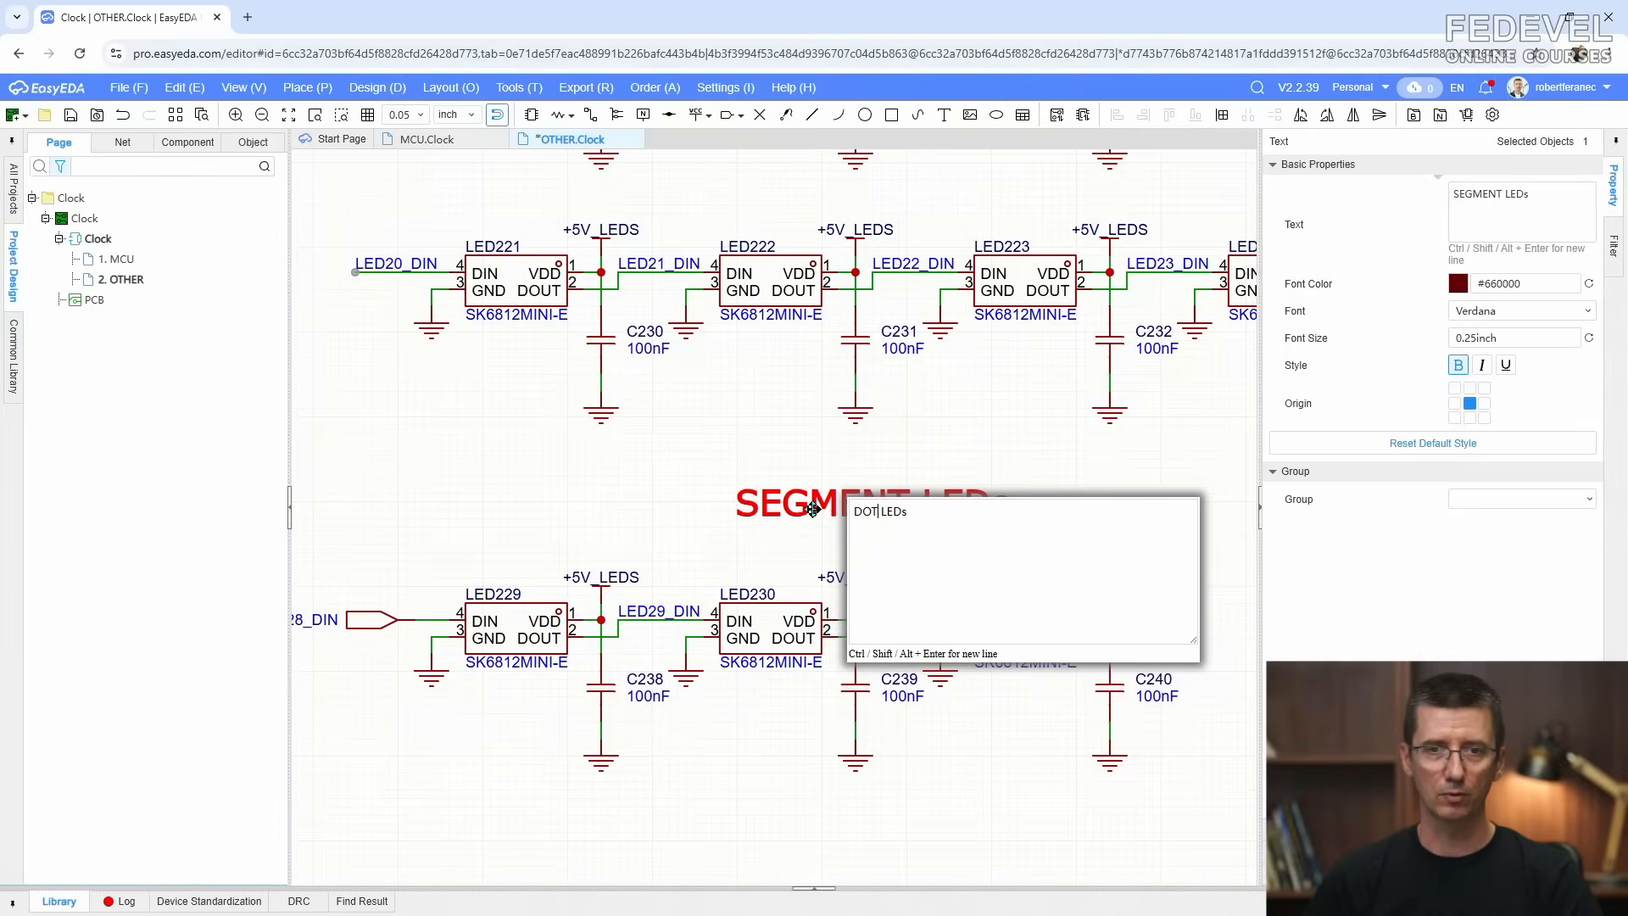
pyautogui.write('s + EXTERN')
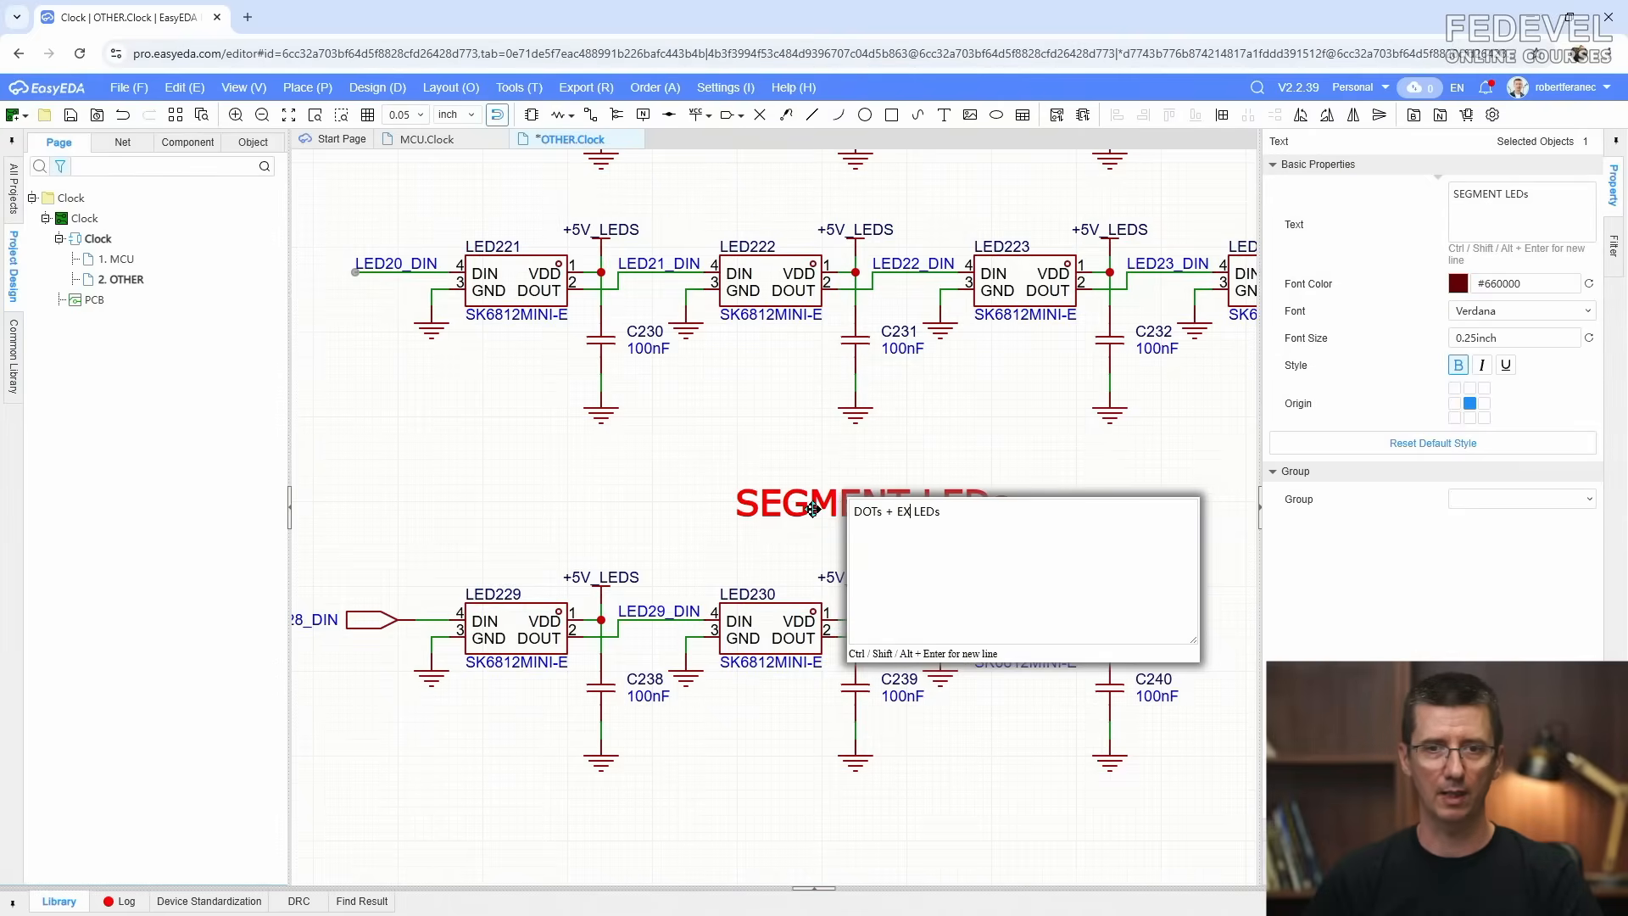
pyautogui.write('AL')
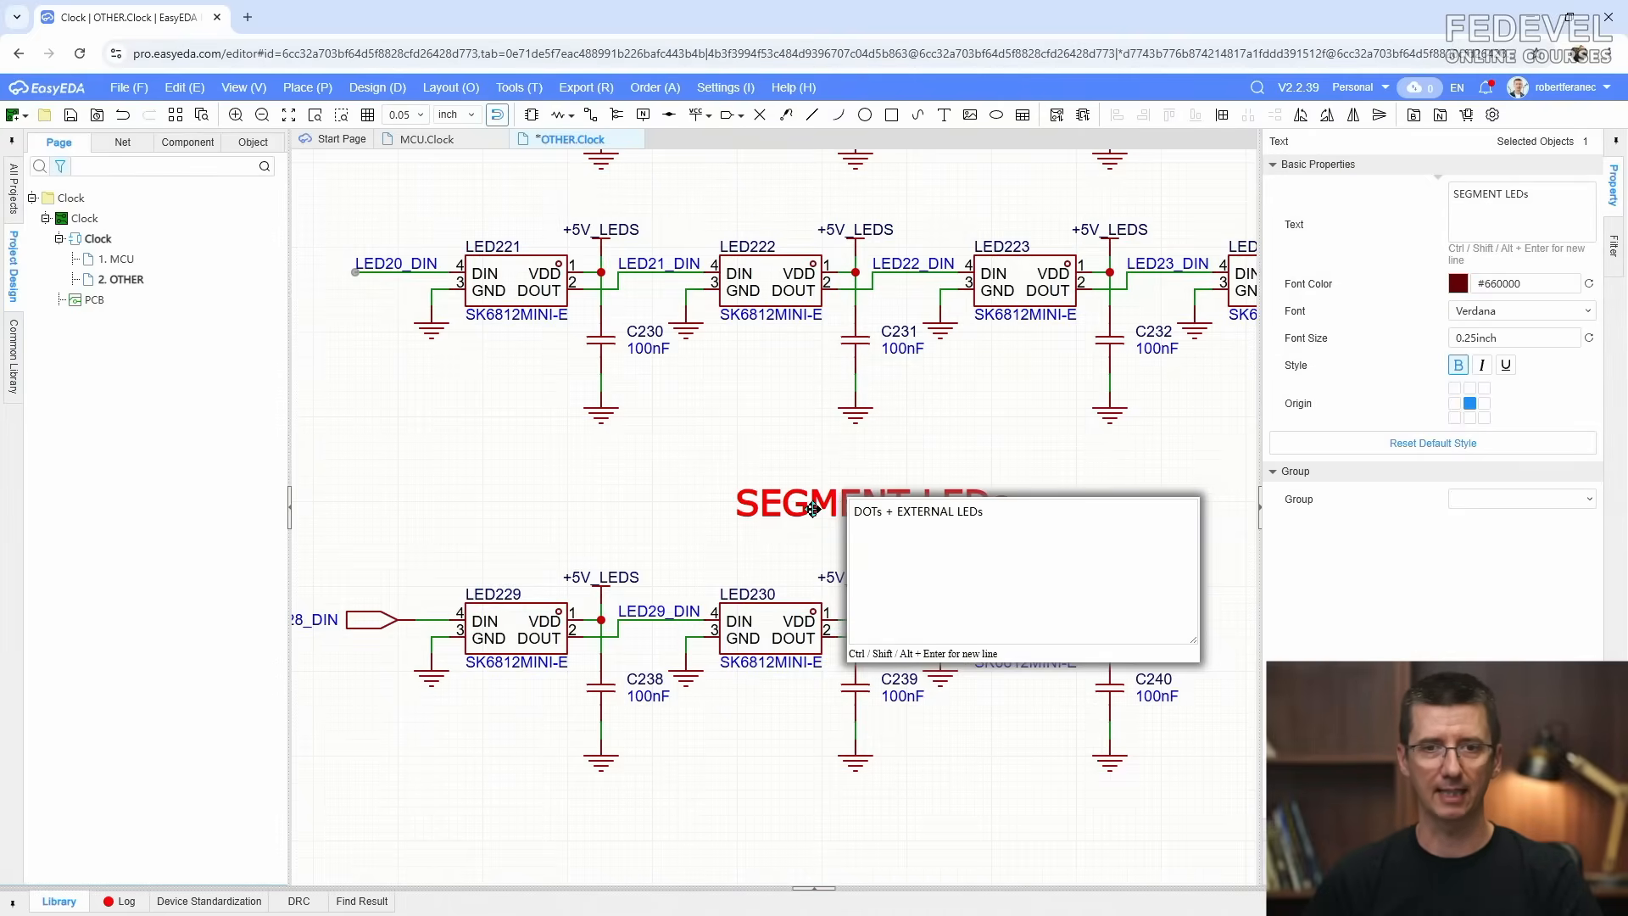
pyautogui.click(696, 455)
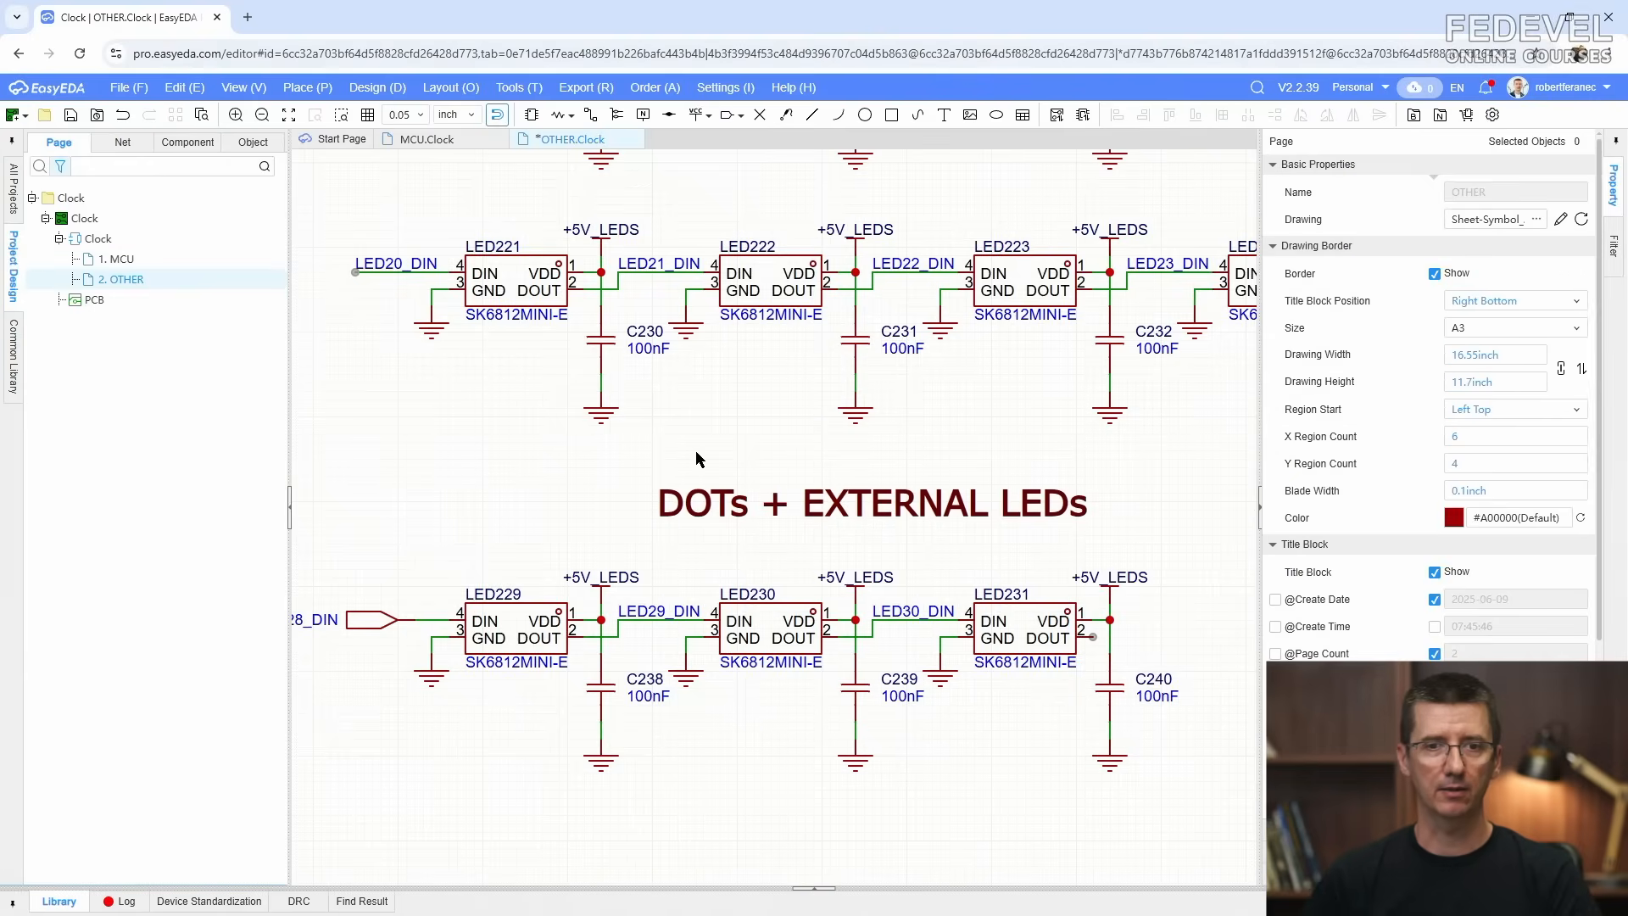
# Step: Move the DOTs + EXTERNAL LEDs heading slightly left and down over its LED row, and save the schematic
pyautogui.moveTo(900, 511); pyautogui.dragTo(871, 511)
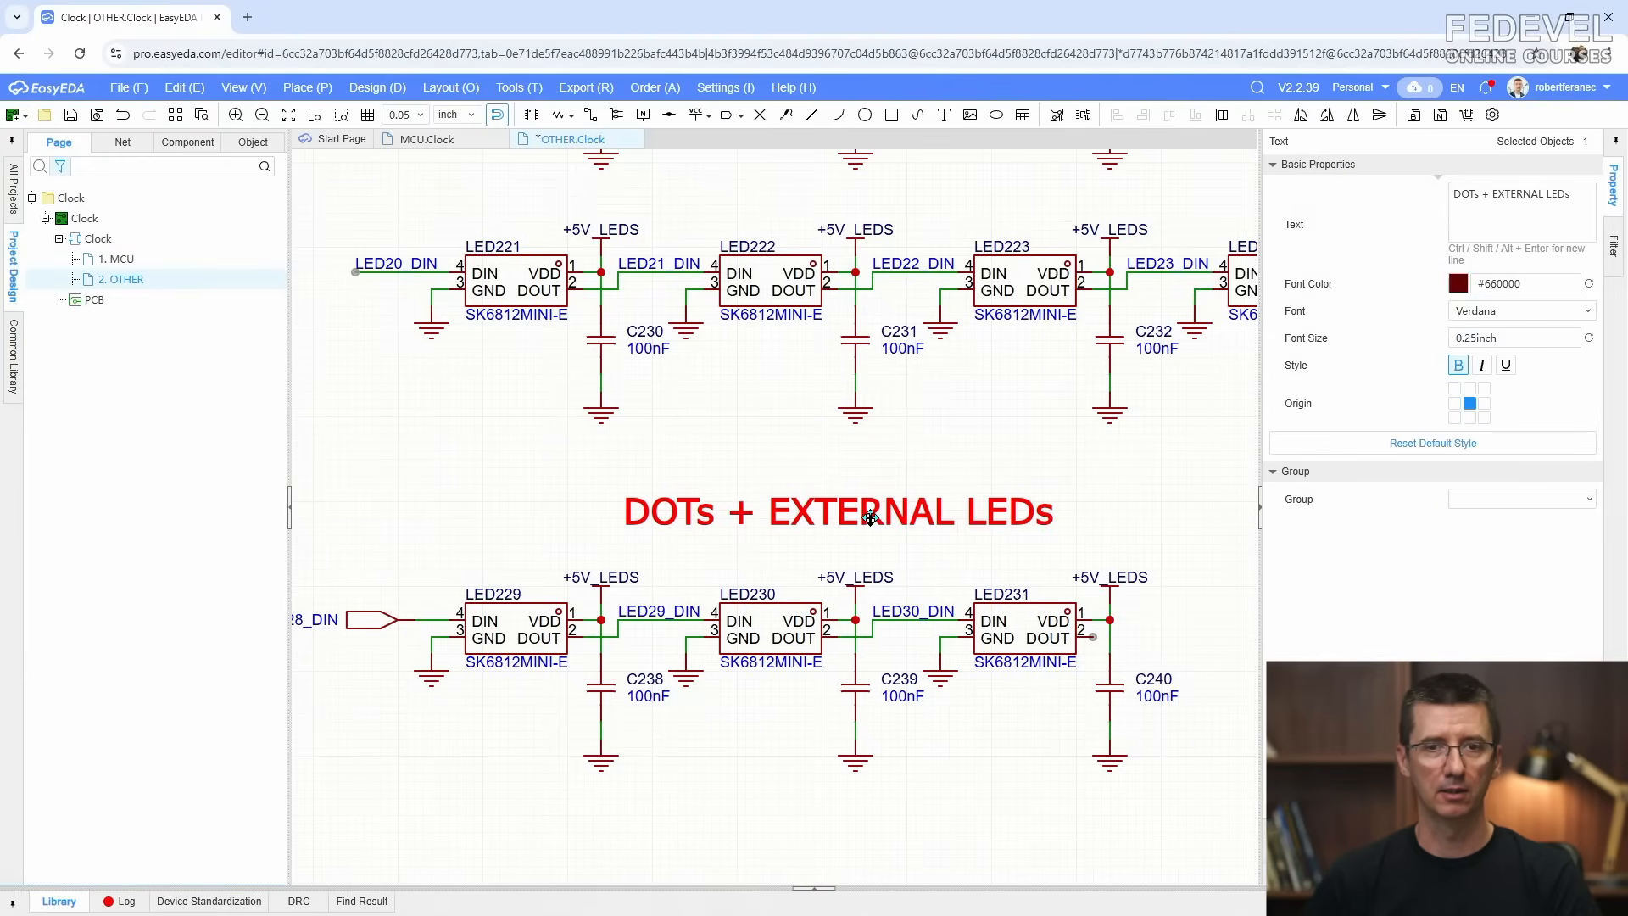
pyautogui.click(524, 509)
pyautogui.scroll(-2, 524, 509)
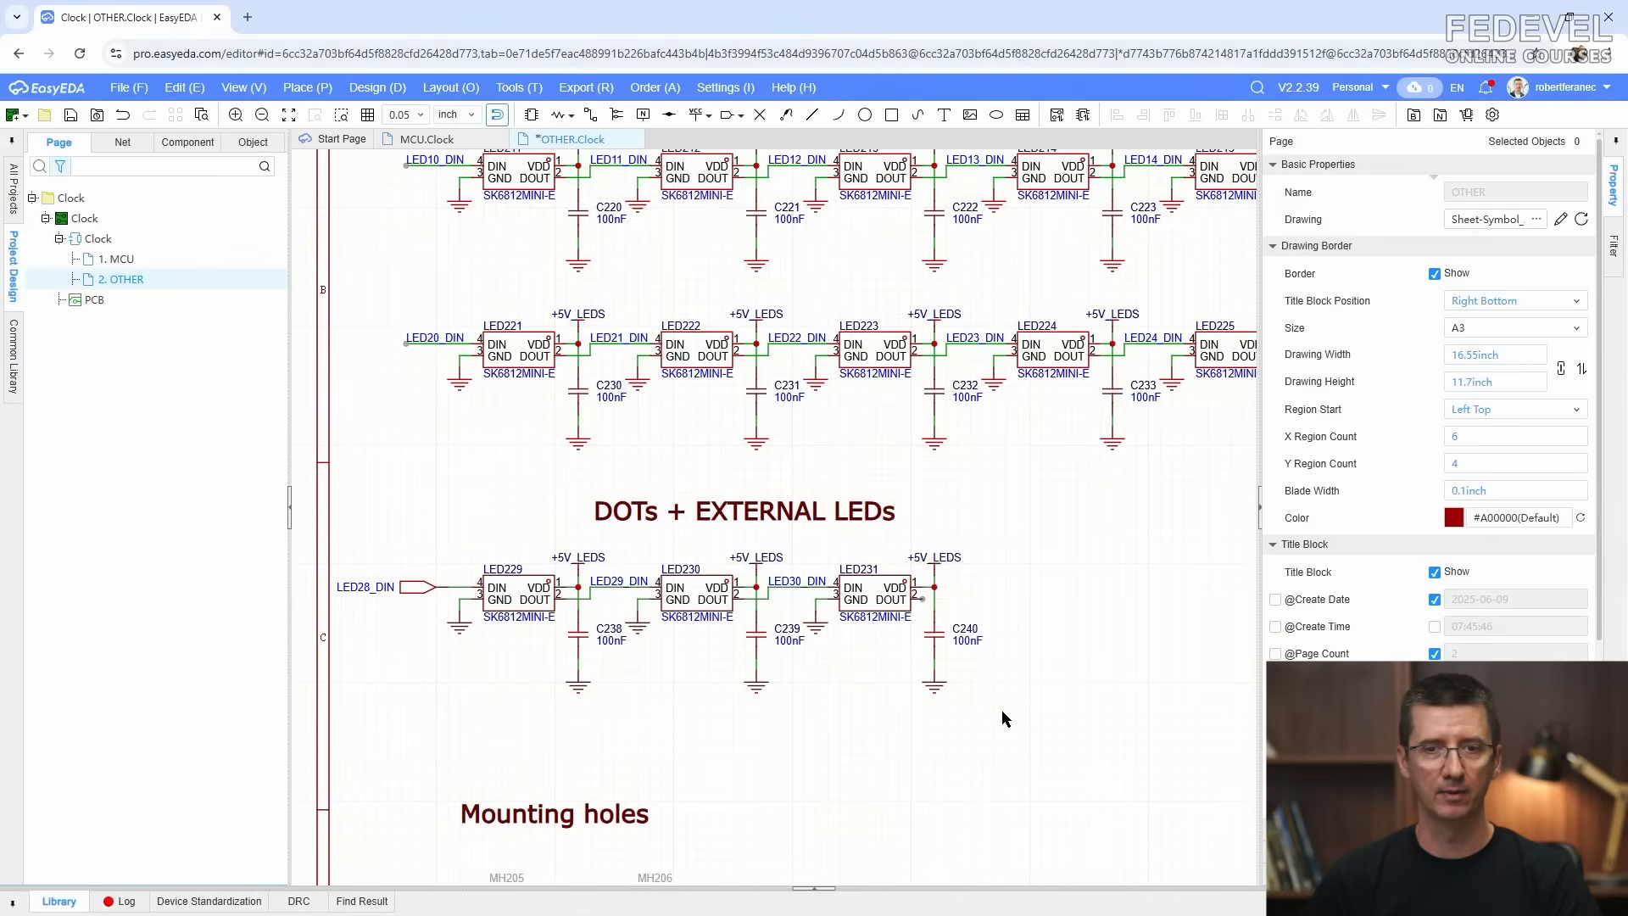
pyautogui.press('k')
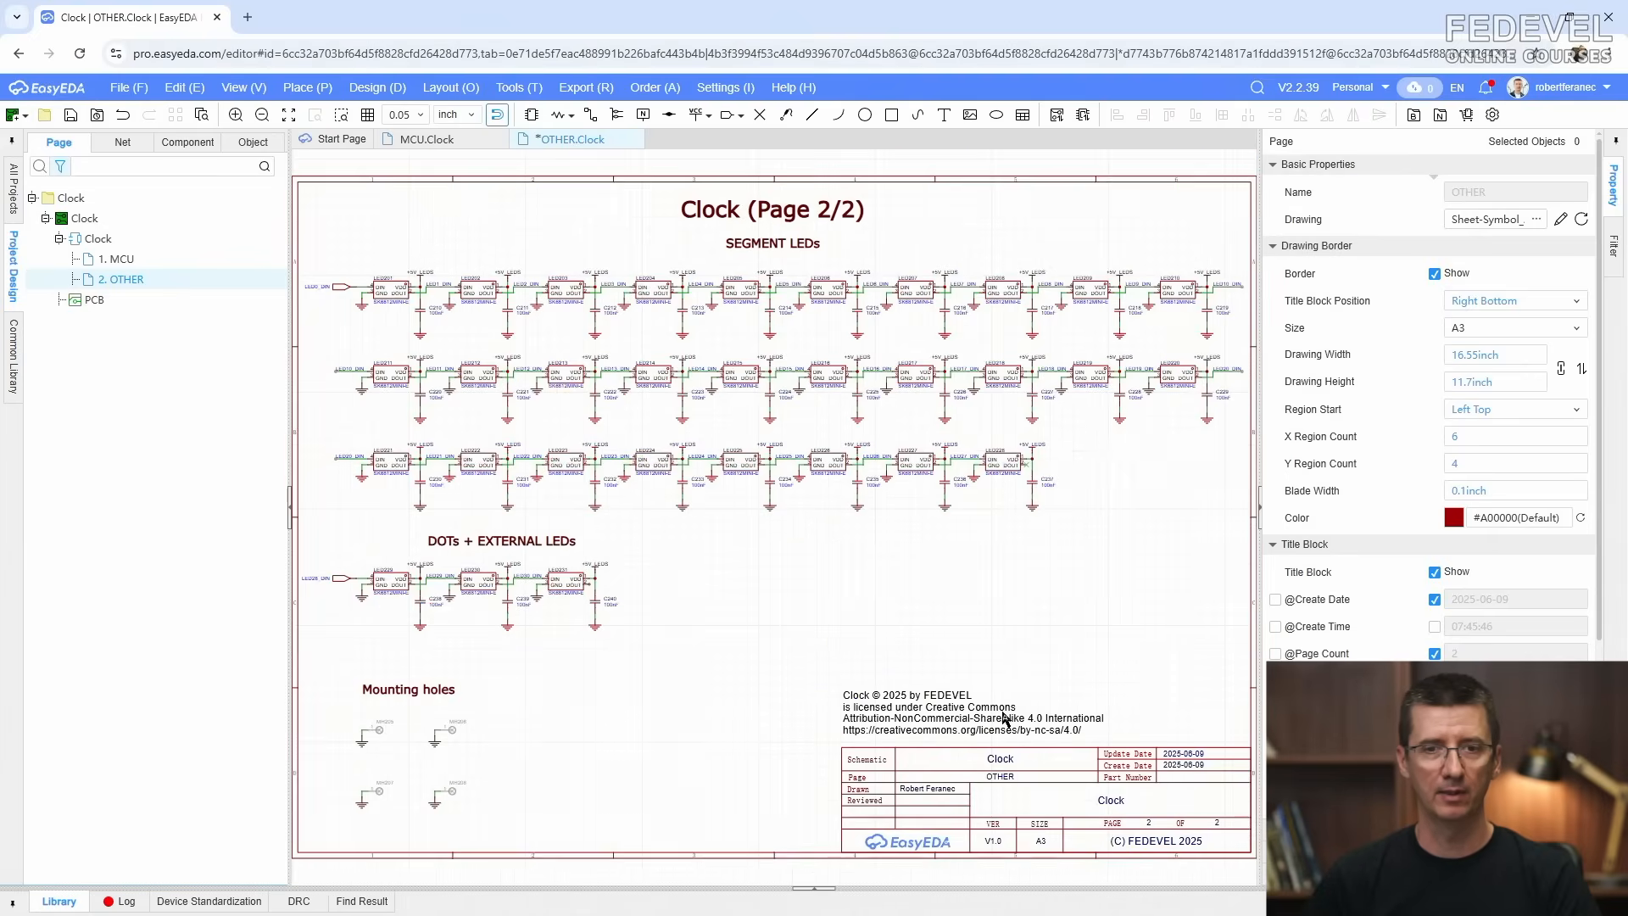
pyautogui.click(72, 119)
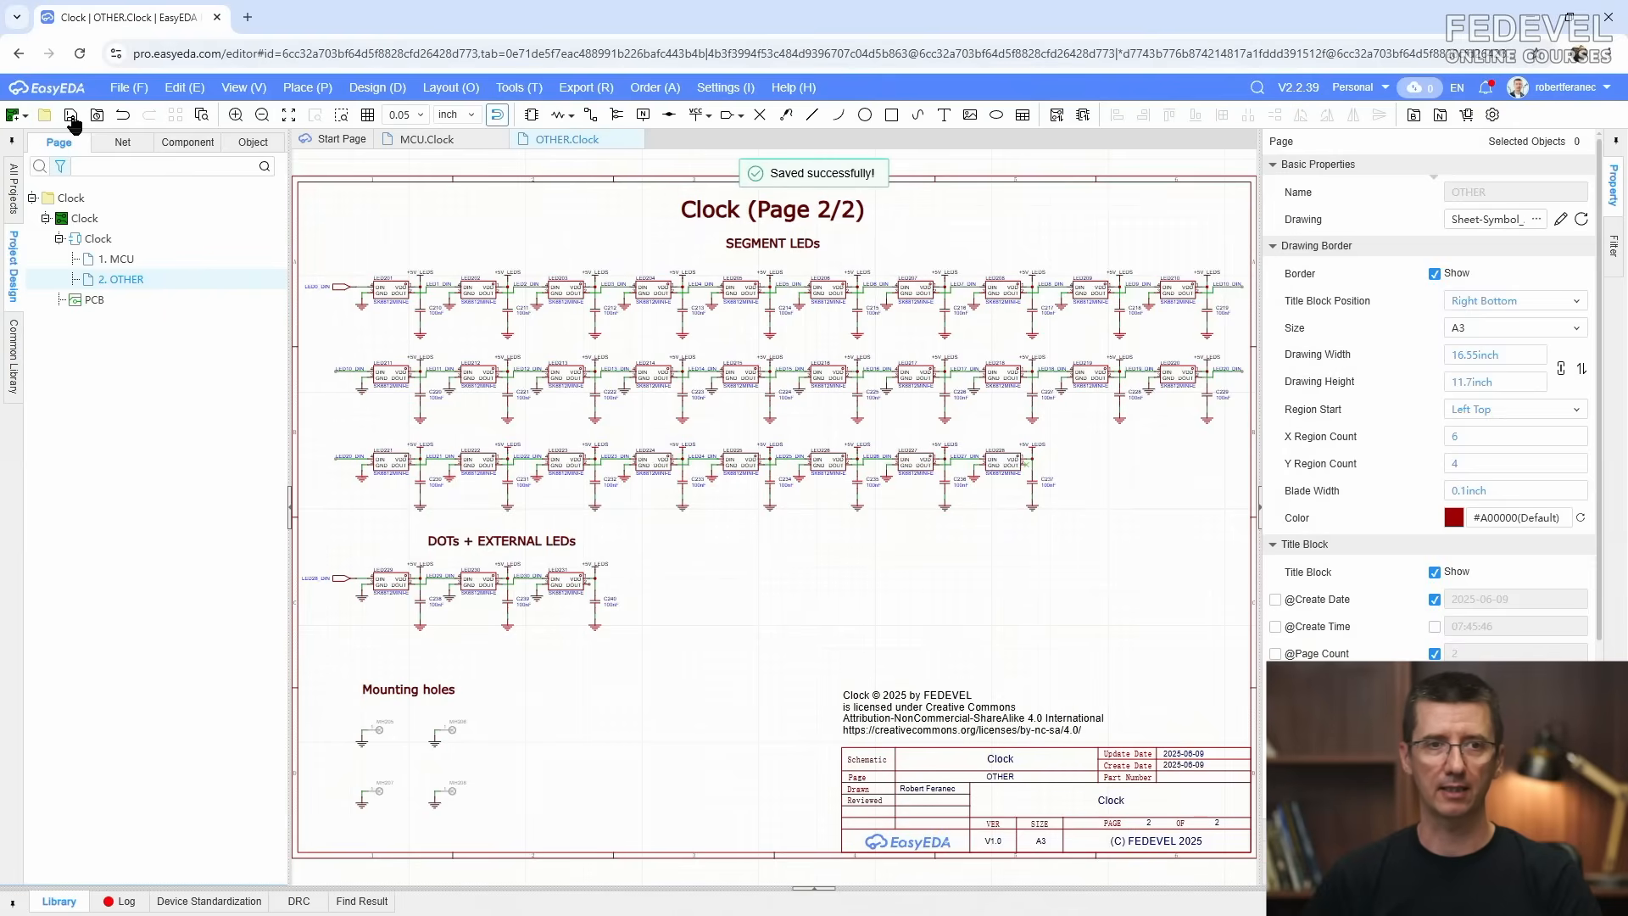
# Step: Open lcsc.com in a new browser tab and go to the Pin Headers category under Connectors
pyautogui.click(248, 17)
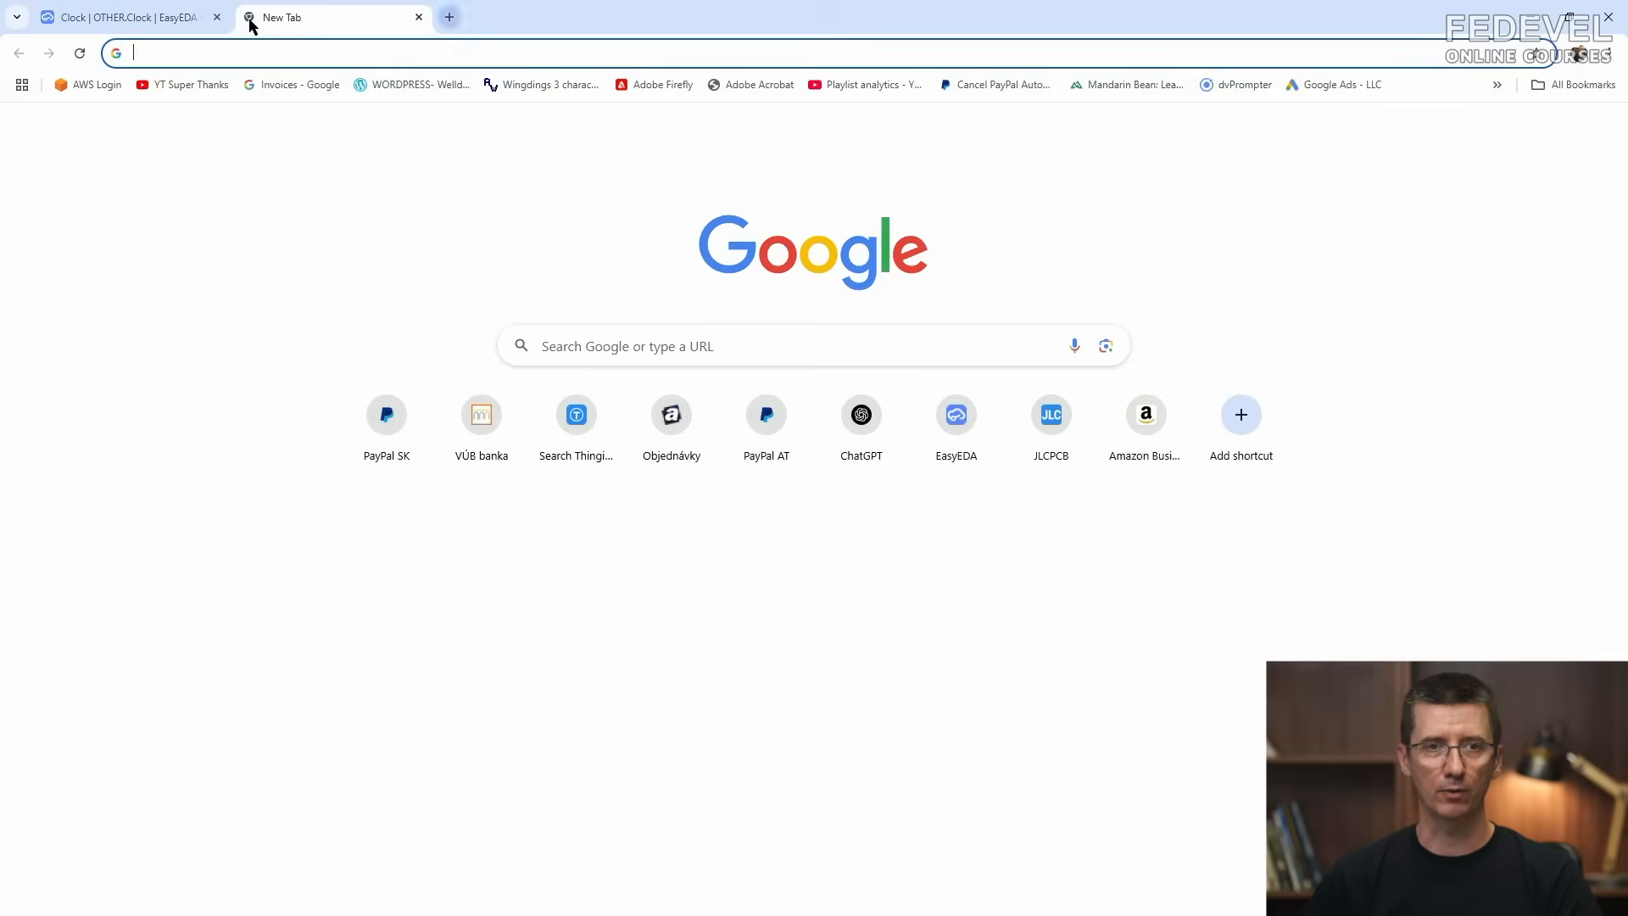
pyautogui.click(397, 54)
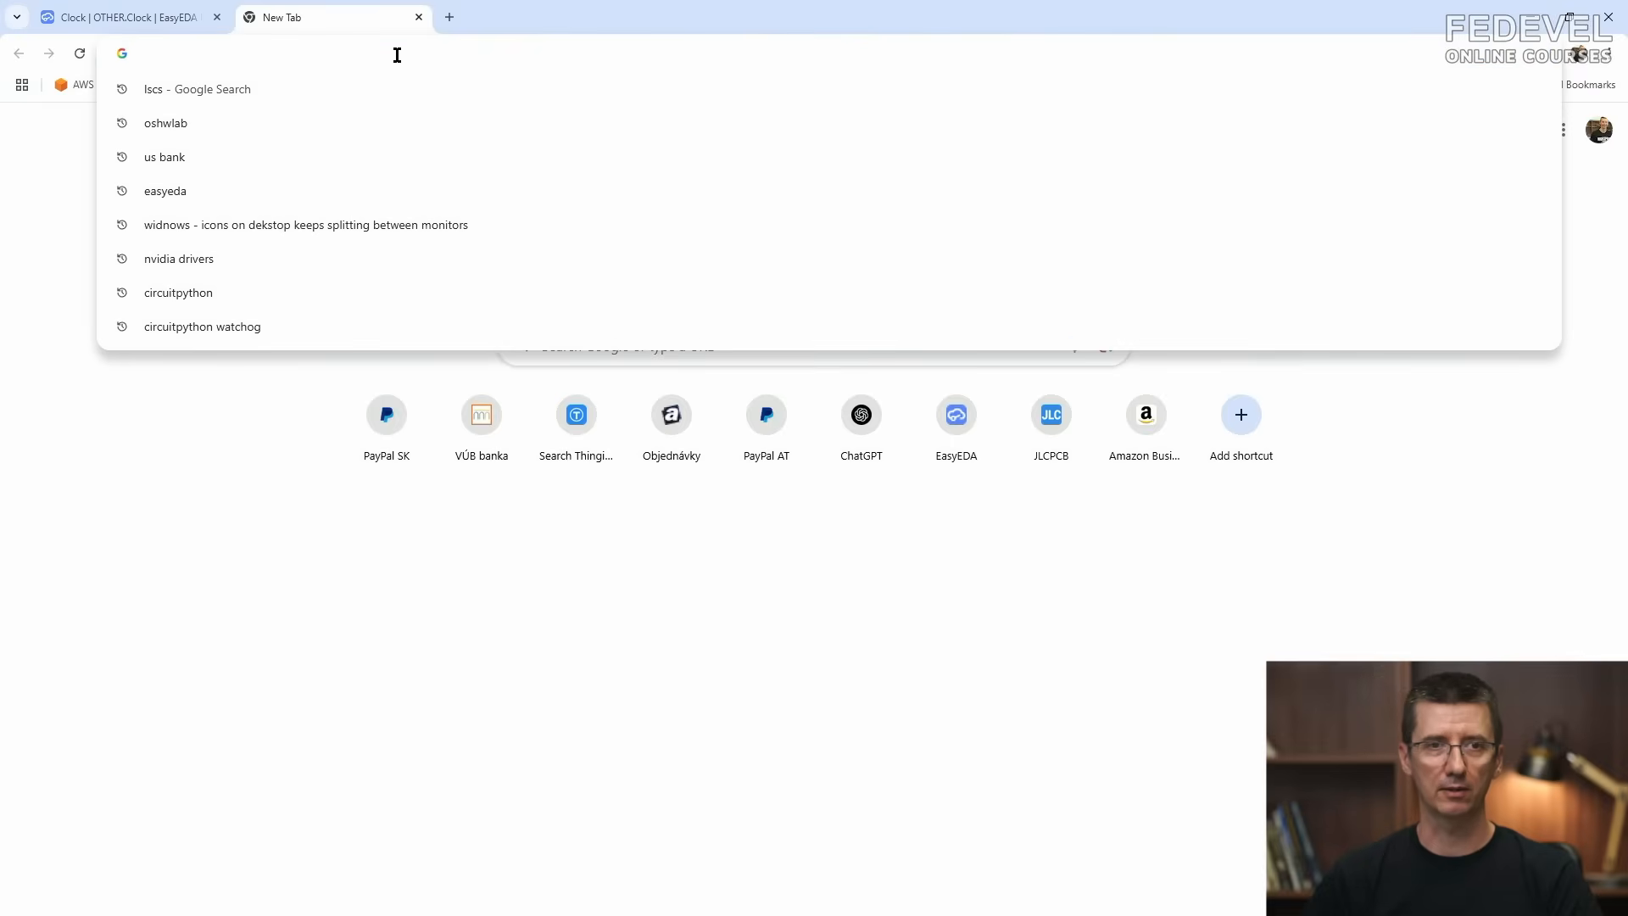
pyautogui.write('lcsc')
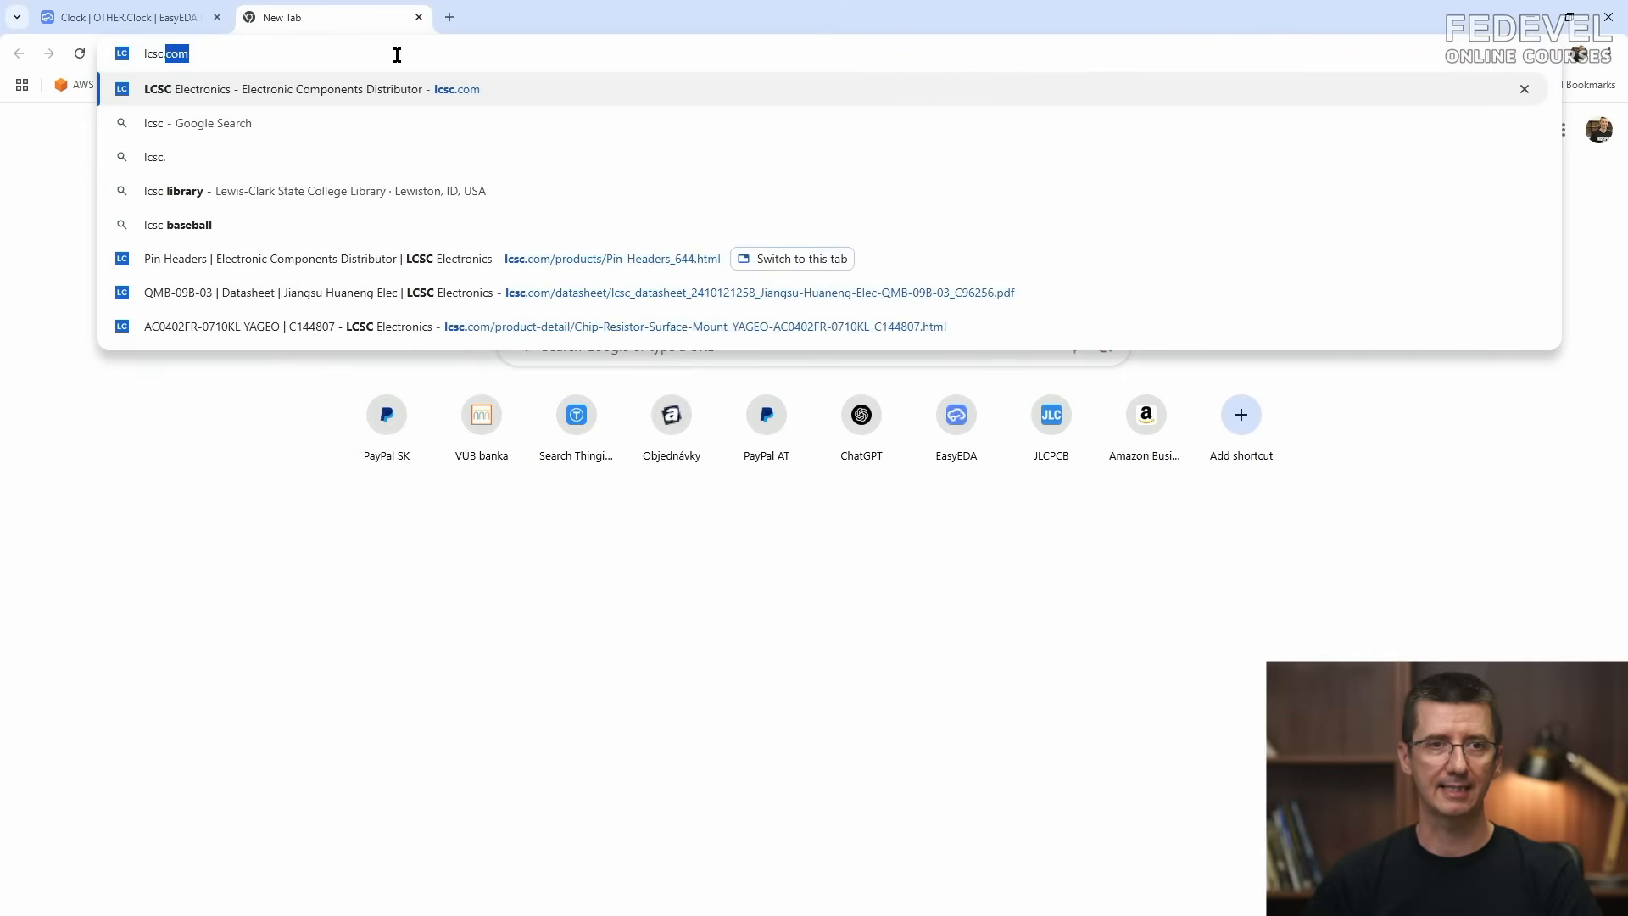
pyautogui.write('.com')
pyautogui.press('Return')
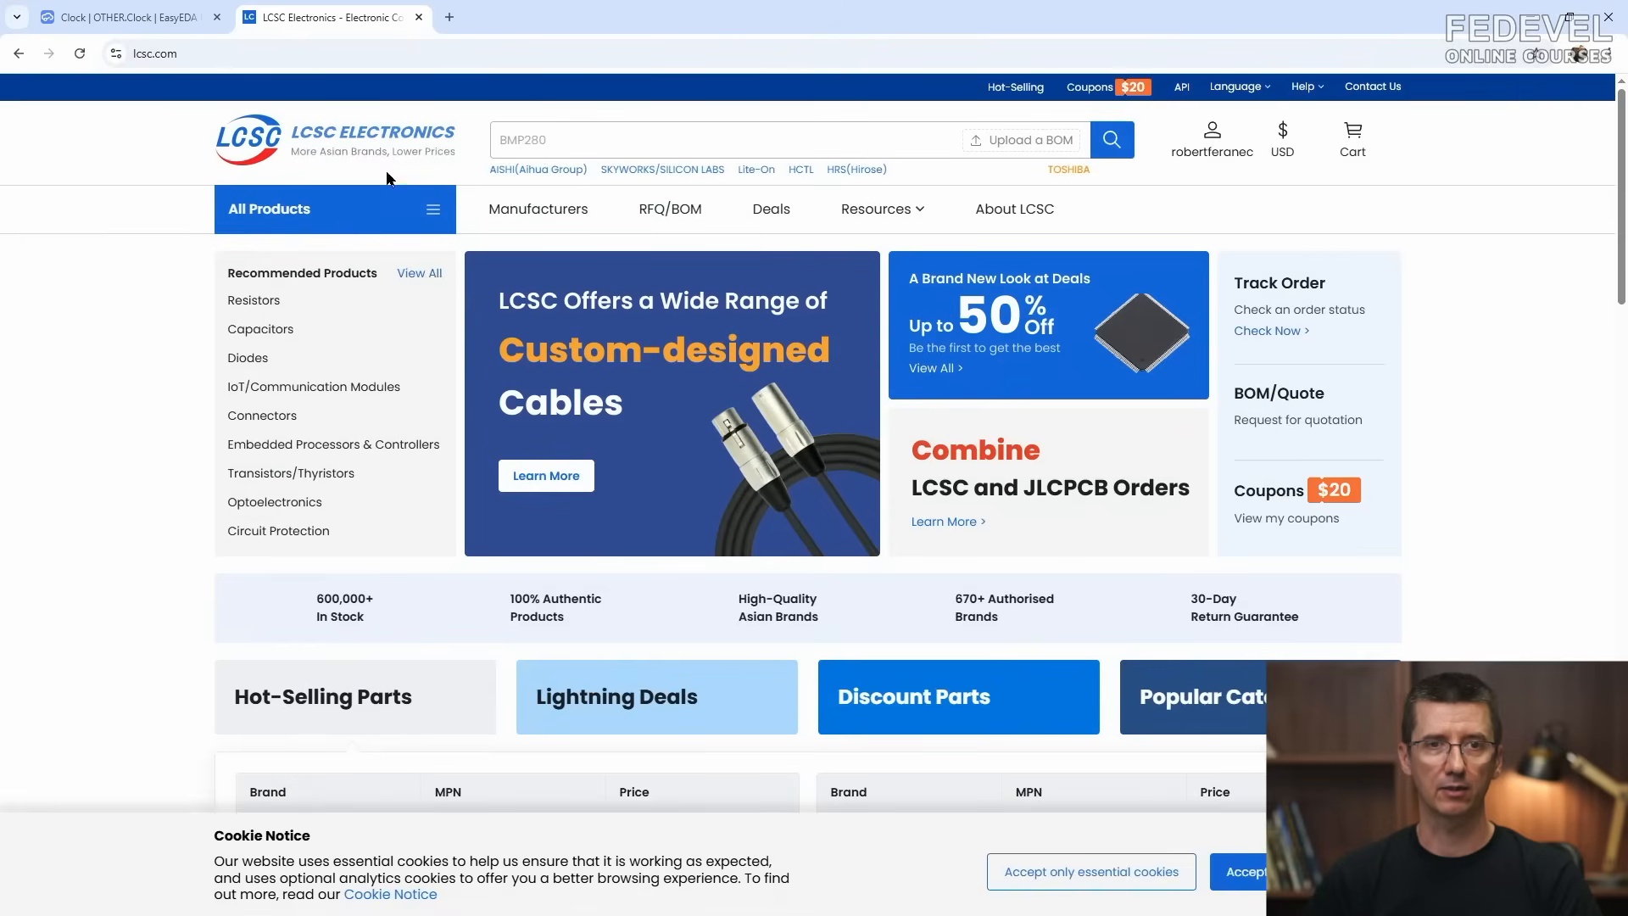
pyautogui.moveTo(303, 221)
pyautogui.moveTo(280, 287)
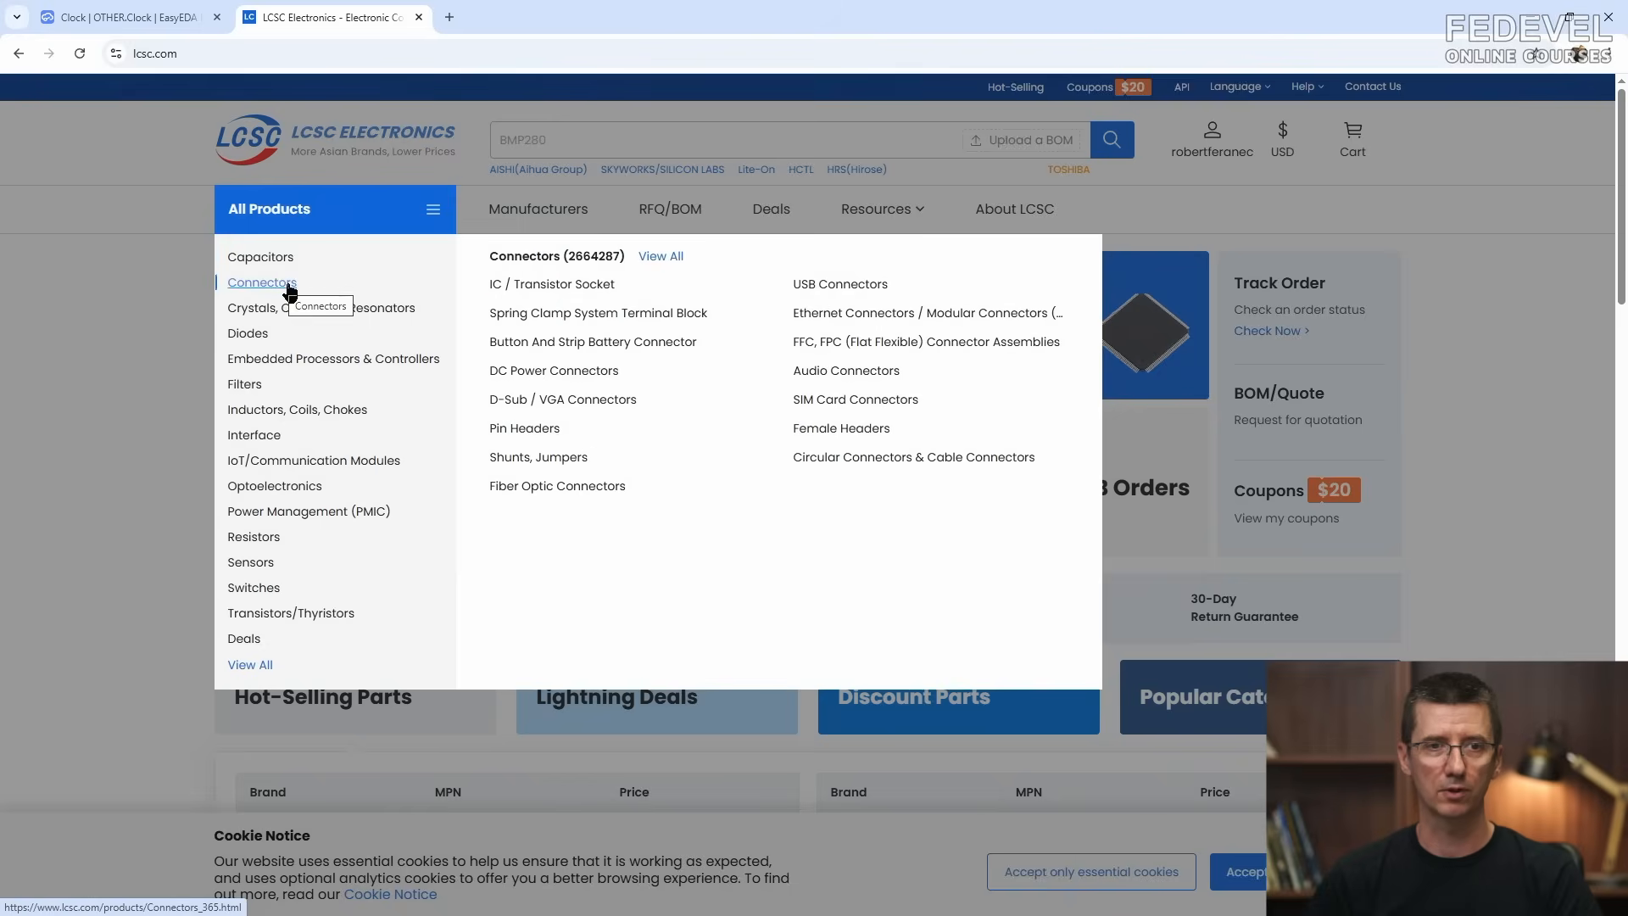
pyautogui.click(534, 437)
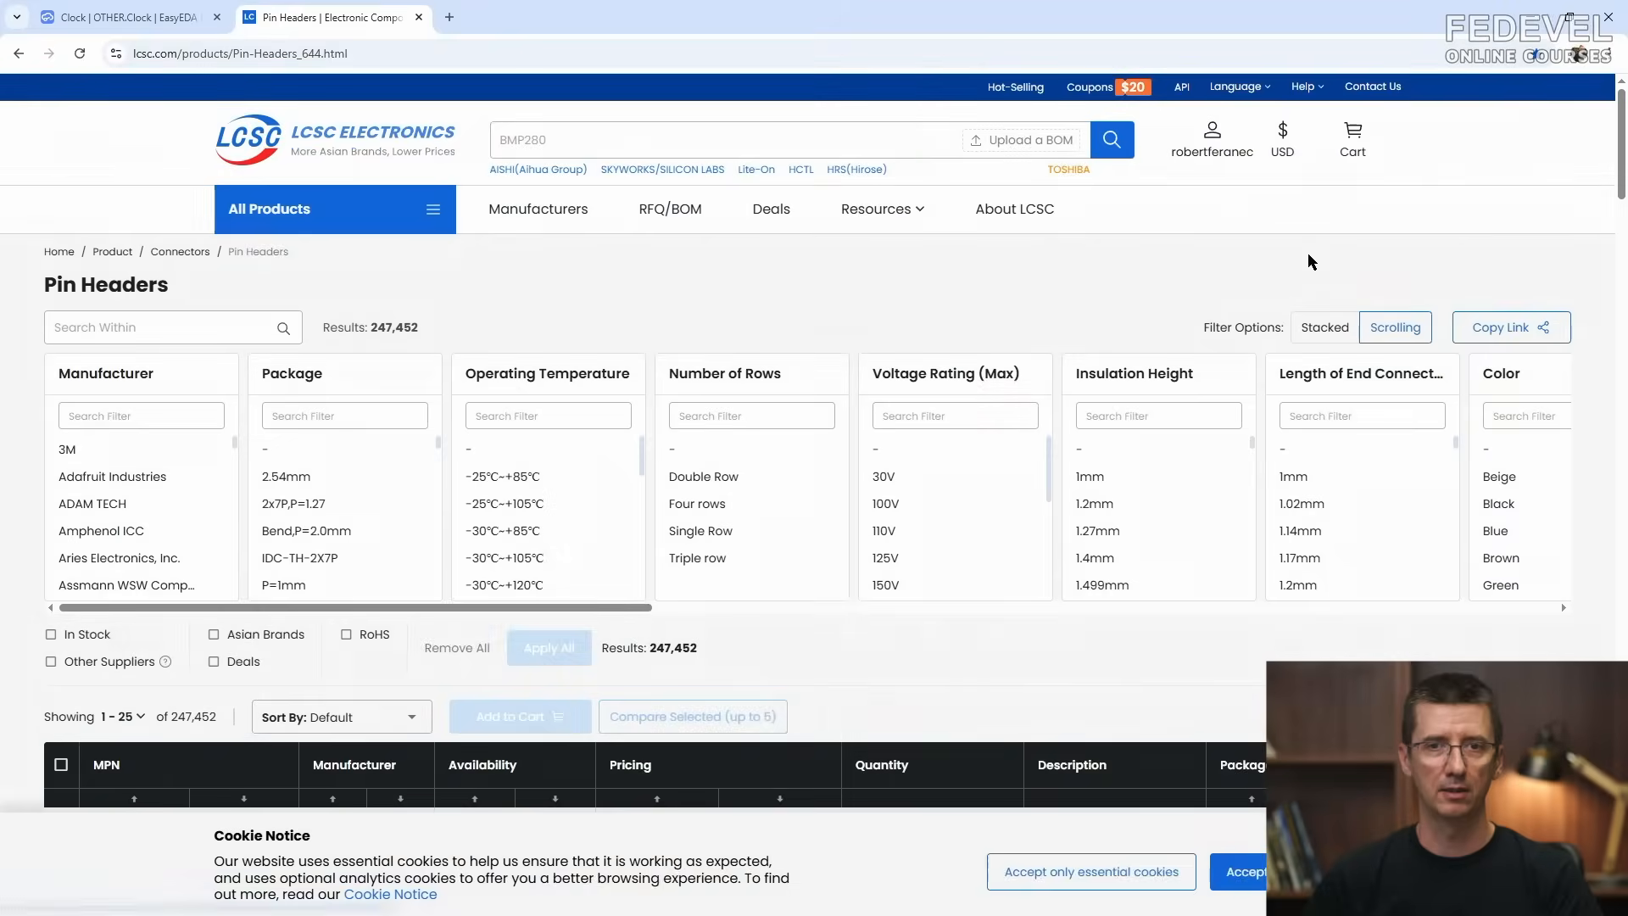
# Step: Filter the pin headers to 3P, 1.27mm pitch, Single Row and In Stock, and accept only essential cookies
pyautogui.moveTo(638, 612); pyautogui.dragTo(1242, 615)
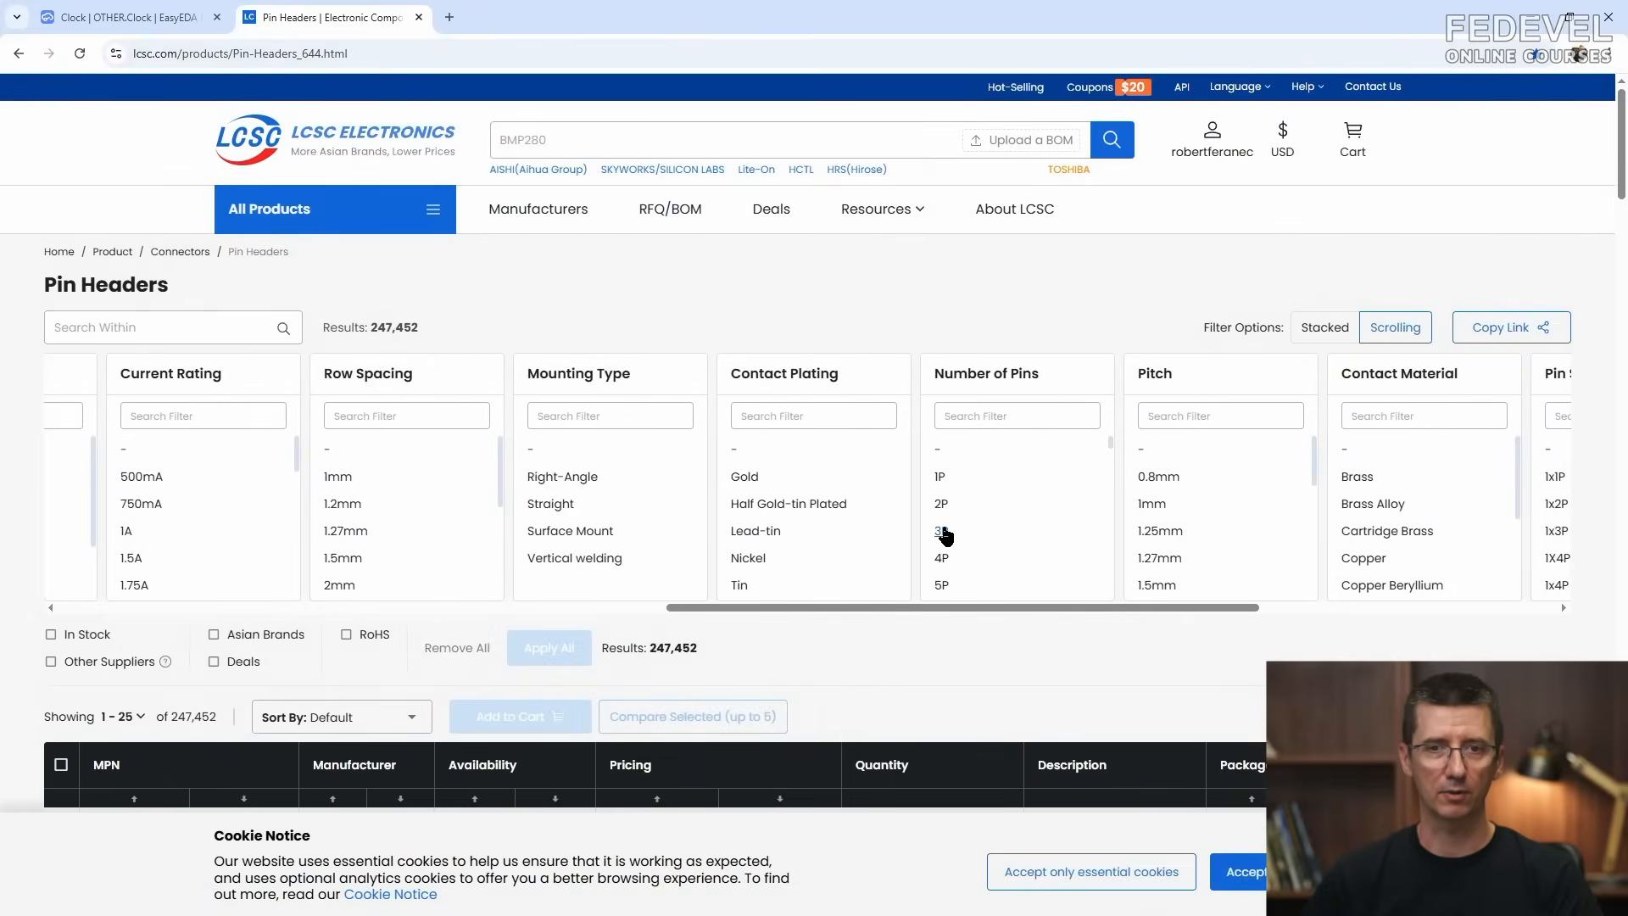
pyautogui.click(941, 533)
pyautogui.click(1159, 477)
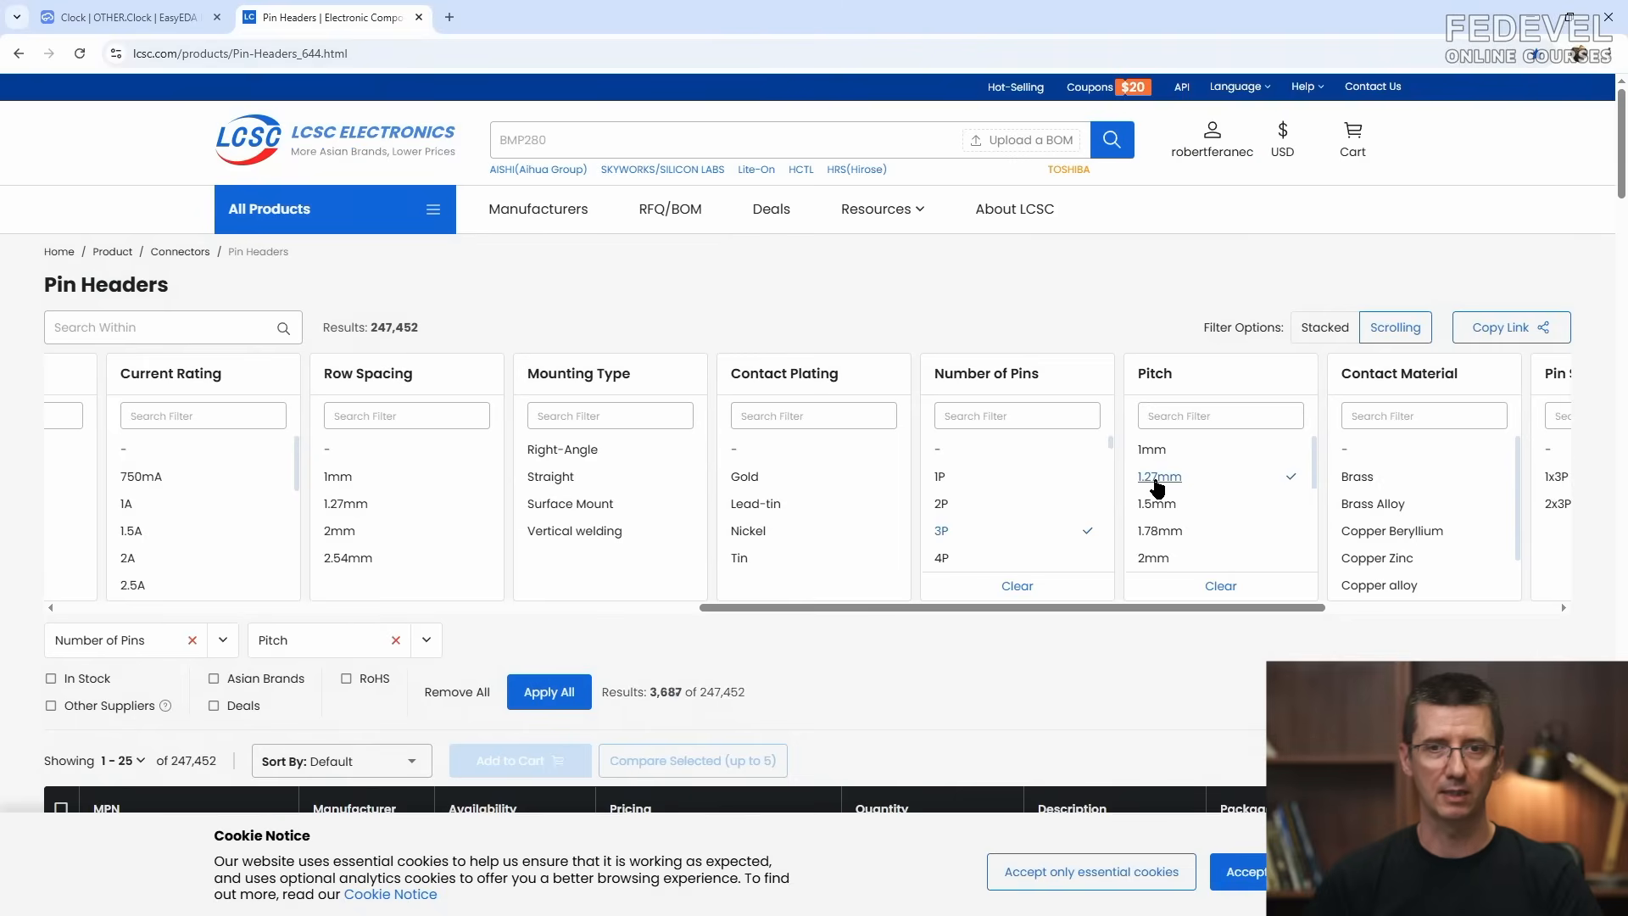
pyautogui.moveTo(712, 613); pyautogui.dragTo(29, 660)
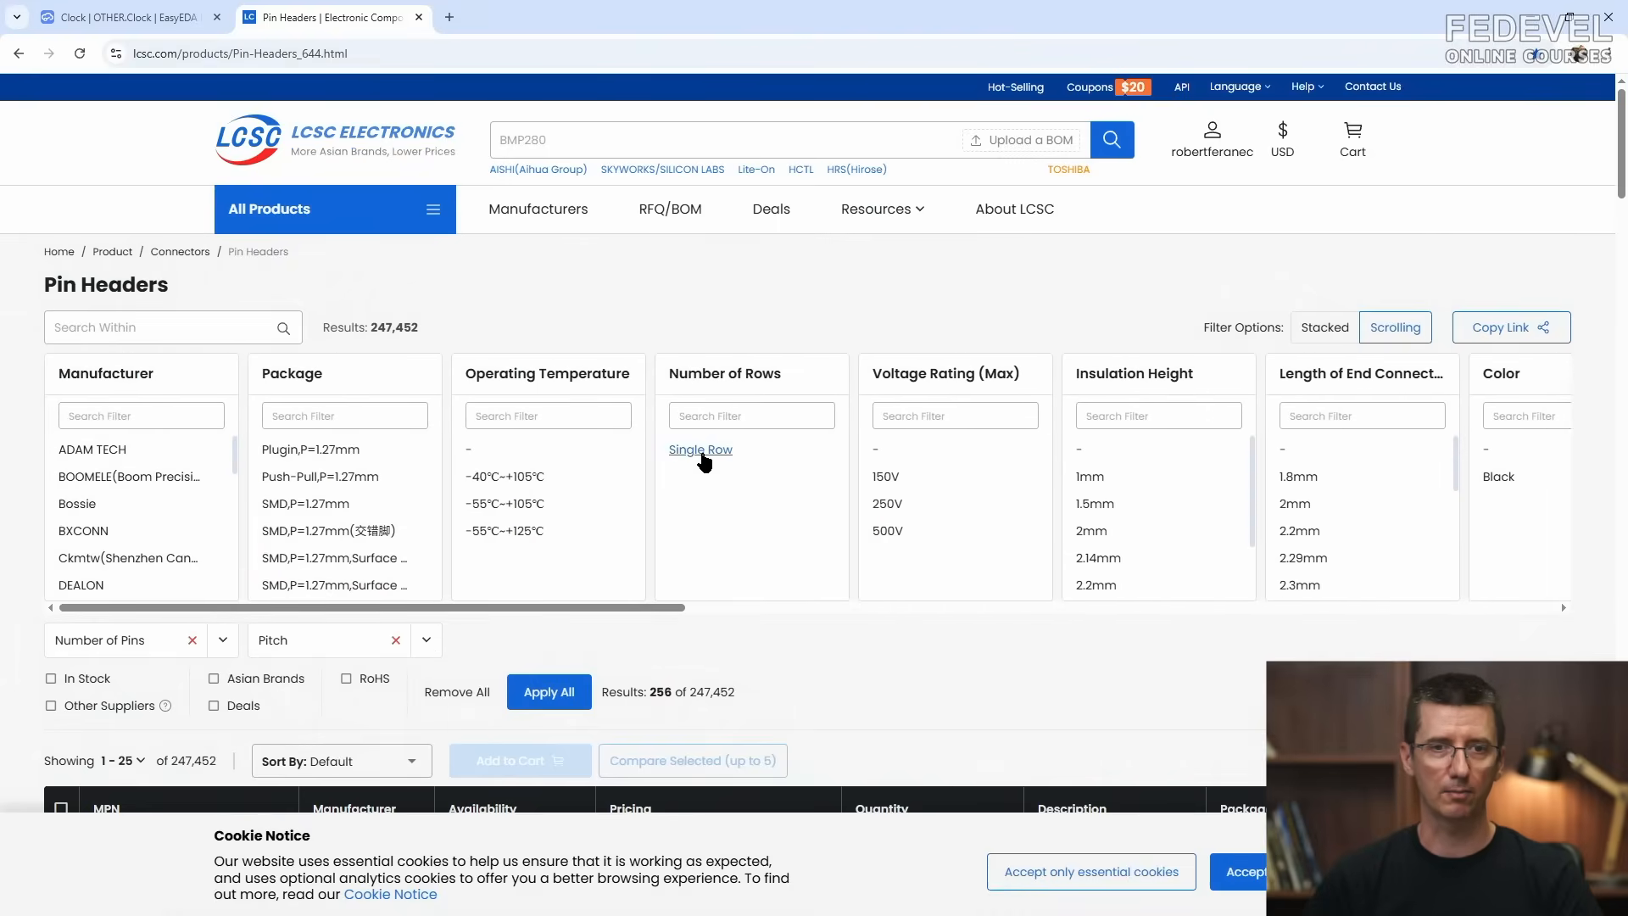
pyautogui.click(702, 450)
pyautogui.click(51, 679)
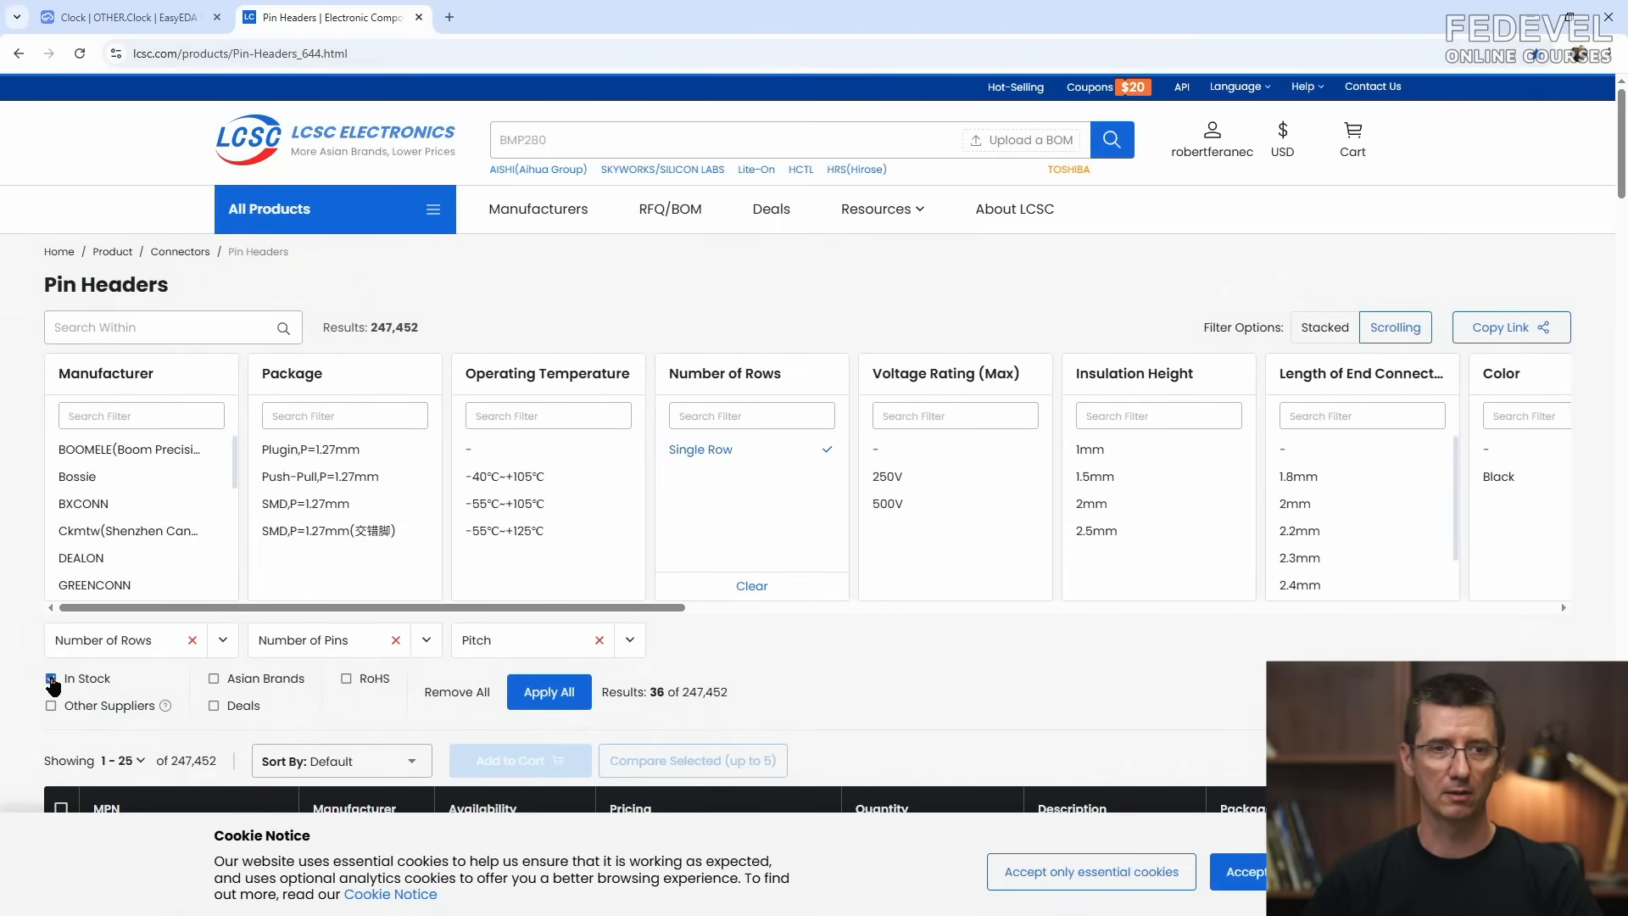
pyautogui.click(553, 695)
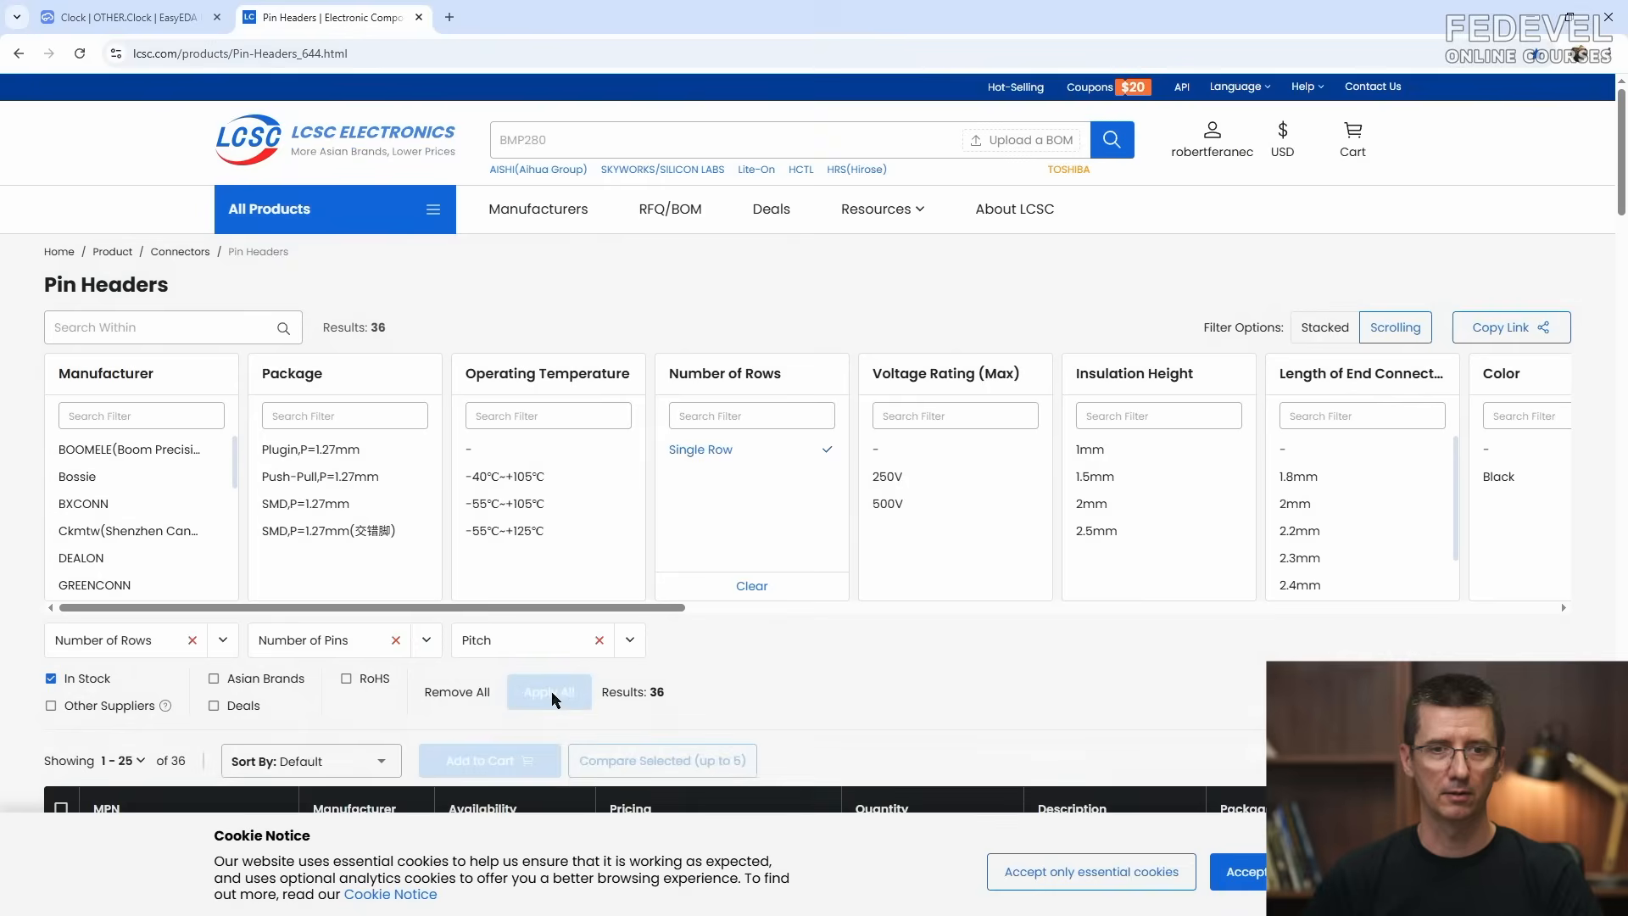
pyautogui.click(1003, 857)
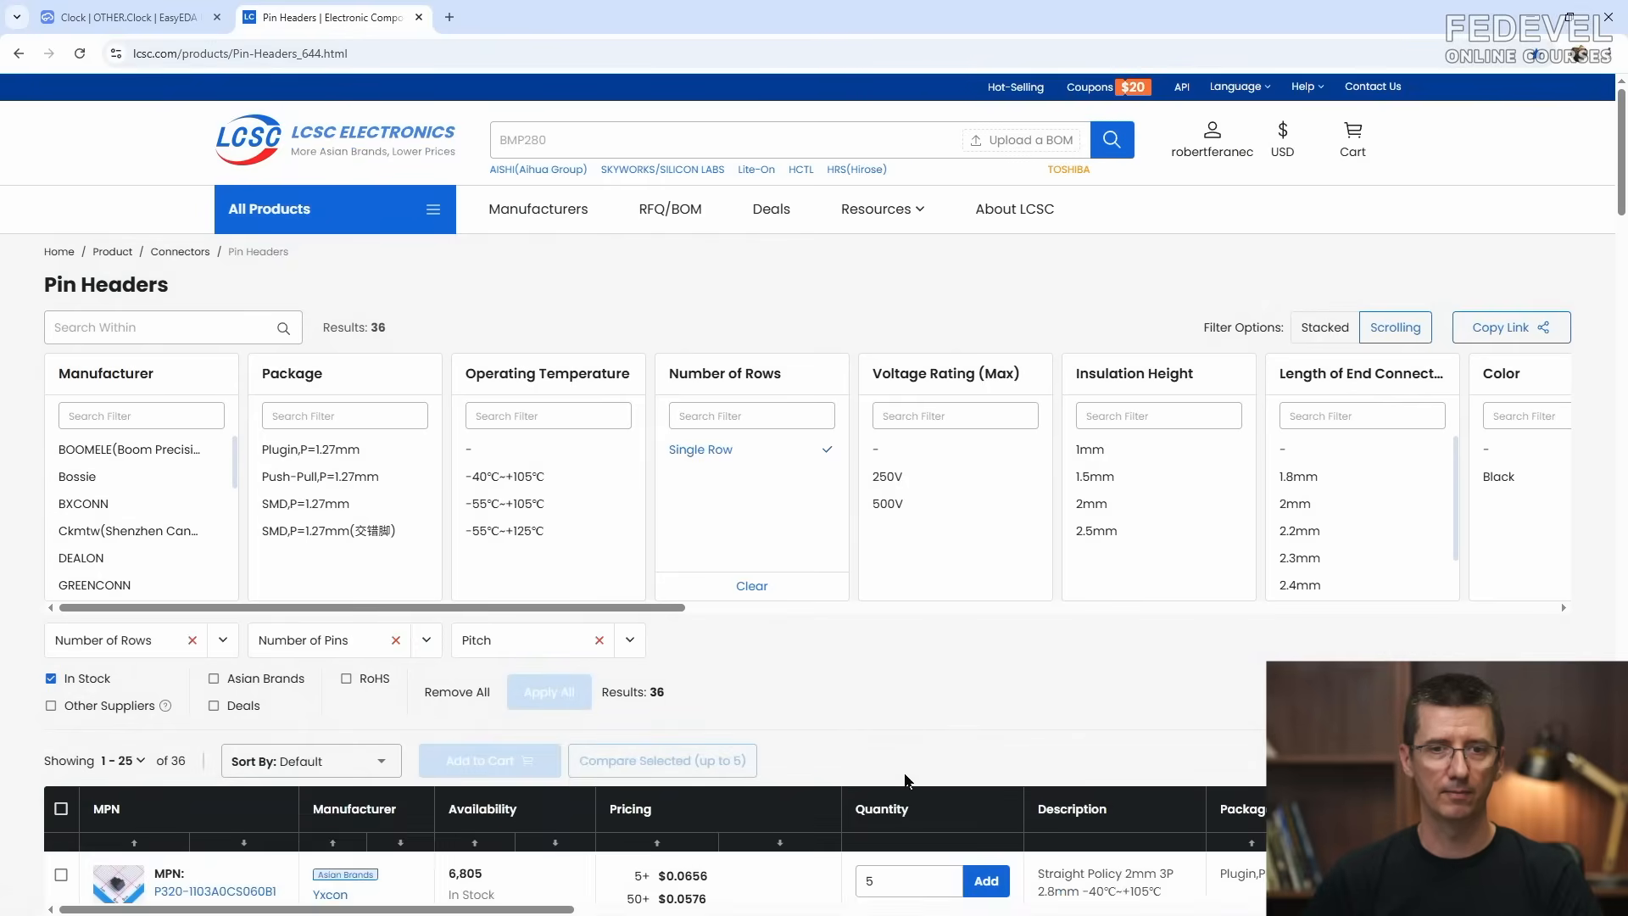
# Step: Sort the pin headers by highest availability, and copy the LCSC part number from the HanElectricity 1271WV-3P product page
pyautogui.scroll(-4, 655, 593)
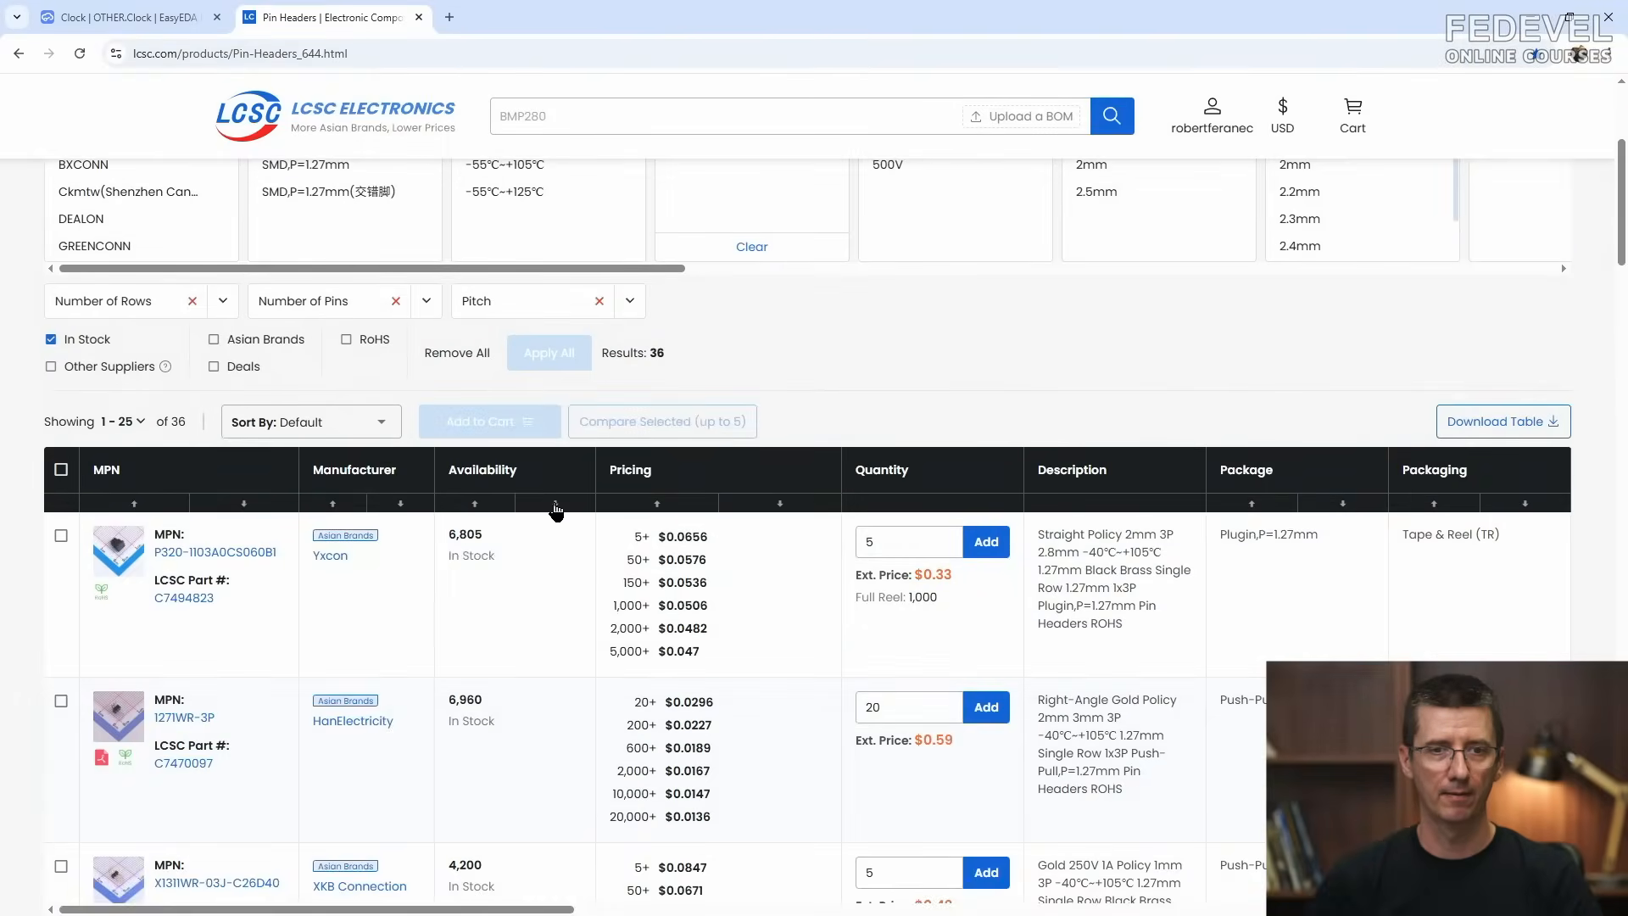
pyautogui.click(555, 505)
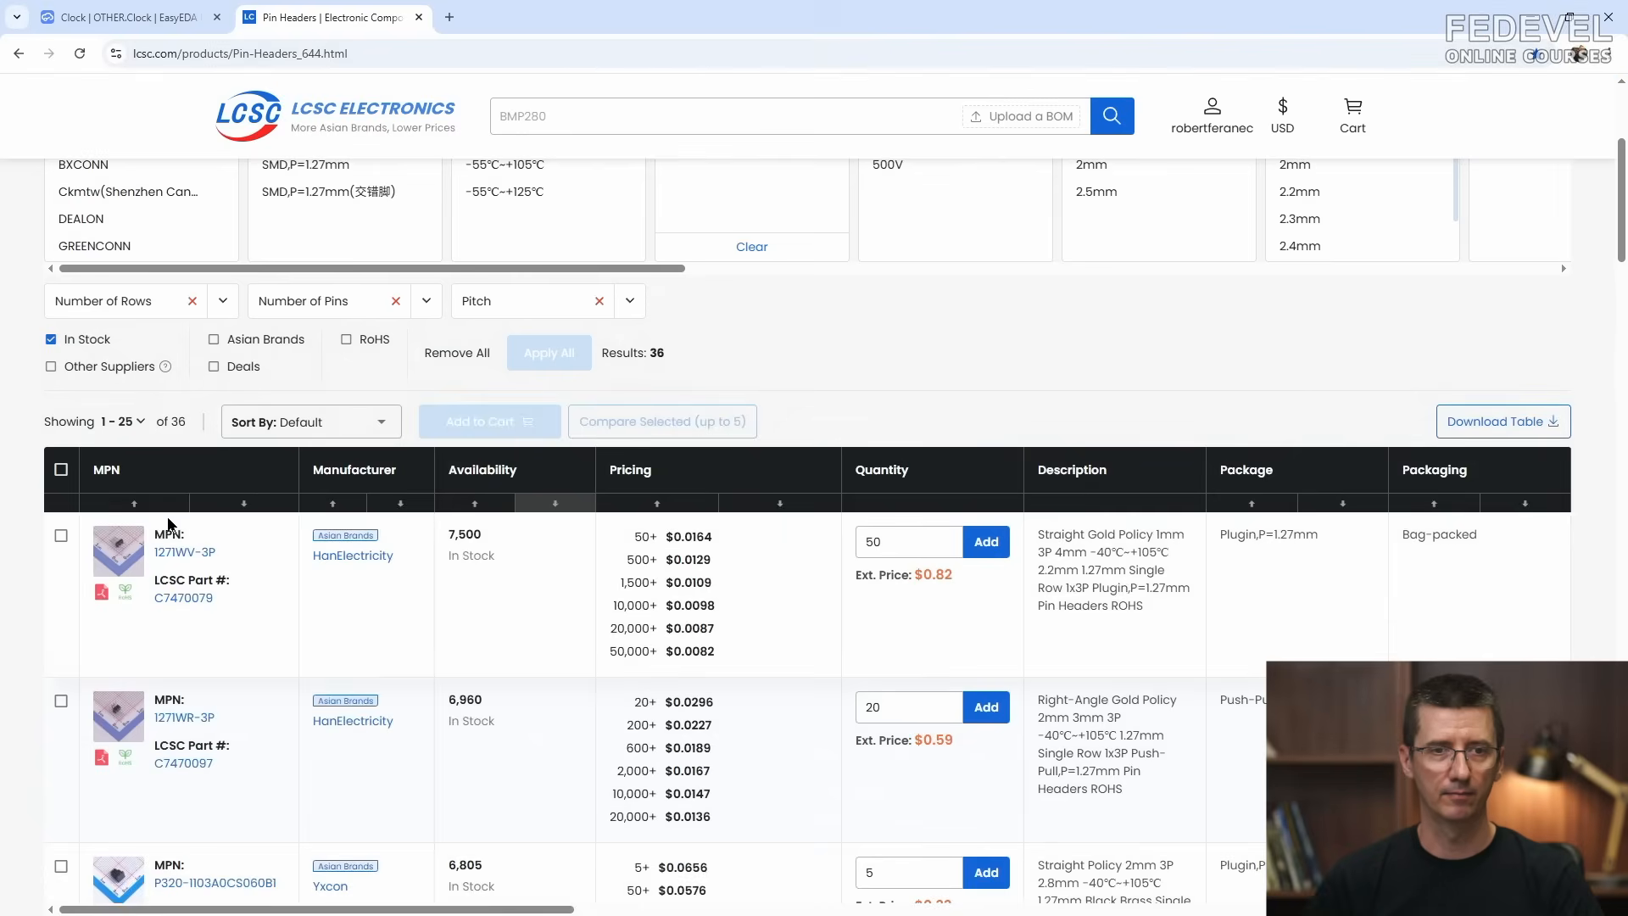
pyautogui.moveTo(123, 558)
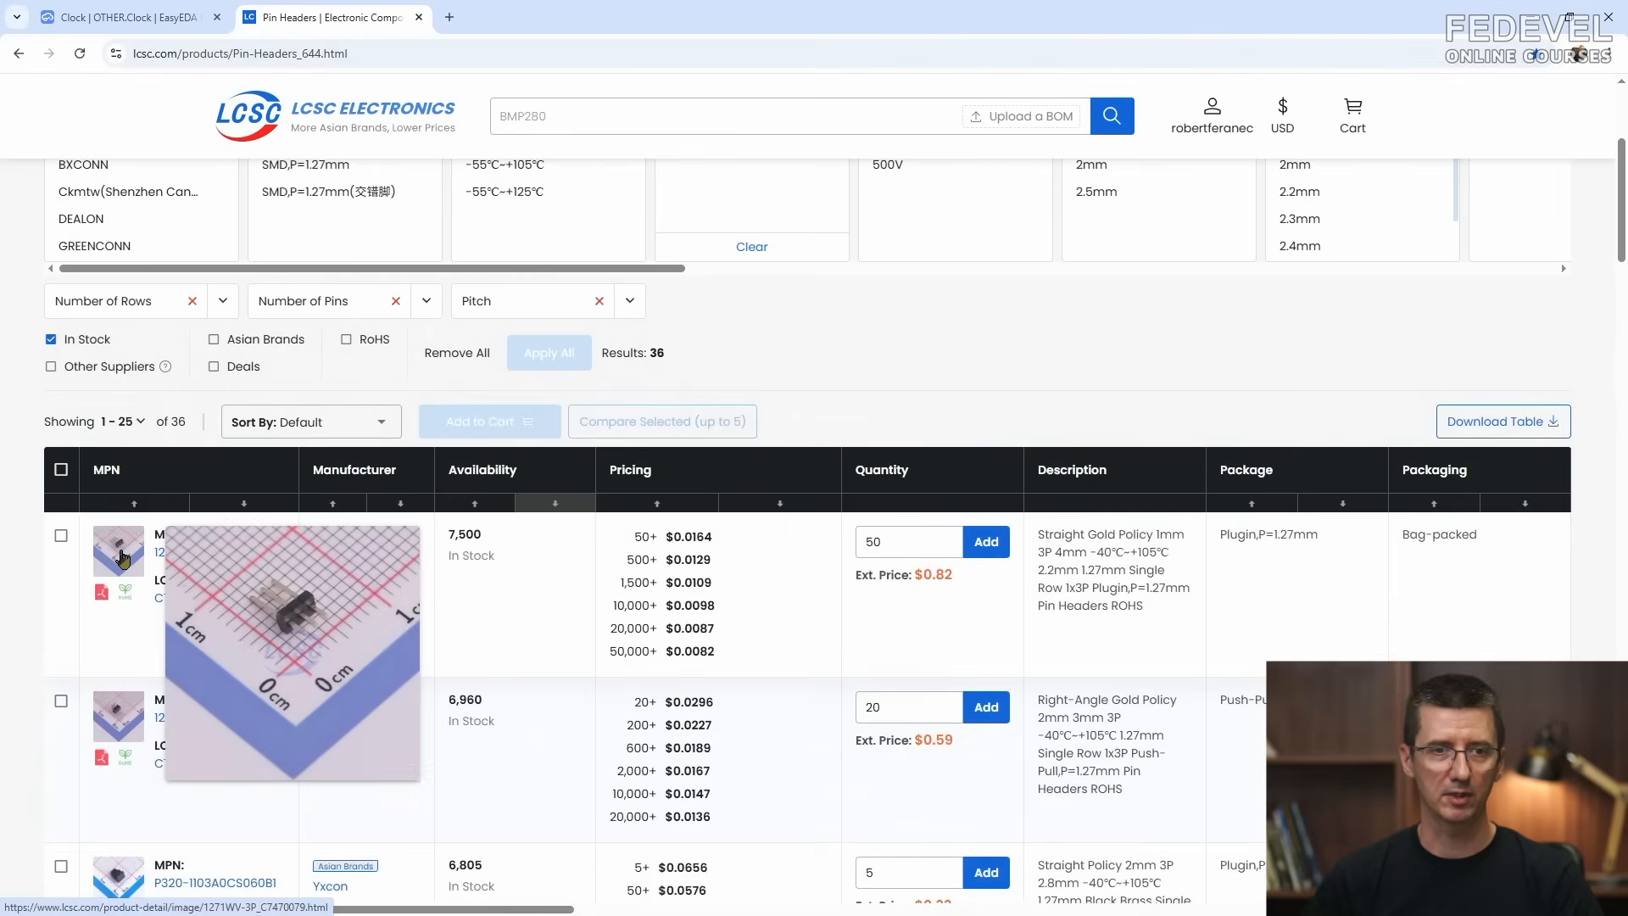
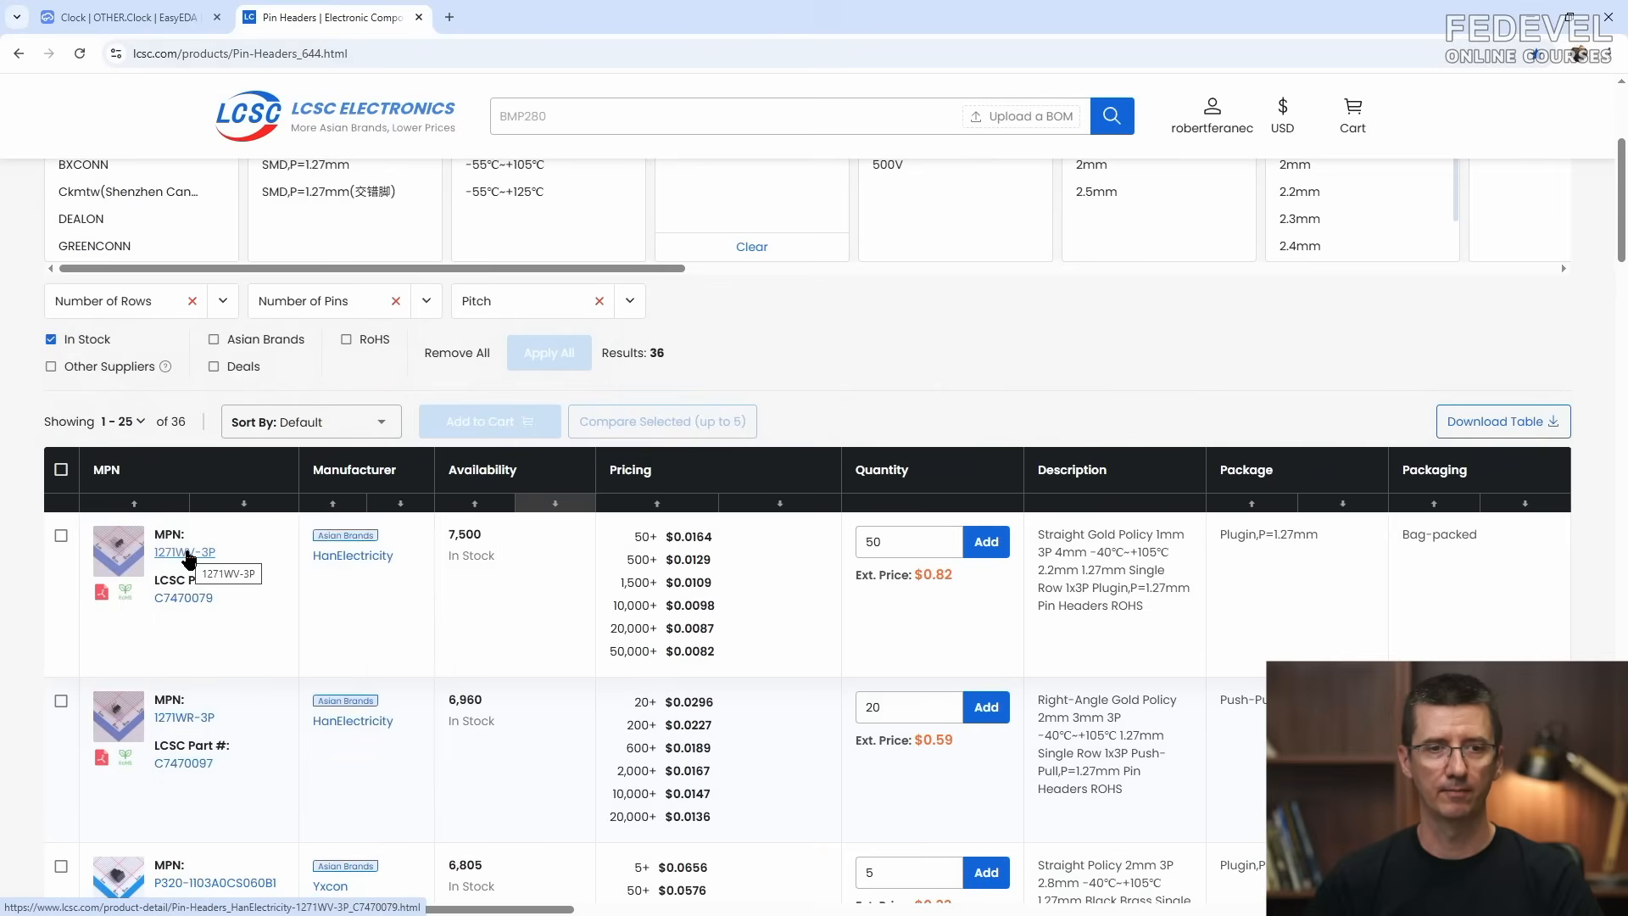
pyautogui.click(187, 552)
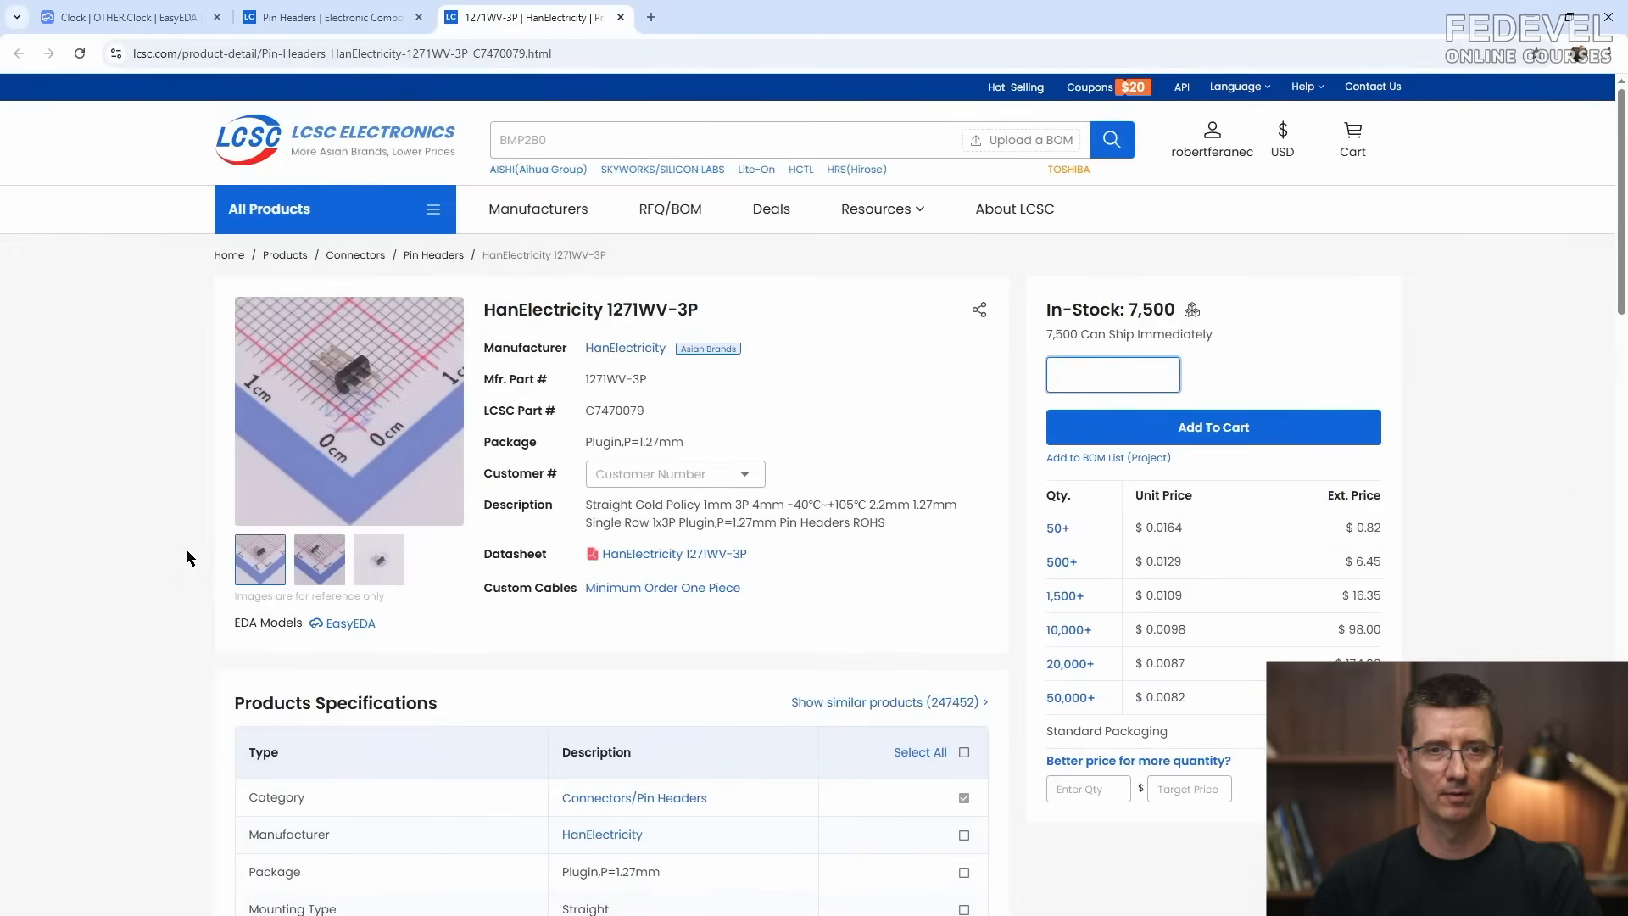
pyautogui.click(616, 413)
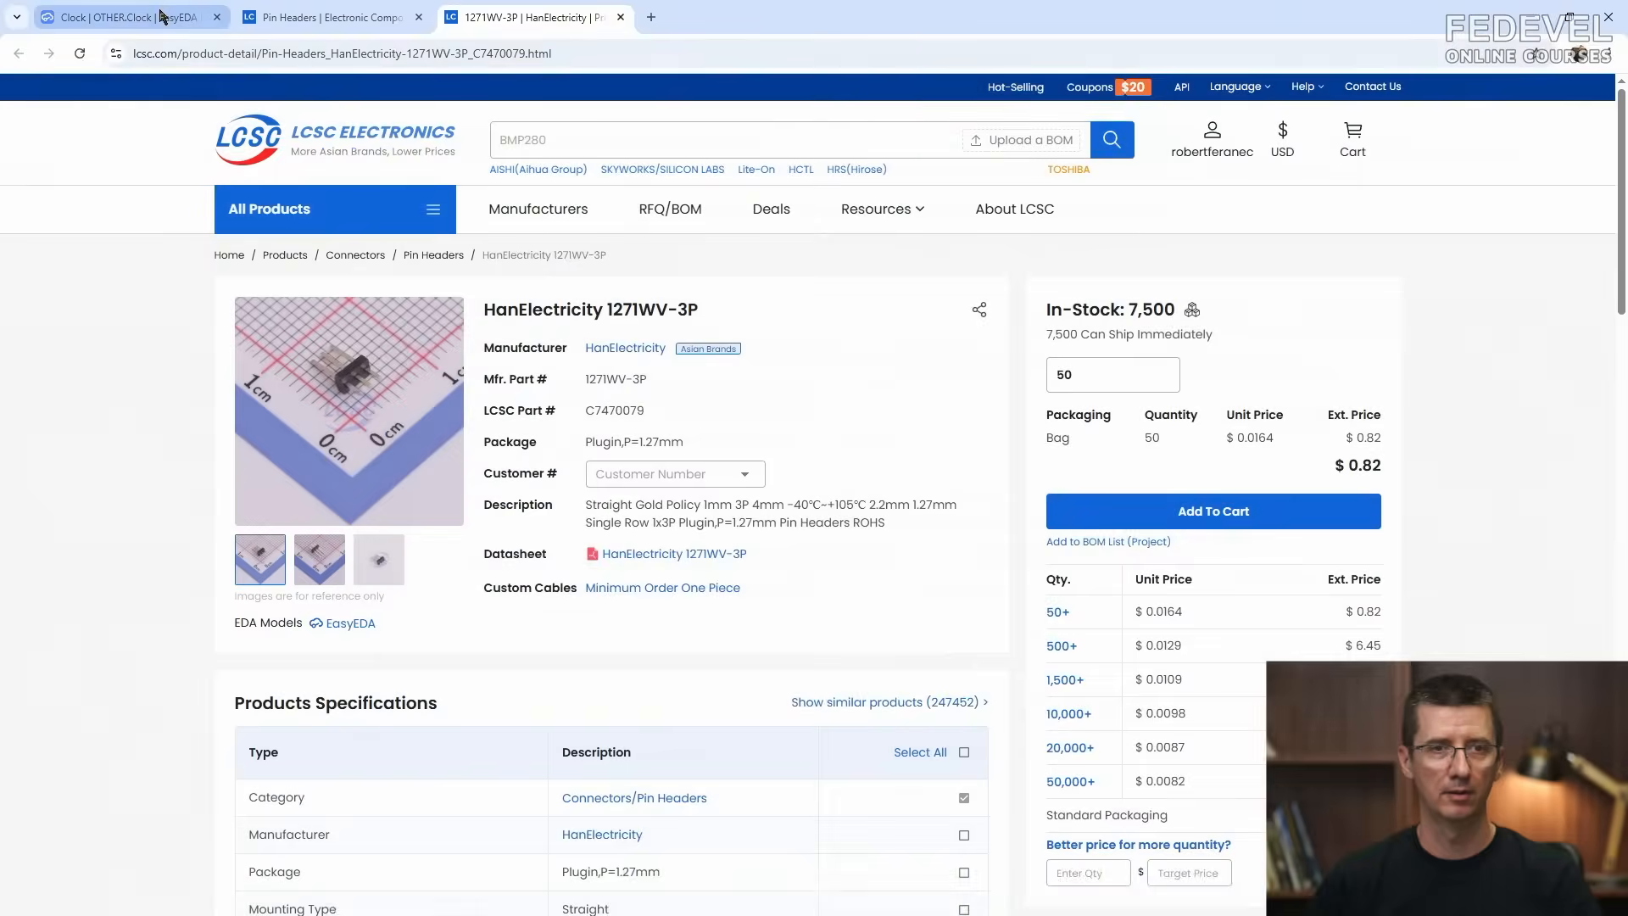
# Step: Back in the EasyEDA schematic, find device C7470079 in the LCSC library and place the 1271WV-3P header to the right of LED231
pyautogui.click(161, 16)
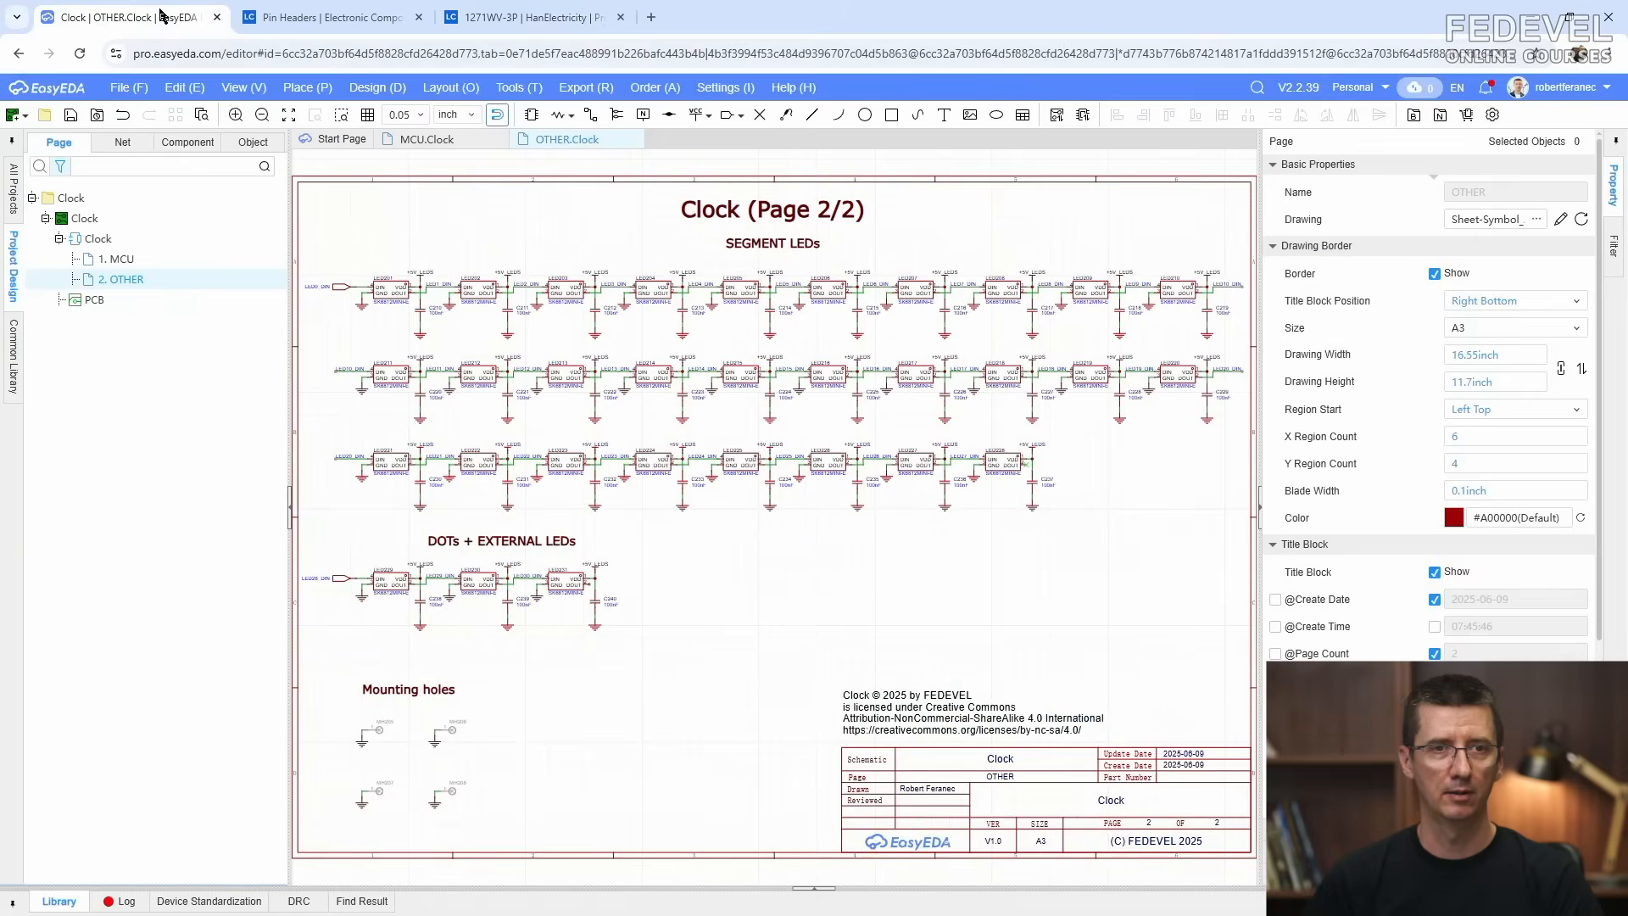
pyautogui.click(305, 87)
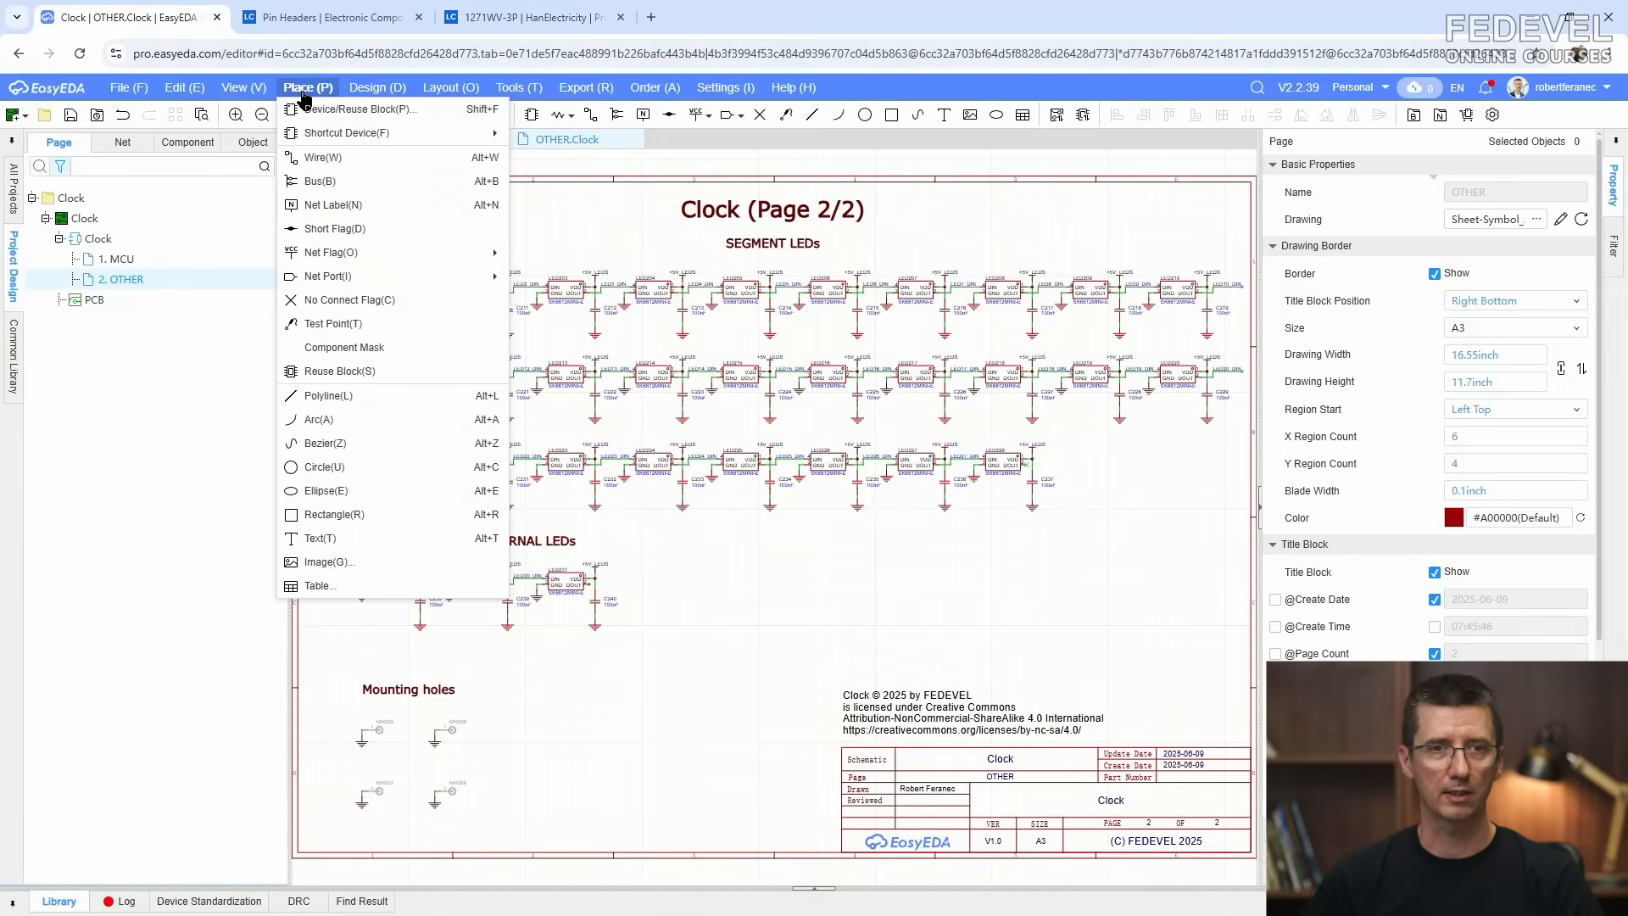
pyautogui.click(357, 117)
pyautogui.rightClick(697, 172)
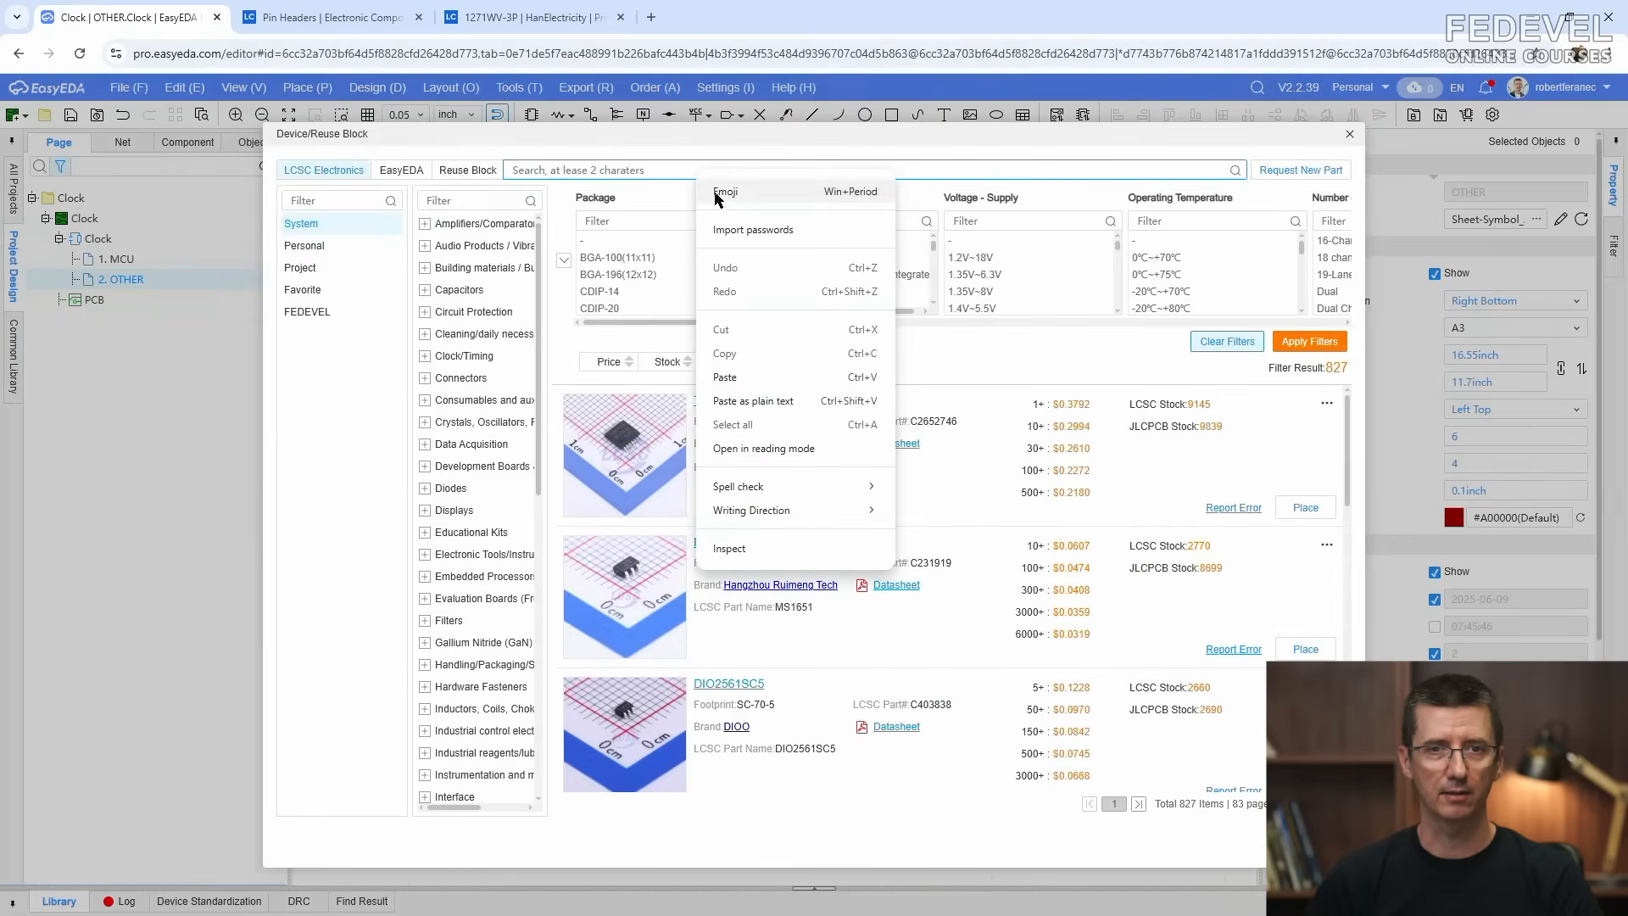
pyautogui.click(725, 377)
pyautogui.click(1236, 170)
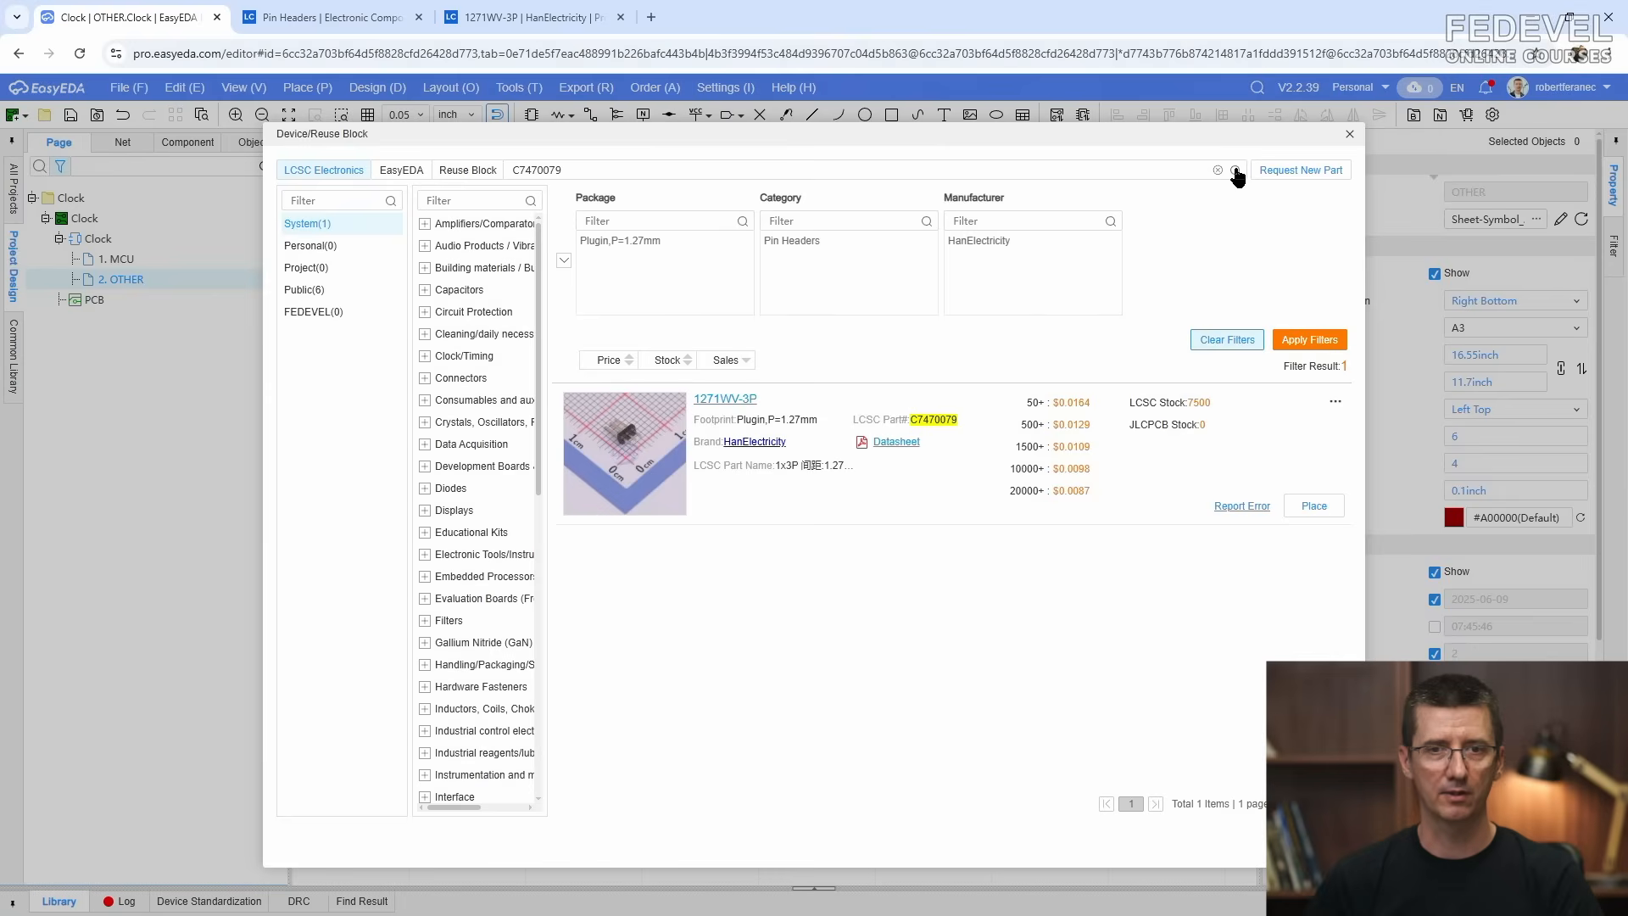
pyautogui.click(1313, 506)
pyautogui.scroll(5, 610, 616)
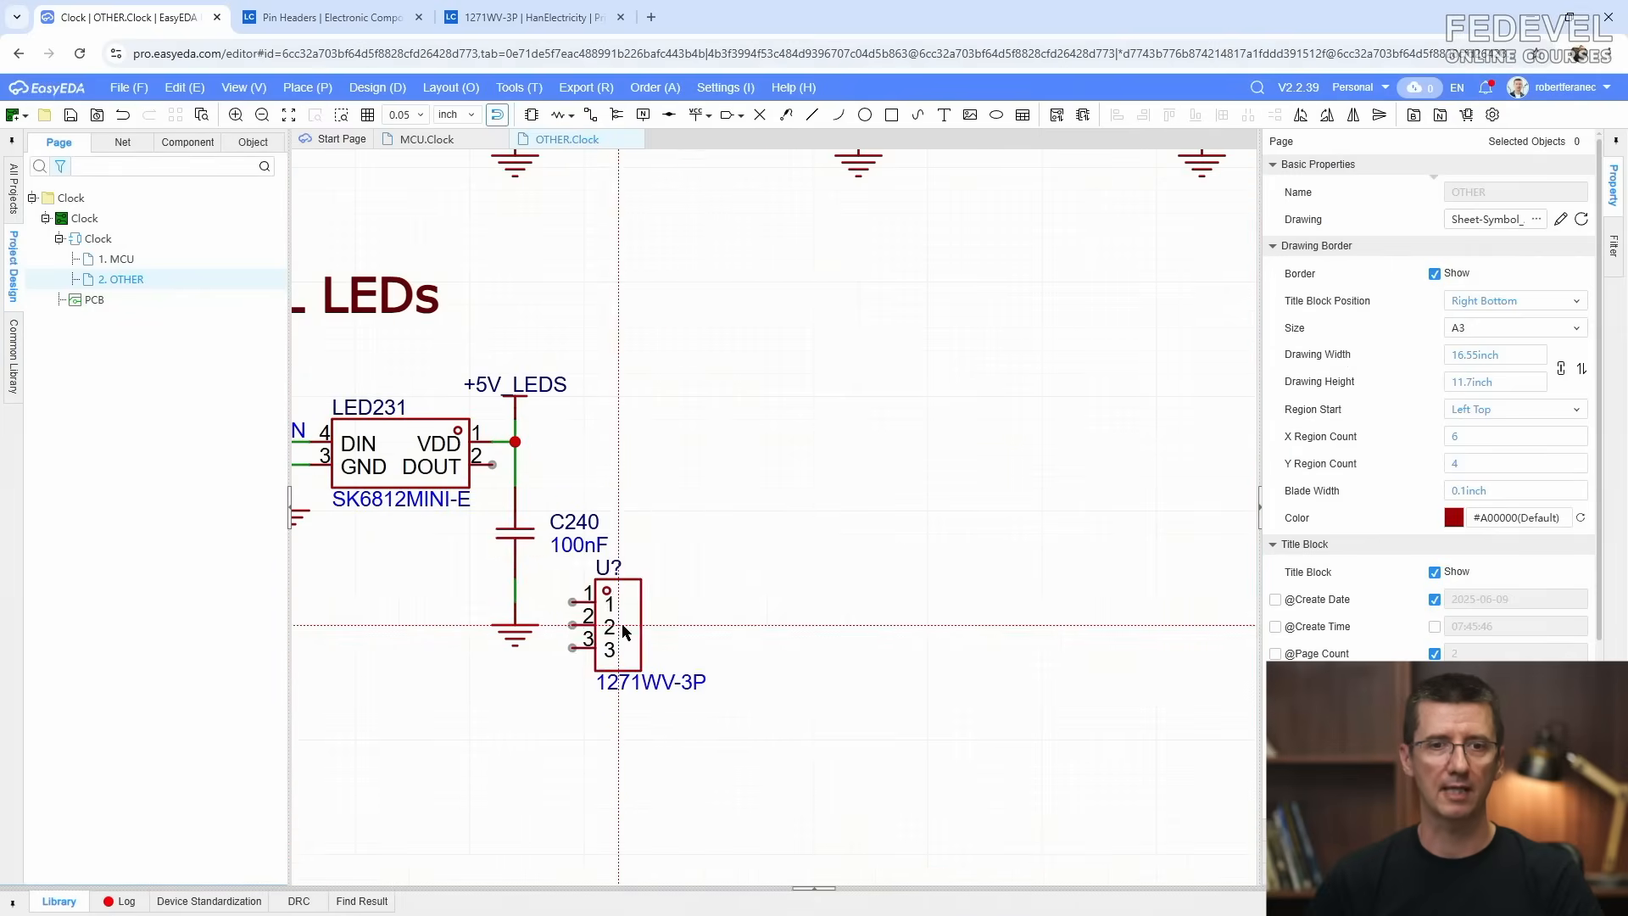
pyautogui.click(810, 467)
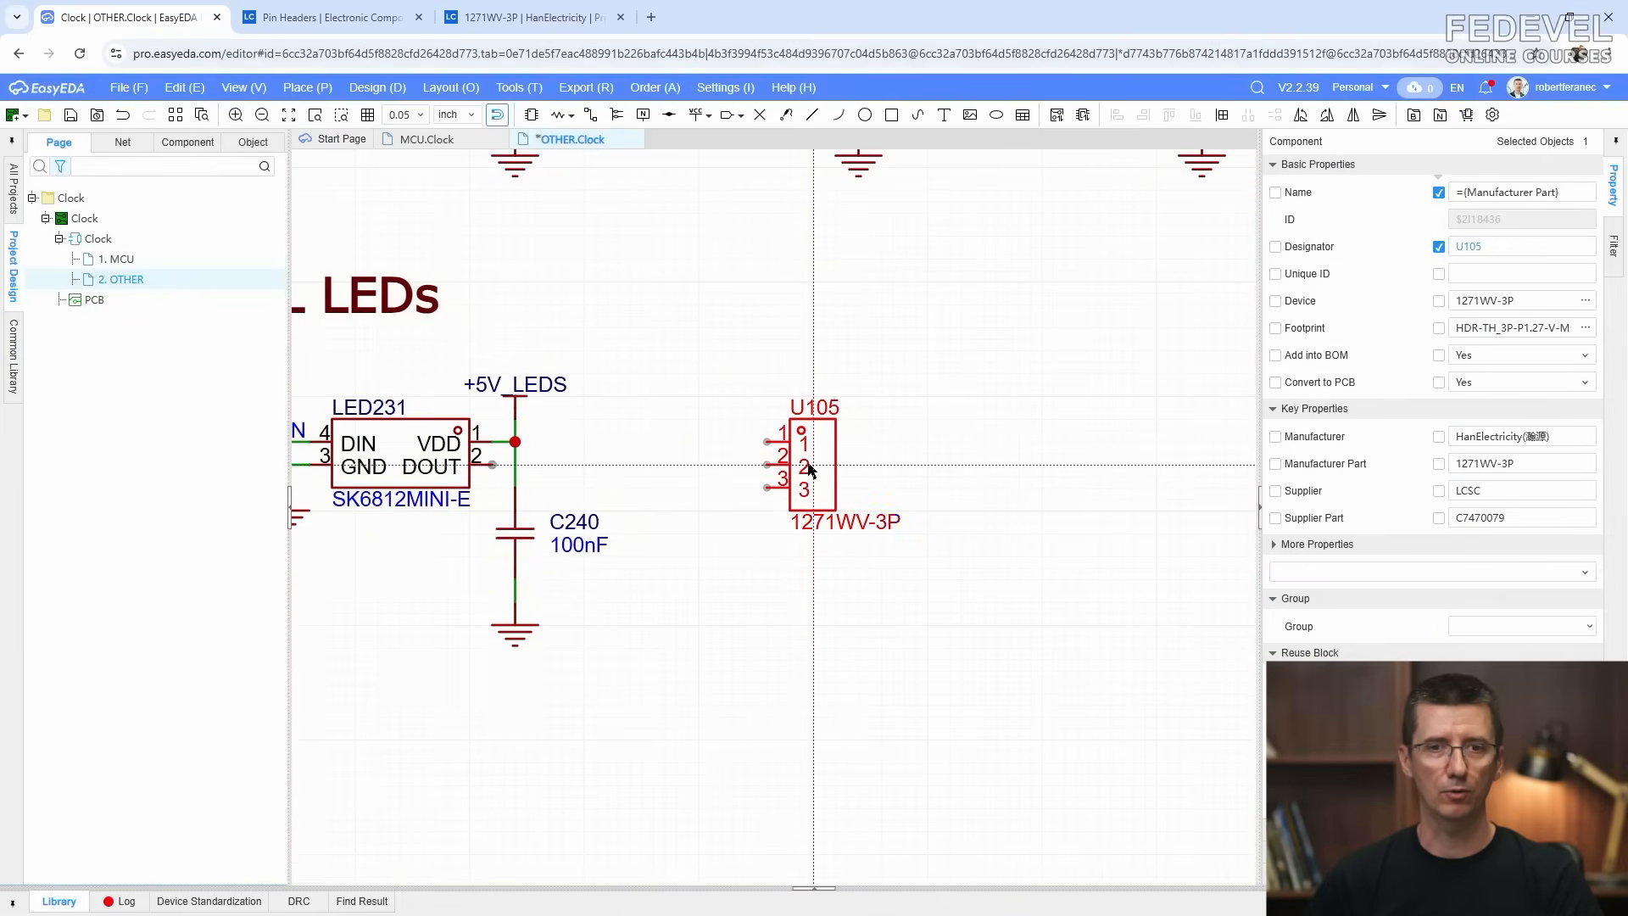
pyautogui.press('Escape')
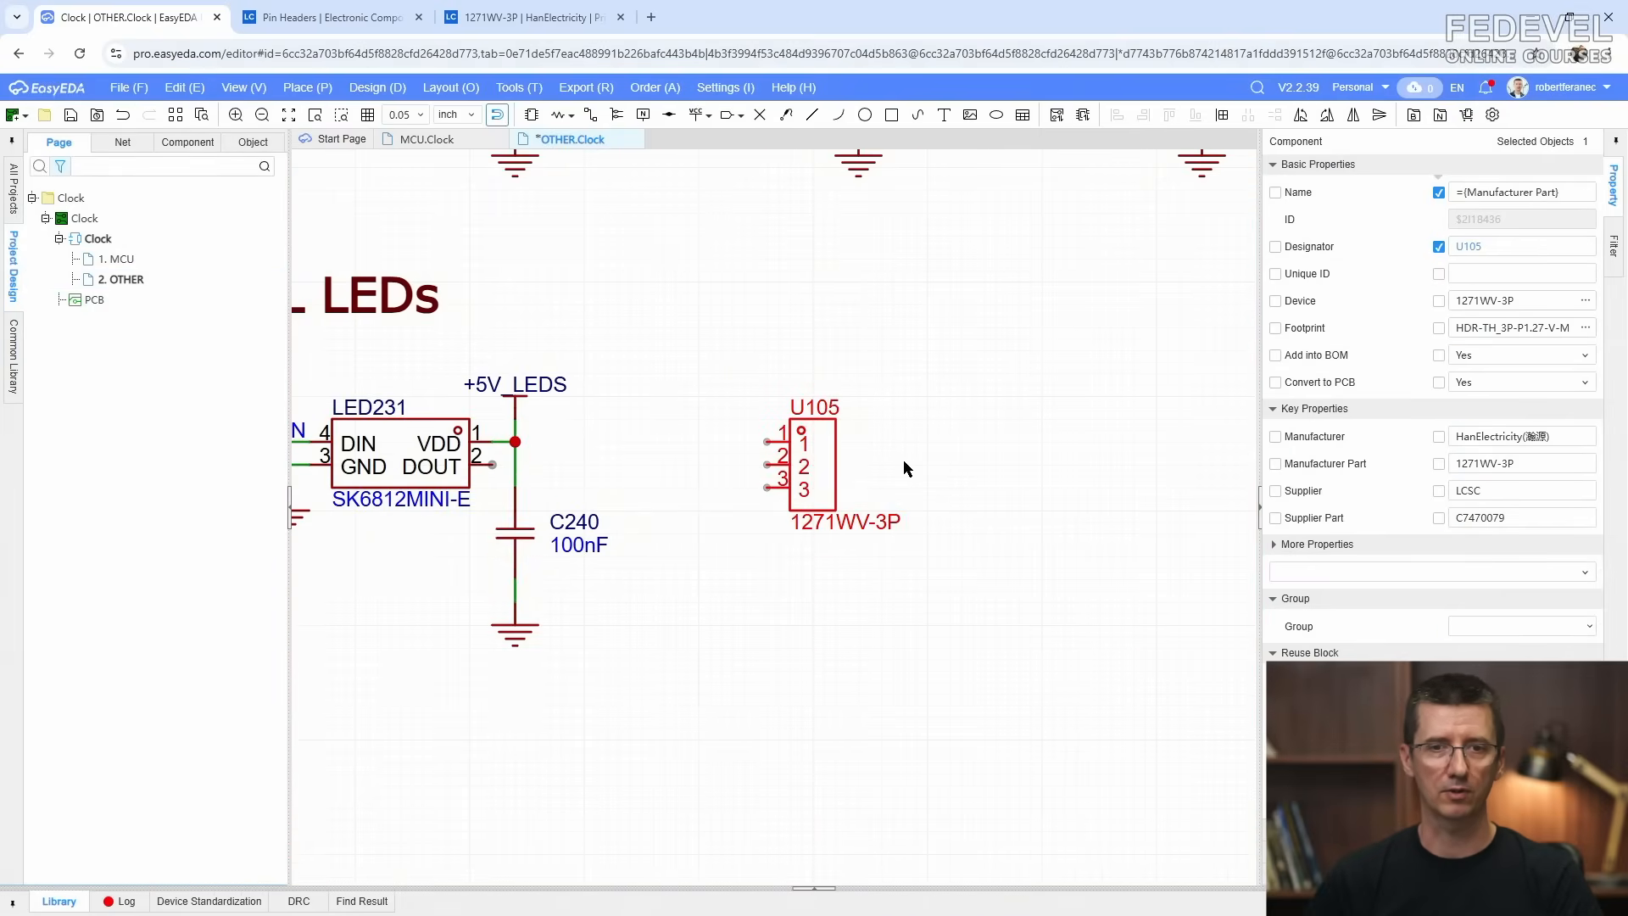
pyautogui.click(821, 334)
# Step: Wire LED231's DOUT pin to pin 3 of the 1271WV-3P header
pyautogui.click(591, 116)
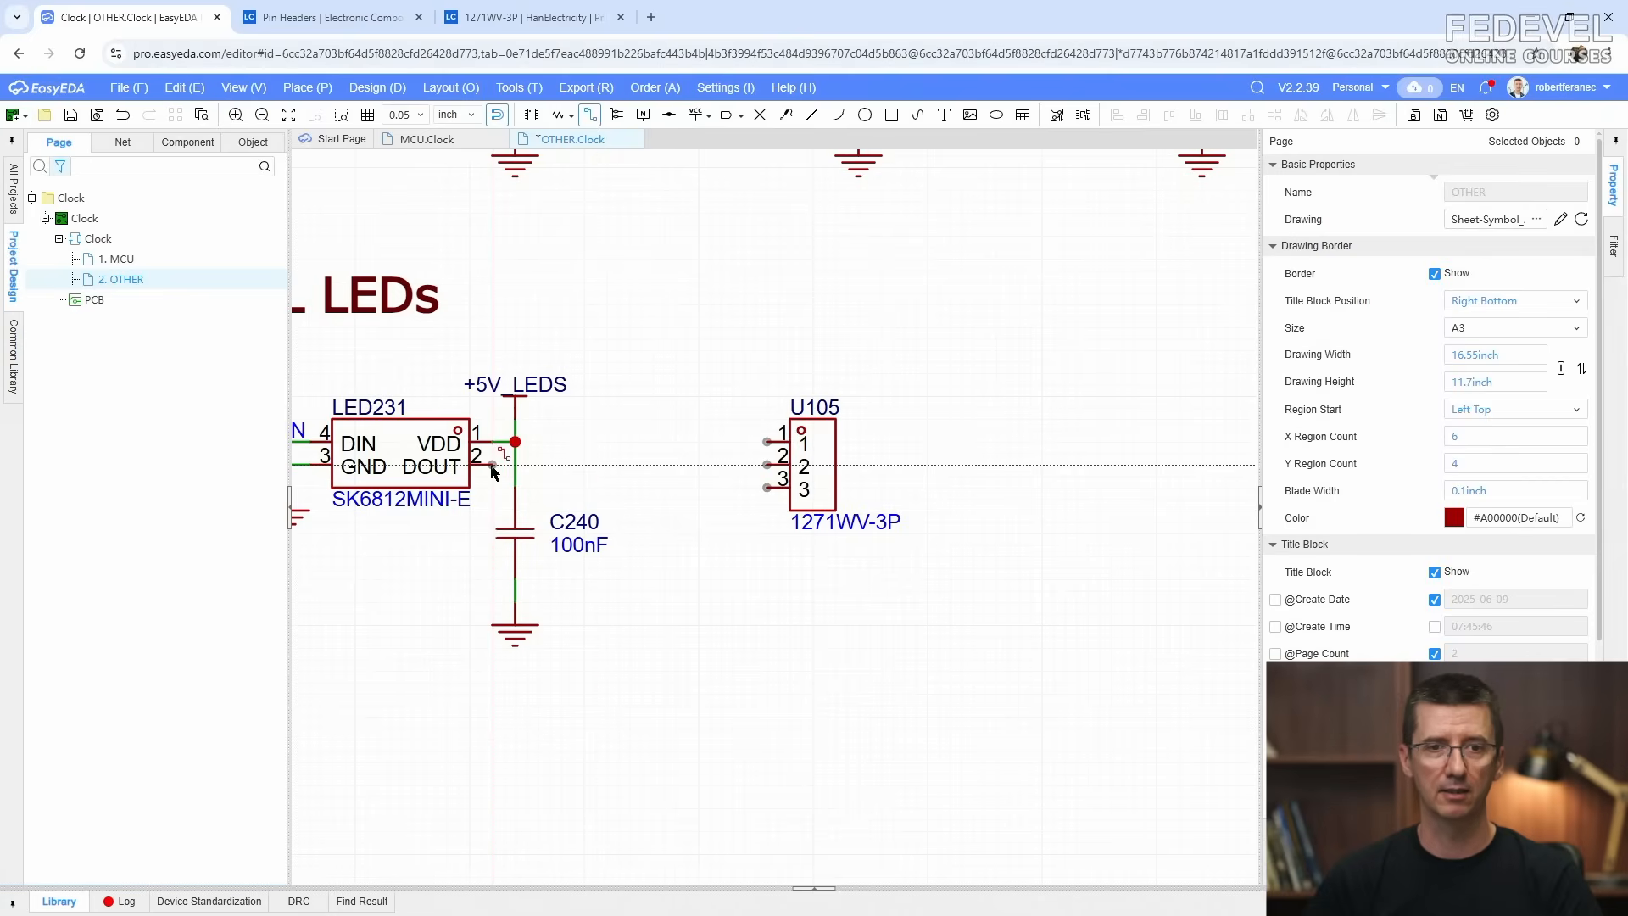
pyautogui.click(538, 466)
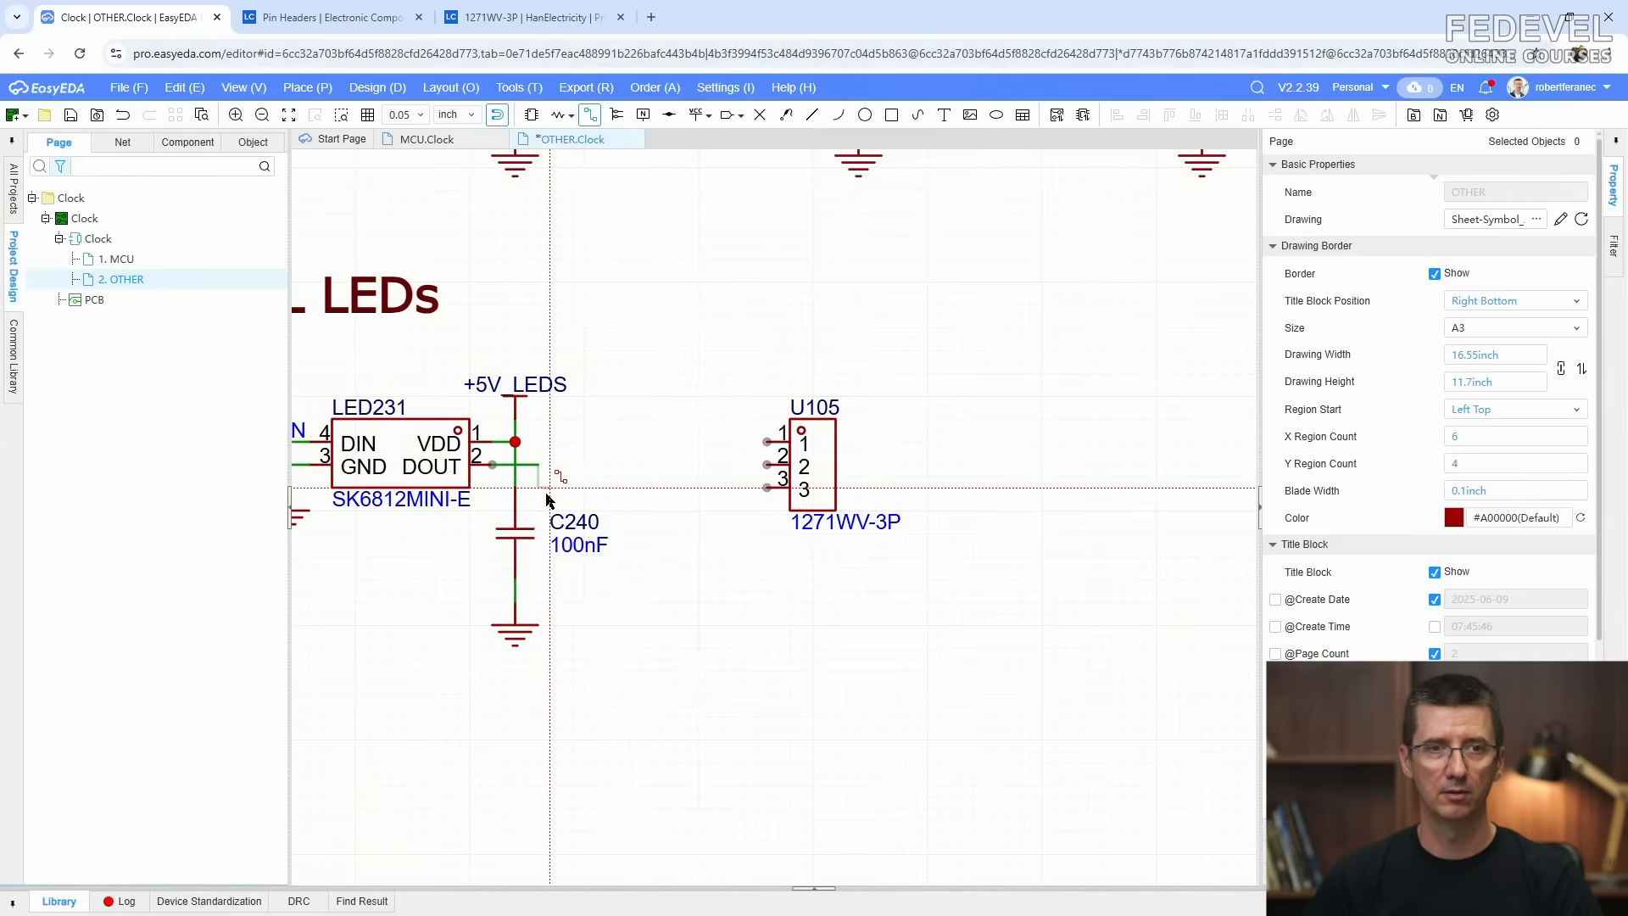
pyautogui.click(765, 488)
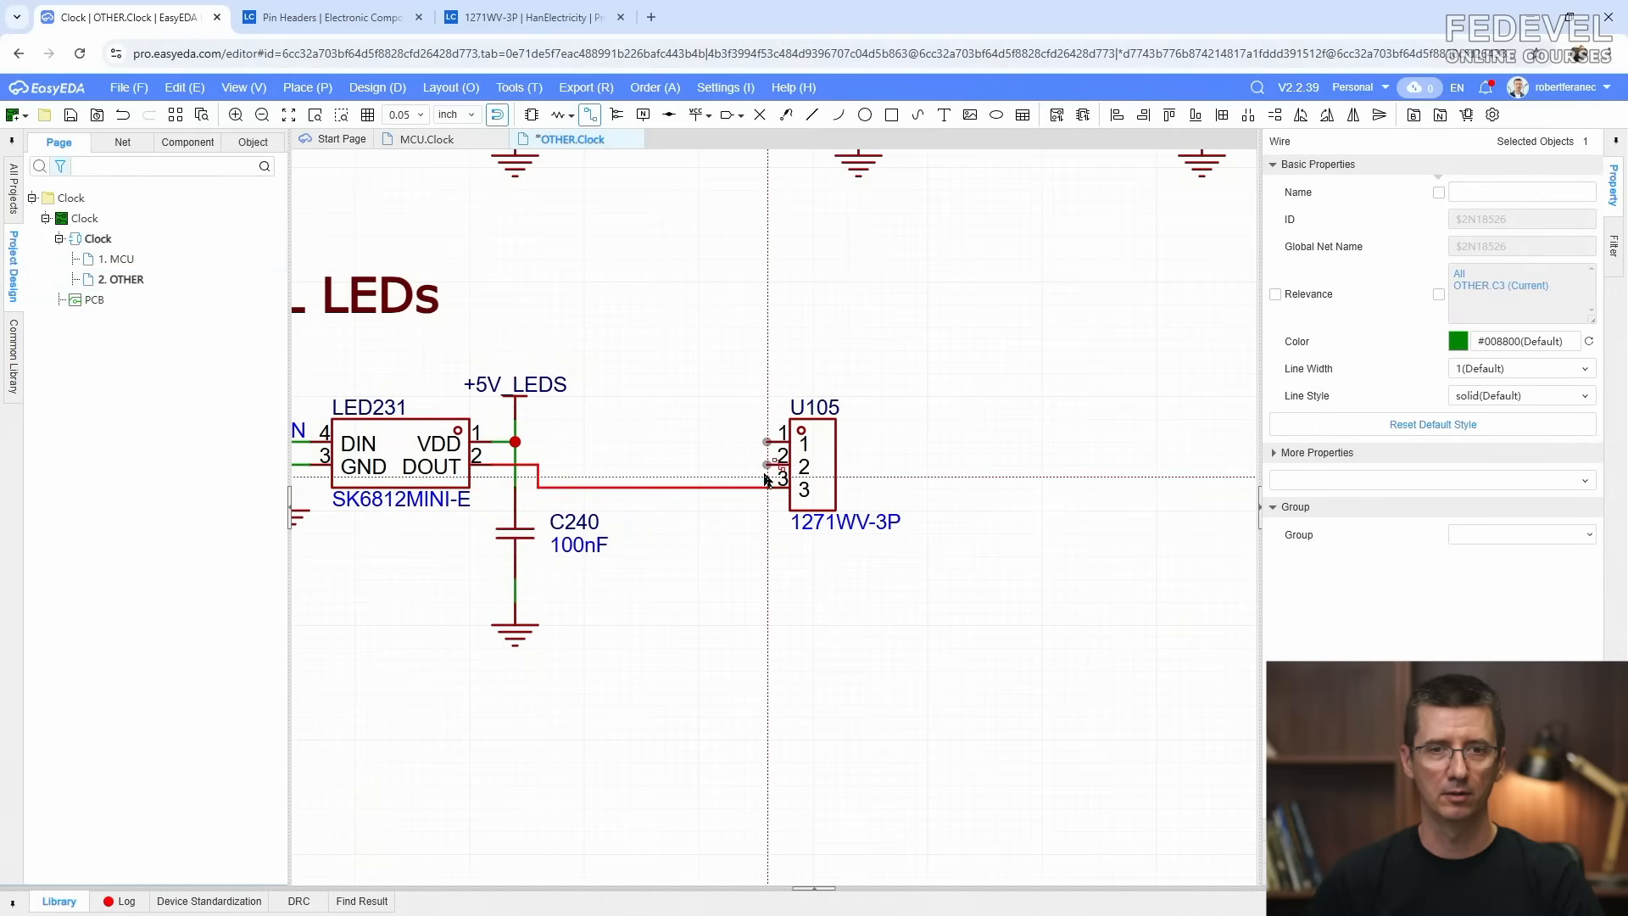
# Step: Draw a short wire down from pin 2 of the header and attach a copy of C240's GND flag to its end
pyautogui.click(766, 465)
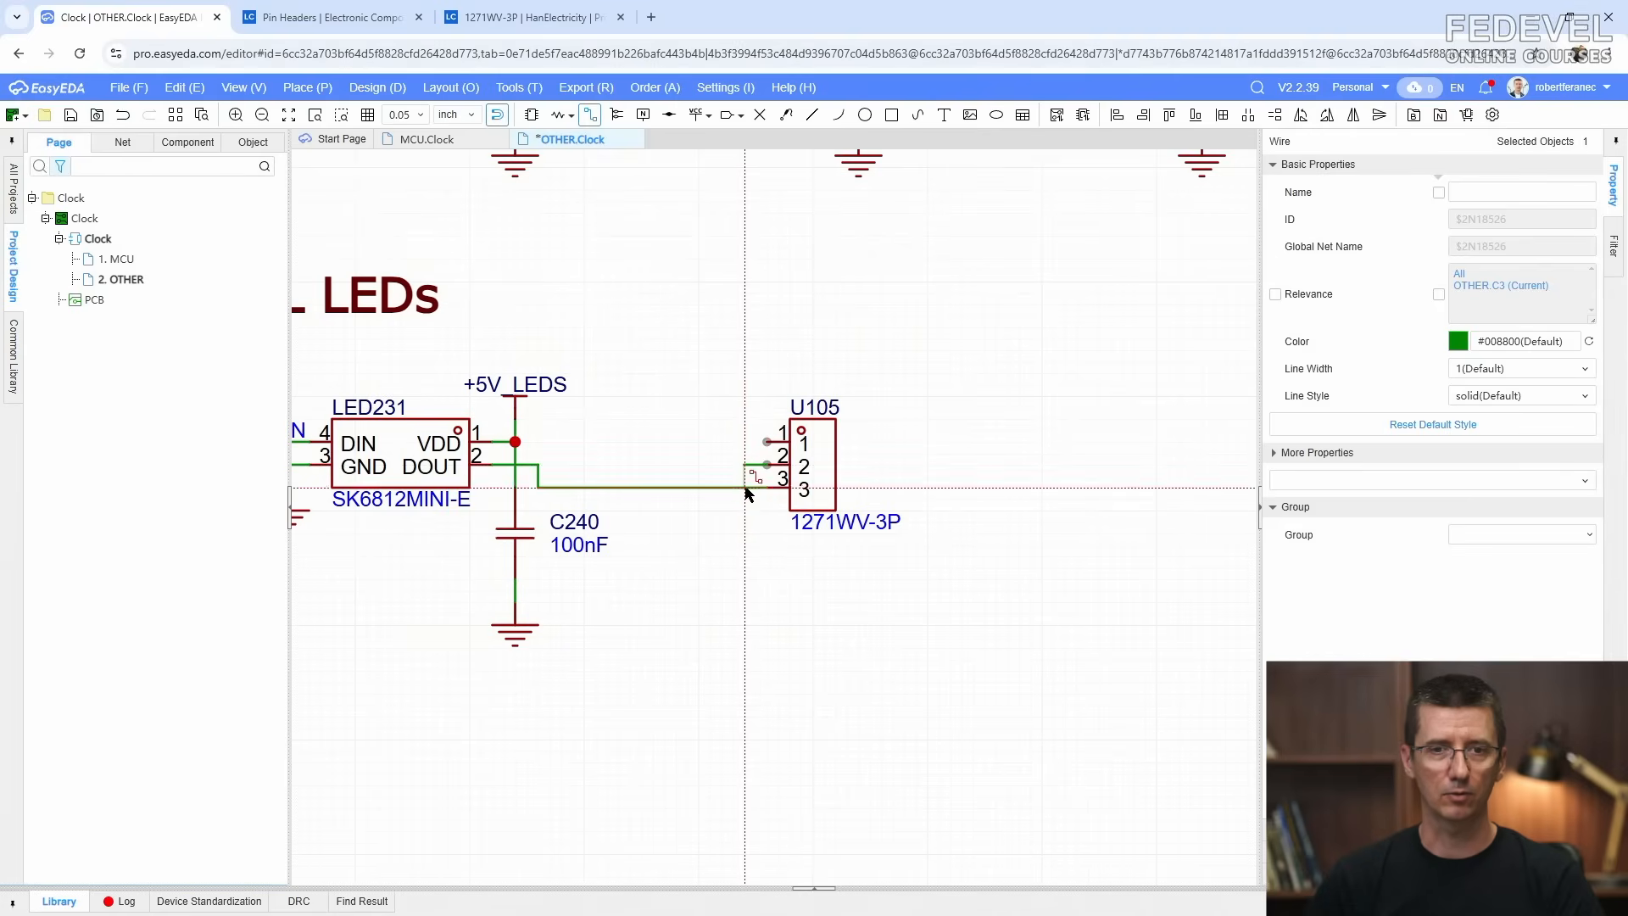
pyautogui.doubleClick(744, 511)
pyautogui.press('Escape')
pyautogui.click(516, 639)
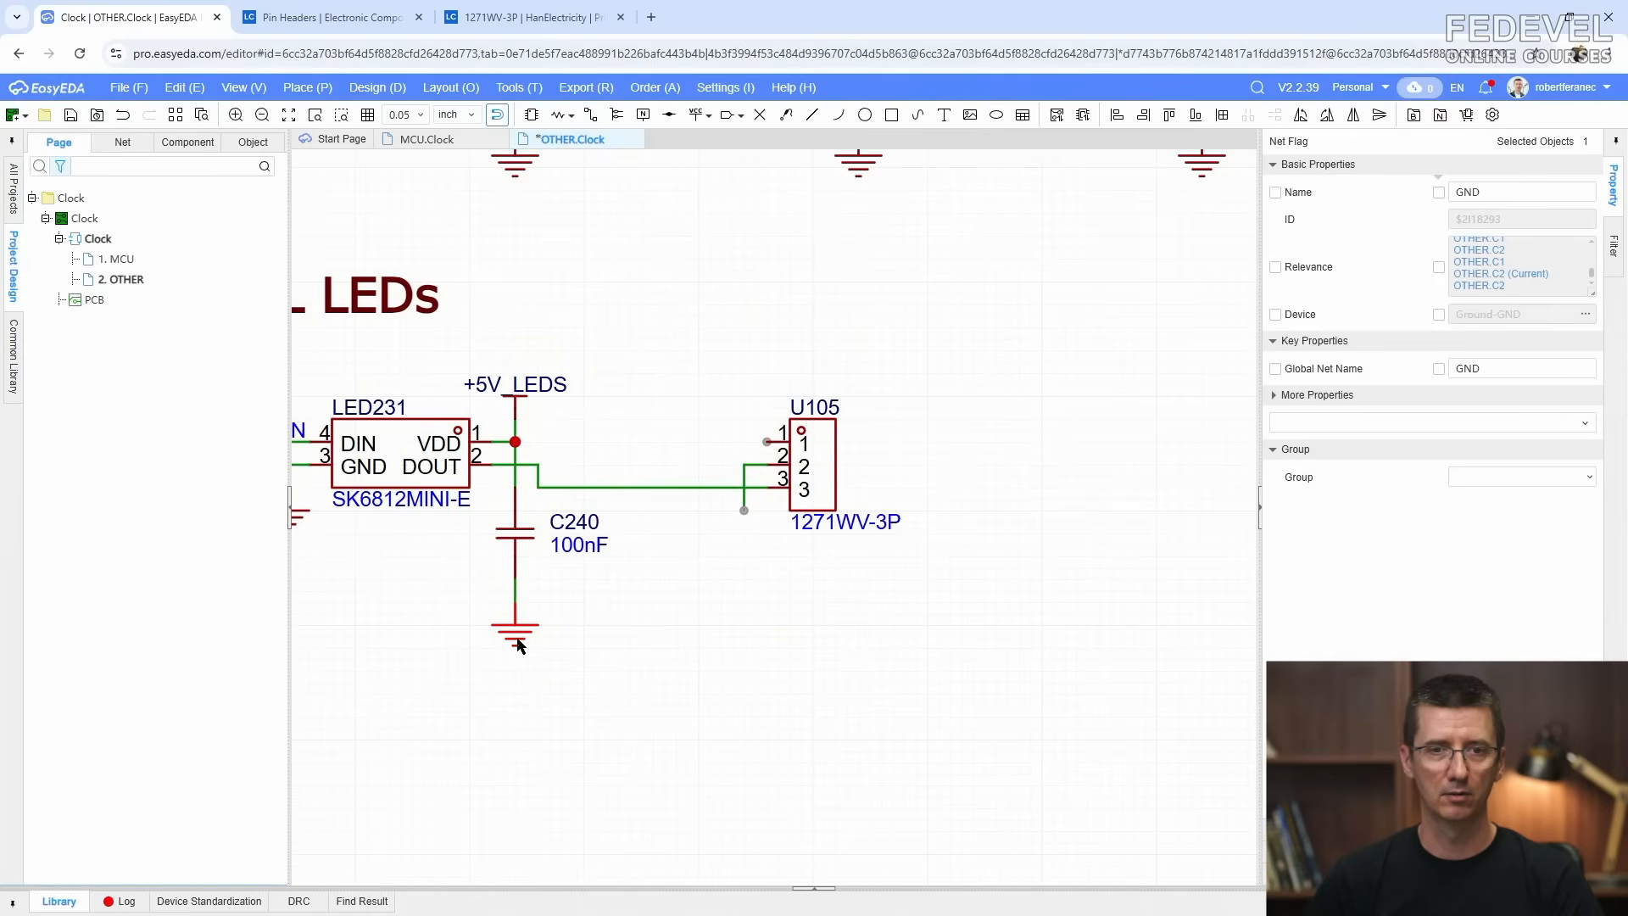
pyautogui.rightClick(516, 639)
pyautogui.click(577, 290)
pyautogui.rightClick(682, 541)
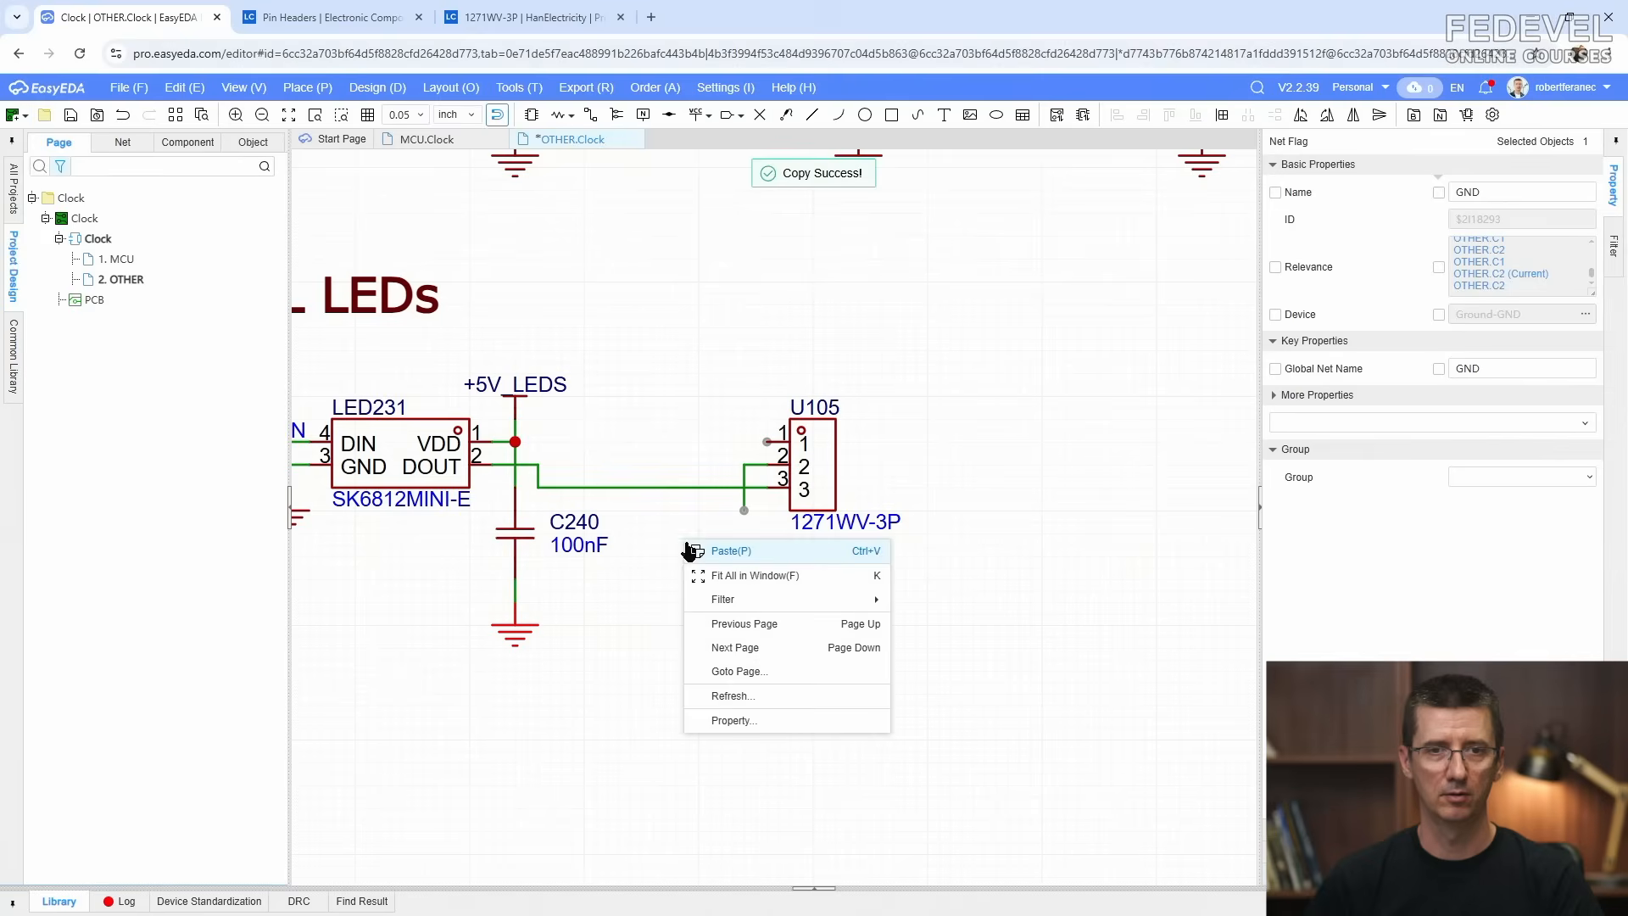
pyautogui.click(711, 549)
pyautogui.click(747, 521)
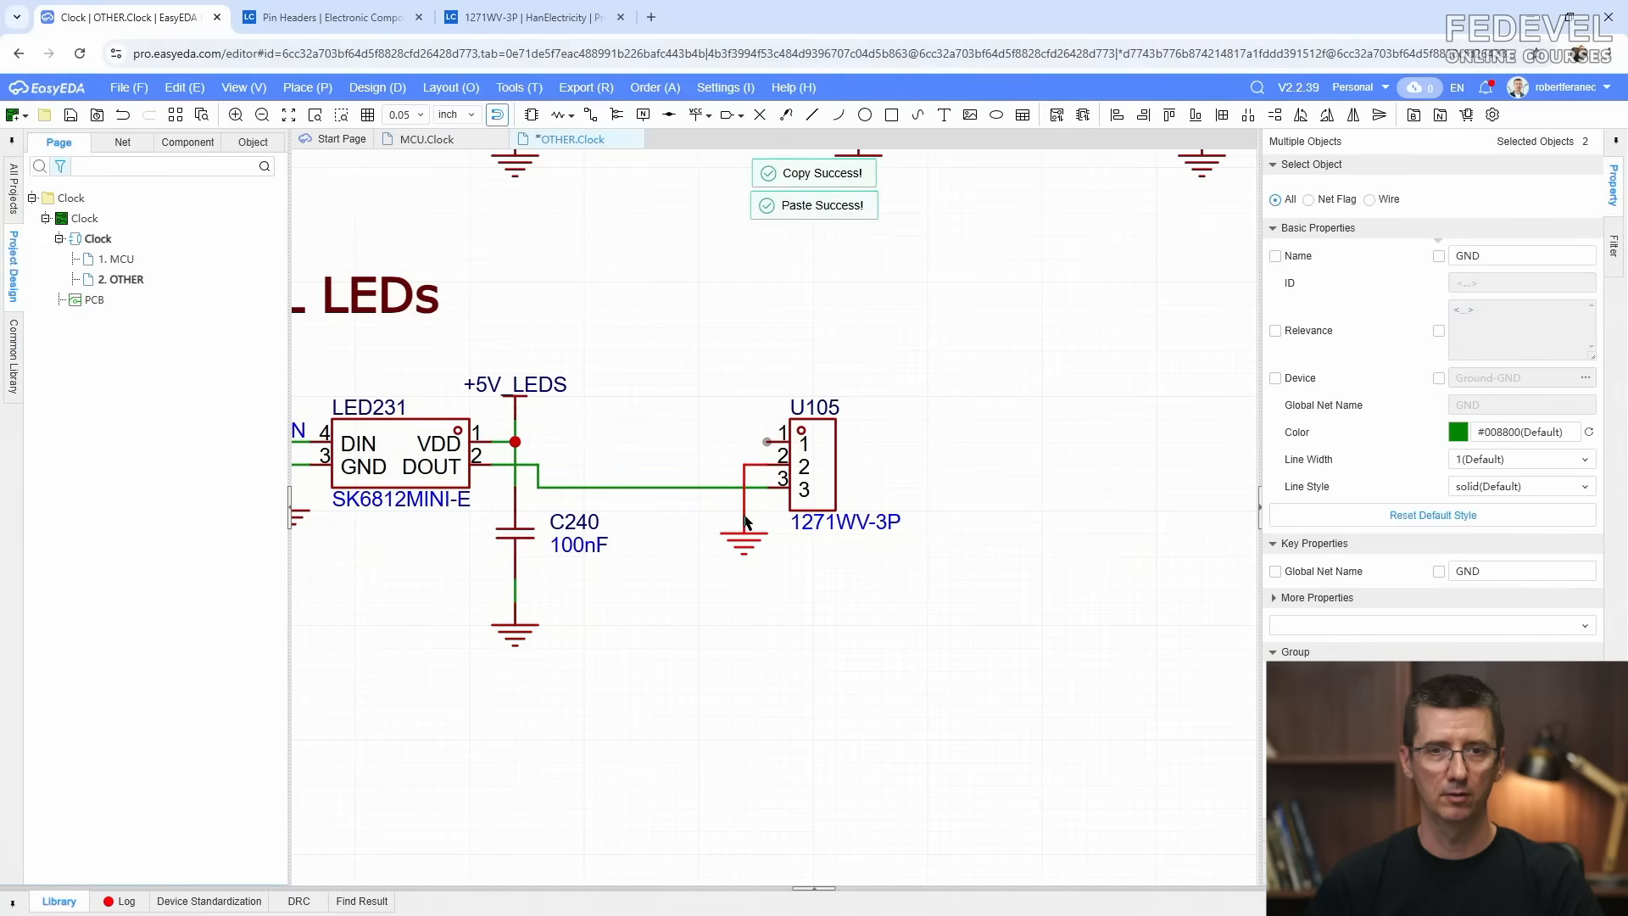
# Step: Copy the 100nF capacitor C240 with its ground flag and paste it between LED231 and the header
pyautogui.moveTo(542, 679); pyautogui.dragTo(487, 522)
pyautogui.rightClick(509, 532)
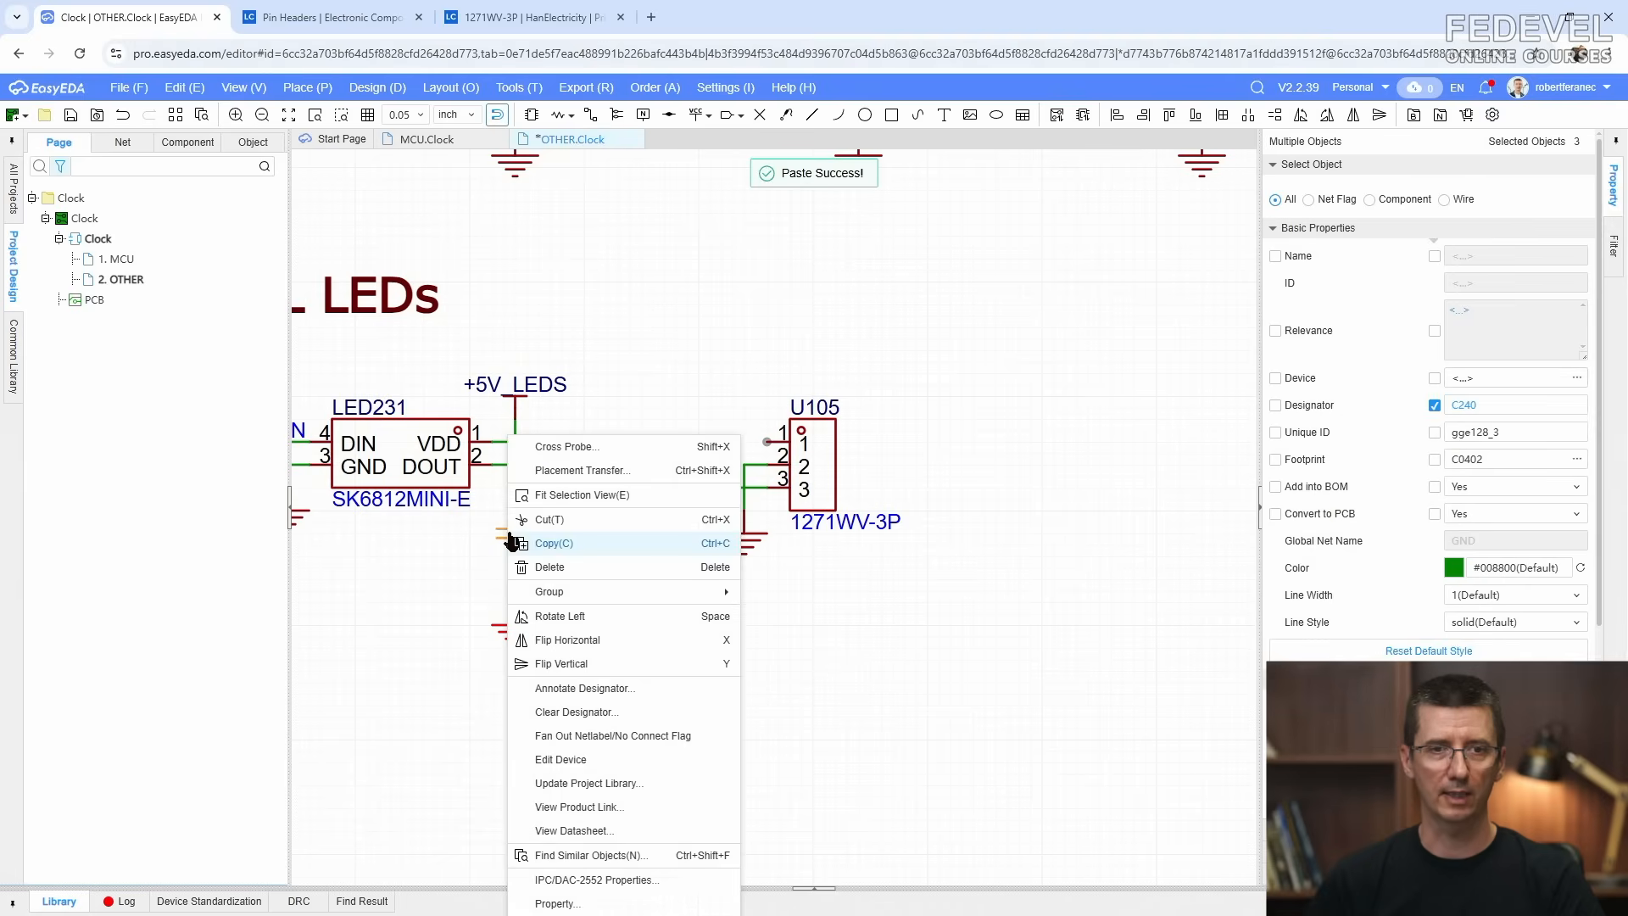
pyautogui.click(542, 537)
pyautogui.hotkey('ctrl', 'v')
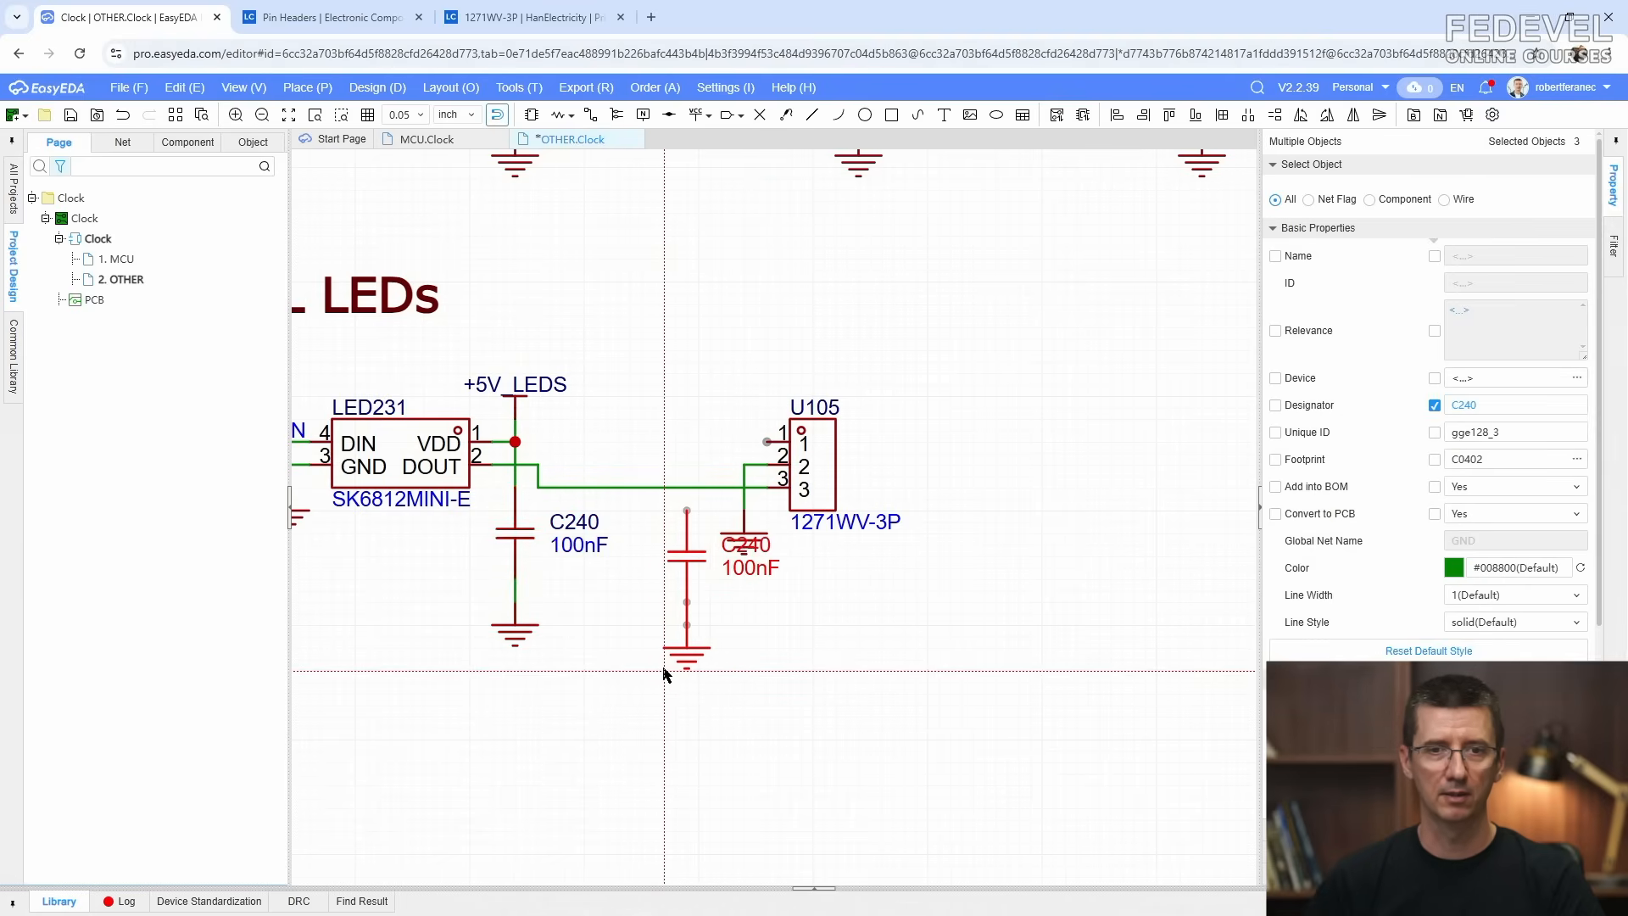
pyautogui.click(686, 676)
pyautogui.scroll(2, 791, 670)
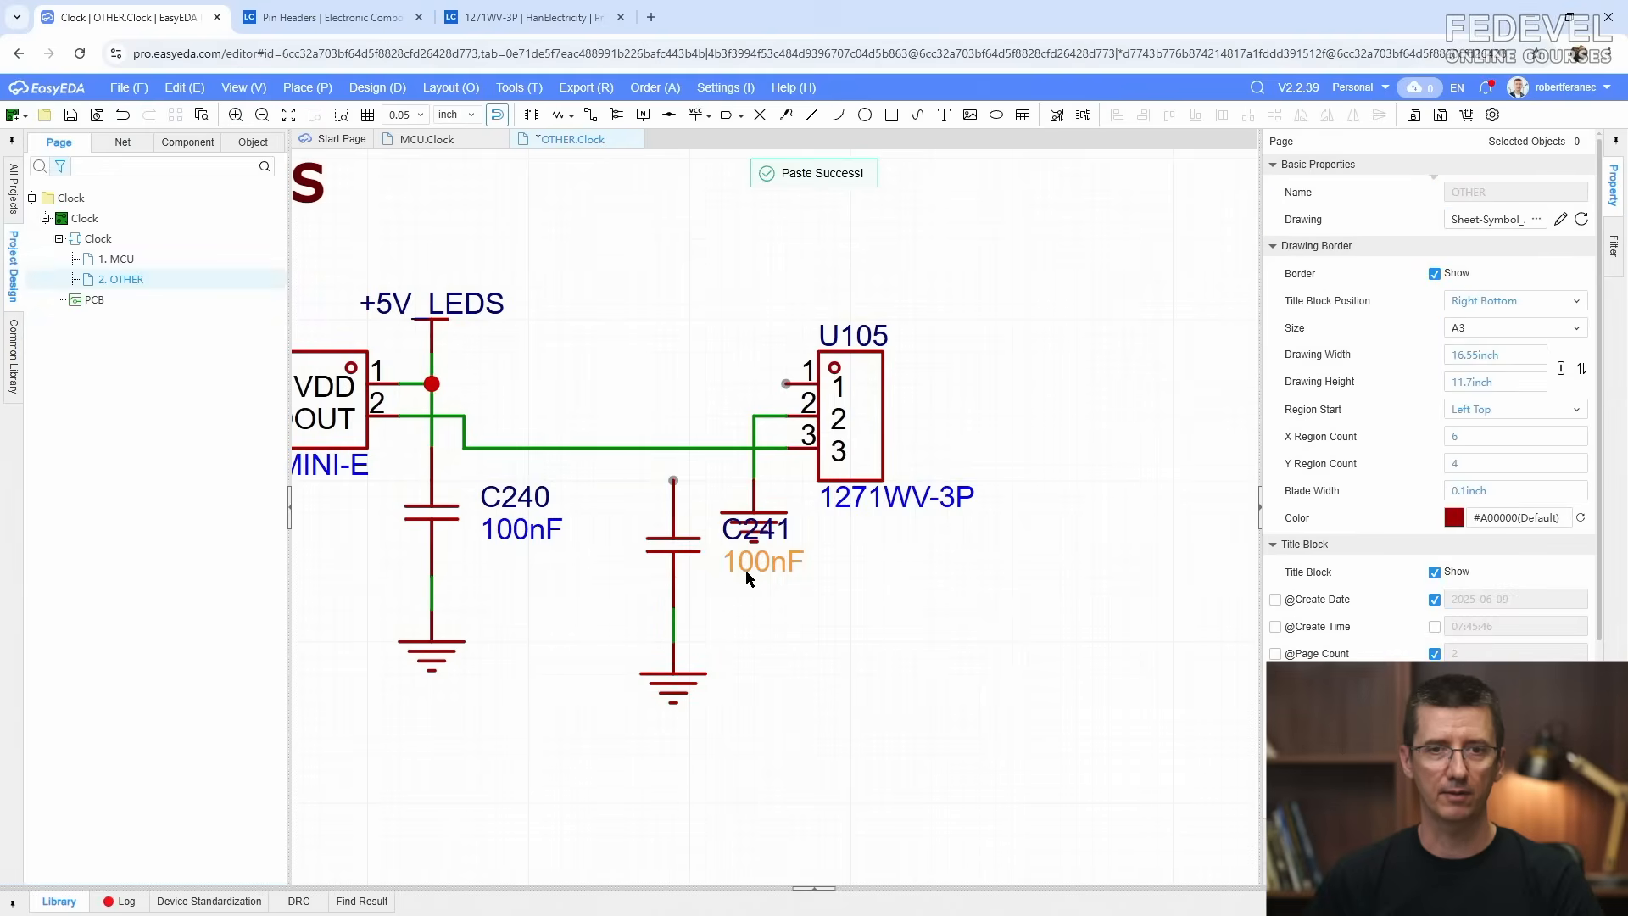
# Step: Move capacitor C241's 100nF value and designator labels to the lower left of its symbol, clear of the header's ground flag
pyautogui.moveTo(746, 575); pyautogui.dragTo(586, 607)
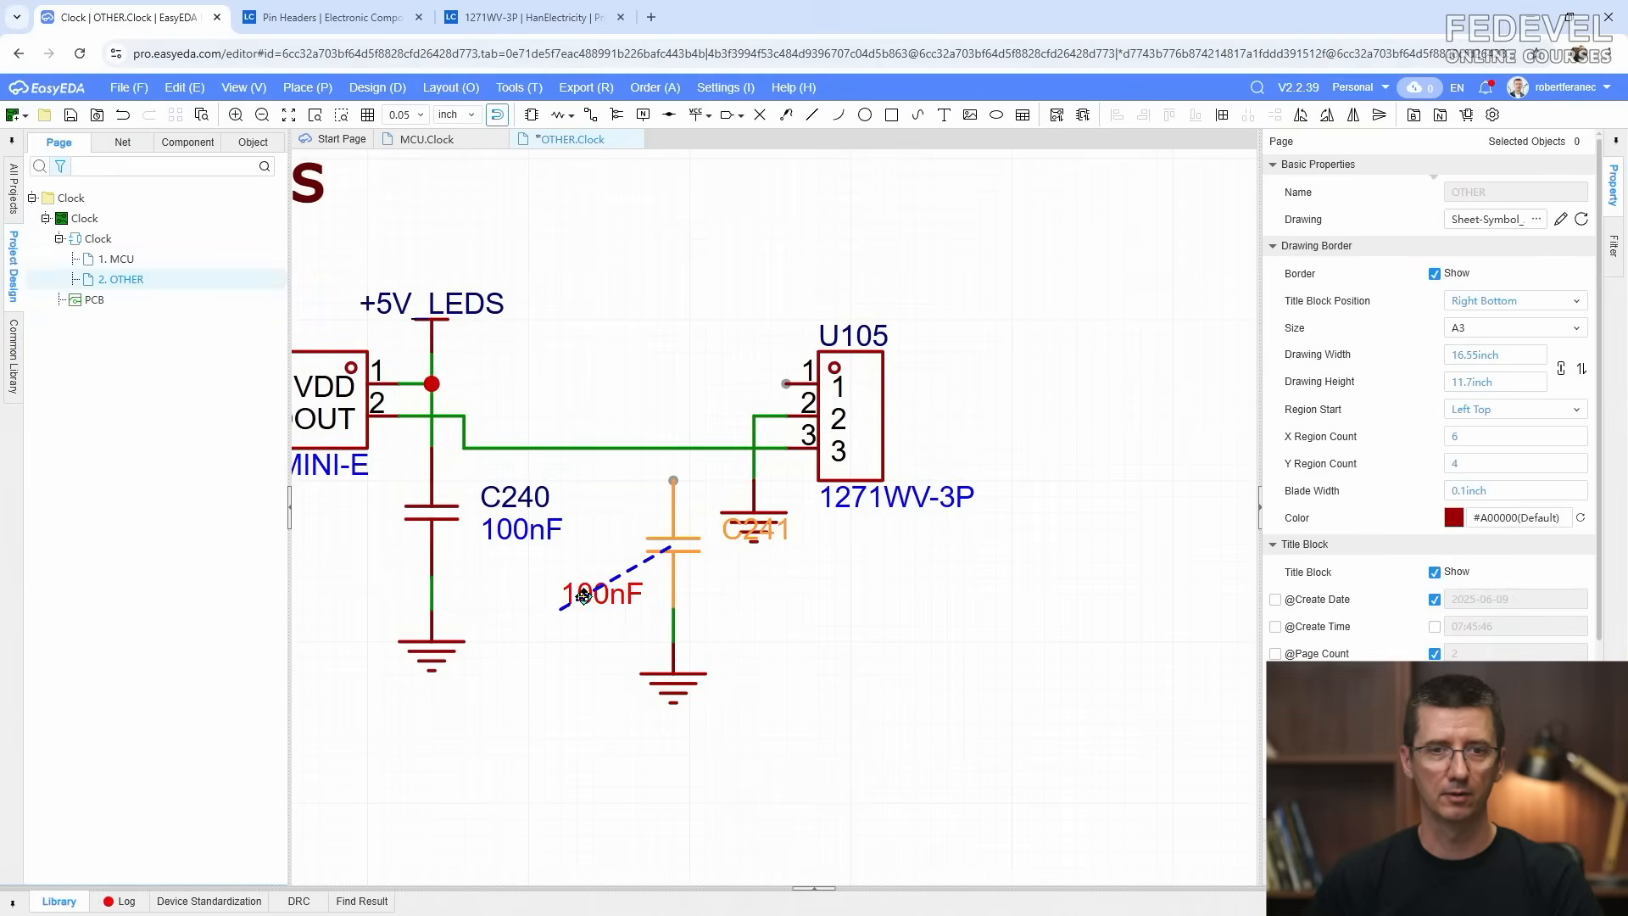
pyautogui.moveTo(712, 538); pyautogui.dragTo(588, 611)
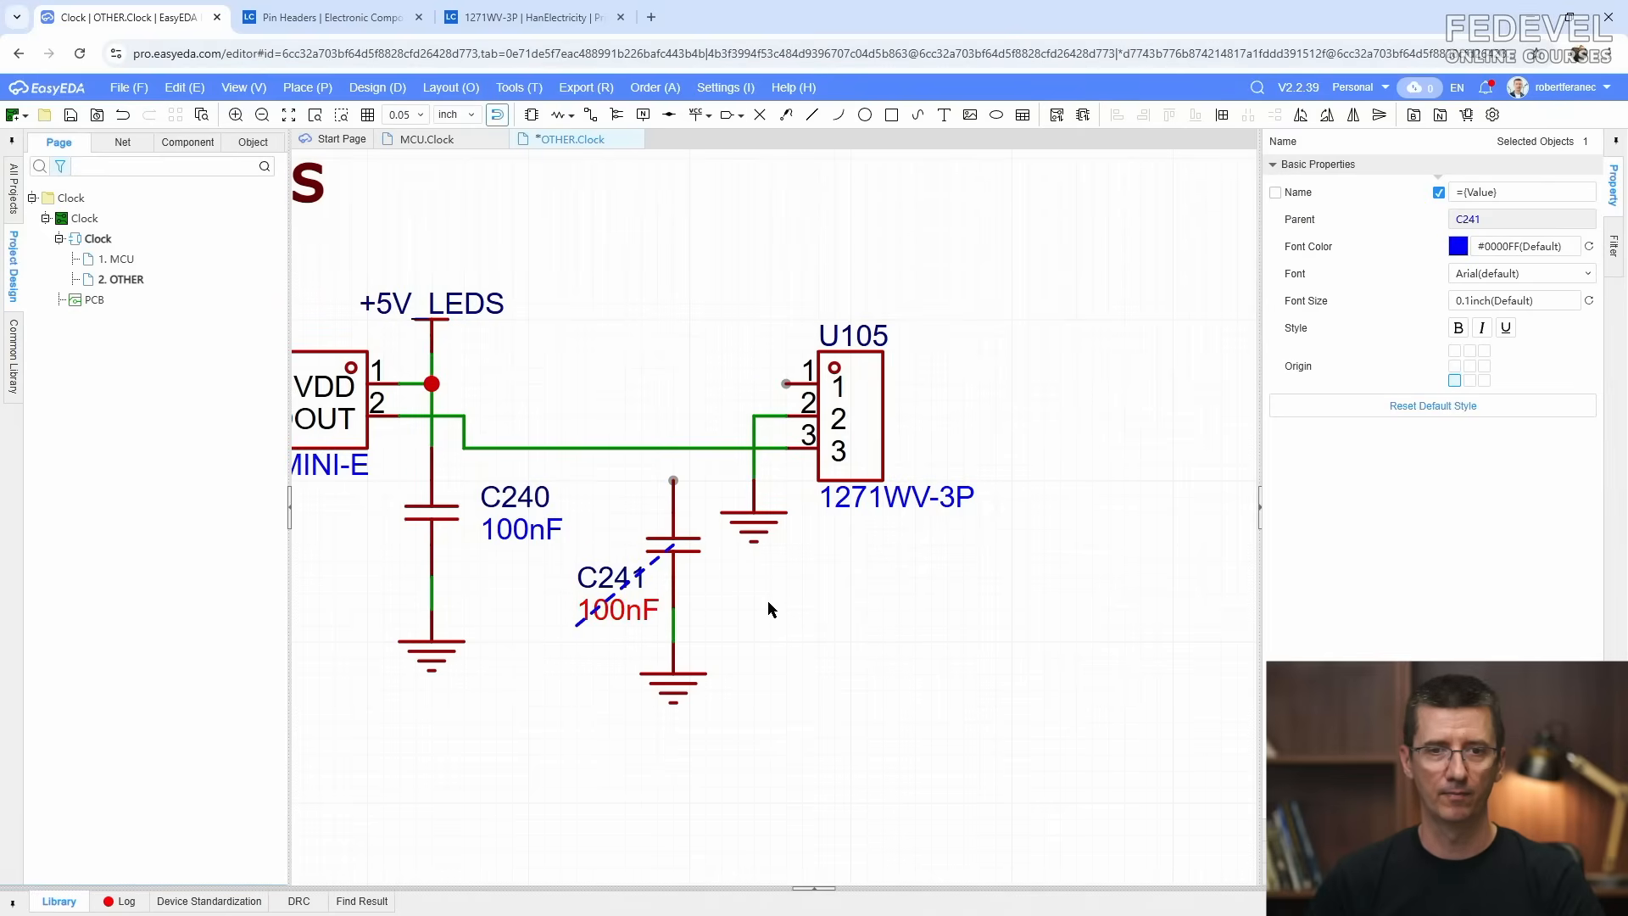
pyautogui.click(767, 601)
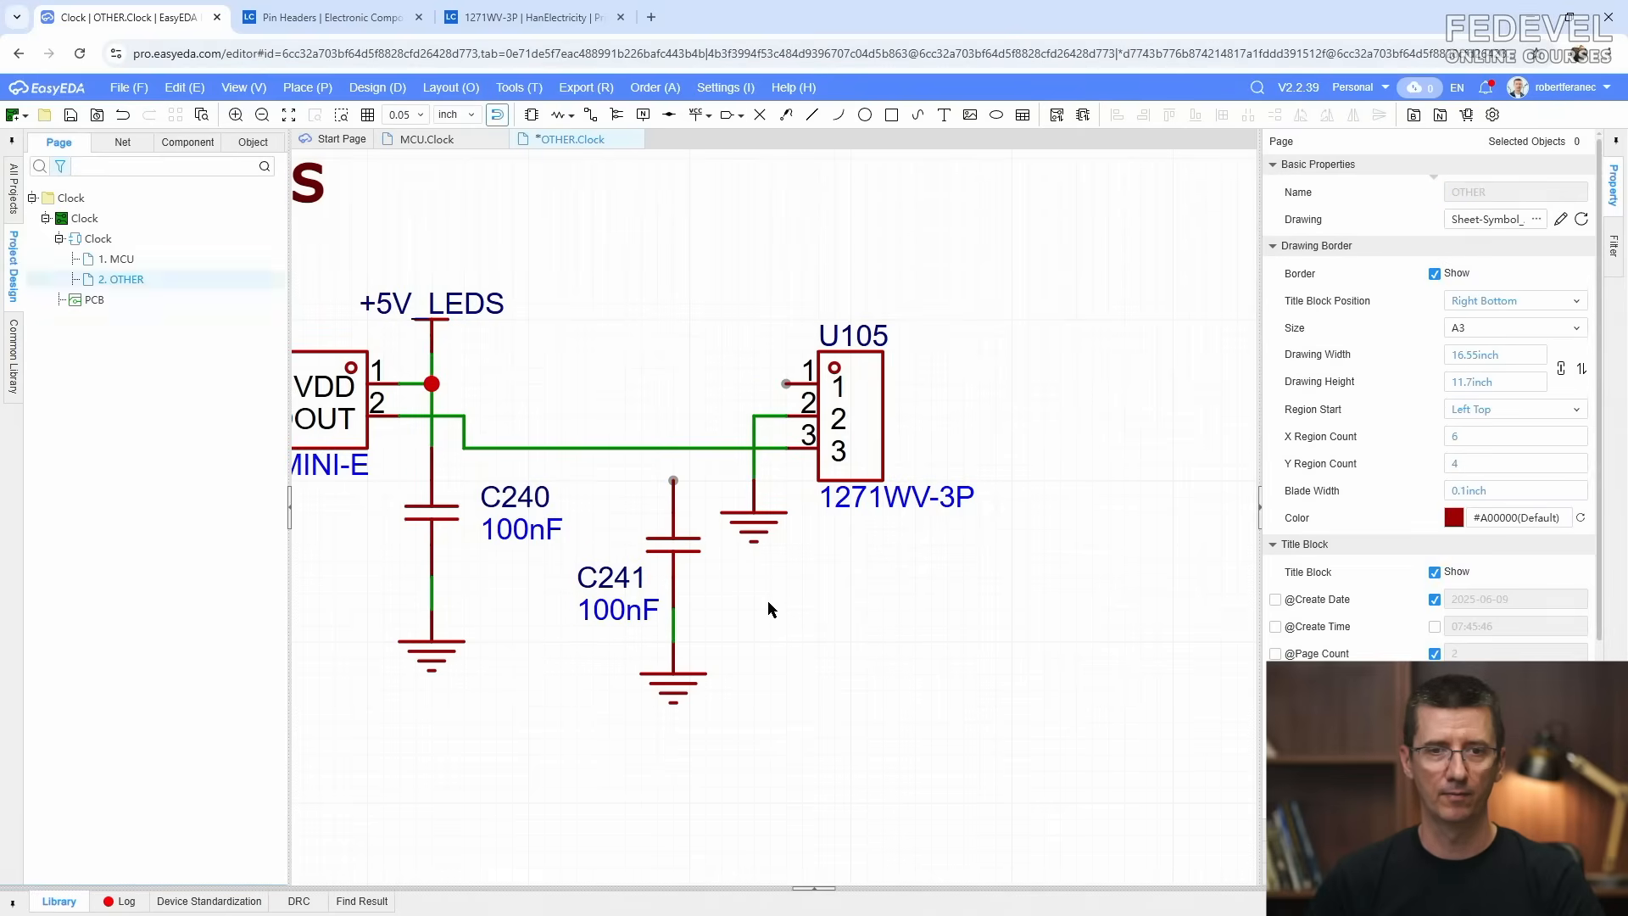
# Step: Wire pin 1 of the 1271WV-3P header to the upper end of capacitor C241
pyautogui.click(594, 116)
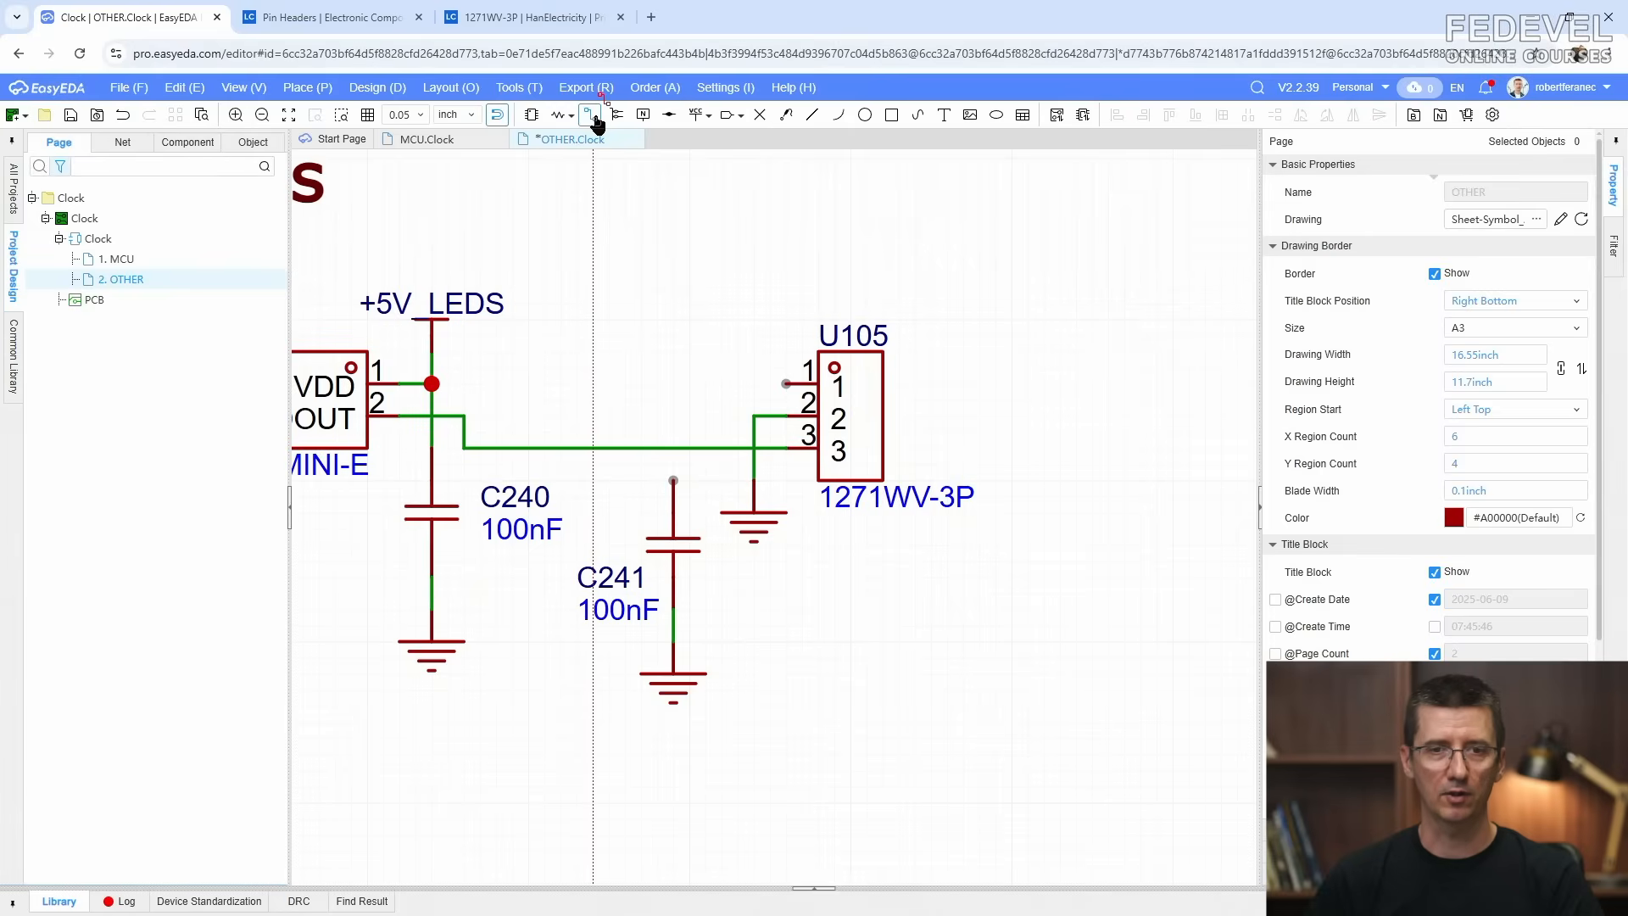
pyautogui.click(786, 383)
pyautogui.click(674, 480)
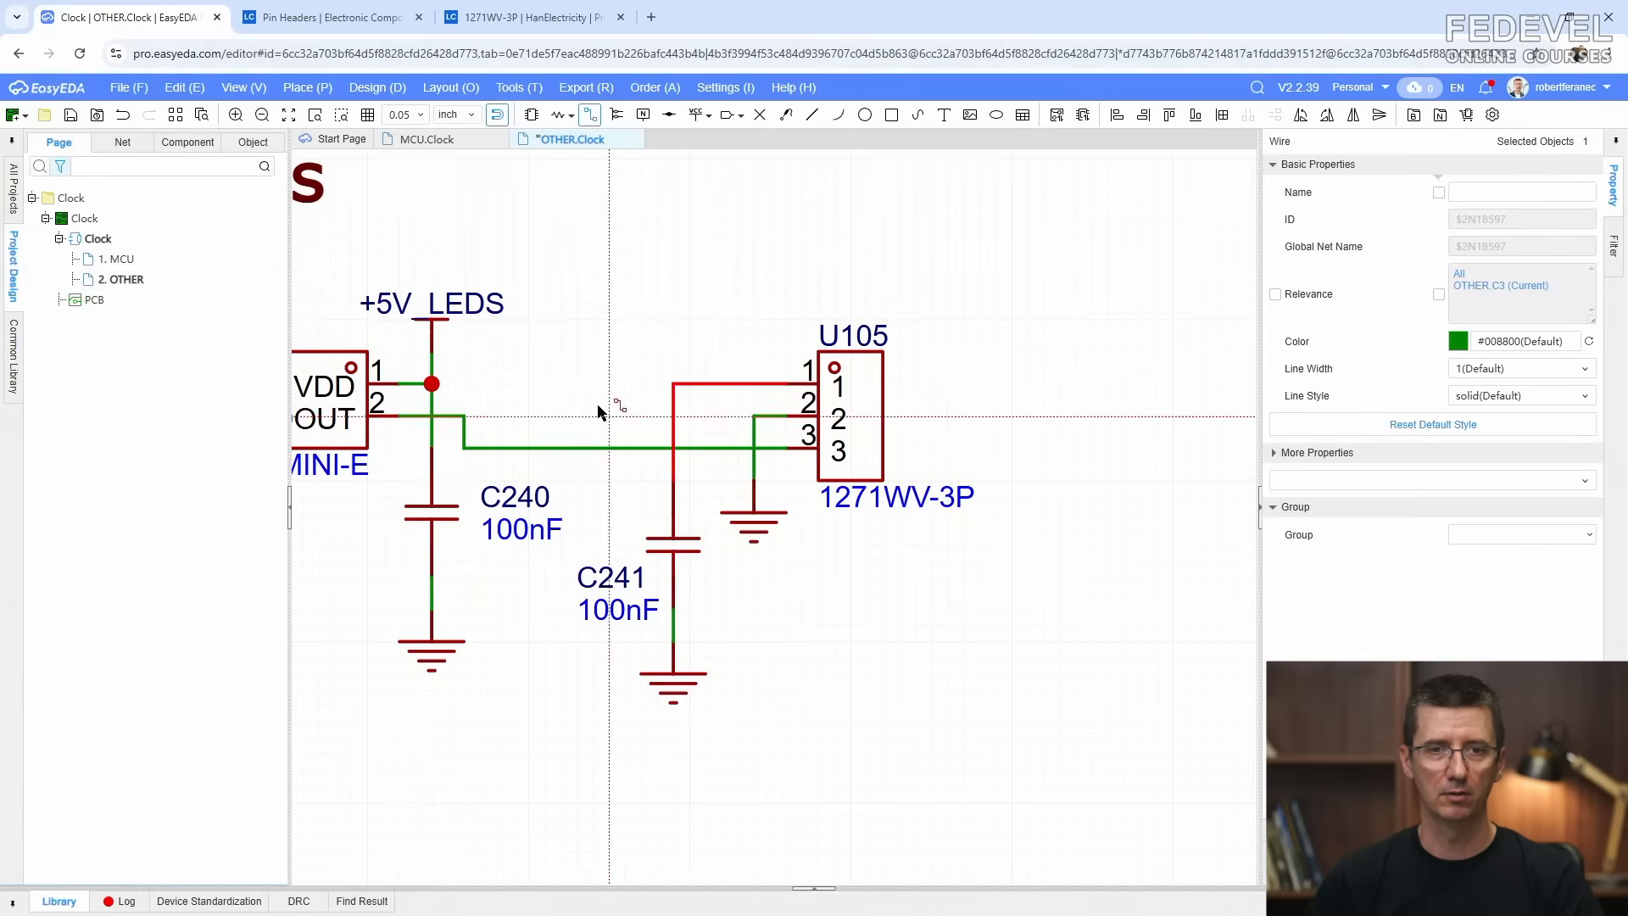
pyautogui.press('Escape')
# Step: Copy the +5V_LEDS power flag above C240 and paste it onto the corner of the wire joining C241 and header pin 1
pyautogui.moveTo(427, 324); pyautogui.dragTo(430, 320)
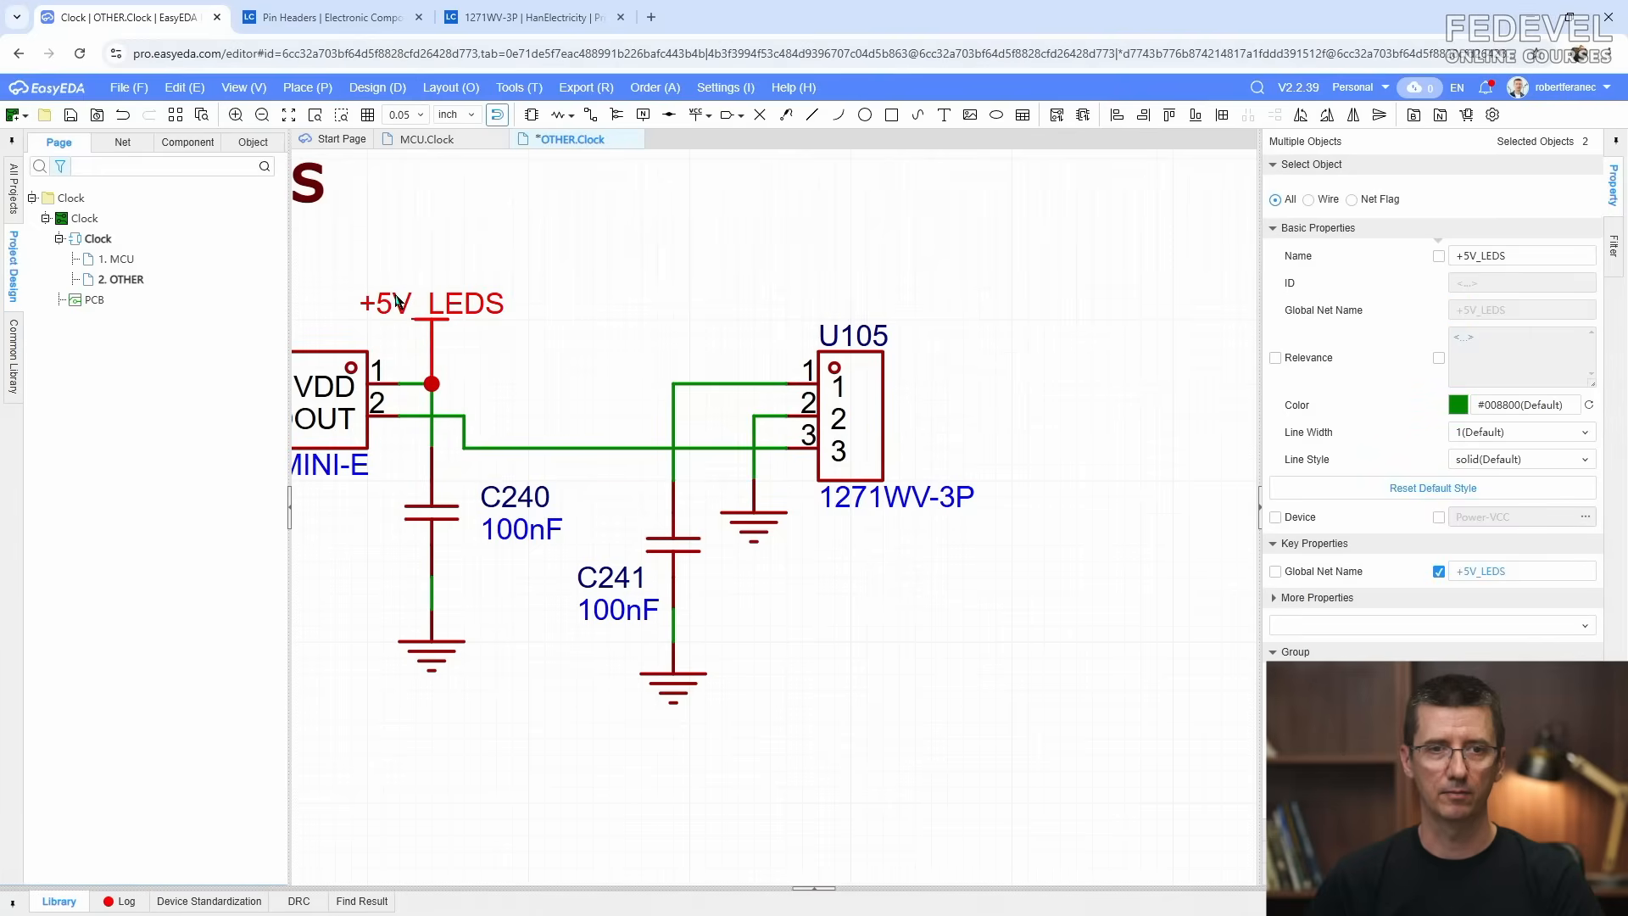
pyautogui.rightClick(430, 319)
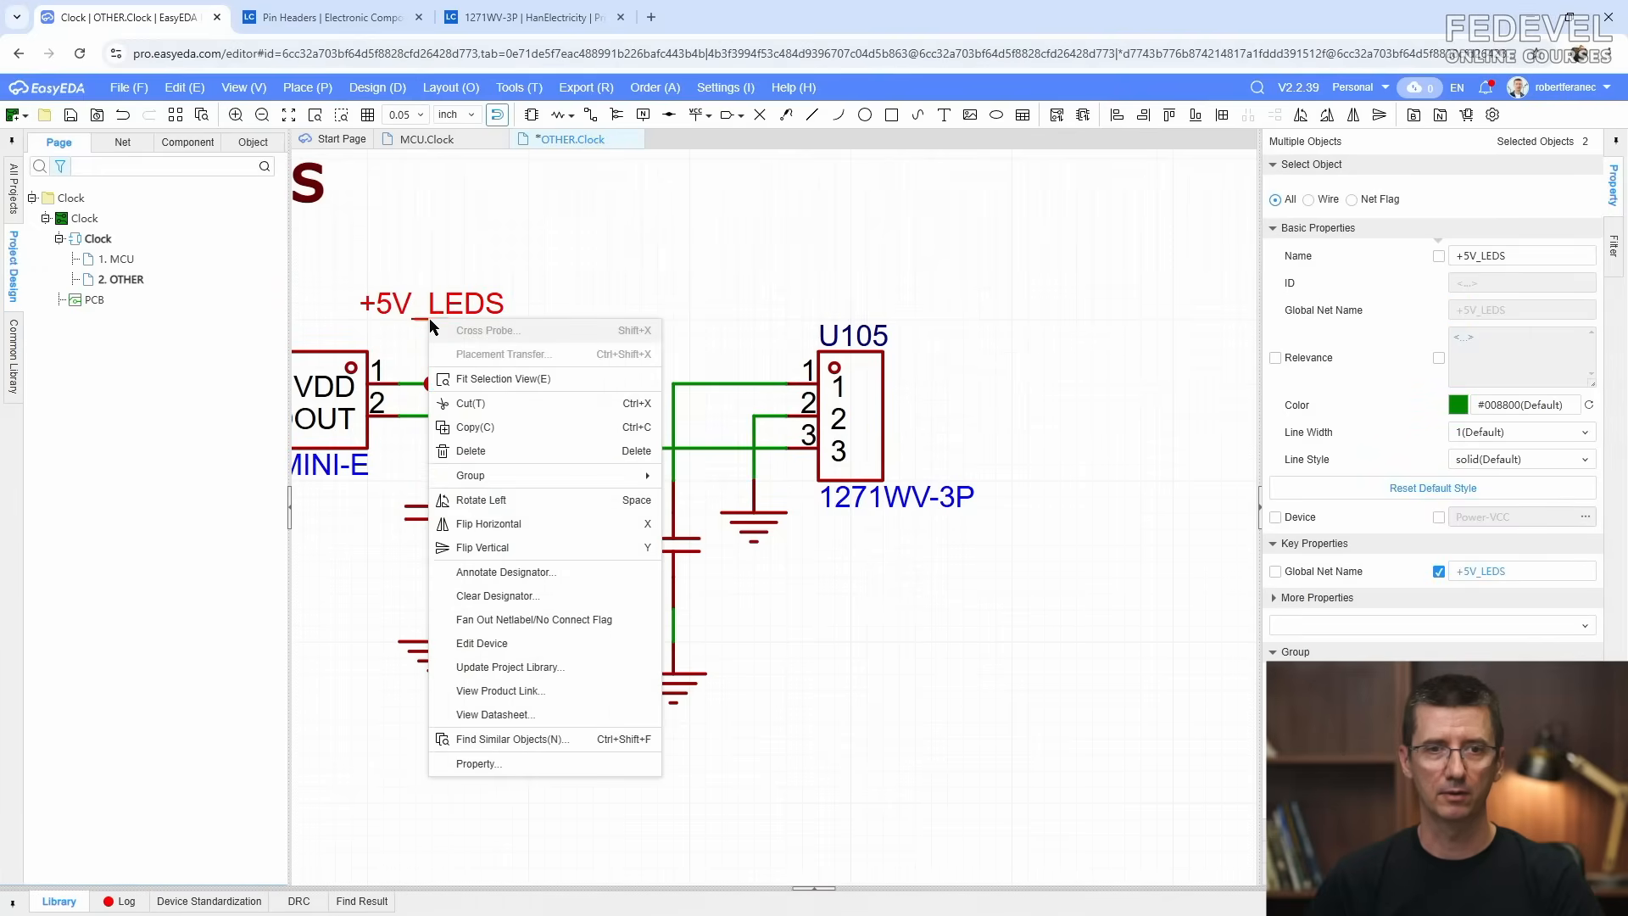
pyautogui.click(475, 426)
pyautogui.rightClick(579, 343)
pyautogui.click(580, 346)
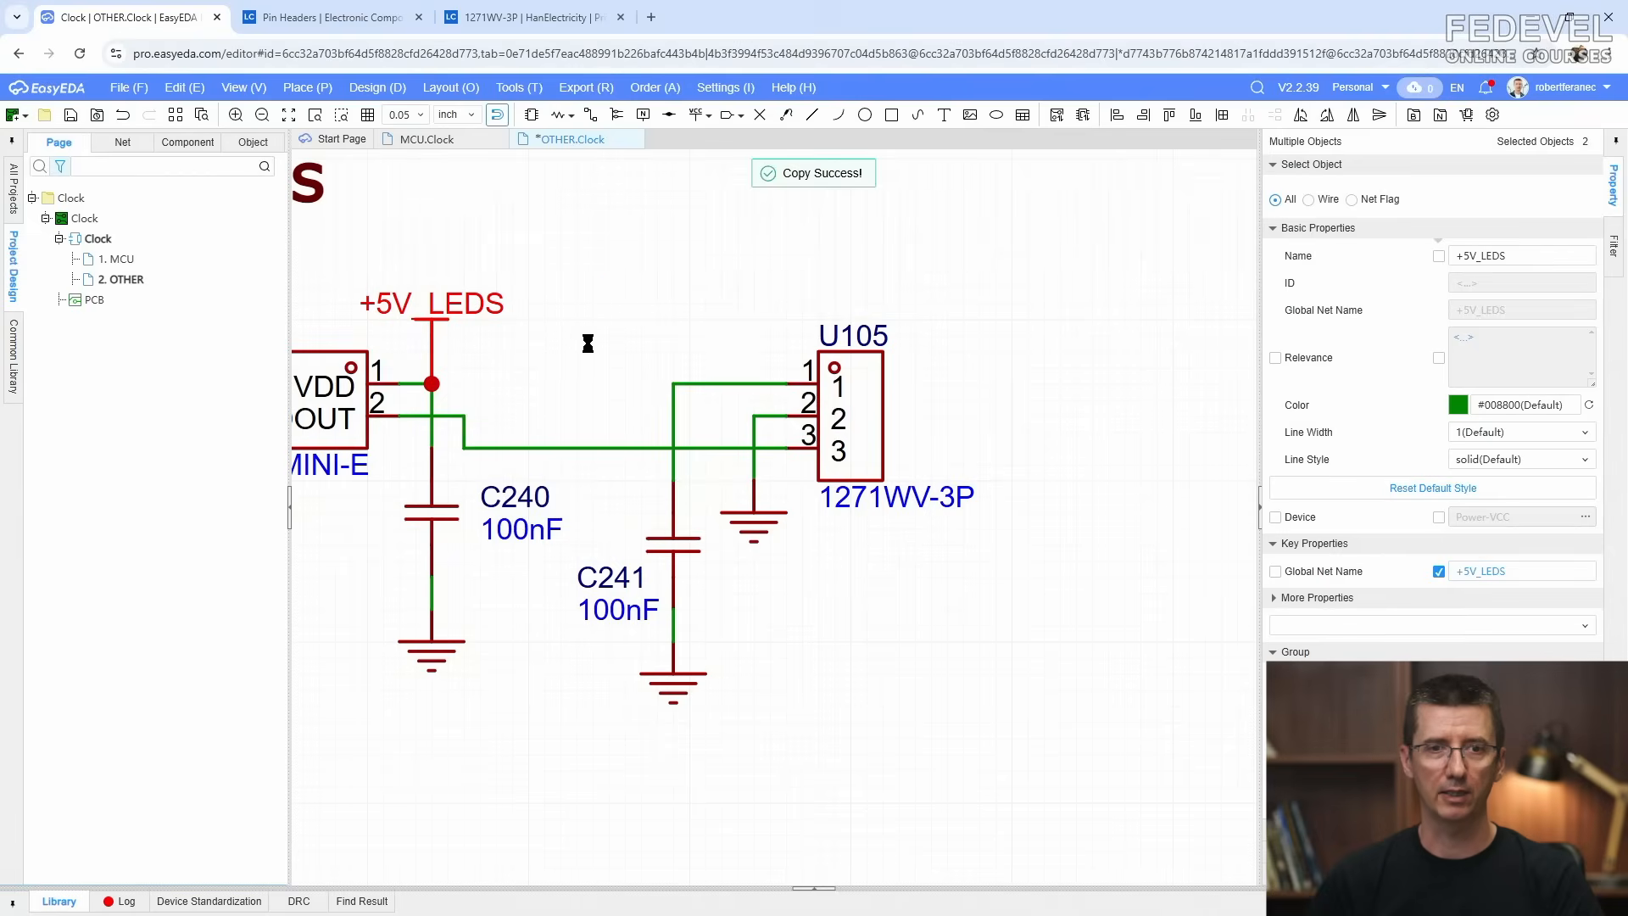
pyautogui.click(666, 383)
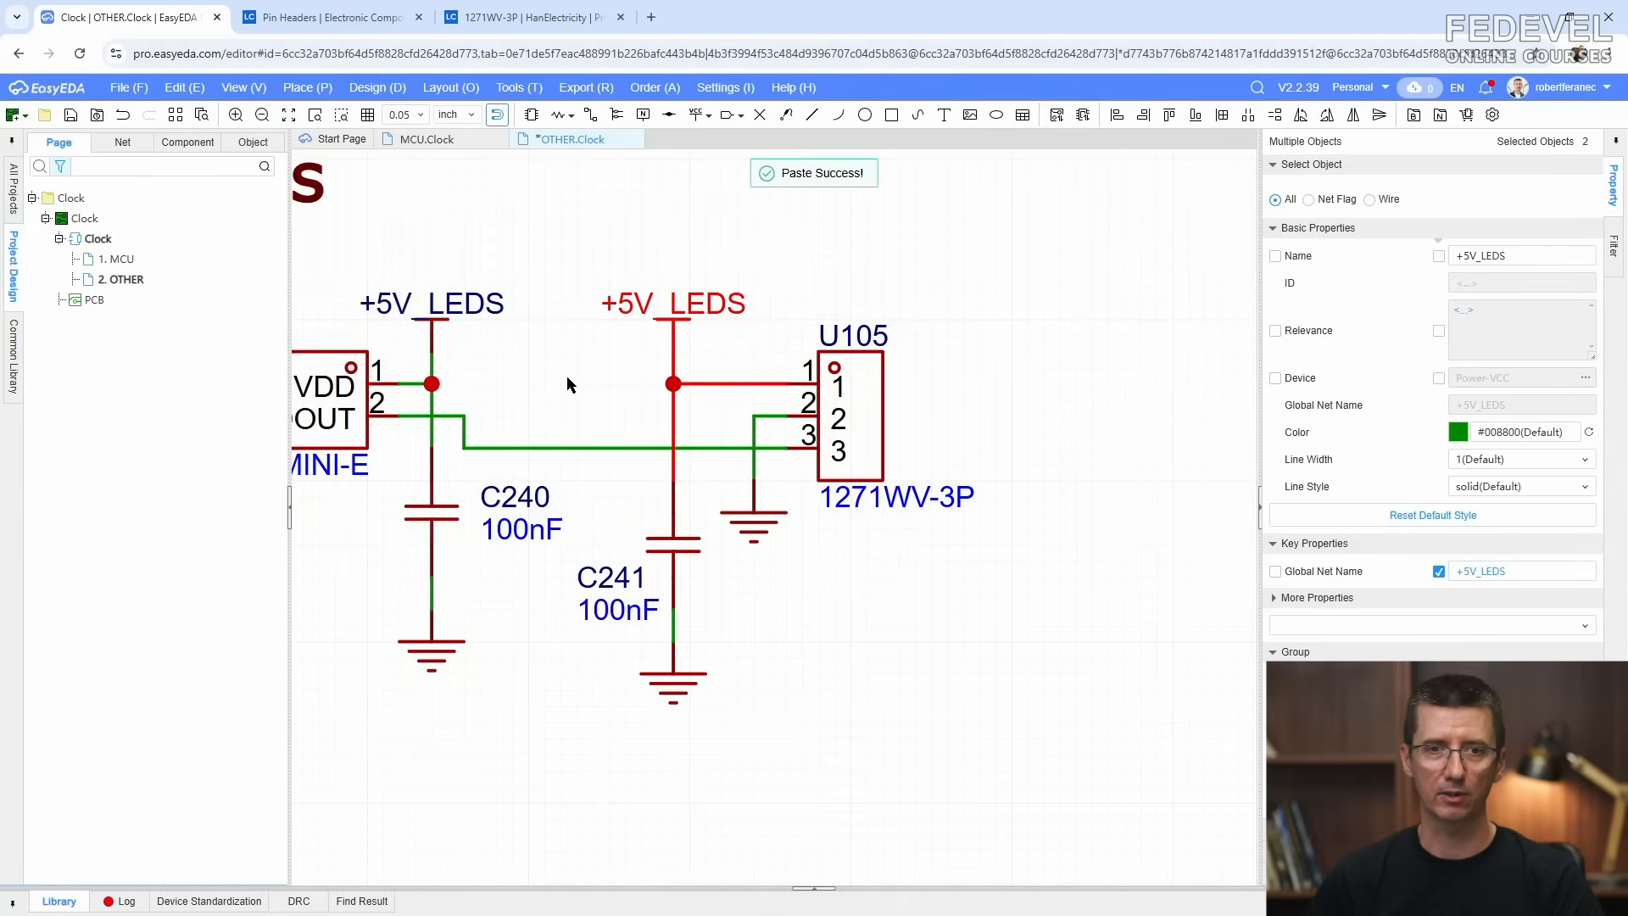
# Step: Add a net label to the wire between LED231's DOUT and header pin 3 and name it EXT_LEDS
pyautogui.click(643, 114)
pyautogui.click(480, 456)
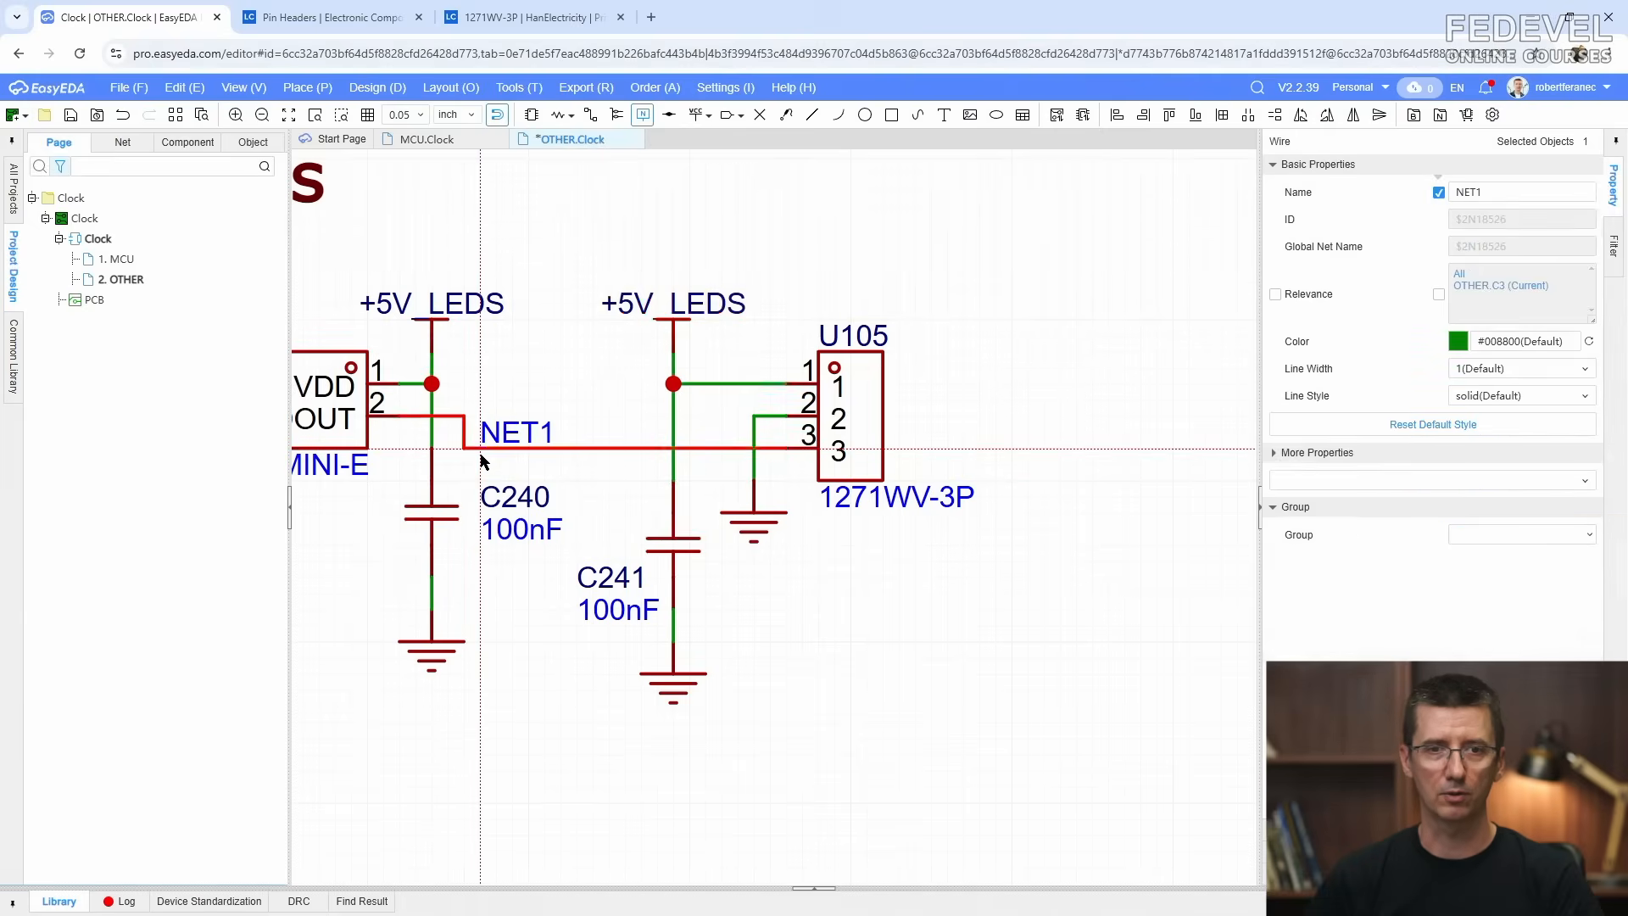
pyautogui.press('Escape')
pyautogui.scroll(-2, 572, 517)
pyautogui.moveTo(572, 517); pyautogui.dragTo(651, 519, button='right')
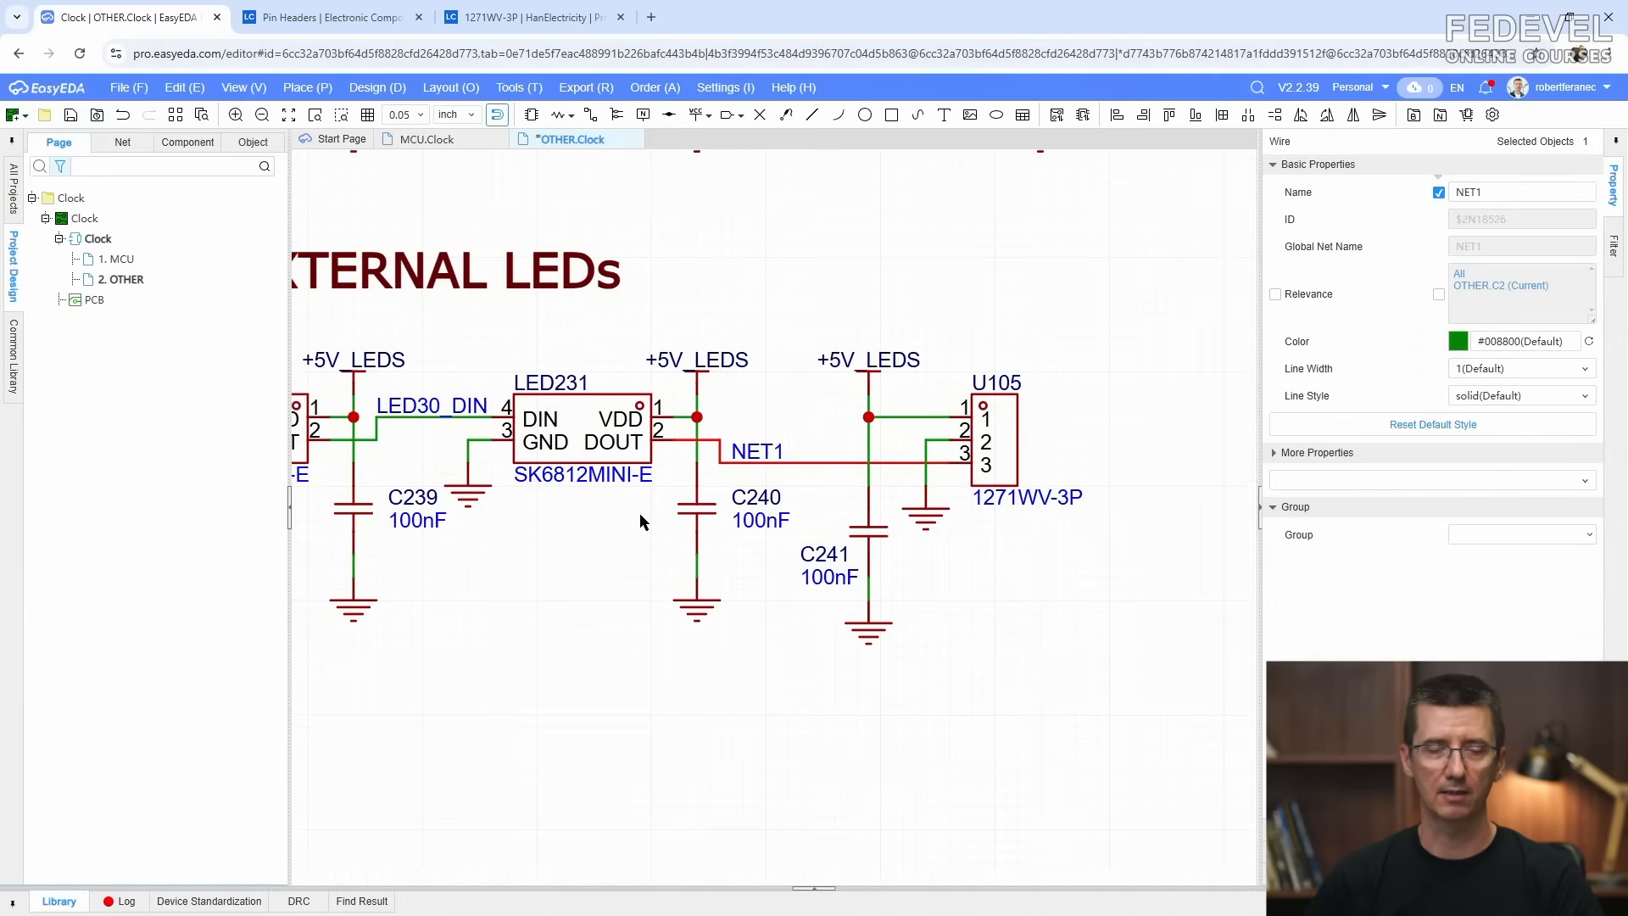
pyautogui.doubleClick(753, 454)
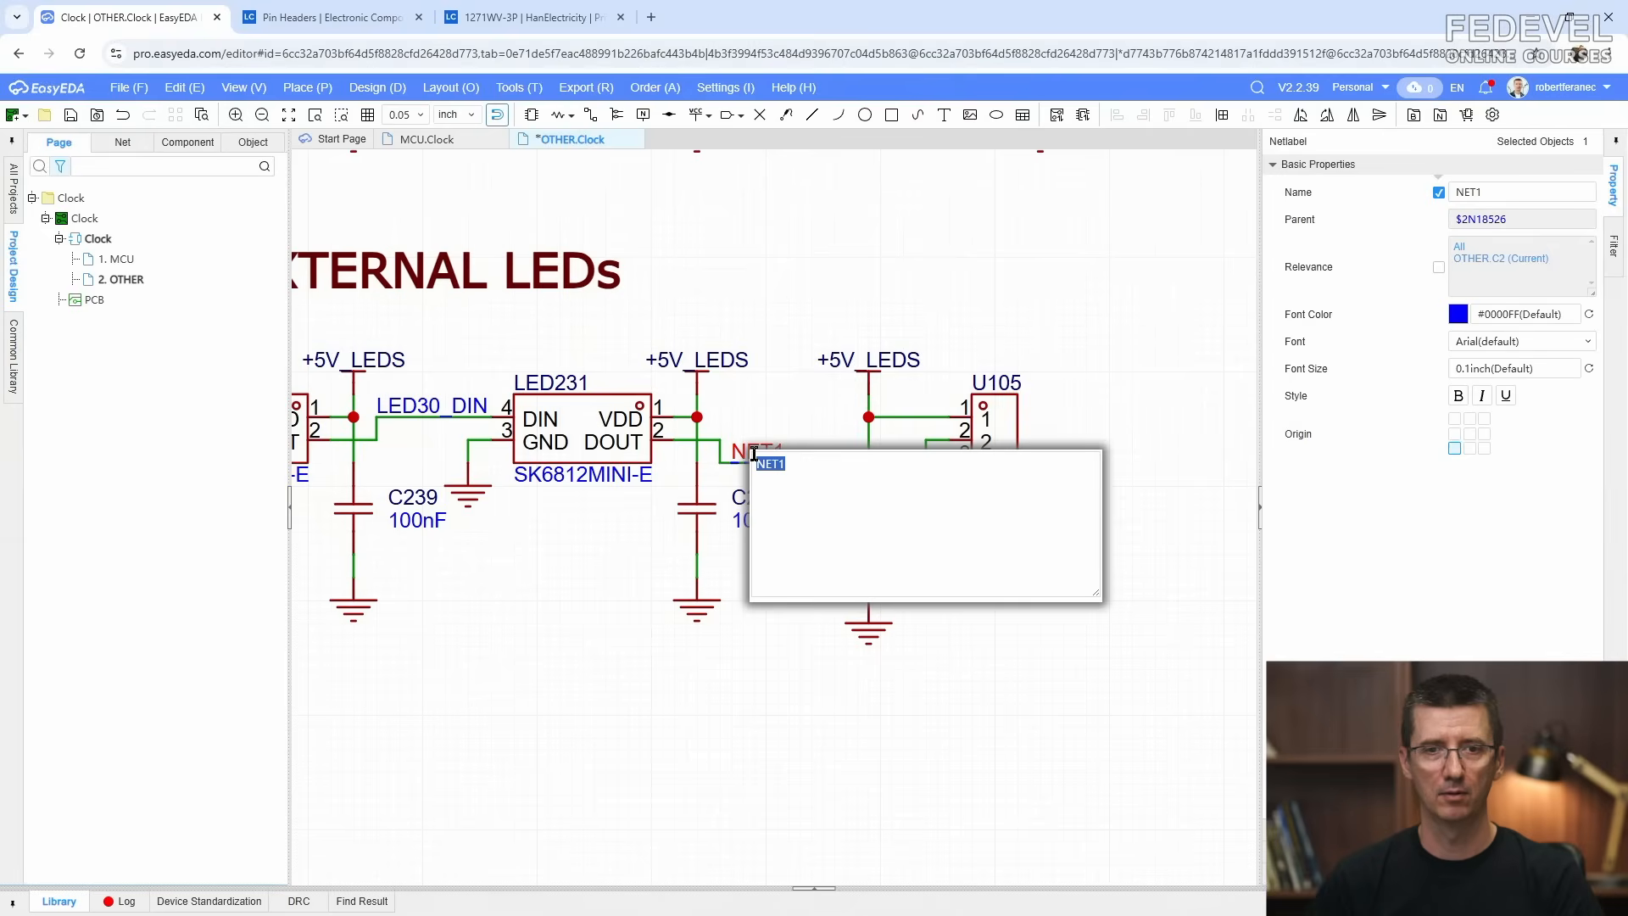
pyautogui.write('EXT_LEDS')
pyautogui.click(809, 310)
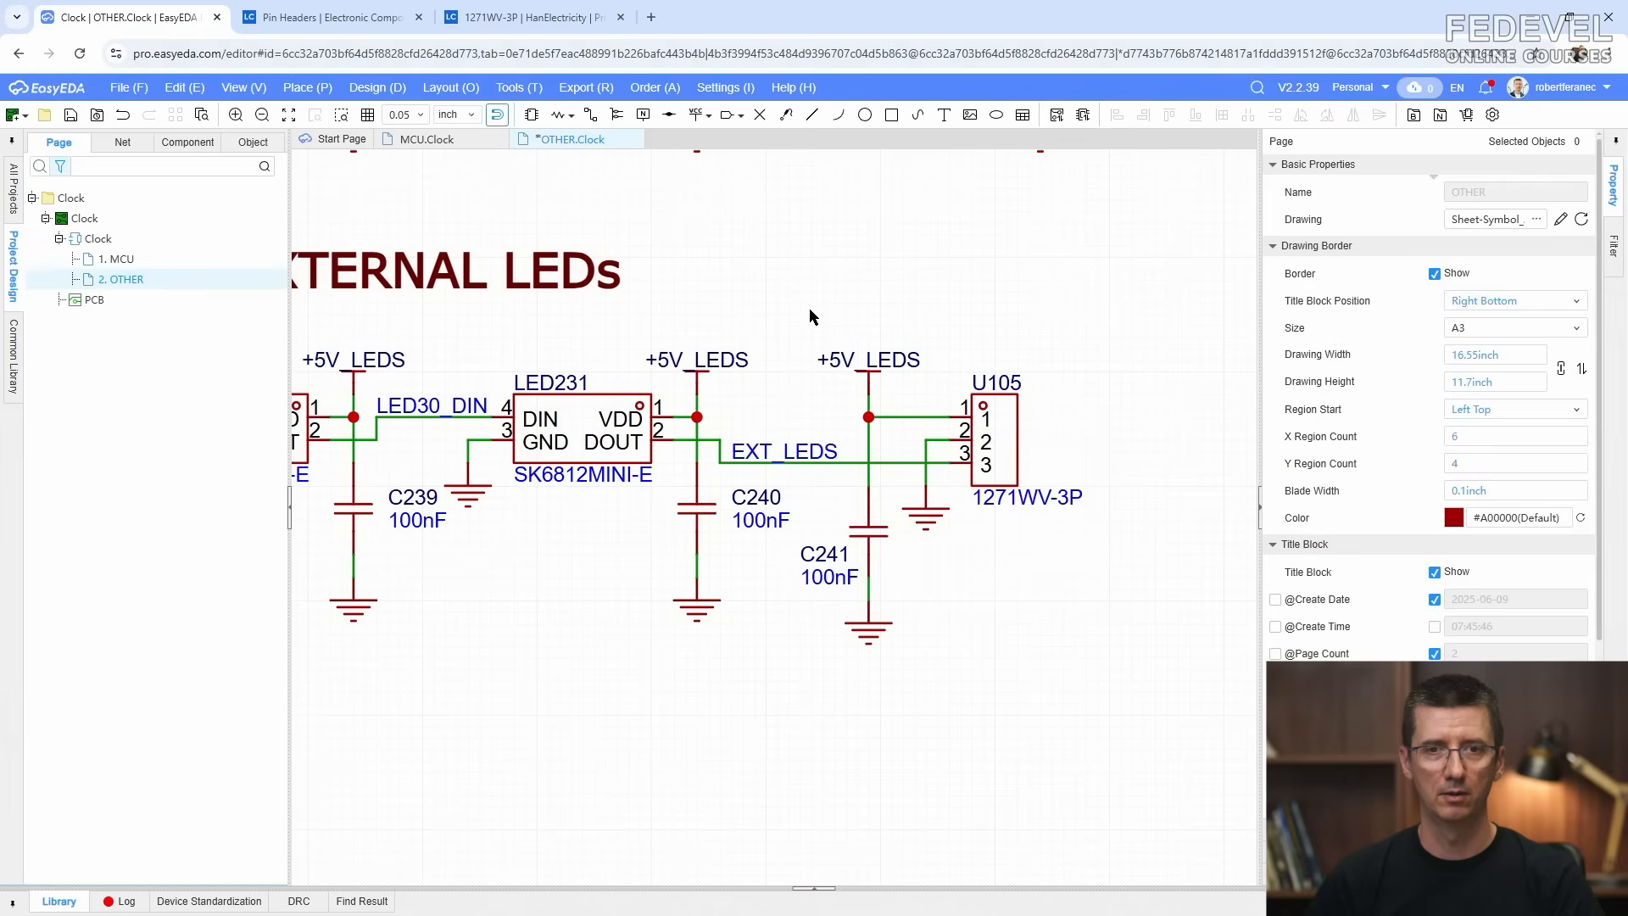
# Step: Change the 1271WV-3P header's designator to J? and save the schematic
pyautogui.doubleClick(1010, 381)
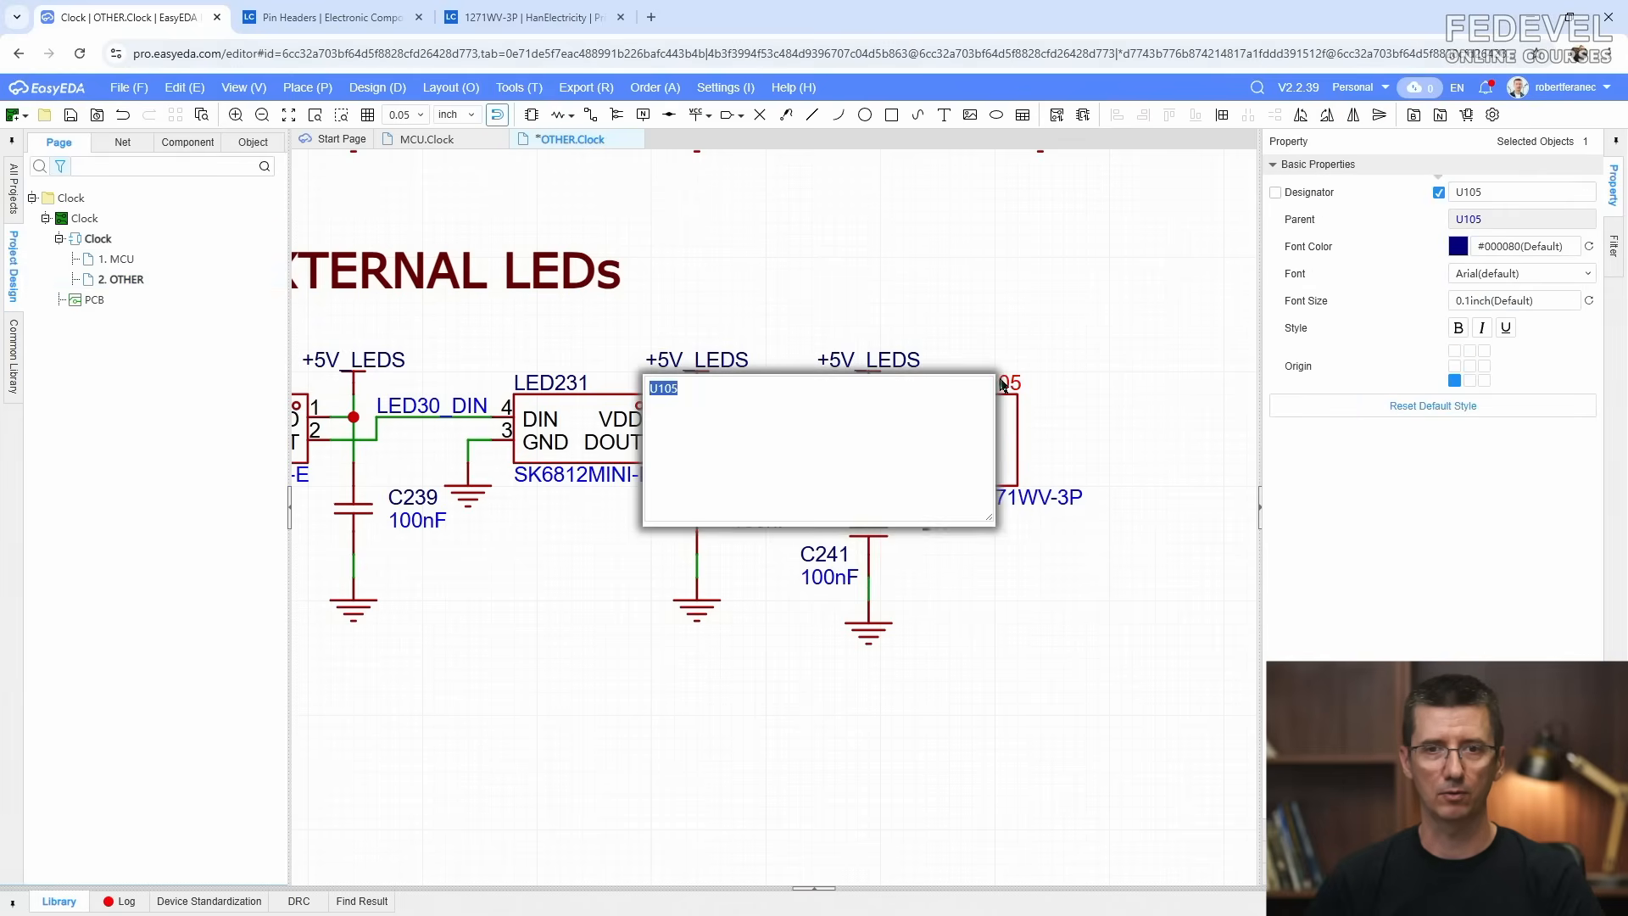
pyautogui.click(734, 391)
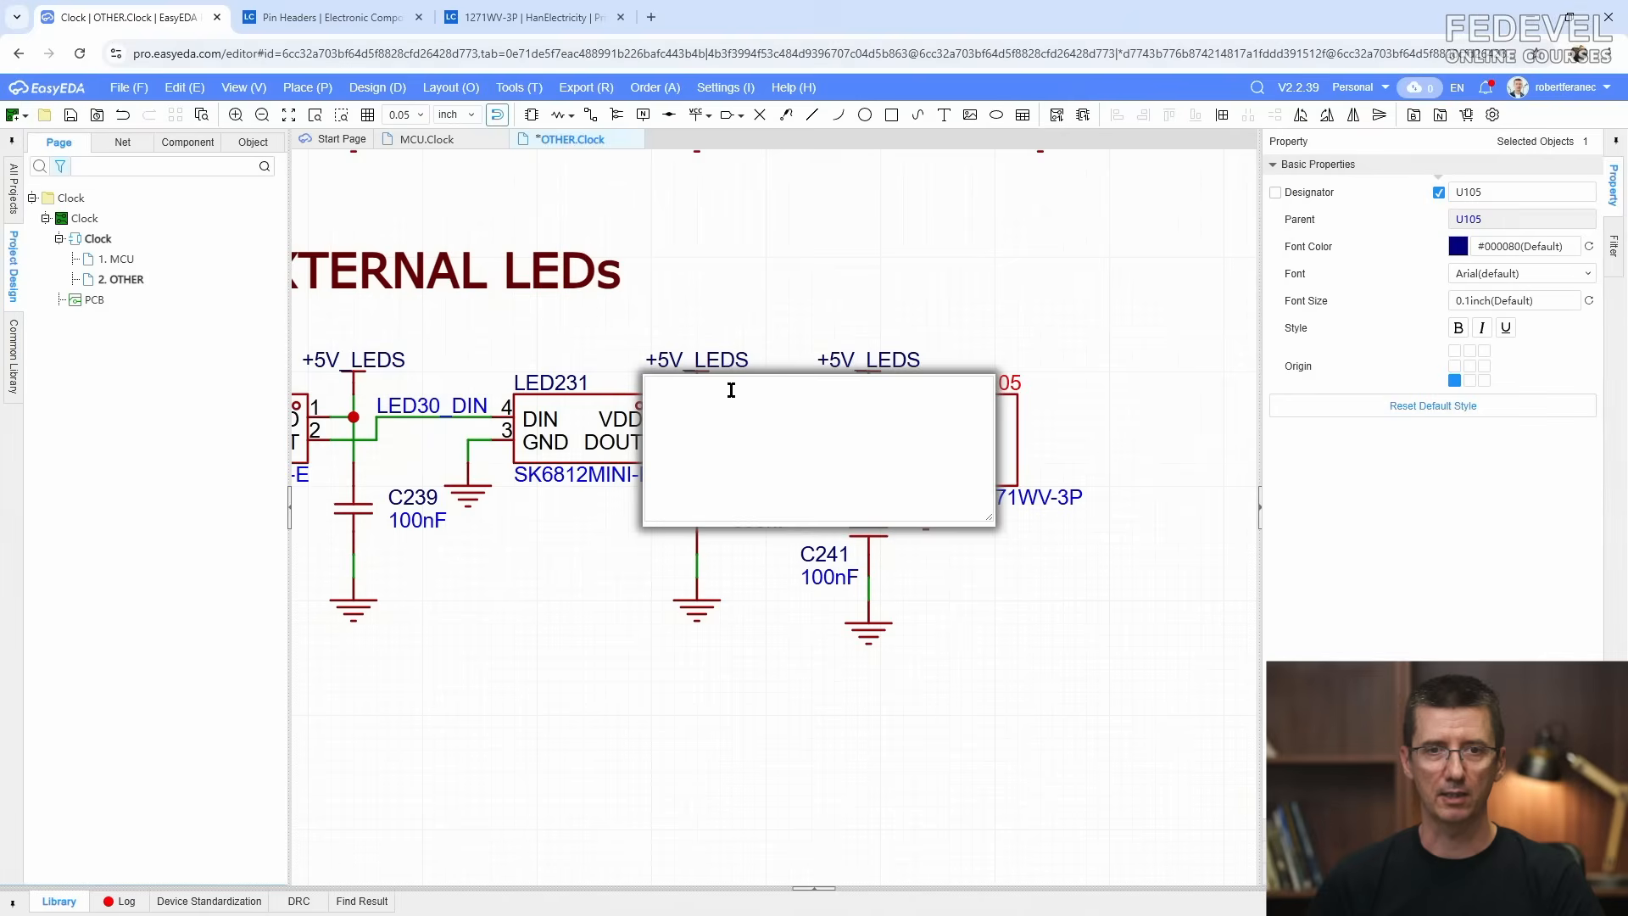
pyautogui.click(847, 276)
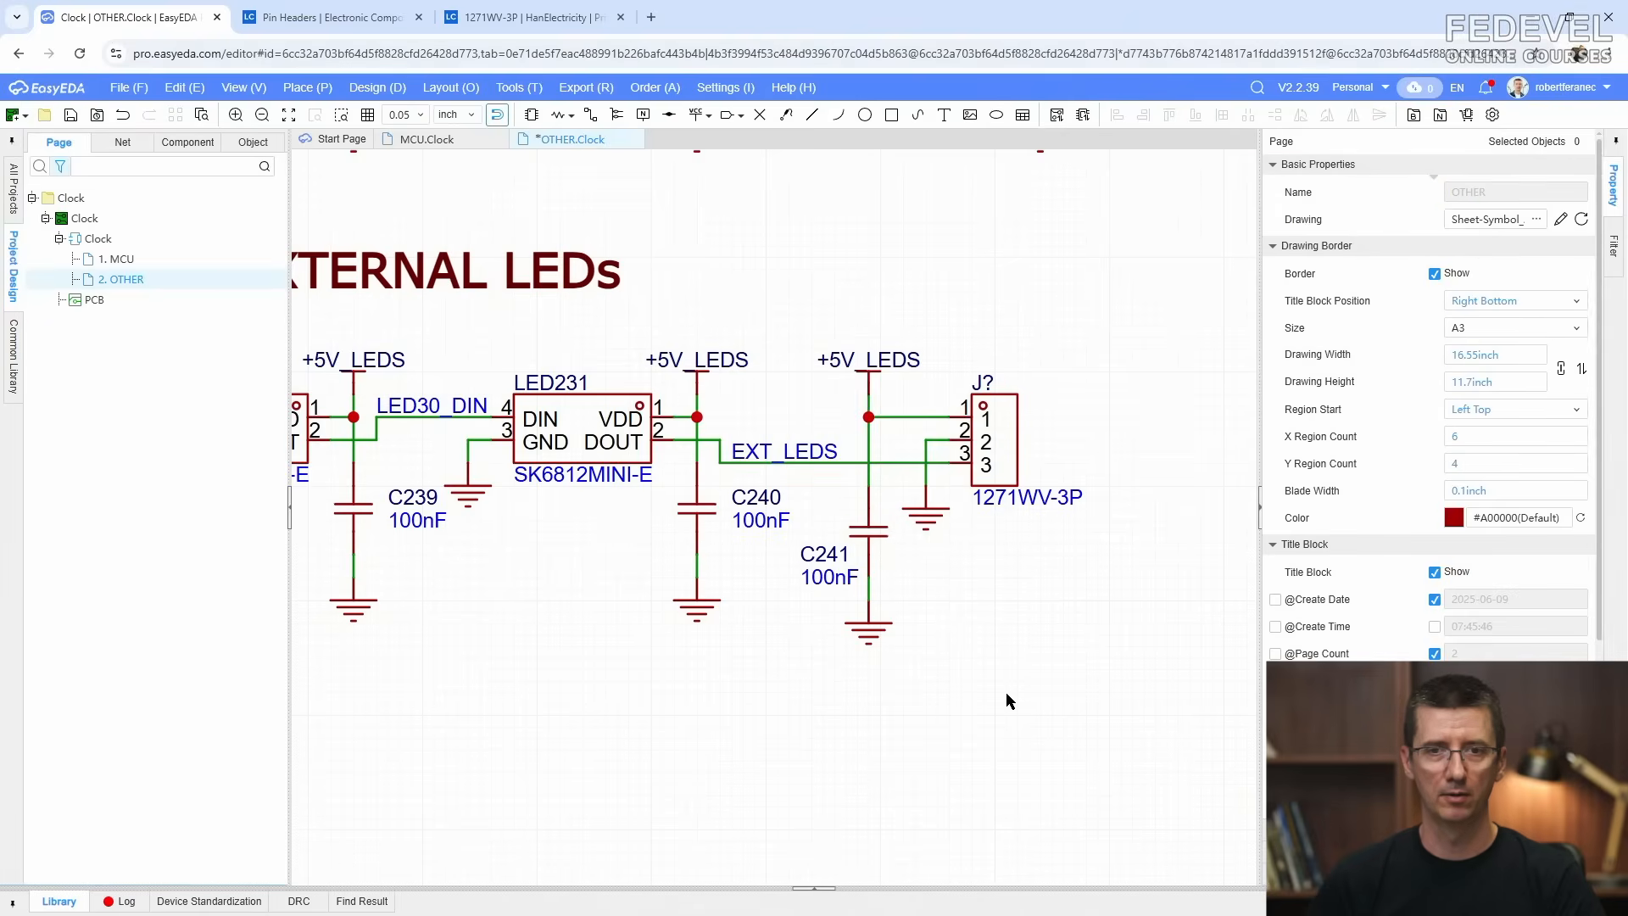
pyautogui.press('k')
pyautogui.click(72, 117)
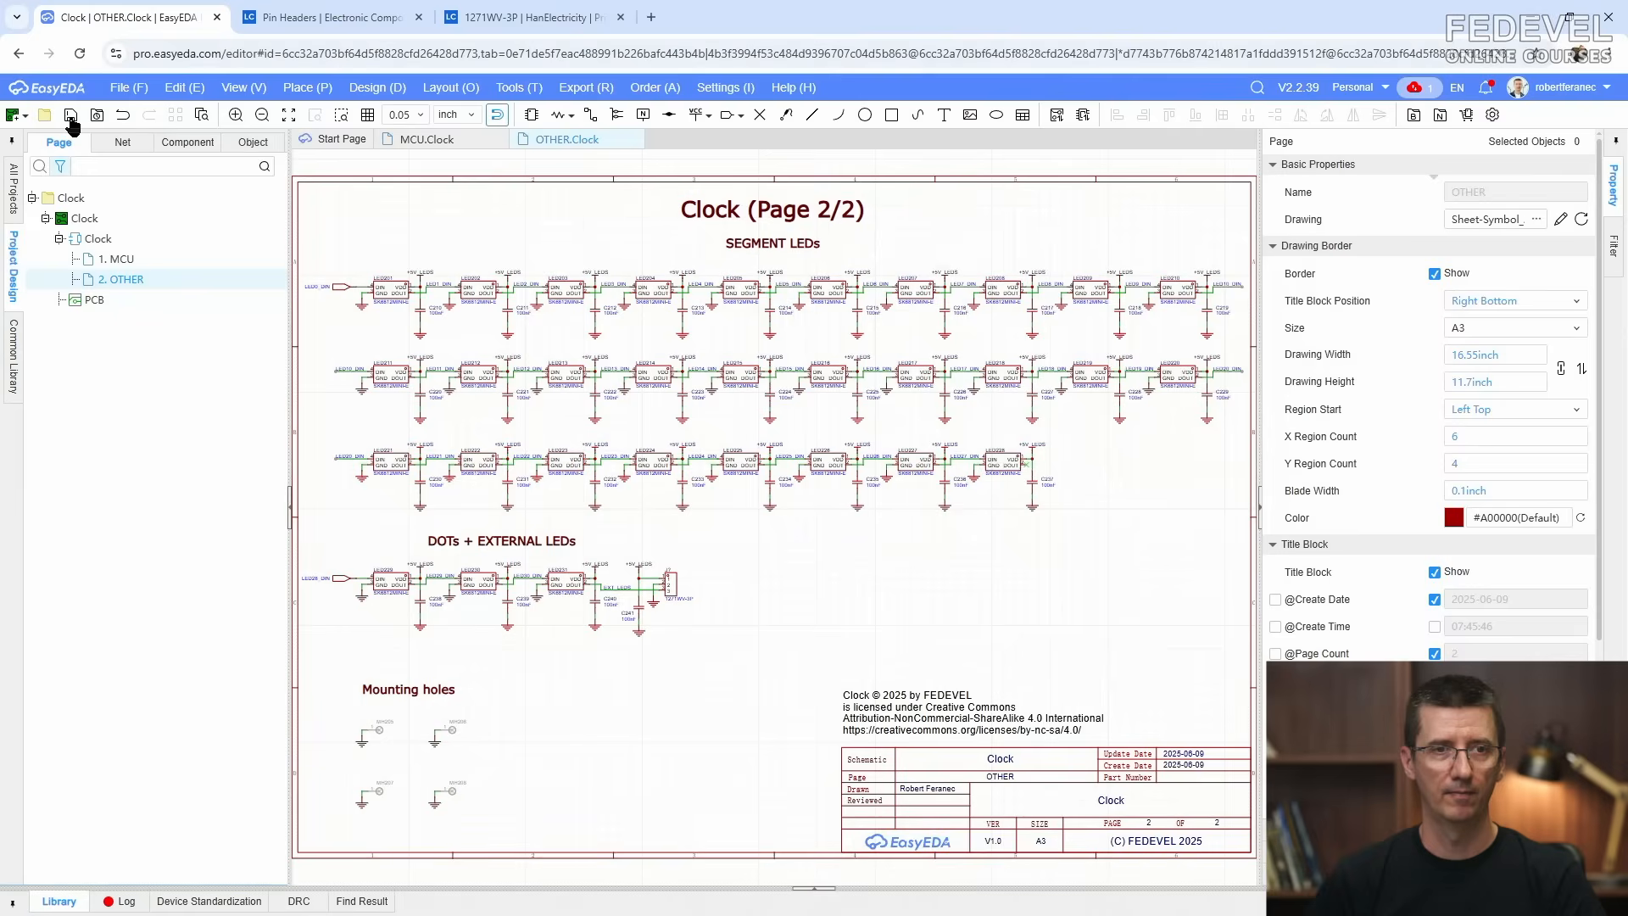
# Step: Open the MCU schematic page and copy the red NF text lying over resistor R120
pyautogui.doubleClick(118, 258)
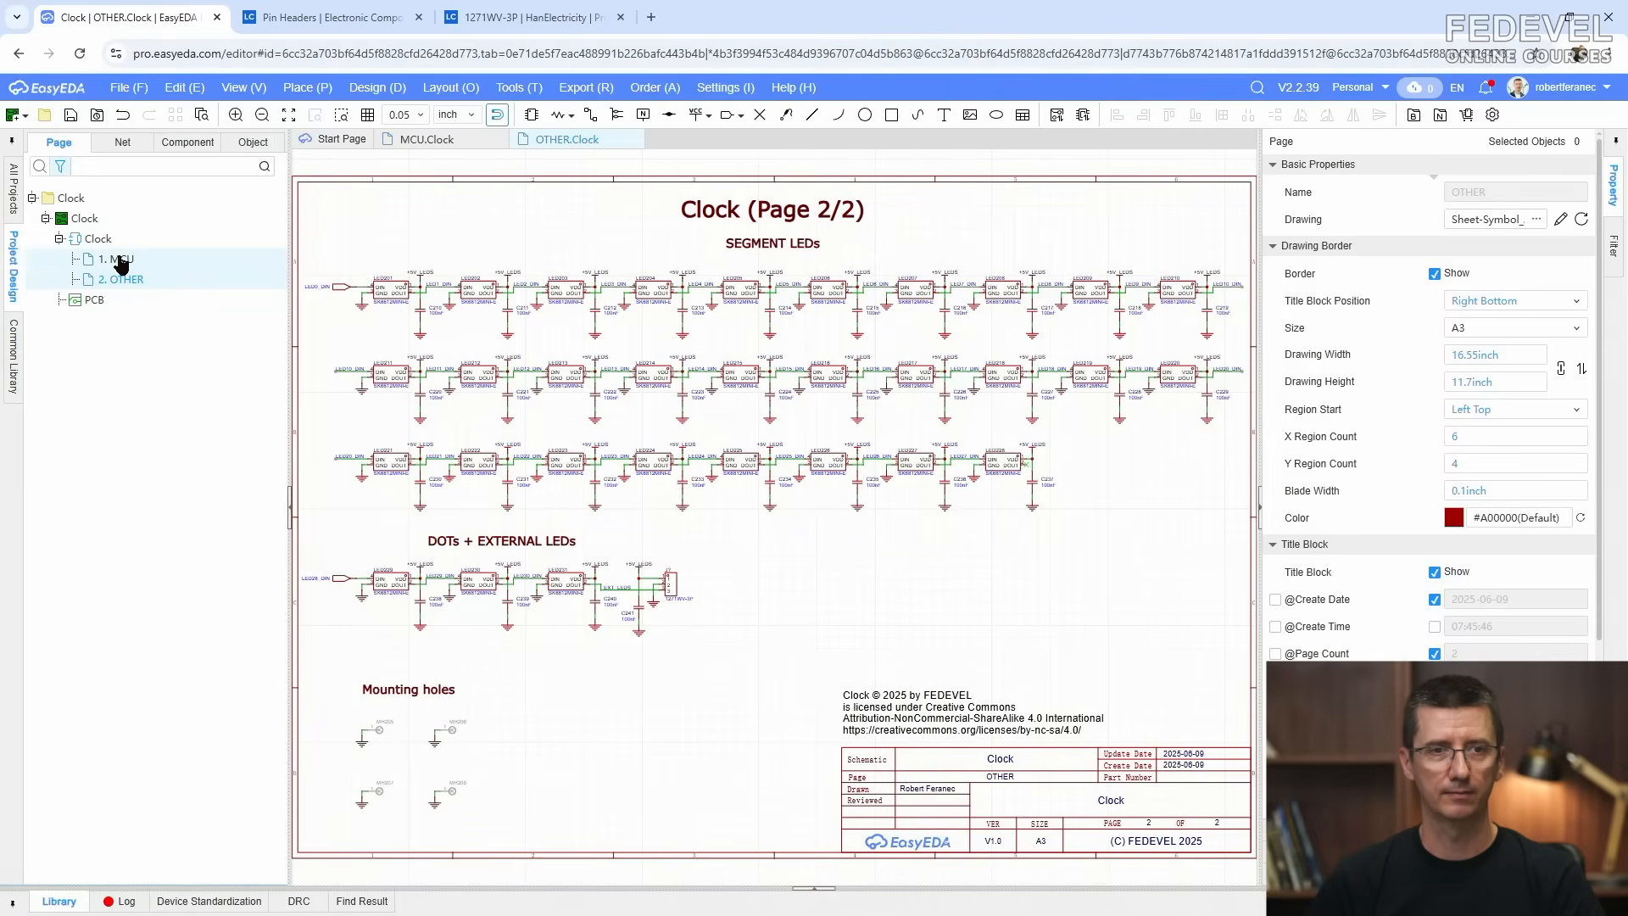
pyautogui.scroll(5, 685, 593)
pyautogui.scroll(2, 686, 592)
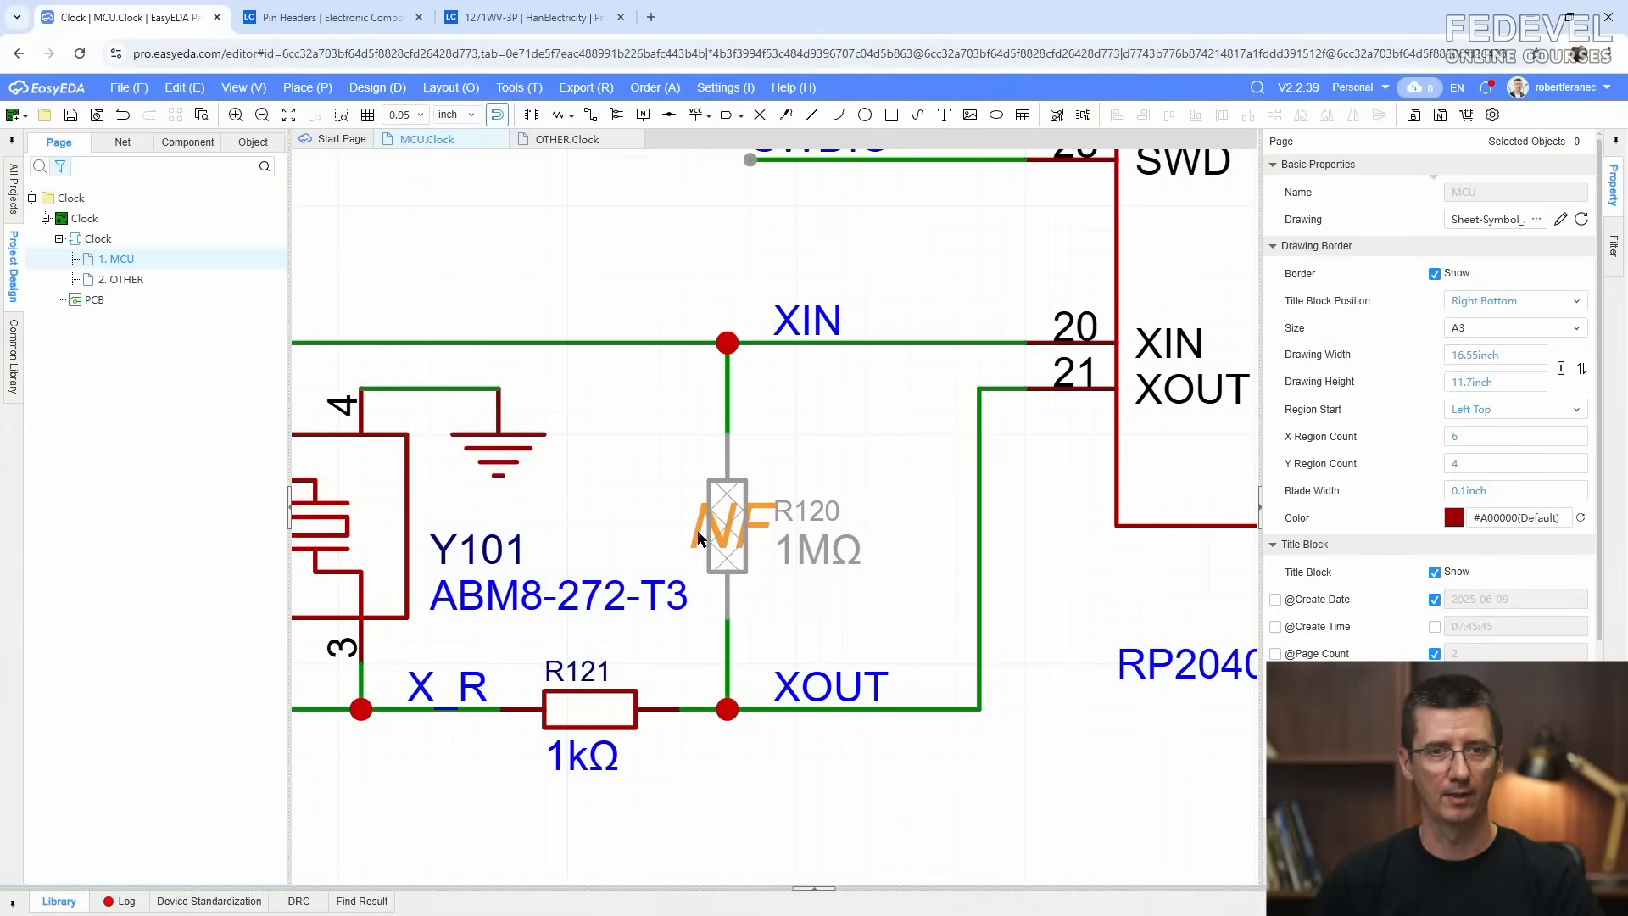
pyautogui.click(700, 539)
pyautogui.rightClick(700, 539)
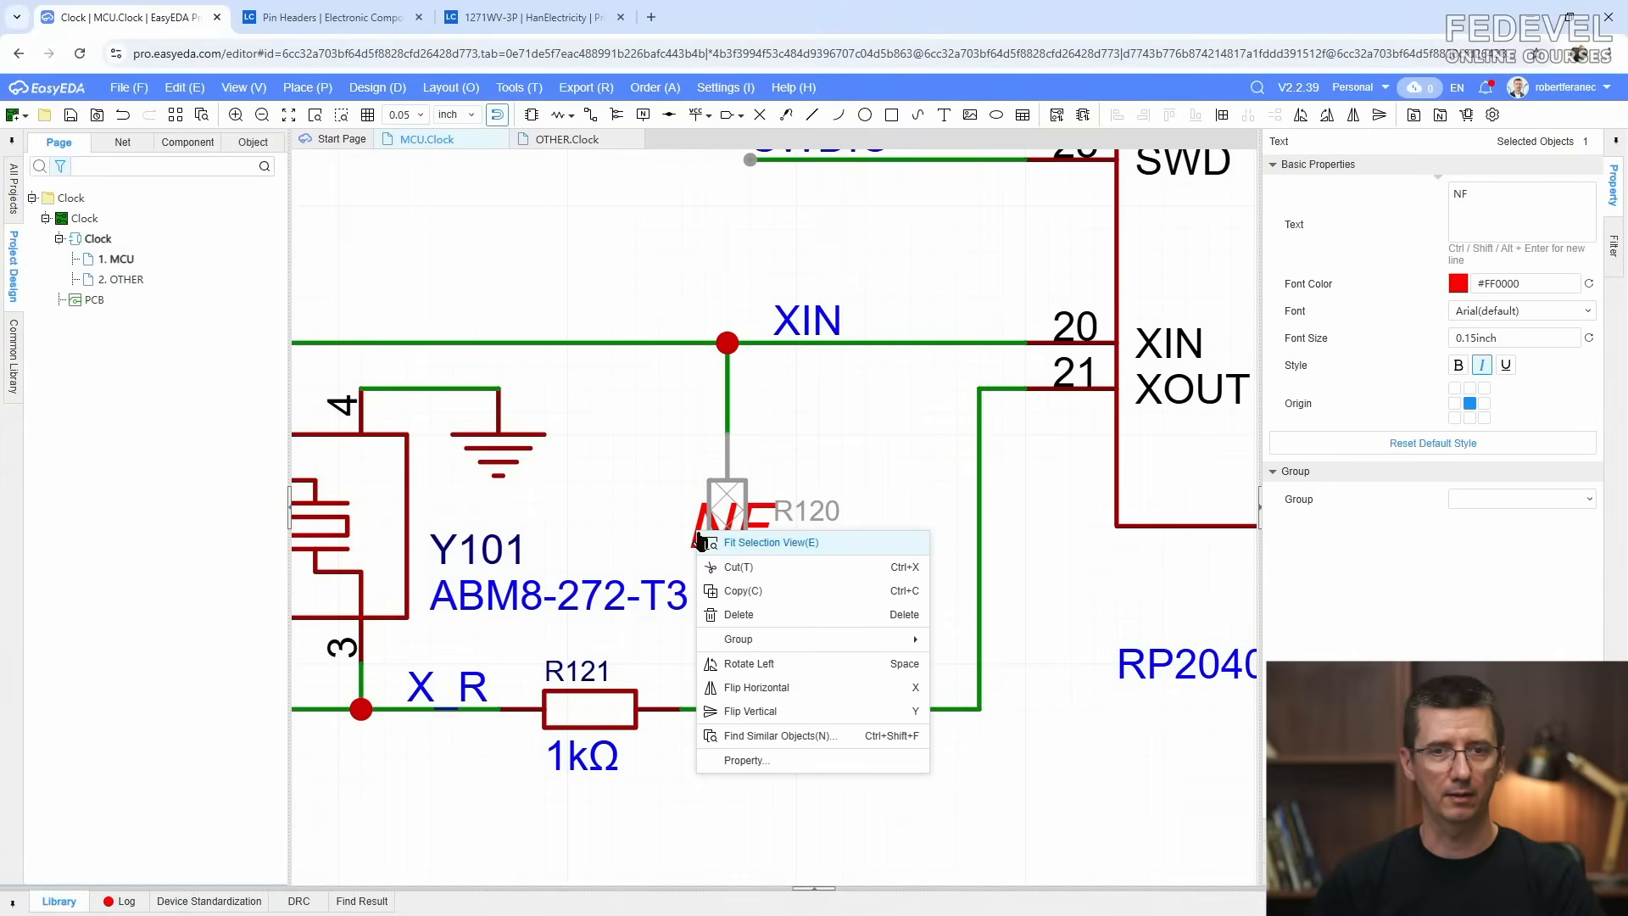
pyautogui.click(736, 590)
pyautogui.press('k')
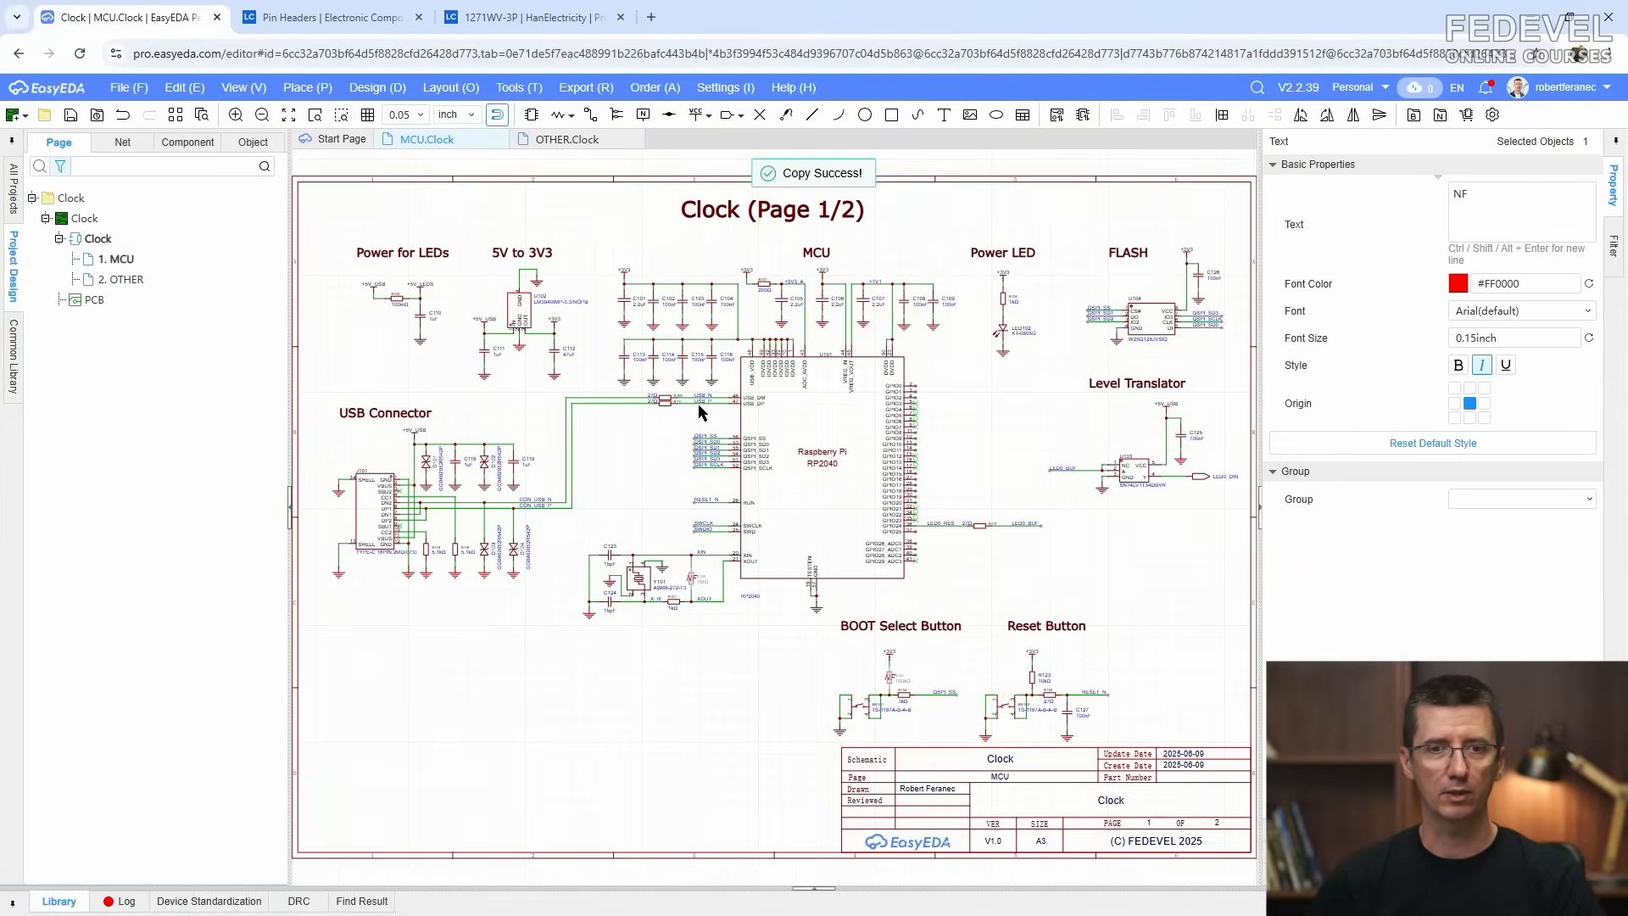
# Step: Paste the NF text on the OTHER page and position it over the 1271WV-3P header symbol
pyautogui.click(568, 139)
pyautogui.scroll(5, 661, 615)
pyautogui.rightClick(688, 644)
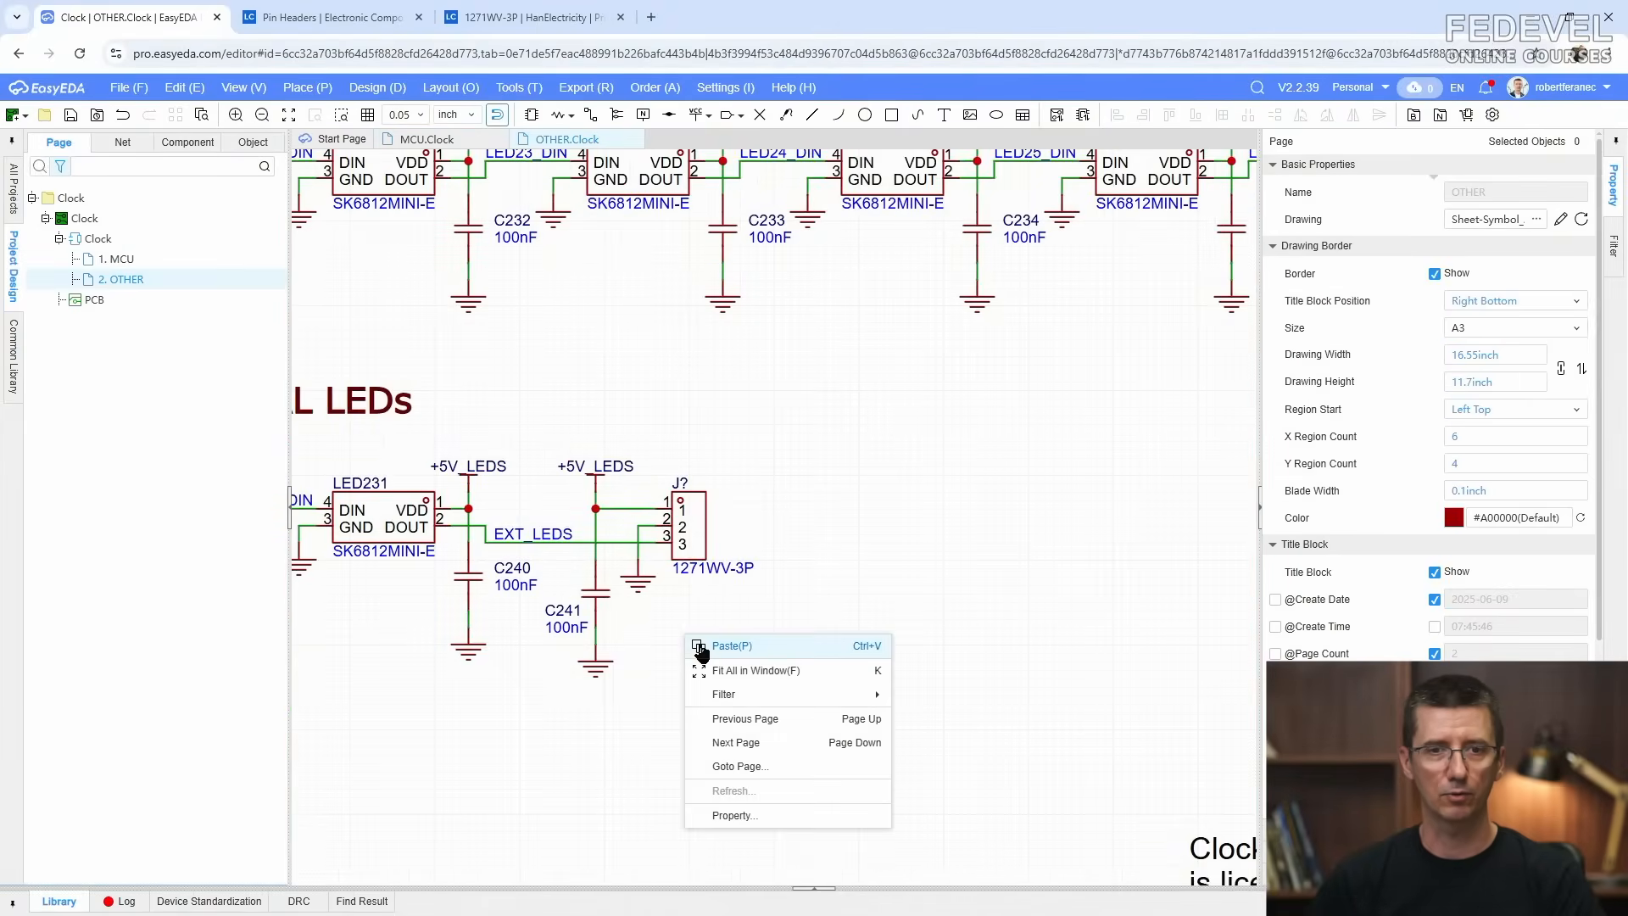
pyautogui.click(697, 645)
pyautogui.click(806, 509)
pyautogui.moveTo(805, 509); pyautogui.dragTo(689, 526)
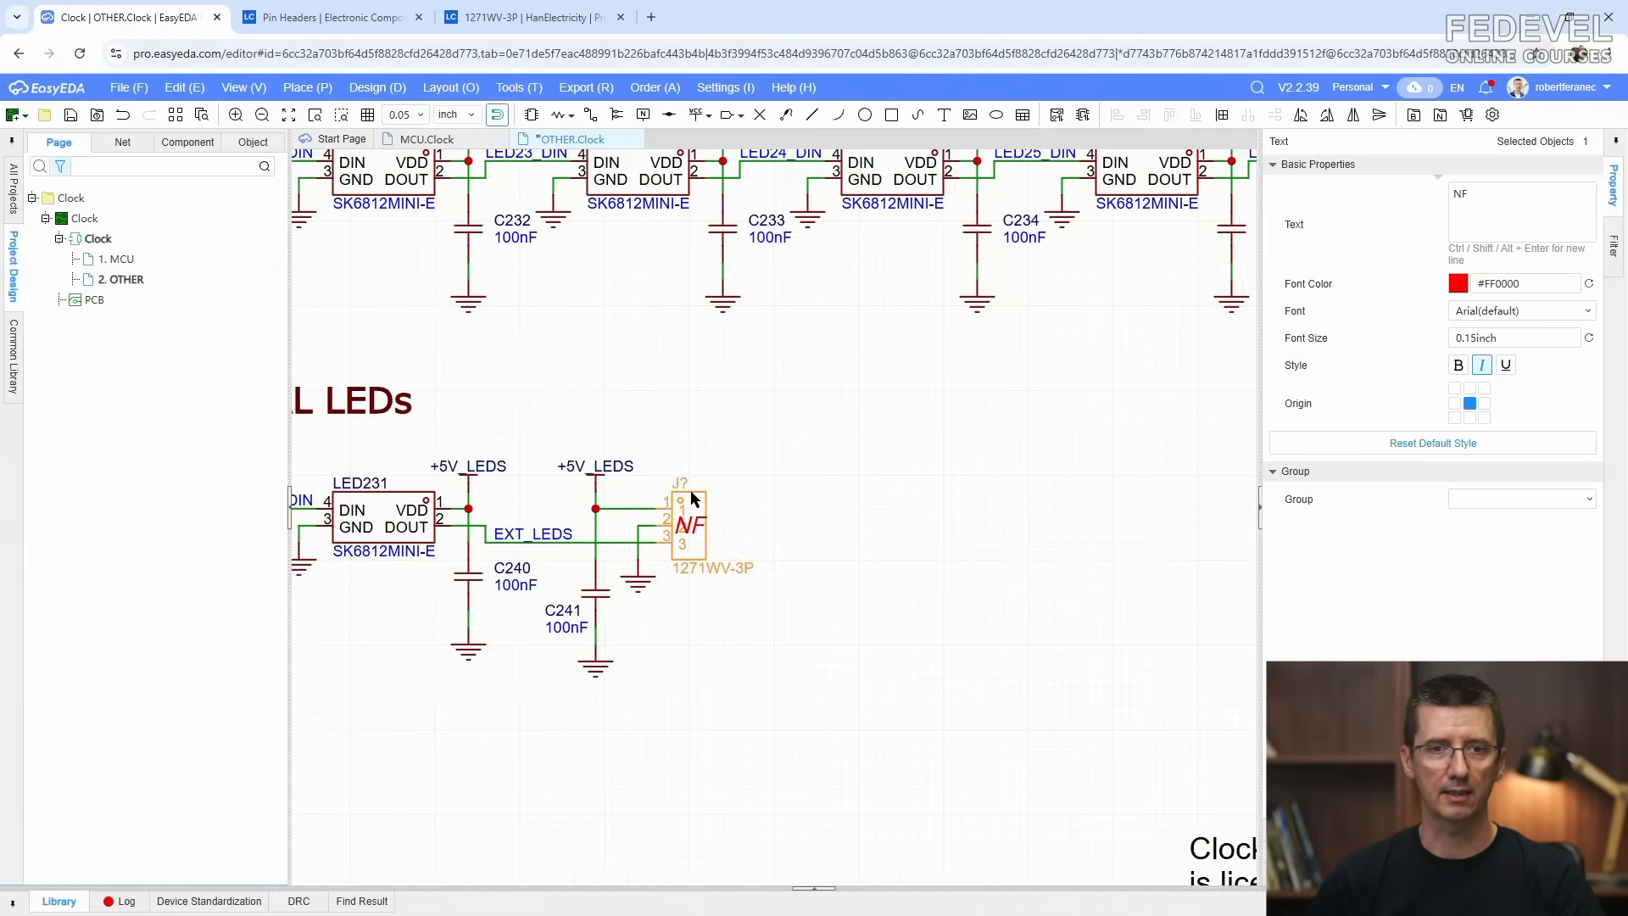
# Step: Exclude the 1271WV-3P header from the bill of materials by setting Add into BOM to No
pyautogui.click(691, 493)
pyautogui.click(1584, 355)
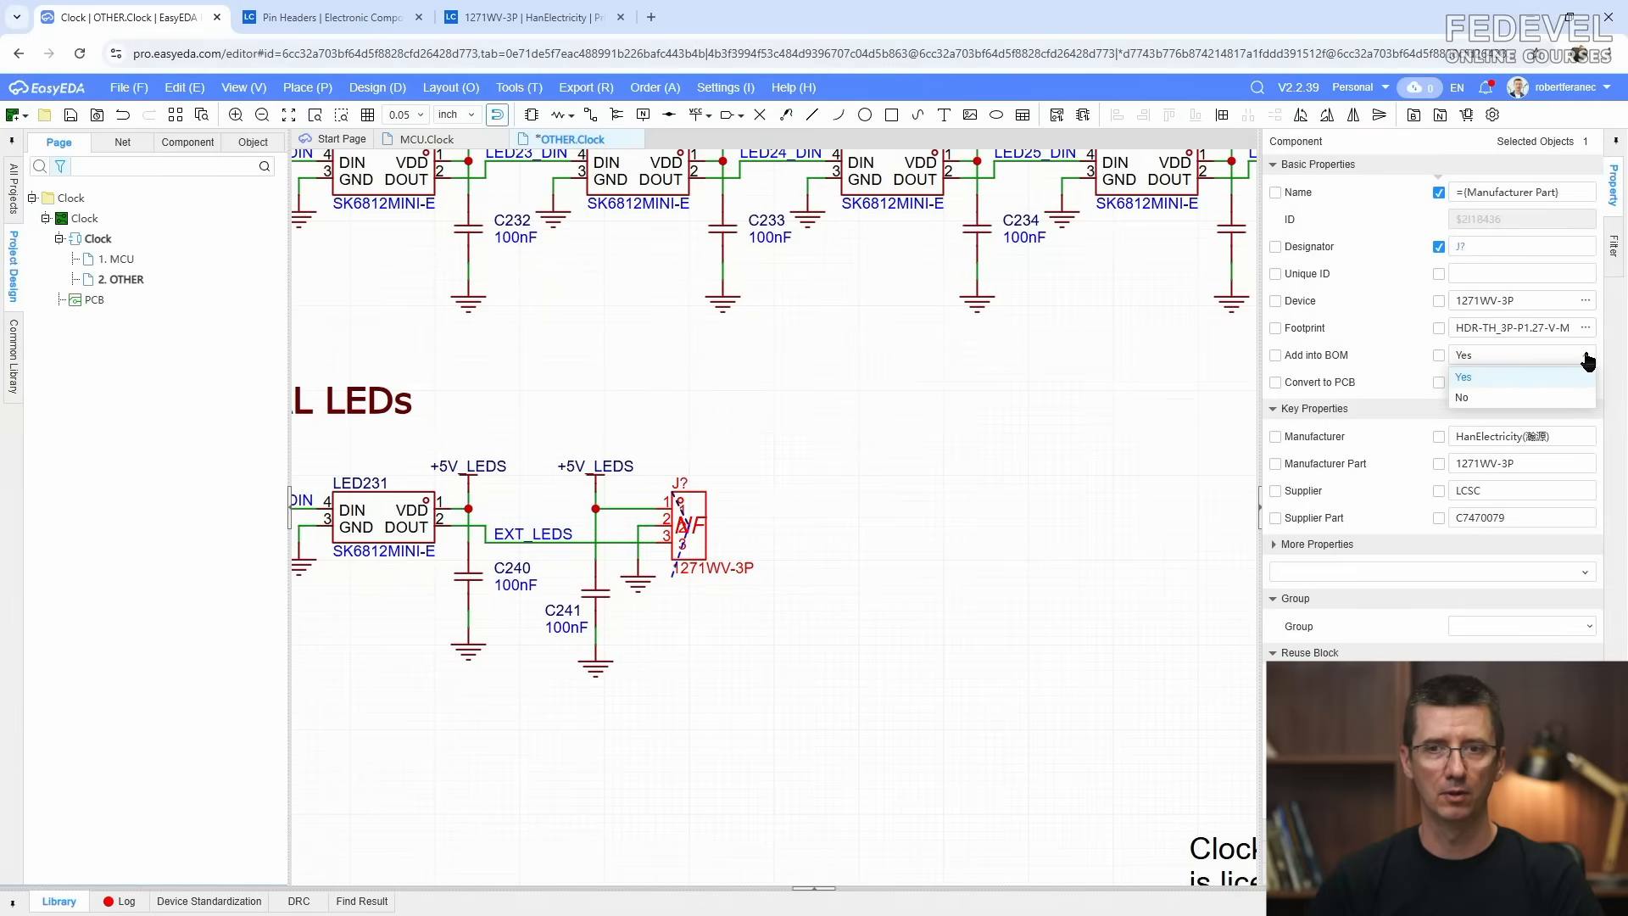
pyautogui.click(1492, 399)
pyautogui.click(1026, 476)
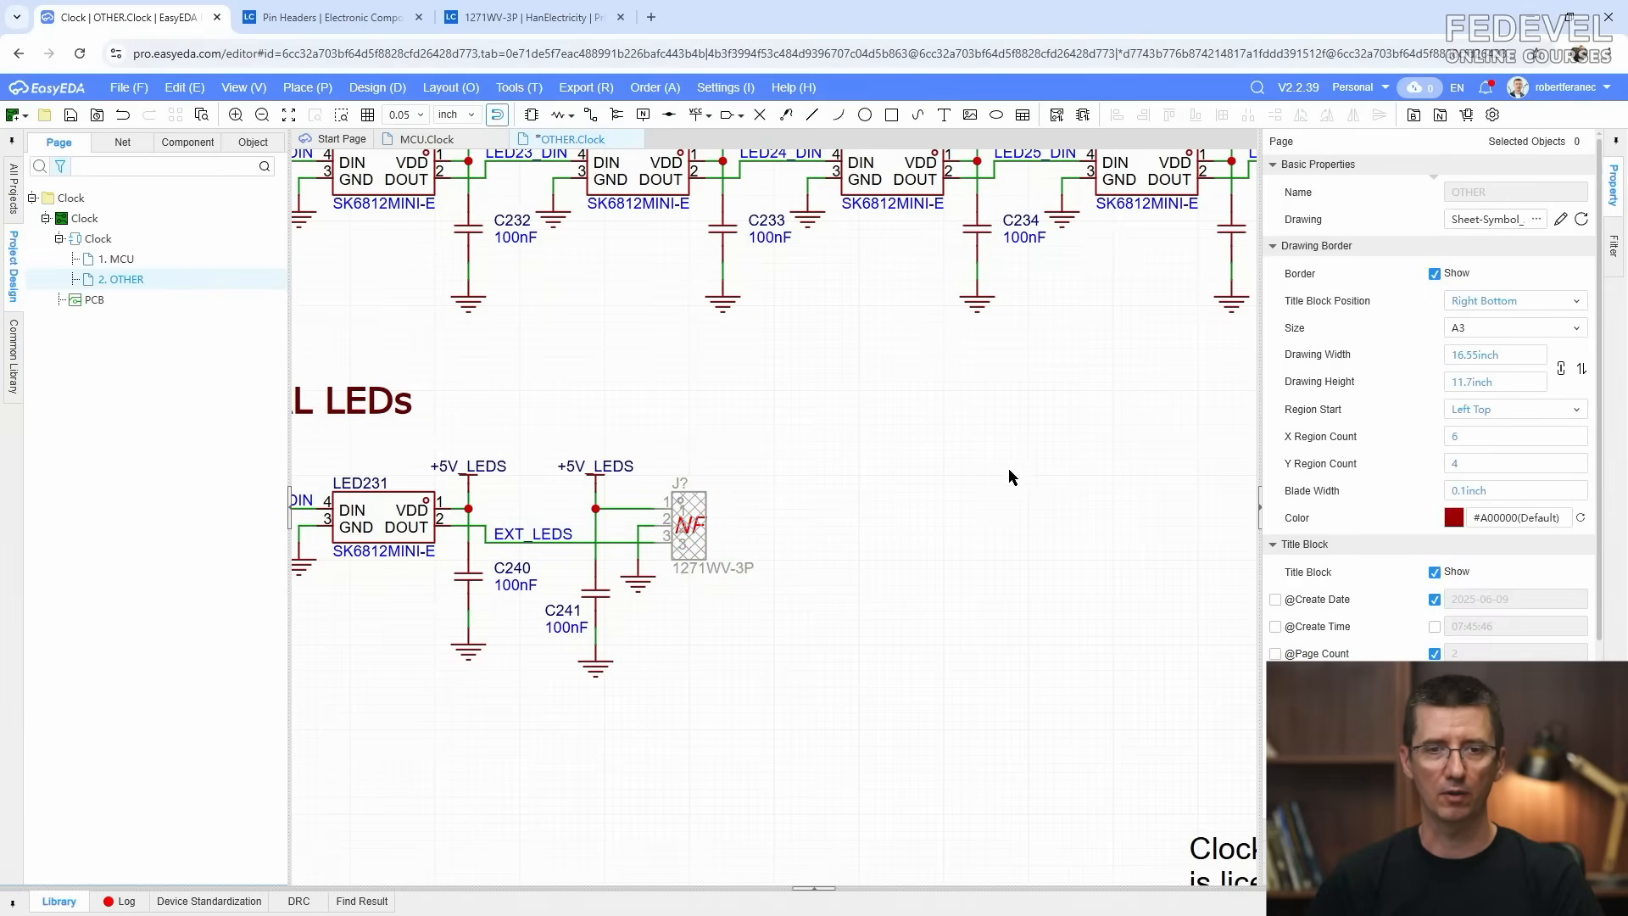
# Step: Write a three-line schematic text: "Note:", "Here you can connect wires going to", "additional addressable LEDs."
pyautogui.click(943, 114)
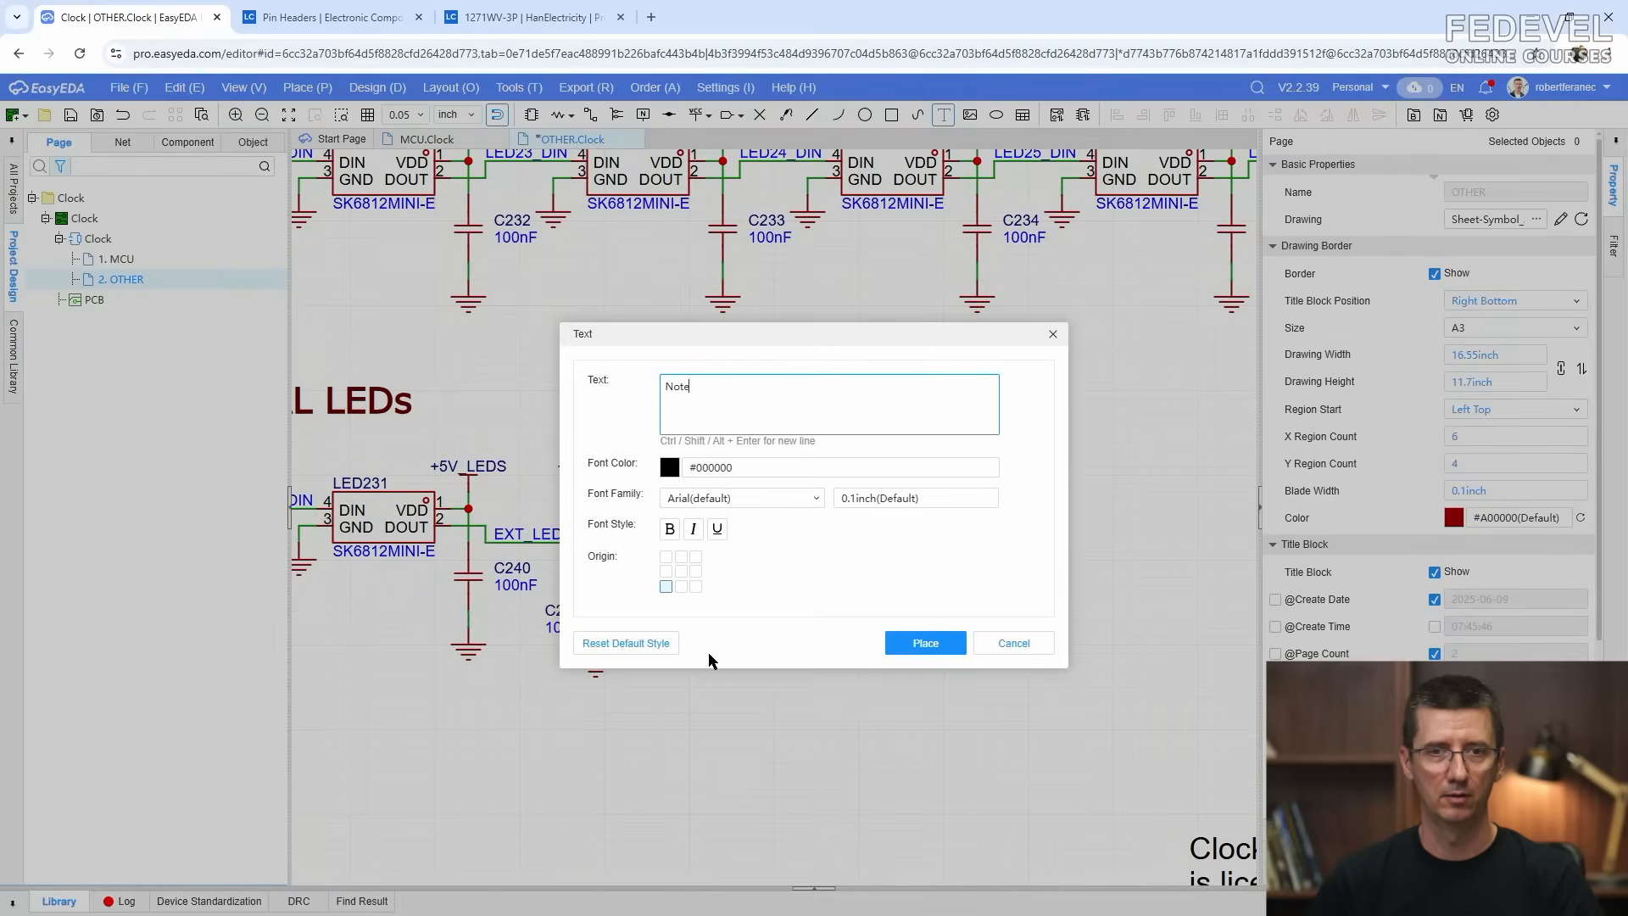
pyautogui.write('Note:')
pyautogui.hotkey('shift', 'Return')
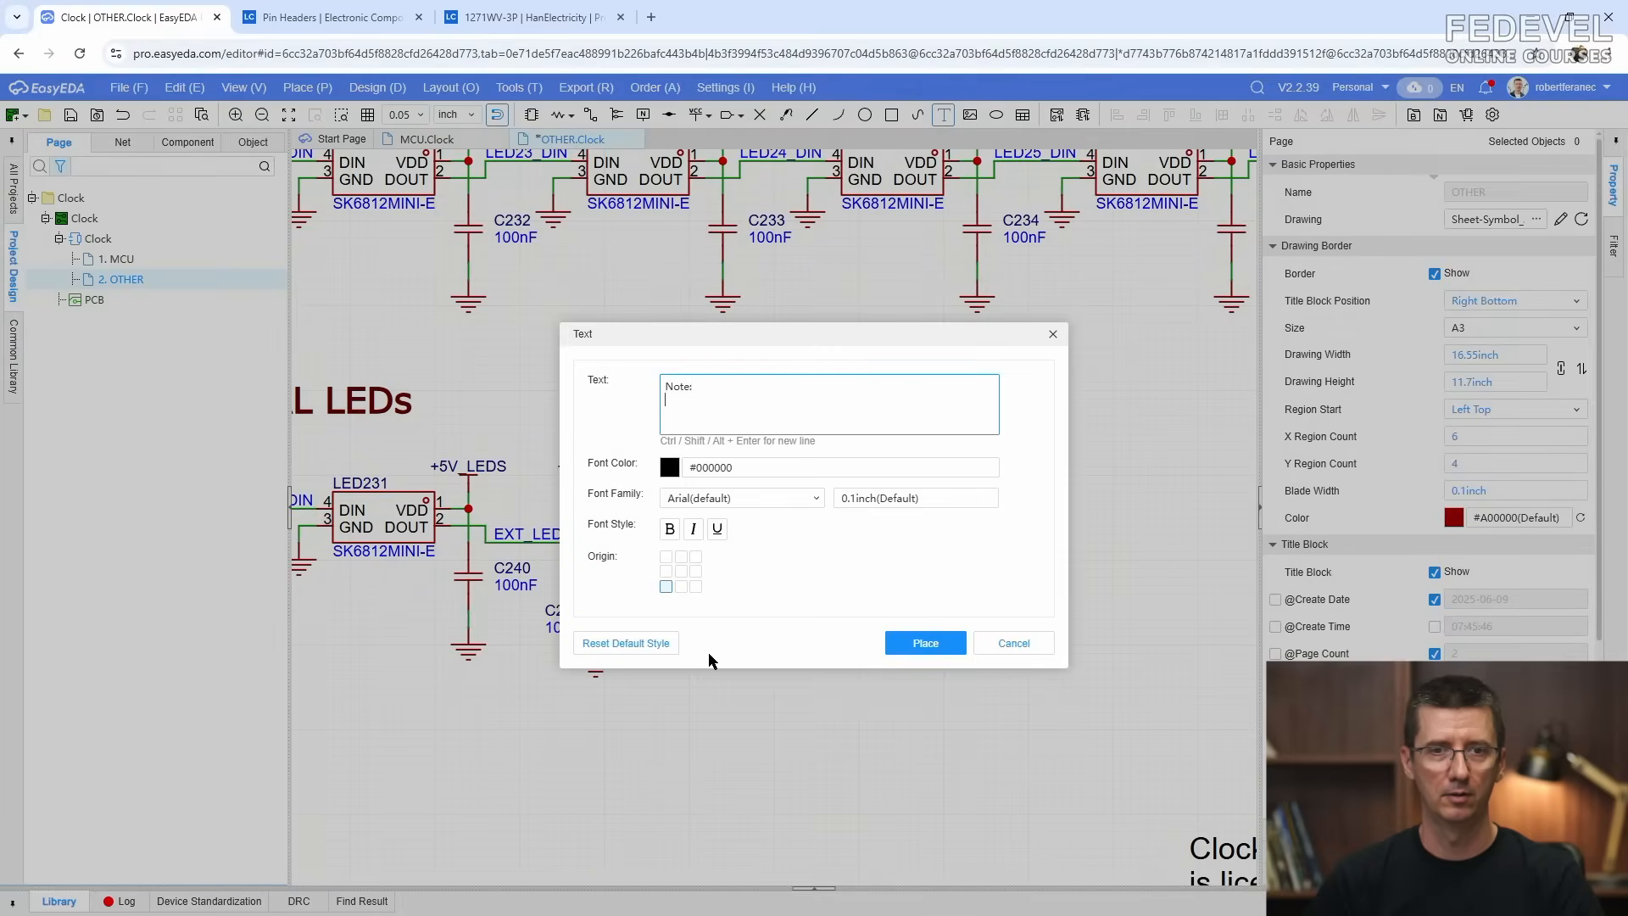
pyautogui.write('Here you can connect wire')
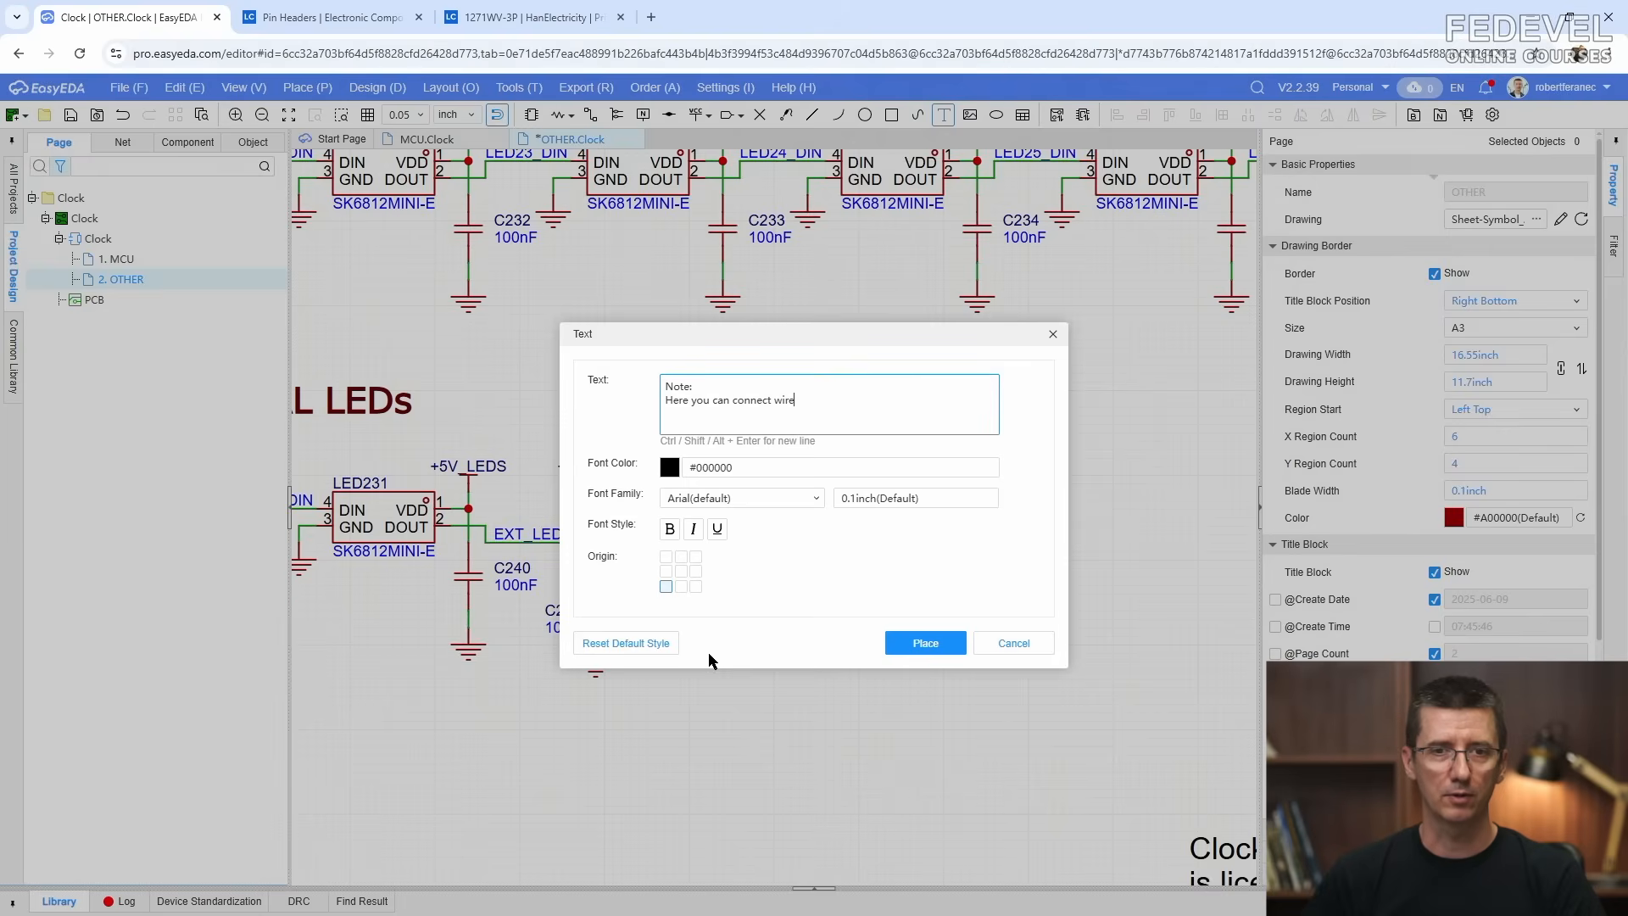
pyautogui.write('s going')
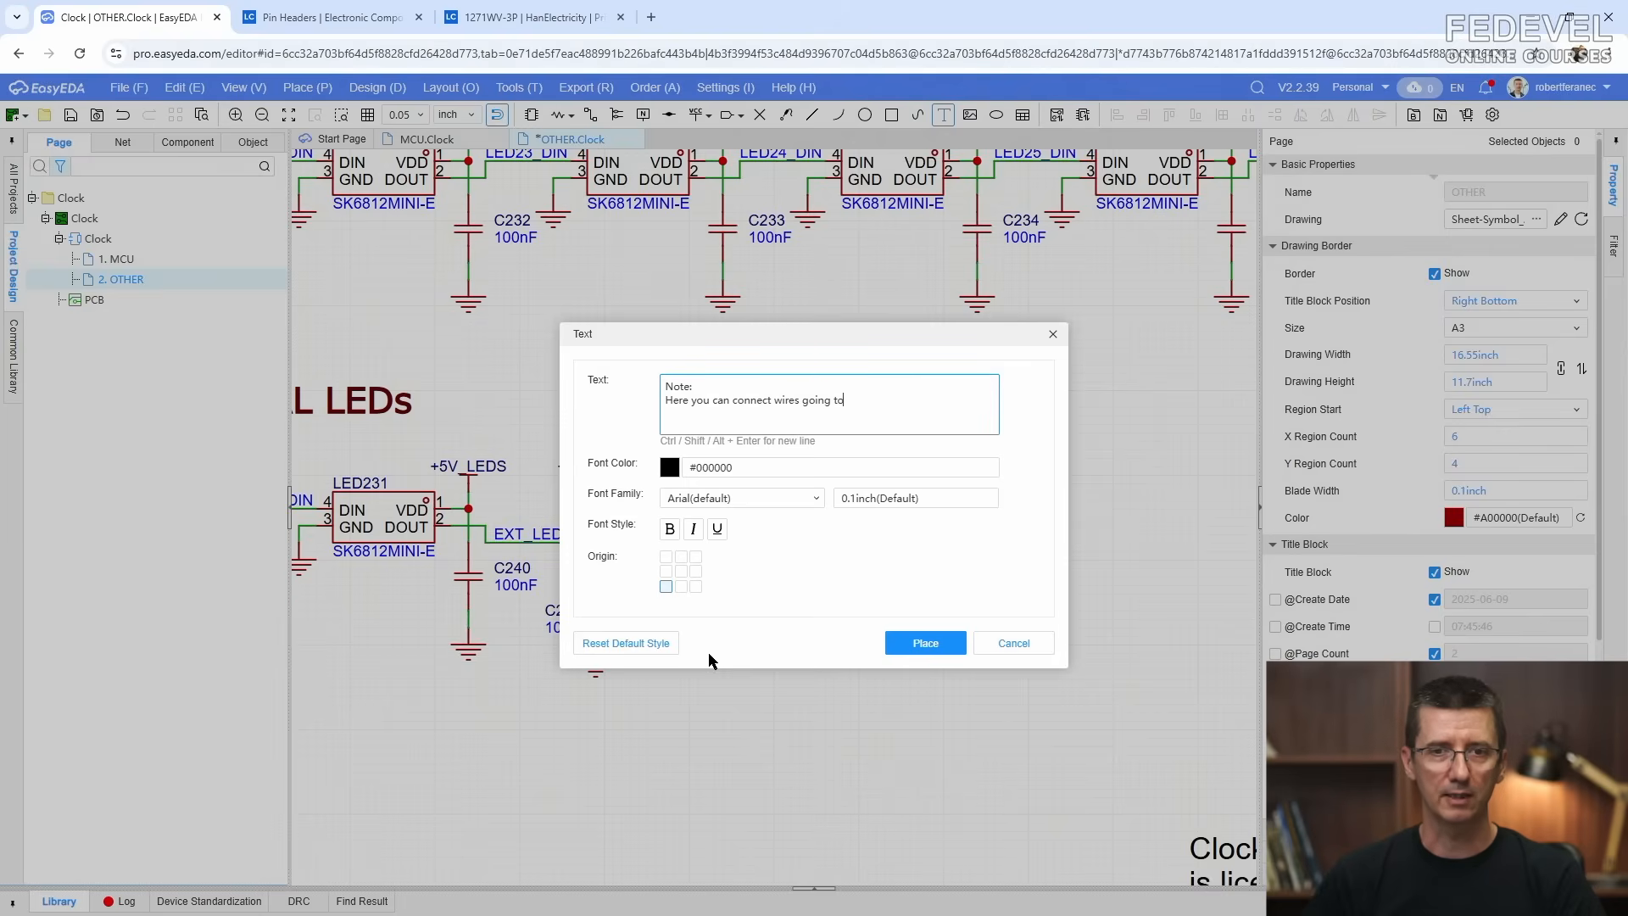
pyautogui.write(' to')
pyautogui.hotkey('shift', 'Return')
pyautogui.write('additional')
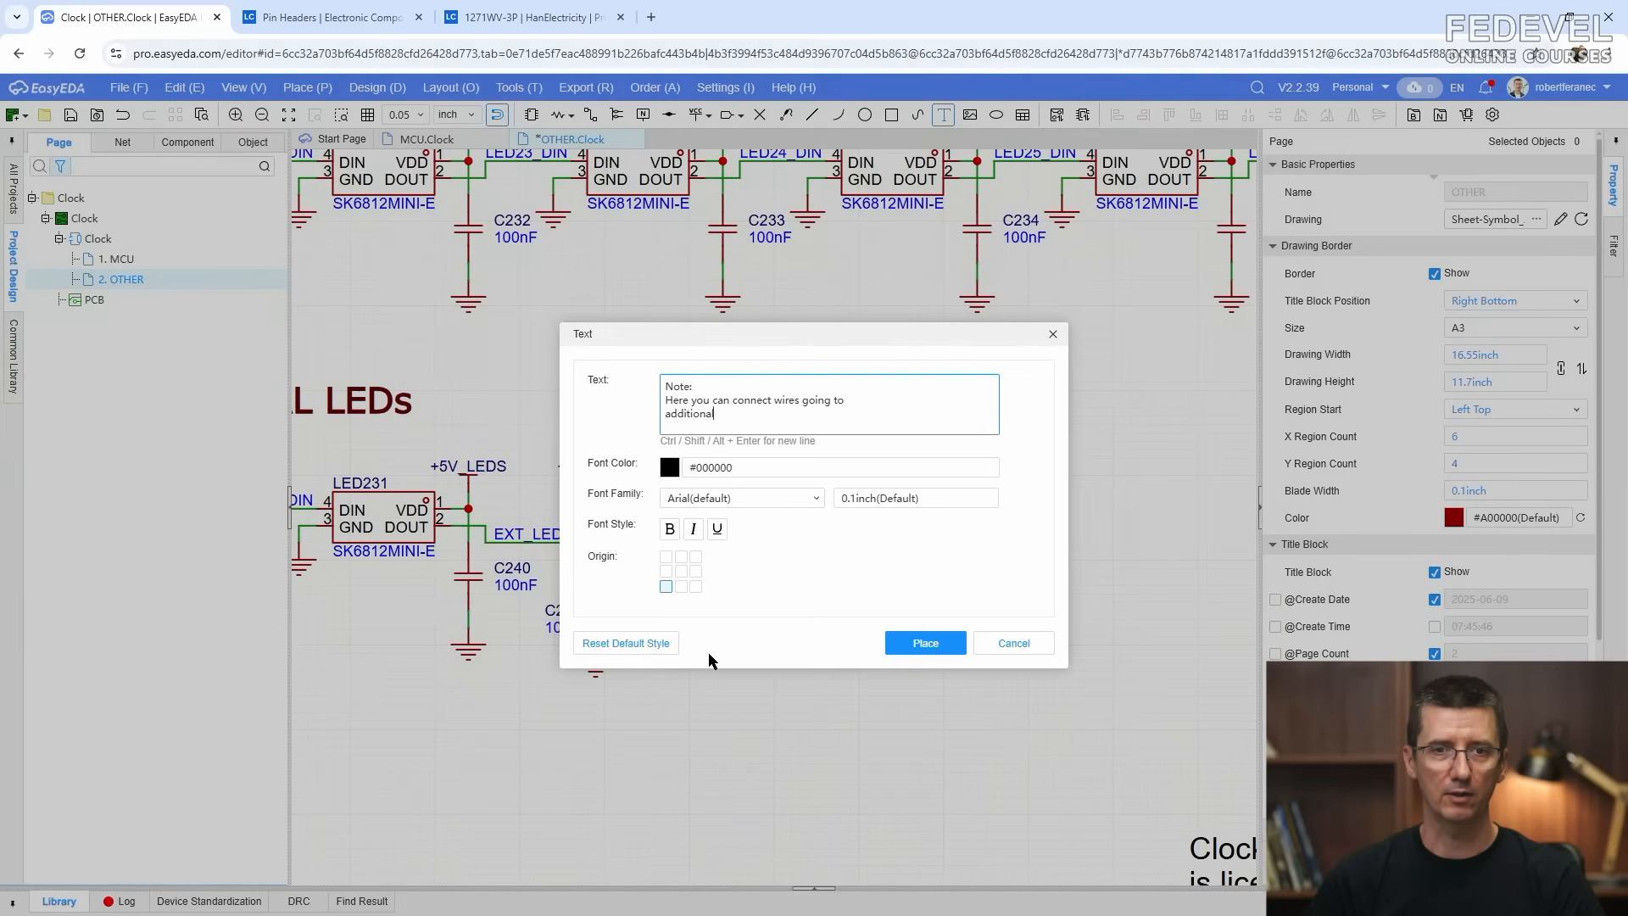
pyautogui.write(' addressable LEDs.')
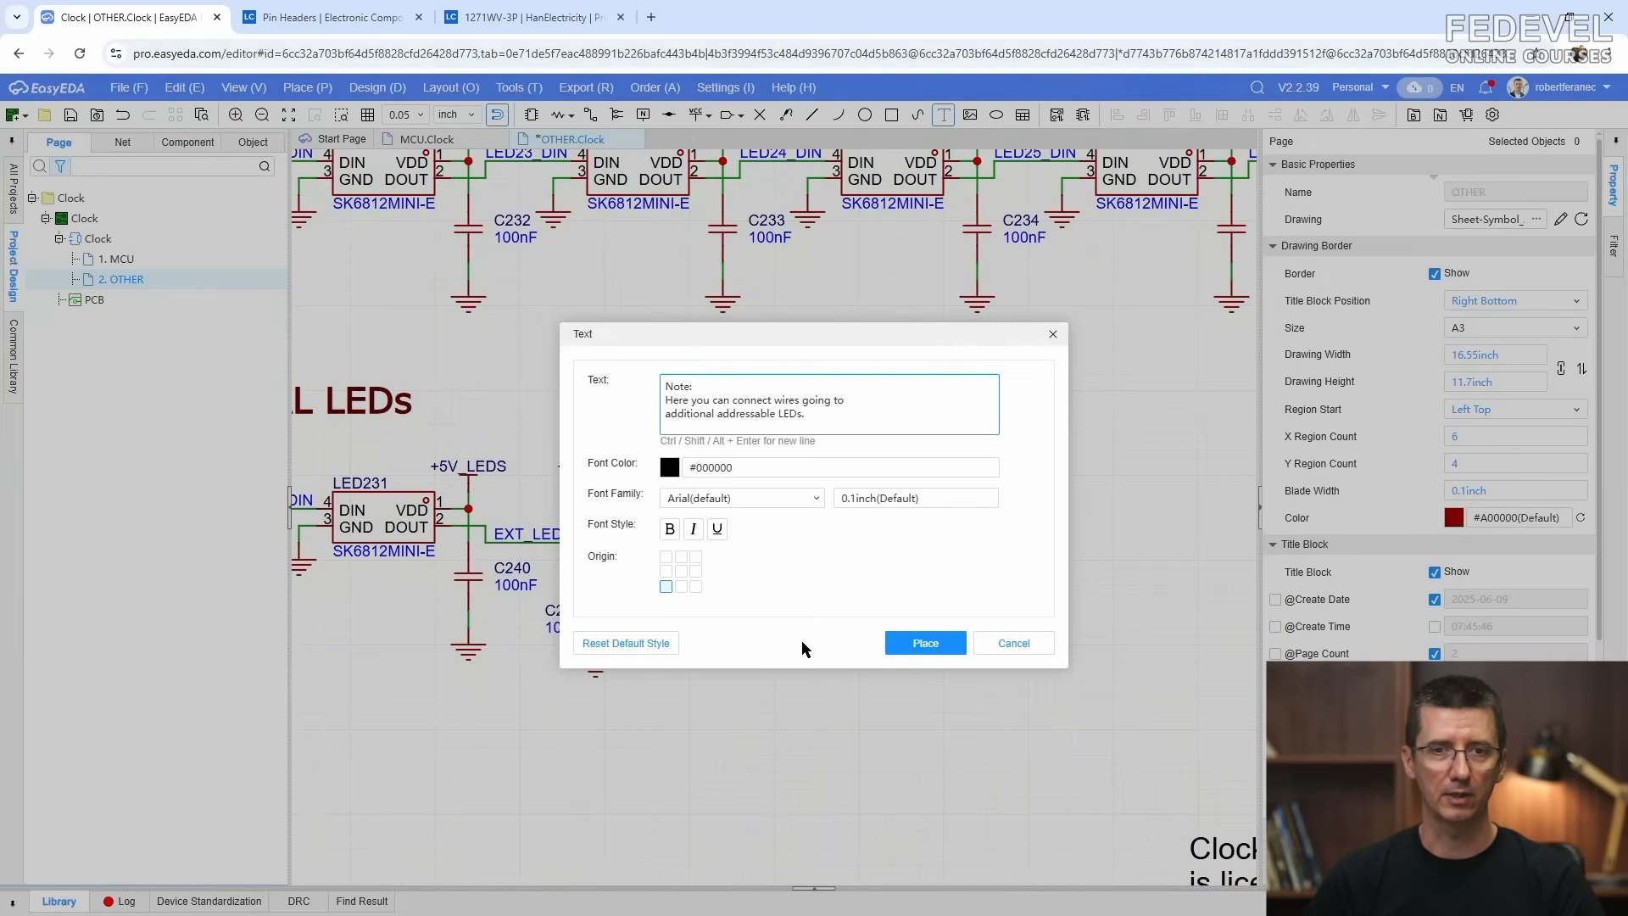
# Step: Place the note text once below the 1271WV-3P header and save the schematic
pyautogui.click(925, 642)
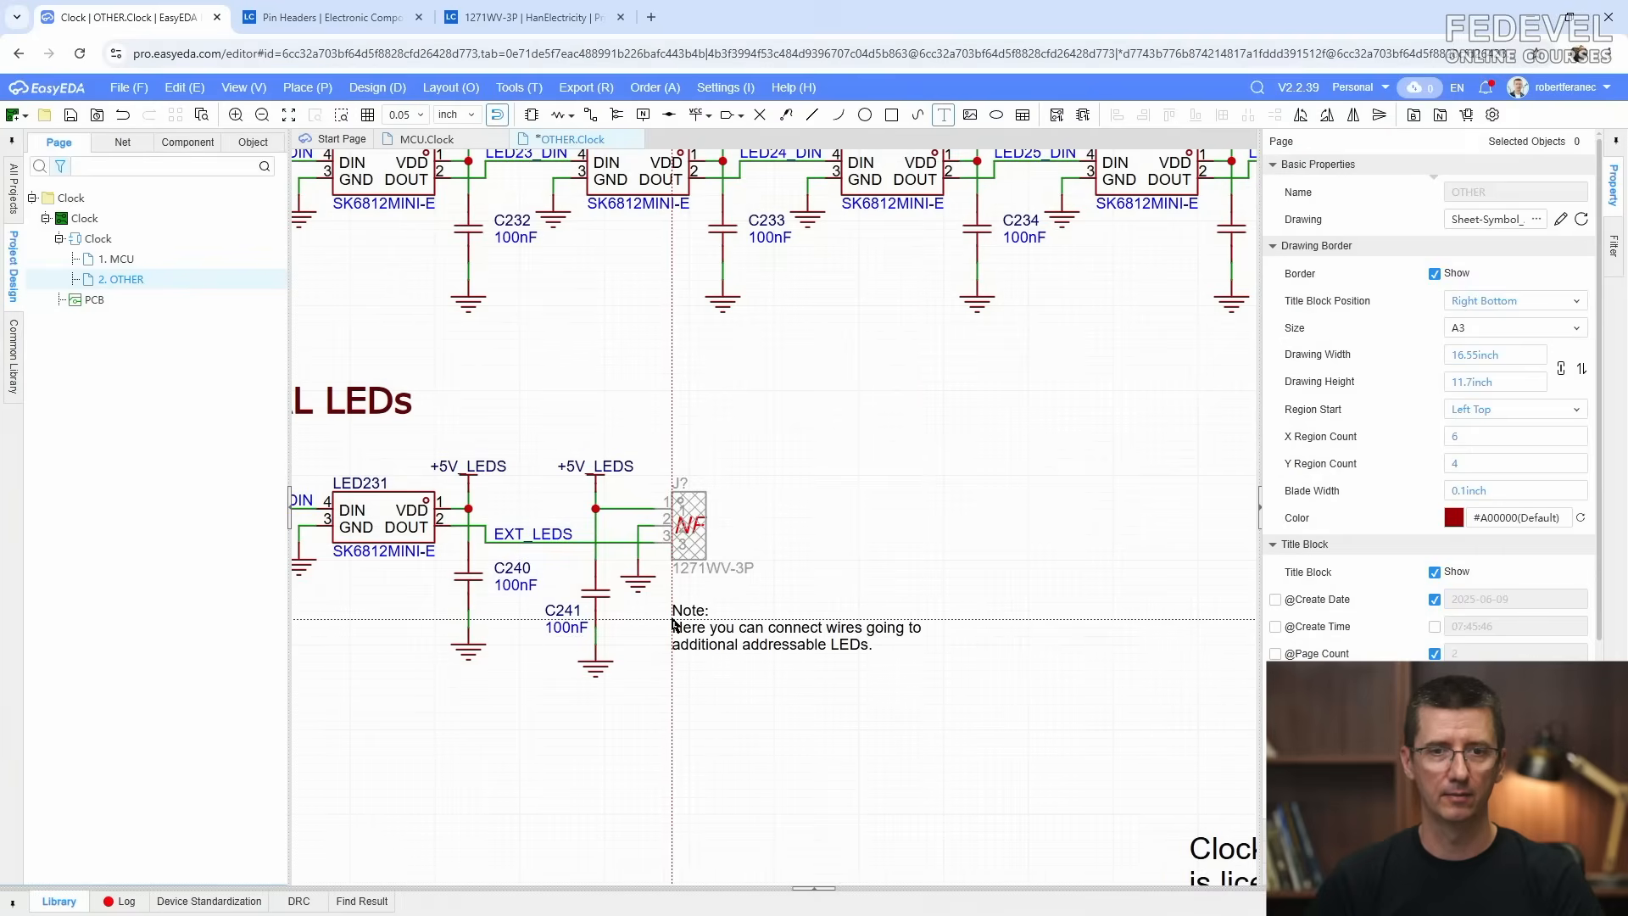
pyautogui.click(673, 625)
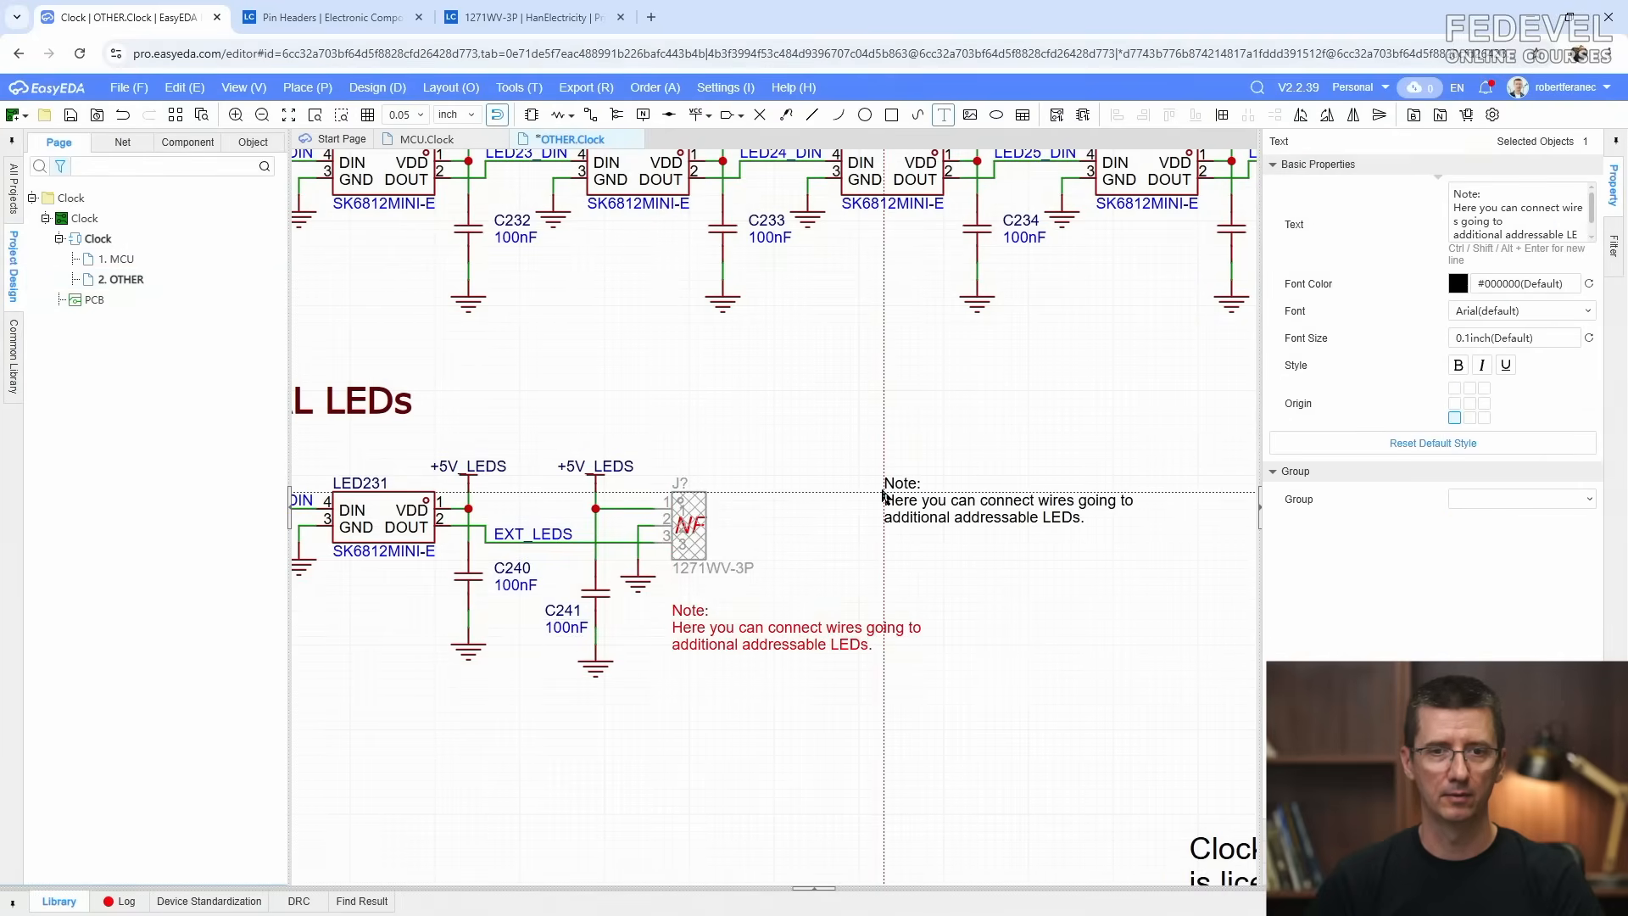
pyautogui.rightClick(893, 481)
pyautogui.click(893, 482)
pyautogui.press('k')
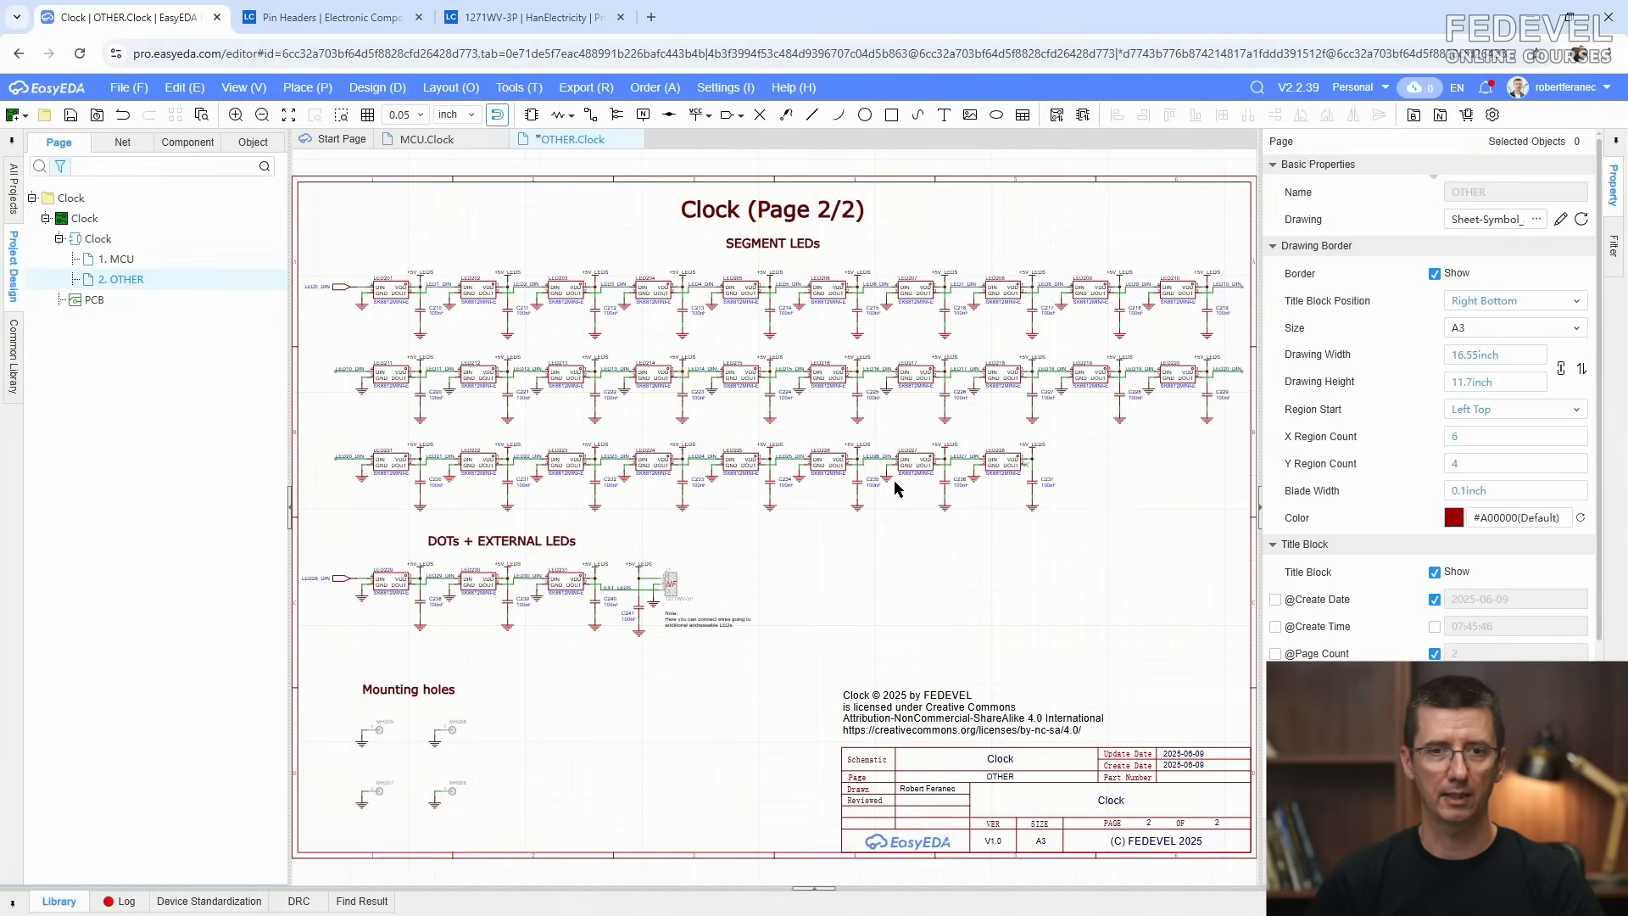
pyautogui.click(71, 117)
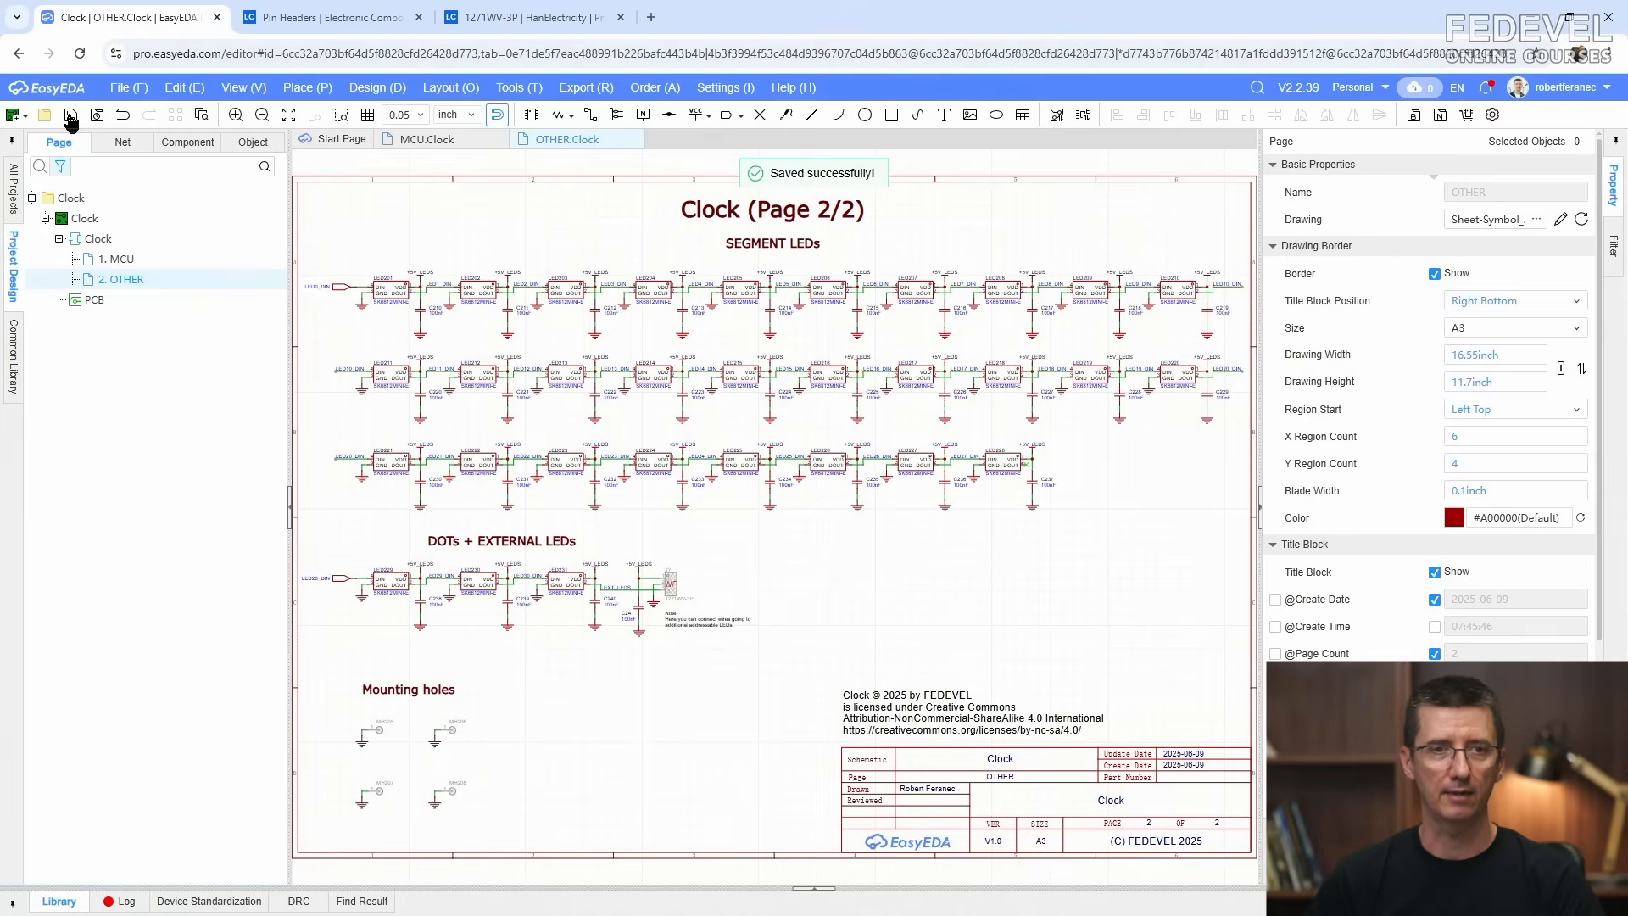
# Step: Copy the LED0_RES wire from GPIO24 on the MCU page and paste it onto the GPIO18 pin of the RP2040
pyautogui.scroll(5, 312, 298)
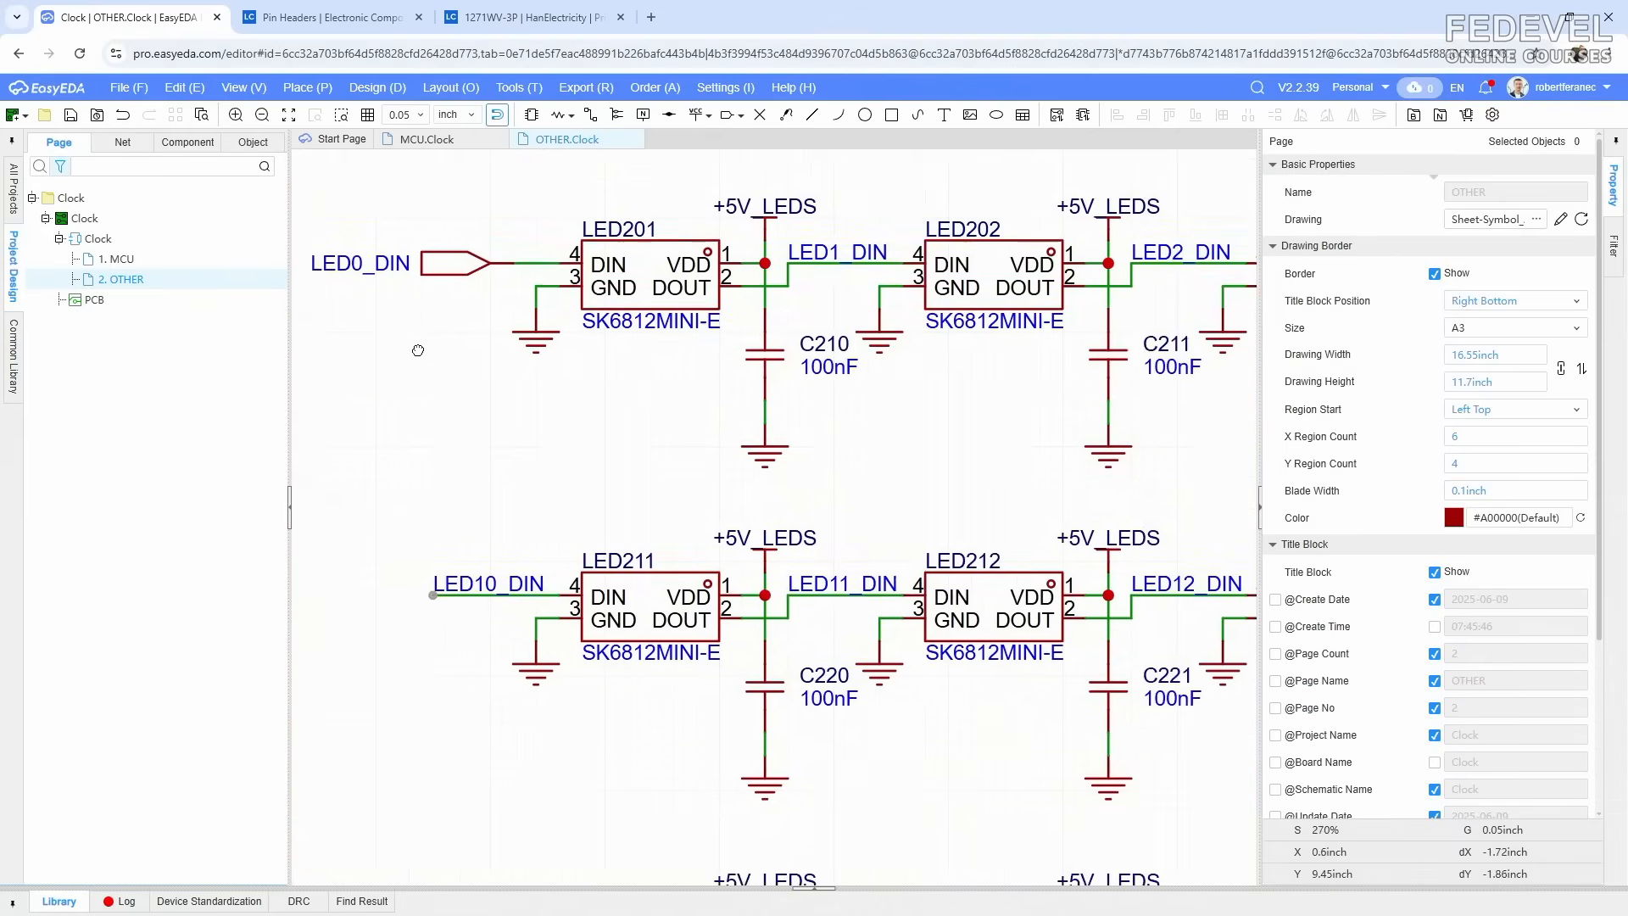
pyautogui.click(431, 139)
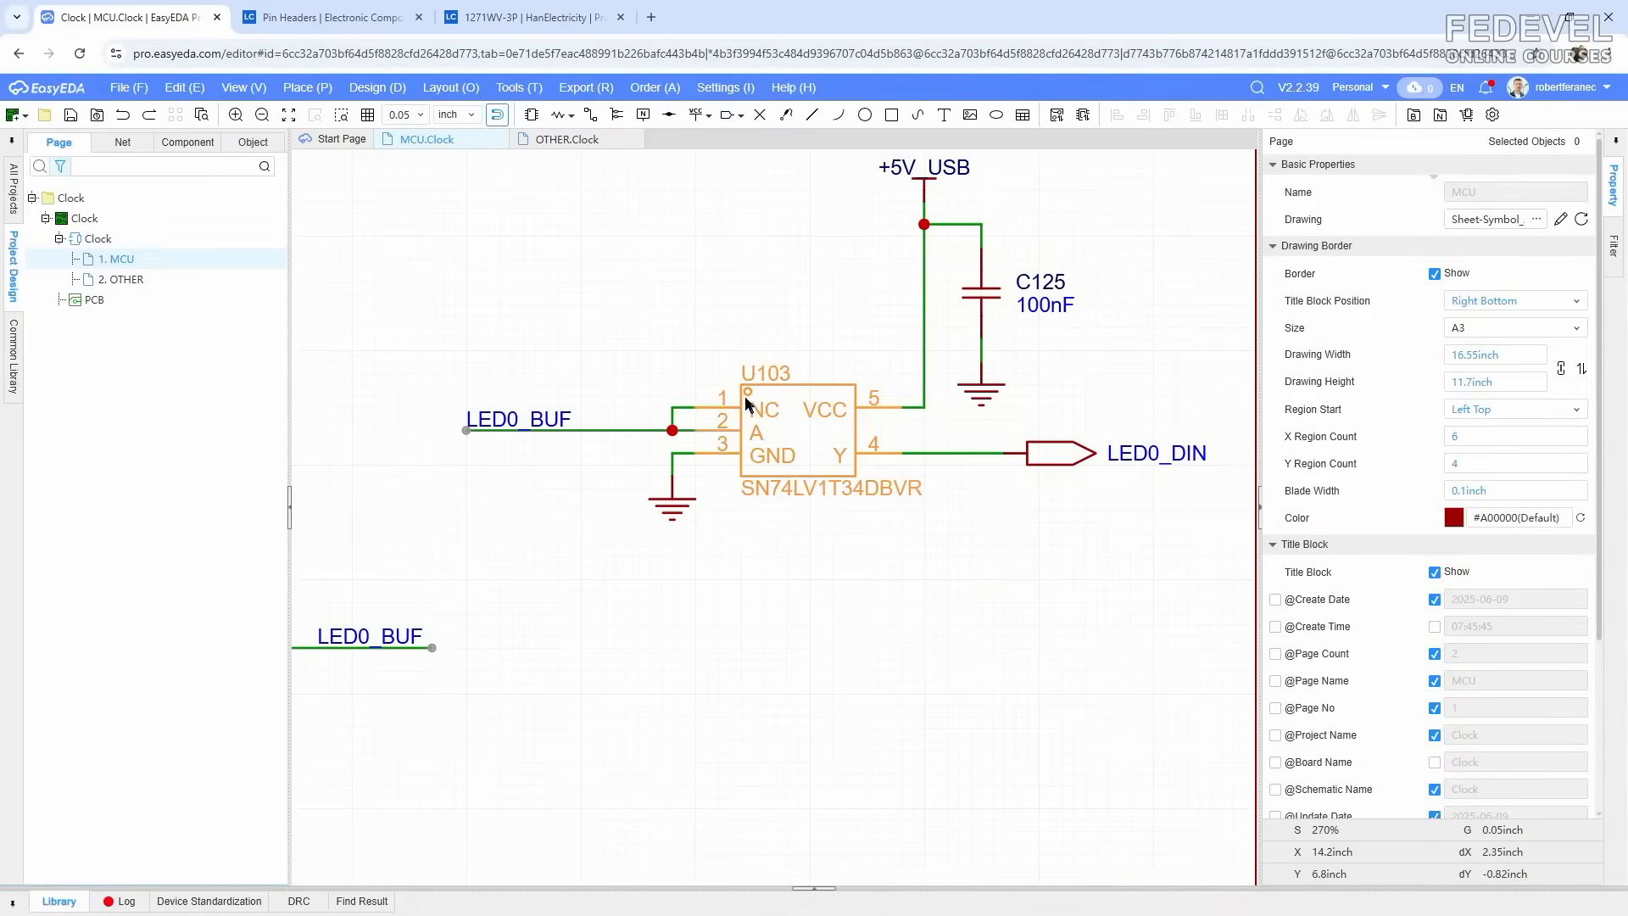
pyautogui.scroll(-3, 688, 459)
pyautogui.moveTo(464, 472); pyautogui.dragTo(729, 492, button='right')
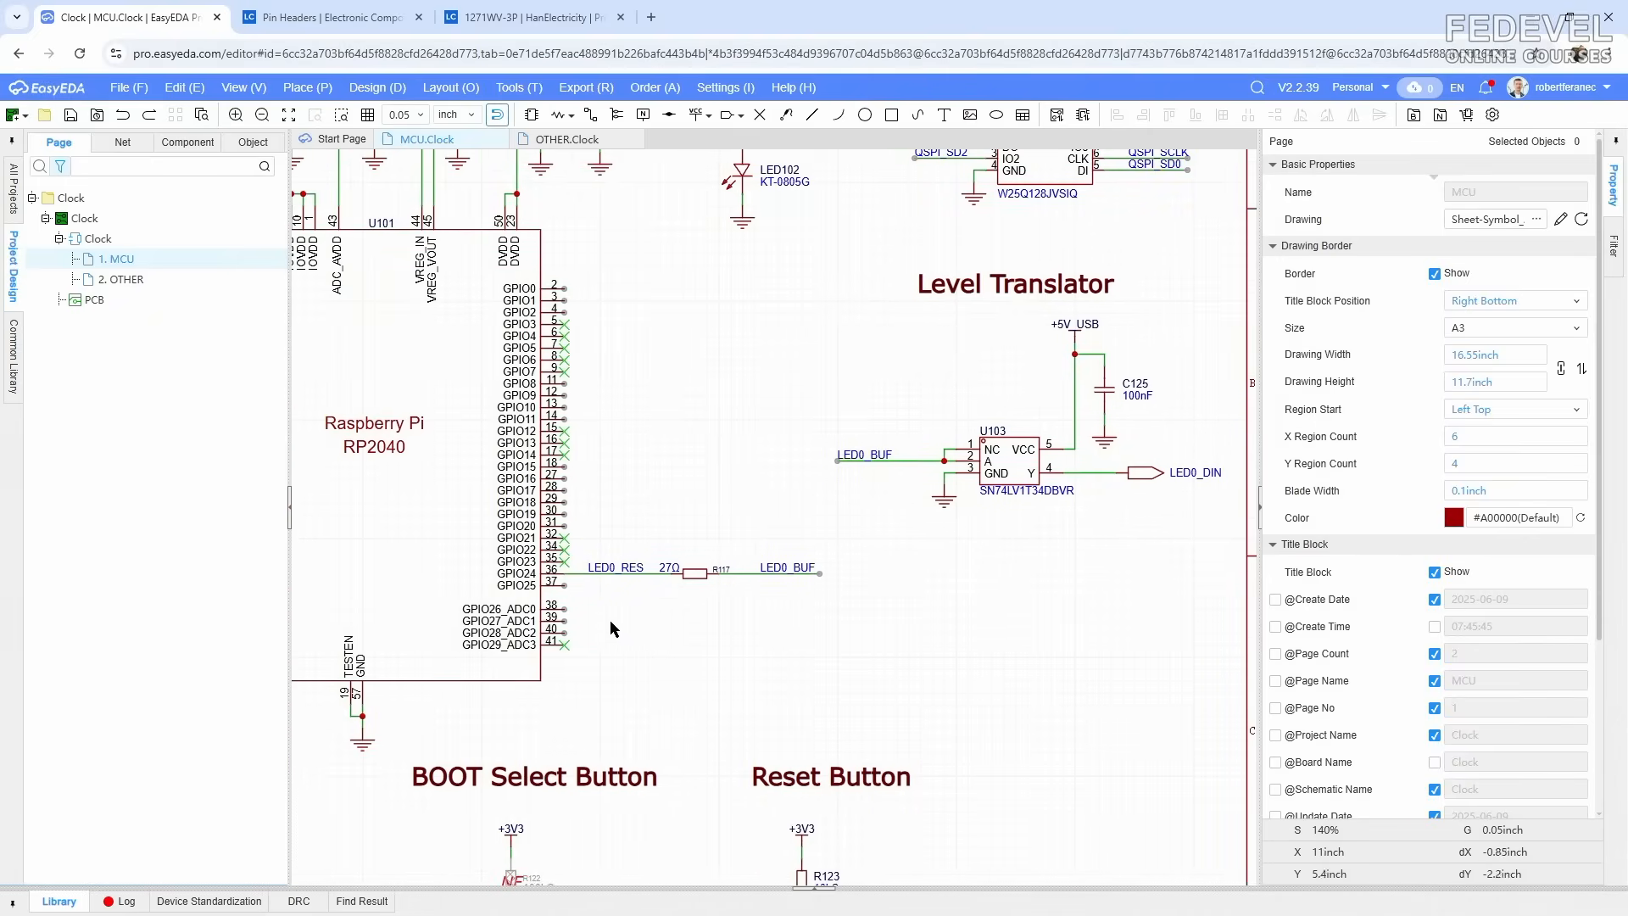
pyautogui.click(604, 574)
pyautogui.rightClick(608, 568)
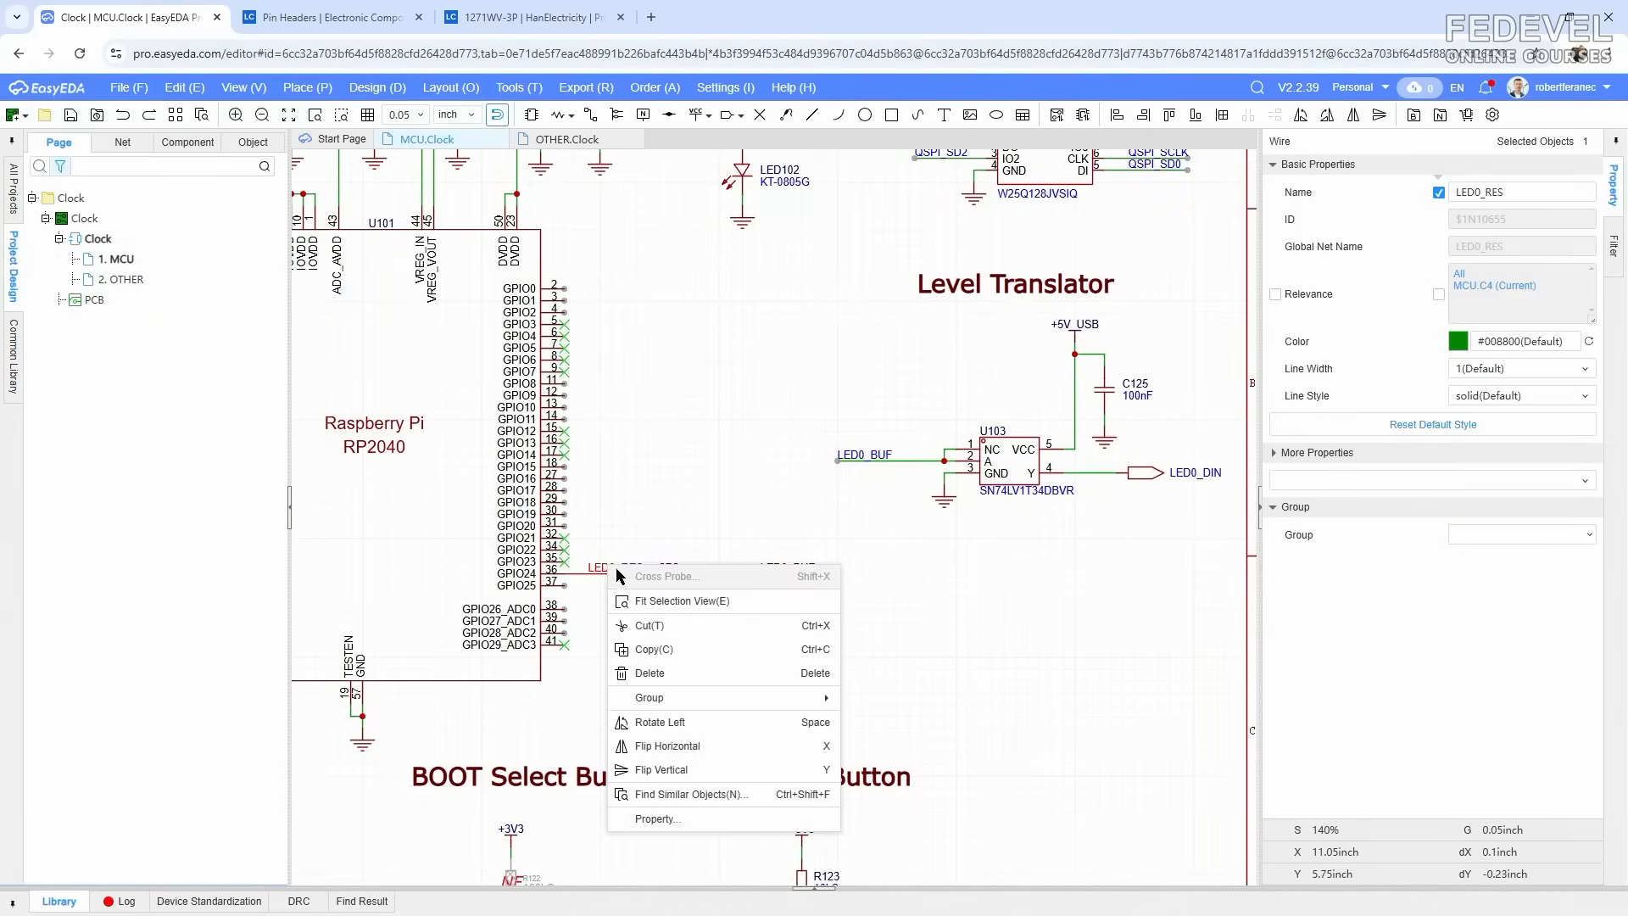
pyautogui.click(650, 653)
pyautogui.rightClick(643, 533)
pyautogui.click(665, 541)
pyautogui.scroll(3, 607, 521)
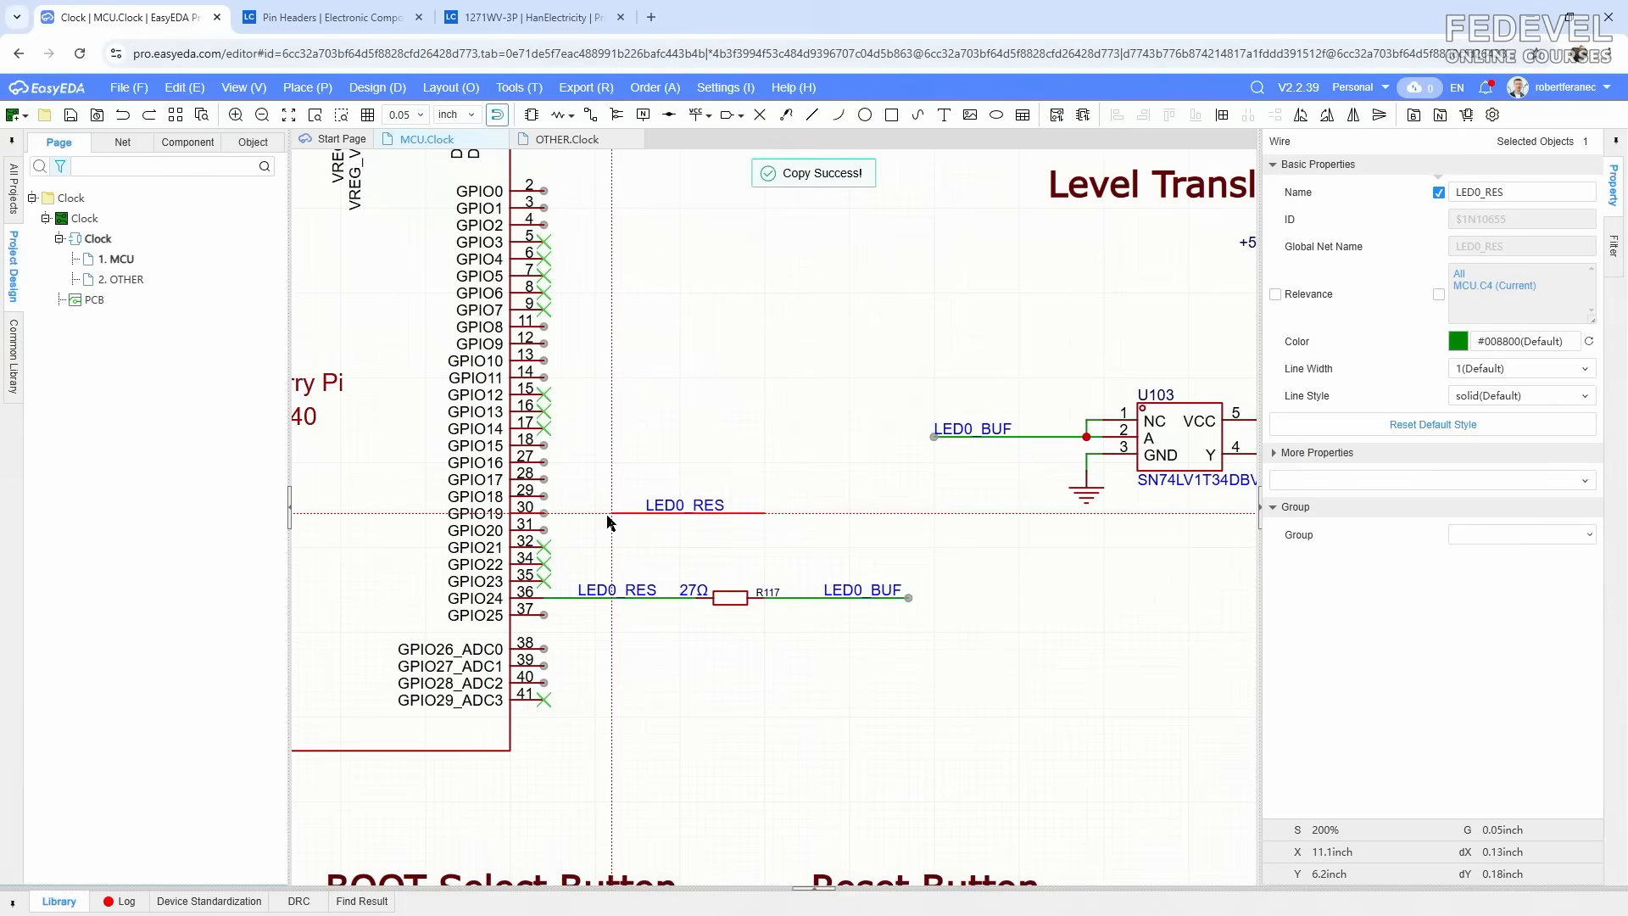
pyautogui.click(544, 504)
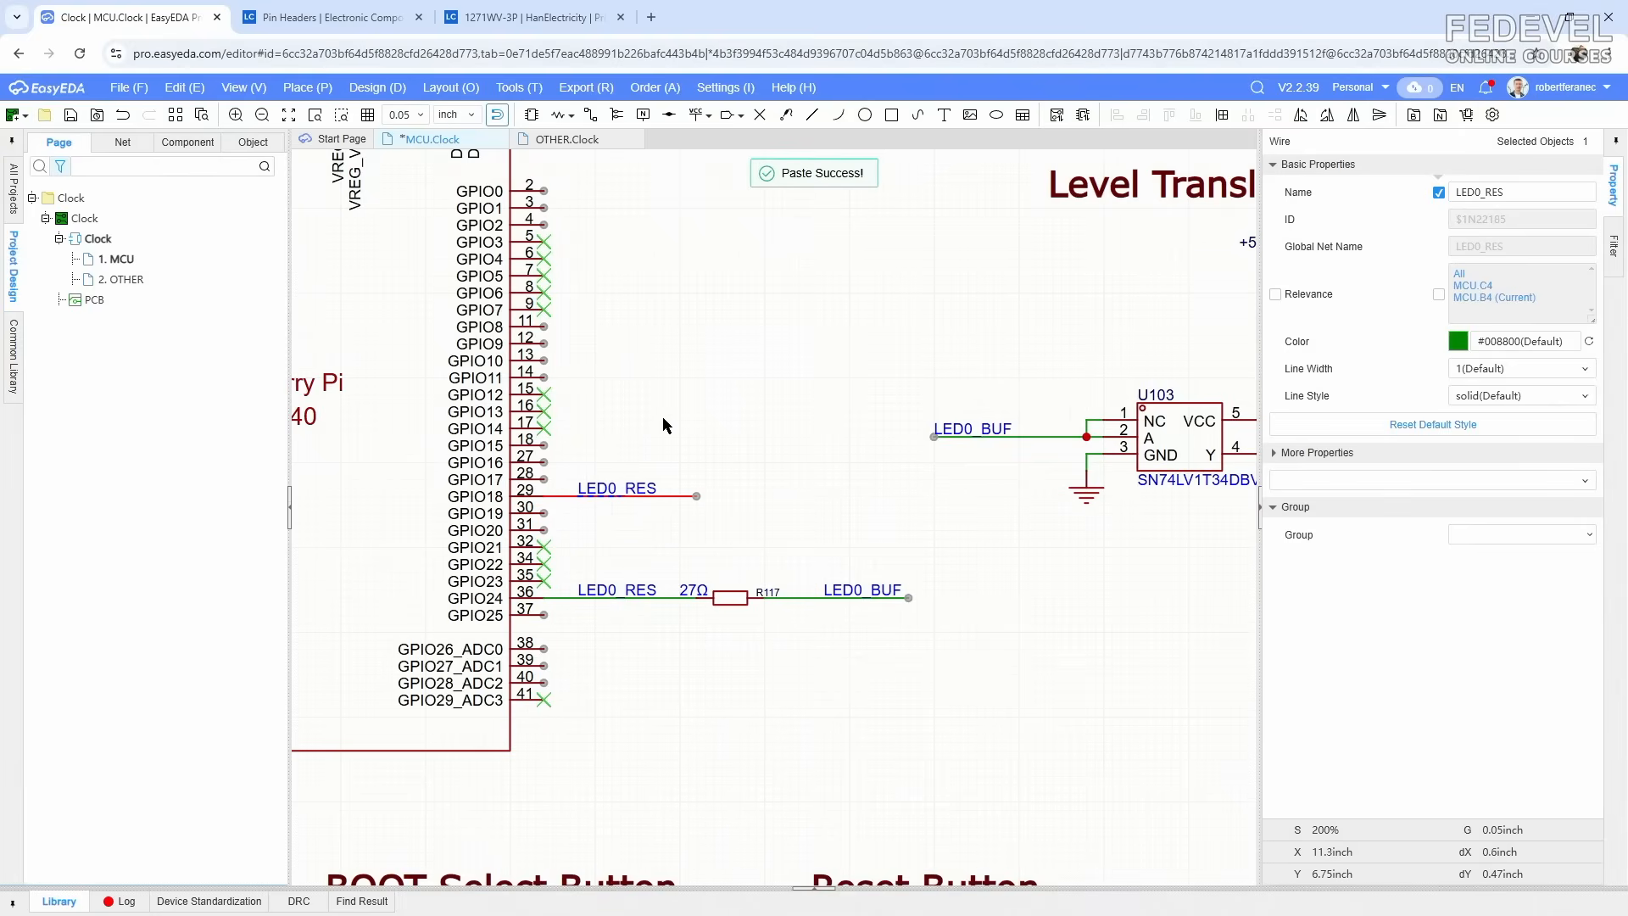
# Step: Replace the net label on the GPIO18 wire with a copy of the LED0_BUF label from the level translator input
pyautogui.rightClick(973, 434)
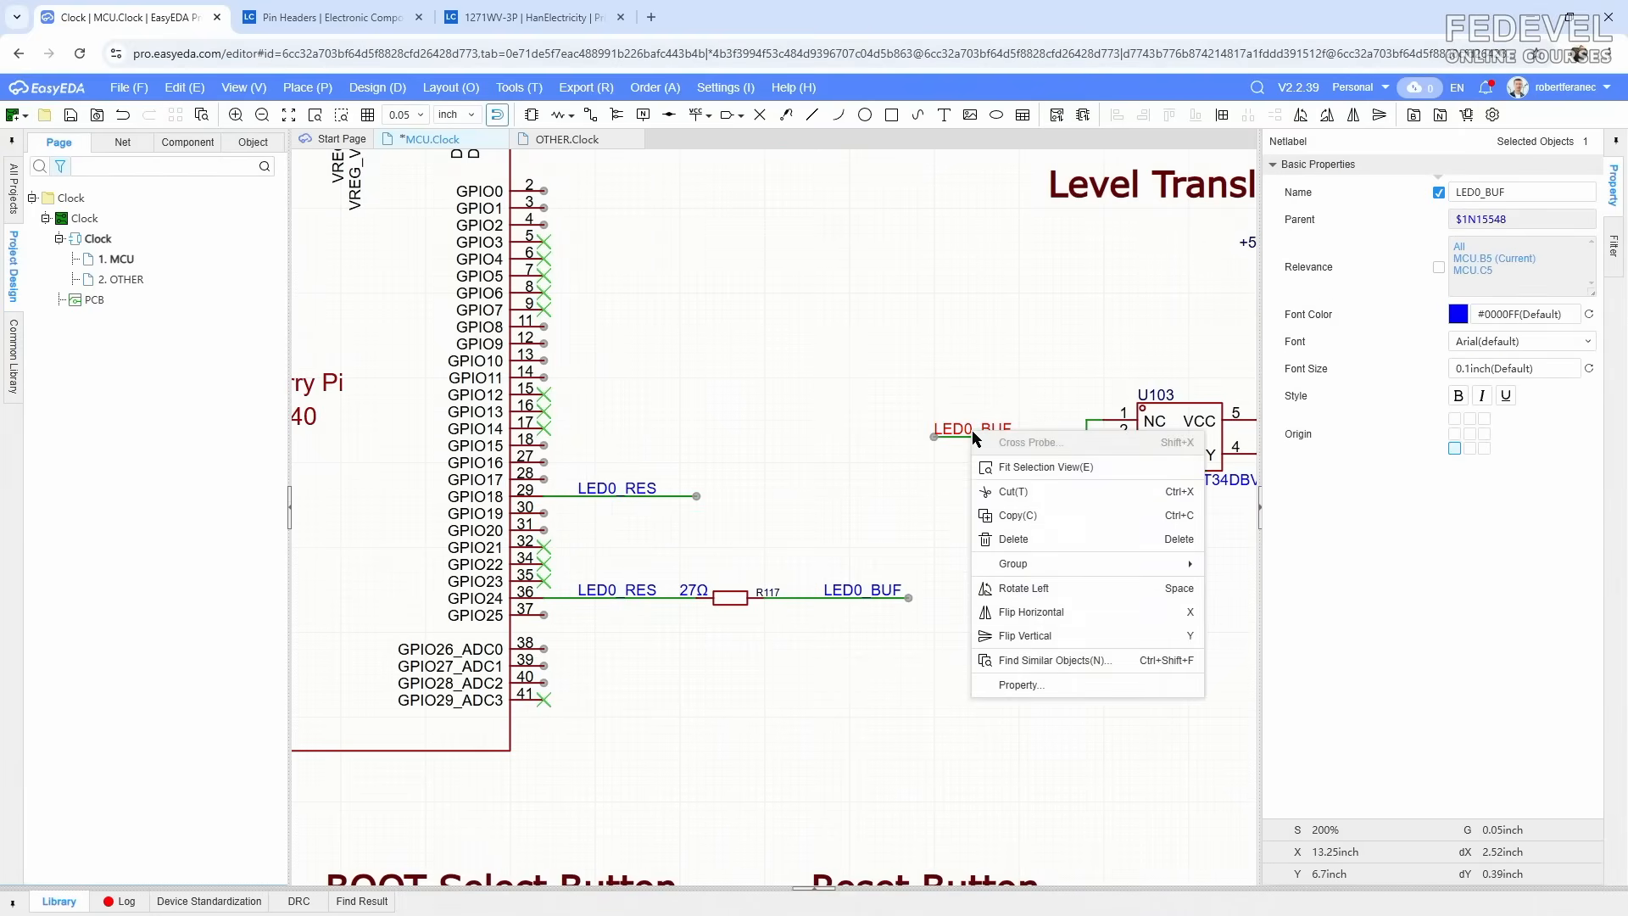
pyautogui.click(984, 516)
pyautogui.click(639, 493)
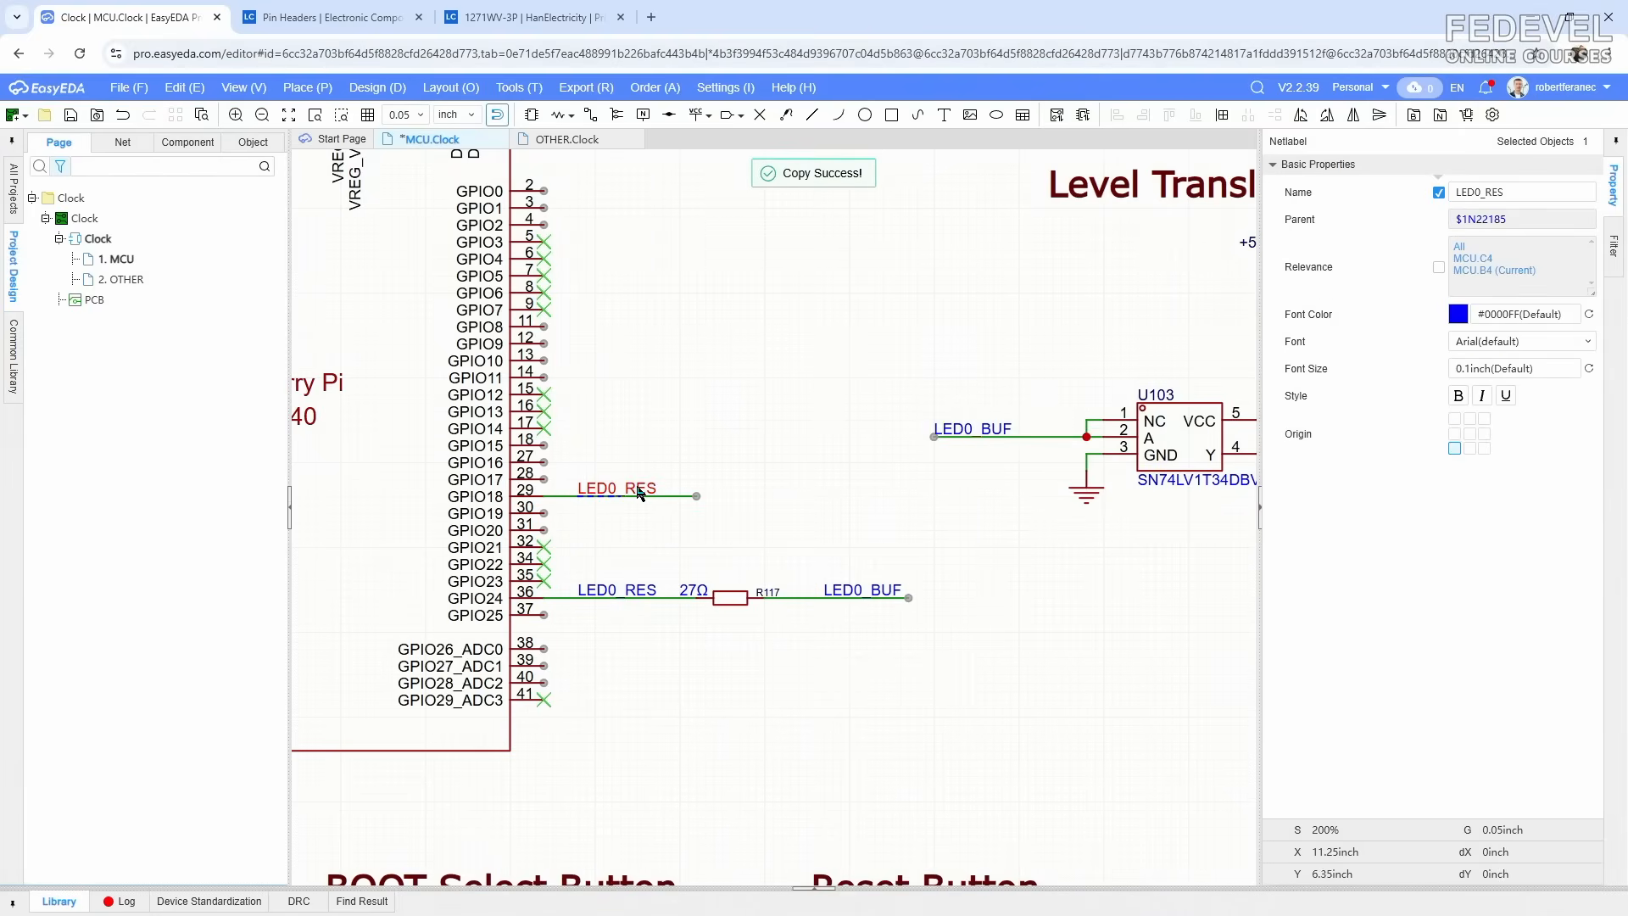
pyautogui.press('Delete')
pyautogui.rightClick(634, 490)
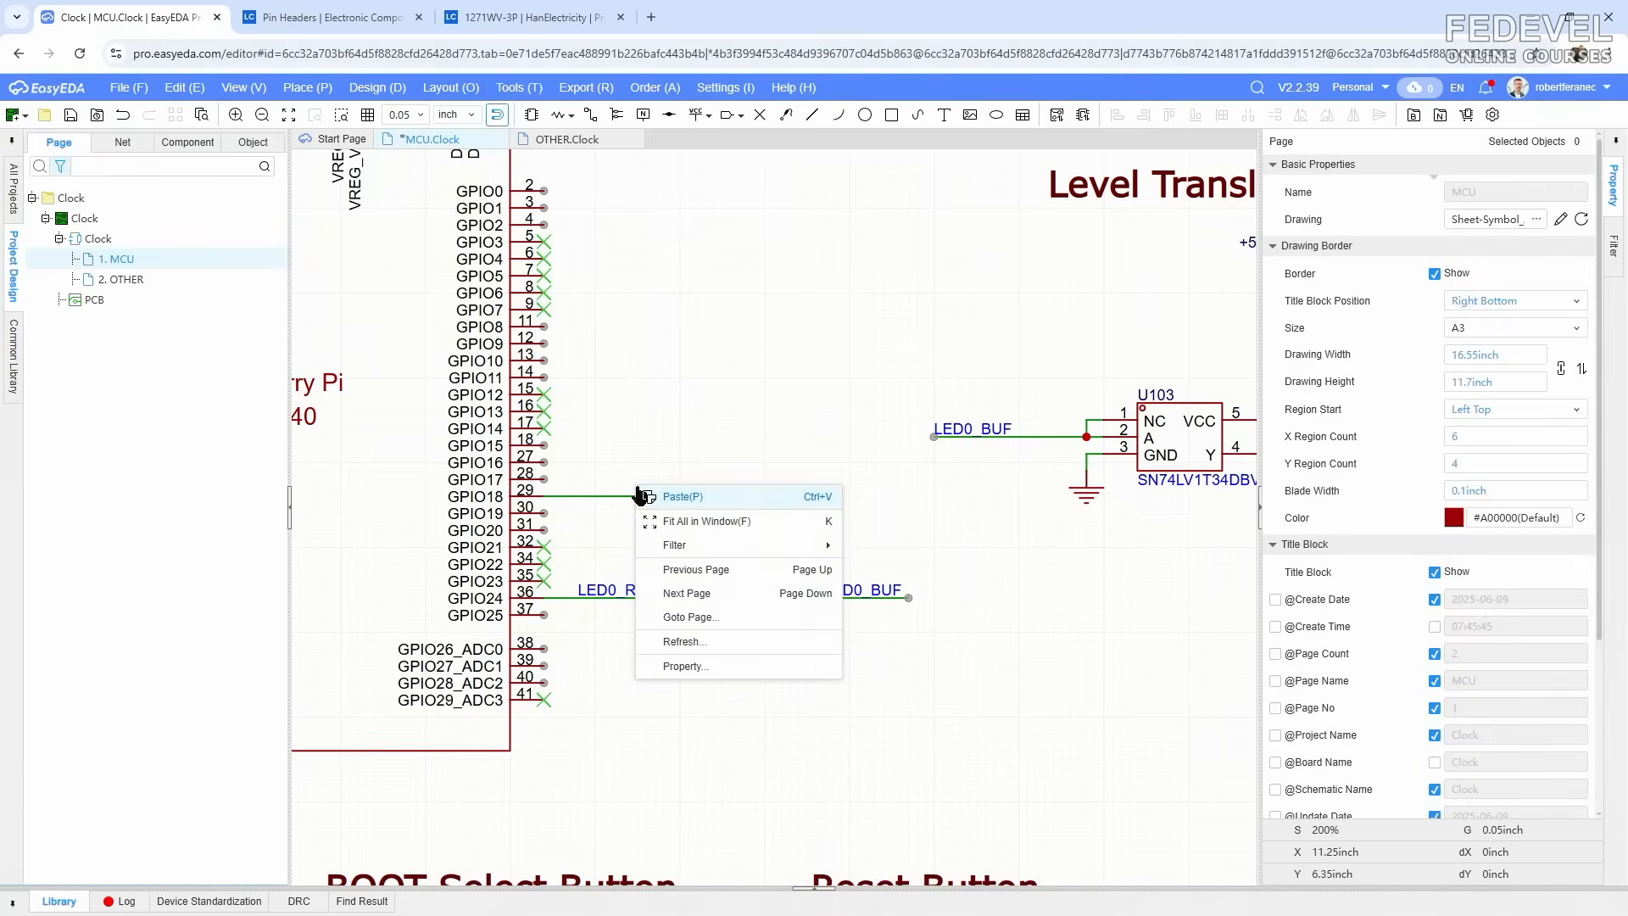
pyautogui.click(648, 498)
pyautogui.click(579, 500)
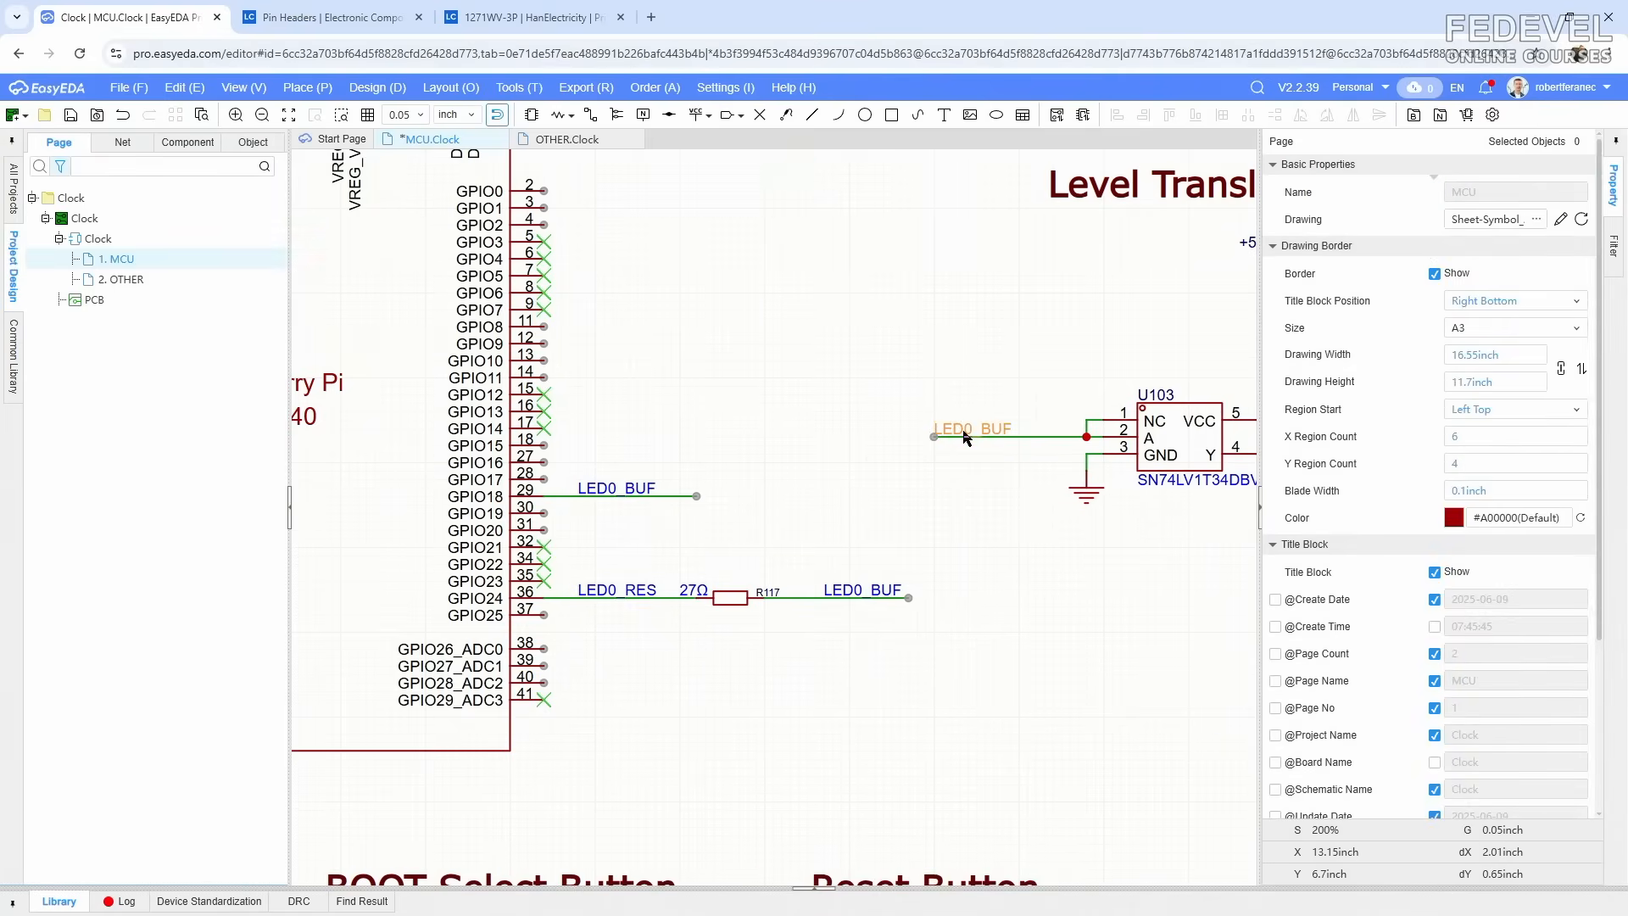
# Step: Check the input ports feeding the segment and dots LED chains on the OTHER page
pyautogui.scroll(-2, 962, 430)
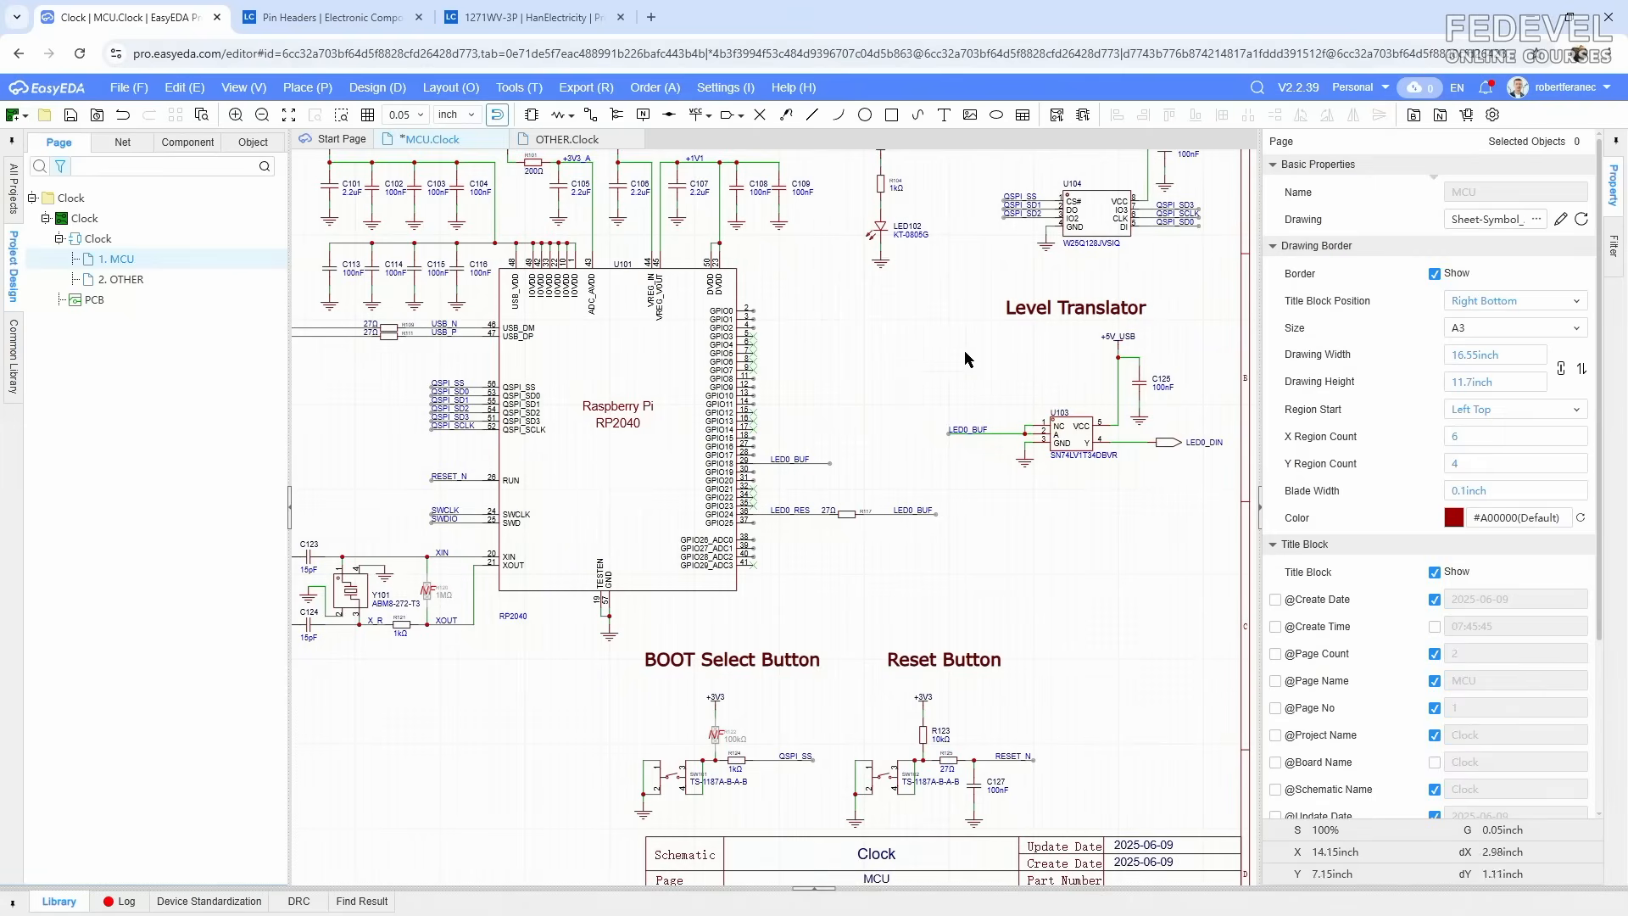
pyautogui.click(567, 139)
pyautogui.scroll(-3, 663, 305)
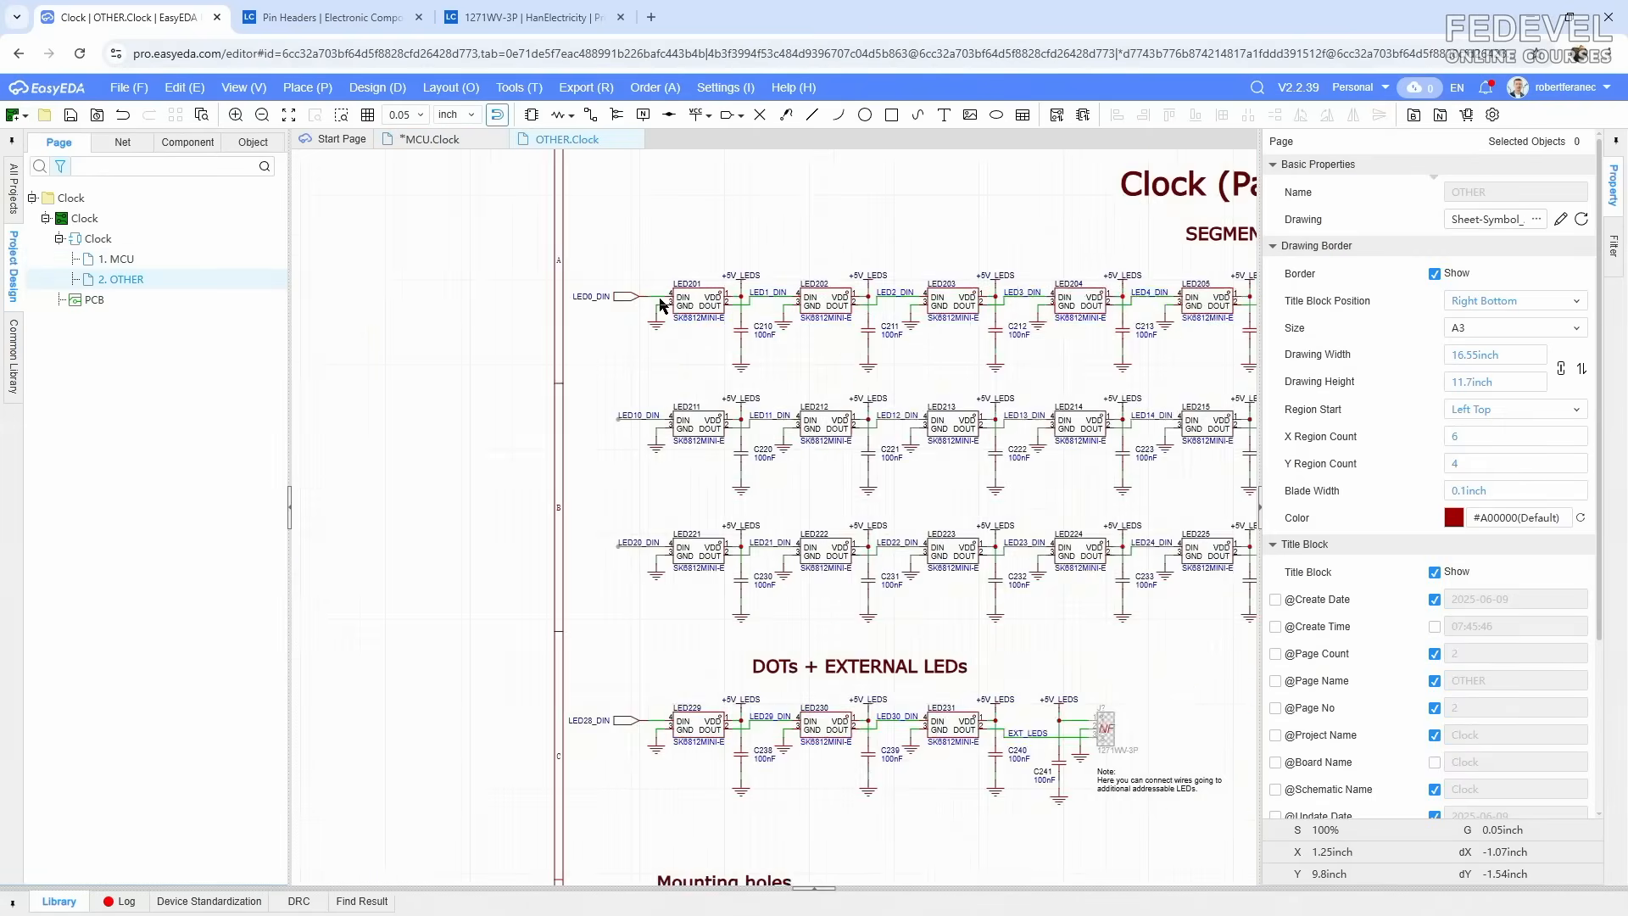
pyautogui.scroll(-1, 662, 305)
pyautogui.scroll(5, 606, 568)
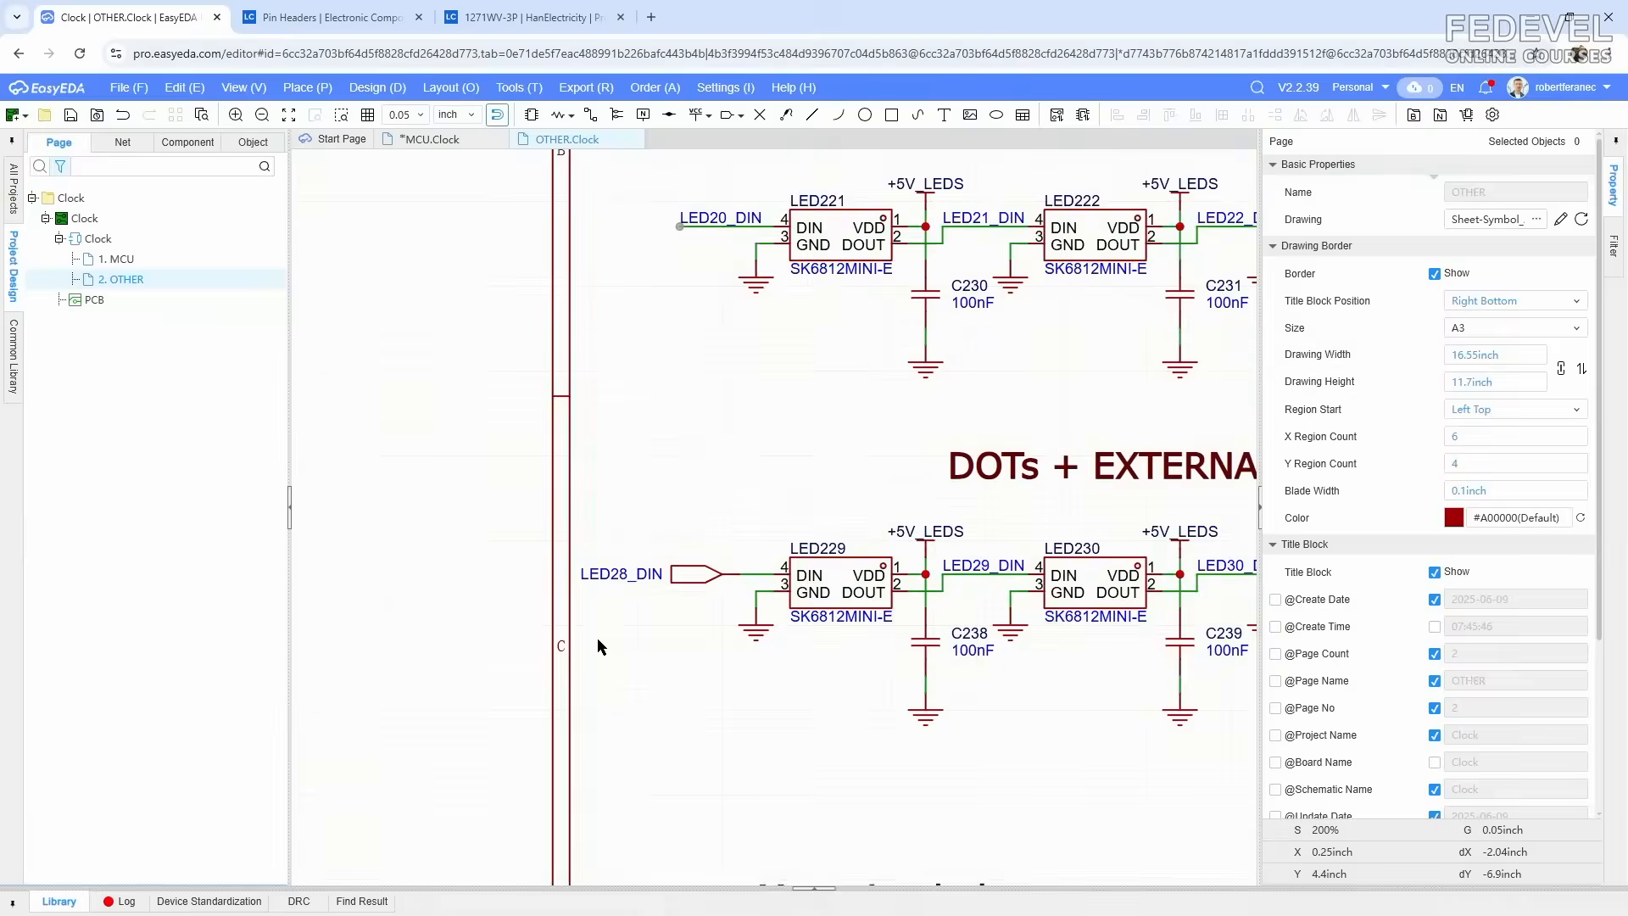
pyautogui.click(710, 562)
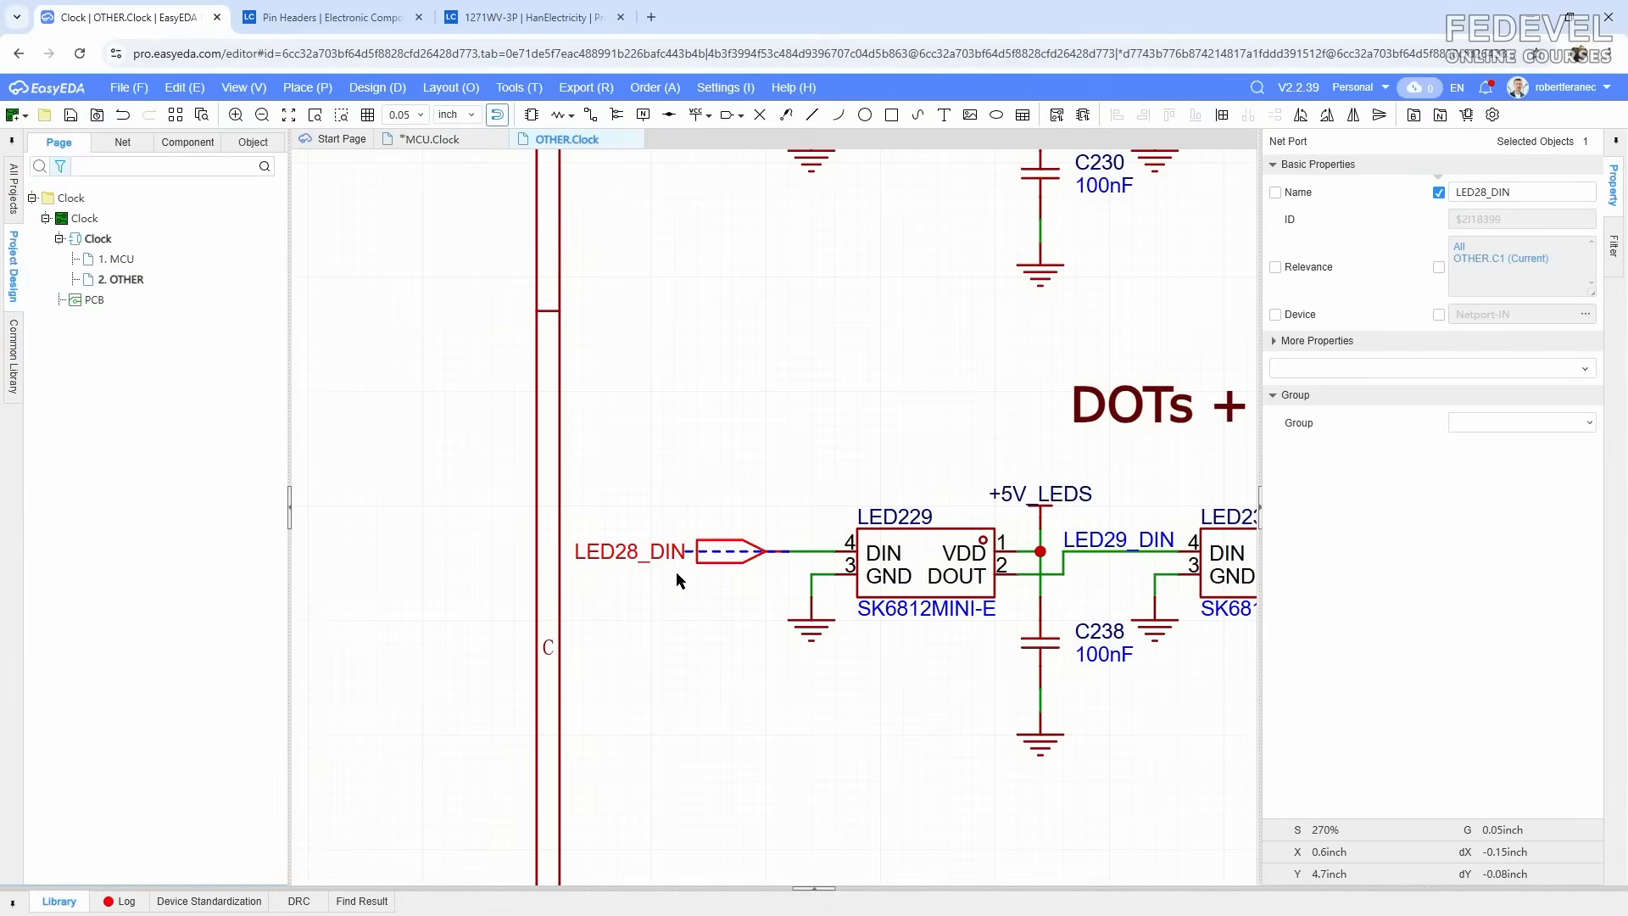
# Step: Duplicate the complete level translator circuit on the MCU page and place the copy directly below the original
pyautogui.click(432, 140)
pyautogui.moveTo(1125, 504); pyautogui.dragTo(1009, 534, button='right')
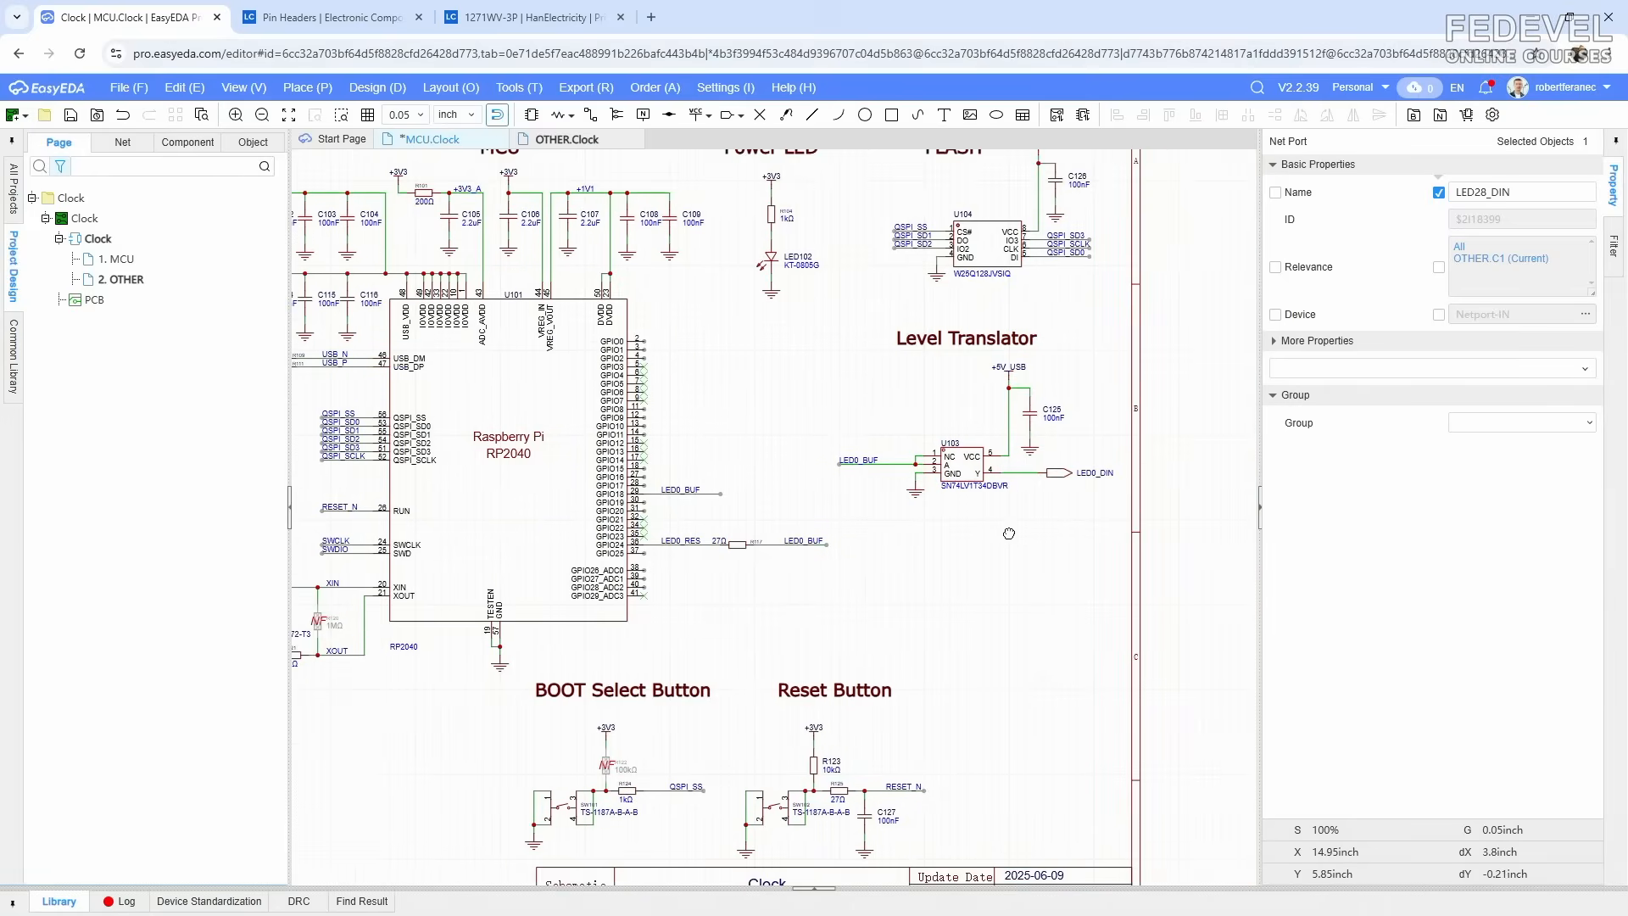
pyautogui.moveTo(830, 359); pyautogui.dragTo(1128, 531)
pyautogui.rightClick(964, 457)
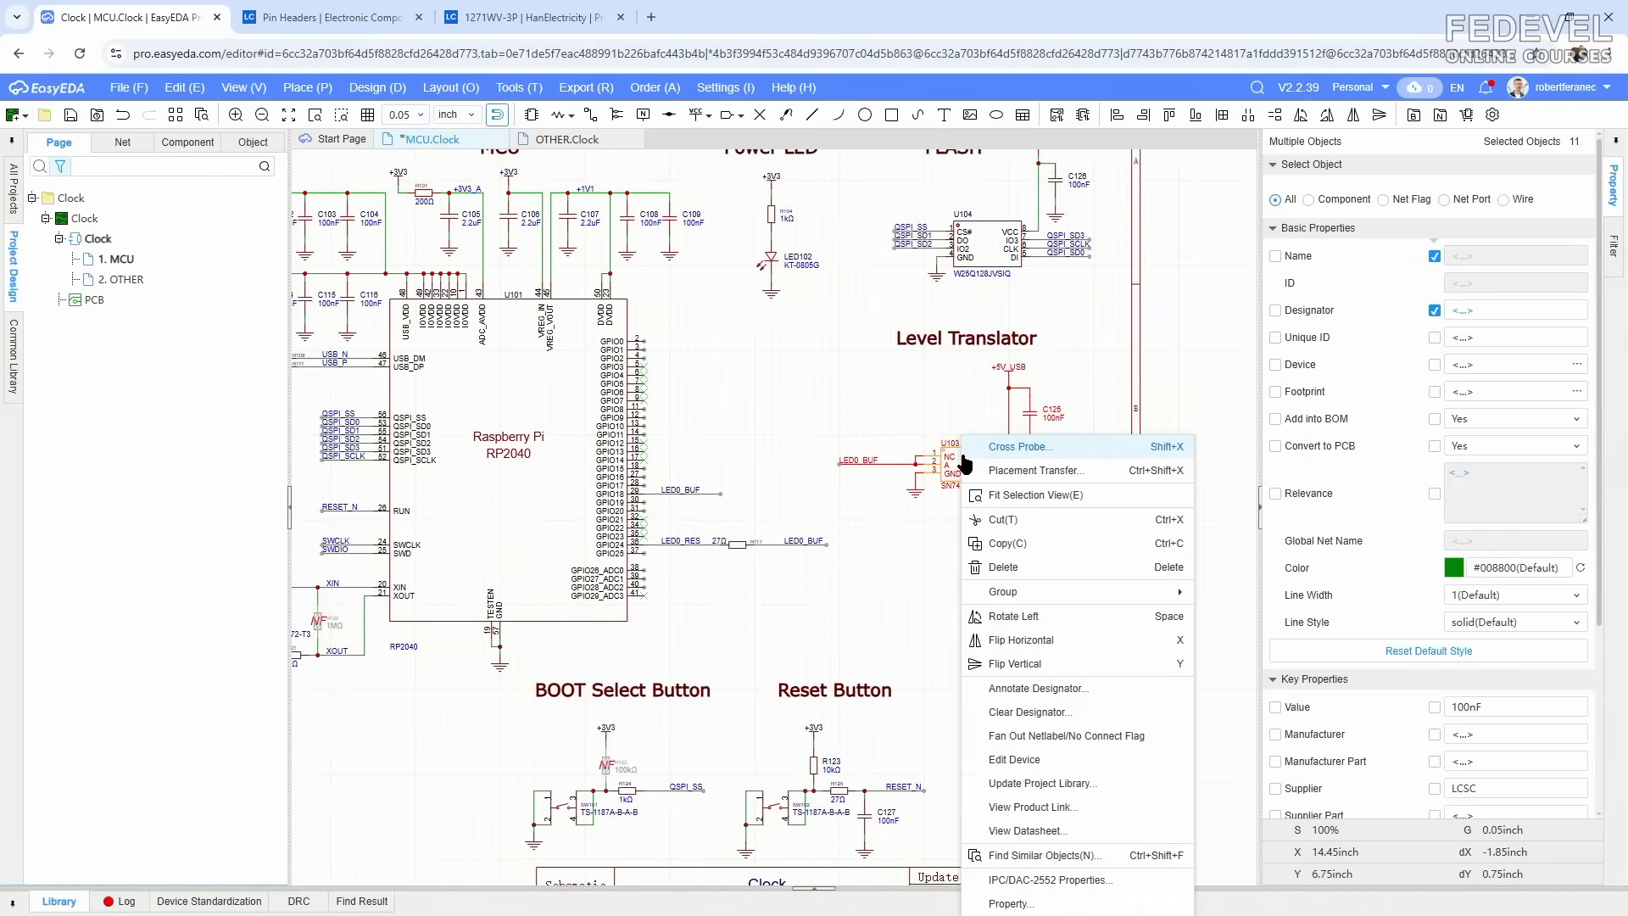
pyautogui.click(1008, 543)
pyautogui.rightClick(938, 566)
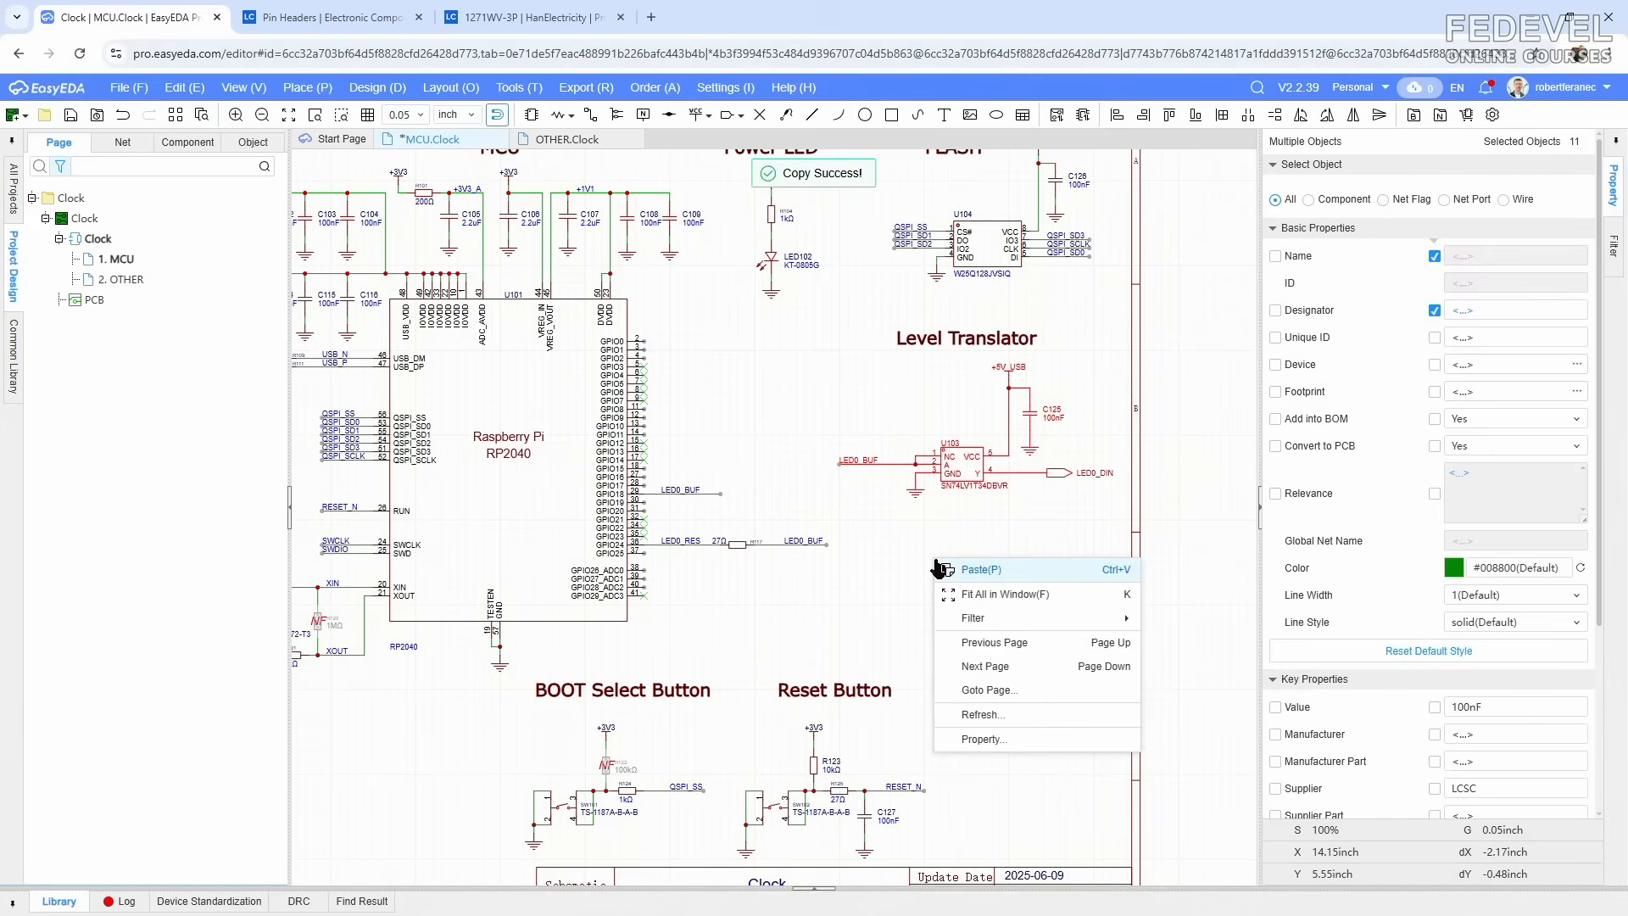
pyautogui.click(945, 571)
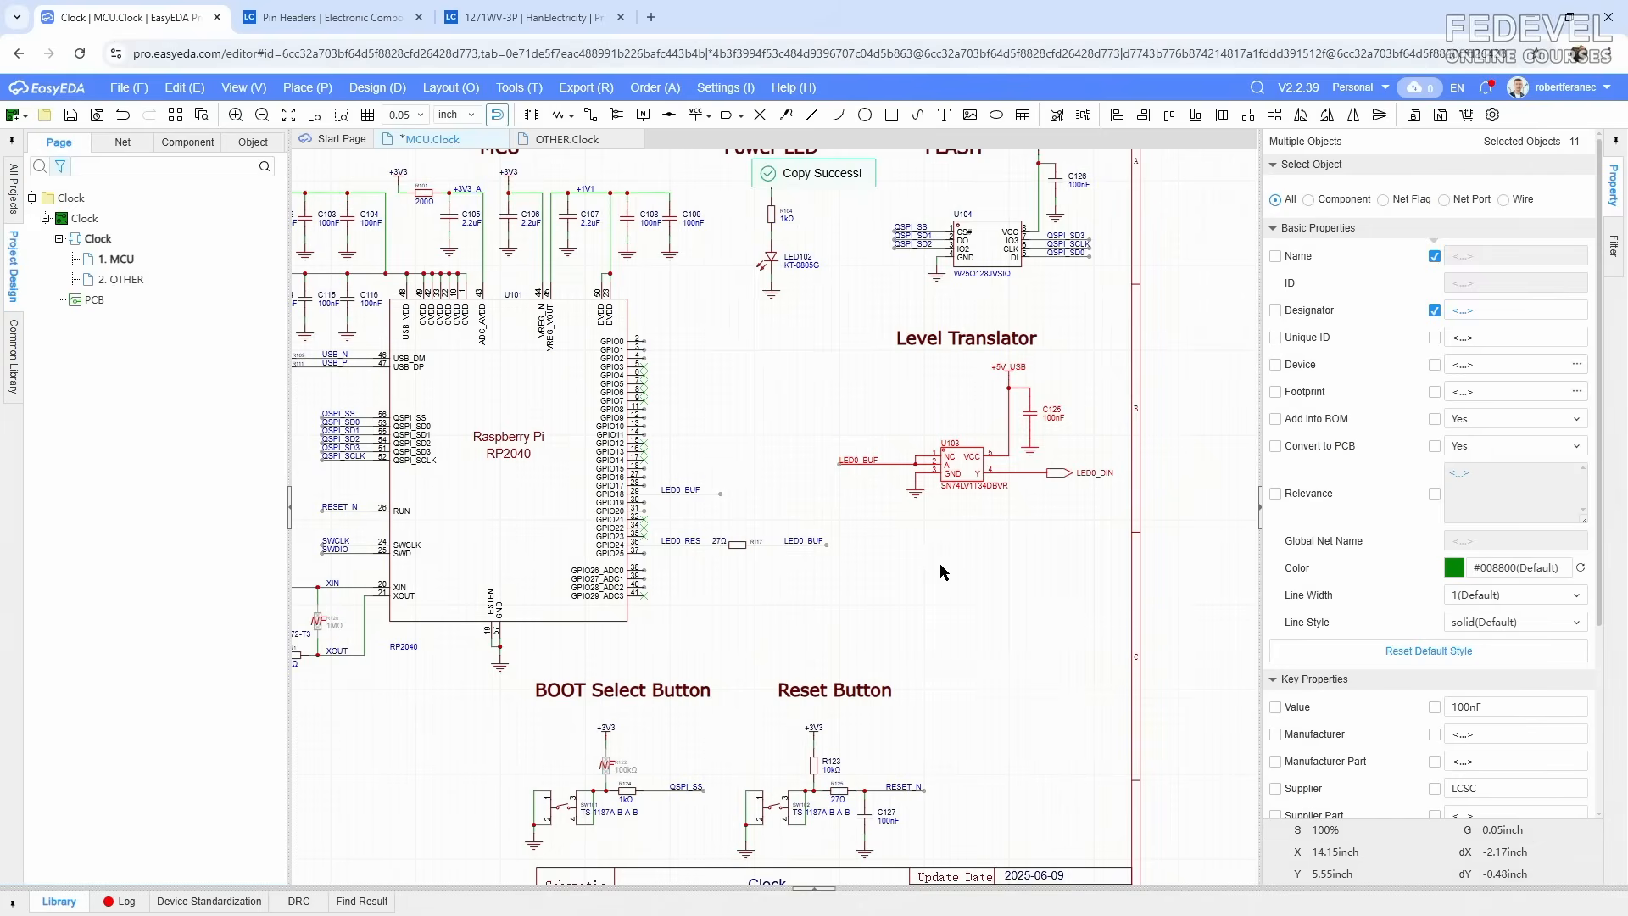
pyautogui.click(842, 652)
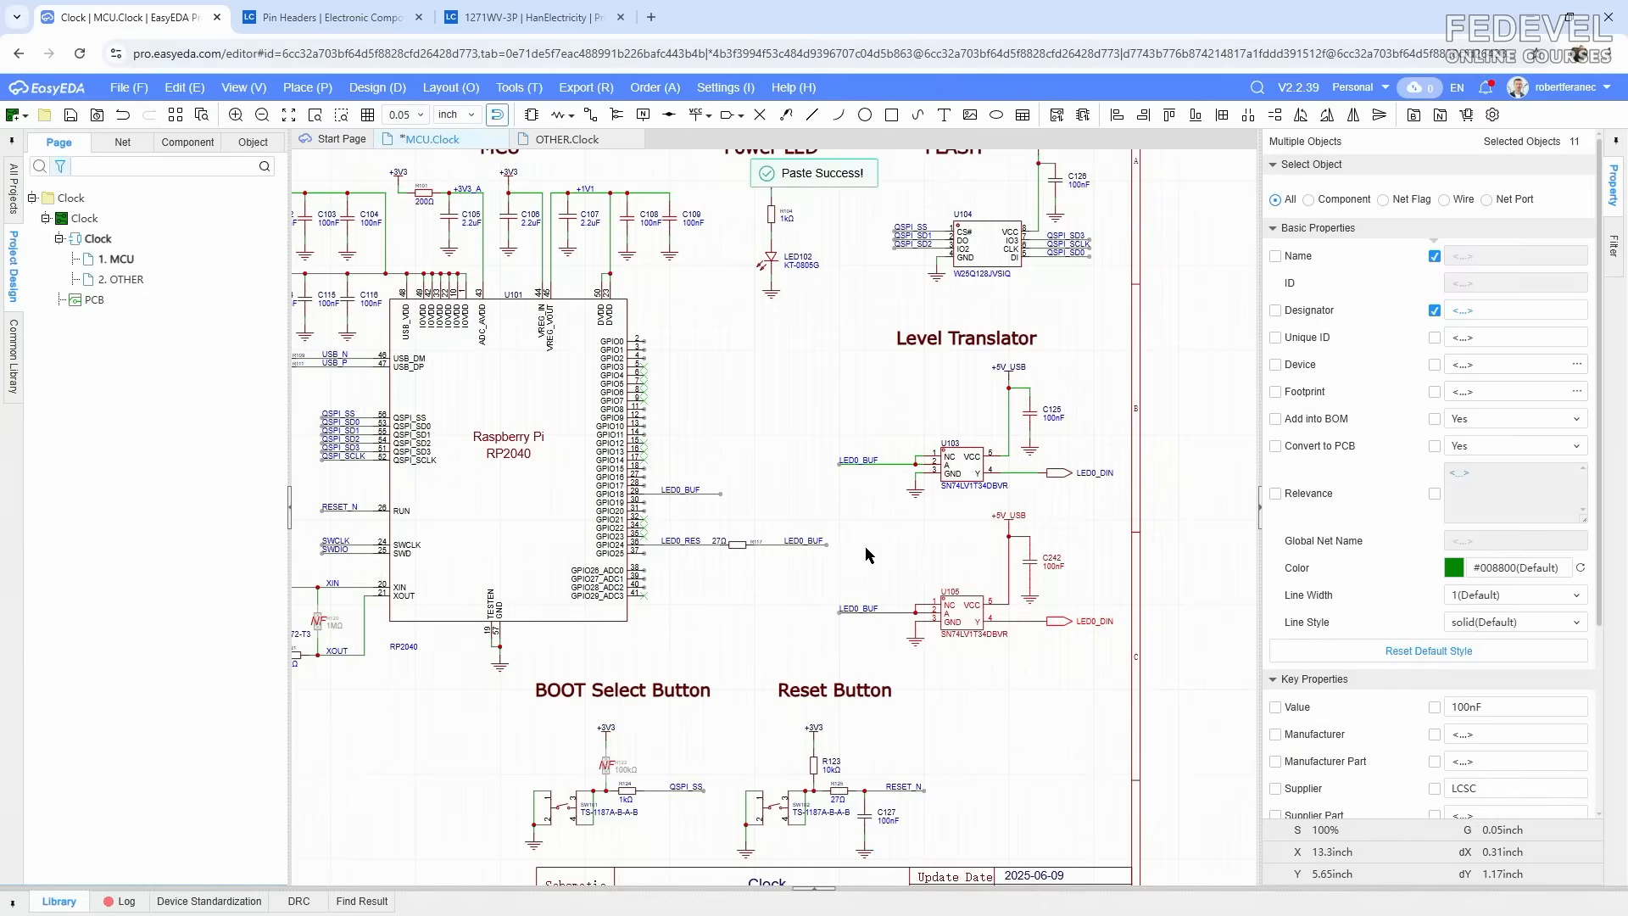
pyautogui.press('Escape')
# Step: Copy the LED28_DIN port name from the OTHER page and apply it to the duplicated level translator's output port
pyautogui.click(567, 139)
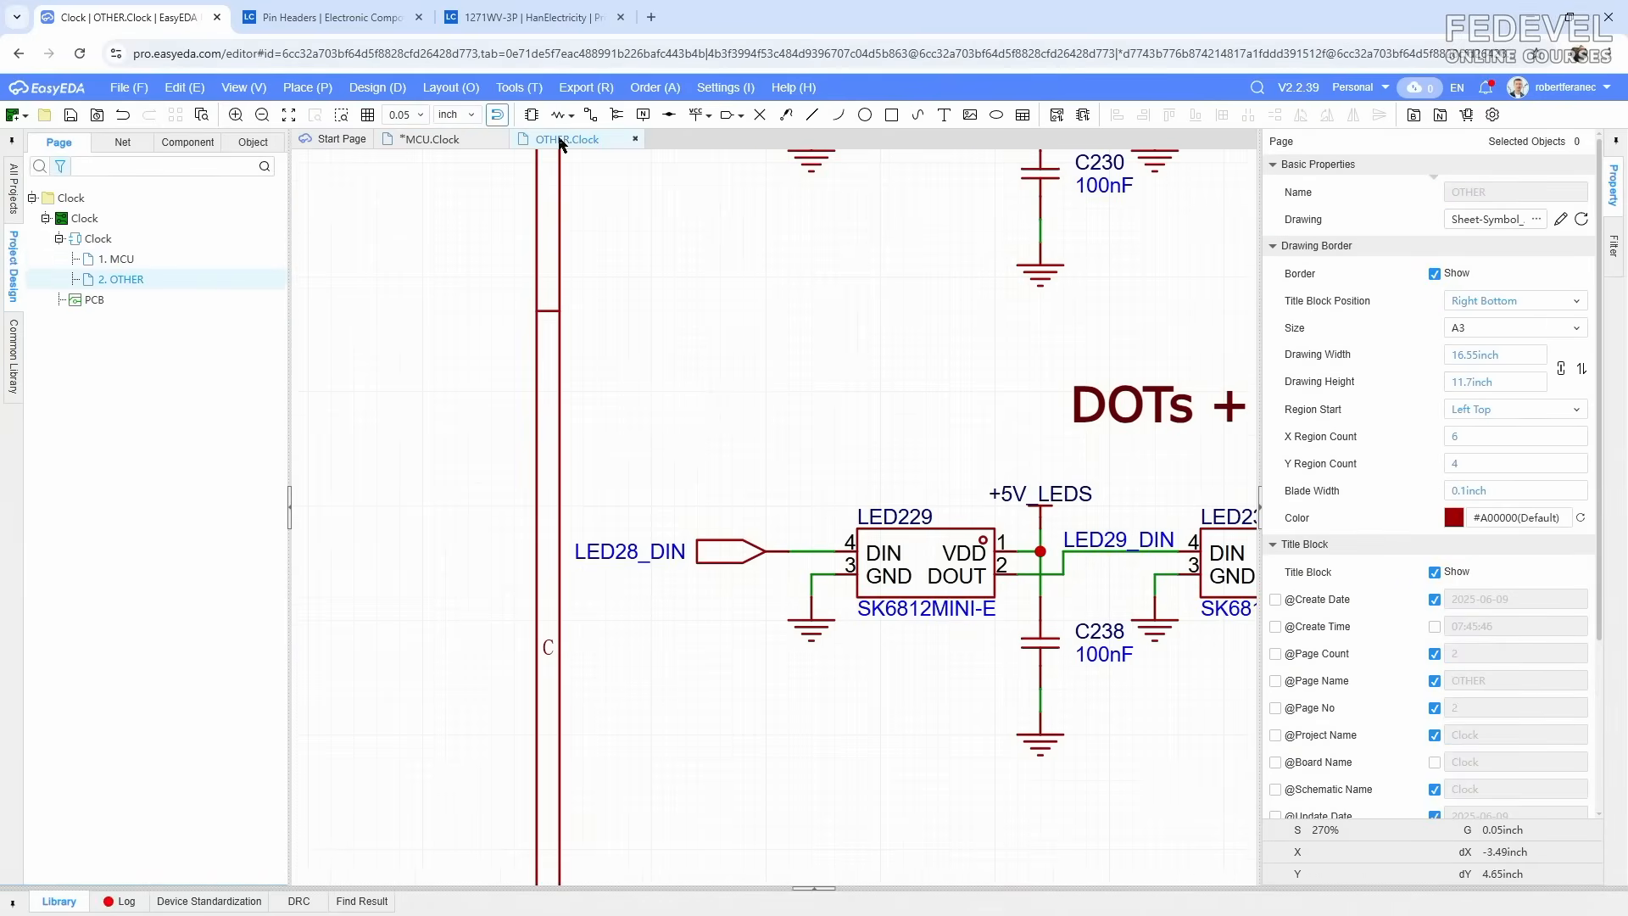
pyautogui.doubleClick(648, 551)
pyautogui.rightClick(665, 559)
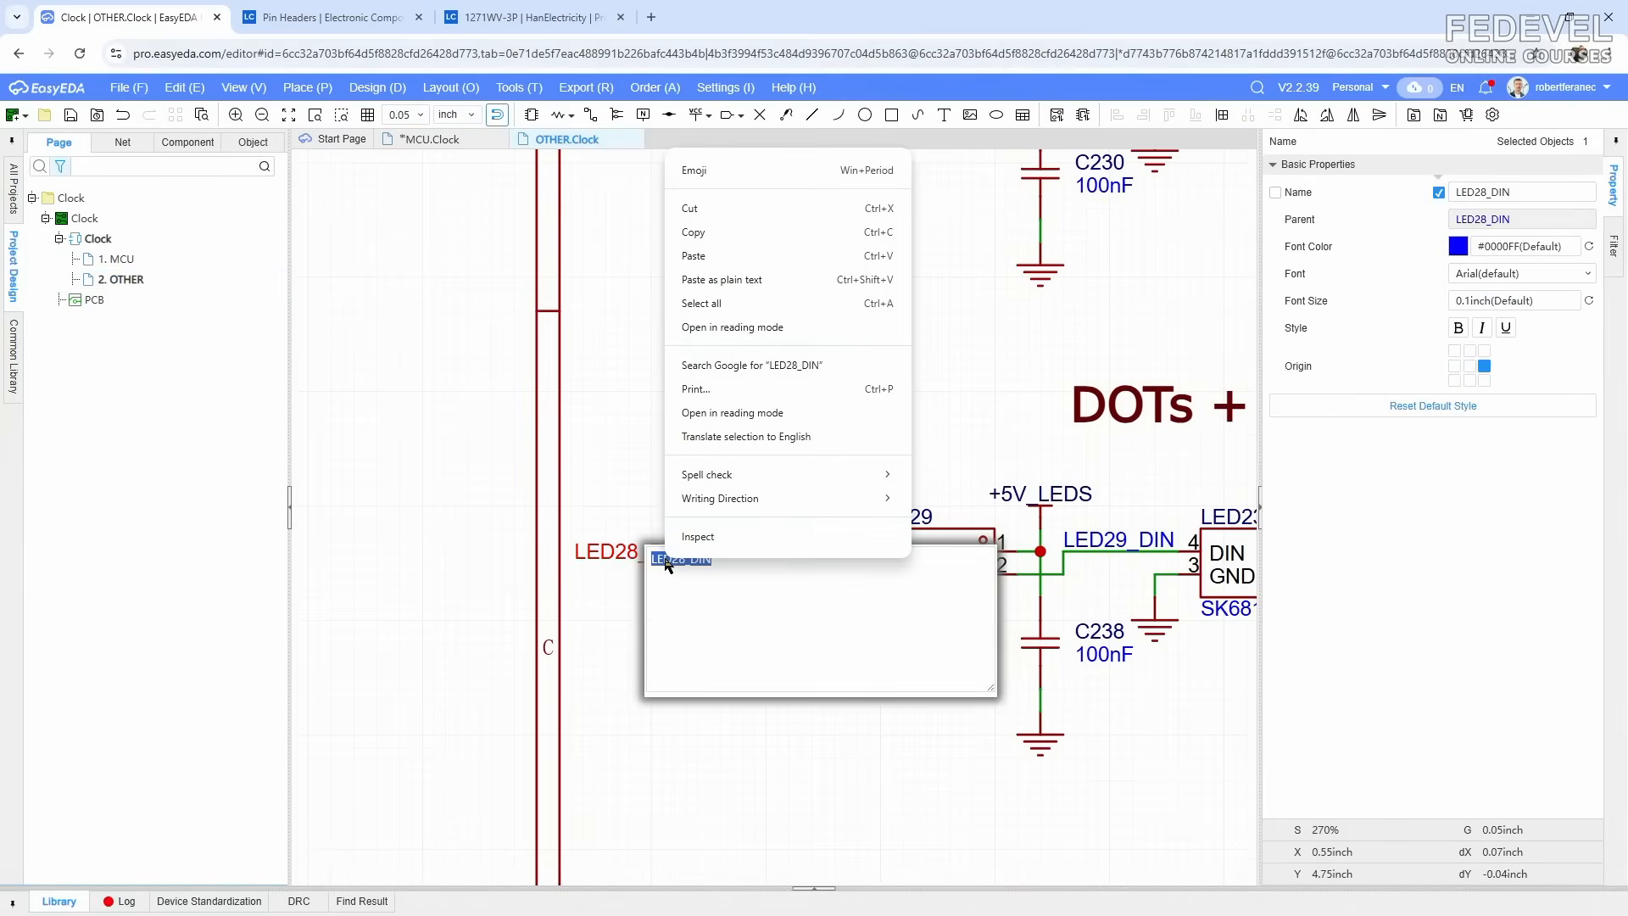
pyautogui.click(670, 229)
pyautogui.click(646, 234)
pyautogui.click(441, 139)
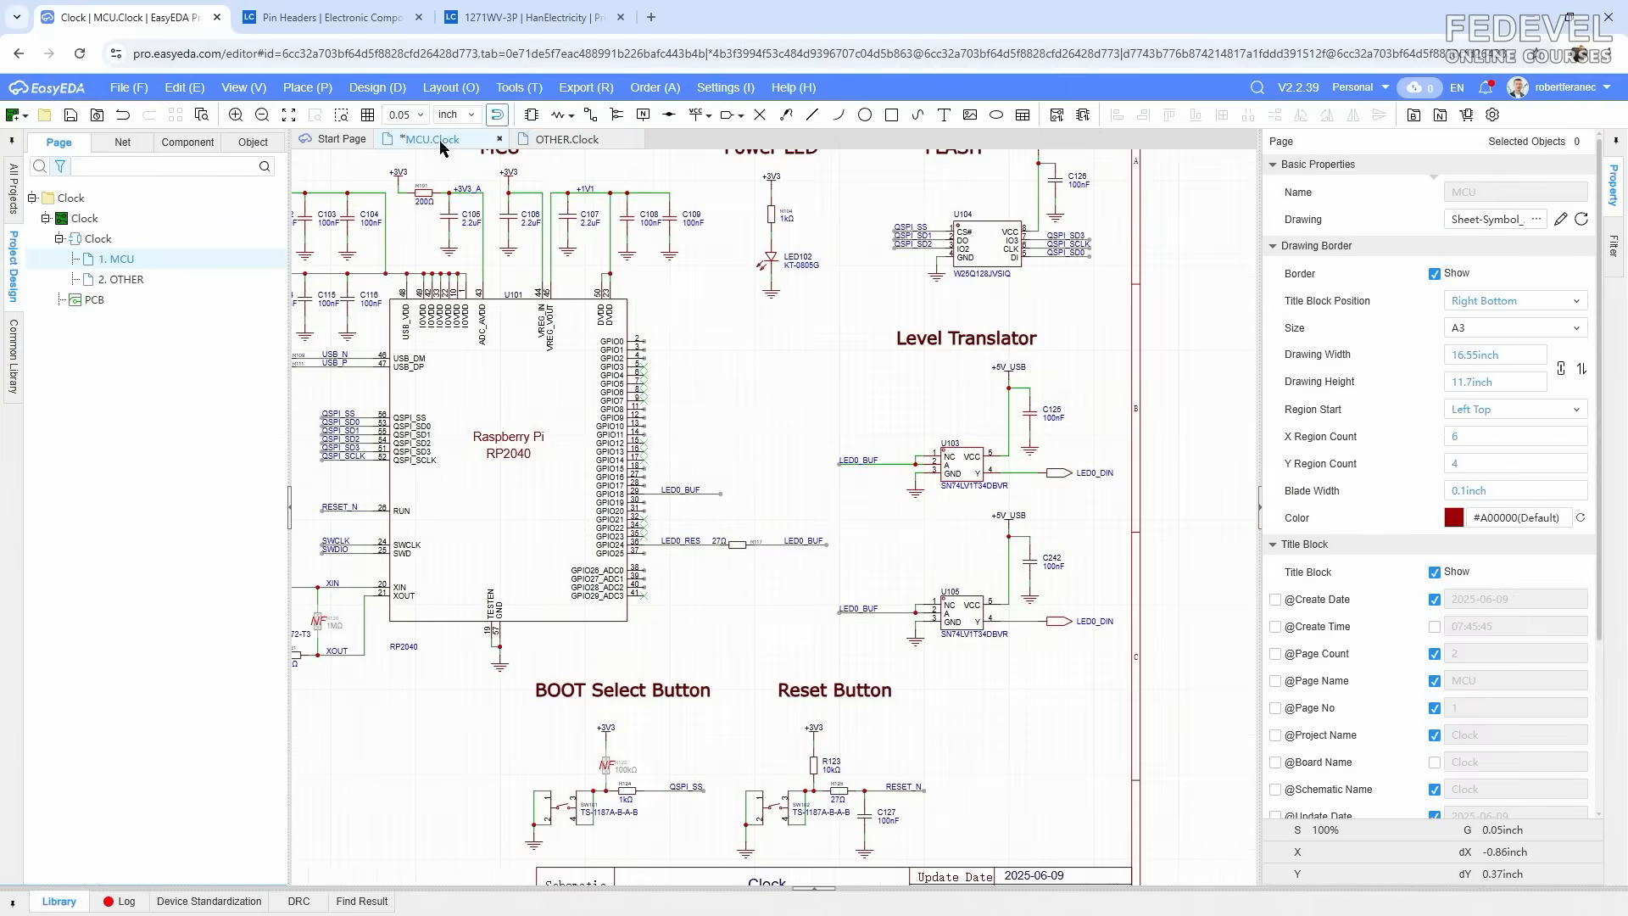
pyautogui.click(1089, 621)
pyautogui.doubleClick(1091, 625)
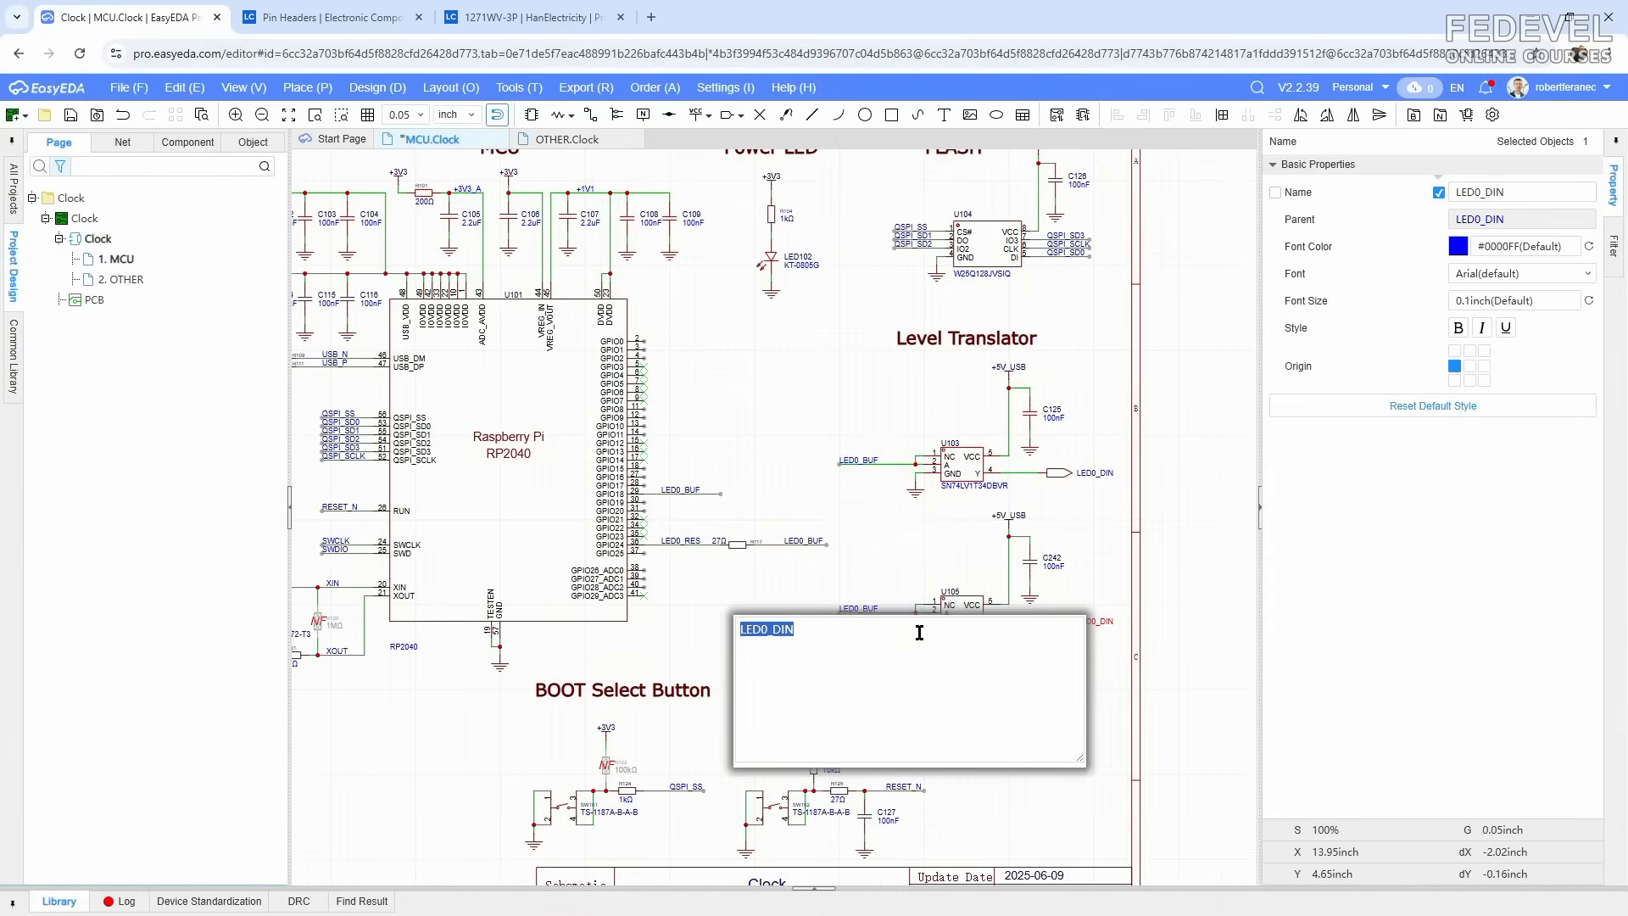
pyautogui.rightClick(780, 628)
pyautogui.click(813, 329)
pyautogui.click(889, 541)
# Step: Rename the input net label of the duplicated level translator to LED28_BUF
pyautogui.scroll(3, 858, 628)
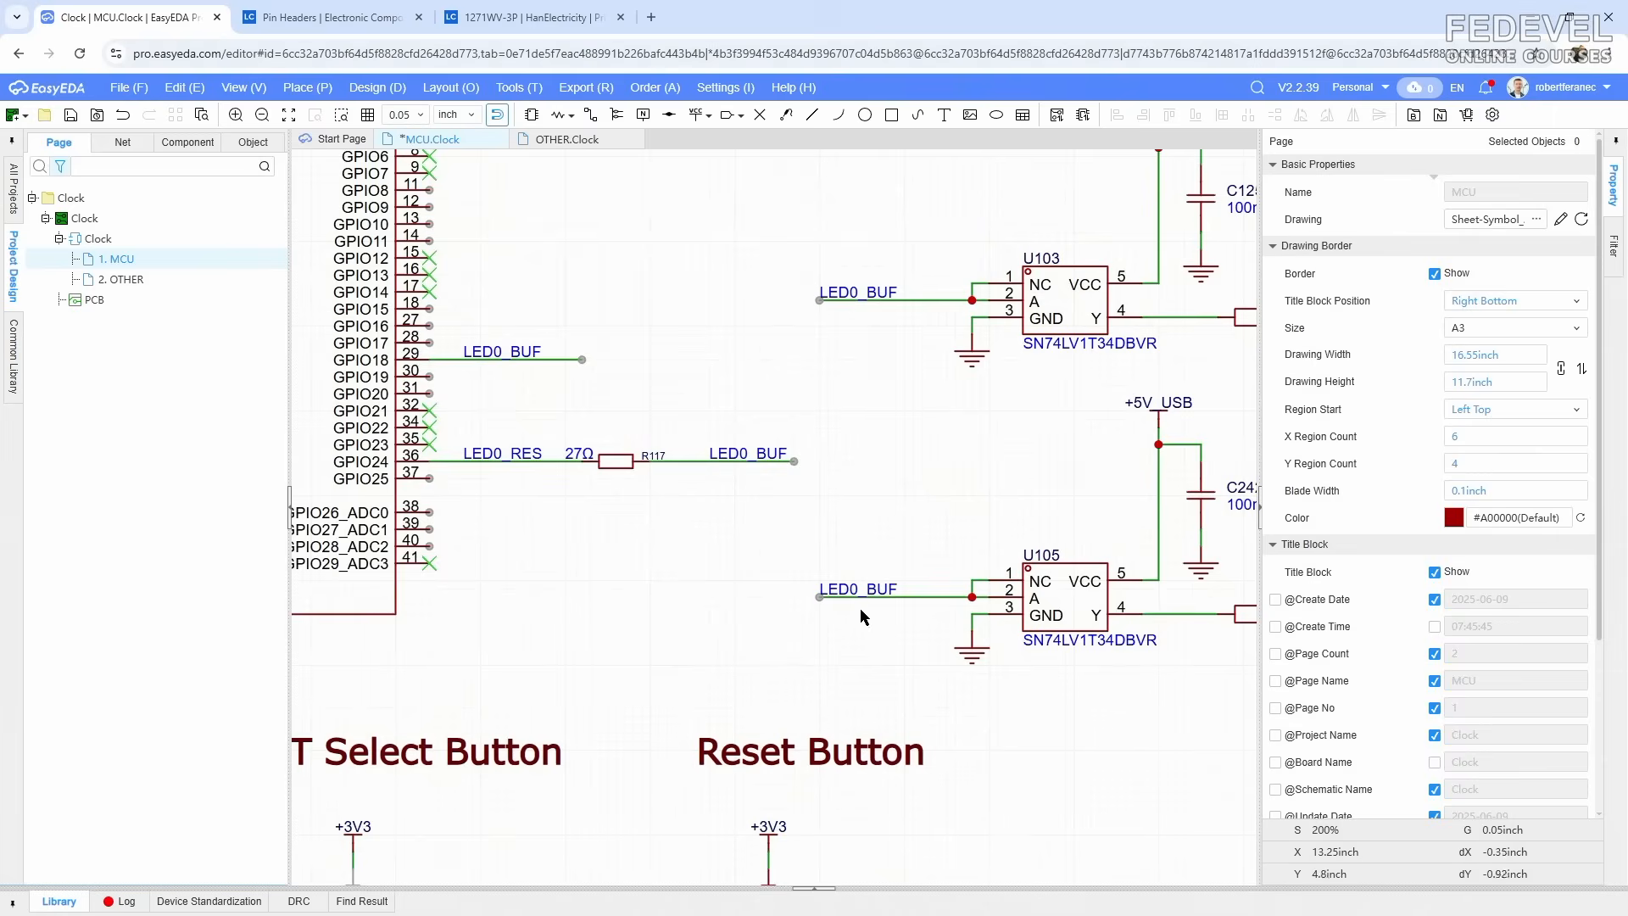
pyautogui.doubleClick(865, 592)
pyautogui.click(893, 597)
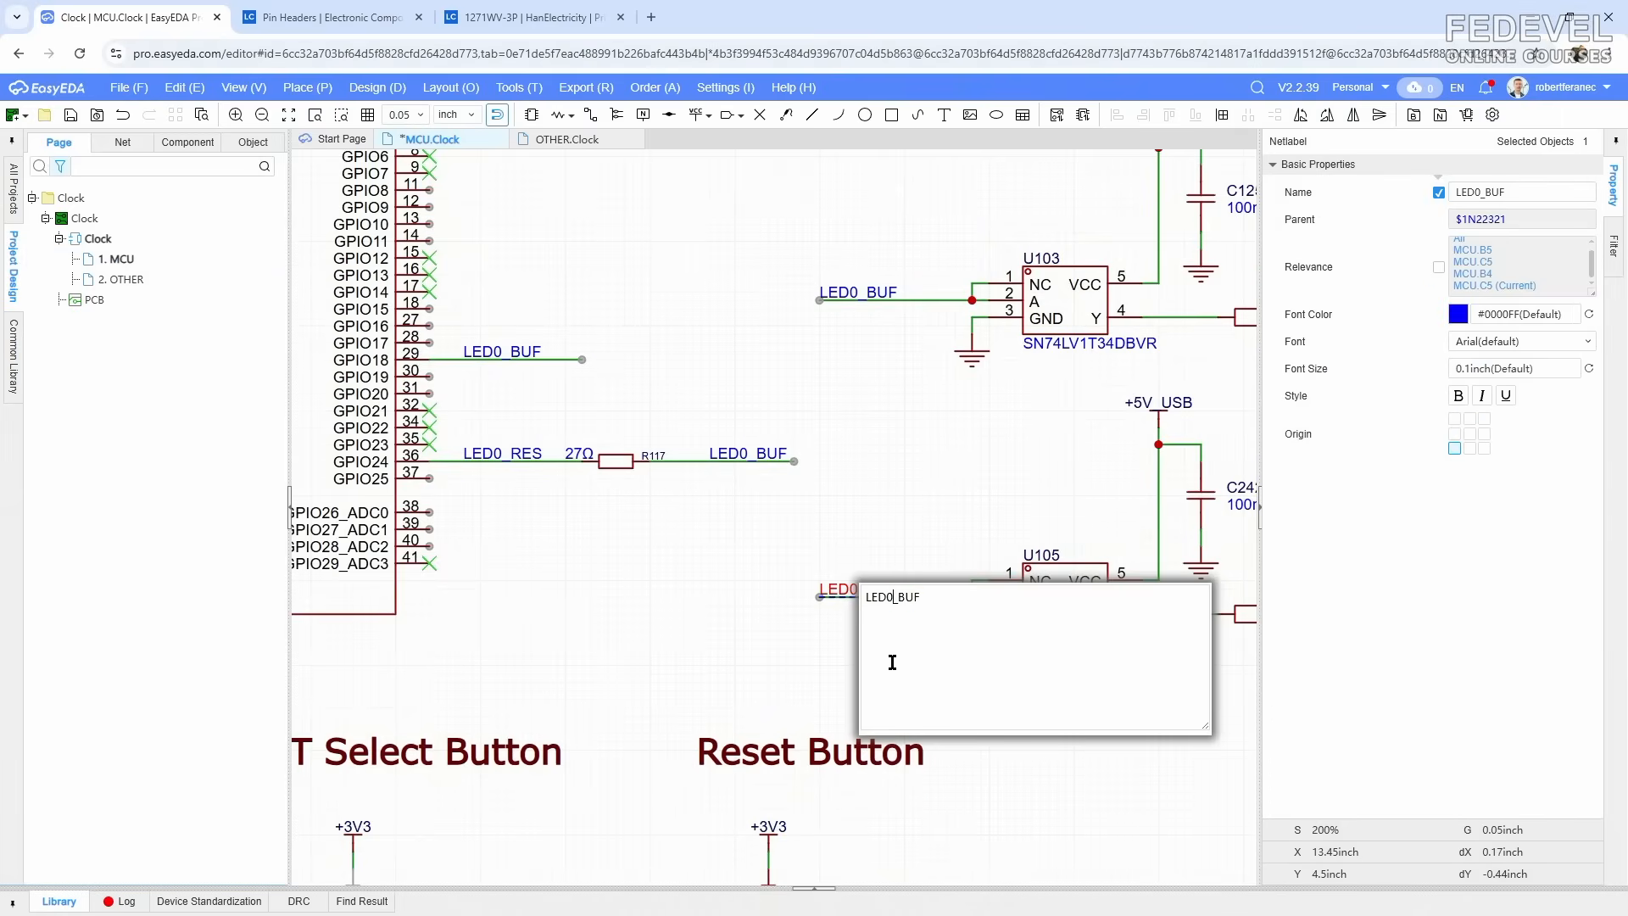
pyautogui.click(886, 490)
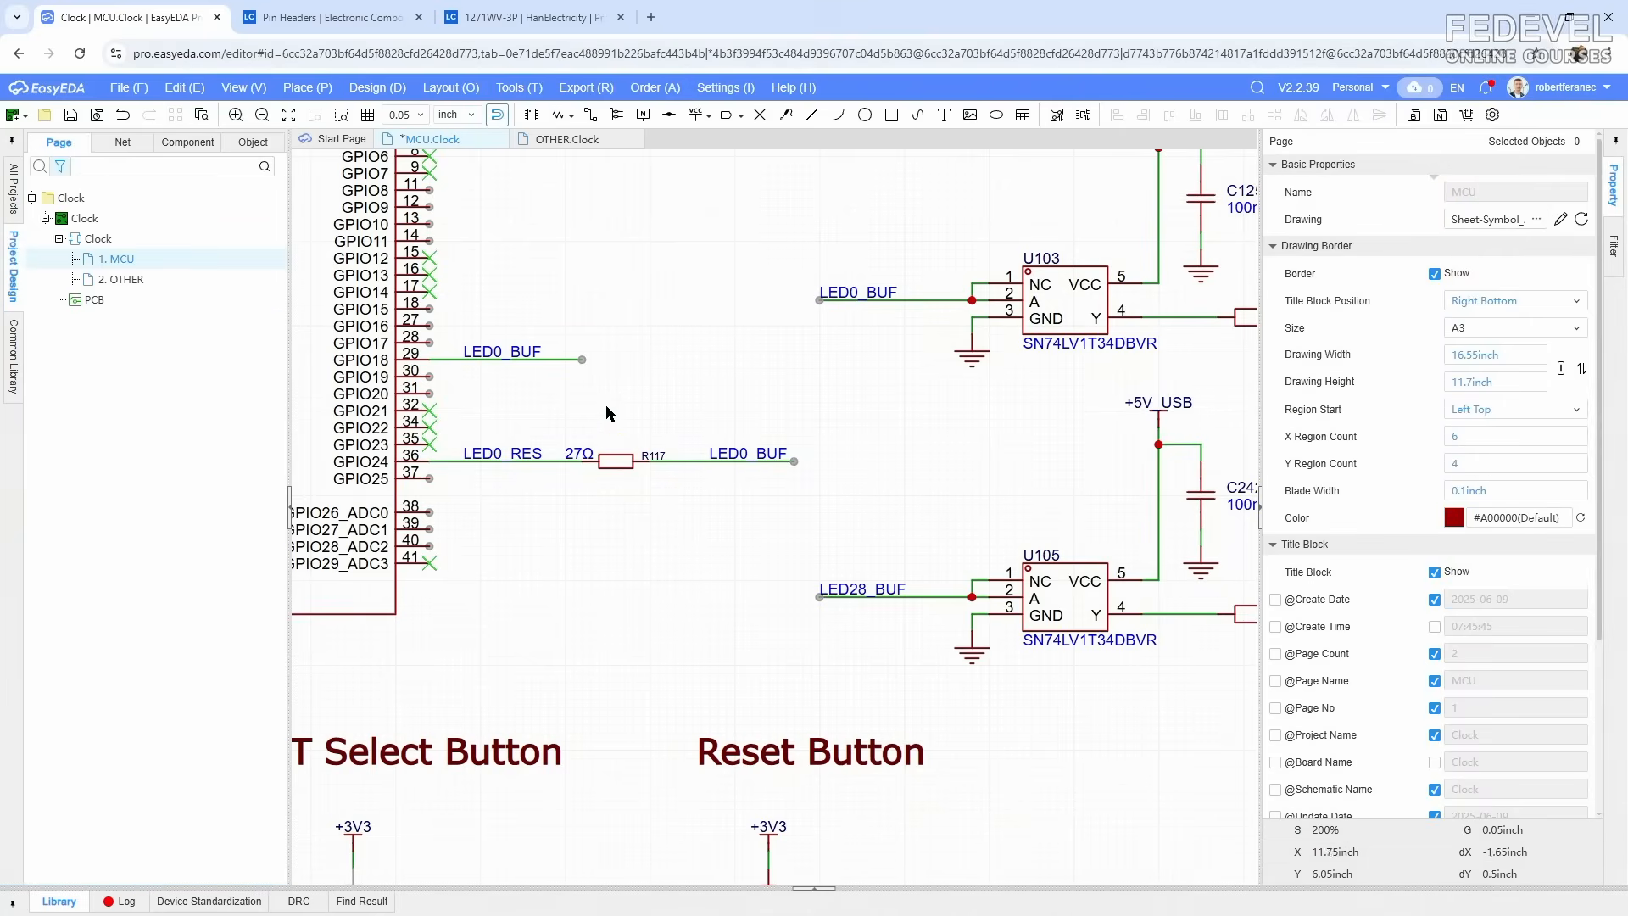
# Step: Copy the LED0_BUF wire from GPIO18 and paste it onto the GPIO28_ADC2 pin
pyautogui.click(490, 357)
pyautogui.rightClick(491, 350)
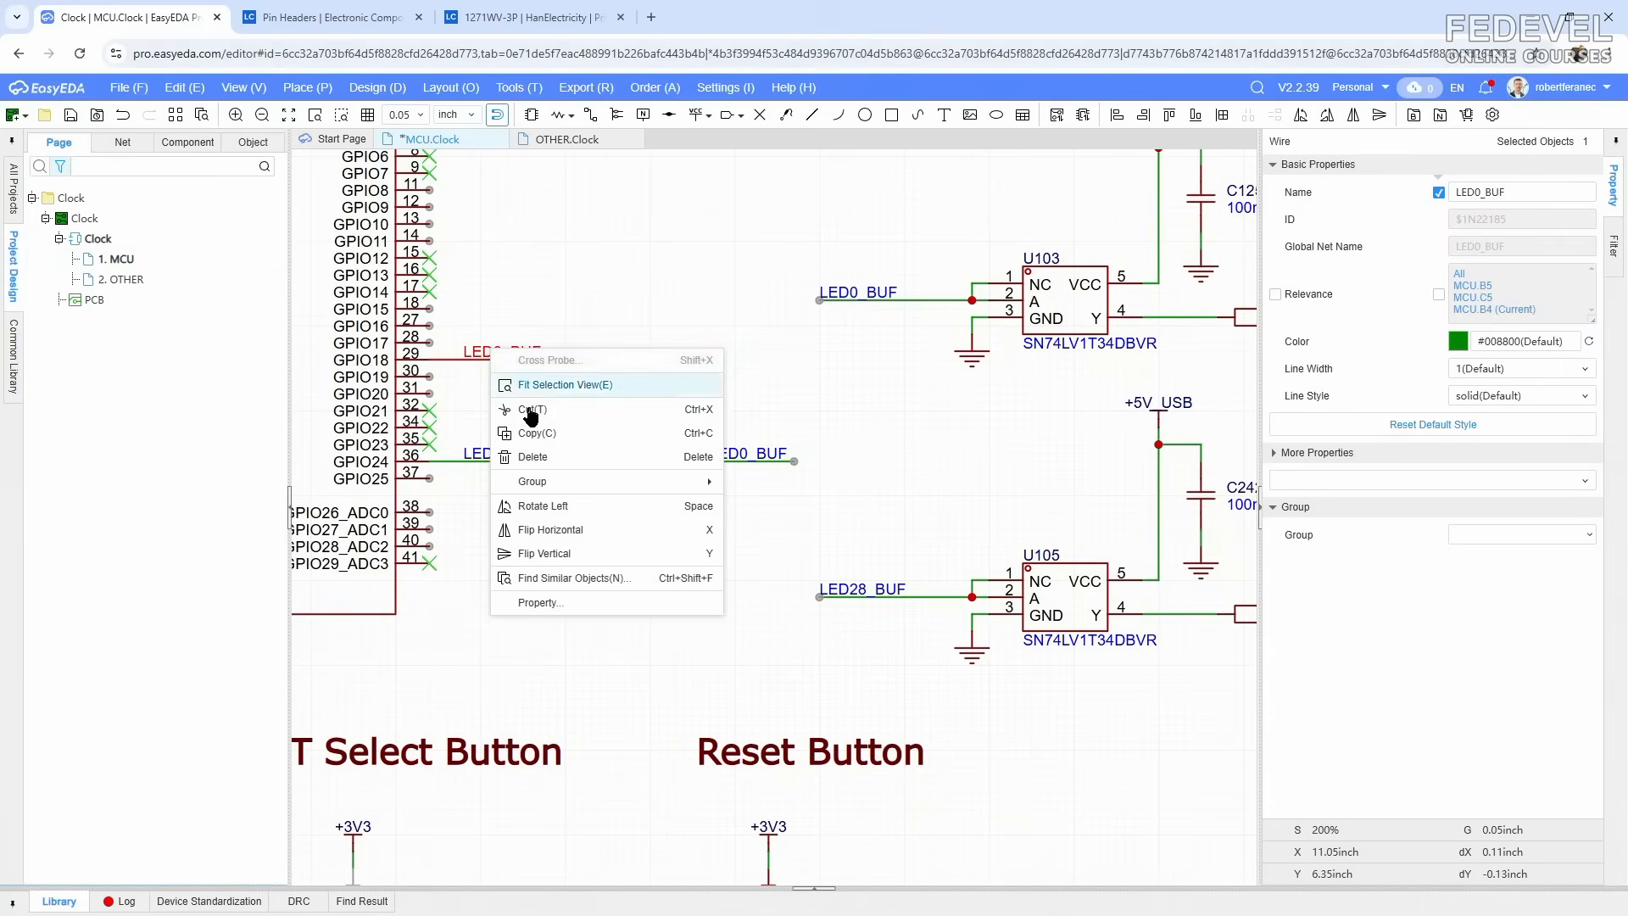
pyautogui.click(534, 433)
pyautogui.rightClick(508, 543)
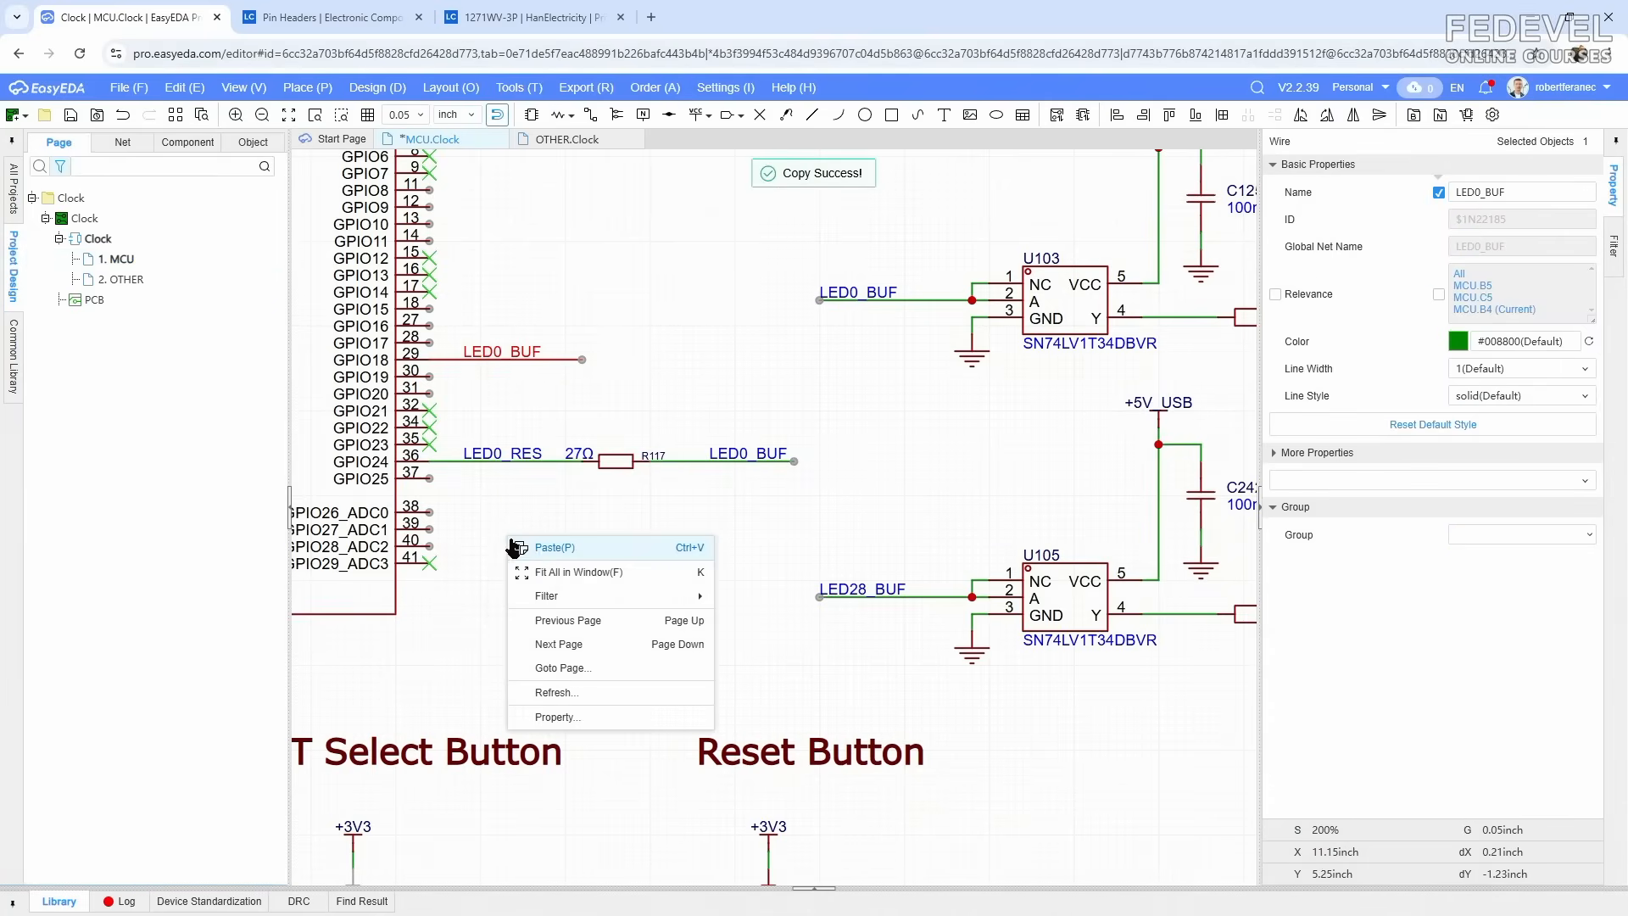
pyautogui.click(522, 545)
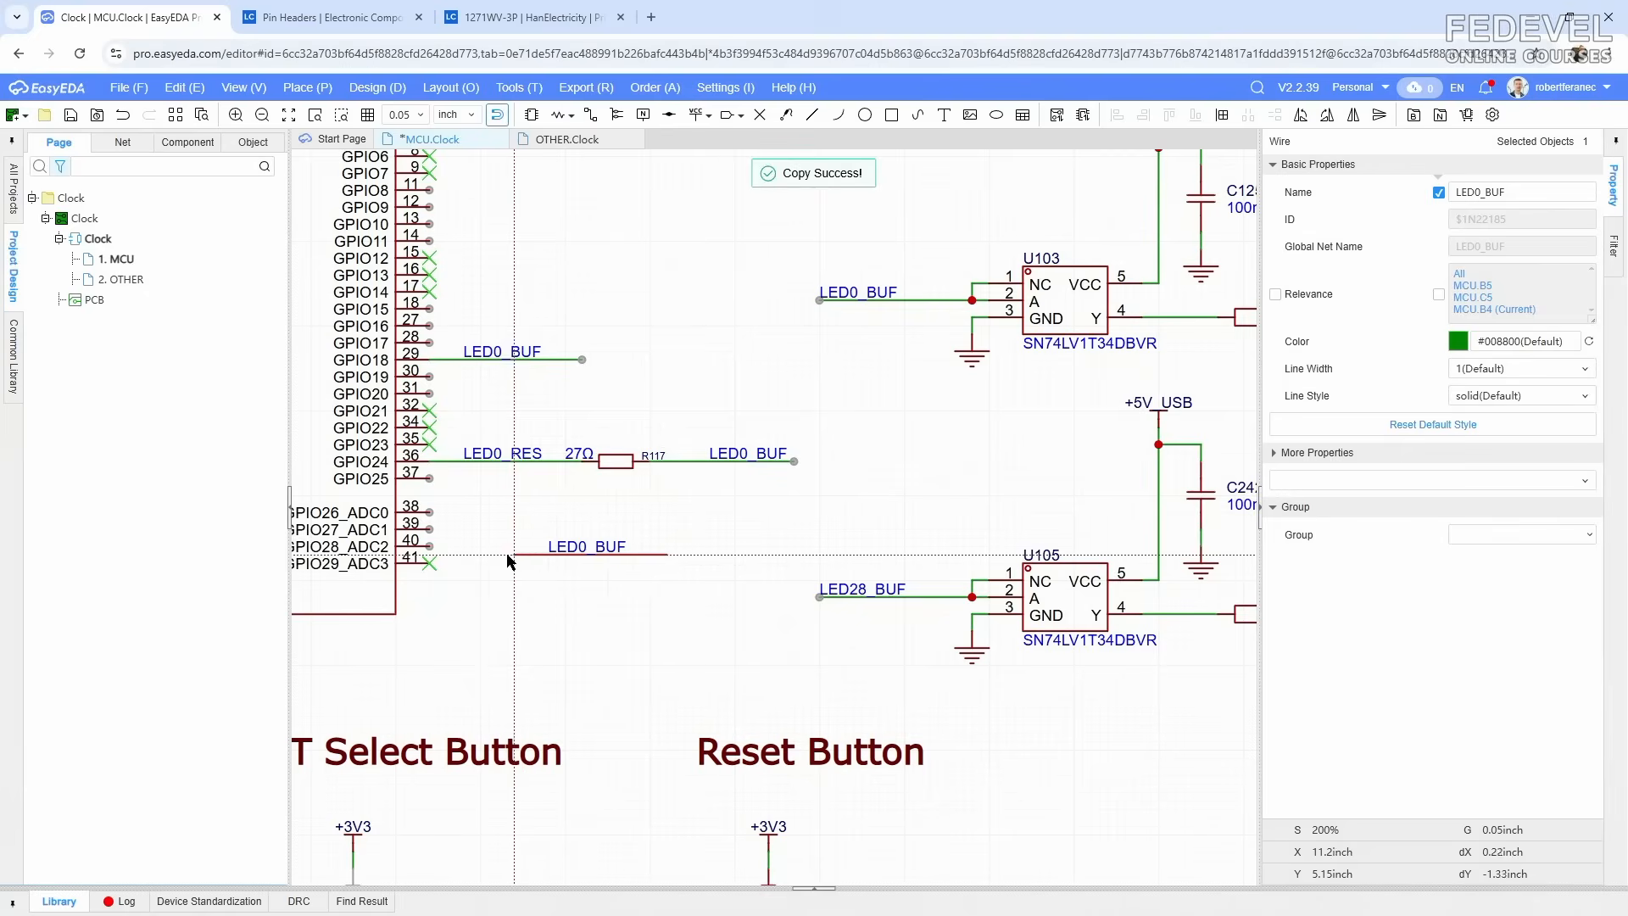
pyautogui.click(442, 560)
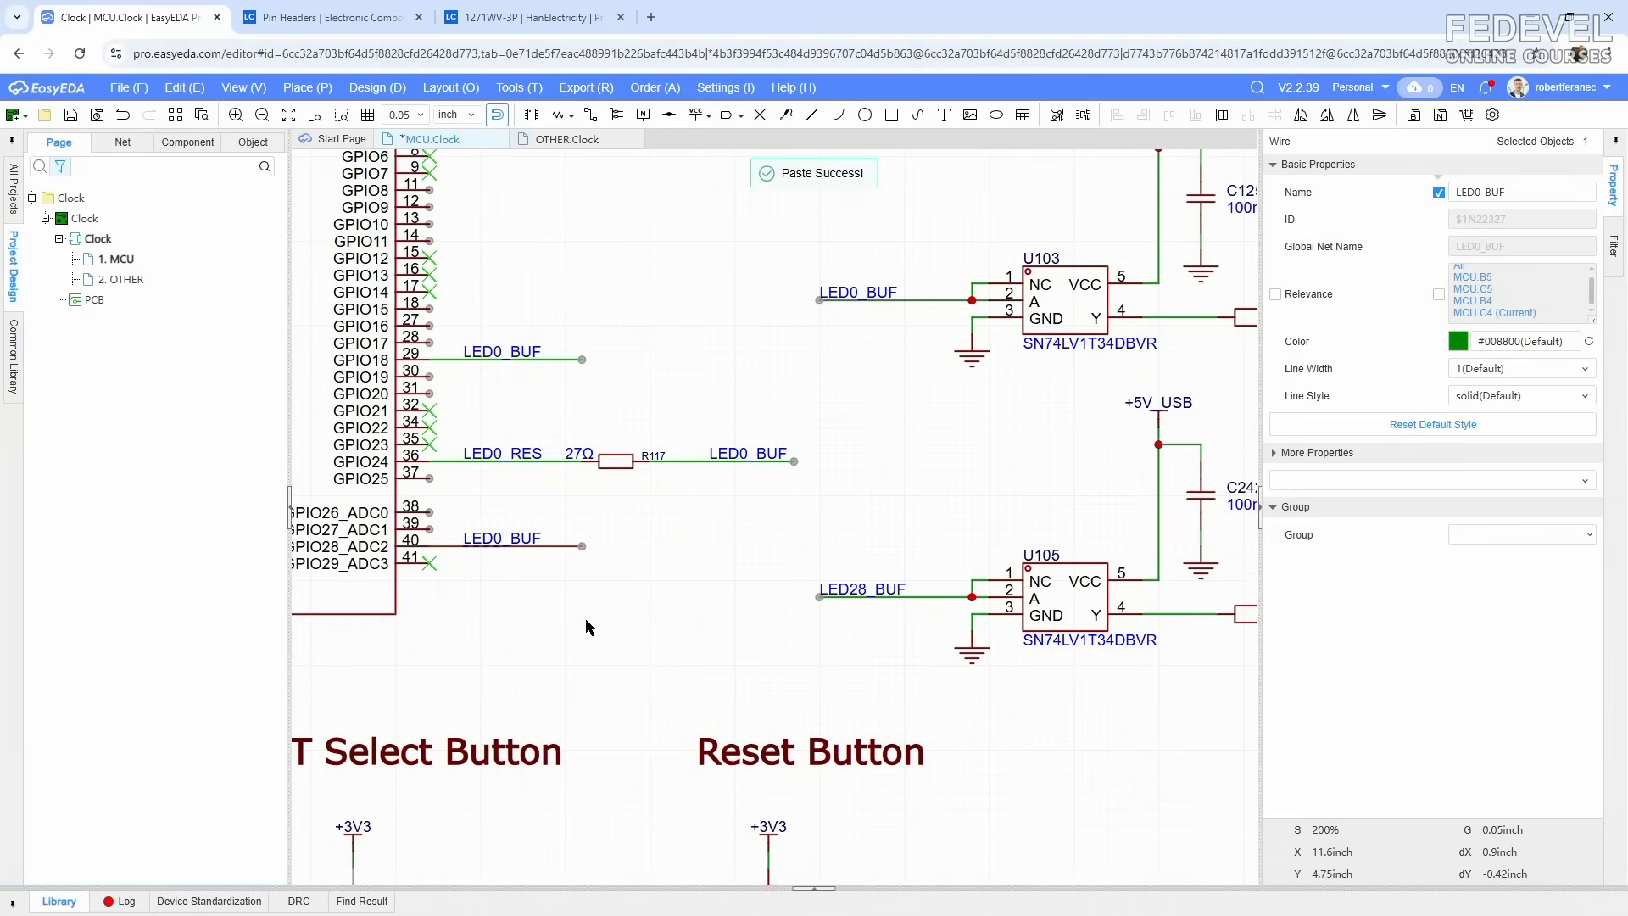
# Step: Copy the LED28_BUF label from the lower level translator and apply it to the GPIO28_ADC2 wire
pyautogui.click(870, 596)
pyautogui.rightClick(866, 589)
pyautogui.click(907, 625)
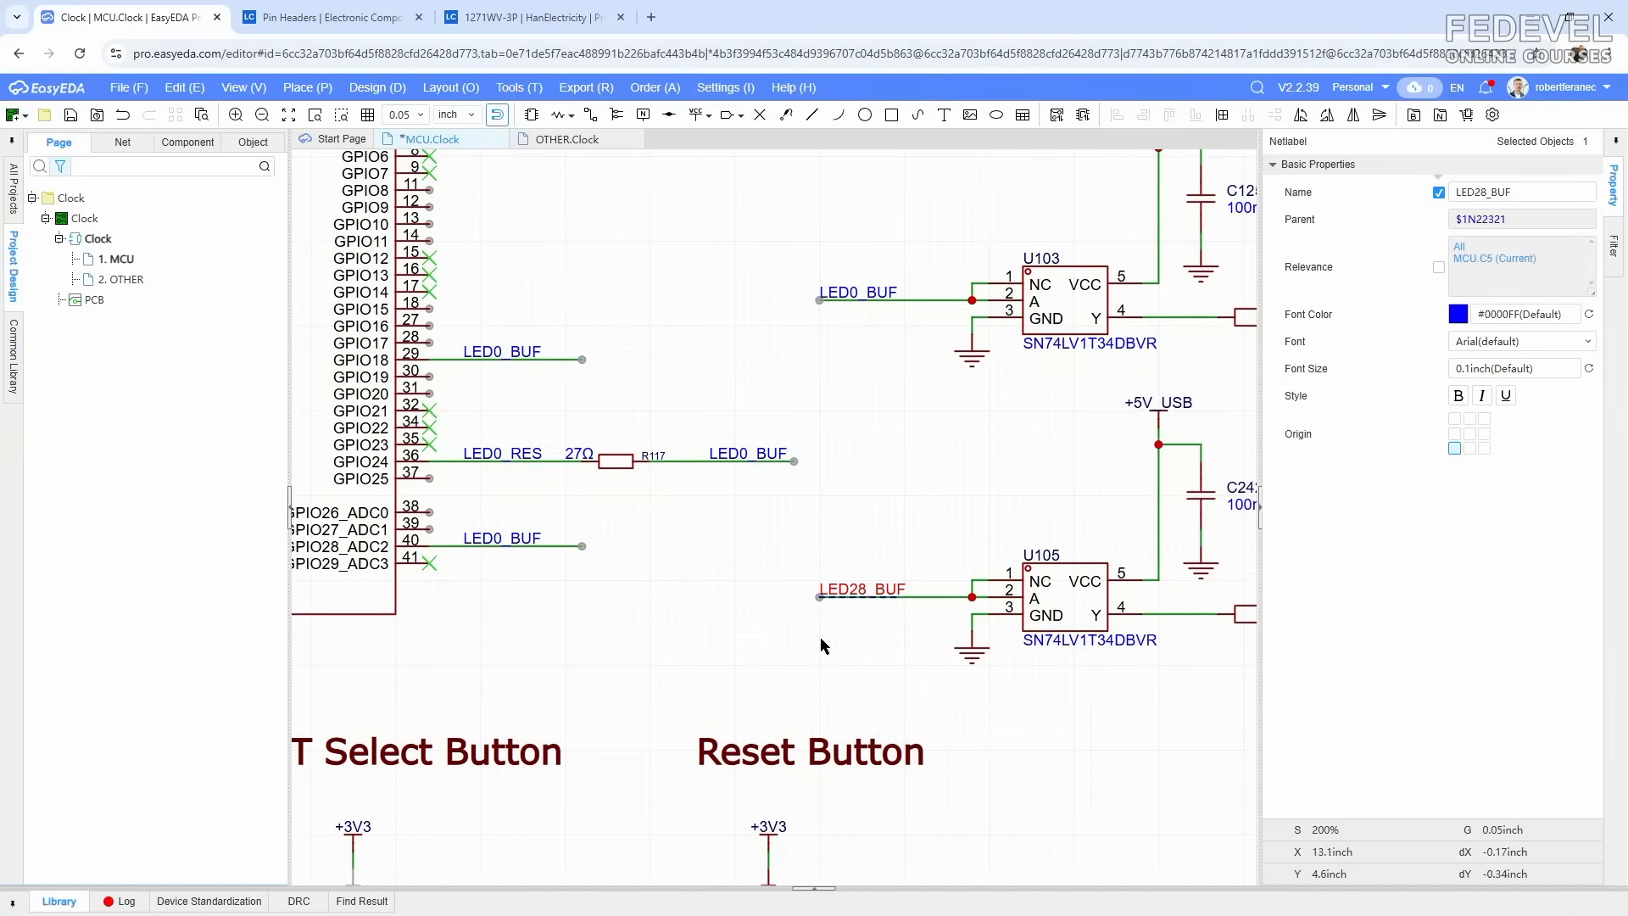
pyautogui.click(497, 505)
pyautogui.rightClick(496, 505)
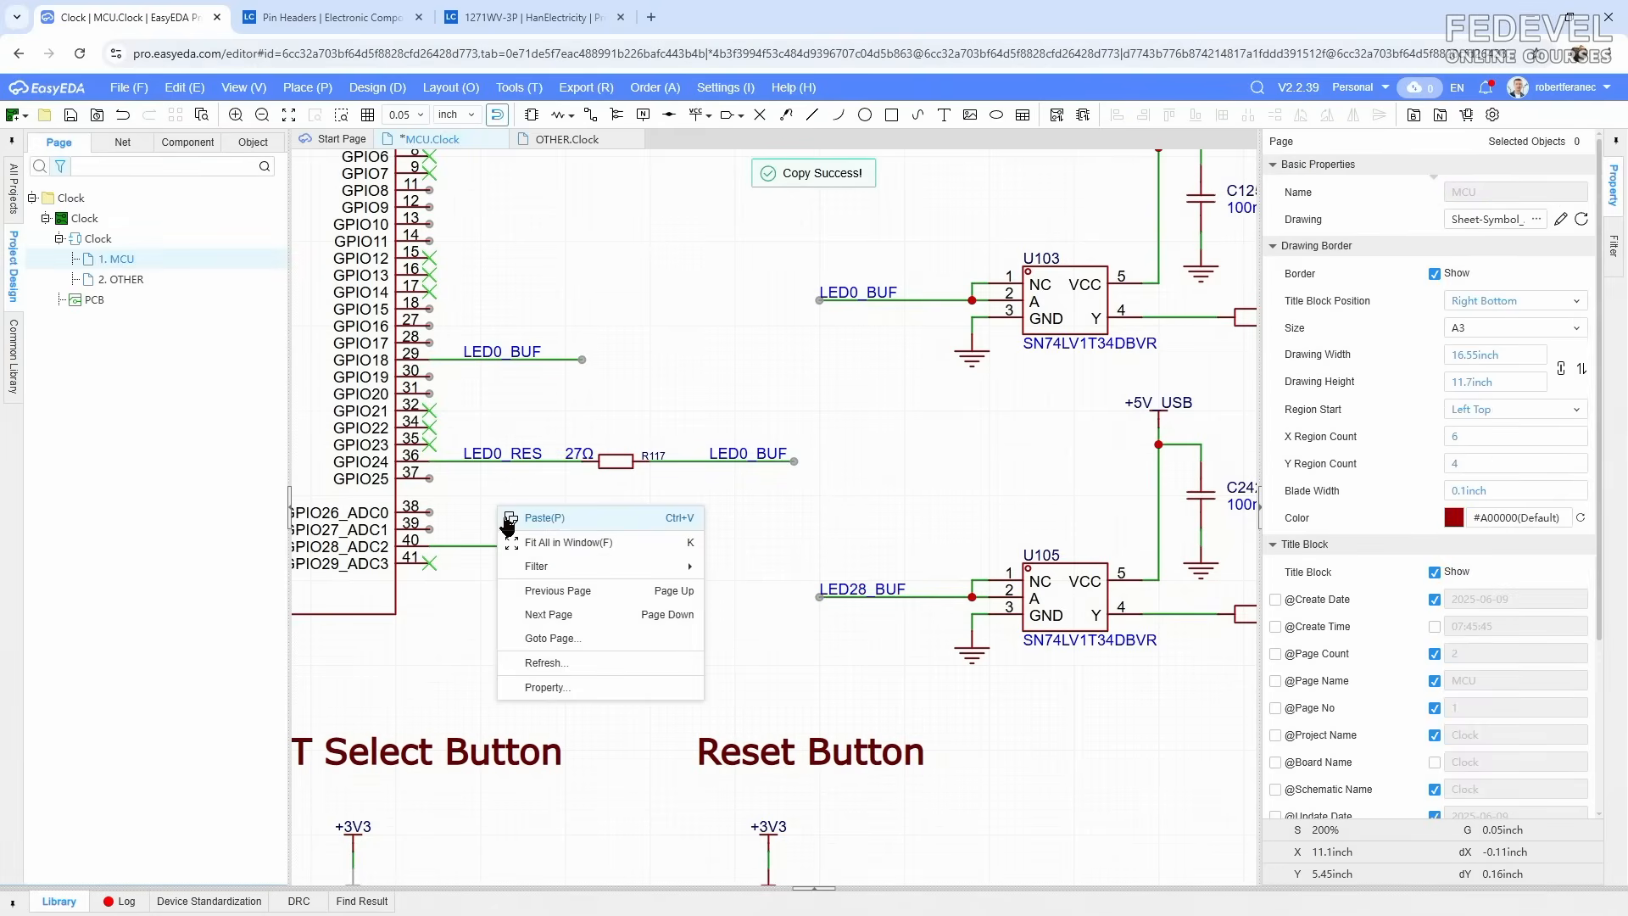
pyautogui.click(513, 517)
pyautogui.click(460, 550)
pyautogui.click(553, 609)
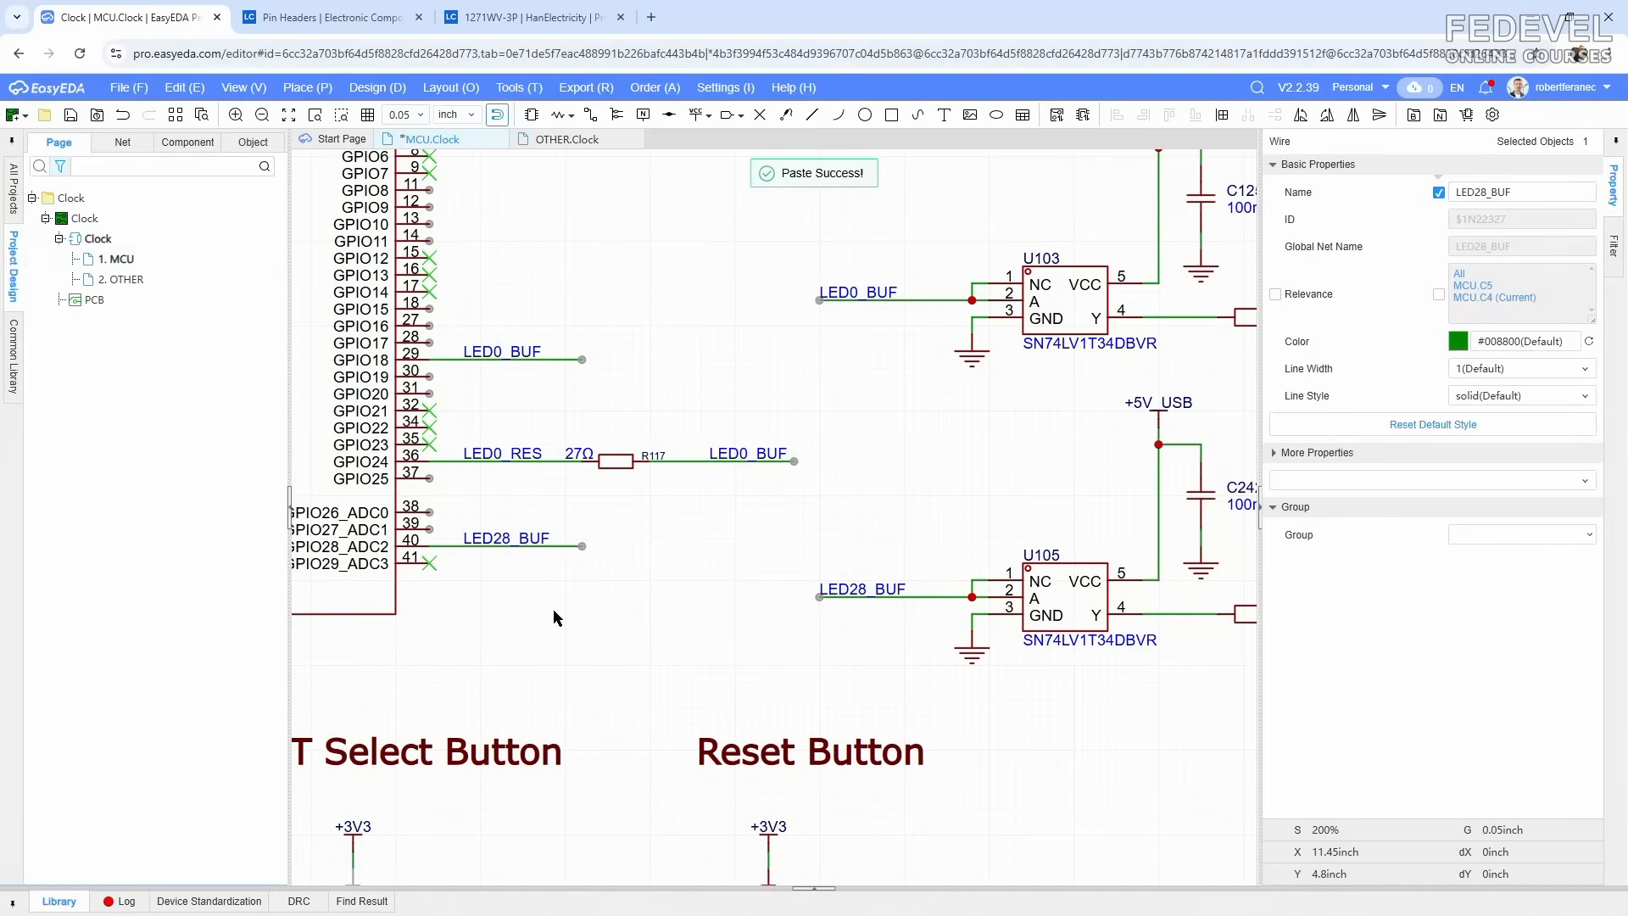
# Step: Check the dots LED chain's input port on the OTHER page against the MCU page's level translator output, and save the schematic
pyautogui.scroll(-3, 507, 587)
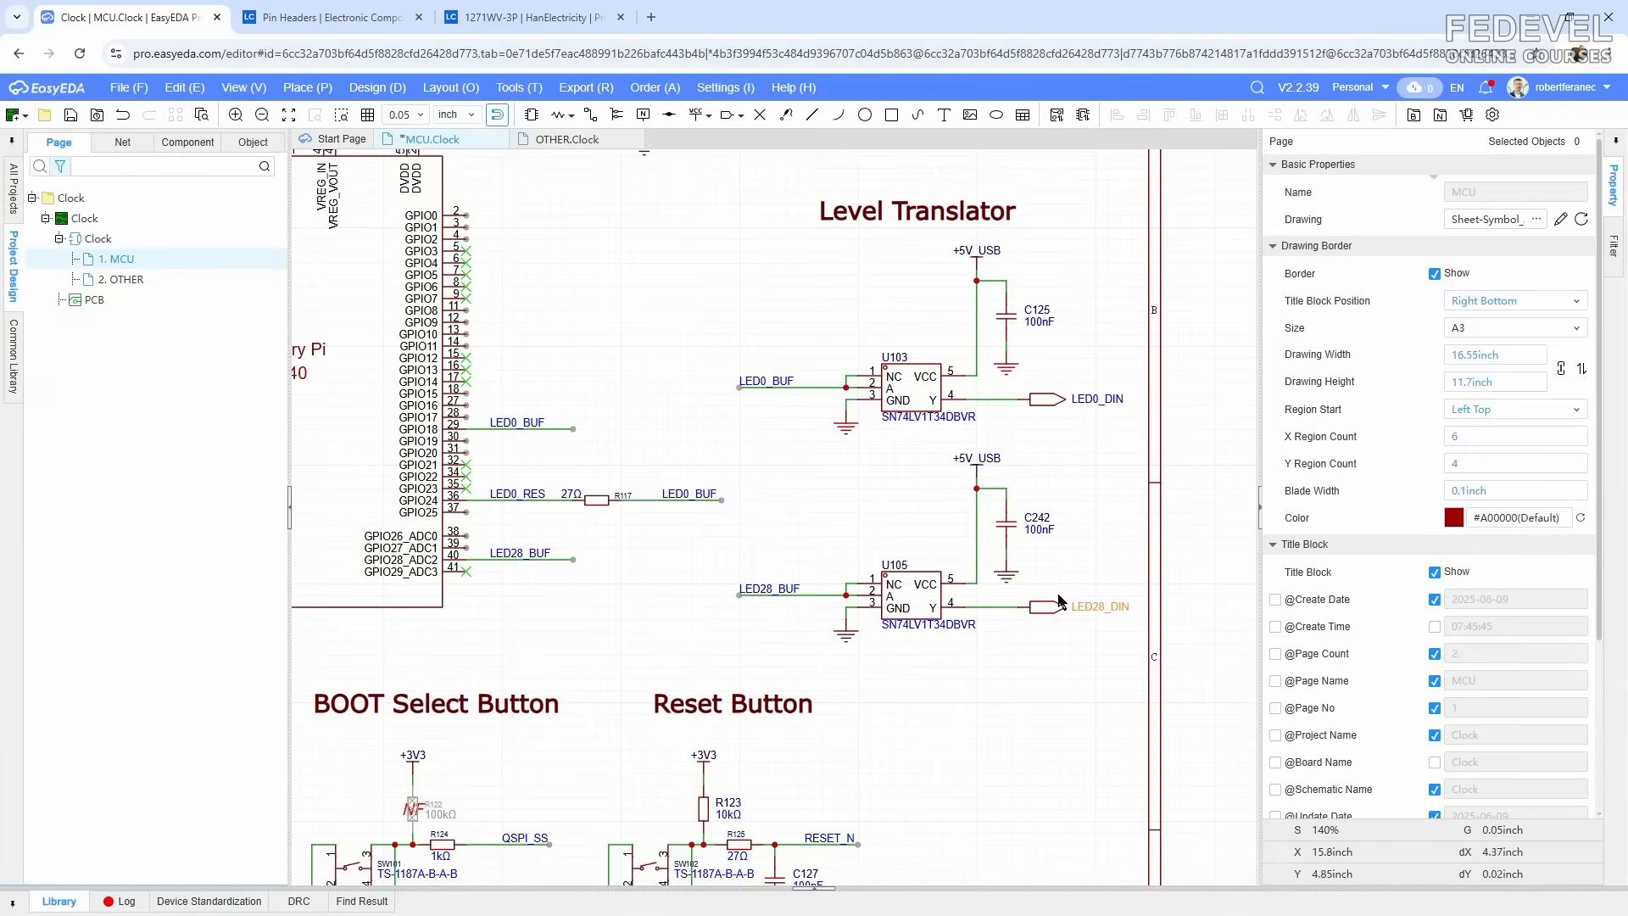
pyautogui.click(542, 141)
pyautogui.scroll(-10, 625, 360)
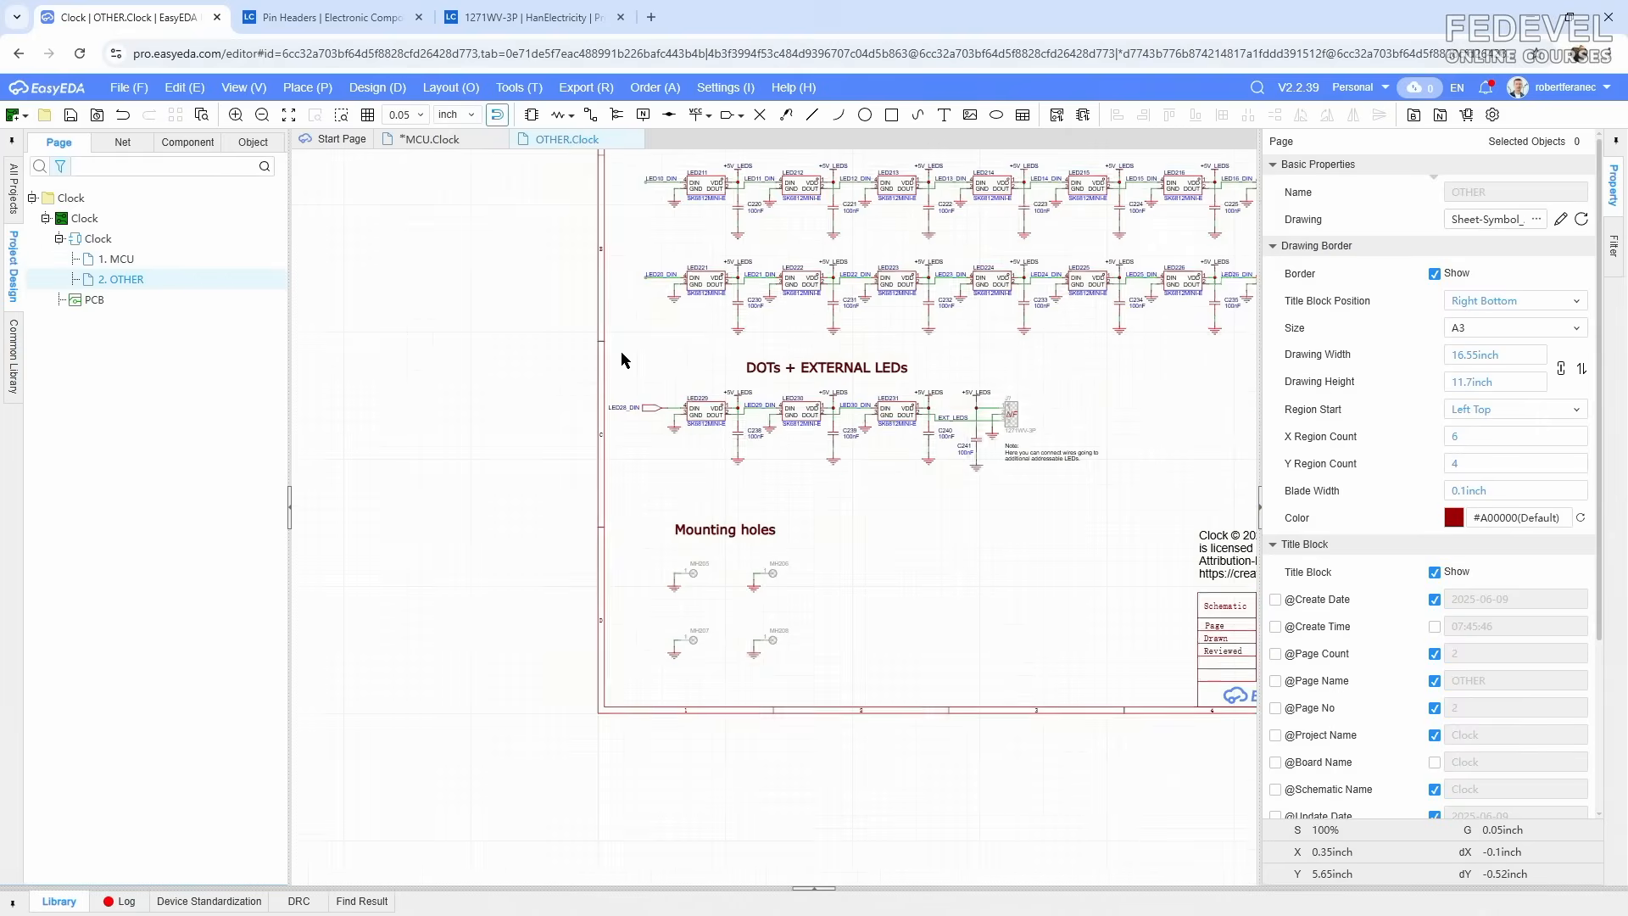
pyautogui.moveTo(916, 348); pyautogui.dragTo(706, 510, button='right')
pyautogui.press('k')
pyautogui.click(441, 141)
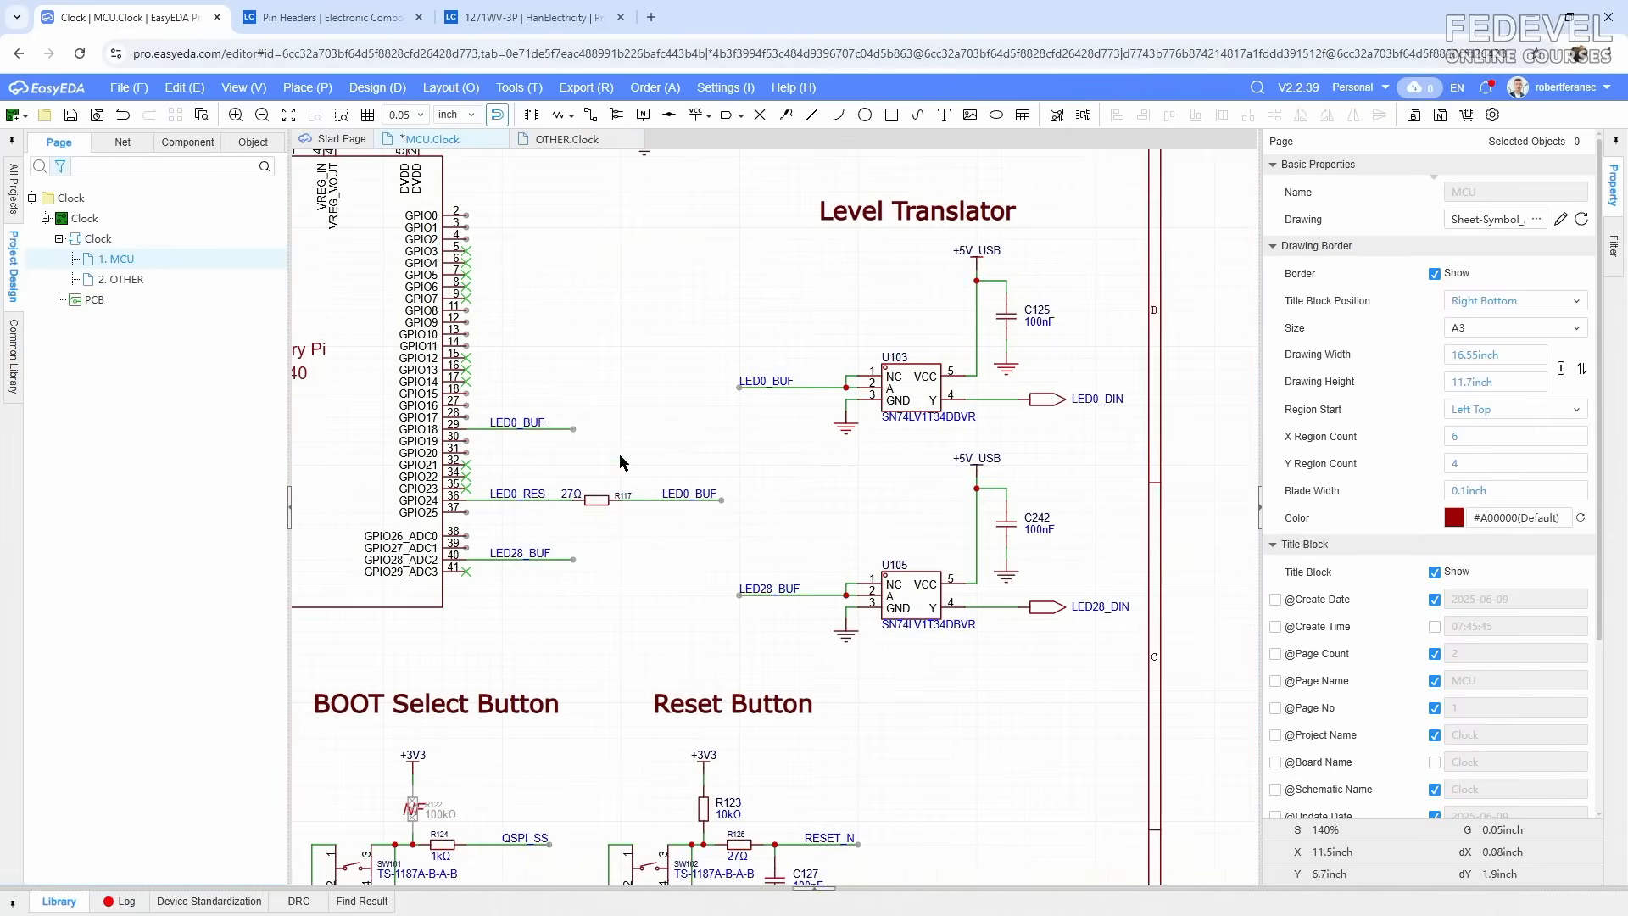
pyautogui.press('k')
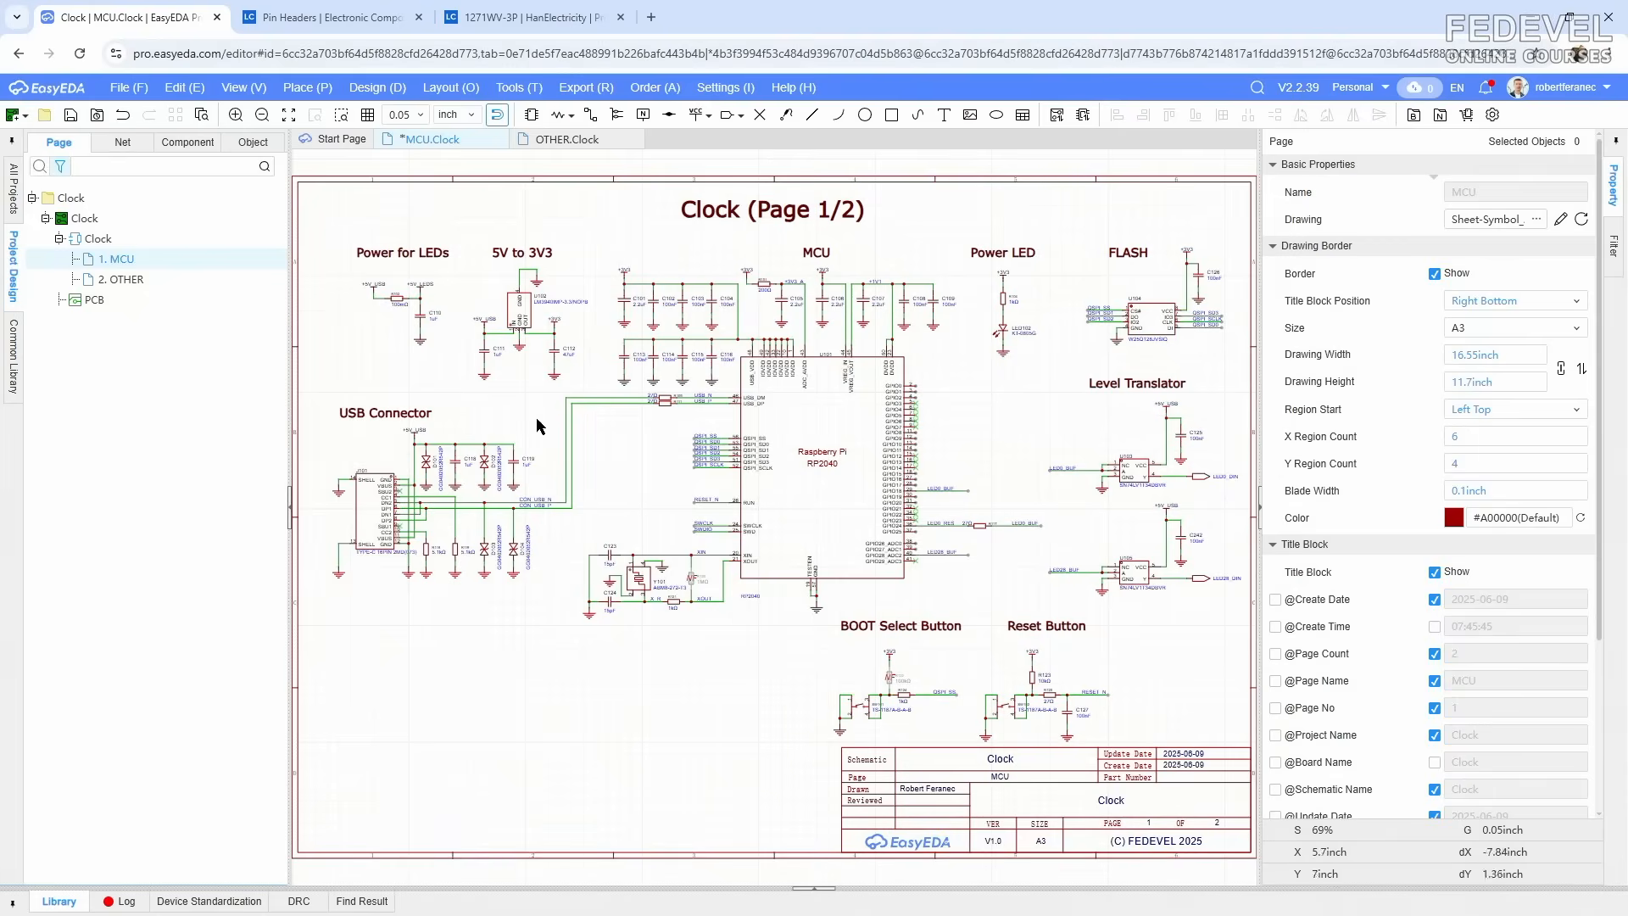
pyautogui.click(71, 118)
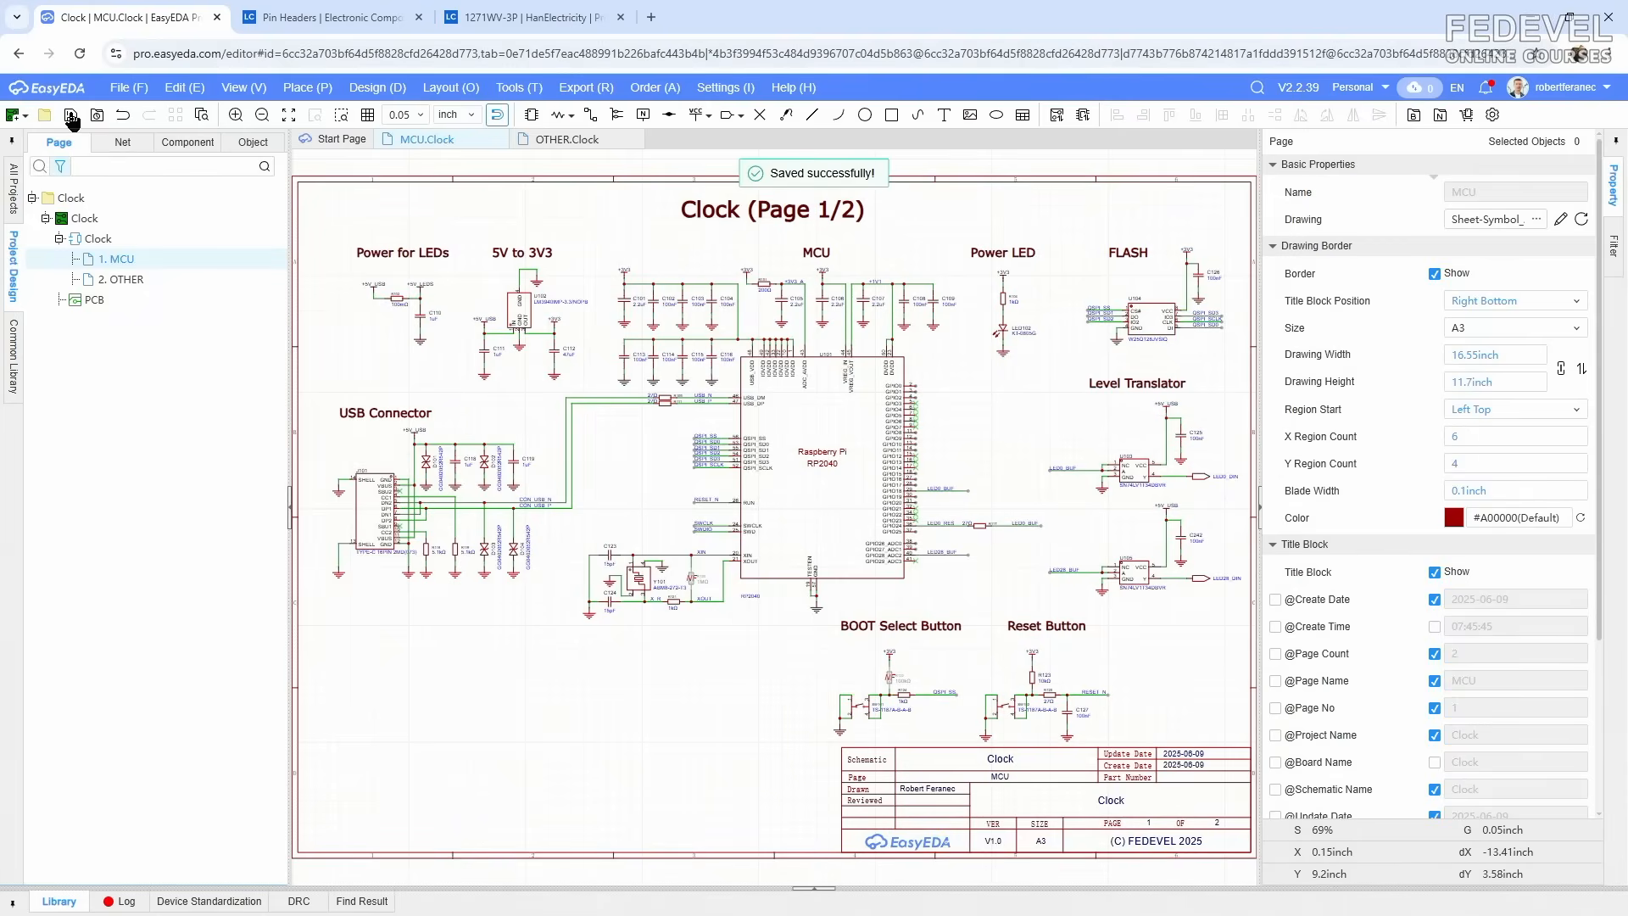
# Step: Change the Level Translator heading on the MCU page to "Level Translators"
pyautogui.doubleClick(1145, 384)
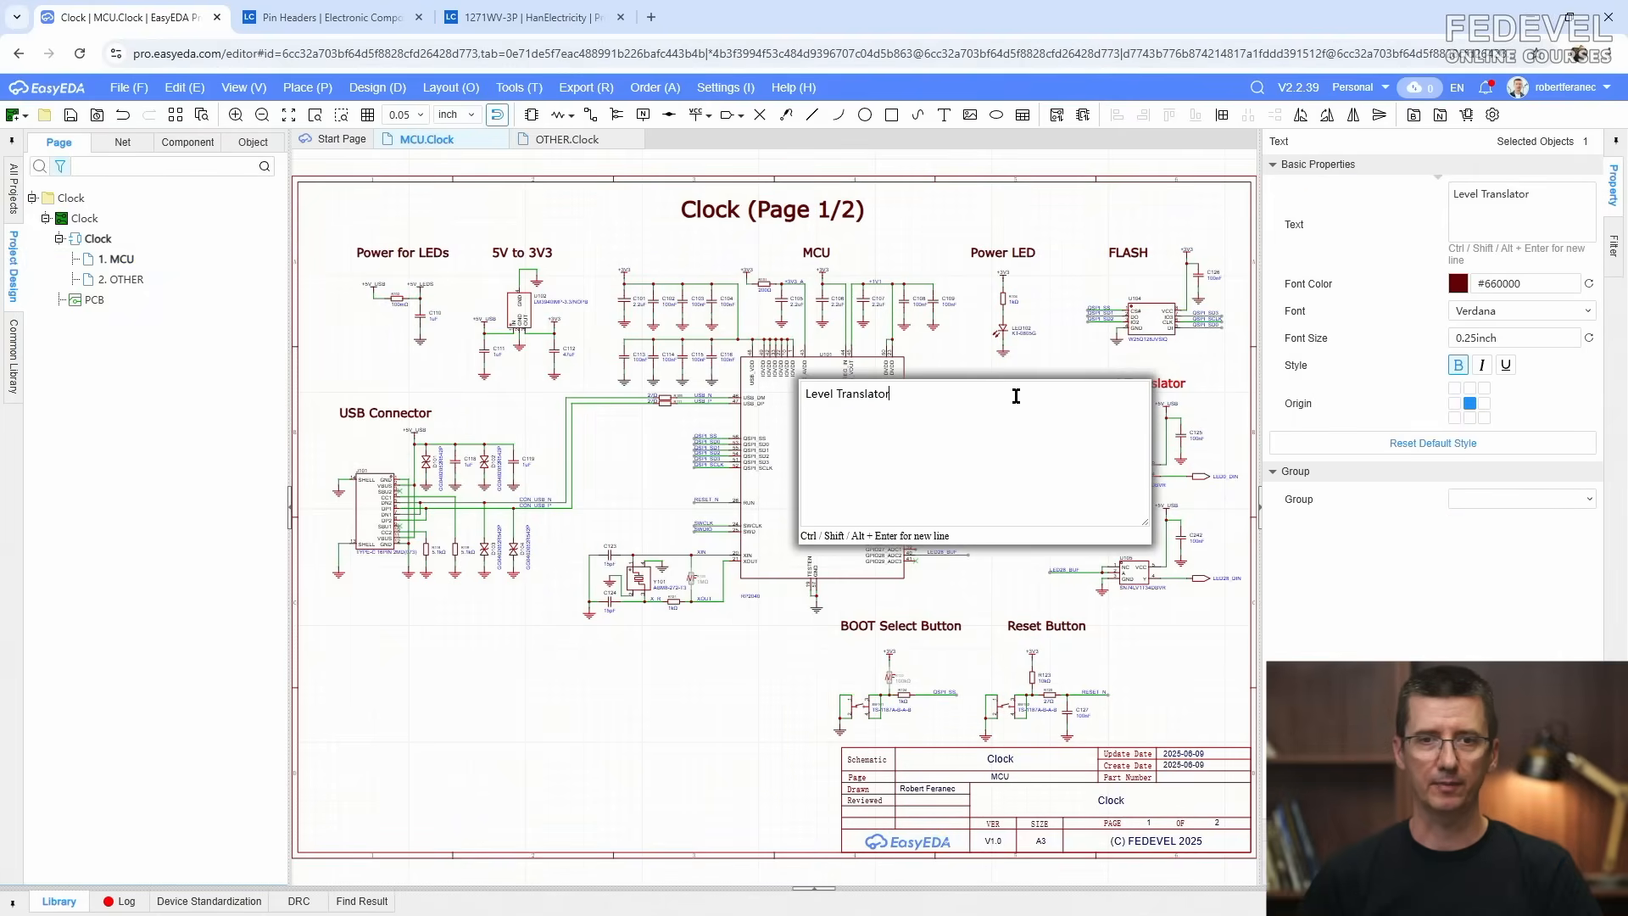
pyautogui.write('s')
pyautogui.click(680, 689)
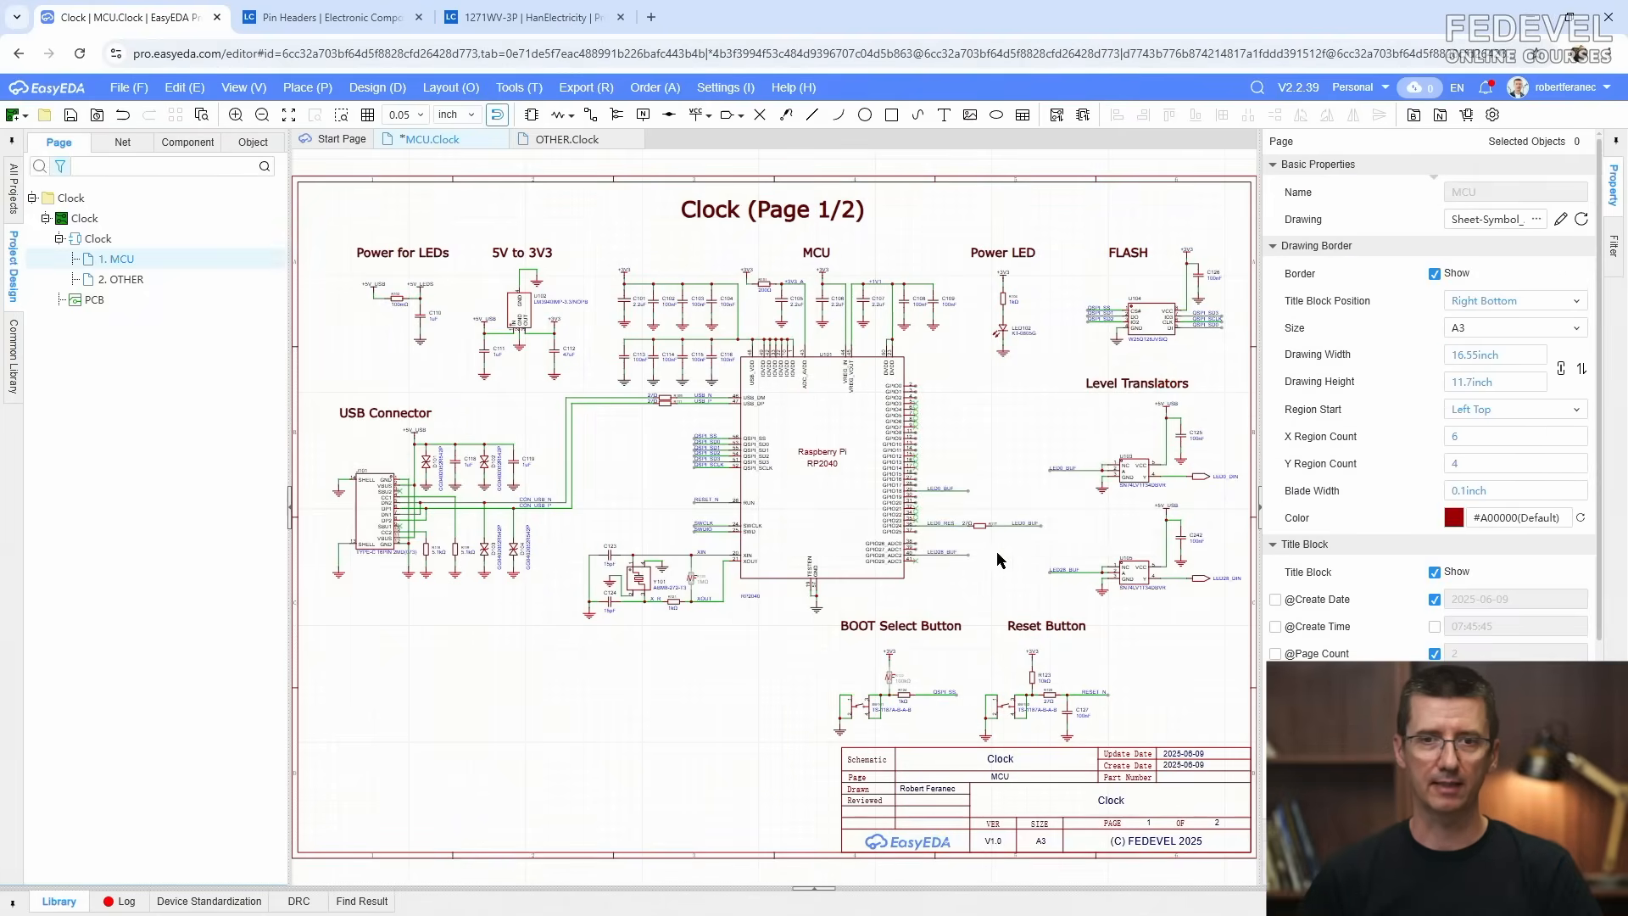
# Step: Copy GPIO24's LED0_RES wire with its 27Ω resistor, and attach the copy to GPIO29_ADC3 in place of that pin's no-connect mark
pyautogui.scroll(3, 996, 552)
pyautogui.moveTo(948, 507); pyautogui.dragTo(817, 447)
pyautogui.rightClick(819, 465)
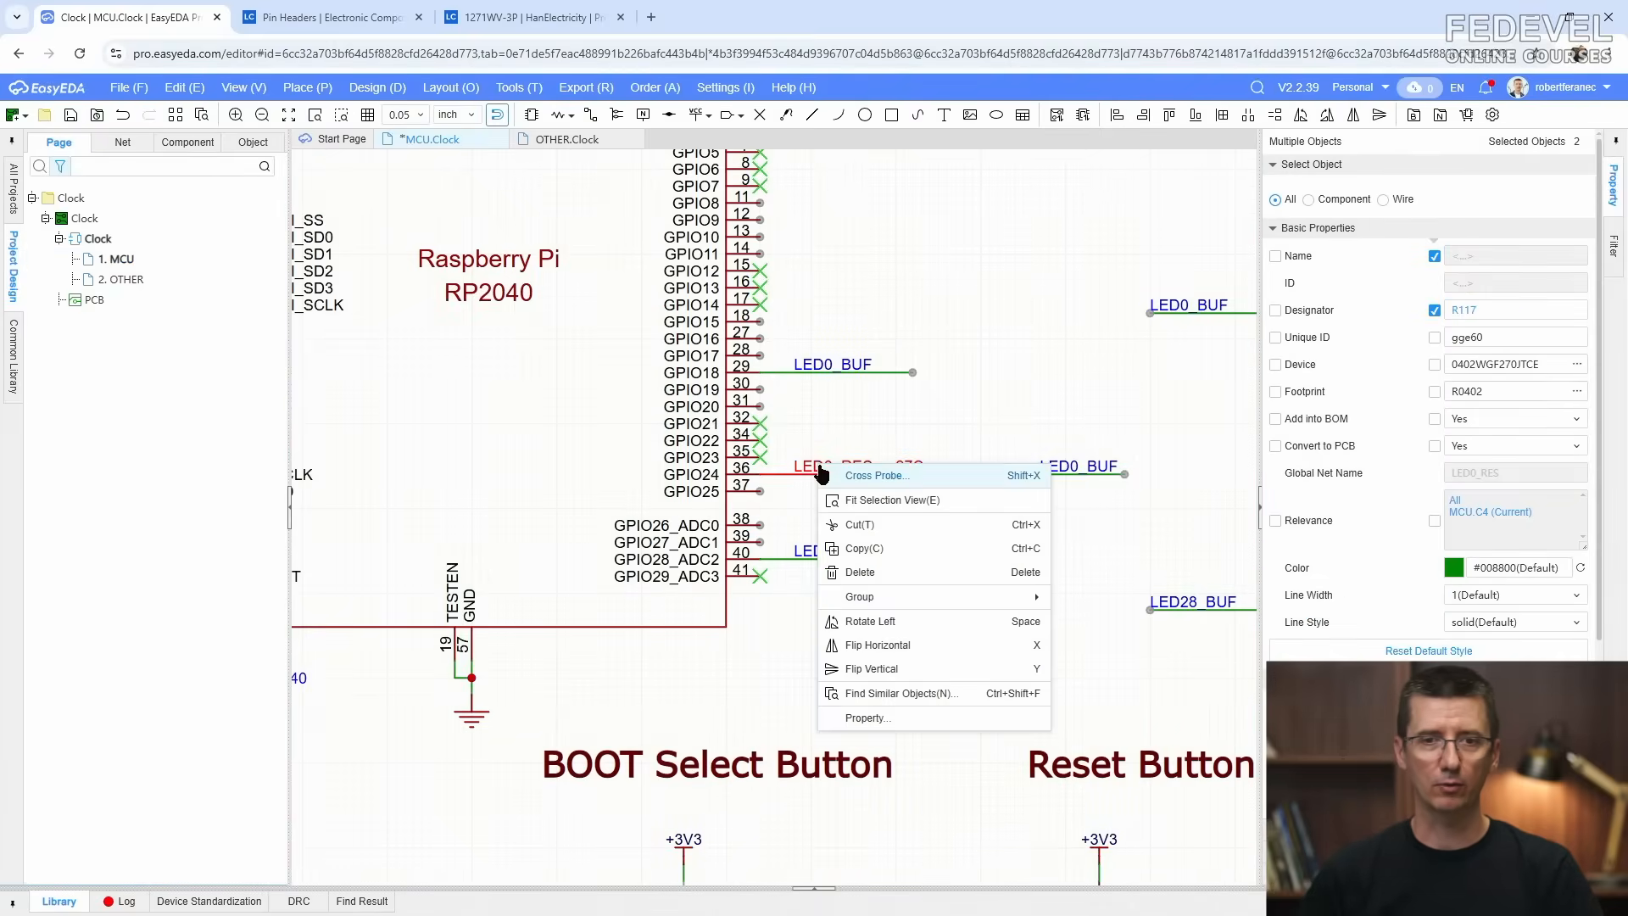
pyautogui.click(865, 539)
pyautogui.hotkey('ctrl', 'v')
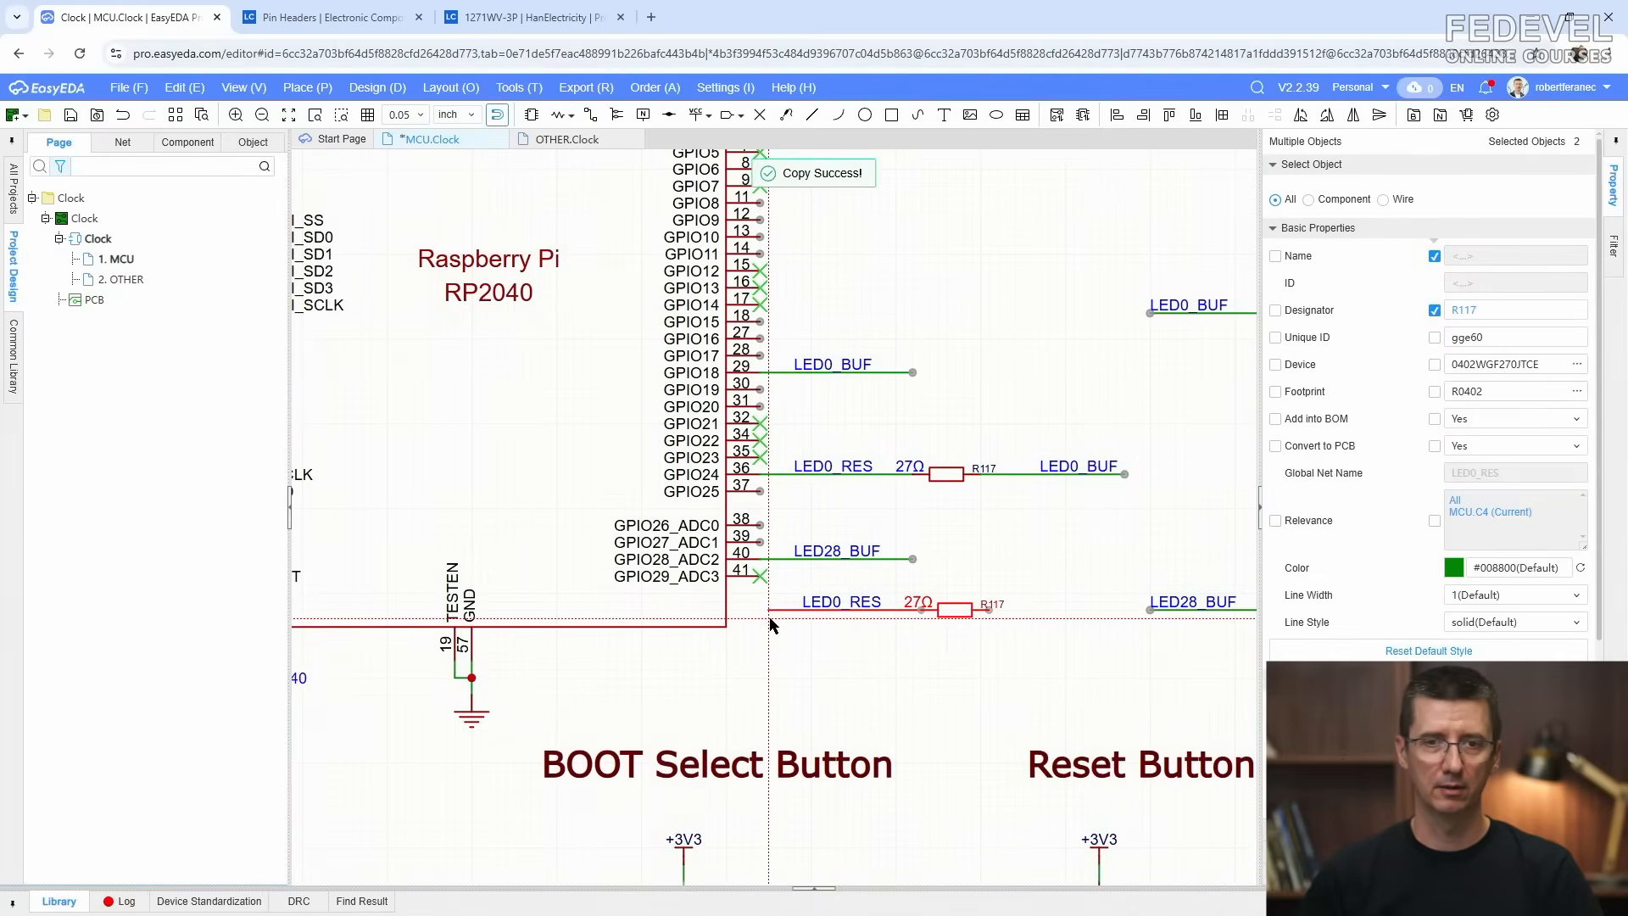
pyautogui.click(763, 585)
pyautogui.click(764, 581)
pyautogui.press('Delete')
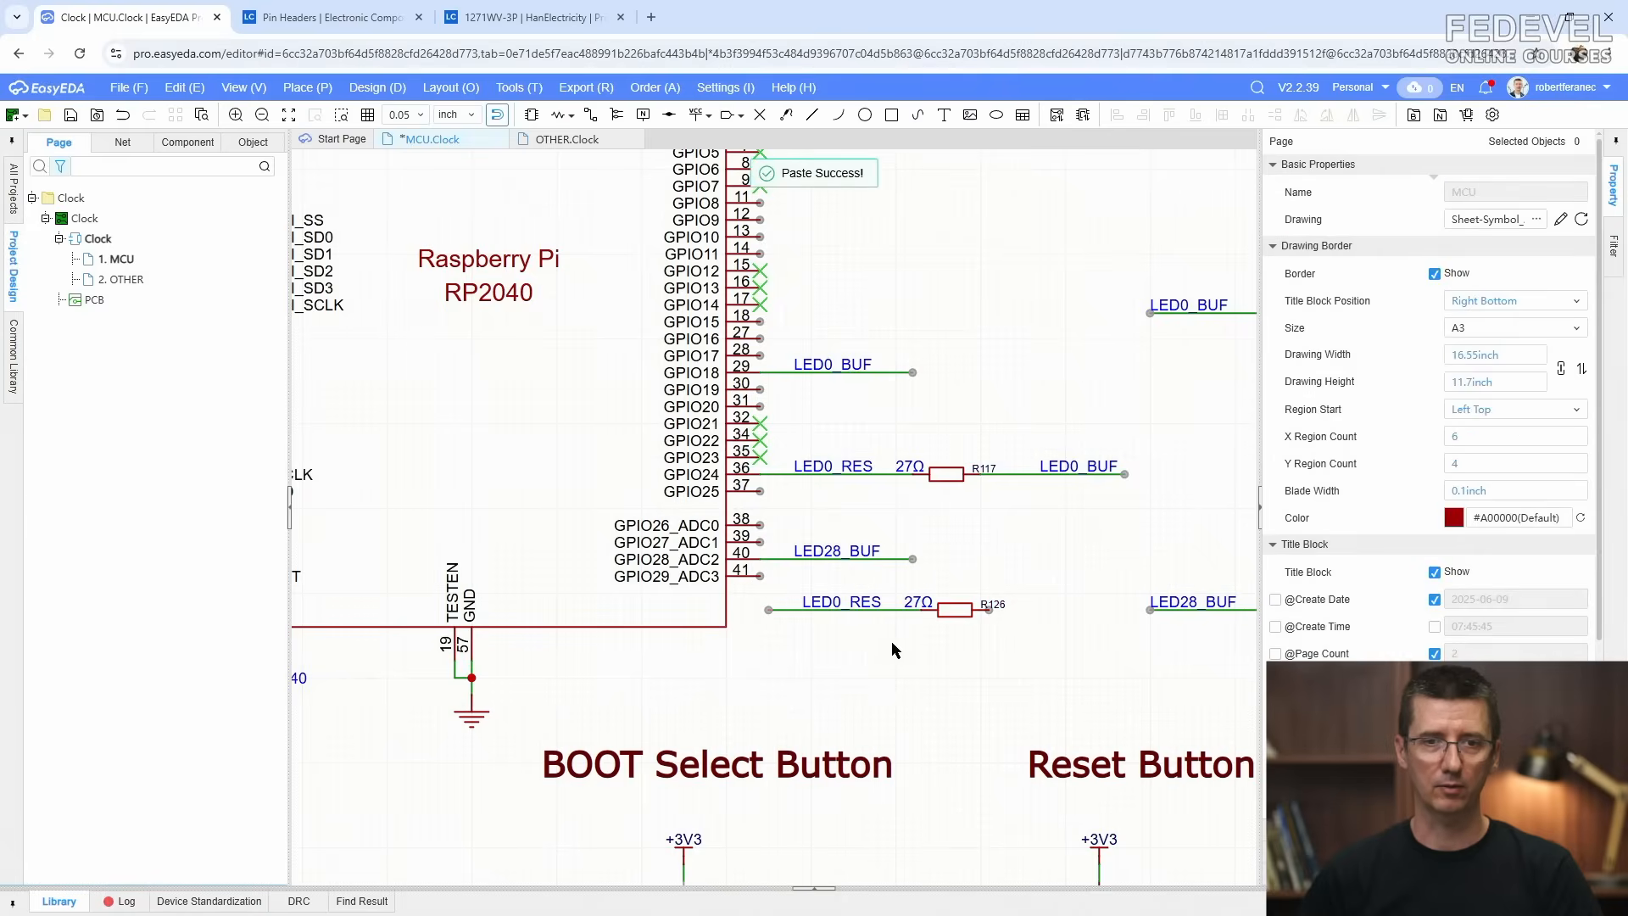
pyautogui.moveTo(995, 661); pyautogui.dragTo(783, 577)
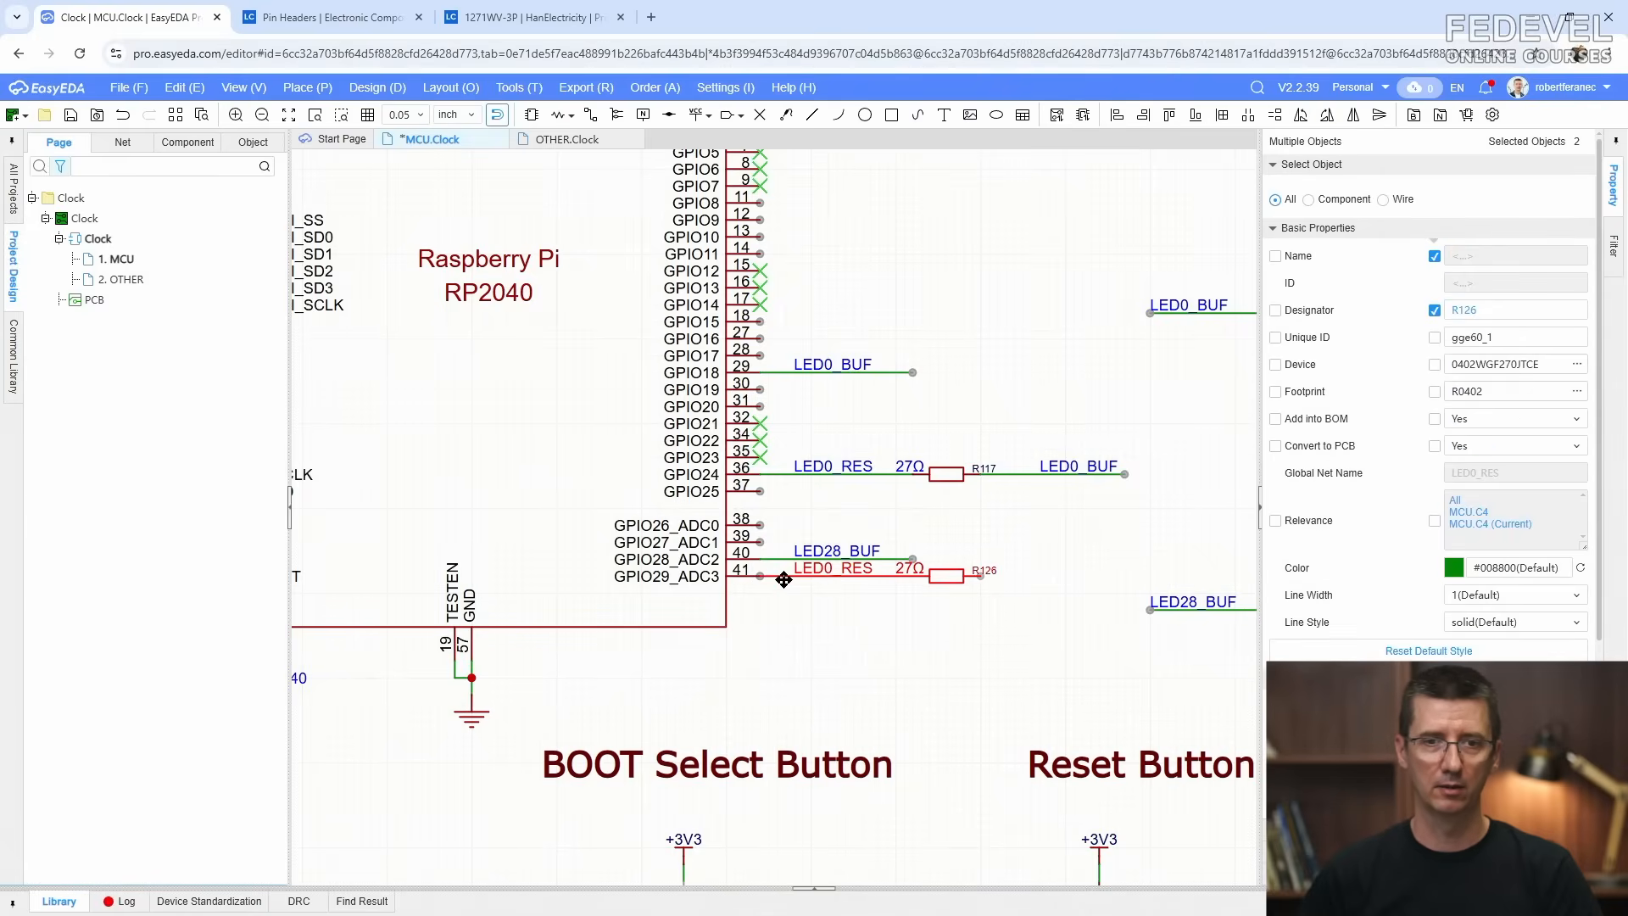
# Step: Rename the net label of the copied wire on GPIO29_ADC3 to BUZZER_RES
pyautogui.click(841, 593)
pyautogui.click(839, 574)
pyautogui.doubleClick(838, 574)
pyautogui.click(869, 578)
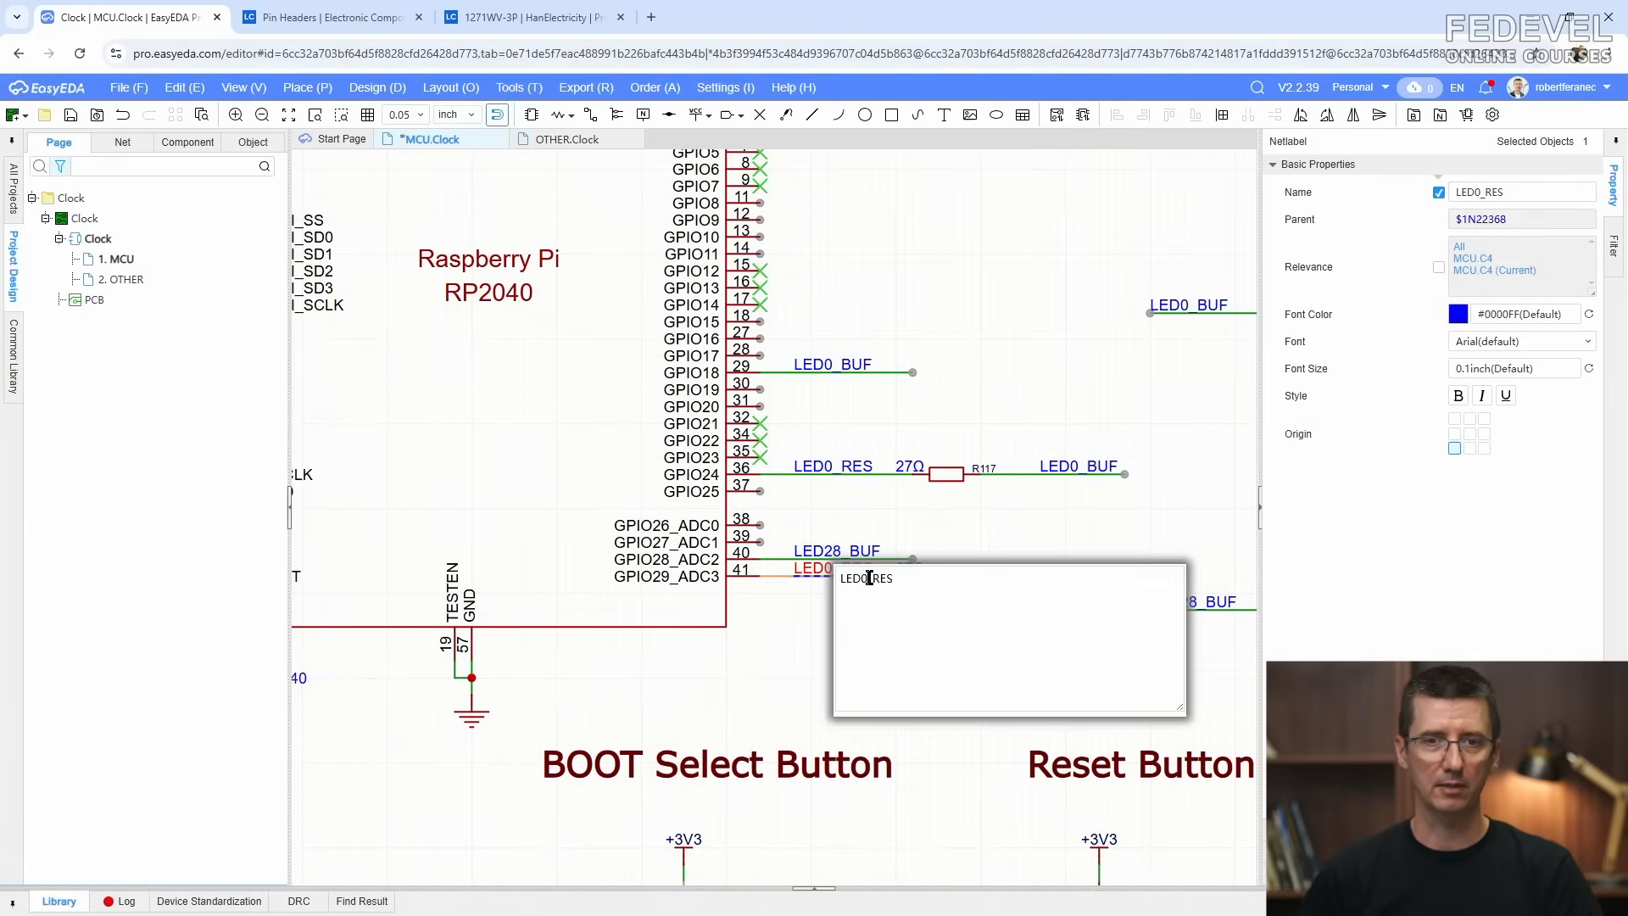
pyautogui.write('BUZZER')
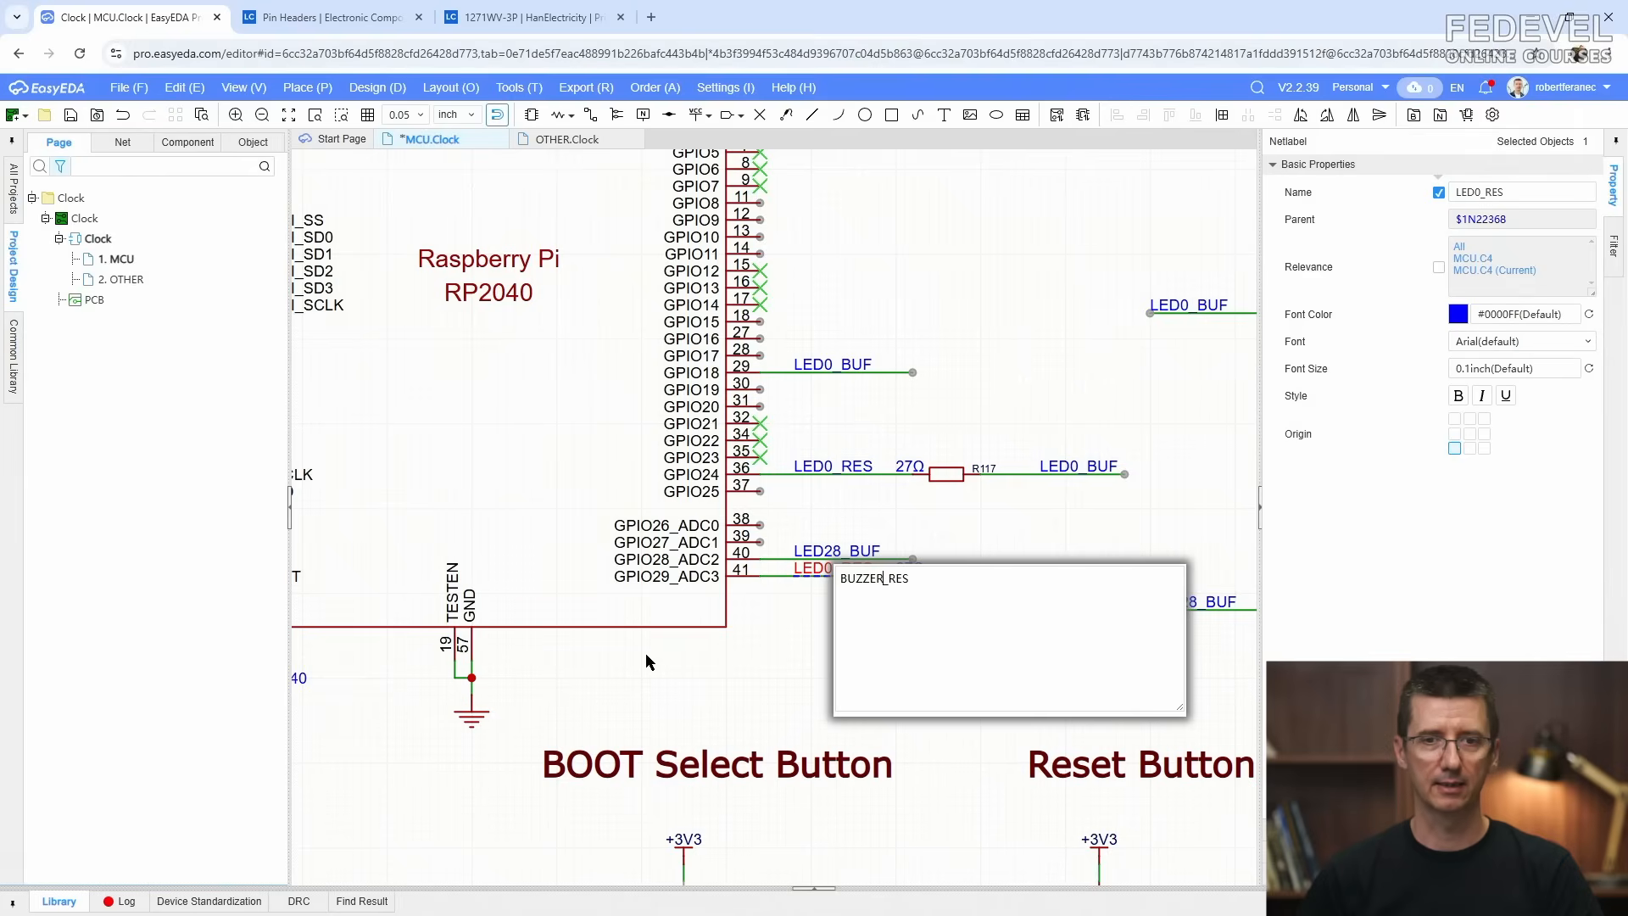
pyautogui.click(749, 625)
# Step: Delete the LED0_RES wire, resistor R117 and the LED0_BUF wire attached to GPIO24
pyautogui.moveTo(1136, 502); pyautogui.dragTo(1007, 581, button='right')
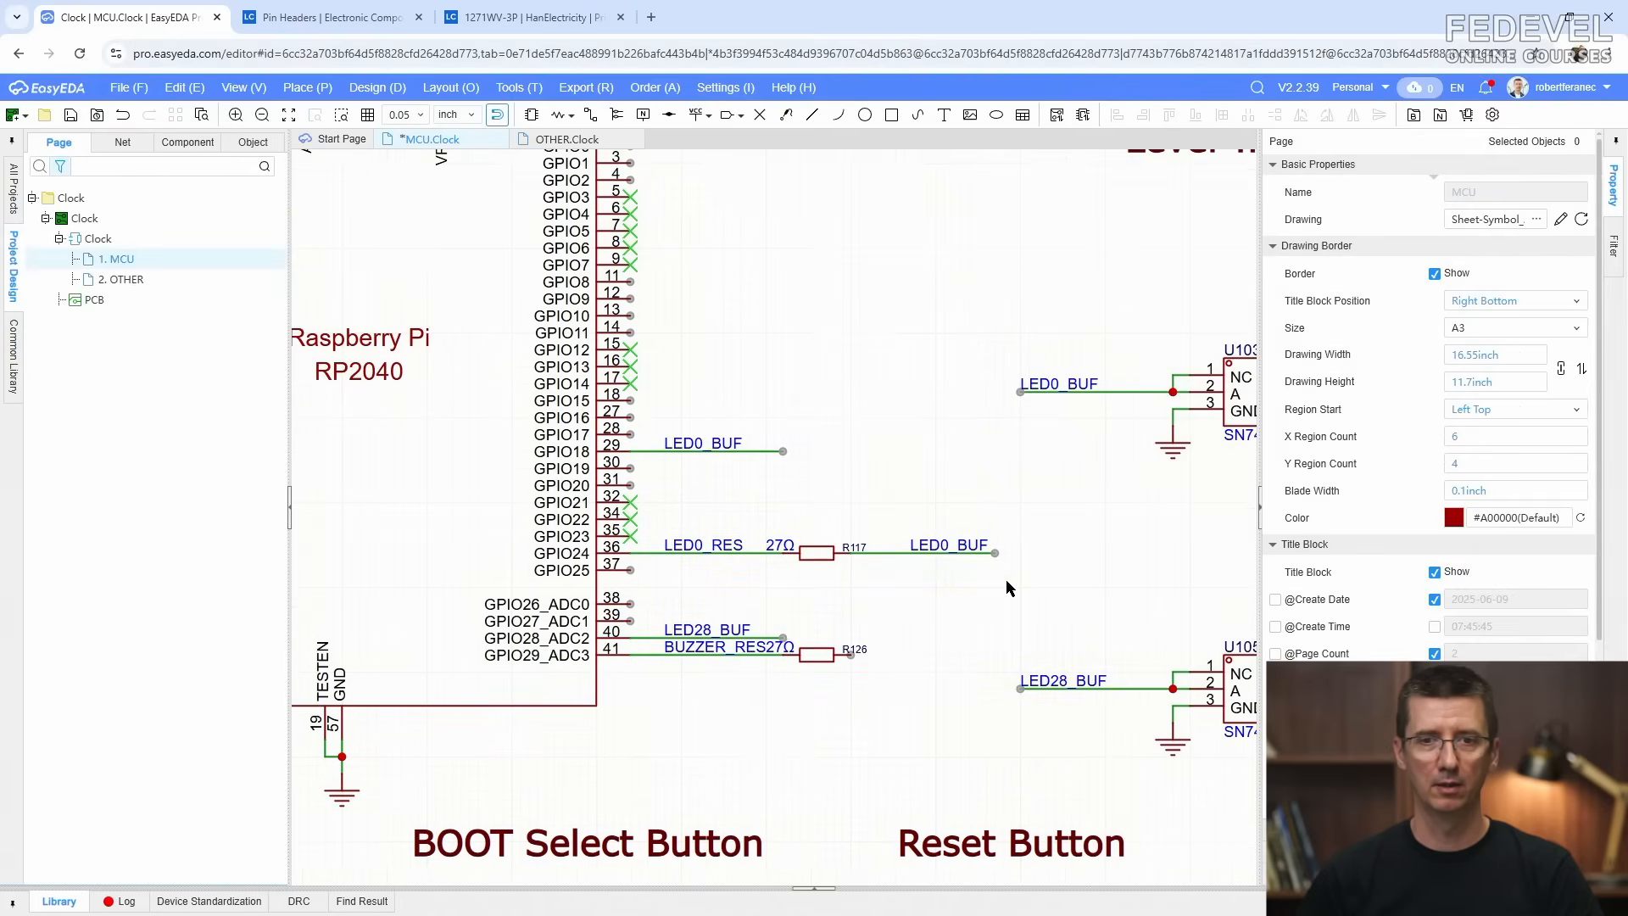
pyautogui.moveTo(1006, 580); pyautogui.dragTo(717, 525)
pyautogui.press('Delete')
# Step: Copy the LED0_DIN output port and attach it to the free end of resistor R126, with a short wire between them
pyautogui.moveTo(1002, 582); pyautogui.dragTo(674, 547, button='right')
pyautogui.click(1128, 375)
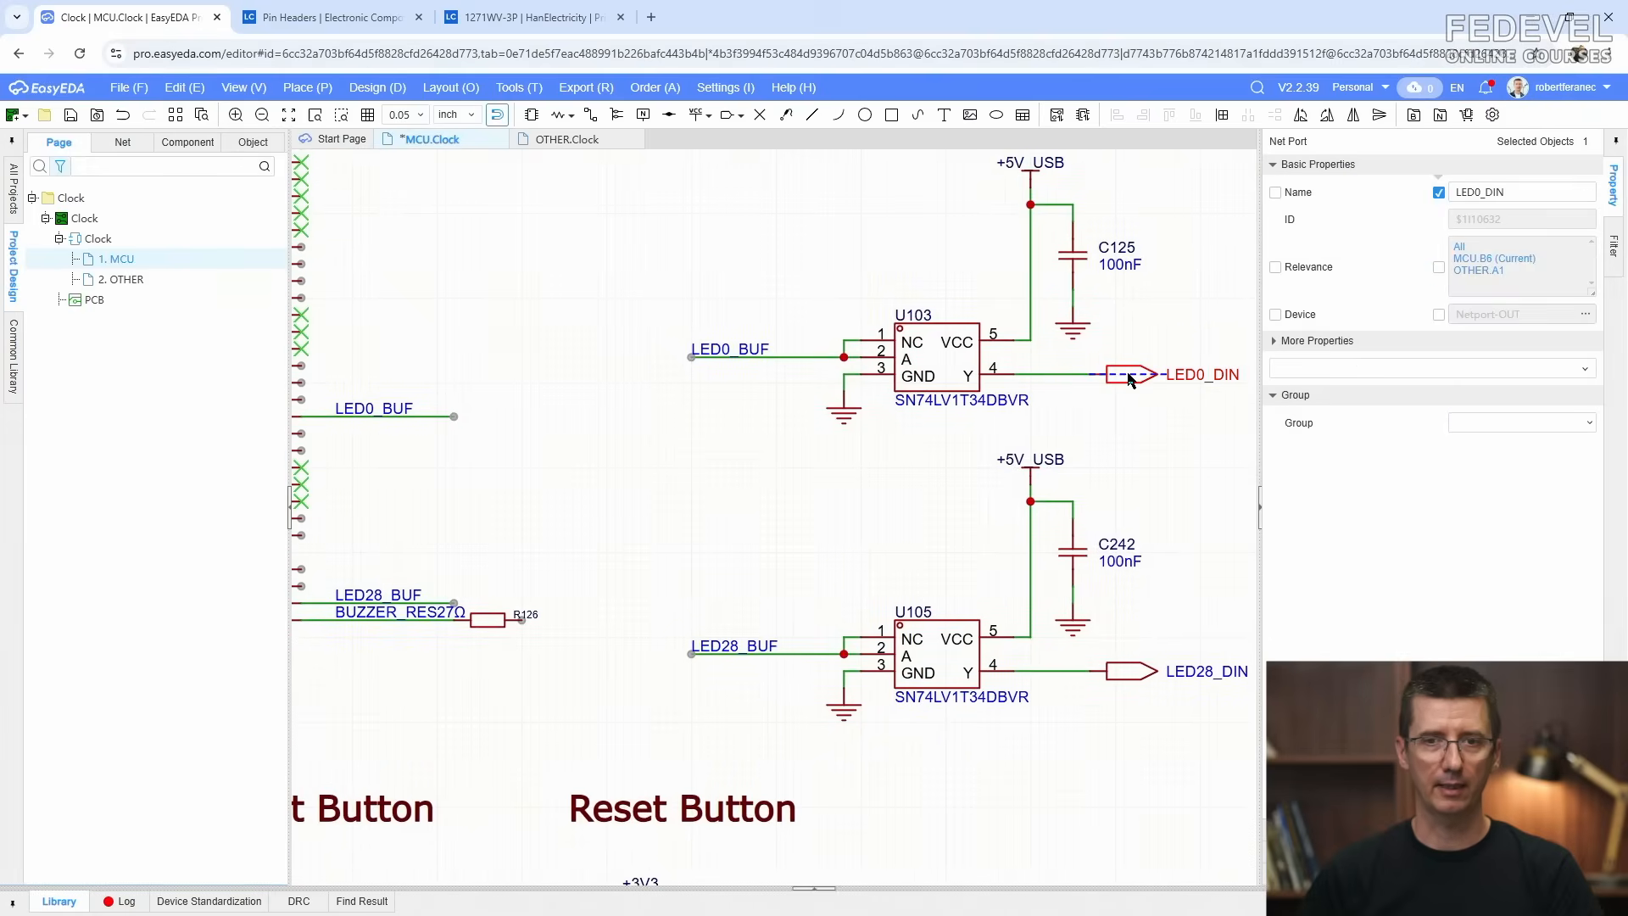
pyautogui.rightClick(1127, 375)
pyautogui.click(1170, 479)
pyautogui.rightClick(644, 571)
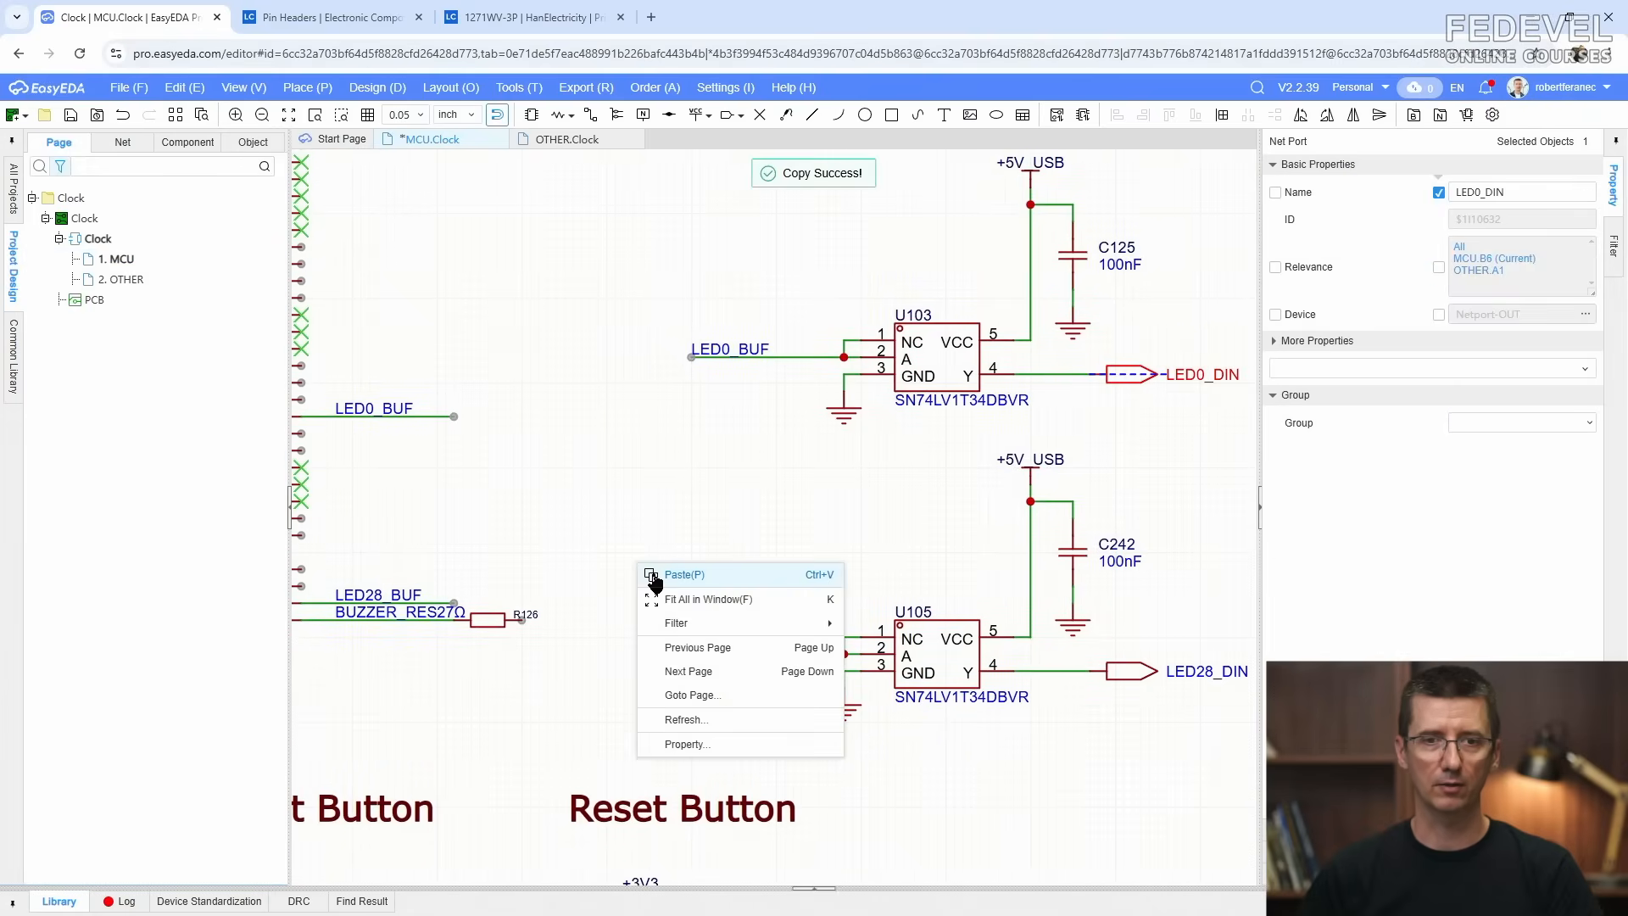
pyautogui.click(657, 575)
pyautogui.scroll(5, 531, 642)
pyautogui.click(506, 582)
pyautogui.scroll(-5, 592, 664)
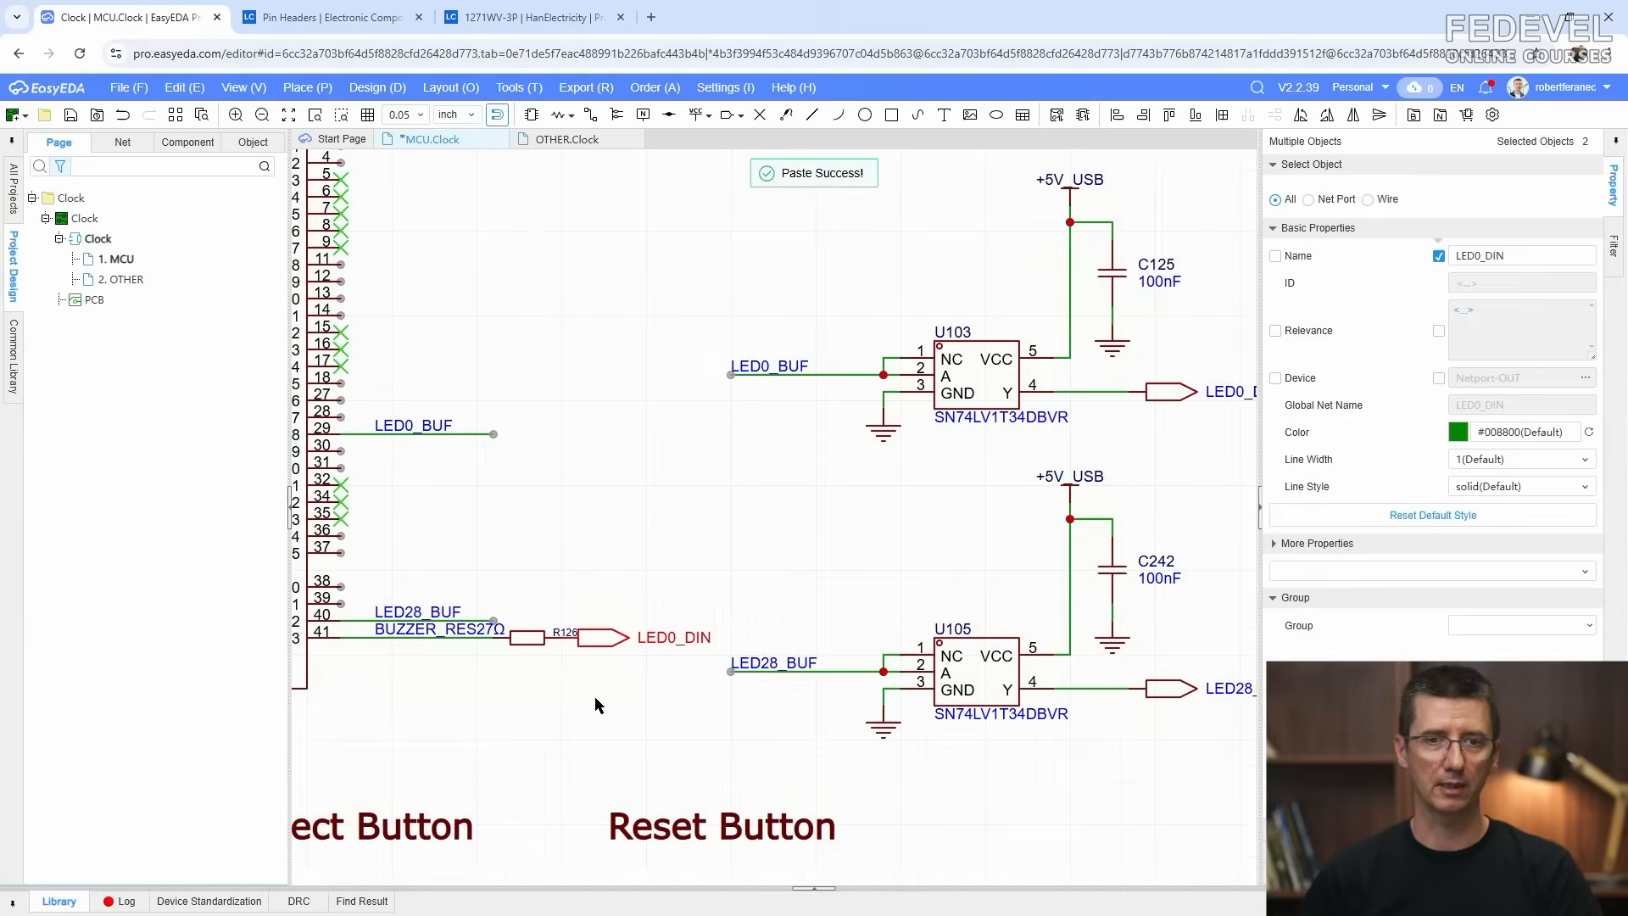
pyautogui.moveTo(598, 639); pyautogui.dragTo(611, 637)
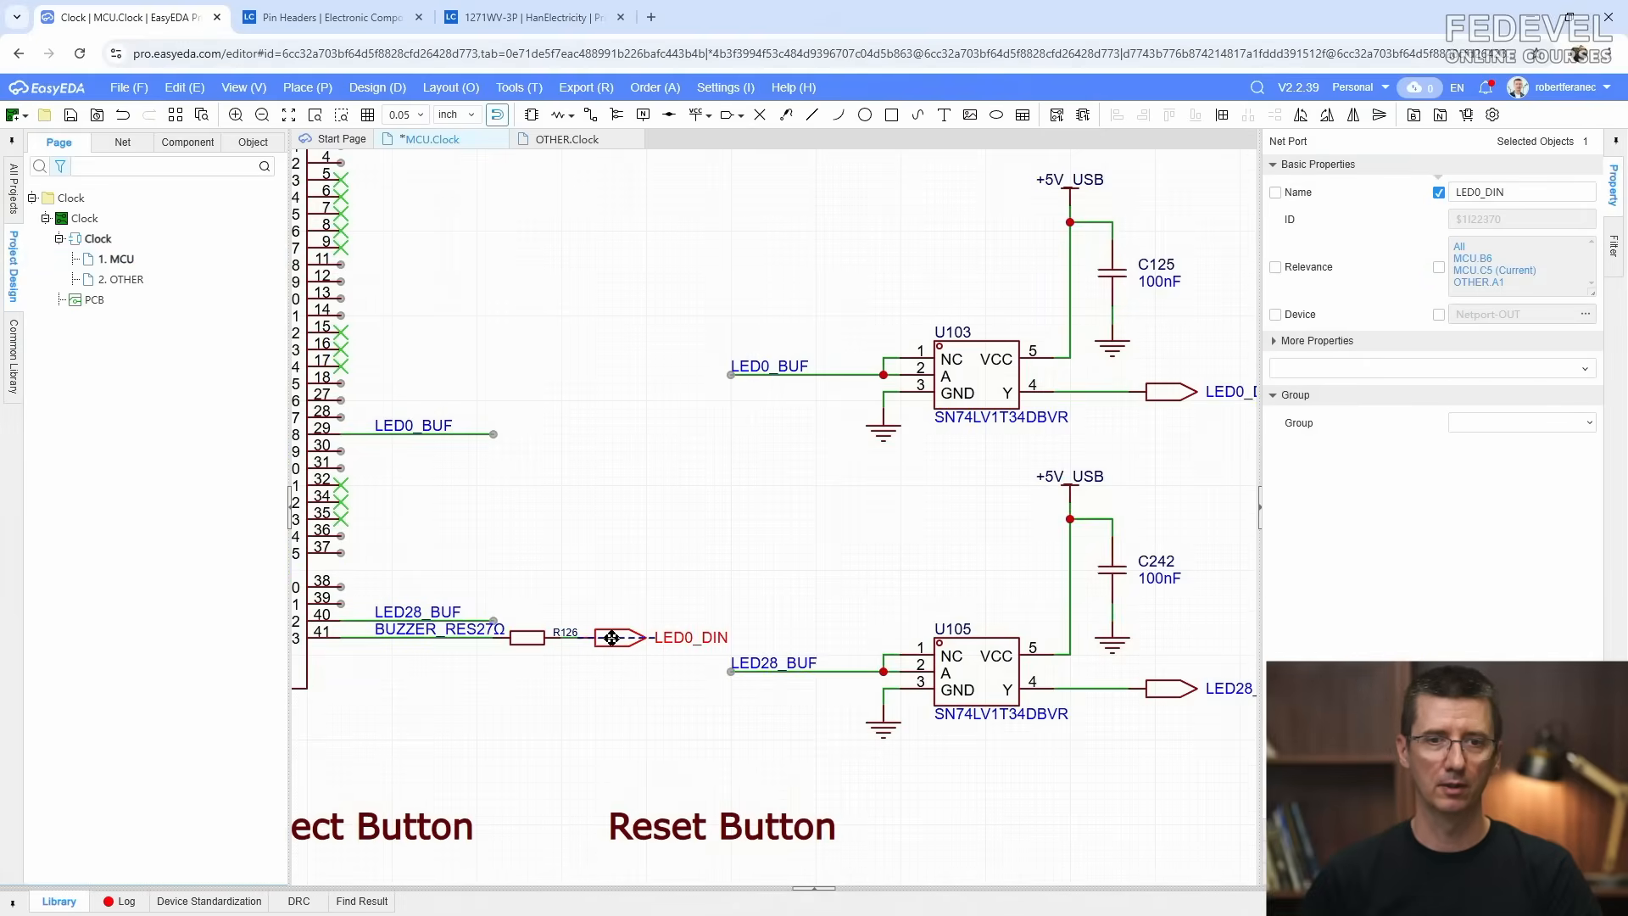
# Step: Rename the output port attached to resistor R126 to BUZZER
pyautogui.doubleClick(677, 638)
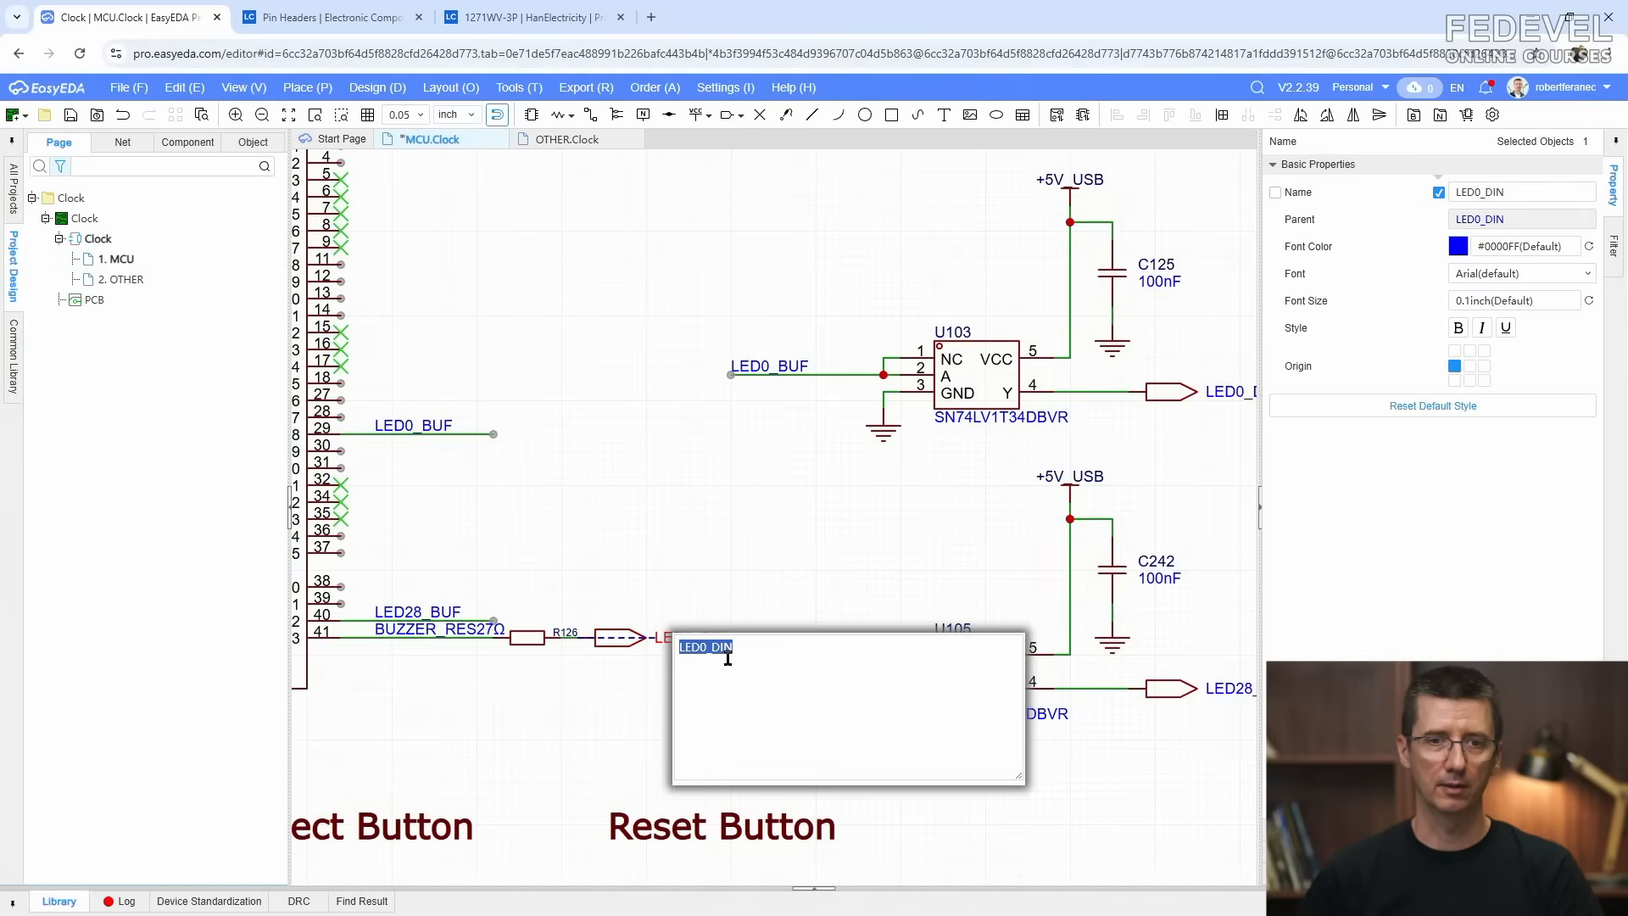
pyautogui.write('BUZZER')
pyautogui.click(733, 527)
# Step: Move resistor R126's 27Ω value text below the resistor so it clears the BUZZER_RES label
pyautogui.scroll(-5, 826, 532)
pyautogui.scroll(5, 661, 608)
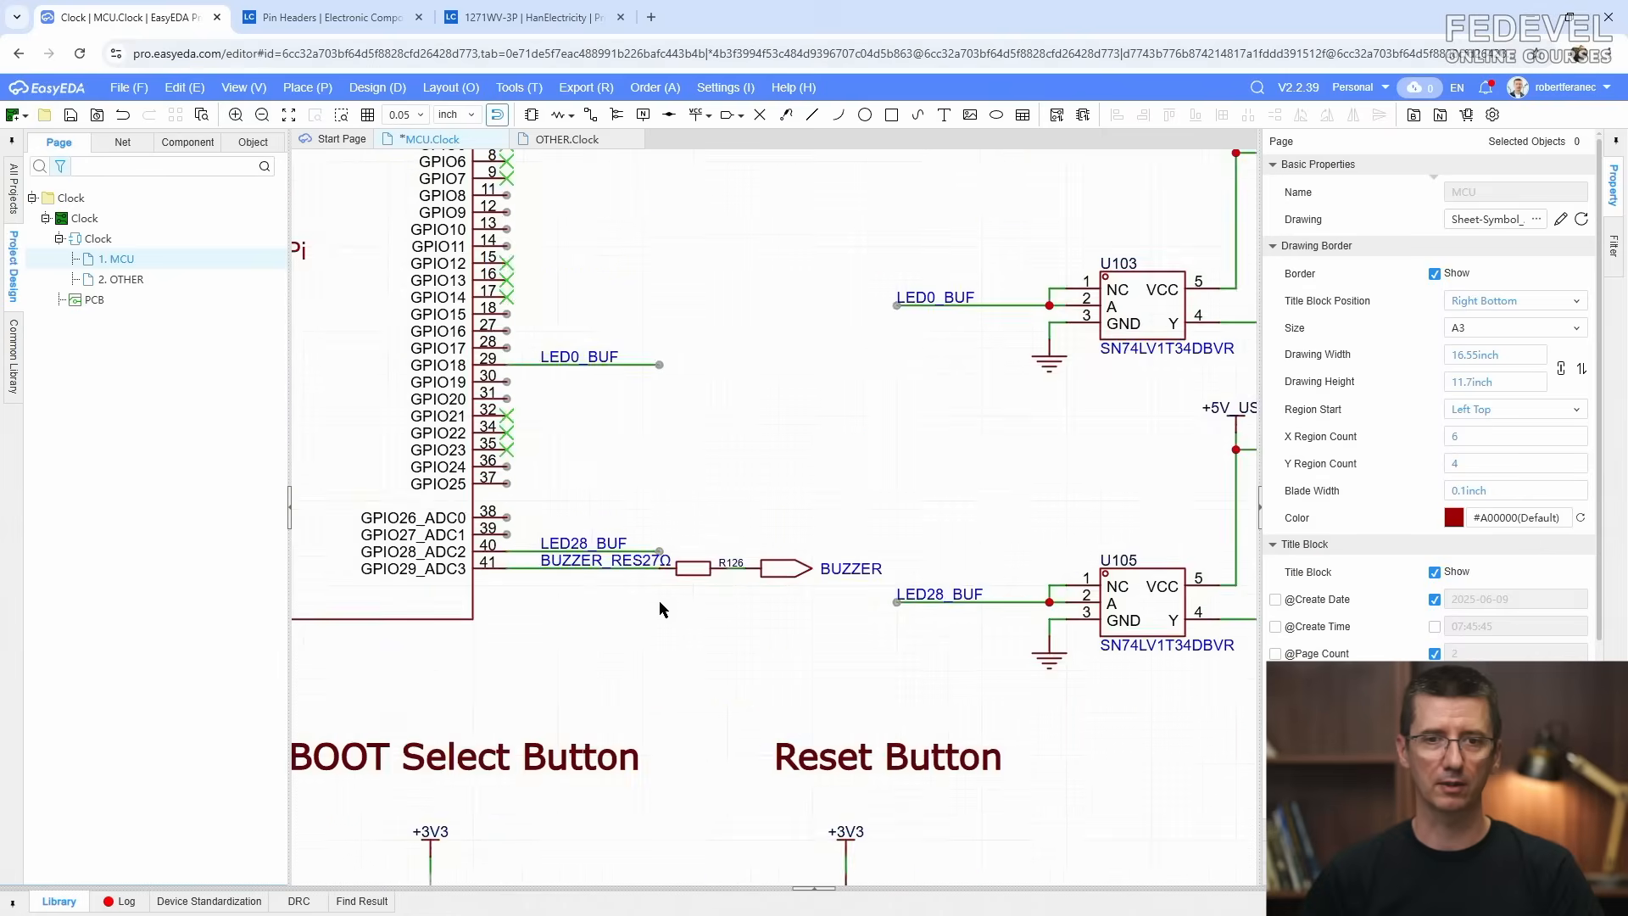
pyautogui.scroll(2, 662, 609)
pyautogui.moveTo(655, 549); pyautogui.dragTo(694, 588)
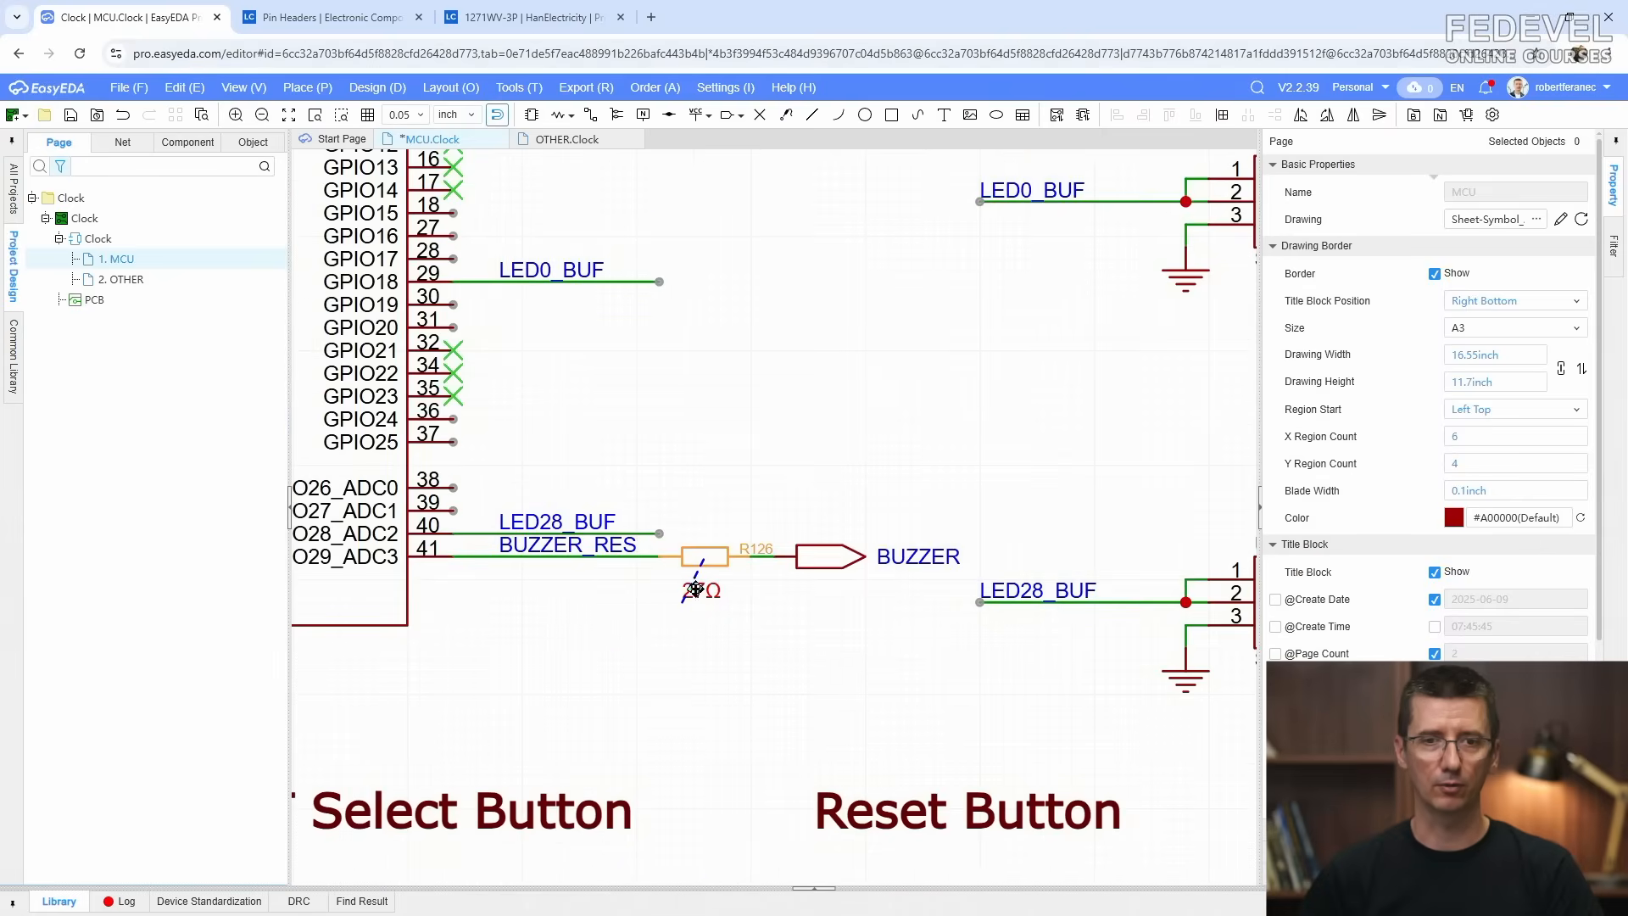
pyautogui.click(801, 619)
pyautogui.scroll(-3, 646, 639)
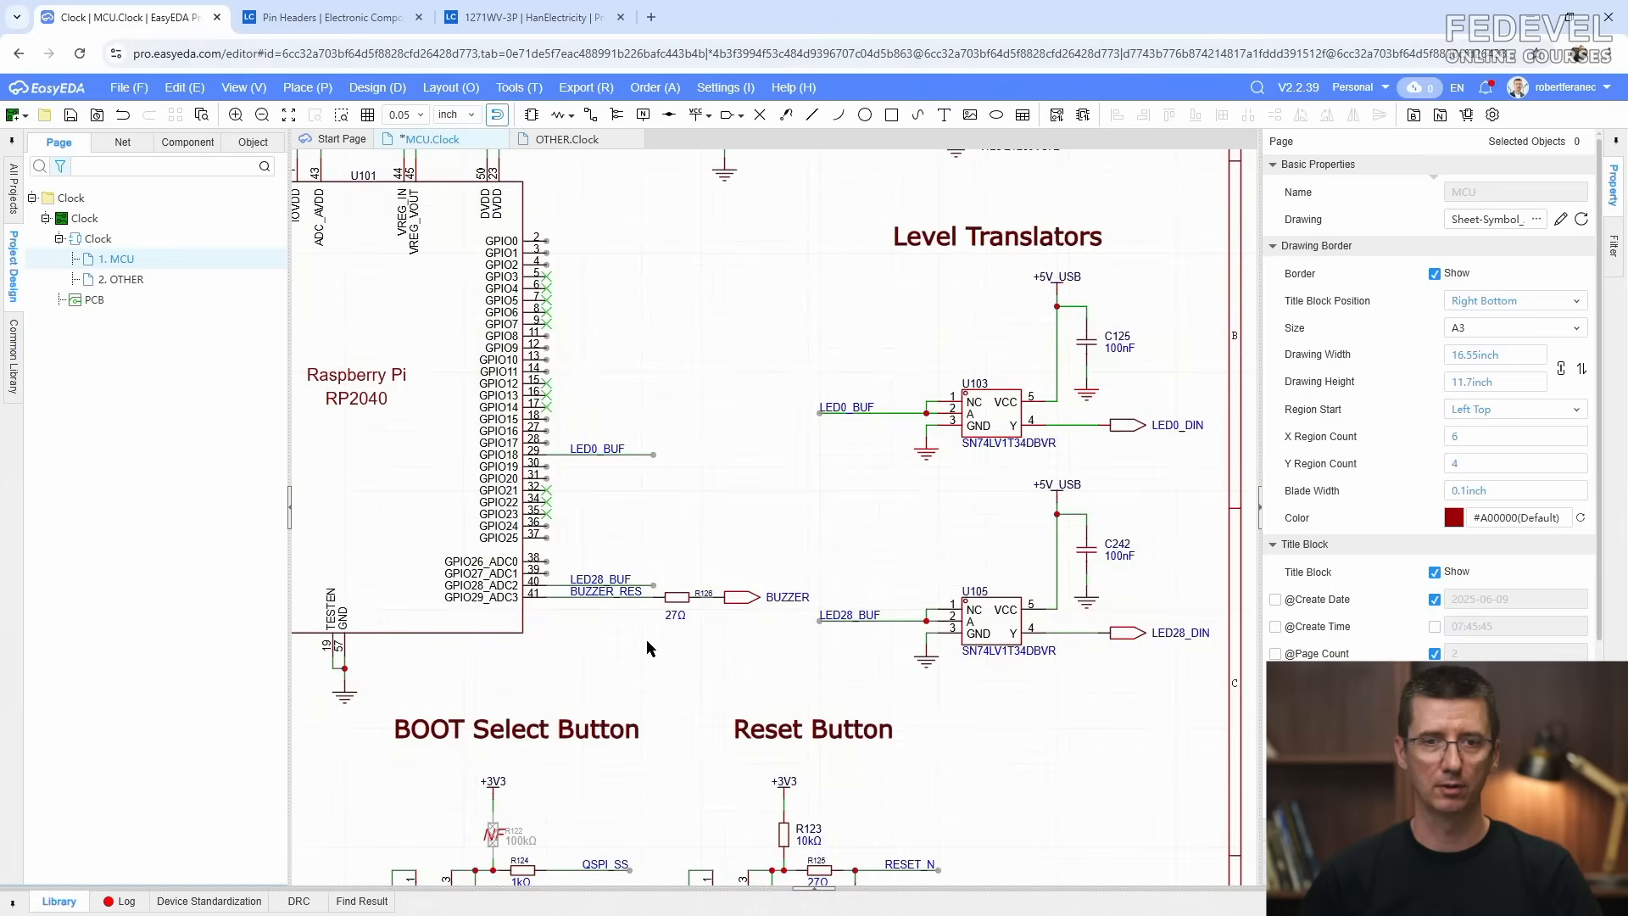
# Step: Open the OTHER page and save the schematic
pyautogui.press('k')
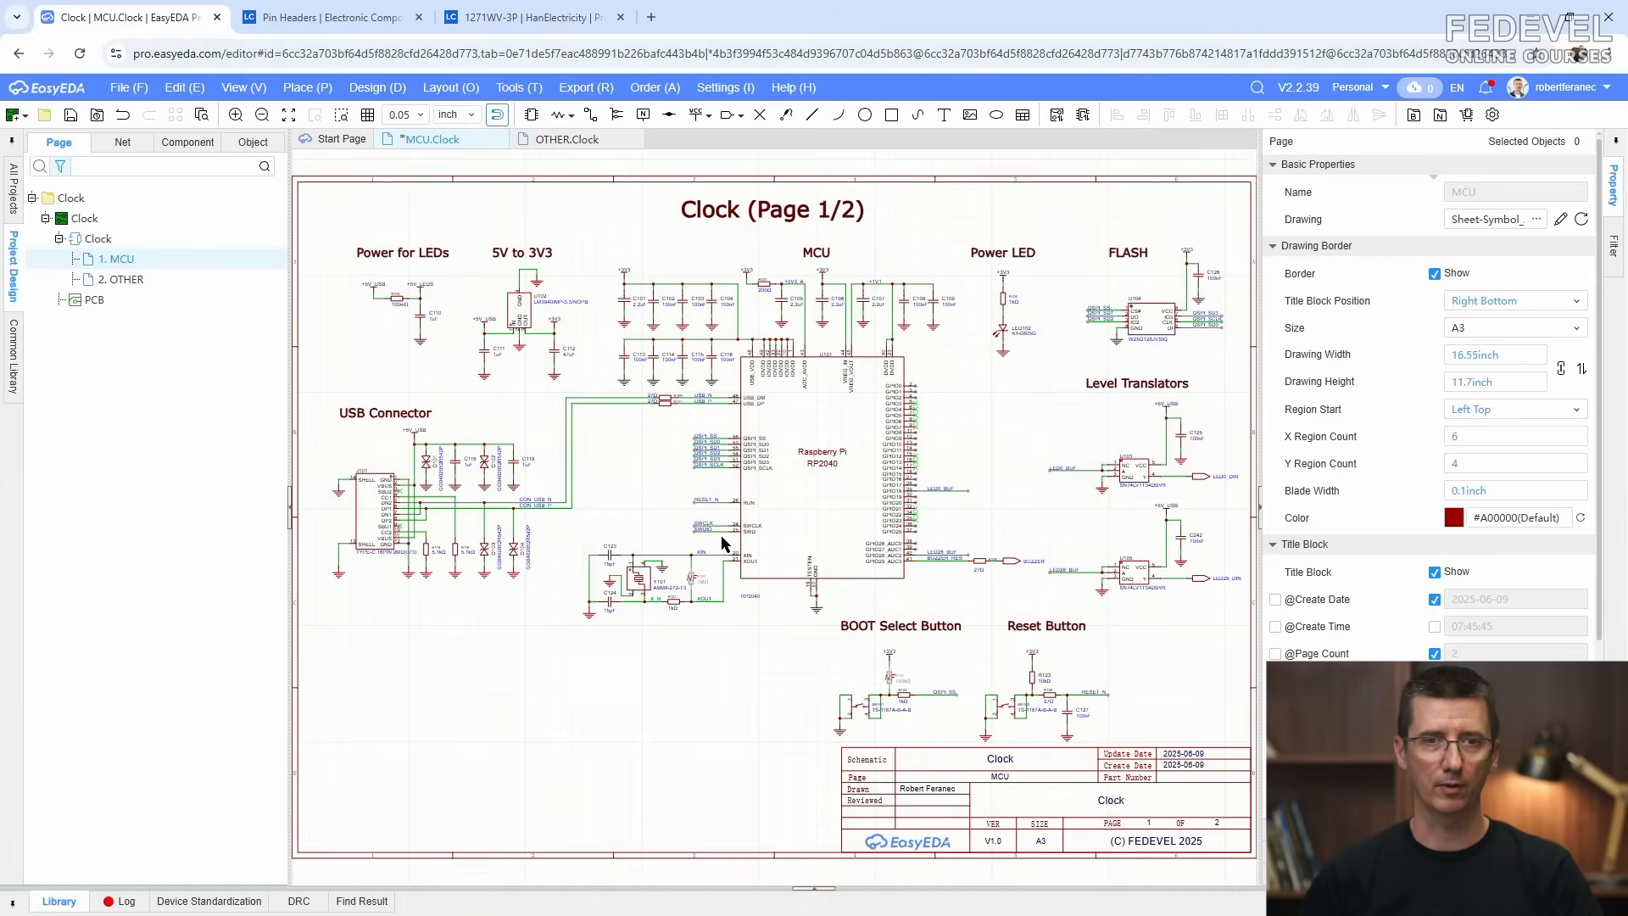
pyautogui.click(568, 140)
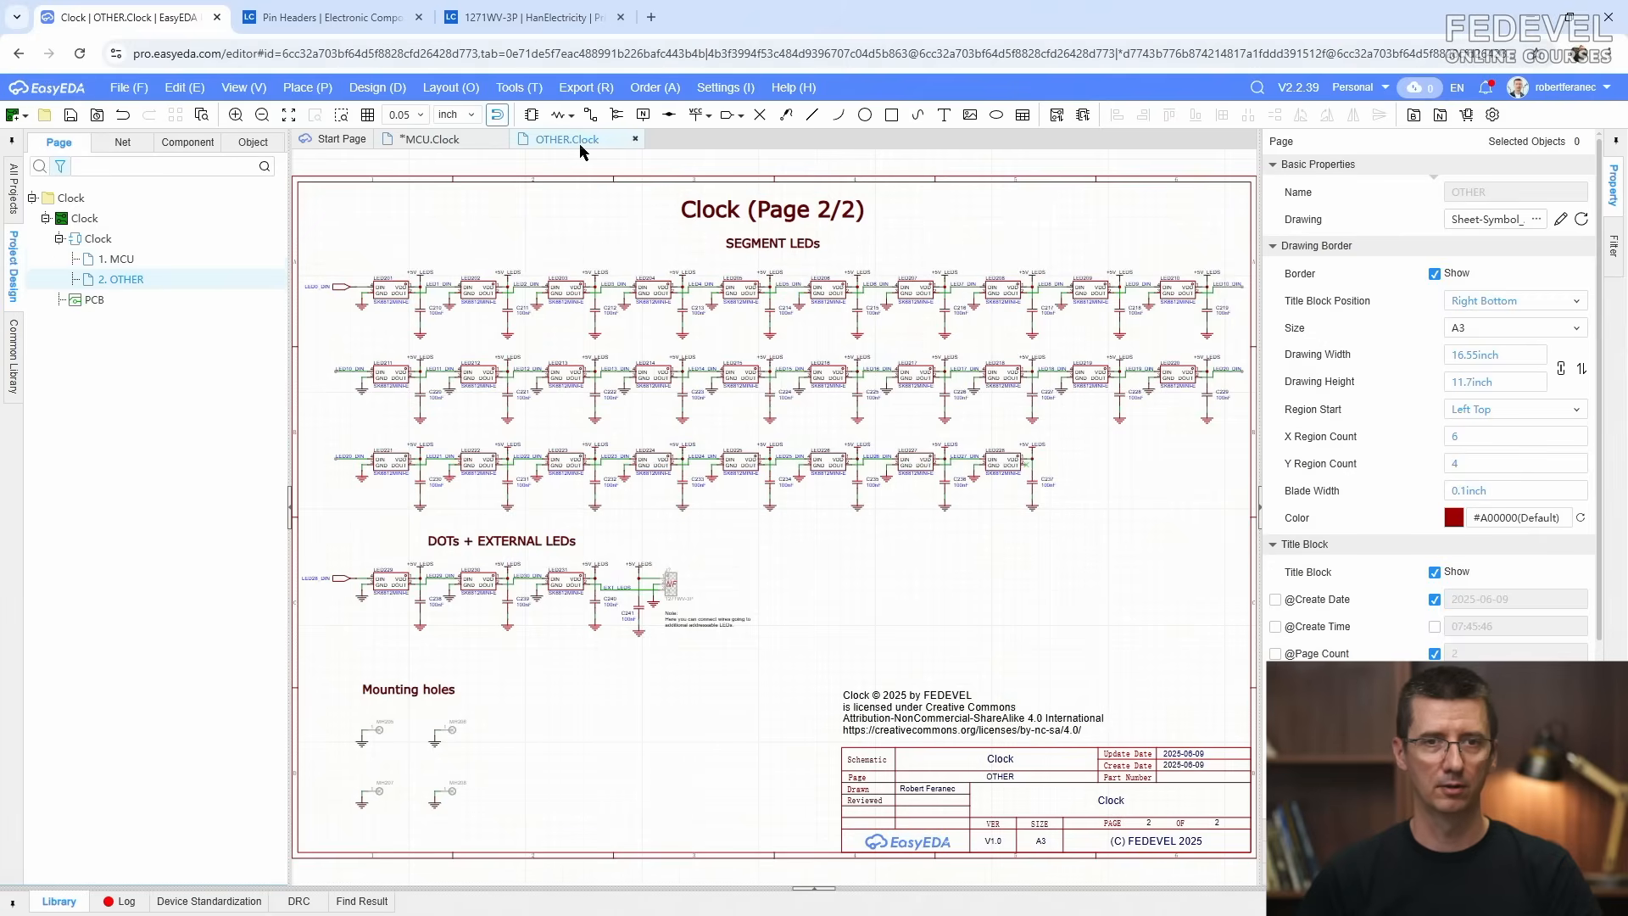
pyautogui.click(71, 117)
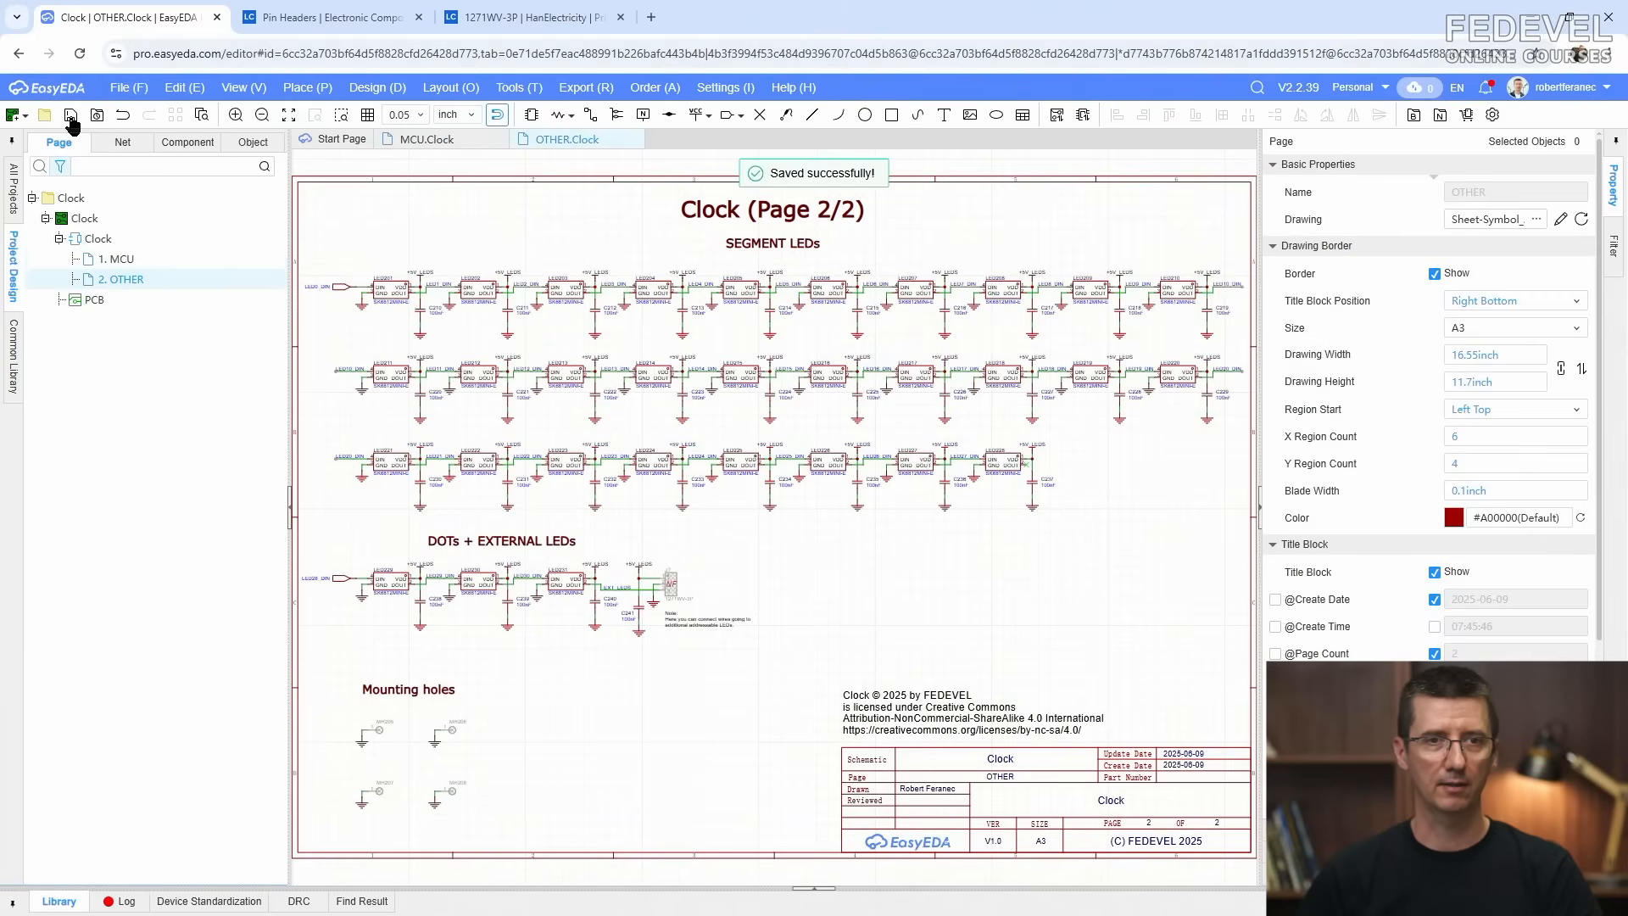
# Step: Switch to the LCSC website and open the Buzzers category from its full product index
pyautogui.click(279, 18)
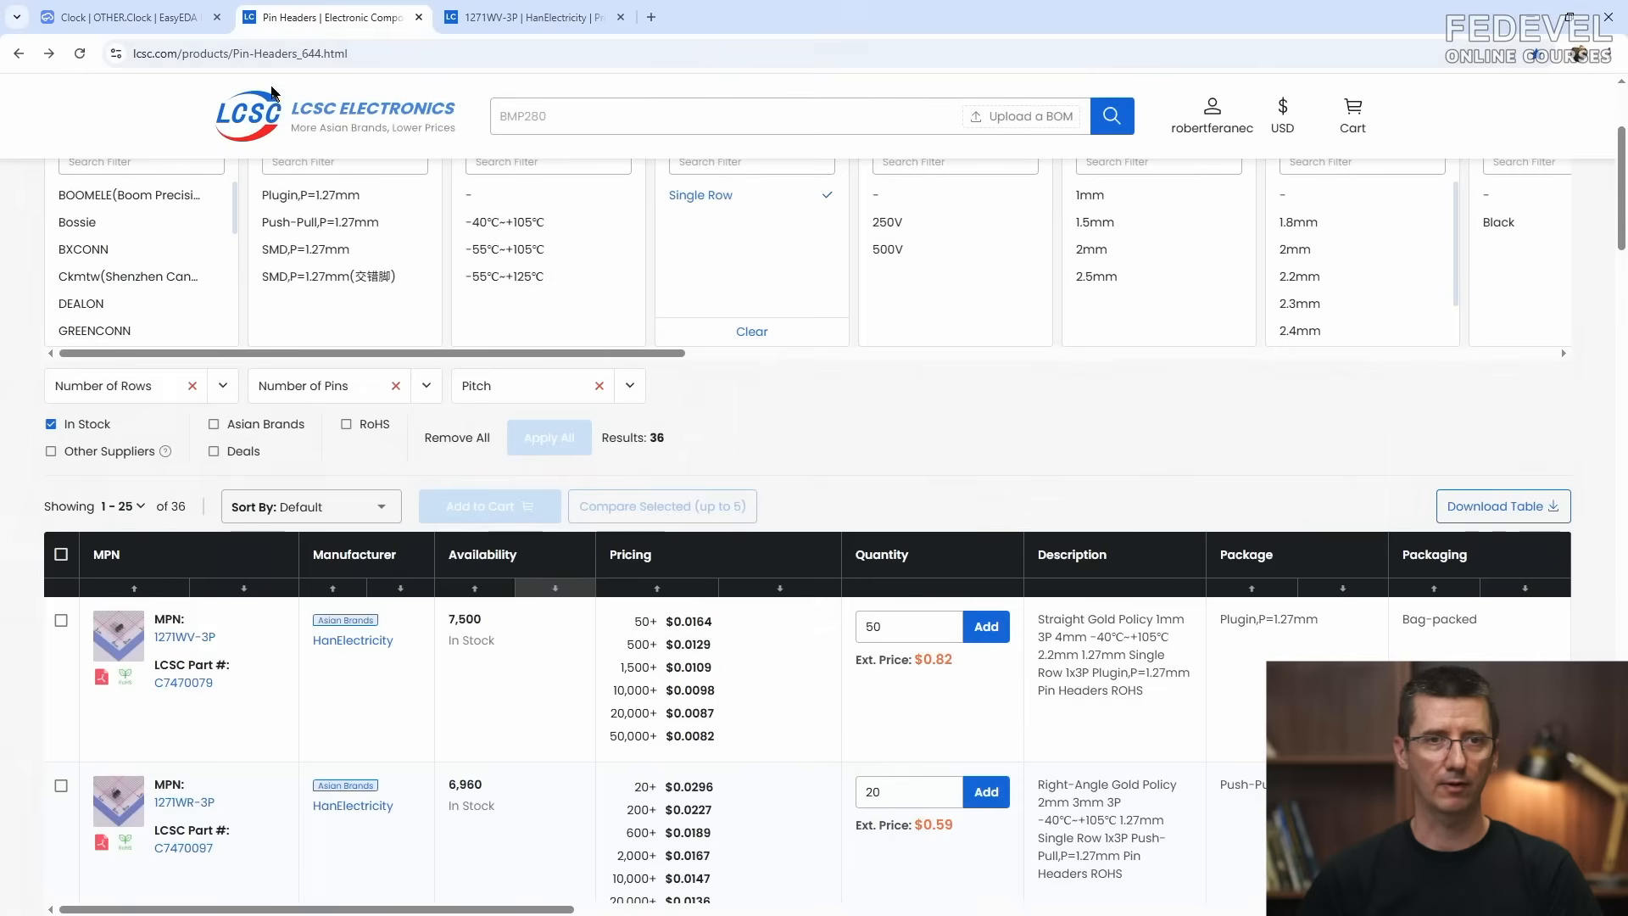
pyautogui.click(254, 126)
pyautogui.moveTo(271, 209)
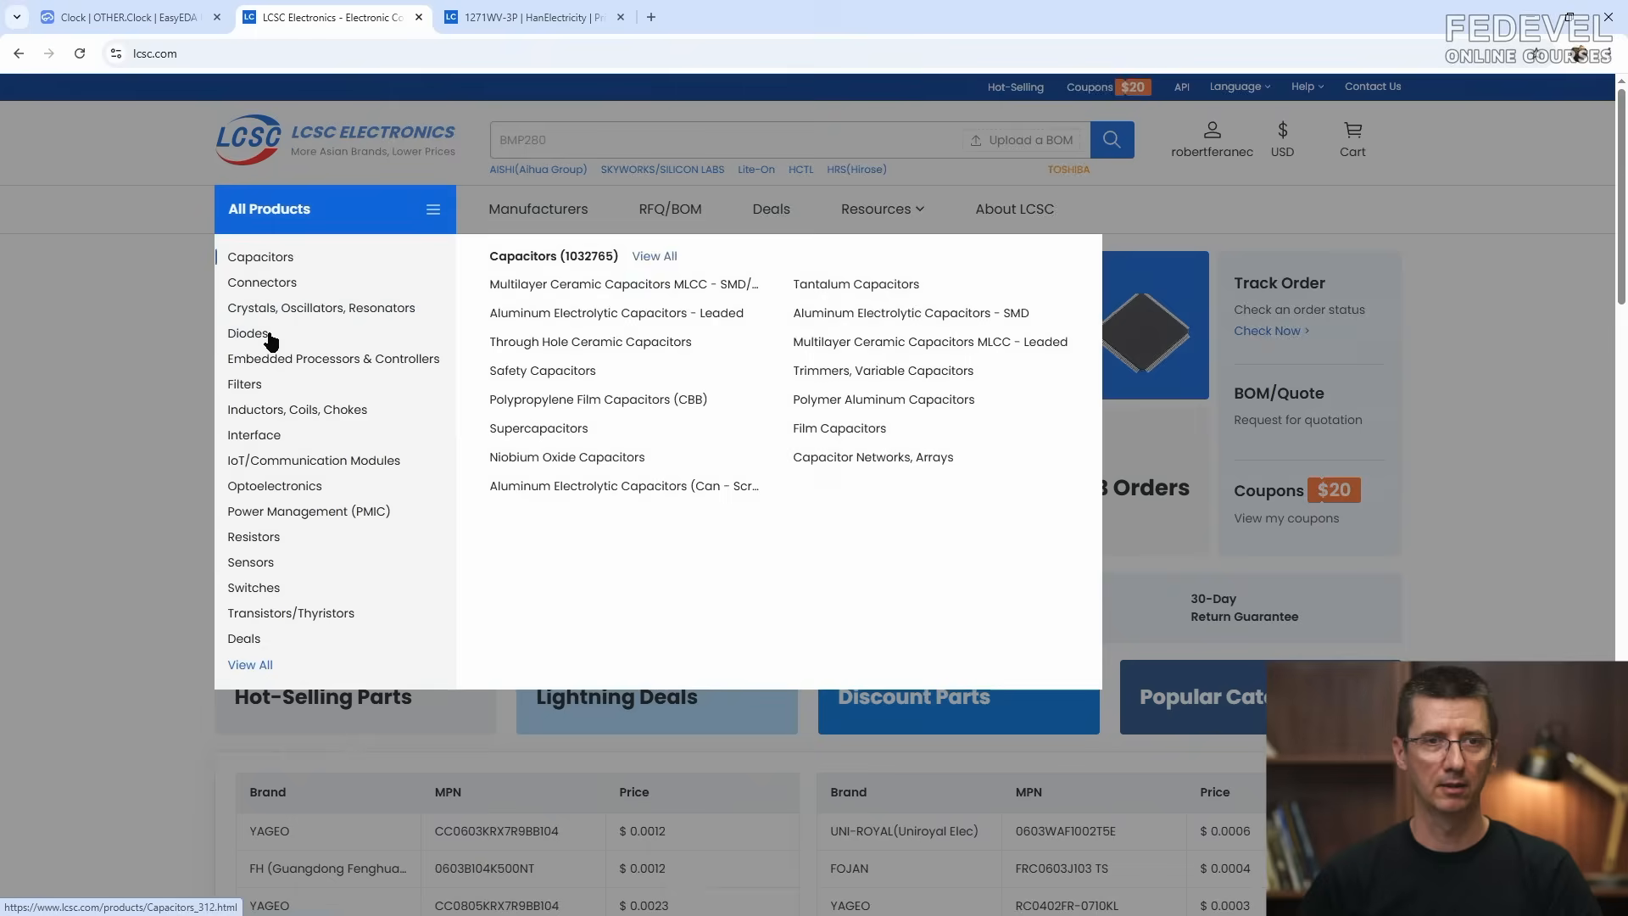
pyautogui.click(251, 665)
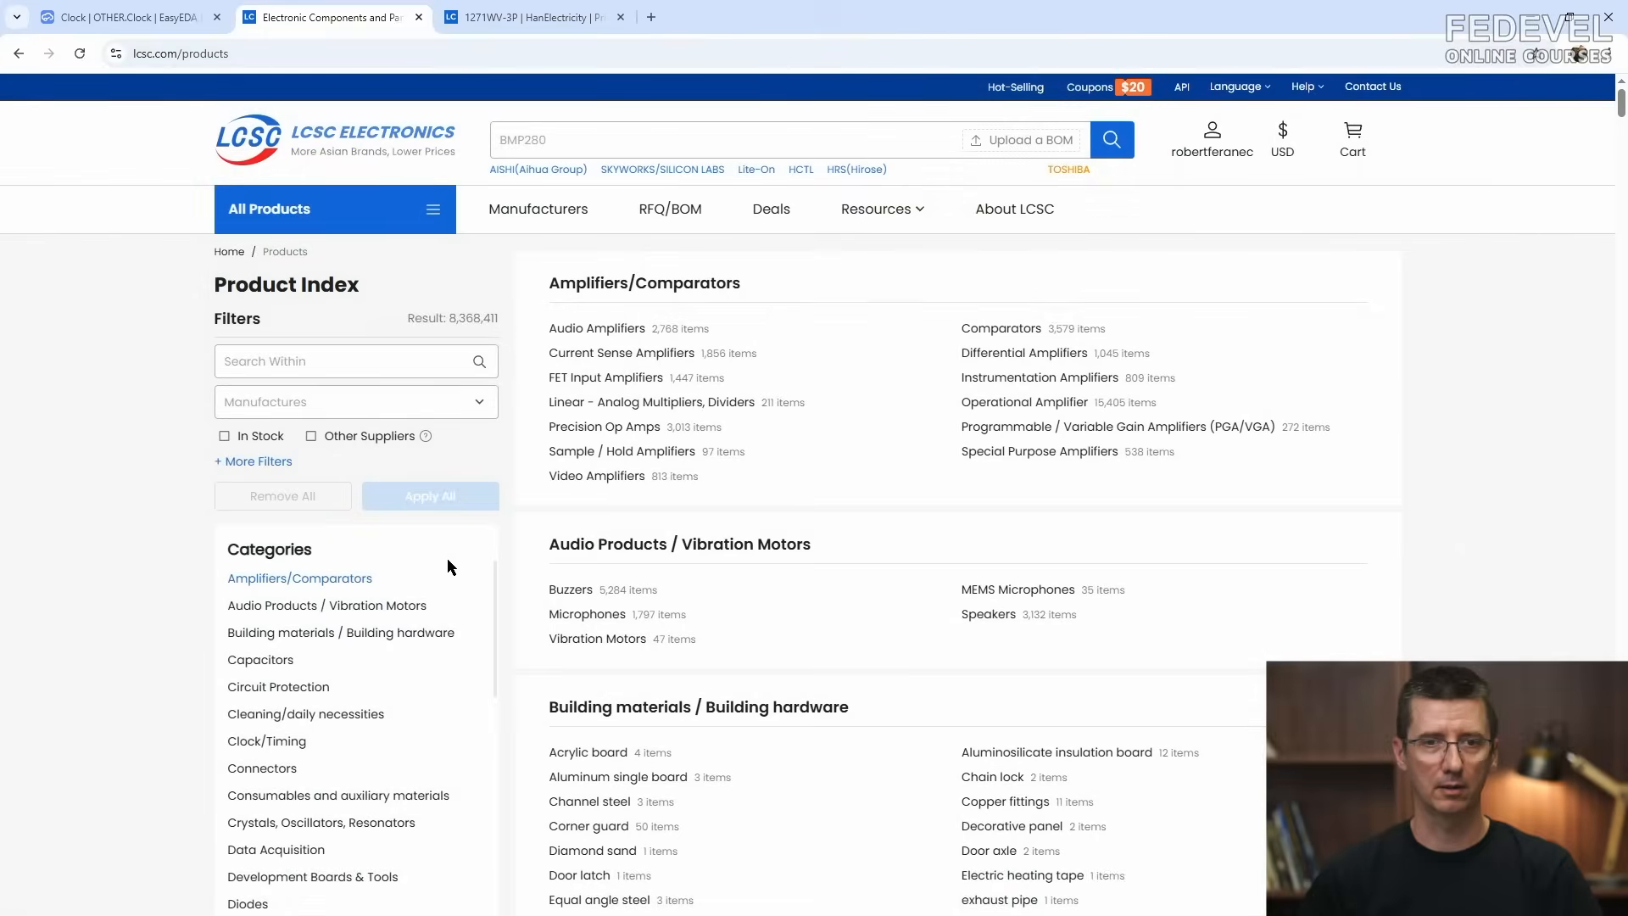
pyautogui.click(568, 589)
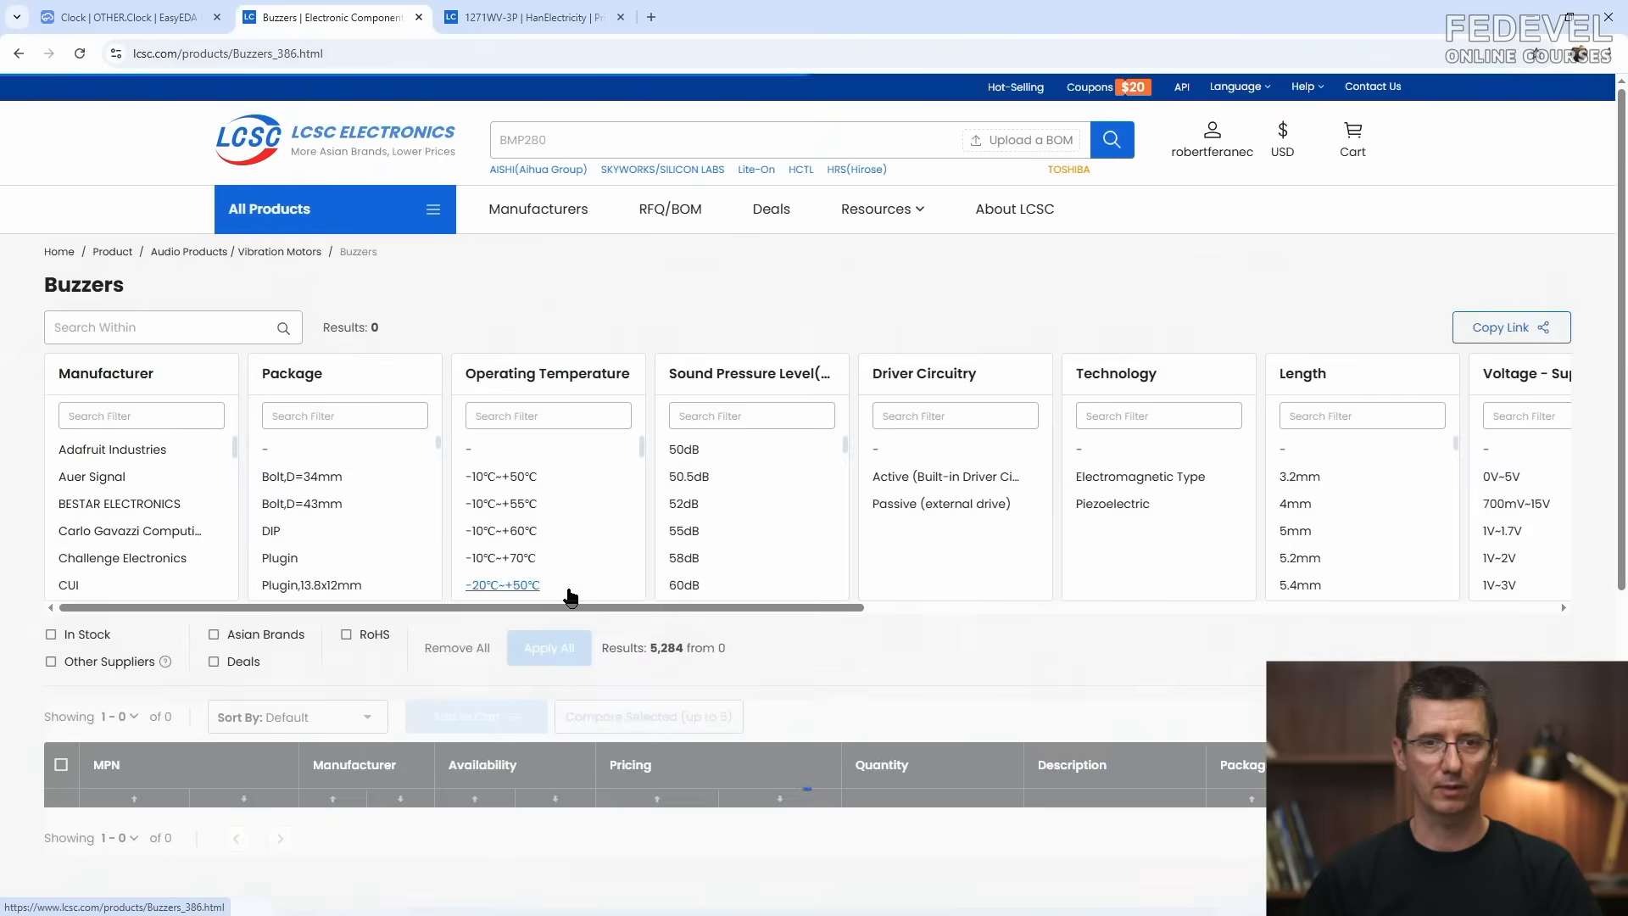
# Step: Filter the buzzers by a diameter of 9mm and a frequency of 2.7kHz
pyautogui.moveTo(569, 608); pyautogui.dragTo(1288, 612)
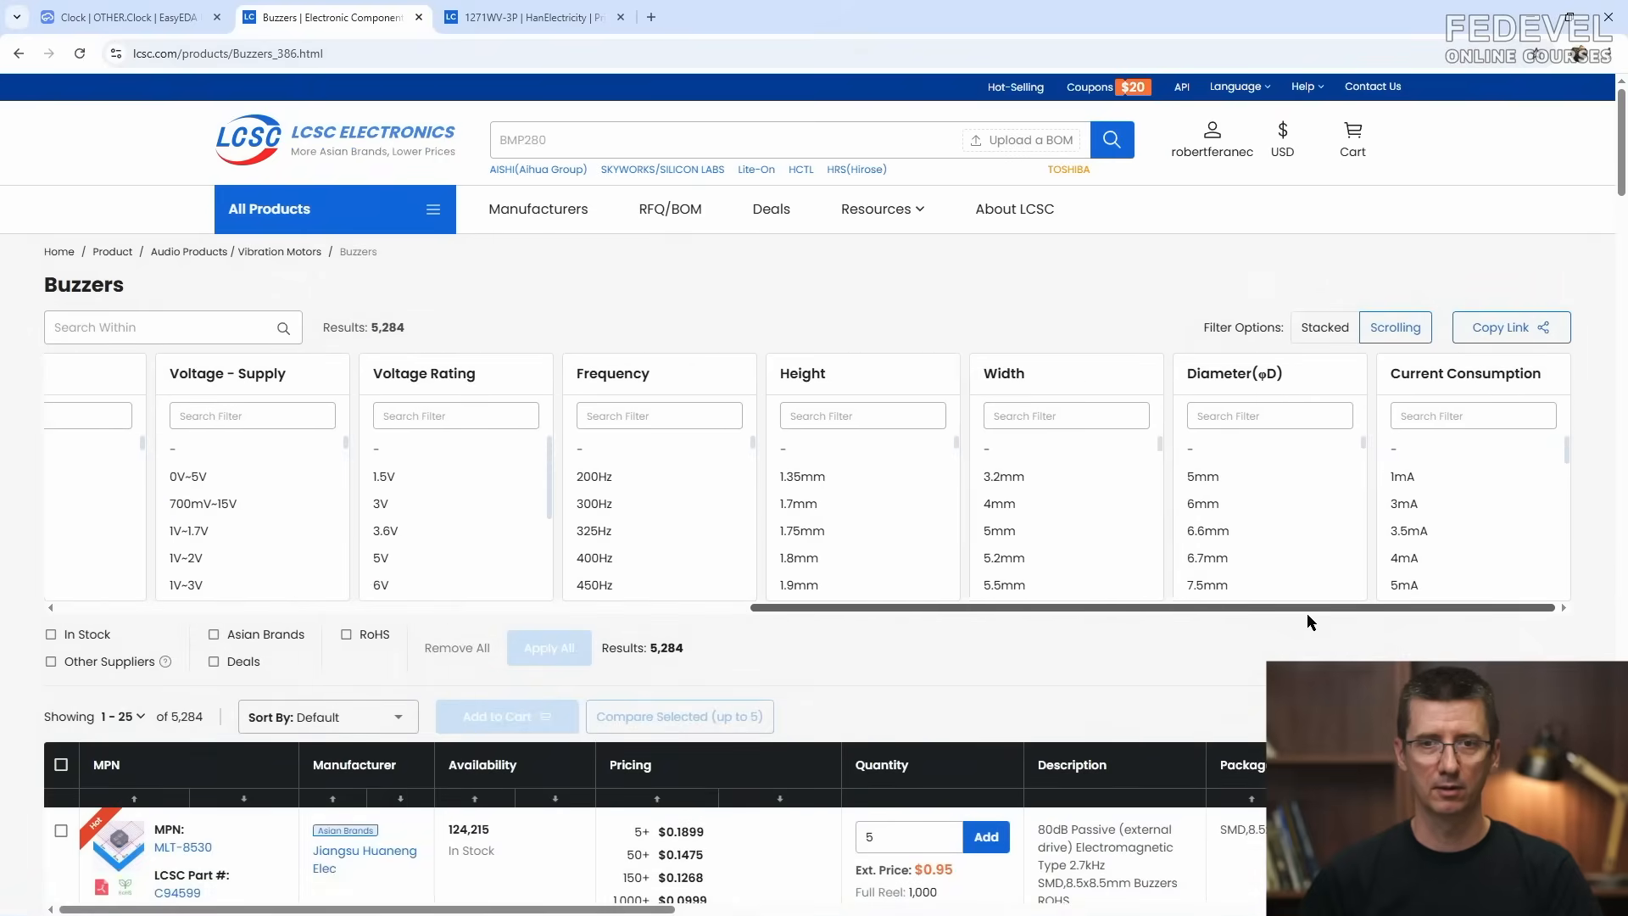
pyautogui.scroll(-1, 1281, 520)
pyautogui.scroll(-1, 1280, 517)
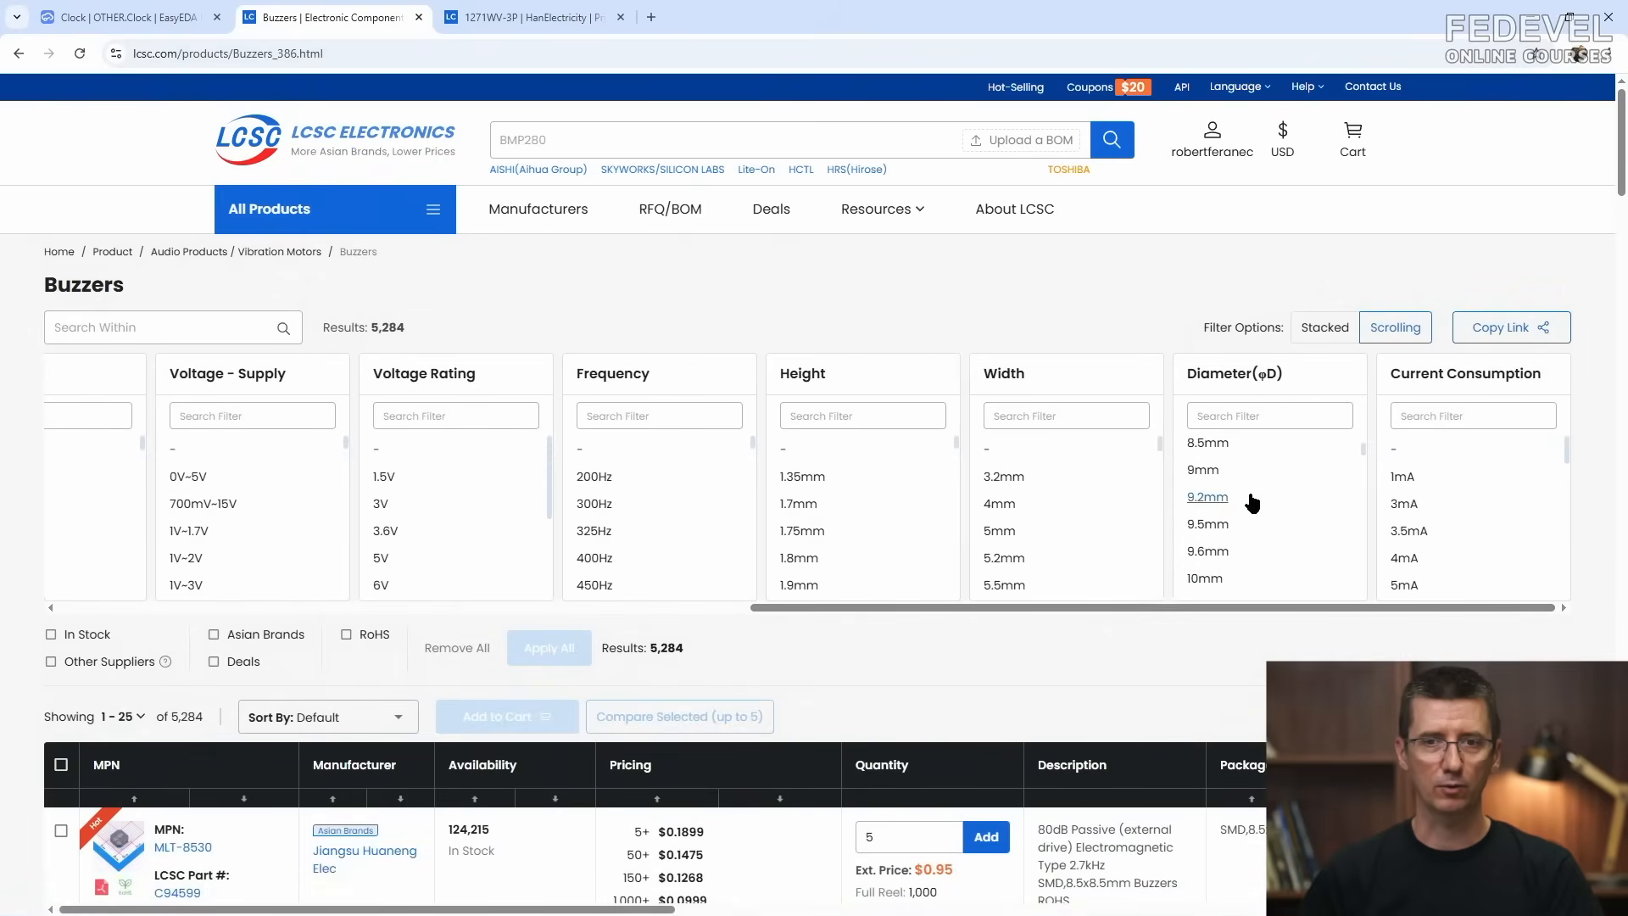
pyautogui.click(1203, 471)
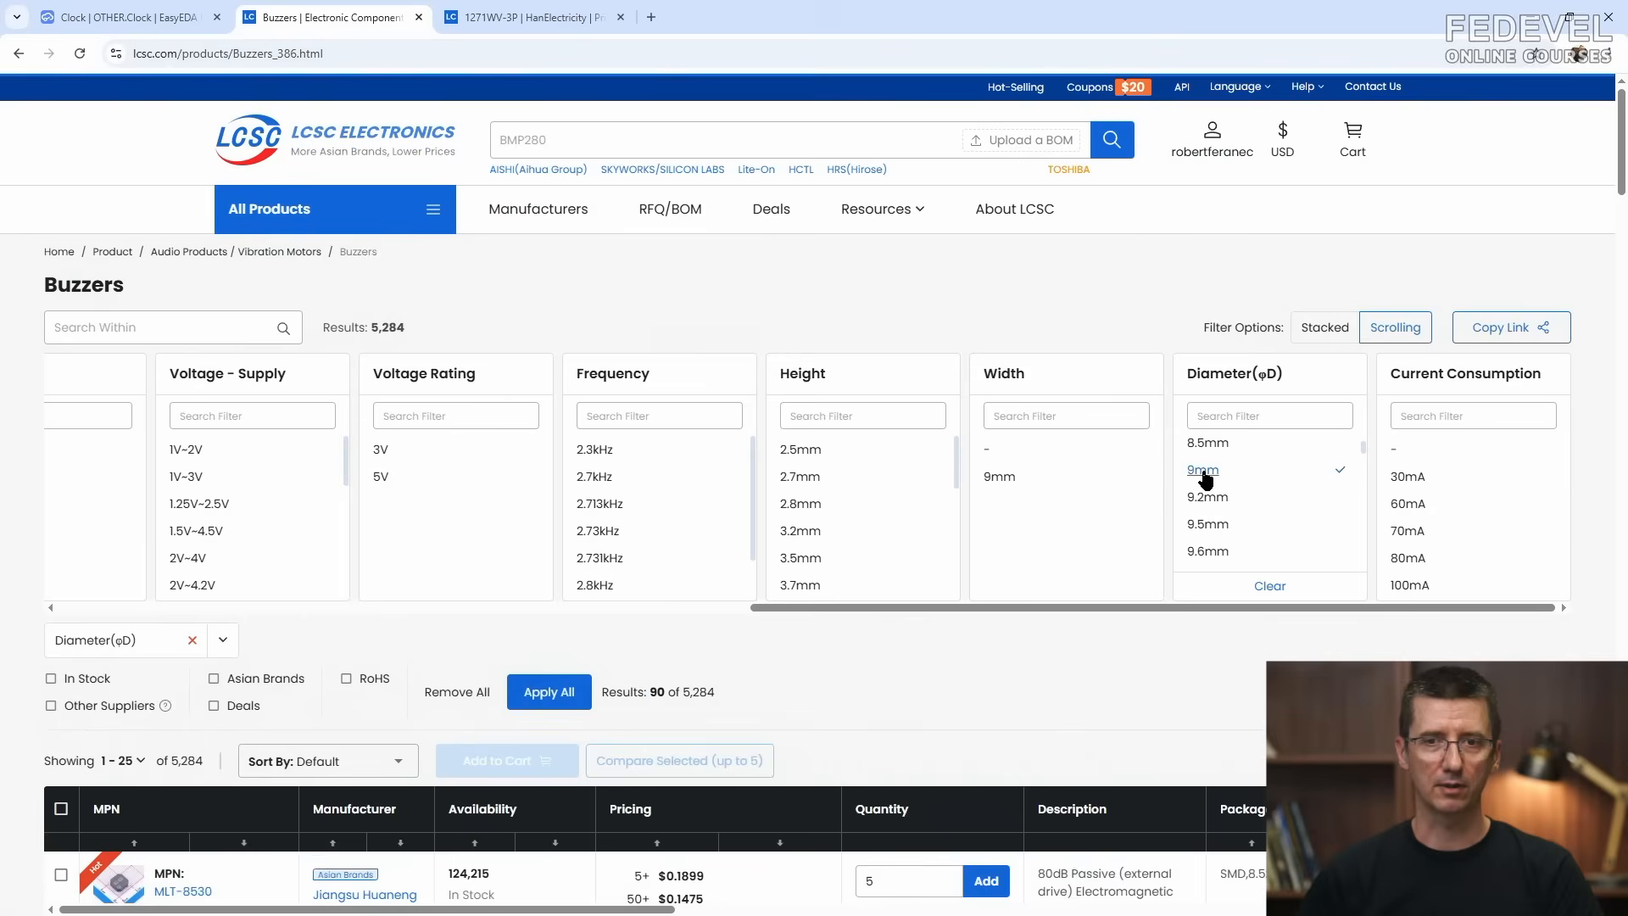
pyautogui.click(585, 478)
# Step: Narrow the buzzer filters to a height of 5.7mm and Passive (external drive) driver circuitry
pyautogui.scroll(-3, 951, 474)
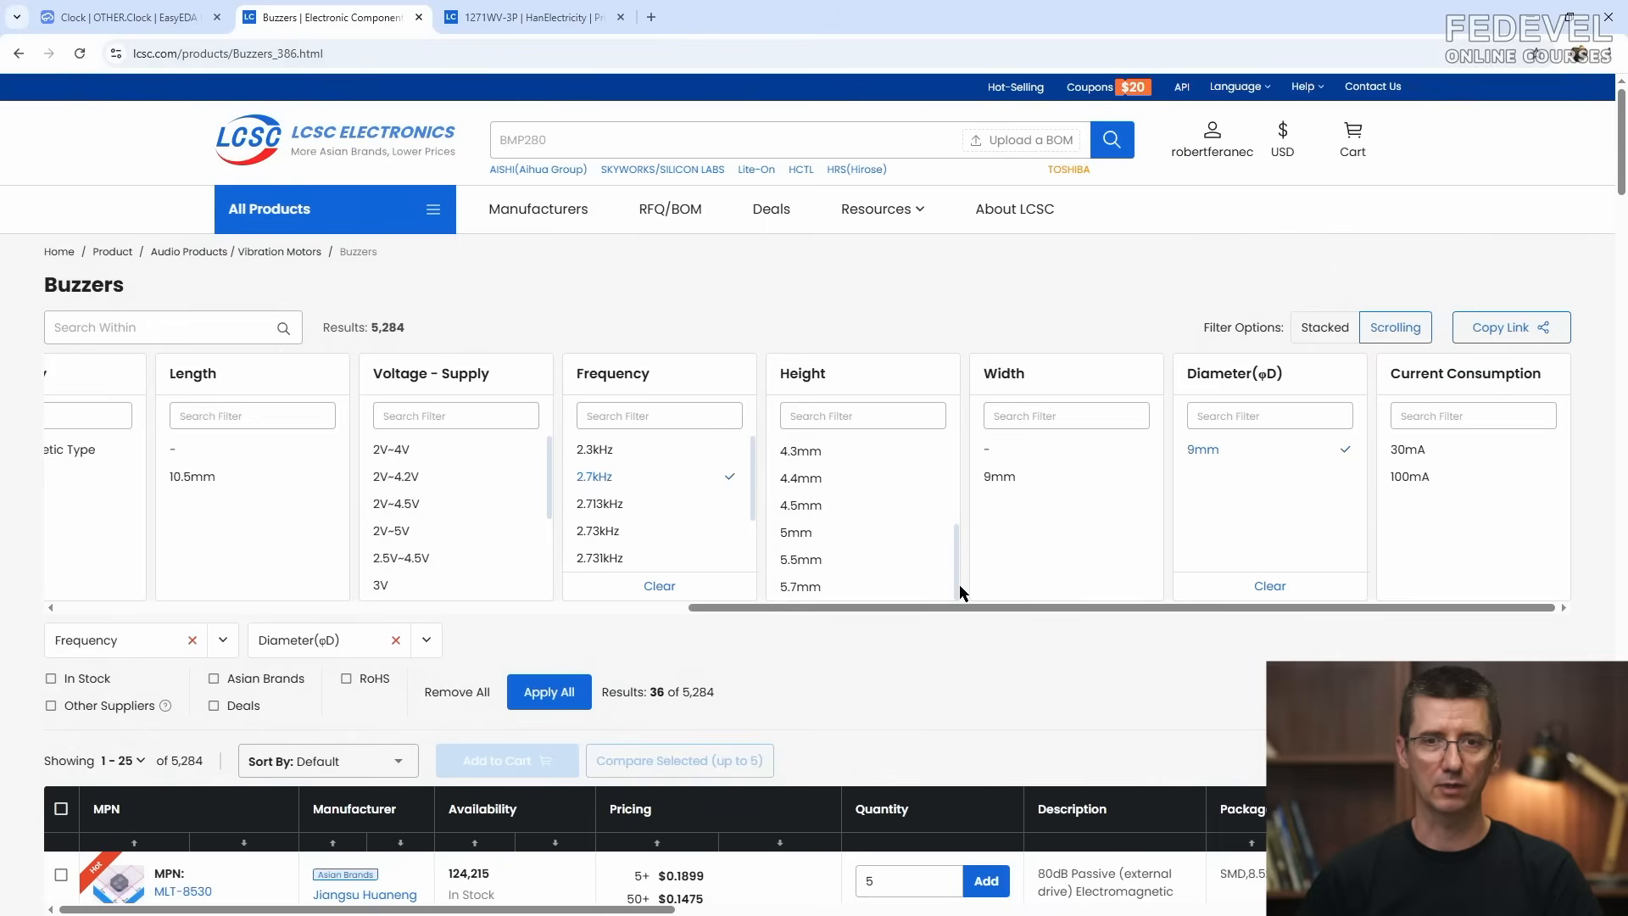
pyautogui.click(803, 588)
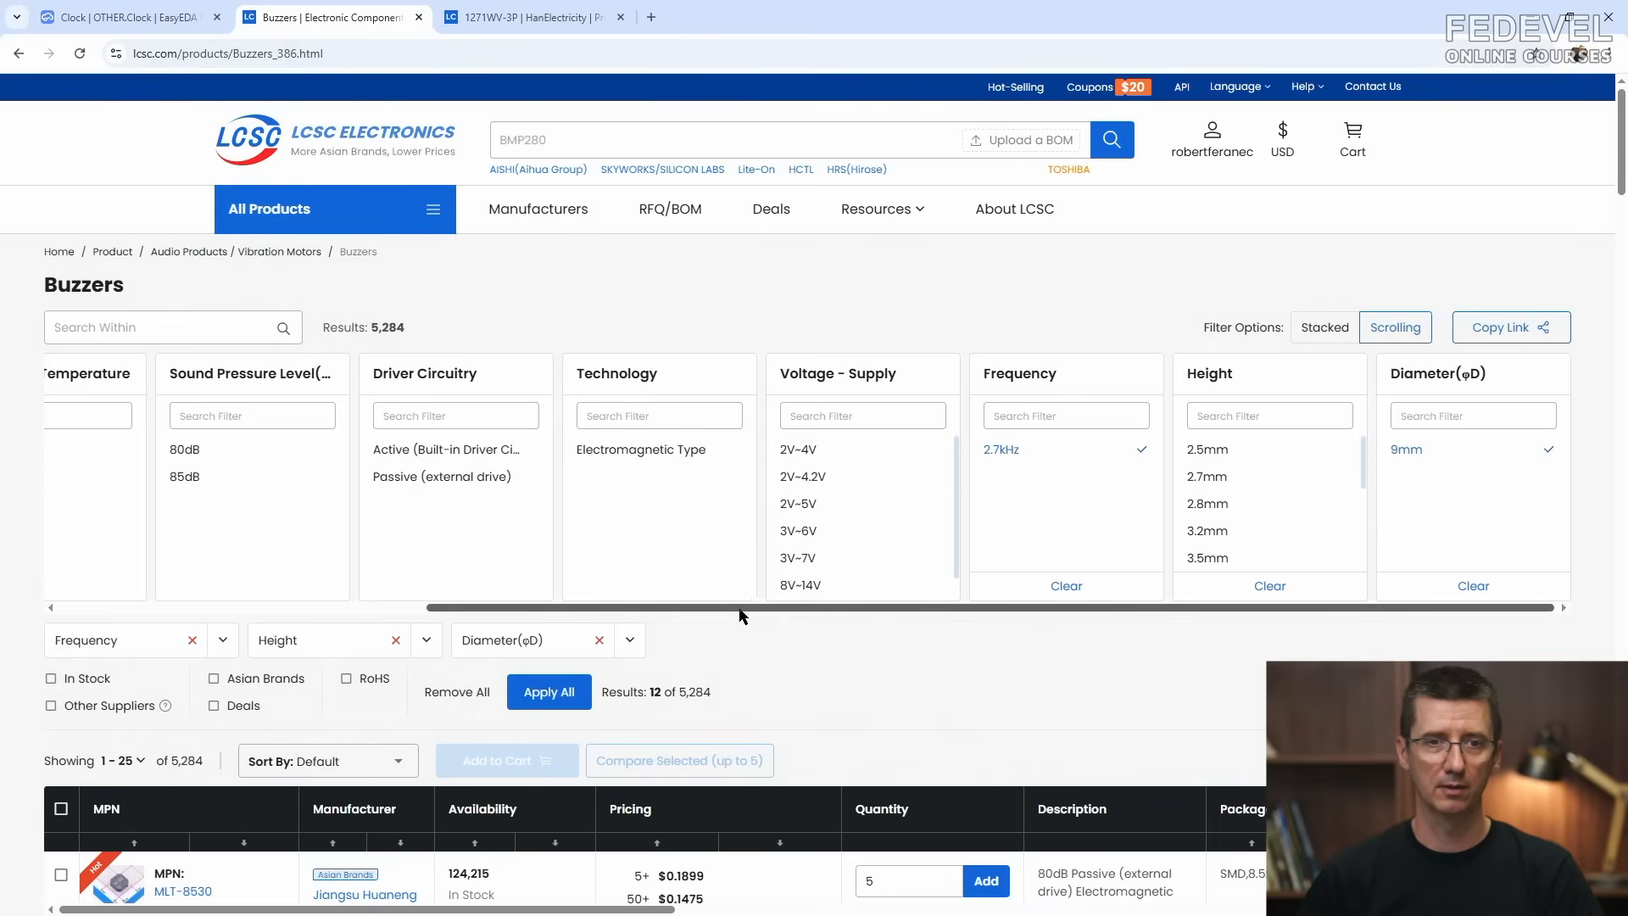
pyautogui.moveTo(810, 607); pyautogui.dragTo(601, 607)
pyautogui.click(676, 479)
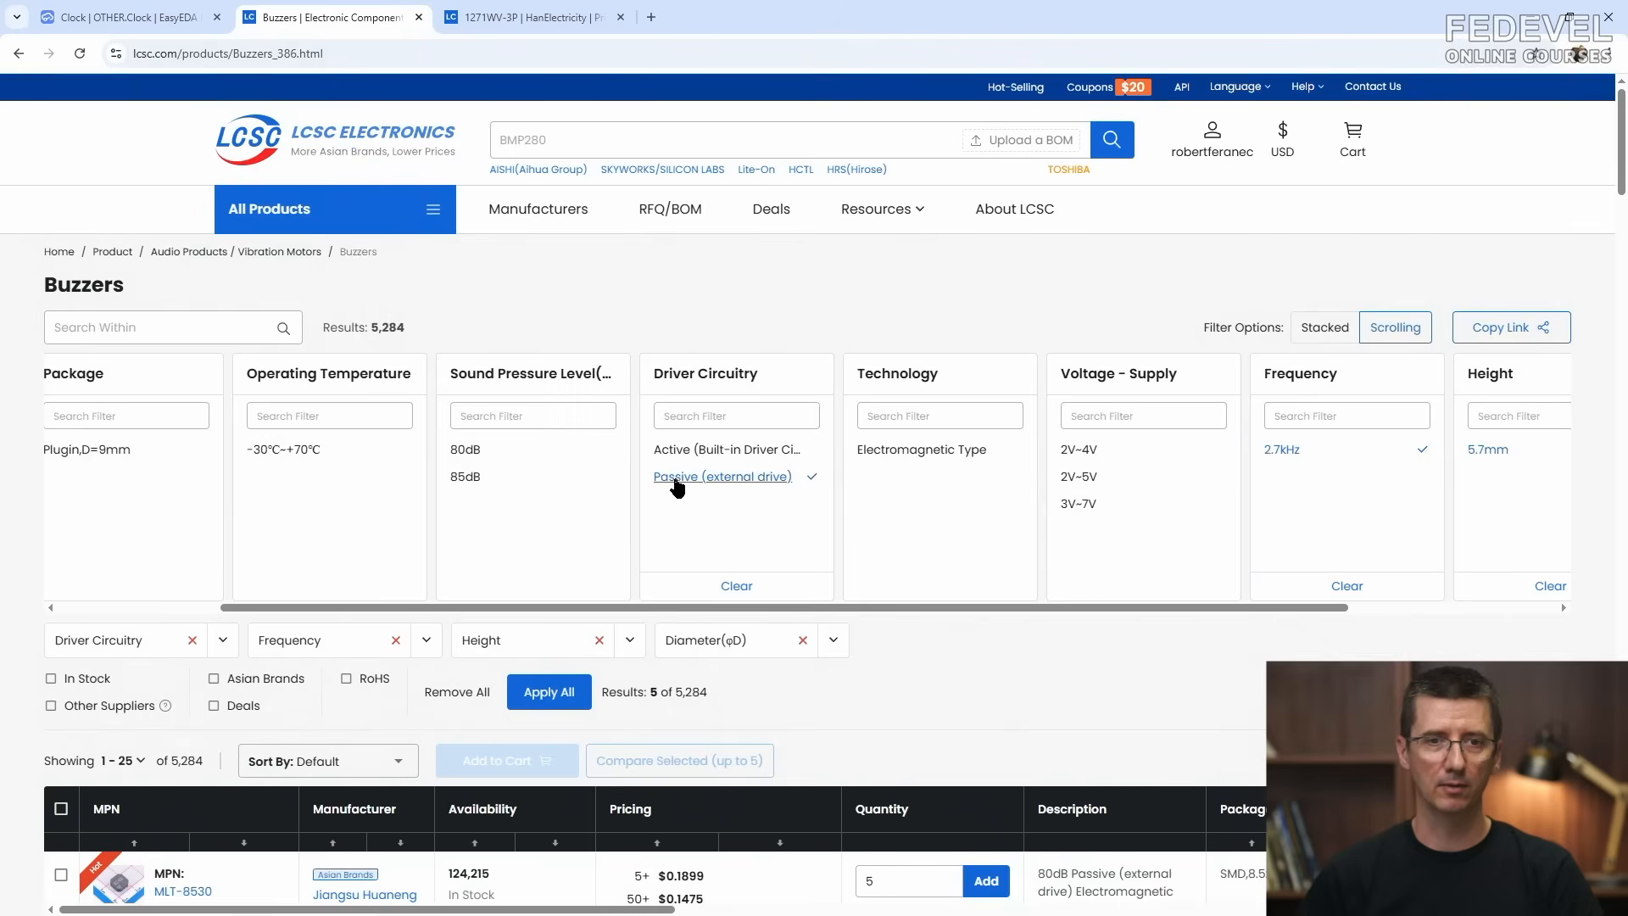
# Step: Add the 2V~5V supply voltage to the buzzer filters, apply them and check the matching parts' availability
pyautogui.click(1086, 478)
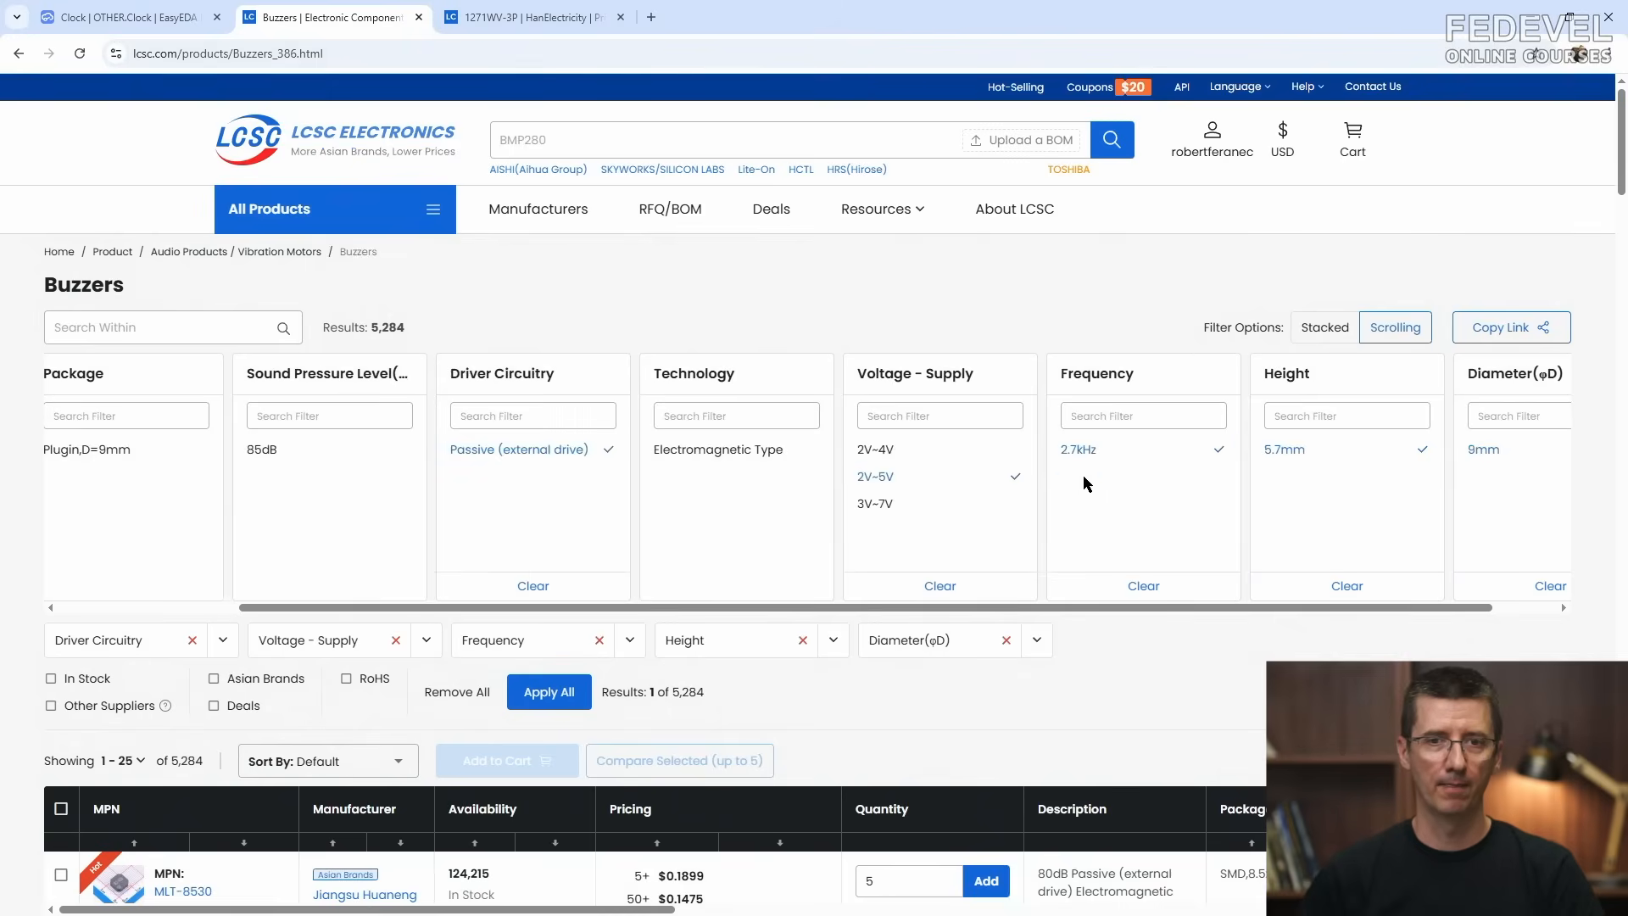
pyautogui.moveTo(883, 607); pyautogui.dragTo(638, 629)
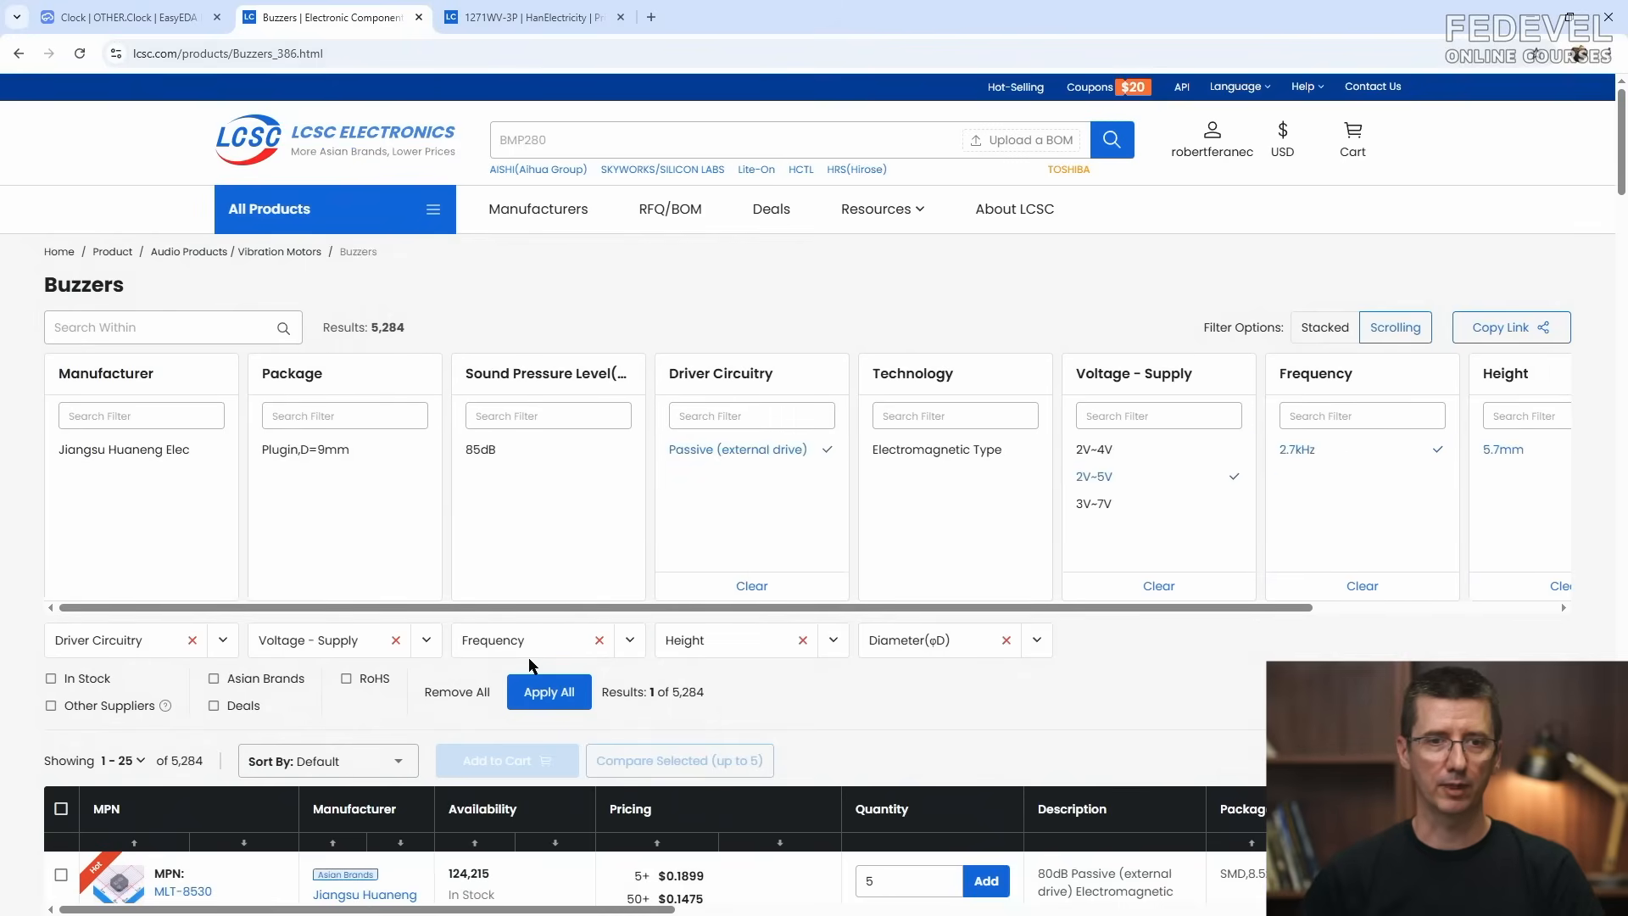
pyautogui.click(541, 690)
pyautogui.scroll(-4, 15, 537)
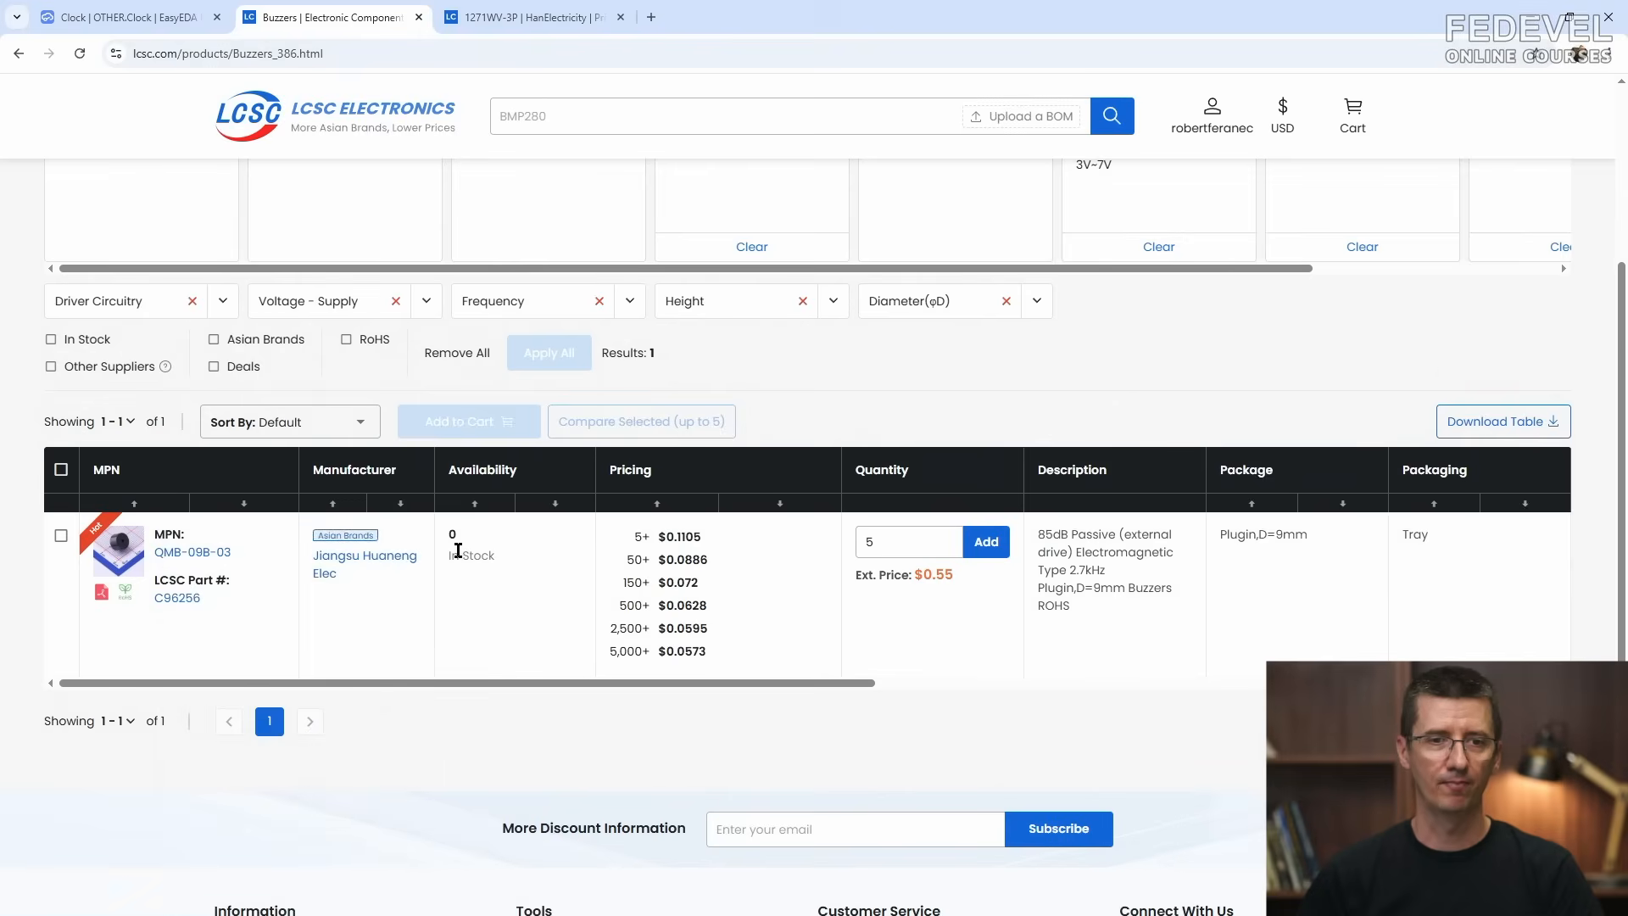
pyautogui.scroll(2, 458, 552)
pyautogui.scroll(3, 459, 555)
pyautogui.scroll(-1, 857, 501)
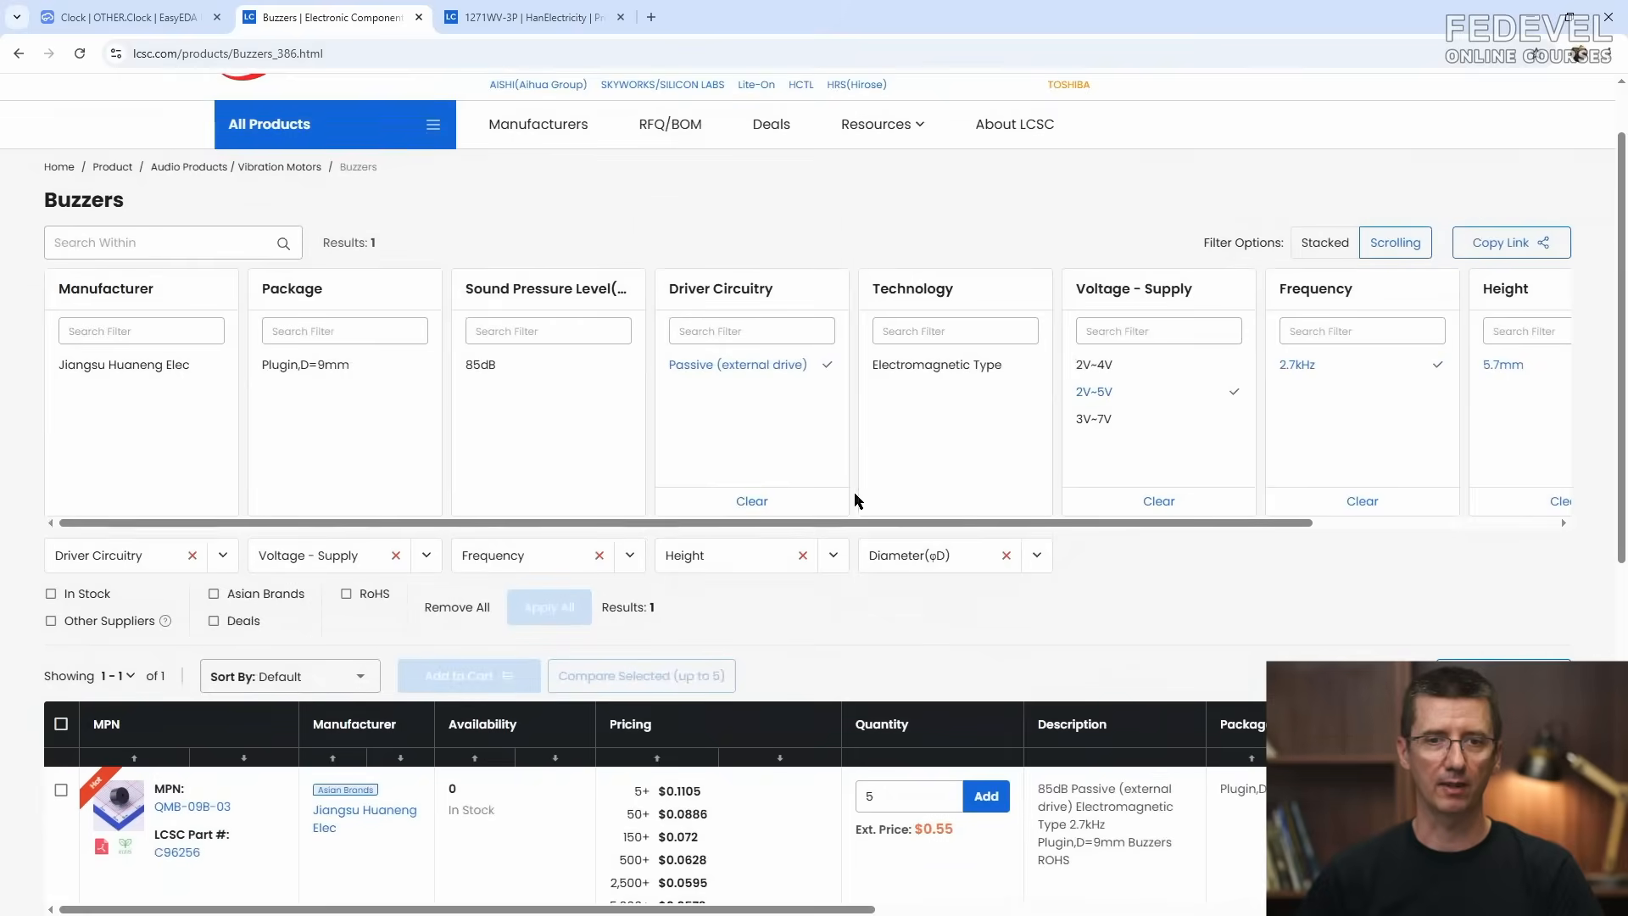
# Step: Include the 3V~7V supply voltage in the buzzer filters, reapply them and review the stock of the listed parts
pyautogui.click(1092, 419)
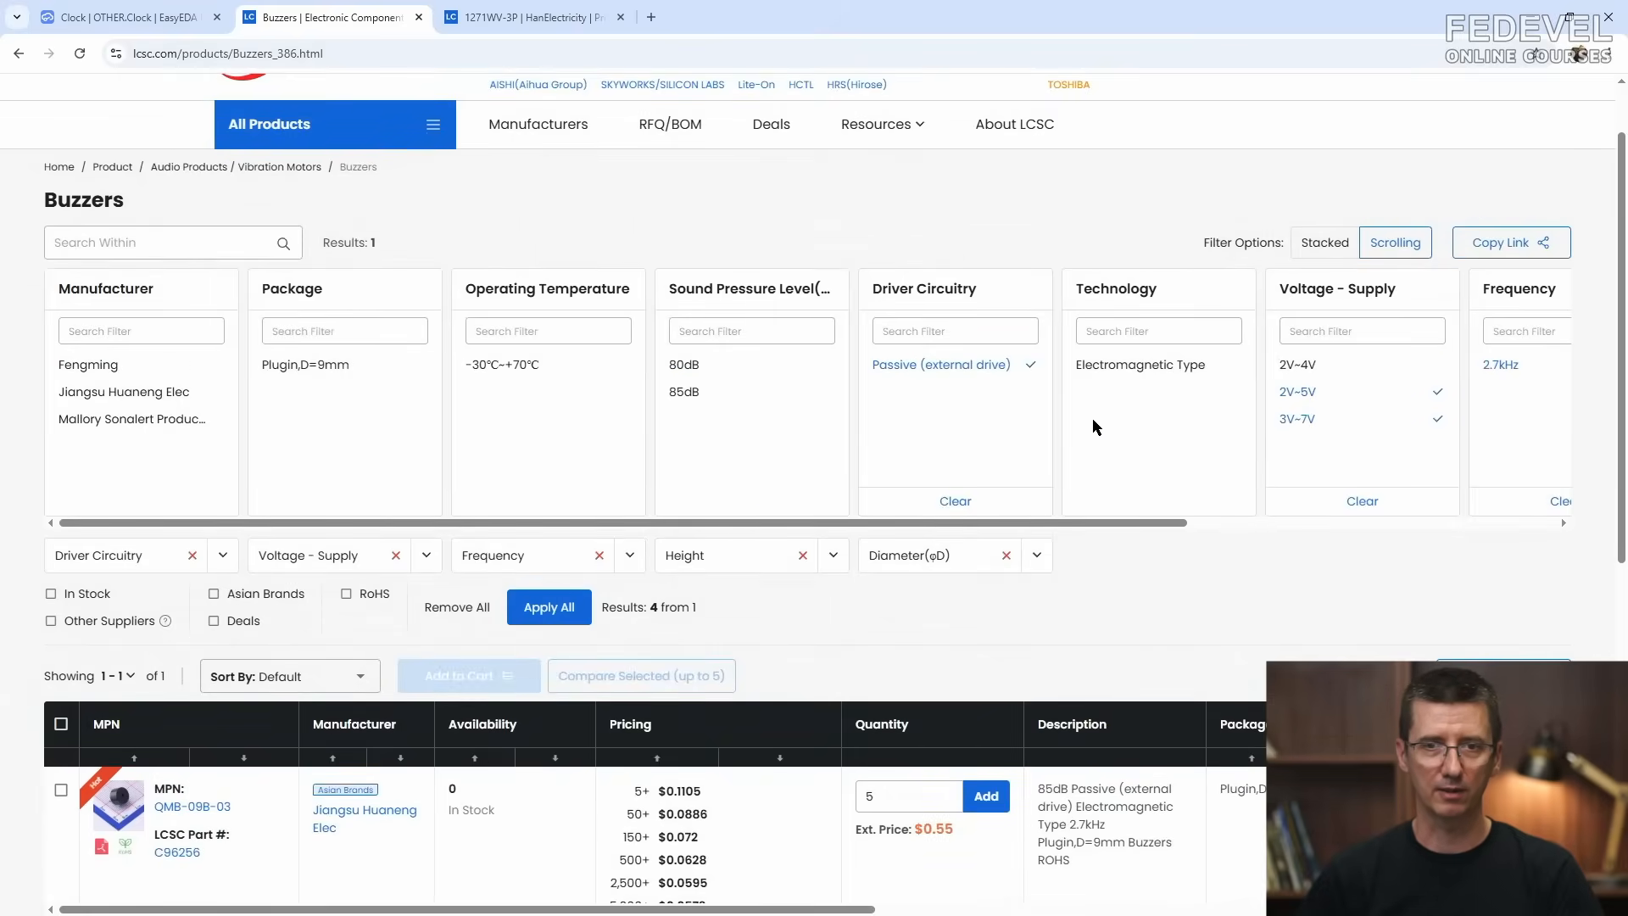
pyautogui.click(534, 609)
pyautogui.scroll(-5, 21, 608)
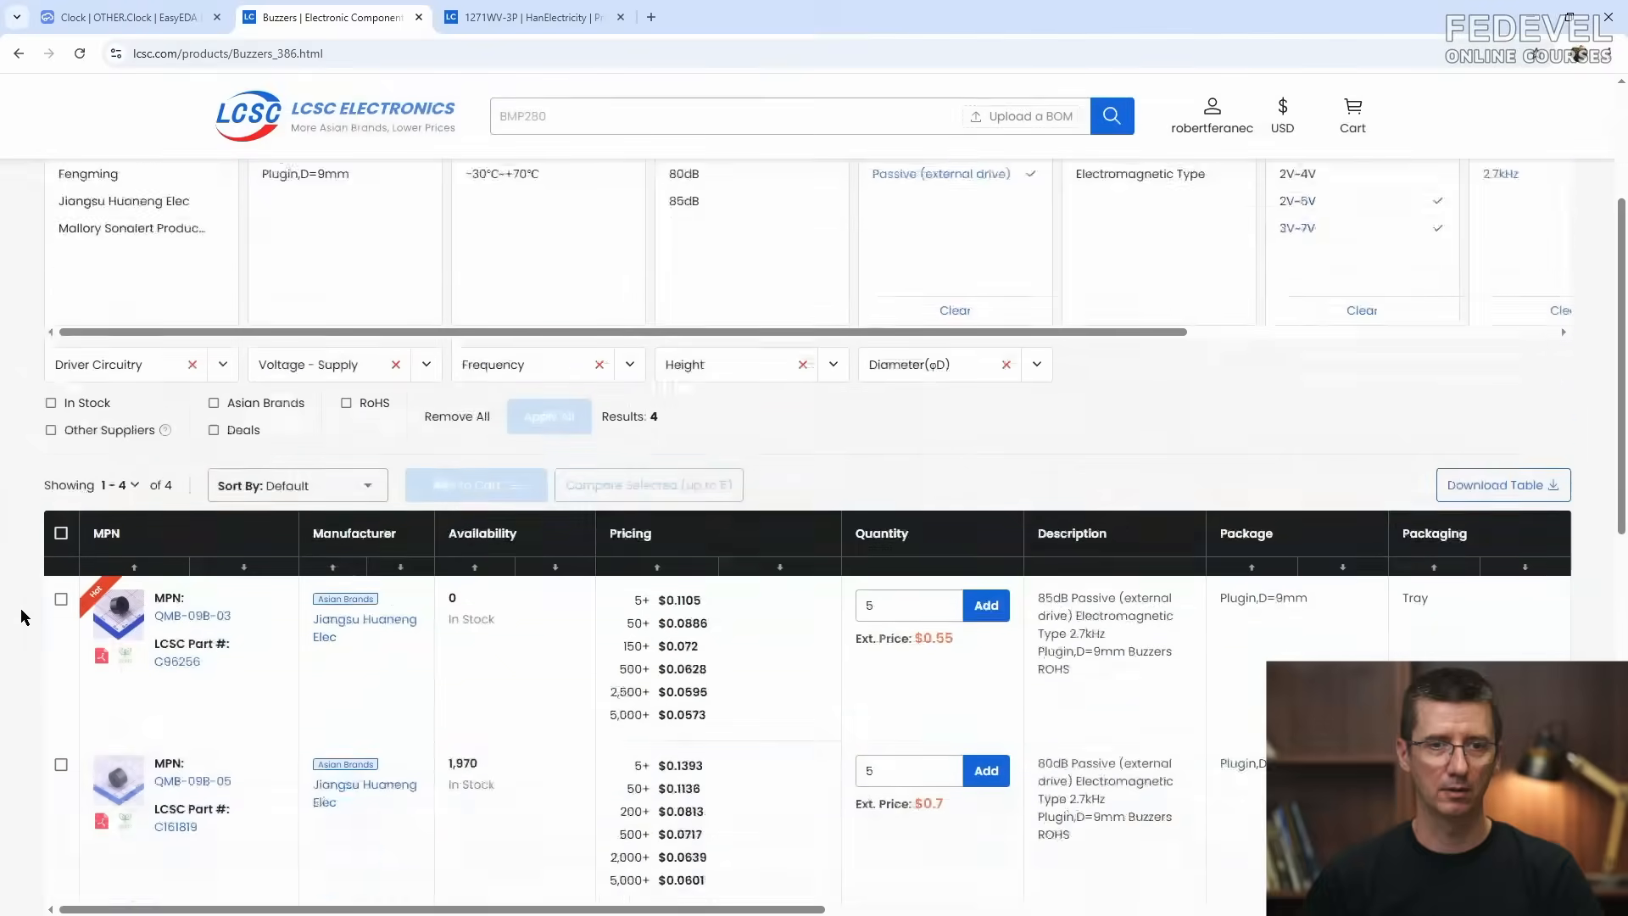
pyautogui.moveTo(497, 625)
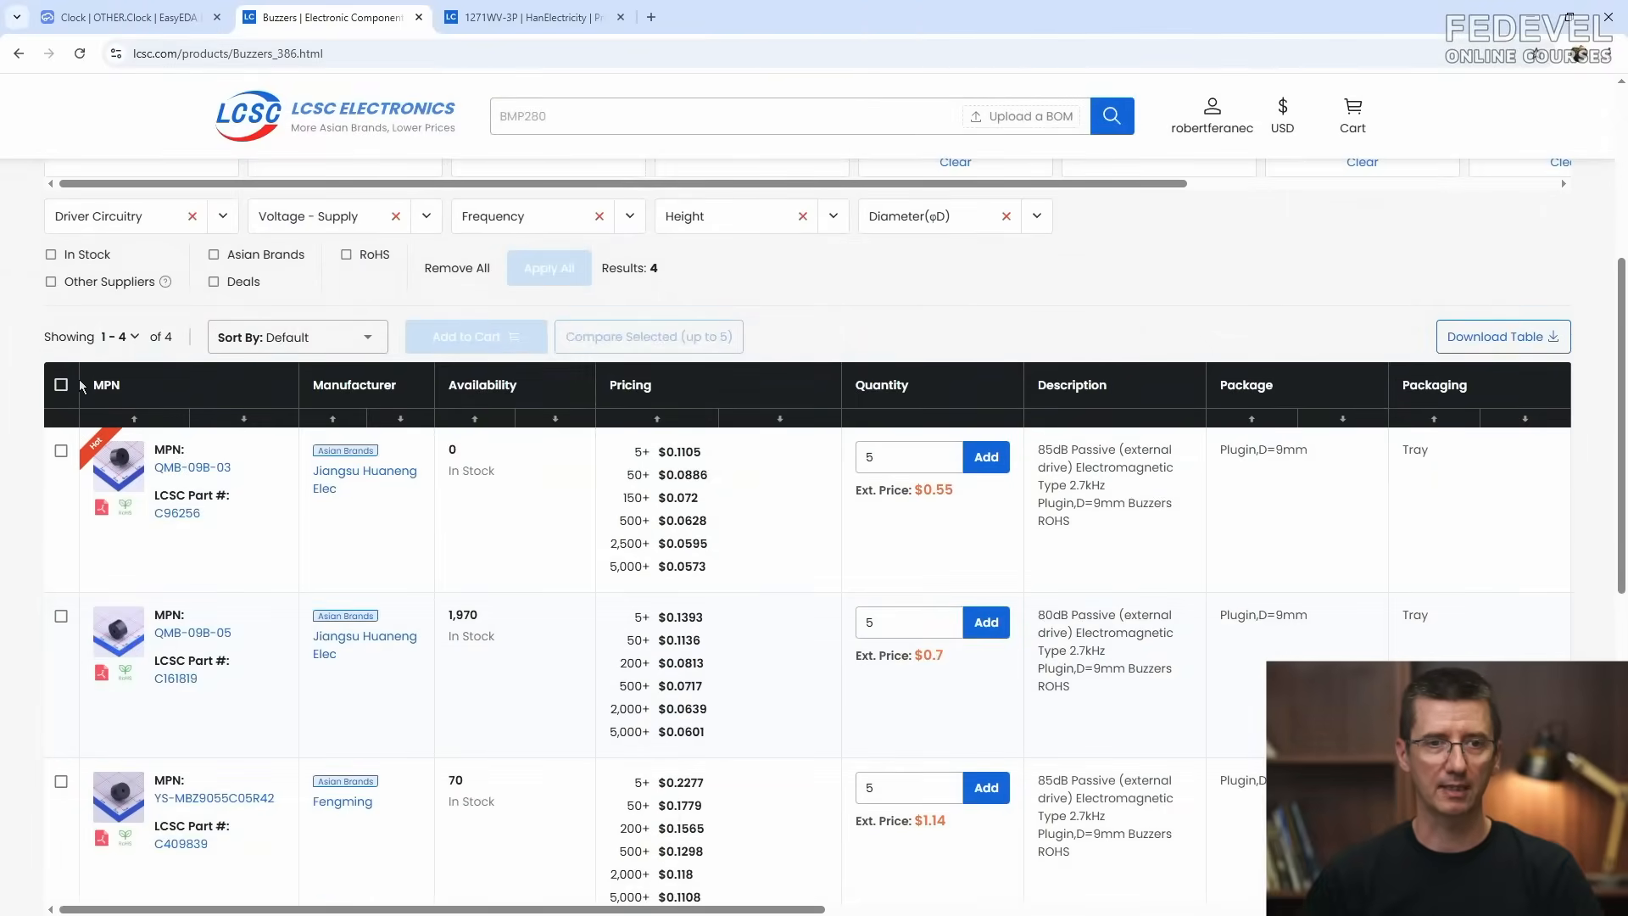
# Step: Copy the LCSC part number of buzzer QMB-09B-03, switch to EasyEDA and search the device library for C96256
pyautogui.click(214, 472)
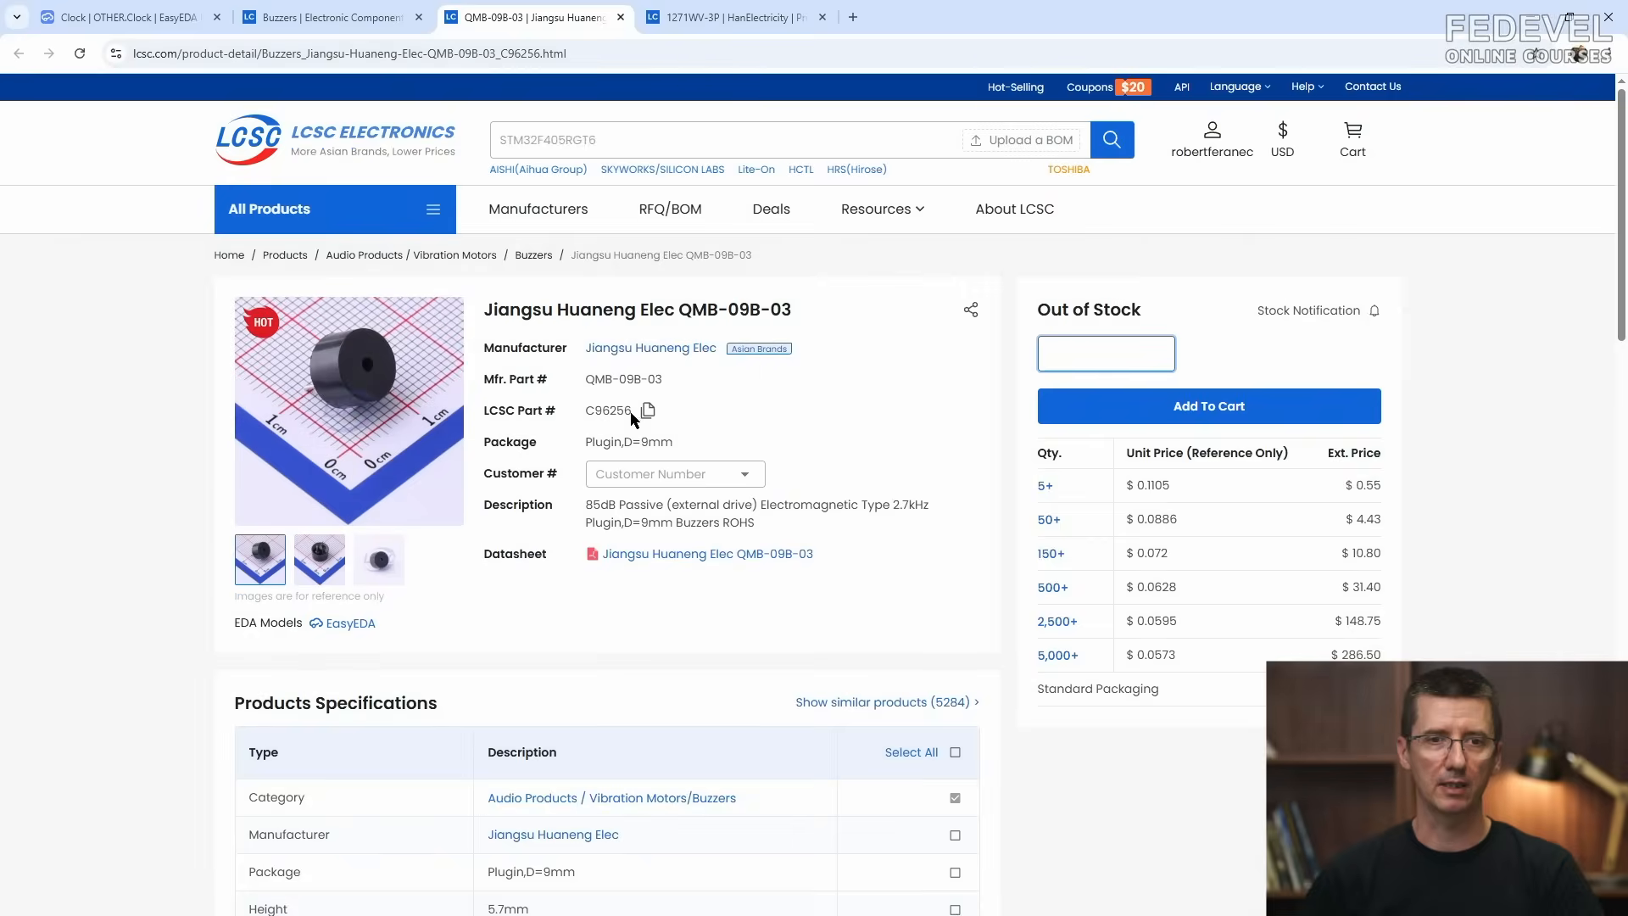
pyautogui.click(648, 411)
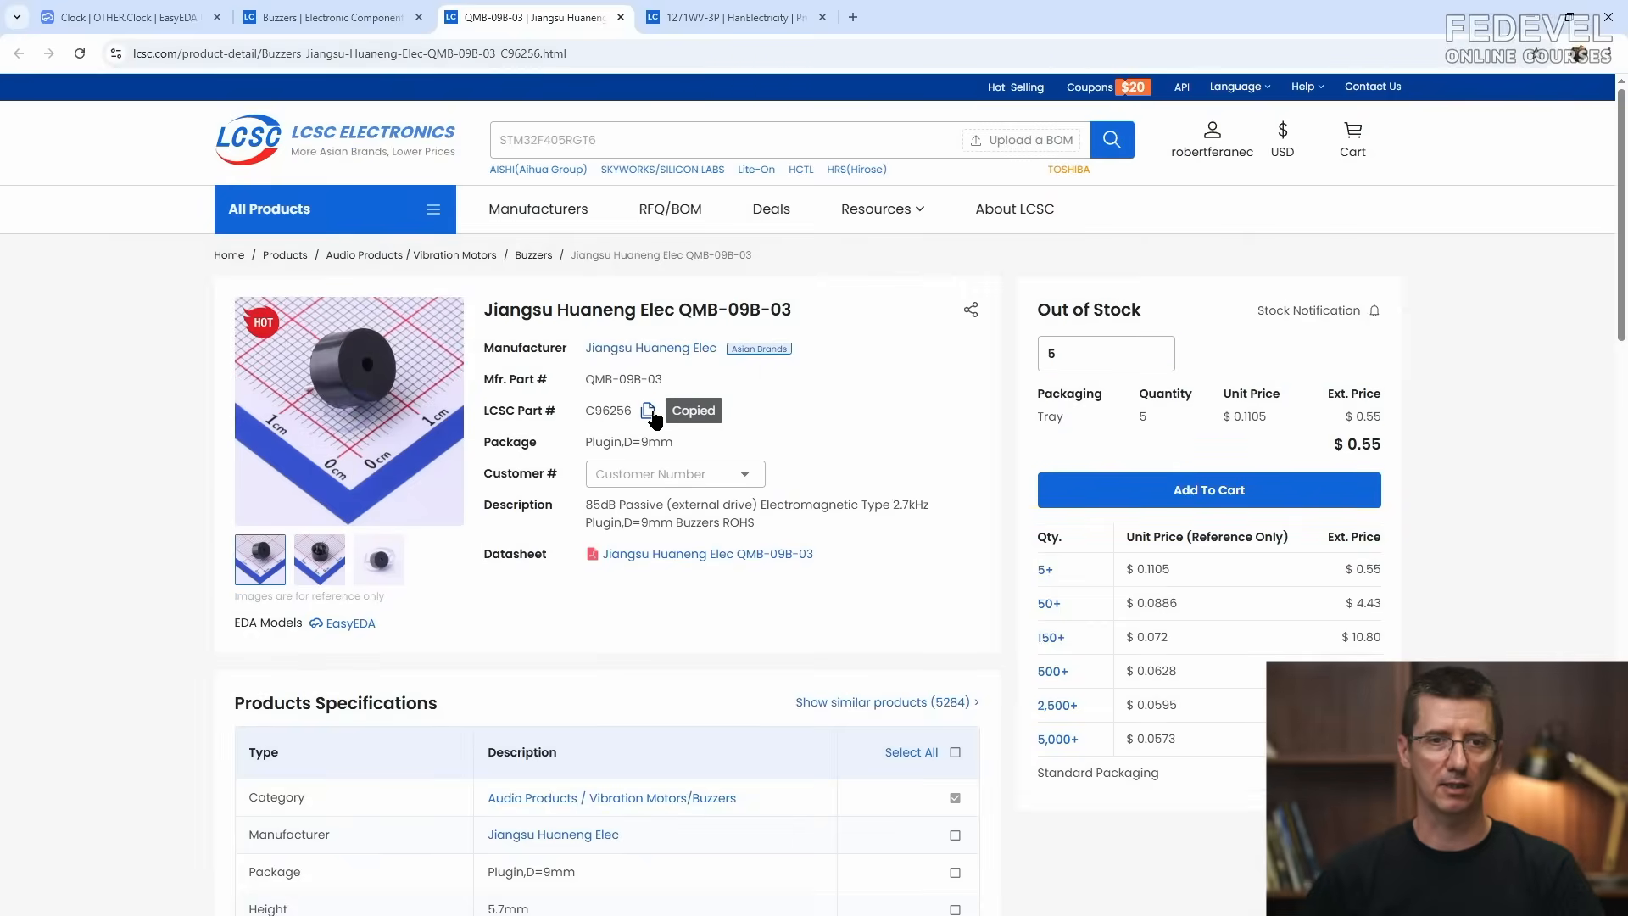
pyautogui.click(157, 19)
pyautogui.click(307, 87)
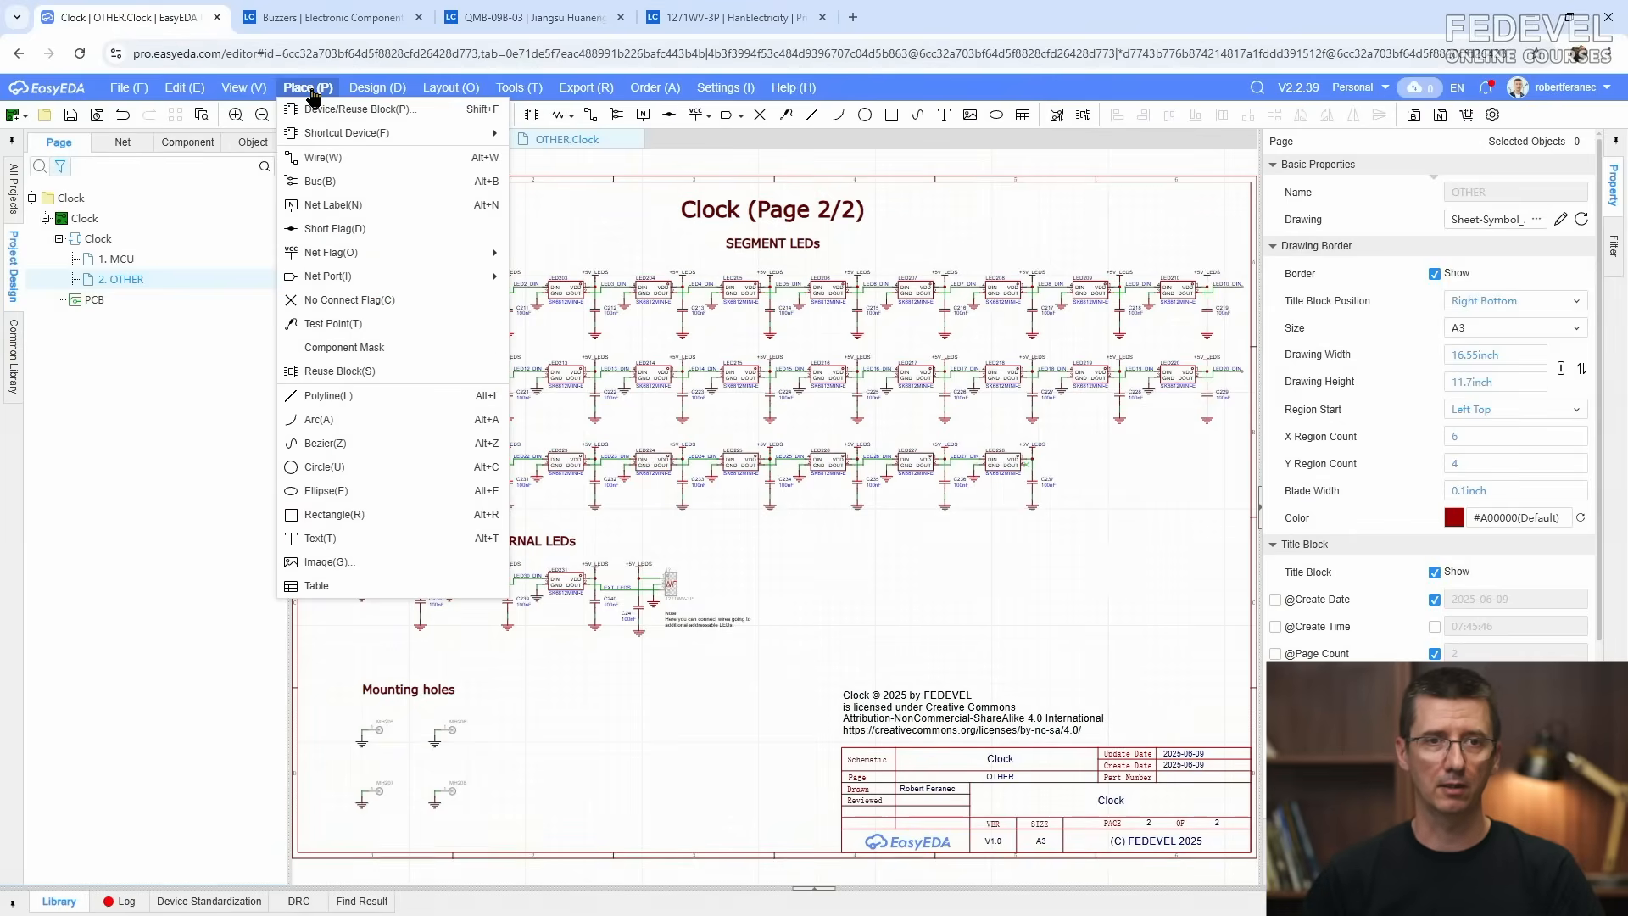
pyautogui.click(330, 113)
pyautogui.rightClick(551, 170)
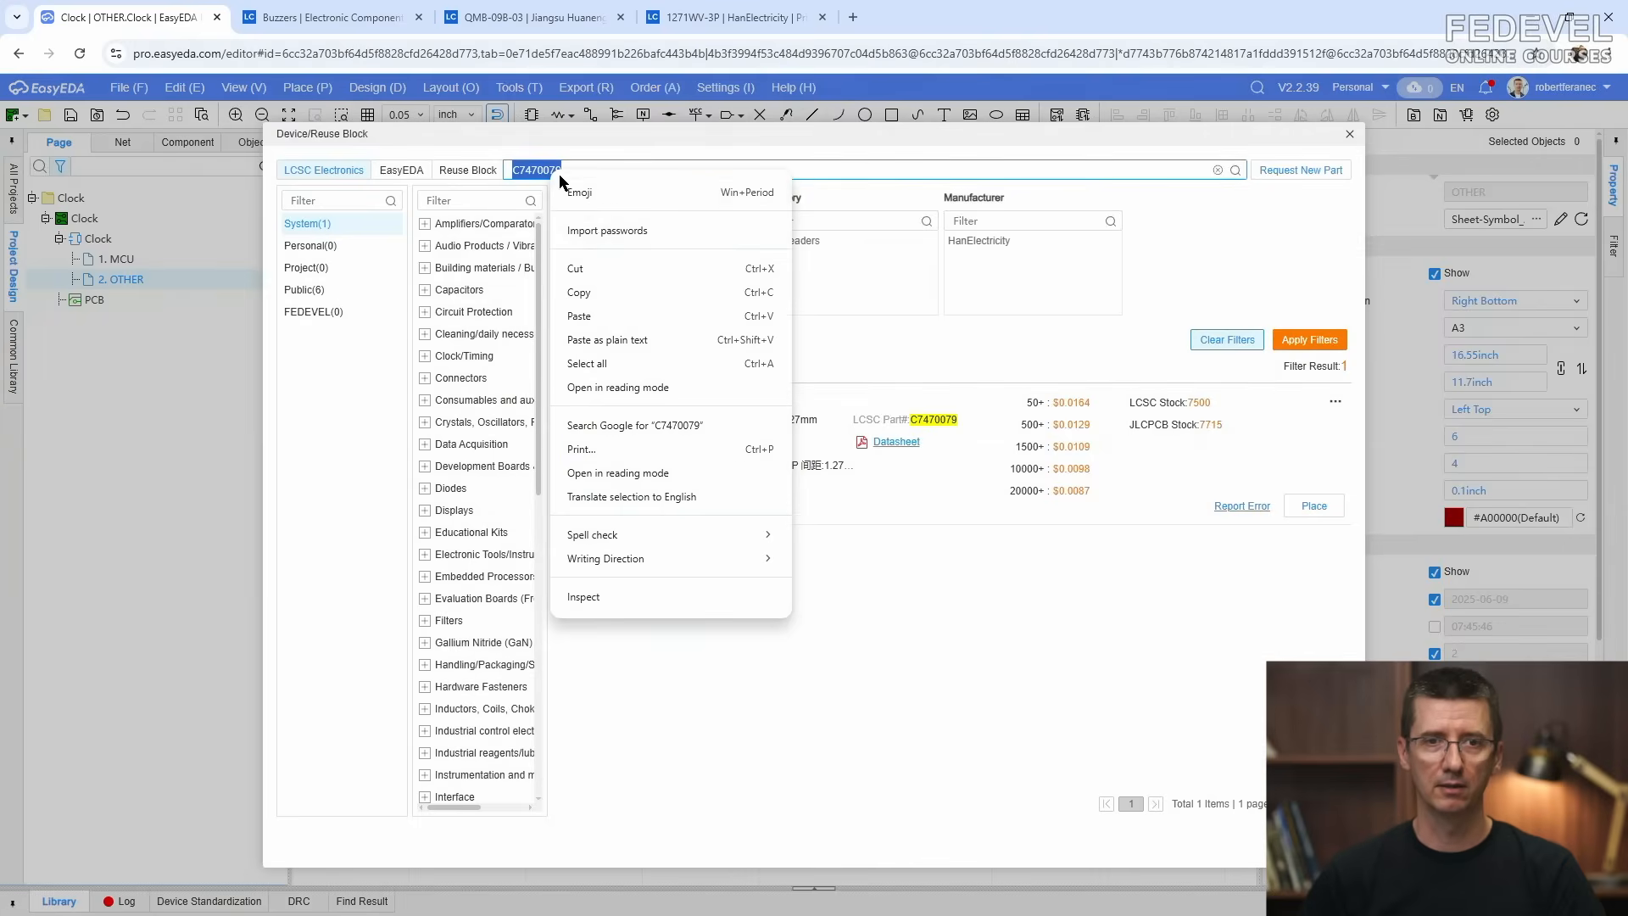
pyautogui.click(627, 318)
pyautogui.click(1235, 170)
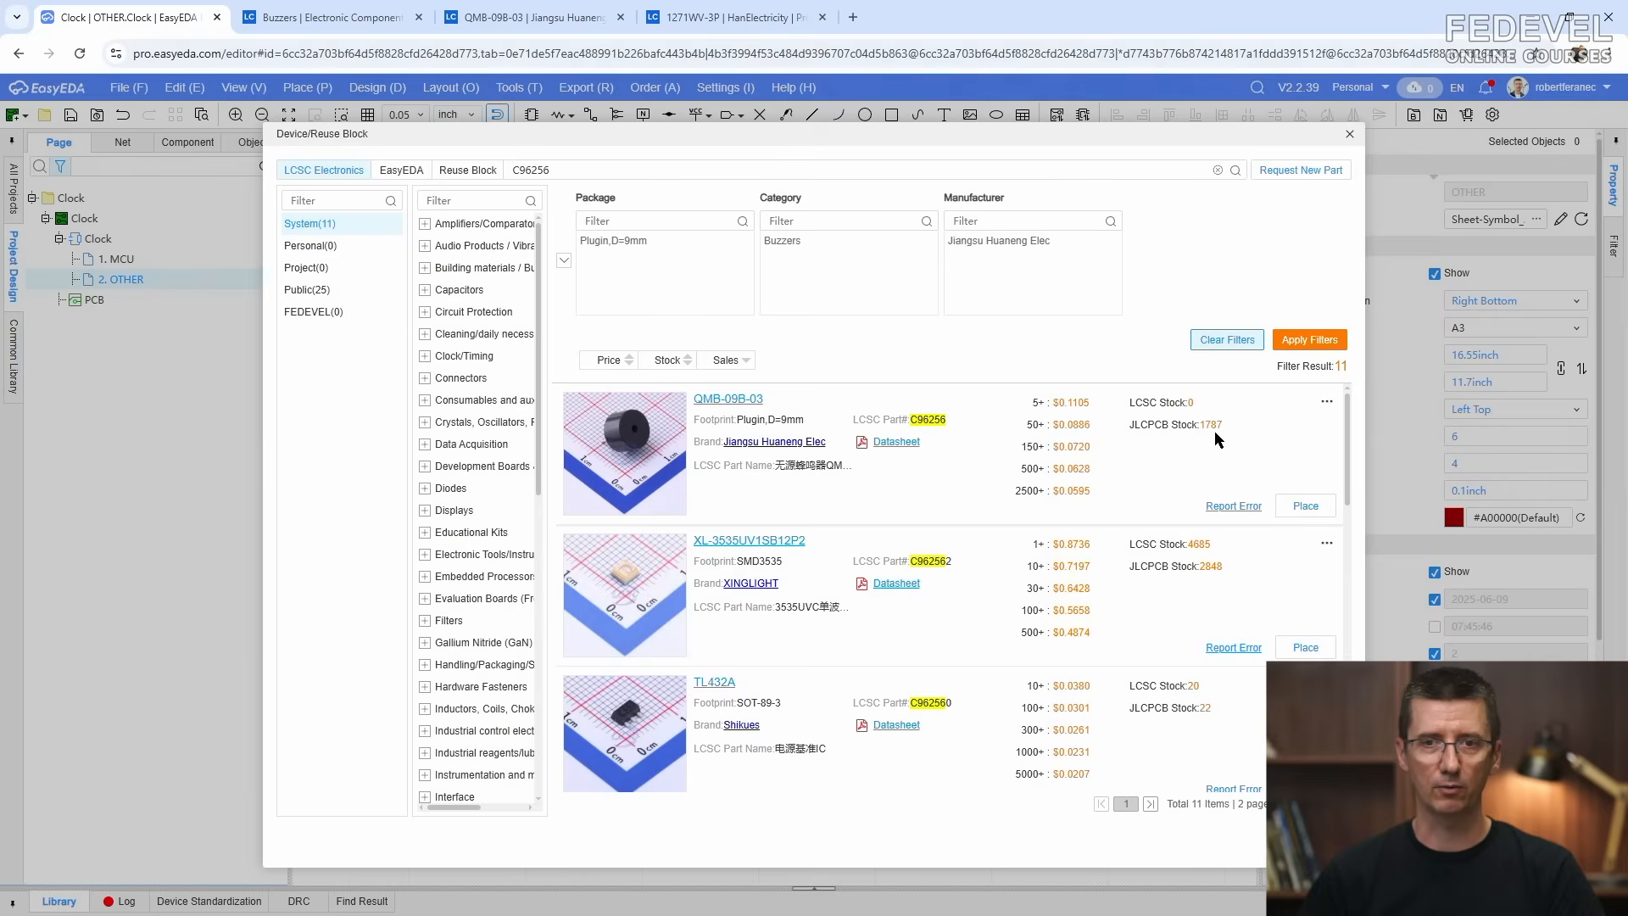
# Step: Place the QMB-09B-03 buzzer in the empty area between the mounting holes and the title block, and save the OTHER page
pyautogui.click(1305, 505)
pyautogui.scroll(5, 887, 649)
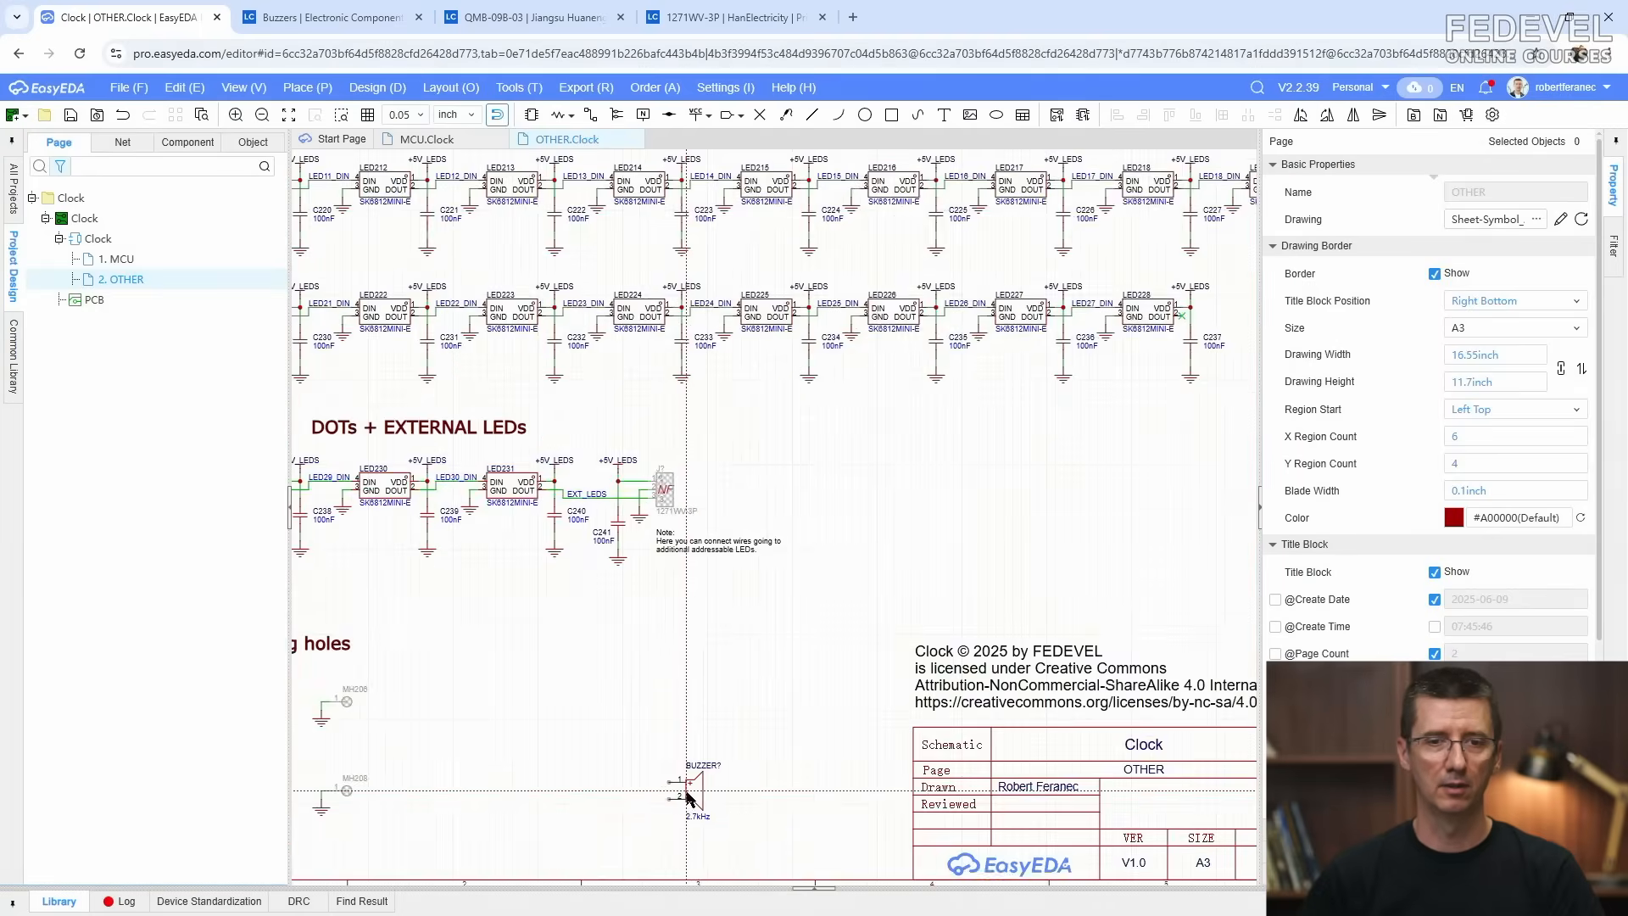
pyautogui.scroll(-3, 813, 585)
pyautogui.scroll(2, 812, 585)
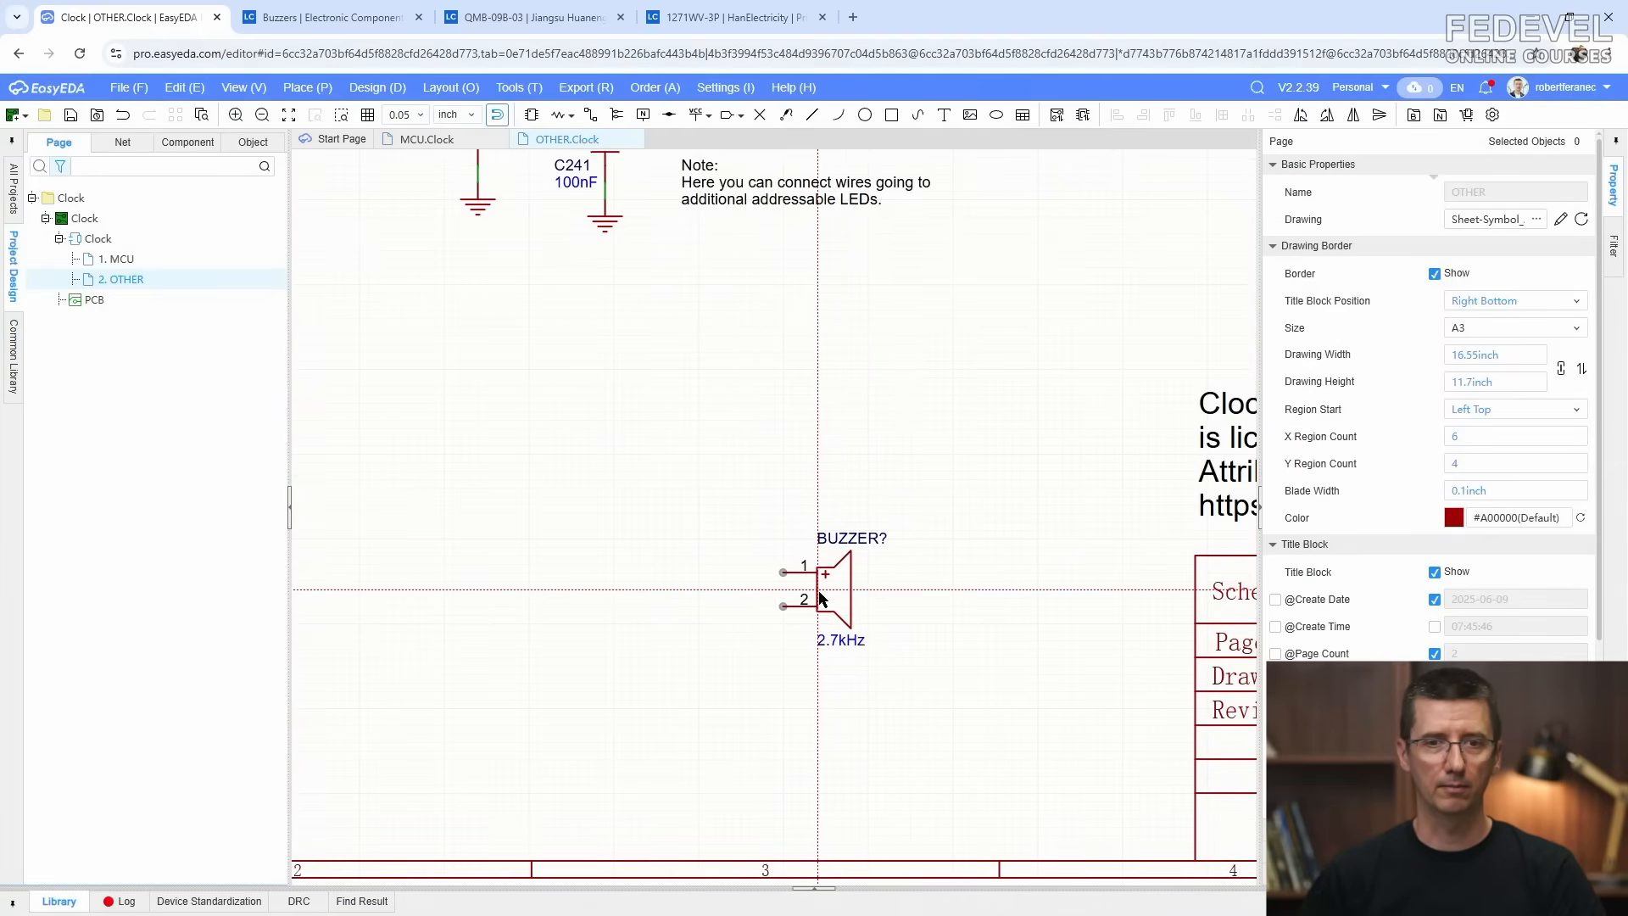
pyautogui.click(819, 595)
pyautogui.press('Escape')
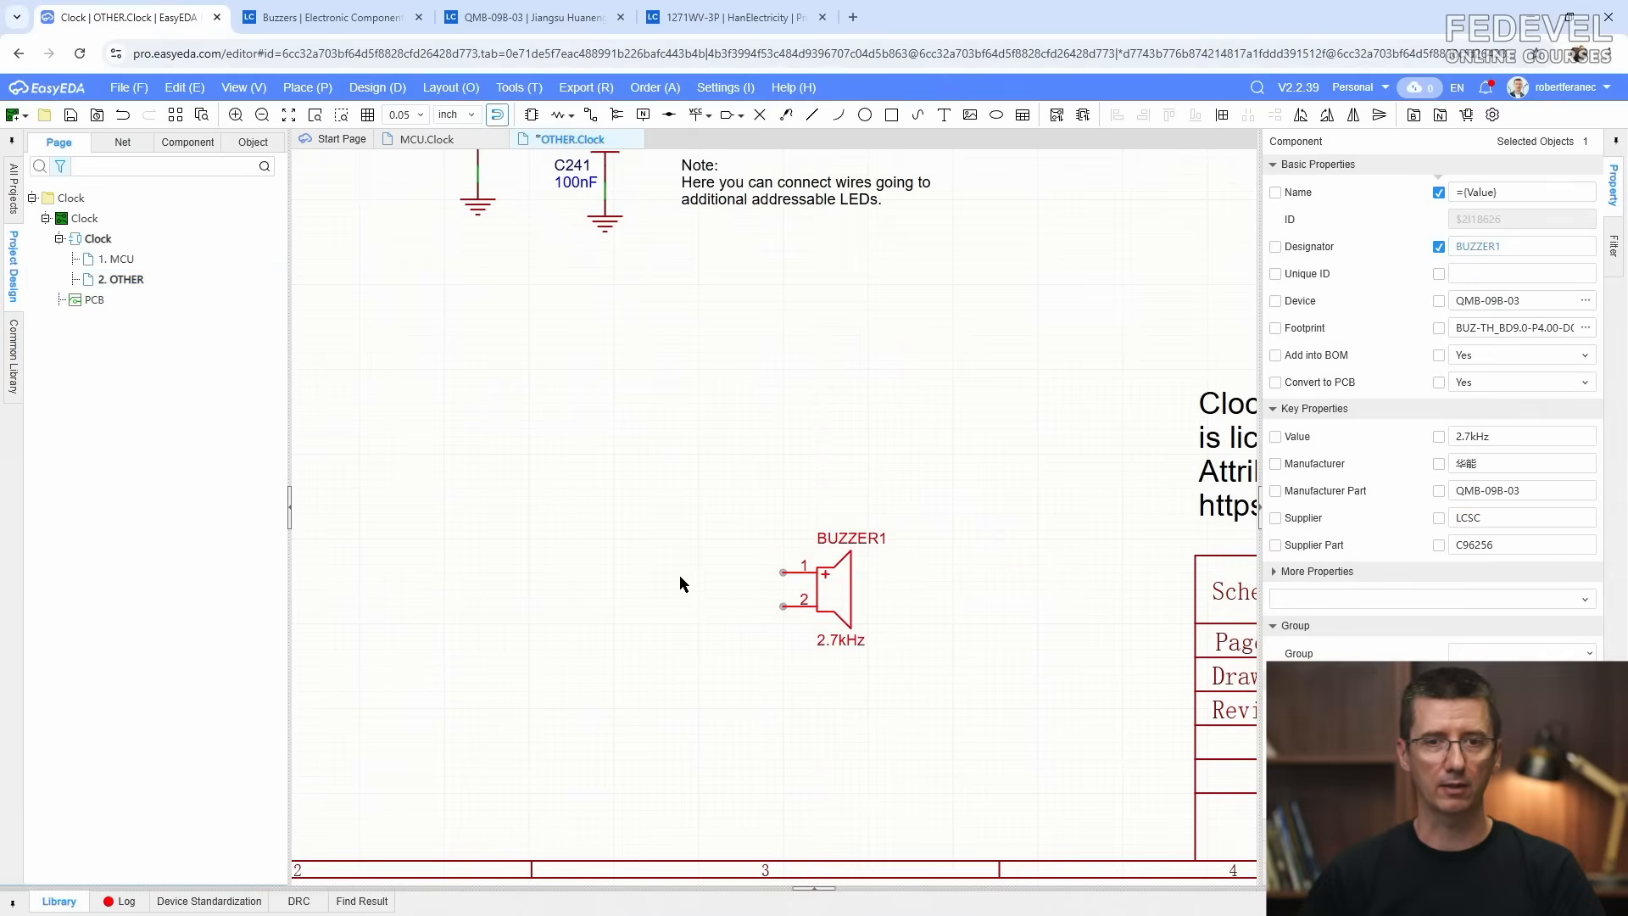
pyautogui.click(664, 466)
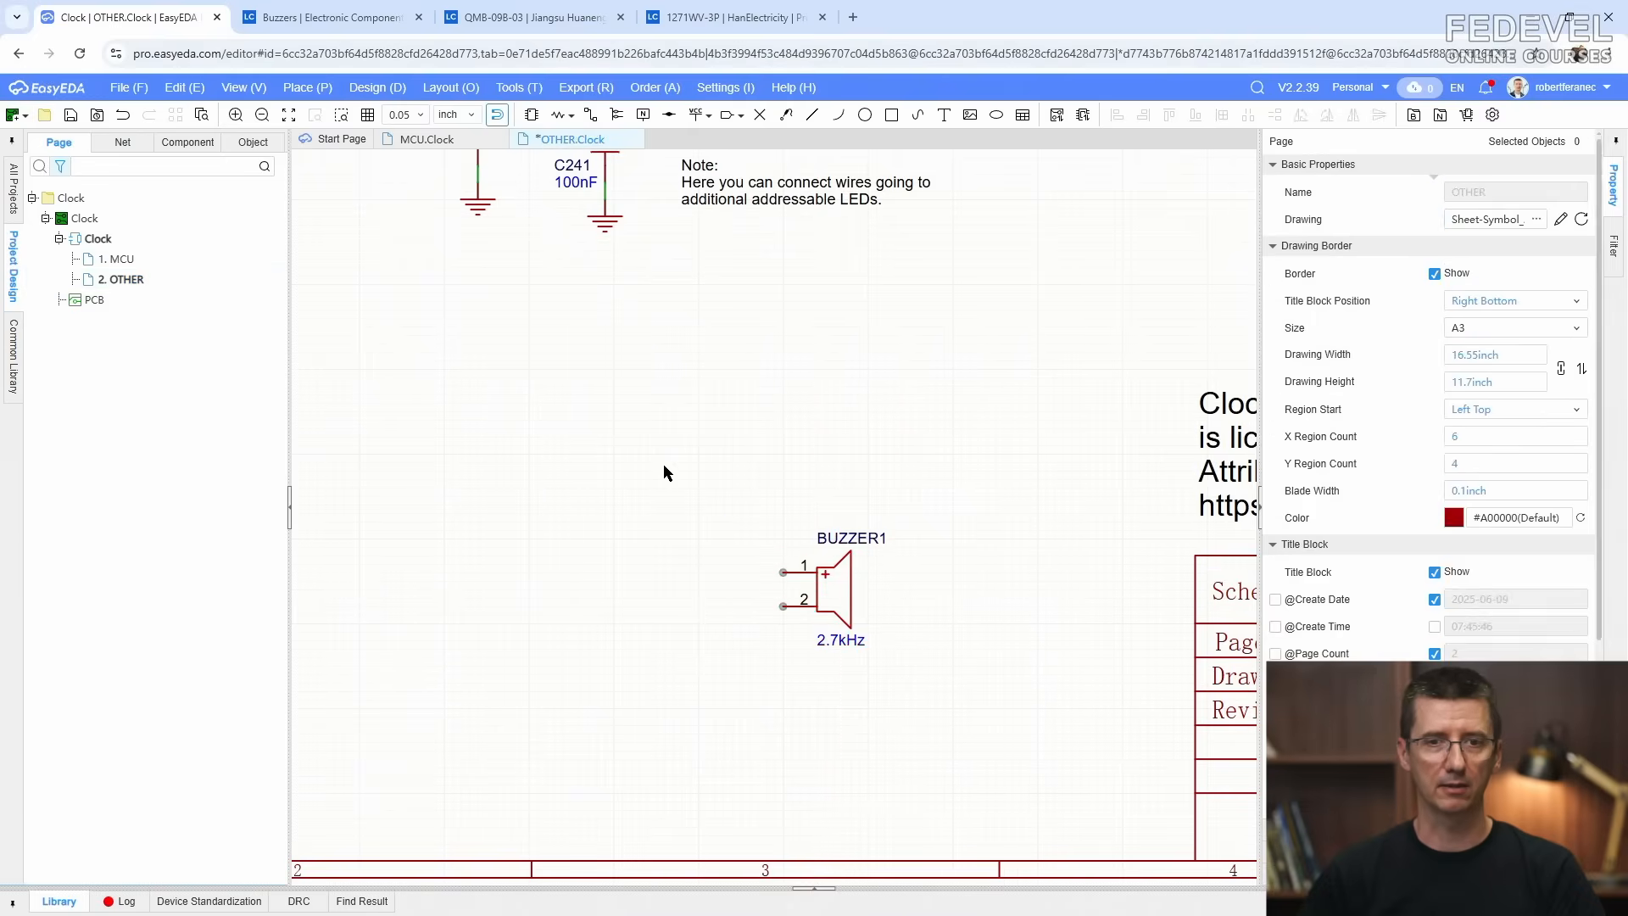
pyautogui.press('k')
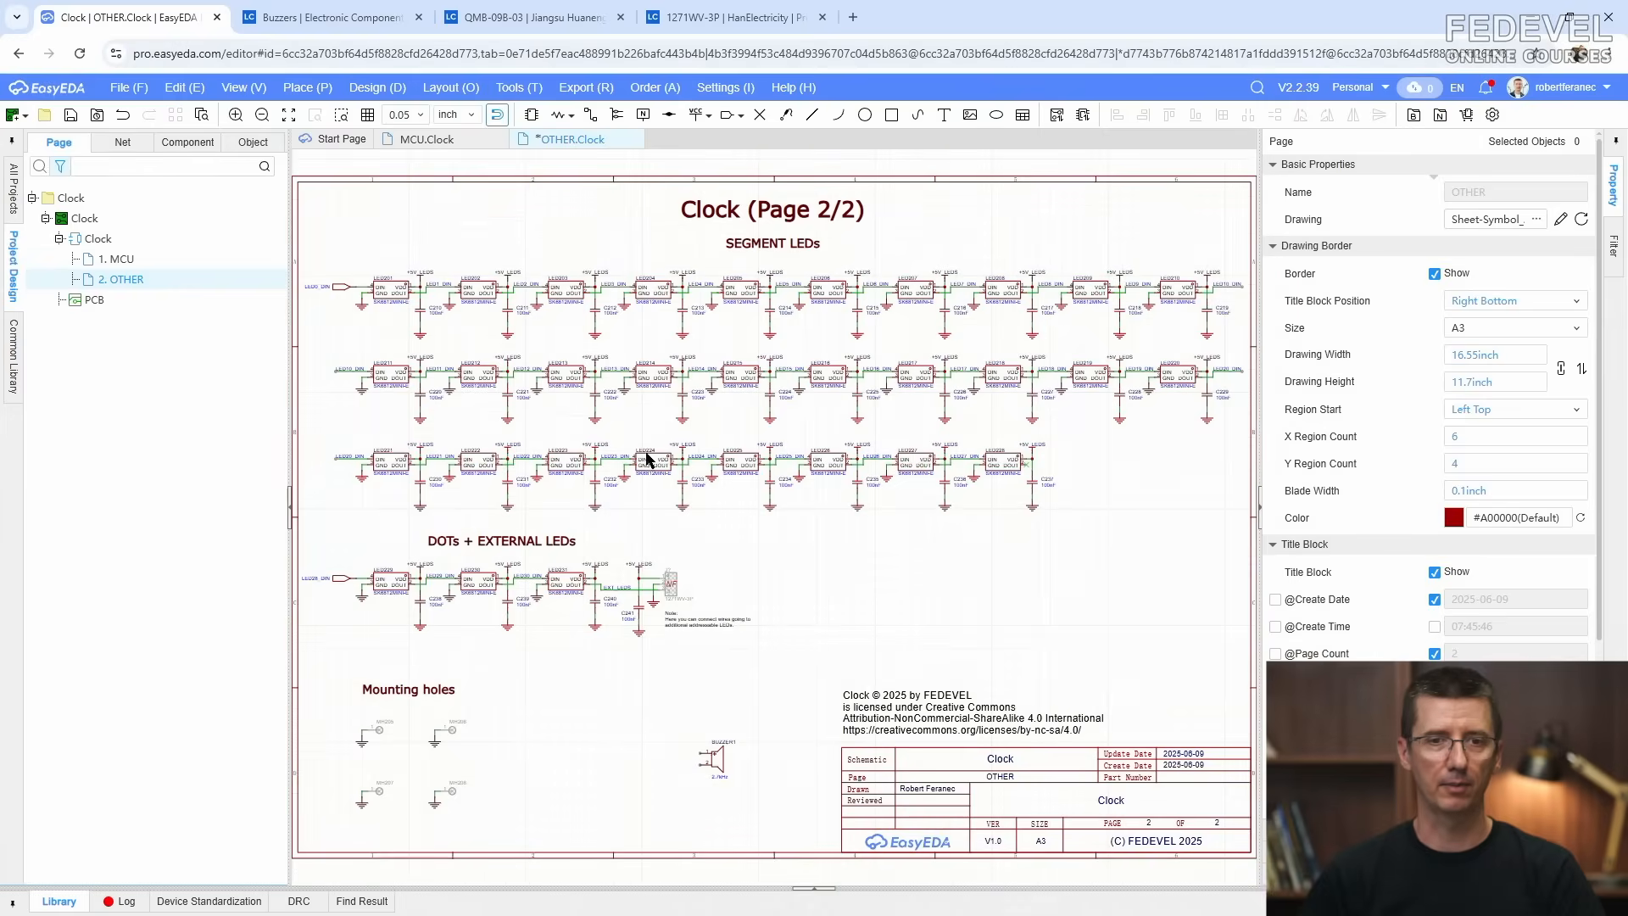
pyautogui.click(71, 120)
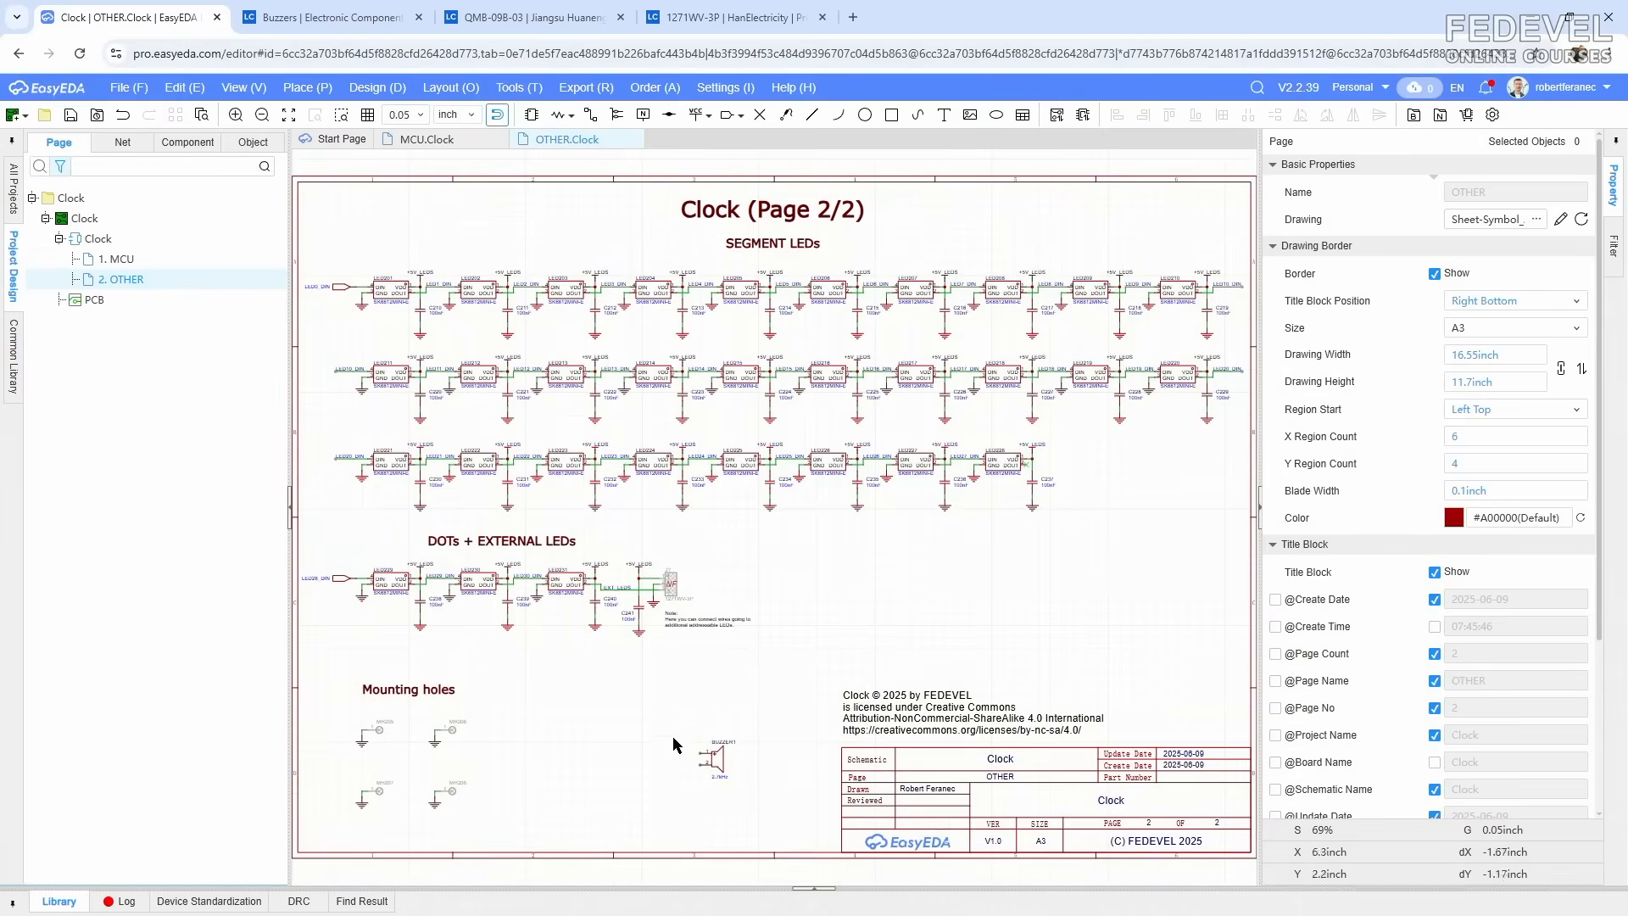
# Step: Open the placed buzzer's datasheet and look up its maximum current in the general specification table
pyautogui.rightClick(715, 763)
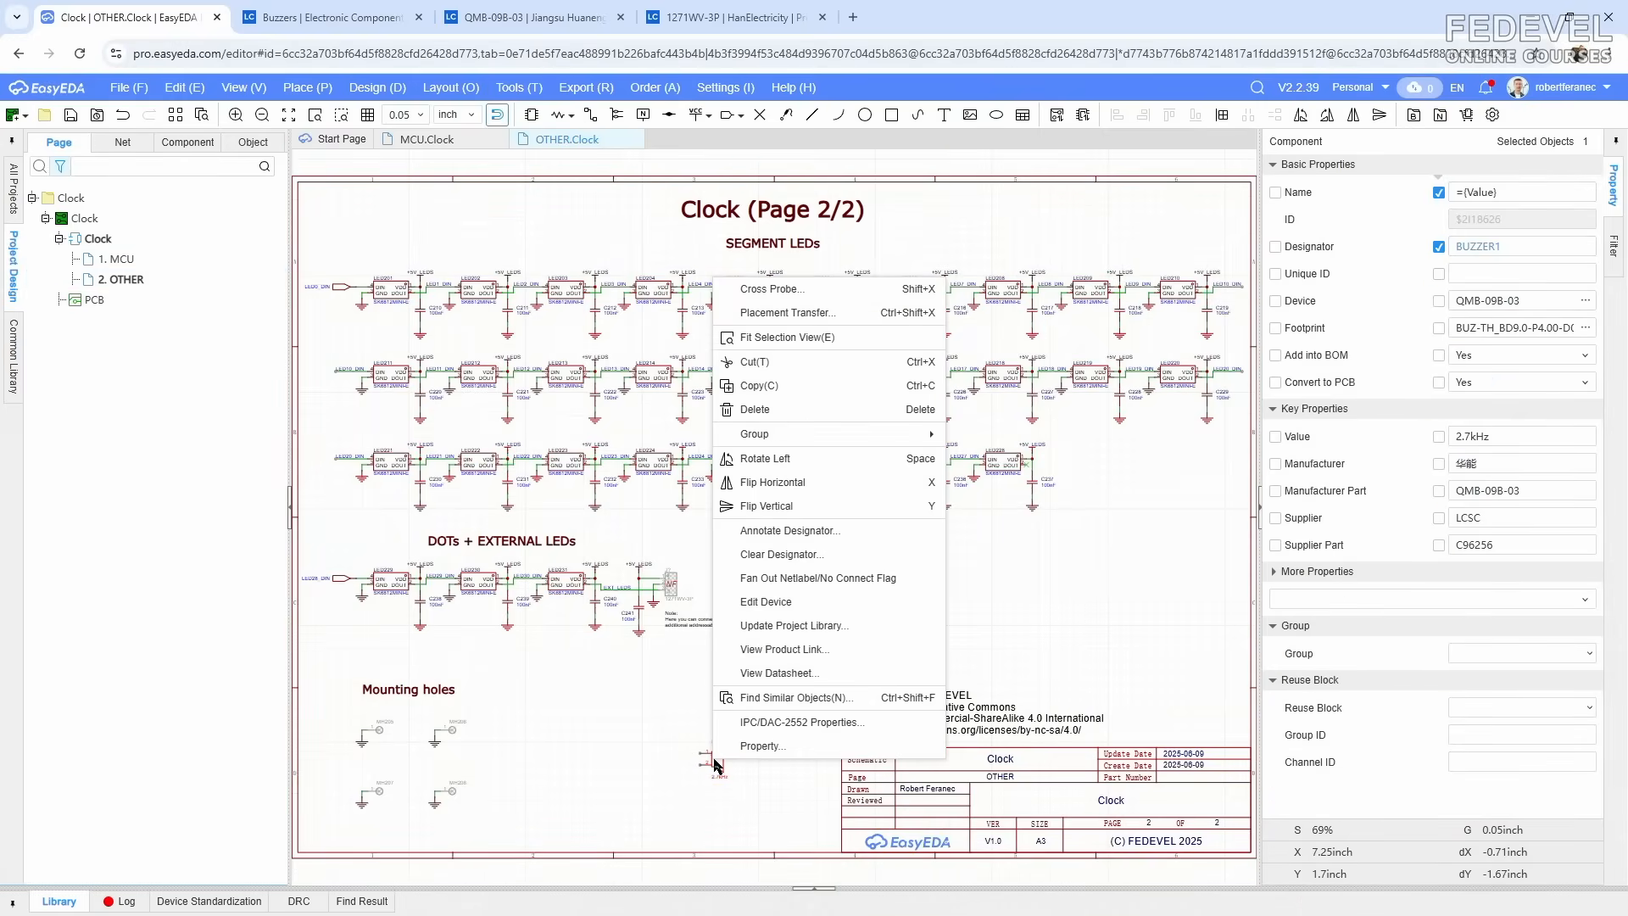
pyautogui.click(757, 673)
pyautogui.scroll(-9, 760, 553)
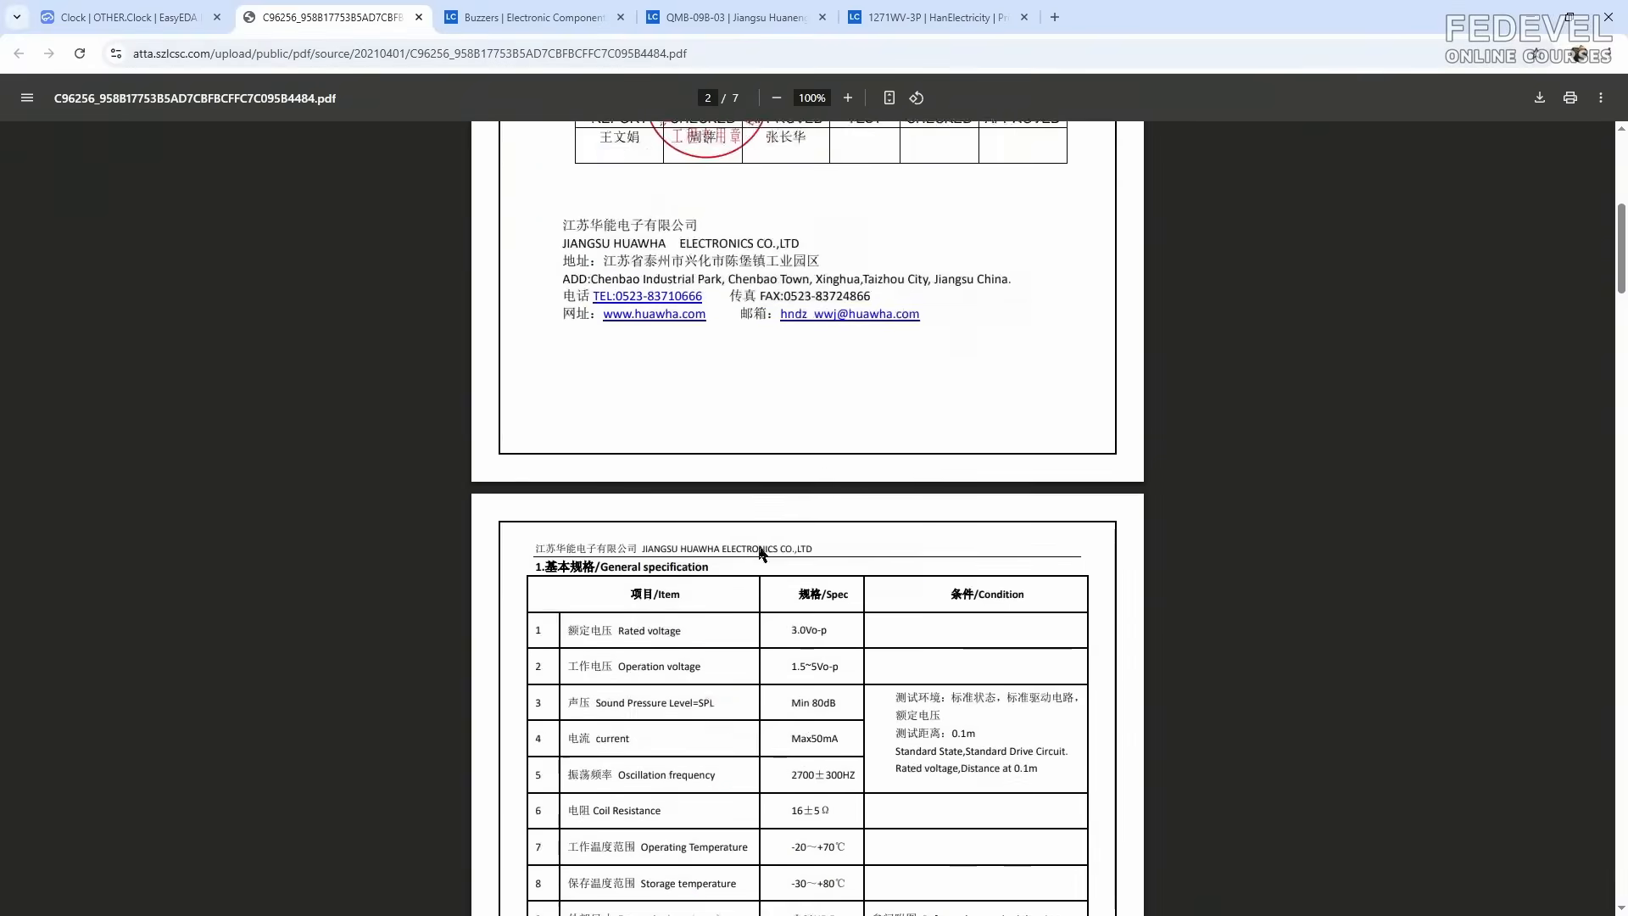
pyautogui.doubleClick(619, 575)
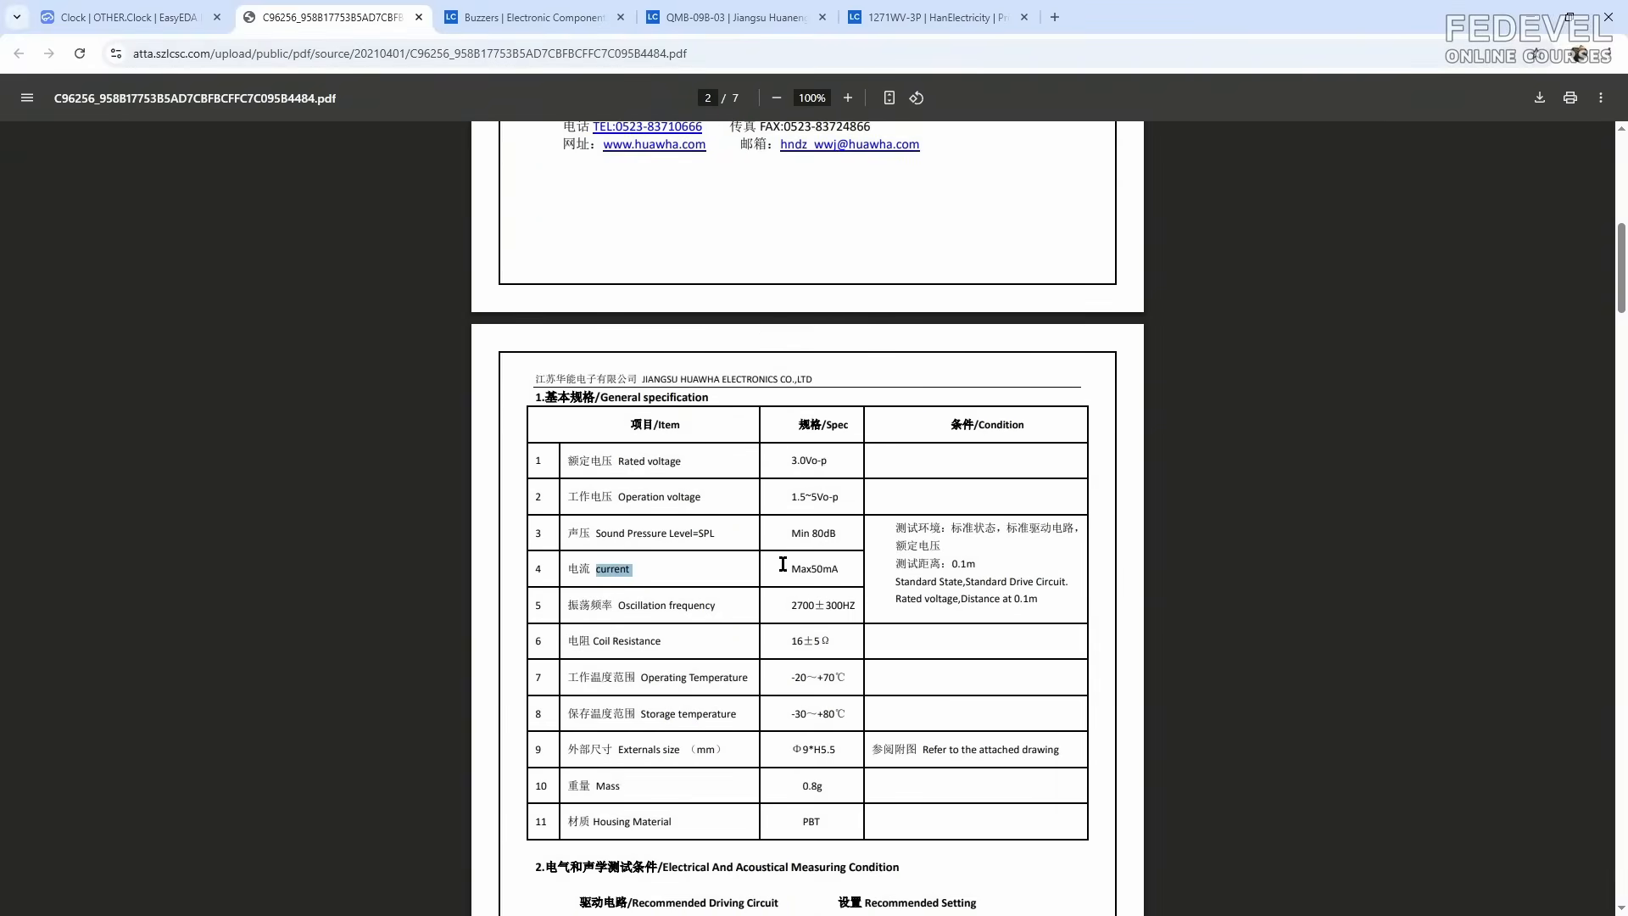
pyautogui.moveTo(783, 564); pyautogui.dragTo(839, 570)
# Step: Switch to Calculator, compute 5/0.05 for the buzzer's series resistance, and put the calculator away
pyautogui.hotkey('alt', 'Tab')
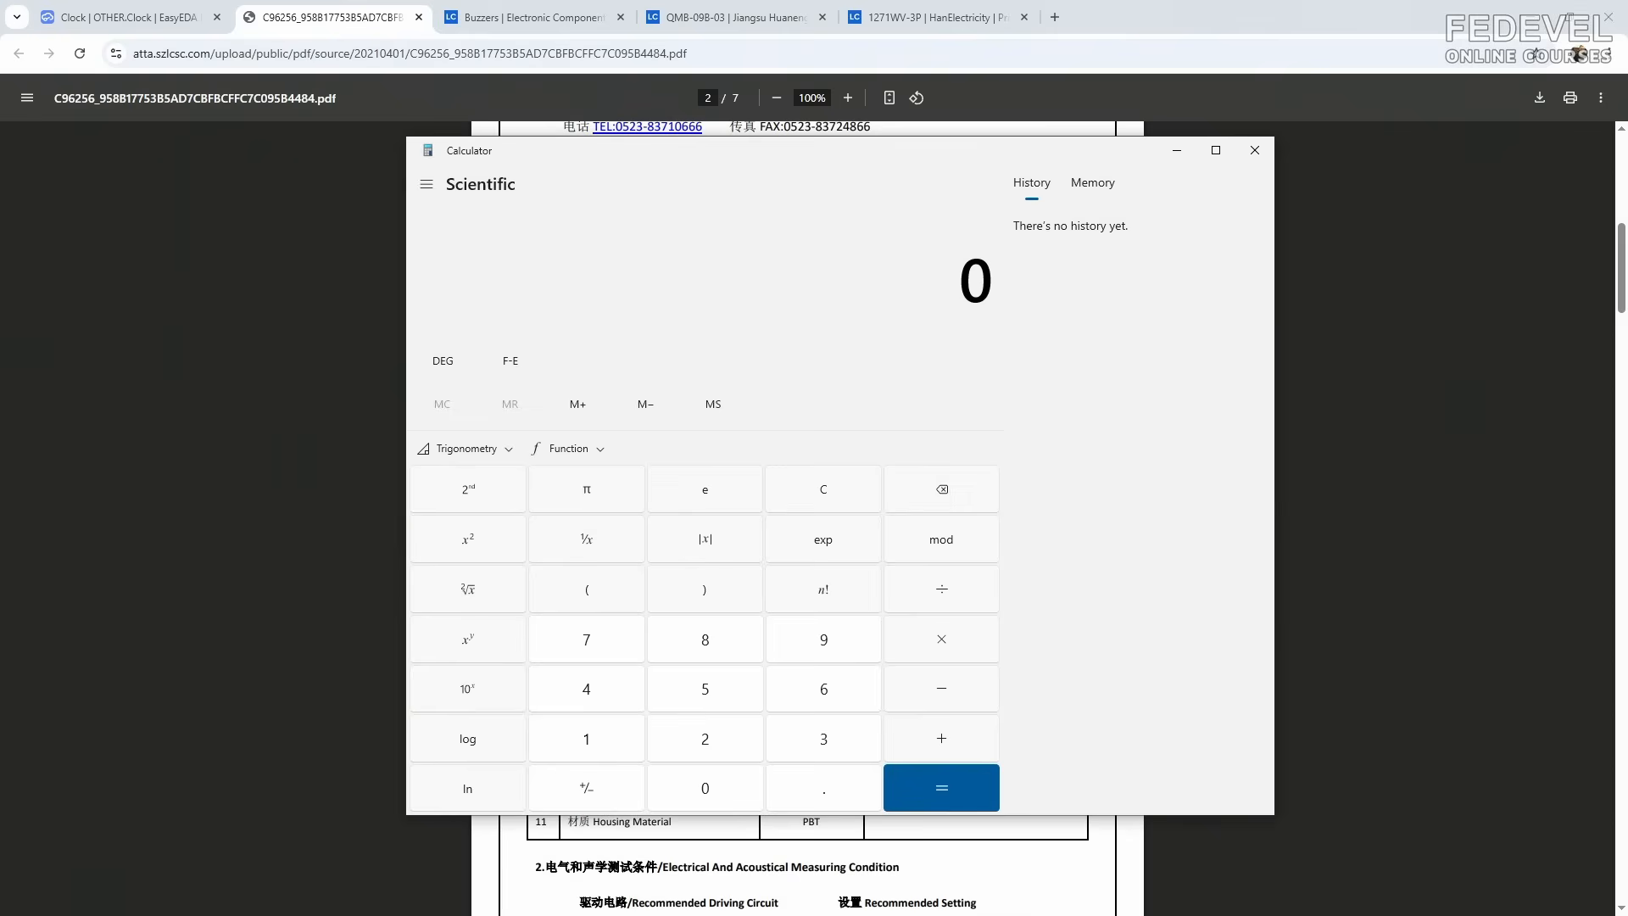
pyautogui.write('5/0.05')
pyautogui.press('Return')
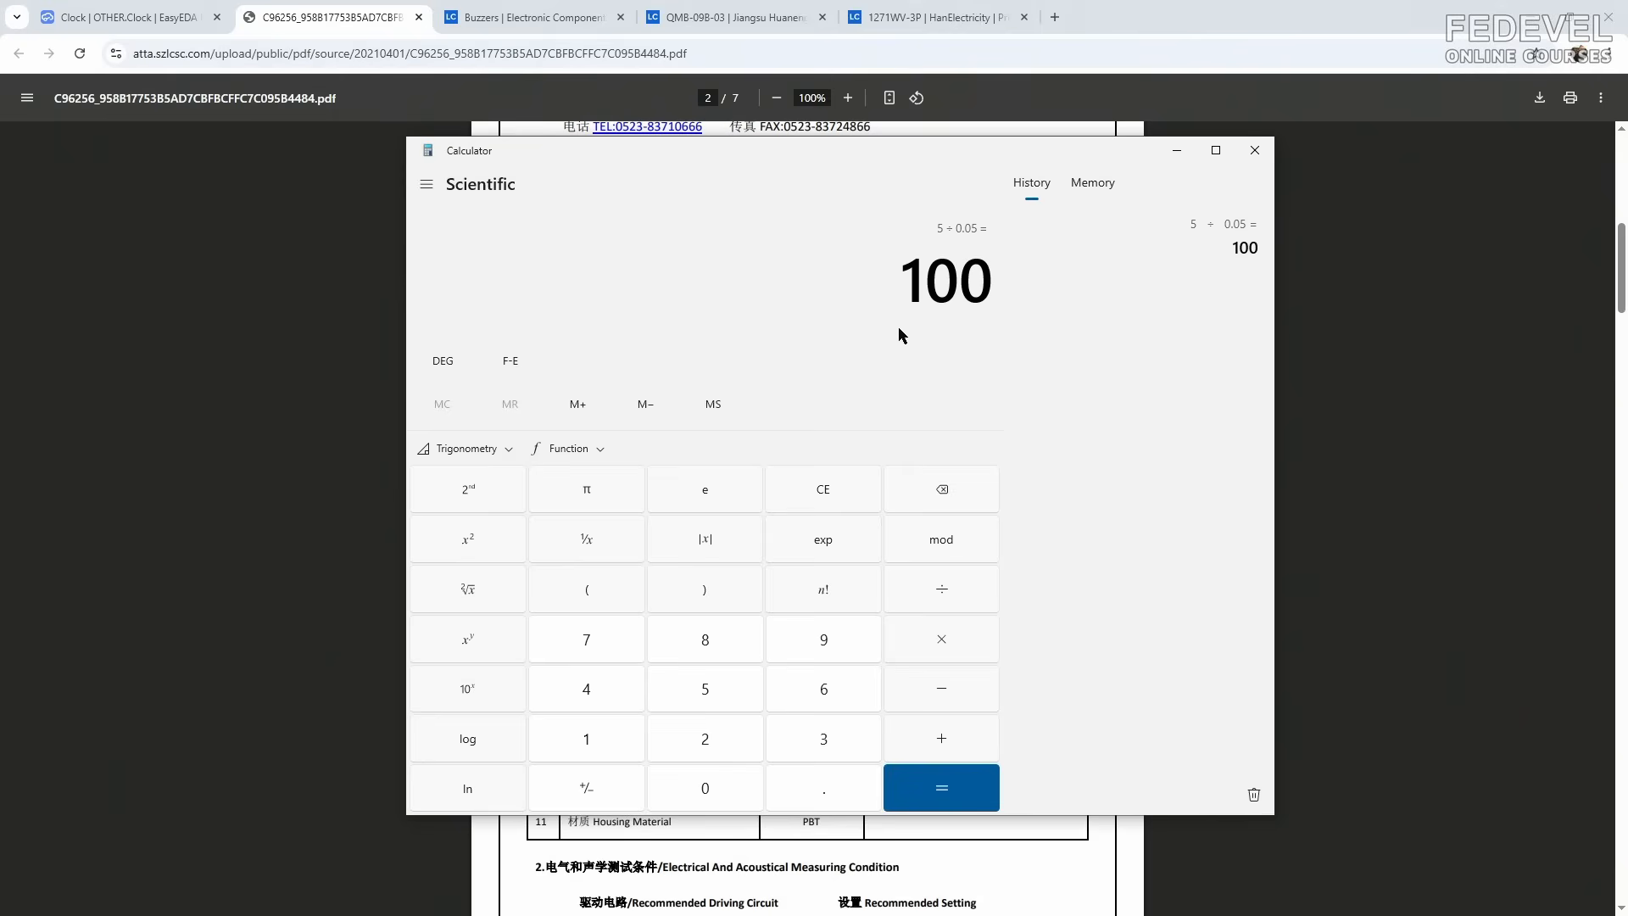
pyautogui.click(1172, 151)
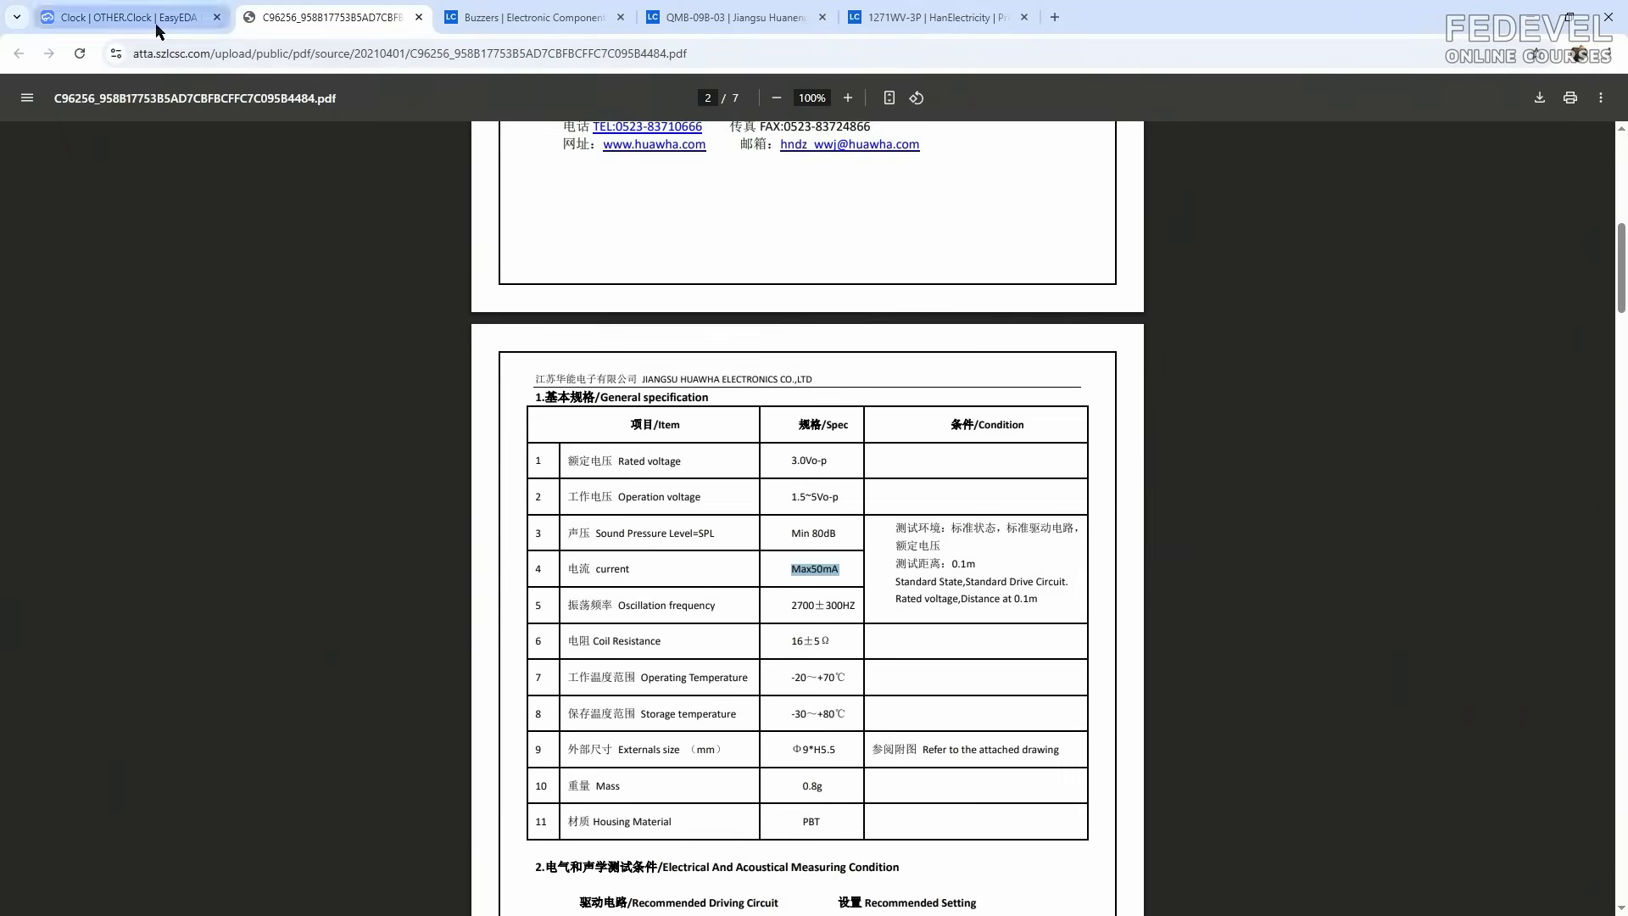
# Step: Return to EasyEDA, open the MCU page and inspect the properties of the series resistor in the buzzer line
pyautogui.click(127, 17)
pyautogui.click(125, 266)
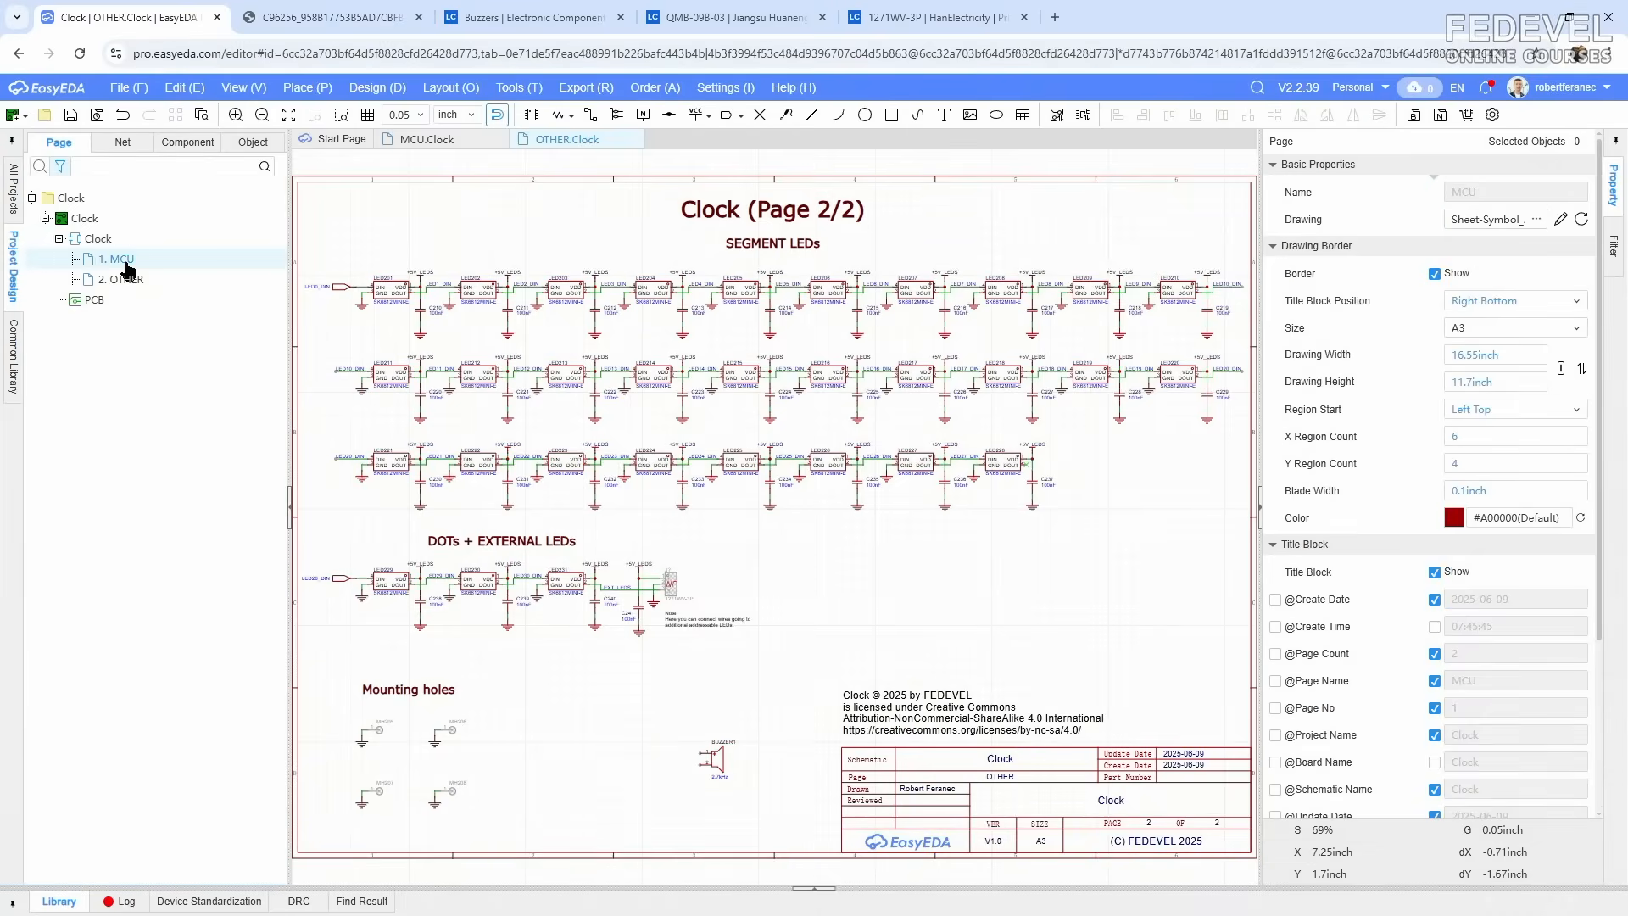
pyautogui.doubleClick(124, 260)
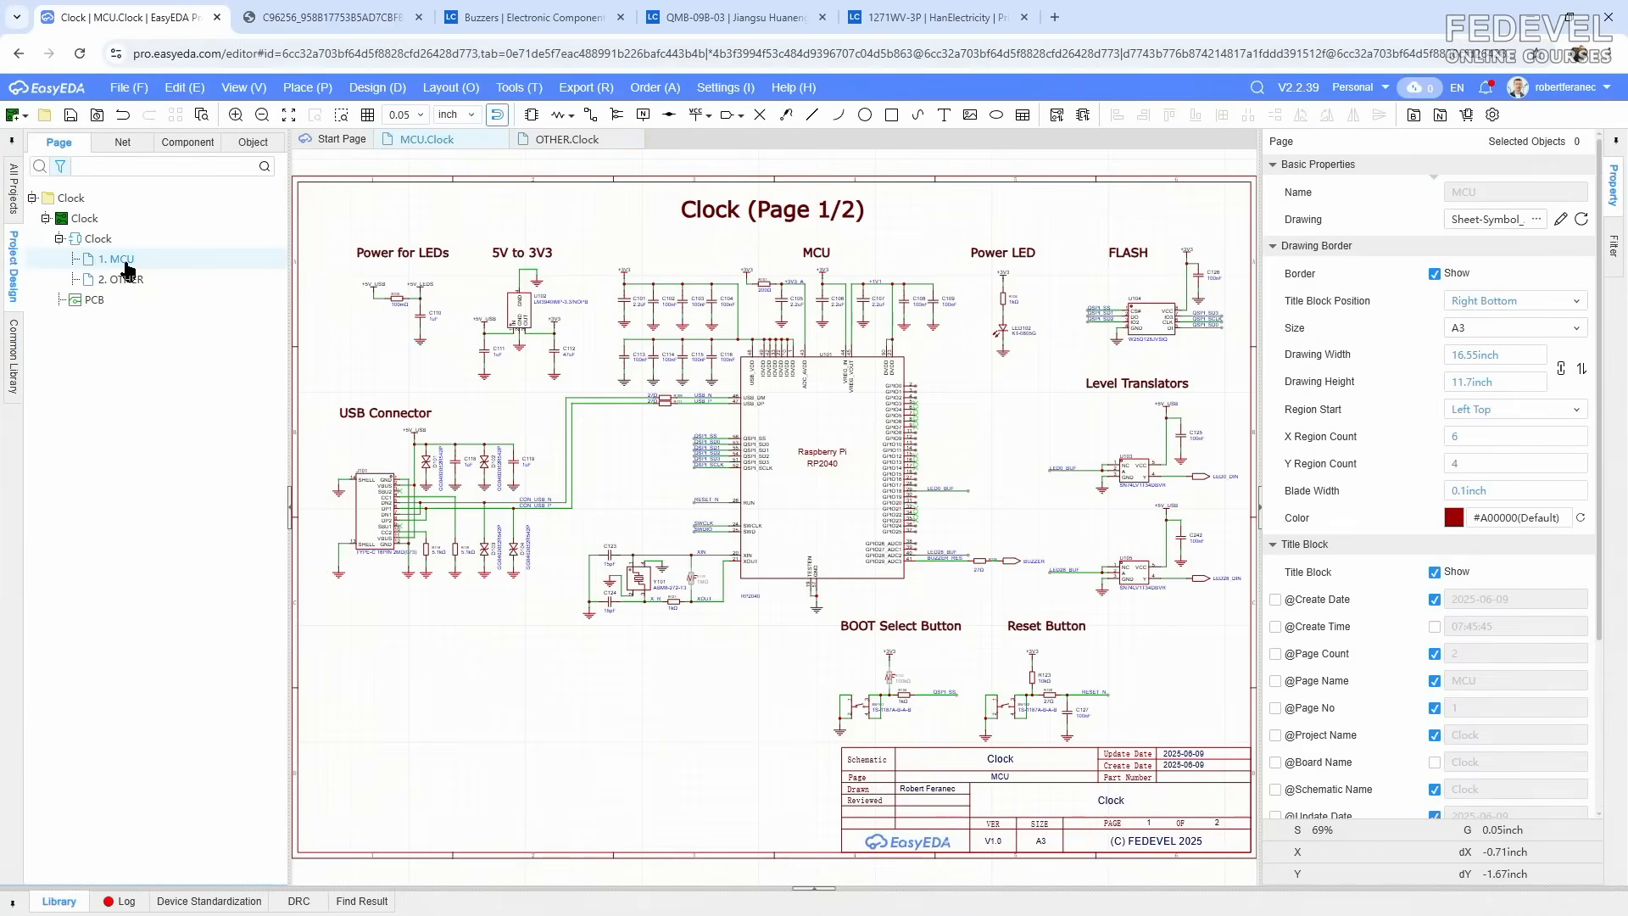
pyautogui.click(979, 563)
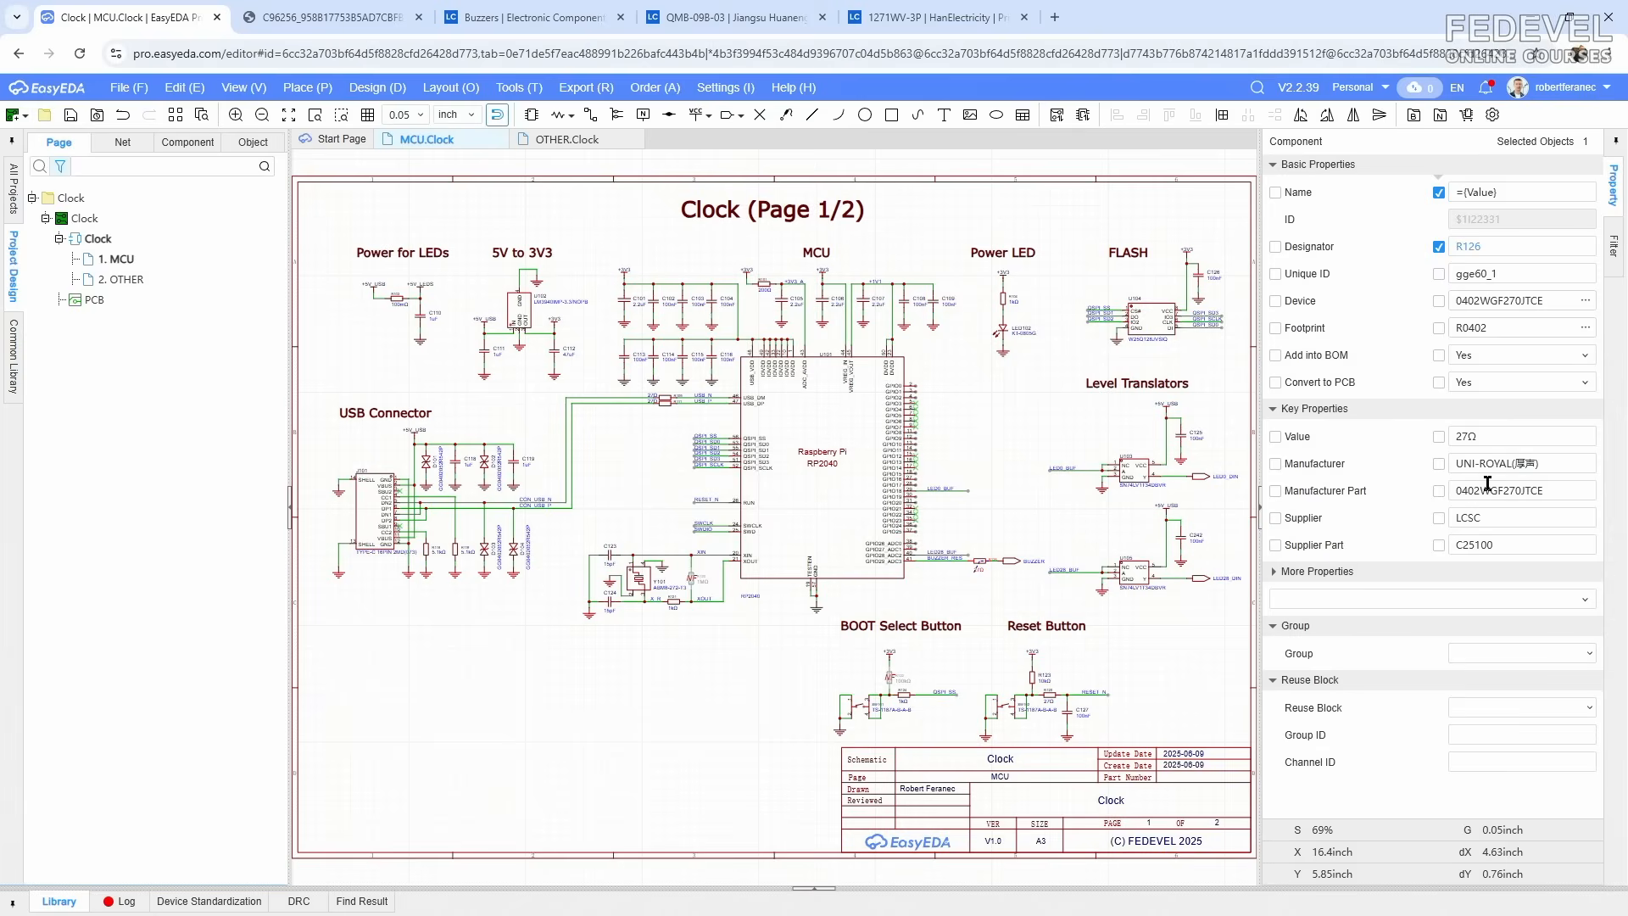
pyautogui.click(1020, 499)
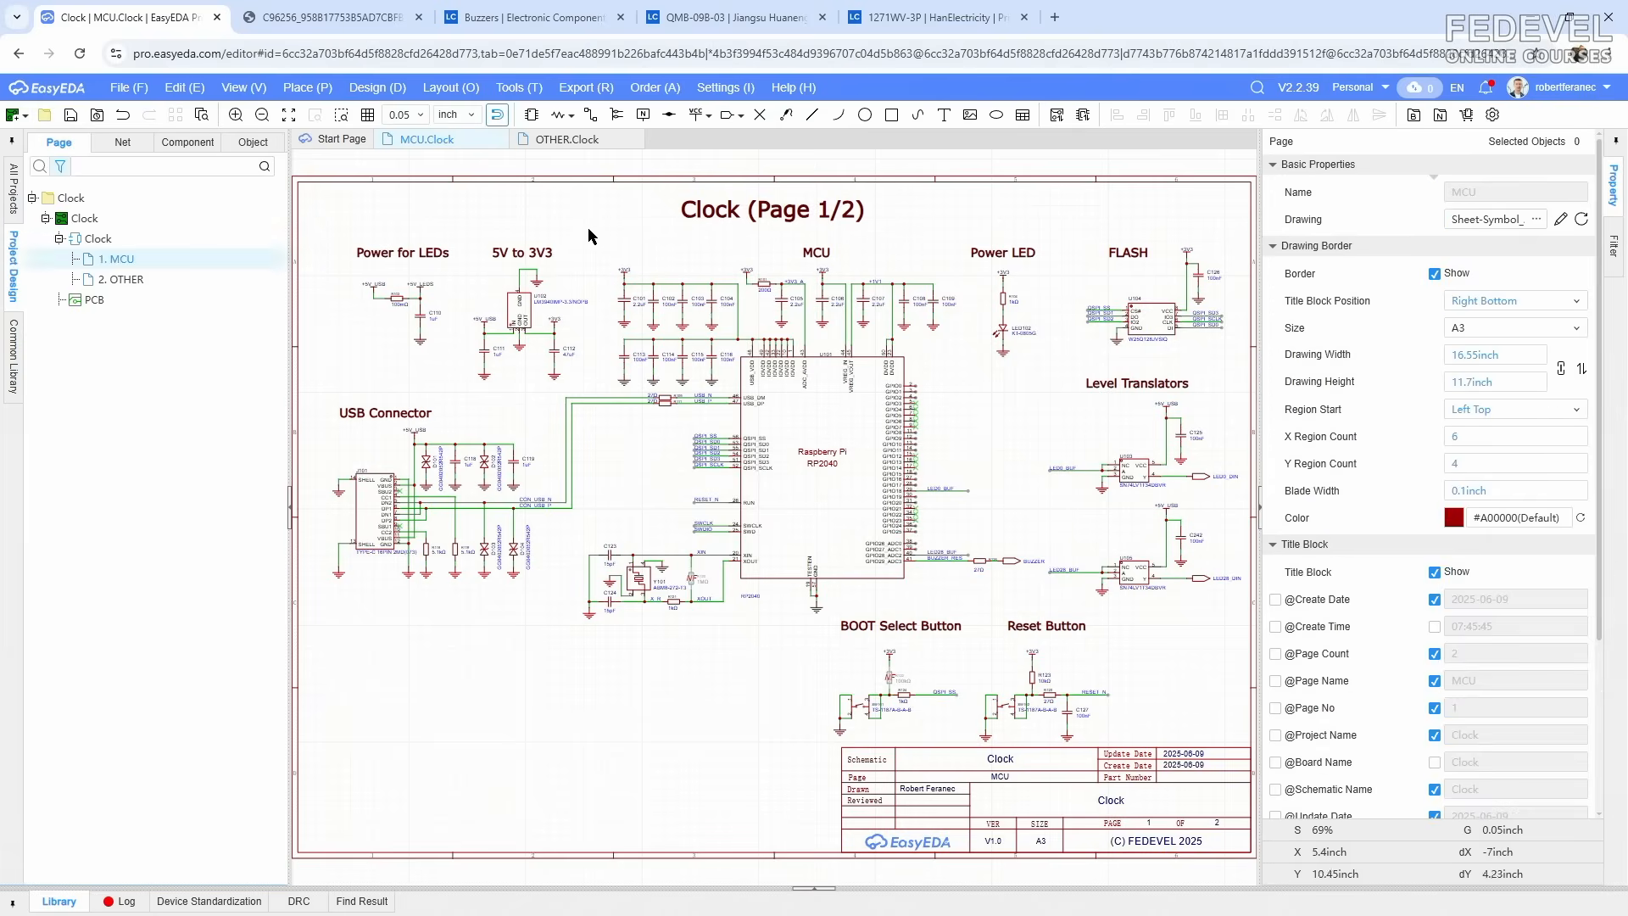
# Step: Switch to LCSC, open the Chip Resistor - Surface Mount category and go to the end of its manufacturer filter list
pyautogui.click(567, 140)
pyautogui.click(512, 21)
pyautogui.click(284, 105)
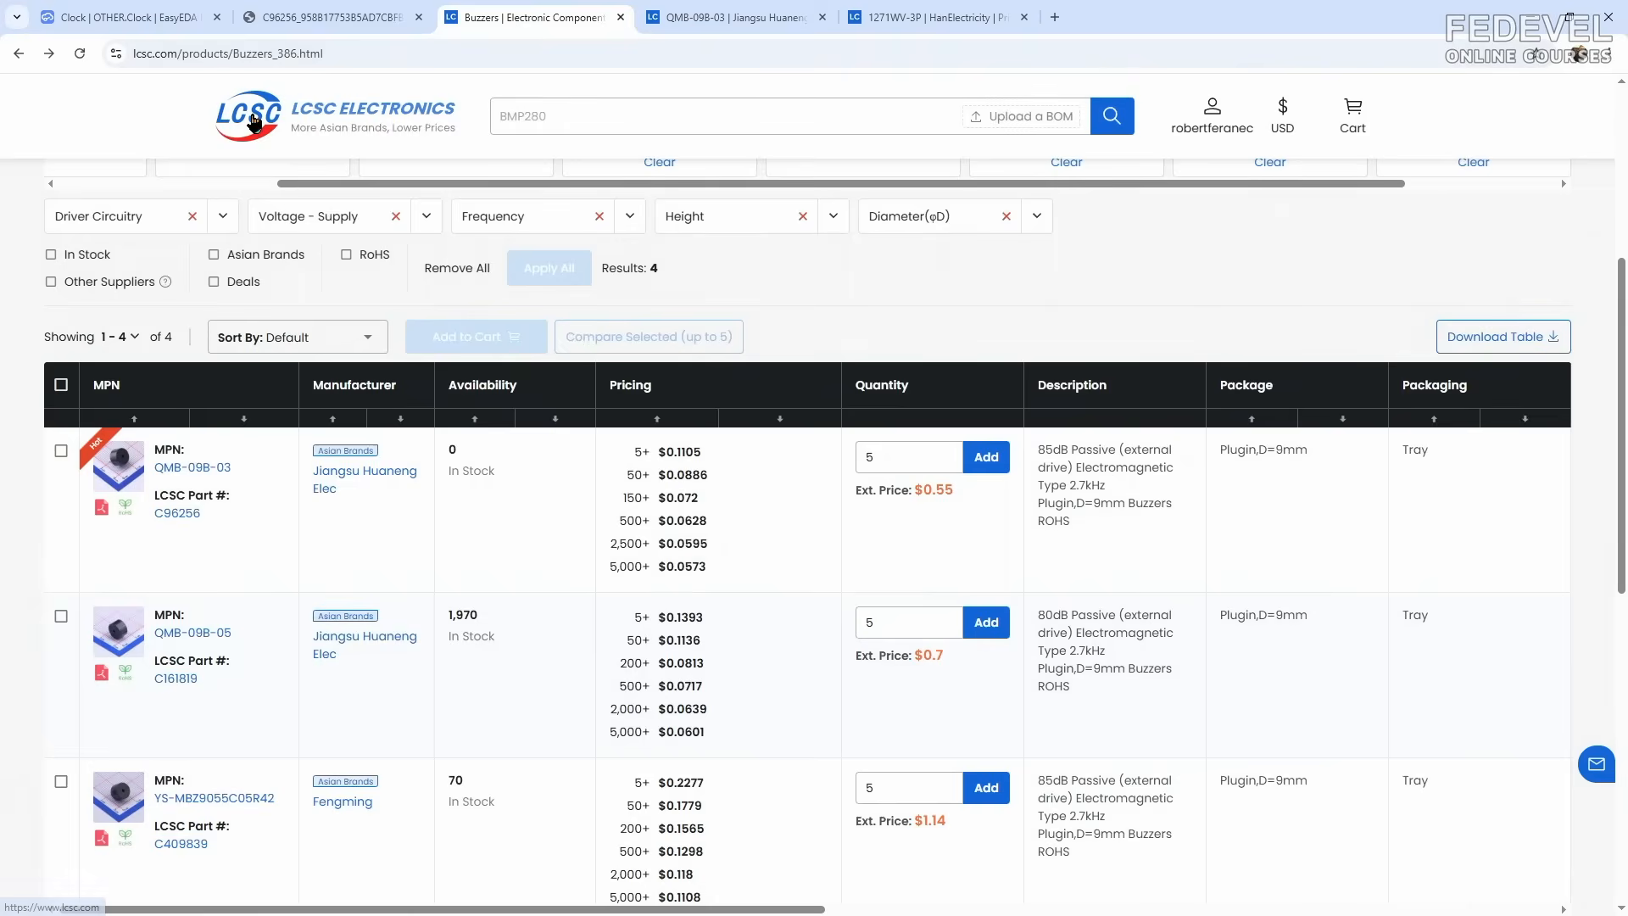
pyautogui.moveTo(254, 208)
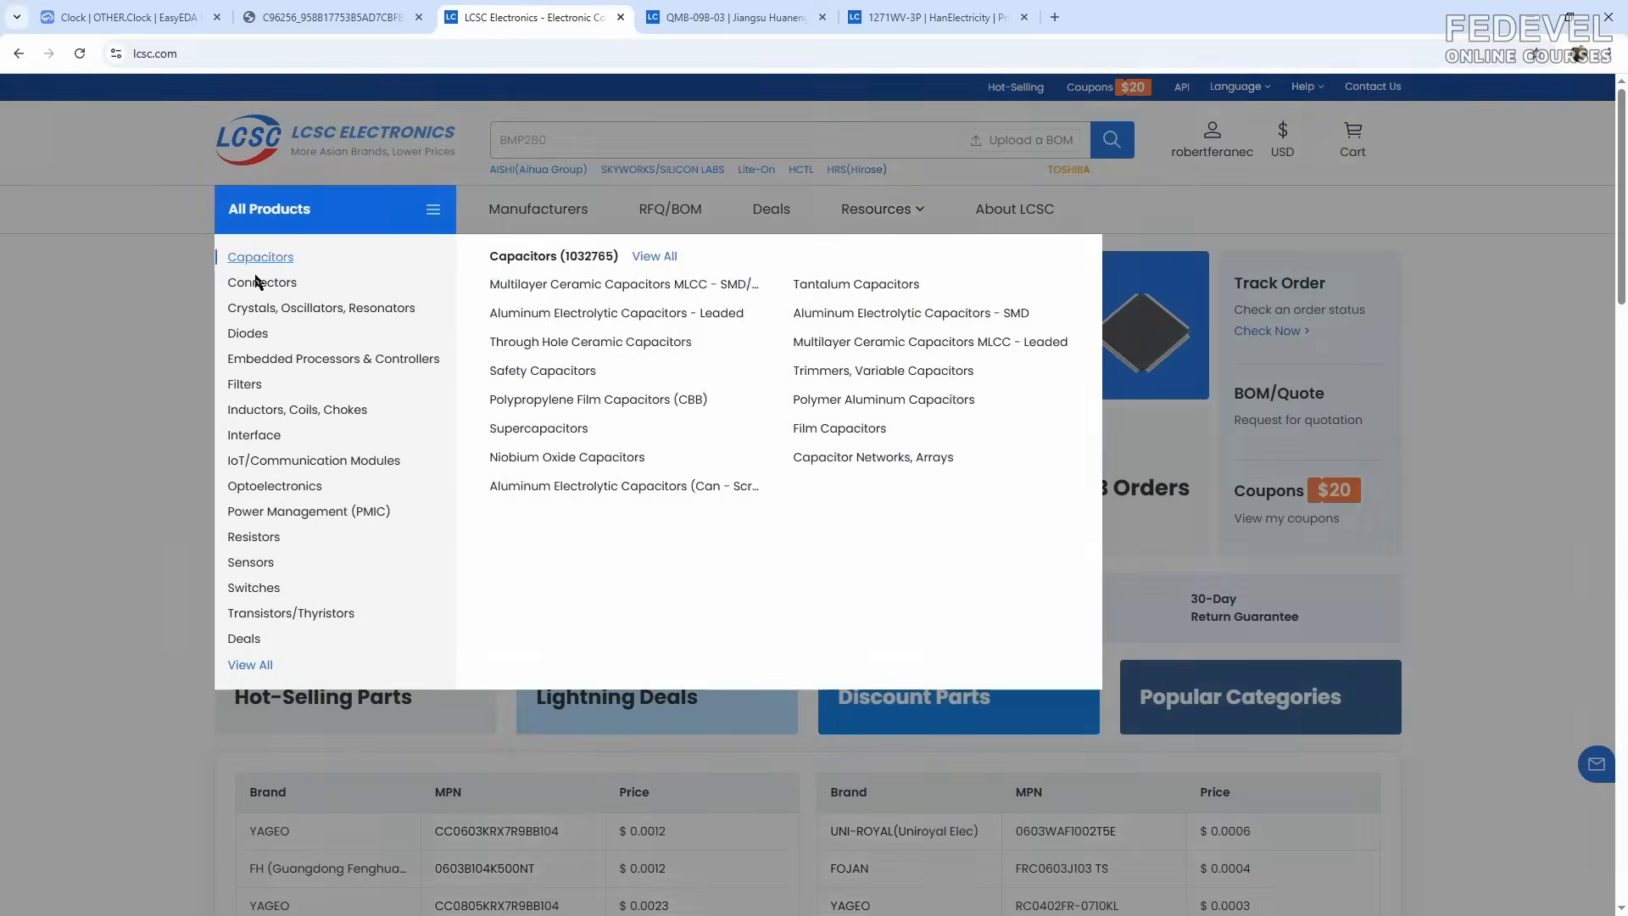
pyautogui.moveTo(253, 536)
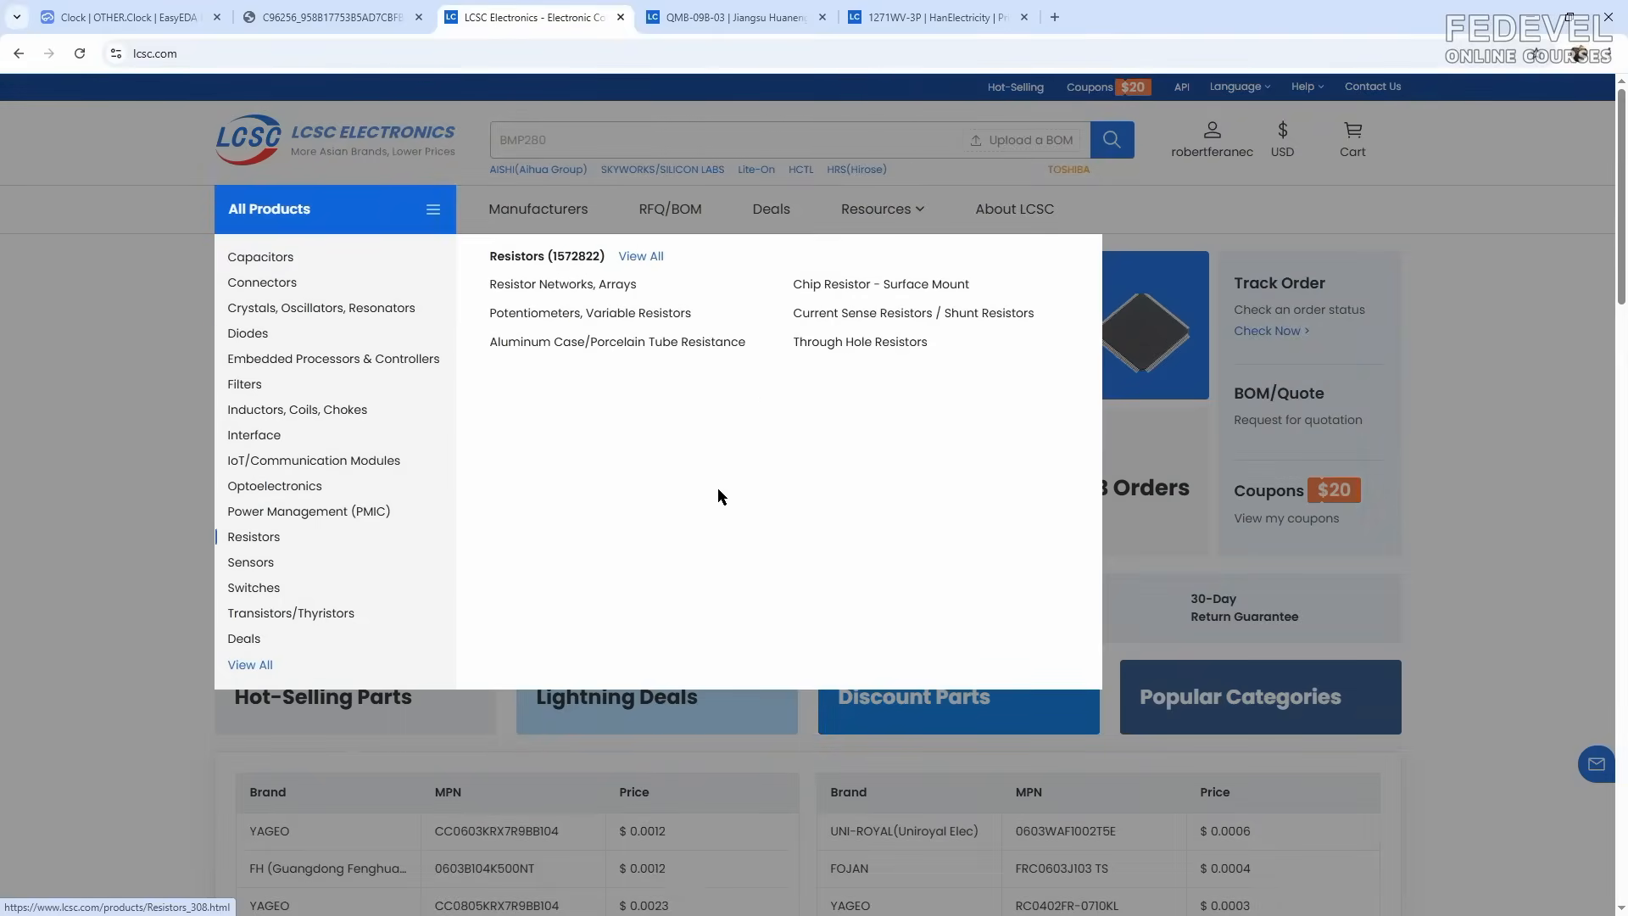
pyautogui.click(878, 285)
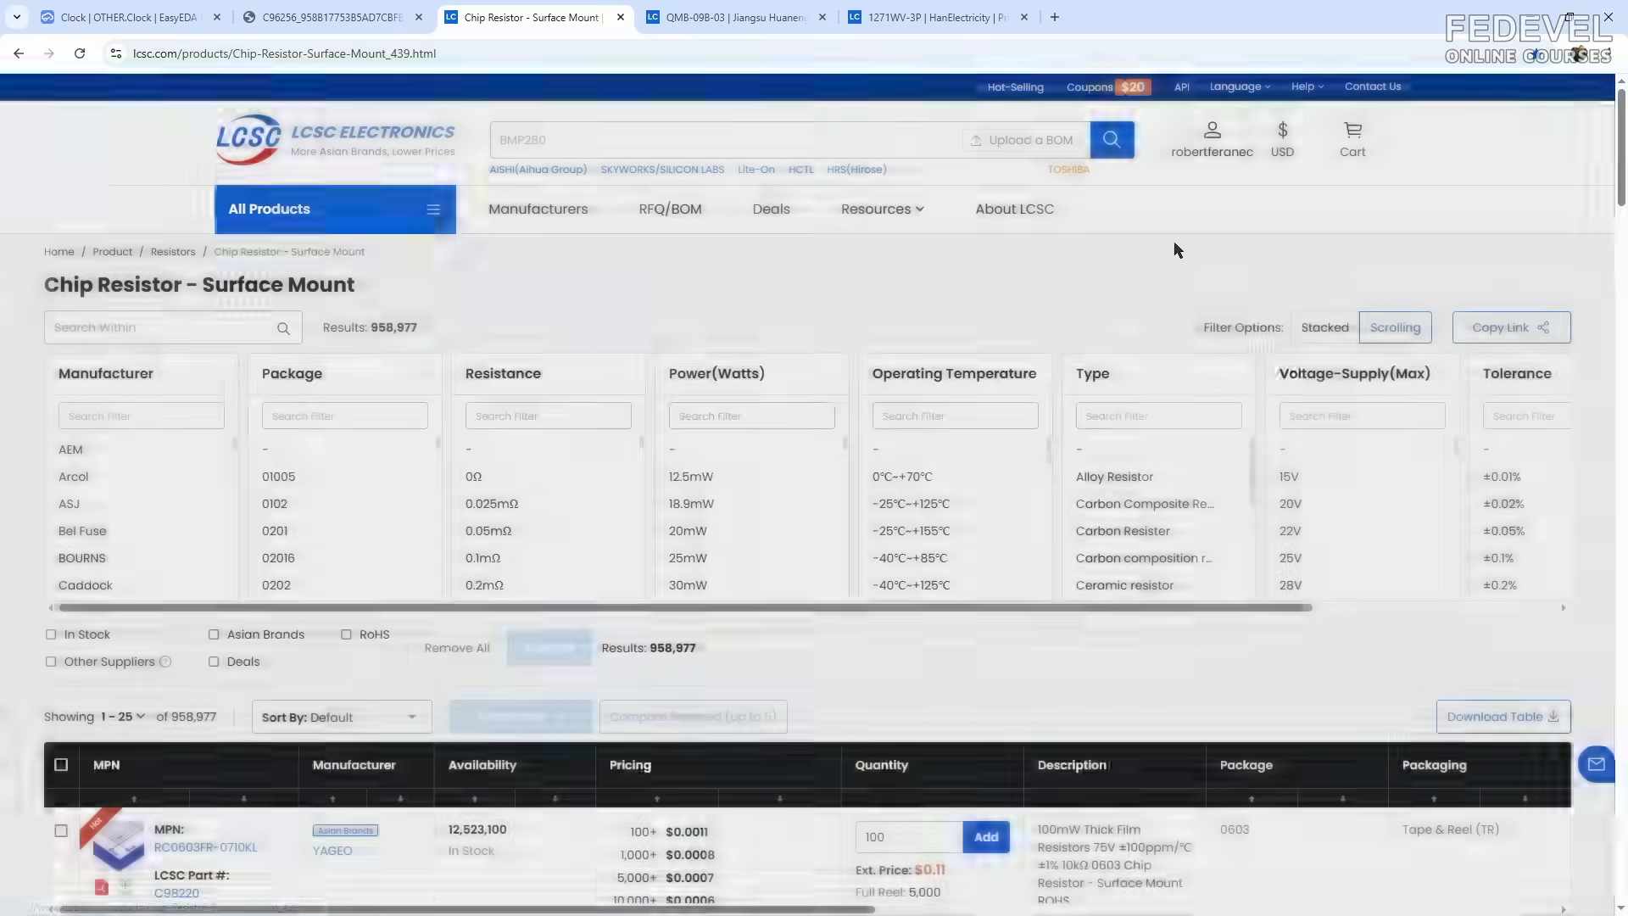
pyautogui.scroll(-20, 227, 509)
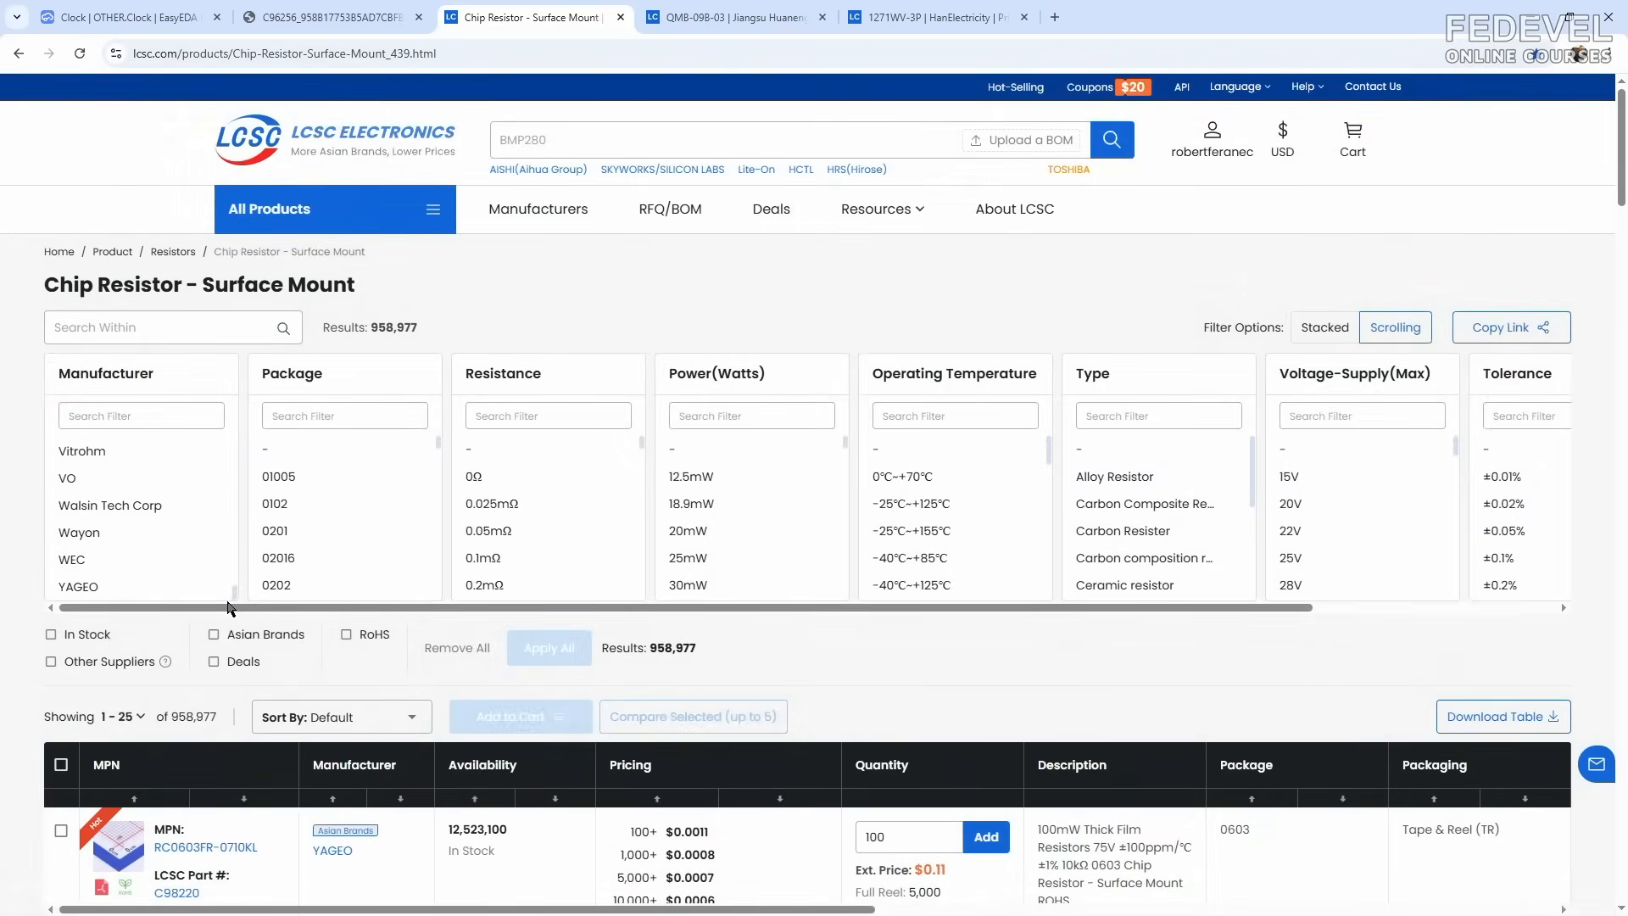
# Step: Filter the surface-mount chip resistors by manufacturer UNI-ROYAL(Uniroyal Elec) and resistance 150Ω
pyautogui.scroll(1, 136, 534)
pyautogui.click(127, 512)
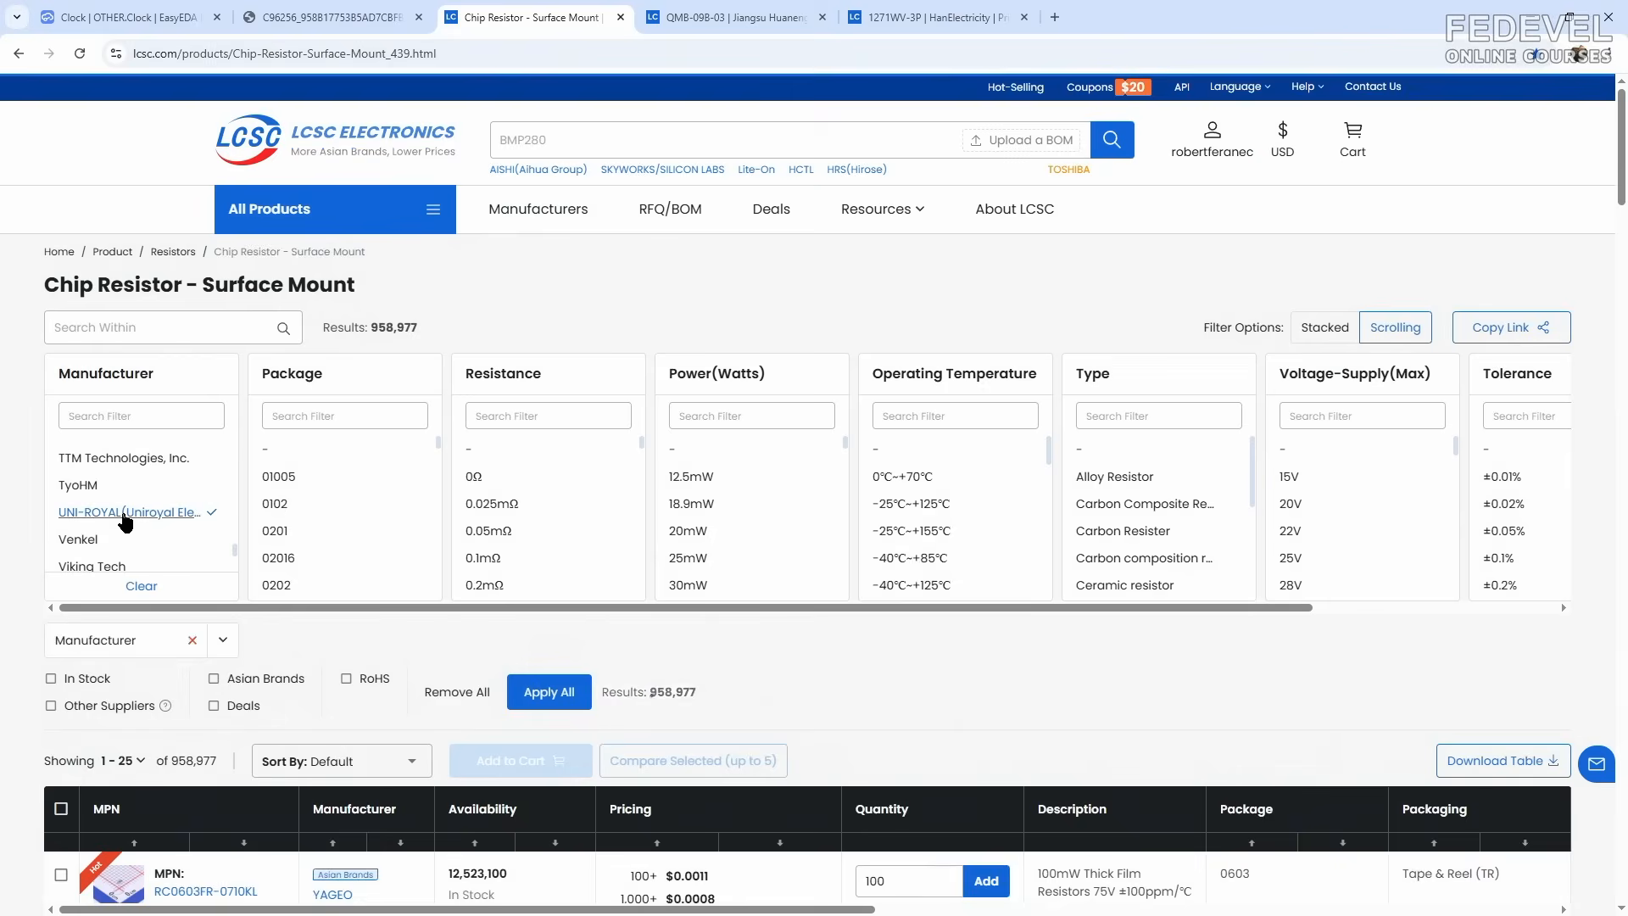
pyautogui.click(527, 414)
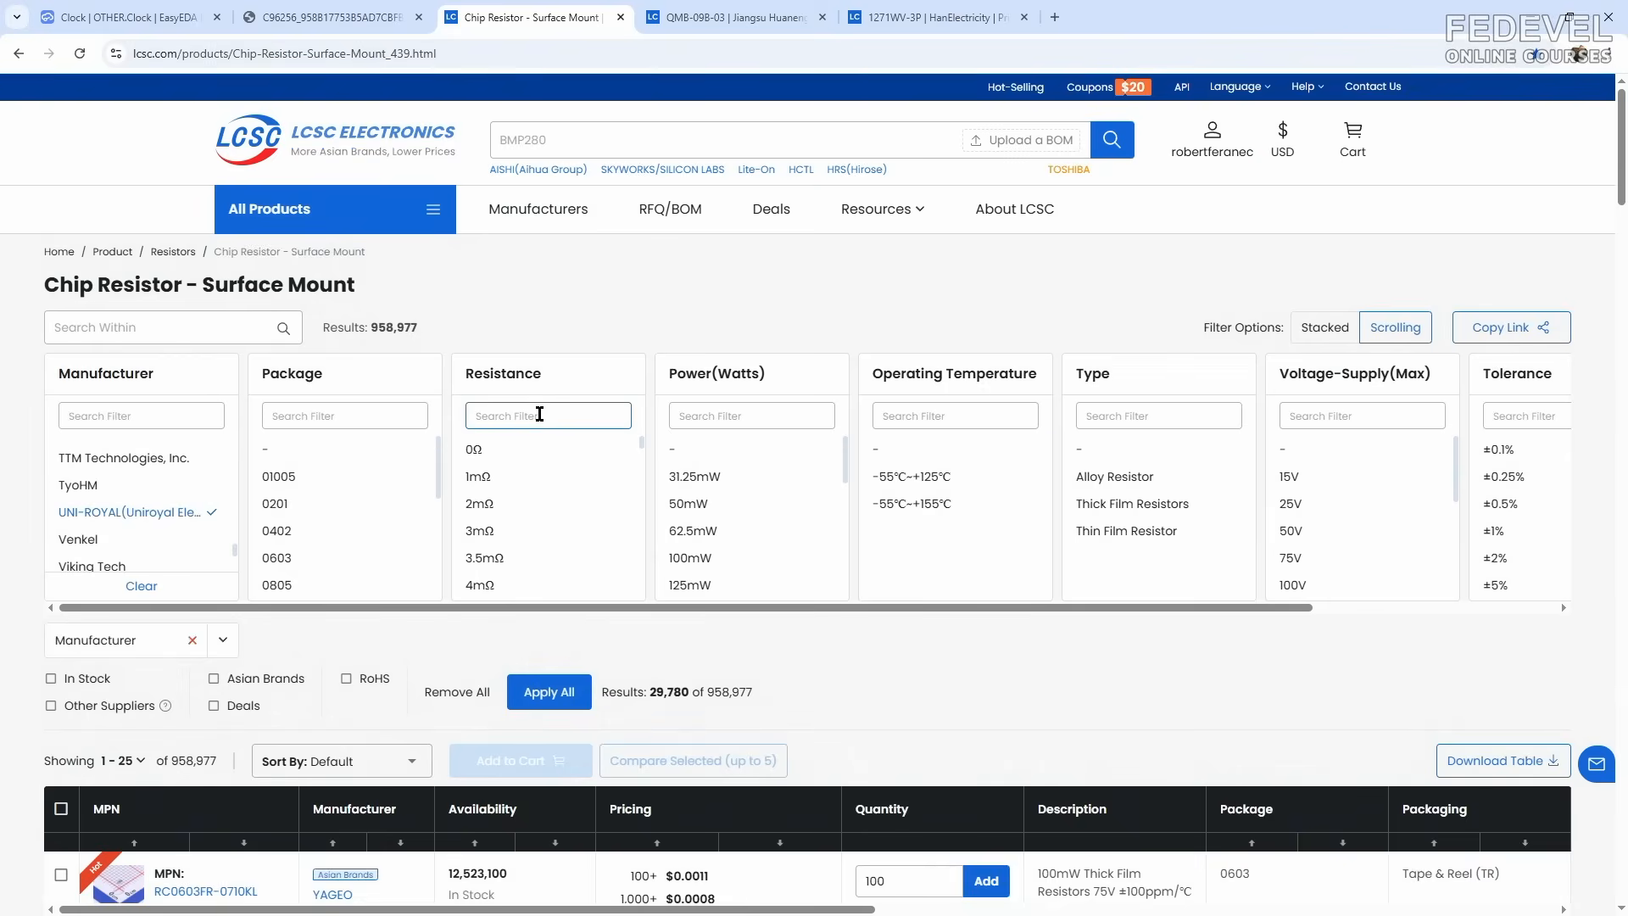
pyautogui.write('150')
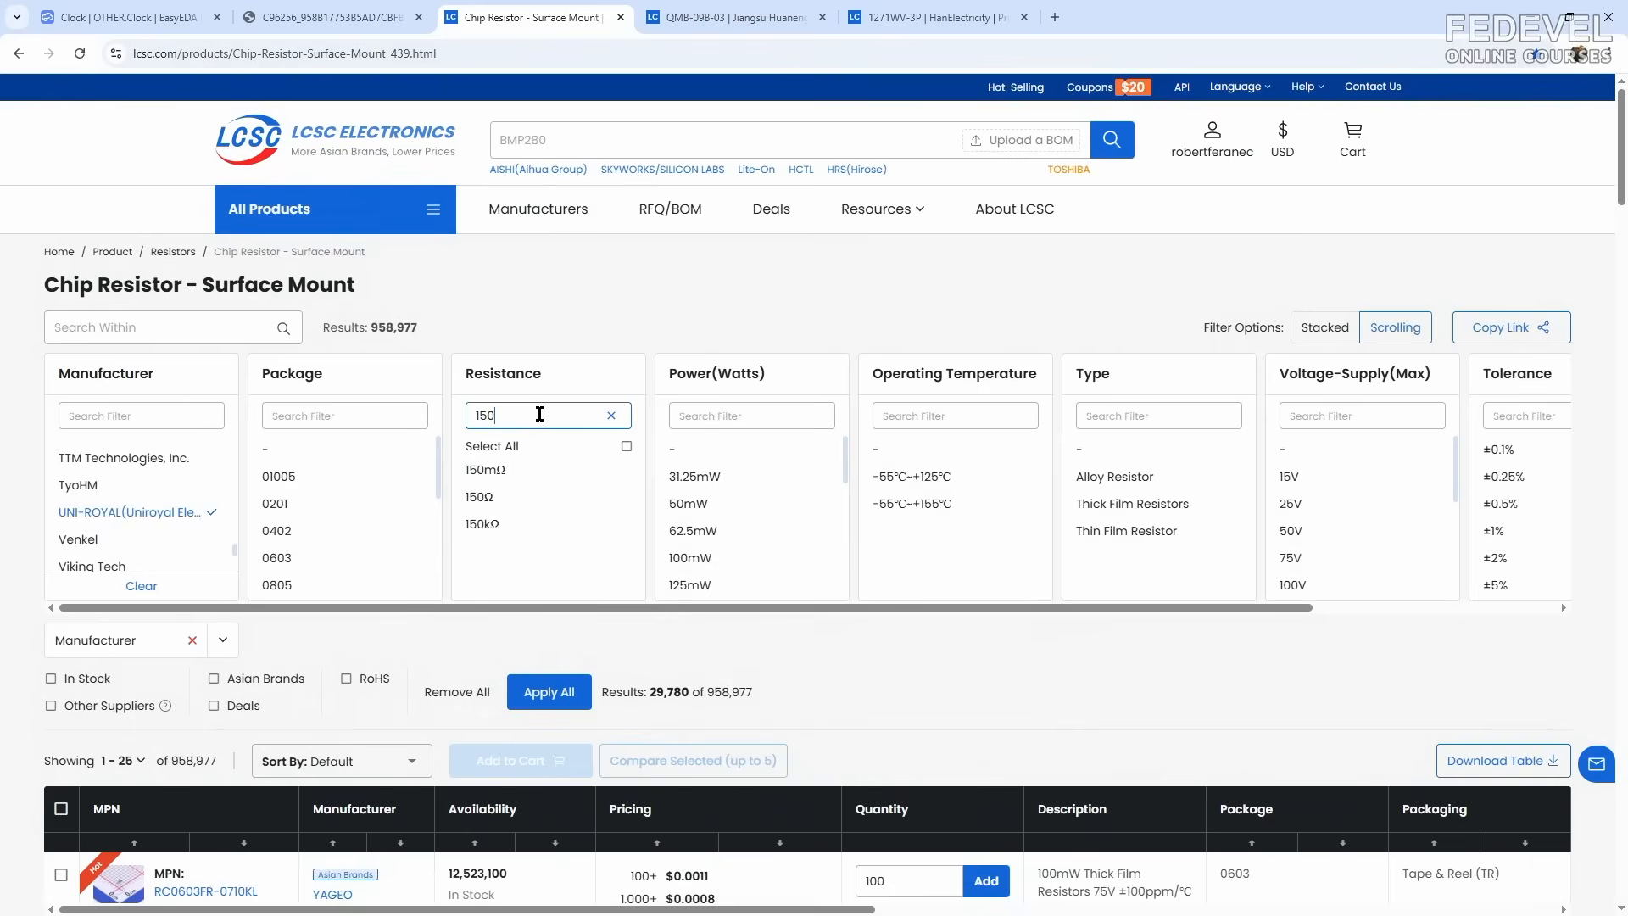
pyautogui.click(479, 497)
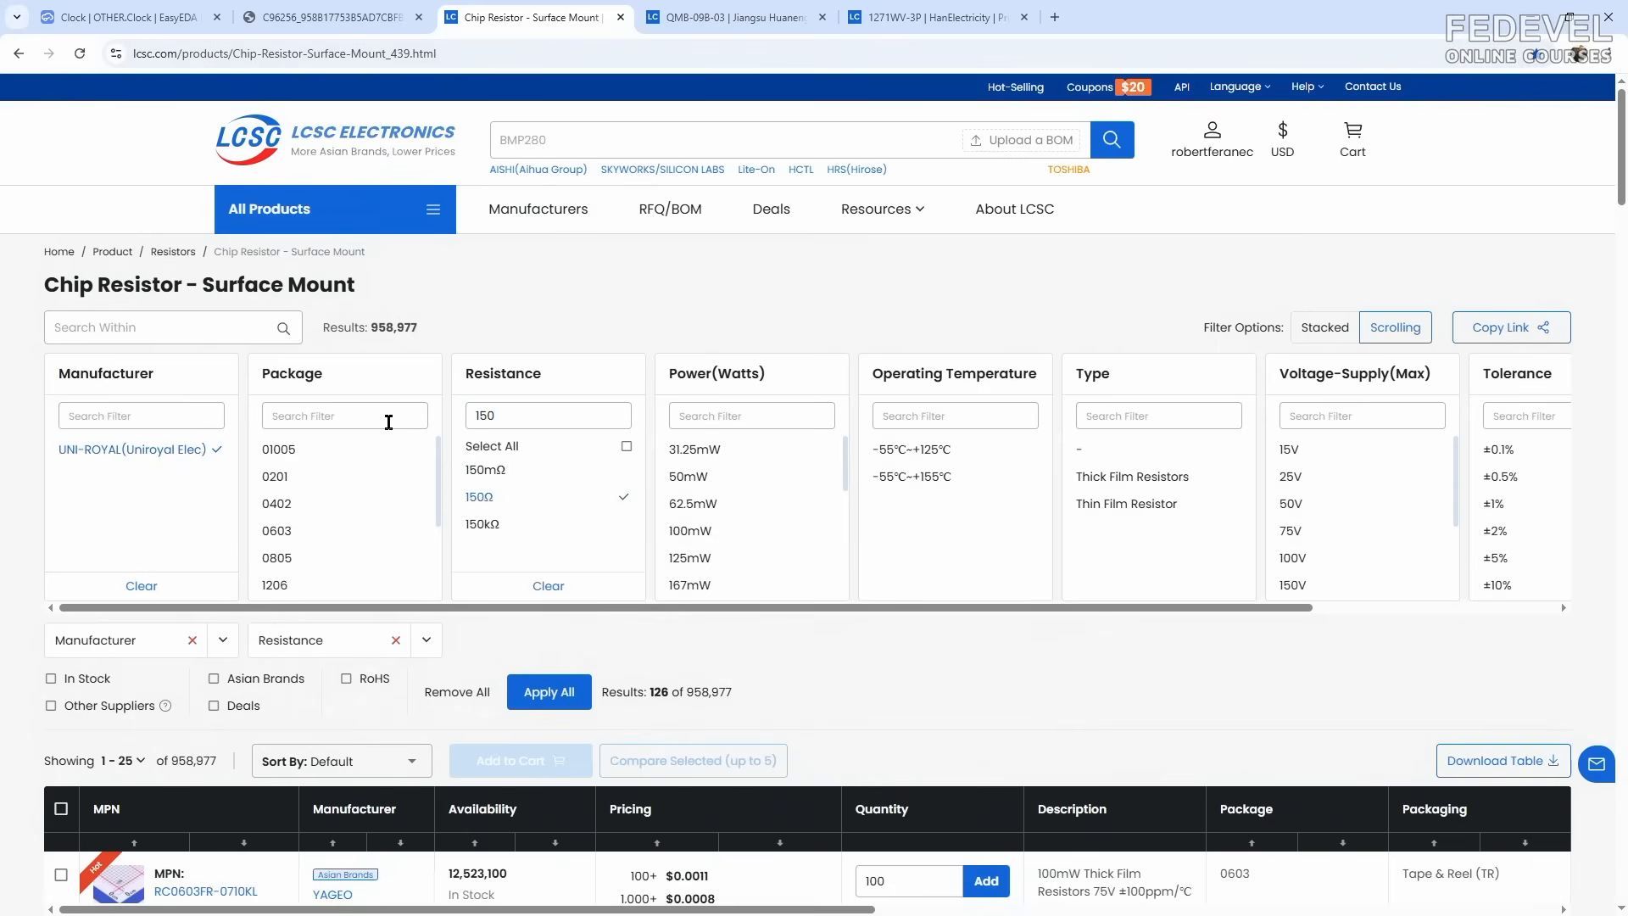
# Step: Add the 1206 package, In Stock and 600mW power filters, and apply all filters to the resistor list
pyautogui.click(374, 417)
pyautogui.write('1206')
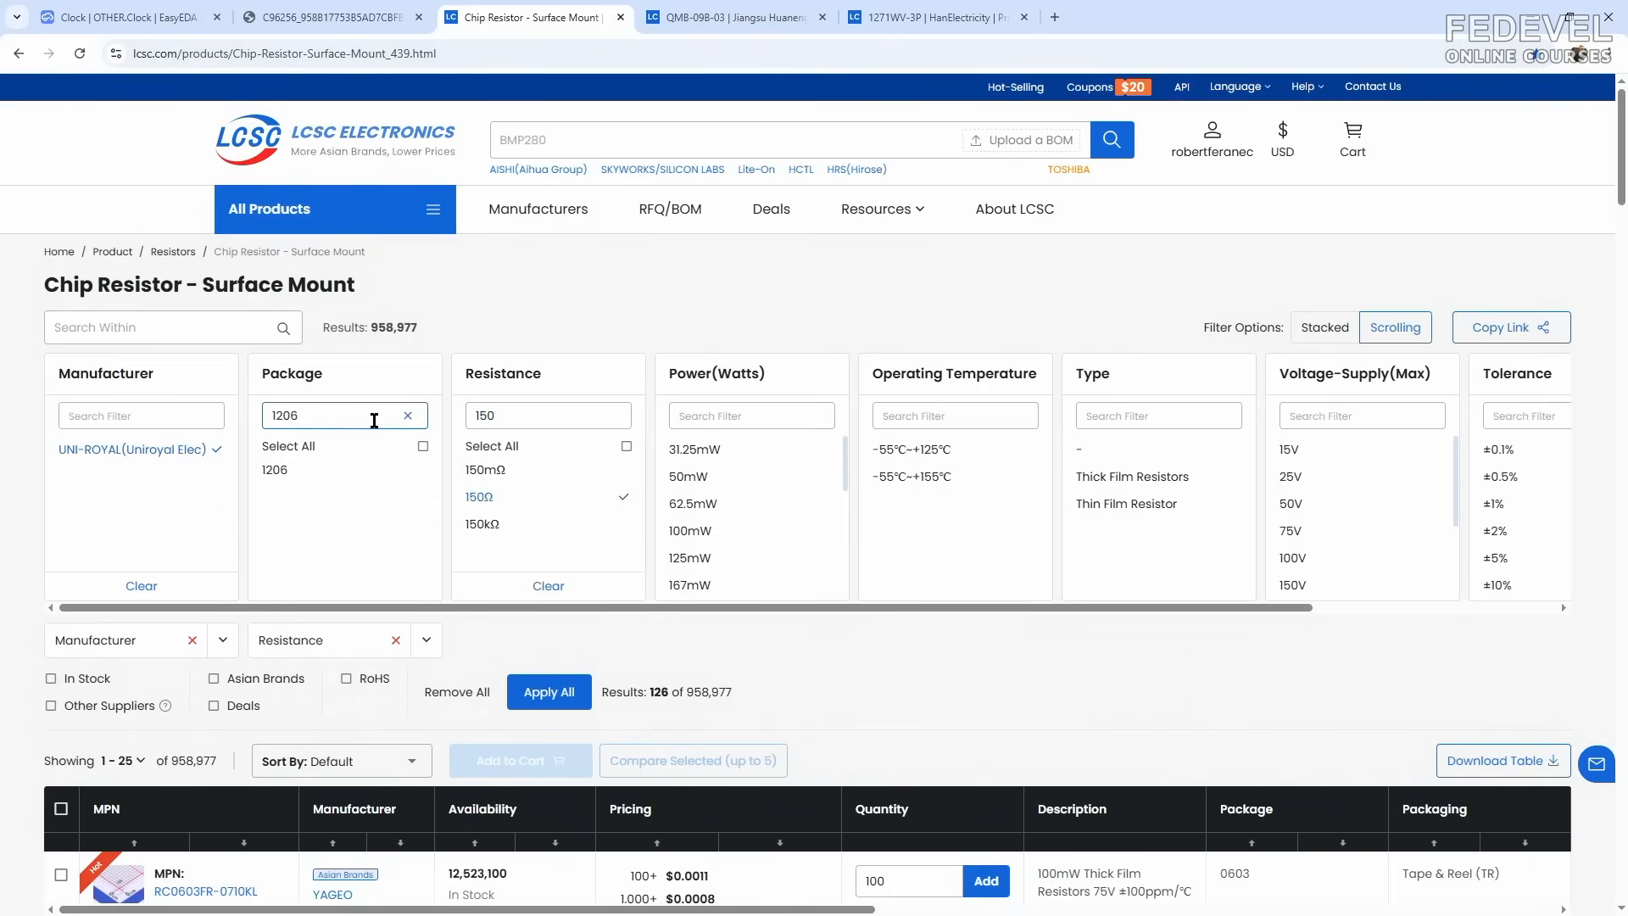
pyautogui.click(275, 470)
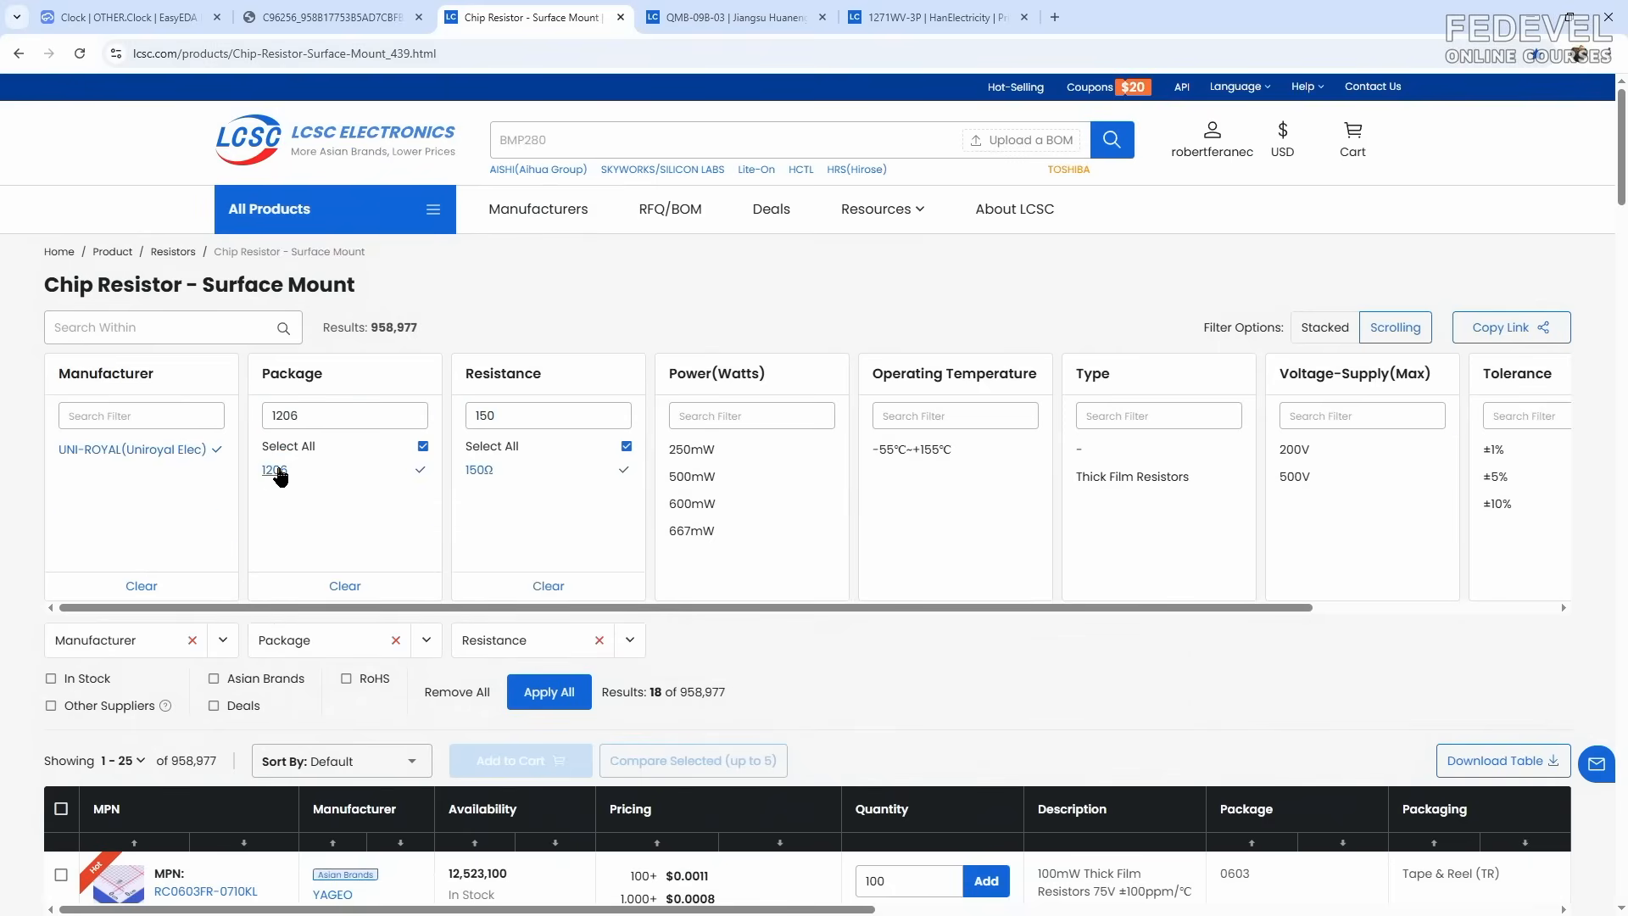
pyautogui.click(52, 679)
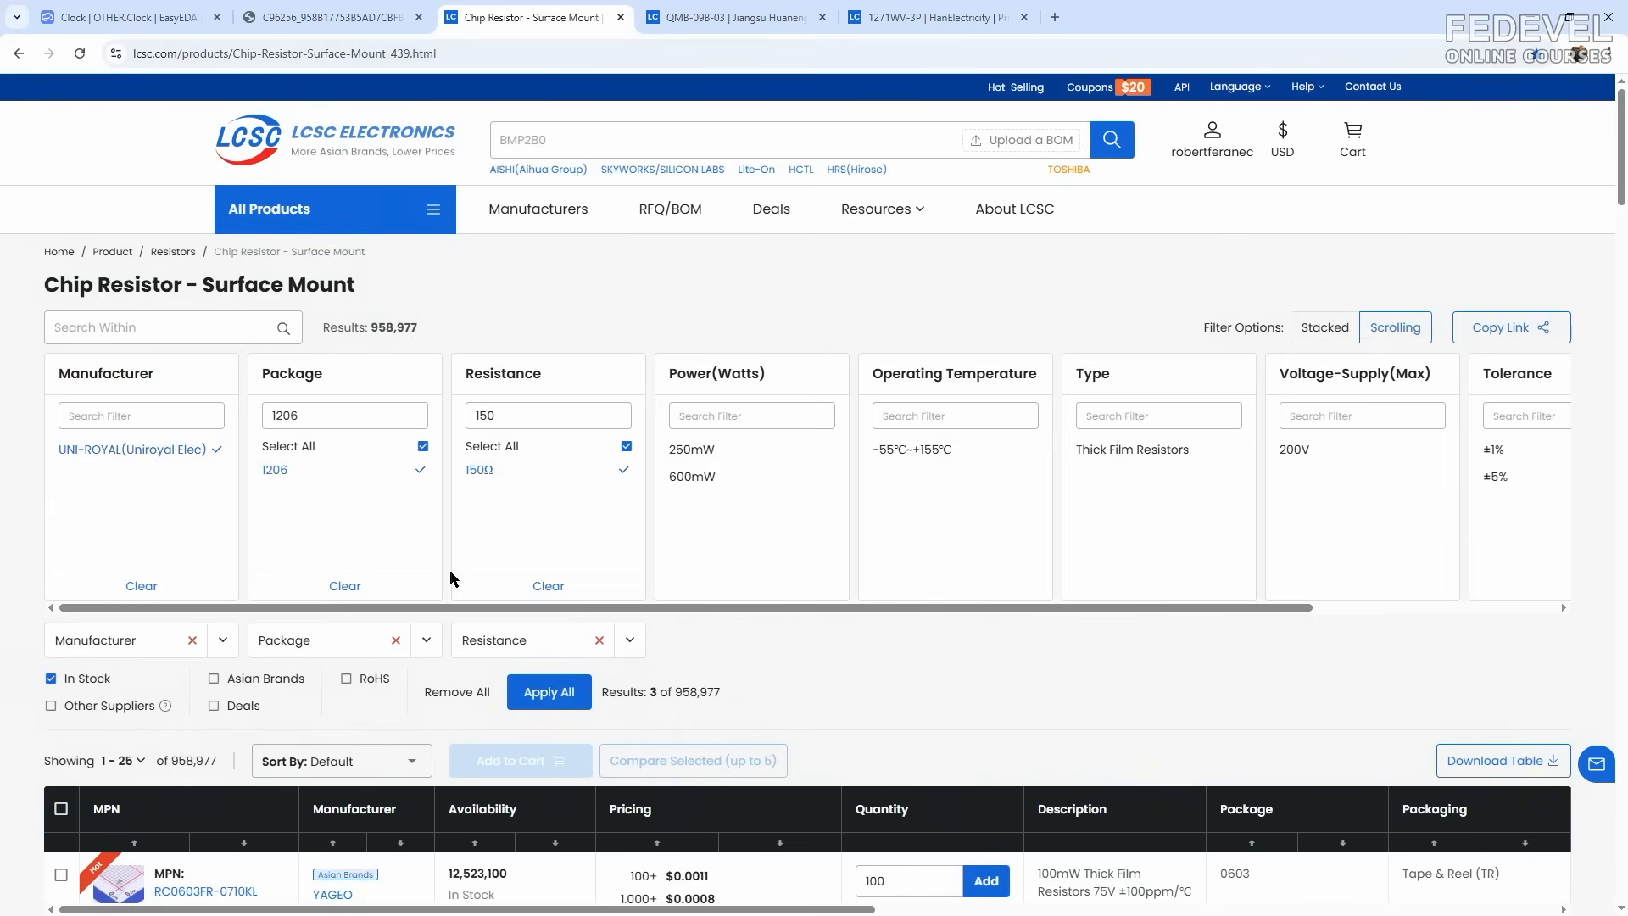
pyautogui.click(711, 480)
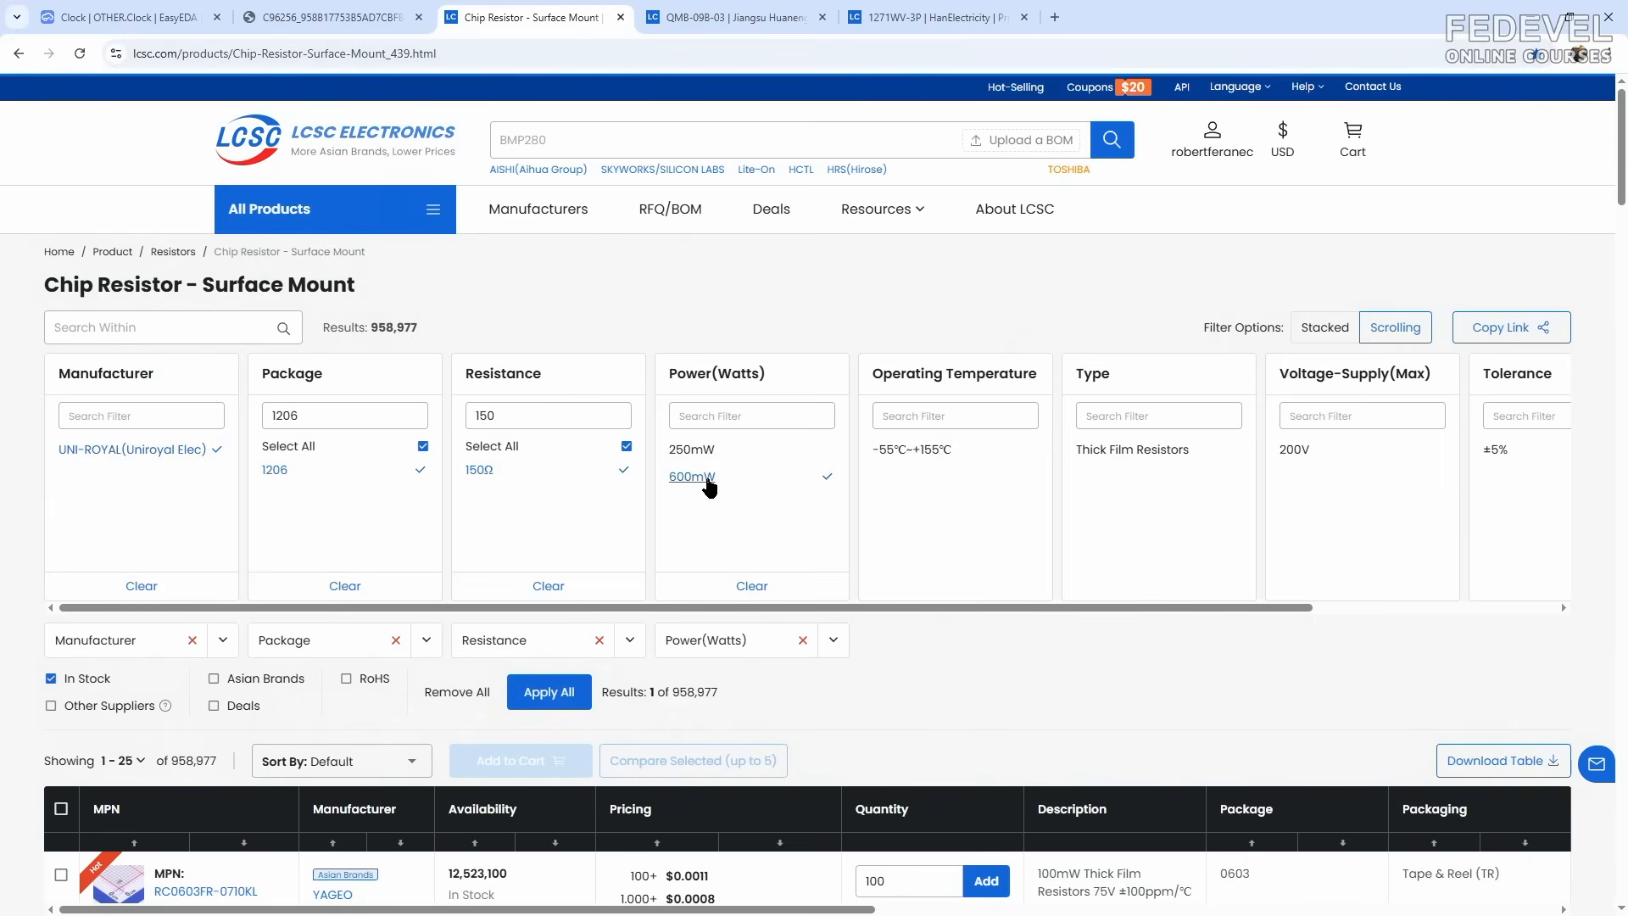
pyautogui.click(551, 693)
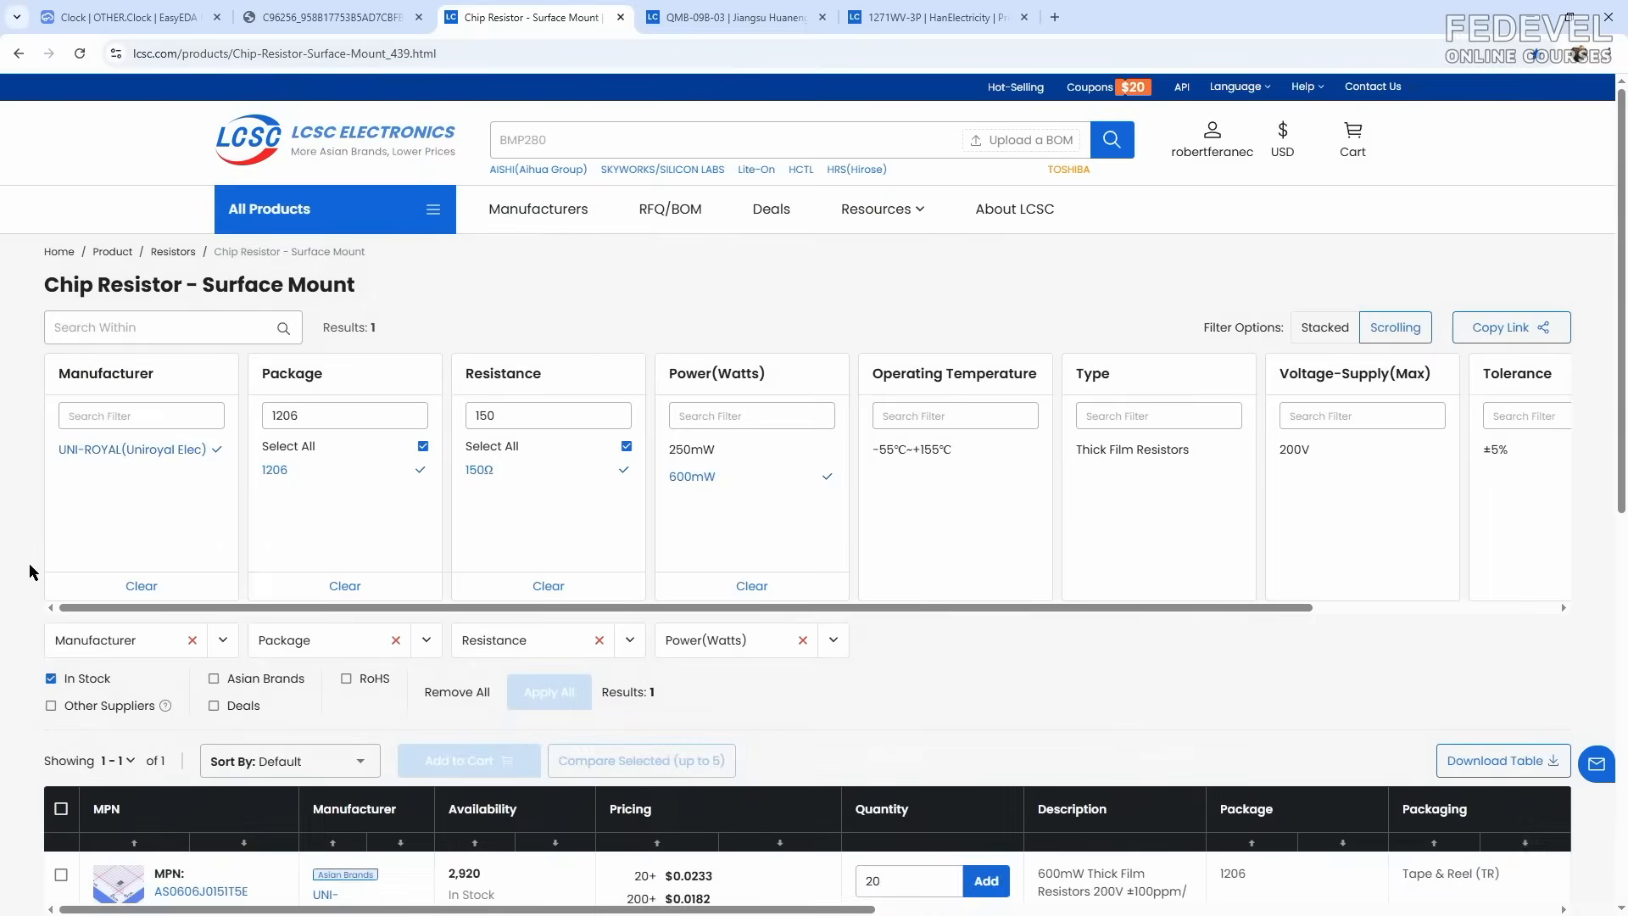
# Step: Open the product page of resistor AS0606J0151T5E and copy its LCSC part number
pyautogui.scroll(-4, 27, 569)
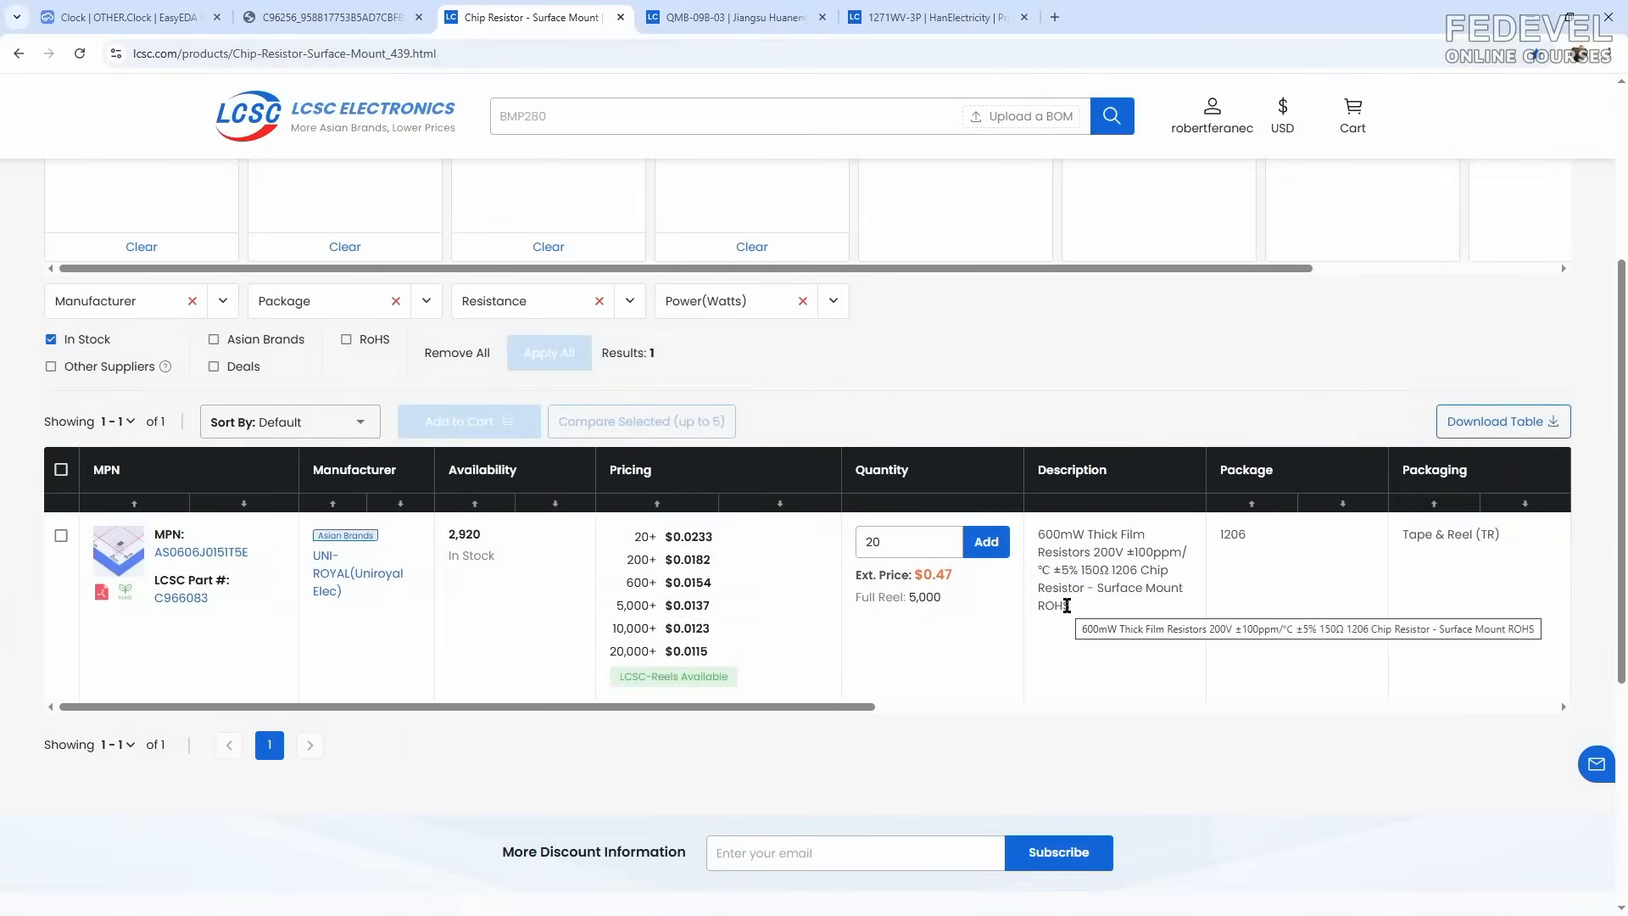
pyautogui.click(207, 552)
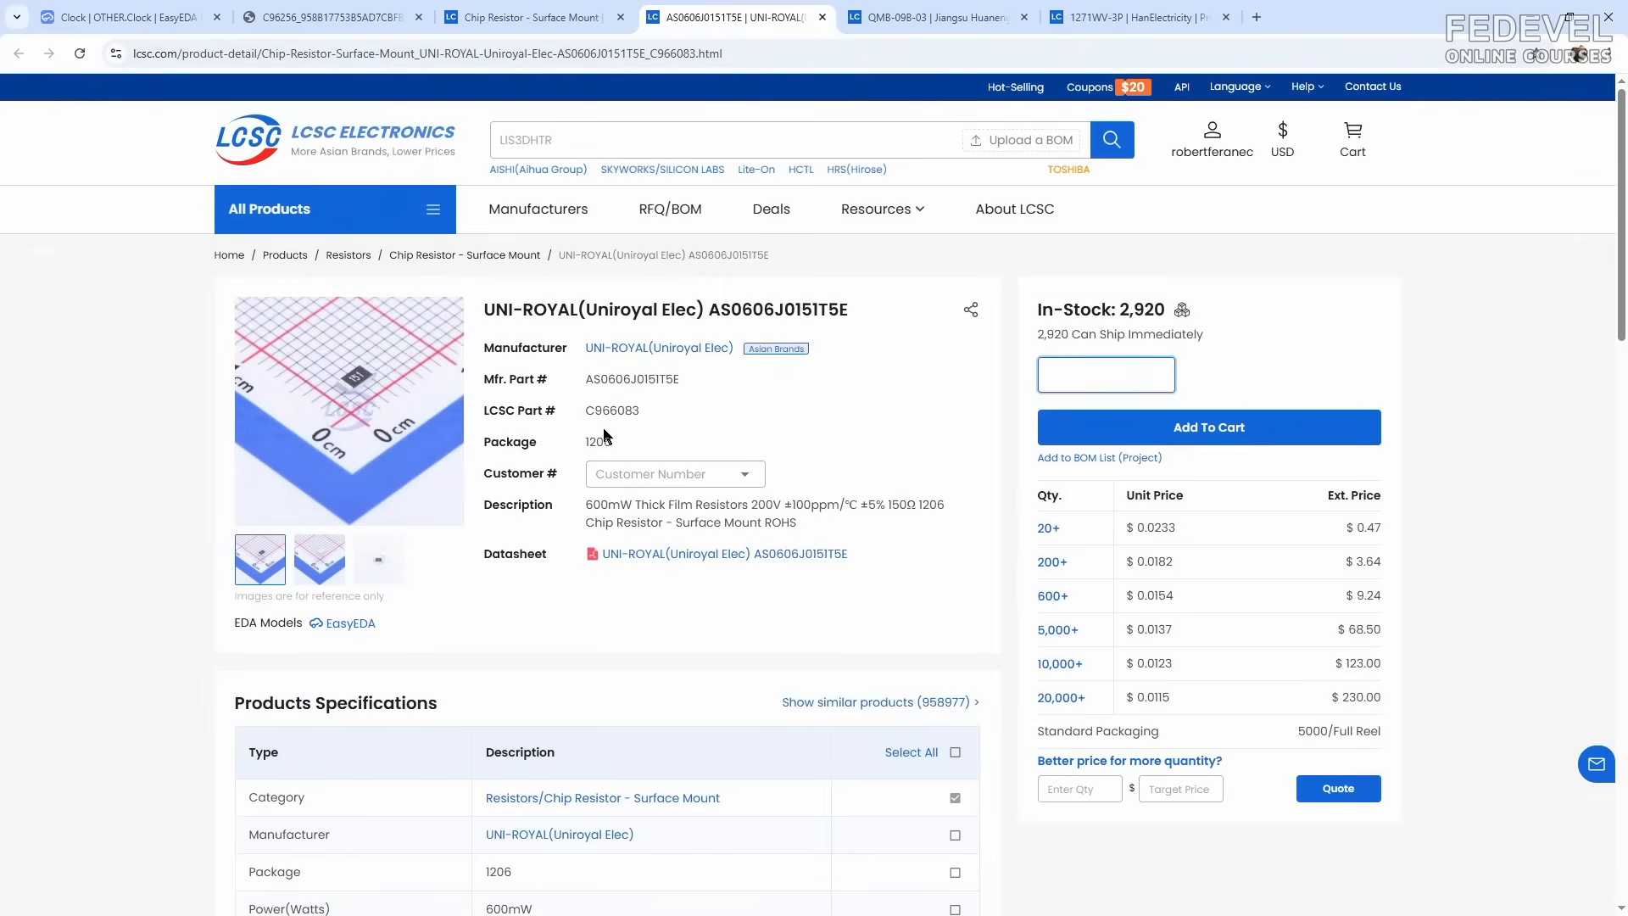
pyautogui.click(656, 412)
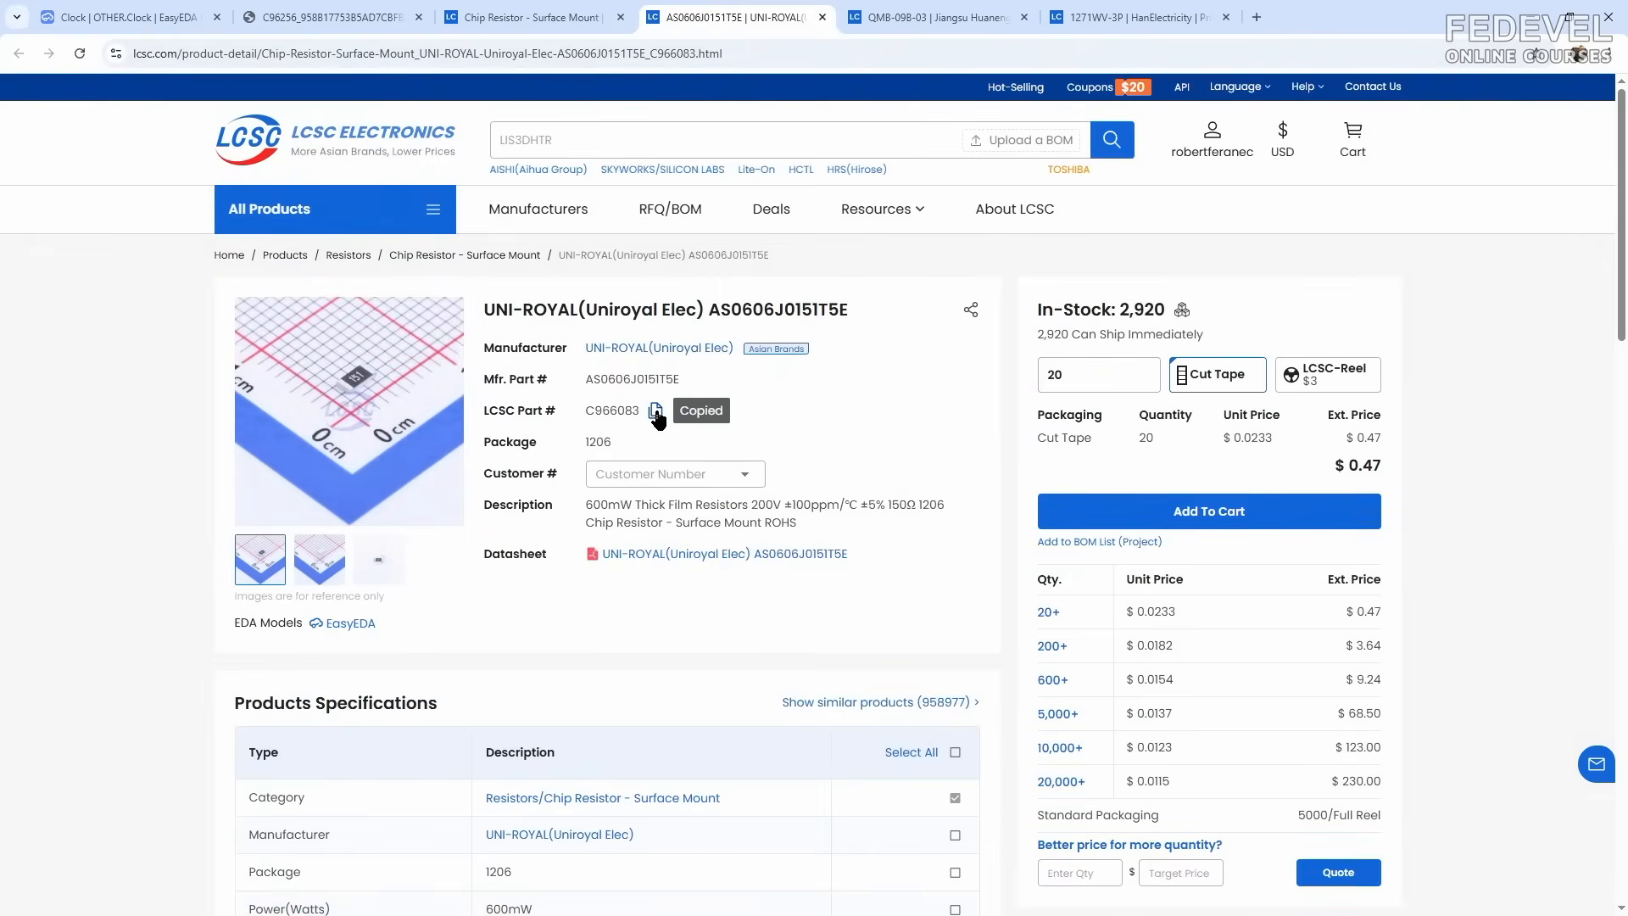
# Step: Switch to the EasyEDA schematic and search the device library for the copied part number C966083
pyautogui.click(159, 19)
pyautogui.click(307, 87)
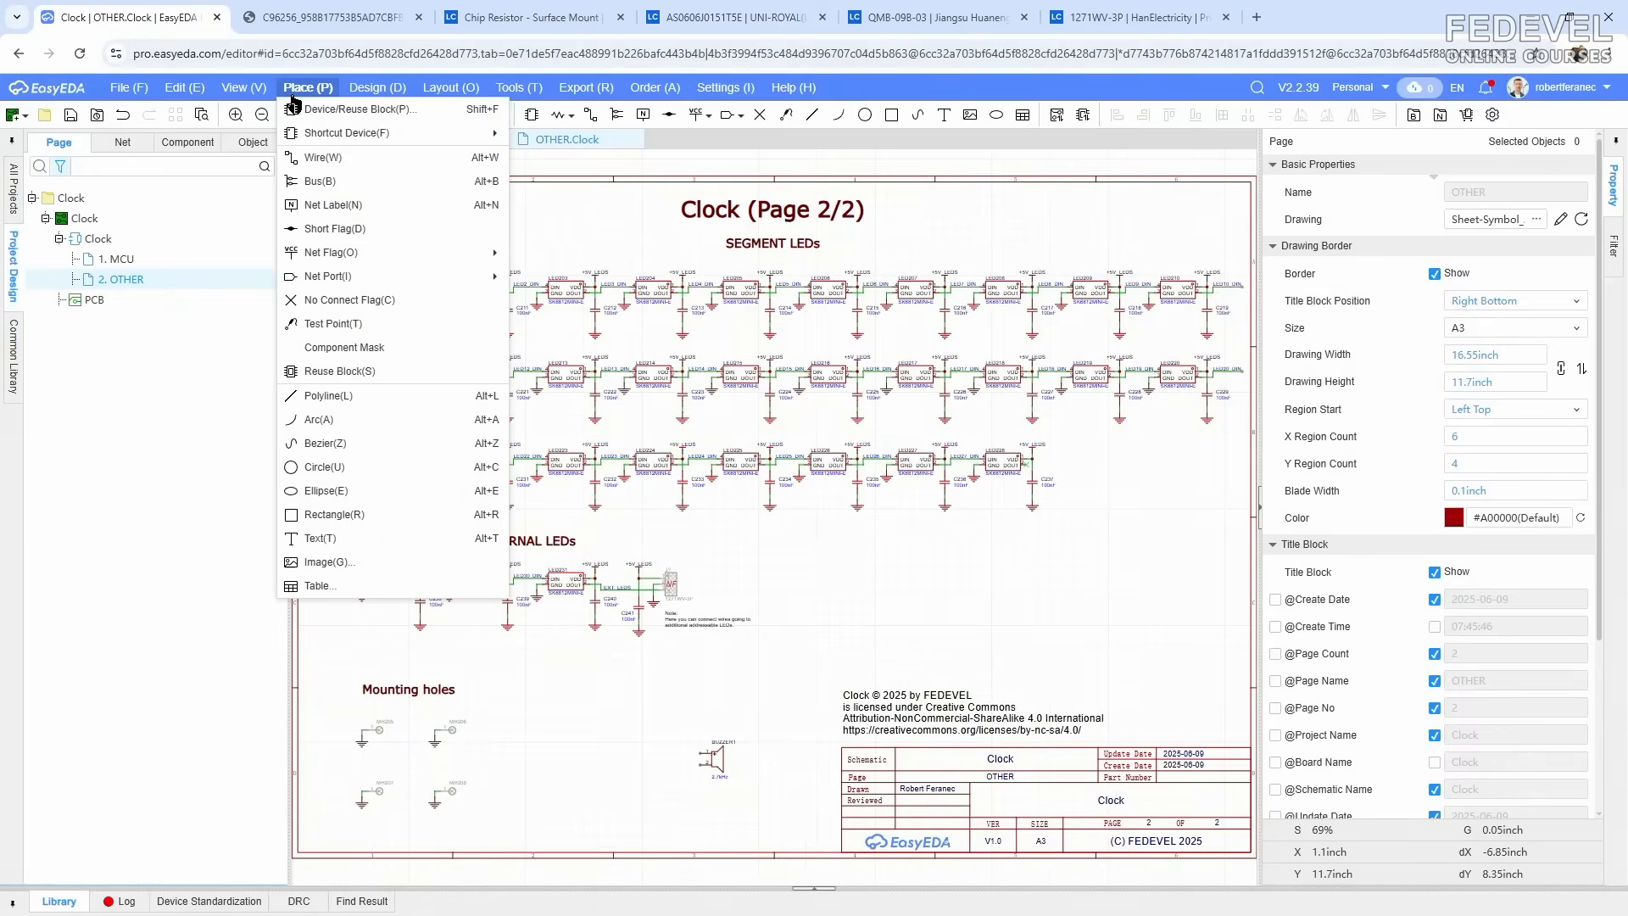
pyautogui.click(365, 111)
pyautogui.rightClick(537, 170)
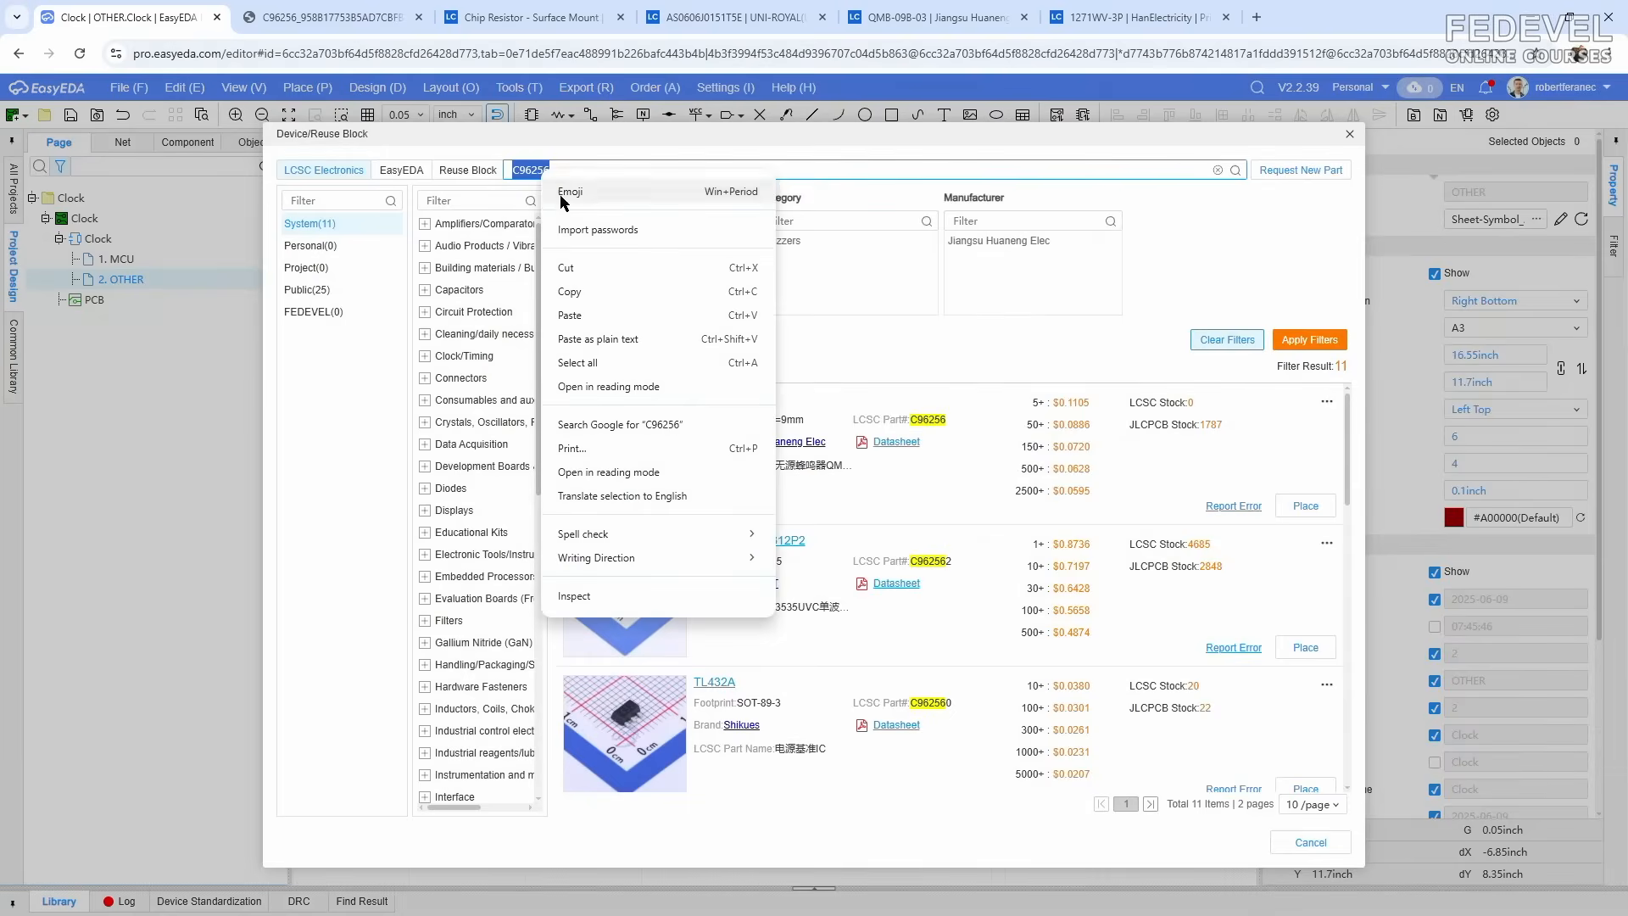
pyautogui.click(577, 316)
pyautogui.click(1236, 170)
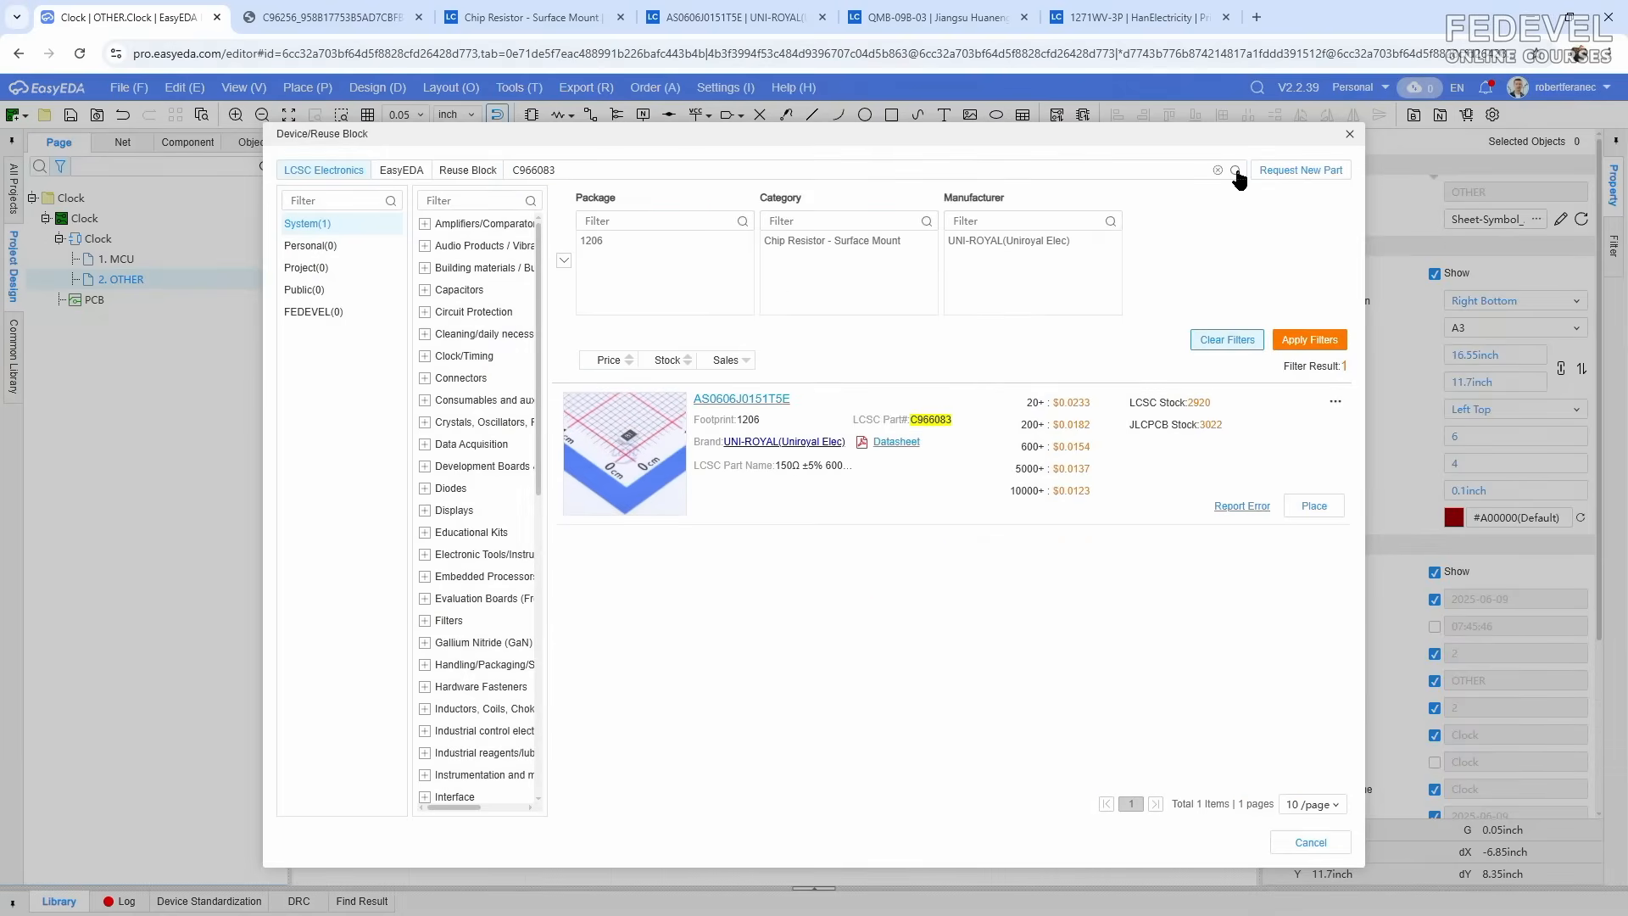
# Step: Place the 150Ω resistor vertically just above the buzzer on the OTHER page and save the schematic
pyautogui.click(1315, 506)
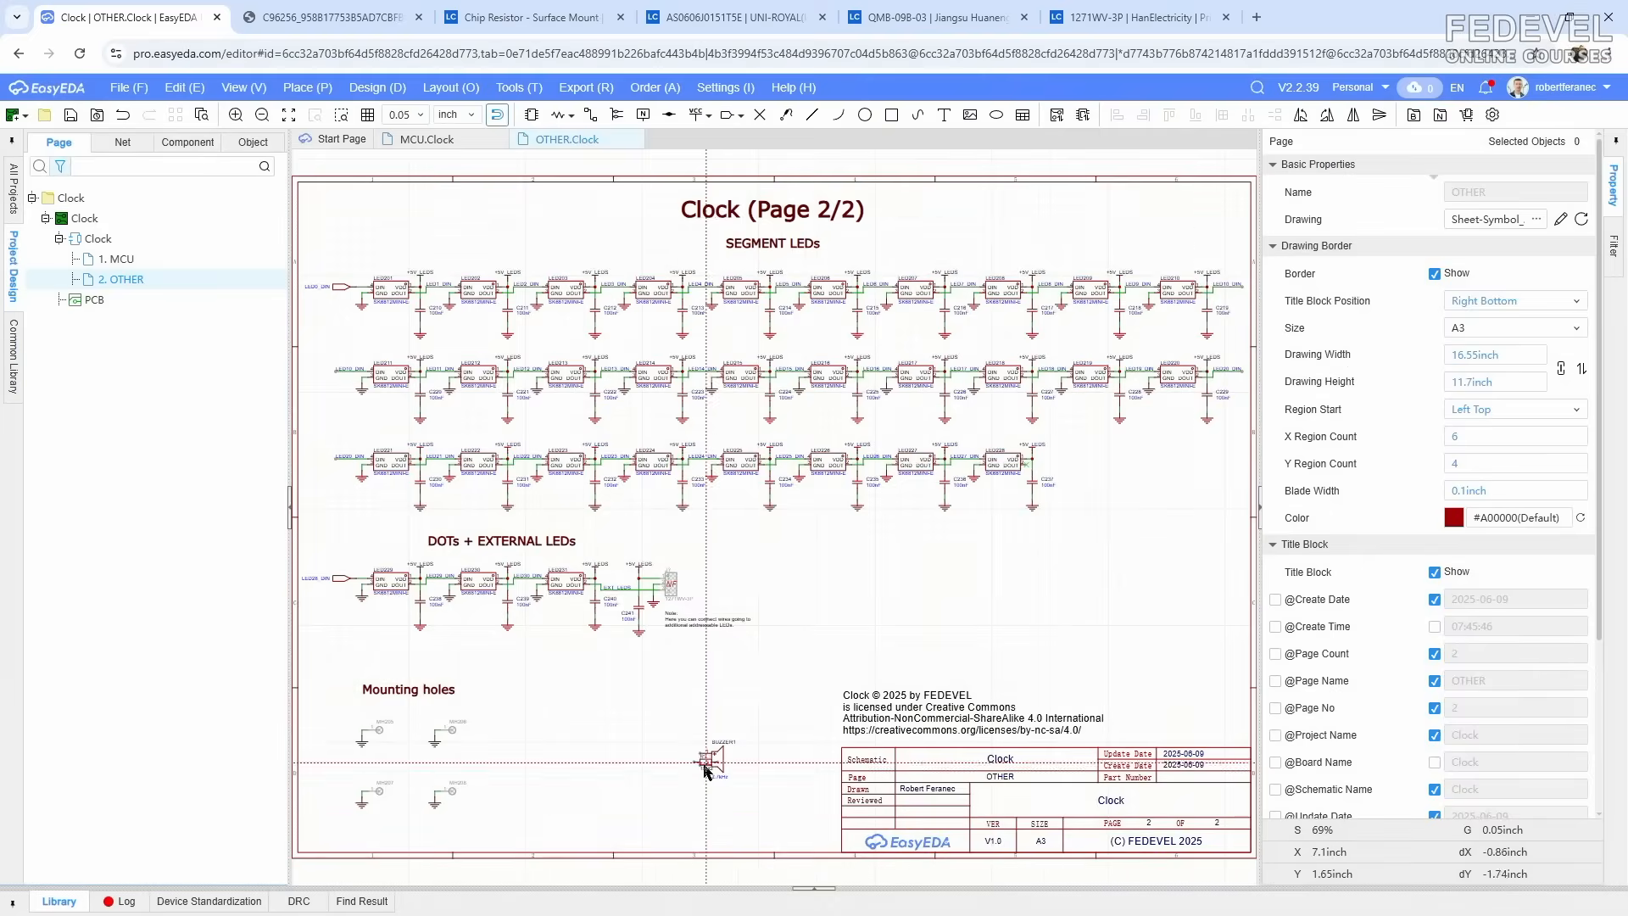
pyautogui.scroll(5, 746, 704)
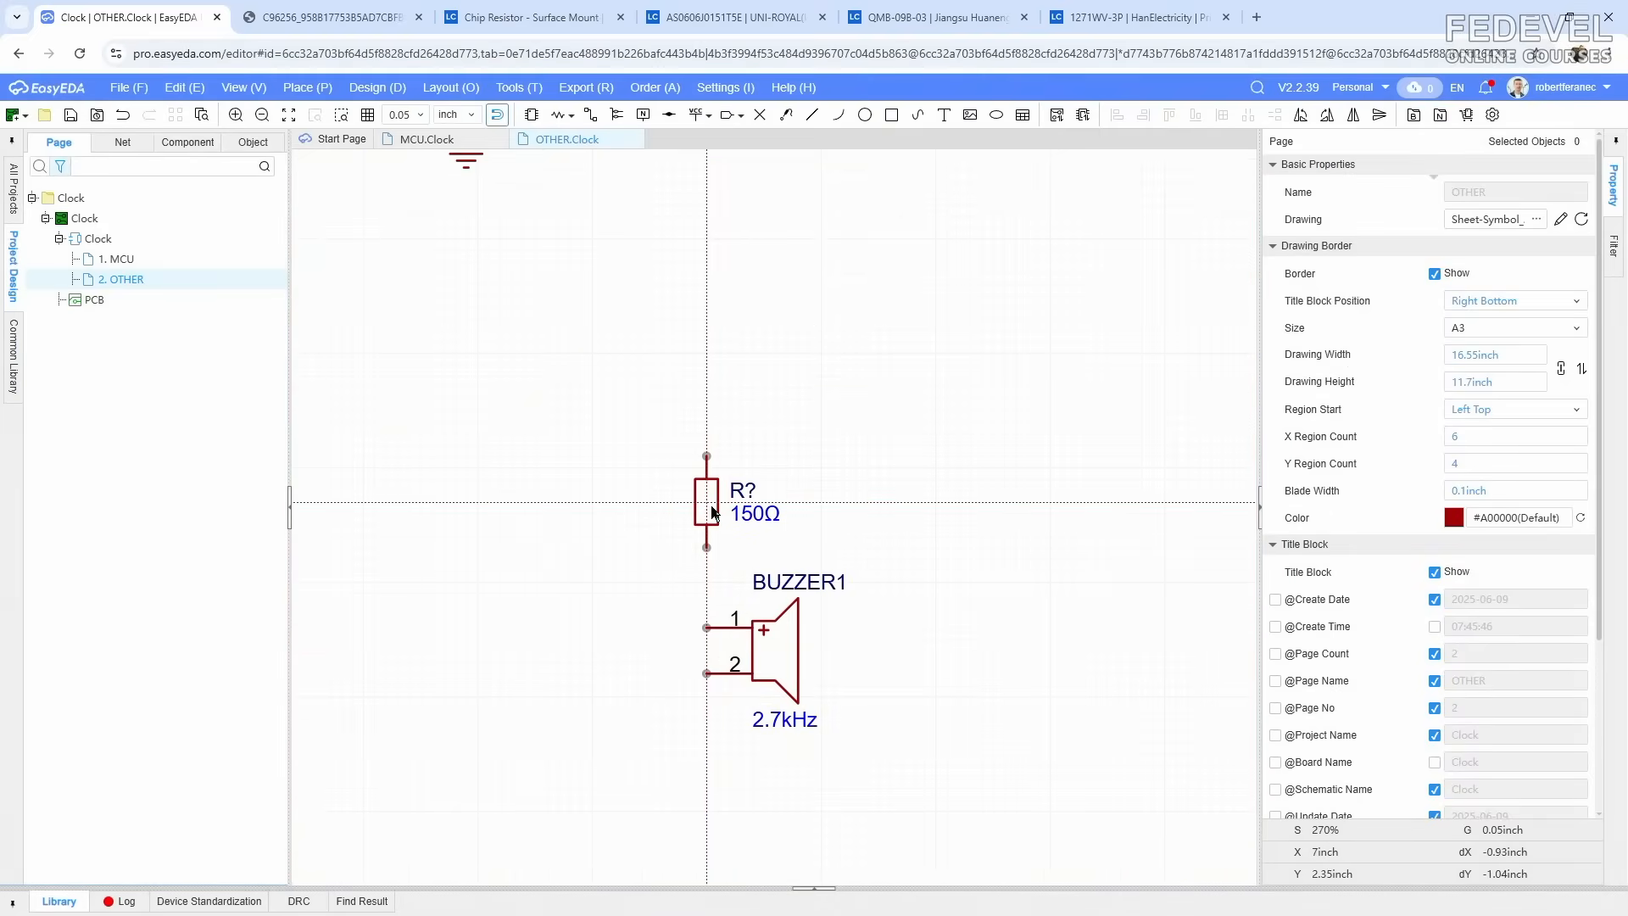
pyautogui.click(712, 511)
pyautogui.press('Escape')
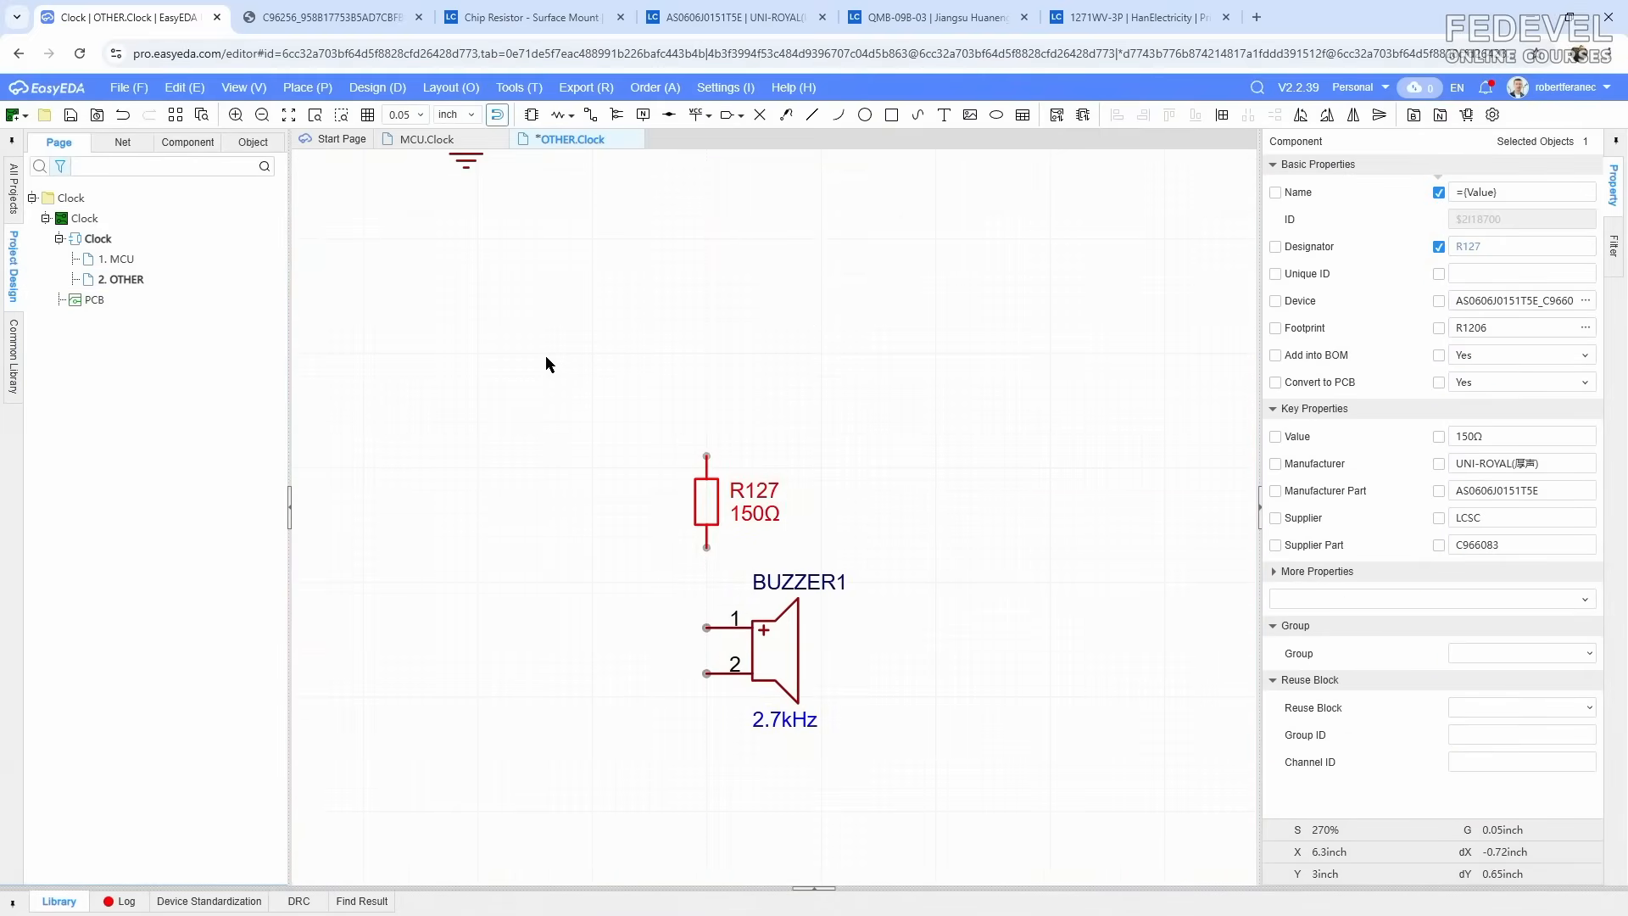
pyautogui.press('k')
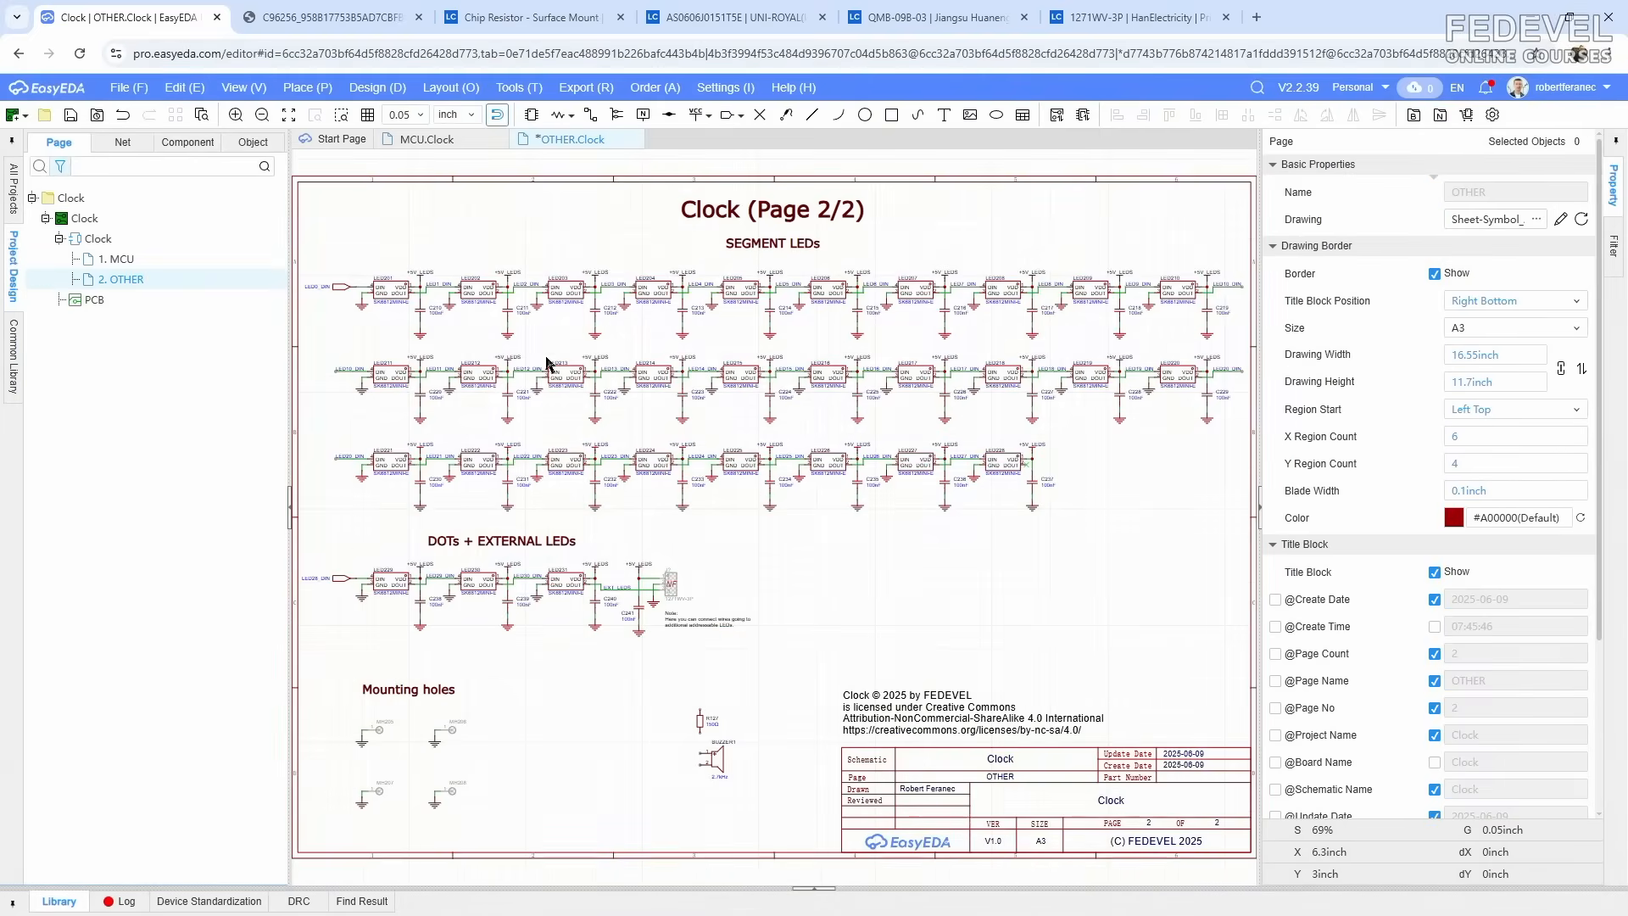
pyautogui.click(71, 116)
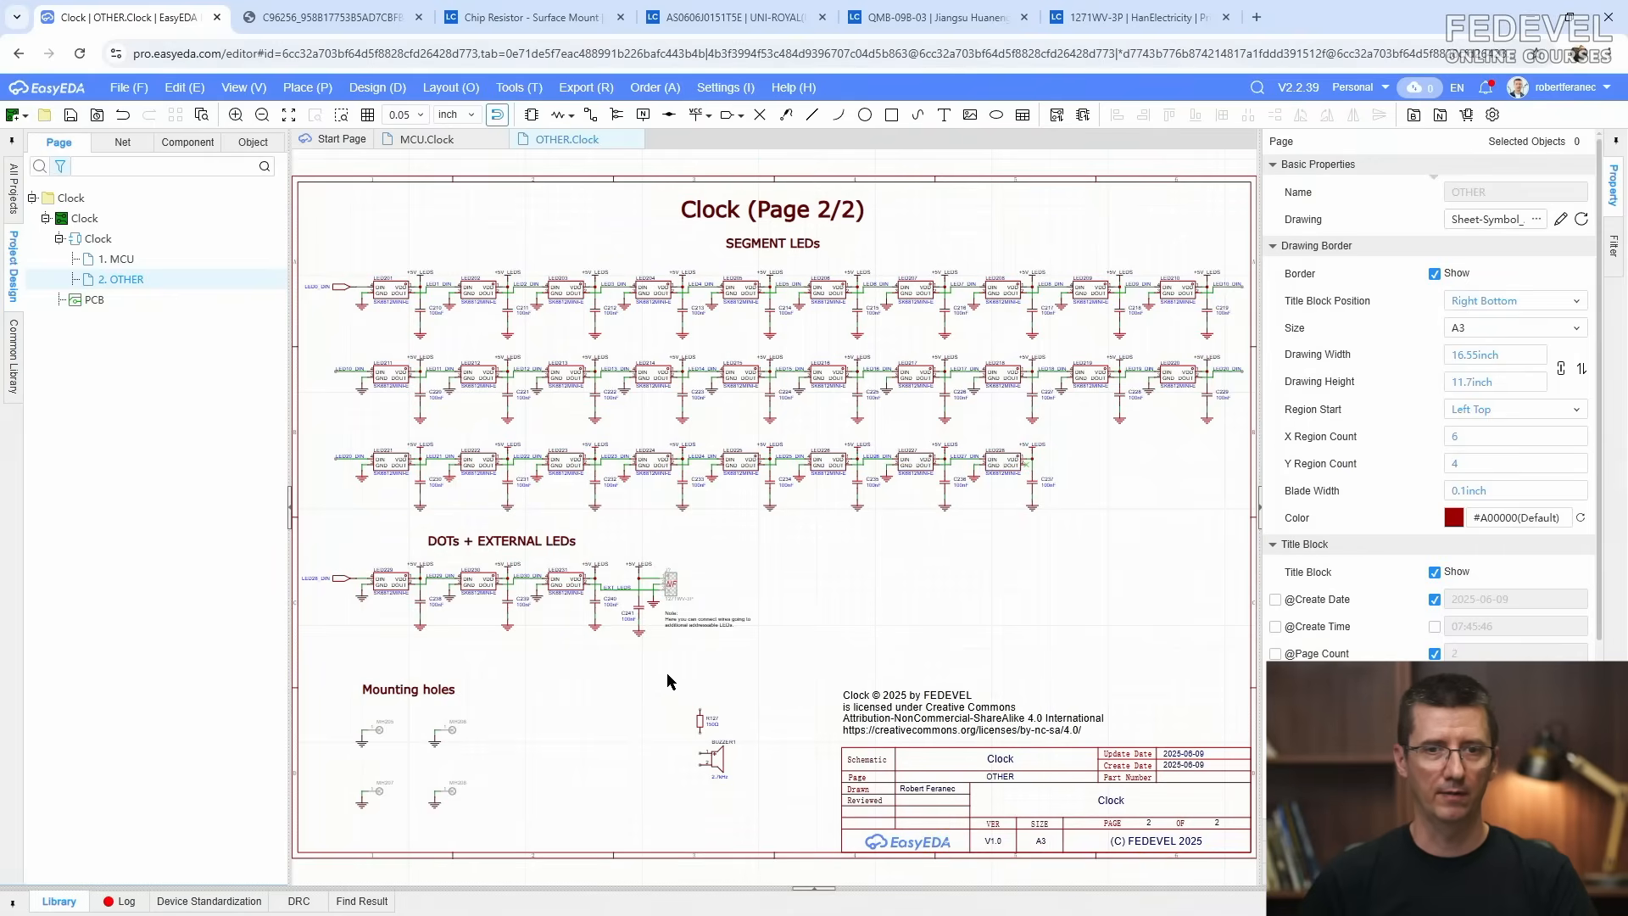
# Step: Switch to the buzzer datasheet PDF and examine the buzzer drive circuit on page 3 at 200% zoom
pyautogui.click(343, 21)
pyautogui.scroll(-10, 710, 353)
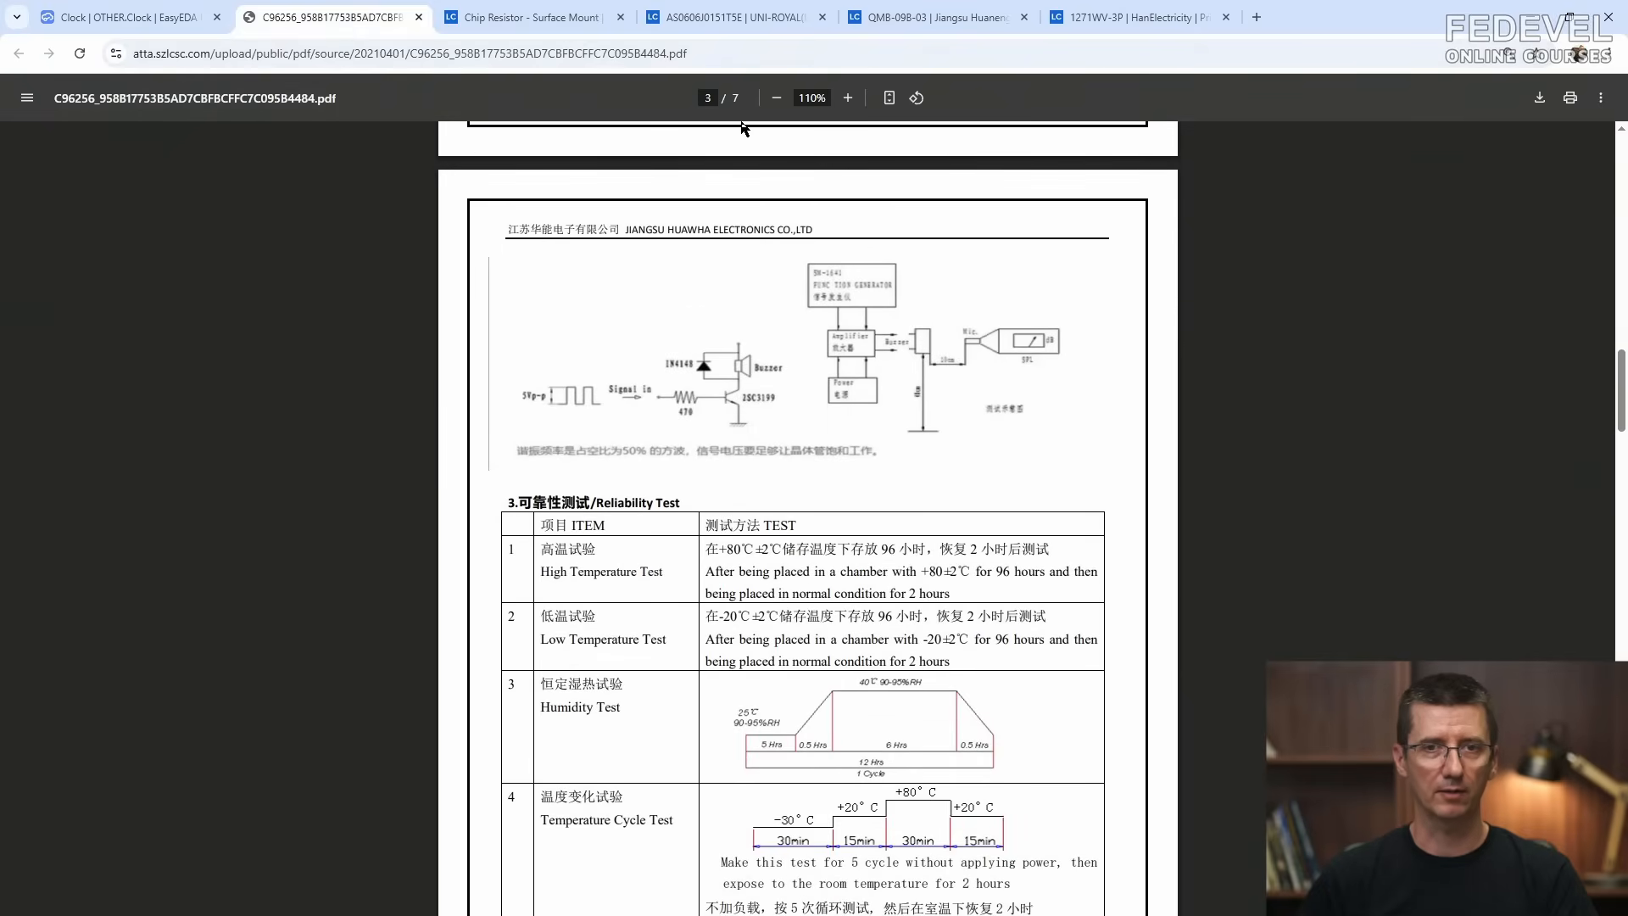
pyautogui.click(847, 97)
pyautogui.click(847, 97)
pyautogui.click(847, 98)
pyautogui.click(847, 98)
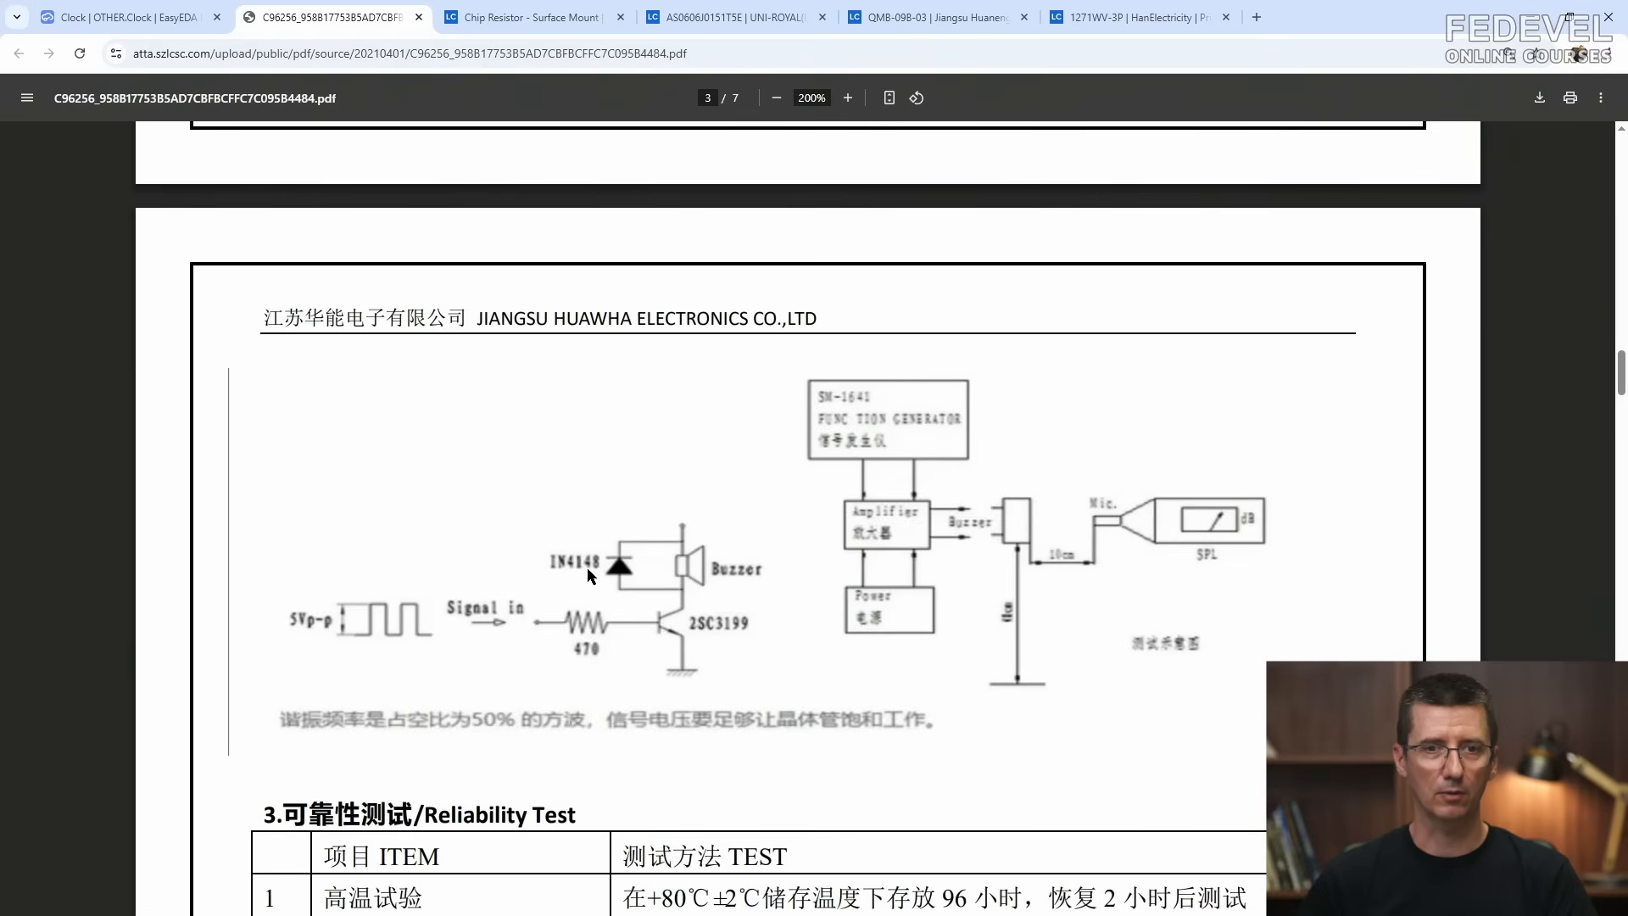
# Step: Switch to the LCSC site, search for in4148 and open the Switching Diodes category
pyautogui.click(530, 17)
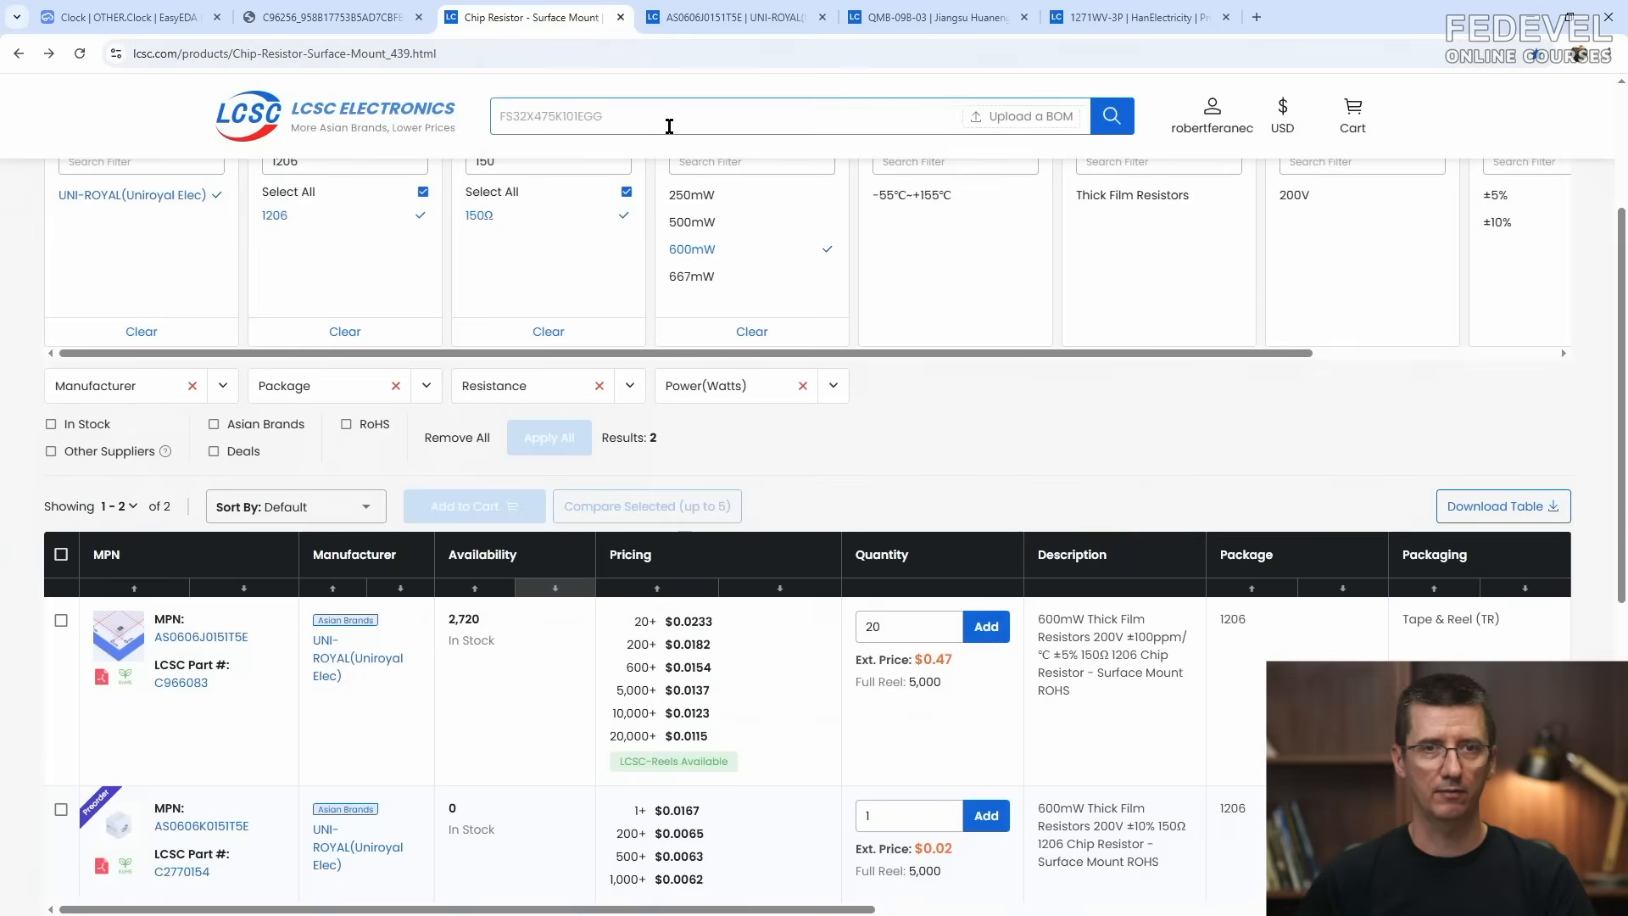
pyautogui.click(665, 119)
pyautogui.write('in4148')
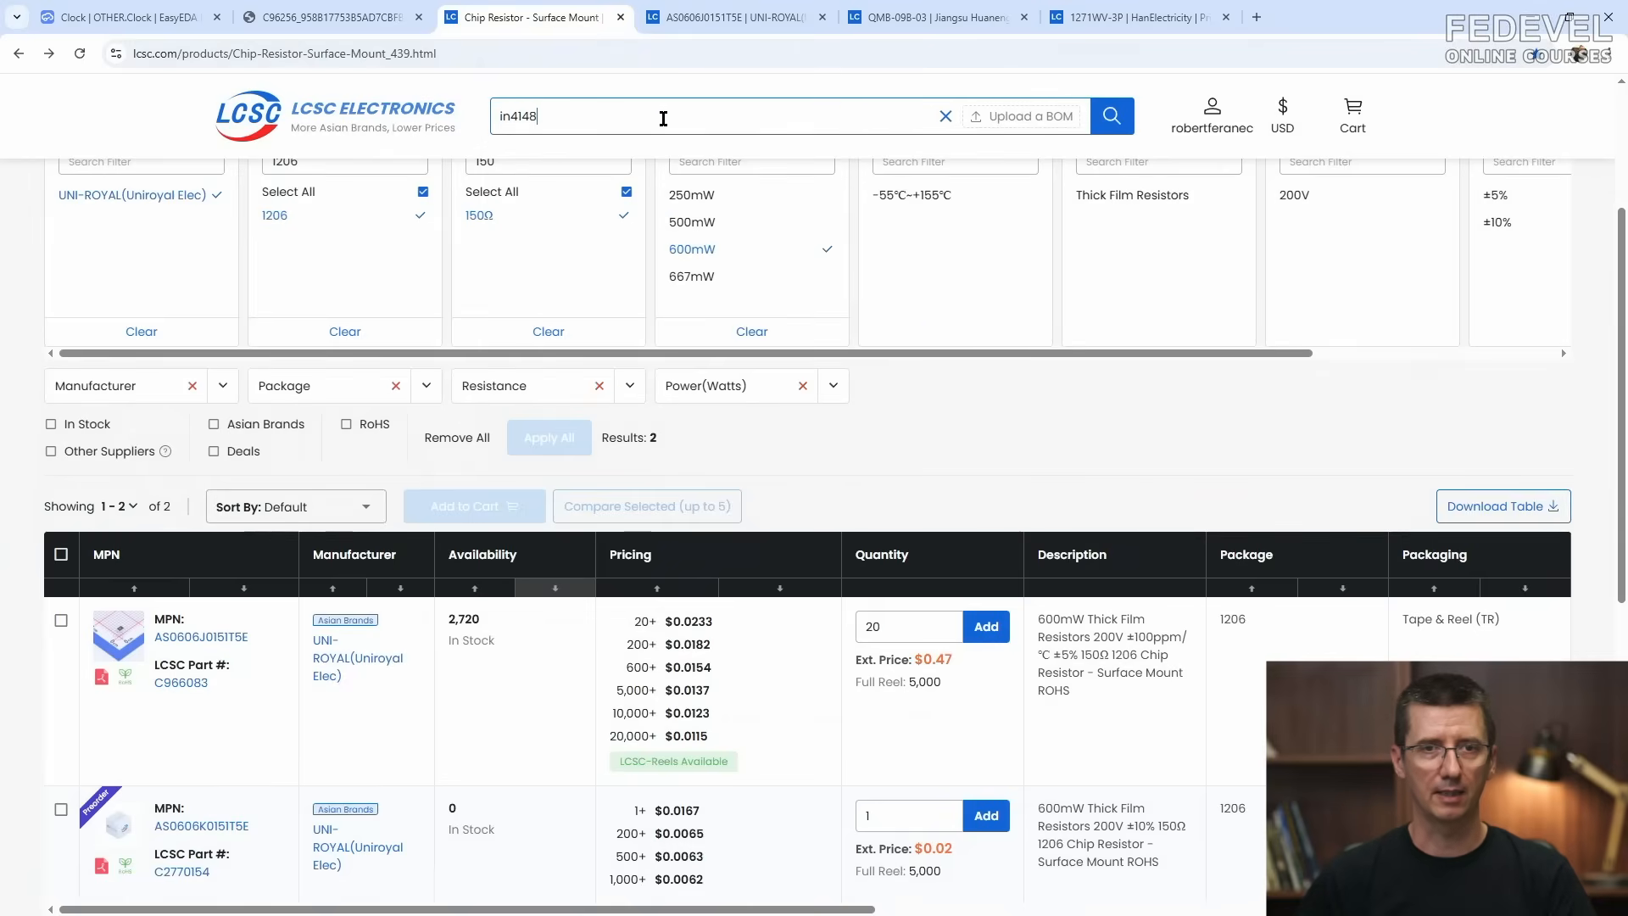
pyautogui.press('Return')
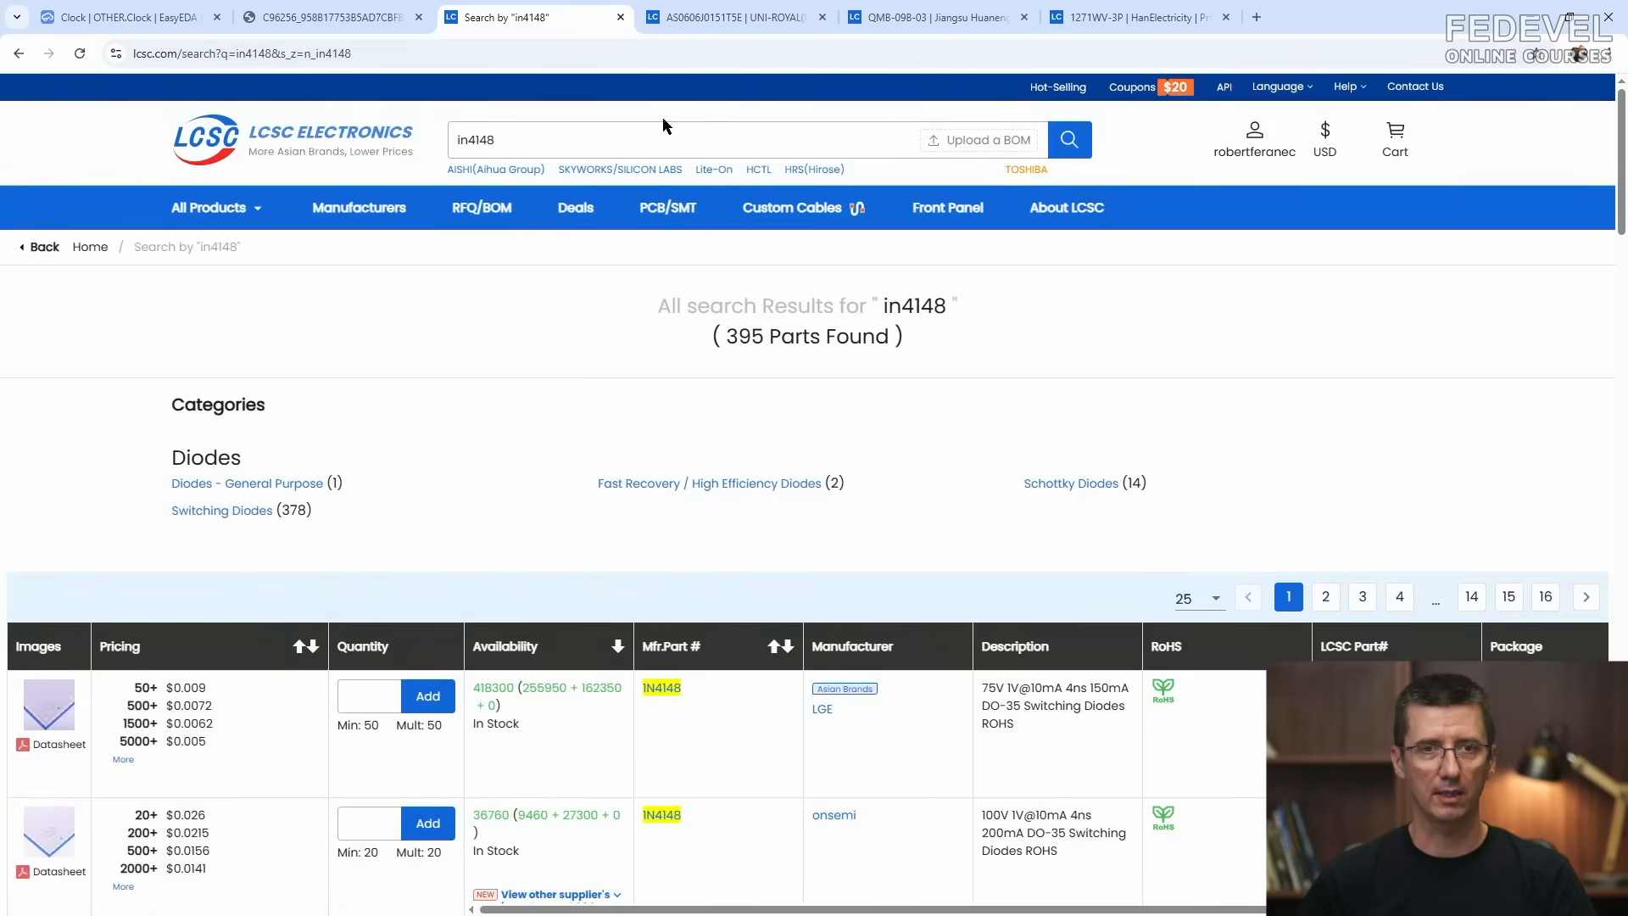
pyautogui.click(230, 509)
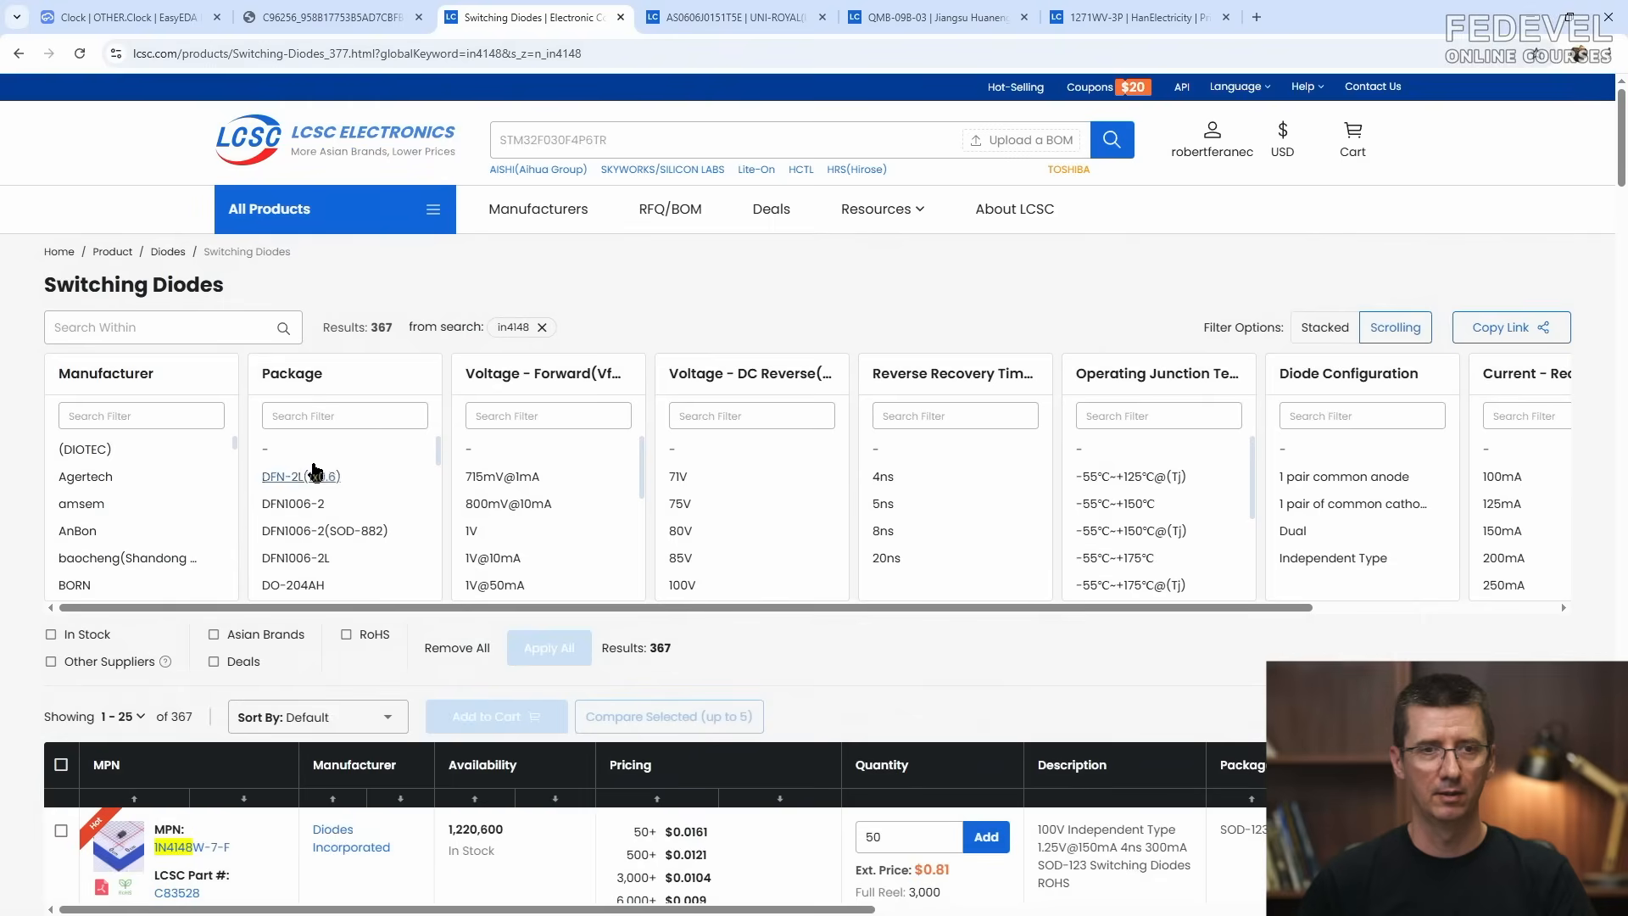
# Step: Filter the switching diodes to the SOD-323 package and In Stock parts, and apply the filters
pyautogui.click(388, 416)
pyautogui.write('sod-323')
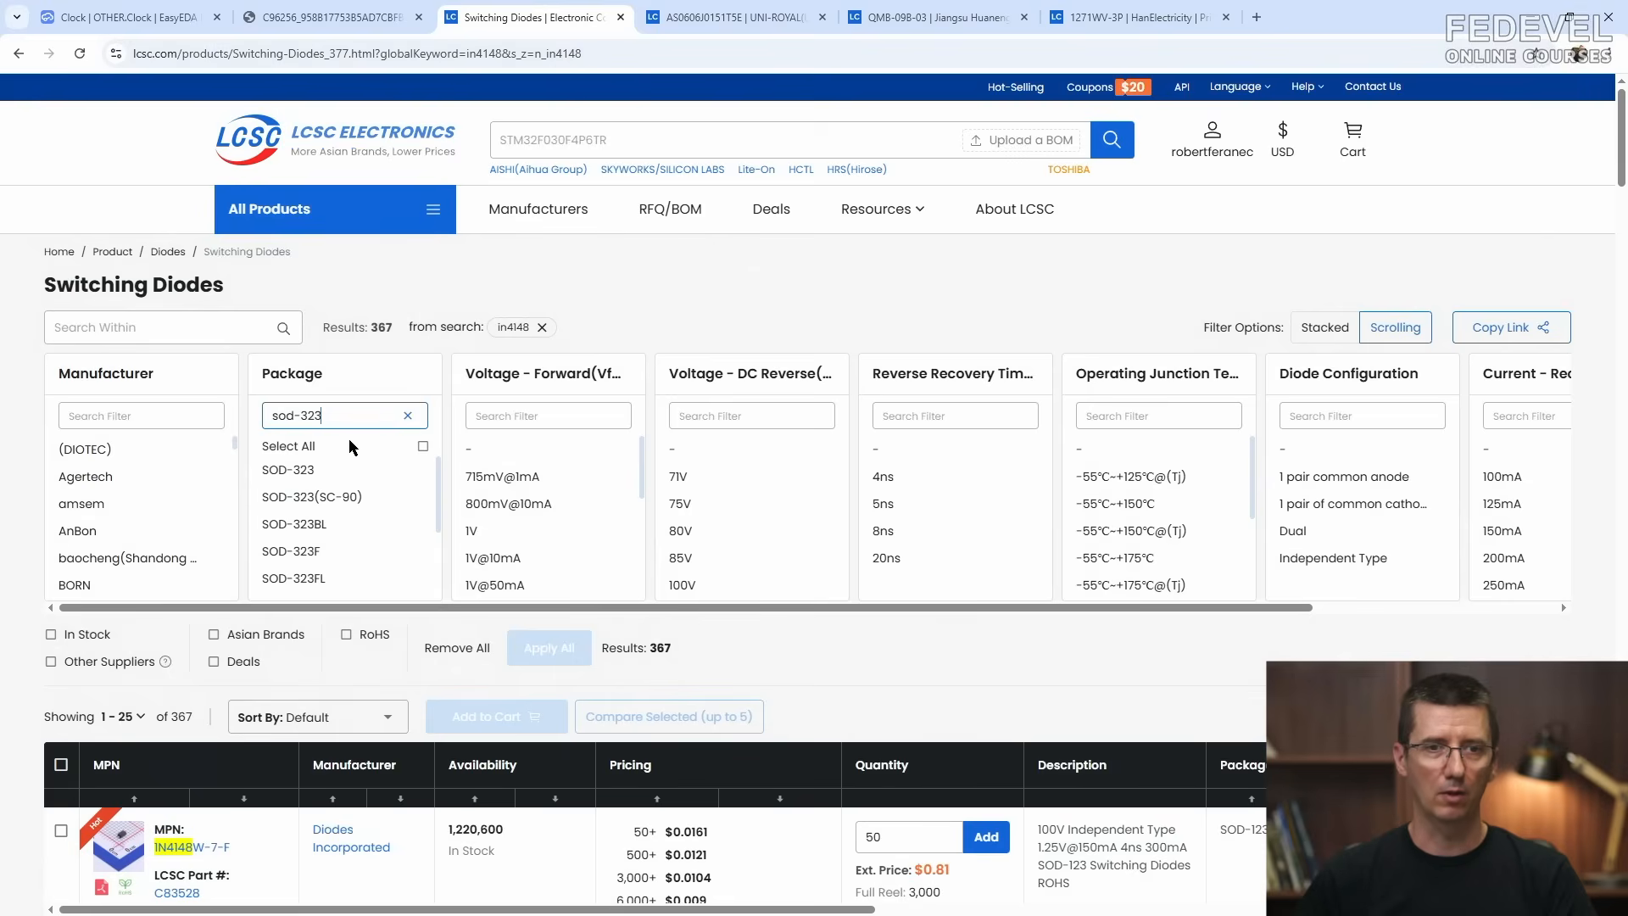
pyautogui.click(286, 473)
pyautogui.click(51, 679)
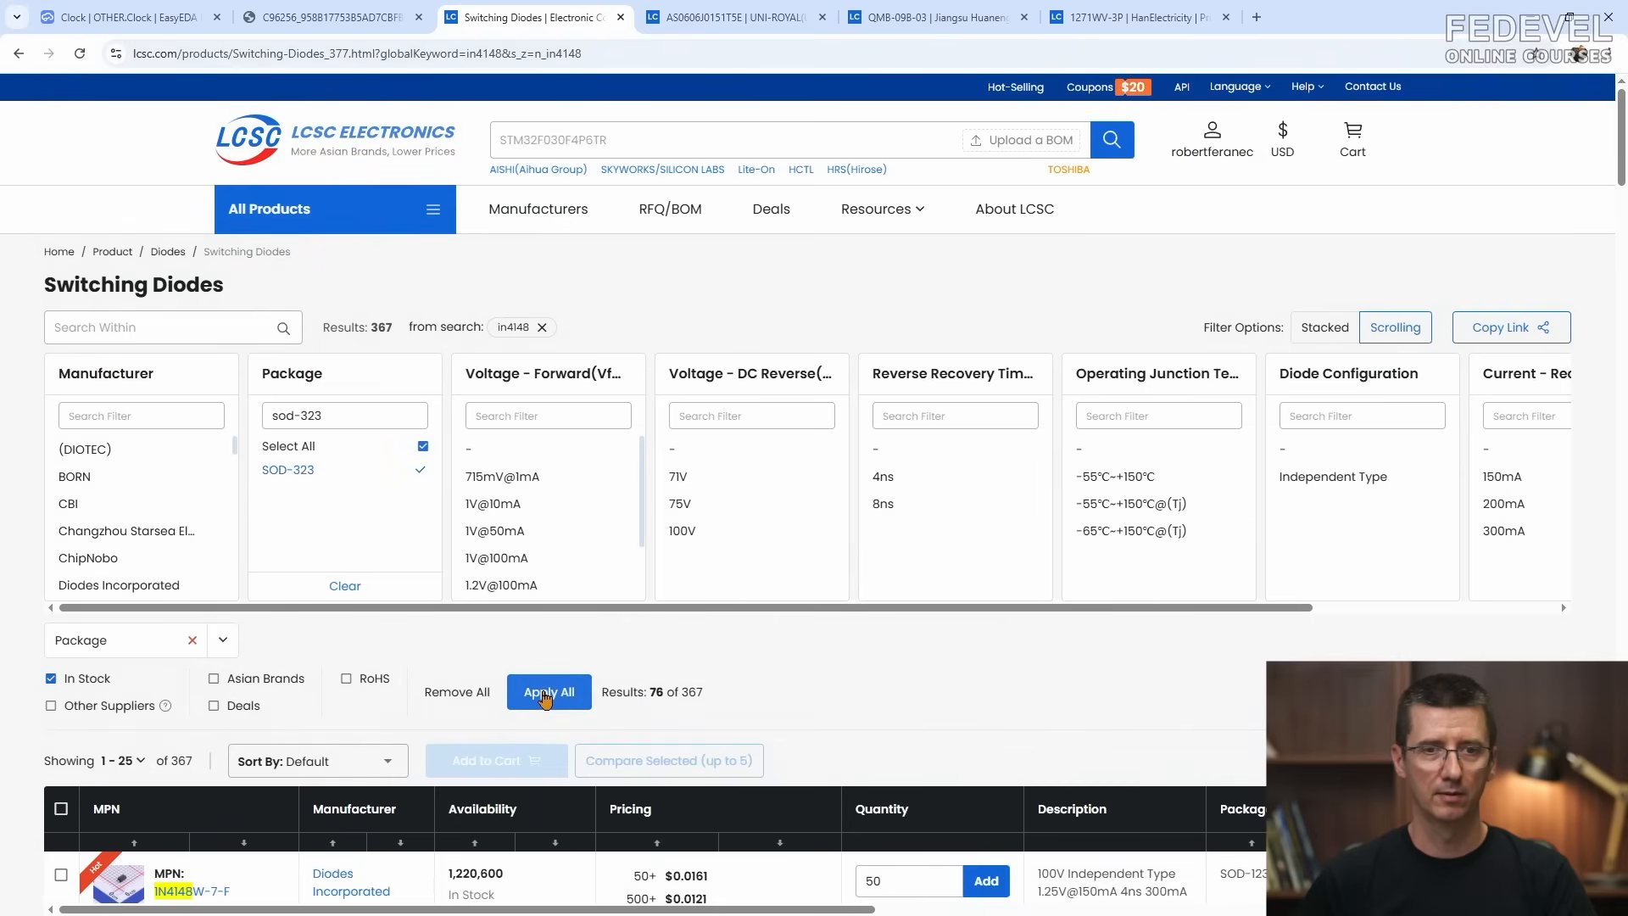
pyautogui.click(545, 696)
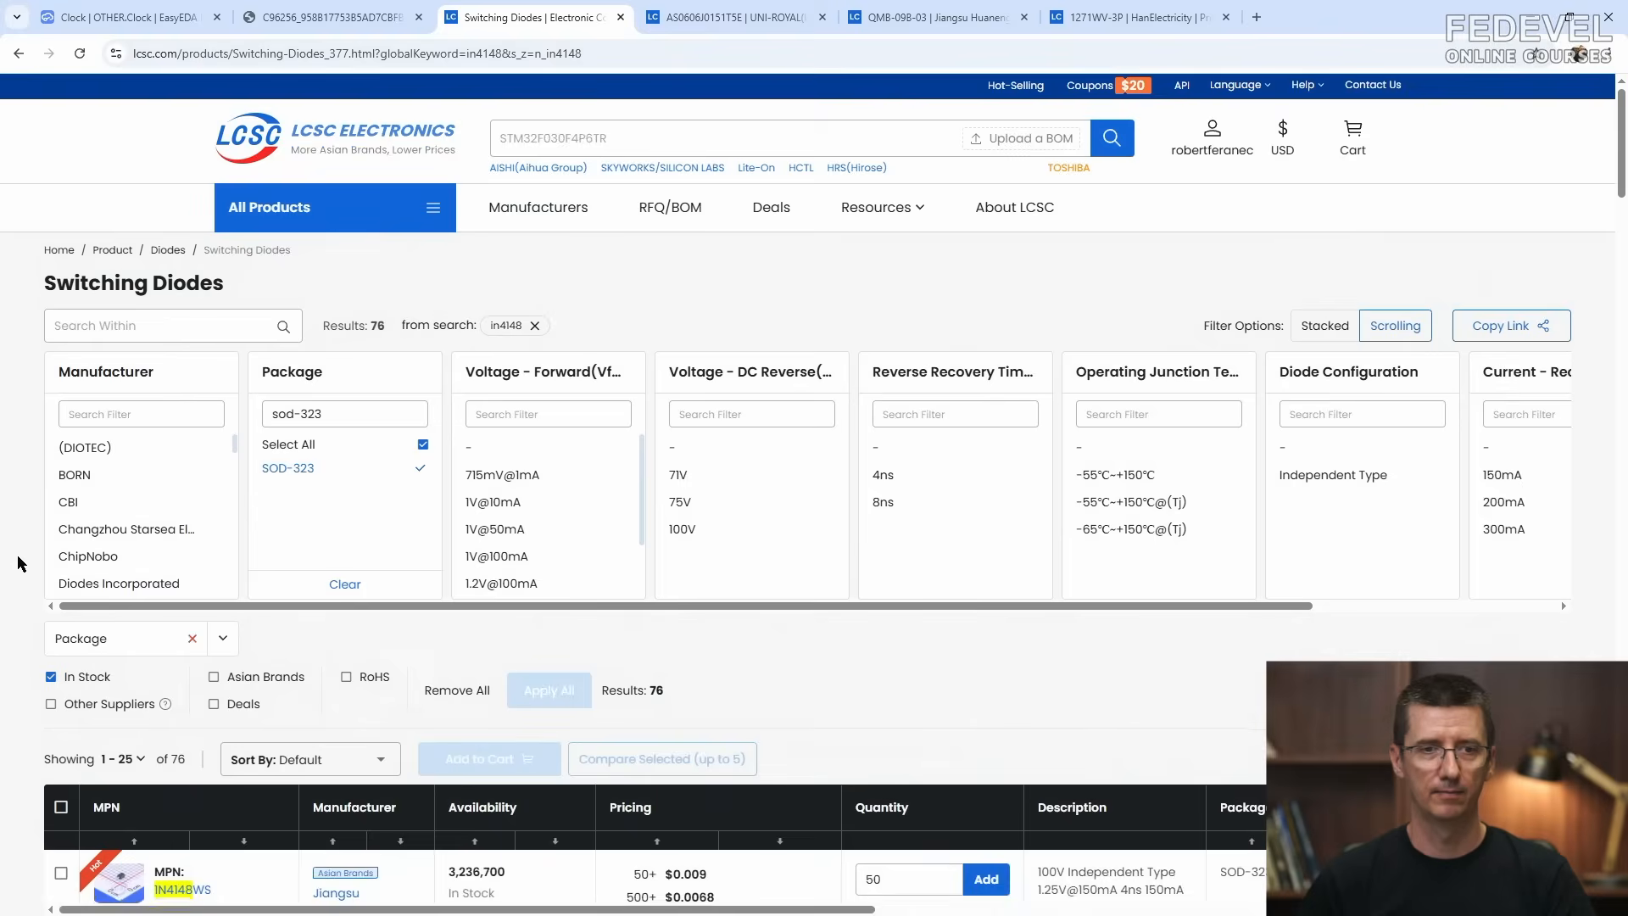
# Step: Sort the diodes by descending availability, open the Jiangsu Changjing 1N4148WS product page and copy its LCSC part number
pyautogui.scroll(-5, 19, 563)
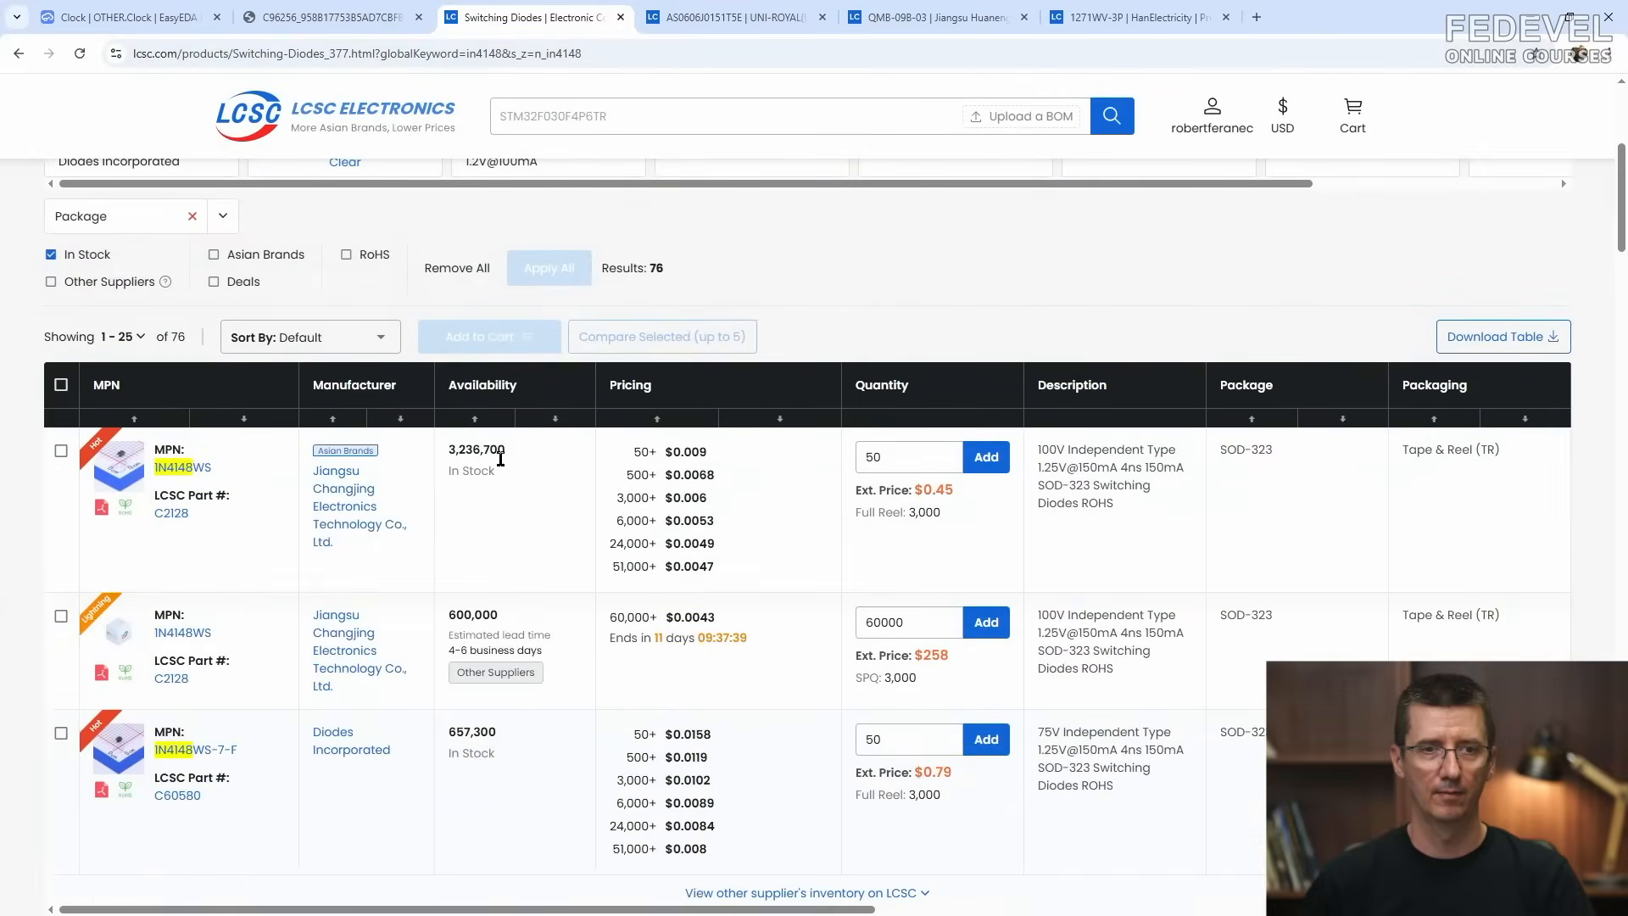
pyautogui.click(555, 419)
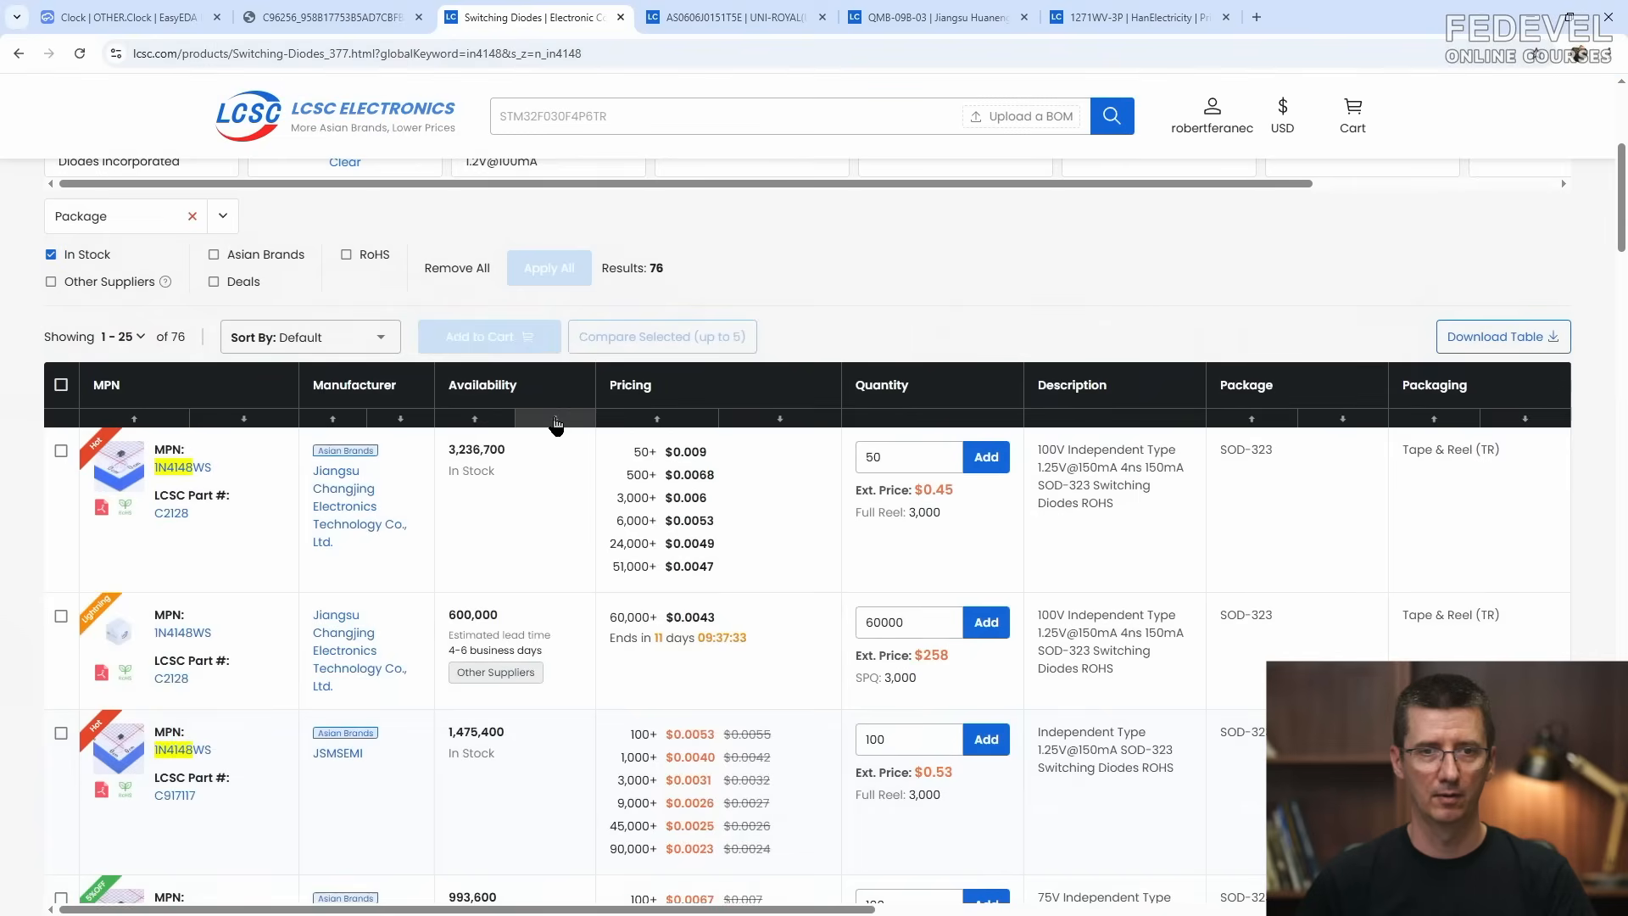
pyautogui.click(193, 466)
pyautogui.moveTo(292, 440)
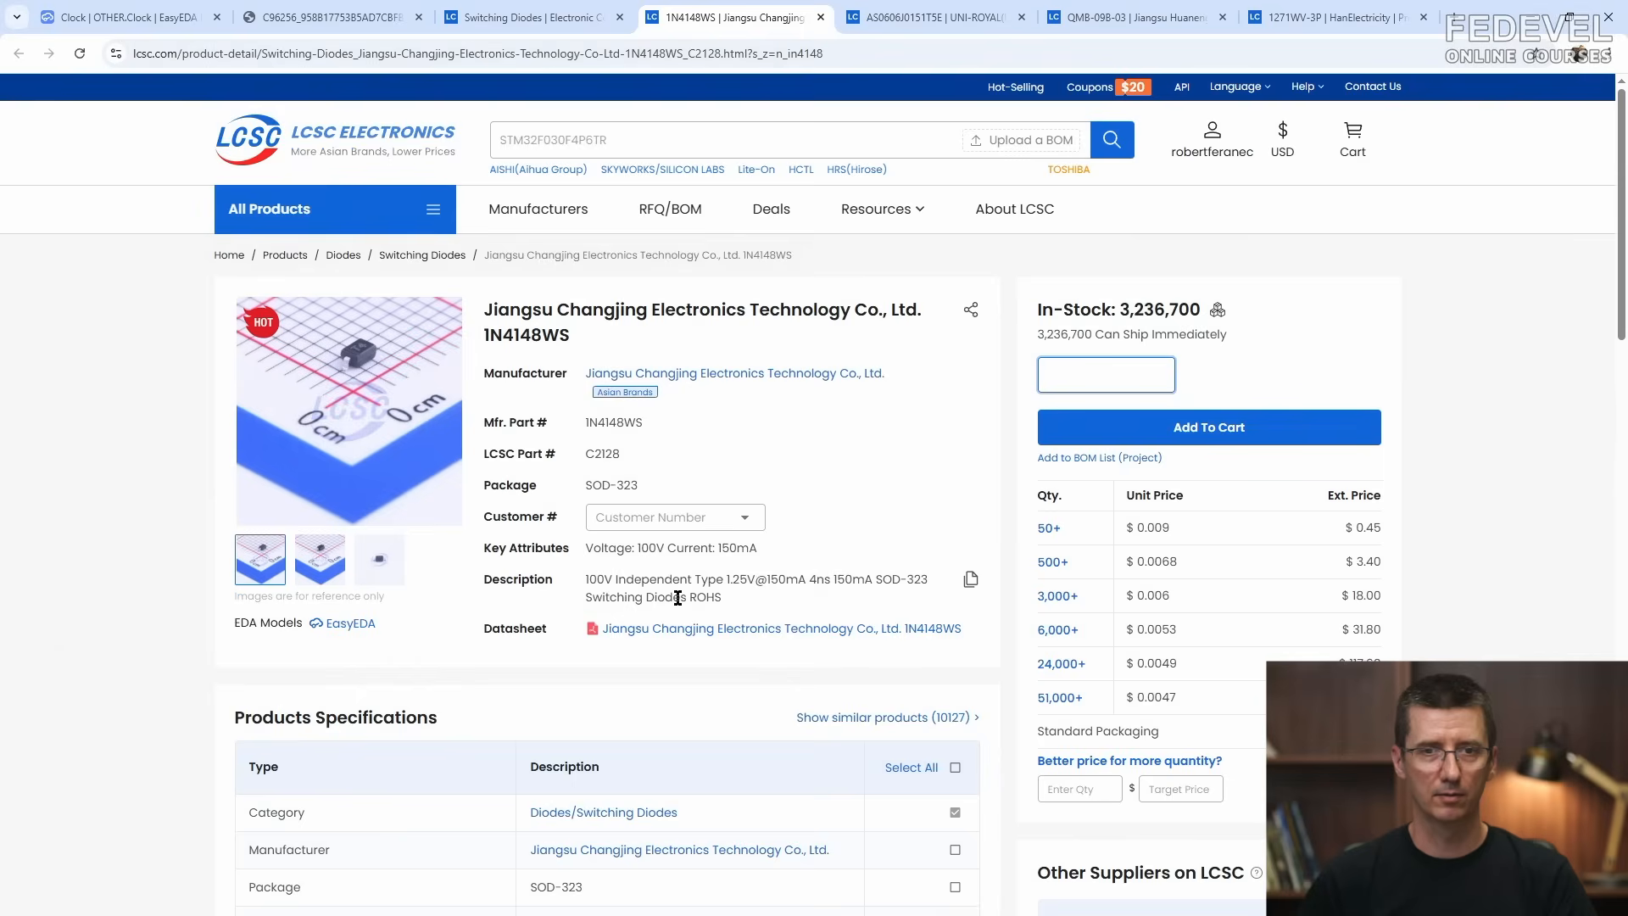
pyautogui.click(635, 452)
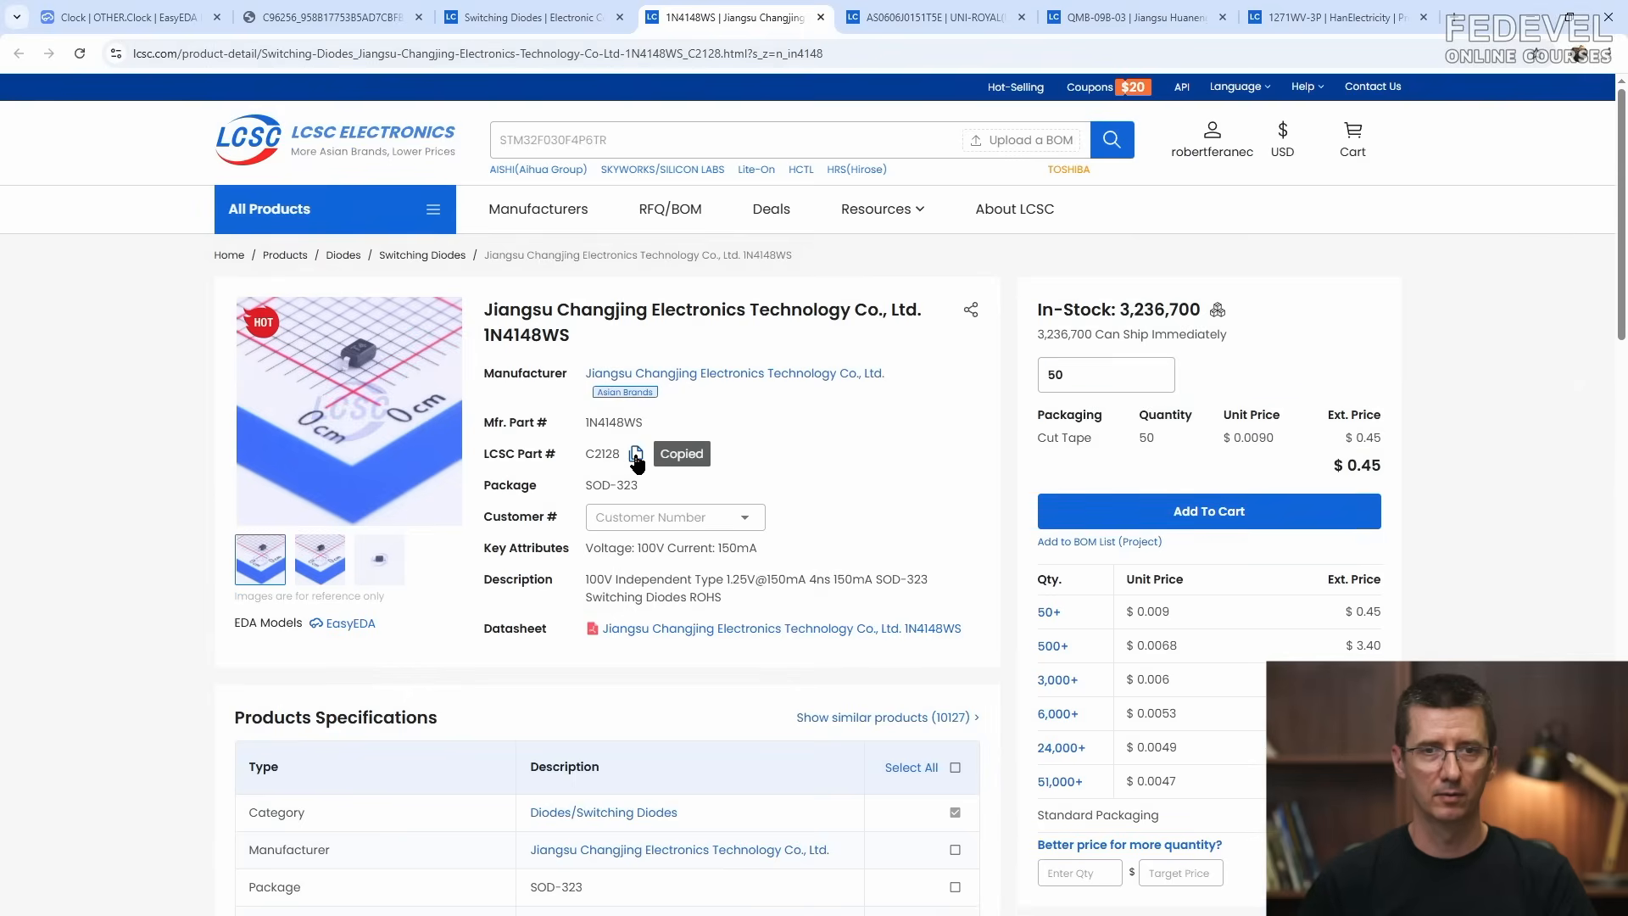
# Step: Switch to EasyEDA, search the LCSC device library for part C2128, and check the diode against the buzzer datasheet's drive circuit
pyautogui.click(159, 20)
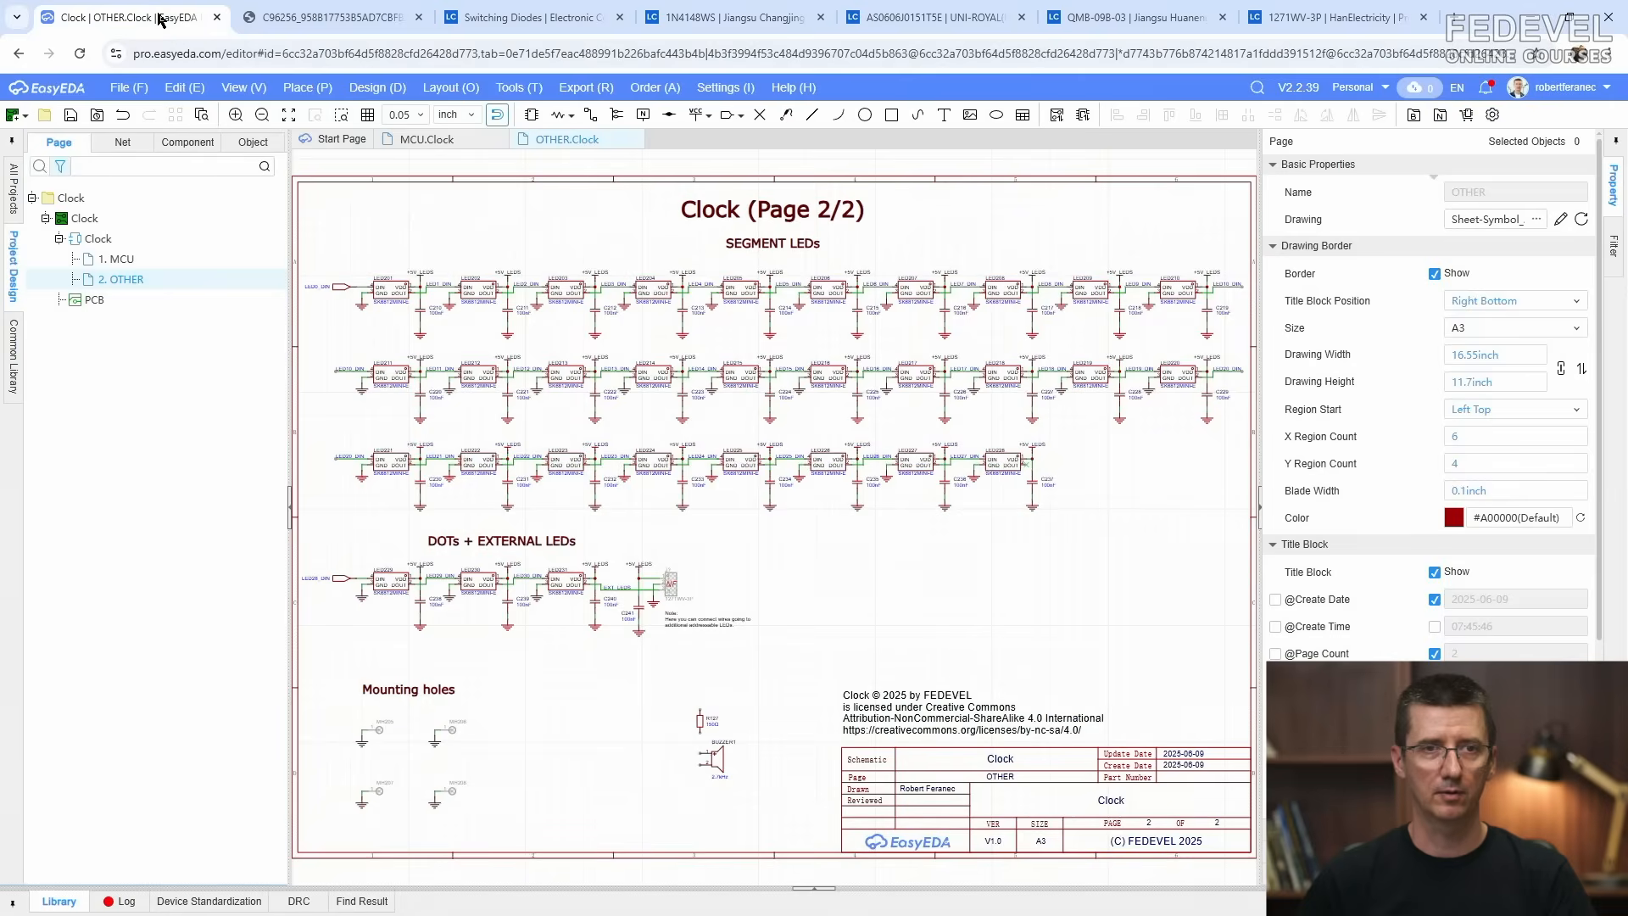
pyautogui.click(299, 87)
pyautogui.click(392, 116)
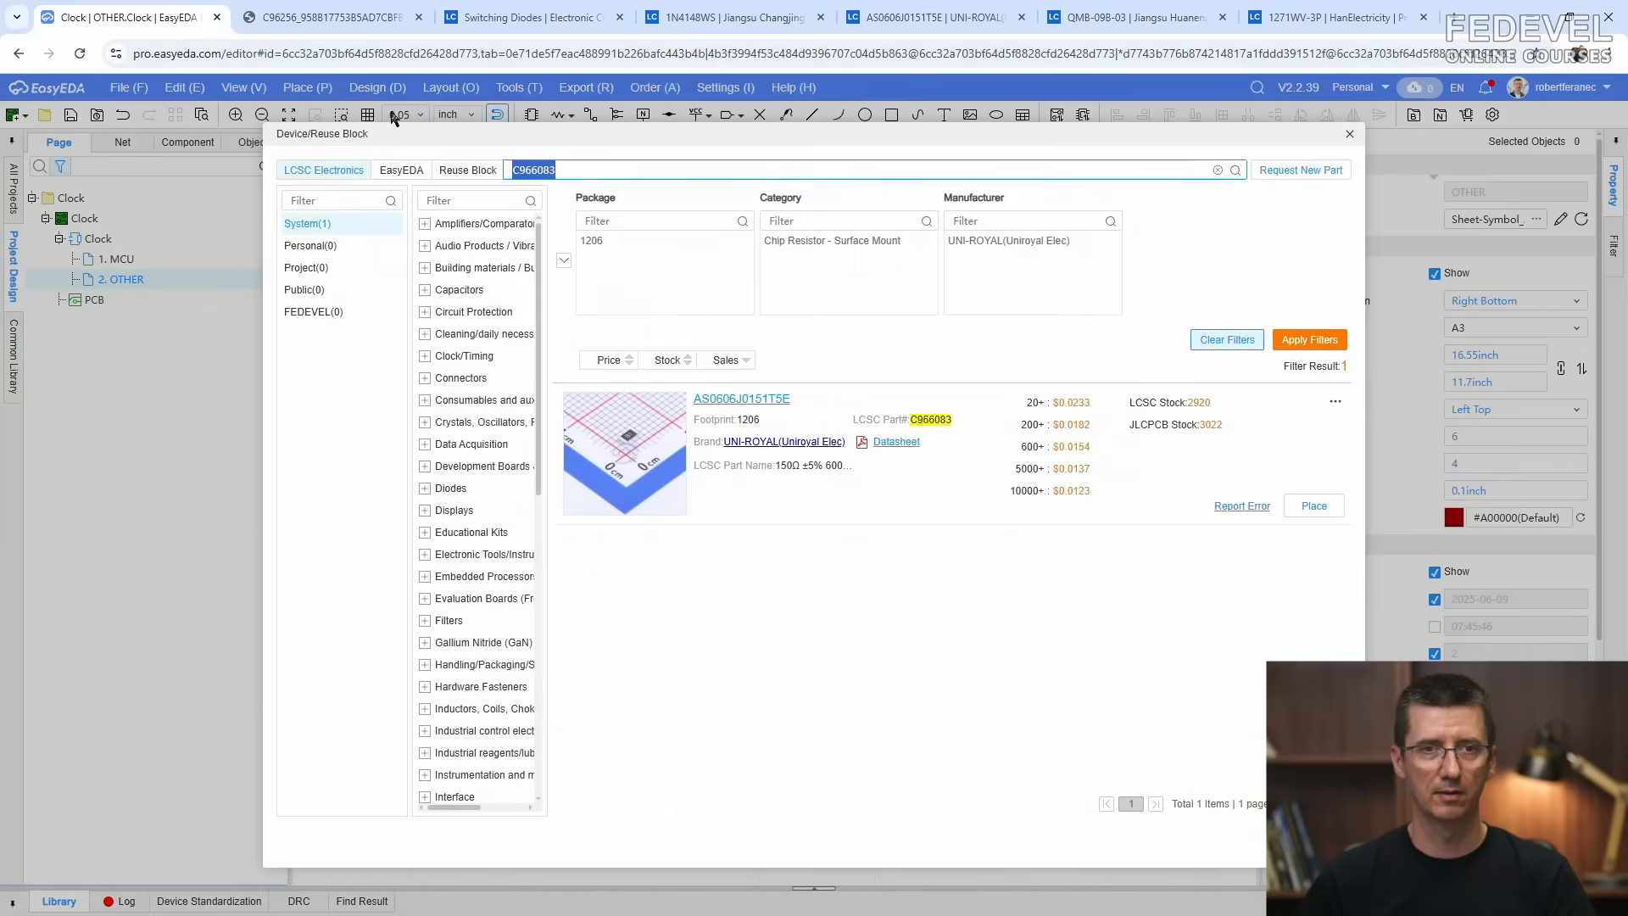
pyautogui.rightClick(531, 173)
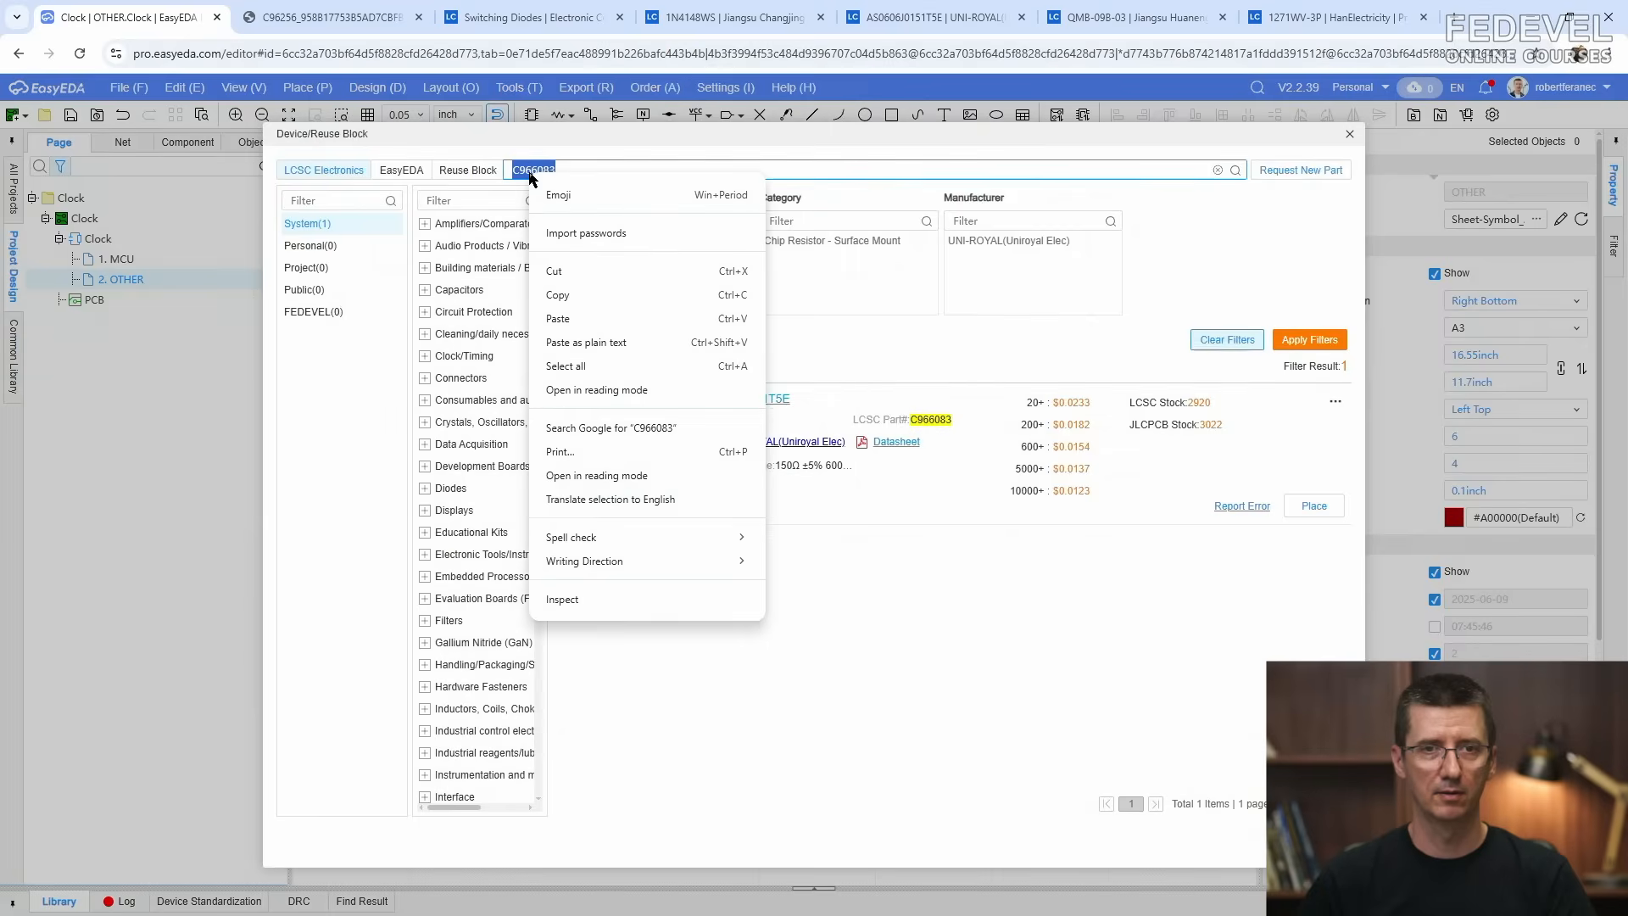
pyautogui.click(558, 319)
pyautogui.click(1235, 171)
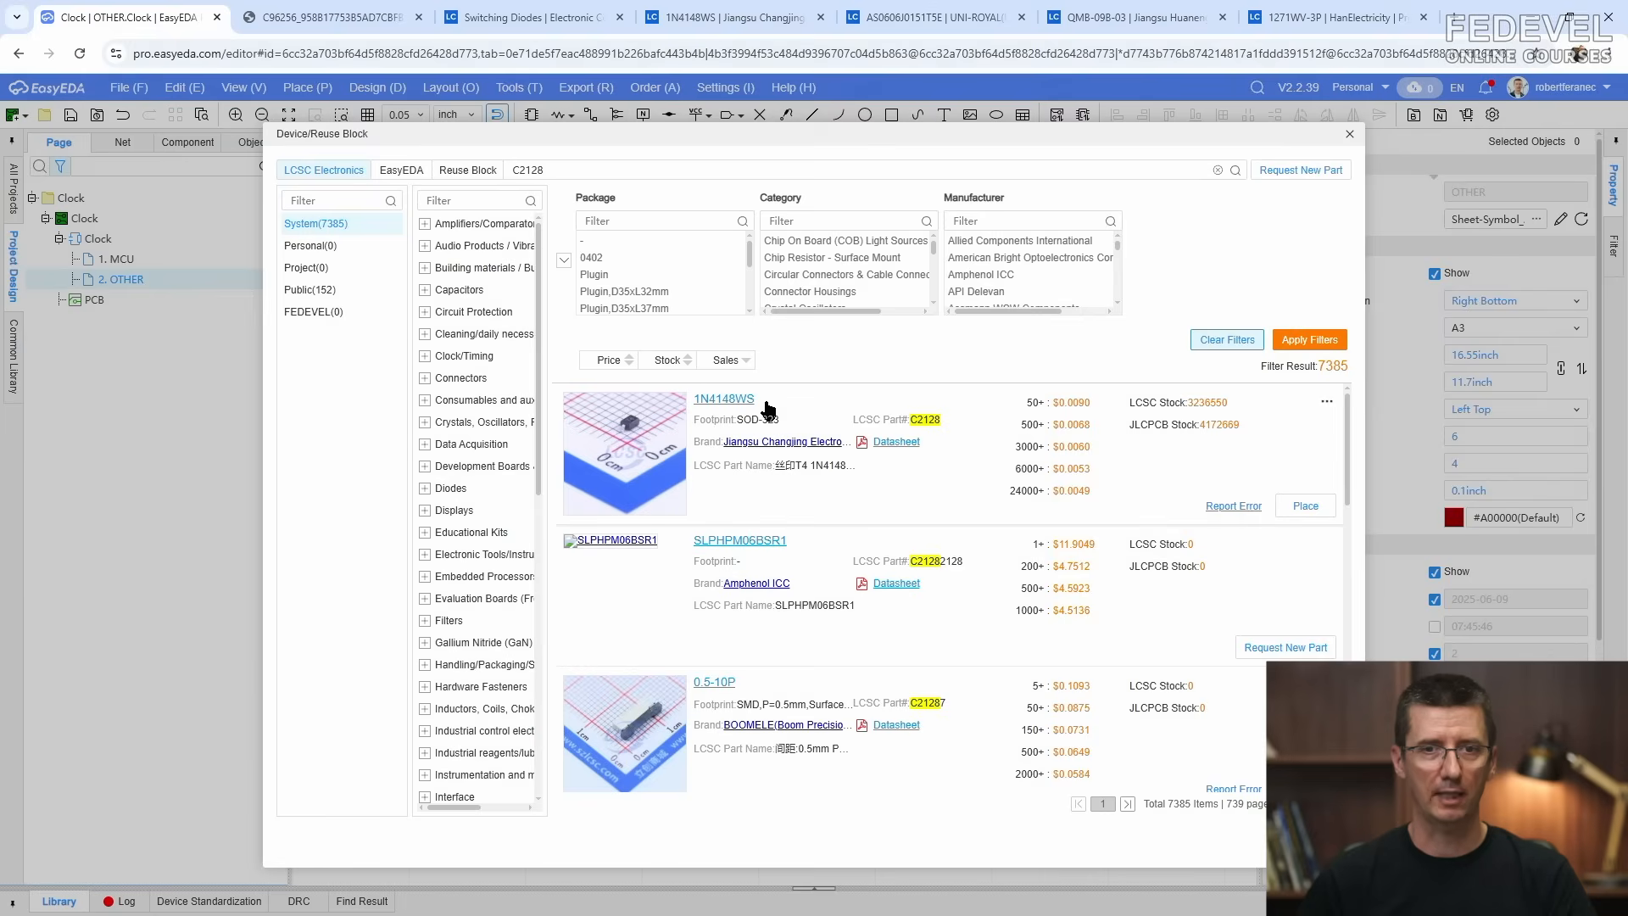
pyautogui.click(332, 17)
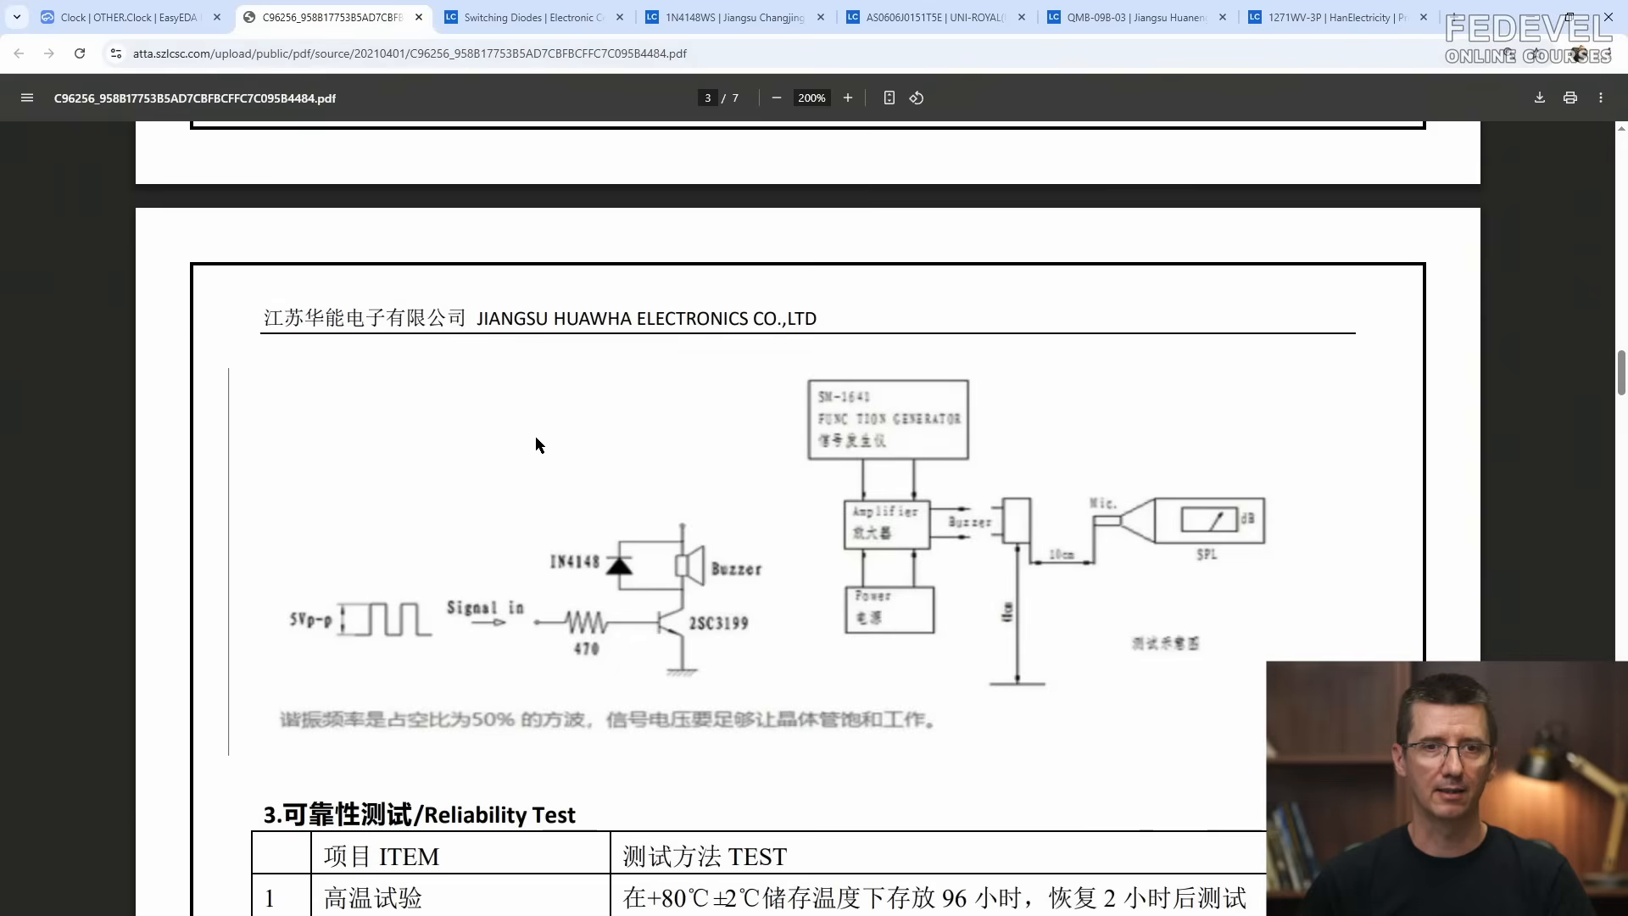
pyautogui.click(127, 18)
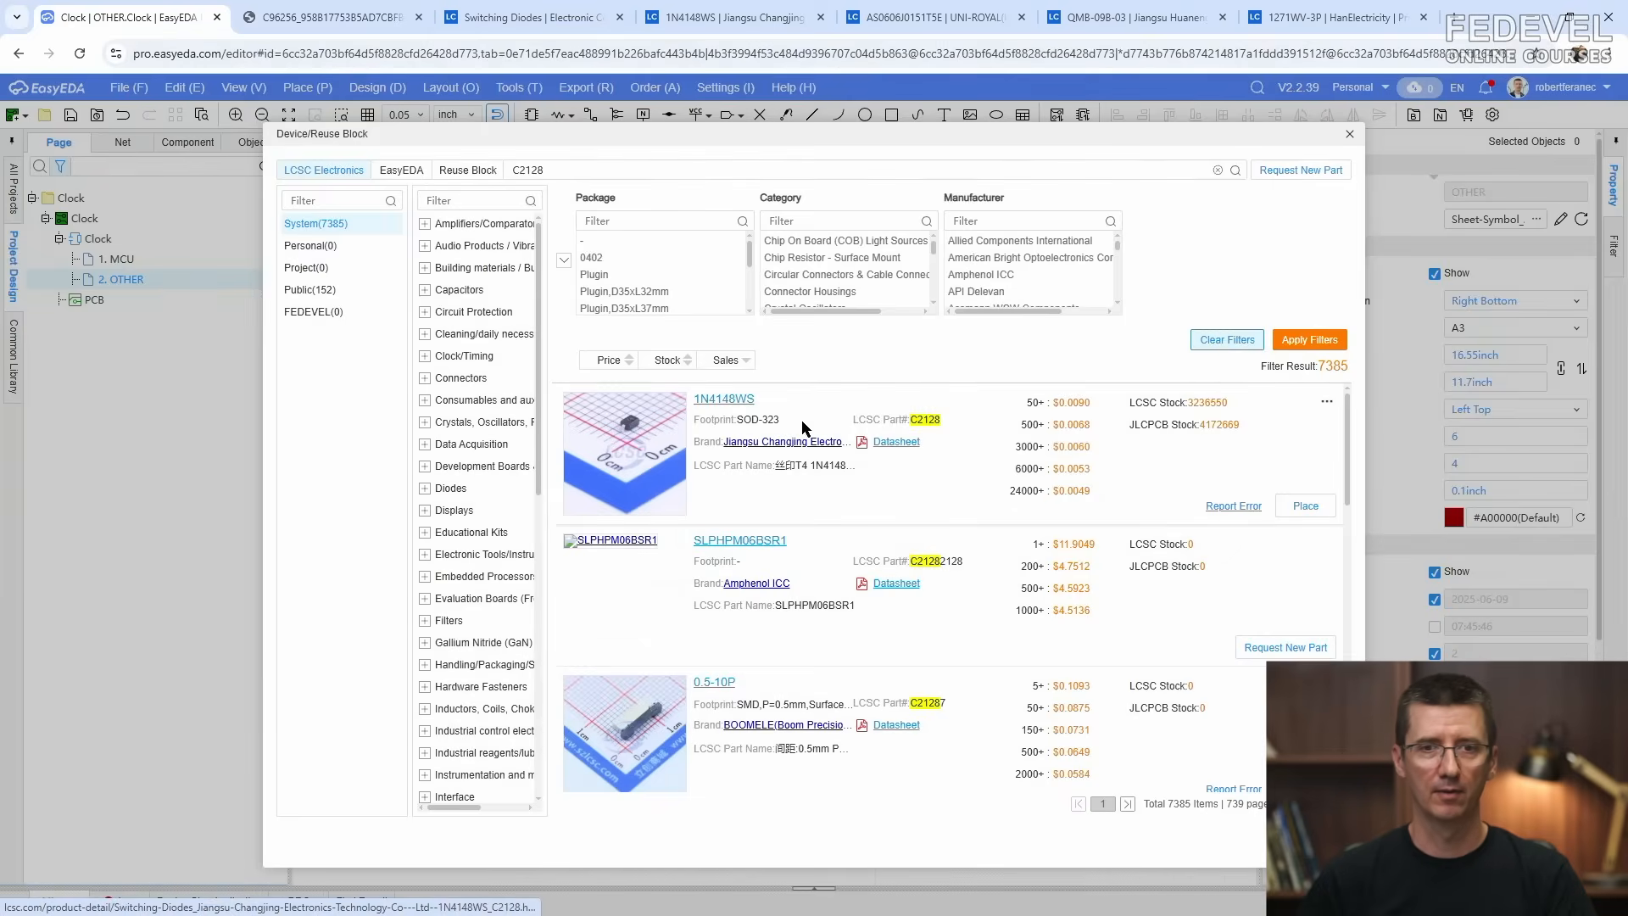
pyautogui.click(1304, 507)
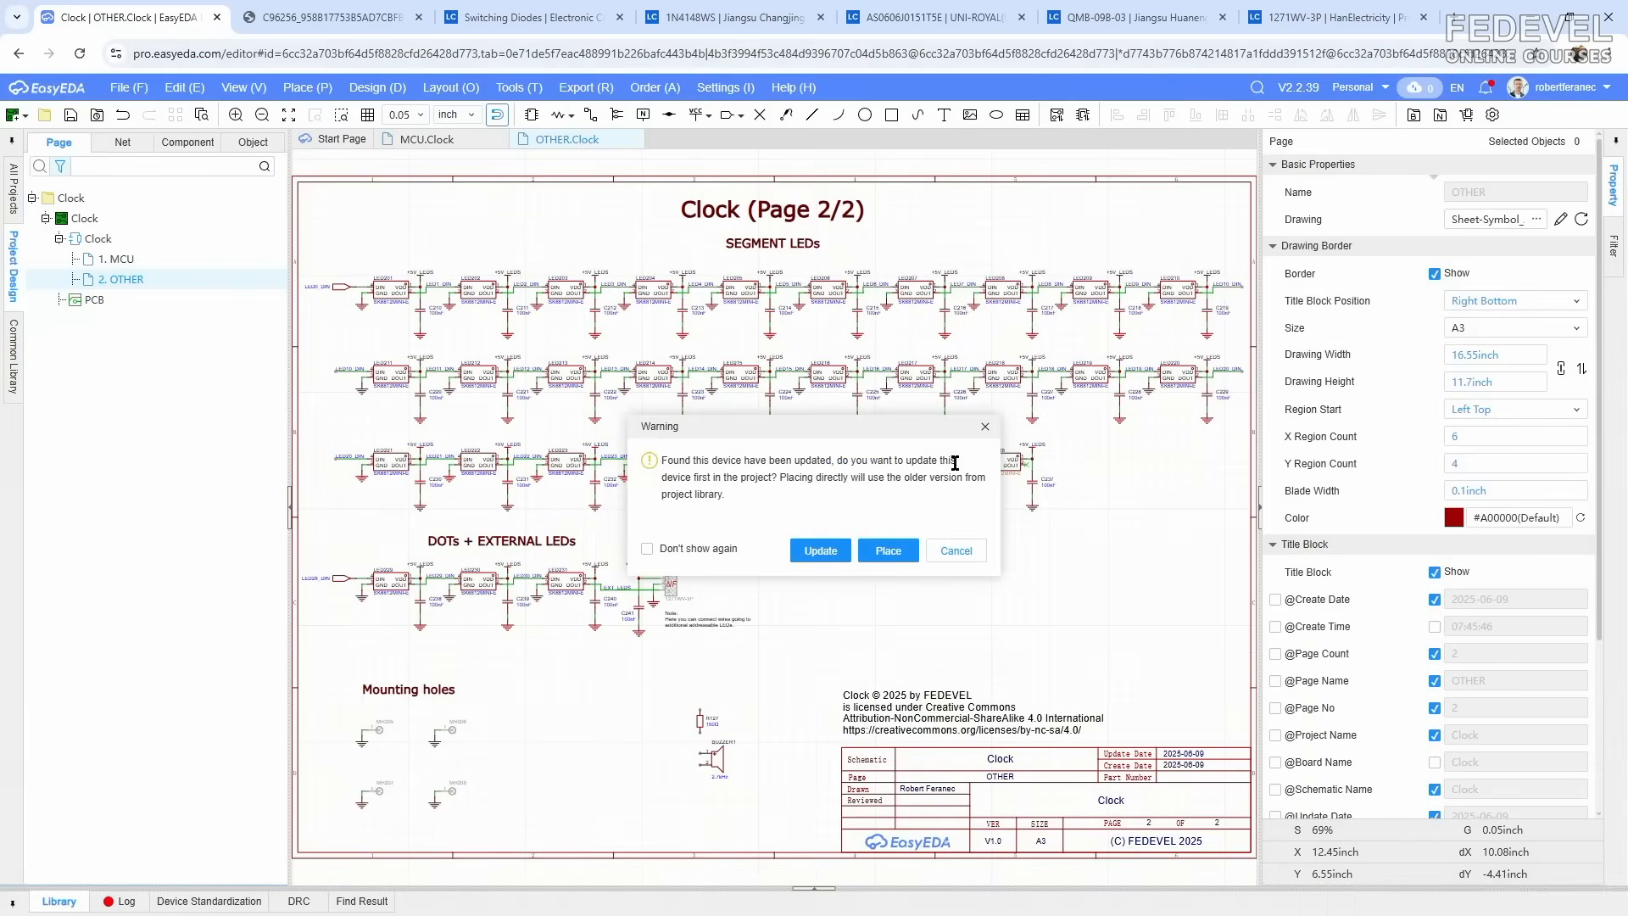
pyautogui.click(816, 555)
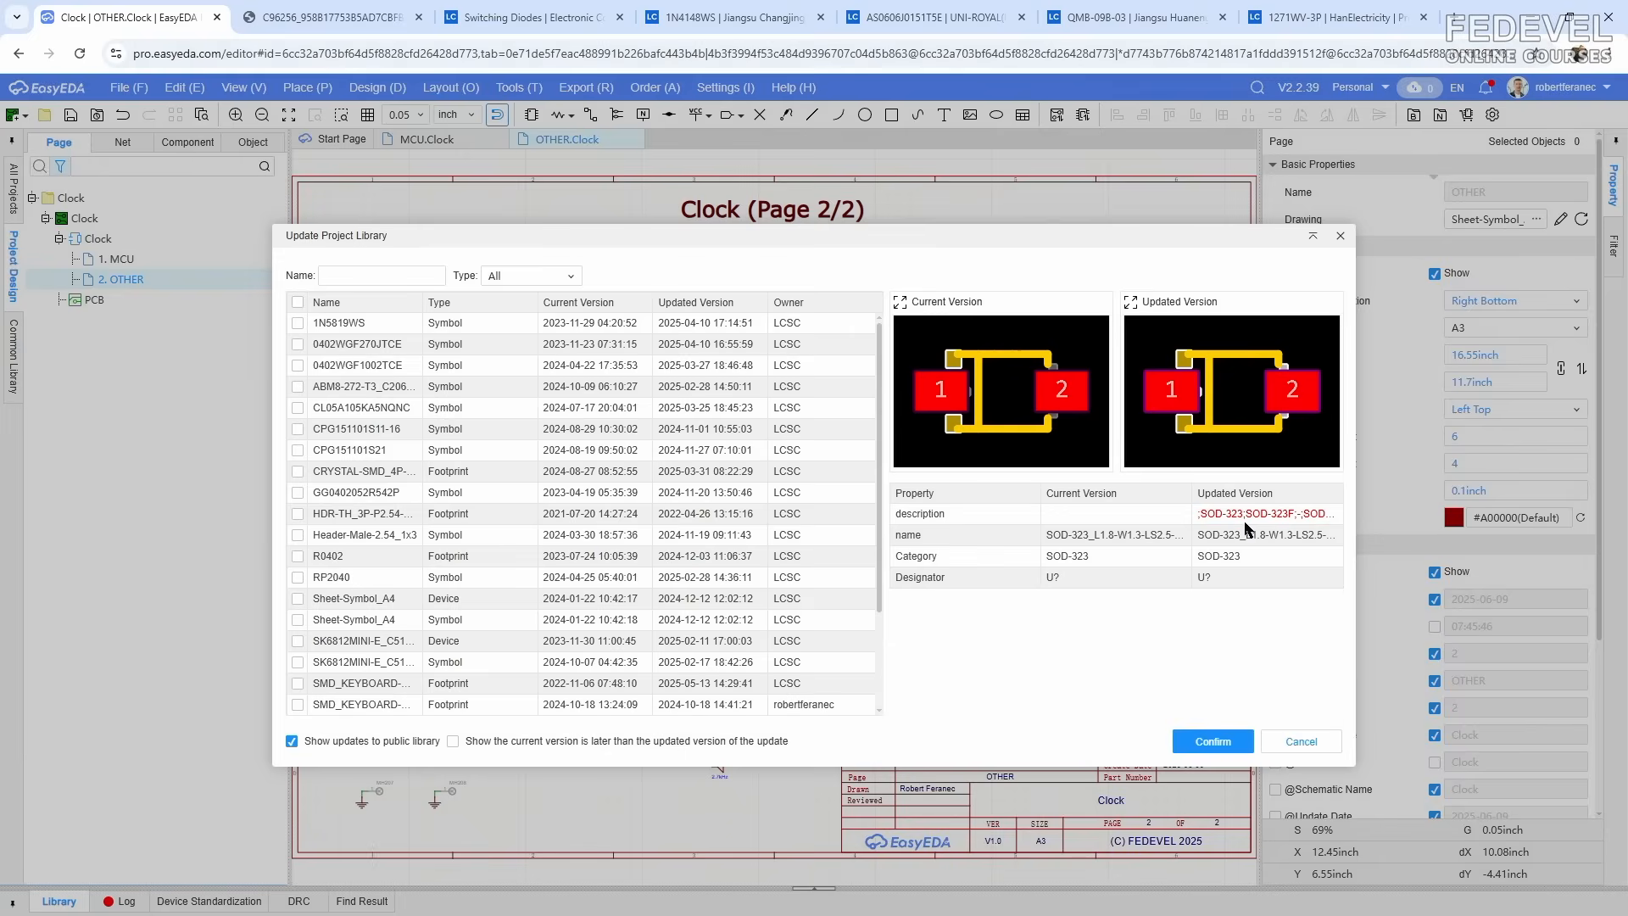
pyautogui.click(1339, 238)
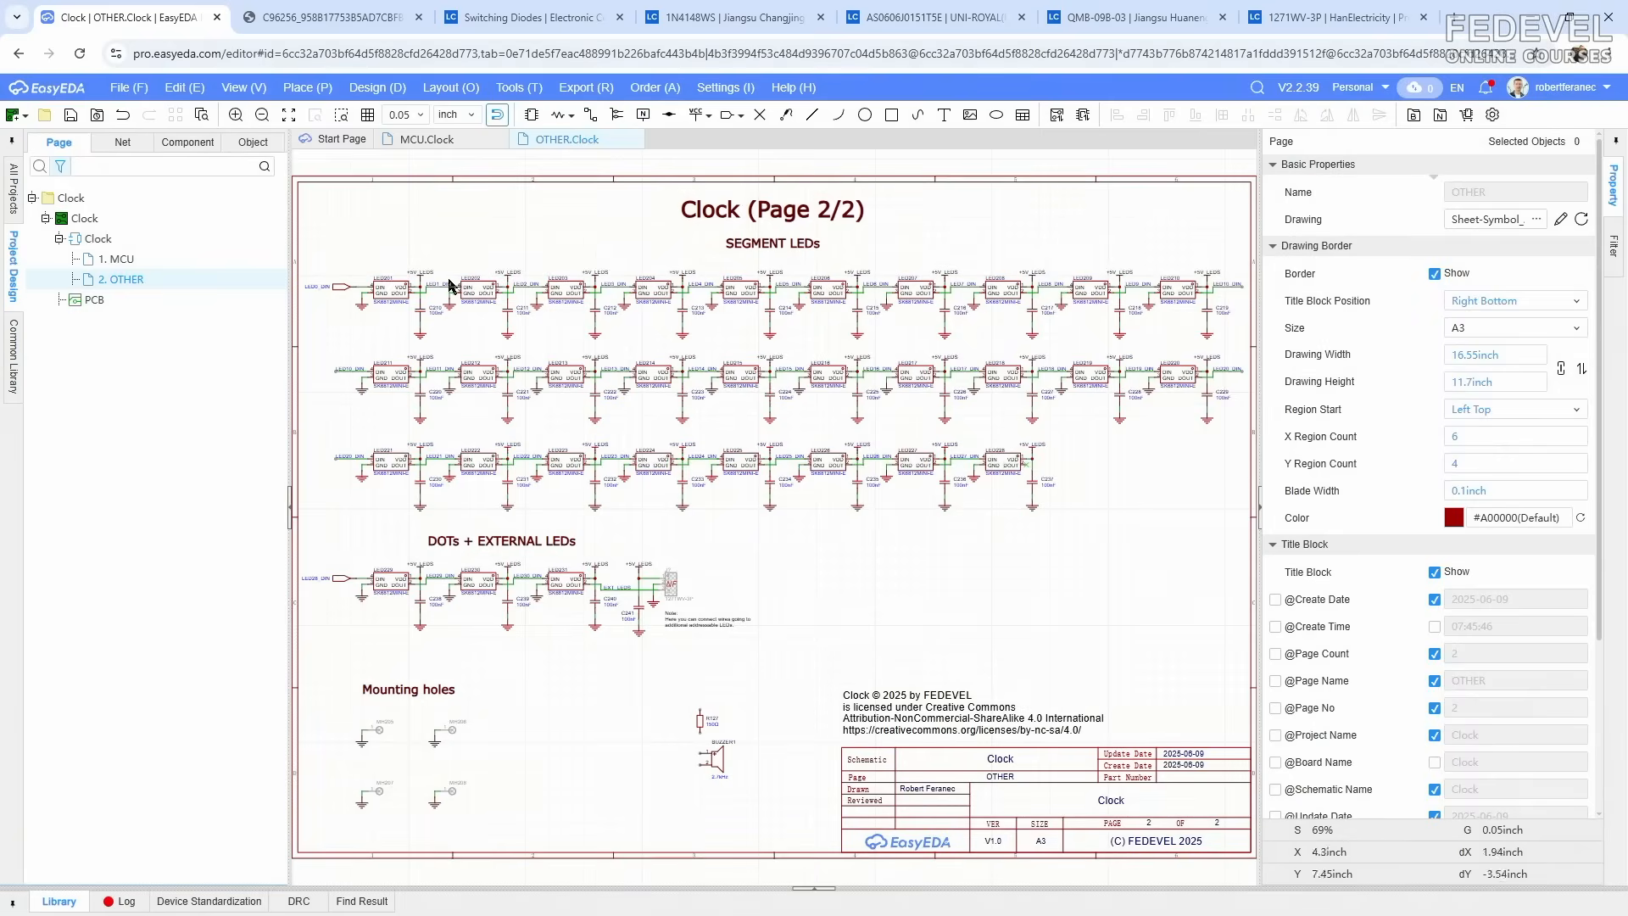
# Step: Place the 1N4148WS diode (C2128) from the device library beside the buzzer's pins, rotated vertically with its cathode up
pyautogui.click(307, 87)
pyautogui.click(339, 109)
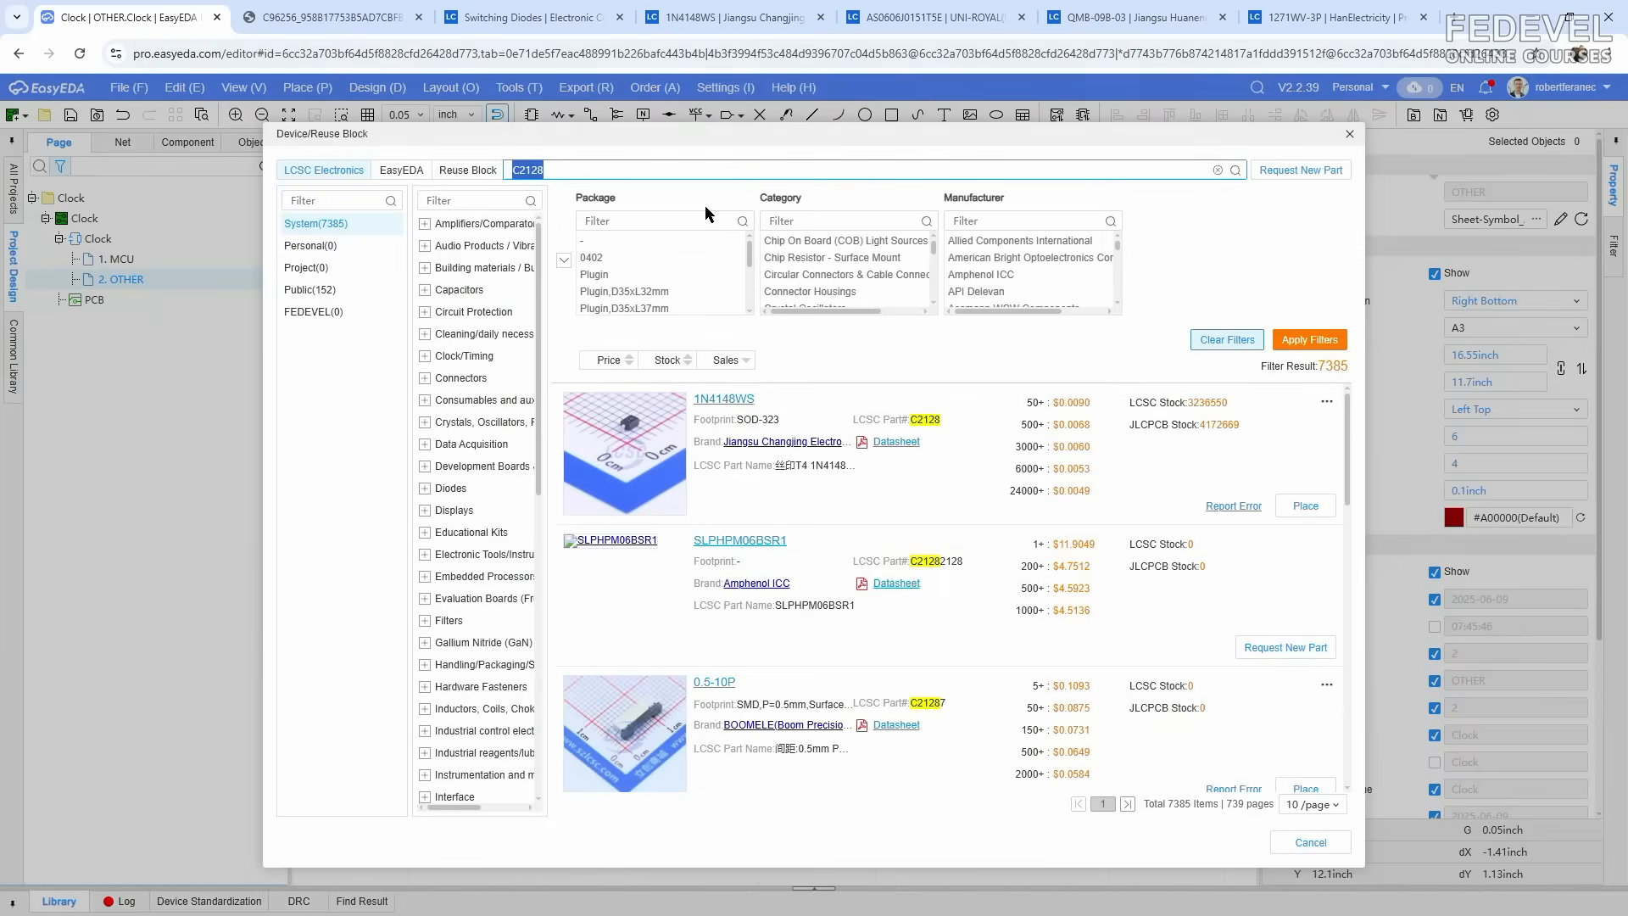
pyautogui.click(1301, 506)
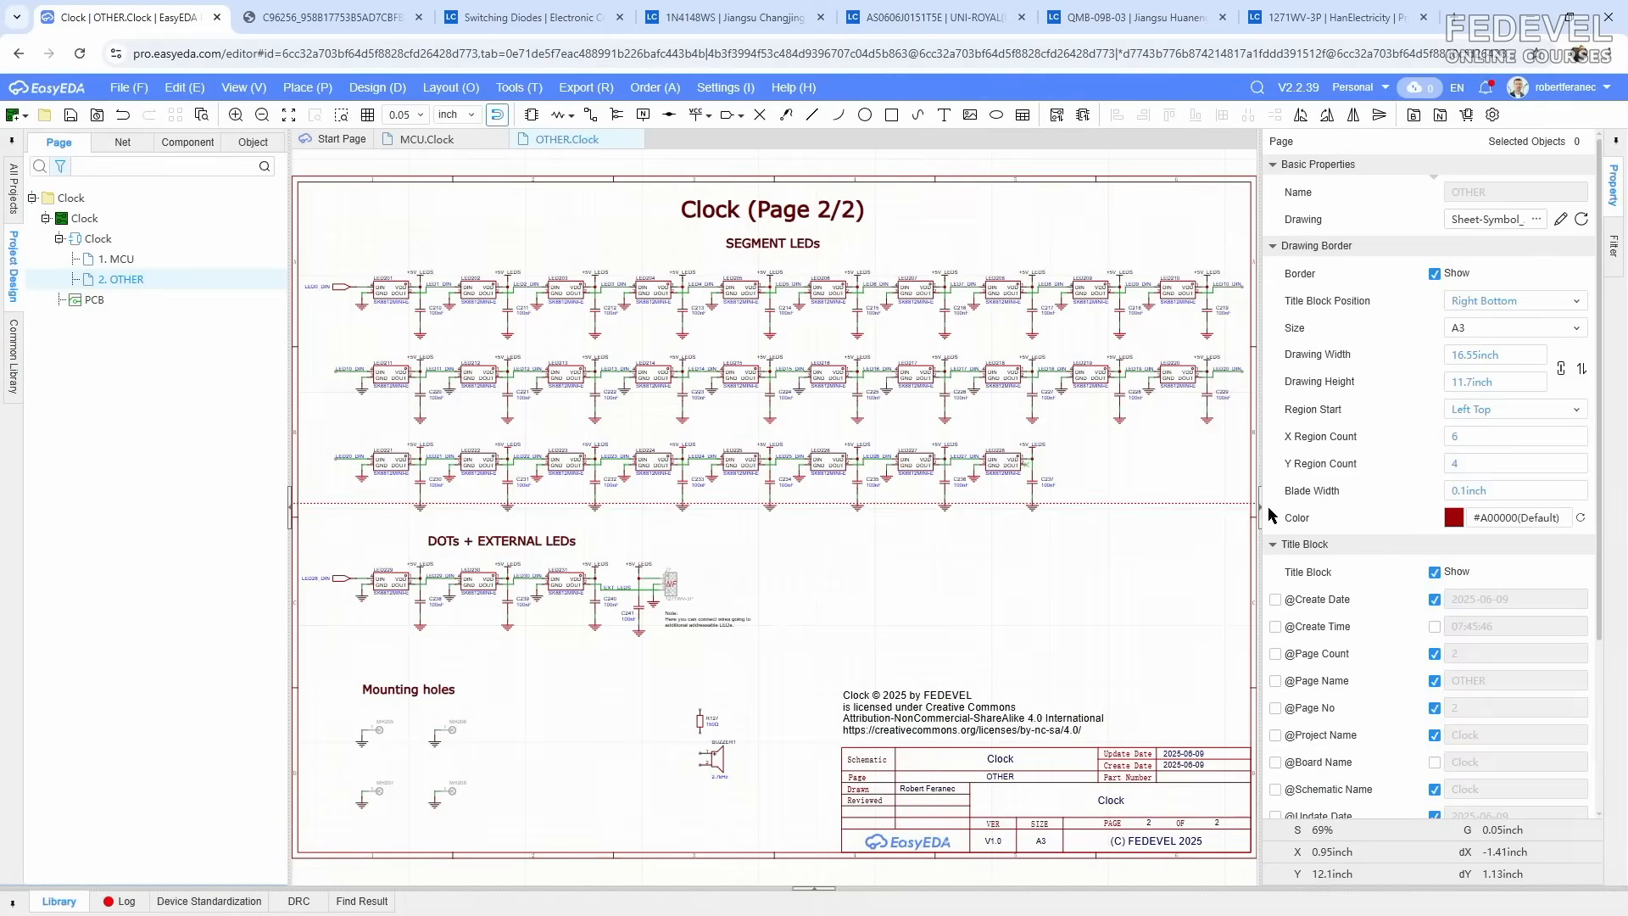
pyautogui.scroll(6, 684, 767)
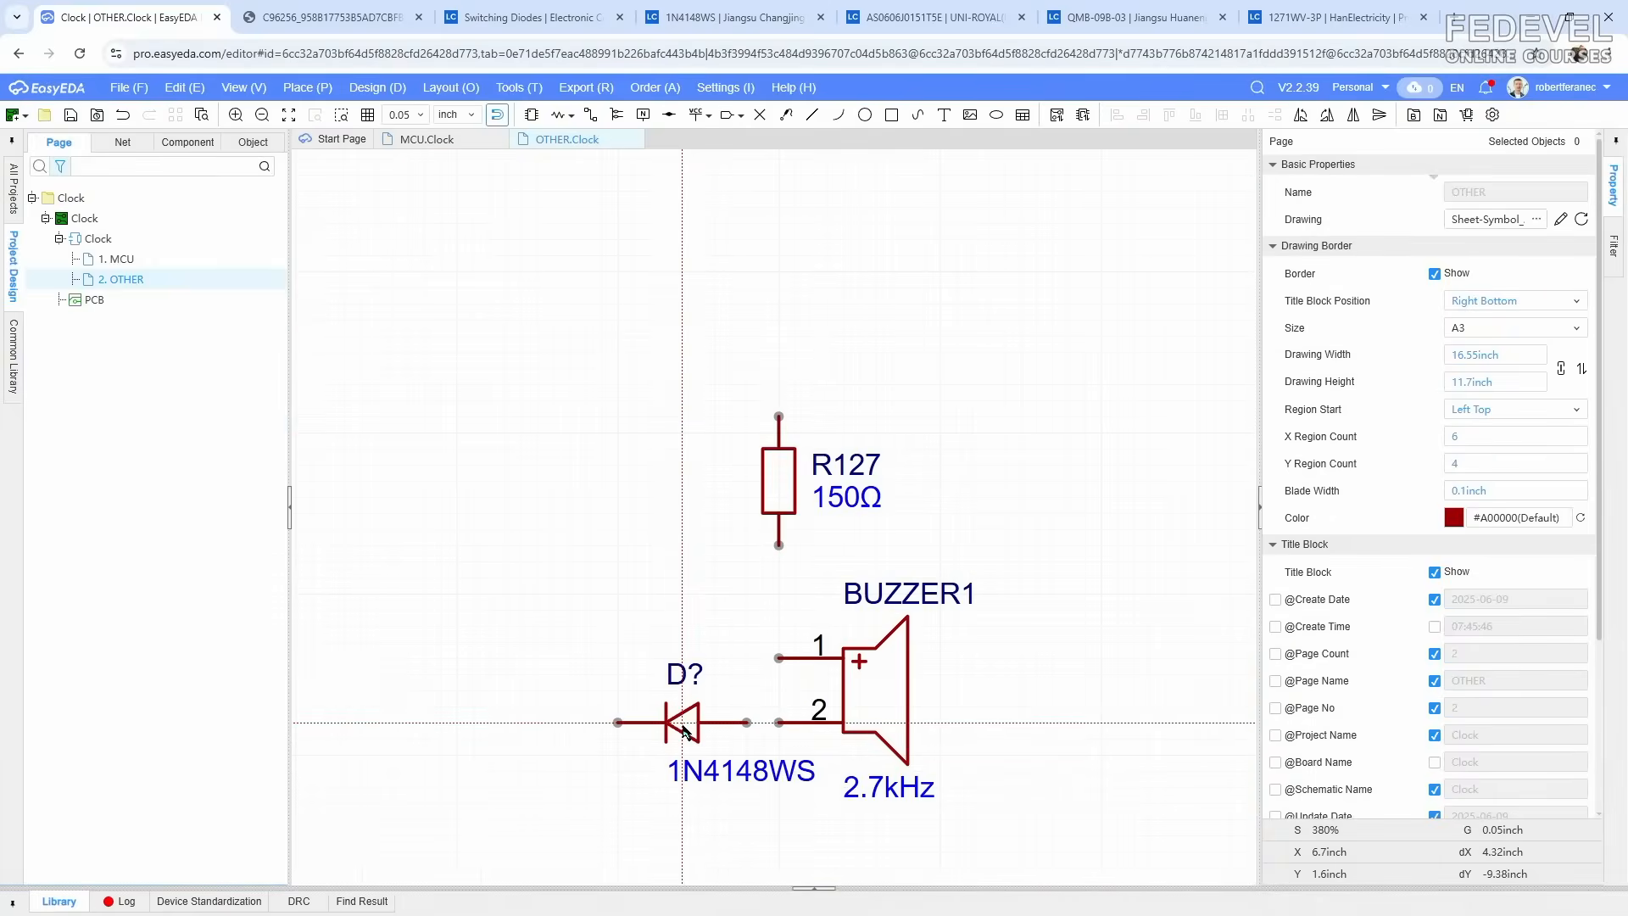
pyautogui.press('space')
pyautogui.press('space')
pyautogui.press('space')
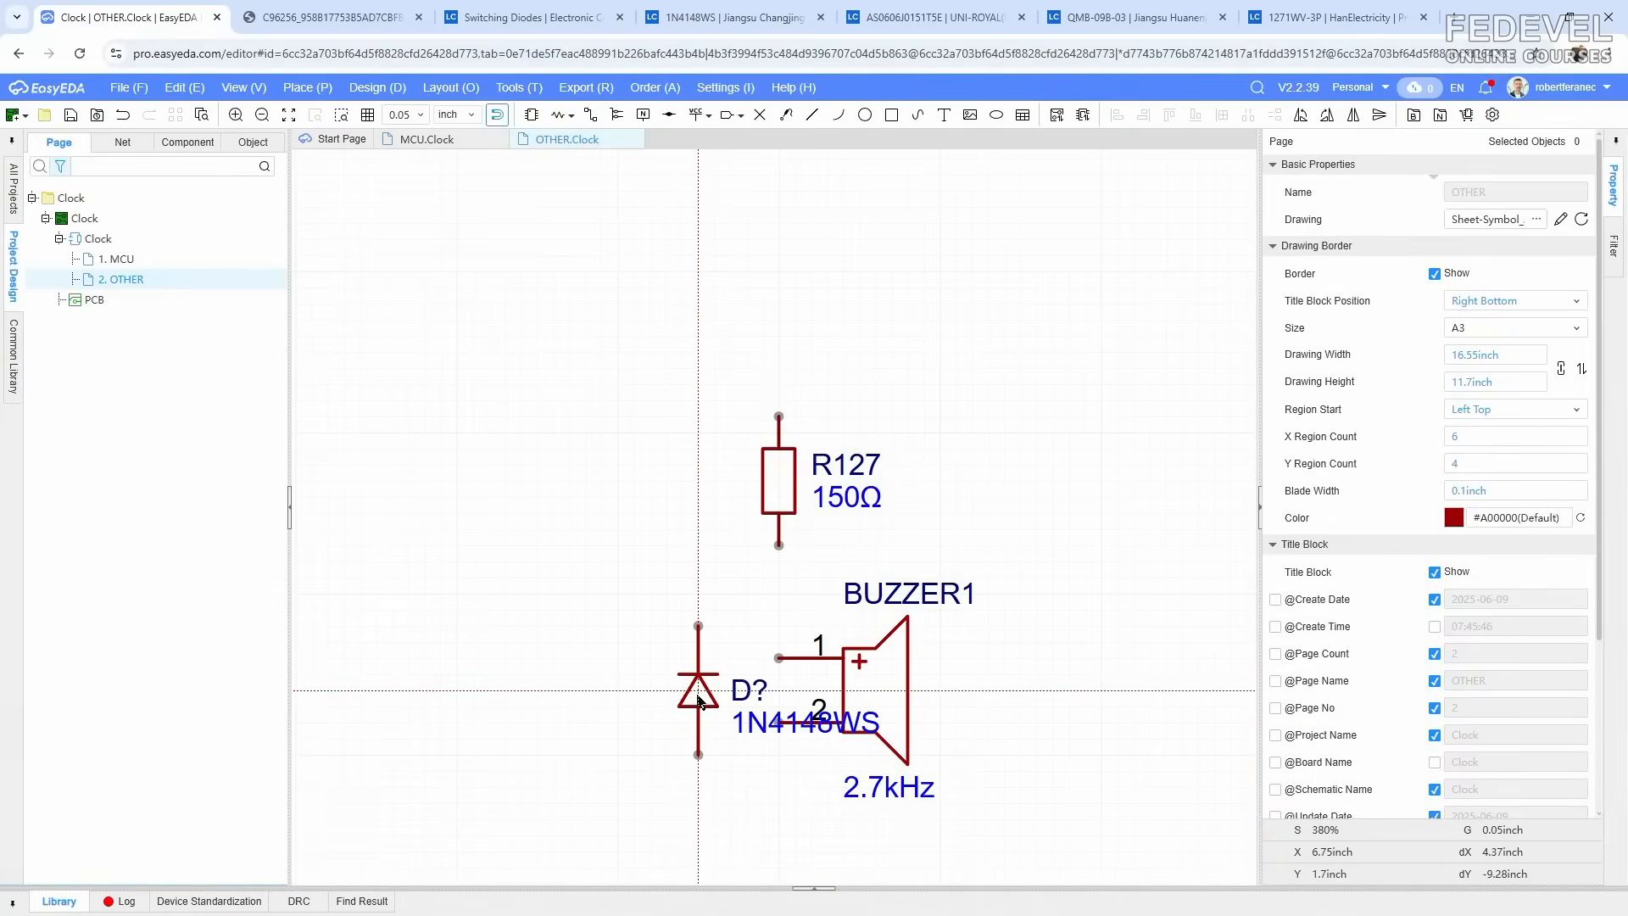
pyautogui.click(698, 702)
pyautogui.press('Escape')
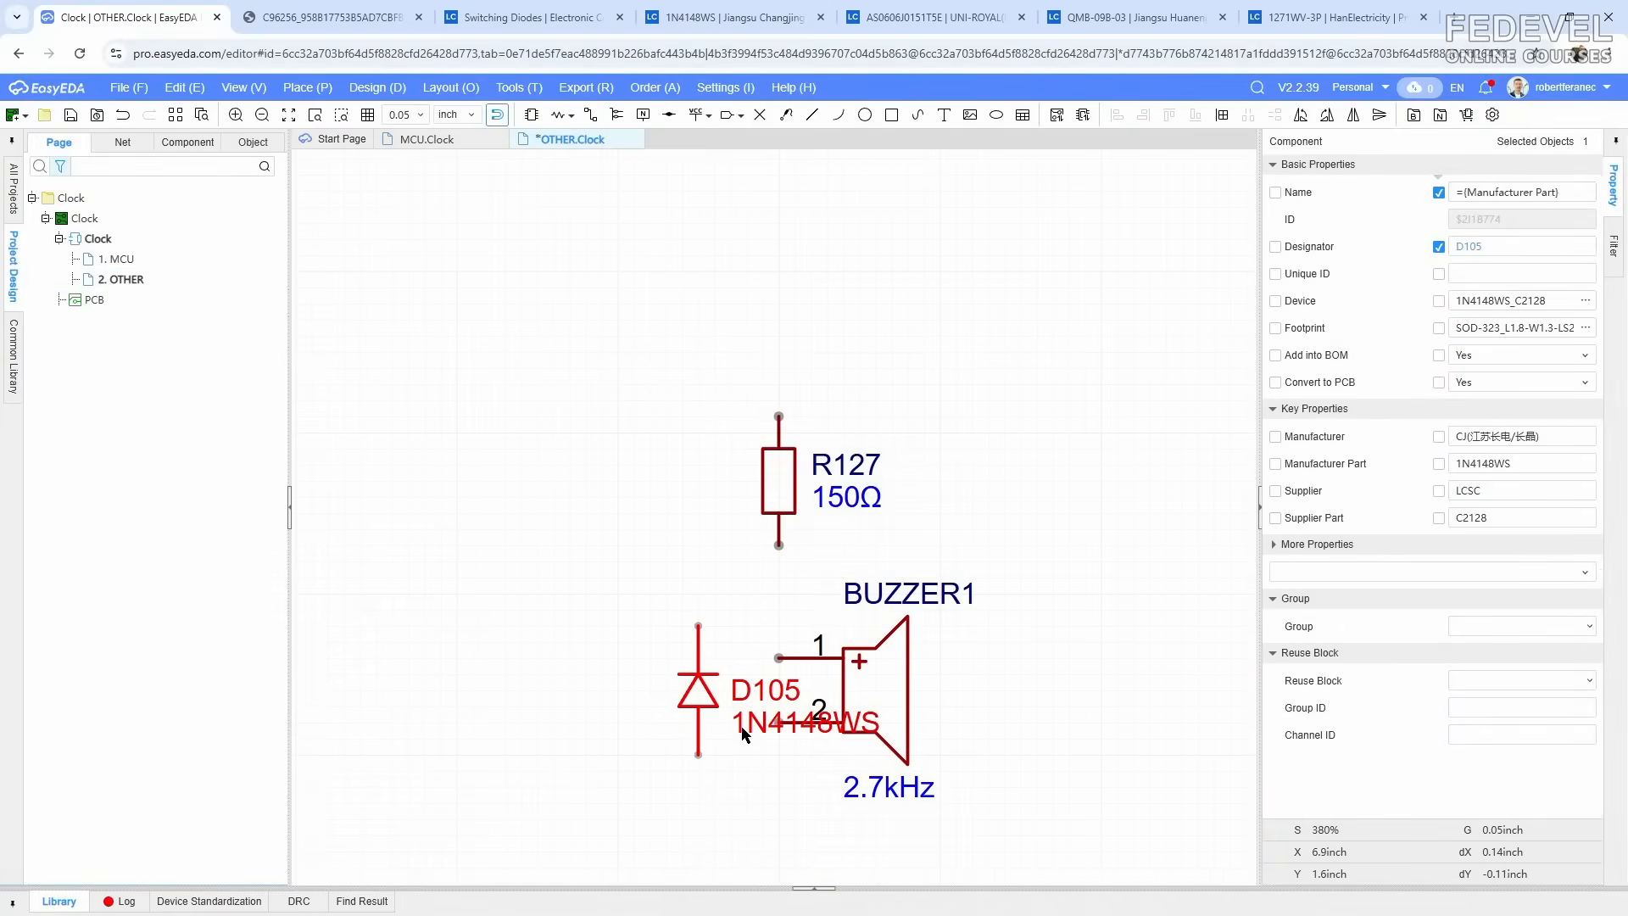
# Step: Move the diode's part name and designator to the left of its symbol and save the schematic
pyautogui.click(746, 771)
pyautogui.moveTo(750, 723); pyautogui.dragTo(552, 728)
pyautogui.moveTo(760, 692); pyautogui.dragTo(610, 695)
pyautogui.click(625, 607)
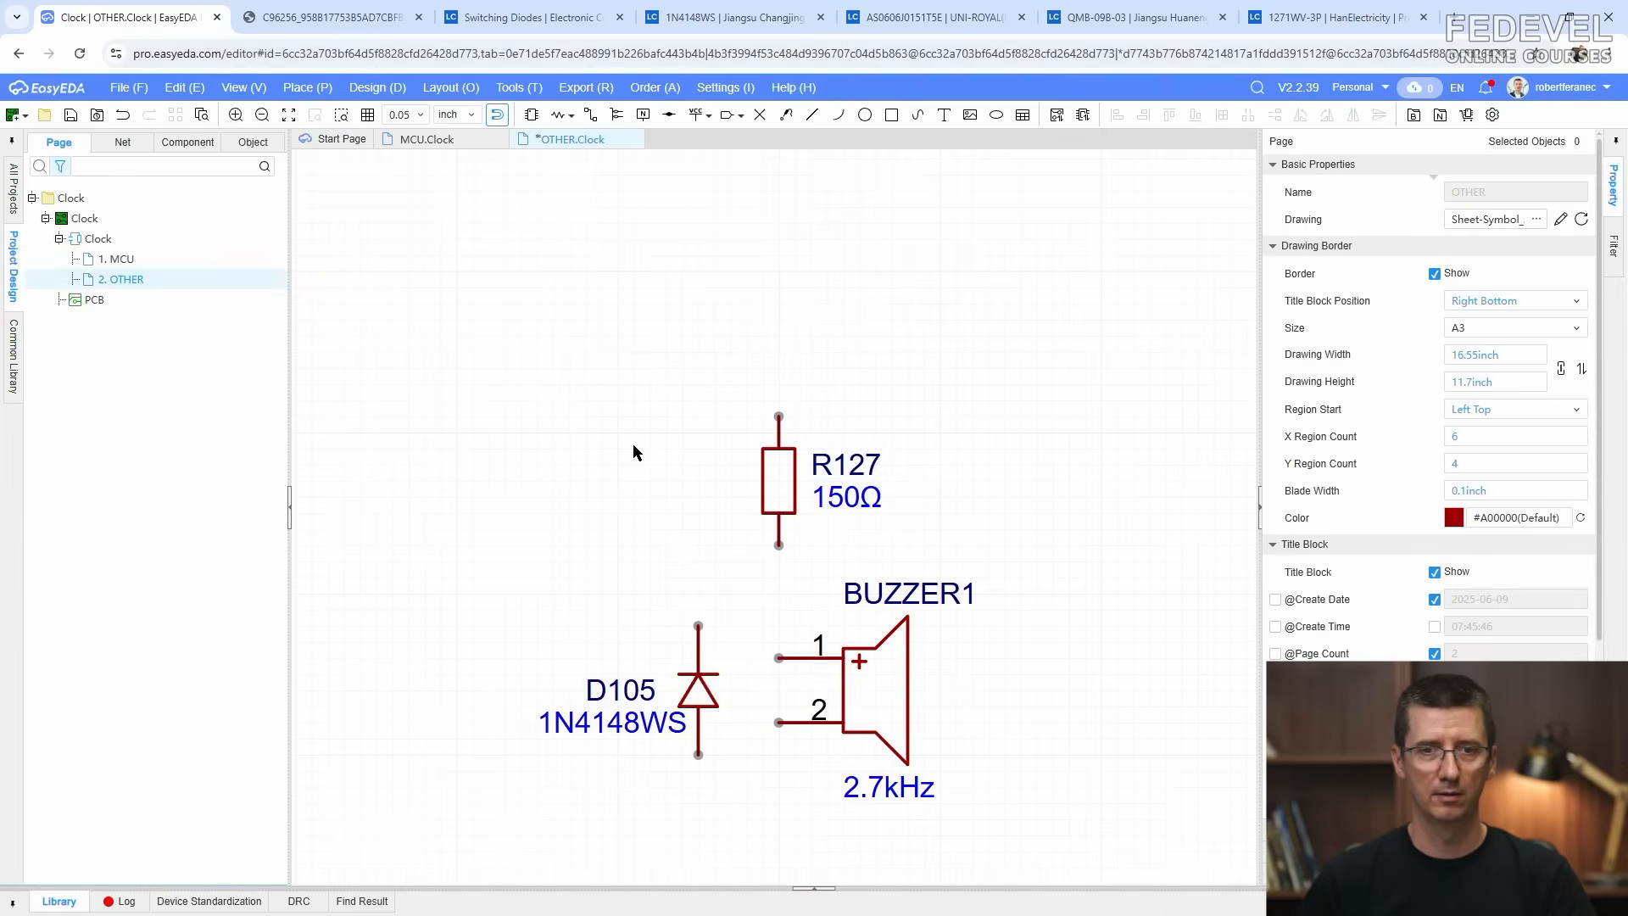
pyautogui.press('k')
pyautogui.click(71, 116)
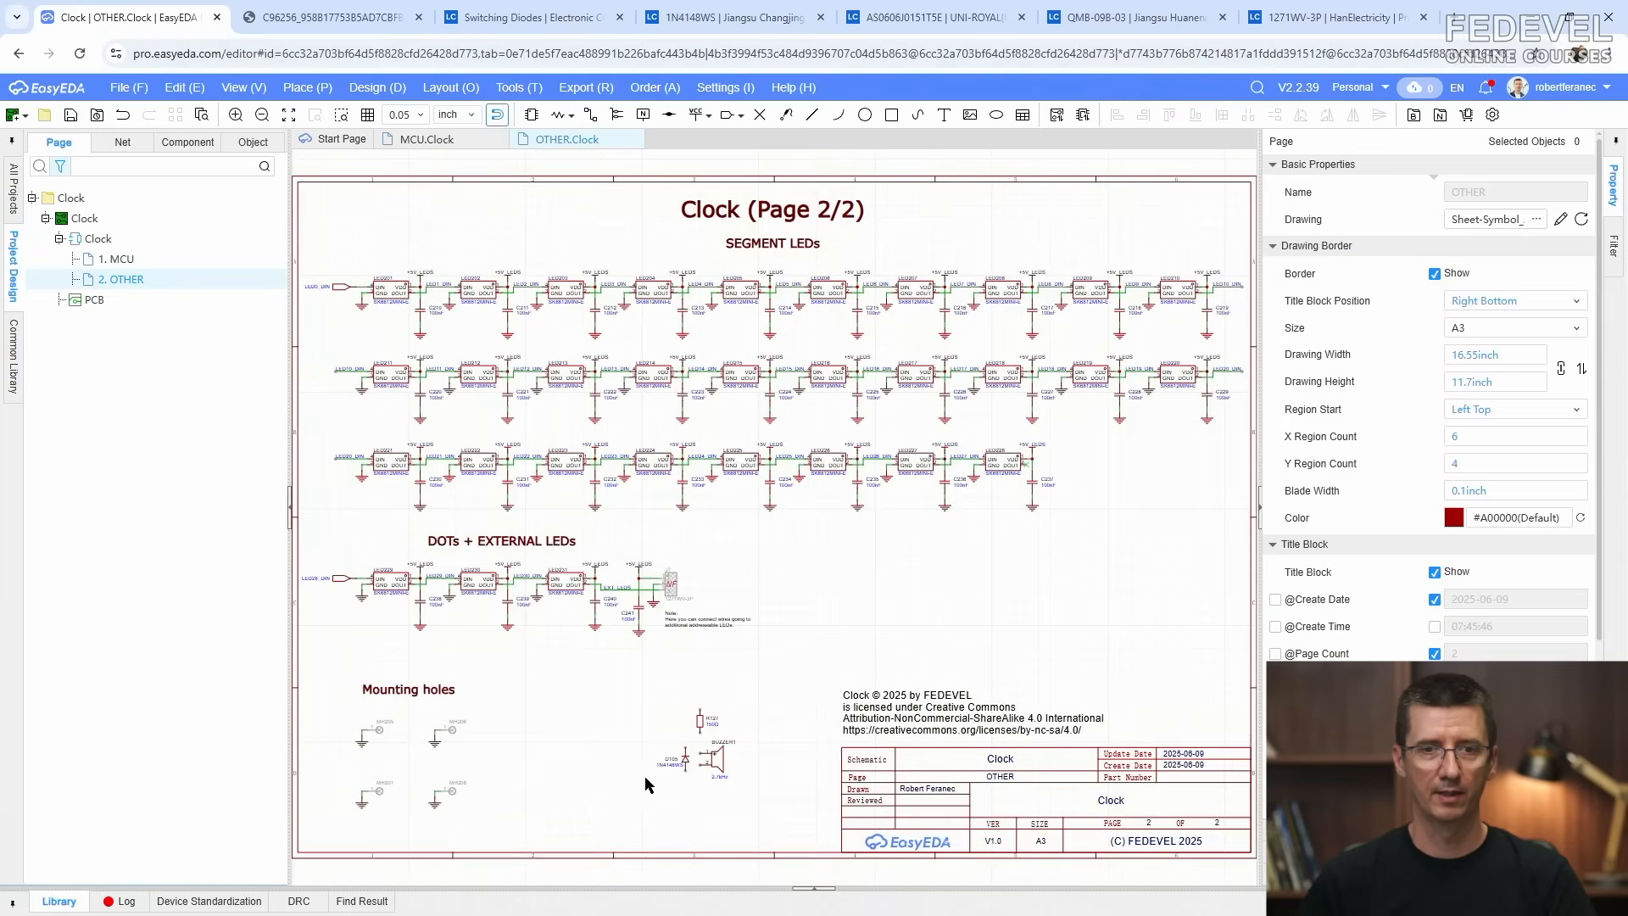
# Step: Check the transistor in the buzzer datasheet, then search the LCSC site for 2n7002 and open the MOSFETs category
pyautogui.click(373, 17)
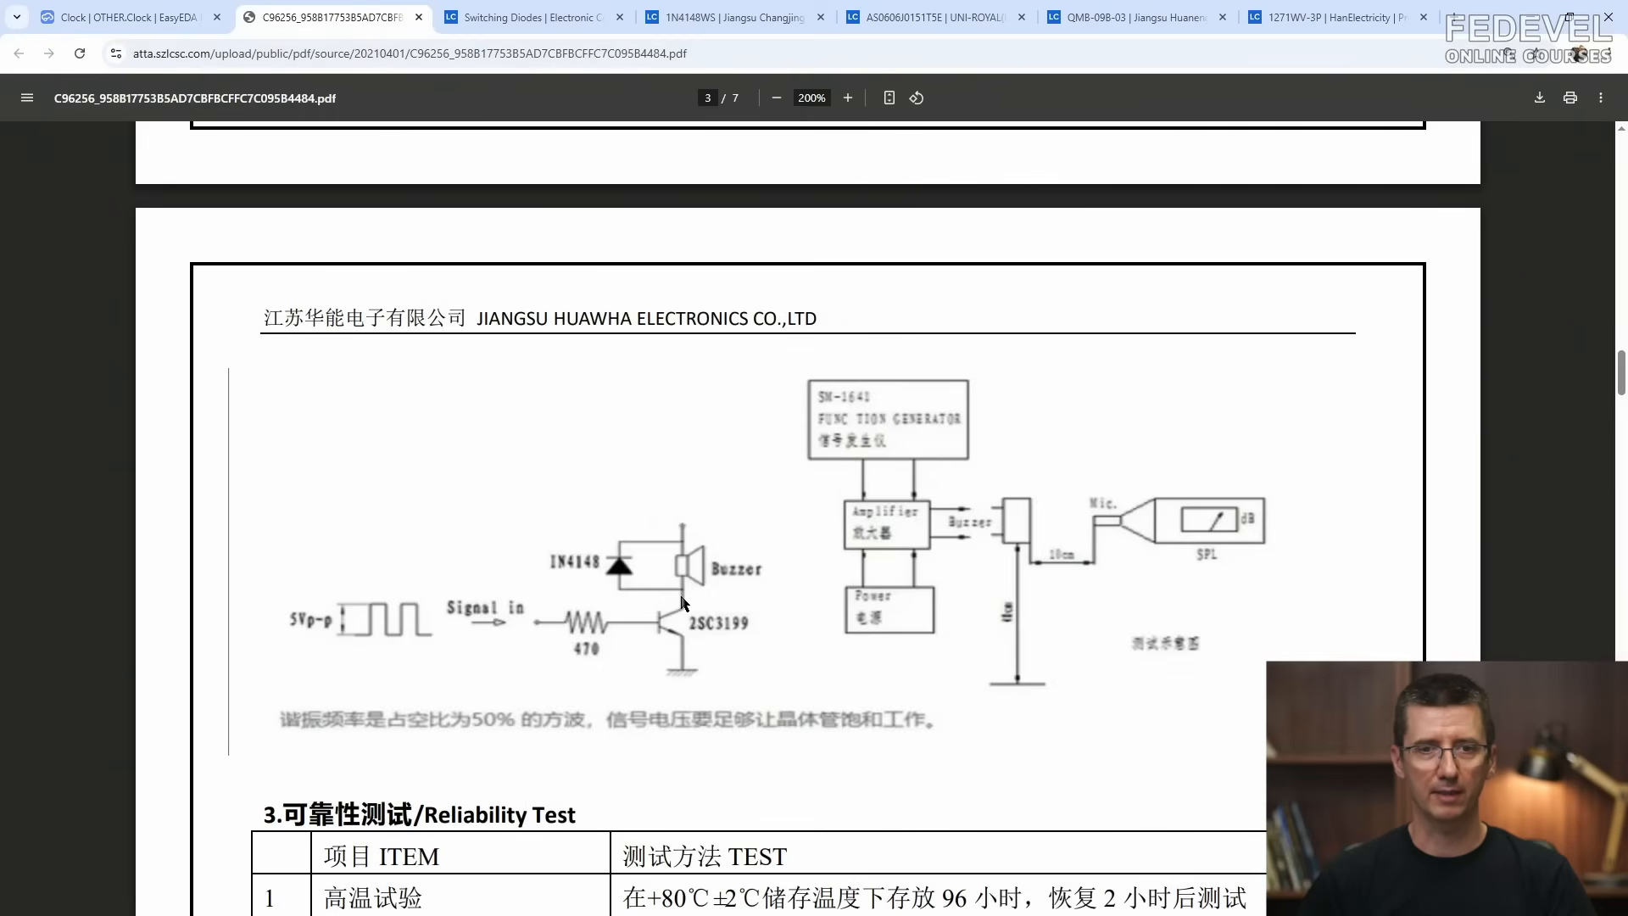
pyautogui.click(526, 17)
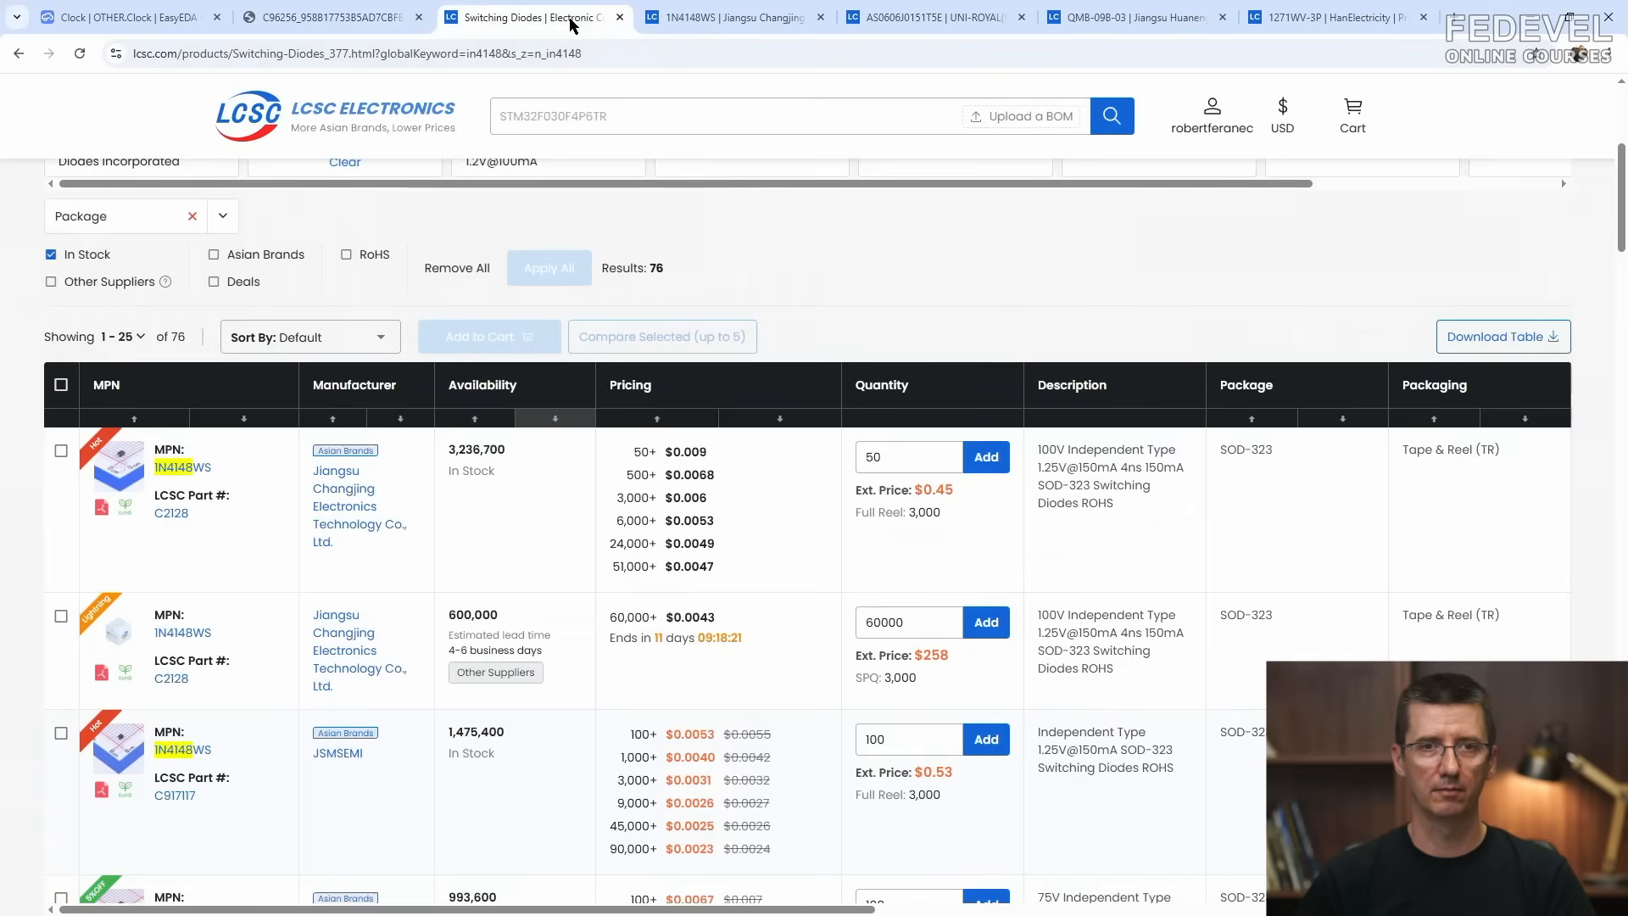
pyautogui.click(778, 120)
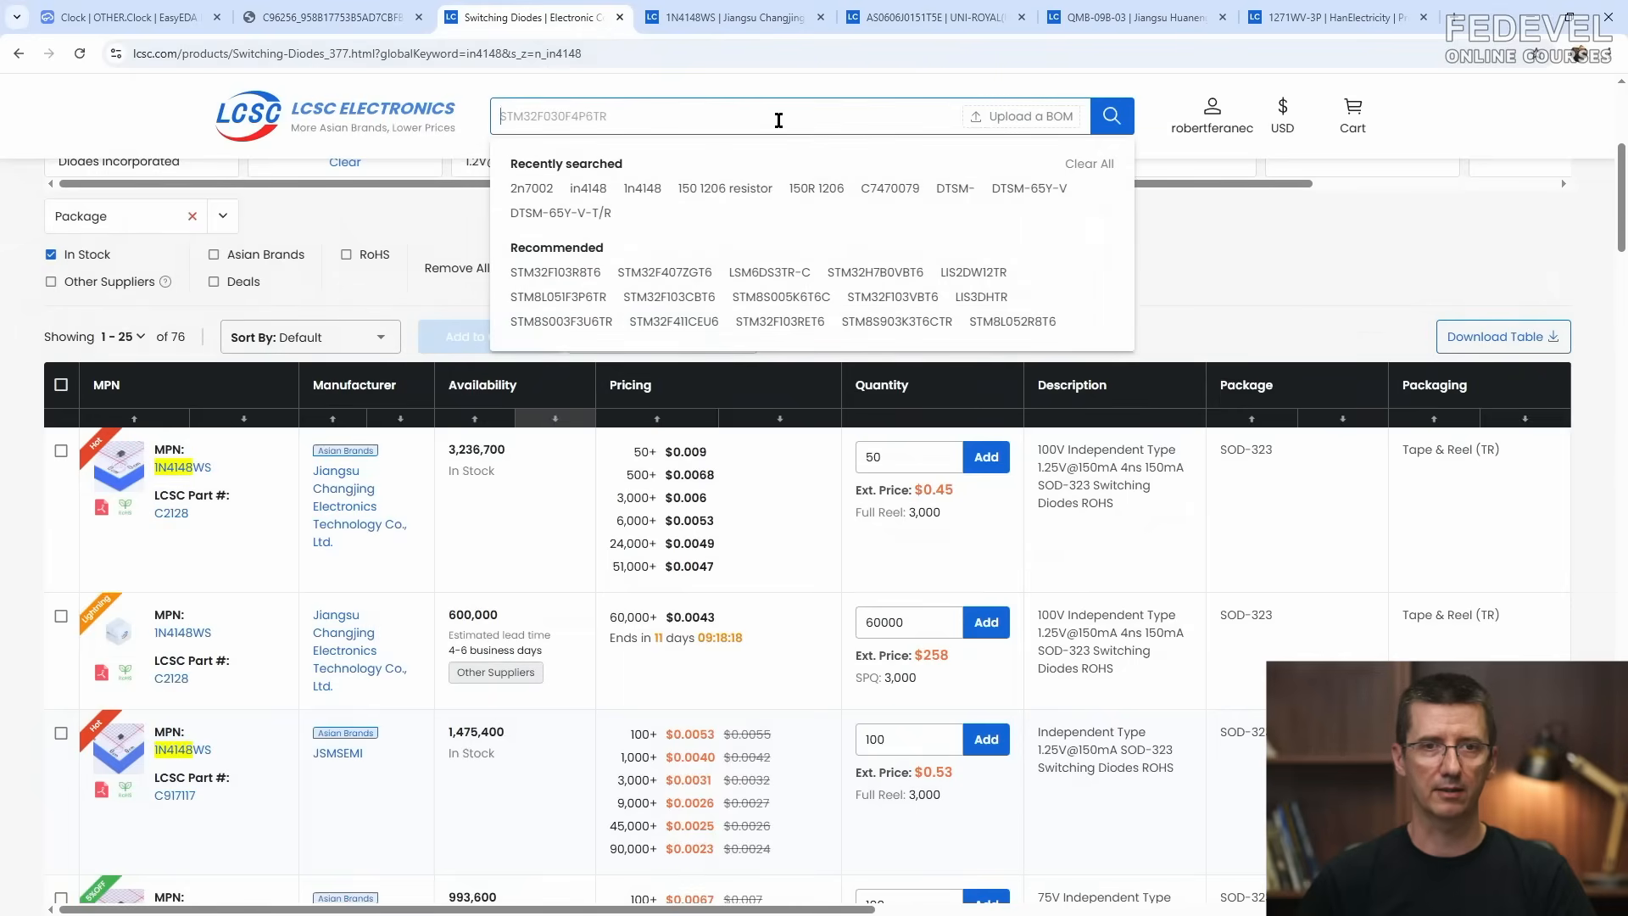
pyautogui.write('2n')
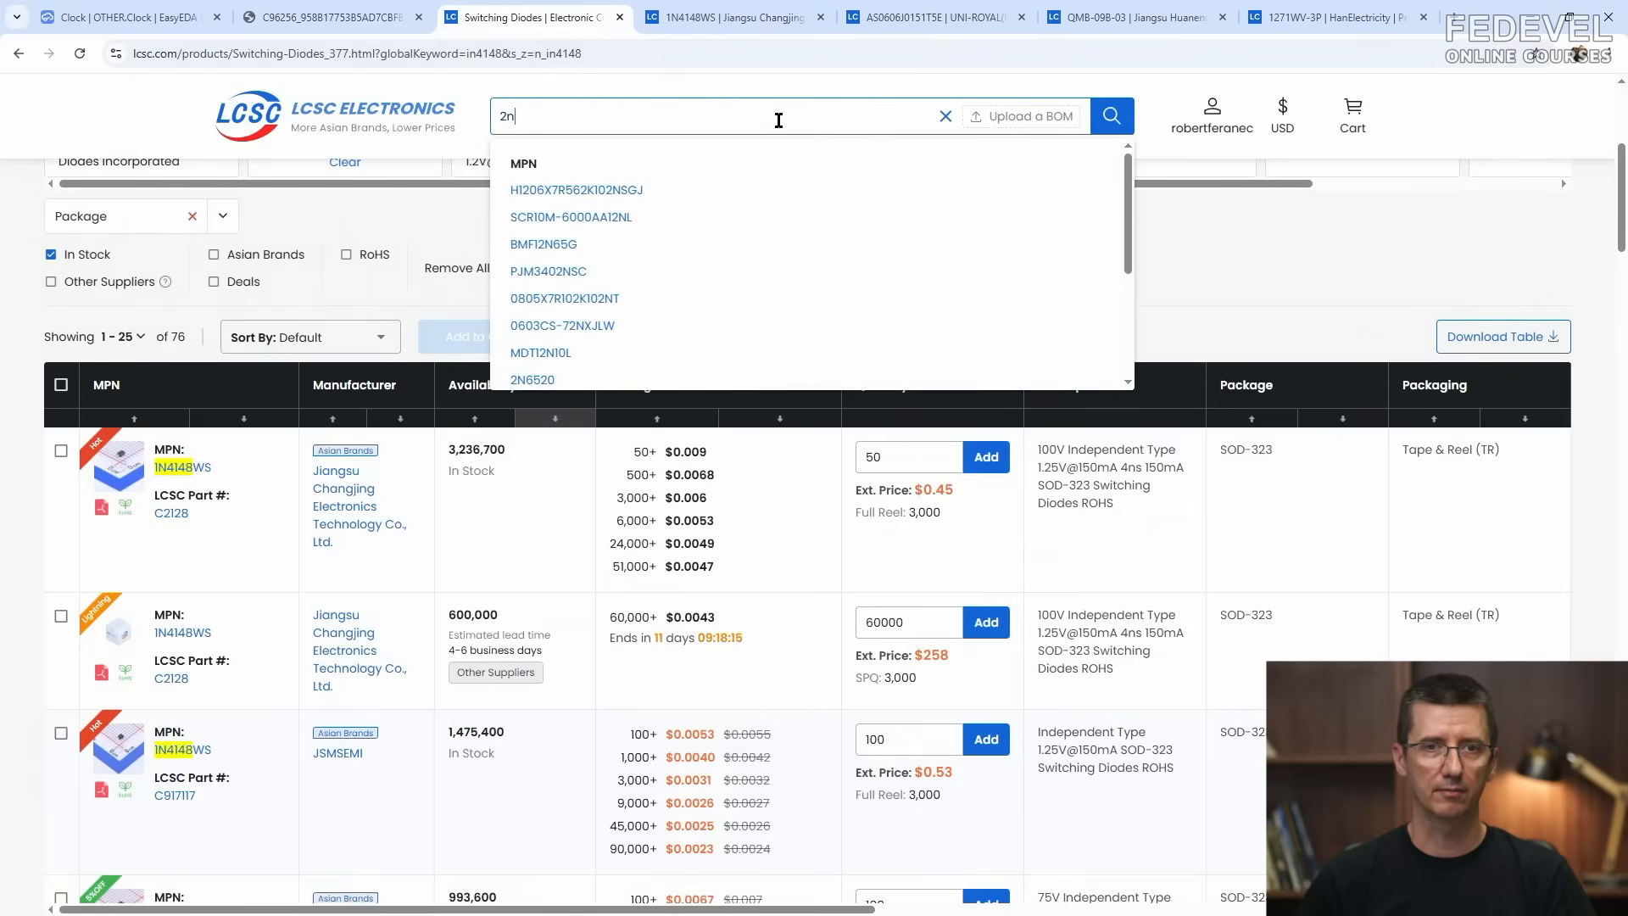
pyautogui.write('7002')
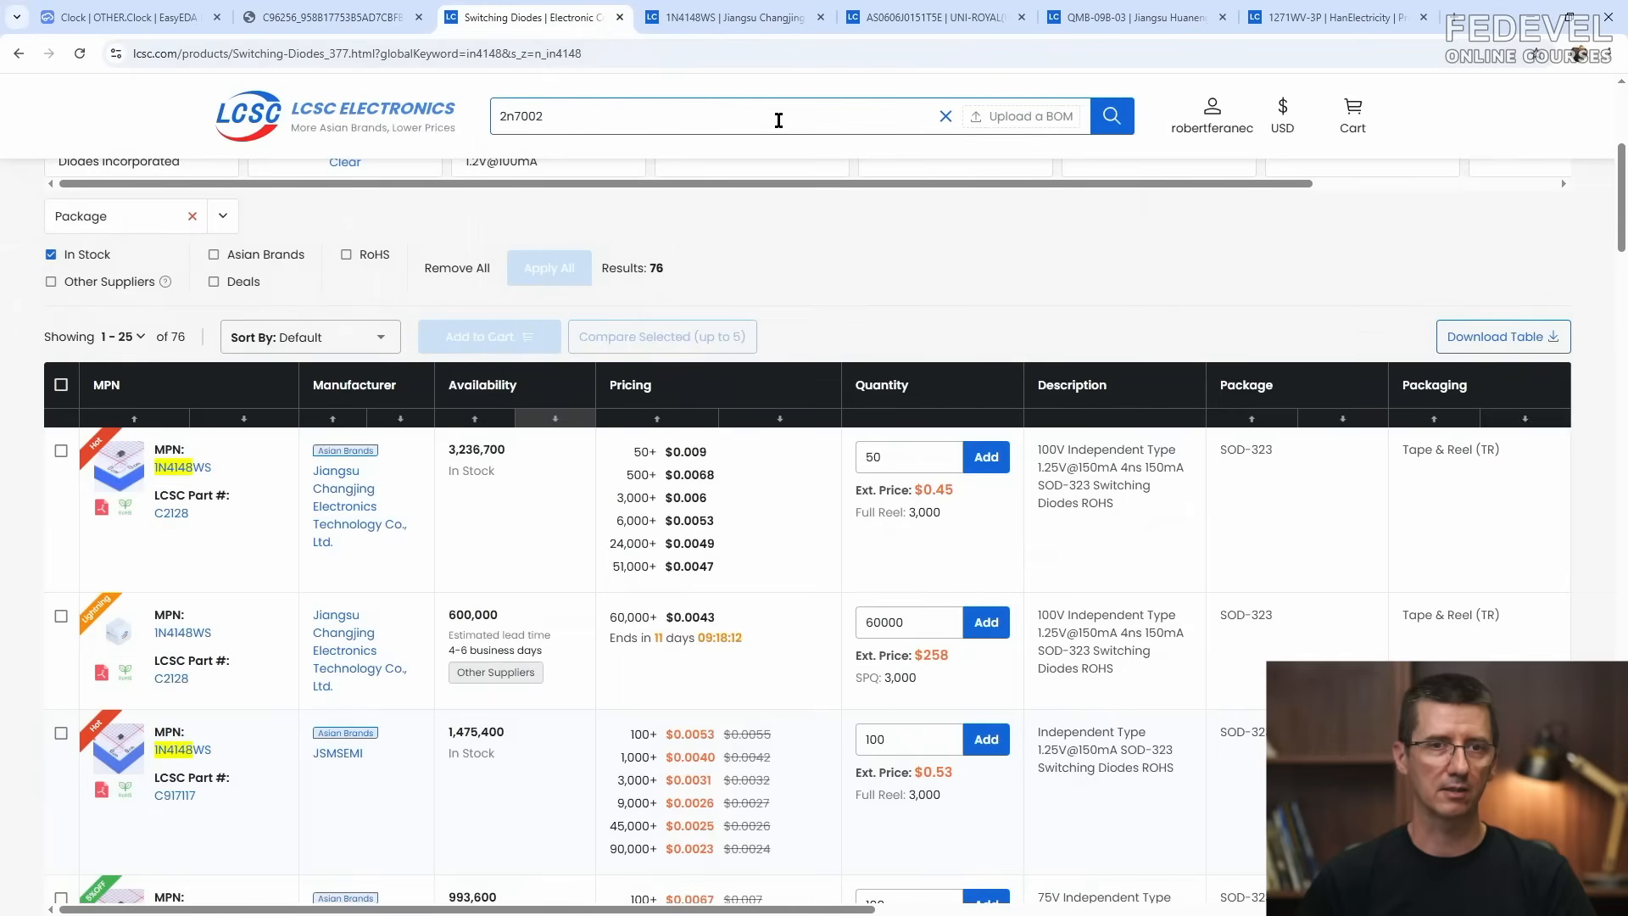
pyautogui.press('Return')
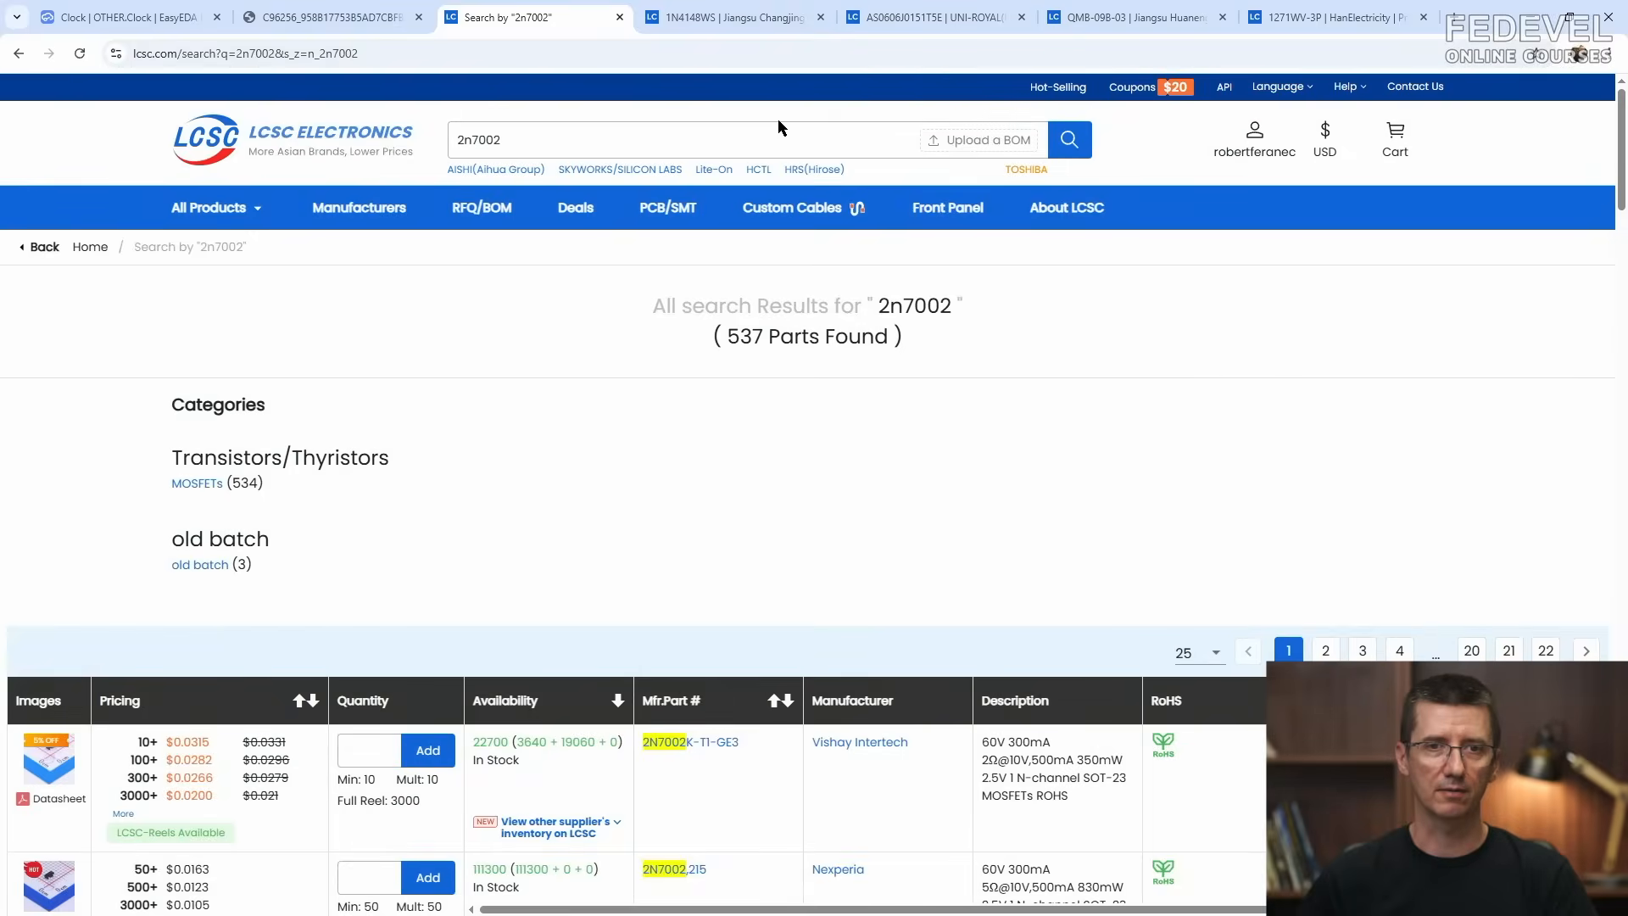
pyautogui.click(197, 483)
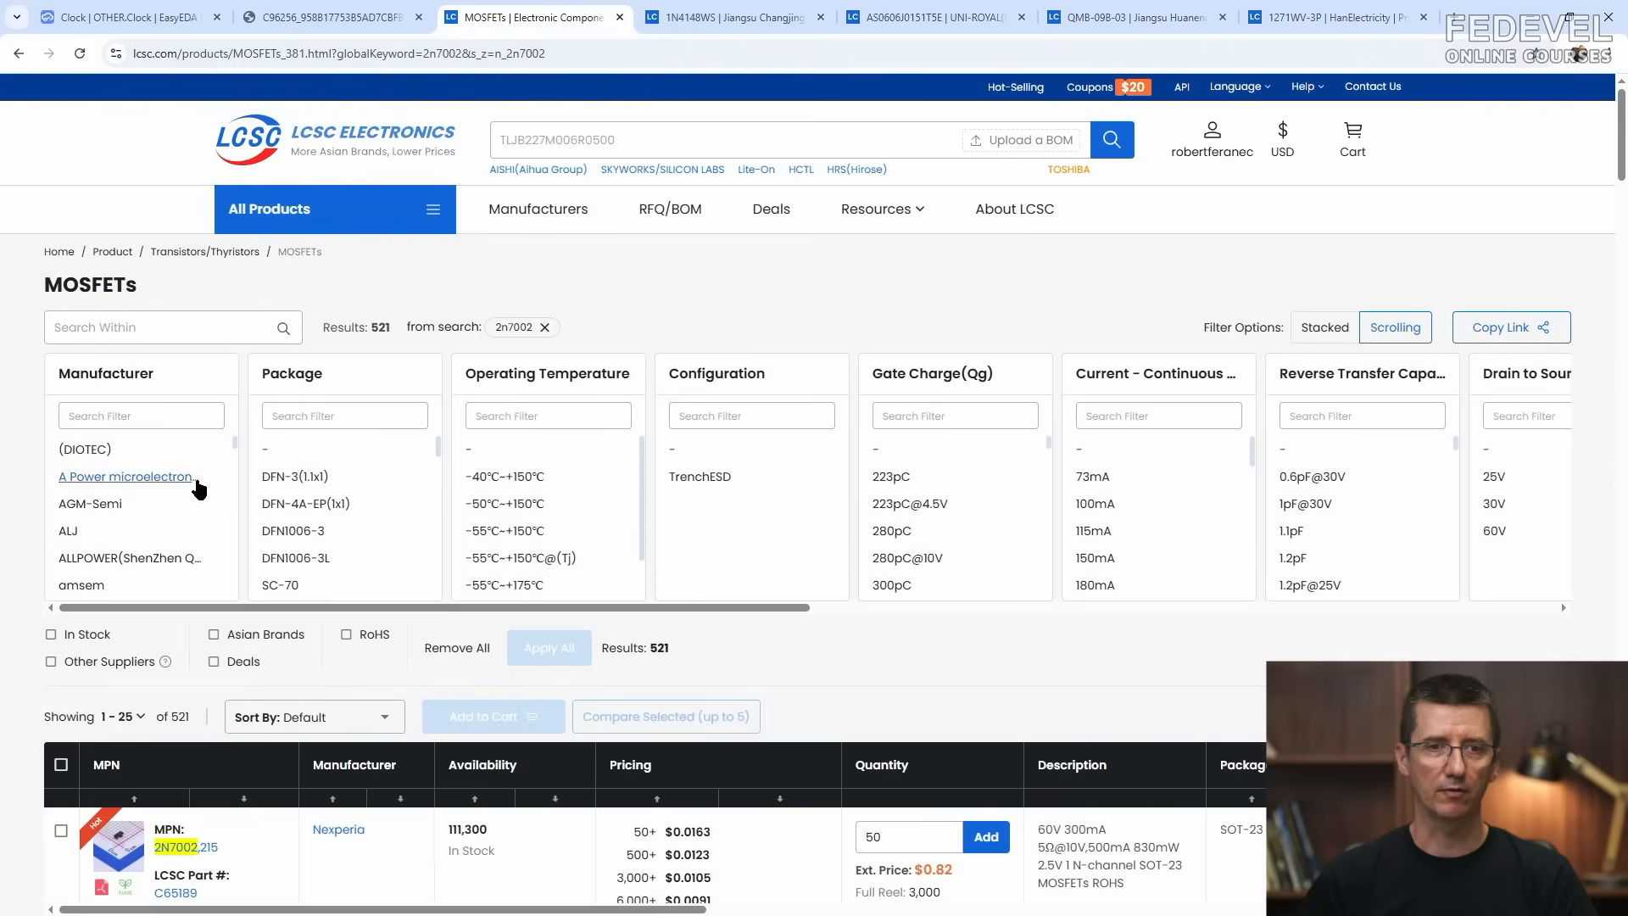
# Step: Filter the MOSFETs to the SOT-323-3 package and In Stock parts, and apply the filters
pyautogui.click(376, 415)
pyautogui.write('sot-323')
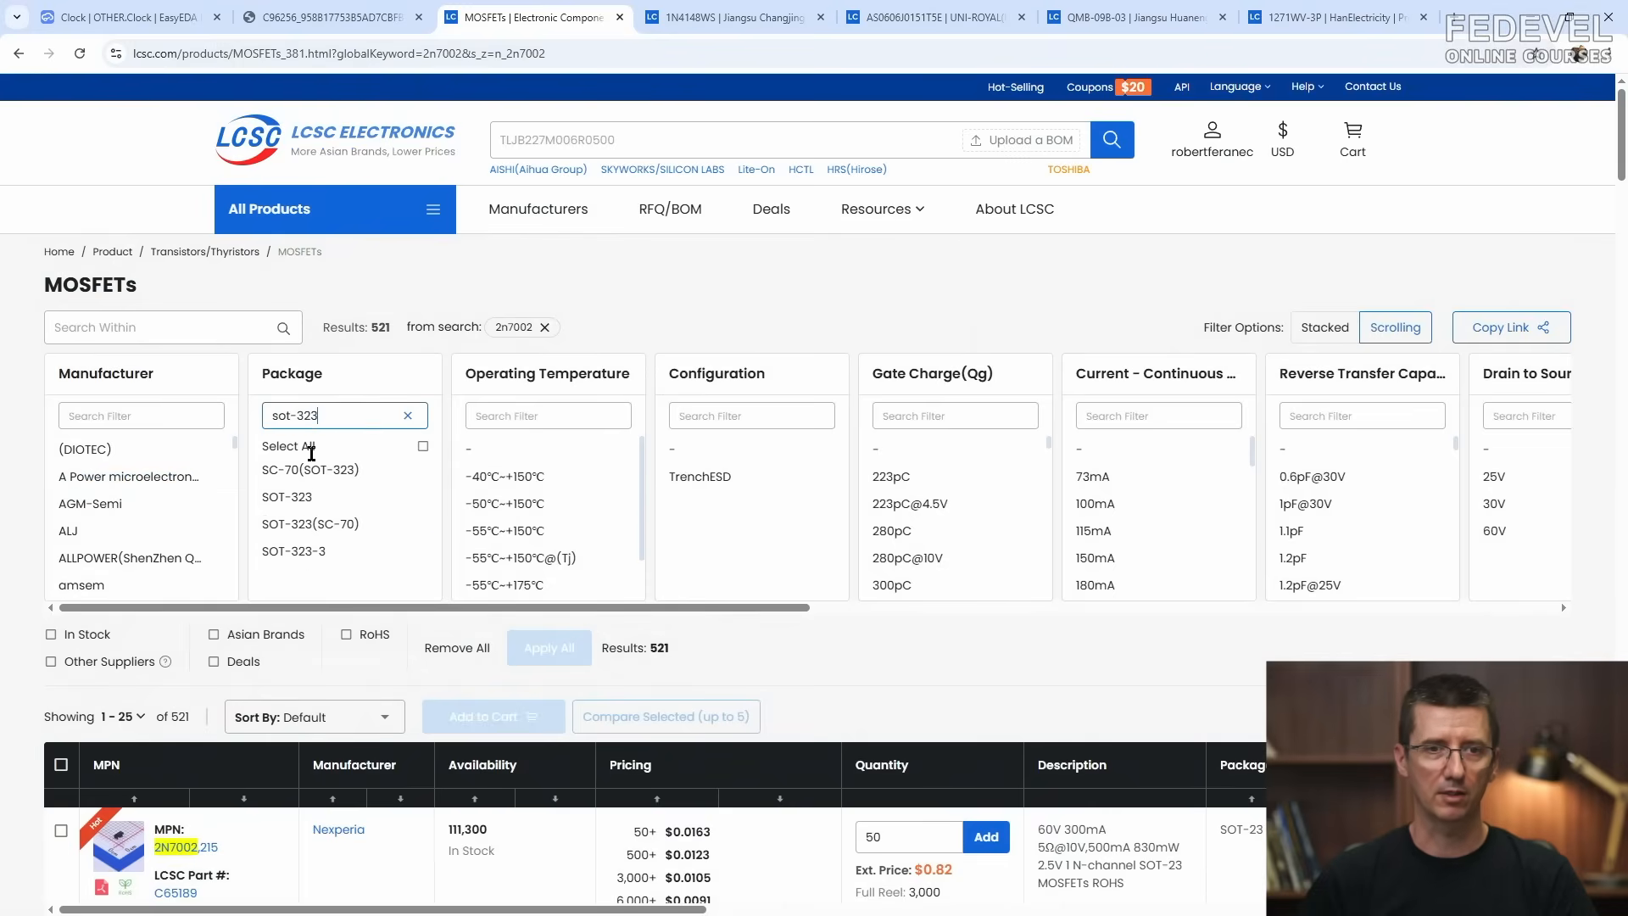
pyautogui.click(291, 553)
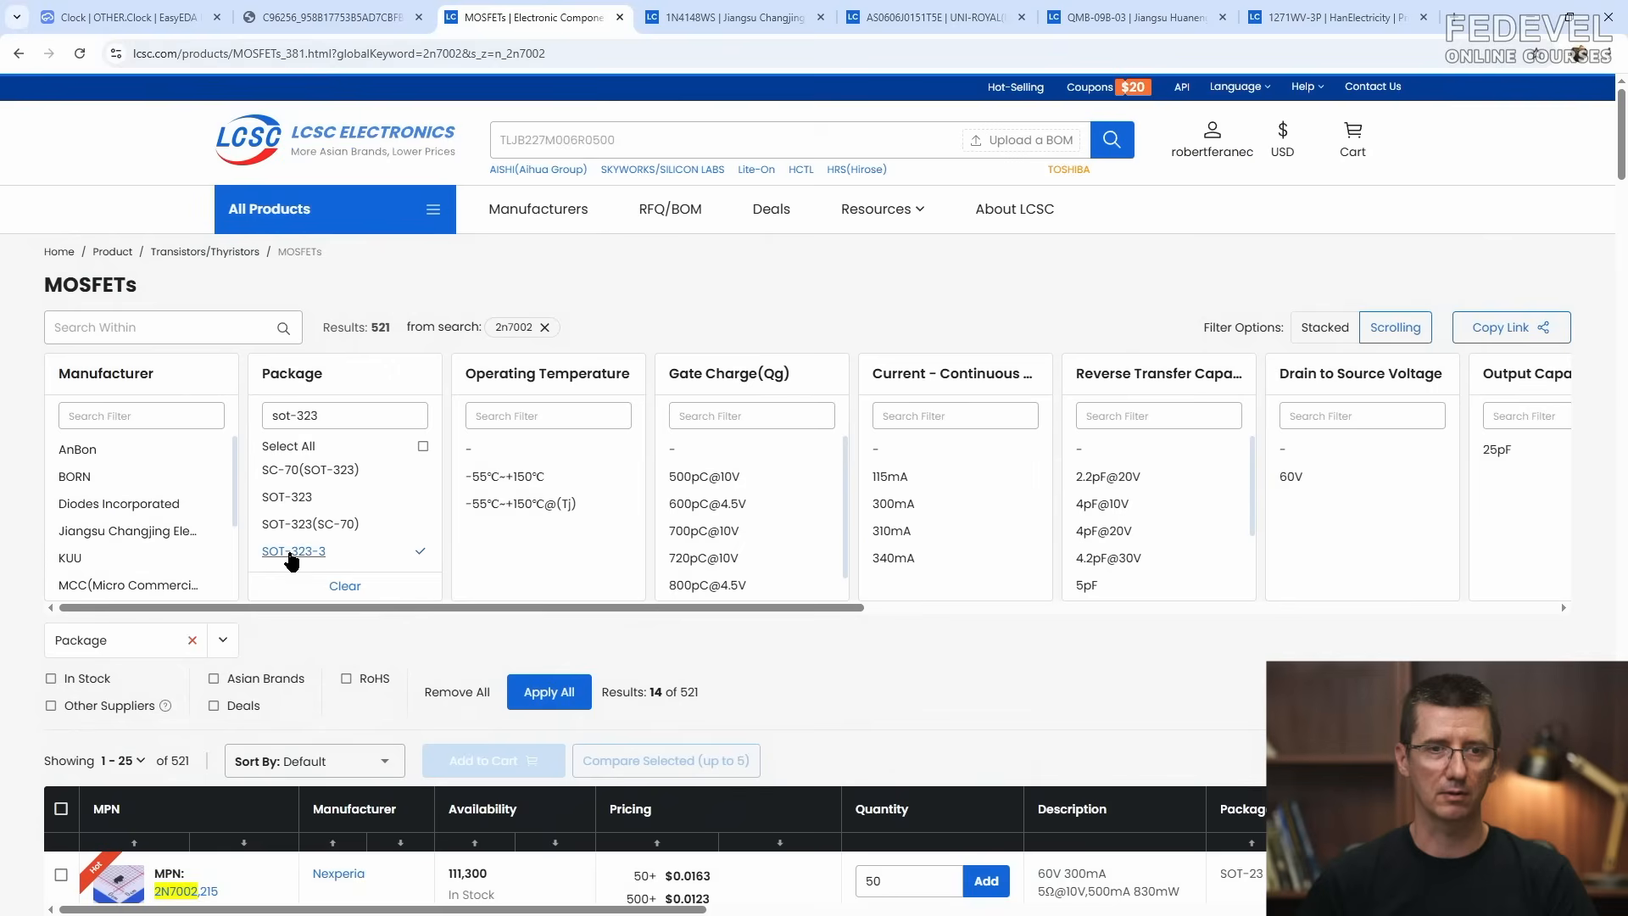
pyautogui.click(51, 679)
pyautogui.click(519, 694)
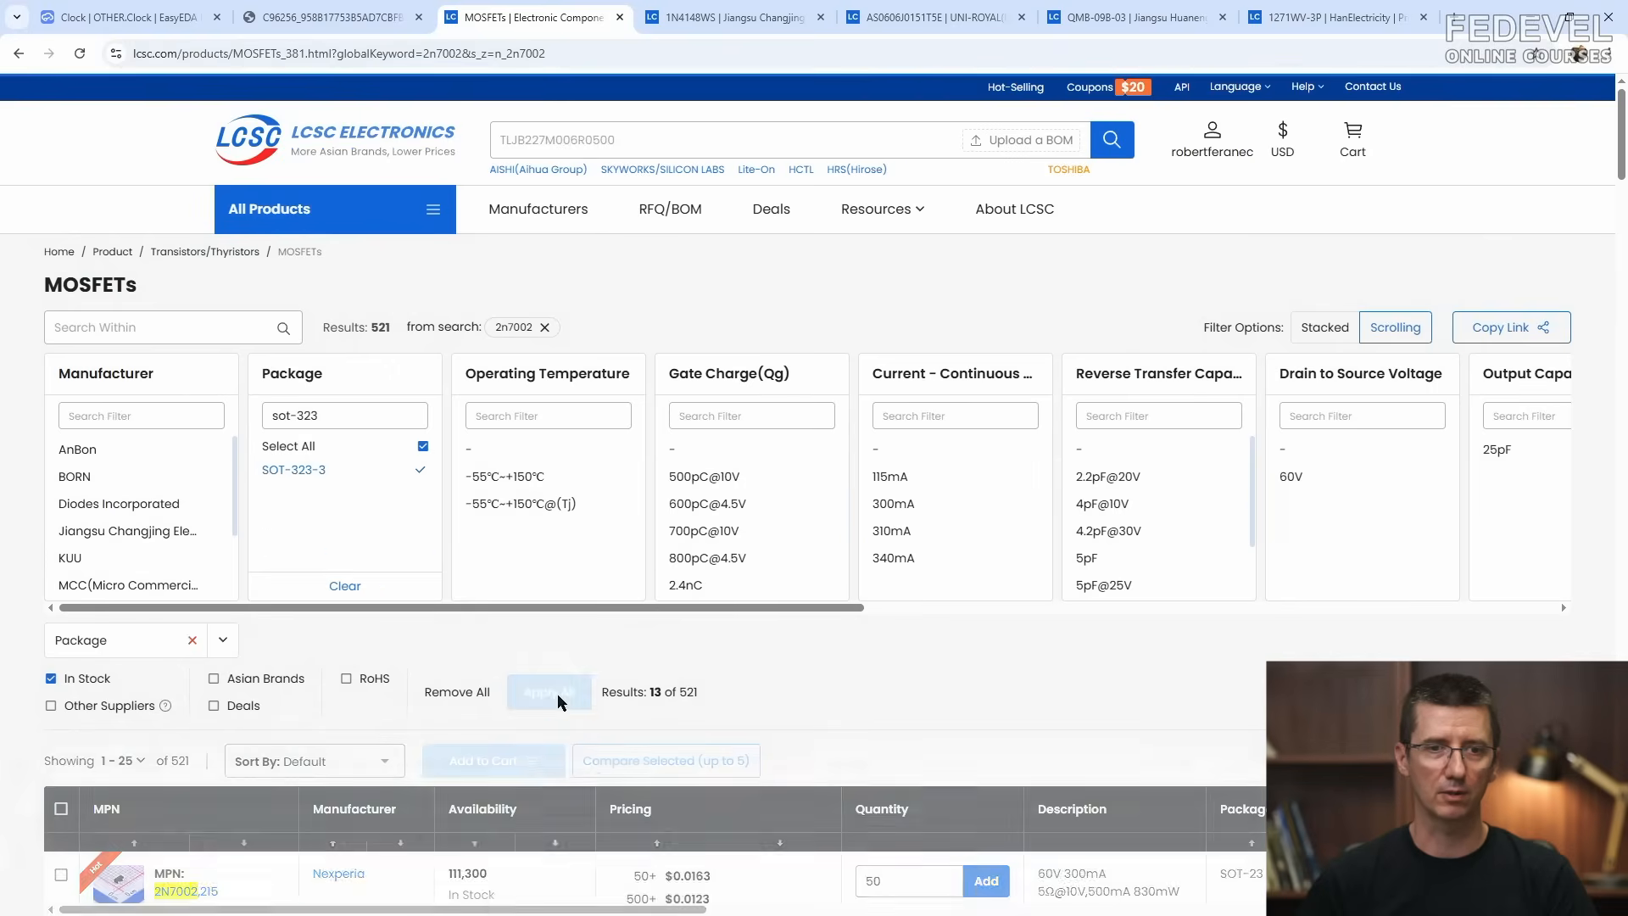
# Step: Sort the MOSFETs by descending availability, open the Nexperia 2N7002BKW,115 product page and copy its LCSC part number
pyautogui.scroll(-4, 240, 566)
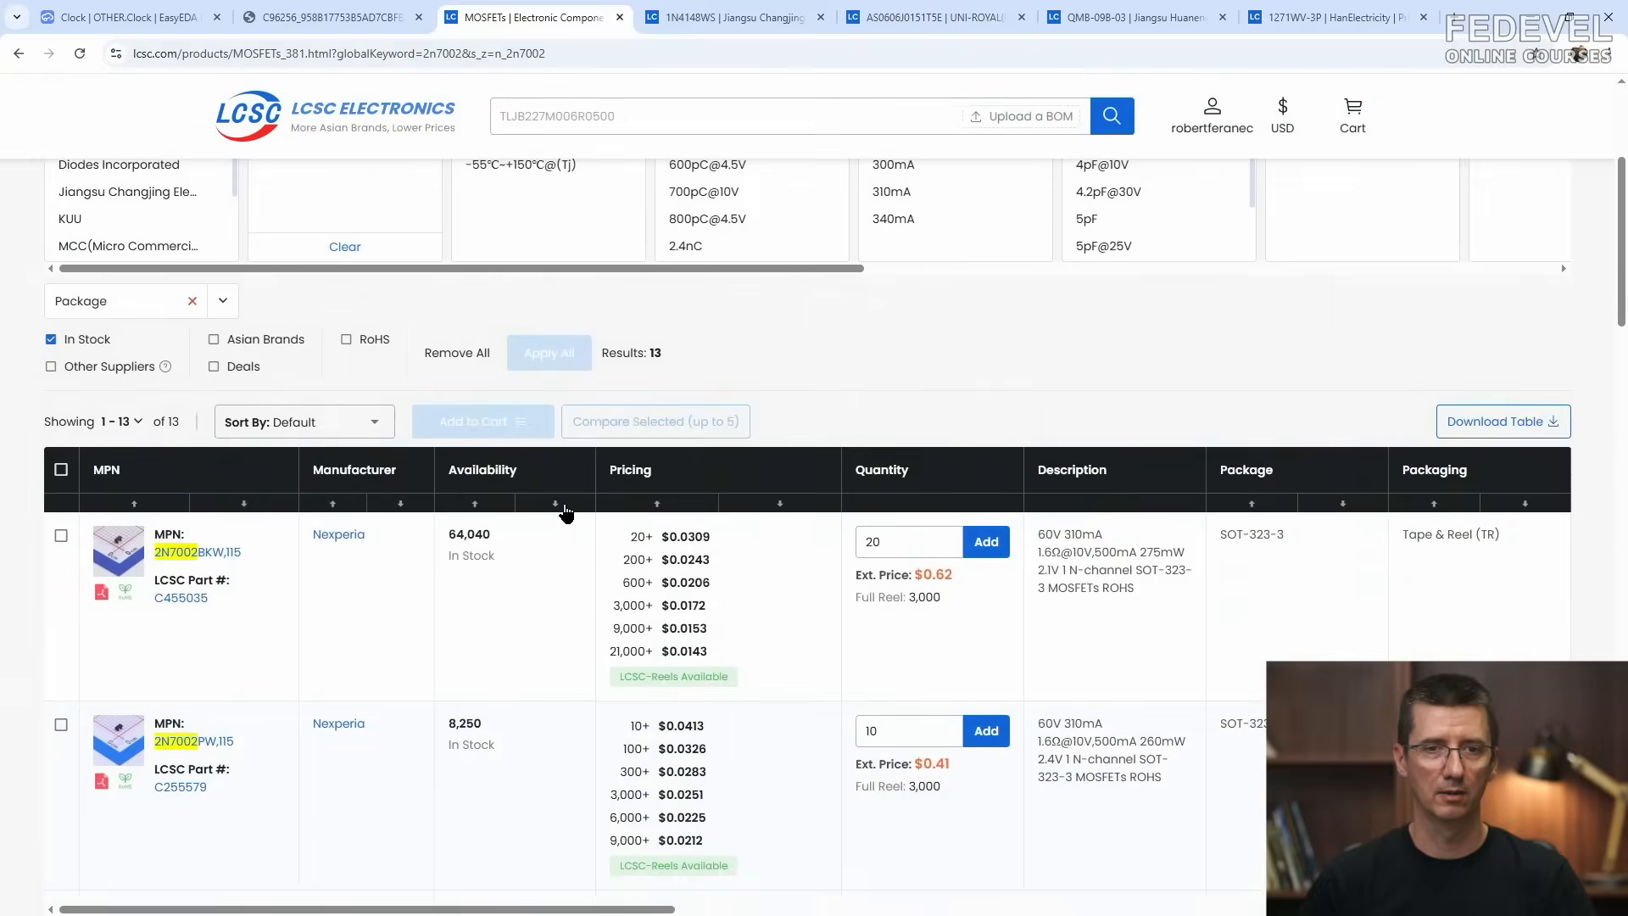
pyautogui.click(555, 506)
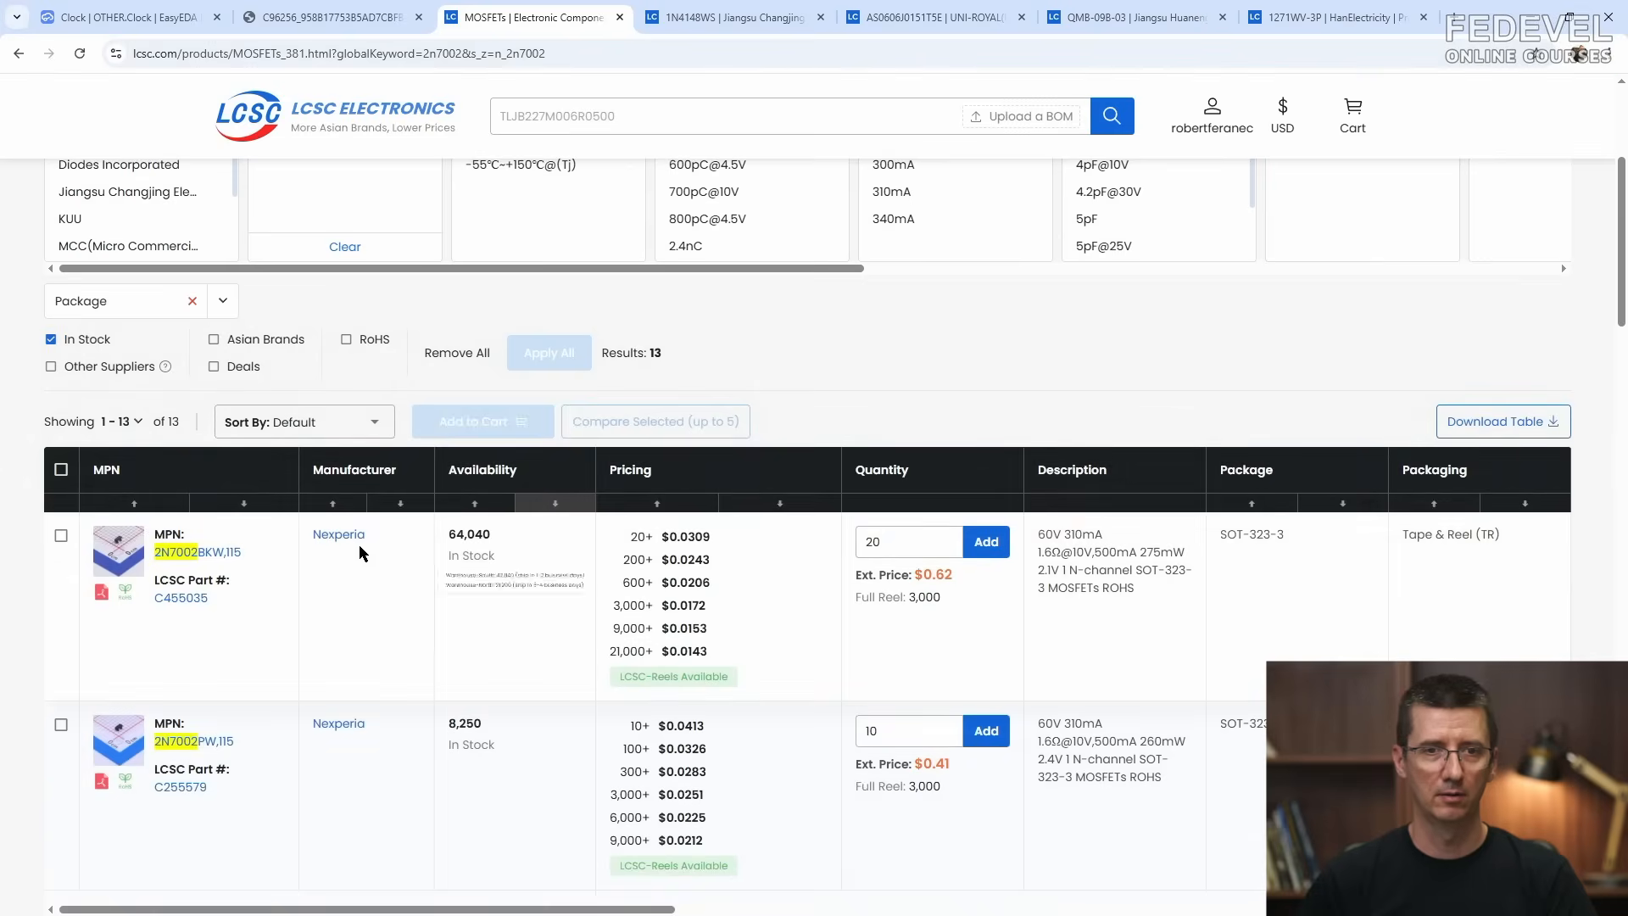
pyautogui.click(207, 552)
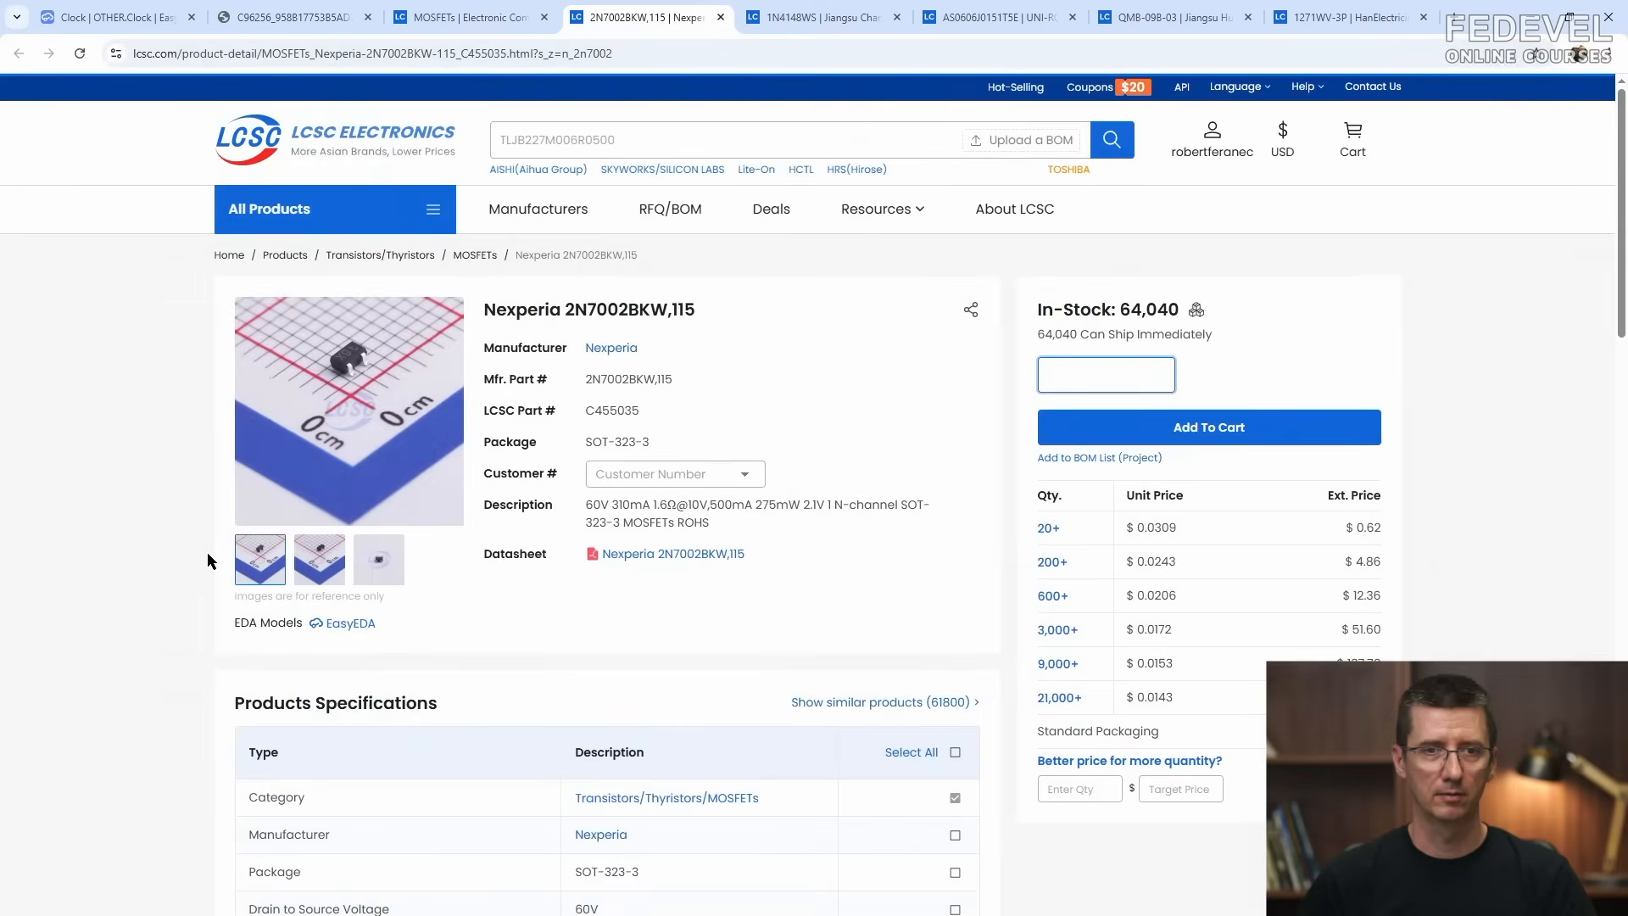
pyautogui.moveTo(347, 390)
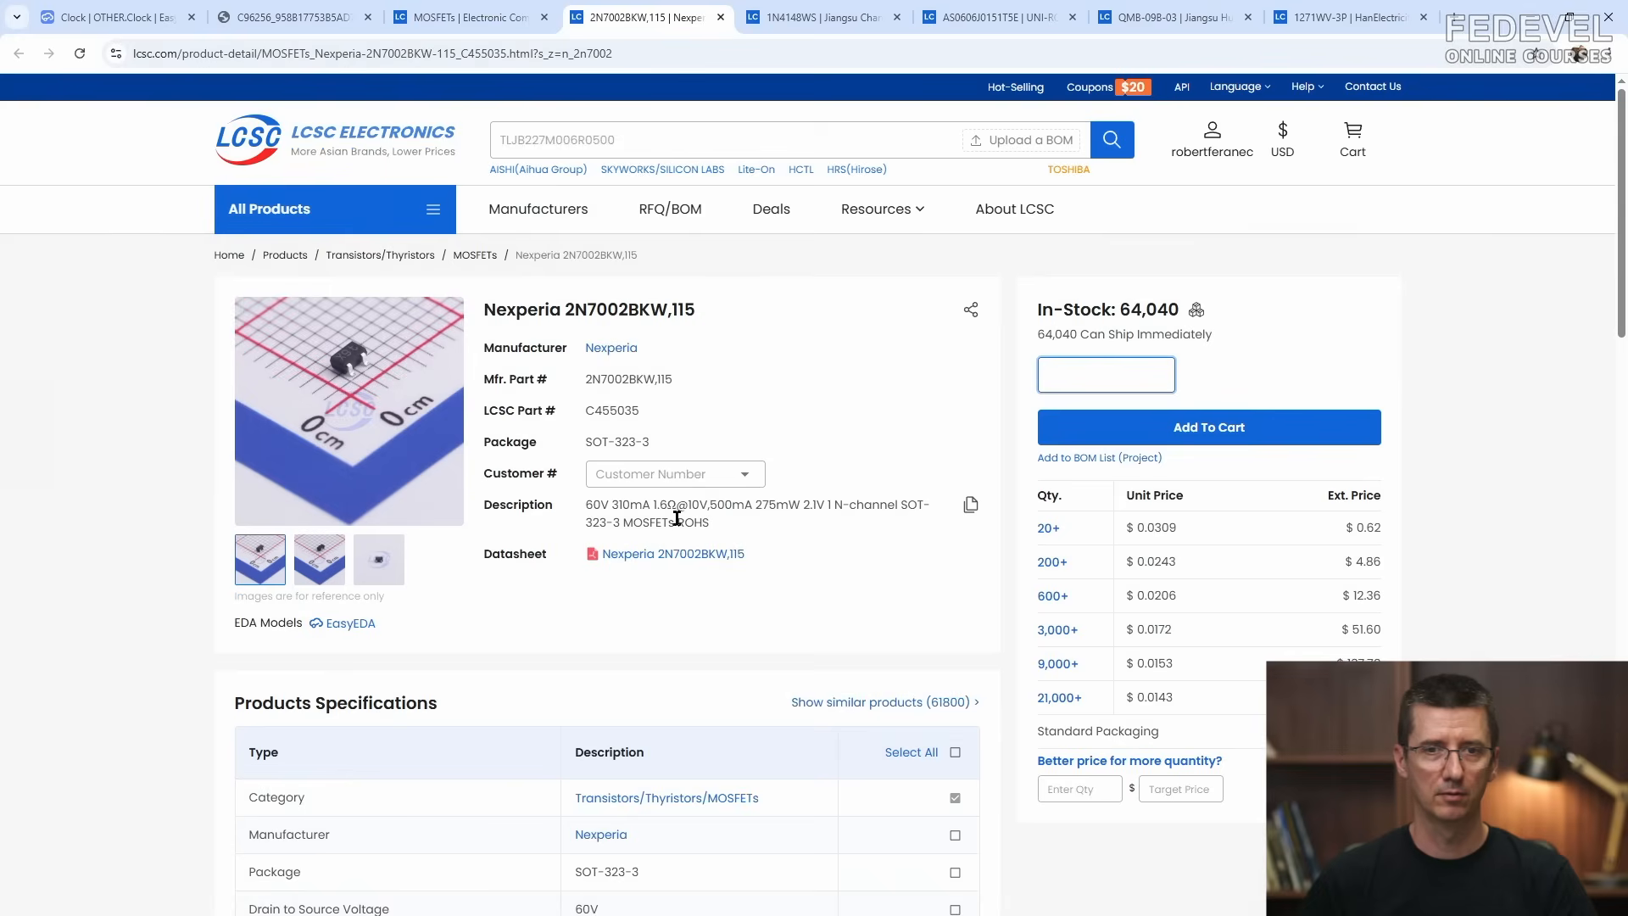
pyautogui.click(656, 410)
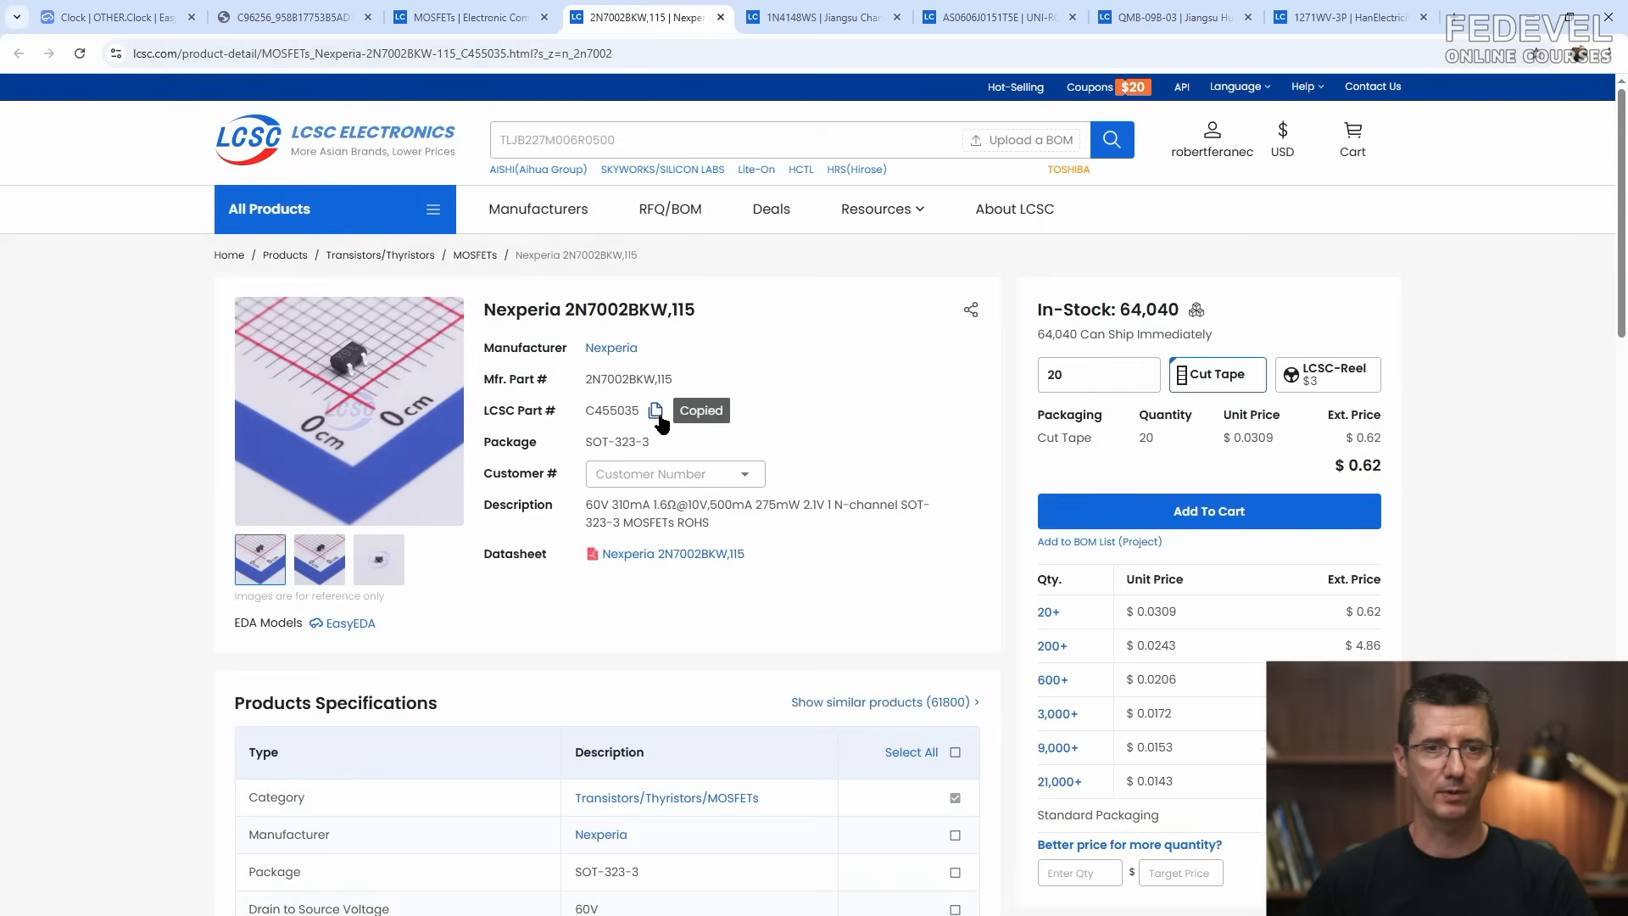
# Step: Switch to EasyEDA and search the LCSC device library for part C455035
pyautogui.click(156, 21)
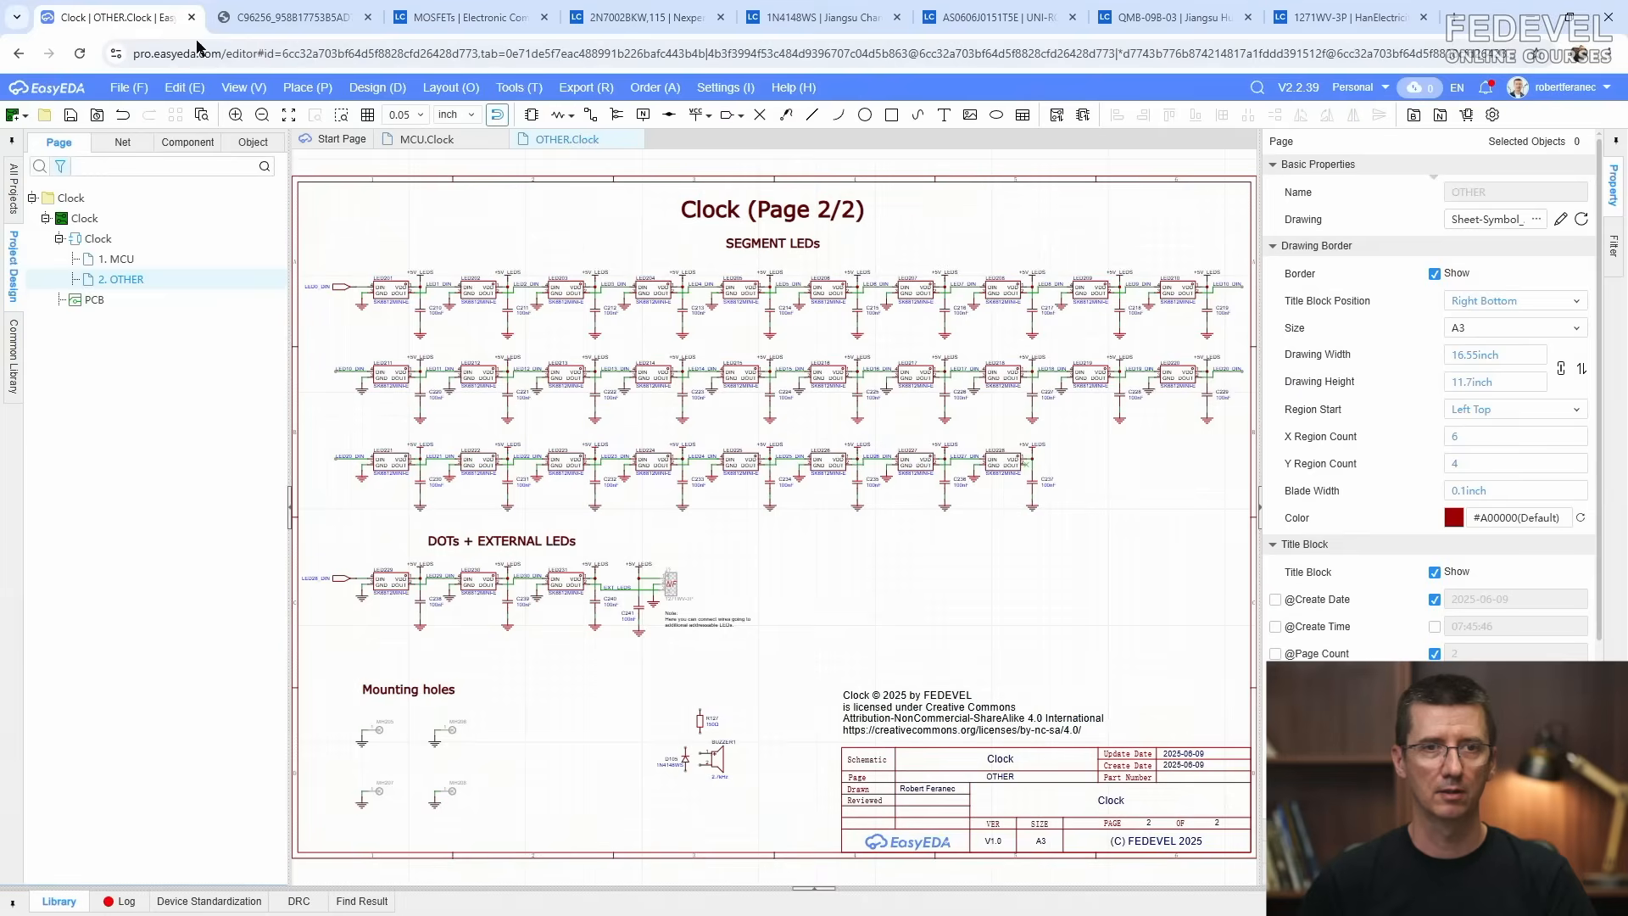
pyautogui.click(299, 87)
pyautogui.click(428, 112)
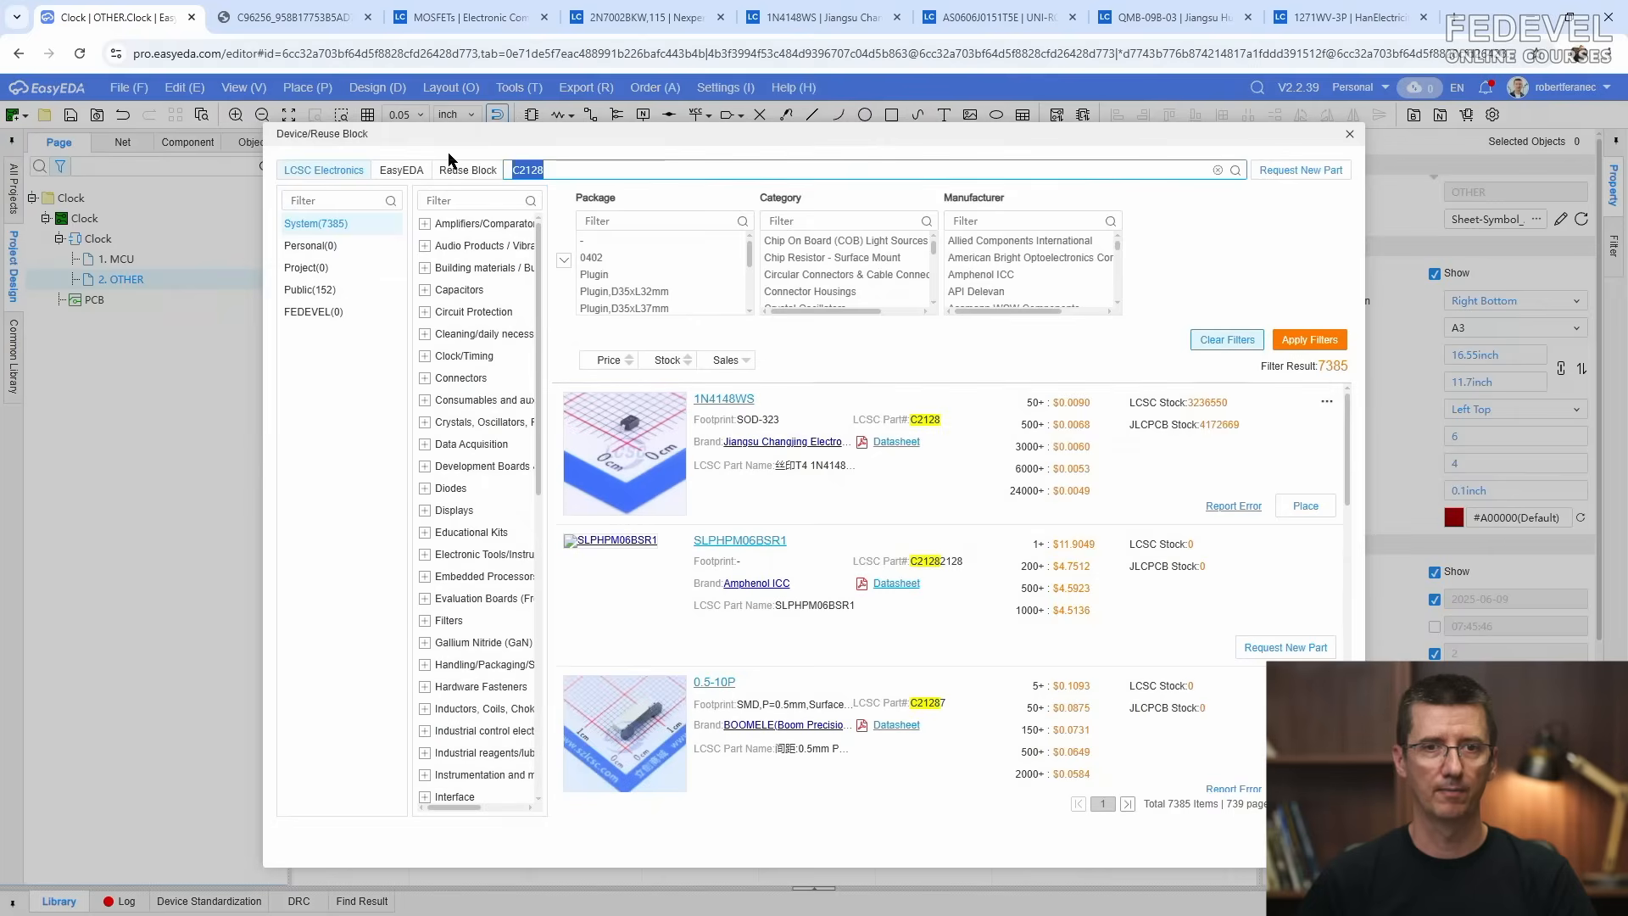
pyautogui.rightClick(526, 167)
pyautogui.click(577, 311)
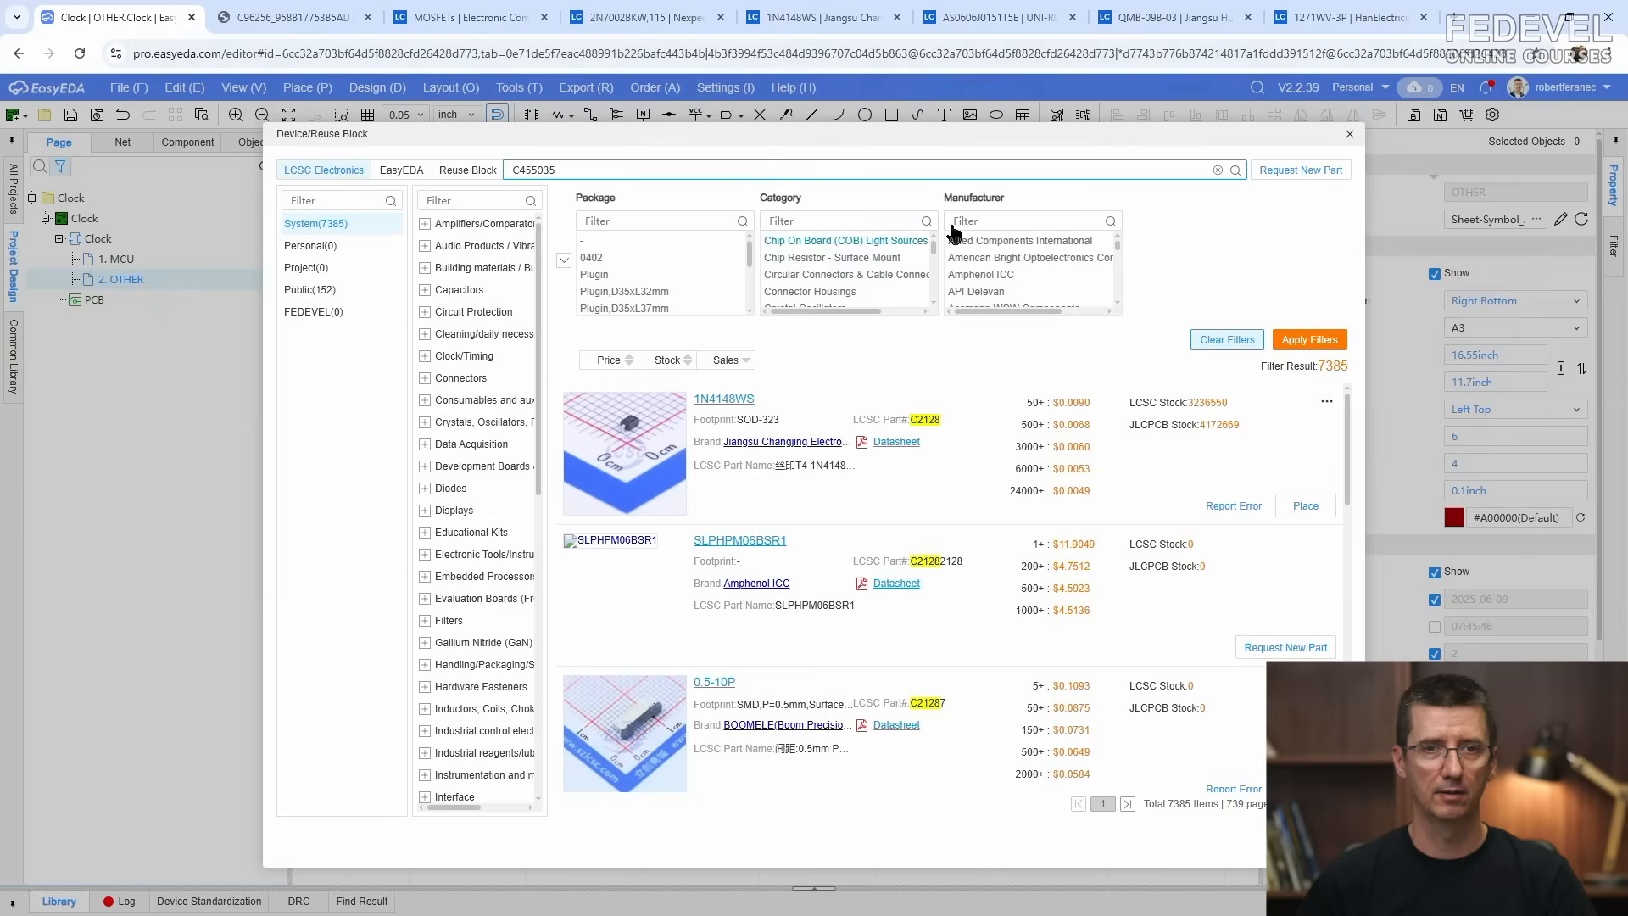
pyautogui.click(1234, 170)
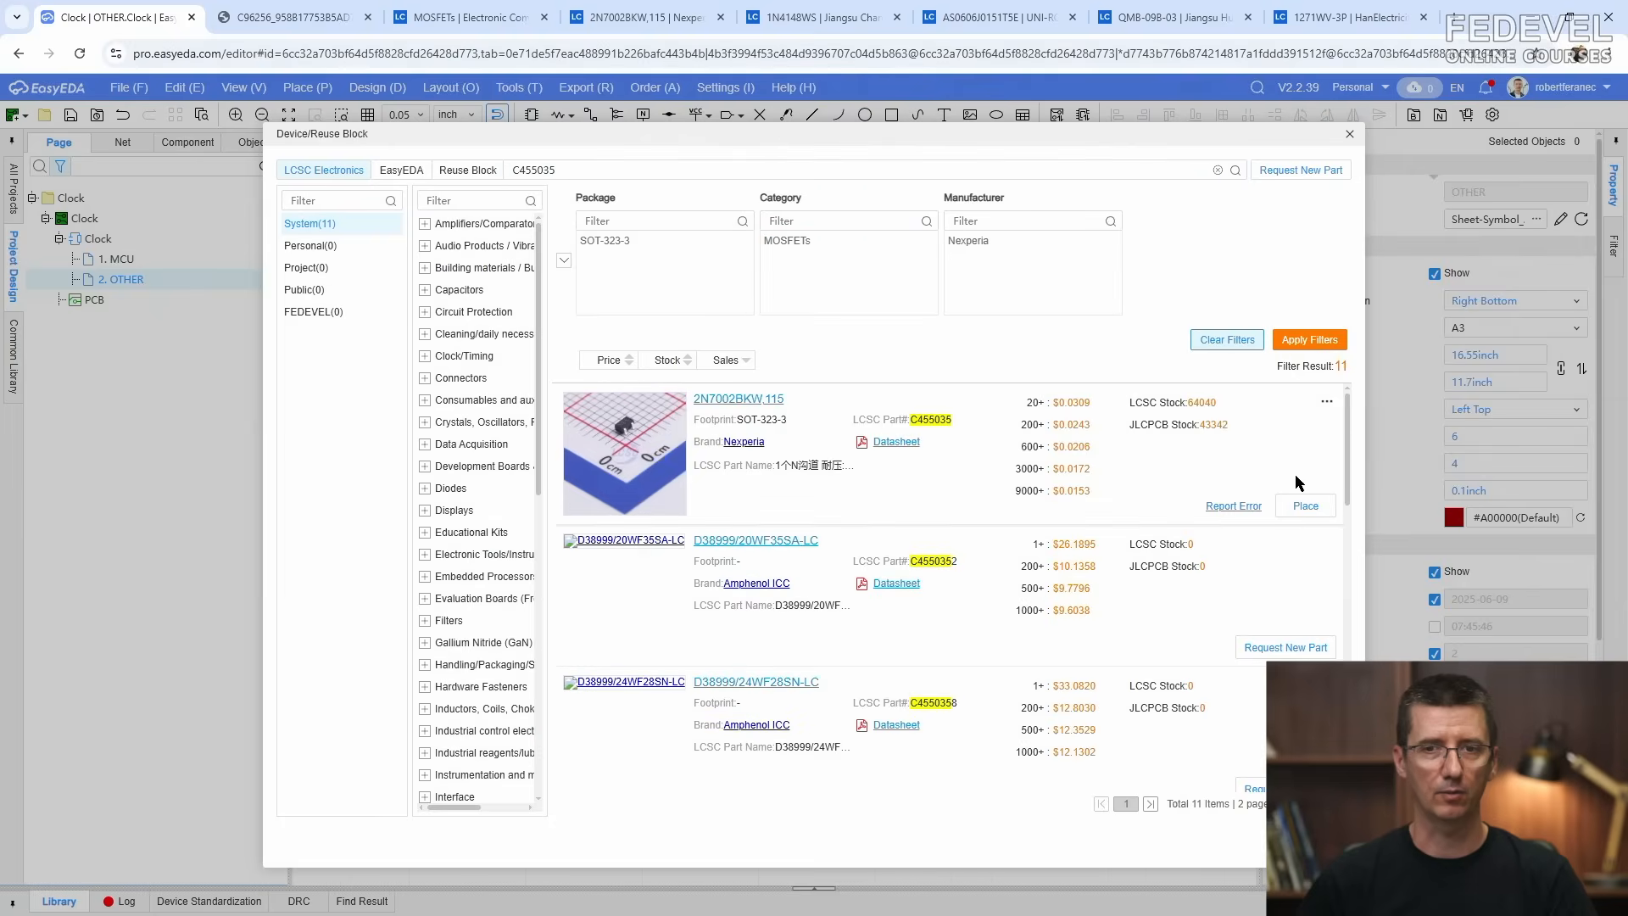
# Step: Place the 2N7002BKW,115 MOSFET directly below the buzzer on the OTHER page and save the schematic
pyautogui.click(1306, 506)
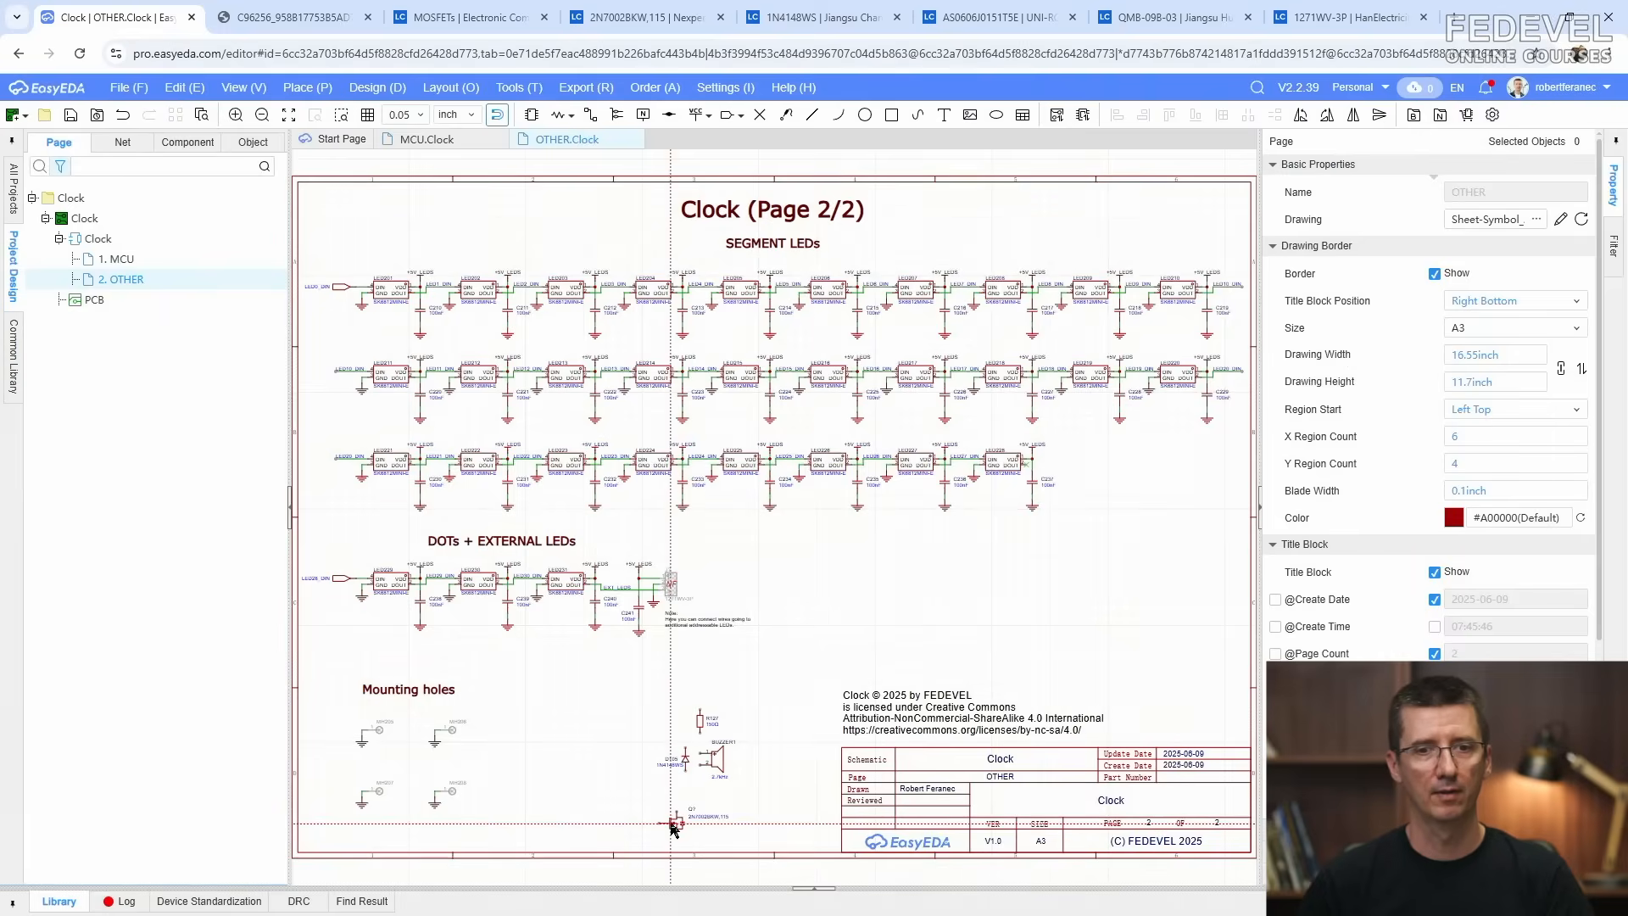
pyautogui.scroll(5, 702, 827)
pyautogui.scroll(2, 702, 827)
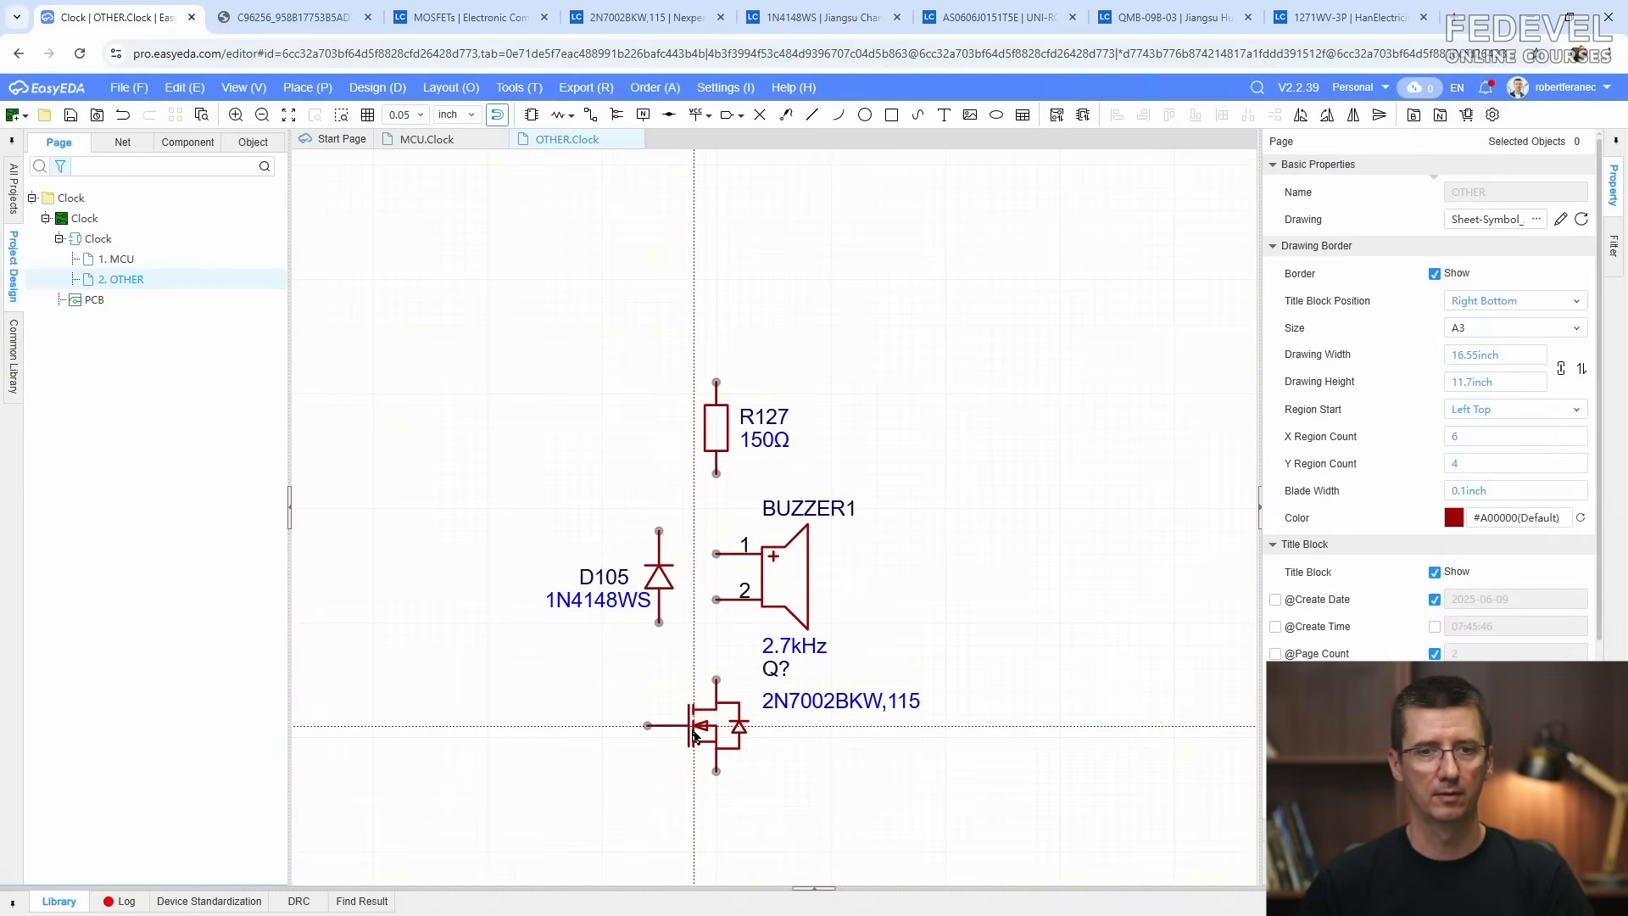
pyautogui.click(694, 734)
pyautogui.press('Escape')
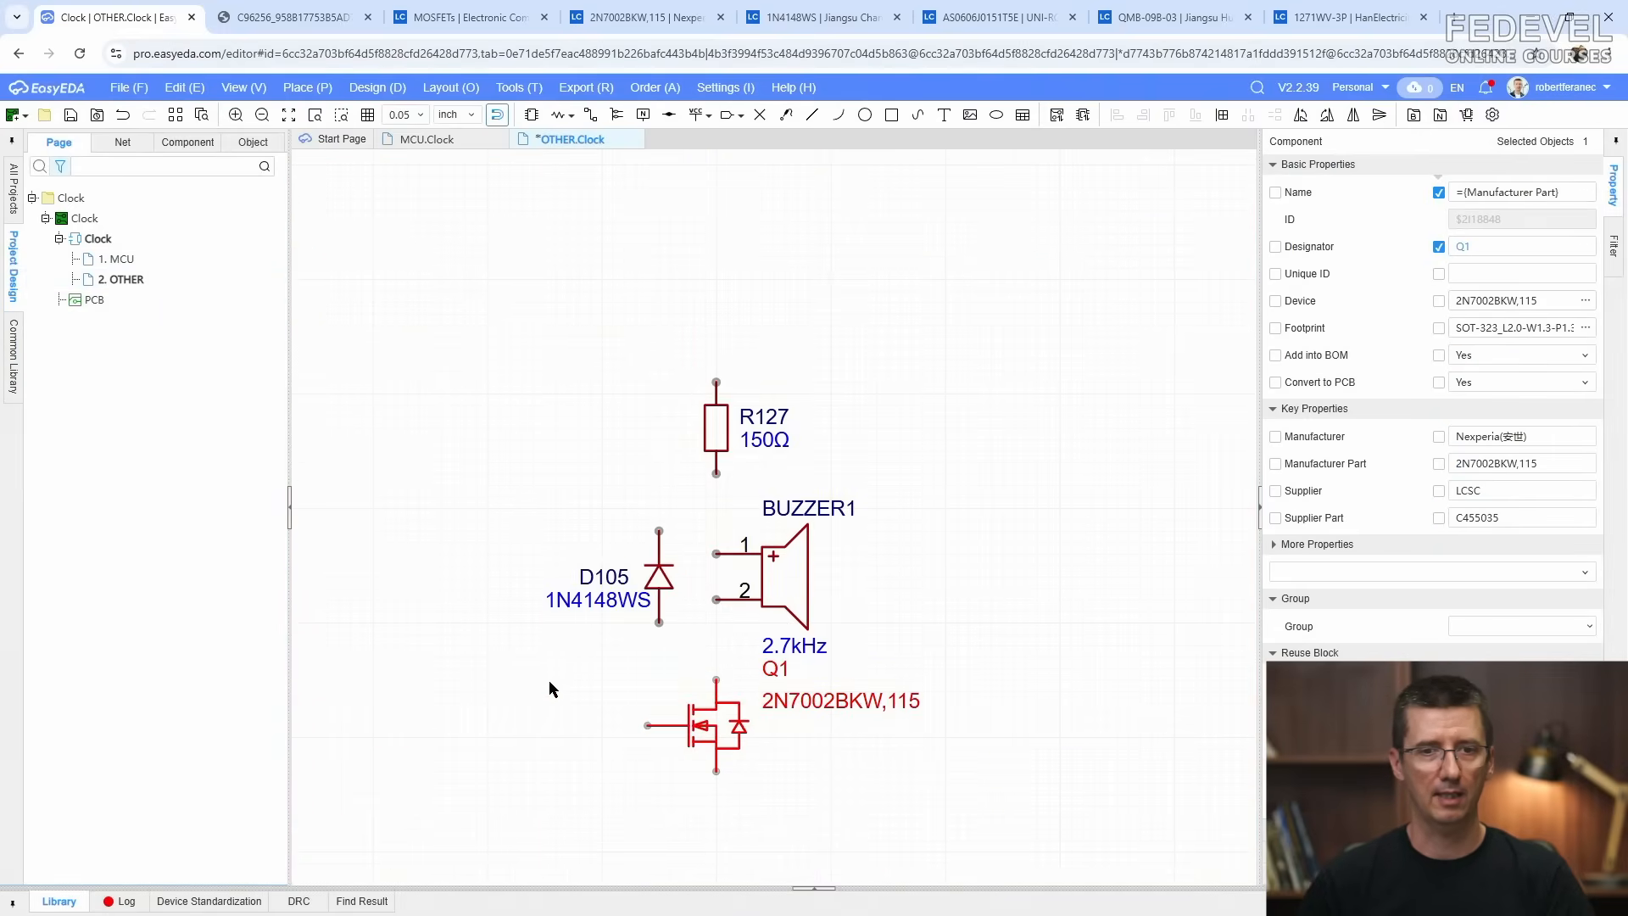
pyautogui.click(552, 688)
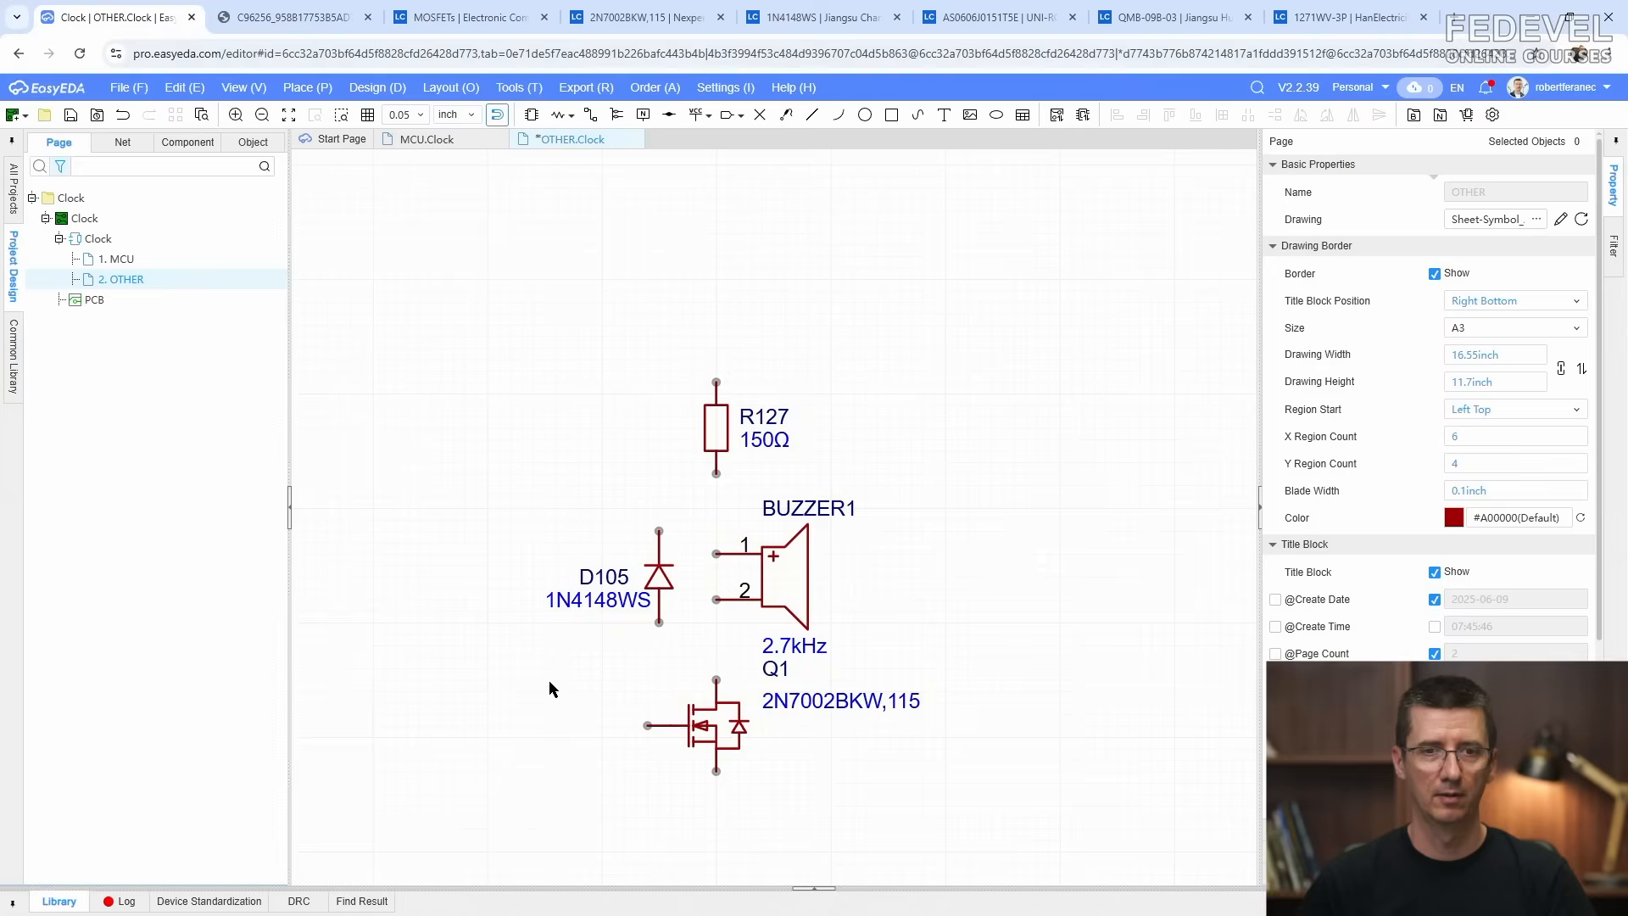
pyautogui.press('k')
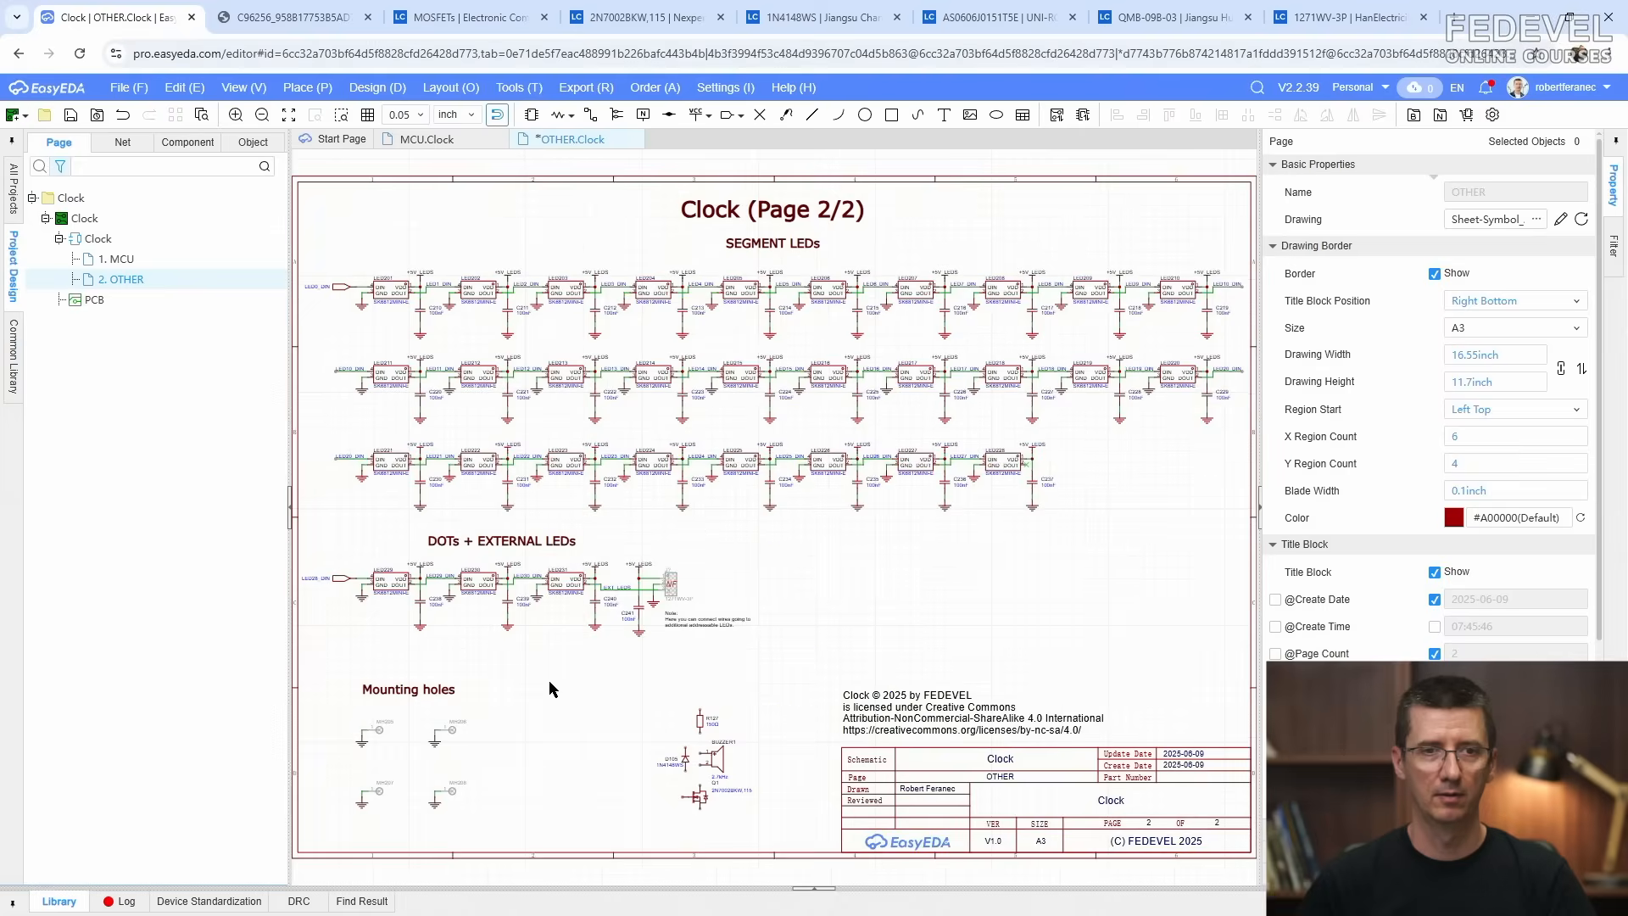
pyautogui.click(71, 116)
# Step: Copy the 10kΩ resistor R123 from the Reset Button circuit on the MCU page
pyautogui.click(428, 139)
pyautogui.scroll(3, 932, 682)
pyautogui.scroll(2, 1056, 688)
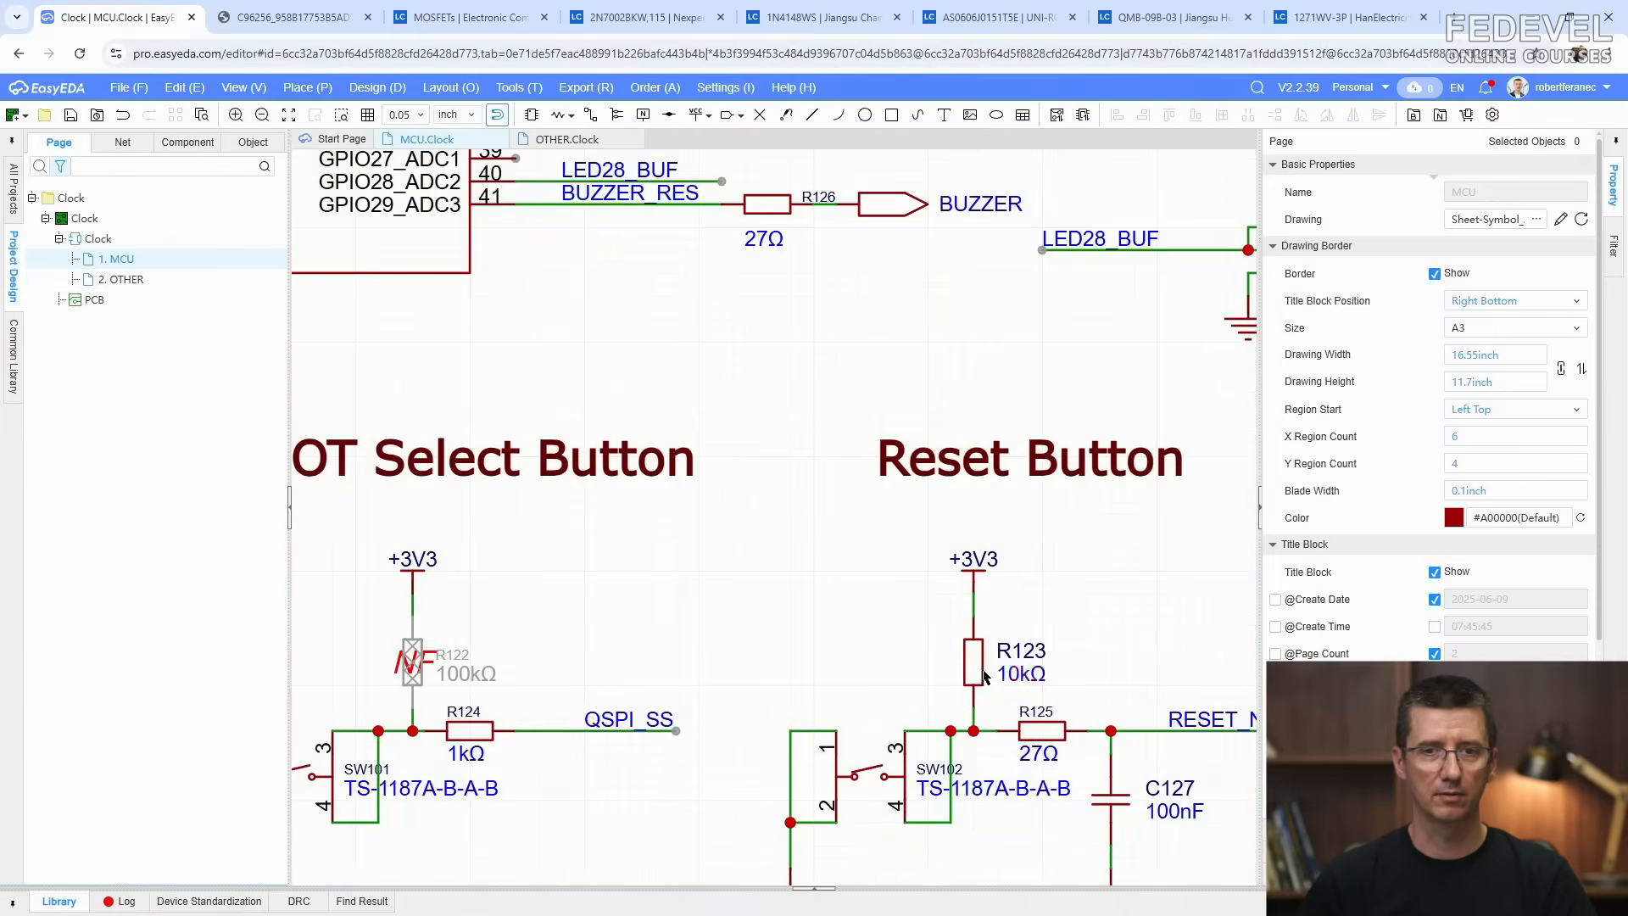
pyautogui.click(1016, 678)
pyautogui.rightClick(1016, 679)
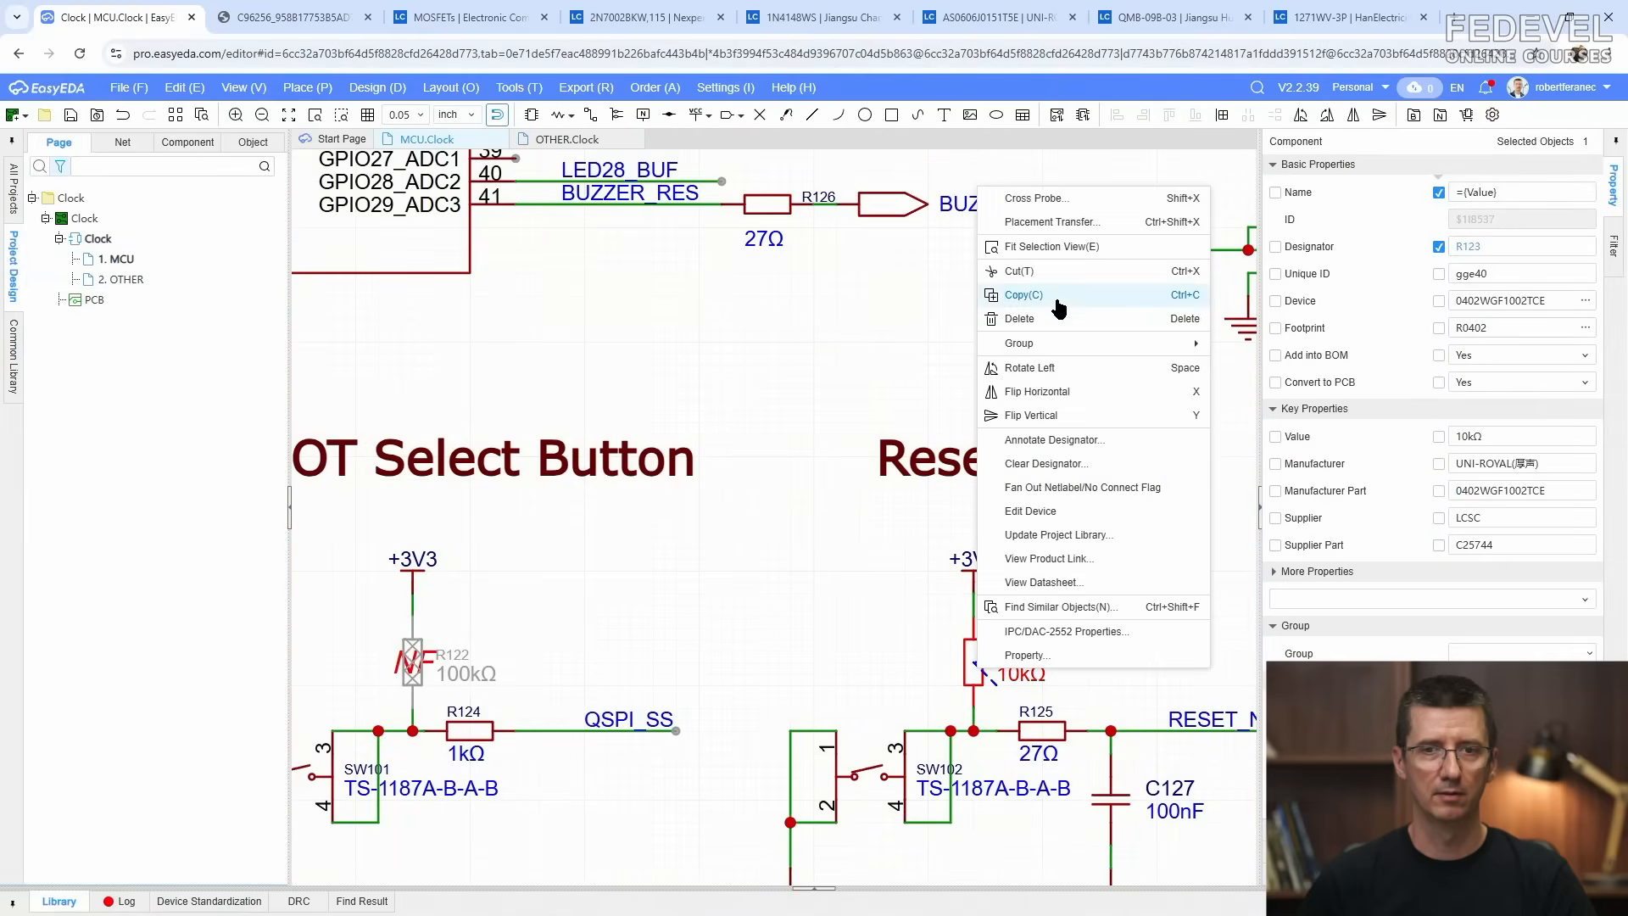
pyautogui.click(1026, 294)
# Step: Paste the 10kΩ resistor on the OTHER page, left of the MOSFET with its upper pin level with the gate
pyautogui.click(576, 141)
pyautogui.scroll(5, 674, 833)
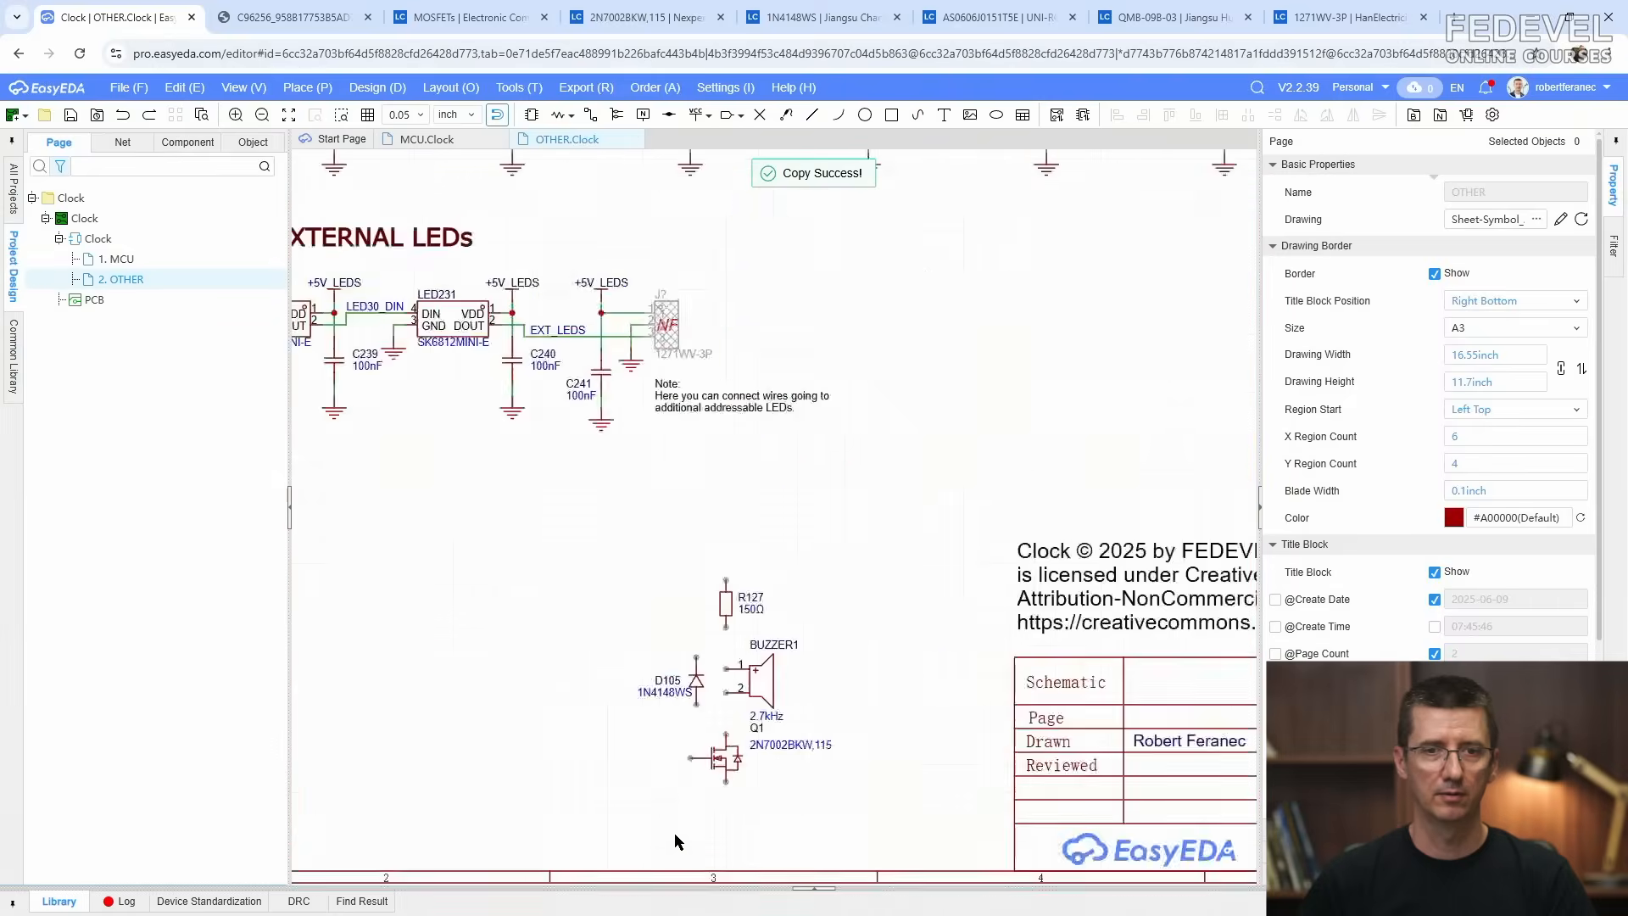
pyautogui.rightClick(647, 726)
pyautogui.moveTo(691, 603)
pyautogui.click(694, 545)
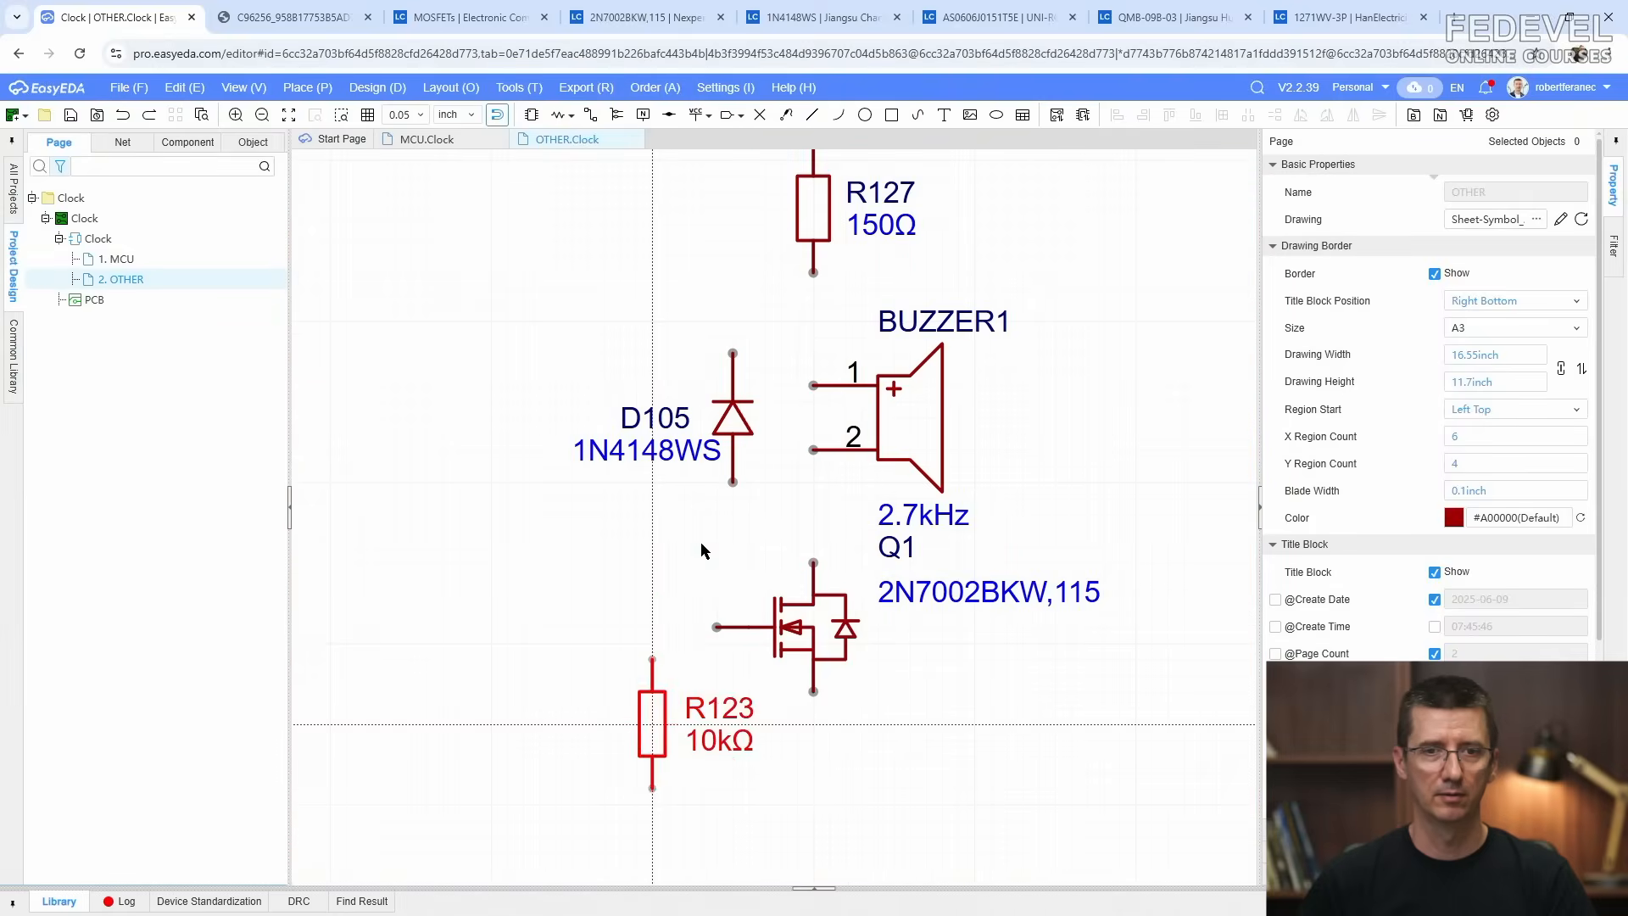
pyautogui.click(614, 692)
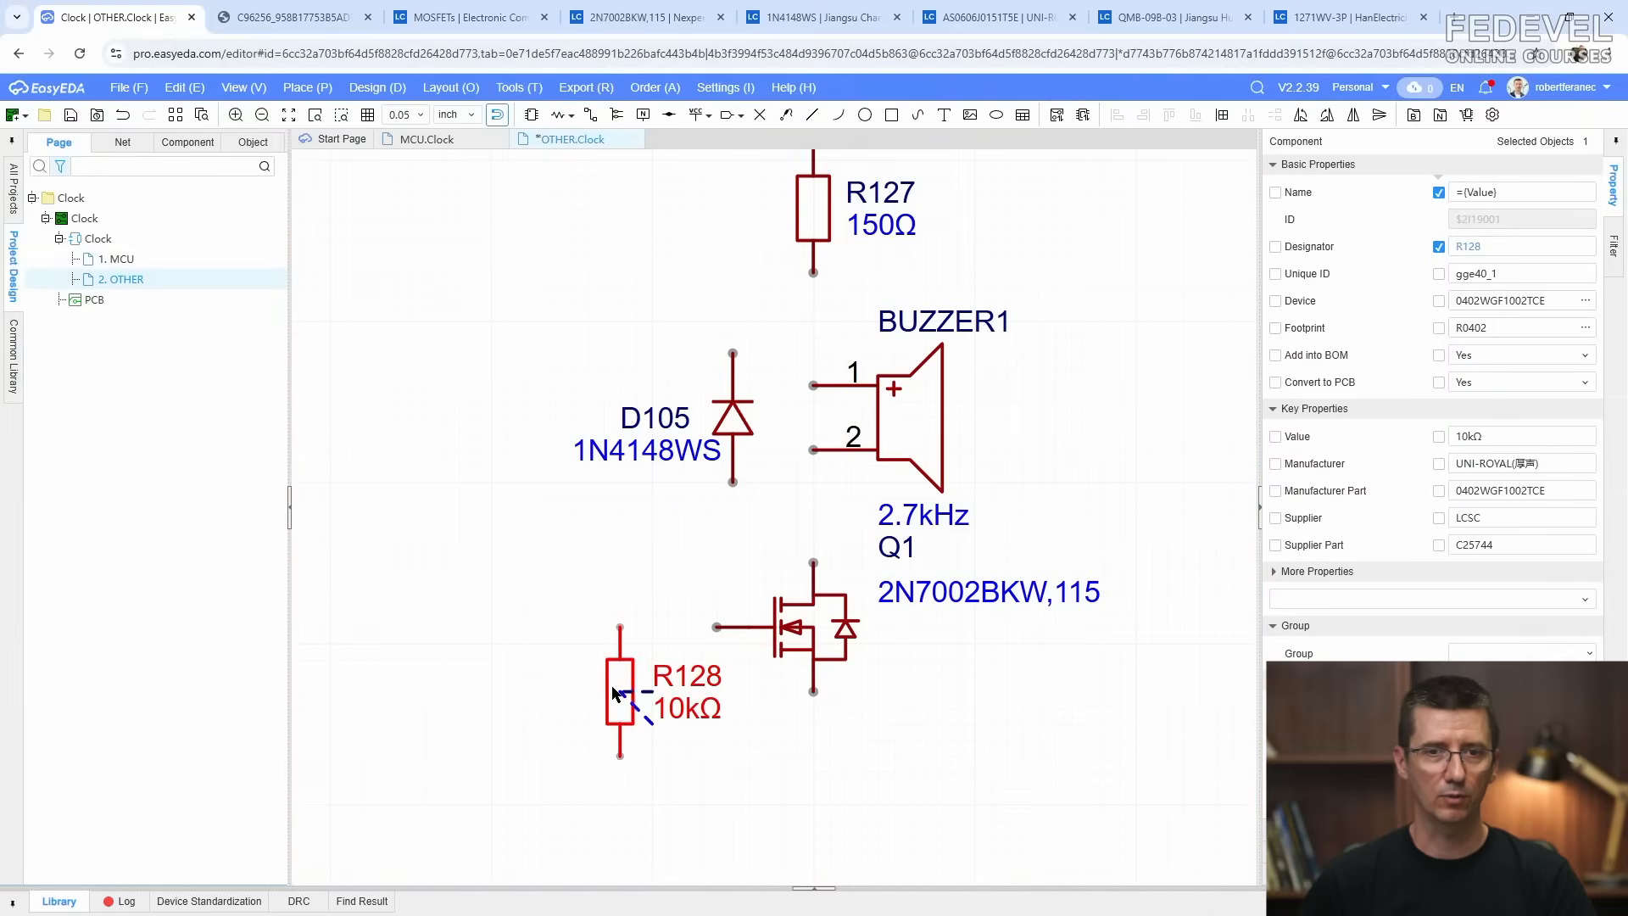
pyautogui.click(463, 628)
pyautogui.scroll(-2, 501, 628)
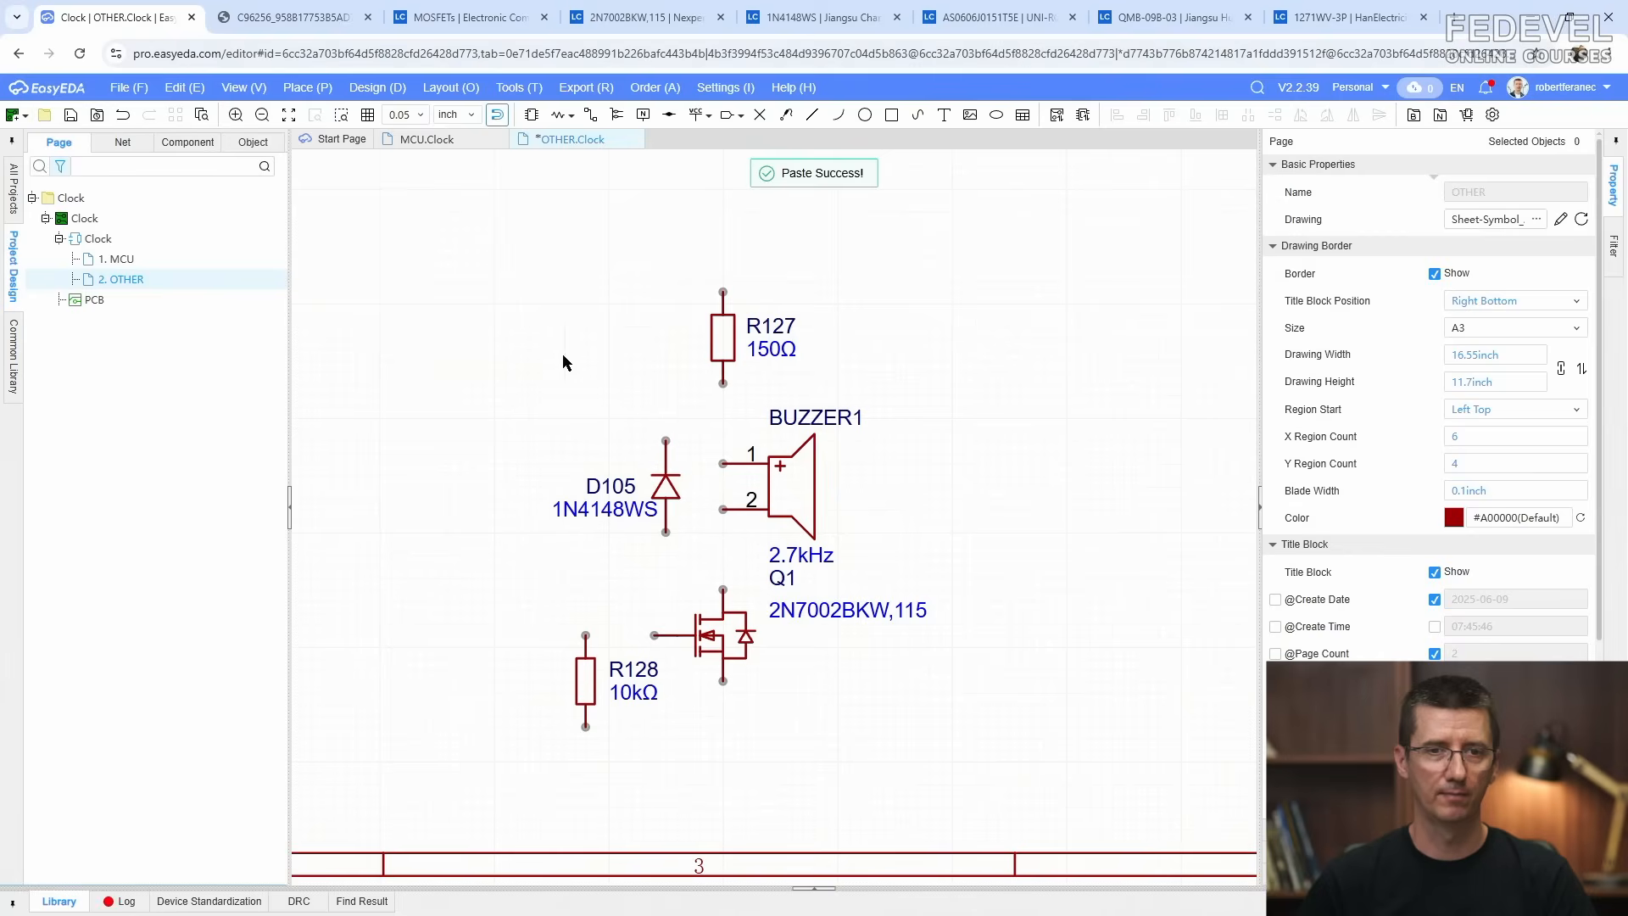
# Step: Copy the 1uF capacitor C111 from the 5V to 3V3 circuit on the MCU page
pyautogui.click(426, 139)
pyautogui.scroll(-4, 877, 530)
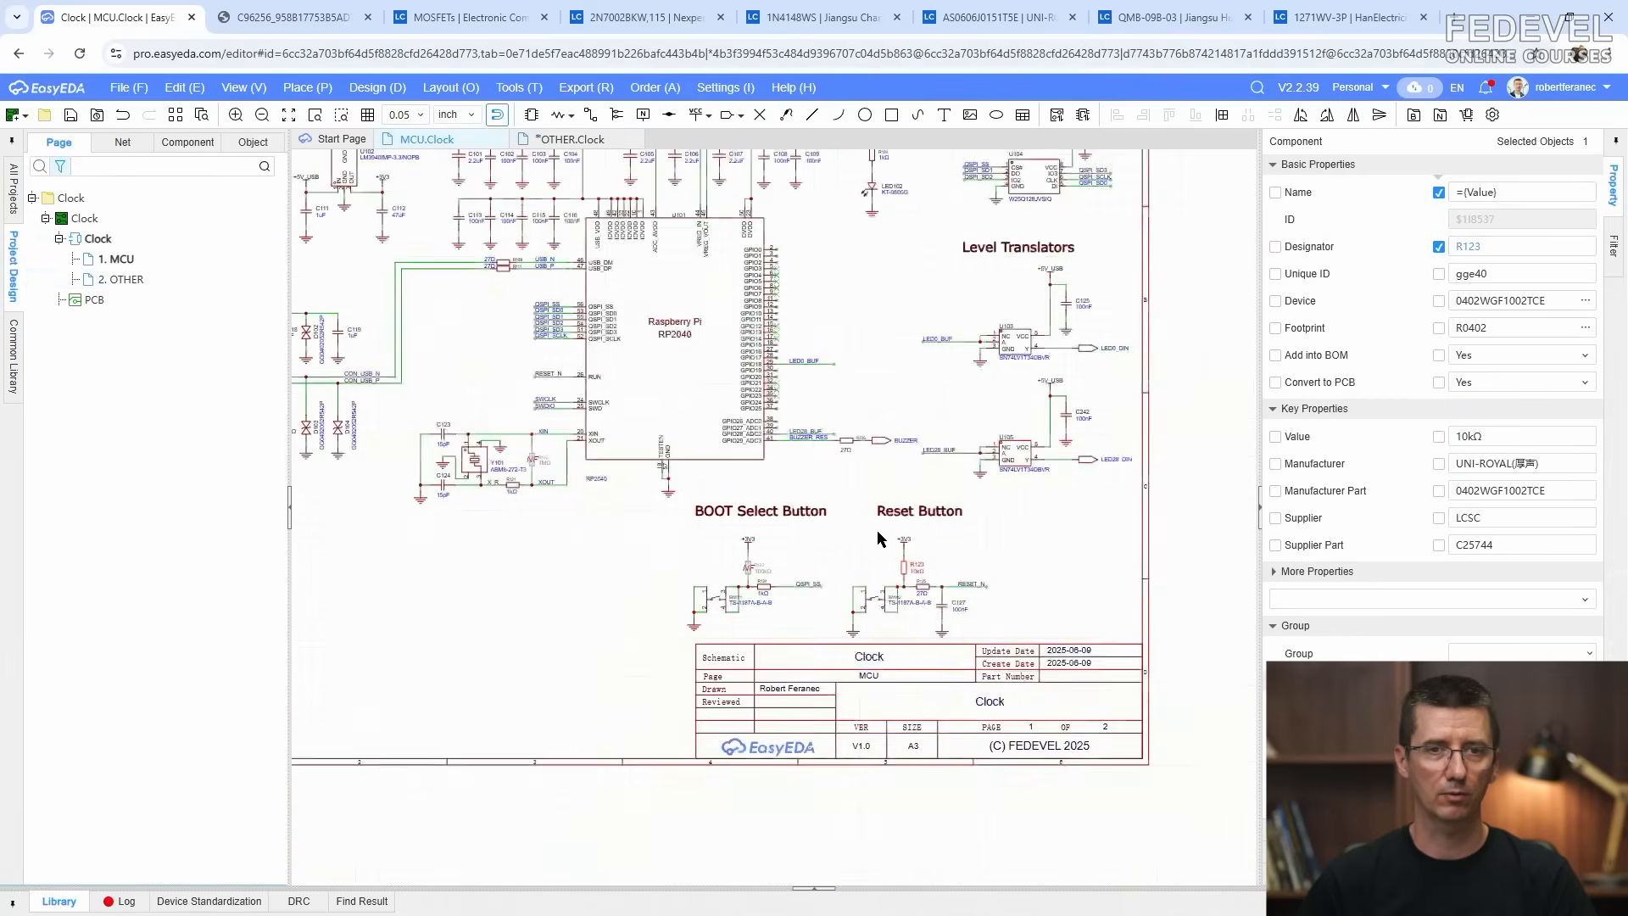
pyautogui.scroll(-2, 877, 531)
pyautogui.scroll(7, 588, 365)
pyautogui.click(618, 455)
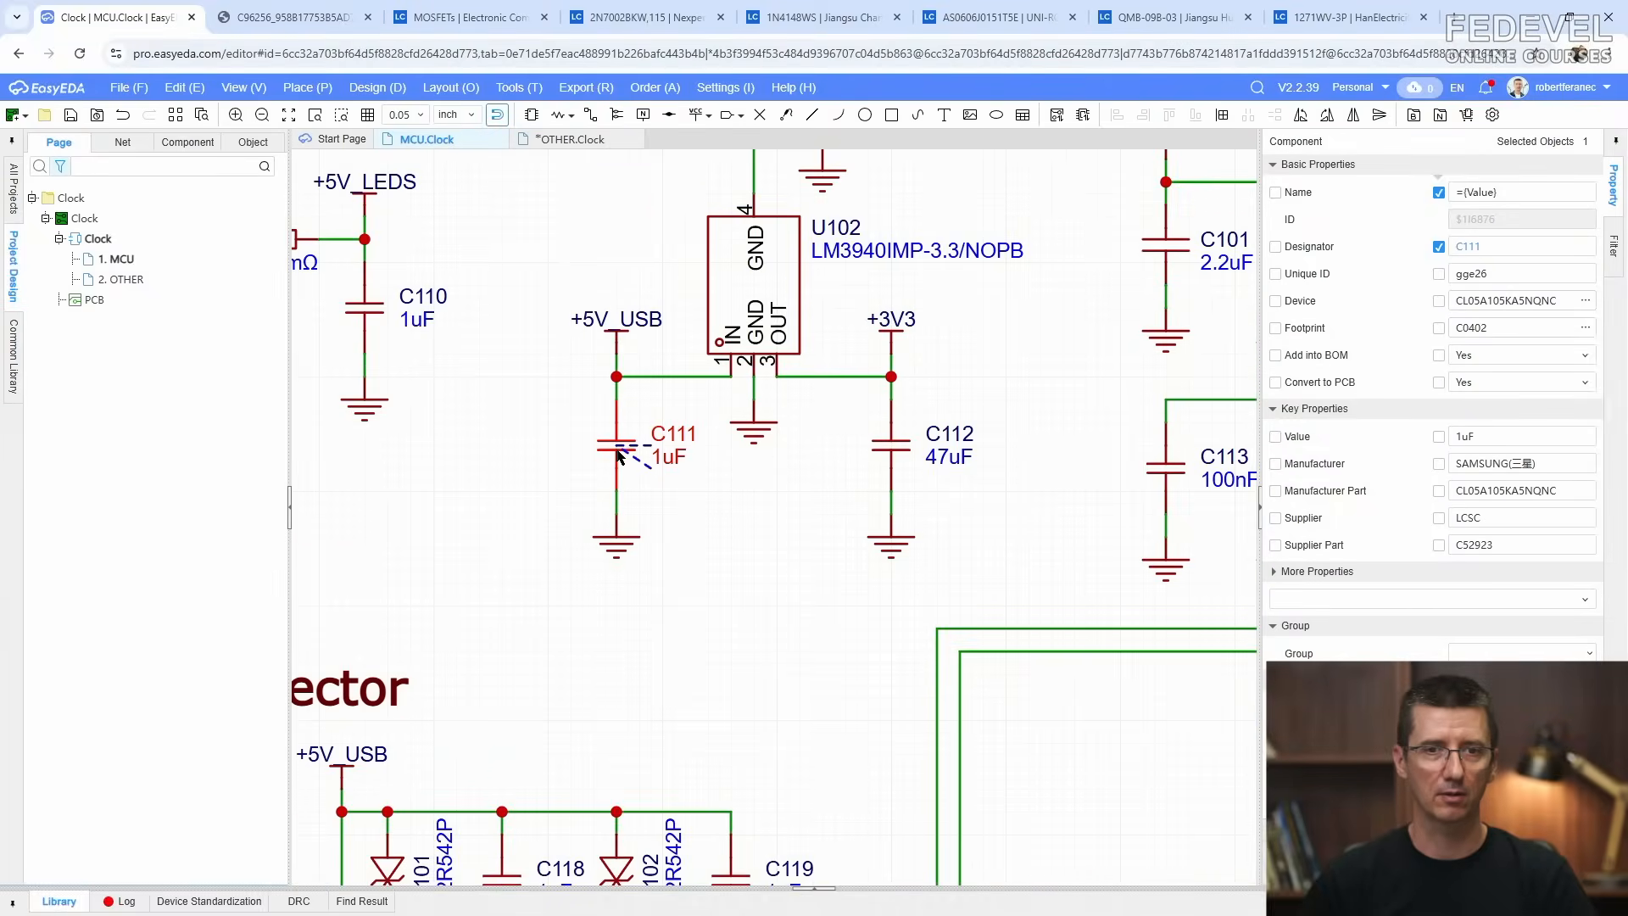
pyautogui.rightClick(618, 456)
pyautogui.click(662, 543)
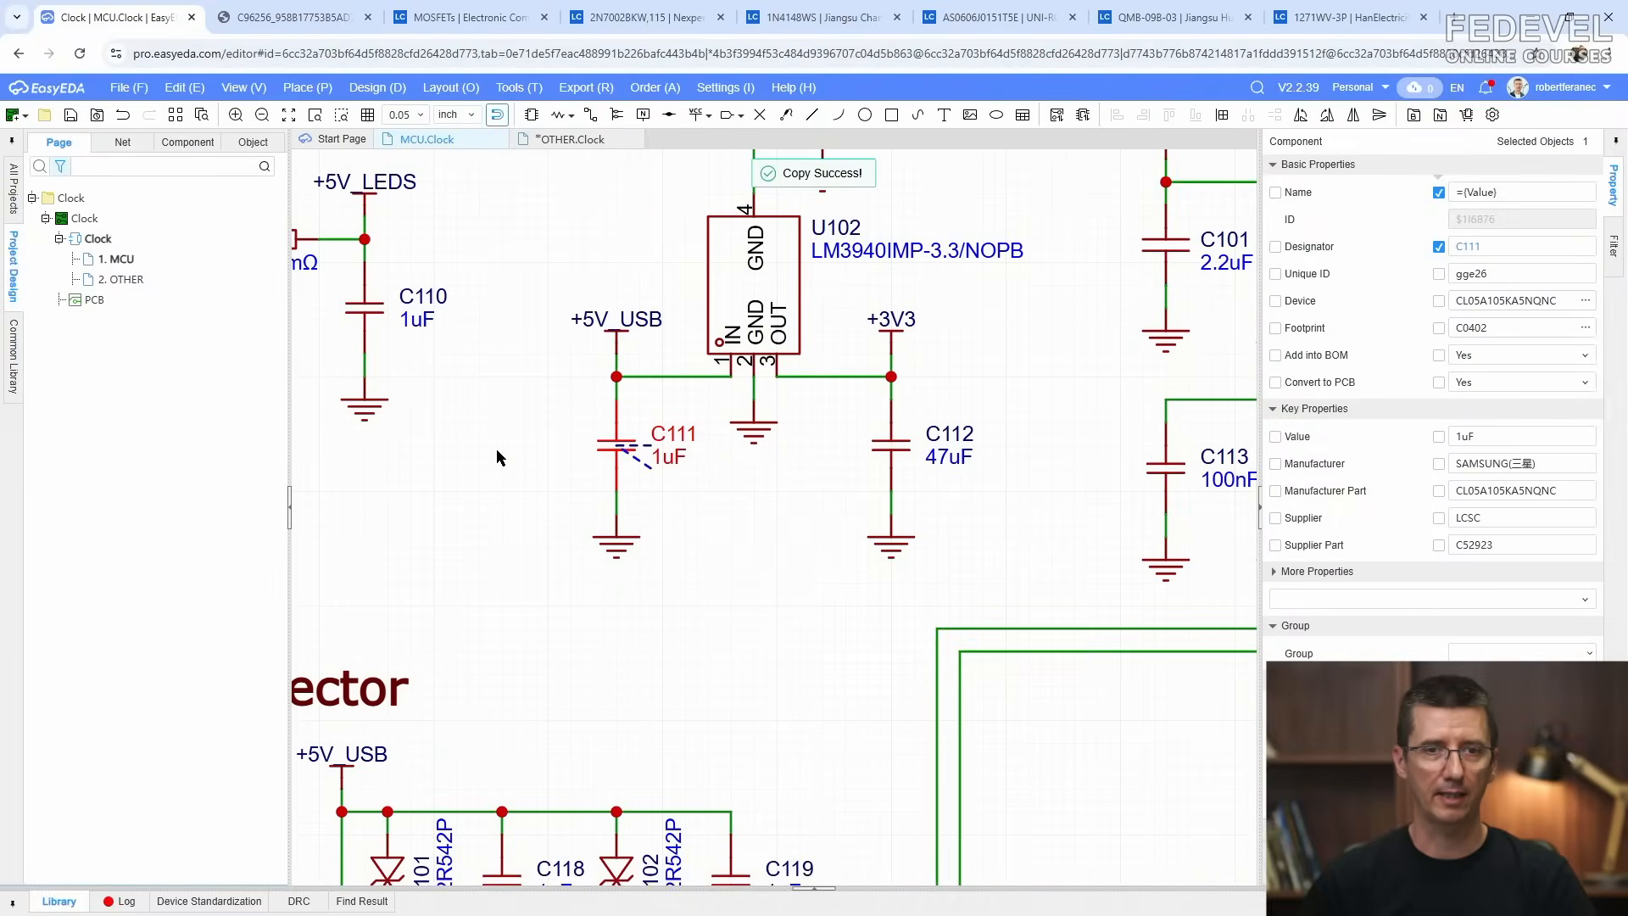
pyautogui.click(497, 452)
pyautogui.press('k')
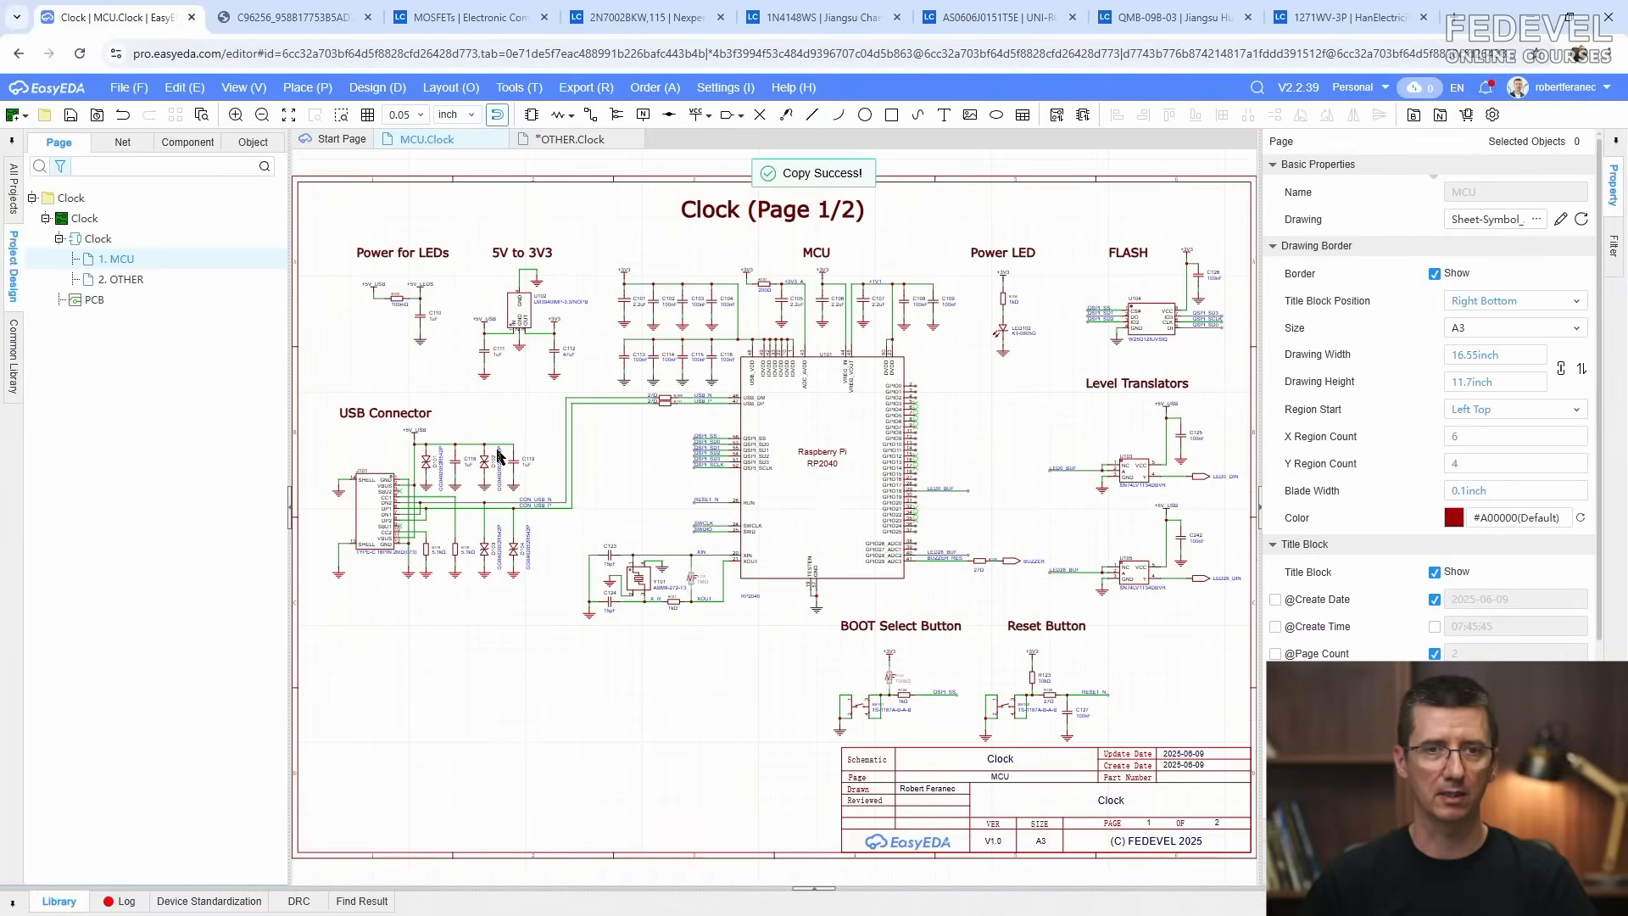
# Step: Paste the 1uF capacitor on the OTHER page, to the left of diode D105
pyautogui.click(575, 139)
pyautogui.rightClick(465, 480)
pyautogui.click(500, 481)
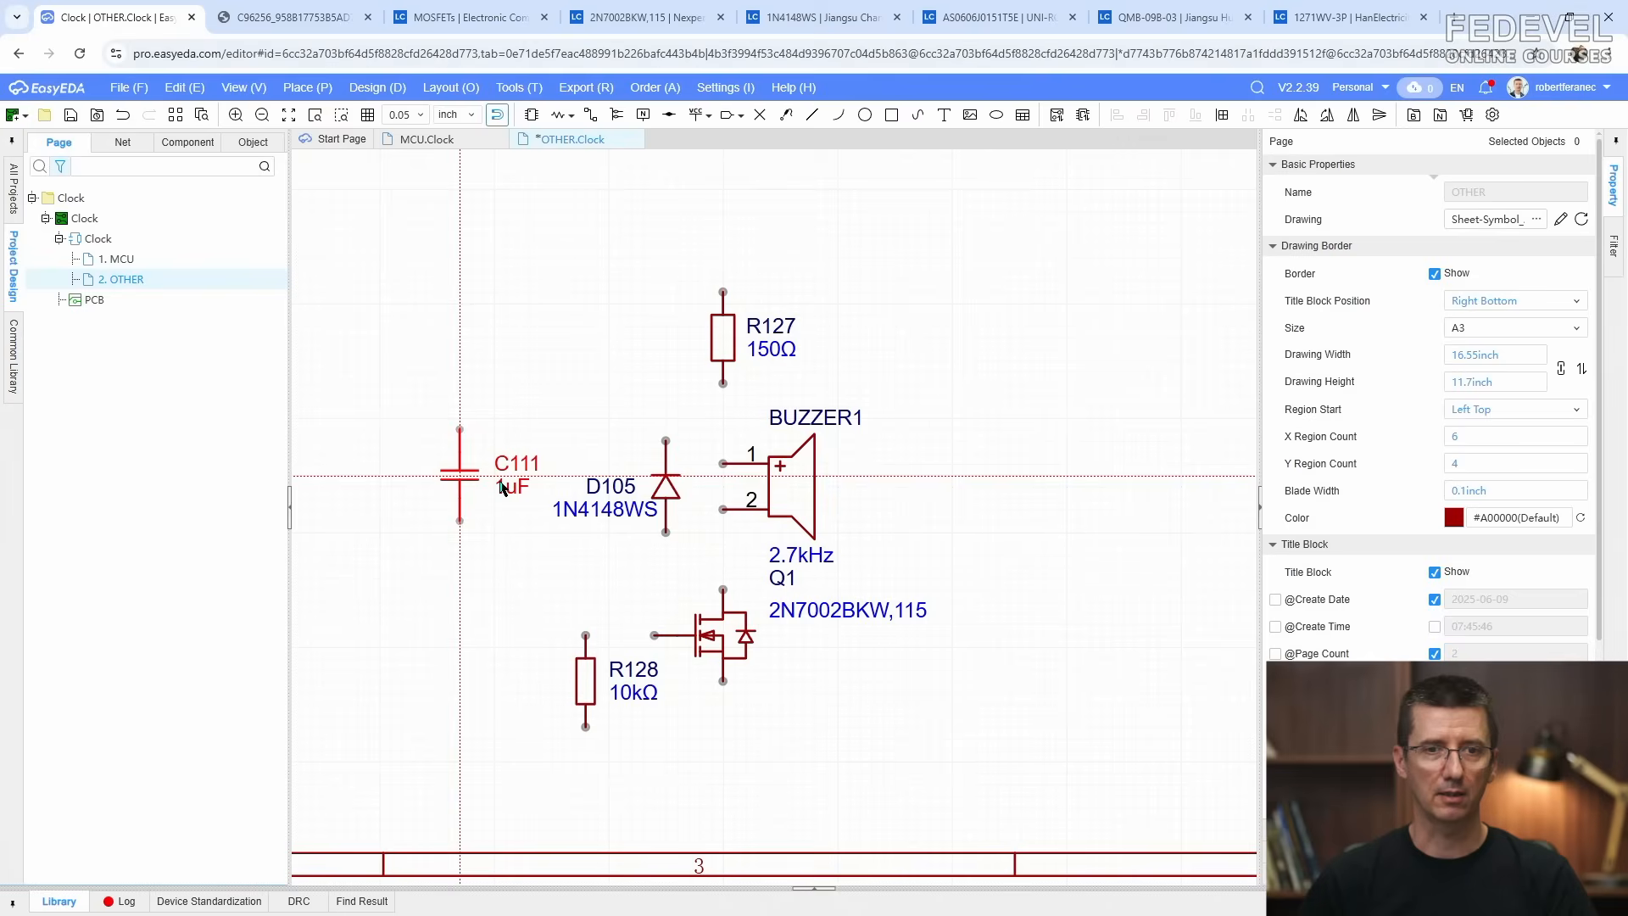
pyautogui.click(505, 498)
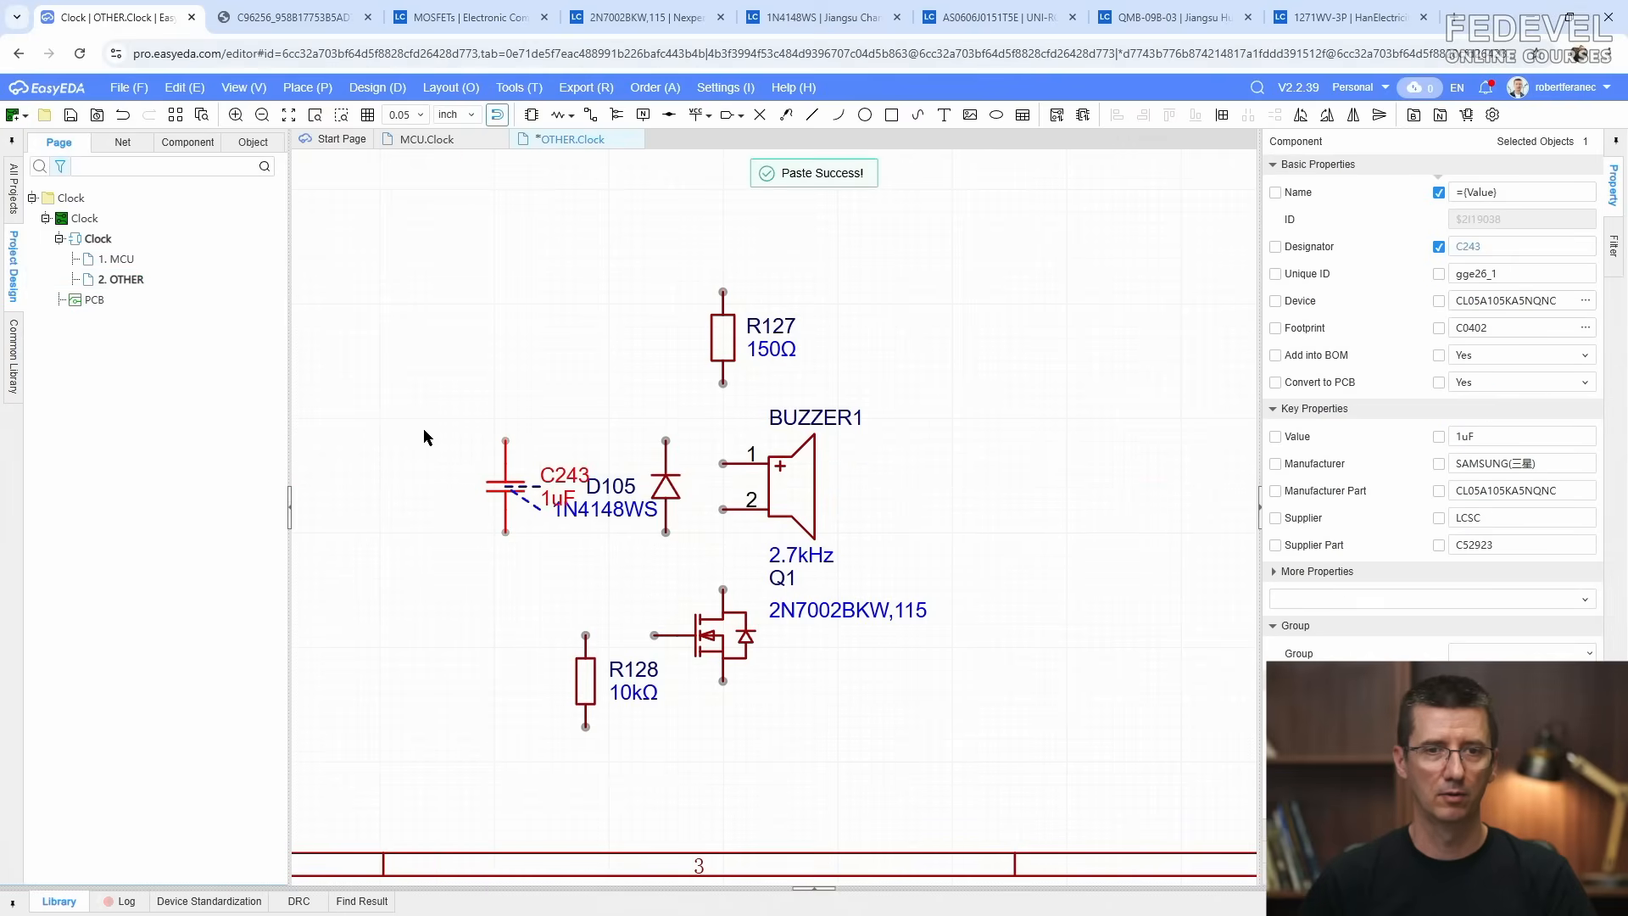
# Step: Move the designator and 1uF value labels of the new capacitor to the left side of its symbol
pyautogui.scroll(3, 433, 441)
pyautogui.click(538, 313)
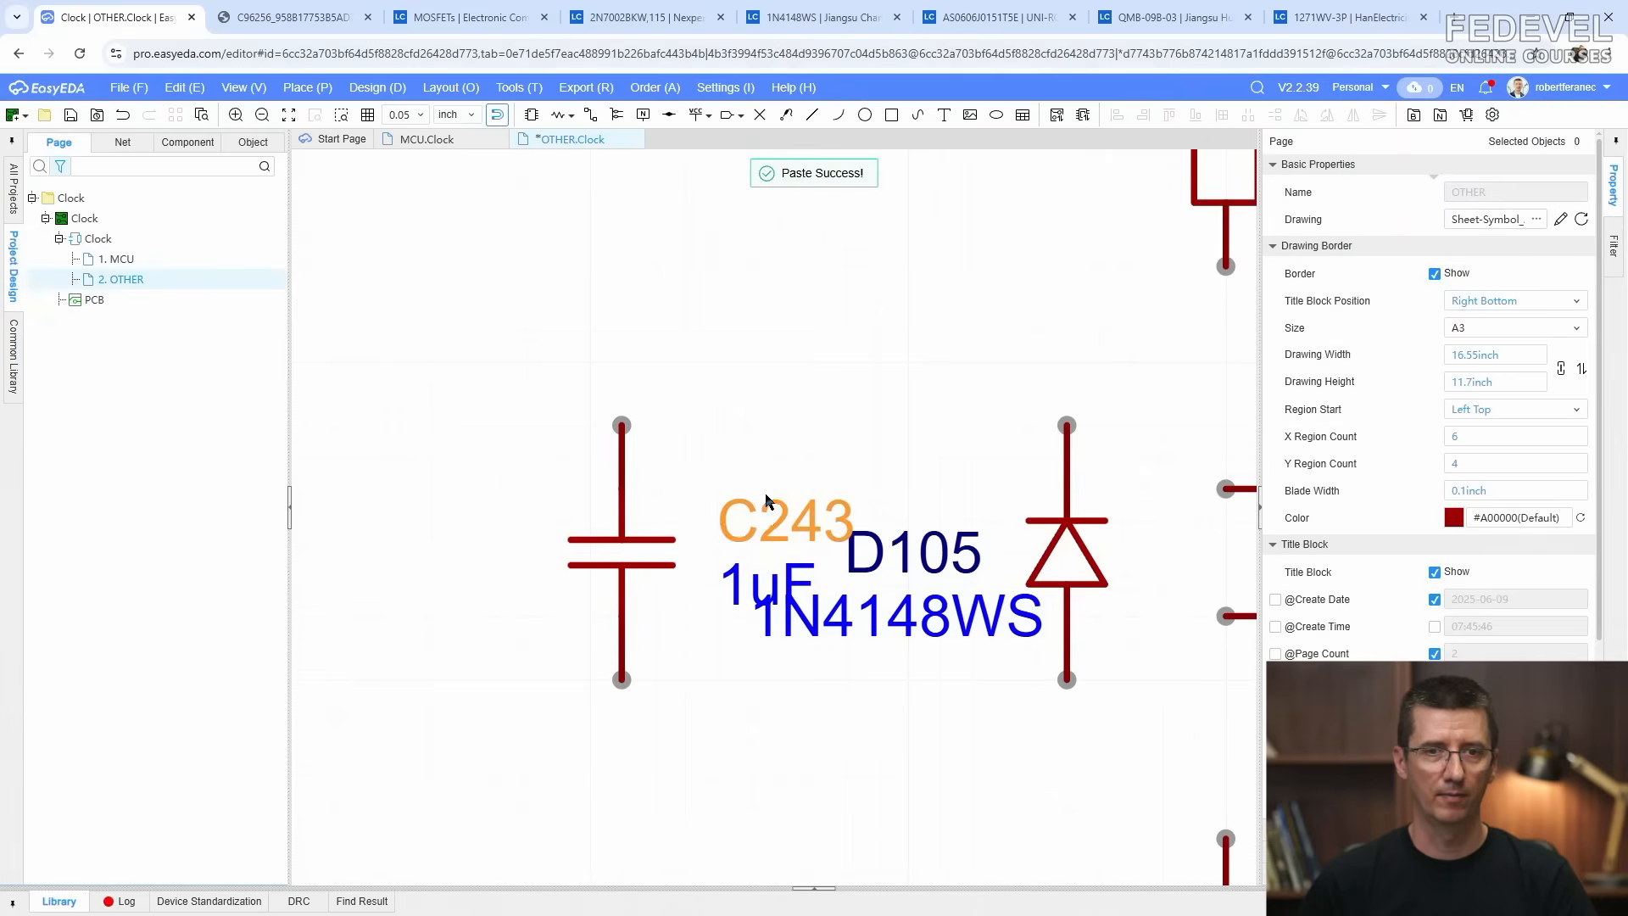
pyautogui.moveTo(754, 514); pyautogui.dragTo(431, 515)
pyautogui.scroll(-2, 430, 516)
pyautogui.moveTo(751, 582); pyautogui.dragTo(491, 581)
pyautogui.scroll(-3, 511, 408)
pyautogui.scroll(-1, 511, 407)
pyautogui.click(592, 341)
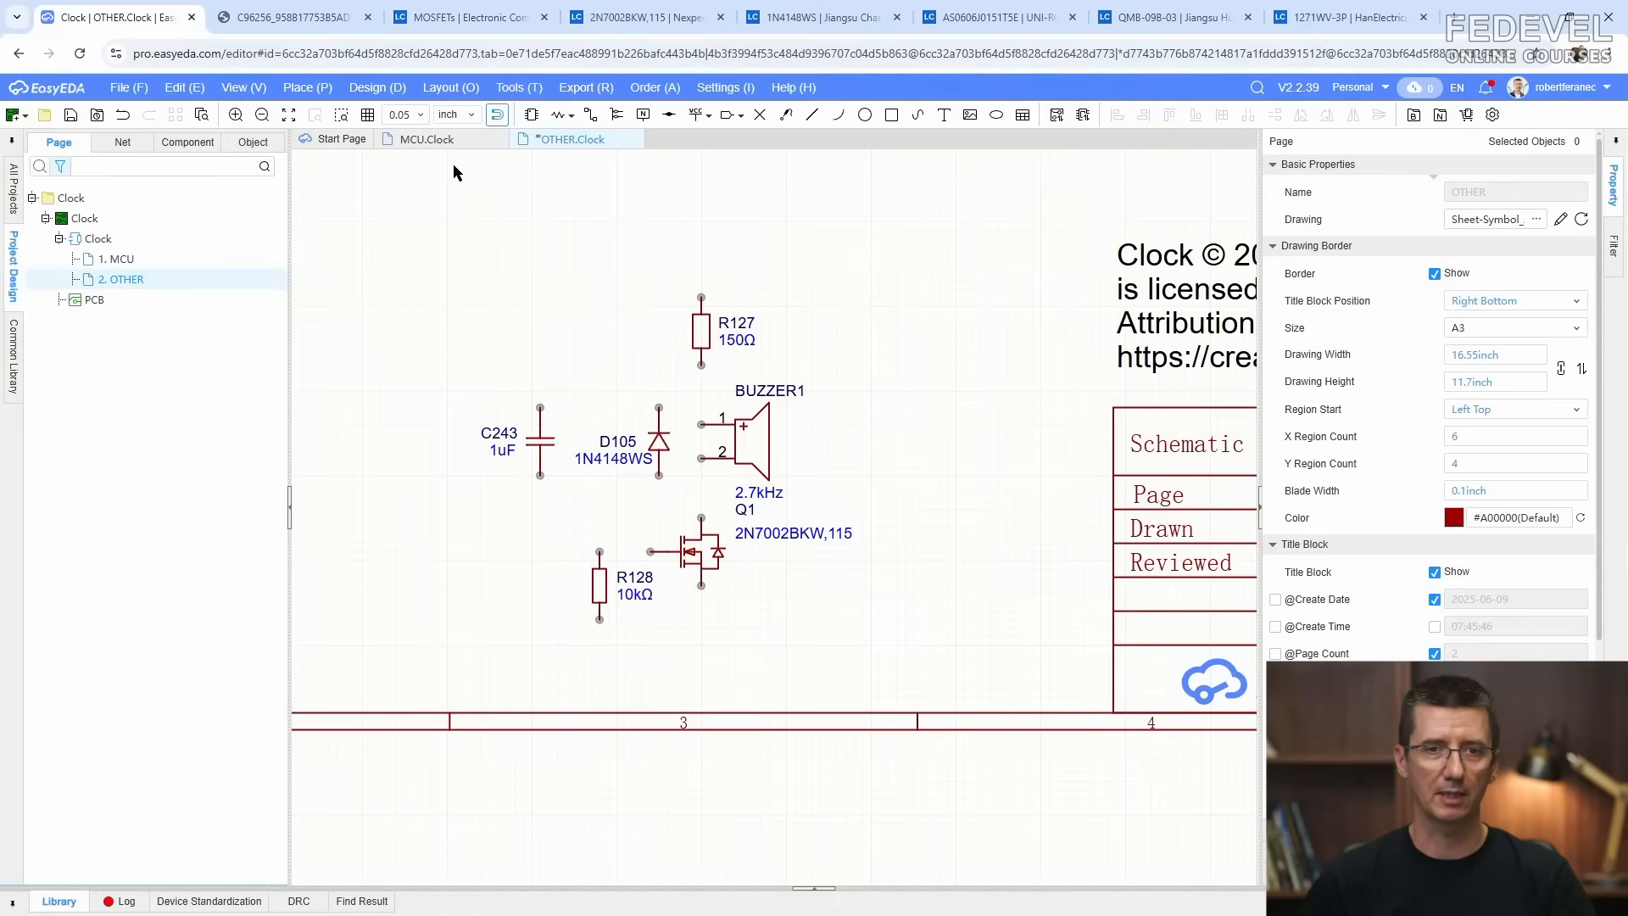
# Step: Copy the +5V_USB power flag from the USB Connector circuit on the MCU page
pyautogui.click(442, 144)
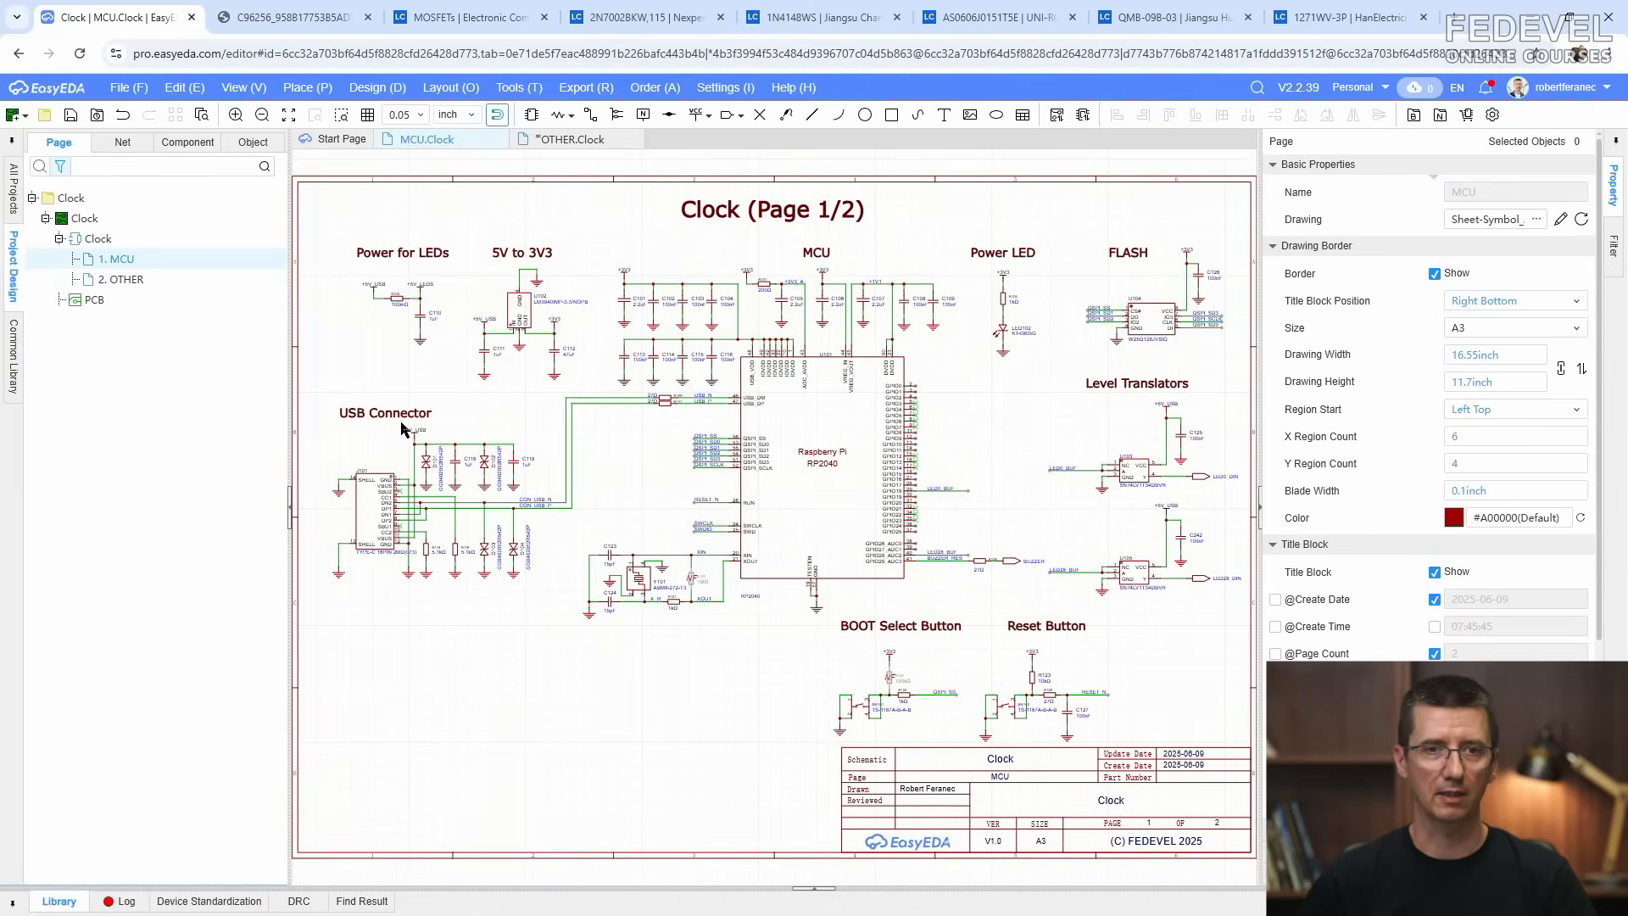
pyautogui.scroll(3, 402, 429)
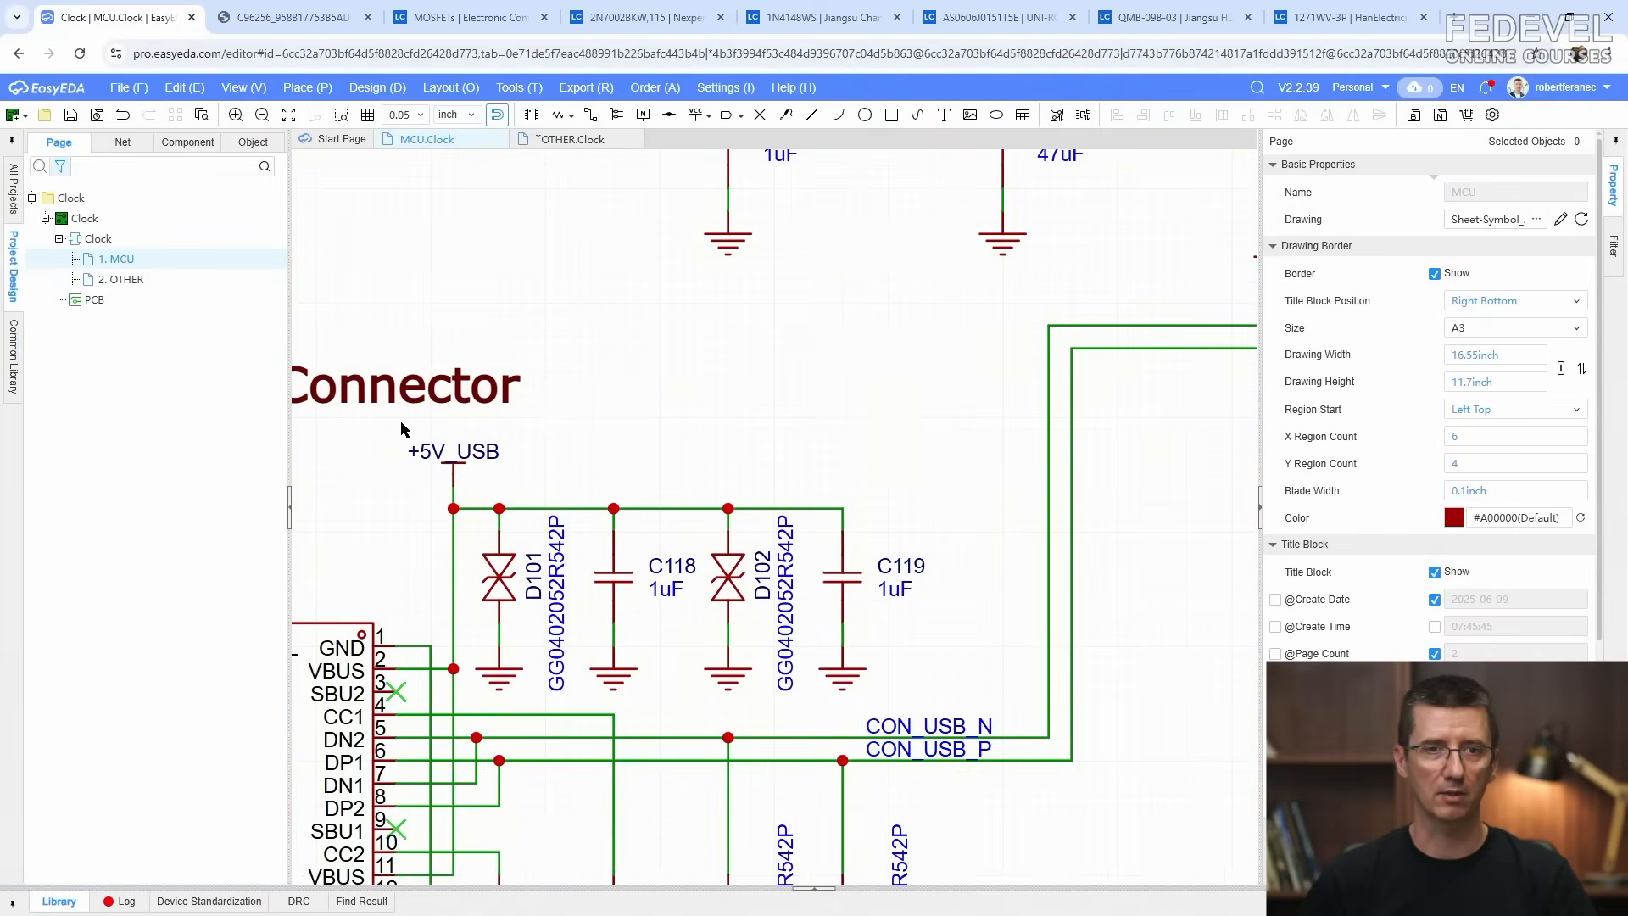
pyautogui.click(453, 462)
pyautogui.rightClick(452, 466)
pyautogui.click(476, 564)
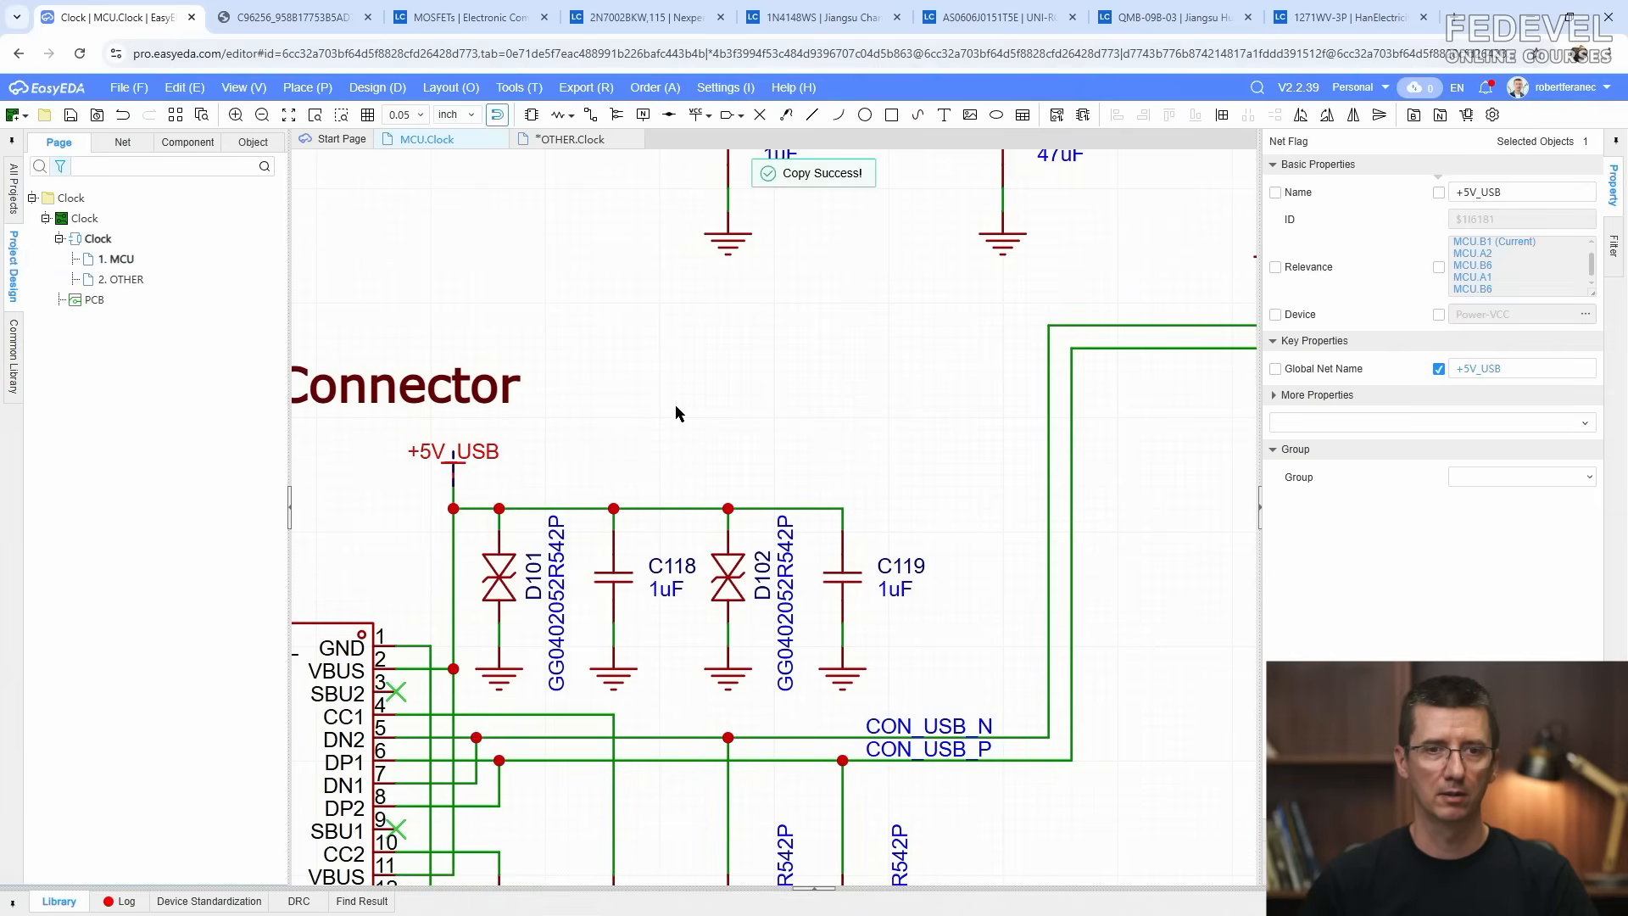
pyautogui.click(674, 413)
pyautogui.press('k')
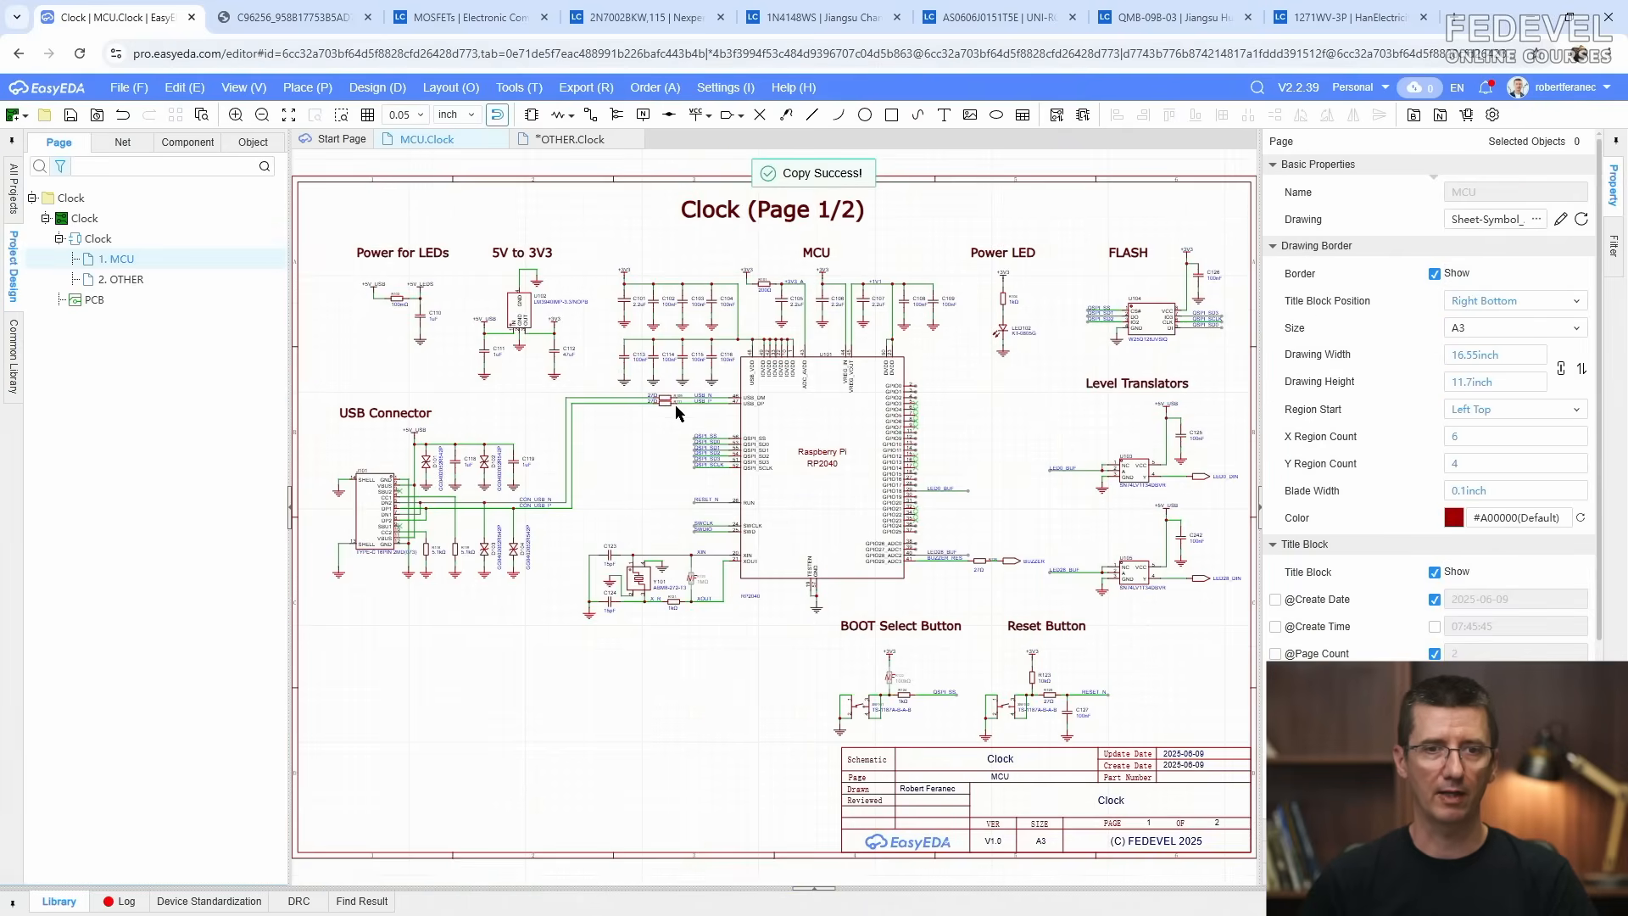
# Step: Paste the +5V_USB power flag on the OTHER page just above the 150Ω resistor R127
pyautogui.click(581, 141)
pyautogui.rightClick(651, 247)
pyautogui.click(667, 260)
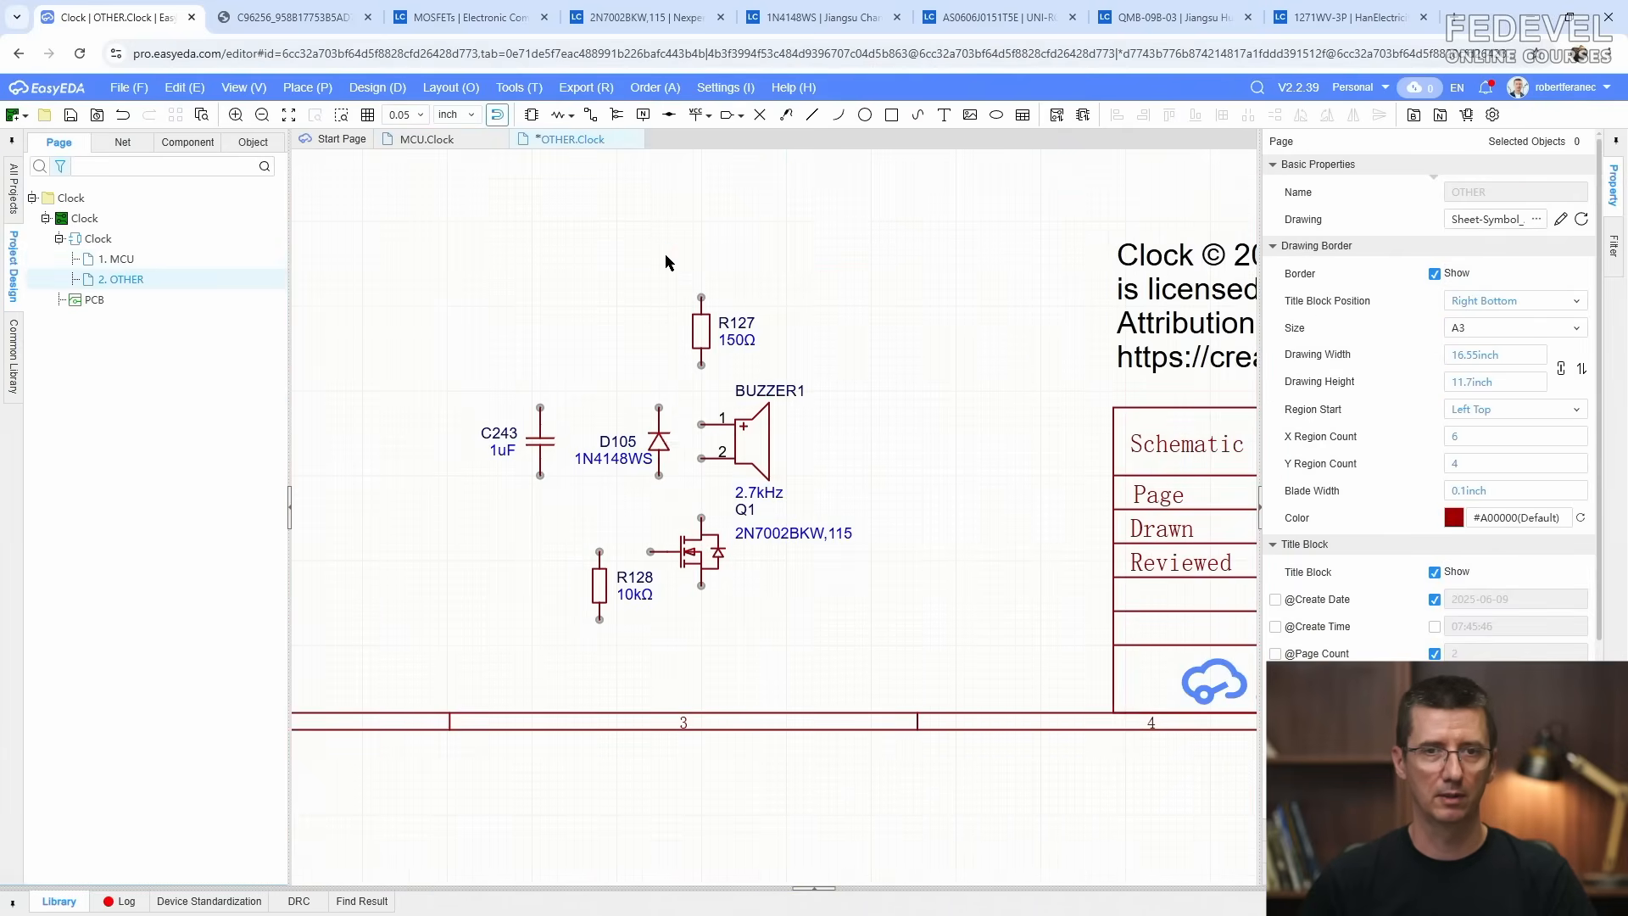
pyautogui.scroll(3, 686, 280)
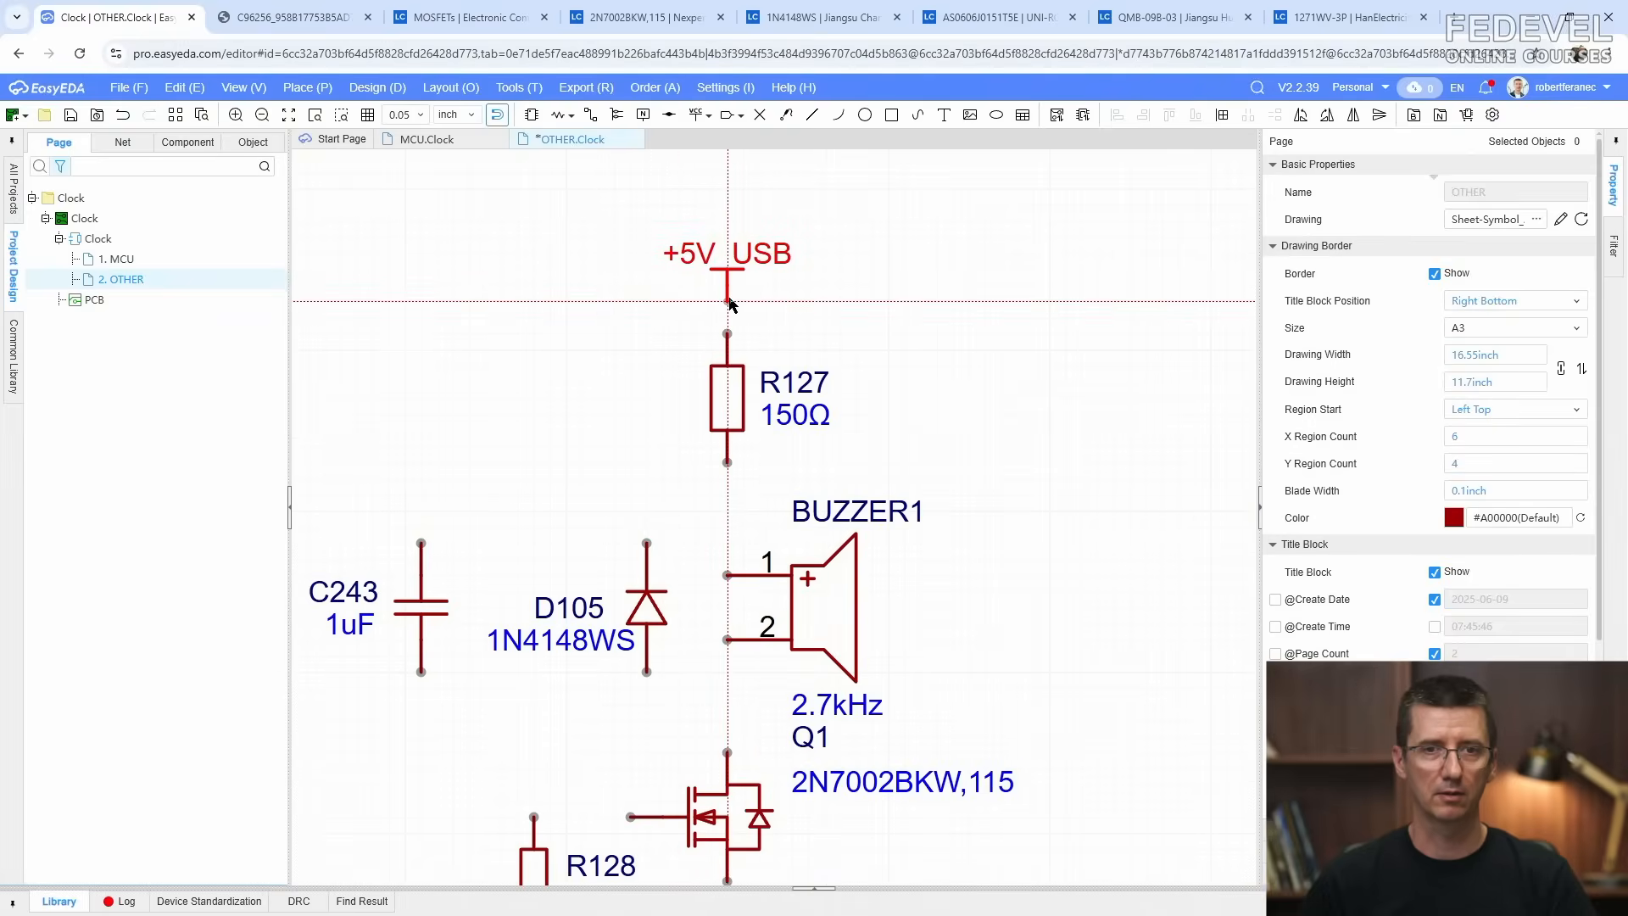
pyautogui.click(729, 302)
pyautogui.click(916, 382)
pyautogui.scroll(-5, 922, 373)
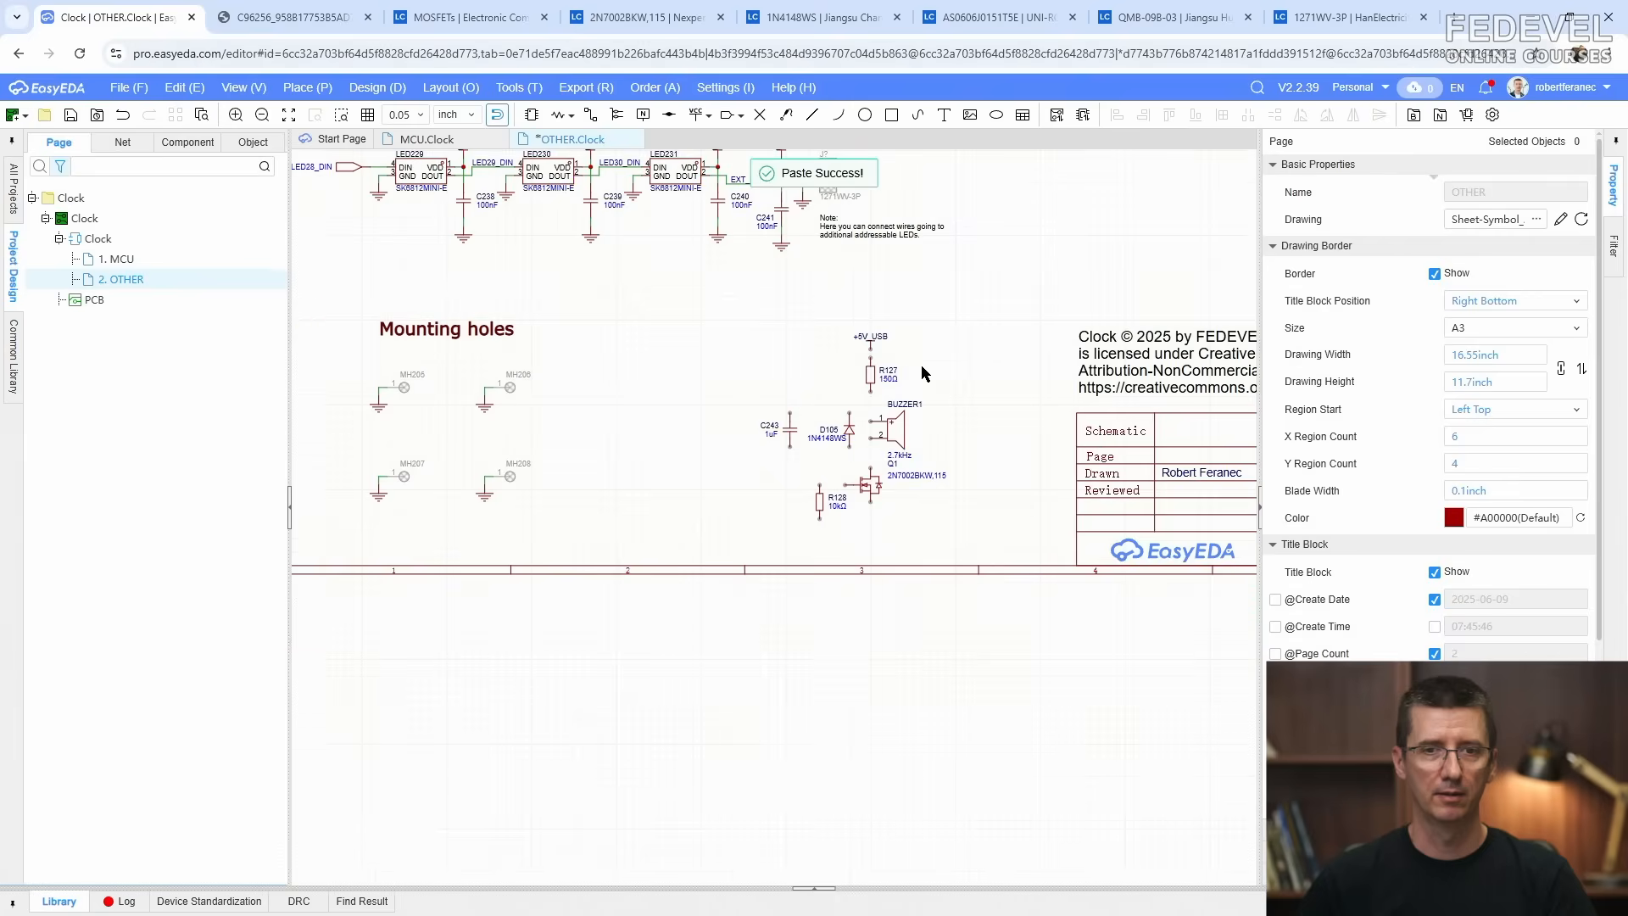
# Step: Copy the LED28_DIN net port and paste it left of the 10kΩ resistor, in line with the MOSFET gate
pyautogui.click(348, 166)
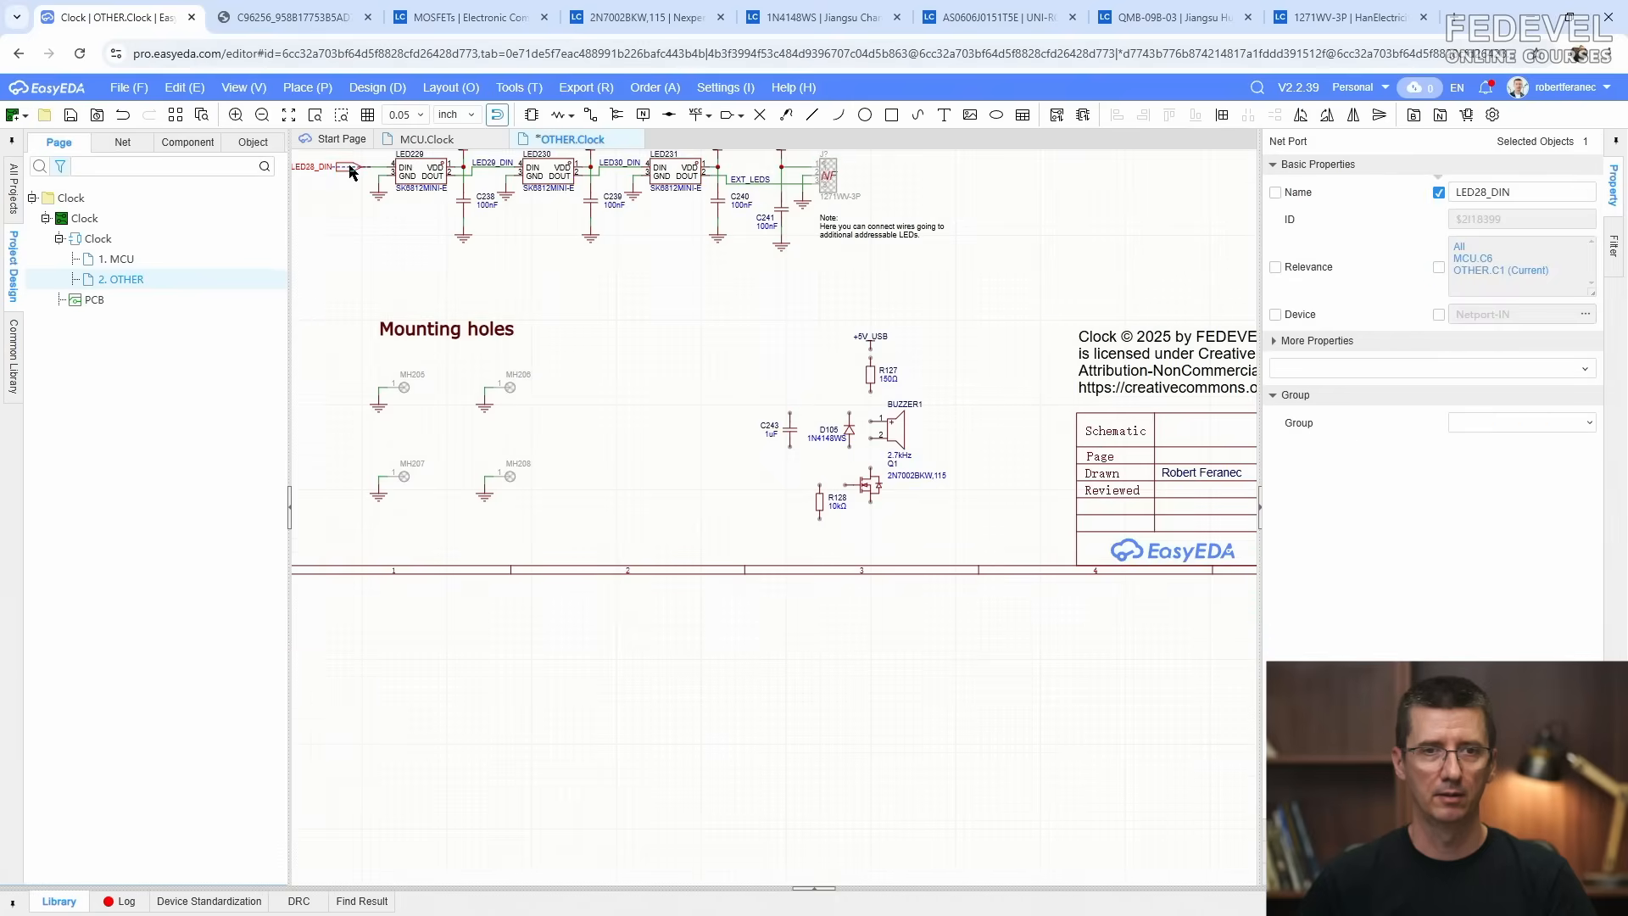
pyautogui.rightClick(349, 166)
pyautogui.click(392, 272)
pyautogui.rightClick(713, 501)
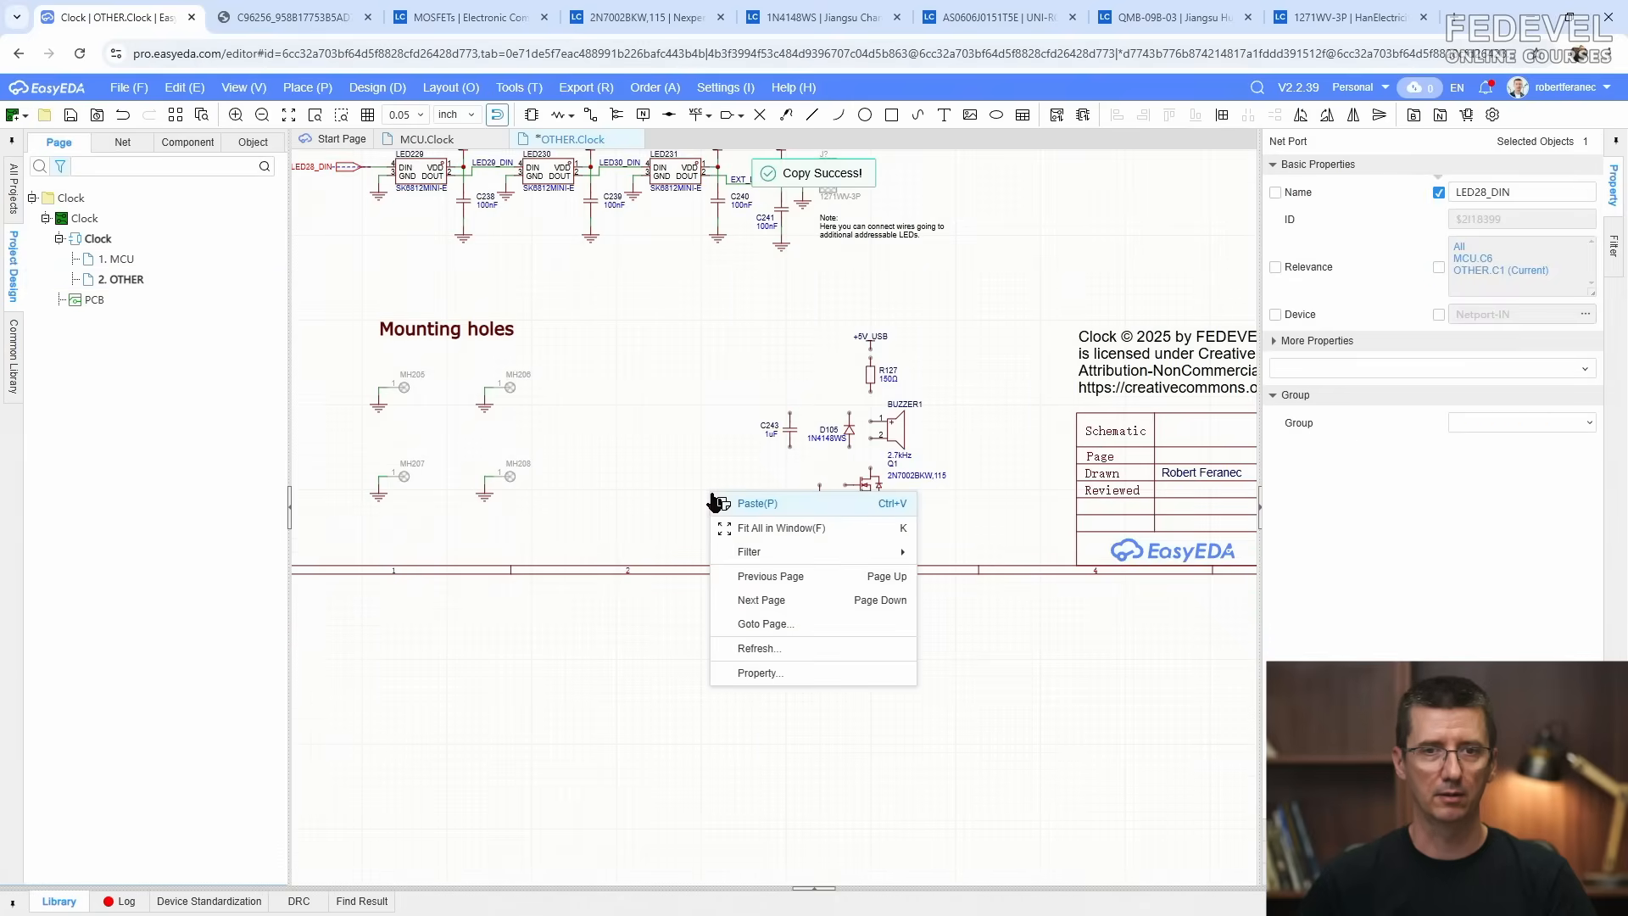
pyautogui.click(746, 504)
pyautogui.scroll(4, 791, 510)
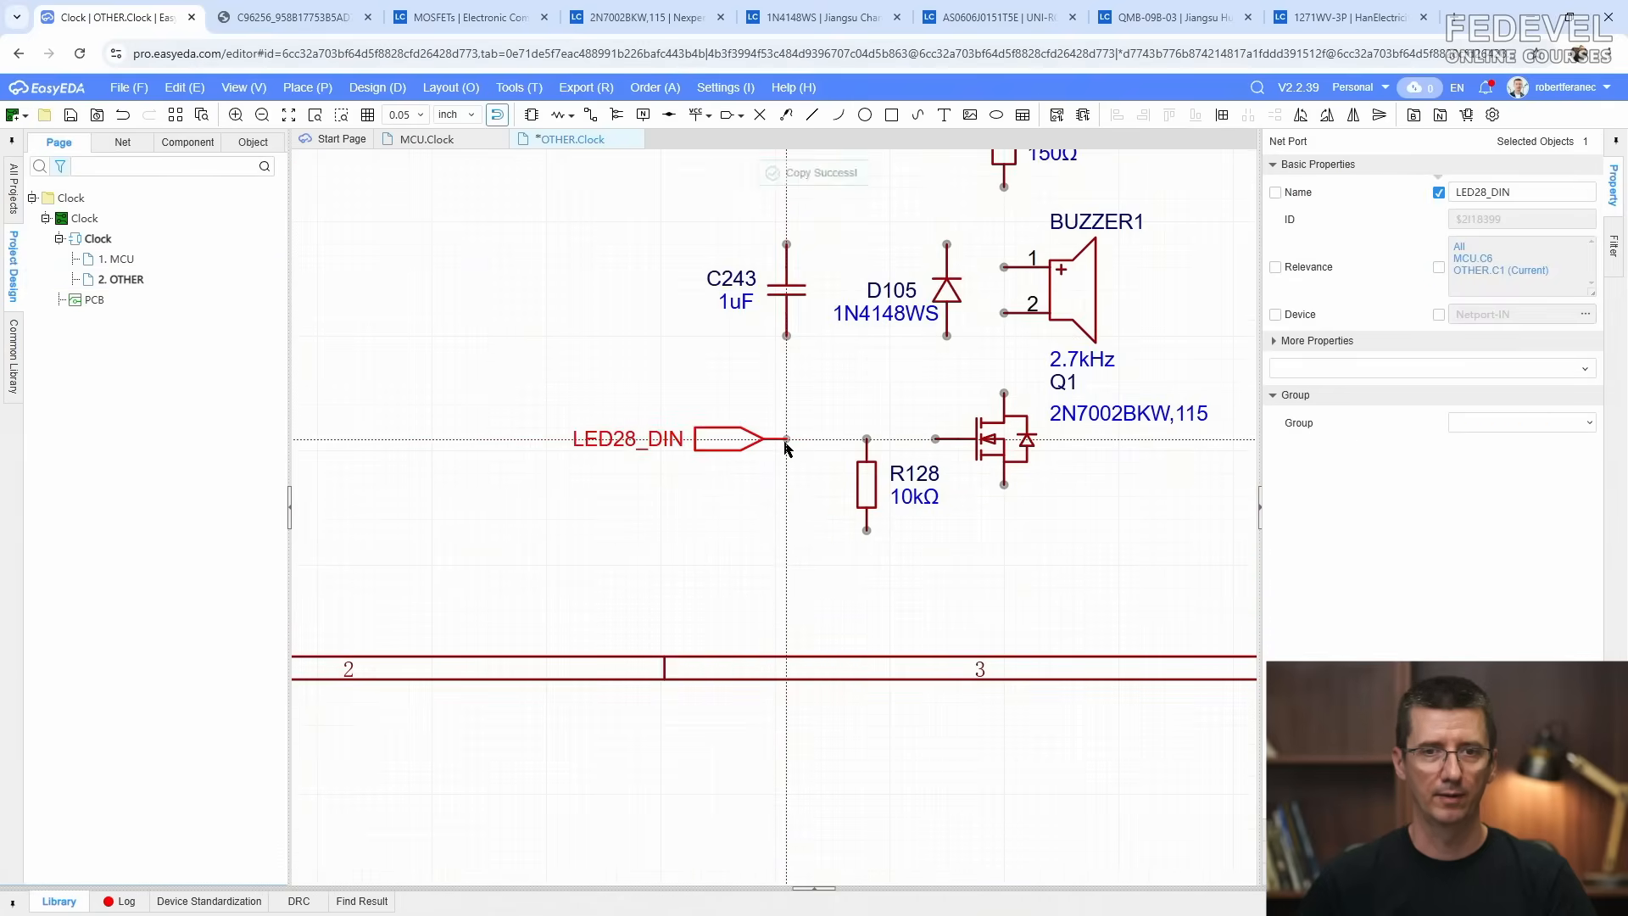
pyautogui.click(797, 440)
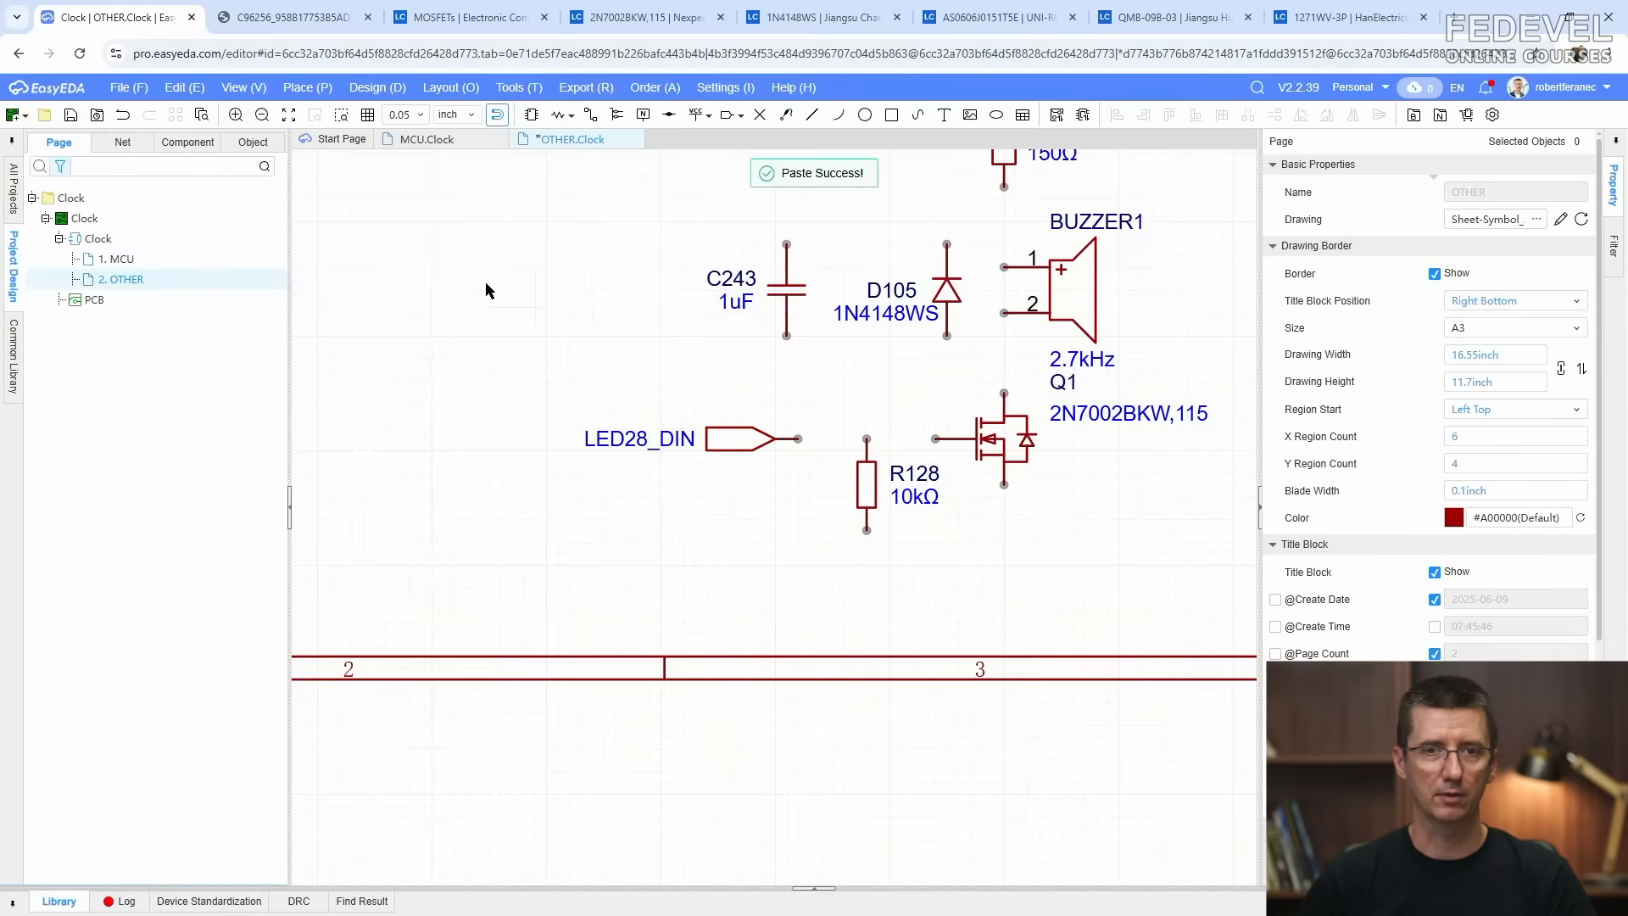
# Step: Copy the name BUZZER from the properties of the net port next to R126 on the MCU page
pyautogui.click(426, 140)
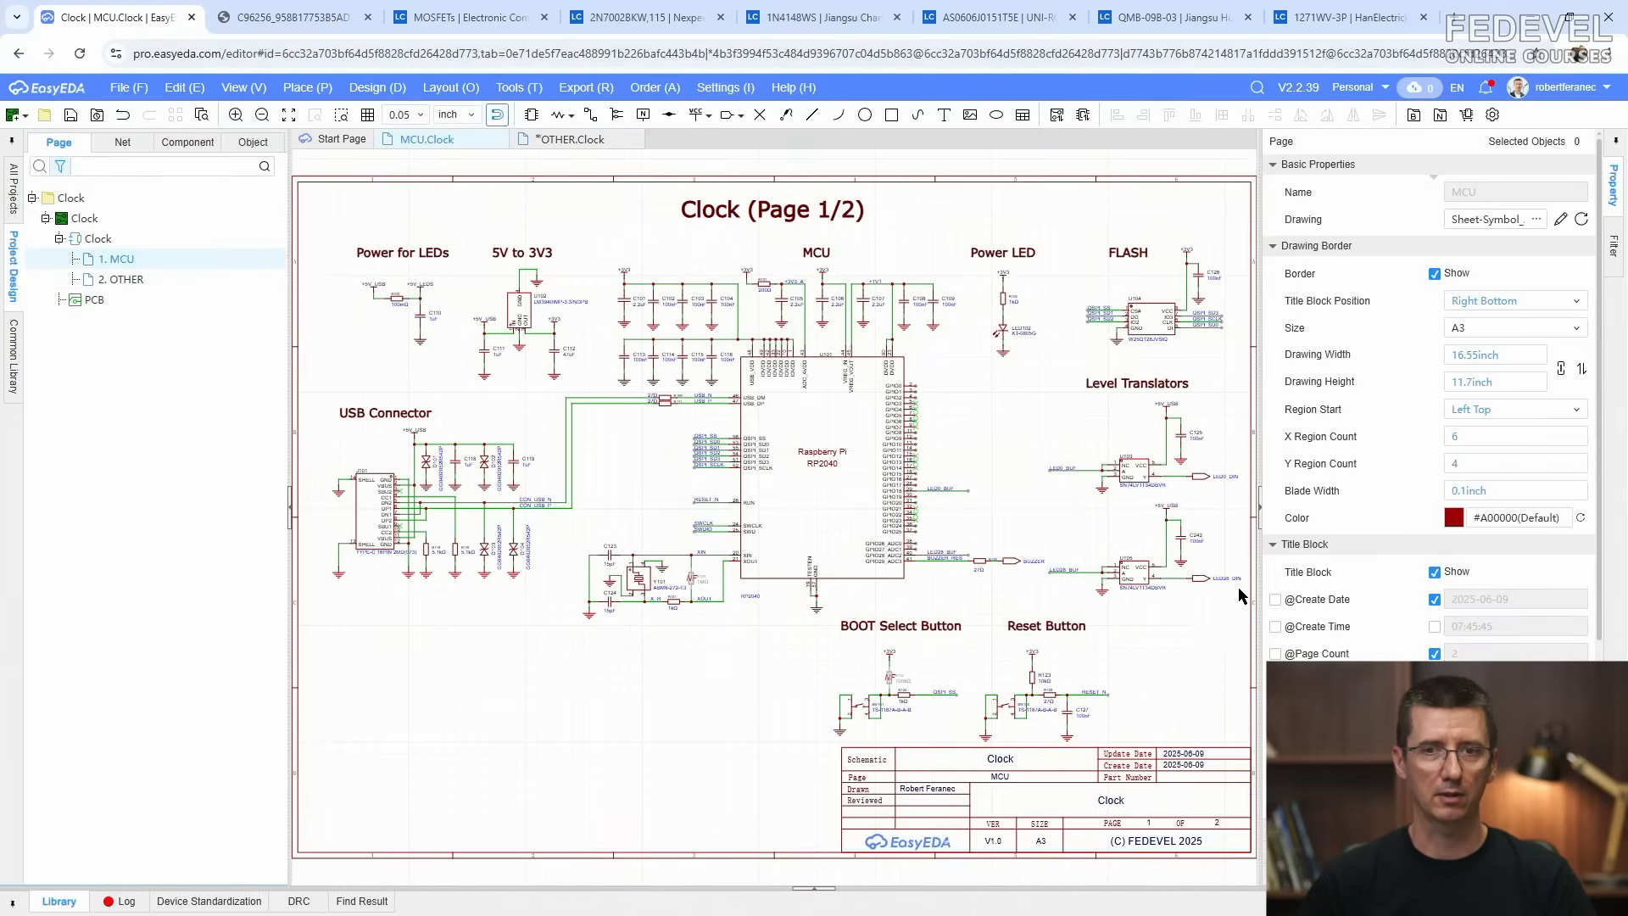
pyautogui.scroll(5, 1241, 588)
pyautogui.scroll(-4, 1241, 588)
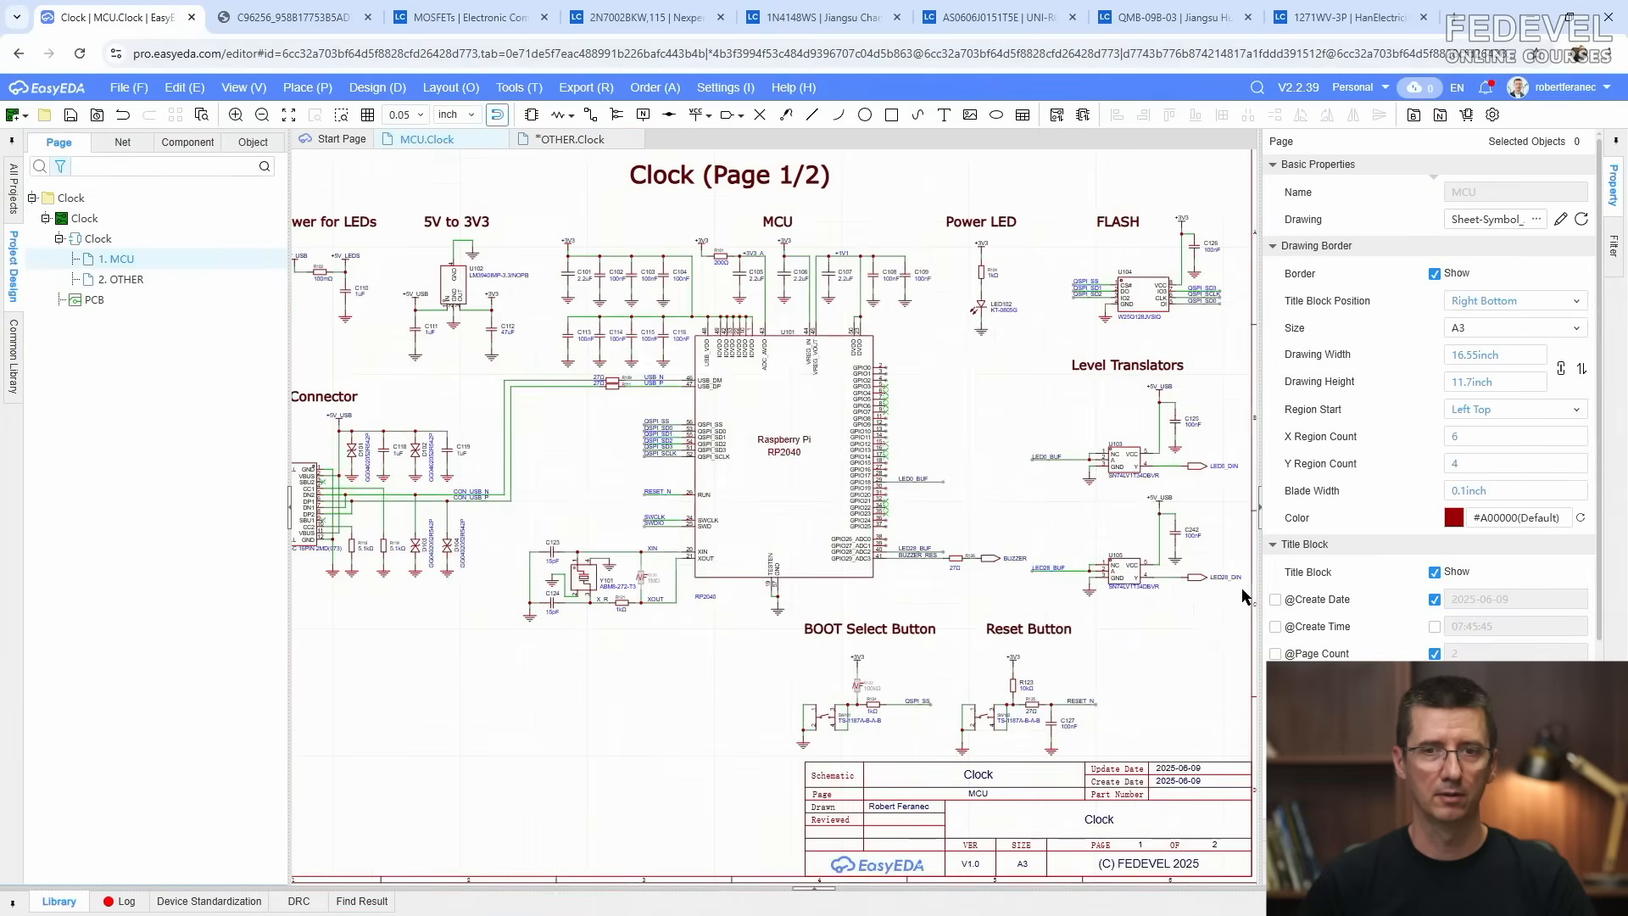
pyautogui.scroll(3, 986, 561)
pyautogui.click(997, 558)
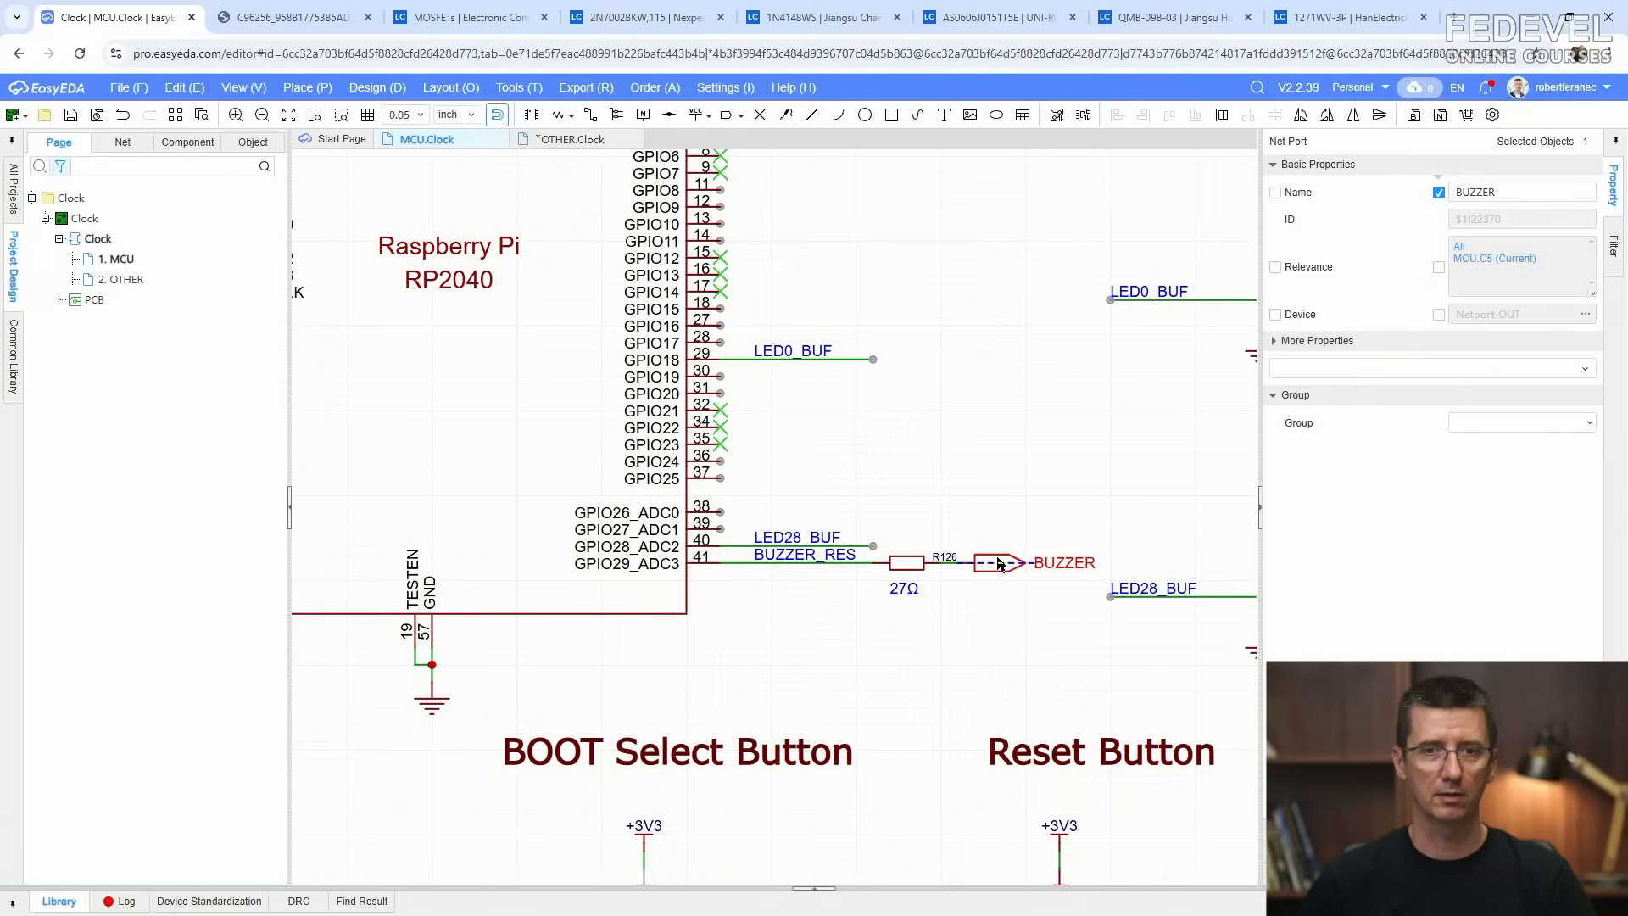
pyautogui.doubleClick(1510, 190)
pyautogui.rightClick(1475, 193)
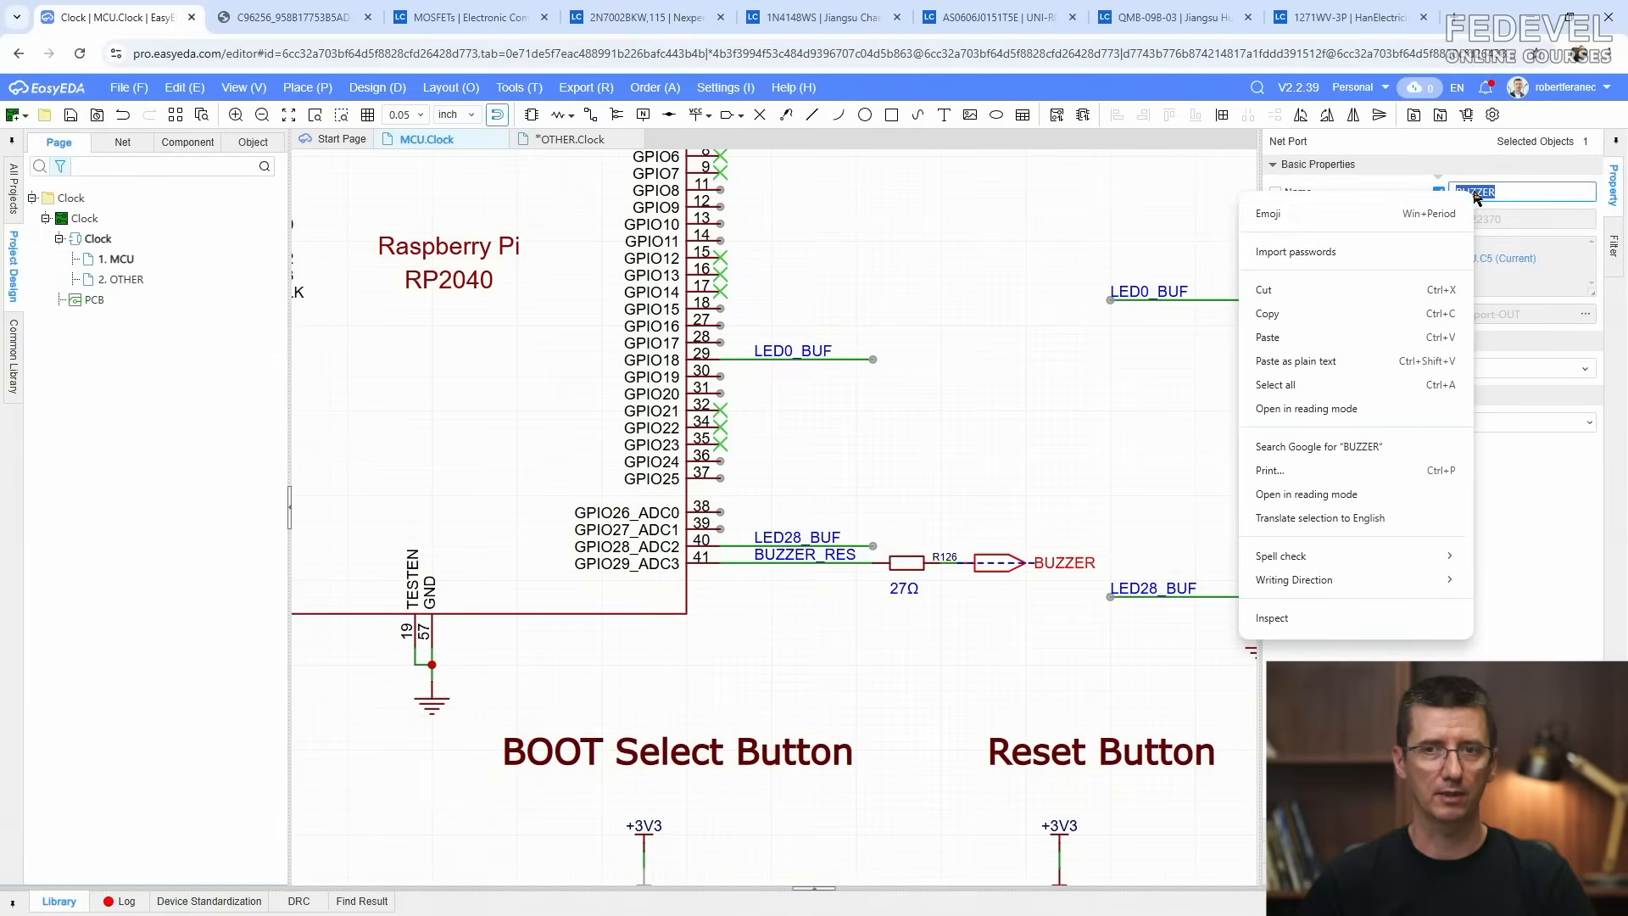
pyautogui.click(1282, 312)
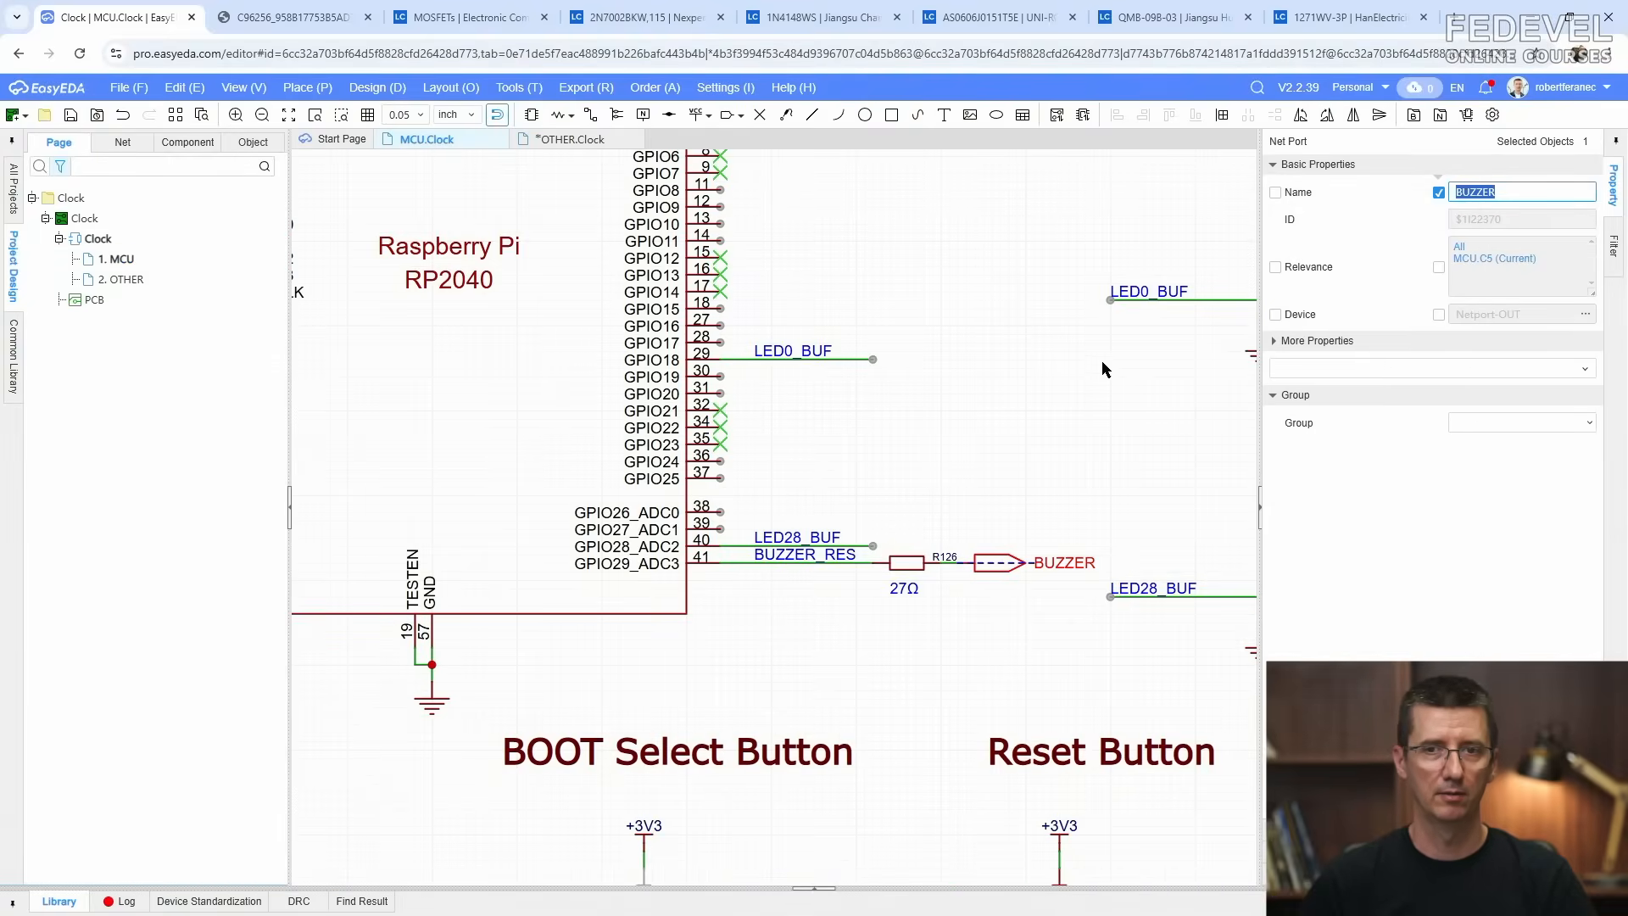
# Step: Rename the LED28_DIN net port beside R128 on the OTHER page to BUZZER using the copied name
pyautogui.click(962, 433)
pyautogui.press('k')
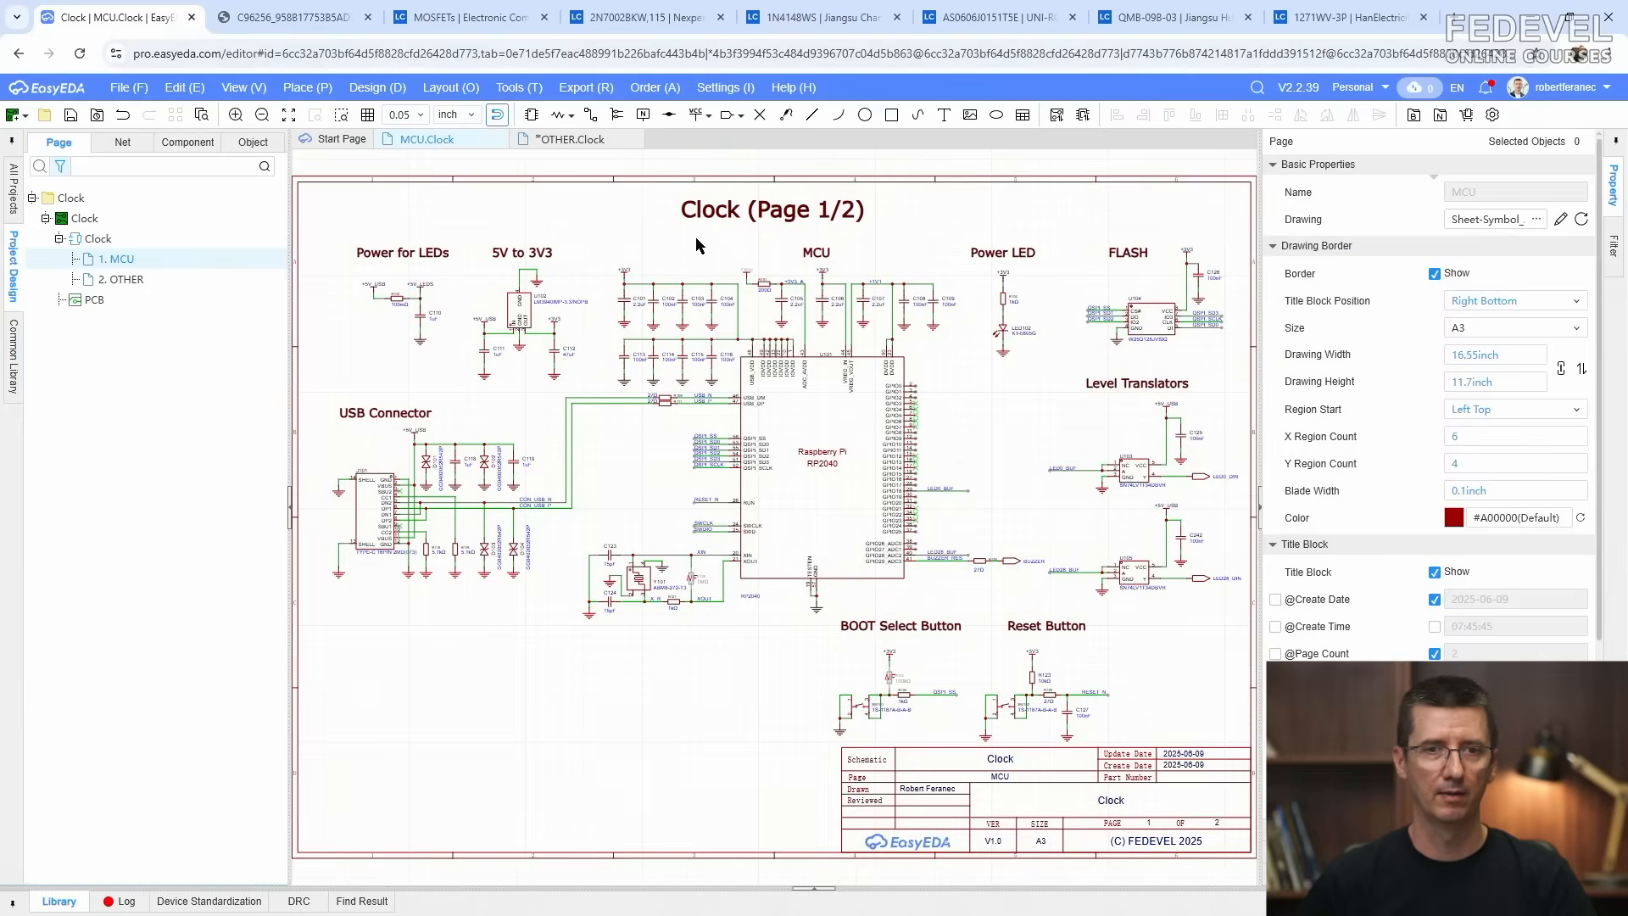
pyautogui.click(571, 139)
pyautogui.click(742, 438)
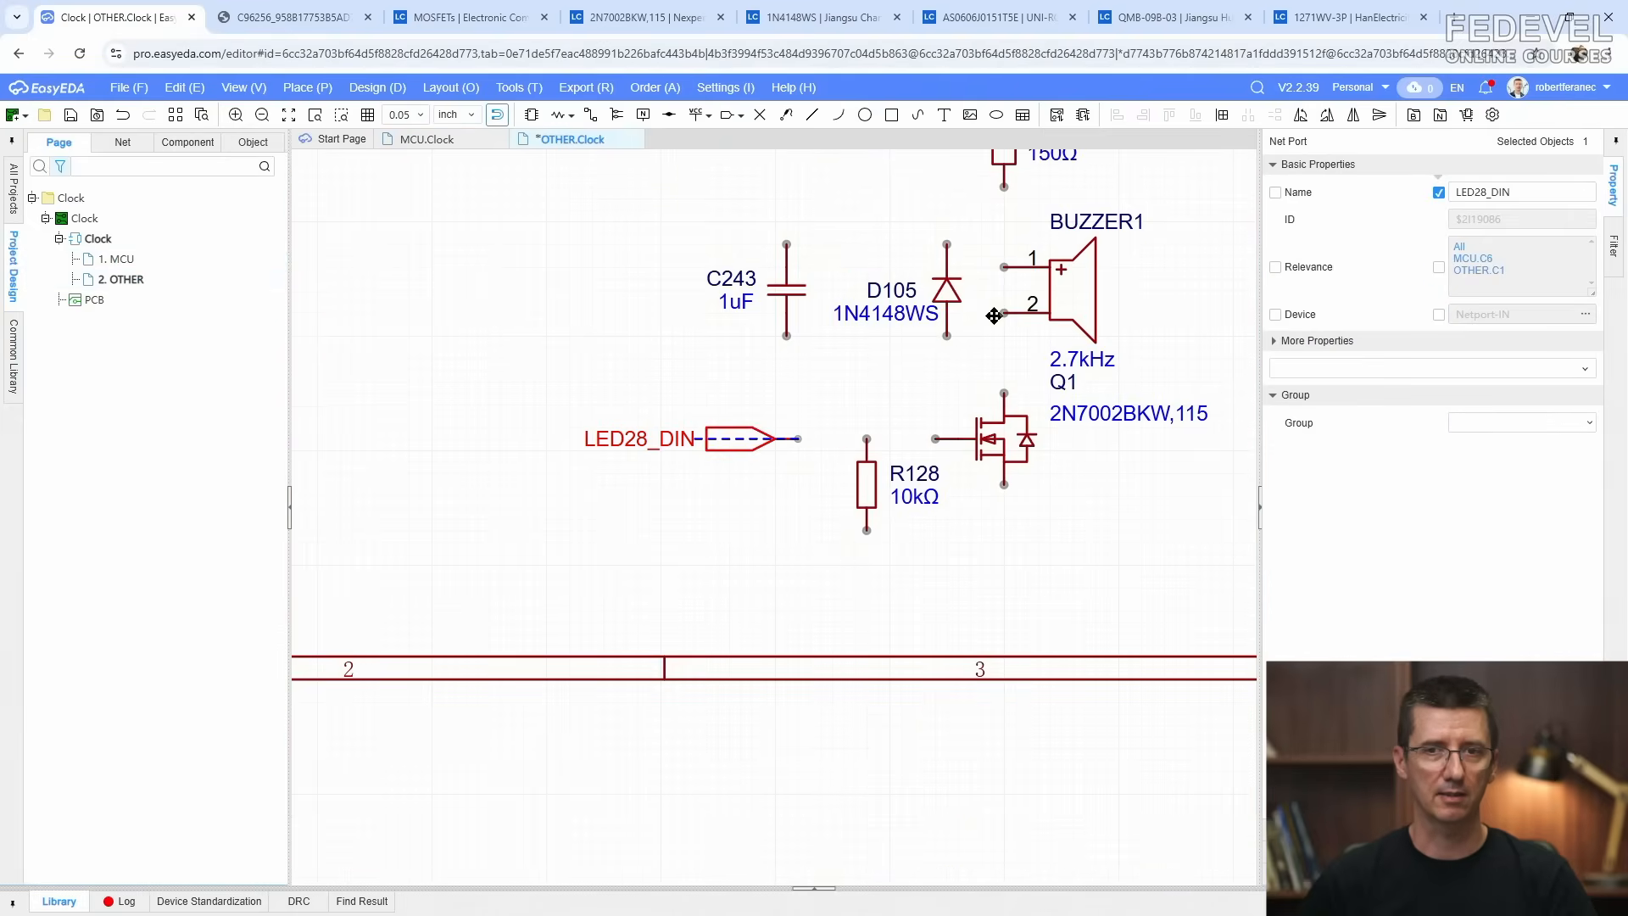
pyautogui.doubleClick(1528, 196)
pyautogui.rightClick(1494, 194)
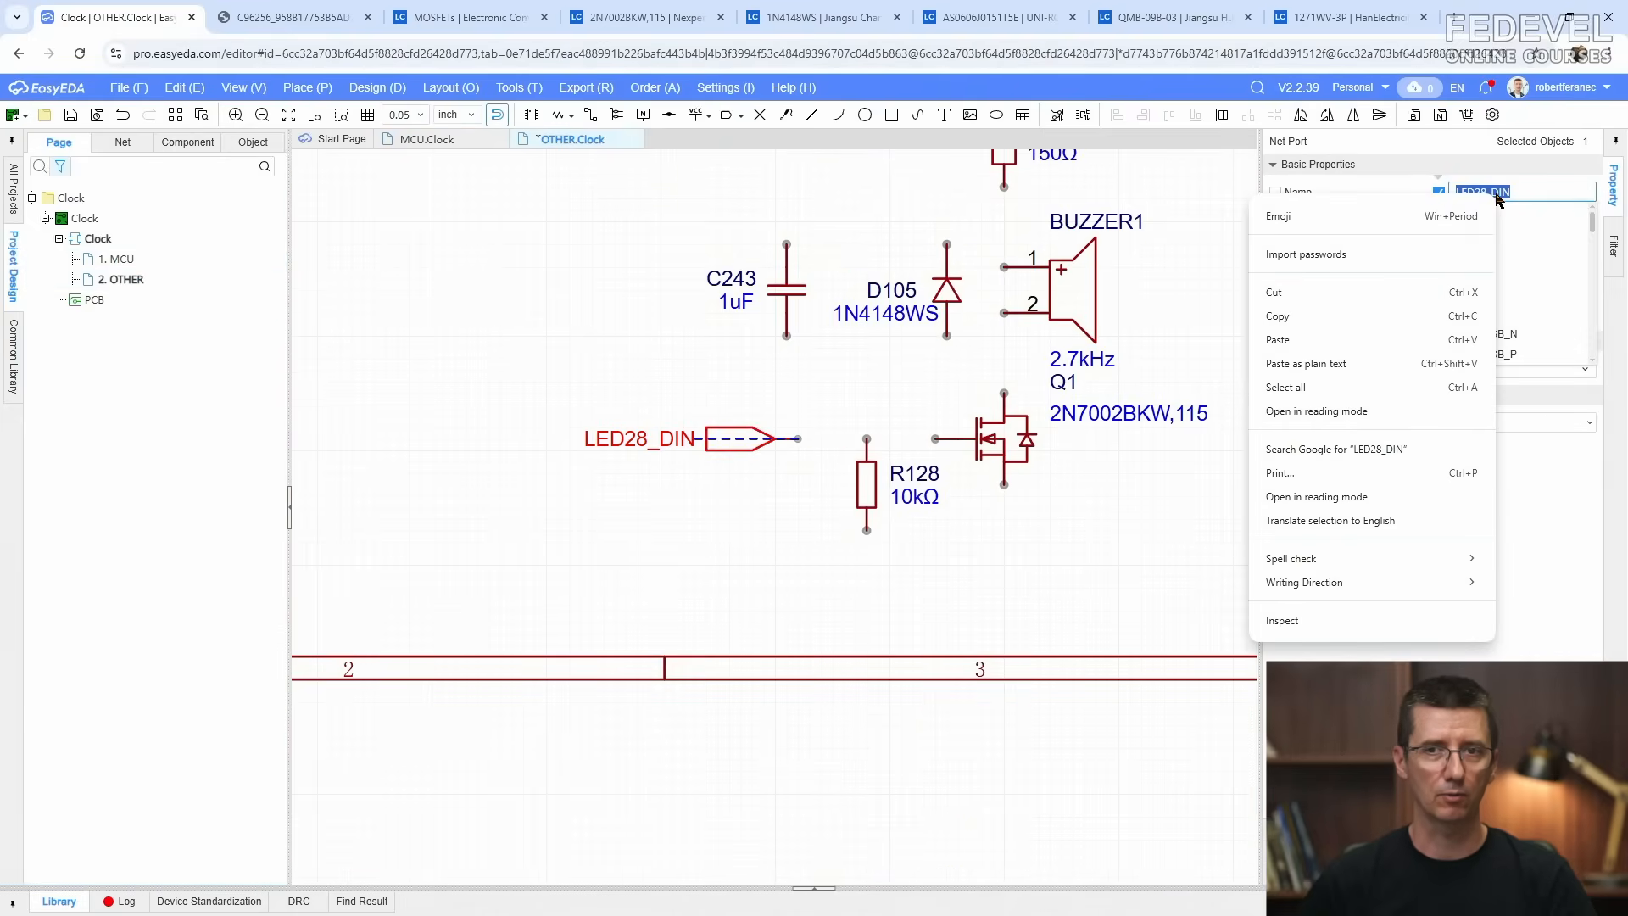
pyautogui.click(1338, 333)
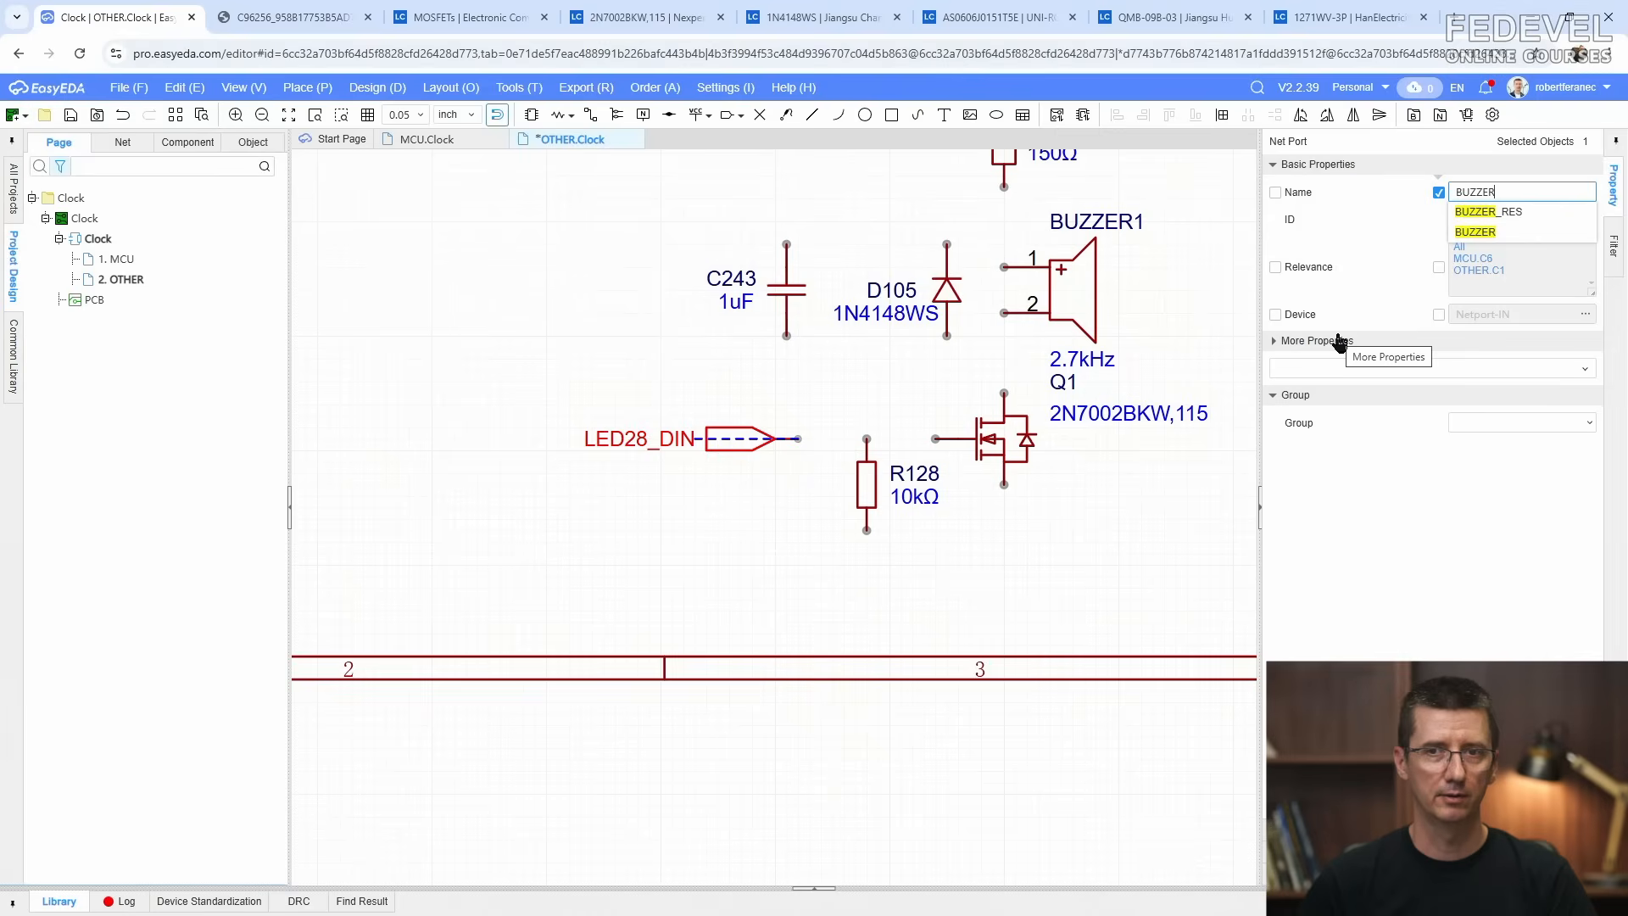
pyautogui.click(717, 512)
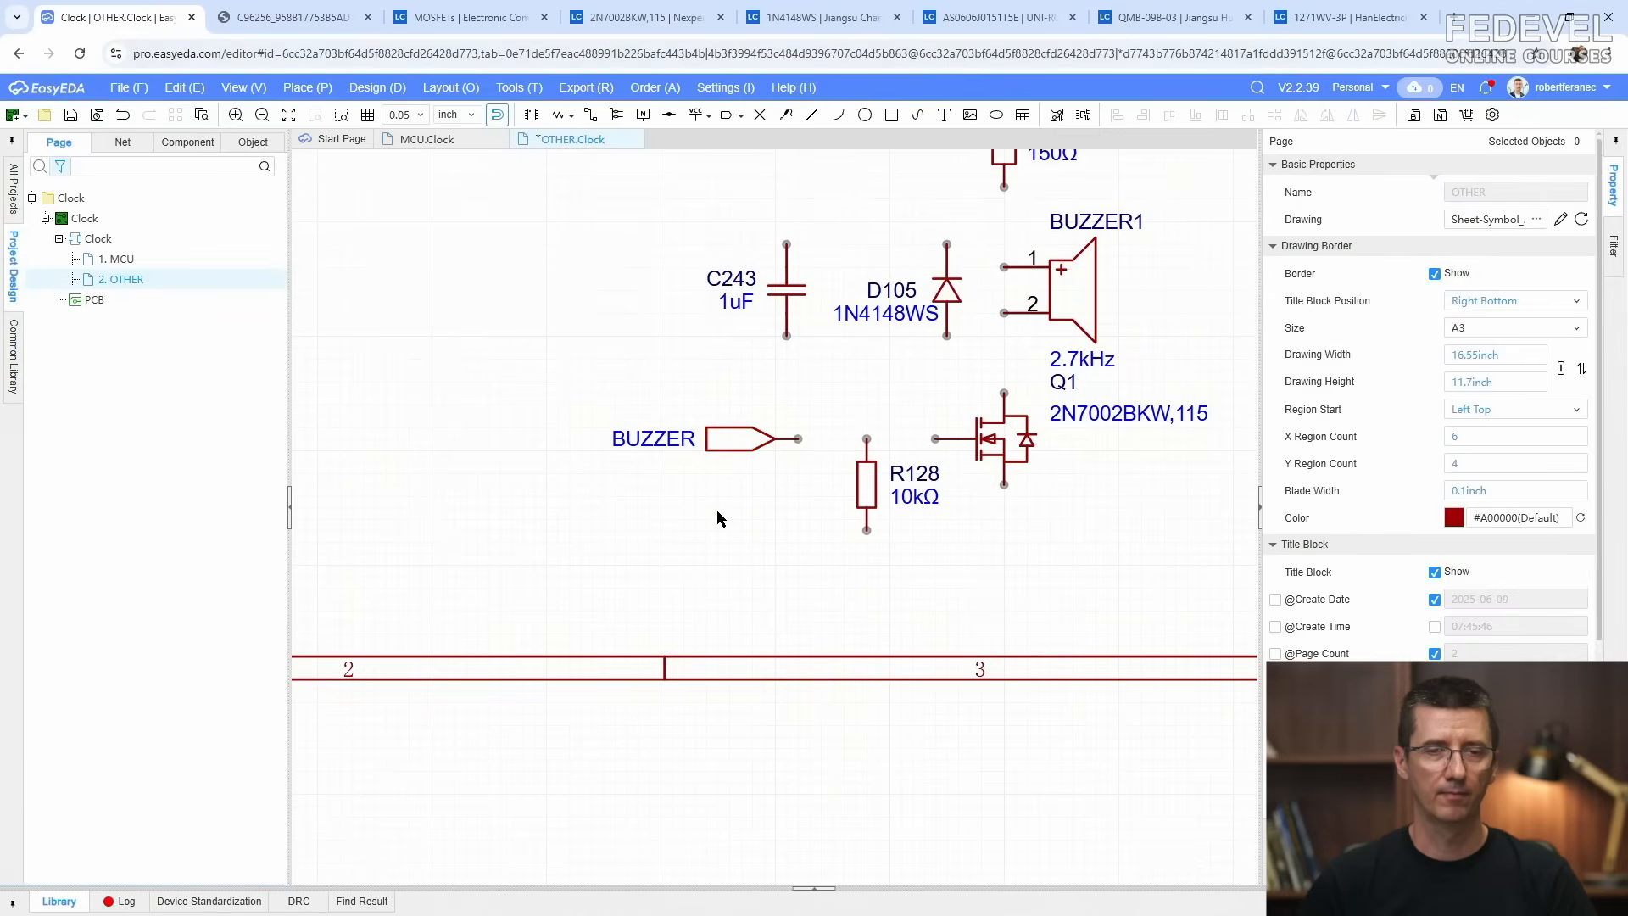
# Step: Wire the +5V_USB flag through R127 to buzzer pin 1, and connect buzzer pin 2 to the drain of MOSFET Q1
pyautogui.scroll(-2, 715, 511)
pyautogui.moveTo(838, 249); pyautogui.dragTo(815, 317, button='right')
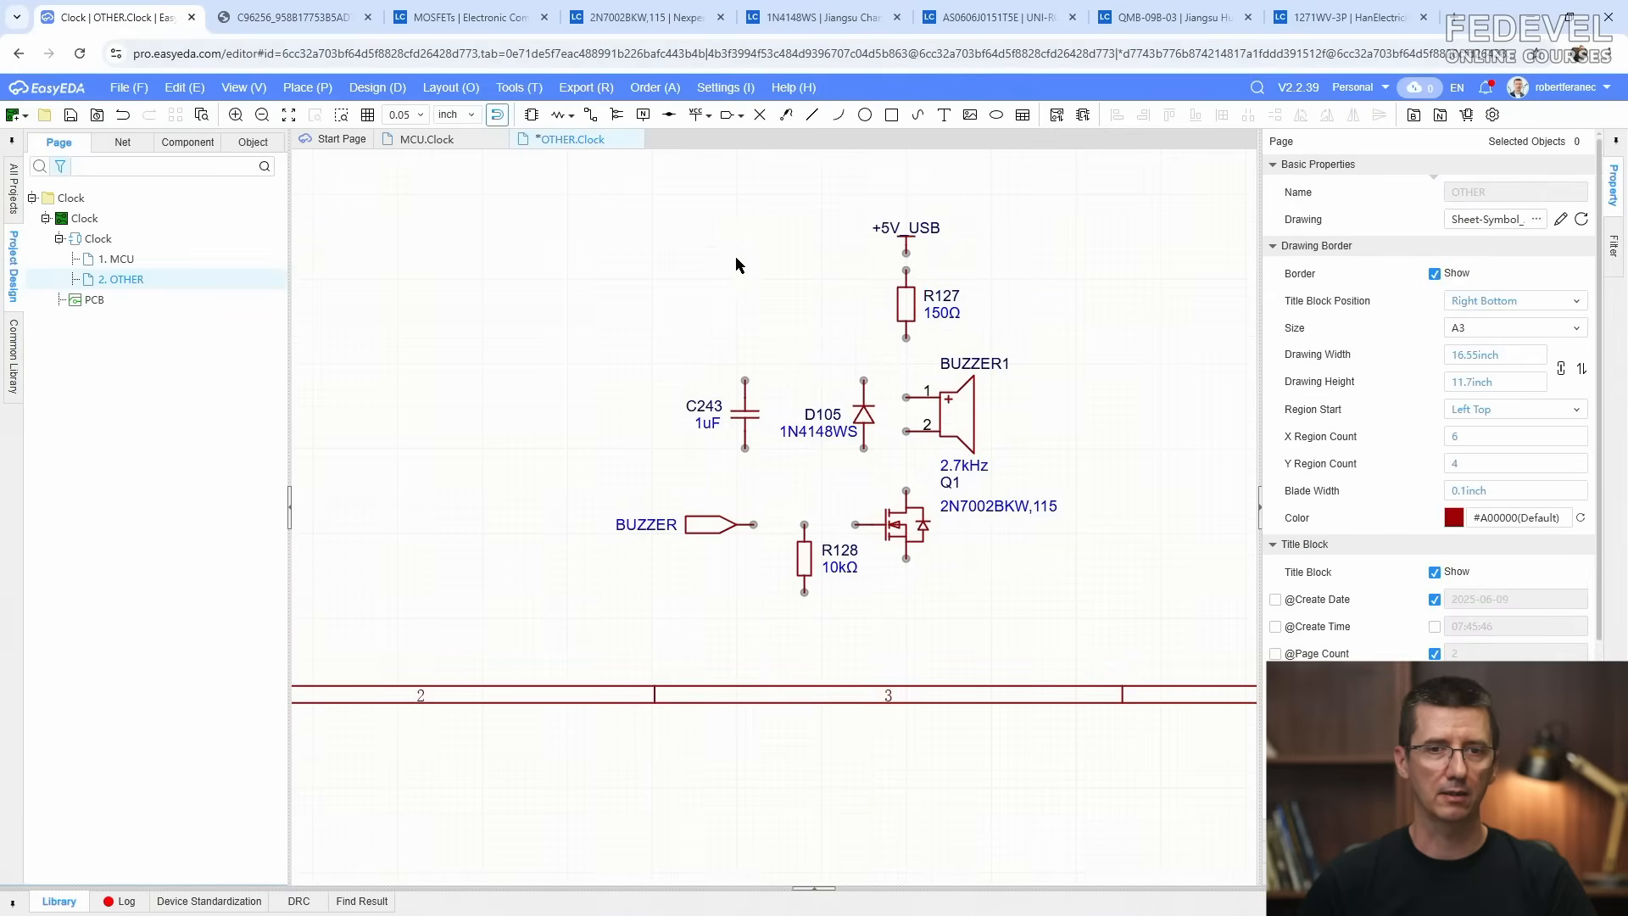
pyautogui.click(591, 115)
pyautogui.scroll(1, 838, 225)
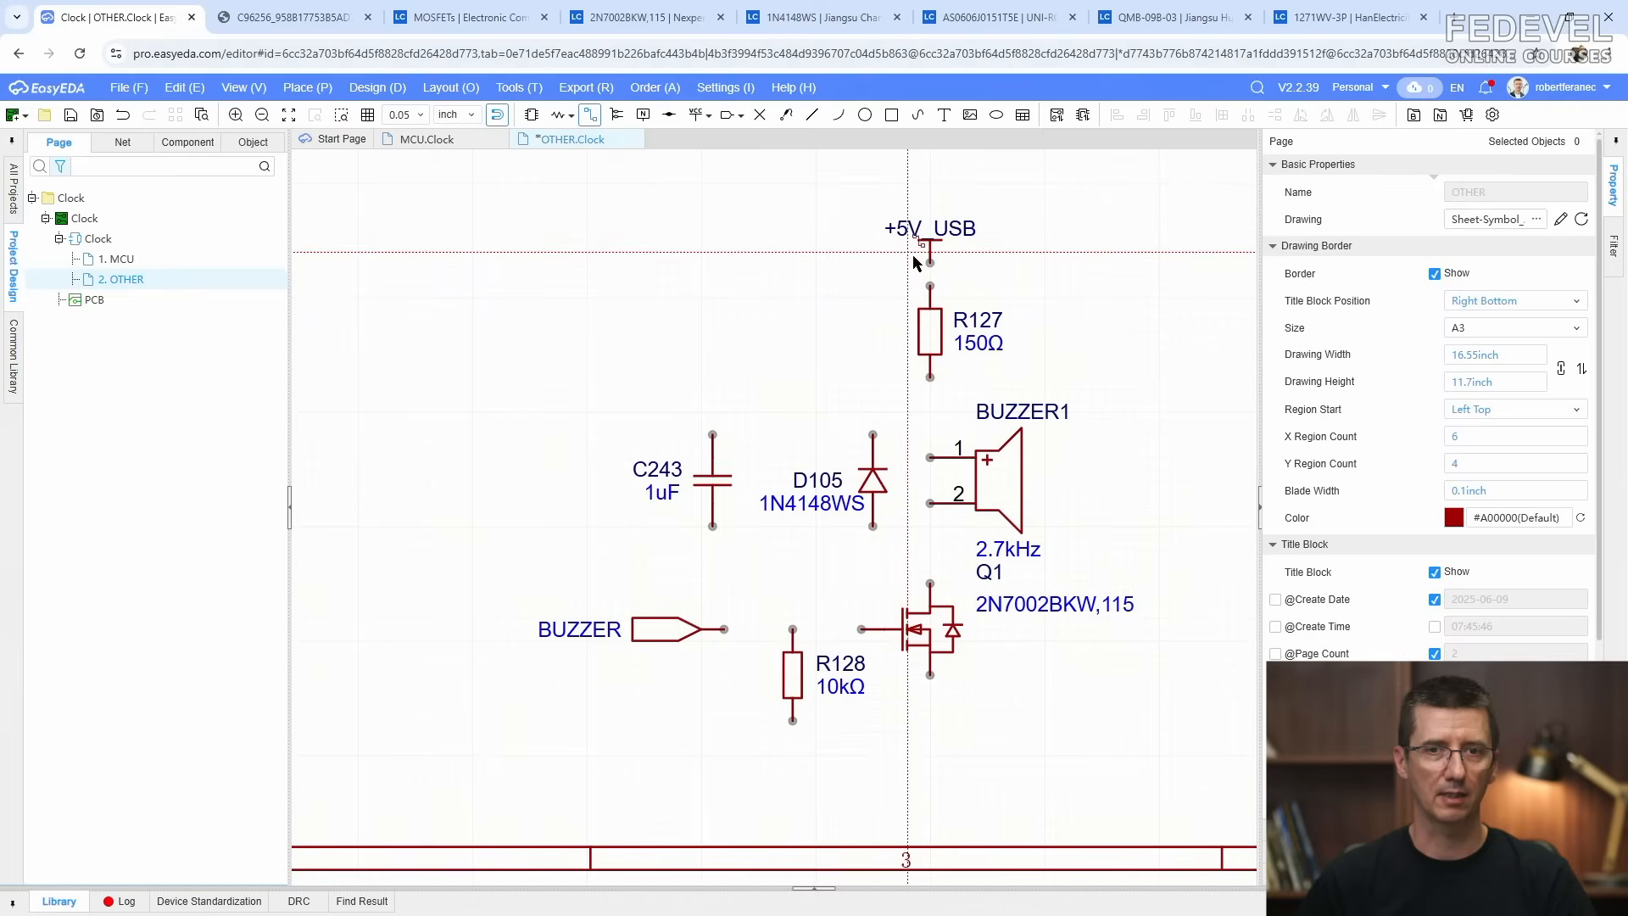
pyautogui.click(930, 265)
pyautogui.click(930, 286)
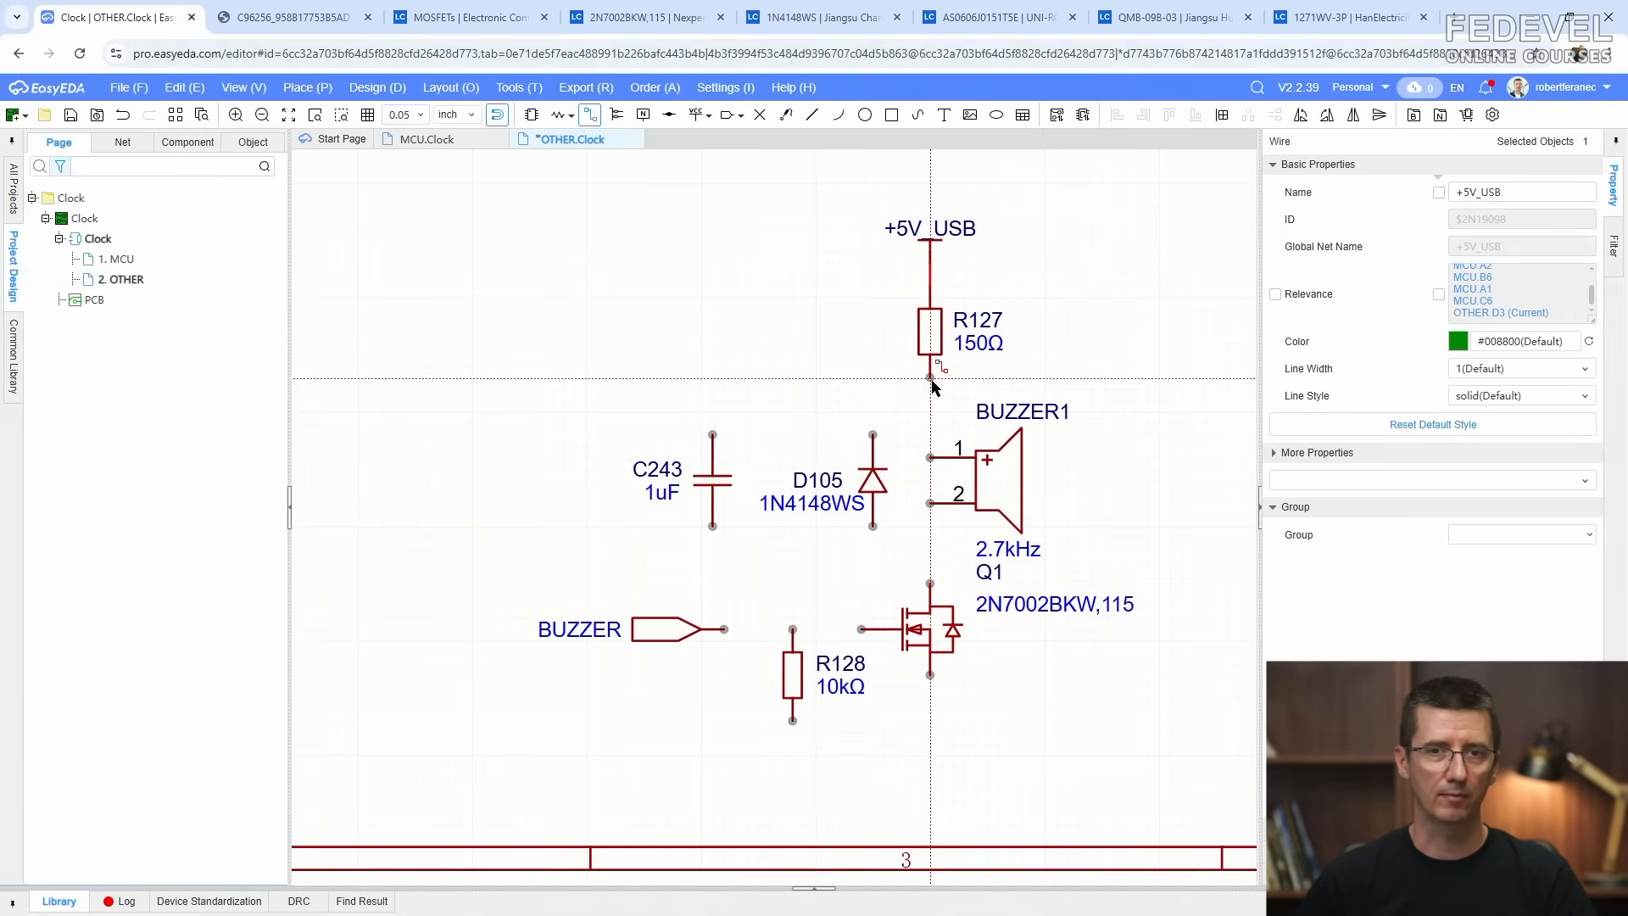
pyautogui.click(931, 376)
pyautogui.click(930, 458)
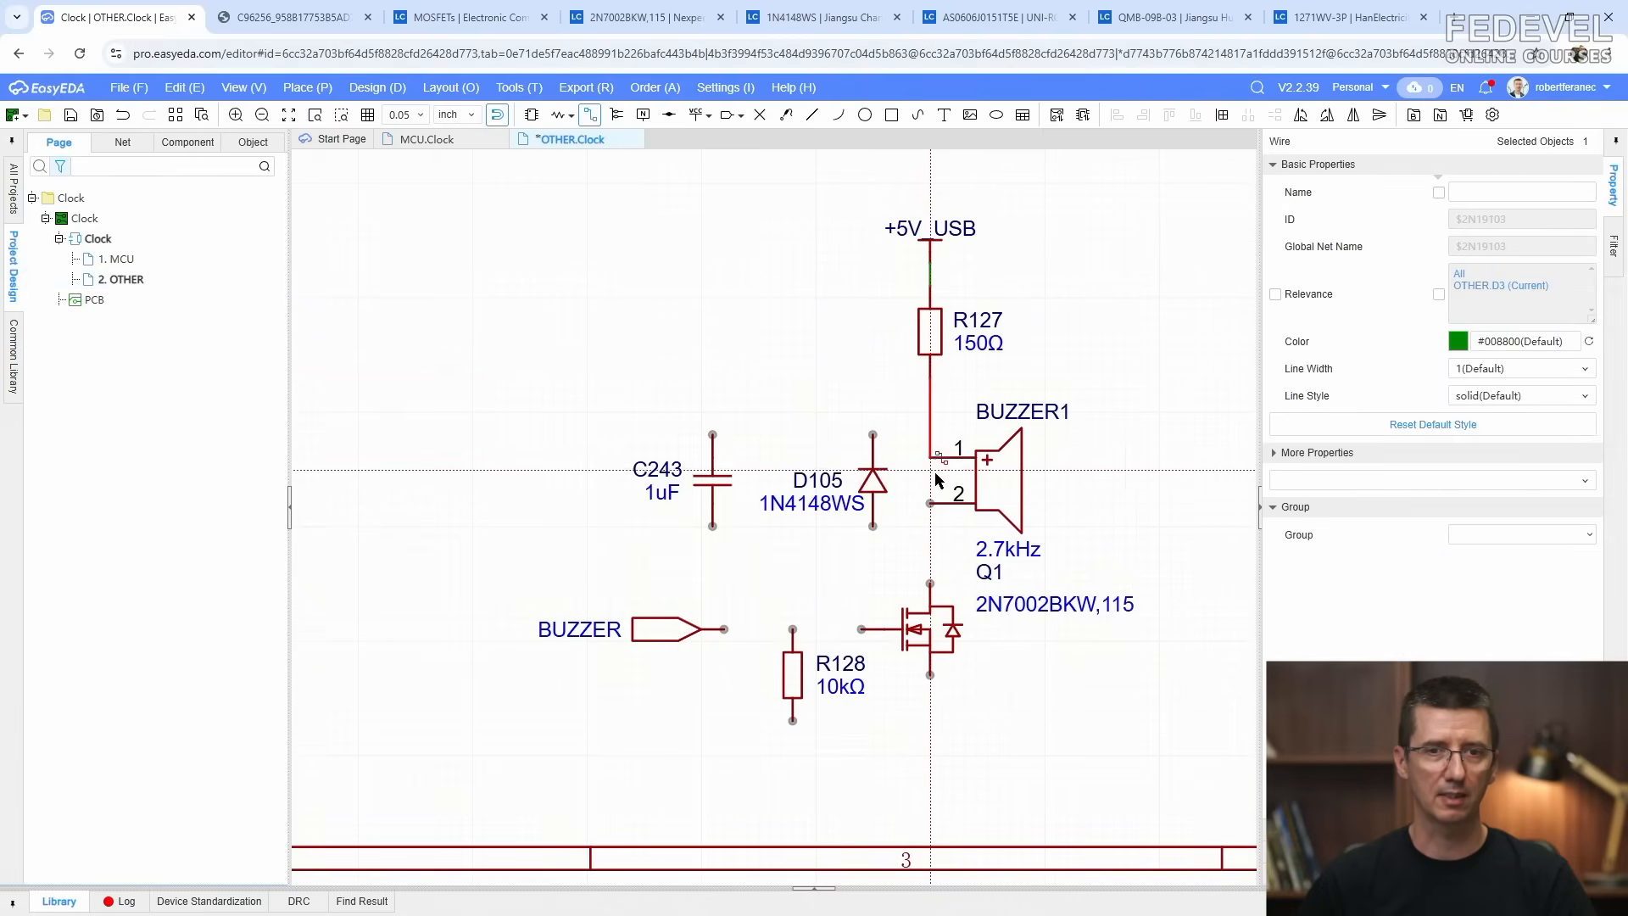
pyautogui.click(930, 504)
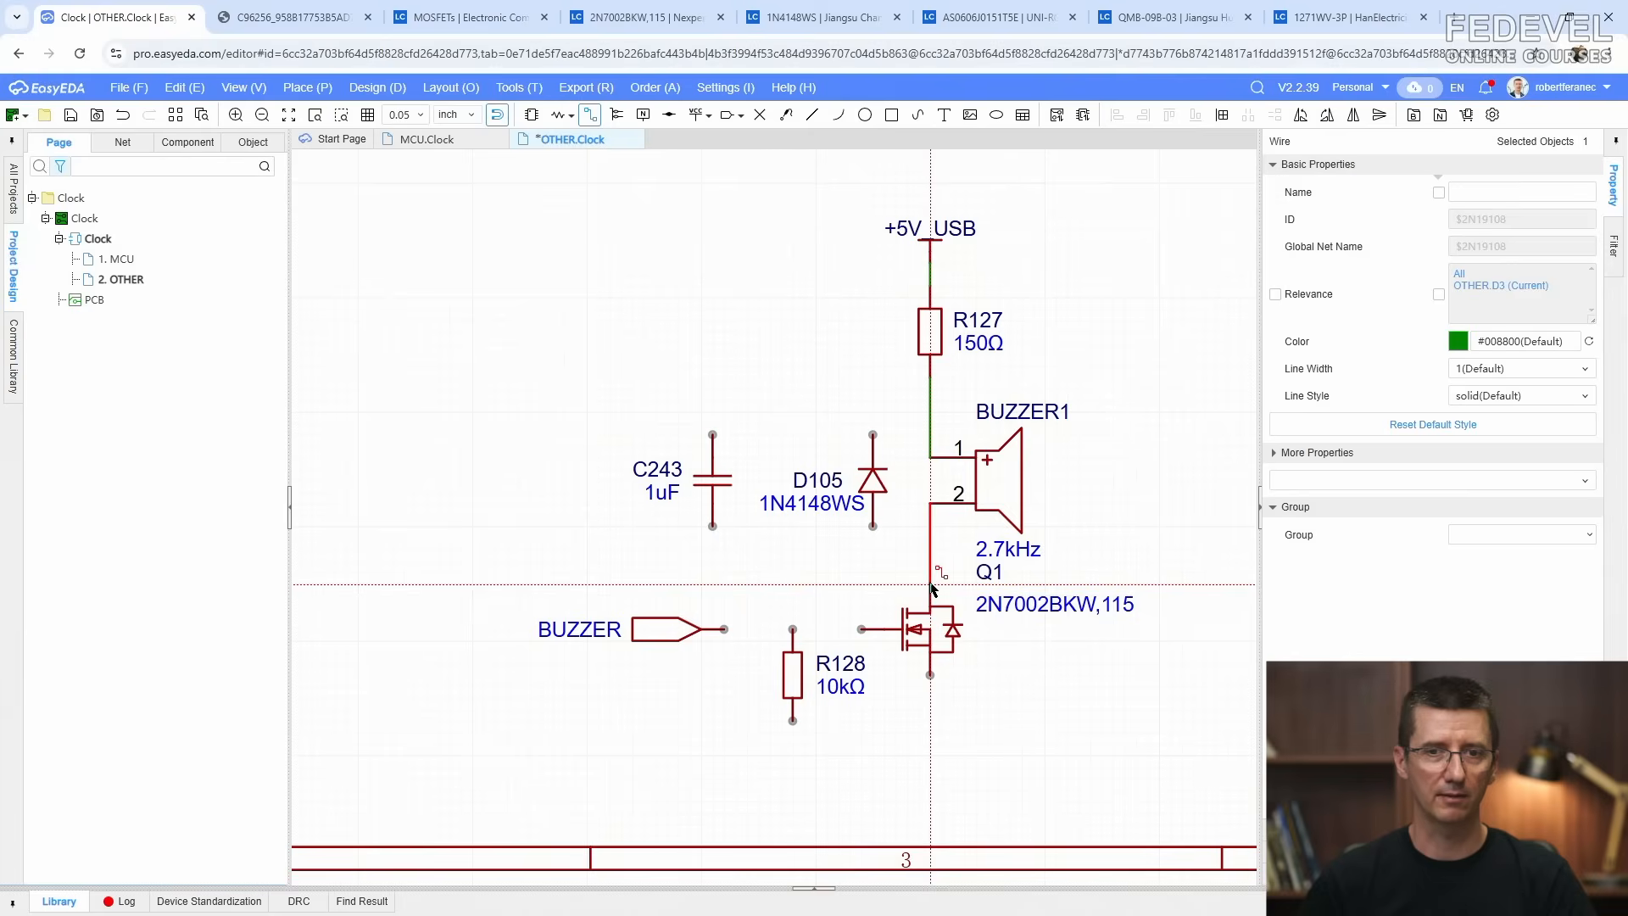
pyautogui.click(930, 587)
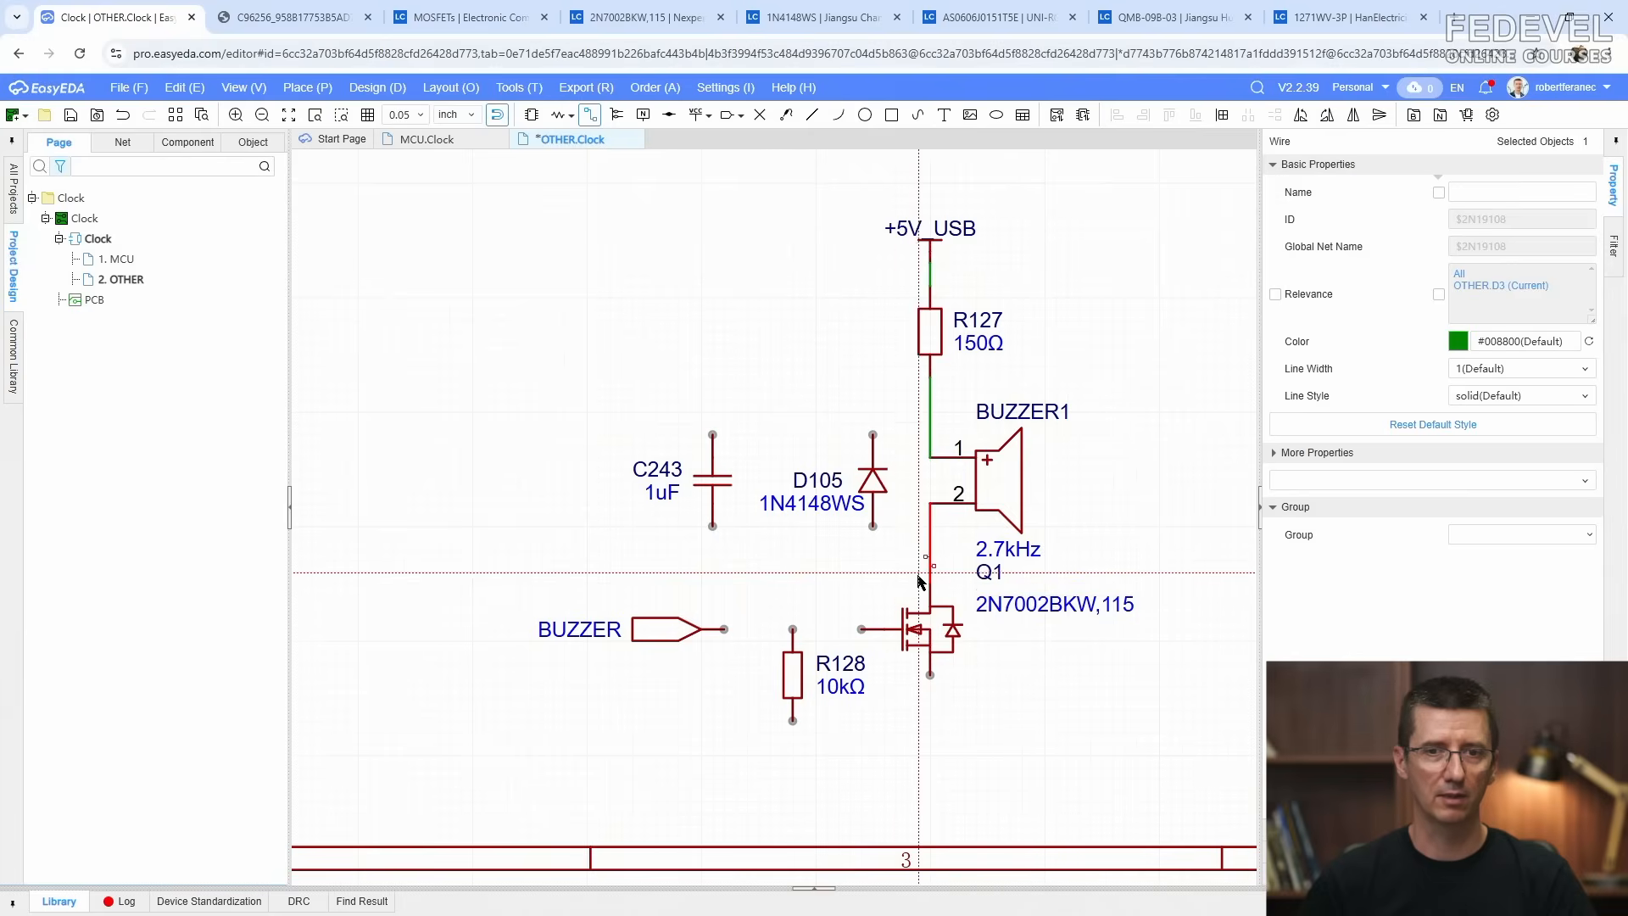
# Step: Wire C243 and diode D105 to the buzzer lines, and connect the gate of Q1 and R128 to the BUZZER net port
pyautogui.click(930, 412)
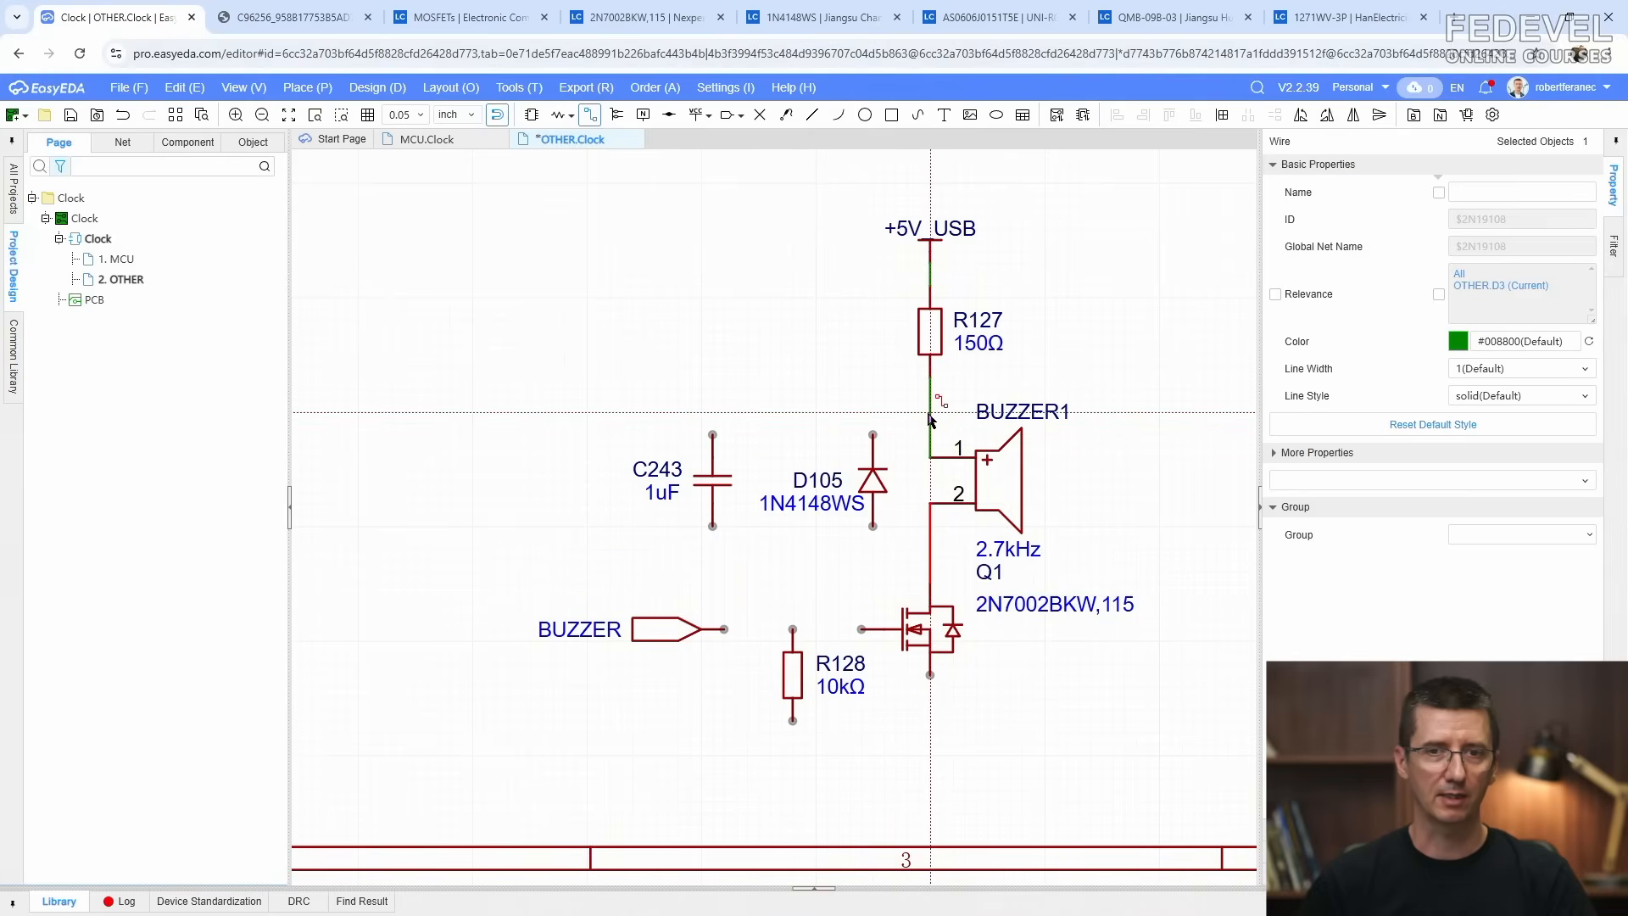
pyautogui.click(712, 435)
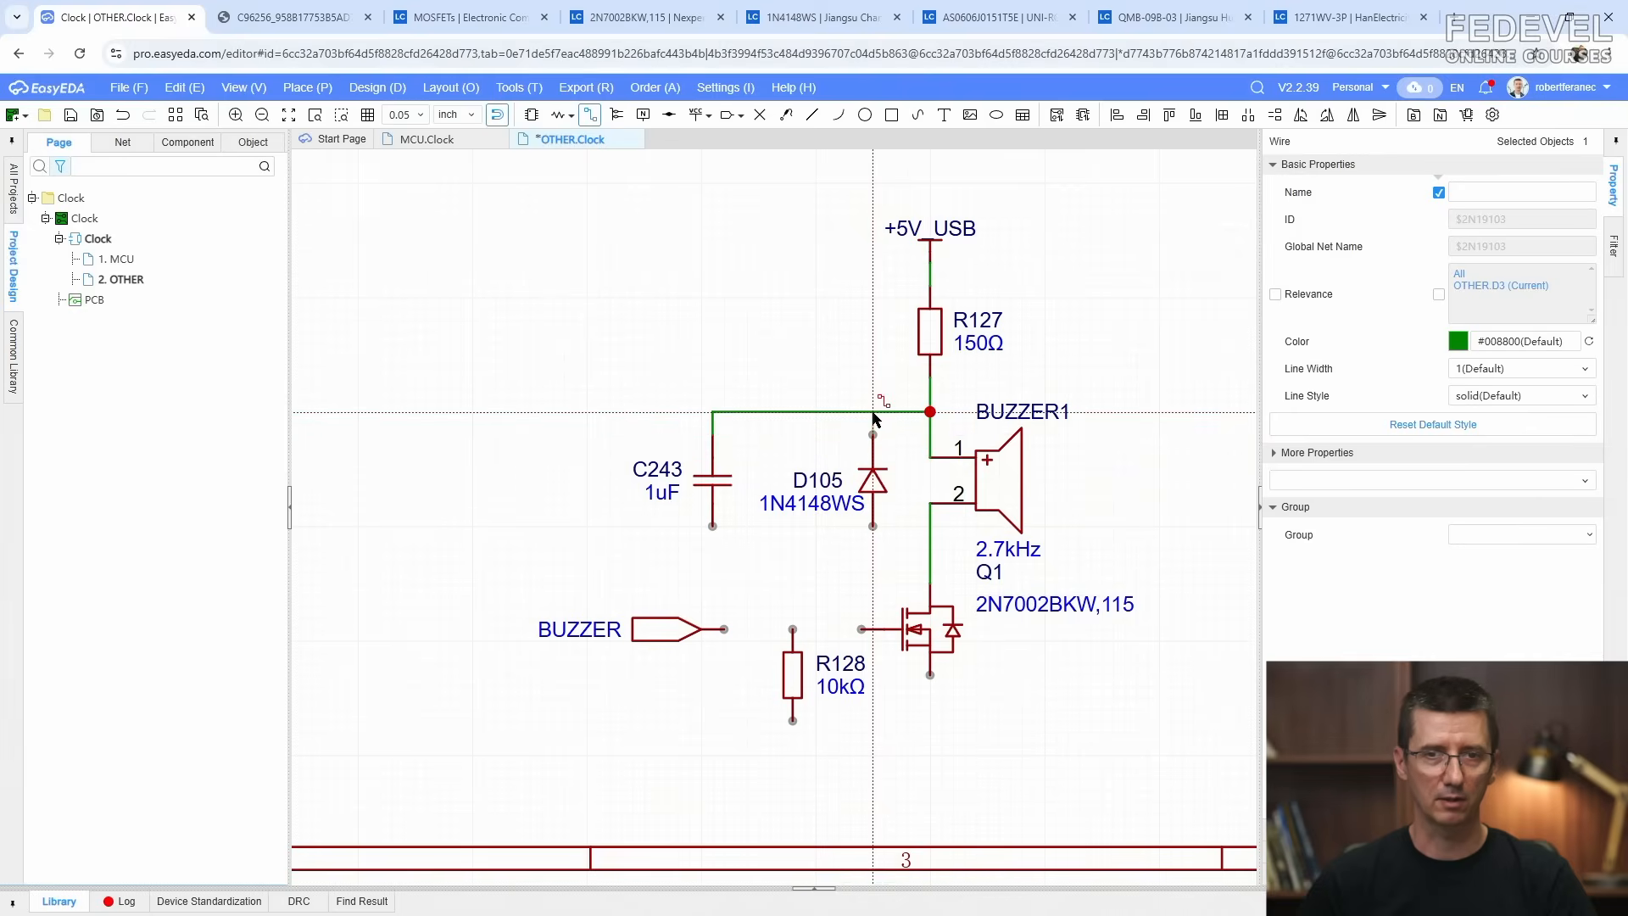
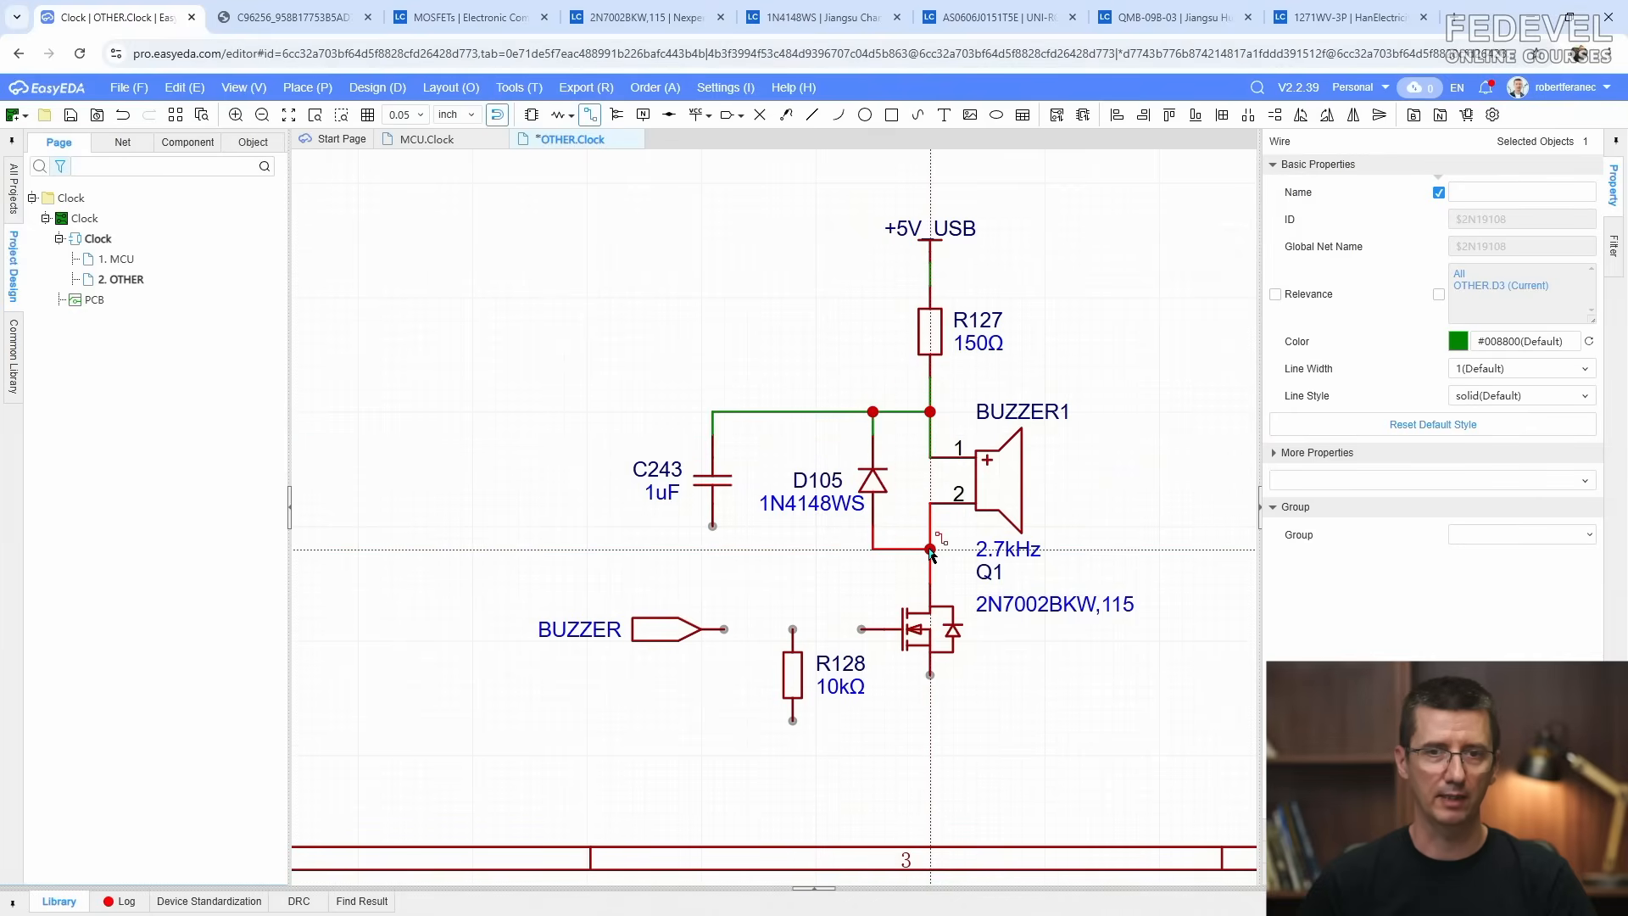
pyautogui.click(861, 629)
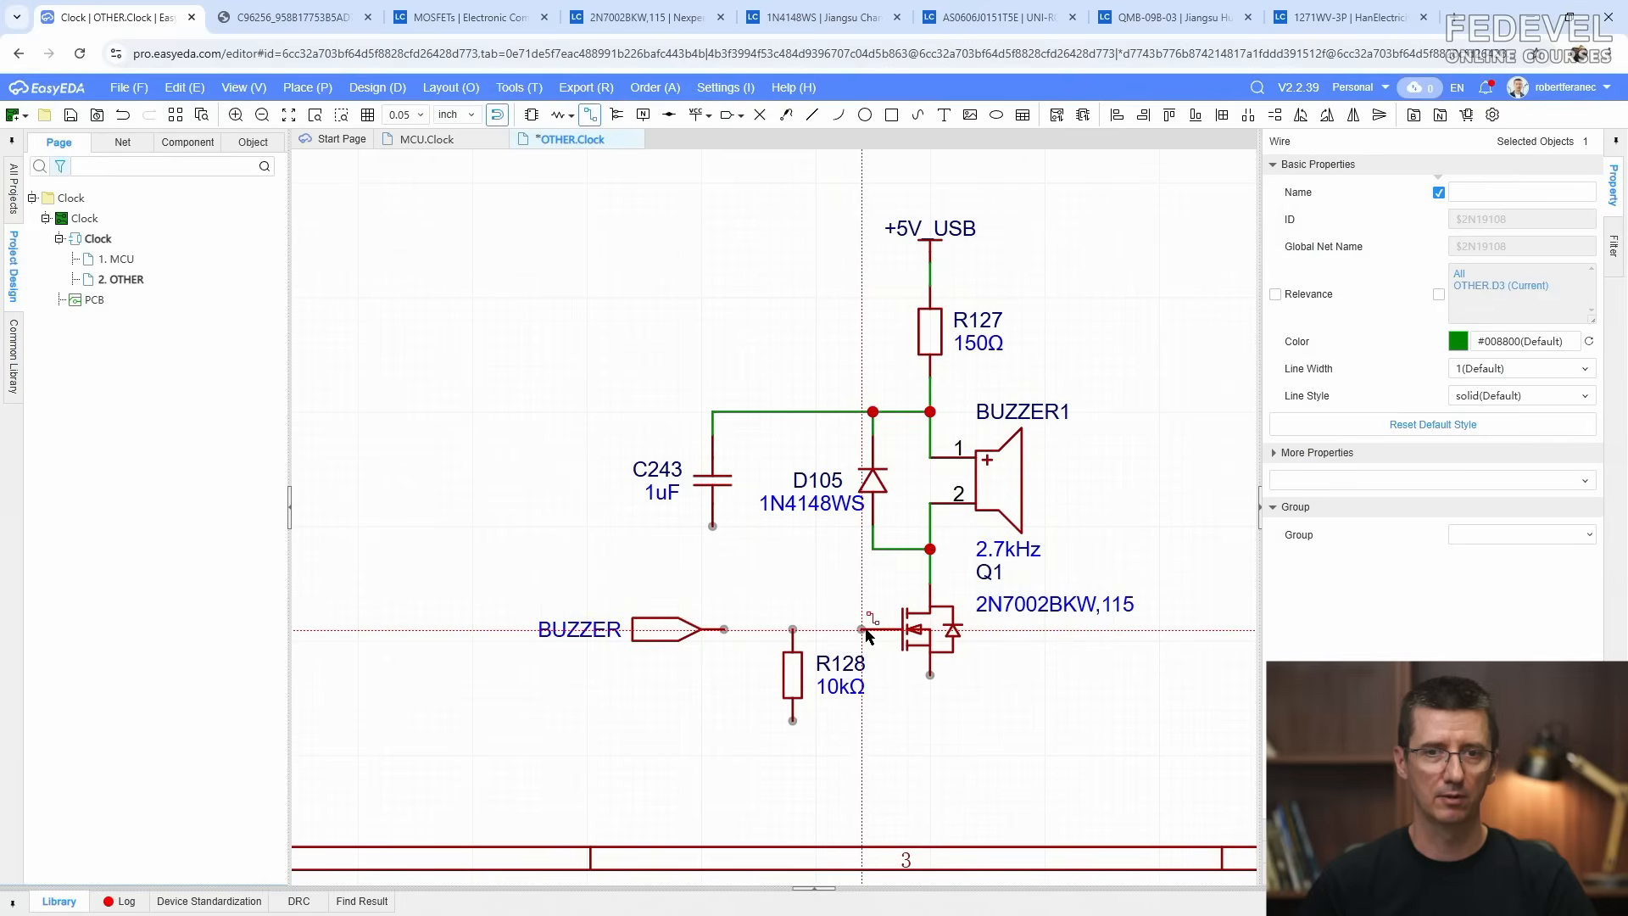
pyautogui.click(725, 630)
pyautogui.press('Escape')
# Step: Copy the GND symbol with its wire from below C240 and paste it under capacitor C243
pyautogui.scroll(-4, 727, 634)
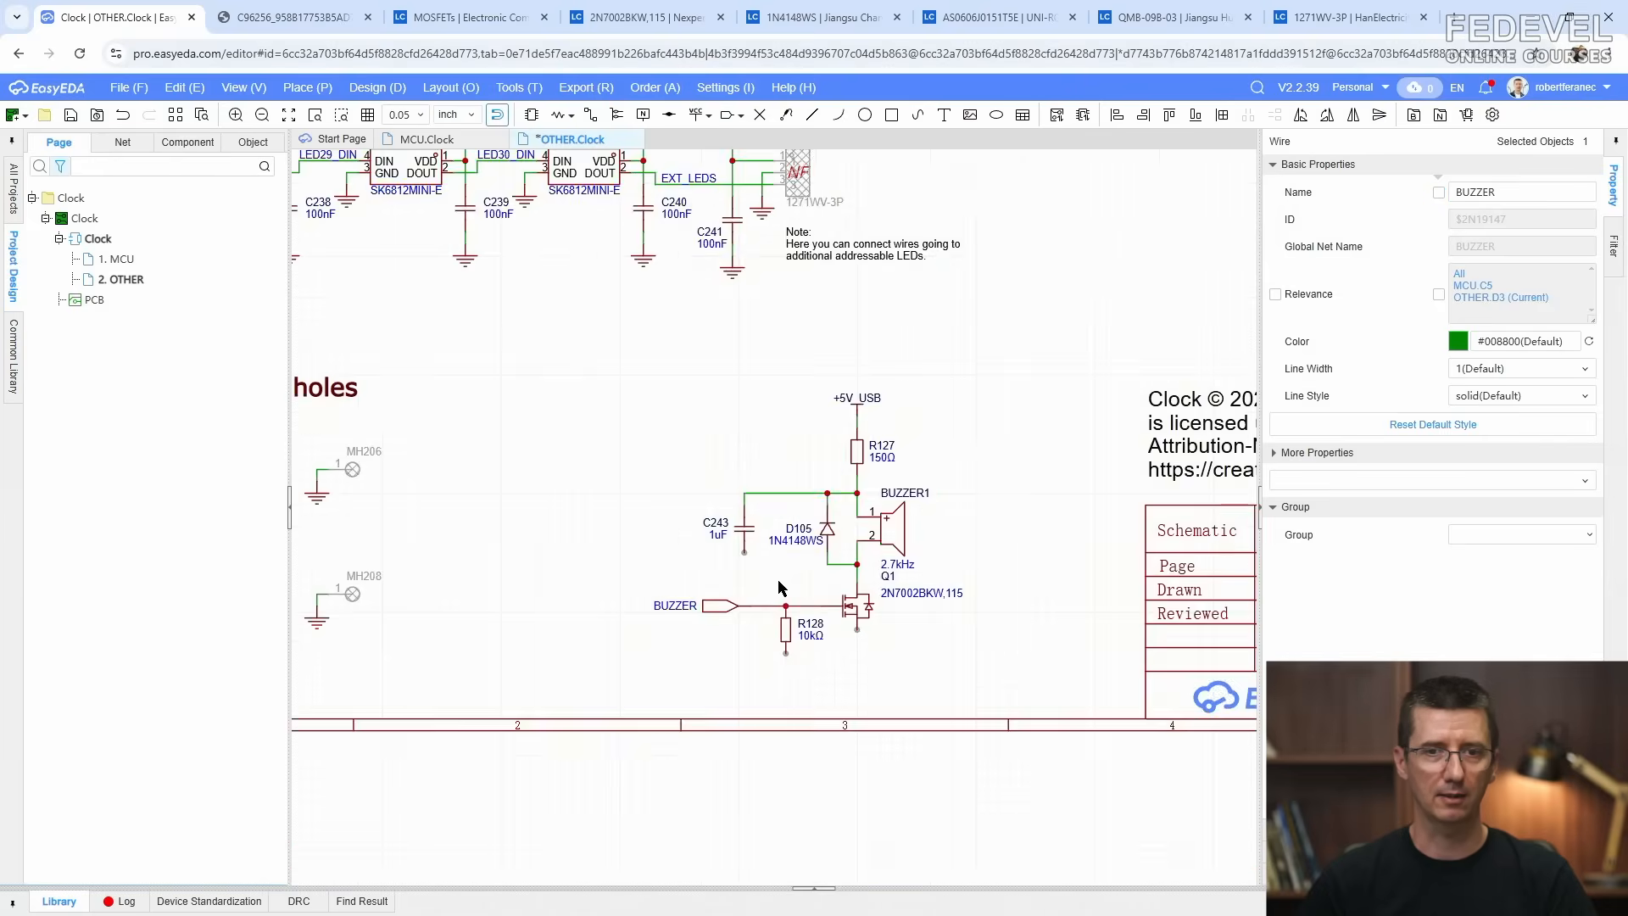
pyautogui.scroll(4, 758, 367)
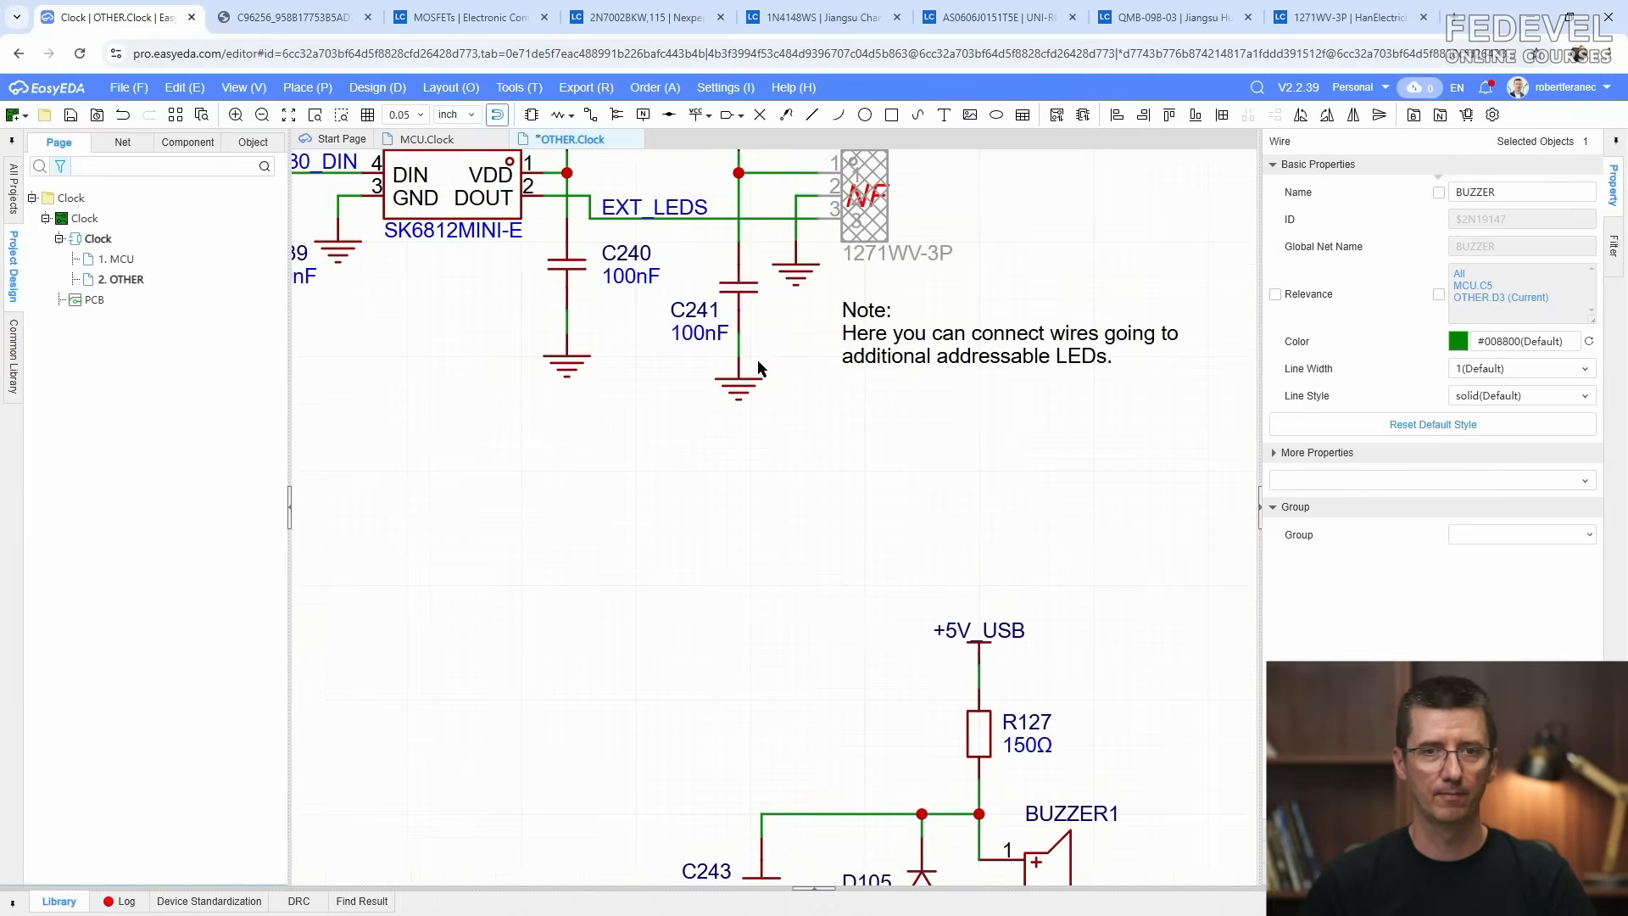
pyautogui.moveTo(535, 331); pyautogui.dragTo(535, 331)
pyautogui.rightClick(563, 362)
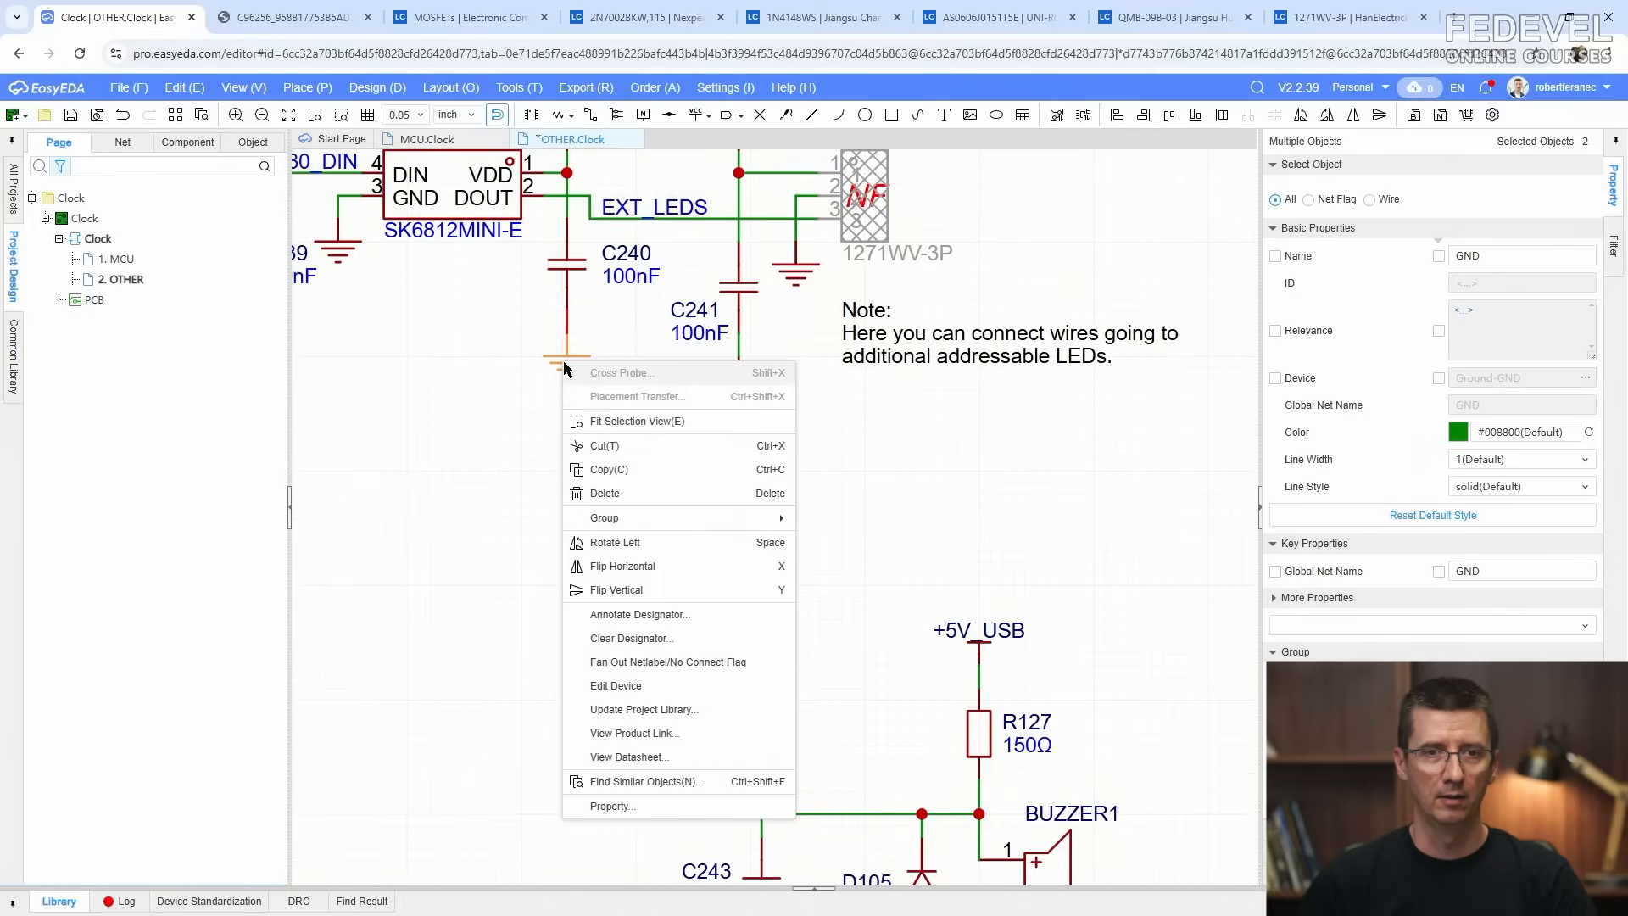
pyautogui.click(618, 465)
pyautogui.scroll(-5, 719, 419)
pyautogui.scroll(3, 719, 604)
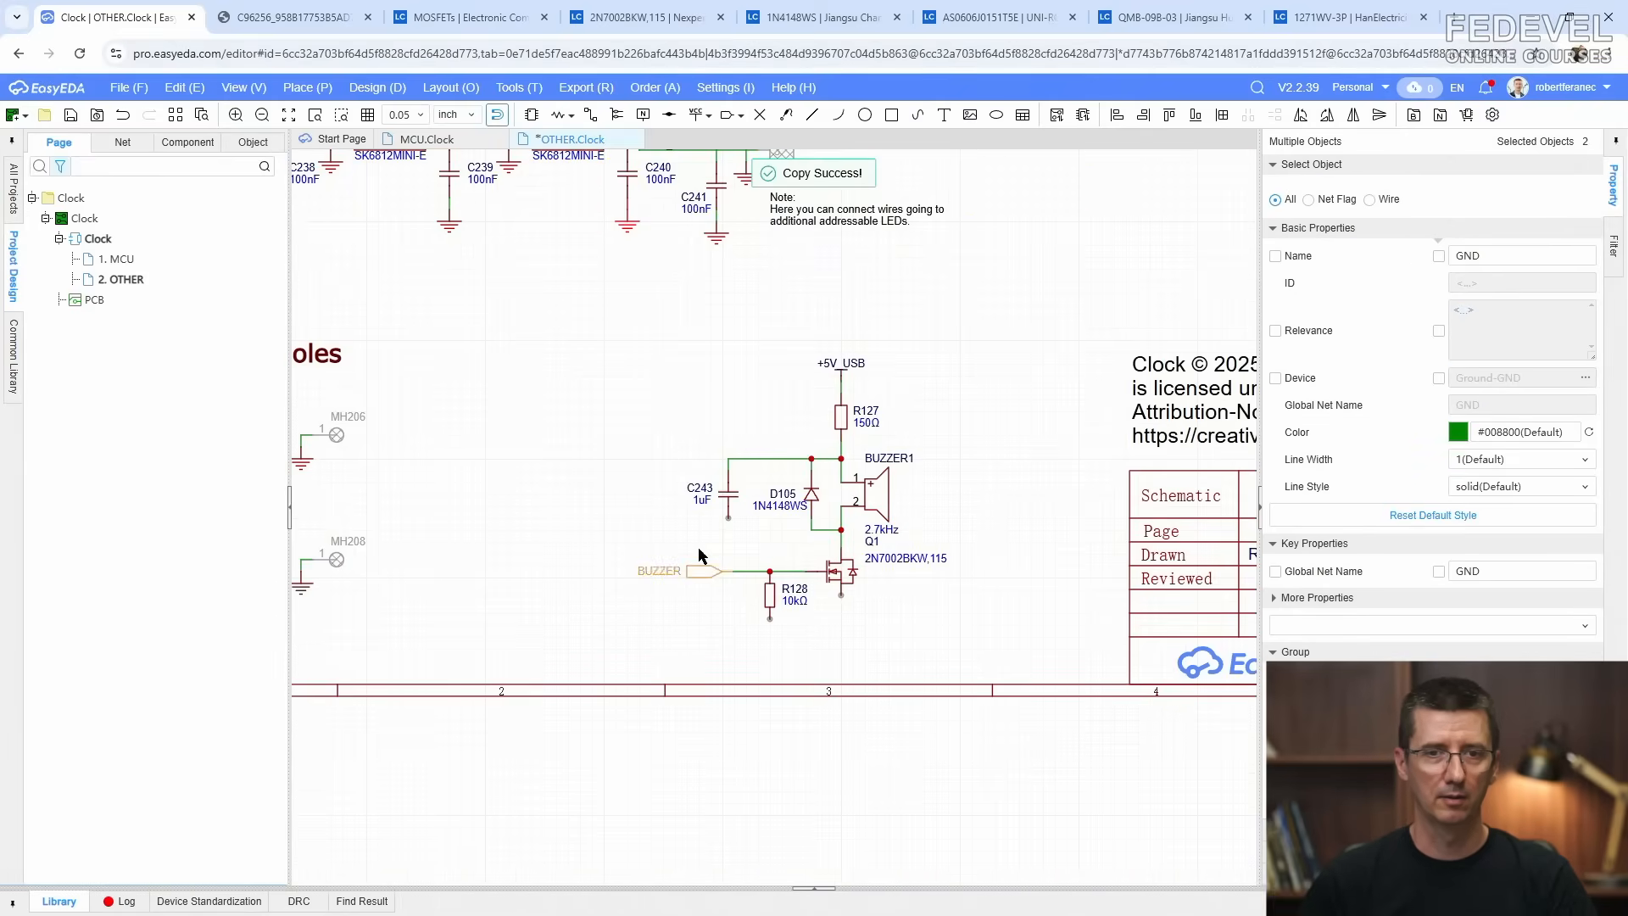
pyautogui.rightClick(670, 528)
pyautogui.click(716, 535)
pyautogui.scroll(2, 729, 542)
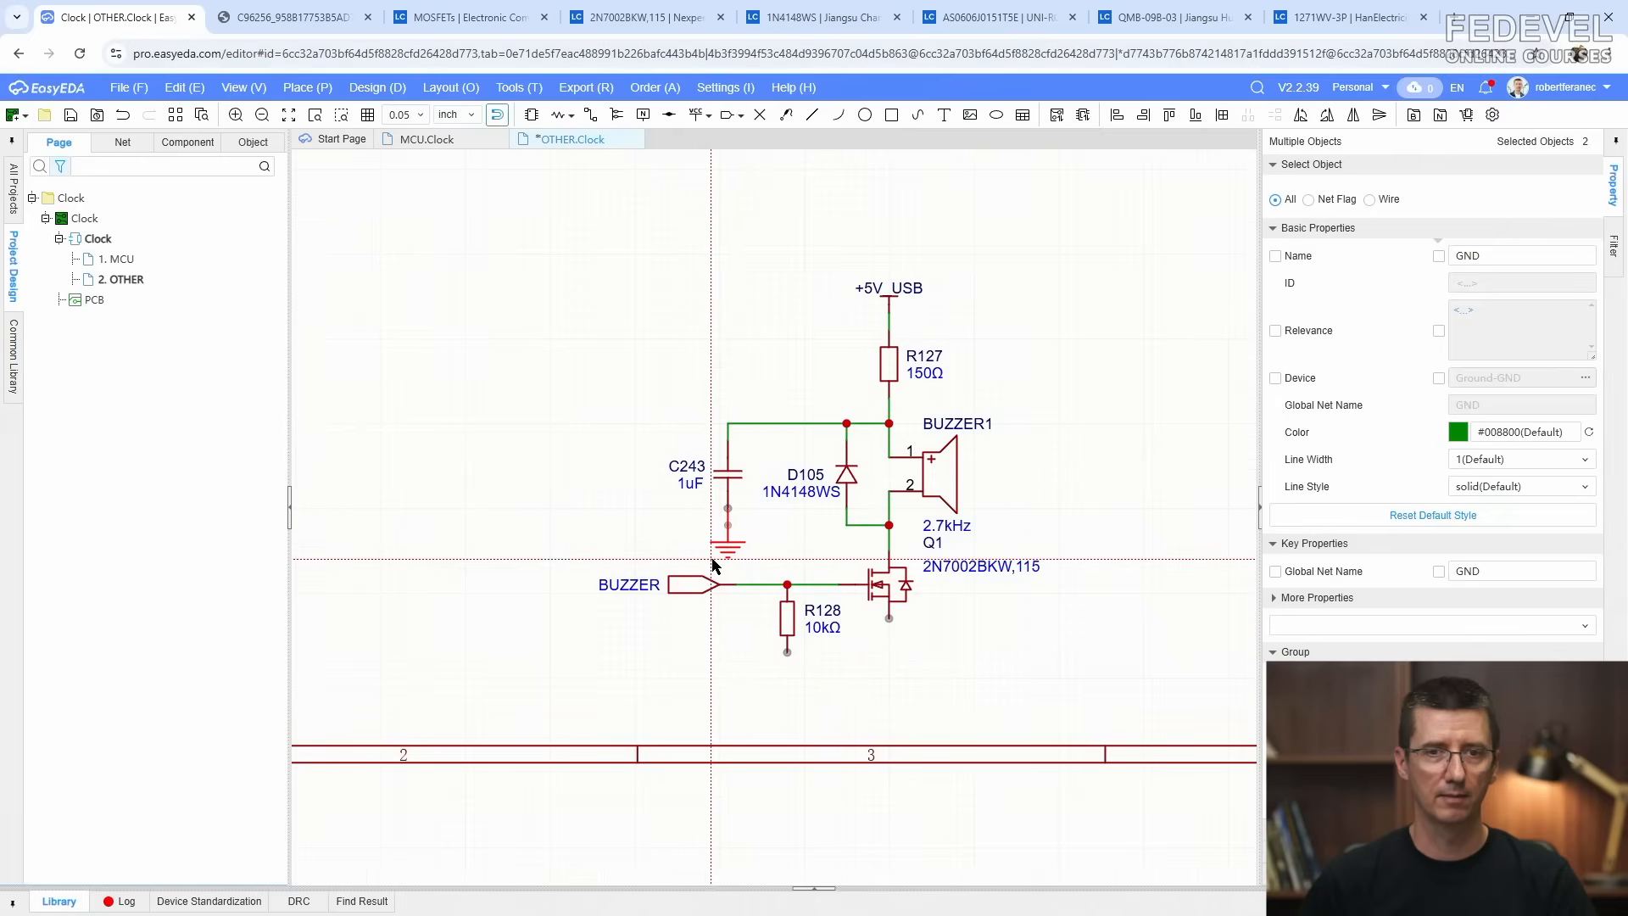
pyautogui.click(713, 560)
# Step: Paste GND symbols below R128 and the source of Q1, aligned at the same height, and save the schematic
pyautogui.rightClick(697, 659)
pyautogui.click(721, 677)
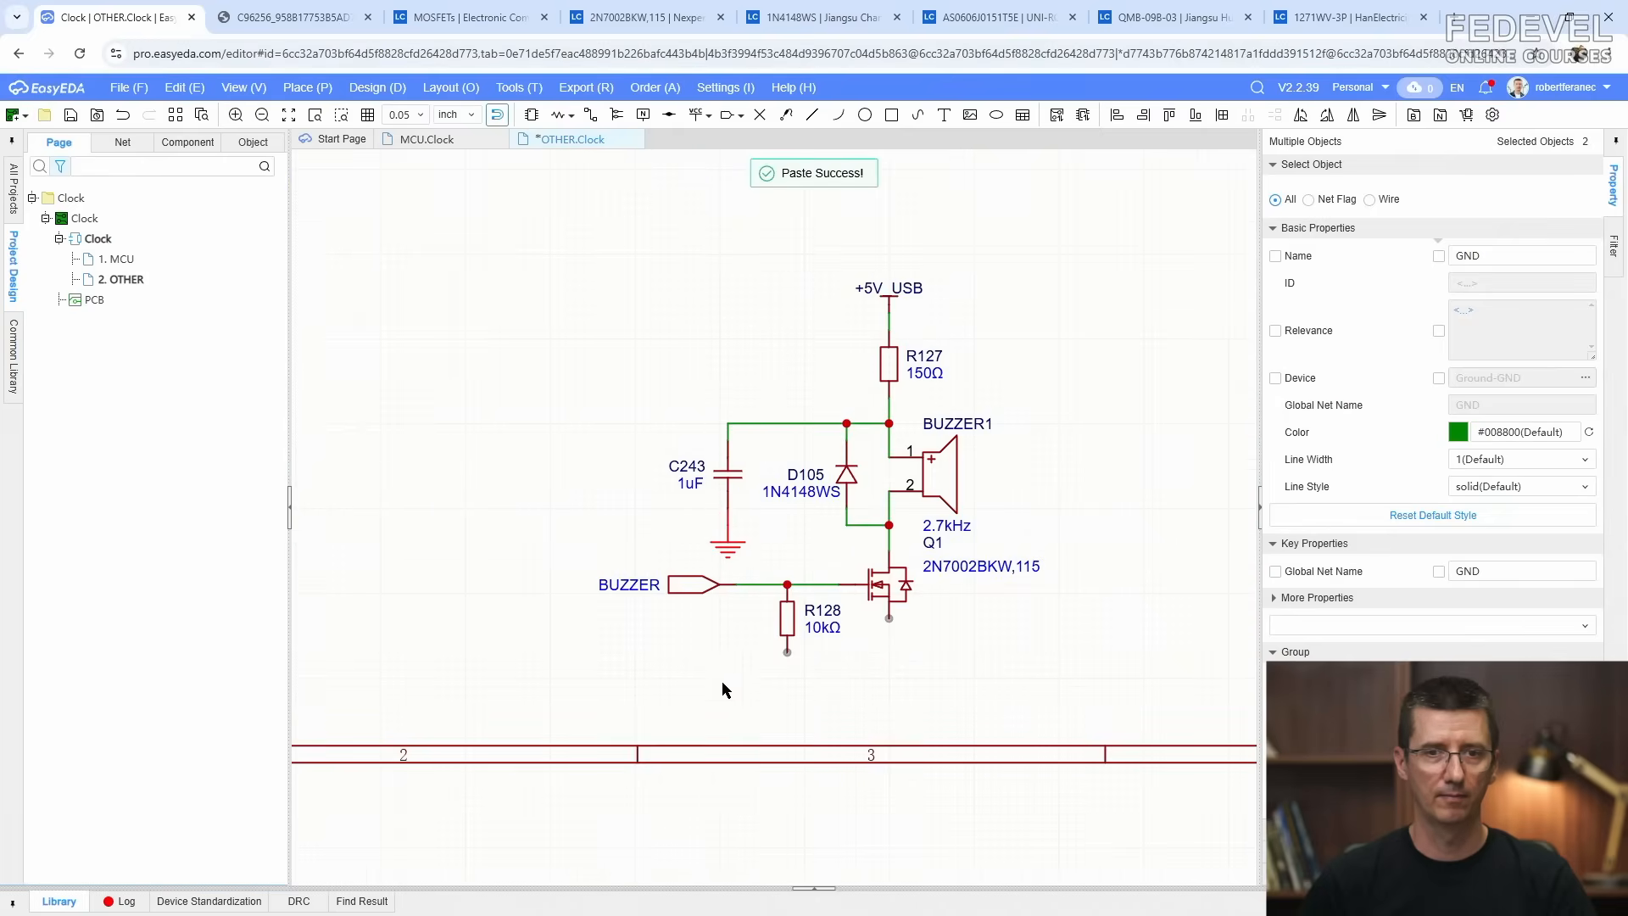
pyautogui.click(770, 691)
pyautogui.rightClick(866, 709)
pyautogui.click(887, 721)
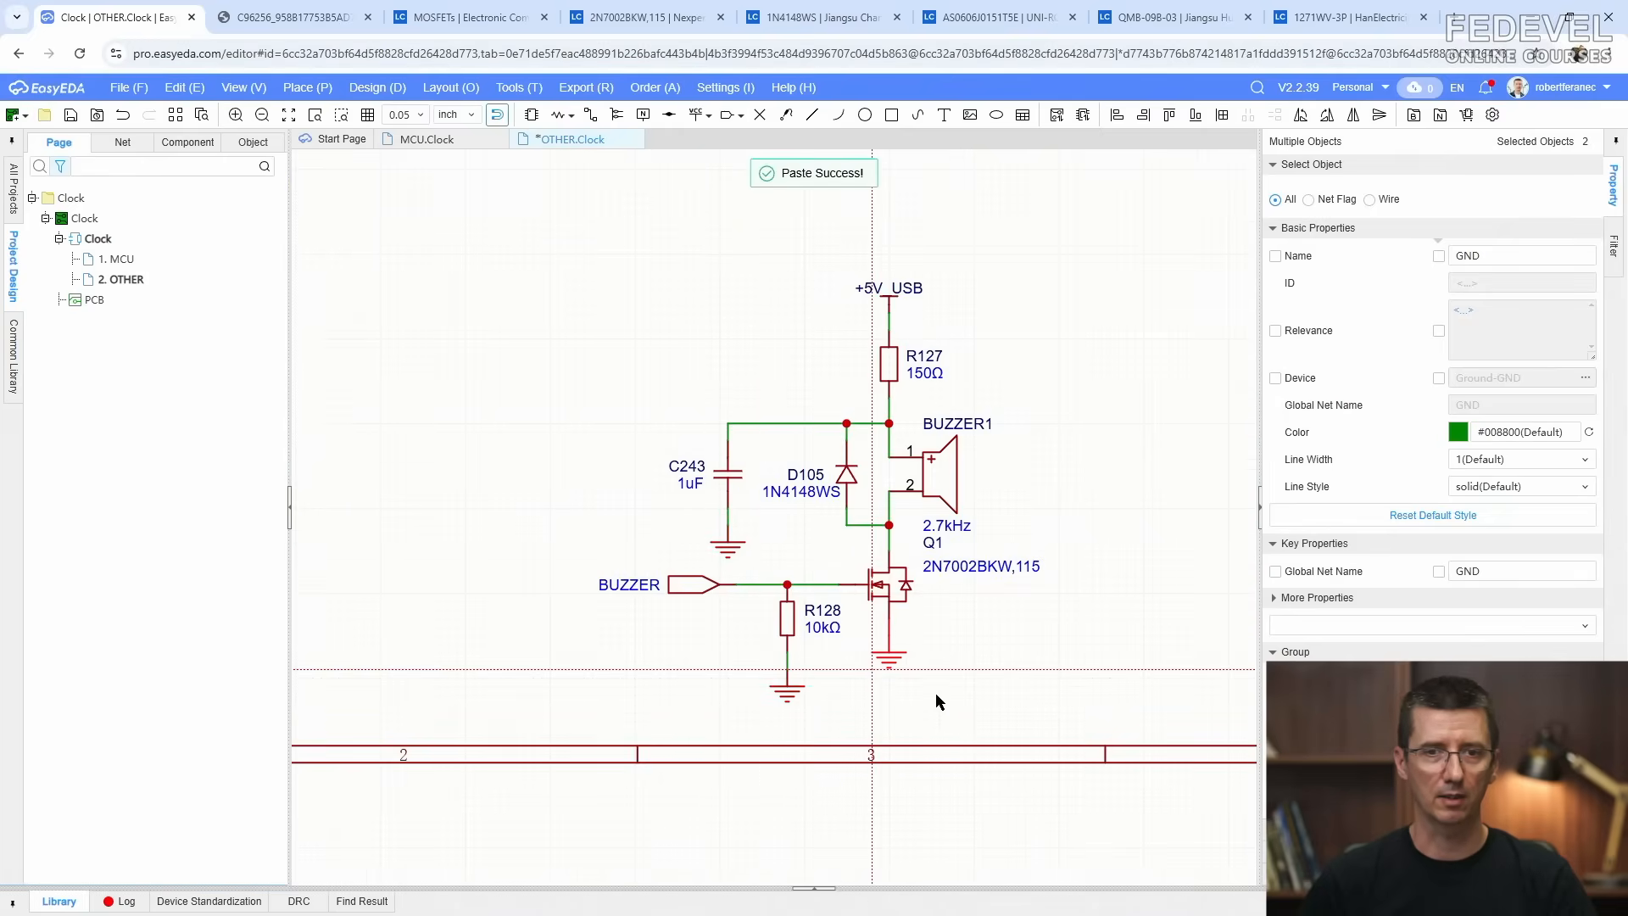
pyautogui.click(902, 675)
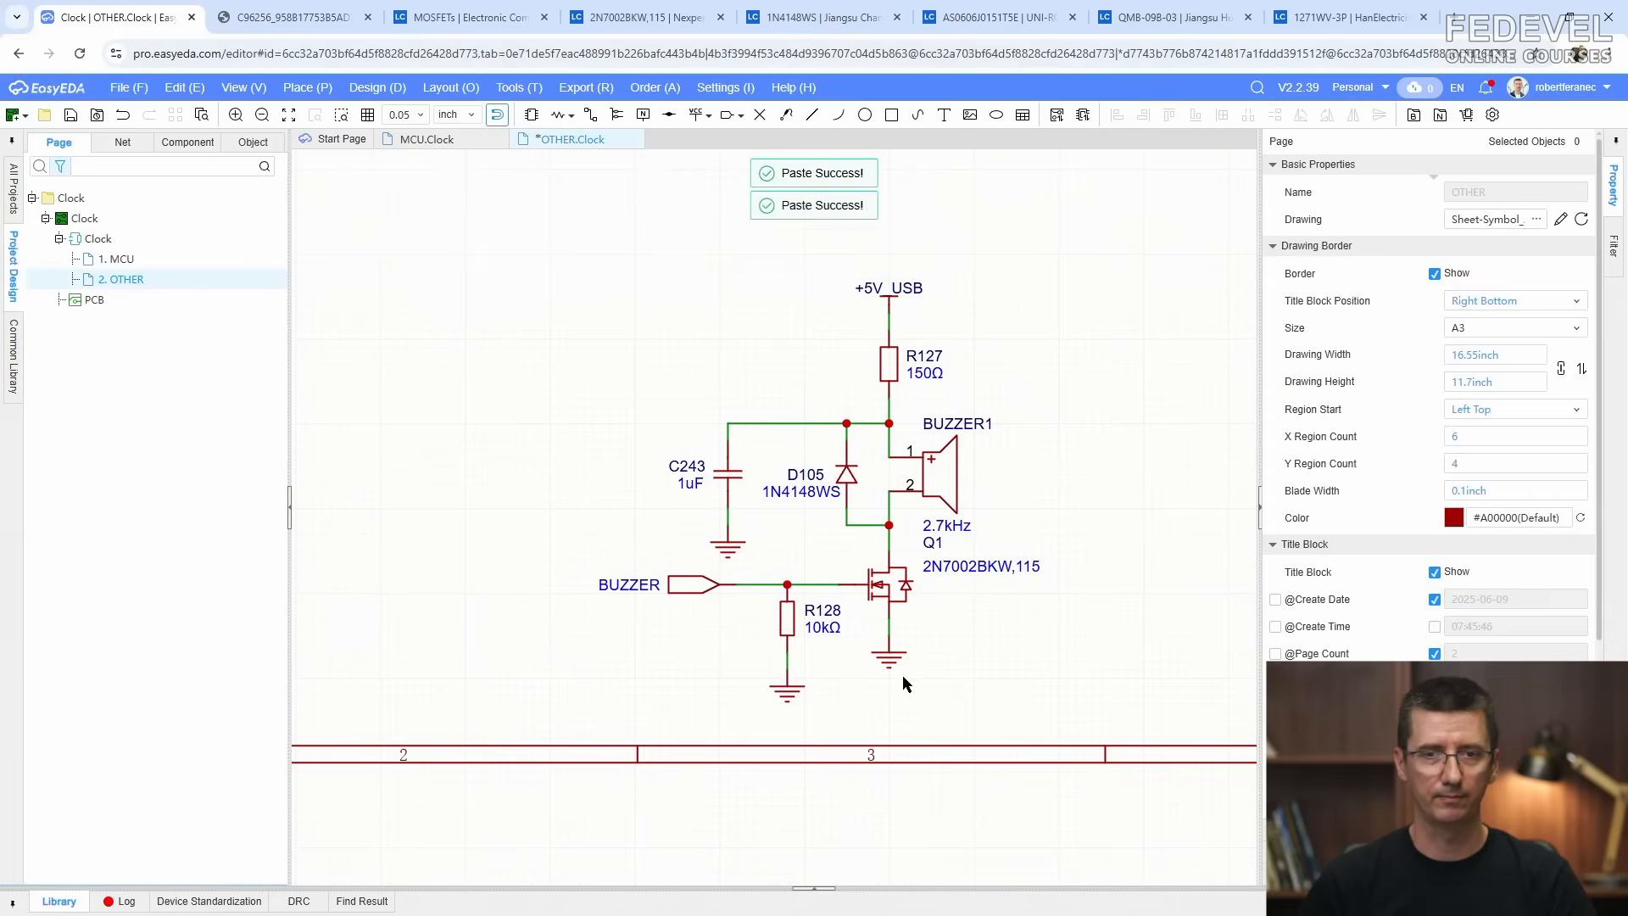
pyautogui.click(974, 657)
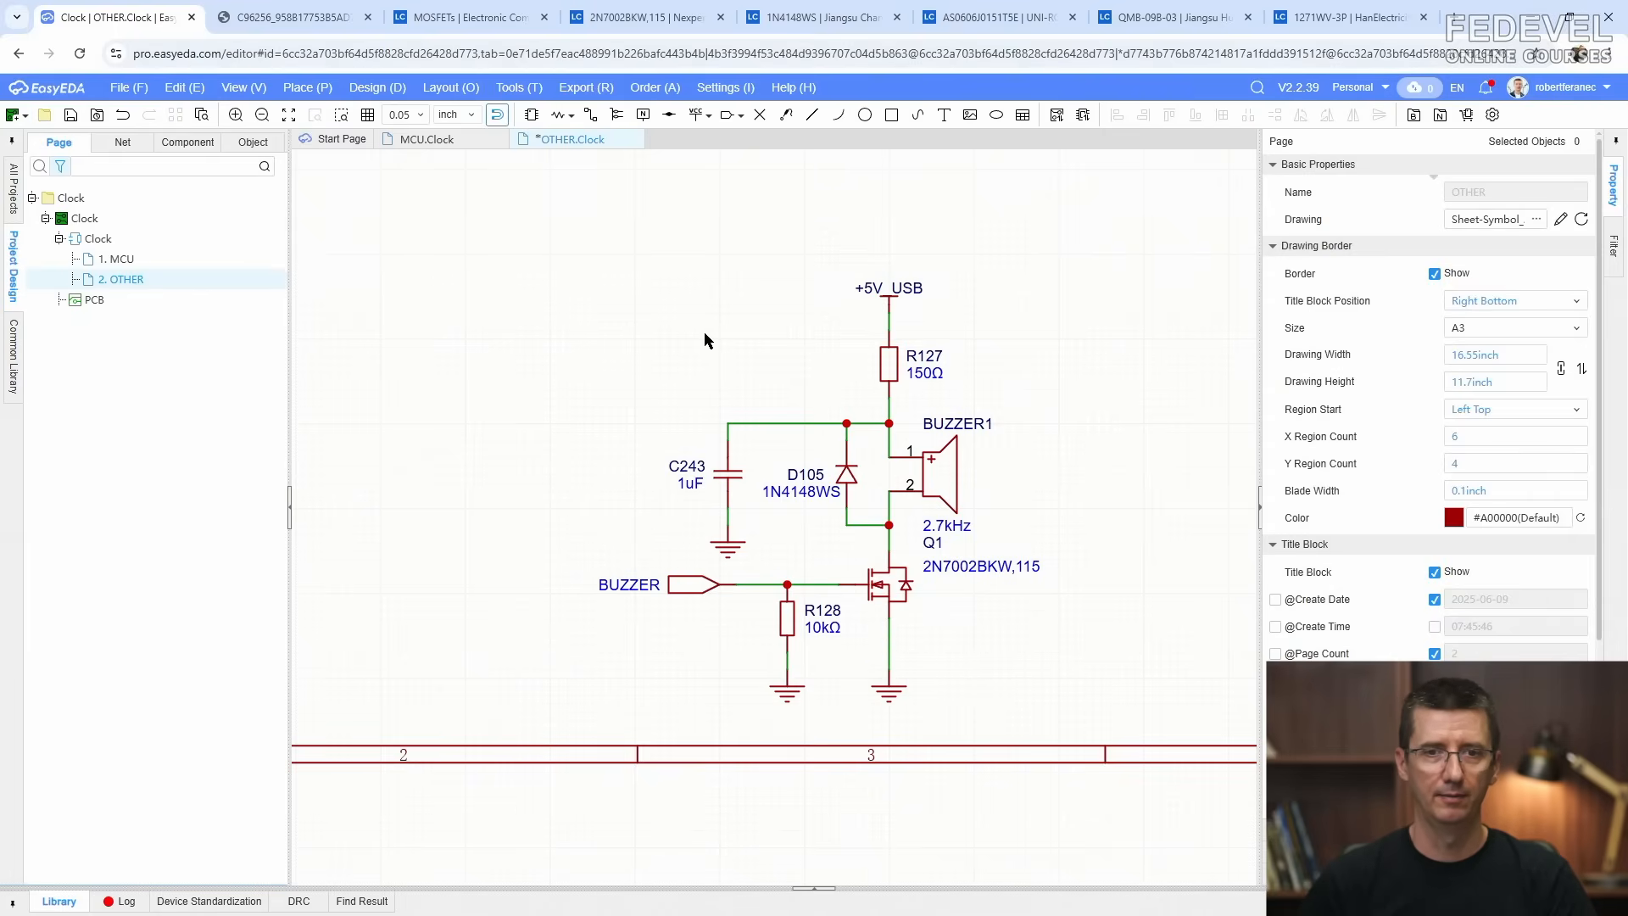
pyautogui.press('k')
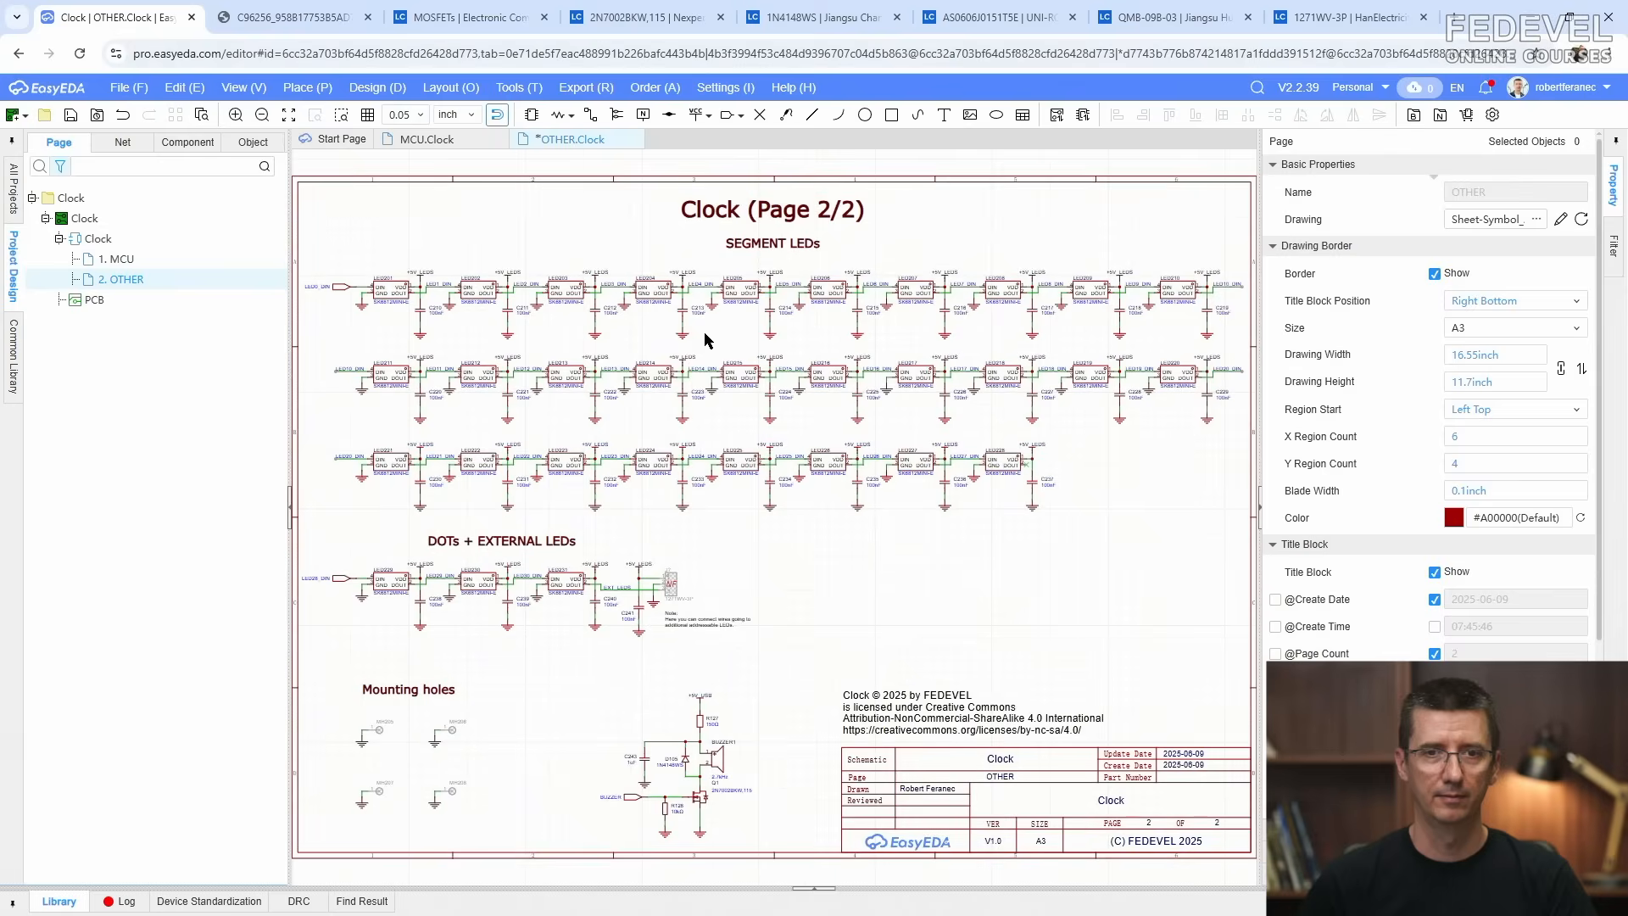
pyautogui.click(71, 116)
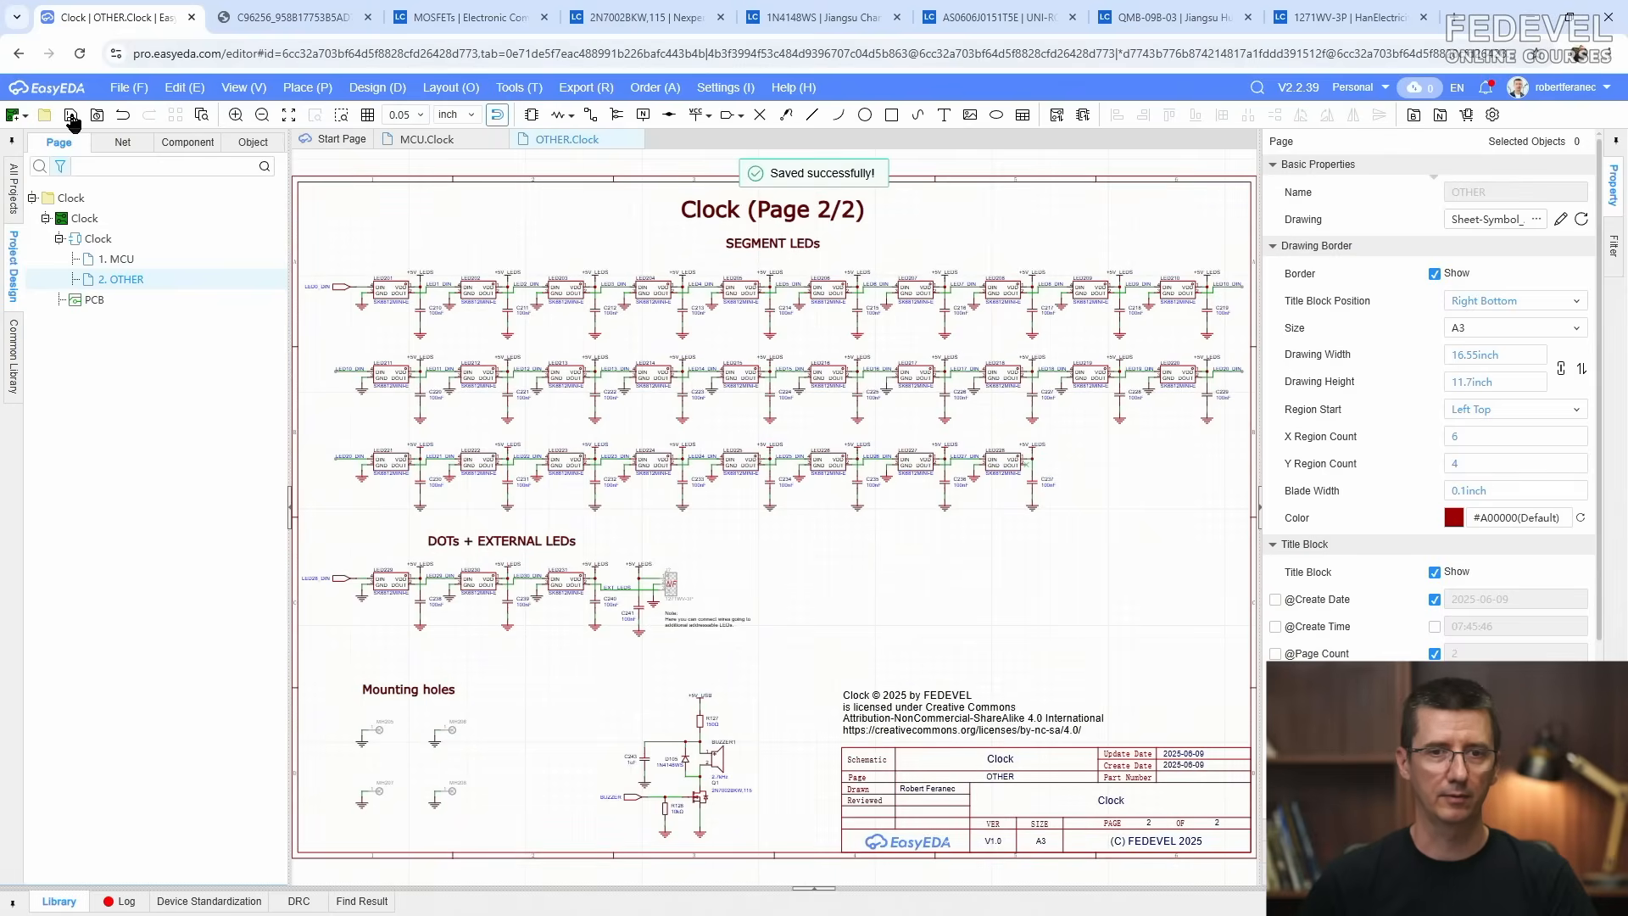
# Step: Copy the red NF text from the 1271WV-3P connector and paste it beside capacitor C243 in the buzzer circuit
pyautogui.scroll(3, 669, 596)
pyautogui.scroll(3, 672, 591)
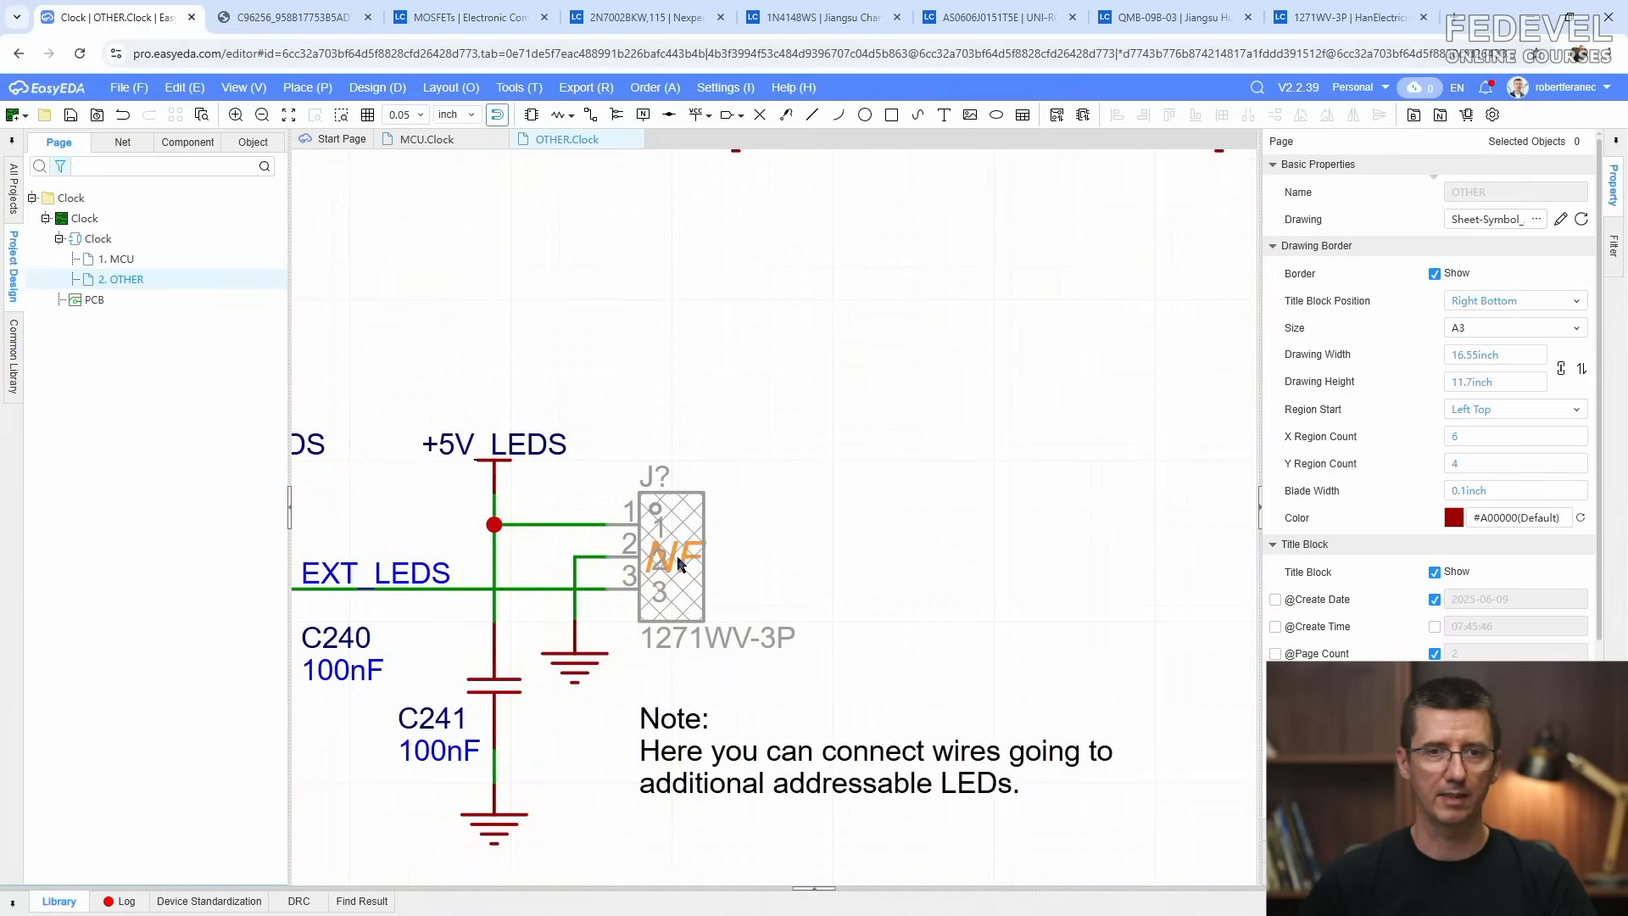
pyautogui.click(685, 562)
pyautogui.rightClick(684, 562)
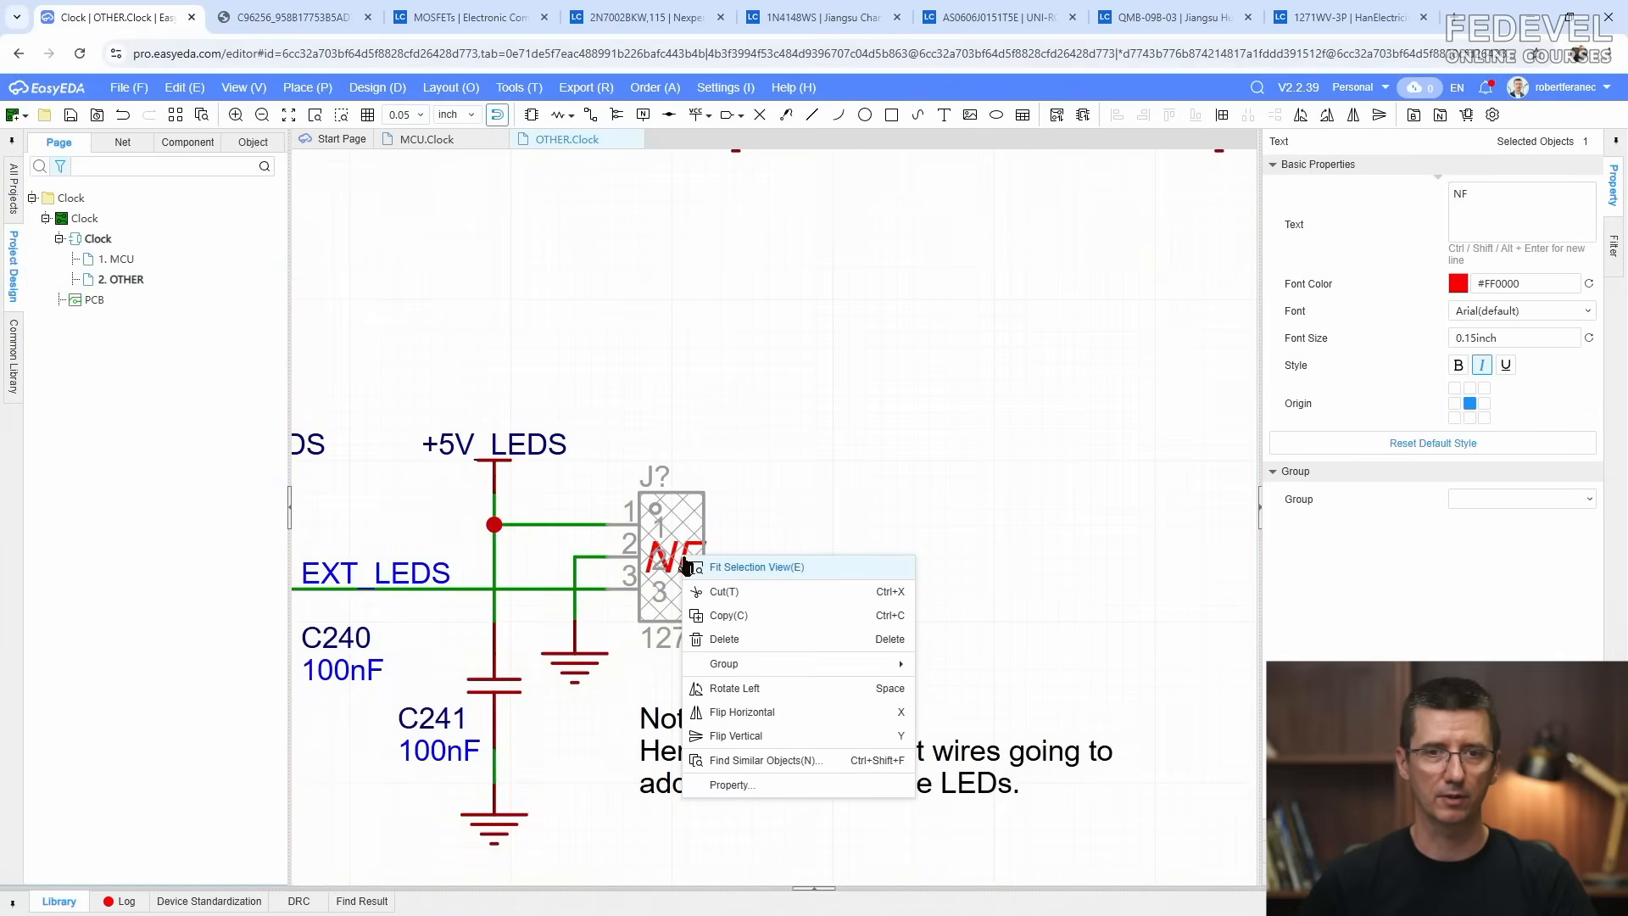
pyautogui.click(744, 619)
pyautogui.scroll(-6, 754, 388)
pyautogui.scroll(5, 746, 576)
pyautogui.rightClick(408, 461)
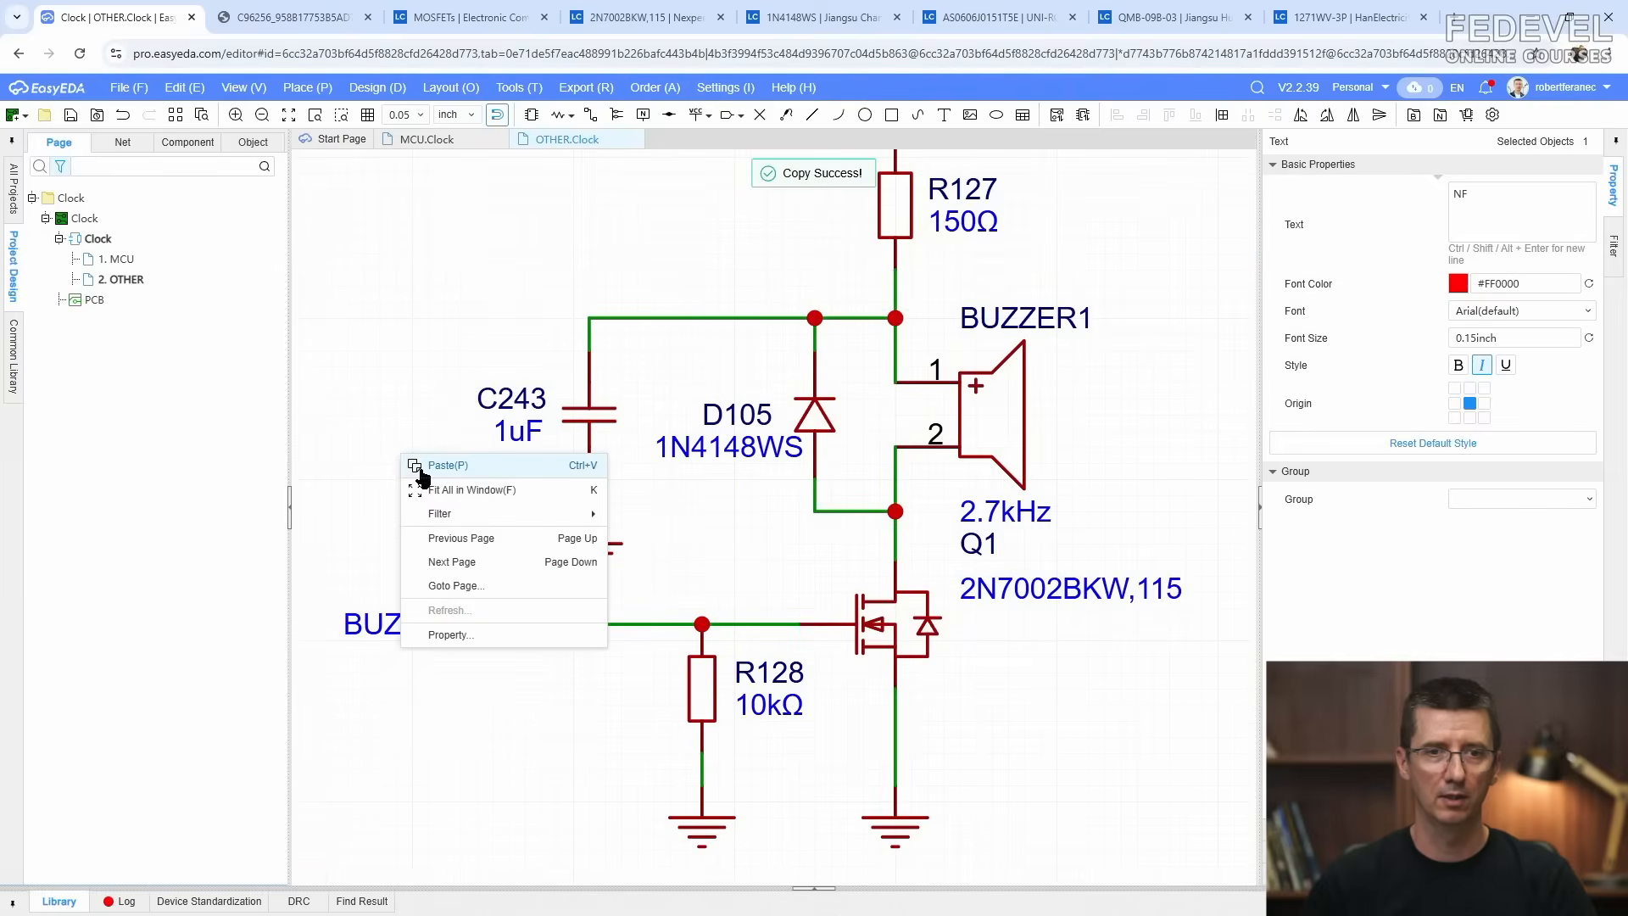
pyautogui.click(445, 469)
pyautogui.click(350, 334)
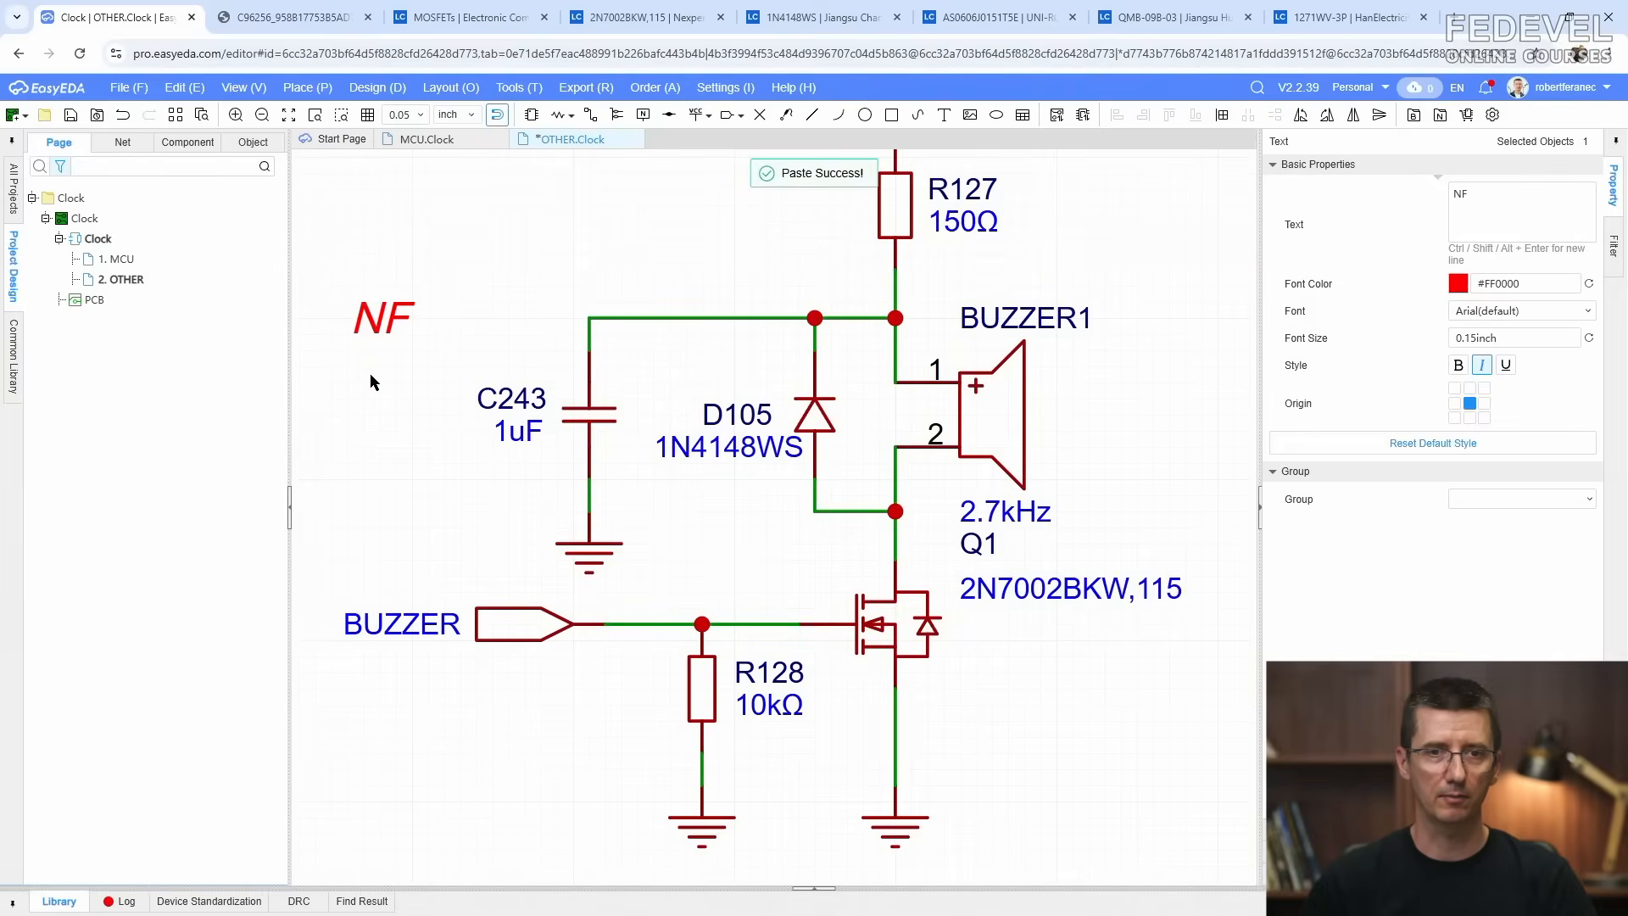
# Step: Set Add into BOM to No for capacitor C243 and move the NF text onto its symbol
pyautogui.click(593, 422)
pyautogui.click(1582, 356)
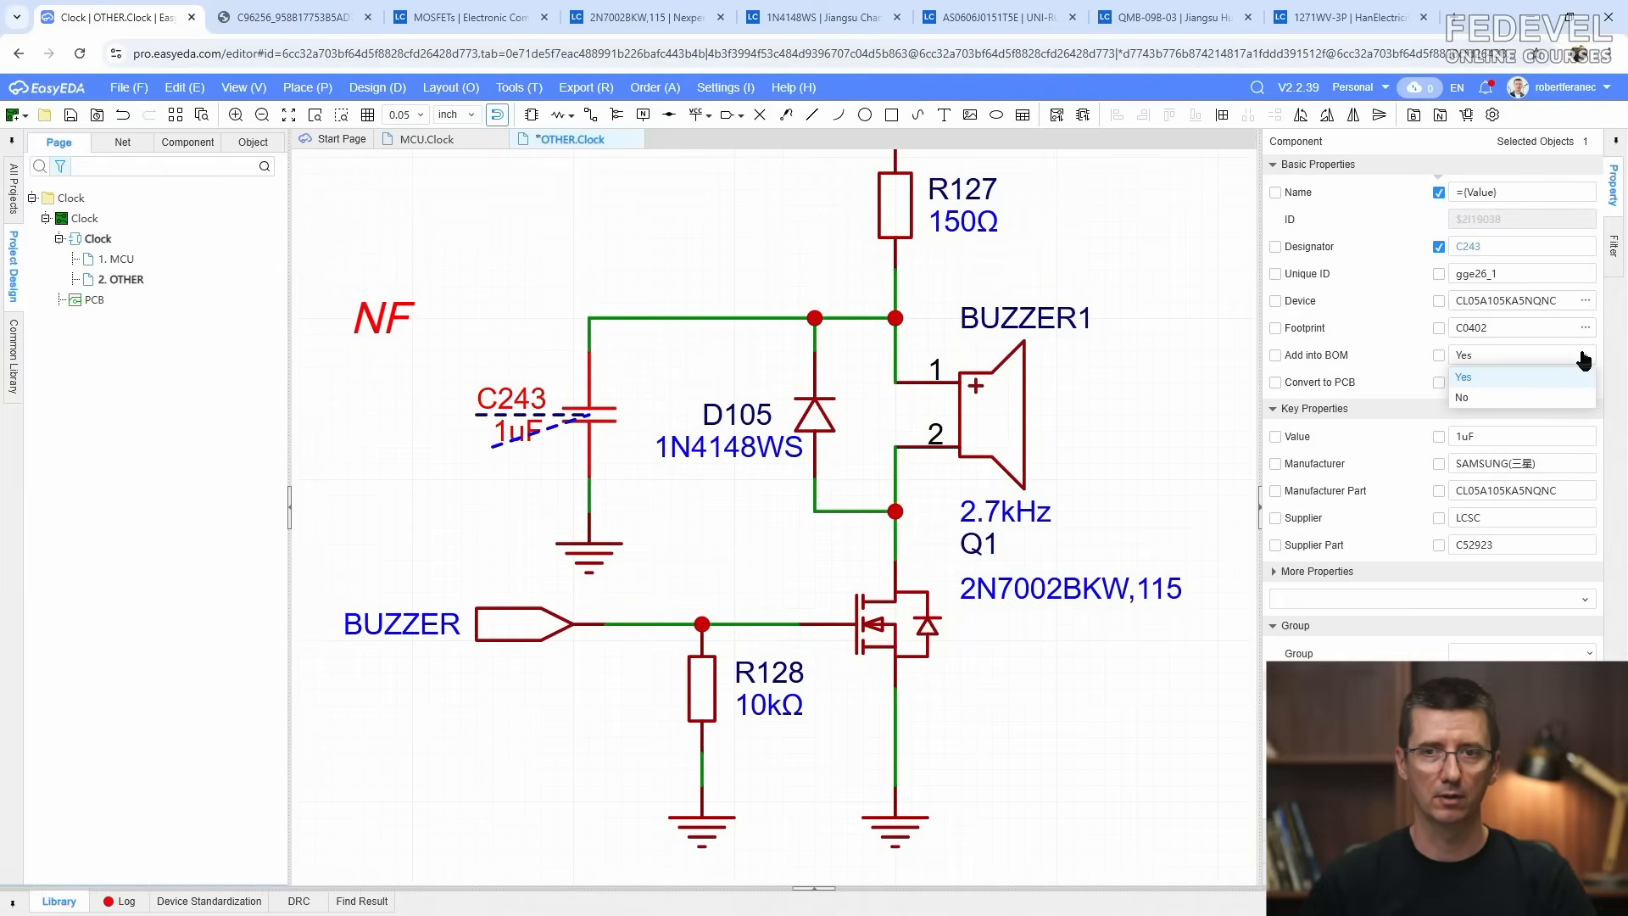
pyautogui.click(1505, 398)
pyautogui.click(474, 252)
pyautogui.moveTo(386, 309); pyautogui.dragTo(594, 405)
# Step: Paste another NF text to the left of resistor R128, below the BUZZER net port
pyautogui.scroll(-2, 538, 272)
pyautogui.scroll(2, 562, 546)
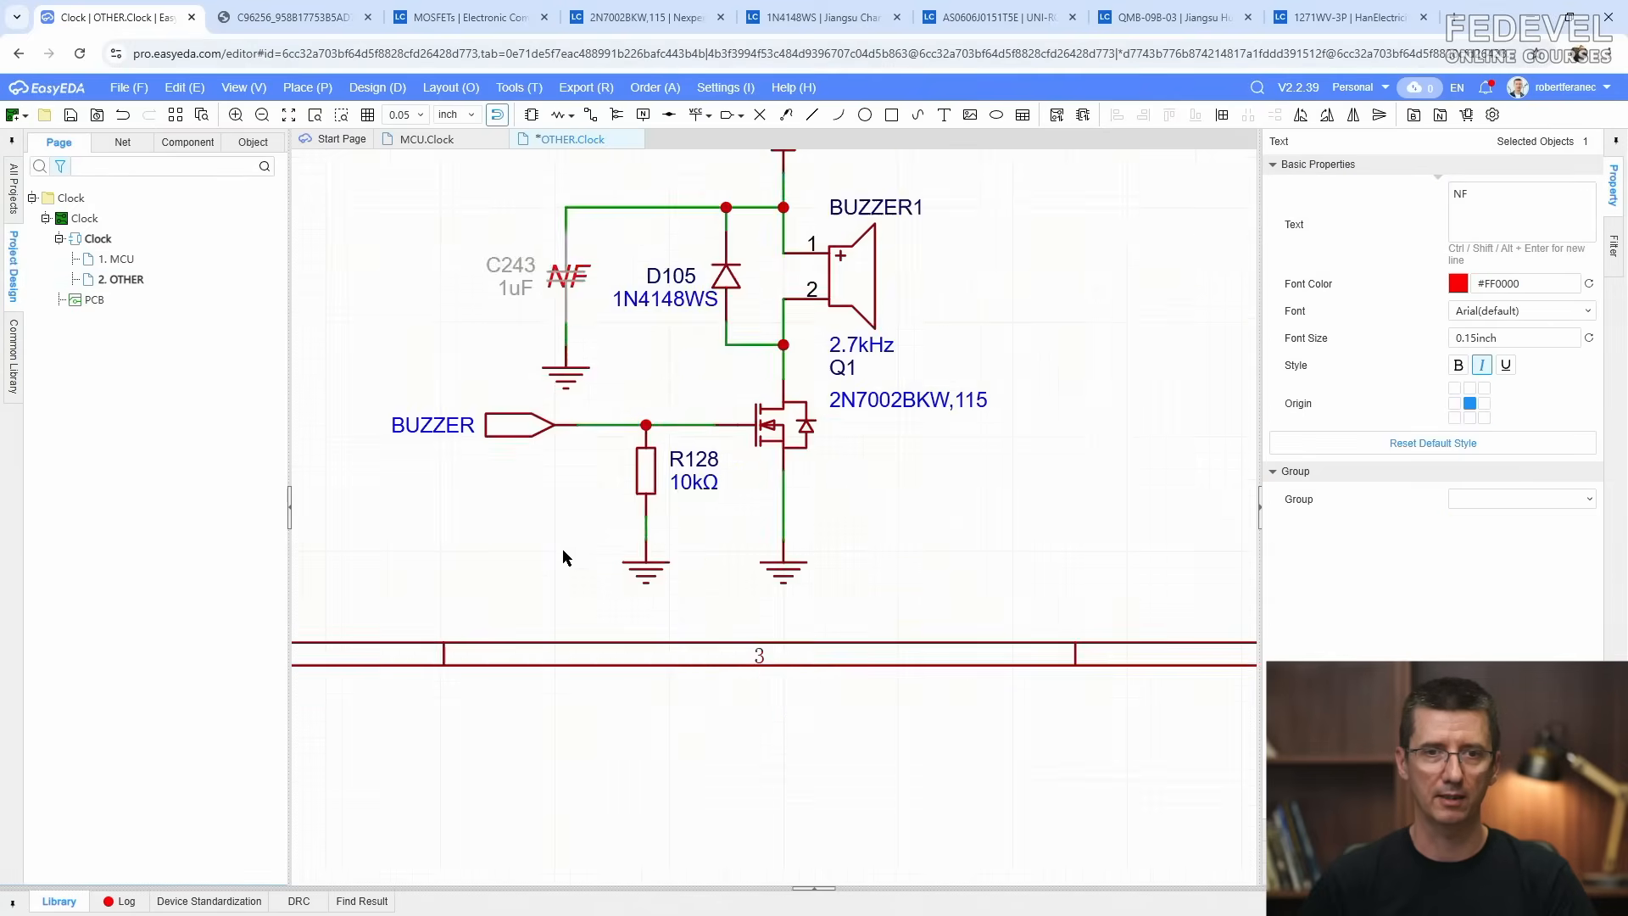
pyautogui.rightClick(519, 488)
pyautogui.click(559, 501)
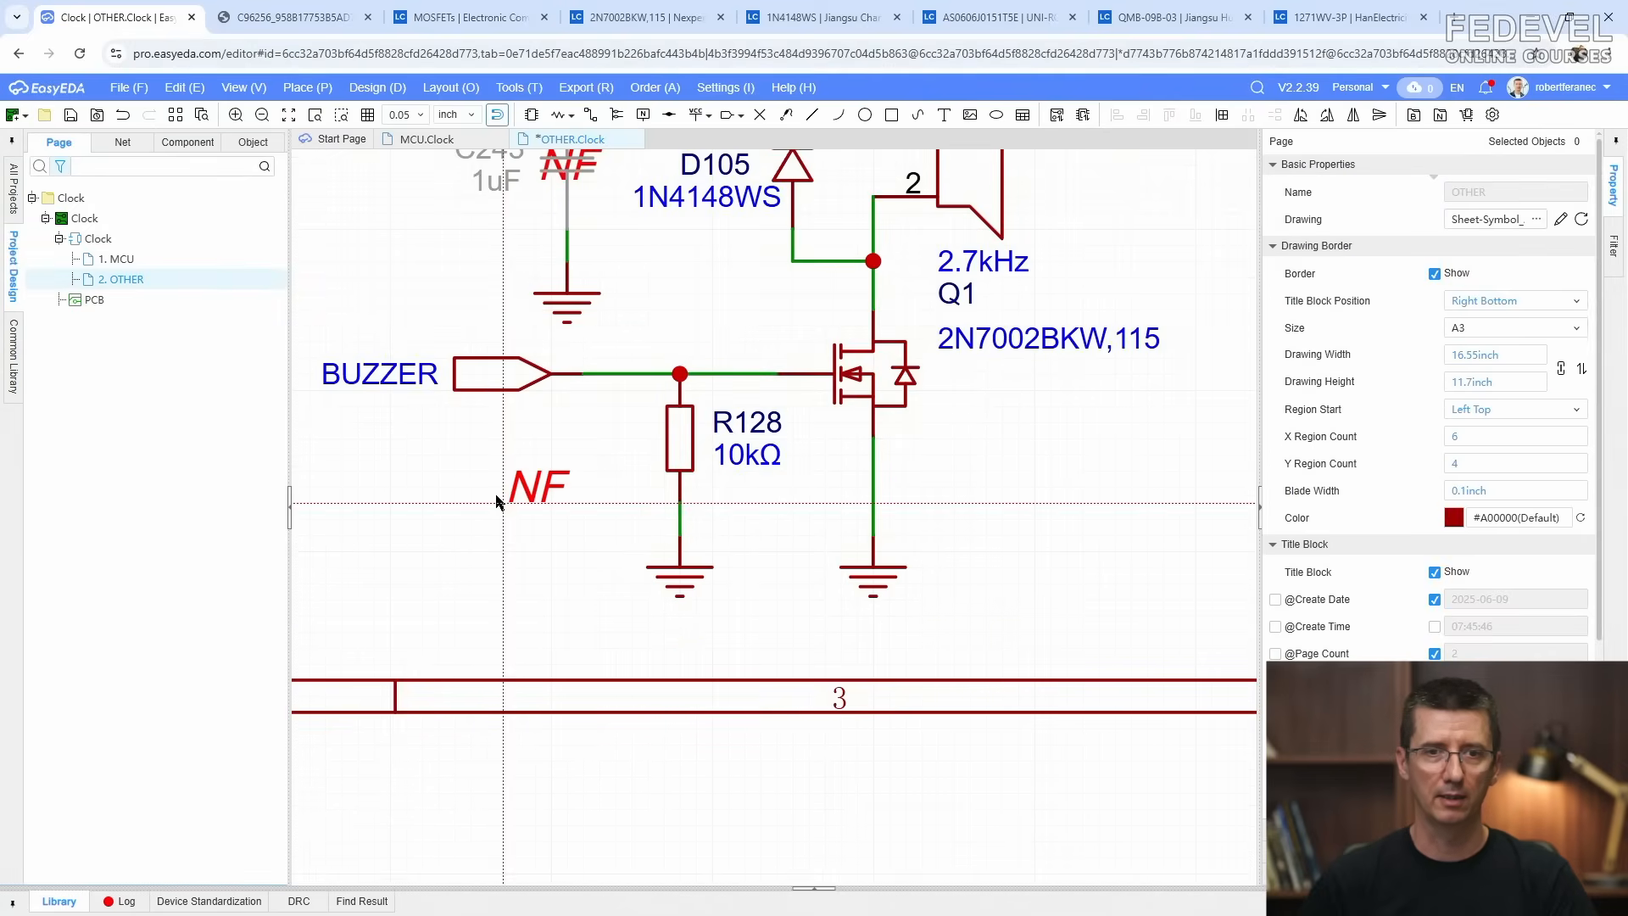
pyautogui.click(658, 496)
# Step: Set Add into BOM to No for the 10kΩ resistor R128
pyautogui.click(677, 441)
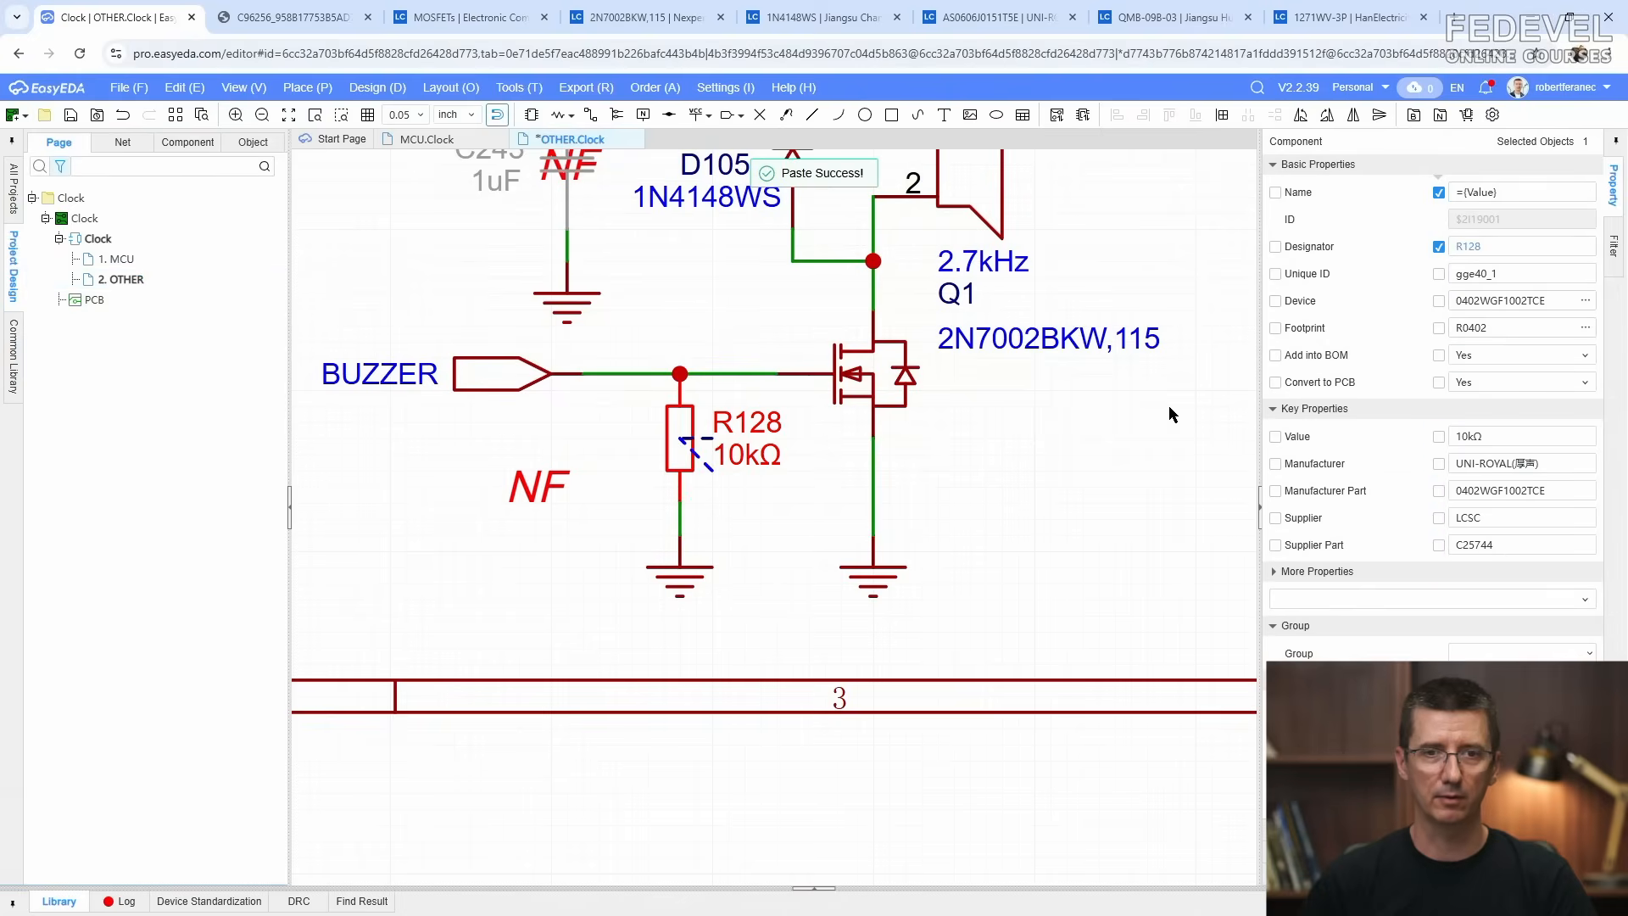
pyautogui.click(1584, 355)
pyautogui.click(1518, 406)
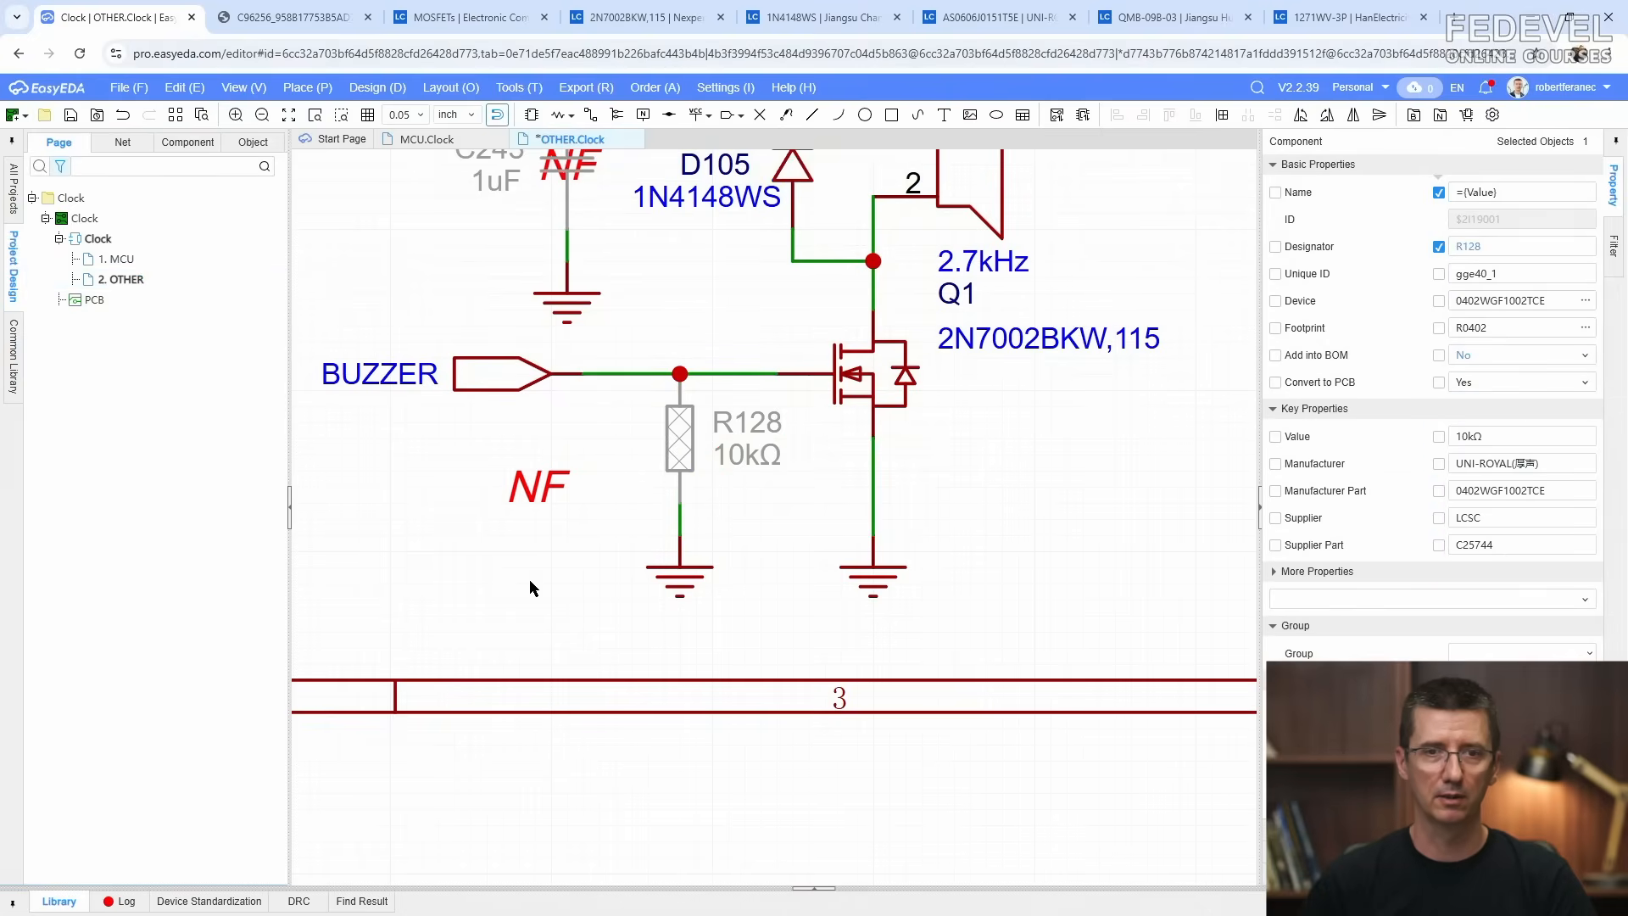
# Step: Move the red NF text onto the symbol of resistor R128
pyautogui.click(529, 578)
pyautogui.moveTo(537, 494); pyautogui.dragTo(674, 437)
pyautogui.scroll(-3, 588, 587)
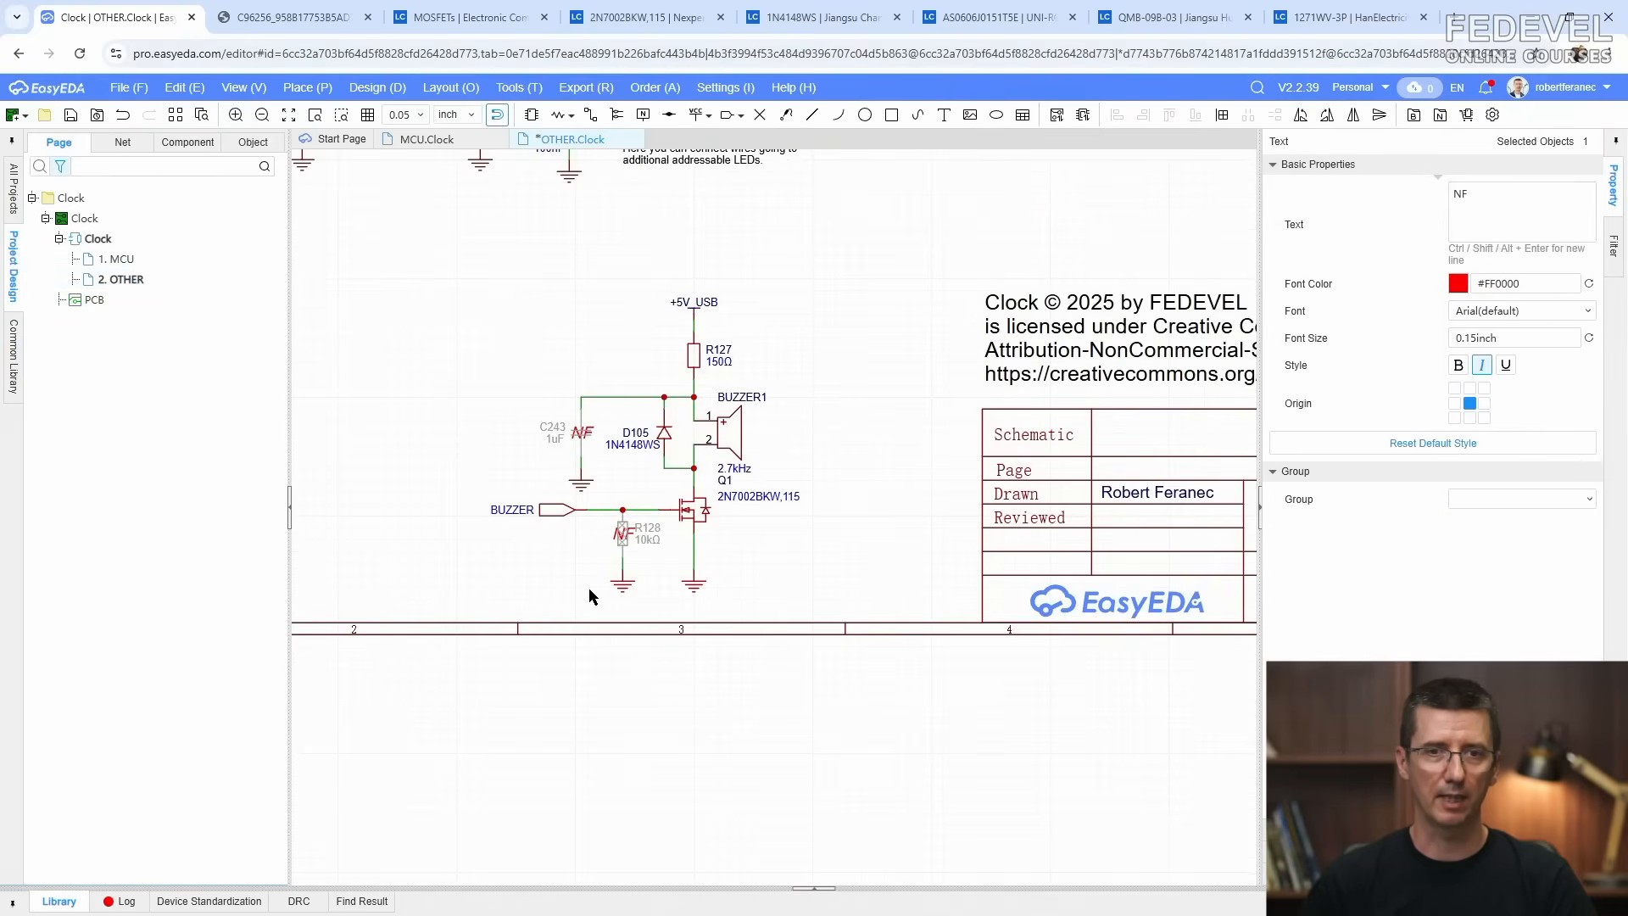
# Step: Copy the DOTs + EXTERNAL LEDs heading and paste it above the buzzer circuit
pyautogui.scroll(-3, 607, 500)
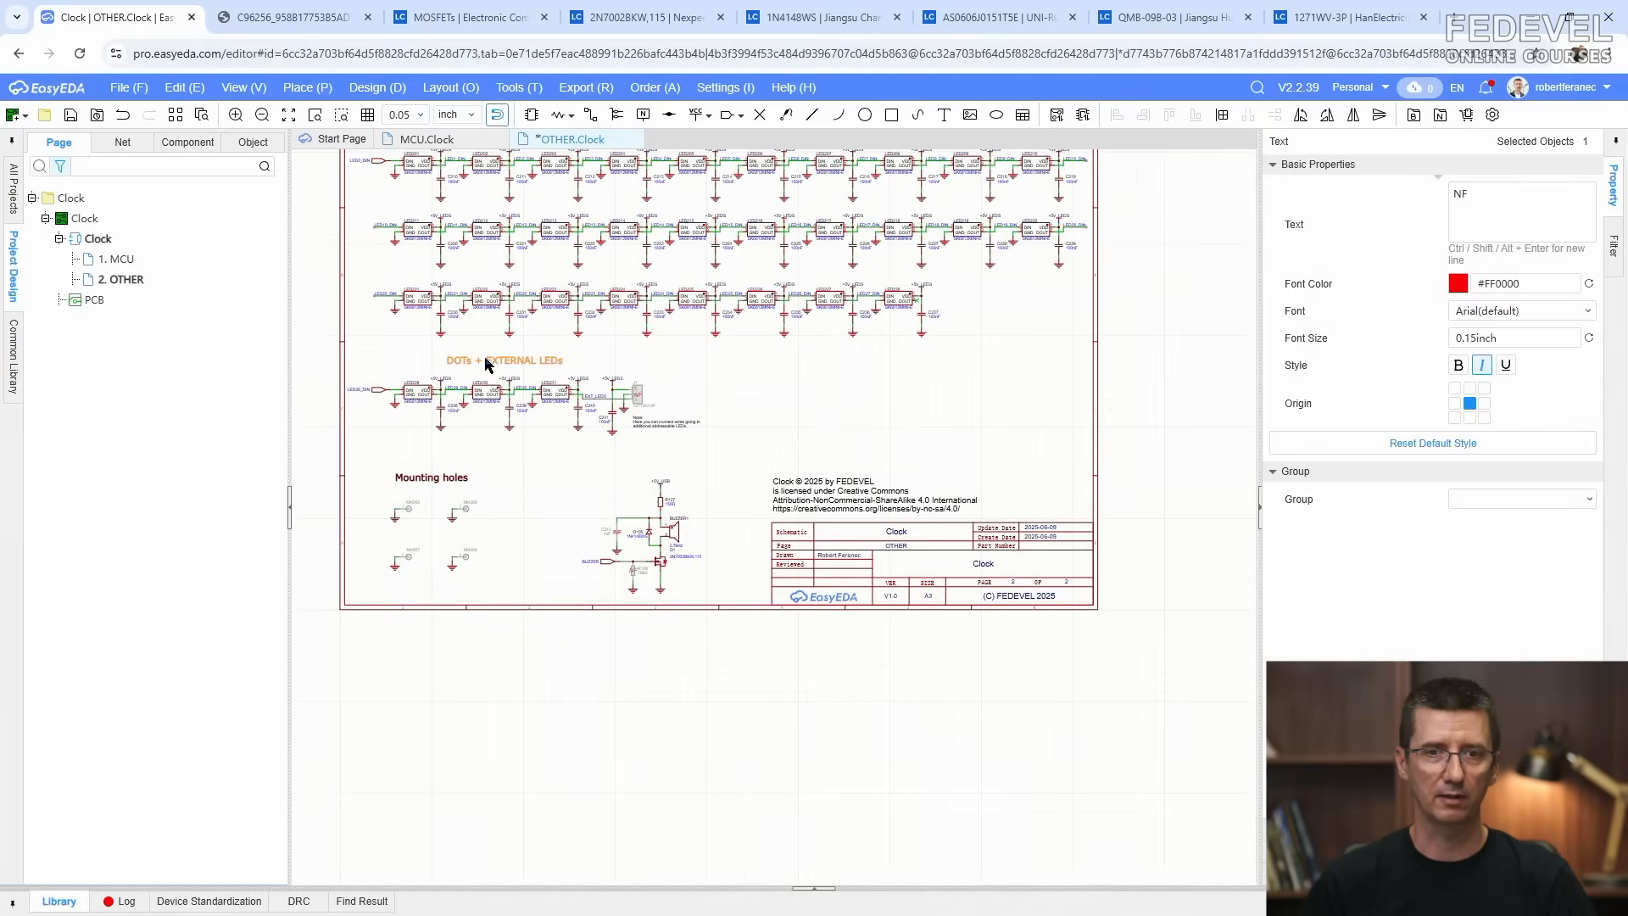
pyautogui.rightClick(487, 365)
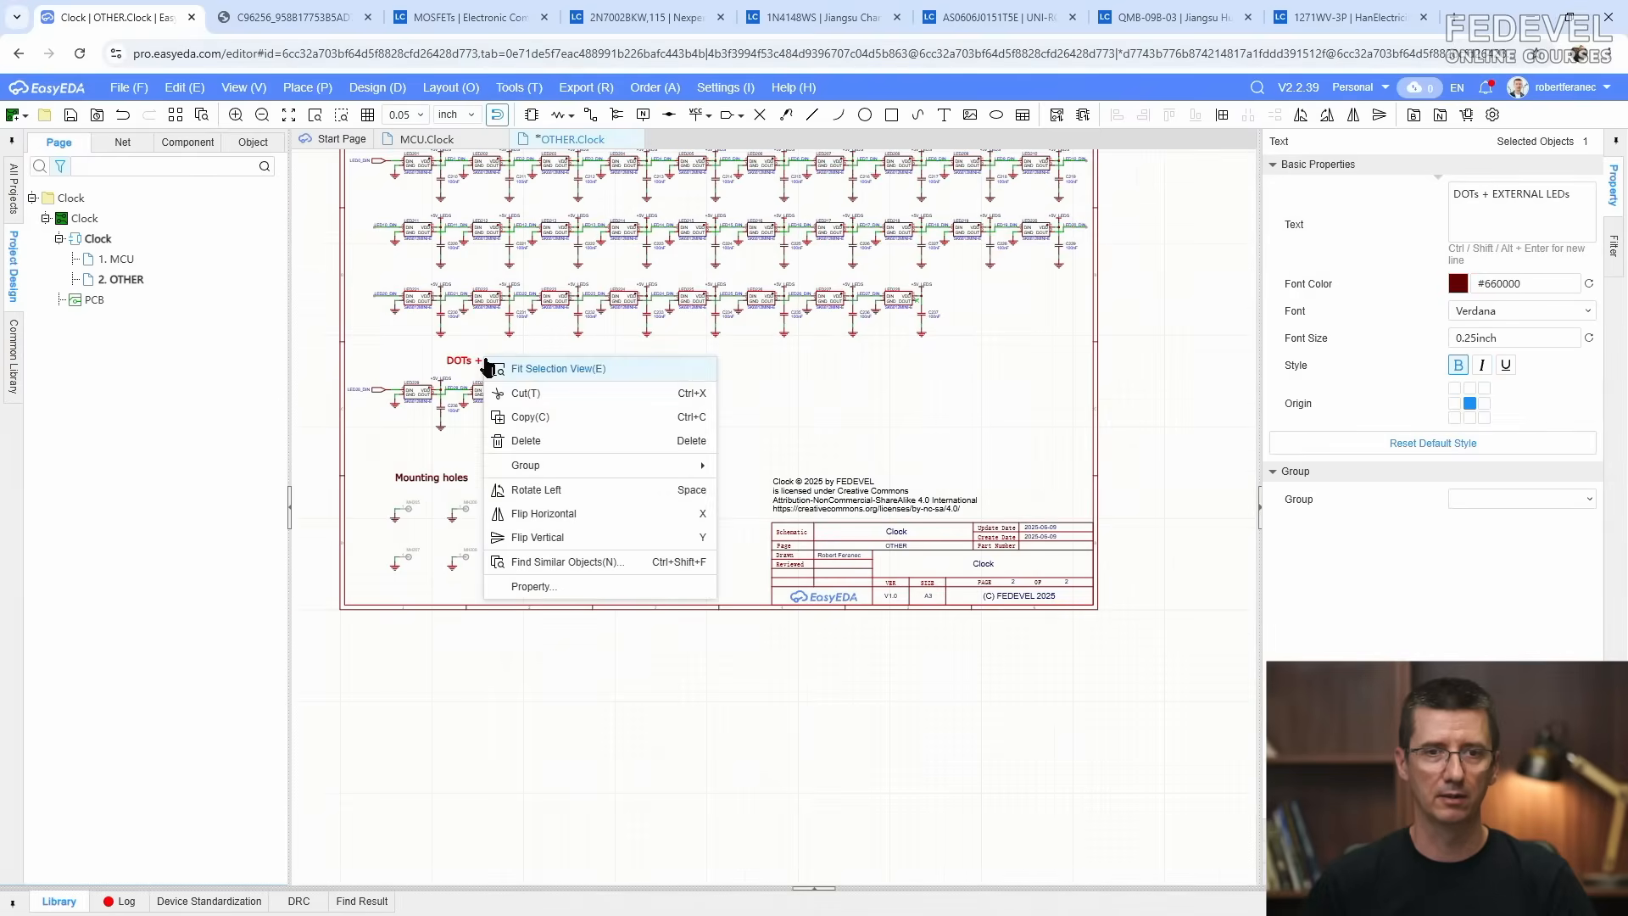
pyautogui.click(530, 420)
pyautogui.rightClick(580, 479)
pyautogui.click(607, 481)
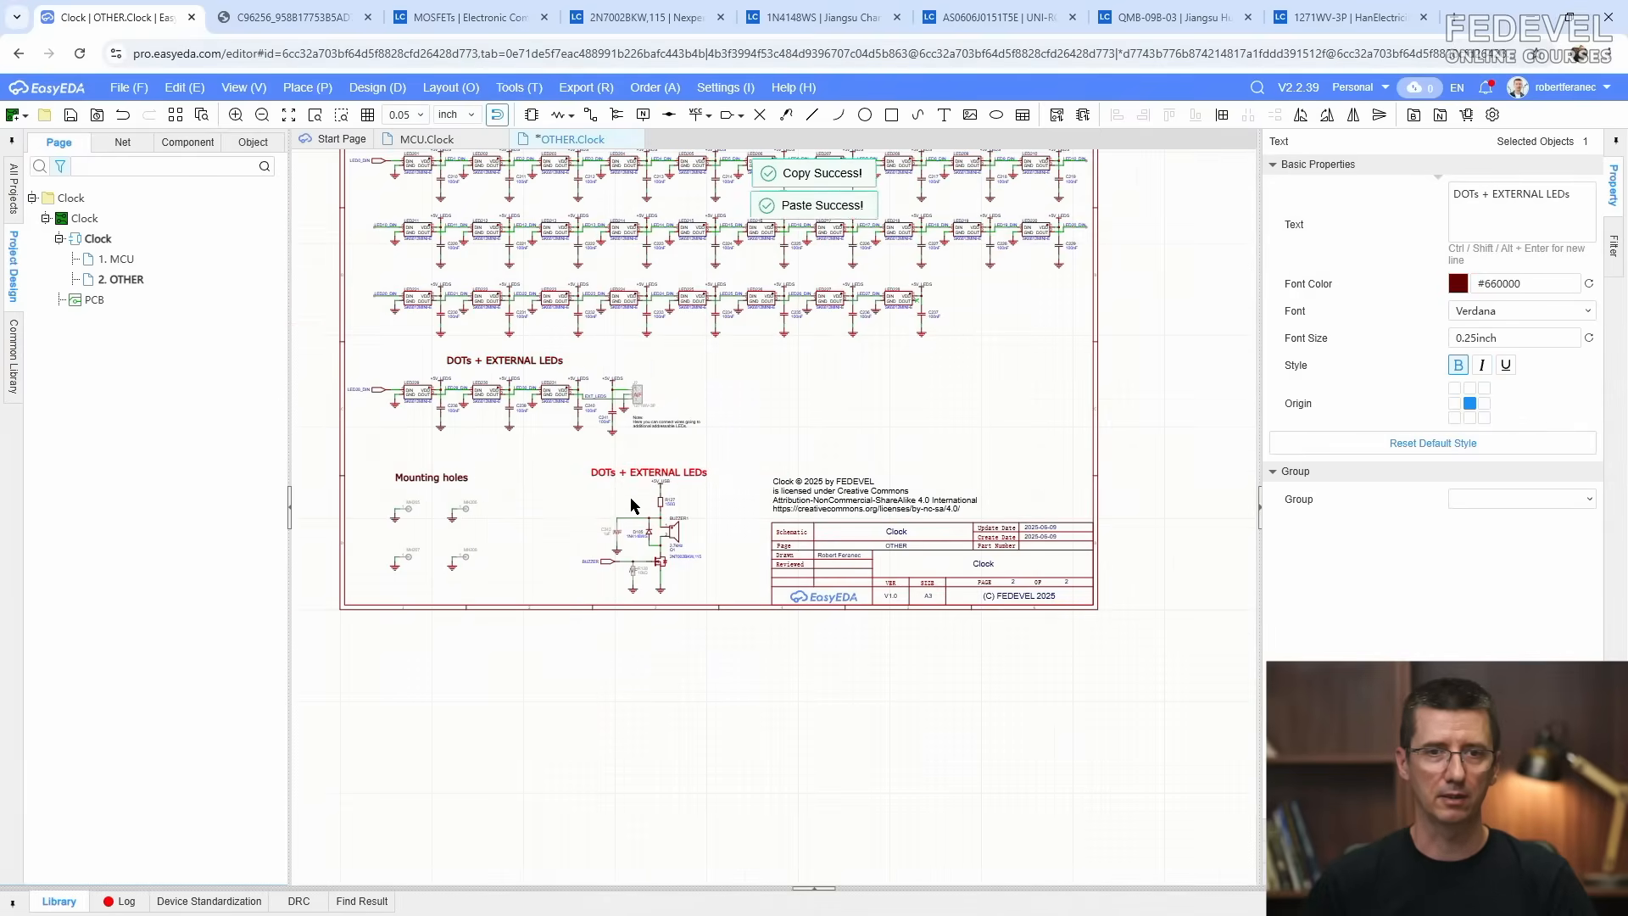
# Step: Change the text of the pasted heading above the buzzer circuit to Buzzer
pyautogui.scroll(3, 612, 448)
pyautogui.doubleClick(613, 448)
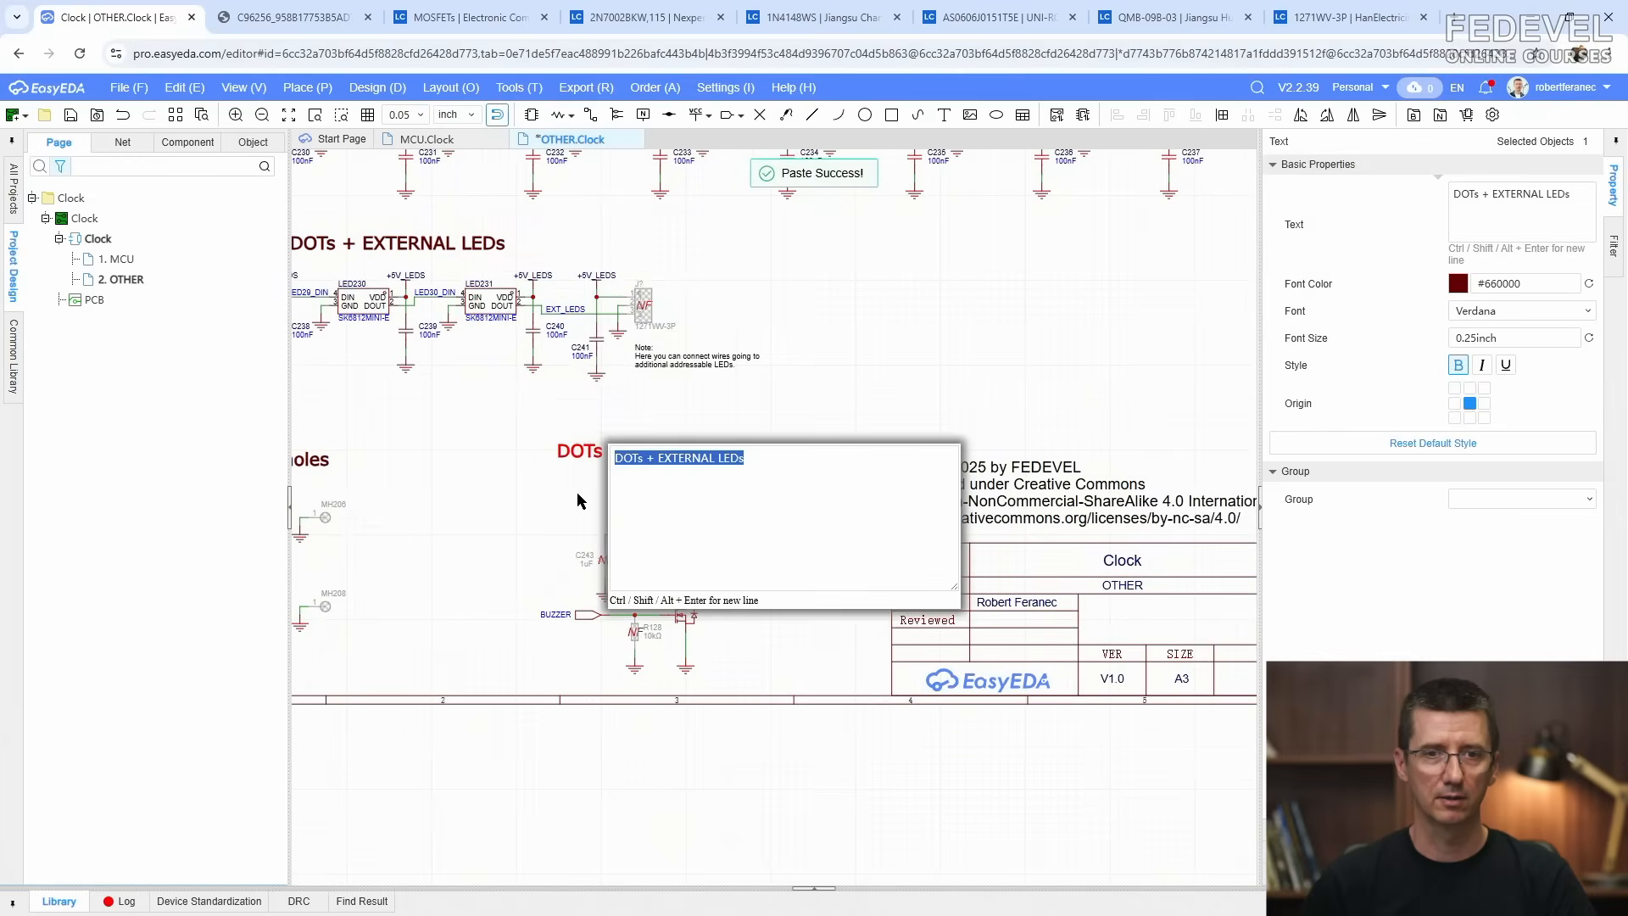
pyautogui.write('Buzzer')
pyautogui.press('Return')
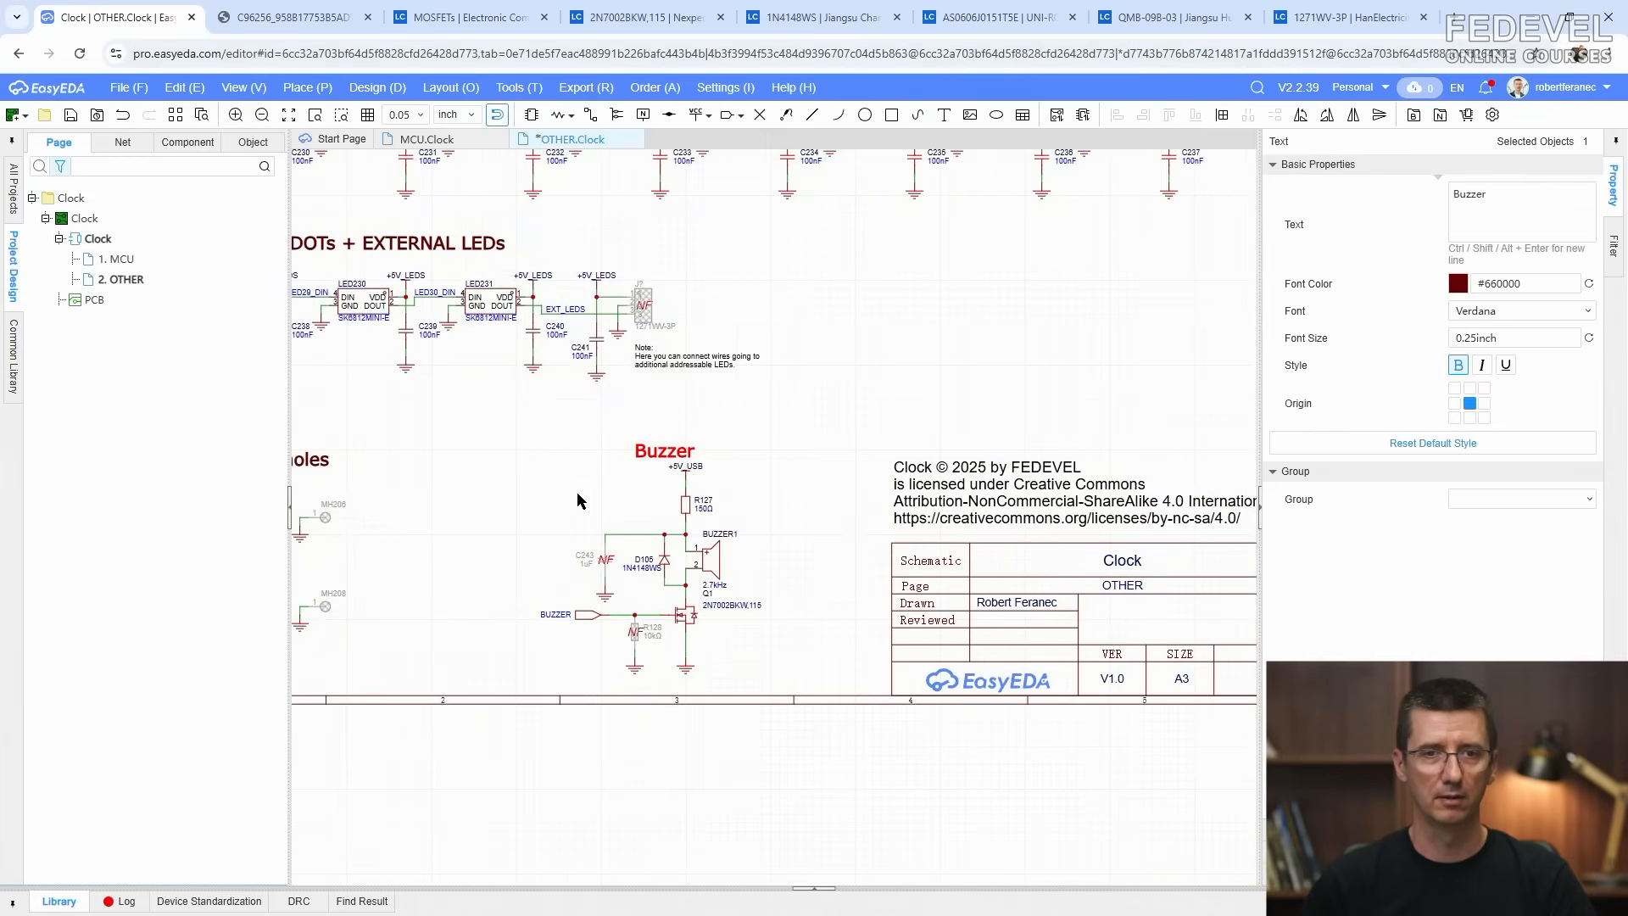
# Step: Move the Buzzer heading to the left of the +5V_USB power symbol and save the OTHER page
pyautogui.scroll(3, 592, 504)
pyautogui.scroll(2, 687, 496)
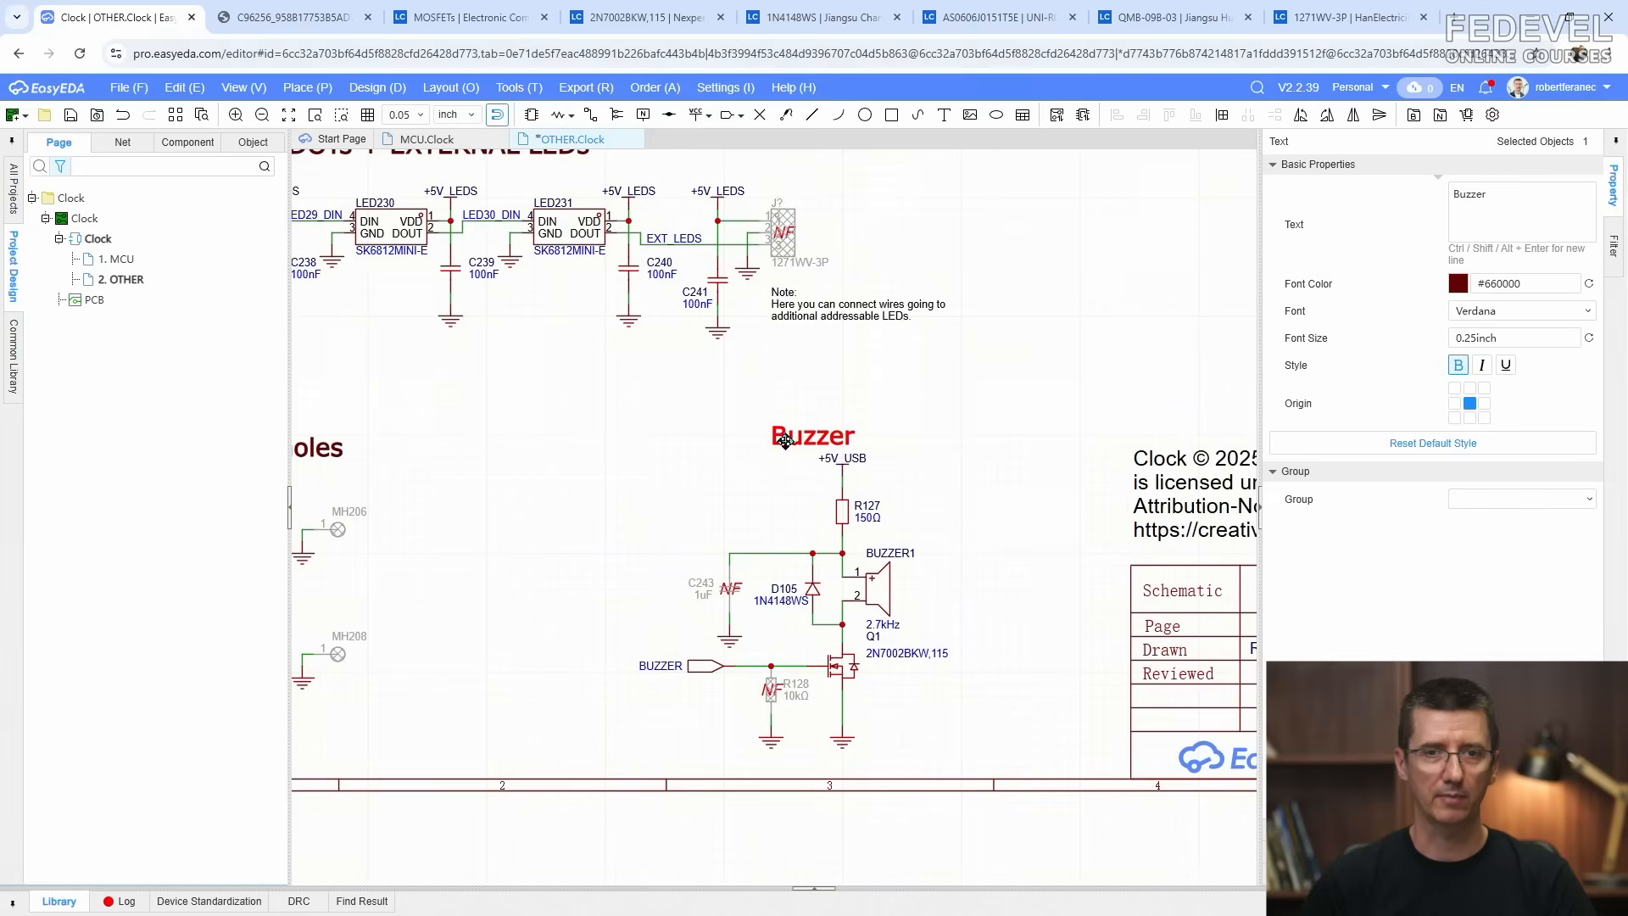
pyautogui.scroll(3, 785, 441)
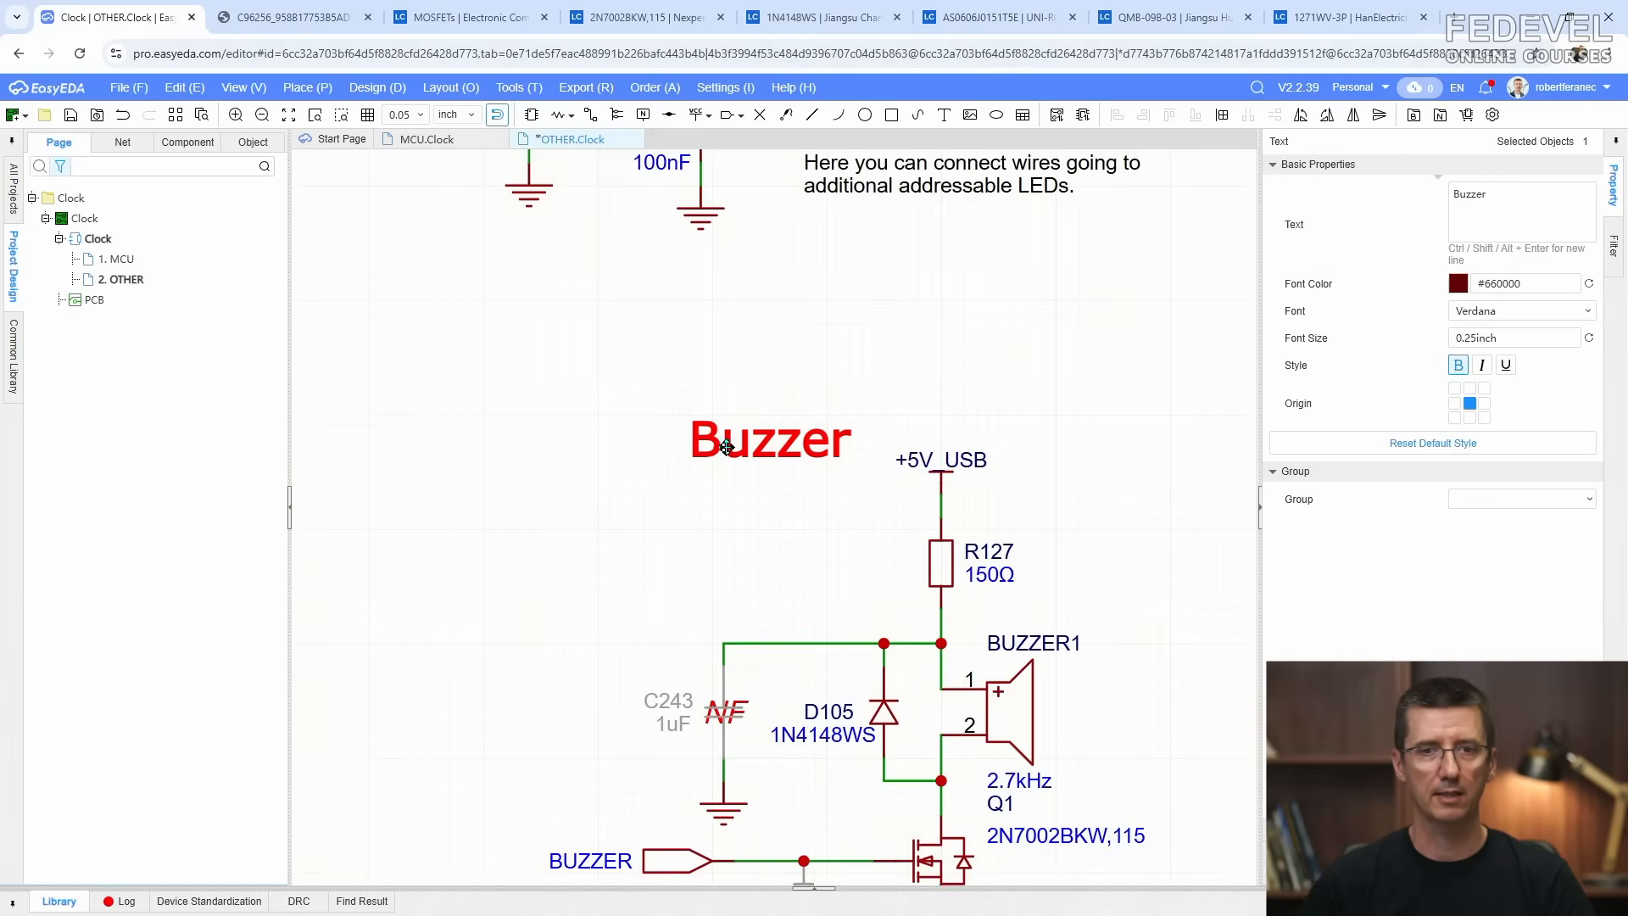
pyautogui.click(582, 527)
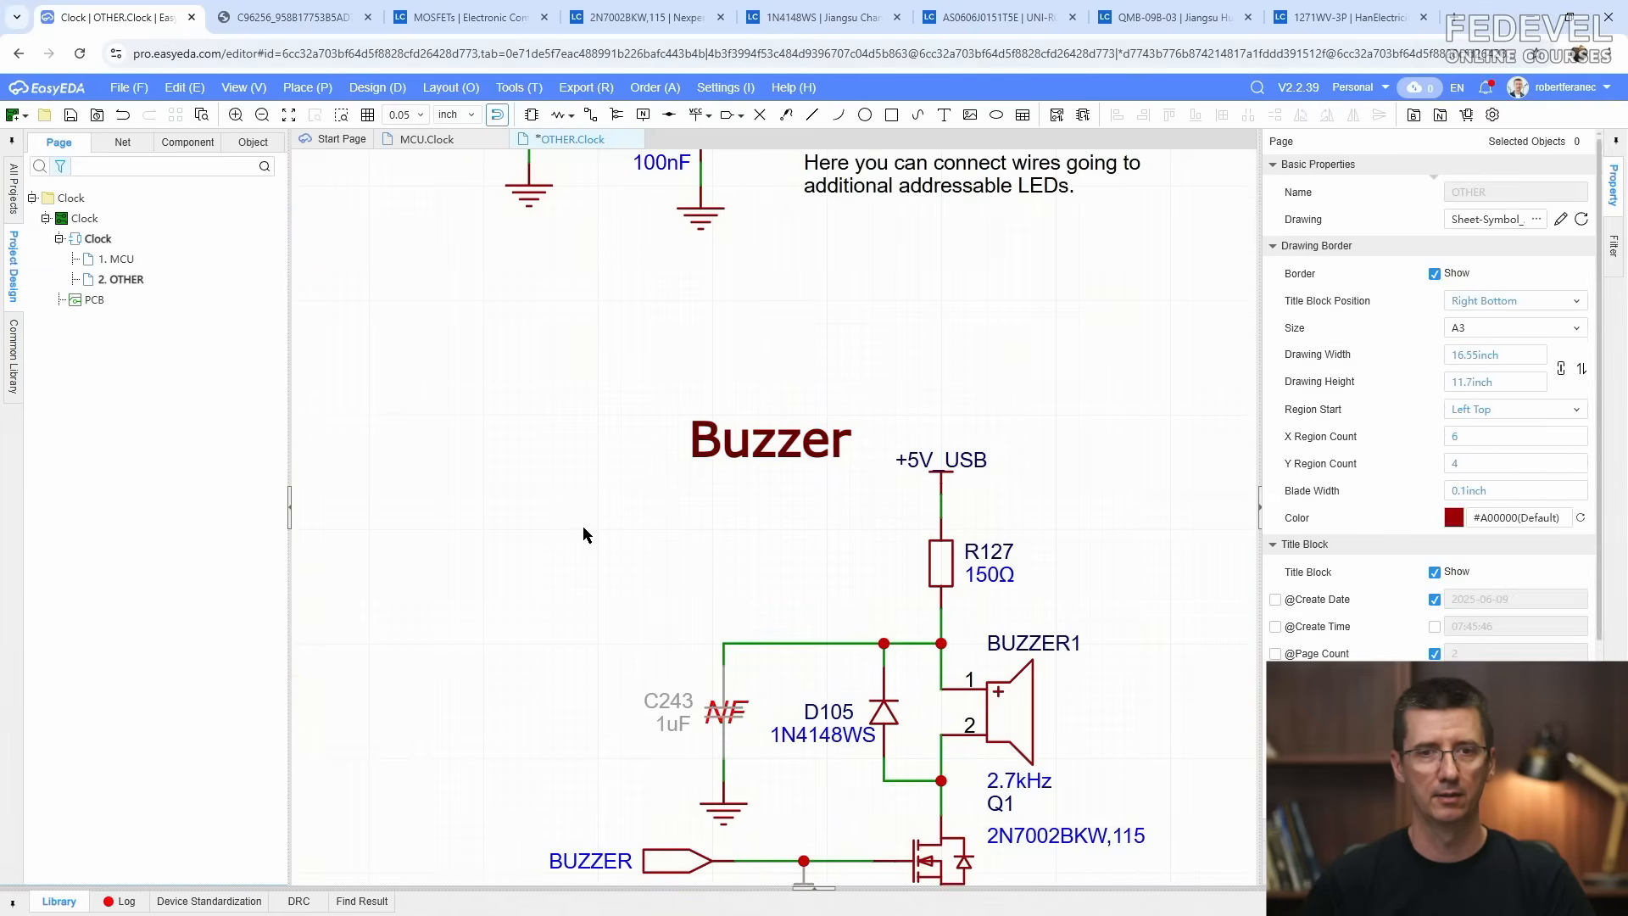
pyautogui.scroll(-3, 583, 525)
pyautogui.press('k')
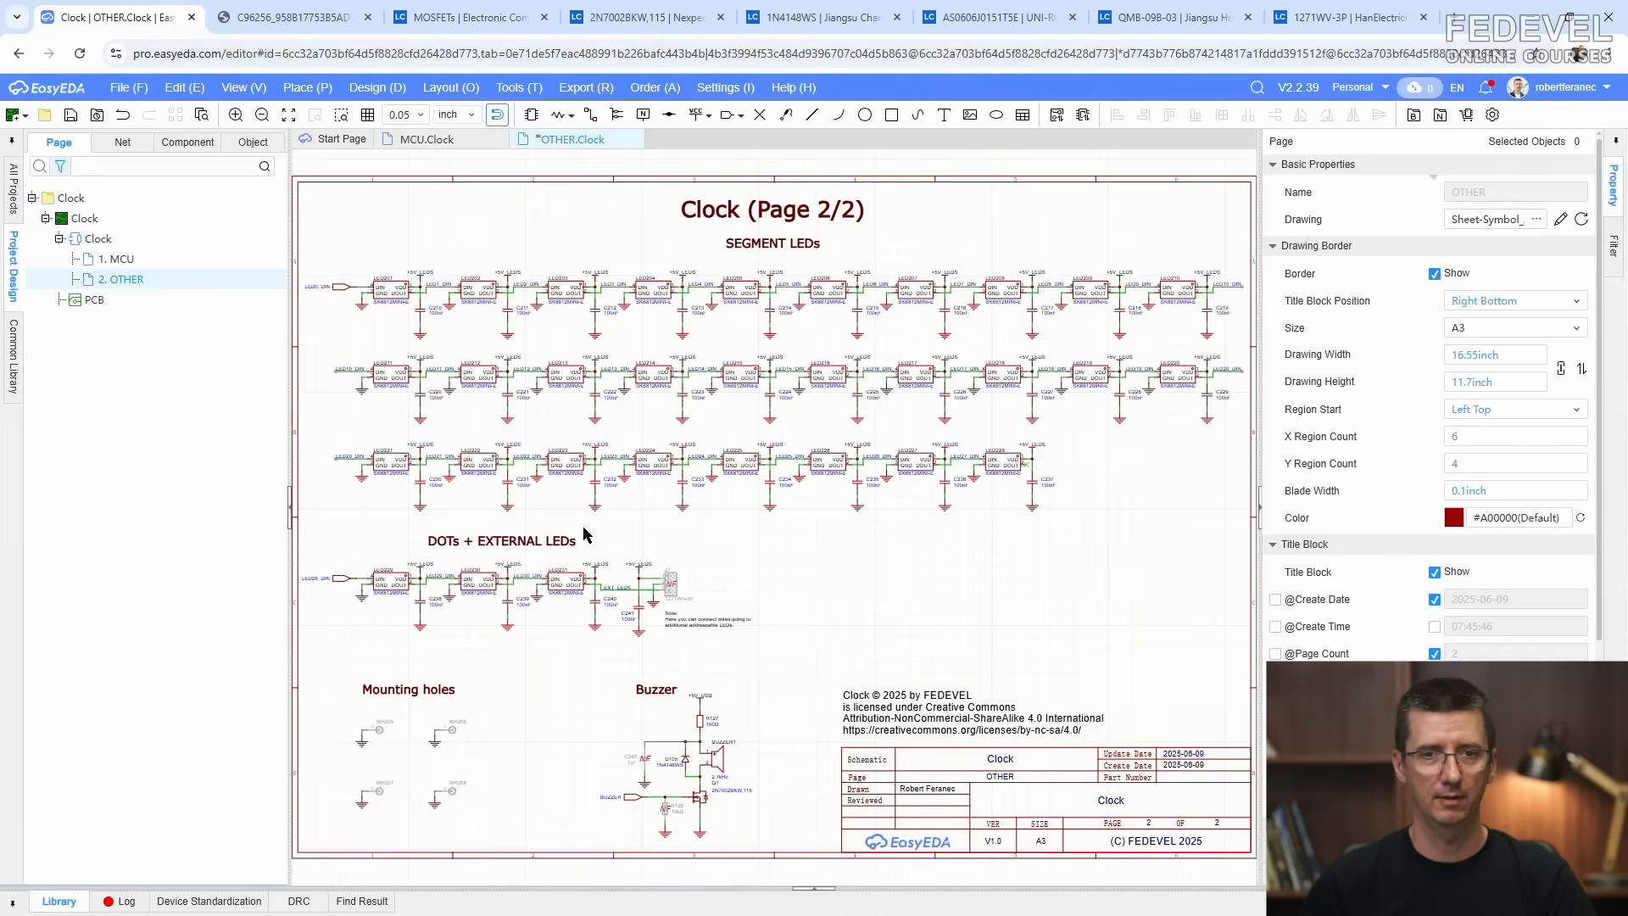
pyautogui.click(71, 116)
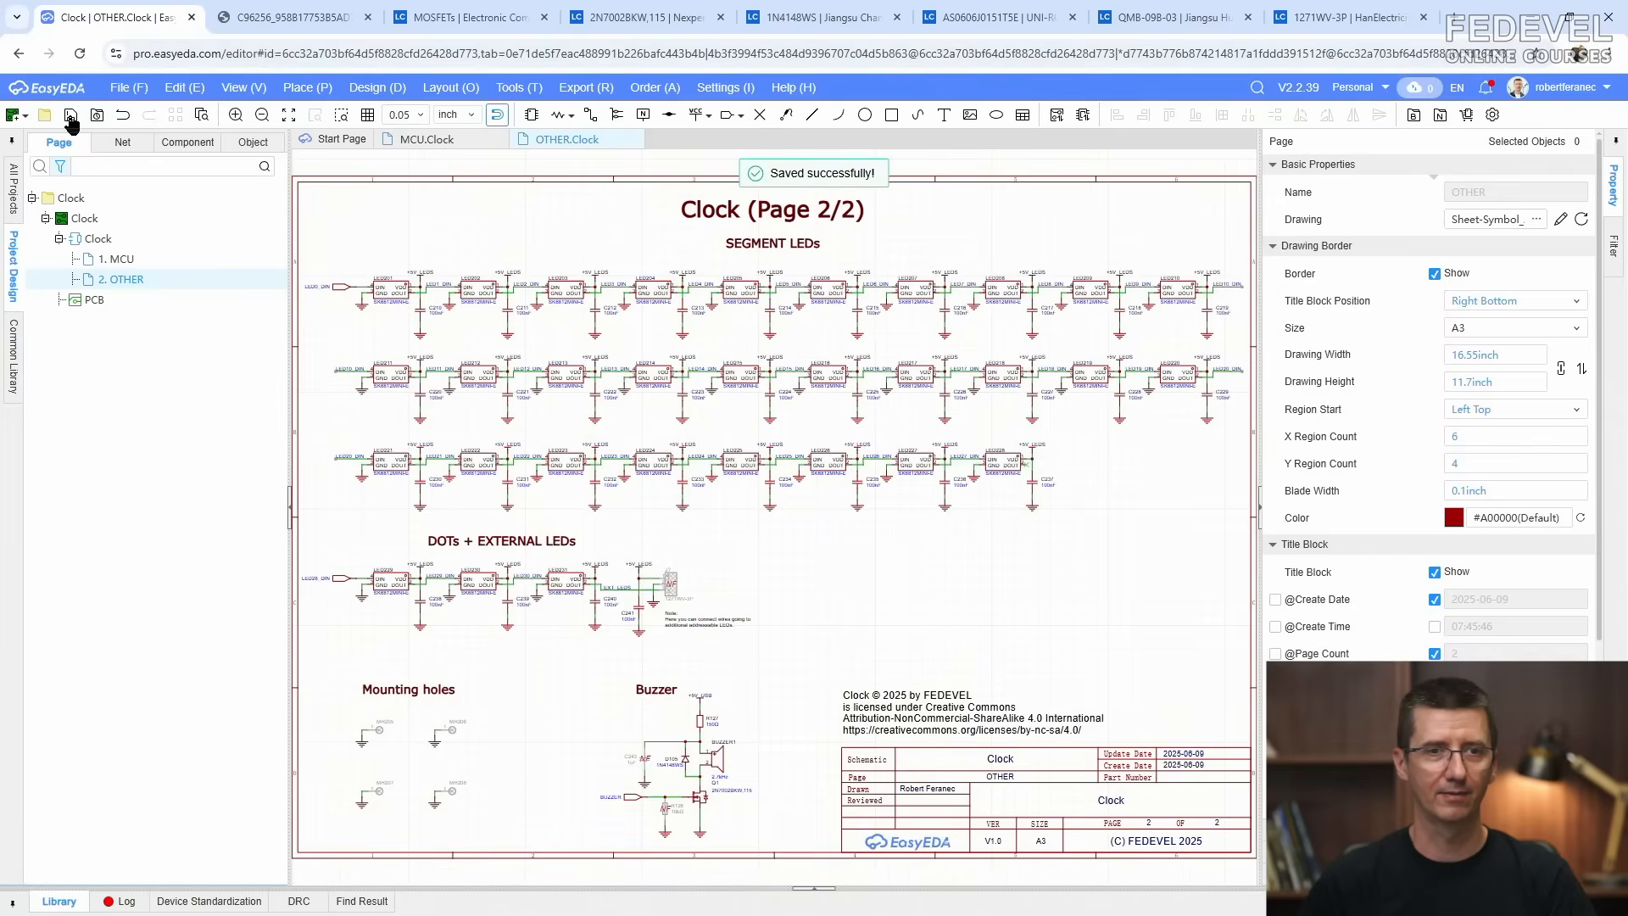
# Step: Copy the Reset Button circuit on the MCU page and paste it into the empty area below the Y101 crystal circuit
pyautogui.click(437, 141)
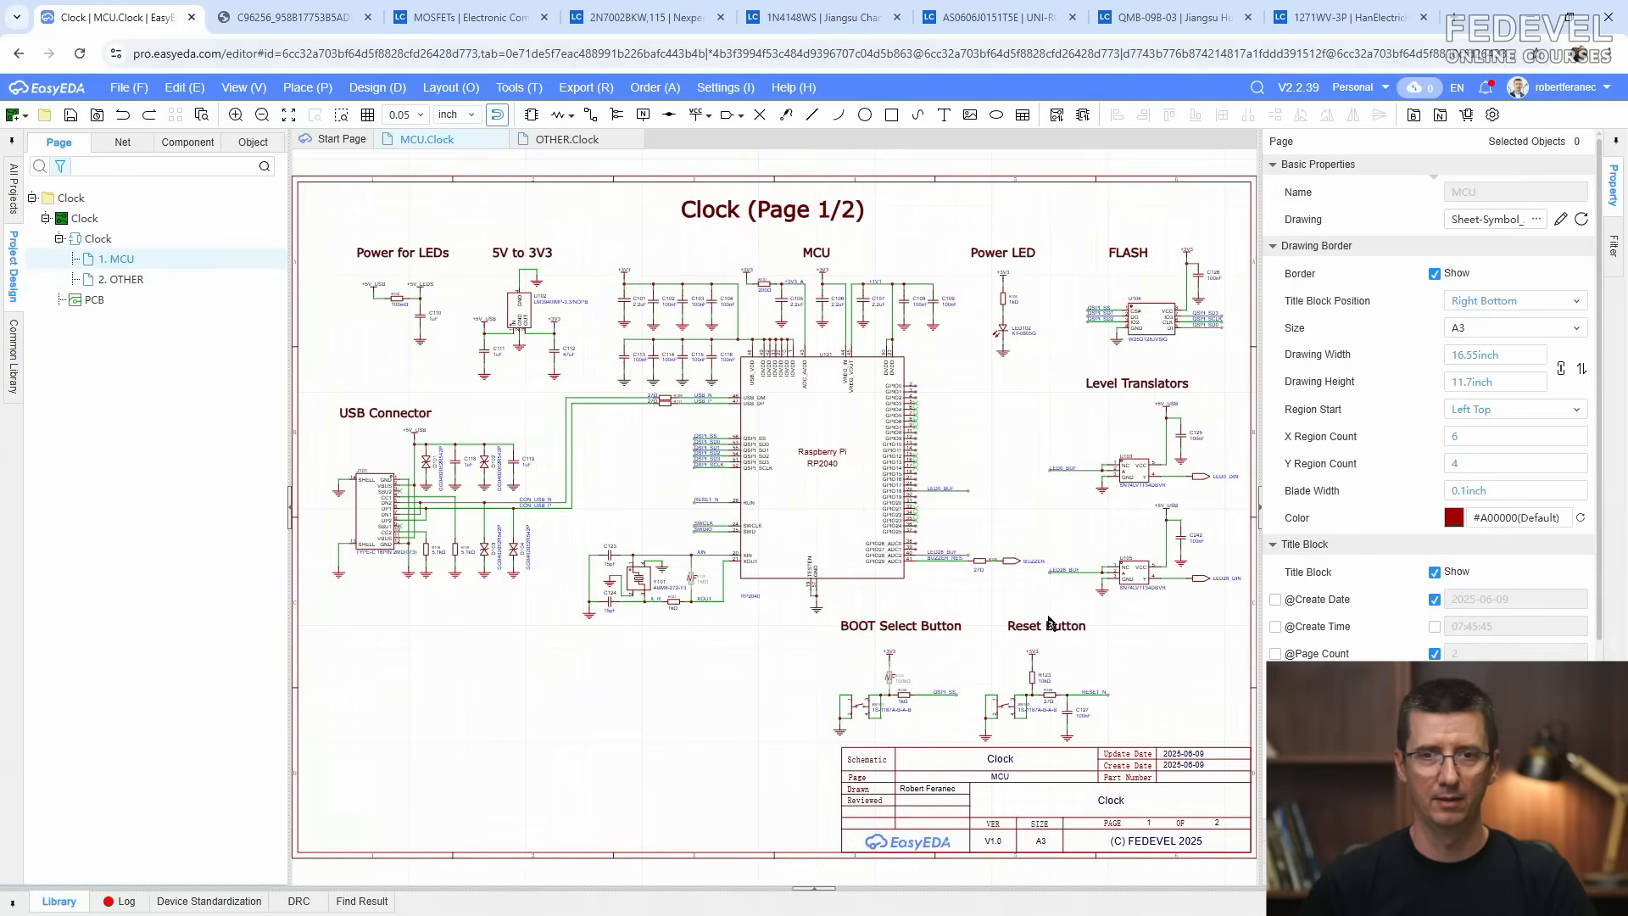
pyautogui.moveTo(973, 642); pyautogui.dragTo(1114, 749)
pyautogui.scroll(5, 1050, 738)
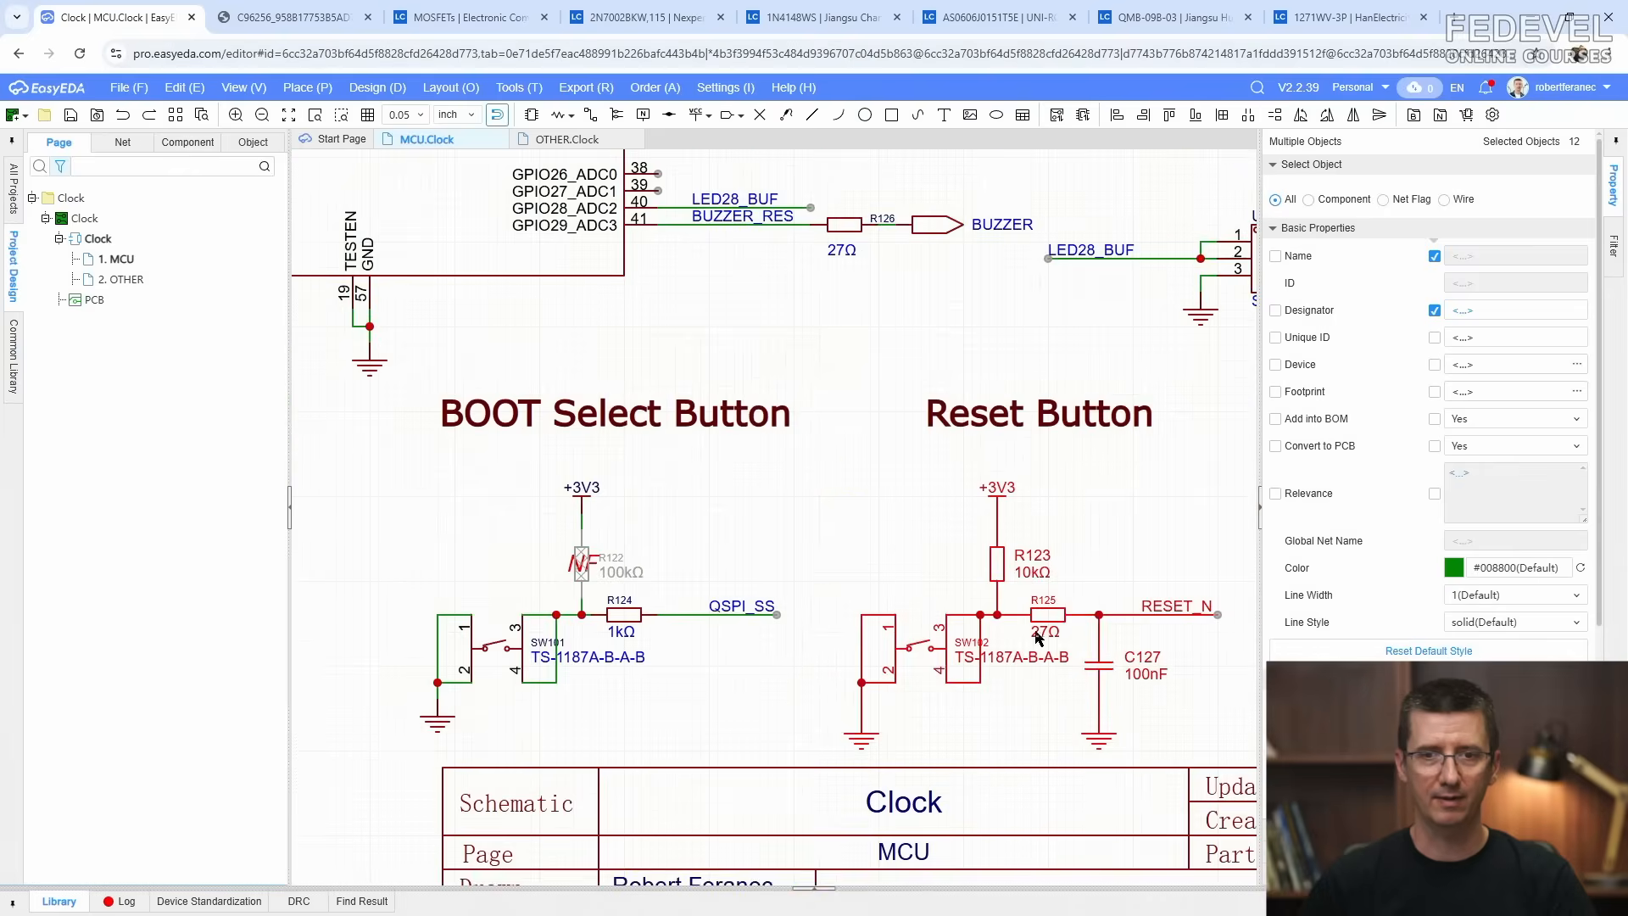
pyautogui.rightClick(1040, 612)
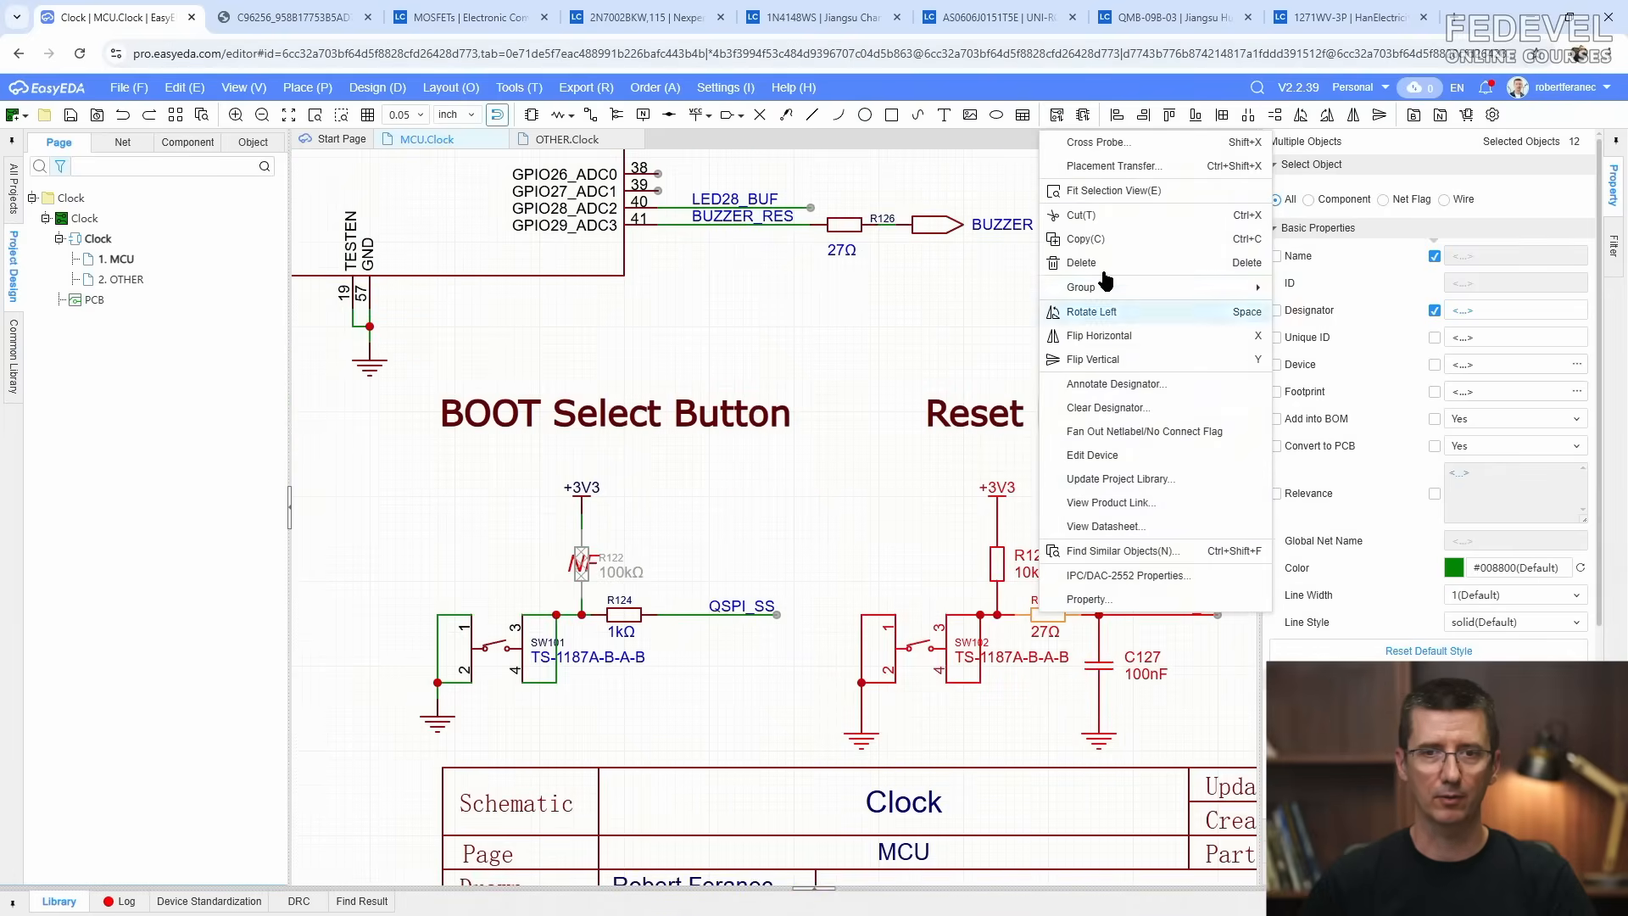
pyautogui.click(1153, 239)
pyautogui.scroll(-5, 1125, 475)
pyautogui.rightClick(667, 545)
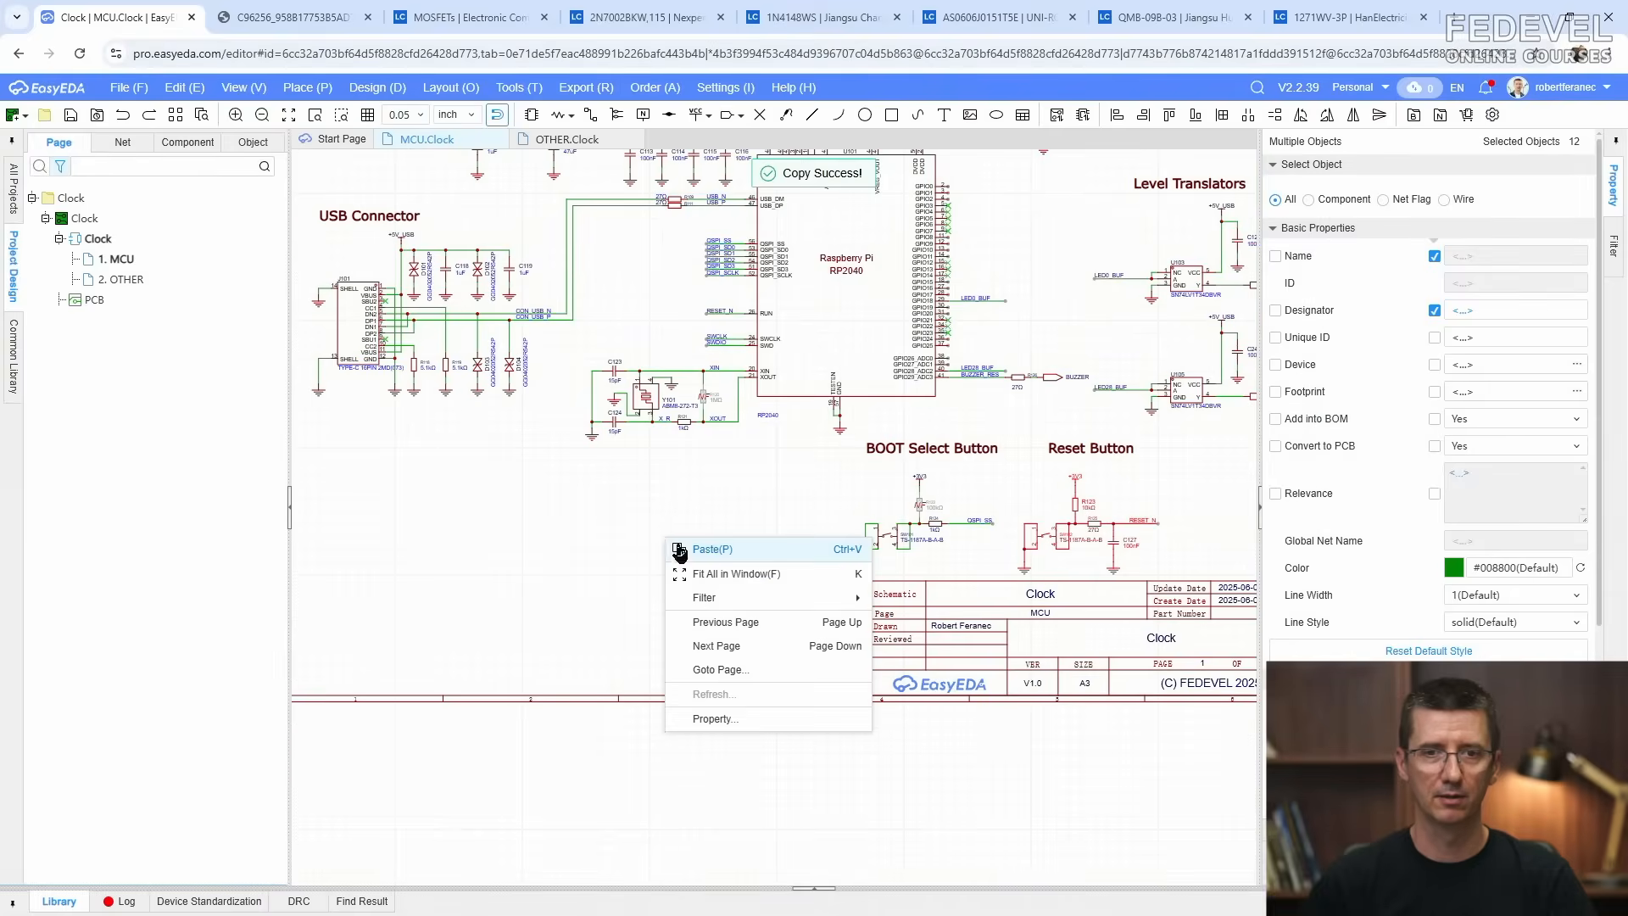
pyautogui.click(679, 552)
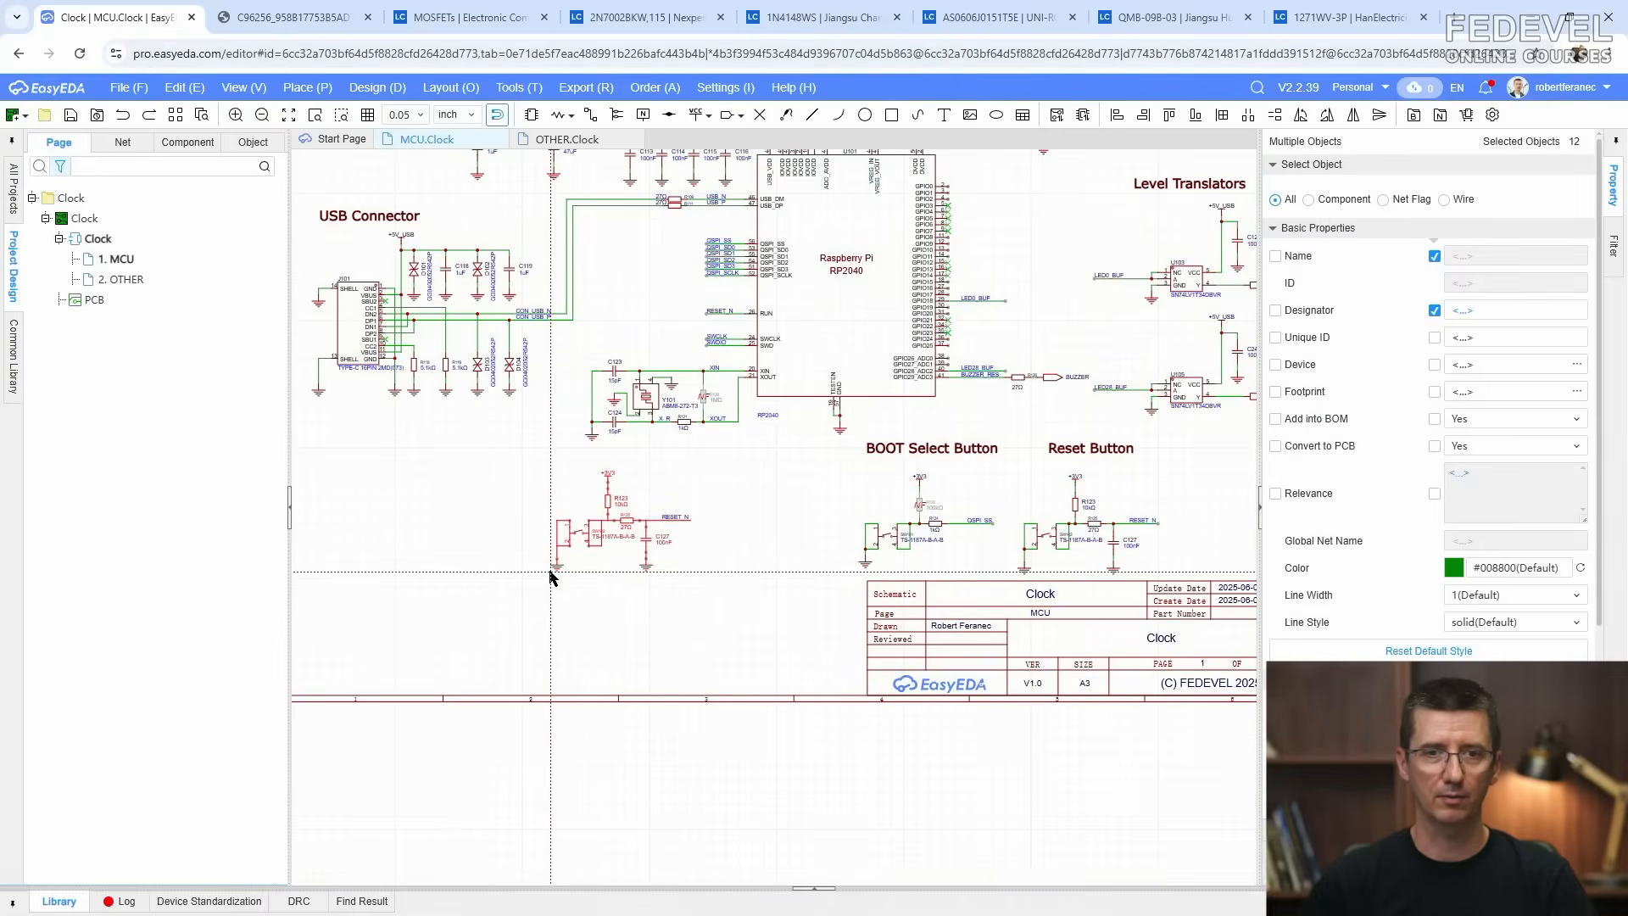
pyautogui.scroll(4, 550, 579)
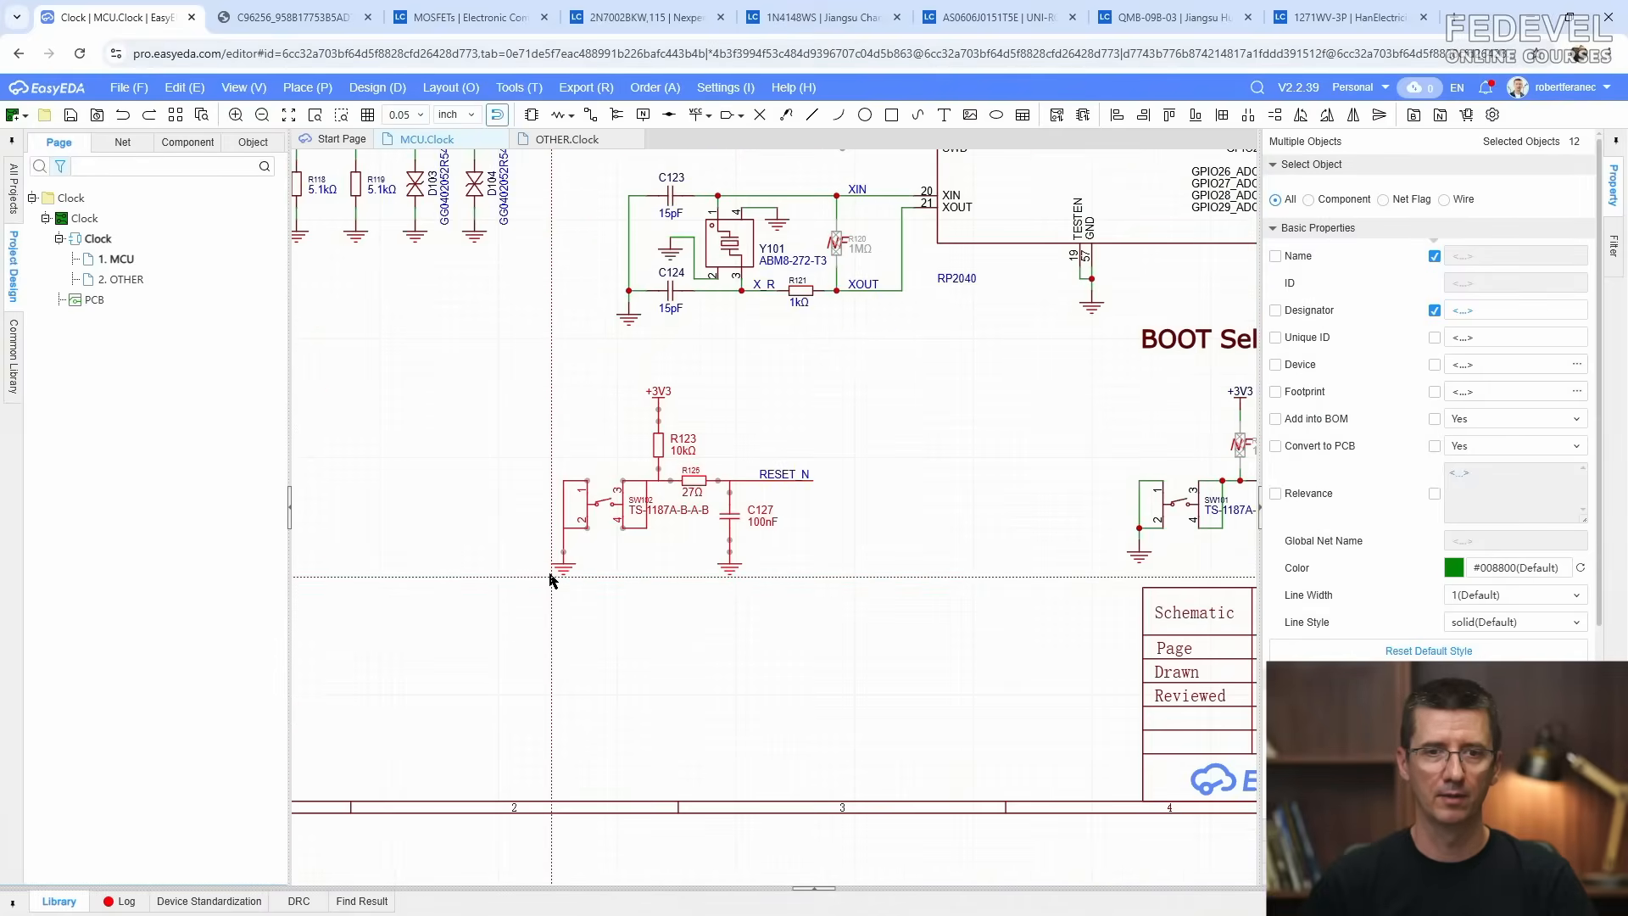
pyautogui.click(540, 576)
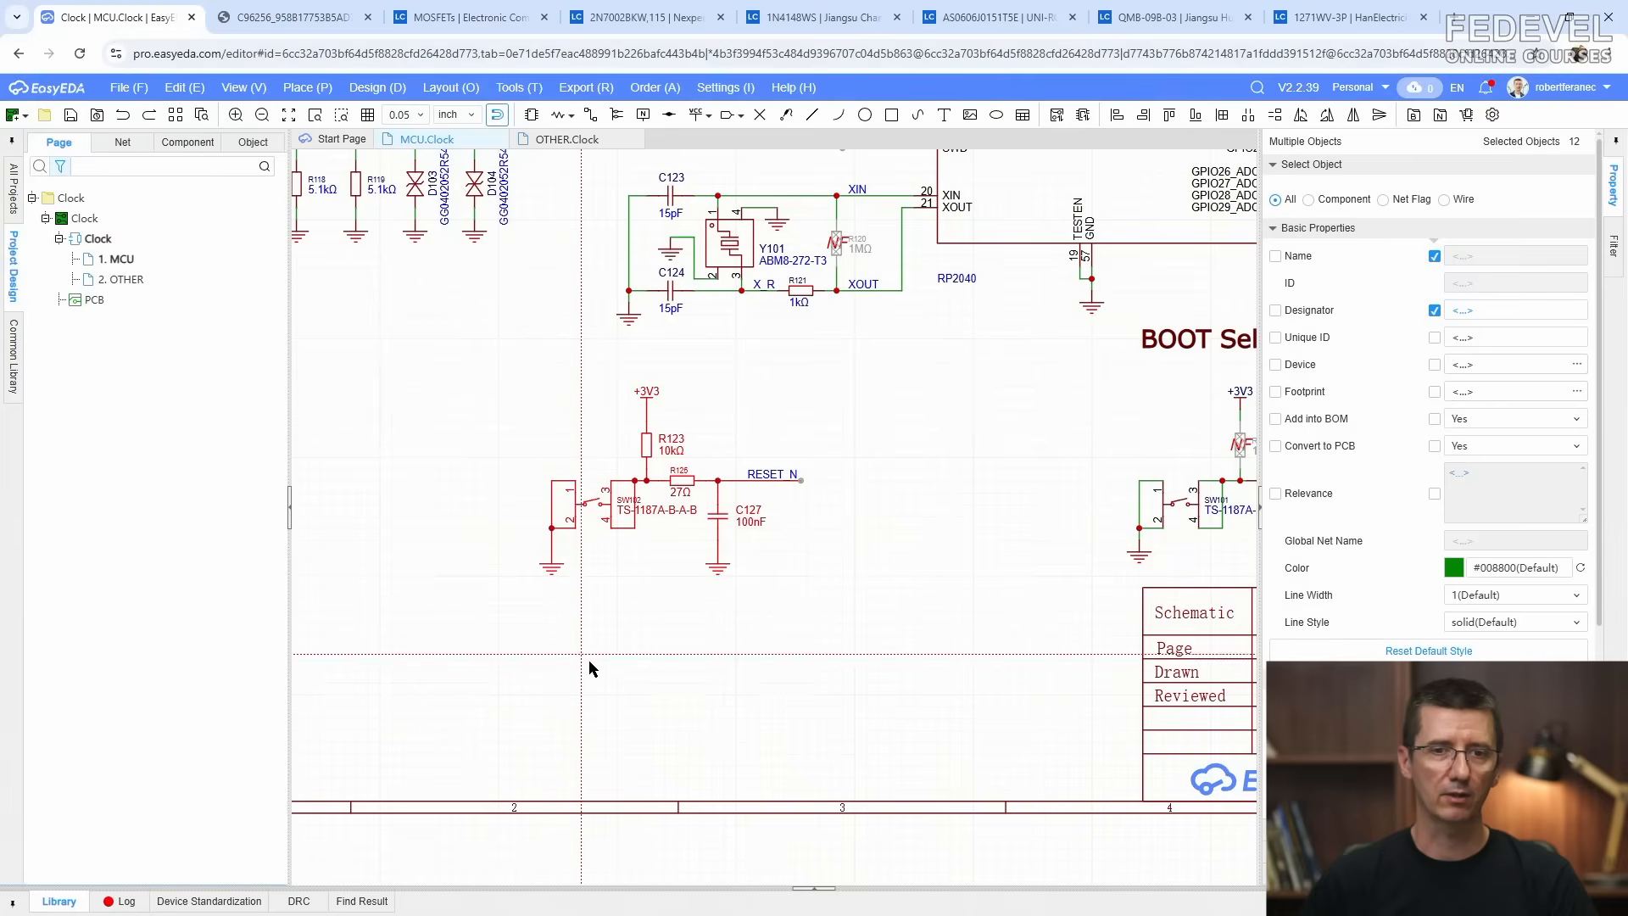
# Step: View the LCSC product page of the TS-1187A-B-A-B switch in the pasted circuit, check its picture and close the page
pyautogui.click(594, 506)
pyautogui.rightClick(596, 507)
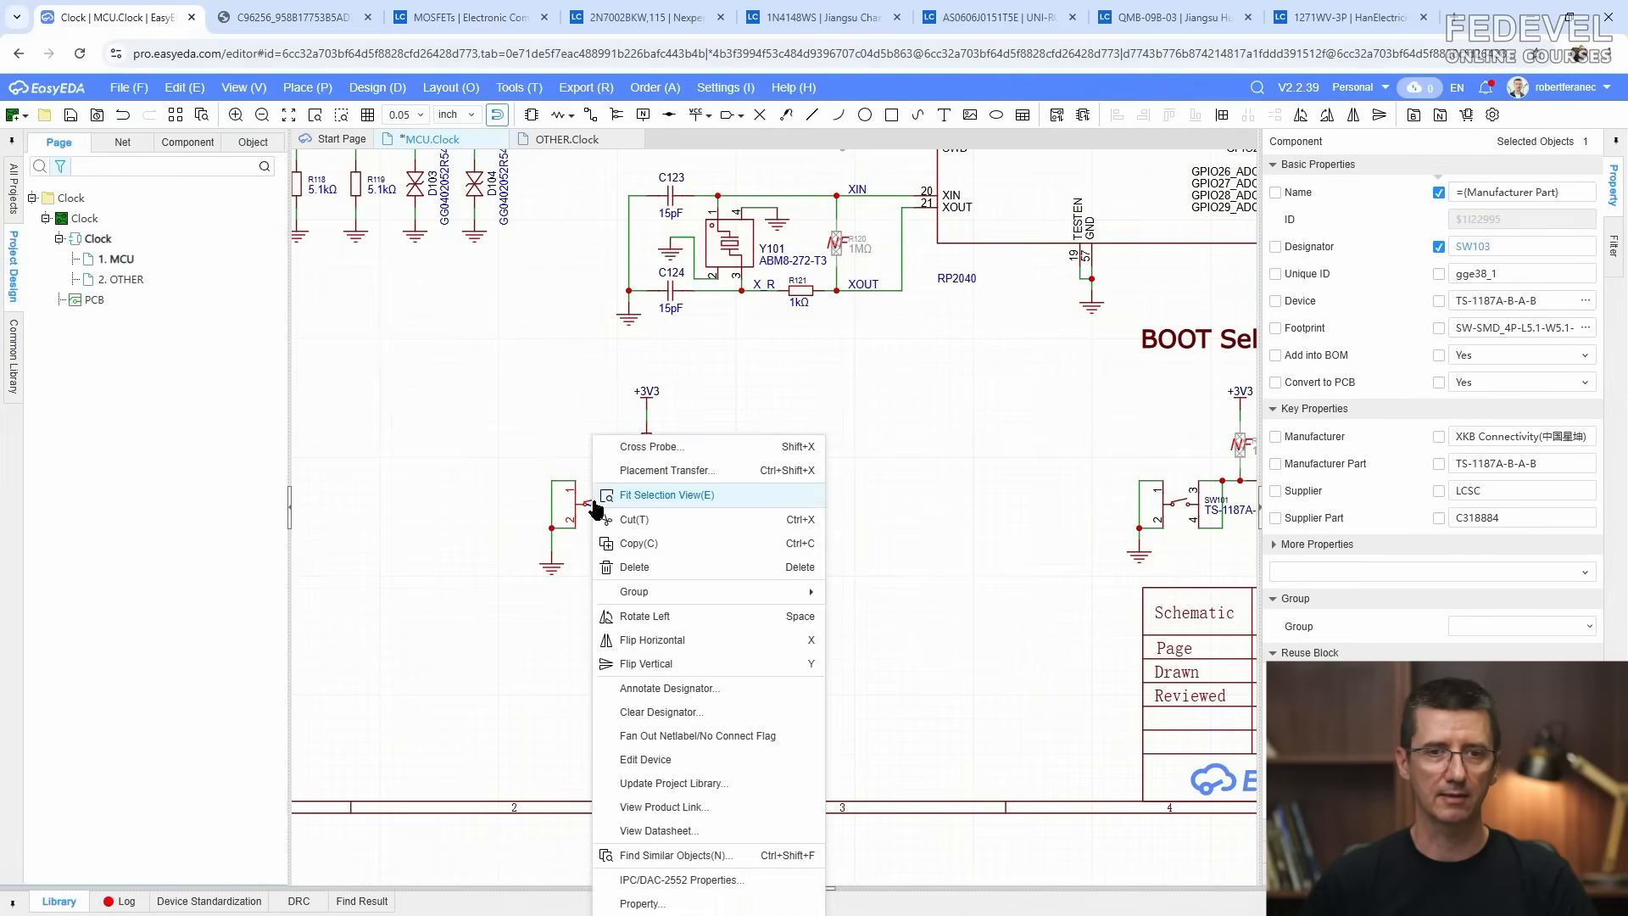
pyautogui.click(666, 806)
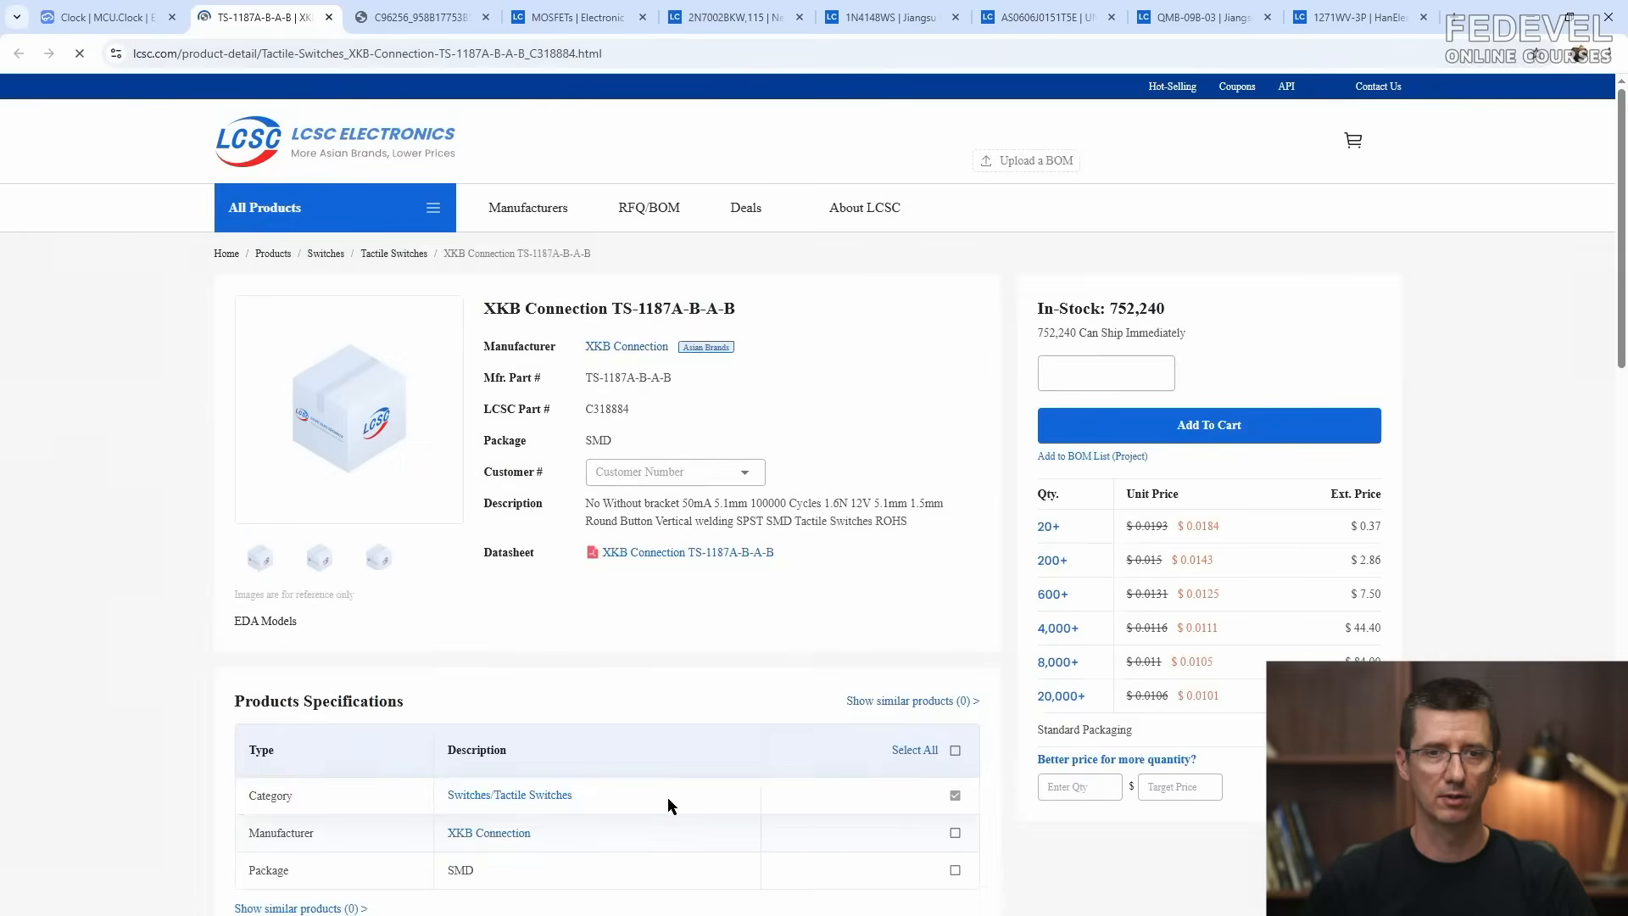
pyautogui.moveTo(383, 382)
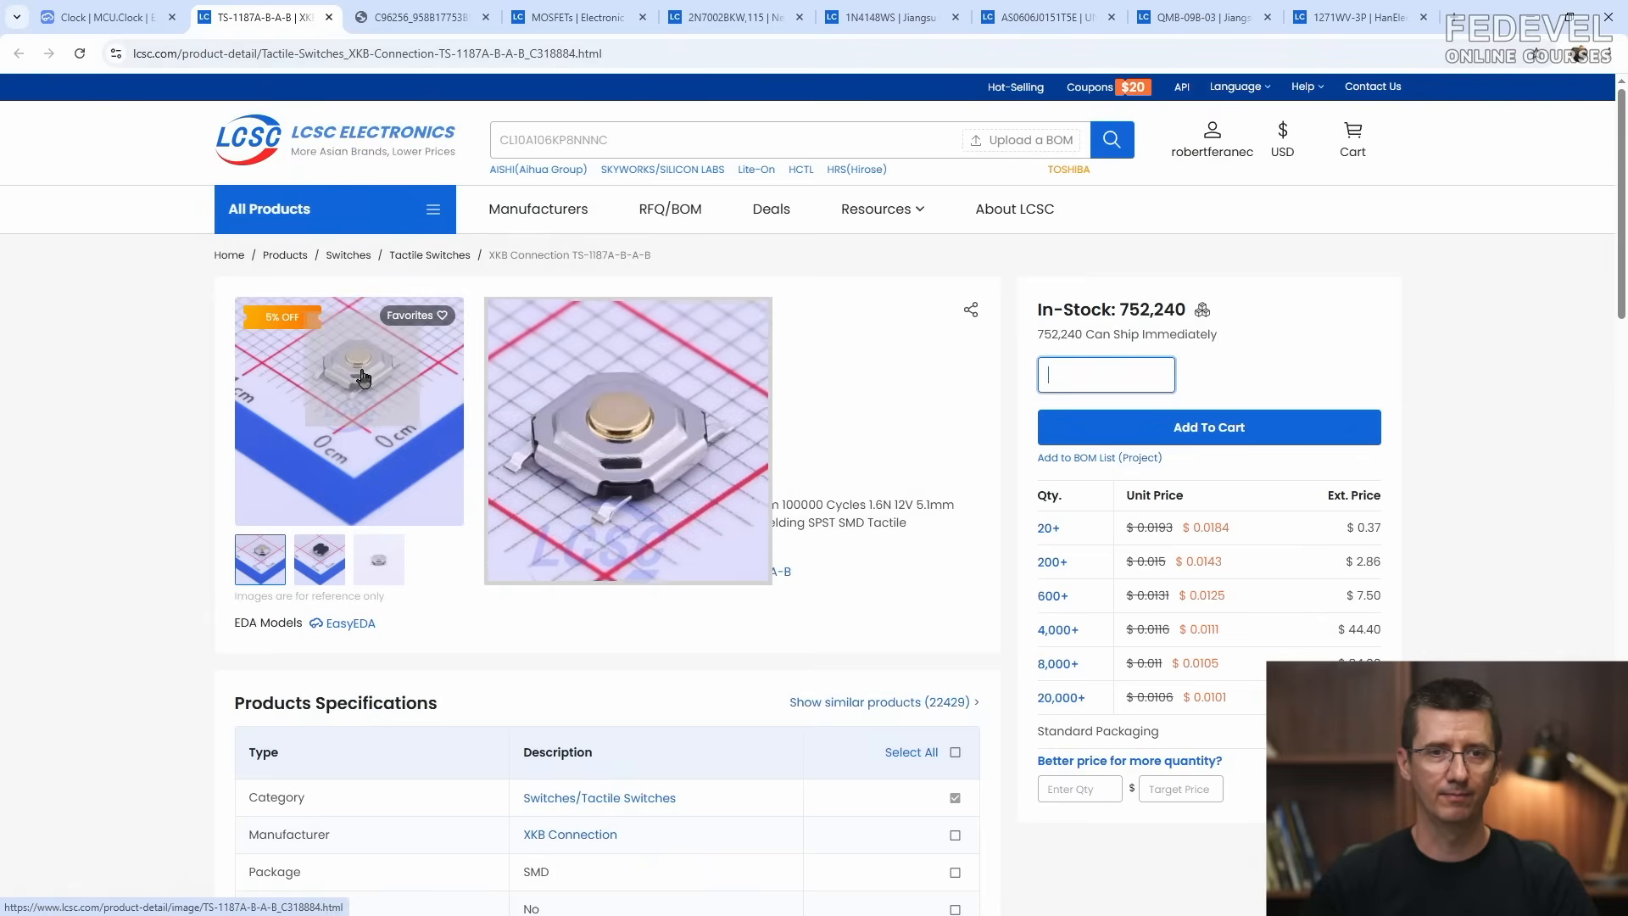
pyautogui.click(329, 17)
pyautogui.click(560, 386)
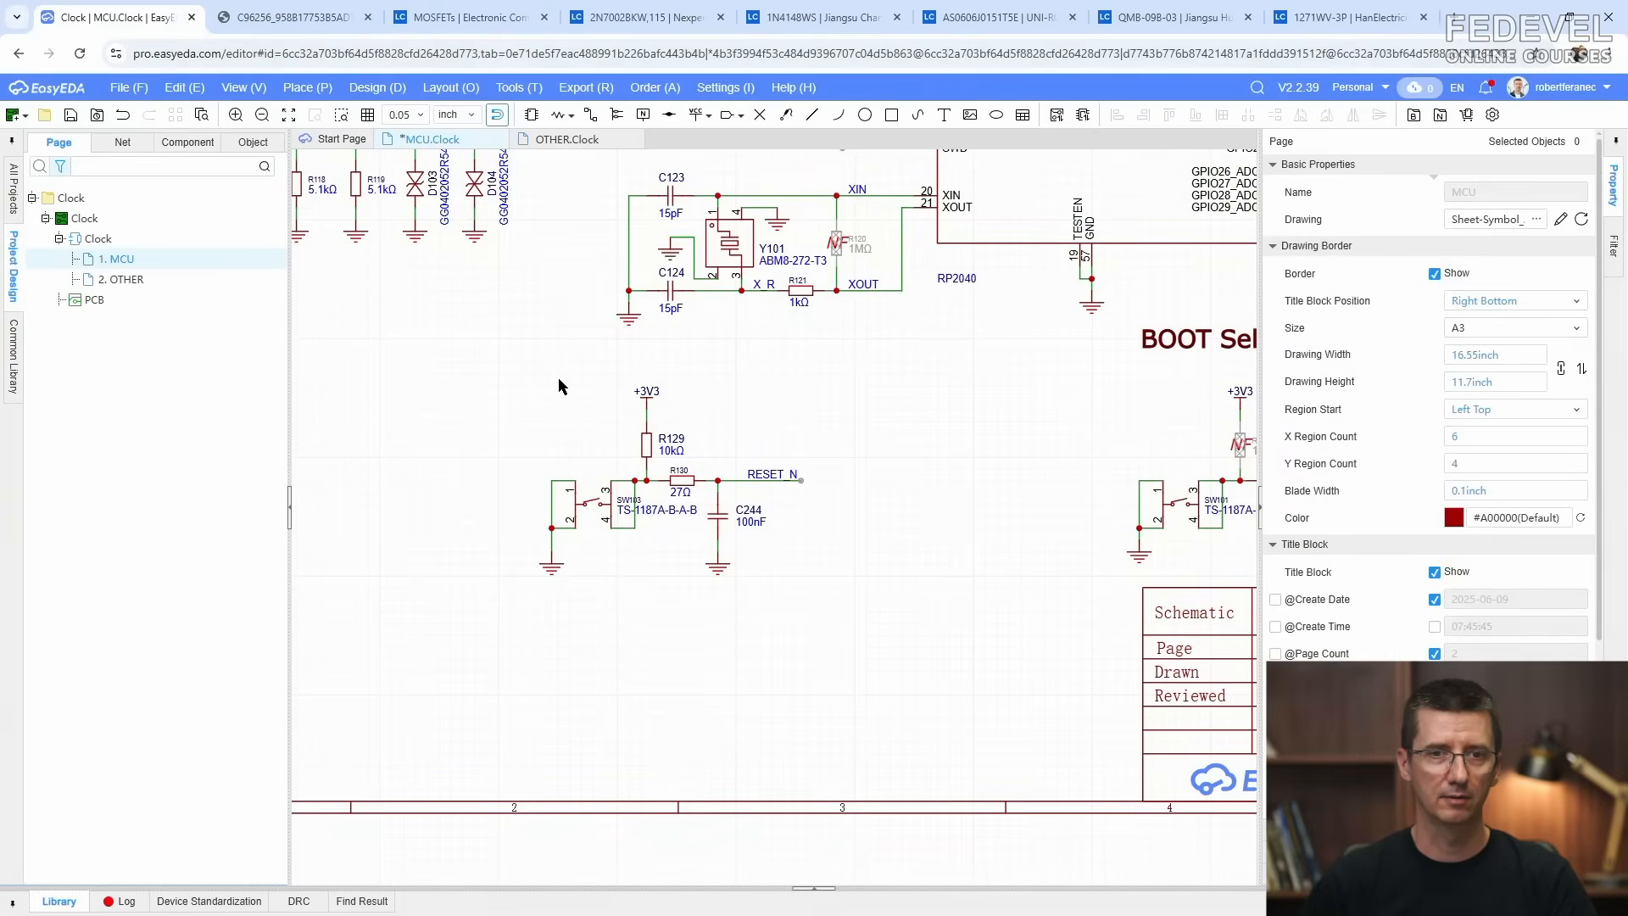
# Step: Delete the TS-1187A-B-A-B switch from the pasted reset circuit and save the MCU page
pyautogui.click(594, 507)
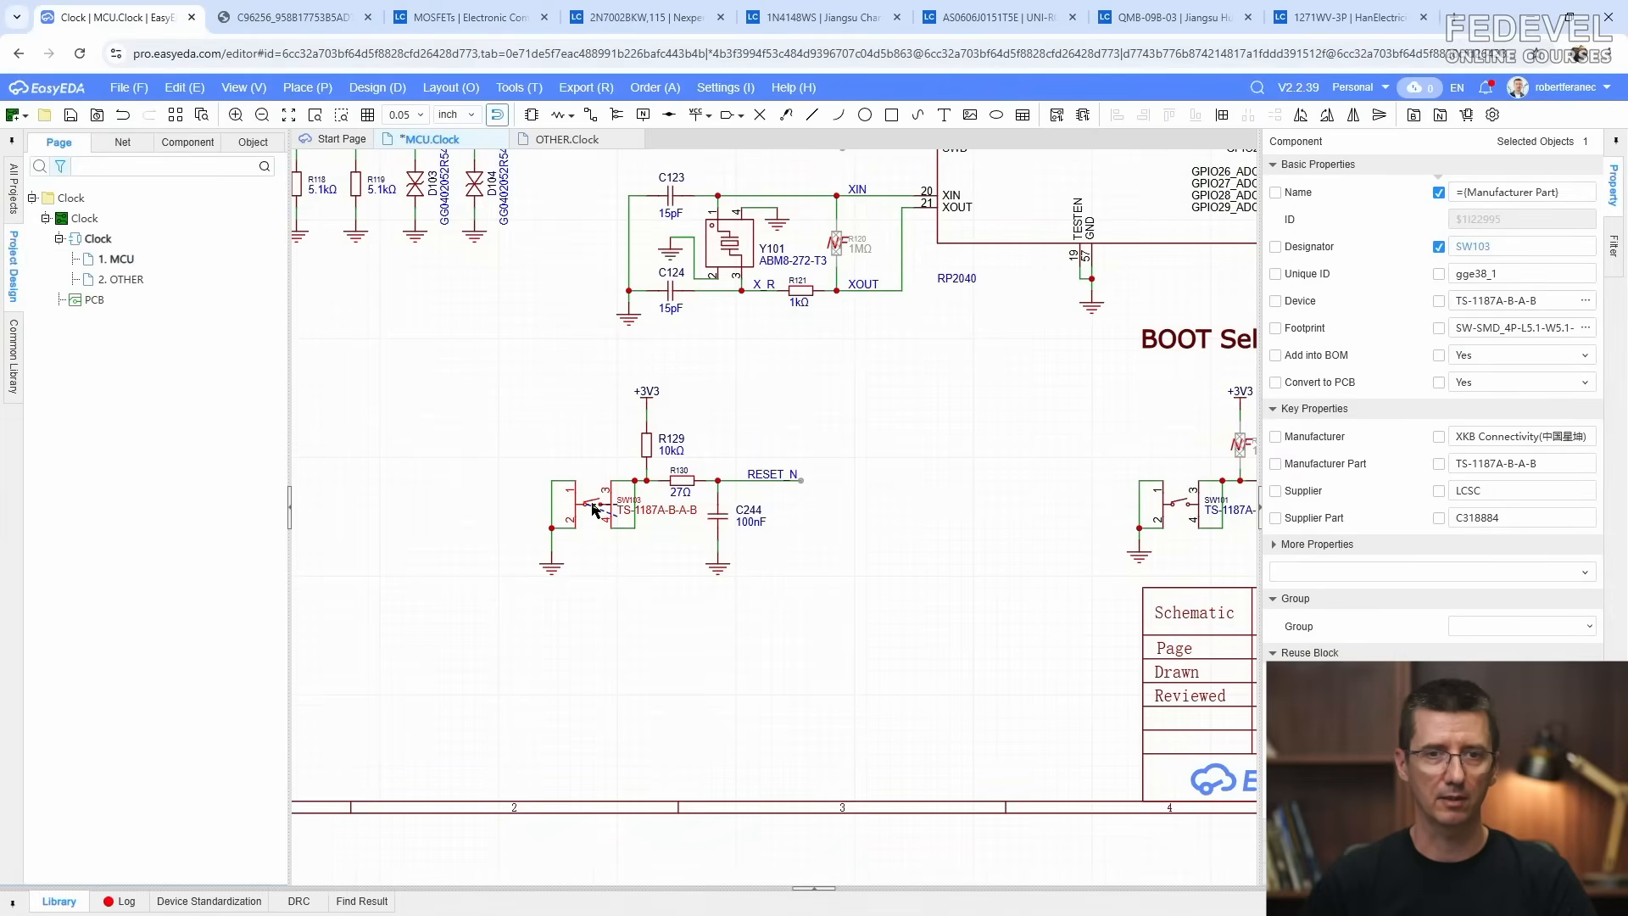
pyautogui.press('Delete')
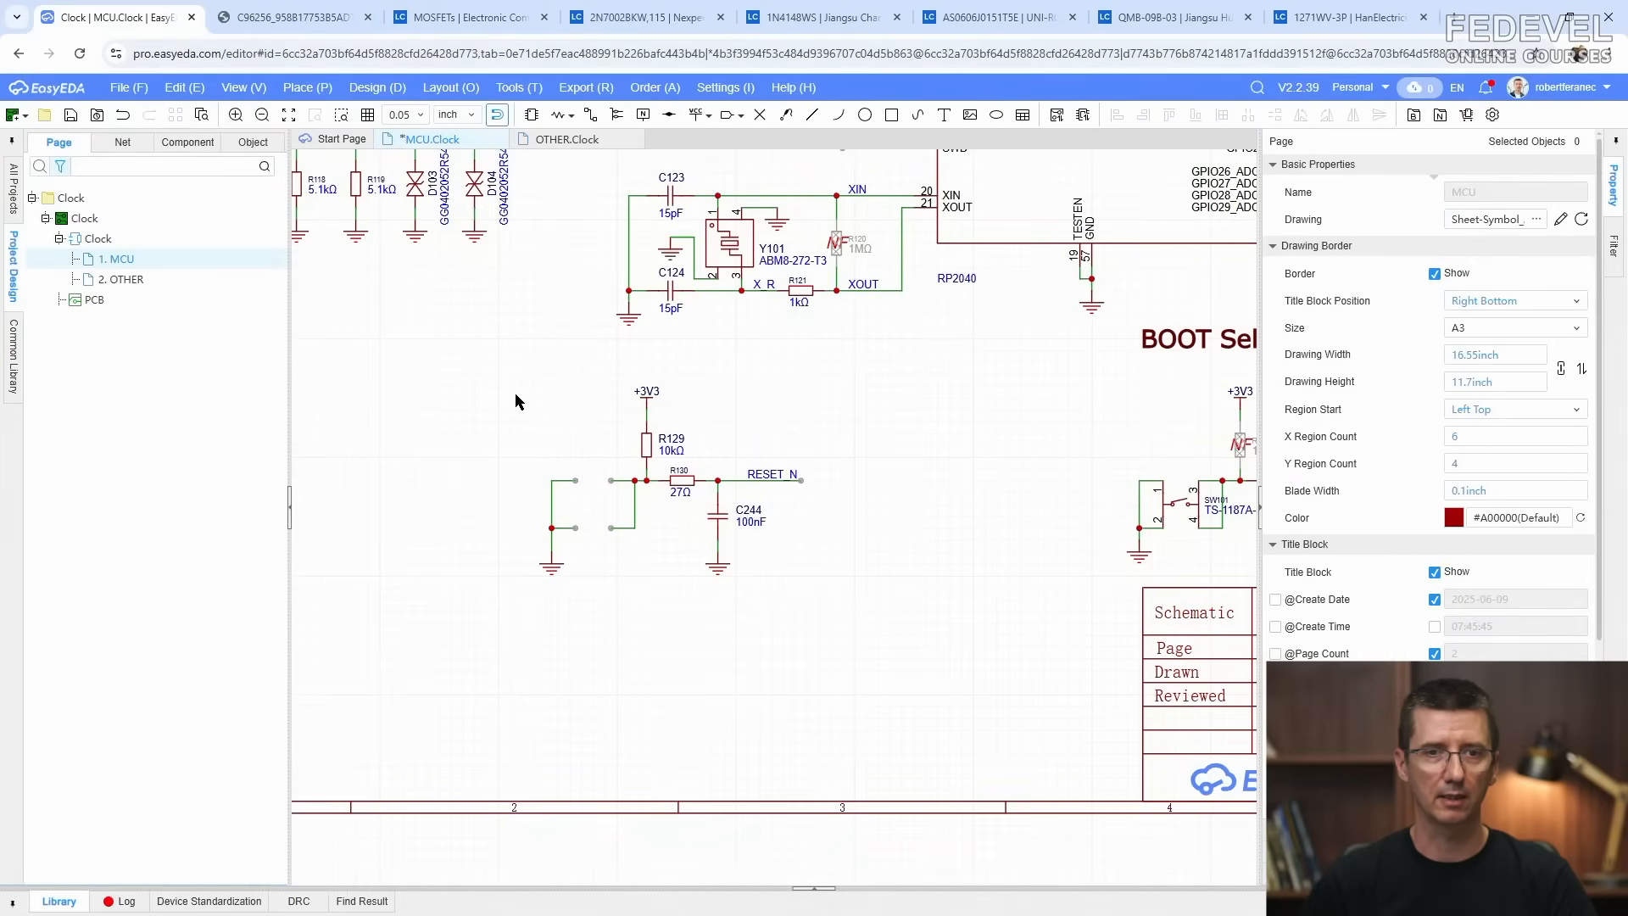
pyautogui.press('k')
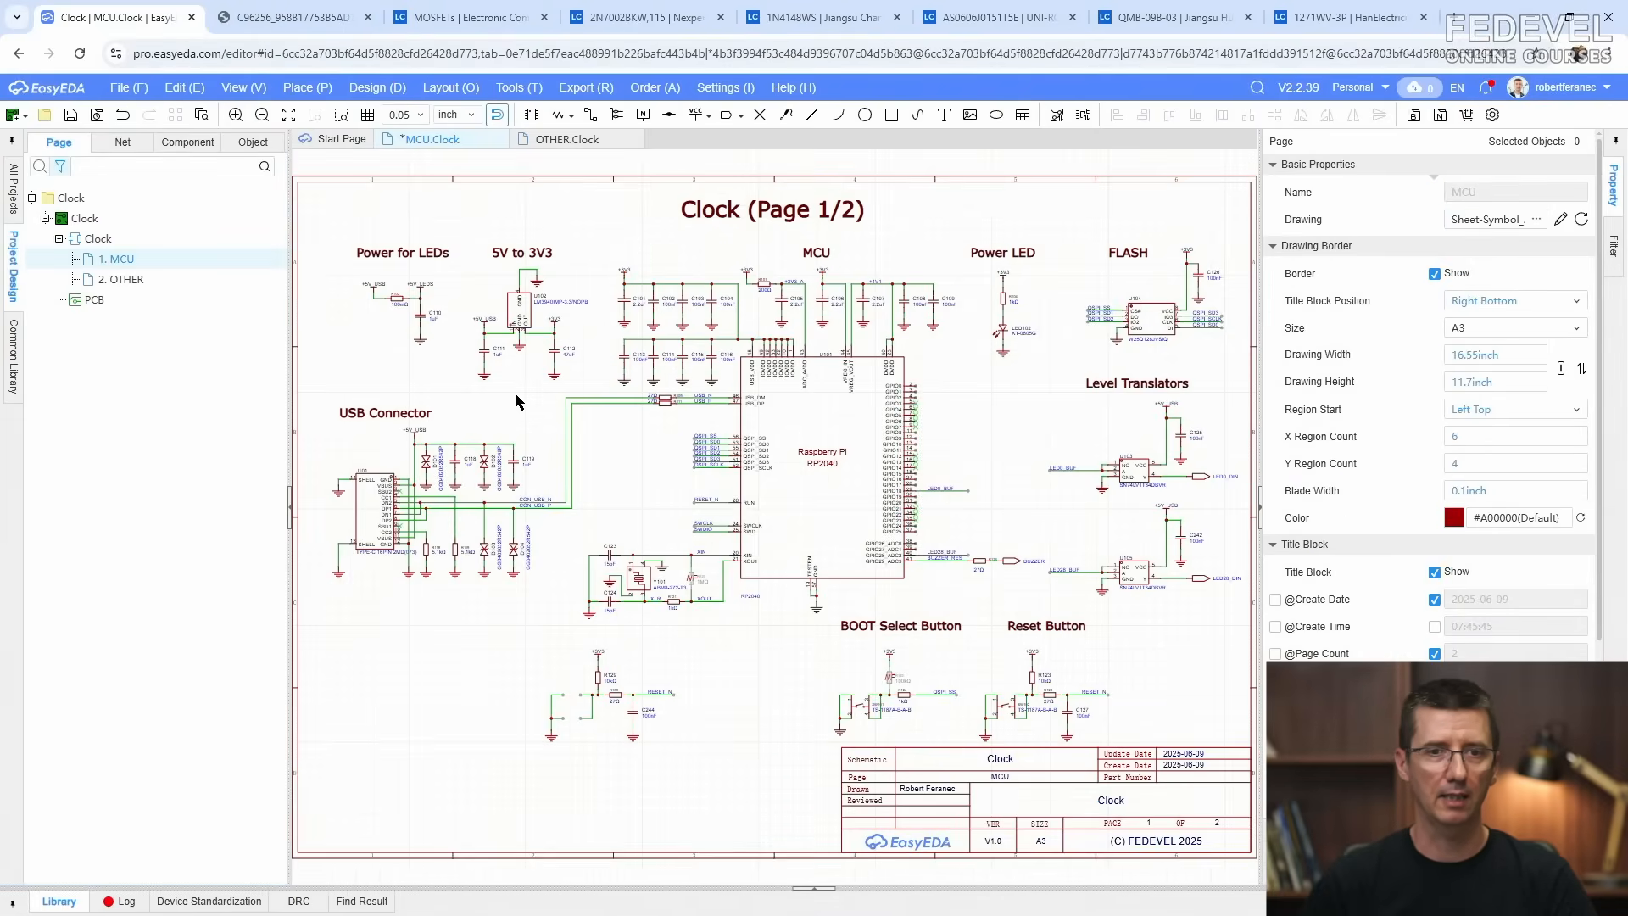
pyautogui.click(71, 116)
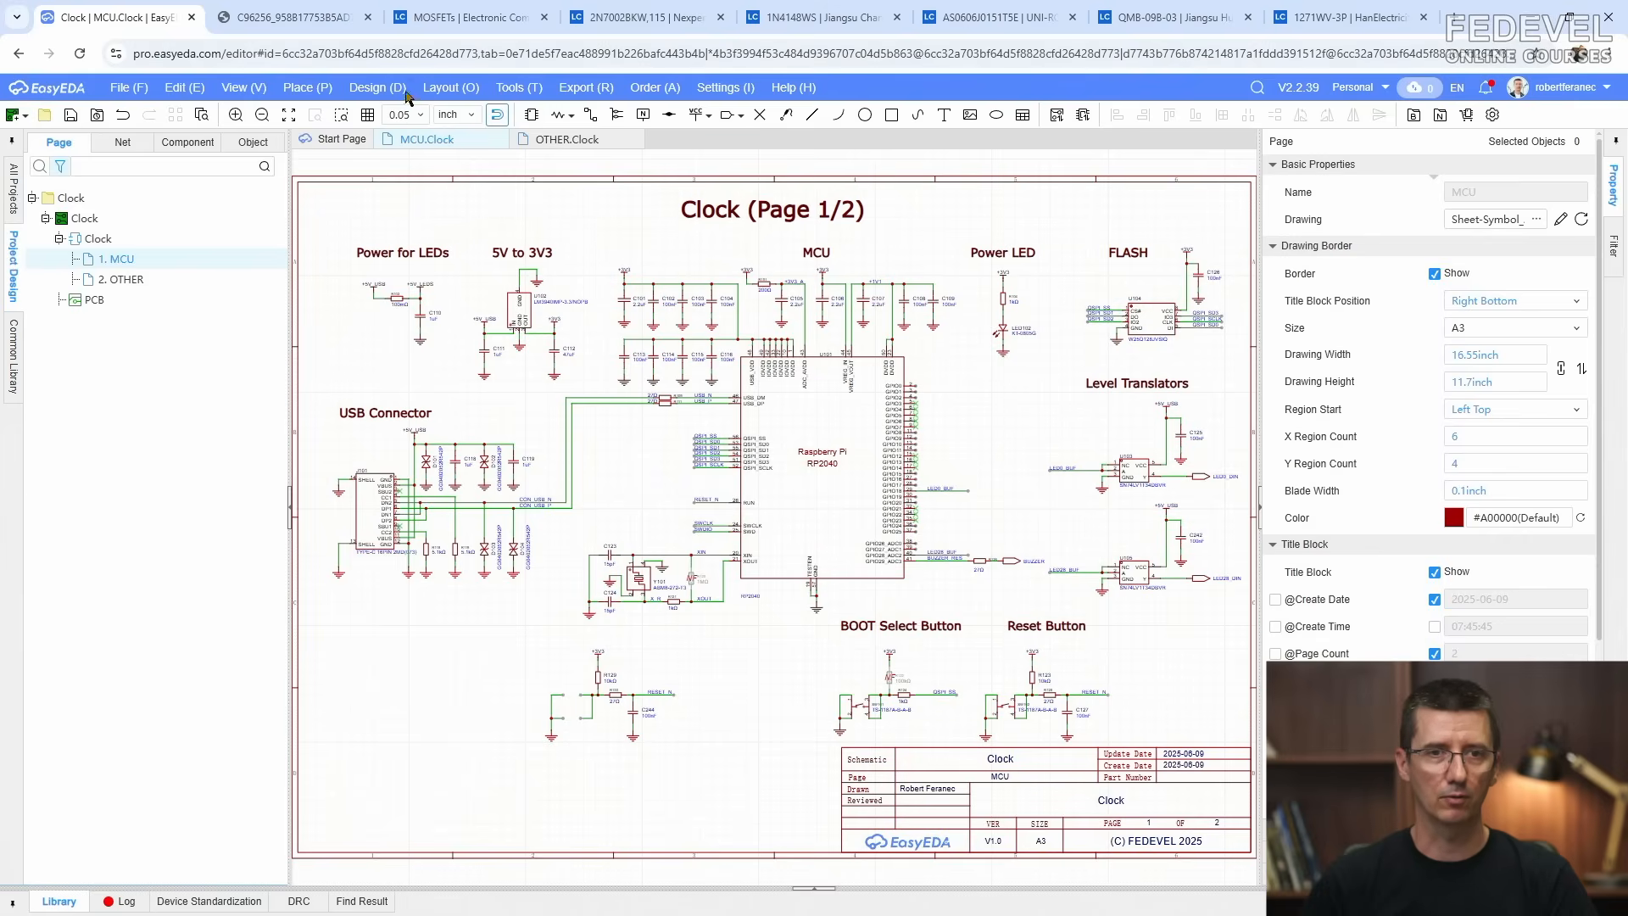
# Step: Switch to the LCSC website and open the Tactile Switches category under Switches
pyautogui.click(470, 17)
pyautogui.click(251, 118)
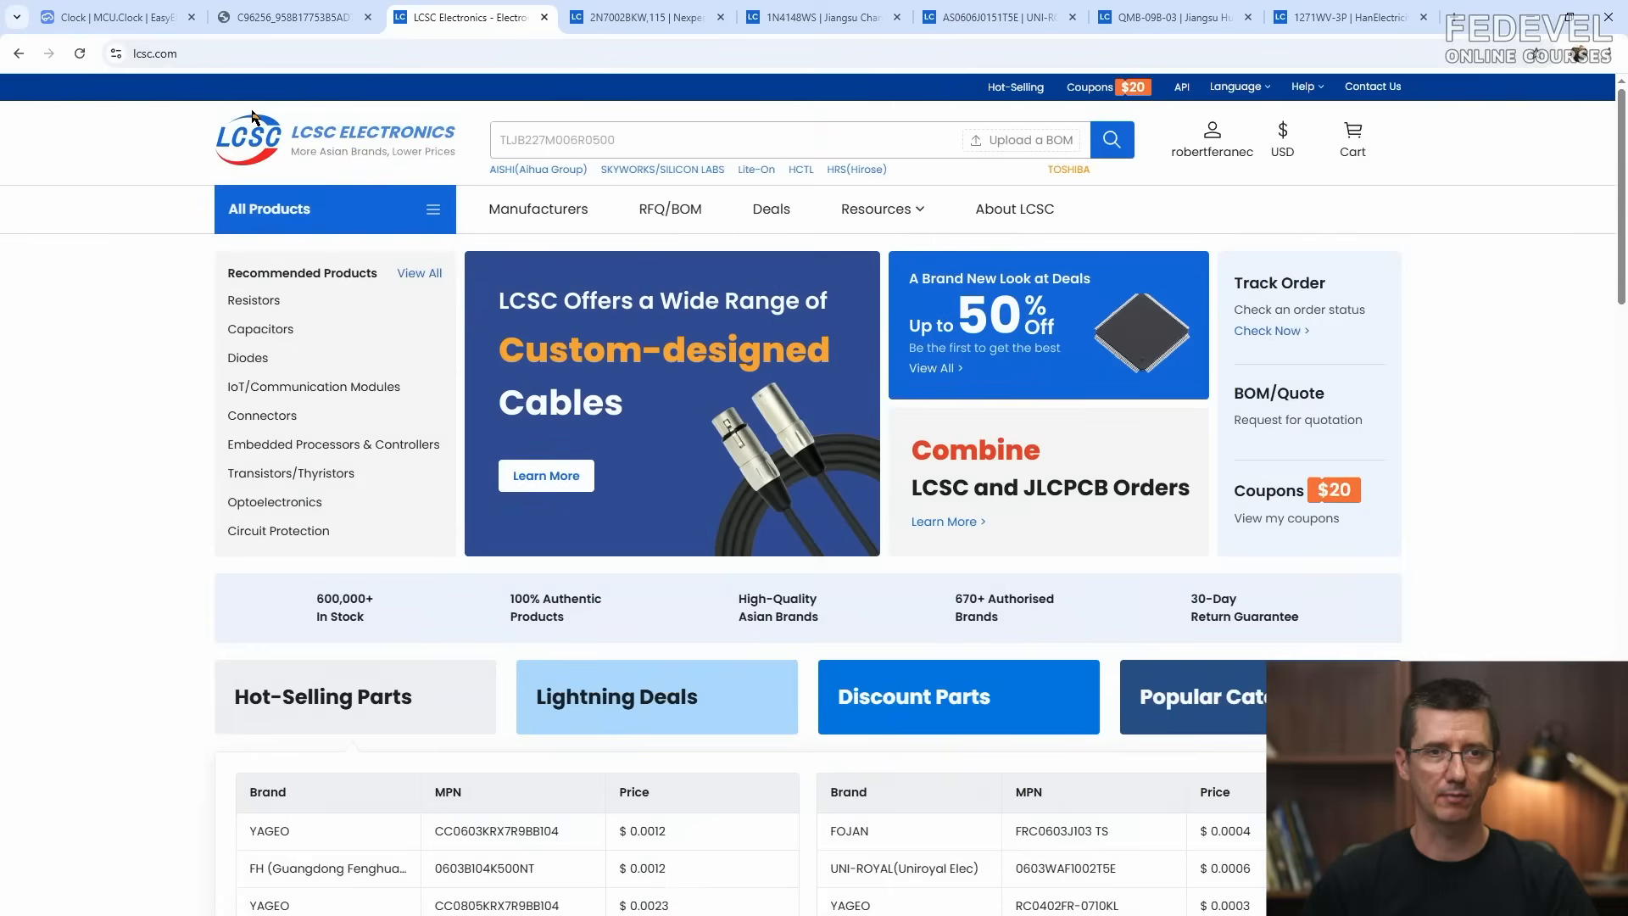
pyautogui.moveTo(270, 209)
pyautogui.moveTo(246, 591)
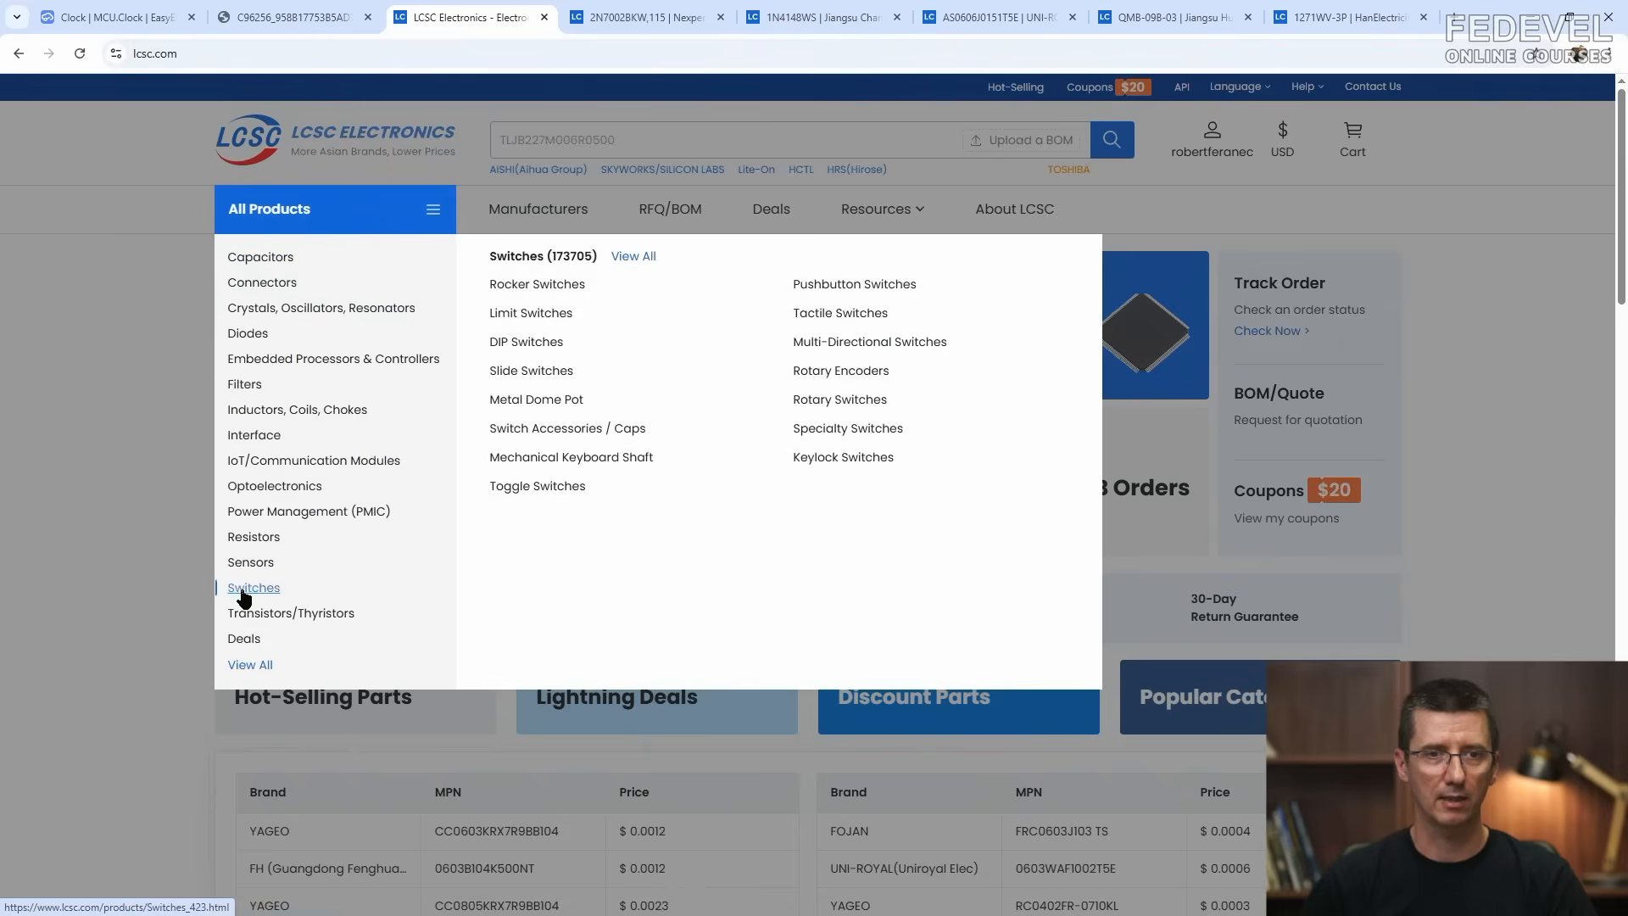
pyautogui.click(857, 317)
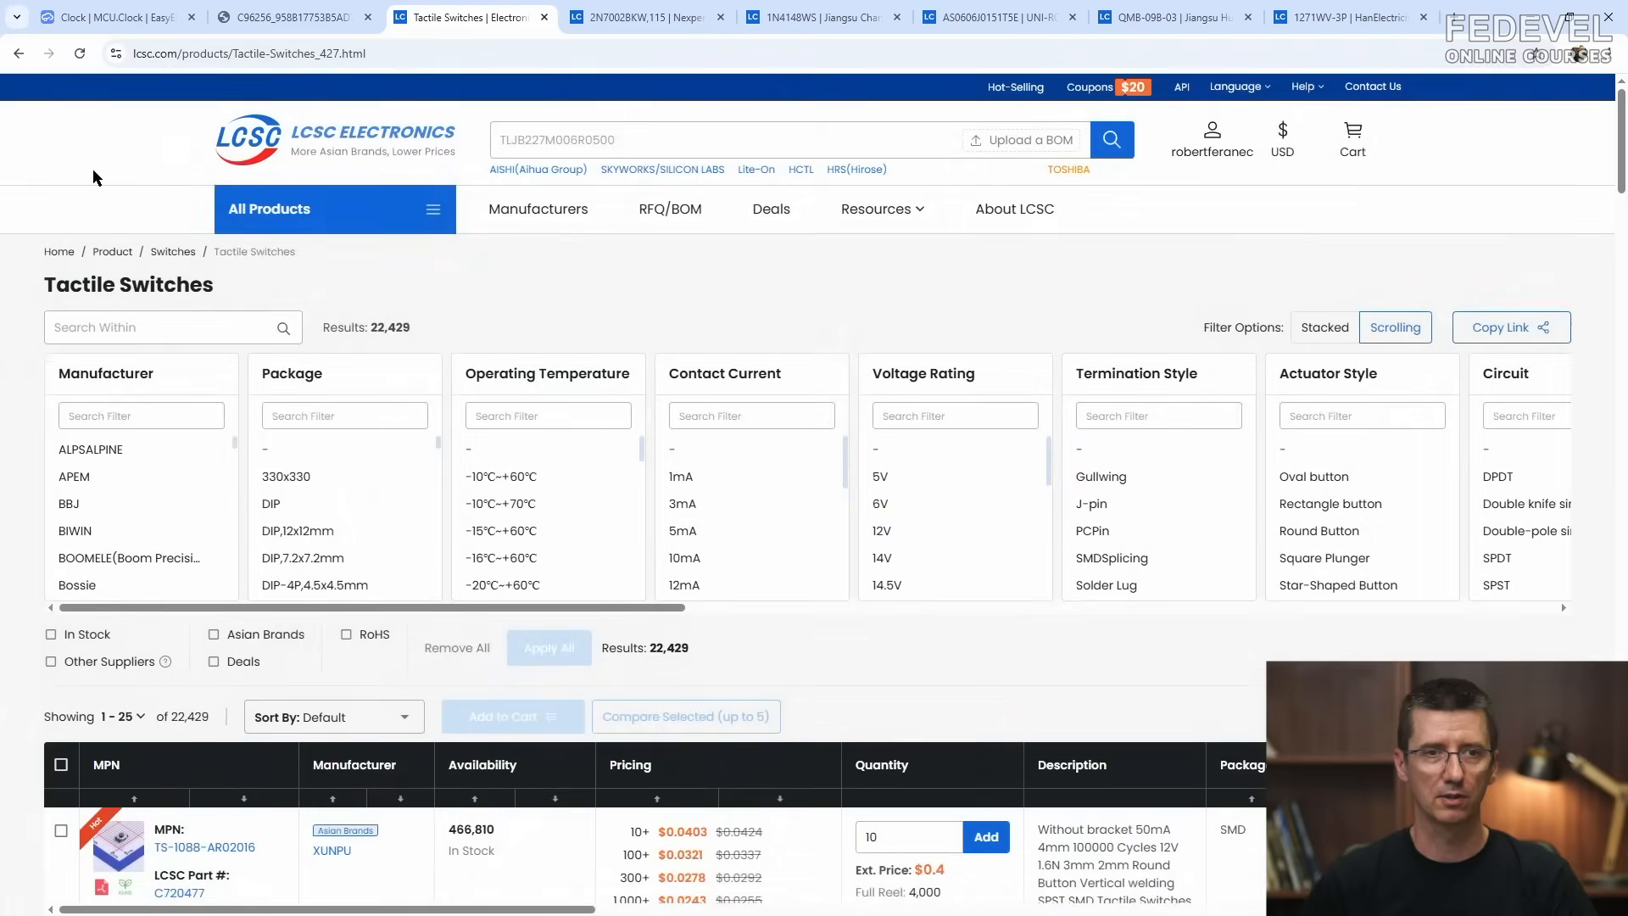
# Step: Filter the tactile switches to package SMD-4P,6.2x6.2mm and in-stock parts only
pyautogui.click(406, 417)
pyautogui.write('s')
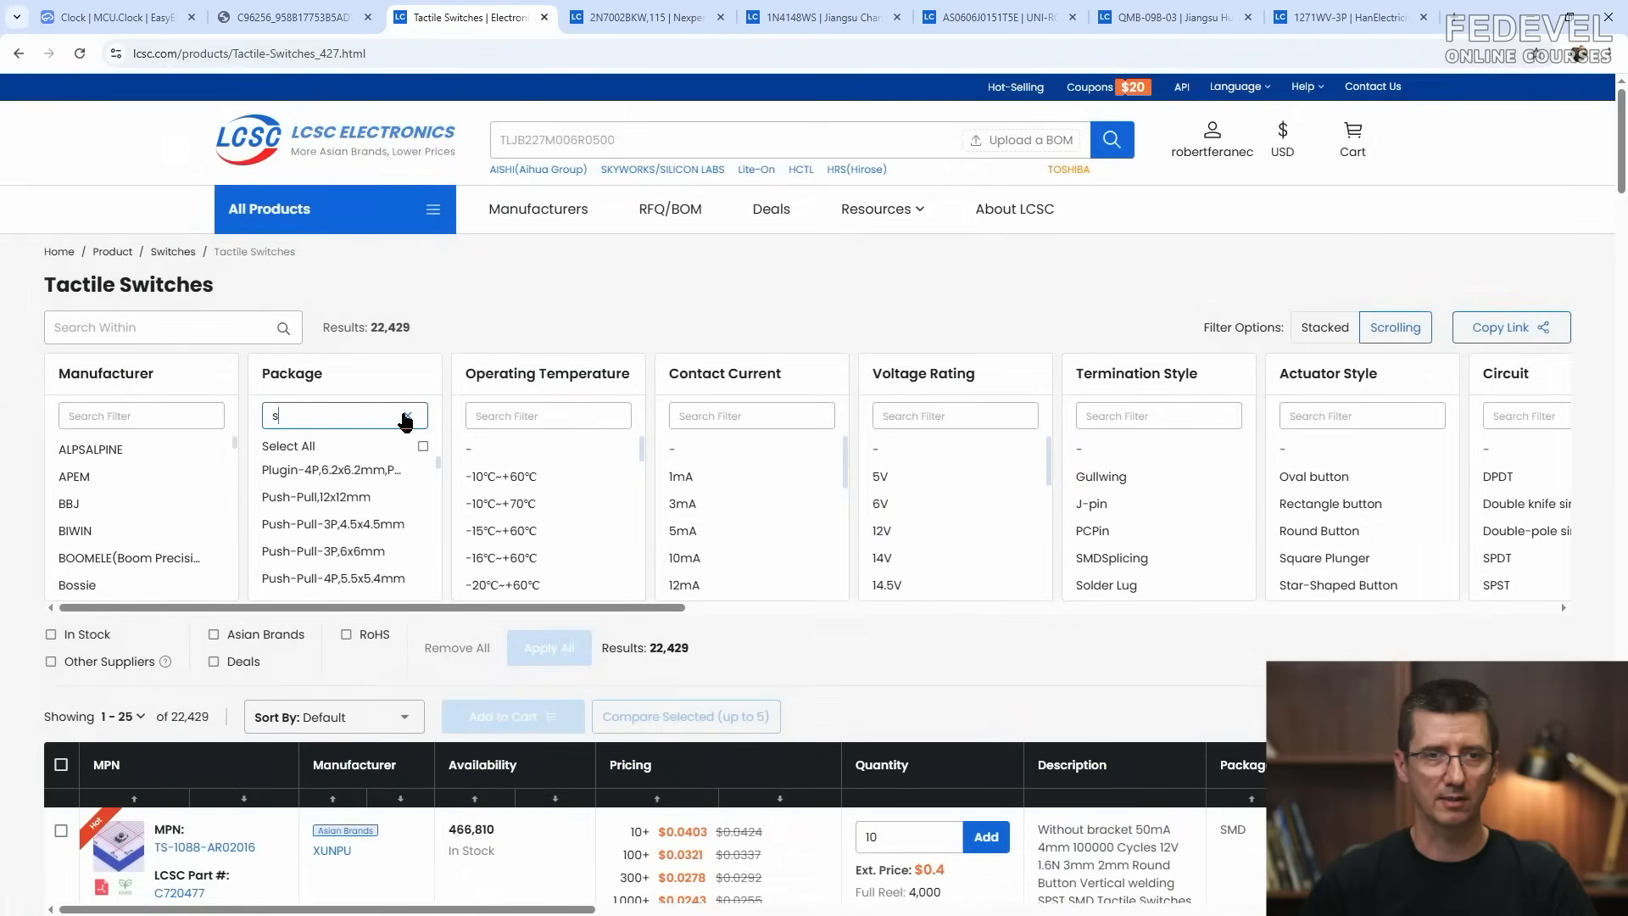
pyautogui.write('md-4p')
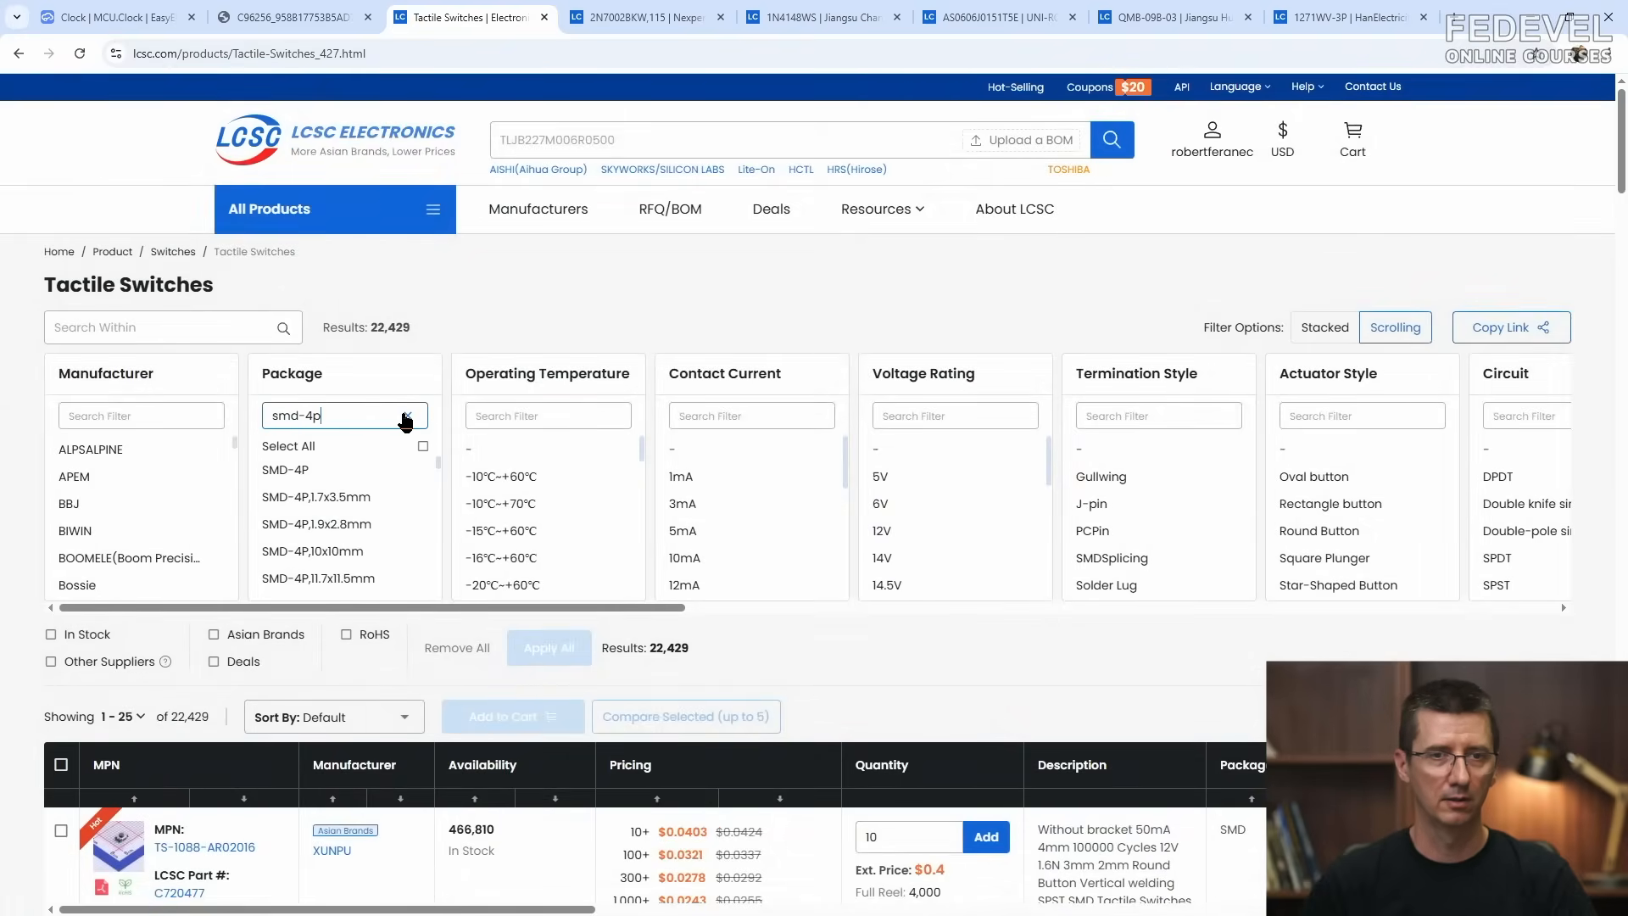
pyautogui.write(',6')
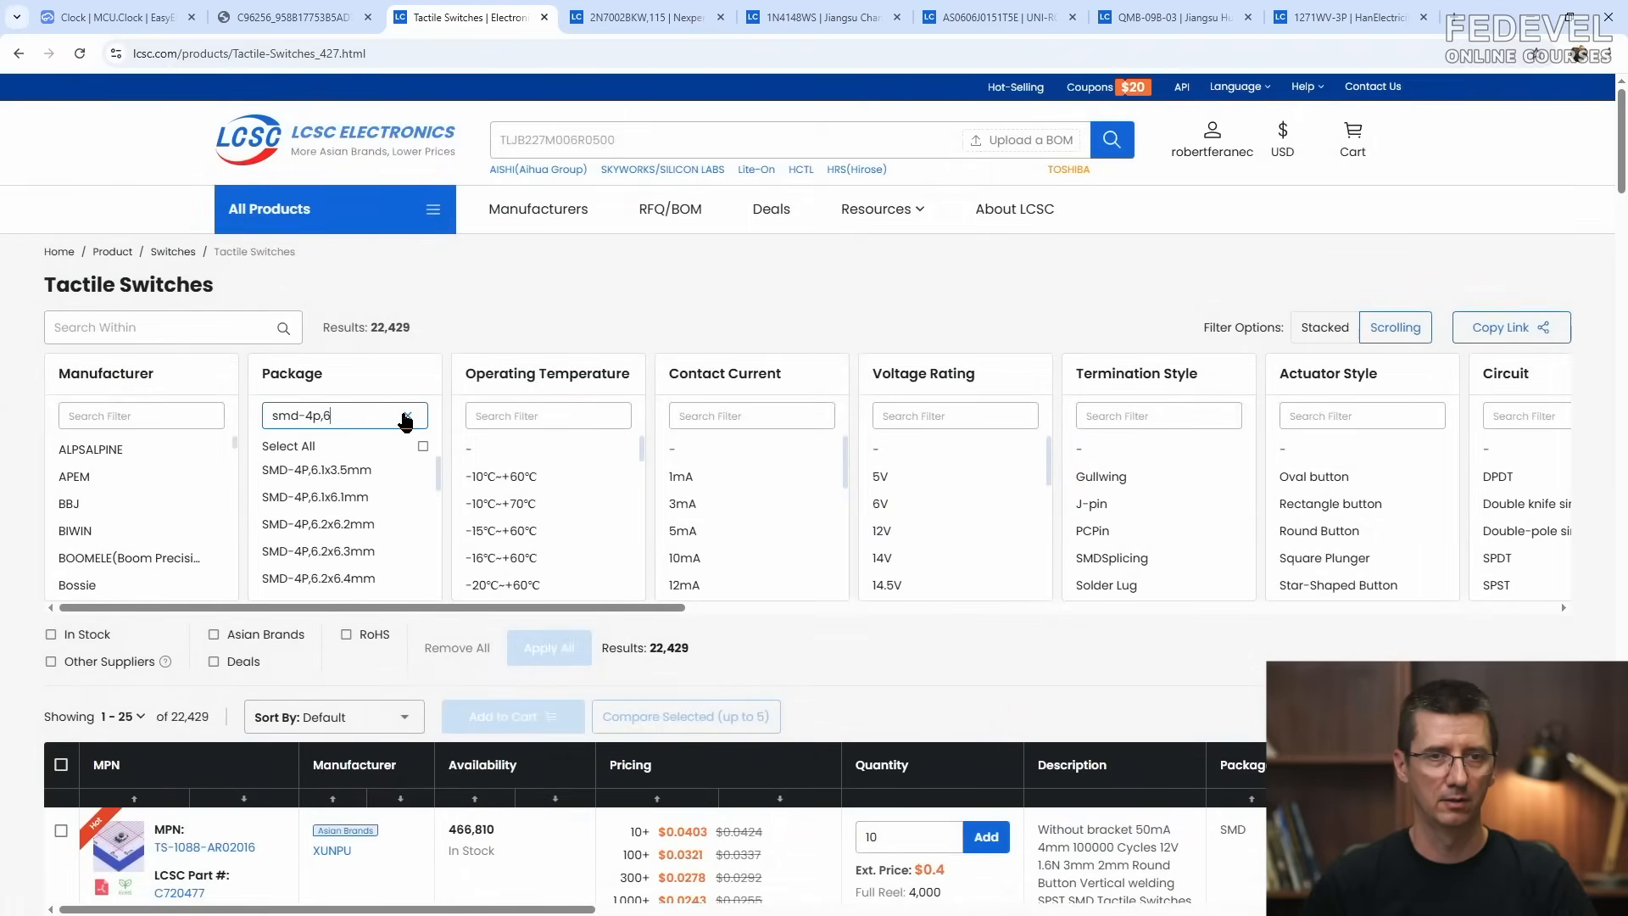
pyautogui.write('.2')
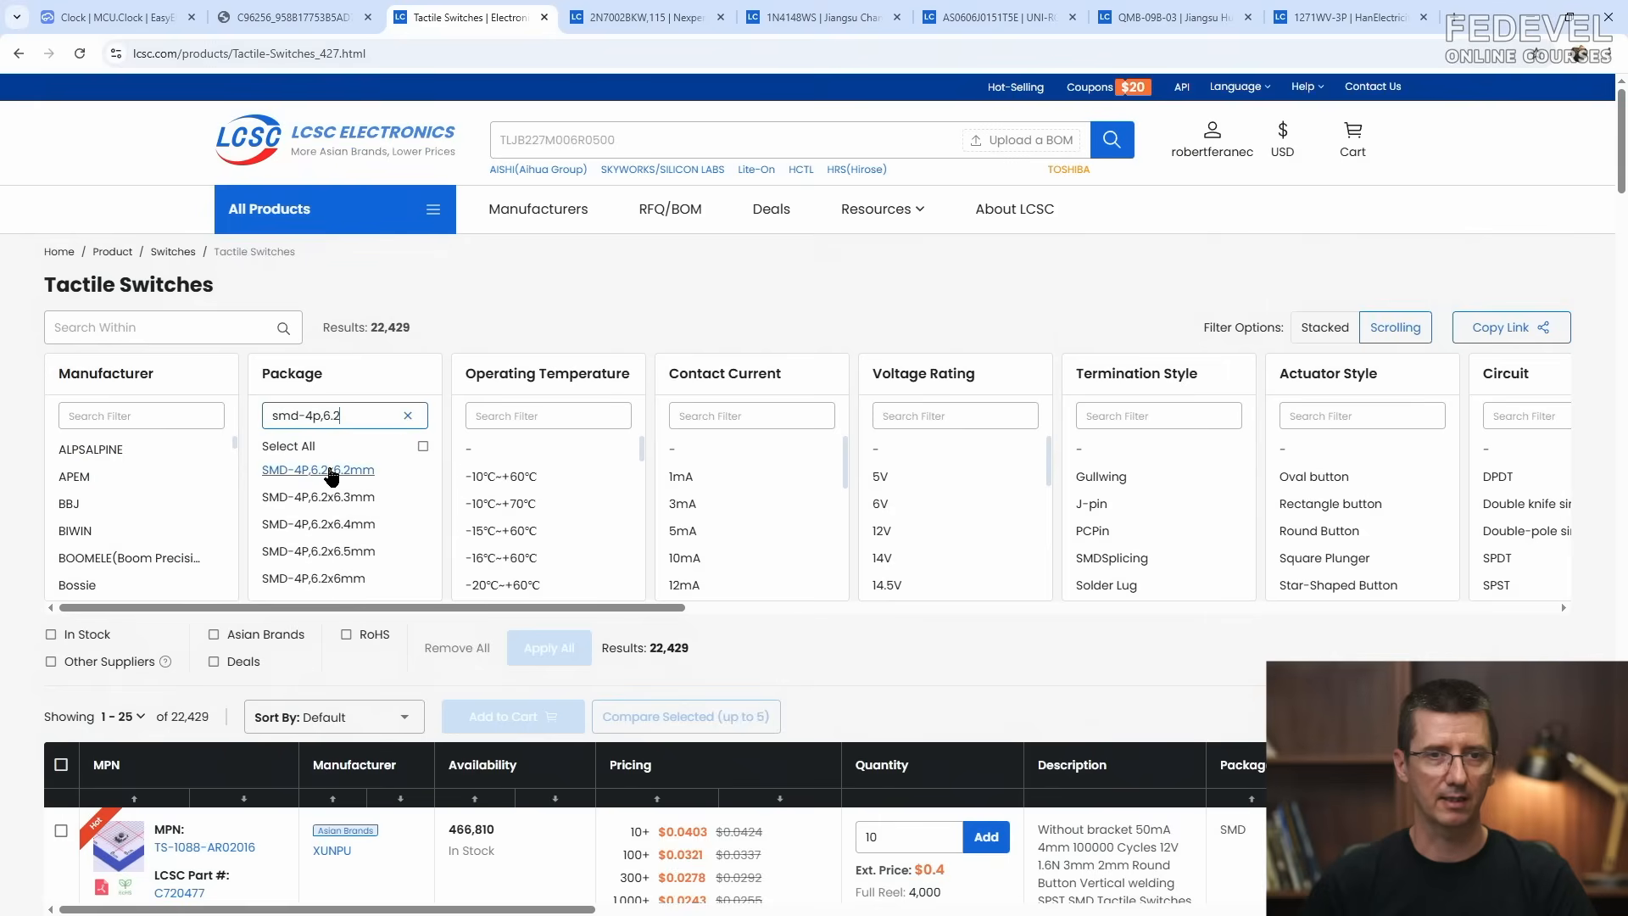
pyautogui.click(331, 471)
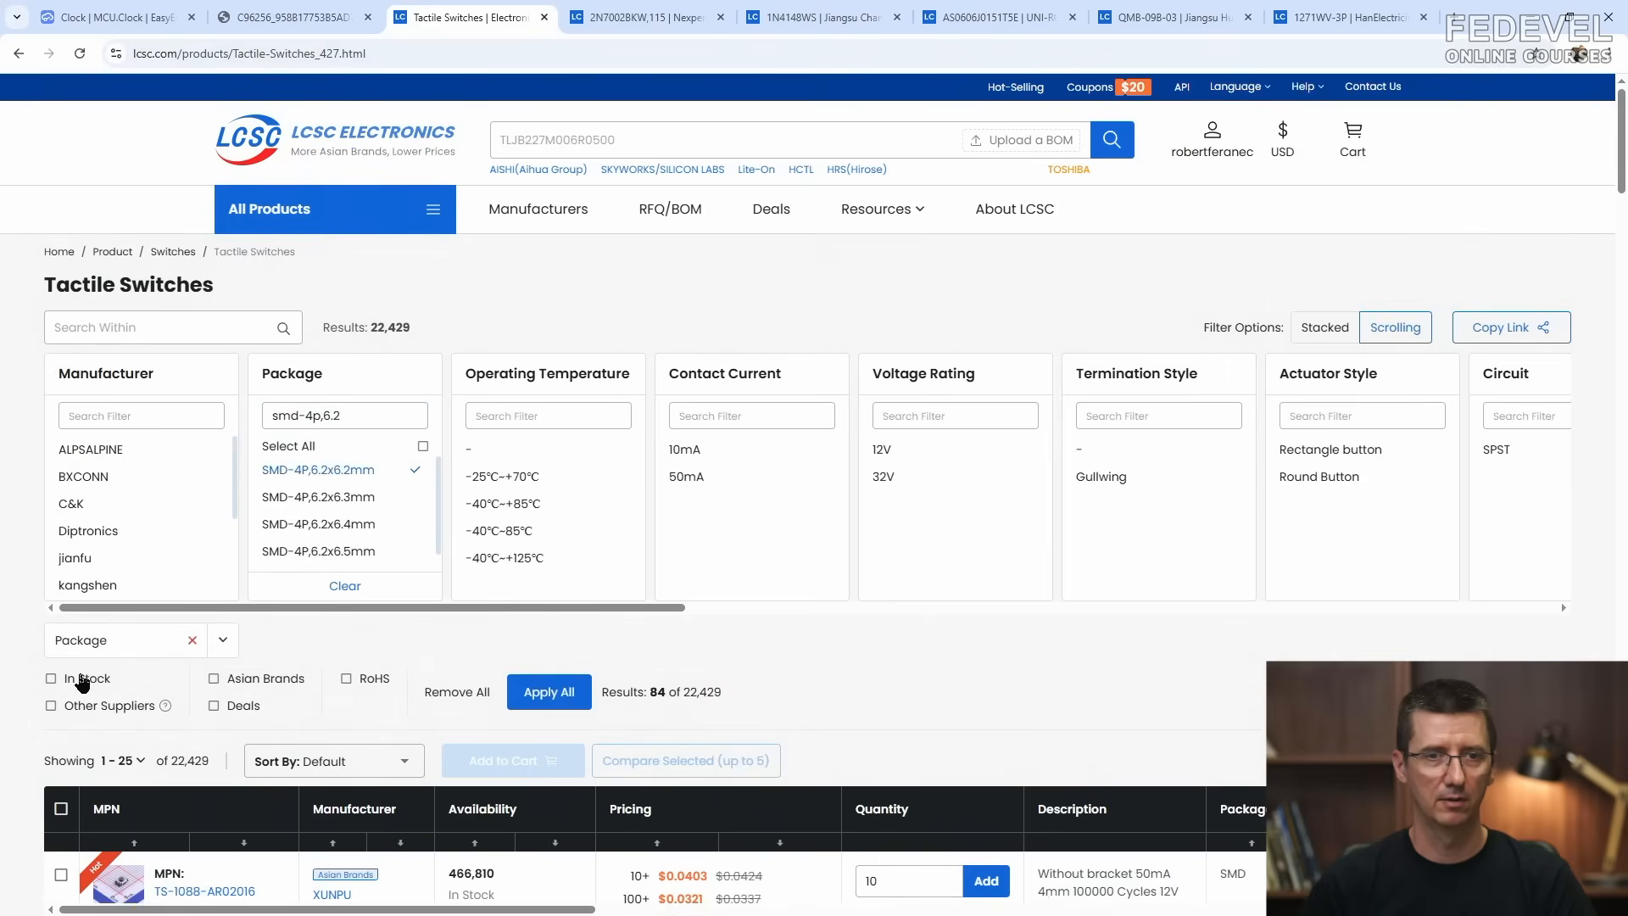
pyautogui.click(51, 678)
pyautogui.click(547, 693)
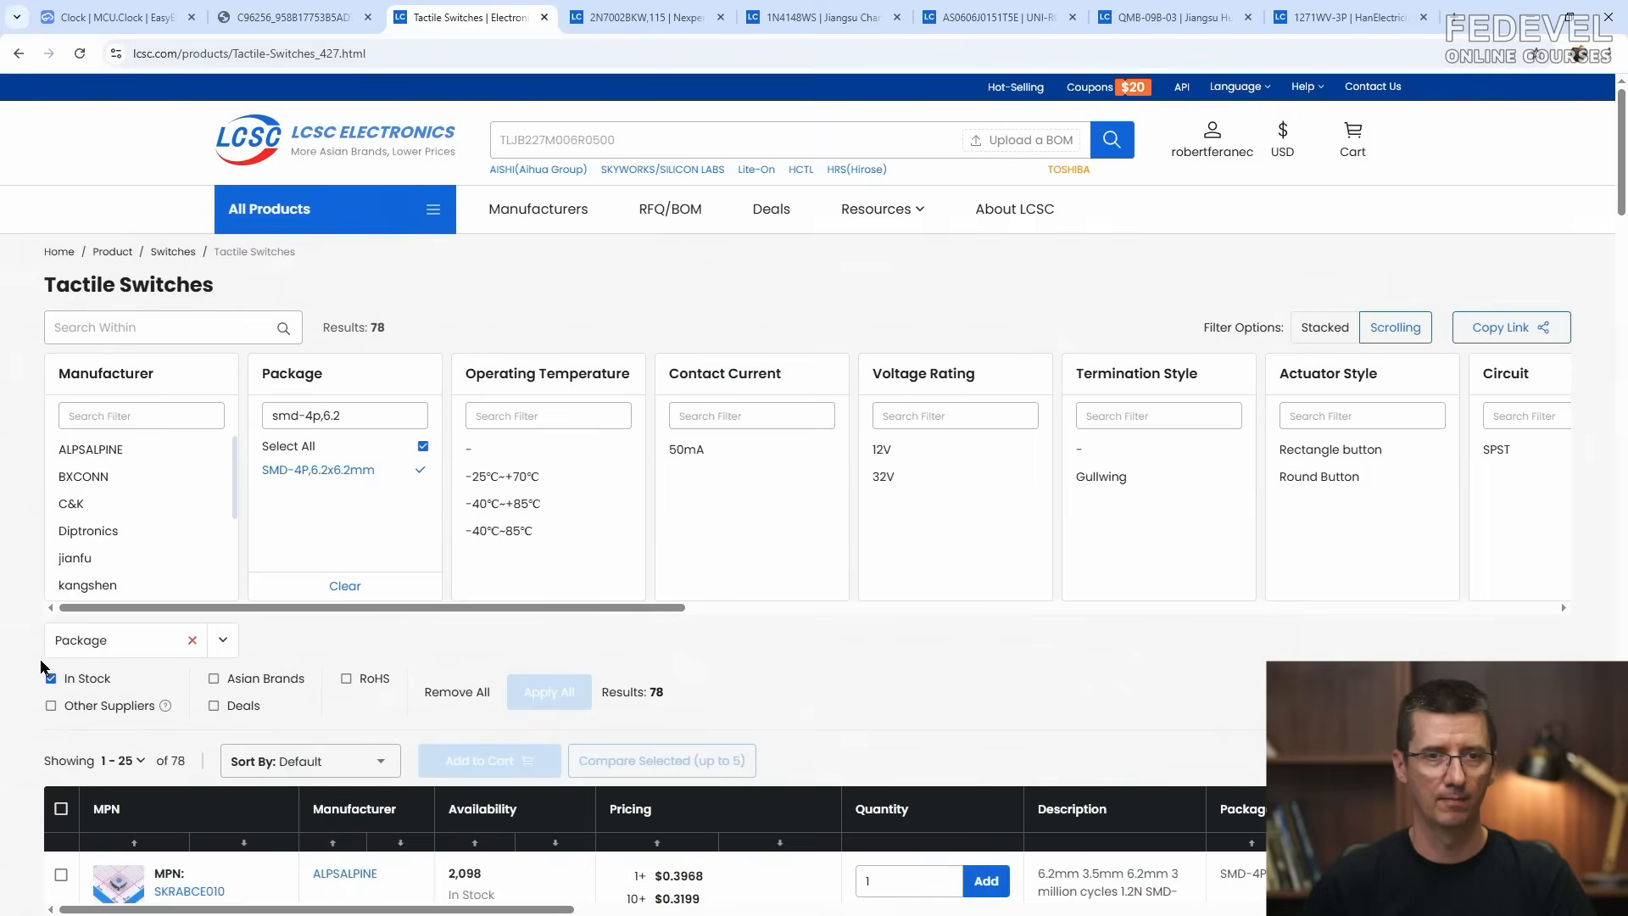
# Step: Sort the filtered tactile switches by highest availability and preview the pictures of the first four parts
pyautogui.scroll(-4, 547, 678)
pyautogui.click(557, 505)
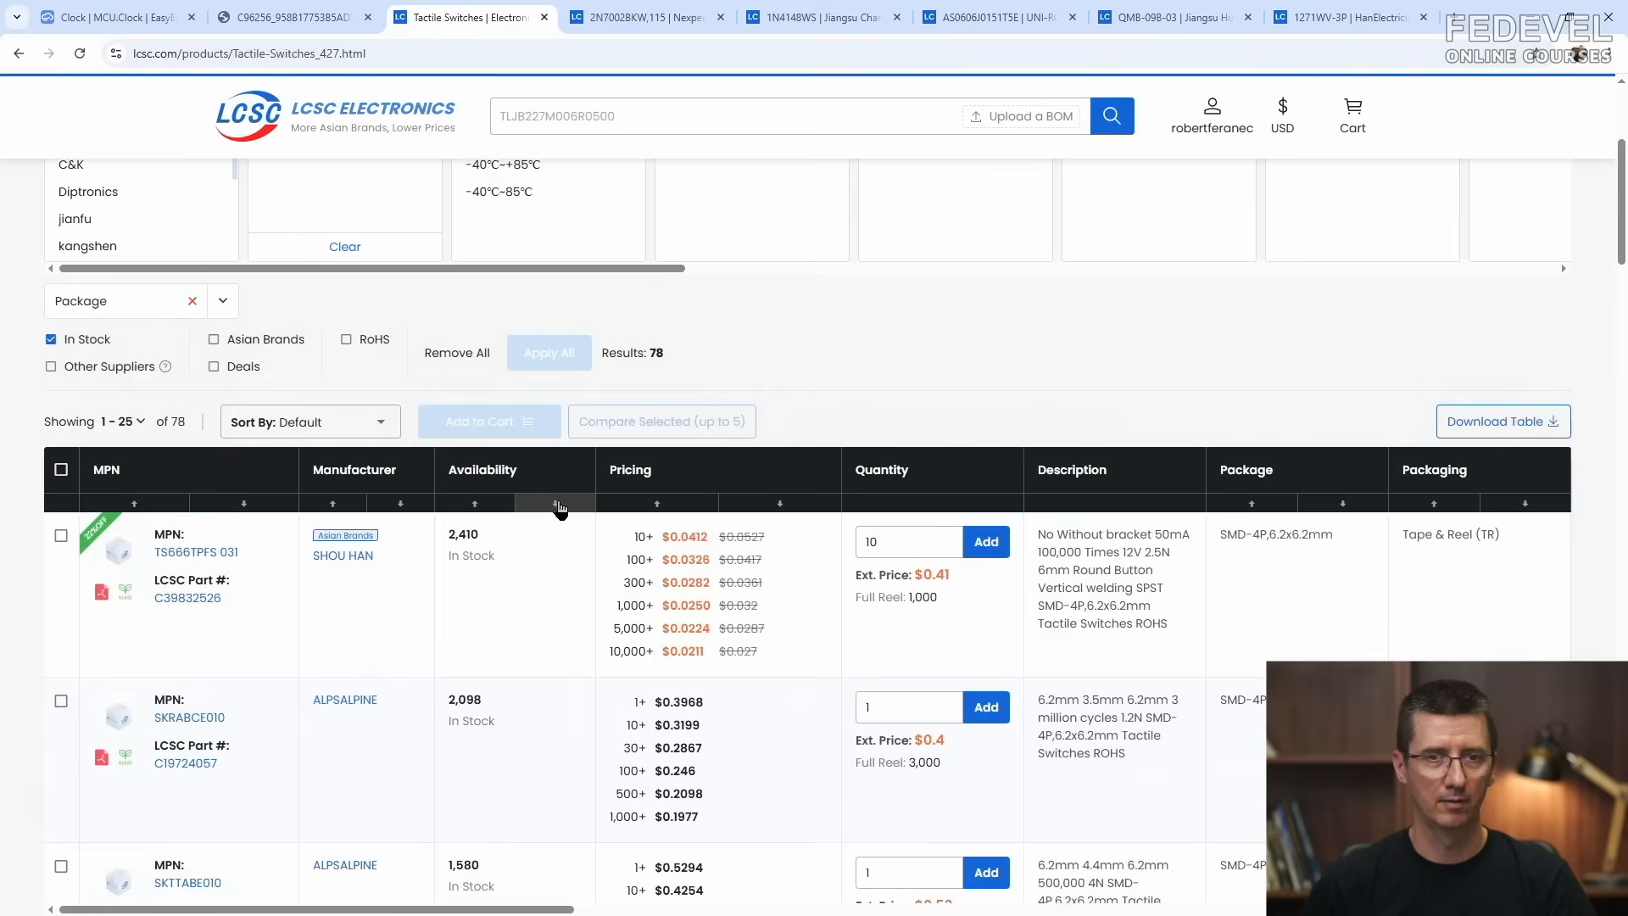
pyautogui.scroll(-3, 44, 490)
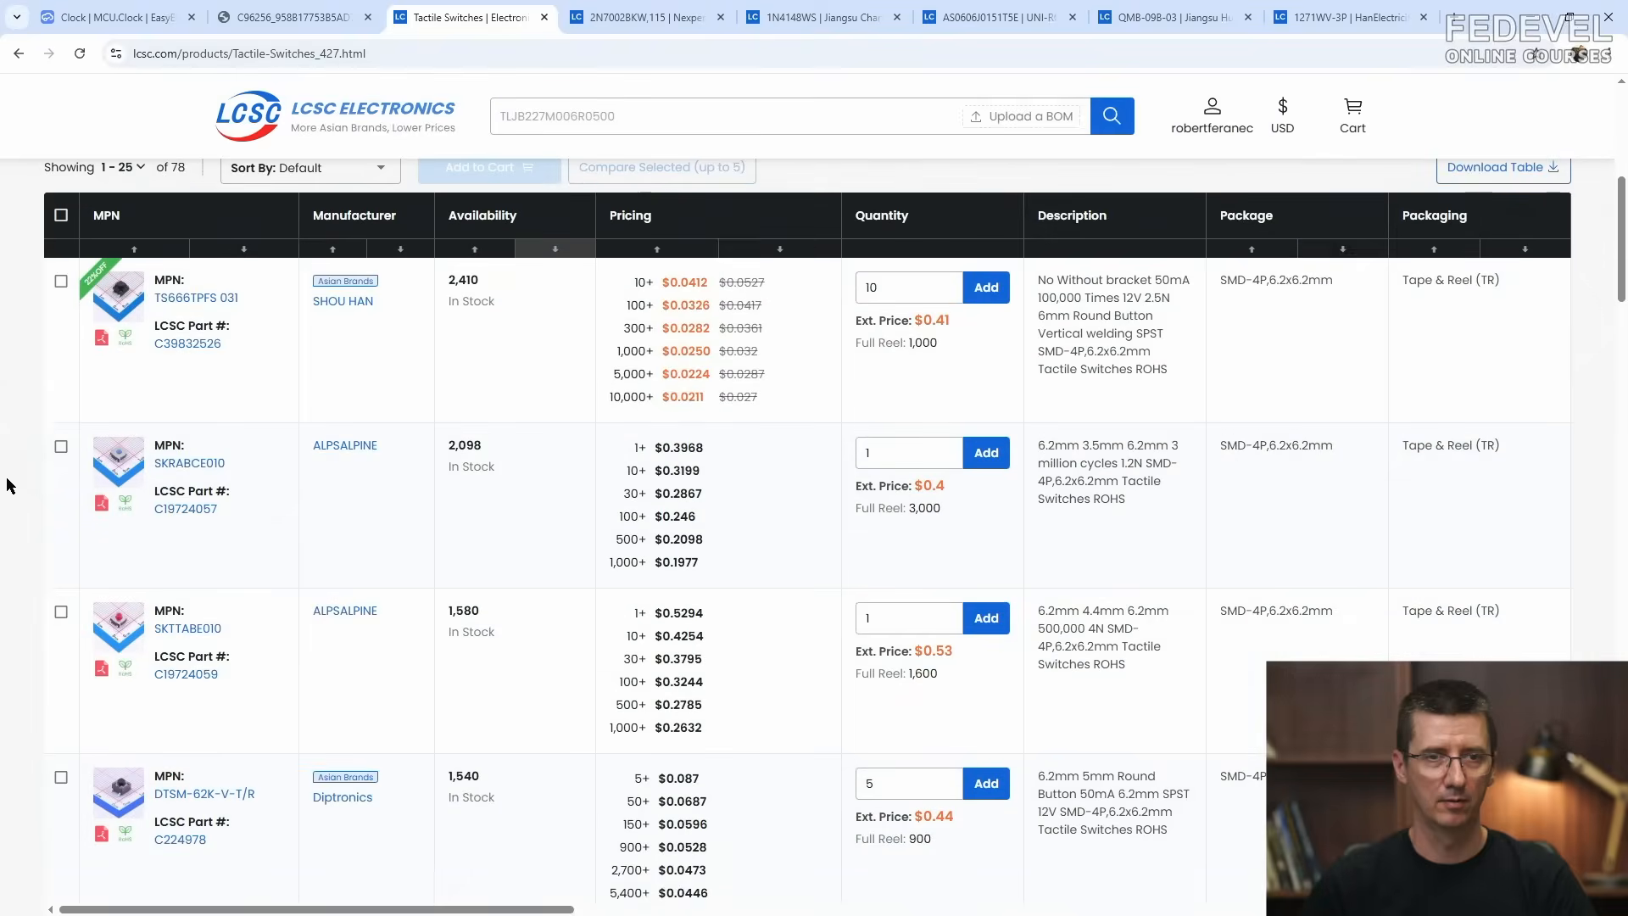
pyautogui.moveTo(125, 301)
pyautogui.moveTo(118, 469)
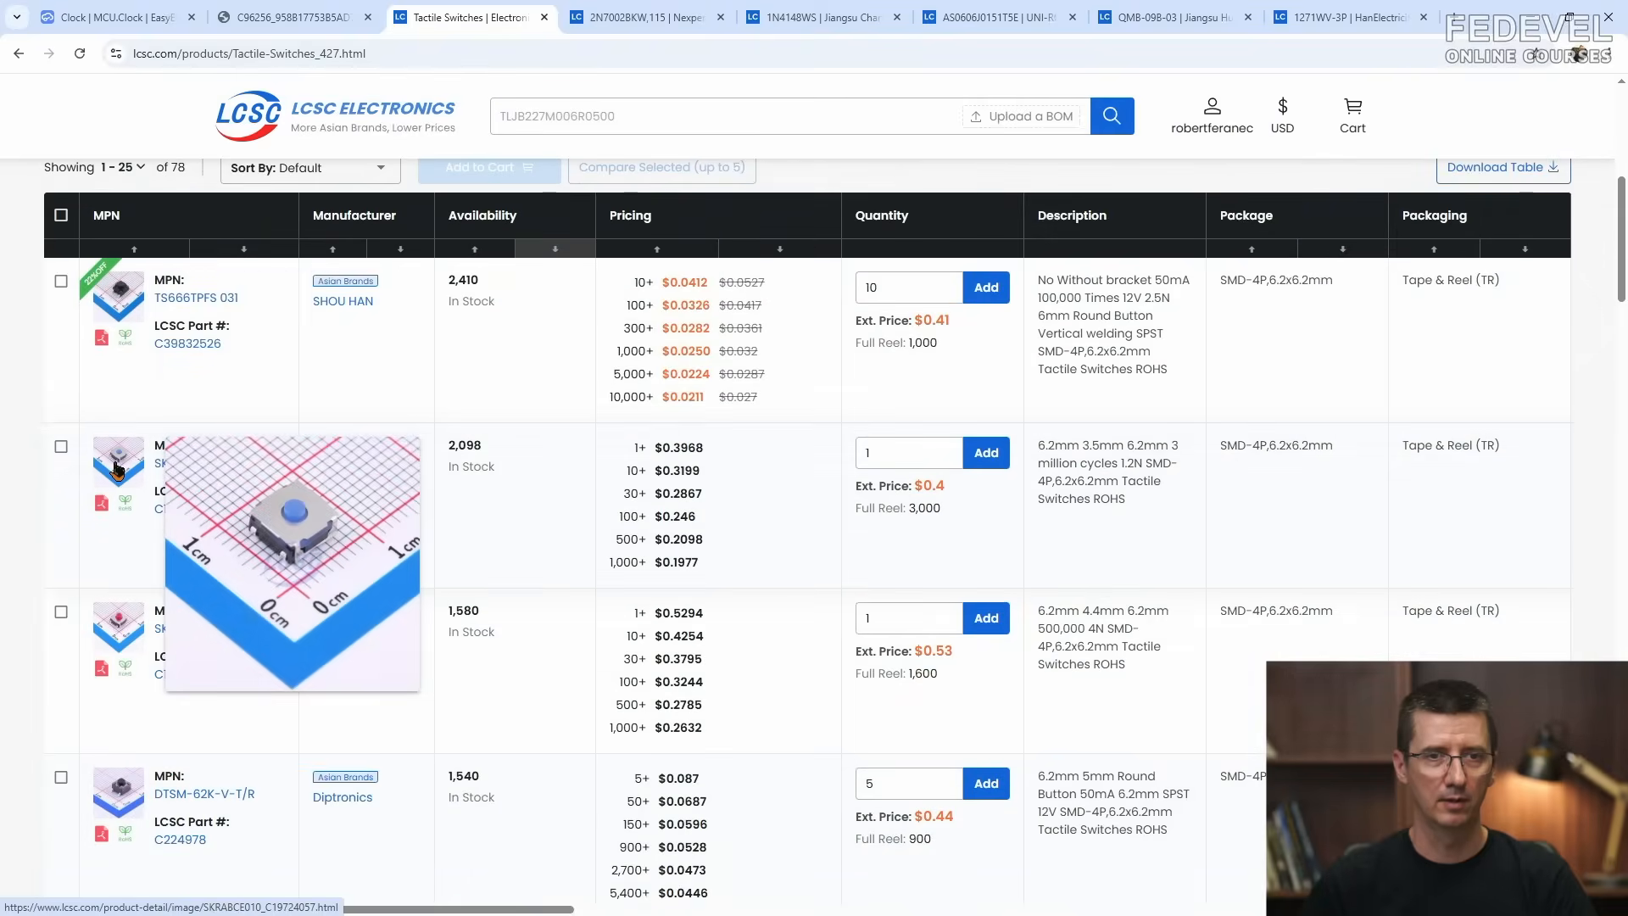
pyautogui.moveTo(121, 625)
pyautogui.moveTo(126, 797)
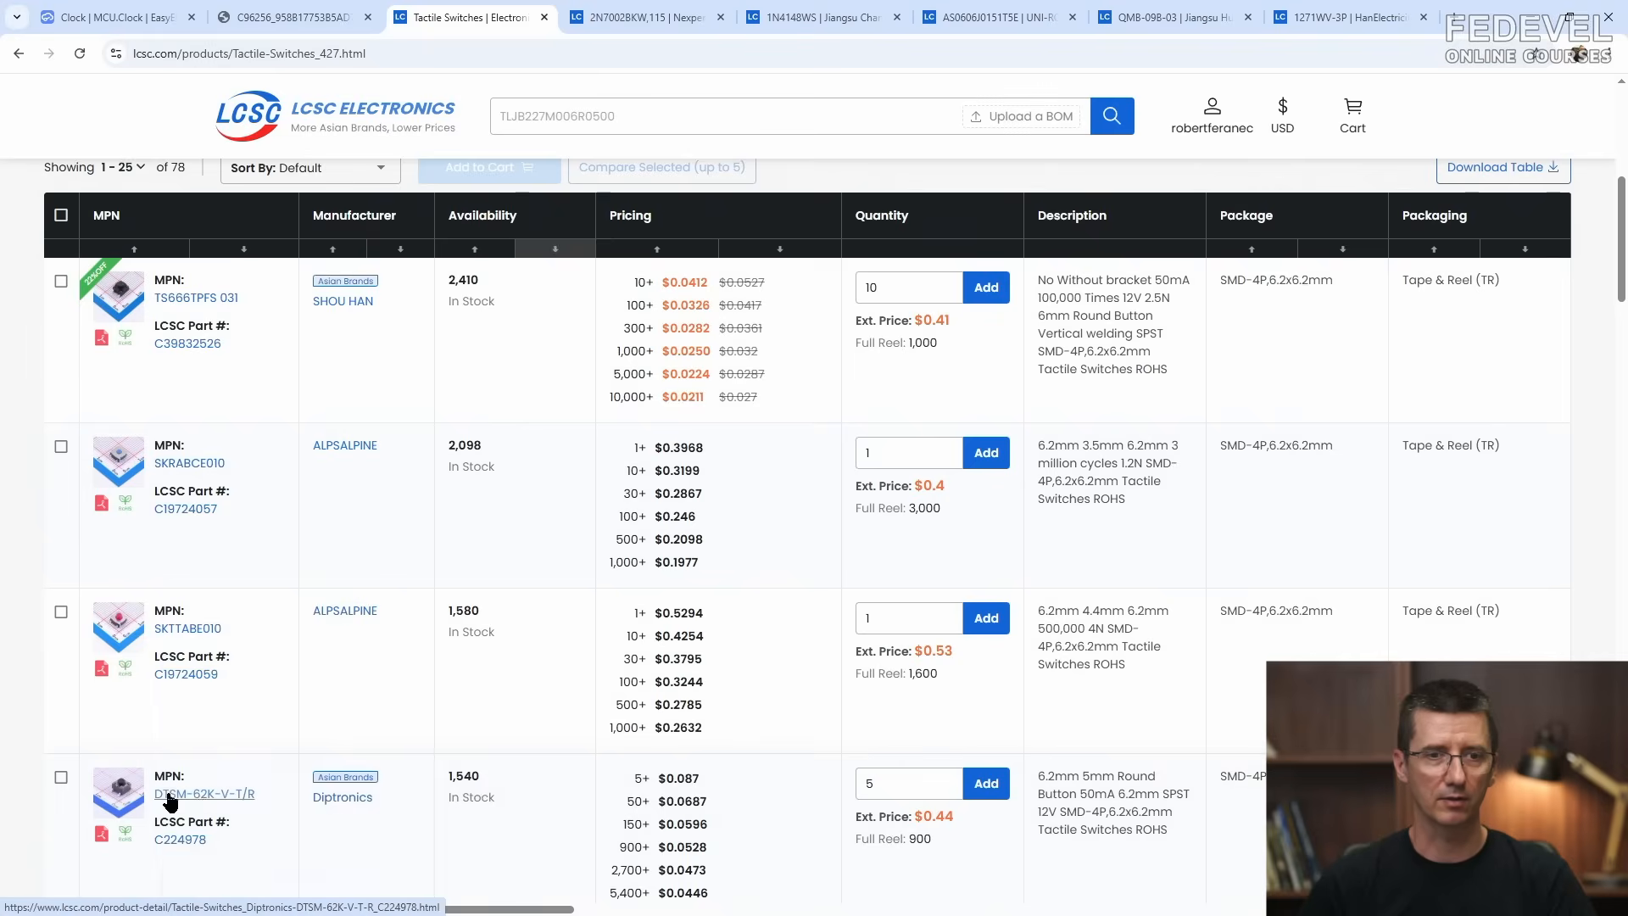
# Step: Copy the LCSC part number from the DTSM-62K-V-T/R product page and return to the EasyEDA schematic
pyautogui.click(201, 796)
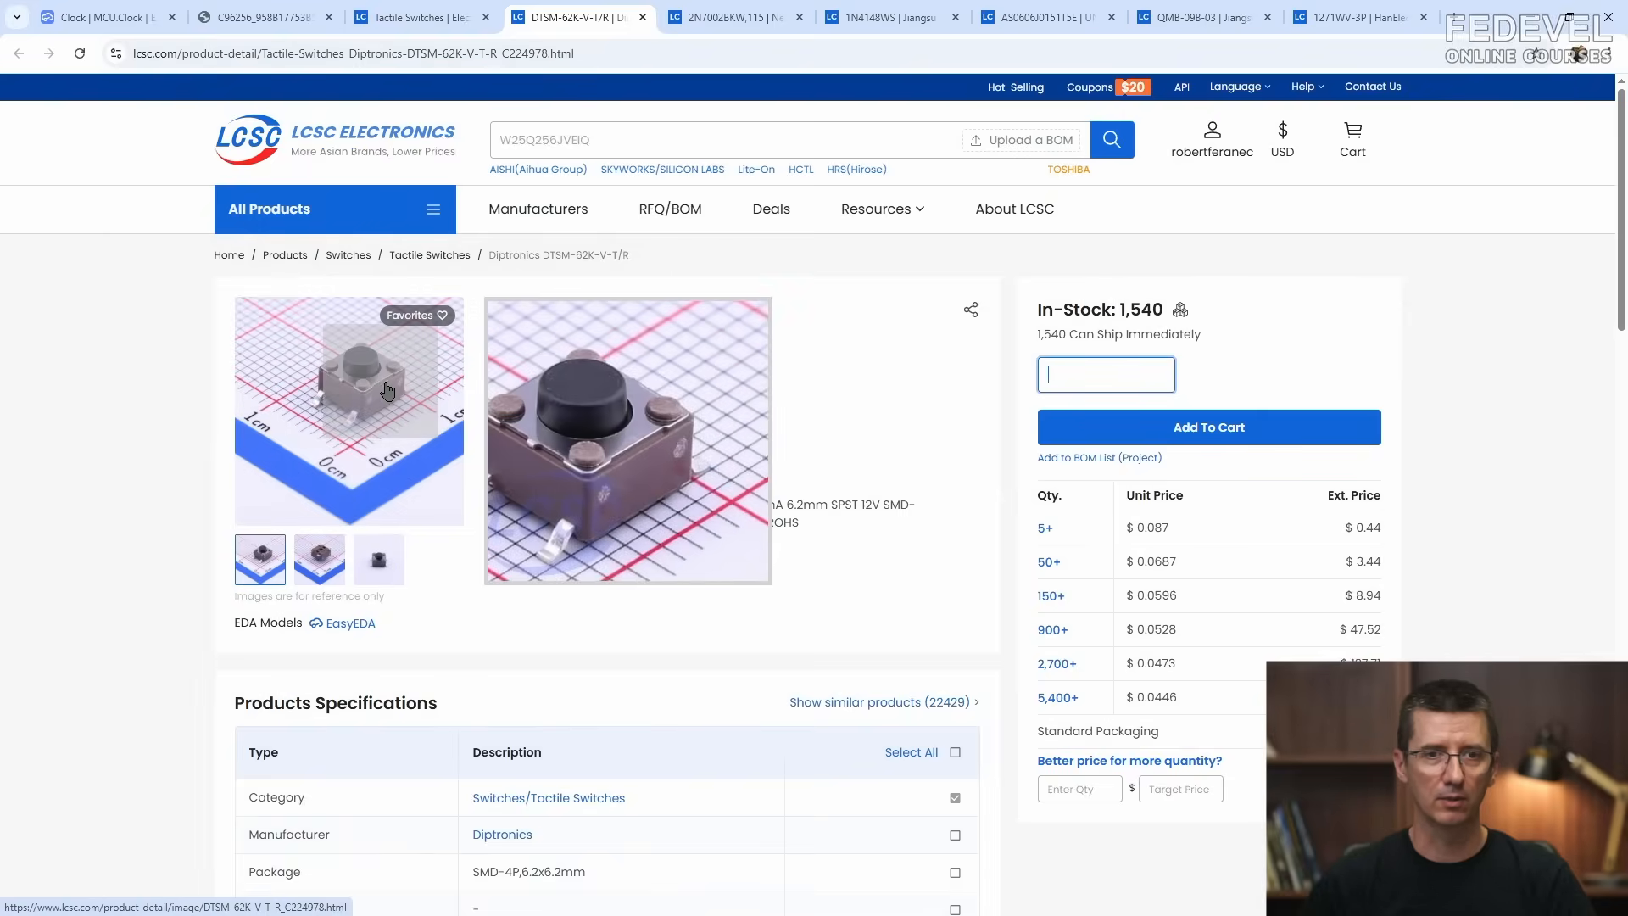
pyautogui.click(653, 412)
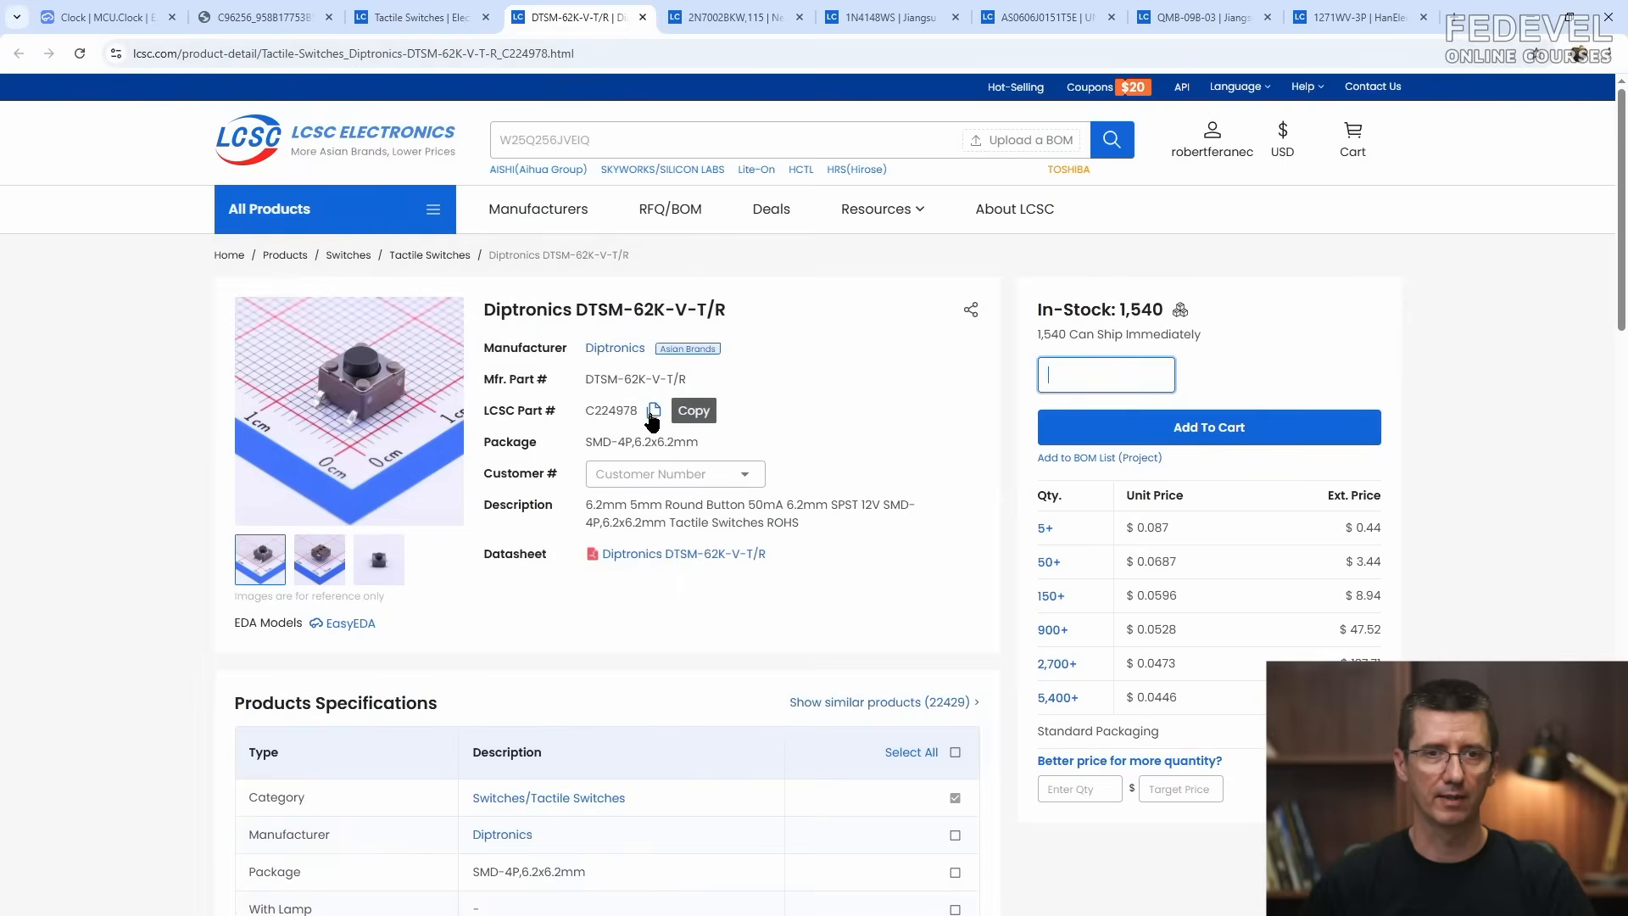
pyautogui.click(134, 21)
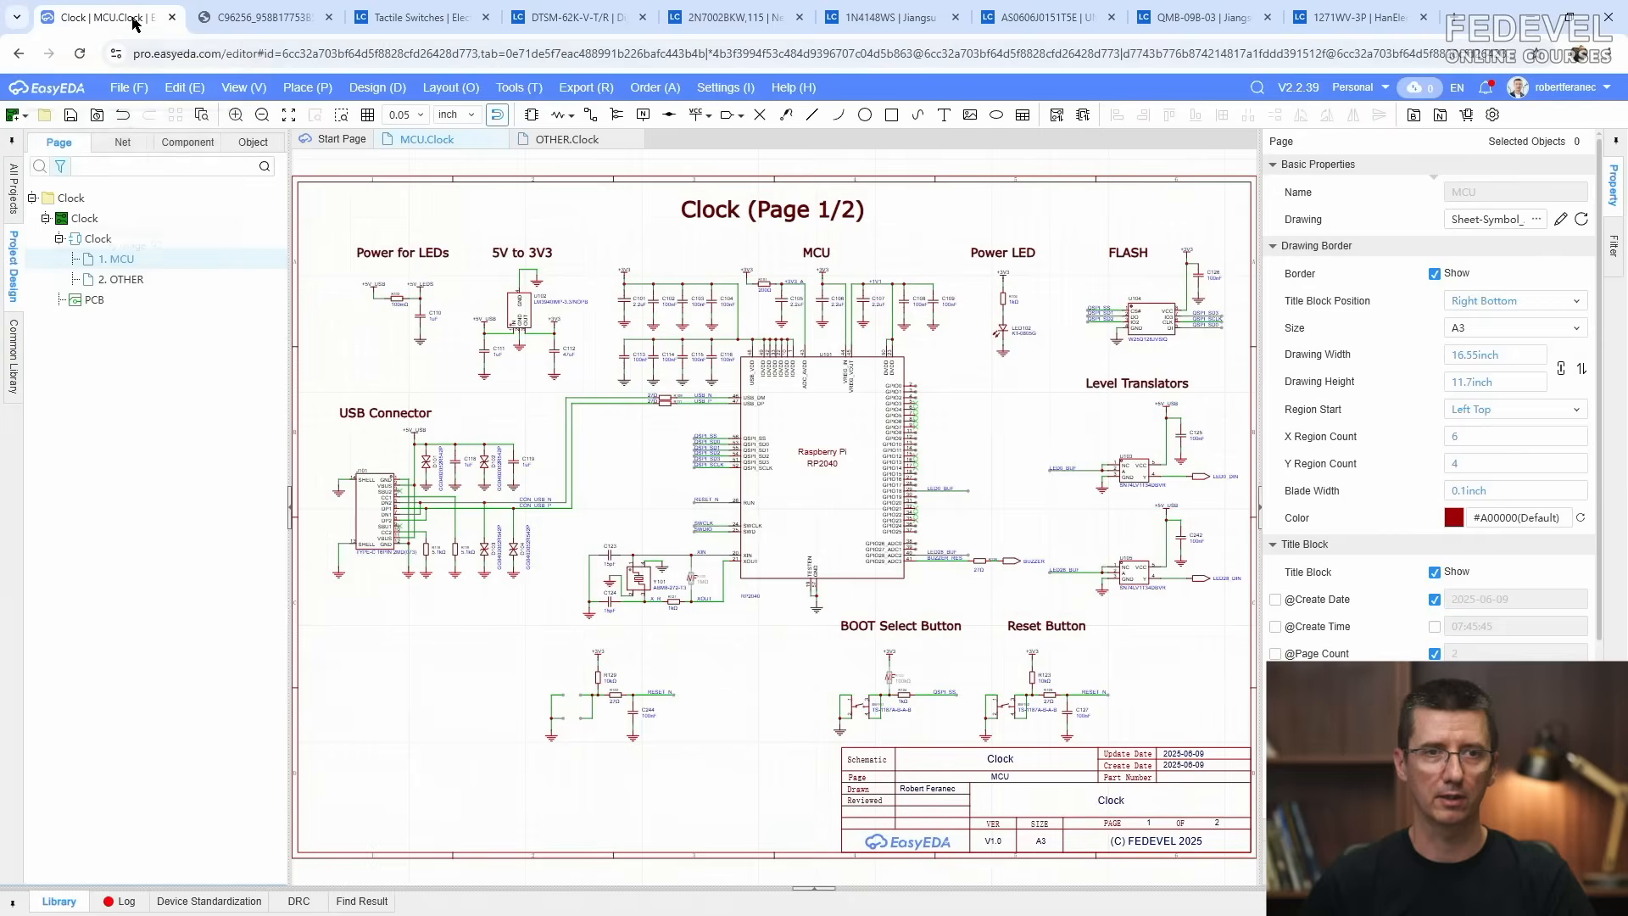
# Step: Search the LCSC device library for part number C224978
pyautogui.click(307, 87)
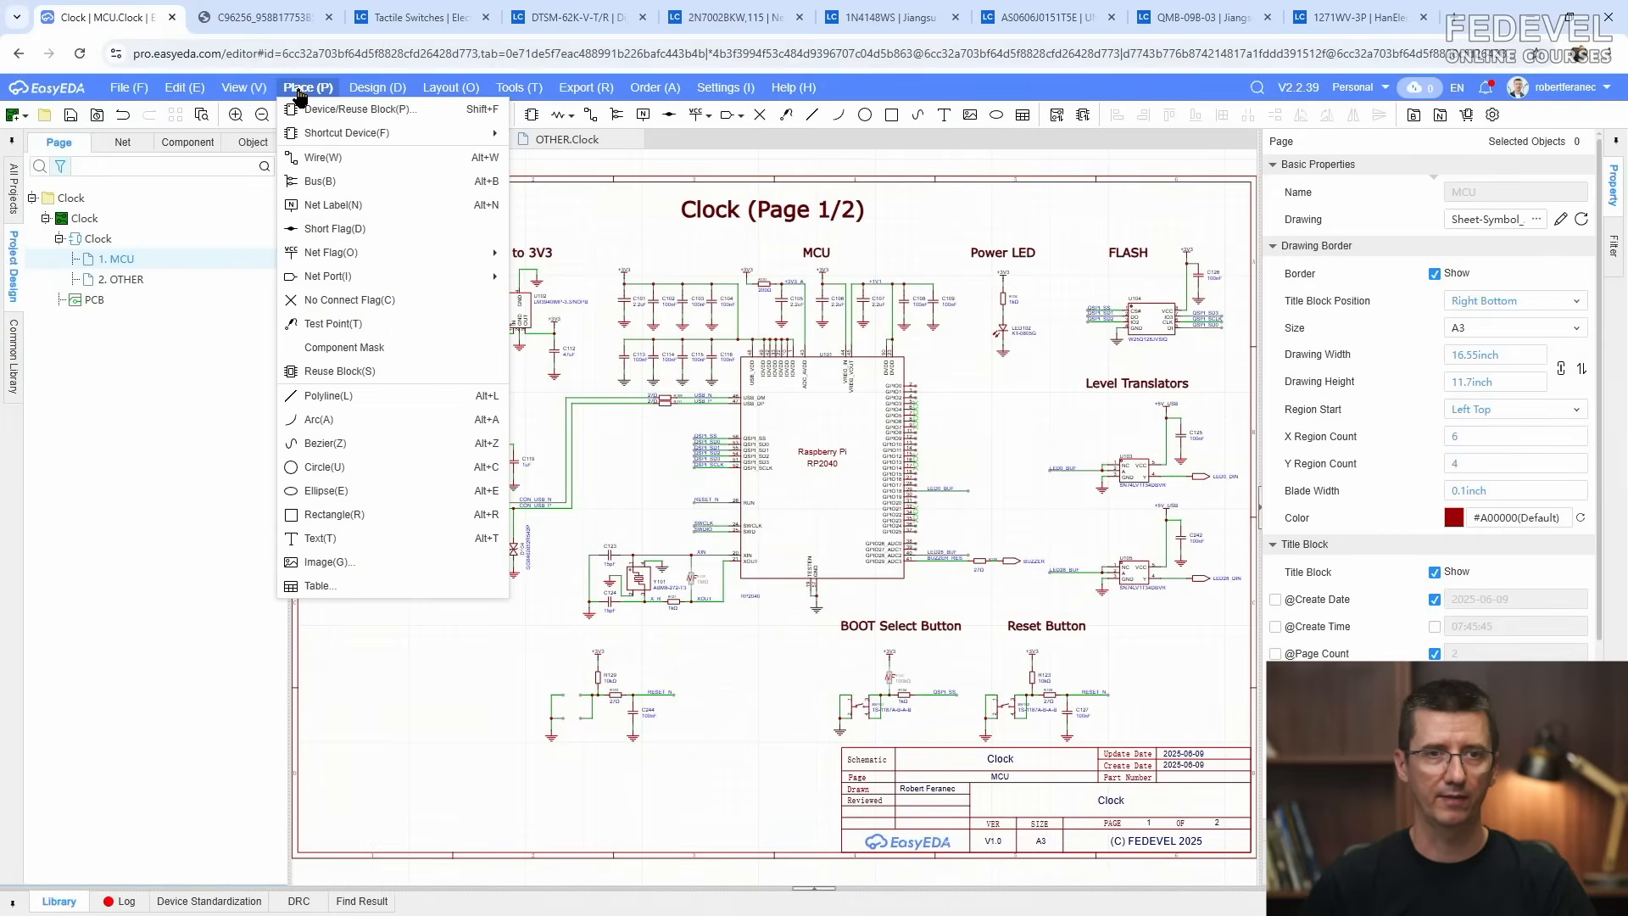
pyautogui.click(389, 113)
pyautogui.rightClick(541, 170)
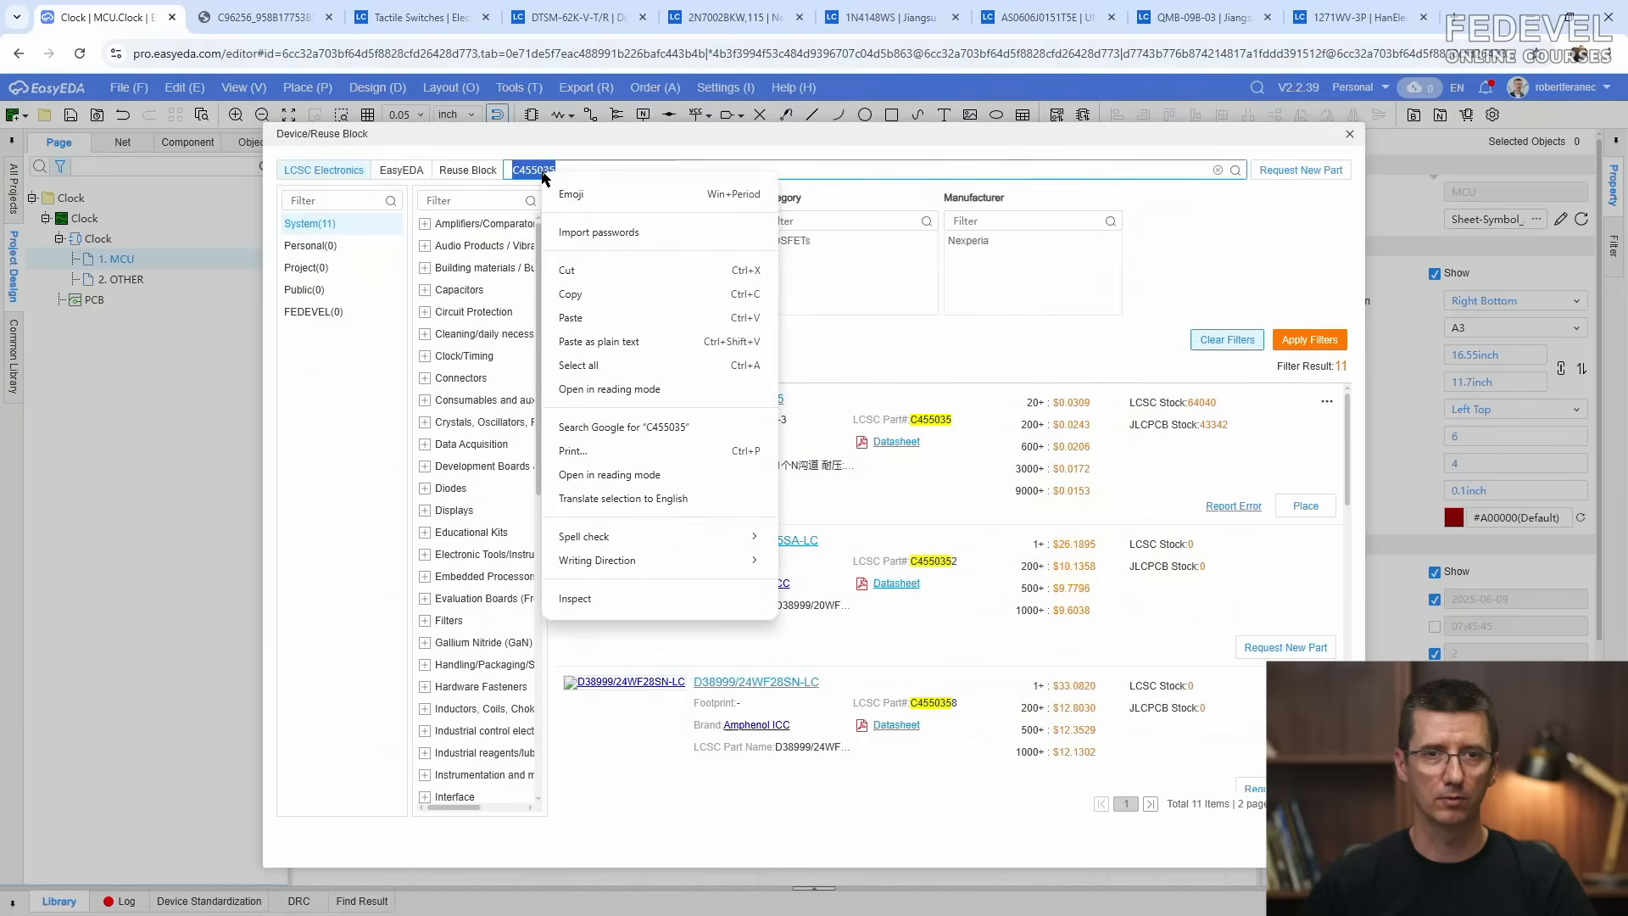
pyautogui.click(576, 316)
pyautogui.click(1234, 171)
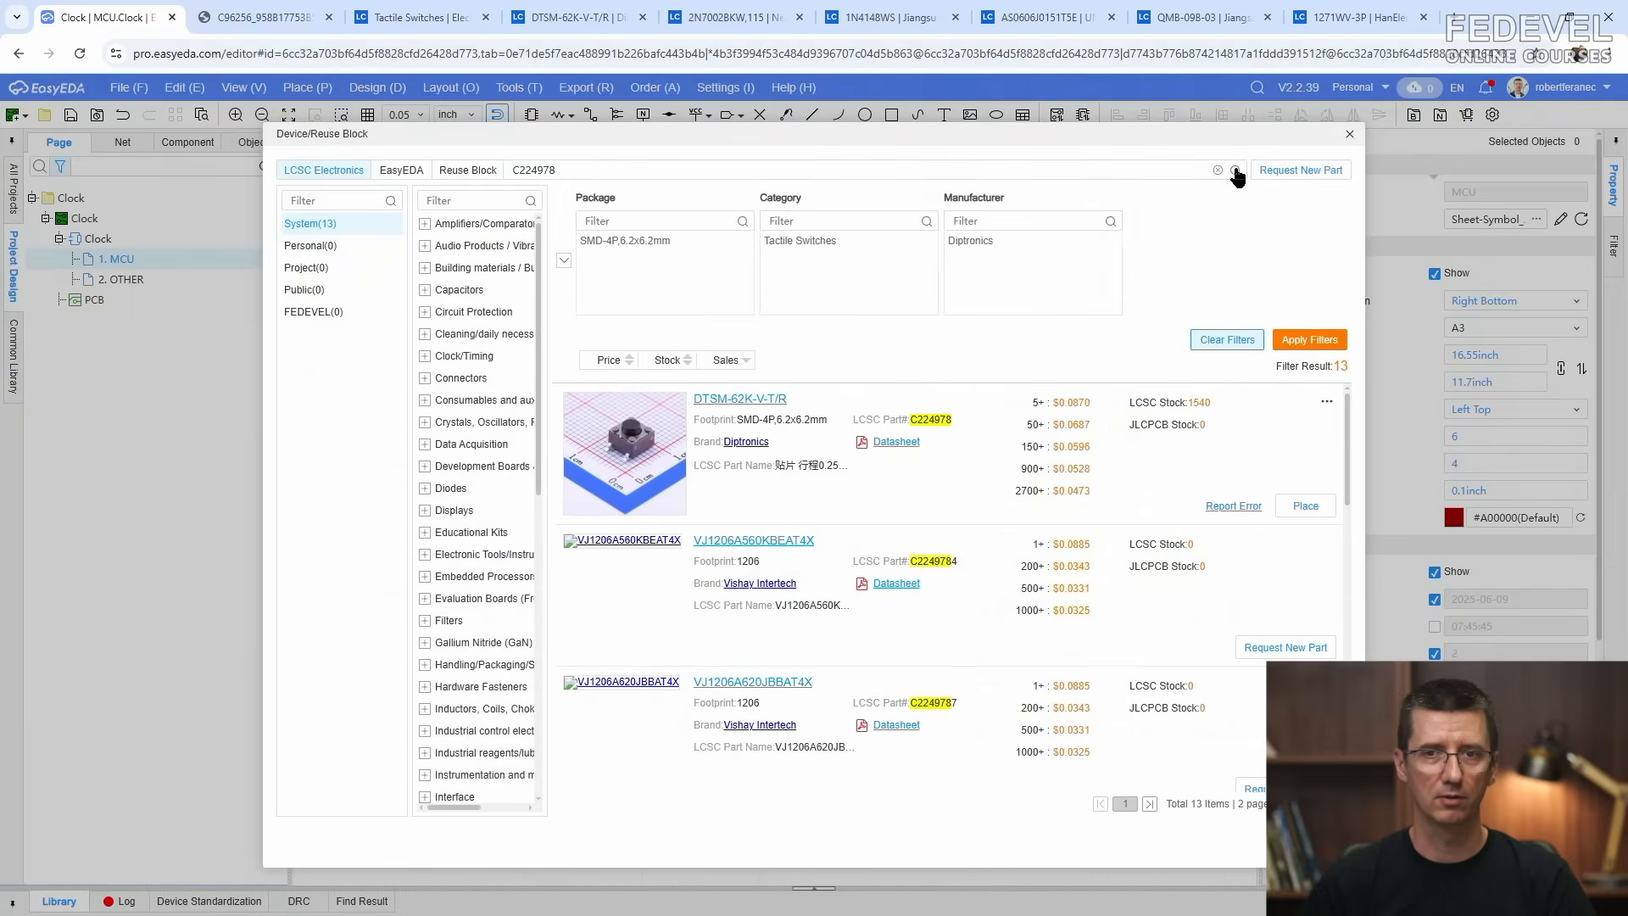
# Step: Place the DTSM-62K-V-T/R switch below the pasted reset circuit, rotated 90 degrees so its contact lies horizontally
pyautogui.click(1305, 506)
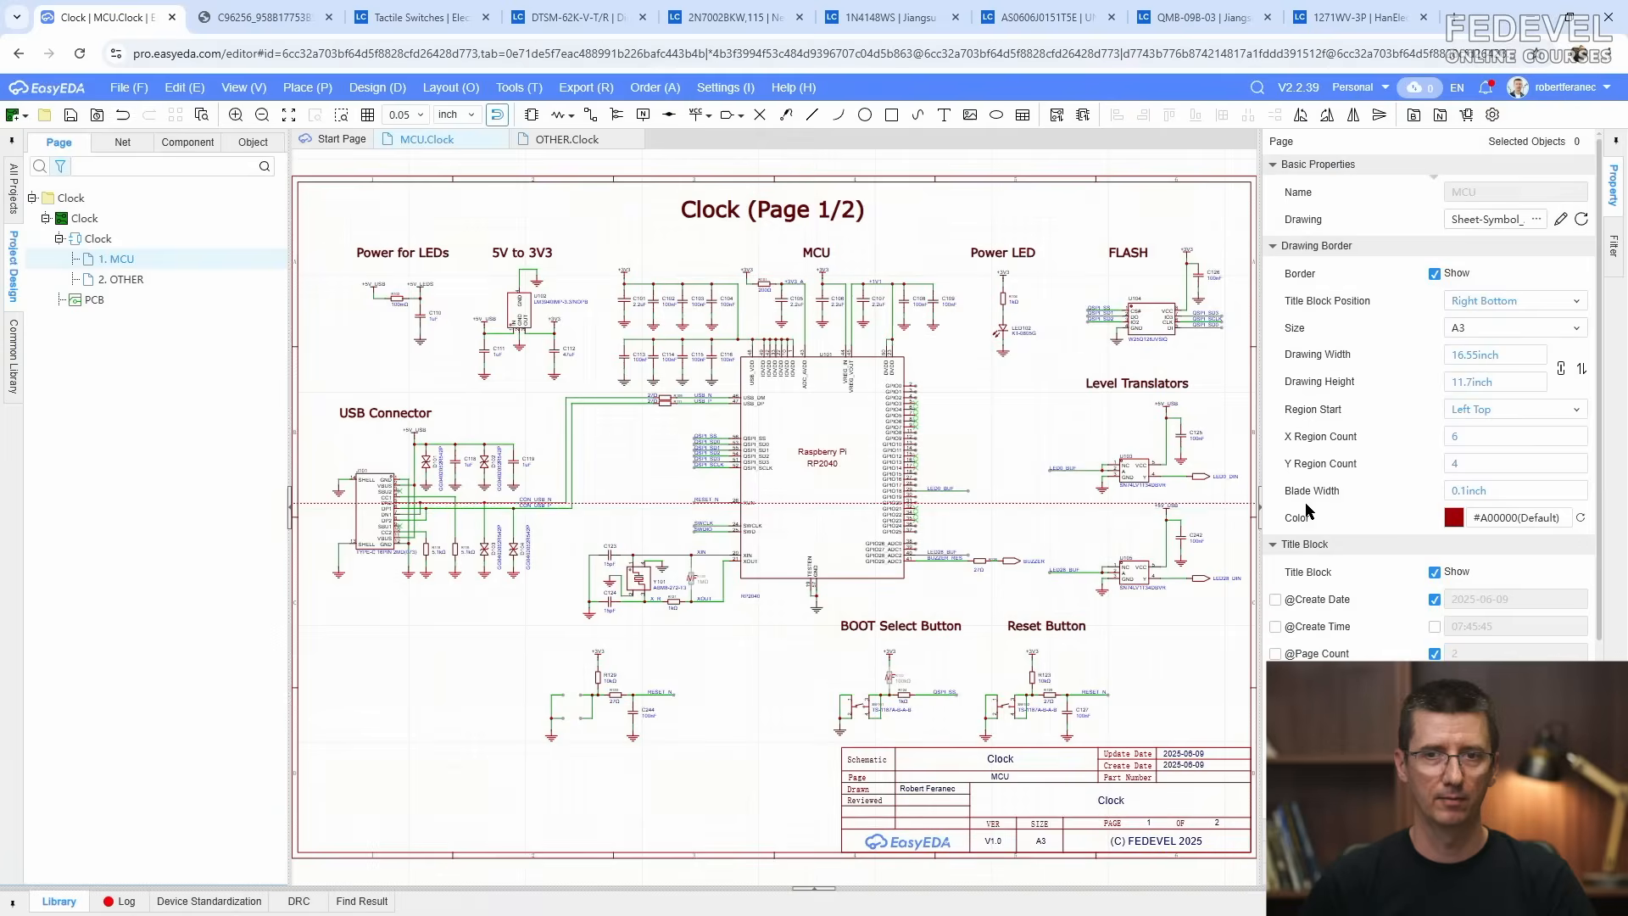
pyautogui.scroll(4, 594, 767)
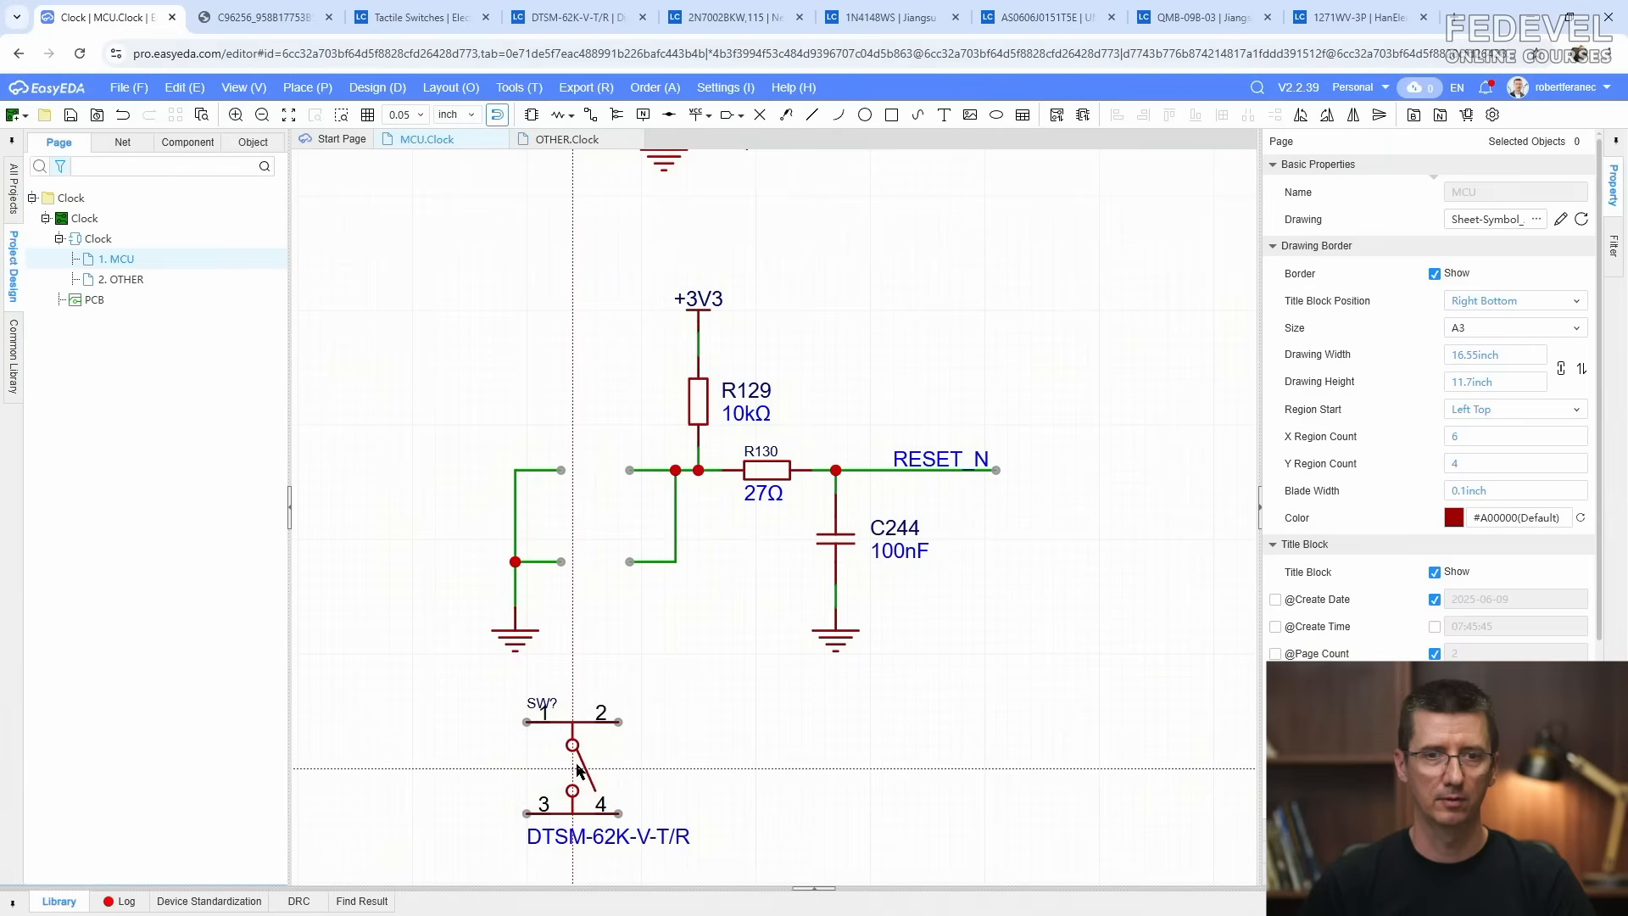
pyautogui.press('space')
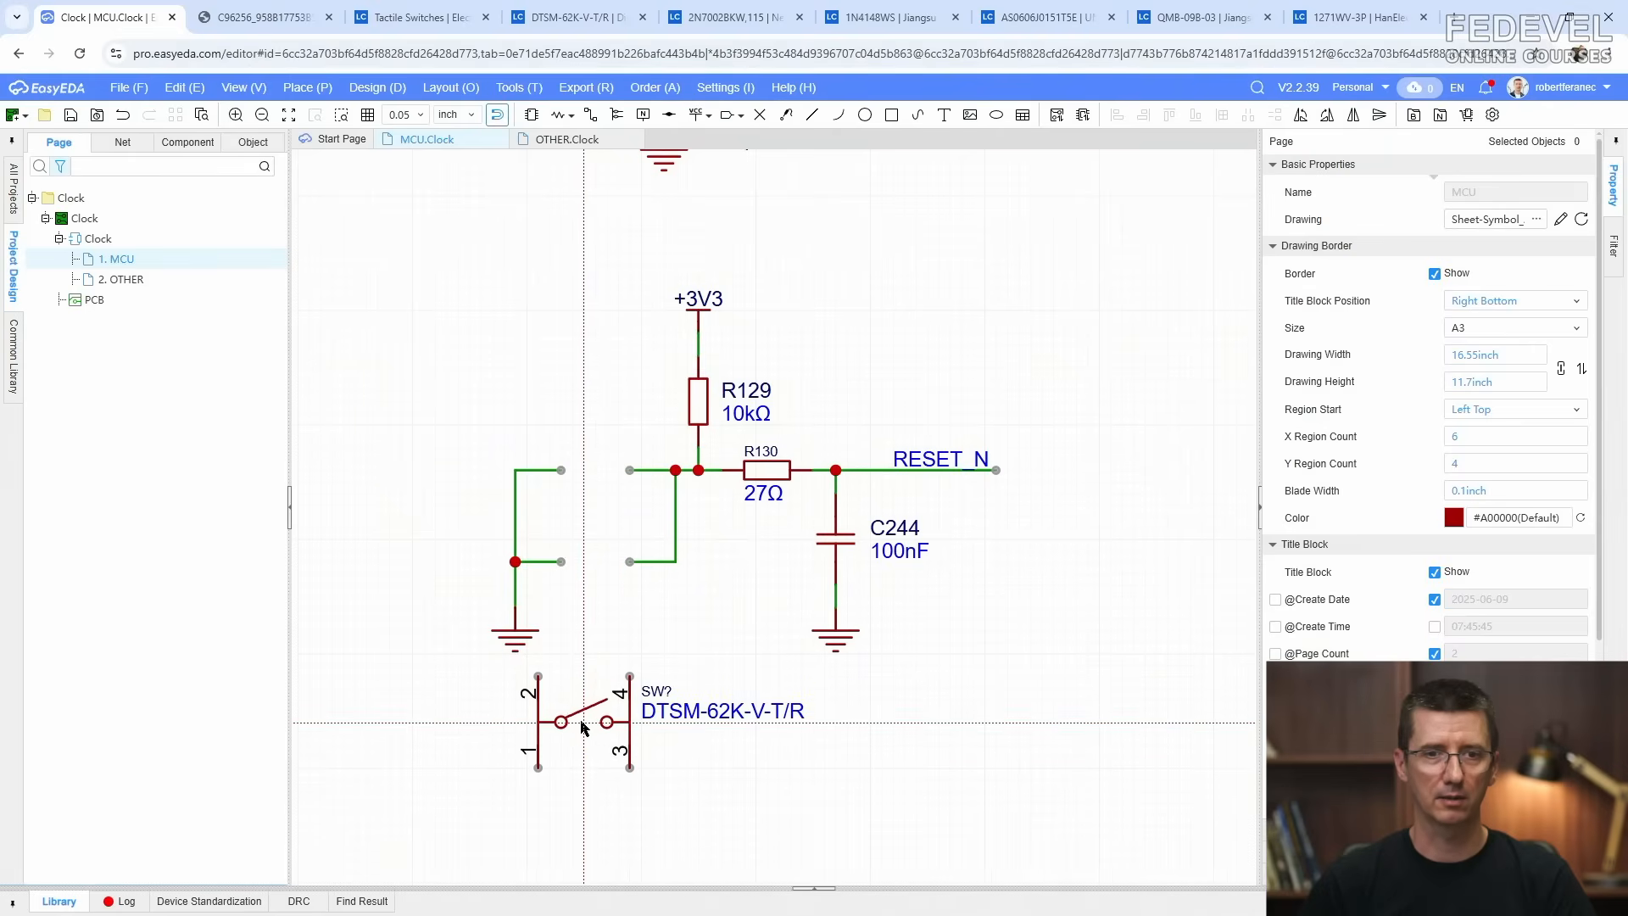
pyautogui.click(581, 726)
pyautogui.press('Escape')
# Step: Shift the ground wiring of the pasted circuit left and move the new switch into the gap between the open wire ends
pyautogui.moveTo(428, 431); pyautogui.dragTo(590, 660)
pyautogui.press('Left')
pyautogui.press('Left')
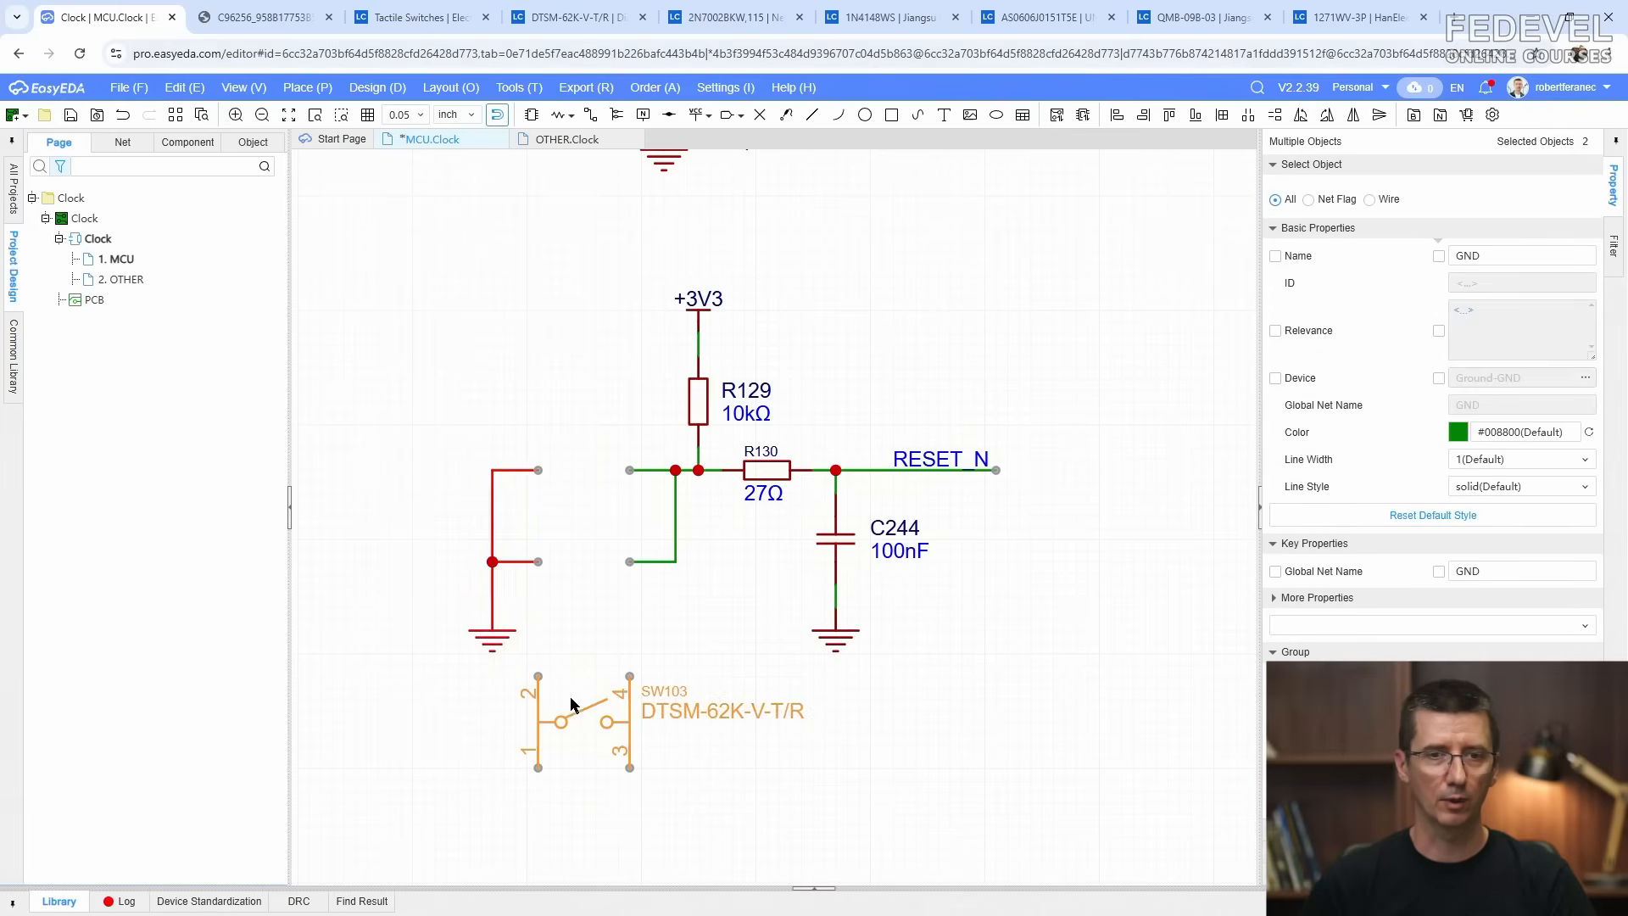
pyautogui.moveTo(576, 705); pyautogui.dragTo(576, 499)
pyautogui.click(678, 660)
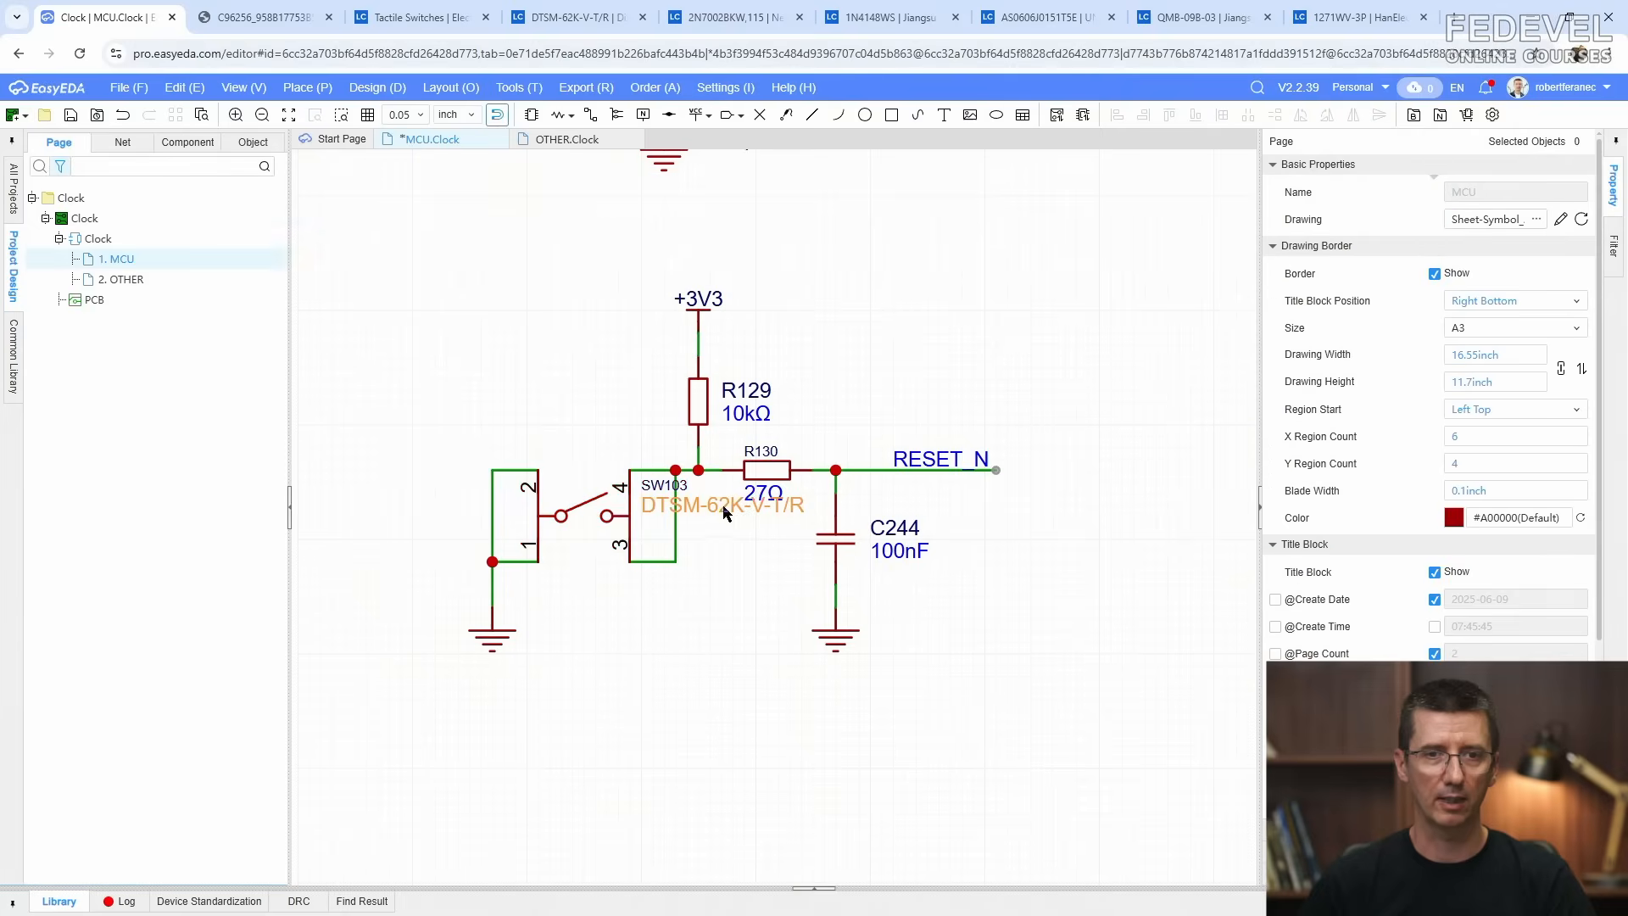
# Step: Place the switch's part name below its symbol and its designator above it, and save the MCU page
pyautogui.moveTo(720, 507); pyautogui.dragTo(616, 587)
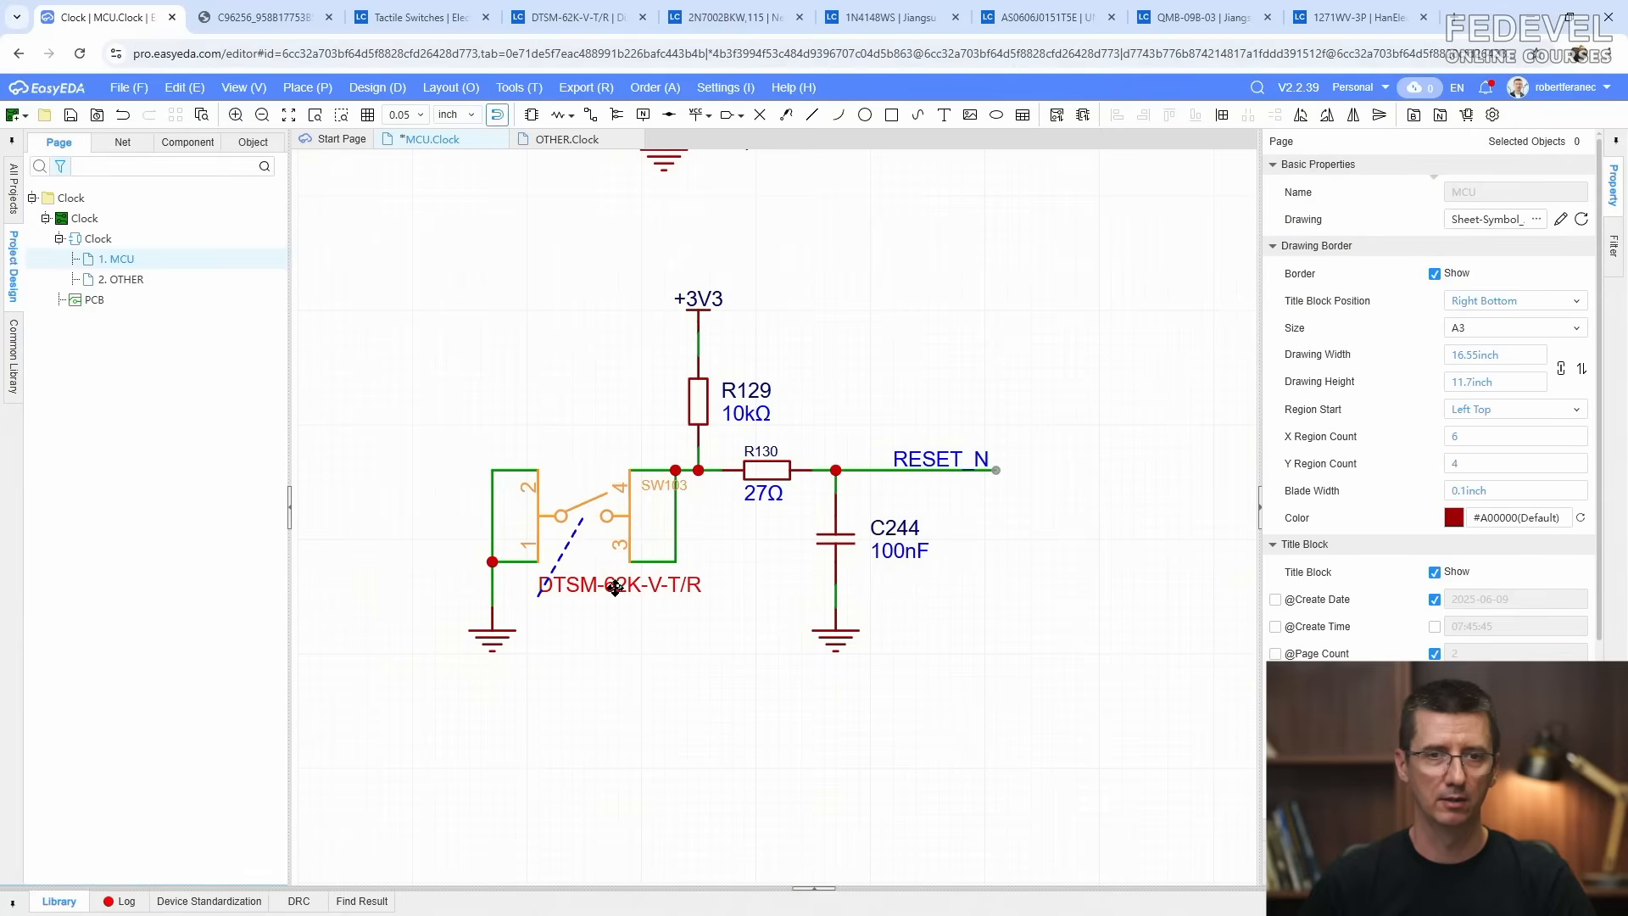
pyautogui.moveTo(664, 485); pyautogui.dragTo(552, 447)
pyautogui.click(579, 337)
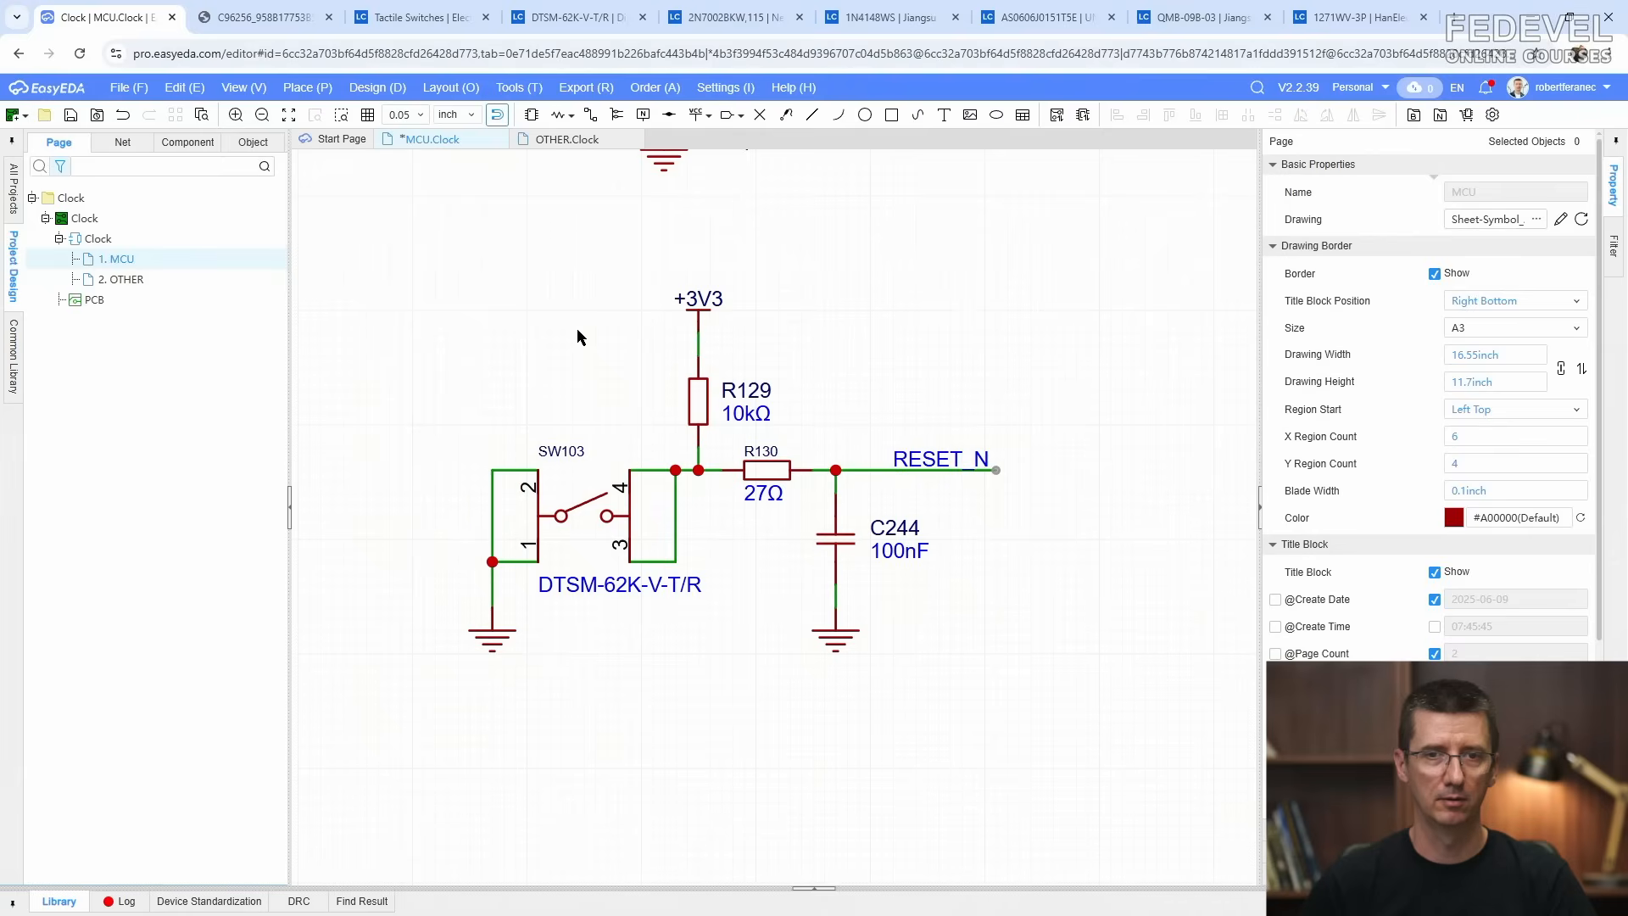
pyautogui.scroll(-2, 570, 318)
pyautogui.moveTo(562, 303); pyautogui.dragTo(601, 477, button='right')
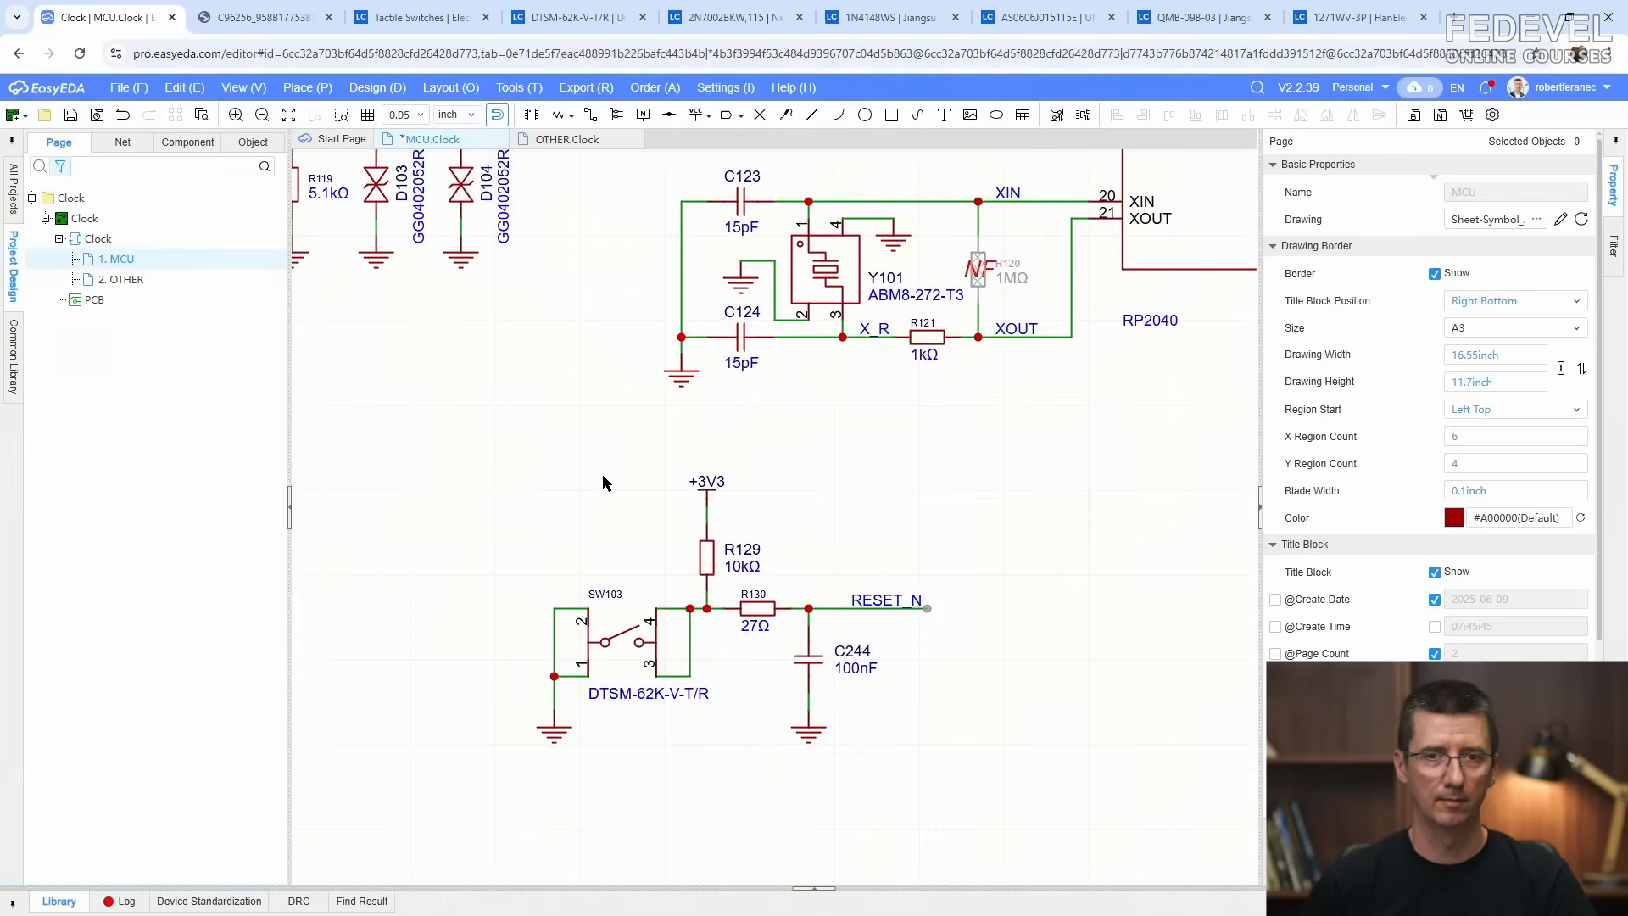
pyautogui.press('k')
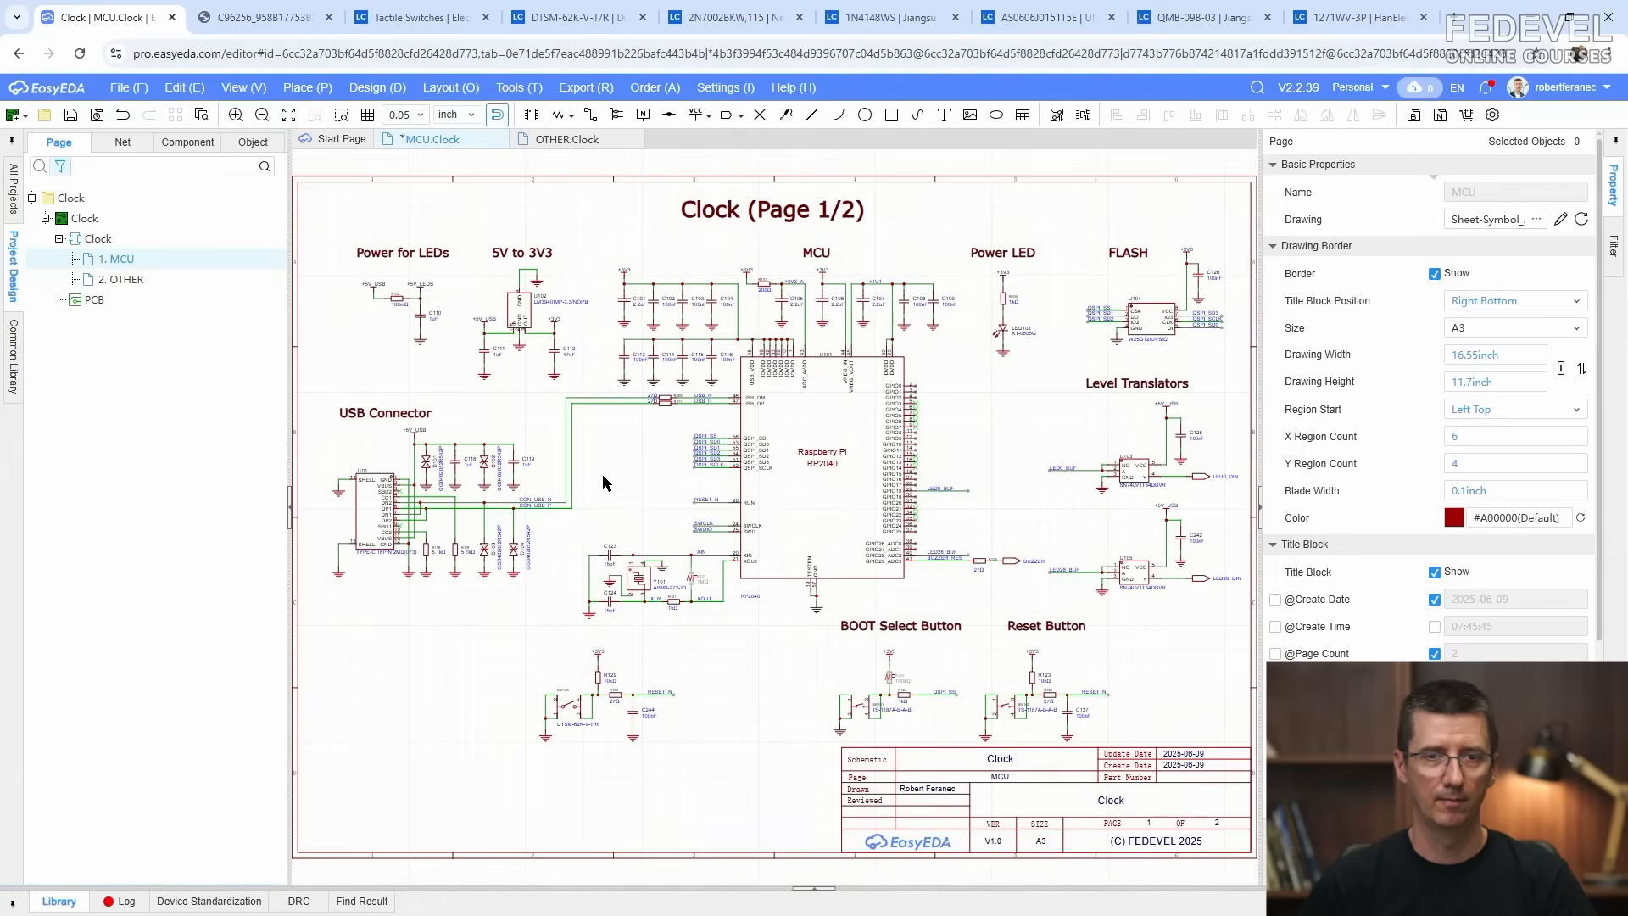
pyautogui.click(70, 117)
# Step: Rename the RESET_N net label of the new button circuit to USER_BTN3 and align it with the wire end
pyautogui.scroll(5, 636, 703)
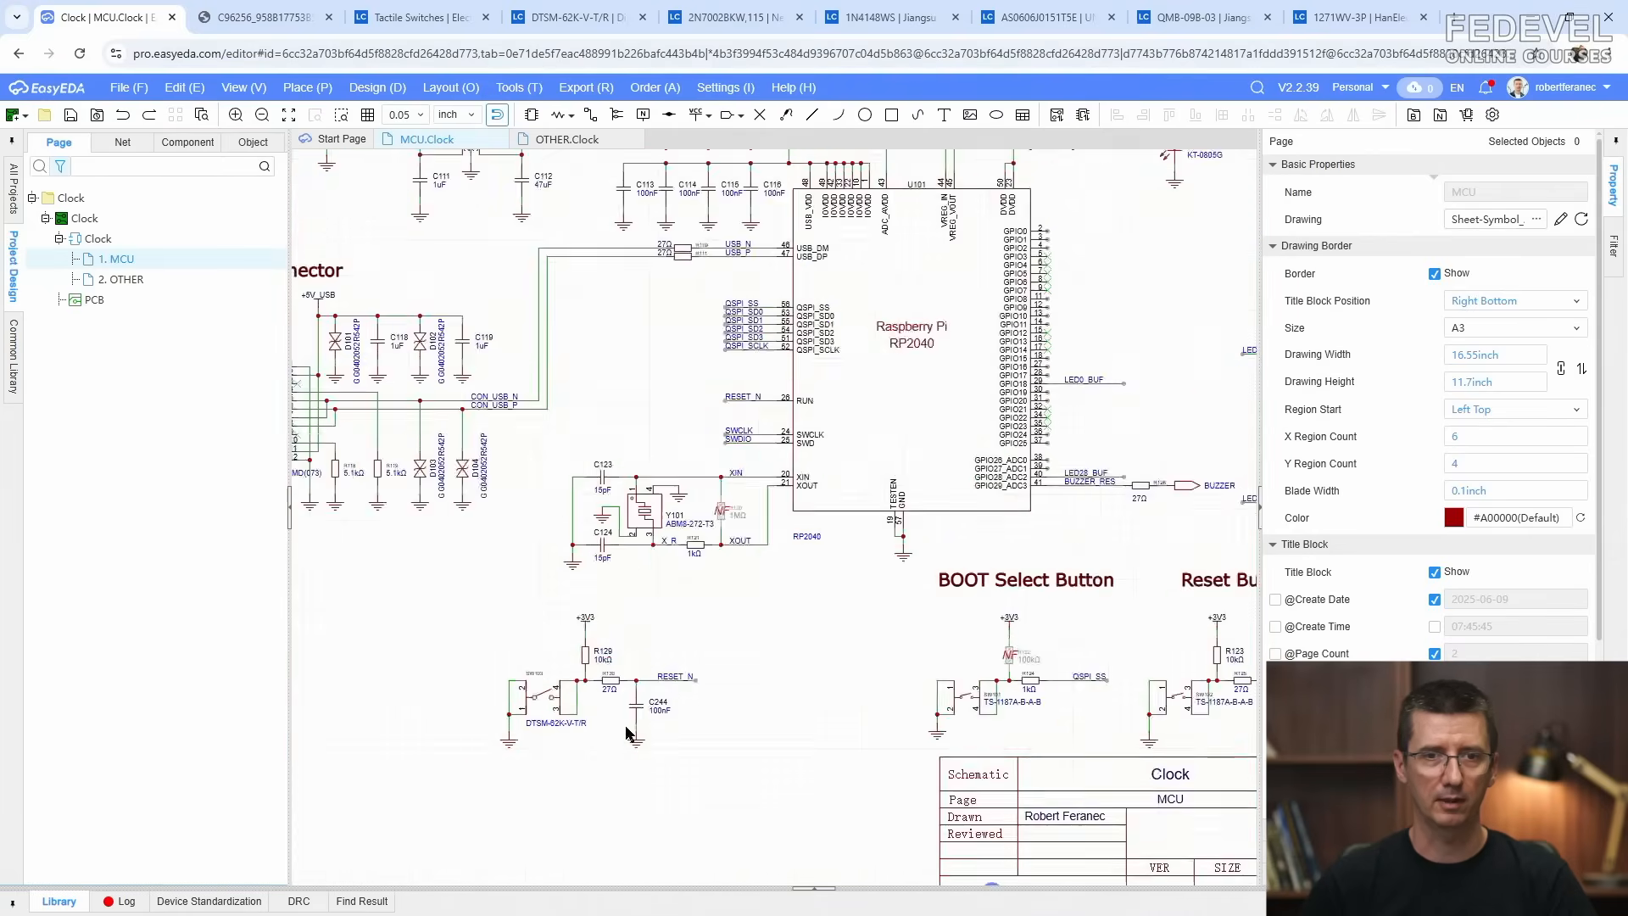
pyautogui.click(750, 592)
pyautogui.doubleClick(750, 593)
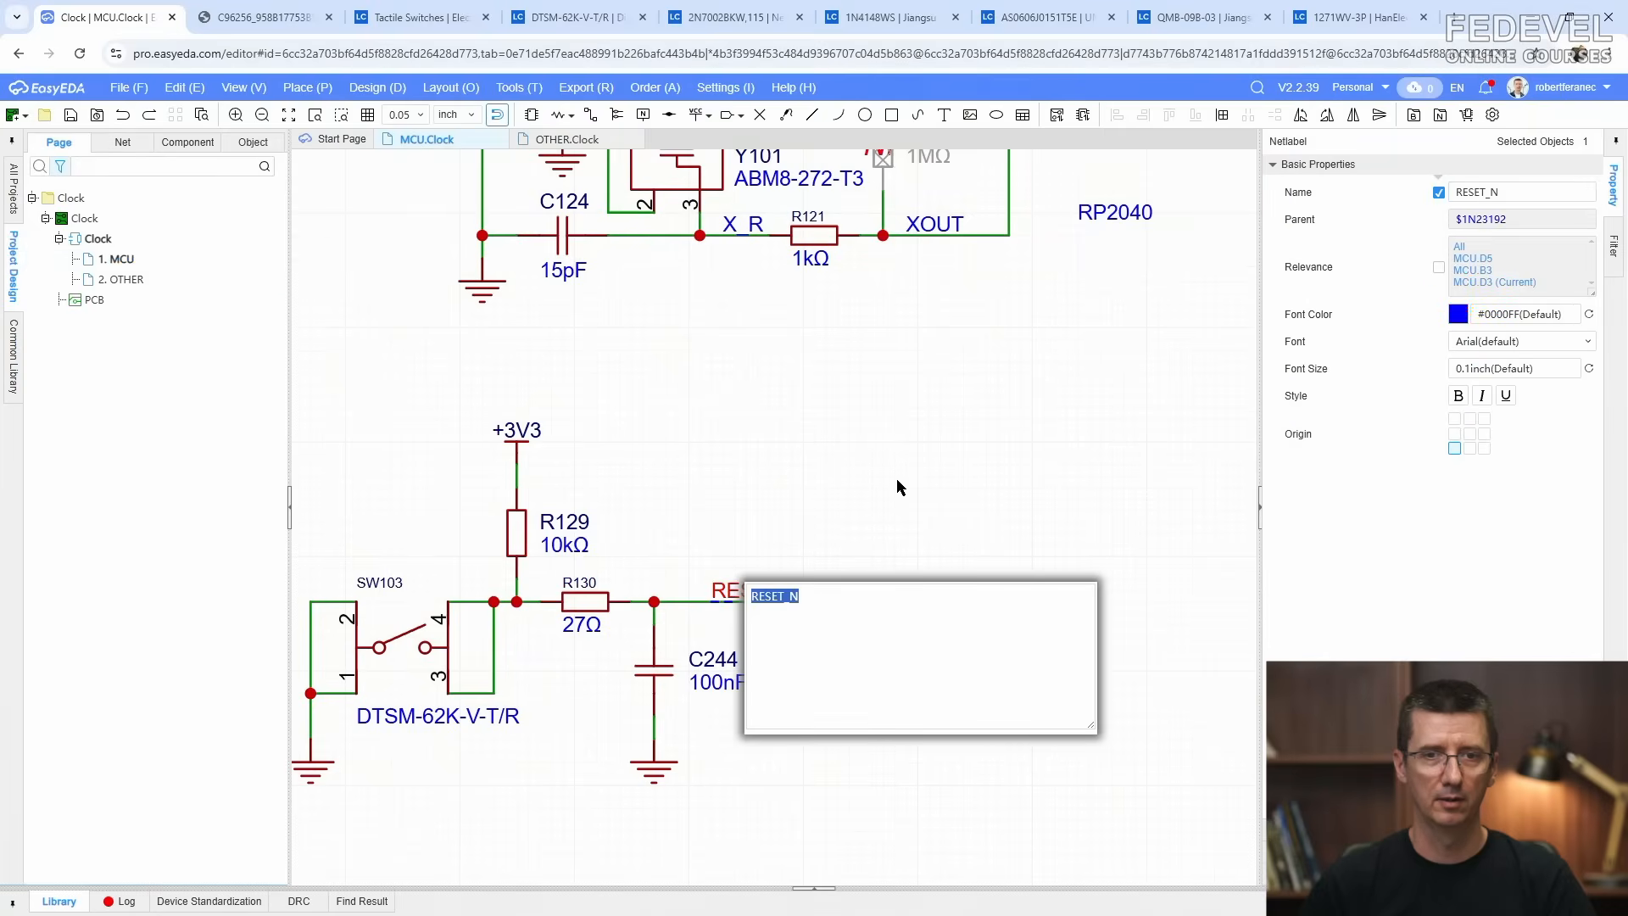
pyautogui.write('USER_BTN3')
pyautogui.press('Return')
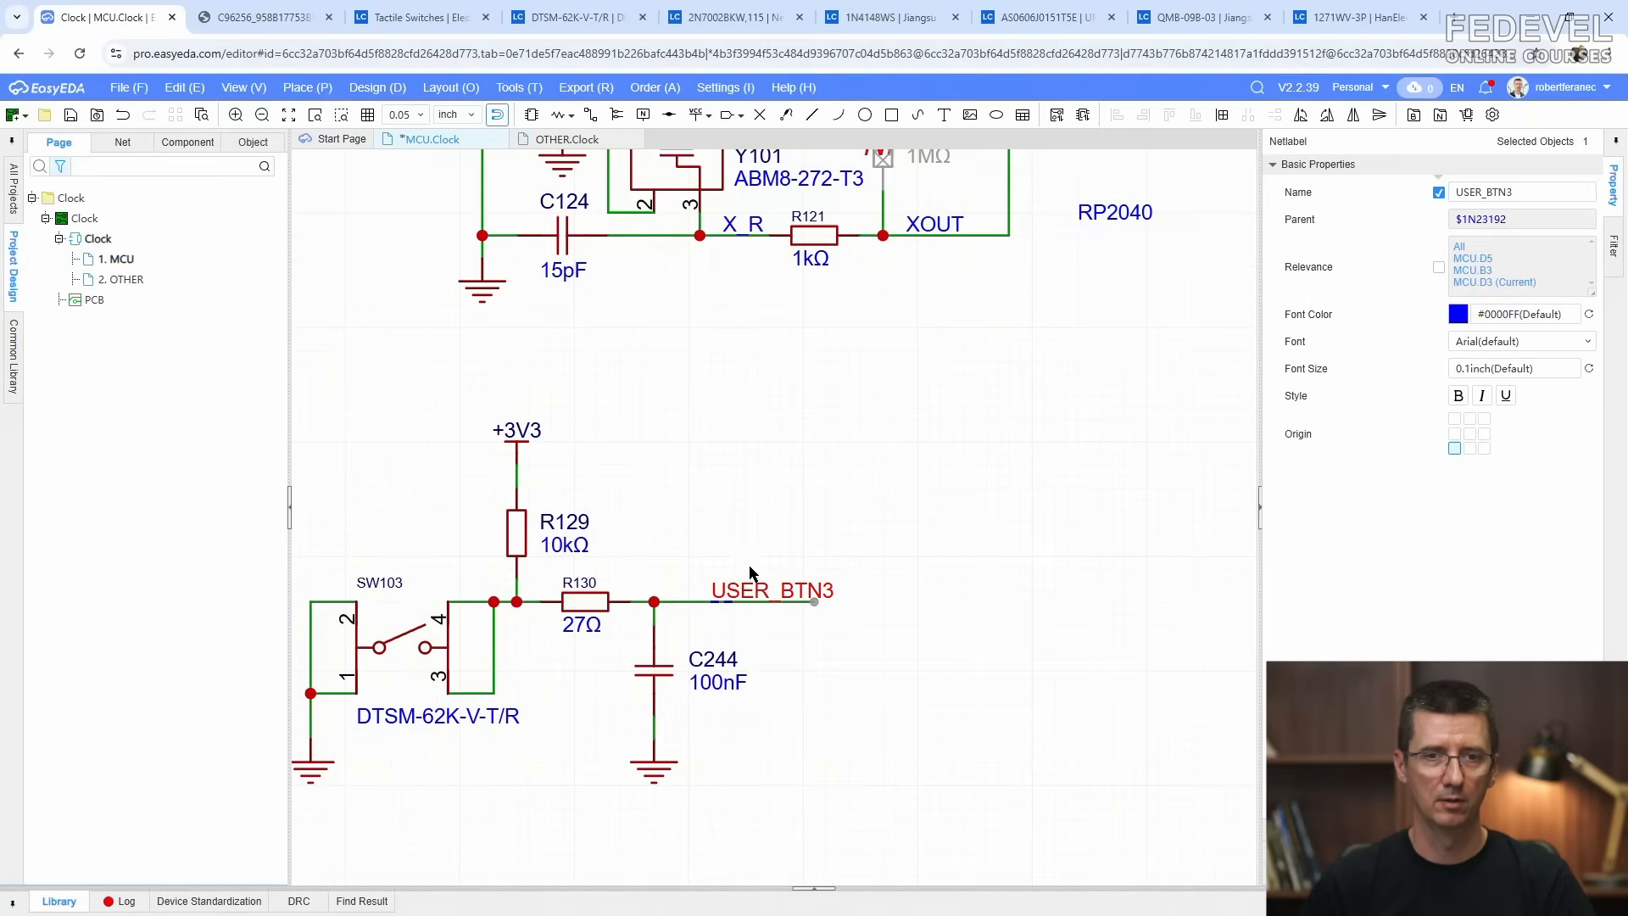
pyautogui.moveTo(744, 591); pyautogui.dragTo(725, 591)
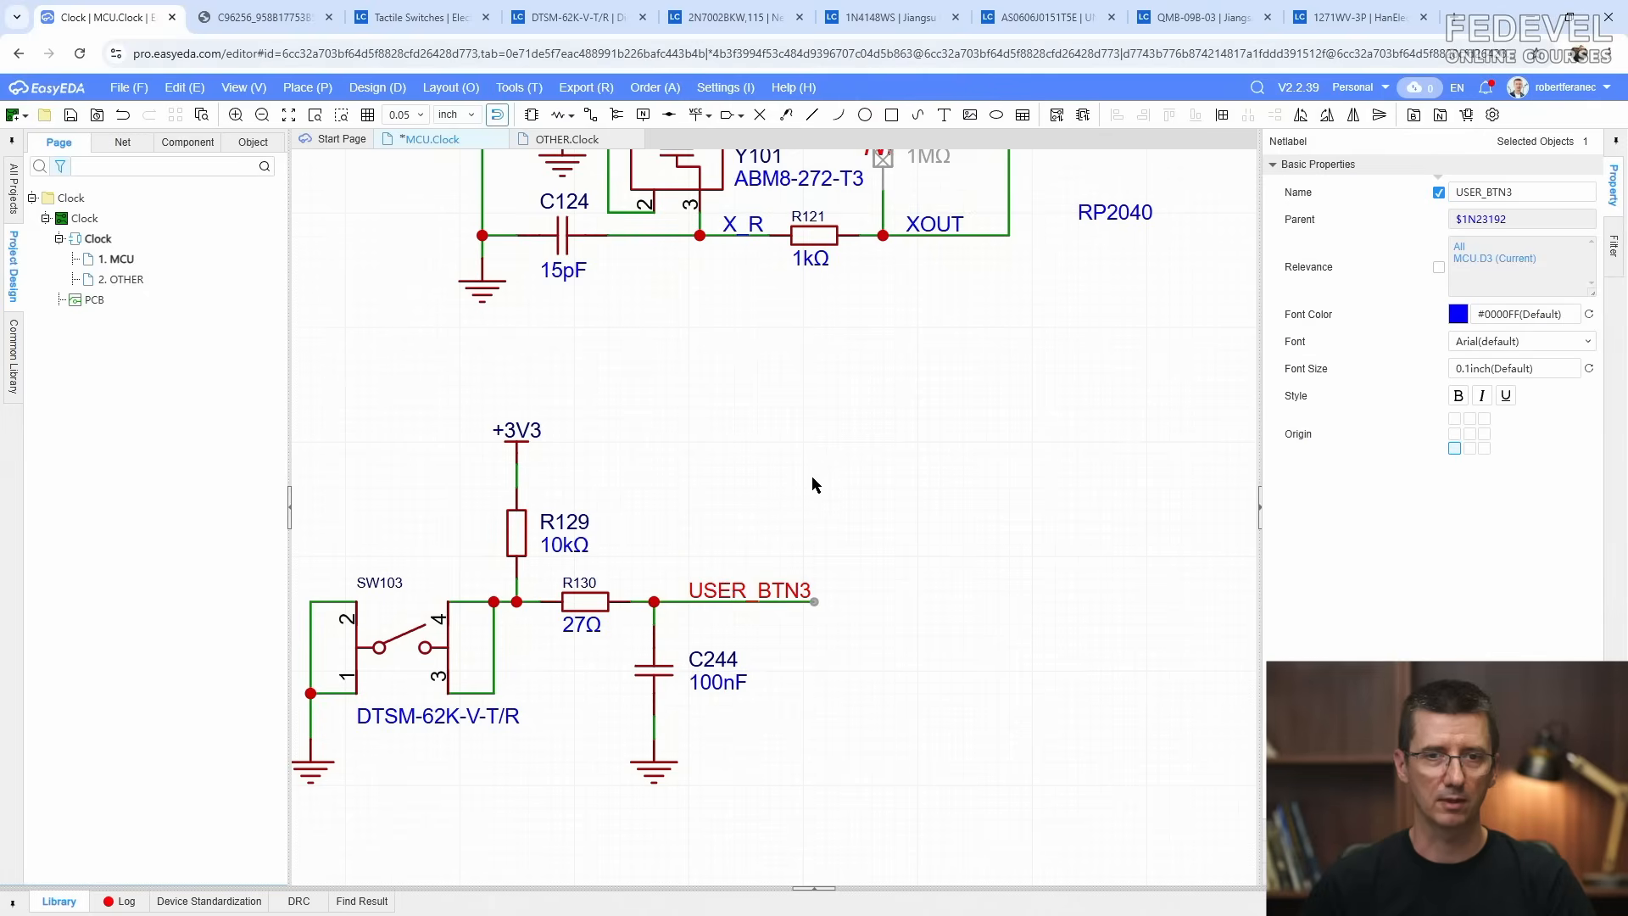
pyautogui.click(831, 463)
# Step: Copy the whole USER_BTN3 button circuit and paste a duplicate to its right, level with the original
pyautogui.scroll(-3, 831, 463)
pyautogui.moveTo(796, 685); pyautogui.dragTo(801, 687)
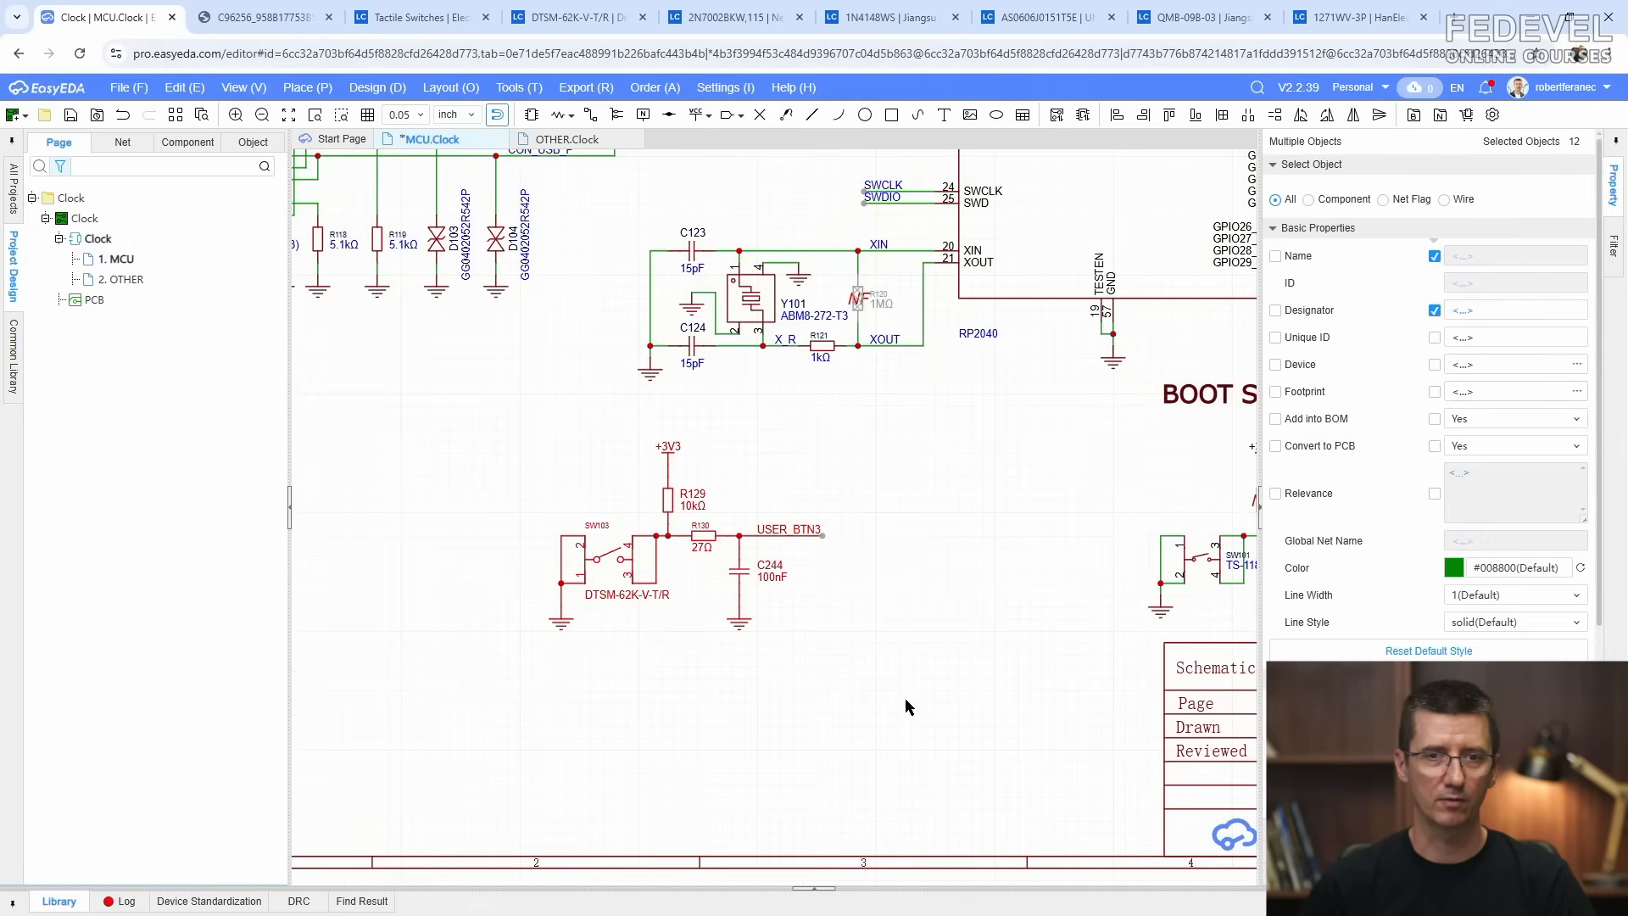
pyautogui.rightClick(705, 541)
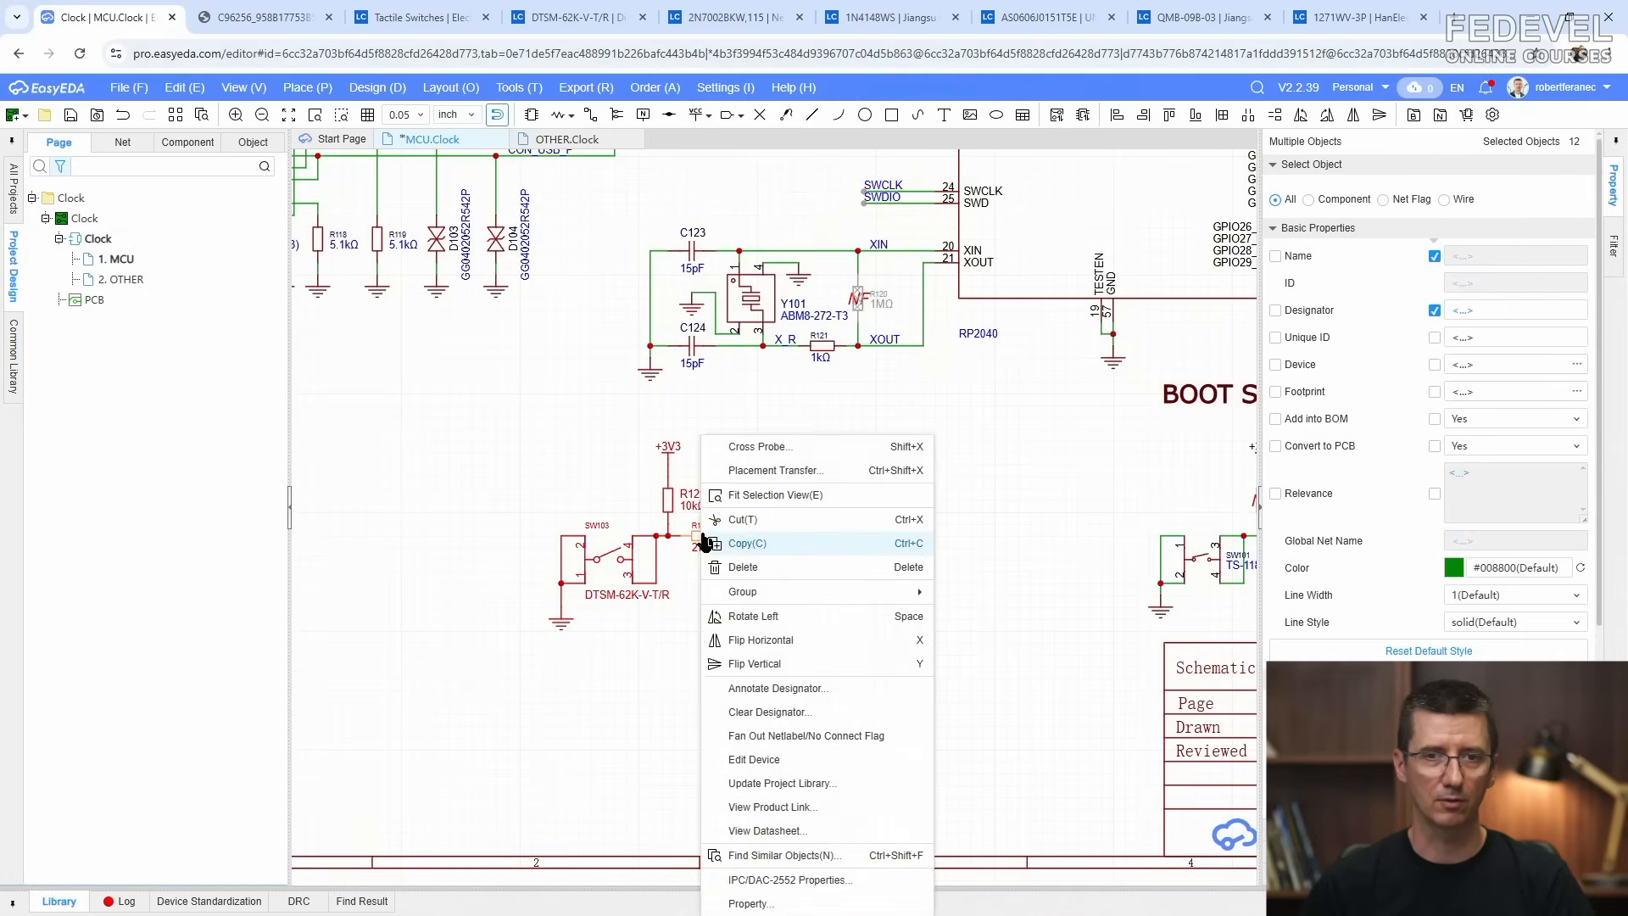
pyautogui.click(748, 542)
pyautogui.rightClick(867, 657)
pyautogui.click(888, 674)
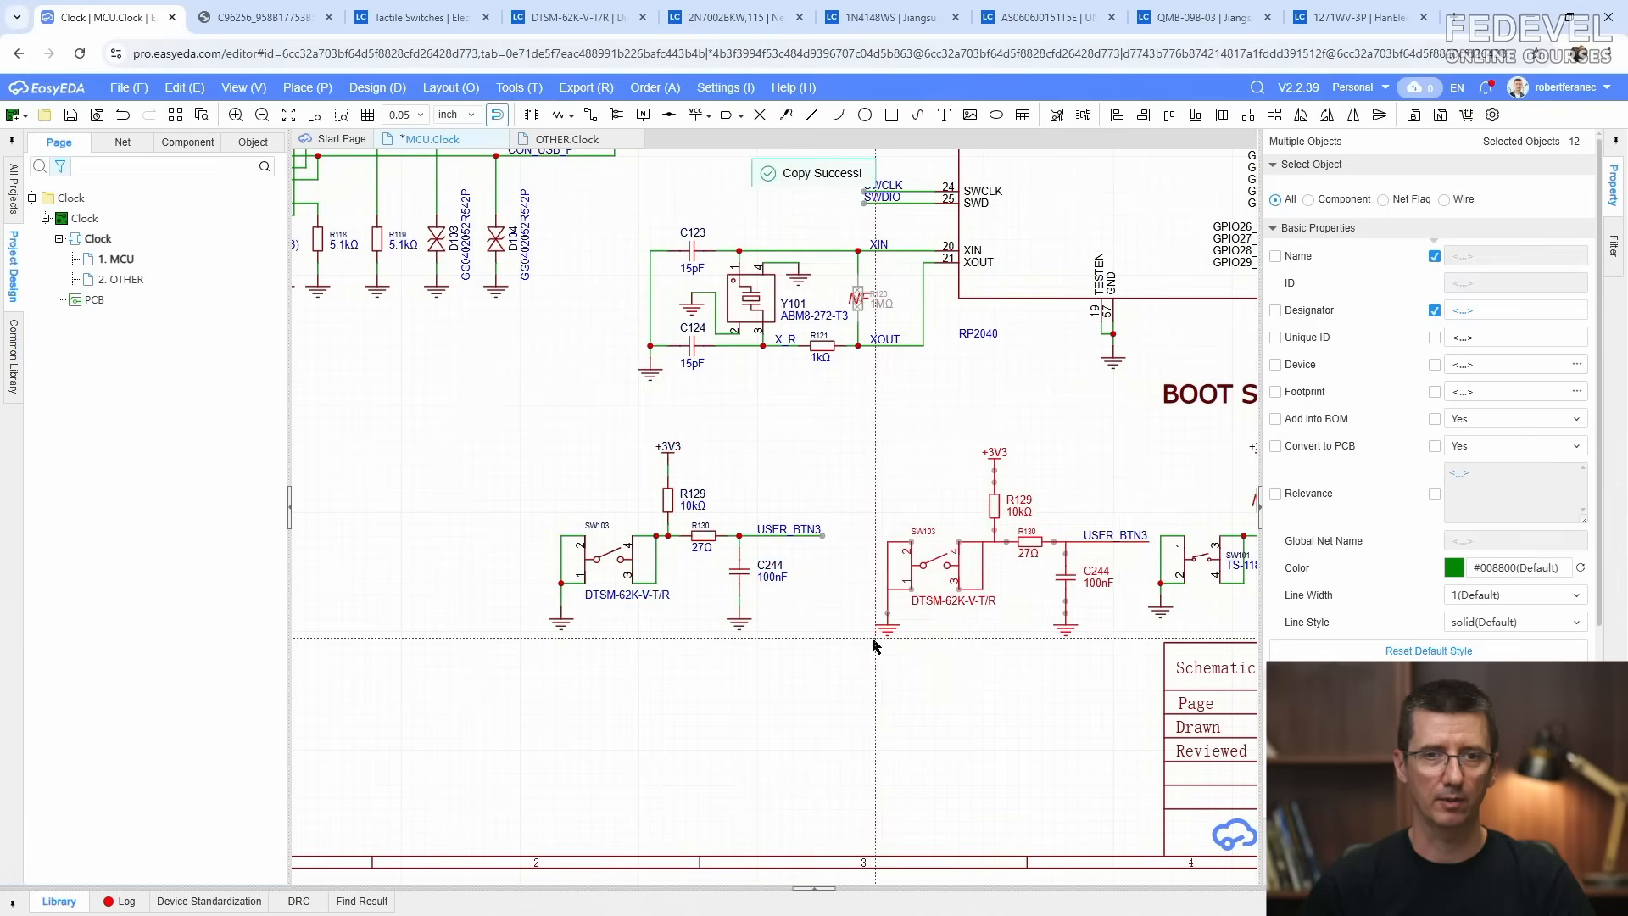
pyautogui.scroll(2, 860, 641)
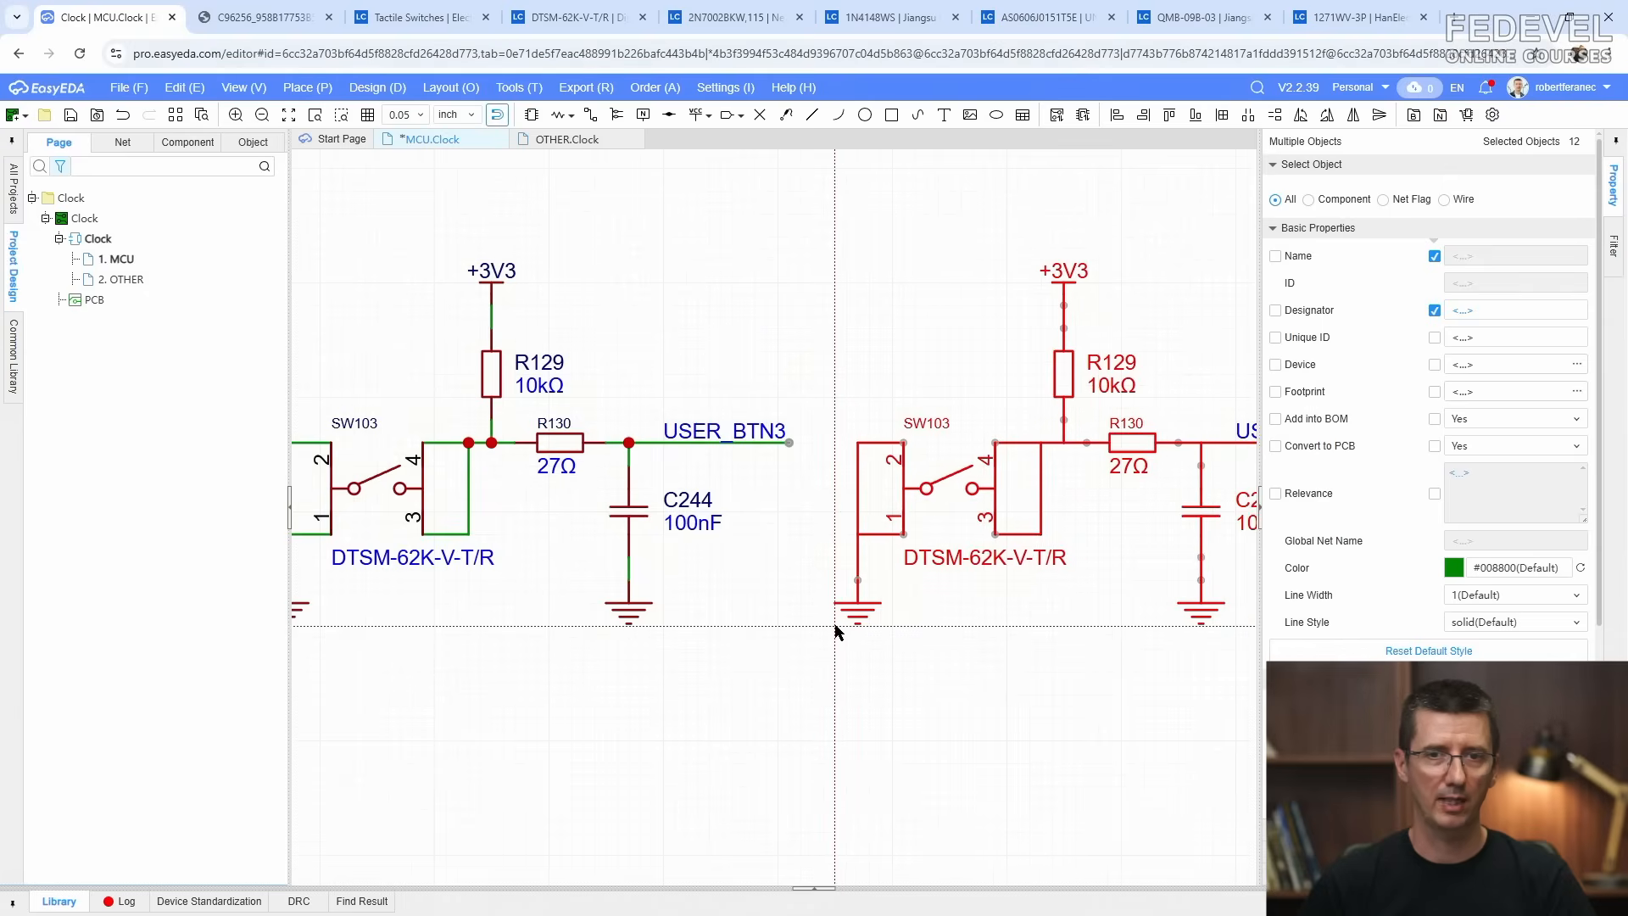
pyautogui.click(835, 626)
# Step: Paste another copy of the button circuit directly below the original USER_BTN3 circuit
pyautogui.scroll(-2, 835, 626)
pyautogui.rightClick(789, 685)
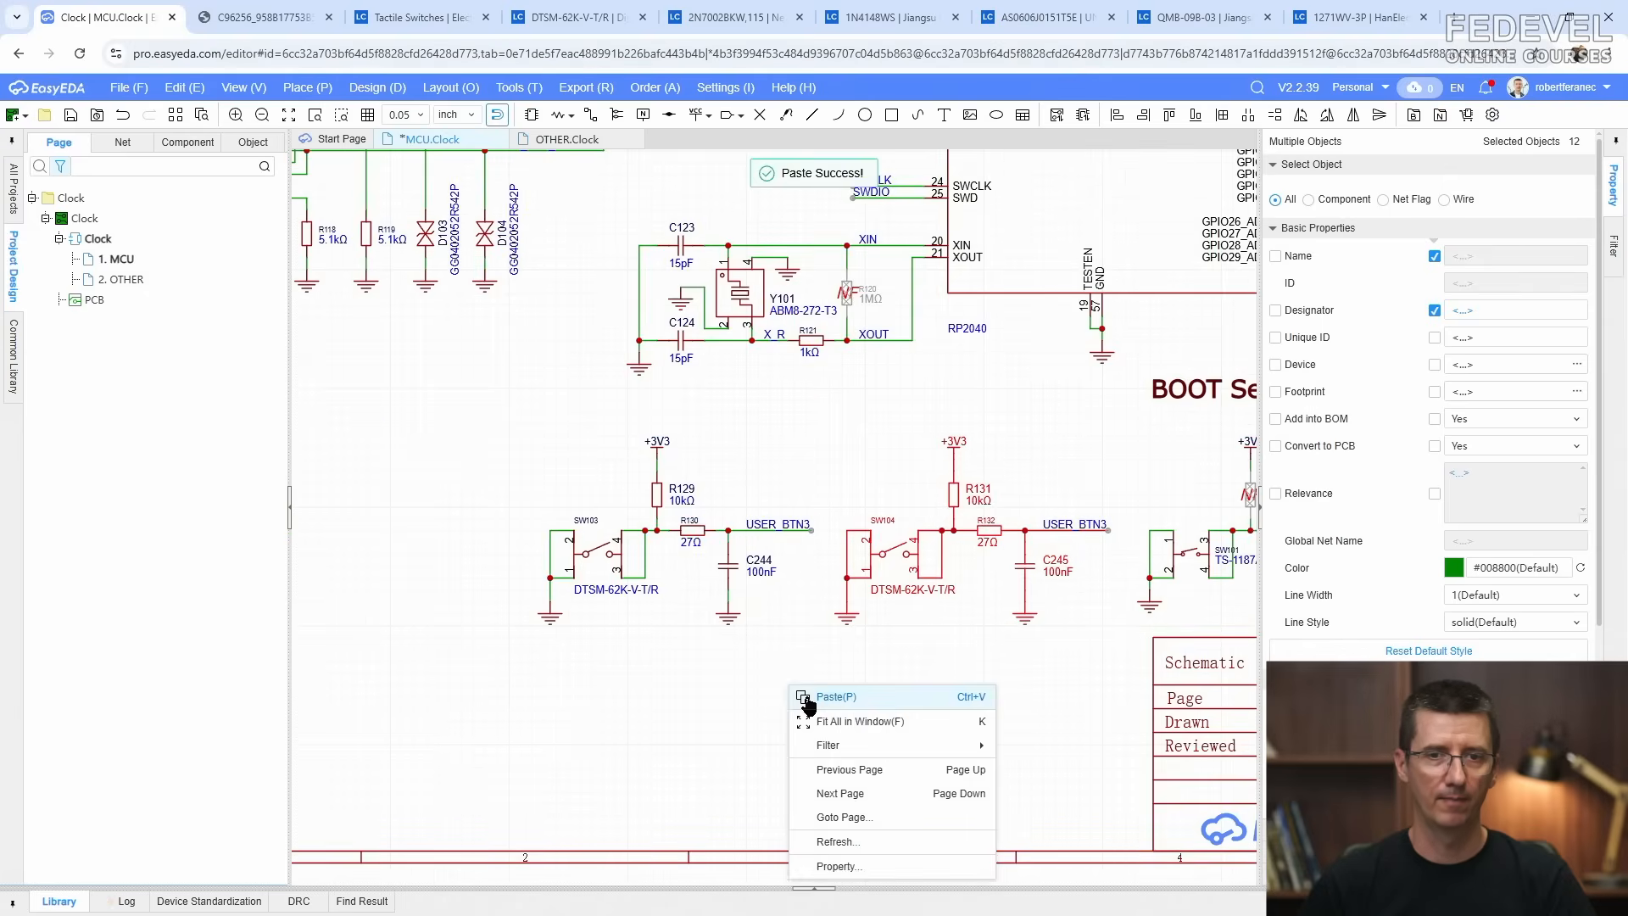
pyautogui.click(801, 694)
pyautogui.scroll(2, 514, 805)
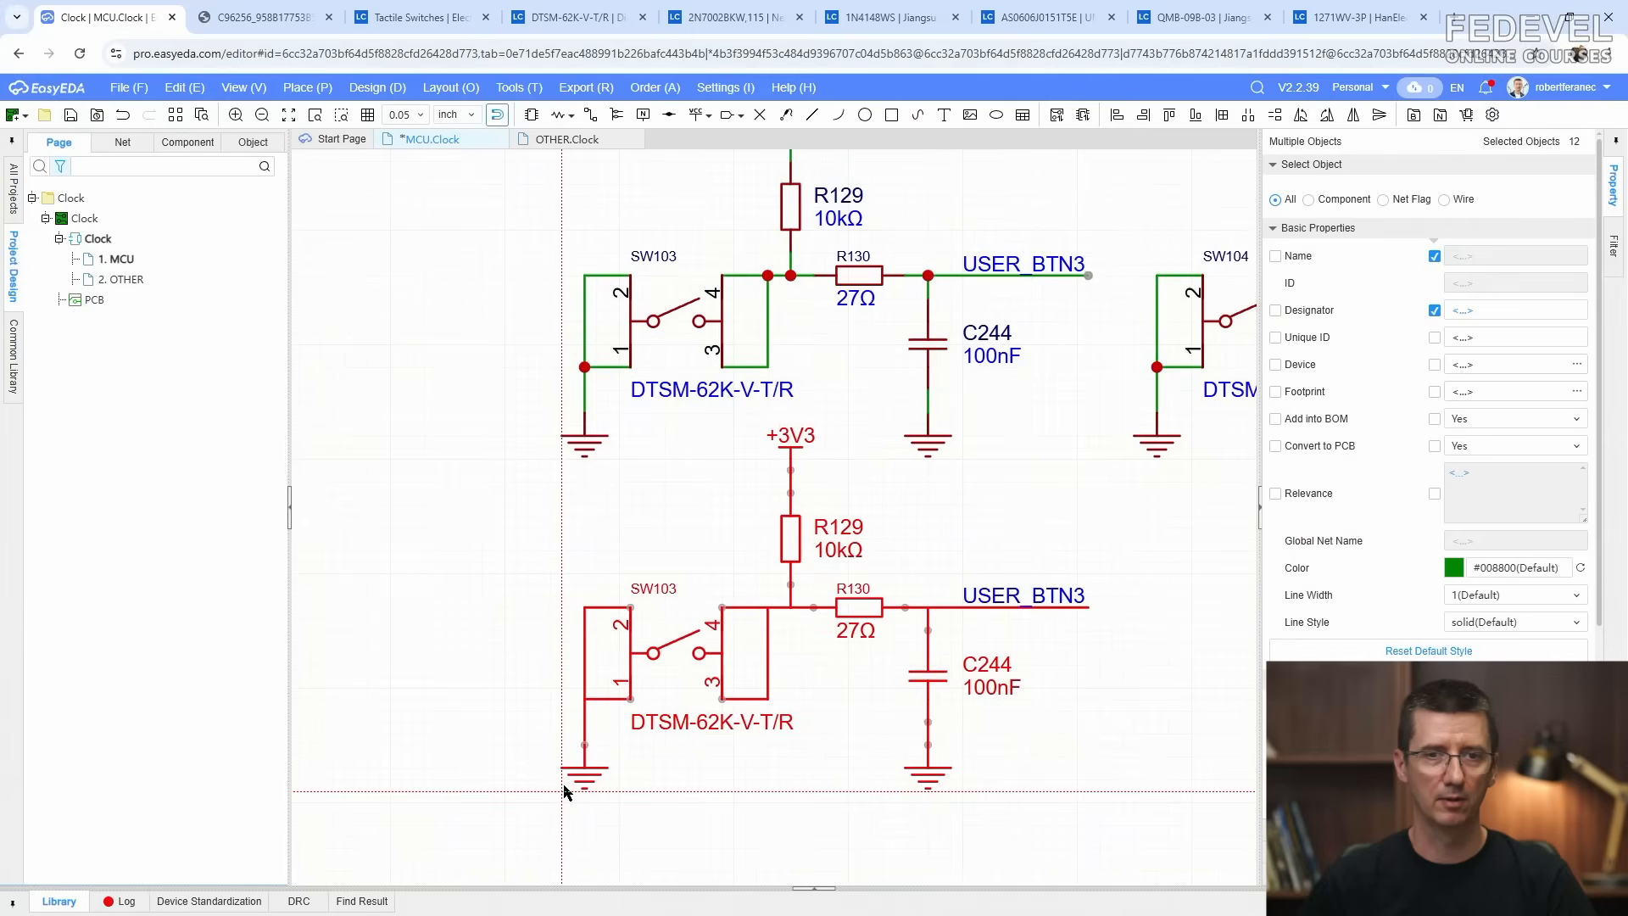
pyautogui.click(564, 842)
# Step: Rename the net label of the lower button circuit to USER_BTN1
pyautogui.scroll(-2, 474, 614)
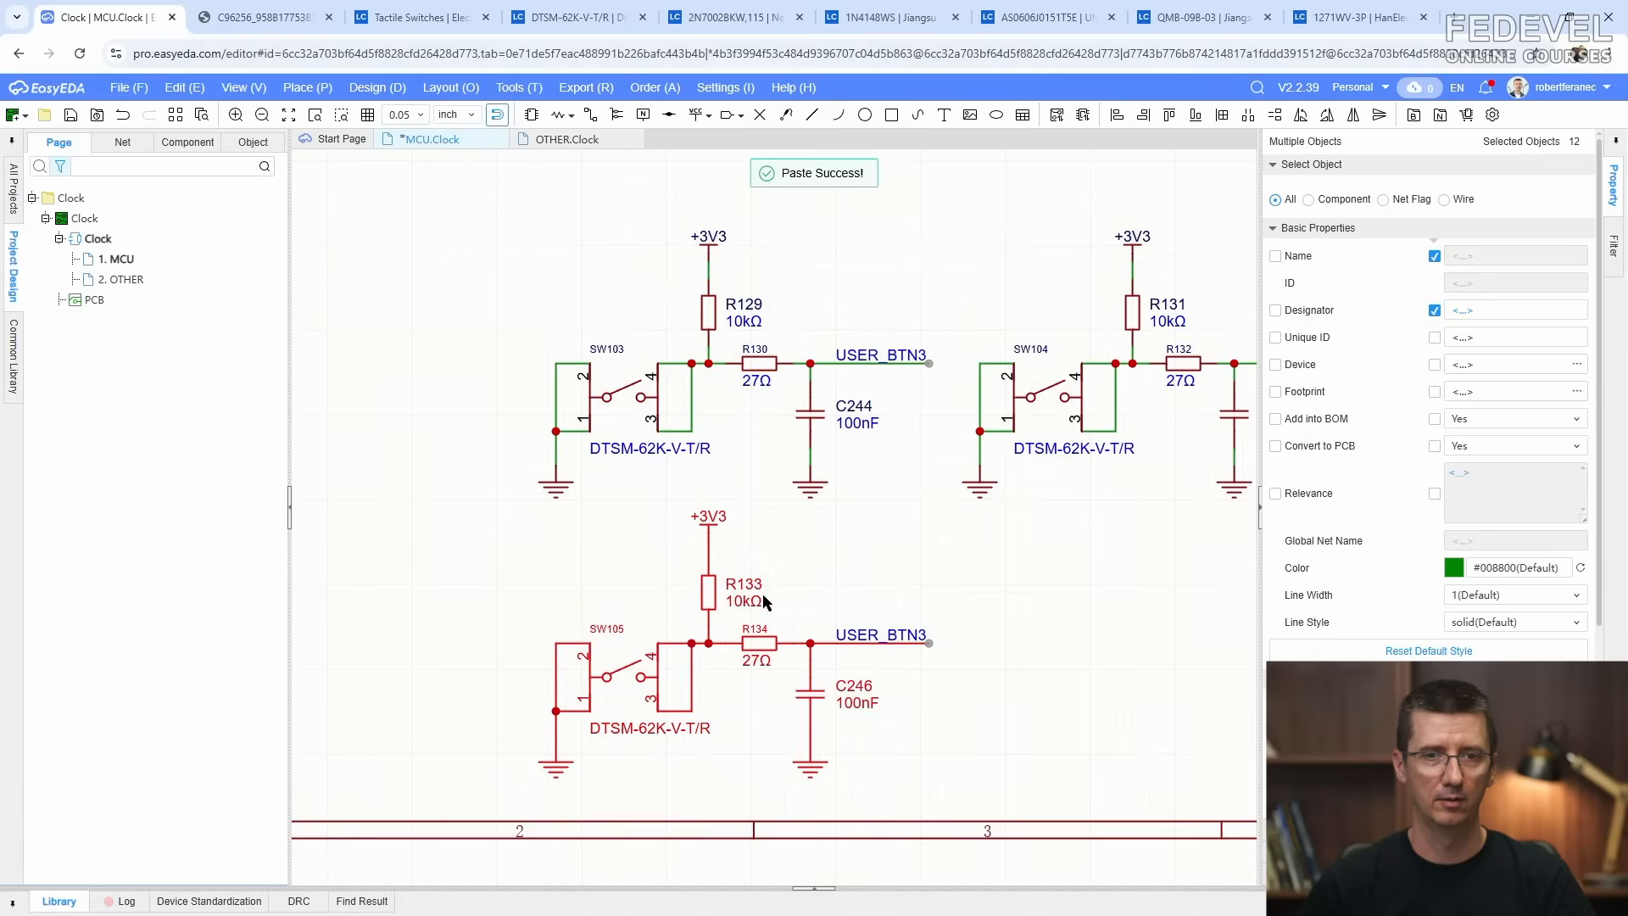
pyautogui.doubleClick(892, 638)
pyautogui.click(957, 645)
pyautogui.write('1')
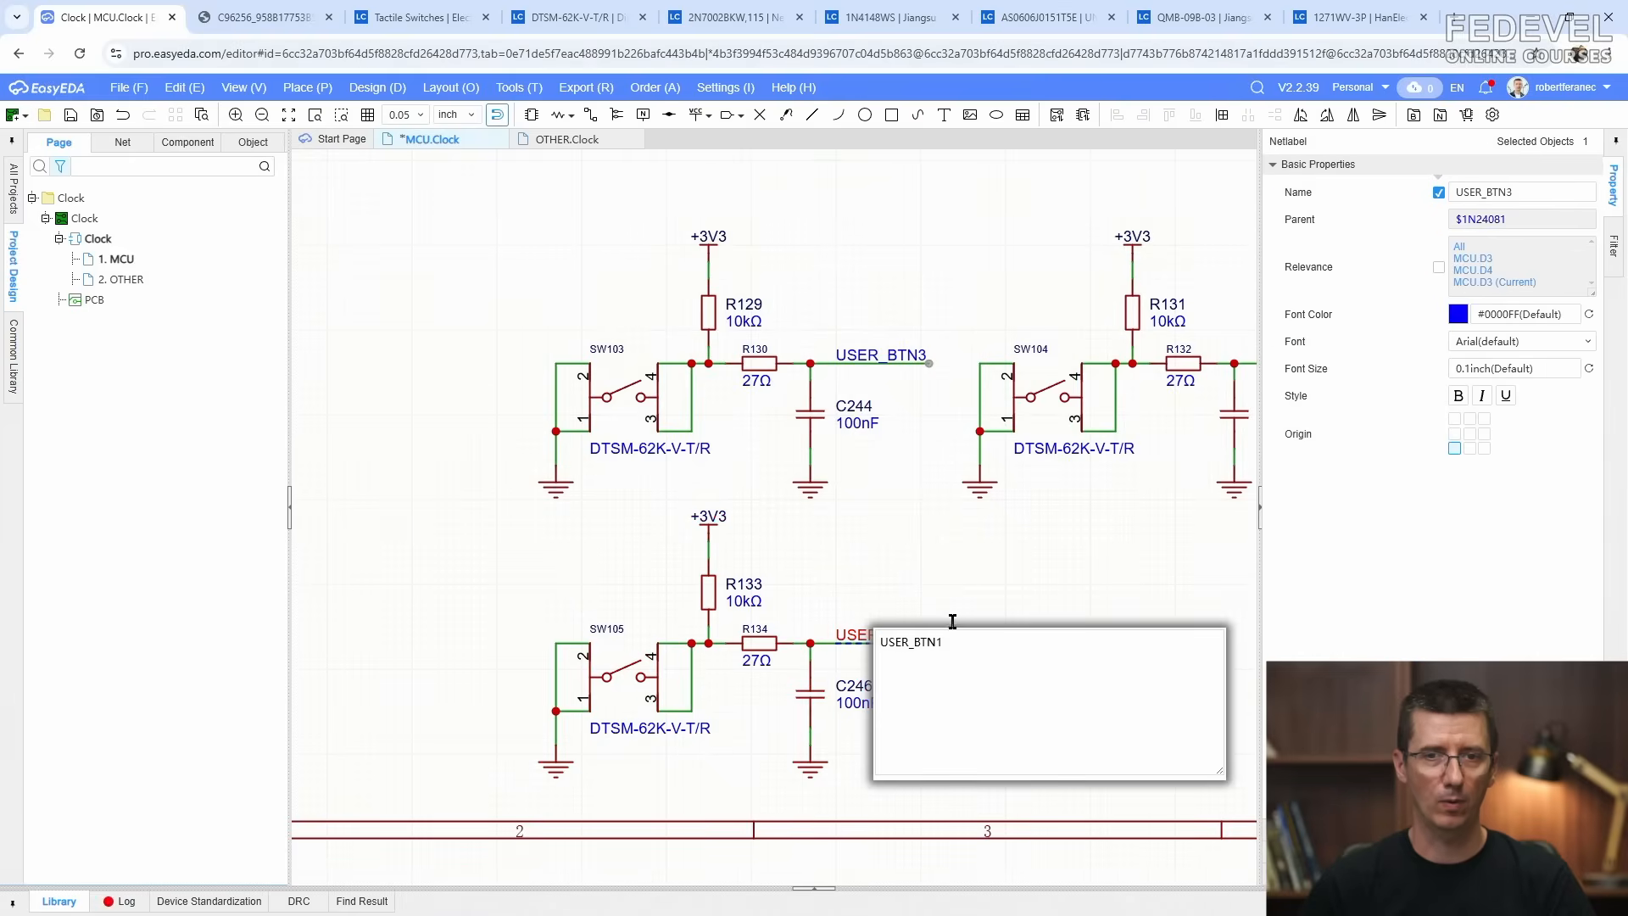
pyautogui.click(811, 561)
# Step: Rename the net label of the button circuit with SW104 to USER_BTN2
pyautogui.scroll(-2, 810, 561)
pyautogui.doubleClick(1140, 418)
pyautogui.click(987, 424)
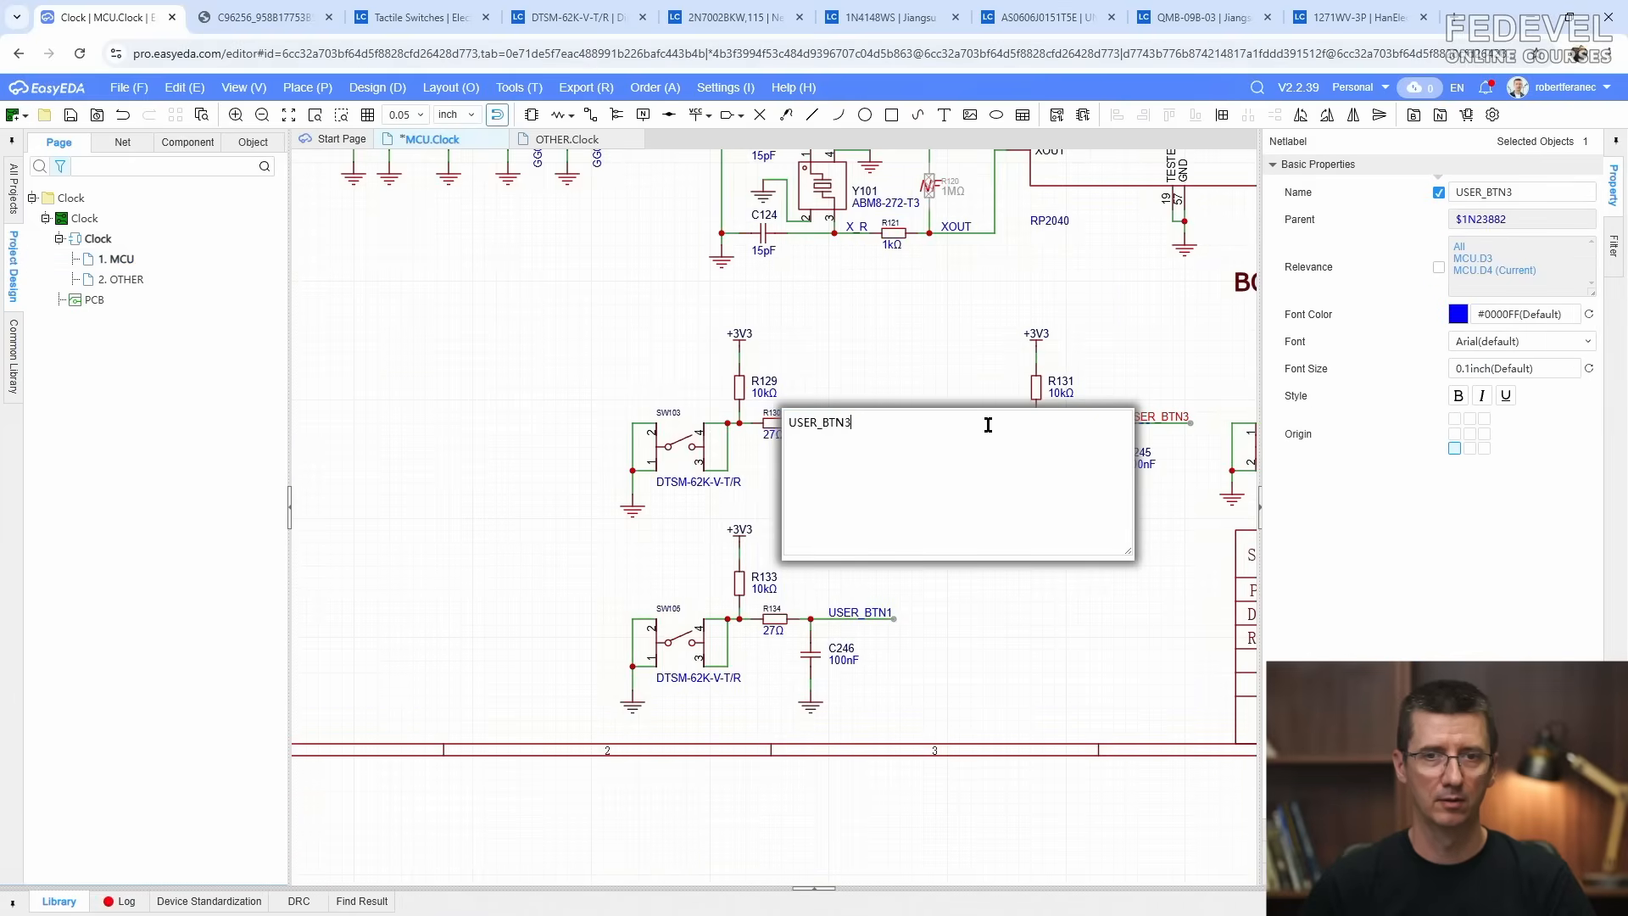
pyautogui.write('2')
pyautogui.click(975, 558)
# Step: Copy the Reset Button heading and paste the copy above the USER_BTN3 and USER_BTN2 circuits
pyautogui.scroll(-3, 842, 547)
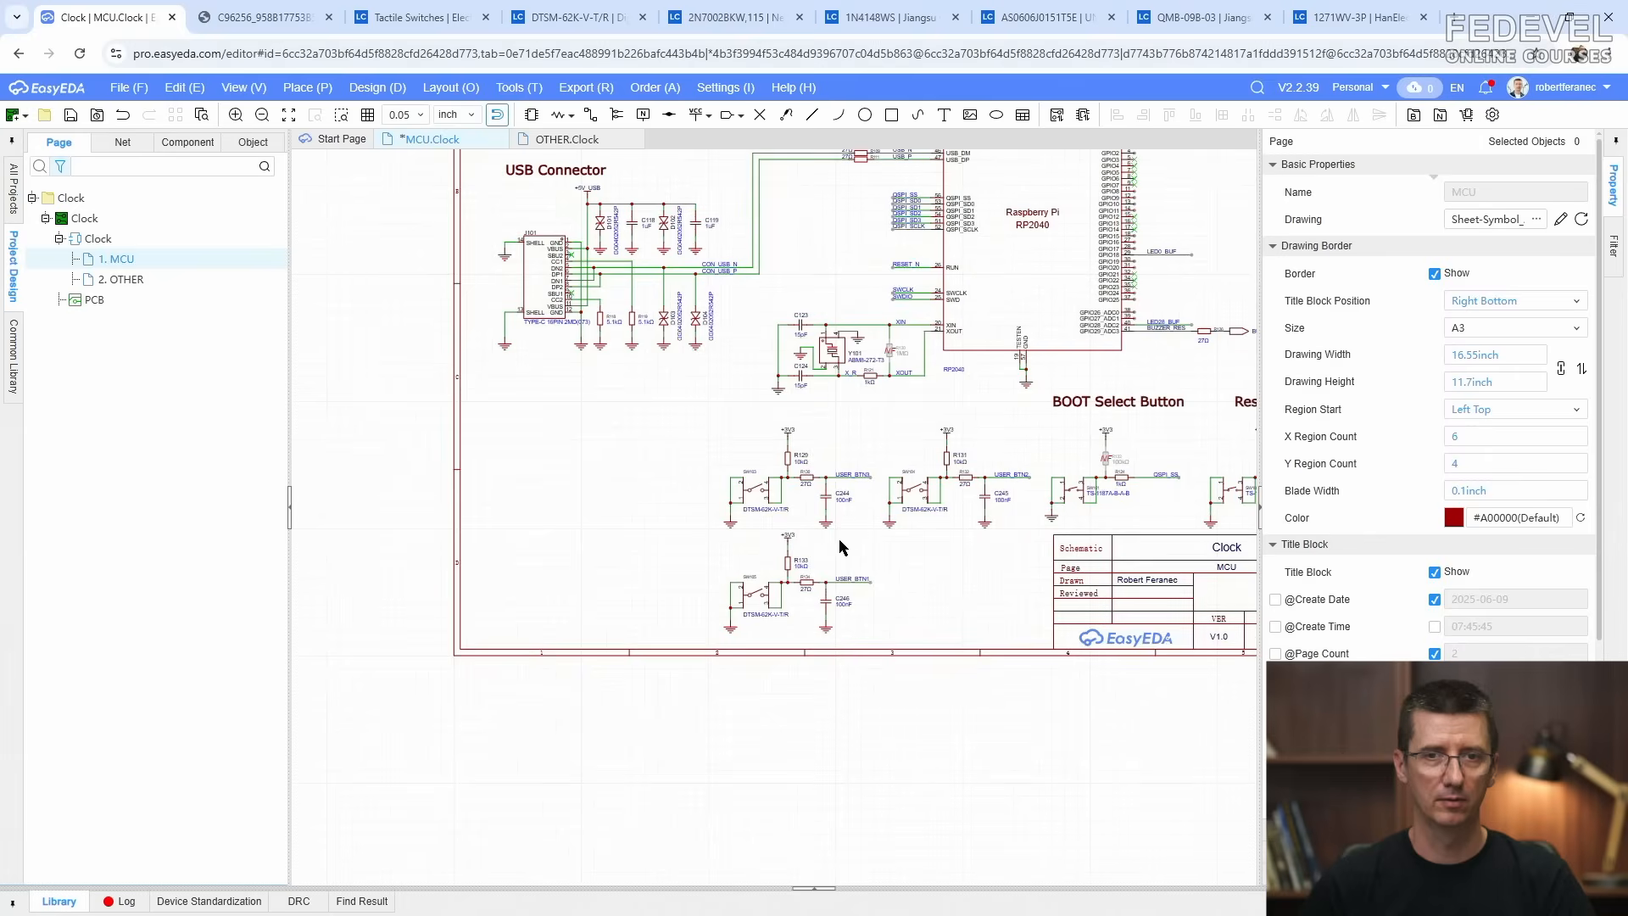
pyautogui.moveTo(1010, 431); pyautogui.dragTo(811, 470, button='right')
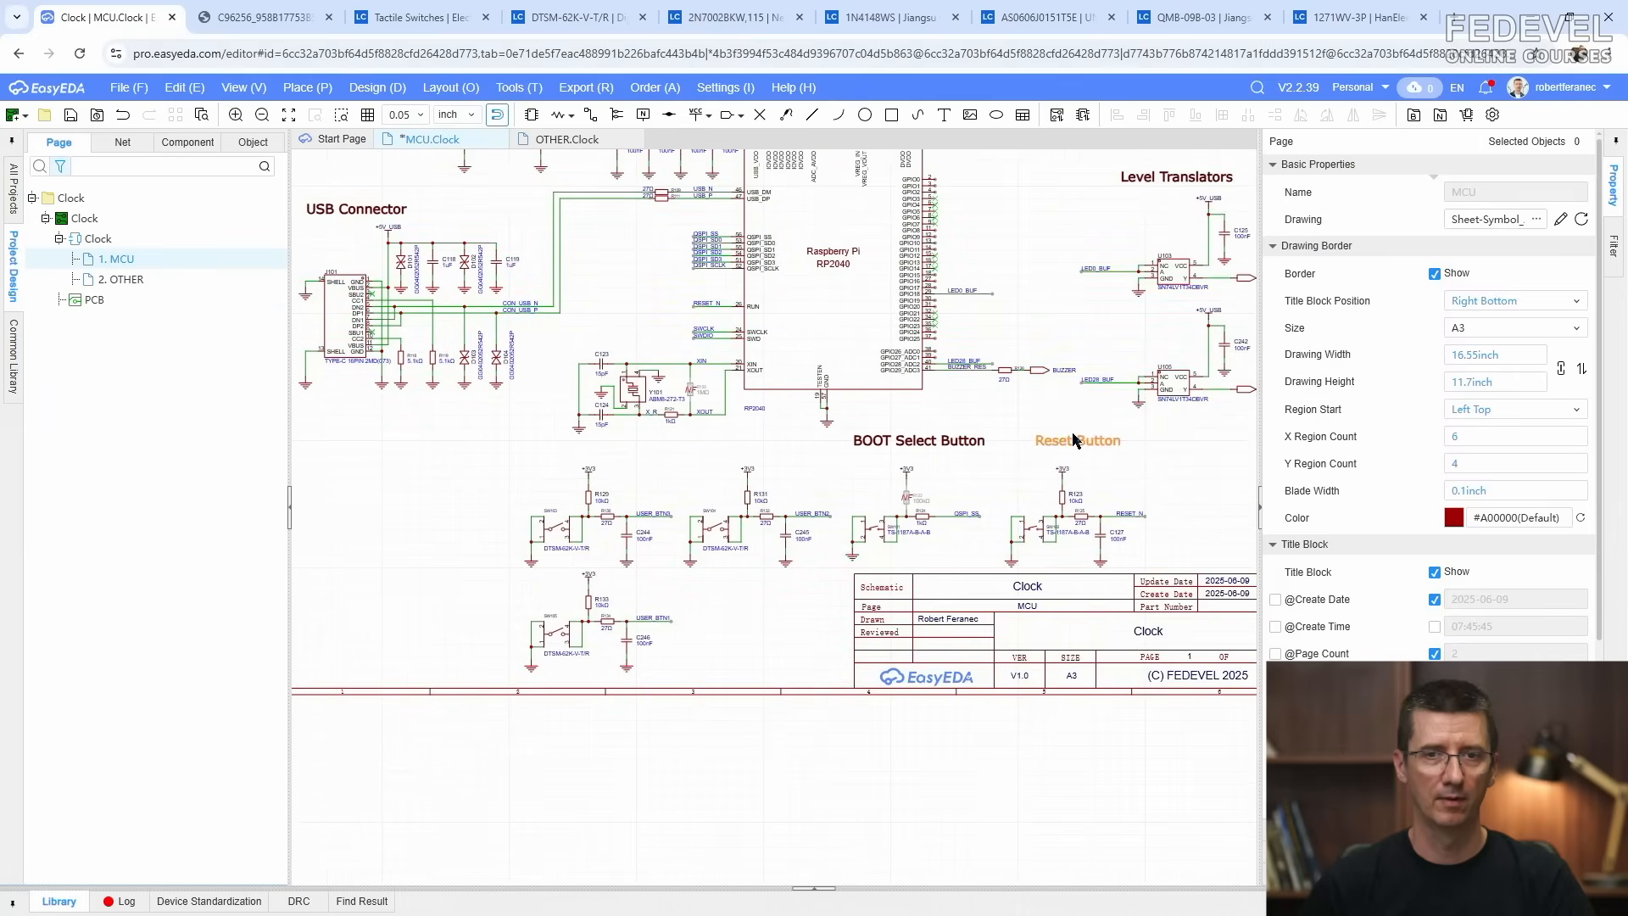
pyautogui.click(1072, 434)
pyautogui.rightClick(1074, 438)
pyautogui.click(1102, 489)
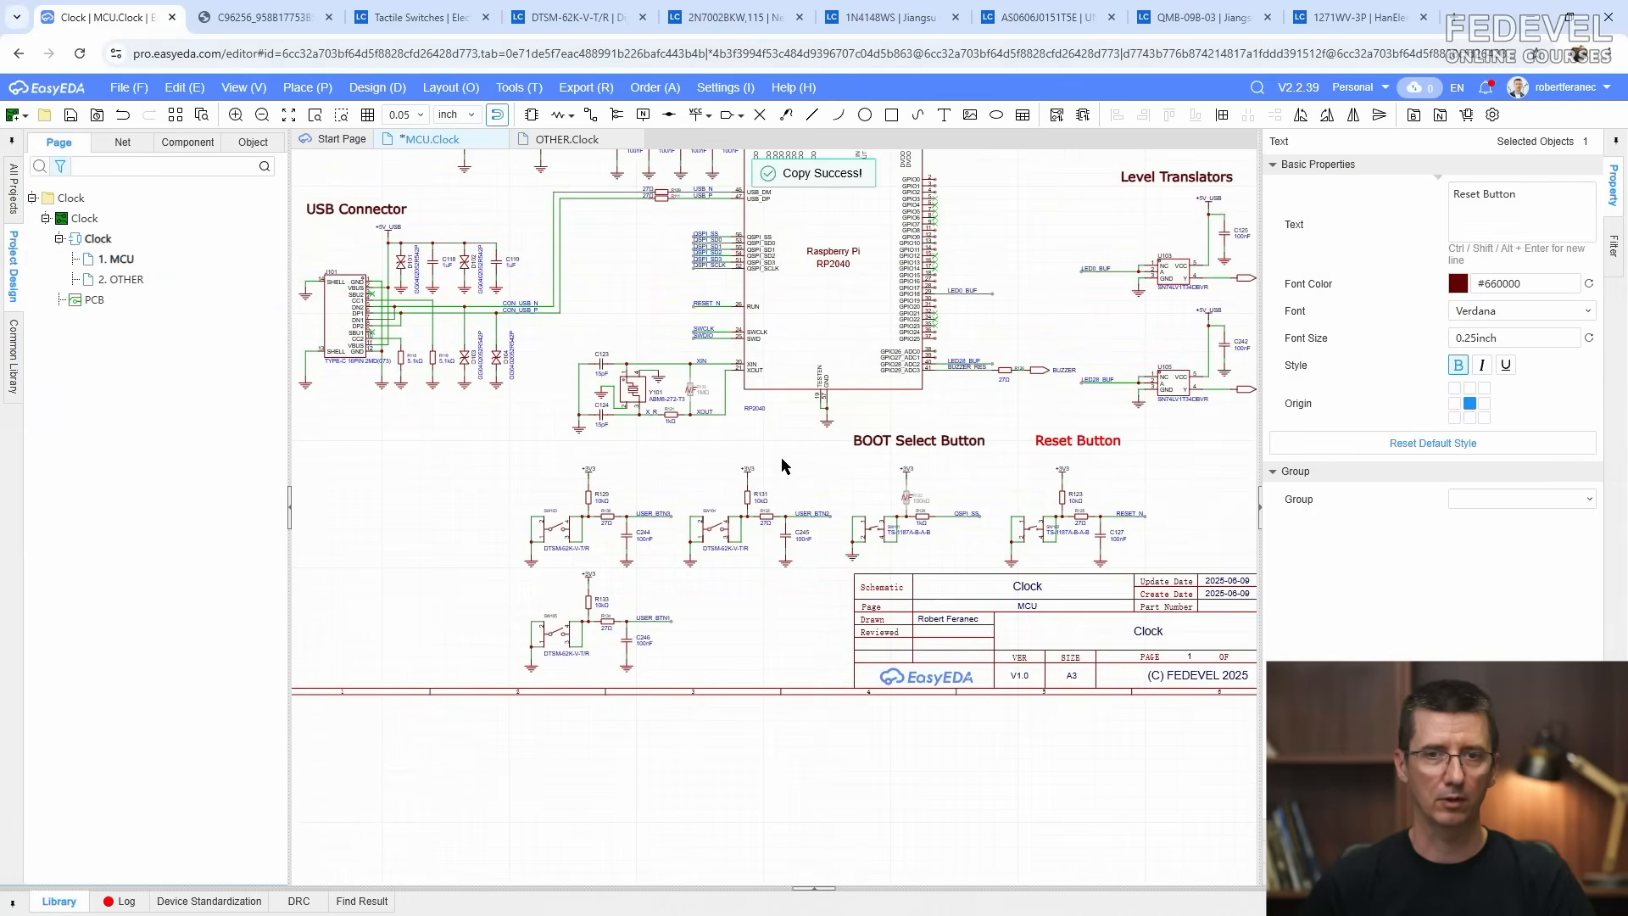
pyautogui.rightClick(675, 464)
pyautogui.click(696, 472)
pyautogui.scroll(5, 646, 455)
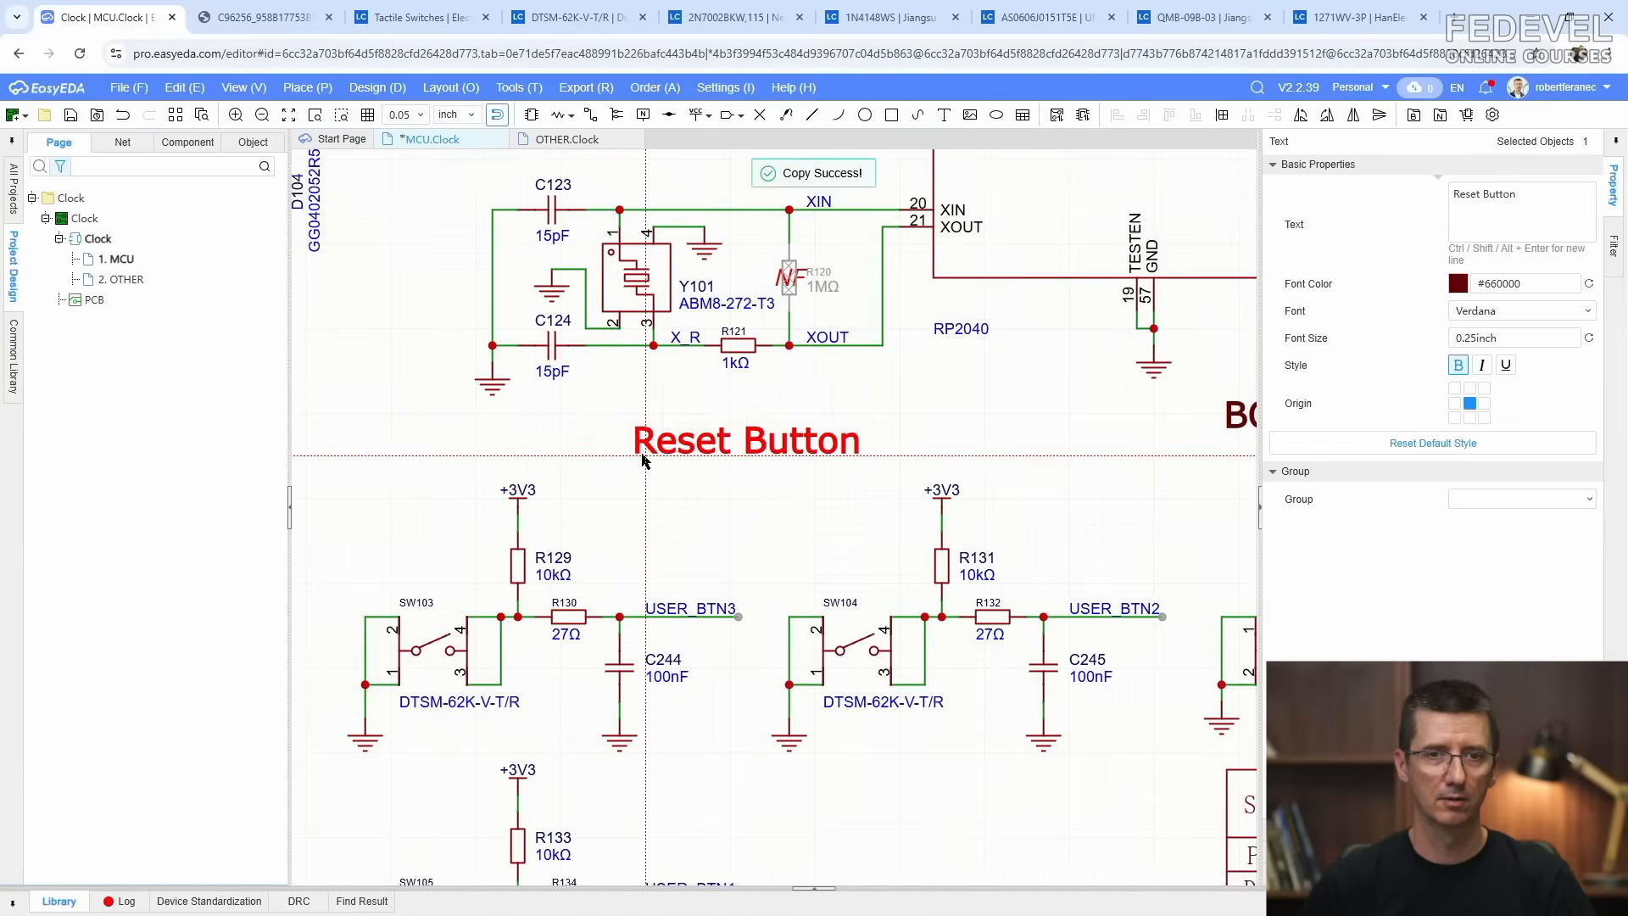
pyautogui.click(643, 454)
# Step: Change the text of the pasted heading to "User Buttons"
pyautogui.doubleClick(703, 436)
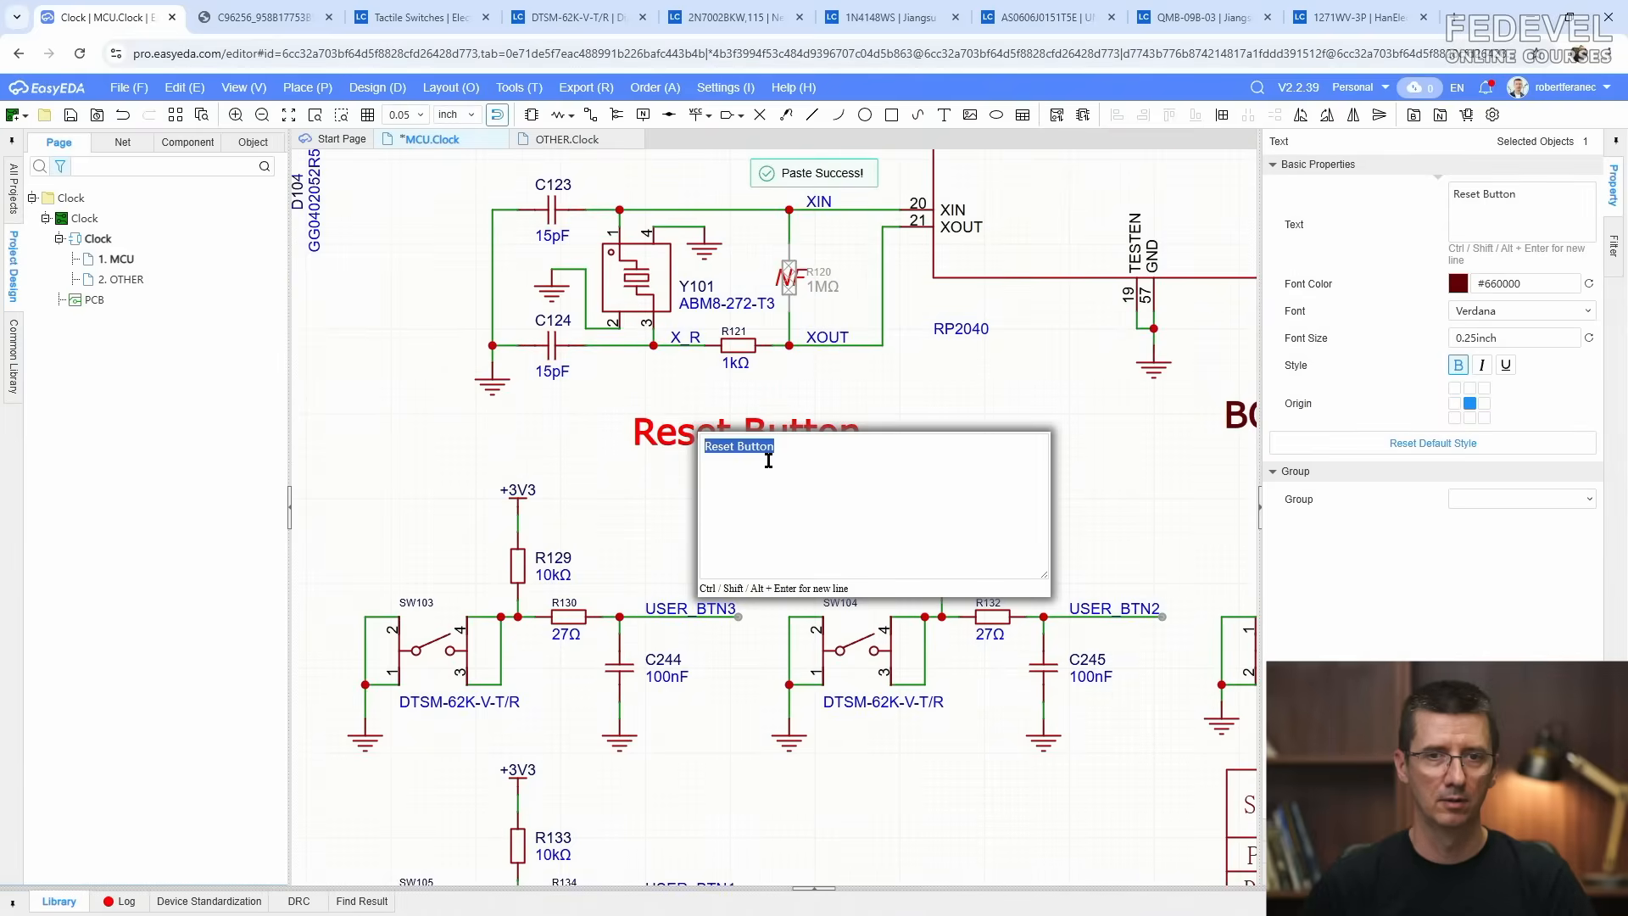
pyautogui.click(735, 447)
pyautogui.write('User')
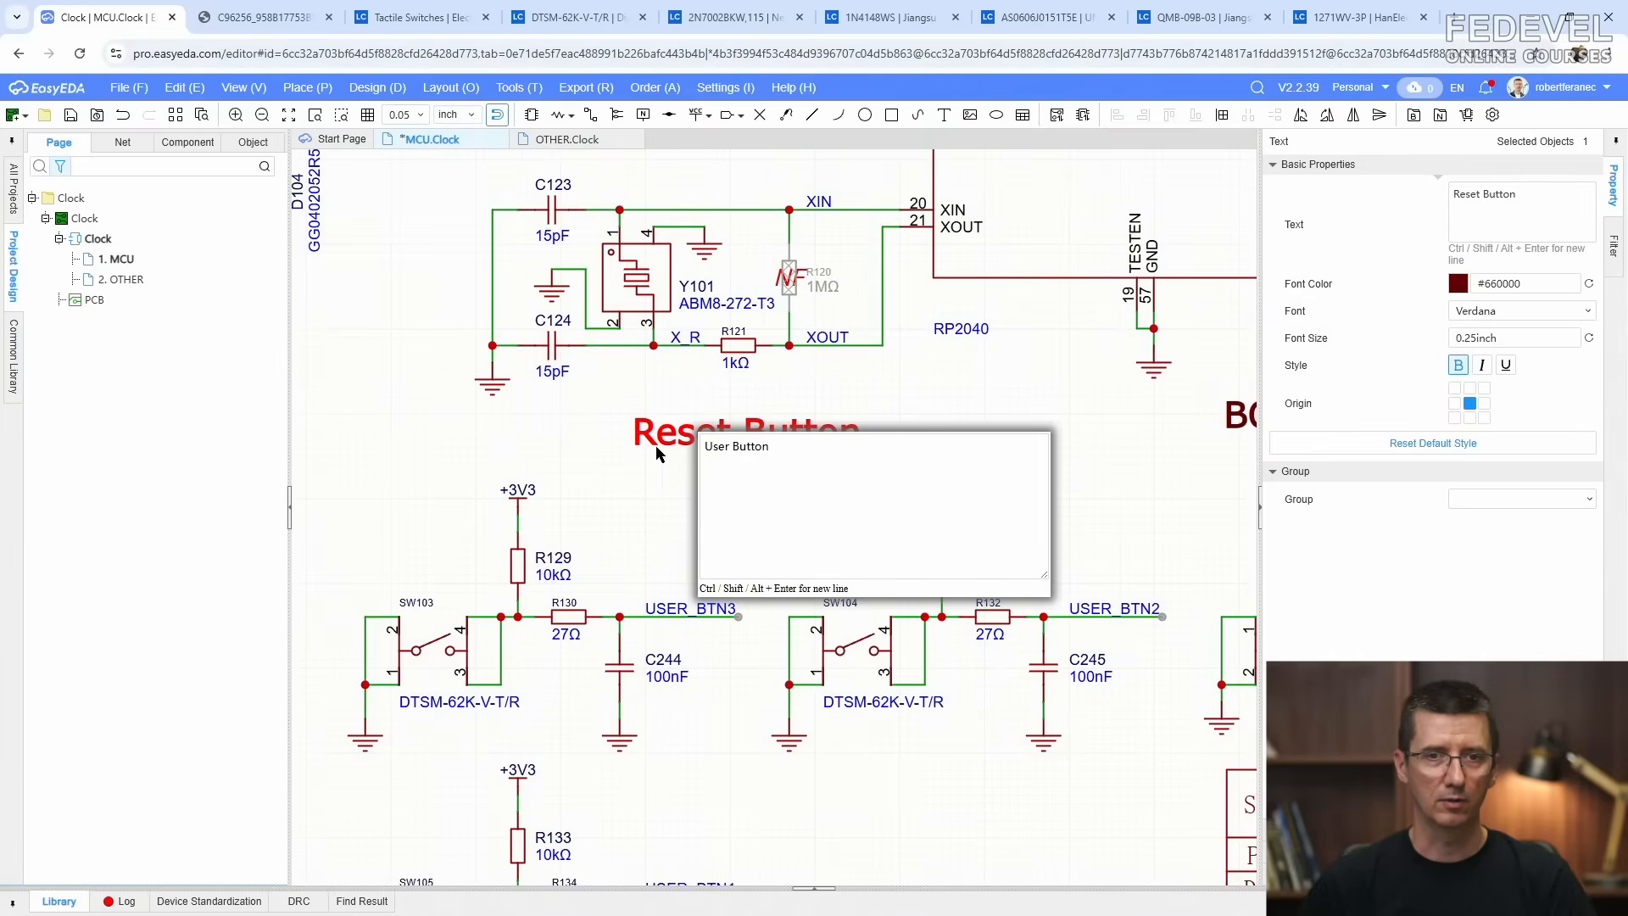
pyautogui.click(784, 446)
pyautogui.click(619, 500)
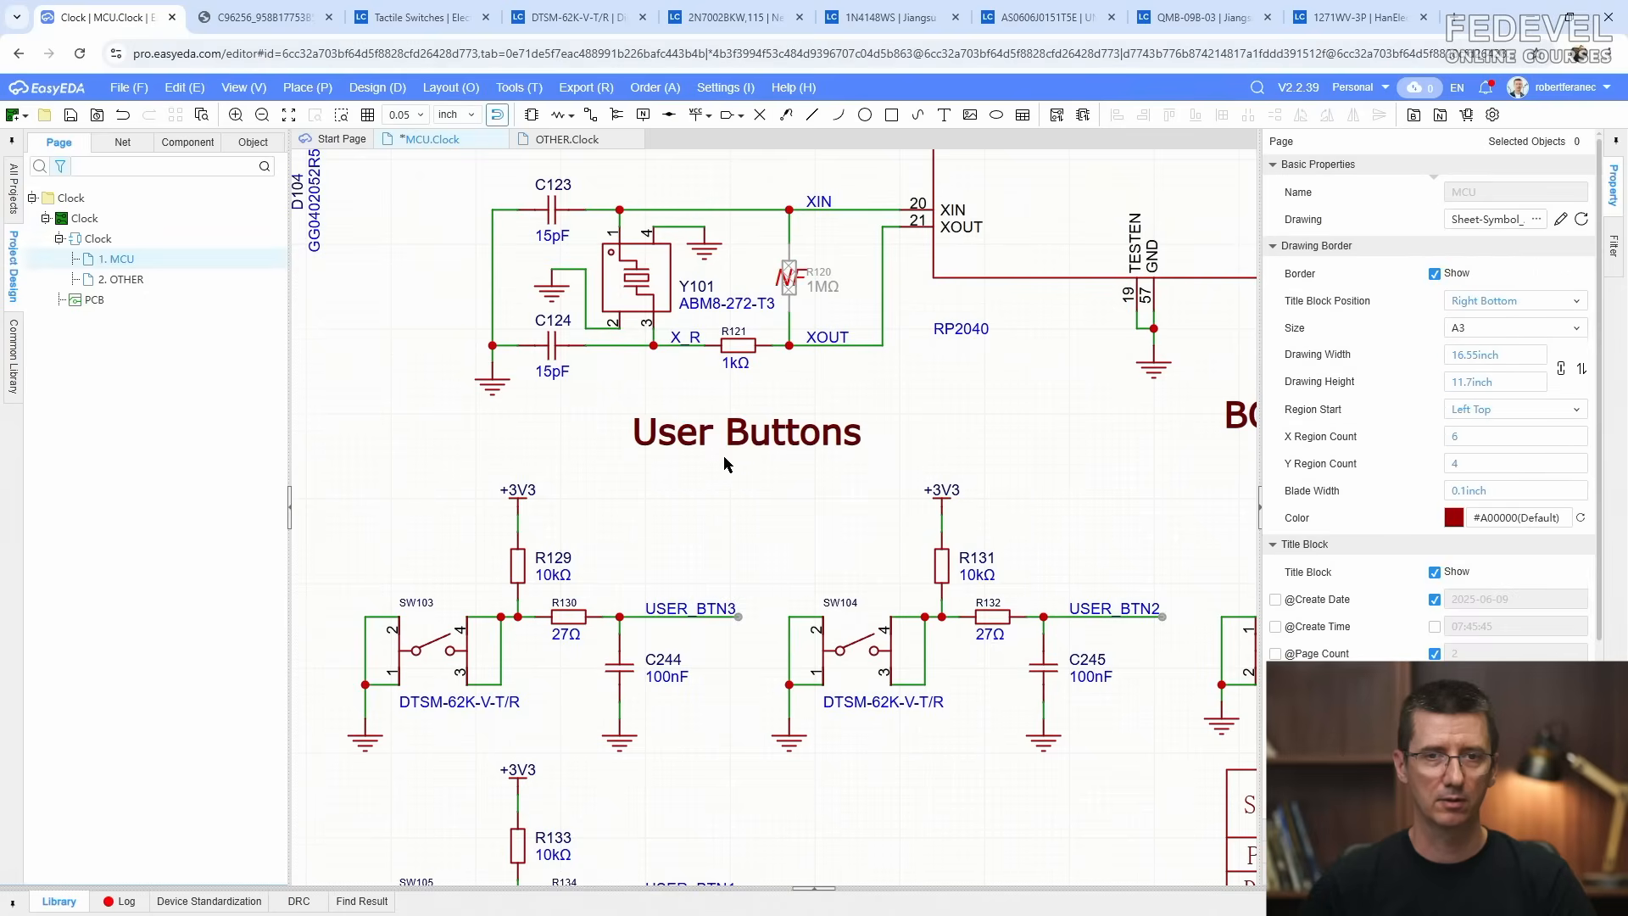
# Step: Move the User Buttons heading slightly up, closer to the level of the BOOT Select Button heading
pyautogui.scroll(2, 737, 444)
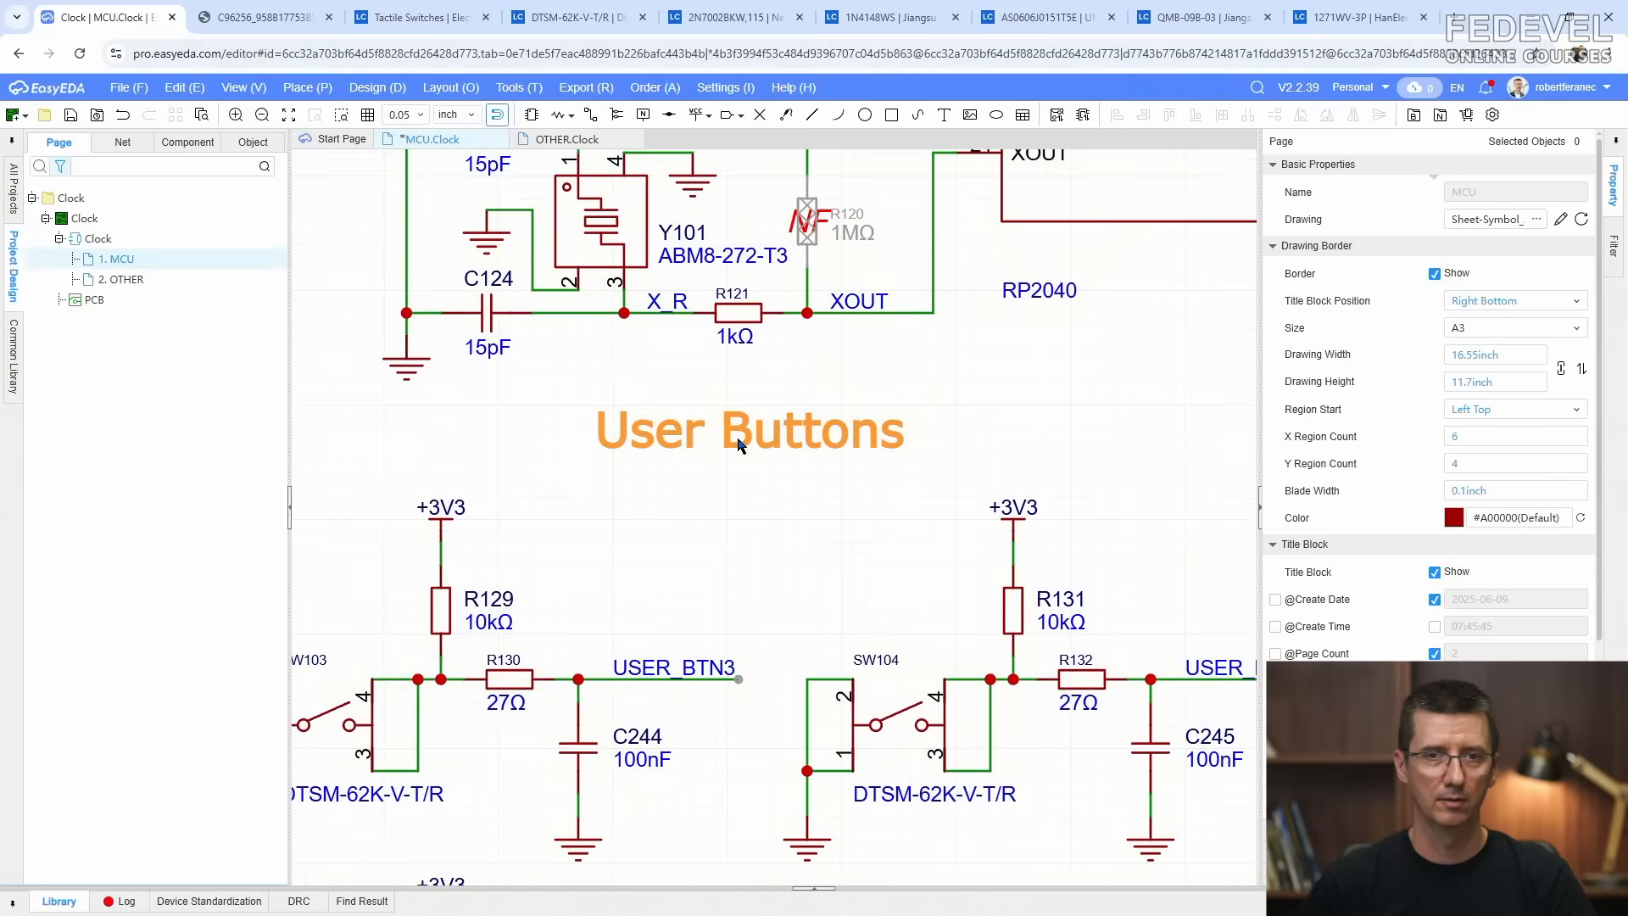
pyautogui.scroll(2, 738, 444)
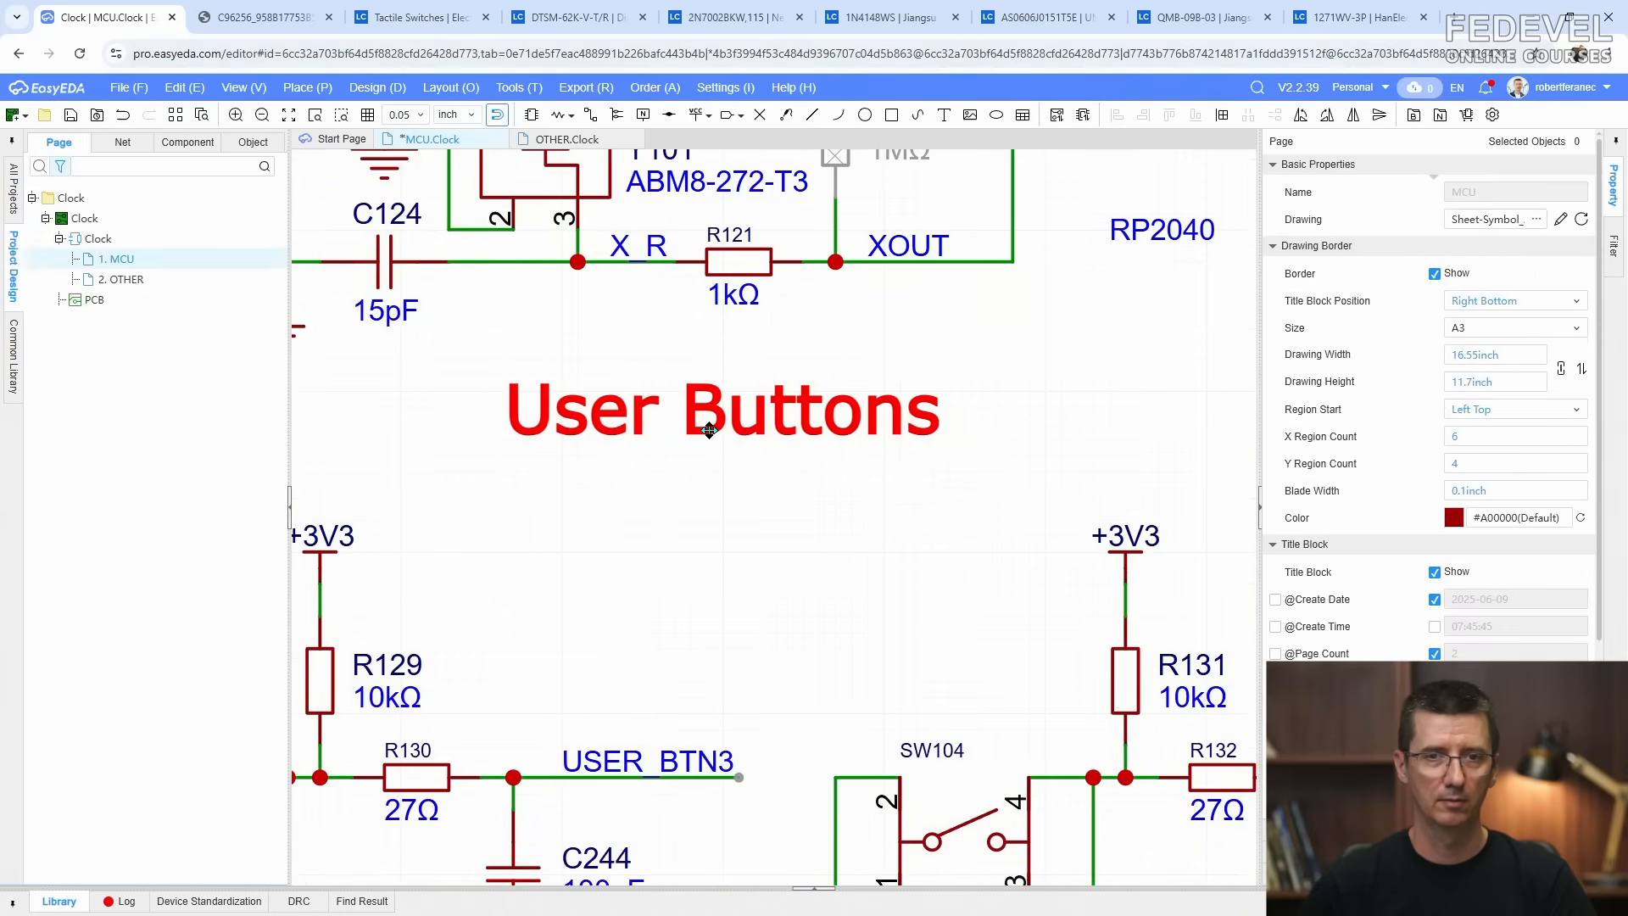
pyautogui.click(708, 431)
pyautogui.scroll(-6, 709, 430)
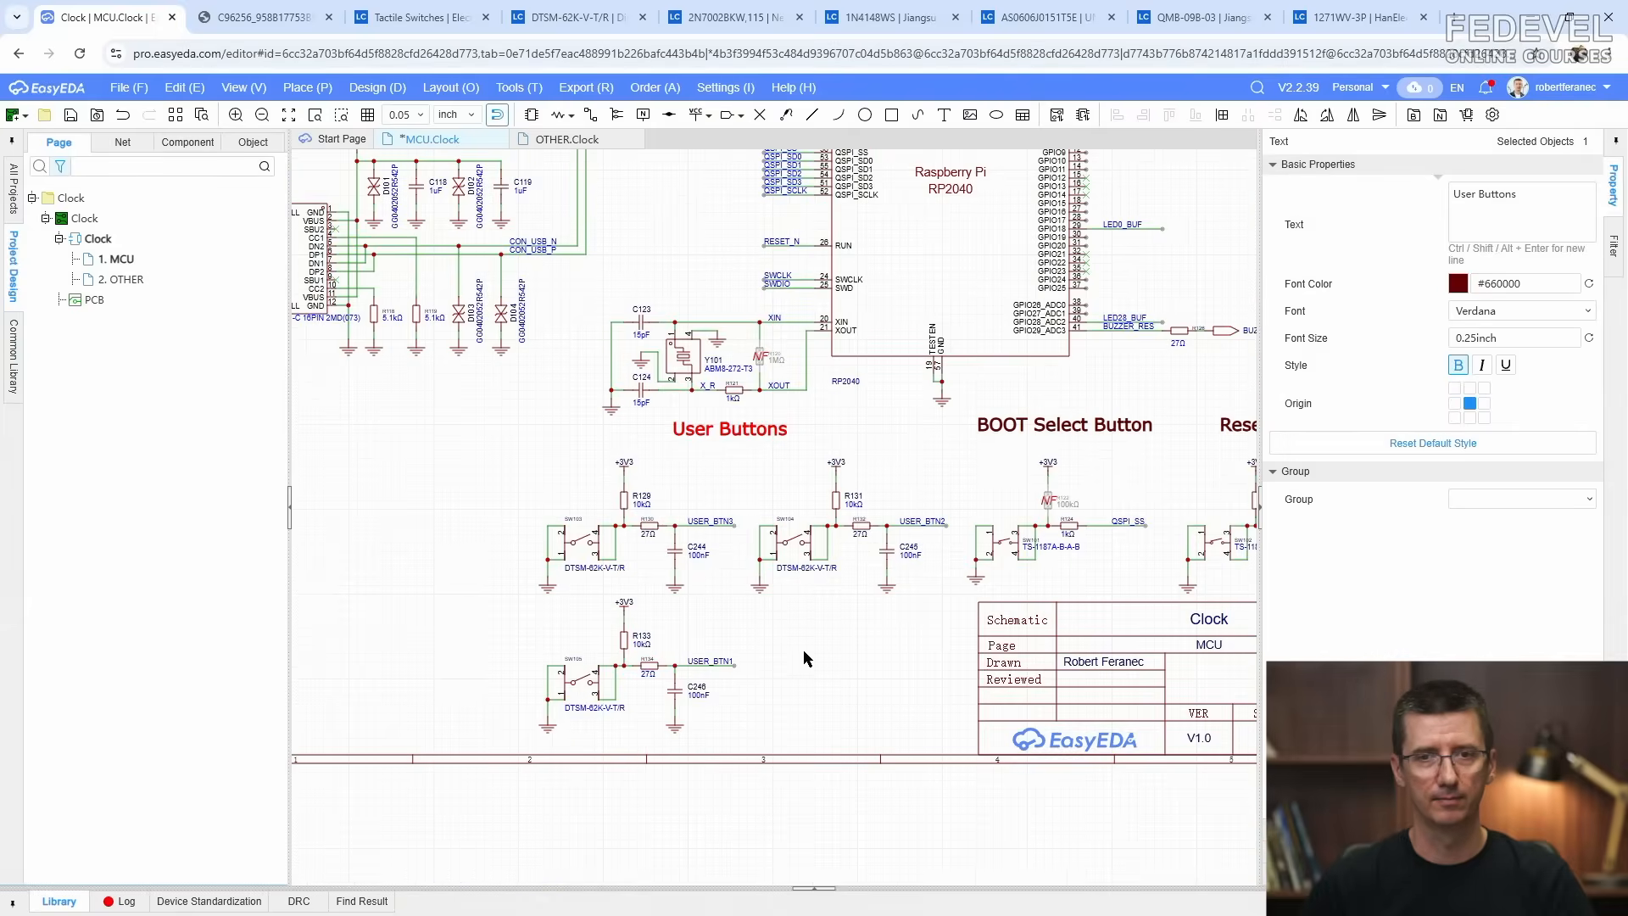
pyautogui.click(808, 659)
# Step: Move the BOOT Select Button and Reset Button headings down to line up with the User Buttons heading
pyautogui.scroll(-1, 808, 659)
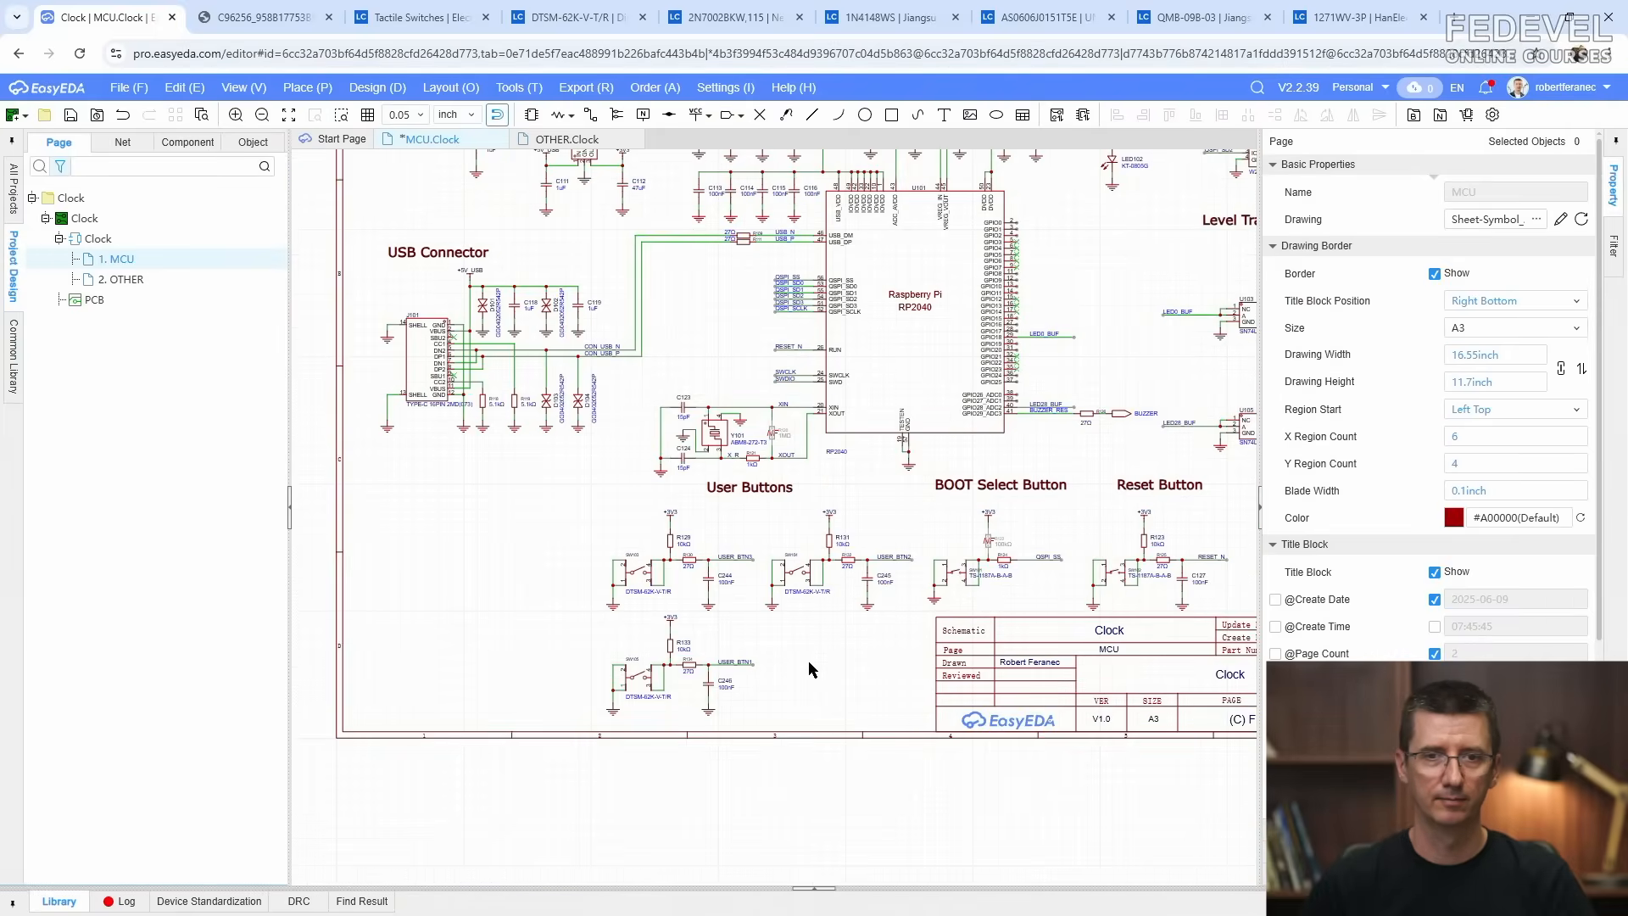
pyautogui.scroll(2, 1054, 491)
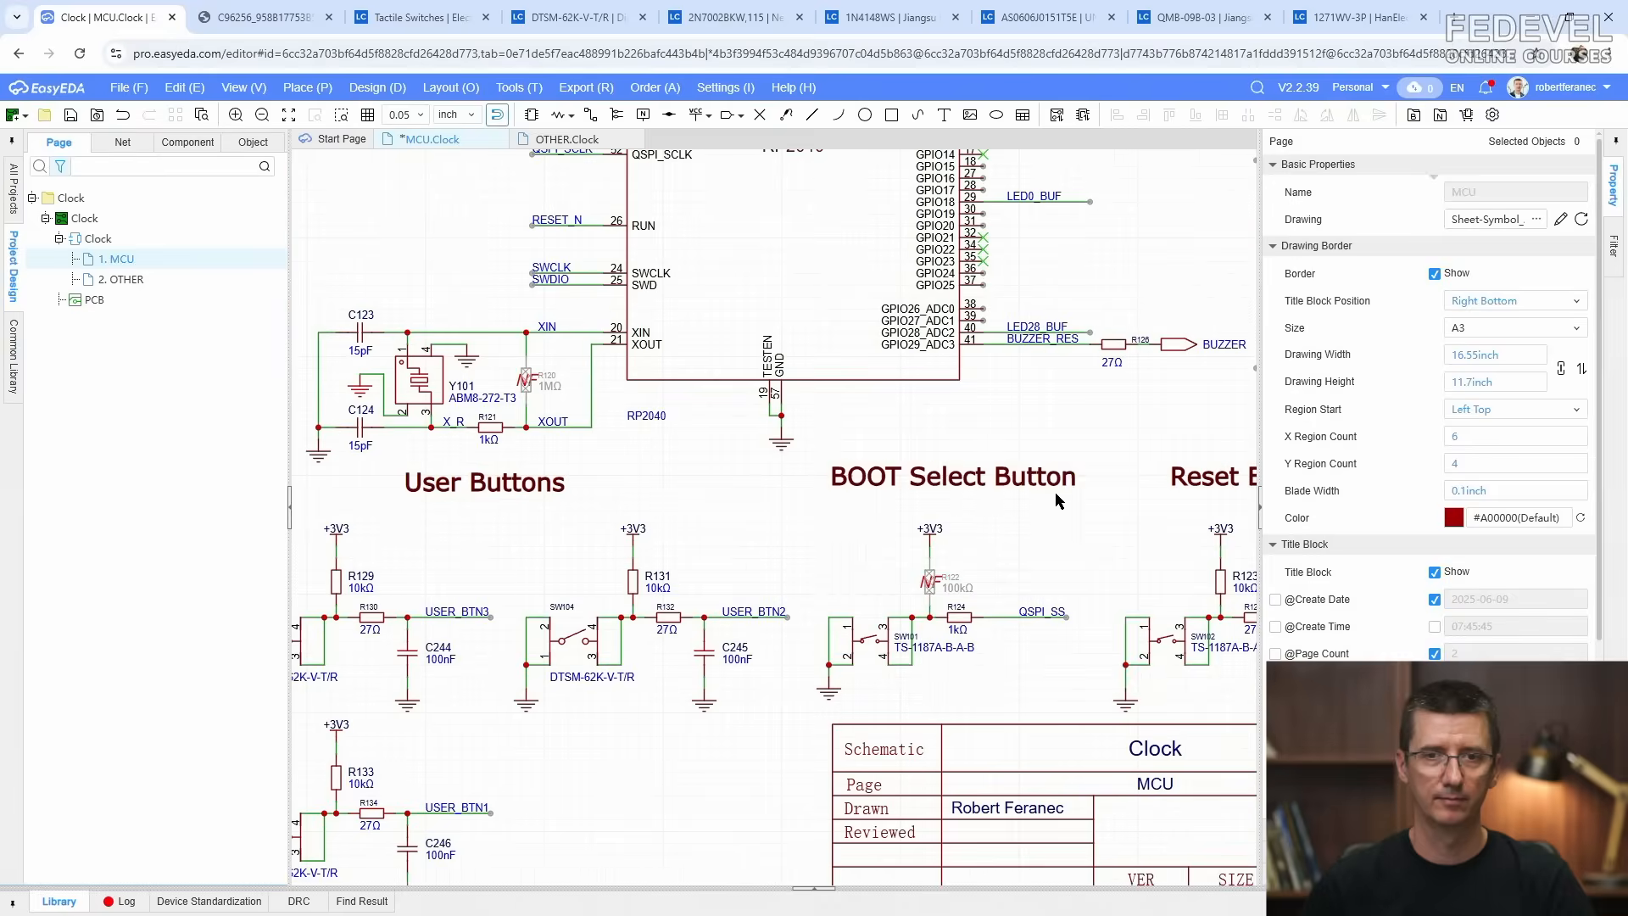
pyautogui.click(944, 484)
pyautogui.scroll(-1, 738, 565)
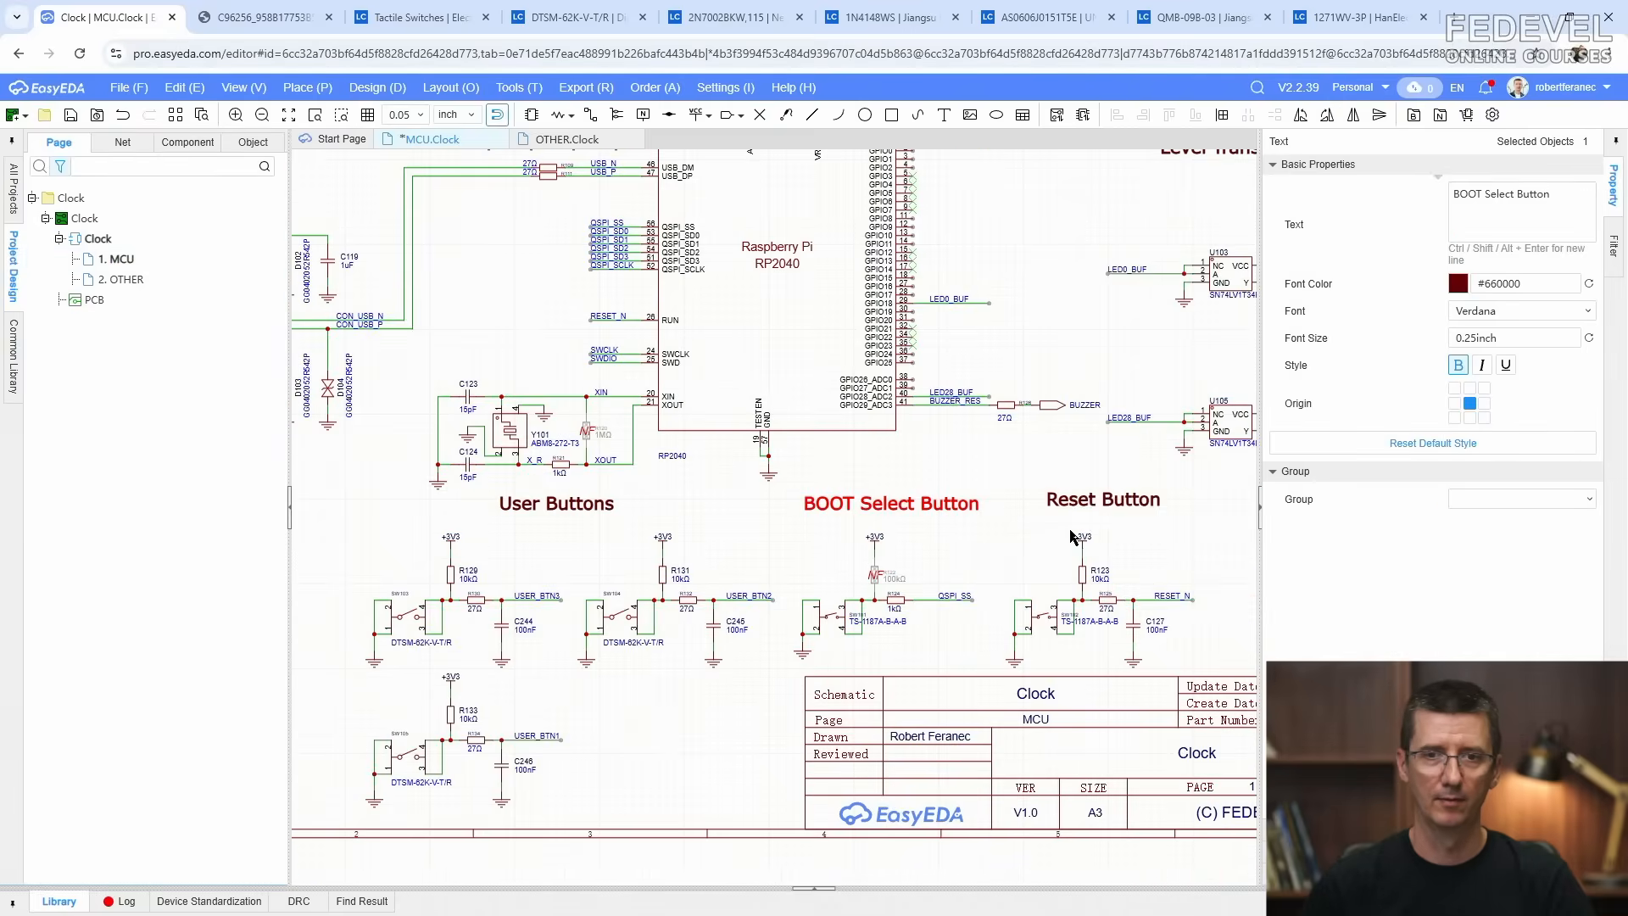
pyautogui.moveTo(1093, 502); pyautogui.dragTo(1091, 498)
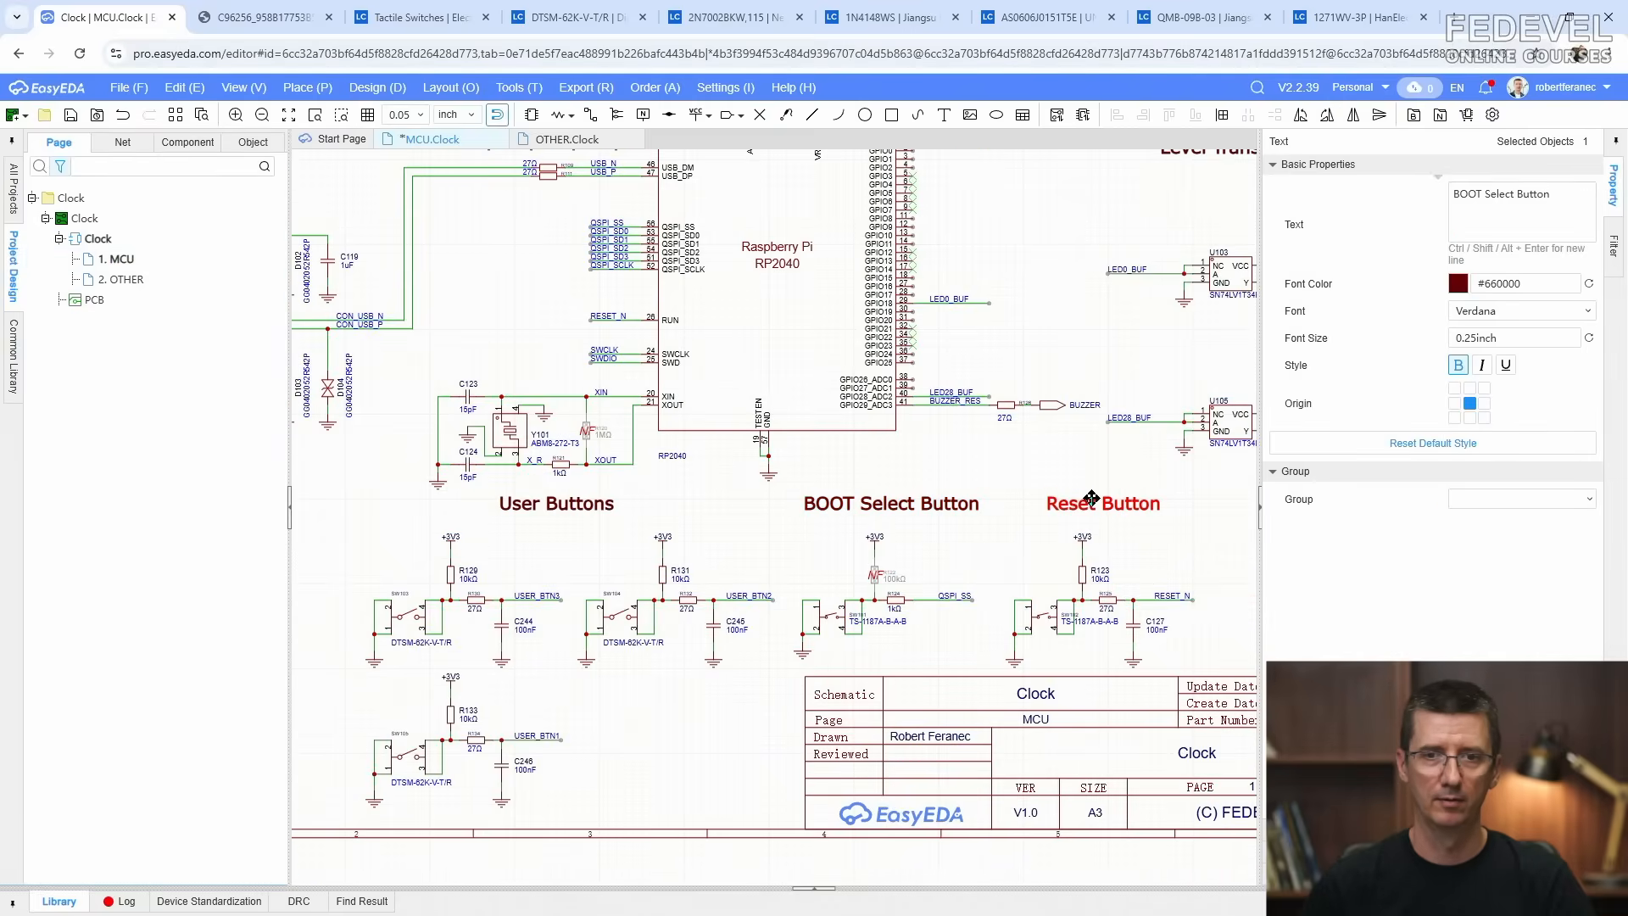
# Step: Fit the whole MCU page in view and save the schematic
pyautogui.click(682, 723)
pyautogui.press('k')
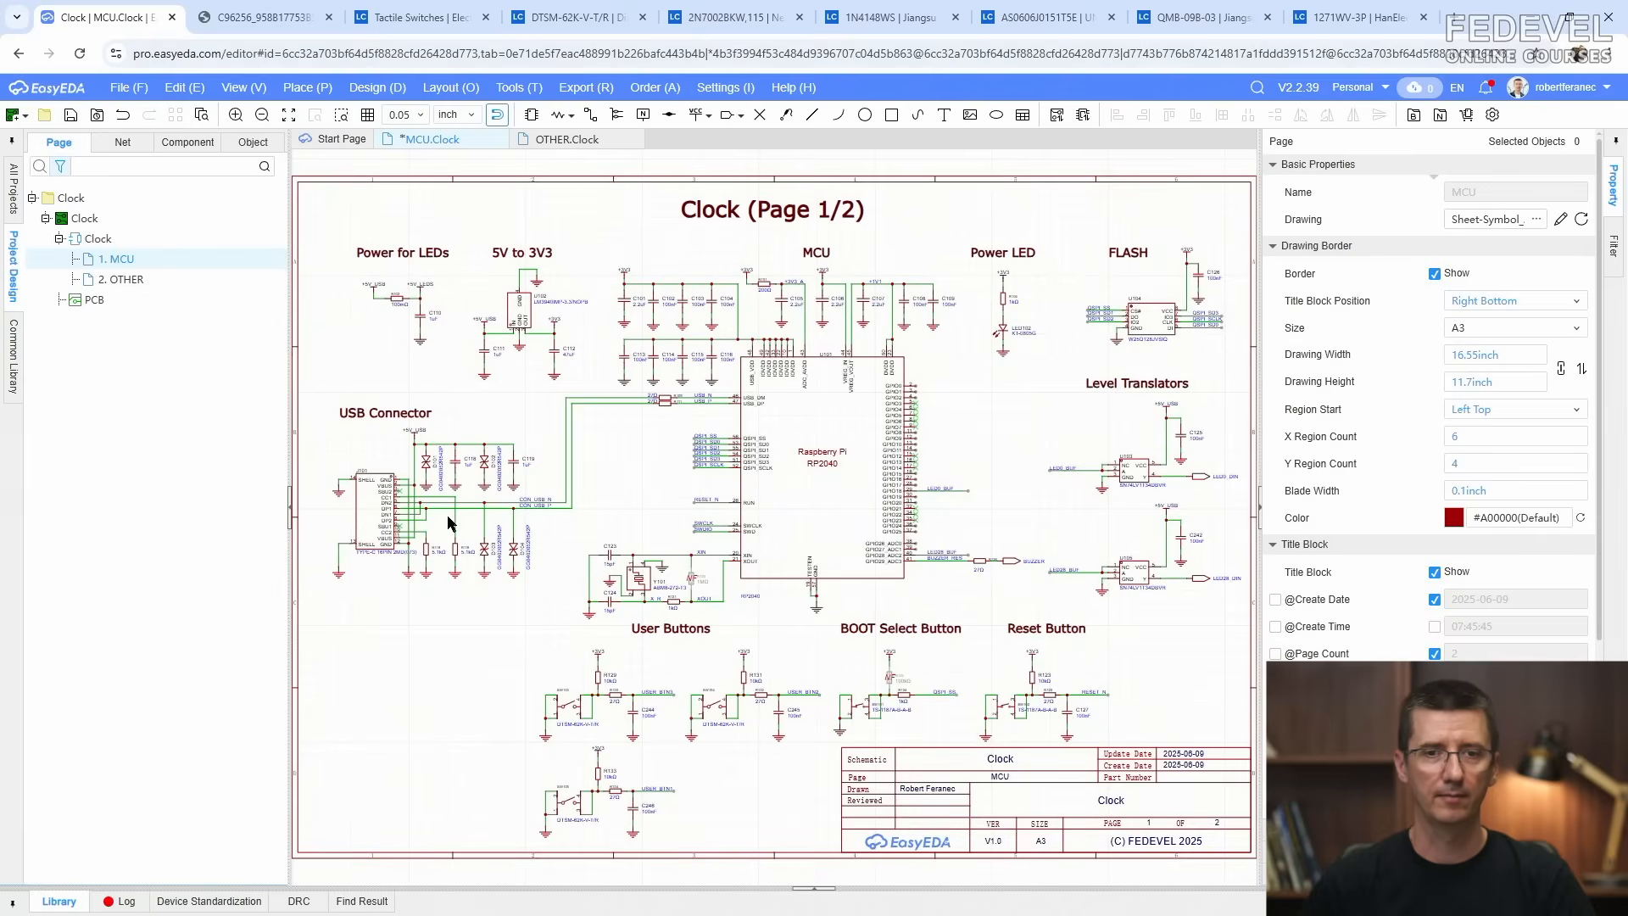
pyautogui.click(70, 118)
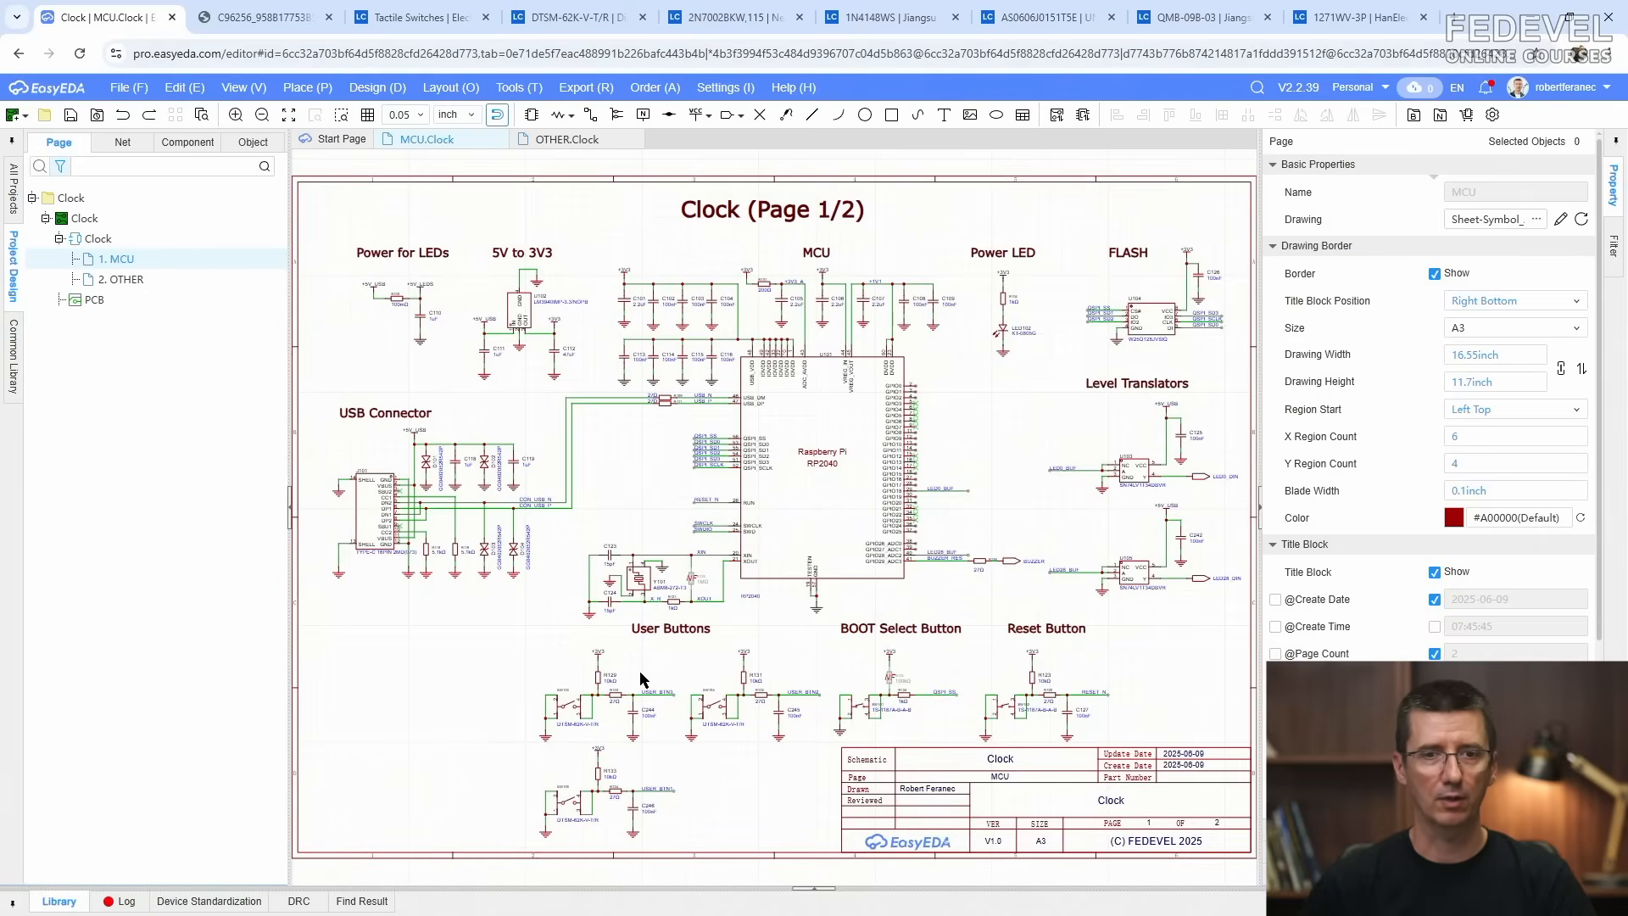
# Step: Delete the no-connect flags from the GPIO13 and GPIO14 pins of the RP2040
pyautogui.scroll(6, 953, 464)
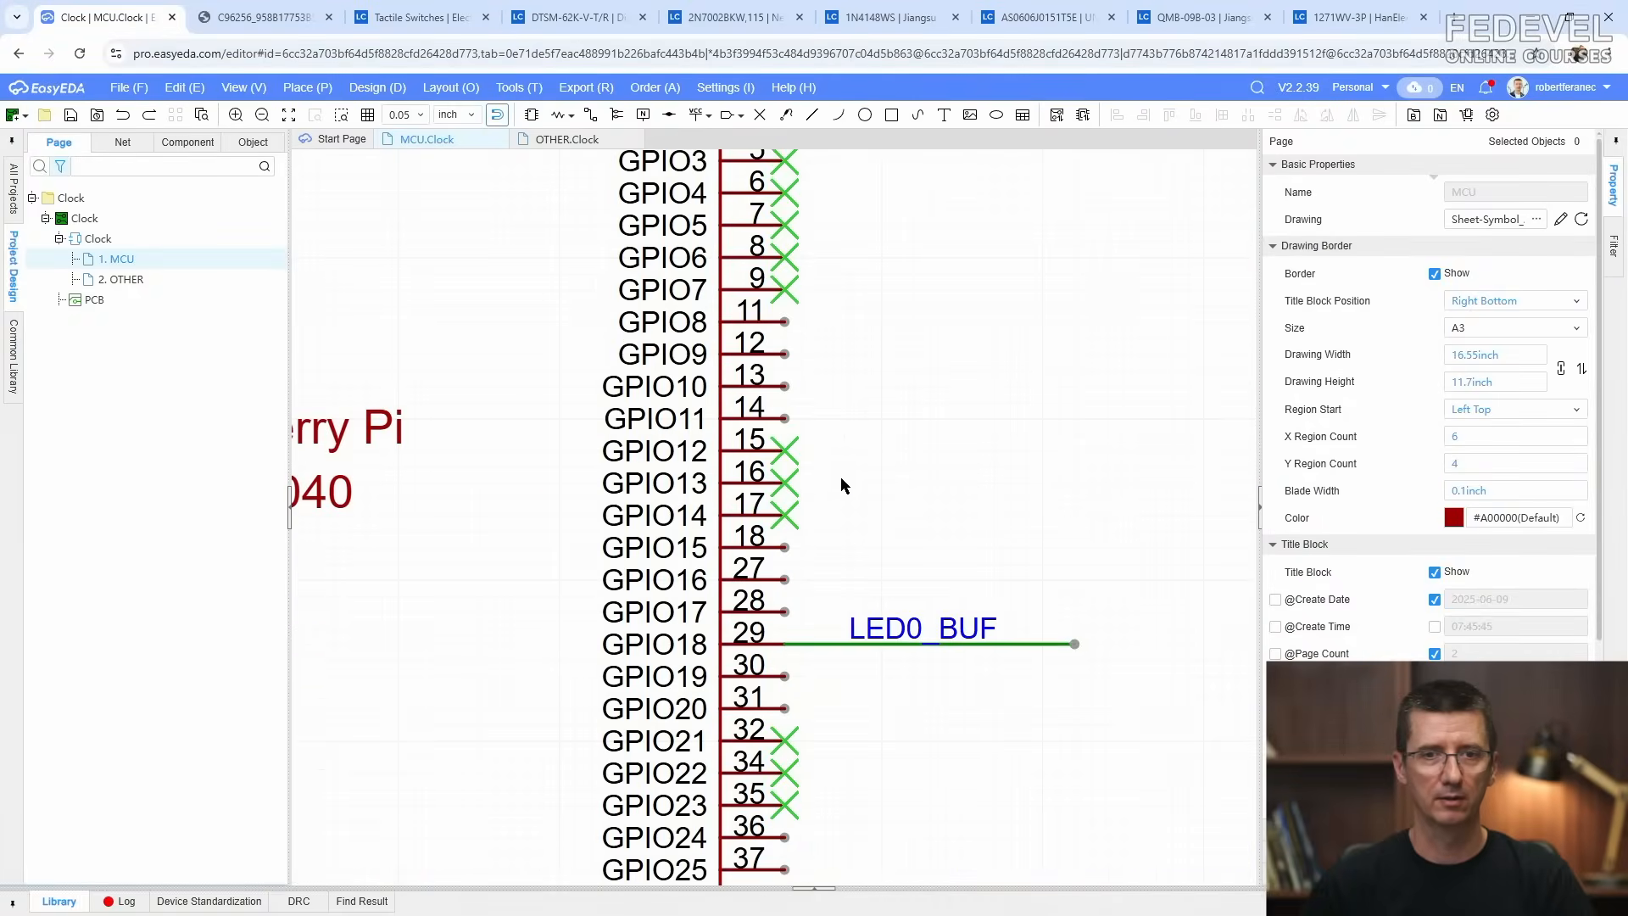
pyautogui.click(795, 480)
pyautogui.press('Delete')
pyautogui.click(795, 513)
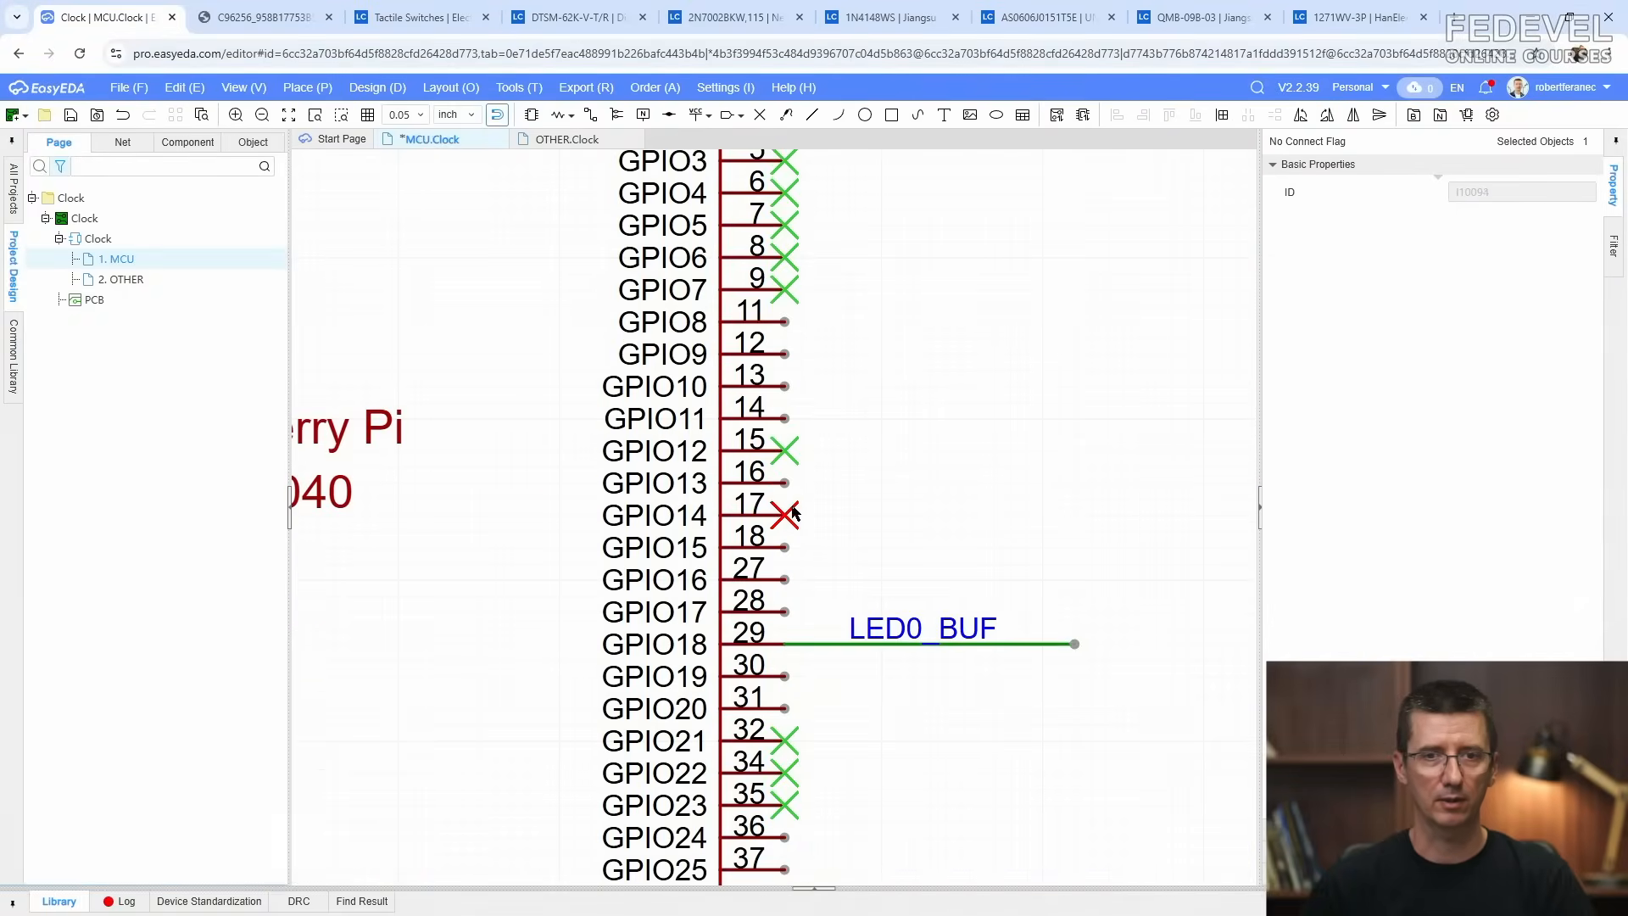
pyautogui.press('Delete')
# Step: Draw horizontal wires from the GPIO13, GPIO14 and GPIO15 pins, each ending level with the end of the LED0_BUF wire
pyautogui.click(589, 114)
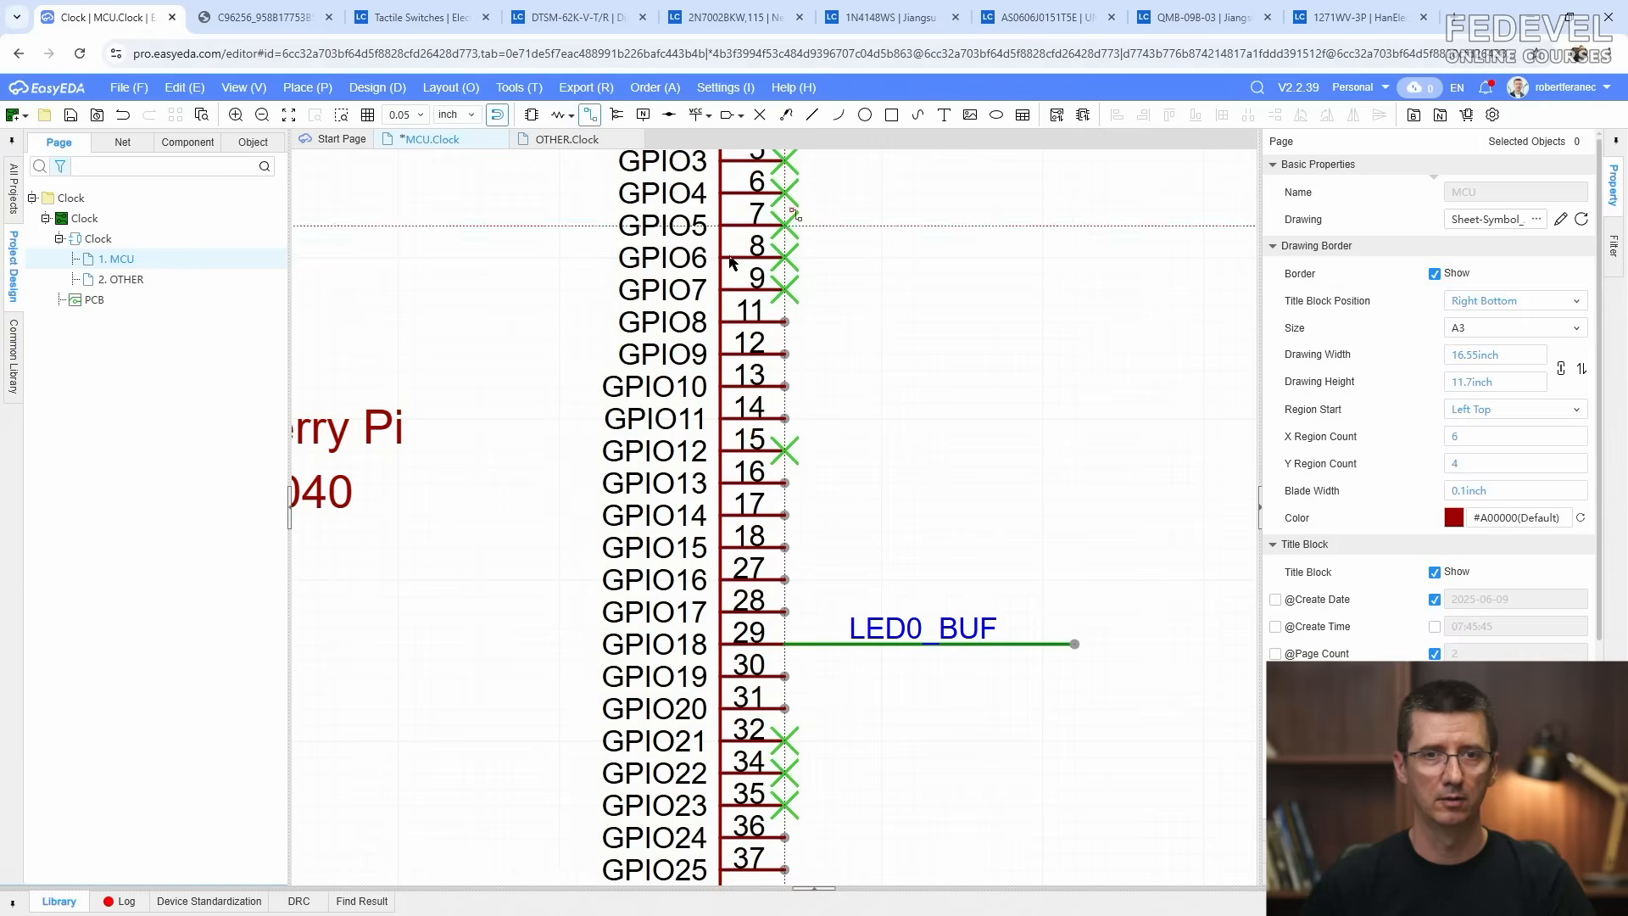
pyautogui.click(785, 484)
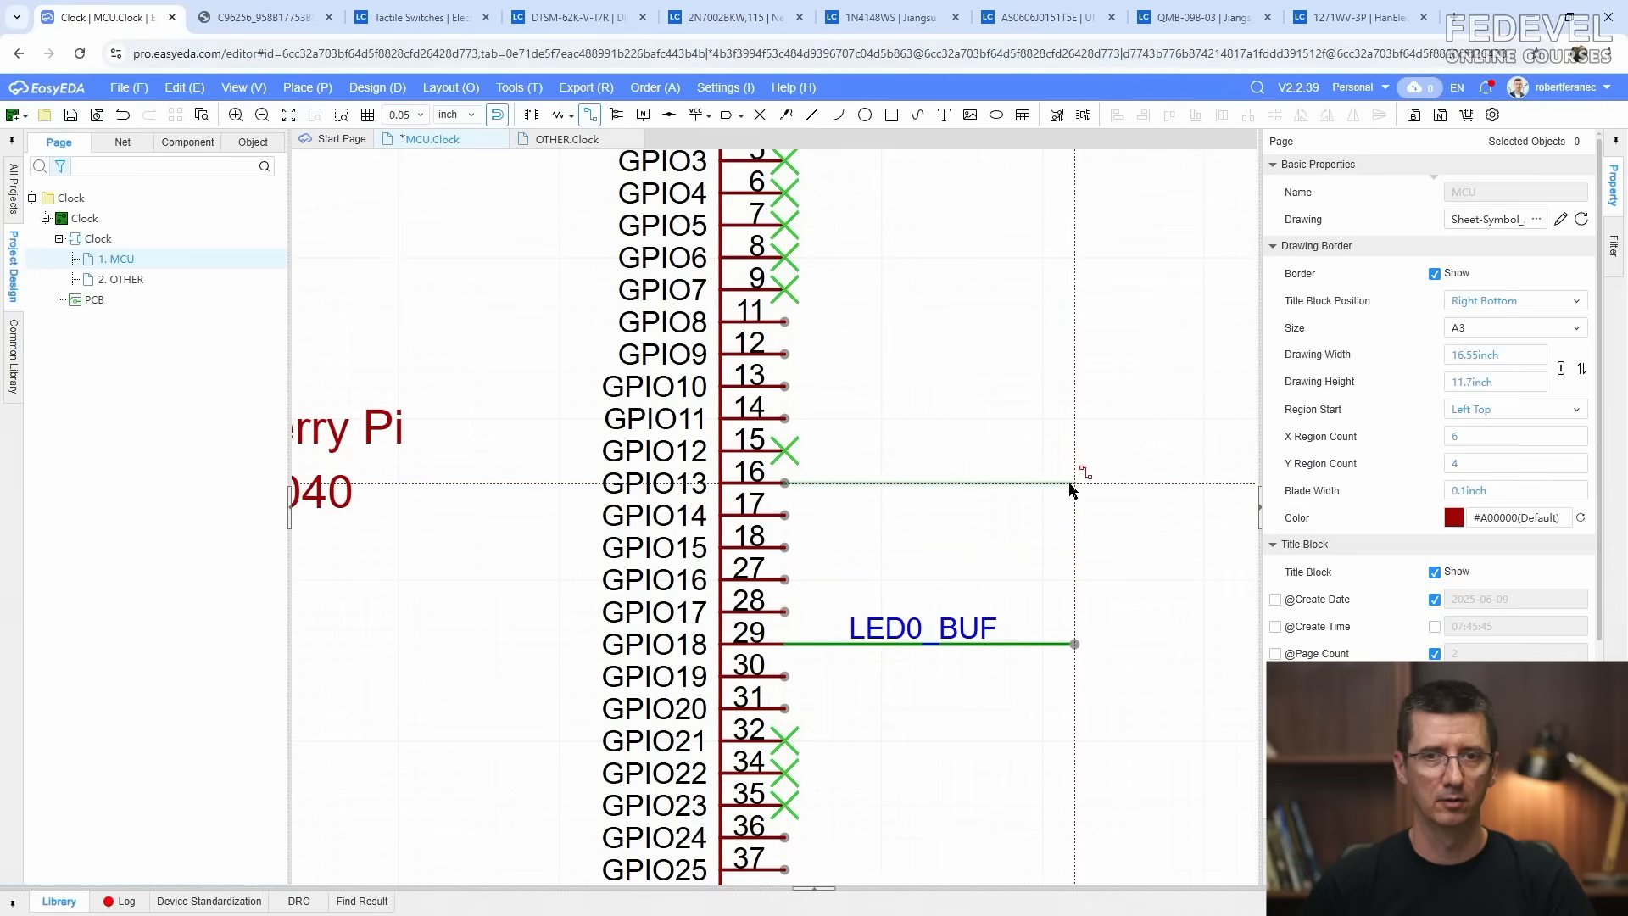
pyautogui.click(1073, 484)
pyautogui.press('Escape')
pyautogui.click(786, 514)
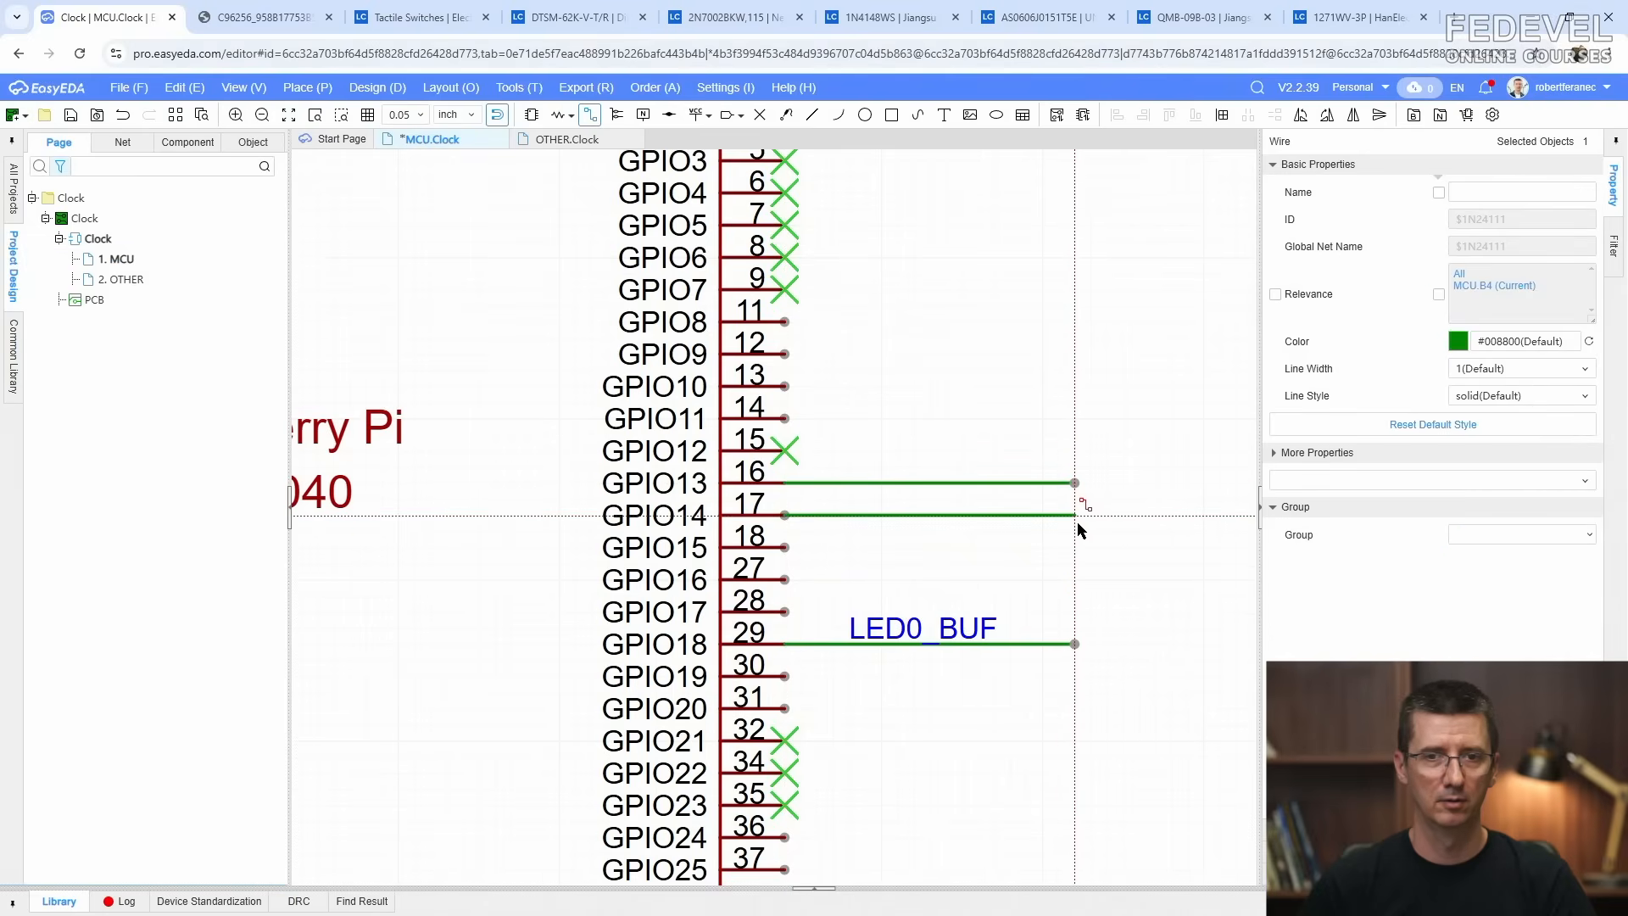
pyautogui.click(1075, 515)
pyautogui.press('Escape')
pyautogui.click(785, 547)
pyautogui.click(1075, 546)
pyautogui.press('Escape')
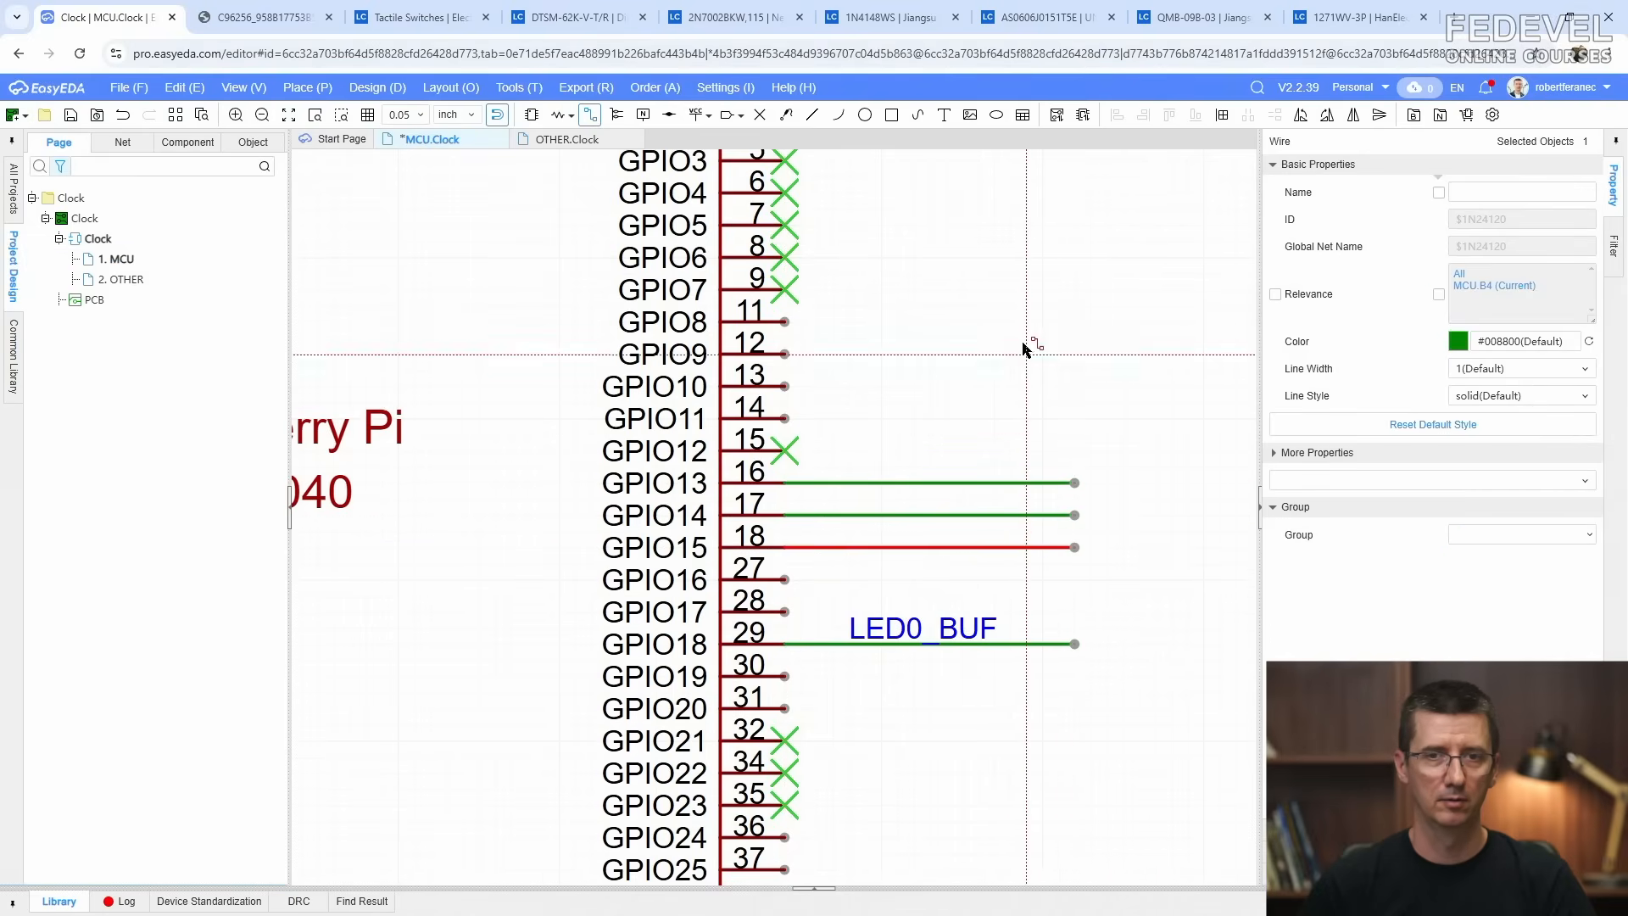
# Step: Copy the USER_BTN1 net label from the lower button circuit and paste it onto the GPIO15 wire
pyautogui.scroll(-2, 1022, 315)
pyautogui.scroll(-3, 1021, 315)
pyautogui.scroll(5, 683, 731)
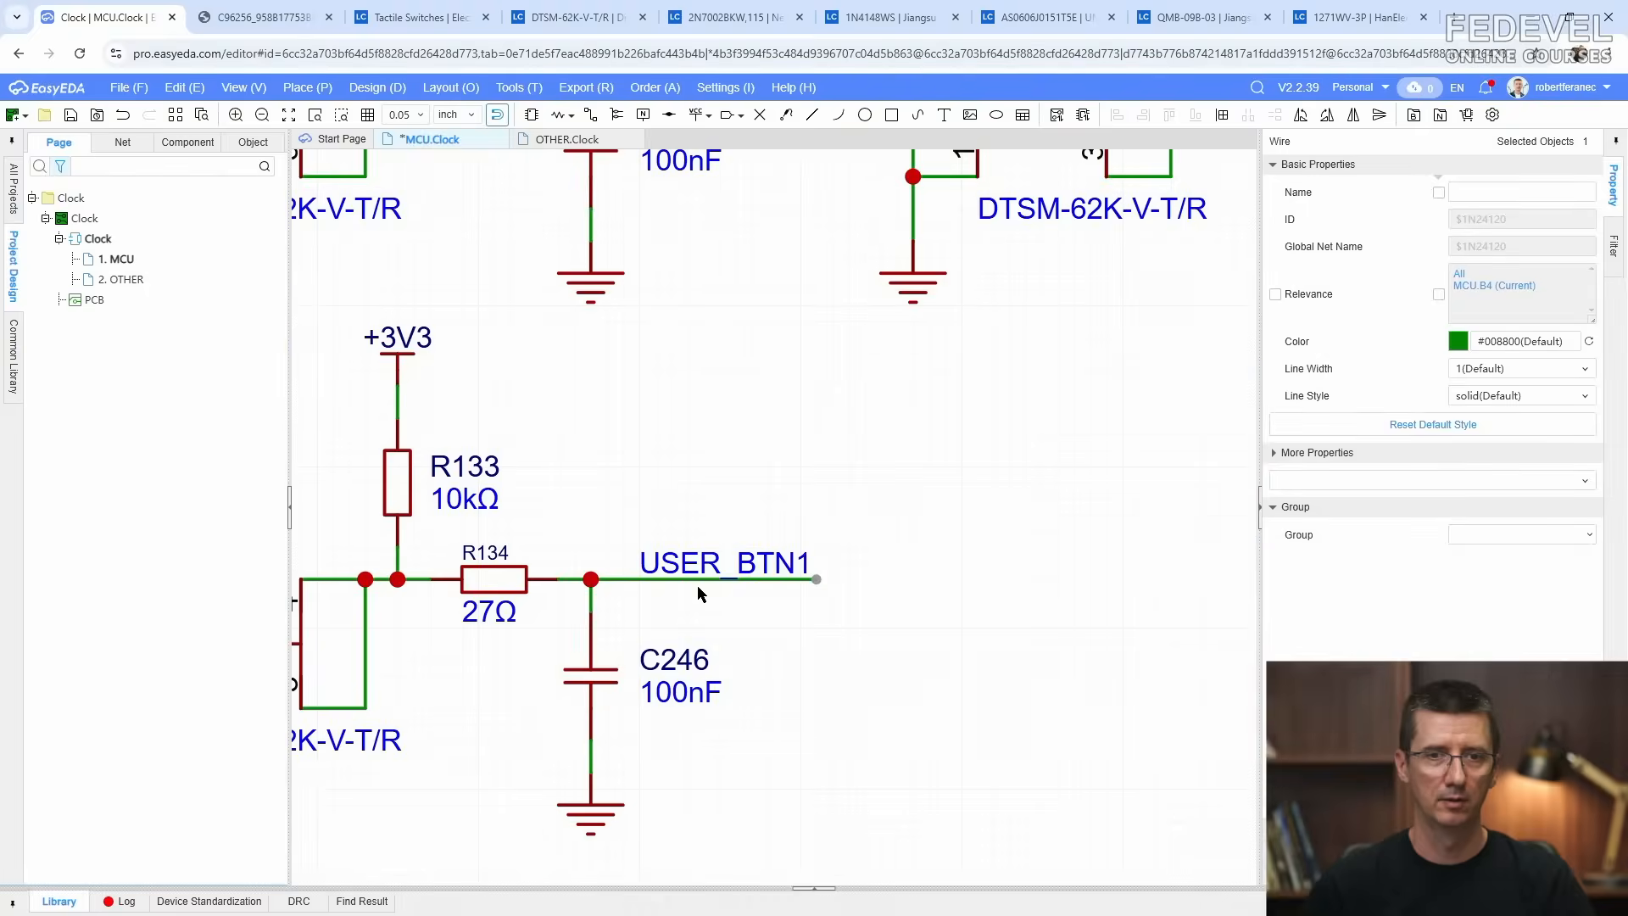
pyautogui.click(700, 569)
pyautogui.rightClick(700, 568)
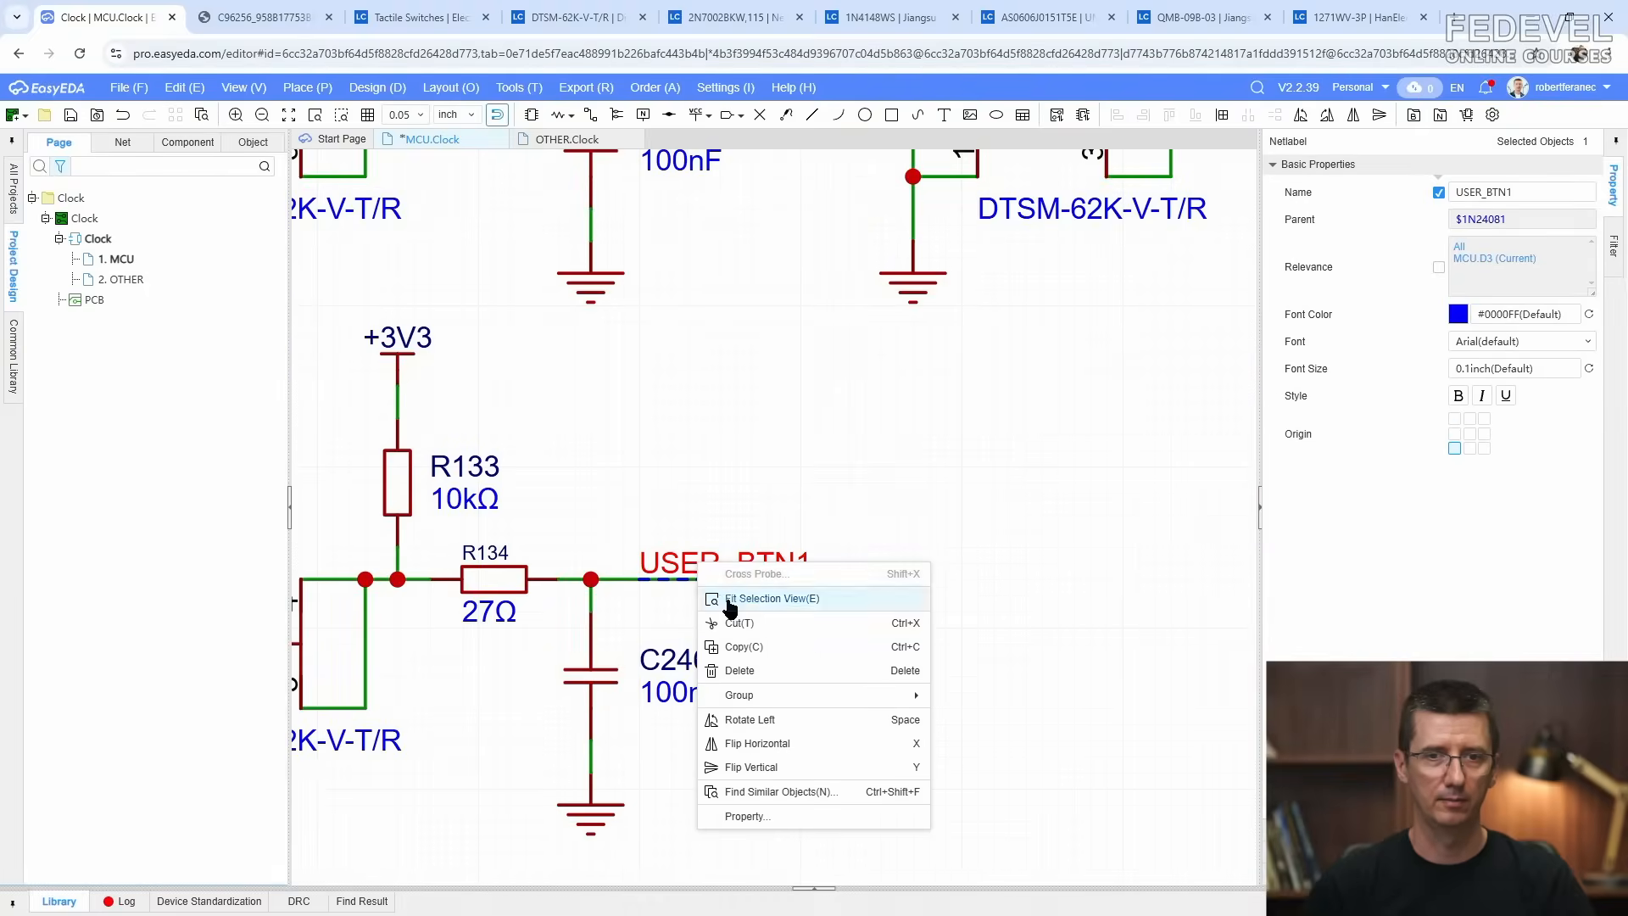
pyautogui.click(738, 647)
pyautogui.scroll(-5, 639, 665)
pyautogui.scroll(3, 996, 261)
pyautogui.scroll(6, 993, 263)
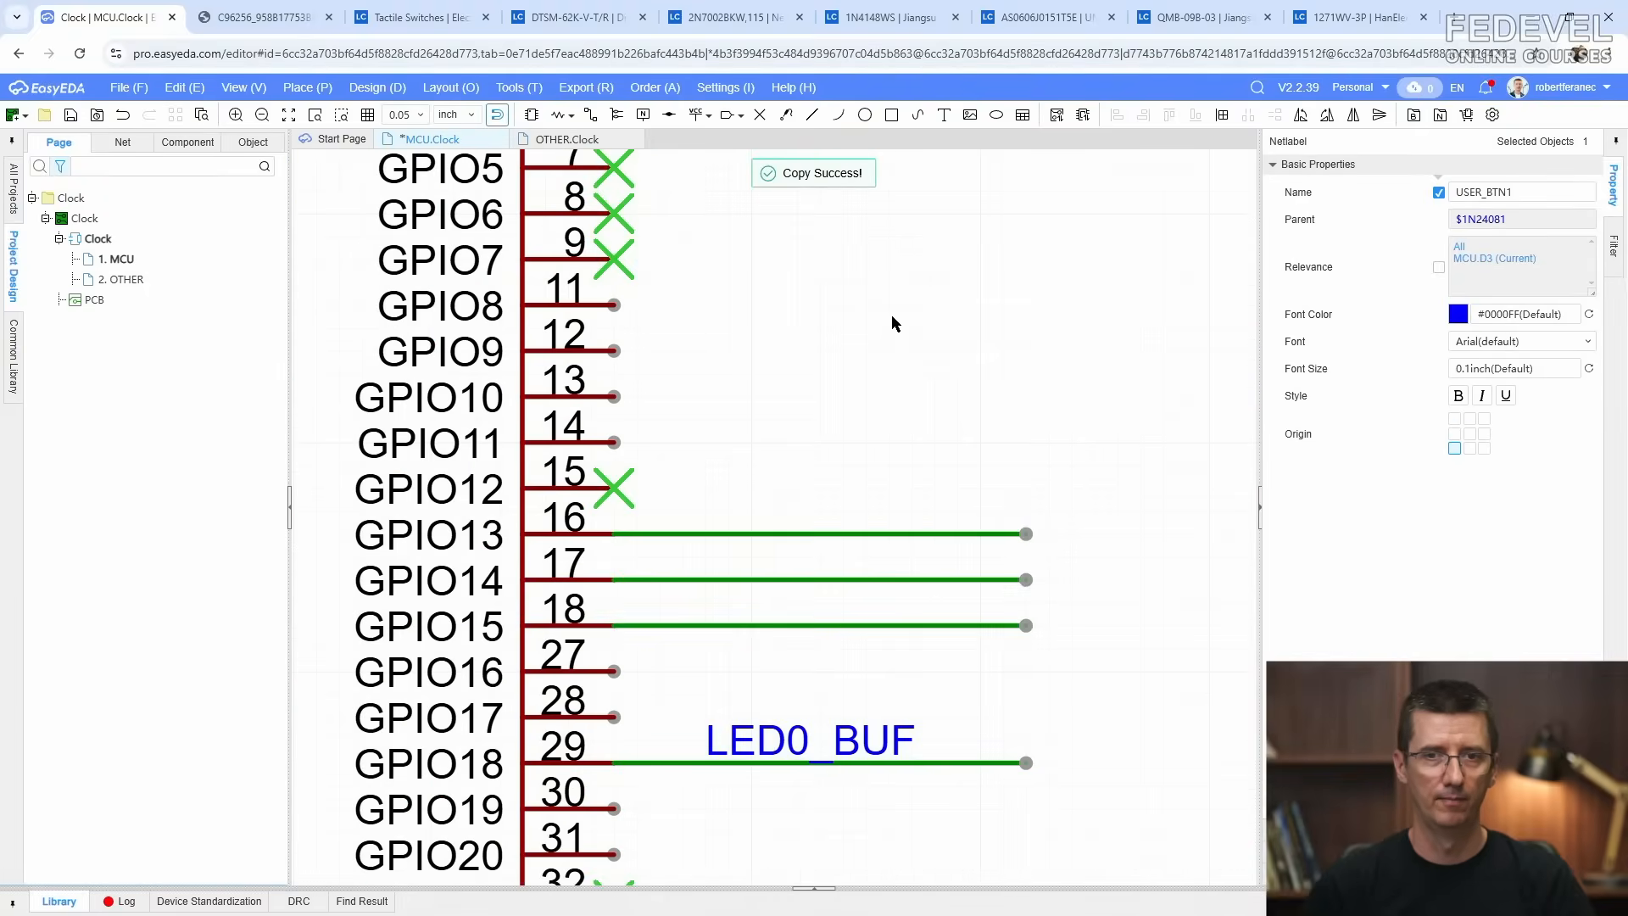
pyautogui.rightClick(894, 323)
pyautogui.click(920, 333)
pyautogui.click(706, 630)
pyautogui.click(746, 465)
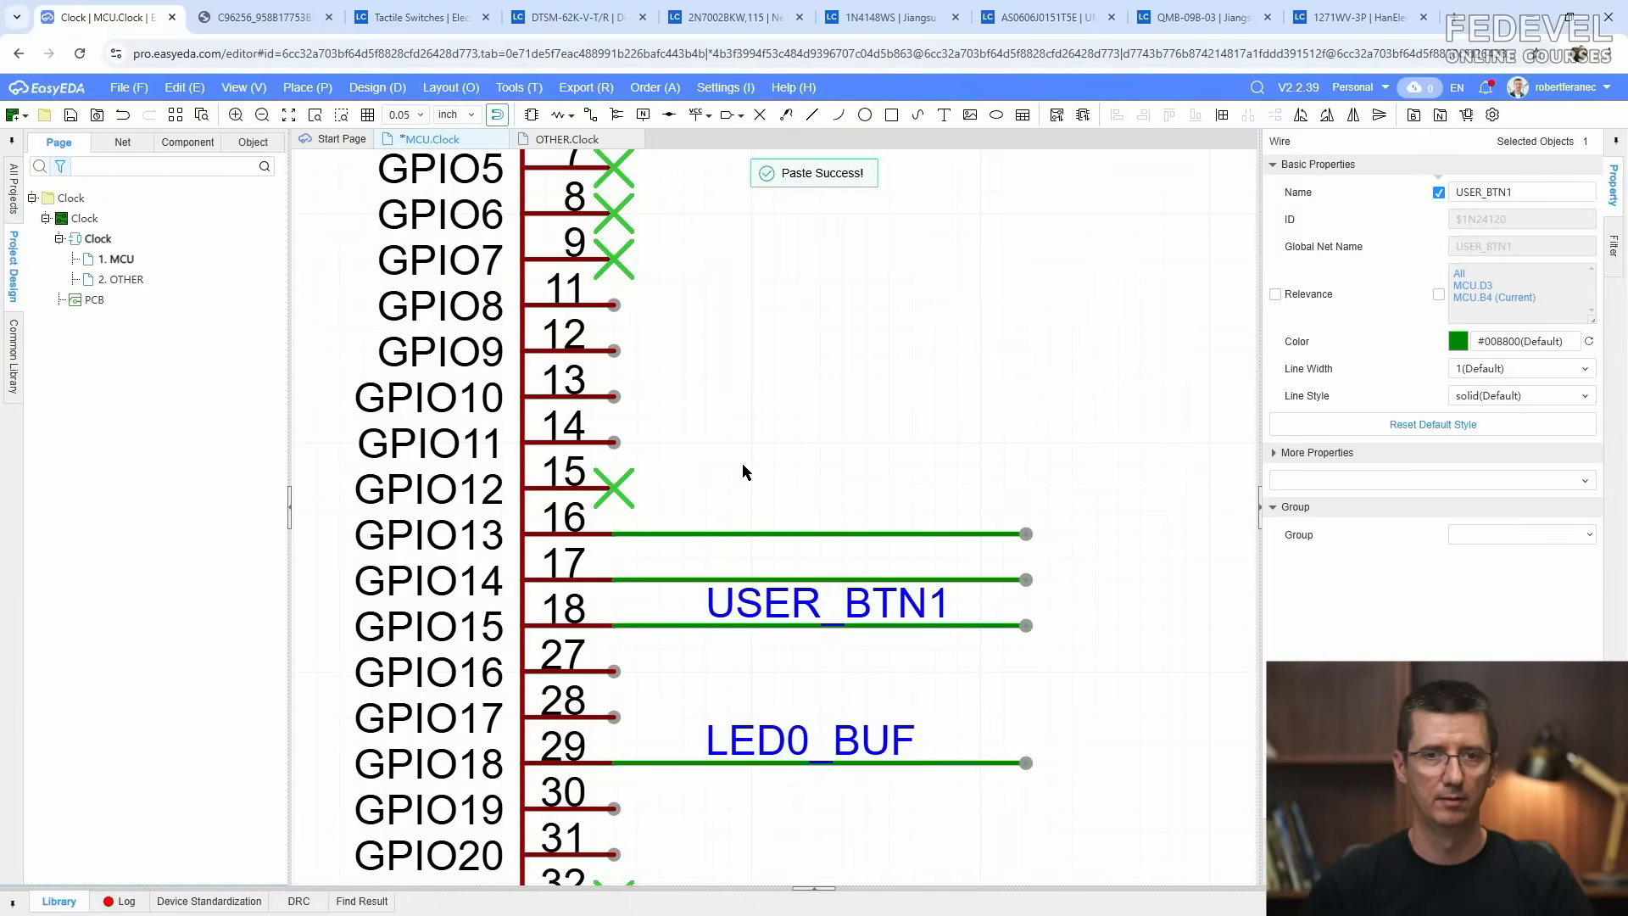
# Step: Copy the USER_BTN2 net label from the SW104 circuit and paste it onto the GPIO14 wire
pyautogui.scroll(-5, 1086, 302)
pyautogui.scroll(6, 916, 604)
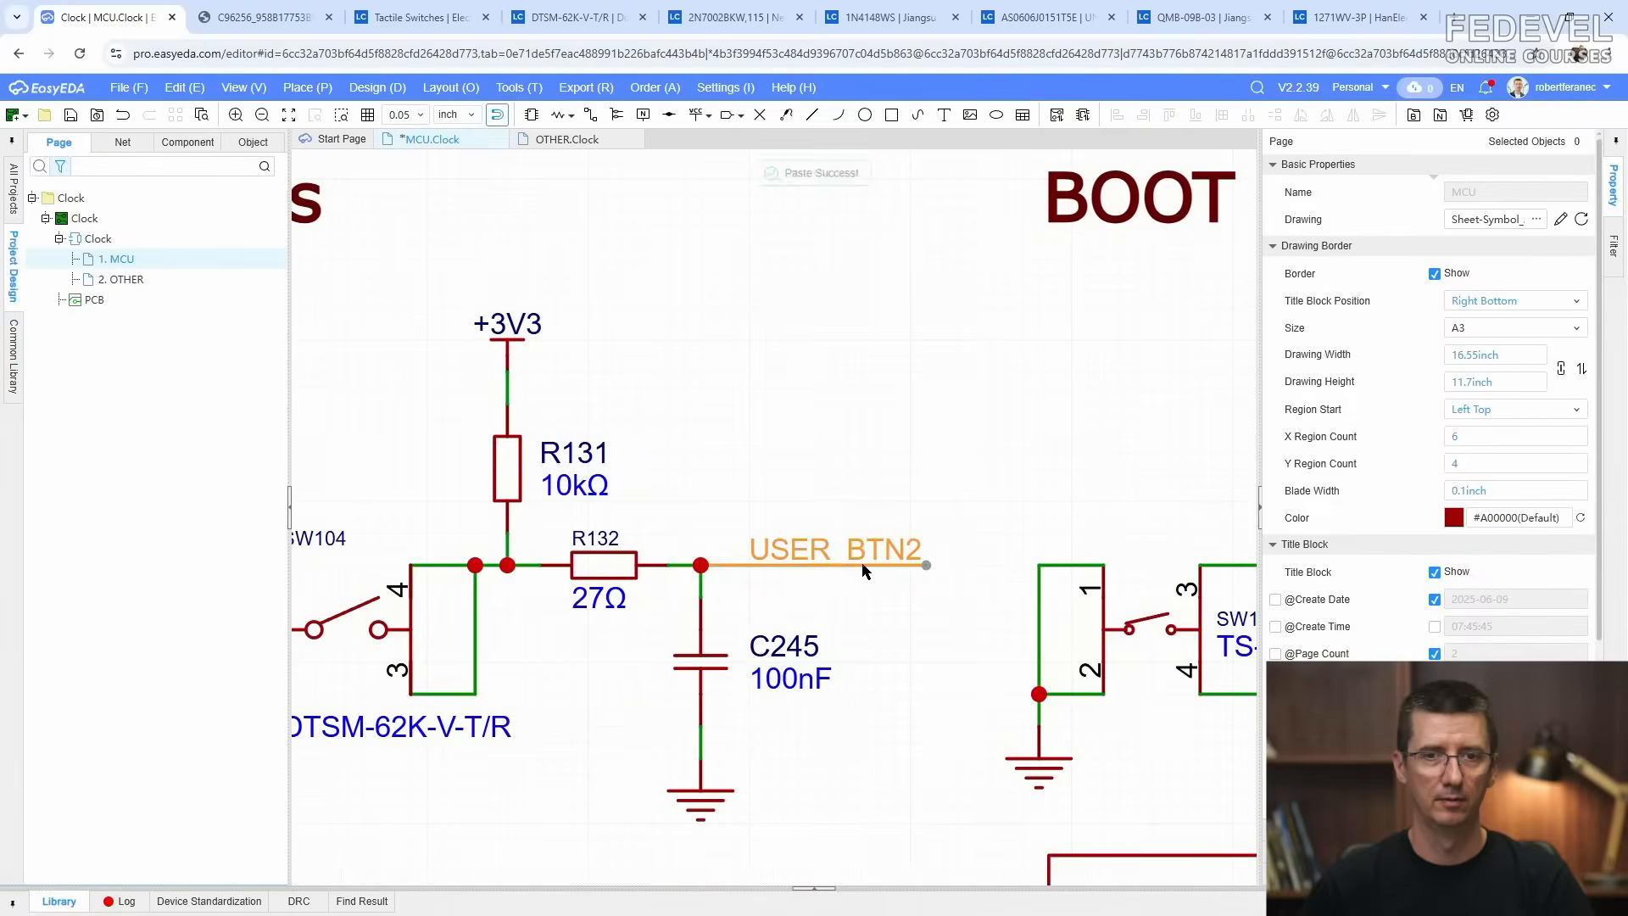
pyautogui.rightClick(848, 547)
pyautogui.click(886, 634)
pyautogui.scroll(-5, 780, 512)
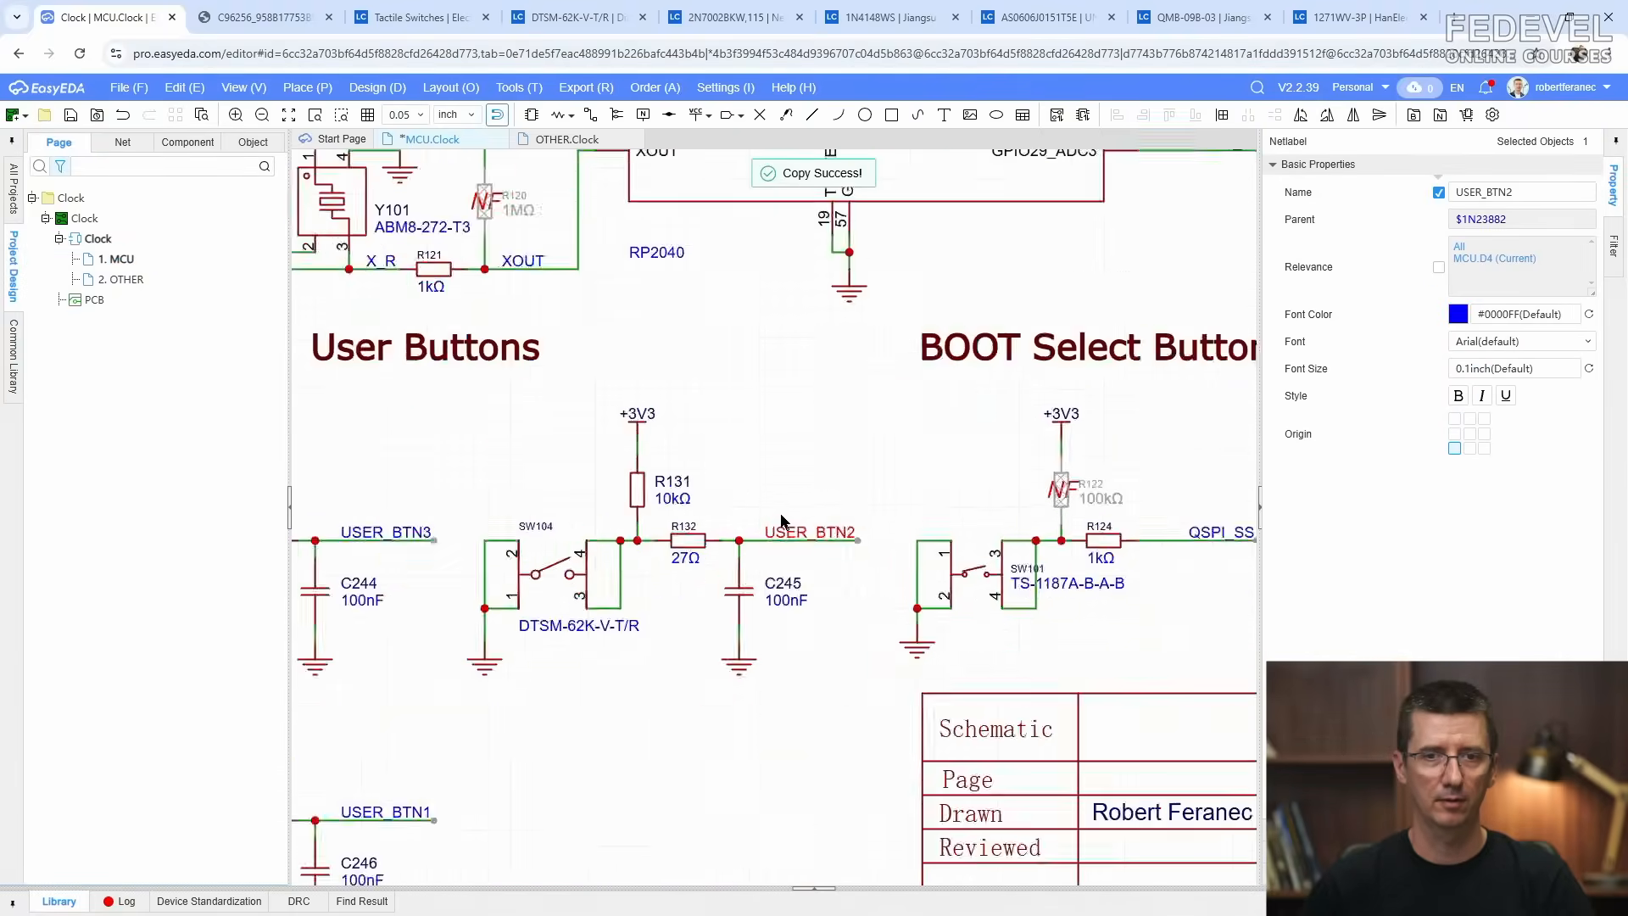
pyautogui.scroll(6, 939, 246)
pyautogui.rightClick(941, 255)
pyautogui.click(943, 256)
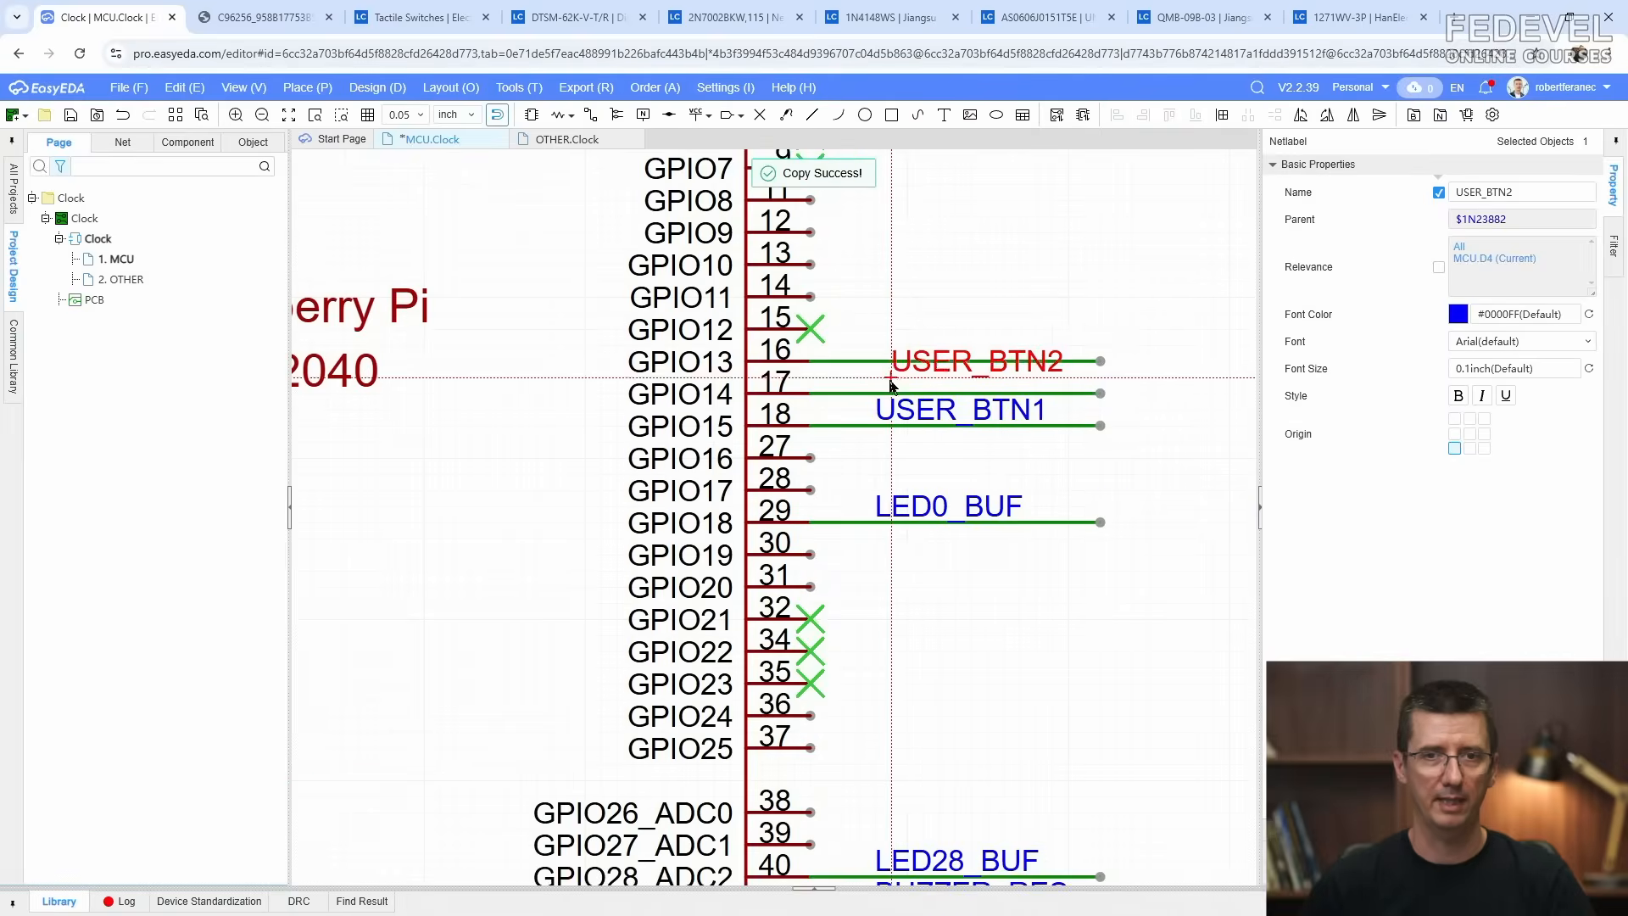
pyautogui.click(964, 266)
# Step: Copy the USER_BTN3 net label from the SW103 circuit and paste it onto the GPIO13 wire
pyautogui.scroll(-6, 964, 266)
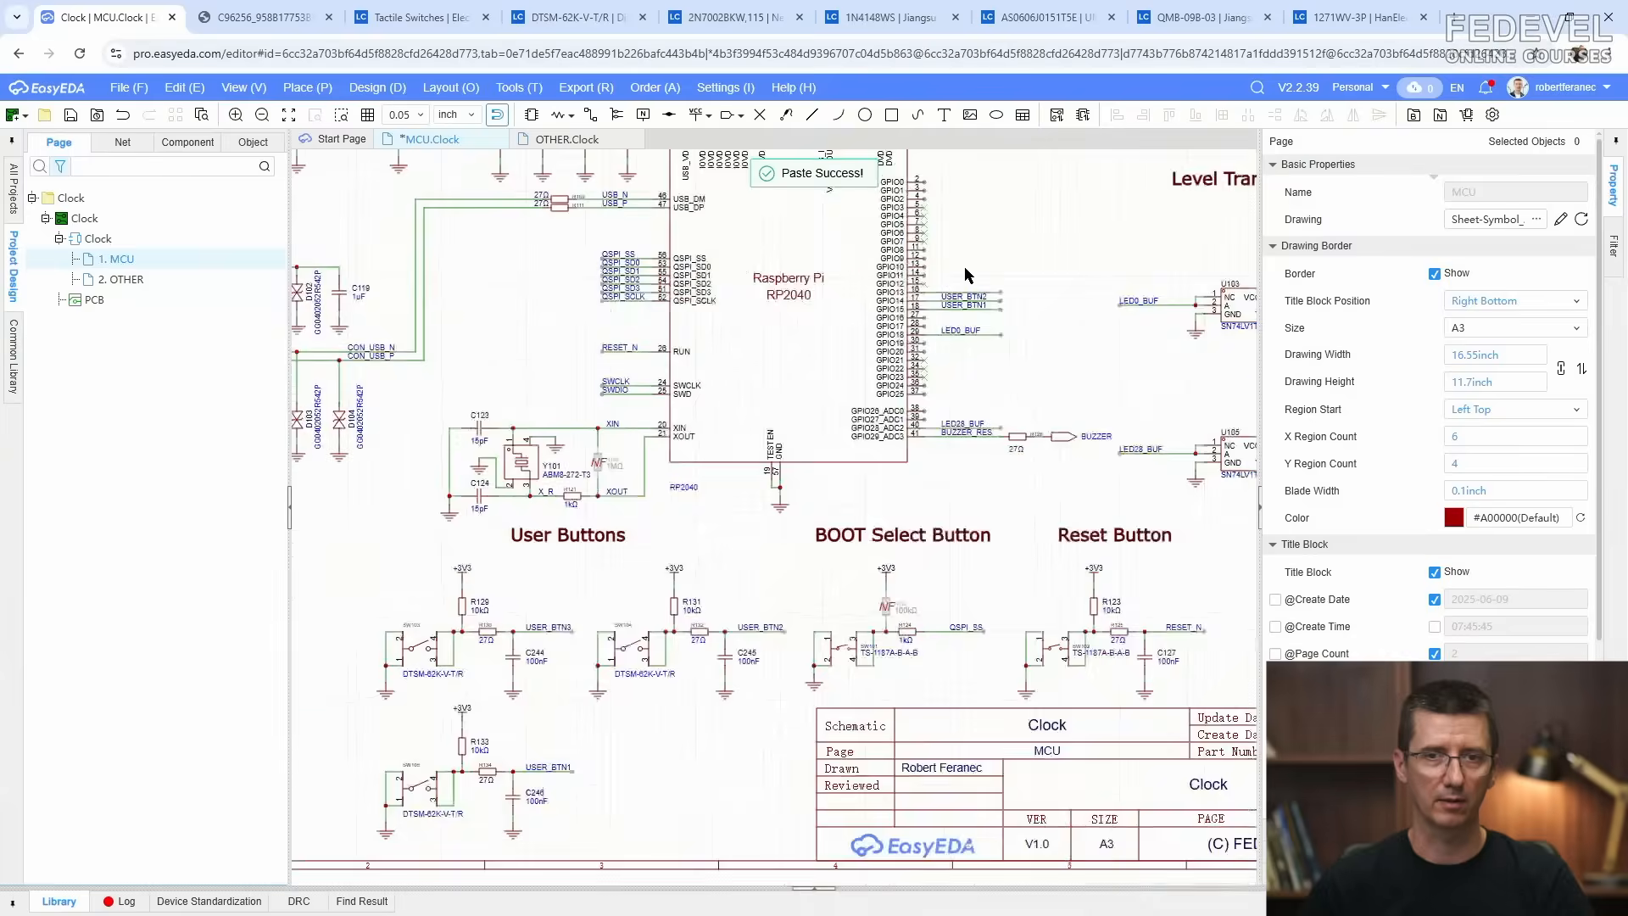
pyautogui.scroll(7, 644, 534)
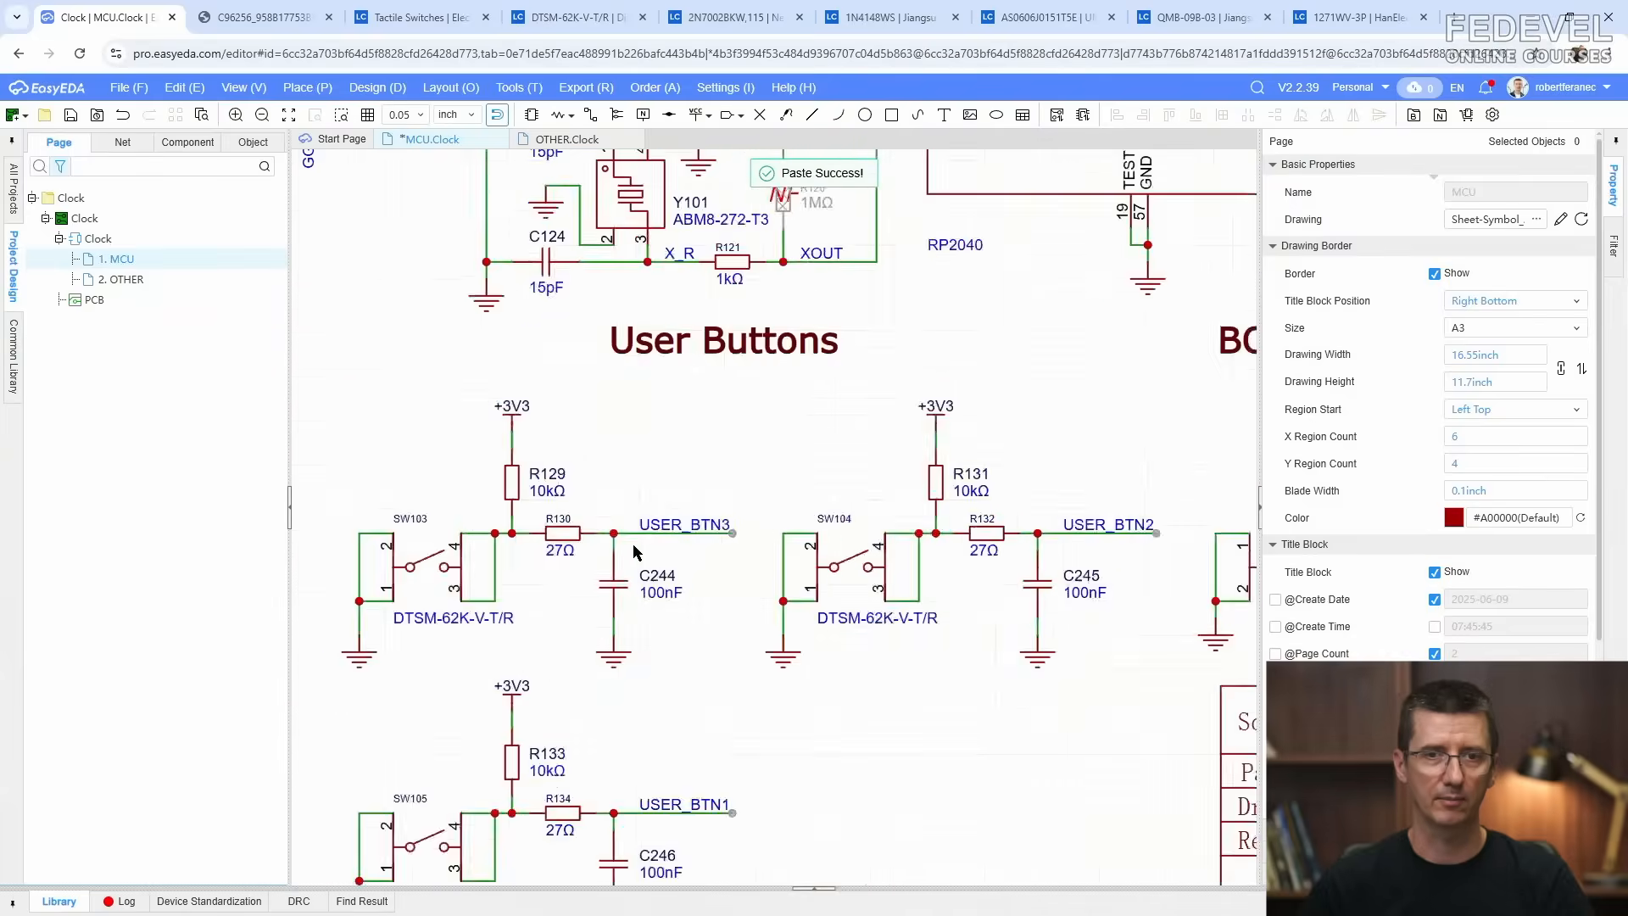
pyautogui.rightClick(679, 516)
pyautogui.click(708, 587)
pyautogui.scroll(-5, 679, 570)
pyautogui.scroll(-2, 928, 360)
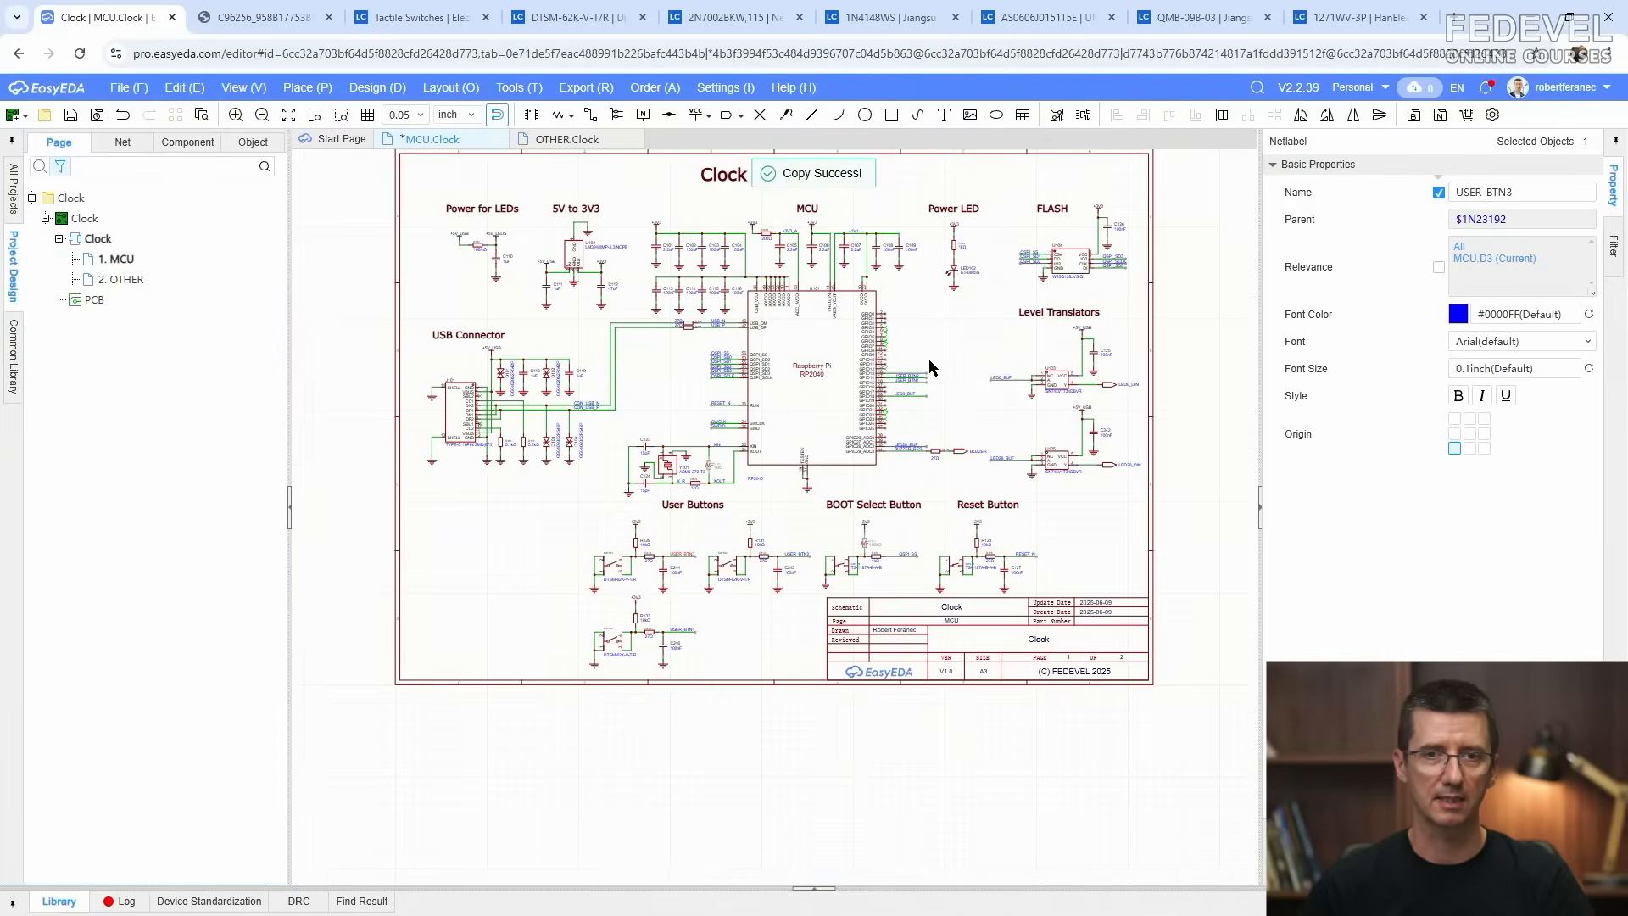
pyautogui.scroll(5, 903, 359)
pyautogui.rightClick(904, 358)
pyautogui.click(943, 363)
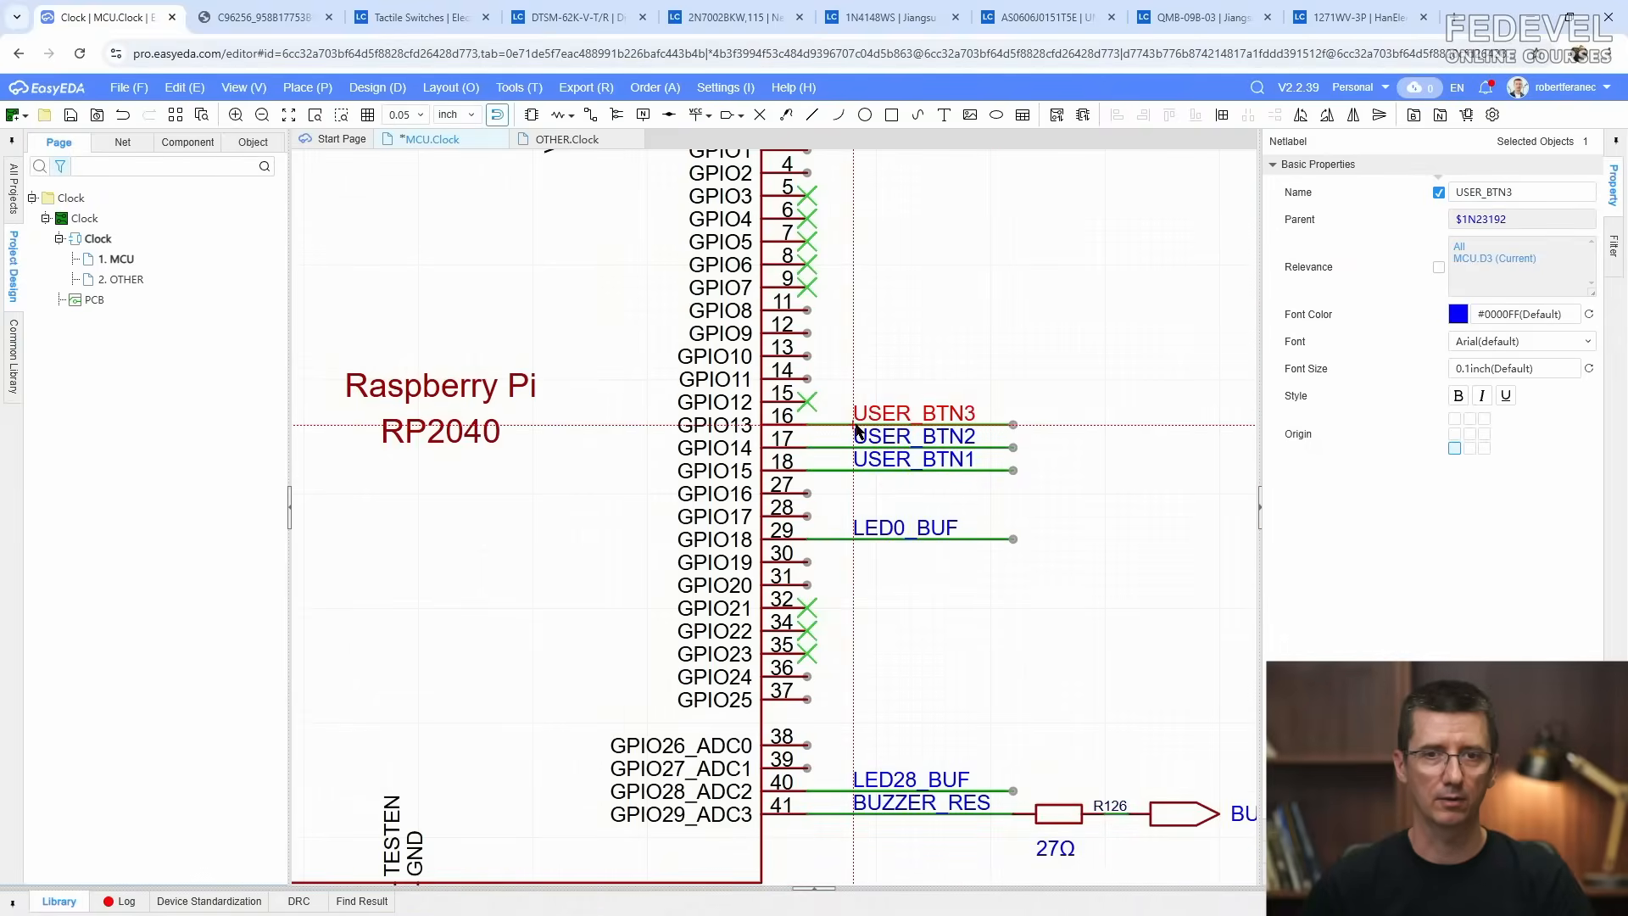
pyautogui.click(854, 424)
pyautogui.click(898, 337)
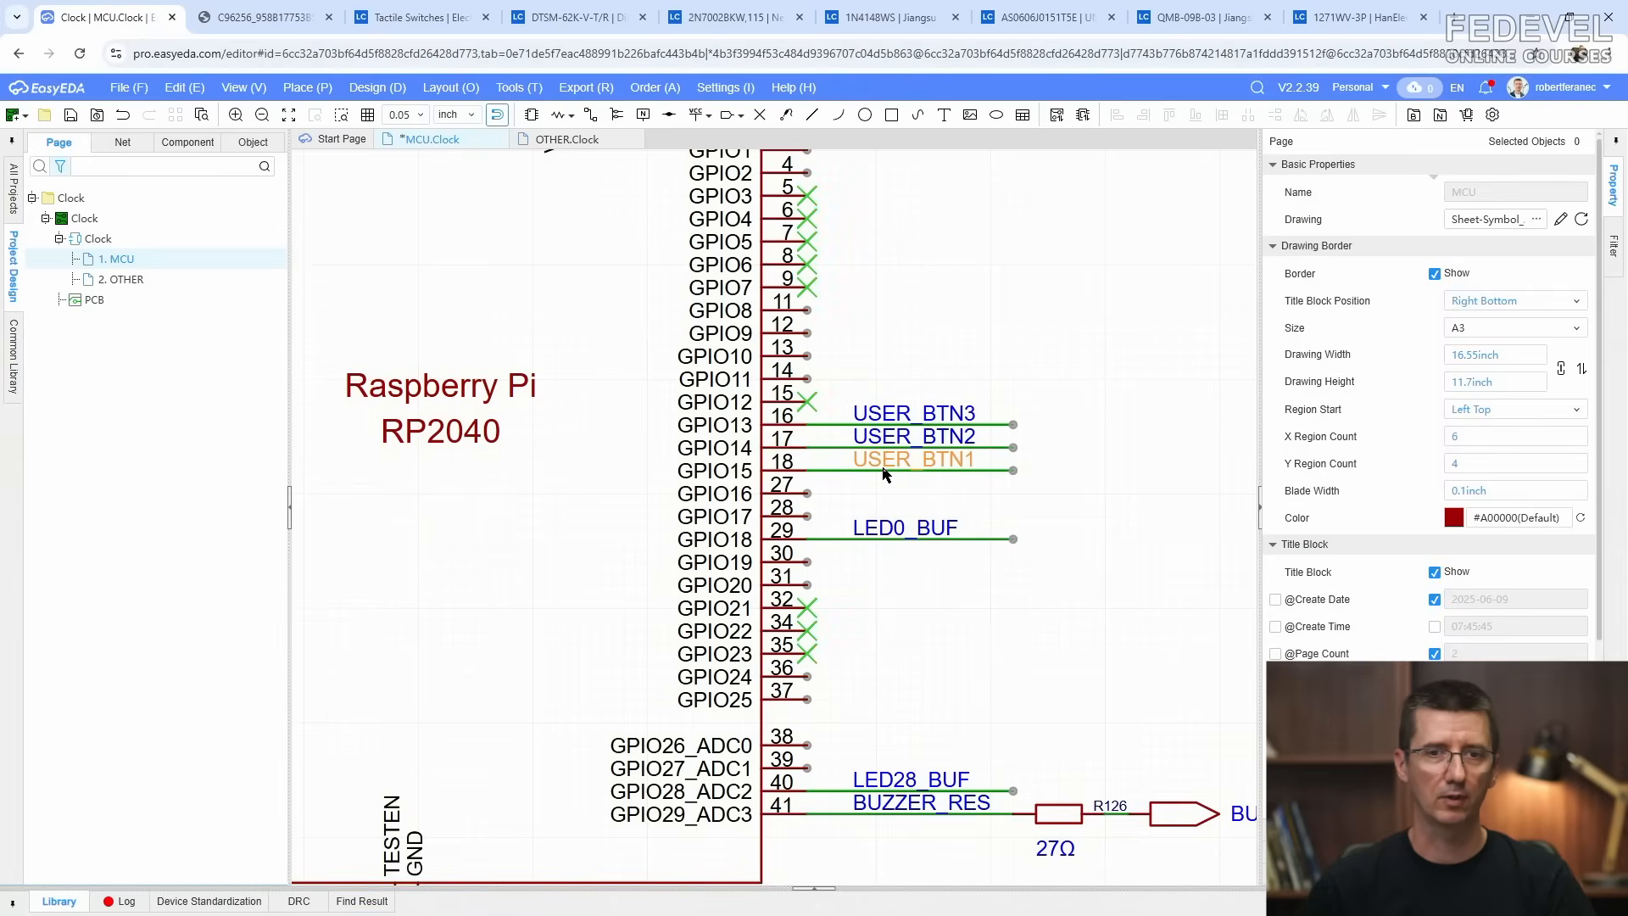
pyautogui.press('k')
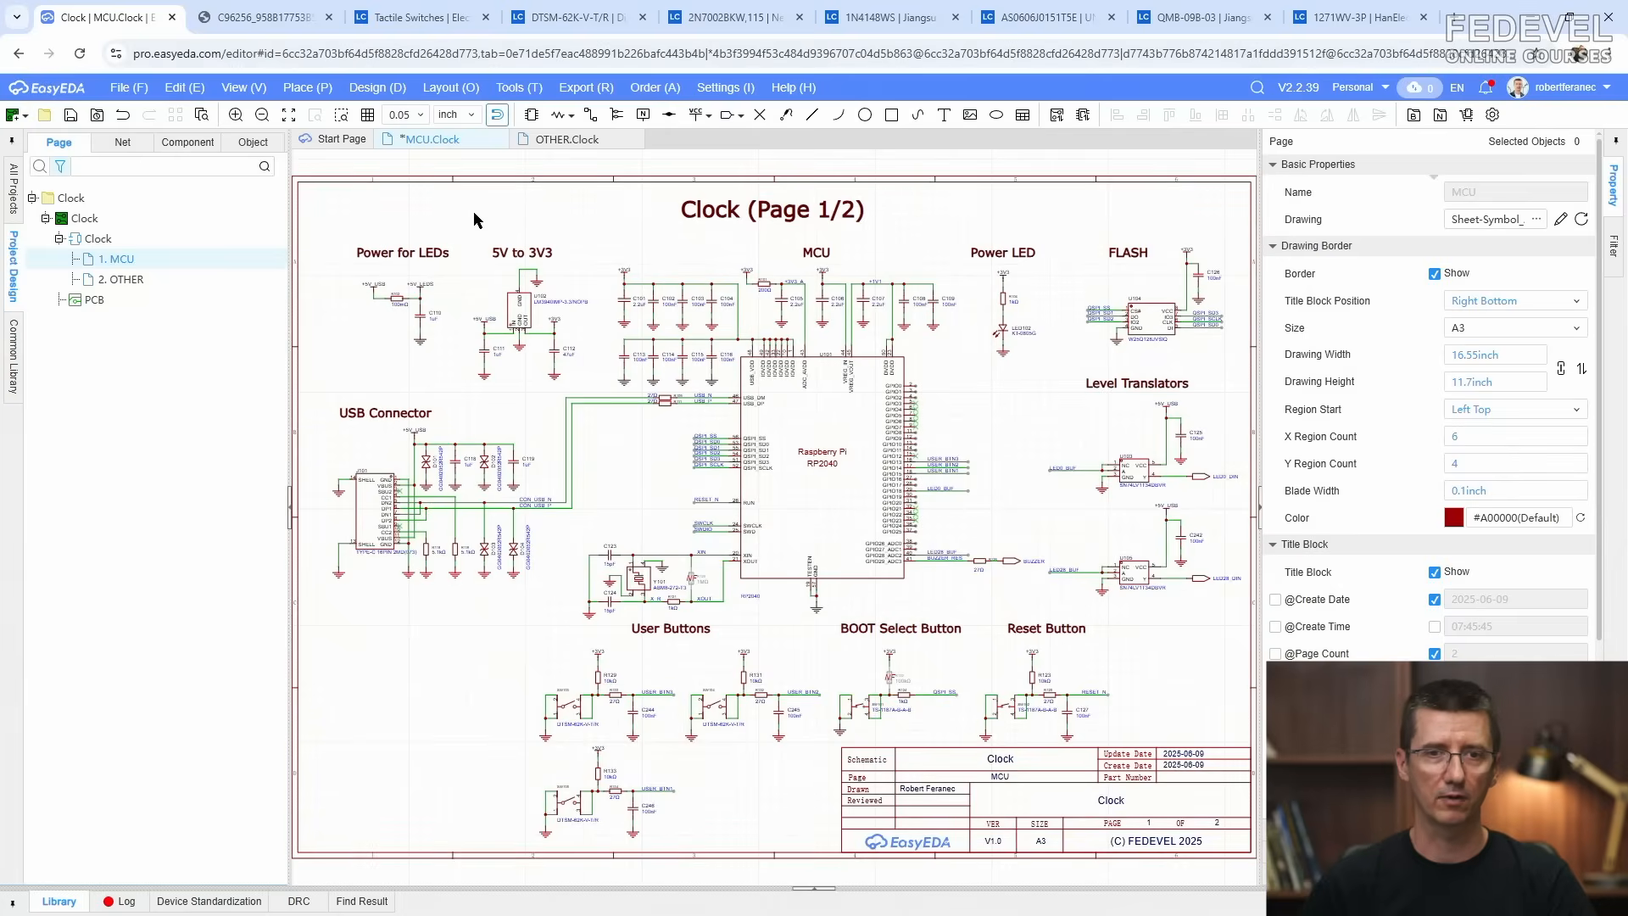
# Step: Save the schematic, switch to the LCSC website and open the Photoresistors category under Sensors
pyautogui.click(71, 115)
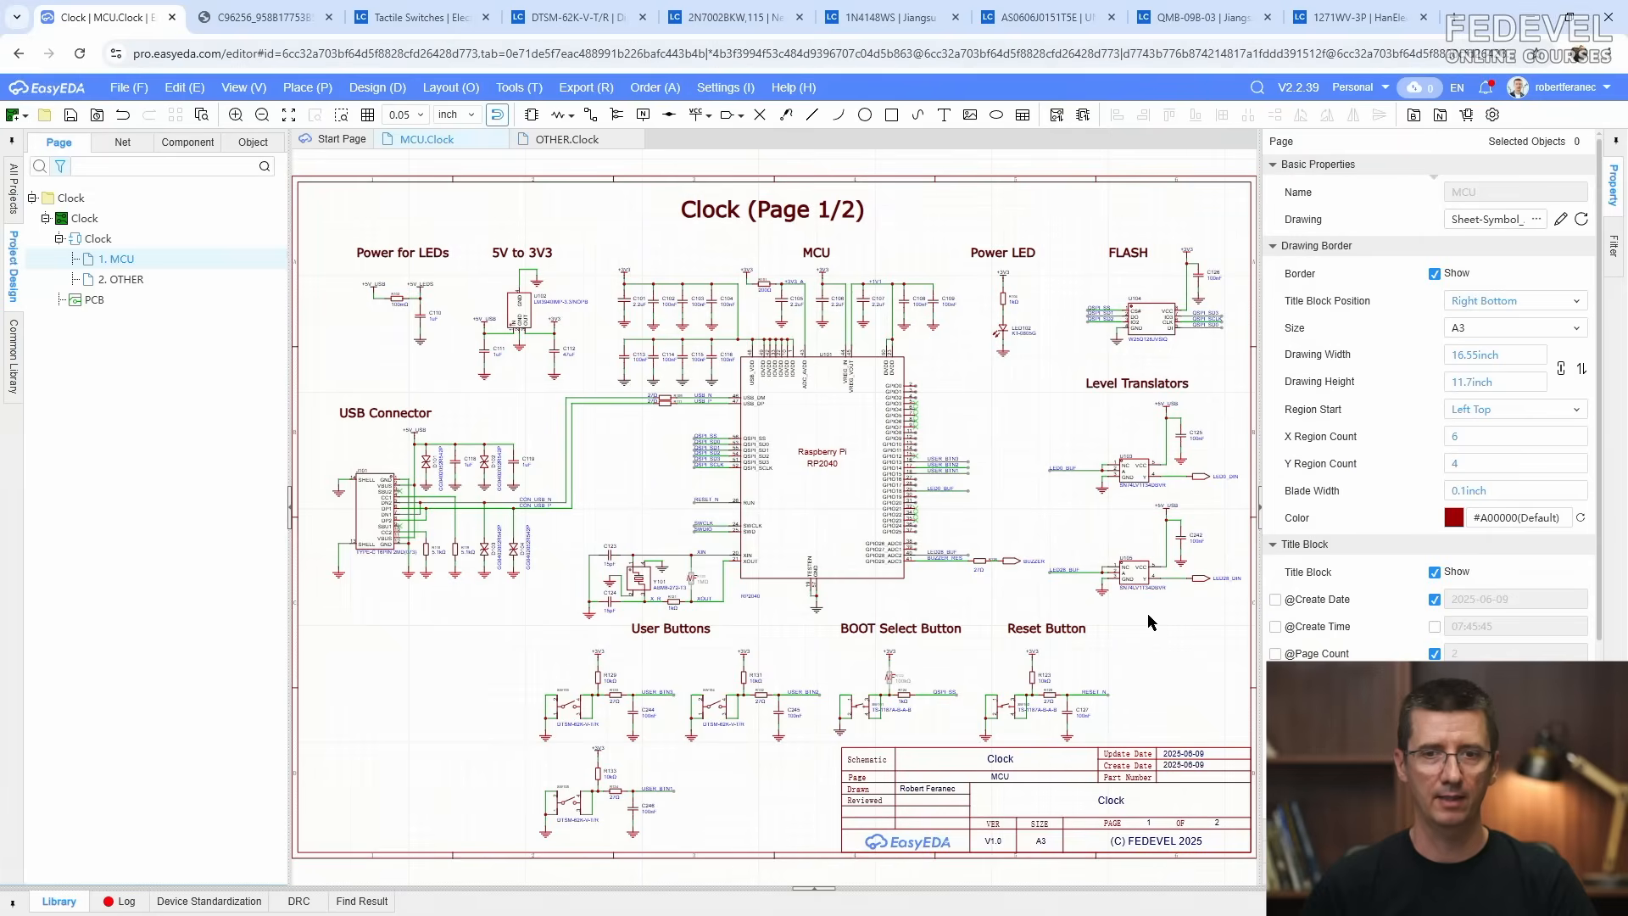
pyautogui.click(426, 17)
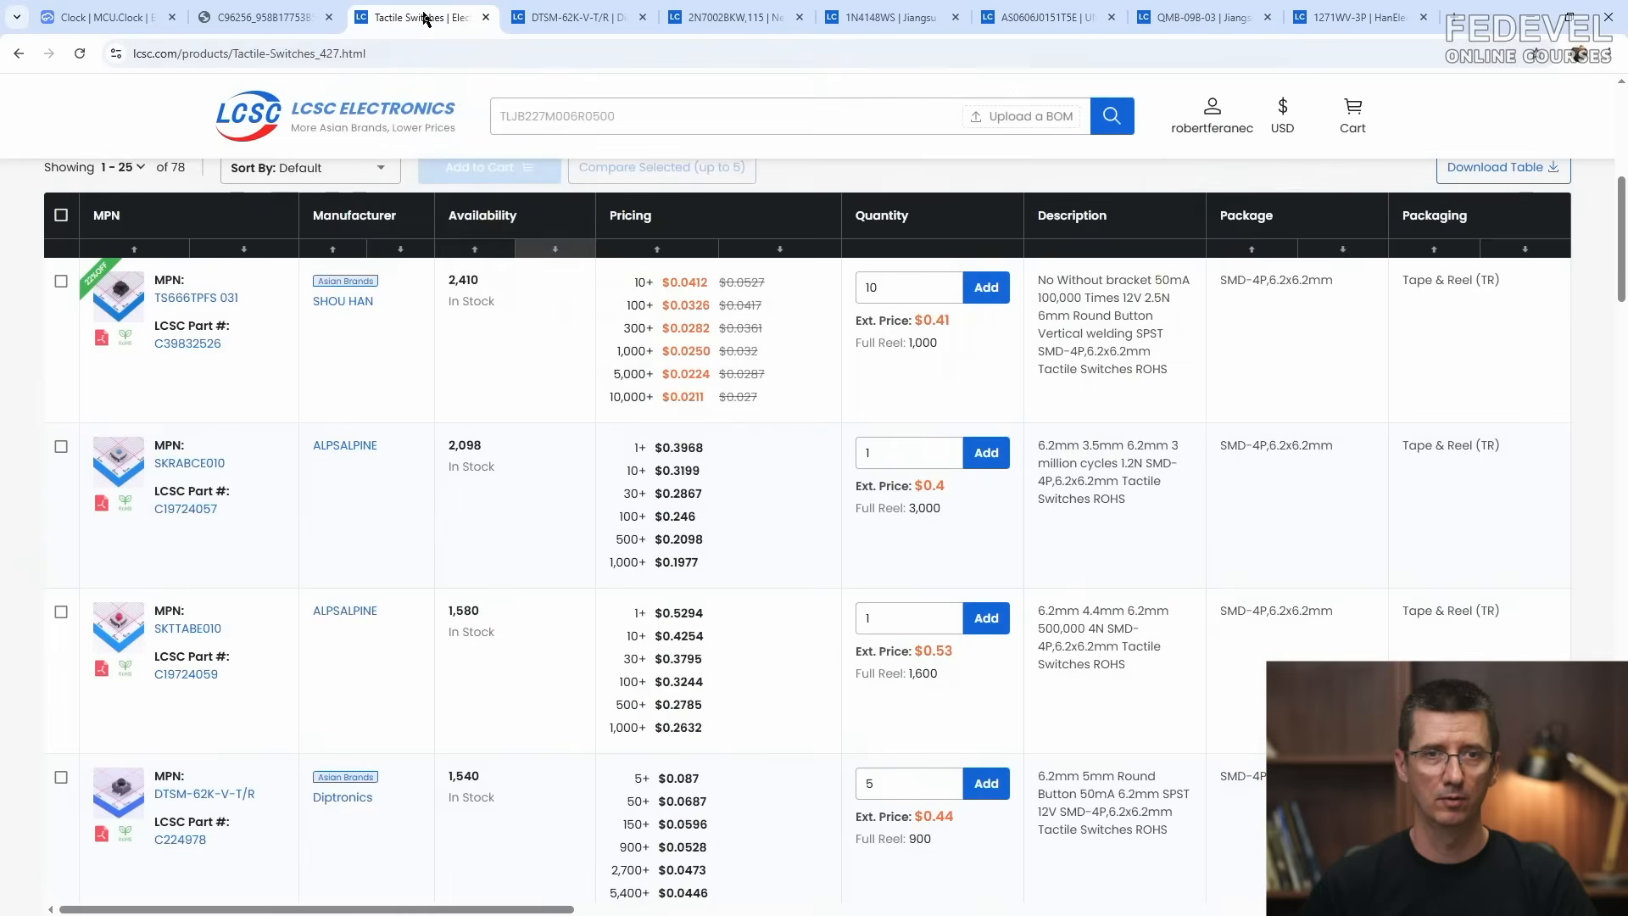
pyautogui.click(269, 118)
pyautogui.moveTo(282, 212)
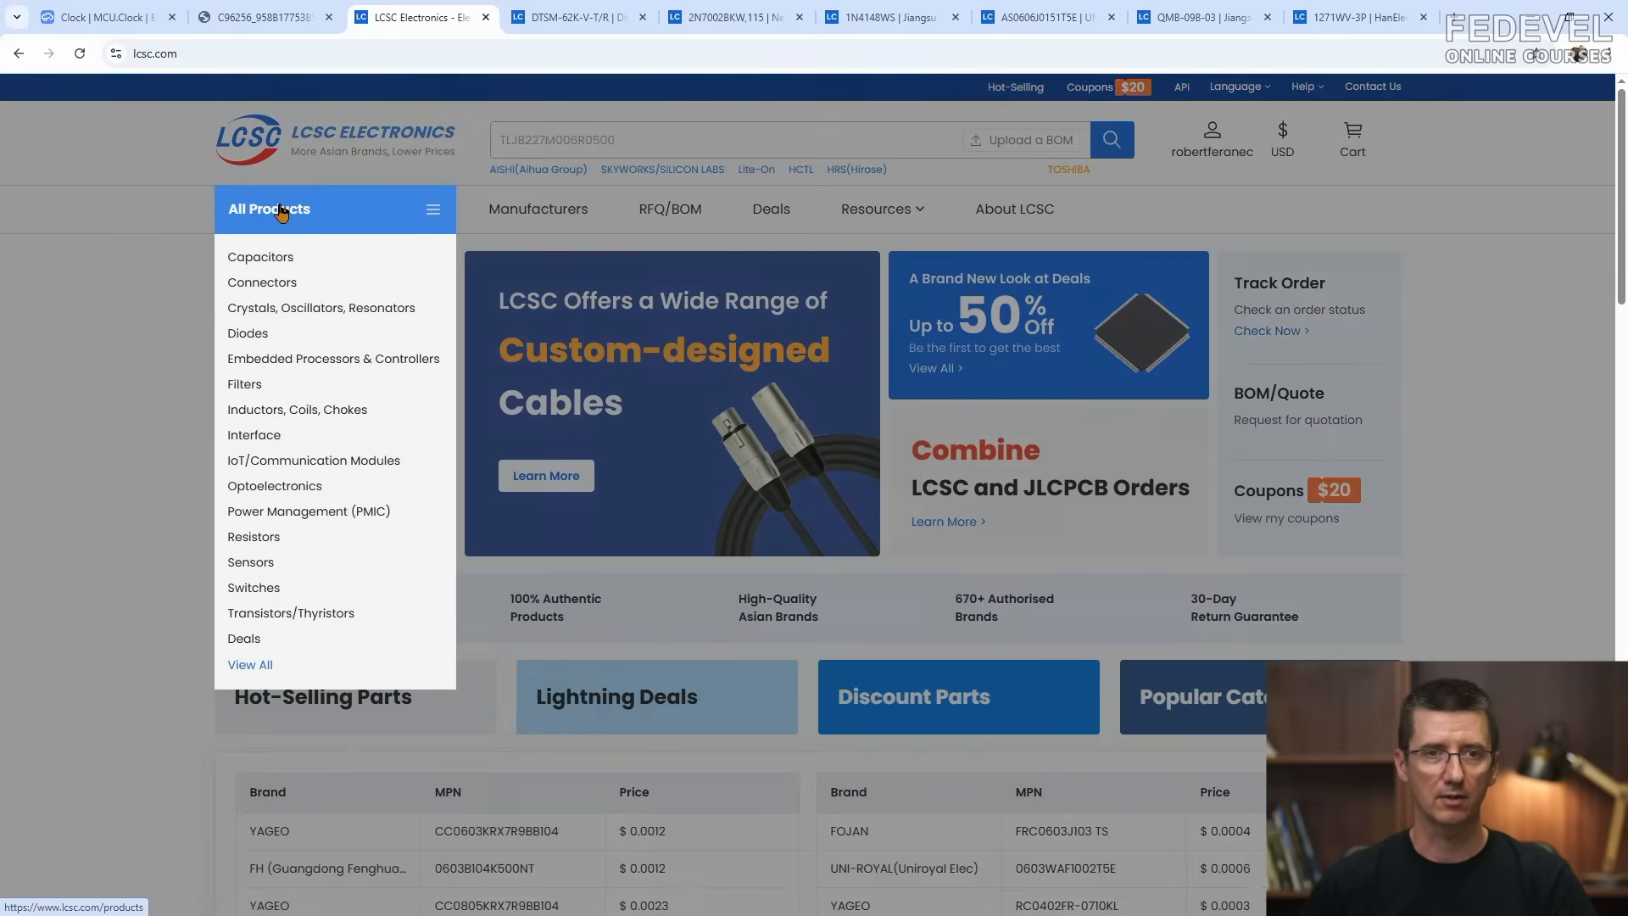
pyautogui.moveTo(256, 566)
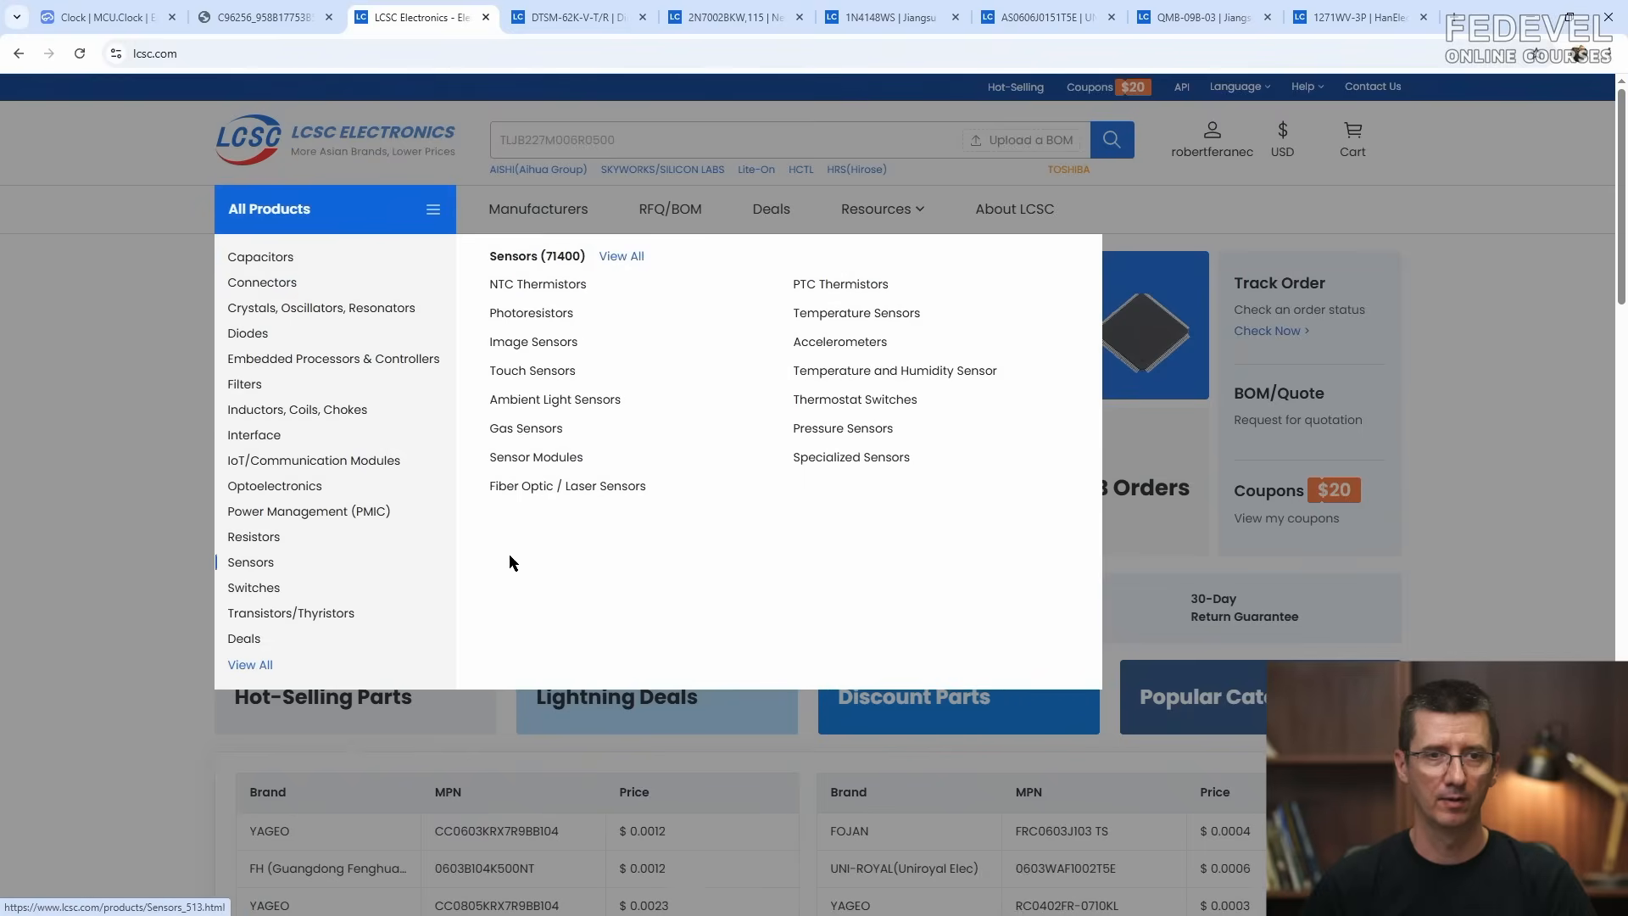
pyautogui.click(513, 316)
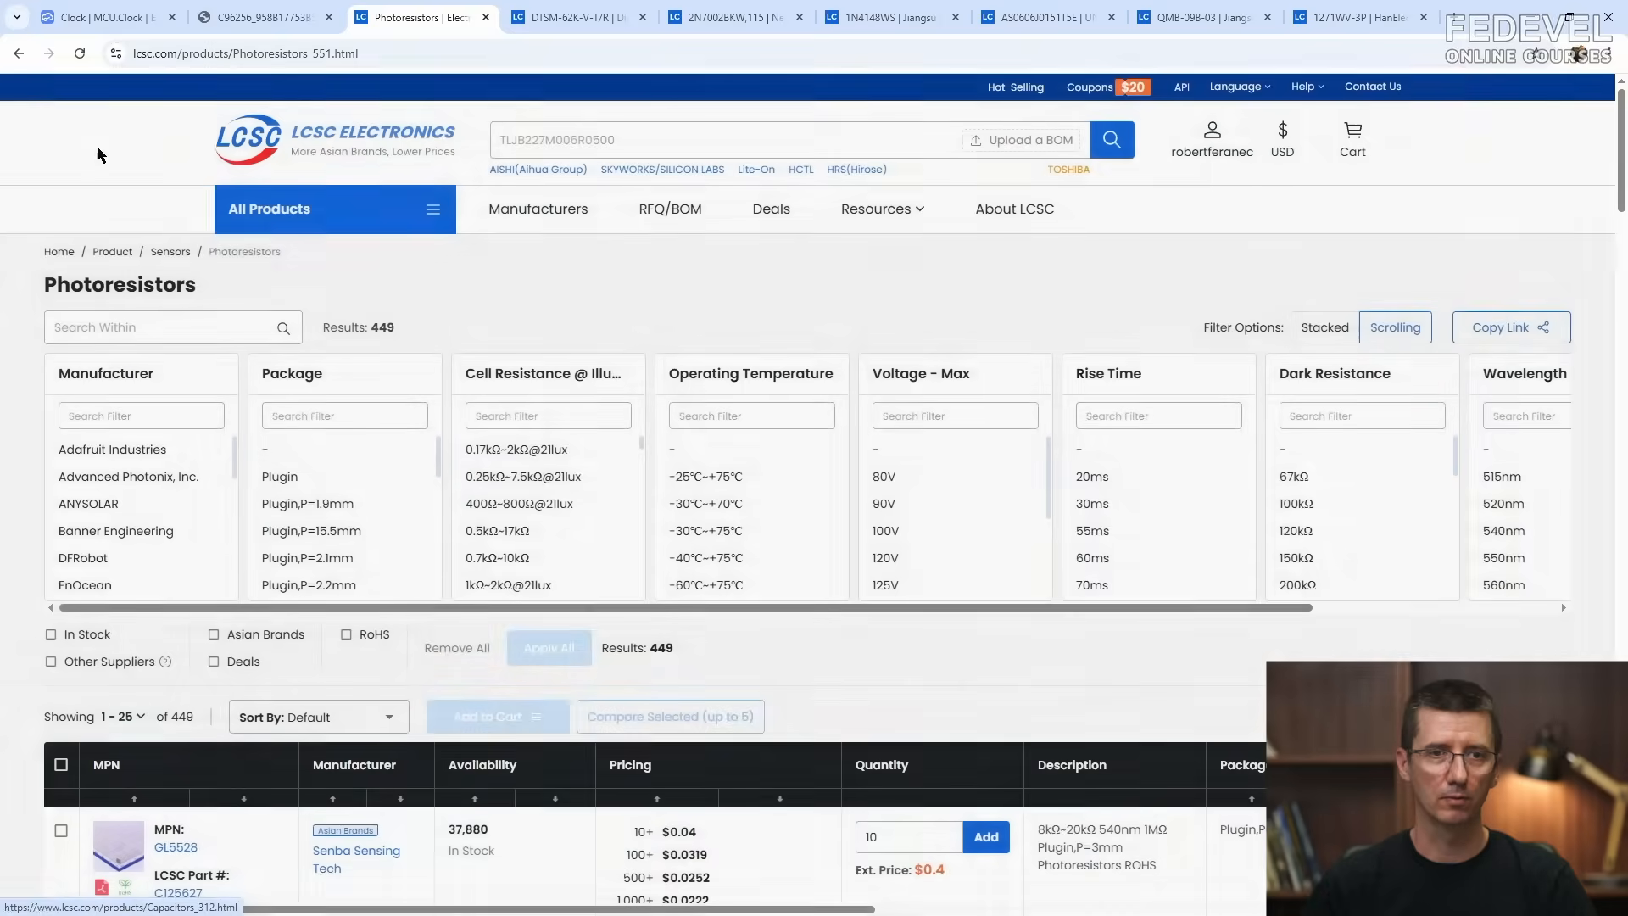
# Step: Filter the photoresistors to In Stock parts and sort them by availability in descending order
pyautogui.click(52, 636)
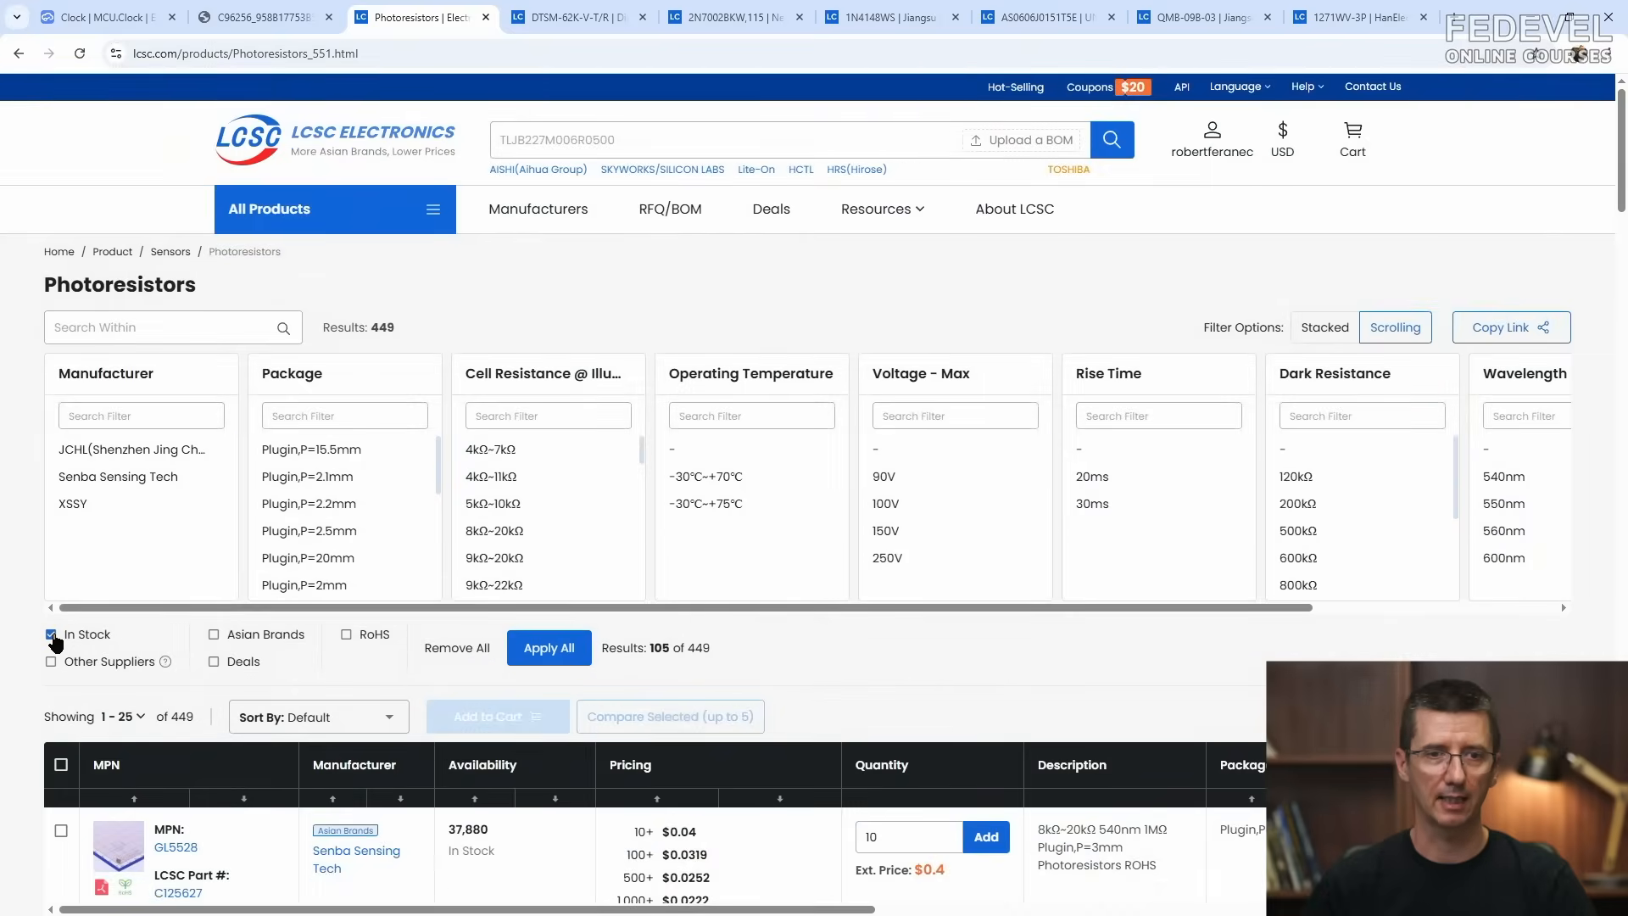
pyautogui.click(548, 649)
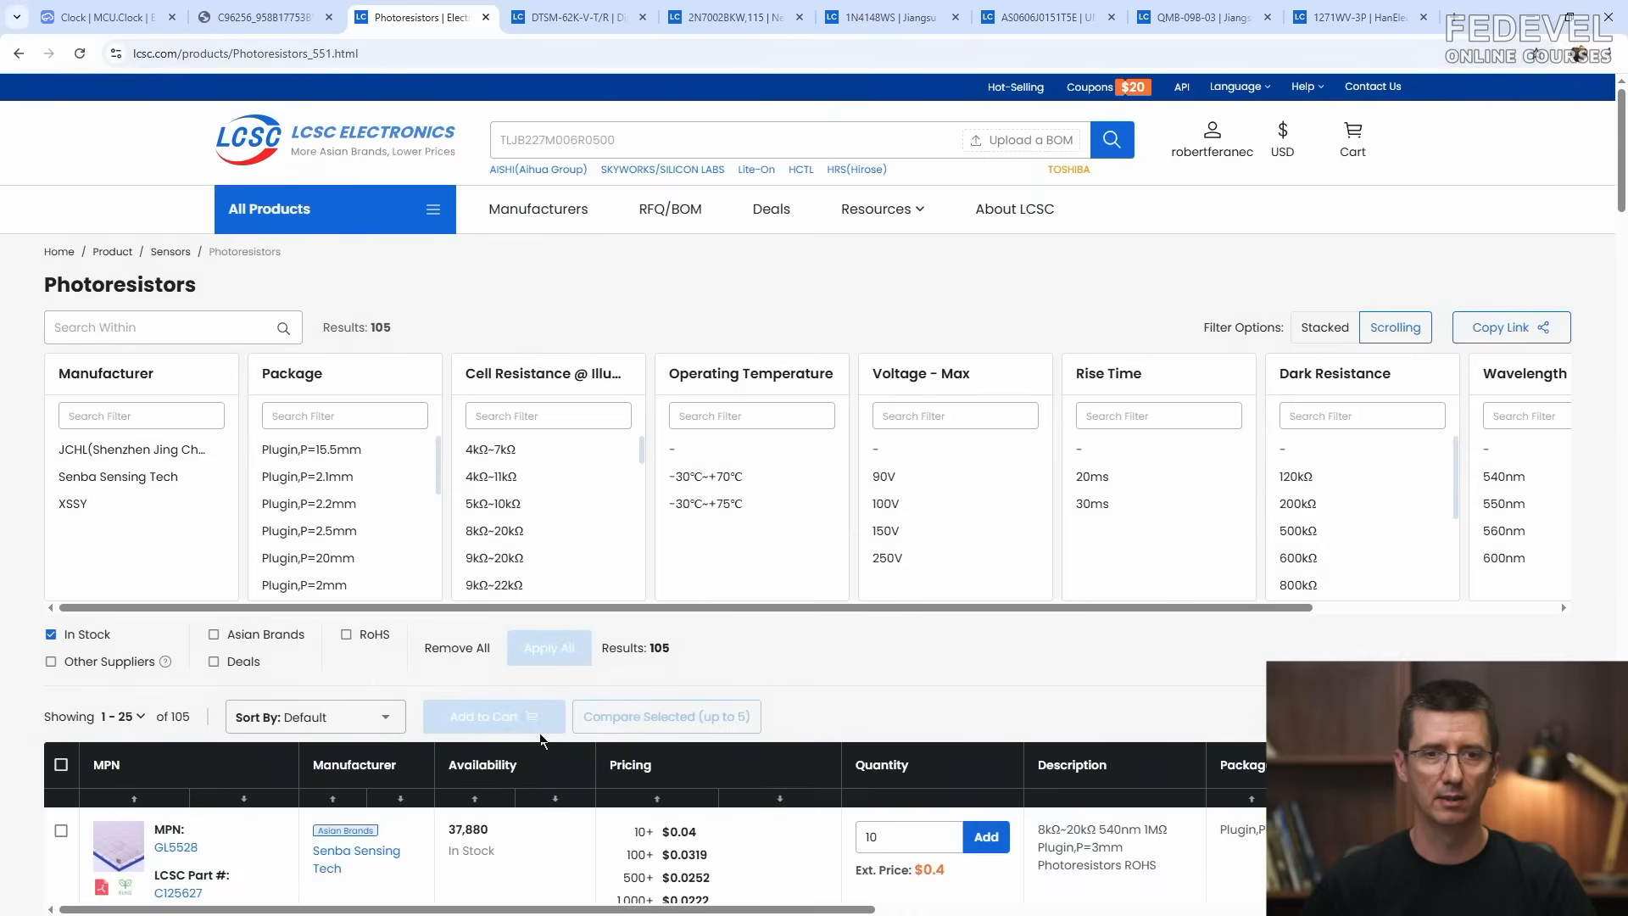
pyautogui.click(556, 799)
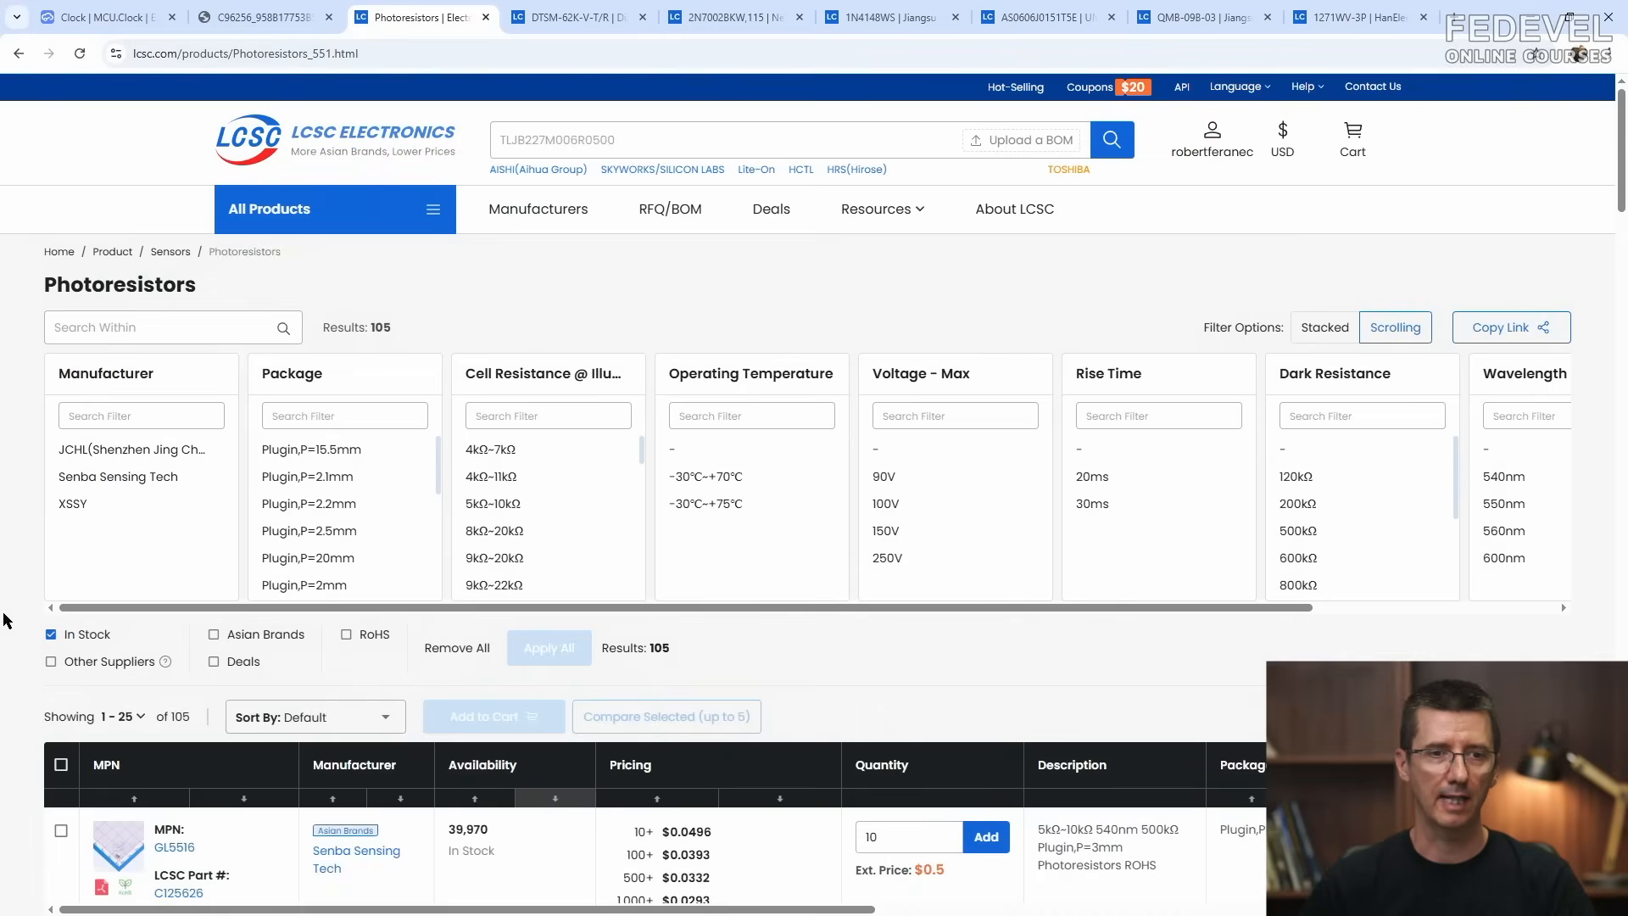
# Step: Compare the listed photoresistor images, open the GL5528(10-20) product page in a new tab and copy its LCSC part number C10081
pyautogui.scroll(-3, 7, 619)
pyautogui.scroll(-1, 7, 619)
pyautogui.moveTo(123, 513)
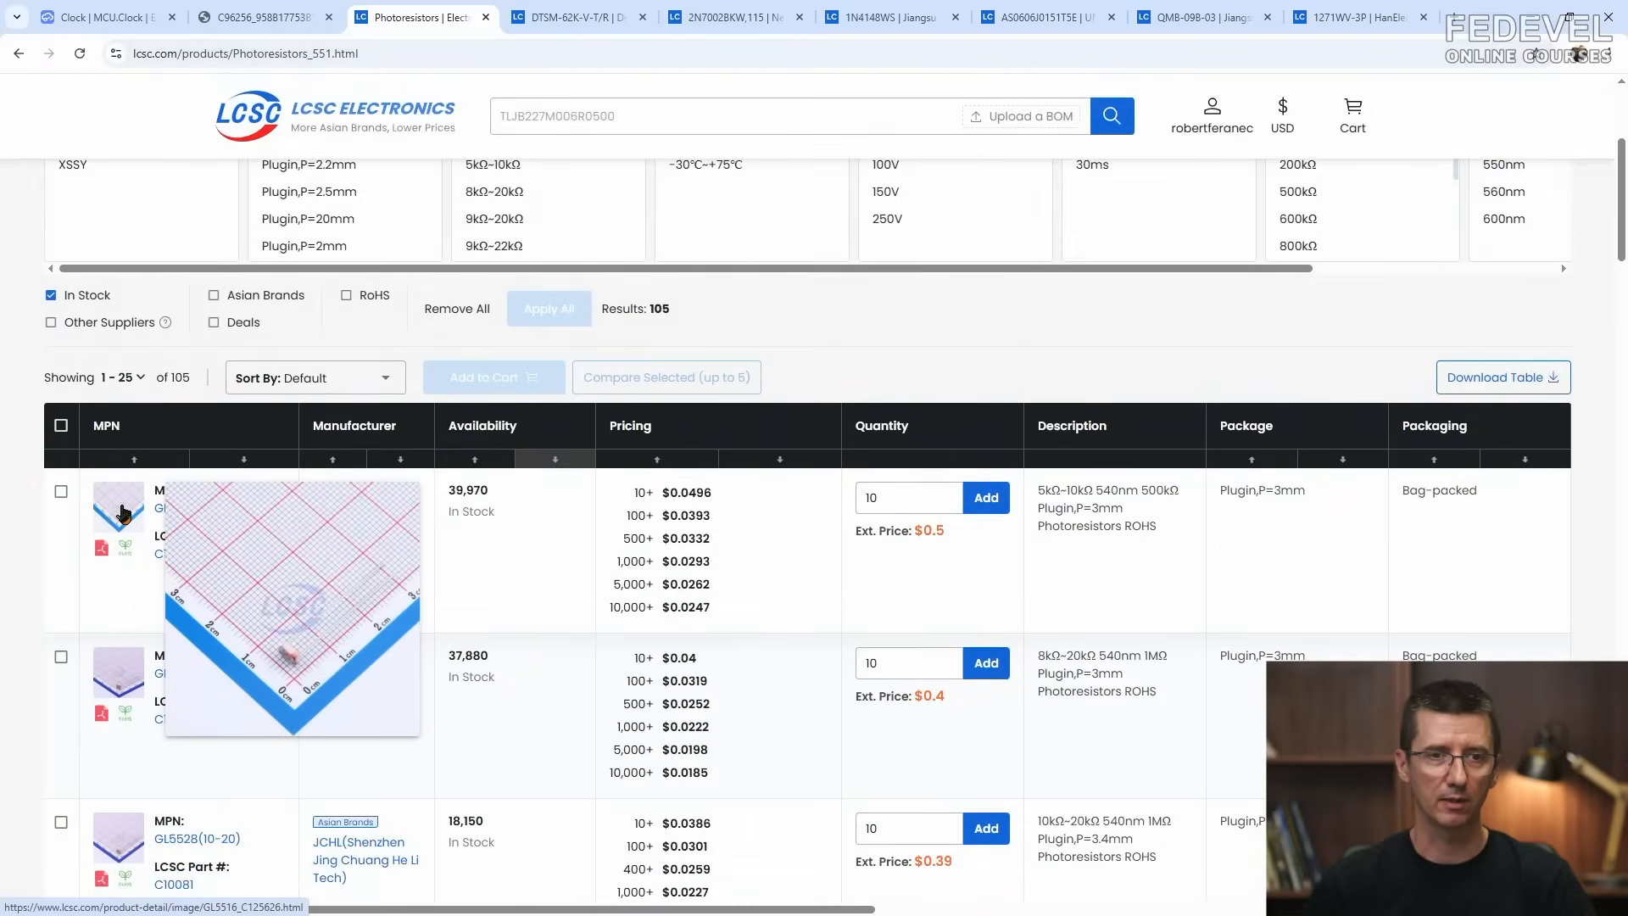
pyautogui.moveTo(123, 679)
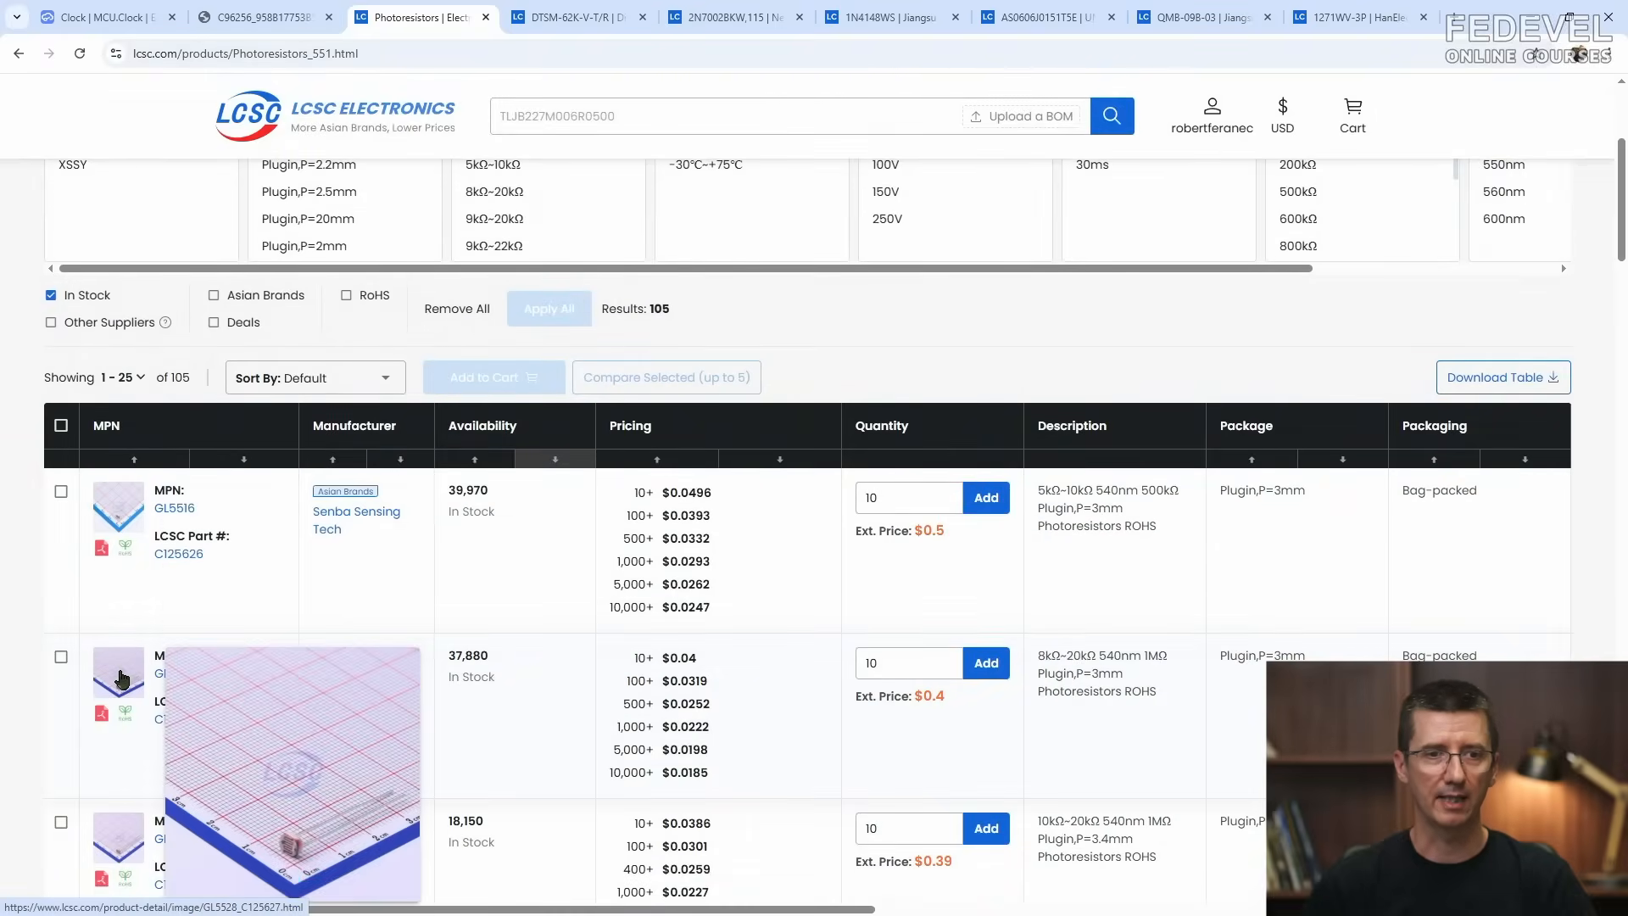
pyautogui.scroll(-1, 37, 593)
pyautogui.moveTo(106, 752)
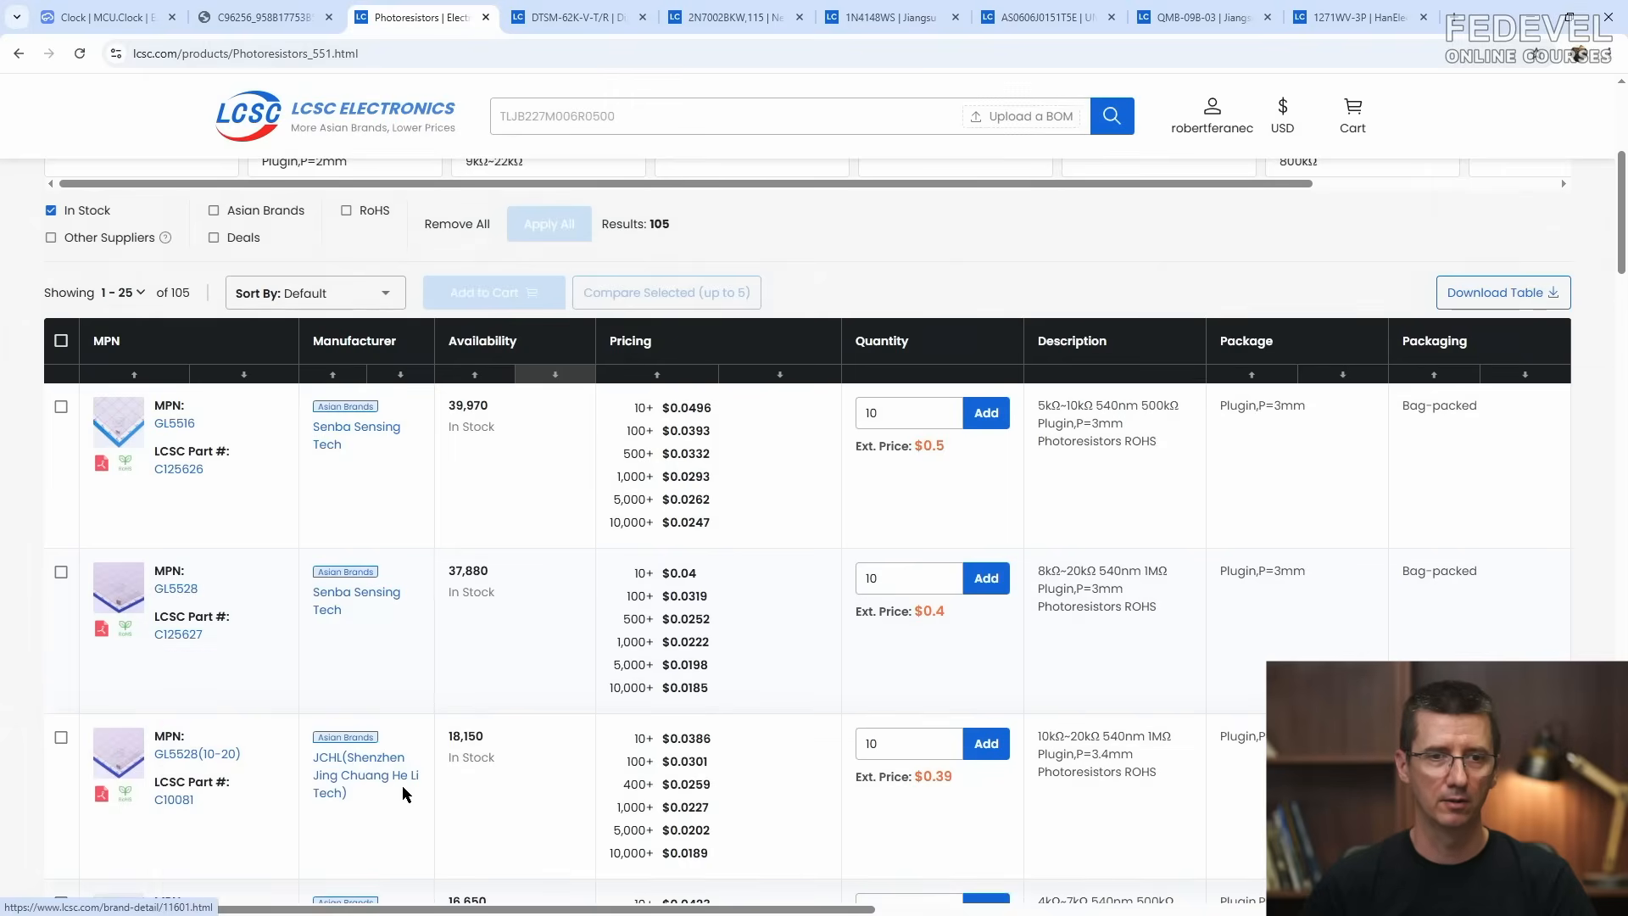
pyautogui.rightClick(205, 761)
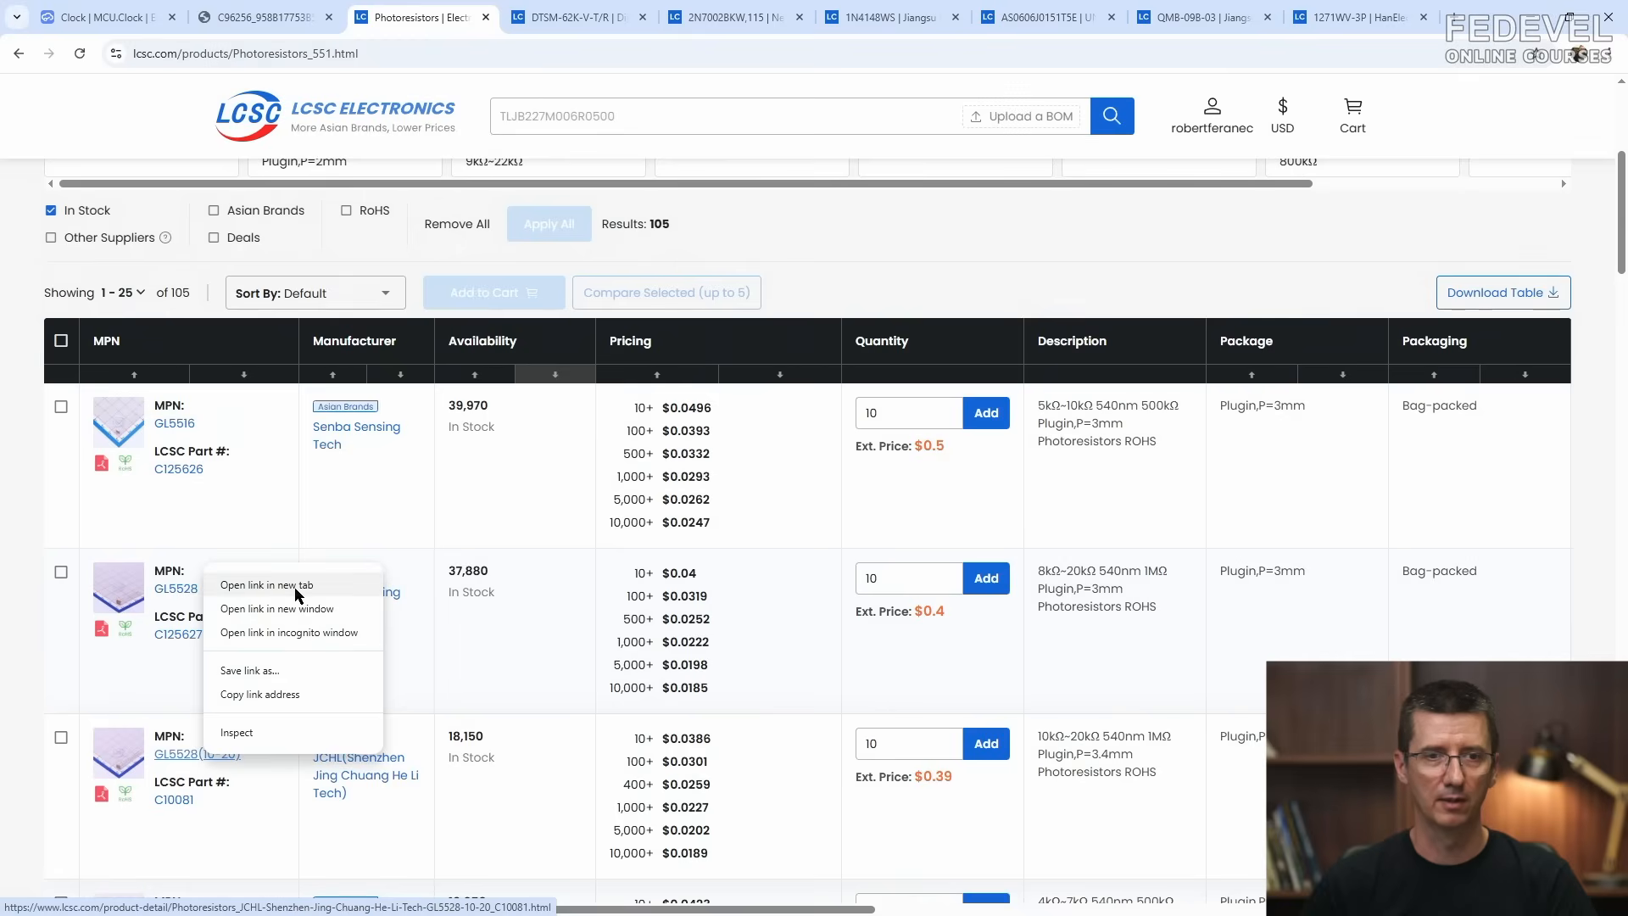
pyautogui.click(254, 585)
pyautogui.click(522, 17)
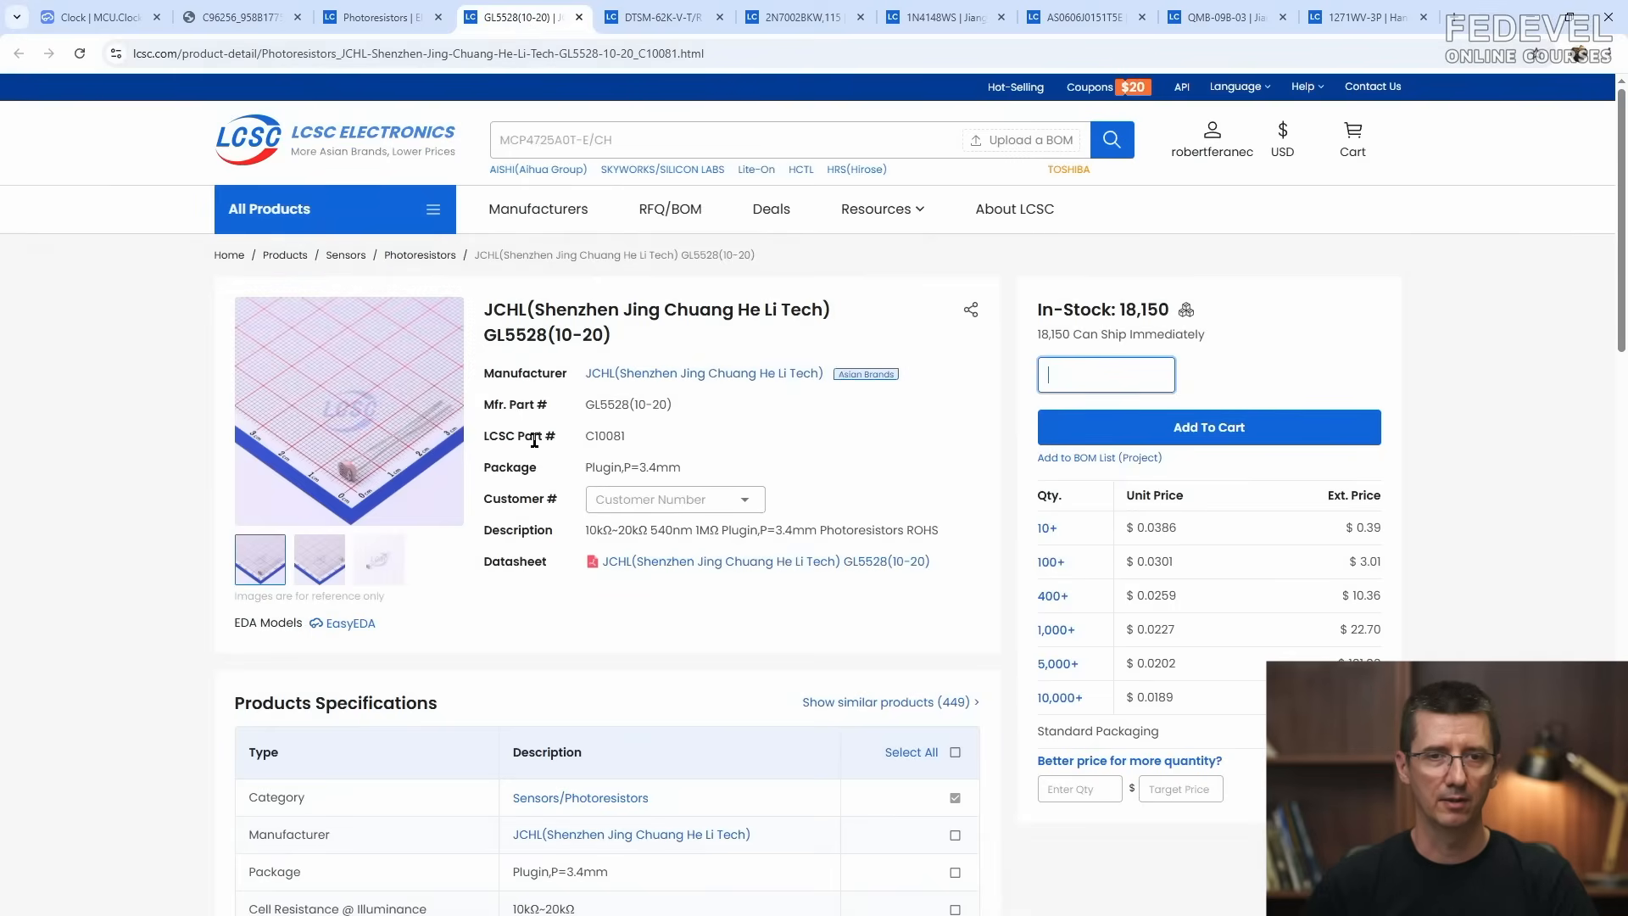
pyautogui.click(643, 437)
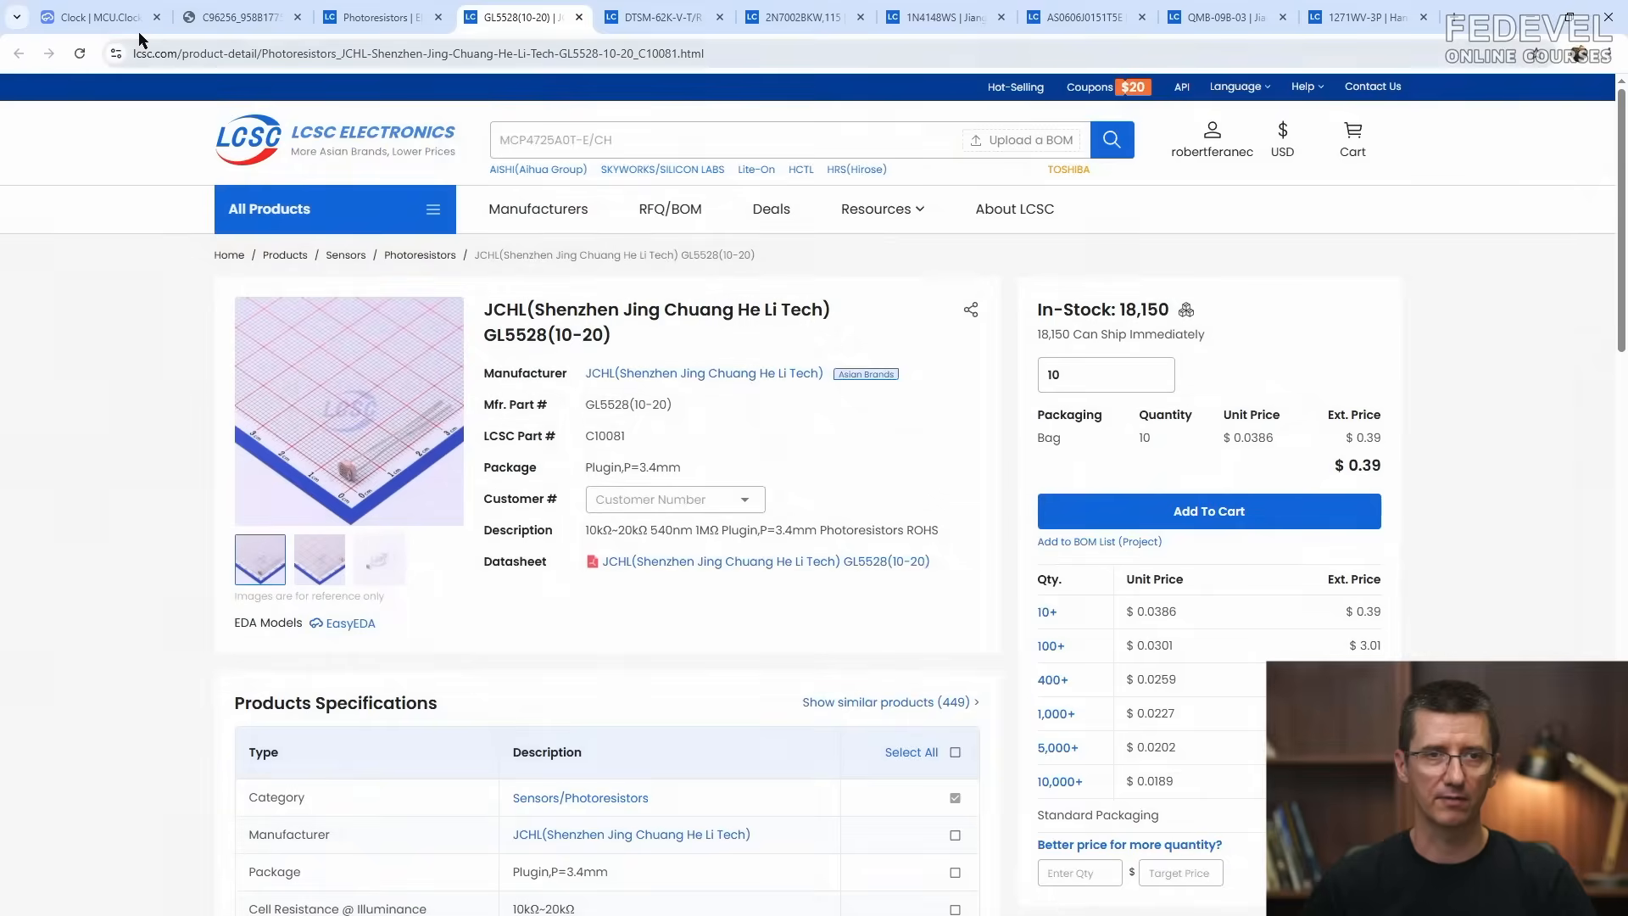
# Step: Switch back to EasyEDA and search the LCSC device library for part number C10081
pyautogui.click(117, 19)
pyautogui.click(306, 87)
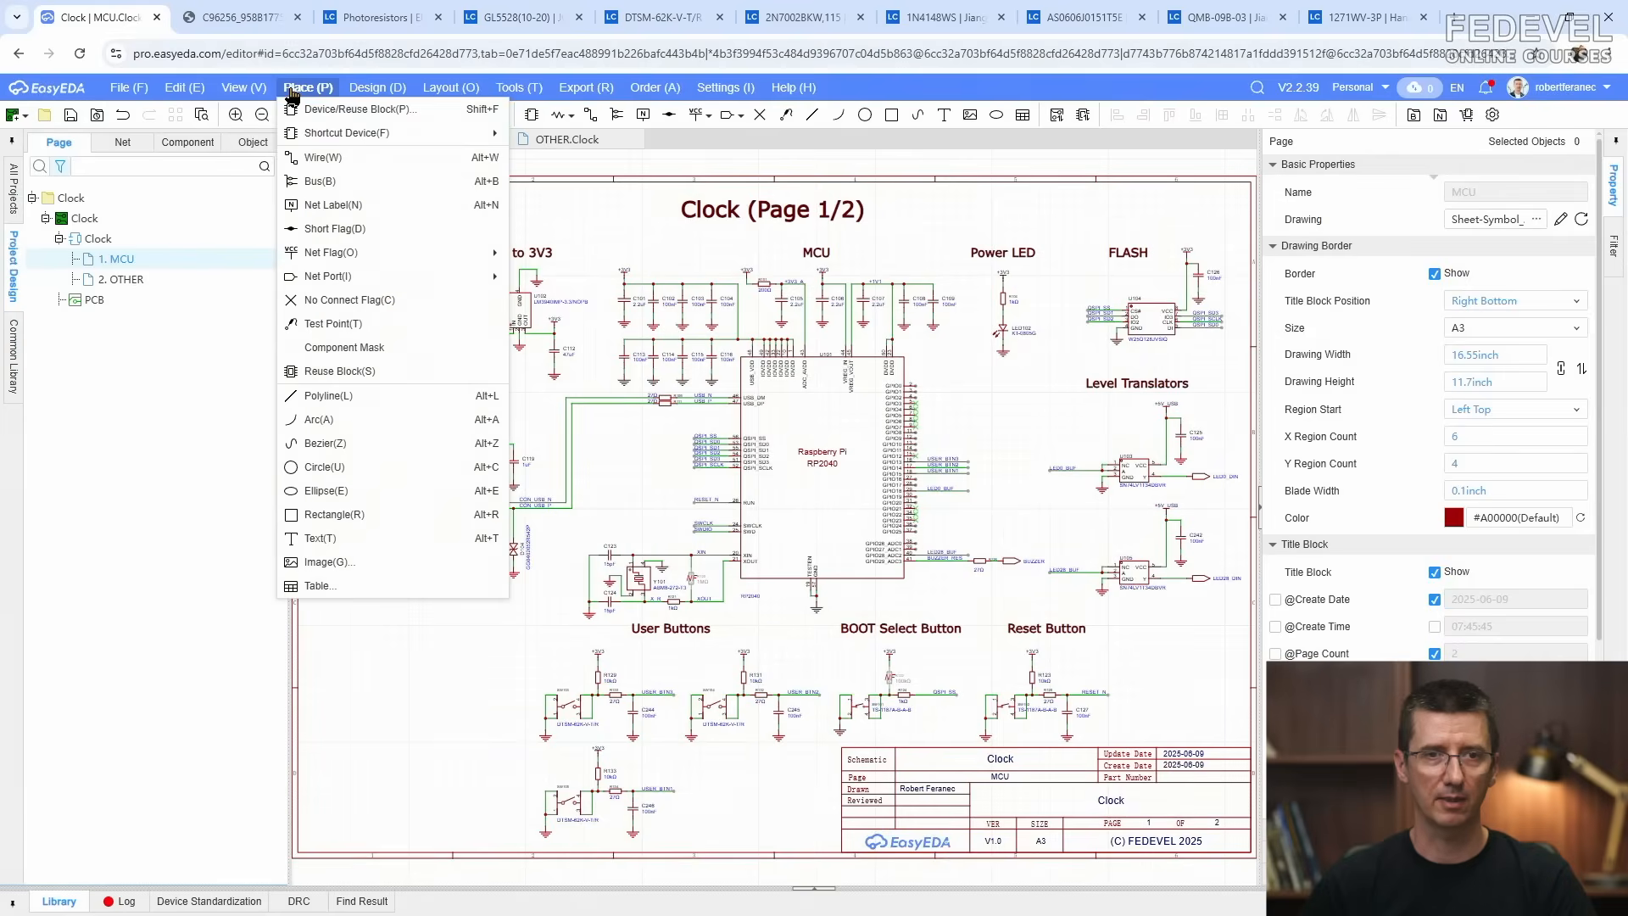
pyautogui.click(337, 111)
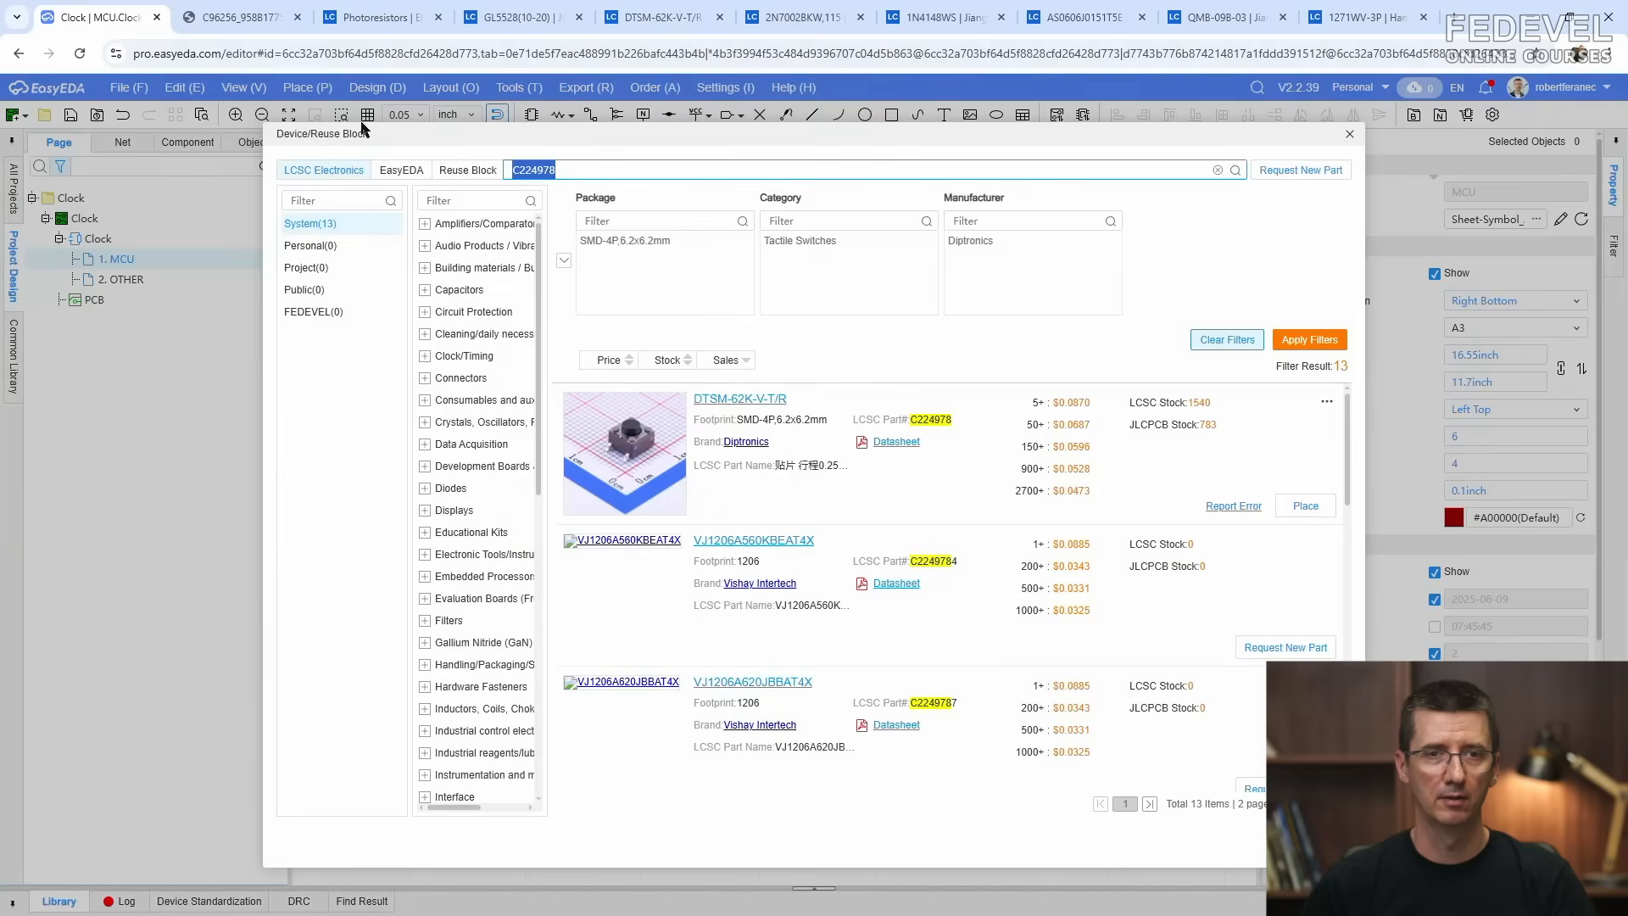
pyautogui.rightClick(527, 169)
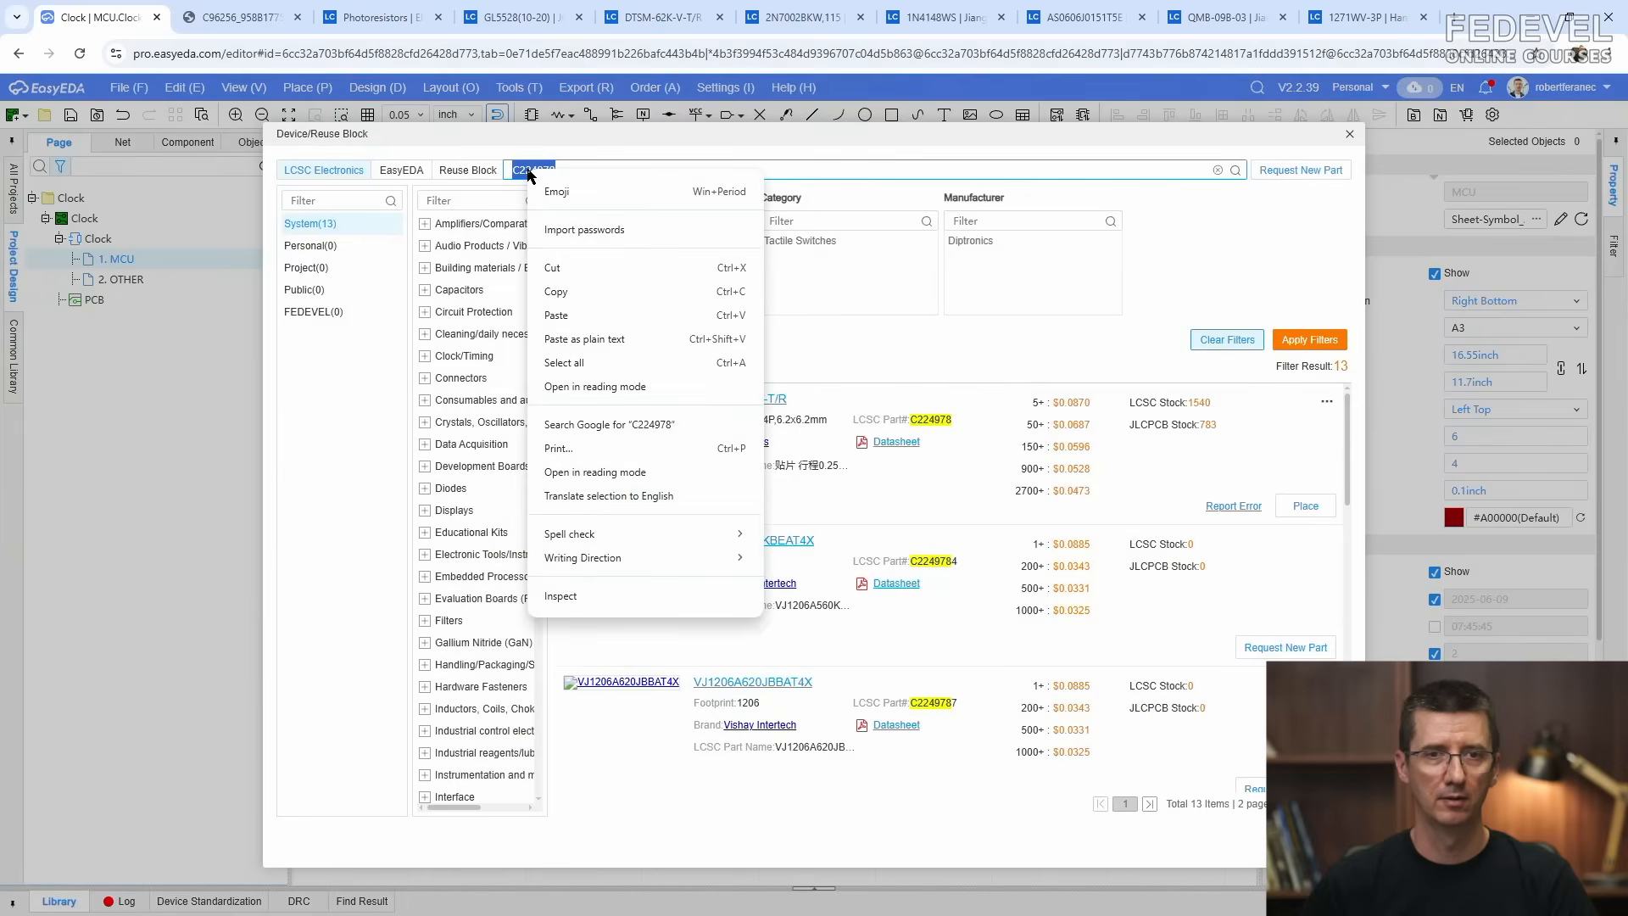
pyautogui.click(615, 316)
pyautogui.click(1234, 170)
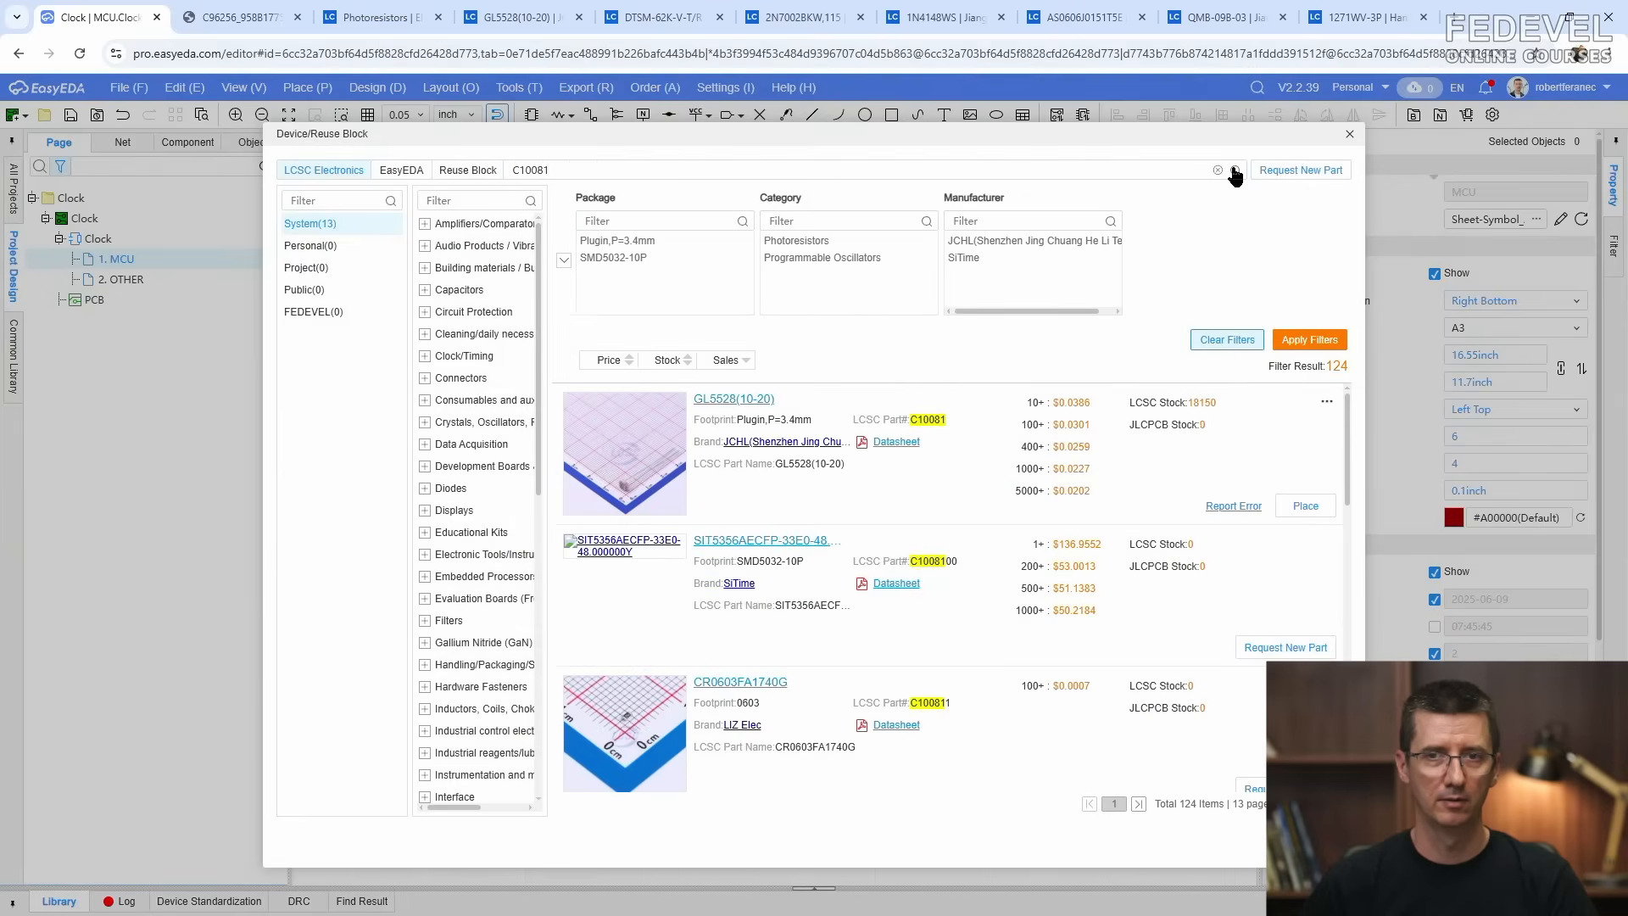
# Step: Place the GL5528(10-20) photoresistor vertically to the right of the Reset Button circuit, with its light arrows on the right side
pyautogui.click(1305, 506)
pyautogui.scroll(-3, 1167, 612)
pyautogui.scroll(5, 1102, 602)
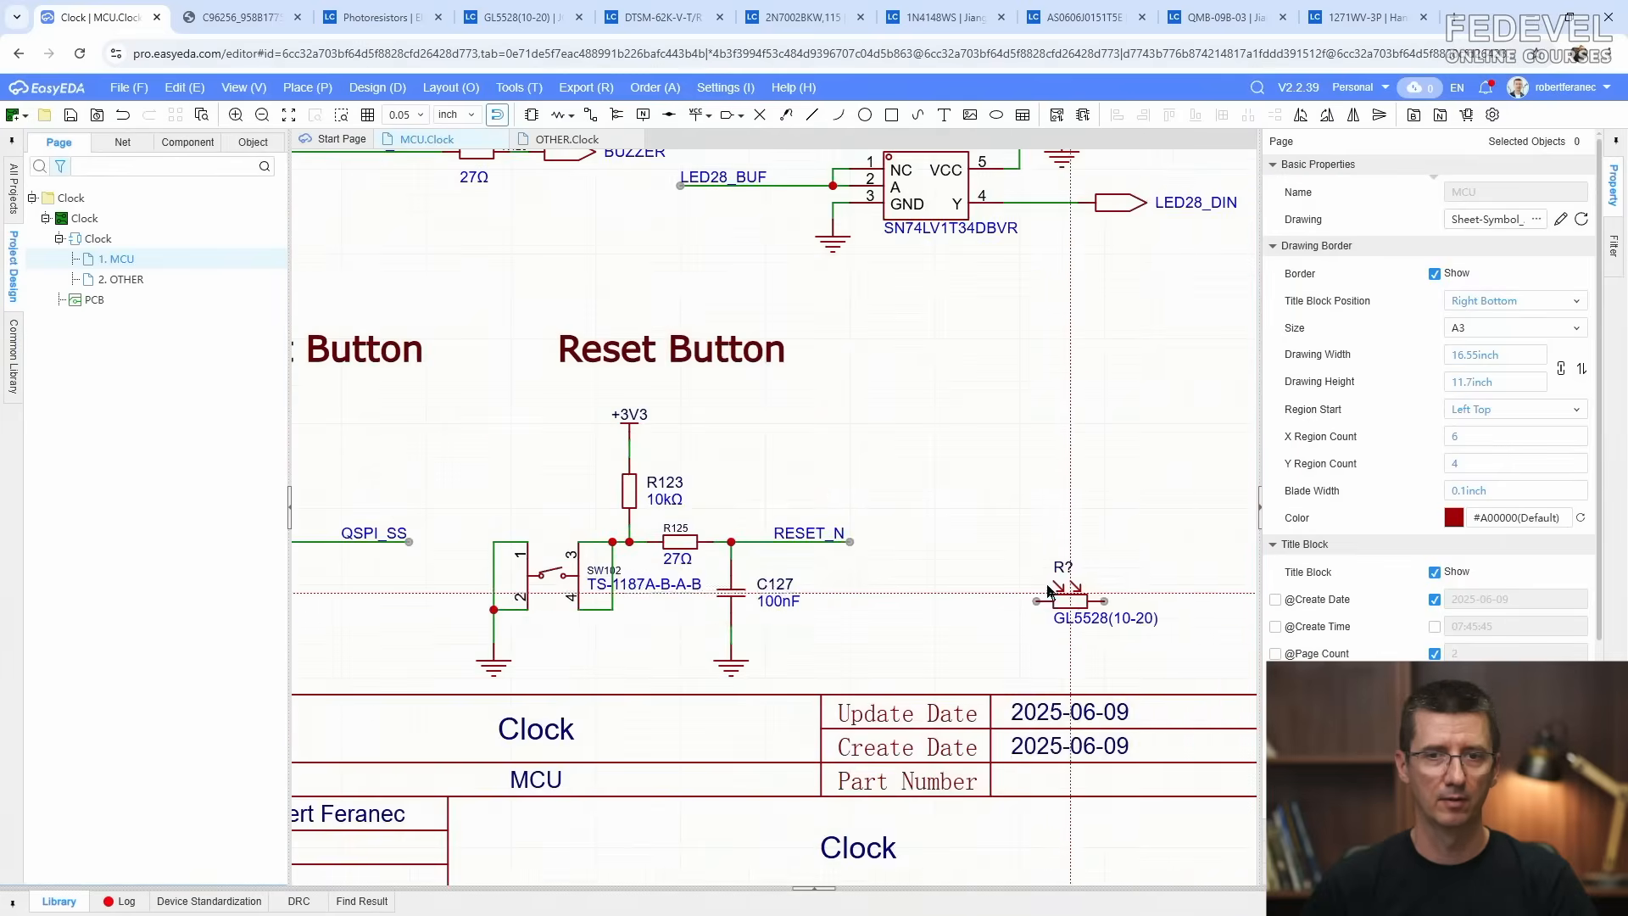
pyautogui.scroll(-3, 1048, 591)
pyautogui.scroll(3, 1051, 585)
pyautogui.press('space')
pyautogui.press('space')
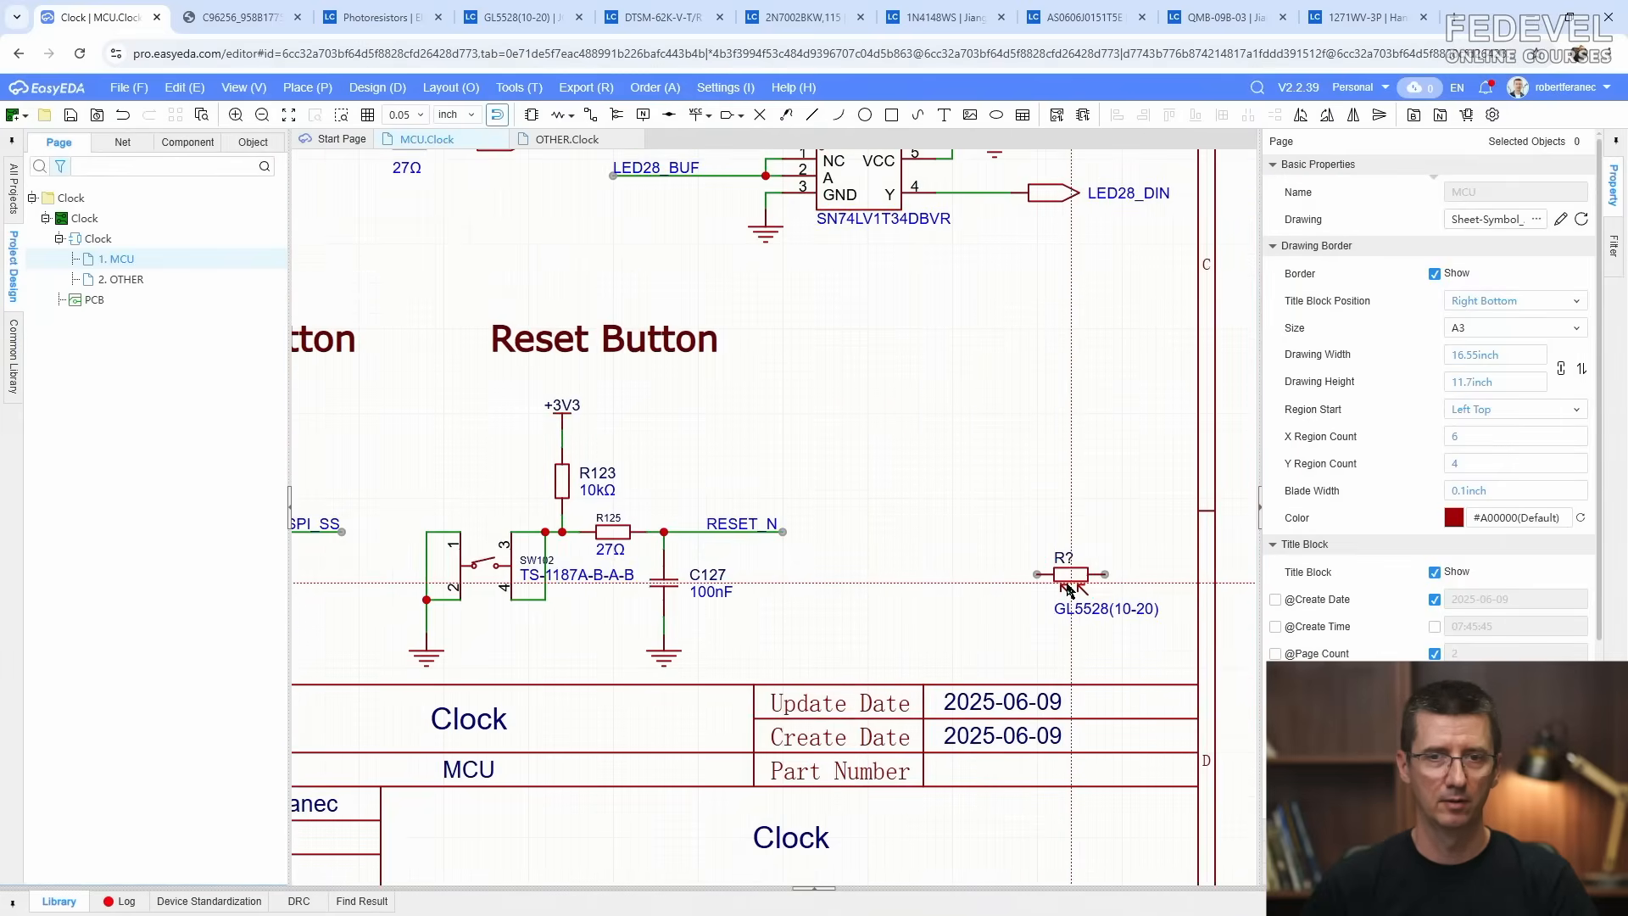
pyautogui.press('space')
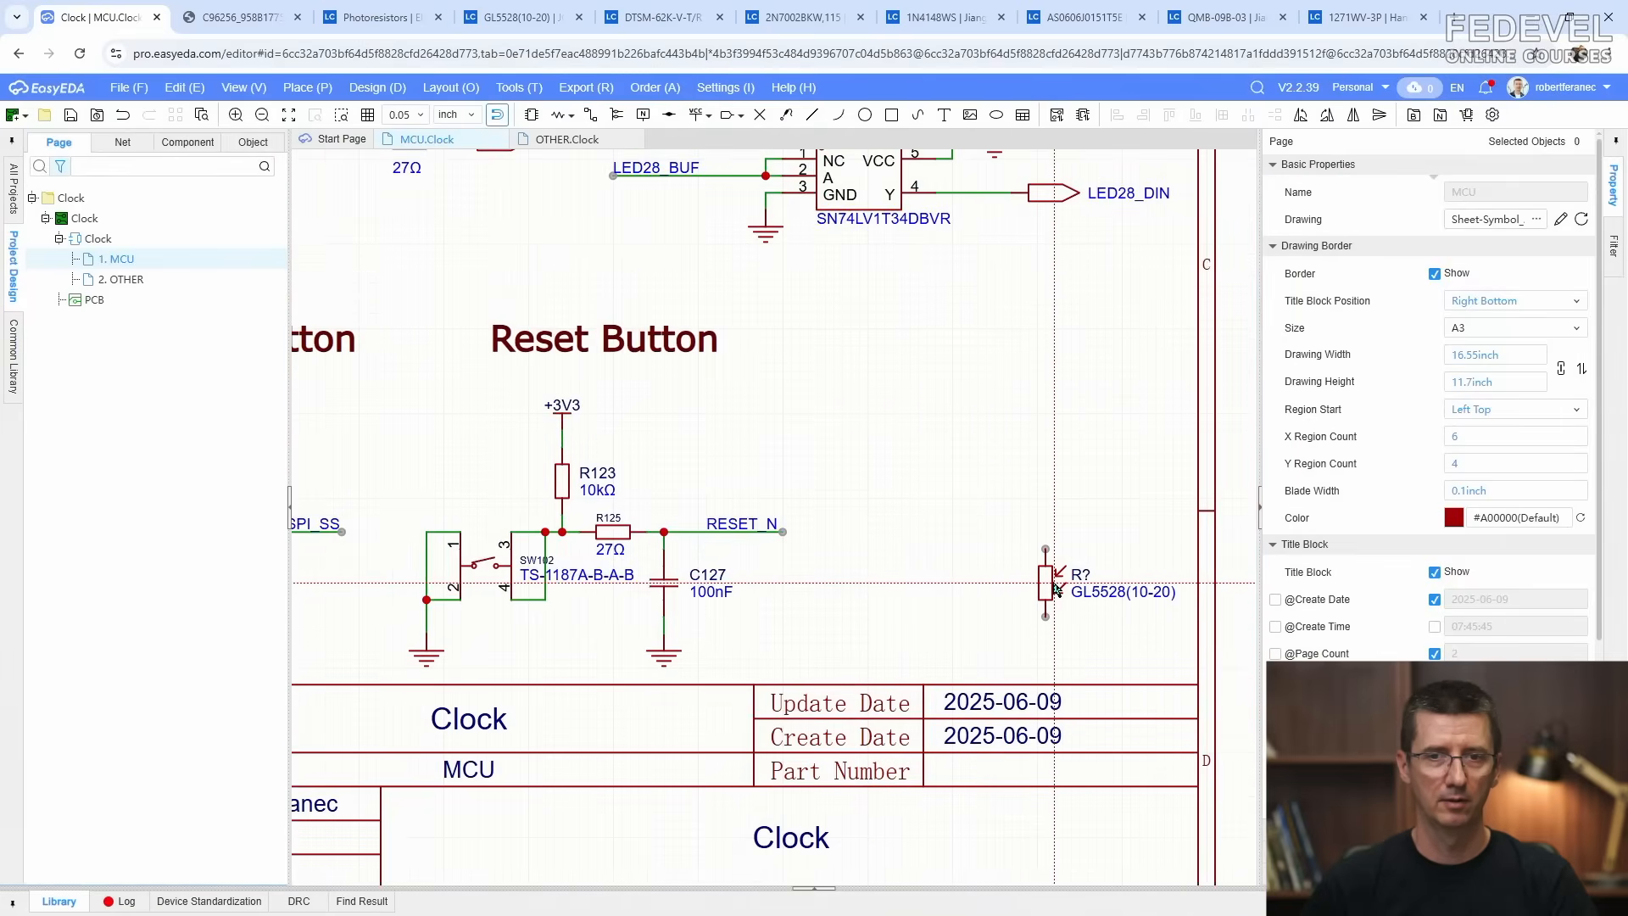
pyautogui.click(1058, 586)
pyautogui.press('Escape')
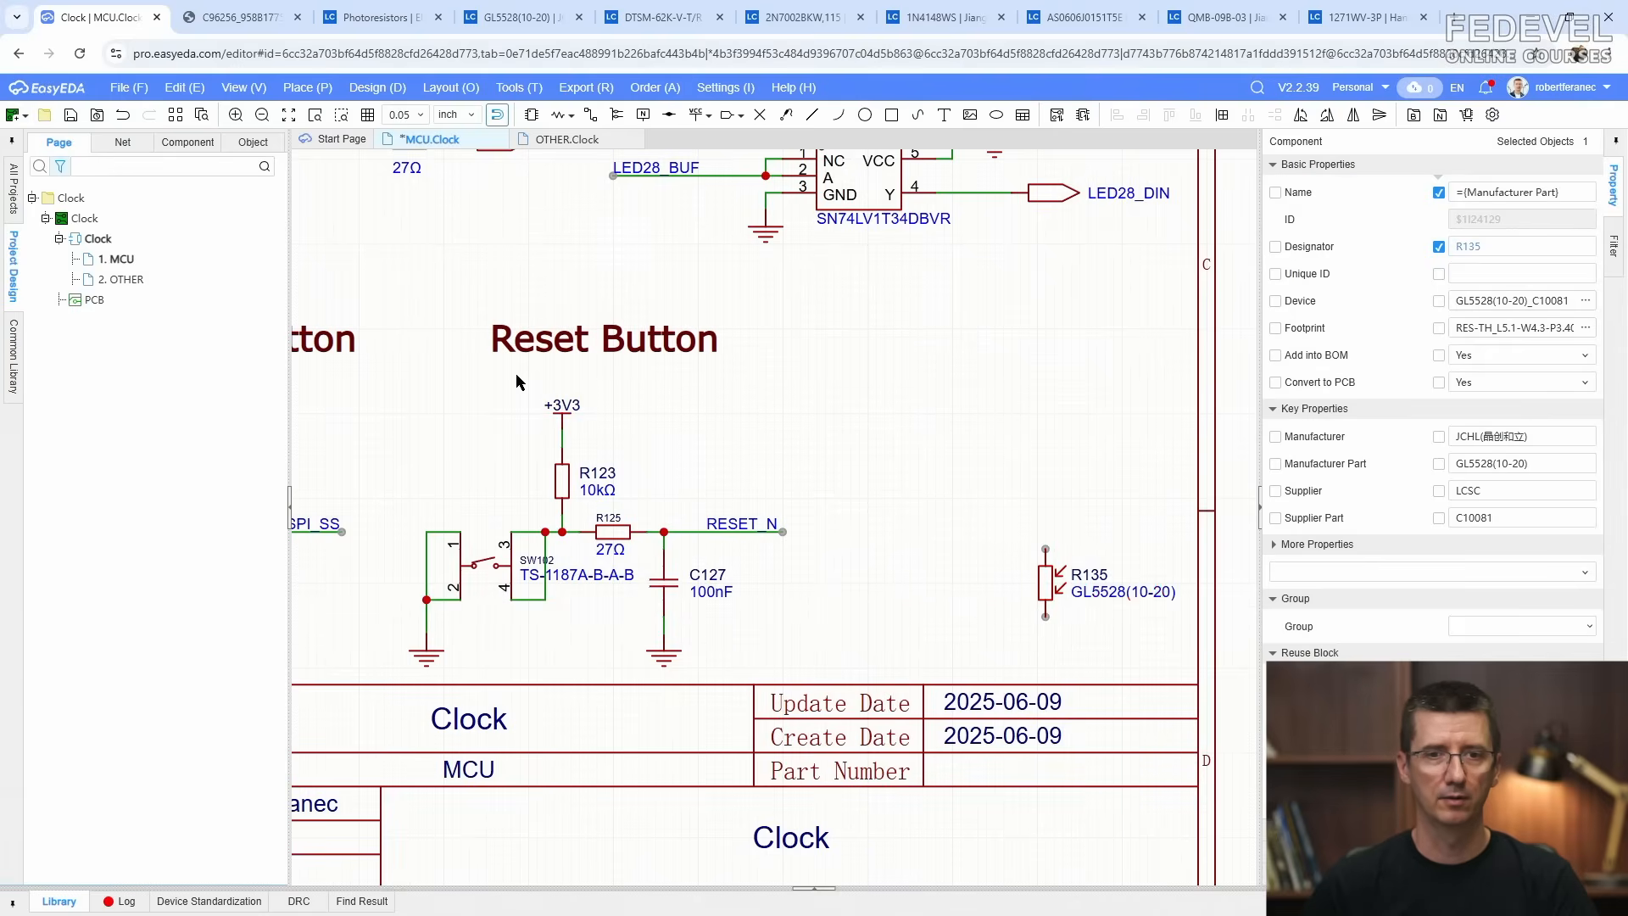
# Step: Copy the +3V3 symbol with its wire and 10kΩ resistor R123 from the reset circuit and paste them directly above the photoresistor
pyautogui.moveTo(519, 382); pyautogui.dragTo(603, 517)
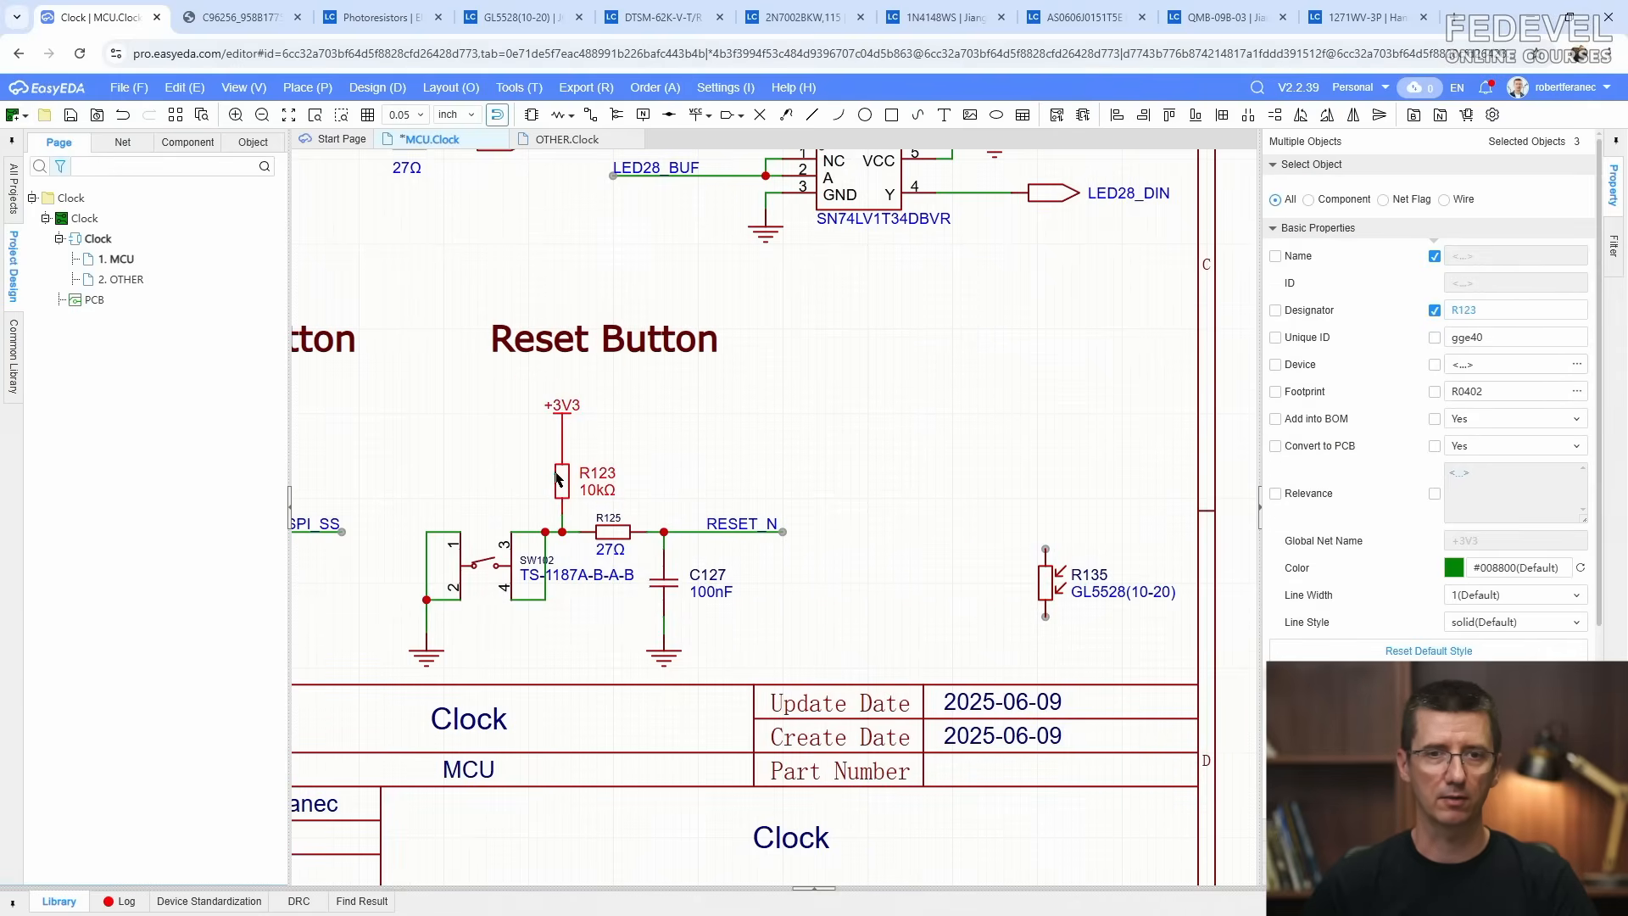
pyautogui.rightClick(555, 471)
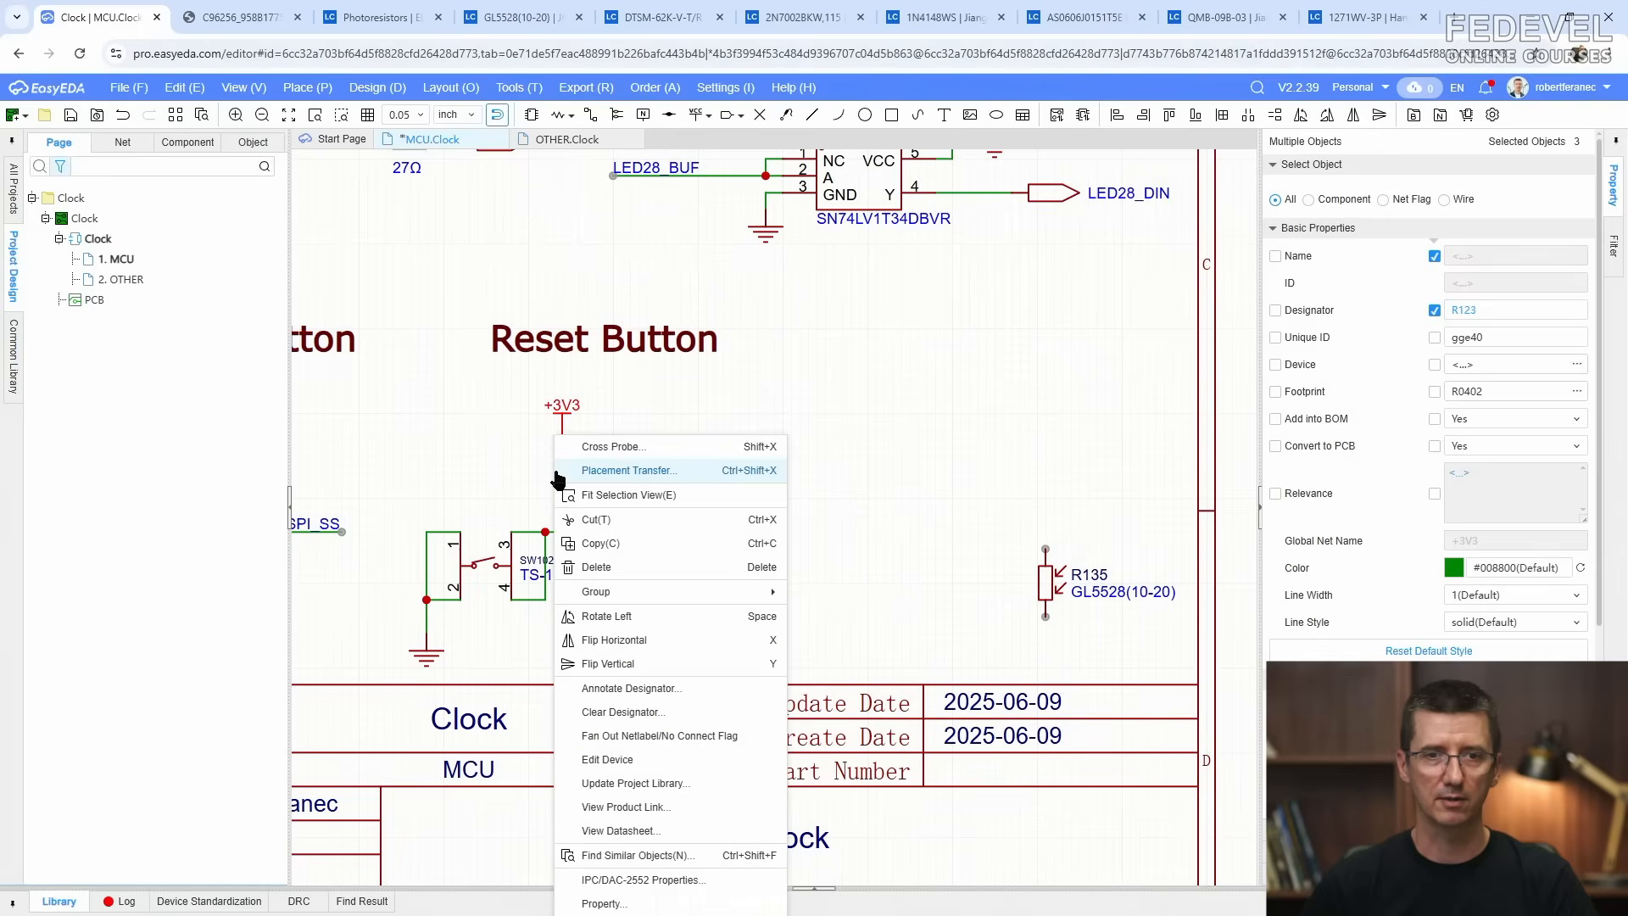
pyautogui.click(600, 543)
pyautogui.rightClick(800, 437)
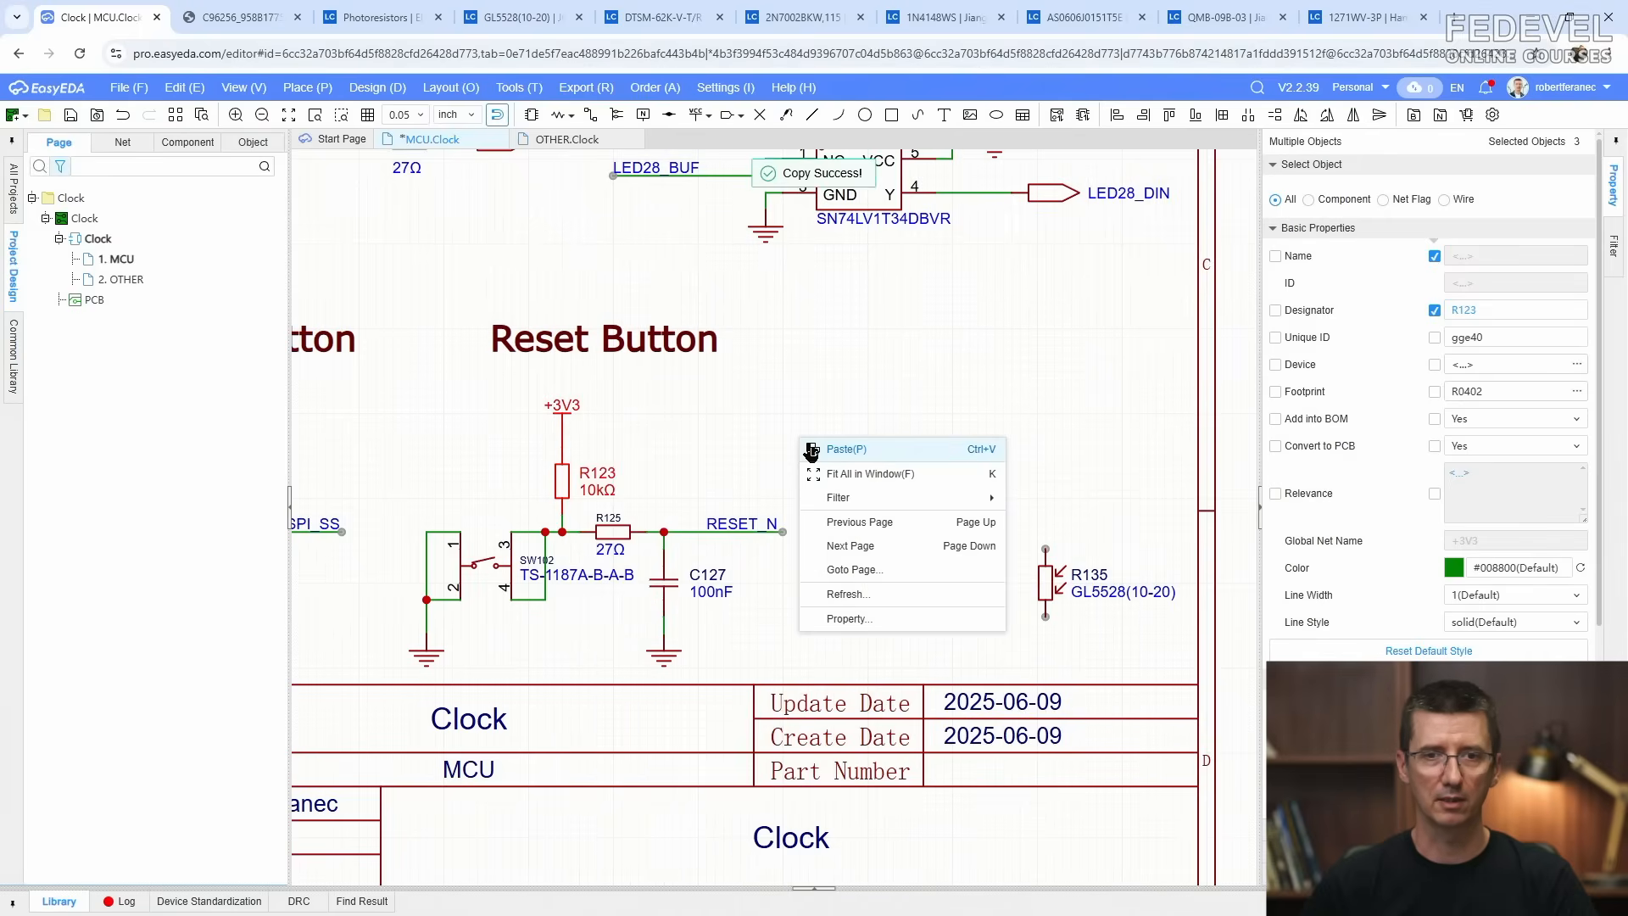
pyautogui.click(810, 450)
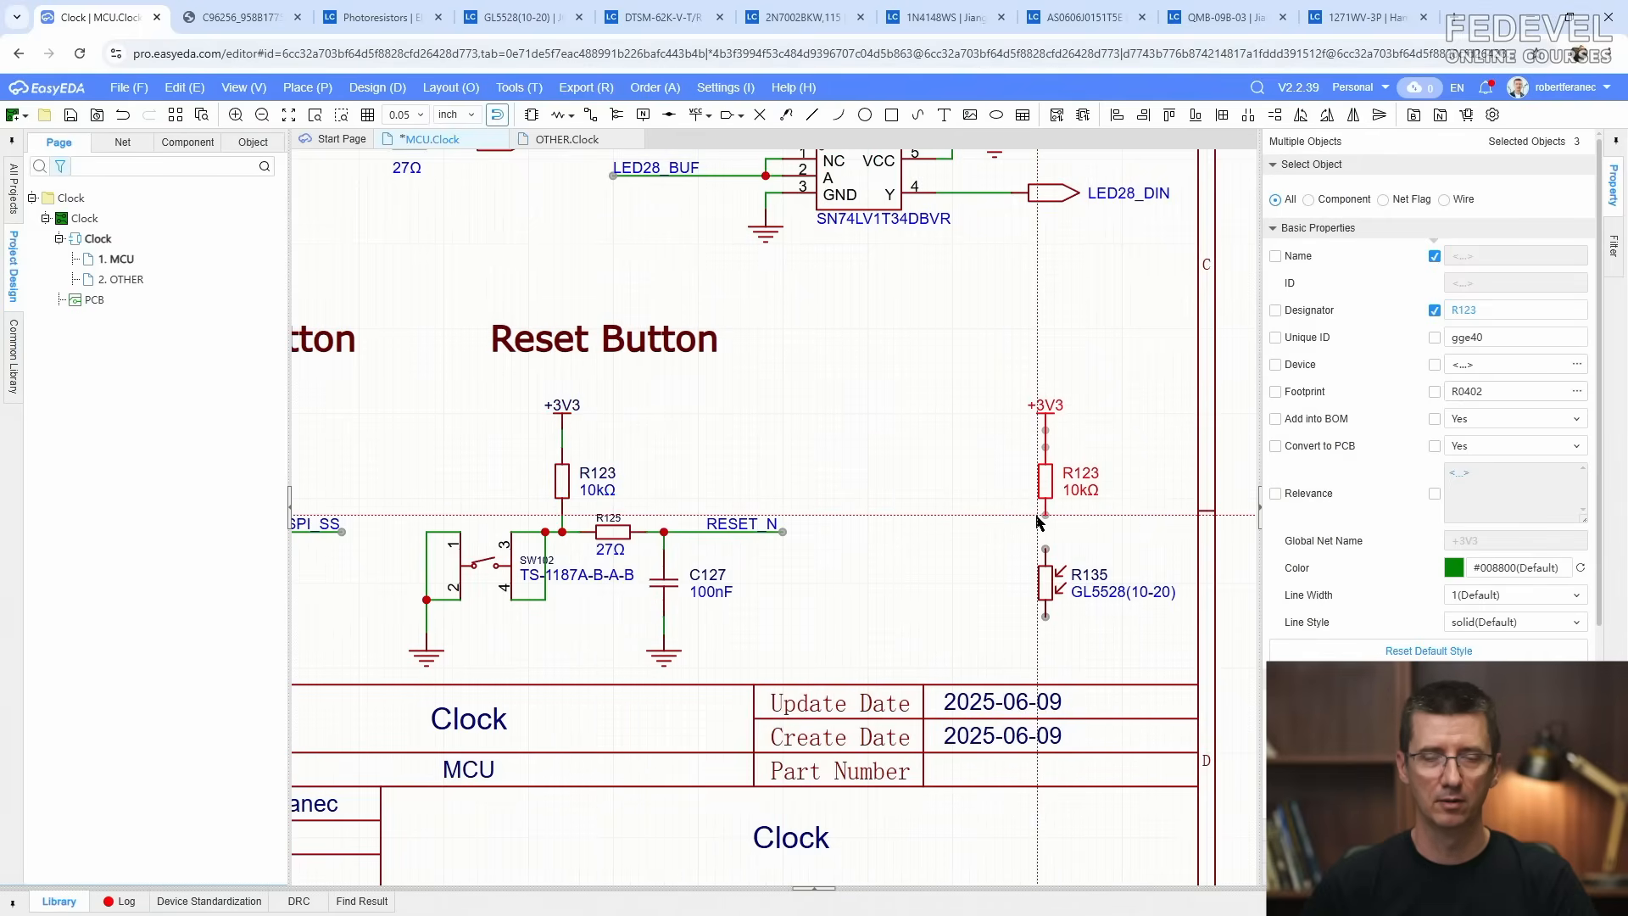
pyautogui.click(1035, 520)
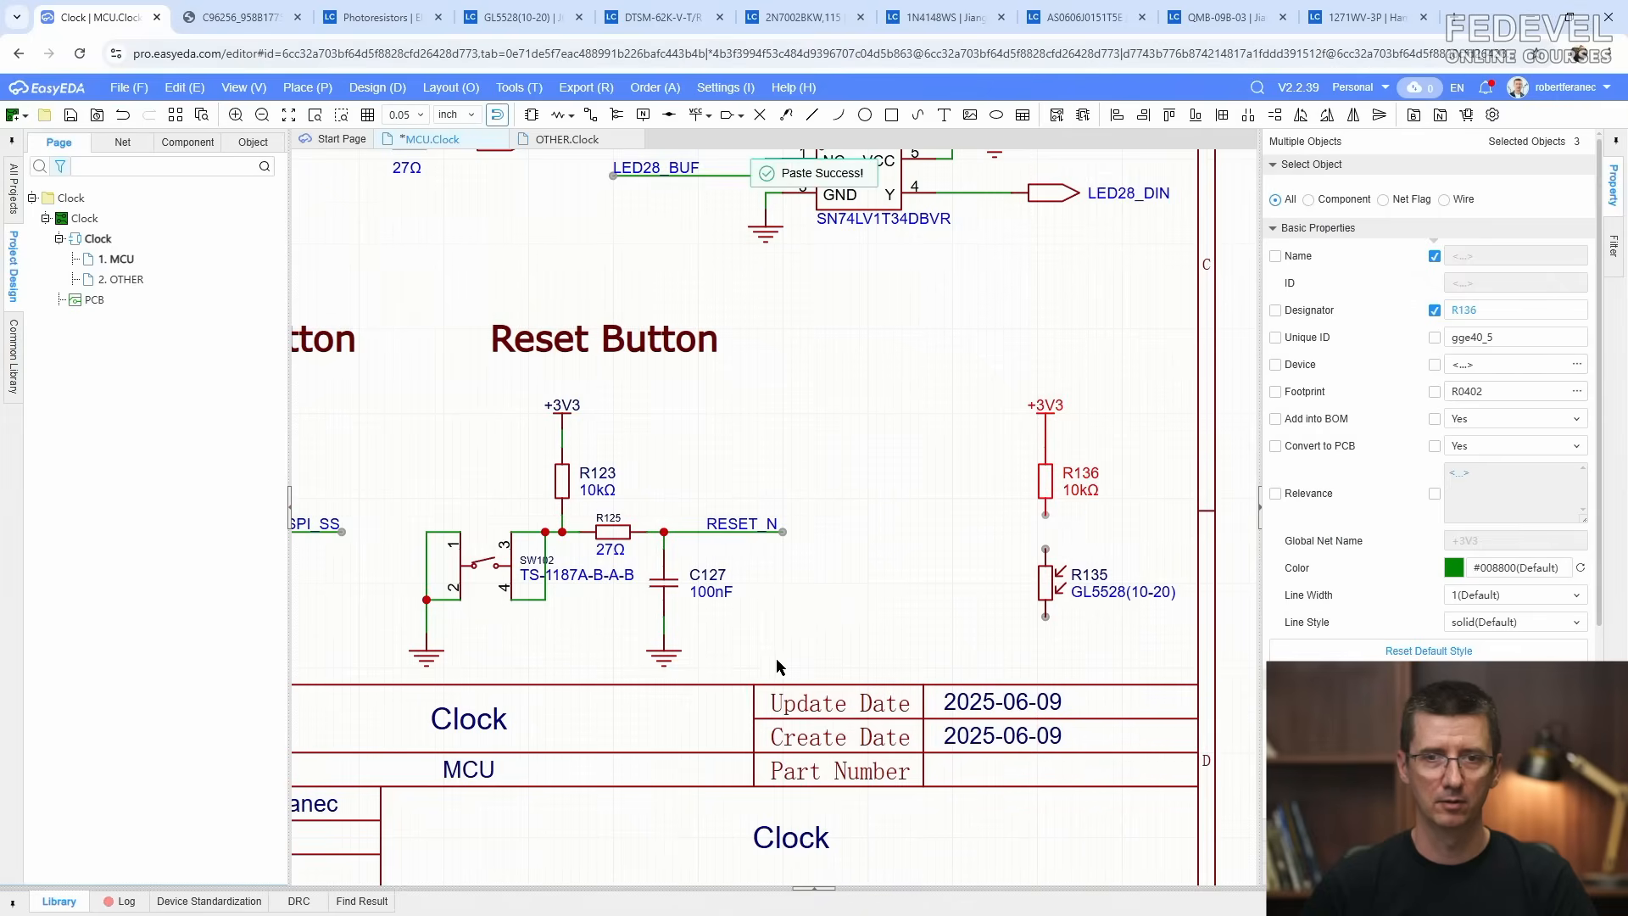
# Step: Copy the GND symbol with its wire from below C127 and paste it onto the photoresistor's lower pin
pyautogui.click(644, 636)
pyautogui.rightClick(654, 651)
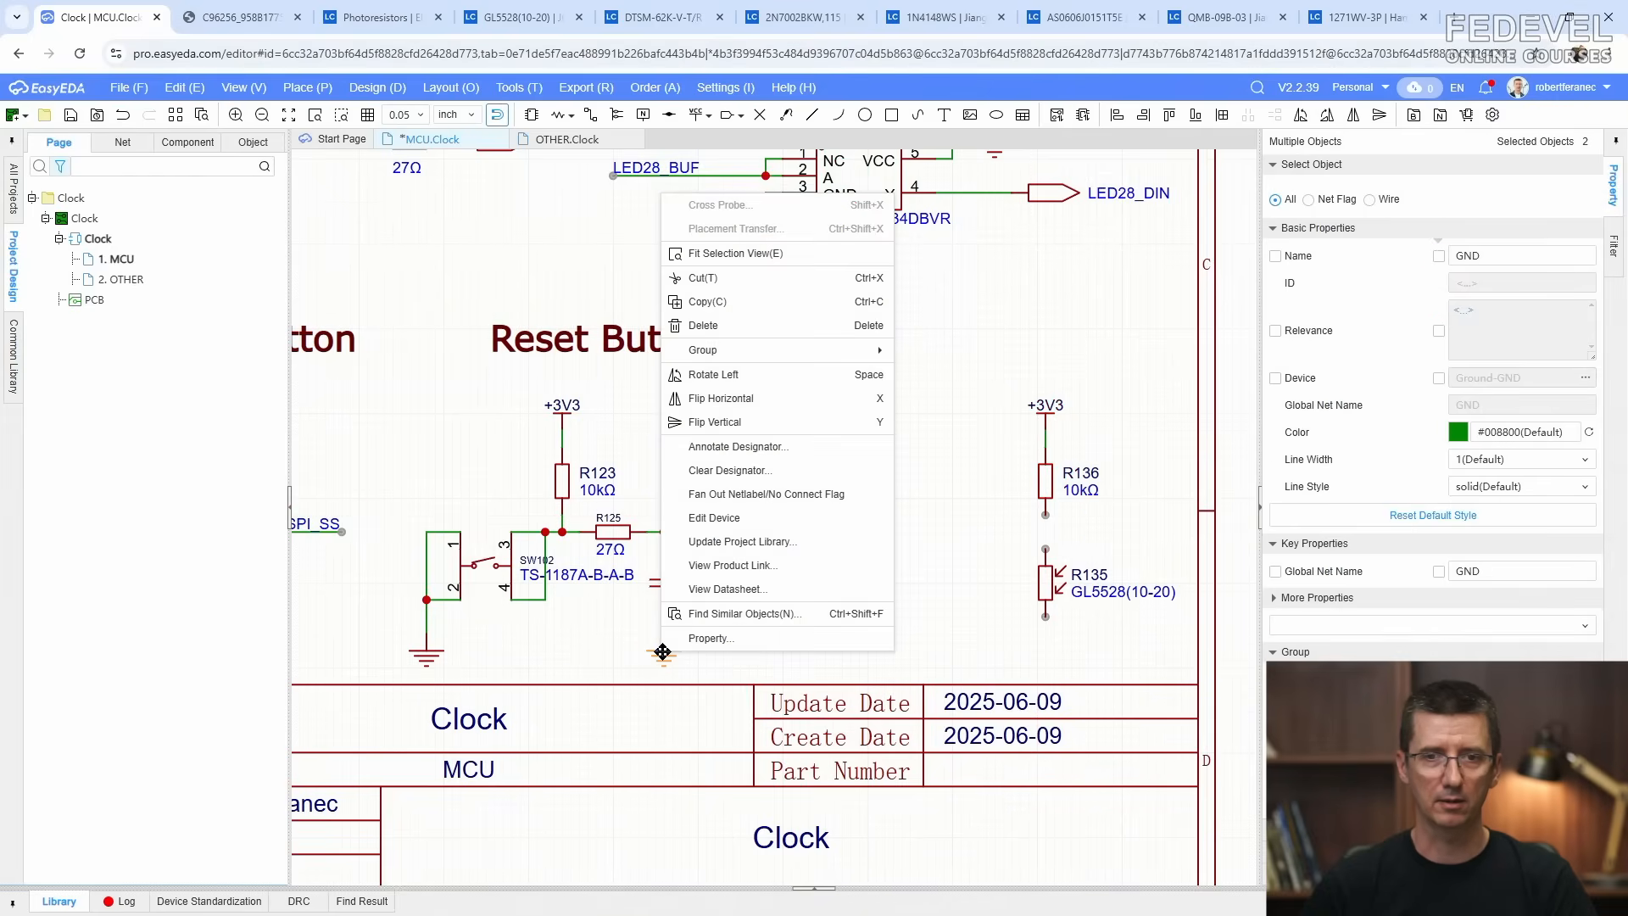
pyautogui.click(704, 303)
pyautogui.rightClick(885, 528)
pyautogui.click(891, 540)
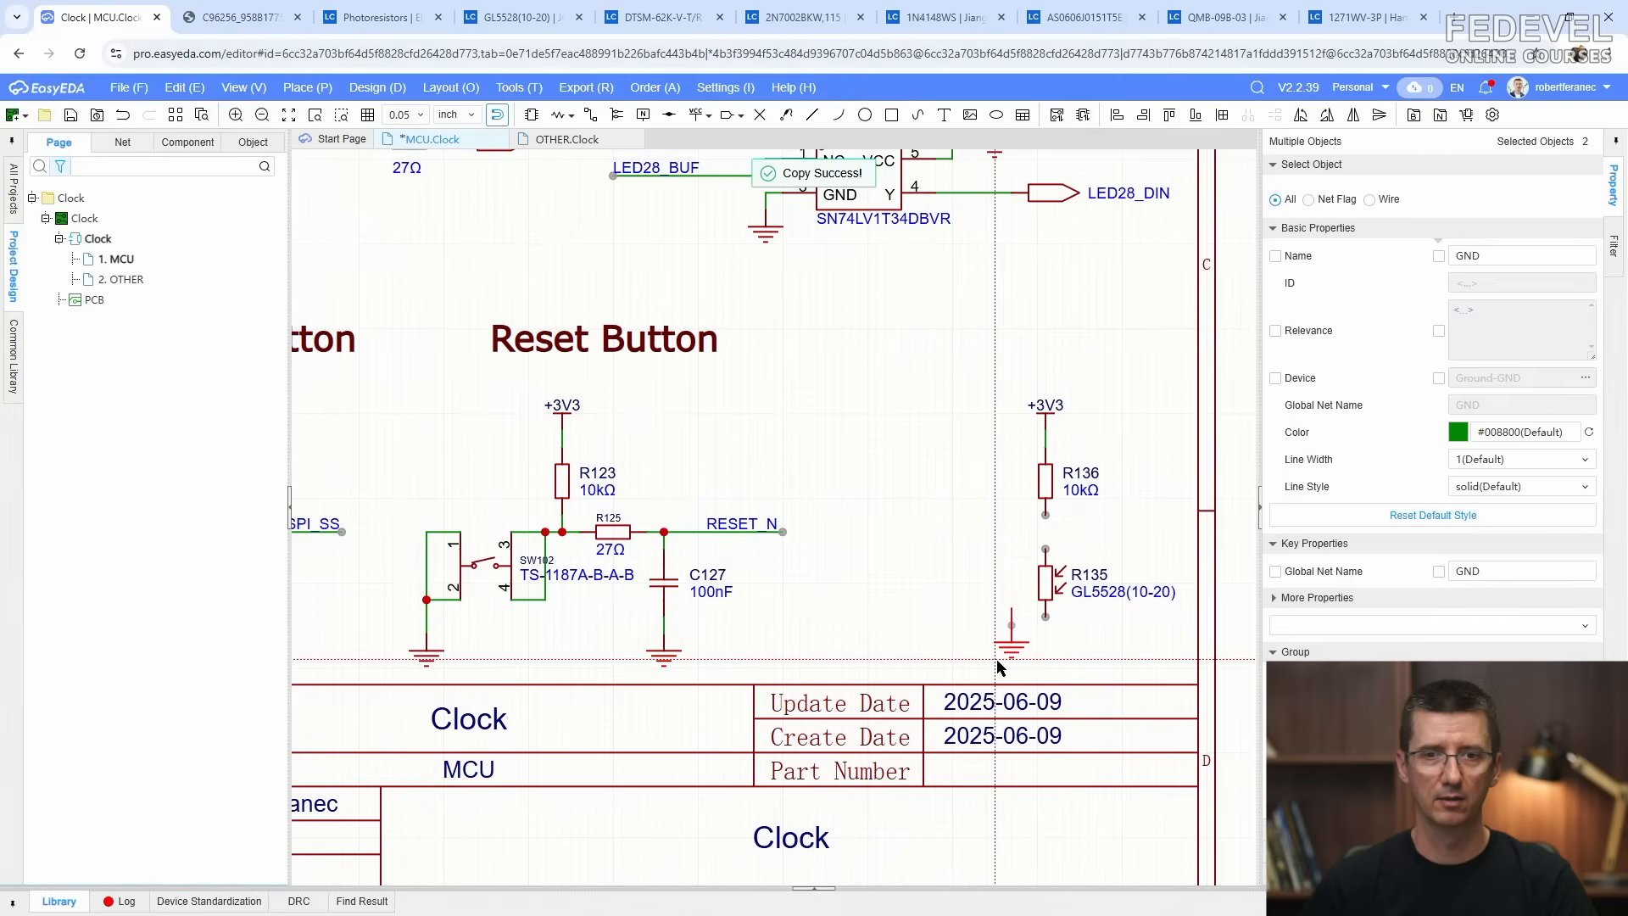
pyautogui.click(1027, 674)
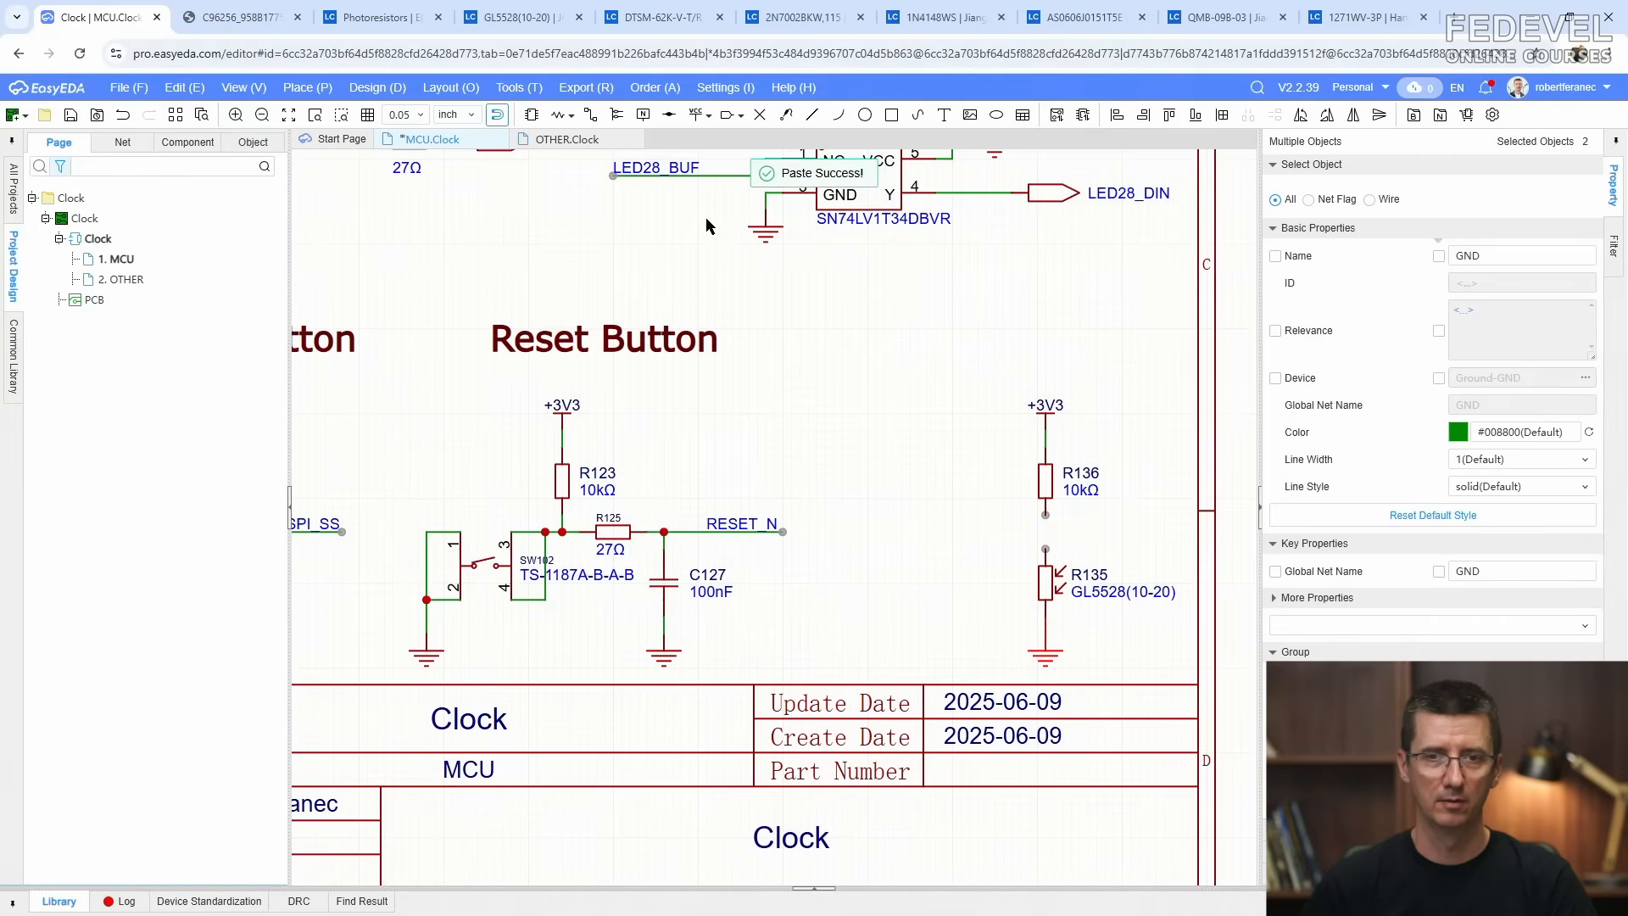
# Step: Wire the 10kΩ resistor R136 to the photoresistor and draw a horizontal wire leftward from their junction
pyautogui.click(591, 116)
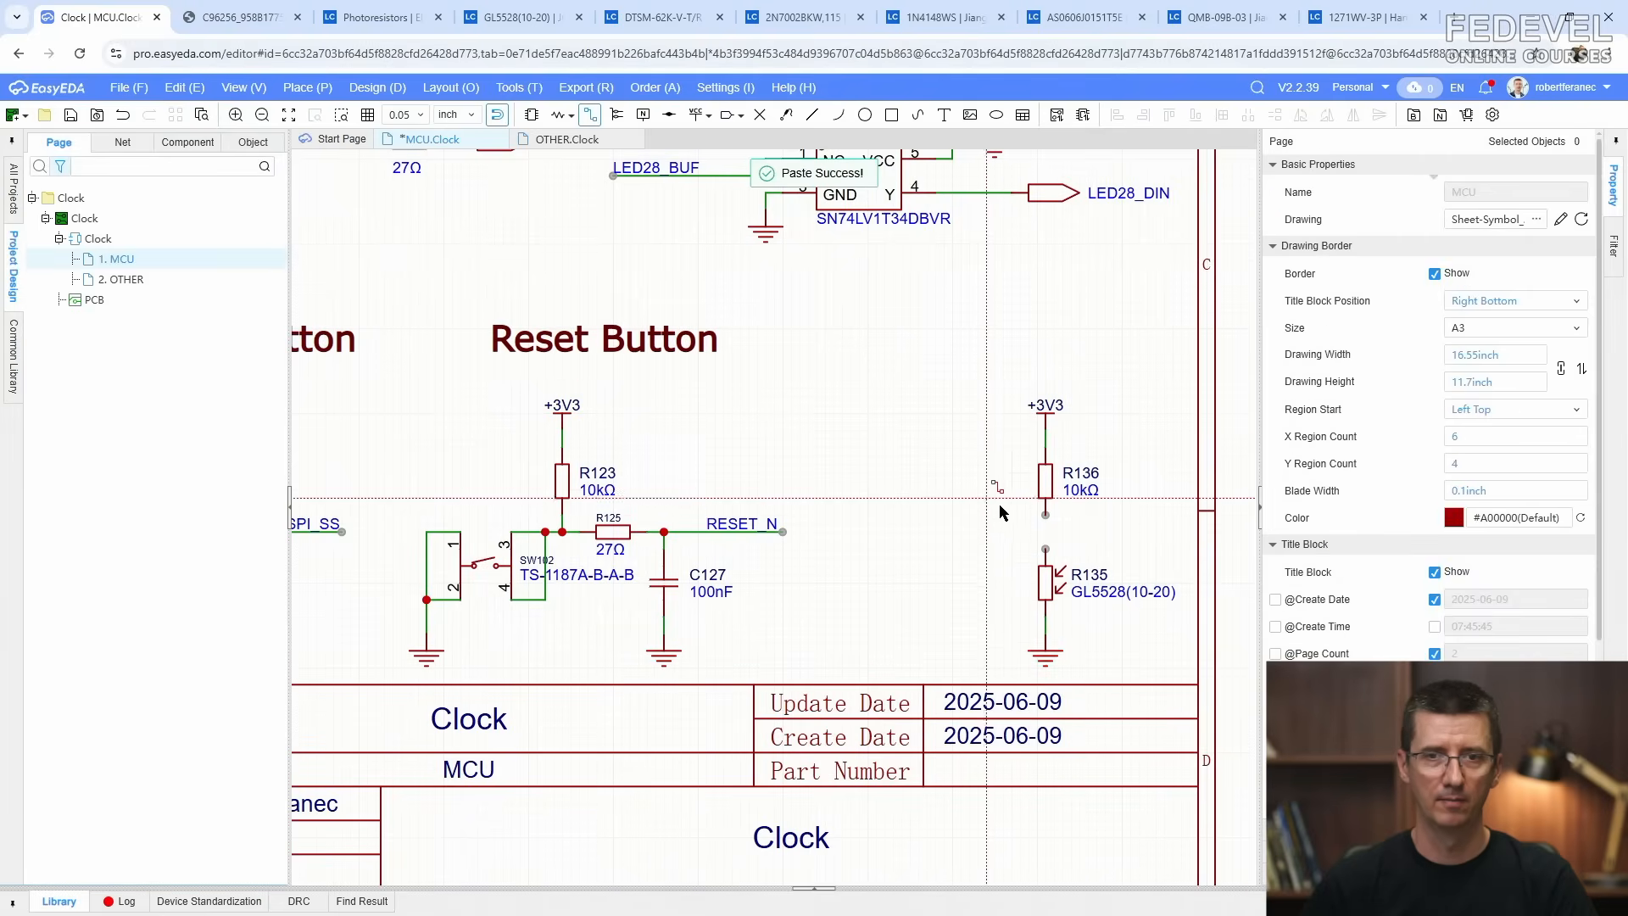
pyautogui.click(1047, 550)
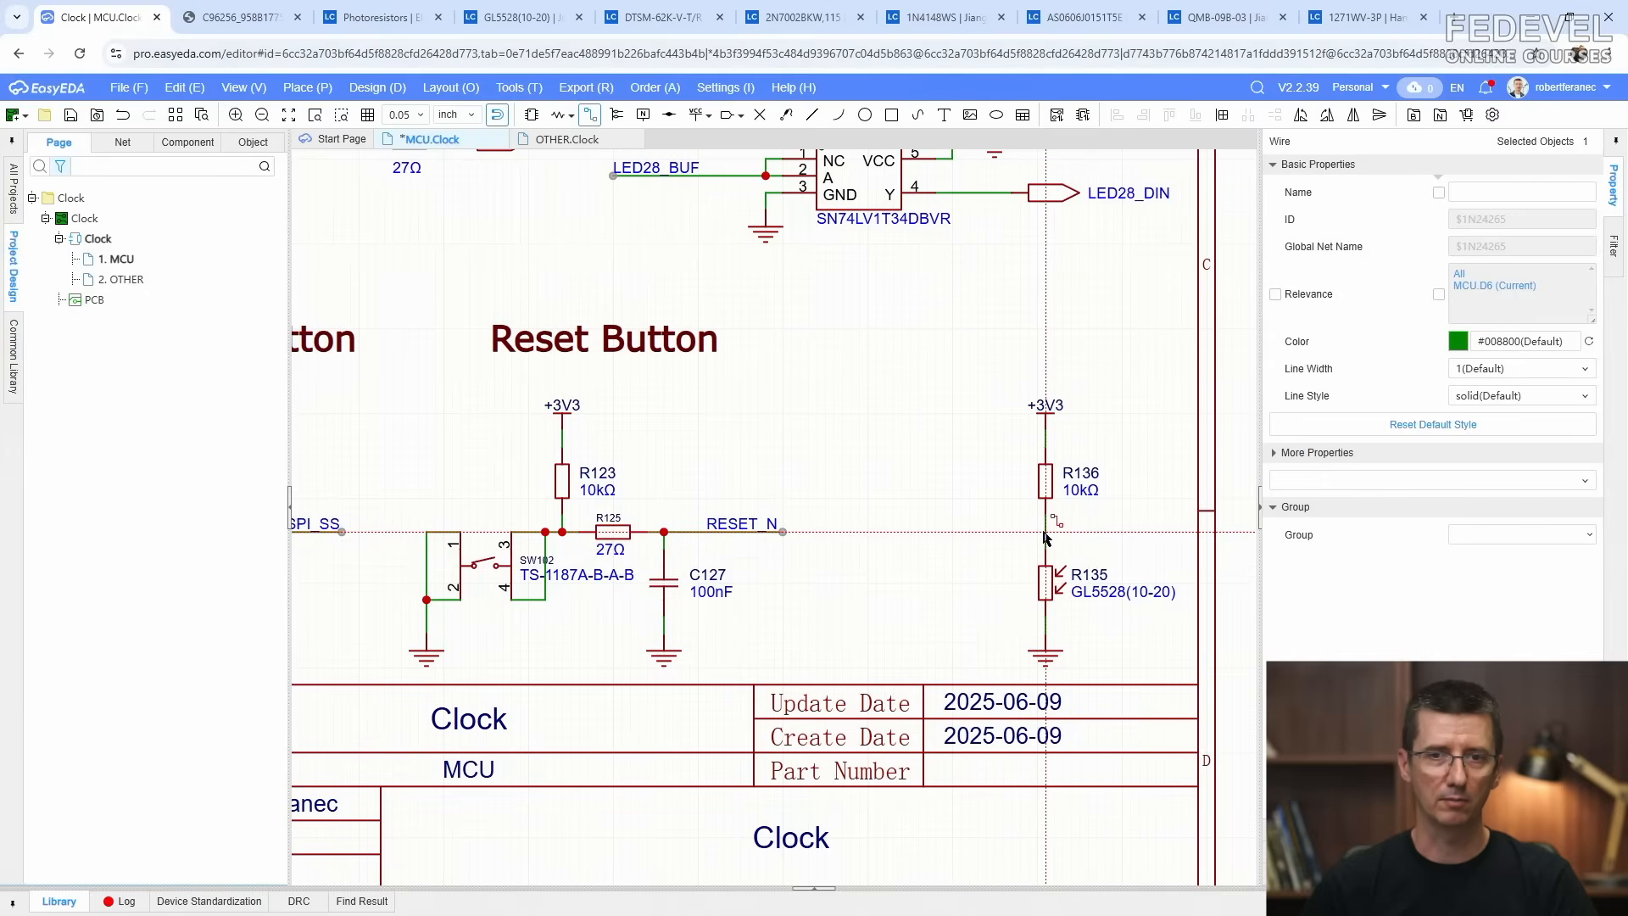
pyautogui.doubleClick(867, 532)
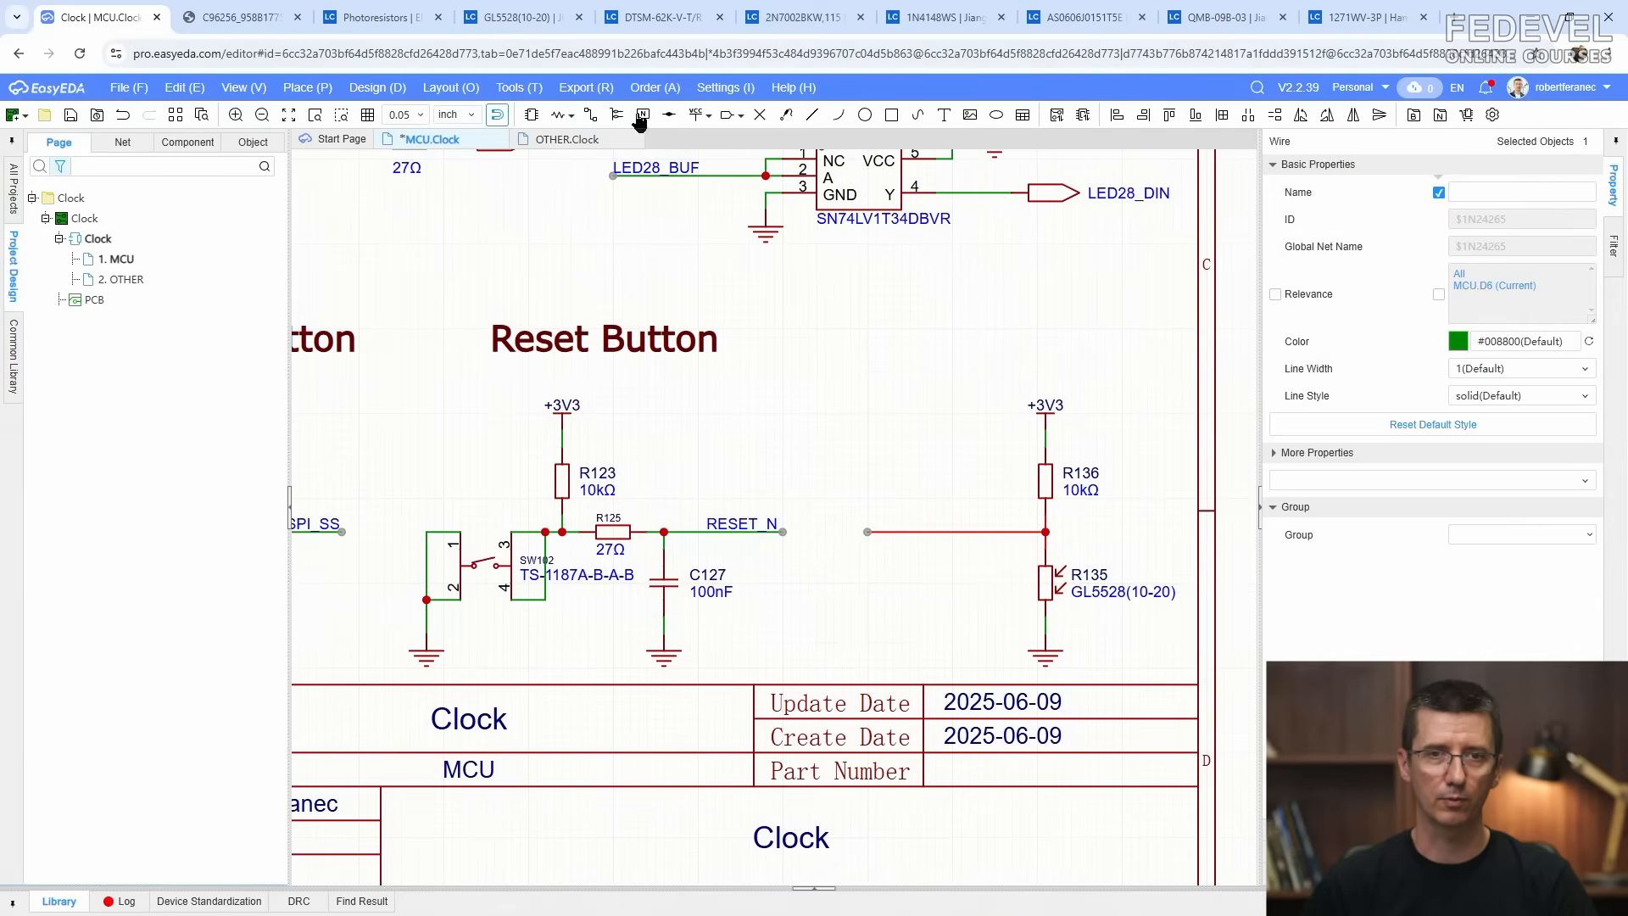
# Step: Label the horizontal wire from the photoresistor junction with the net name LIGHT_DET and save the schematic
pyautogui.click(642, 115)
pyautogui.click(869, 533)
pyautogui.press('Escape')
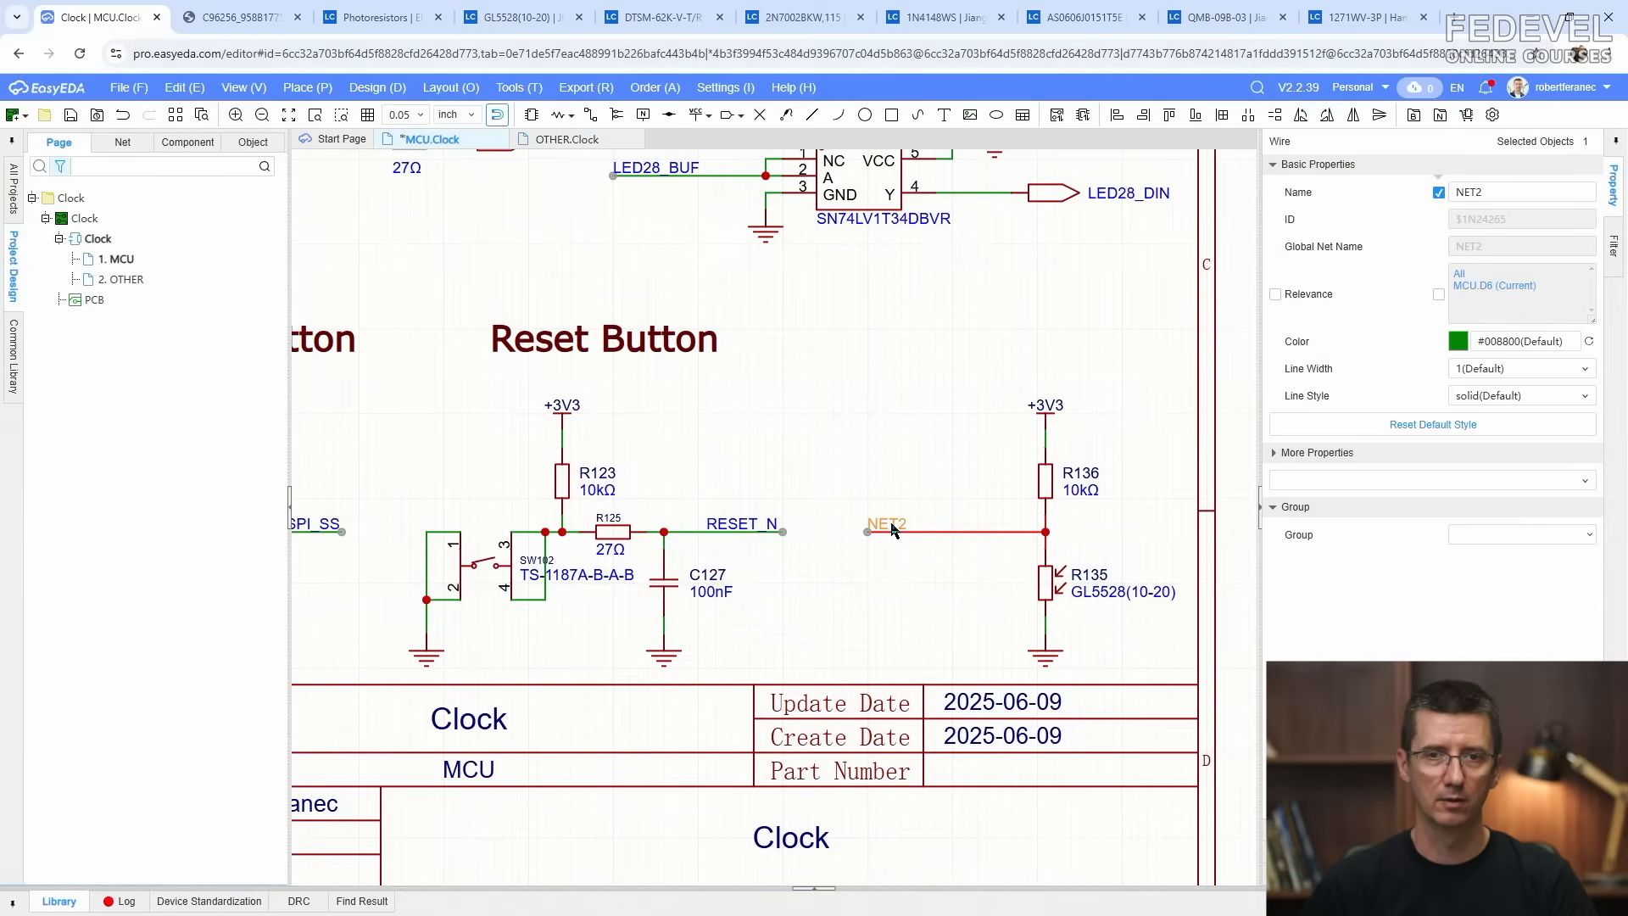
pyautogui.doubleClick(893, 530)
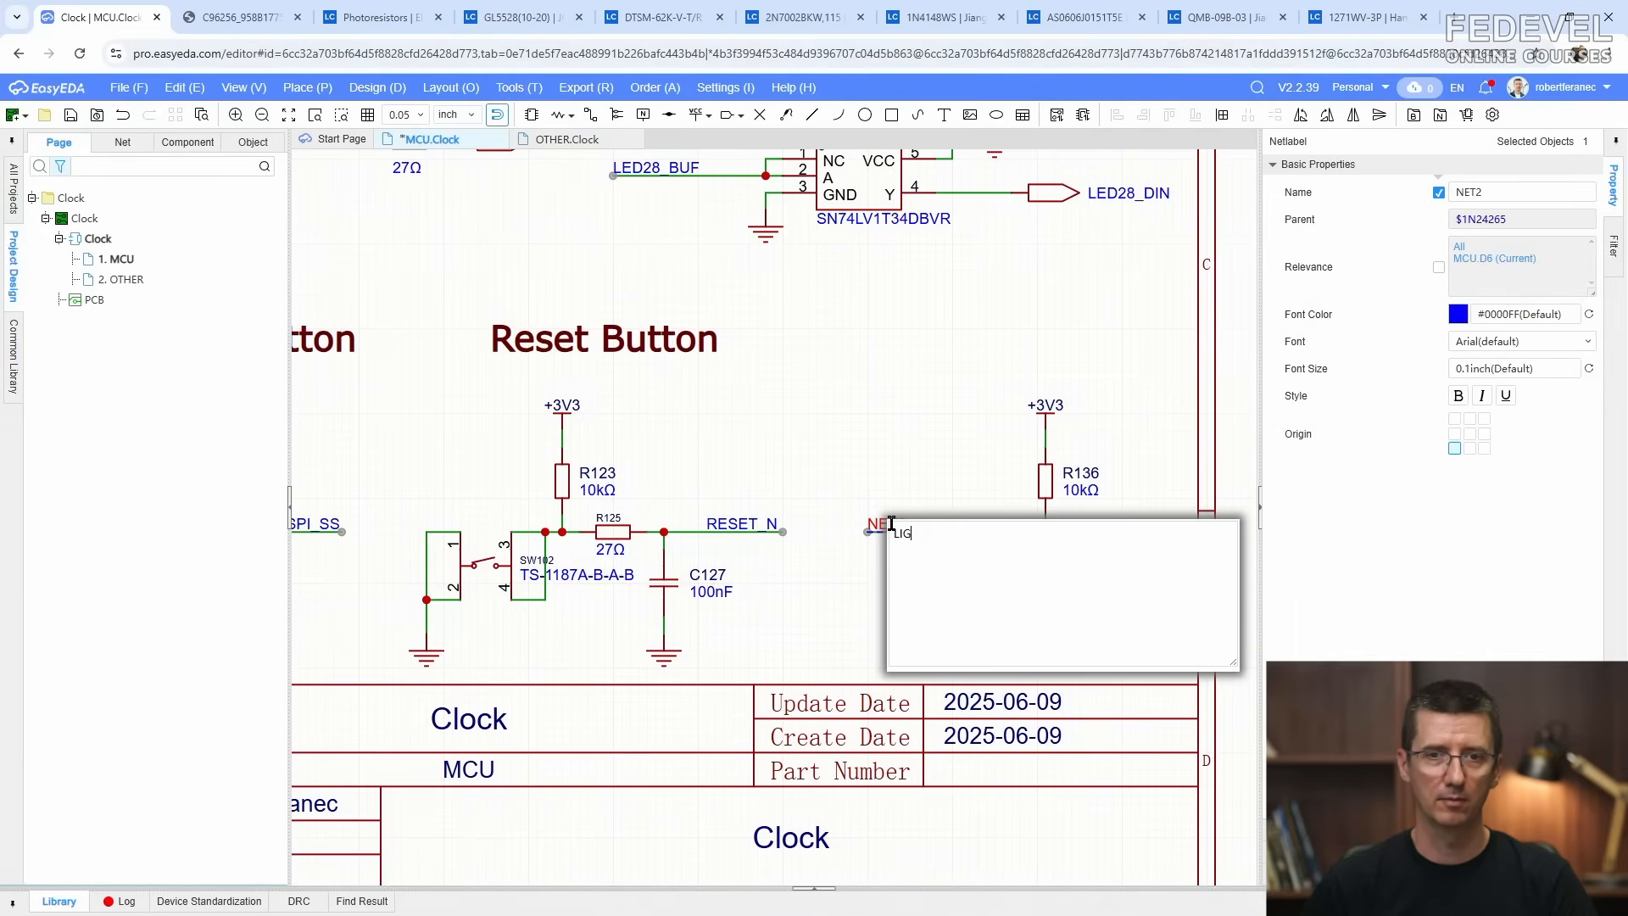
pyautogui.press('Return')
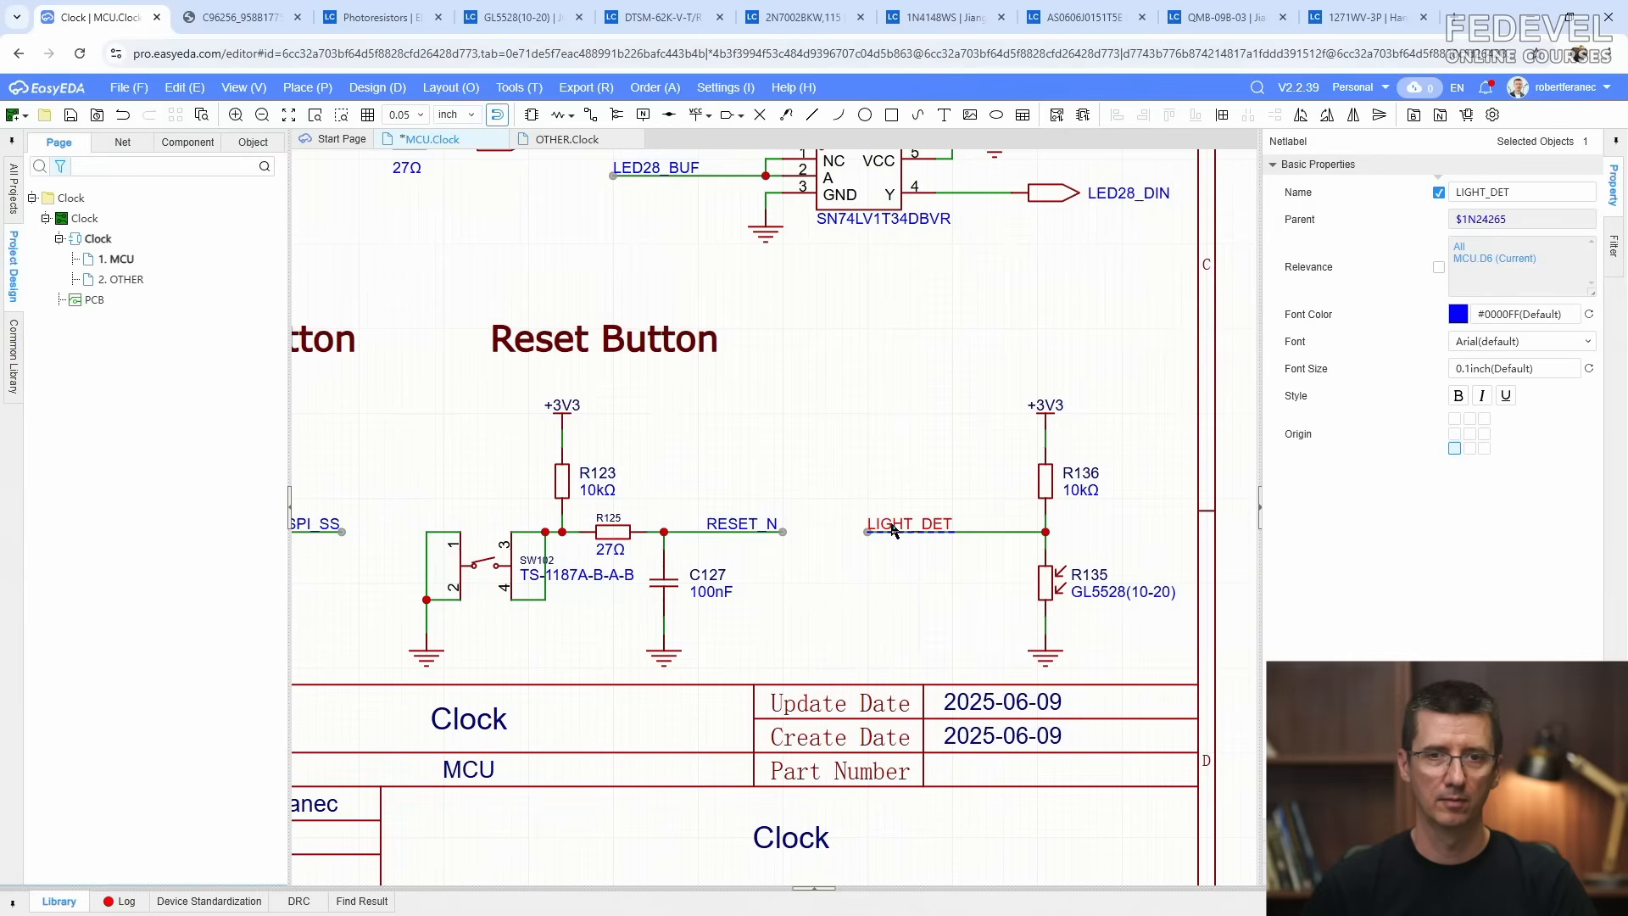
pyautogui.click(908, 434)
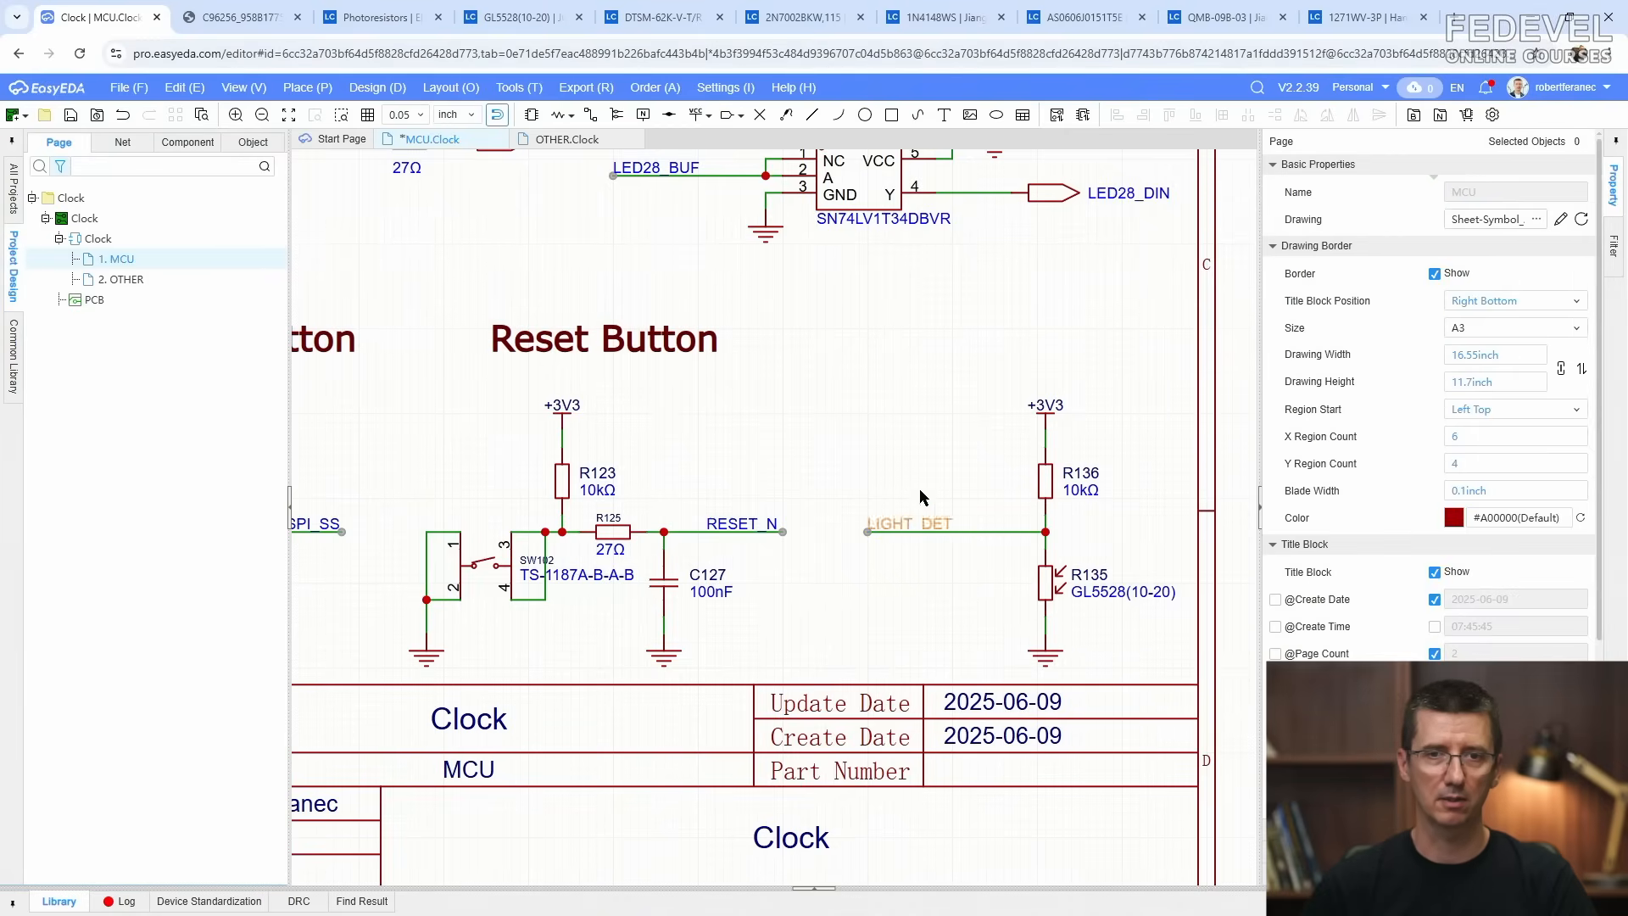
pyautogui.press('k')
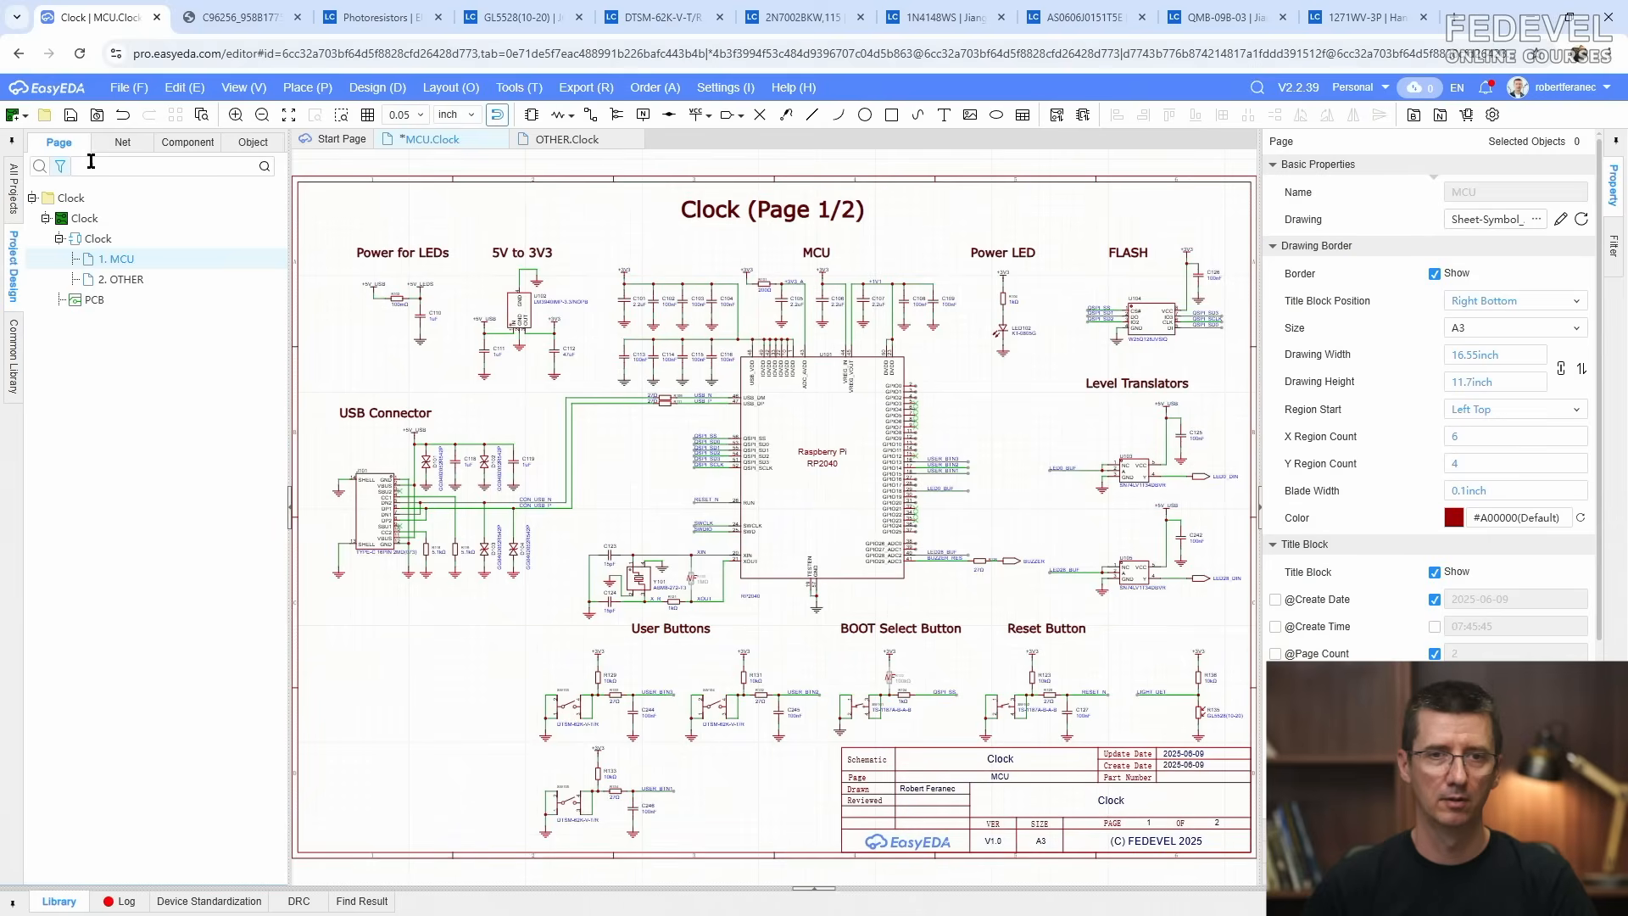
pyautogui.click(71, 120)
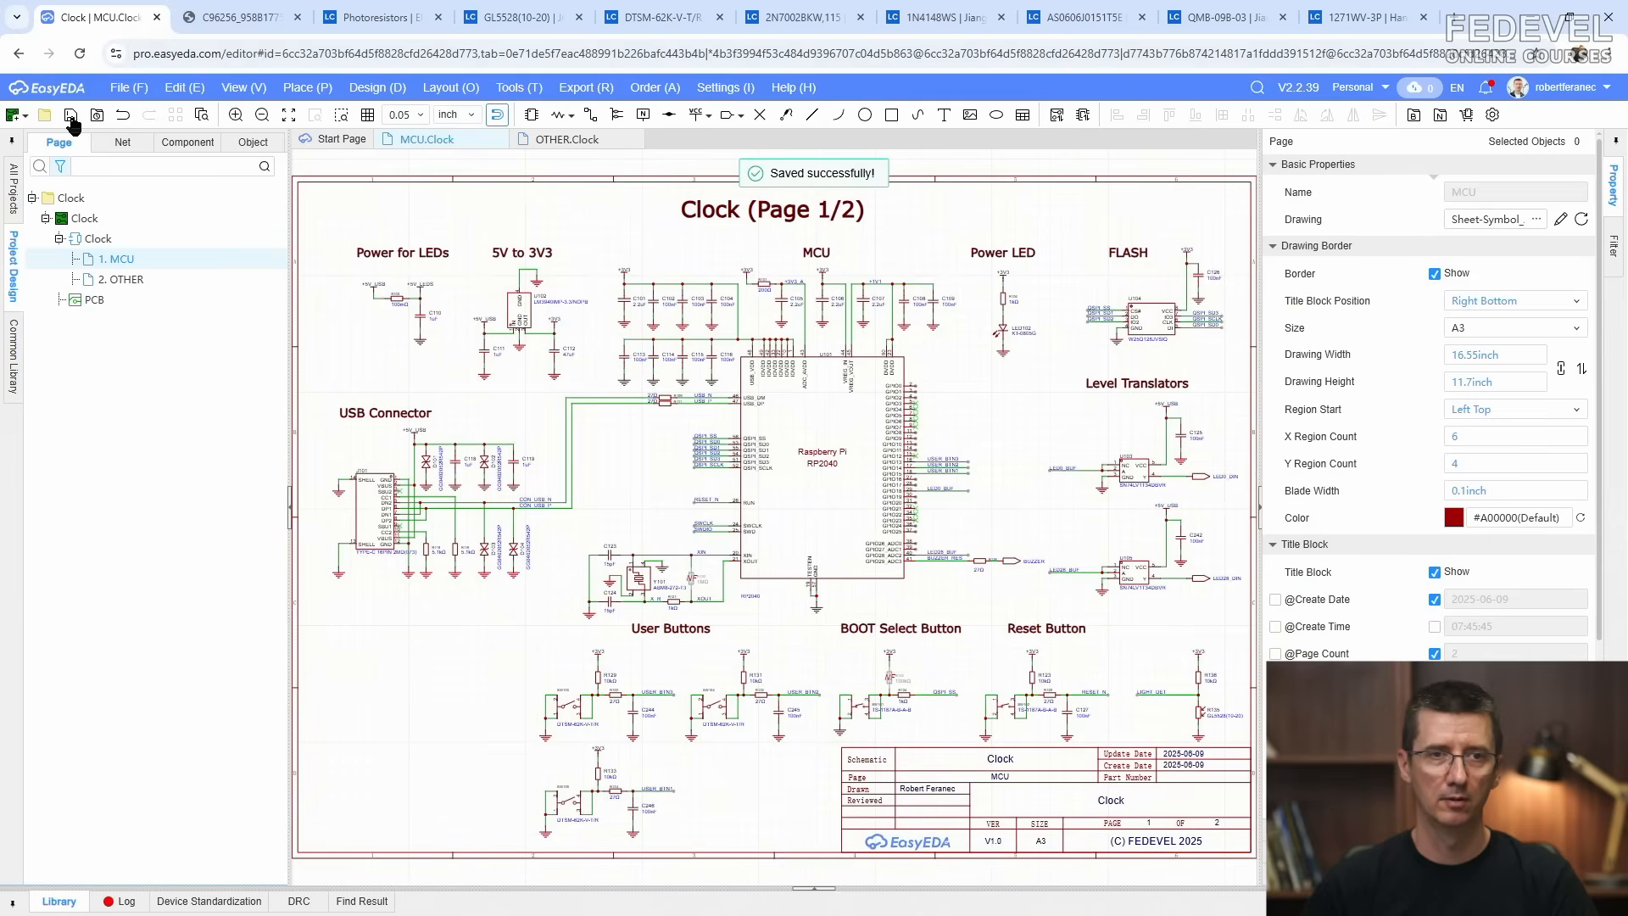
# Step: Check the properties of capacitor C127 and open the Multilayer Ceramic Capacitors MLCC - SMD/SMT category on the LCSC site
pyautogui.scroll(5, 1172, 730)
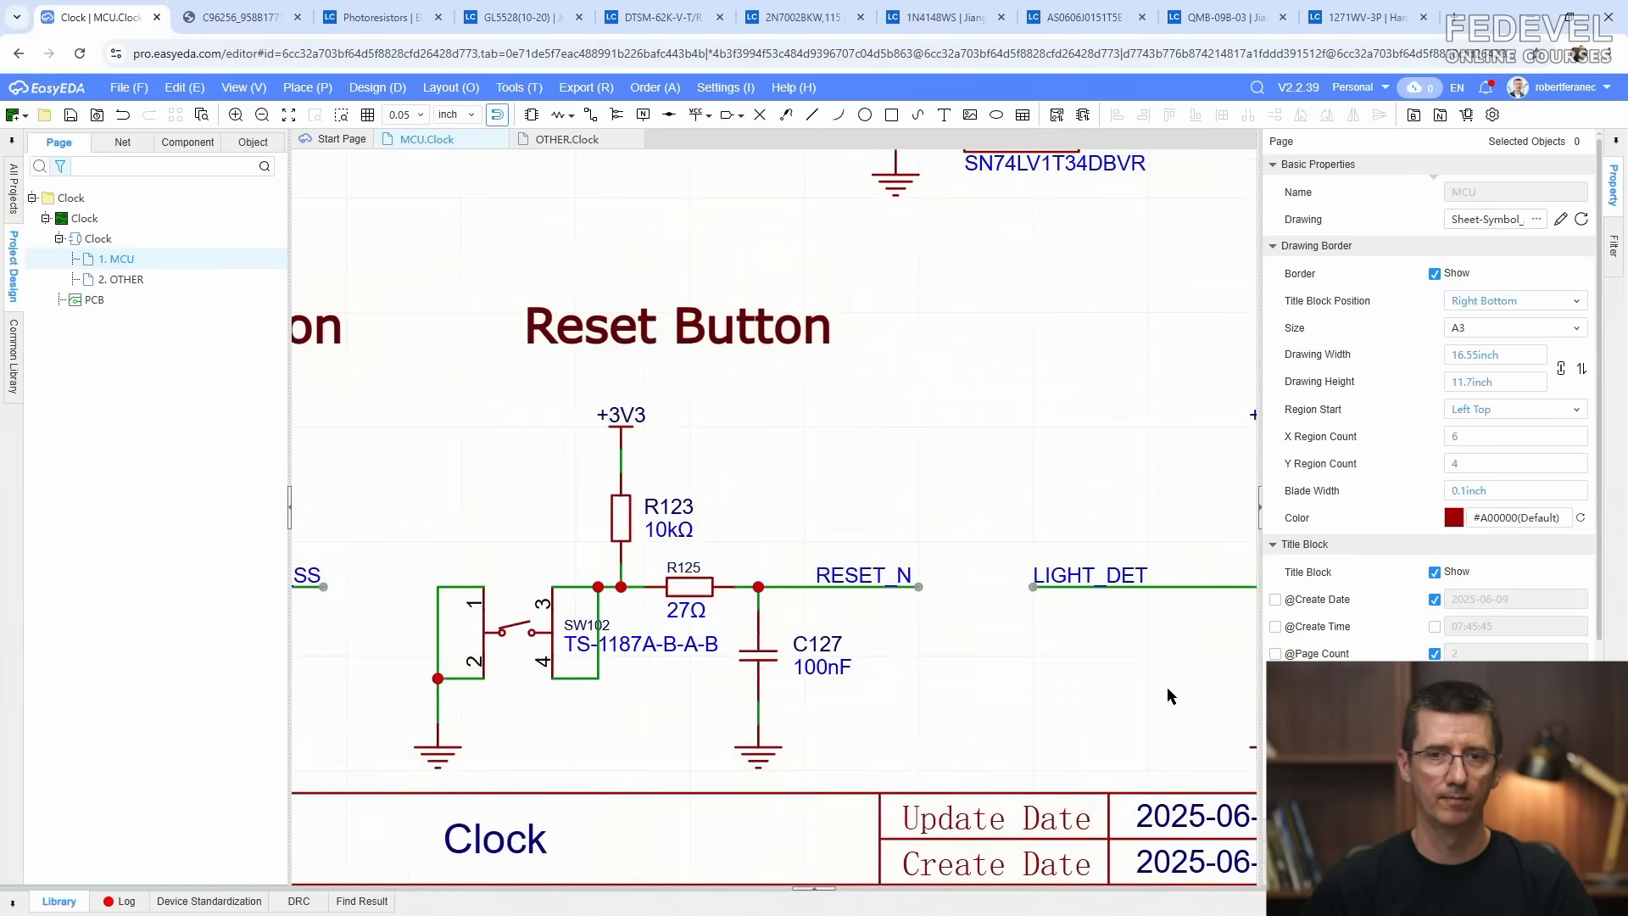
pyautogui.hscroll(2, 1018, 684)
pyautogui.click(524, 654)
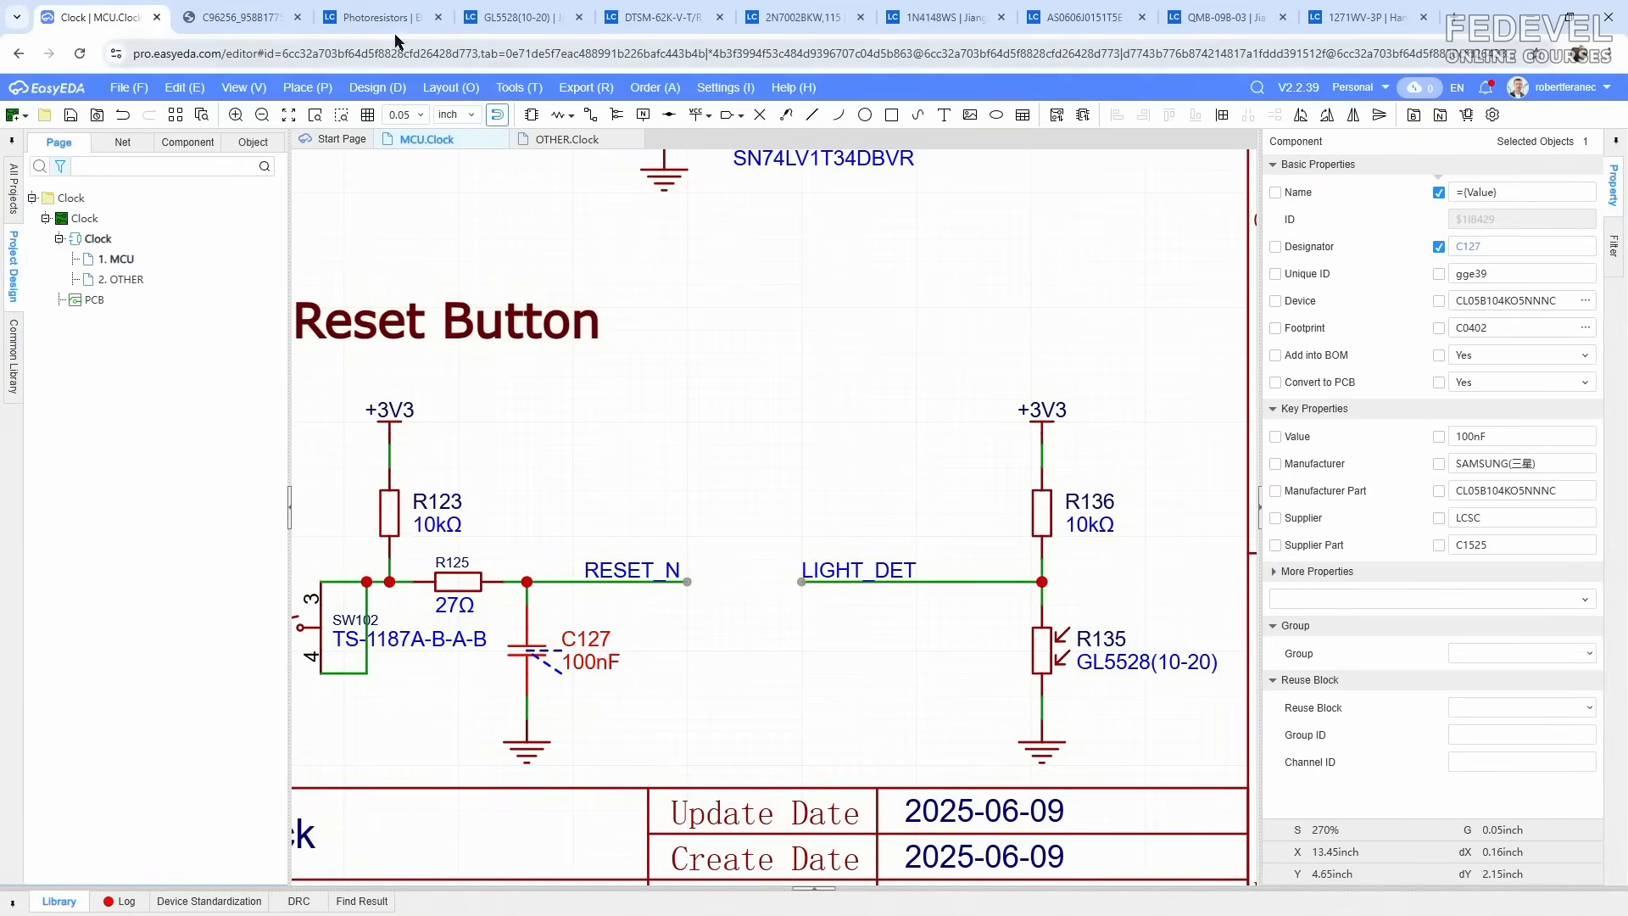
pyautogui.click(373, 17)
pyautogui.click(252, 110)
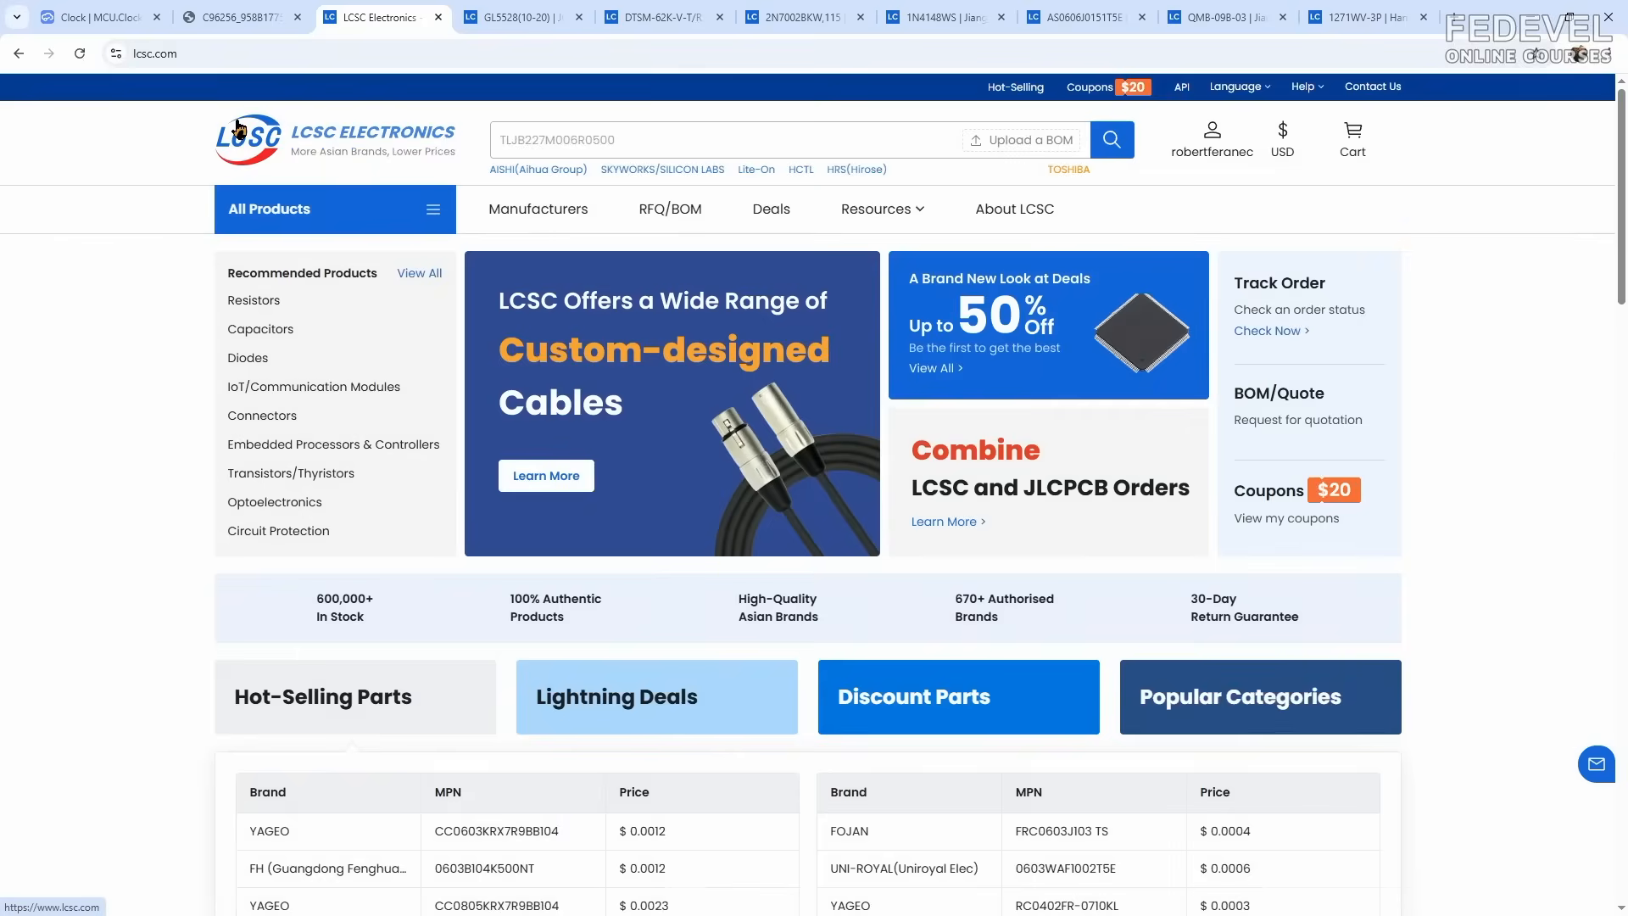
pyautogui.moveTo(261, 204)
pyautogui.moveTo(259, 266)
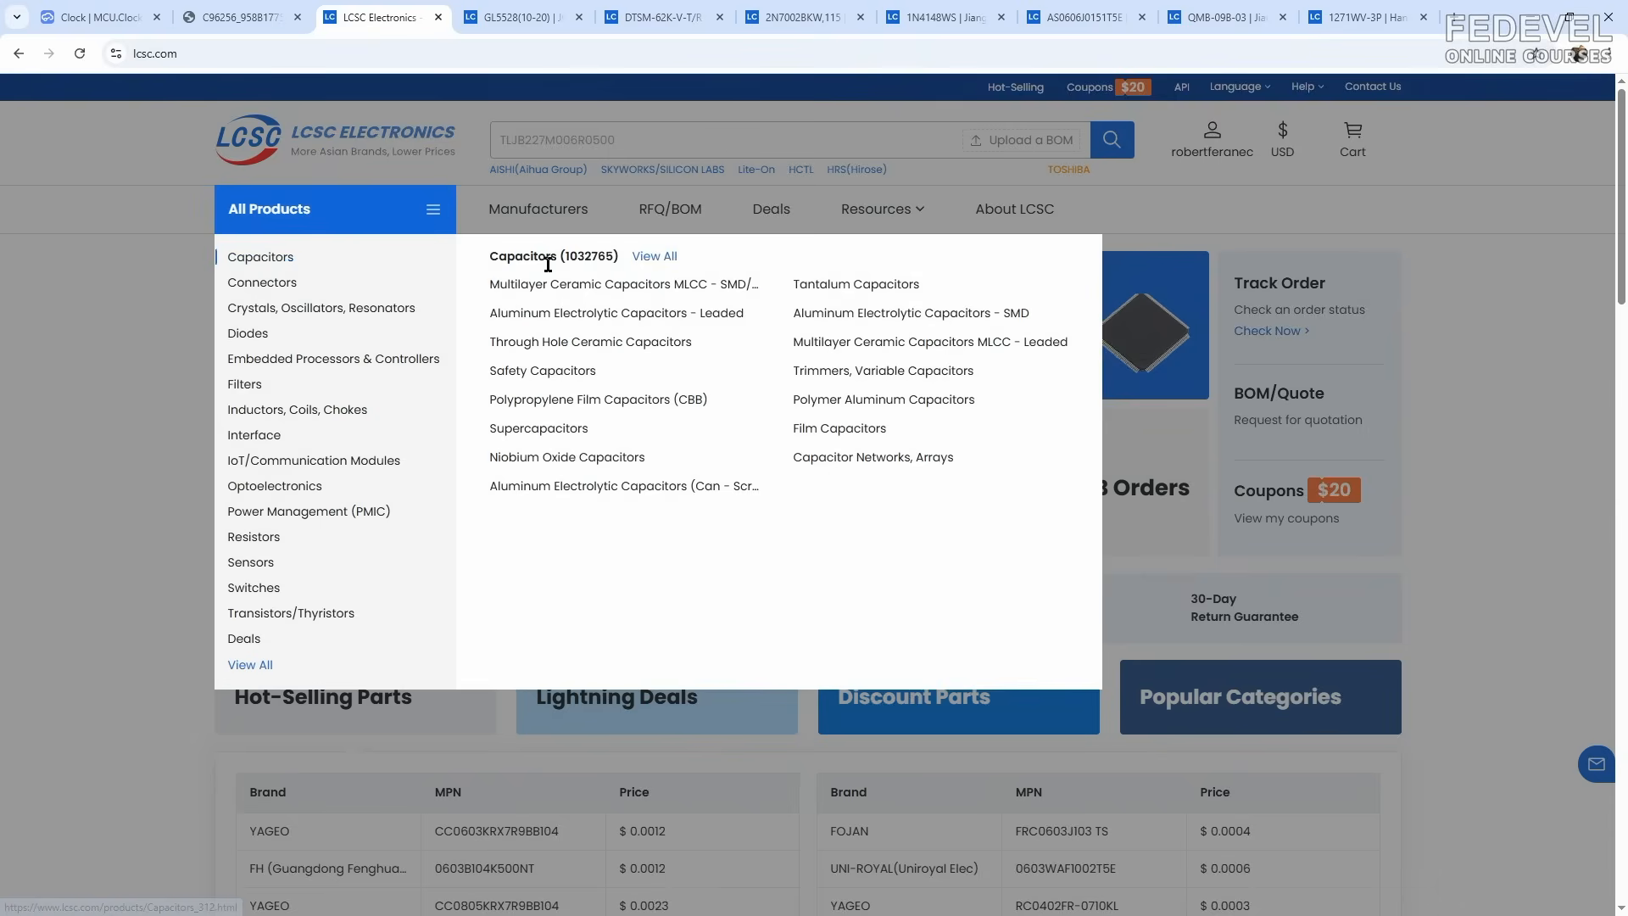
pyautogui.click(590, 289)
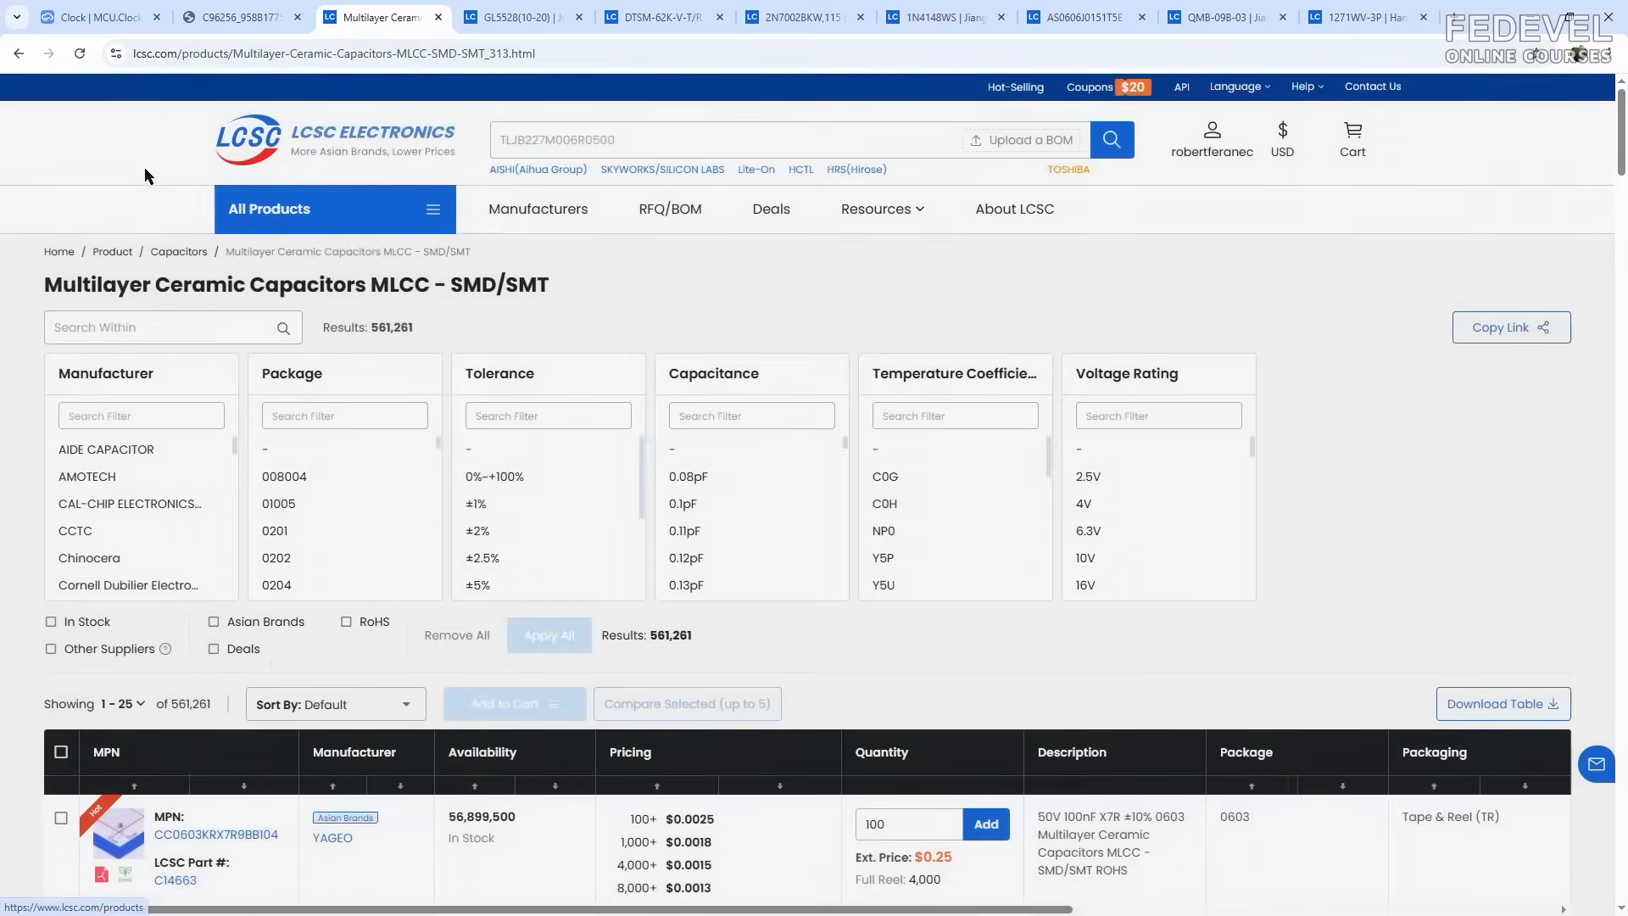
# Step: Filter the capacitors to Samsung Electro-Mechanics, 15pF capacitance, 0402 package and in-stock parts, and apply the filters
pyautogui.moveTo(231, 439); pyautogui.dragTo(232, 505)
pyautogui.scroll(-8, 190, 518)
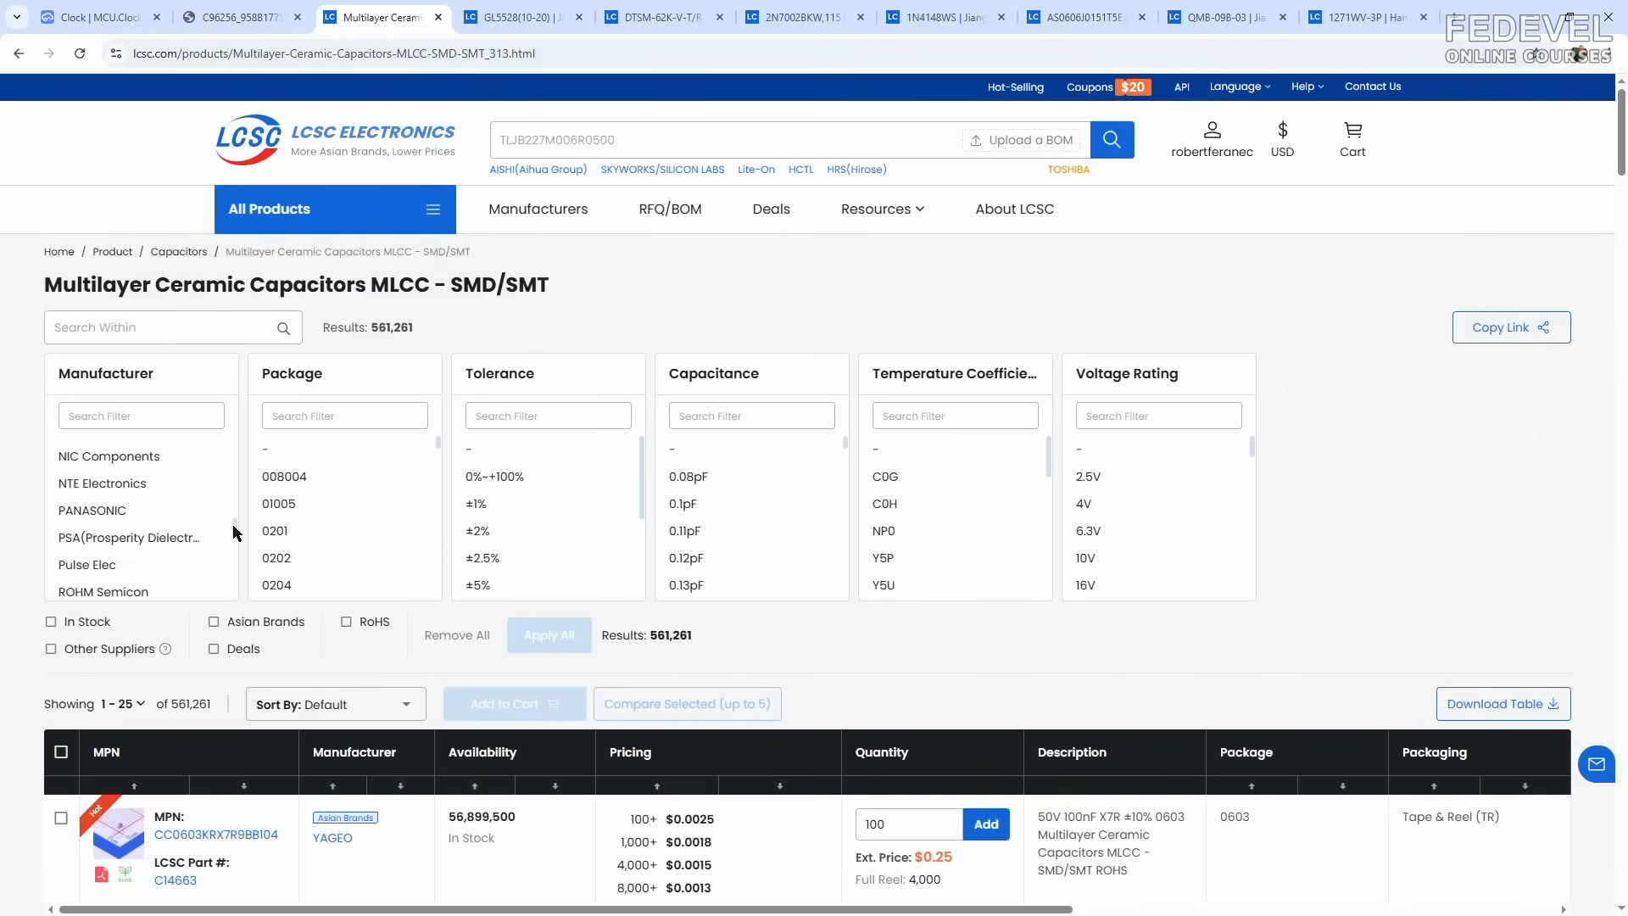
pyautogui.click(123, 498)
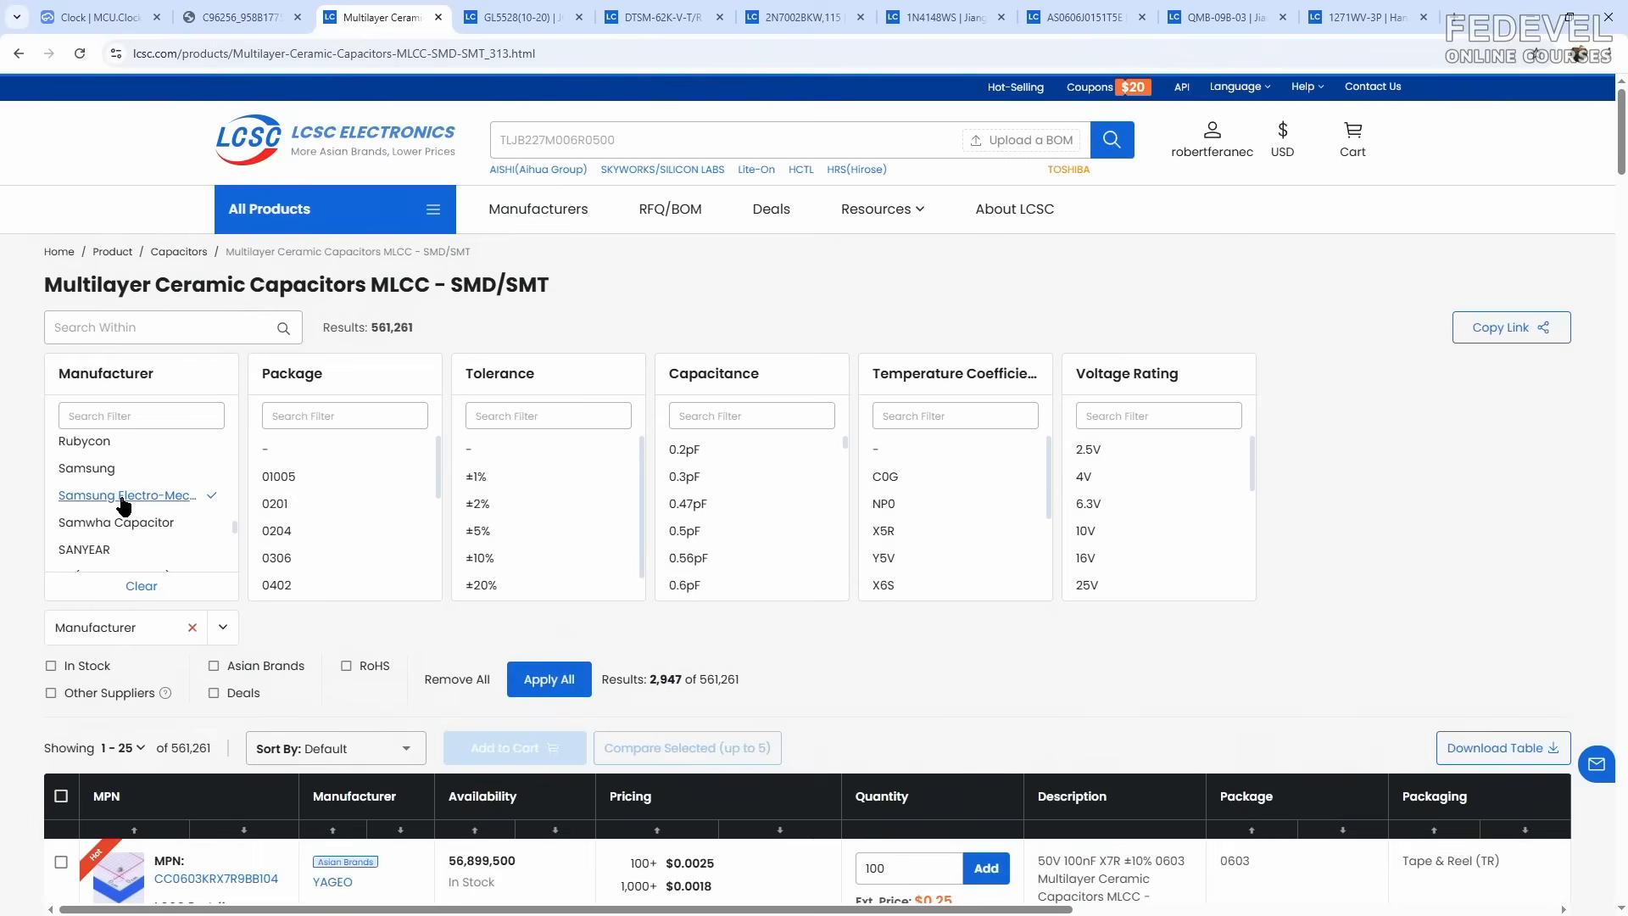
pyautogui.click(730, 413)
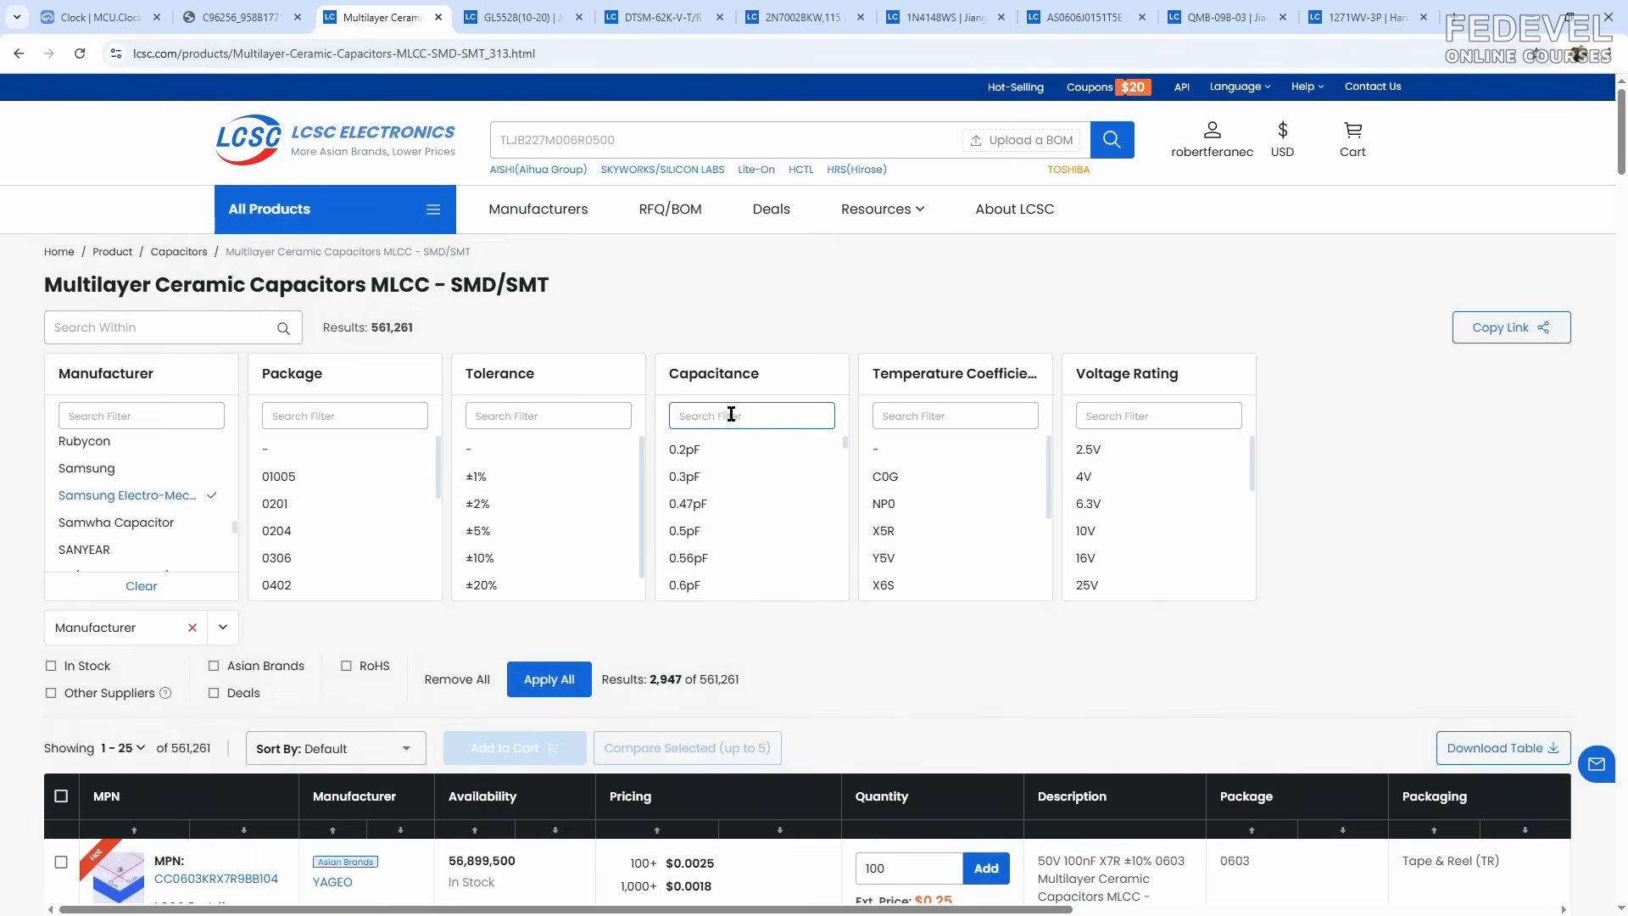
pyautogui.write('15pf')
pyautogui.click(682, 470)
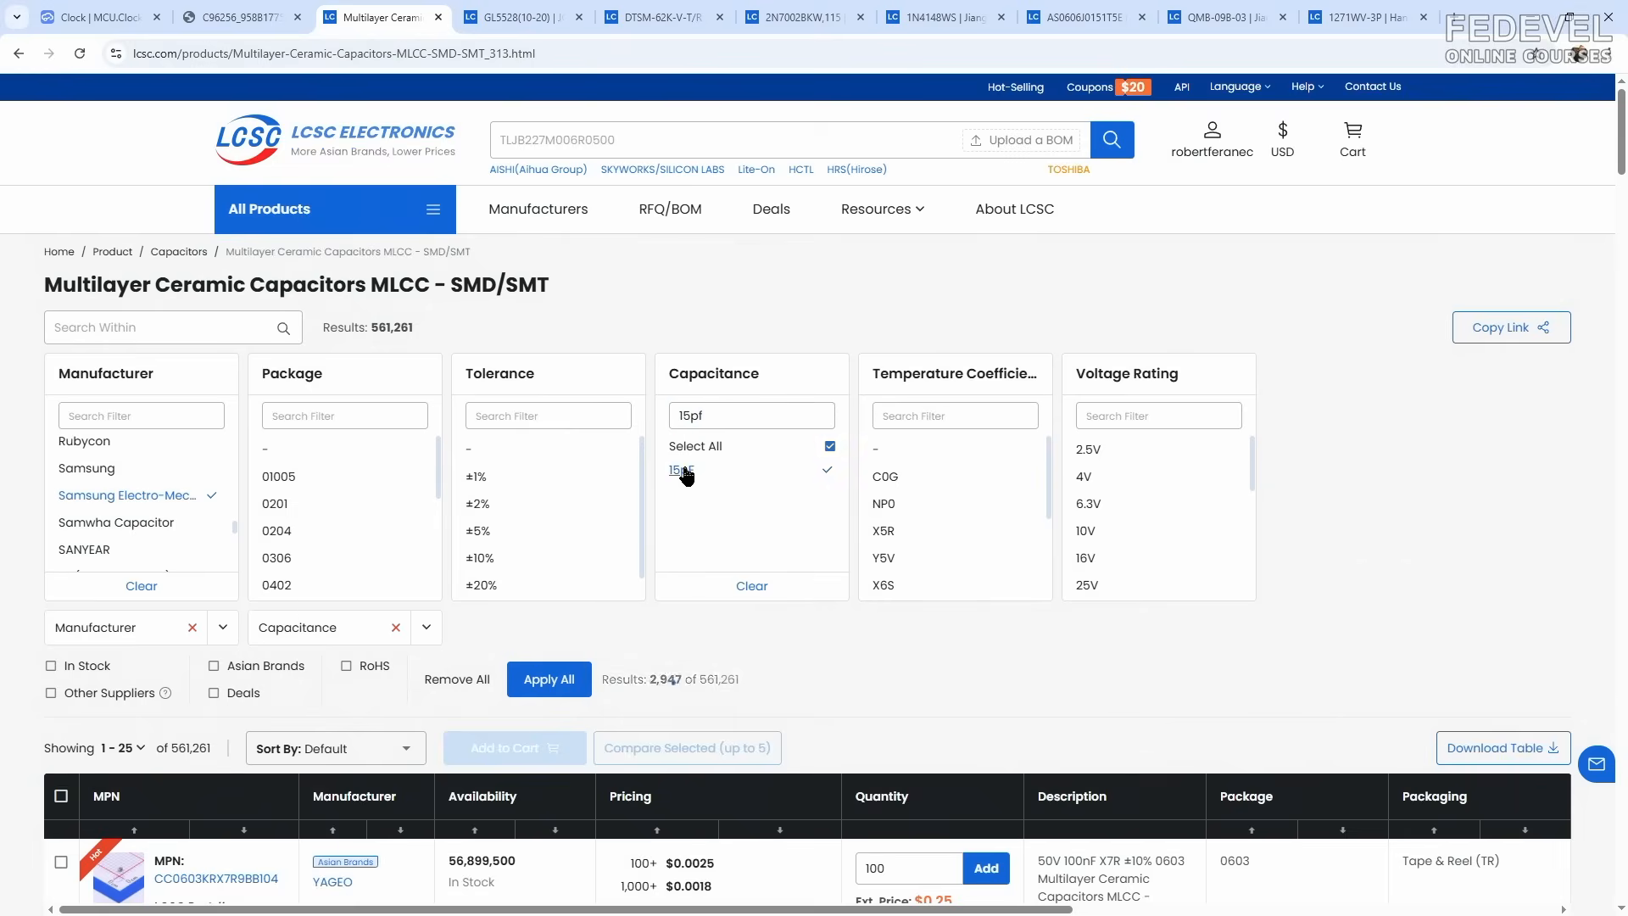
pyautogui.click(335, 511)
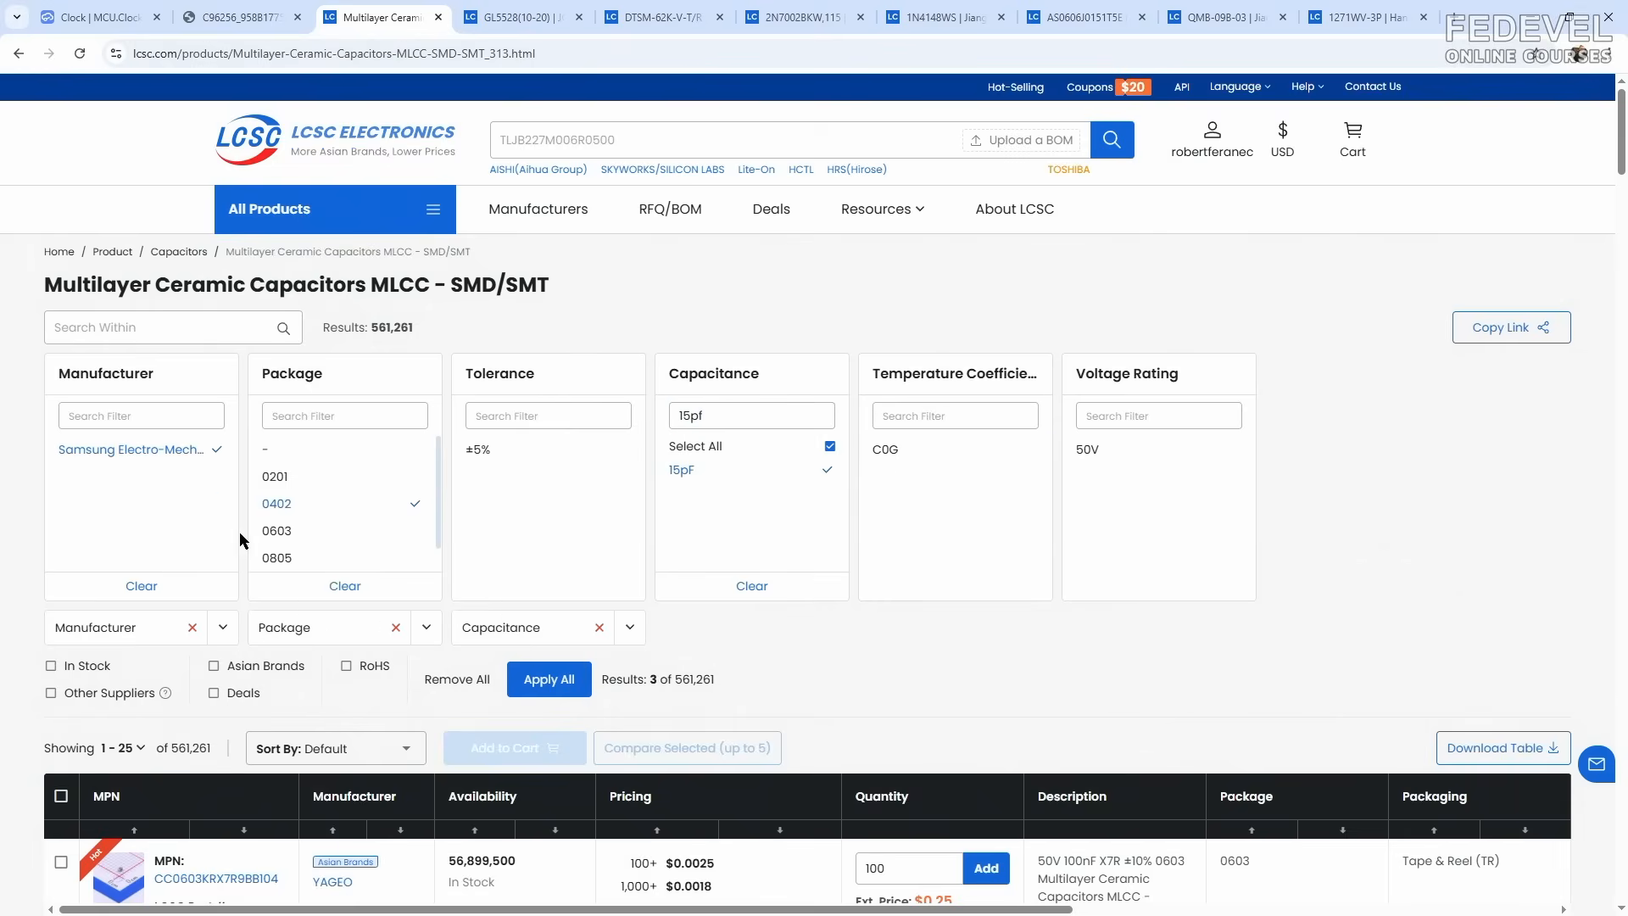
pyautogui.click(51, 665)
pyautogui.click(547, 679)
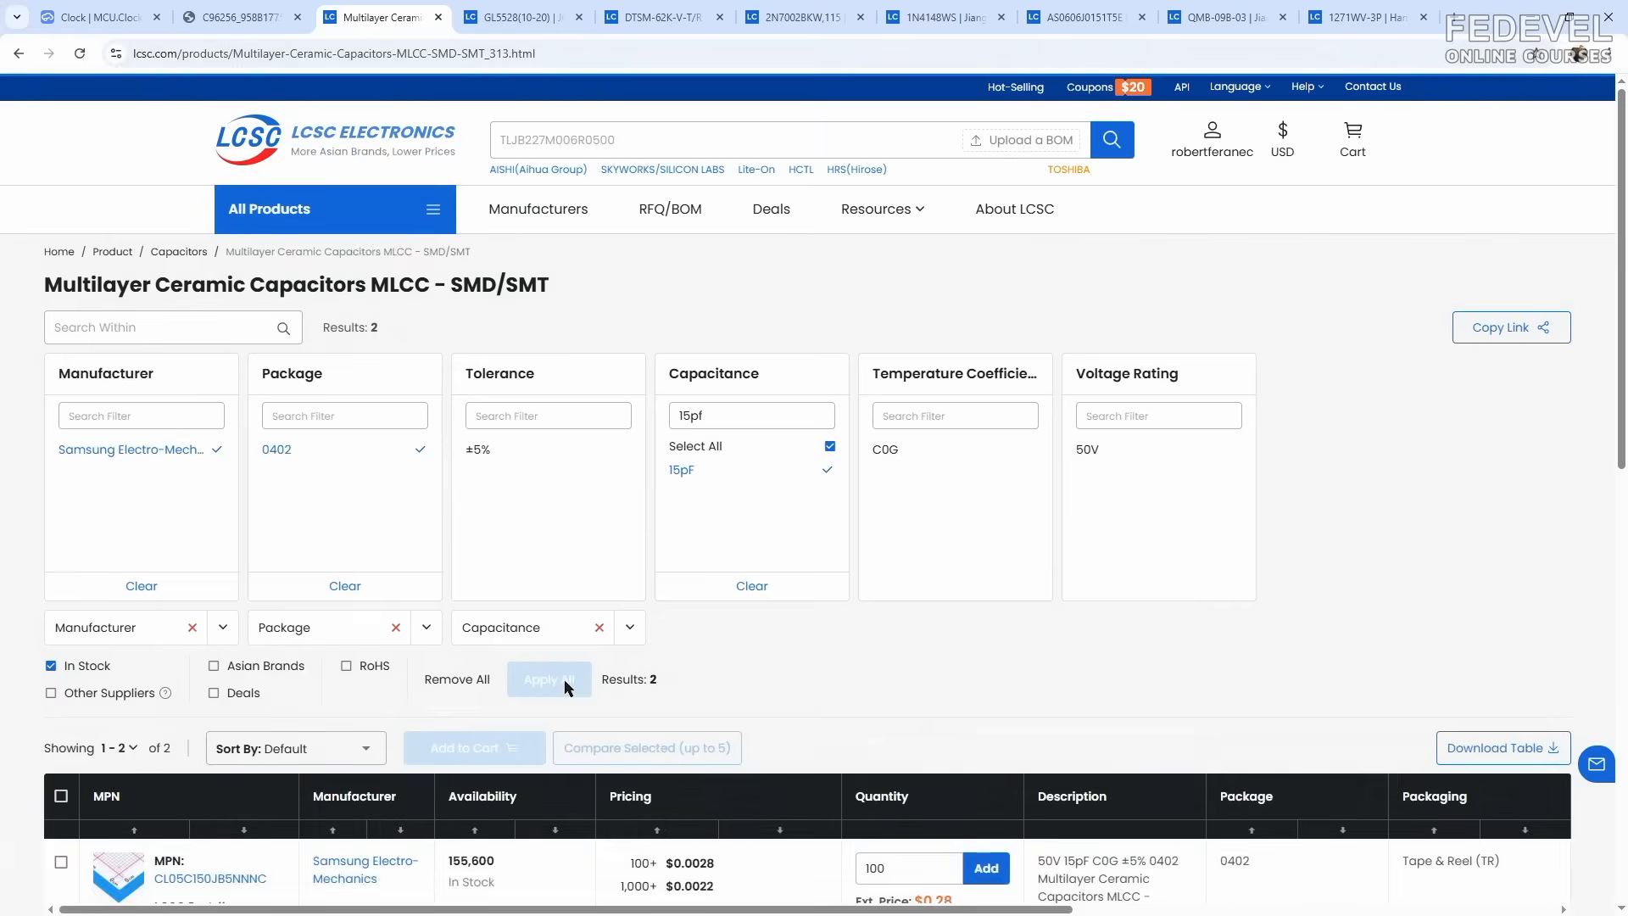
# Step: Open the product page of CL05C150JB5NNNC and copy its LCSC part number C86285
pyautogui.scroll(-4, 15, 557)
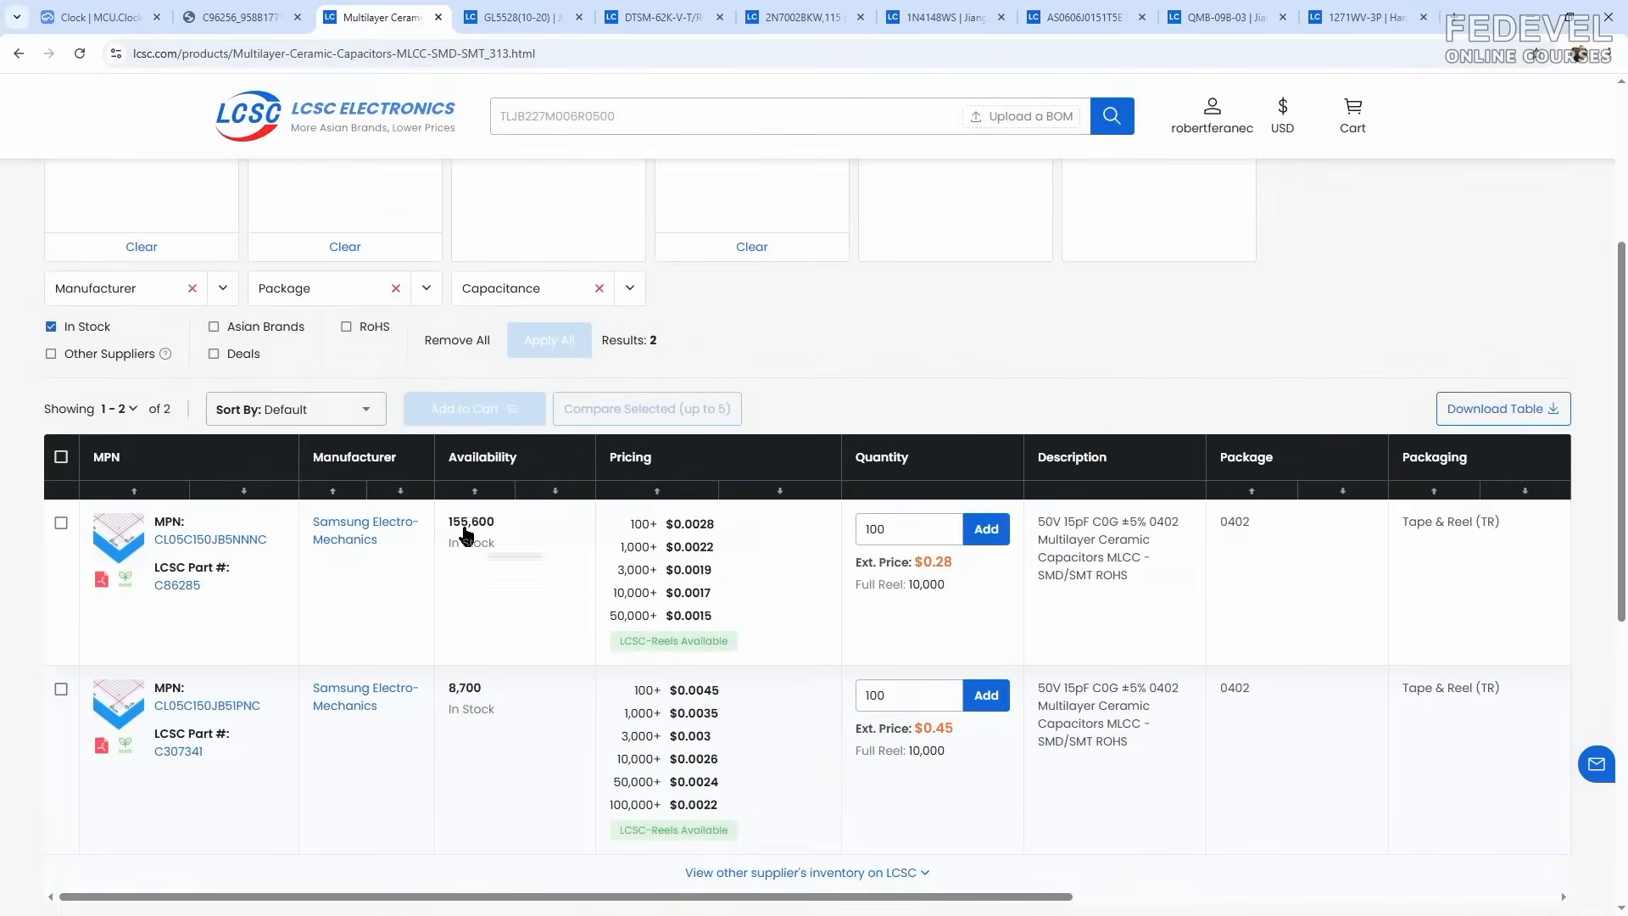
pyautogui.moveTo(471, 534)
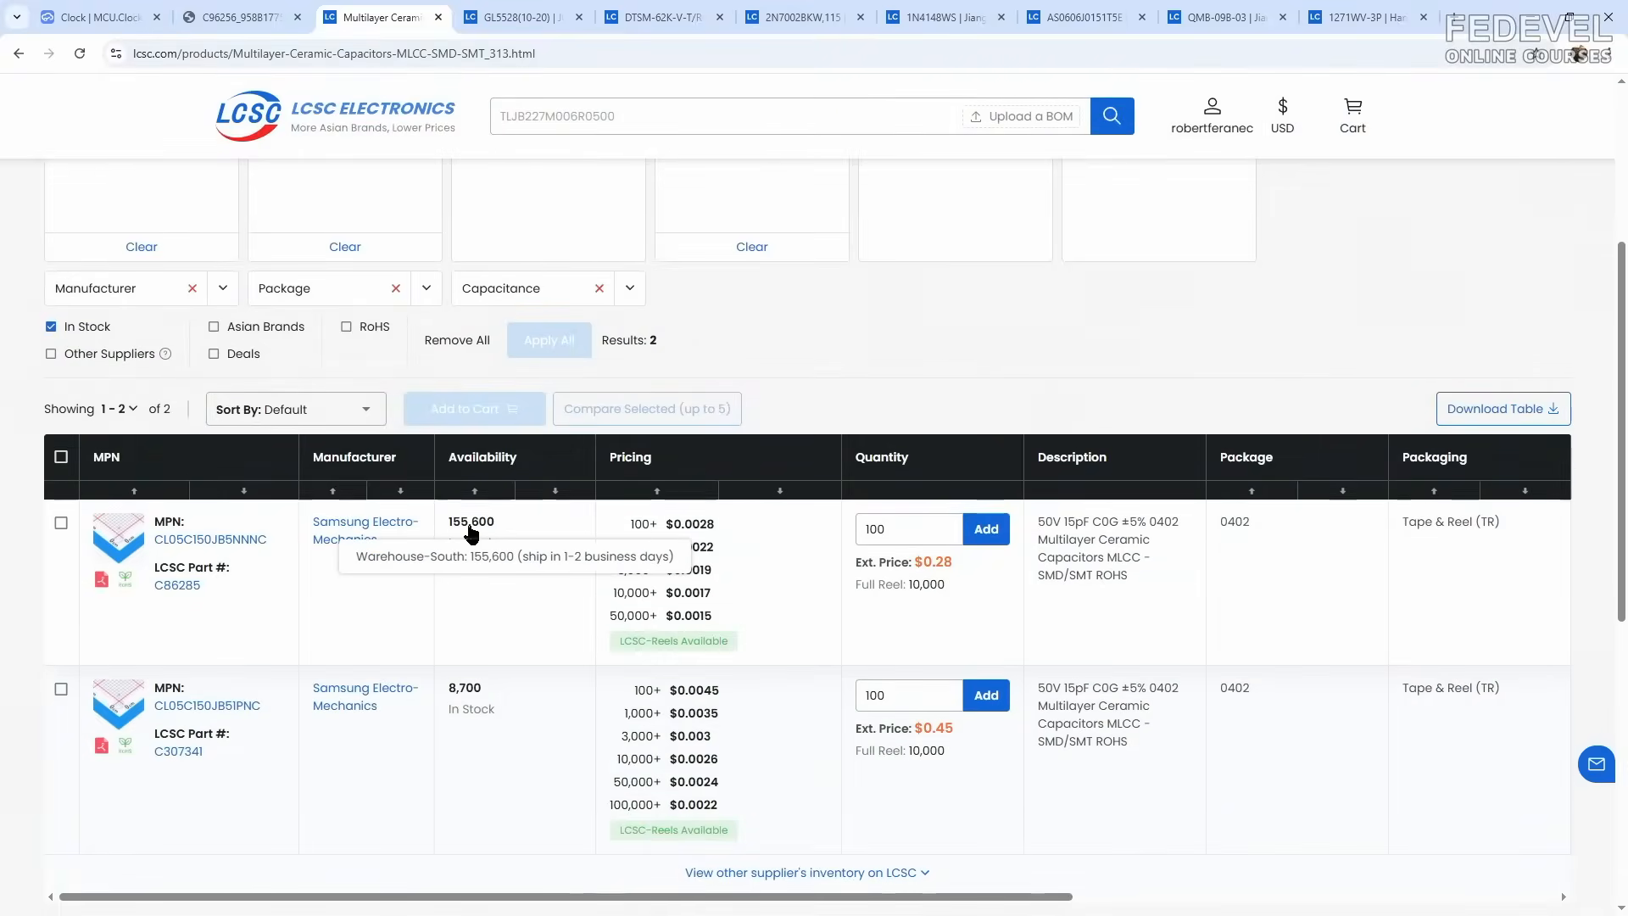
pyautogui.click(218, 539)
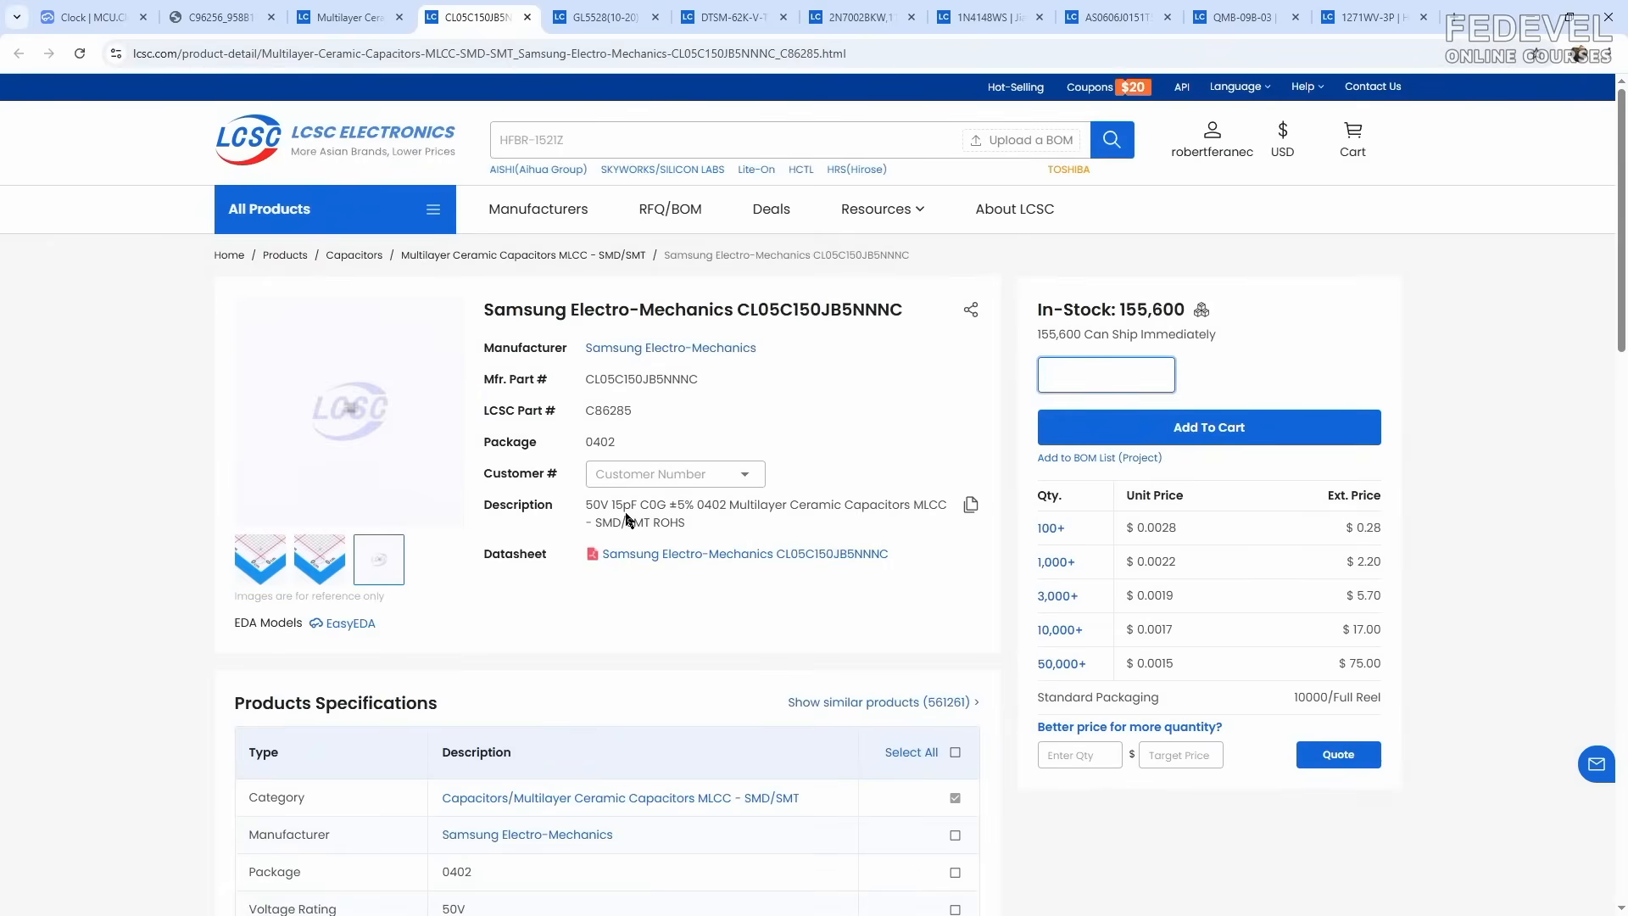
pyautogui.click(648, 412)
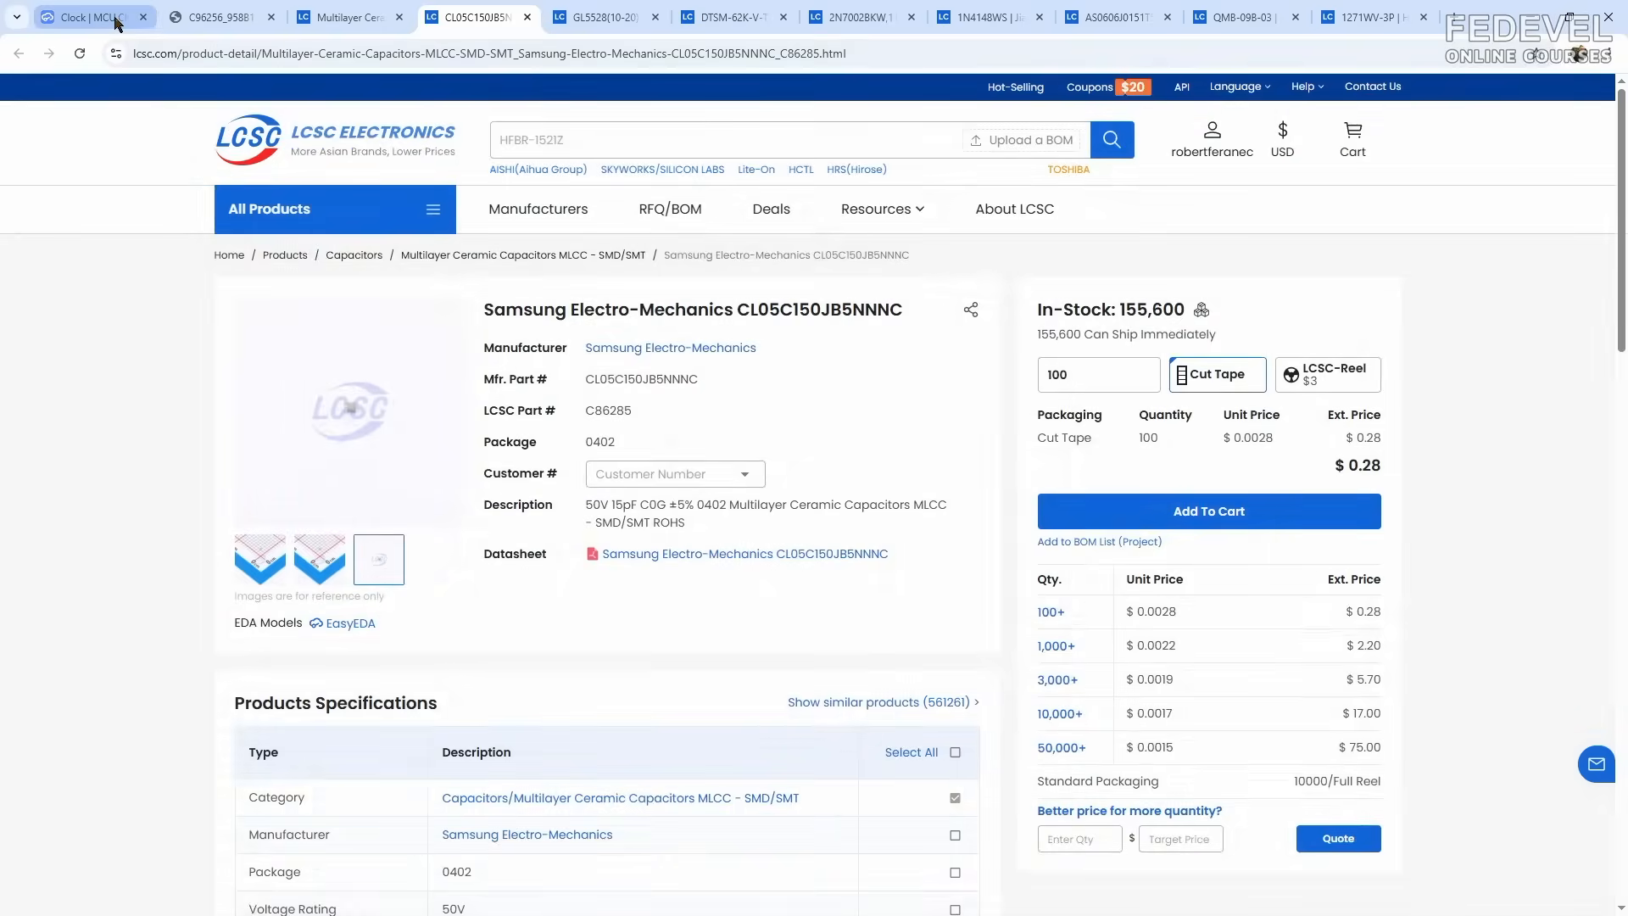
# Step: Switch to EasyEDA, find the device by the copied part number C86285 and place the 15pF capacitor vertically below the LIGHT_DET wire, beside the photoresistor
pyautogui.click(116, 21)
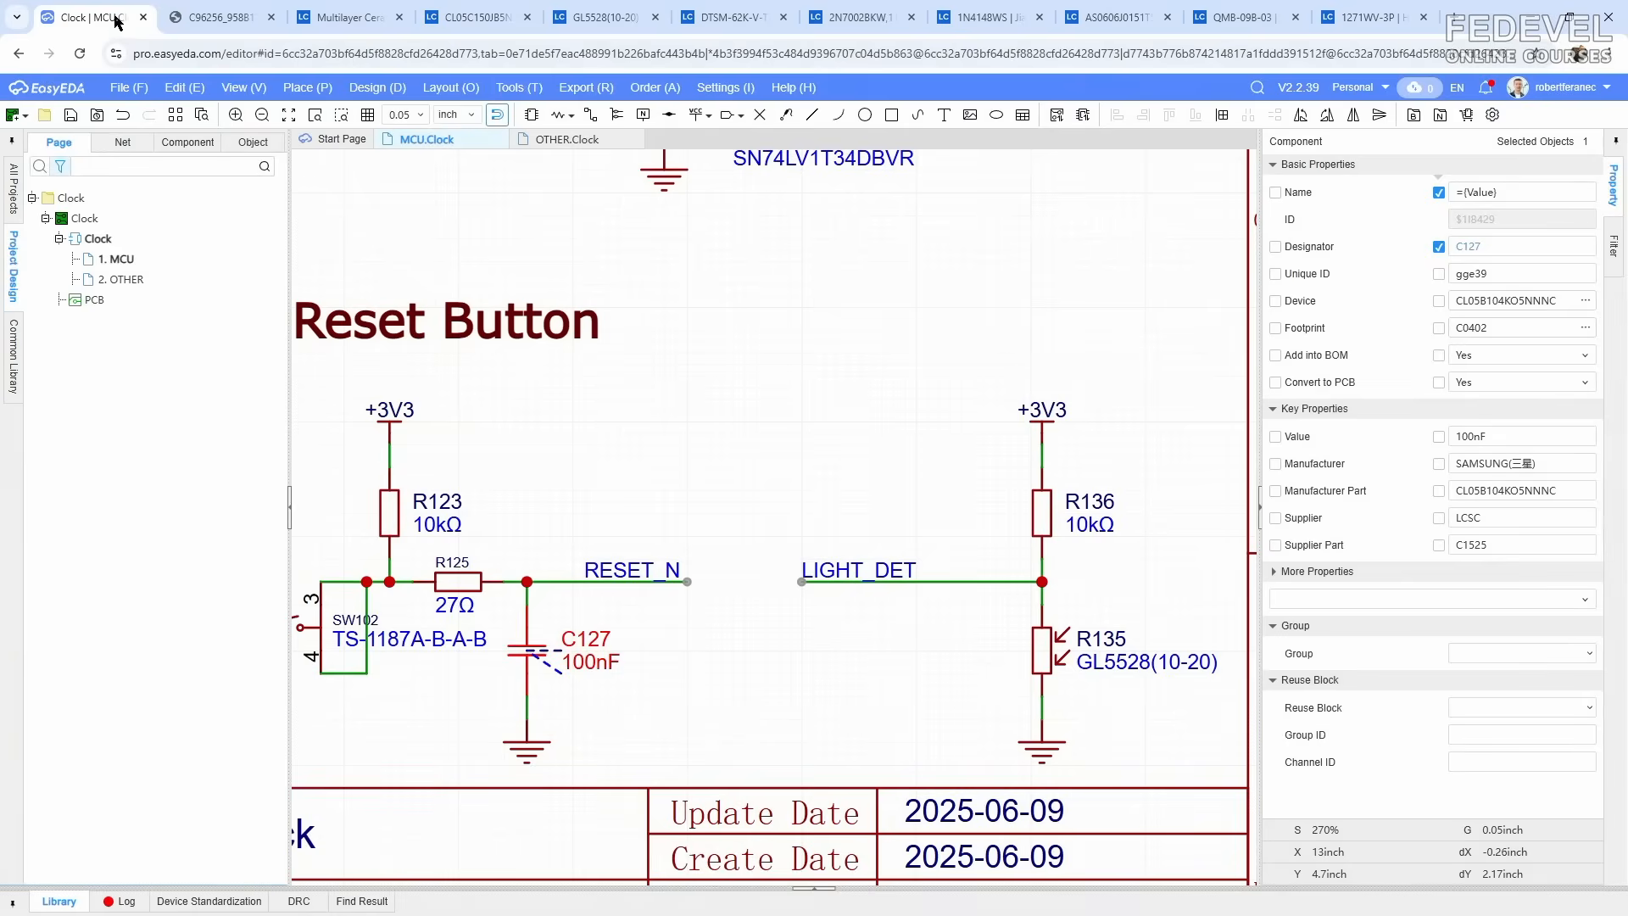
pyautogui.click(307, 88)
pyautogui.click(310, 110)
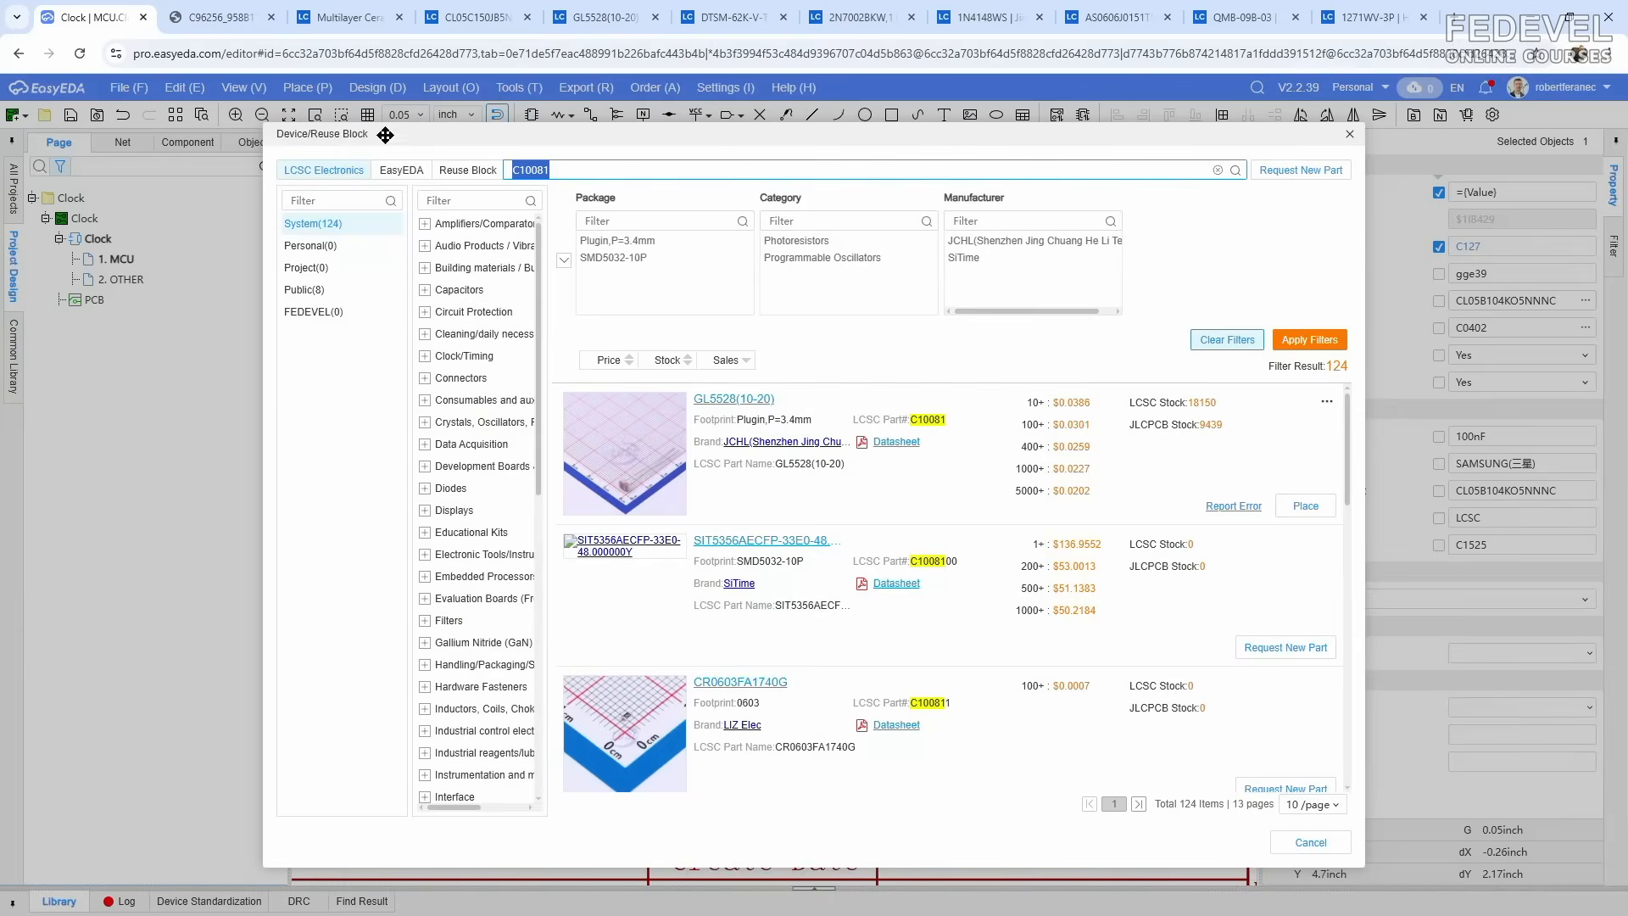
pyautogui.rightClick(526, 171)
pyautogui.click(591, 321)
pyautogui.click(1235, 170)
pyautogui.click(1306, 505)
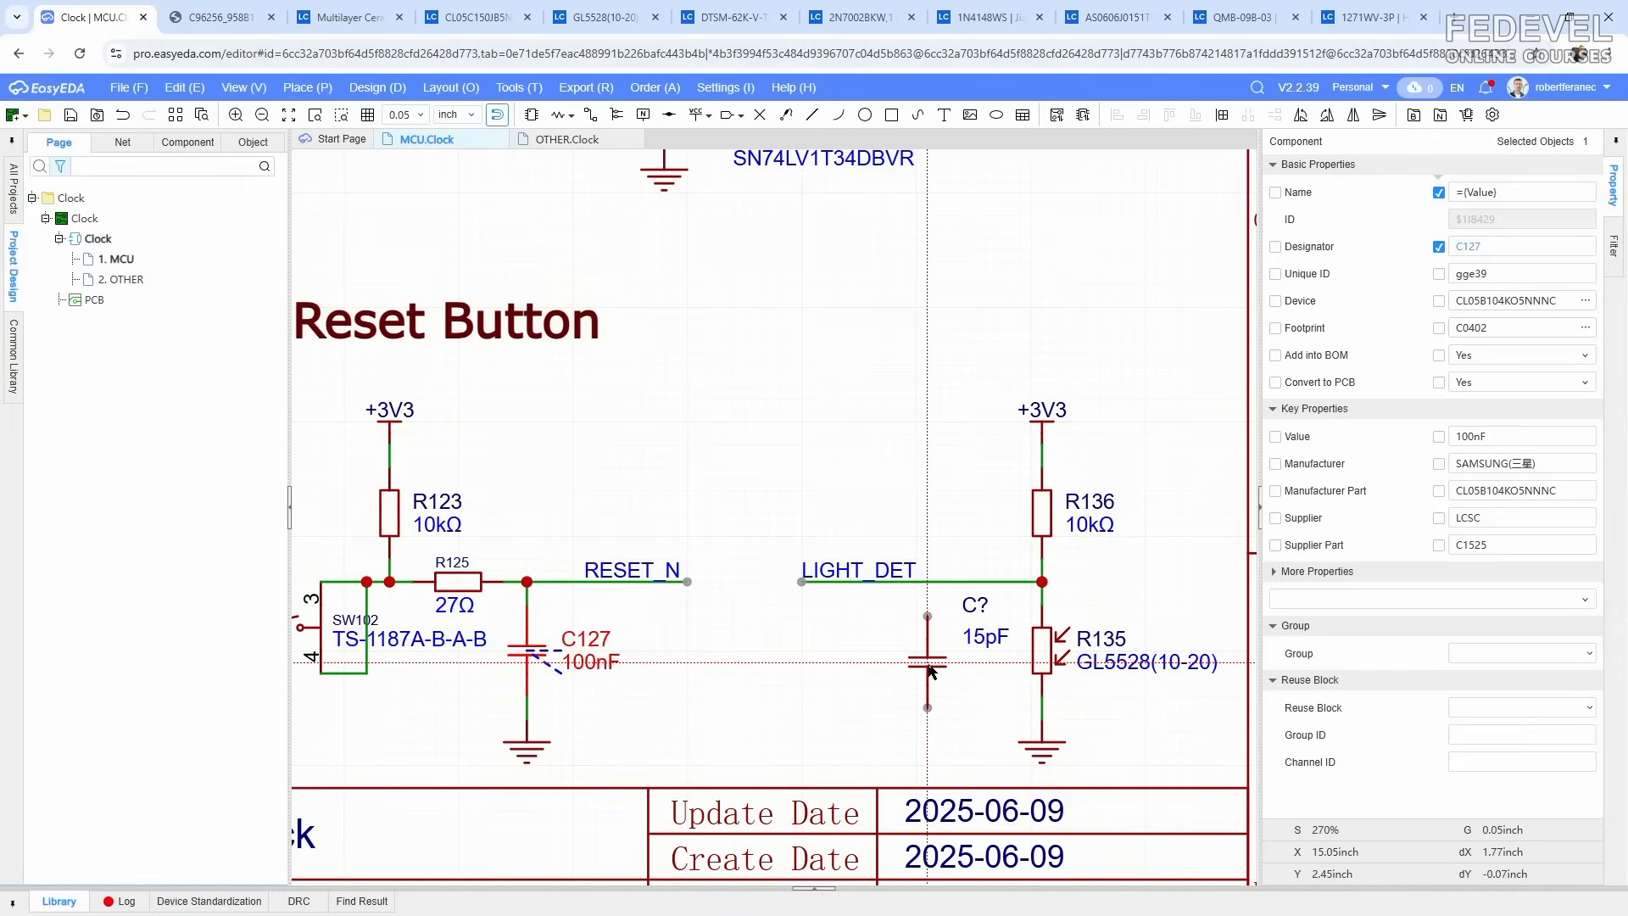
pyautogui.click(933, 666)
pyautogui.press('Escape')
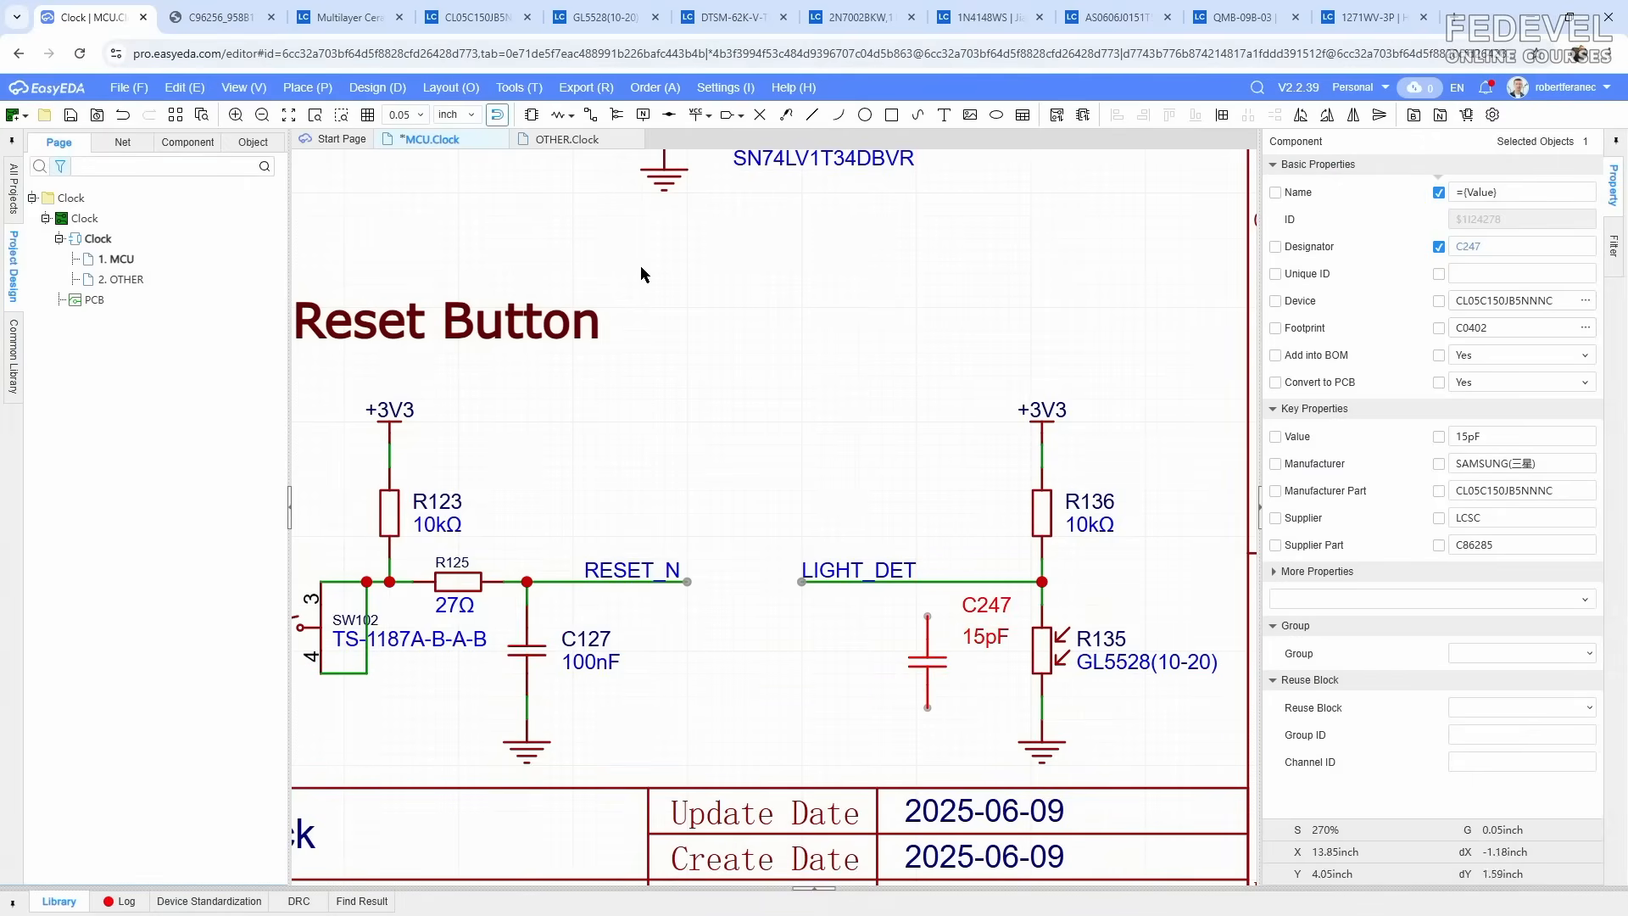
# Step: Wire the 15pF capacitor's upper pin to the LIGHT_DET line and paste a copy of the photoresistor's GND symbol with its wire onto its lower pin
pyautogui.click(589, 114)
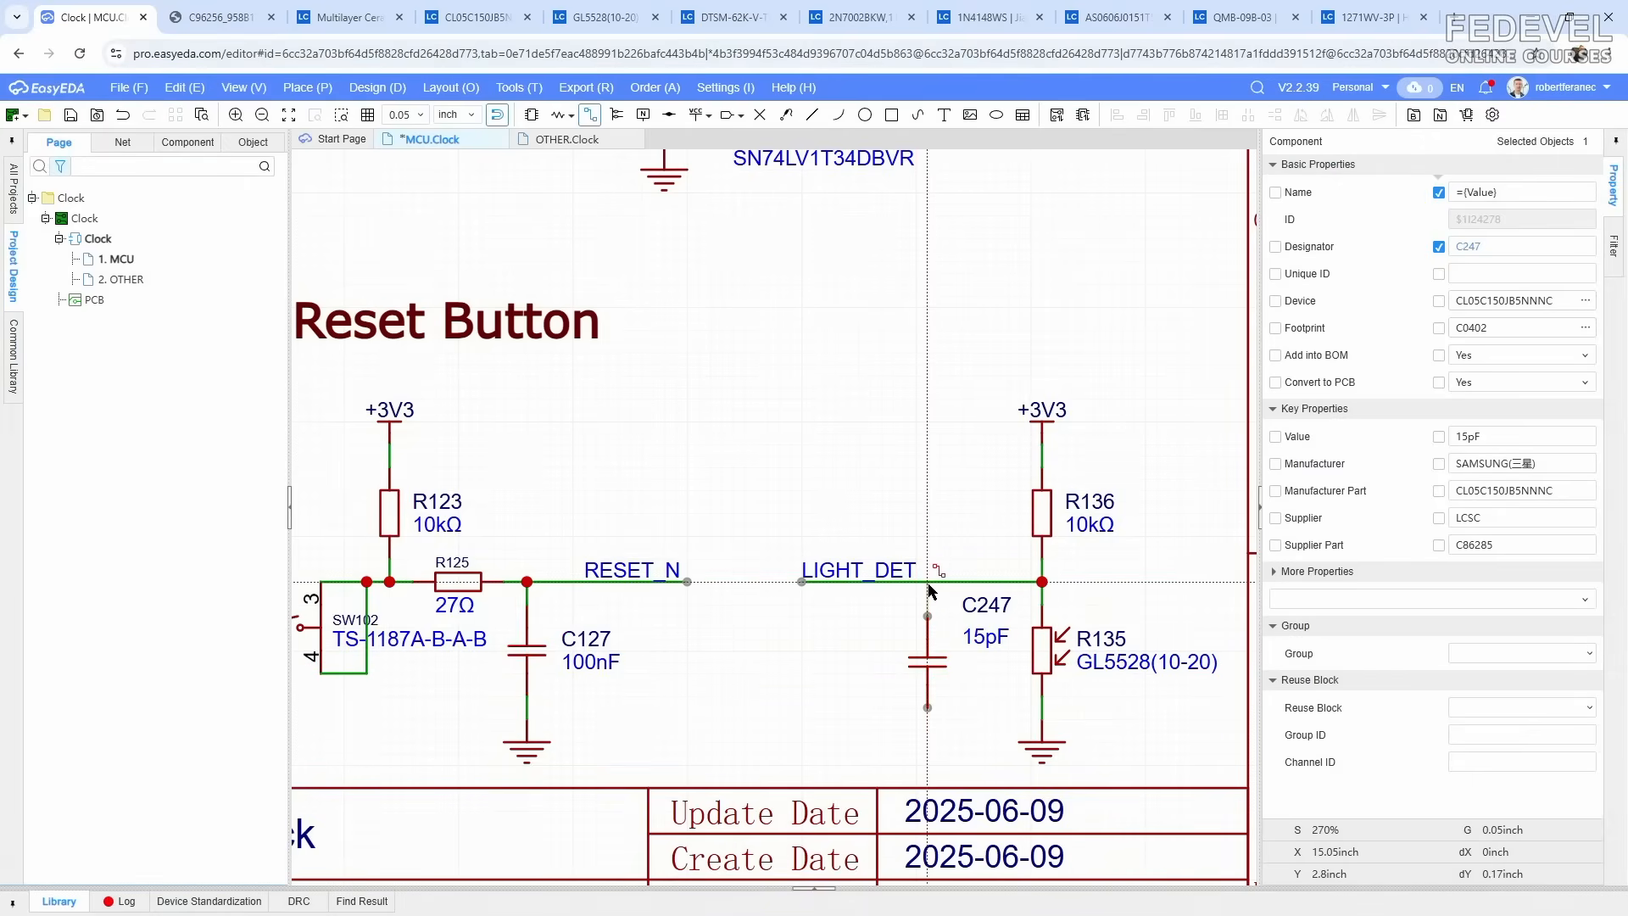
pyautogui.click(928, 591)
pyautogui.moveTo(1091, 772); pyautogui.dragTo(1002, 718)
pyautogui.rightClick(1039, 748)
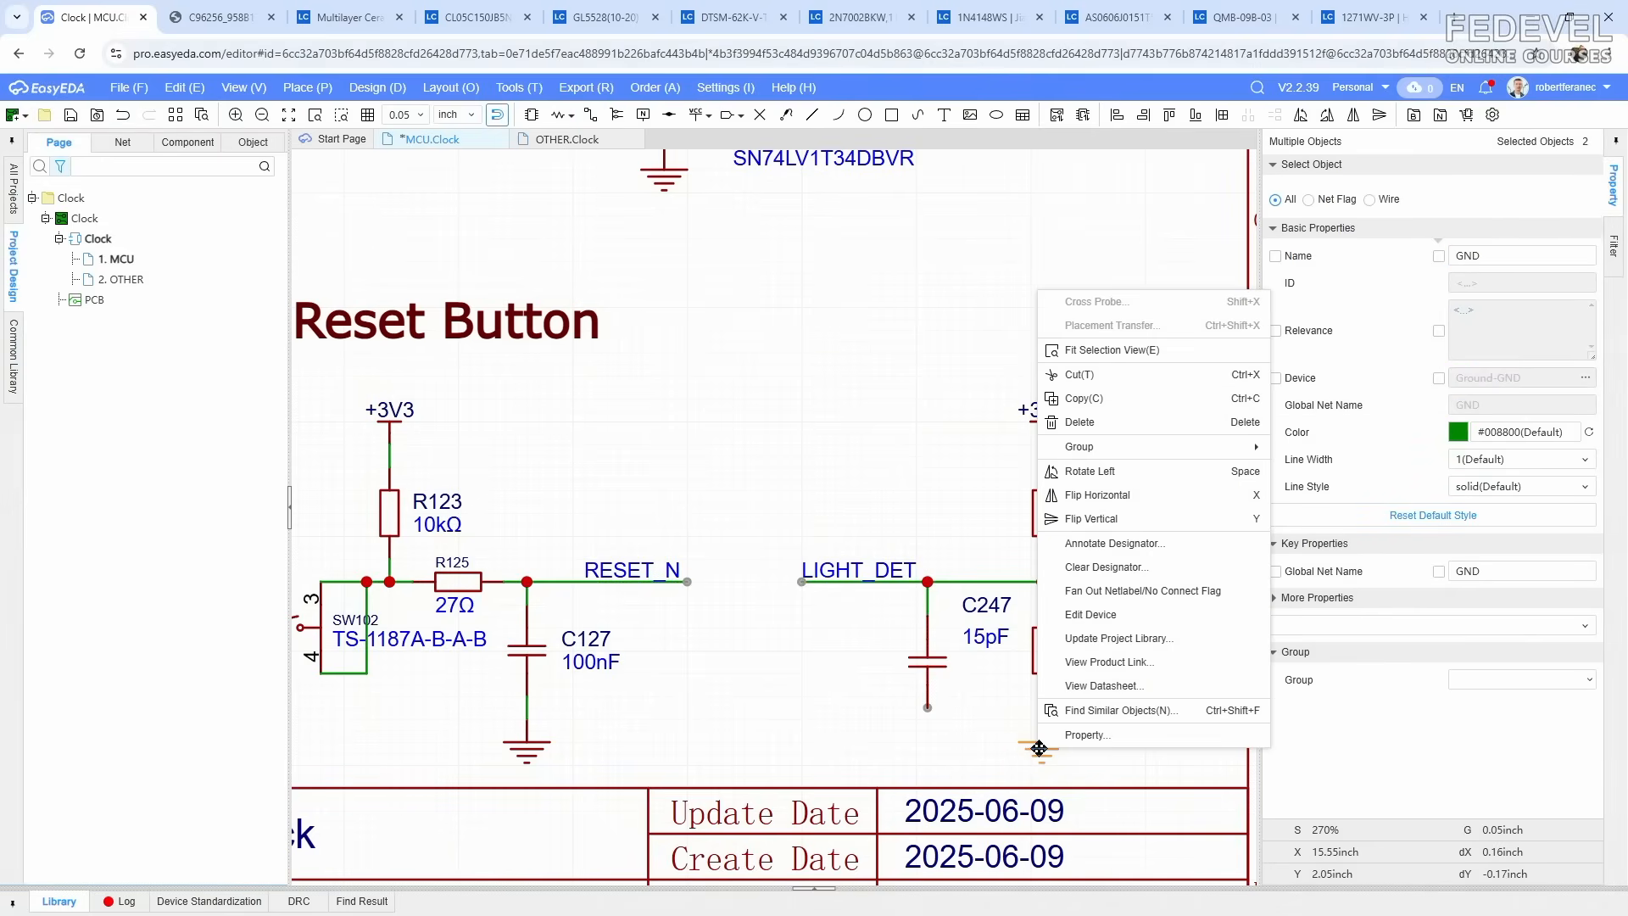
pyautogui.click(1093, 404)
pyautogui.rightClick(786, 661)
pyautogui.click(788, 662)
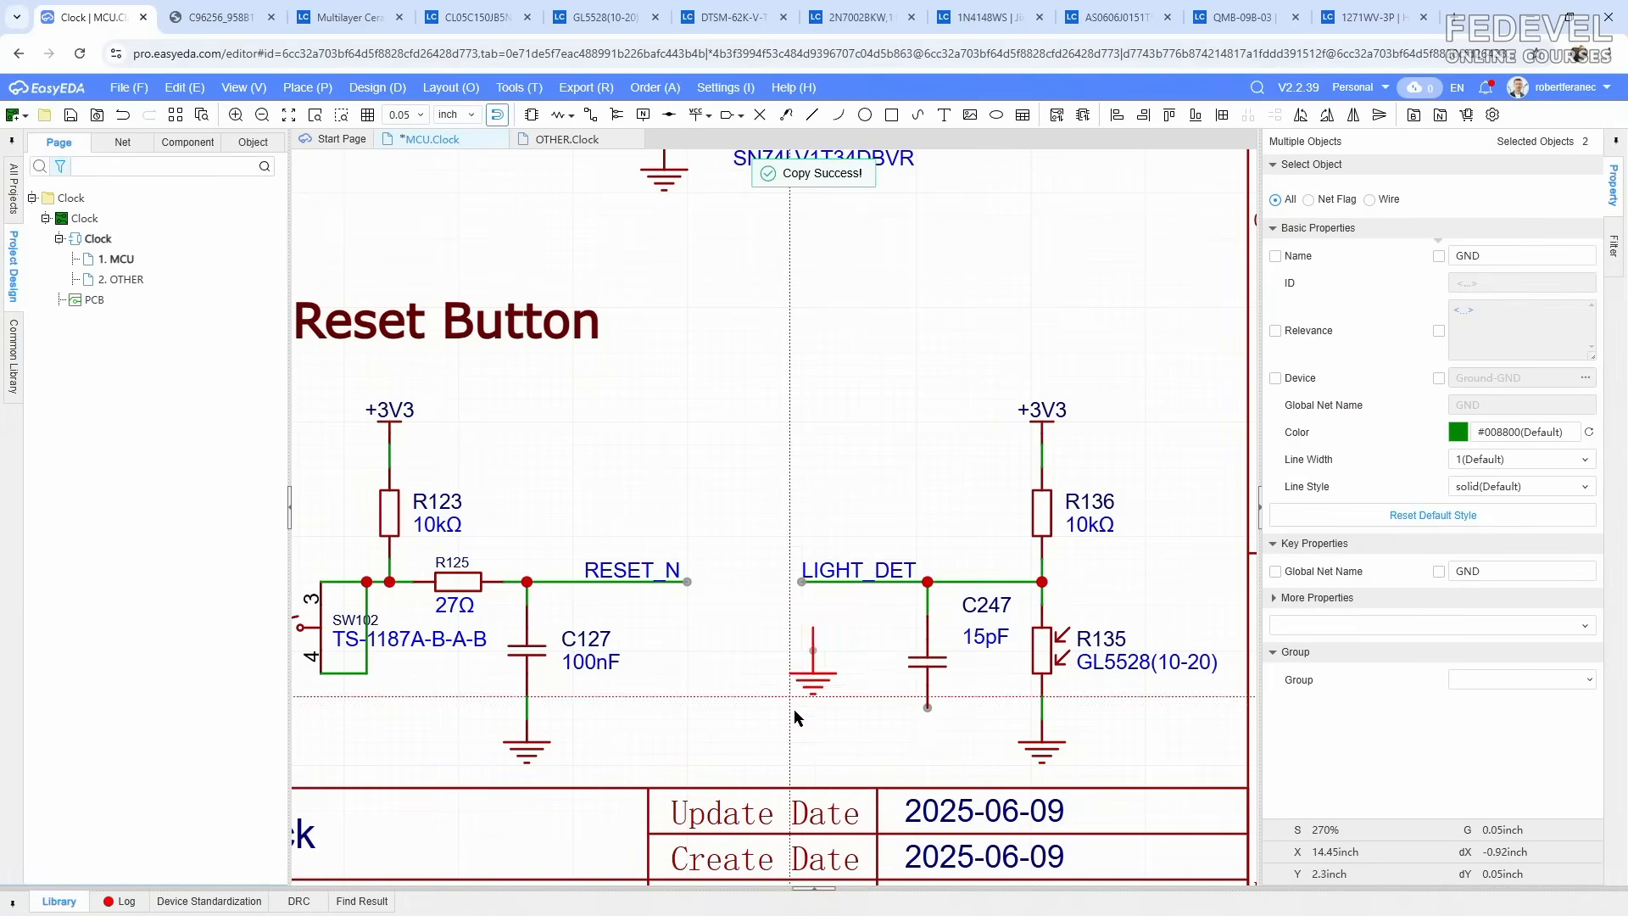
pyautogui.click(839, 755)
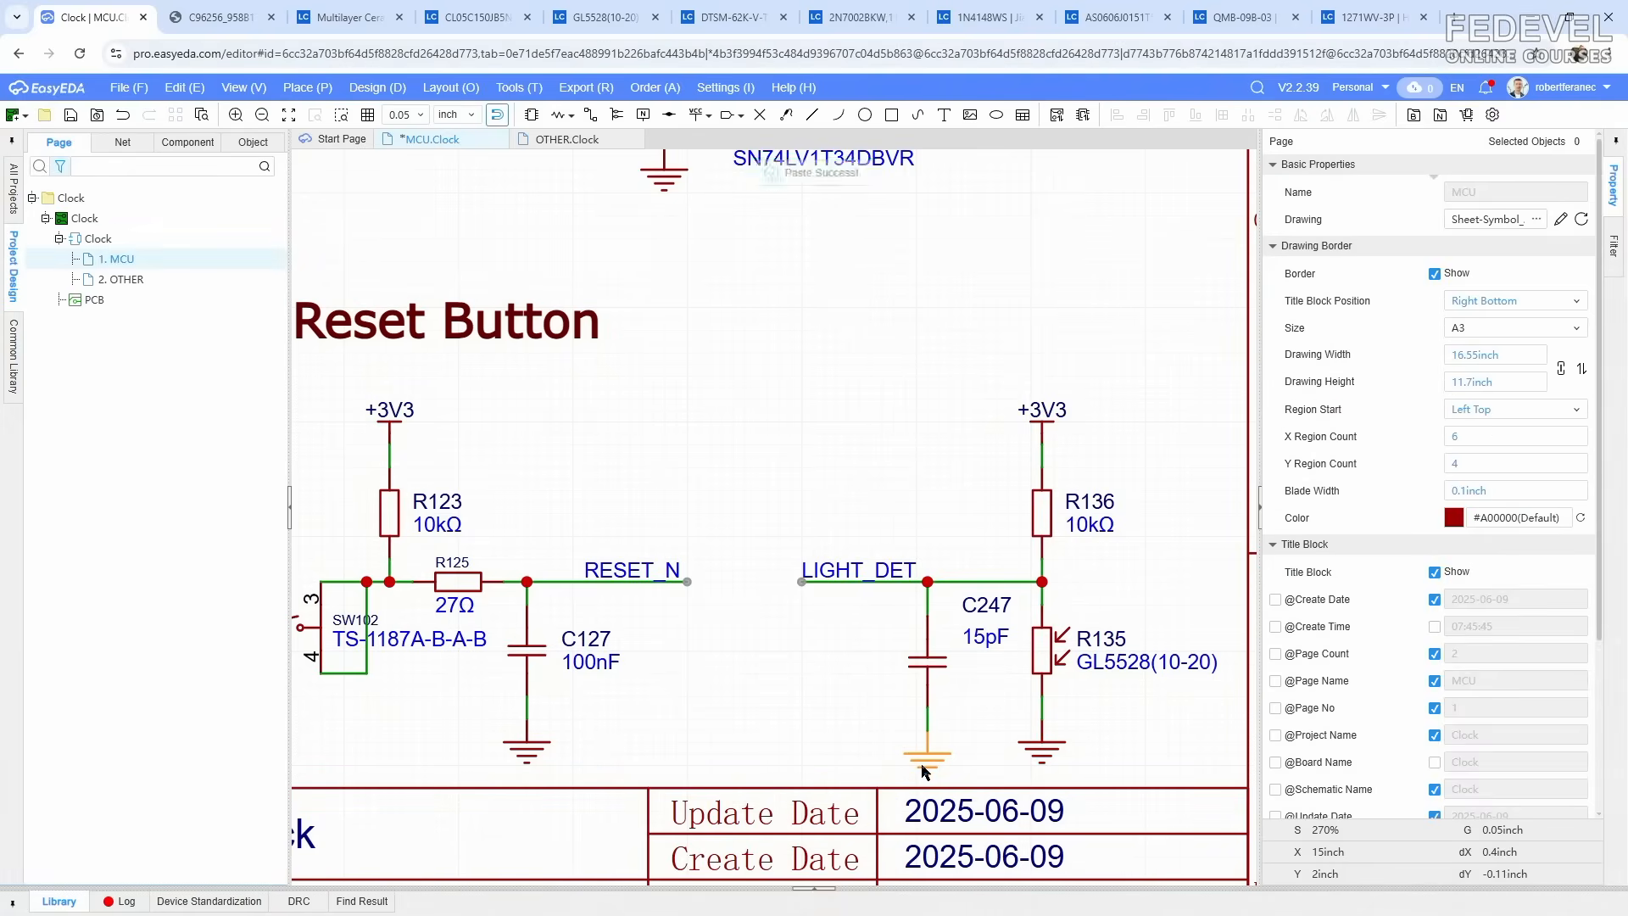
# Step: Move the 15pF capacitor and its GND symbol up slightly to align with the photoresistor and its ground, and save the schematic
pyautogui.moveTo(927, 662); pyautogui.dragTo(928, 651)
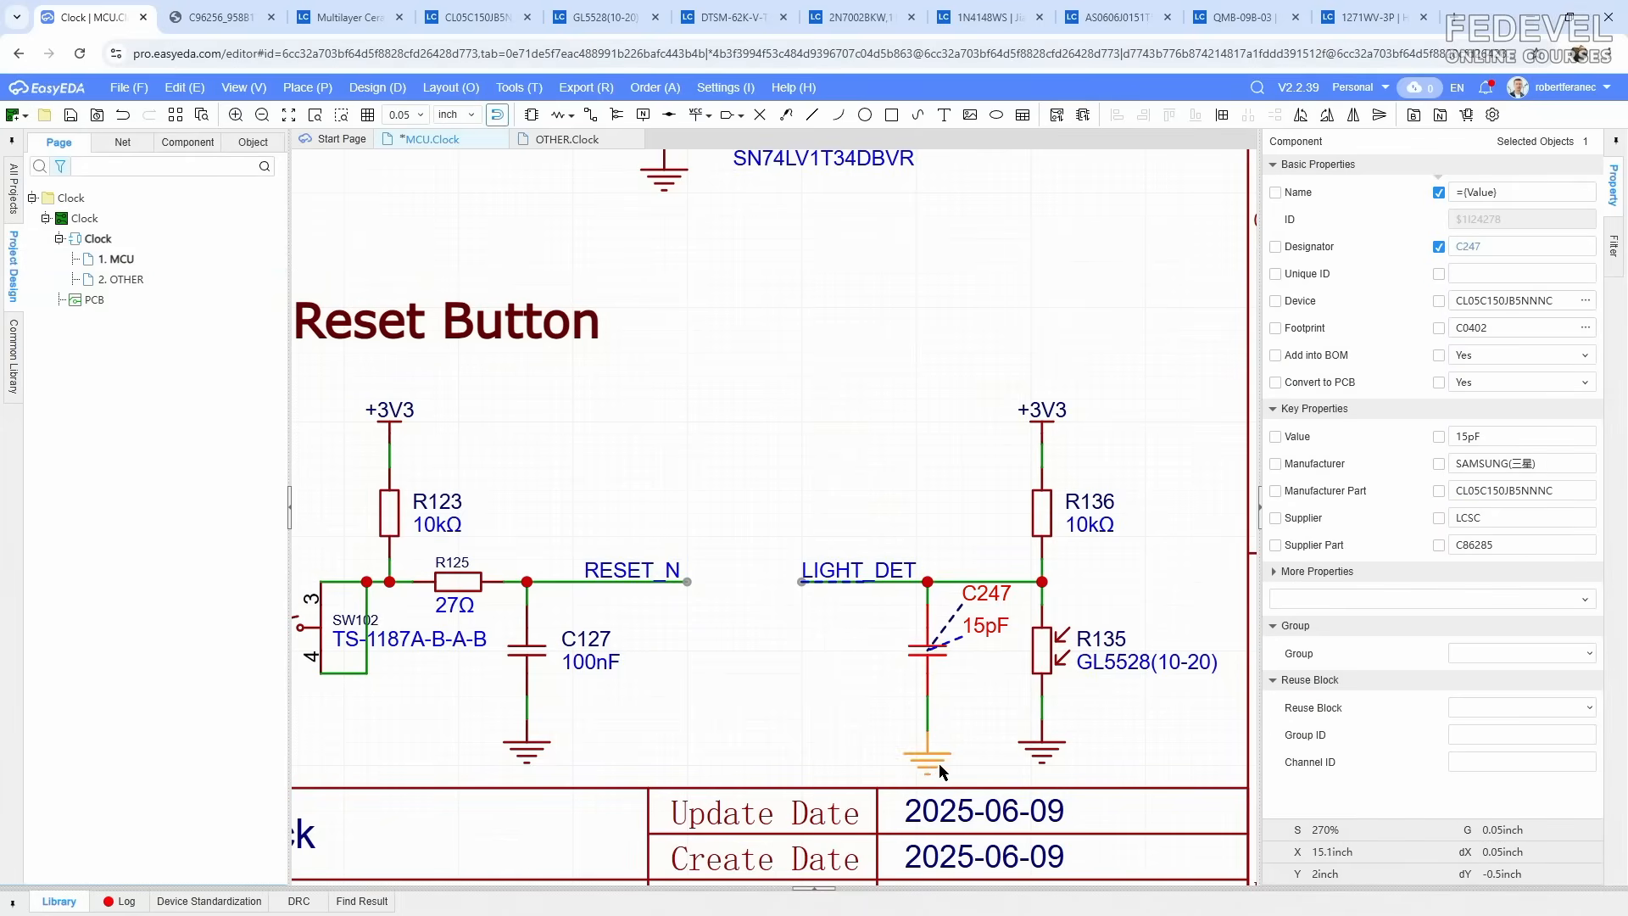
pyautogui.moveTo(930, 769); pyautogui.dragTo(930, 760)
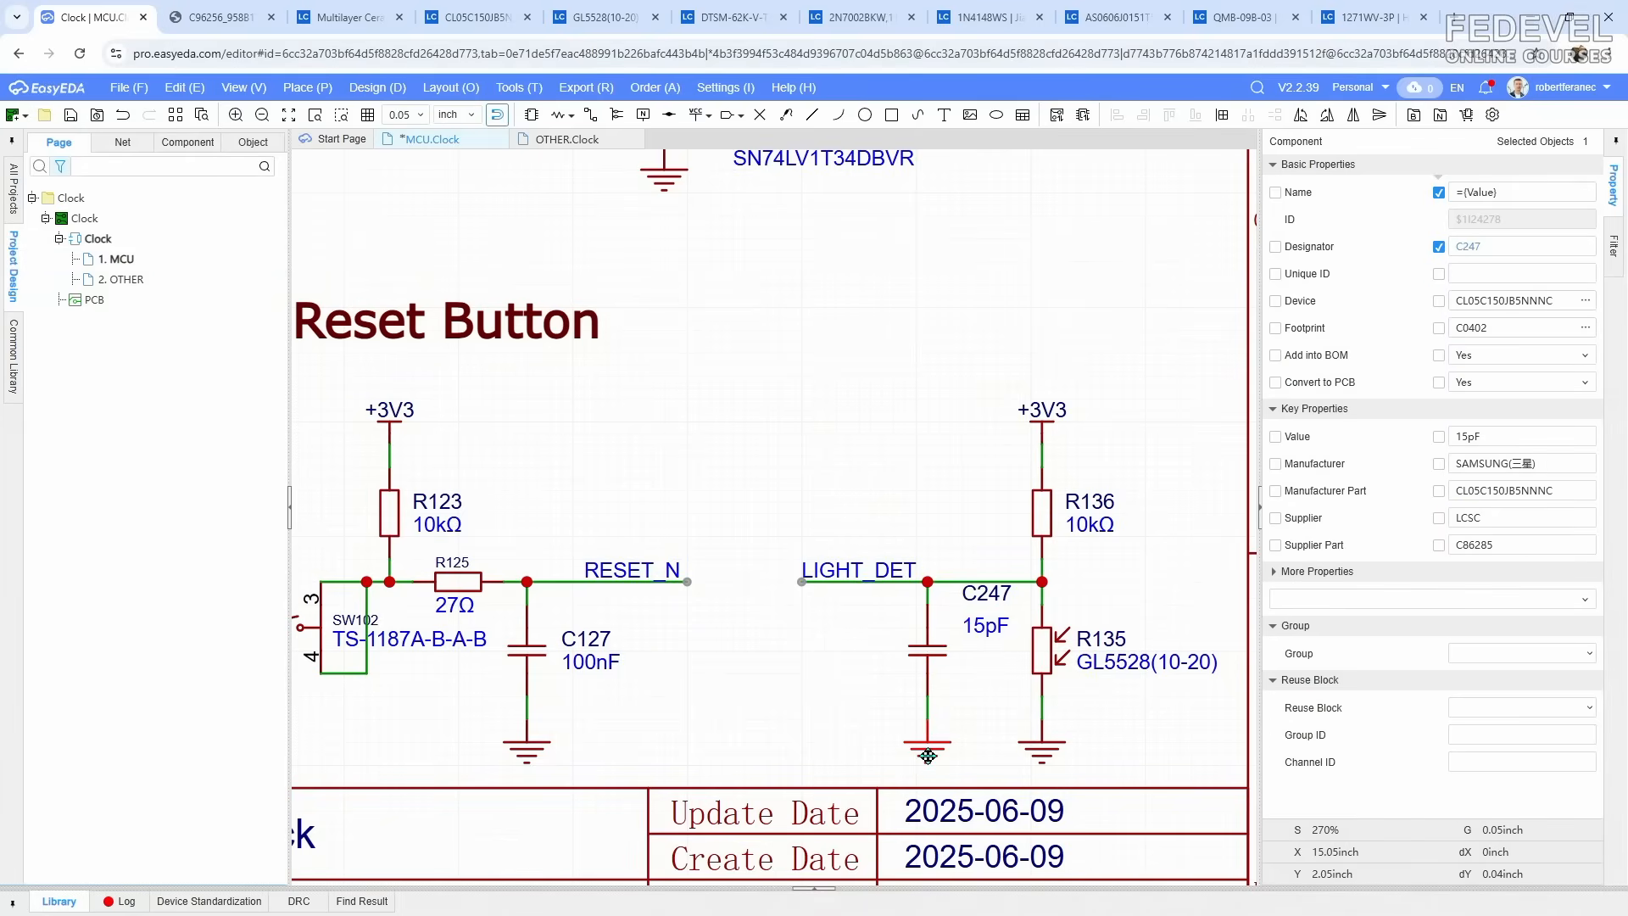
pyautogui.click(819, 636)
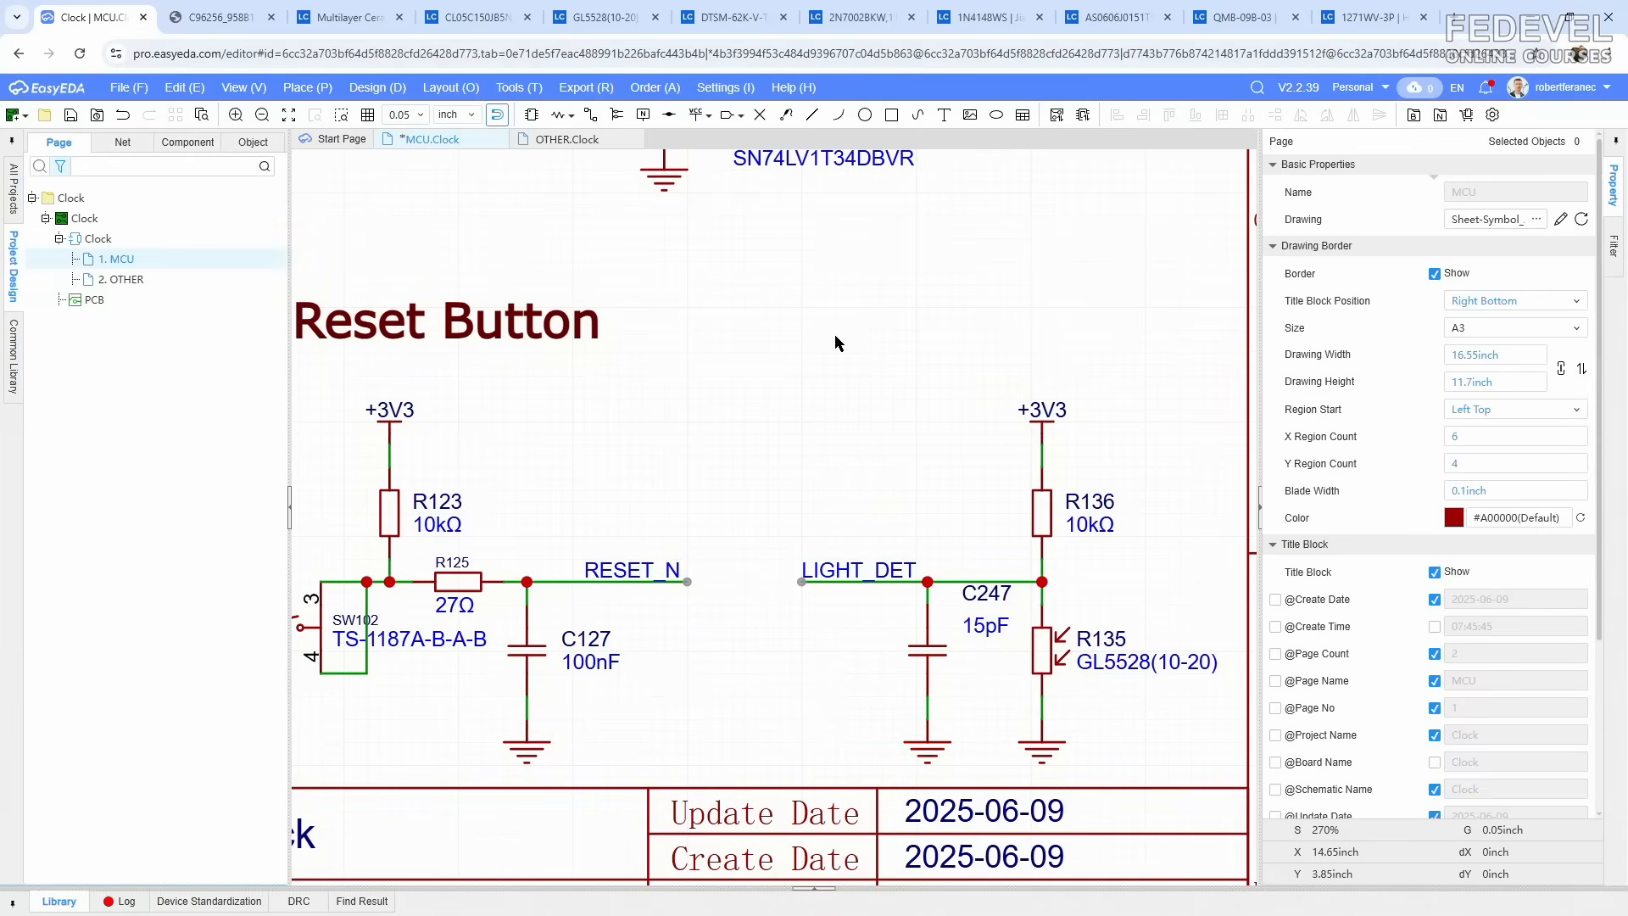
pyautogui.press('k')
pyautogui.click(71, 119)
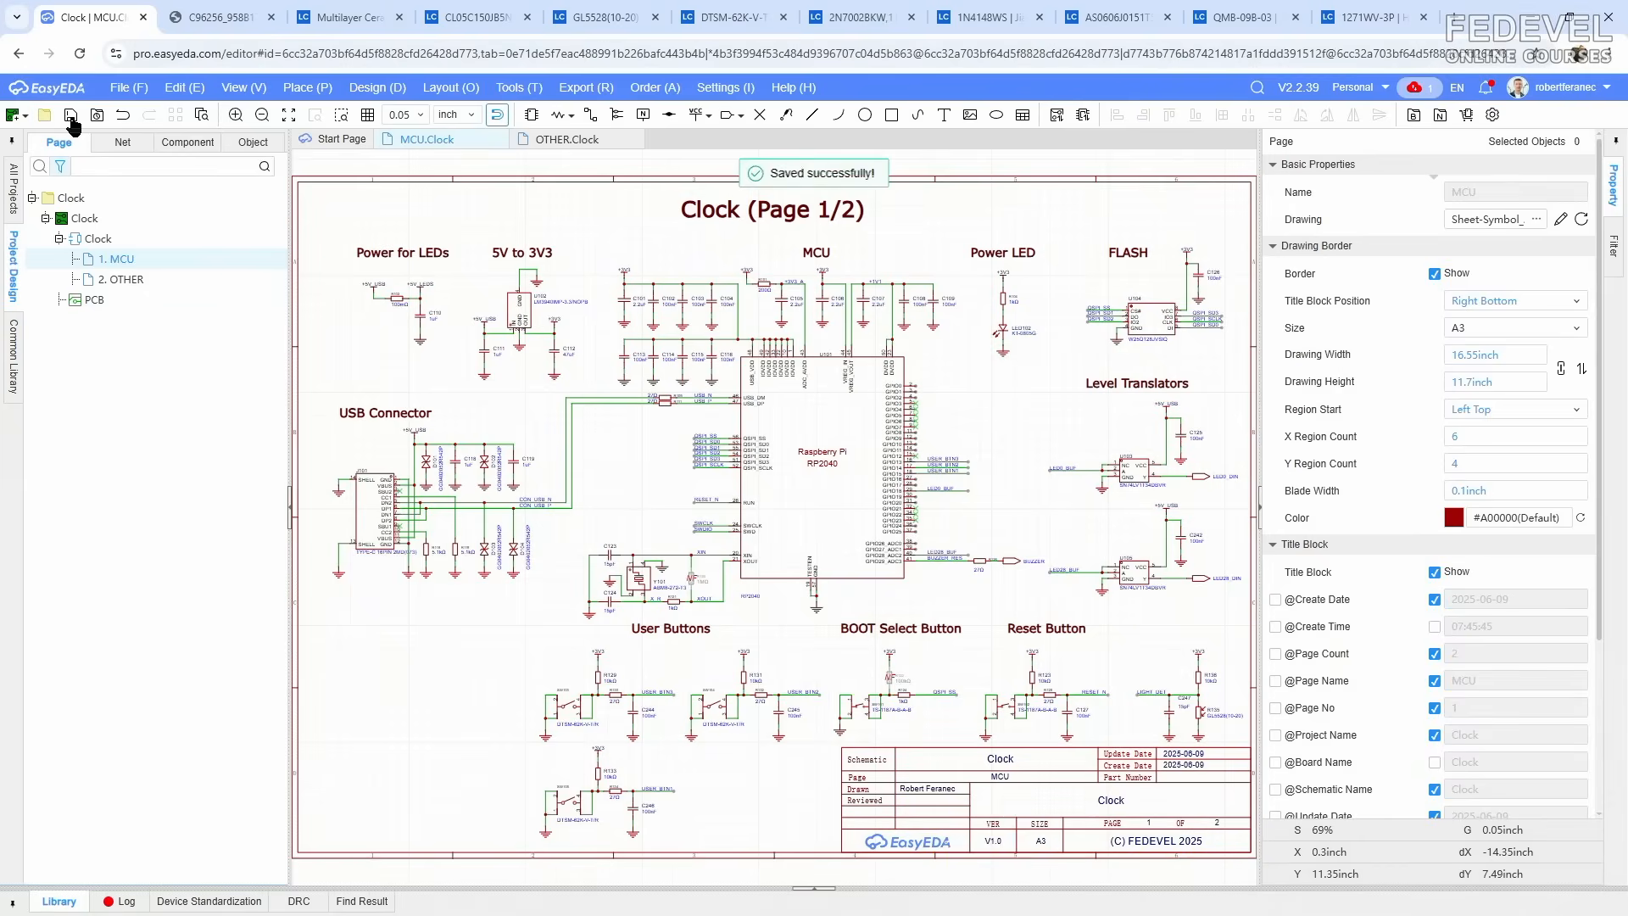
# Step: Copy the "Reset Button" section title and paste the copy above the photoresistor circuit
pyautogui.click(1048, 629)
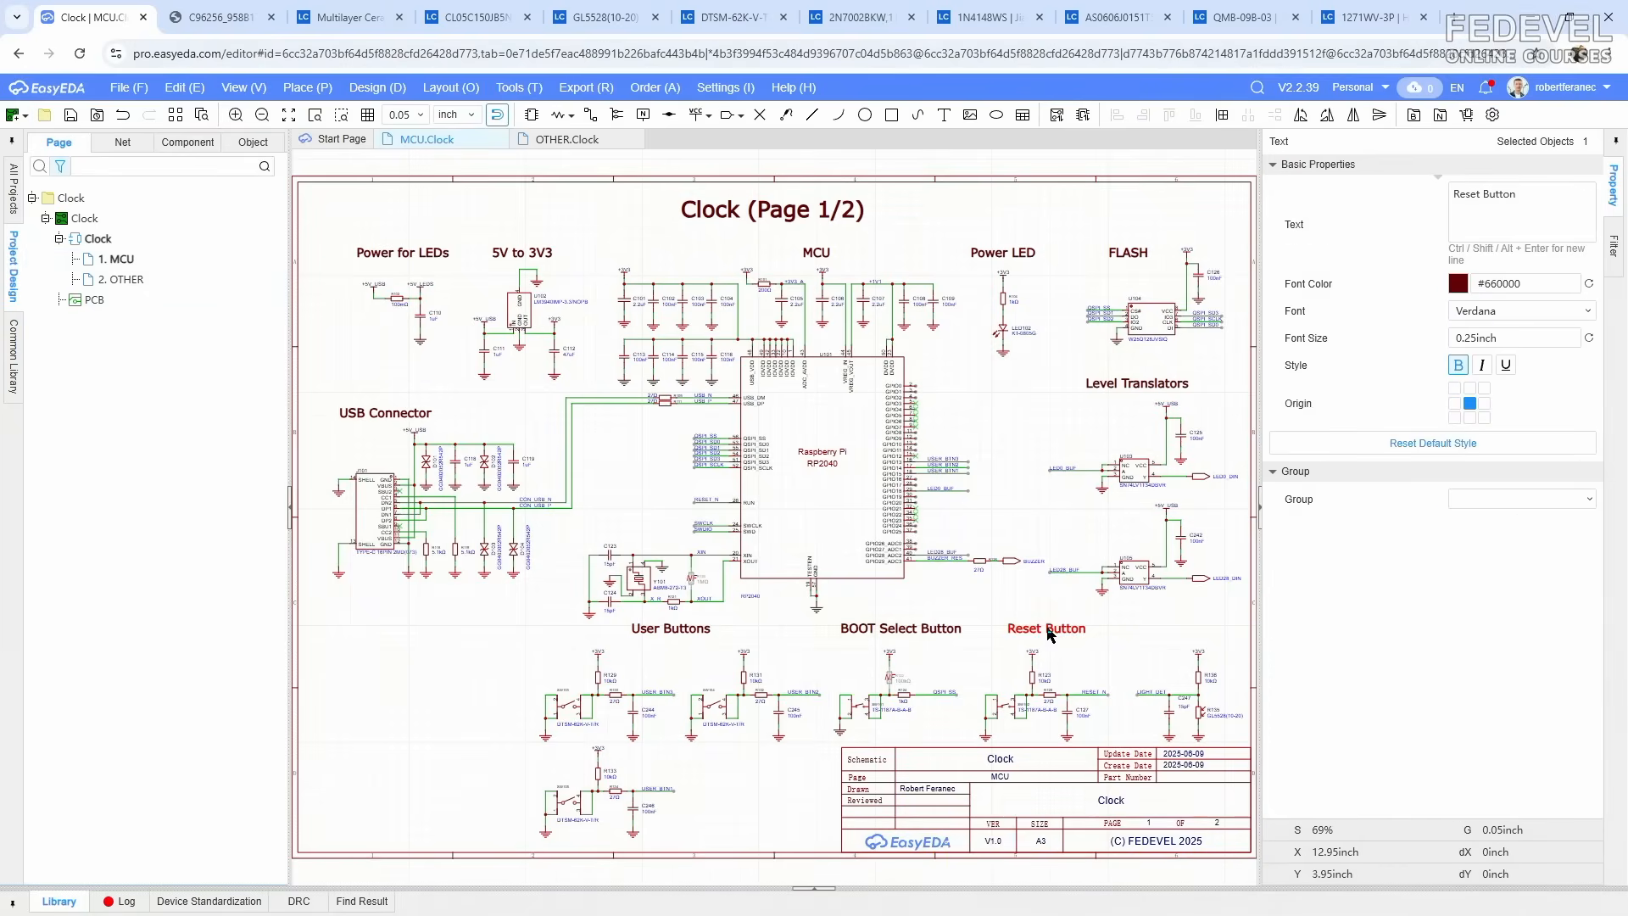
pyautogui.rightClick(1049, 629)
pyautogui.click(1087, 686)
pyautogui.rightClick(1126, 646)
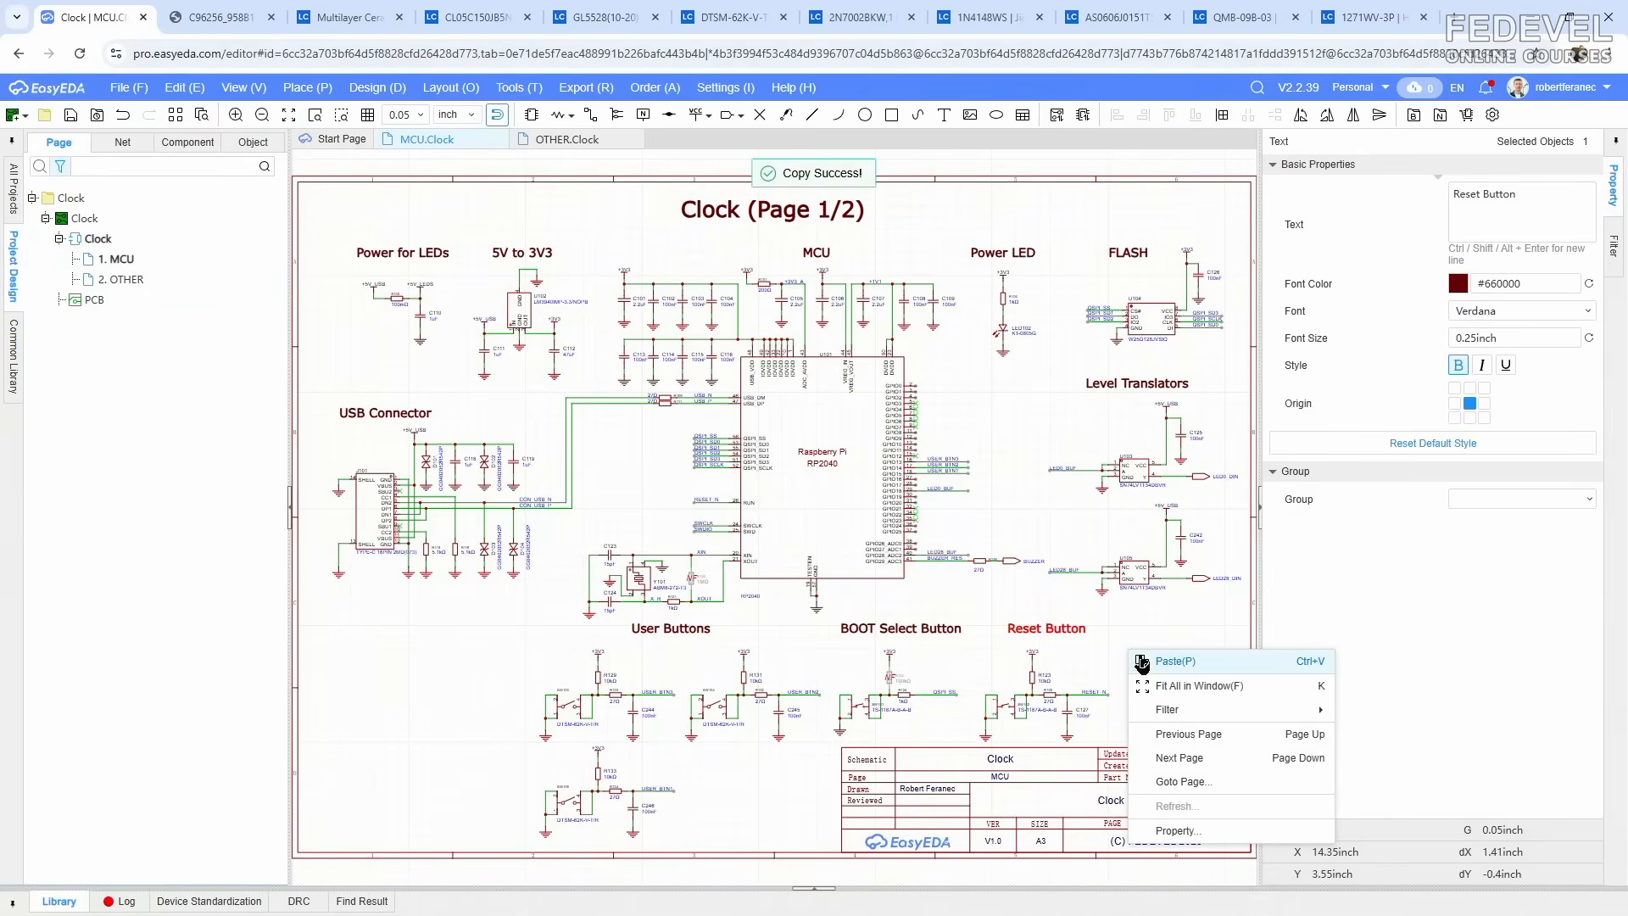
pyautogui.click(1157, 658)
pyautogui.scroll(5, 1146, 639)
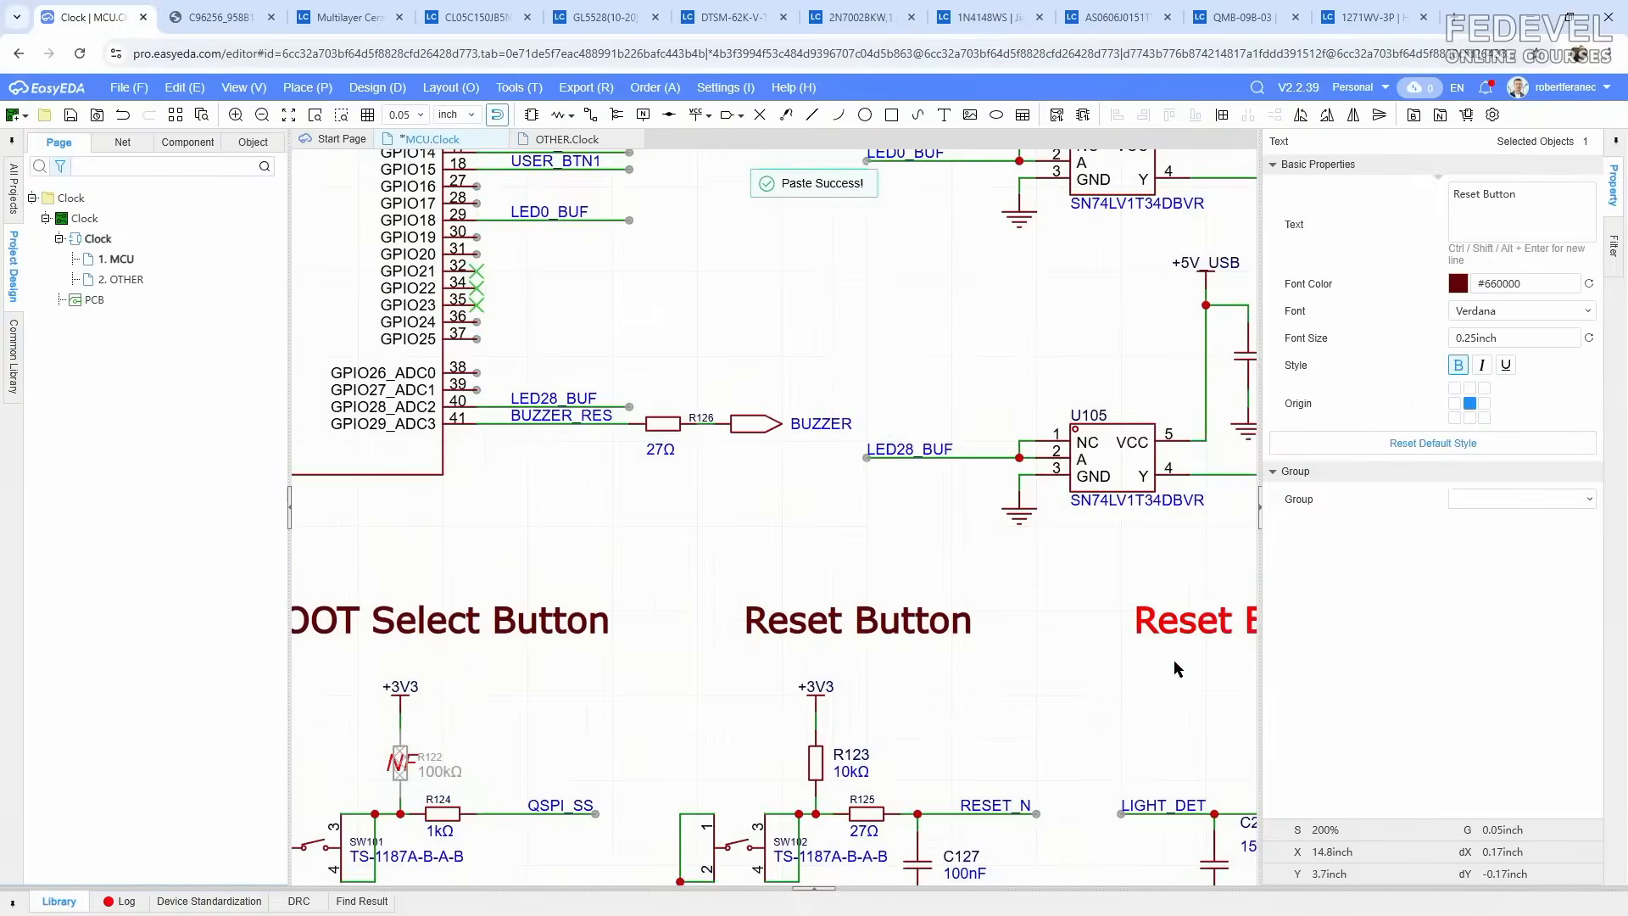
# Step: Change the pasted title's text to "Light Sensor" and shift it slightly left over the photoresistor circuit
pyautogui.doubleClick(1158, 633)
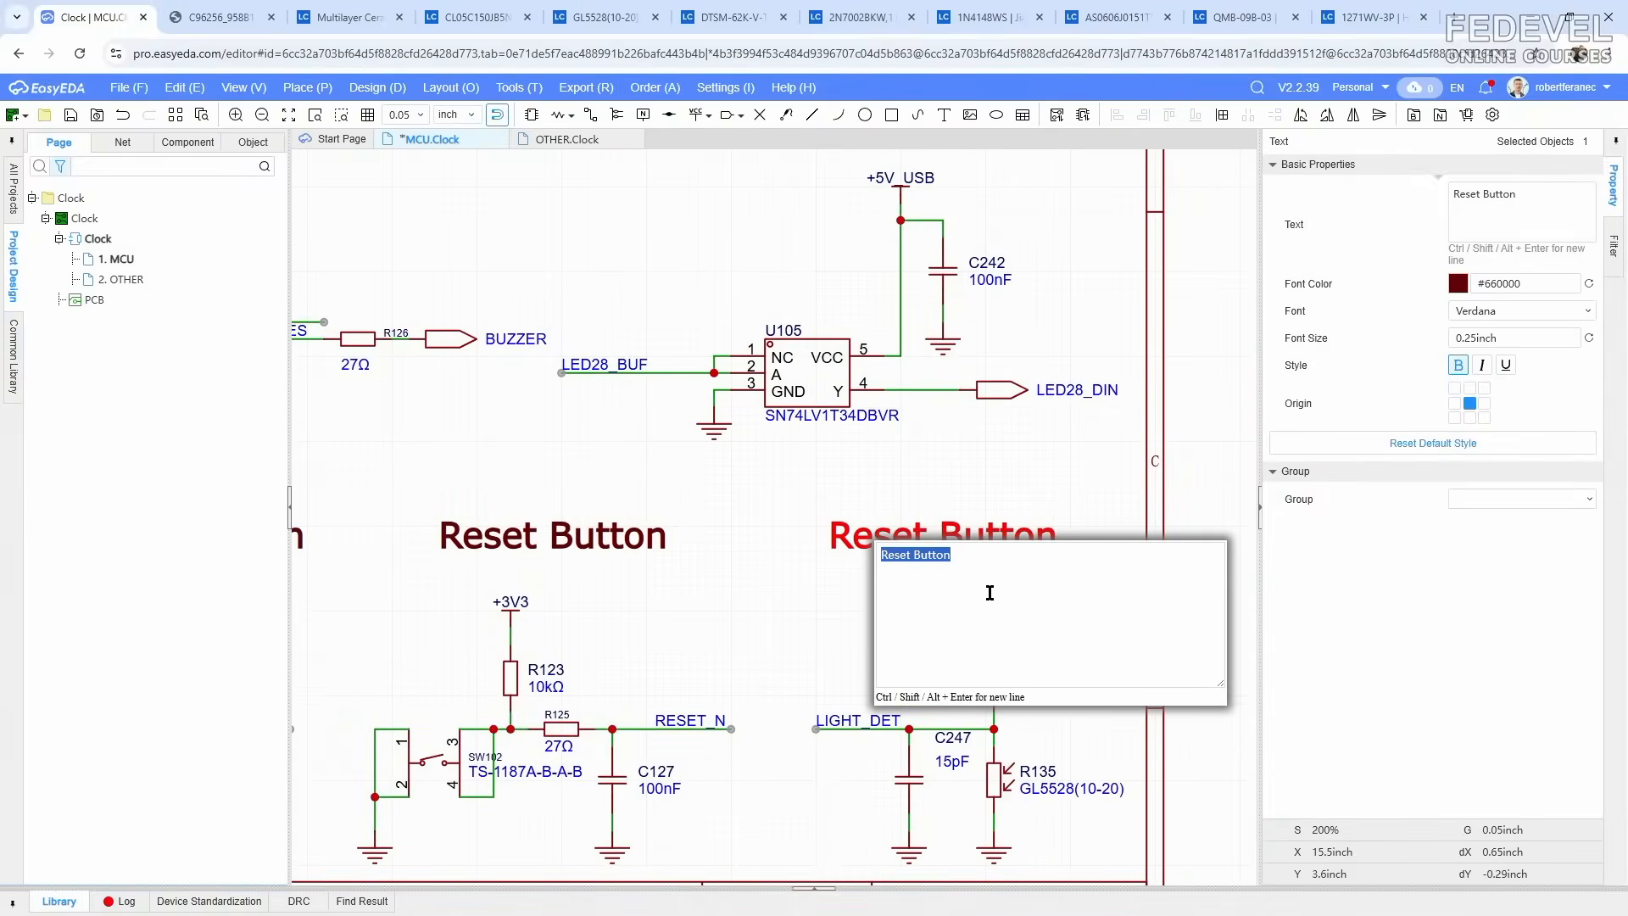
pyautogui.write('Light Sensor')
pyautogui.click(819, 601)
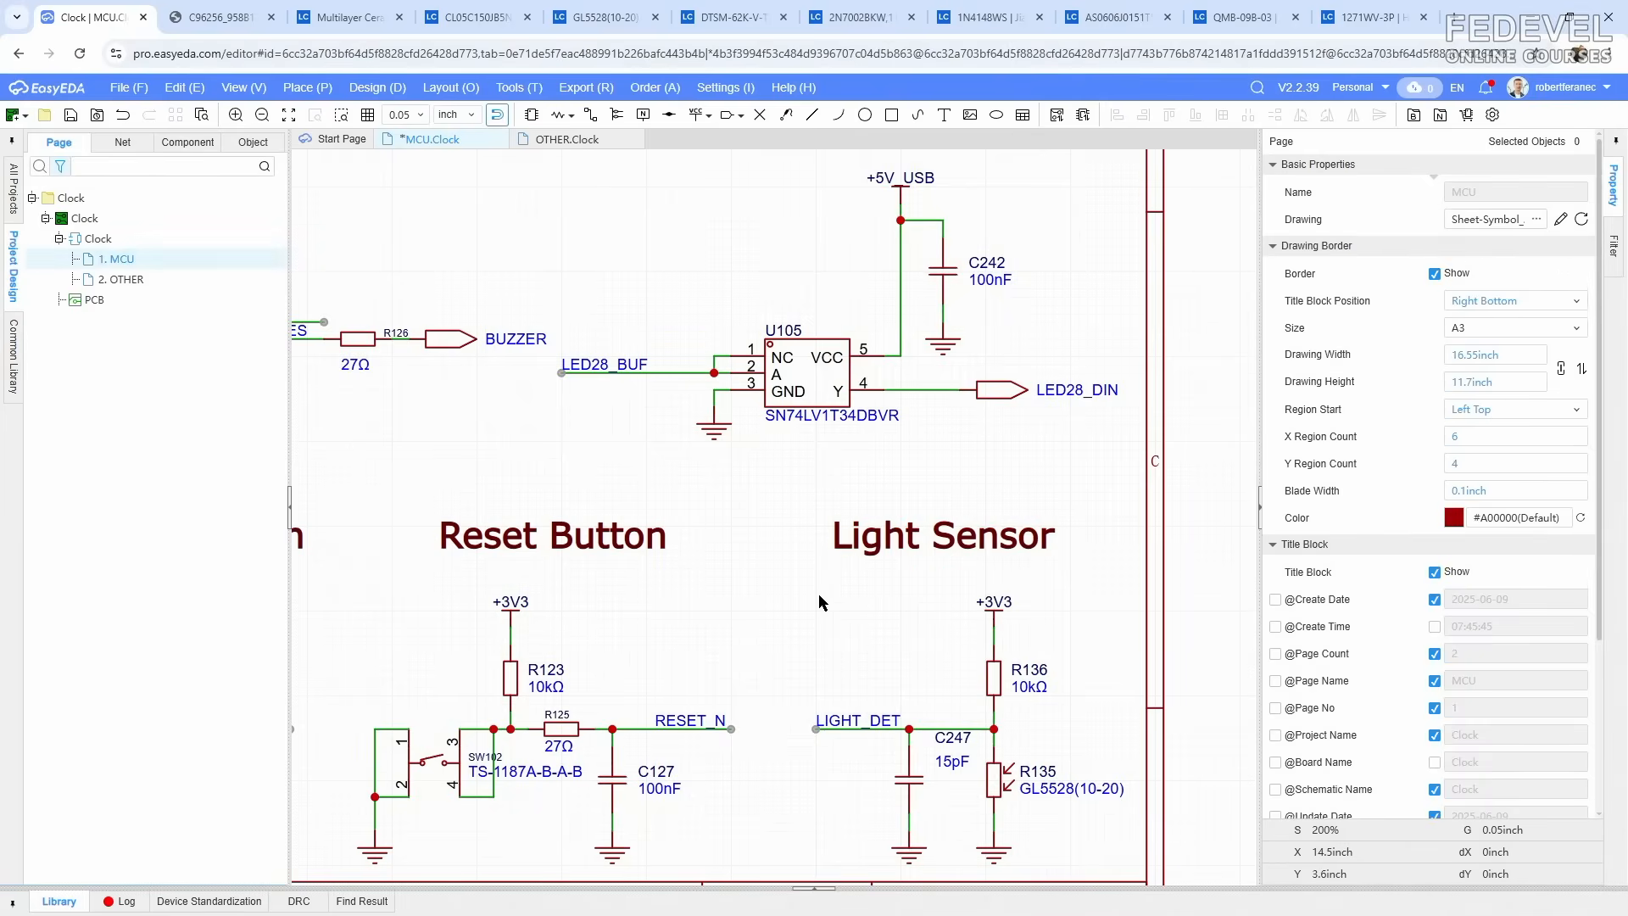
pyautogui.moveTo(958, 536); pyautogui.dragTo(950, 536)
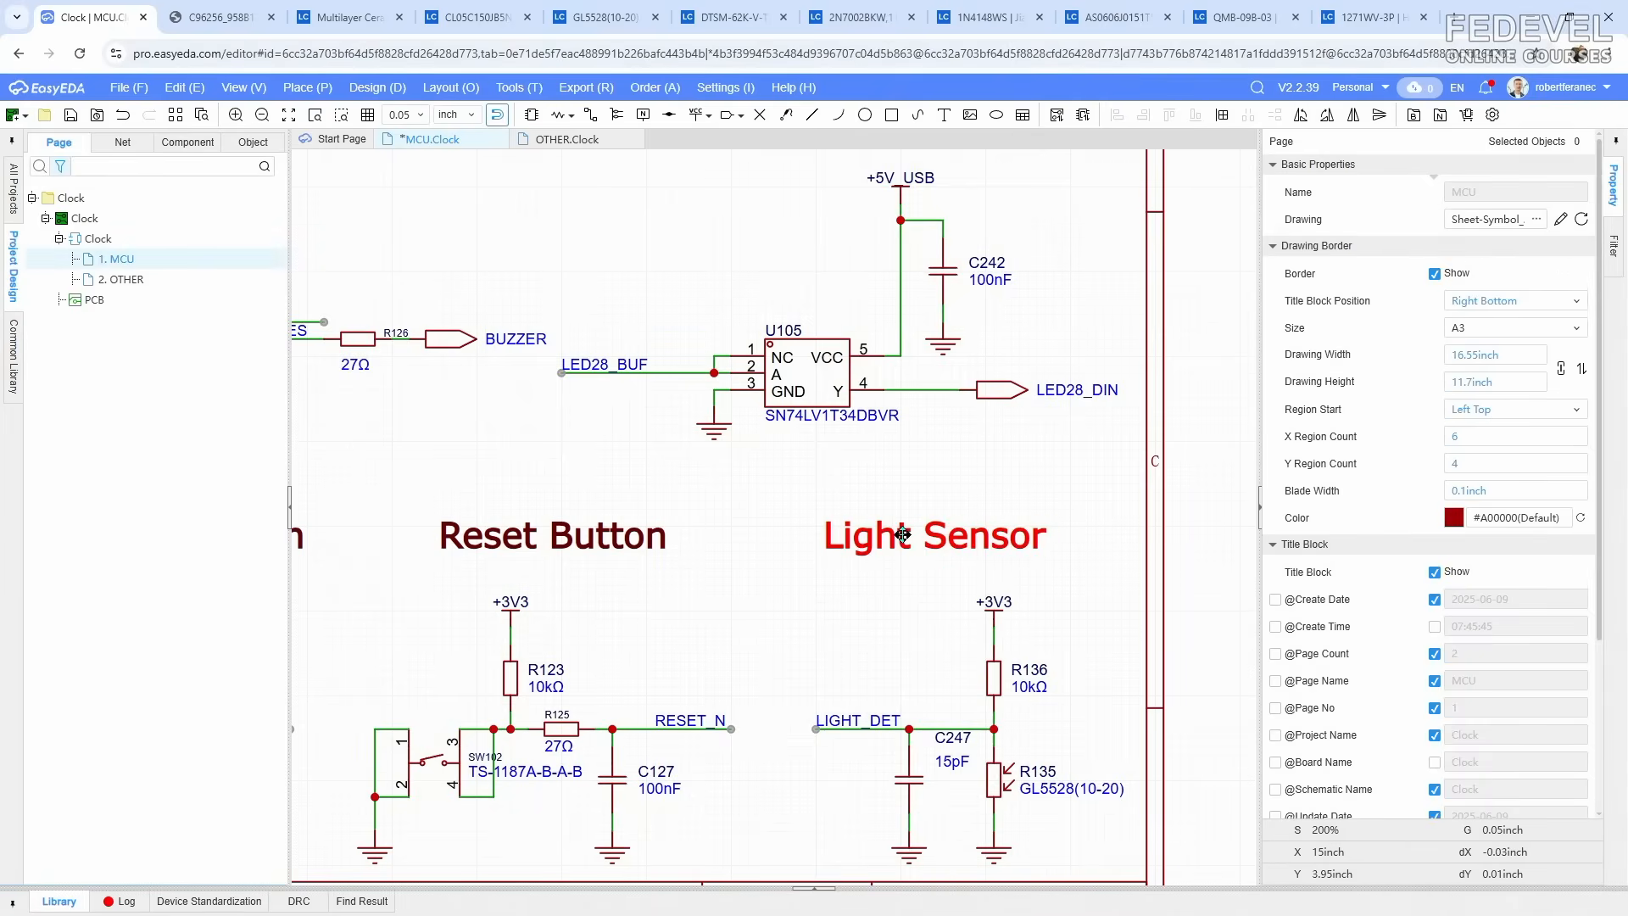
# Step: Move the C247 designator and its 15pF value to the left side of the capacitor symbol
pyautogui.scroll(4, 939, 811)
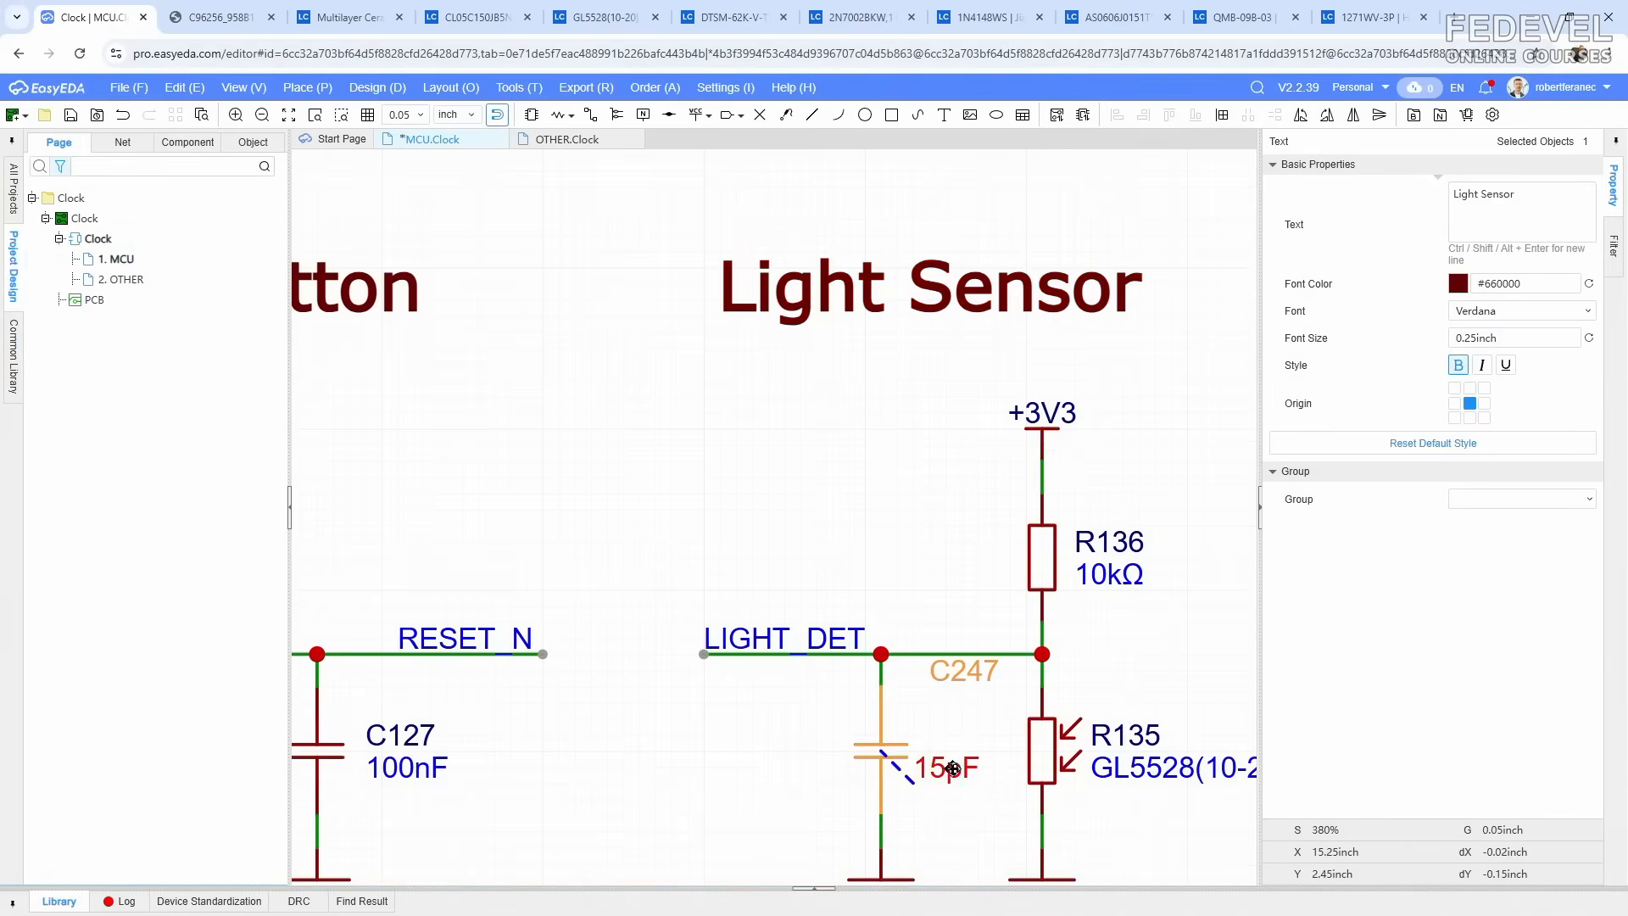
pyautogui.moveTo(947, 670); pyautogui.dragTo(786, 734)
pyautogui.moveTo(963, 782); pyautogui.dragTo(803, 769)
pyautogui.click(785, 480)
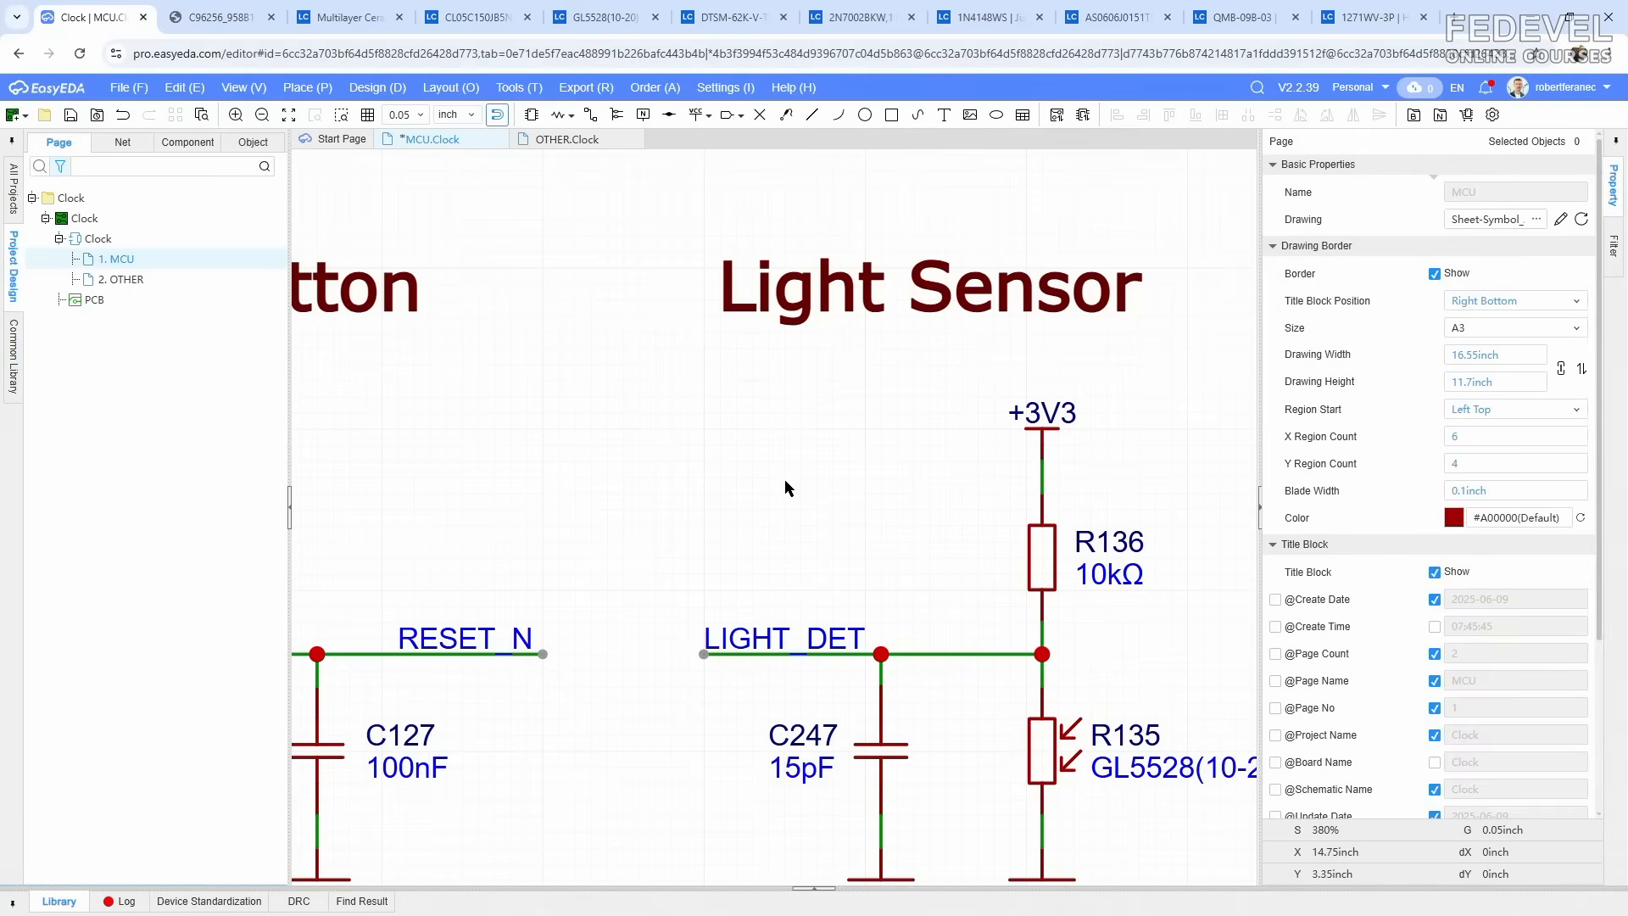
# Step: Write the text "Note: Place on Bottom and then re-solder on Top, so we don't have to pay for TOP assembly, but we get the component"
pyautogui.click(944, 116)
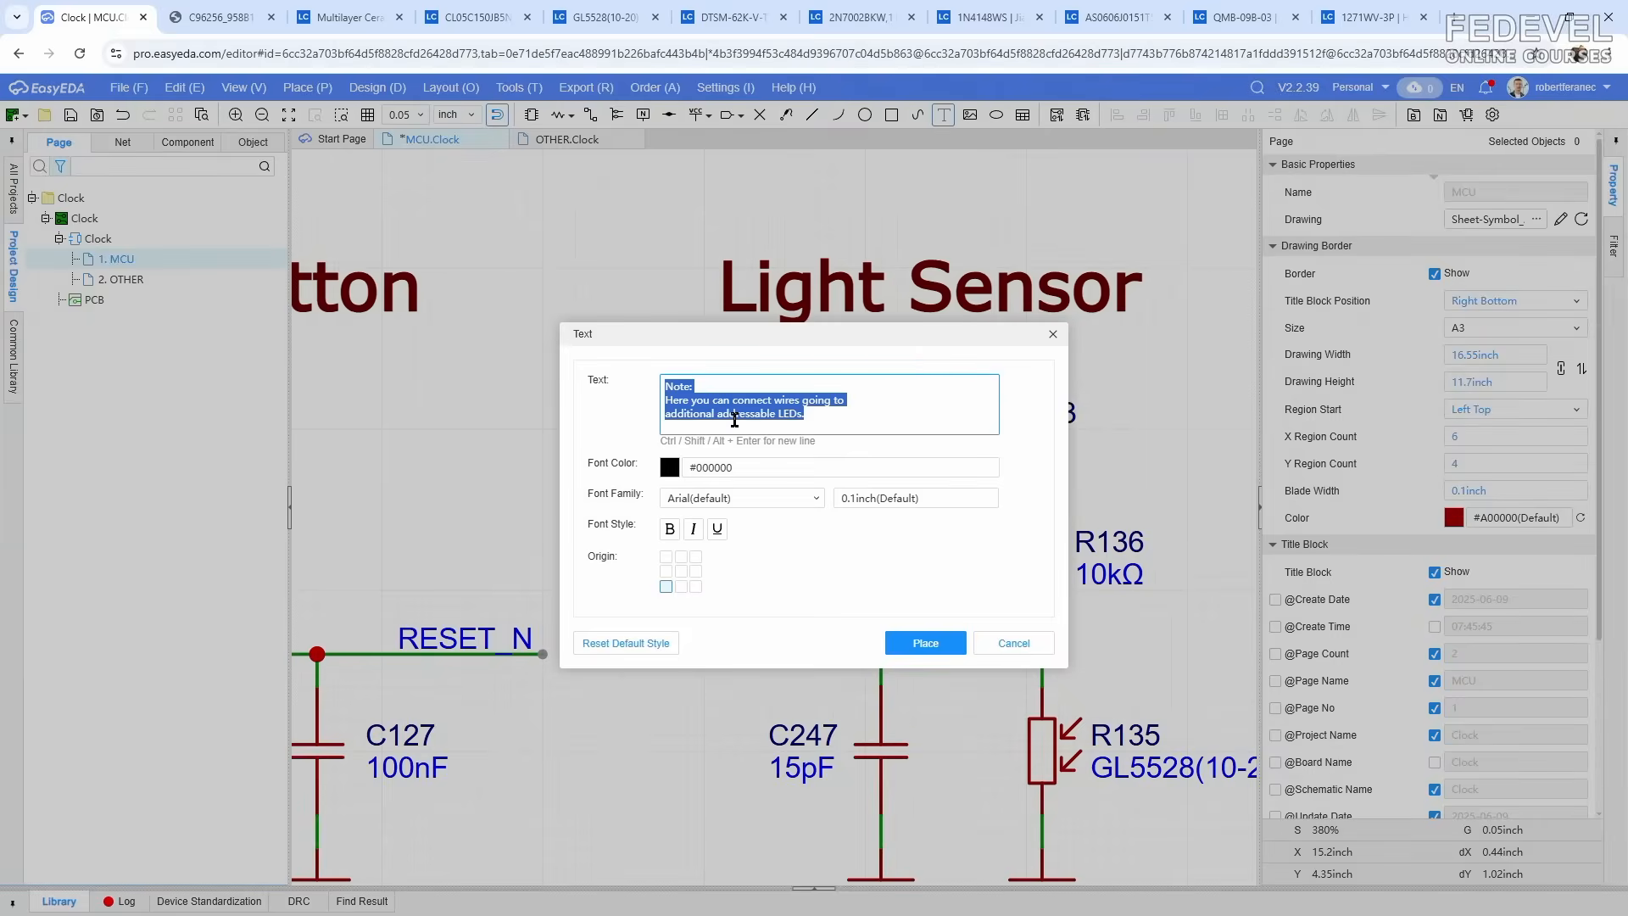
pyautogui.moveTo(831, 416); pyautogui.dragTo(631, 401)
pyautogui.write('Pla')
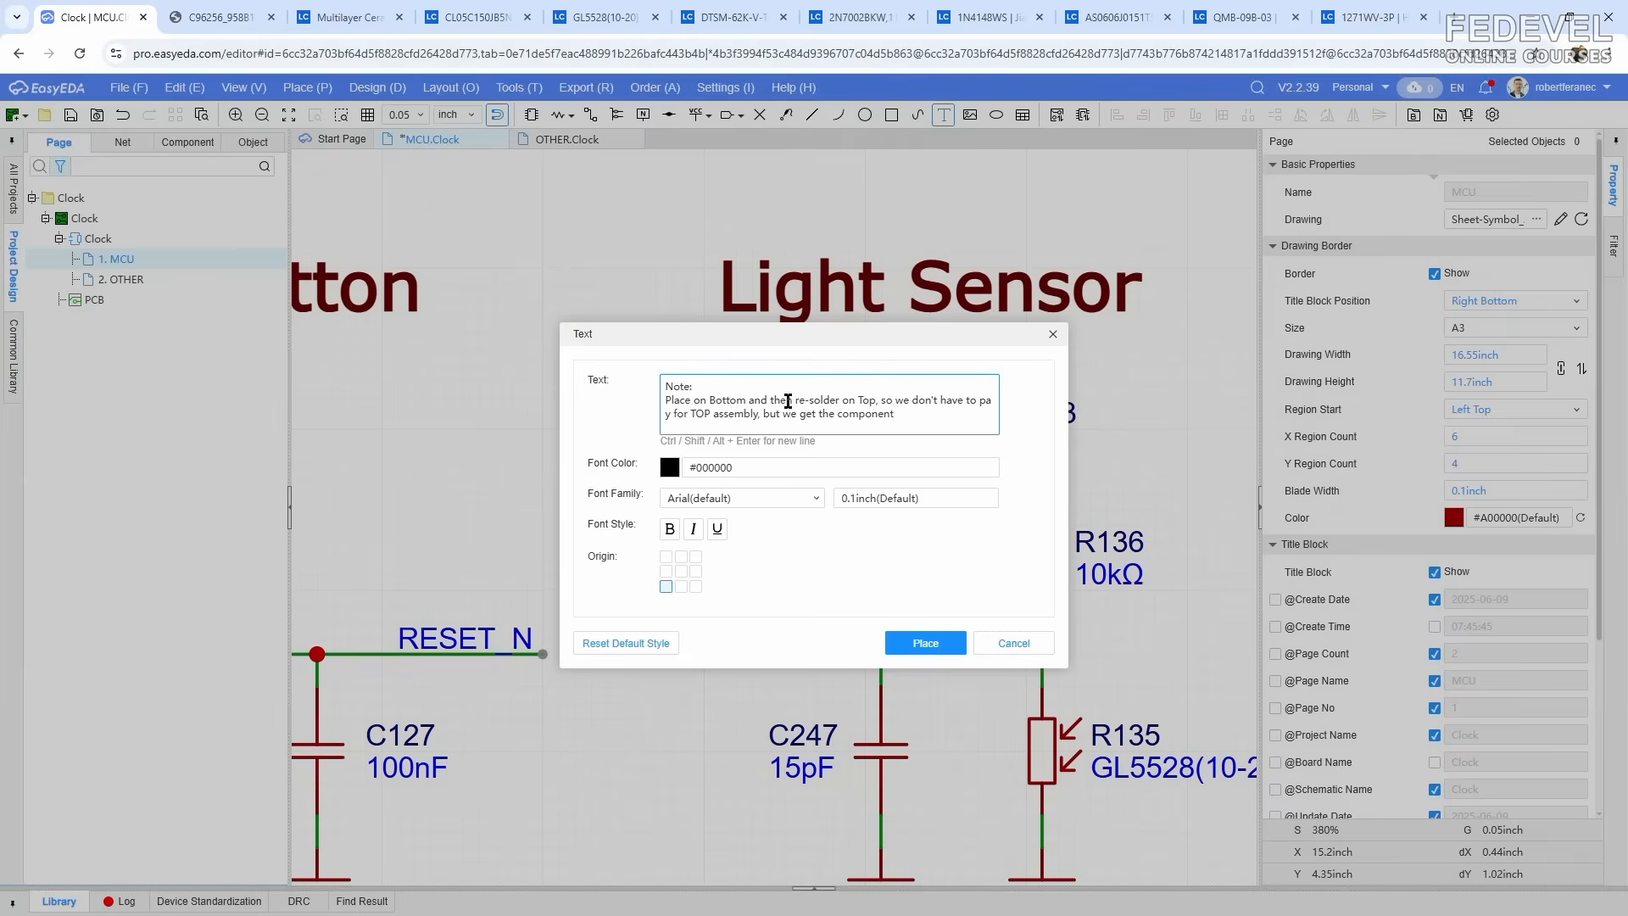
# Step: Break the assembly note into short lines and place it below the Light Sensor title, left of R136
pyautogui.hotkey('shift', 'Return')
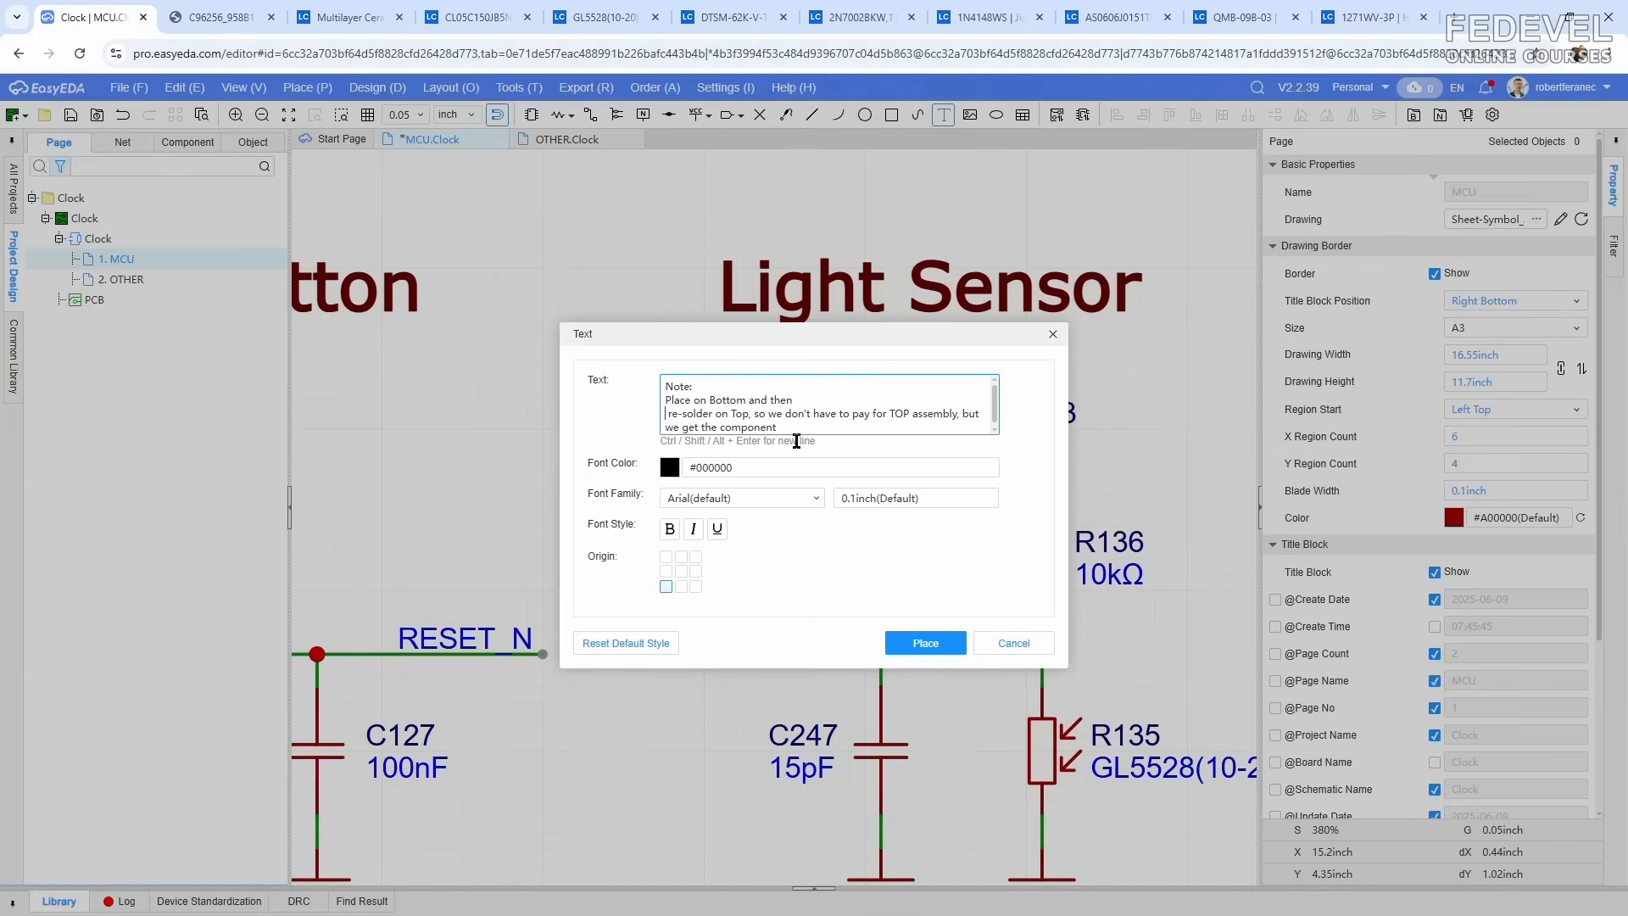
pyautogui.press('Delete')
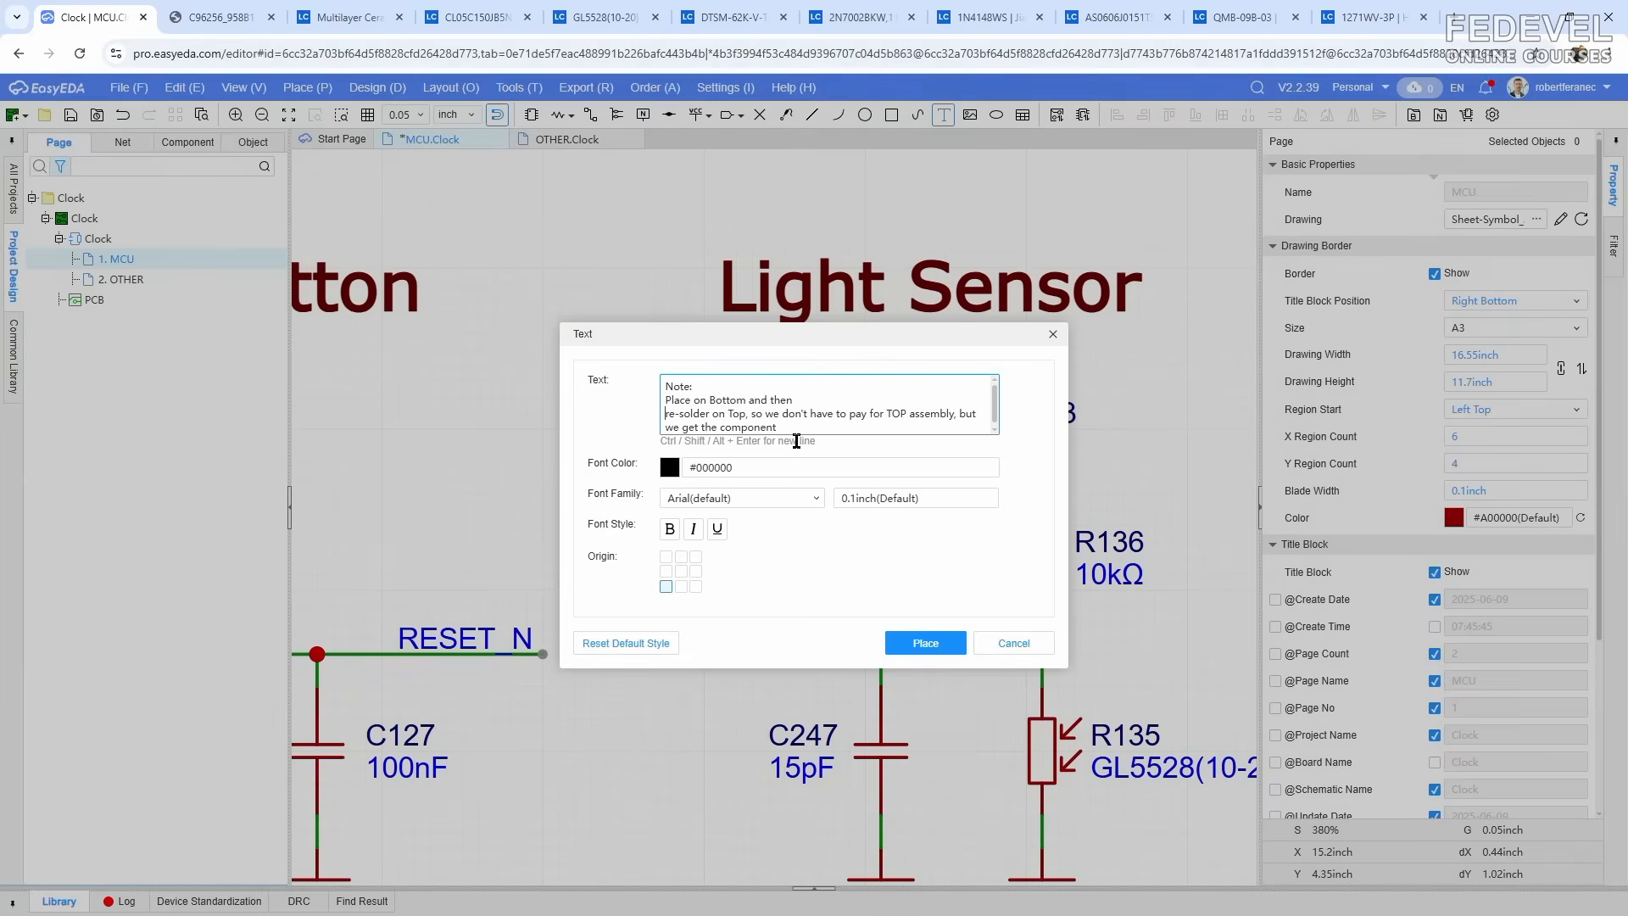
pyautogui.hotkey('shift', 'Return')
pyautogui.press('Delete')
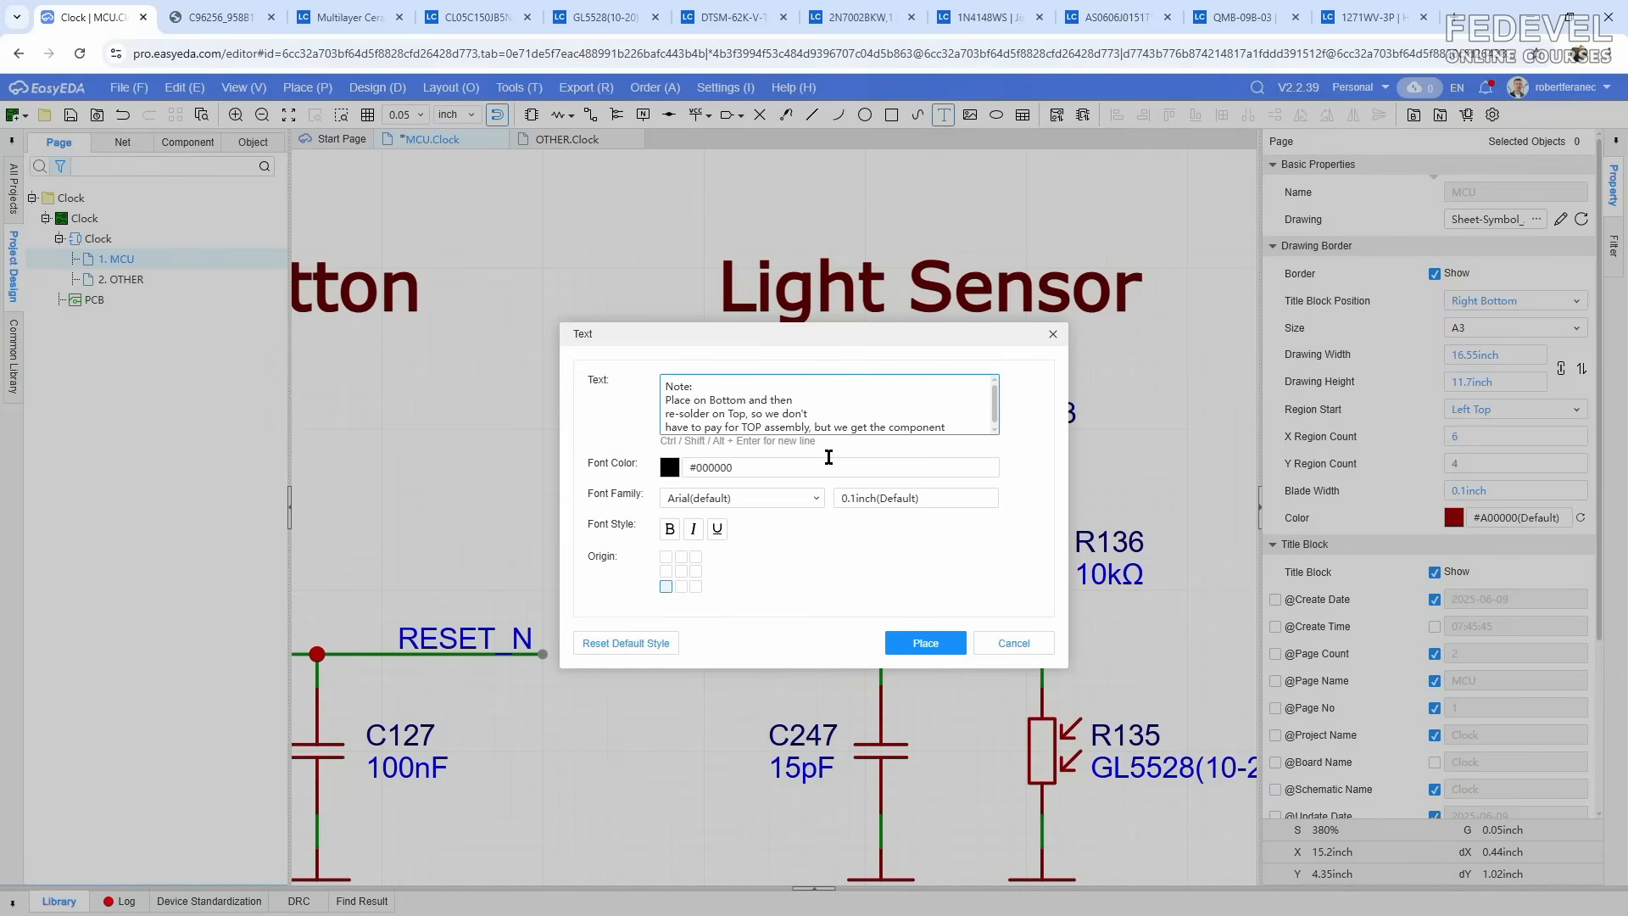
pyautogui.click(815, 426)
pyautogui.hotkey('shift', 'Return')
pyautogui.press('Delete')
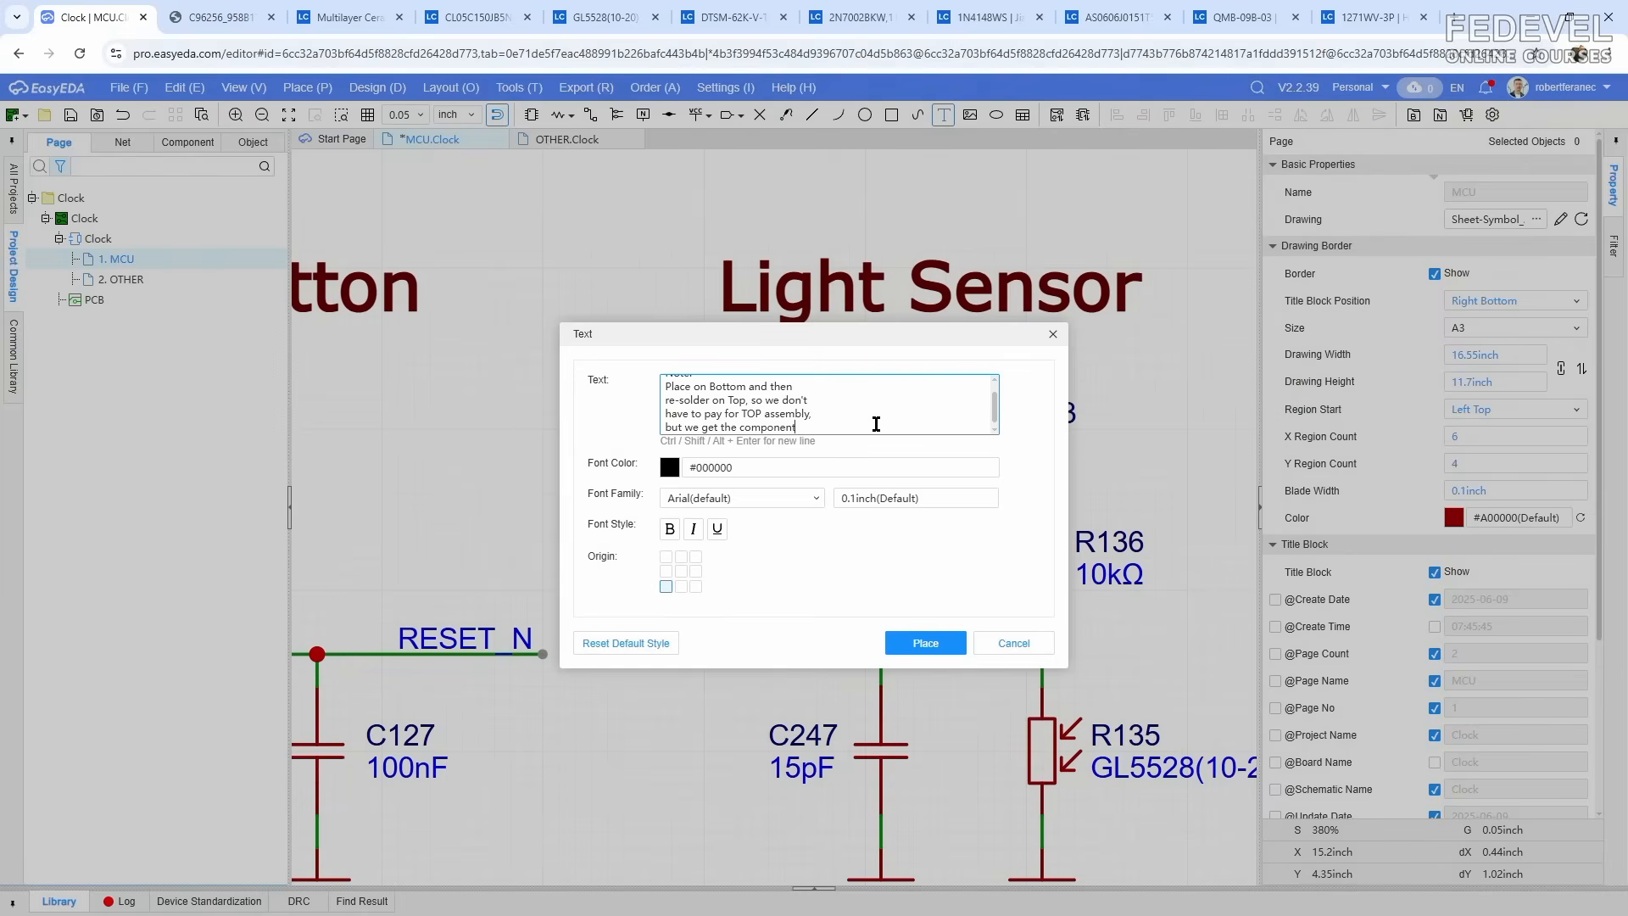
pyautogui.click(922, 643)
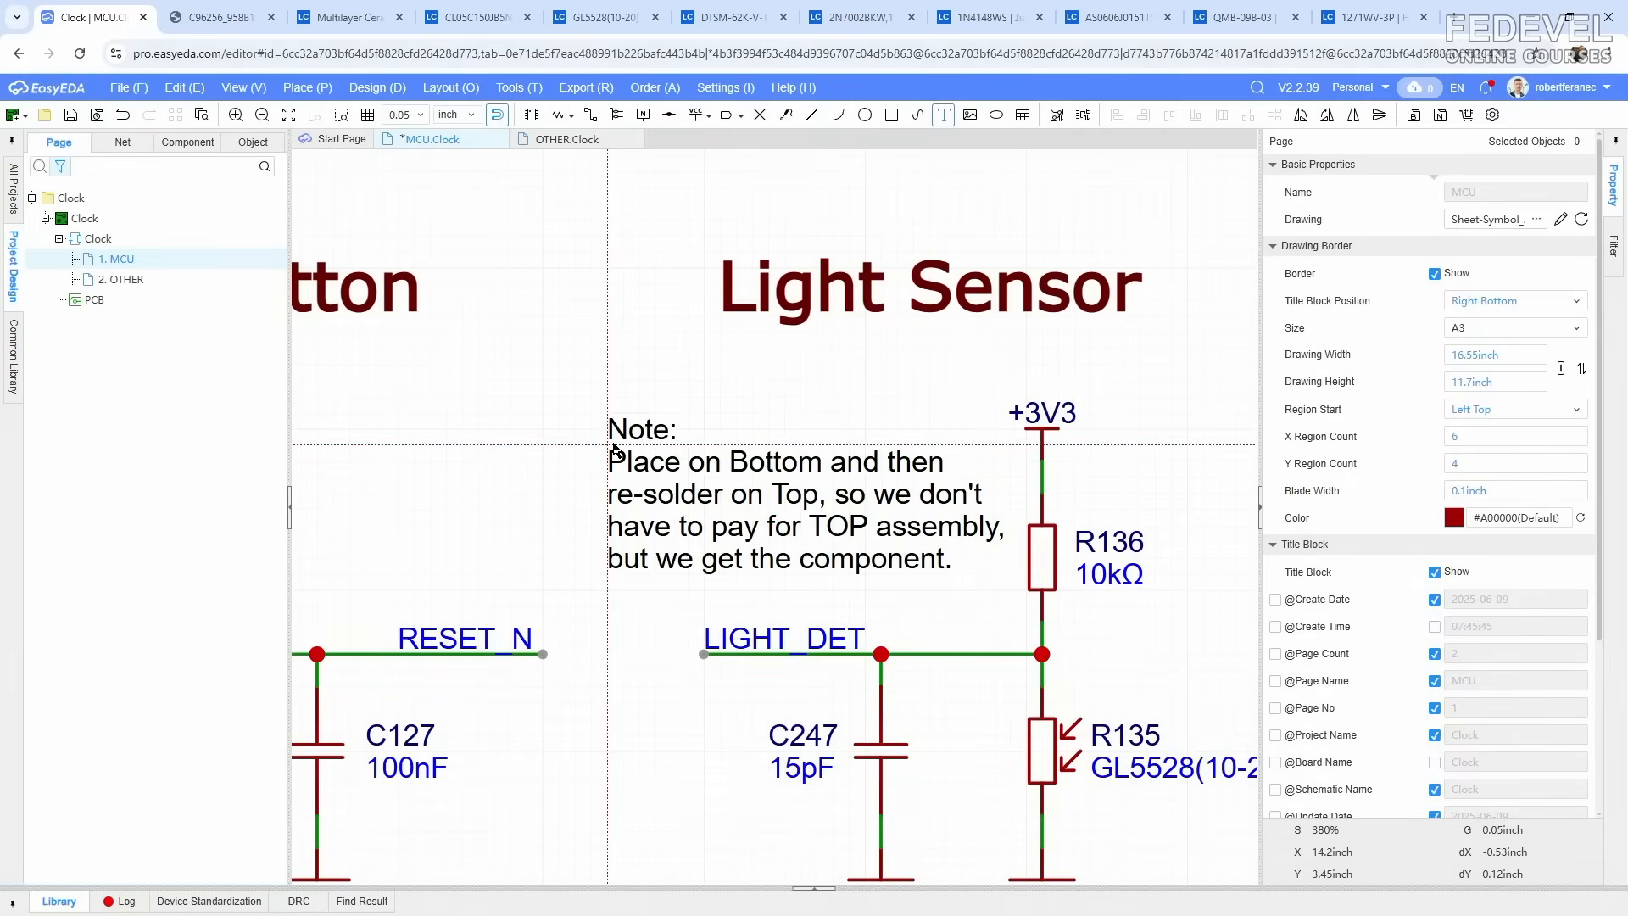
pyautogui.click(615, 449)
# Step: Place a second note left of R123, reword it to "Note: Press RESET twice to go to boot mode to re-flash MCU." and lower it slightly
pyautogui.scroll(-4, 615, 449)
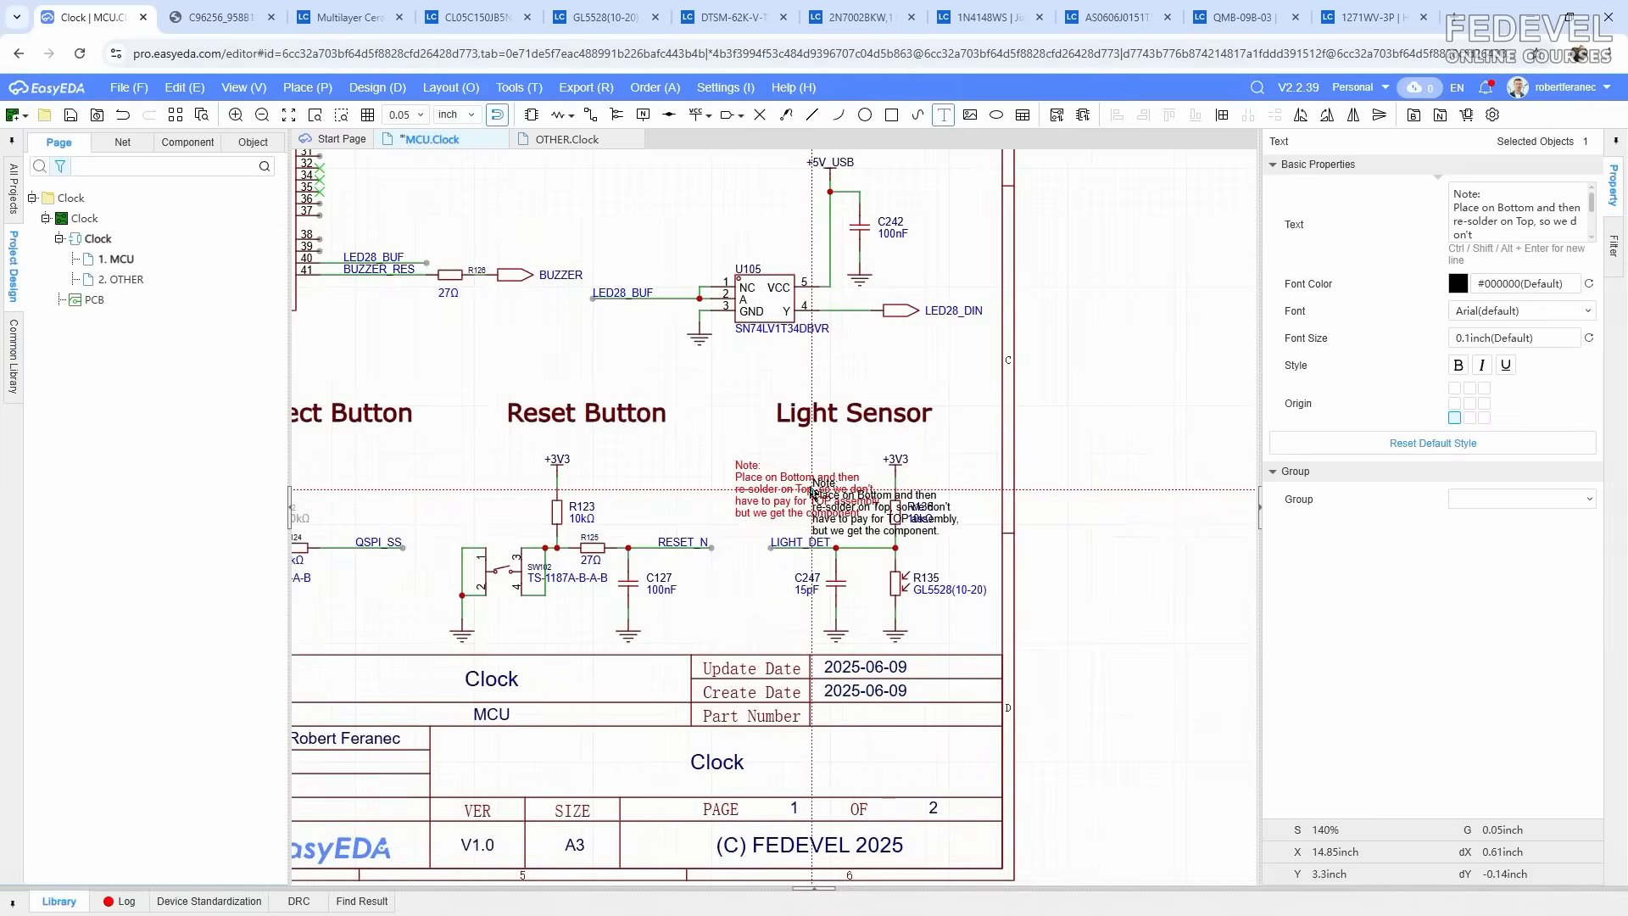
pyautogui.scroll(2, 544, 479)
pyautogui.scroll(1, 544, 479)
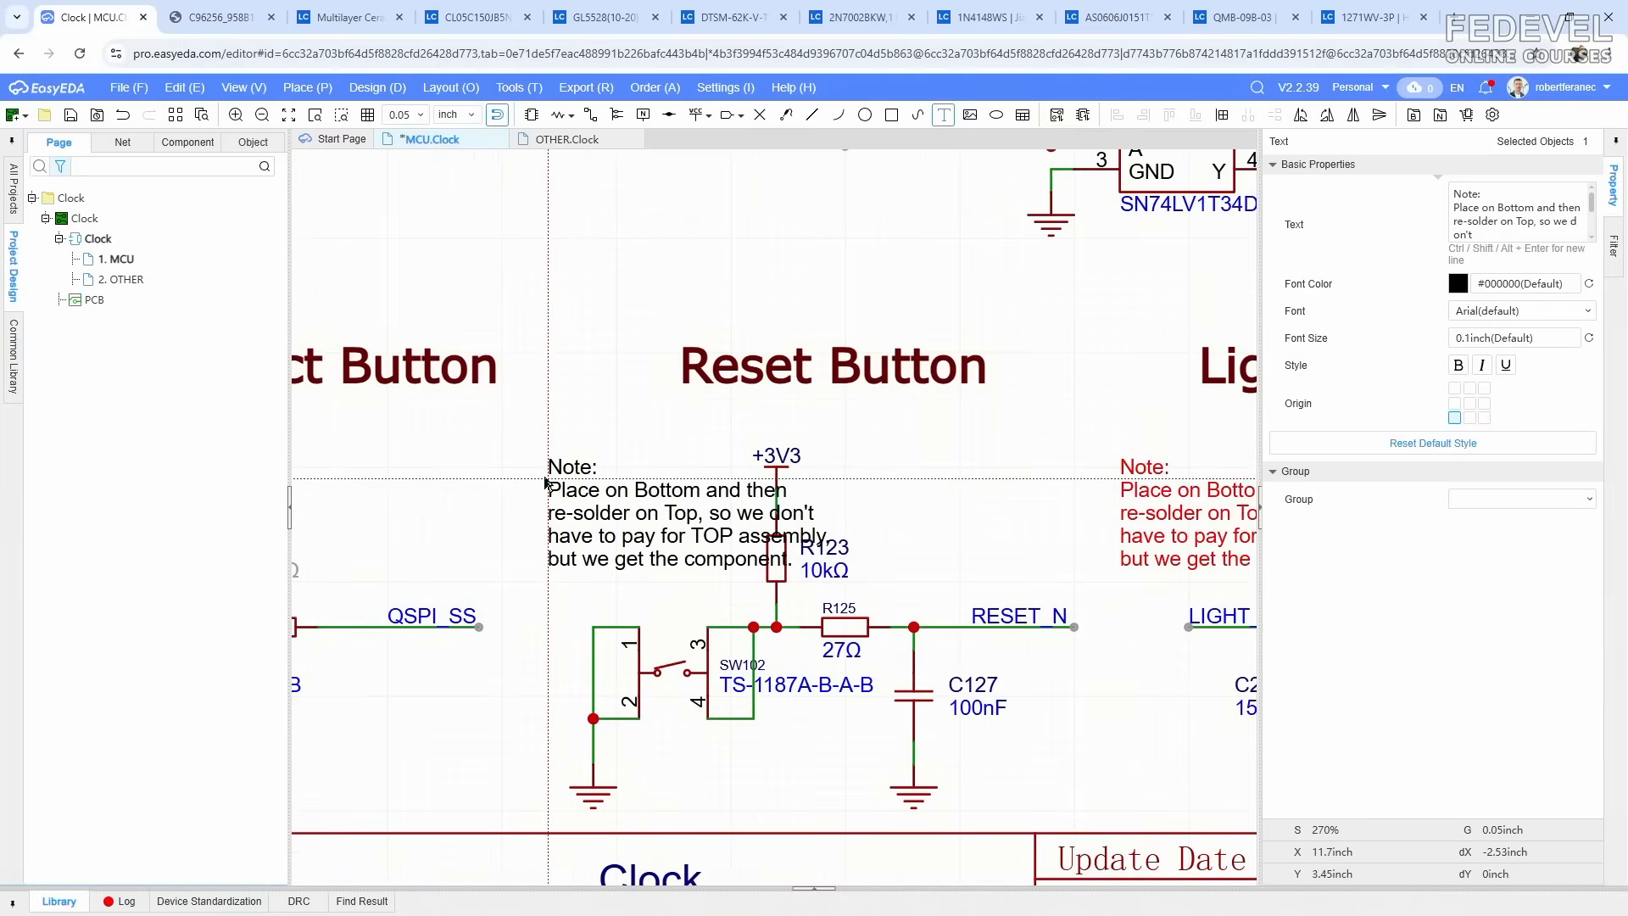
pyautogui.doubleClick(617, 528)
pyautogui.moveTo(782, 598); pyautogui.dragTo(575, 556)
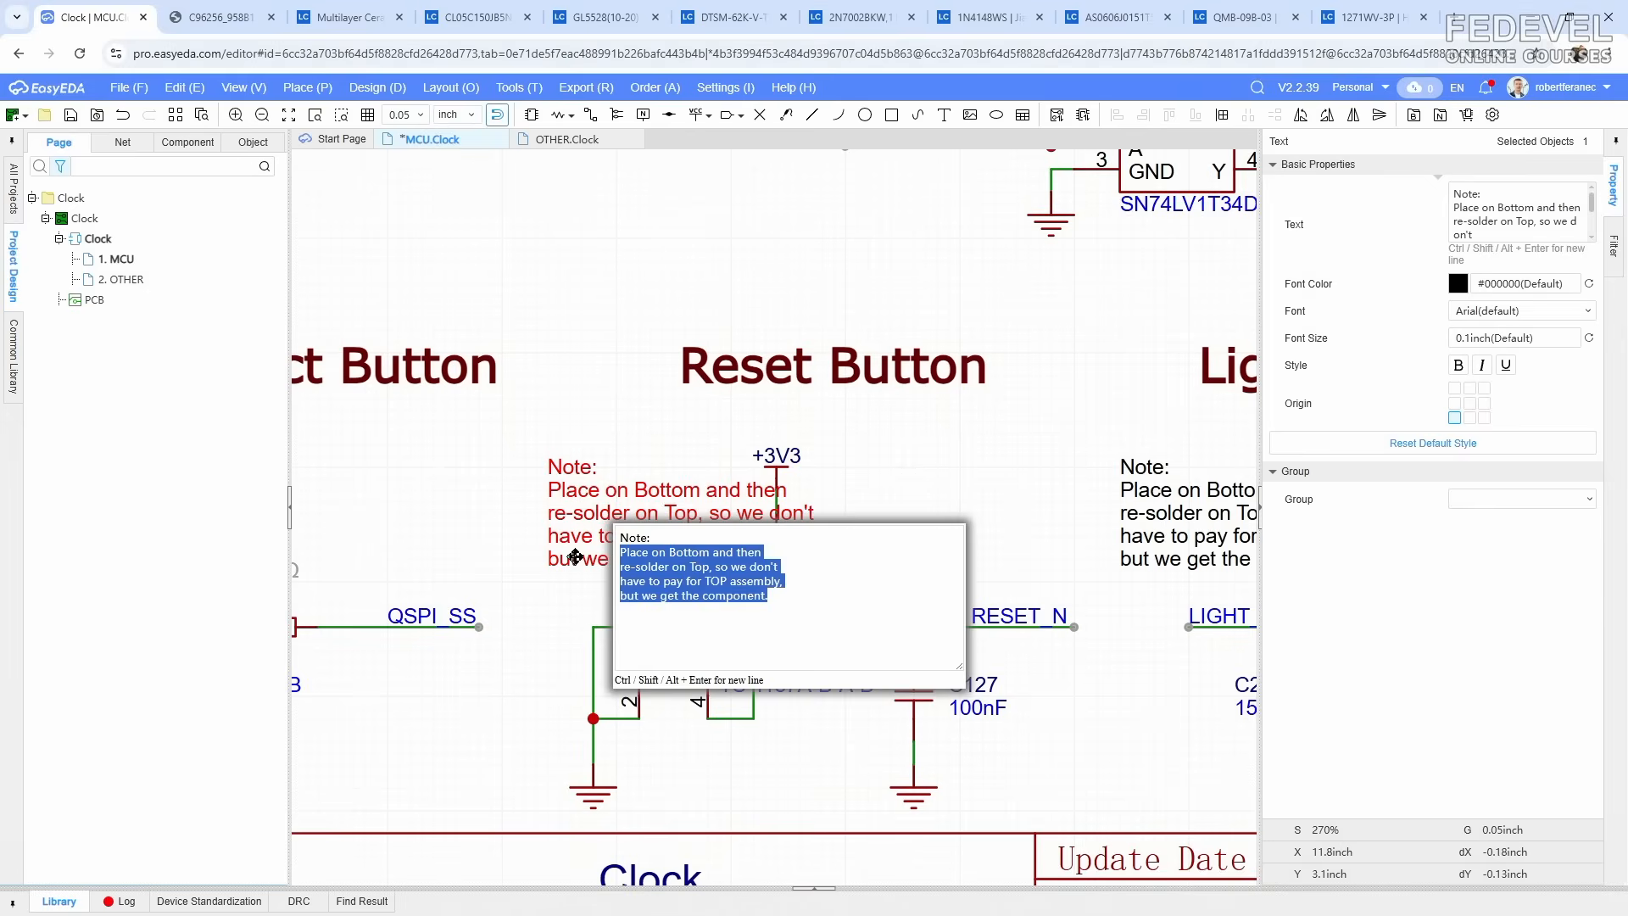
pyautogui.write('P')
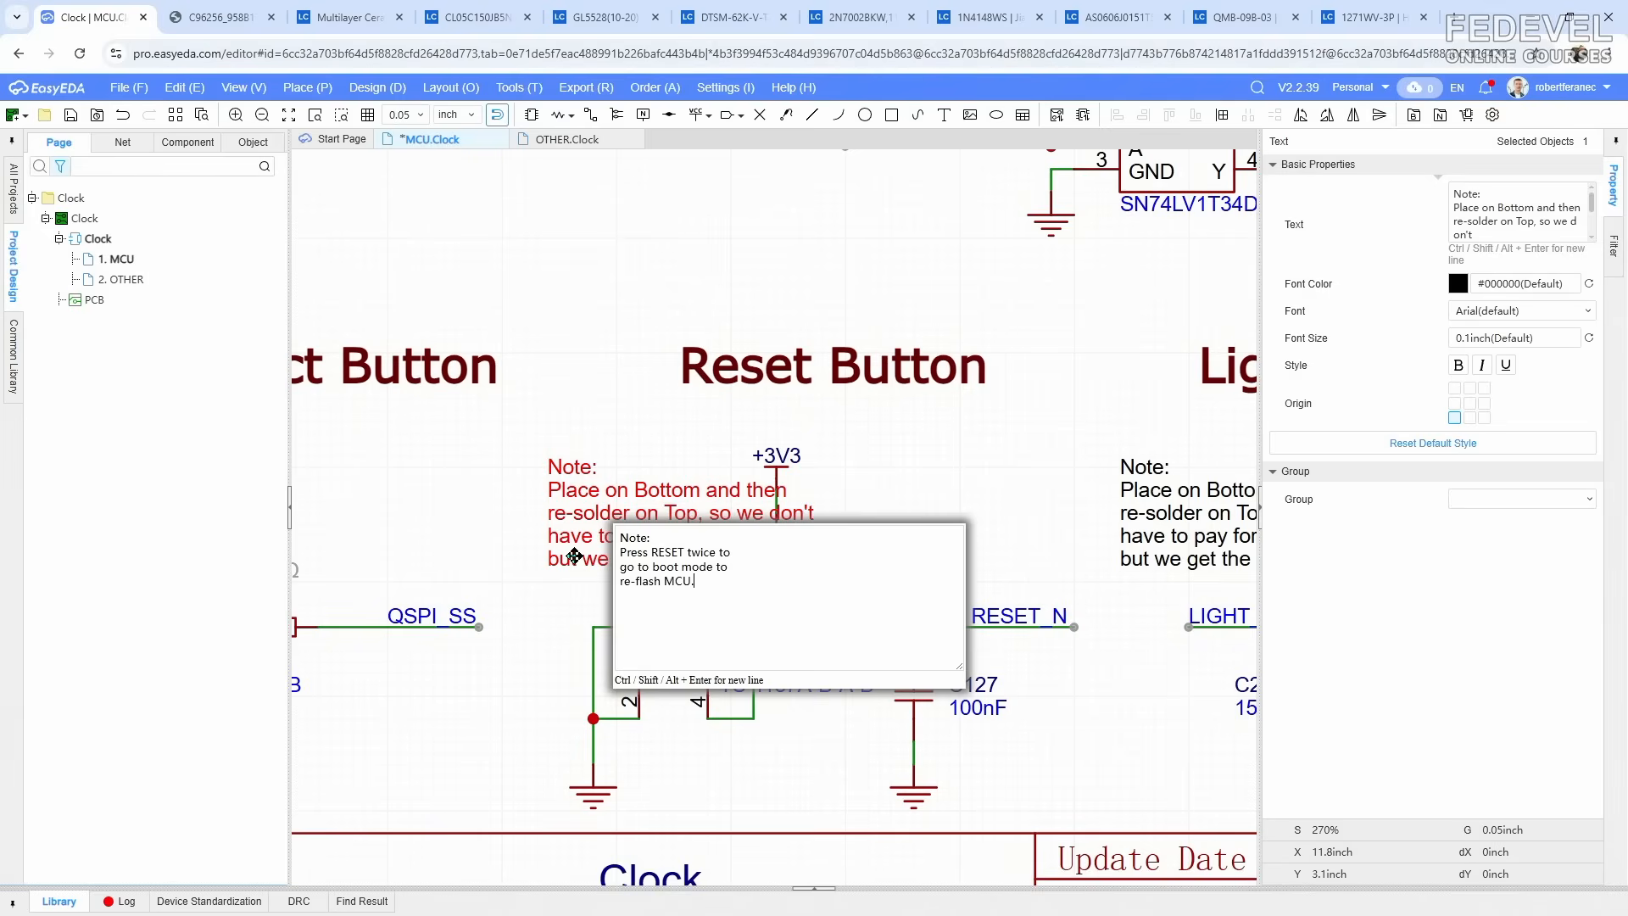
pyautogui.click(593, 449)
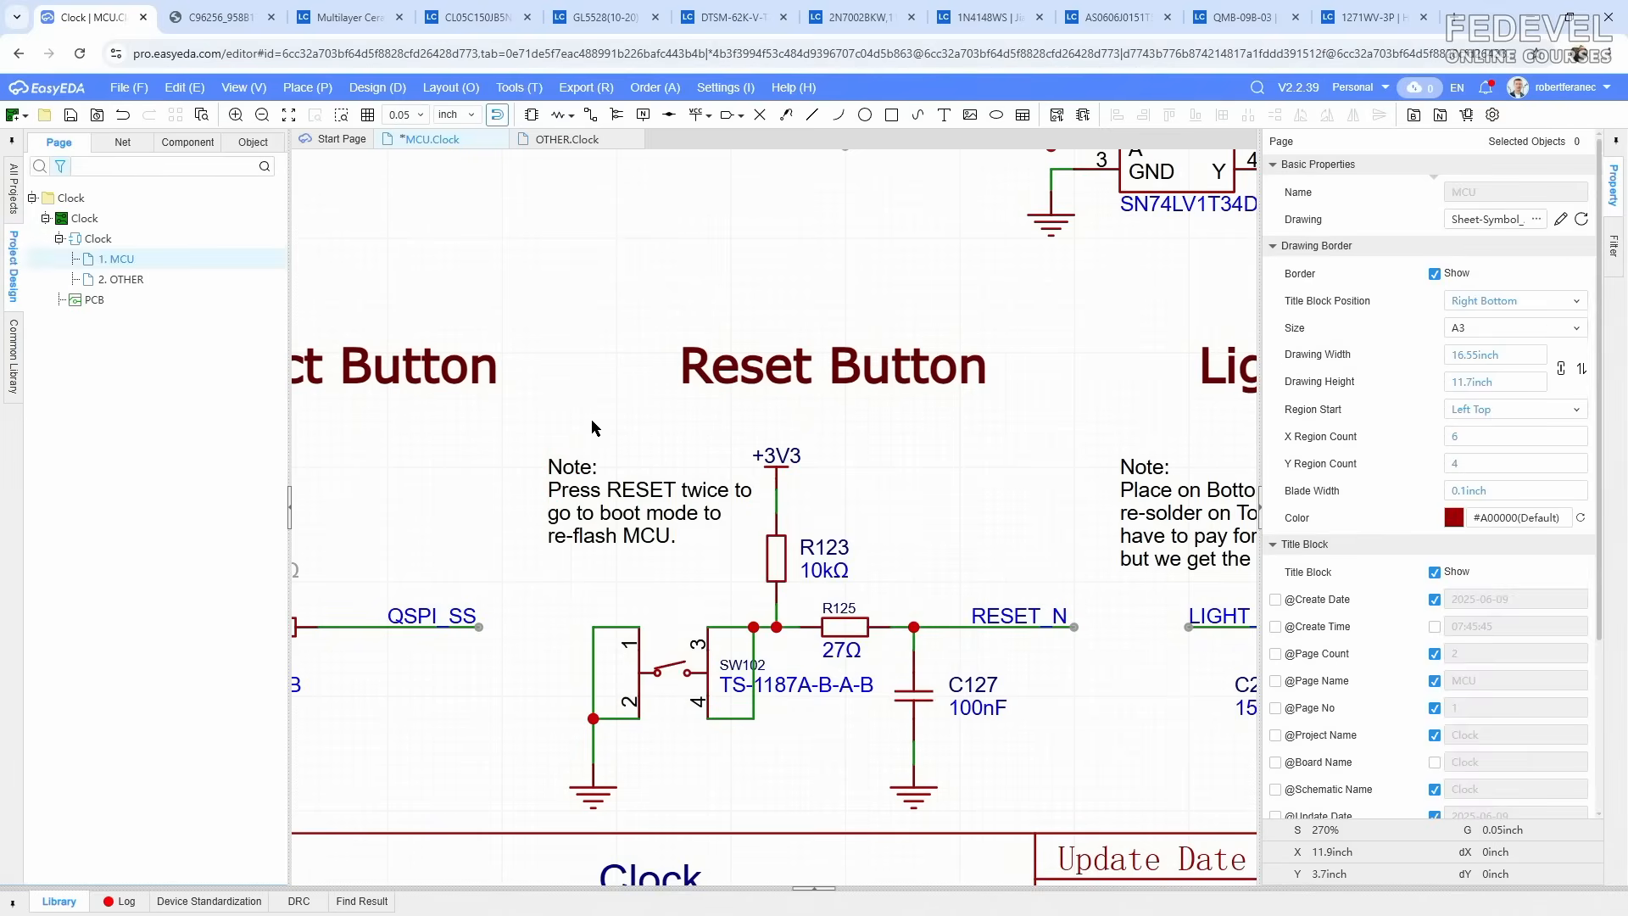
pyautogui.click(580, 515)
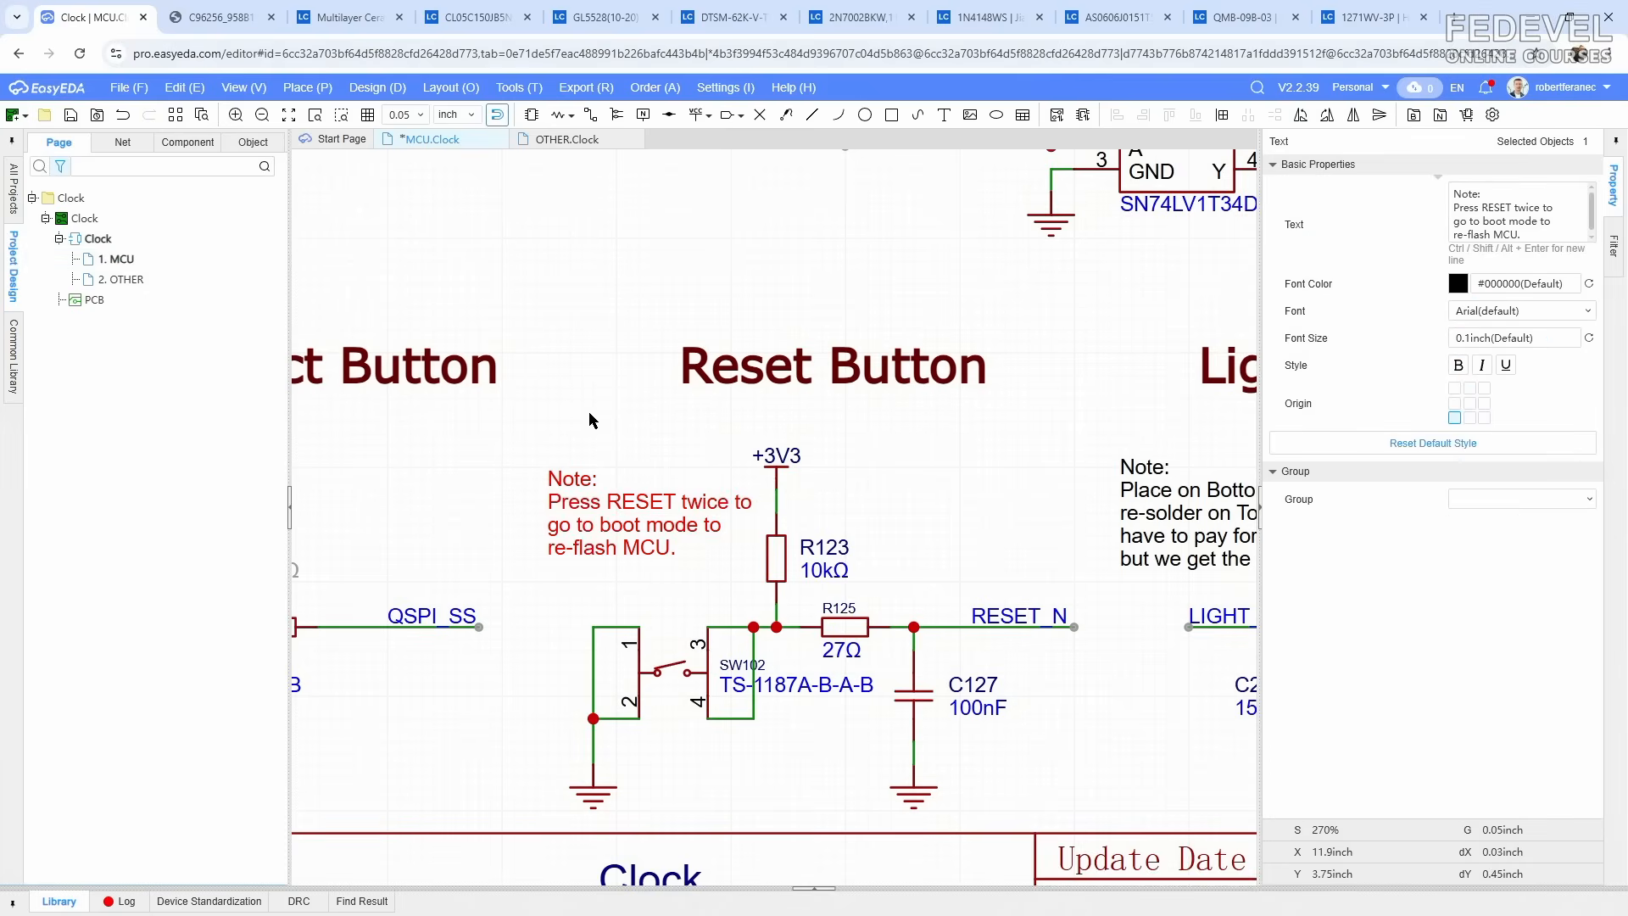
pyautogui.scroll(-3, 588, 412)
pyautogui.click(734, 337)
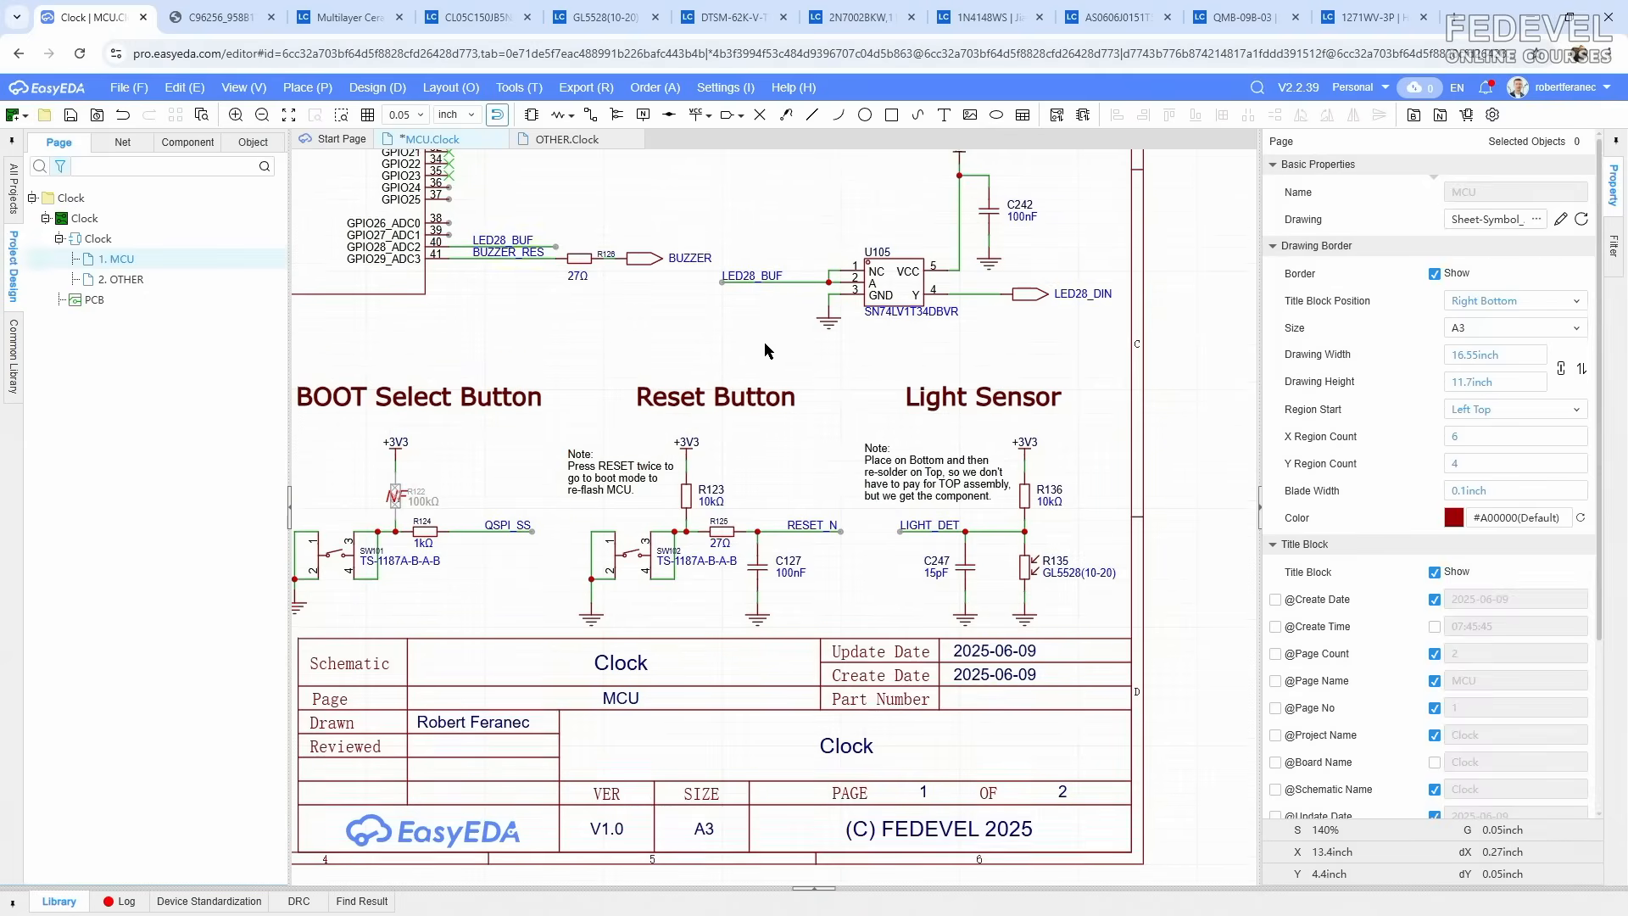
# Step: Shorten the LED28_BUF and LED0_BUF input wires of level translators U105 and U103 equally, with their labels, and save the schematic
pyautogui.scroll(5, 765, 342)
pyautogui.scroll(3, 754, 341)
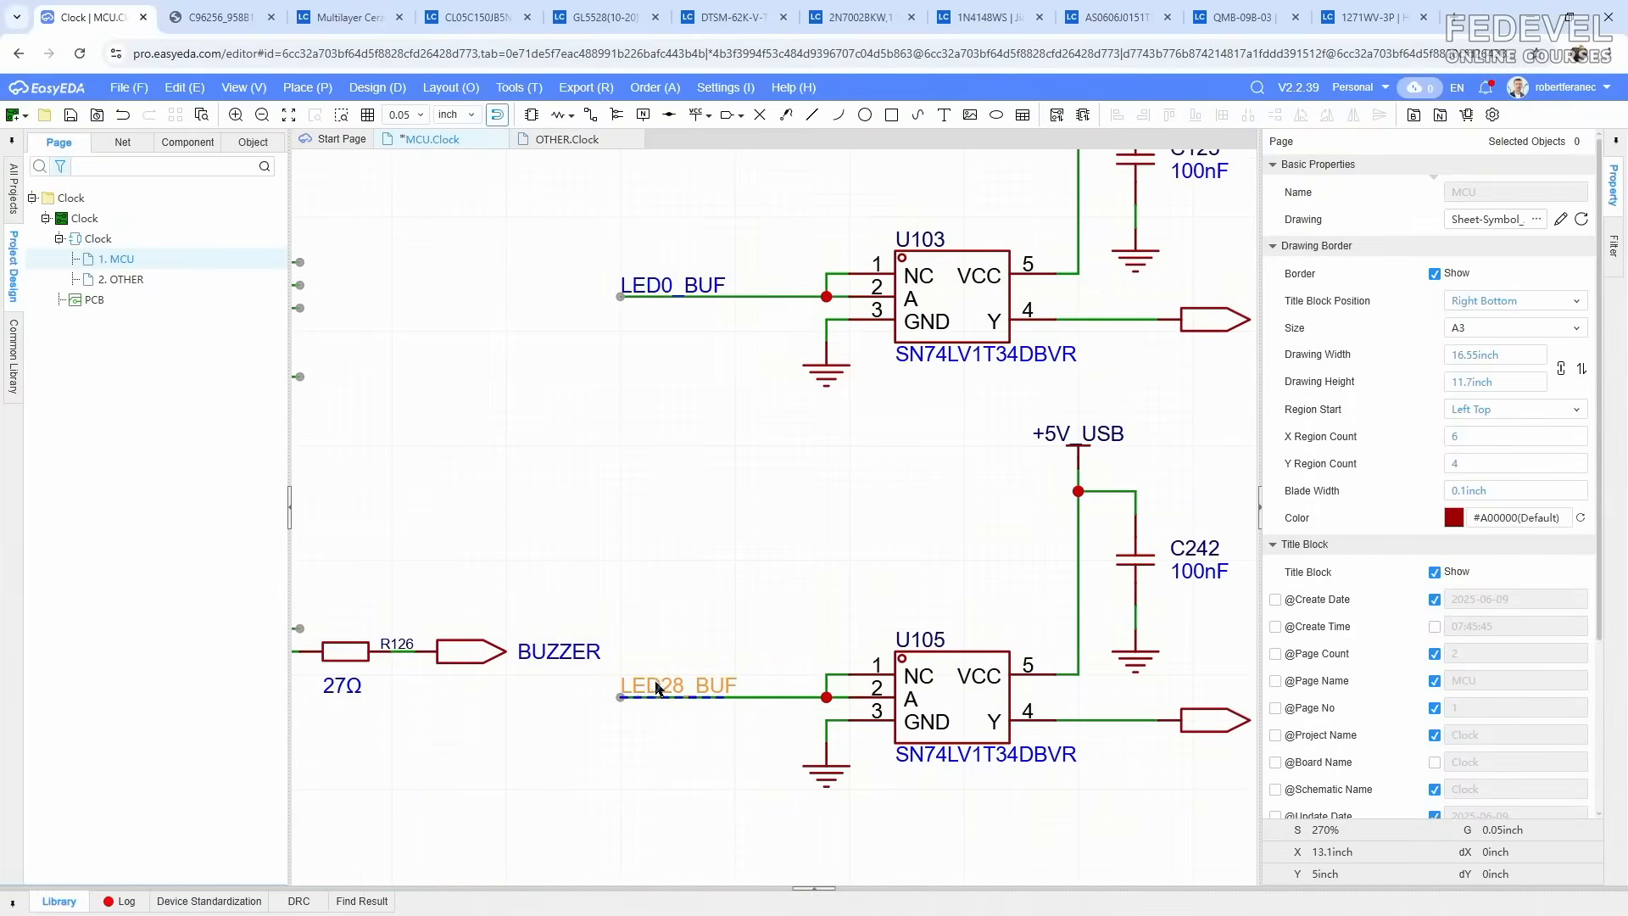
pyautogui.moveTo(638, 687); pyautogui.dragTo(697, 679)
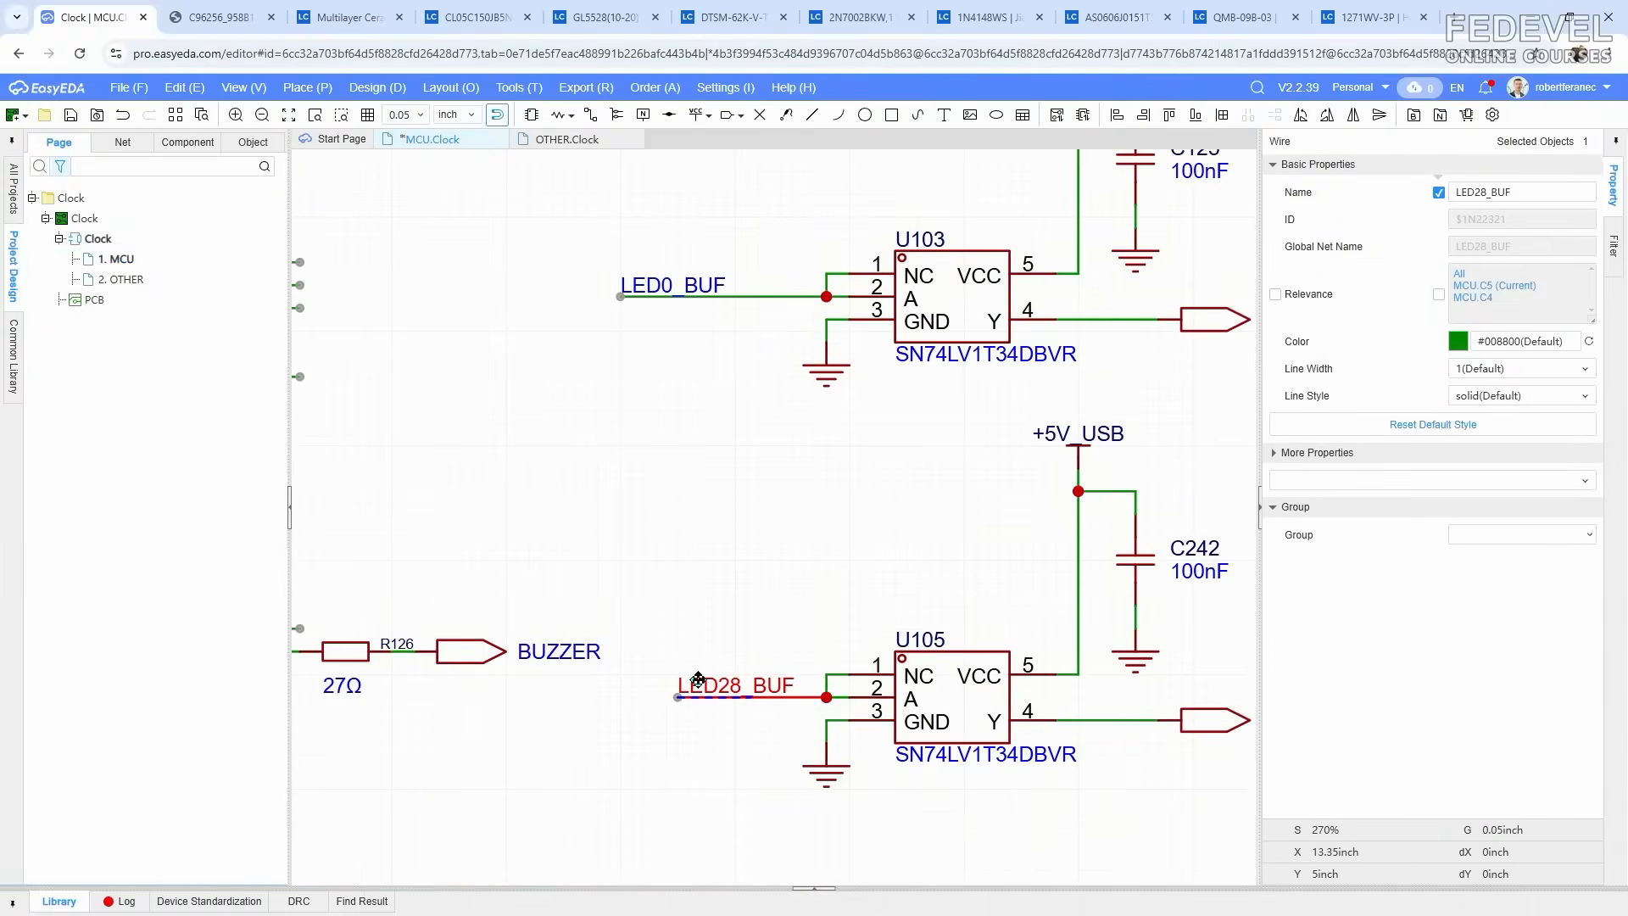
pyautogui.moveTo(655, 285); pyautogui.dragTo(712, 285)
pyautogui.click(829, 507)
pyautogui.scroll(-6, 827, 498)
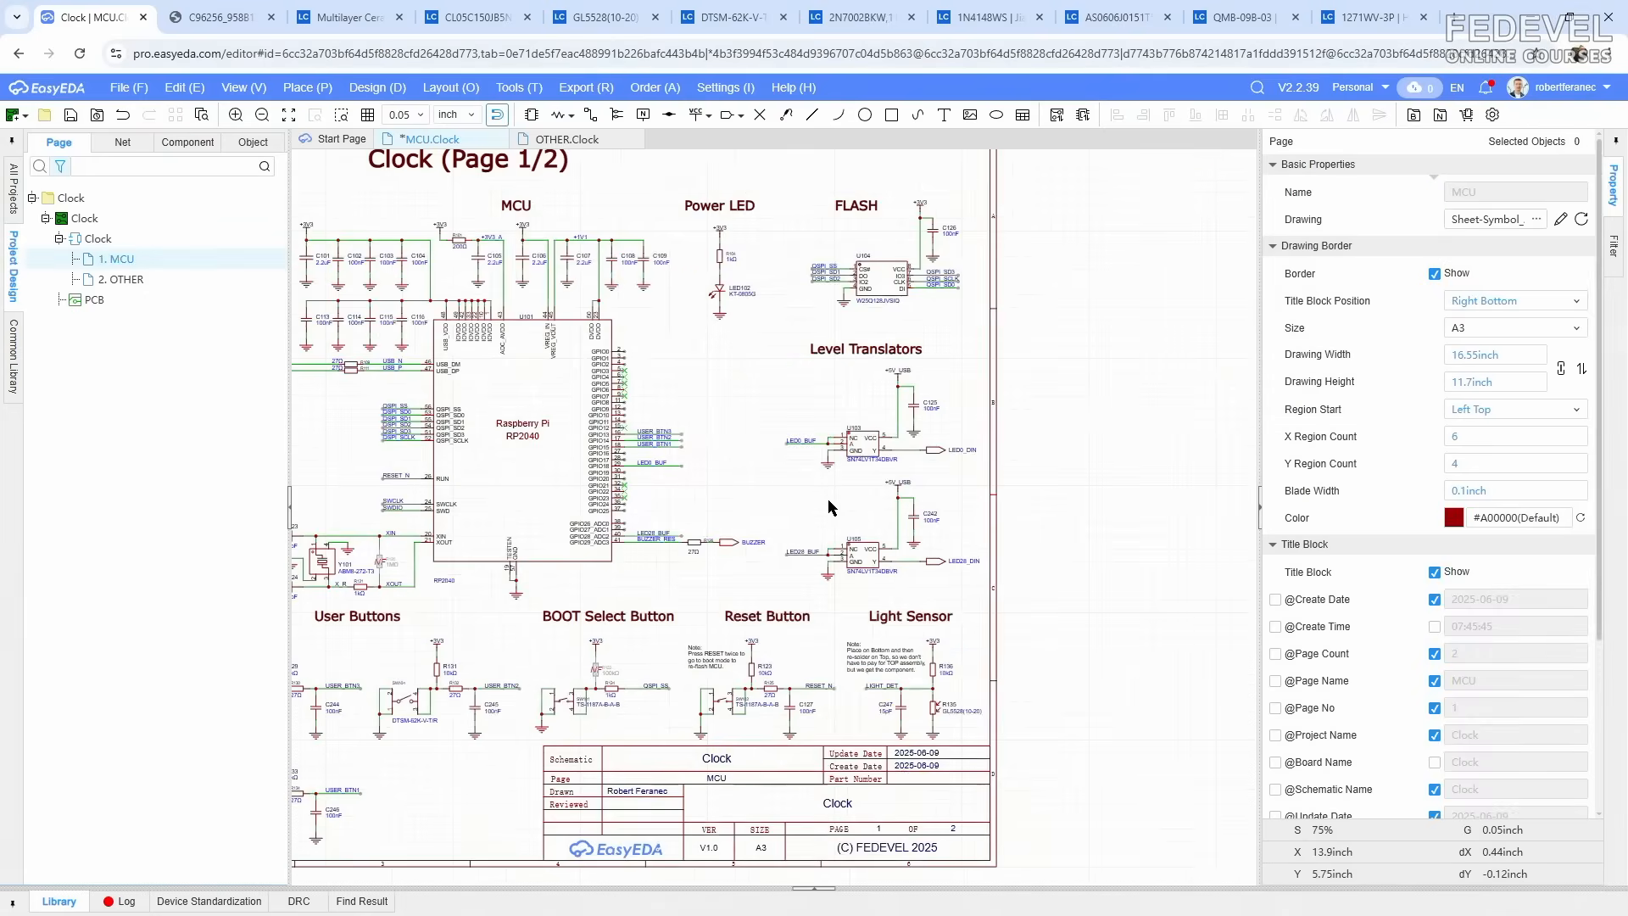
pyautogui.scroll(1, 955, 421)
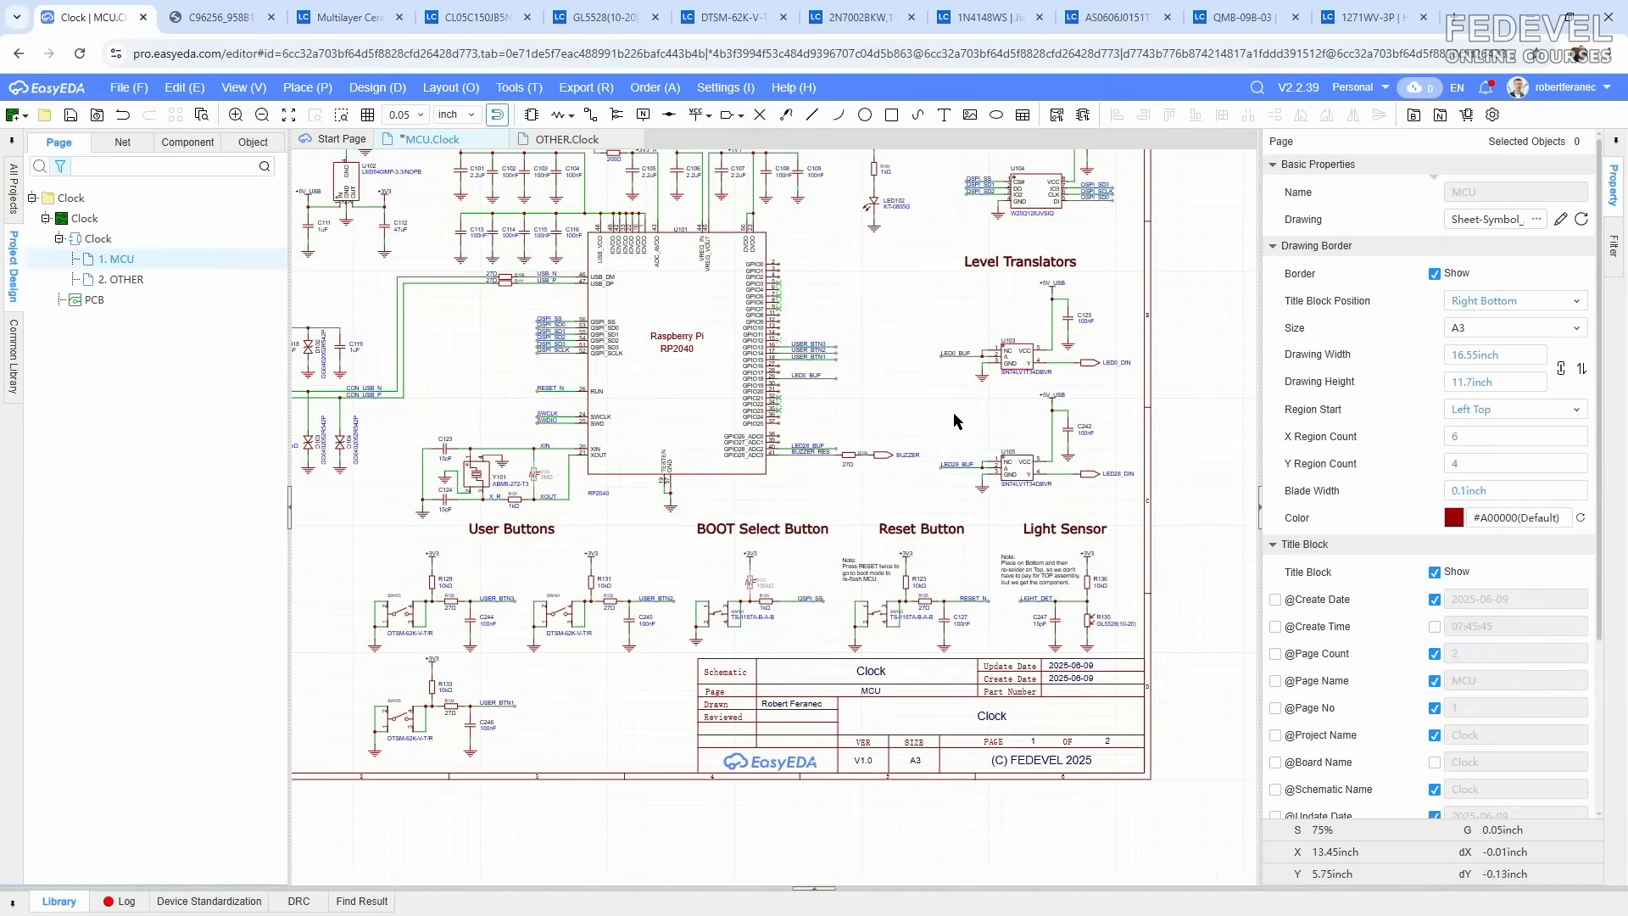
pyautogui.press('k')
pyautogui.click(71, 117)
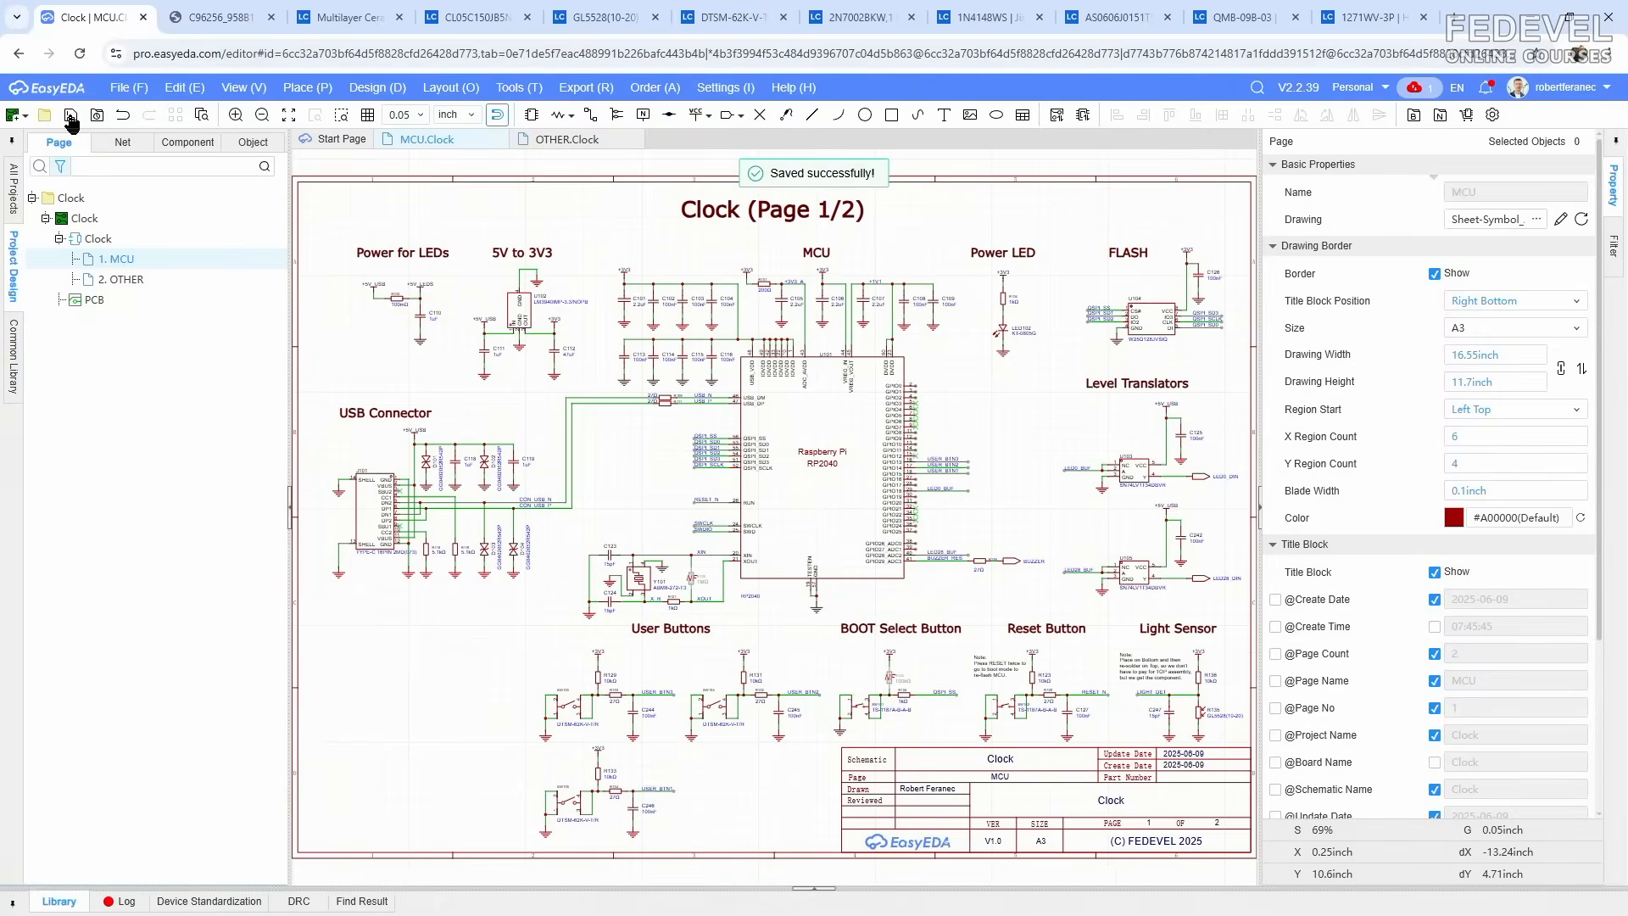
# Step: Draw a wire from the MCU's GPIO27_ADC1 pin, ending level with the LED28_BUF wire below it
pyautogui.scroll(5, 1173, 716)
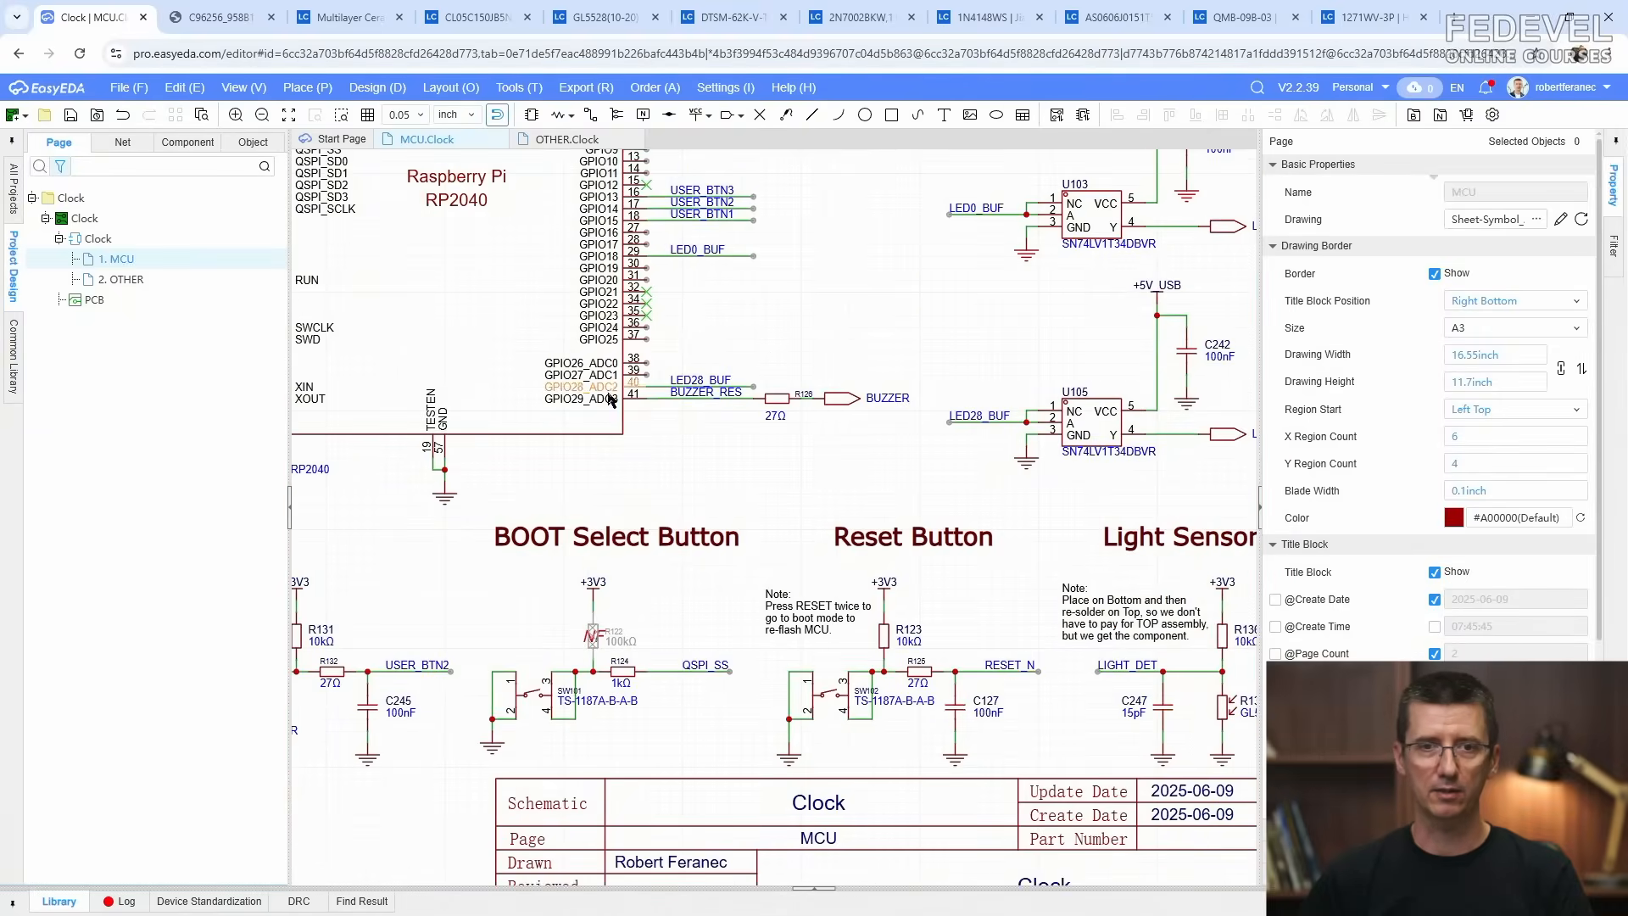
pyautogui.scroll(4, 679, 353)
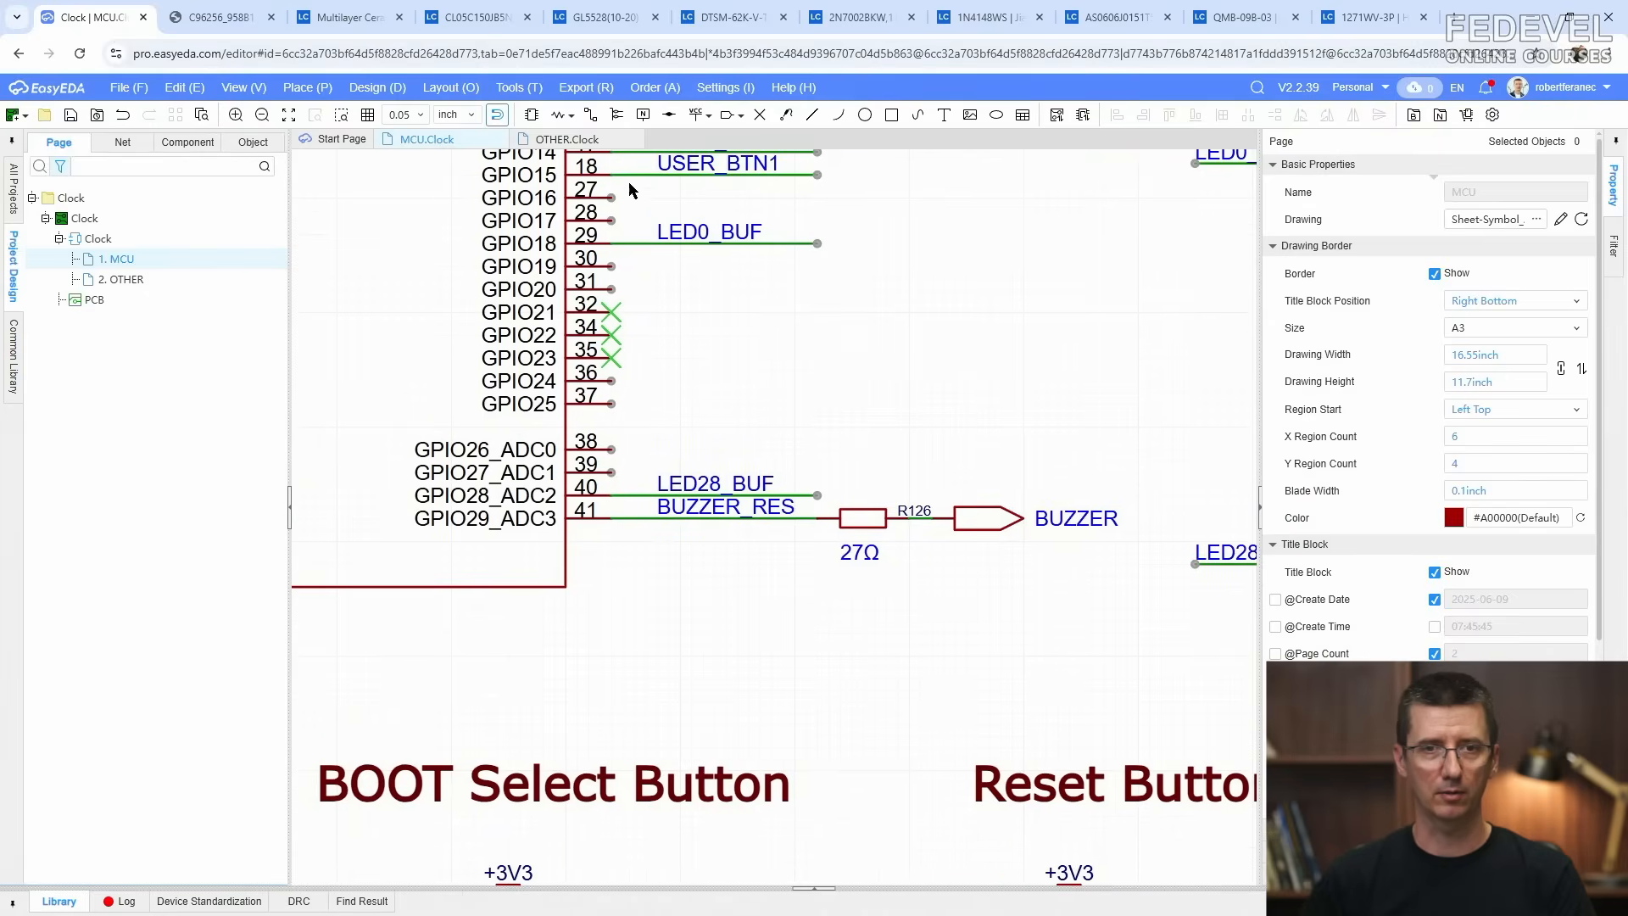
pyautogui.click(589, 115)
pyautogui.click(611, 471)
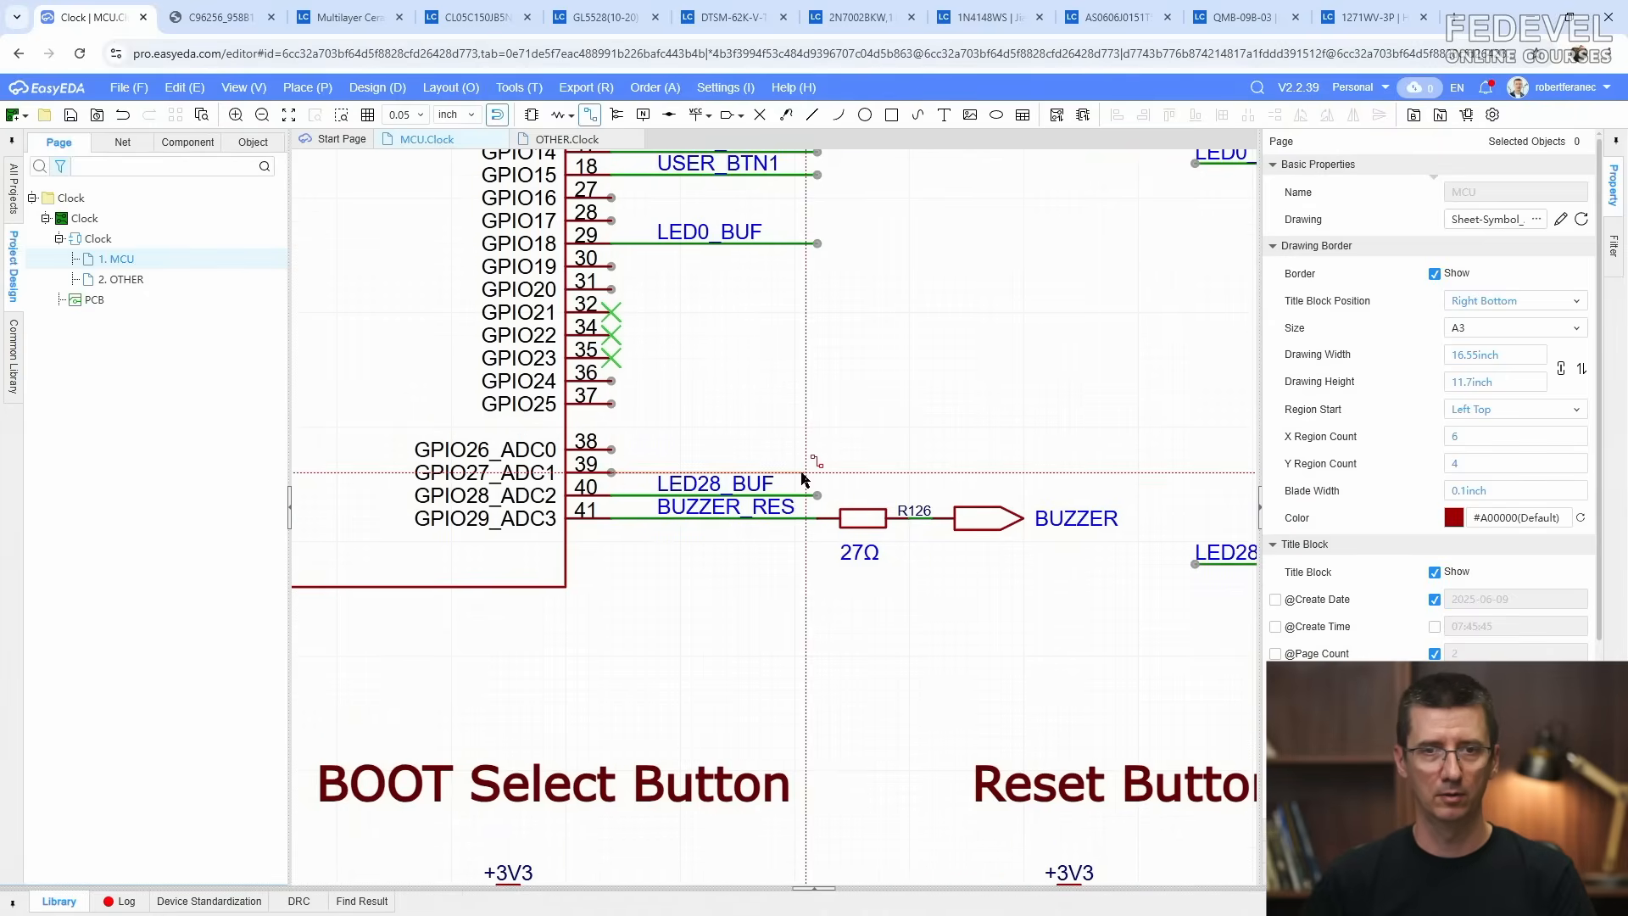
pyautogui.click(816, 471)
pyautogui.press('Escape')
pyautogui.scroll(-4, 932, 619)
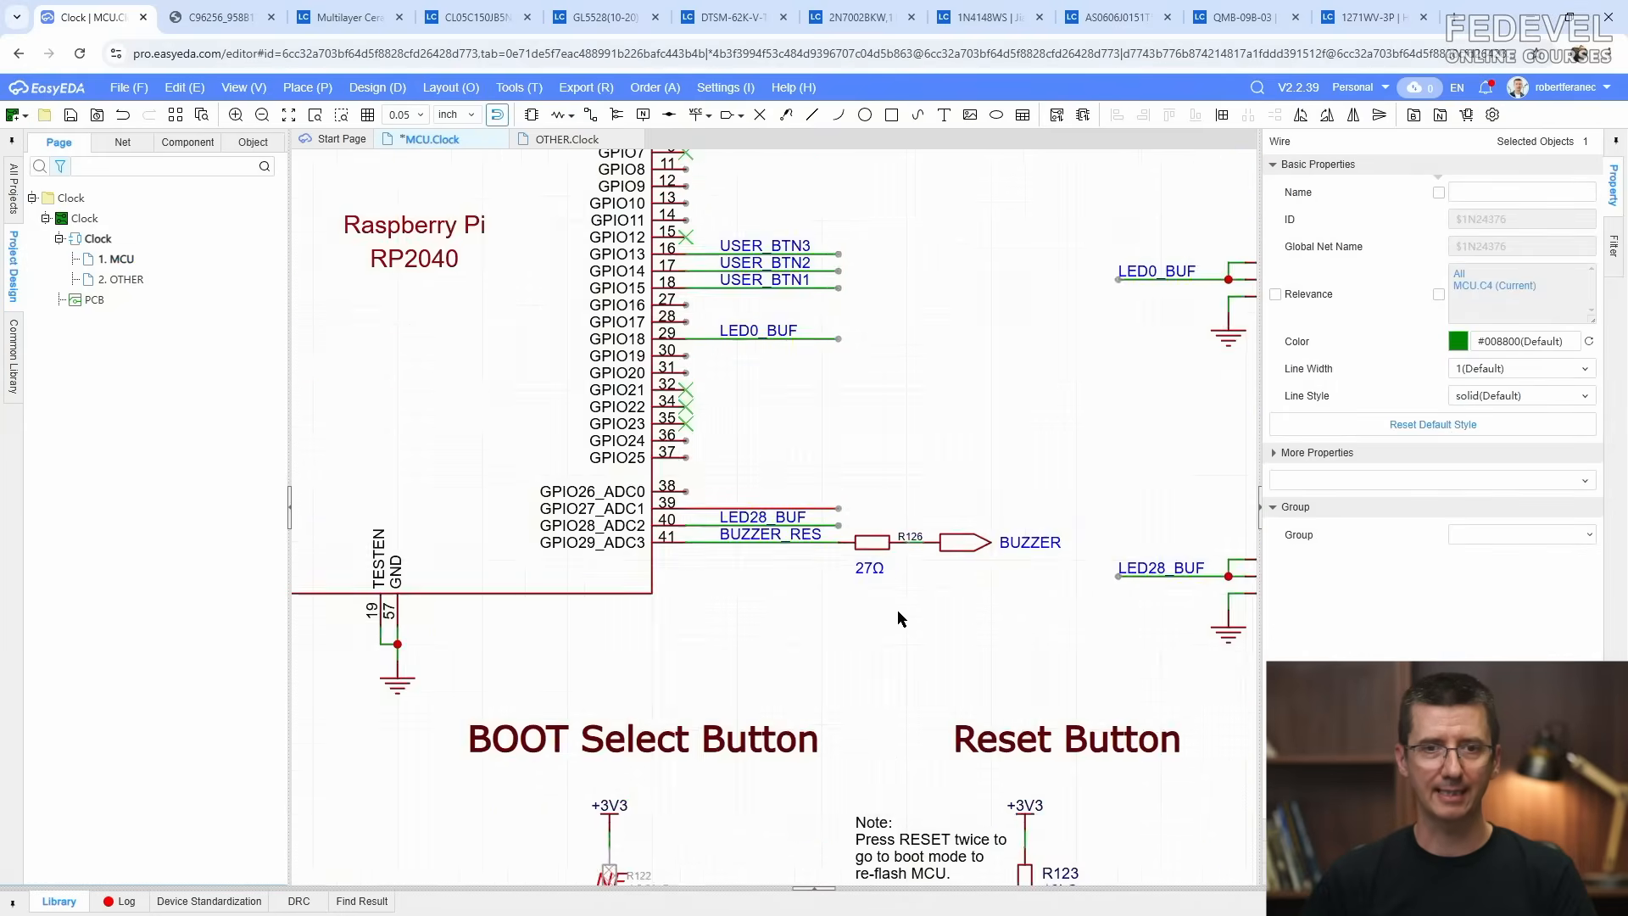
pyautogui.click(884, 525)
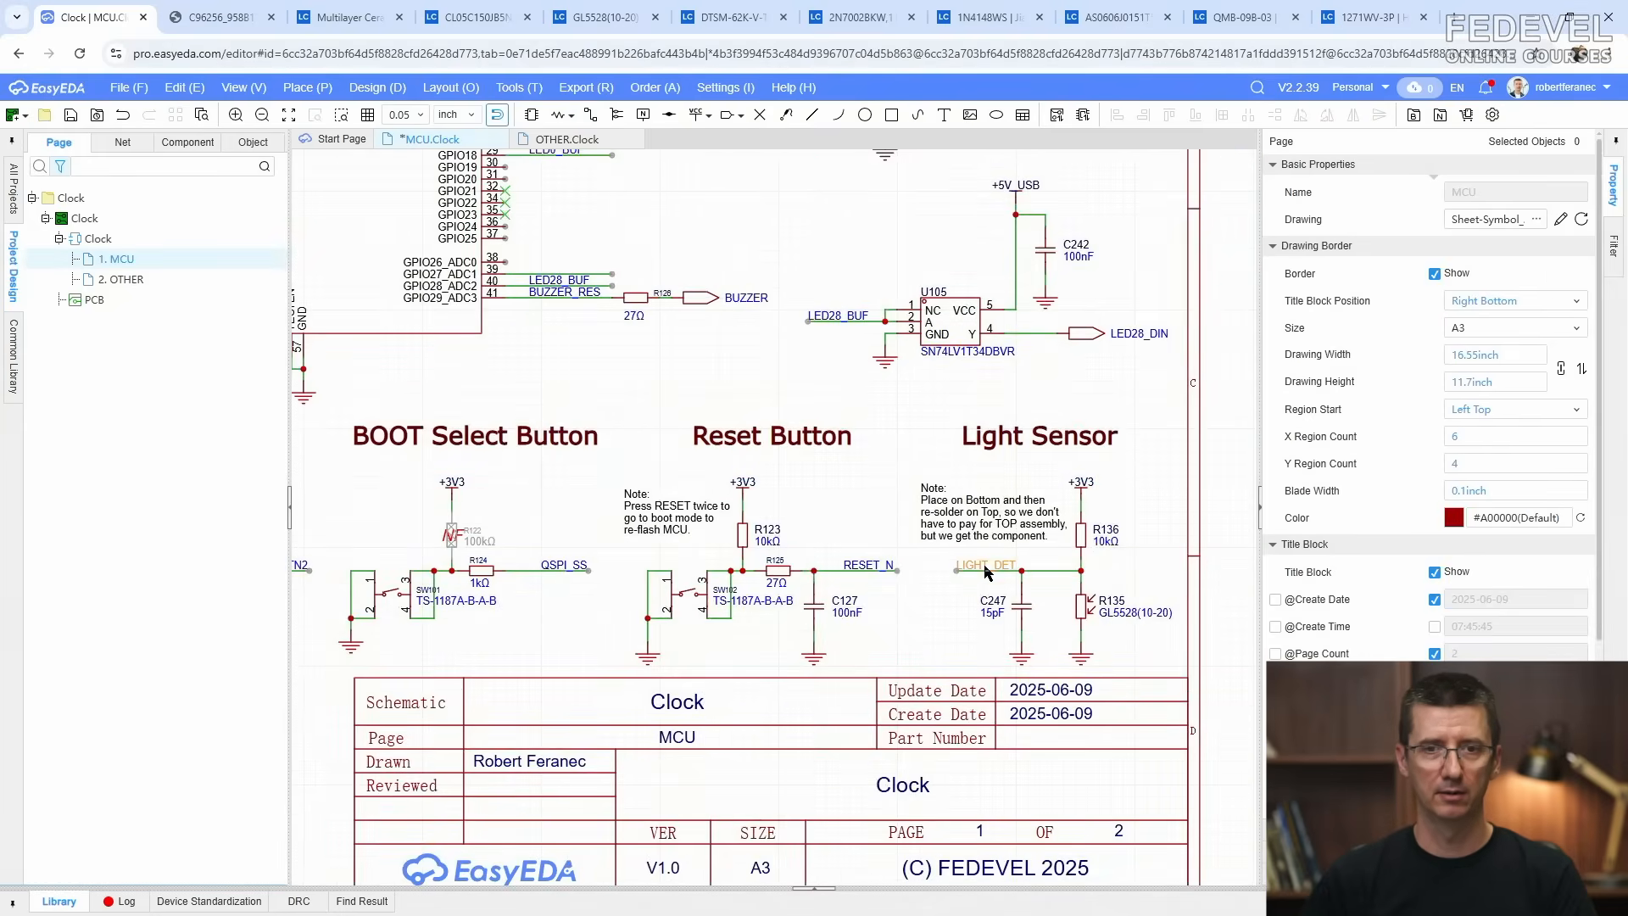
# Step: Copy the LIGHT_DET net label from the light sensor circuit and paste it onto the GPIO27_ADC1 wire
pyautogui.rightClick(983, 564)
pyautogui.click(1029, 649)
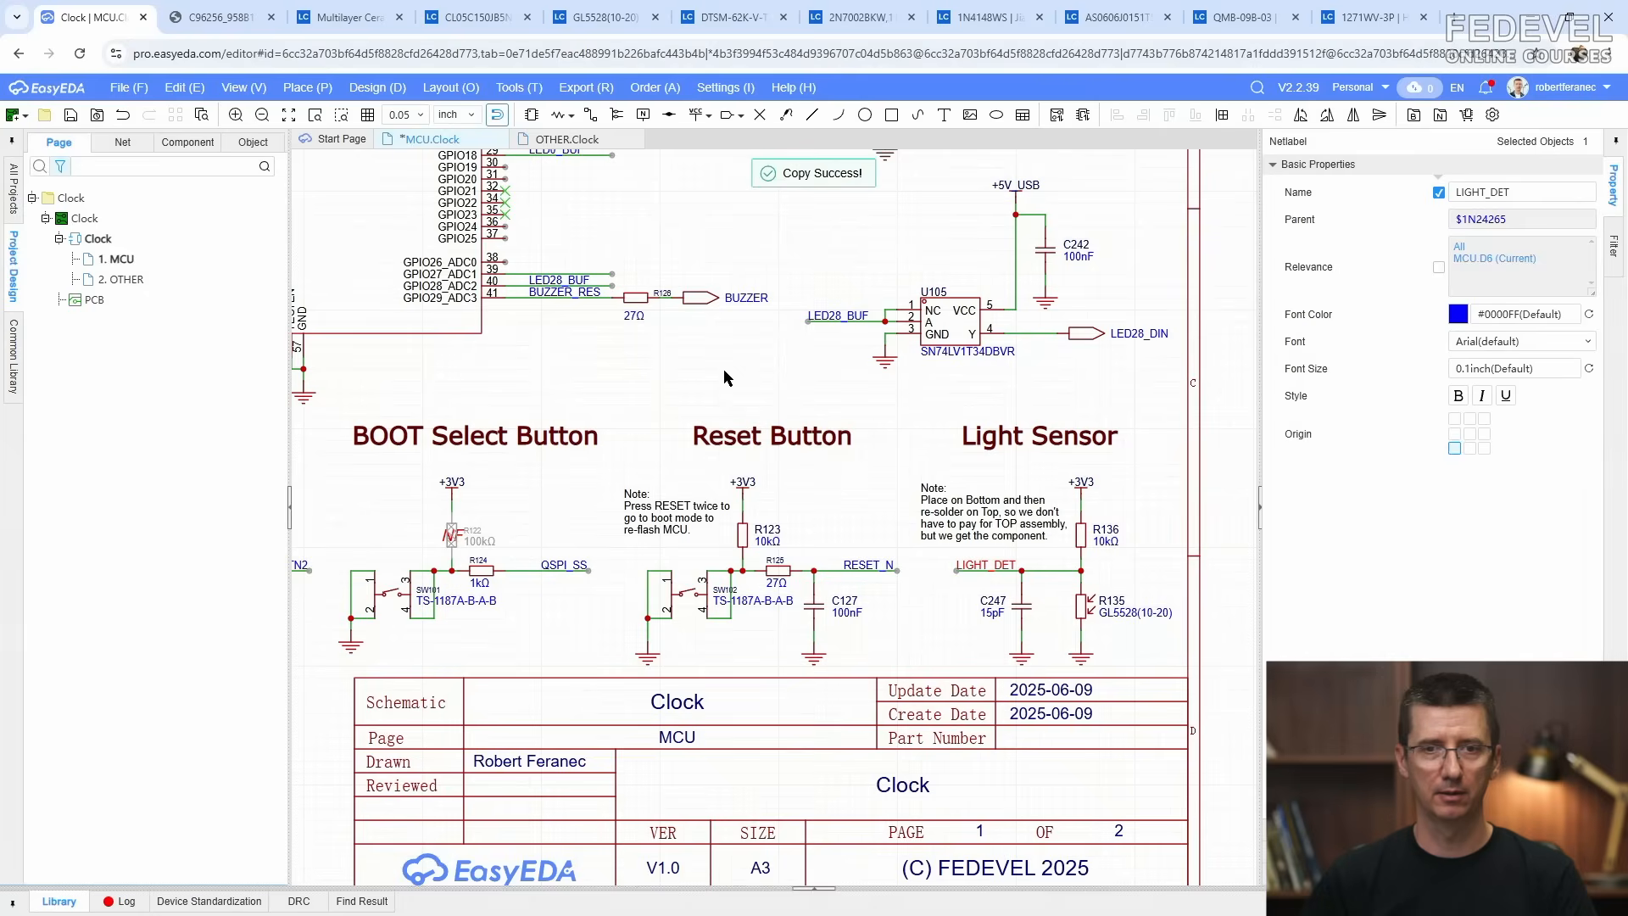
pyautogui.rightClick(727, 374)
pyautogui.click(750, 380)
pyautogui.scroll(3, 532, 251)
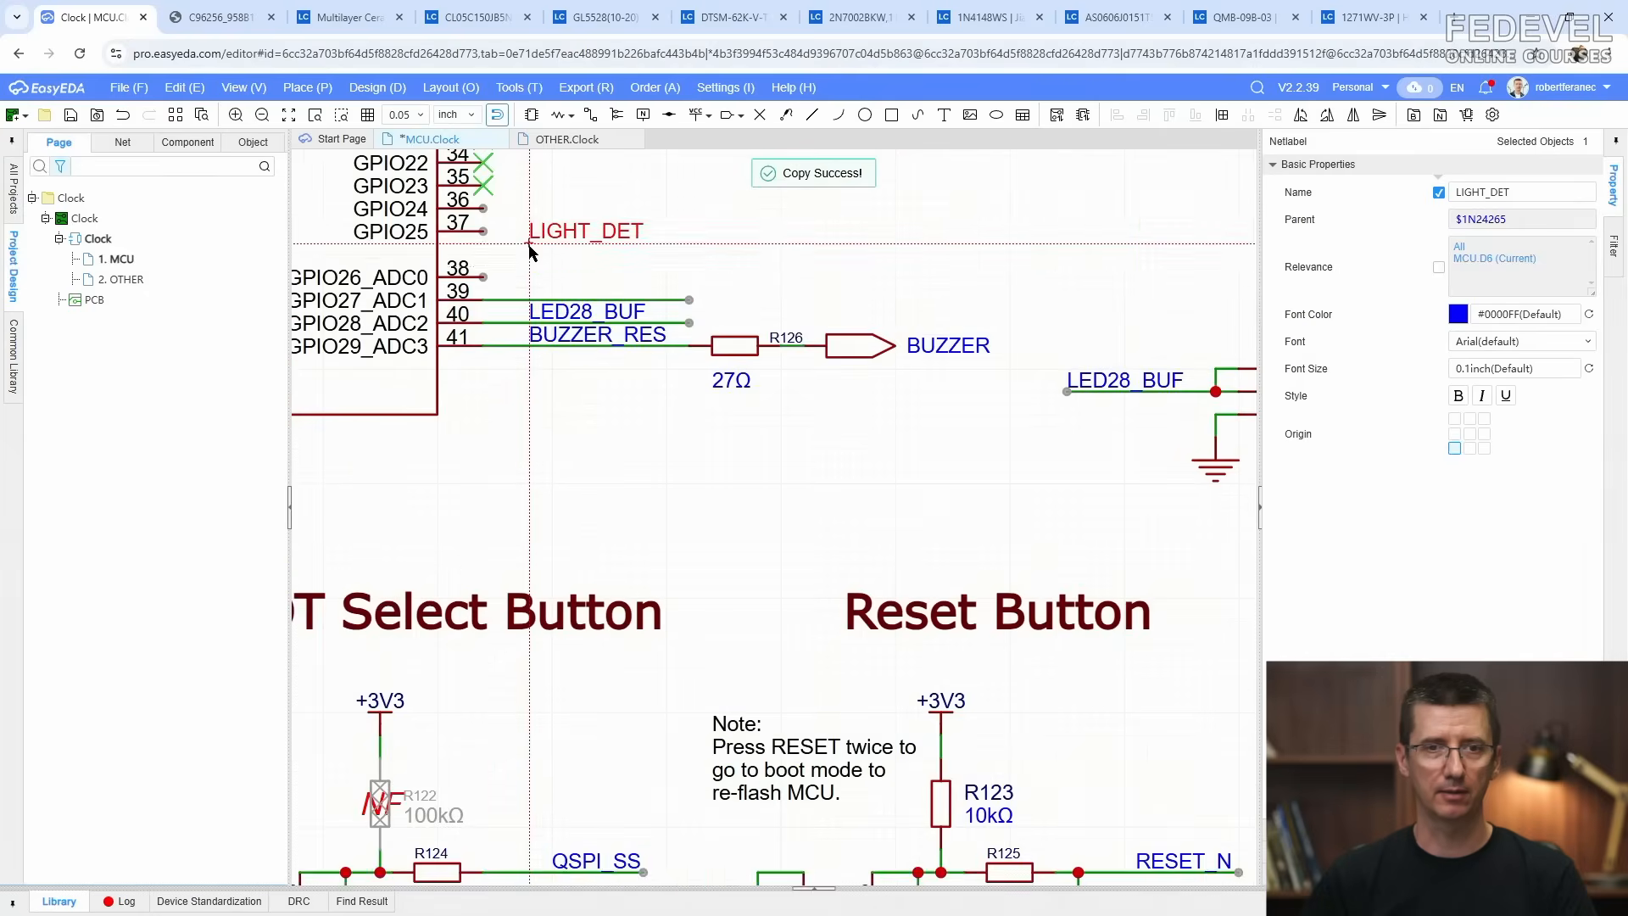
pyautogui.click(529, 300)
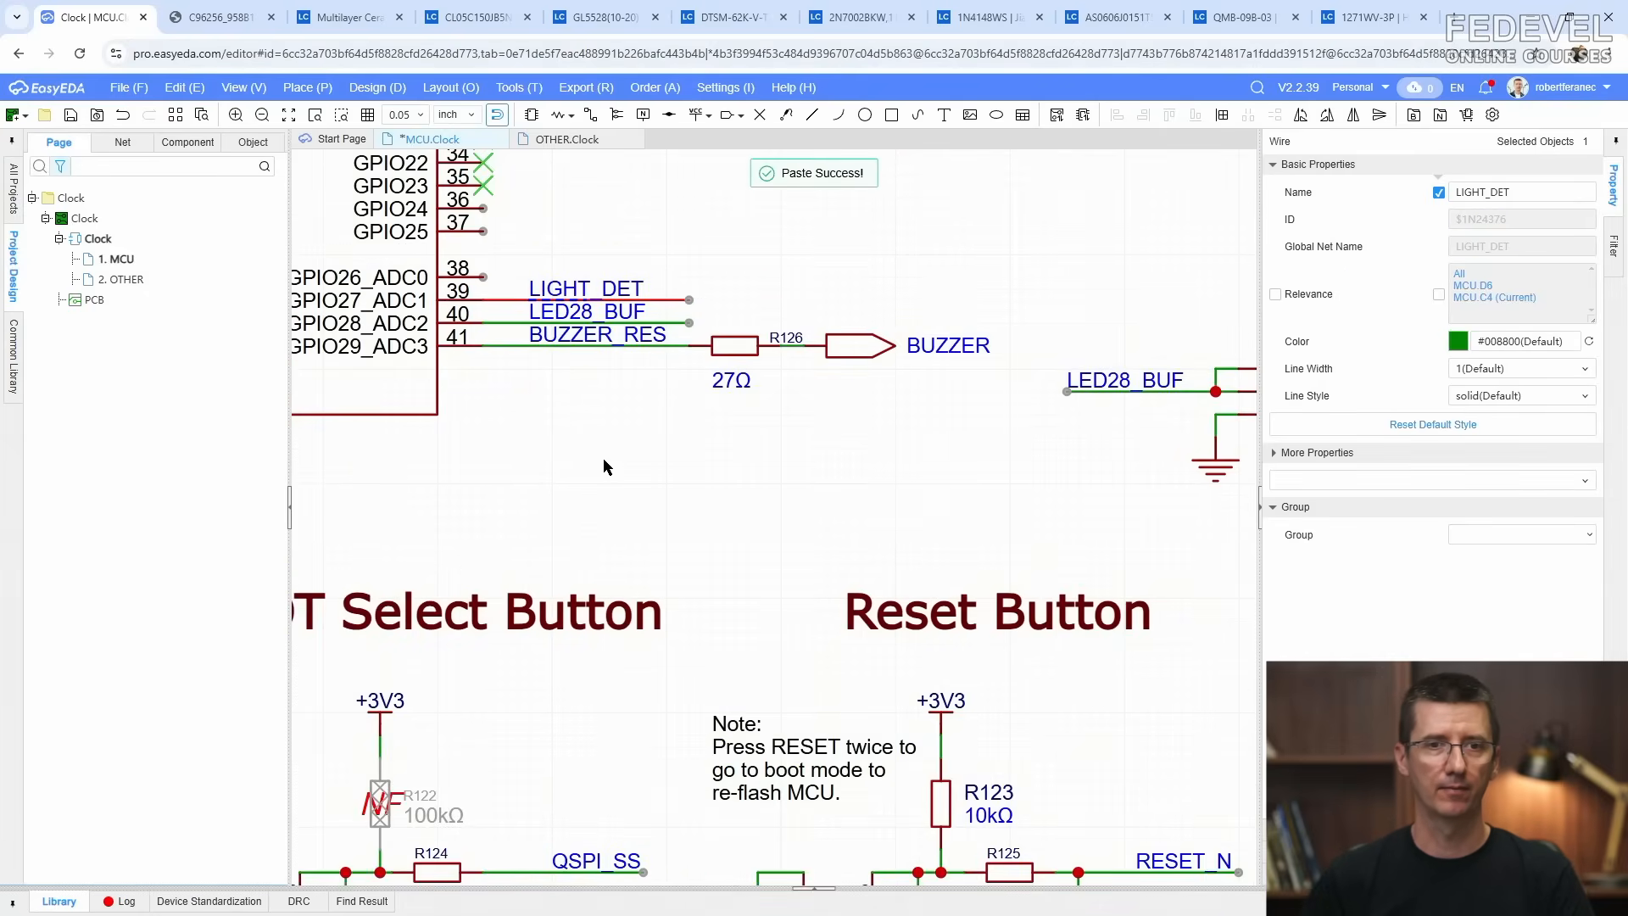
# Step: Clear the selection, check the whole MCU page and save the schematic
pyautogui.click(603, 463)
pyautogui.scroll(-4, 698, 507)
pyautogui.scroll(-1, 699, 506)
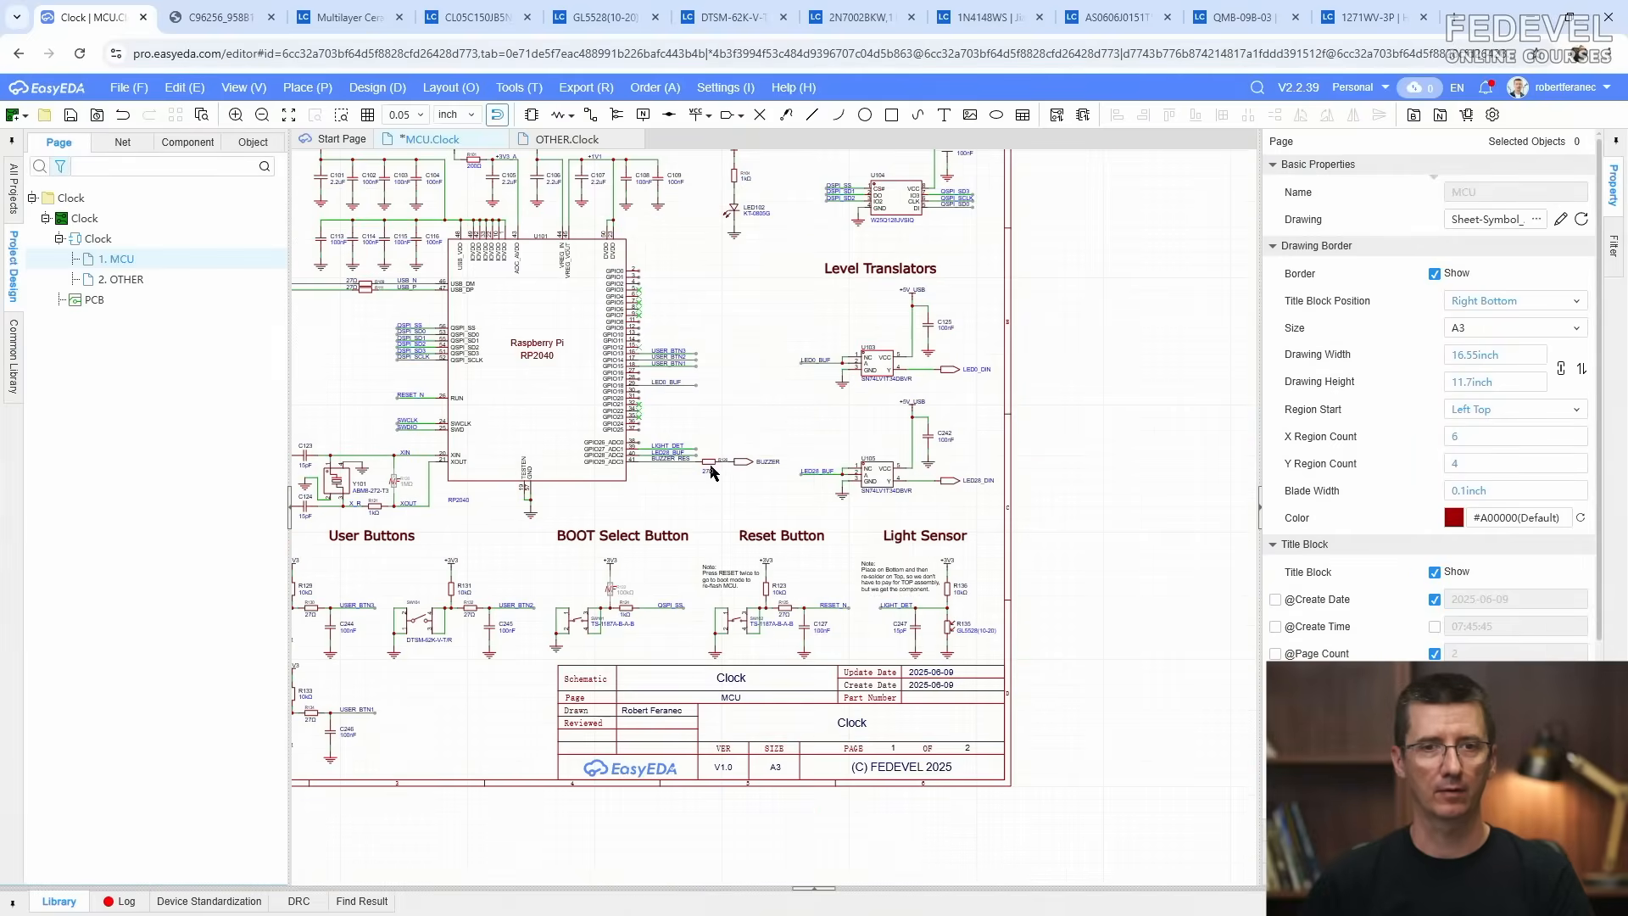
pyautogui.moveTo(709, 417); pyautogui.dragTo(911, 458, button='right')
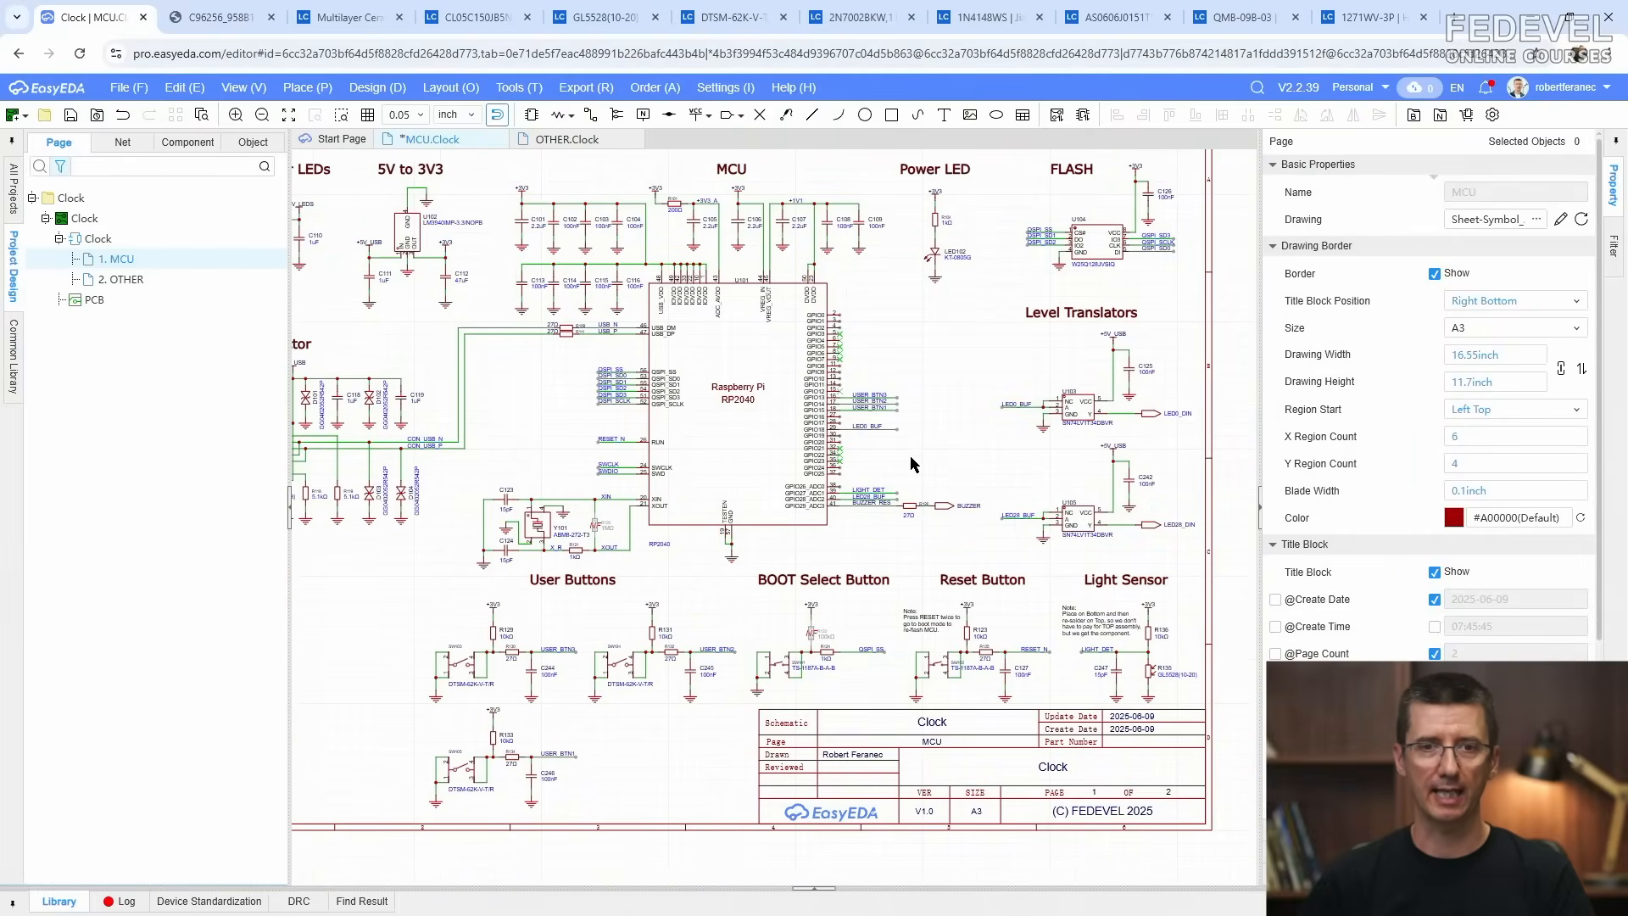
pyautogui.press('k')
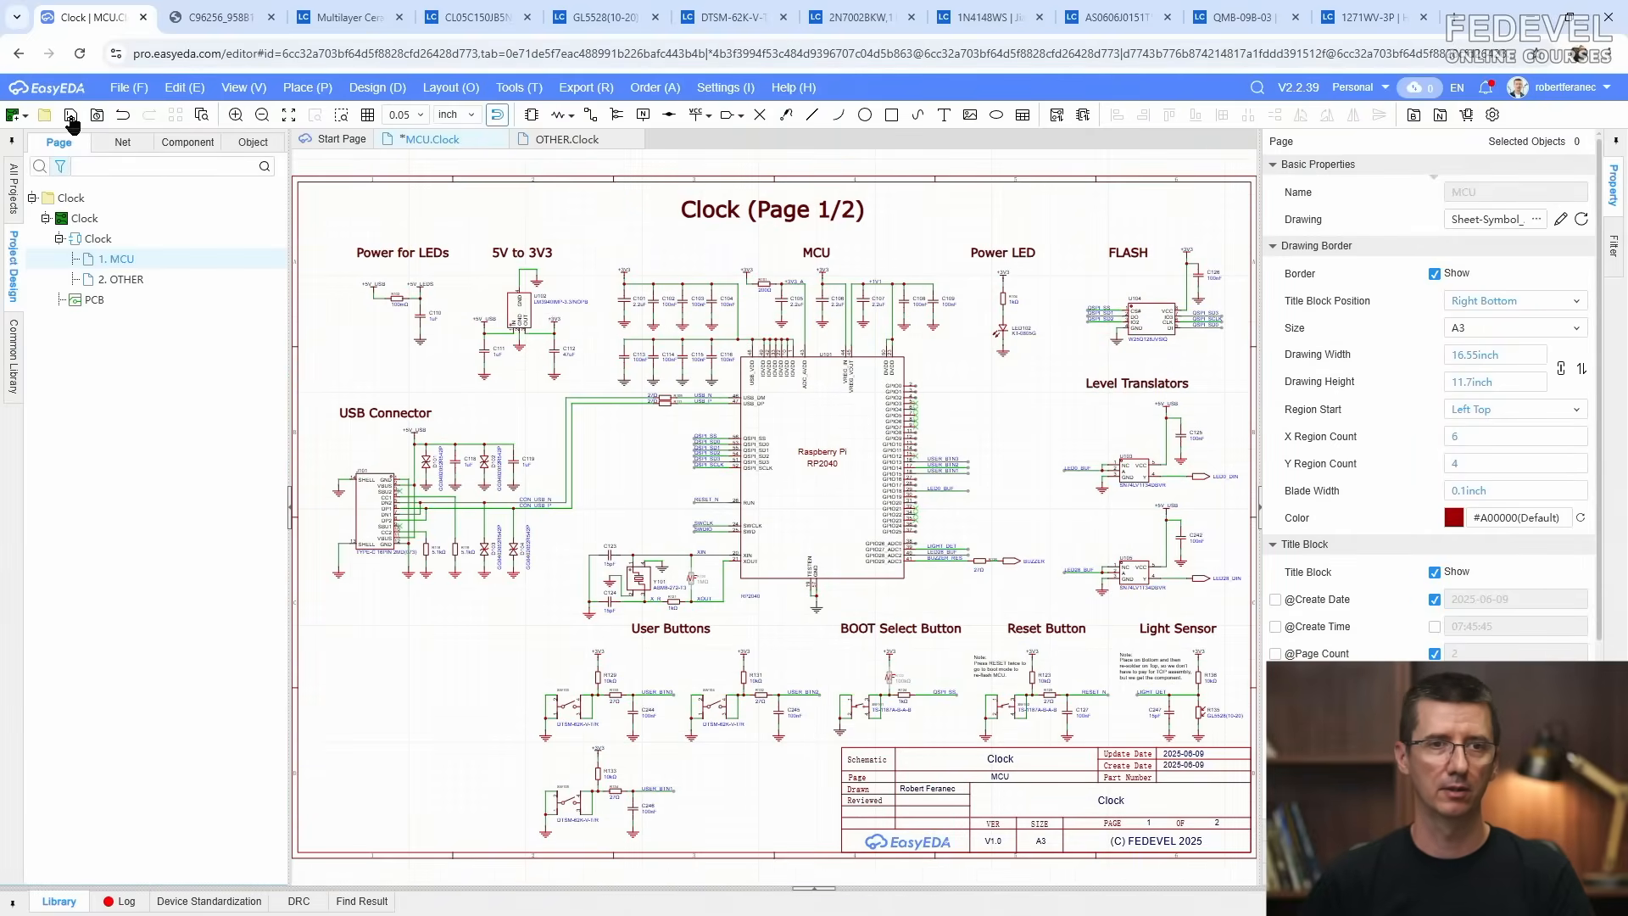
pyautogui.click(70, 115)
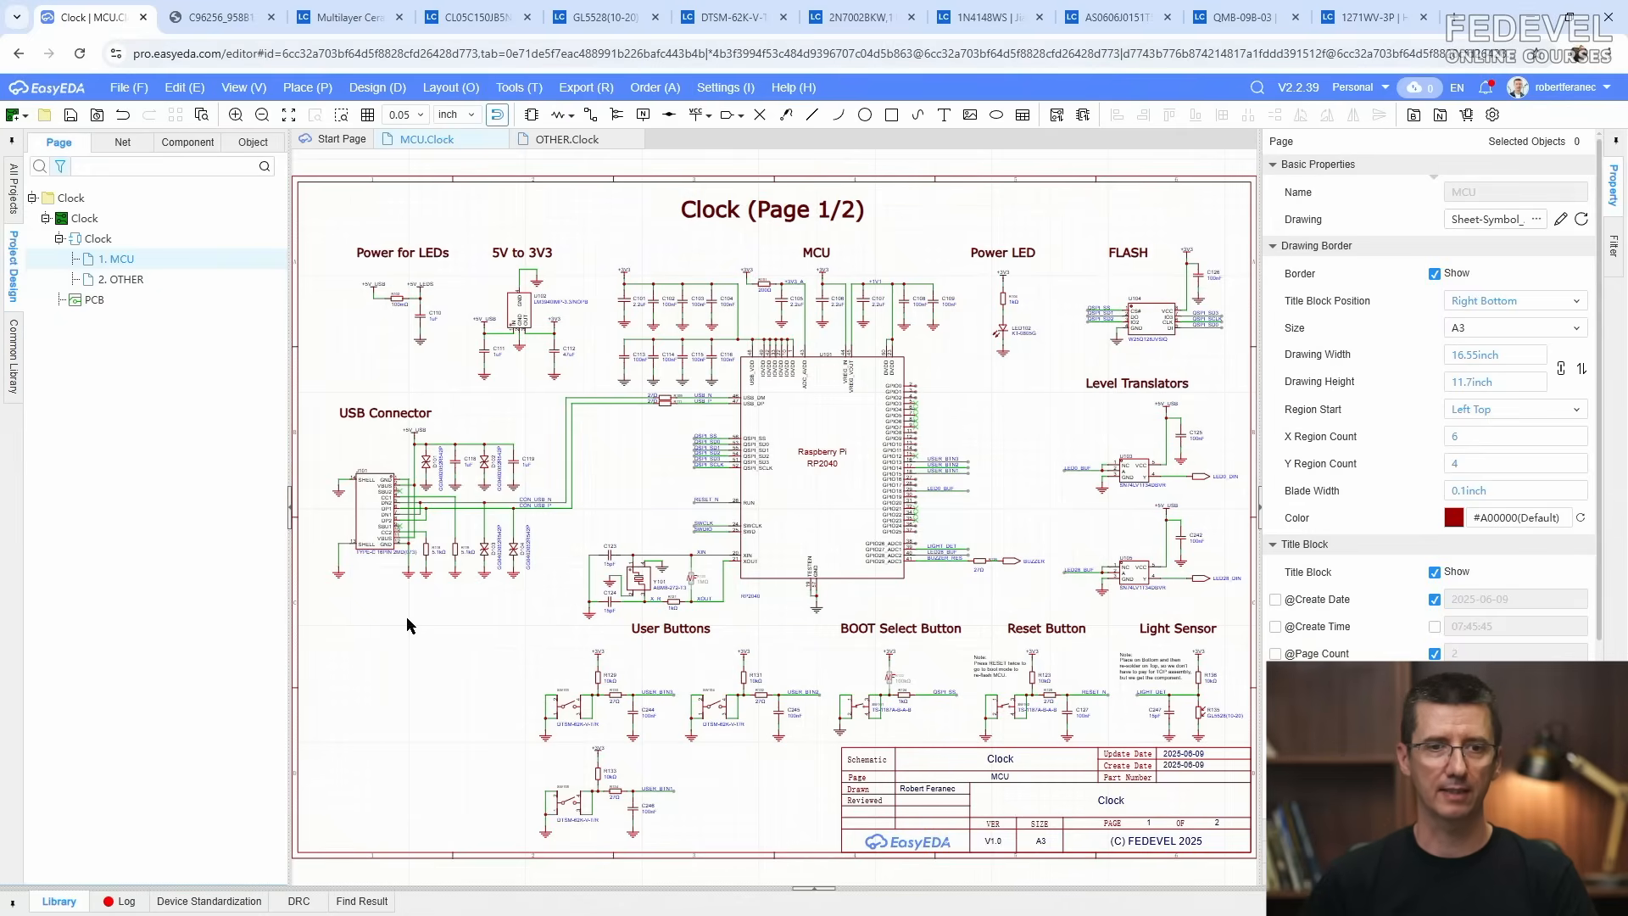
# Step: Switch to the LCSC website, search for "rtc clock" and open the Real Time Clocks category
pyautogui.click(367, 25)
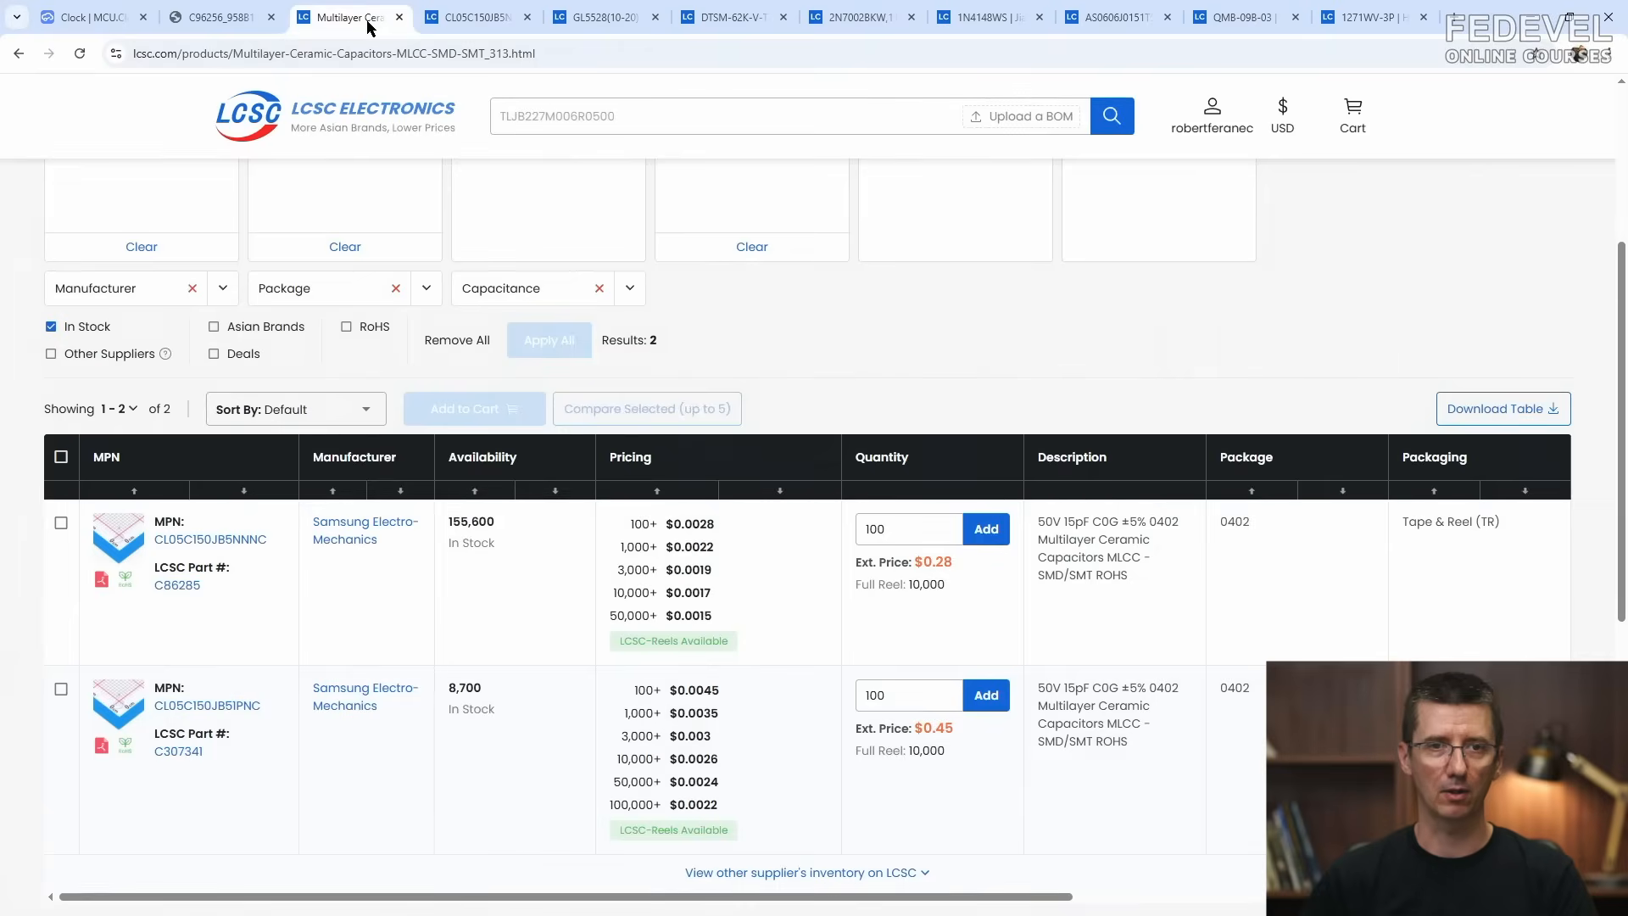
pyautogui.click(620, 116)
pyautogui.write('r')
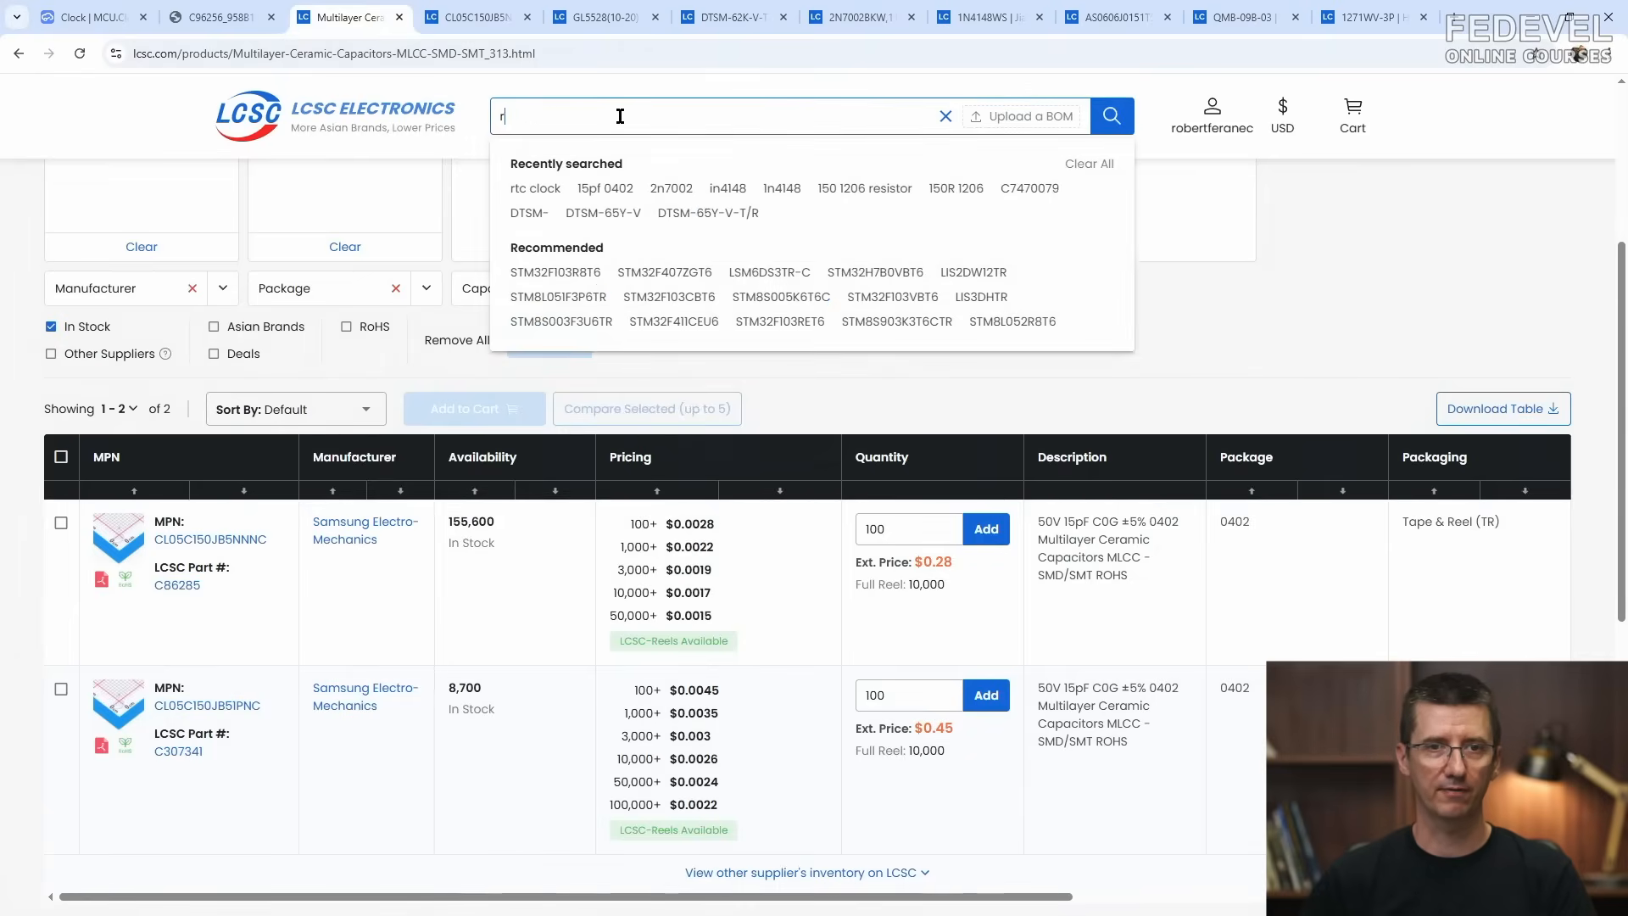
pyautogui.write('tc clock')
pyautogui.press('Return')
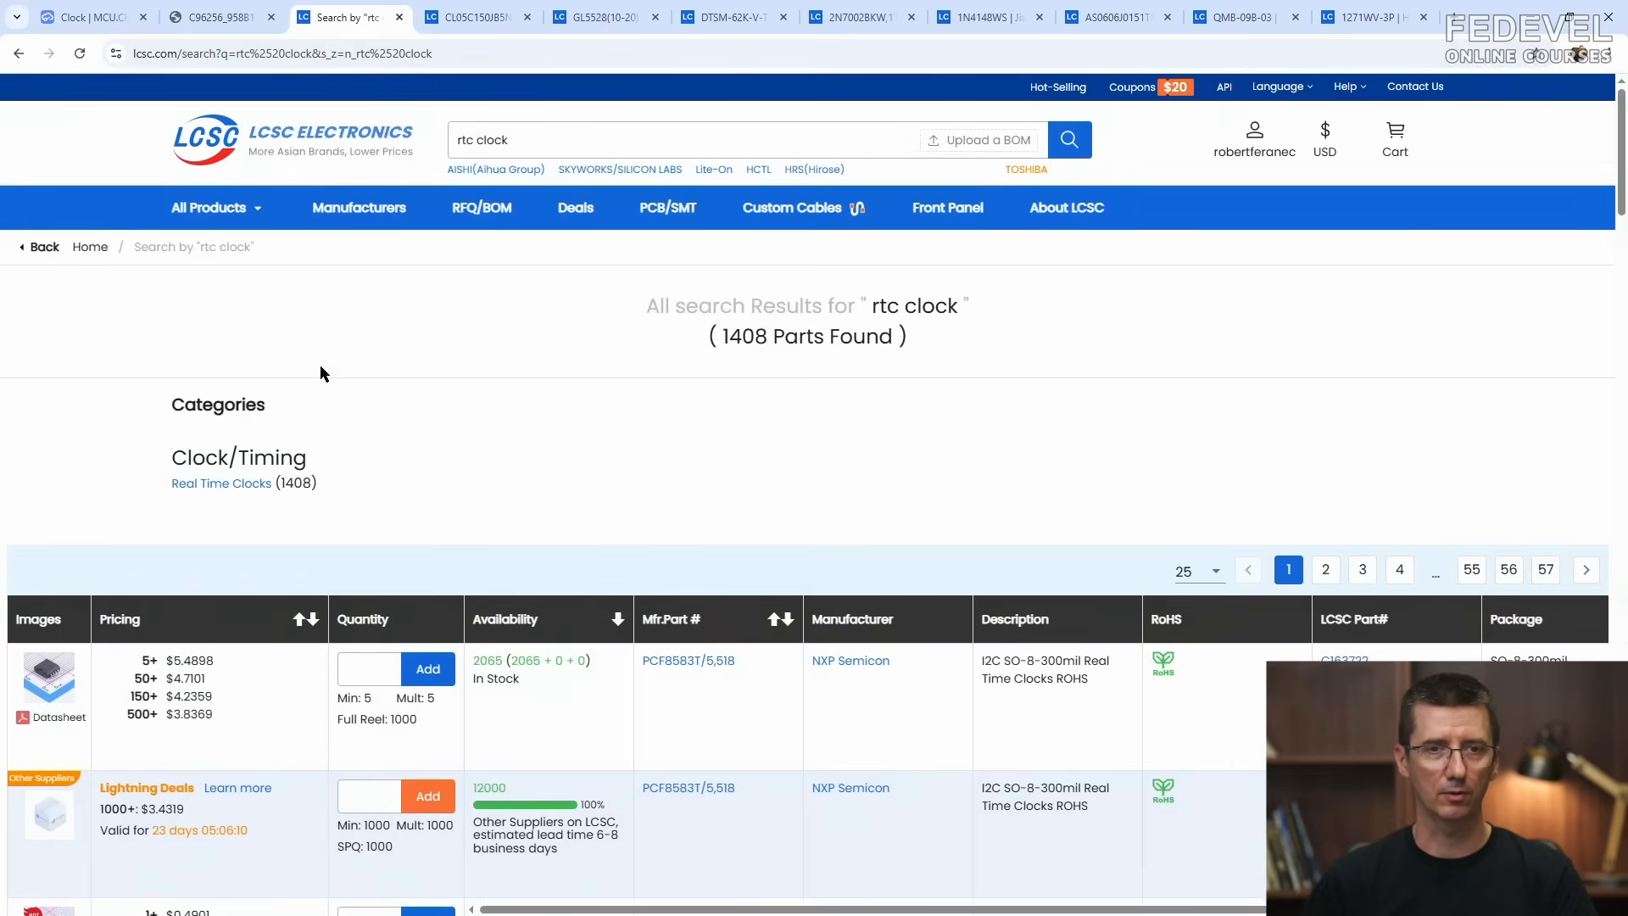
pyautogui.click(224, 487)
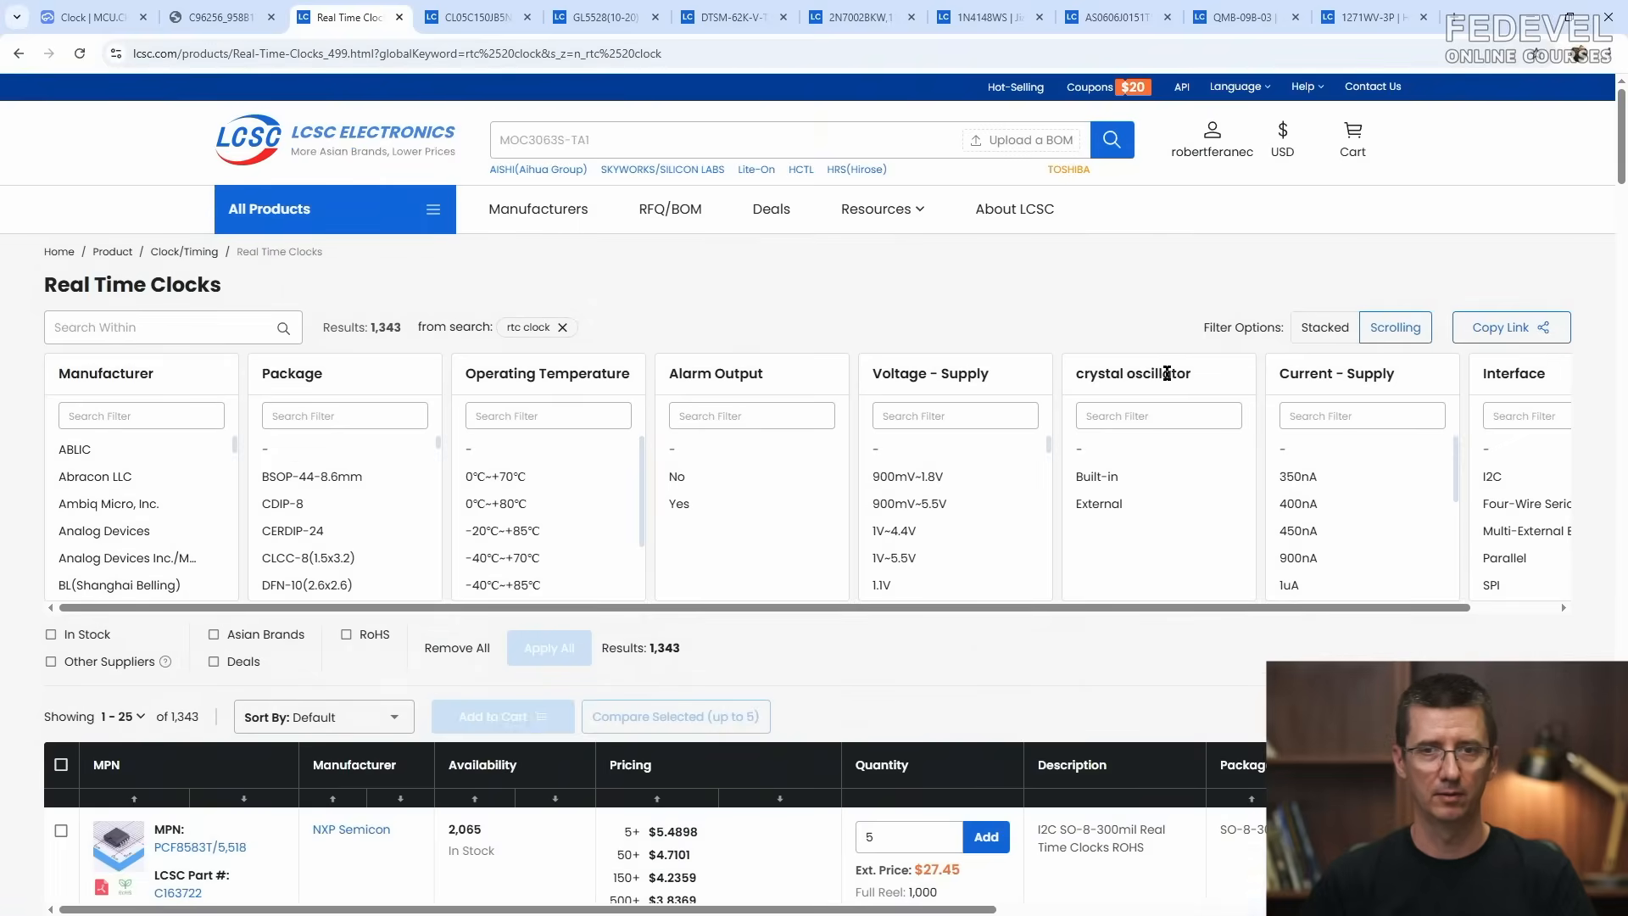
# Step: Filter the real time clocks to a built-in crystal oscillator and the WLP-8(2.1x2.3) package
pyautogui.click(1104, 478)
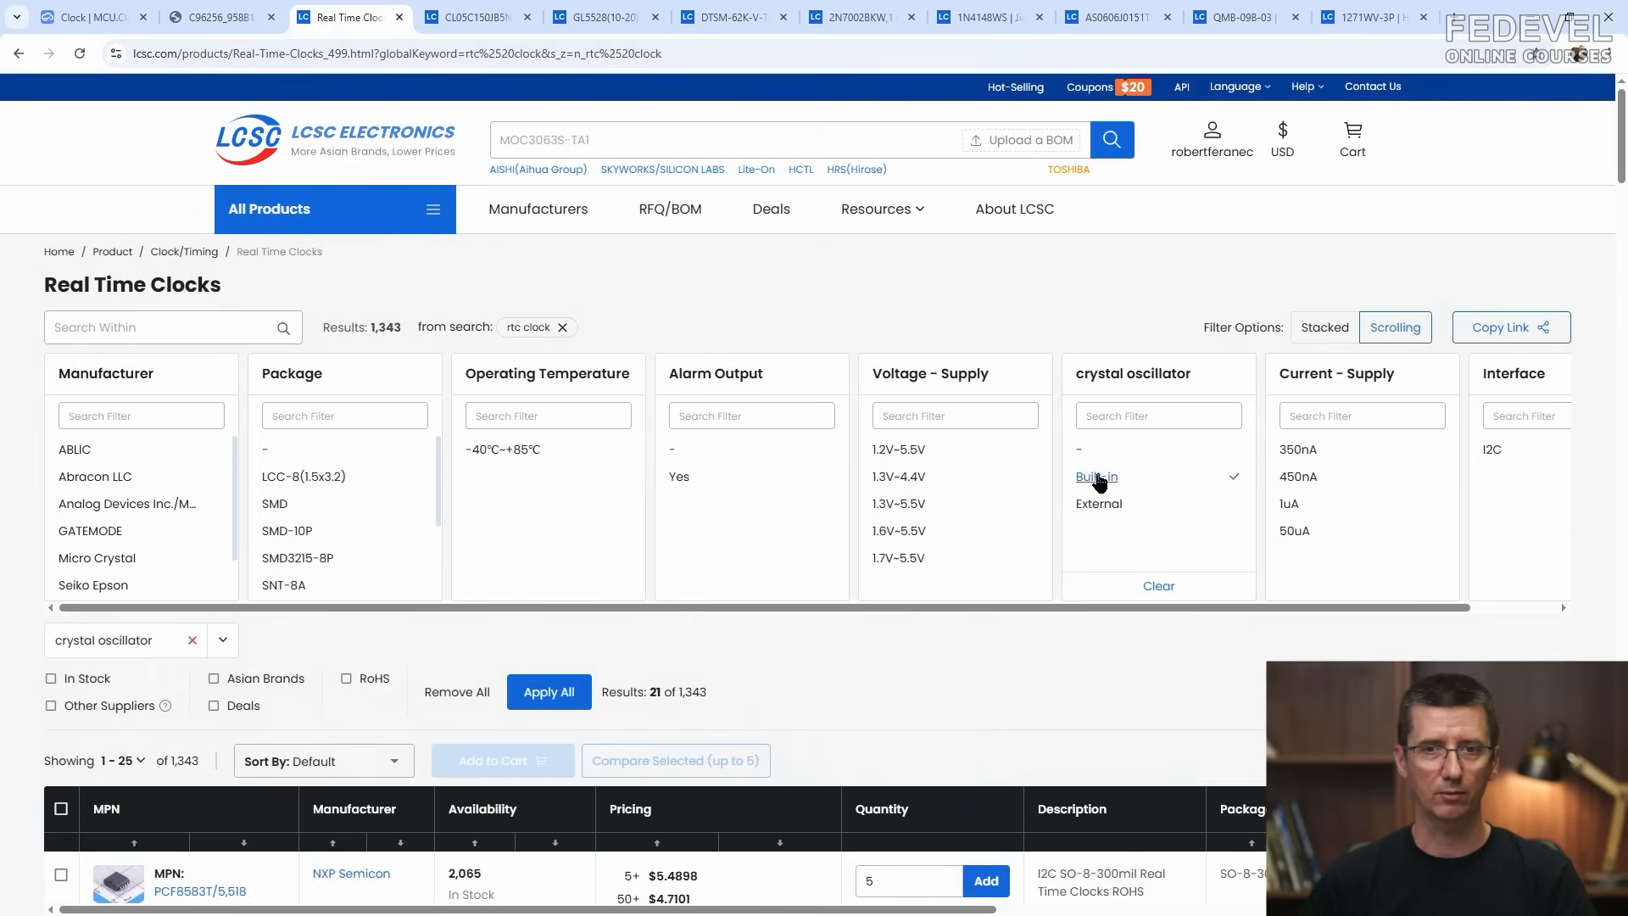
pyautogui.moveTo(440, 476); pyautogui.dragTo(438, 538)
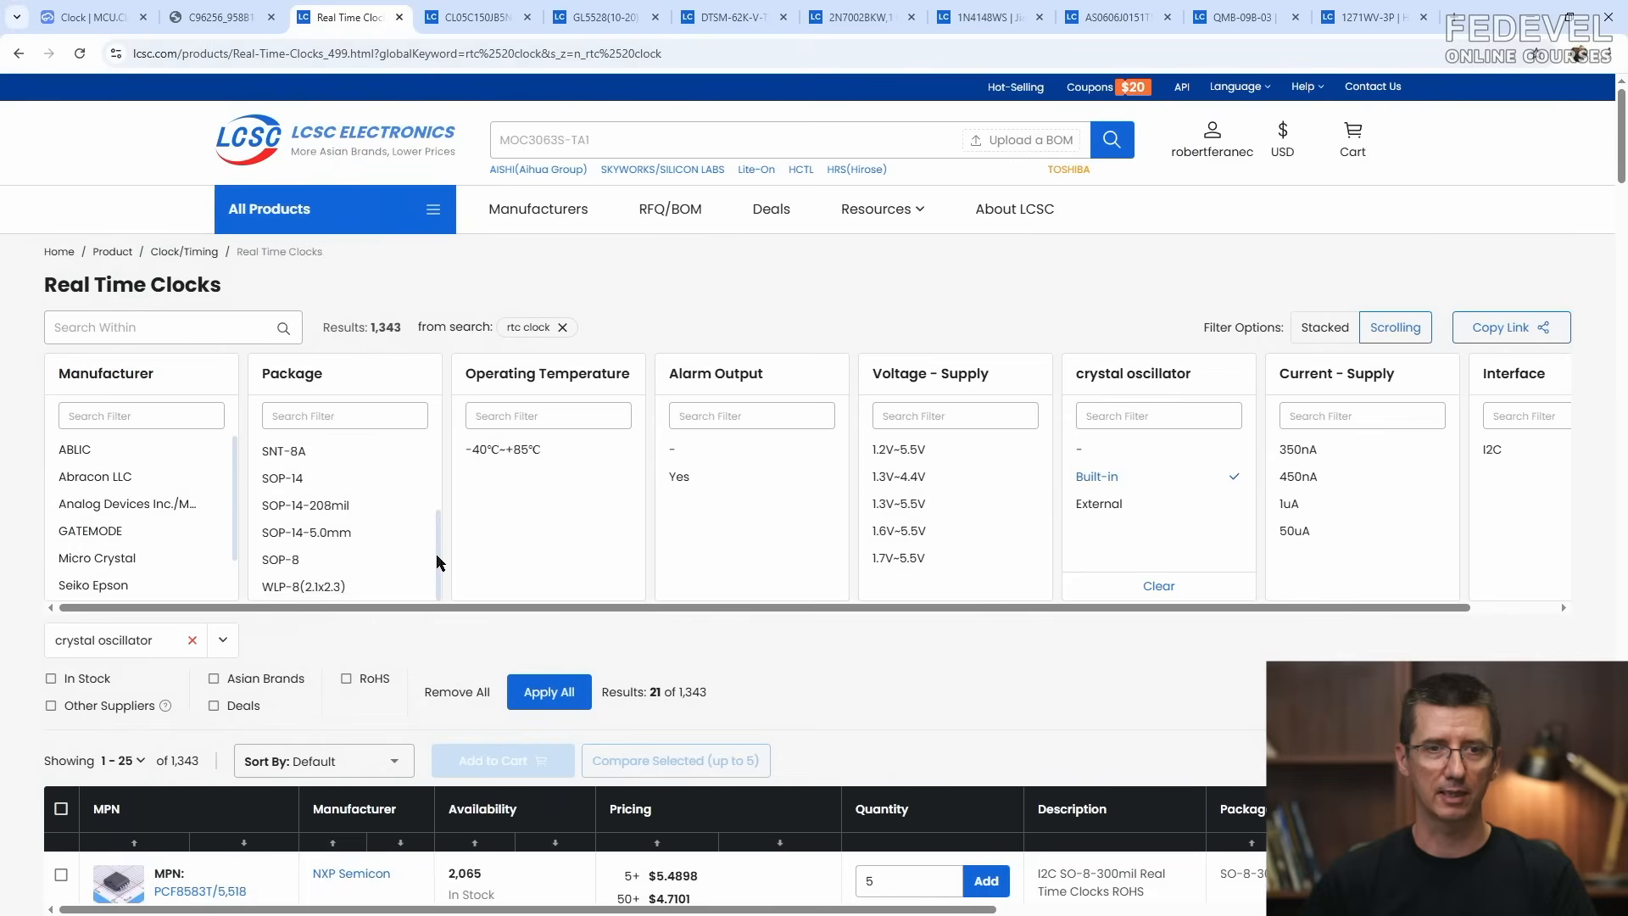
pyautogui.click(303, 583)
pyautogui.click(547, 678)
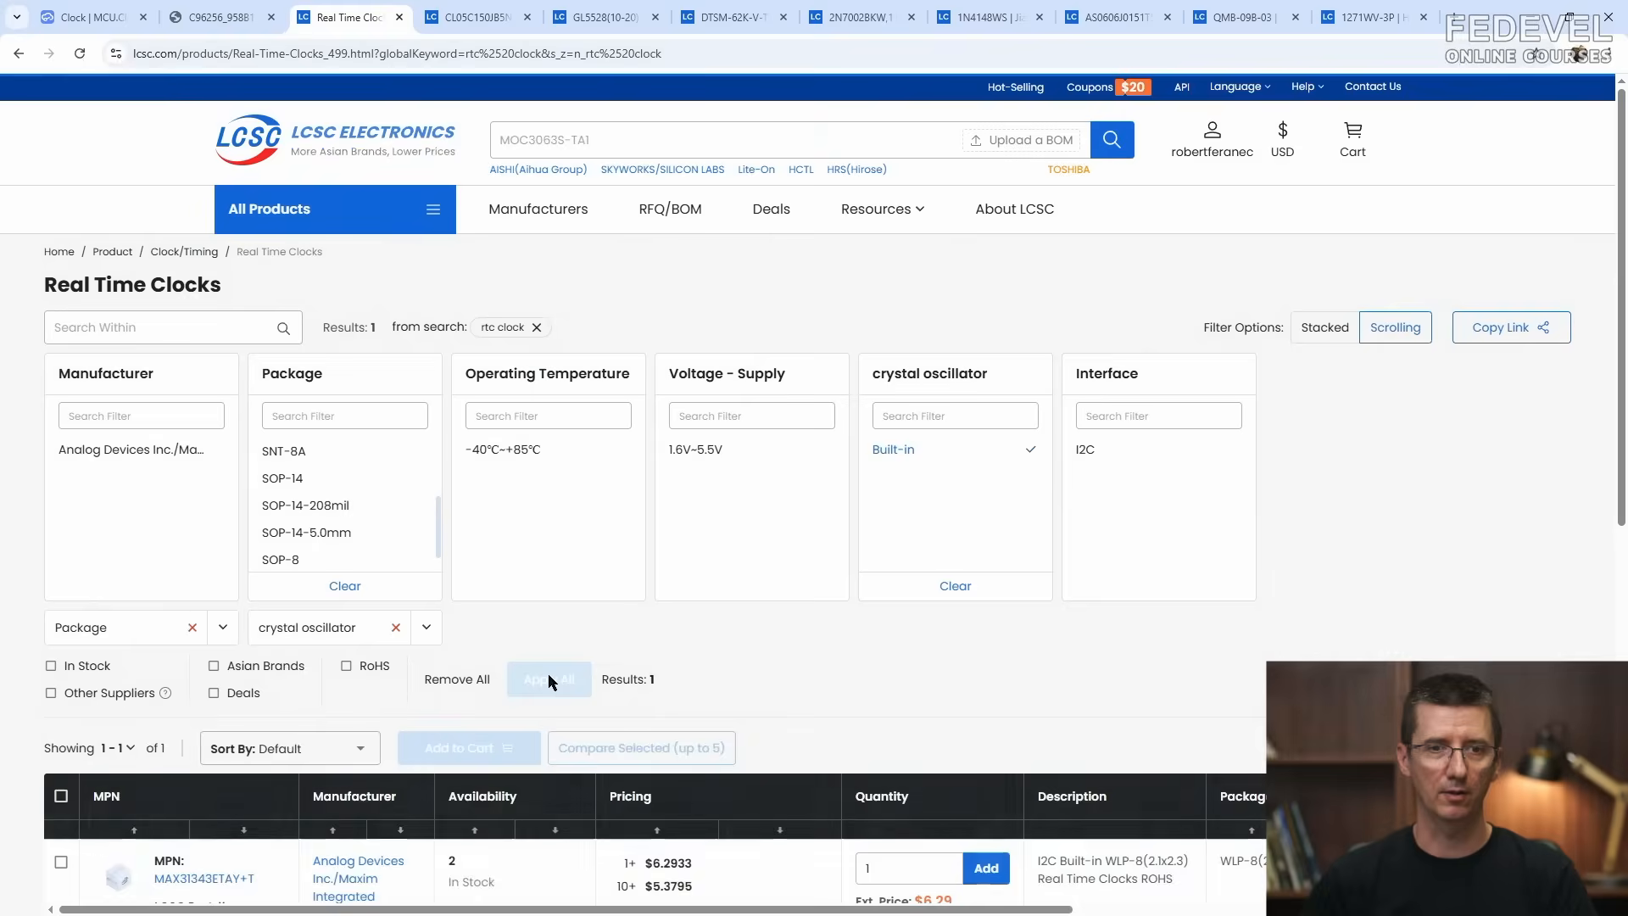
# Step: Open the MAX31343ETAY+T product page, preview its EasyEDA symbol and footprint, and copy its LCSC part number
pyautogui.scroll(-3, 527, 628)
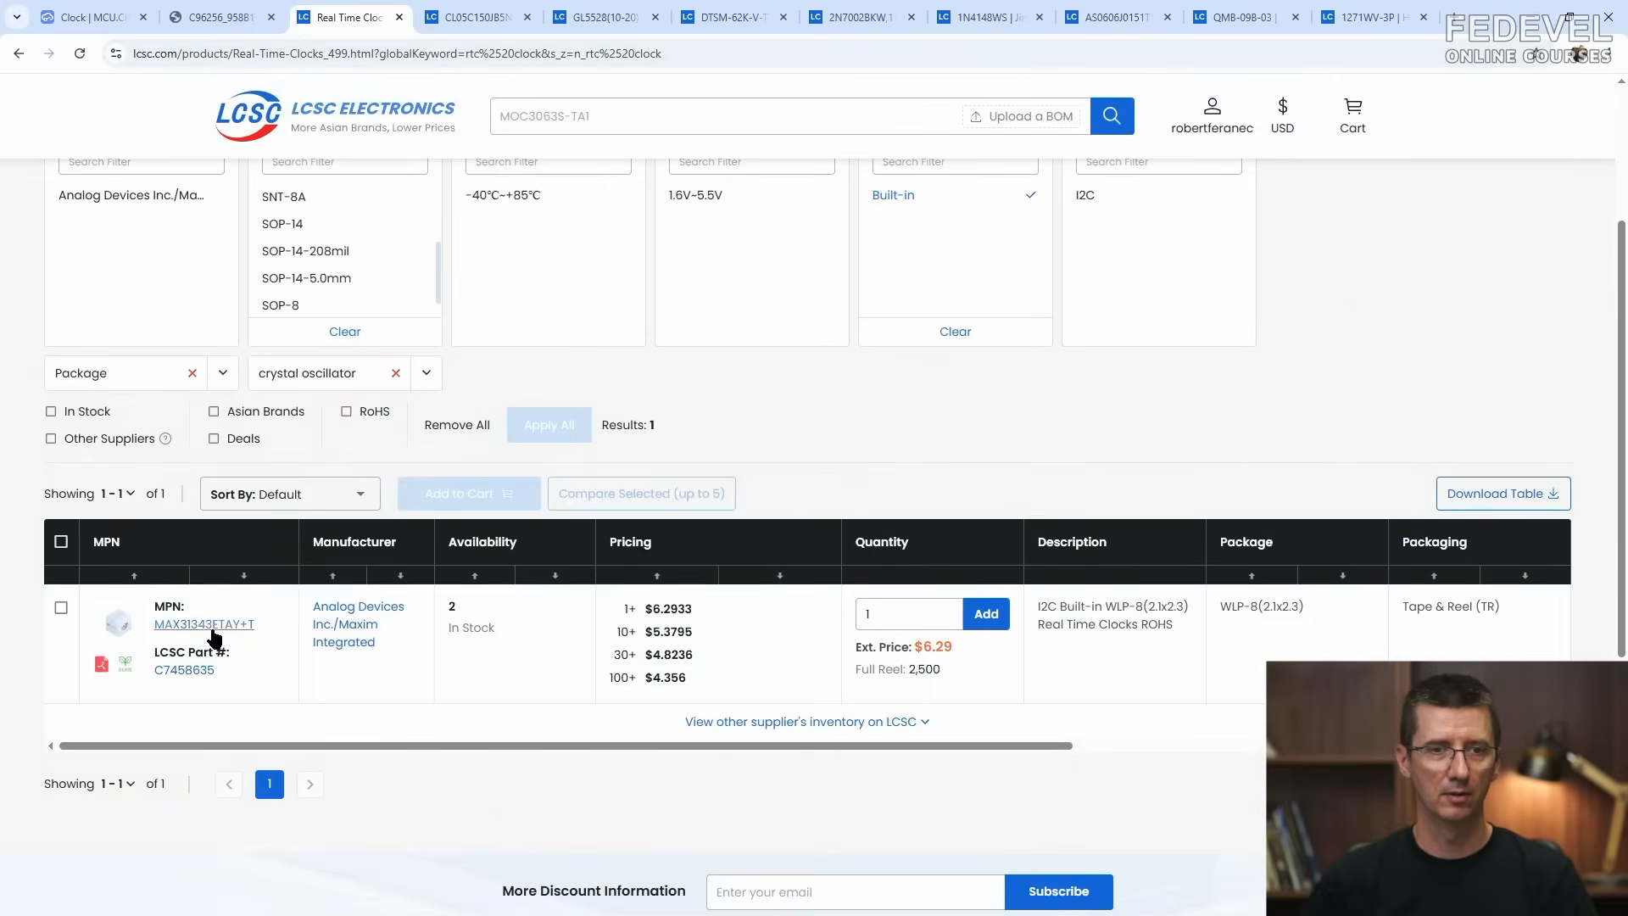
pyautogui.click(181, 625)
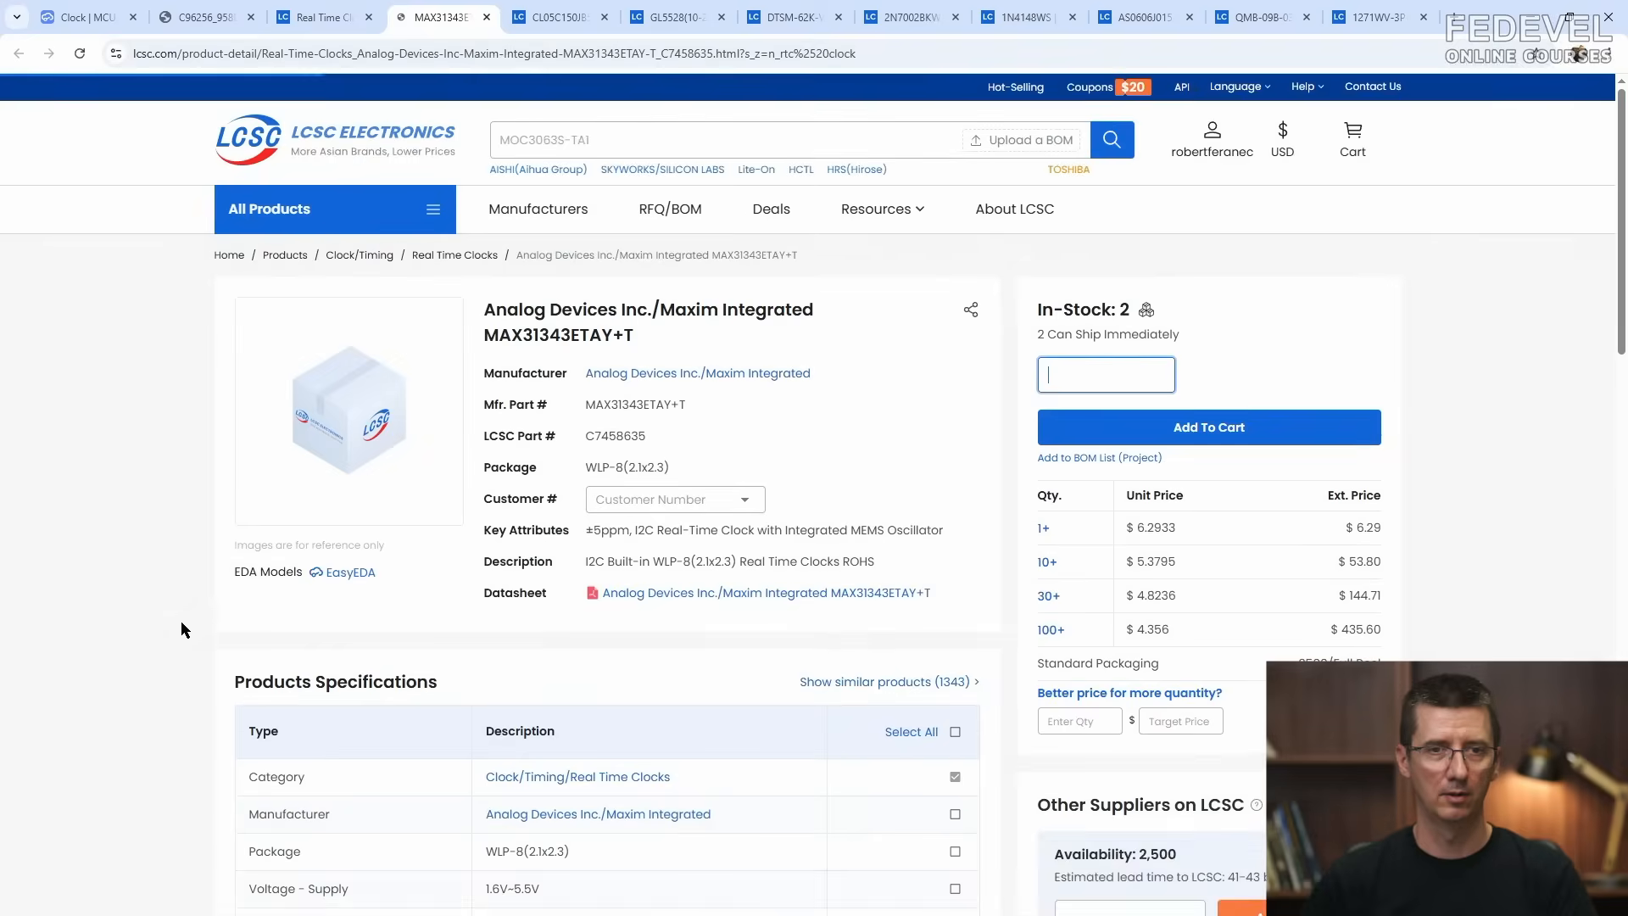
pyautogui.click(348, 576)
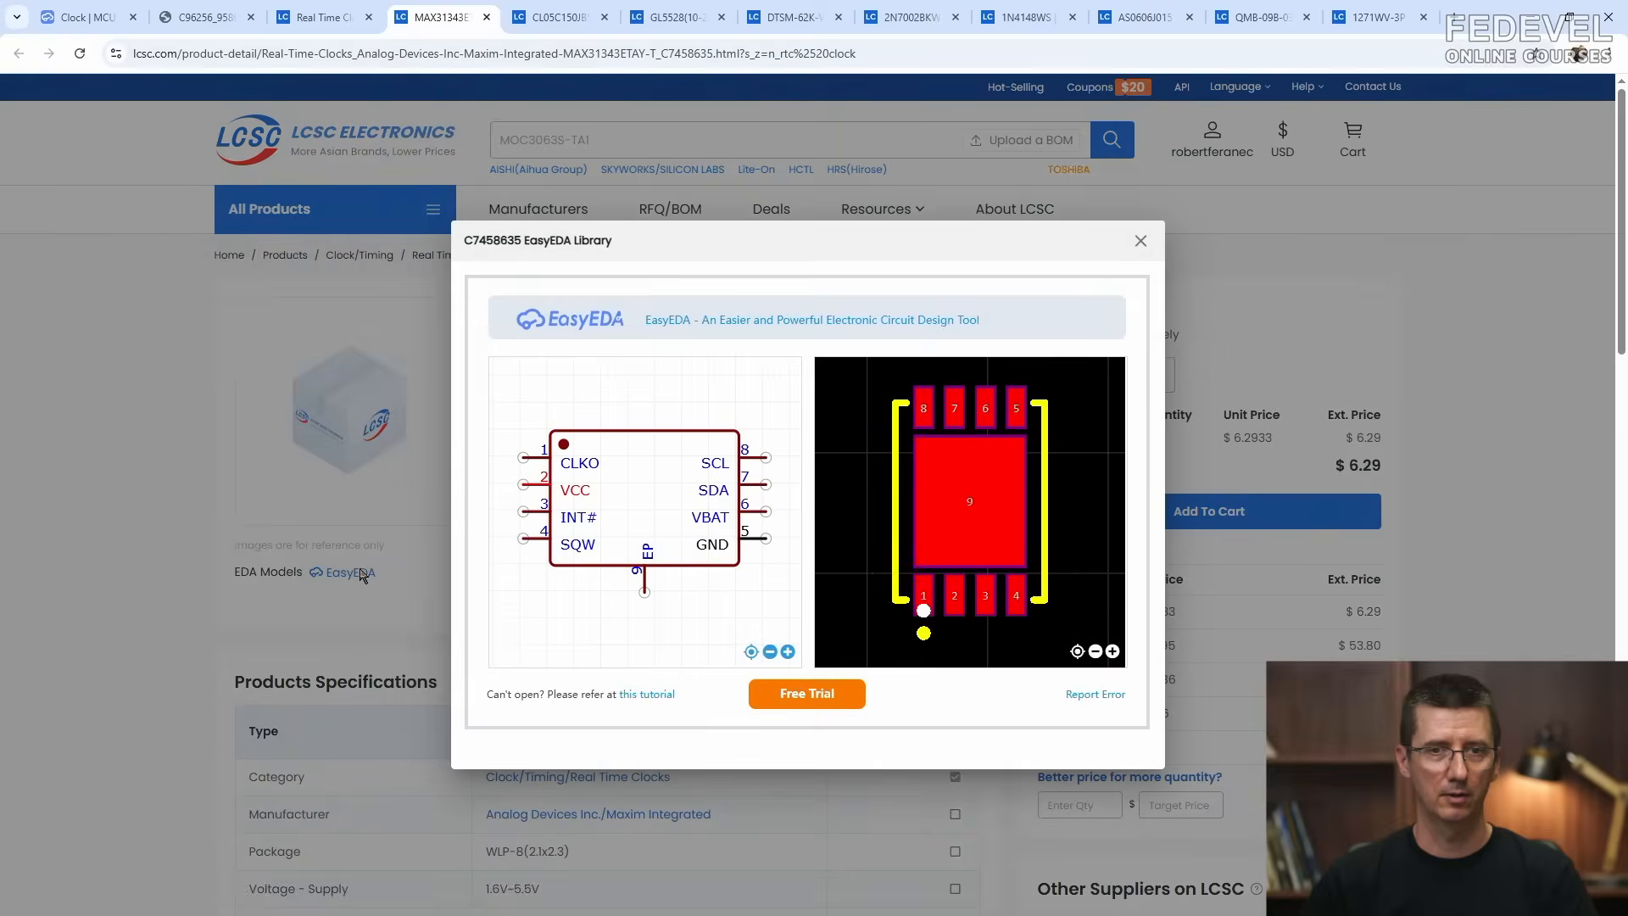
pyautogui.click(1140, 241)
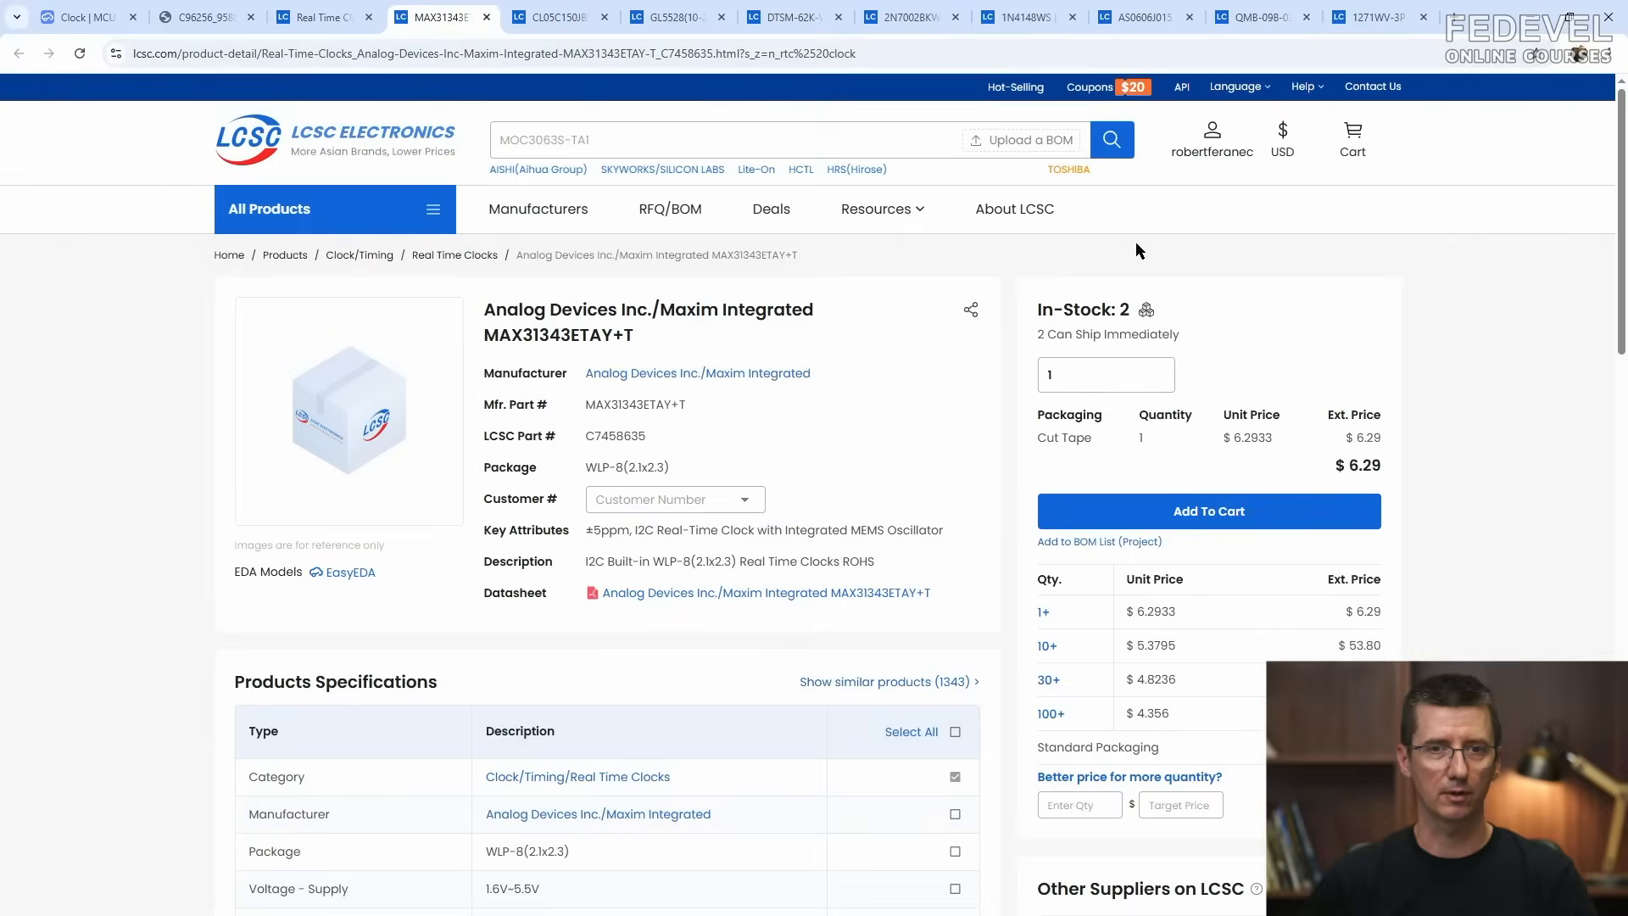
pyautogui.click(661, 437)
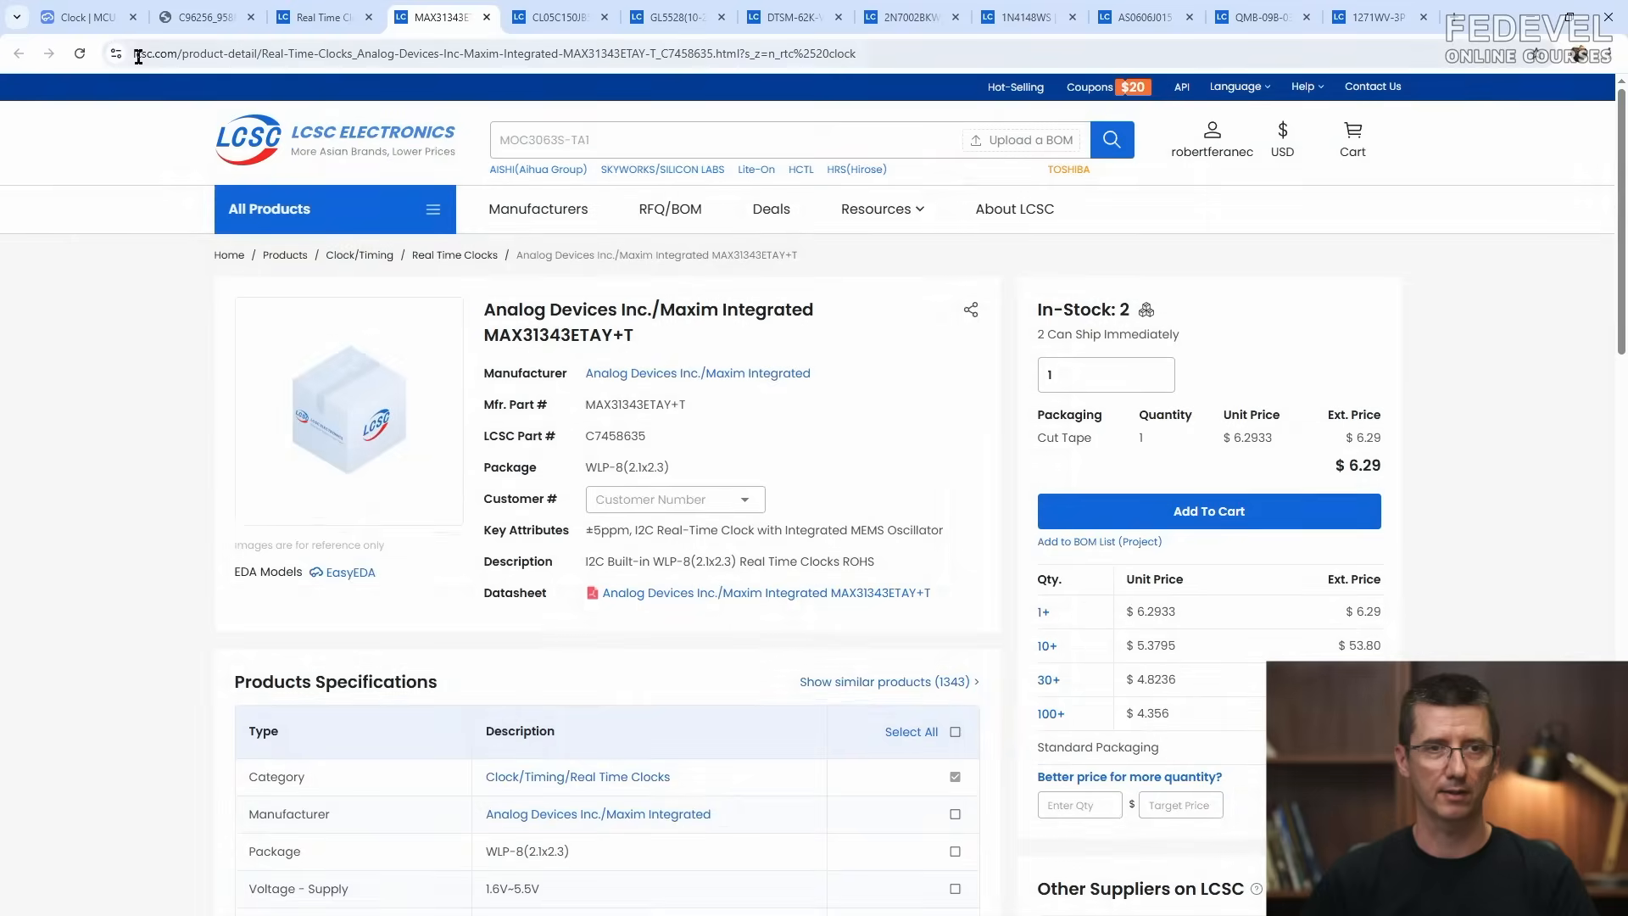
# Step: Switch back to the EasyEDA schematic and search the device library for part number C7458635
pyautogui.click(91, 20)
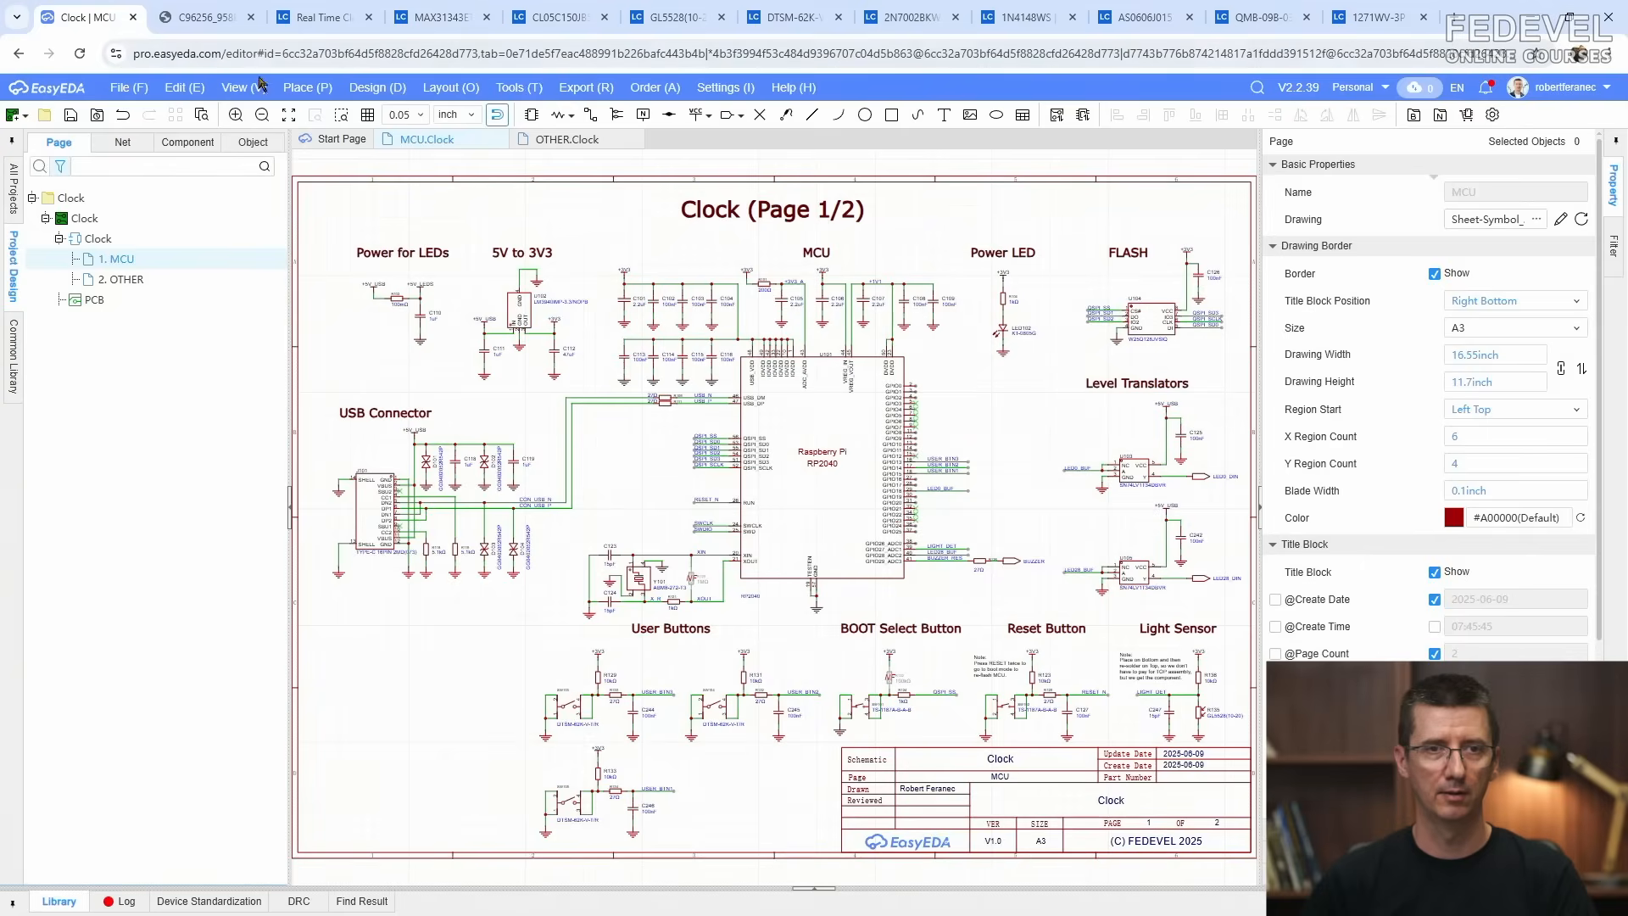
pyautogui.click(307, 88)
pyautogui.click(338, 109)
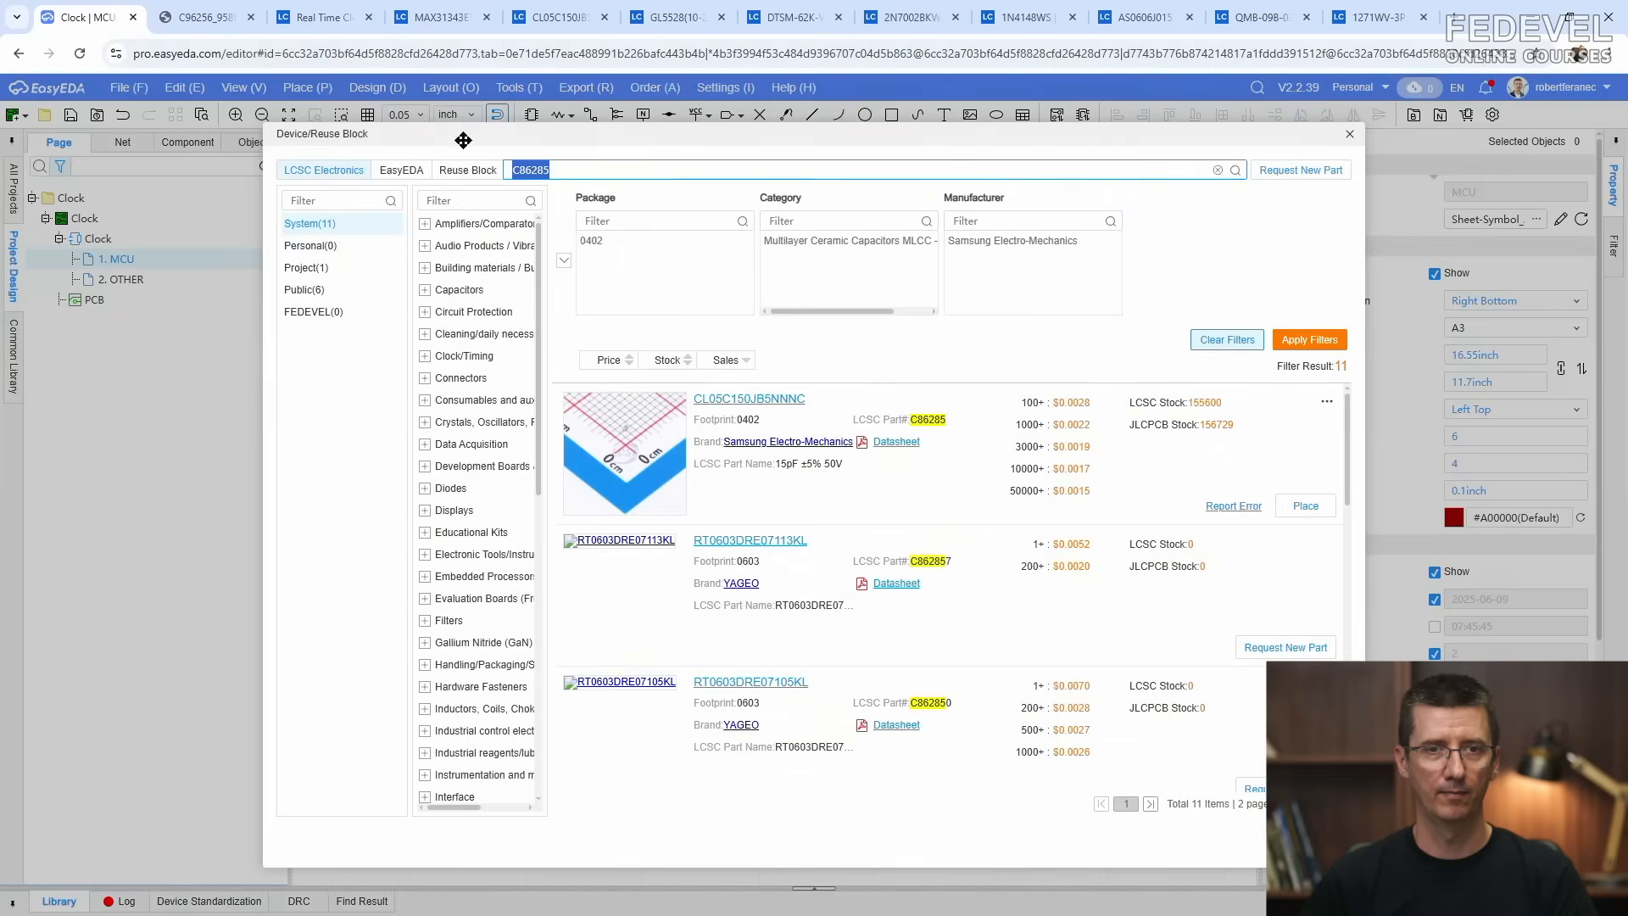
pyautogui.rightClick(528, 169)
pyautogui.click(608, 317)
pyautogui.click(1235, 169)
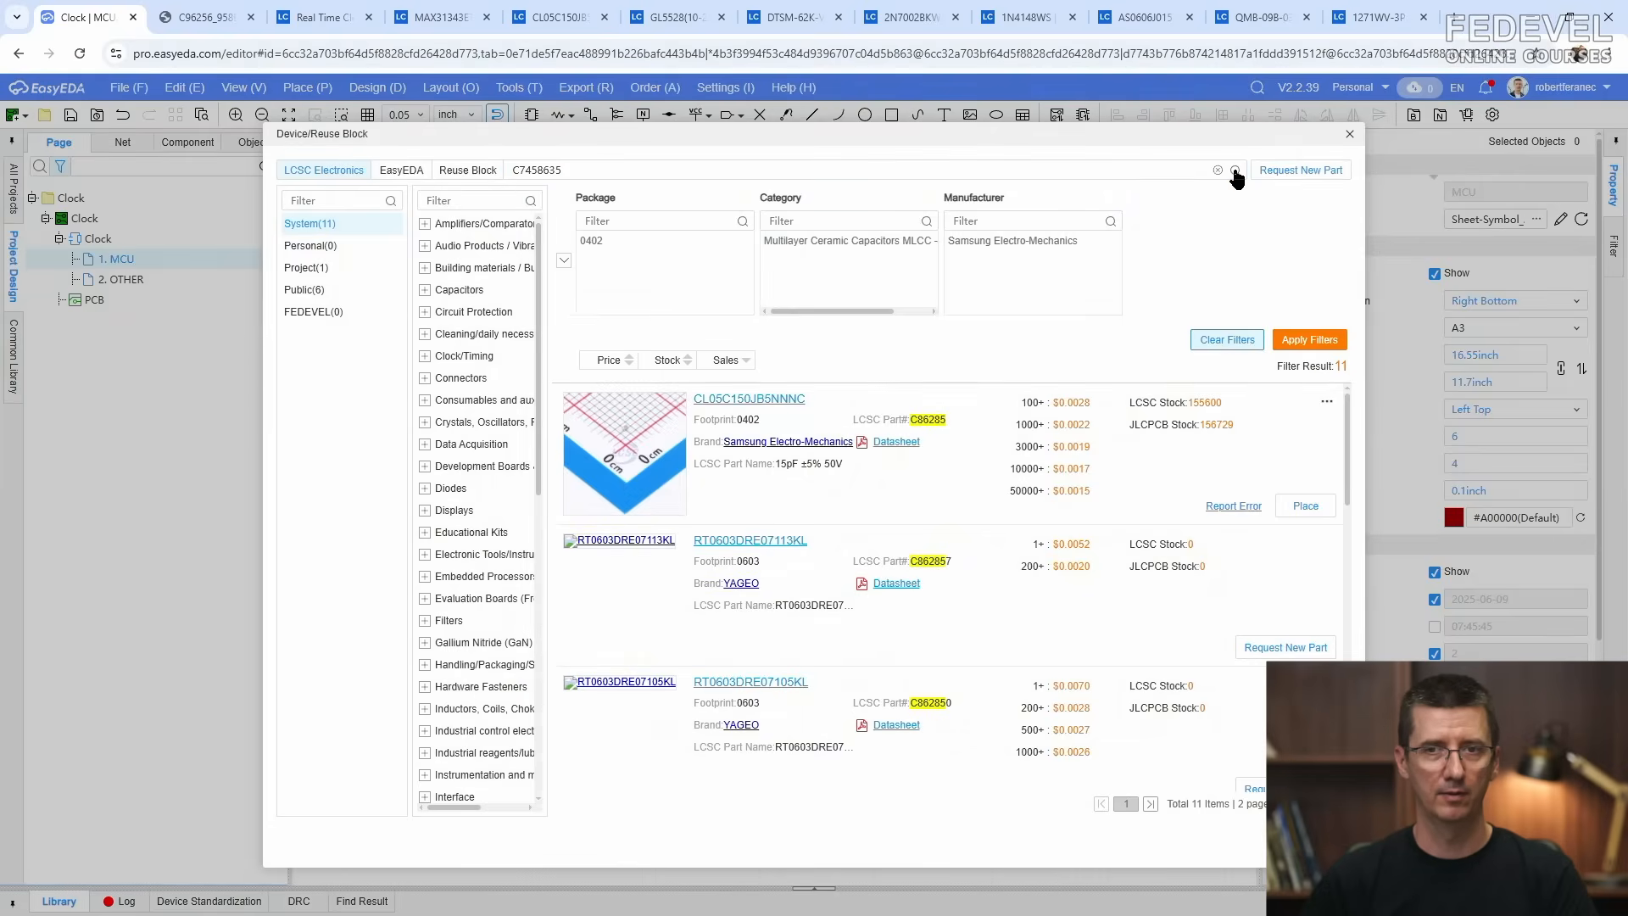
# Step: Place one MAX31343ETAY+T in the empty area left of the user buttons and save the schematic
pyautogui.click(1316, 505)
pyautogui.scroll(8, 578, 637)
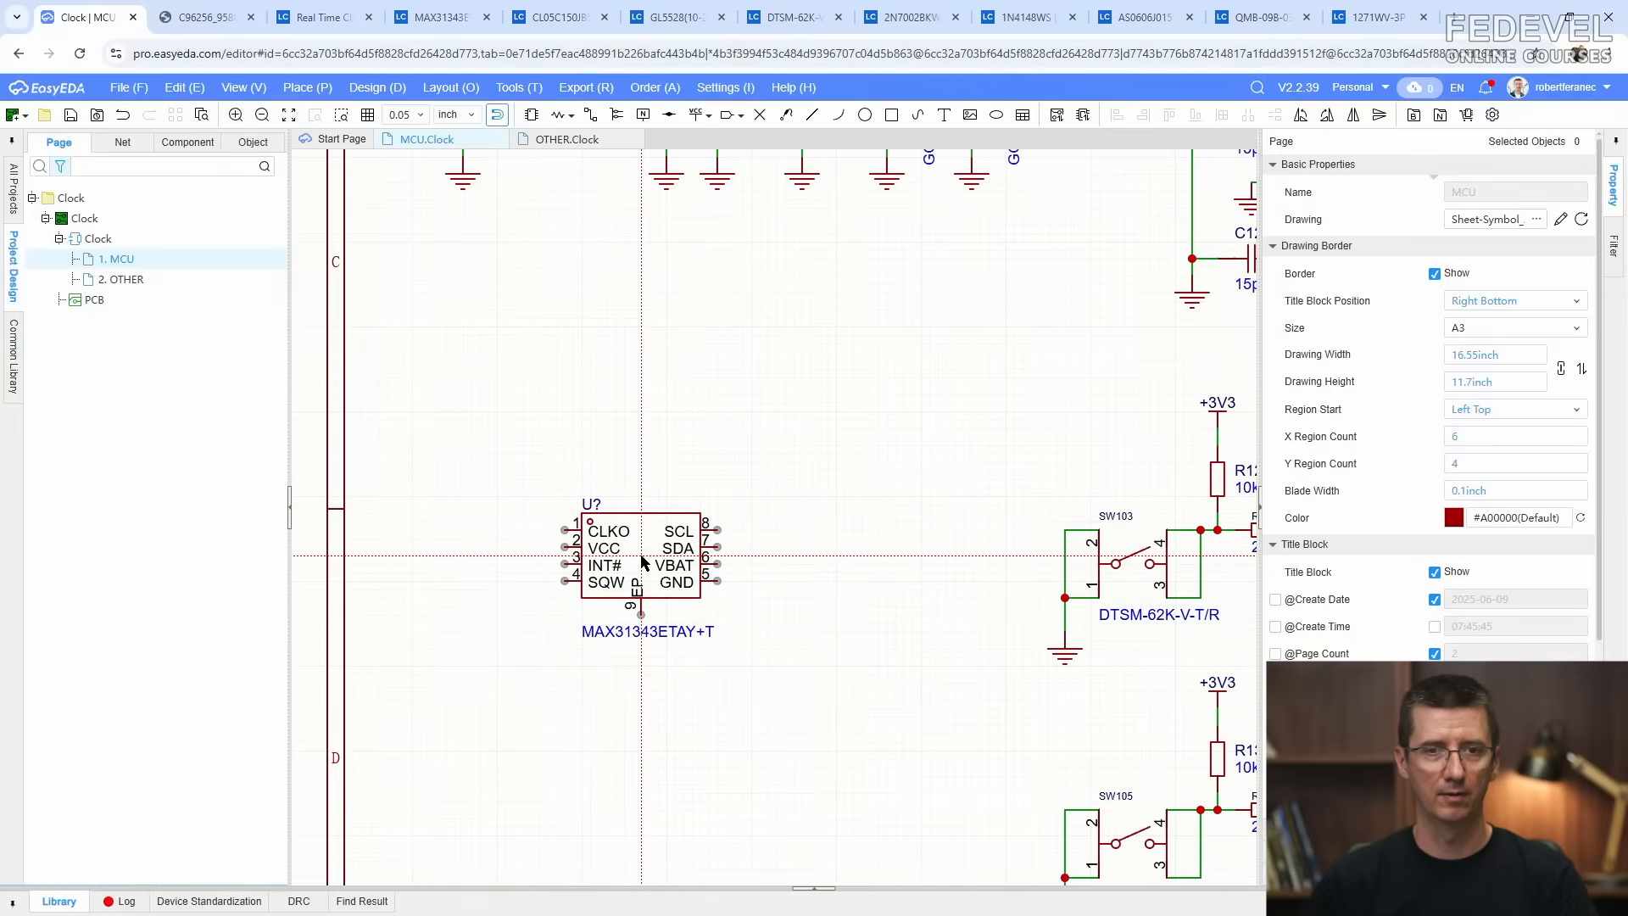
pyautogui.click(641, 559)
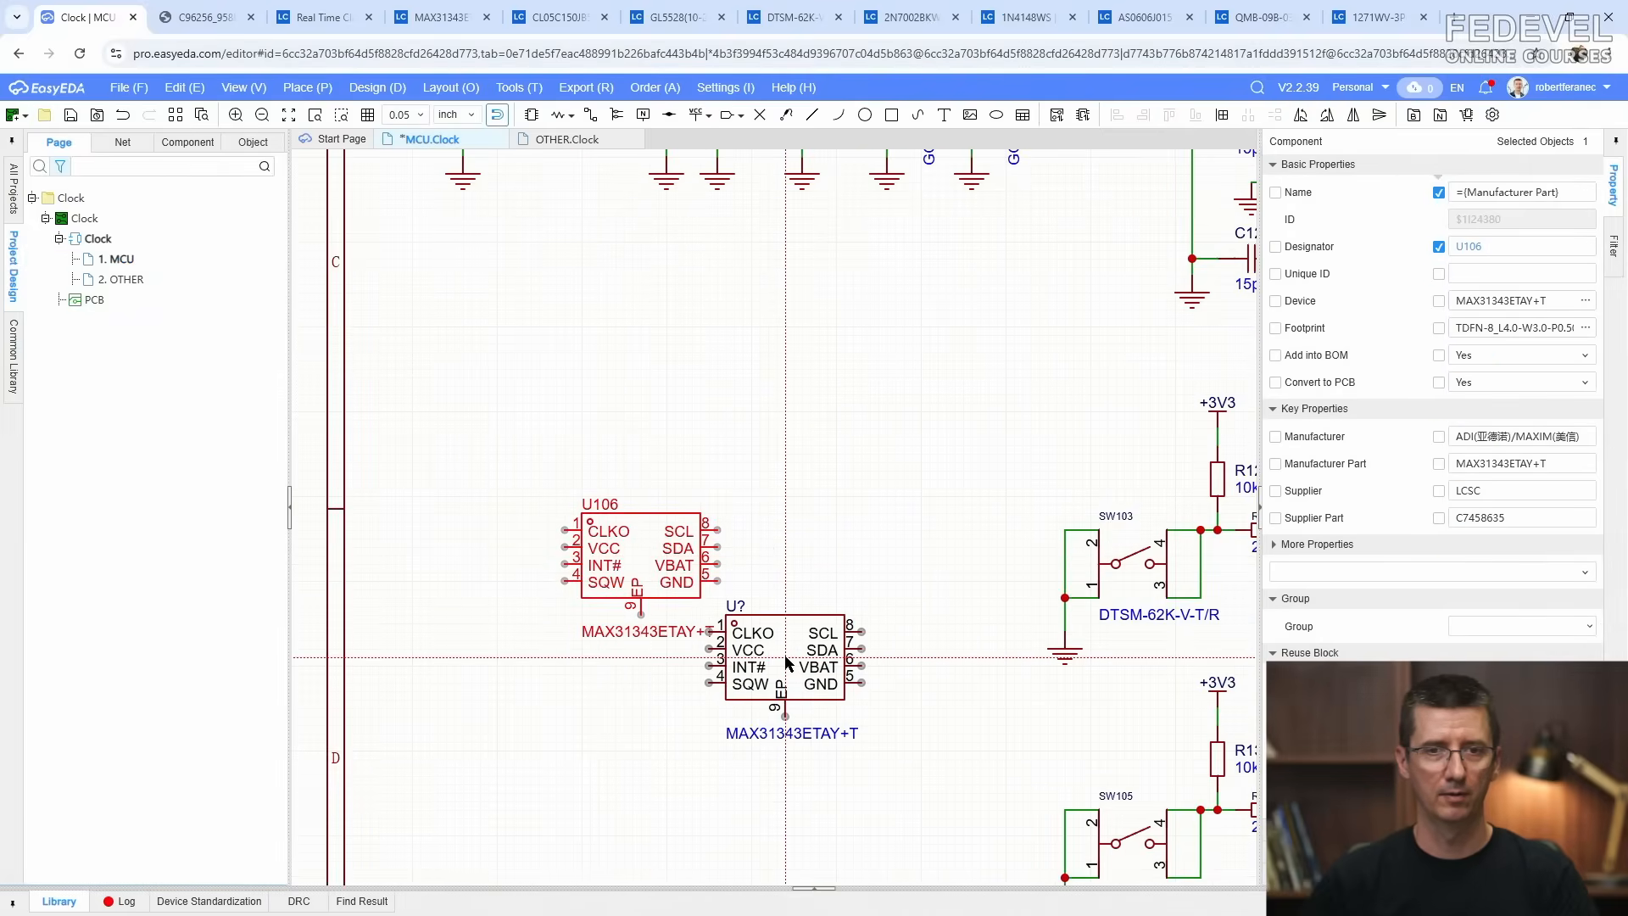
pyautogui.press('Escape')
pyautogui.click(686, 343)
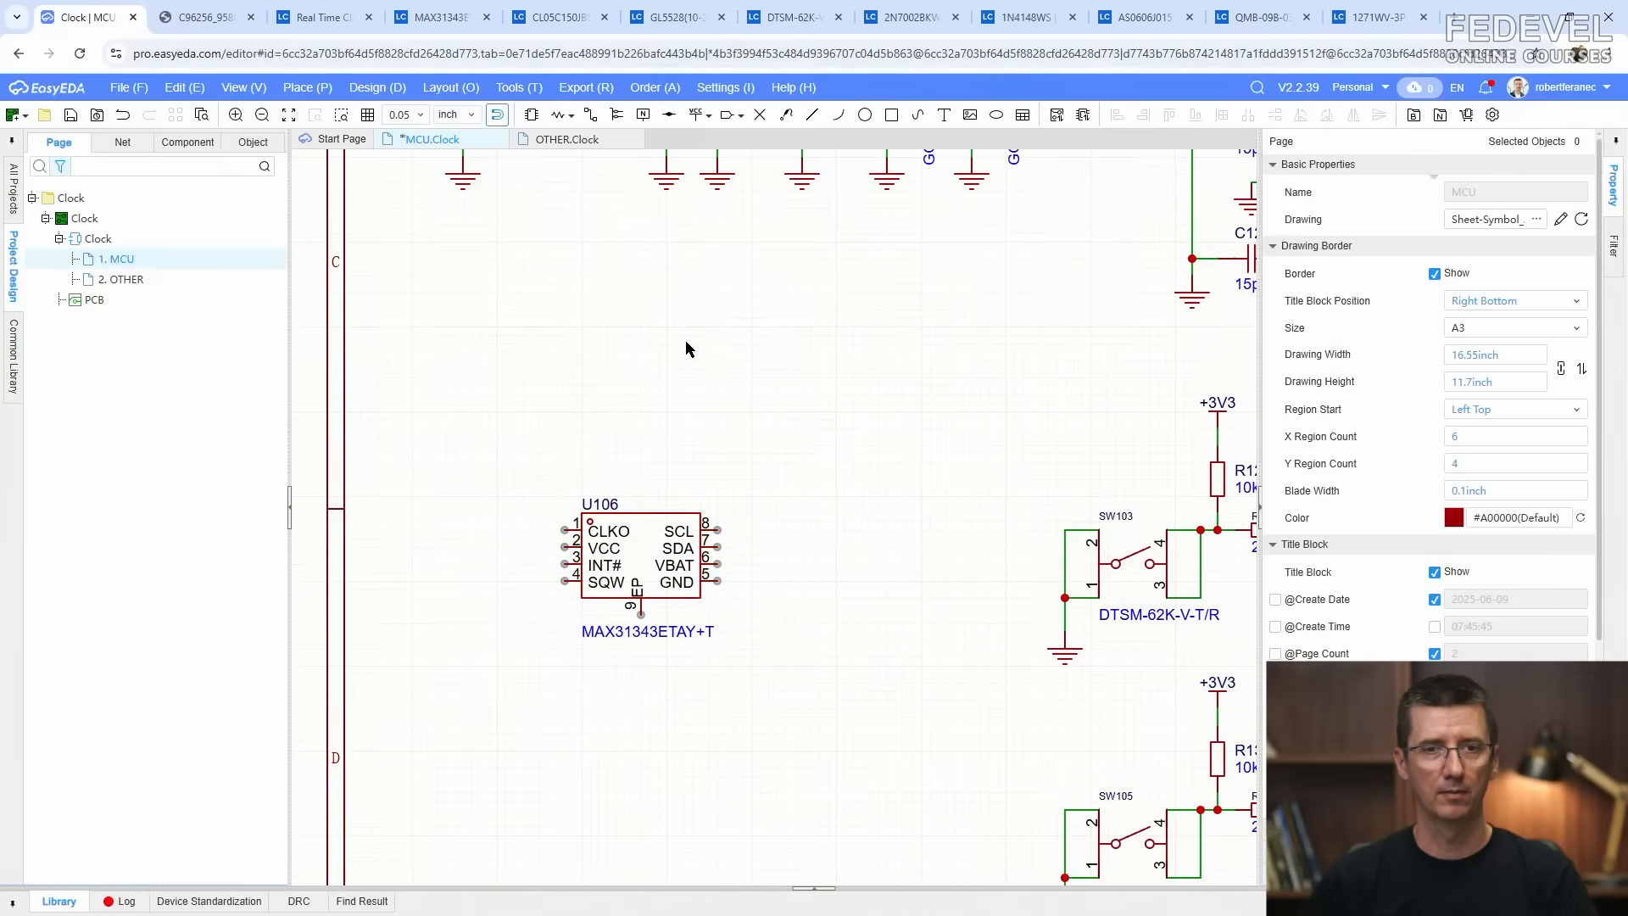
pyautogui.press('k')
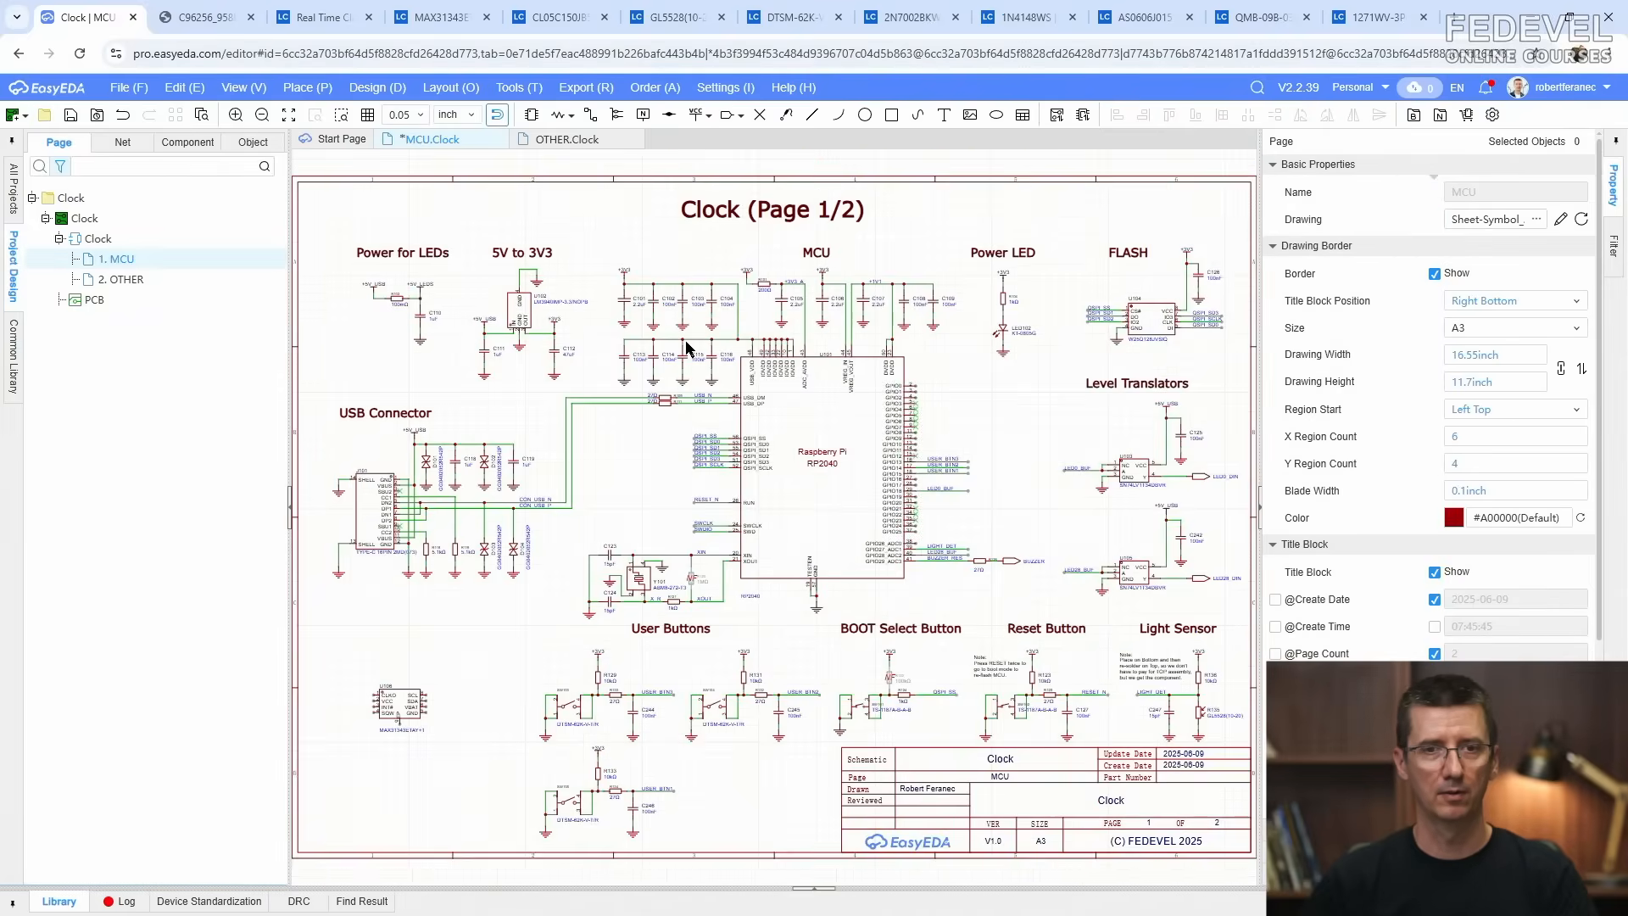
pyautogui.click(70, 117)
# Step: Copy the 1uF capacitor C111 with its ground symbol from the 5V to 3V3 circuit and paste it left of U106
pyautogui.scroll(3, 334, 728)
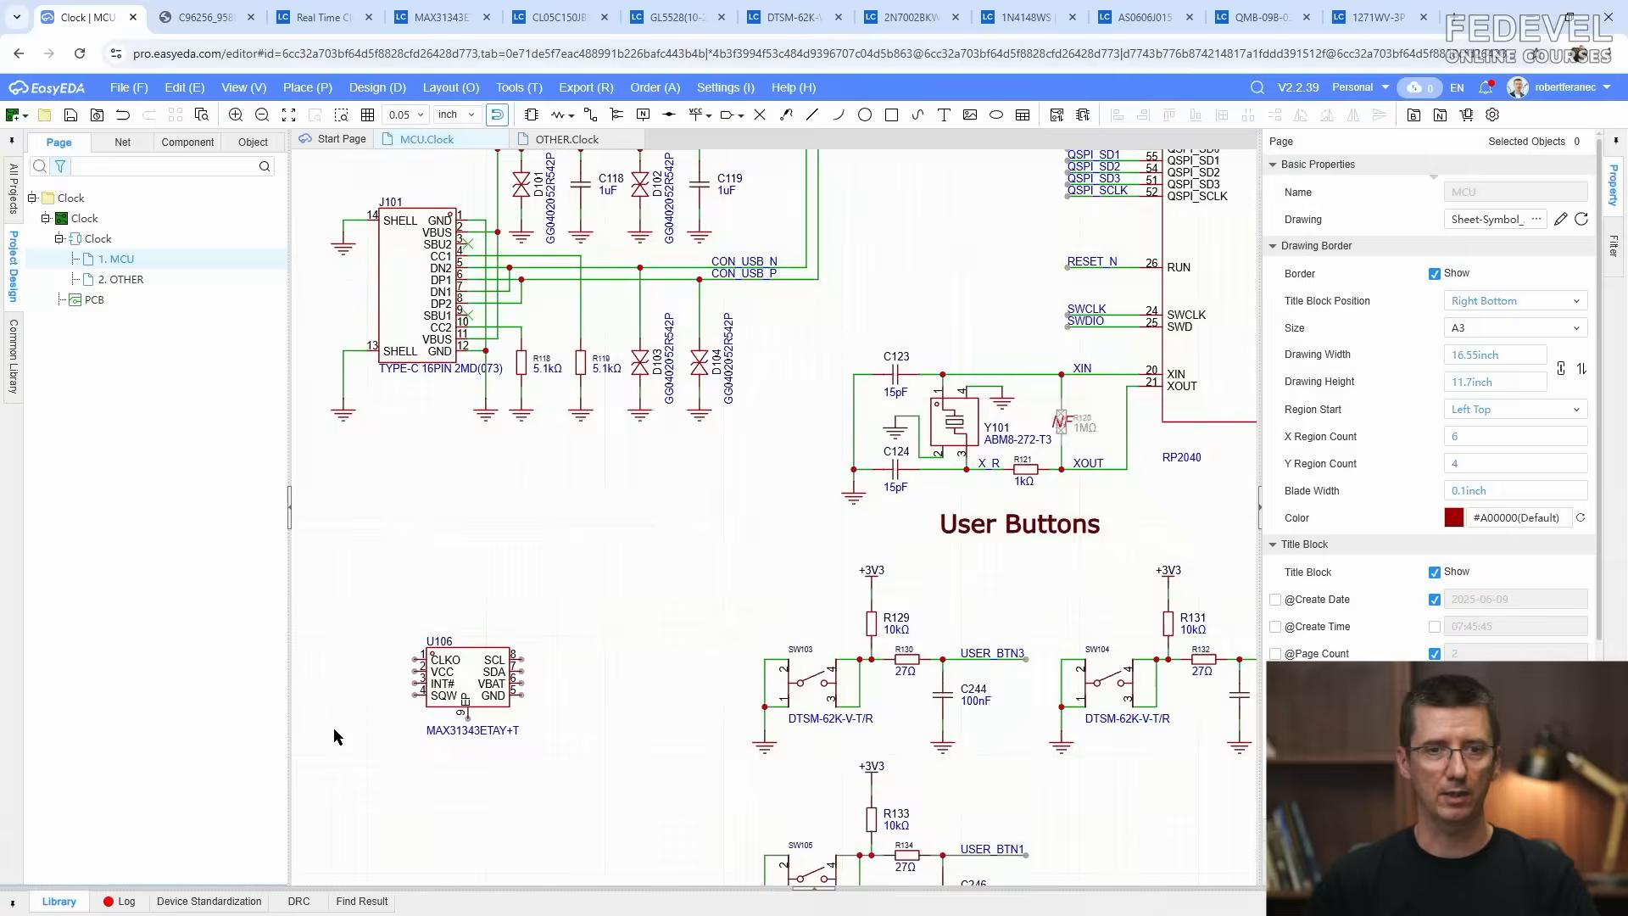
pyautogui.scroll(-2, 450, 733)
pyautogui.scroll(-2, 493, 744)
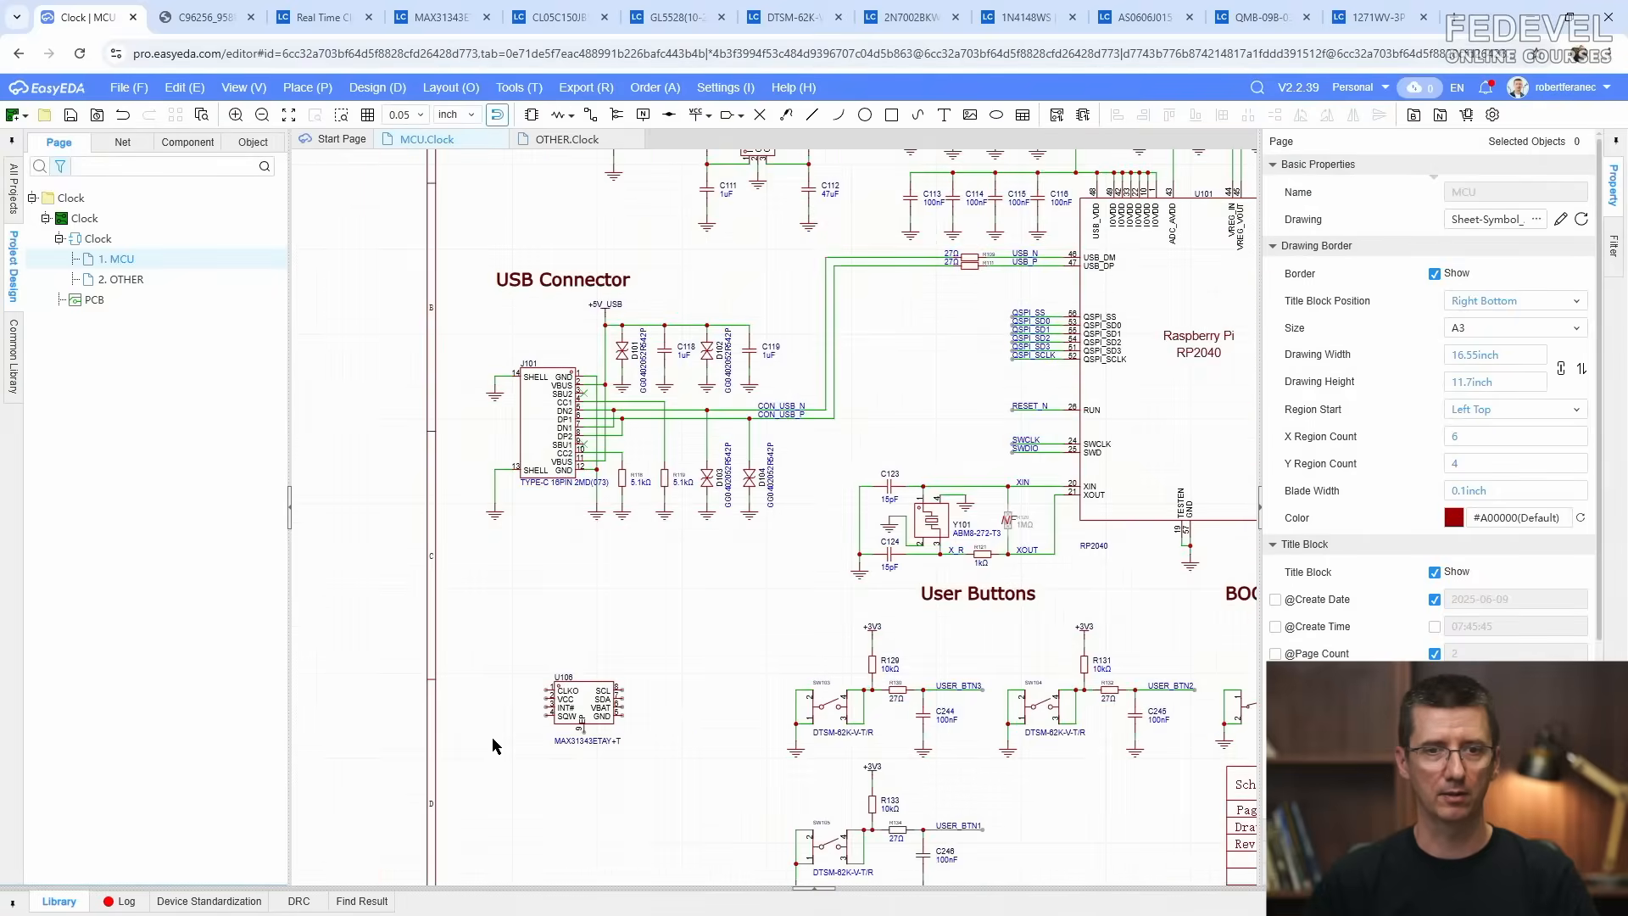
pyautogui.press('k')
pyautogui.scroll(5, 658, 361)
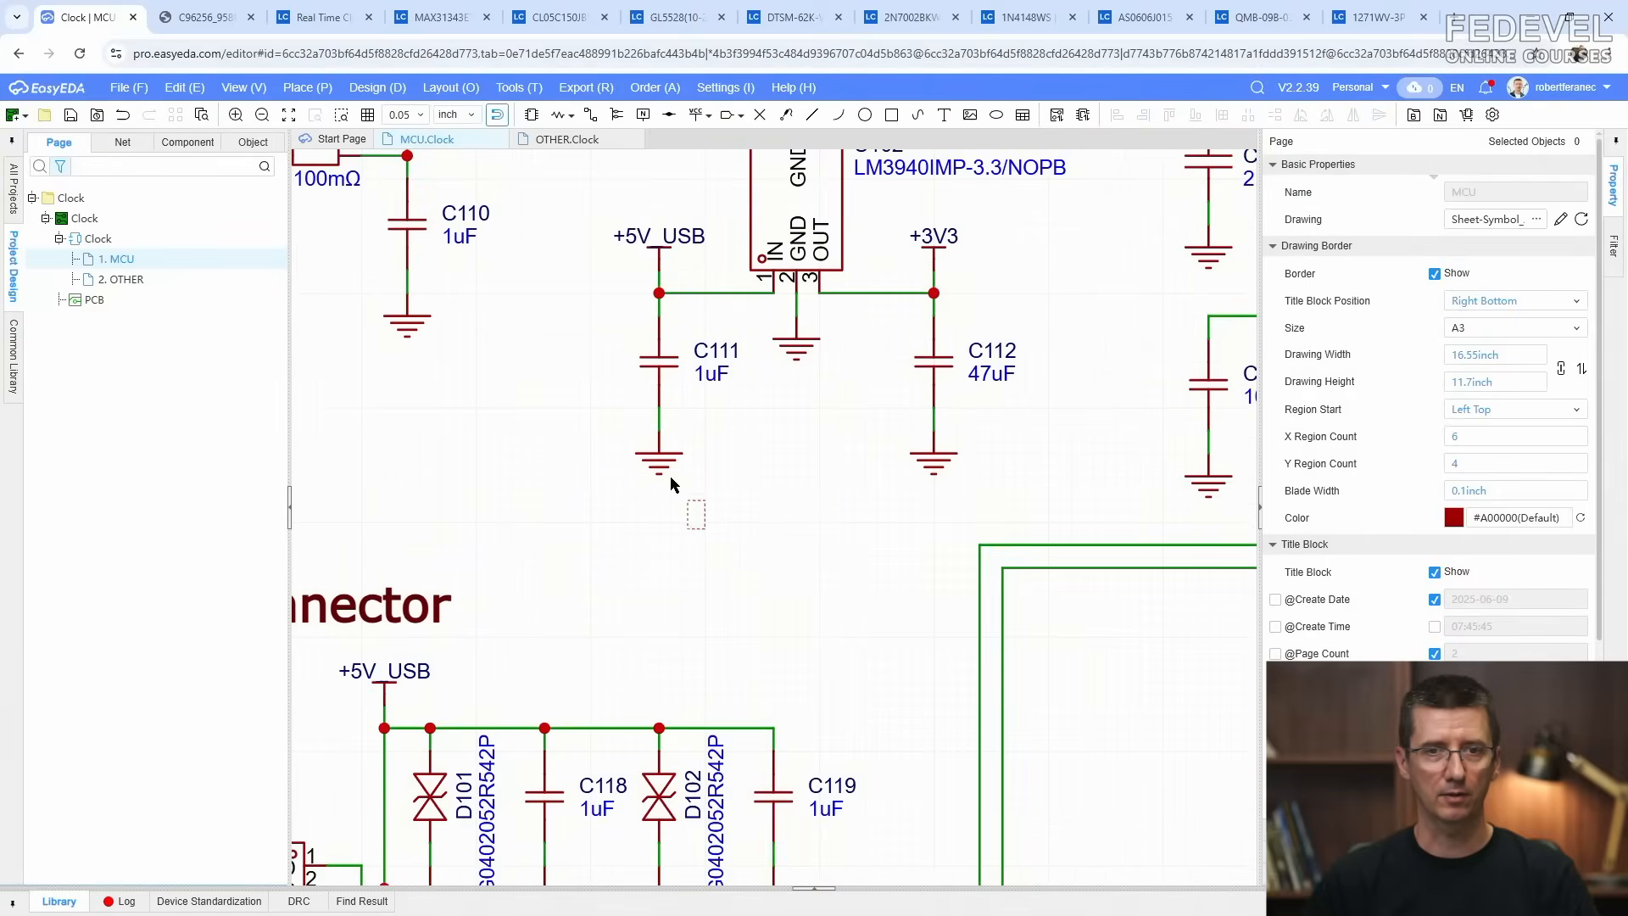
pyautogui.moveTo(705, 529); pyautogui.dragTo(625, 359)
pyautogui.rightClick(650, 361)
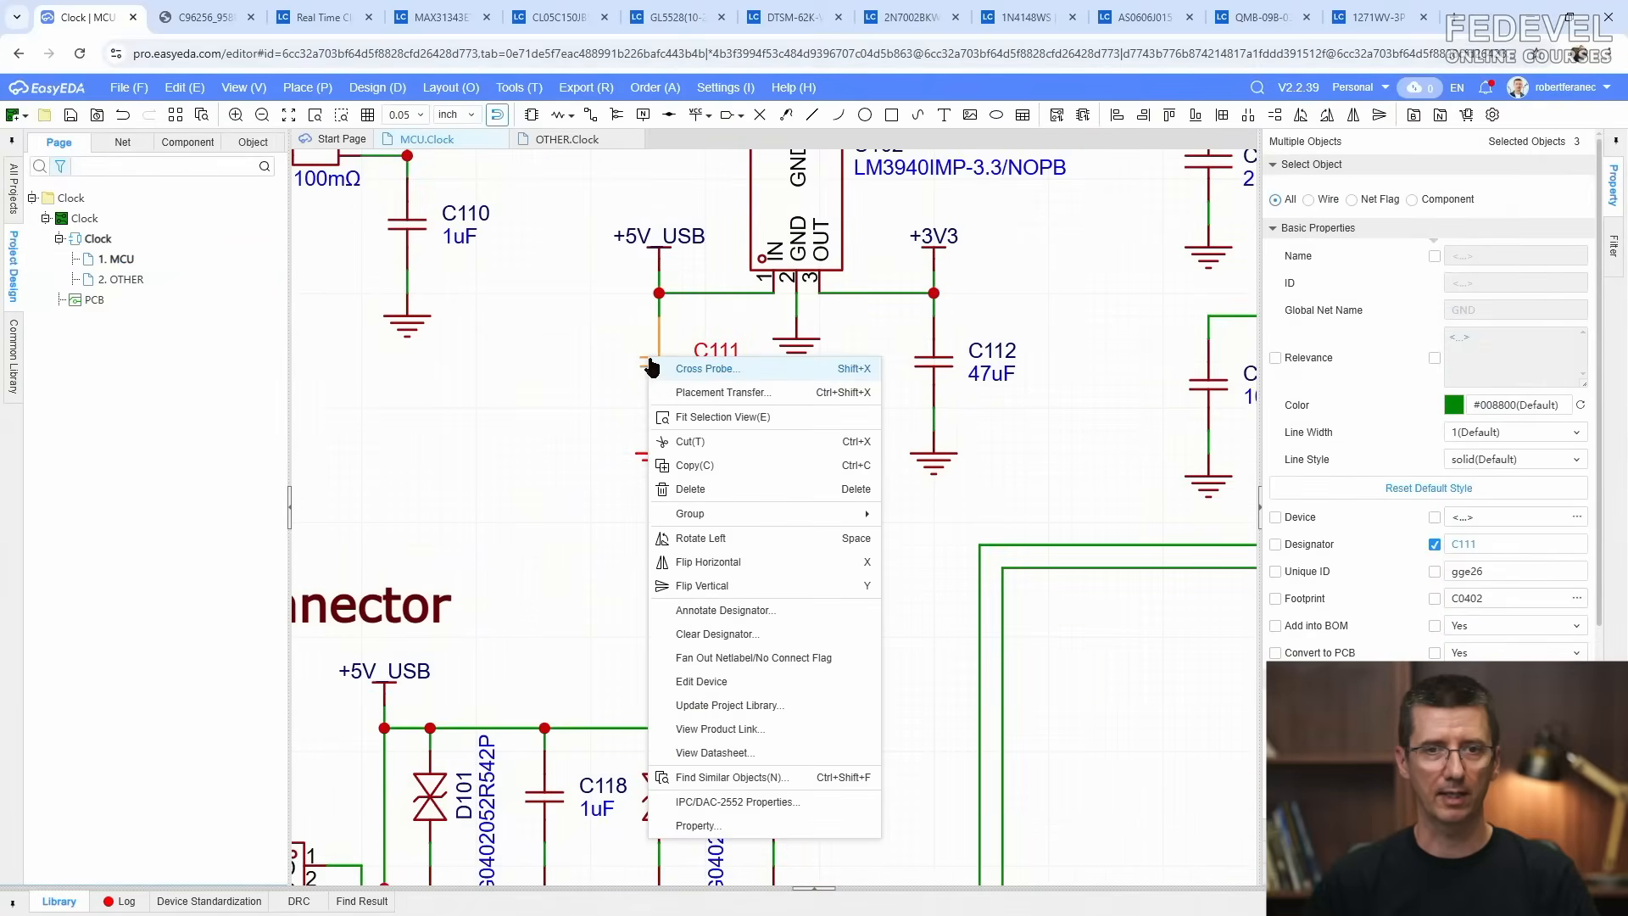
pyautogui.click(693, 464)
pyautogui.press('k')
pyautogui.scroll(5, 541, 759)
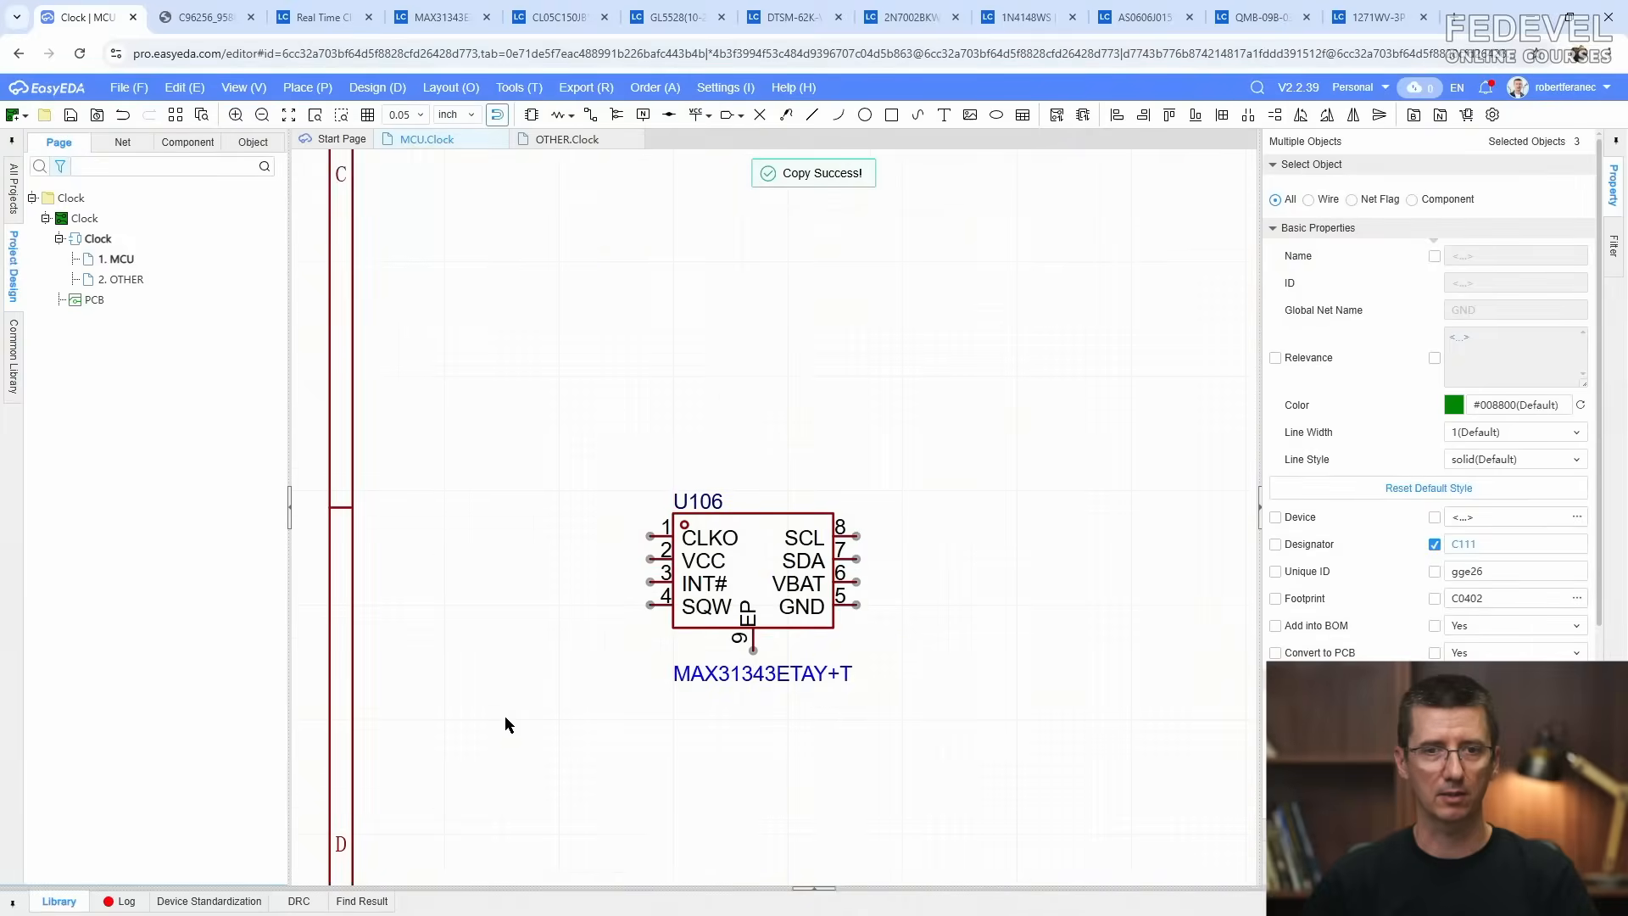
pyautogui.rightClick(506, 716)
pyautogui.click(516, 725)
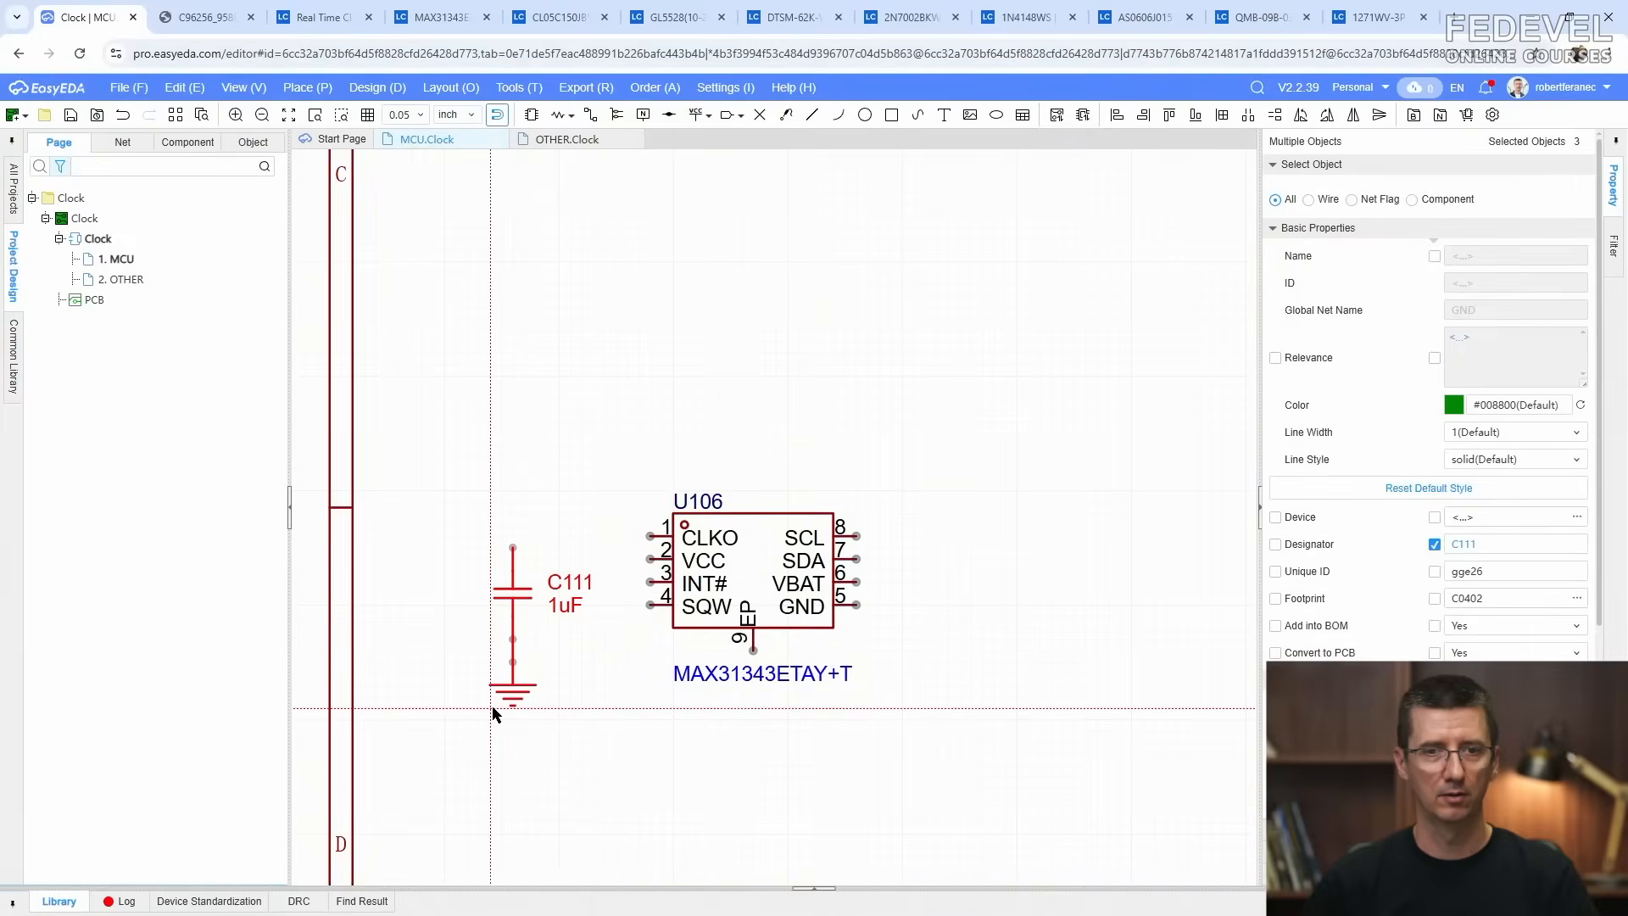
pyautogui.click(472, 745)
# Step: Copy the +3V3 power flag above R129 and paste it directly above capacitor C248
pyautogui.scroll(-2, 543, 744)
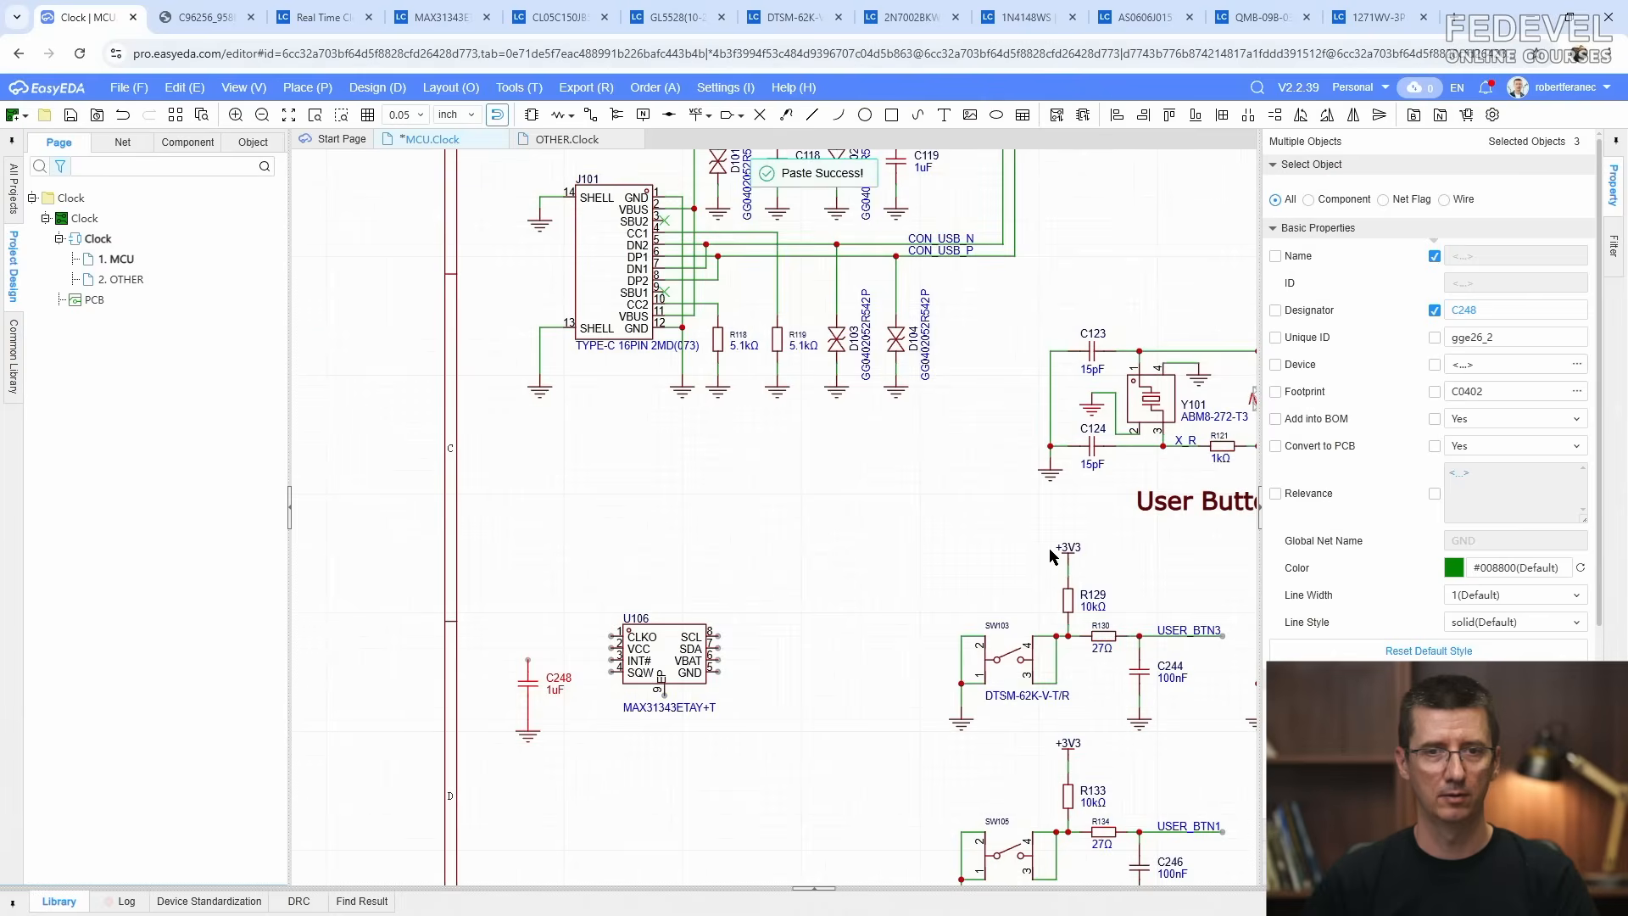
pyautogui.scroll(2, 1060, 552)
pyautogui.click(1086, 559)
pyautogui.rightClick(1083, 553)
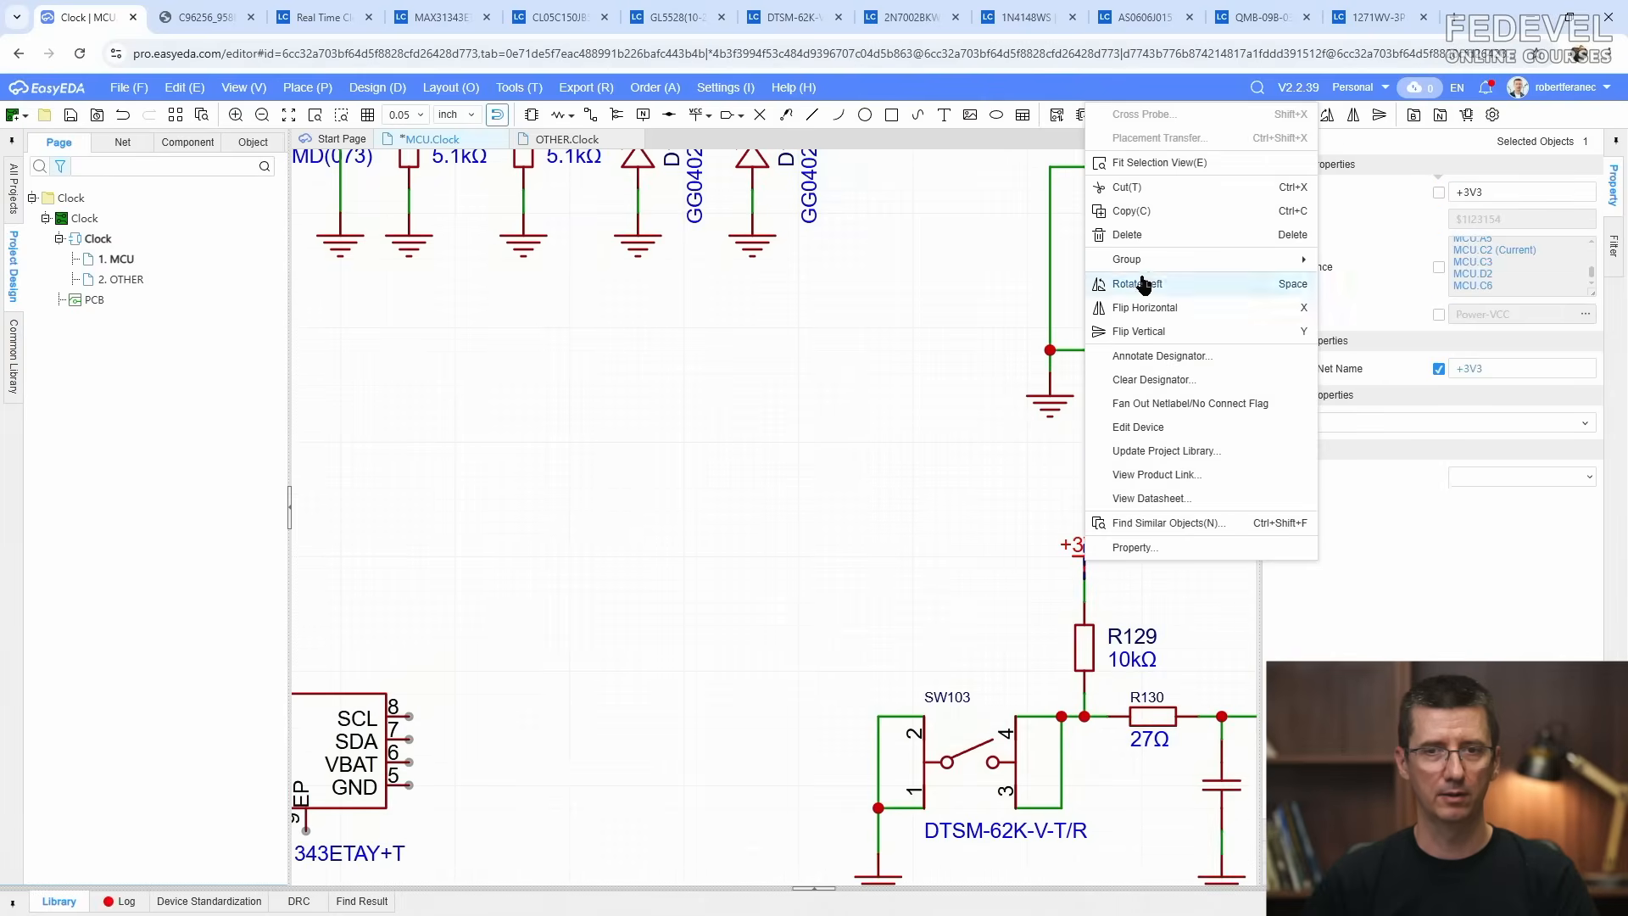
pyautogui.click(1150, 212)
pyautogui.hotkey('ctrl', 'v')
pyautogui.scroll(-2, 854, 418)
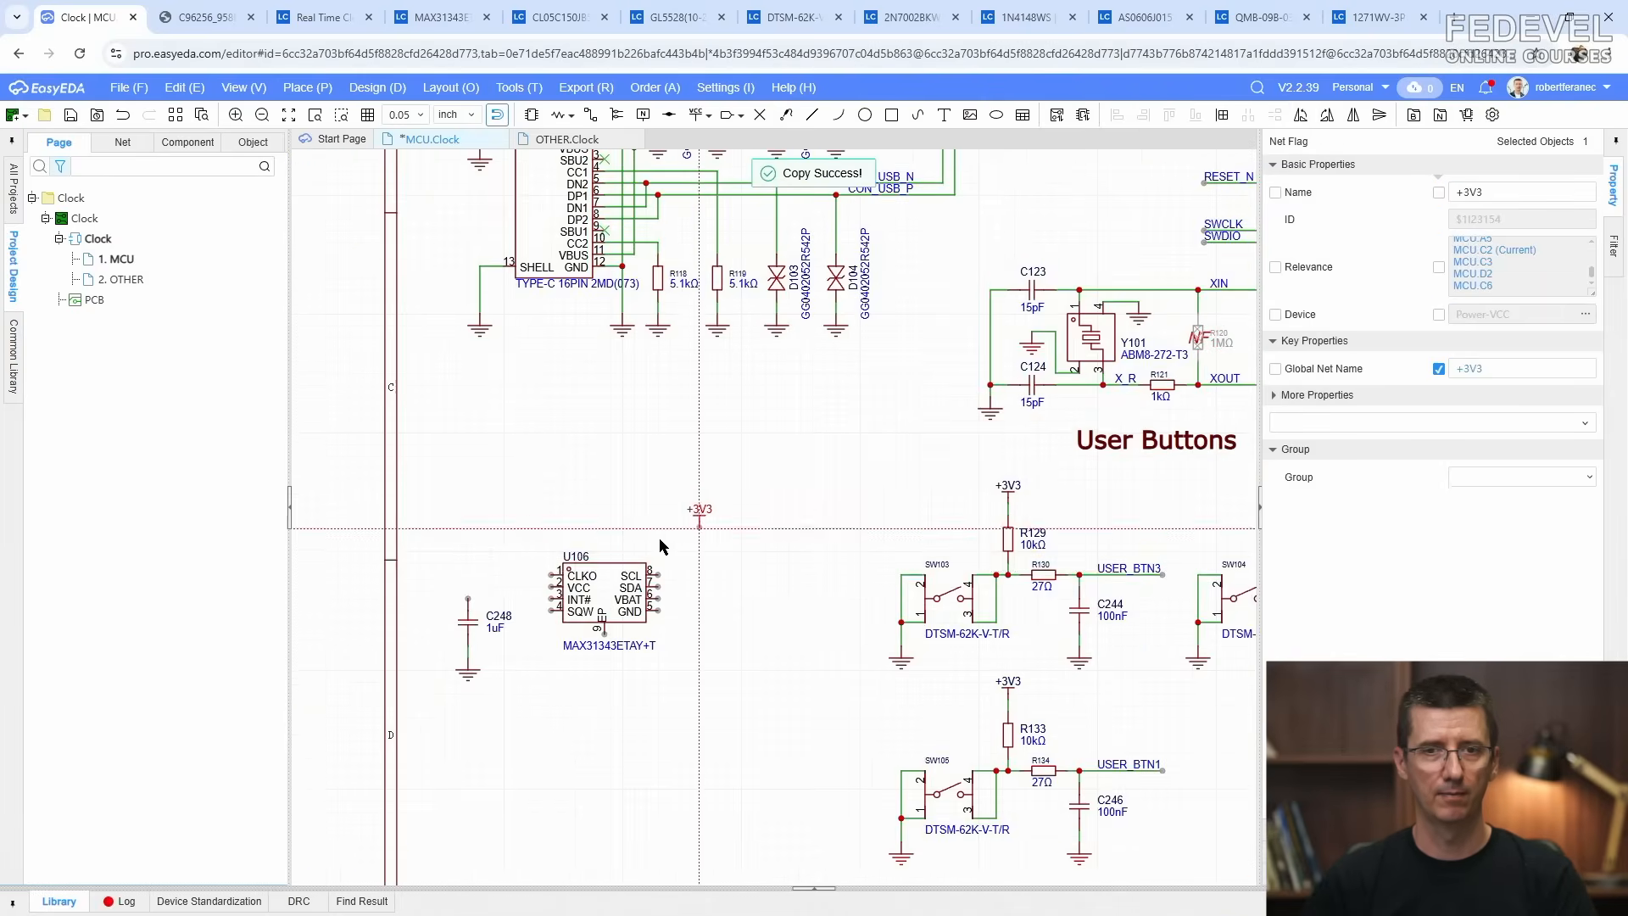
pyautogui.scroll(2, 462, 579)
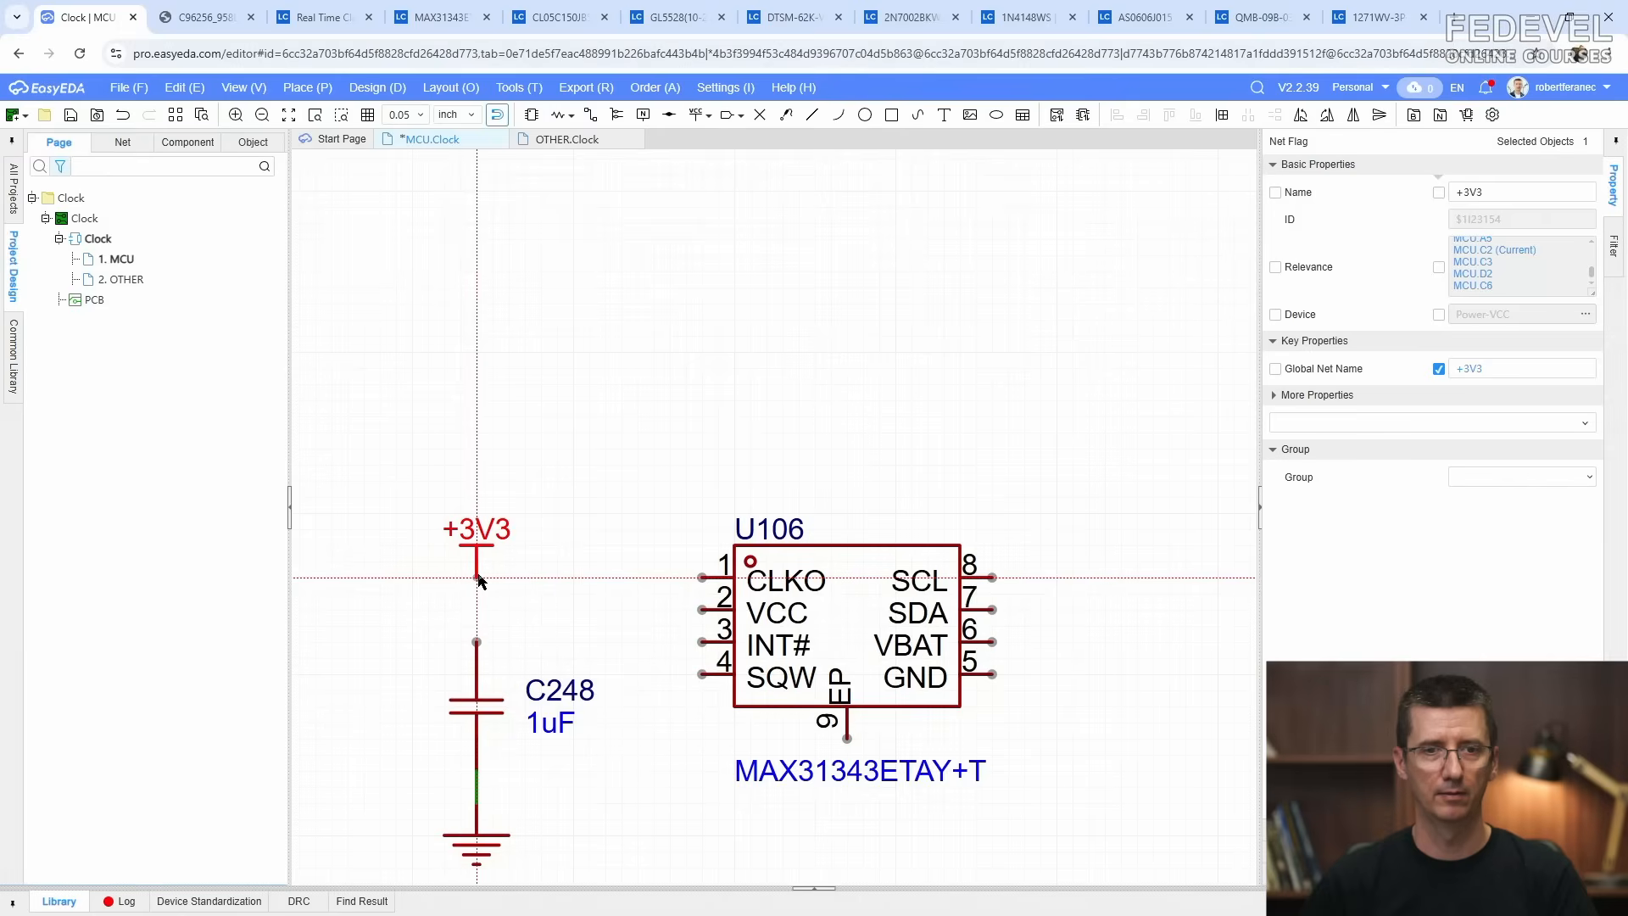
pyautogui.click(477, 579)
# Step: Wire the +3V3 flag down to C248 and connect U106's VCC pin to that wire
pyautogui.click(592, 117)
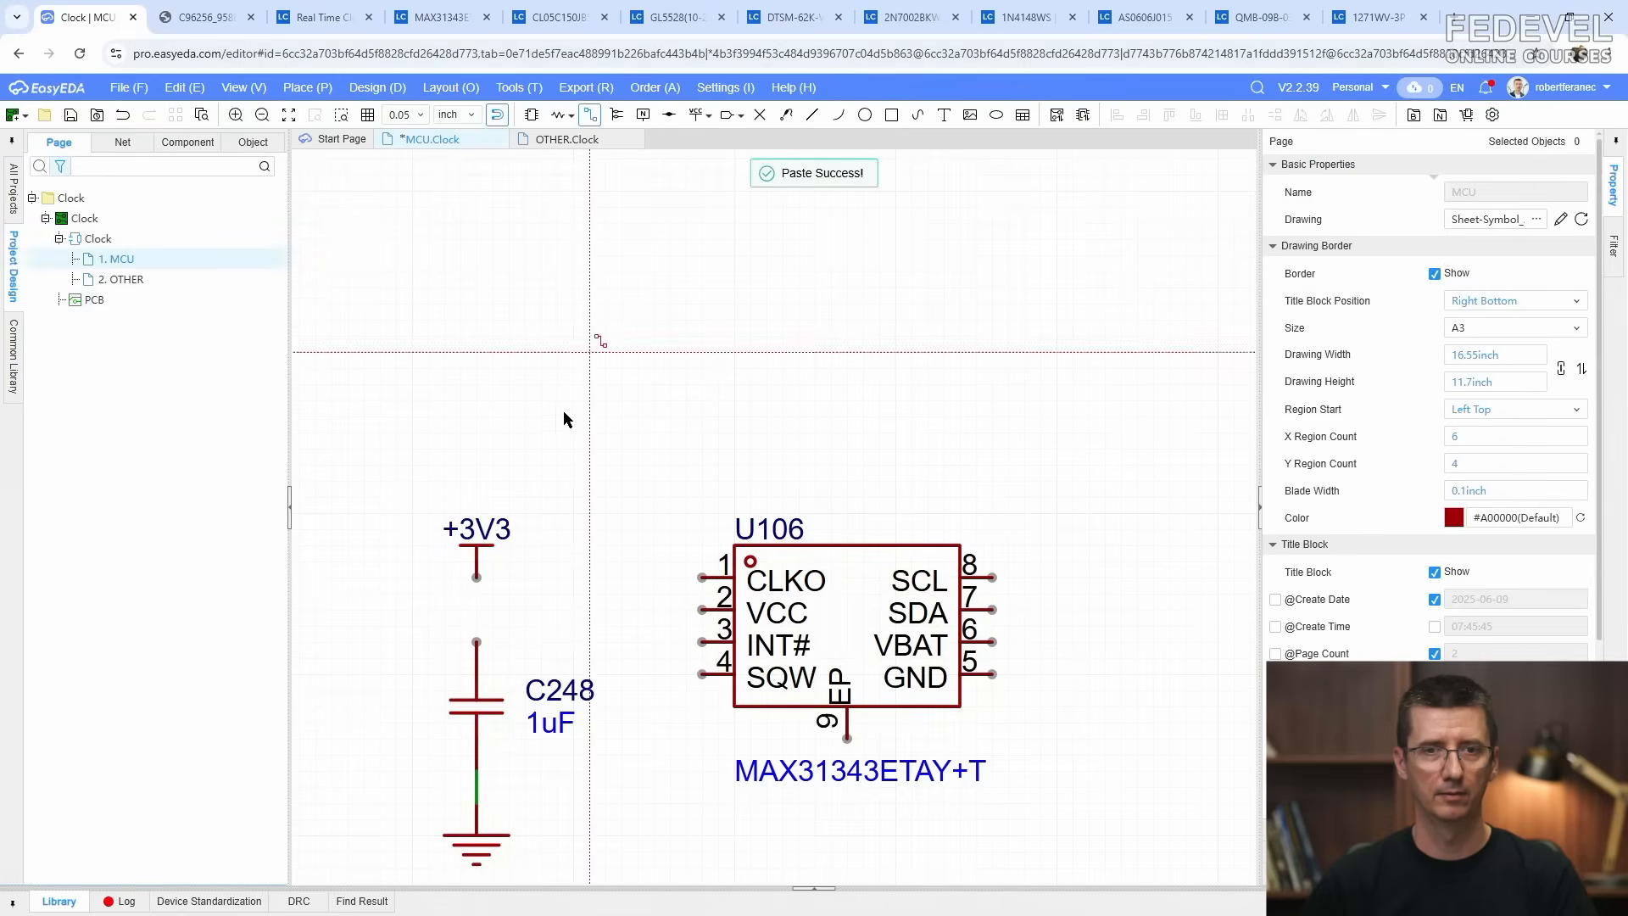
pyautogui.click(477, 579)
pyautogui.click(477, 641)
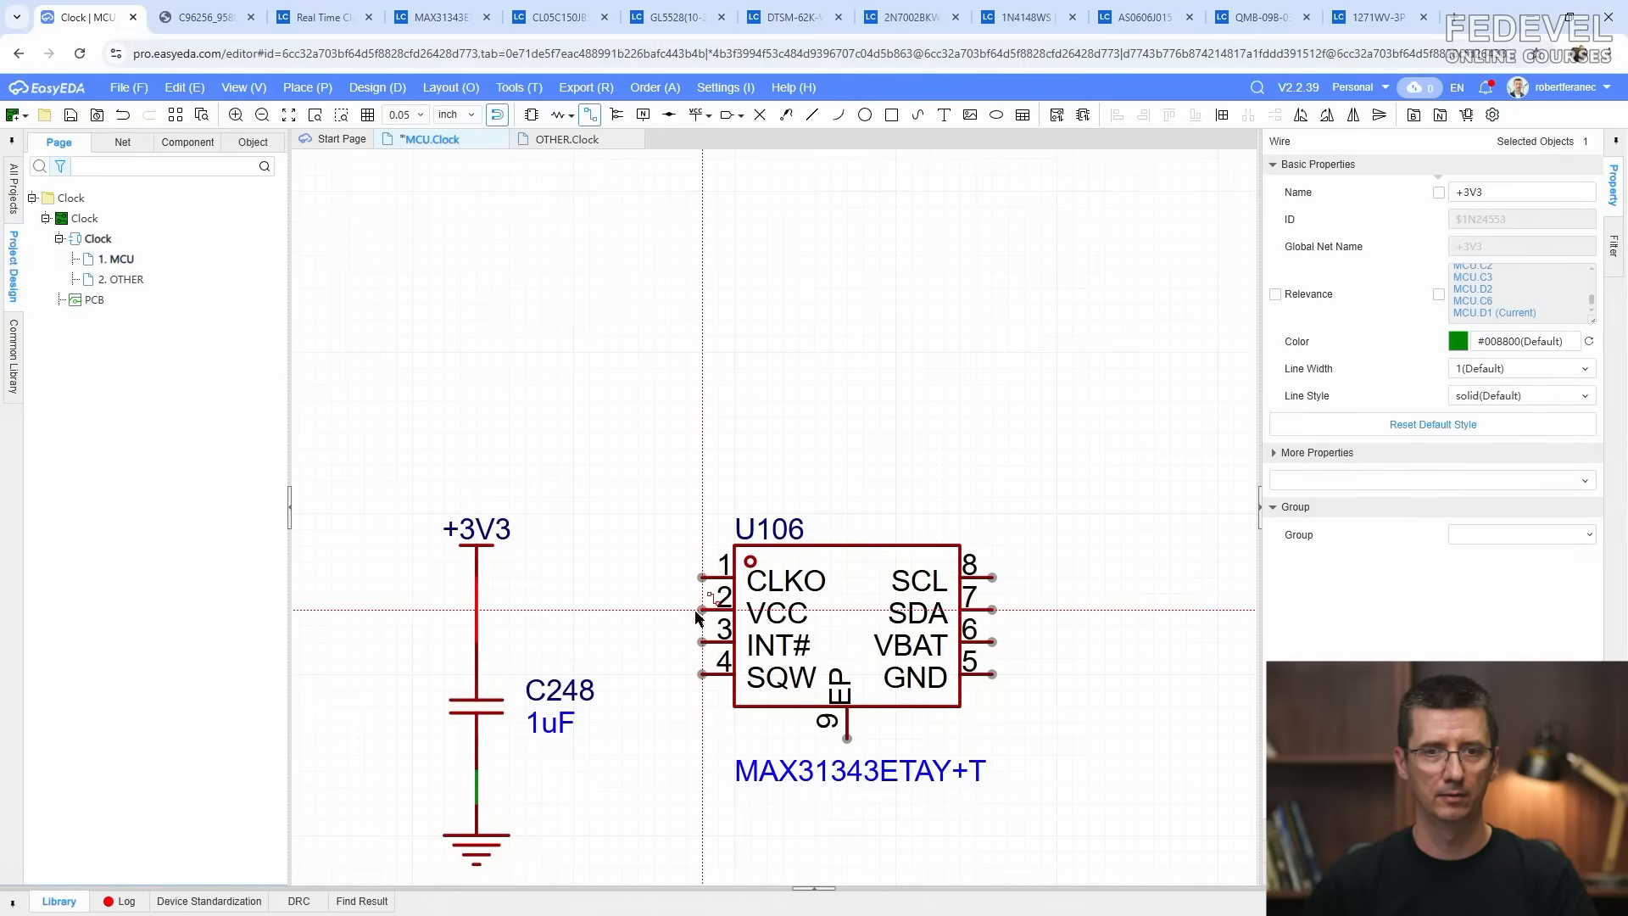
pyautogui.click(699, 609)
pyautogui.click(478, 609)
pyautogui.scroll(-2, 478, 614)
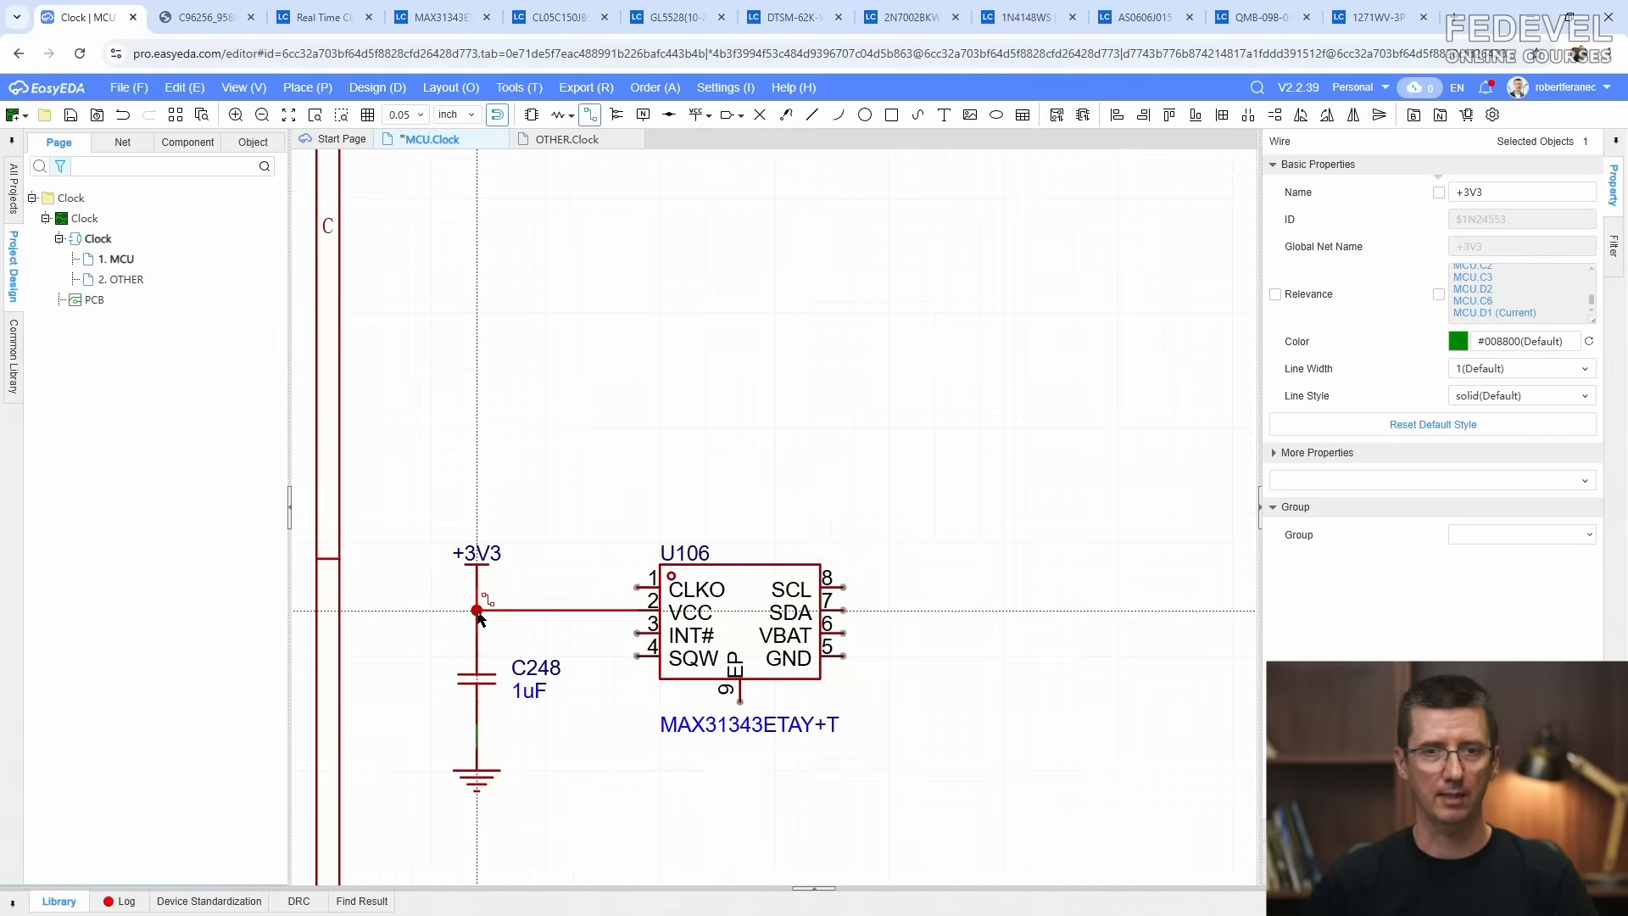
# Step: Move U106's part-number label clear of pin 9 and attach a copy of C248's ground symbol to the EP pin
pyautogui.scroll(-2, 477, 614)
pyautogui.moveTo(646, 693); pyautogui.dragTo(729, 678)
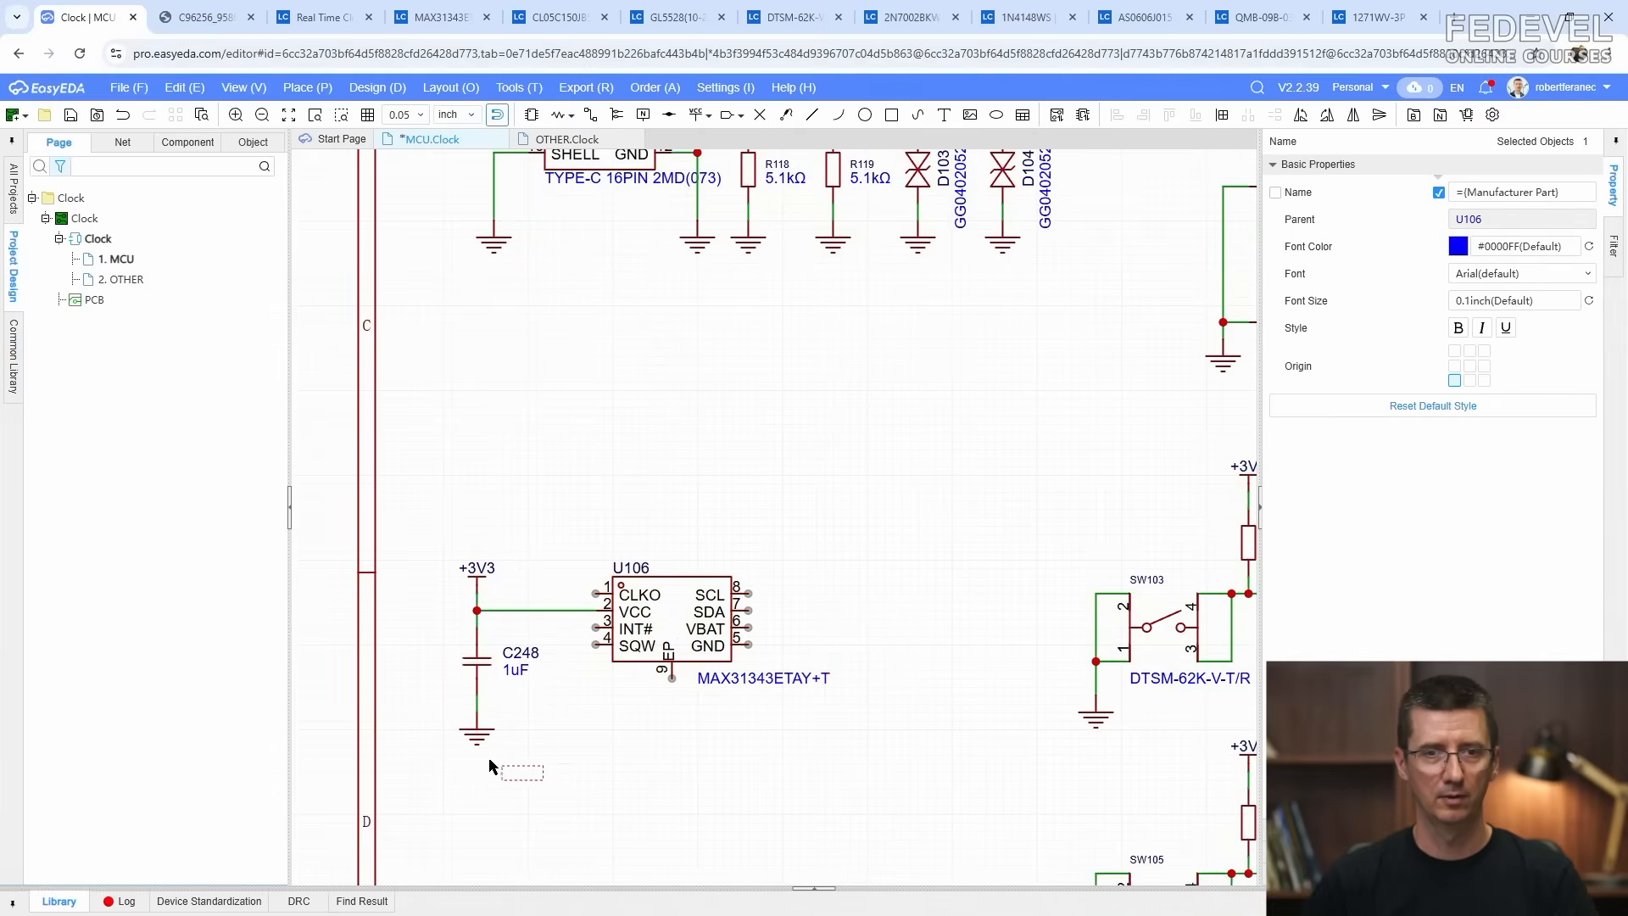
pyautogui.moveTo(489, 765); pyautogui.dragTo(446, 705)
pyautogui.rightClick(477, 731)
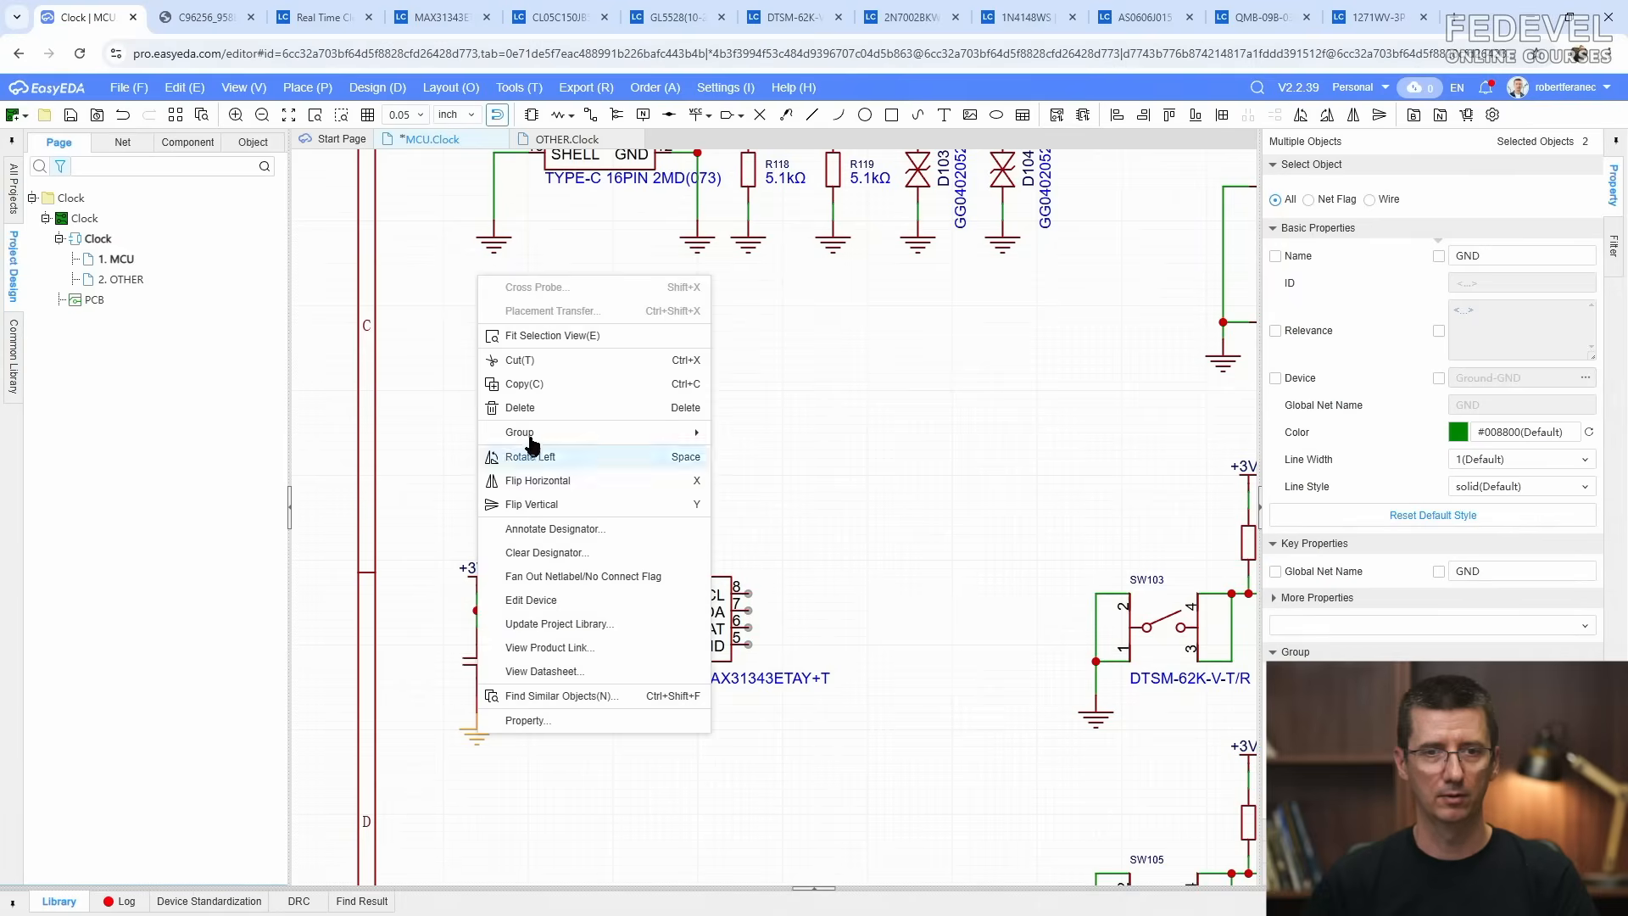
pyautogui.click(520, 384)
pyautogui.rightClick(580, 708)
pyautogui.click(595, 717)
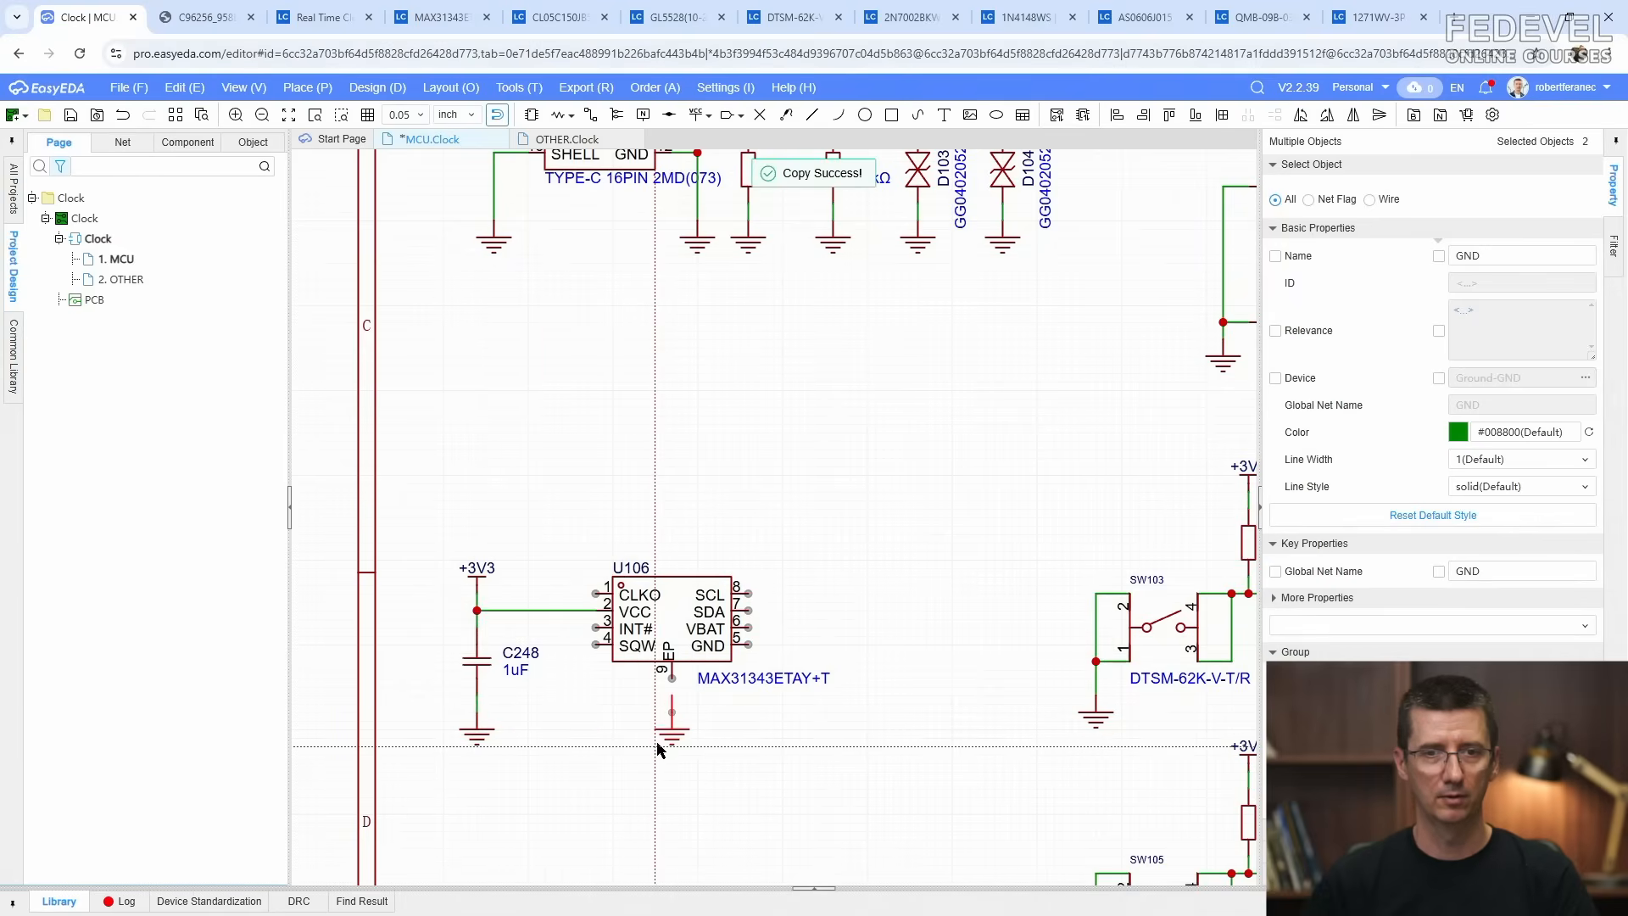
pyautogui.click(659, 736)
# Step: Paste another ground symbol beside U106's GND pin and move the part-number label above the chip
pyautogui.rightClick(761, 755)
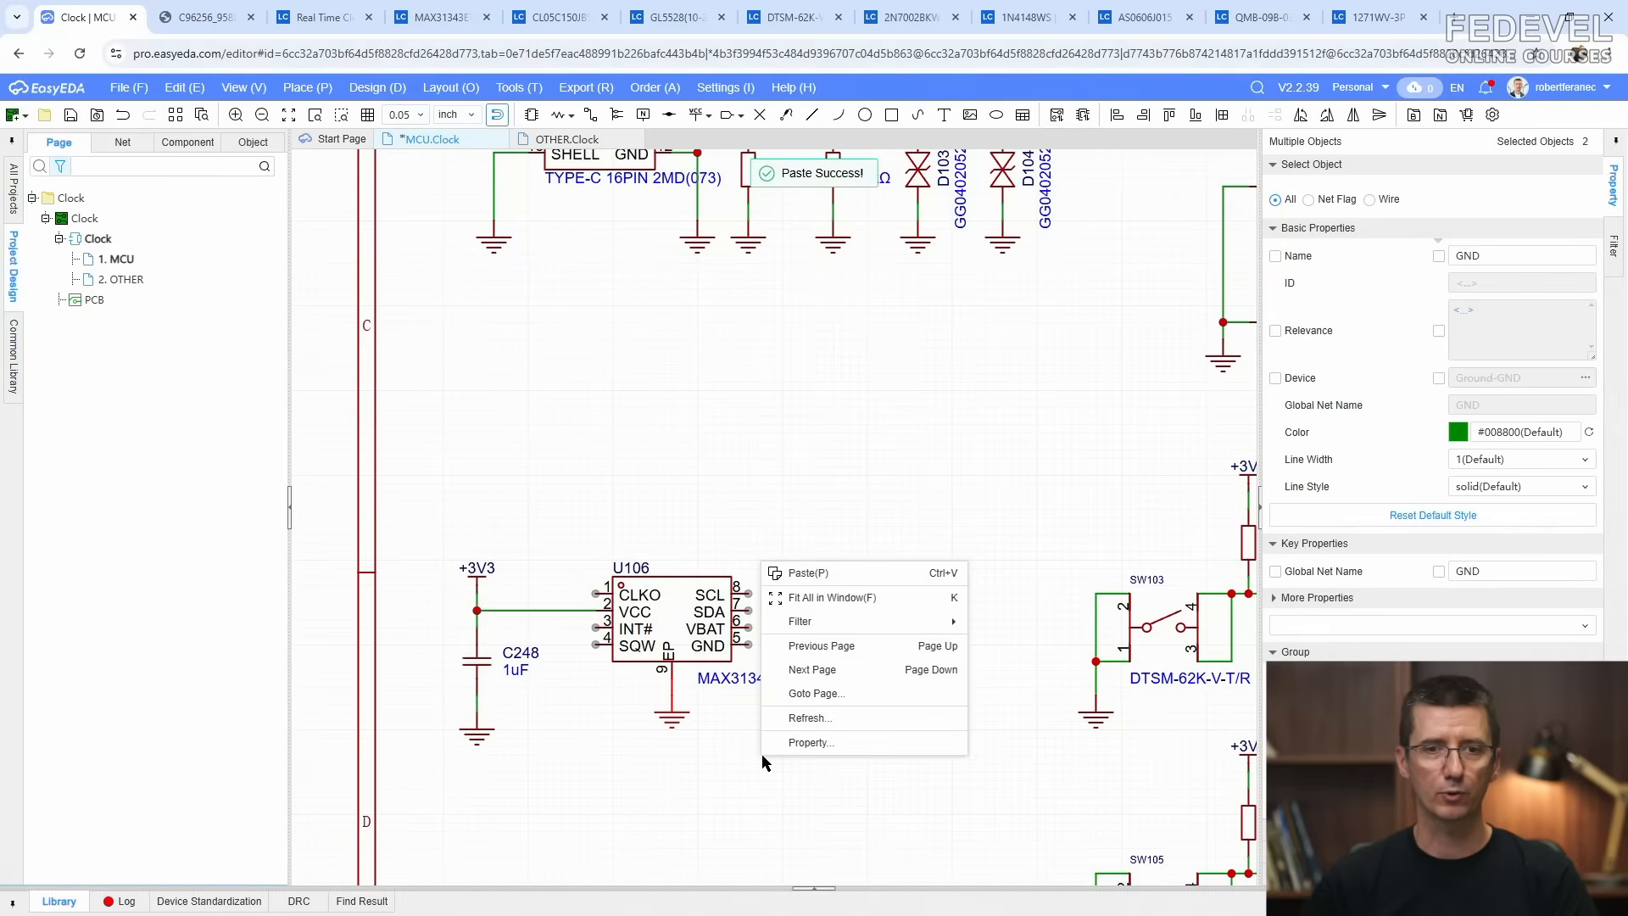
pyautogui.click(806, 573)
pyautogui.scroll(3, 781, 710)
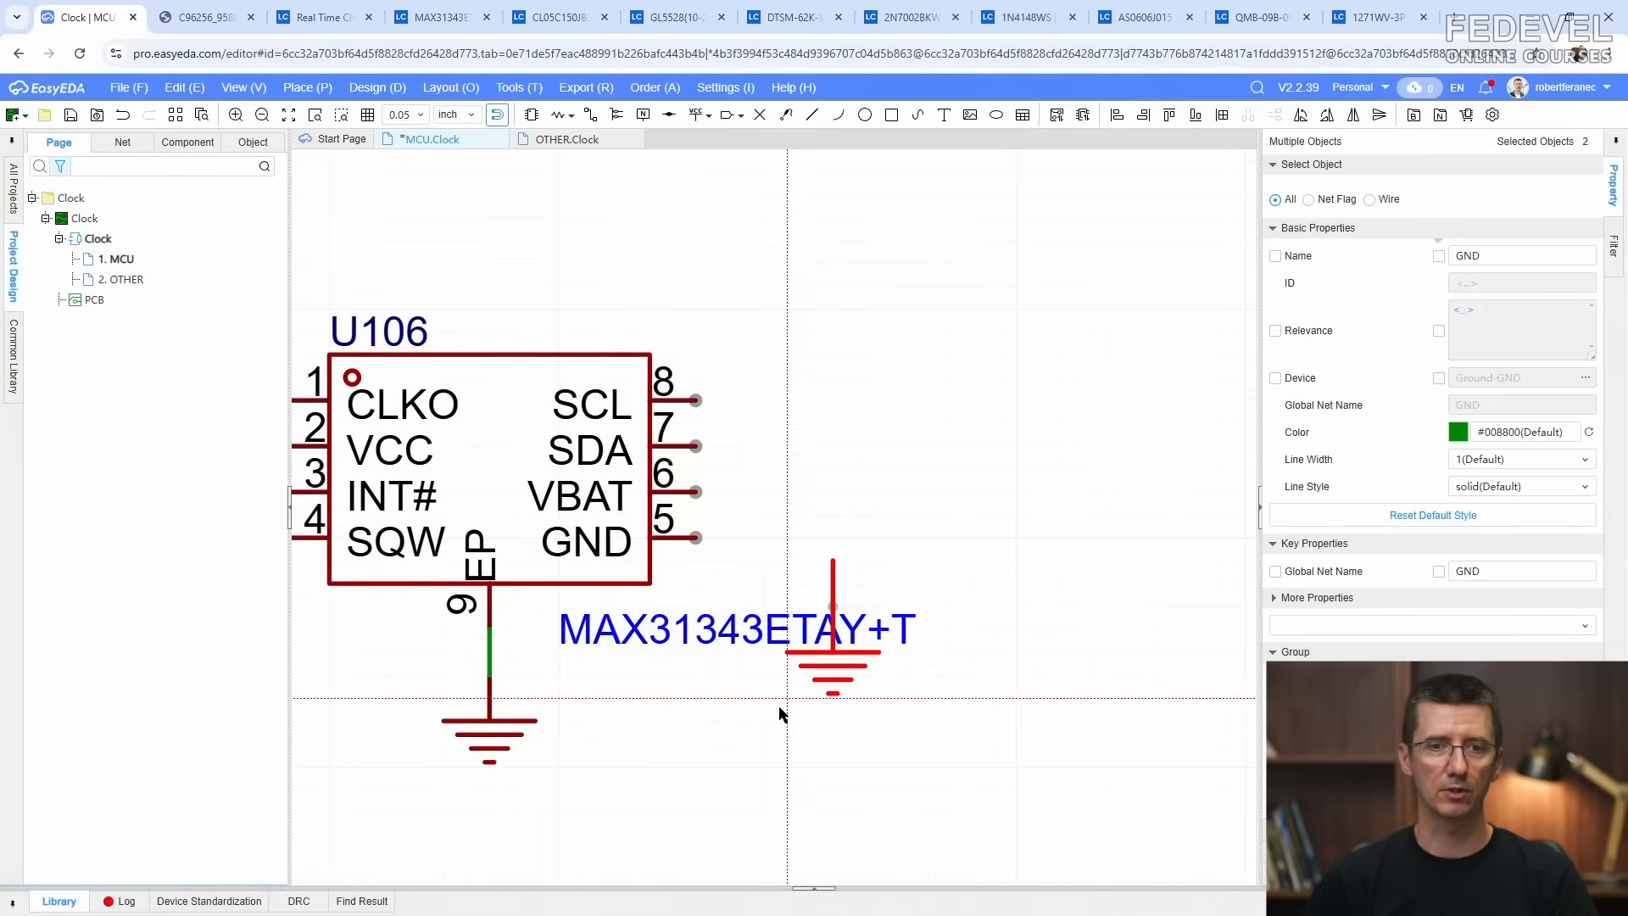
pyautogui.click(698, 681)
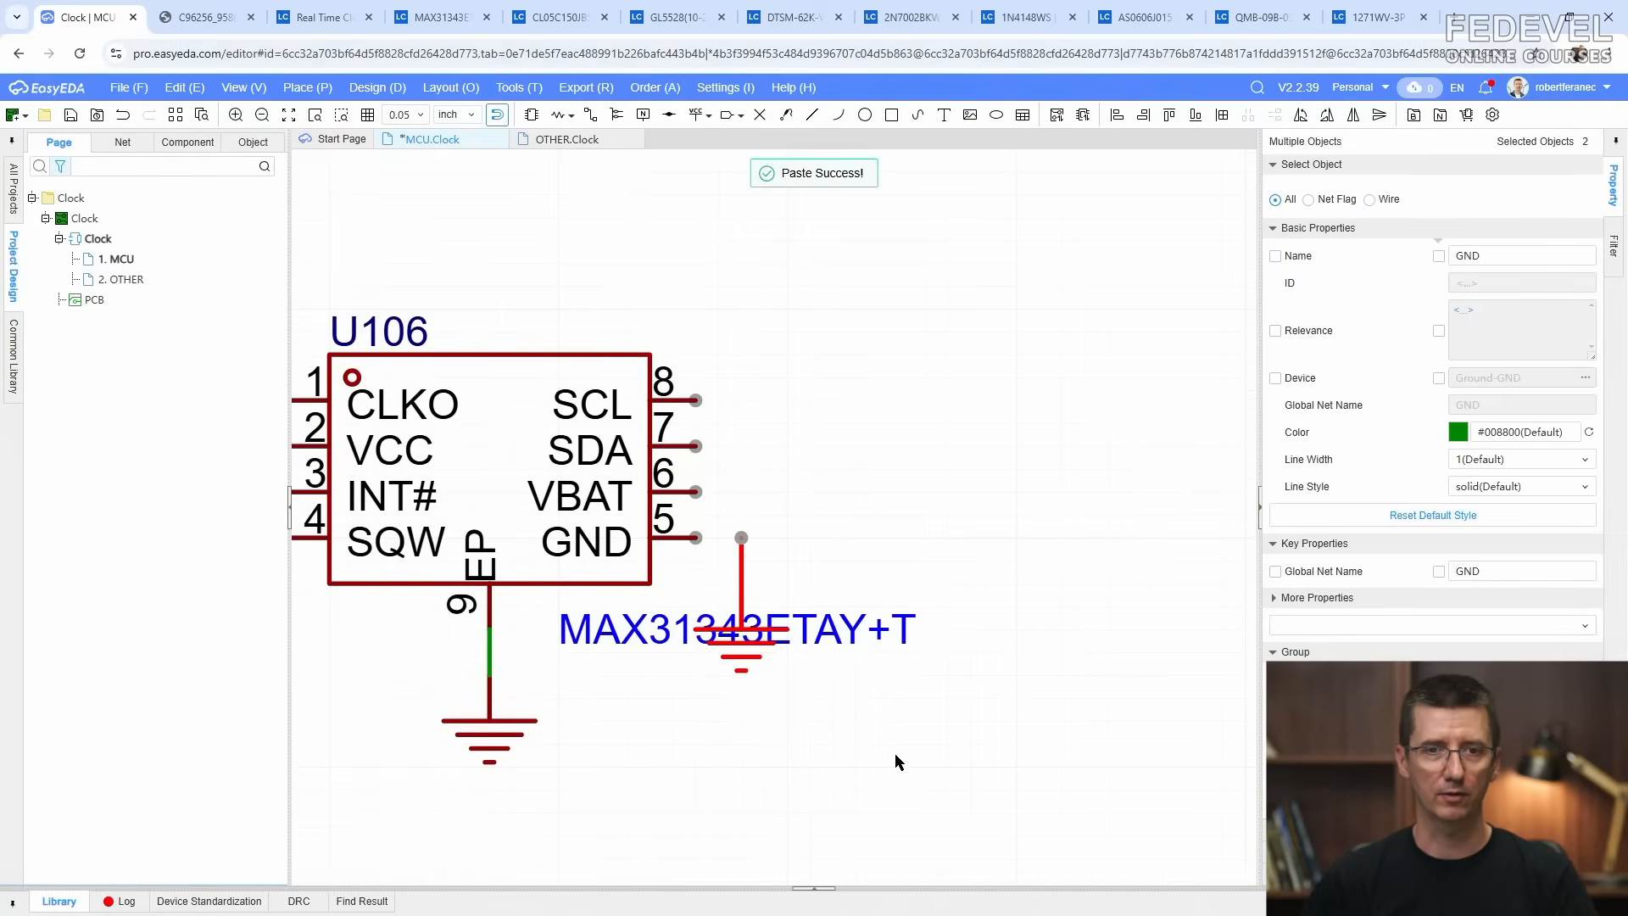
pyautogui.scroll(-1, 894, 753)
pyautogui.moveTo(868, 670); pyautogui.dragTo(817, 471)
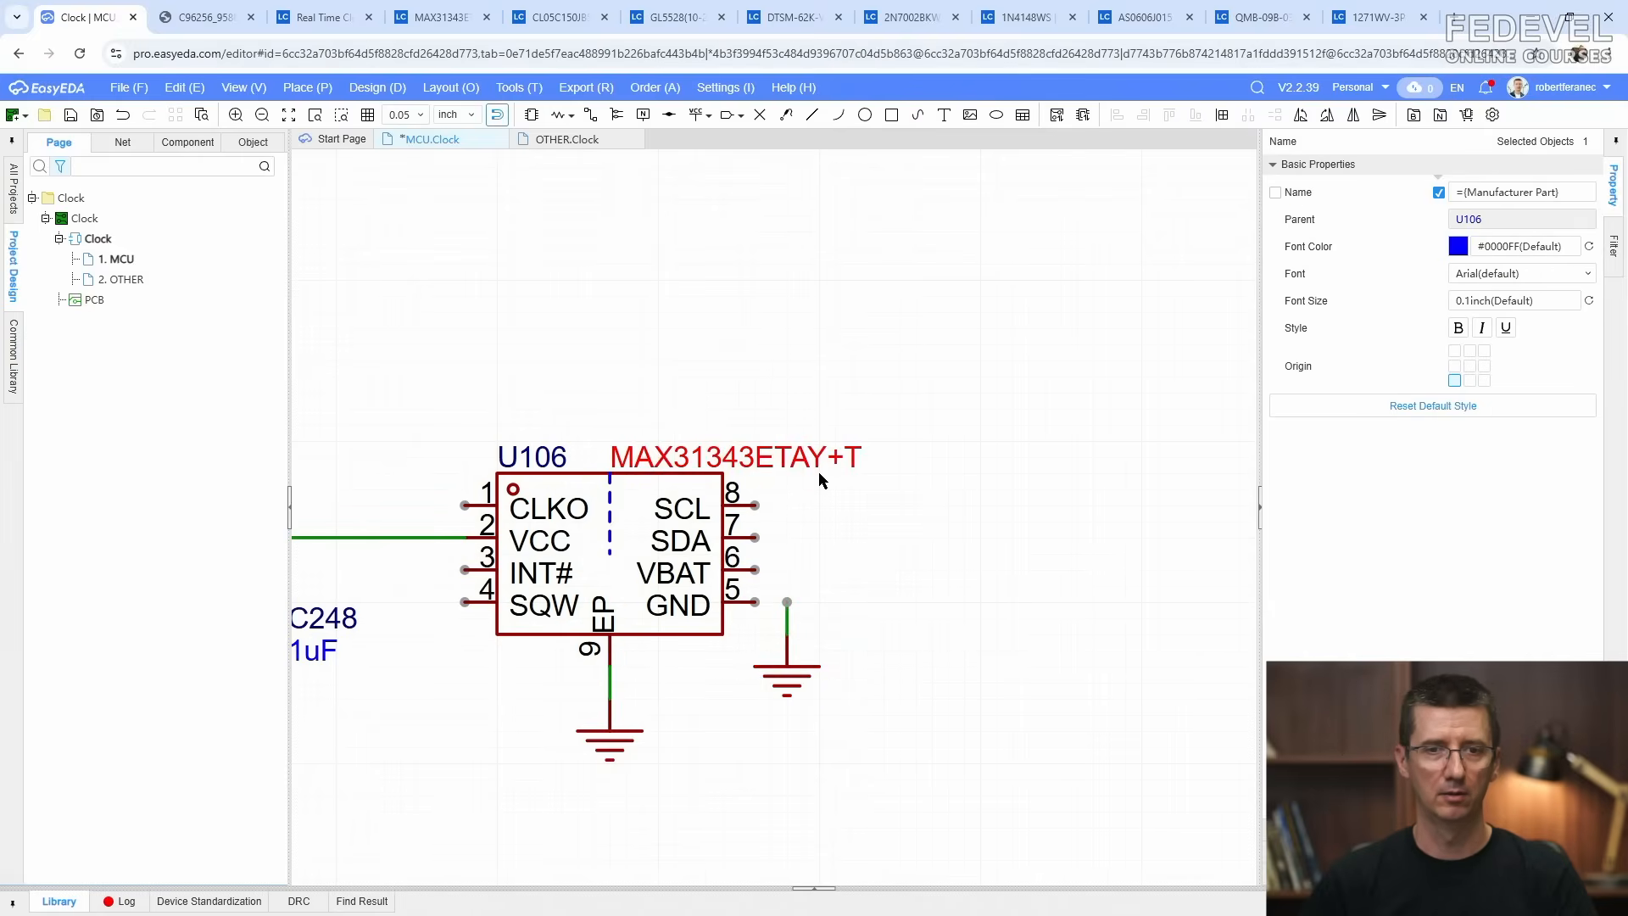
# Step: Wire U106's GND pin 5 to the ground symbol beside it
pyautogui.click(590, 114)
pyautogui.click(755, 602)
pyautogui.click(787, 602)
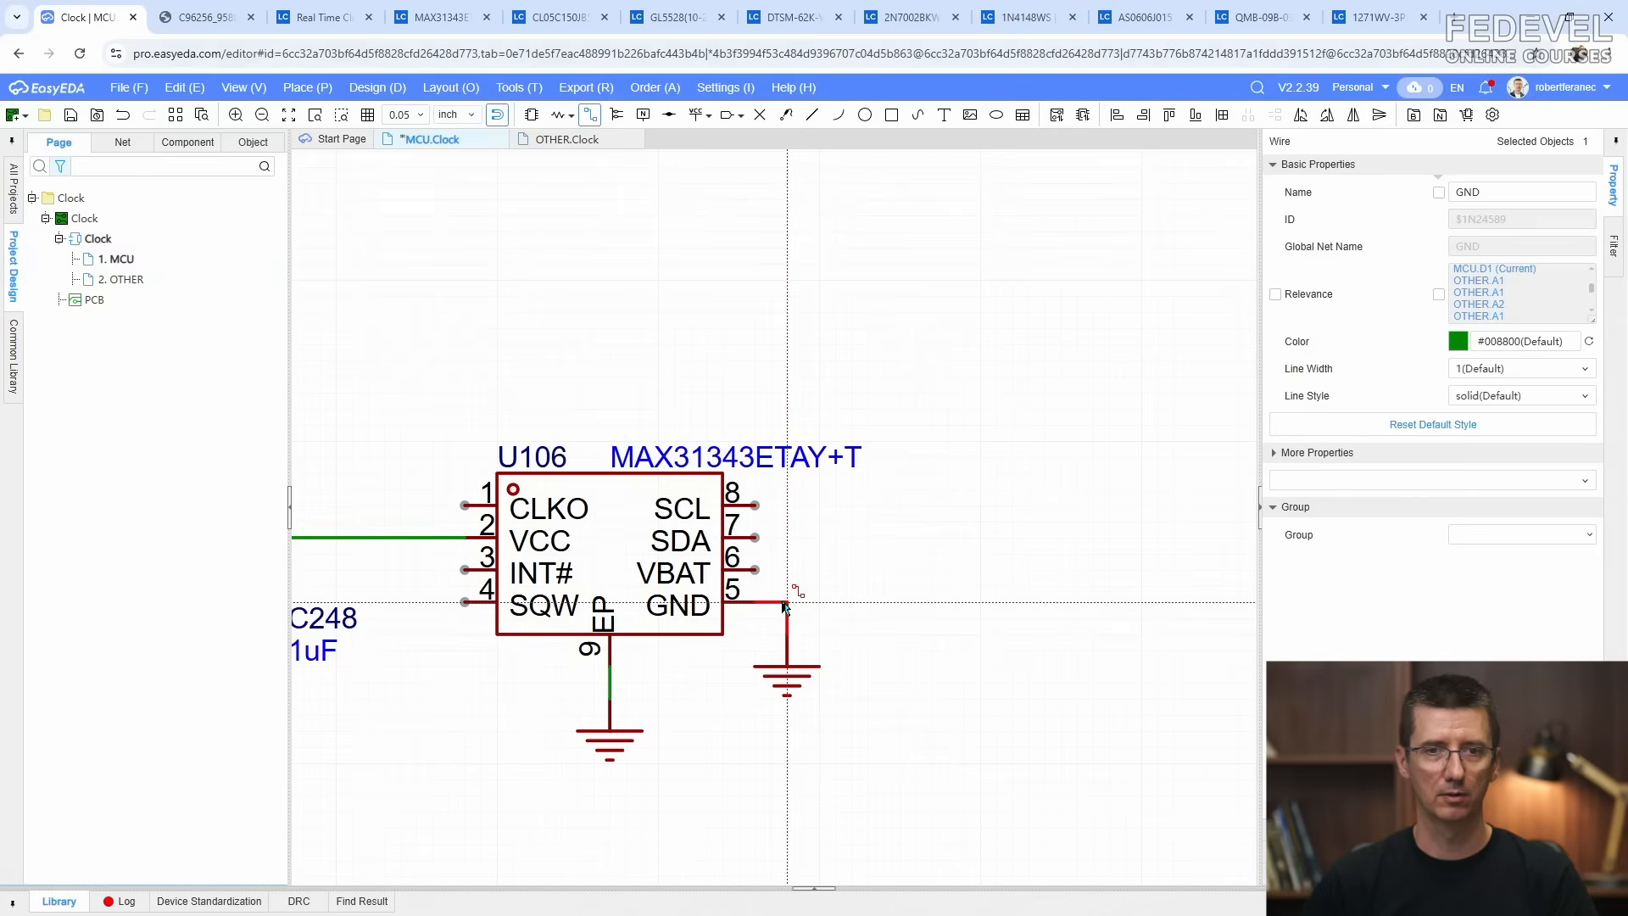
# Step: Draw two parallel horizontal wires of equal length from U106's SCL and SDA pins towards SW103
pyautogui.scroll(-2, 784, 607)
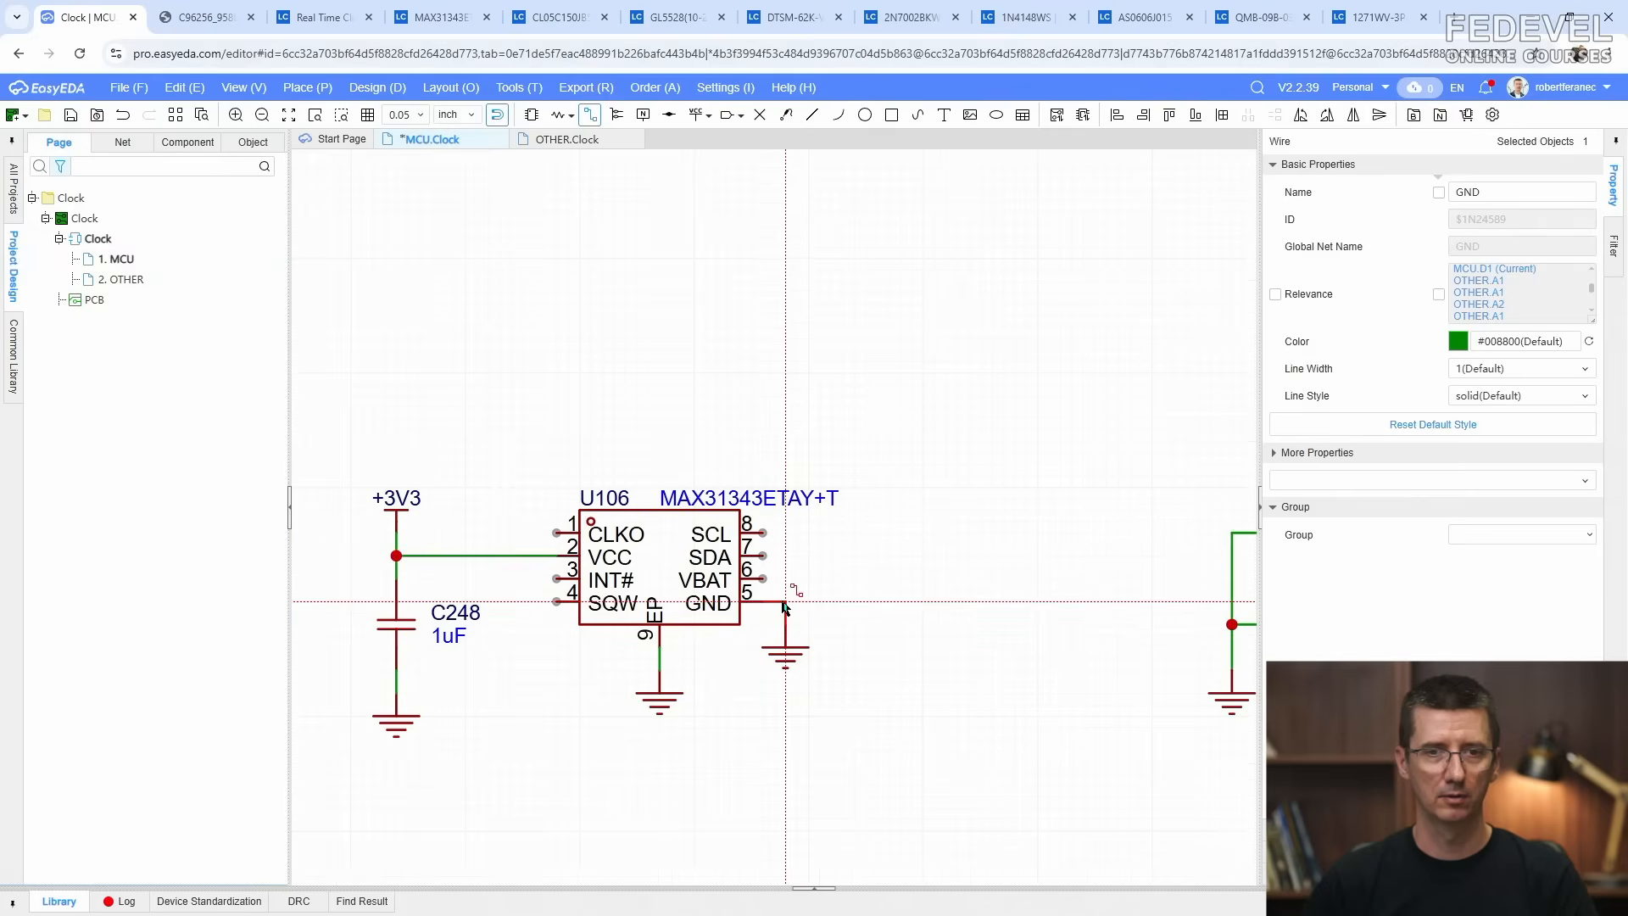
pyautogui.click(760, 532)
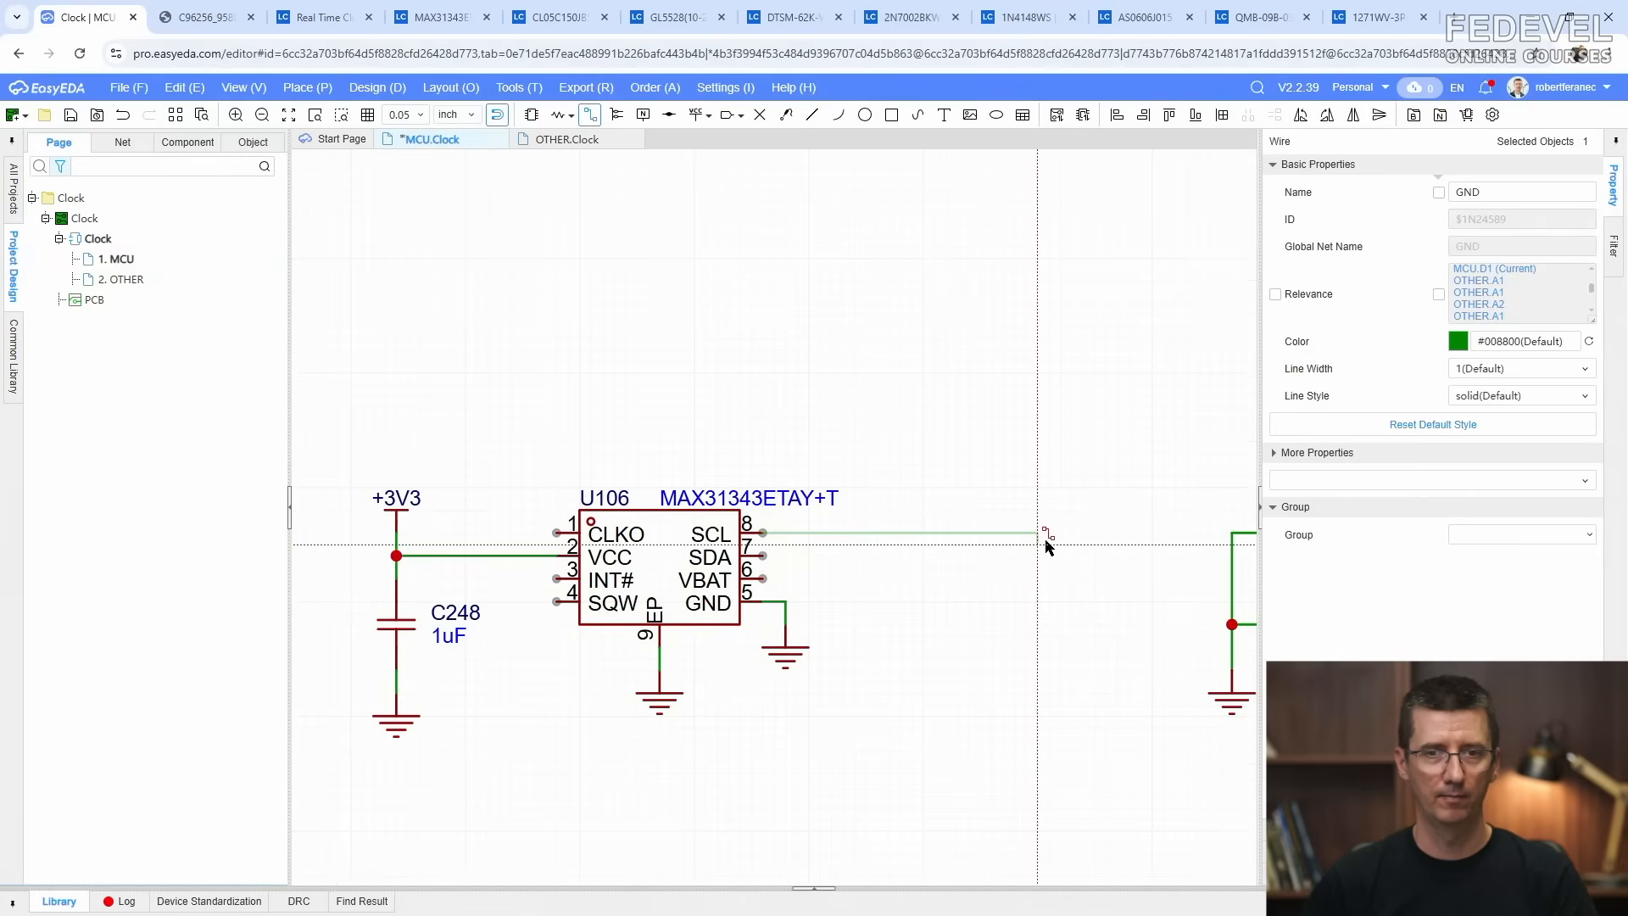
pyautogui.doubleClick(1119, 534)
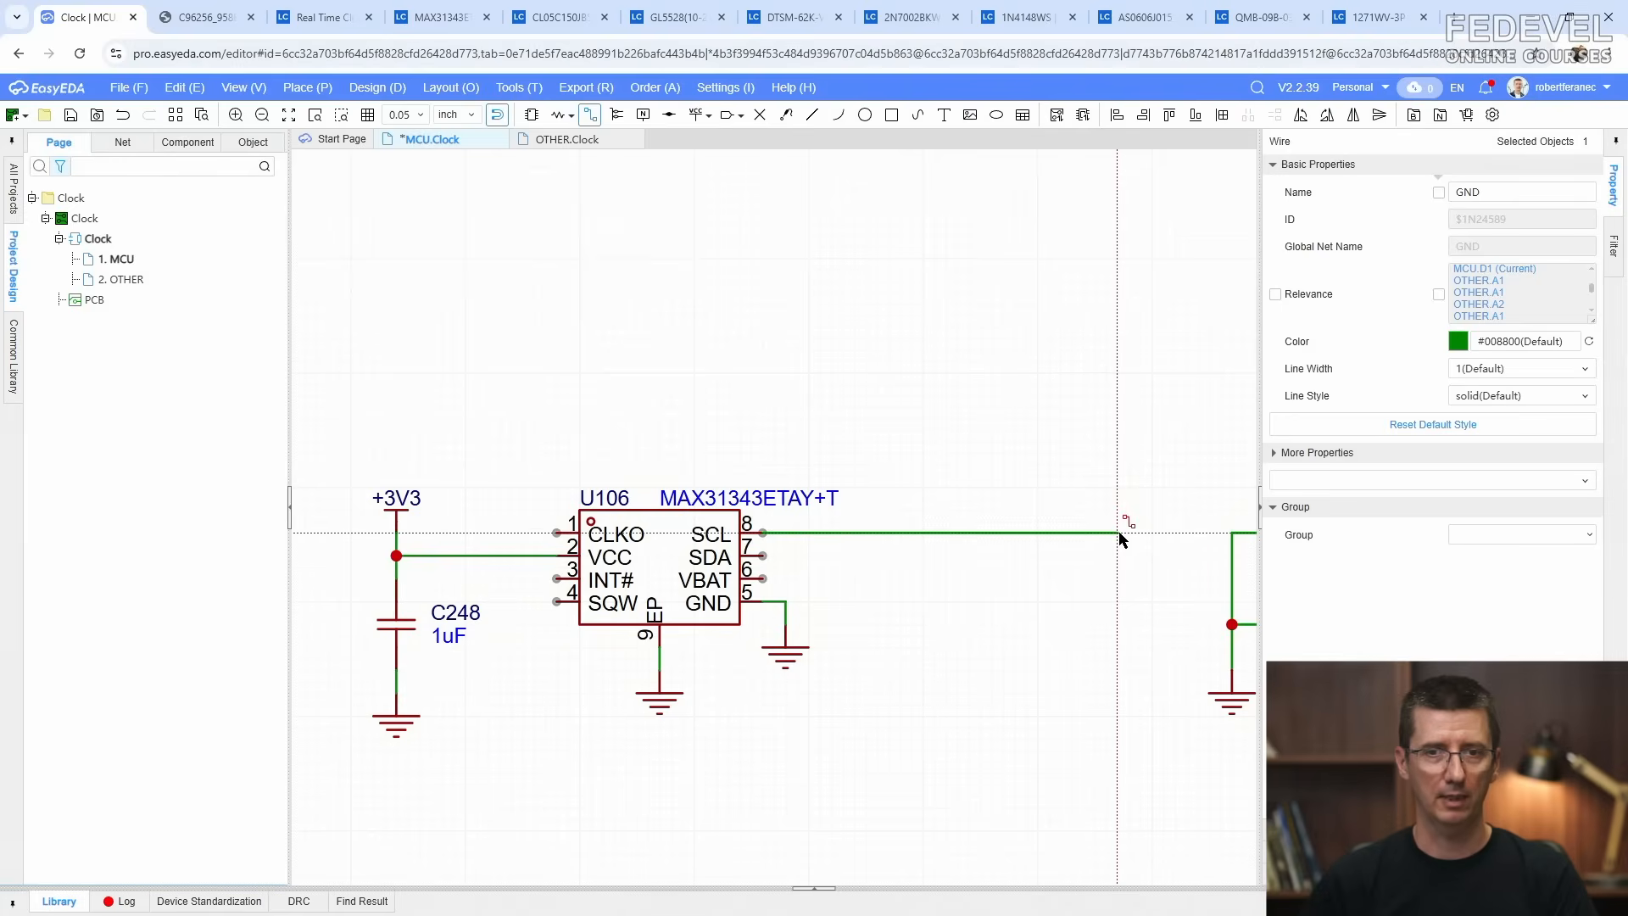
pyautogui.click(763, 555)
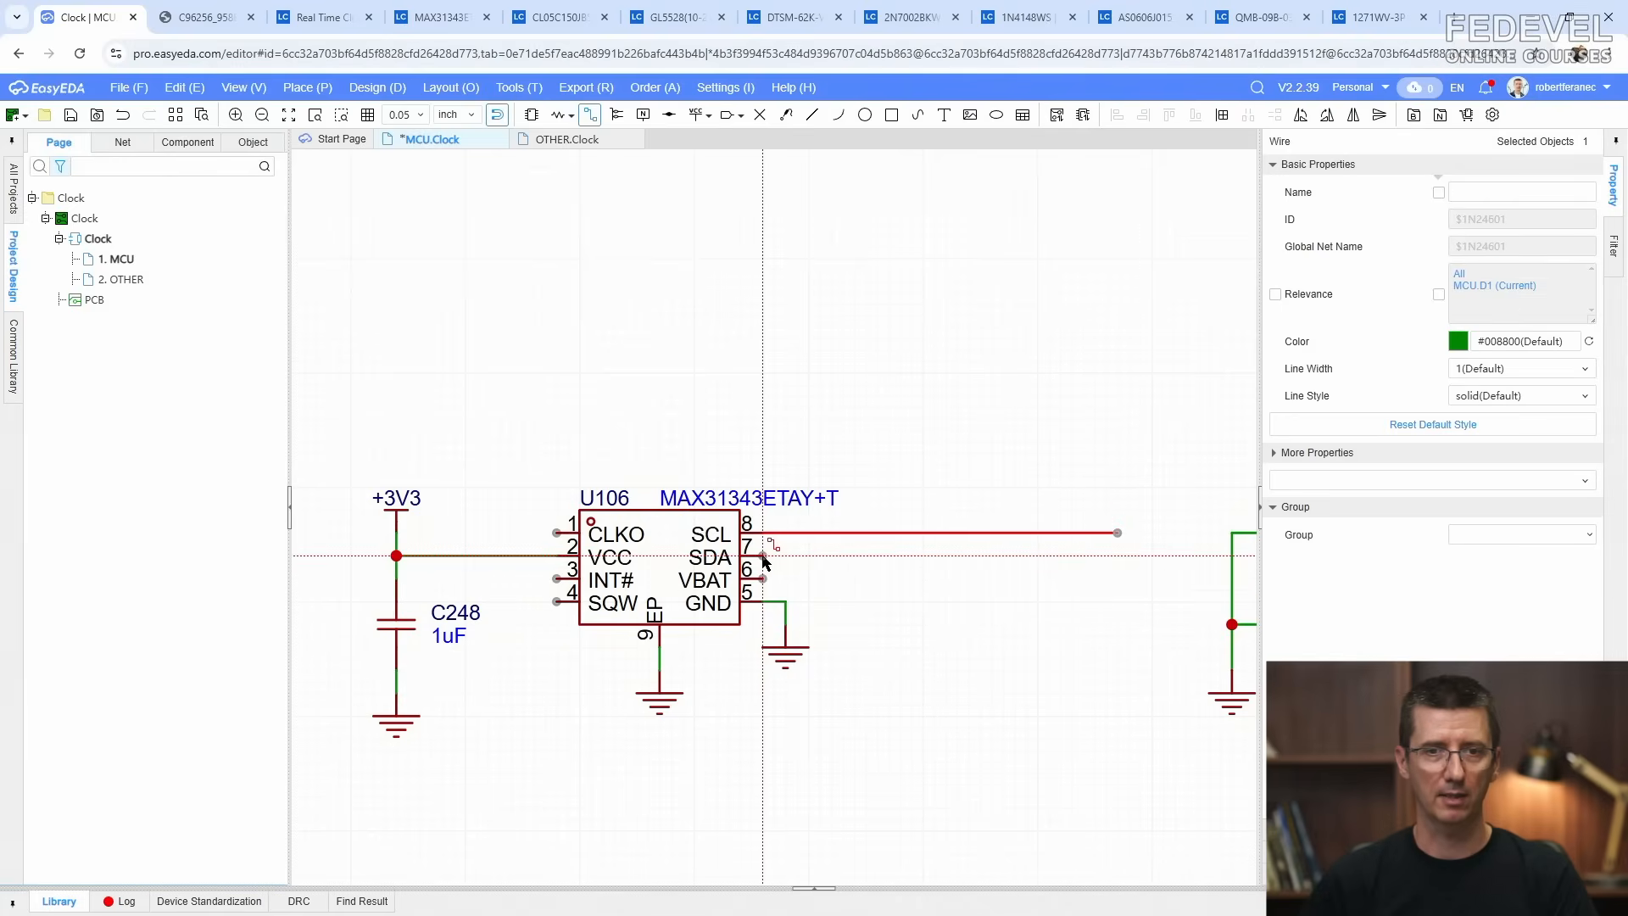
pyautogui.doubleClick(1117, 556)
# Step: Copy the 10kΩ pull-up resistor R129 with its +3V3 flag and paste it twice, side by side, above the SCL and SDA wires
pyautogui.moveTo(1026, 615); pyautogui.dragTo(769, 707, button='right')
pyautogui.moveTo(1053, 414); pyautogui.dragTo(1252, 602)
pyautogui.rightClick(1124, 542)
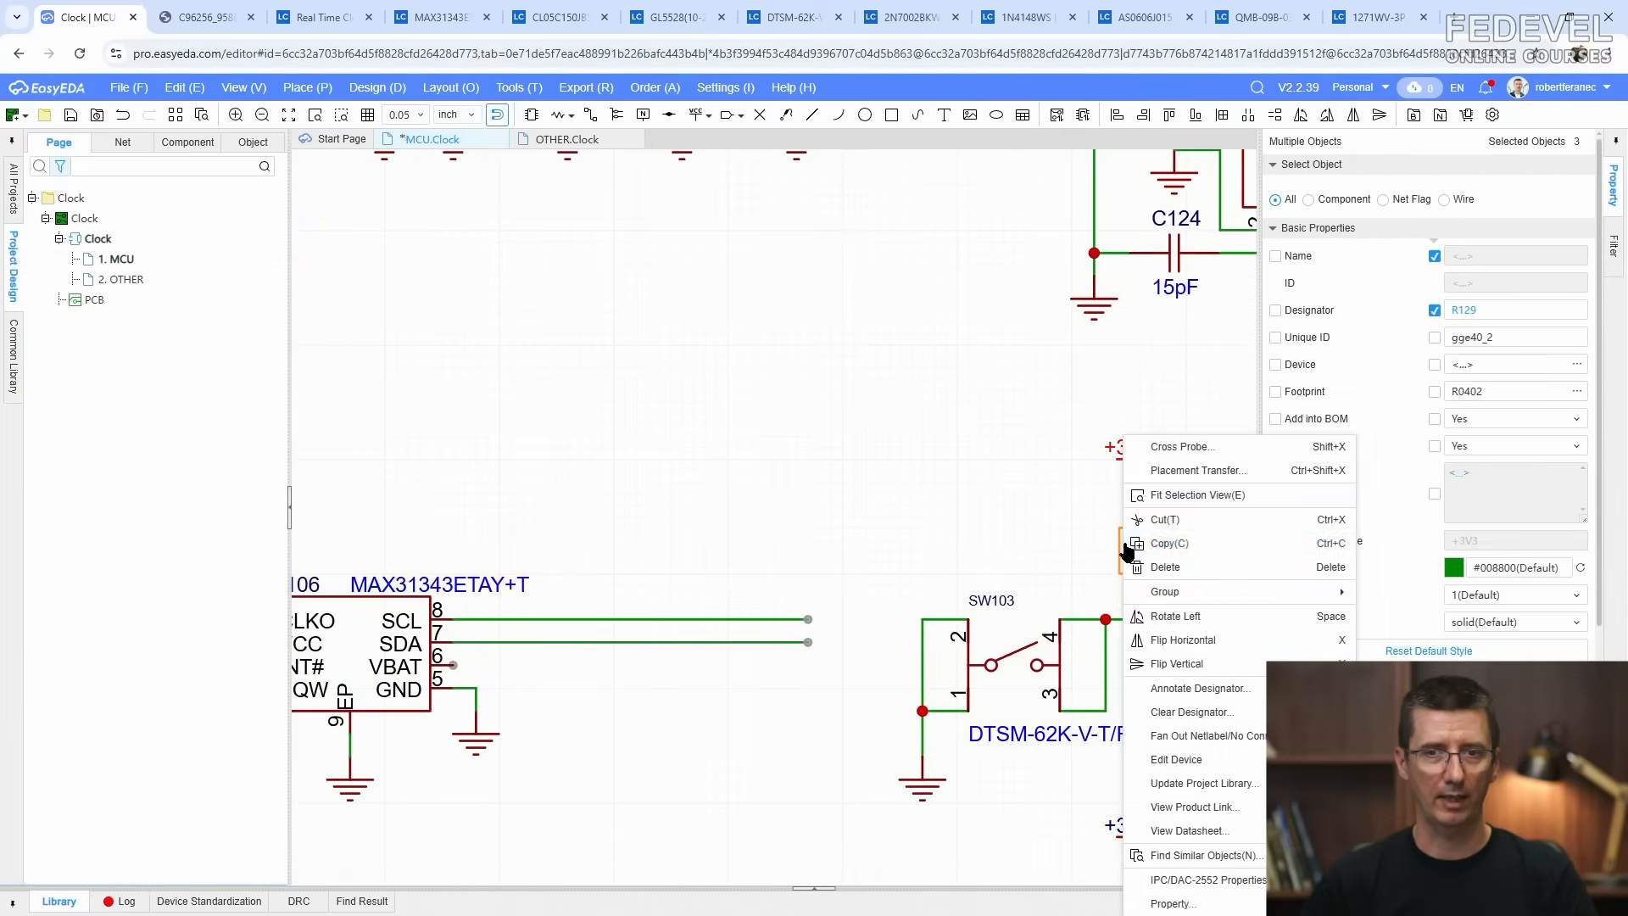
pyautogui.click(1132, 539)
pyautogui.rightClick(756, 490)
pyautogui.click(790, 489)
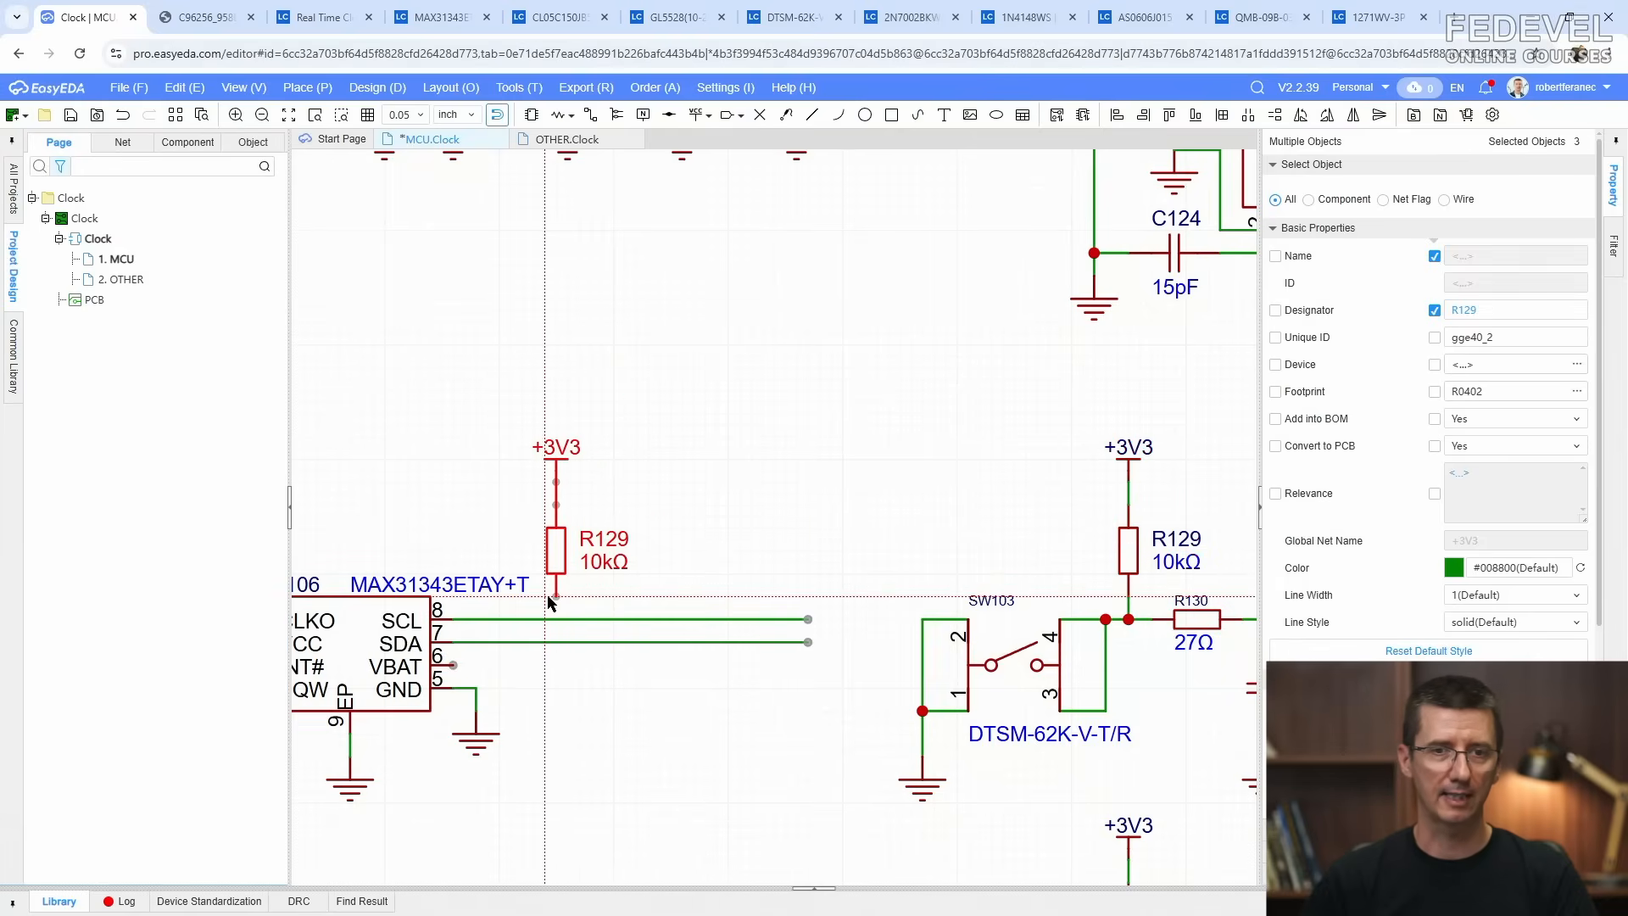
pyautogui.click(548, 602)
pyautogui.rightClick(691, 515)
pyautogui.click(725, 516)
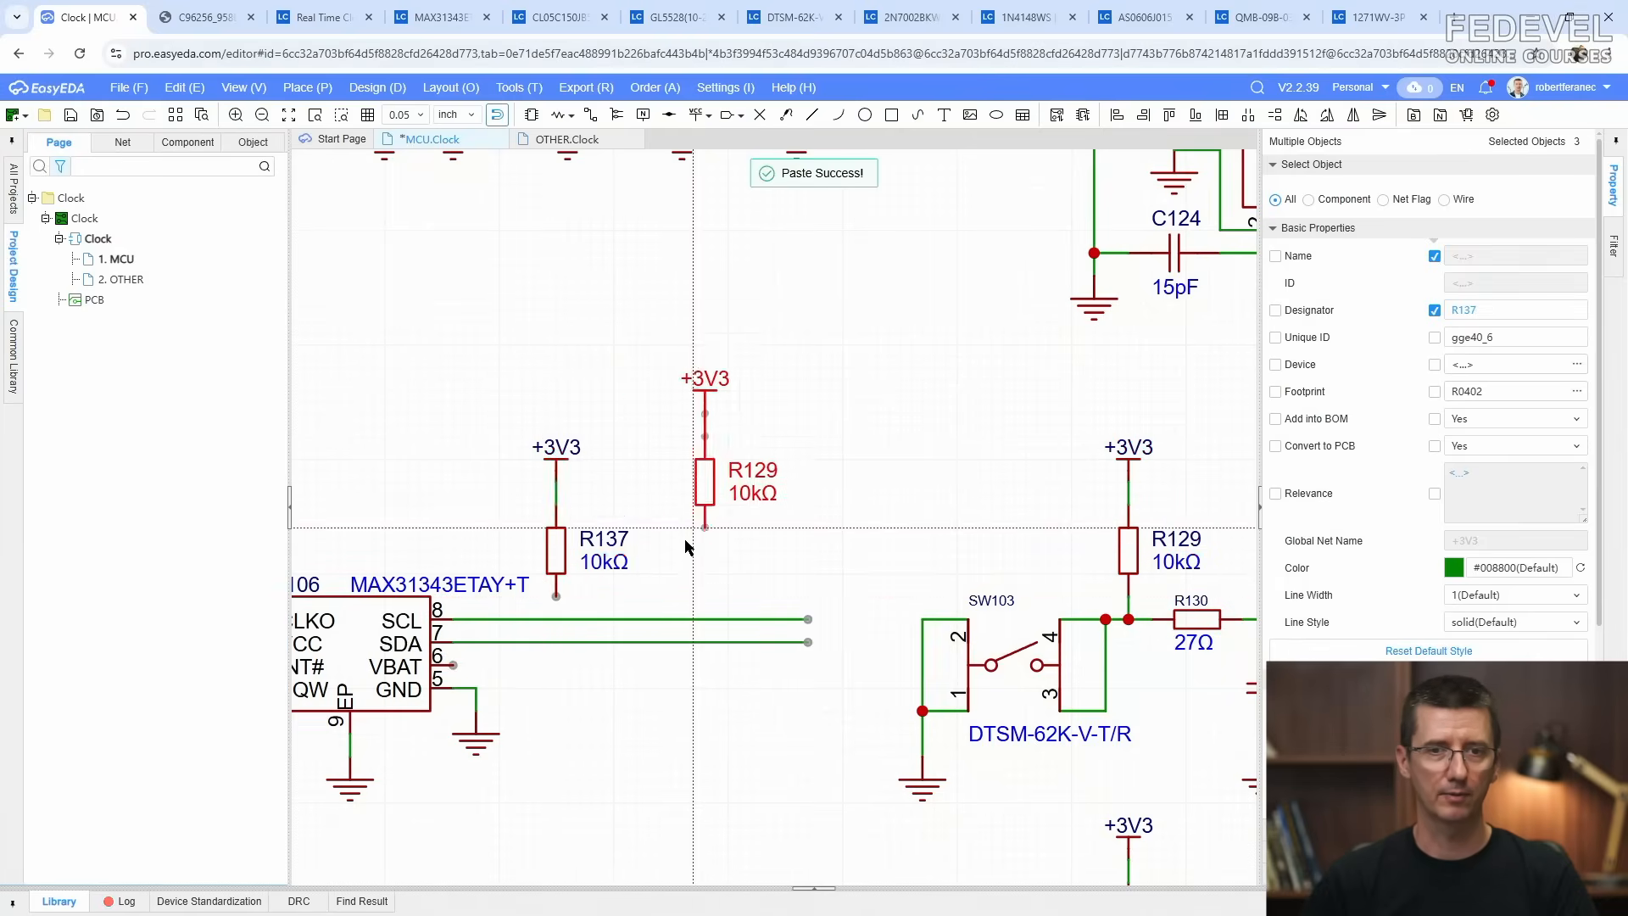
pyautogui.click(632, 609)
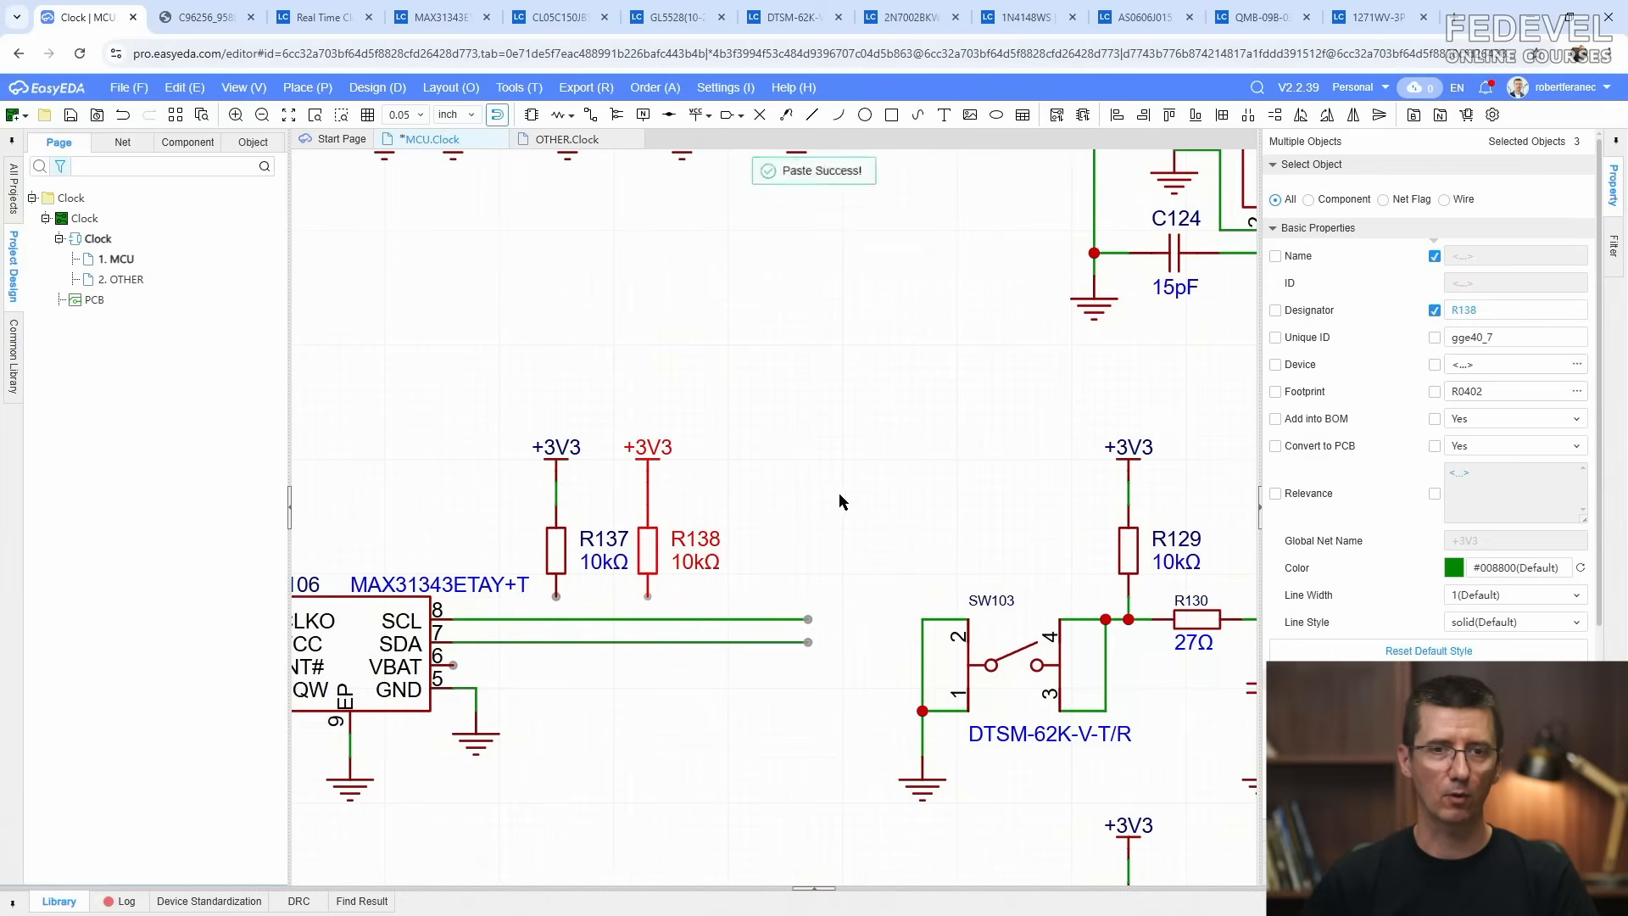
pyautogui.rightClick(838, 492)
# Step: Wire pull-up resistor R137 to the SCL line and R138 to the SDA line
pyautogui.click(590, 114)
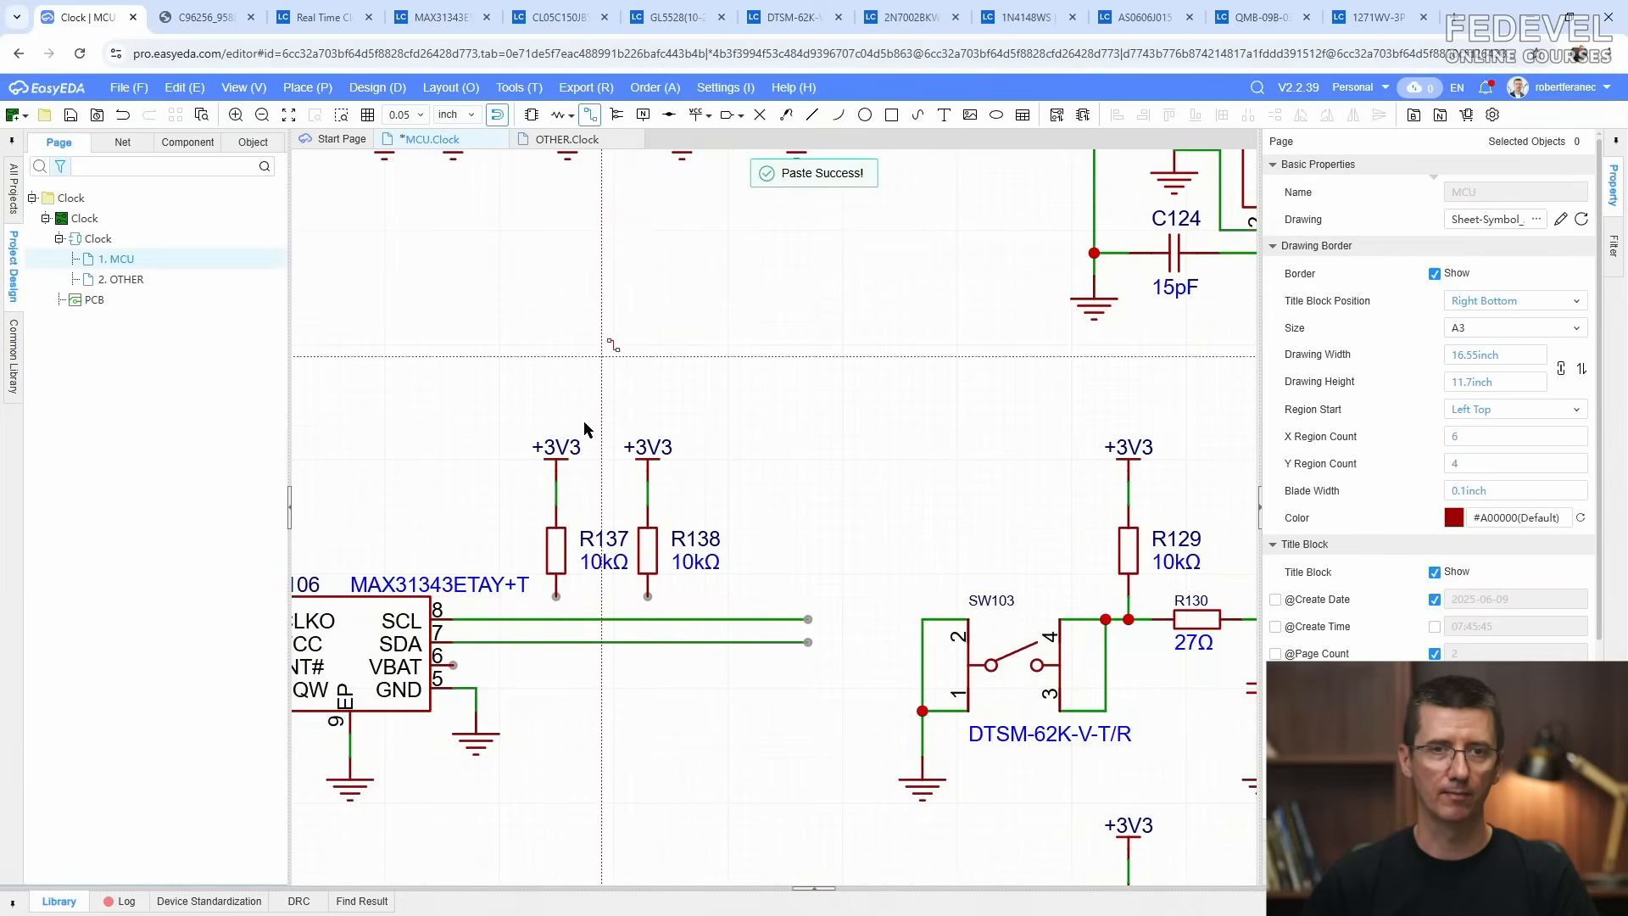
pyautogui.click(557, 596)
pyautogui.click(556, 619)
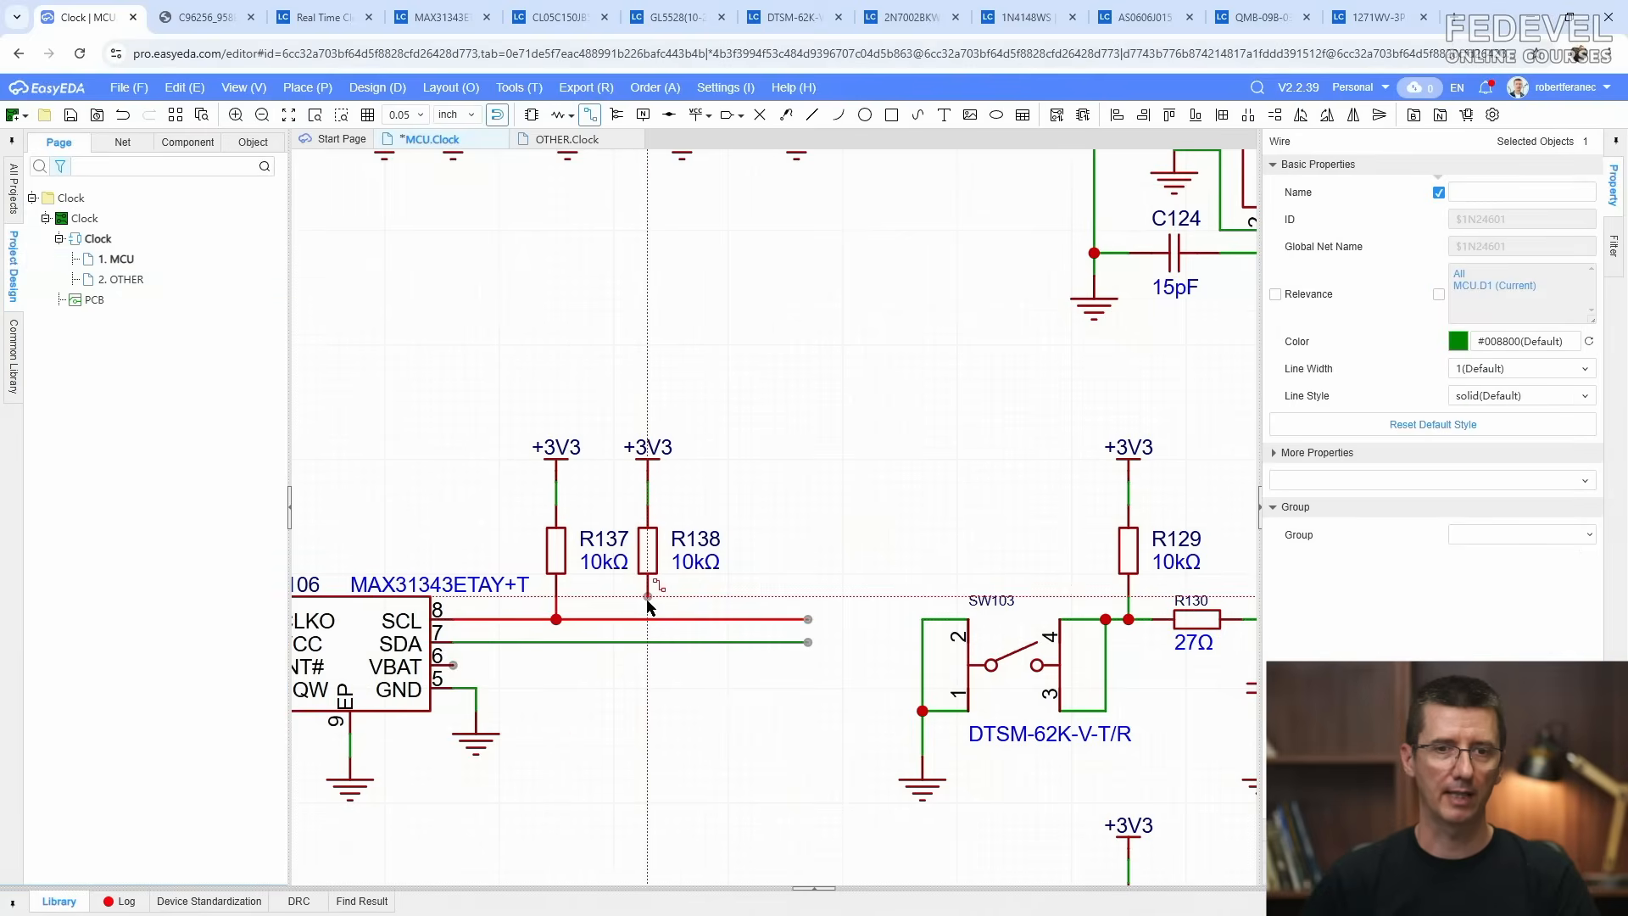
pyautogui.click(647, 641)
pyautogui.press('Escape')
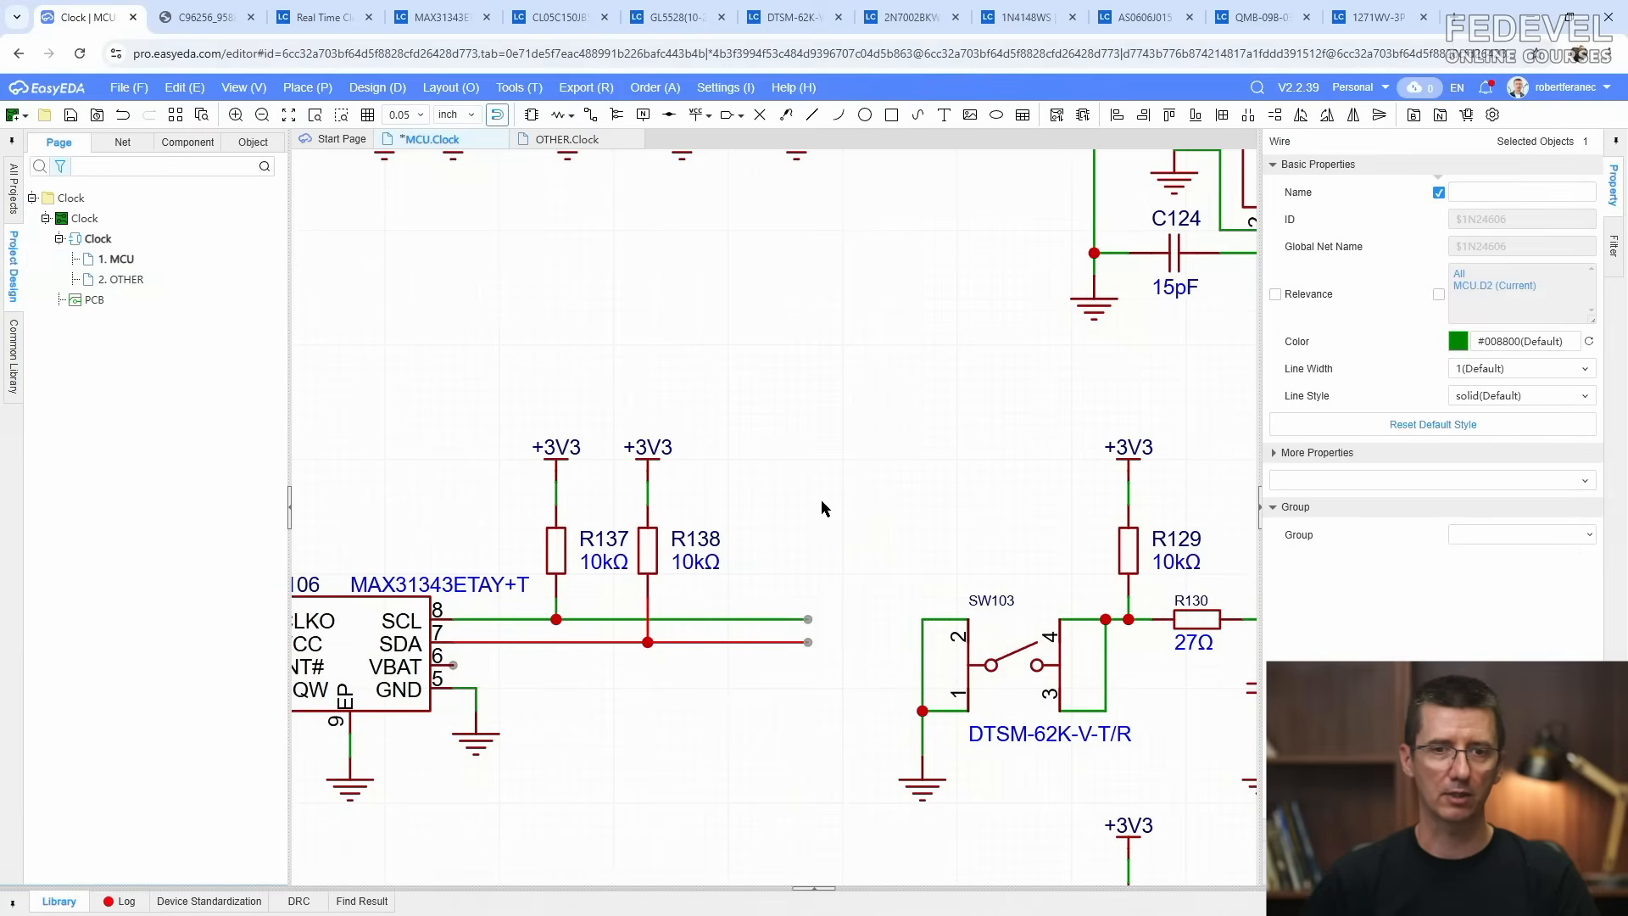
# Step: Place a net label on the SCL wire and name it I2C1_SCL
pyautogui.click(645, 119)
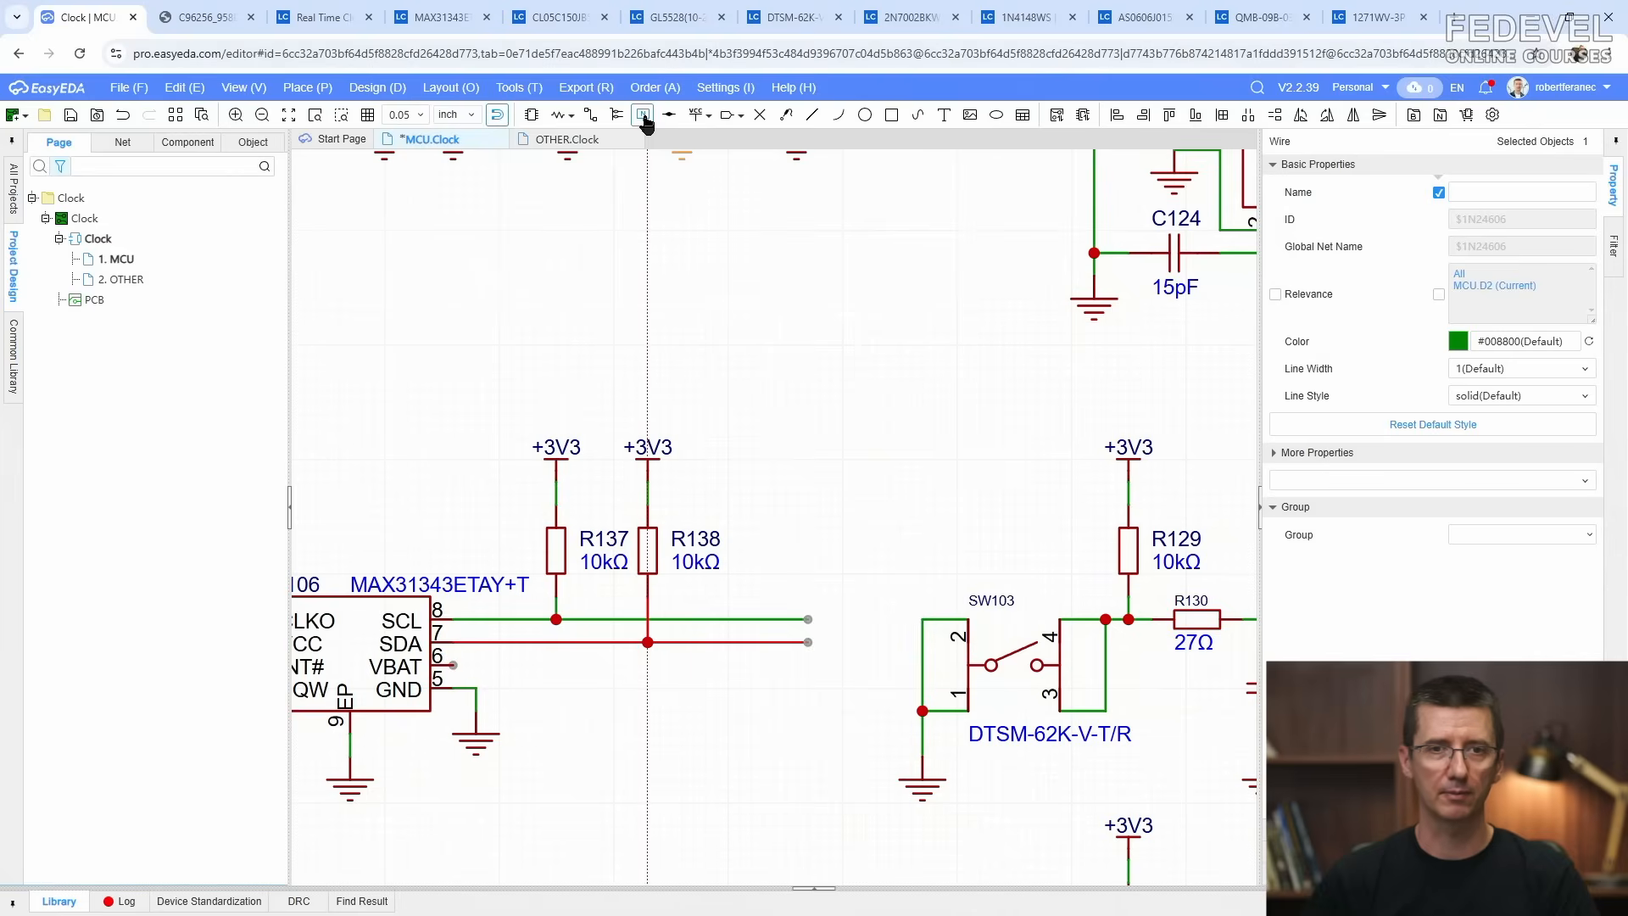
pyautogui.click(685, 619)
pyautogui.press('Escape')
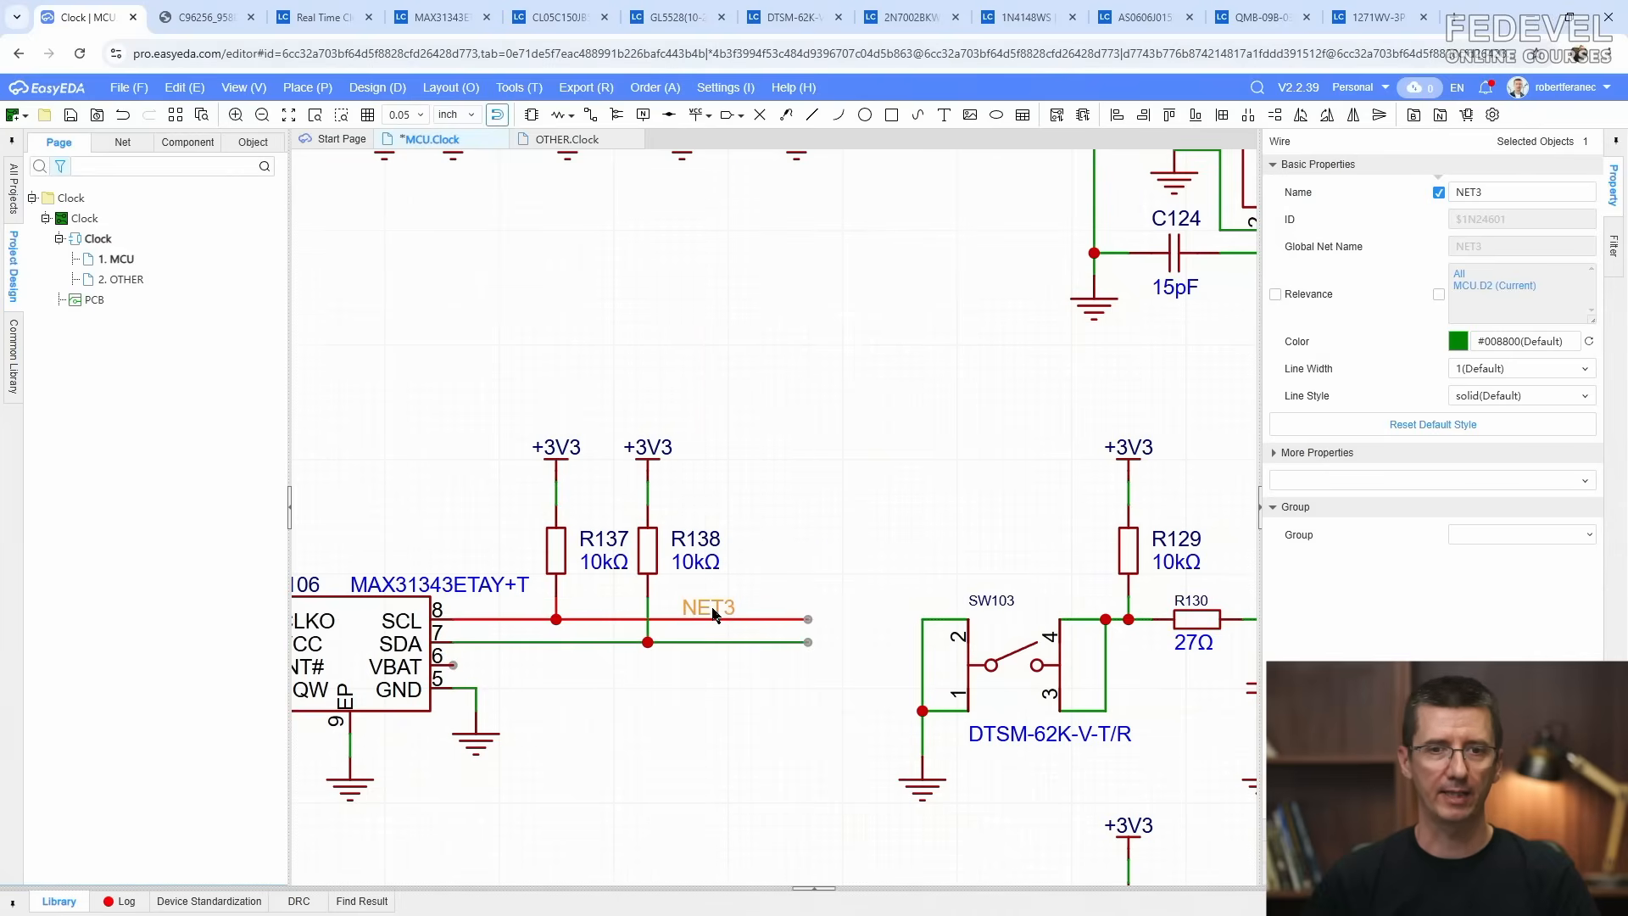
pyautogui.doubleClick(712, 609)
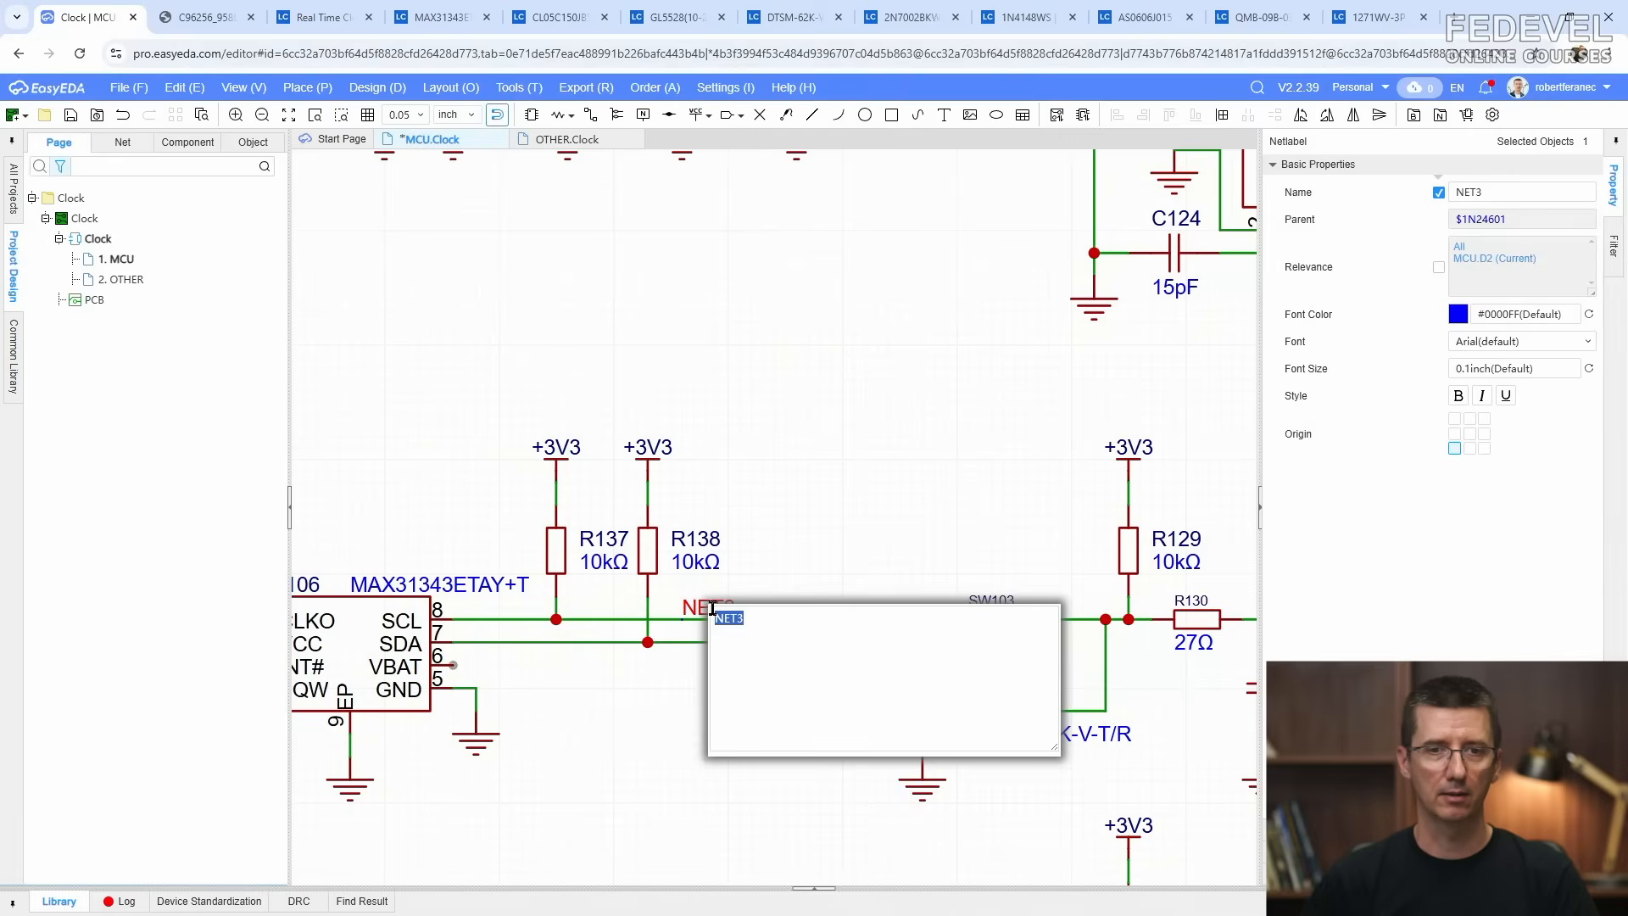
pyautogui.write('I2C1_SCL')
pyautogui.click(815, 570)
# Step: Copy the I2C1_SCL net label and paste it onto the SDA wire
pyautogui.click(750, 607)
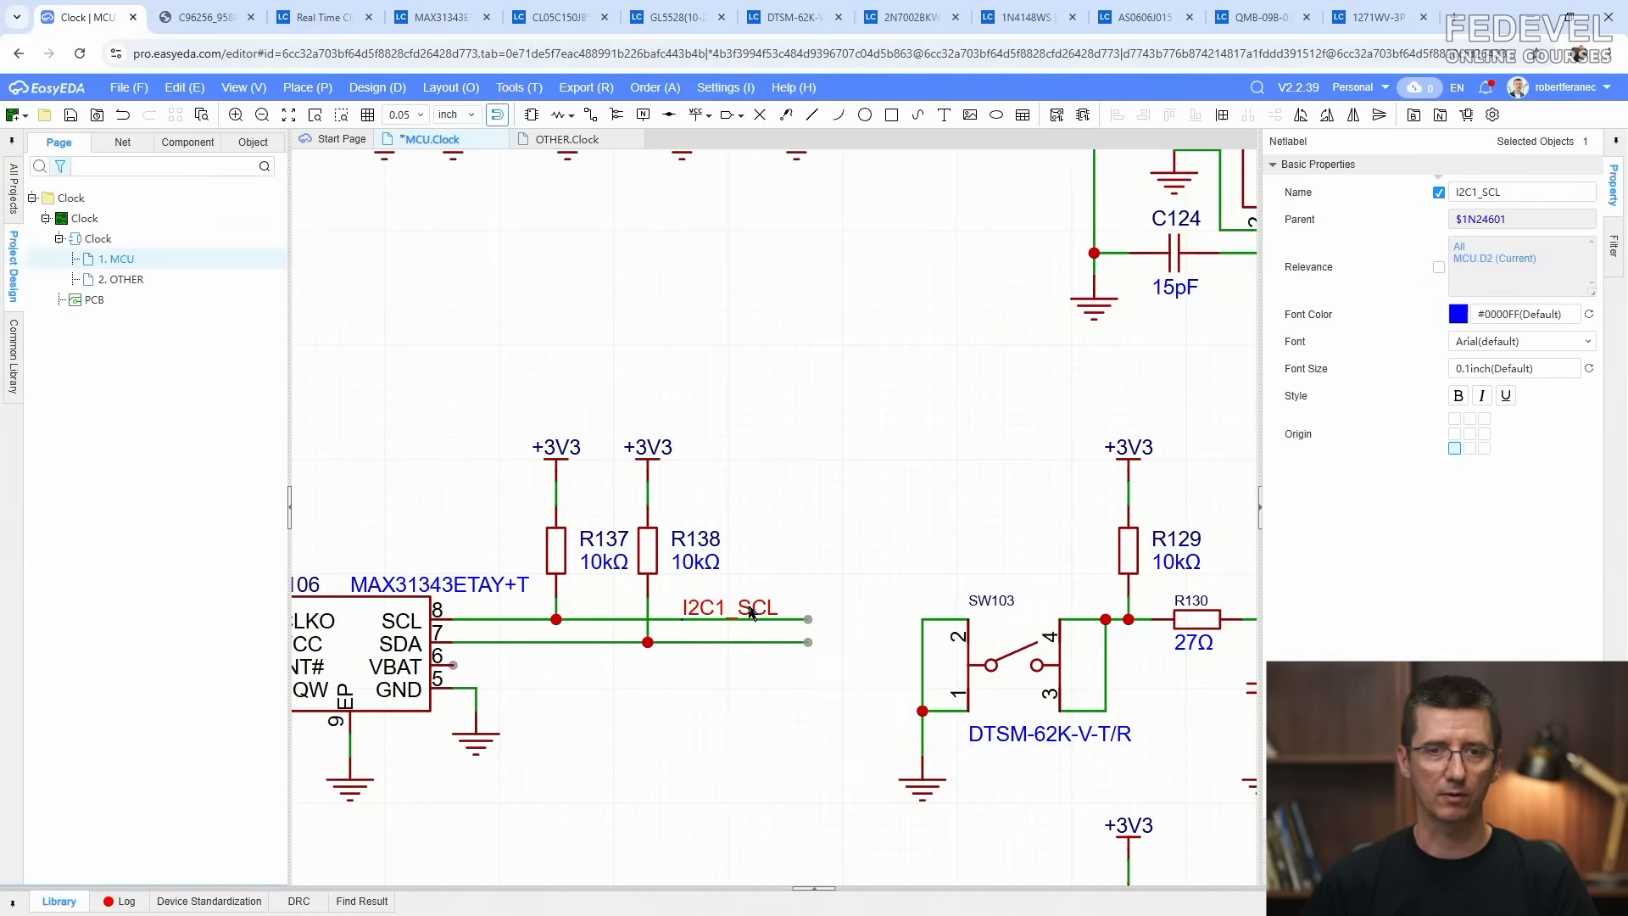
pyautogui.rightClick(749, 611)
pyautogui.click(780, 691)
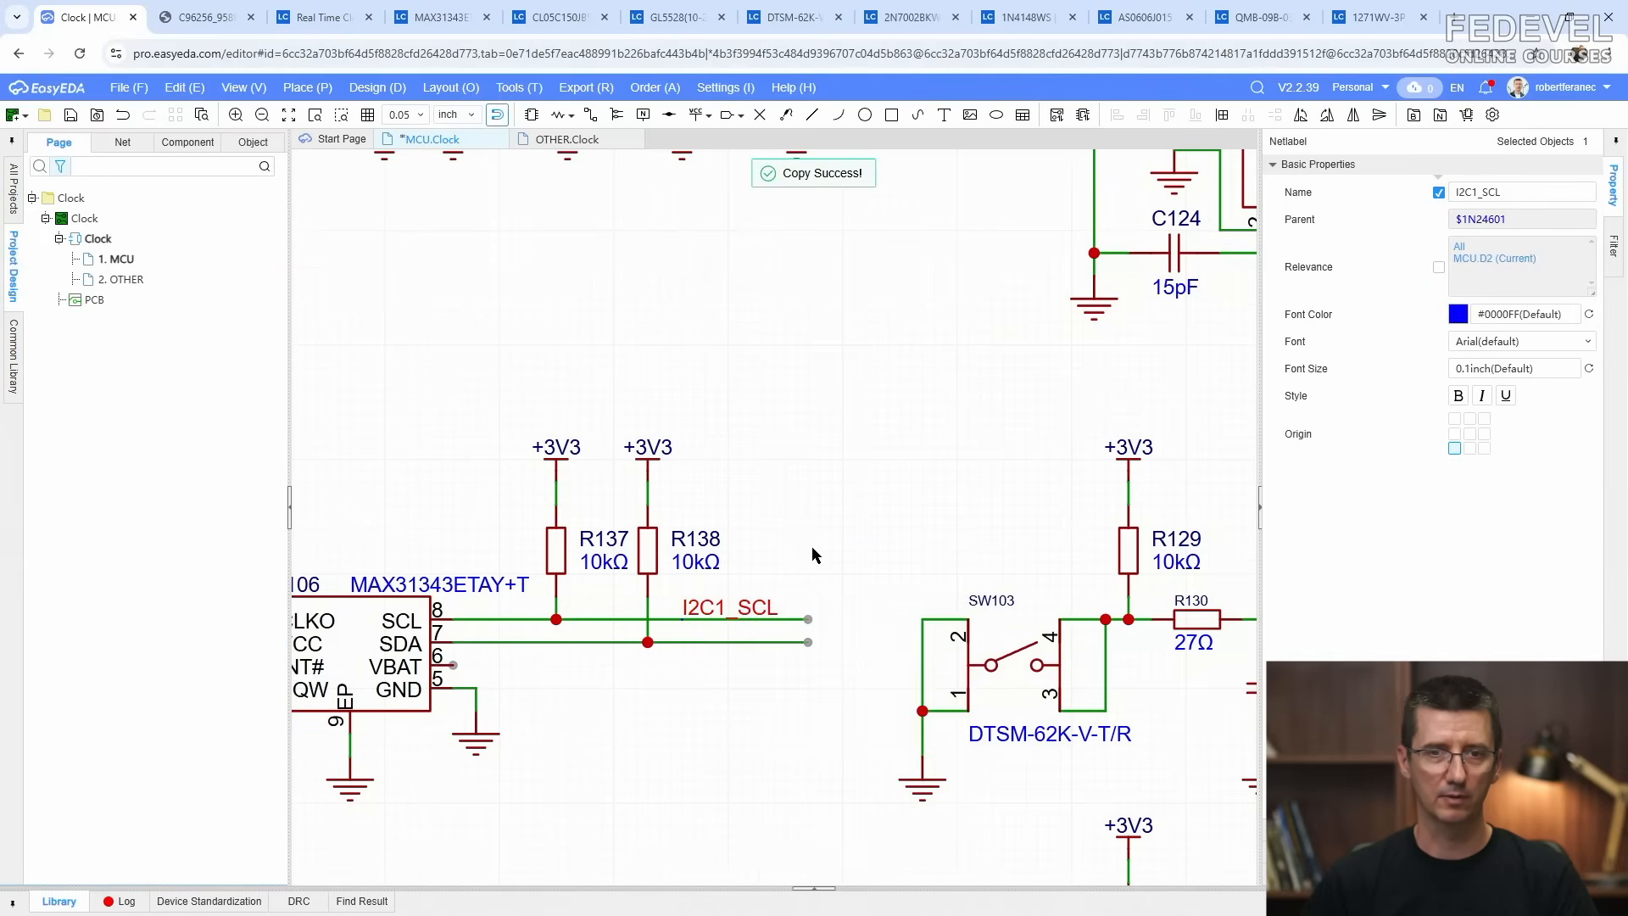
pyautogui.rightClick(821, 559)
pyautogui.click(858, 558)
pyautogui.click(749, 637)
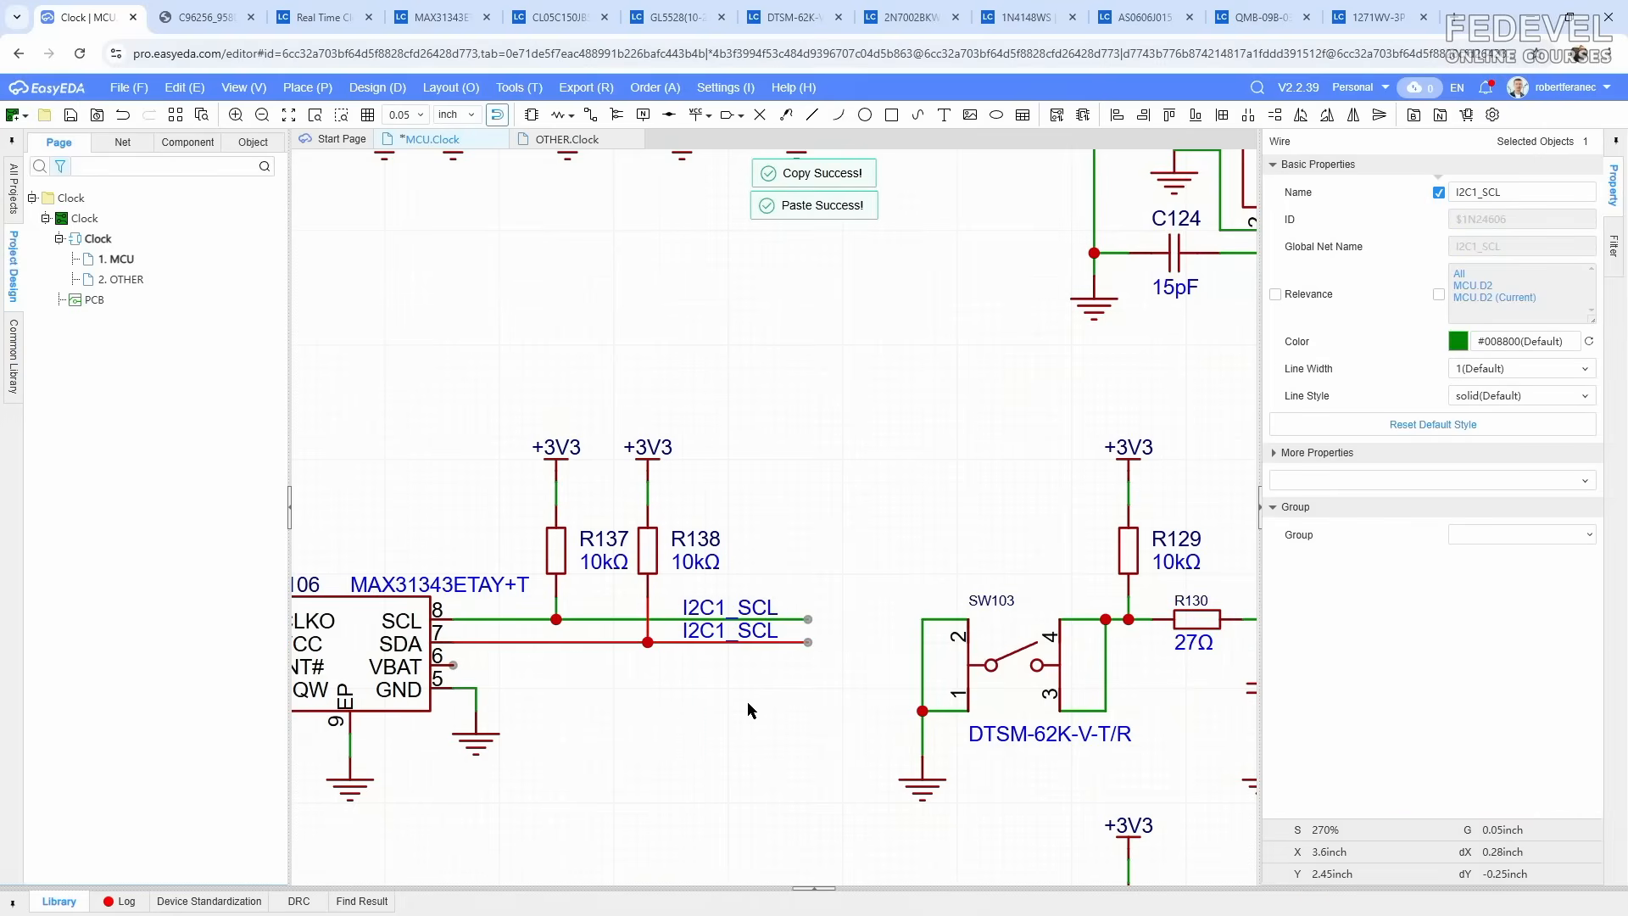
# Step: Rename the net label on the SDA wire as I2C1_SDA
pyautogui.doubleClick(750, 634)
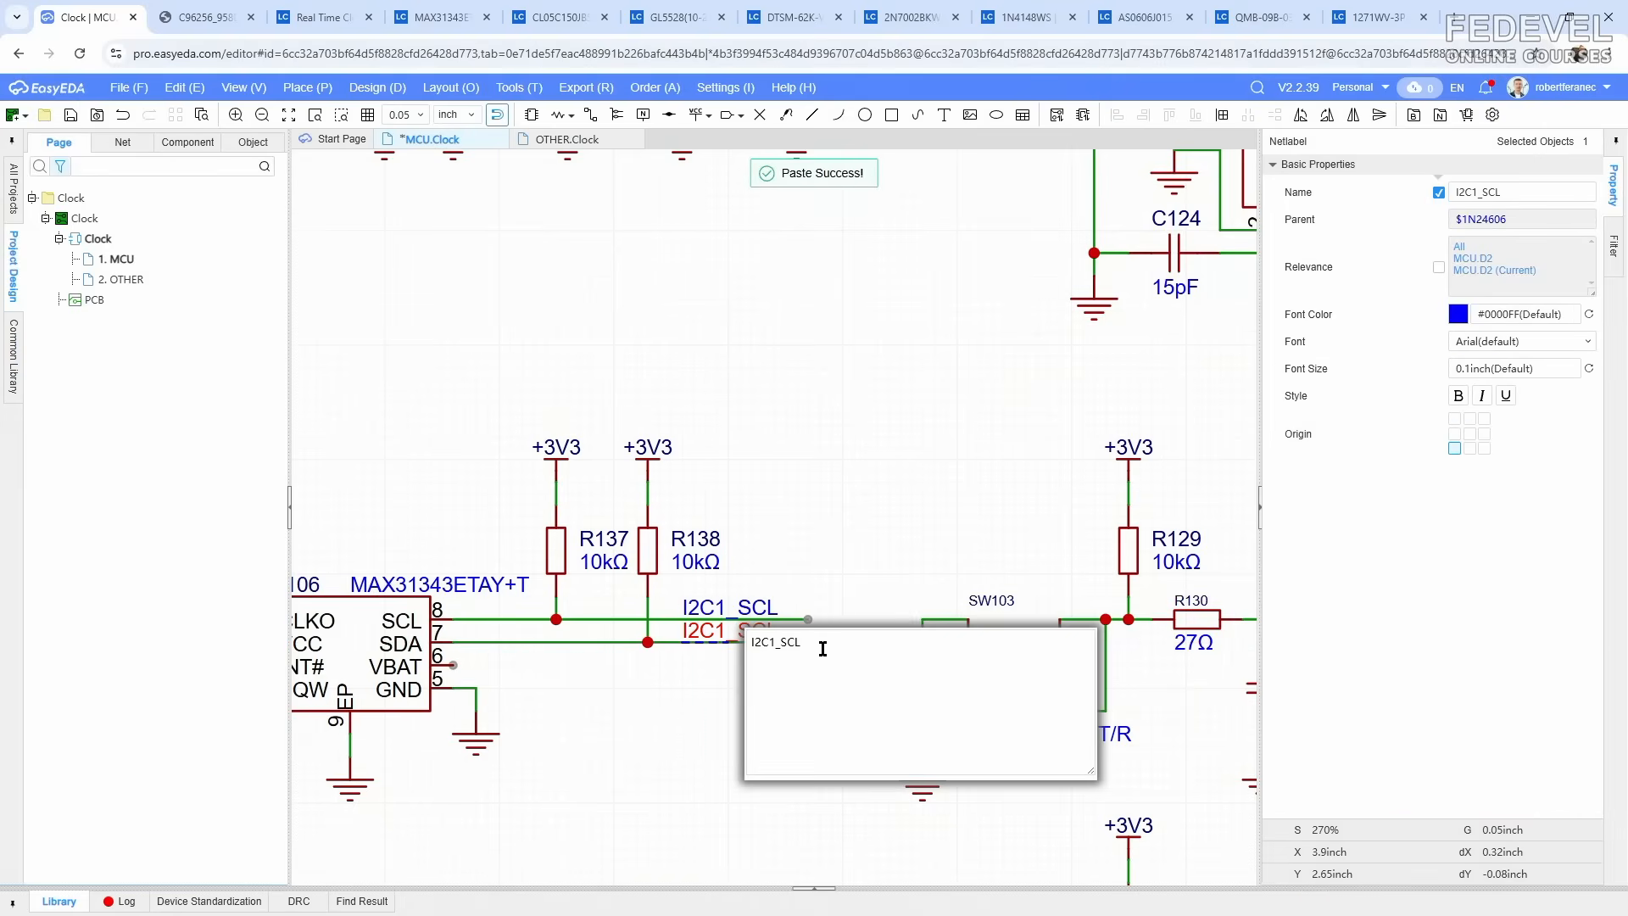
pyautogui.press('BackSpace')
pyautogui.press('BackSpace')
pyautogui.write('D')
pyautogui.click(843, 477)
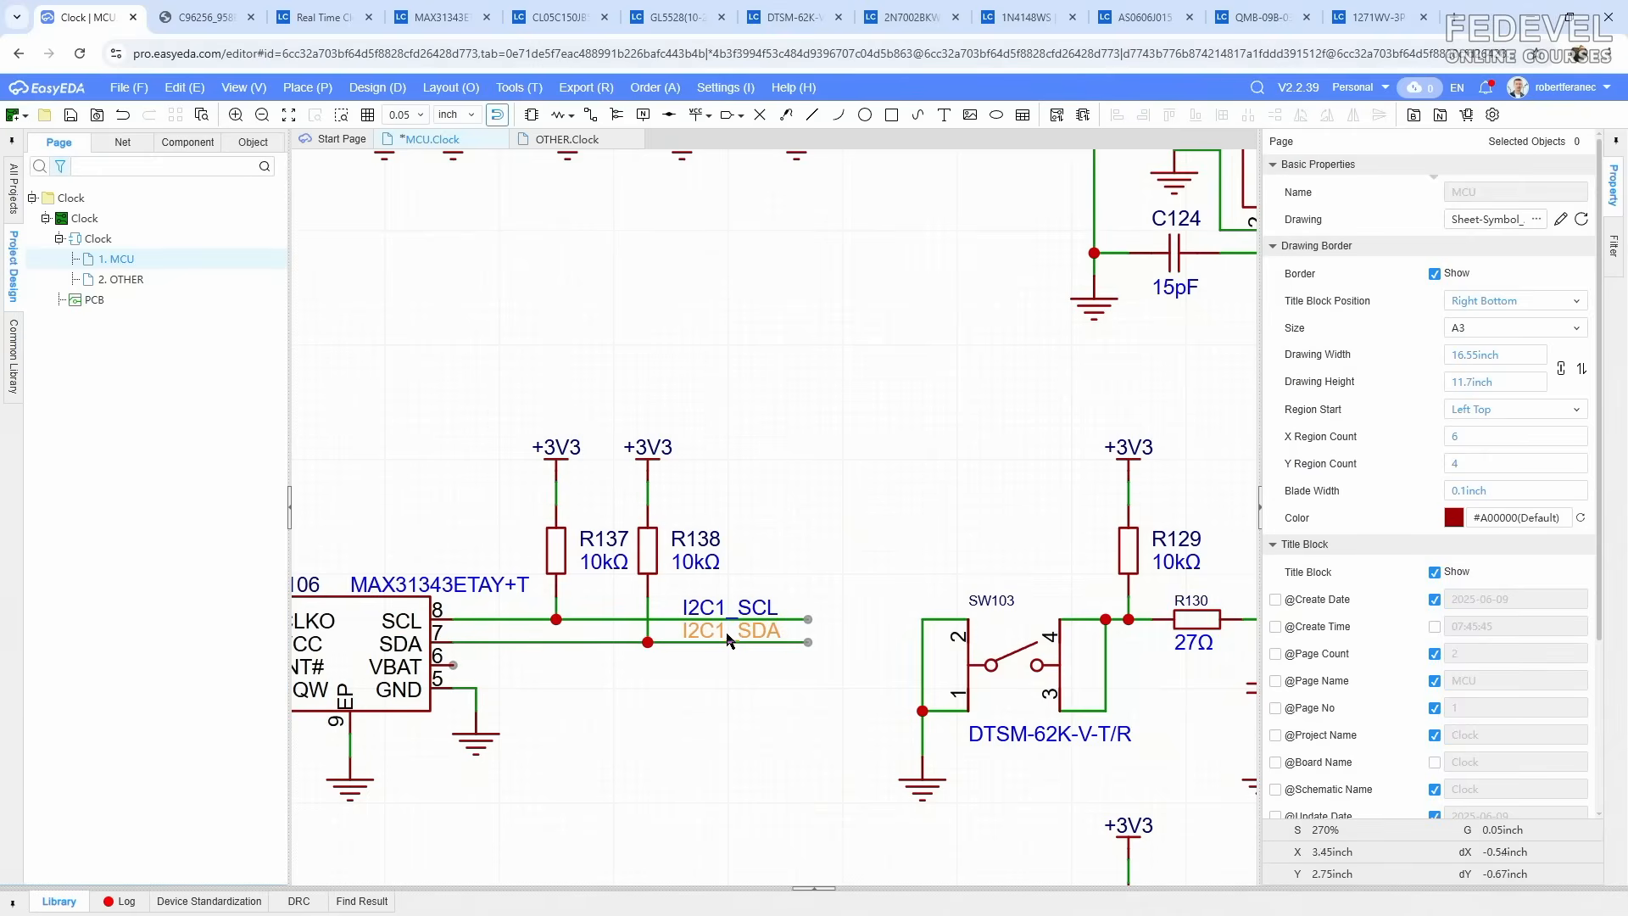
# Step: Fit the whole MCU page in view and save the schematic
pyautogui.moveTo(675, 724); pyautogui.dragTo(834, 634, button='right')
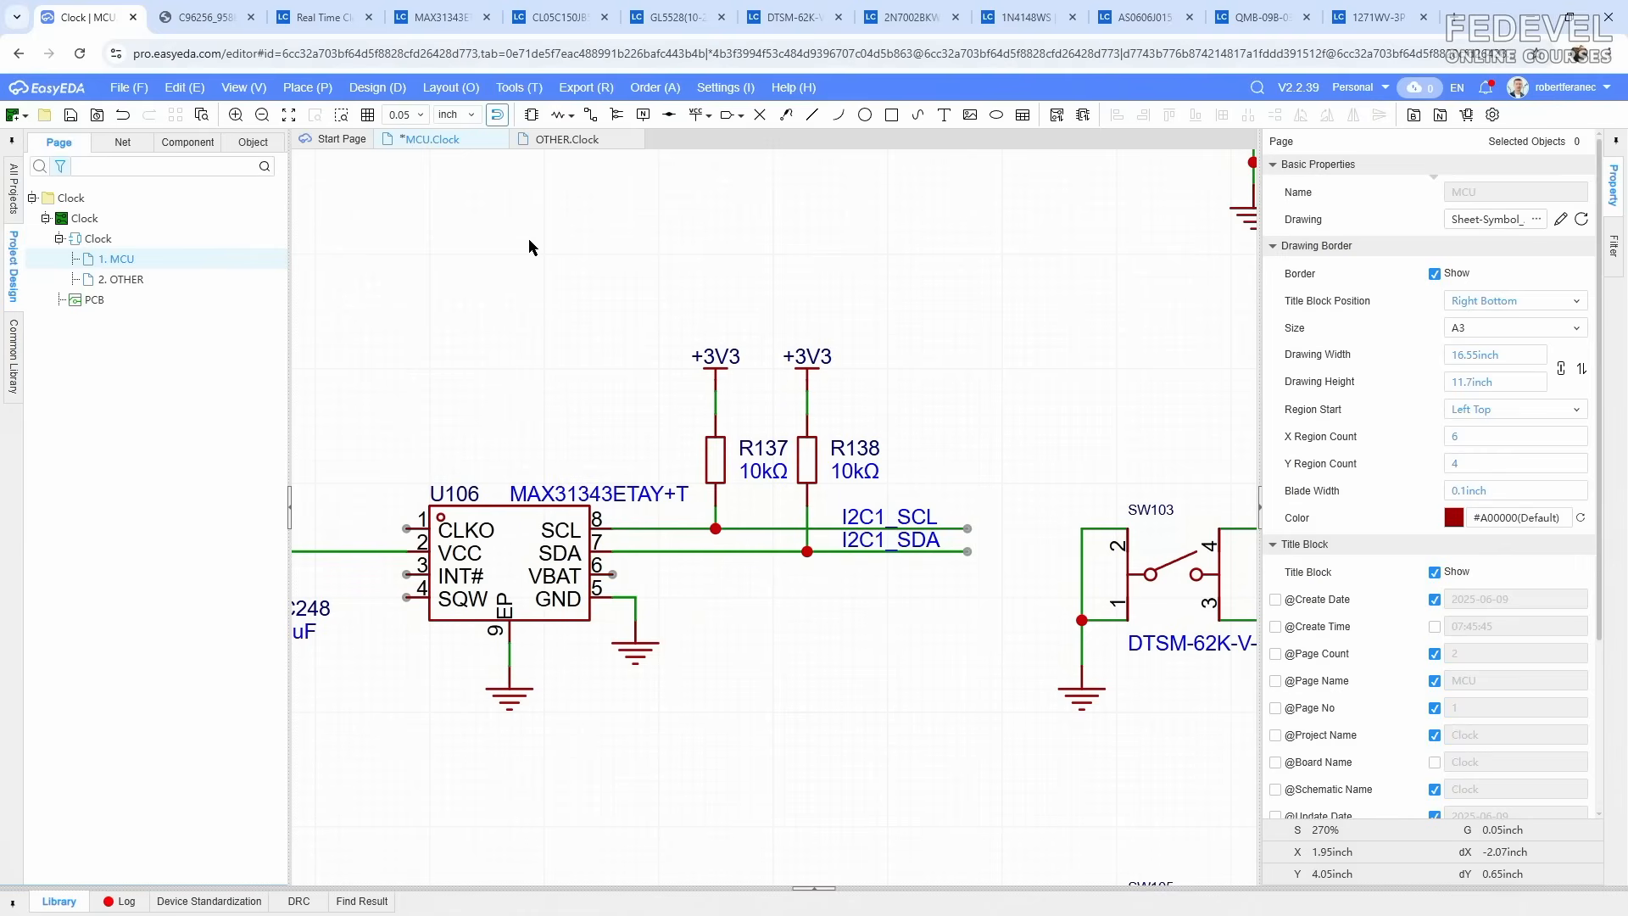
pyautogui.press('k')
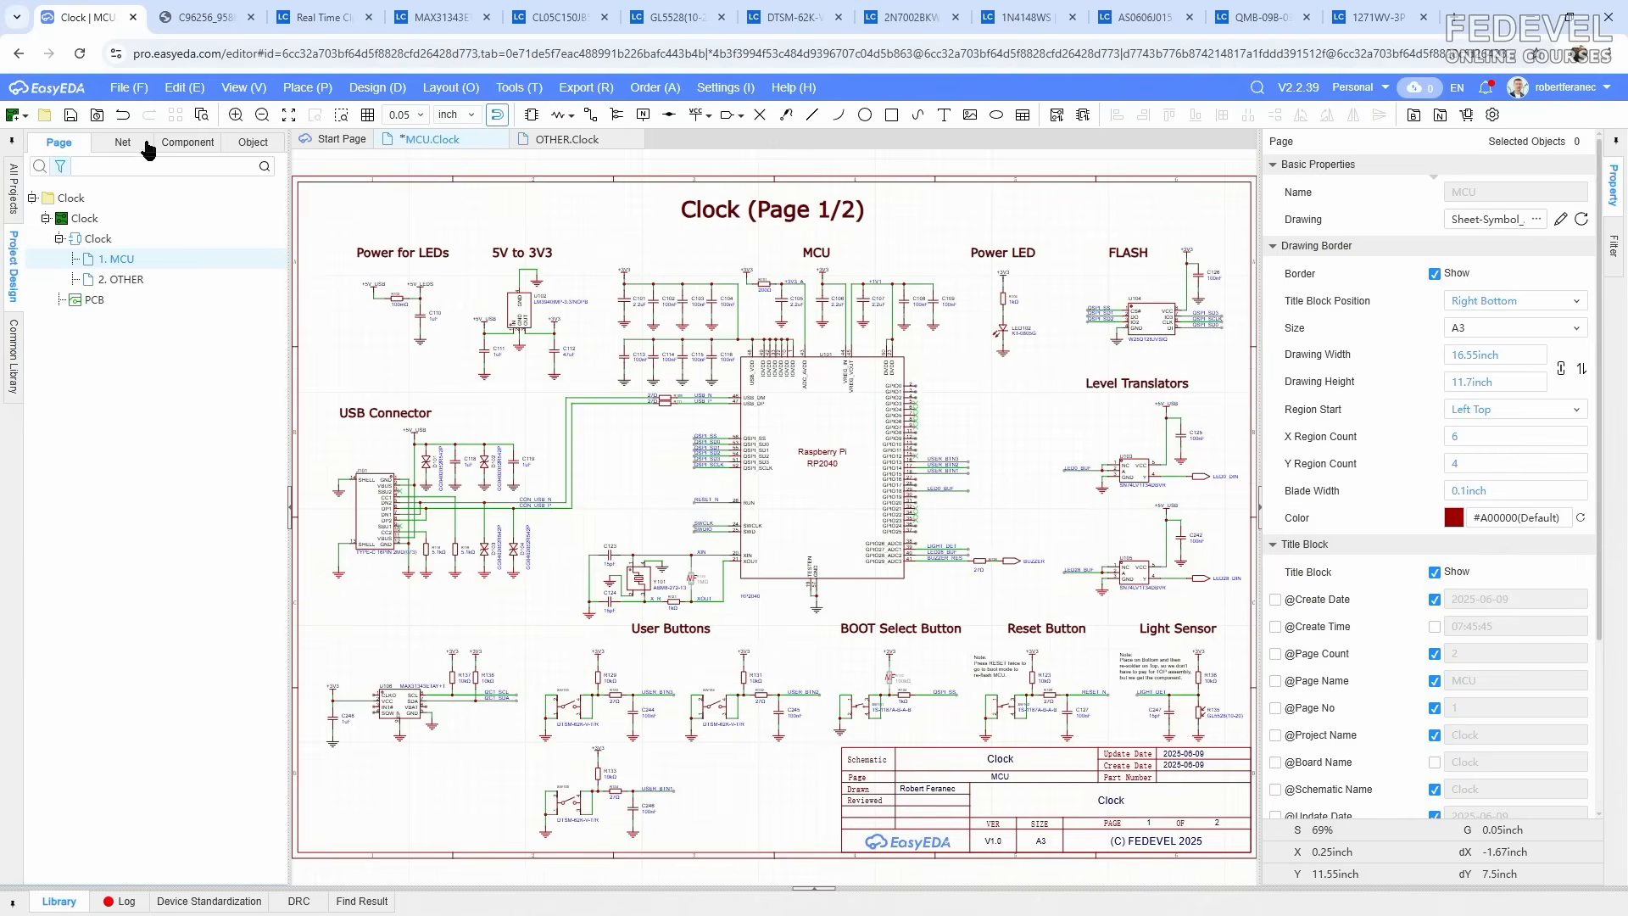
pyautogui.click(70, 116)
# Step: Switch to the LCSC site and search its catalogue for cr1025
pyautogui.click(320, 32)
pyautogui.click(728, 118)
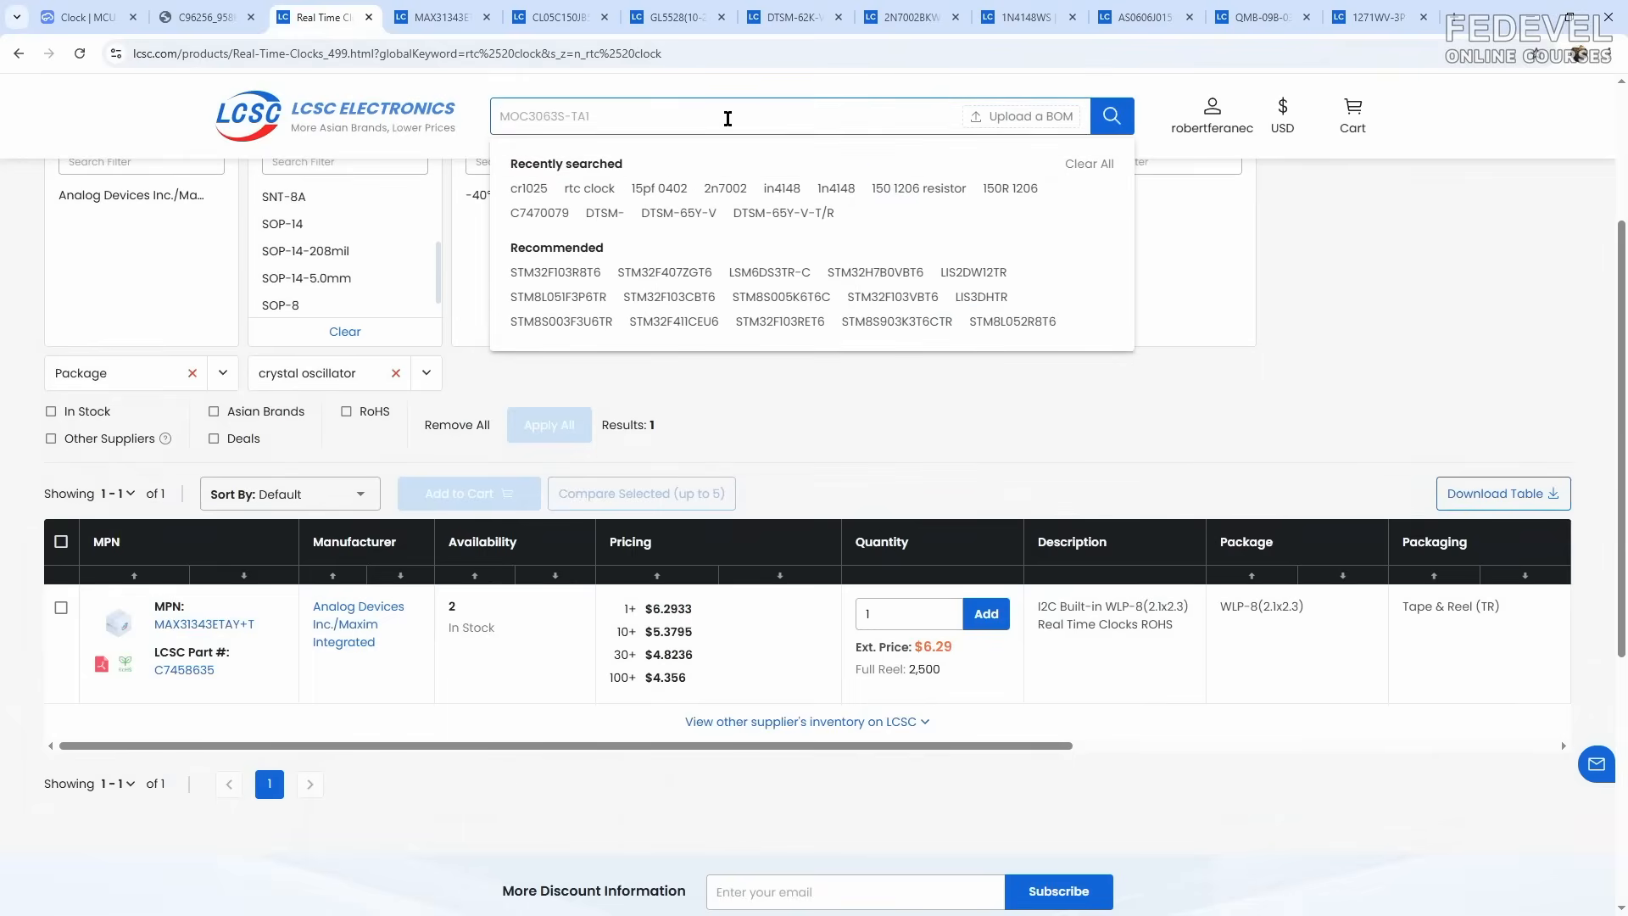
pyautogui.write('cr1025')
pyautogui.press('Return')
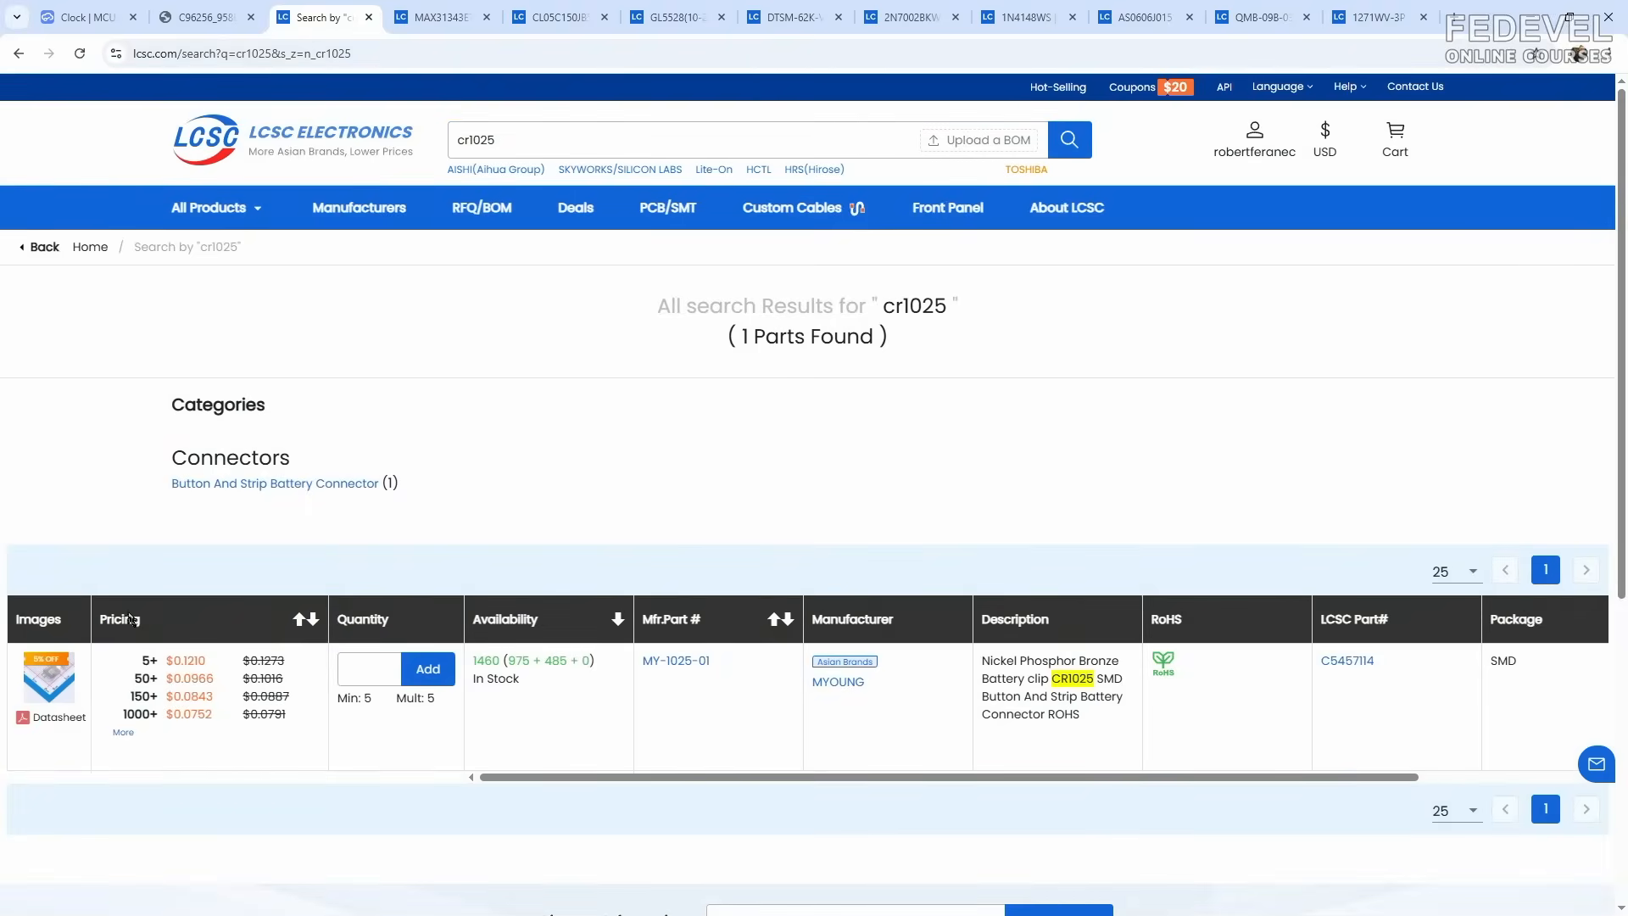
# Step: Open the MYOUNG MY-1025-01 battery clip's product page, inspect its photos and preview its EasyEDA symbol and footprint
pyautogui.click(59, 675)
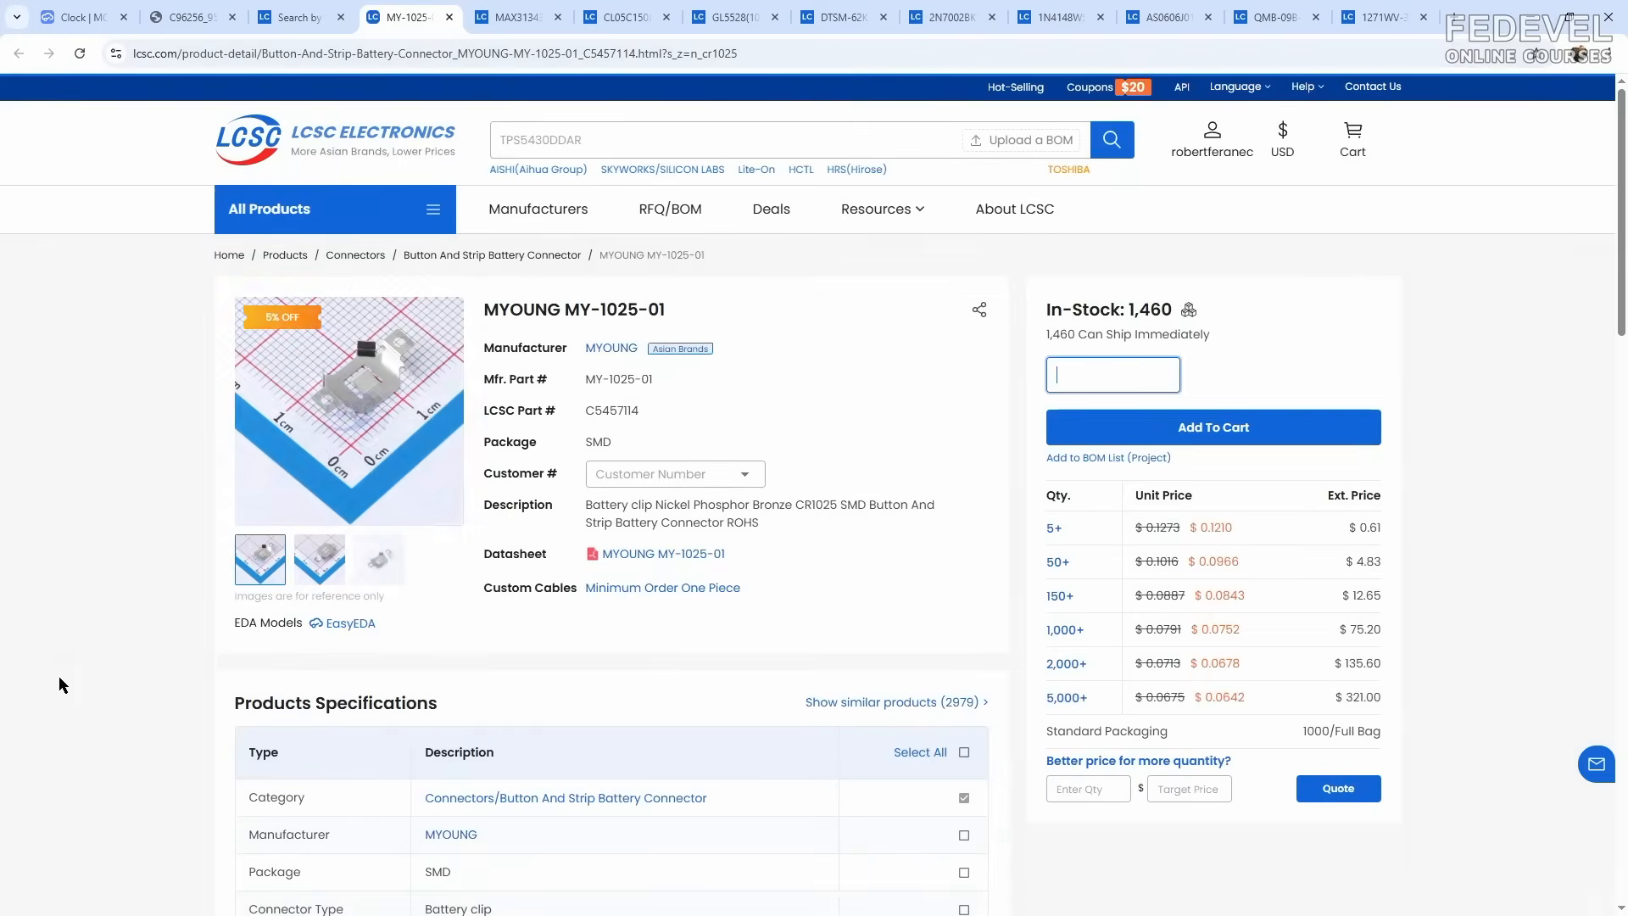
pyautogui.moveTo(318, 418)
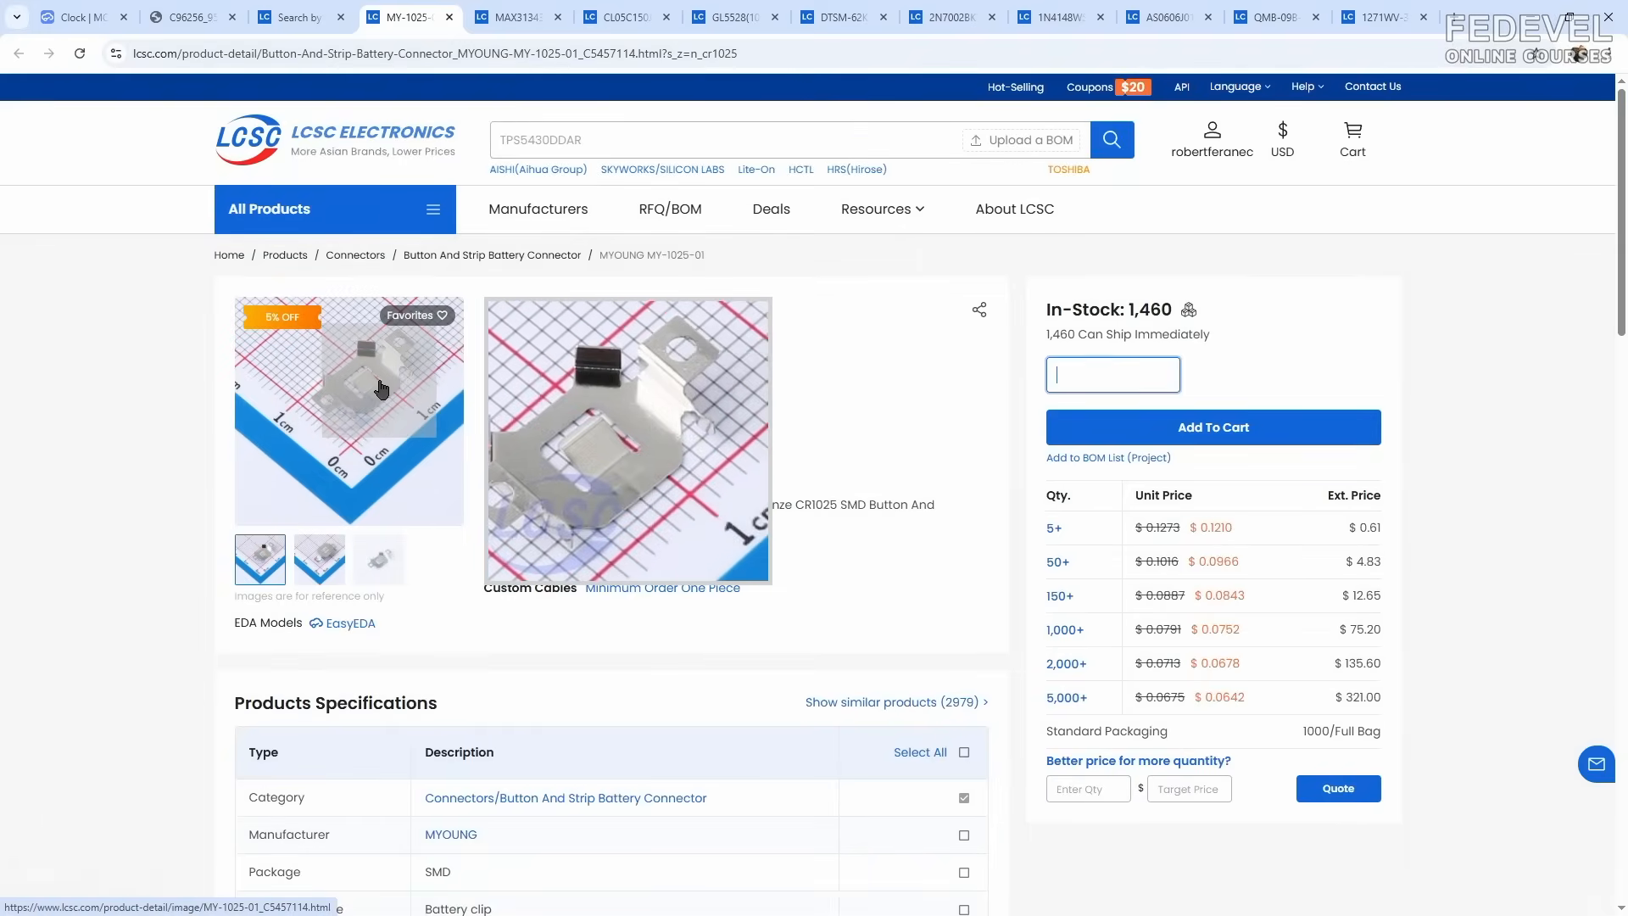
pyautogui.click(320, 562)
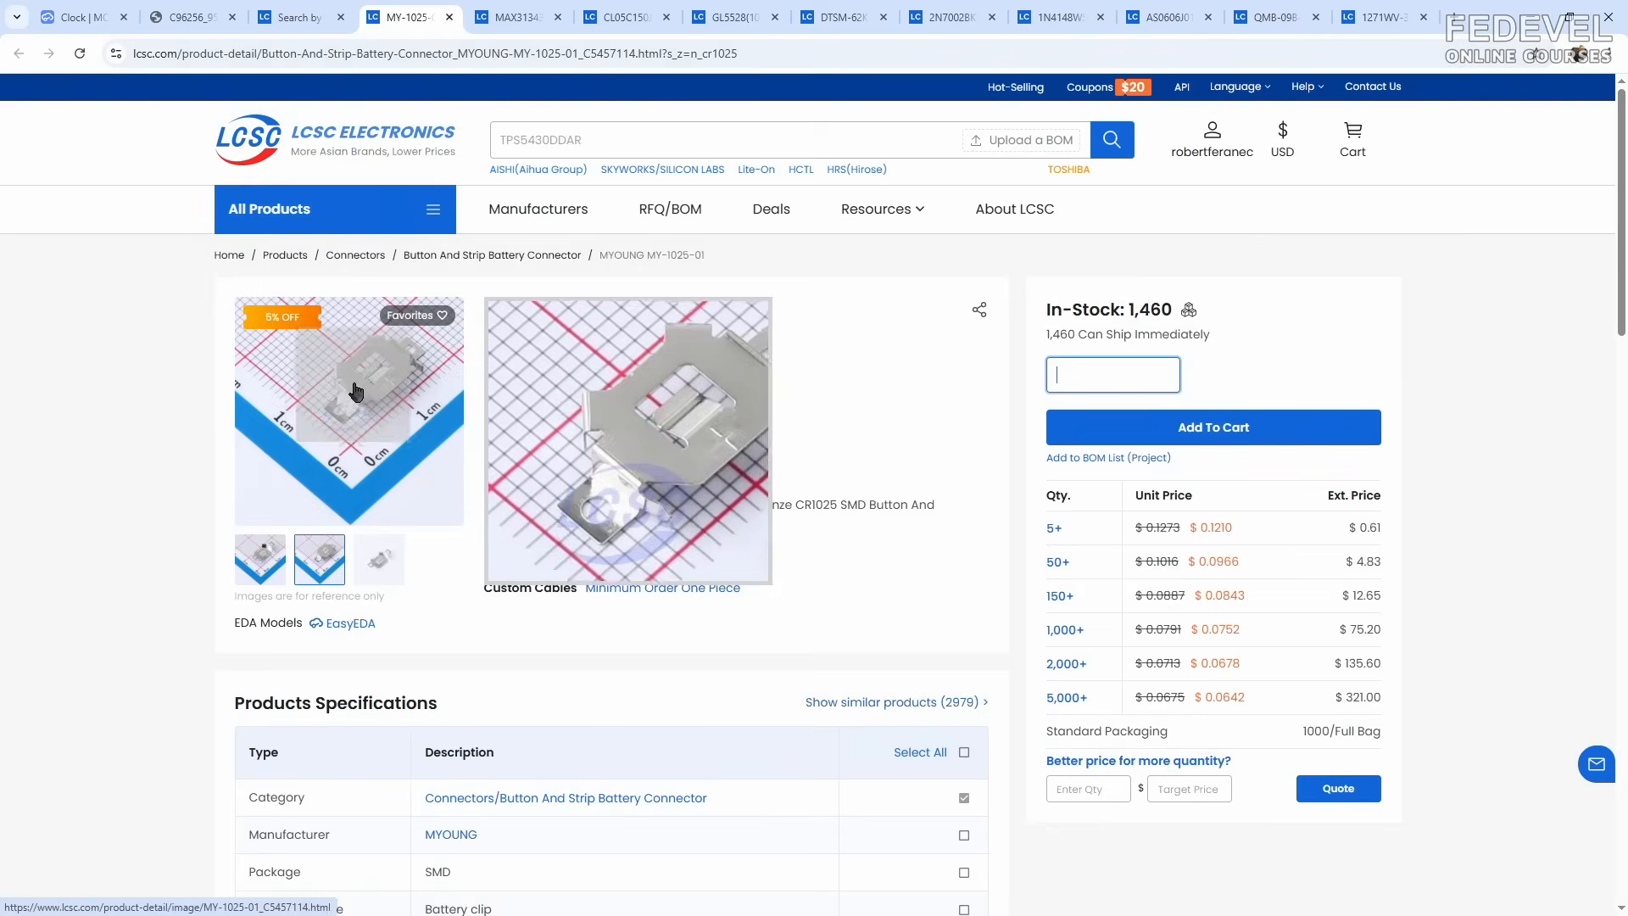
pyautogui.click(351, 624)
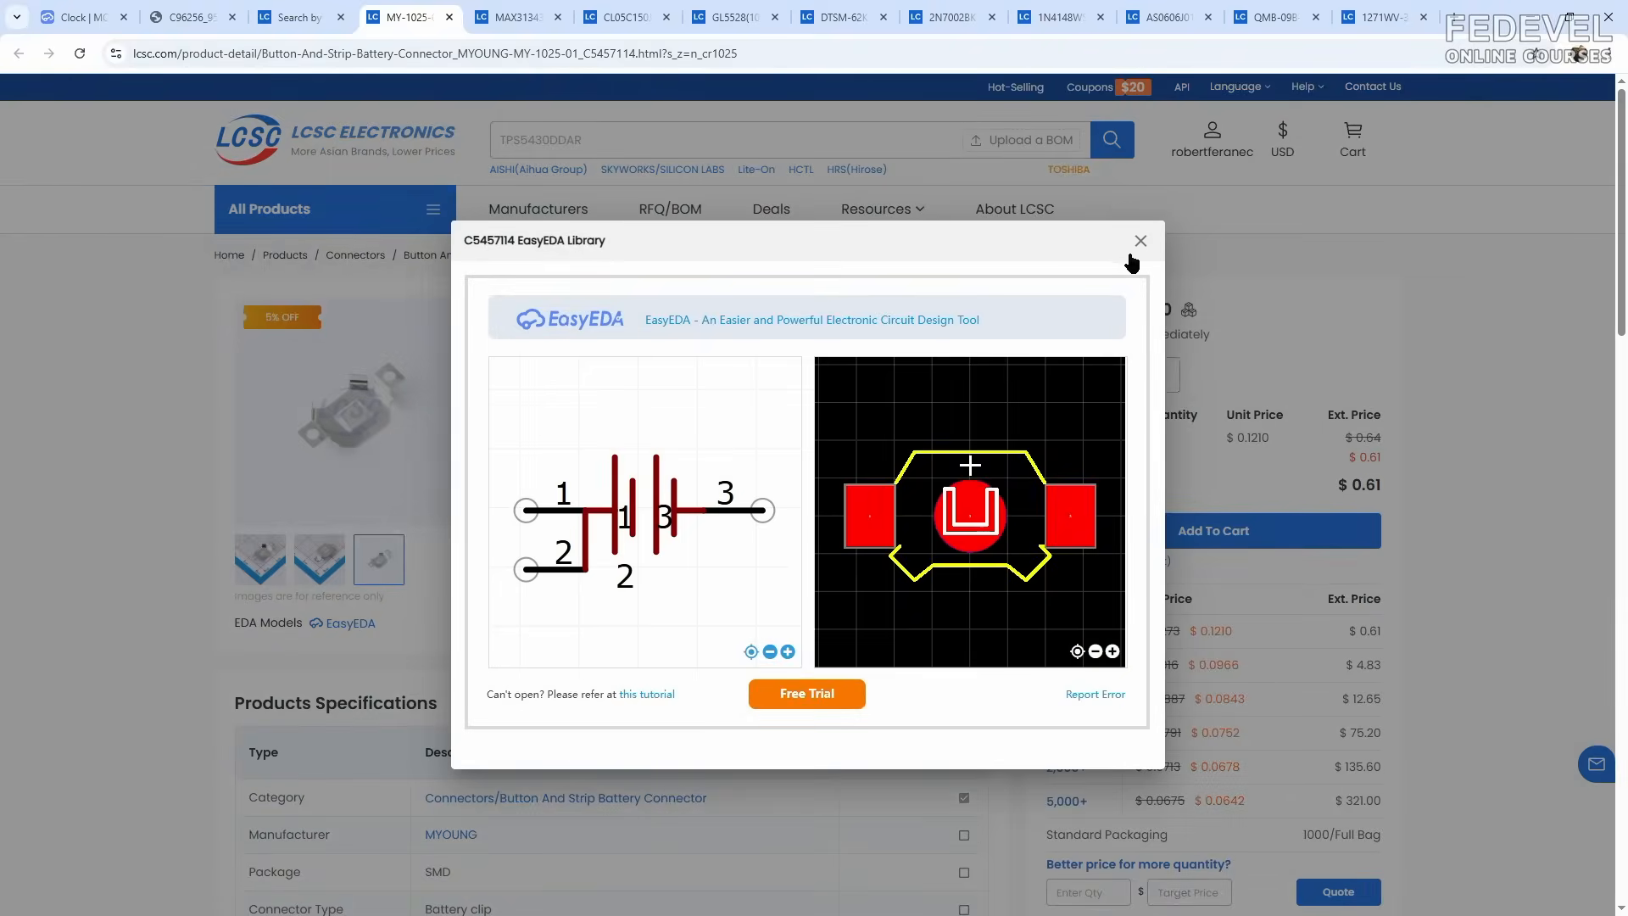
# Step: Copy the MY-1025-01 battery clip's LCSC part number, switch back to EasyEDA and search its device library for C5457114
pyautogui.click(1140, 242)
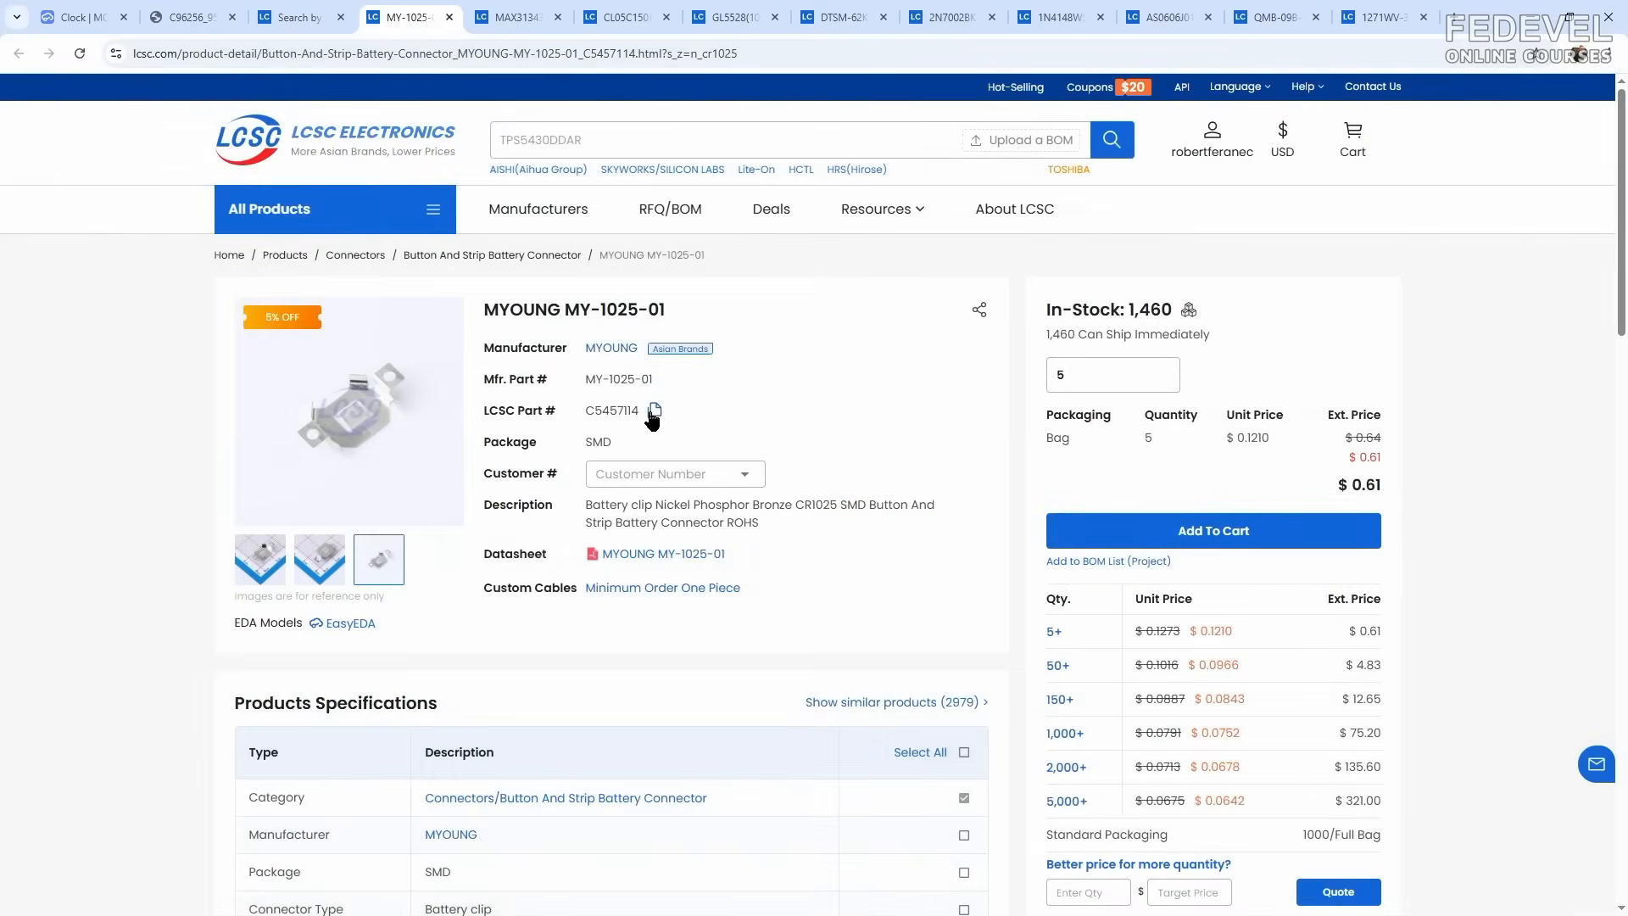
pyautogui.click(653, 414)
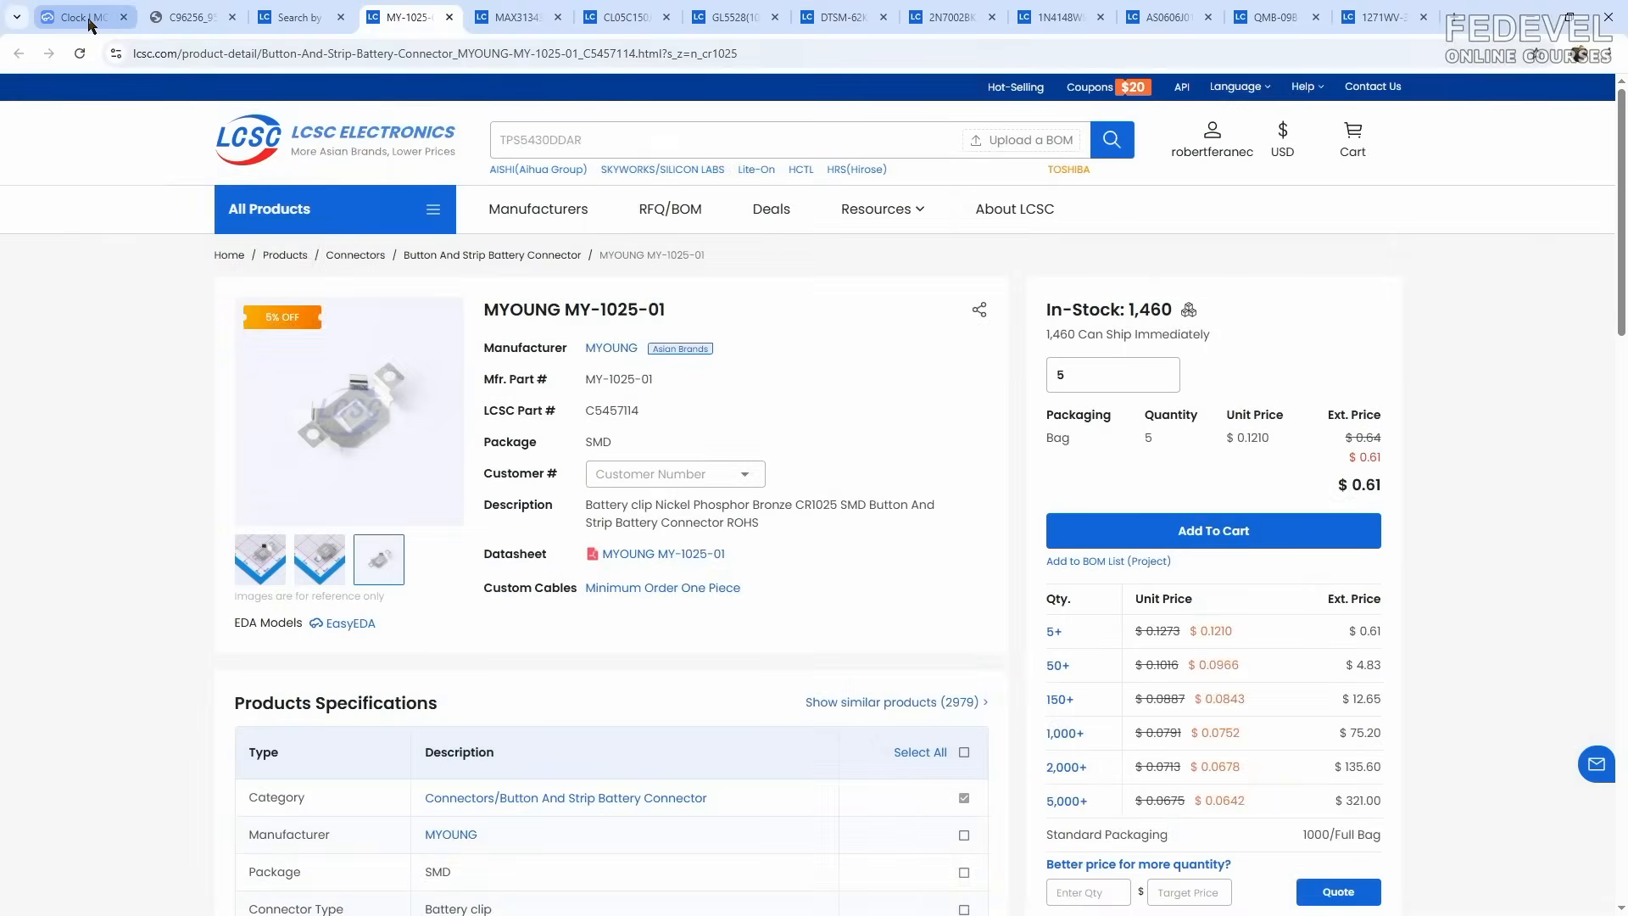
pyautogui.click(91, 20)
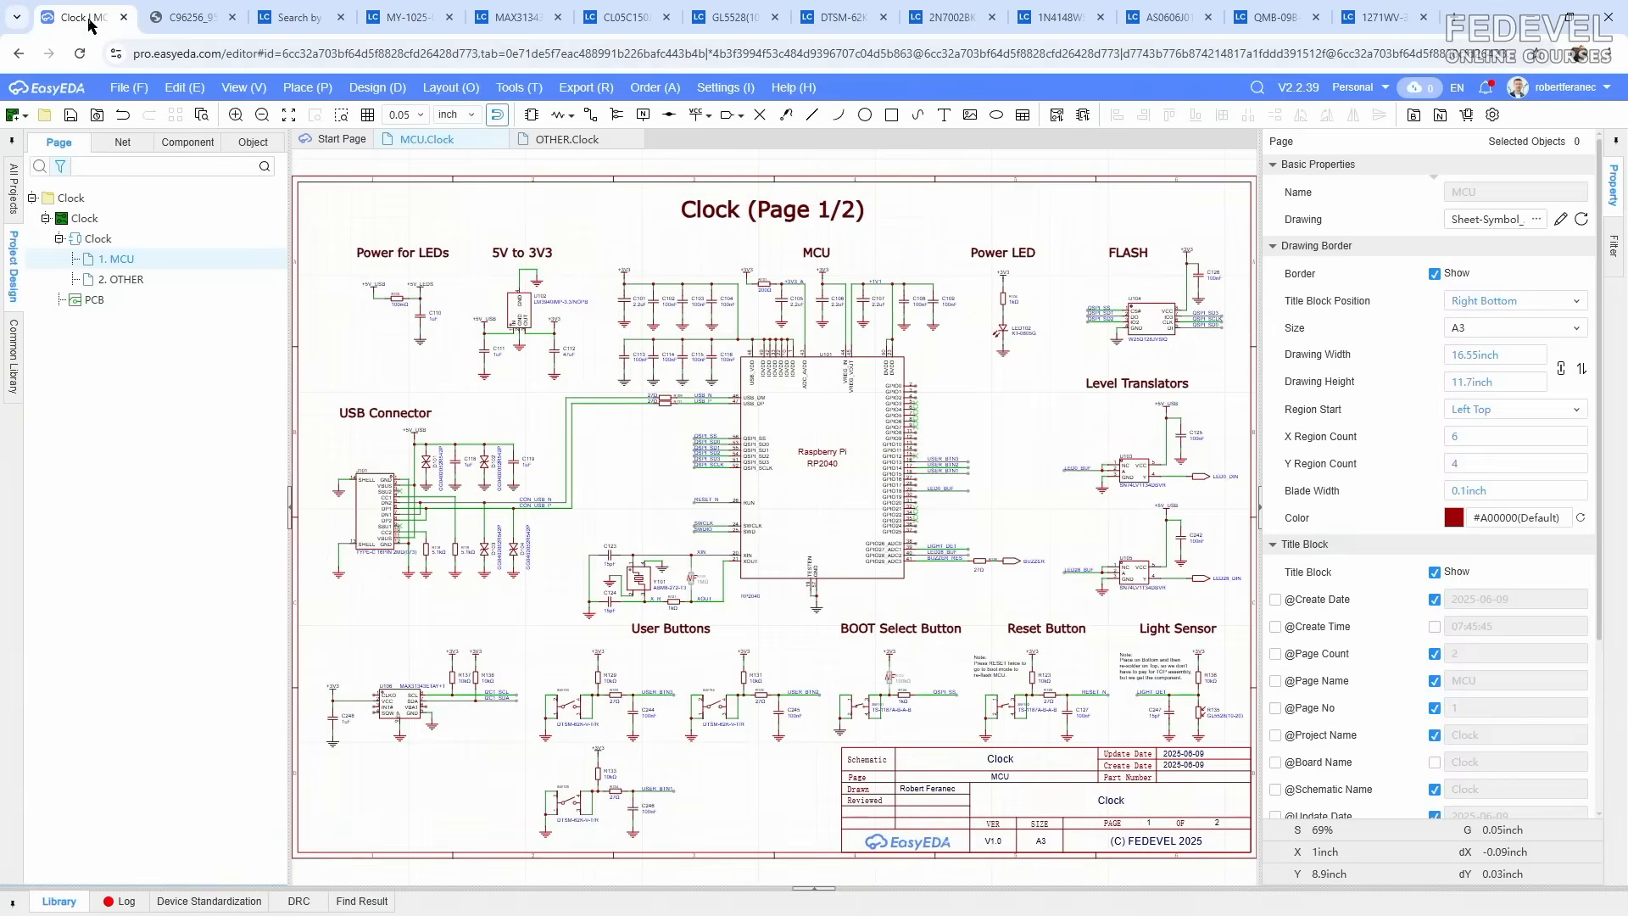
pyautogui.click(343, 116)
pyautogui.rightClick(543, 170)
pyautogui.click(585, 317)
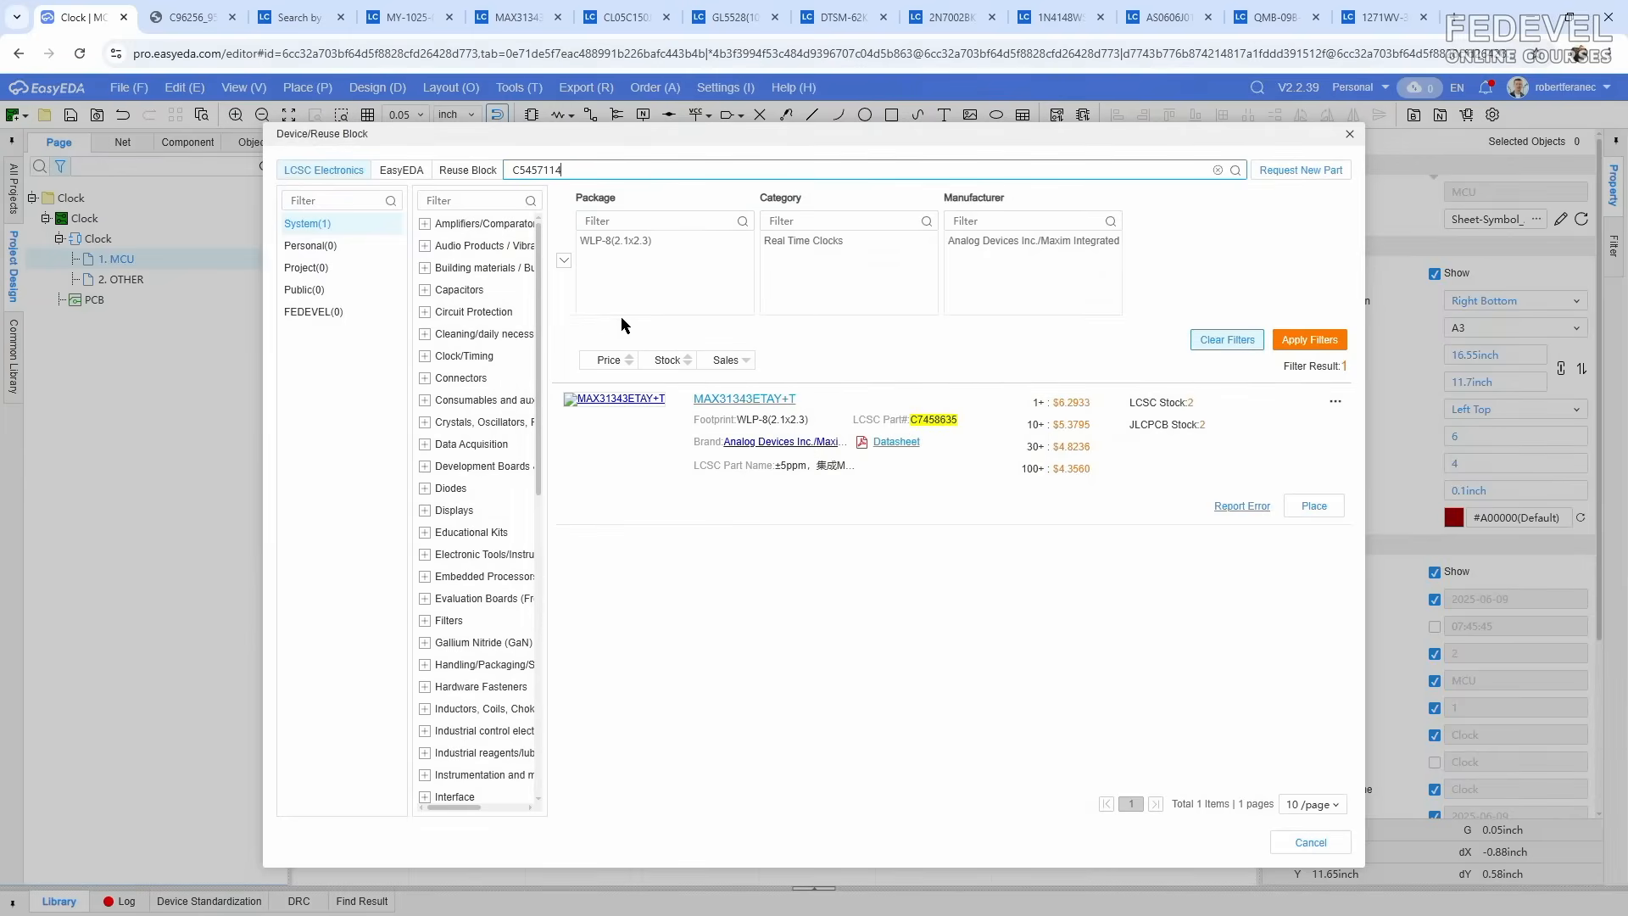
pyautogui.click(1236, 171)
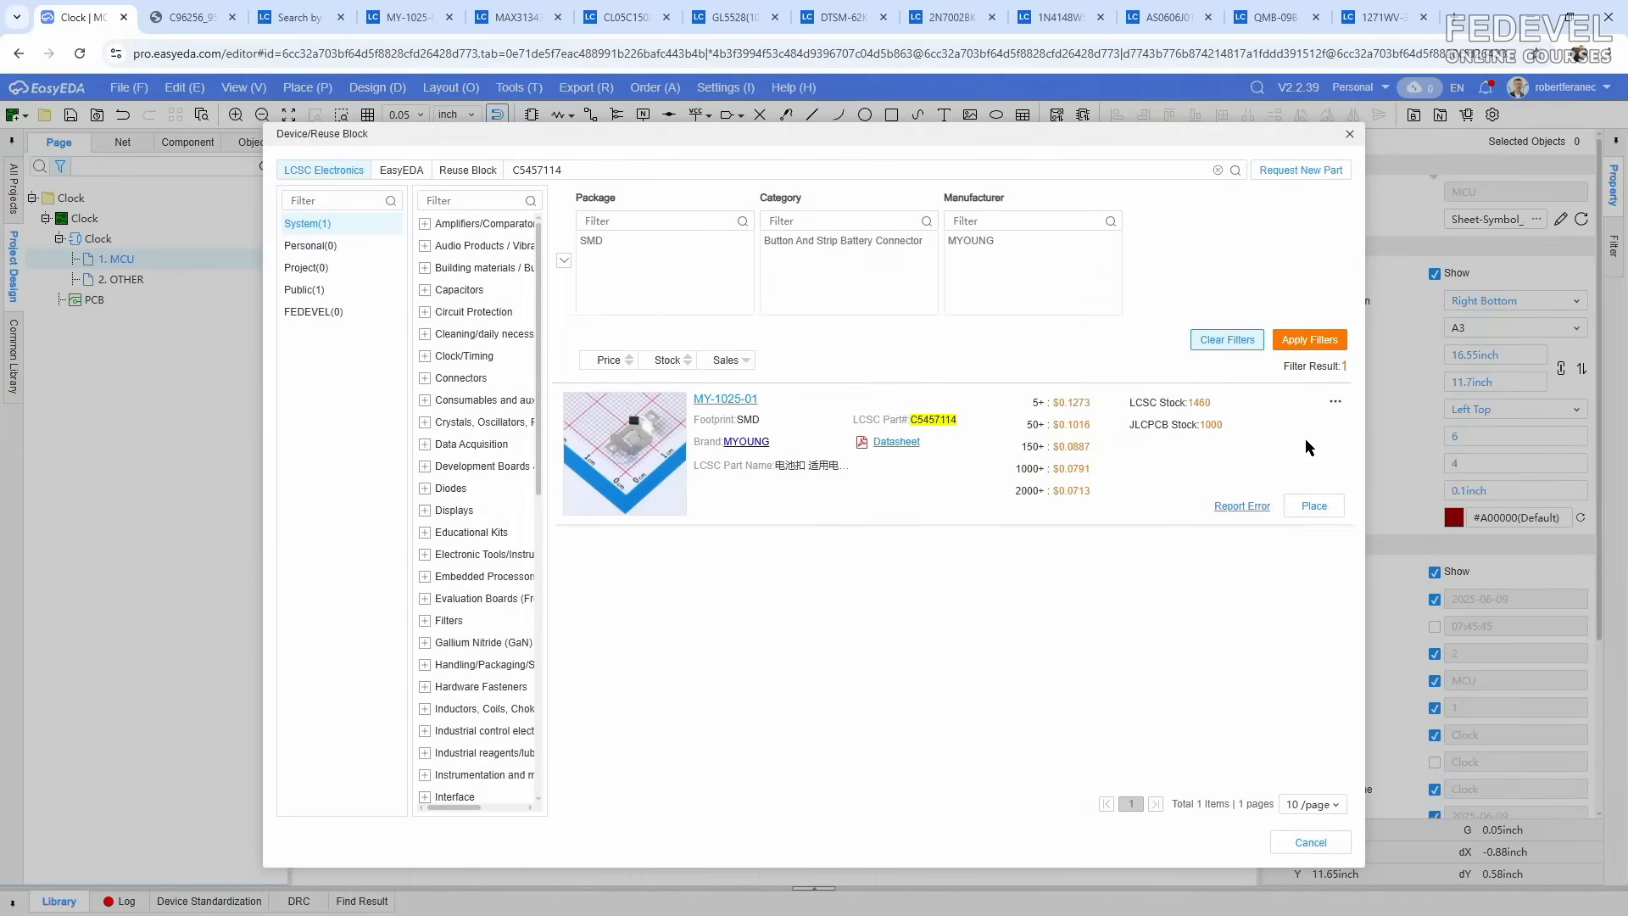
# Step: Place the MY-1025-01 battery clip, rotated vertical with pins 1 and 2 up, beside the MAX31343 below the I2C lines
pyautogui.click(1314, 506)
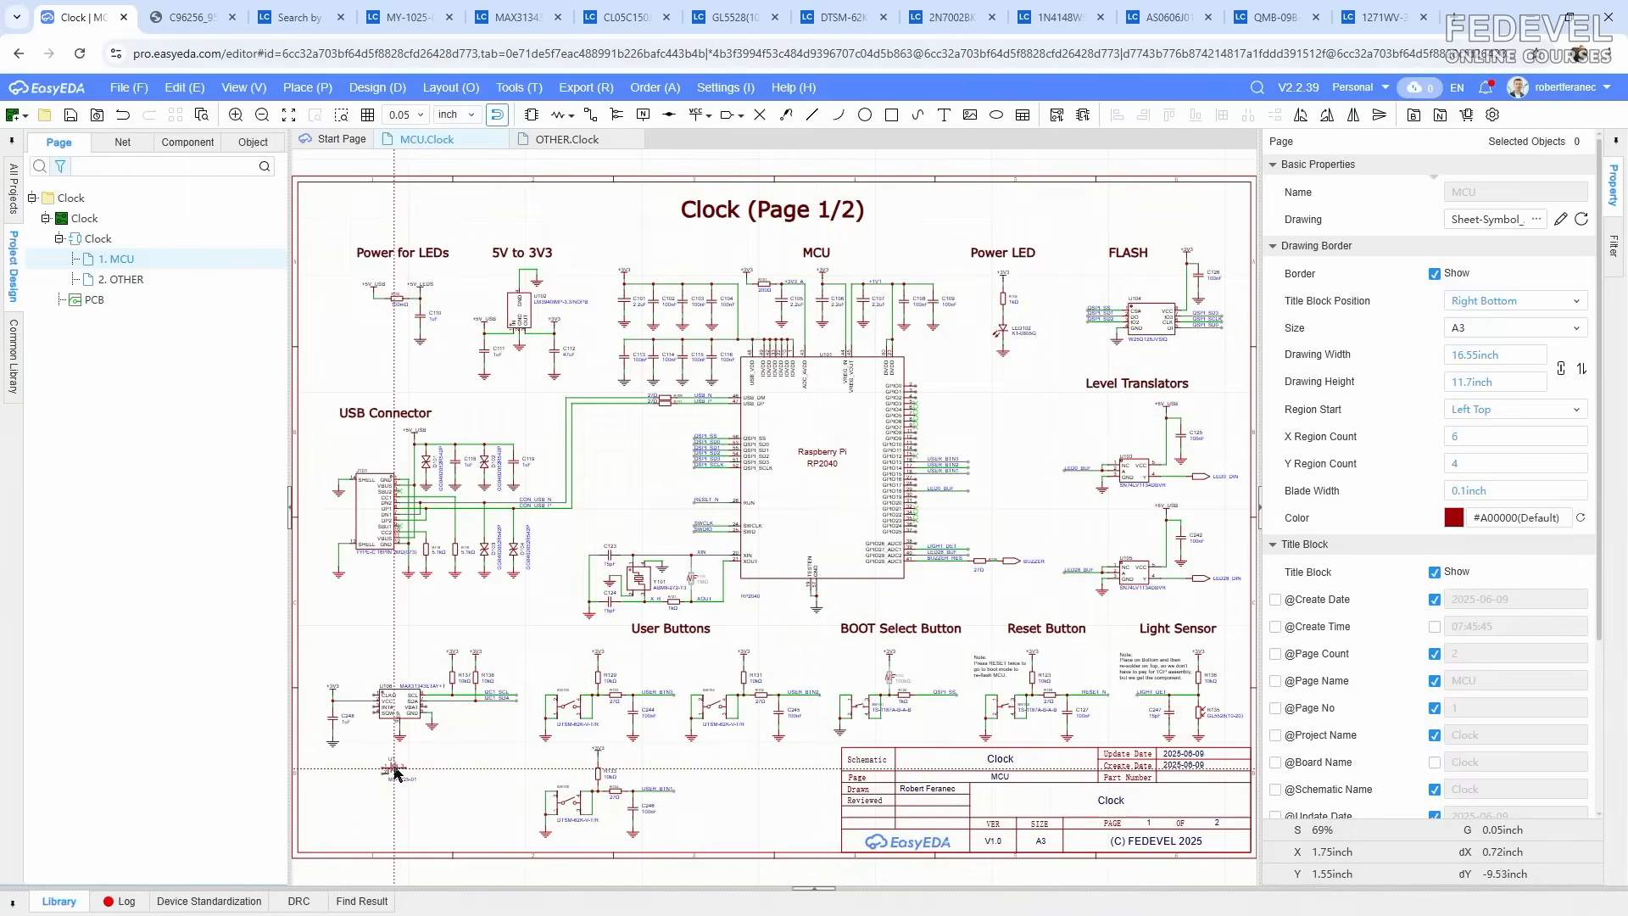
pyautogui.scroll(6, 382, 763)
pyautogui.scroll(-2, 773, 628)
pyautogui.press('space')
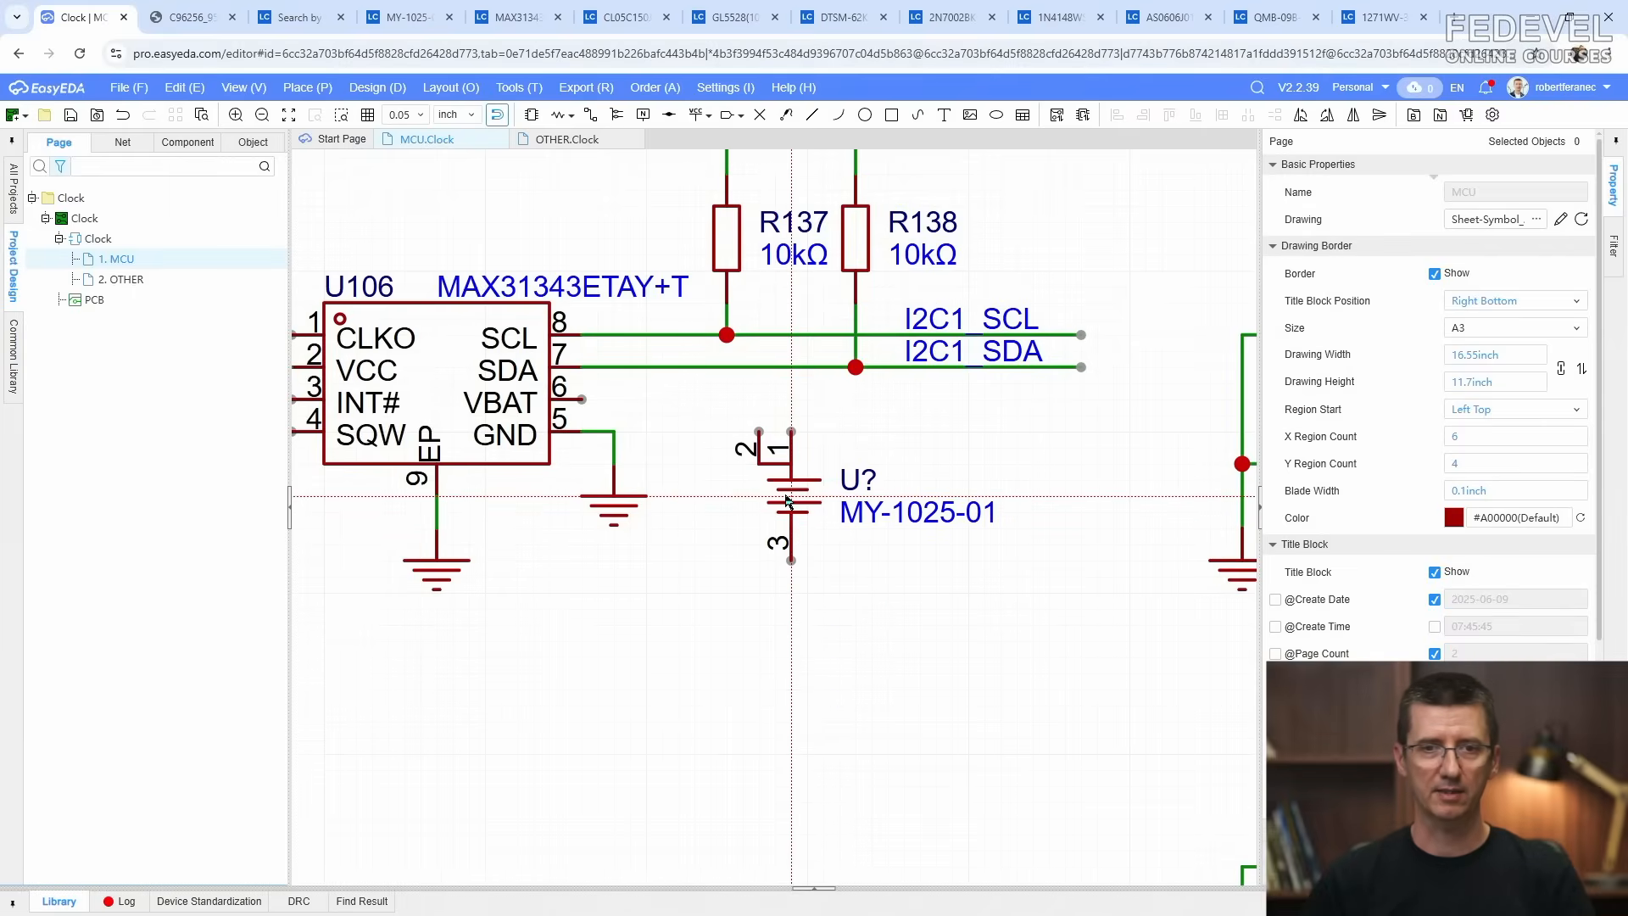
pyautogui.click(792, 500)
pyautogui.press('Escape')
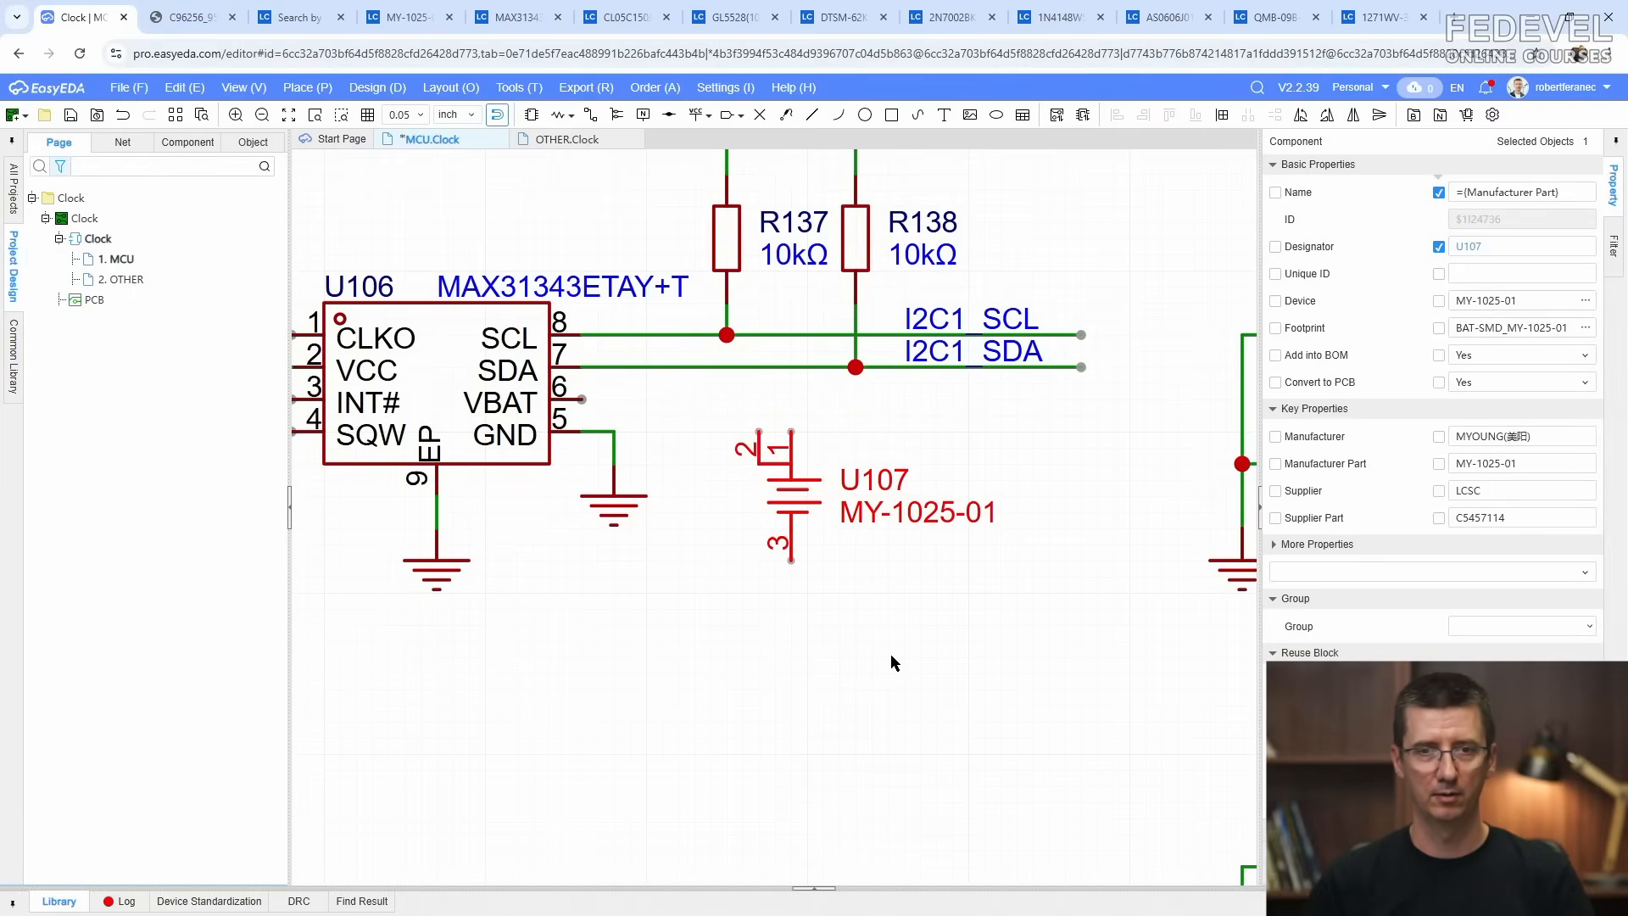
# Step: Wire the MAX31343's VBAT pin to pins 1 and 2 of the battery clip
pyautogui.click(590, 114)
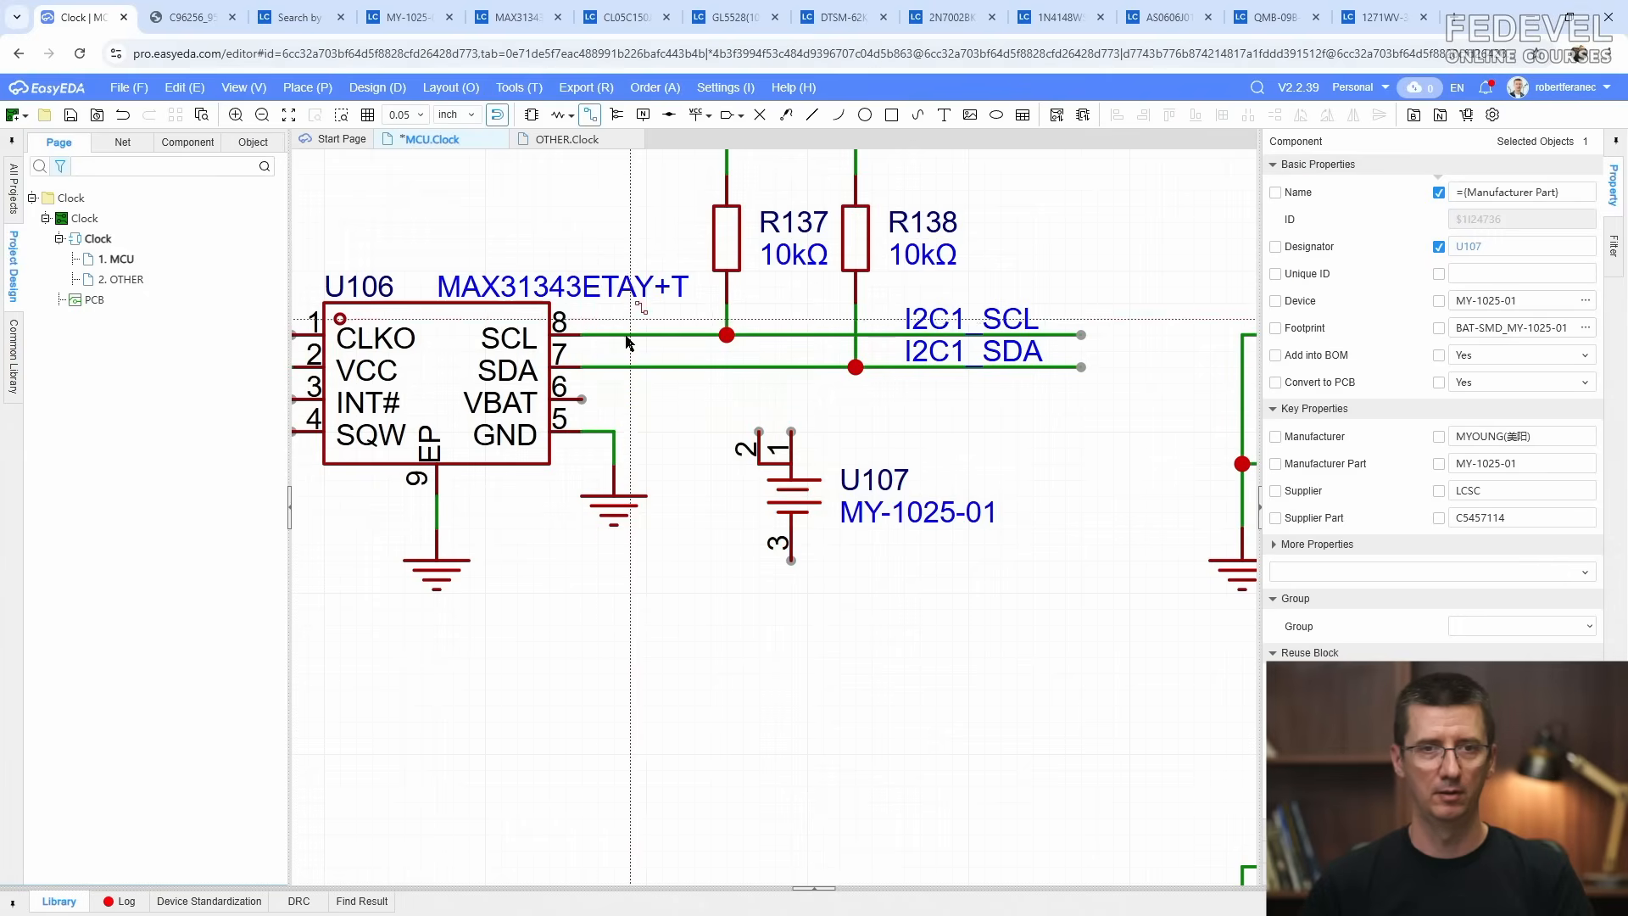
pyautogui.click(581, 399)
pyautogui.click(791, 431)
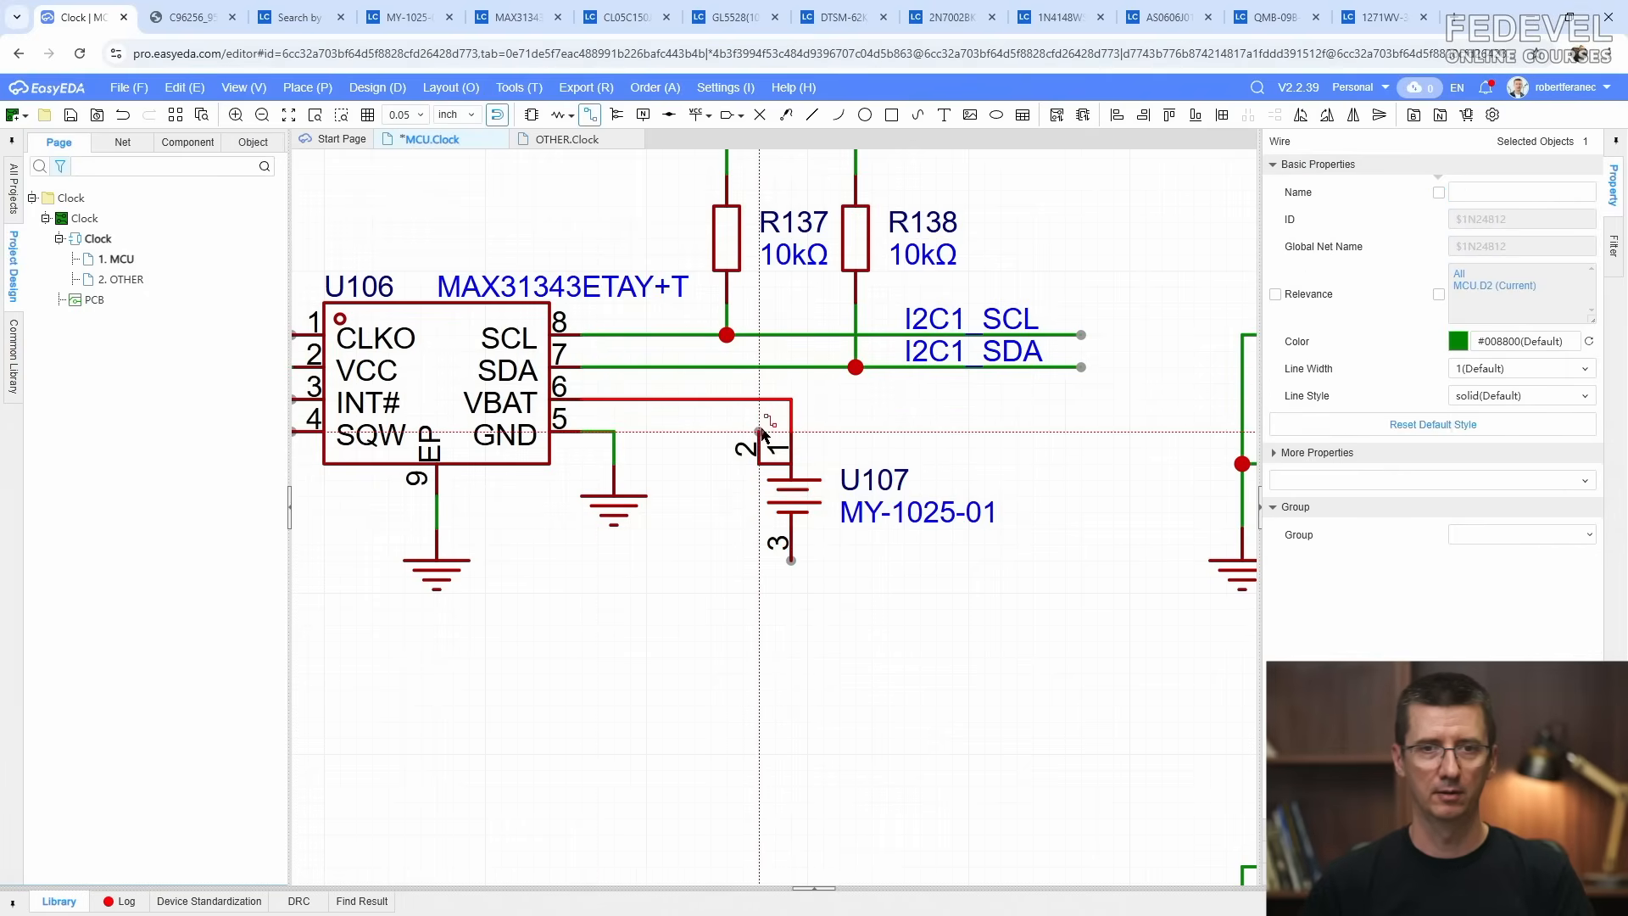
pyautogui.click(755, 401)
pyautogui.press('Escape')
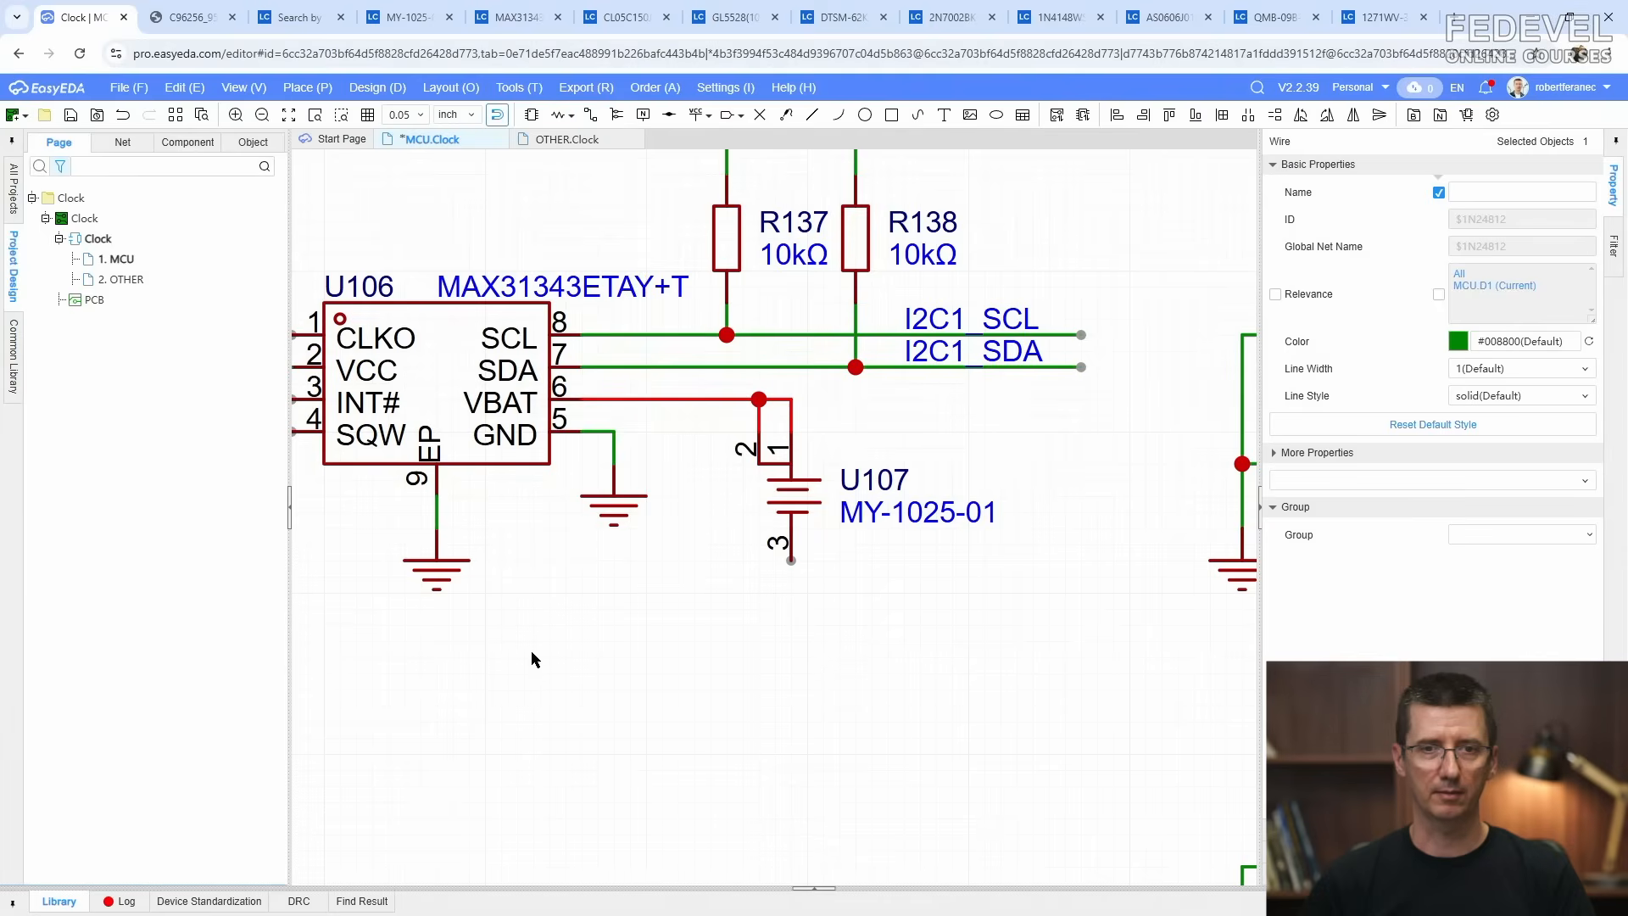
# Step: Copy the ground symbol with its wire from the MAX31343's EP pin and paste it onto pin 3 of the battery clip
pyautogui.moveTo(506, 646); pyautogui.dragTo(359, 512)
pyautogui.rightClick(417, 574)
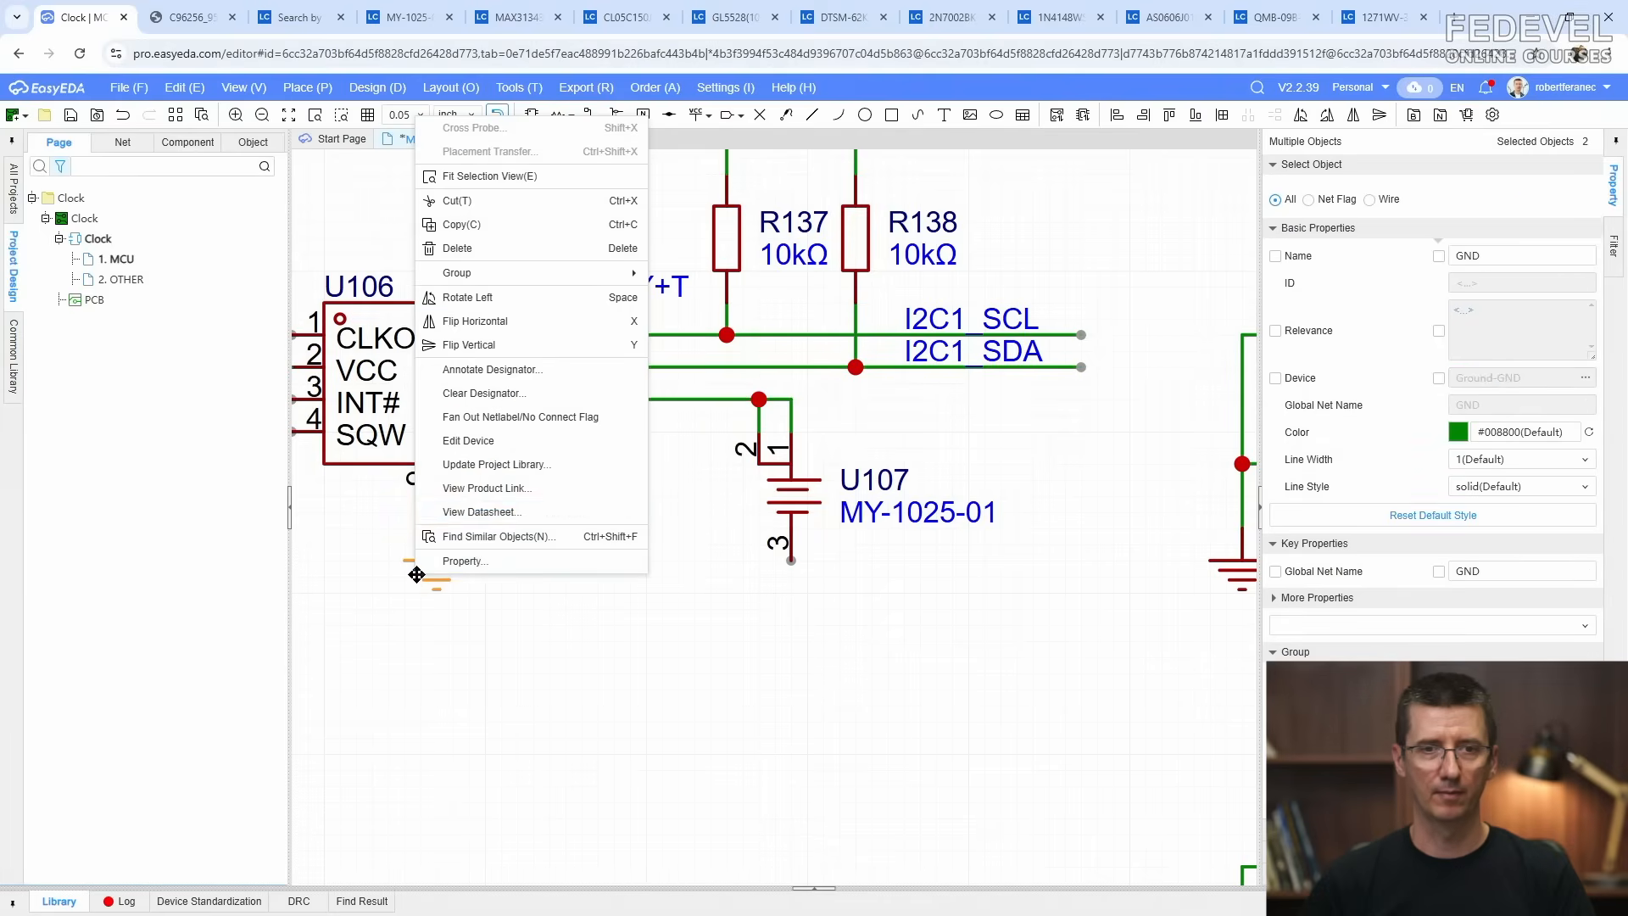
pyautogui.click(498, 280)
pyautogui.rightClick(607, 587)
pyautogui.click(644, 593)
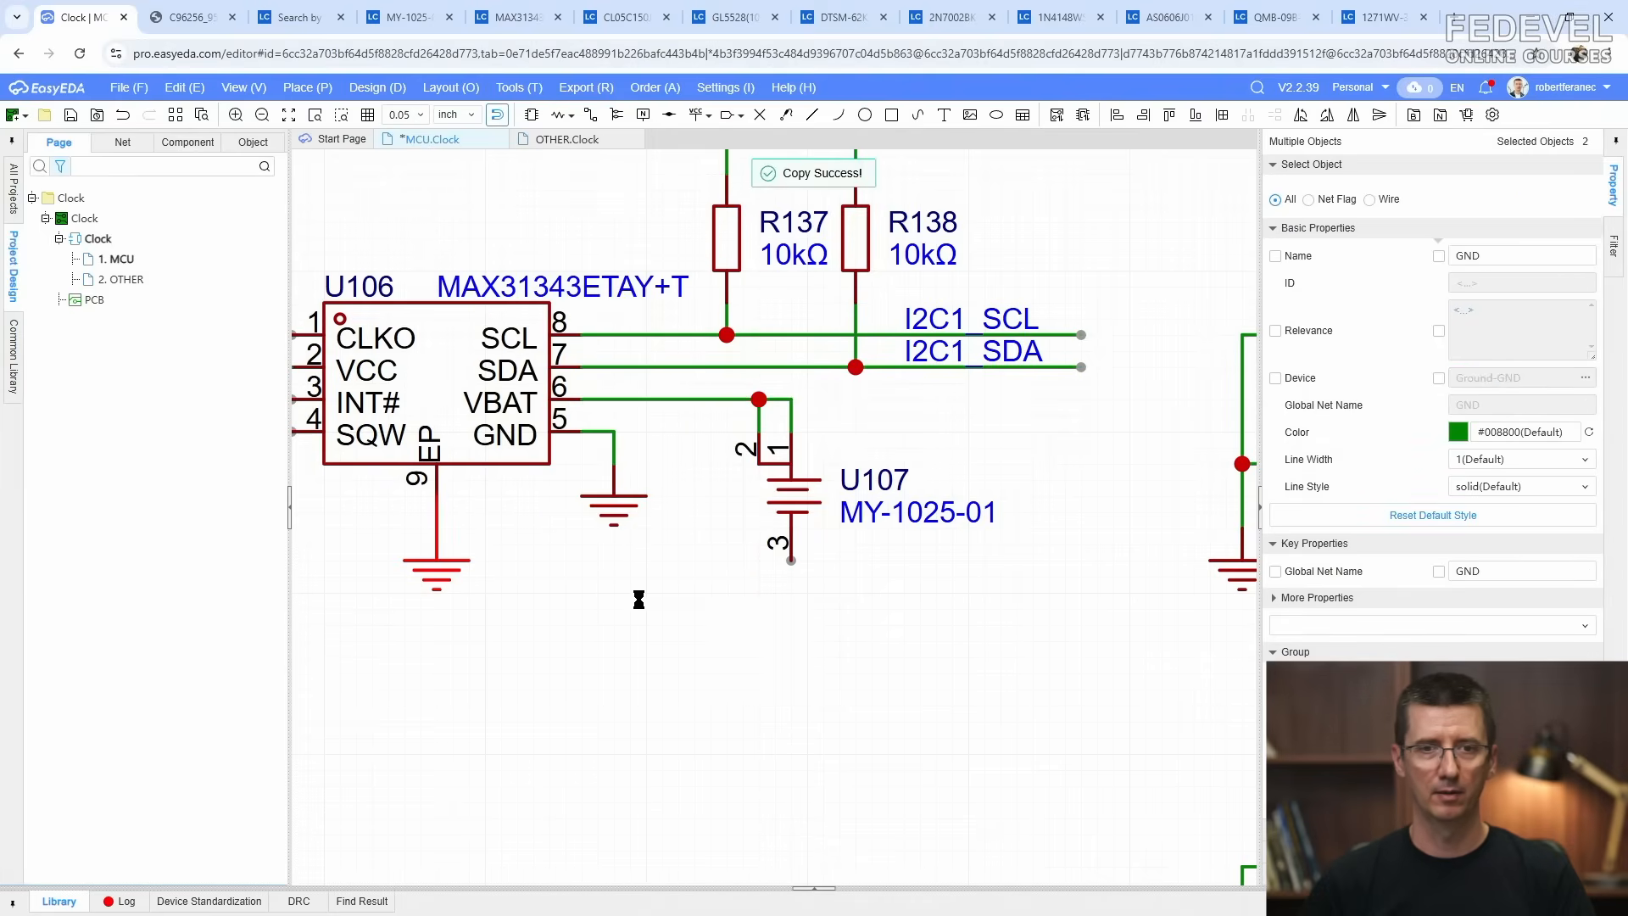
pyautogui.click(757, 662)
# Step: Draw a short open-ended wire outward from the MAX31343's SQW pin
pyautogui.scroll(-3, 1016, 669)
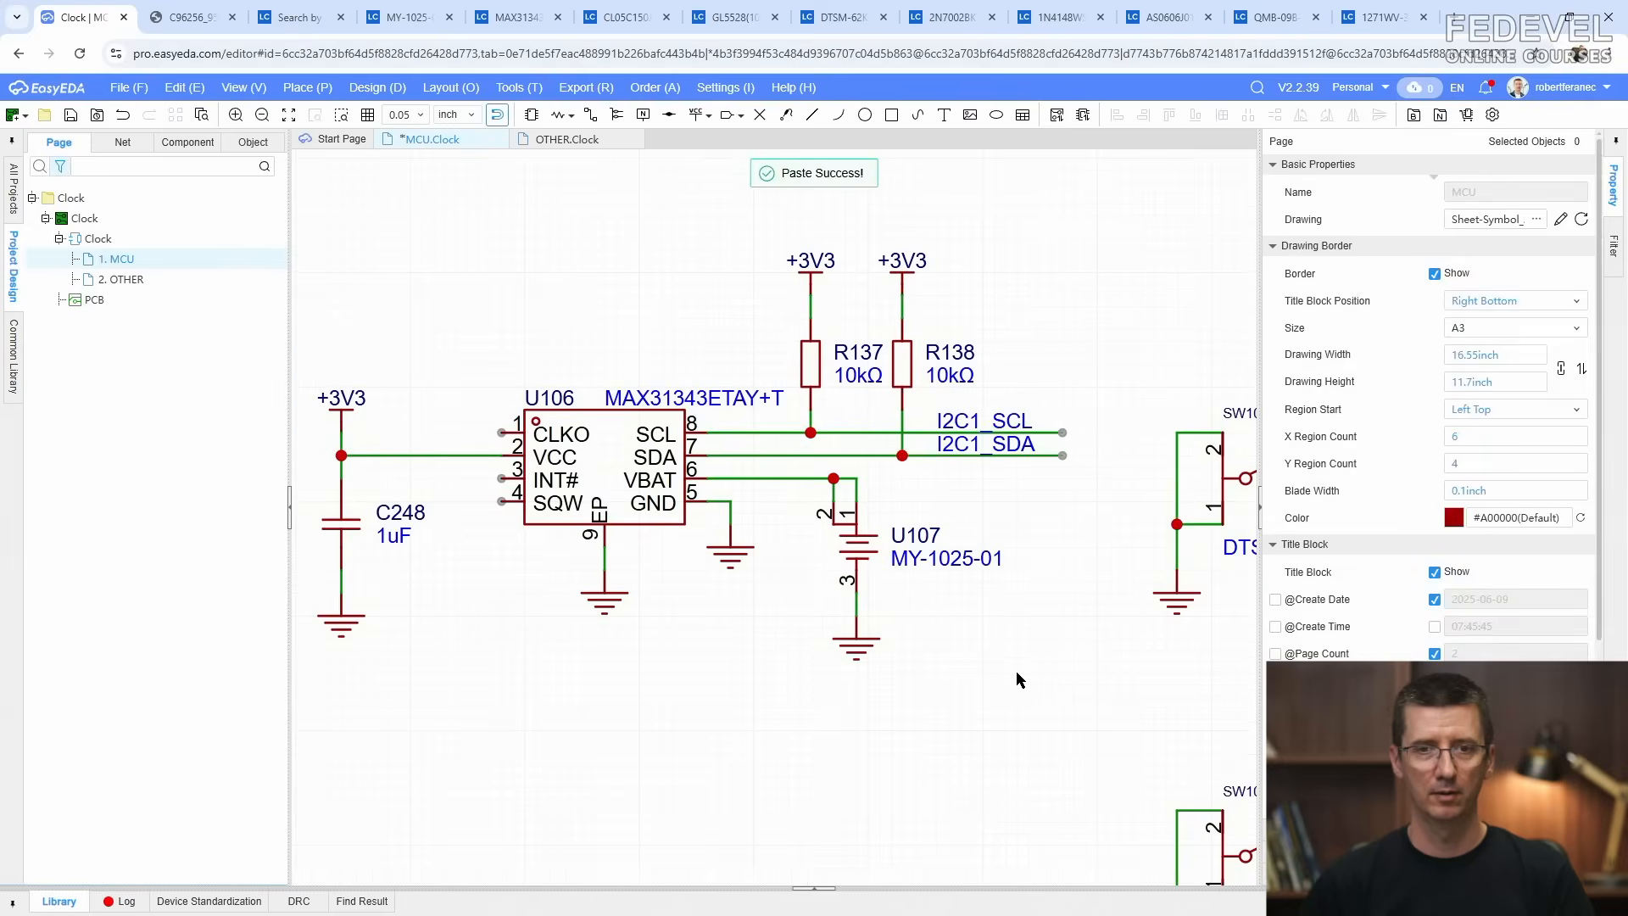
pyautogui.moveTo(780, 684); pyautogui.dragTo(892, 681, button='right')
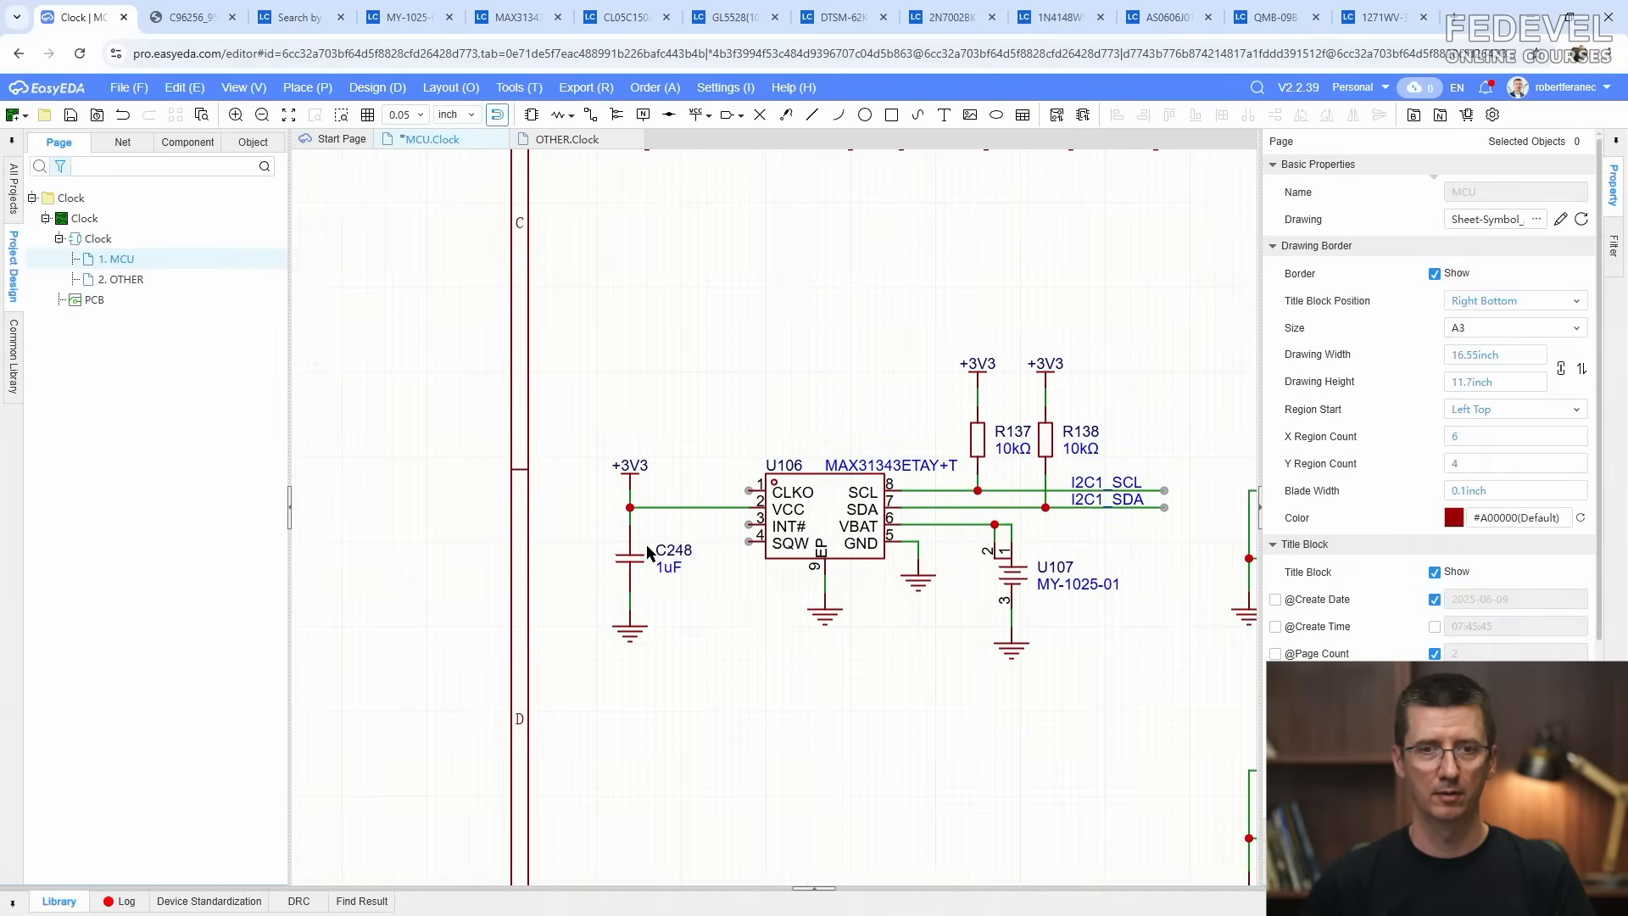
pyautogui.scroll(2, 646, 546)
pyautogui.moveTo(685, 585)
pyautogui.mouseDown()
pyautogui.moveTo(687, 618)
pyautogui.moveTo(685, 583)
pyautogui.mouseUp()
pyautogui.click(590, 116)
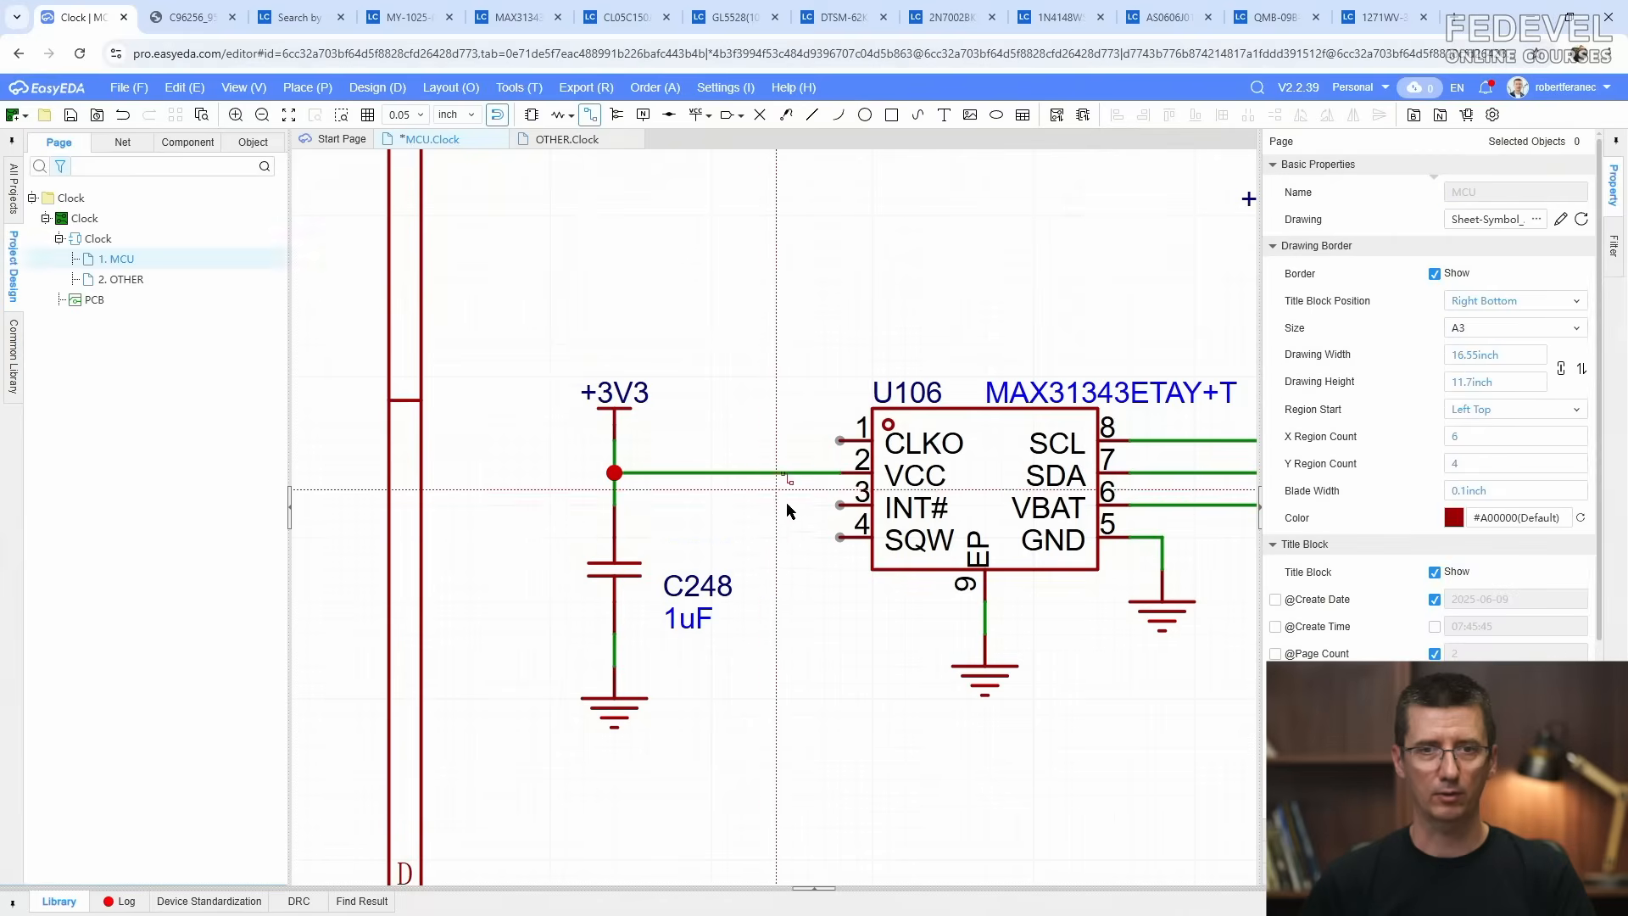
pyautogui.click(836, 539)
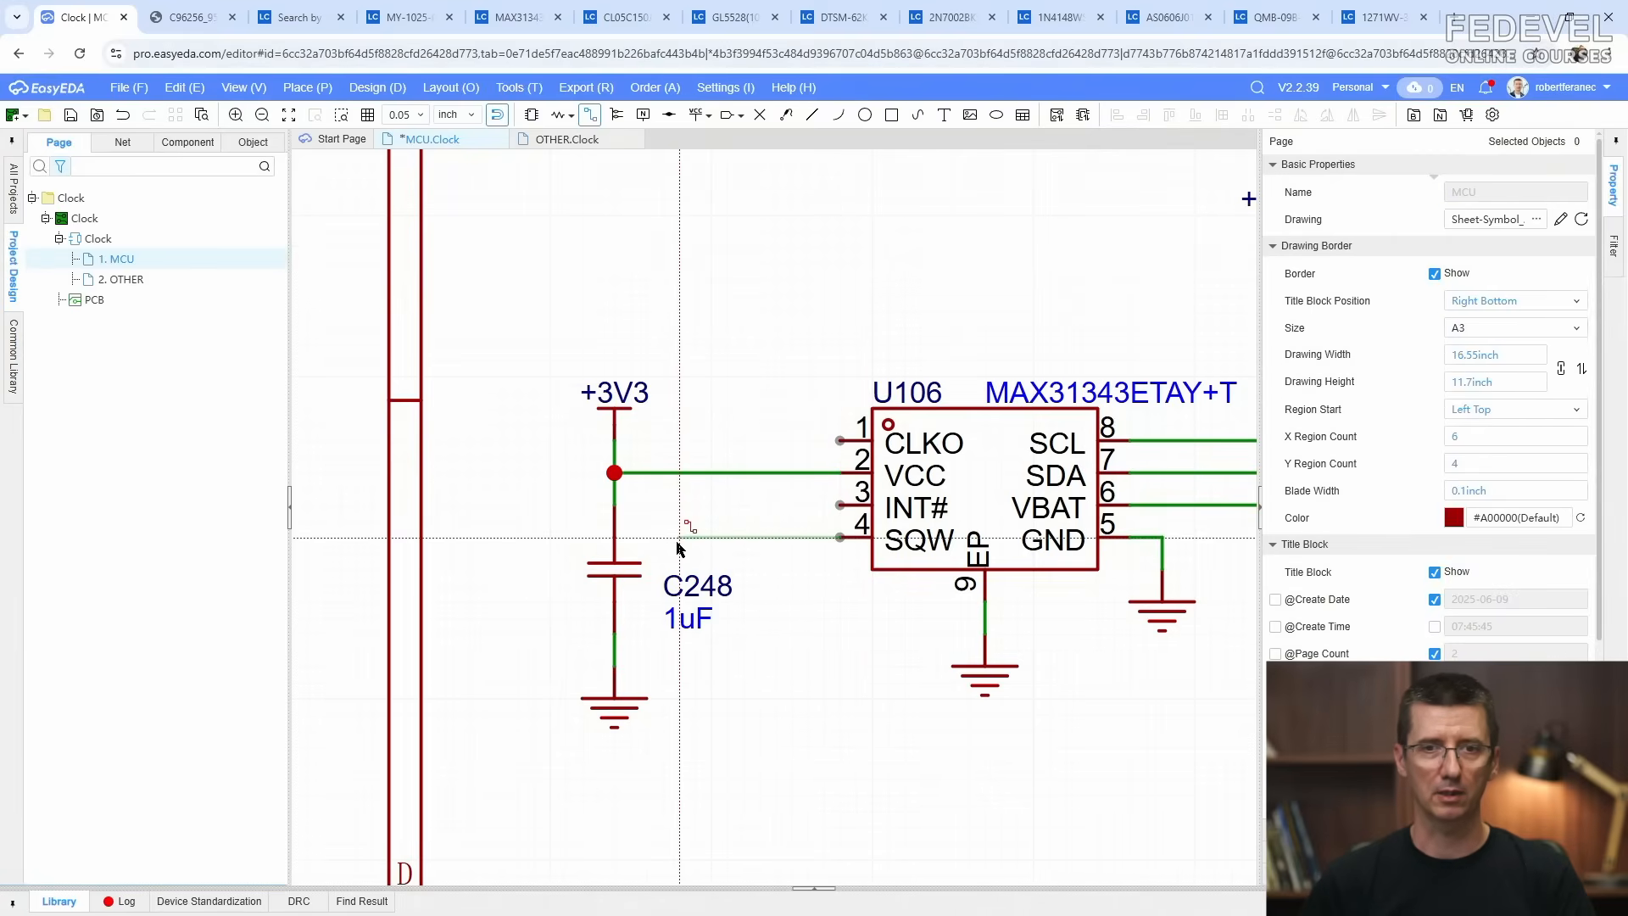
pyautogui.doubleClick(678, 537)
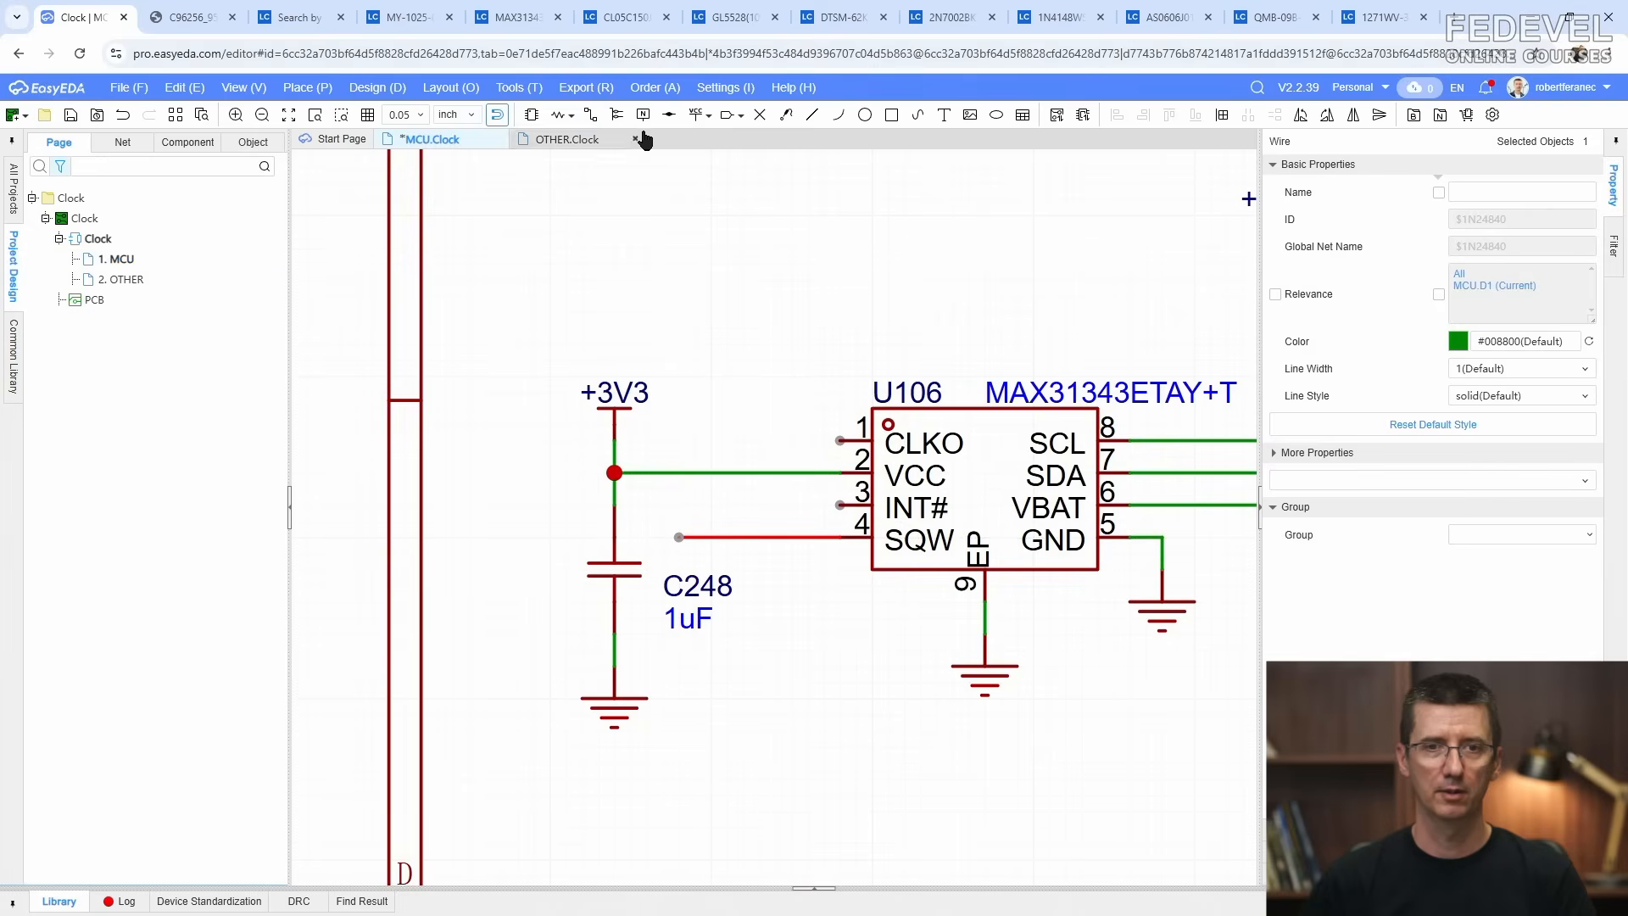
# Step: Add a net label to the SQW wire and name it CLK_1HZ
pyautogui.click(643, 115)
pyautogui.click(679, 537)
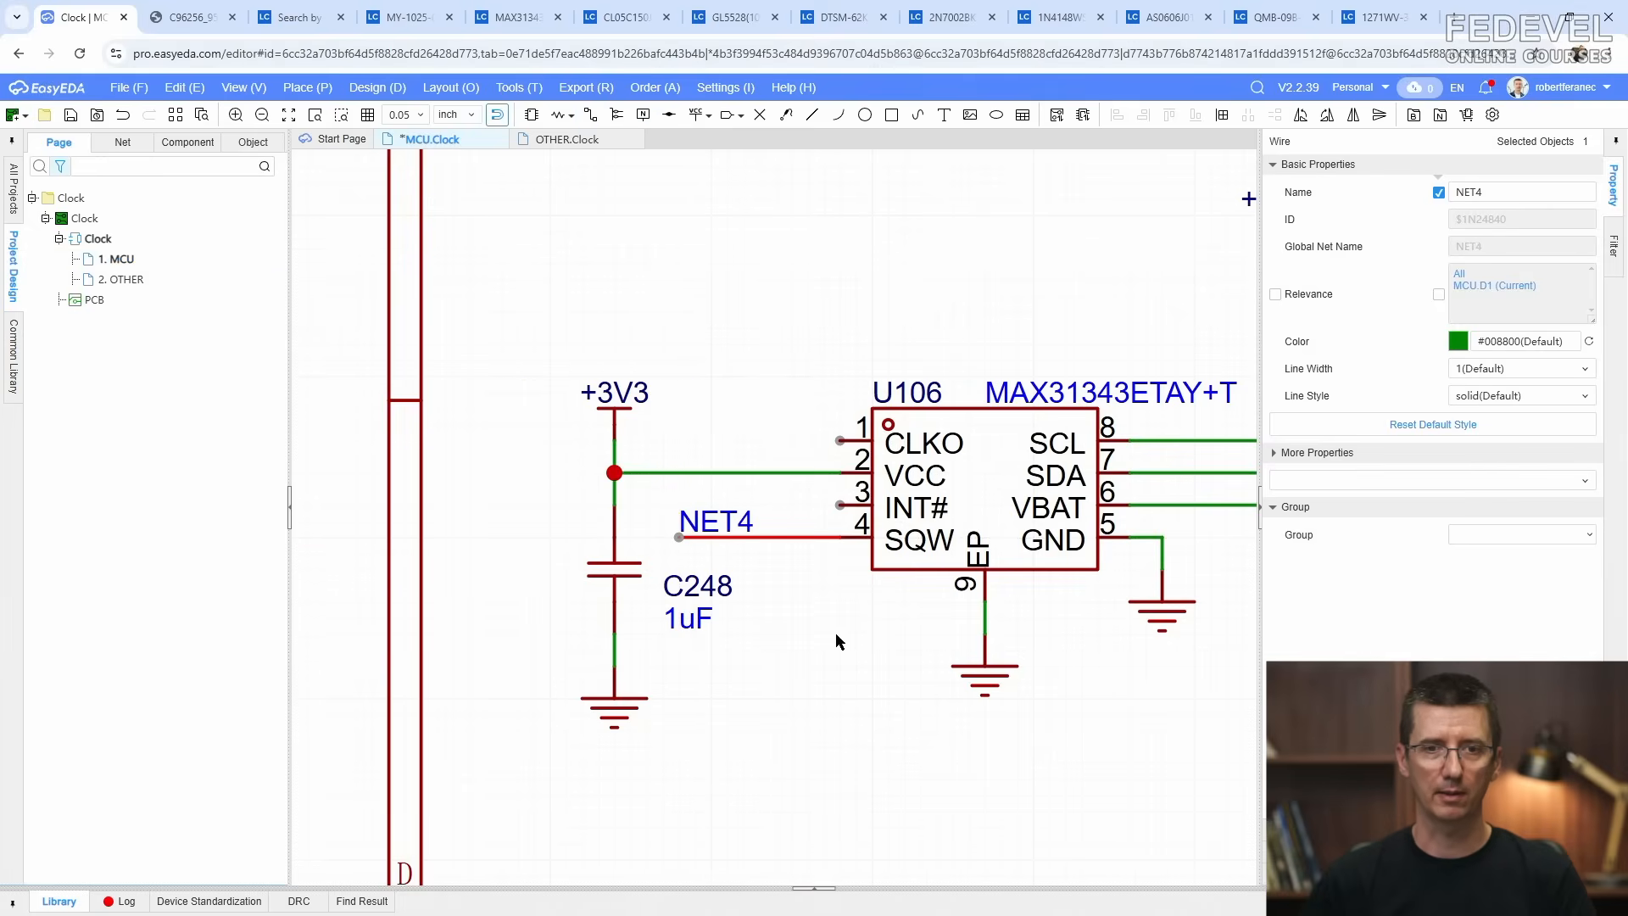
pyautogui.doubleClick(728, 524)
pyautogui.press('BackSpace')
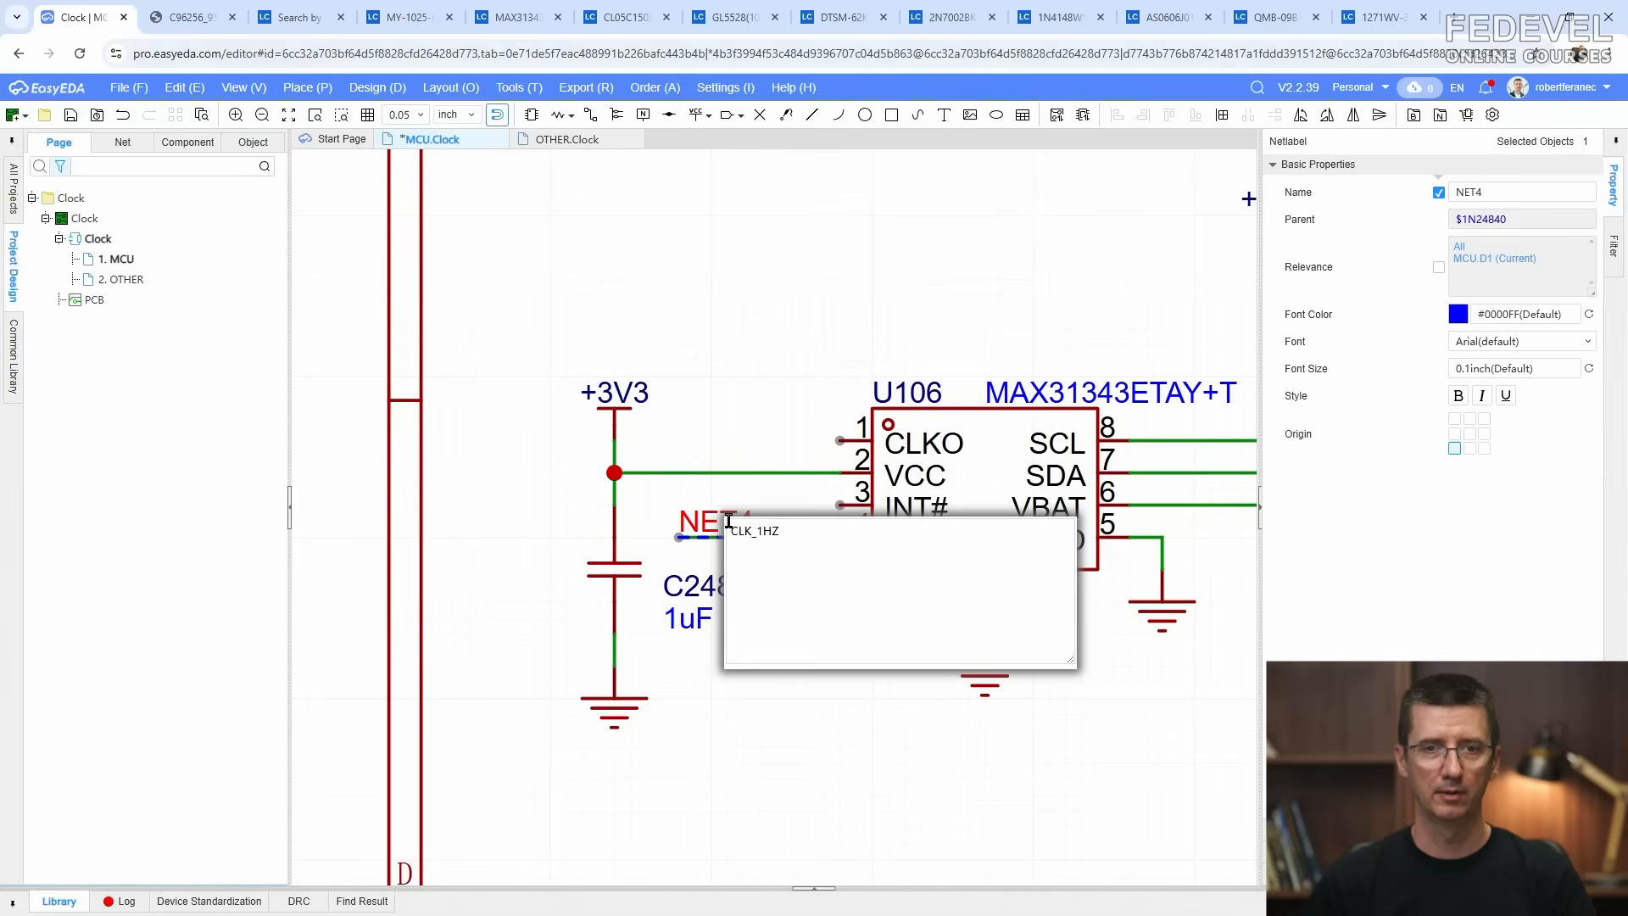
pyautogui.click(723, 314)
# Step: Put no-connect flags on the MAX31343's unused CLKO and INT# pins
pyautogui.scroll(-2, 698, 328)
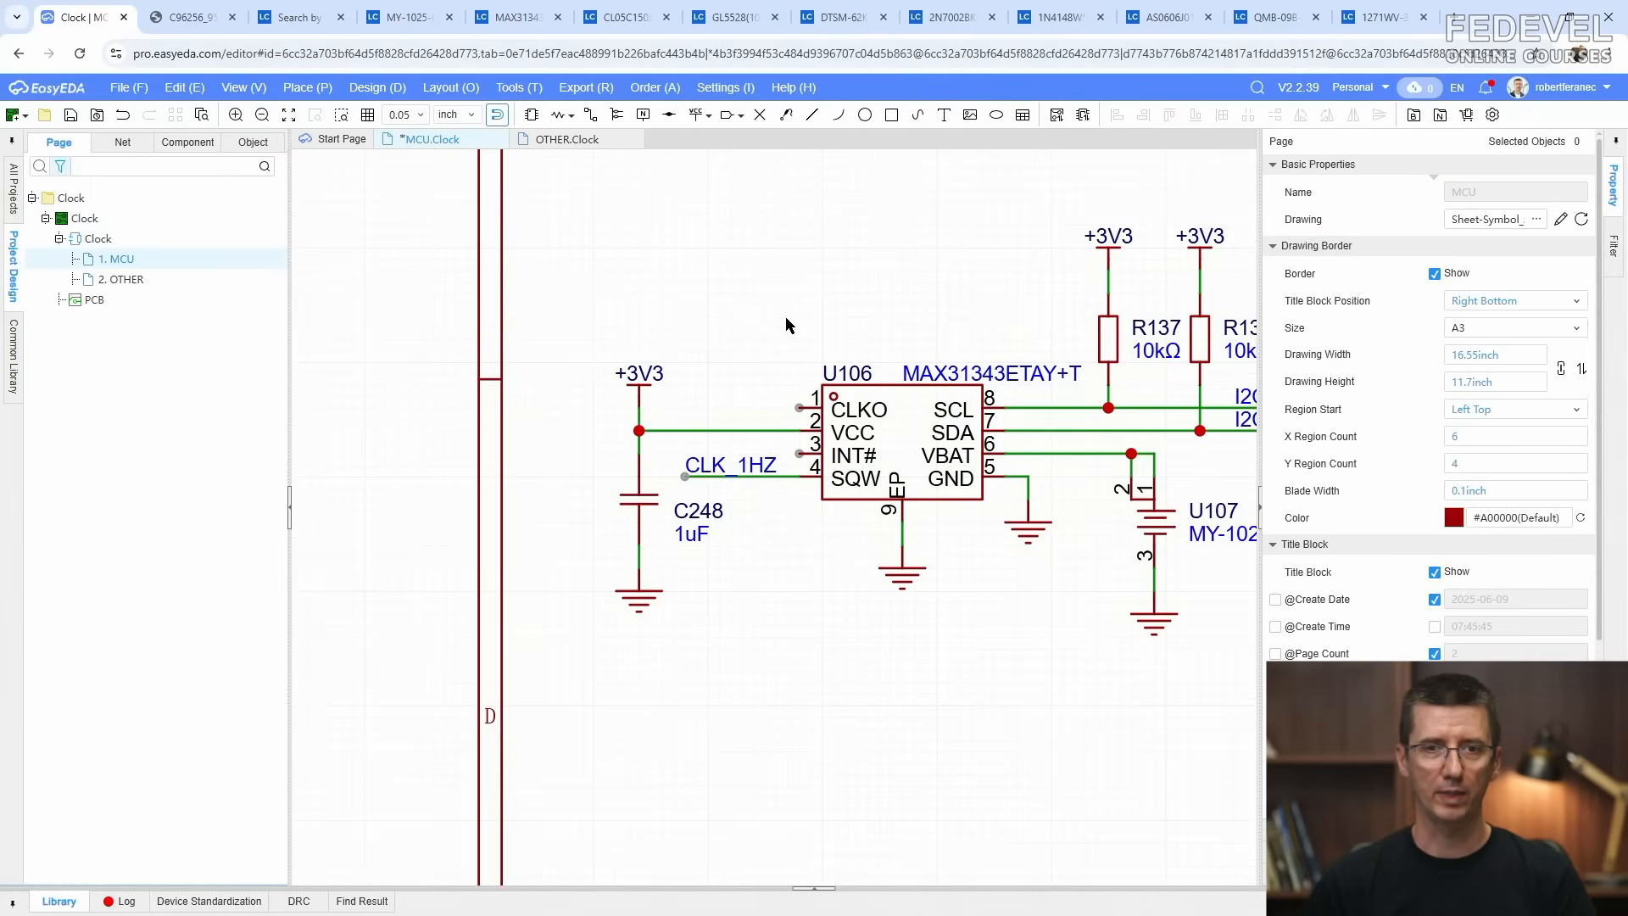
pyautogui.click(758, 115)
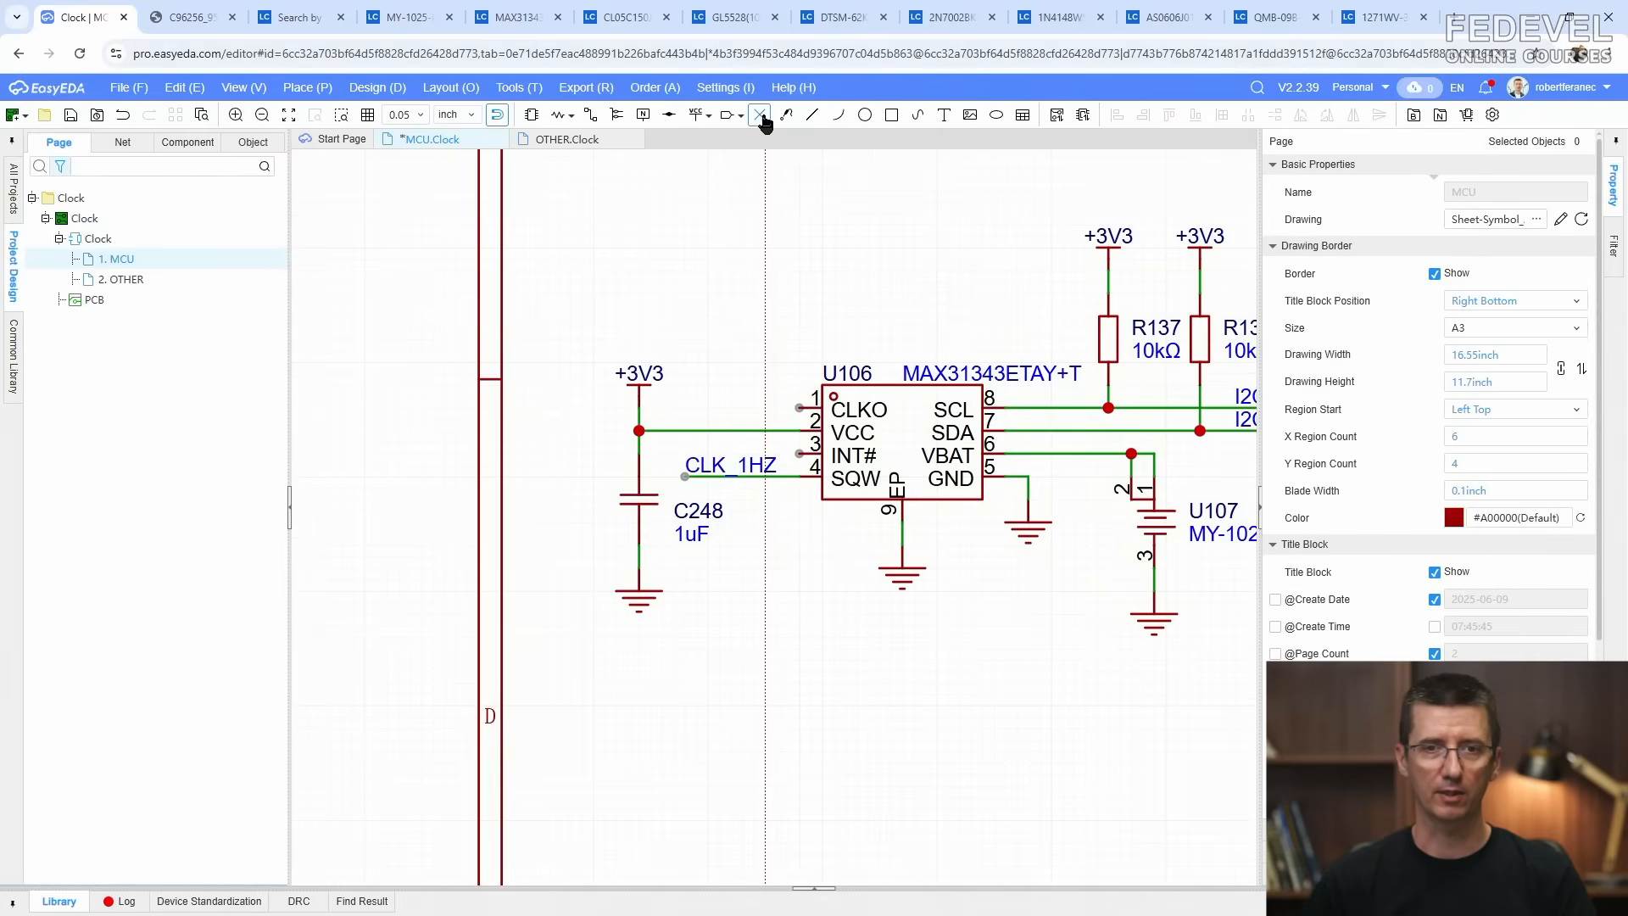
pyautogui.click(798, 408)
pyautogui.click(798, 444)
# Step: Copy the User Buttons heading and place the duplicate centred above the real-time clock circuit
pyautogui.scroll(-1, 799, 447)
pyautogui.scroll(-1, 741, 665)
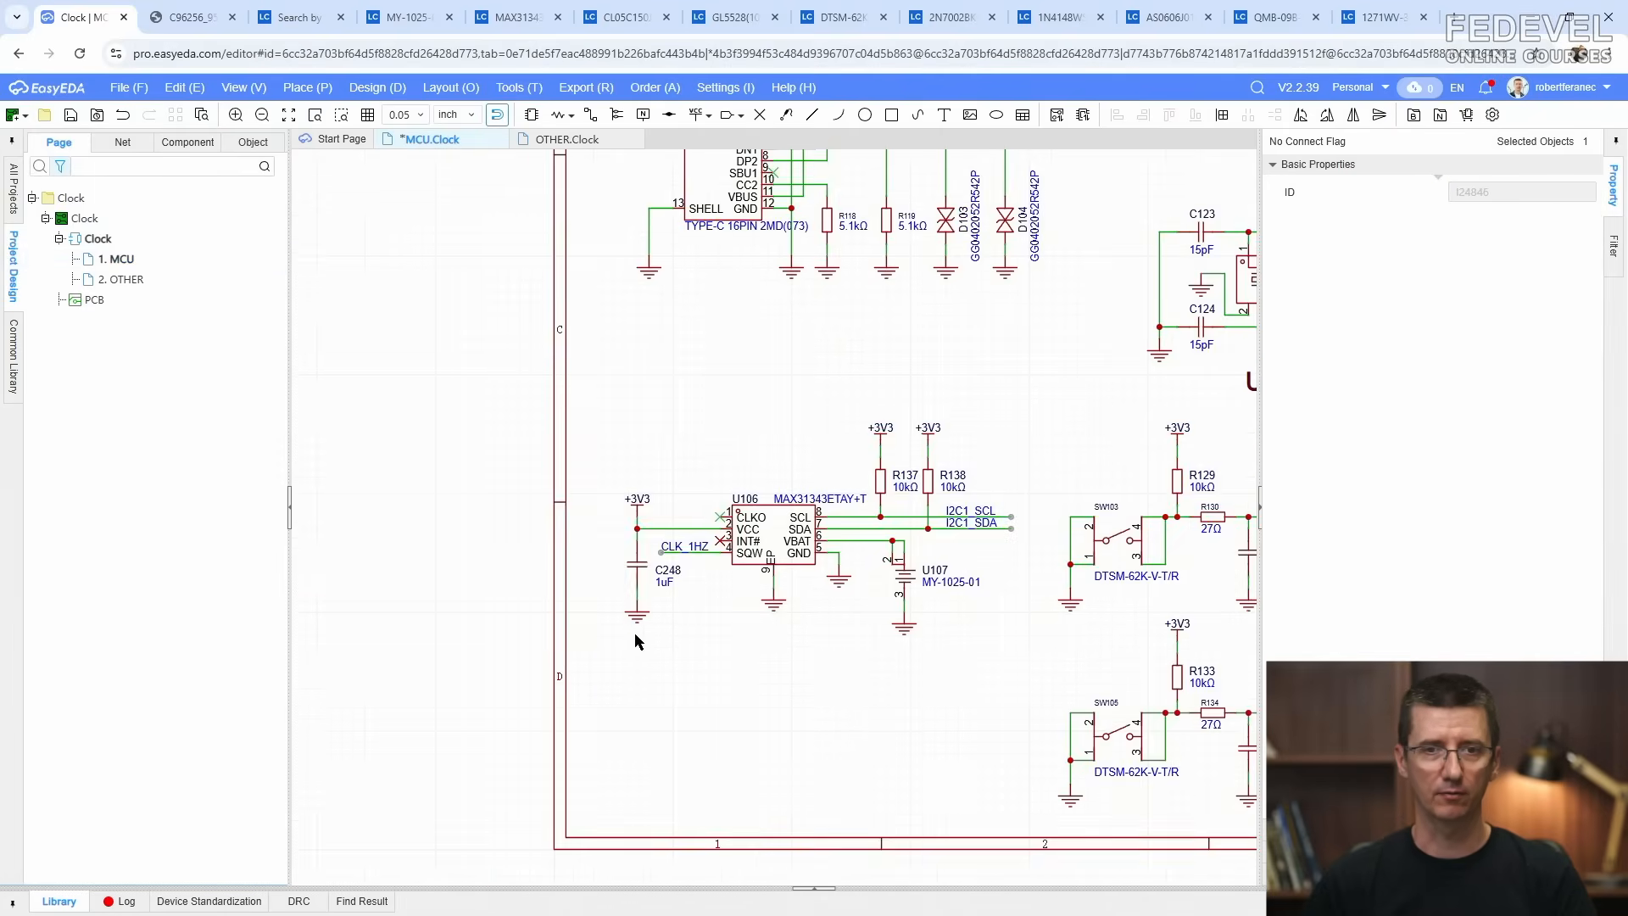
pyautogui.moveTo(734, 669); pyautogui.dragTo(623, 704, button='right')
pyautogui.click(1091, 415)
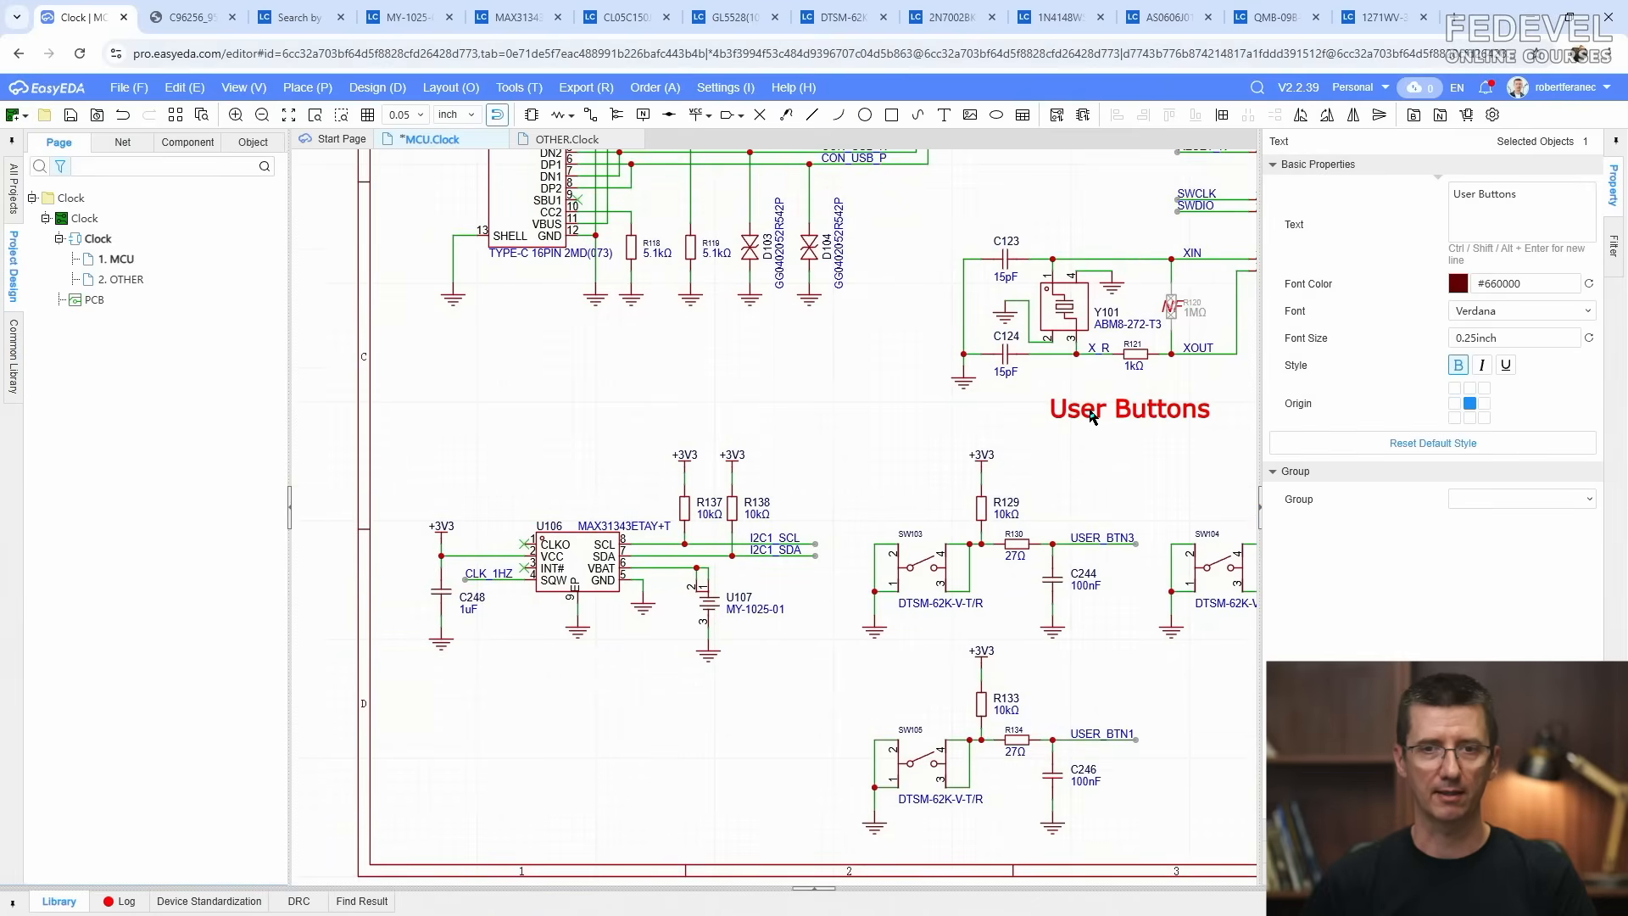
pyautogui.rightClick(1092, 417)
pyautogui.click(1128, 469)
pyautogui.rightClick(815, 409)
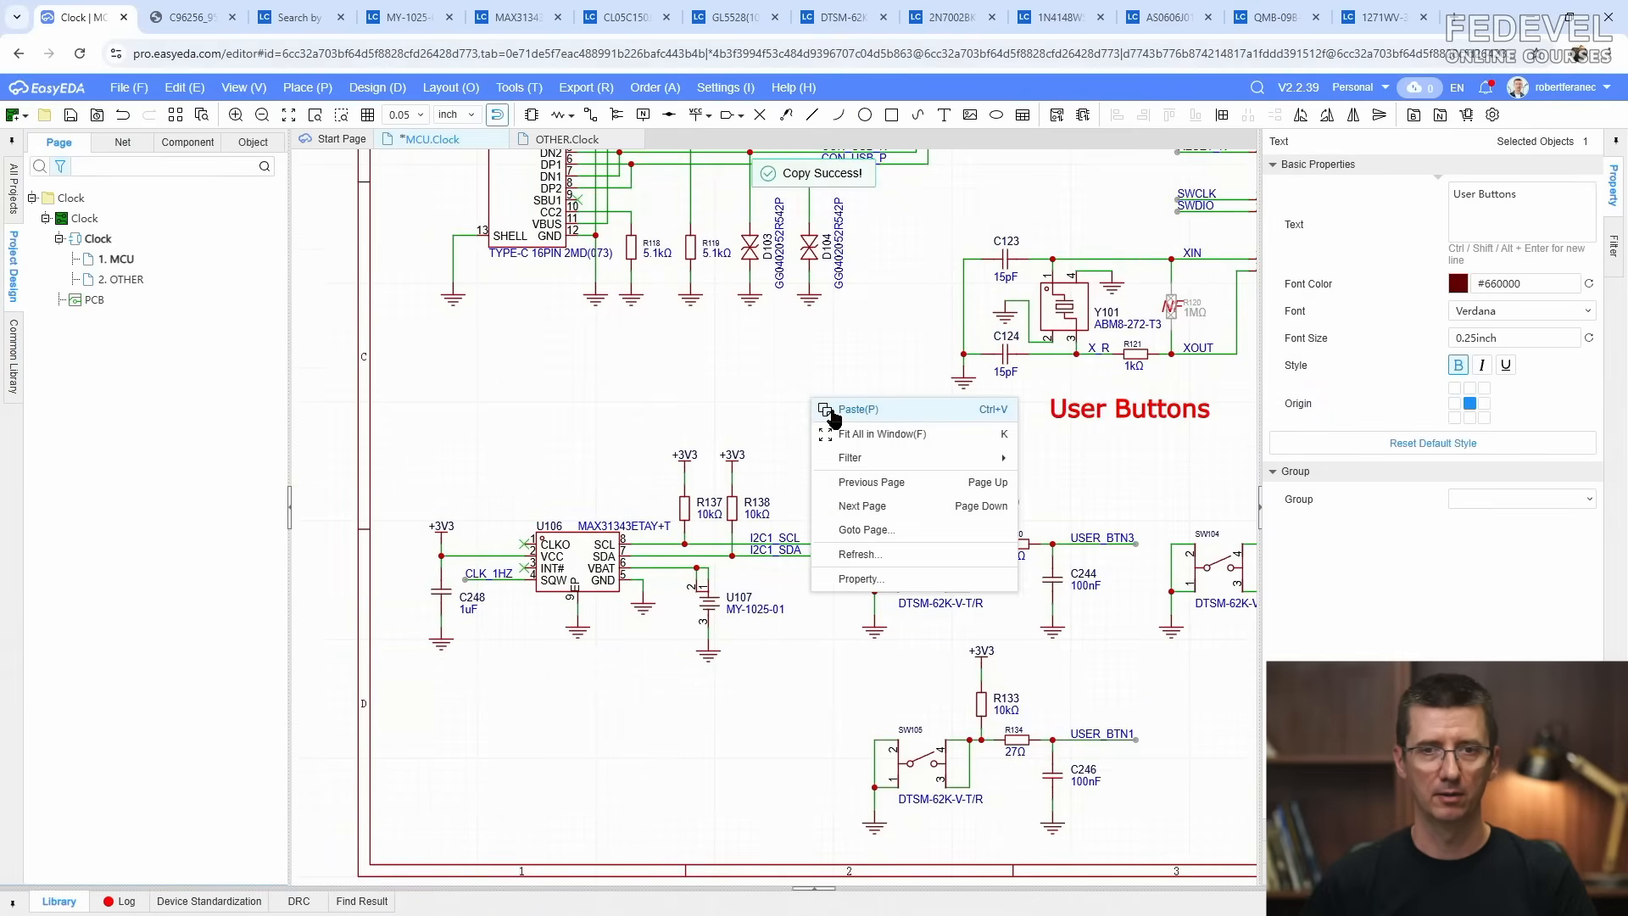
pyautogui.click(835, 414)
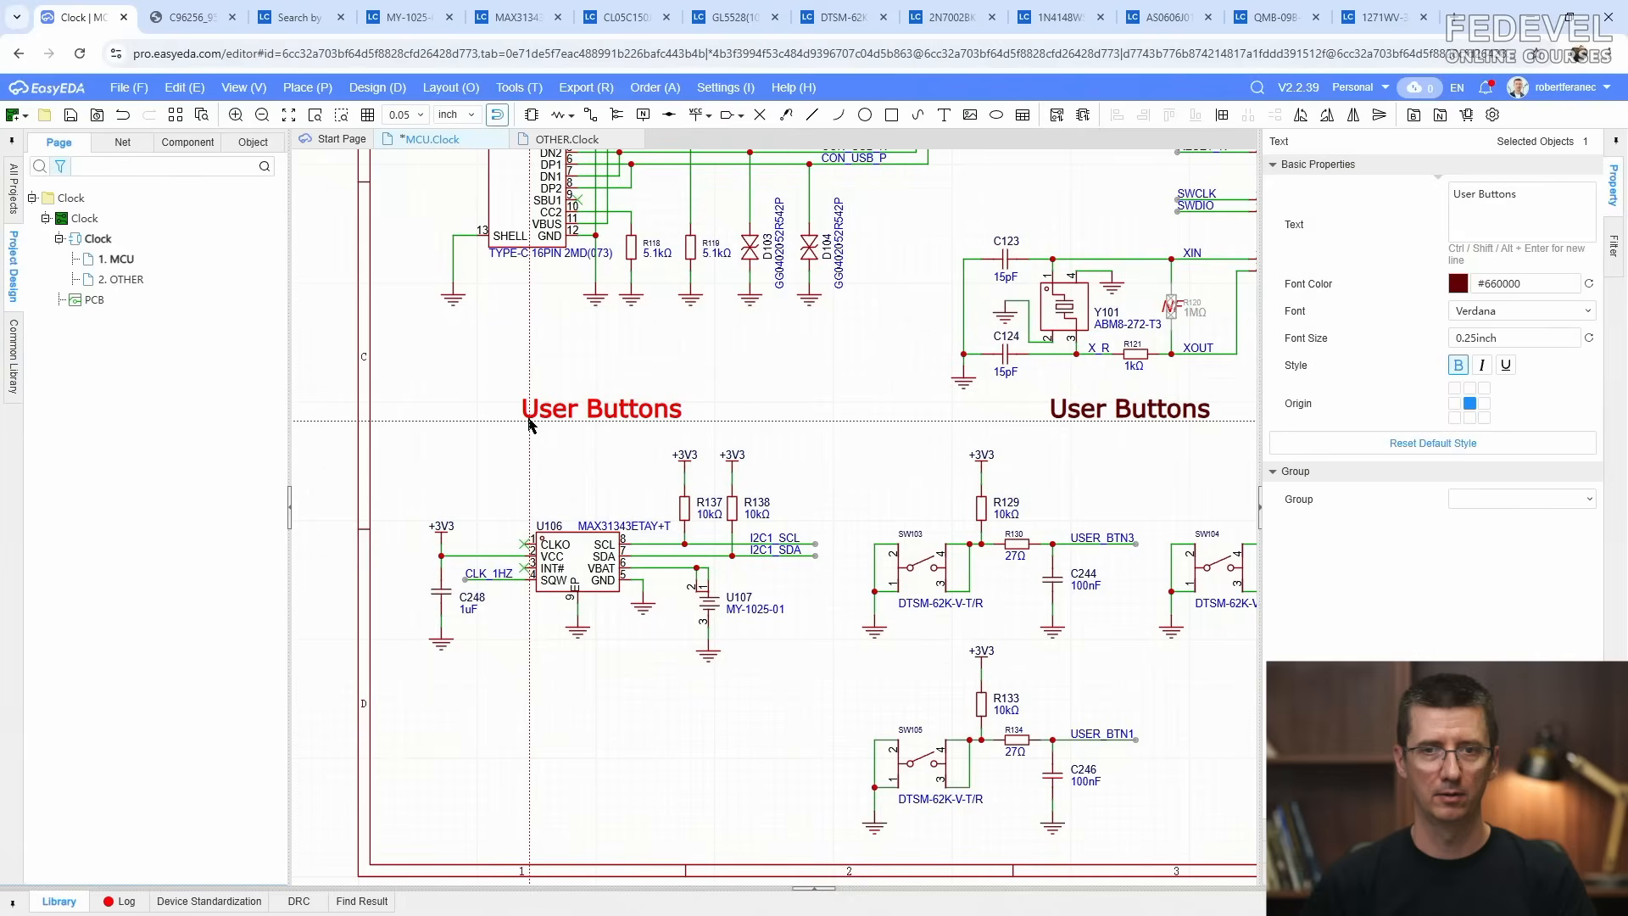
pyautogui.click(521, 424)
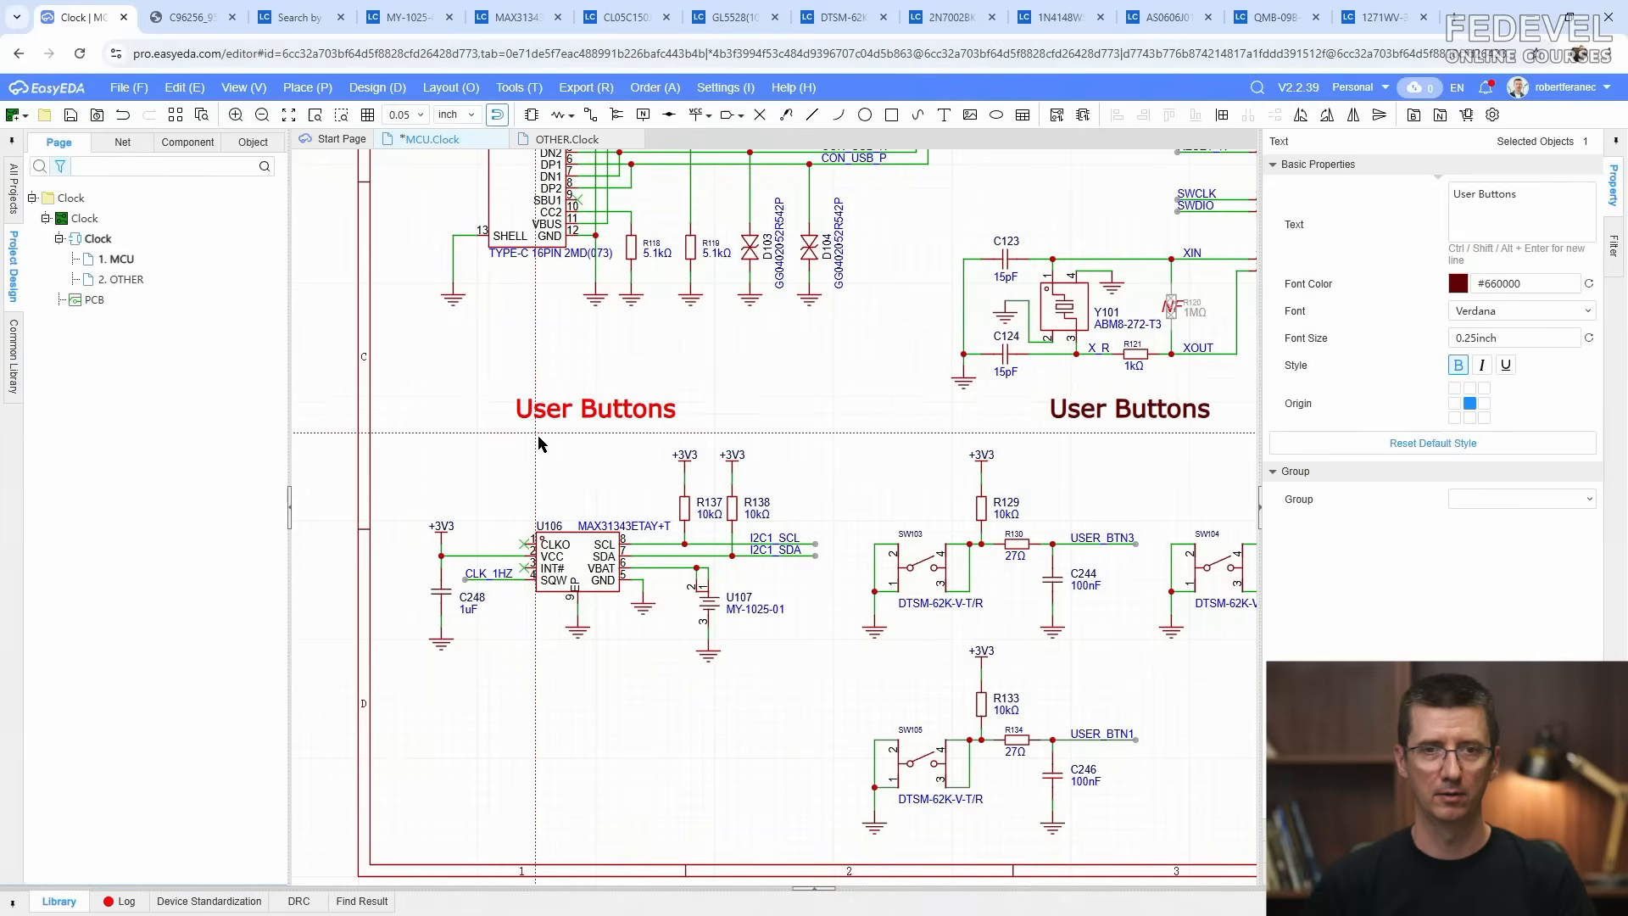
# Step: Change the duplicated heading's text to RTC Clock
pyautogui.doubleClick(600, 421)
pyautogui.write('RTC Clock')
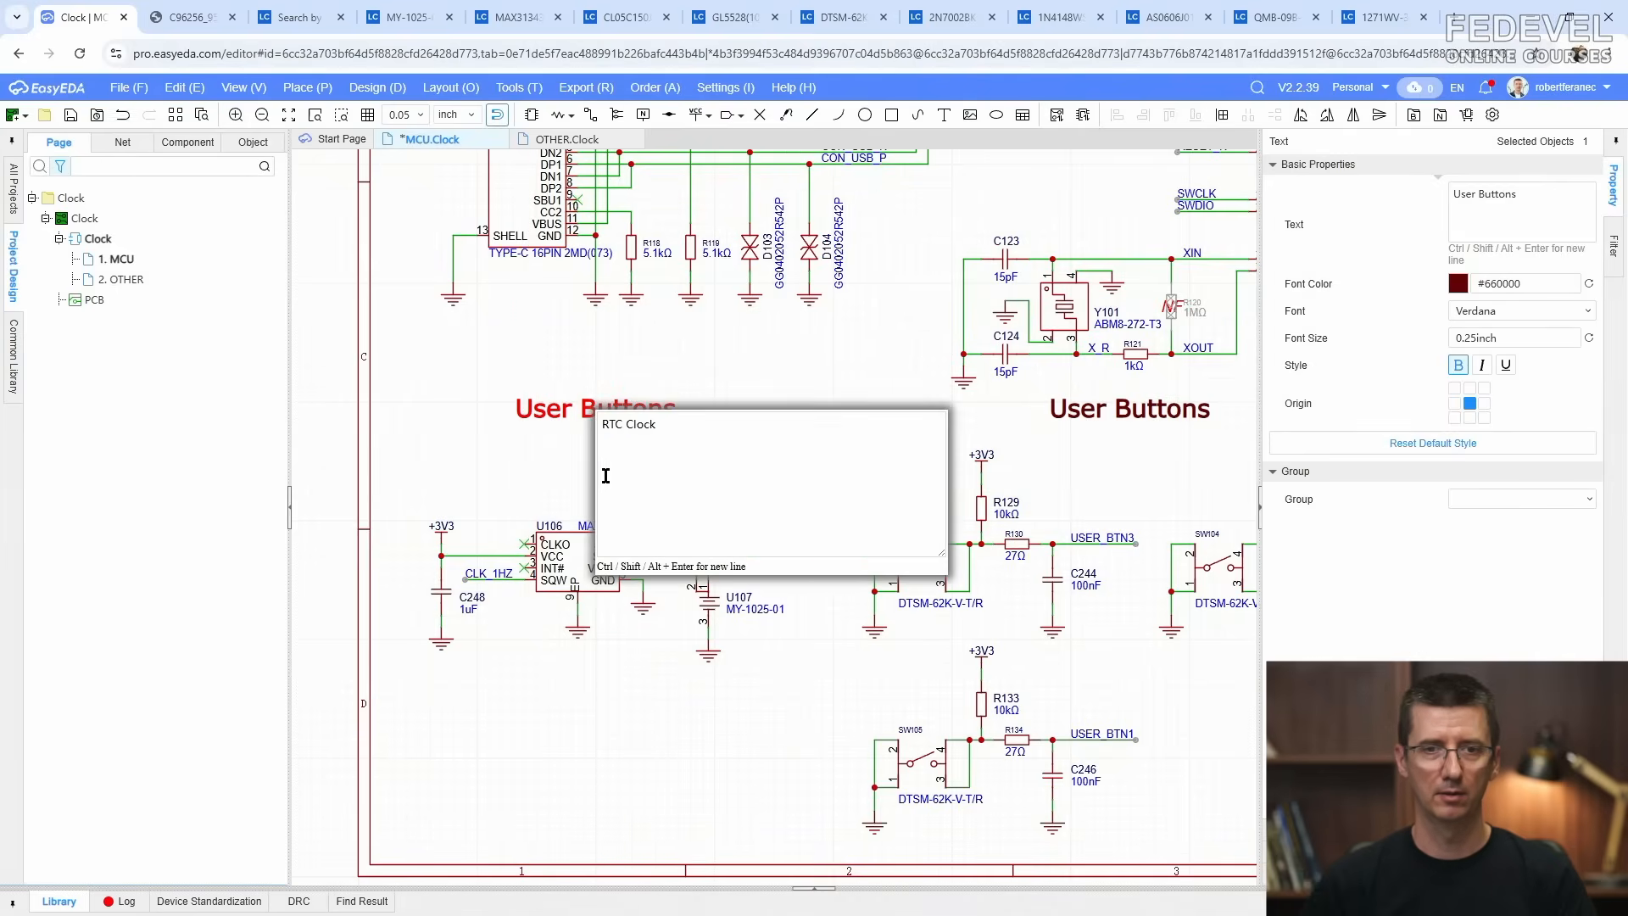
pyautogui.click(654, 344)
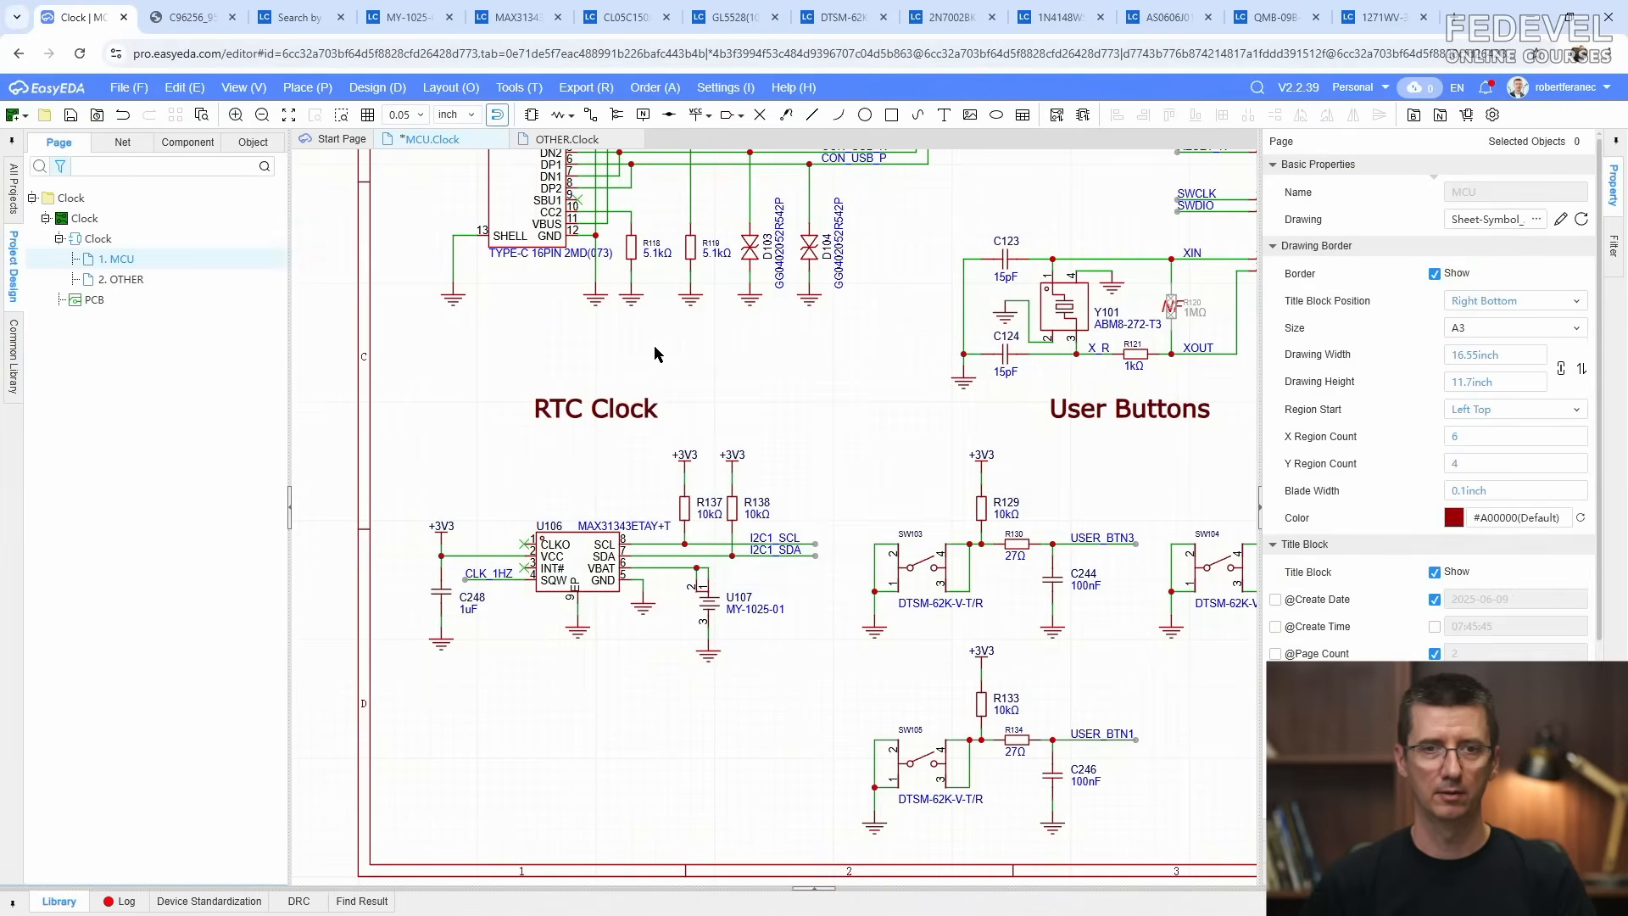
# Step: Fit the whole MCU page in view and save the schematic with the finished RTC circuit
pyautogui.scroll(-5, 654, 344)
pyautogui.moveTo(715, 370); pyautogui.dragTo(590, 476, button='right')
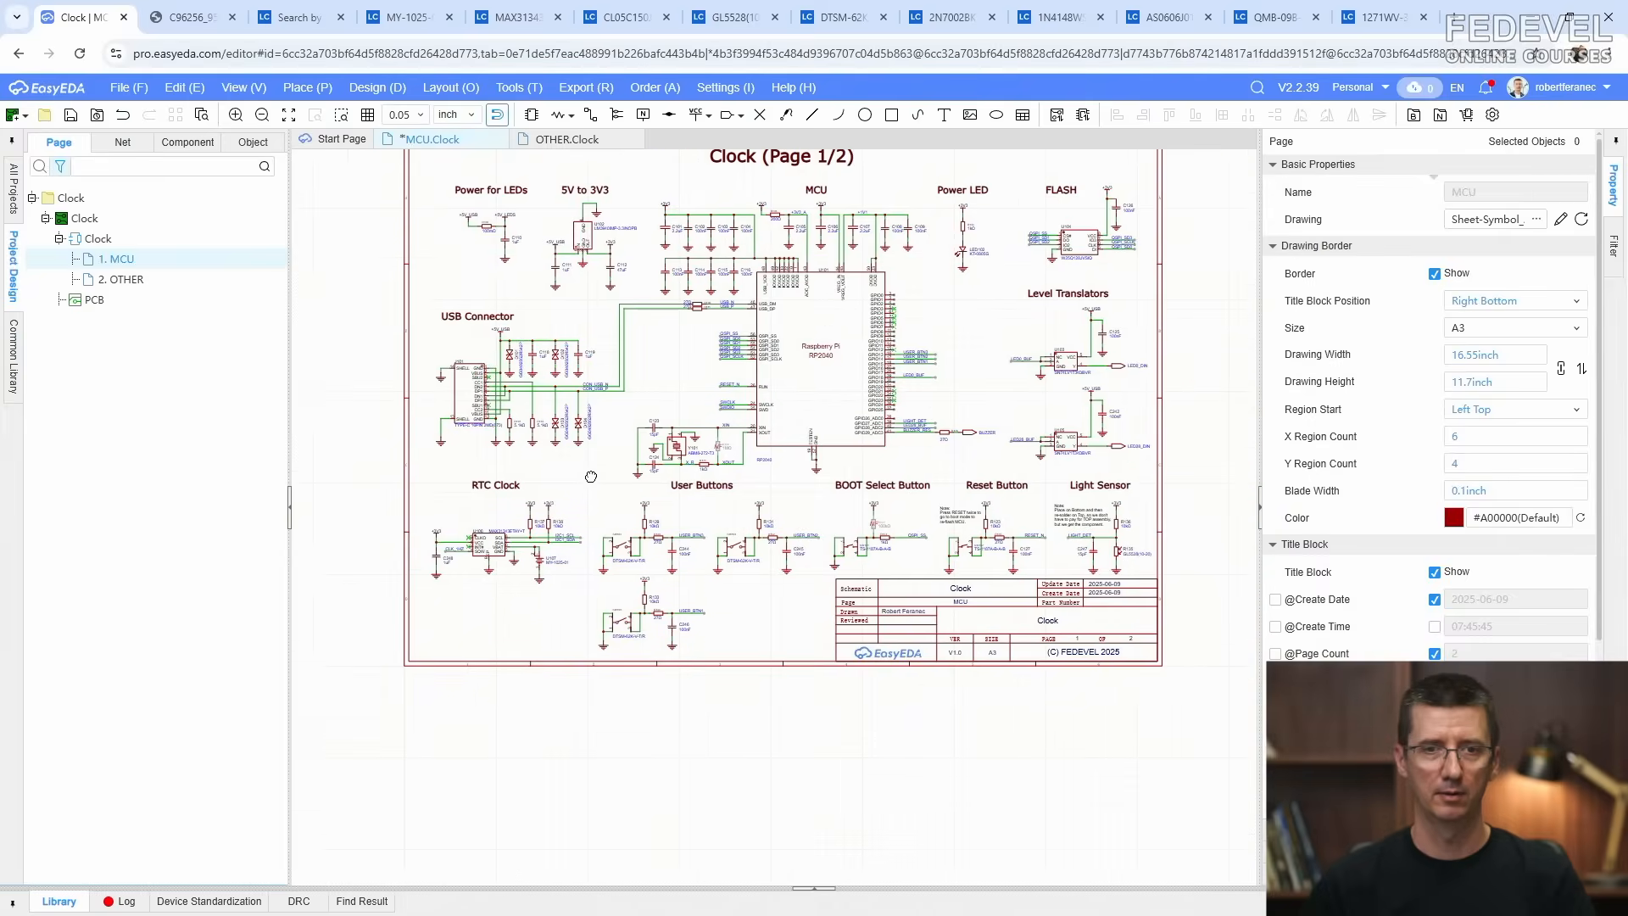
pyautogui.press('k')
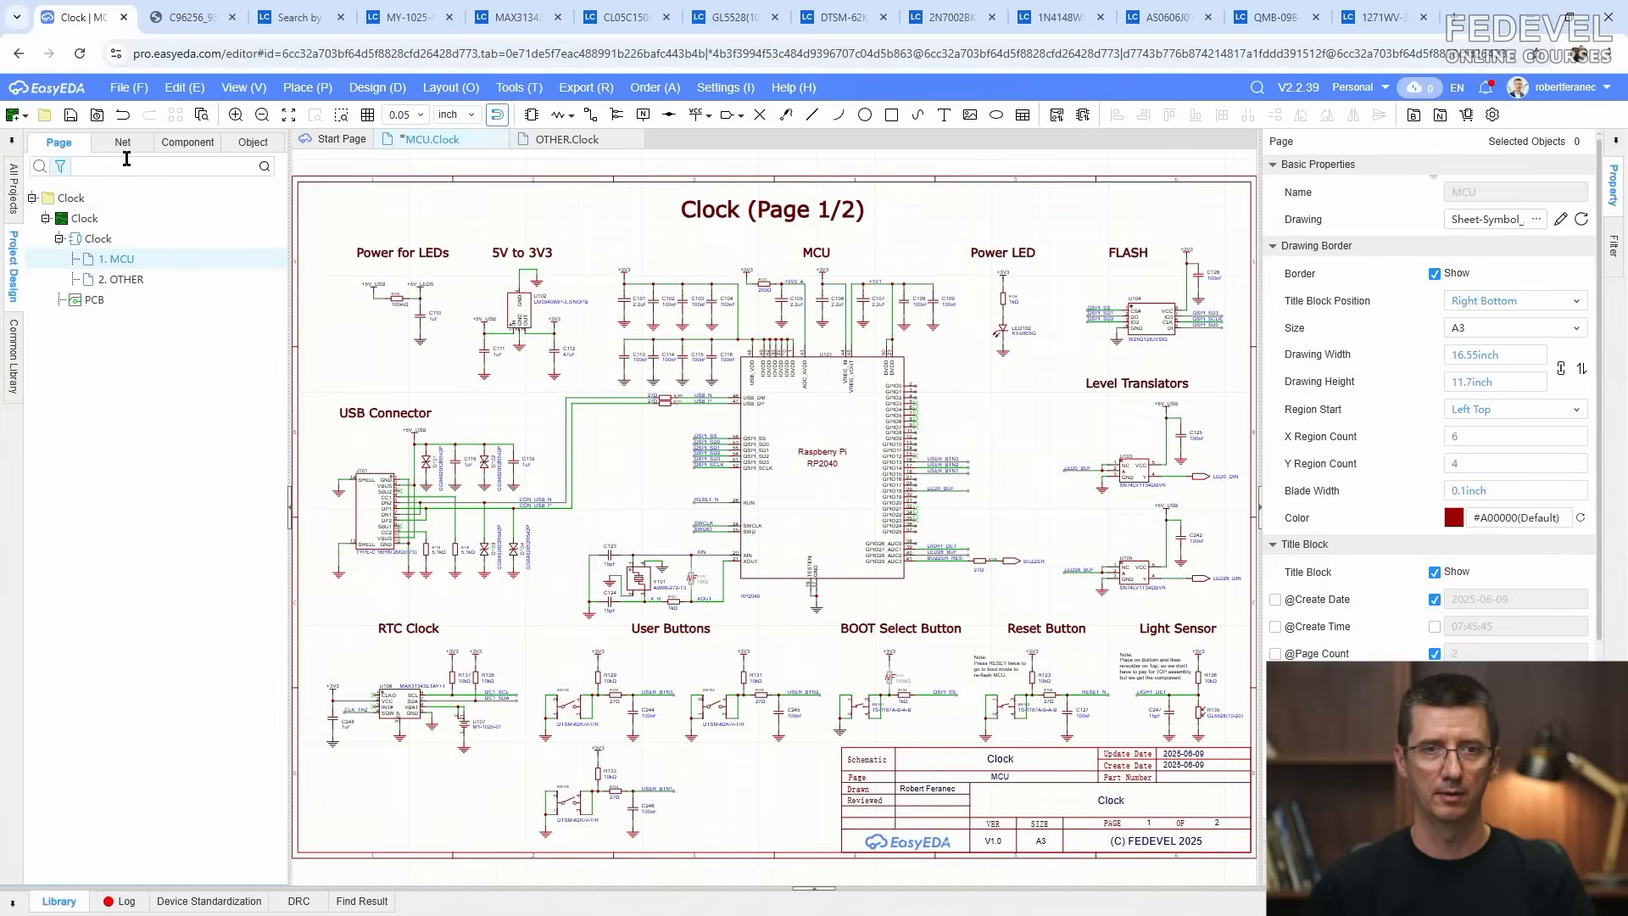
pyautogui.click(69, 119)
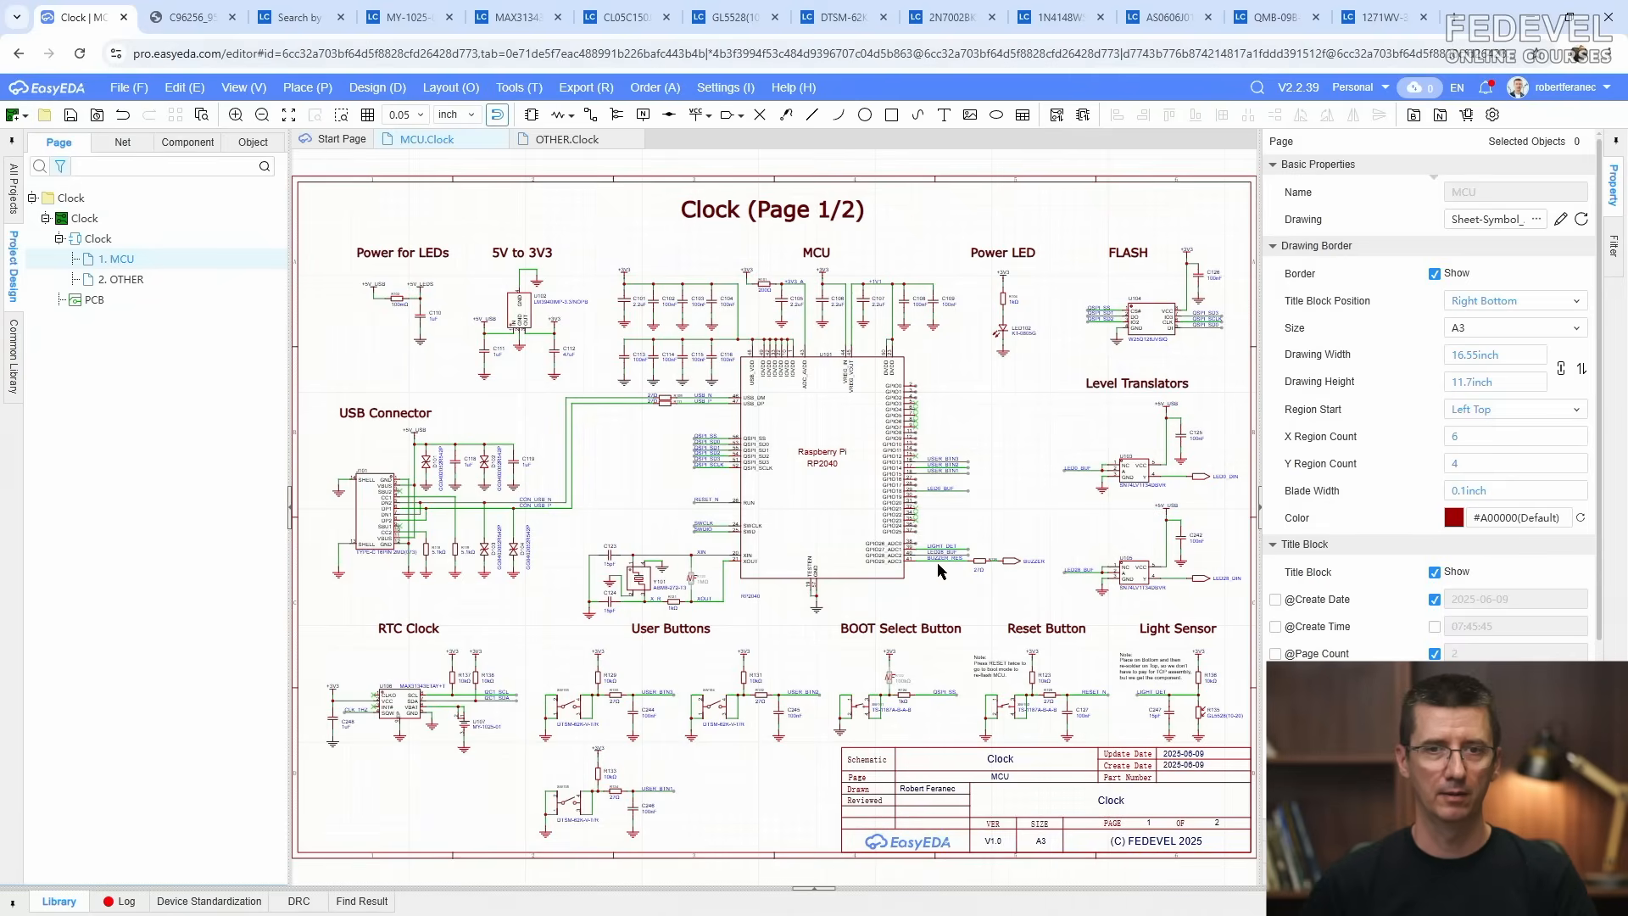
# Step: Open a new browser tab and search Google for rp2040 pinout
pyautogui.click(1454, 17)
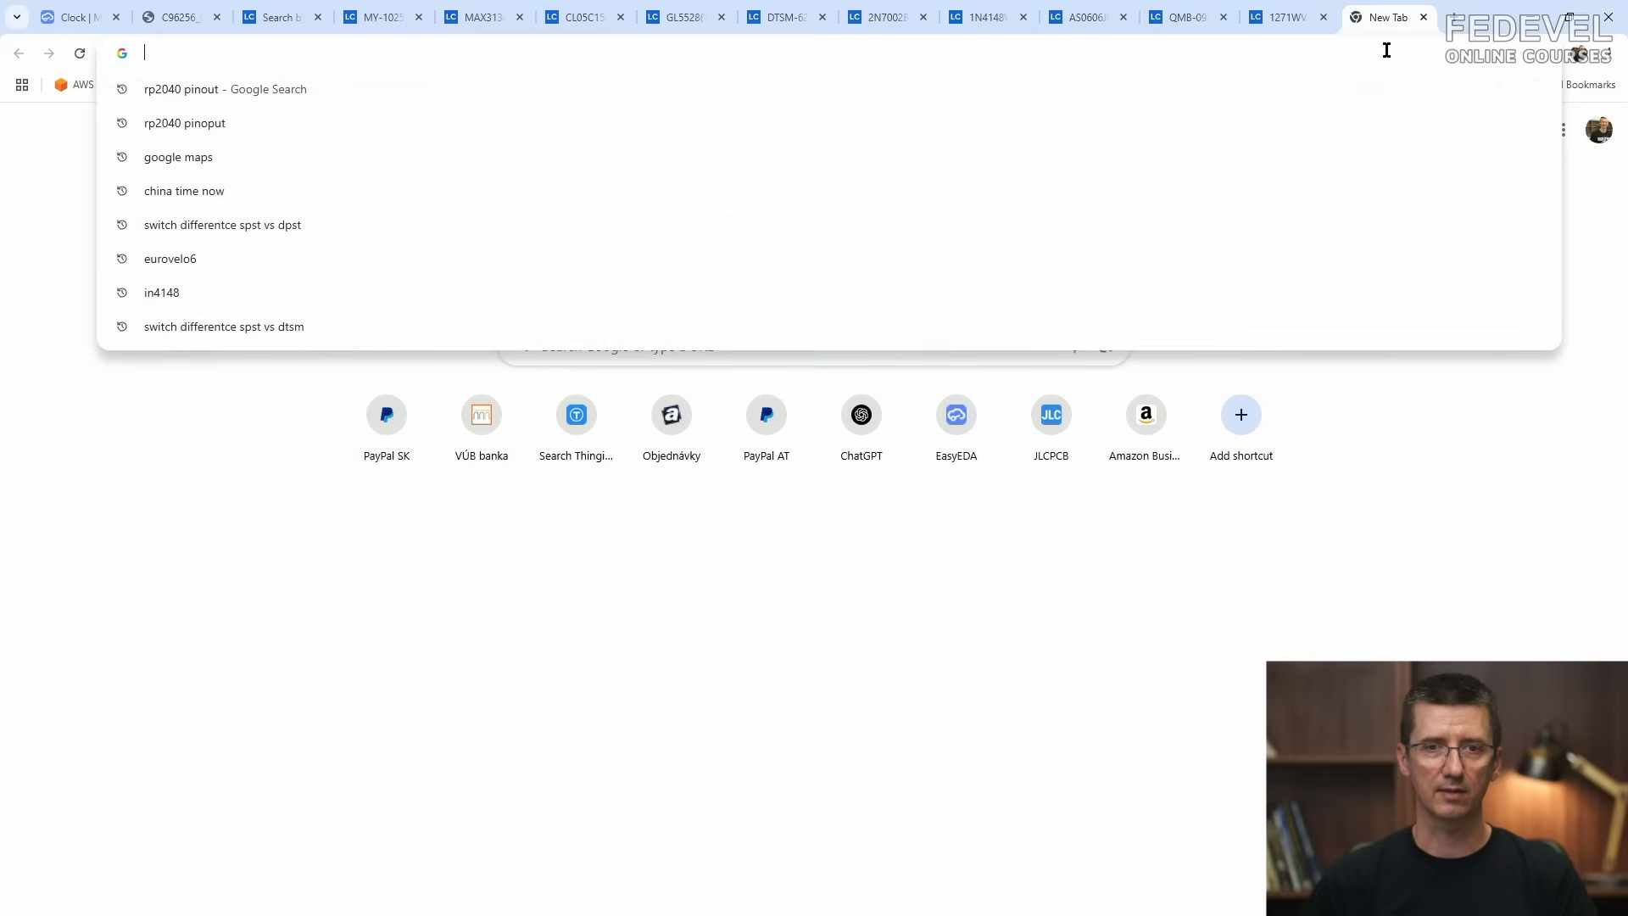
pyautogui.write('rp2040 pinout')
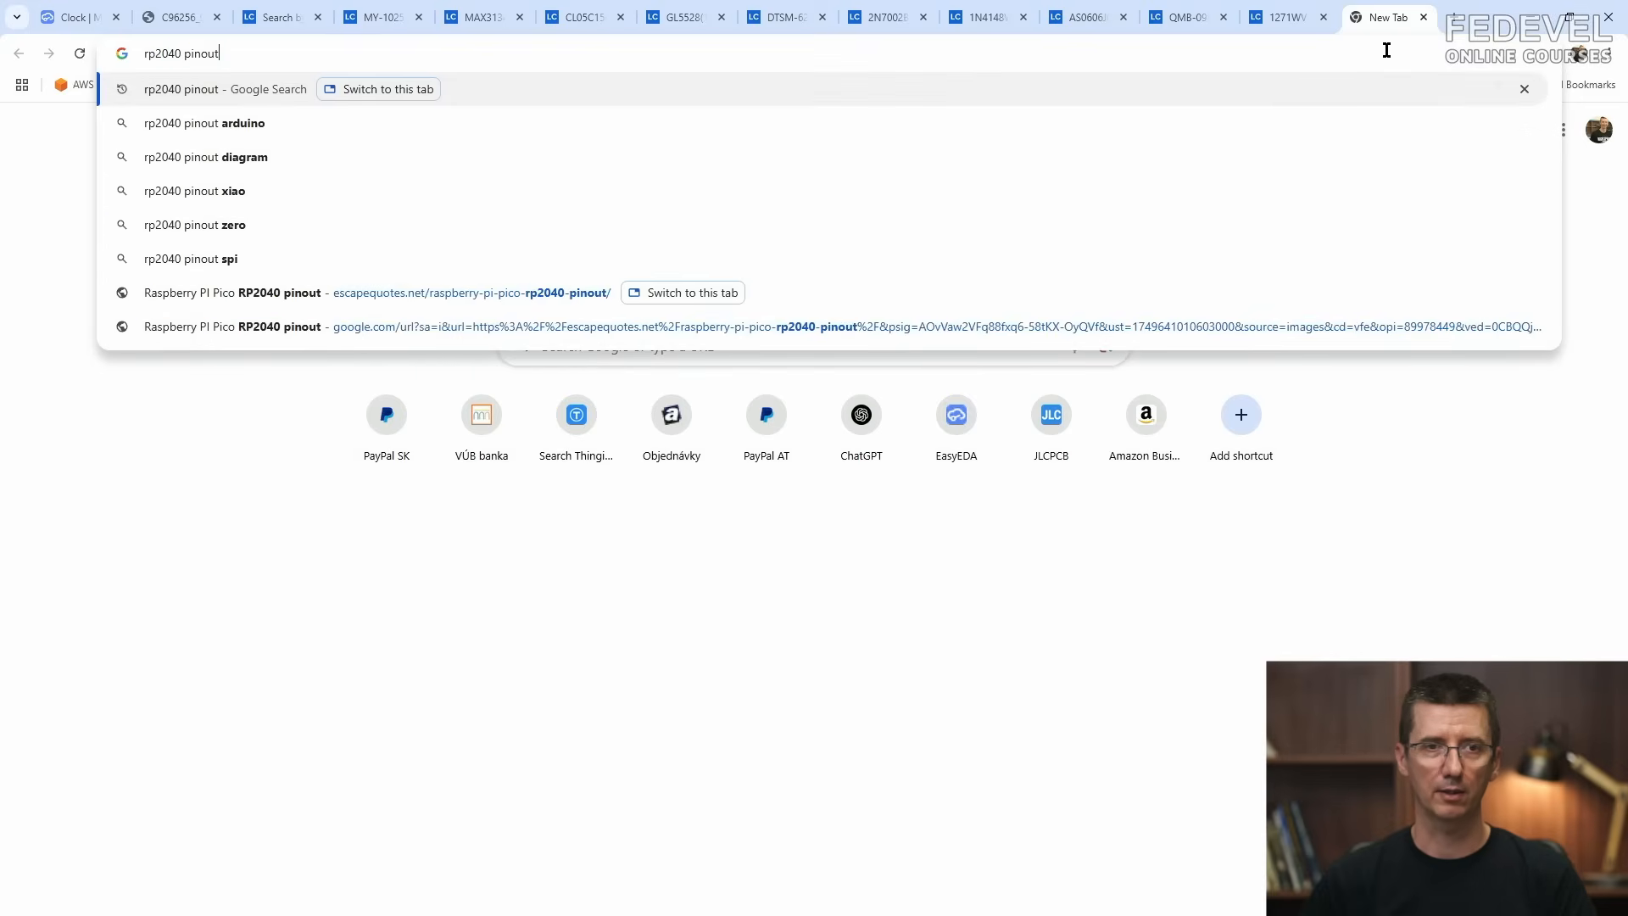
pyautogui.press('Return')
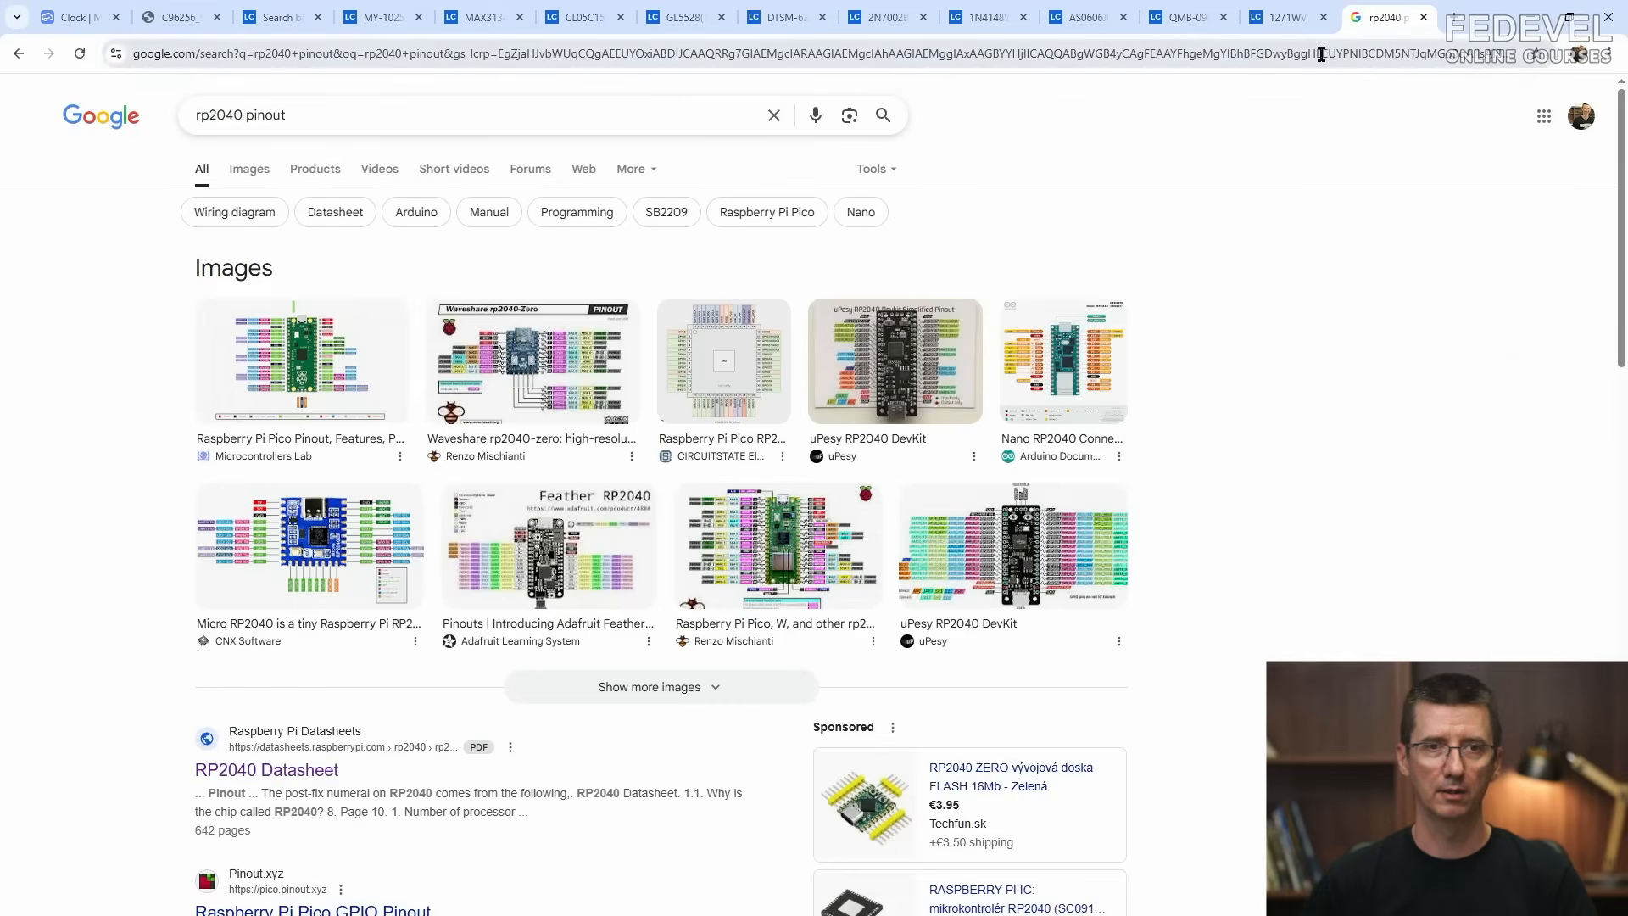
# Step: Find a Raspberry Pi Pico RP2040 pinout diagram among the image results, visit its page and enlarge the diagram
pyautogui.click(256, 168)
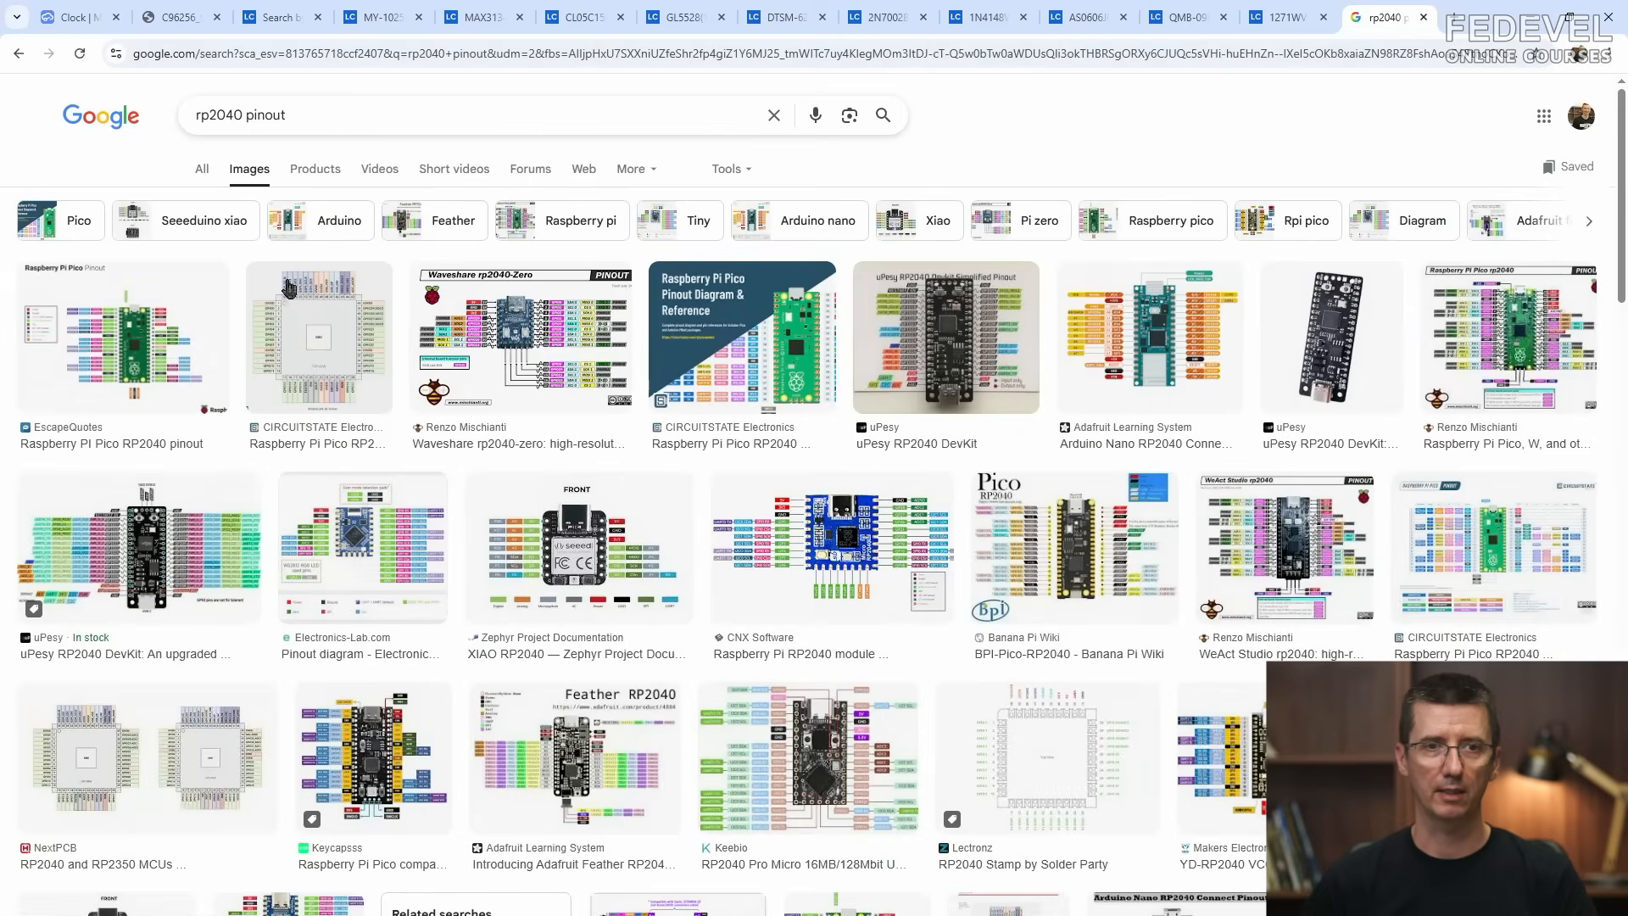
pyautogui.click(141, 355)
pyautogui.click(1251, 516)
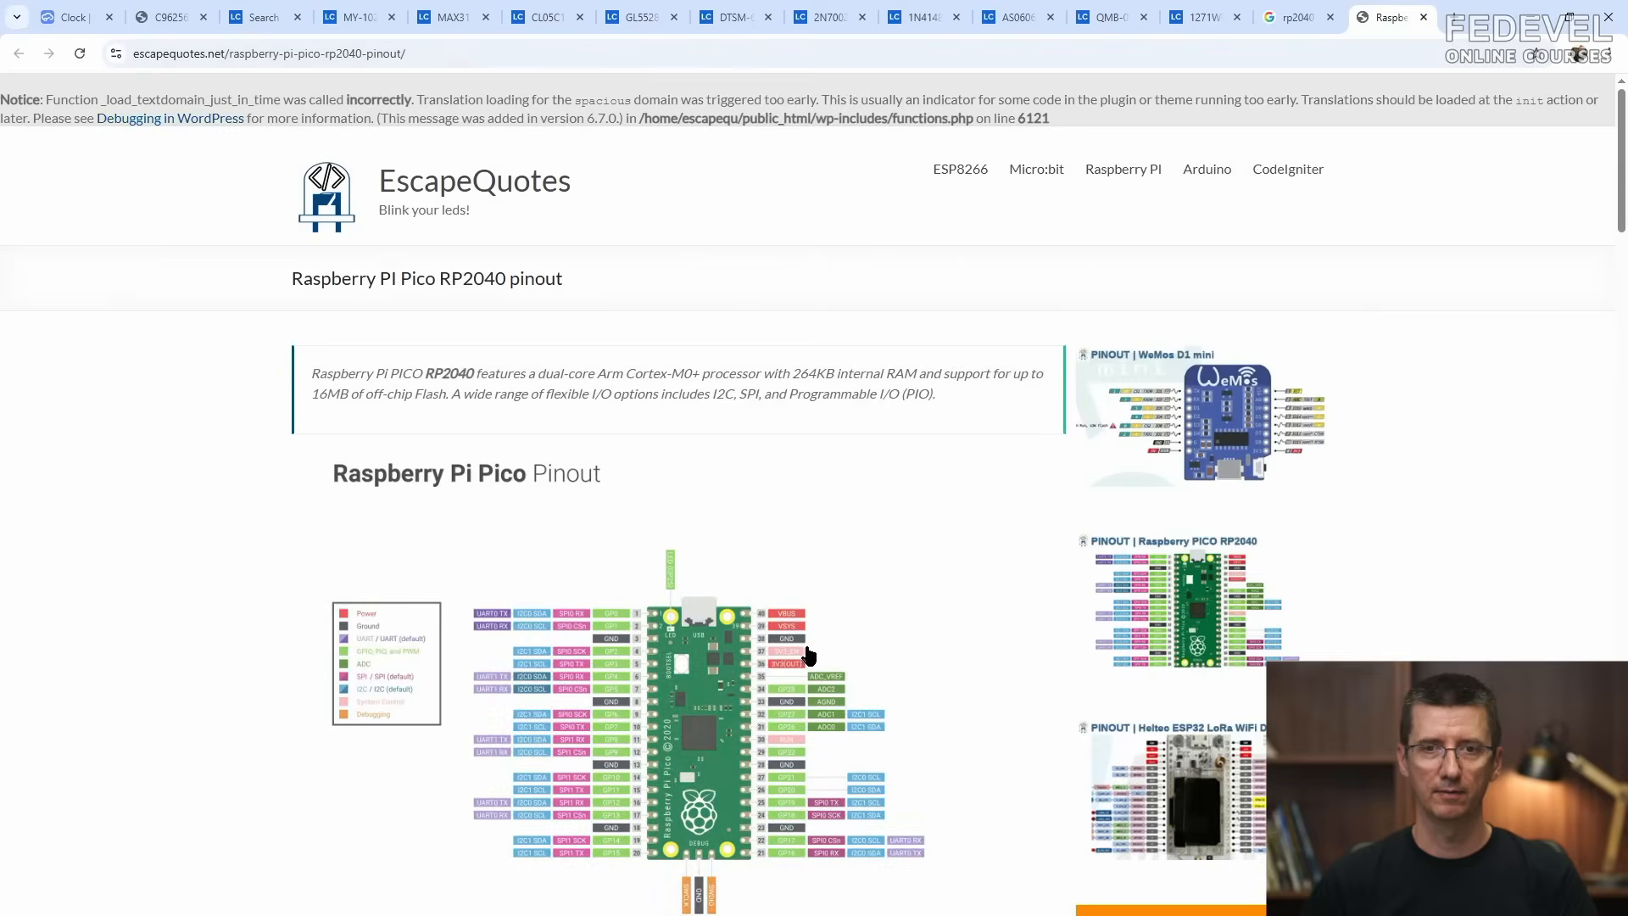
pyautogui.click(807, 655)
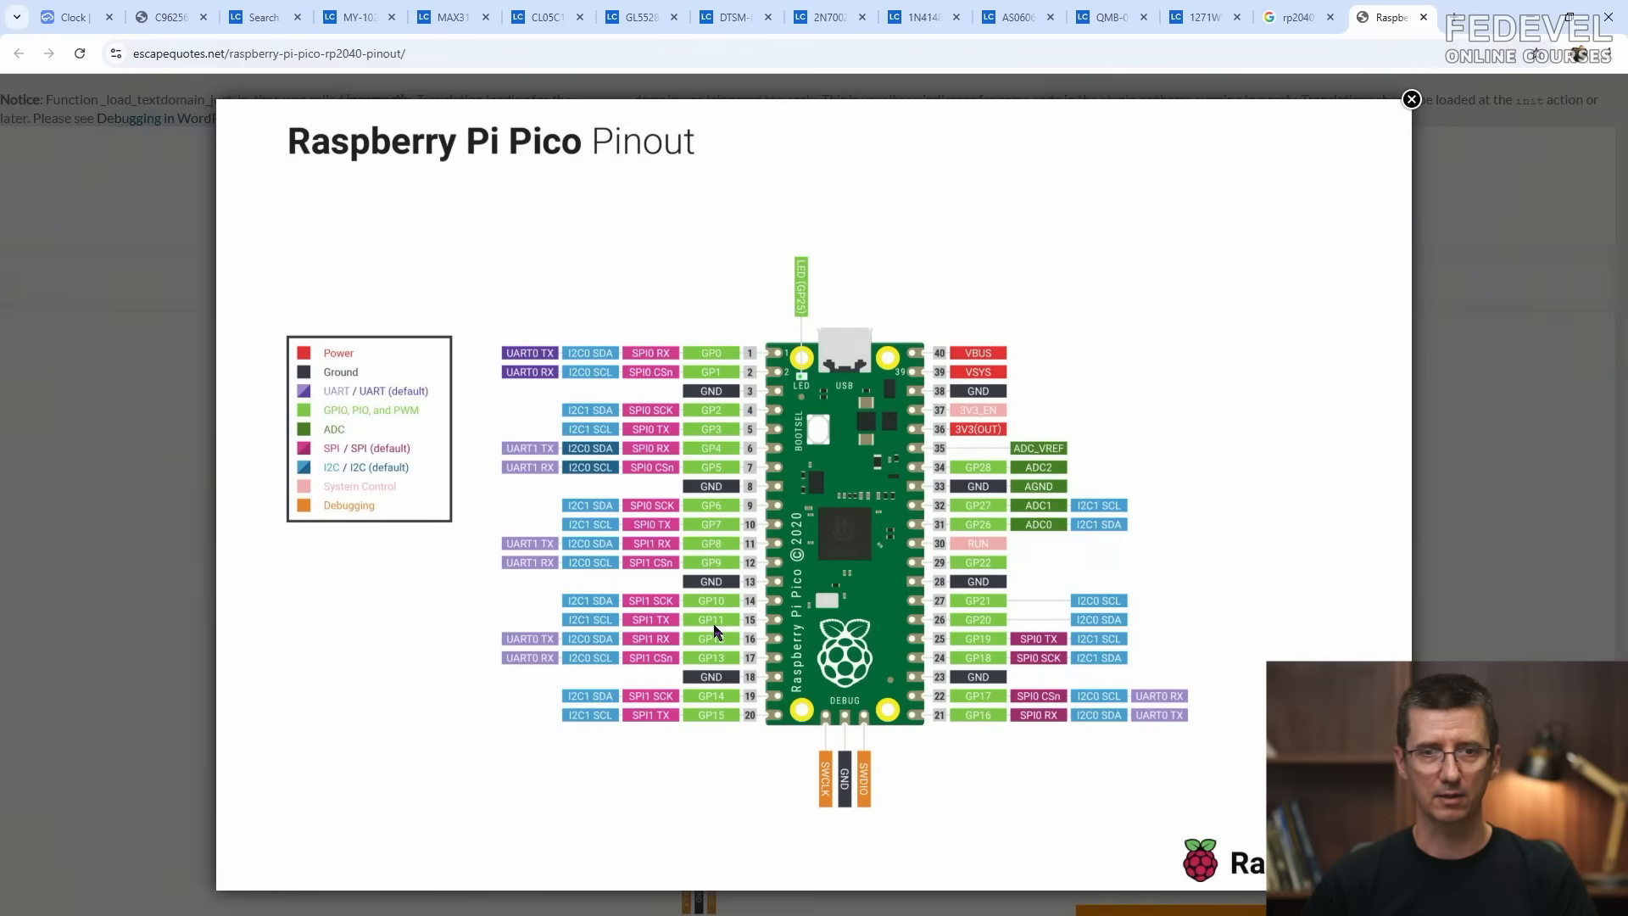
# Step: Return to the EasyEDA schematic and draw wires out from GPIO10 and GPIO11, ending level with the USER_BTN wires
pyautogui.click(82, 18)
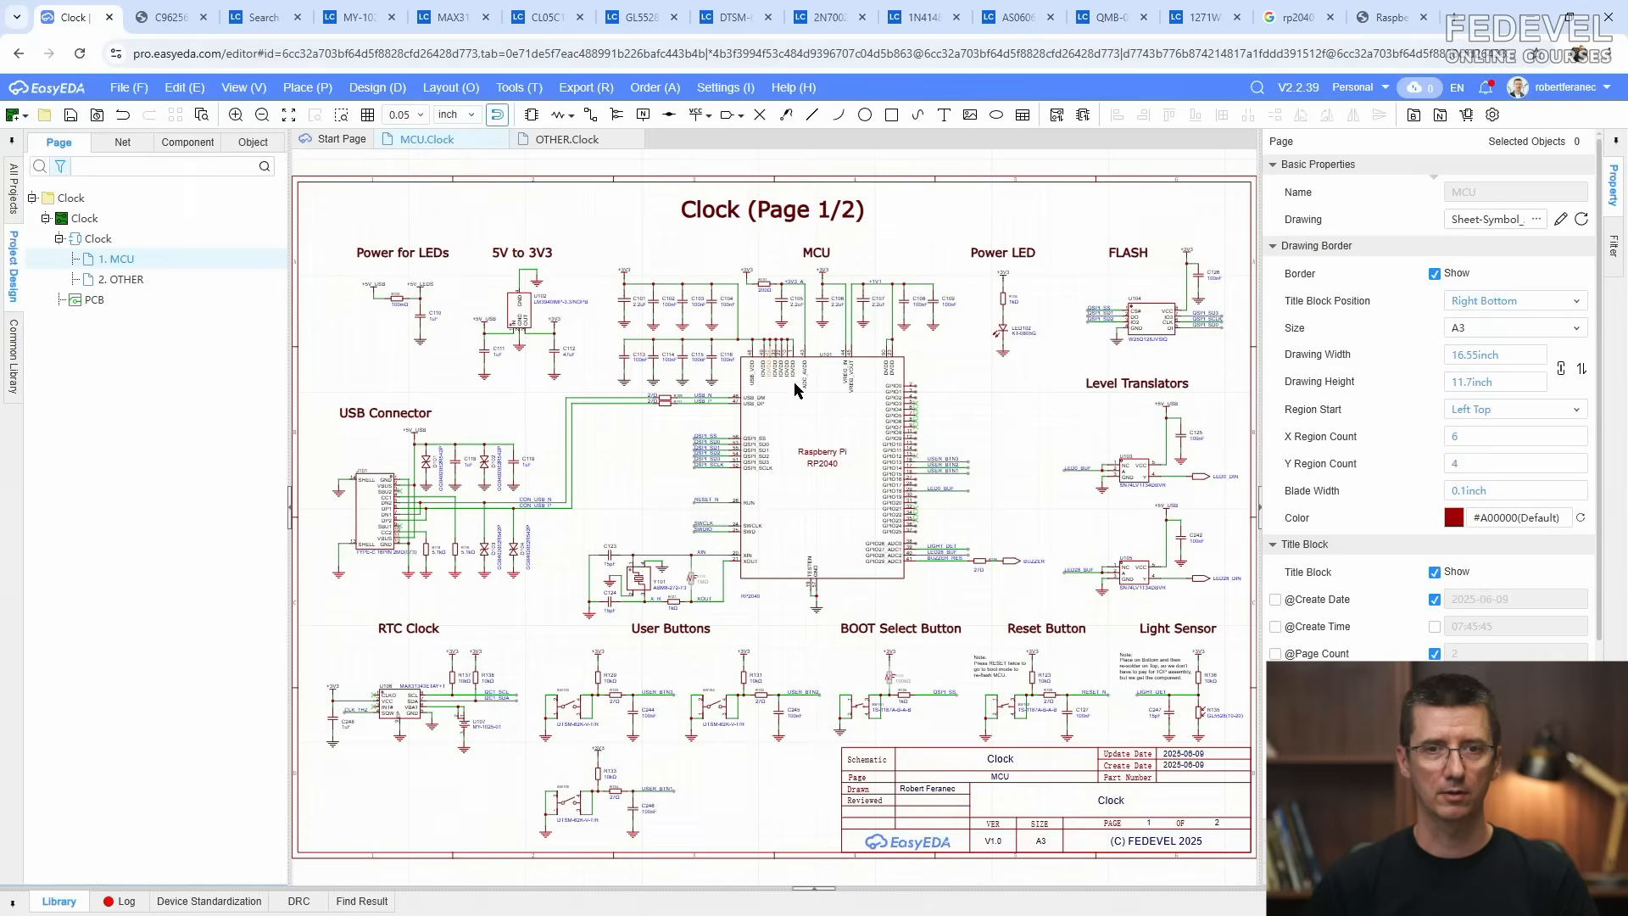
pyautogui.scroll(5, 938, 446)
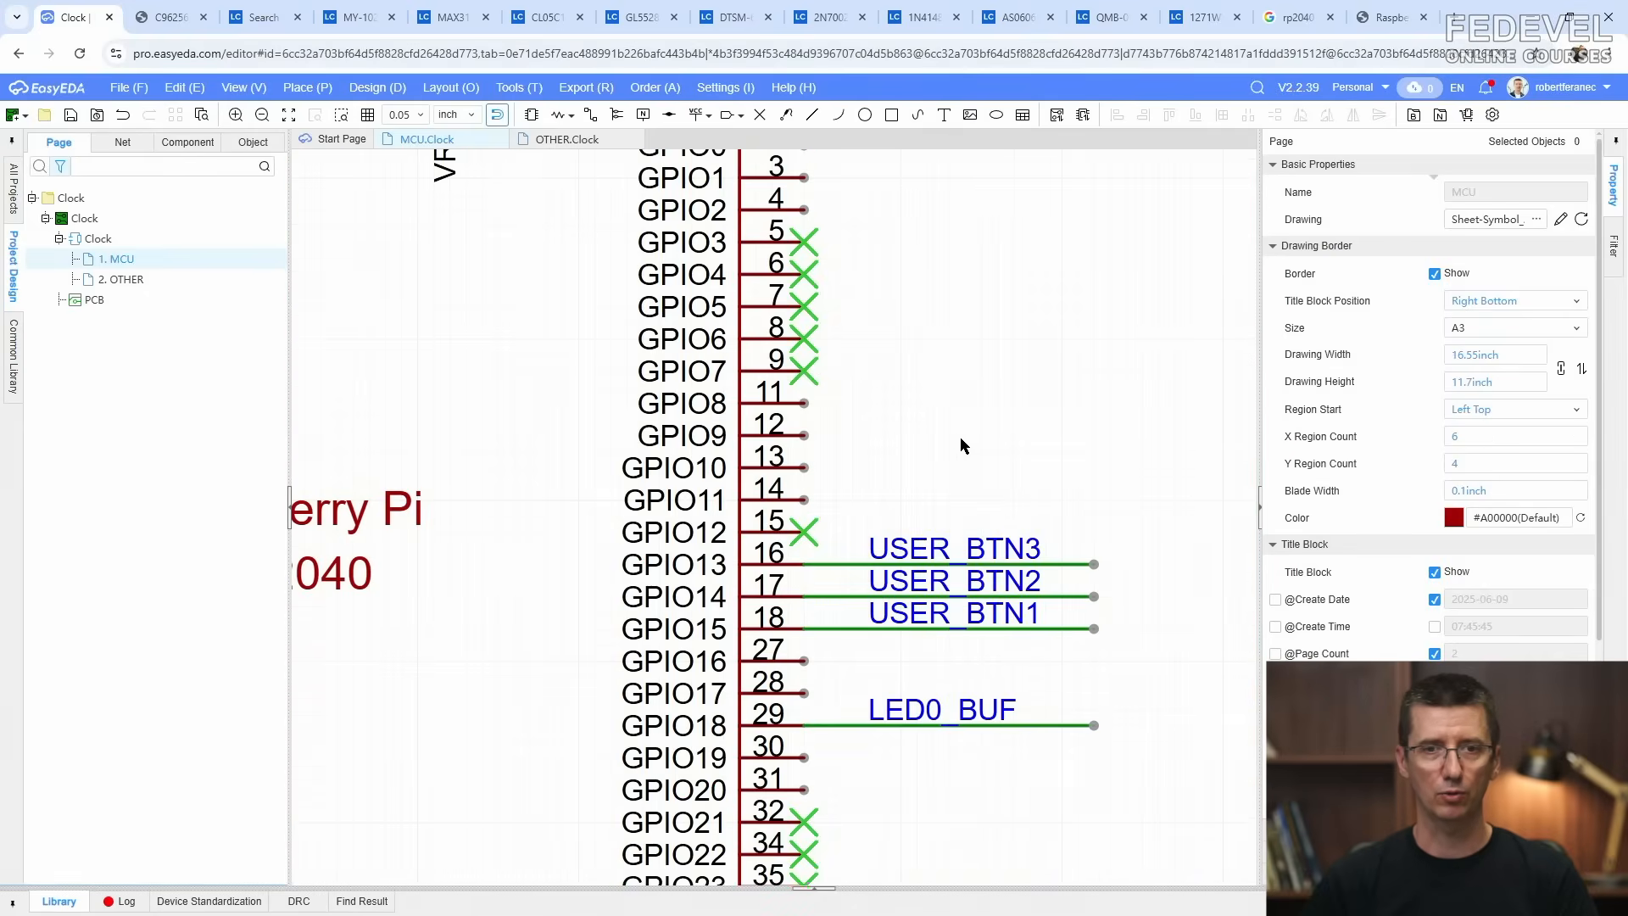
pyautogui.click(590, 115)
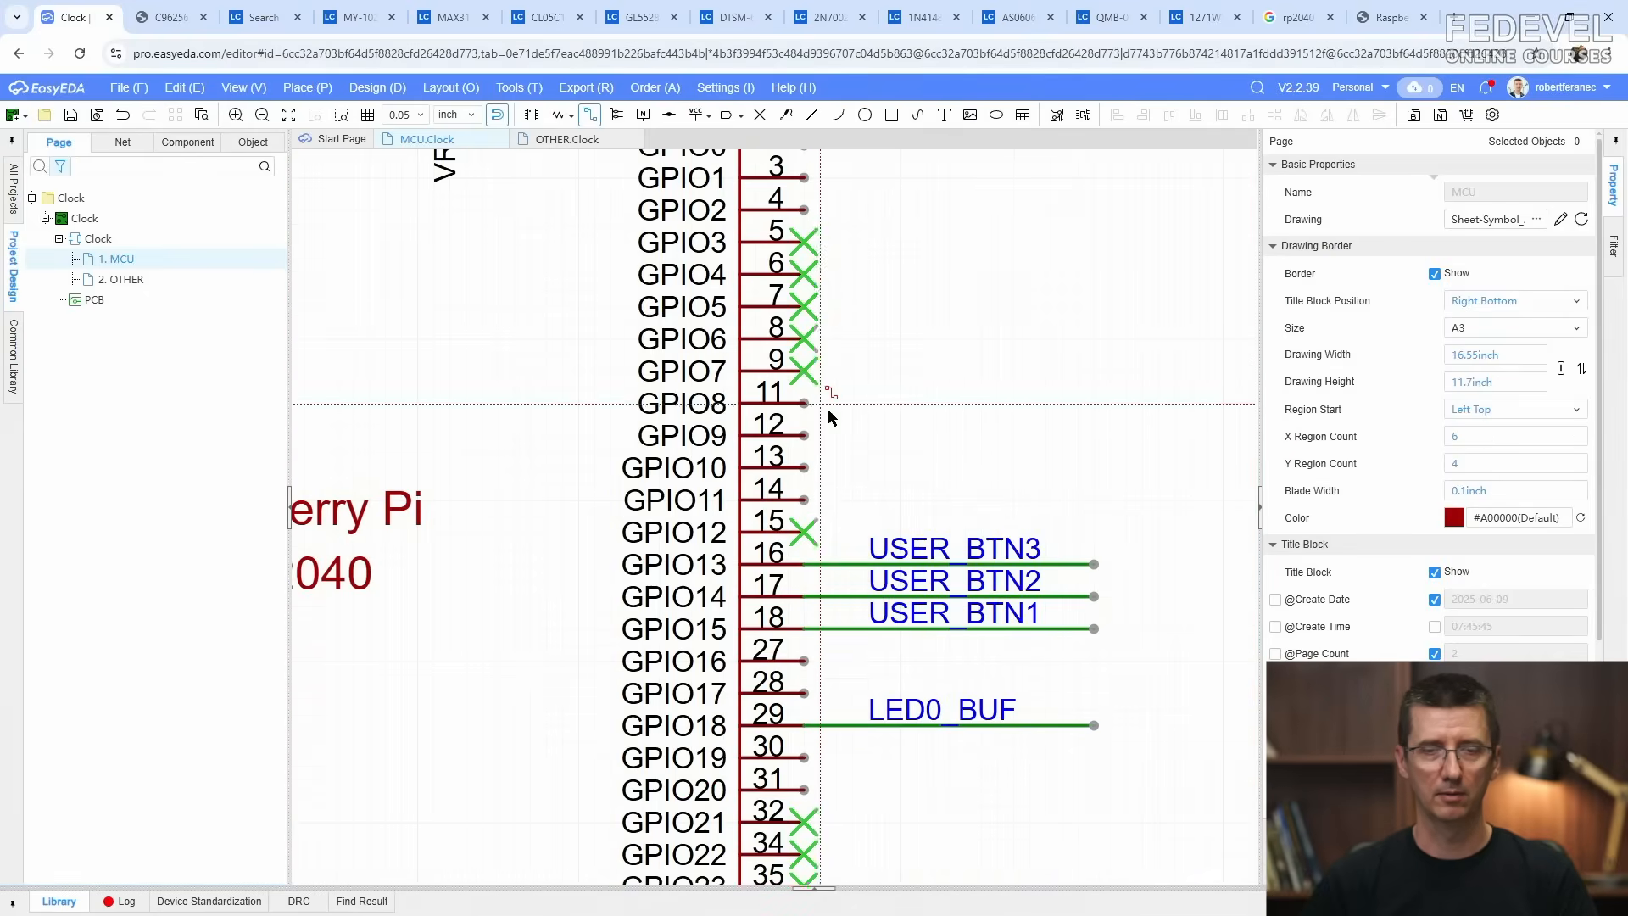
pyautogui.click(806, 467)
pyautogui.doubleClick(1094, 468)
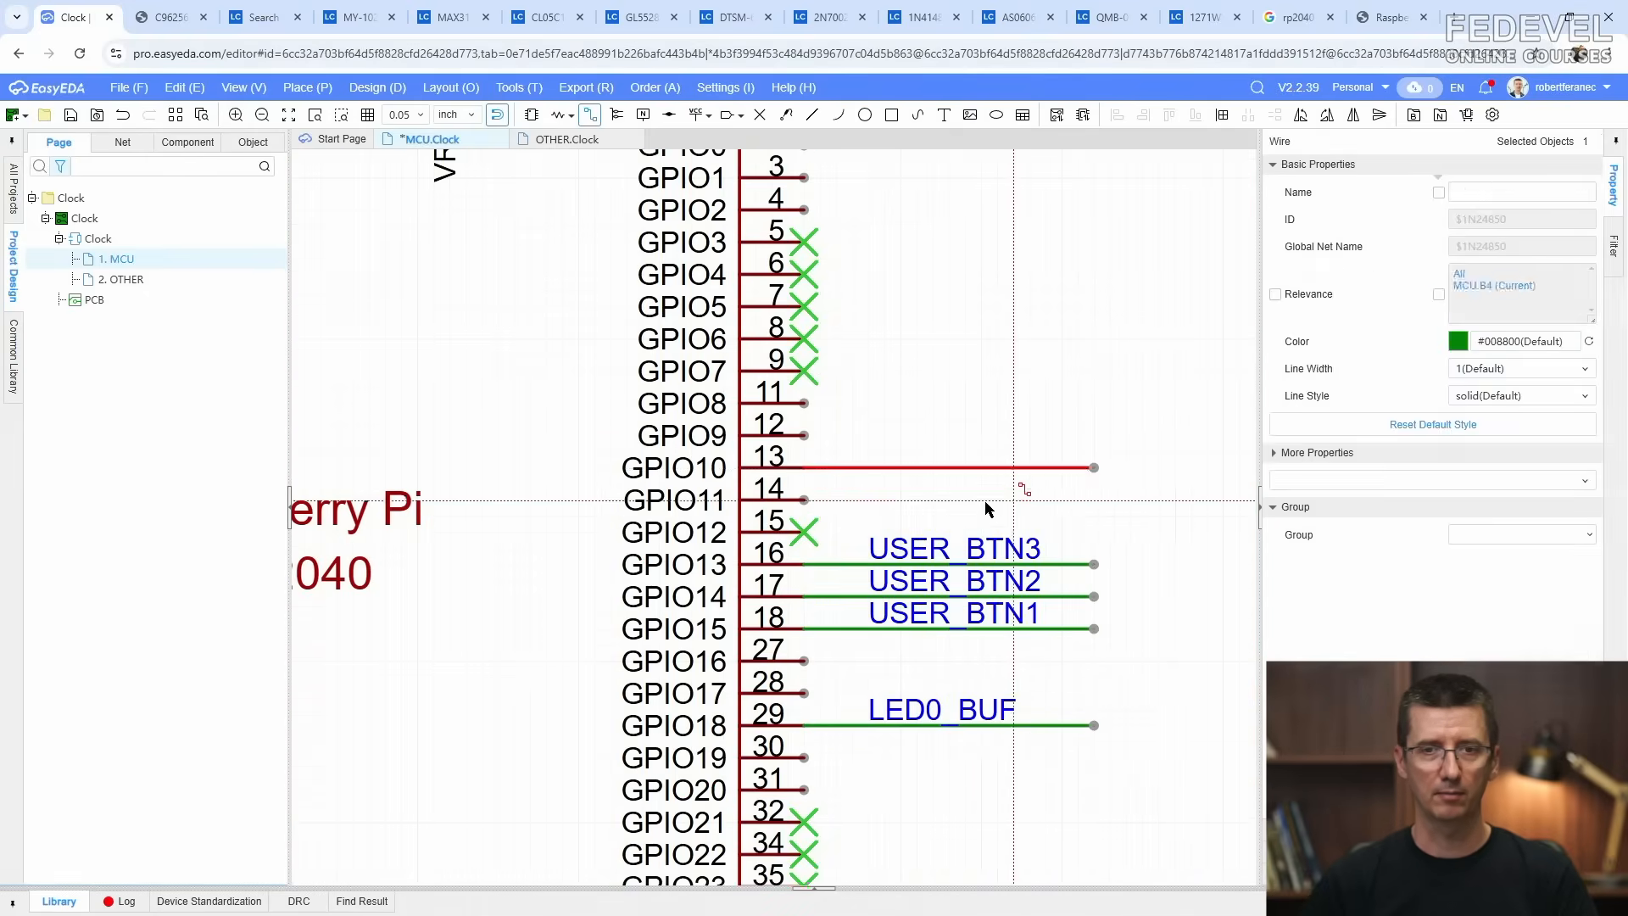
pyautogui.click(806, 500)
pyautogui.doubleClick(1093, 499)
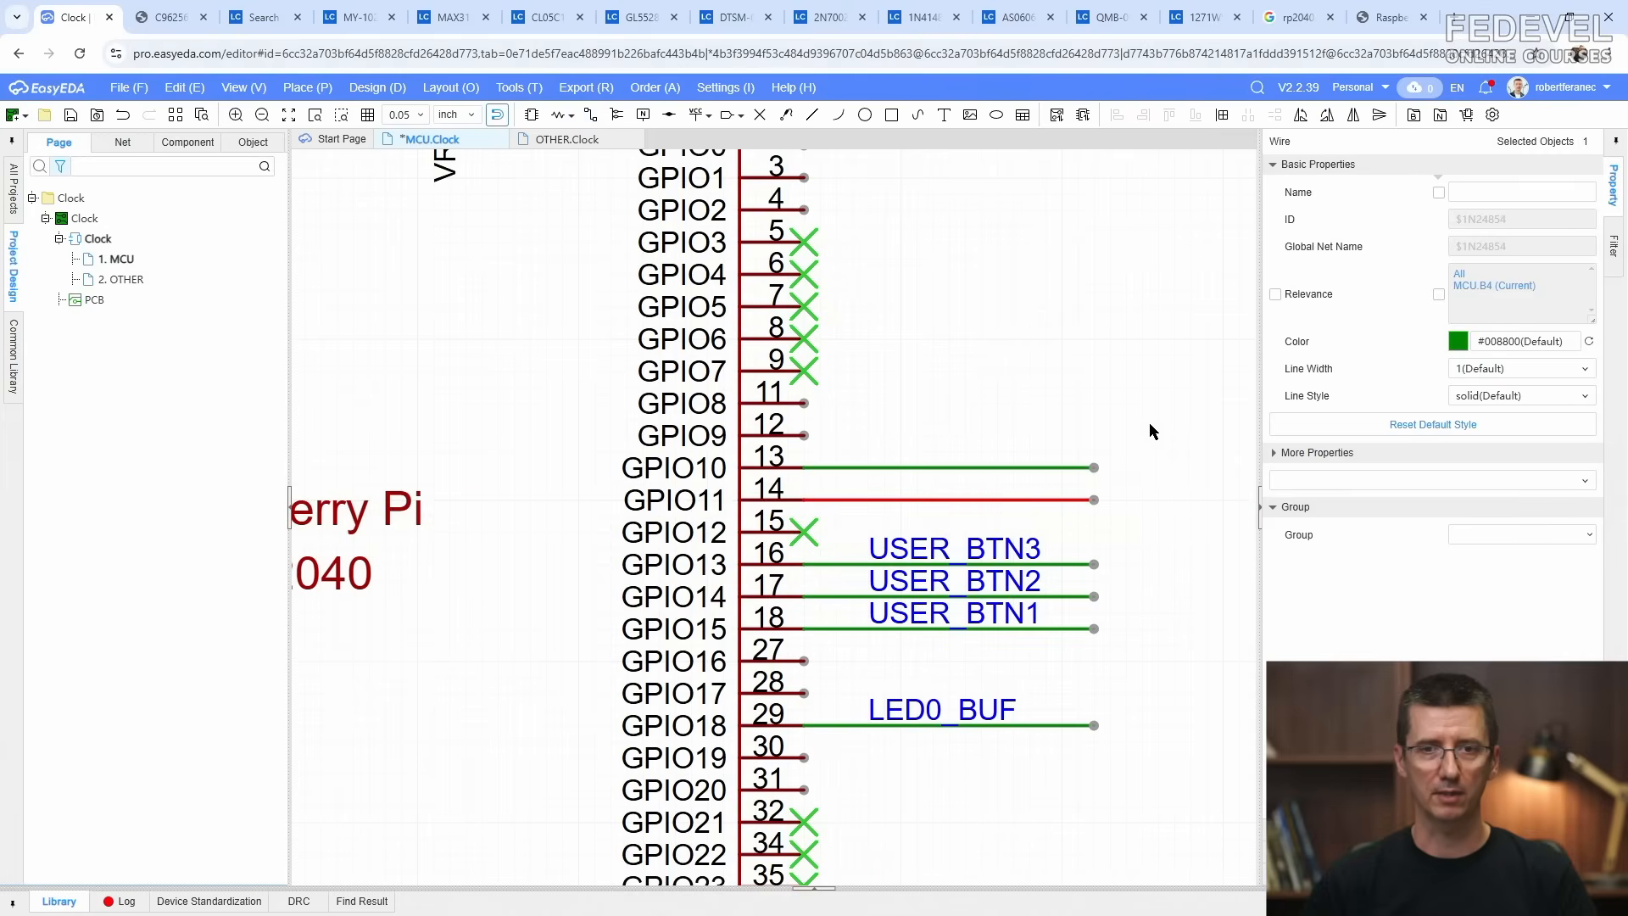
# Step: Copy the I2C1_SDA net label from the RTC circuit onto the GPIO10 wire
pyautogui.scroll(-5, 1150, 422)
pyautogui.scroll(-2, 1153, 430)
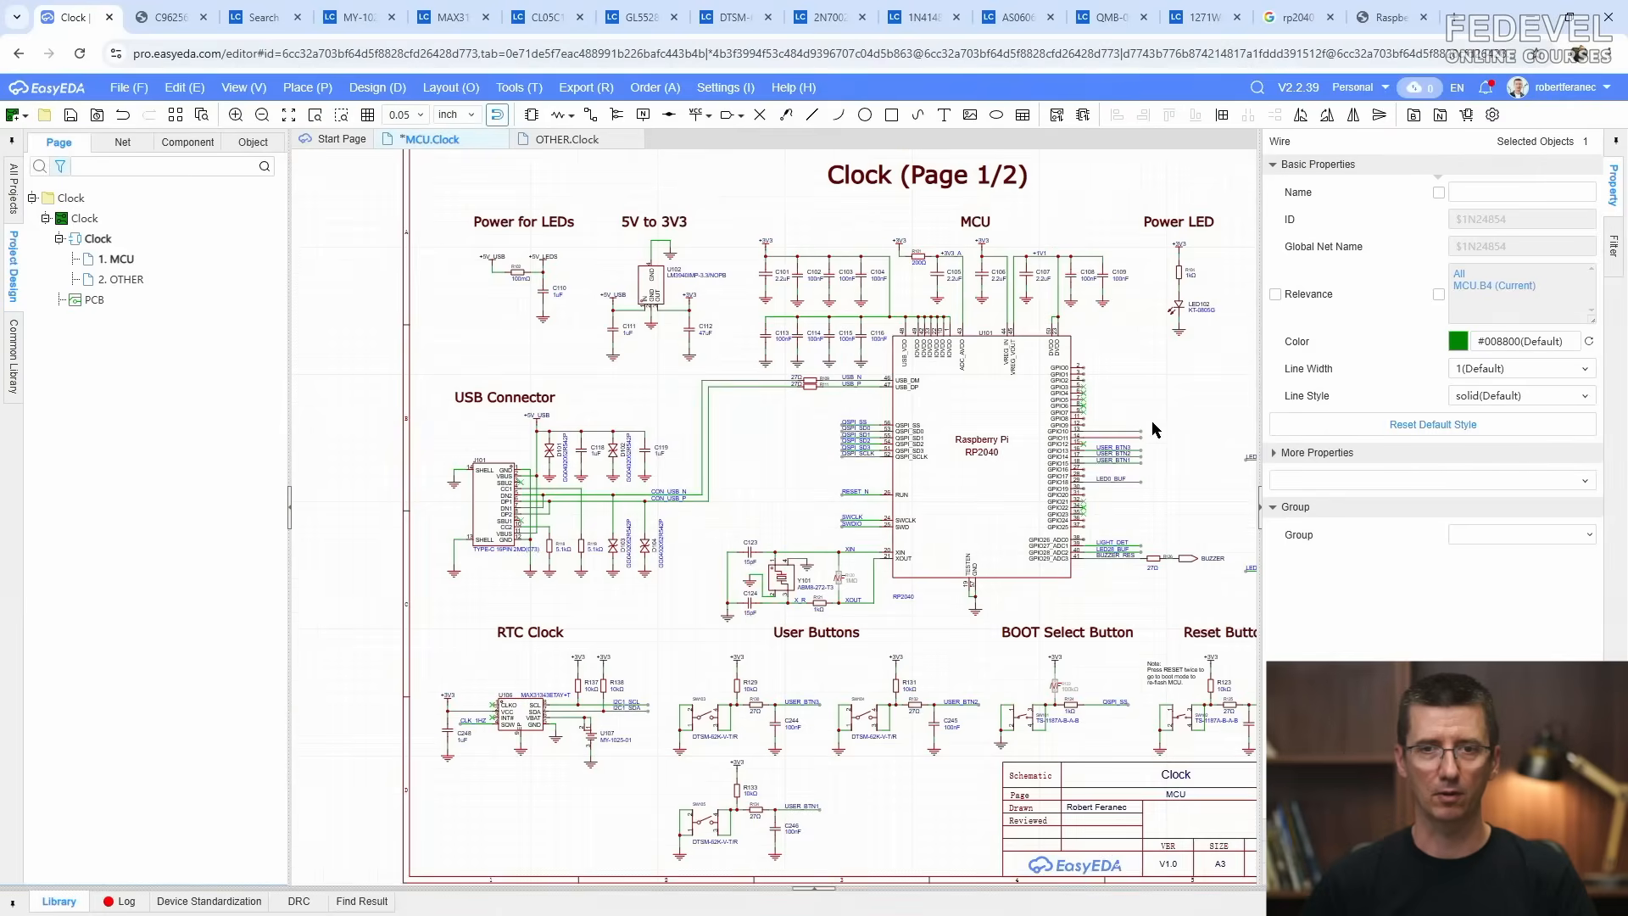
pyautogui.scroll(3, 631, 737)
pyautogui.click(616, 697)
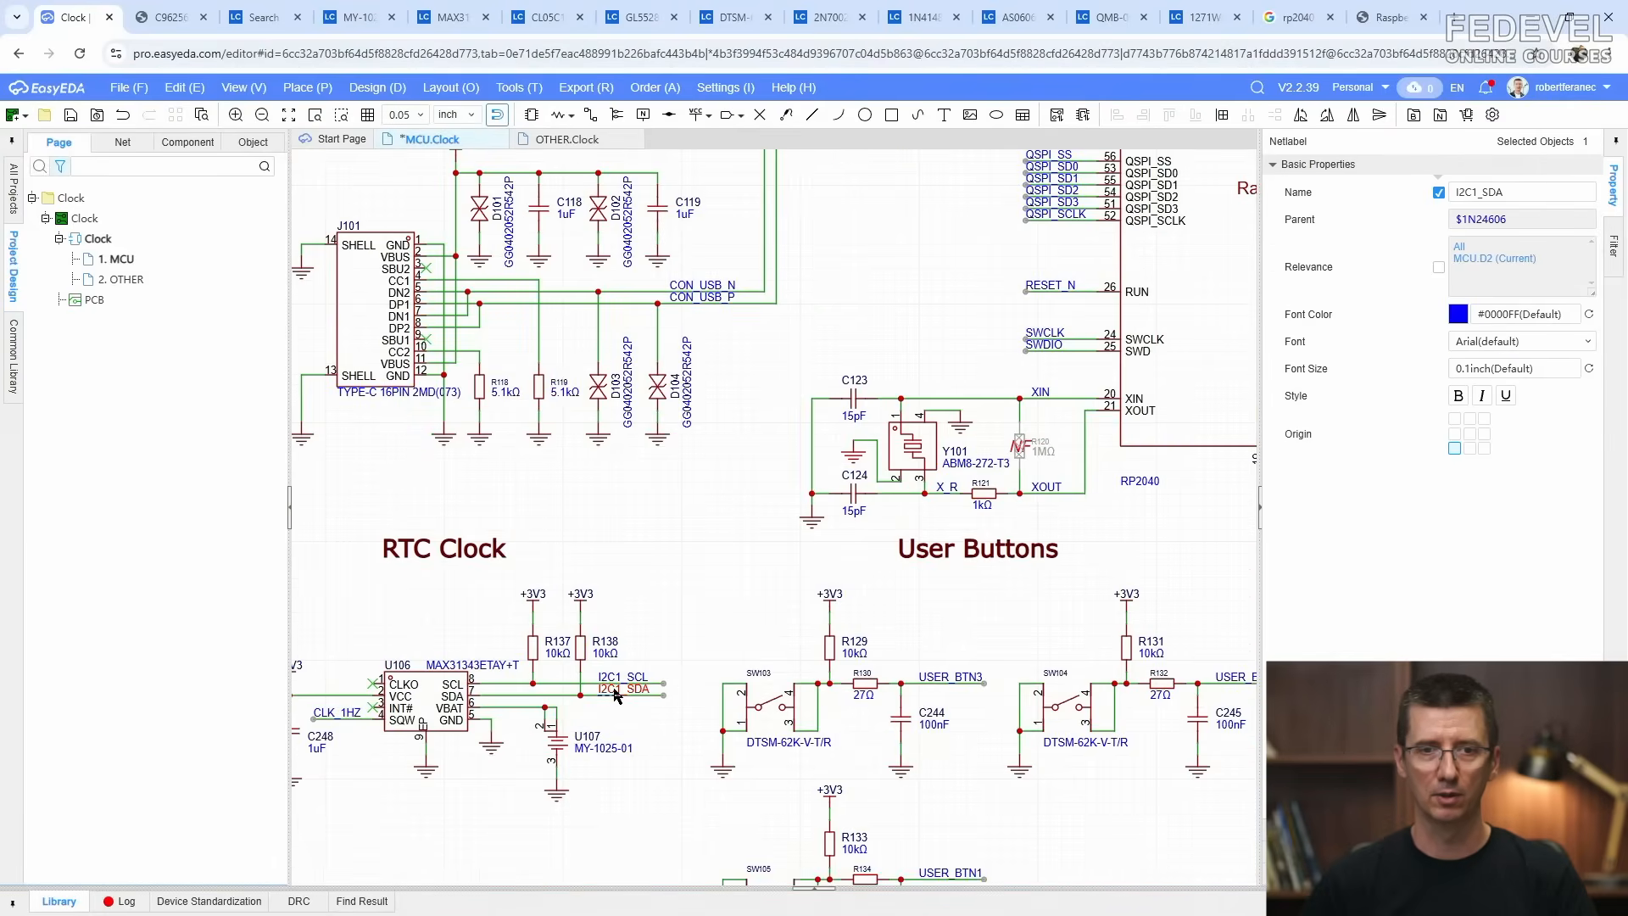
pyautogui.rightClick(616, 696)
pyautogui.click(654, 506)
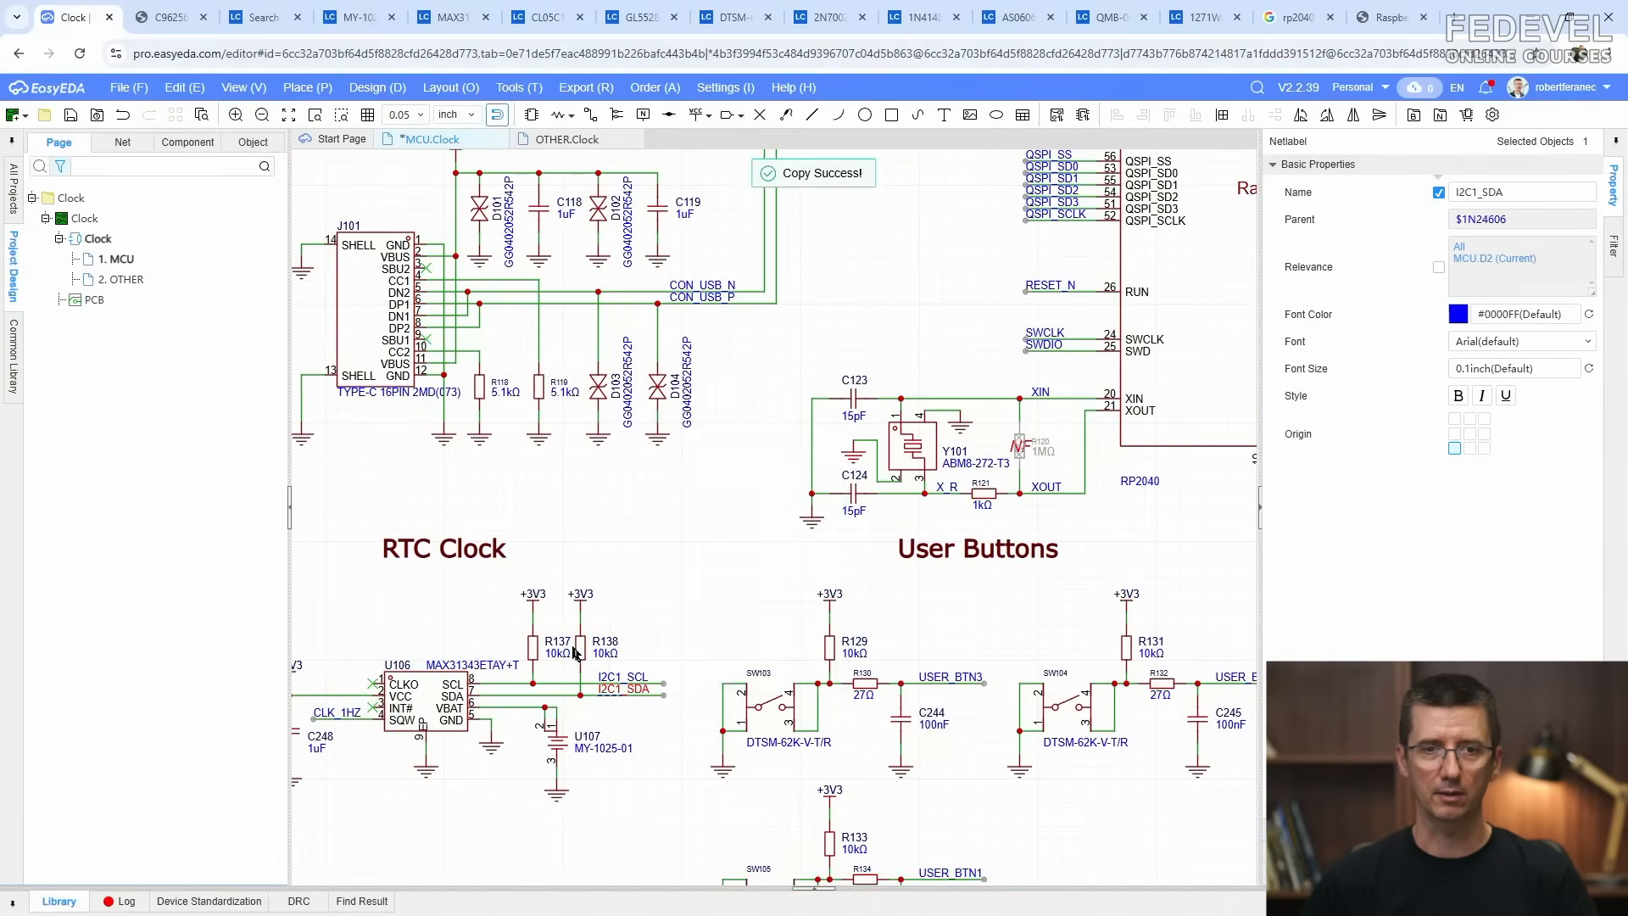
pyautogui.scroll(-3, 1081, 378)
pyautogui.scroll(4, 1083, 377)
pyautogui.scroll(1, 1082, 377)
pyautogui.rightClick(1099, 364)
pyautogui.click(1112, 374)
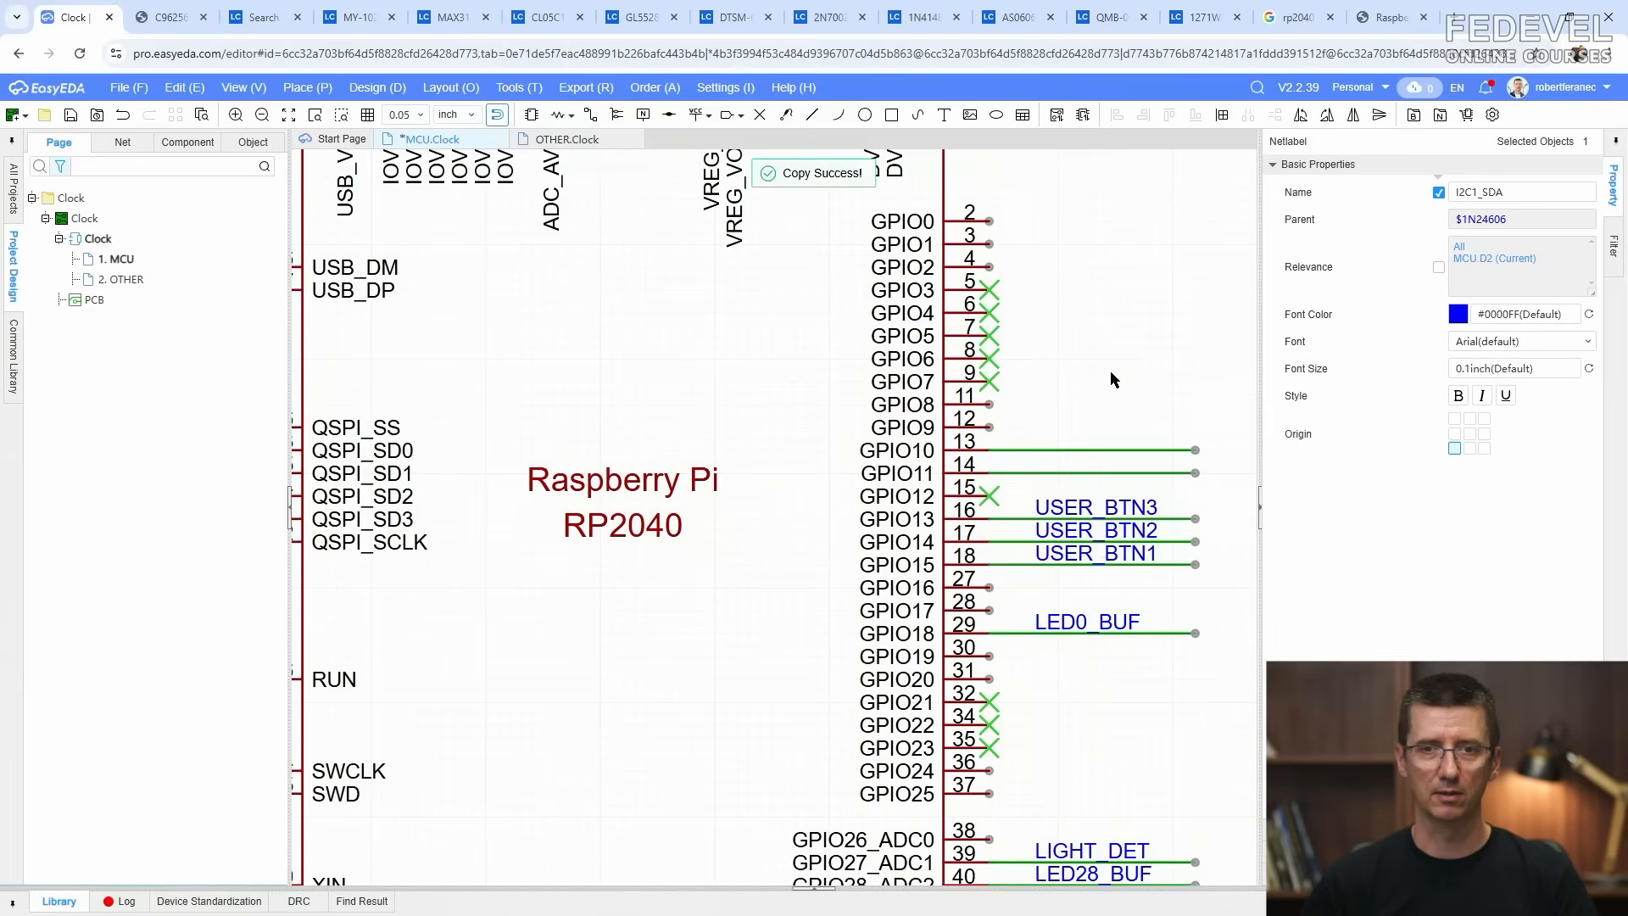
pyautogui.click(1031, 453)
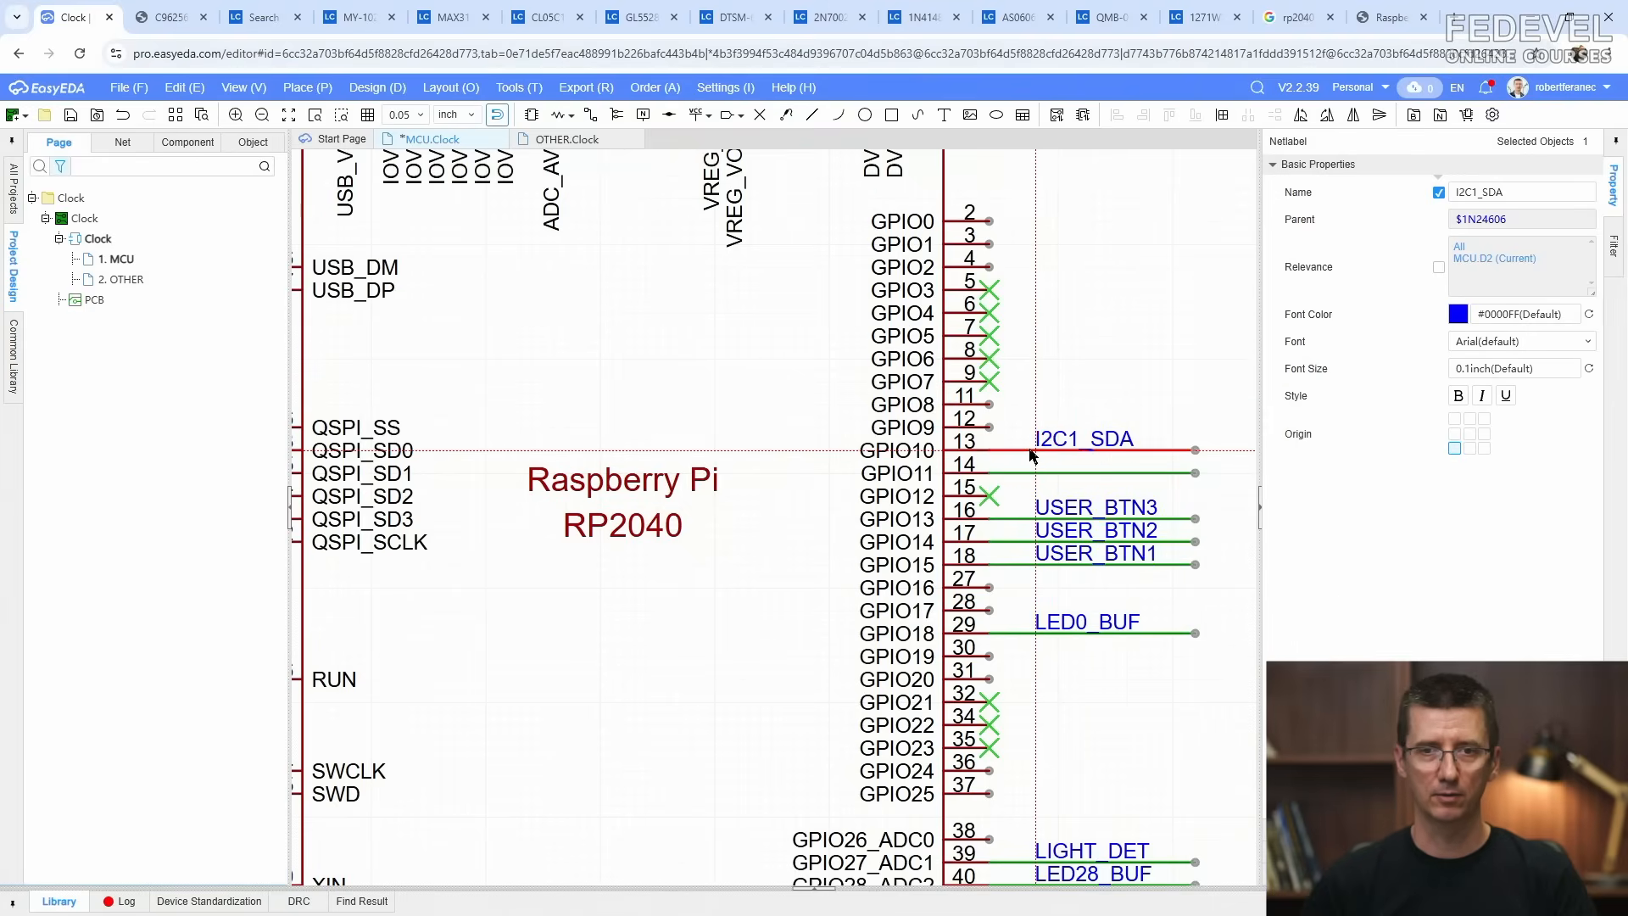
# Step: Copy the I2C1_SCL net label from the RTC circuit onto the GPIO11 wire and check the I2C1 pins against the Pico pinout
pyautogui.scroll(-2, 1077, 382)
pyautogui.scroll(3, 407, 782)
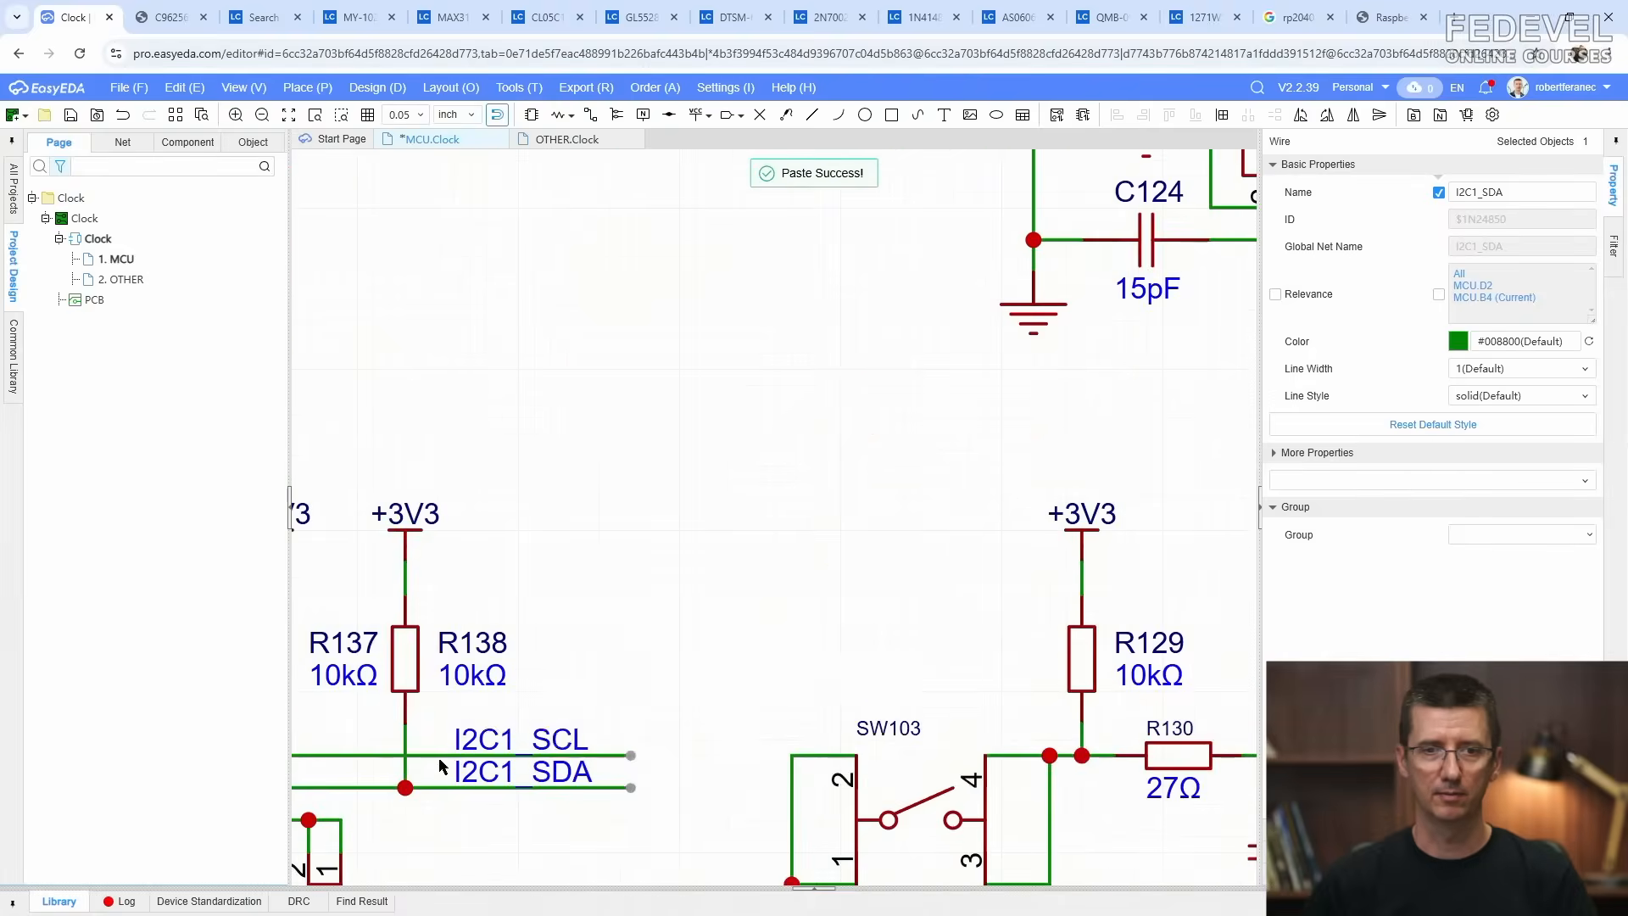
pyautogui.click(475, 740)
pyautogui.rightClick(475, 740)
pyautogui.click(519, 552)
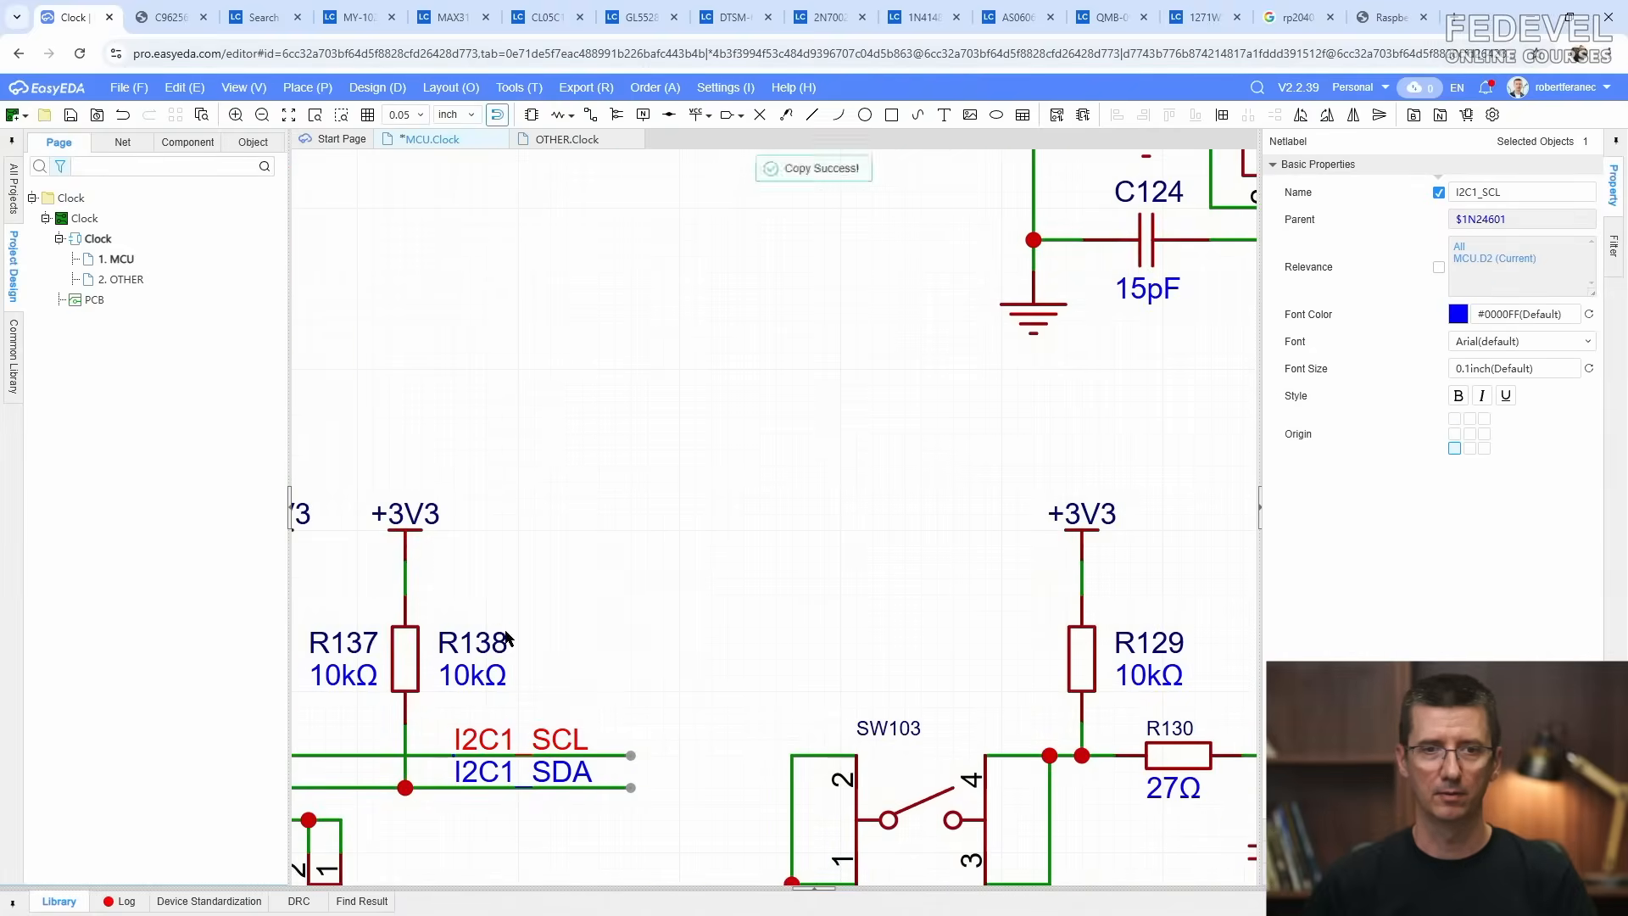
pyautogui.scroll(-3, 462, 723)
pyautogui.scroll(5, 955, 462)
pyautogui.rightClick(872, 389)
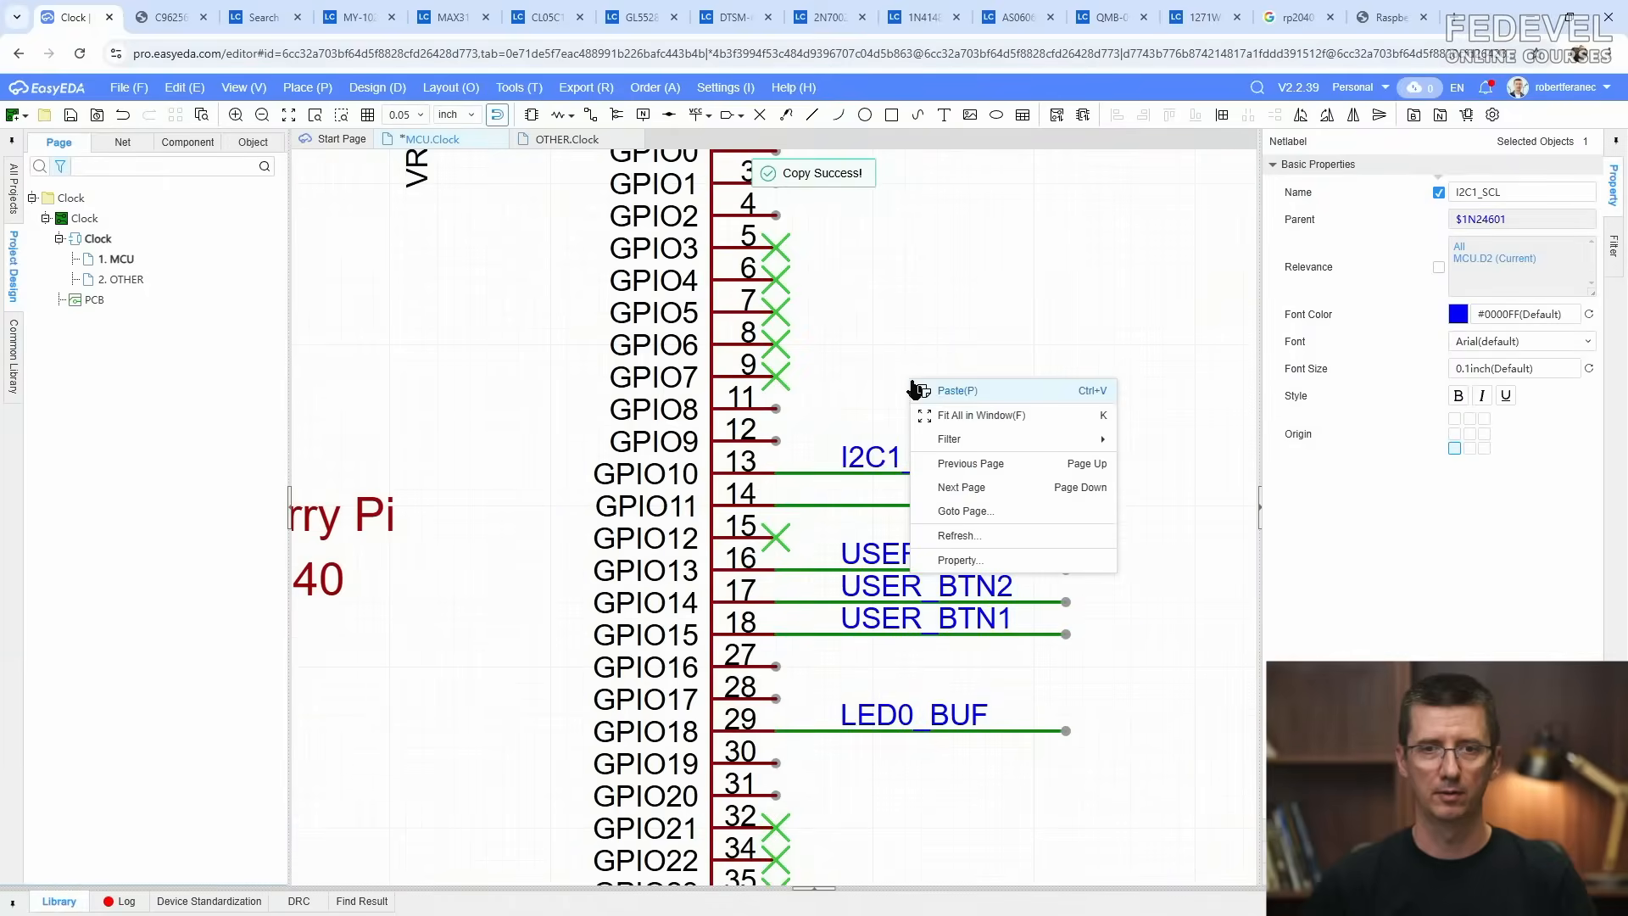
pyautogui.click(932, 389)
pyautogui.click(842, 512)
pyautogui.click(878, 374)
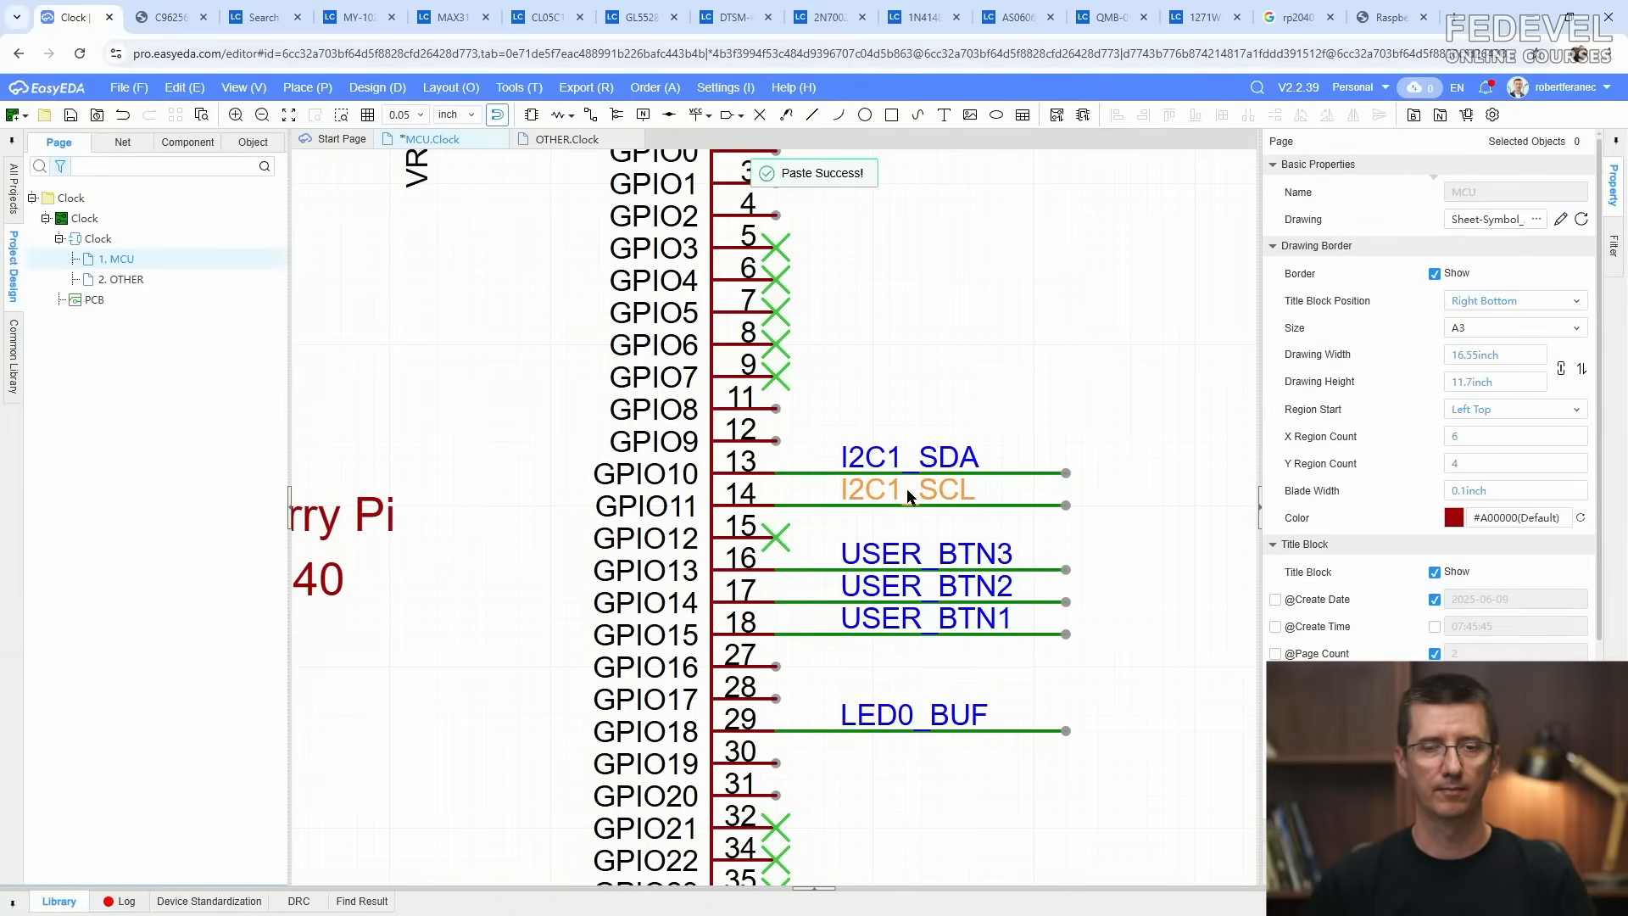
pyautogui.click(1382, 15)
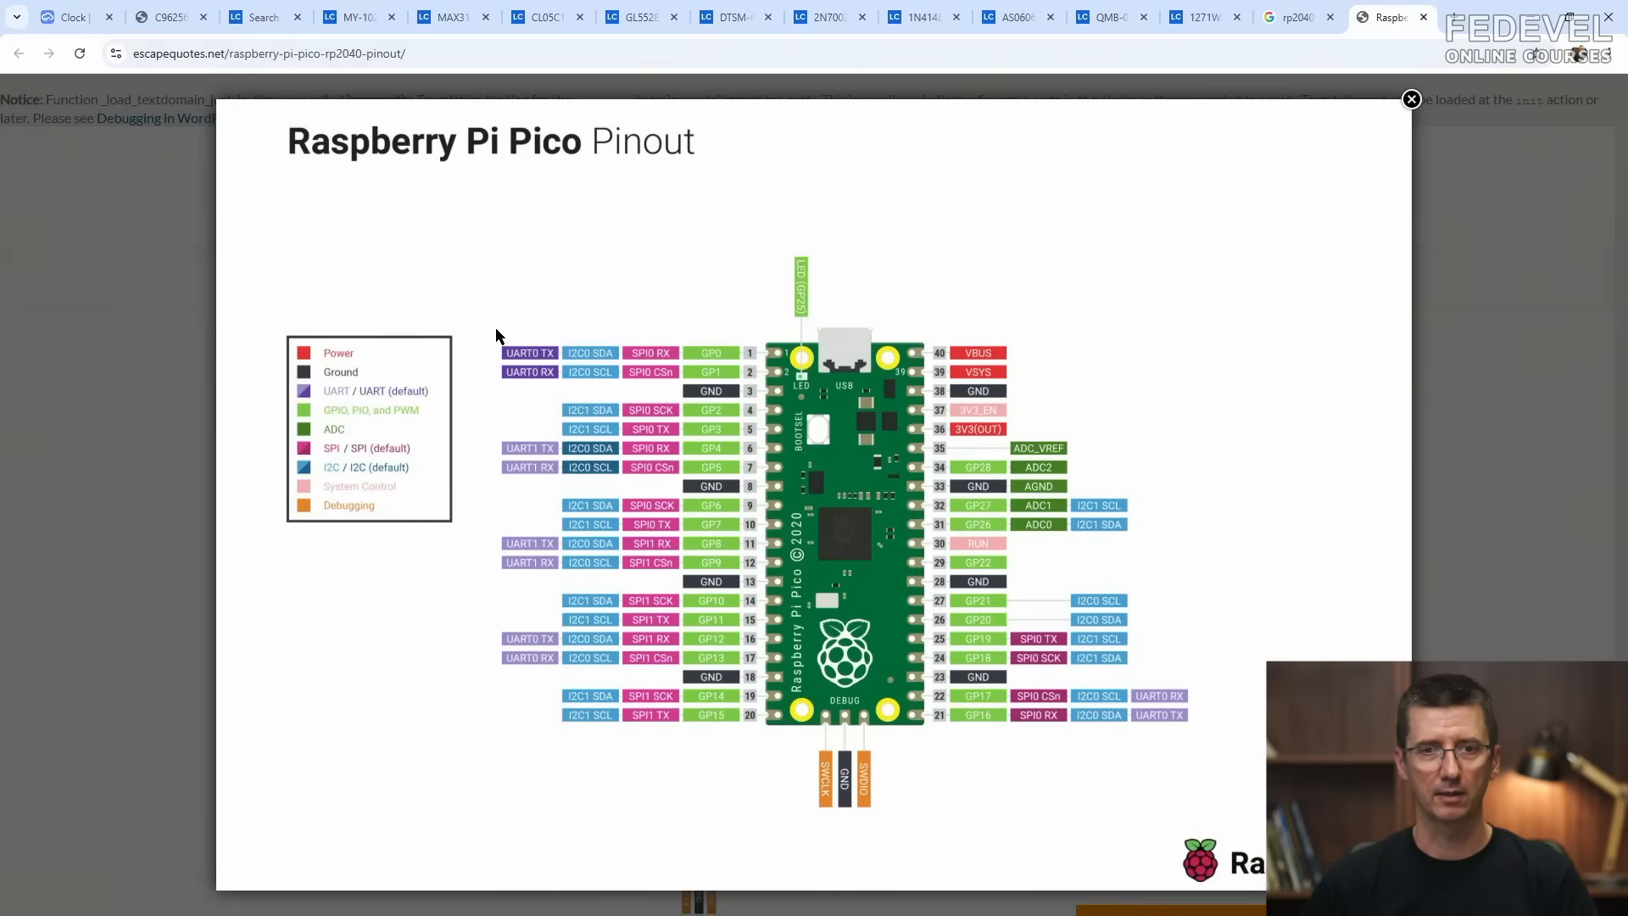
pyautogui.click(75, 17)
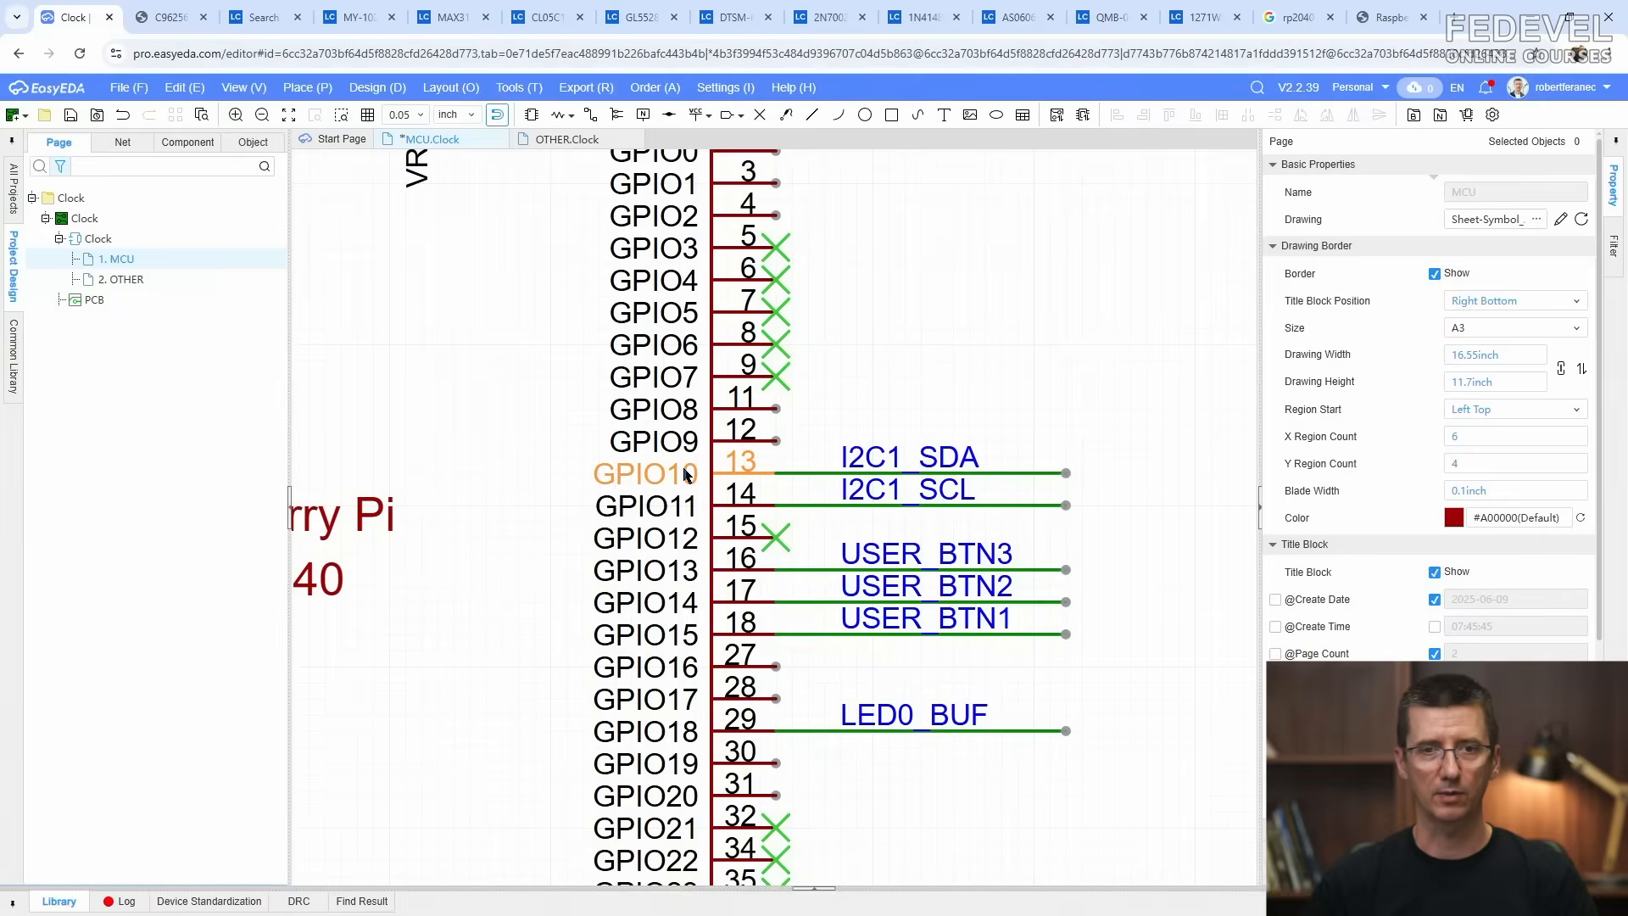
# Step: Draw a wire out from GPIO9 and copy the RTC circuit's CLK_1HZ net label onto it
pyautogui.scroll(-5, 1151, 379)
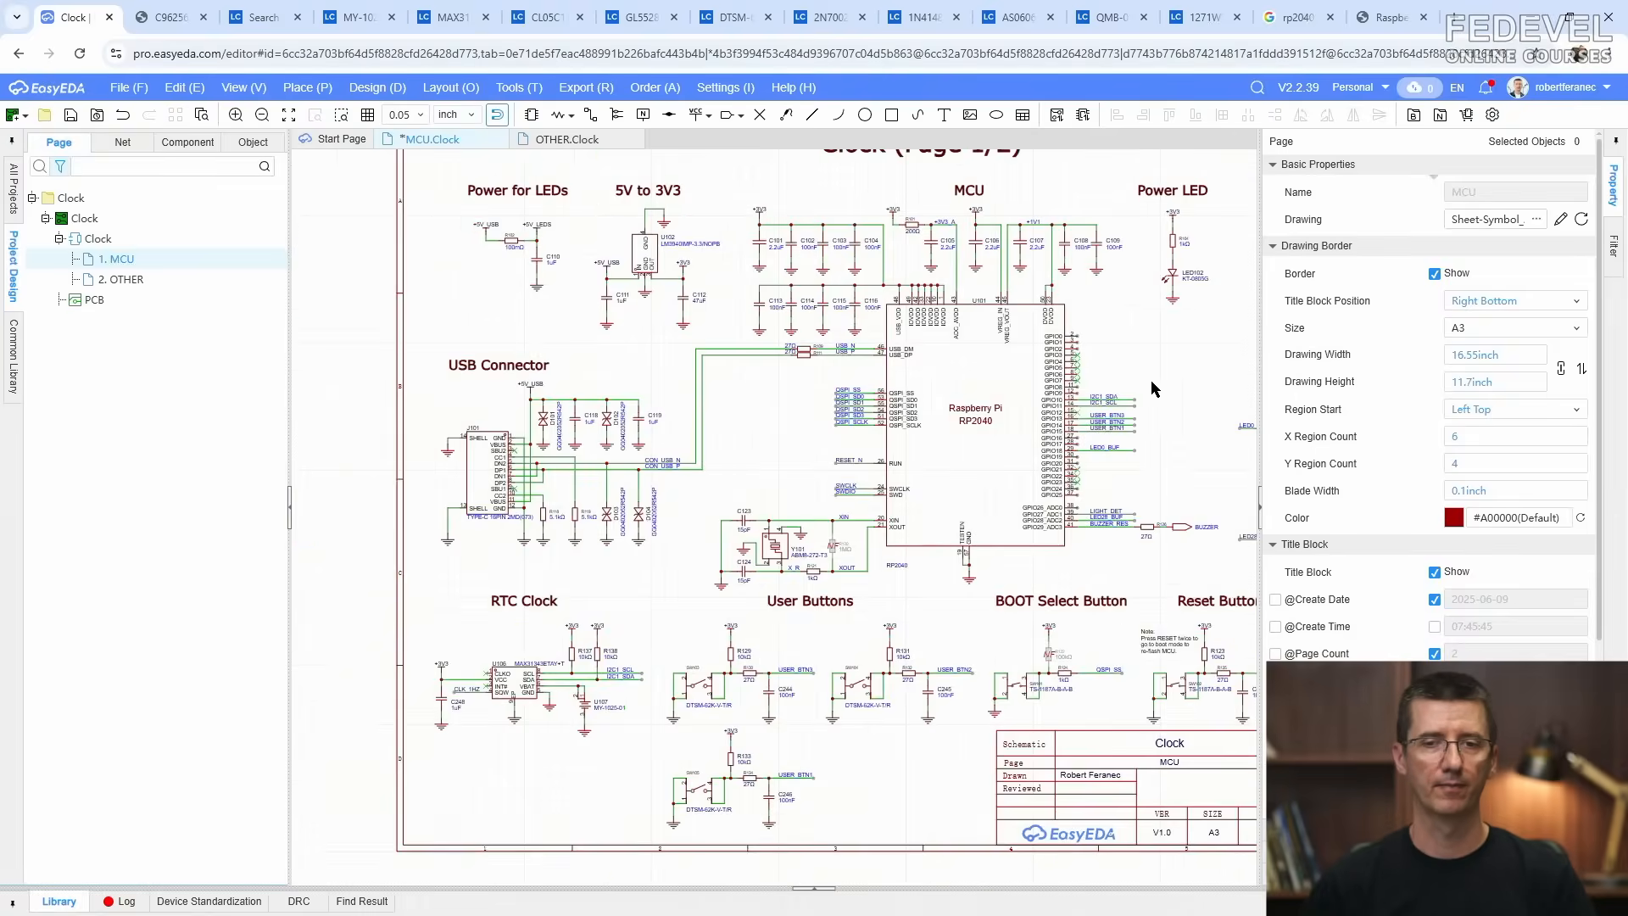
pyautogui.scroll(5, 492, 712)
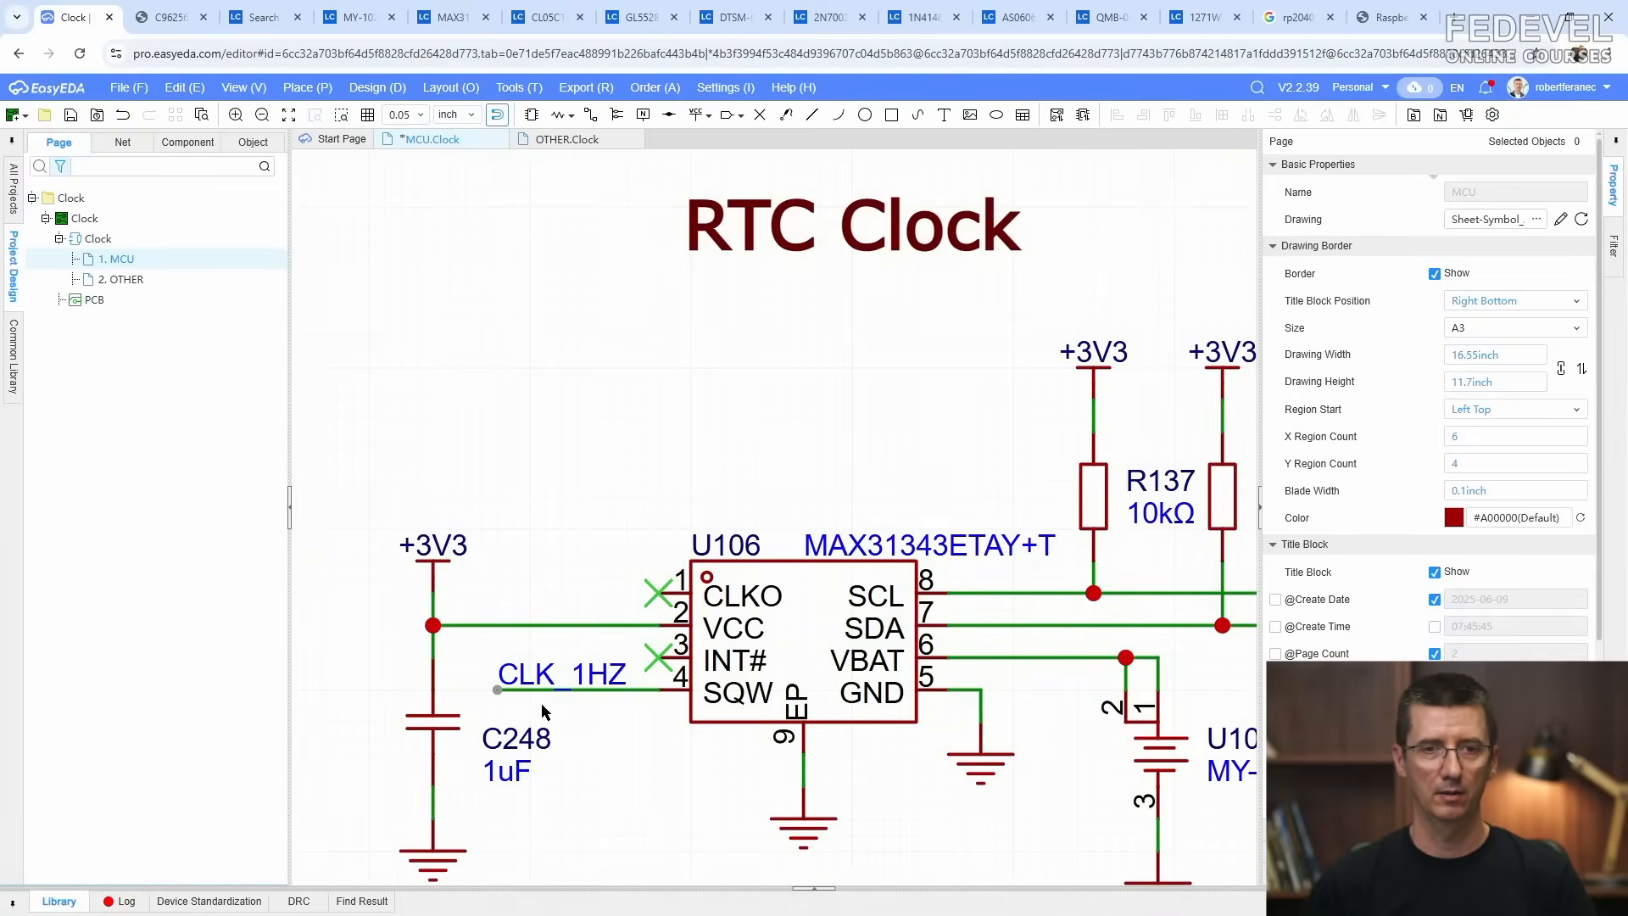
pyautogui.rightClick(558, 669)
pyautogui.click(623, 492)
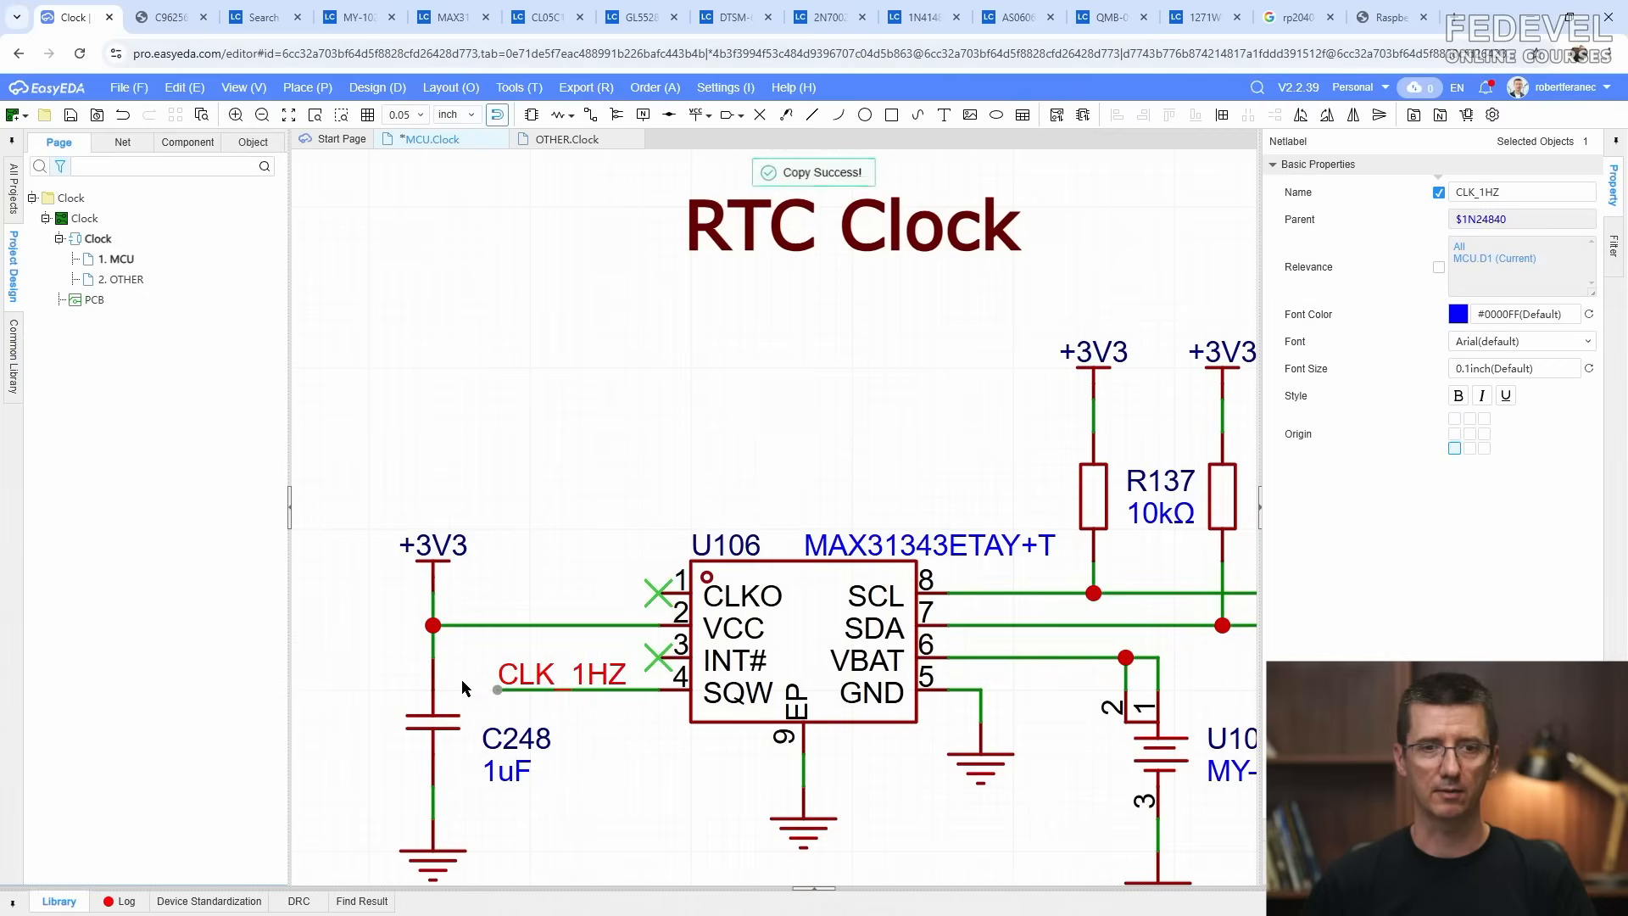
pyautogui.scroll(-5, 461, 683)
pyautogui.scroll(5, 967, 455)
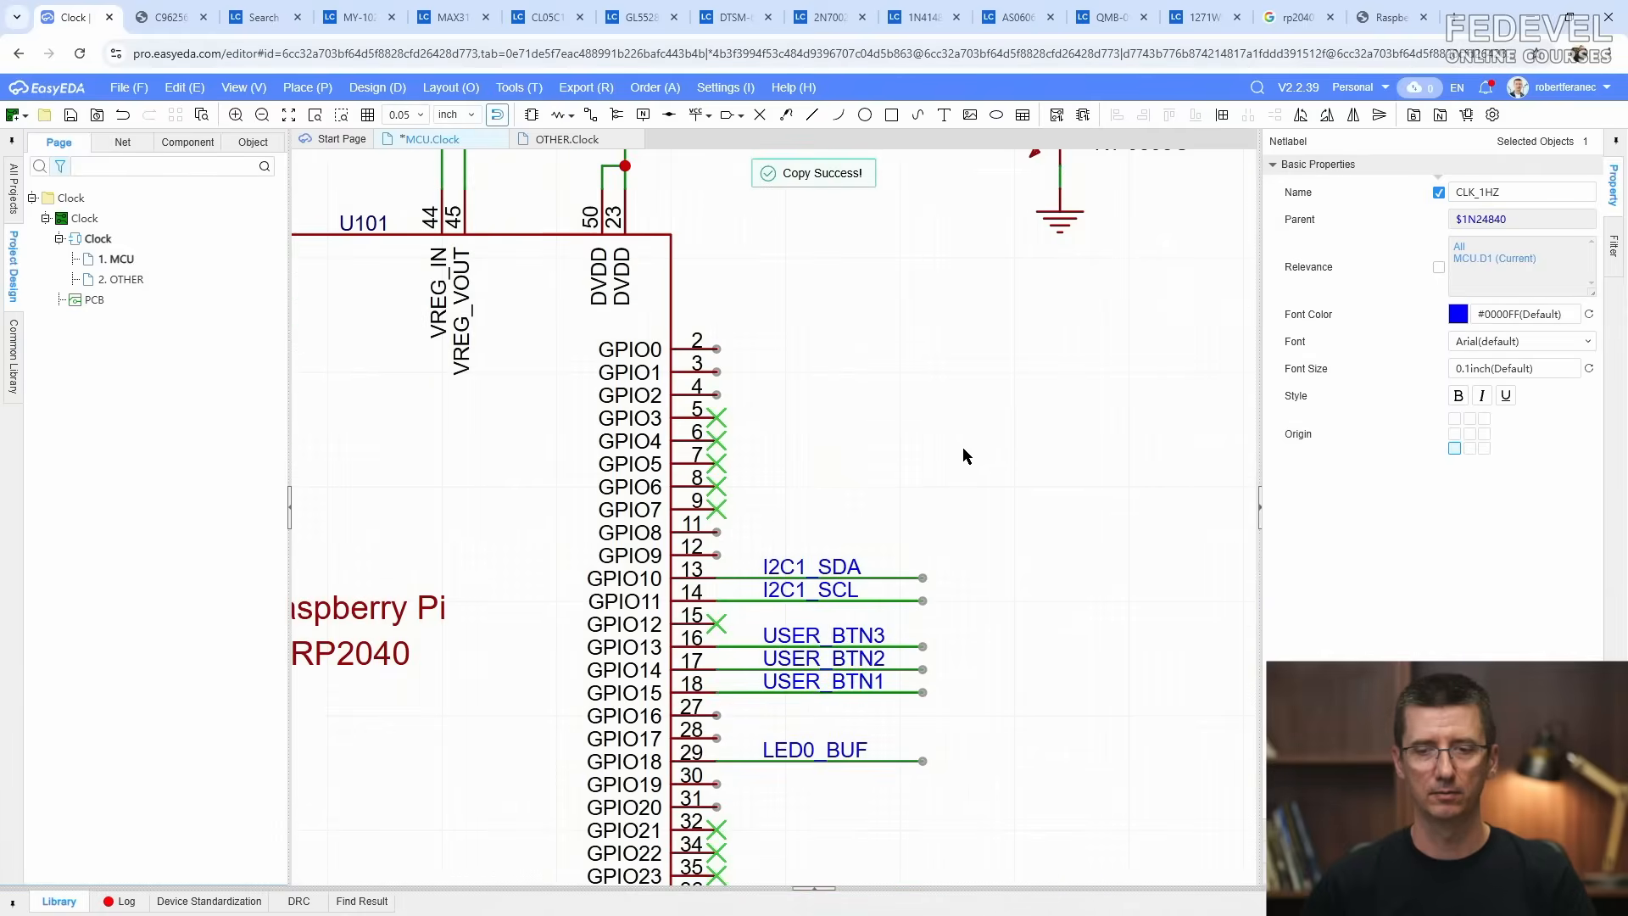
pyautogui.click(591, 116)
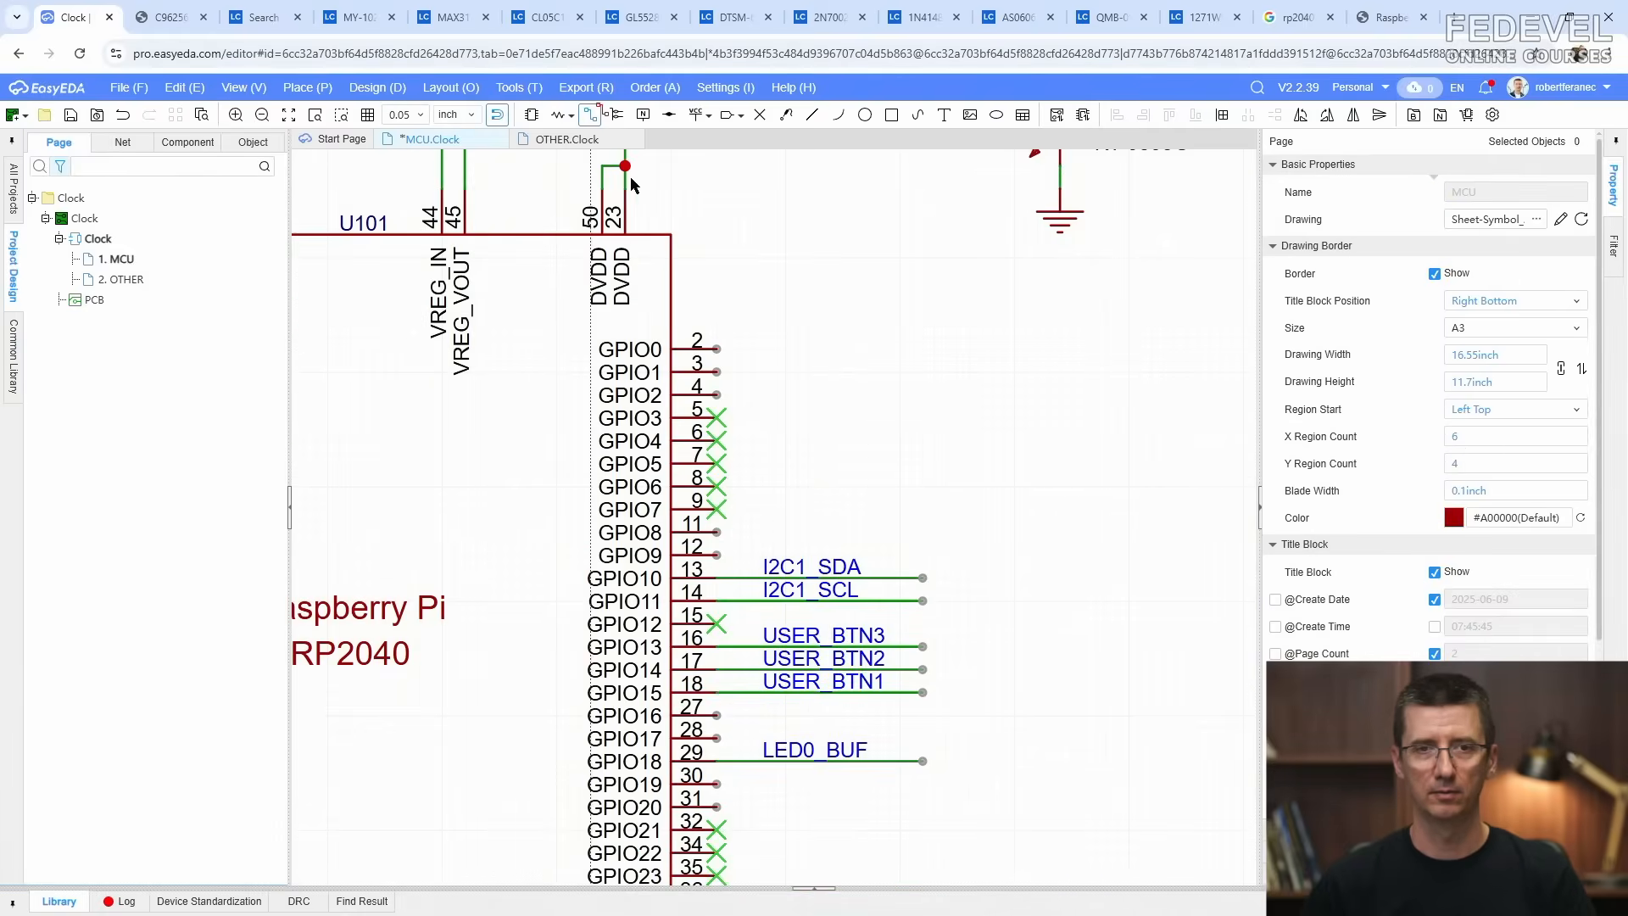
pyautogui.click(717, 555)
pyautogui.doubleClick(922, 554)
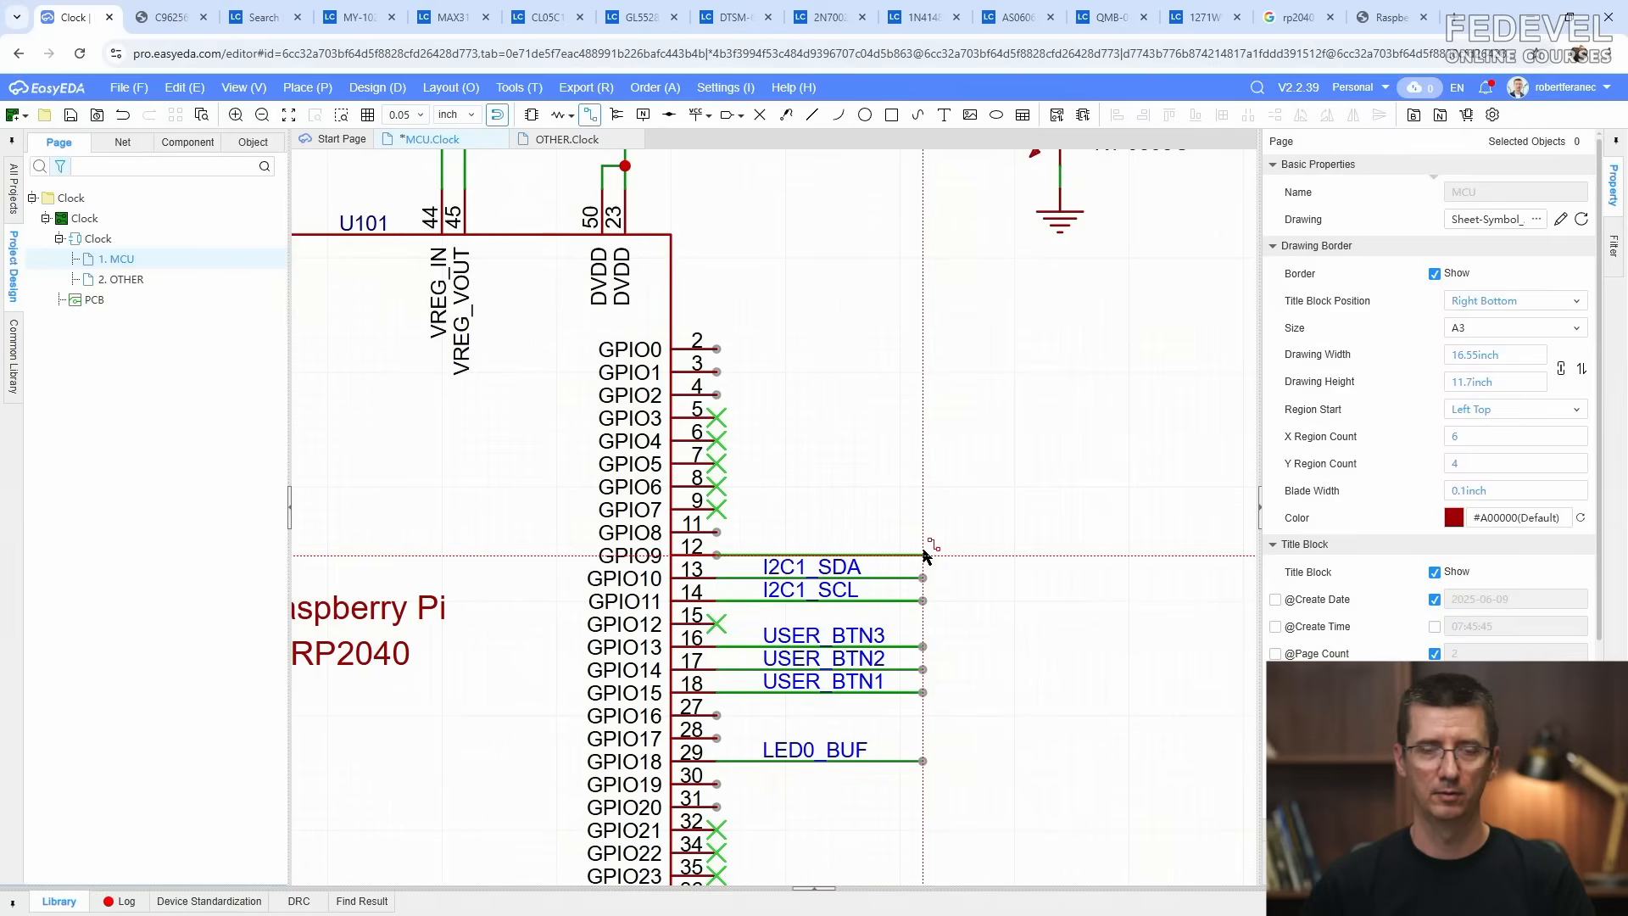
pyautogui.rightClick(832, 436)
pyautogui.rightClick(831, 436)
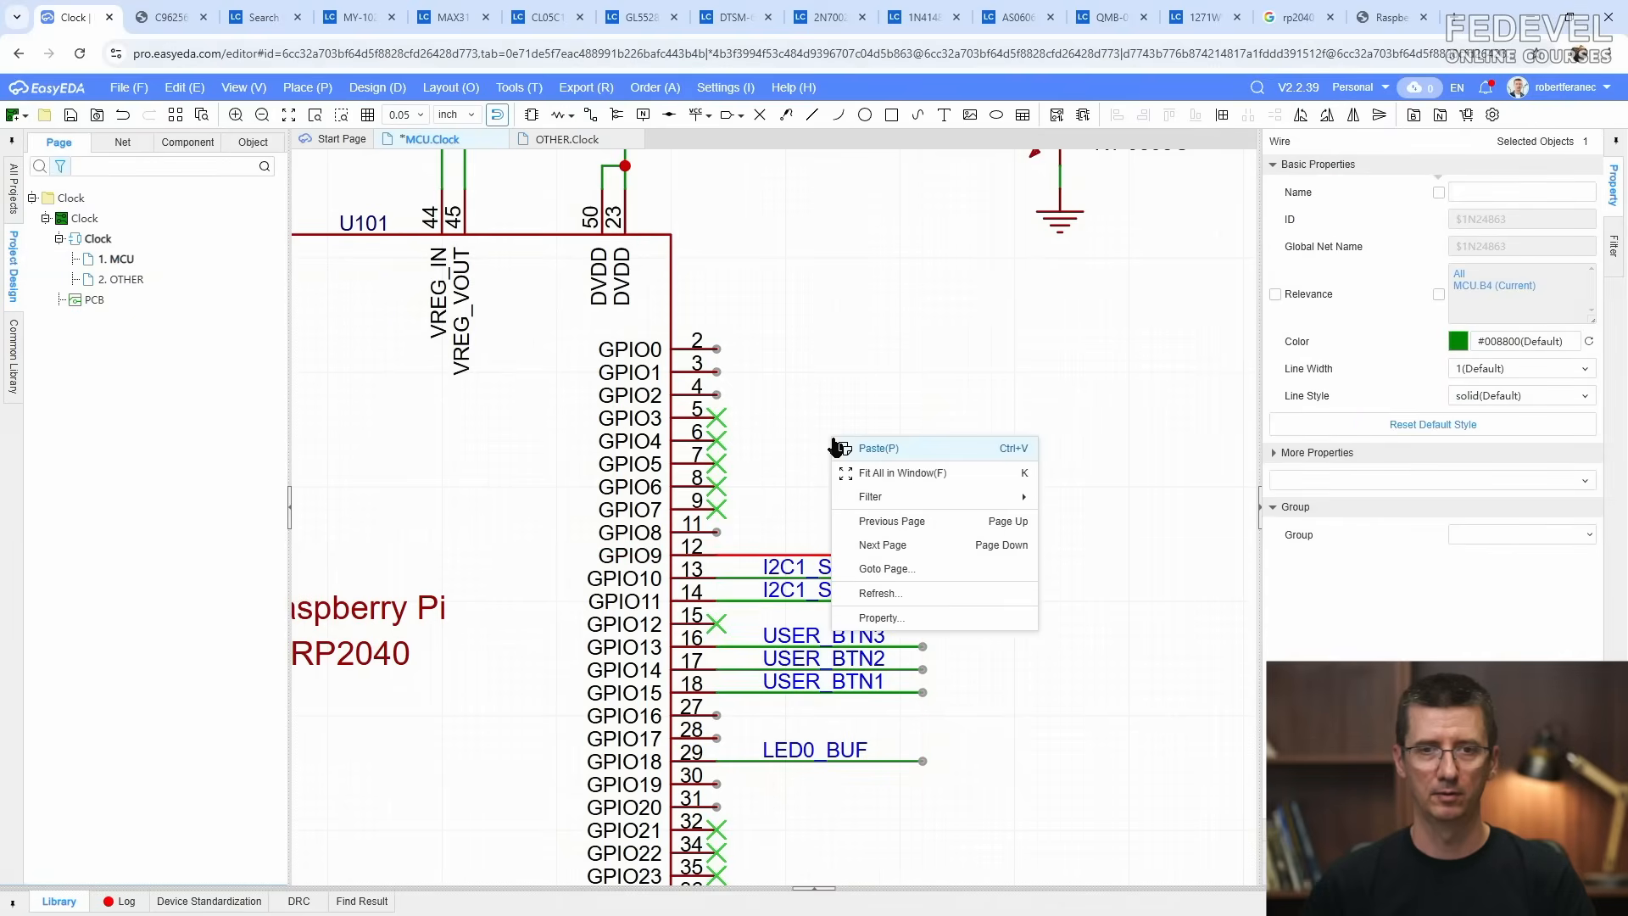
pyautogui.click(874, 448)
pyautogui.click(853, 451)
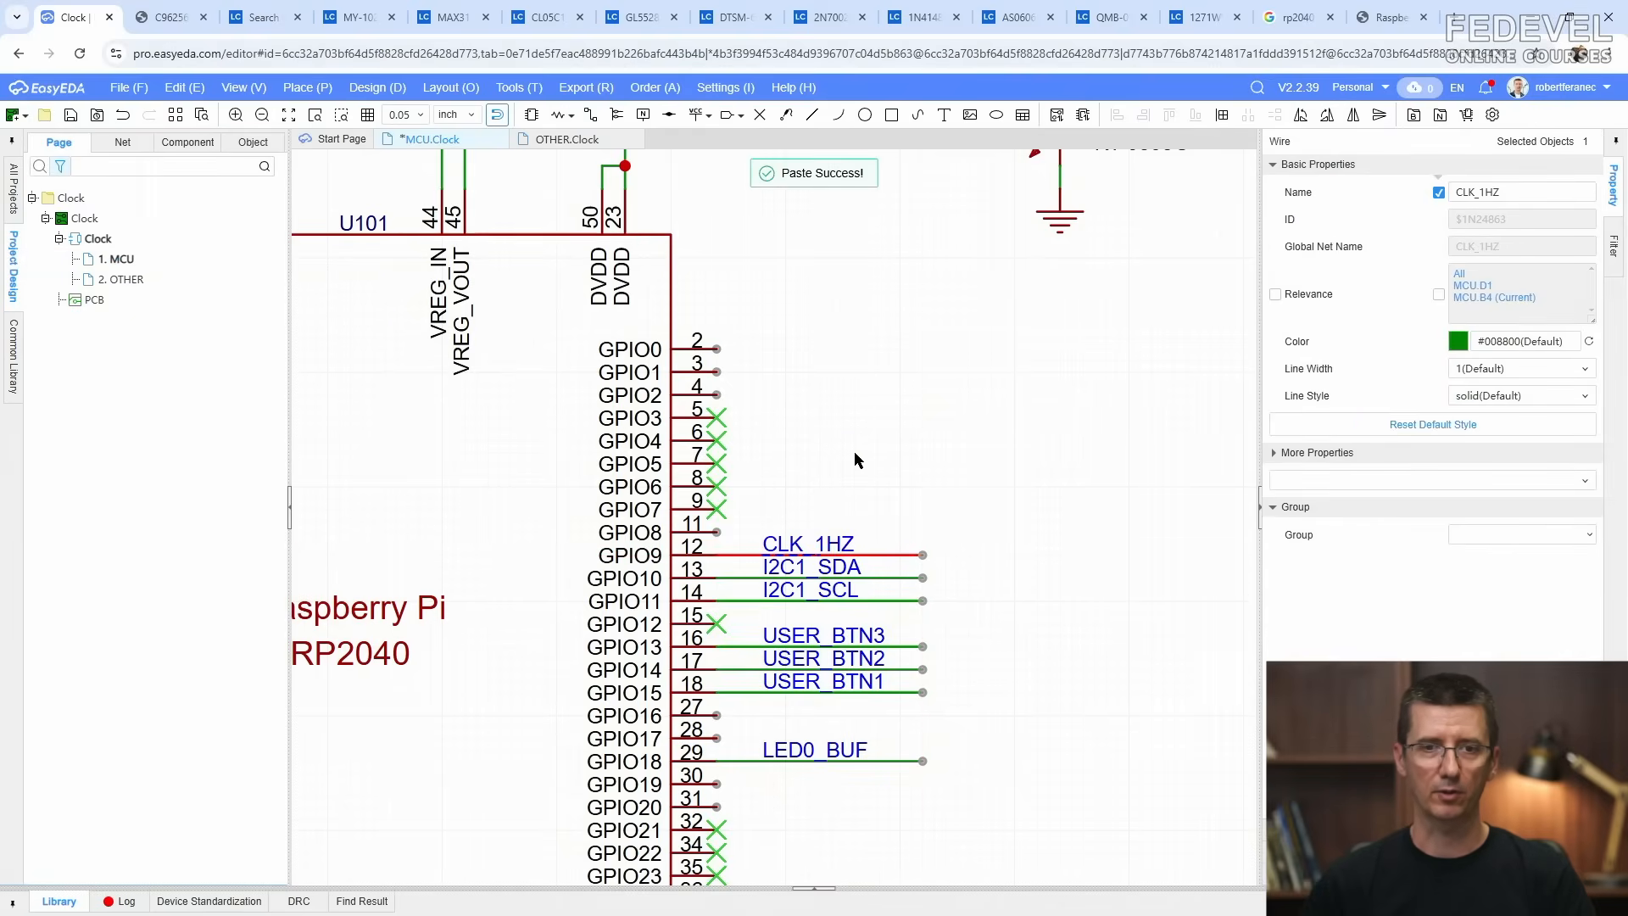
# Step: Place a net label on the wire between the RTC's VBAT pin and the battery, and name it +3V_BAT
pyautogui.scroll(-6, 933, 411)
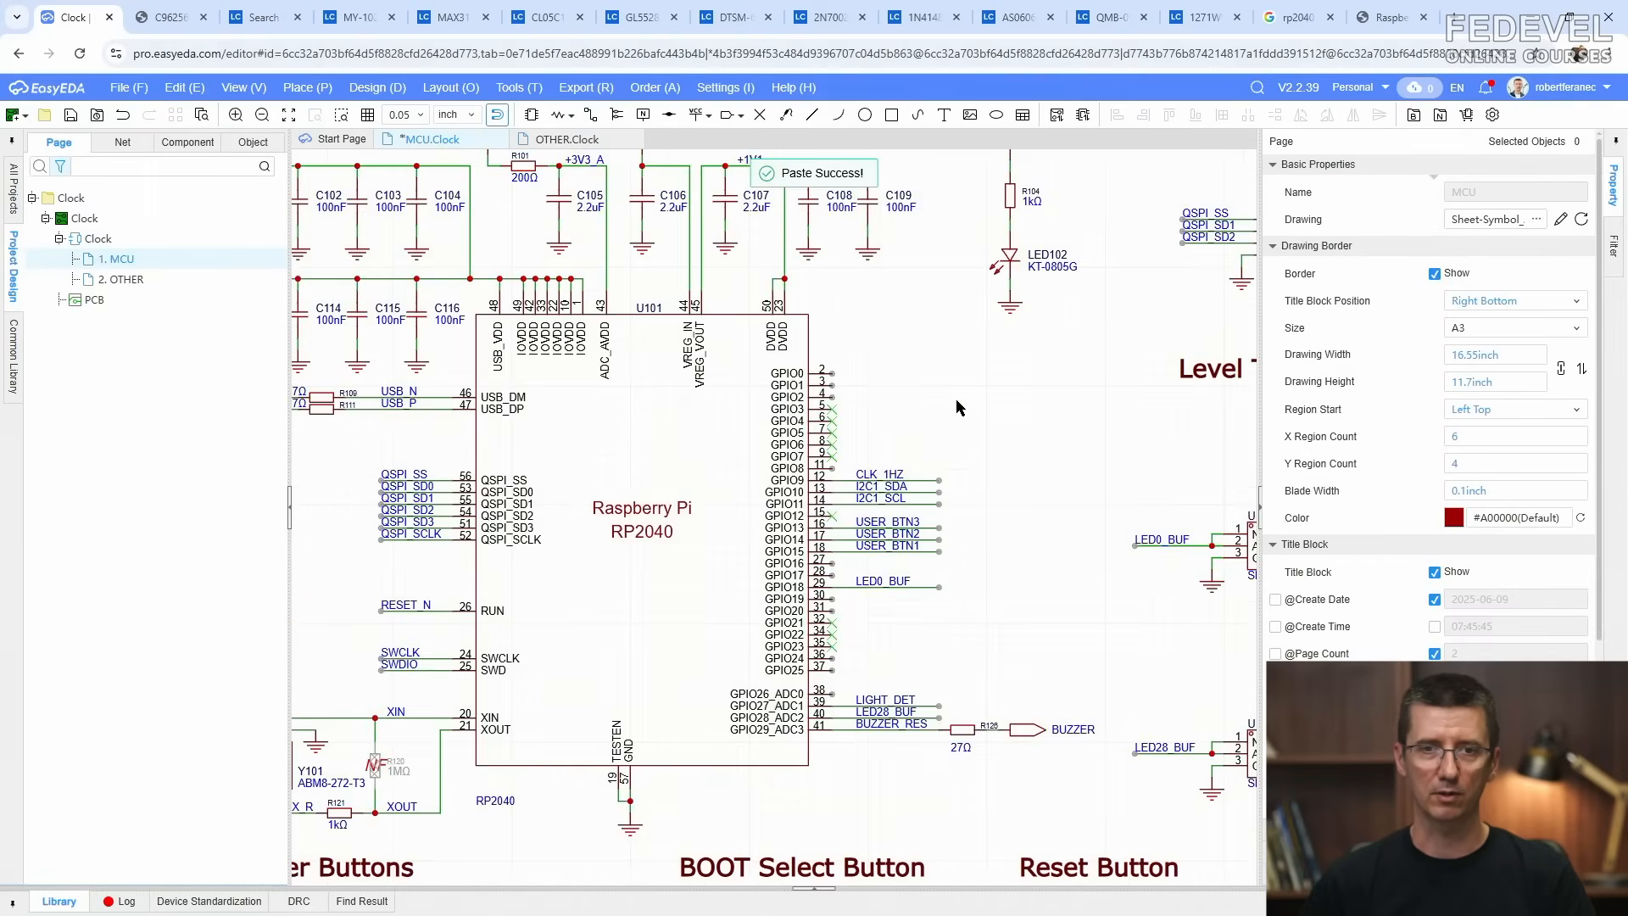
pyautogui.scroll(5, 658, 614)
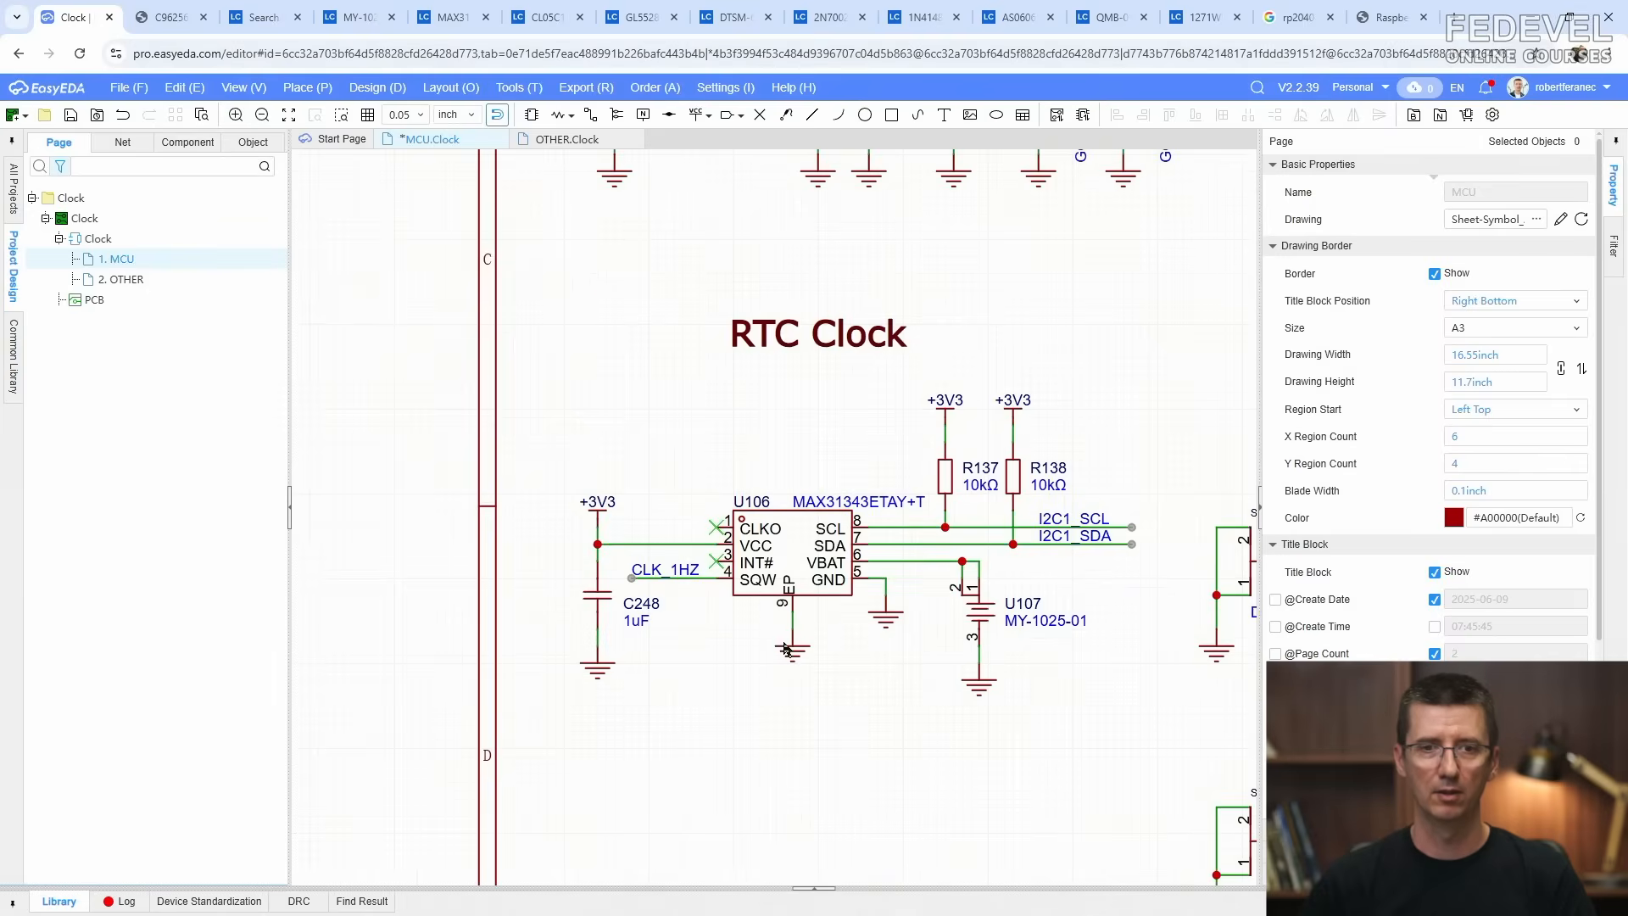
pyautogui.scroll(2, 1082, 563)
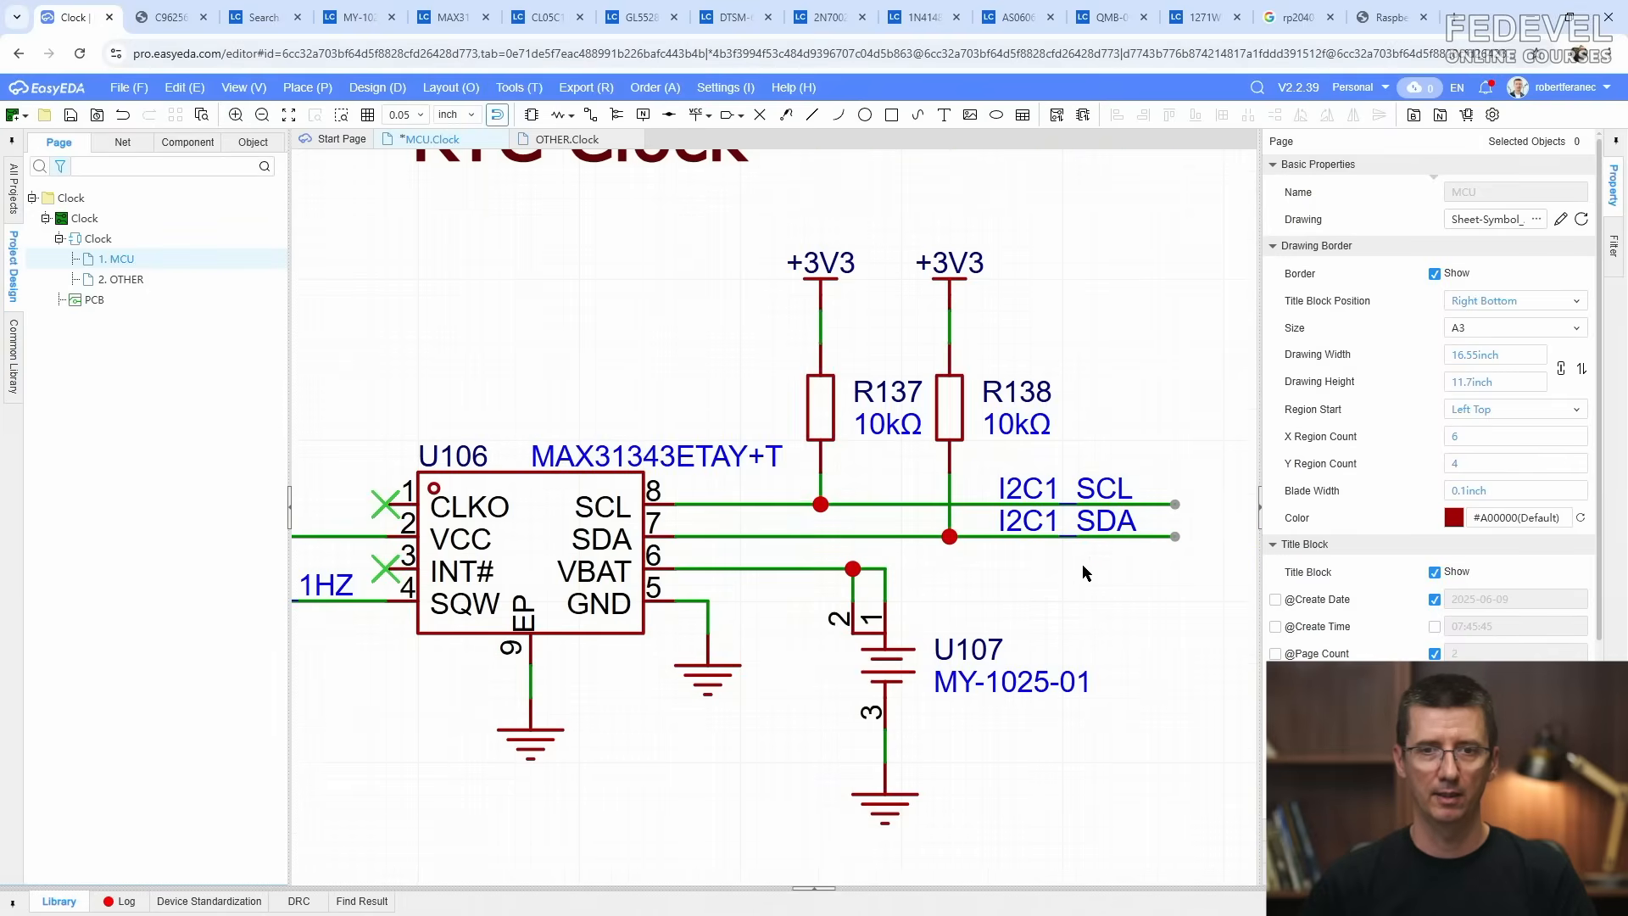
pyautogui.click(643, 114)
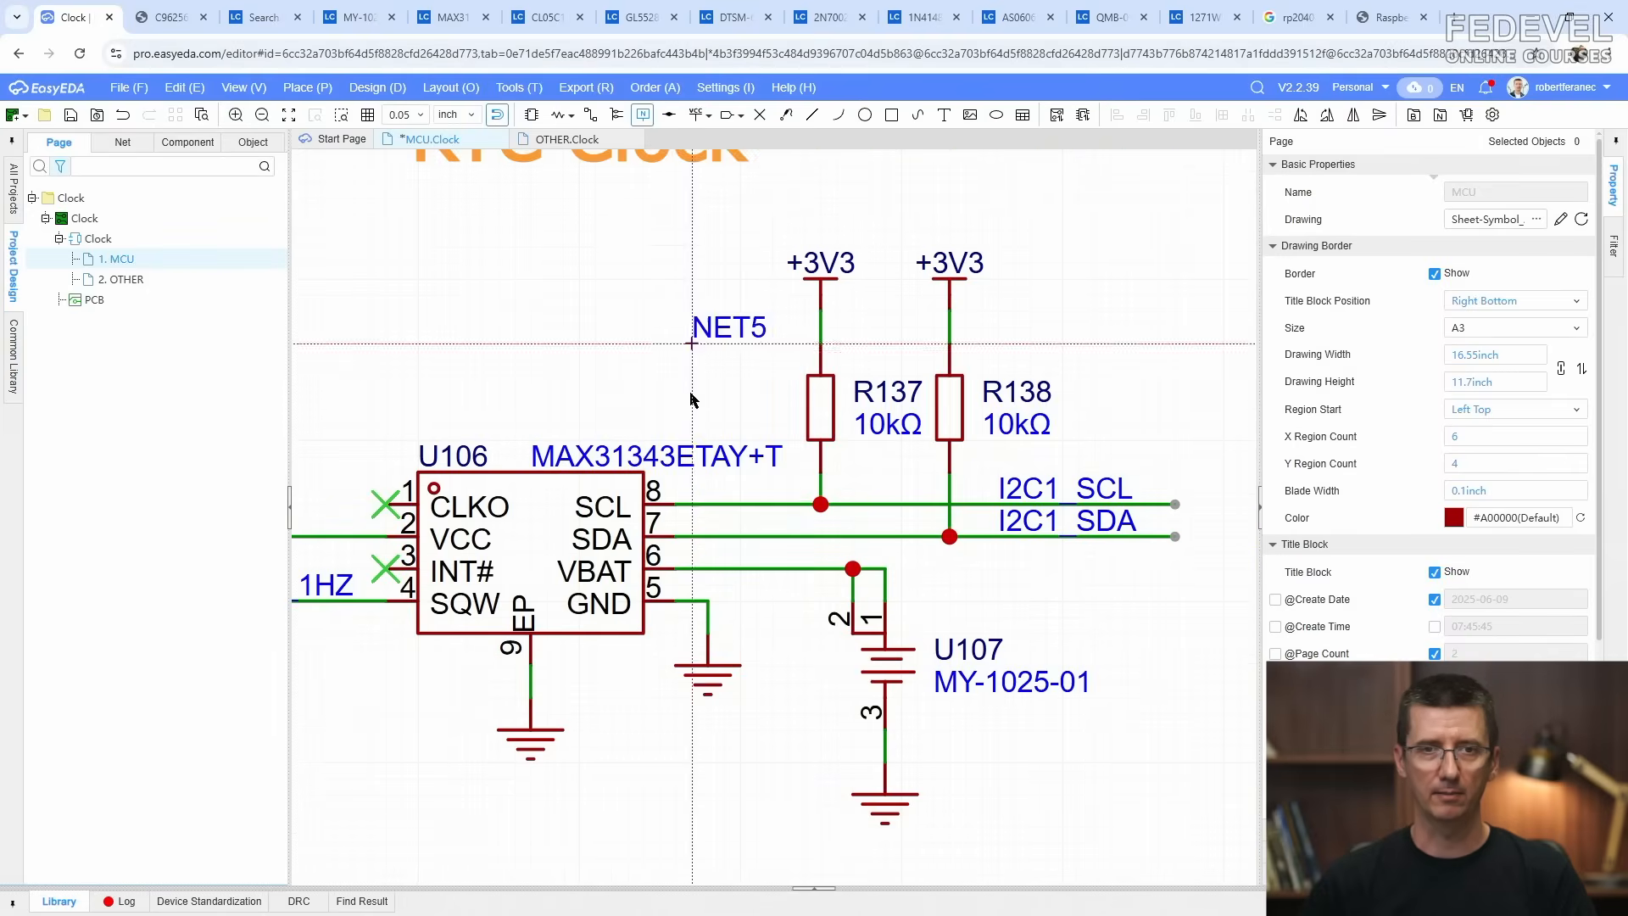
pyautogui.click(709, 573)
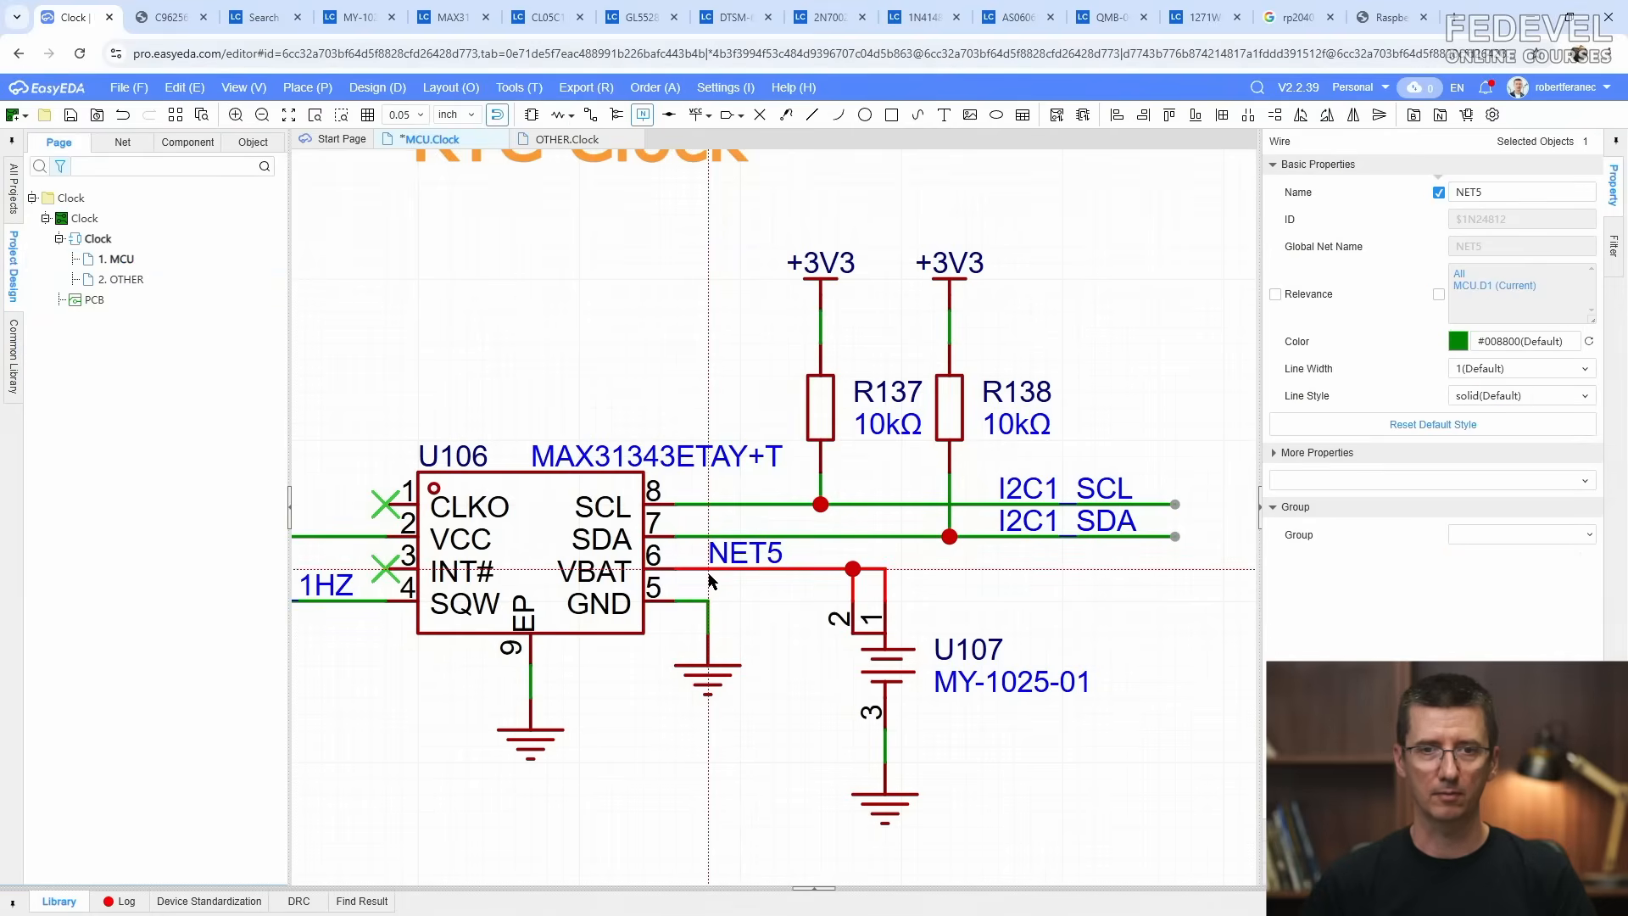
pyautogui.doubleClick(757, 555)
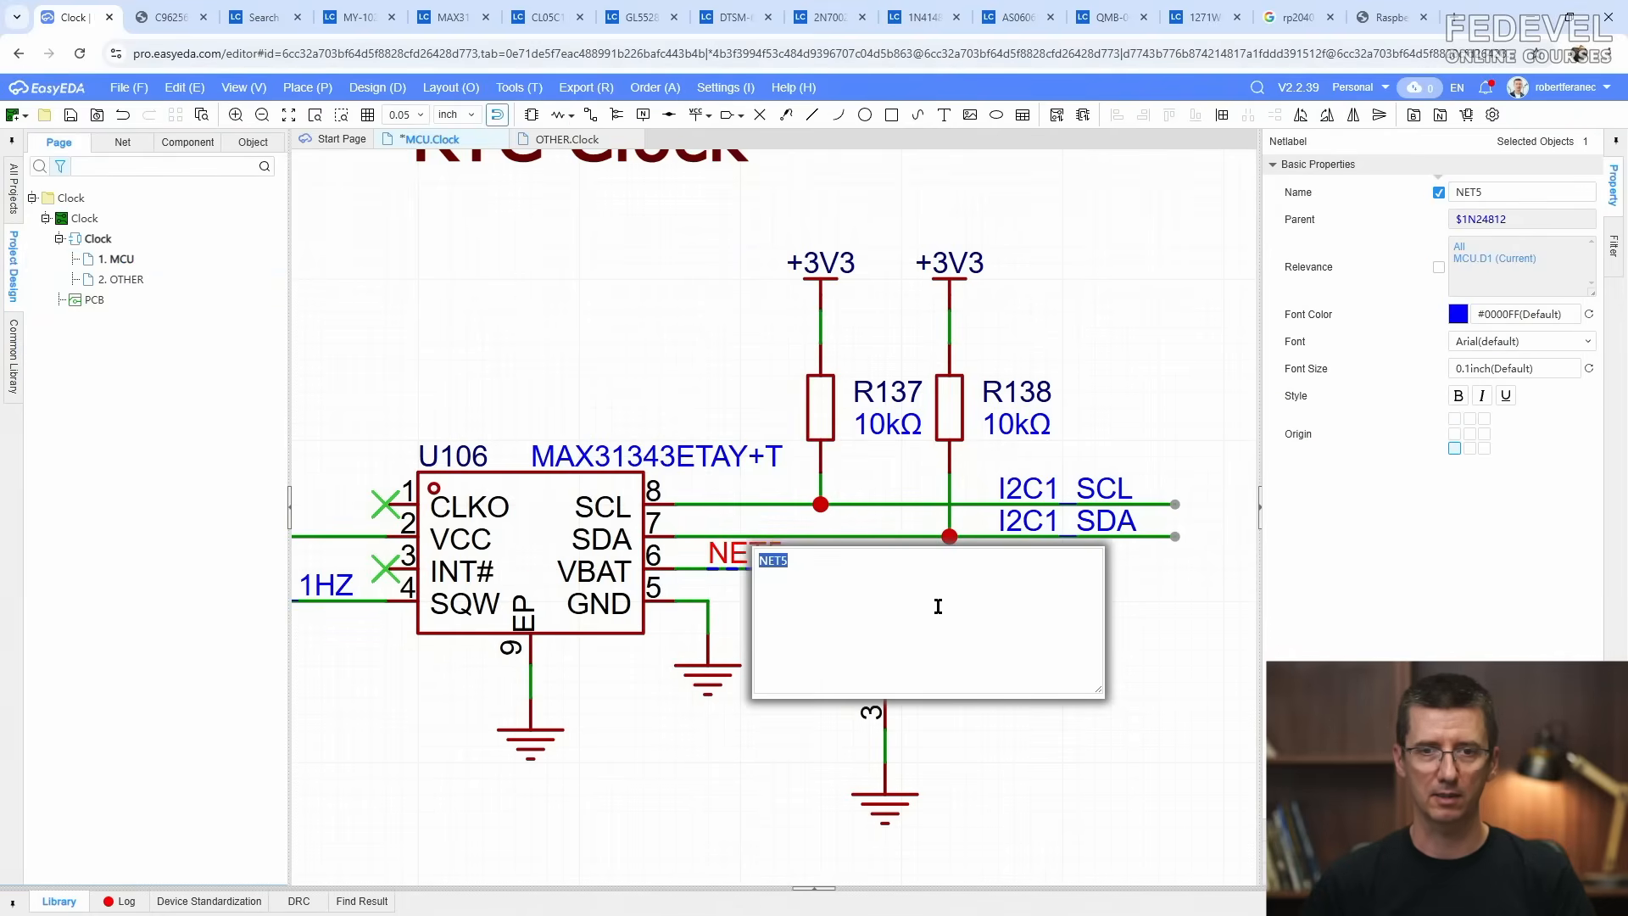
pyautogui.write('+3V_BAT')
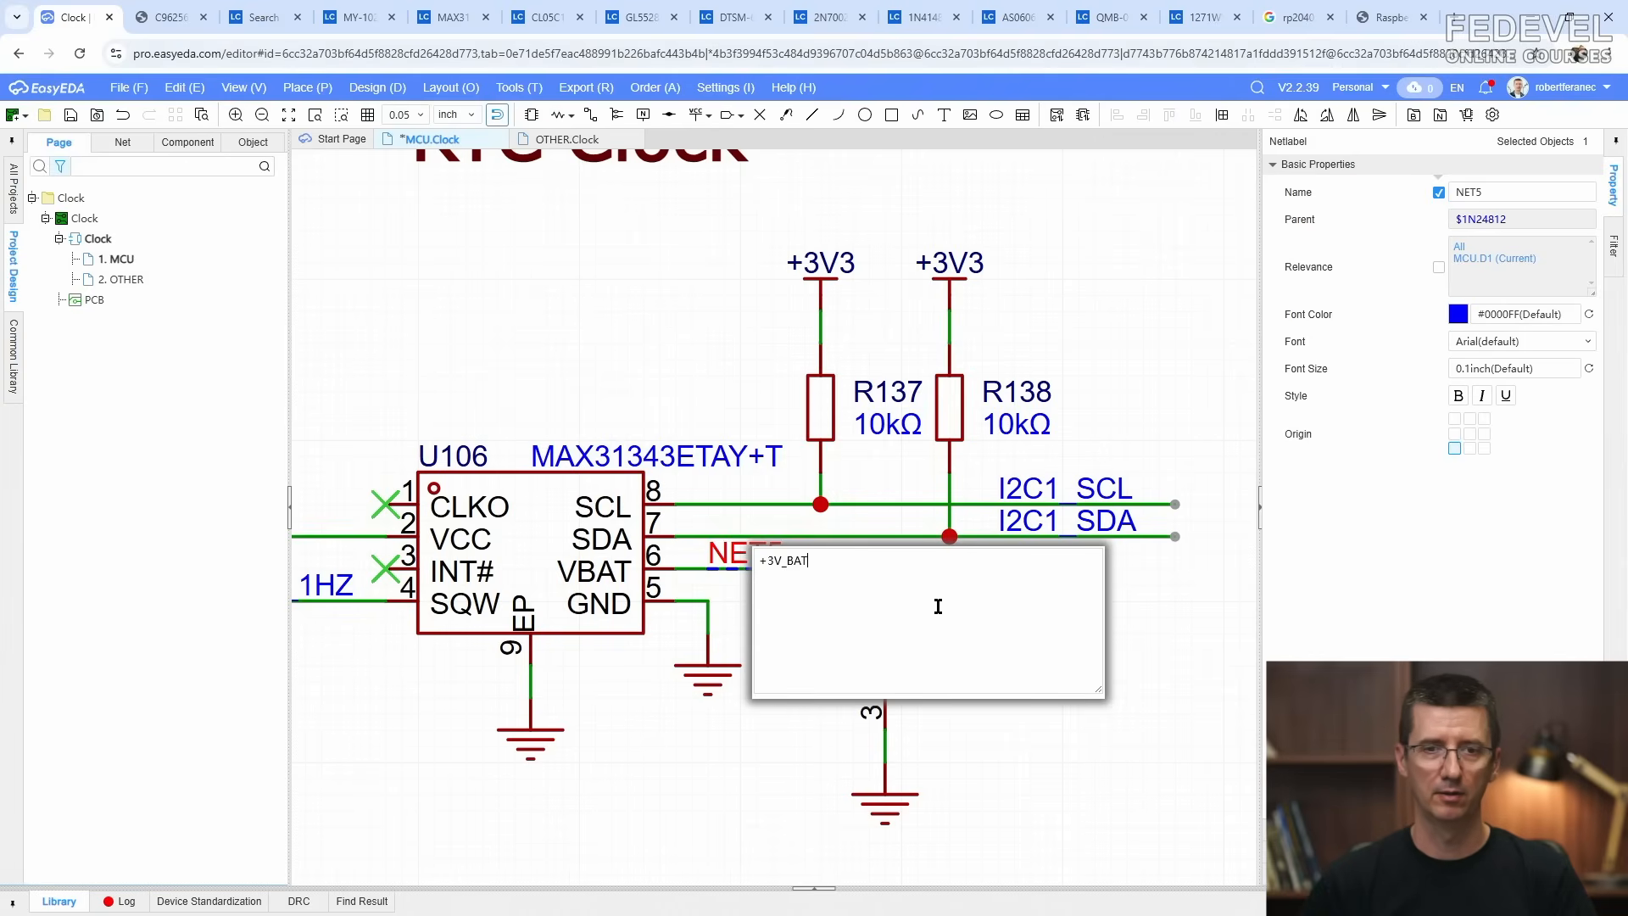
pyautogui.click(672, 350)
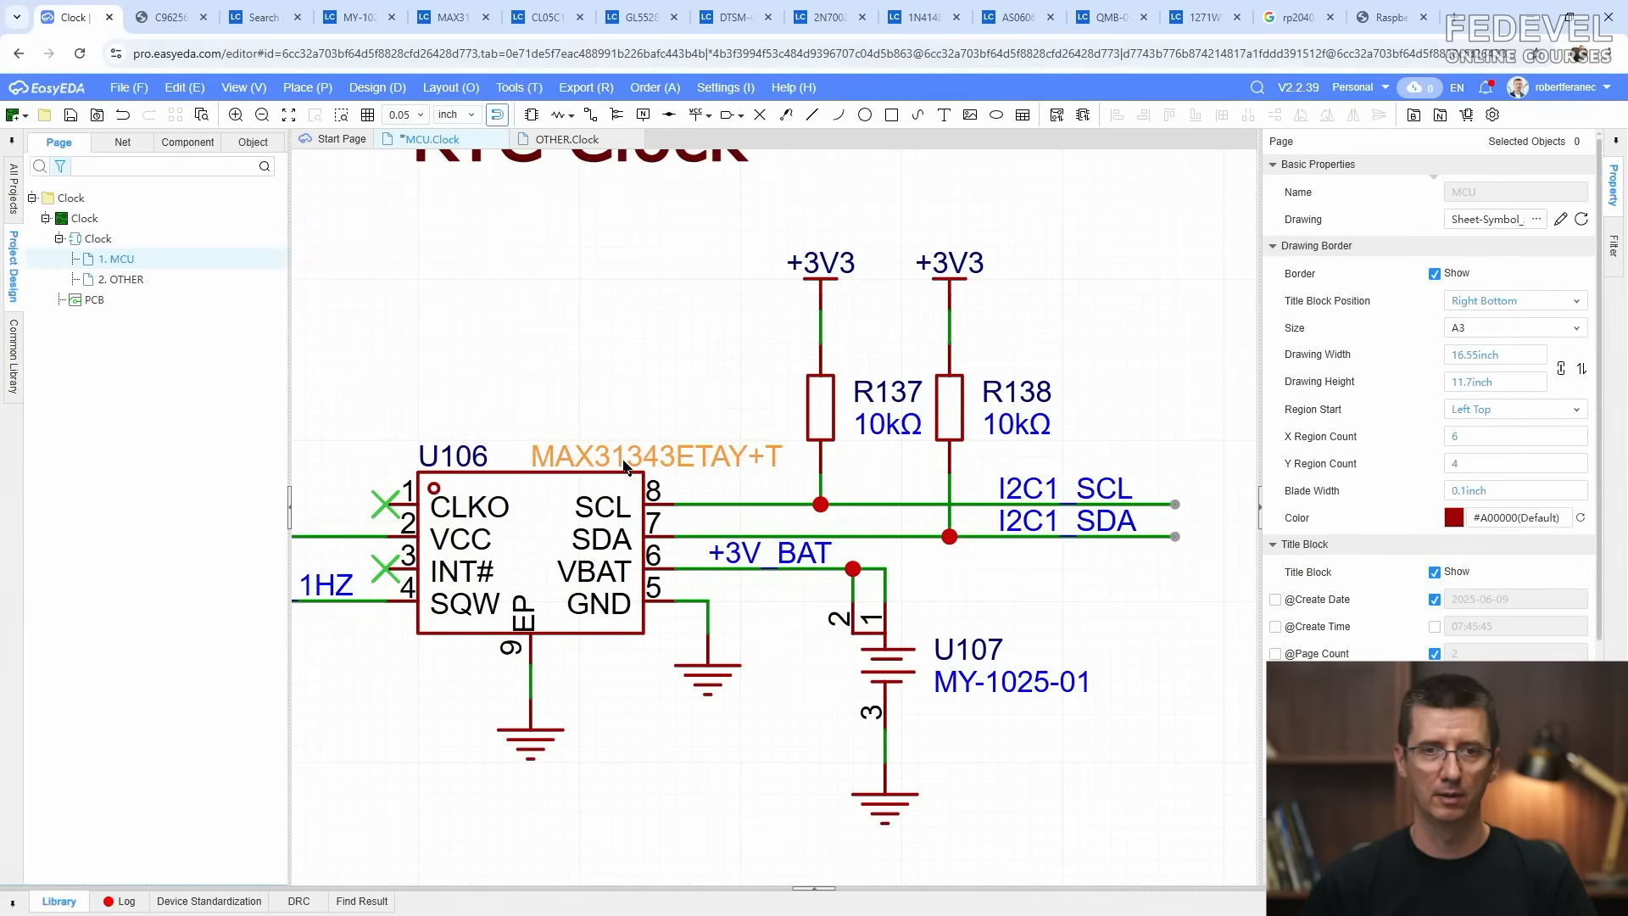
# Step: Exclude the MY-1025-01 battery holder in the RTC circuit from the BOM
pyautogui.scroll(-3, 632, 458)
pyautogui.click(725, 539)
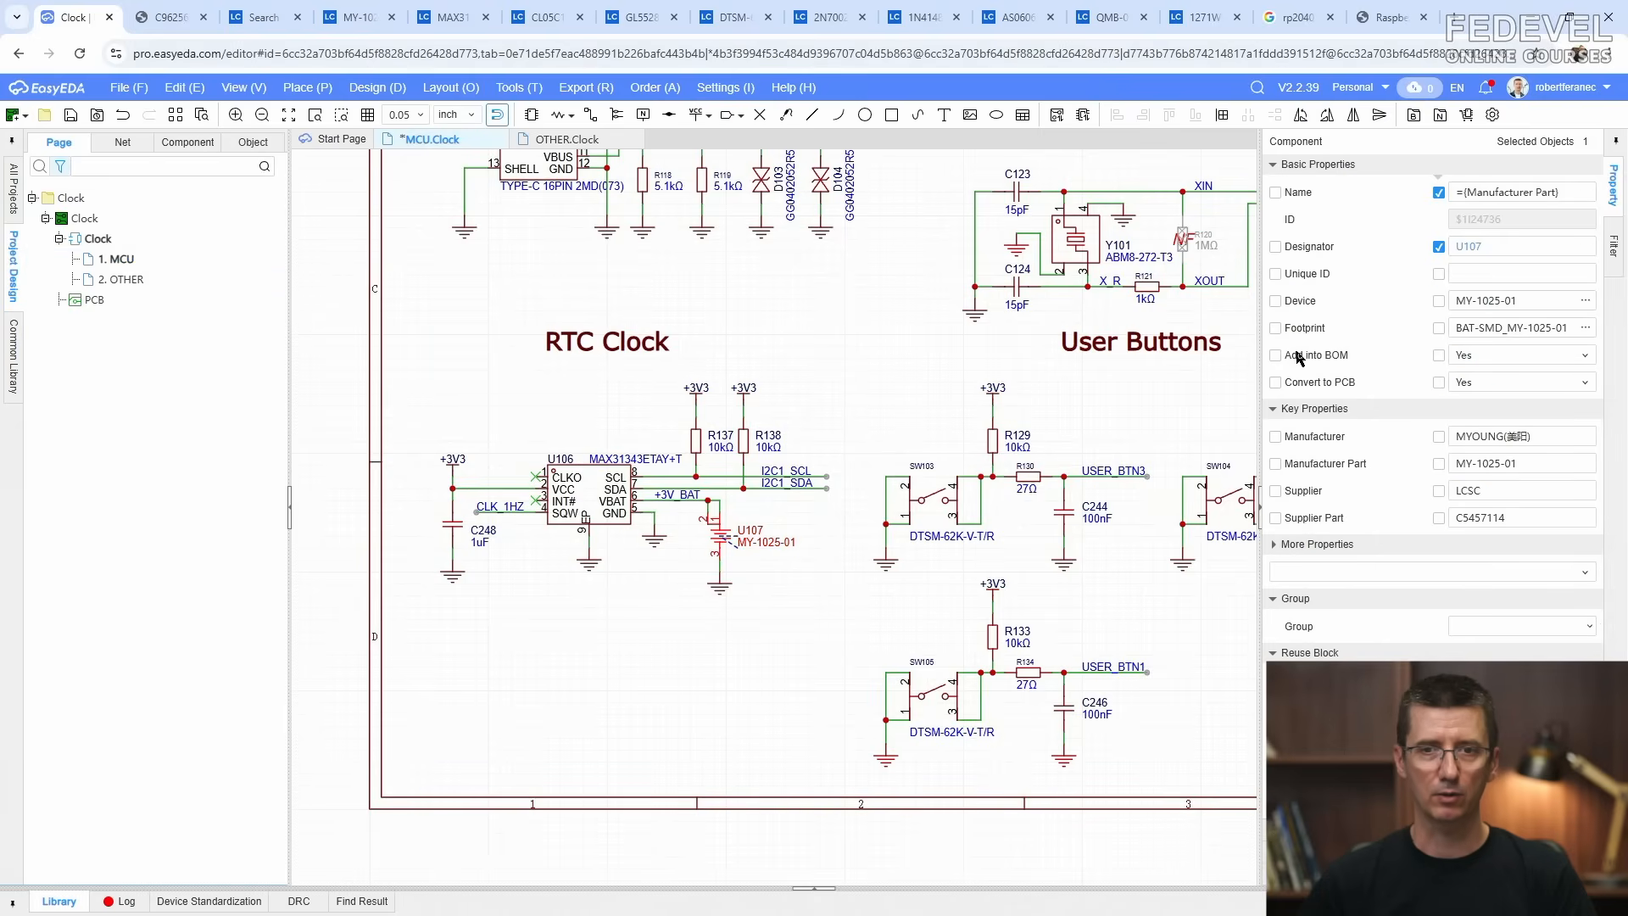
pyautogui.click(1582, 359)
pyautogui.click(1533, 394)
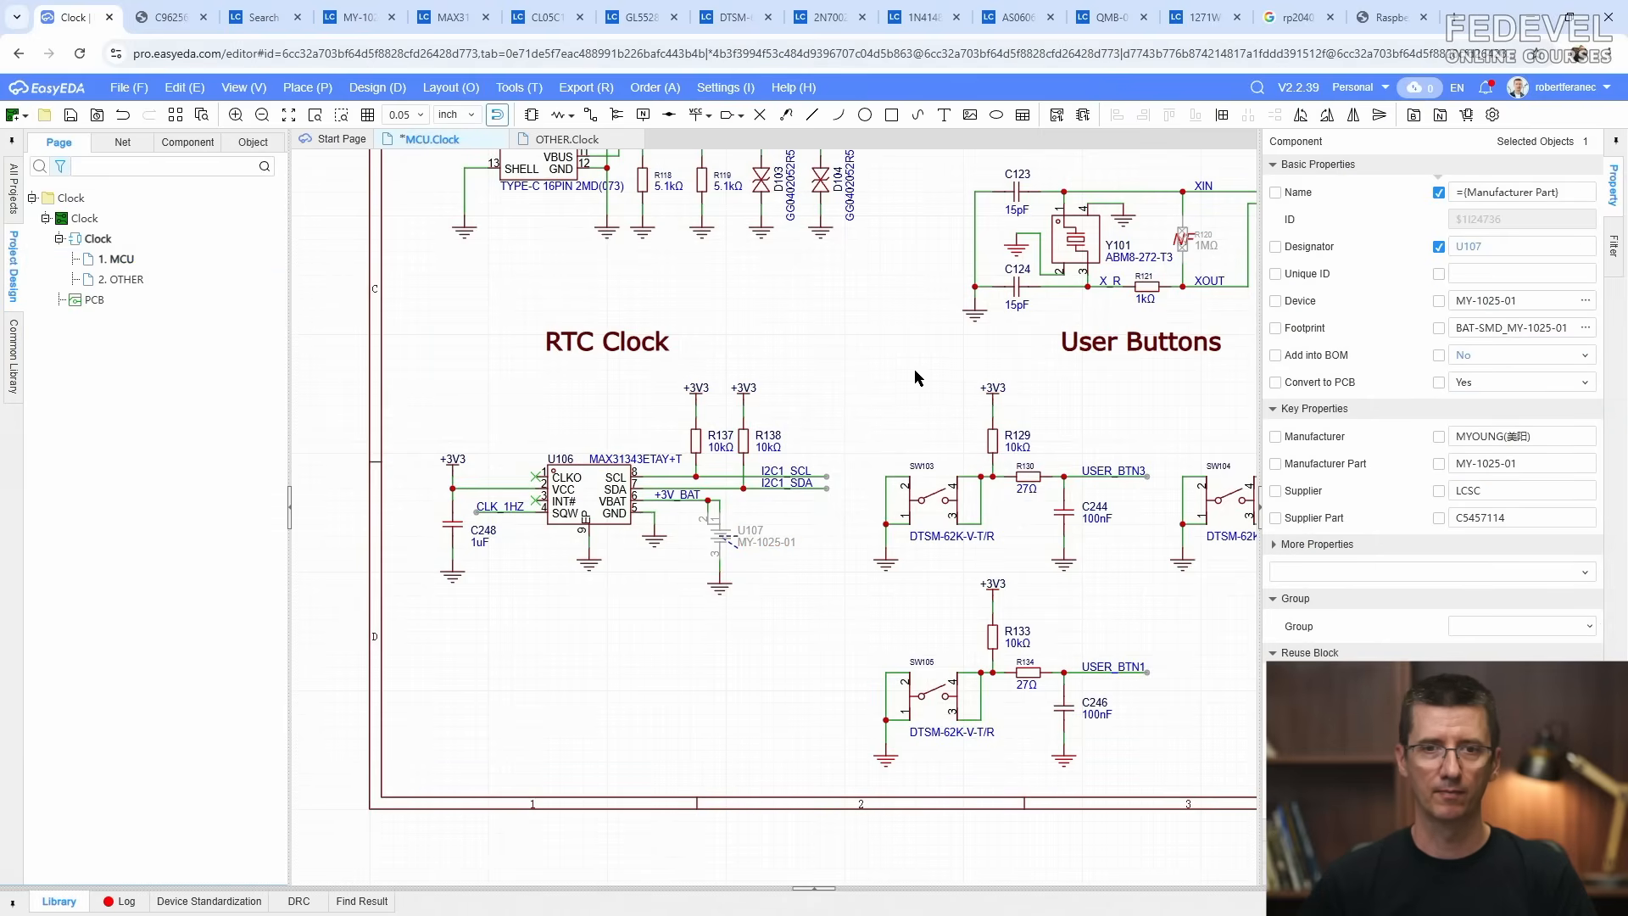
pyautogui.click(903, 368)
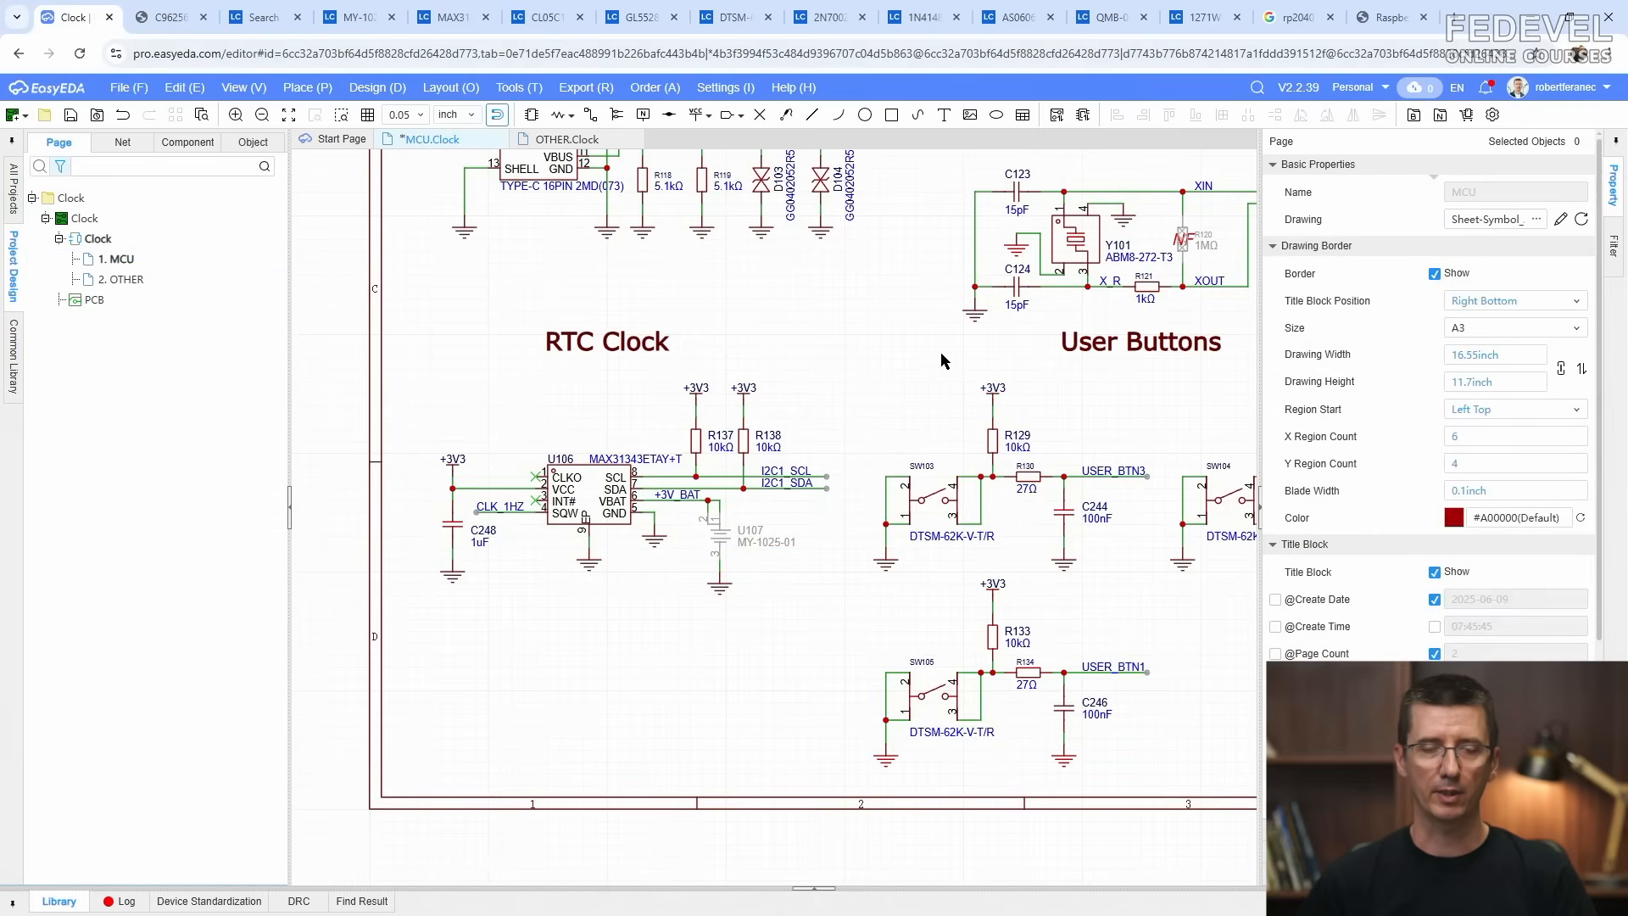
# Step: Copy the red NF text from the resistor beside the crystal and place the copy over the MY-1025-01 battery symbol
pyautogui.click(1178, 240)
pyautogui.rightClick(1178, 240)
pyautogui.click(1200, 301)
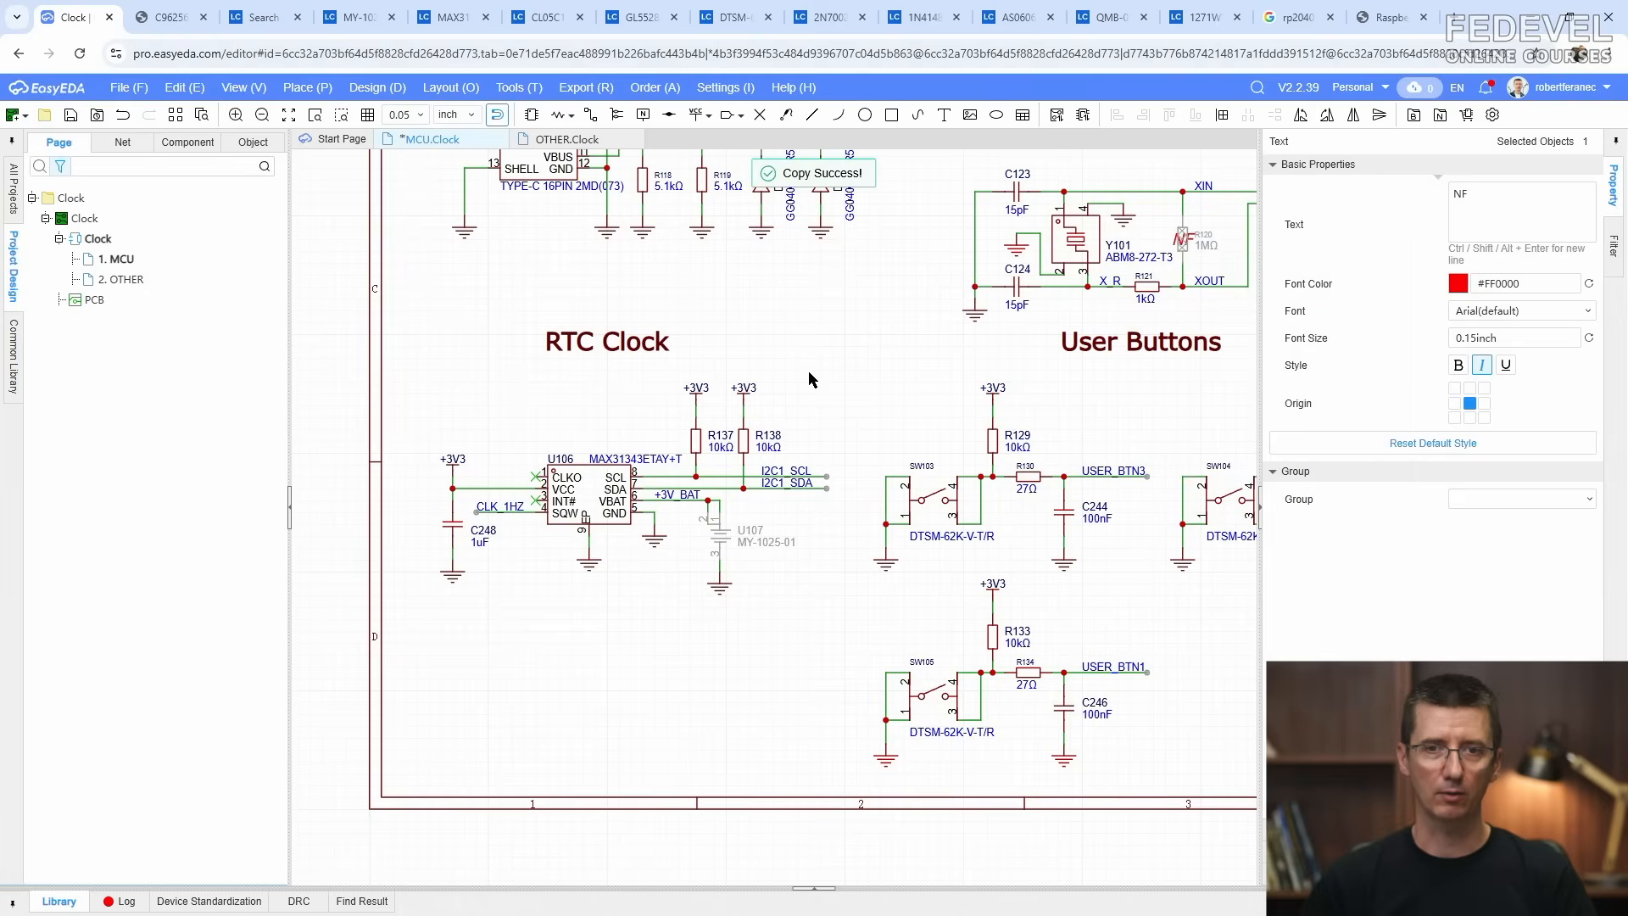
pyautogui.rightClick(726, 379)
pyautogui.click(746, 384)
pyautogui.click(768, 604)
pyautogui.scroll(3, 742, 550)
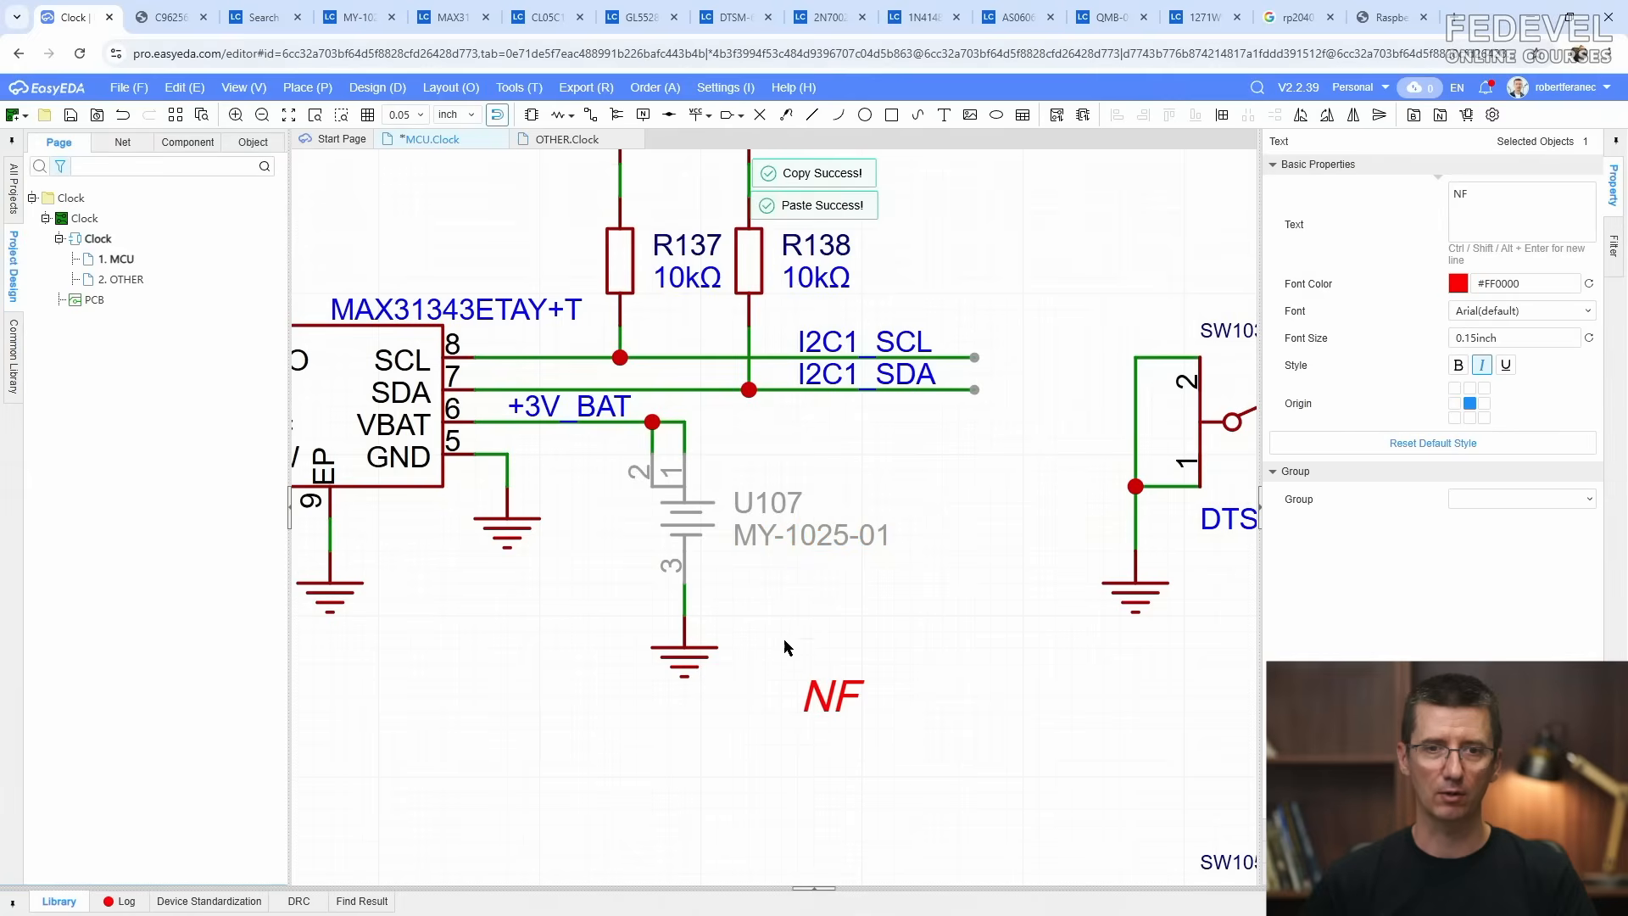
pyautogui.moveTo(834, 711); pyautogui.dragTo(685, 539)
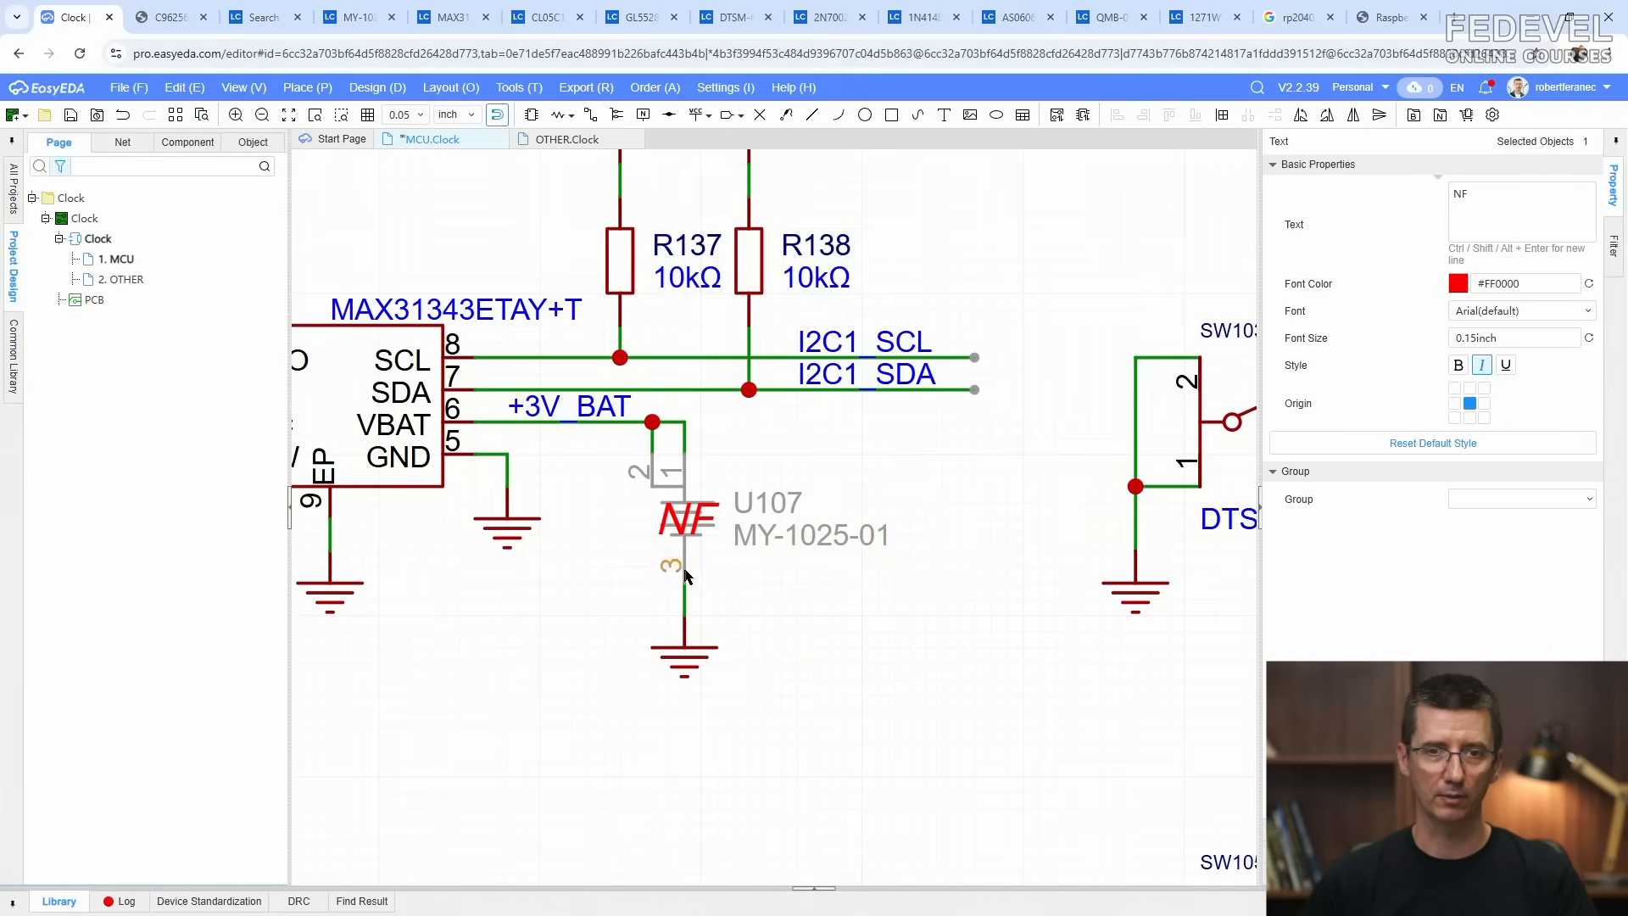
# Step: Exclude resistor R104 and LED102 in the Power LED circuit from the BOM
pyautogui.scroll(-5, 734, 706)
pyautogui.scroll(-3, 734, 710)
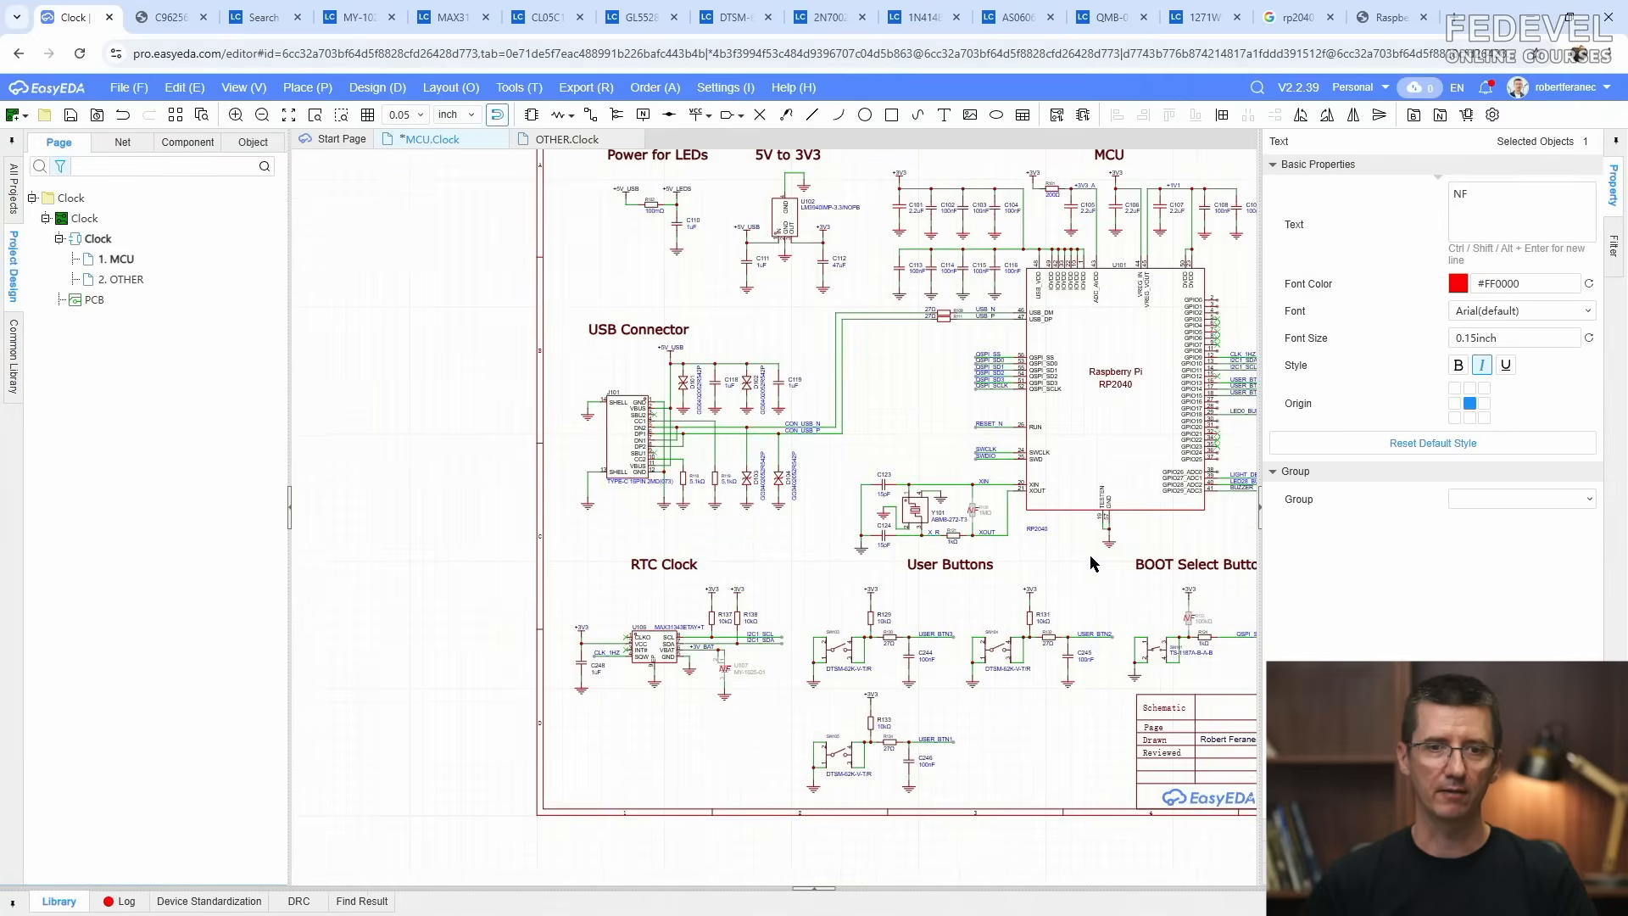
pyautogui.scroll(6, 853, 334)
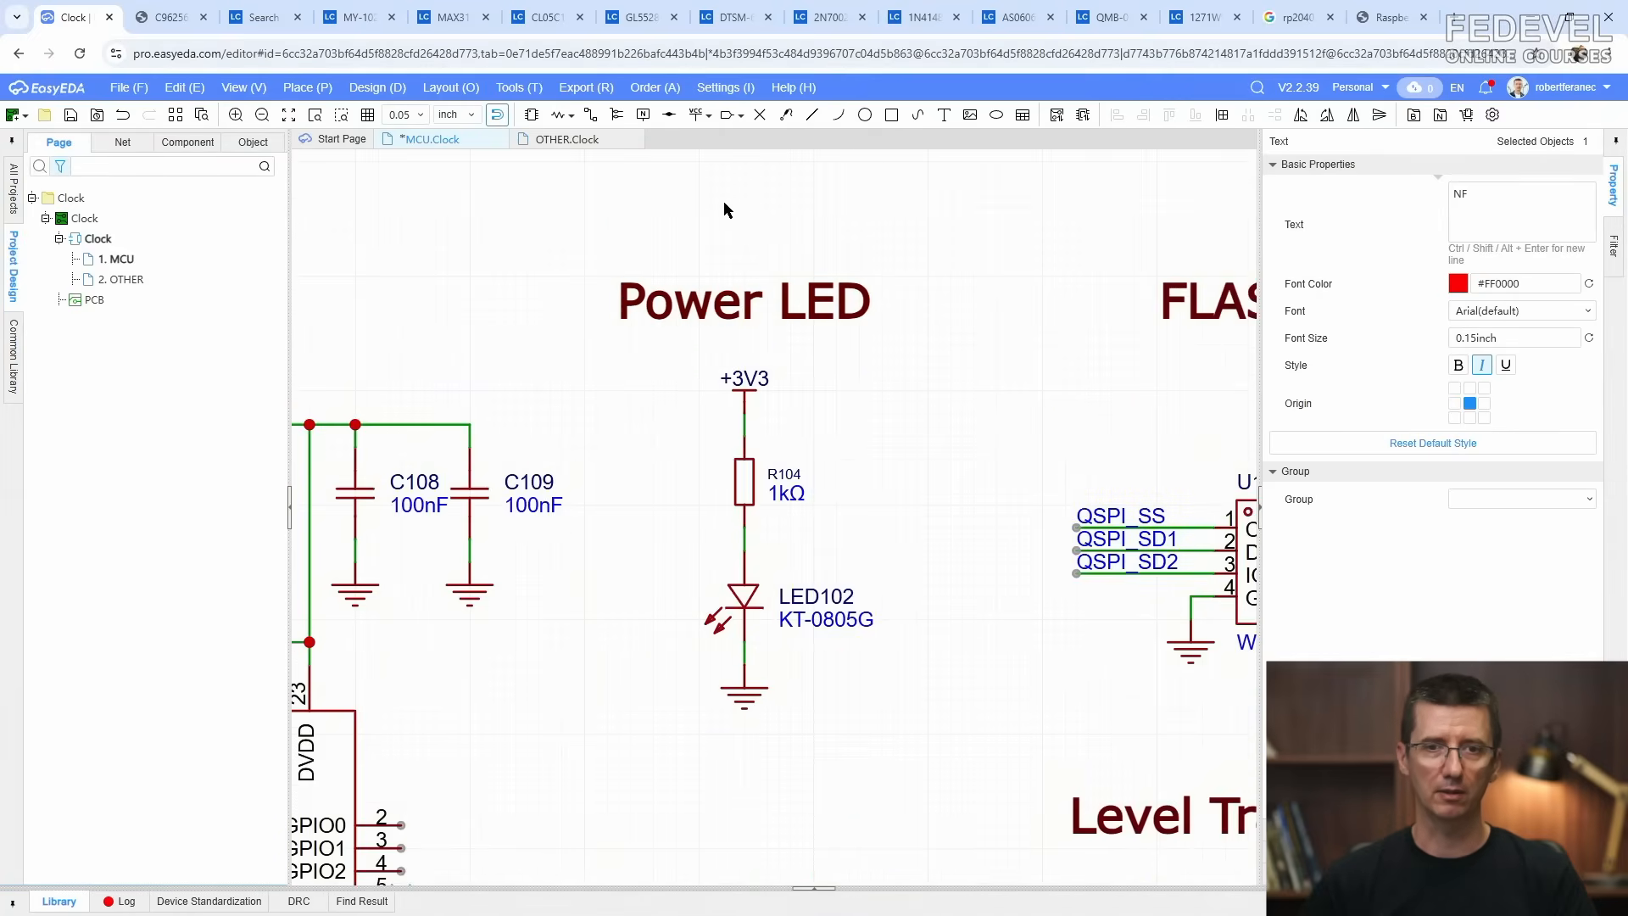
pyautogui.click(752, 480)
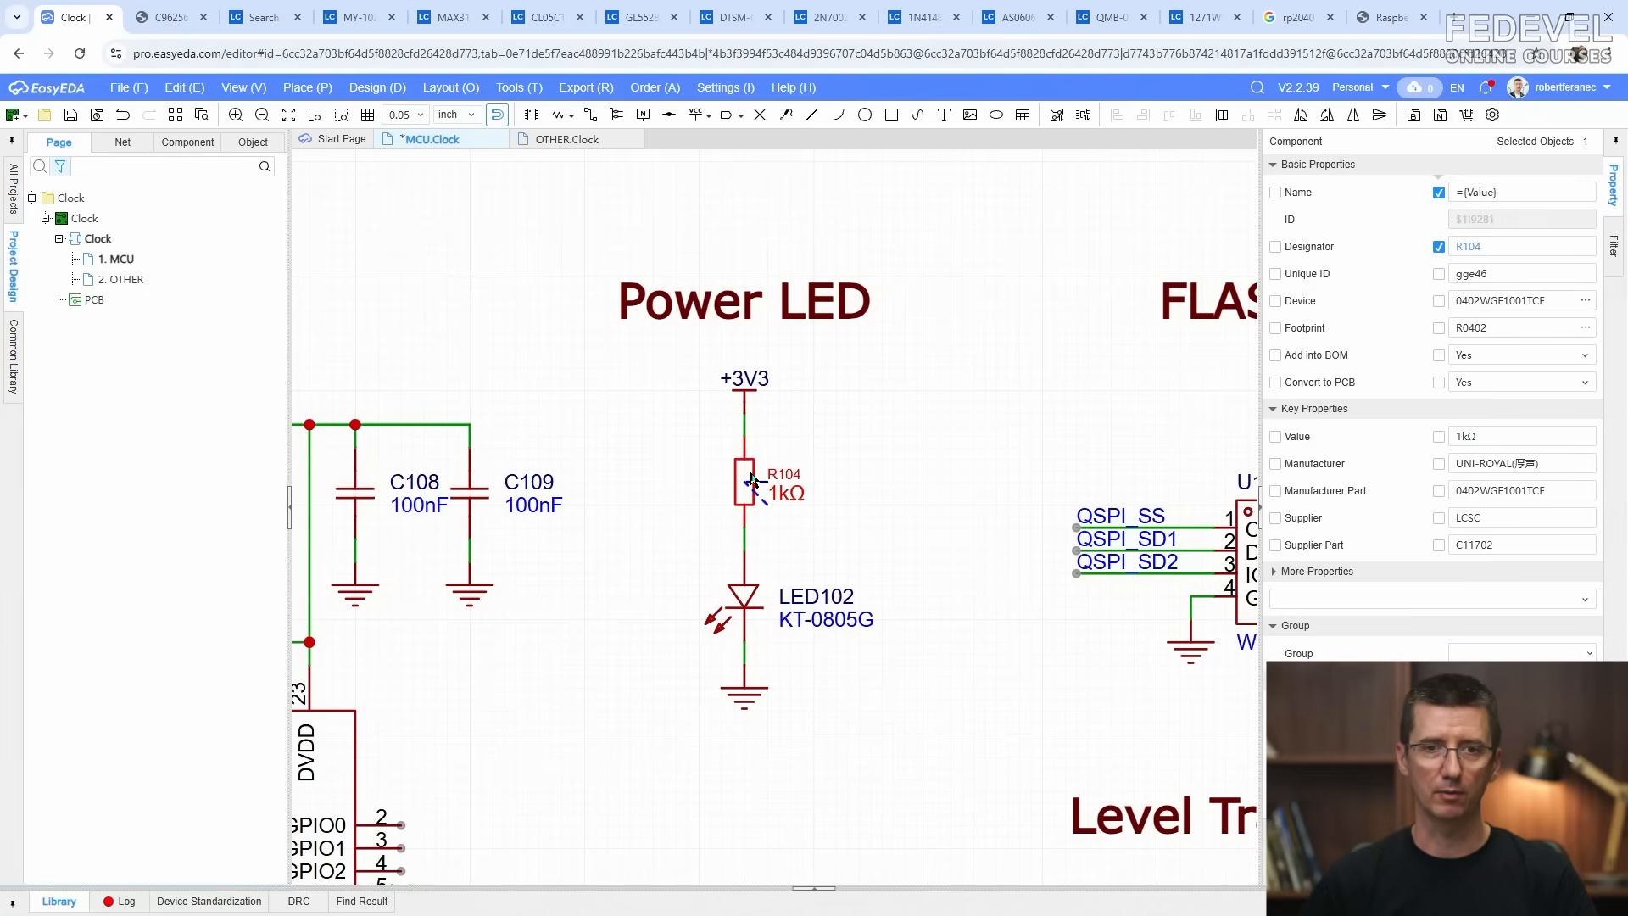
pyautogui.click(1577, 358)
pyautogui.click(746, 608)
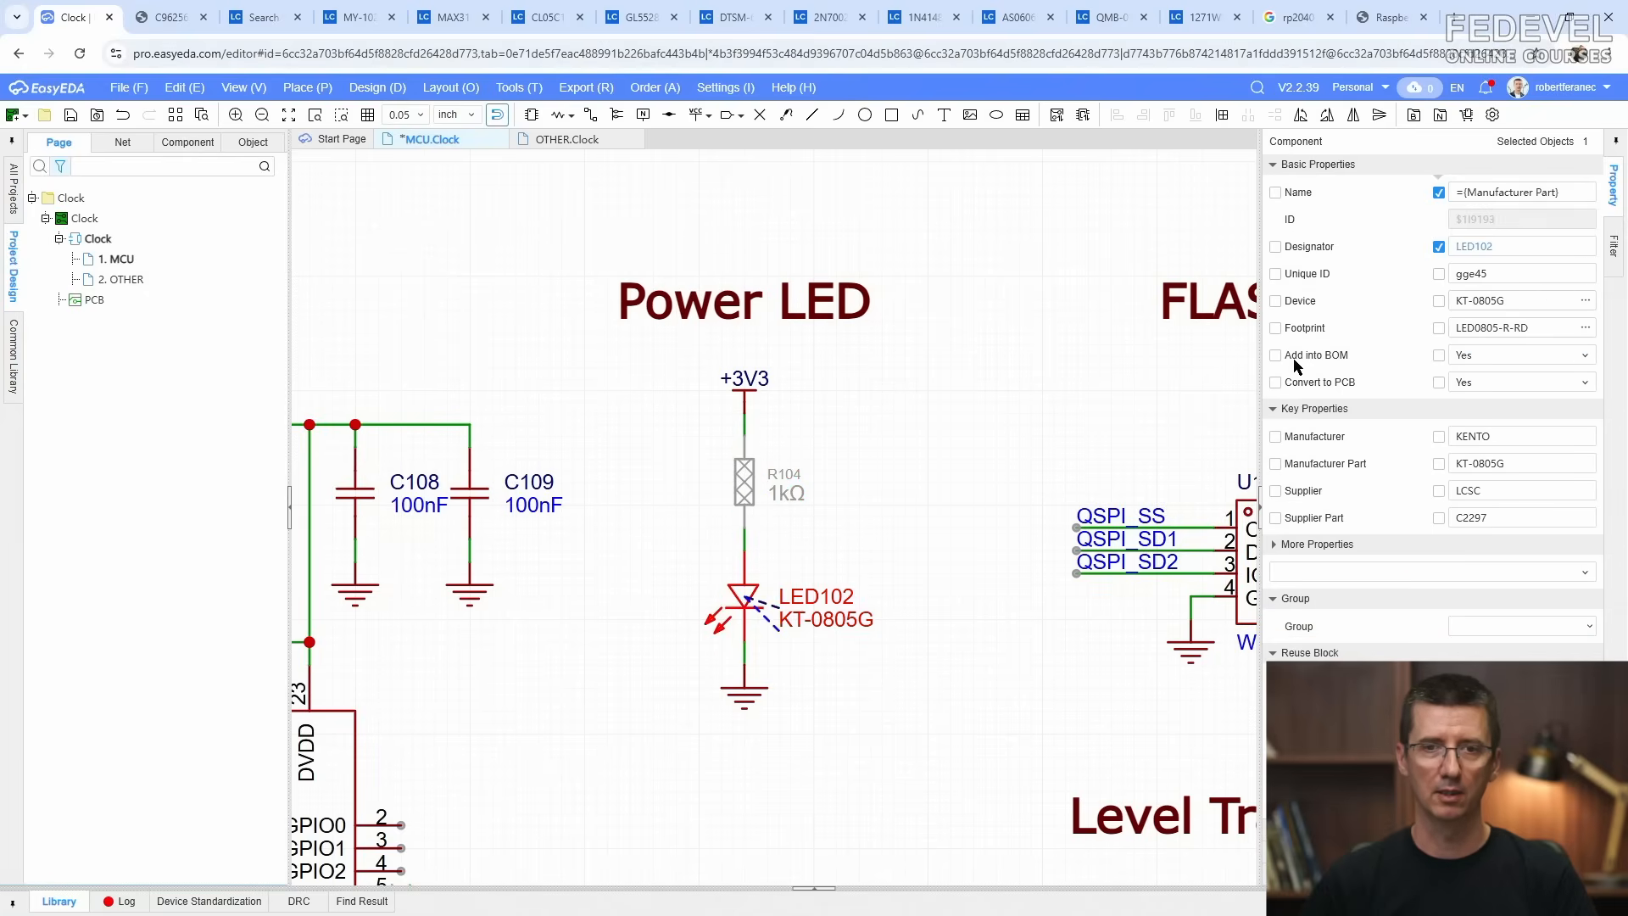
pyautogui.click(1489, 365)
pyautogui.click(838, 420)
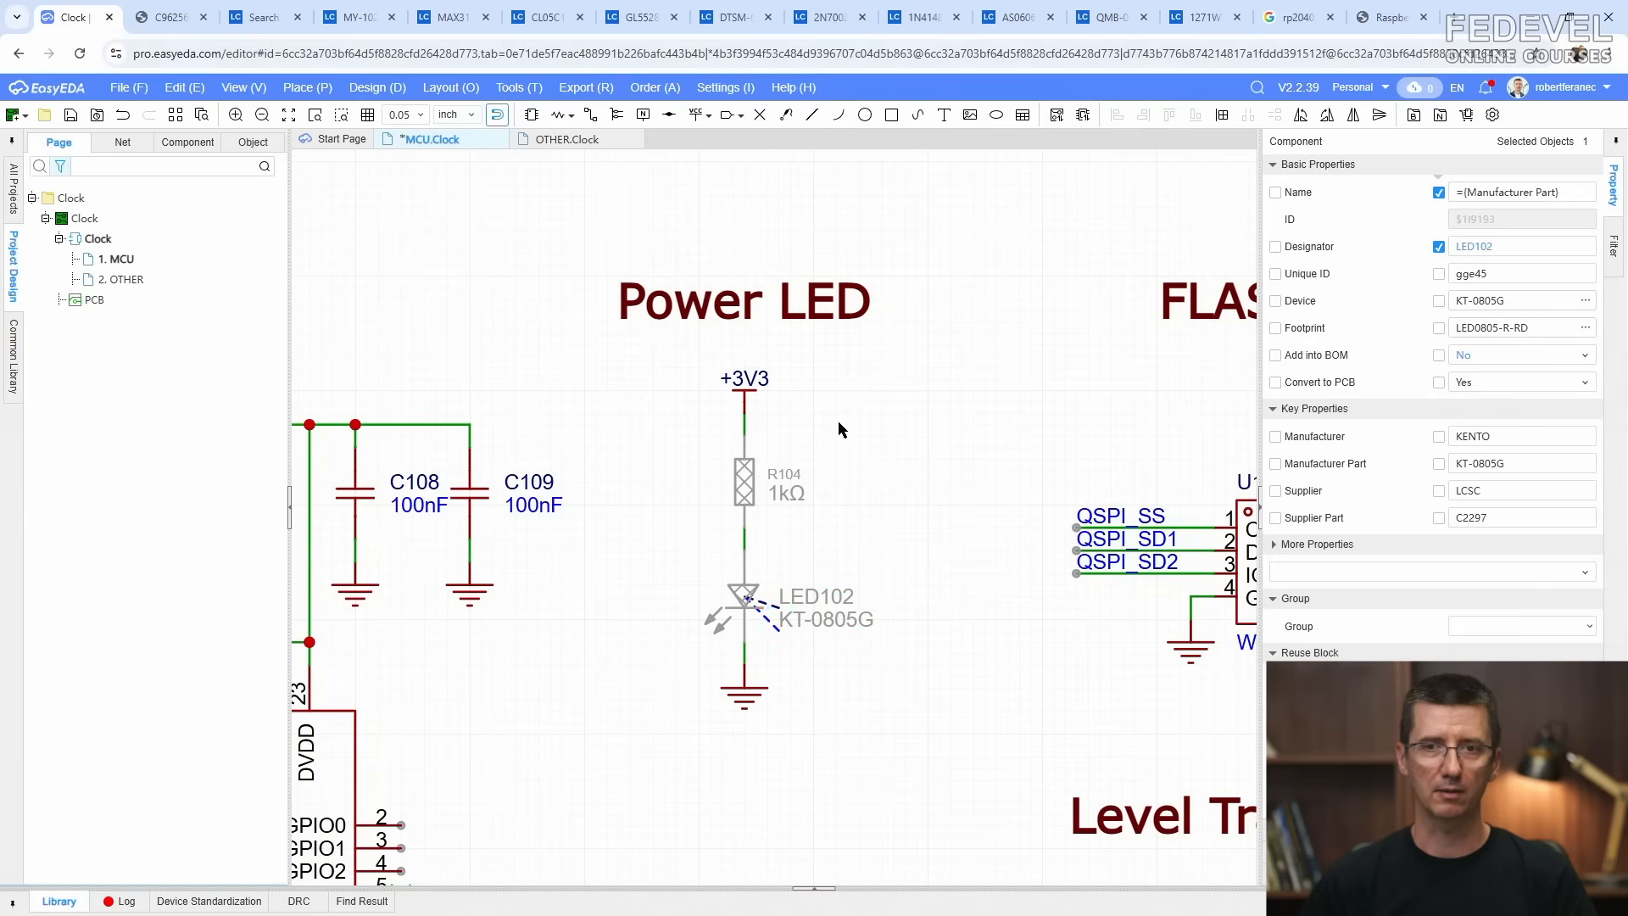
# Step: Paste two copies of the NF text, placing one over R104 and the other over LED102
pyautogui.rightClick(623, 440)
pyautogui.click(632, 452)
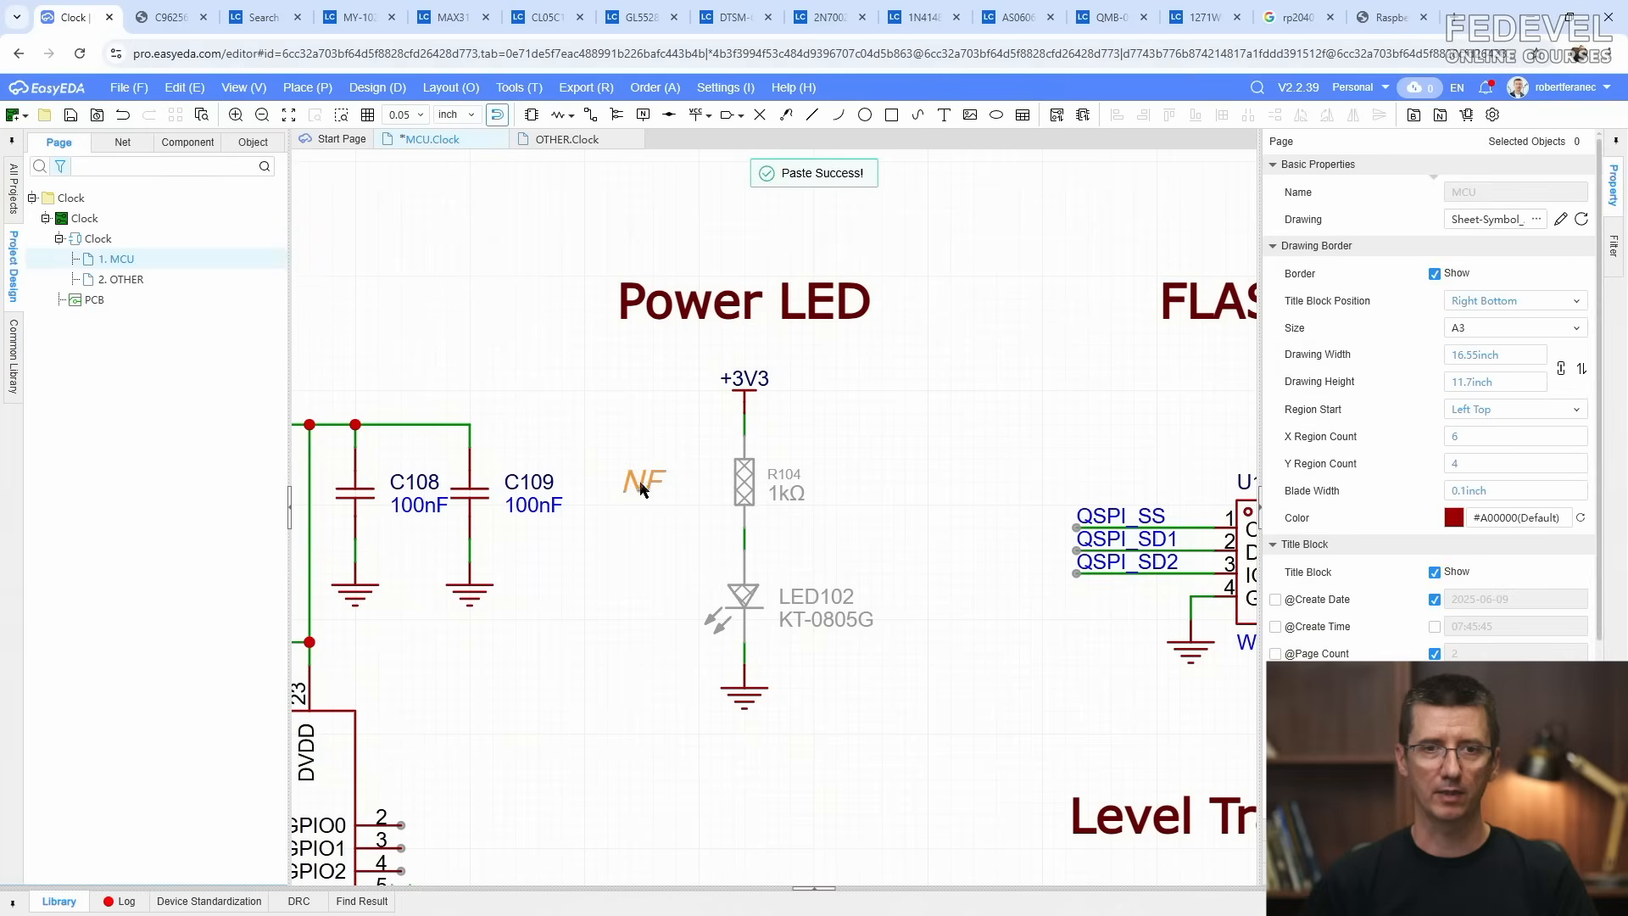
pyautogui.click(734, 484)
pyautogui.rightClick(629, 542)
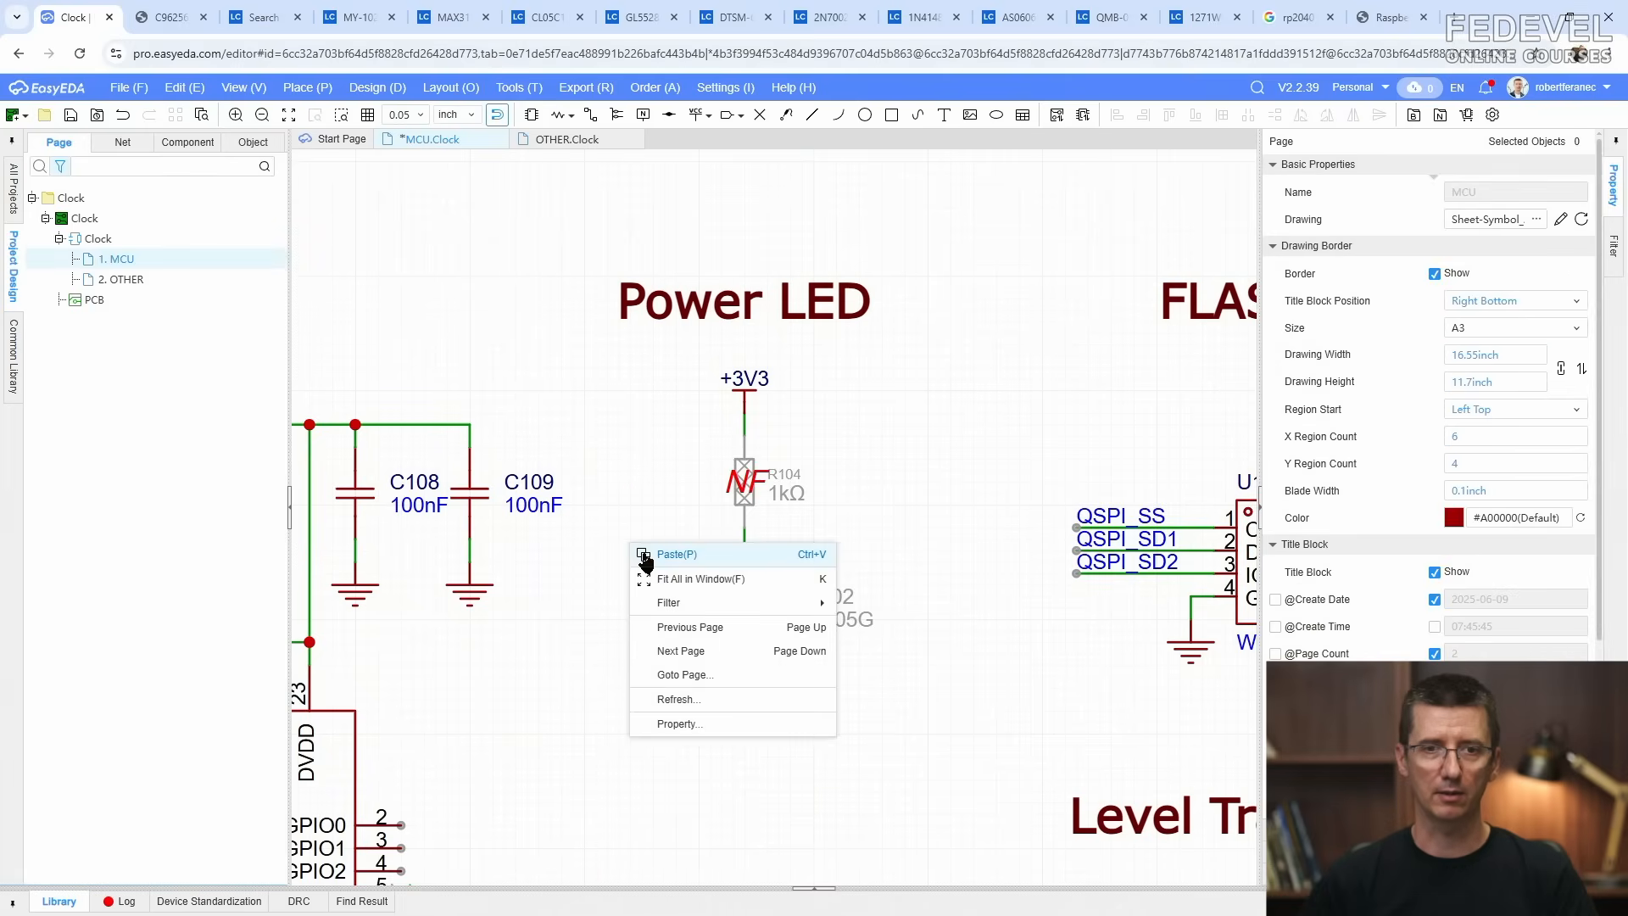
pyautogui.click(670, 552)
pyautogui.moveTo(646, 551); pyautogui.dragTo(745, 591)
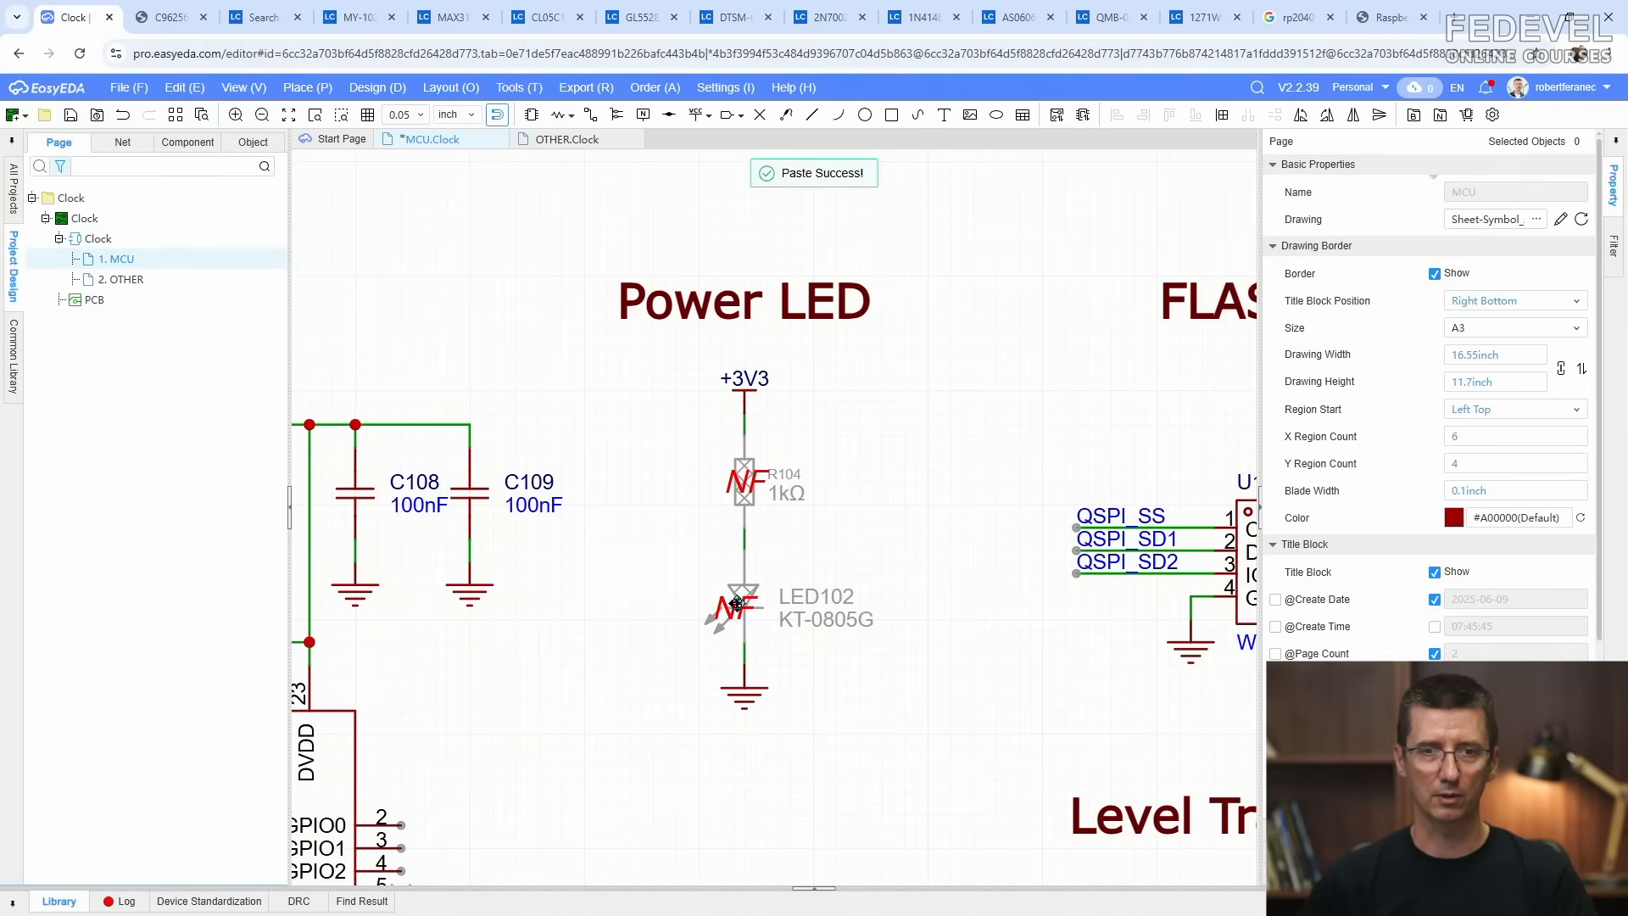
# Step: Place no-connect flags on the RP2040's unused GPIO0, GPIO1, GPIO2 and GPIO8 pins
pyautogui.scroll(-3, 982, 348)
pyautogui.scroll(-1, 982, 348)
pyautogui.scroll(4, 820, 509)
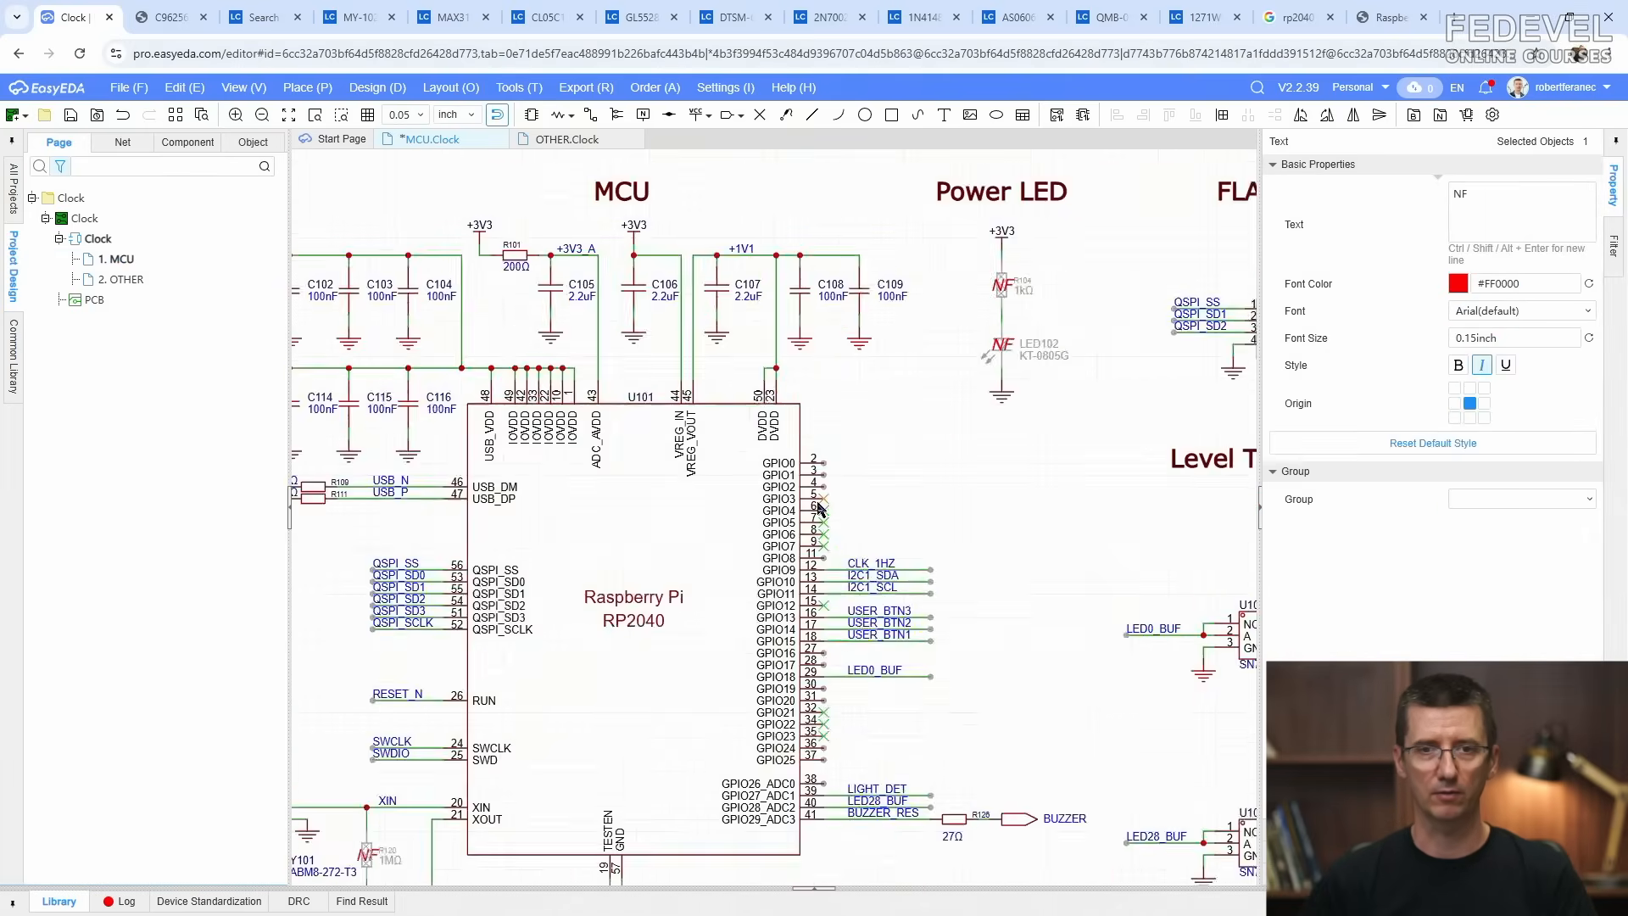
pyautogui.click(760, 115)
pyautogui.click(829, 426)
pyautogui.click(829, 449)
pyautogui.click(829, 472)
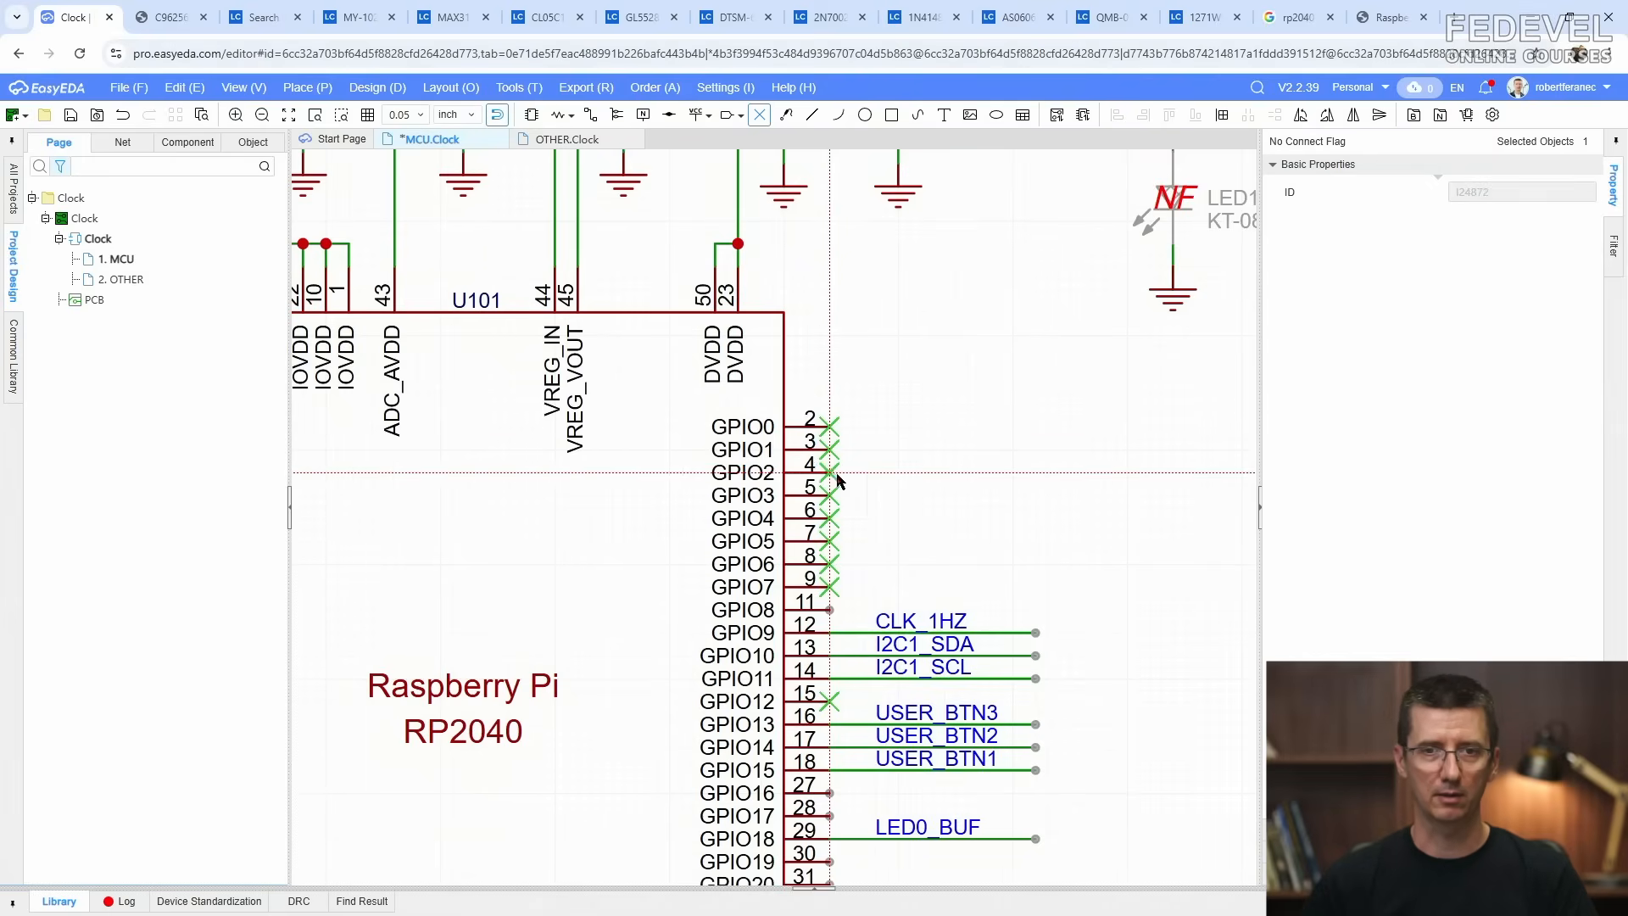
pyautogui.click(829, 609)
# Step: Place no-connect flags on the unused GPIO16, GPIO17, GPIO19, GPIO20, GPIO24, GPIO25 and GPIO26_ADC0 pins
pyautogui.scroll(-3, 962, 490)
pyautogui.scroll(3, 956, 501)
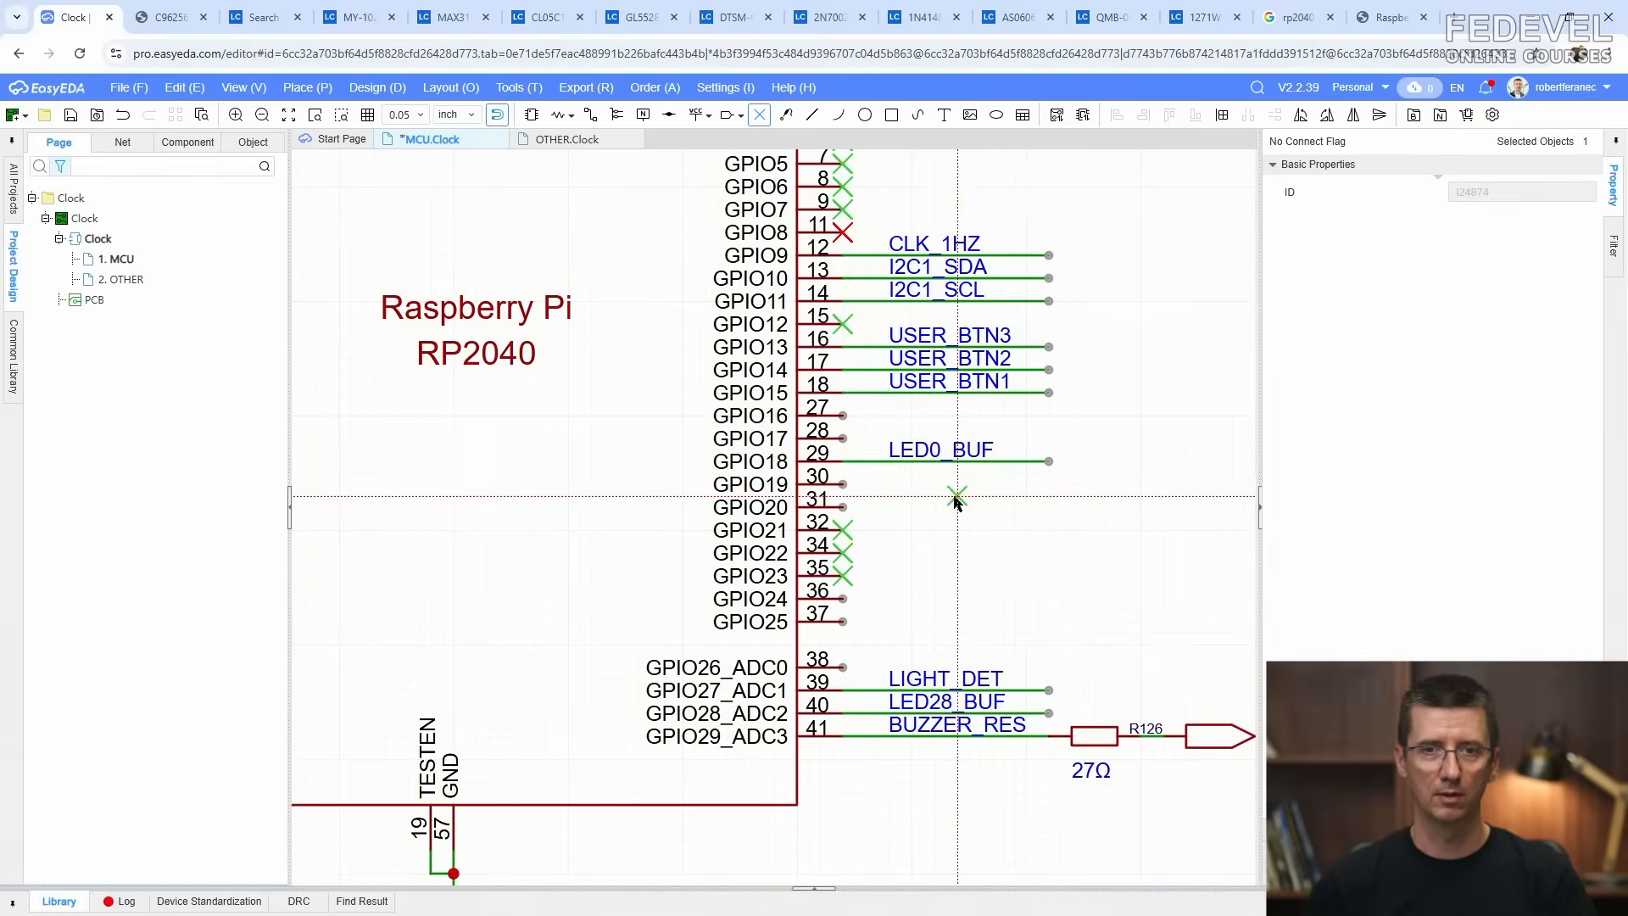
pyautogui.click(842, 417)
pyautogui.click(842, 440)
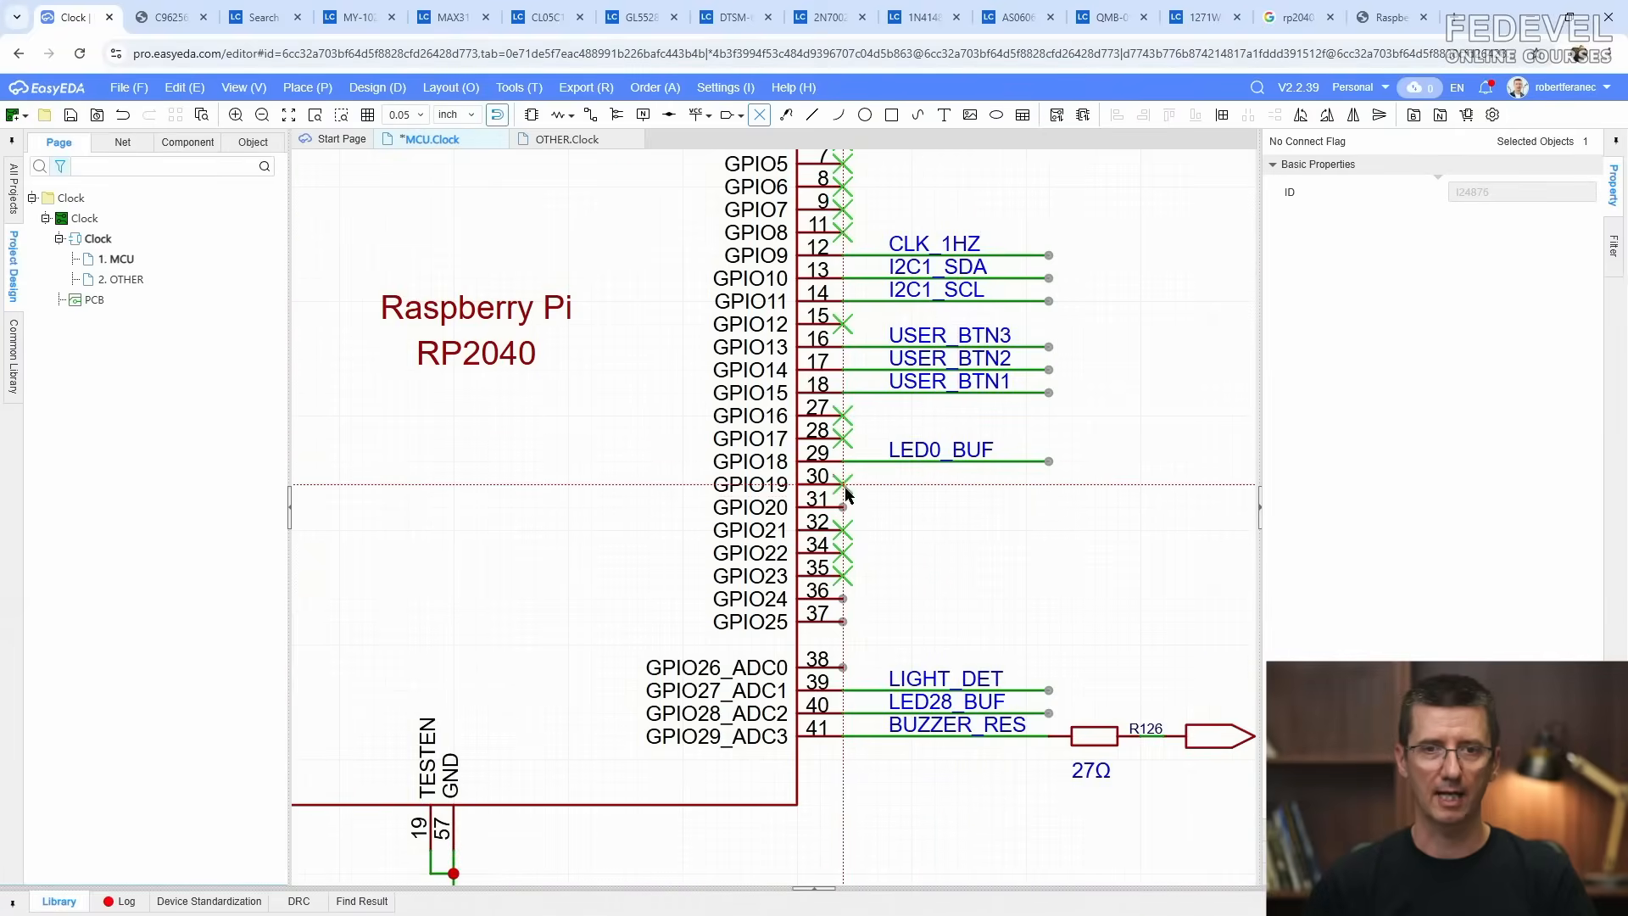
pyautogui.click(841, 484)
pyautogui.click(842, 507)
pyautogui.click(842, 598)
pyautogui.click(842, 621)
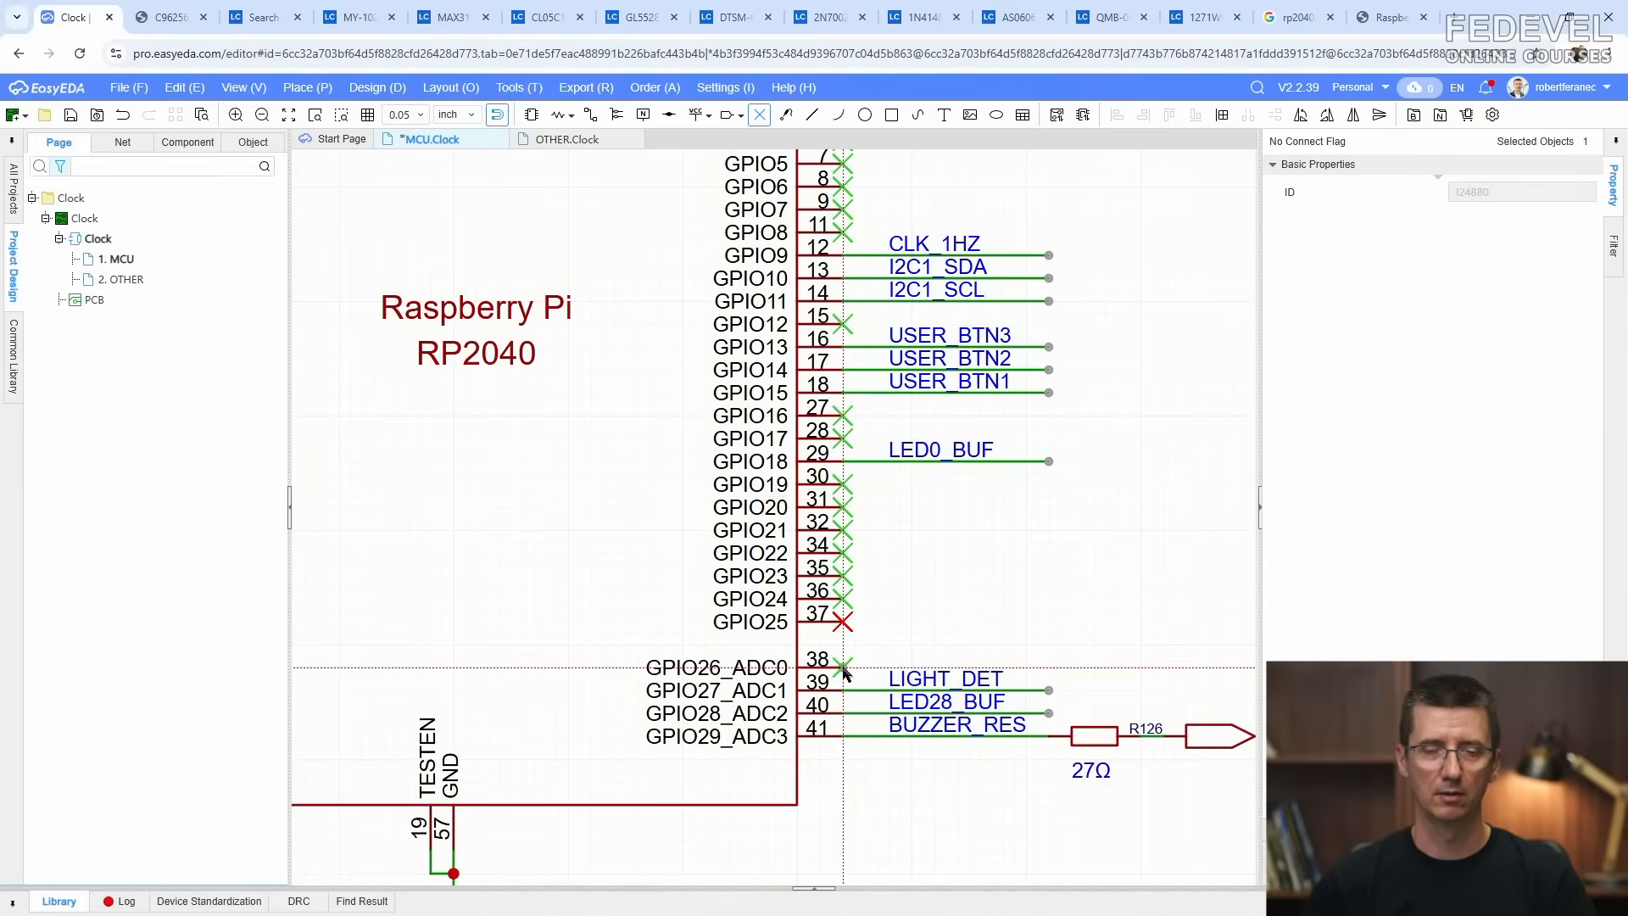
pyautogui.click(842, 668)
pyautogui.press('Escape')
# Step: Fit the whole MCU page in view to review it and save the schematic
pyautogui.scroll(-3, 936, 583)
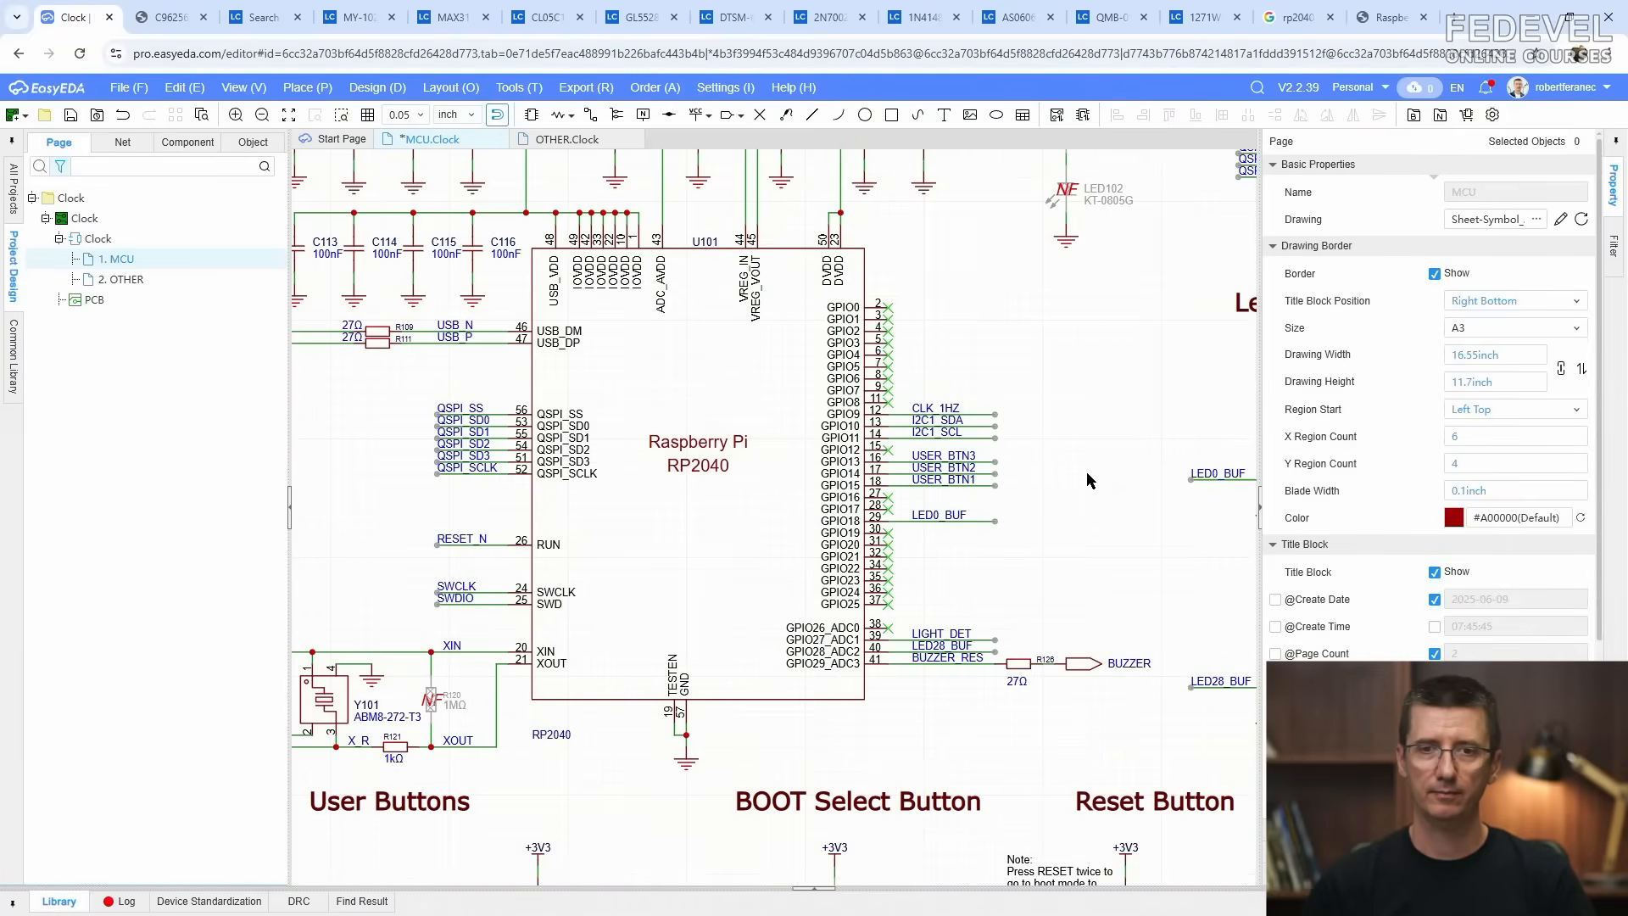
pyautogui.press('k')
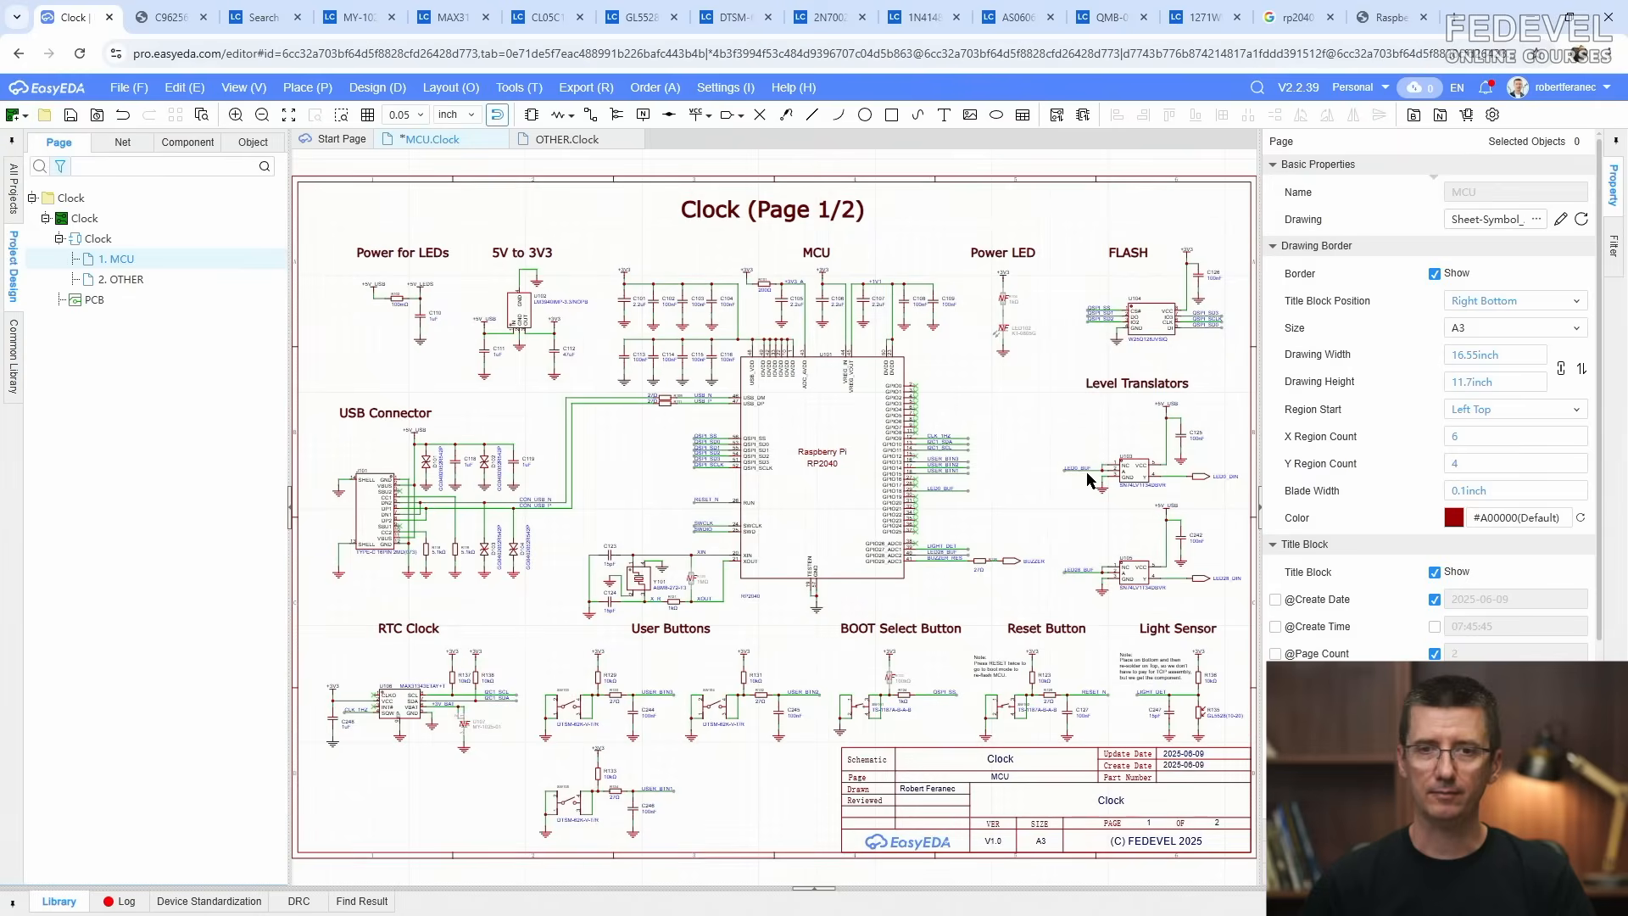
pyautogui.click(71, 119)
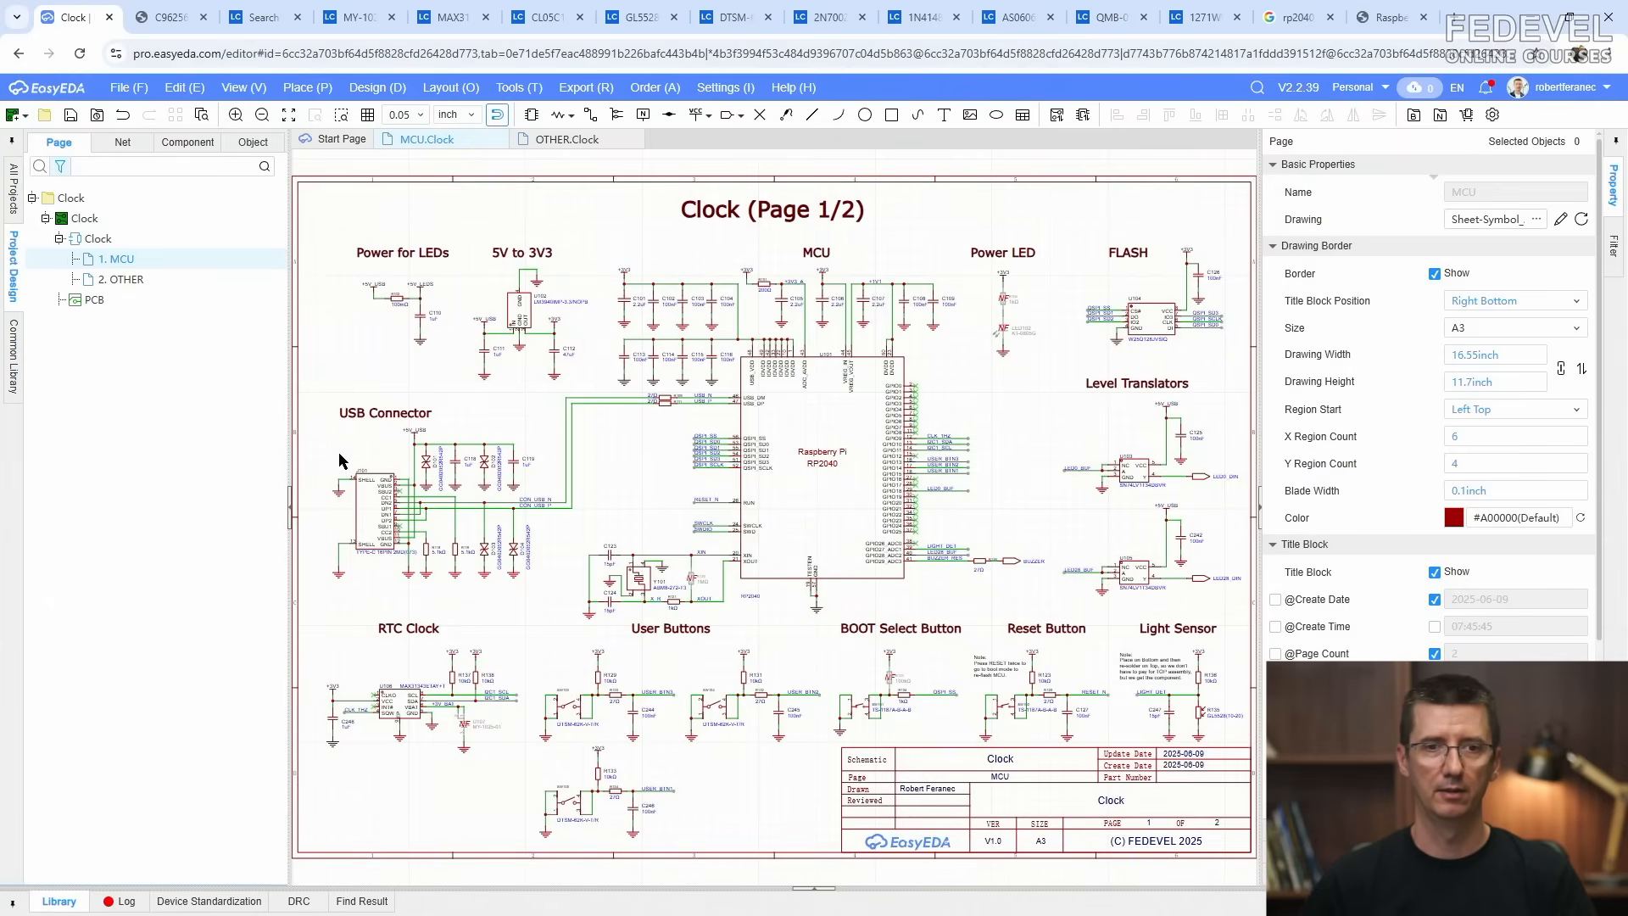
# Step: Open the LCSC product page of the TYPE-C 16PIN 2MD(073) USB connector from the schematic
pyautogui.click(380, 519)
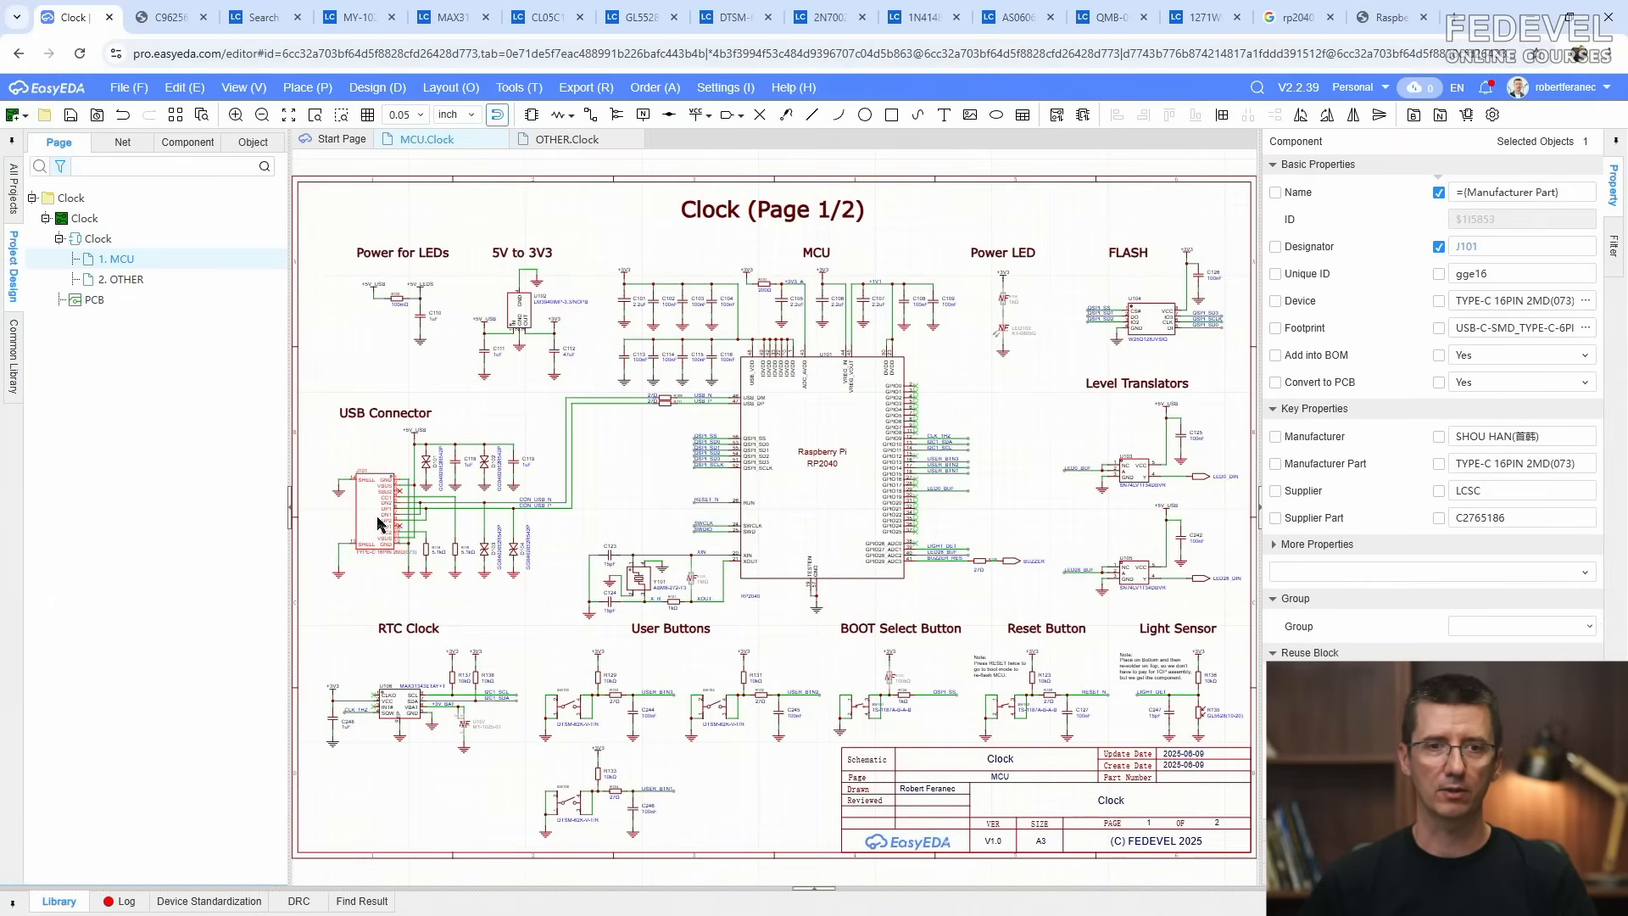
pyautogui.rightClick(379, 519)
pyautogui.click(428, 806)
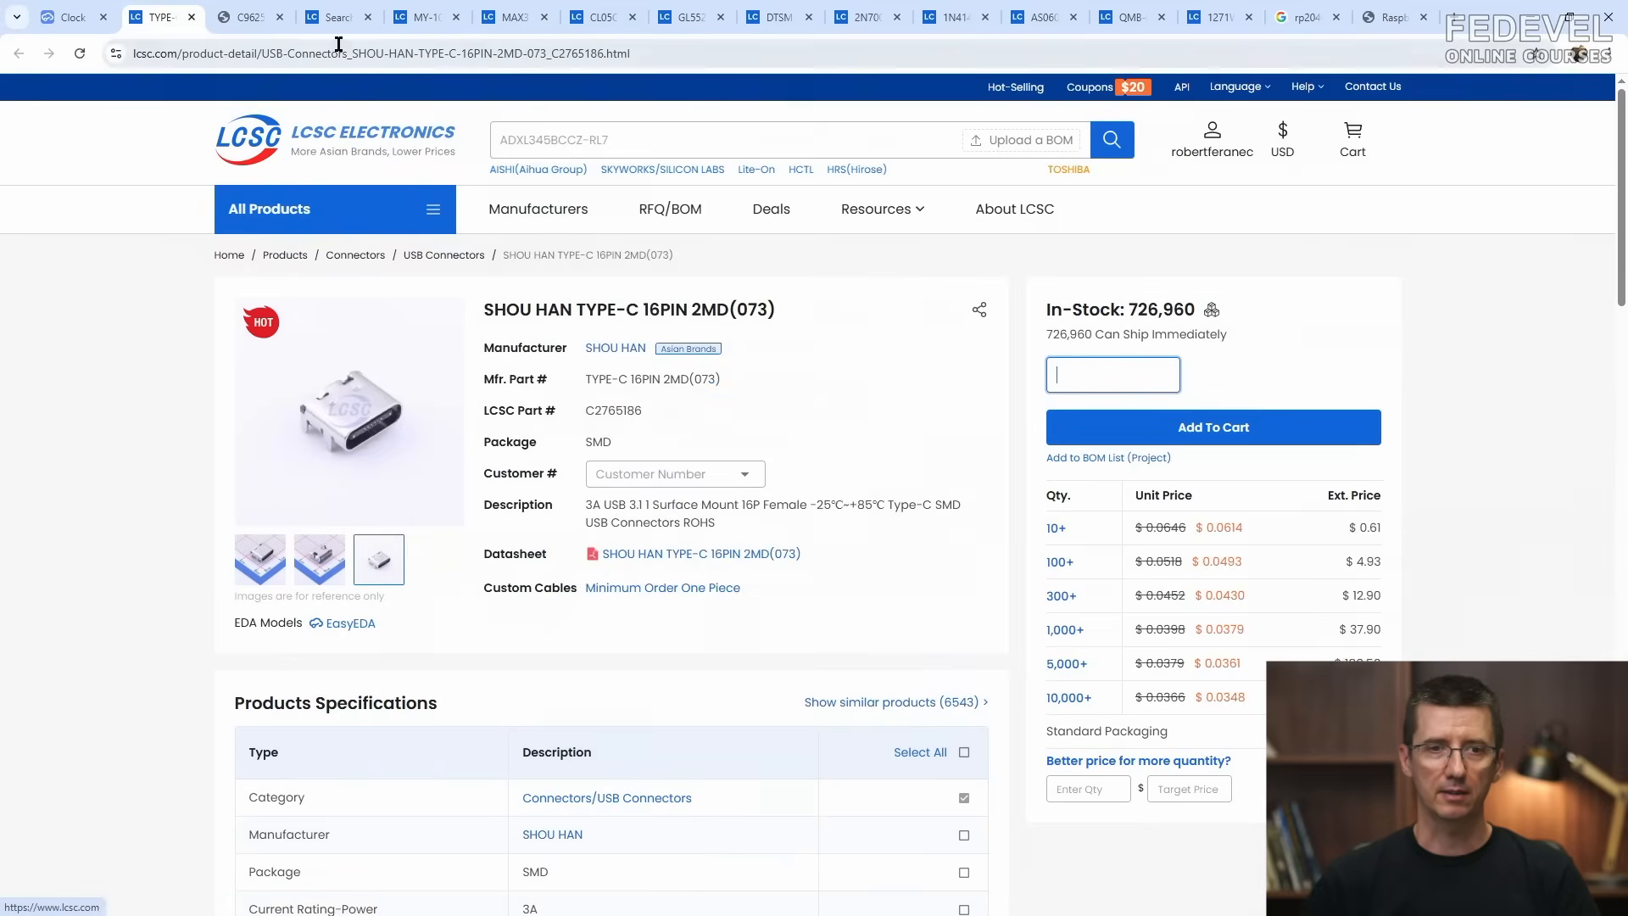
# Step: Switch to the LCSC search page and open the USB Connectors category under Connectors
pyautogui.click(339, 18)
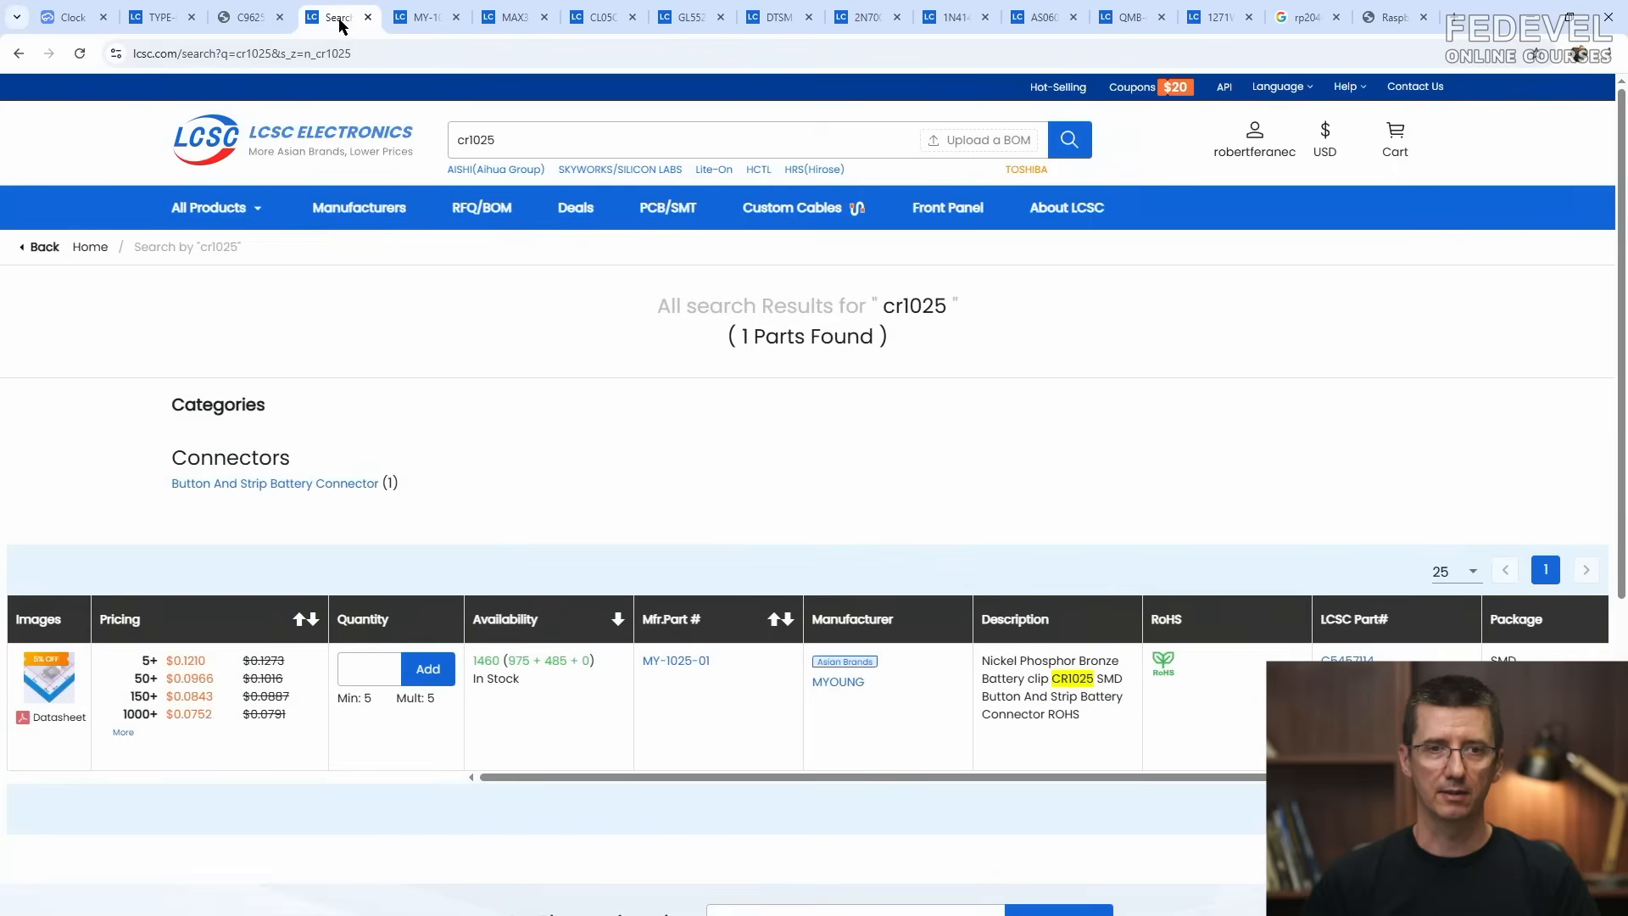
pyautogui.moveTo(243, 212)
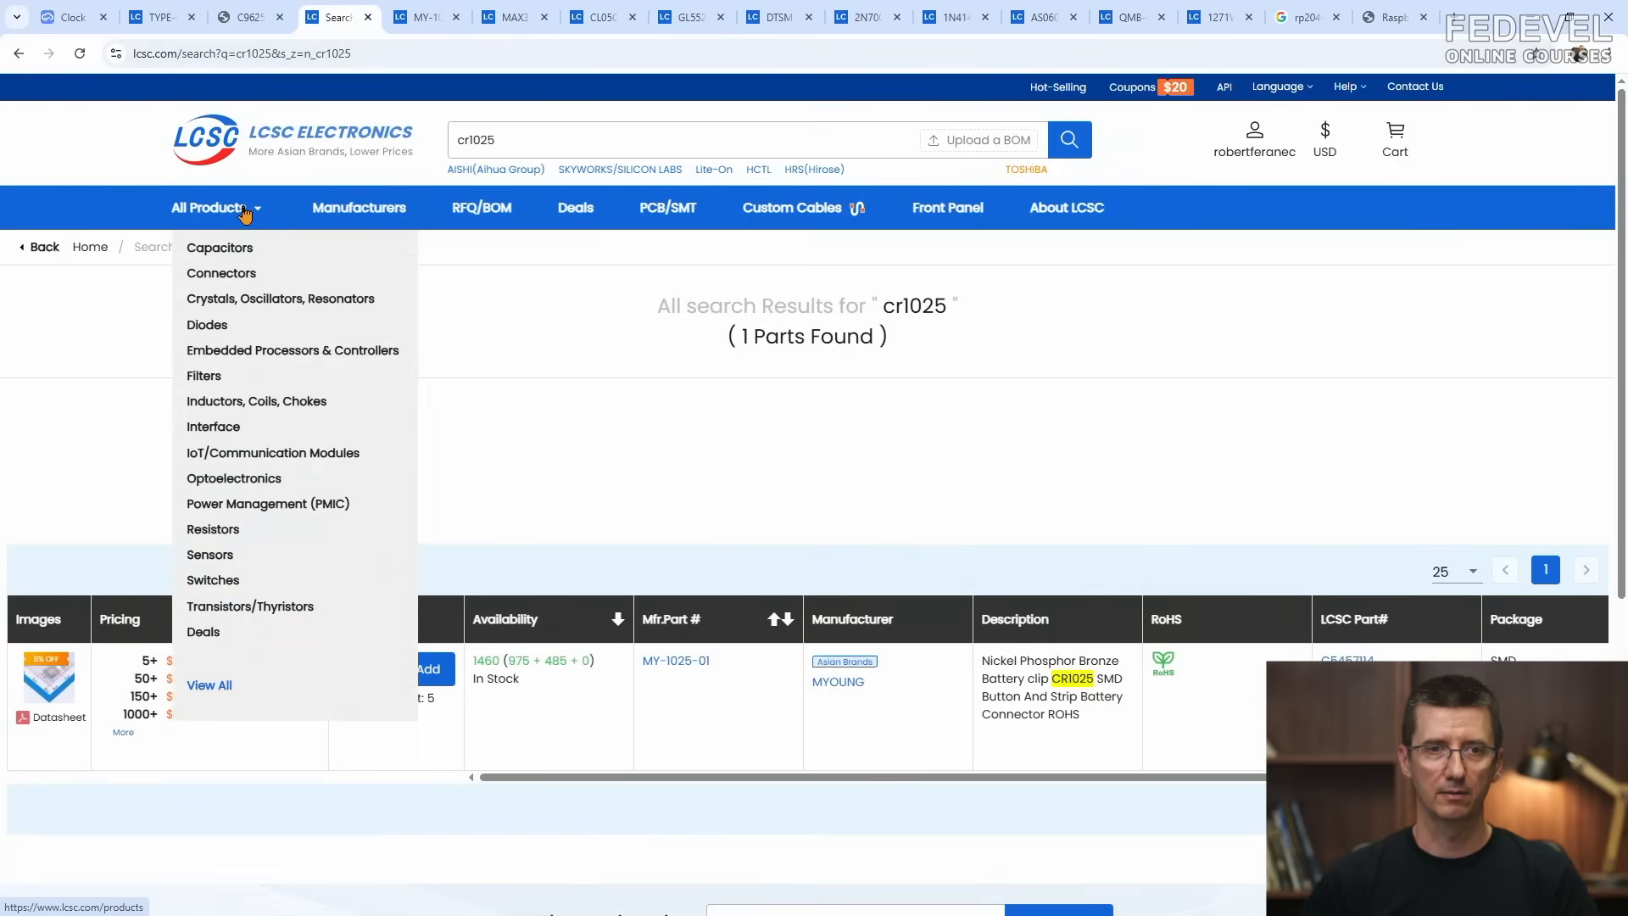
pyautogui.moveTo(239, 277)
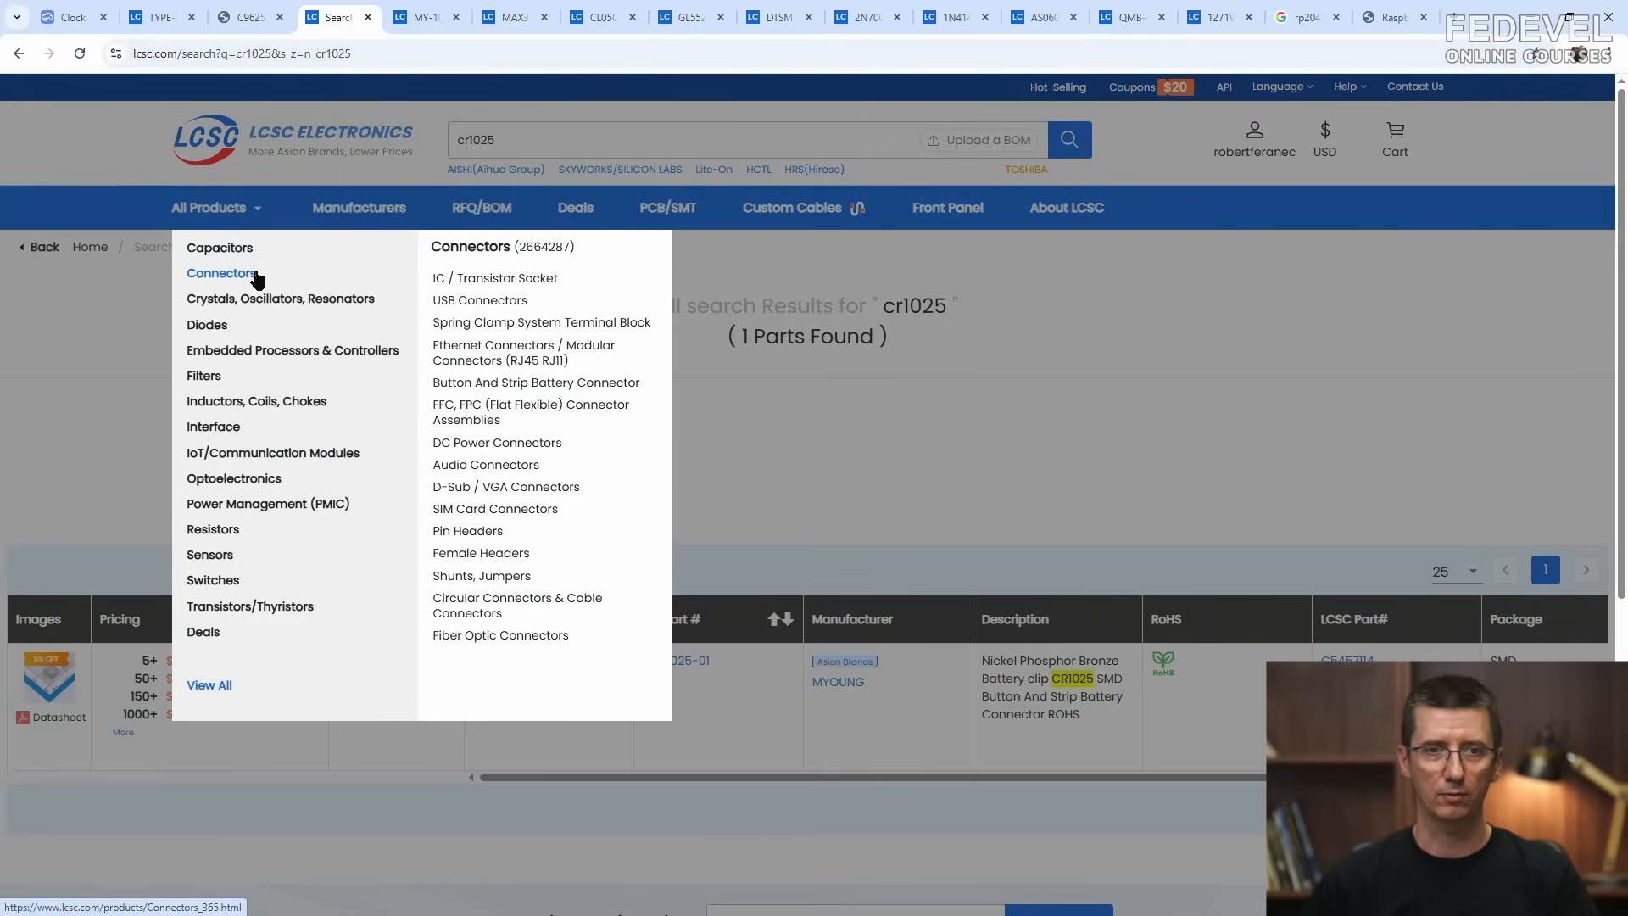
pyautogui.click(473, 301)
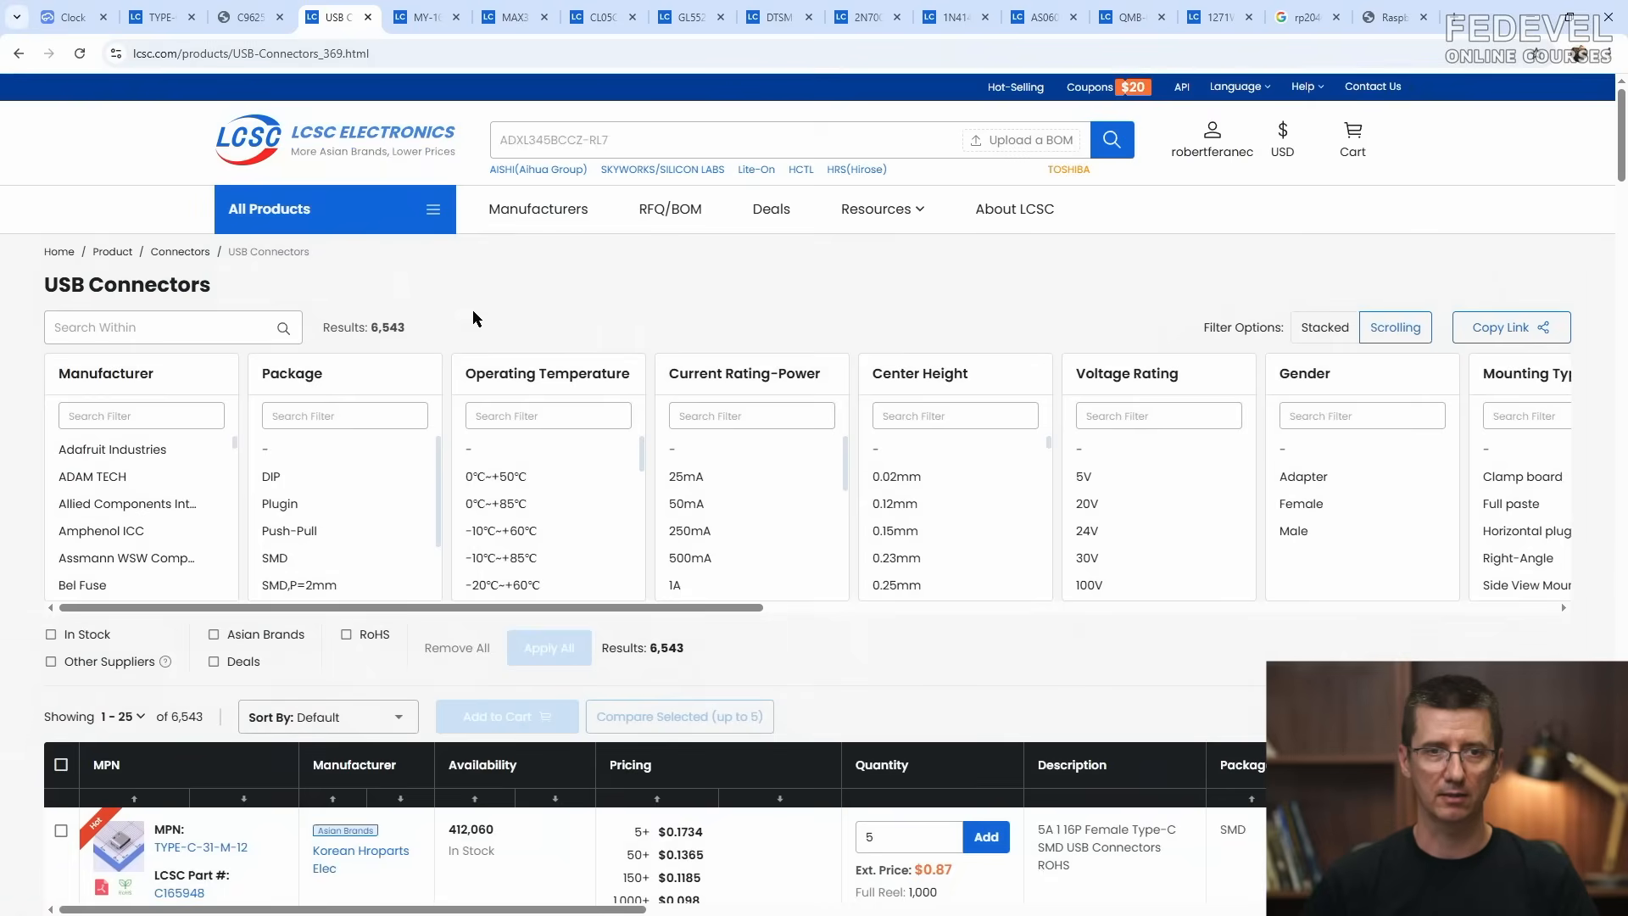
# Step: Filter the USB connectors by Female gender and Straight mounting type
pyautogui.moveTo(454, 608); pyautogui.dragTo(715, 636)
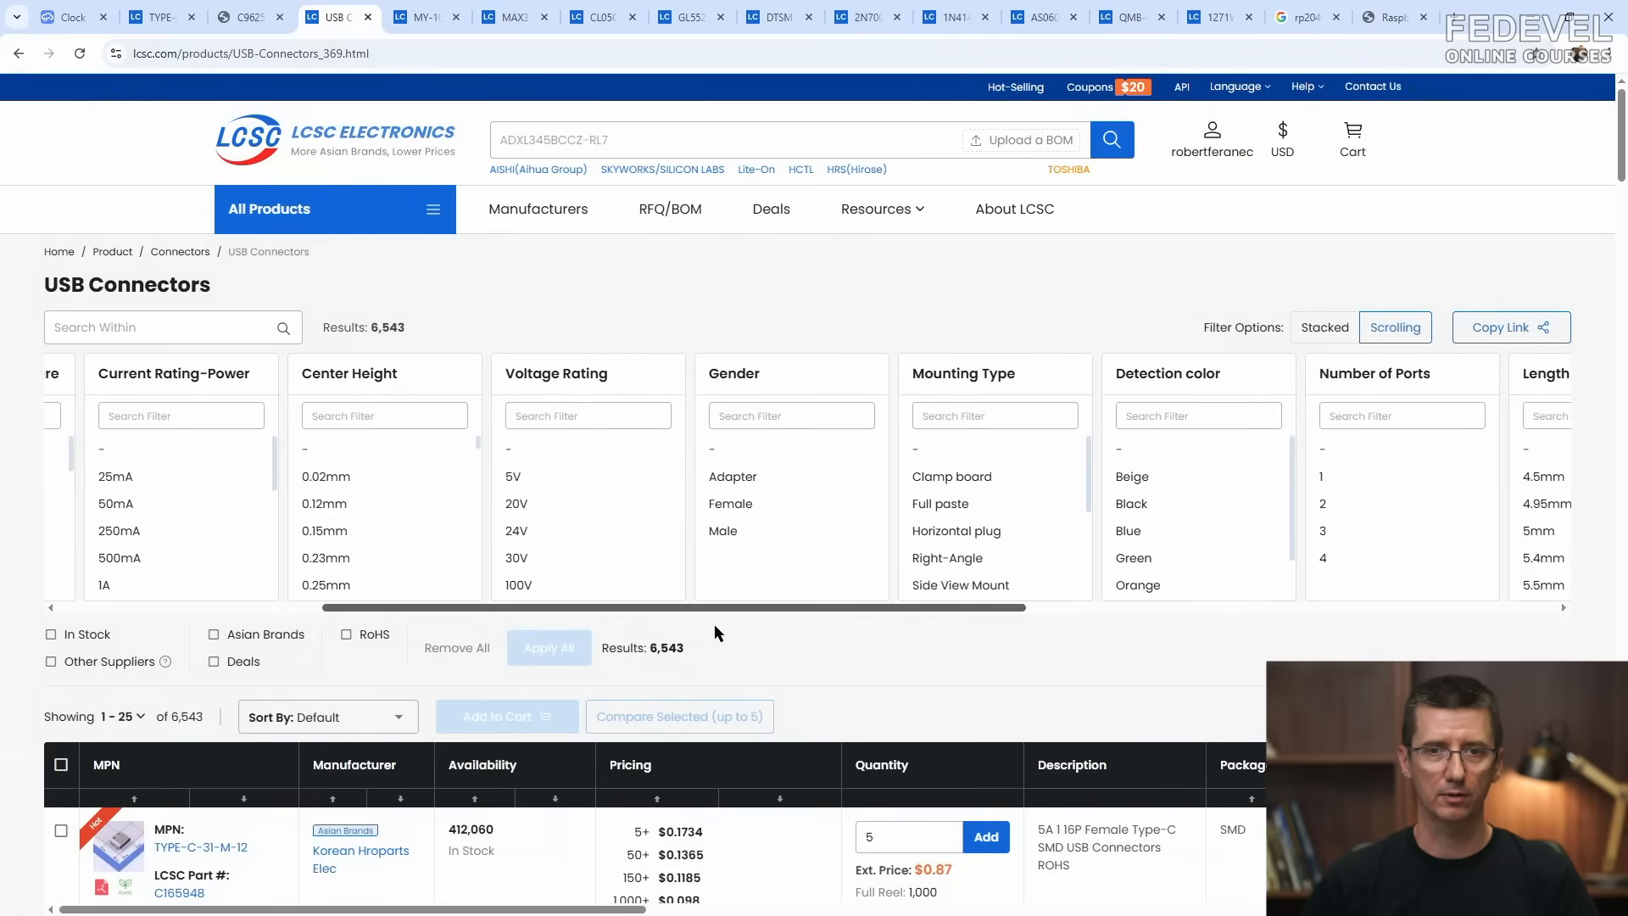
pyautogui.click(725, 508)
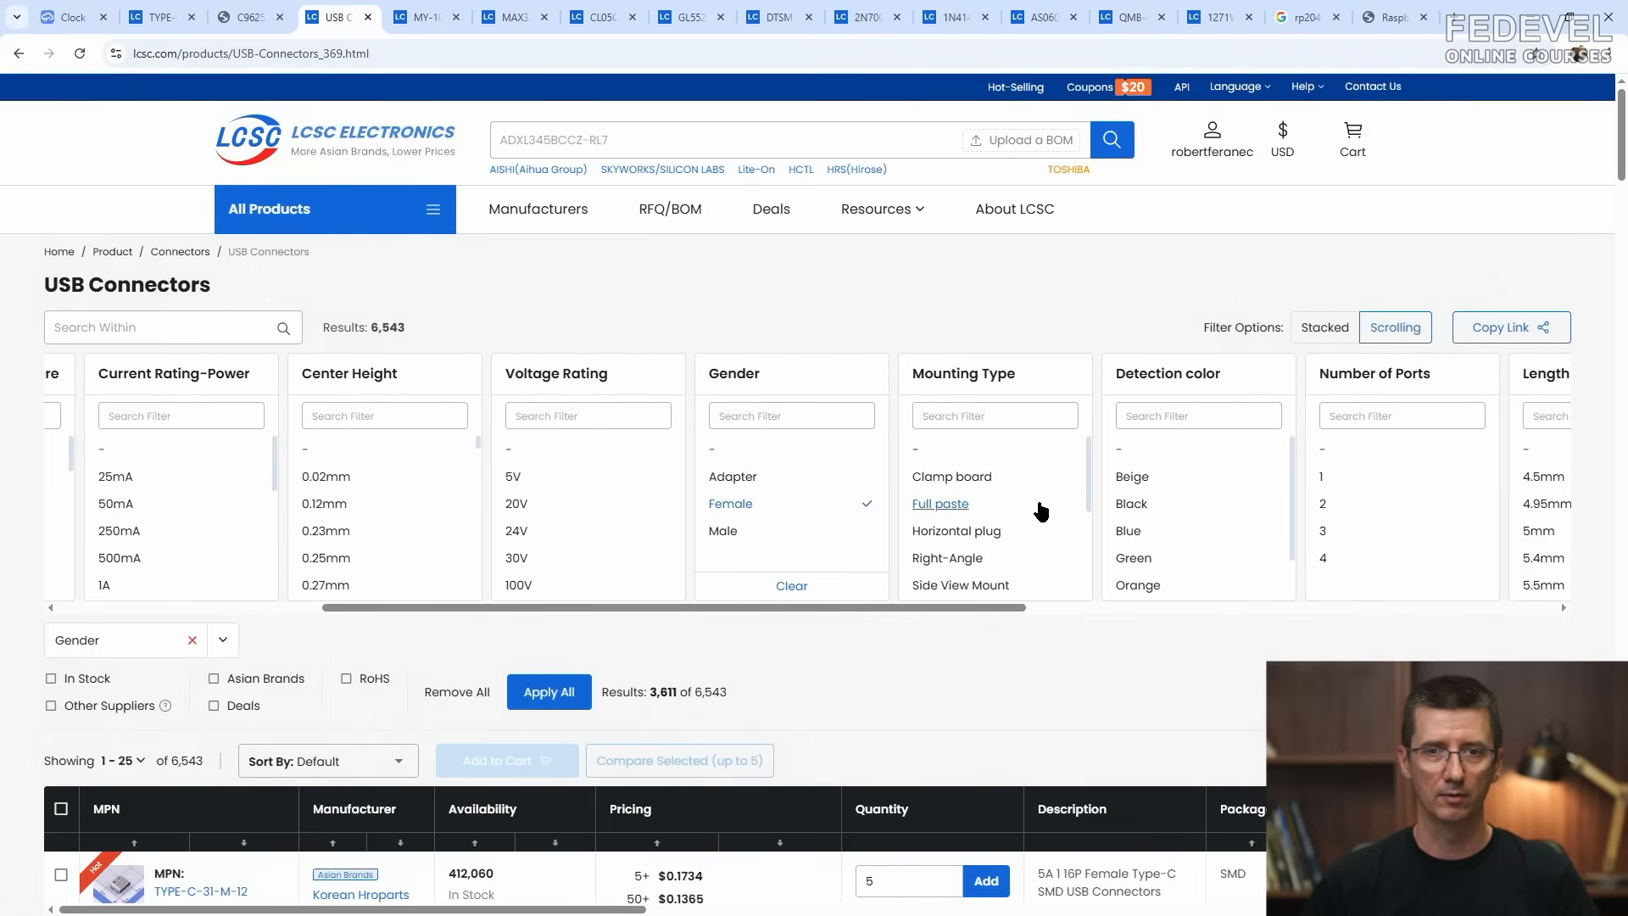
pyautogui.scroll(-5, 1043, 508)
pyautogui.click(944, 500)
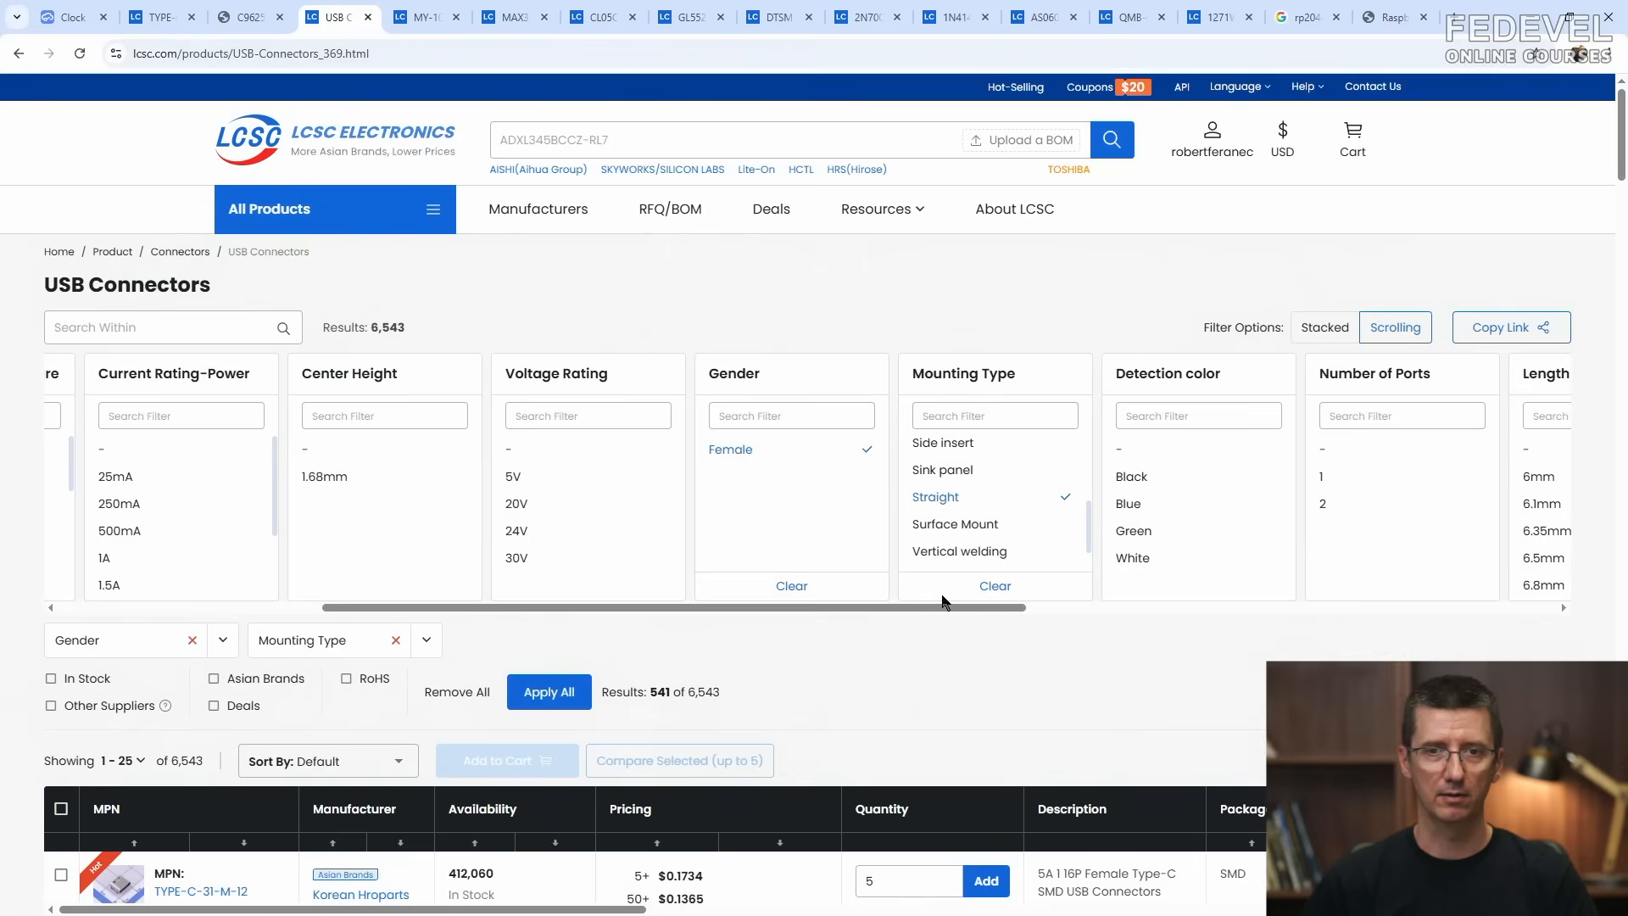
# Step: Restrict the connectors to 16P contacts and in-stock parts, apply all filters, and look through the resulting list
pyautogui.moveTo(954, 607); pyautogui.dragTo(1377, 624)
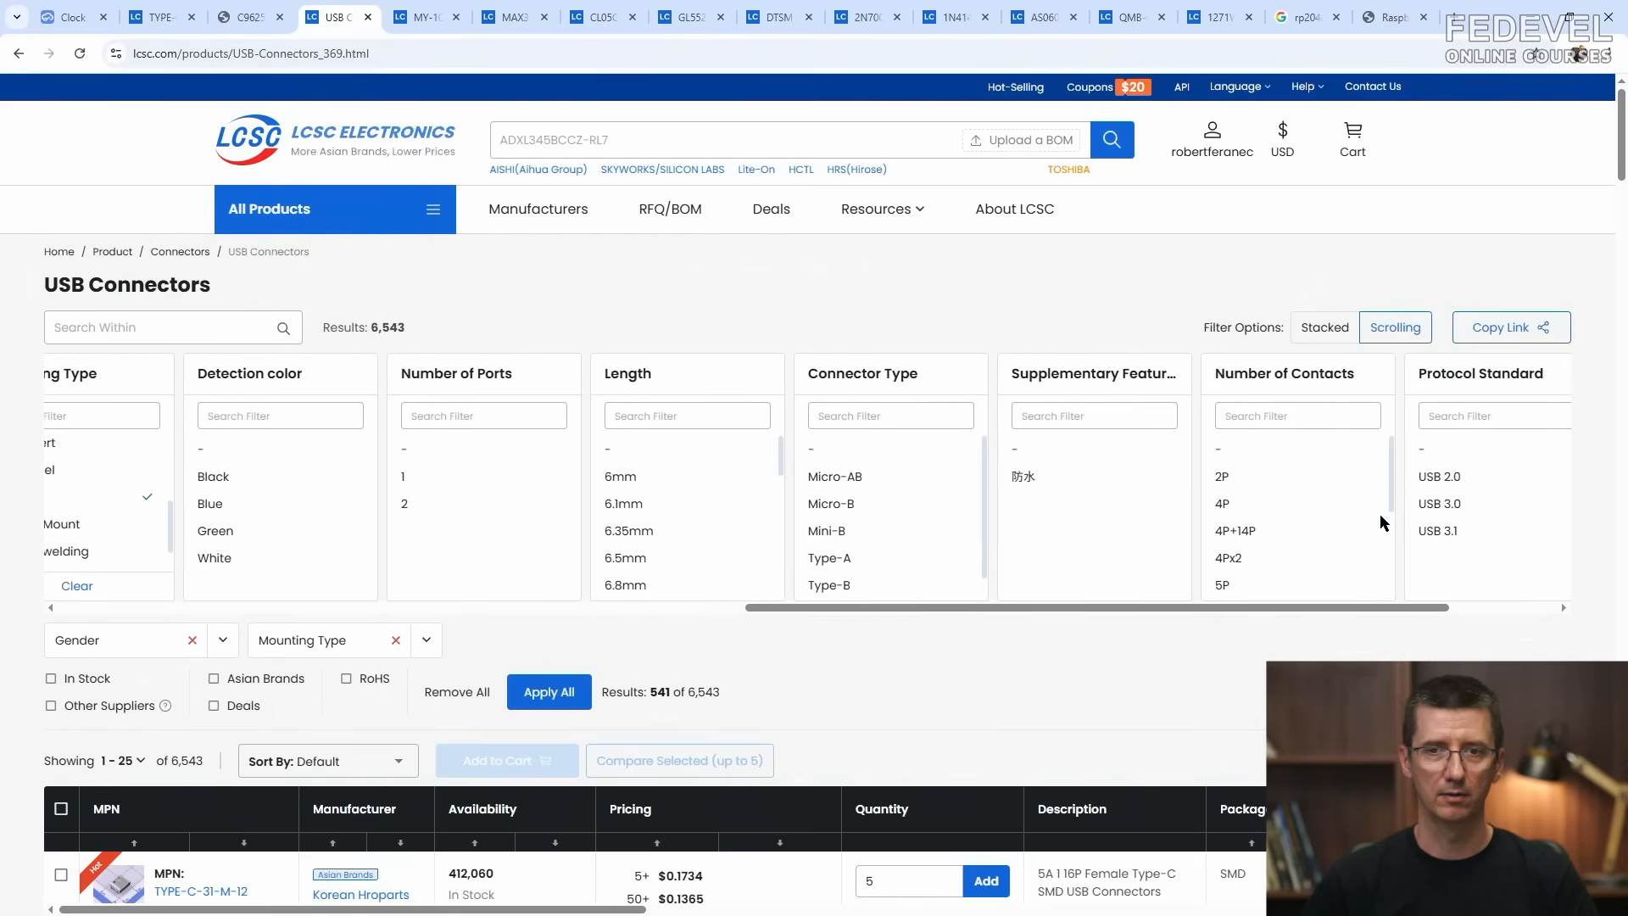
pyautogui.scroll(-3, 1380, 509)
pyautogui.click(1223, 585)
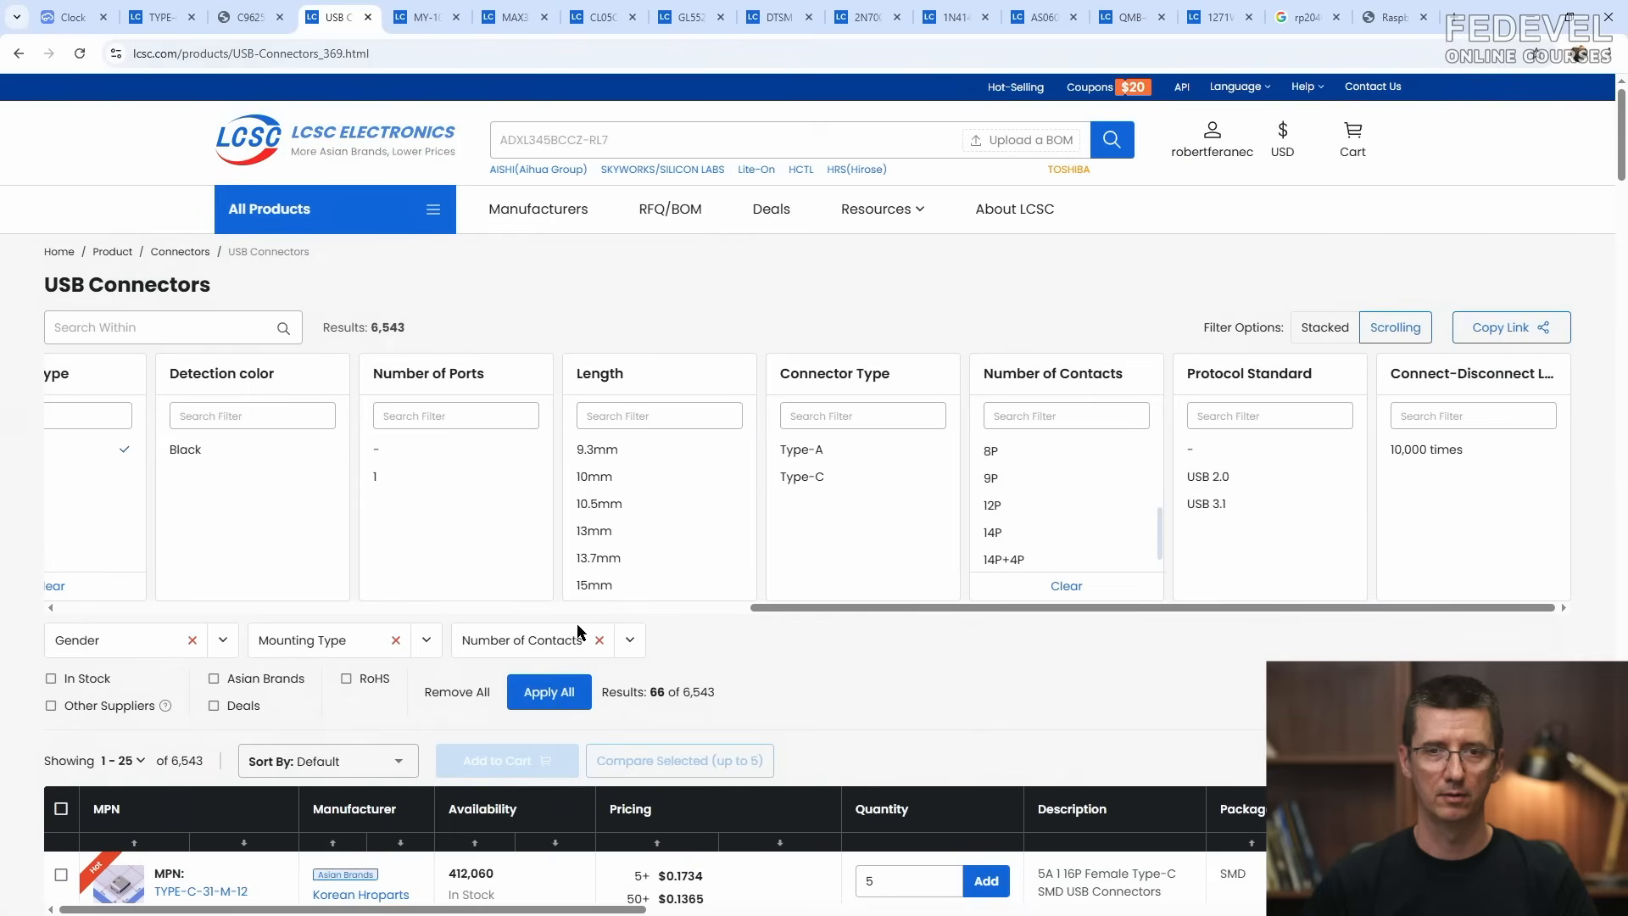
pyautogui.click(51, 679)
pyautogui.click(547, 691)
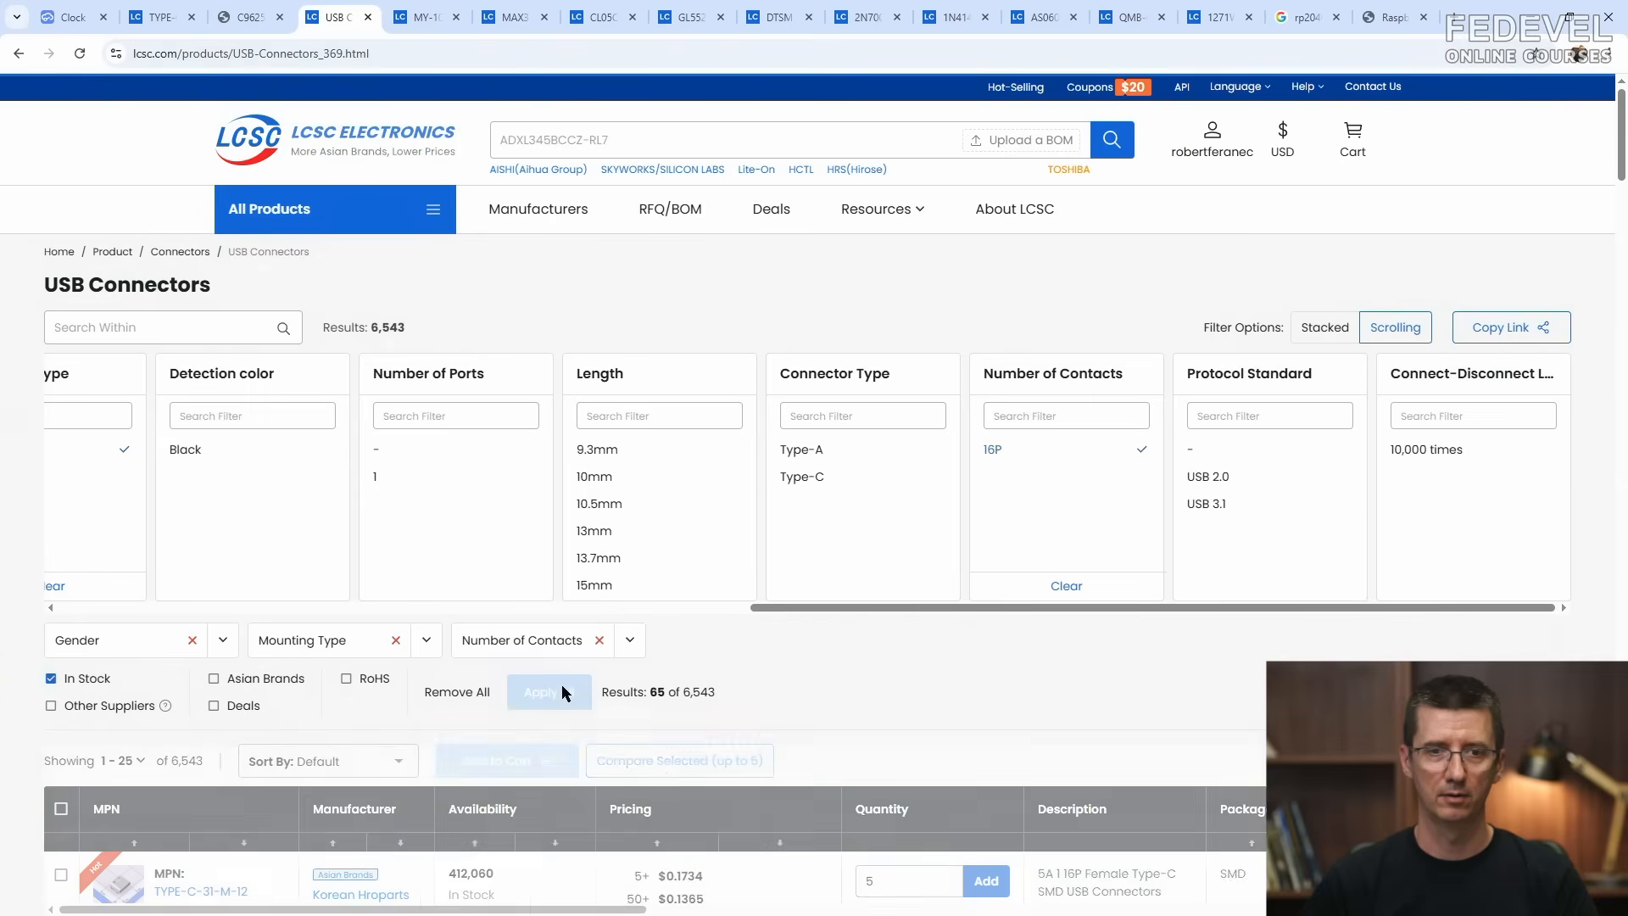
pyautogui.scroll(-7, 13, 509)
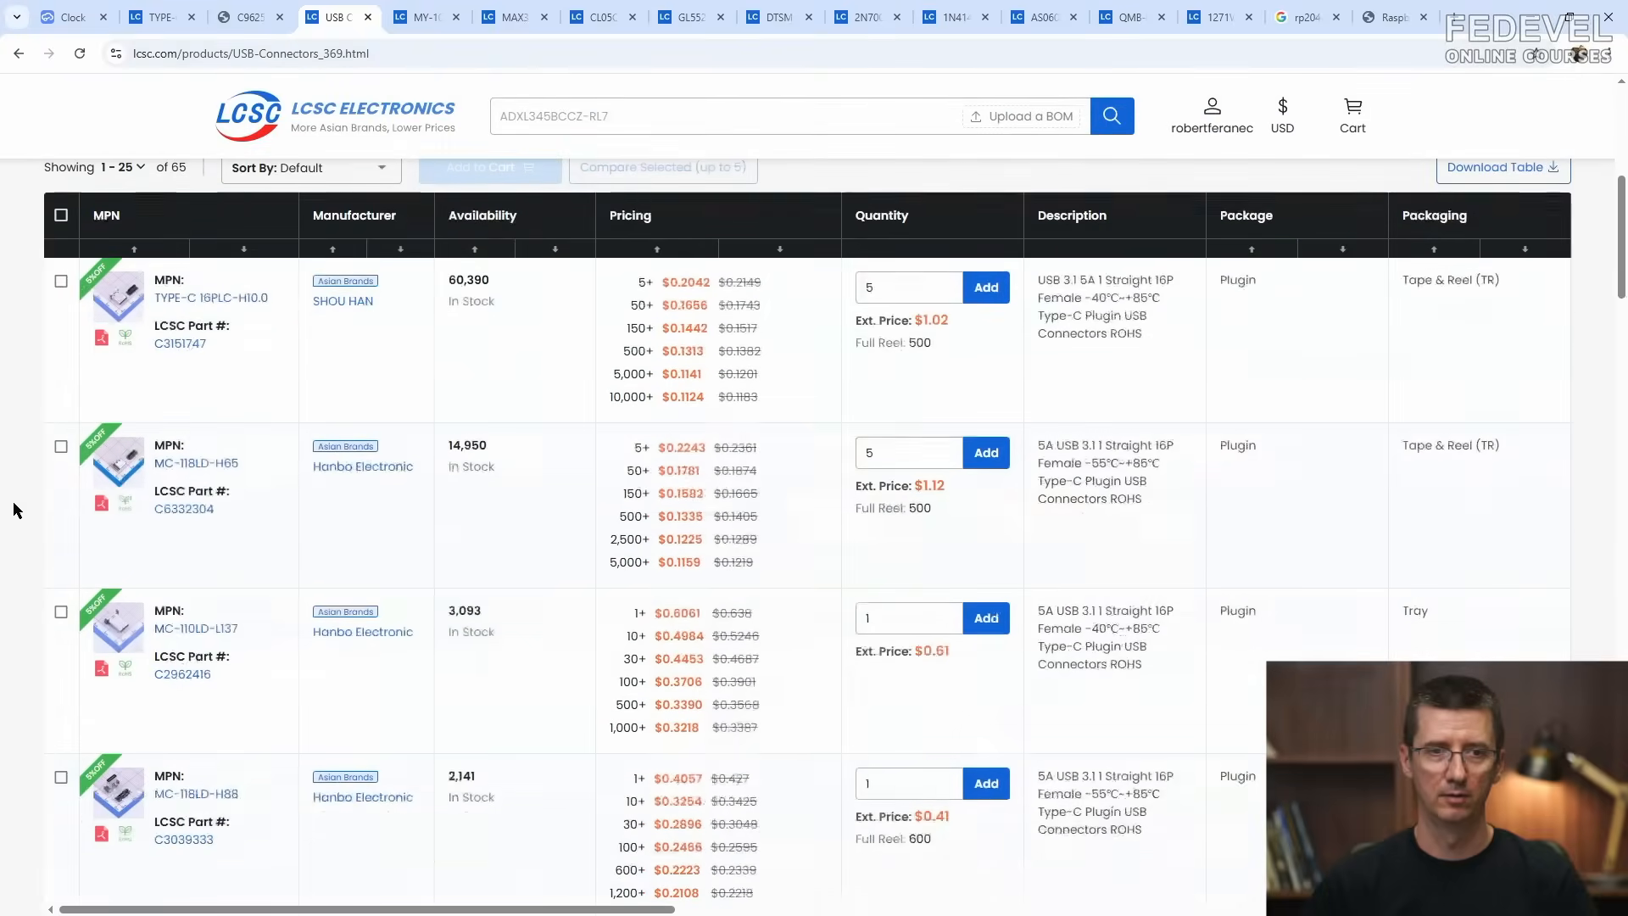
# Step: Sort the USB connector list by highest stock and compare the connectors' product photos
pyautogui.click(555, 249)
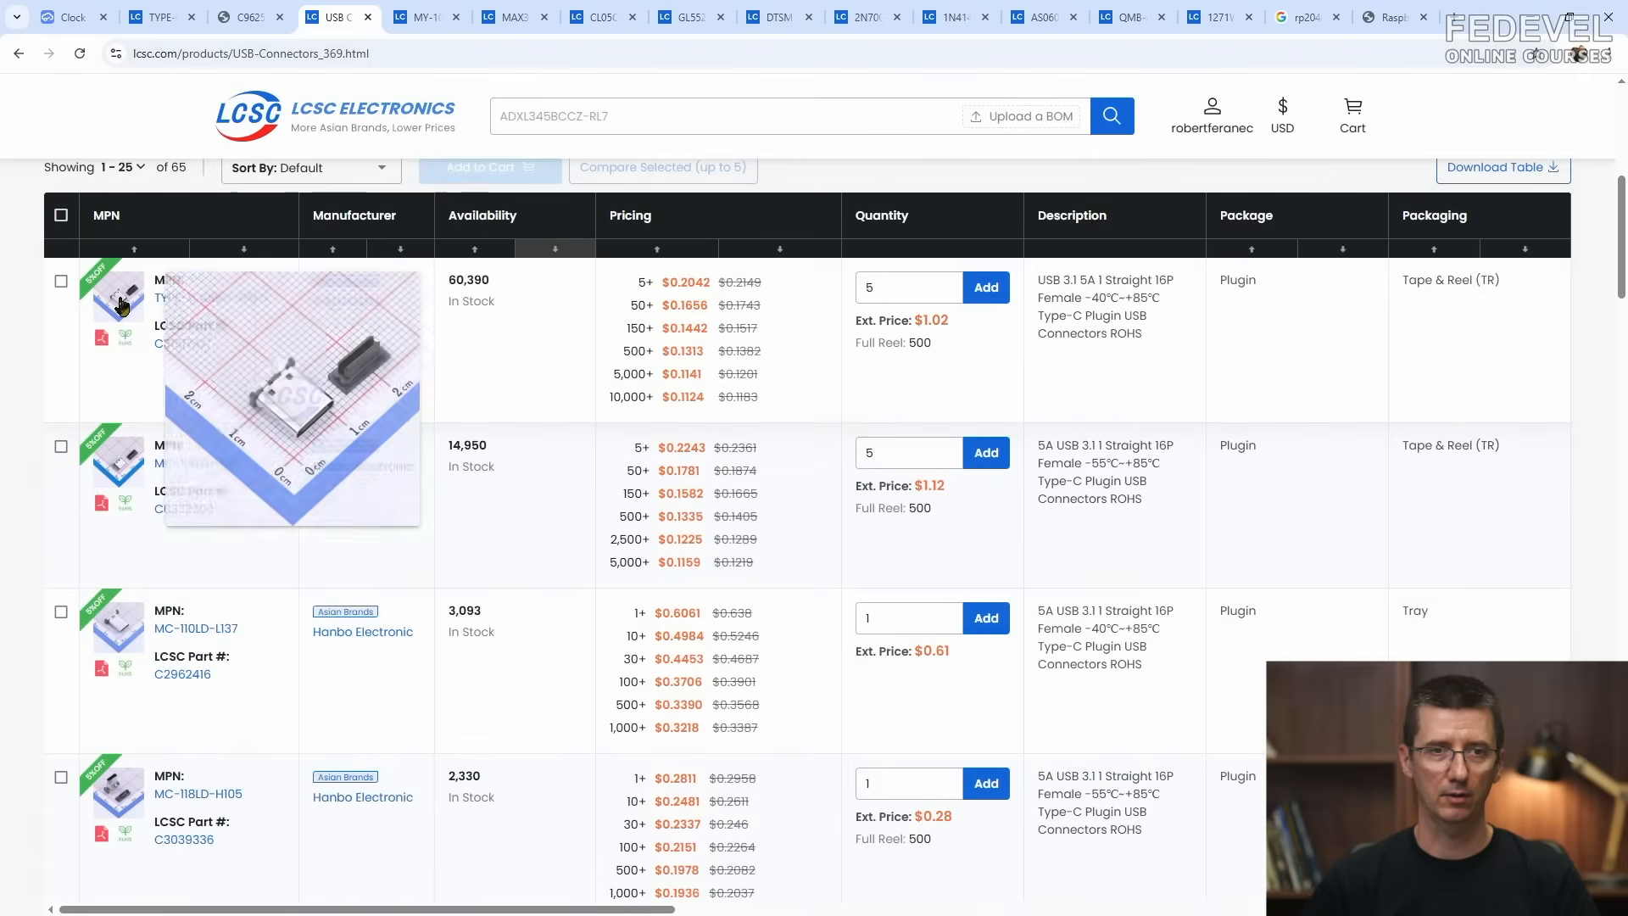
pyautogui.moveTo(119, 463)
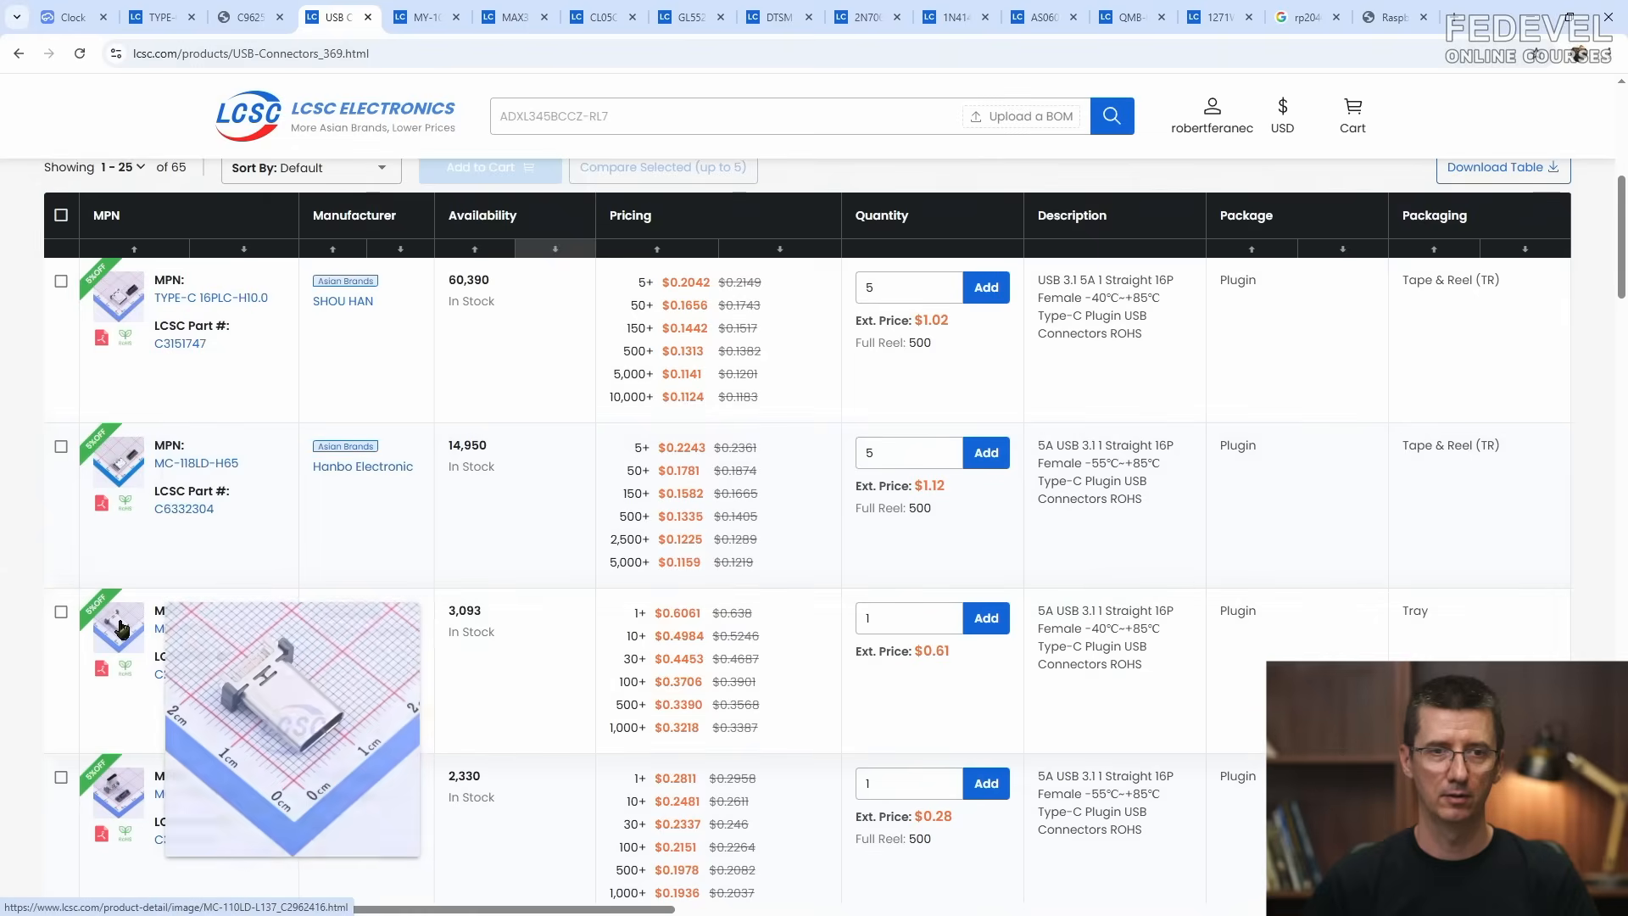
pyautogui.moveTo(122, 627)
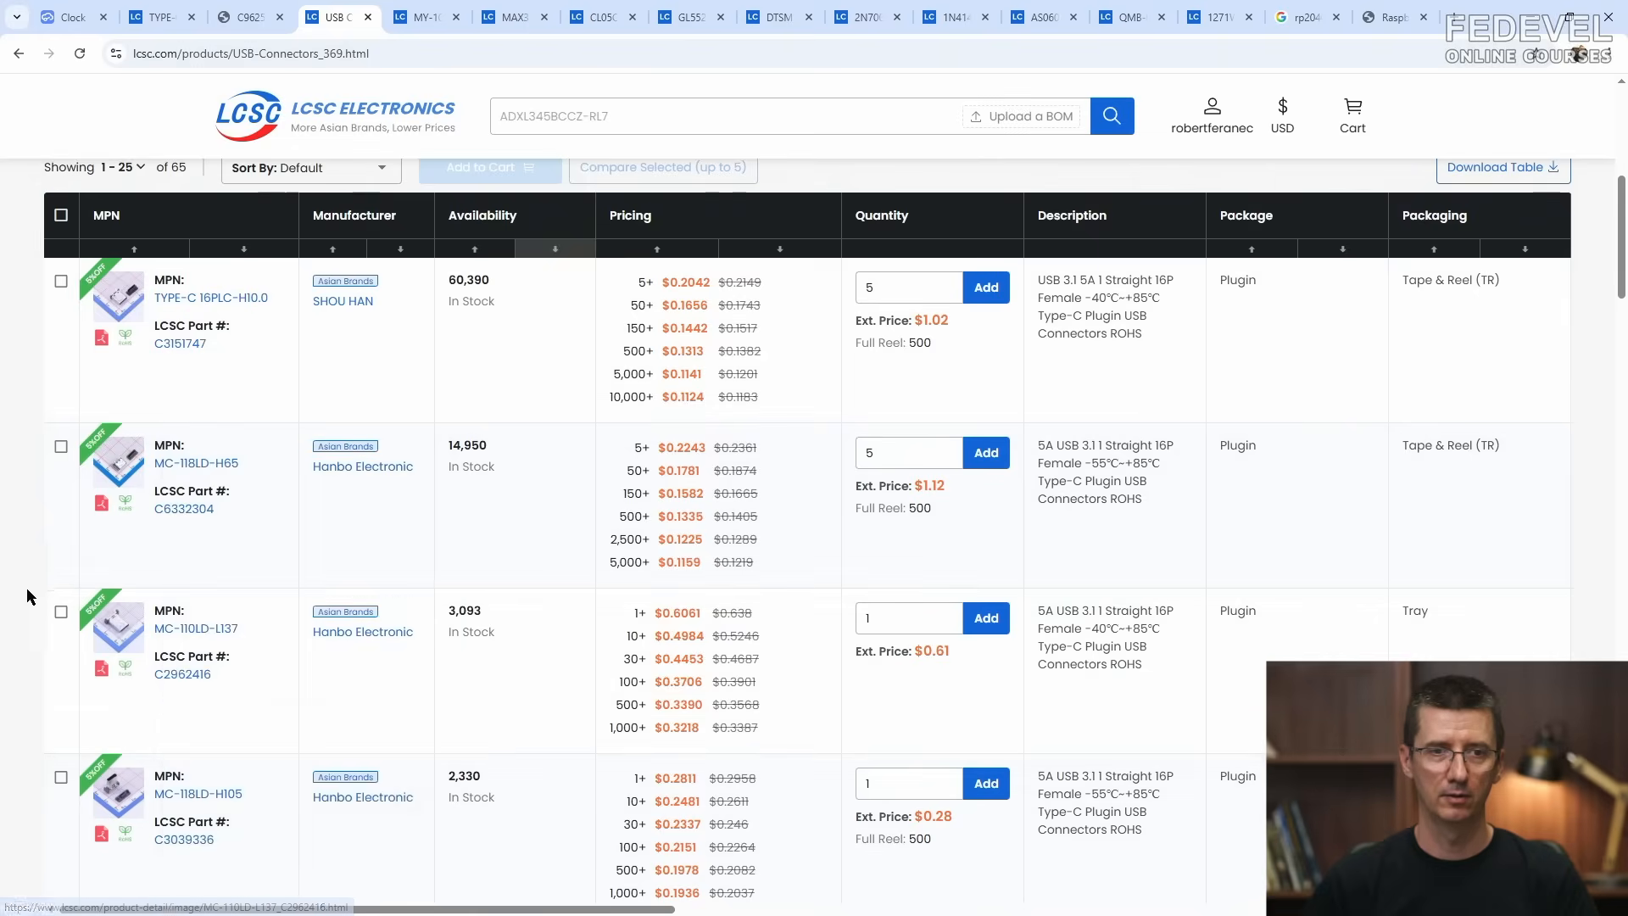
pyautogui.scroll(-4, 25, 594)
pyautogui.scroll(-3, 25, 594)
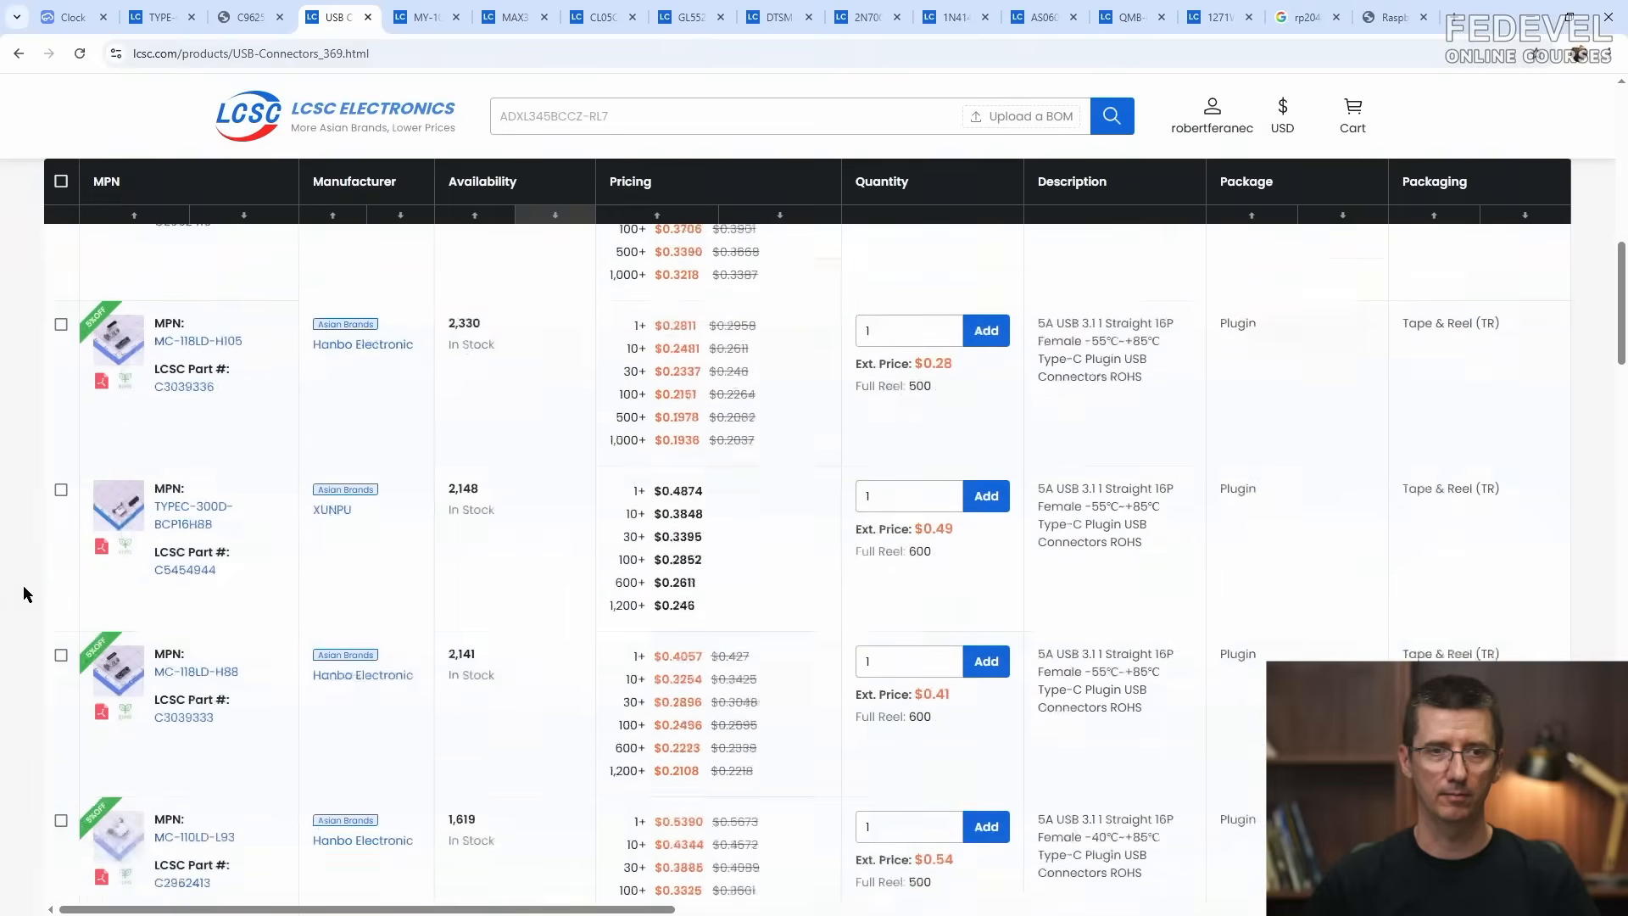
pyautogui.moveTo(129, 367)
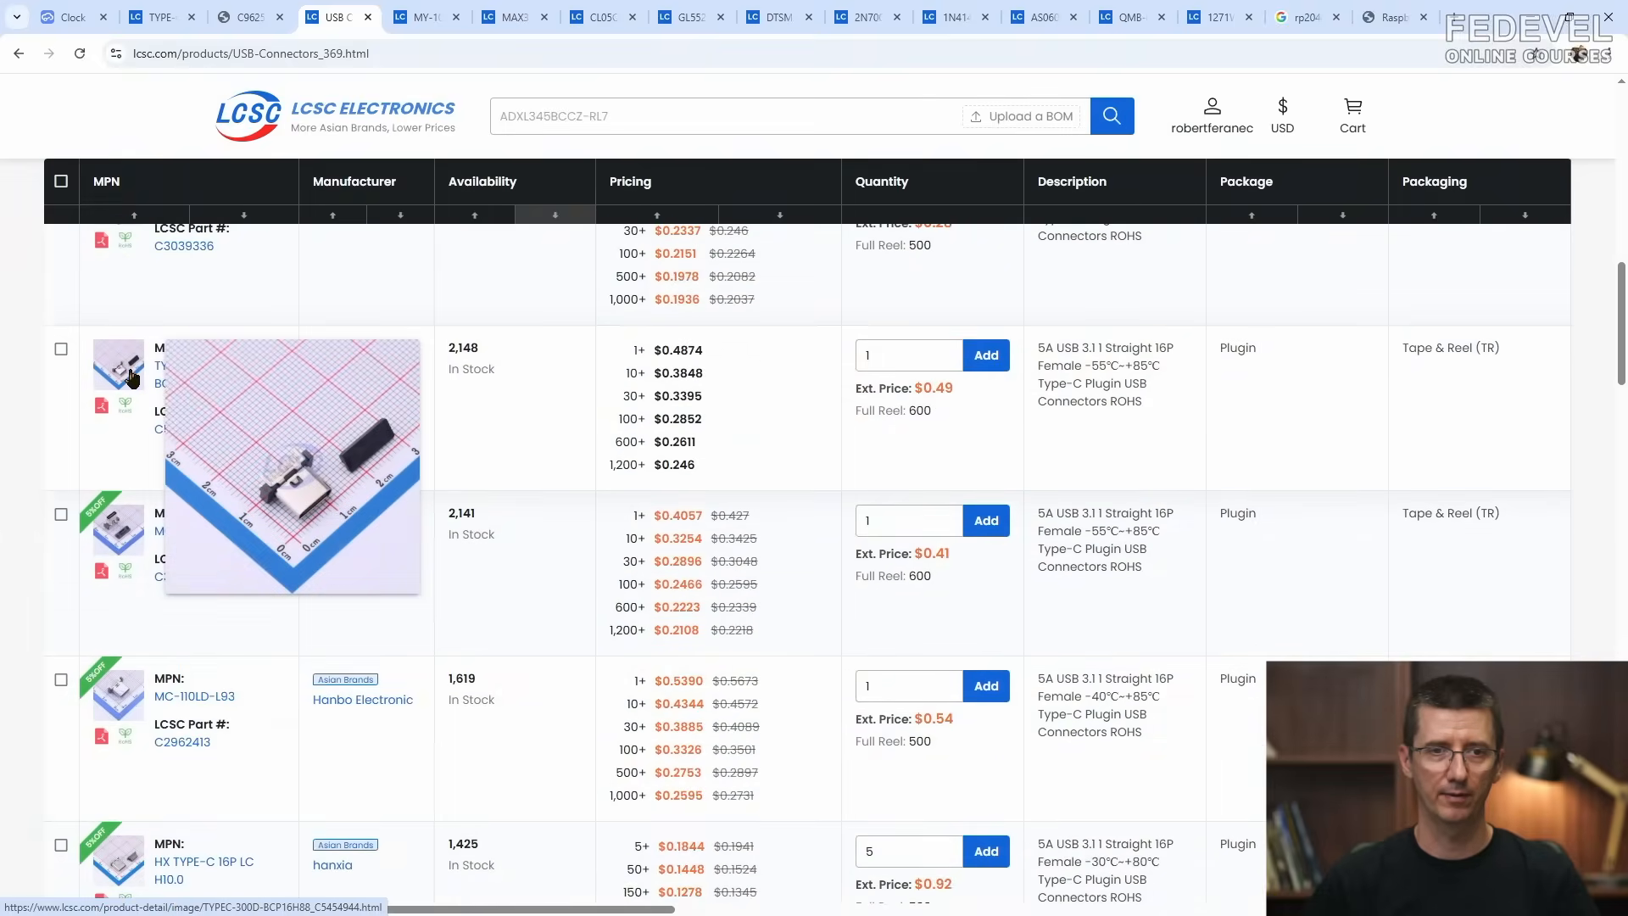
pyautogui.moveTo(114, 702)
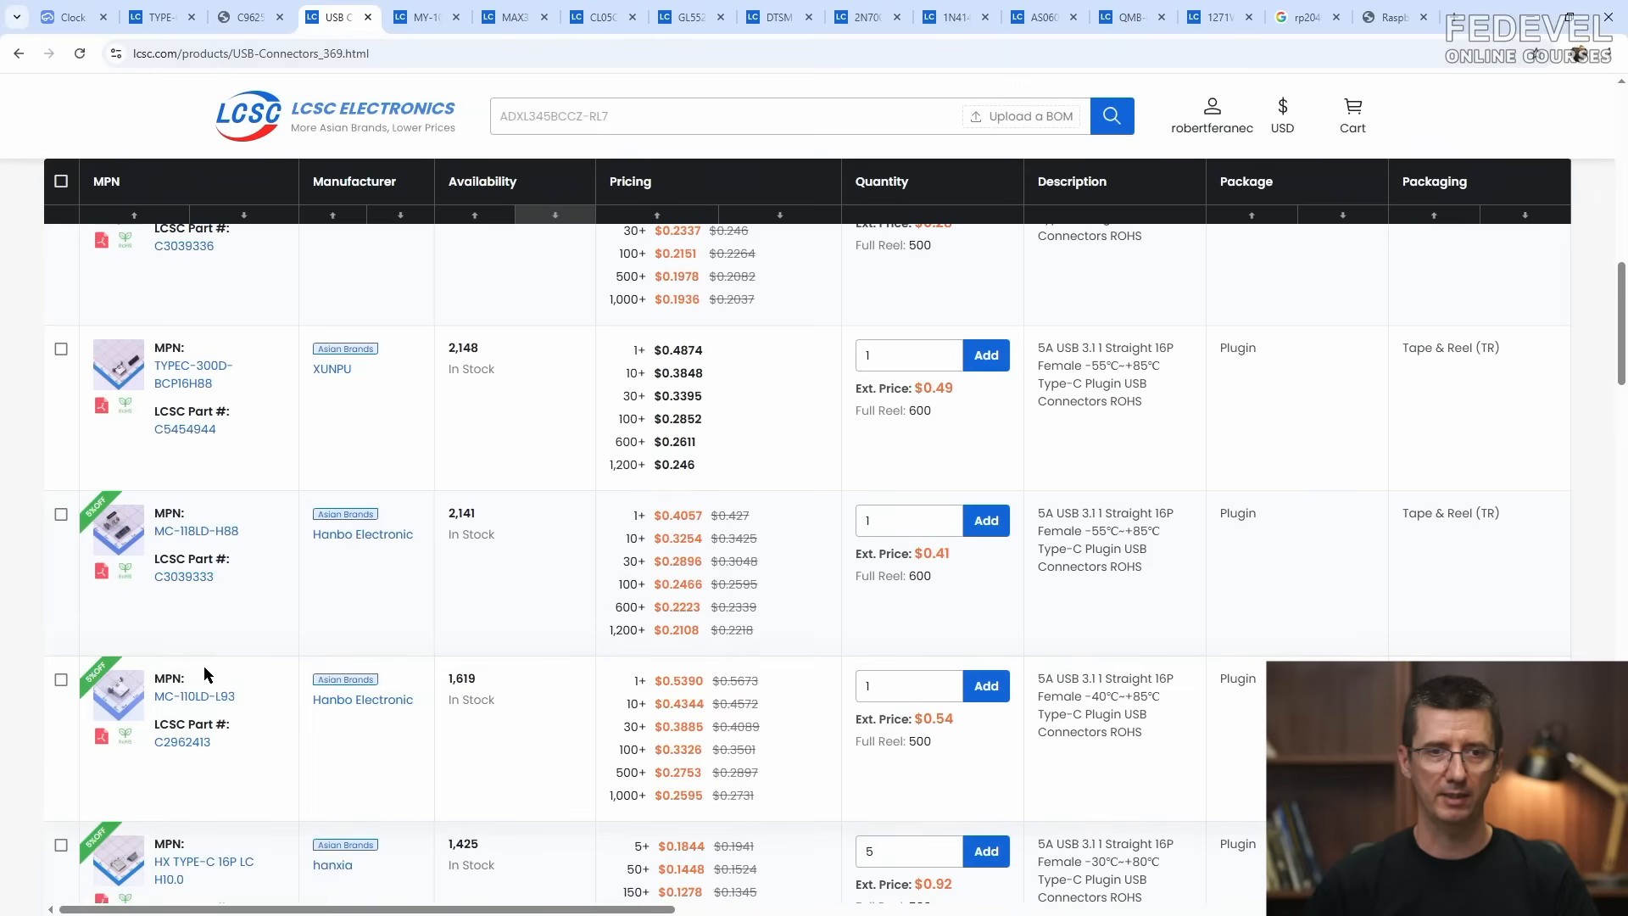
# Step: Preview the EasyEDA symbol and footprint of the MC-110LD-L93 from its product page and copy its LCSC part number
pyautogui.click(197, 695)
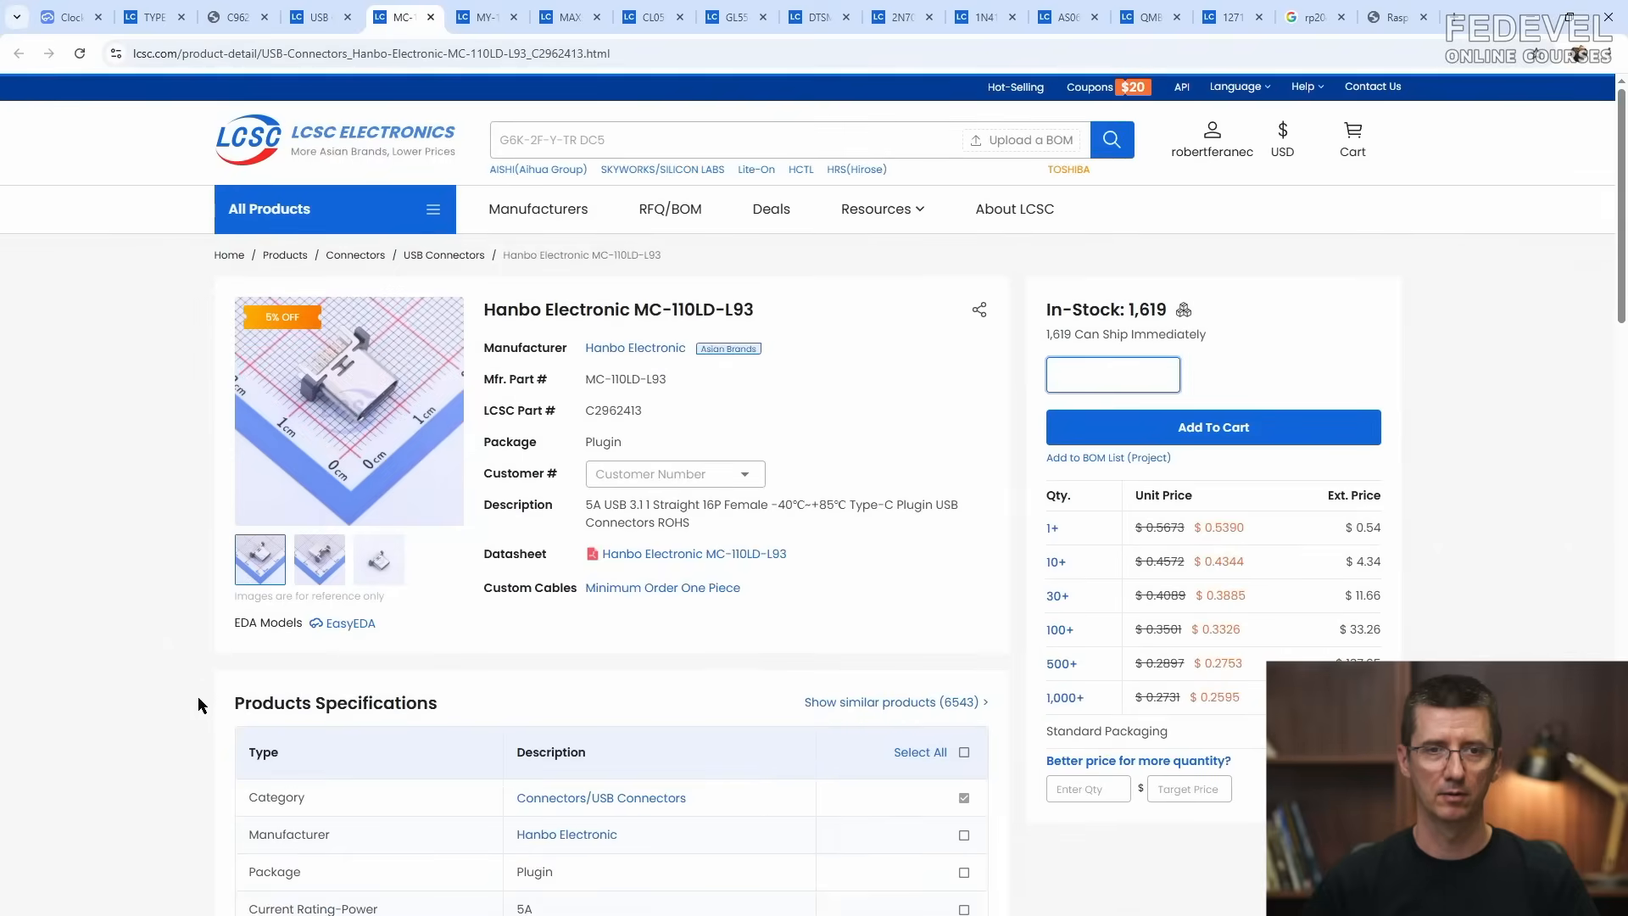
pyautogui.click(346, 625)
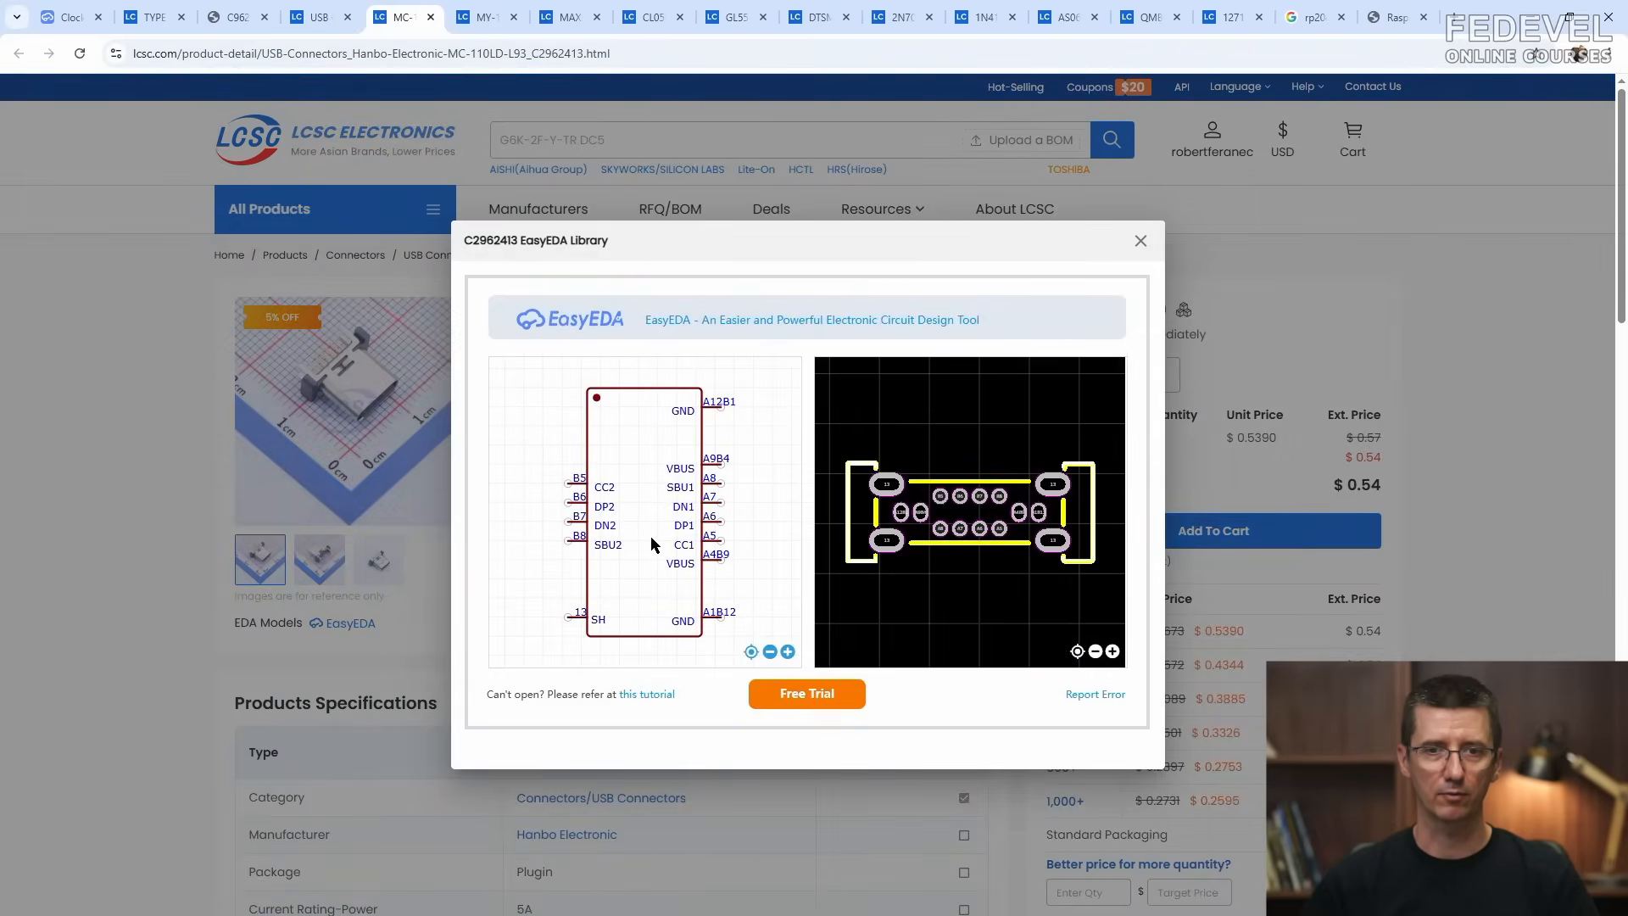
pyautogui.click(1140, 242)
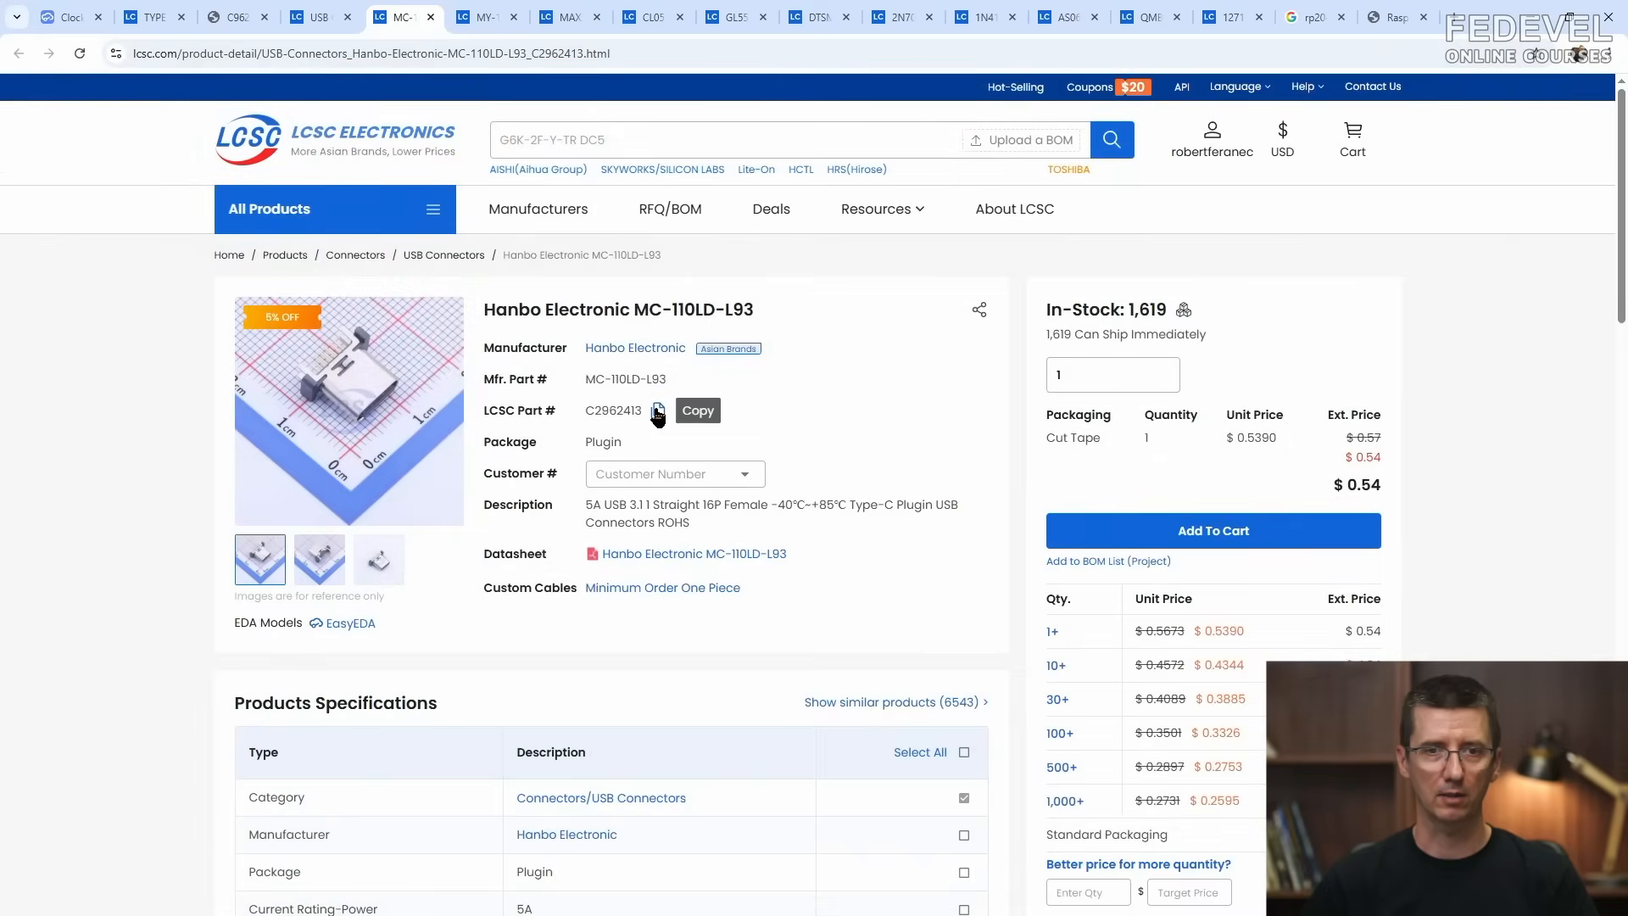
# Step: Switch to the Clock schematic and search the LCSC device library for part C2962413
pyautogui.click(70, 17)
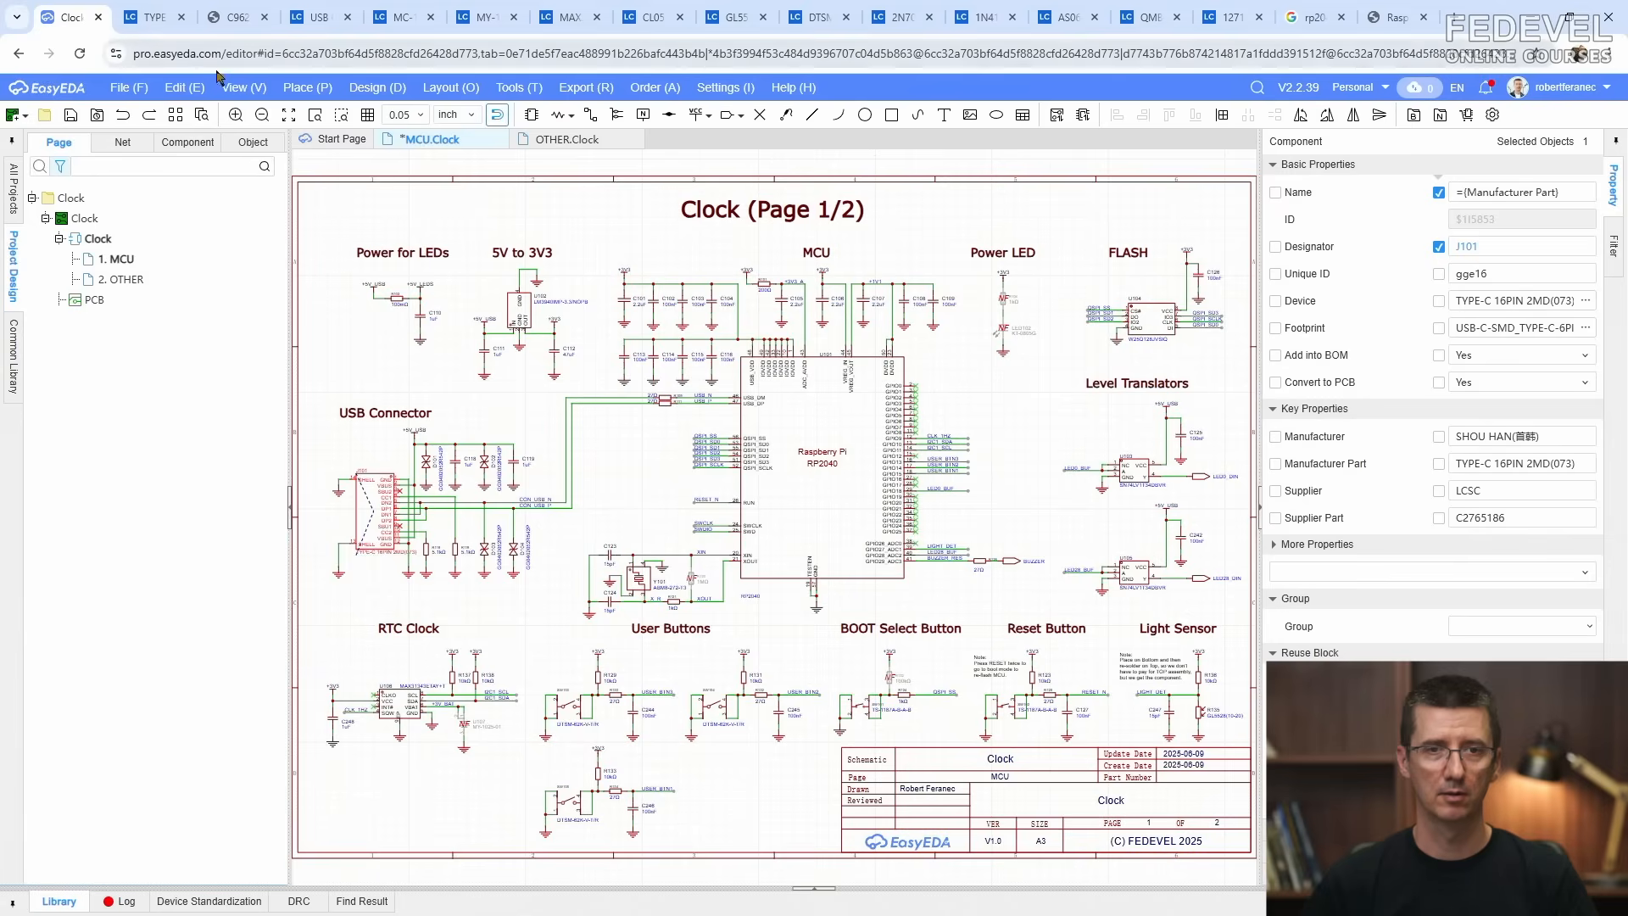
pyautogui.click(296, 87)
pyautogui.click(322, 110)
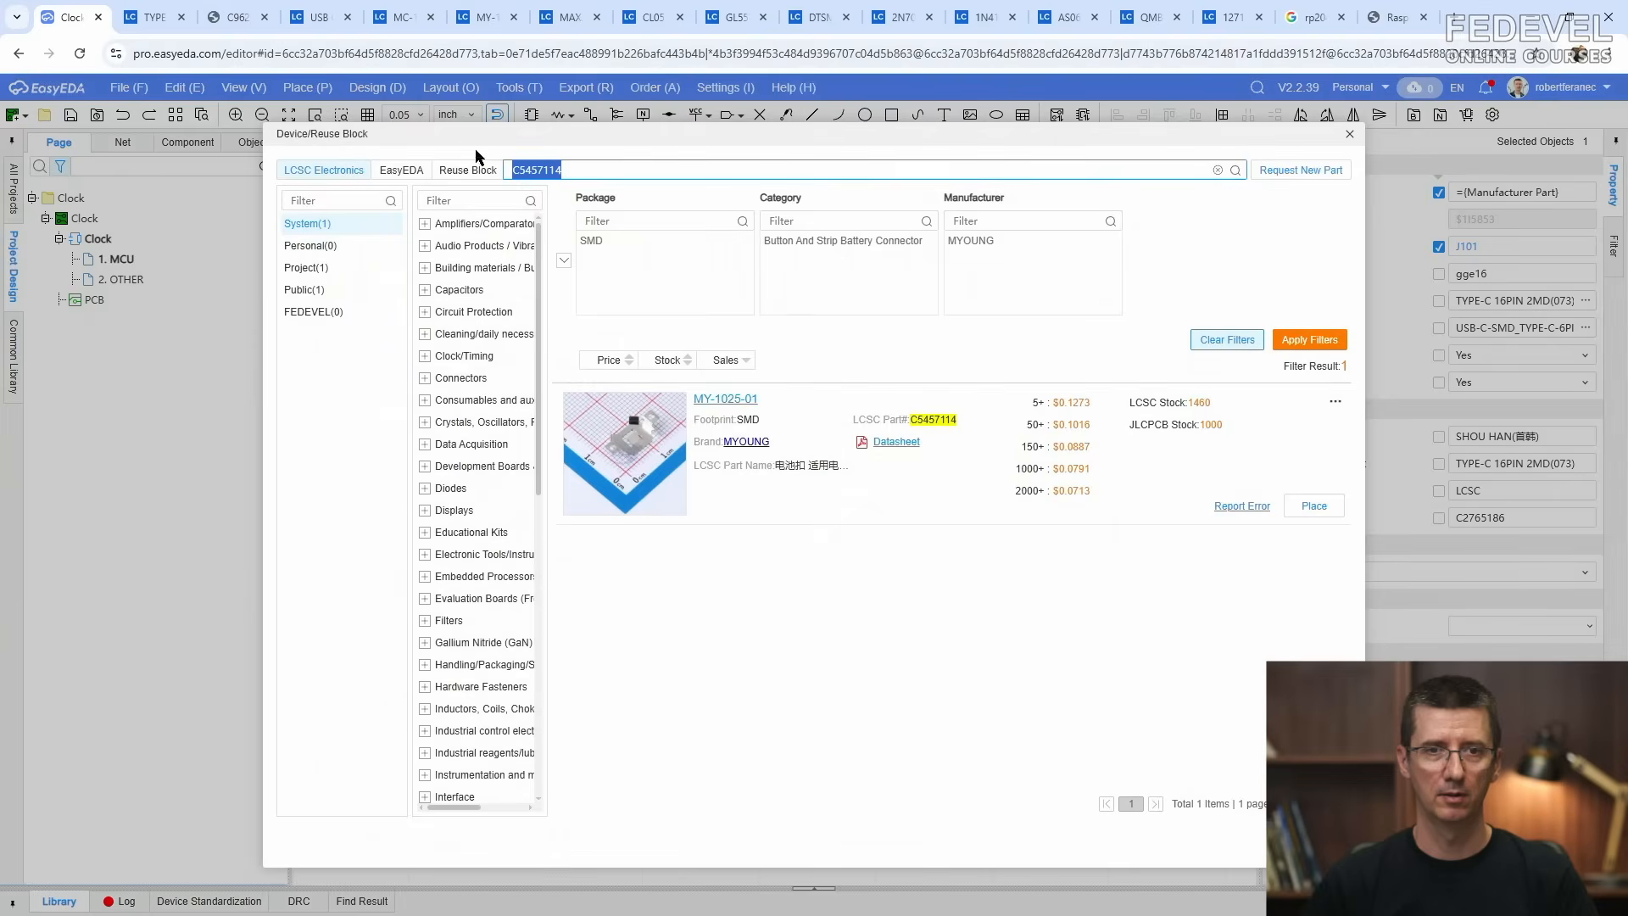
pyautogui.rightClick(526, 173)
pyautogui.click(597, 314)
pyautogui.click(1235, 170)
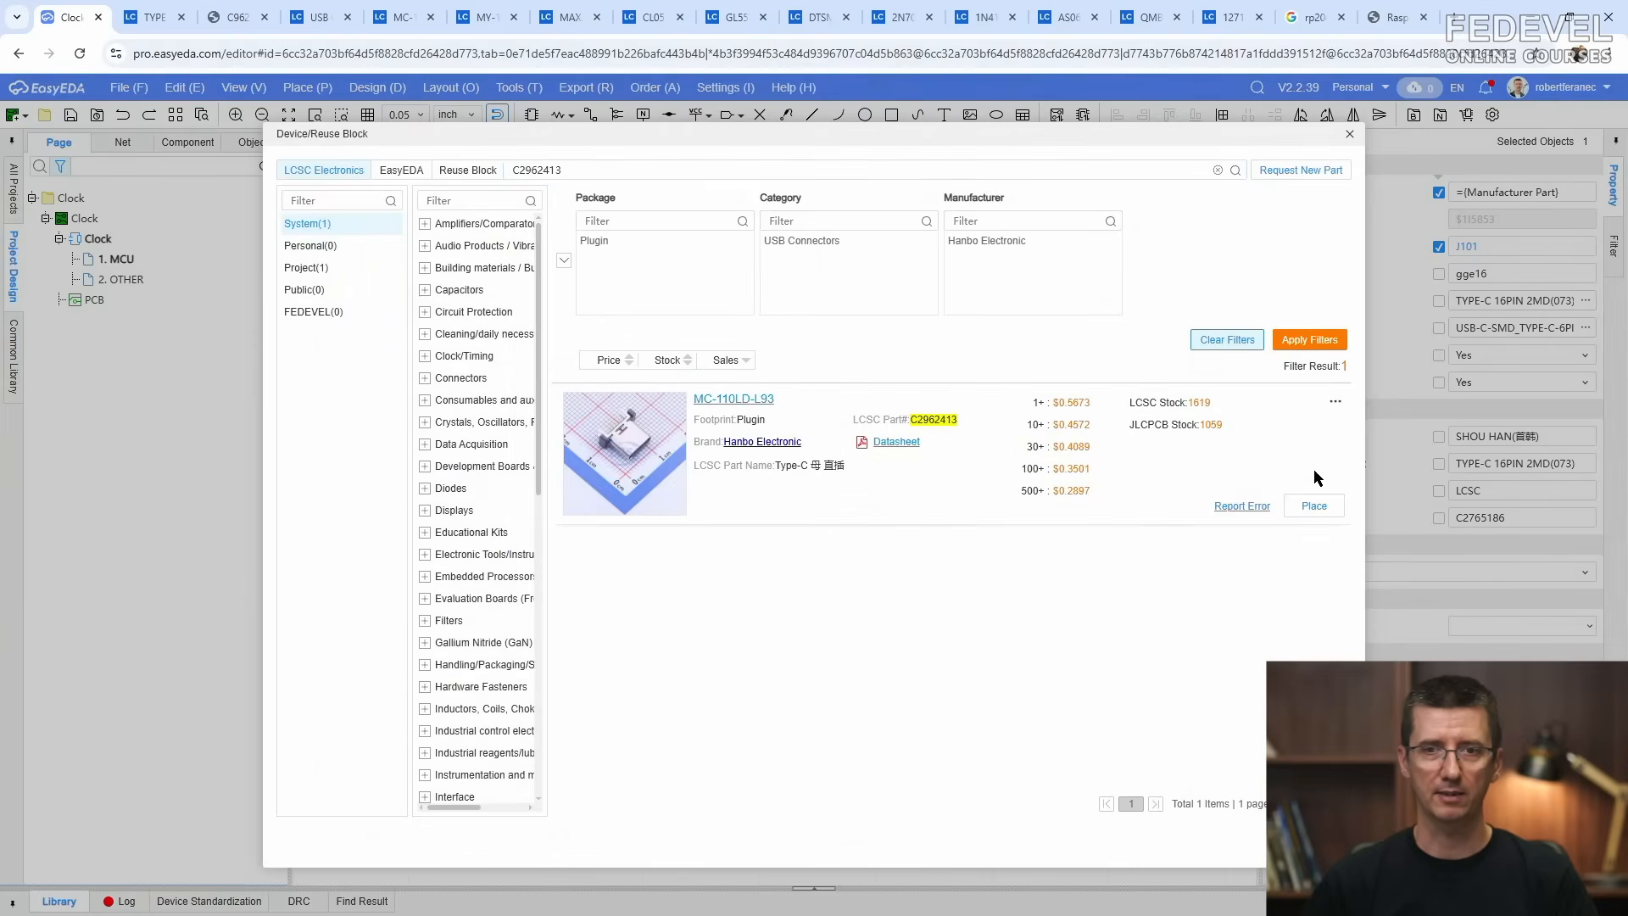
# Step: Place the MC-110LD-L93 connector in the free area between the USB connector circuit and the RP2040
pyautogui.click(1318, 503)
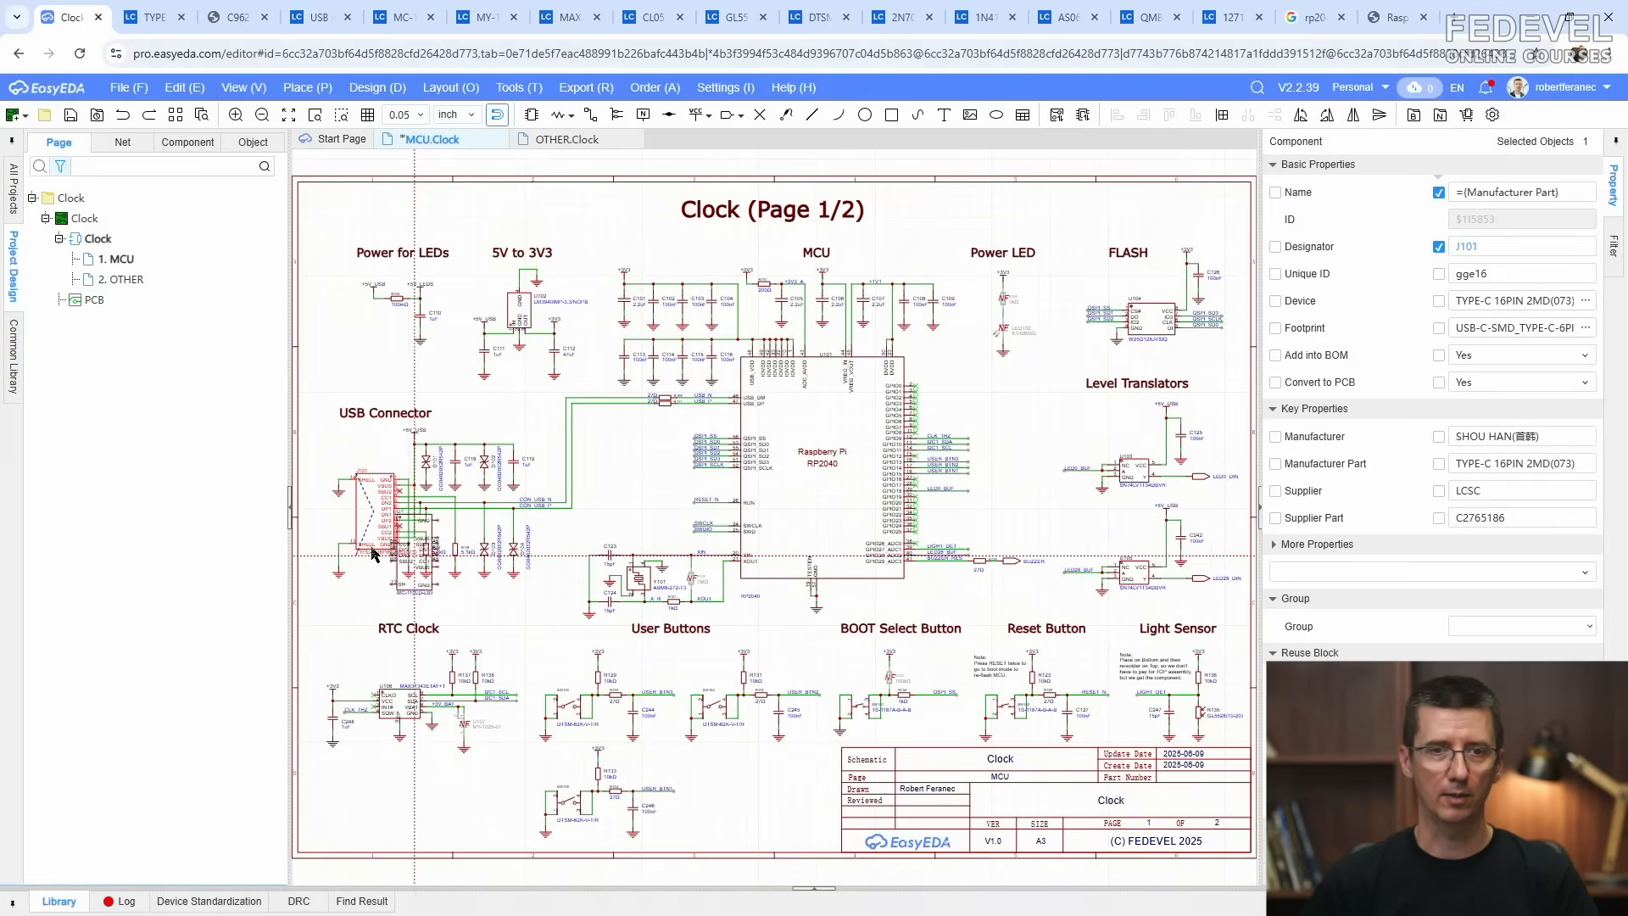
pyautogui.scroll(3, 390, 509)
pyautogui.scroll(-3, 461, 504)
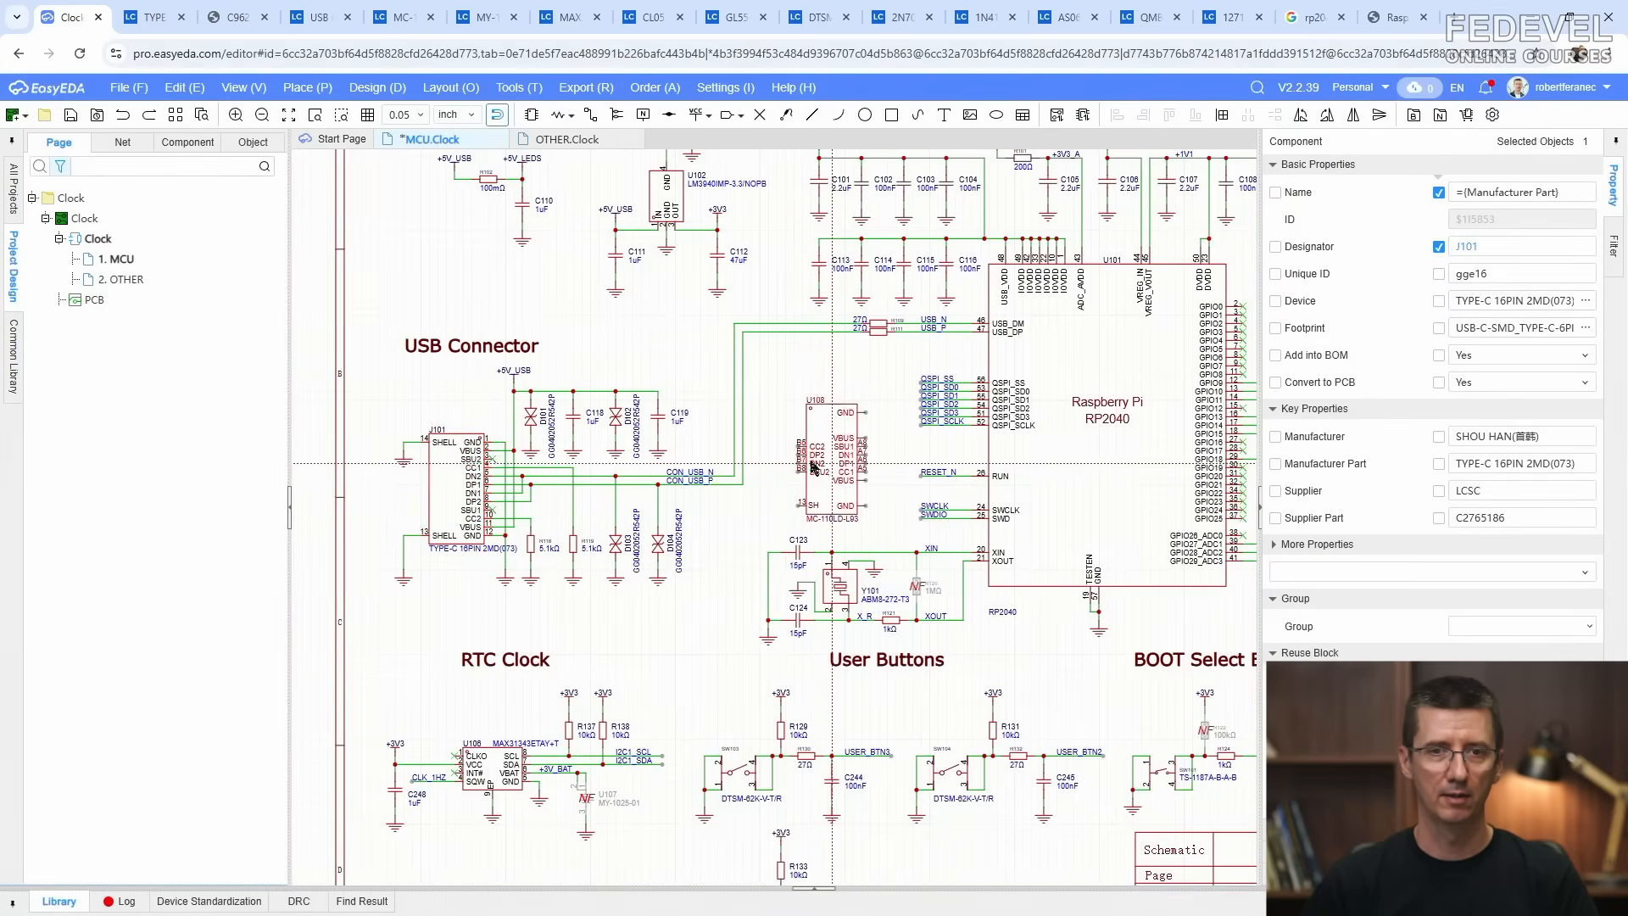
pyautogui.click(803, 413)
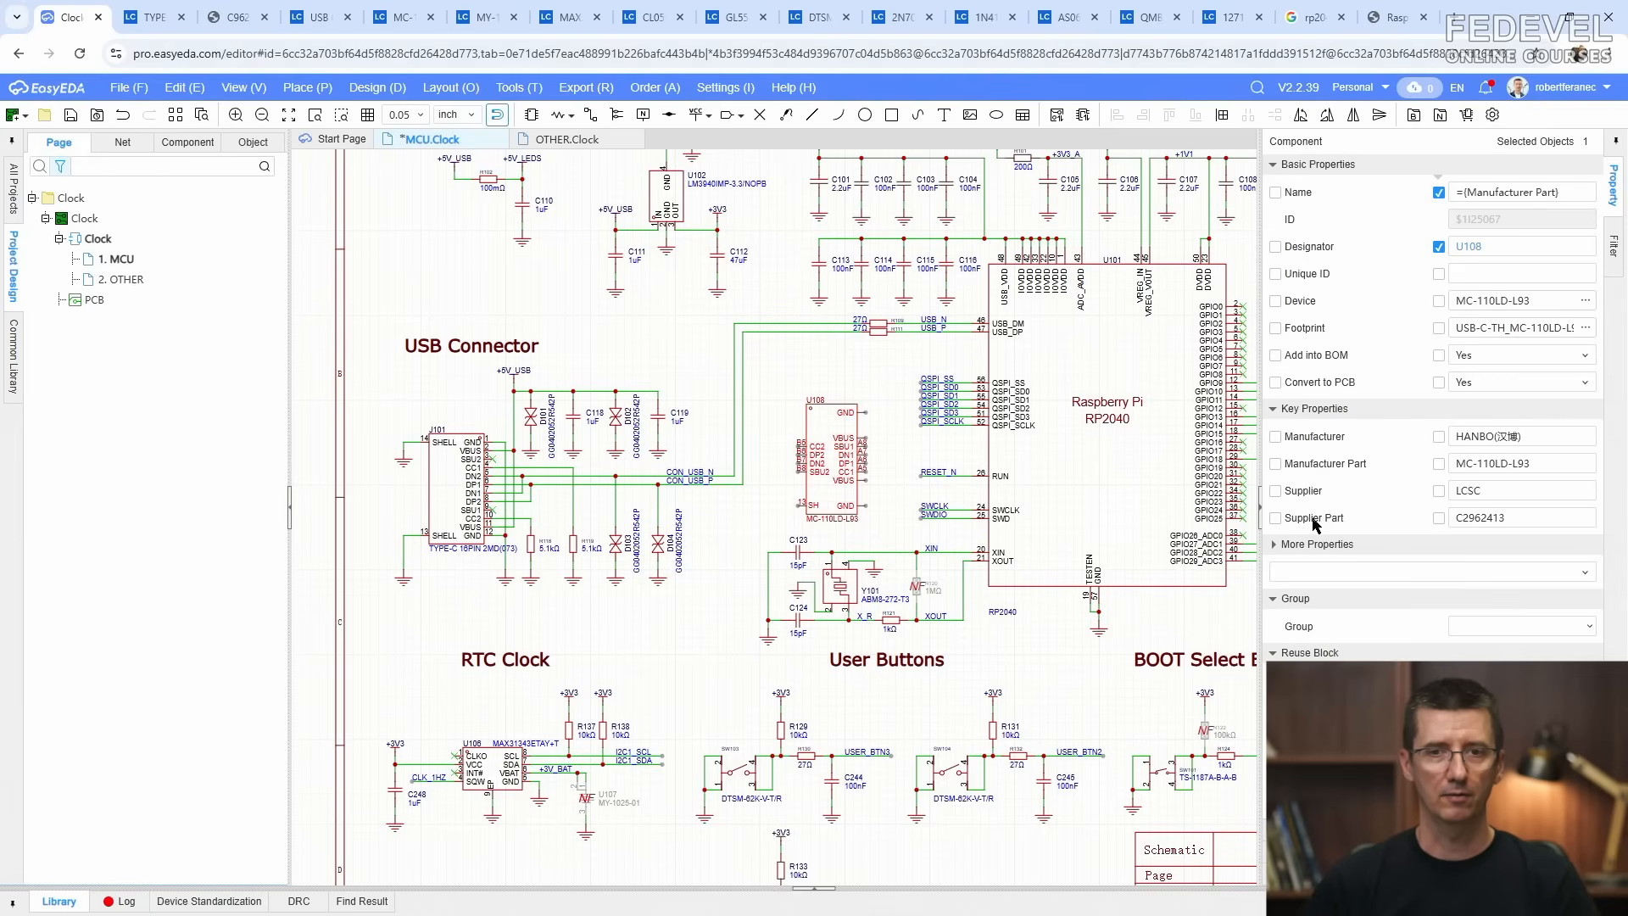
# Step: Copy the placed connector's supplier part number and search the project device library for C2962413
pyautogui.doubleClick(1470, 519)
pyautogui.rightClick(1471, 519)
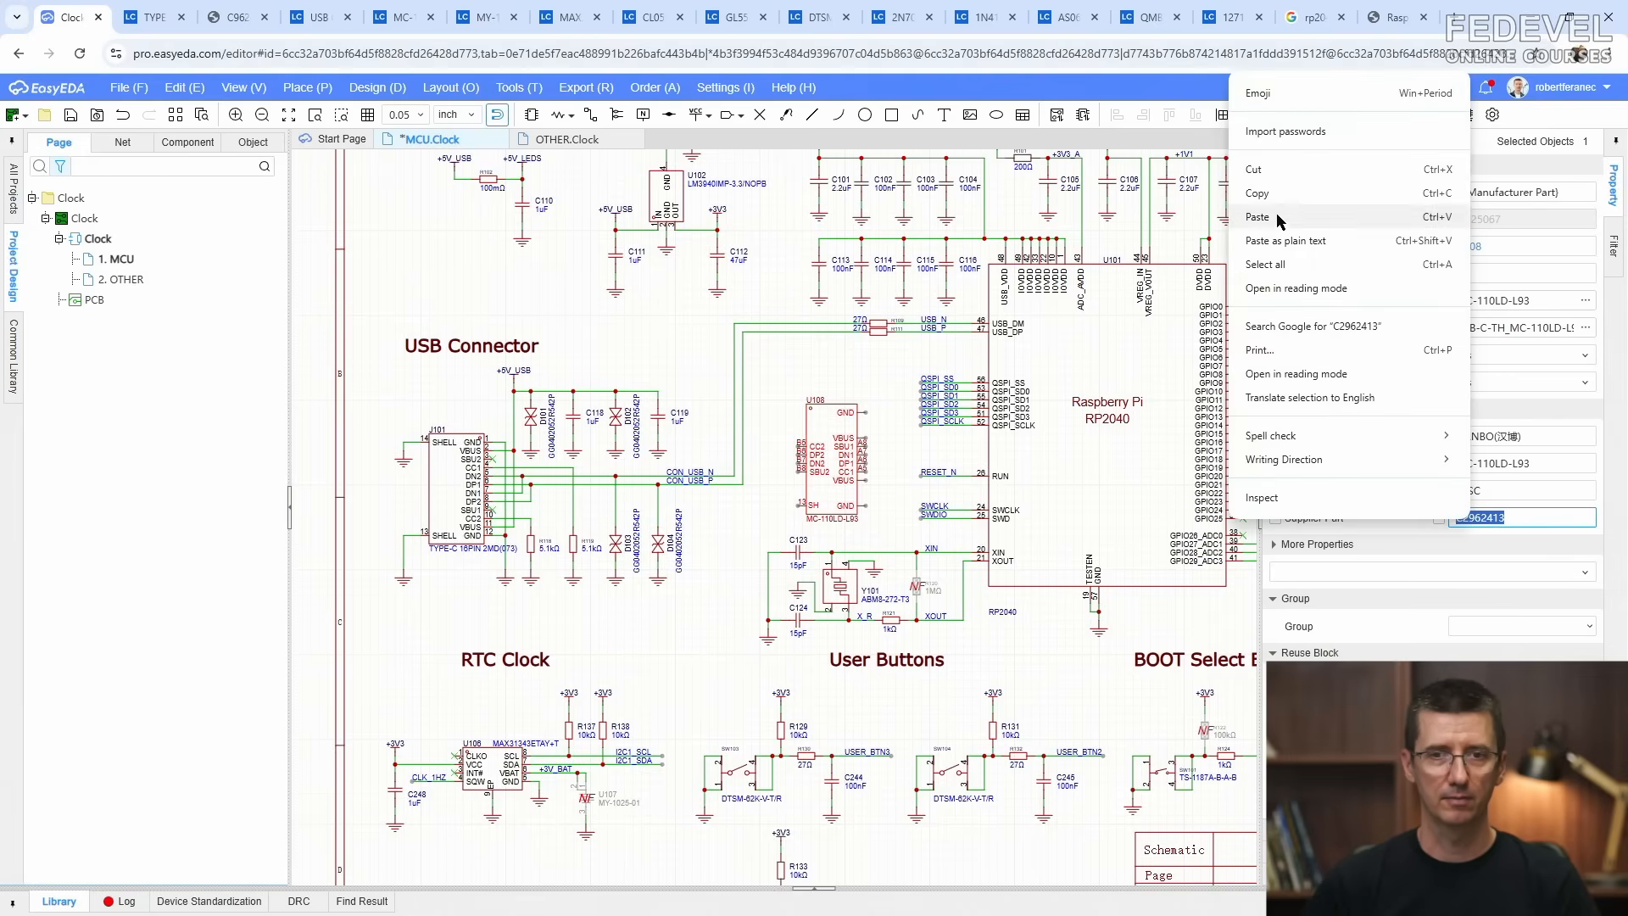
pyautogui.click(1254, 191)
pyautogui.click(58, 901)
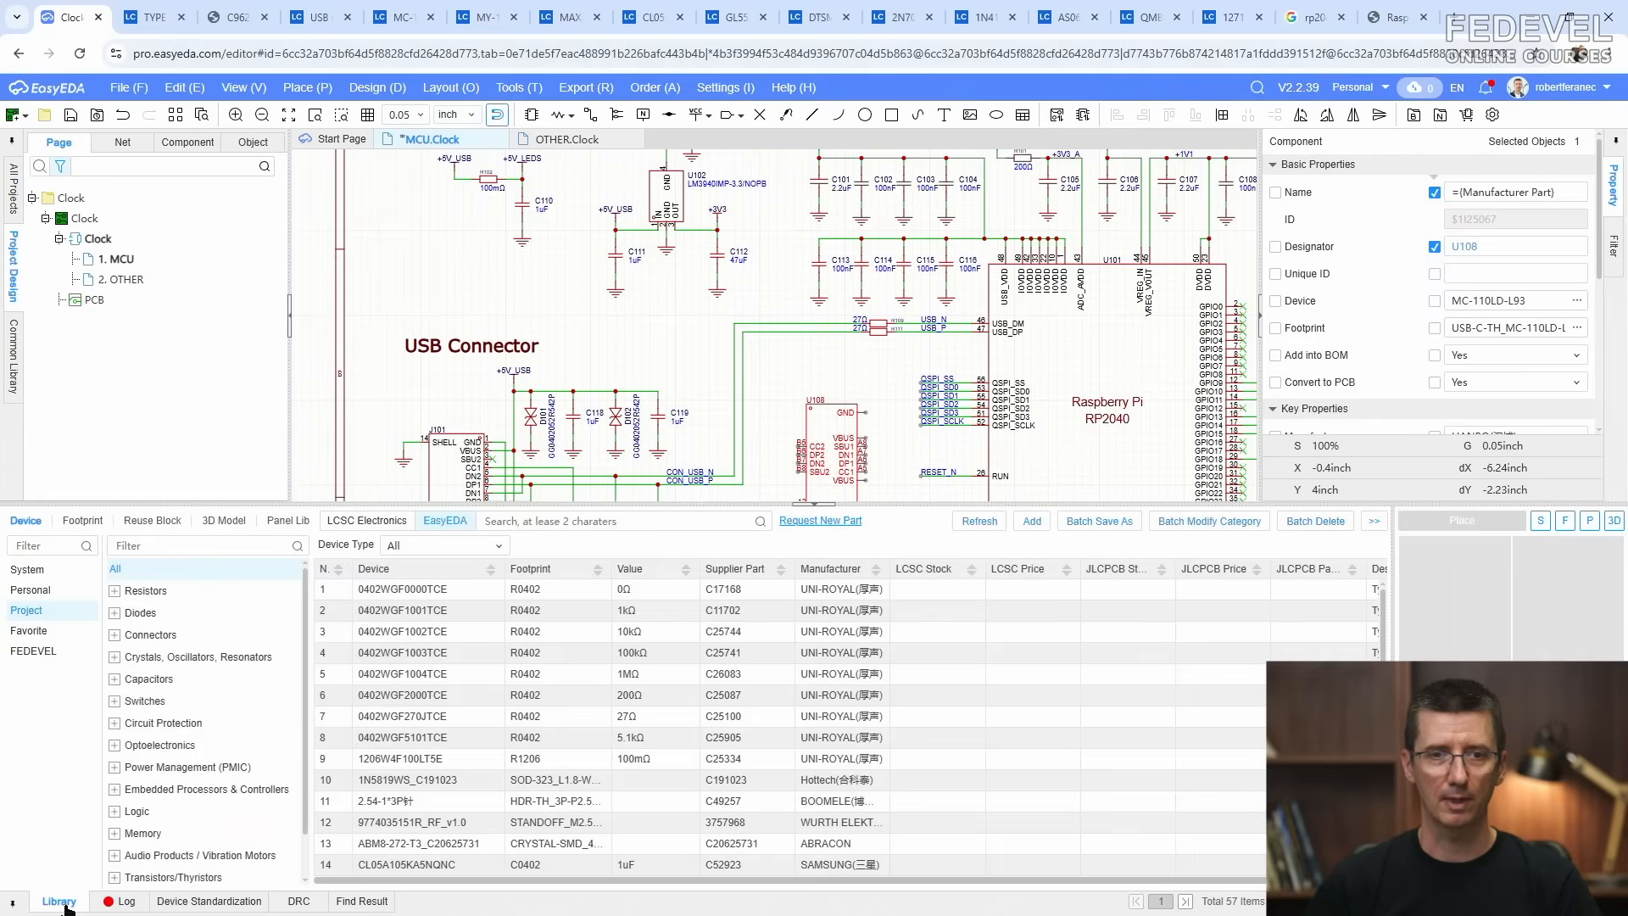
pyautogui.rightClick(632, 521)
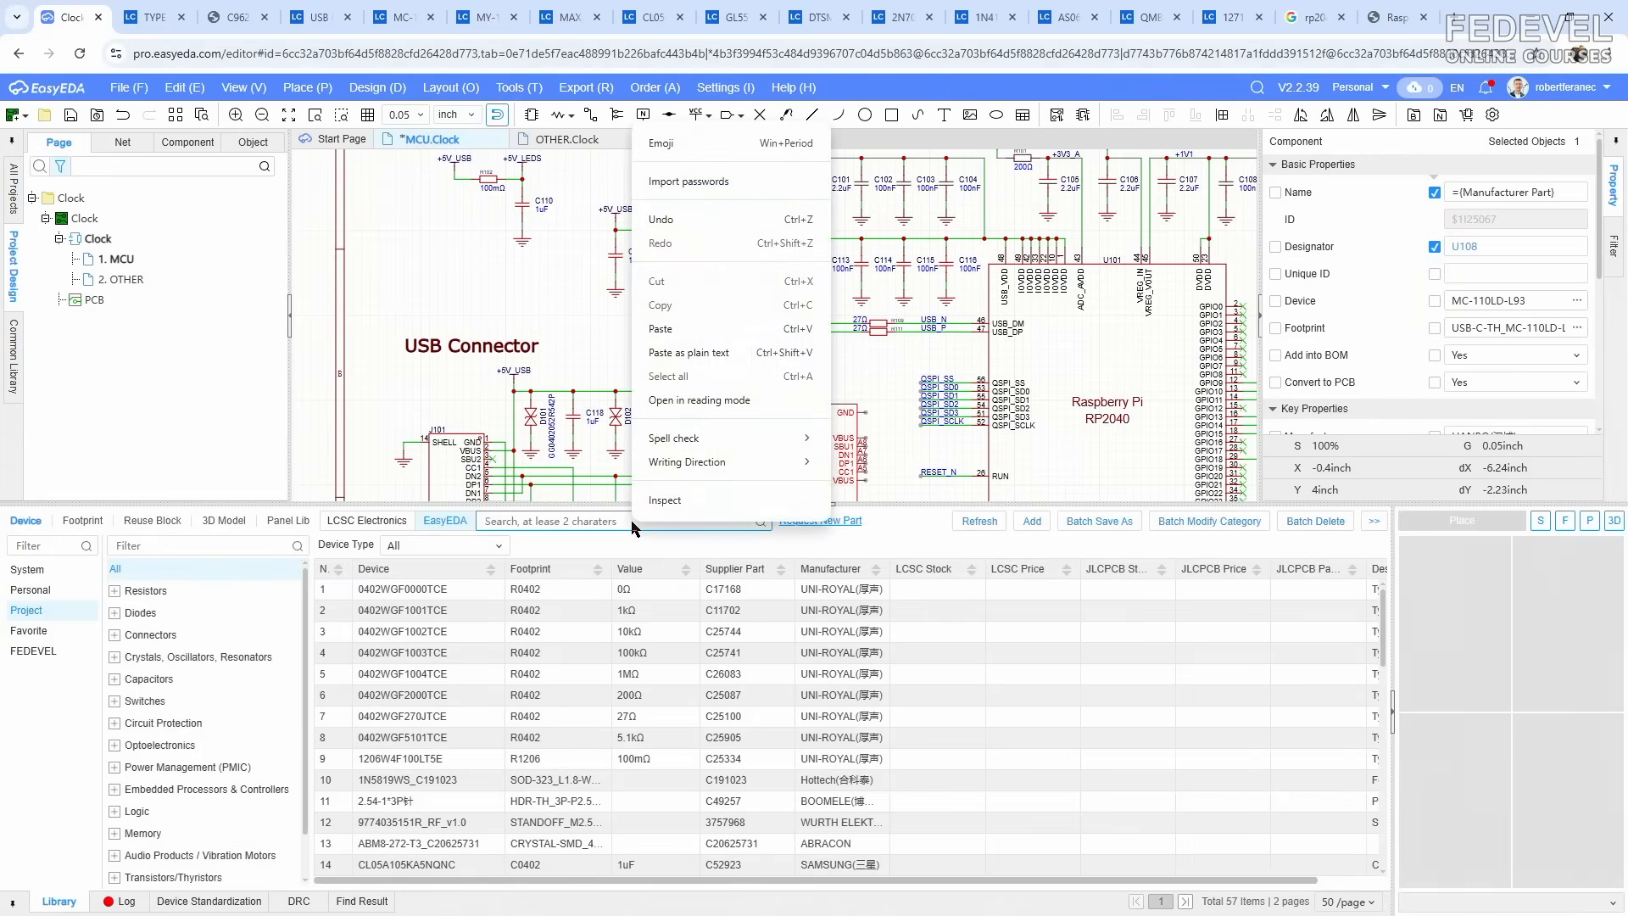
pyautogui.click(670, 329)
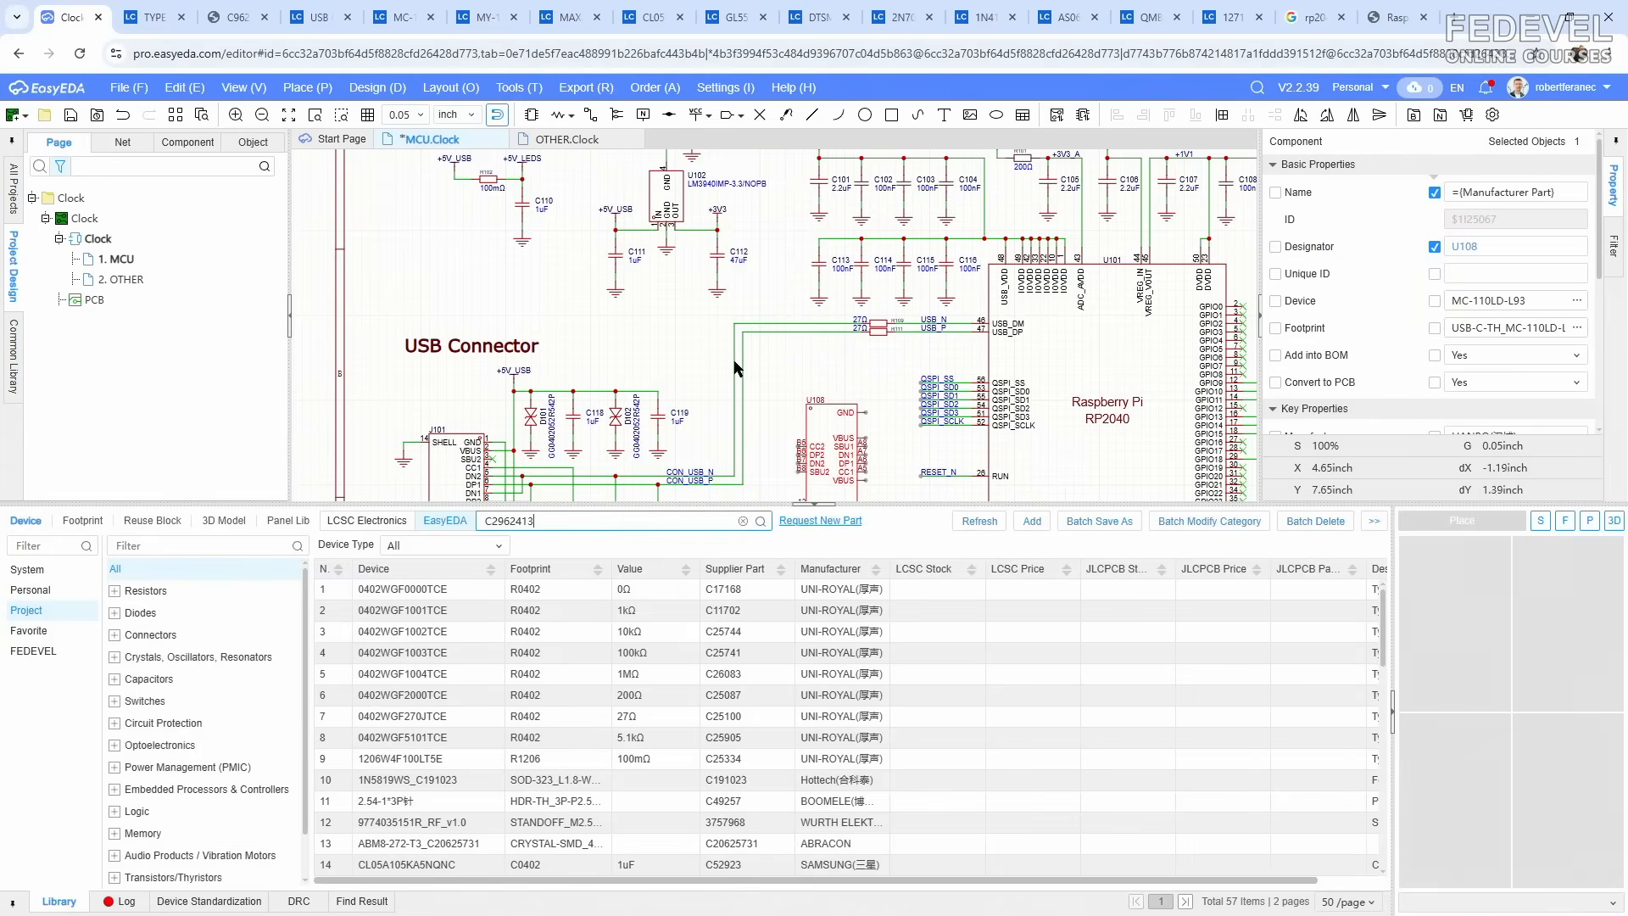
pyautogui.click(761, 522)
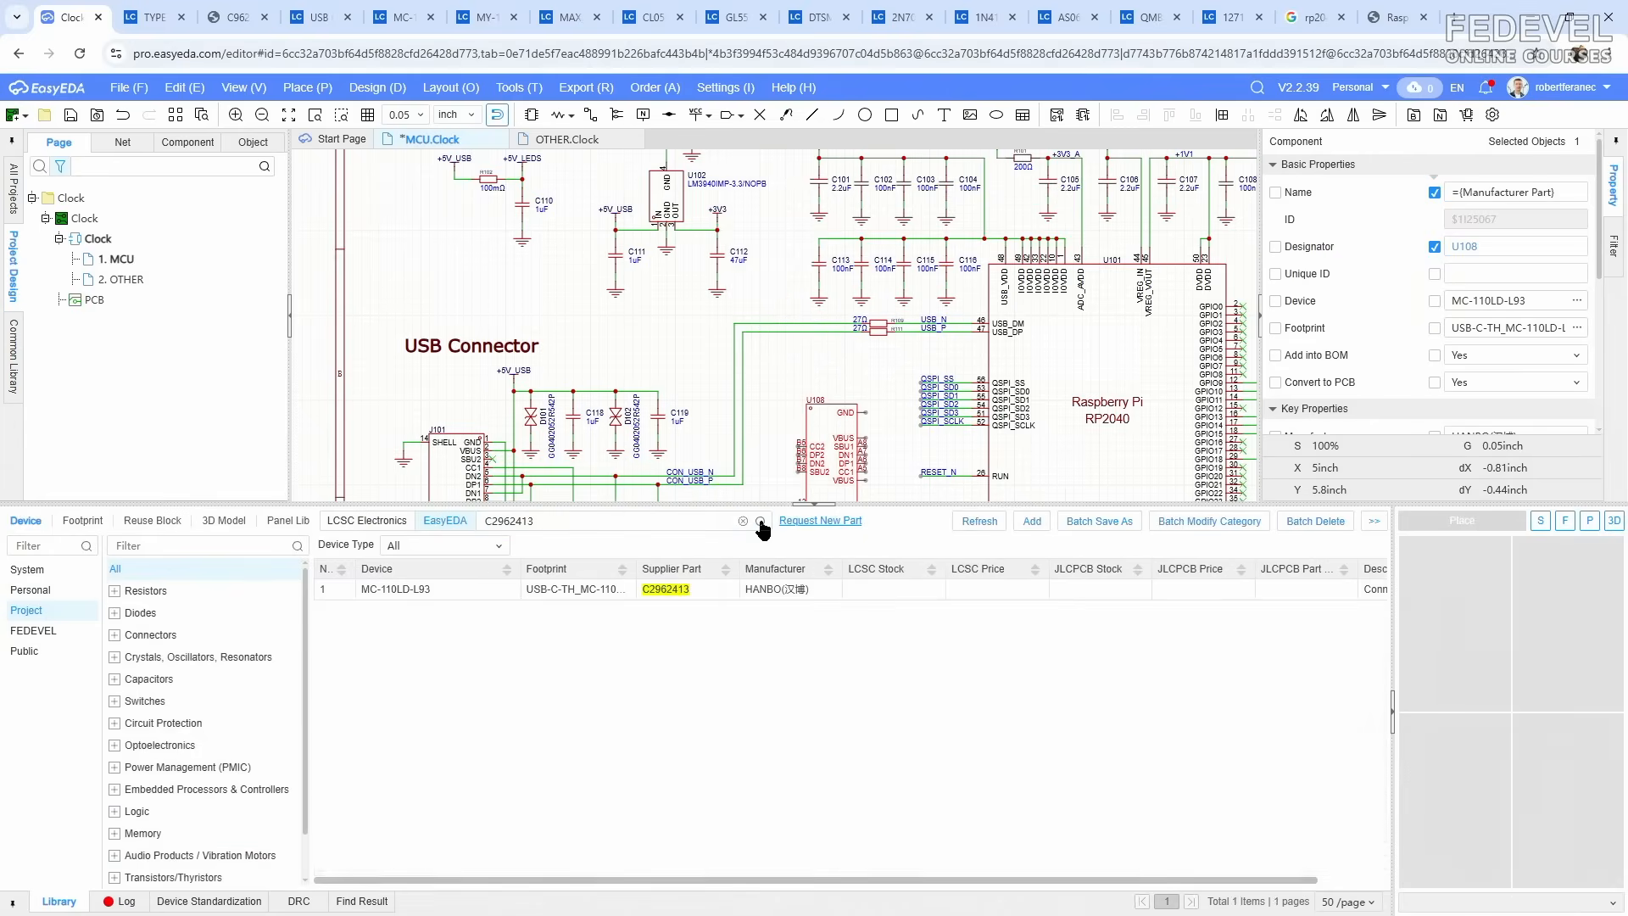
# Step: Save the found device to the personal library as MC-110LD-L93-RF, creating a new, automatically renamed footprint
pyautogui.click(445, 587)
pyautogui.rightClick(446, 587)
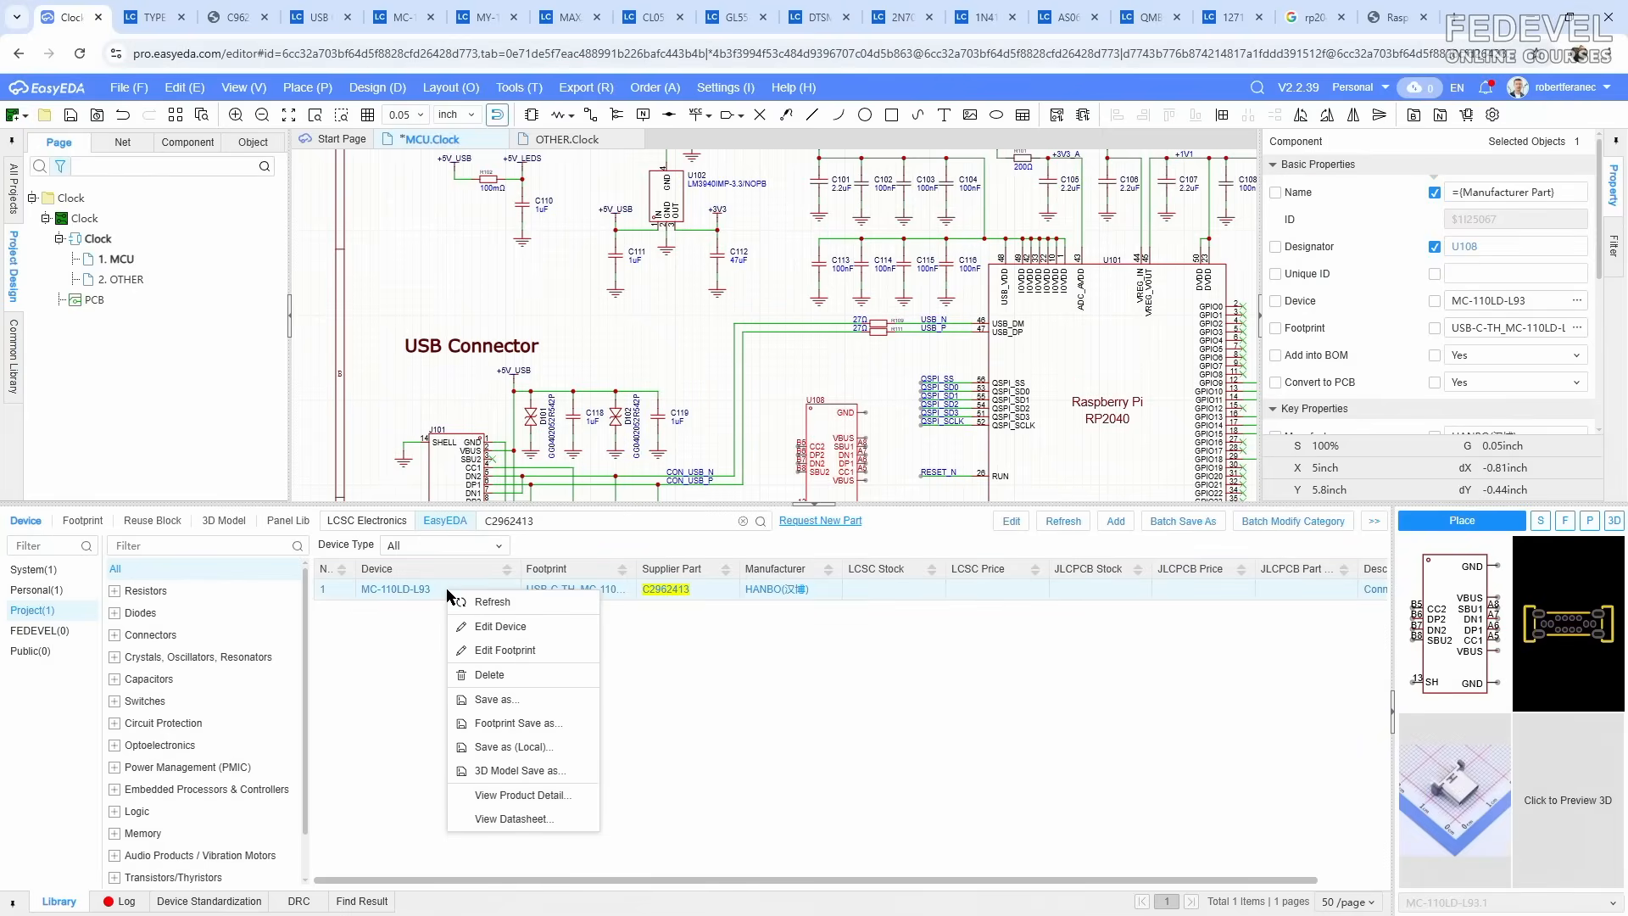
pyautogui.click(489, 698)
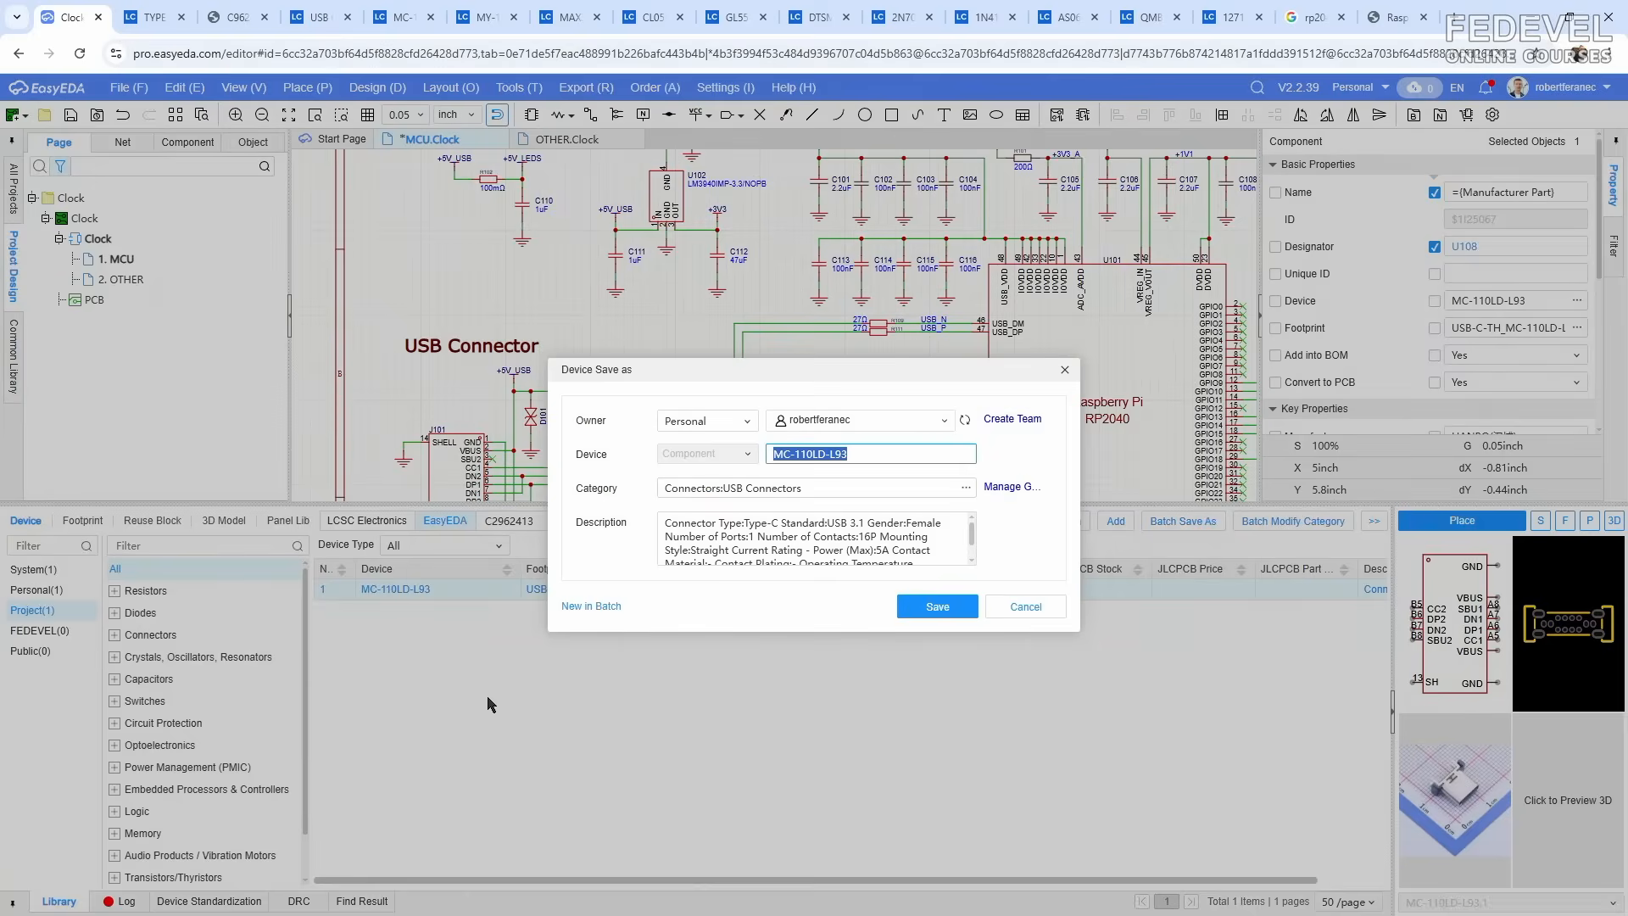
pyautogui.click(864, 455)
pyautogui.write('-RF')
pyautogui.click(927, 607)
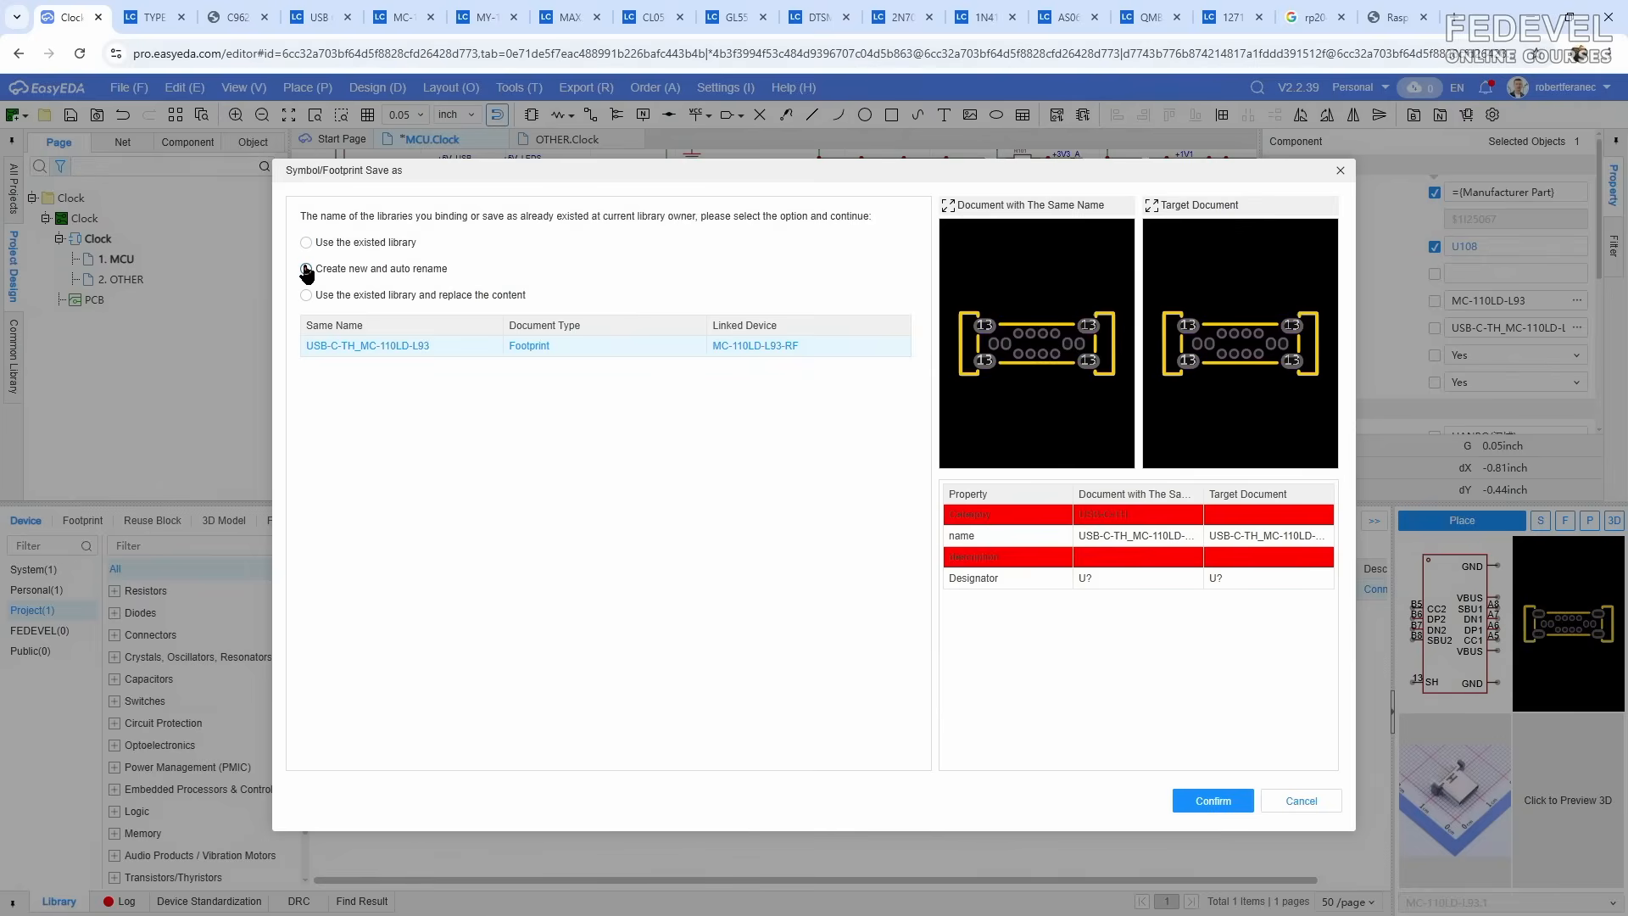
pyautogui.click(1214, 801)
# Step: Open the MC-110LD-L93-RF device from the personal library for editing
pyautogui.click(38, 591)
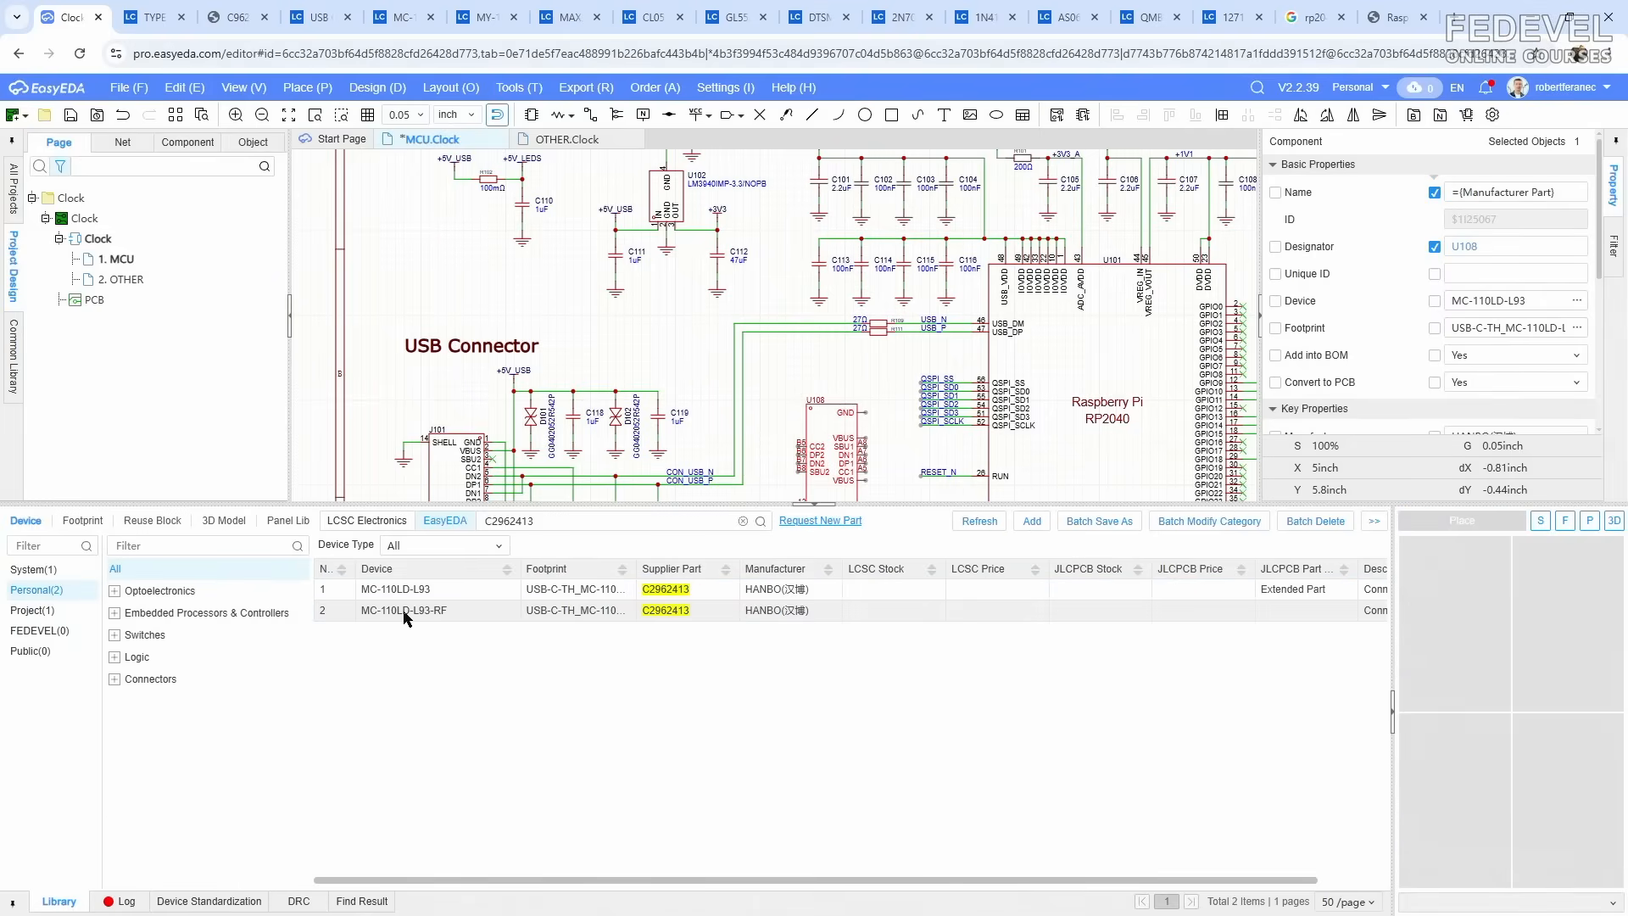
pyautogui.click(404, 612)
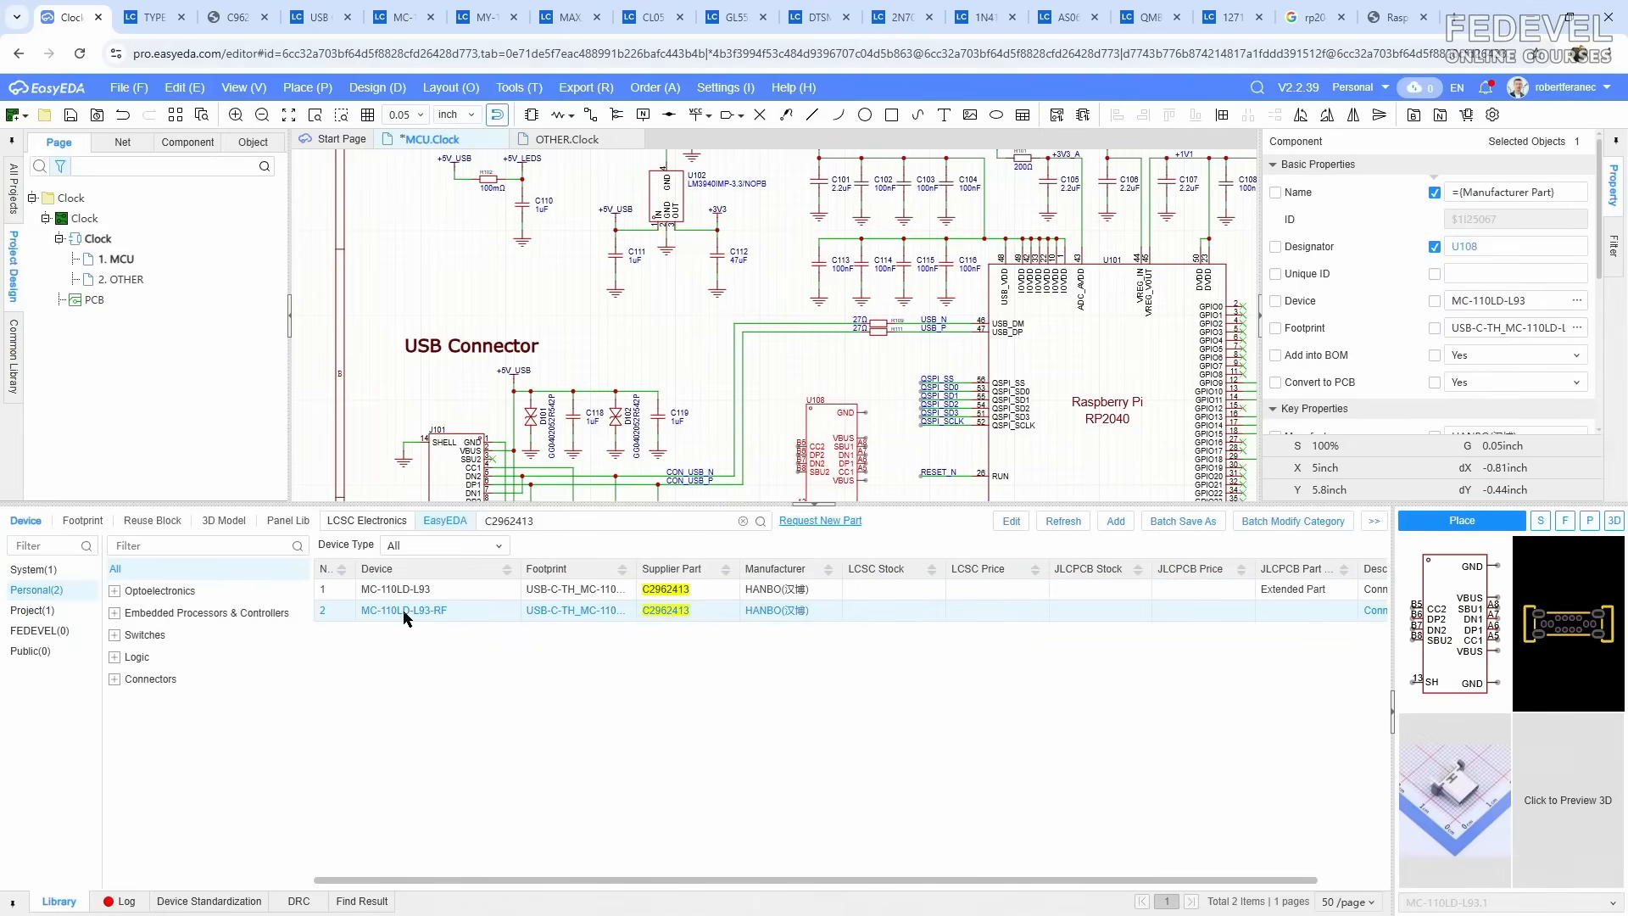
pyautogui.rightClick(403, 616)
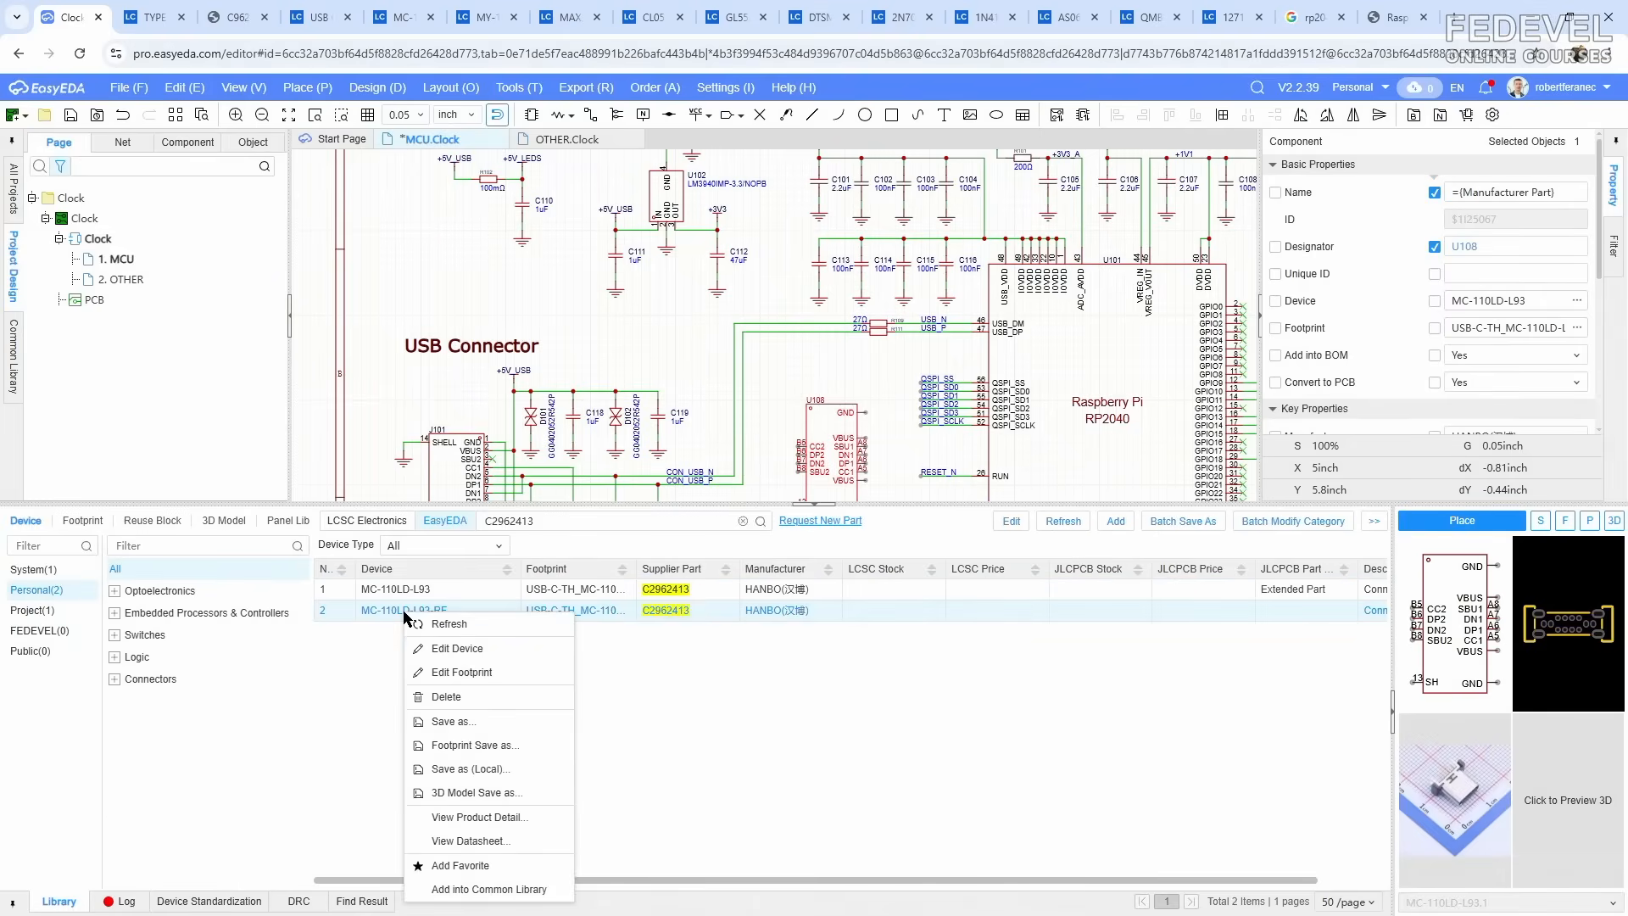
pyautogui.click(447, 649)
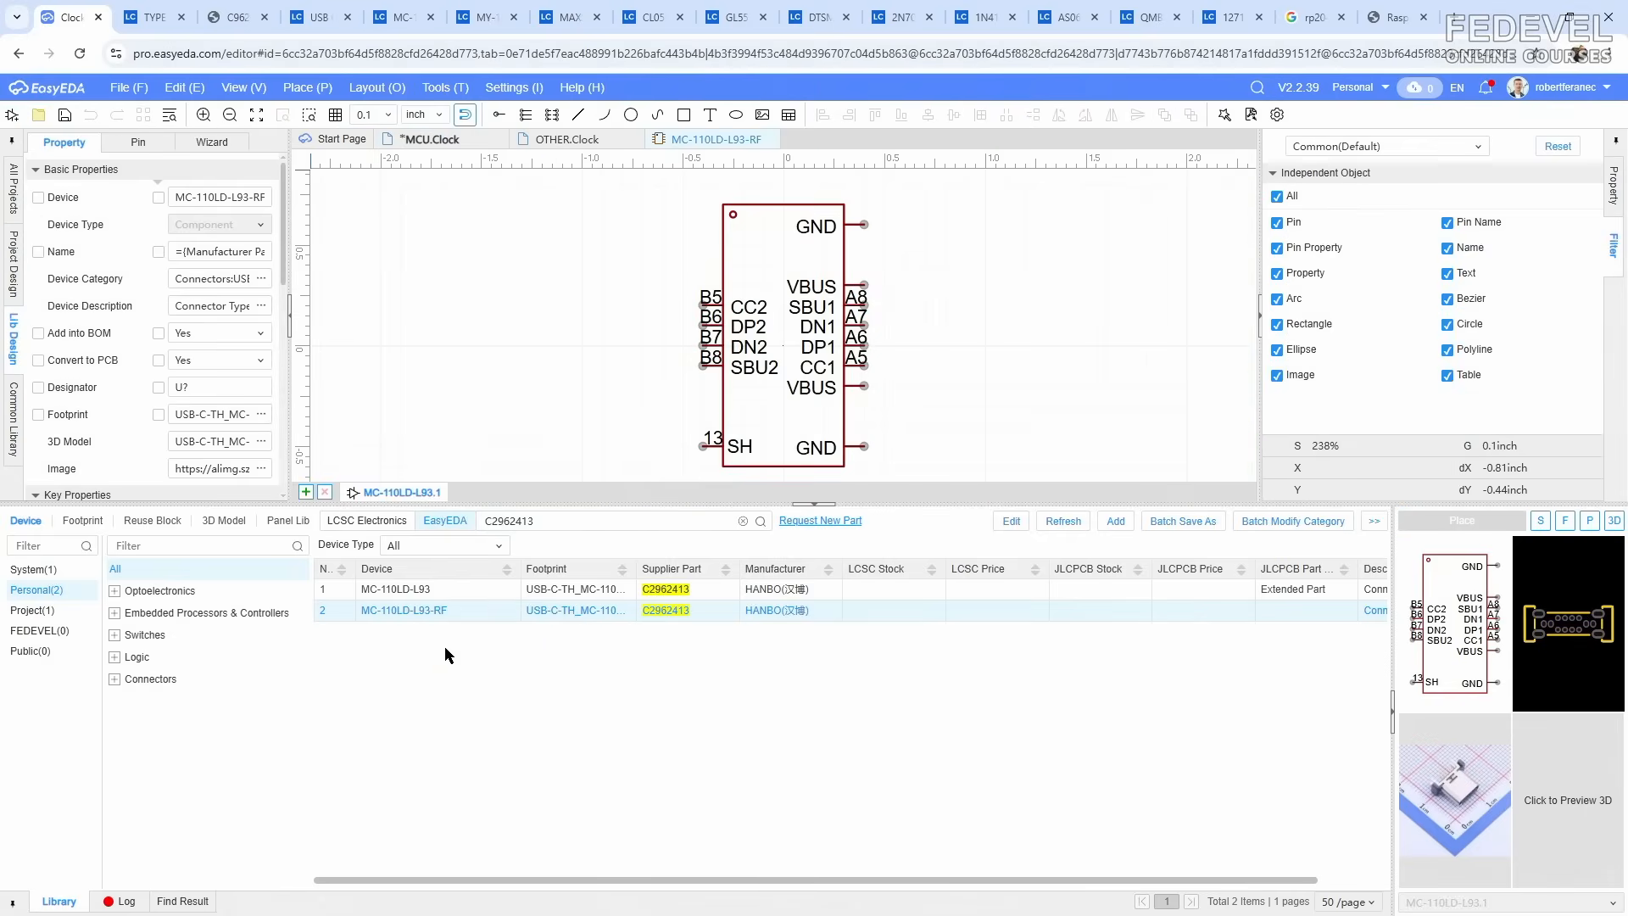
# Step: Start a pin column beside the symbol body's right side with GND, VBUS, SBU2, CC1 and DN2 in order, all facing right
pyautogui.moveTo(854, 229); pyautogui.dragTo(956, 225)
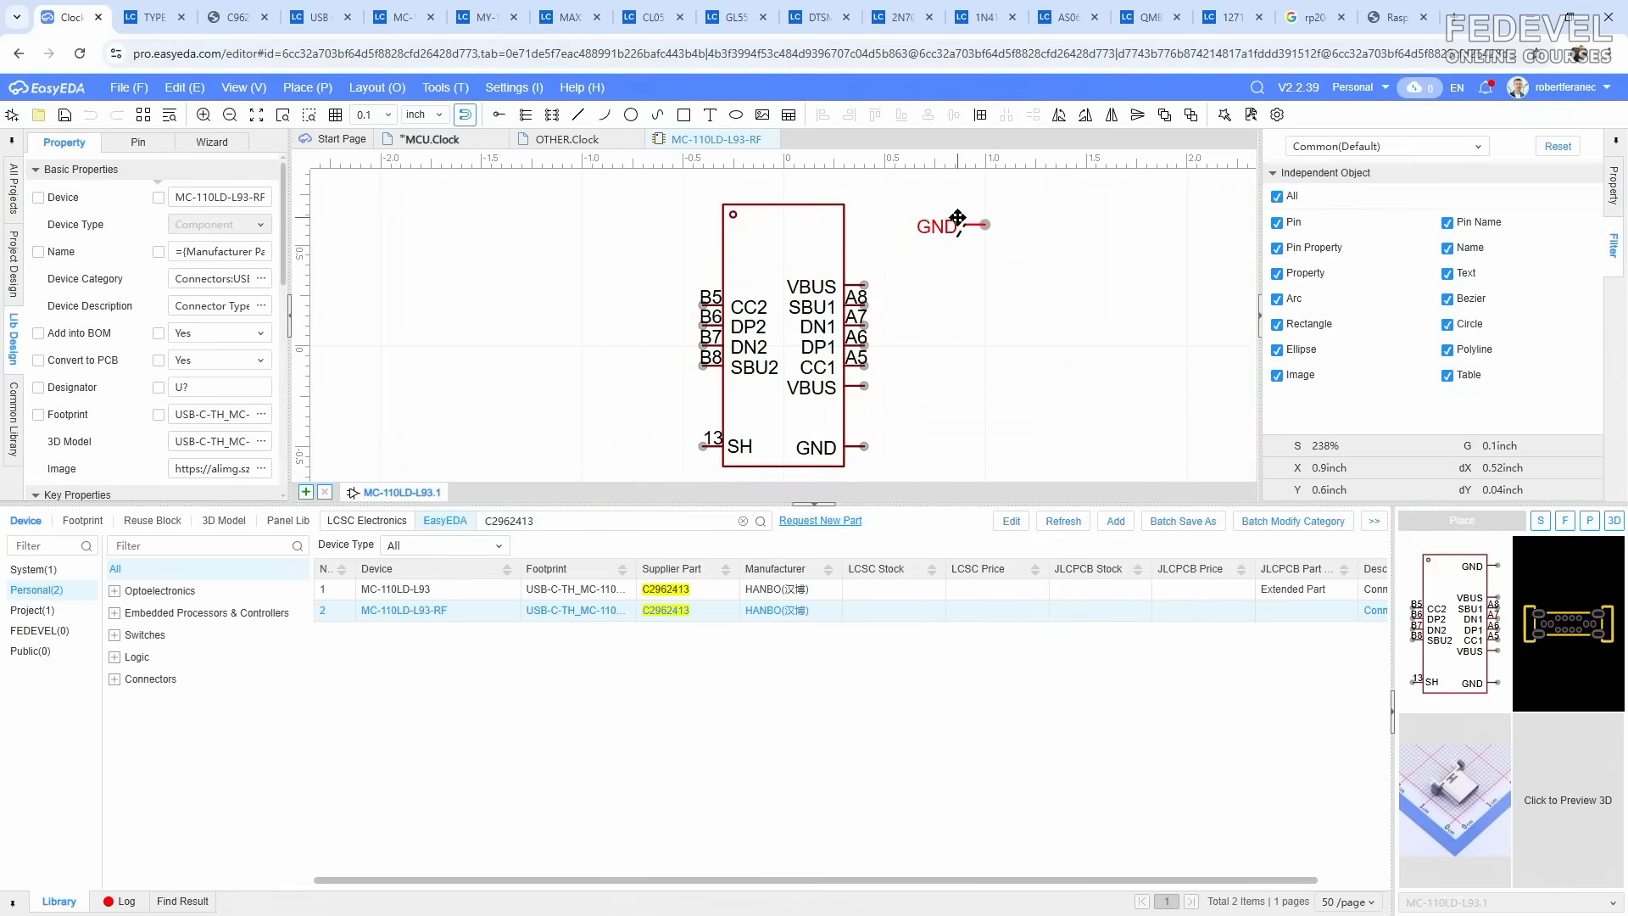
pyautogui.moveTo(861, 285); pyautogui.dragTo(967, 246)
pyautogui.moveTo(703, 356); pyautogui.dragTo(983, 269)
pyautogui.press('space')
pyautogui.press('space')
pyautogui.moveTo(852, 360); pyautogui.dragTo(964, 290)
pyautogui.moveTo(703, 336); pyautogui.dragTo(985, 305)
# Step: Complete the pin column below DN2 with DP1, DN1, DP2, SBU1, CC2, VBUS and GND
pyautogui.moveTo(860, 345); pyautogui.dragTo(974, 345)
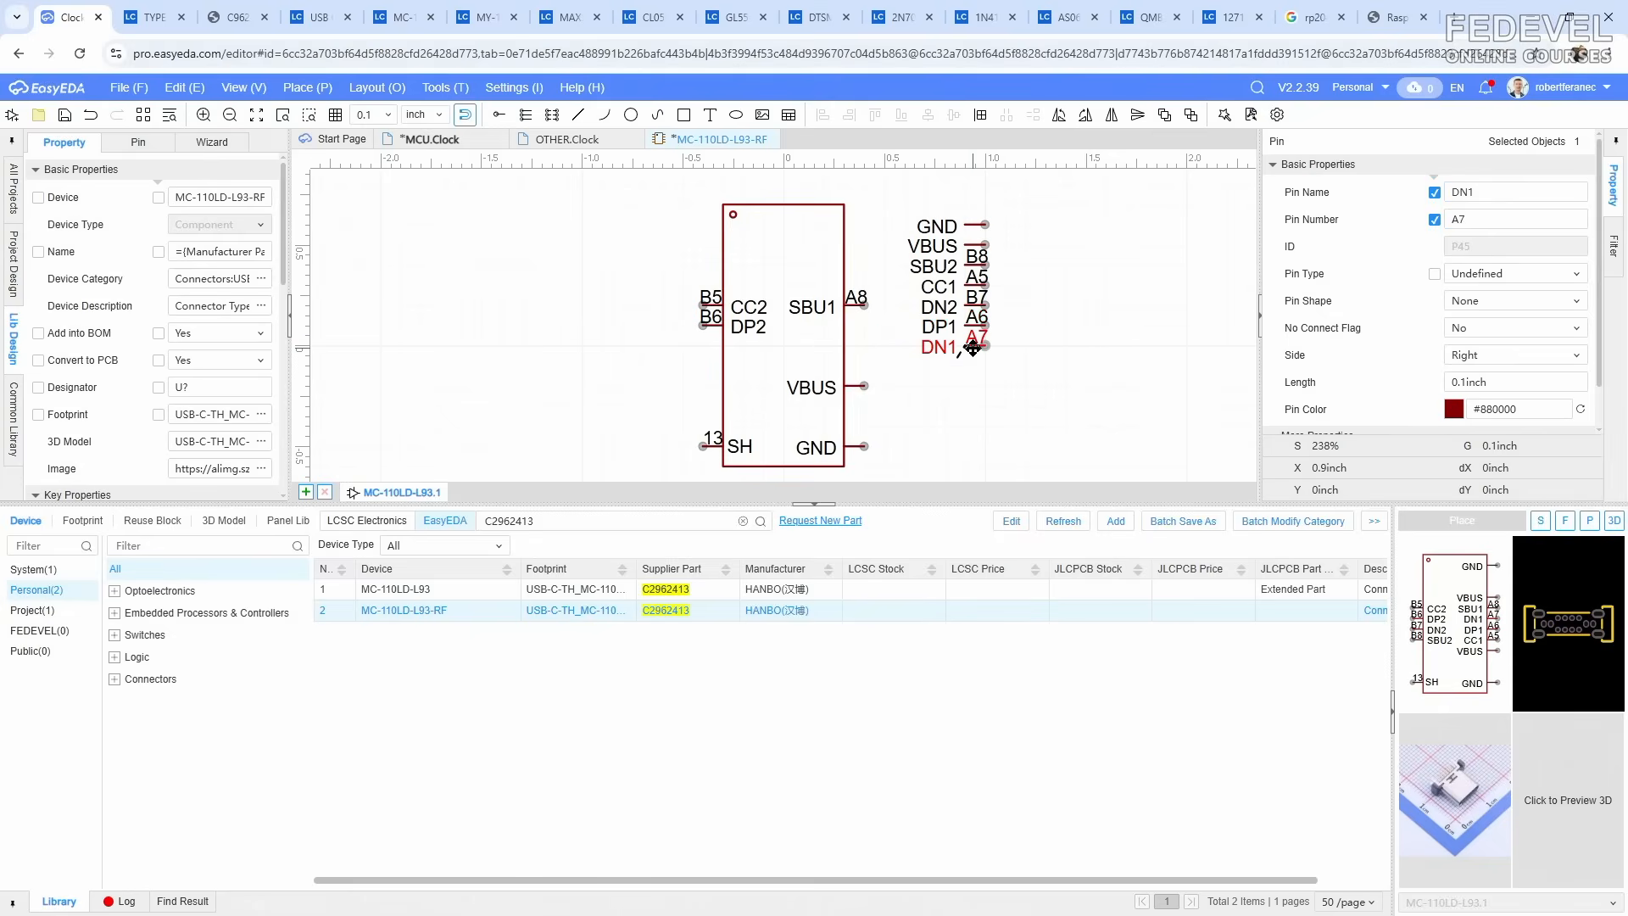
pyautogui.moveTo(705, 318); pyautogui.dragTo(986, 366)
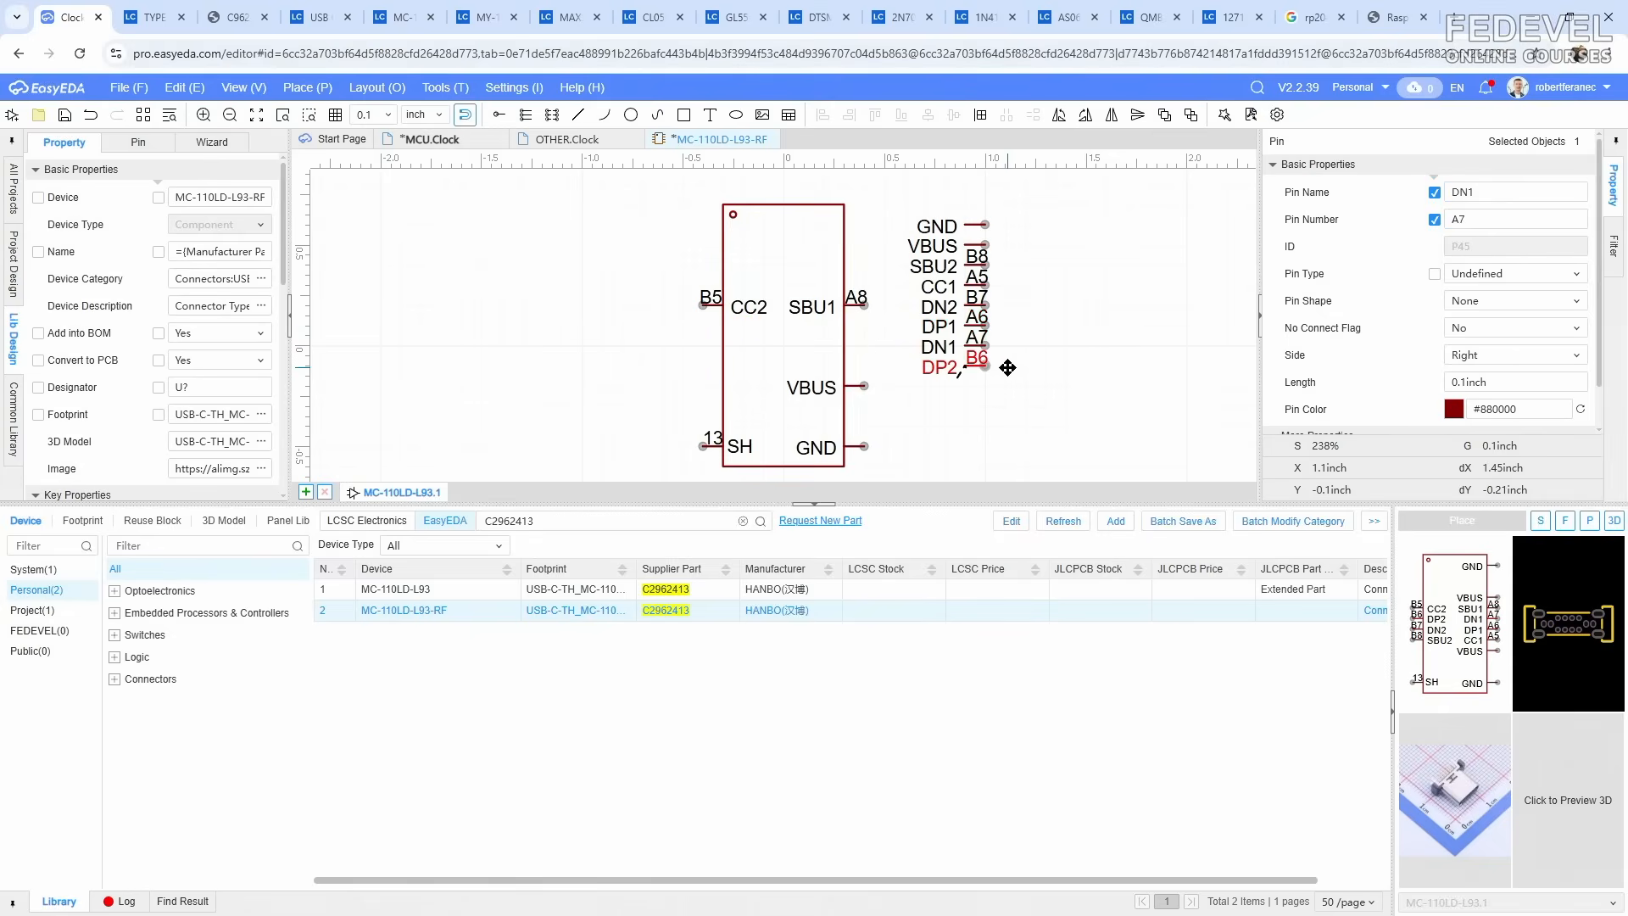
pyautogui.moveTo(861, 304); pyautogui.dragTo(977, 389)
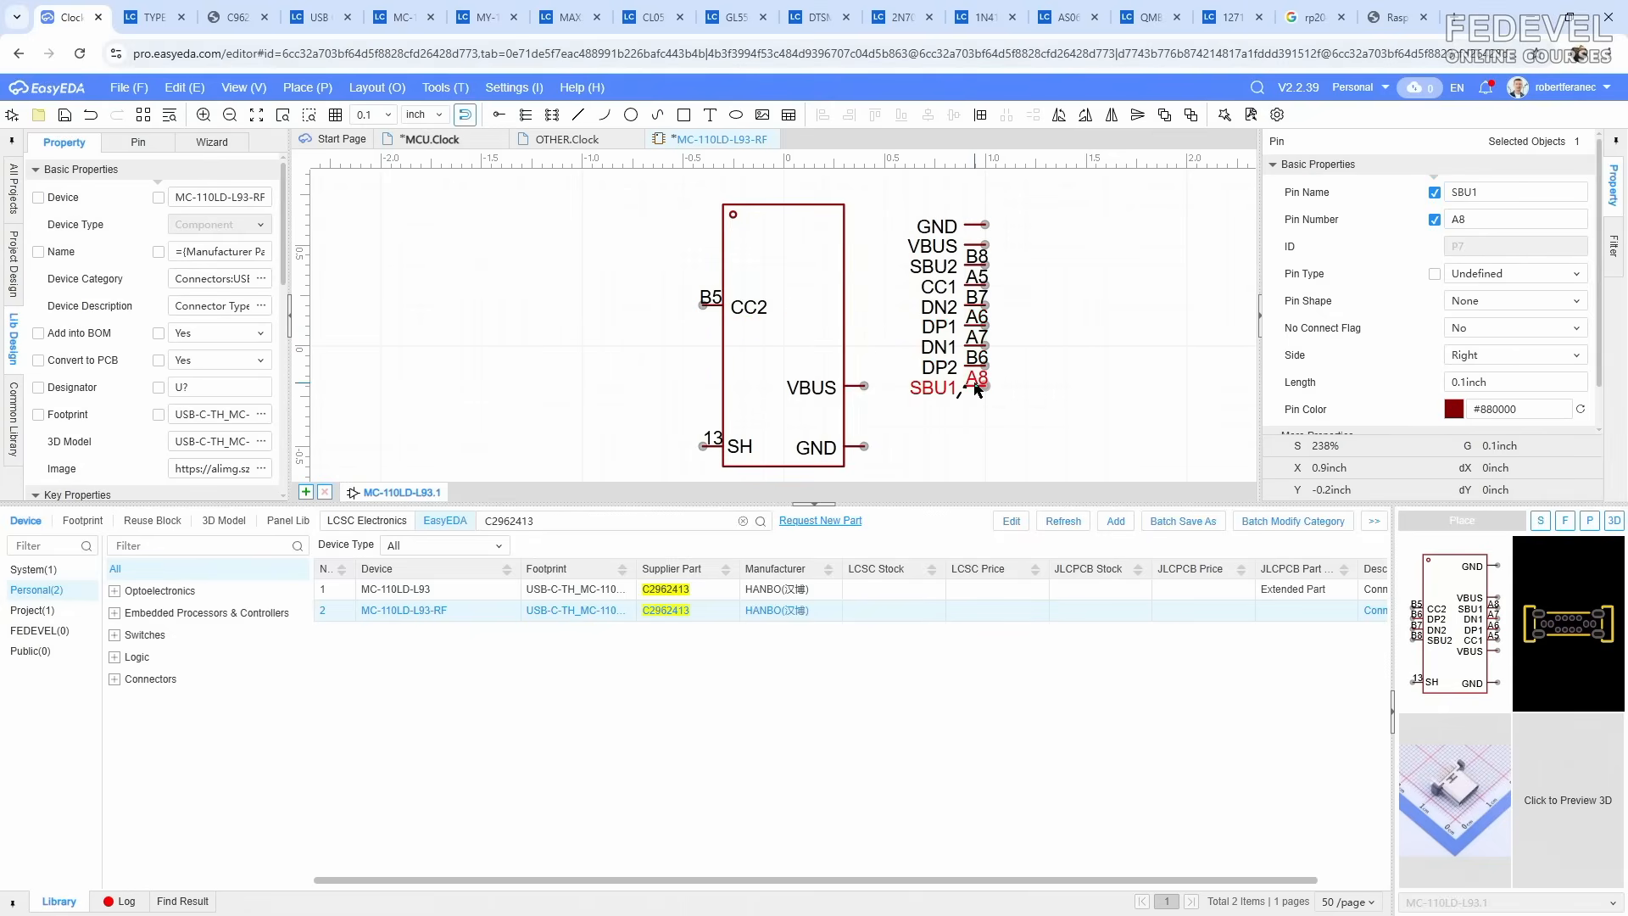
pyautogui.moveTo(706, 303); pyautogui.dragTo(986, 408)
pyautogui.moveTo(863, 386); pyautogui.dragTo(984, 426)
pyautogui.moveTo(863, 447); pyautogui.dragTo(882, 214)
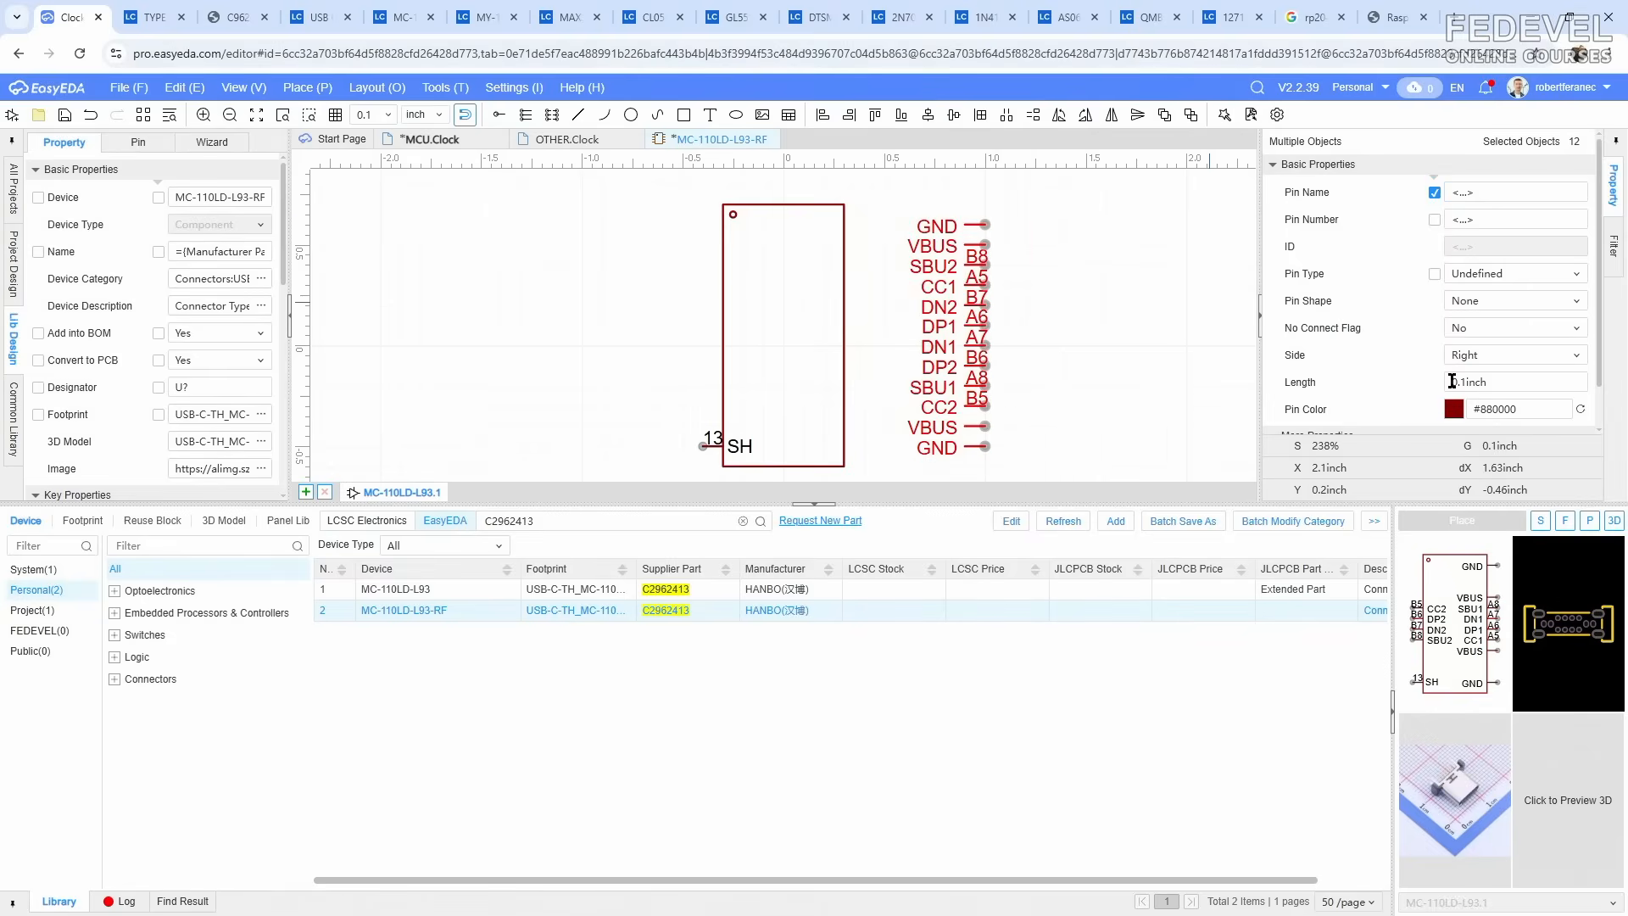
# Step: Lengthen all twelve pins in the column and the SH pin on the body's left side
pyautogui.click(1470, 383)
pyautogui.click(1107, 344)
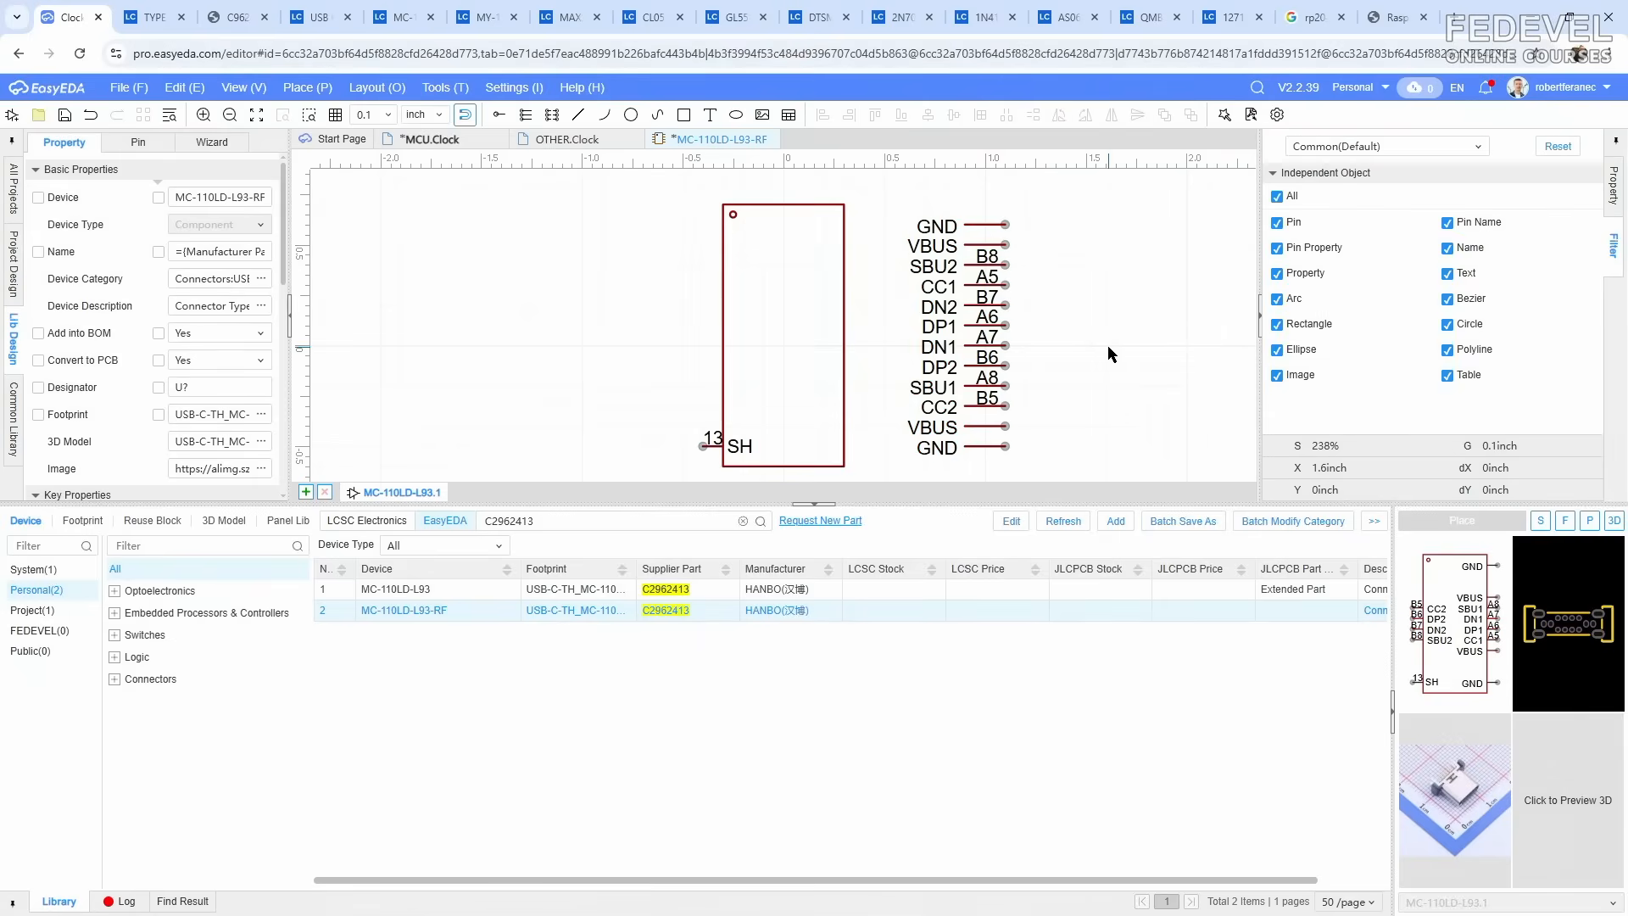
pyautogui.click(706, 445)
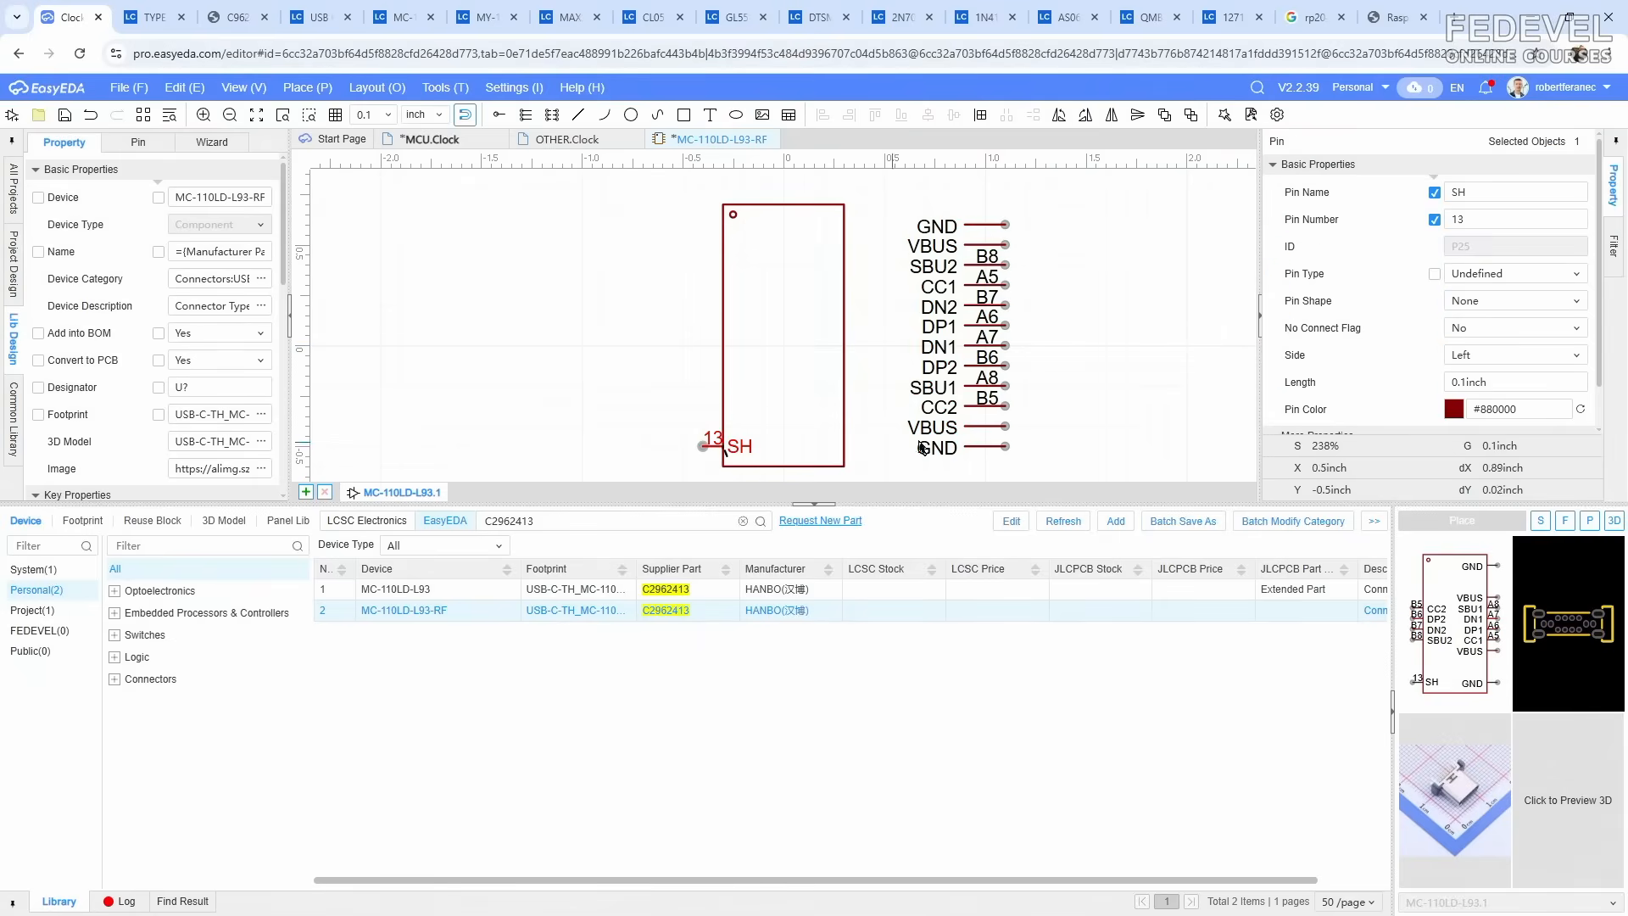
pyautogui.click(1505, 383)
pyautogui.click(618, 342)
# Step: Move the SH pin to the upper end of the symbol body's left side and delete the small circle marker inside the body
pyautogui.moveTo(693, 446); pyautogui.dragTo(715, 252)
pyautogui.click(733, 215)
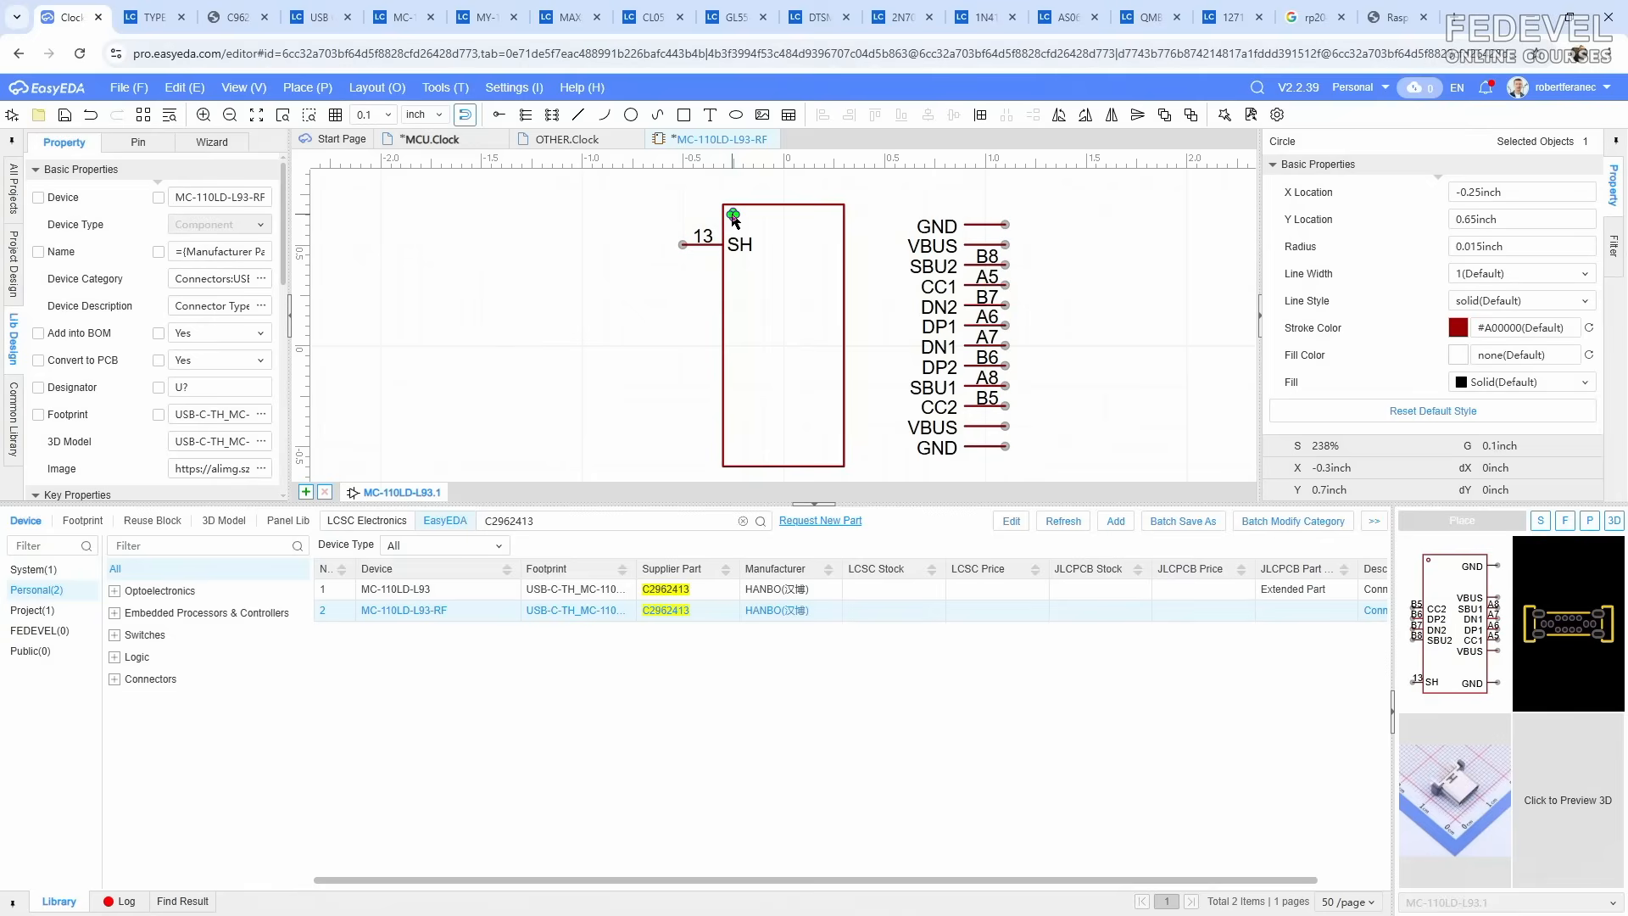
pyautogui.press('Delete')
pyautogui.moveTo(715, 247); pyautogui.dragTo(714, 231)
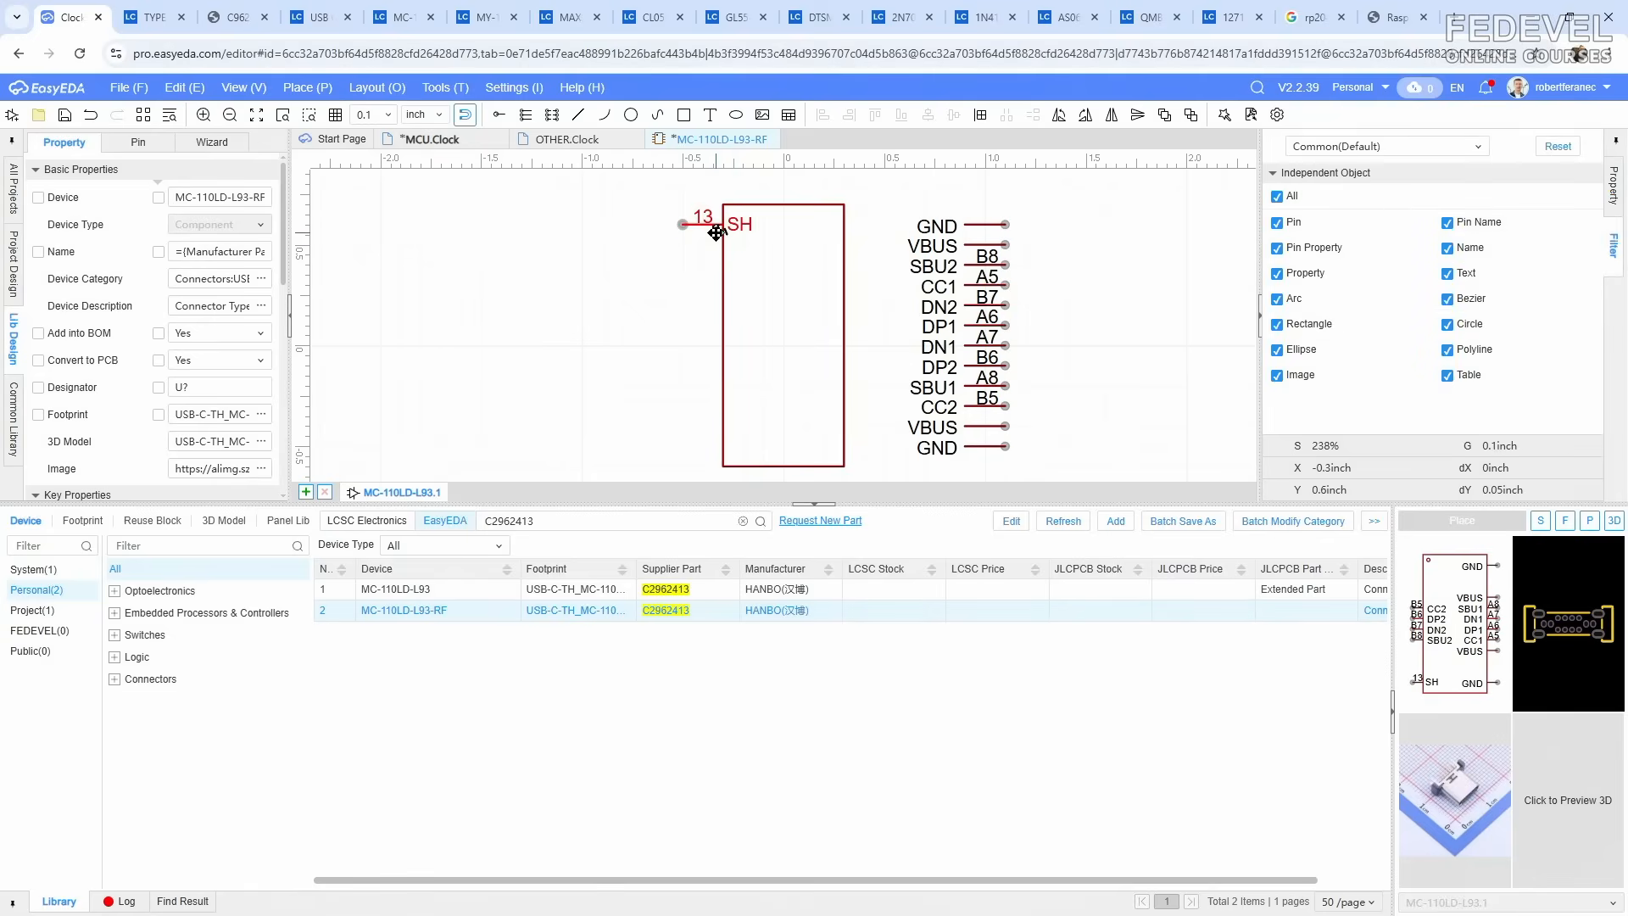
# Step: Move the whole twelve-pin column so its pins attach to the symbol body's right edge
pyautogui.moveTo(888, 204); pyautogui.dragTo(1038, 471)
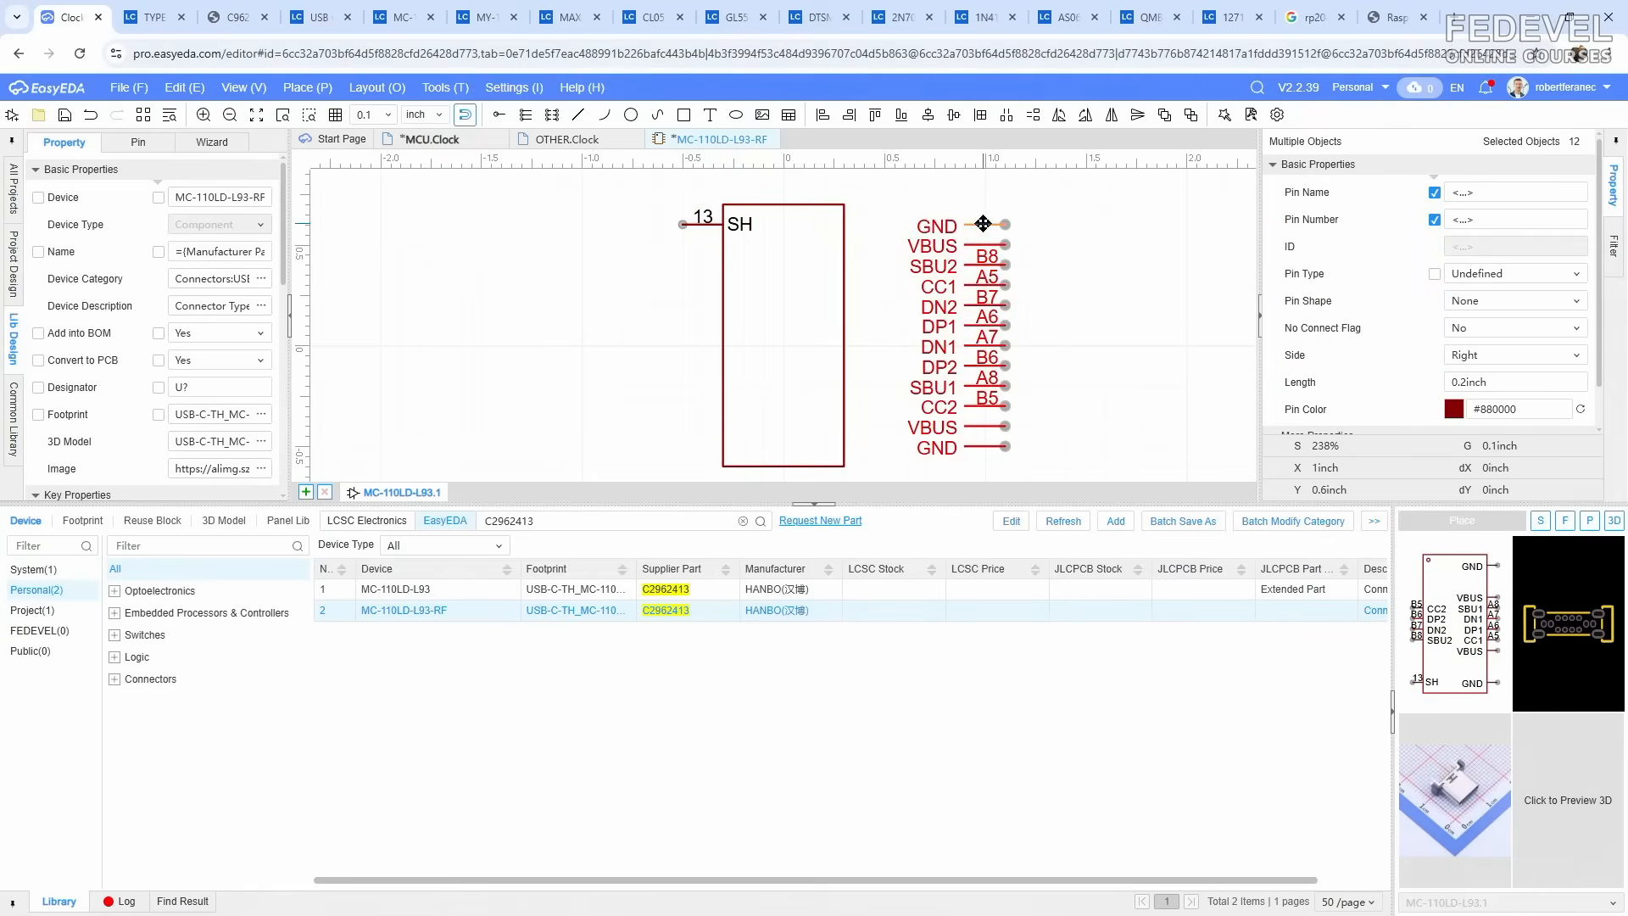
pyautogui.moveTo(991, 227); pyautogui.dragTo(859, 228)
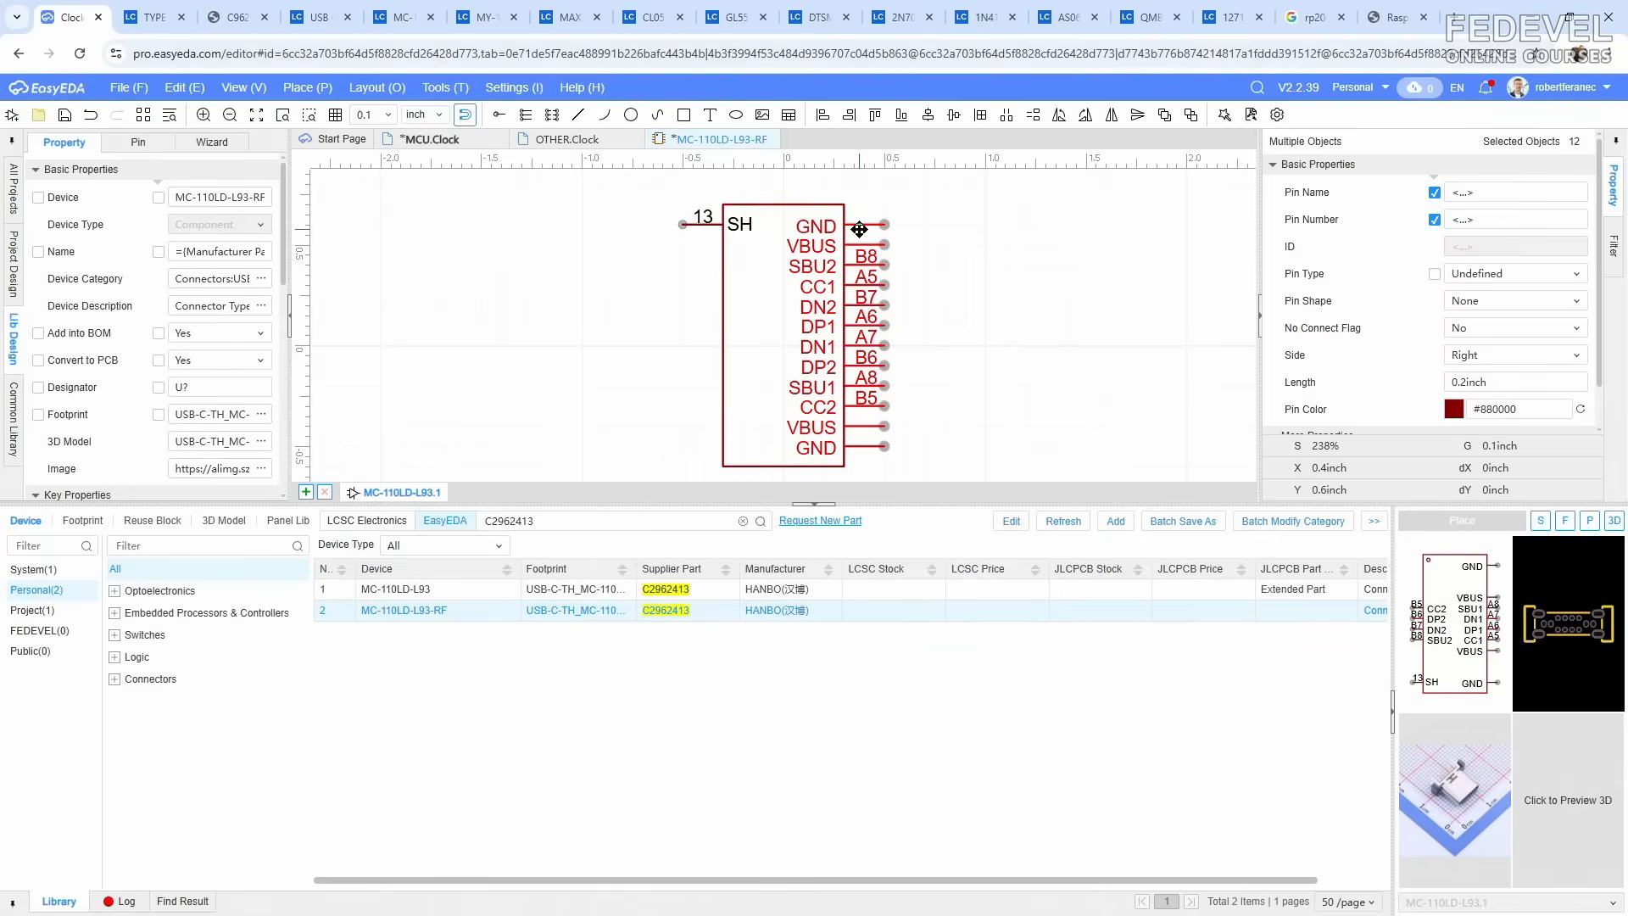
pyautogui.click(979, 256)
# Step: Show the pin numbers of both GND and both VBUS pins, and save the symbol
pyautogui.click(871, 225)
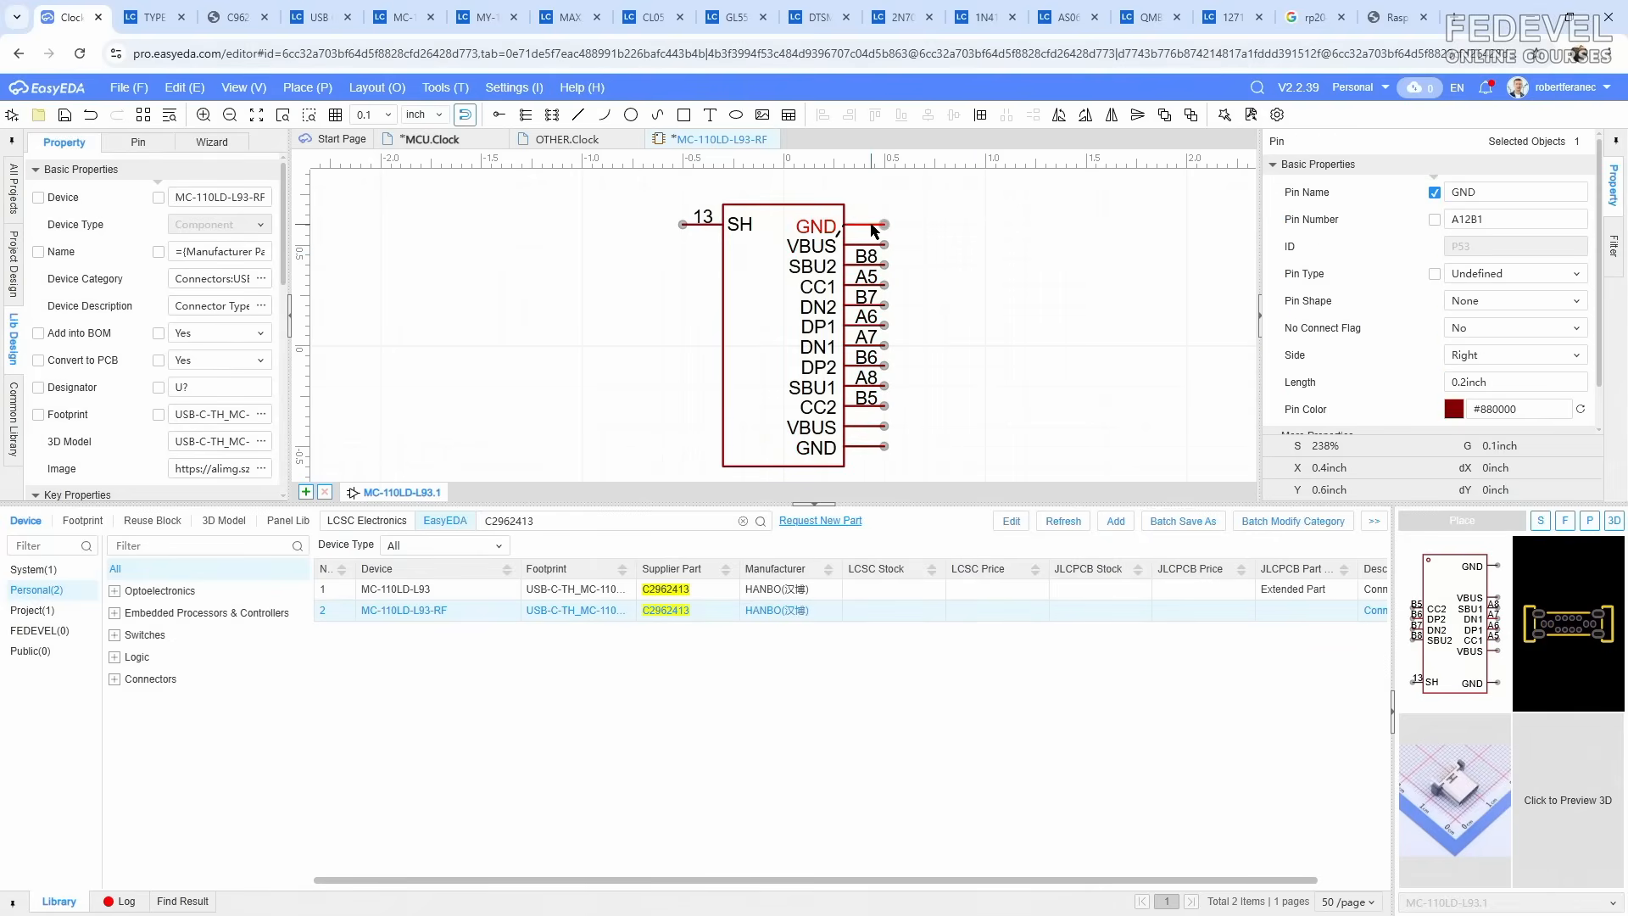
pyautogui.click(1434, 220)
pyautogui.click(873, 245)
pyautogui.click(1434, 219)
pyautogui.moveTo(914, 471); pyautogui.dragTo(862, 416)
pyautogui.click(1434, 220)
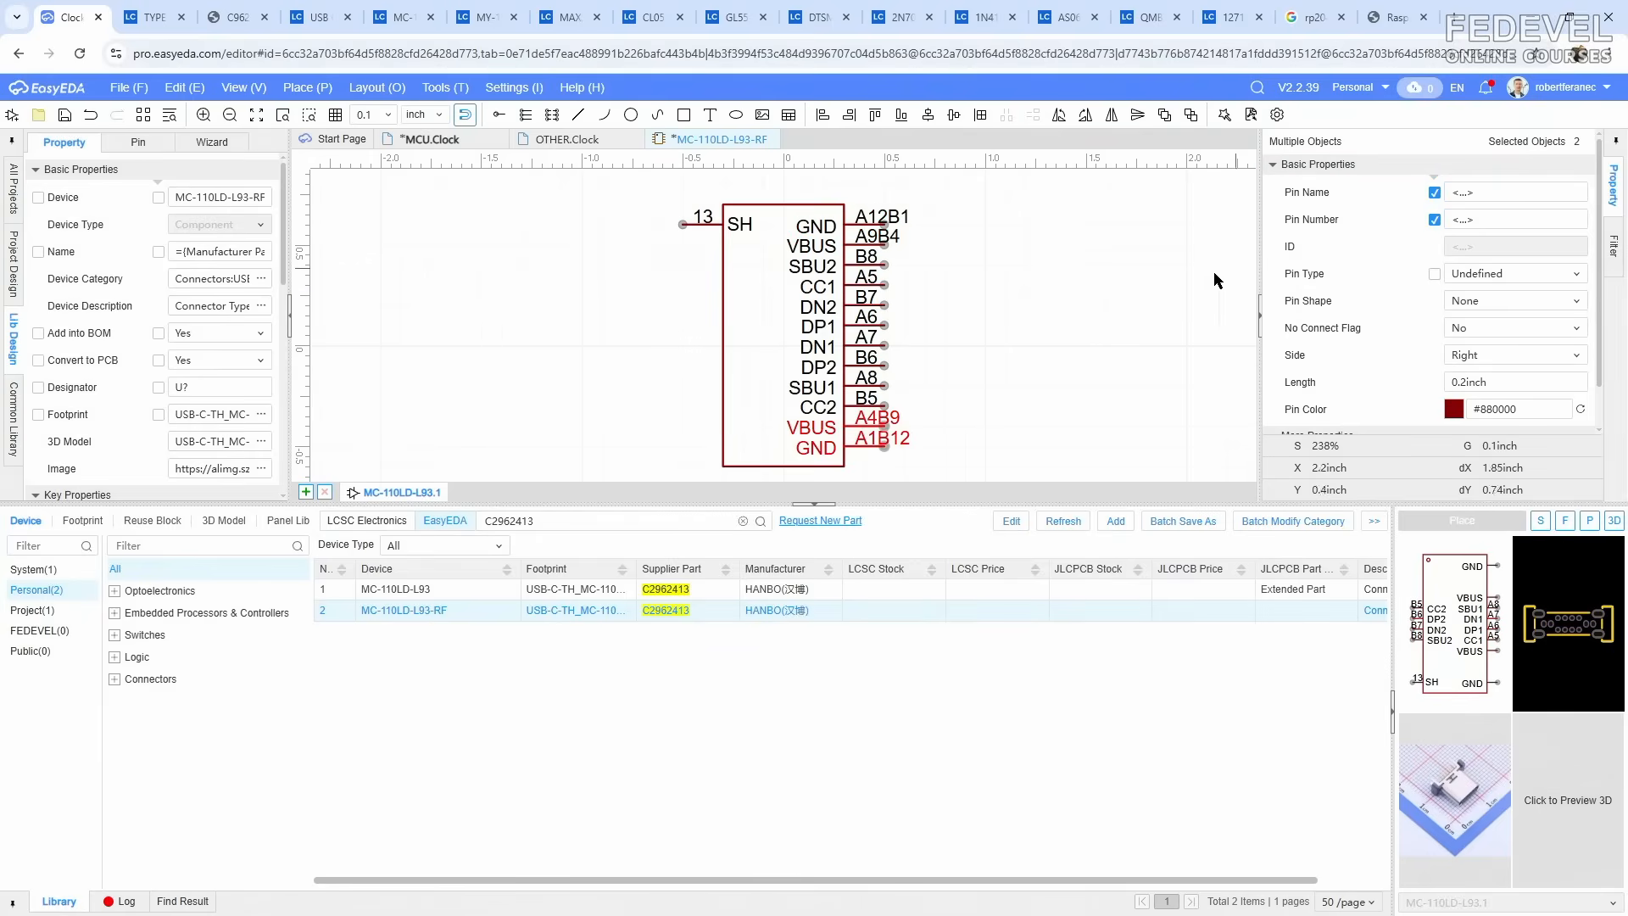
pyautogui.click(1068, 310)
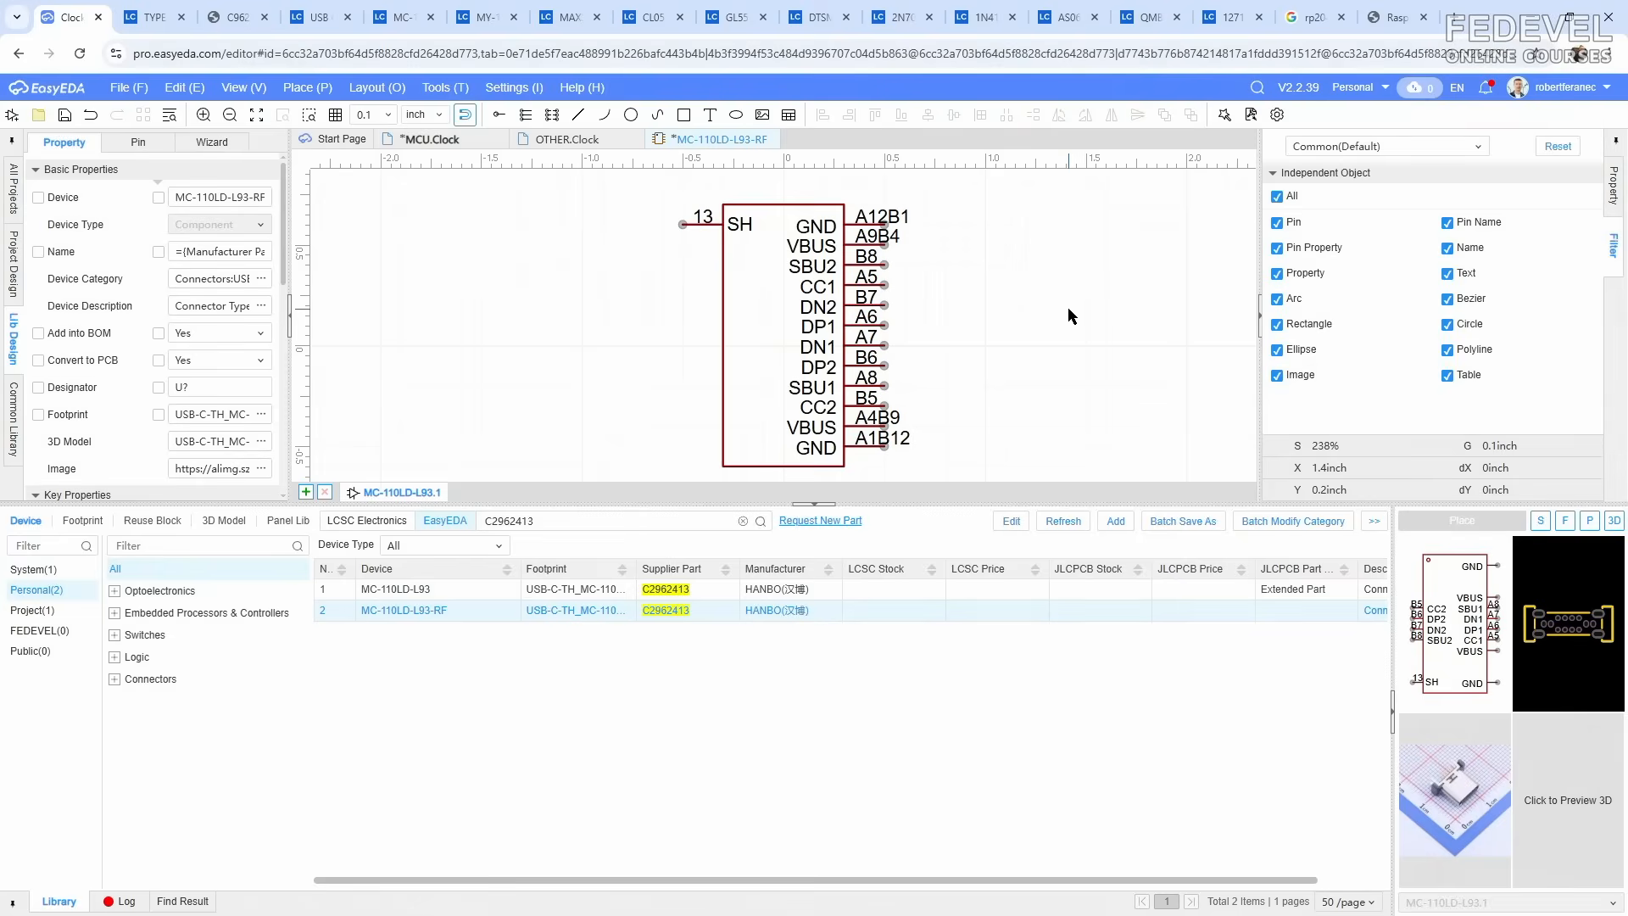
pyautogui.click(64, 118)
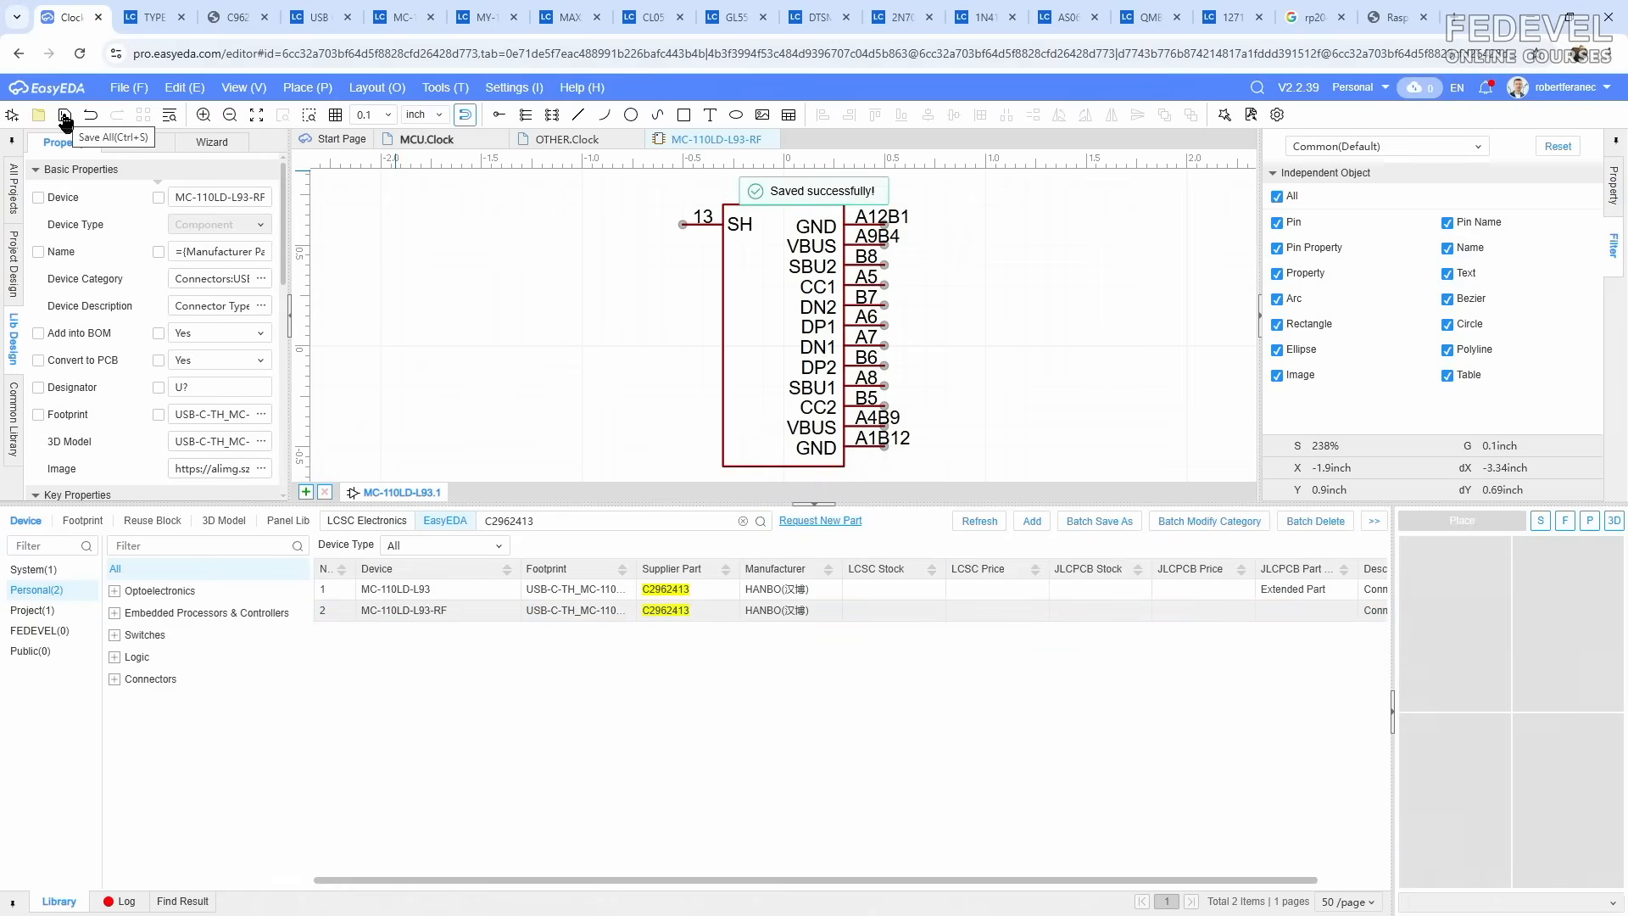
# Step: On the MCU sheet, delete the previously placed MC-110LD-L93 (U108) and the old USB connector J101
pyautogui.click(426, 143)
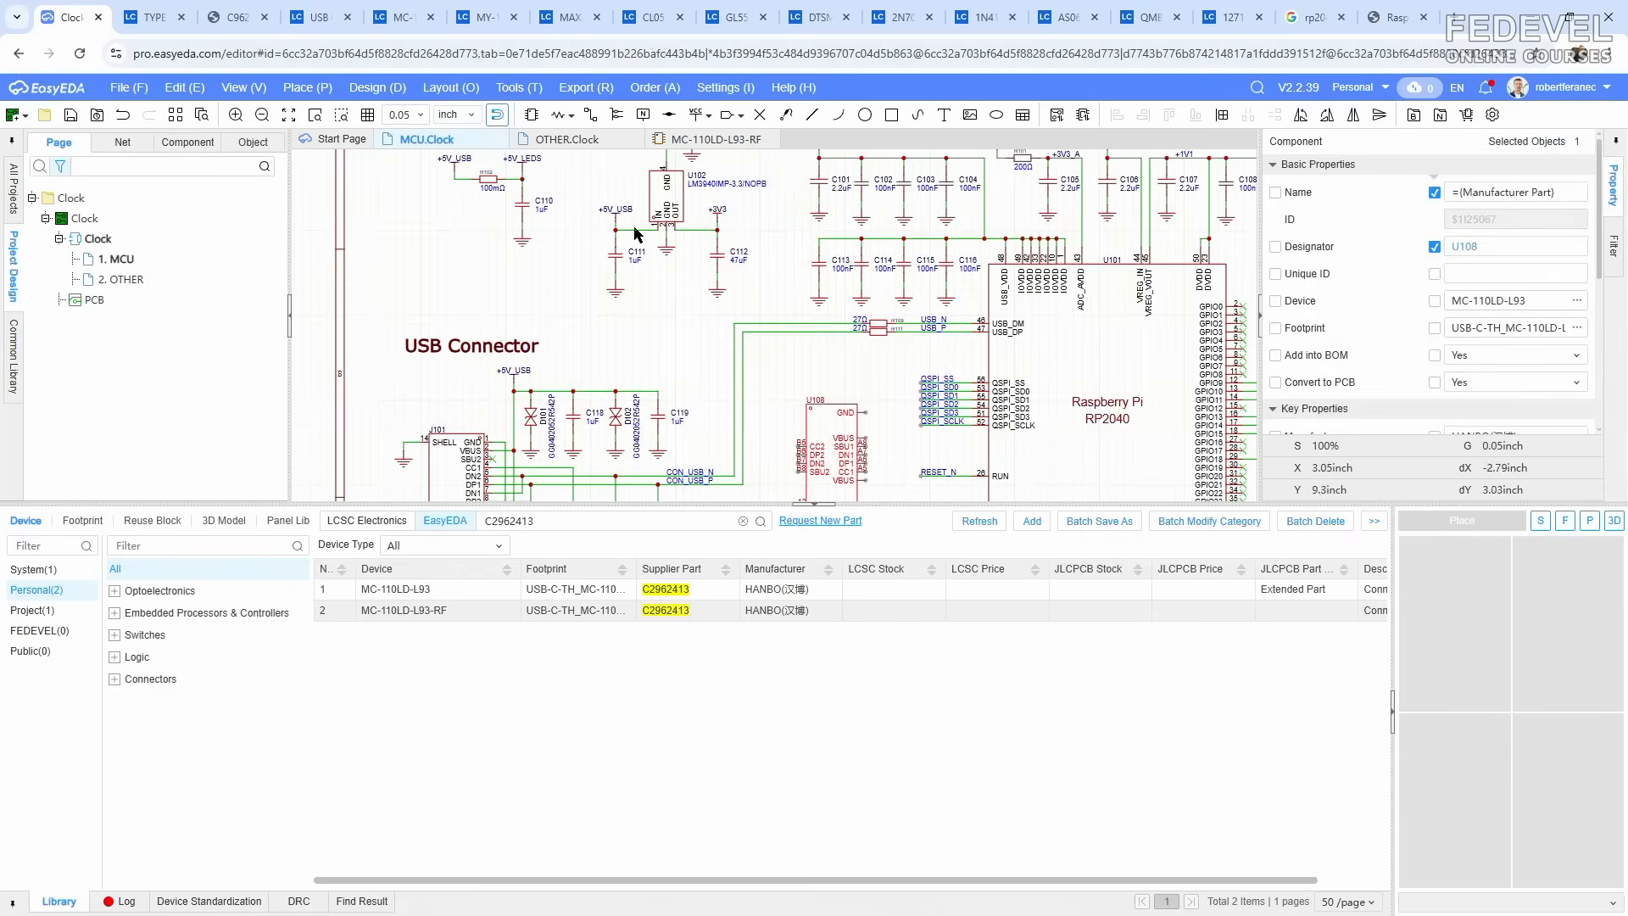
pyautogui.rightClick(804, 394)
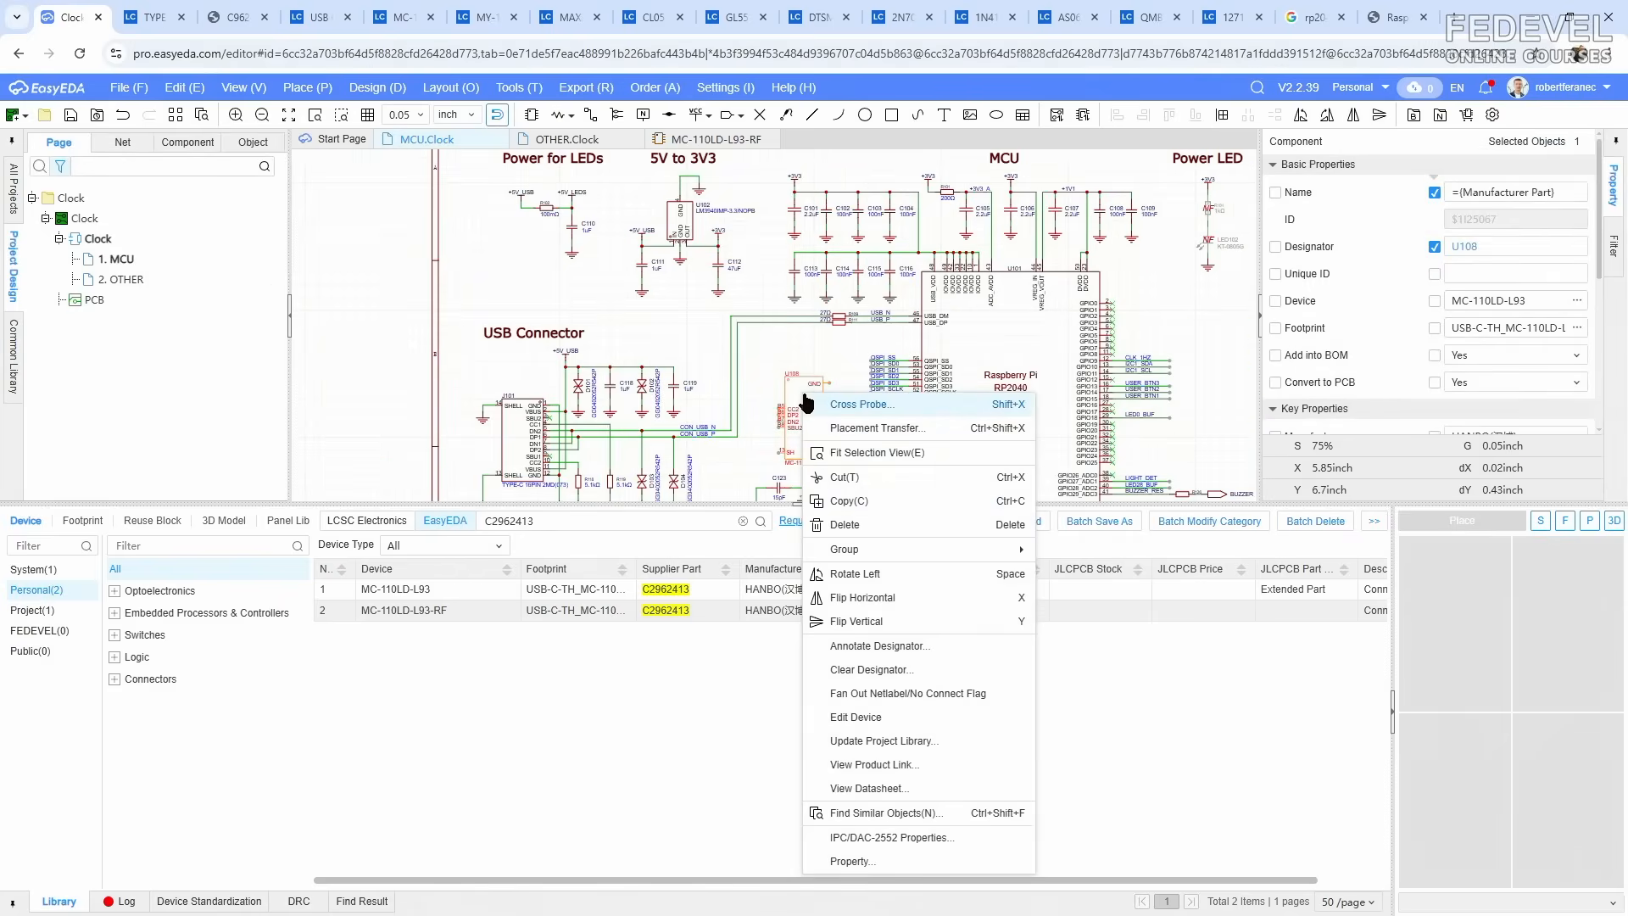
pyautogui.click(845, 525)
pyautogui.moveTo(519, 430); pyautogui.dragTo(671, 317, button='right')
pyautogui.scroll(3, 671, 317)
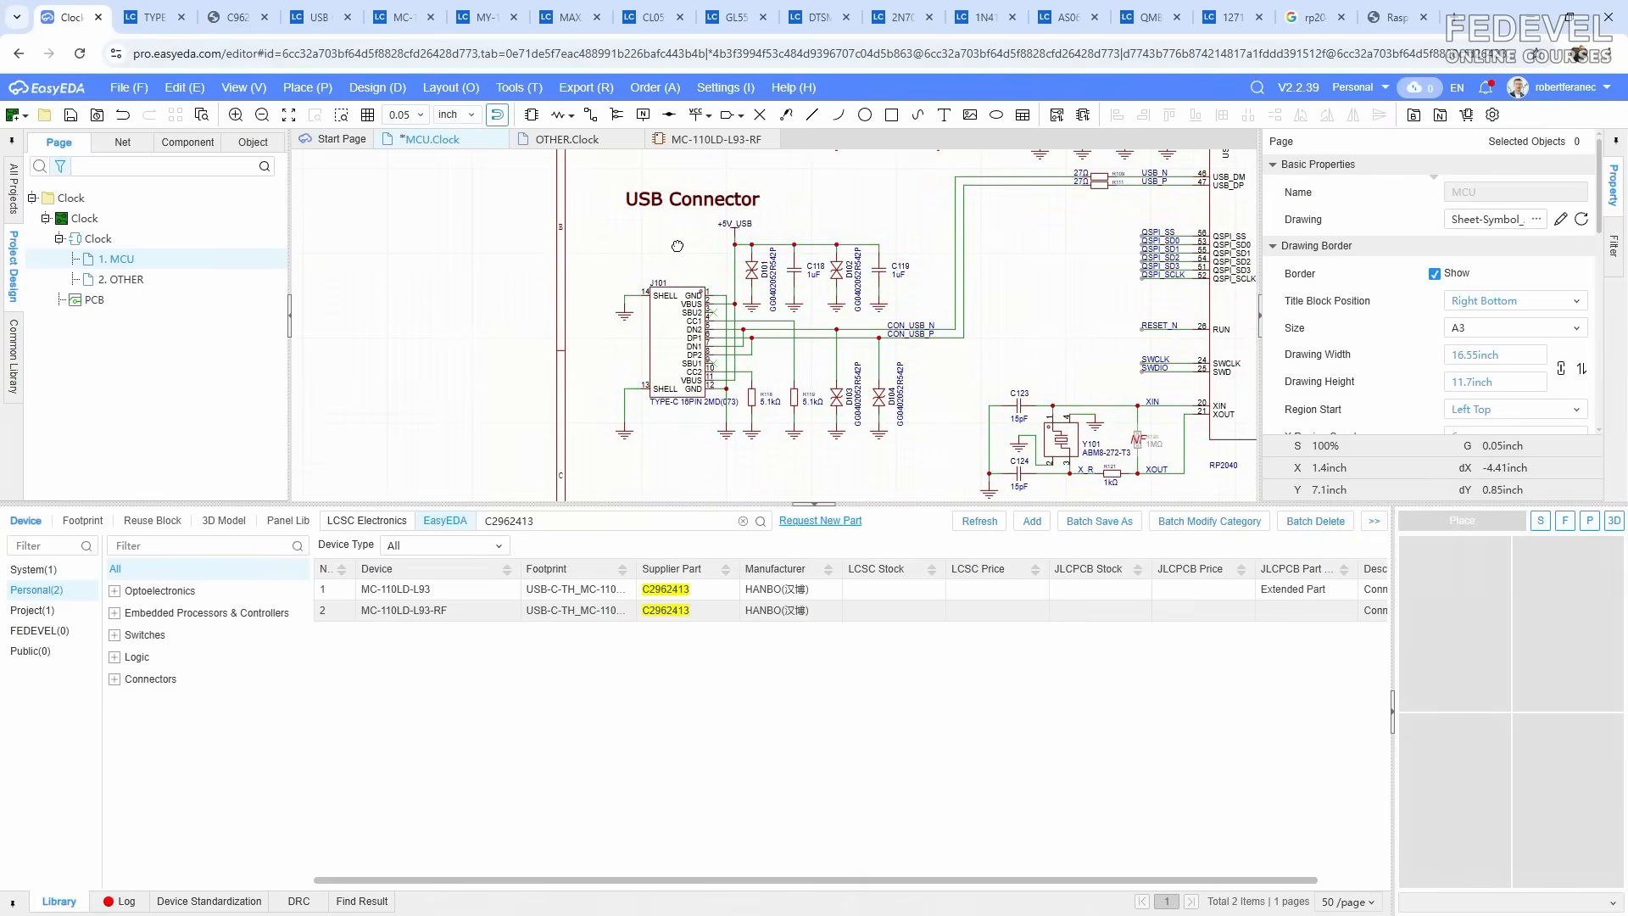
pyautogui.click(679, 343)
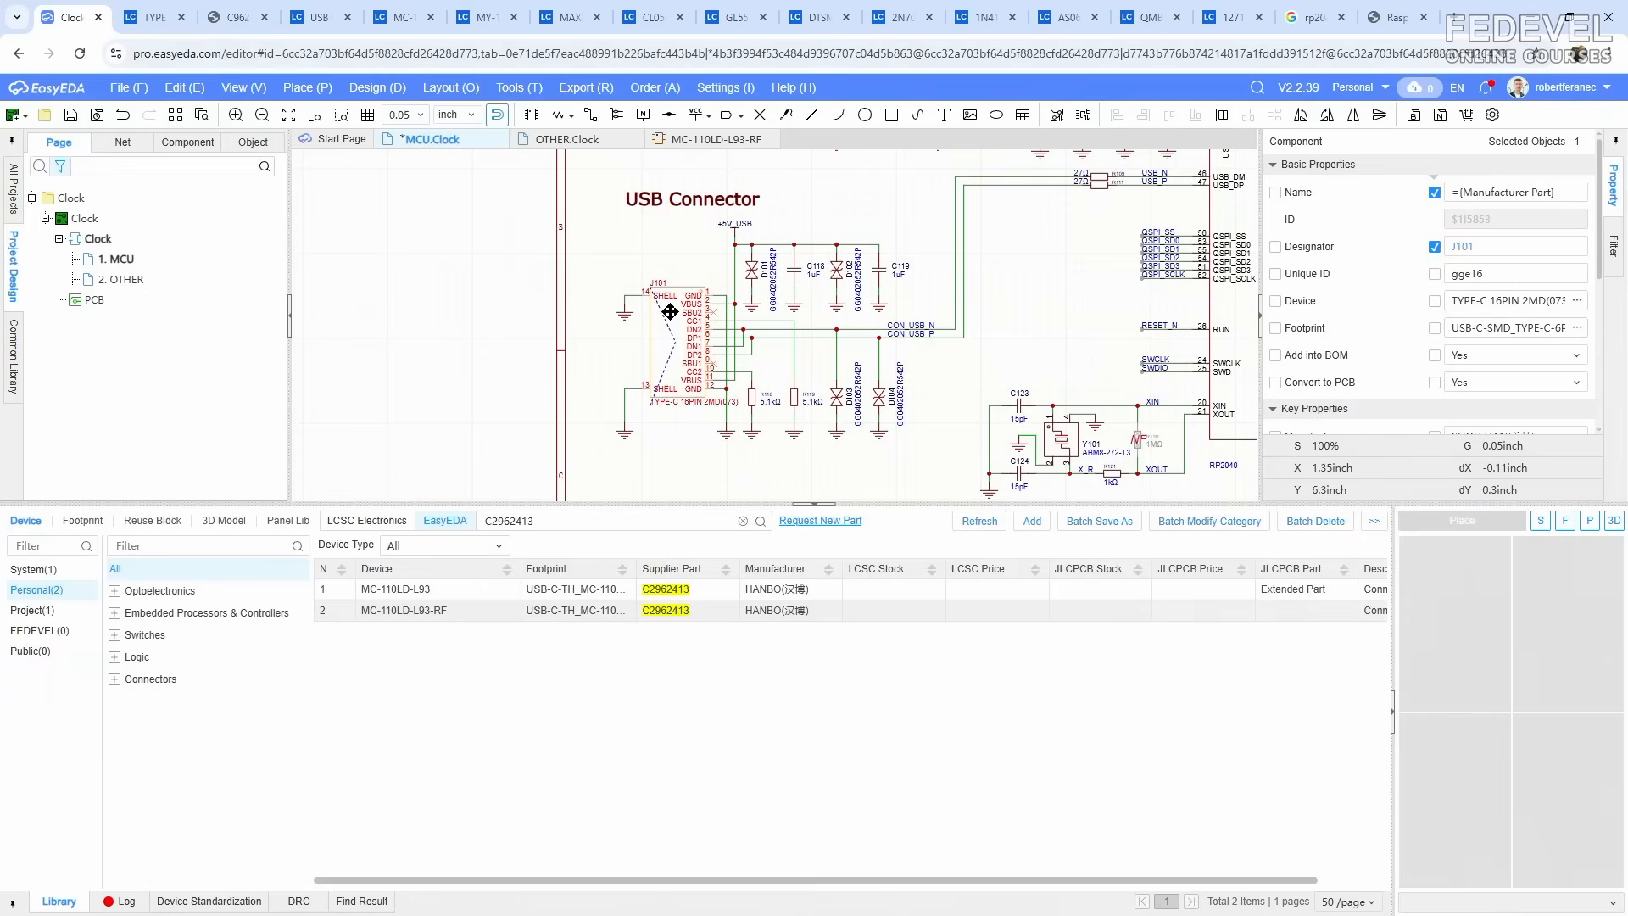
pyautogui.press('Delete')
# Step: Place the personal MC-110LD-L93-RF device in the free space below the USB connector circuit
pyautogui.click(487, 609)
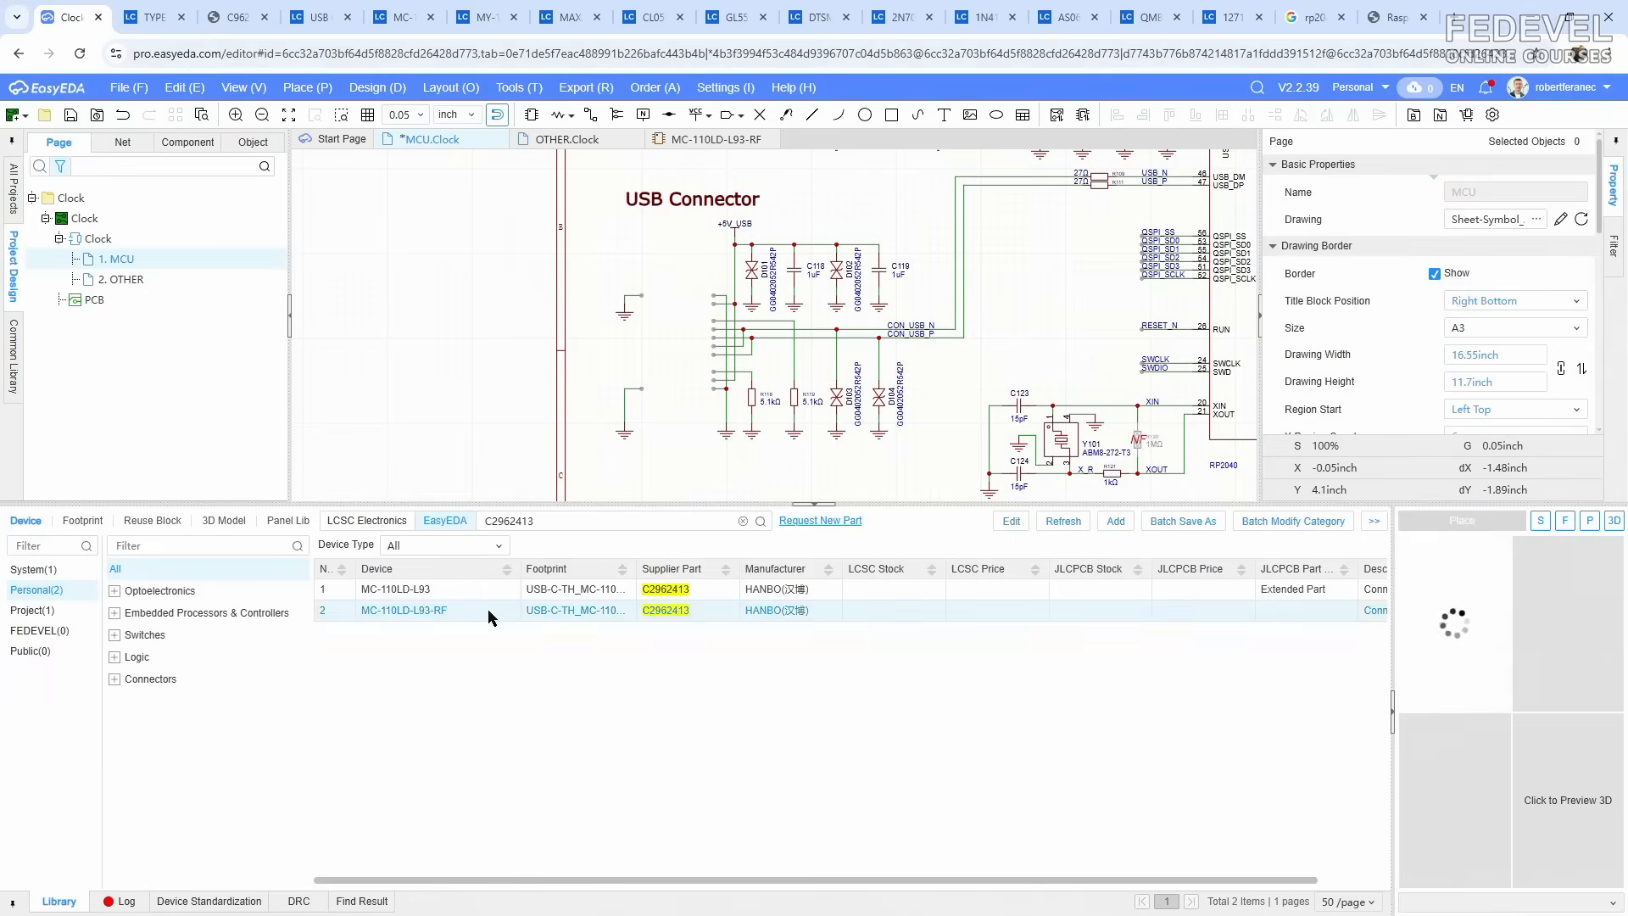
pyautogui.click(1461, 520)
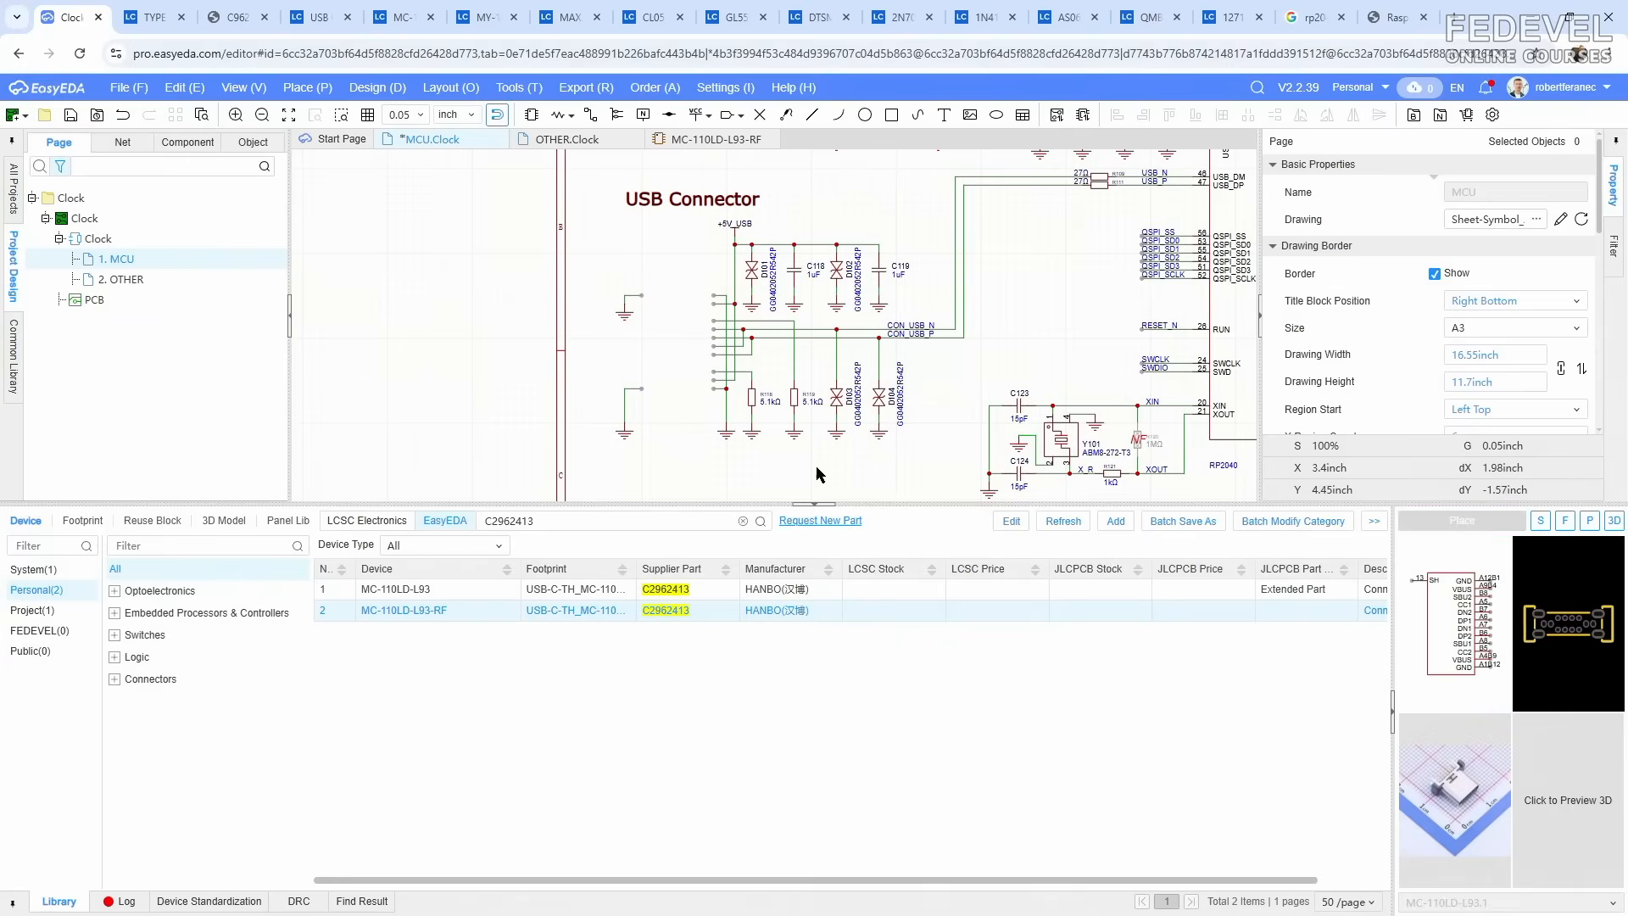
pyautogui.scroll(3, 657, 363)
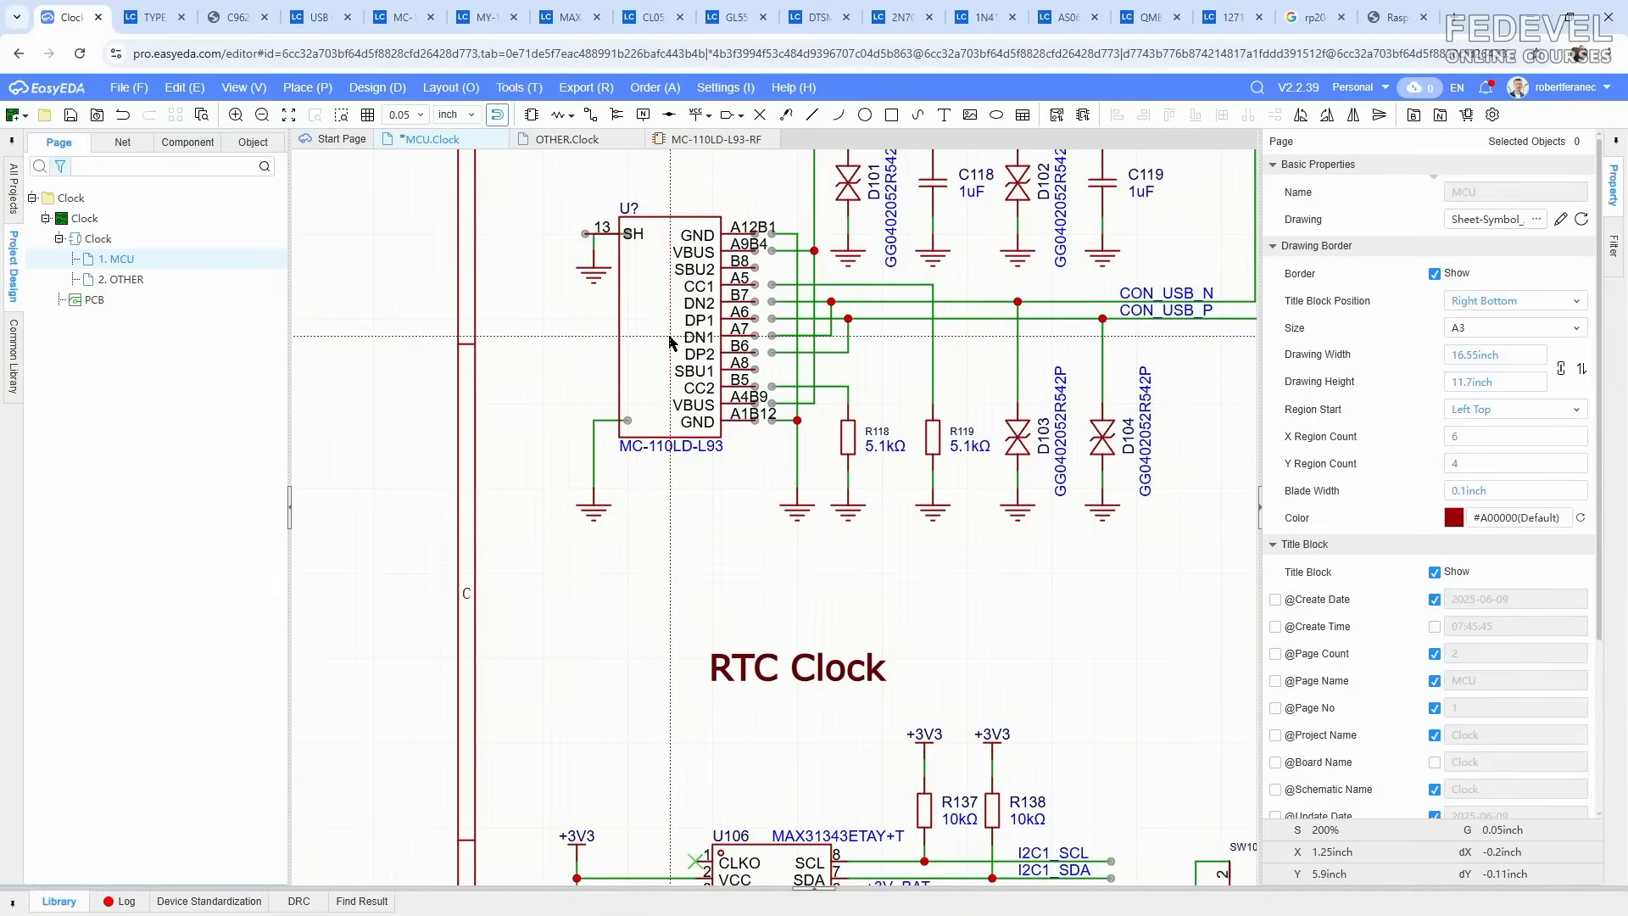
pyautogui.scroll(-2, 669, 342)
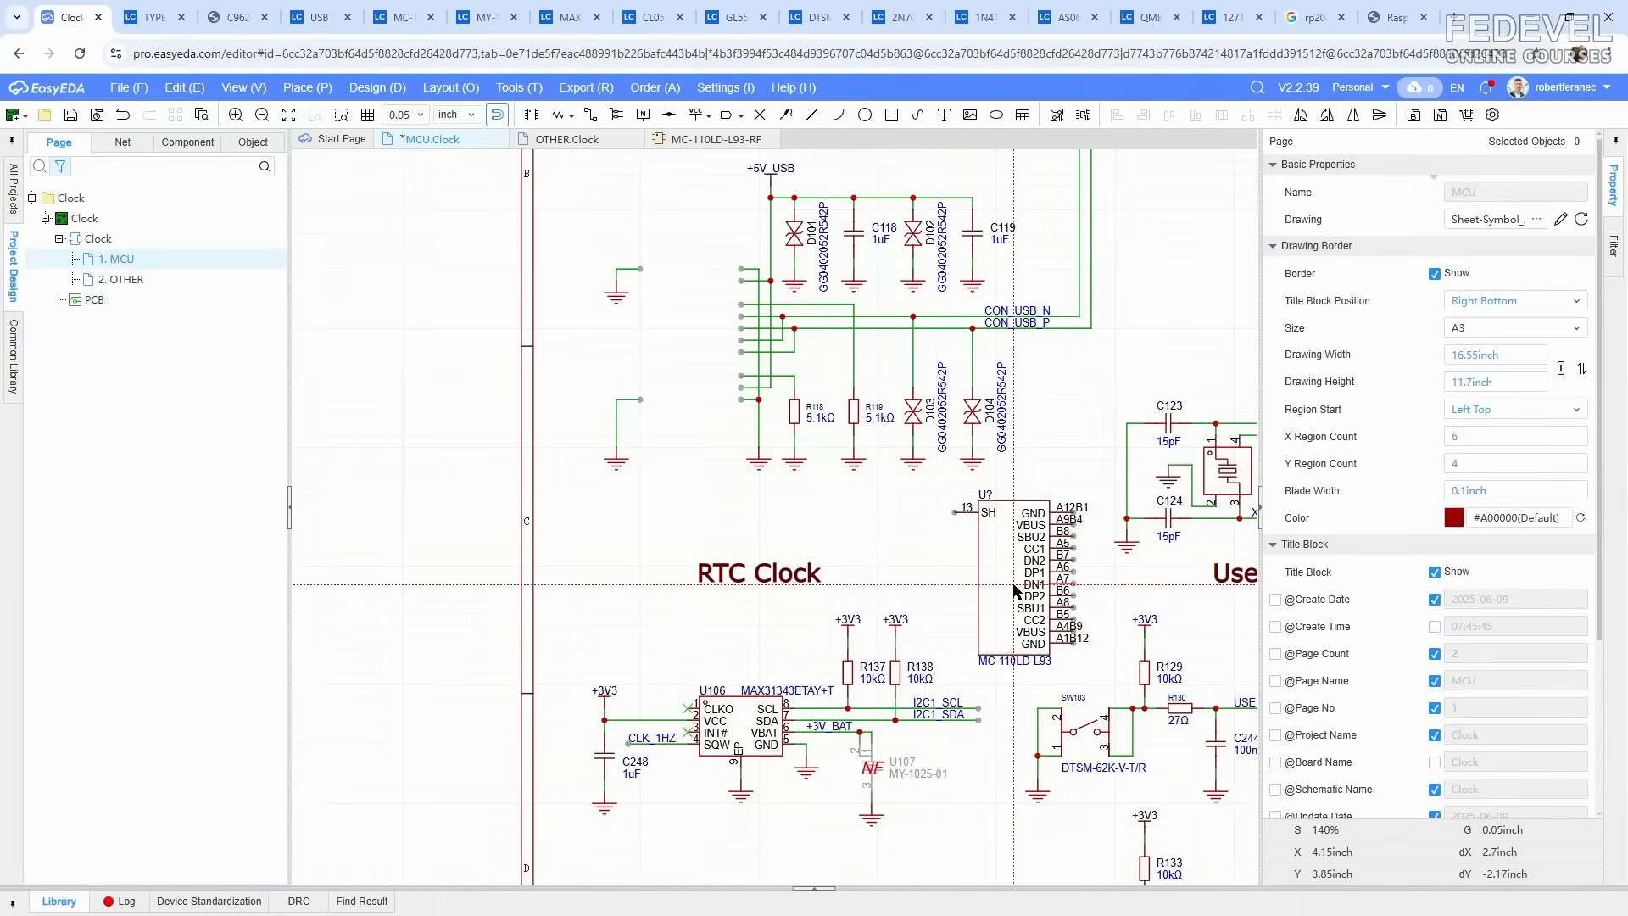
pyautogui.click(1003, 589)
pyautogui.press('Escape')
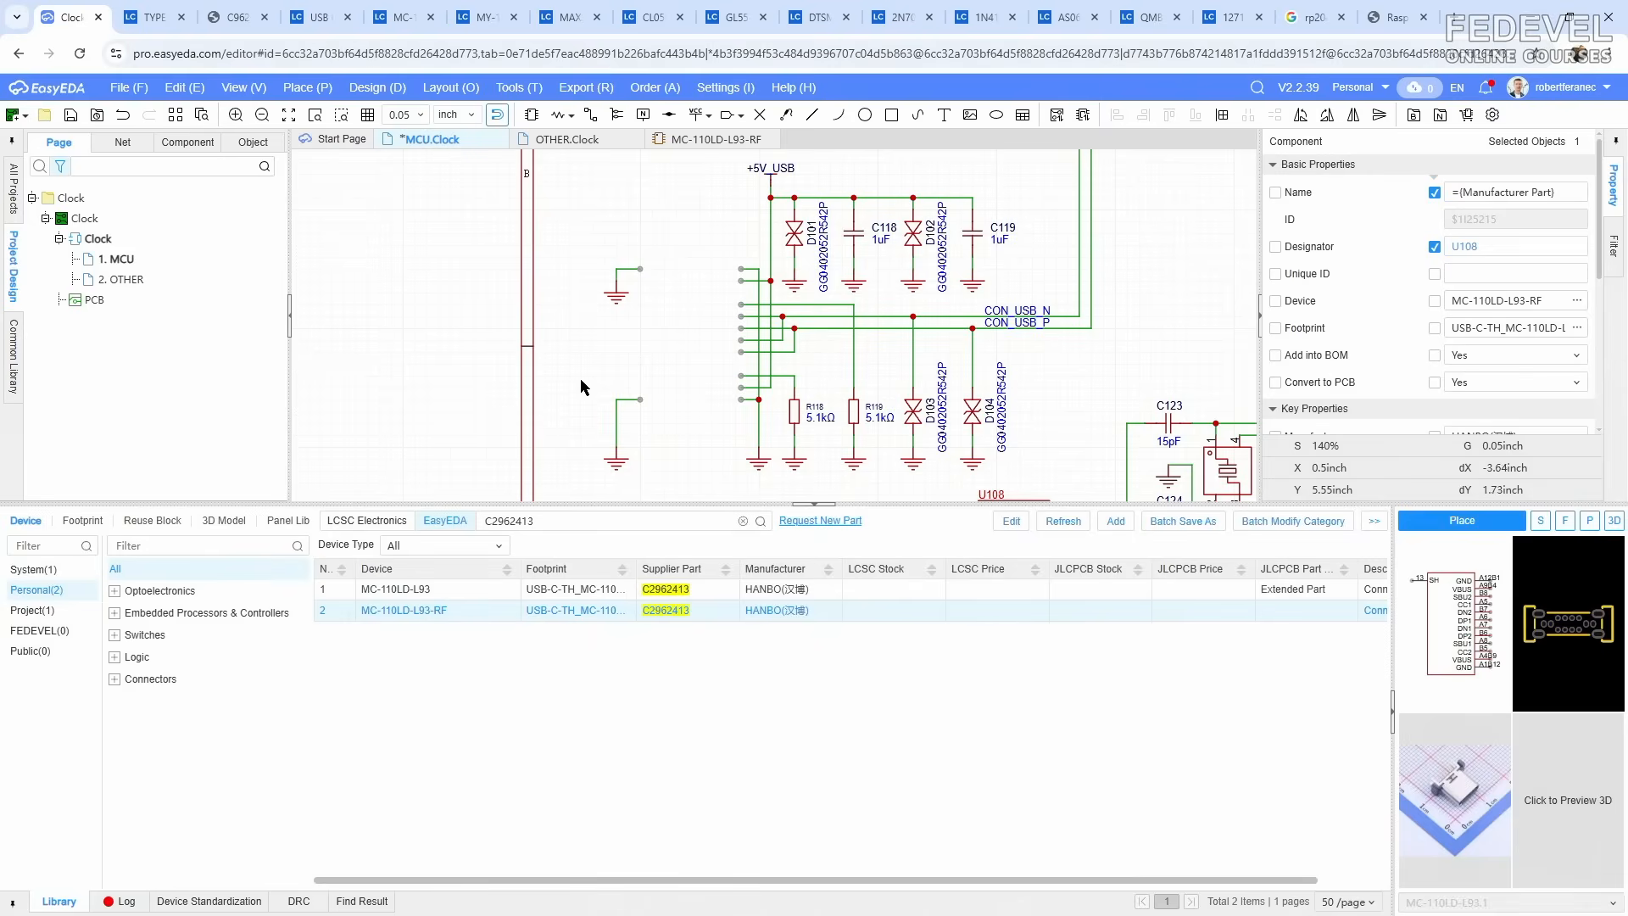
# Step: Delete the lower shell ground symbol with its wire and shift the upper shell ground further away from the connector wires
pyautogui.click(821, 504)
pyautogui.moveTo(582, 393); pyautogui.dragTo(664, 506)
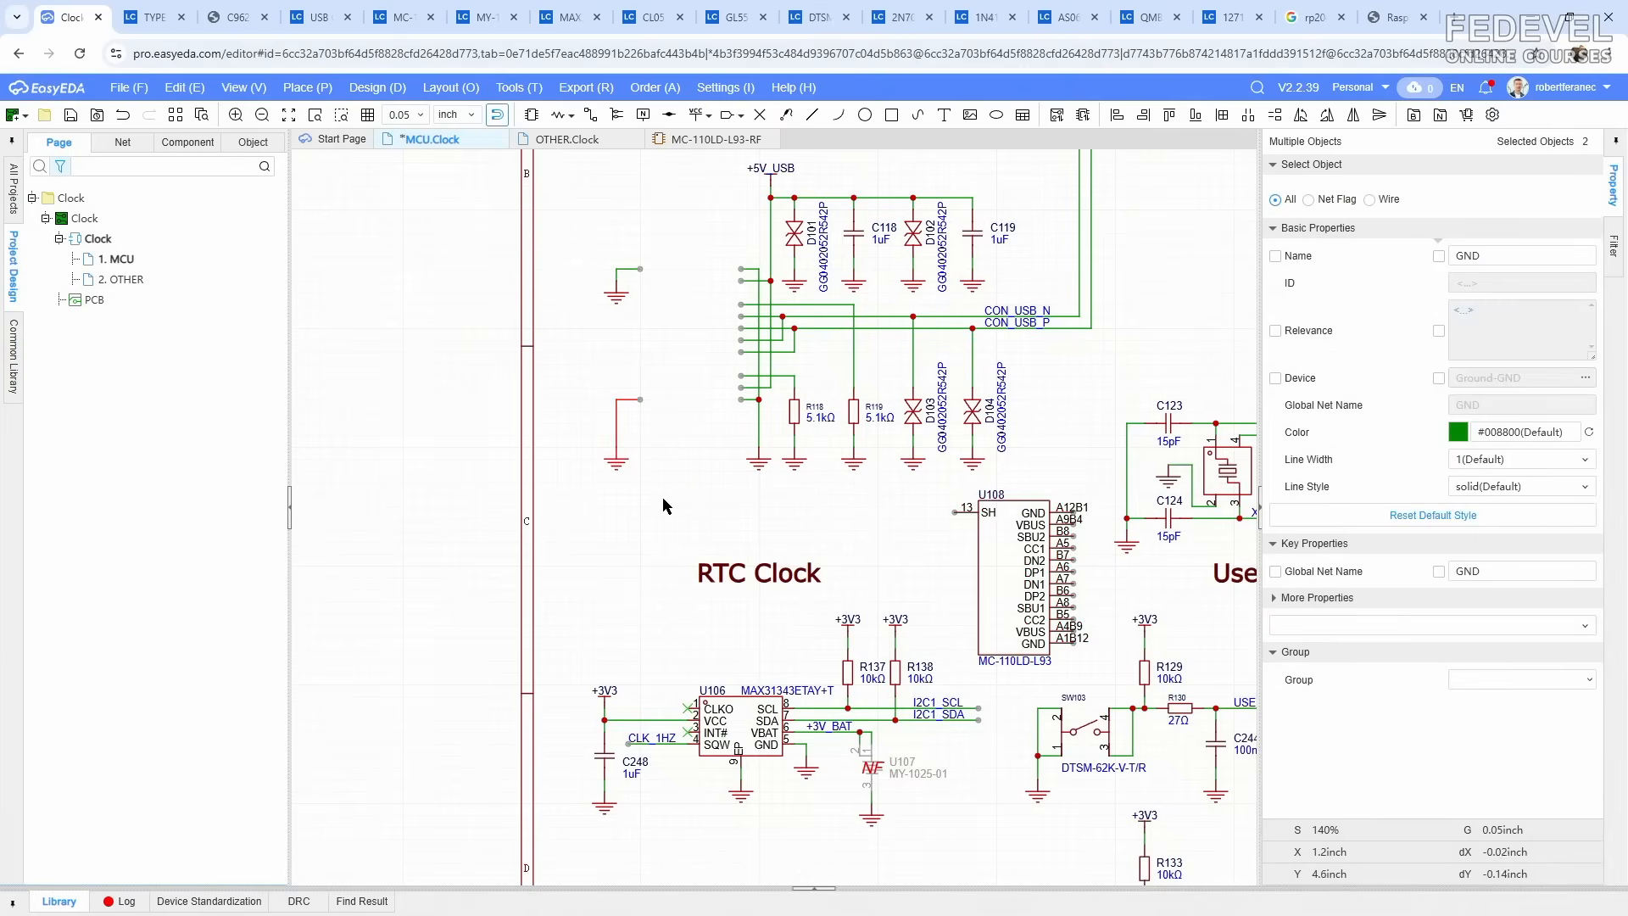
pyautogui.press('Delete')
pyautogui.moveTo(592, 258); pyautogui.dragTo(575, 297)
# Step: Move the new connector onto the open USB wire ends and attach the remaining shell ground to its SH pin
pyautogui.moveTo(1003, 569); pyautogui.dragTo(670, 330)
pyautogui.scroll(5, 690, 231)
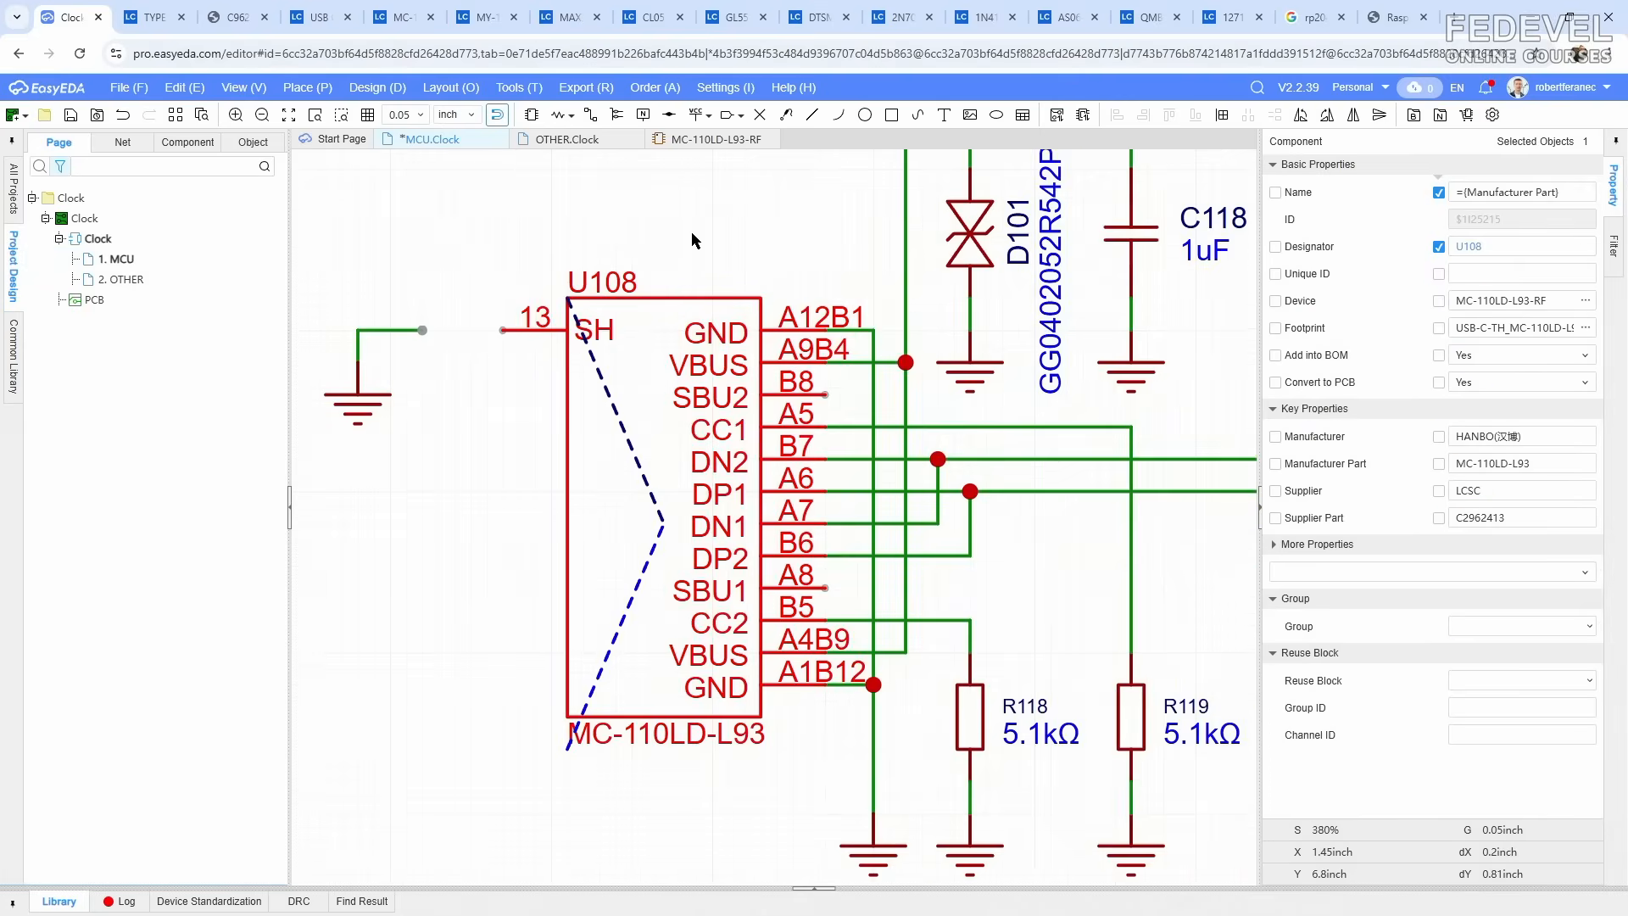
pyautogui.moveTo(307, 329); pyautogui.dragTo(461, 456)
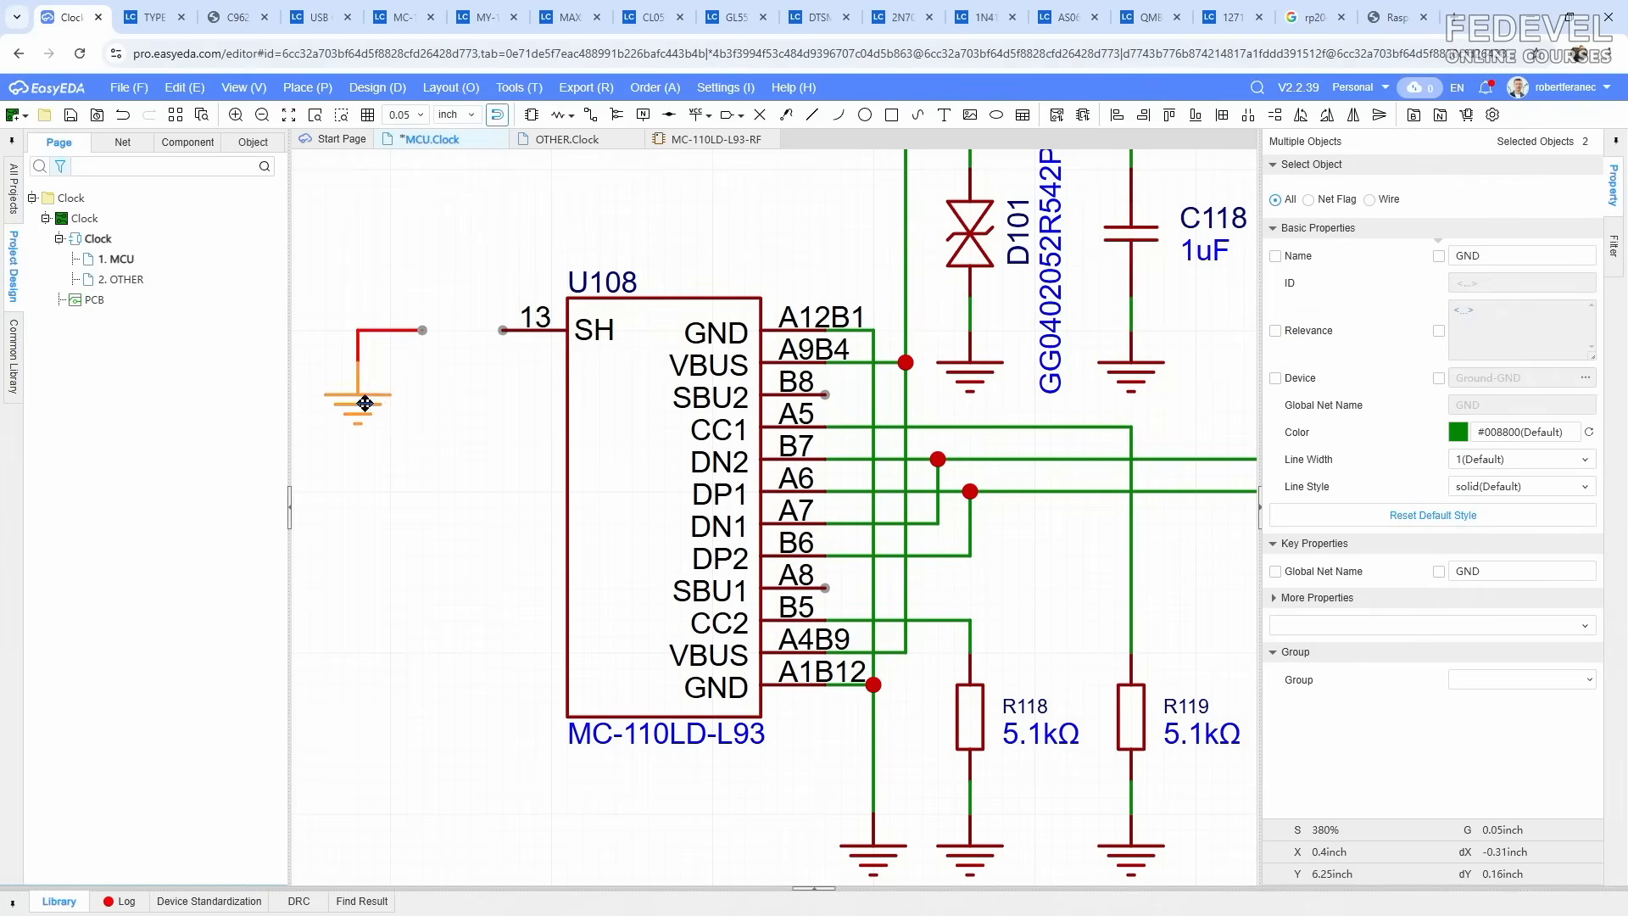
pyautogui.moveTo(365, 408); pyautogui.dragTo(446, 408)
pyautogui.click(709, 202)
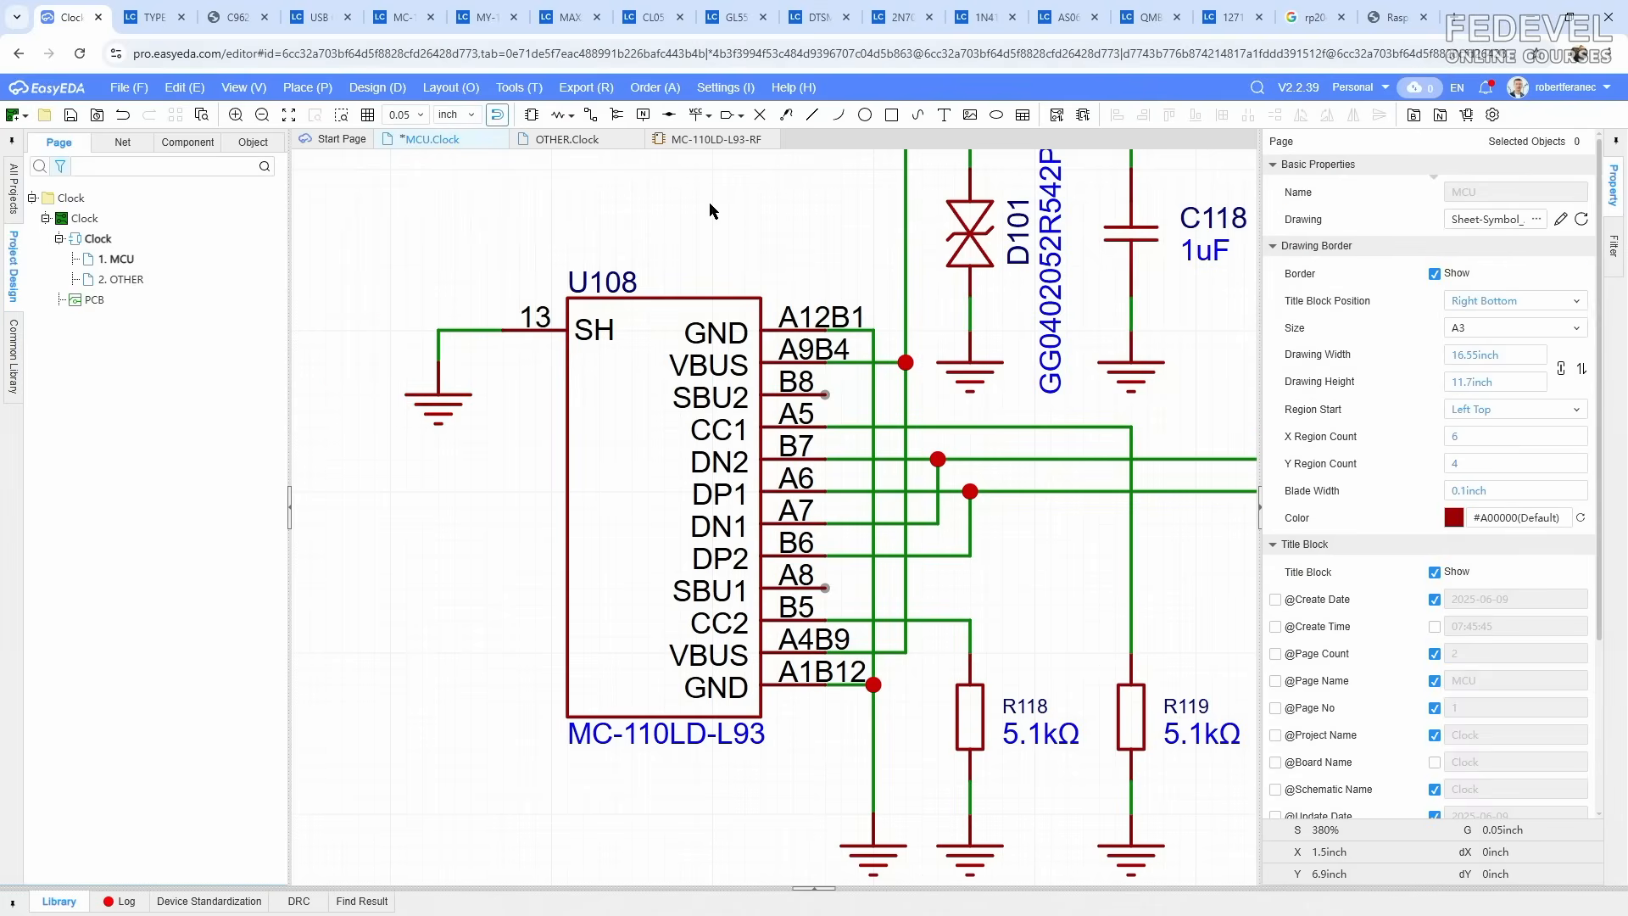
# Step: Add no-connect flags to the connector's SBU2 and SBU1 pins
pyautogui.click(759, 116)
pyautogui.click(825, 394)
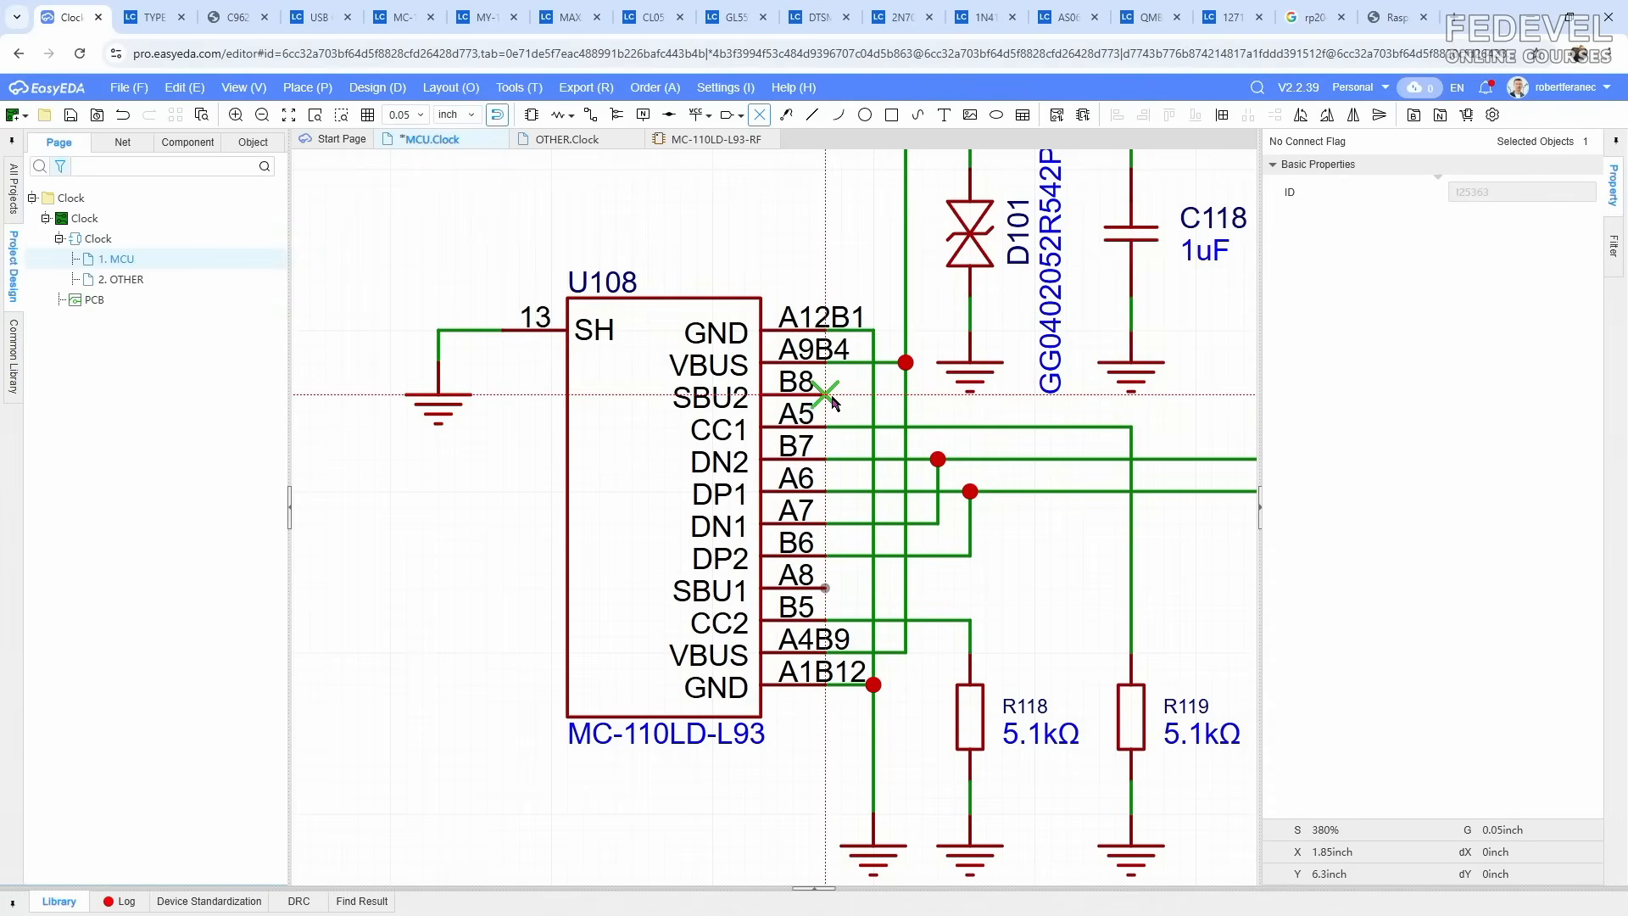
pyautogui.click(825, 588)
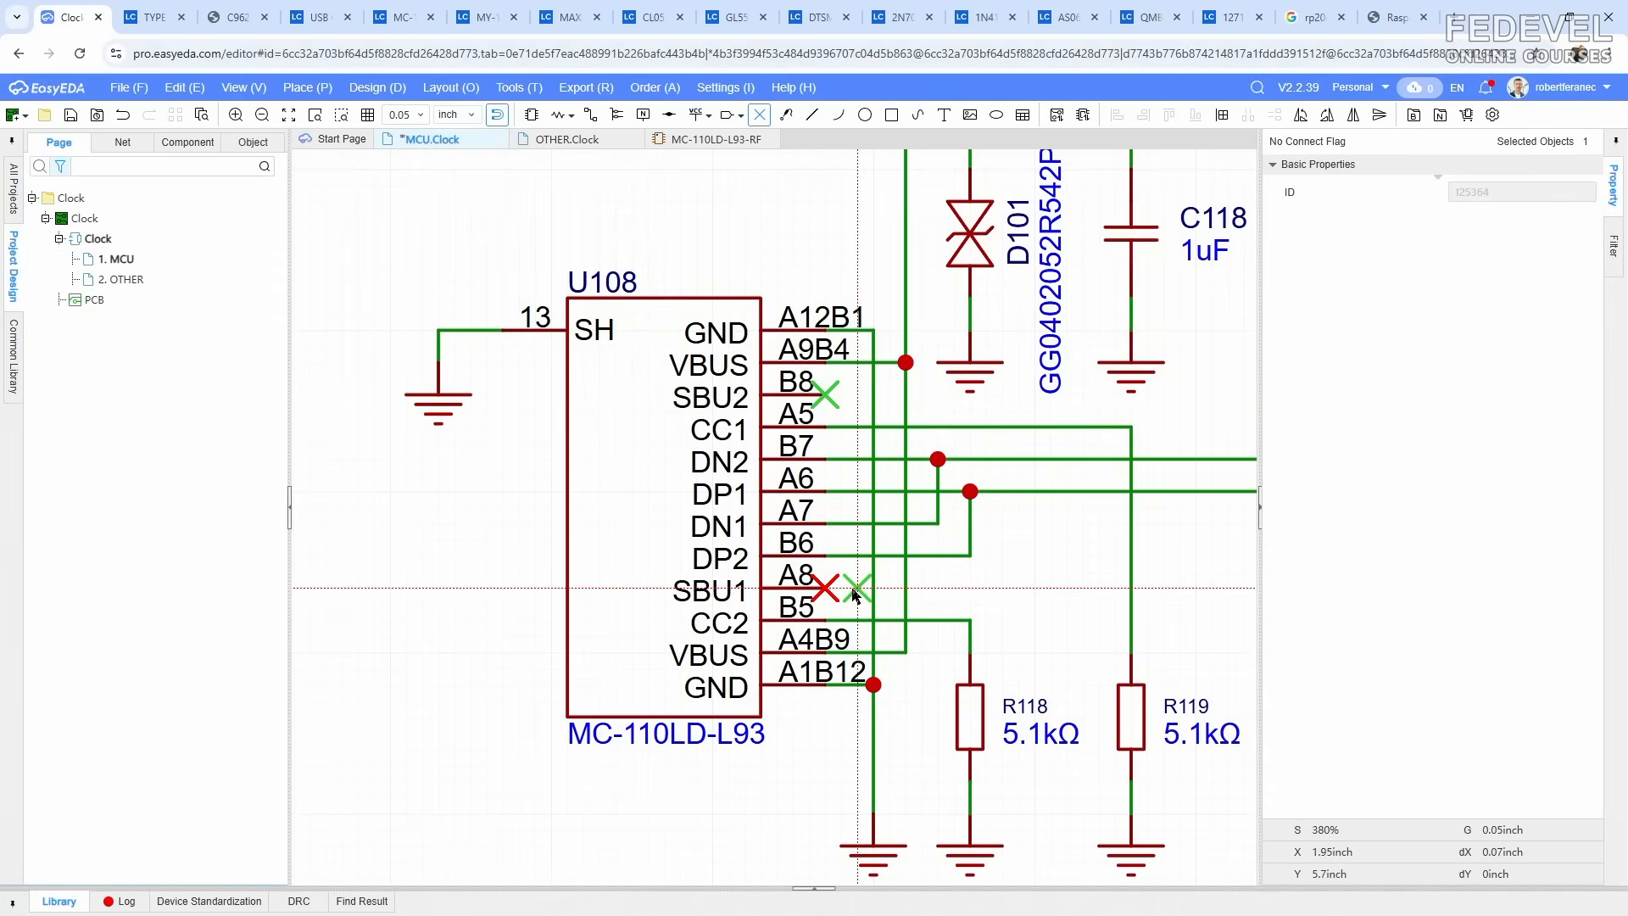
pyautogui.press('Escape')
# Step: Set the new USB connector's designator to J101 and save the schematic
pyautogui.scroll(-5, 491, 384)
pyautogui.click(532, 348)
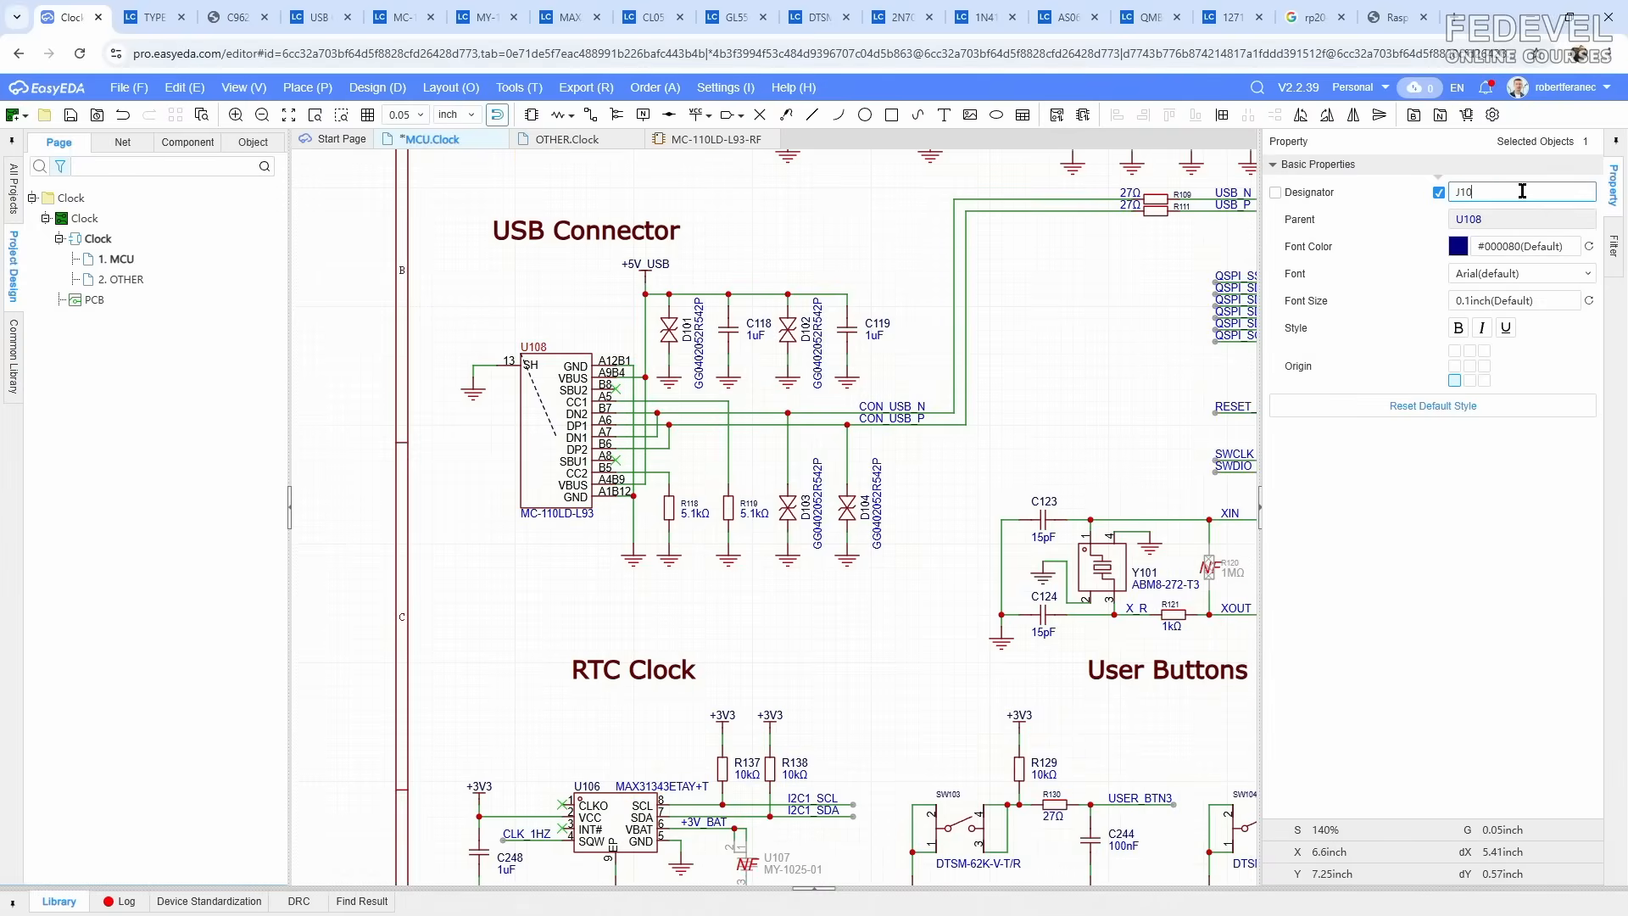
pyautogui.press('Return')
pyautogui.click(496, 282)
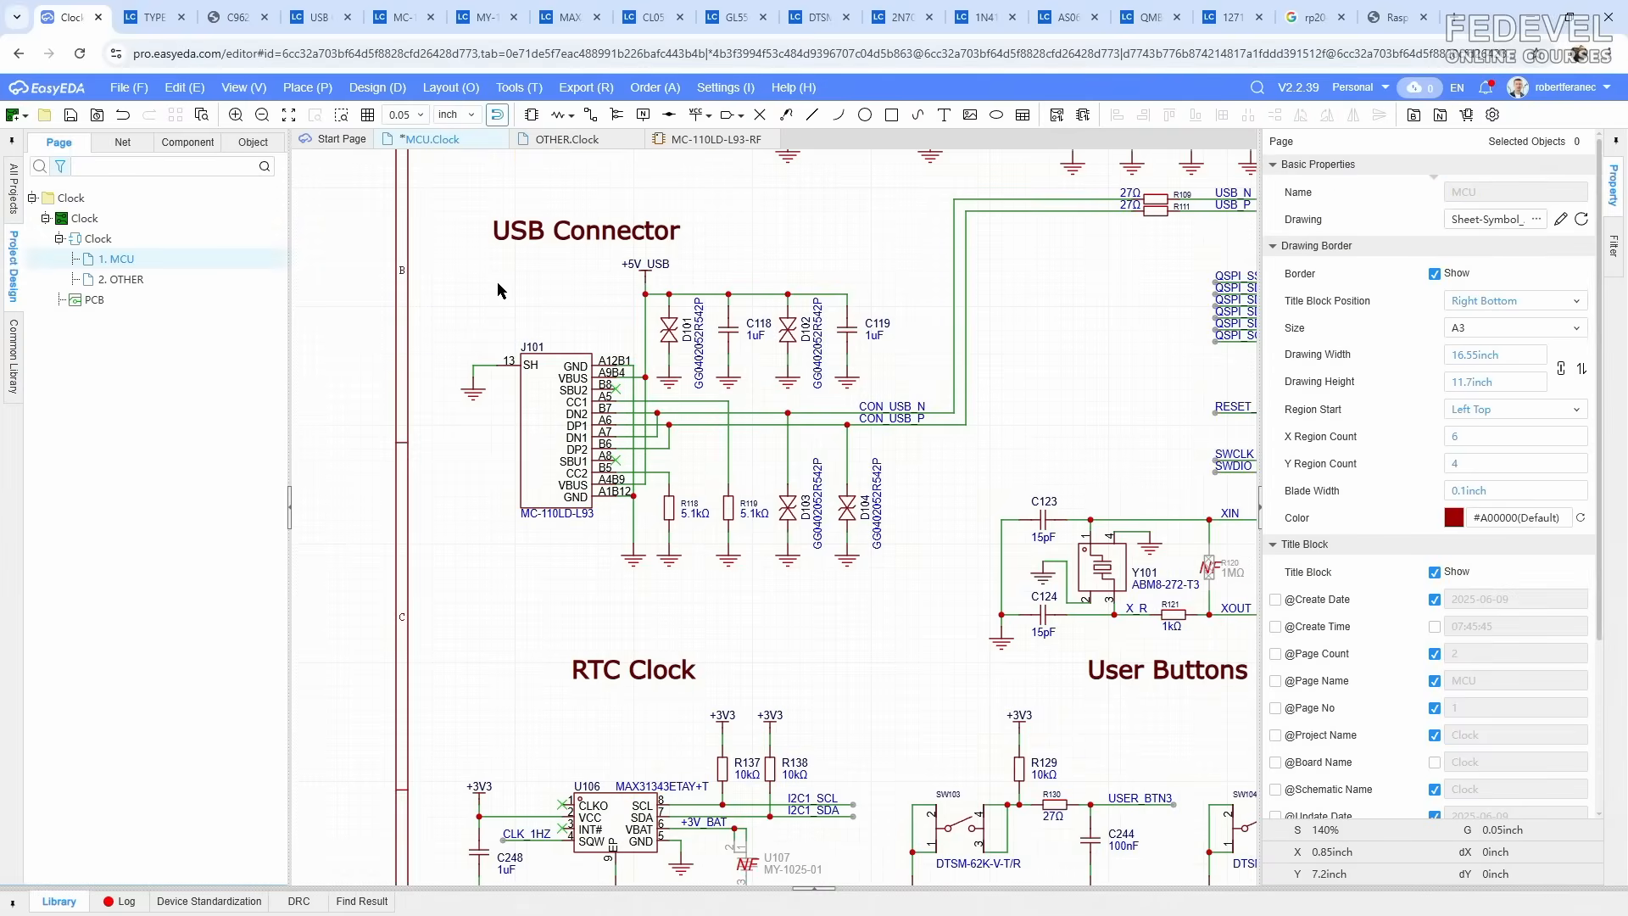
pyautogui.scroll(-2, 497, 281)
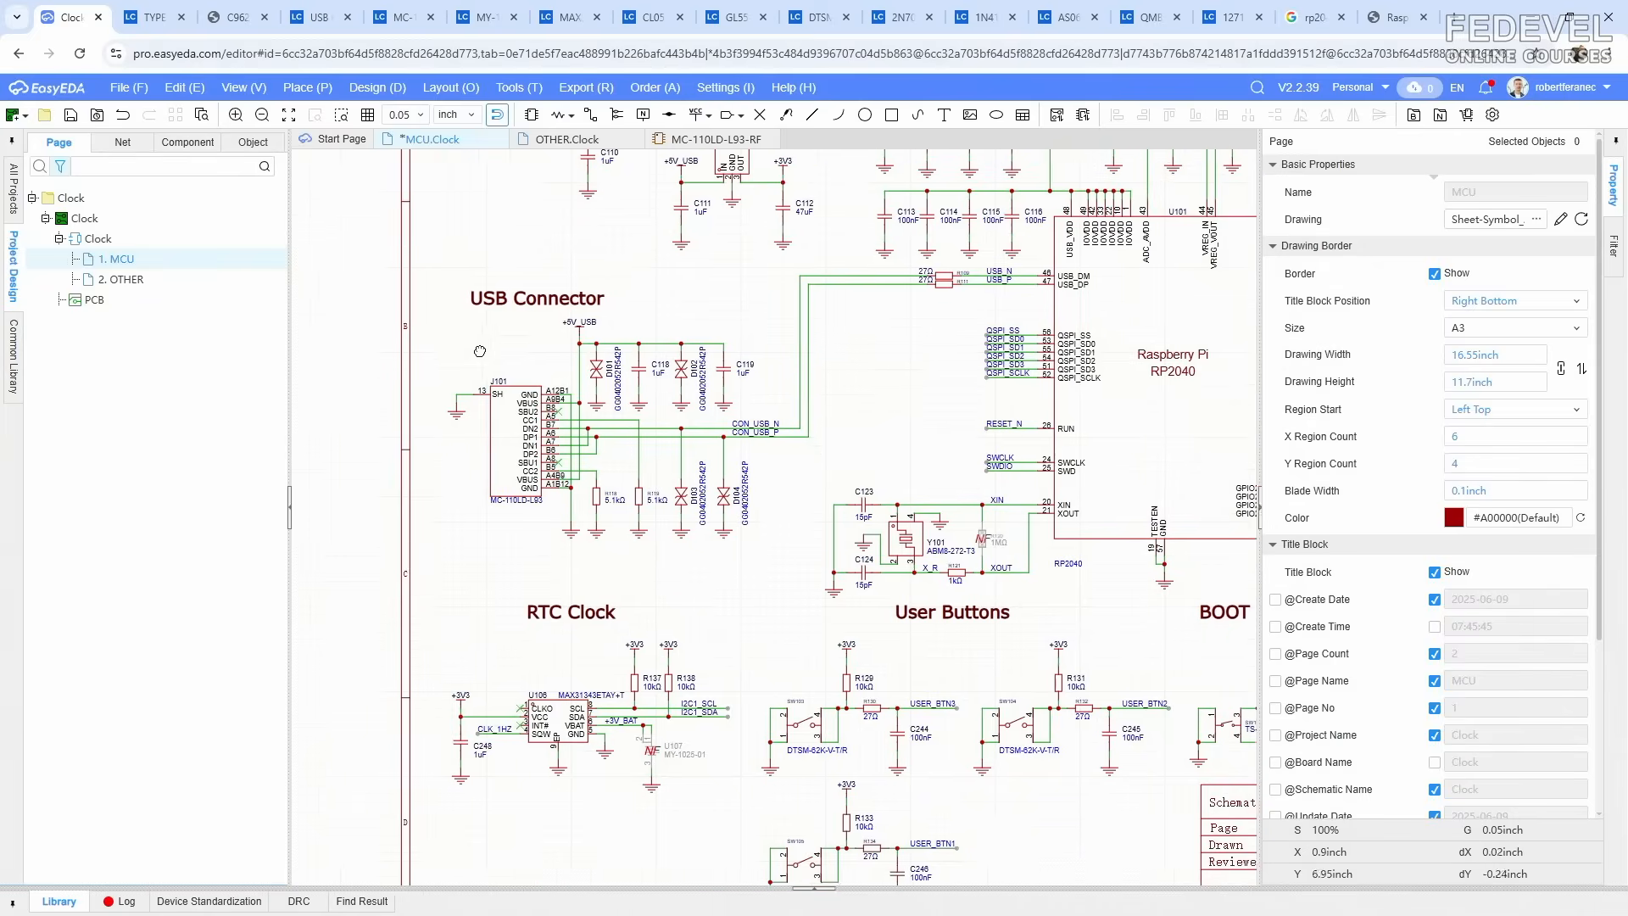
pyautogui.press('k')
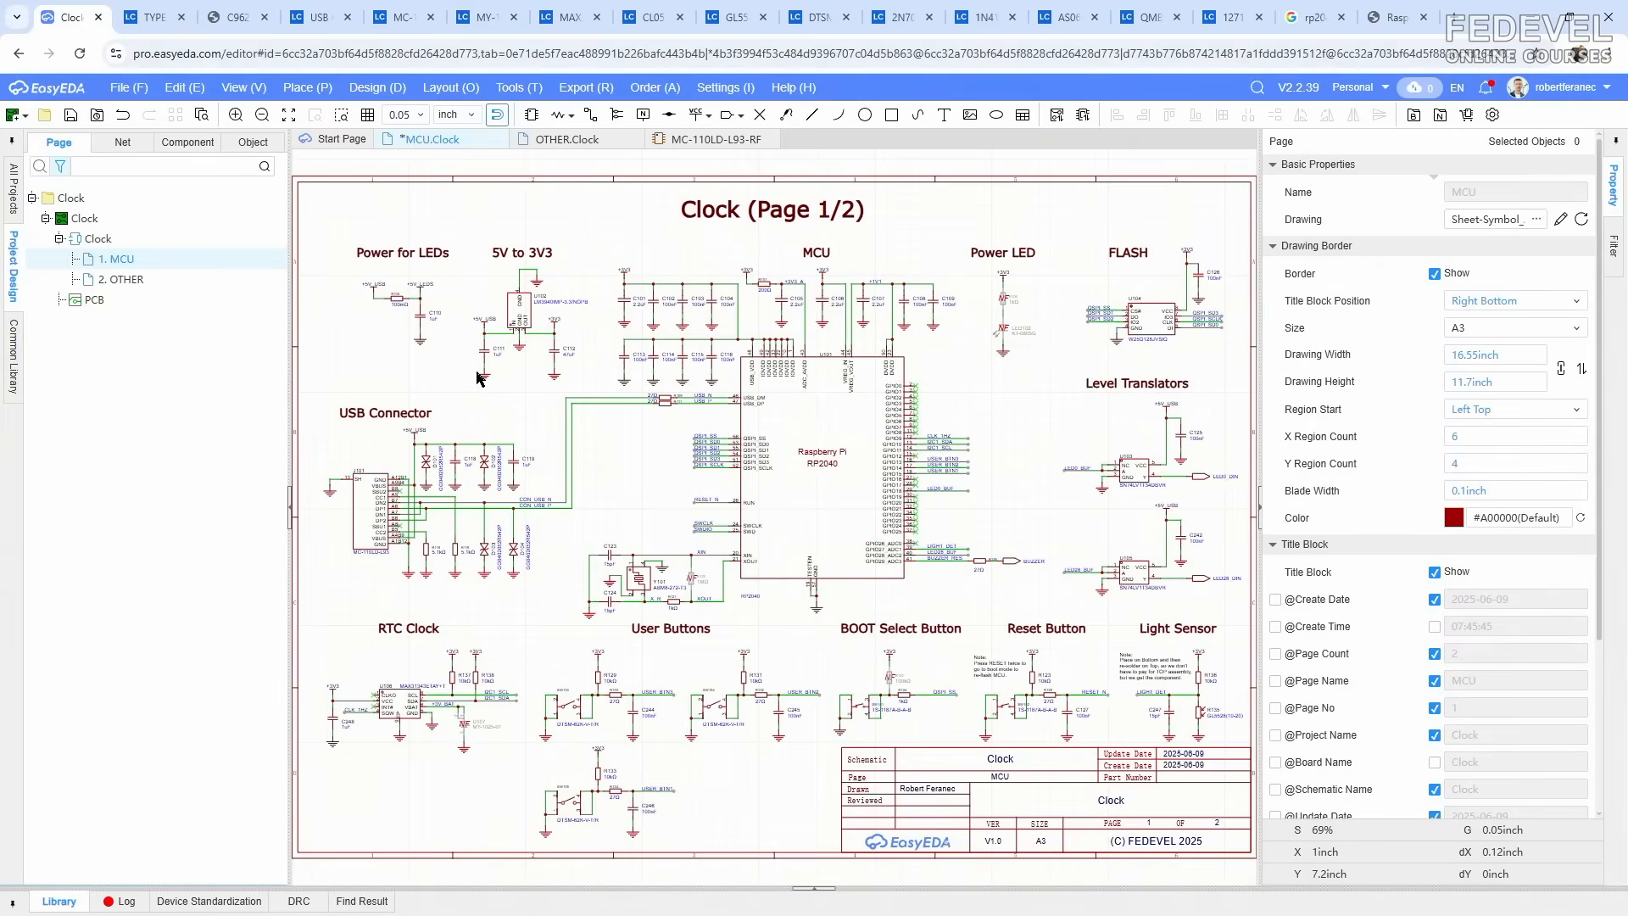
pyautogui.click(70, 116)
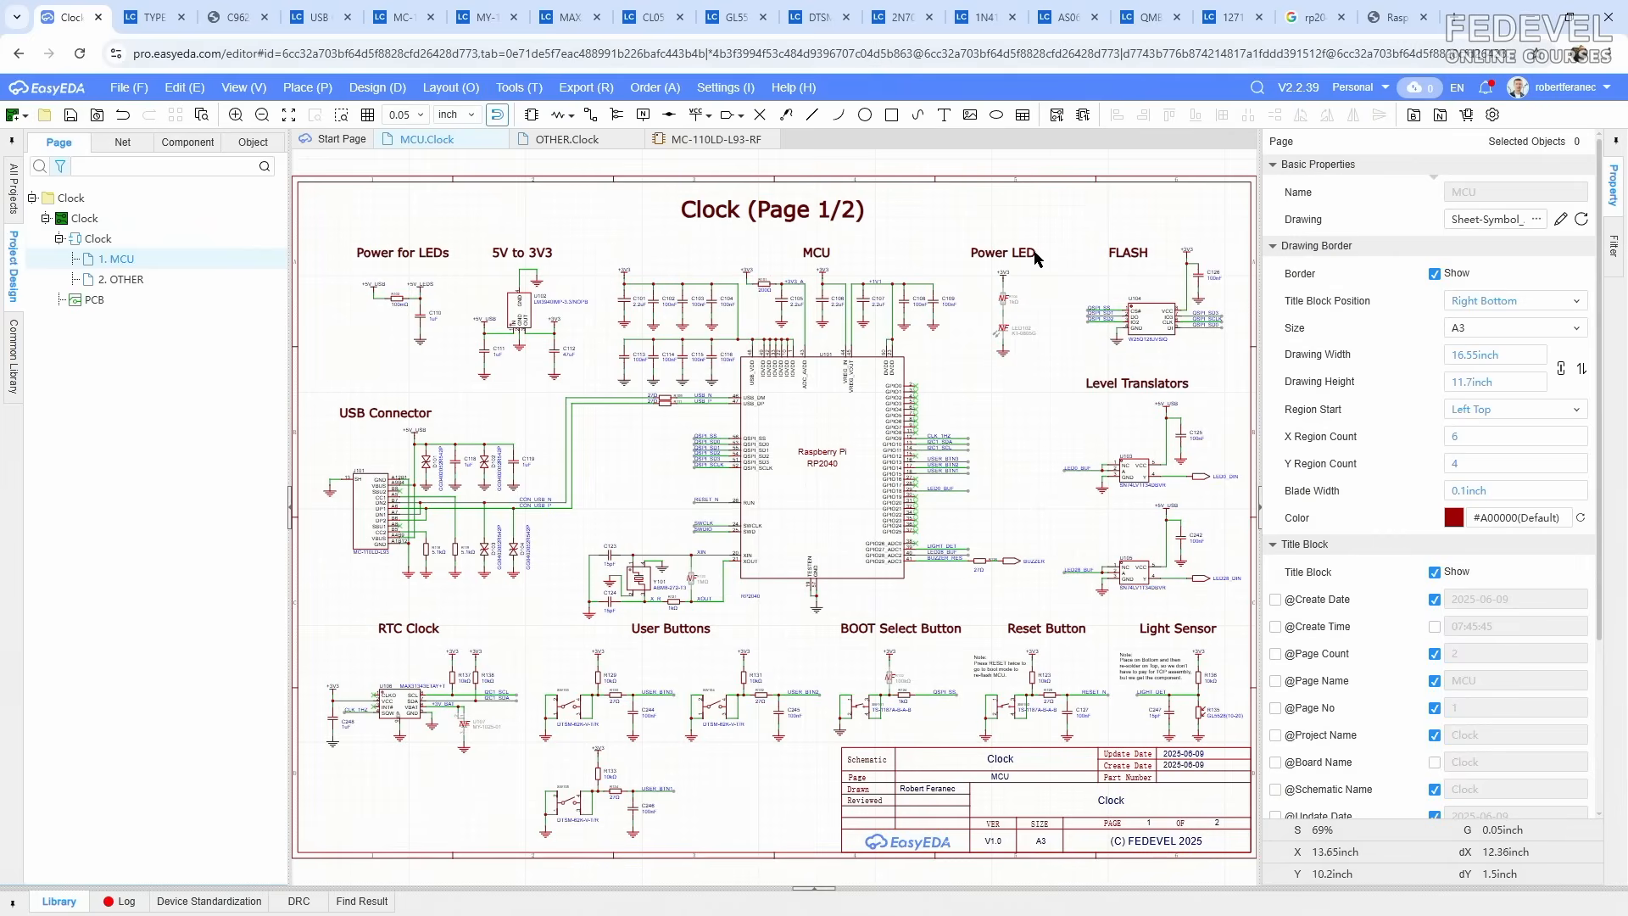
# Step: Run the design rule check on the schematic and read the warnings about the SWCLK and SWDIO wires
pyautogui.click(299, 902)
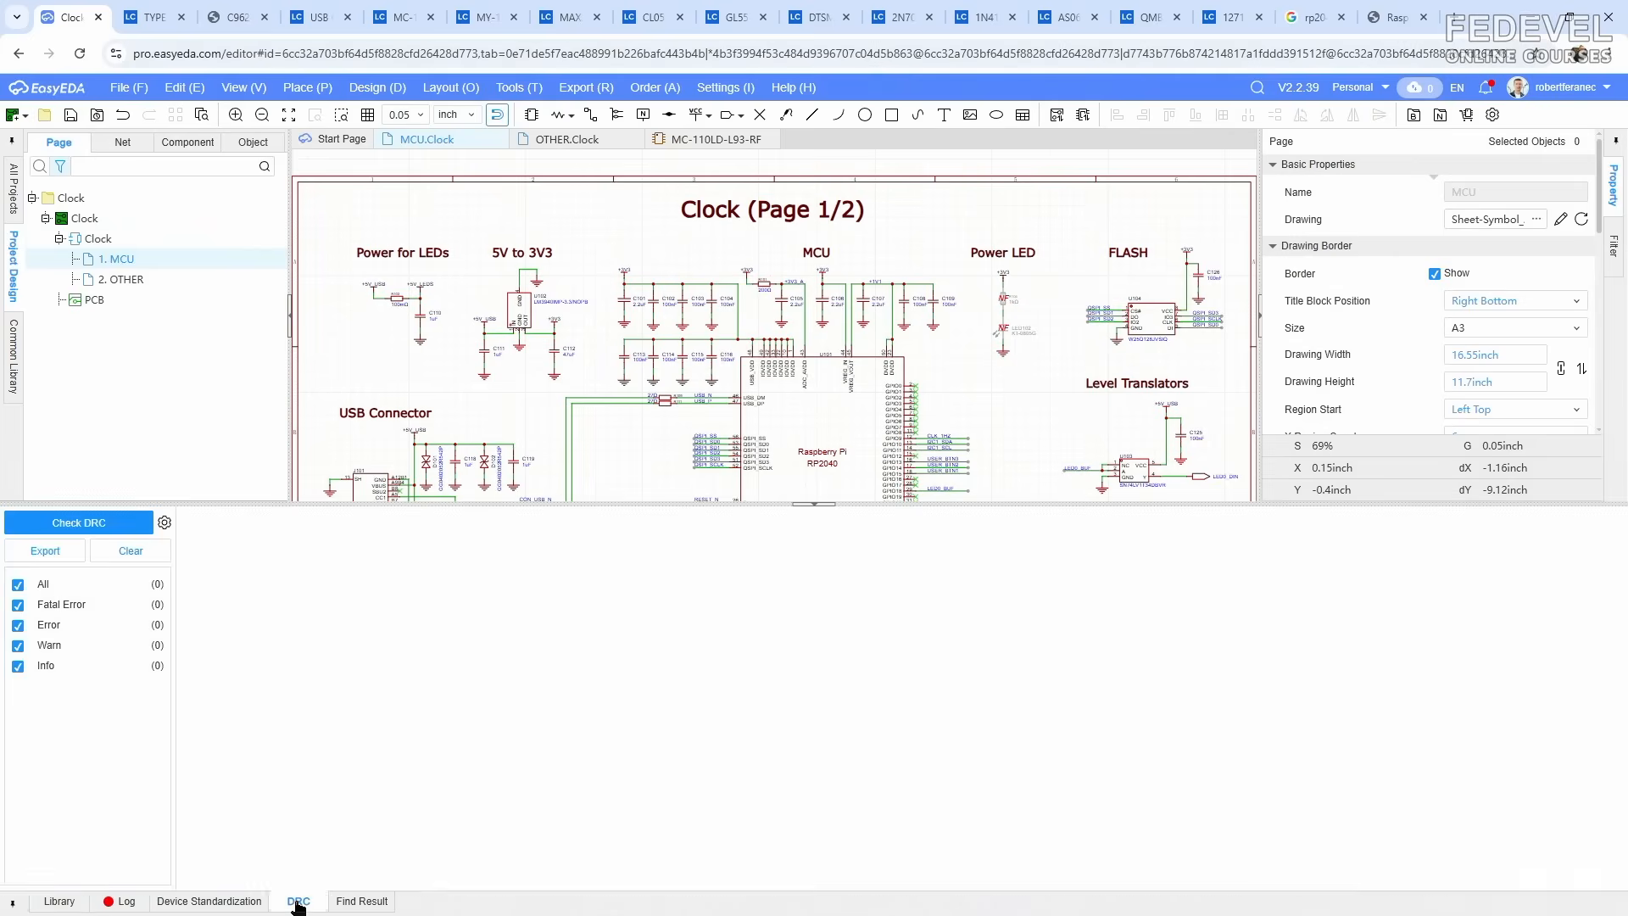
pyautogui.click(110, 523)
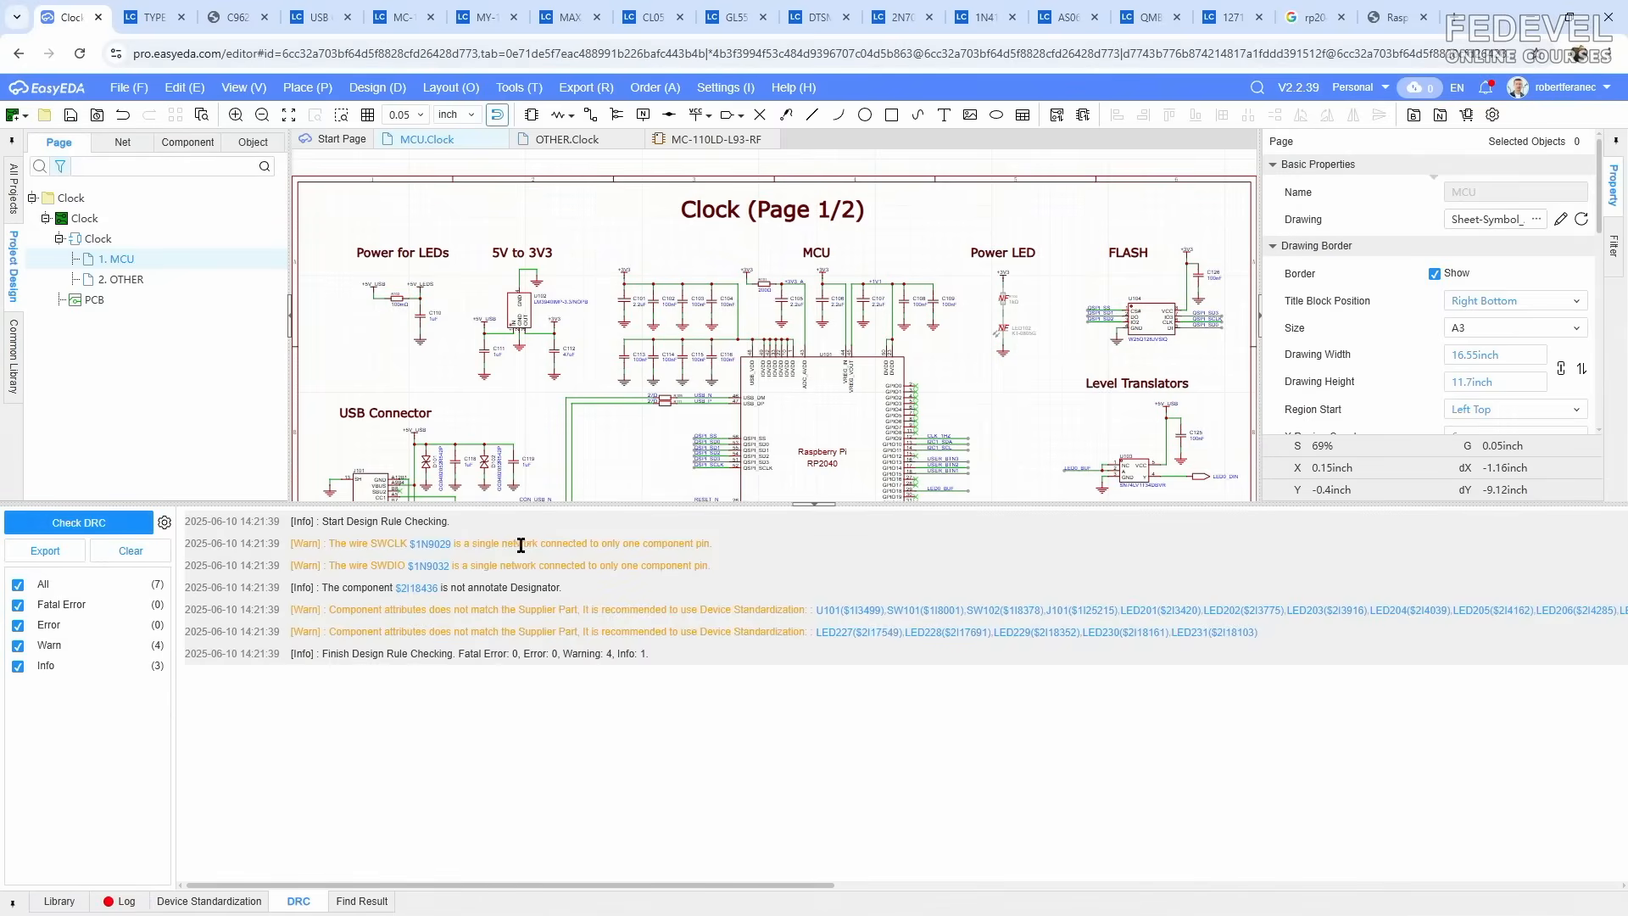
pyautogui.moveTo(718, 544); pyautogui.dragTo(363, 543)
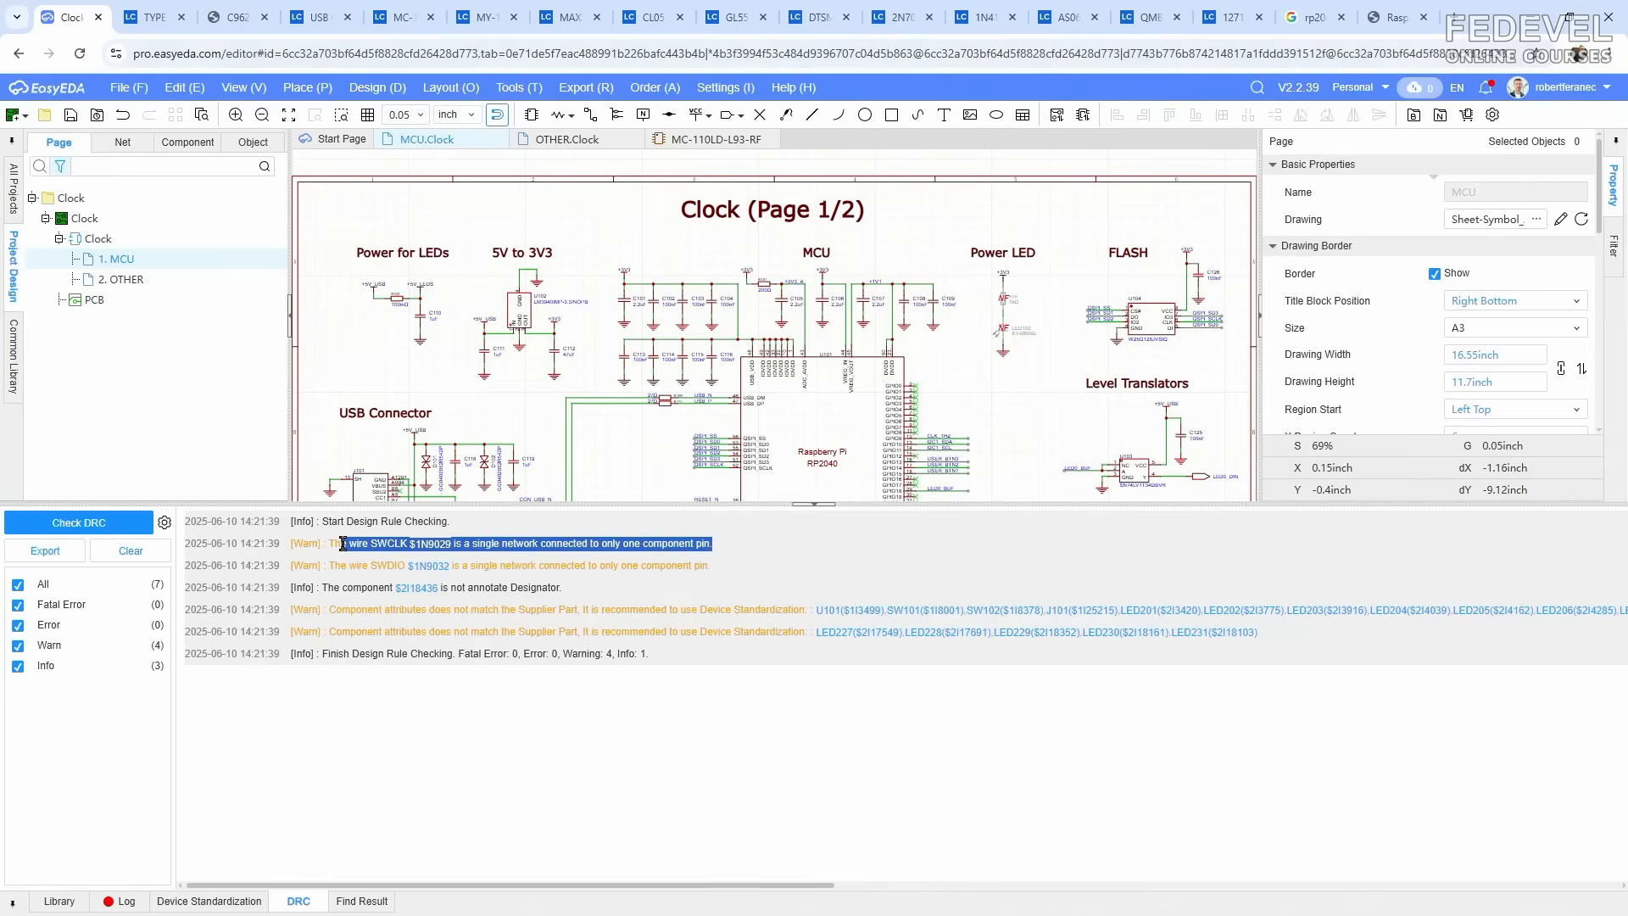
pyautogui.moveTo(714, 566); pyautogui.dragTo(358, 565)
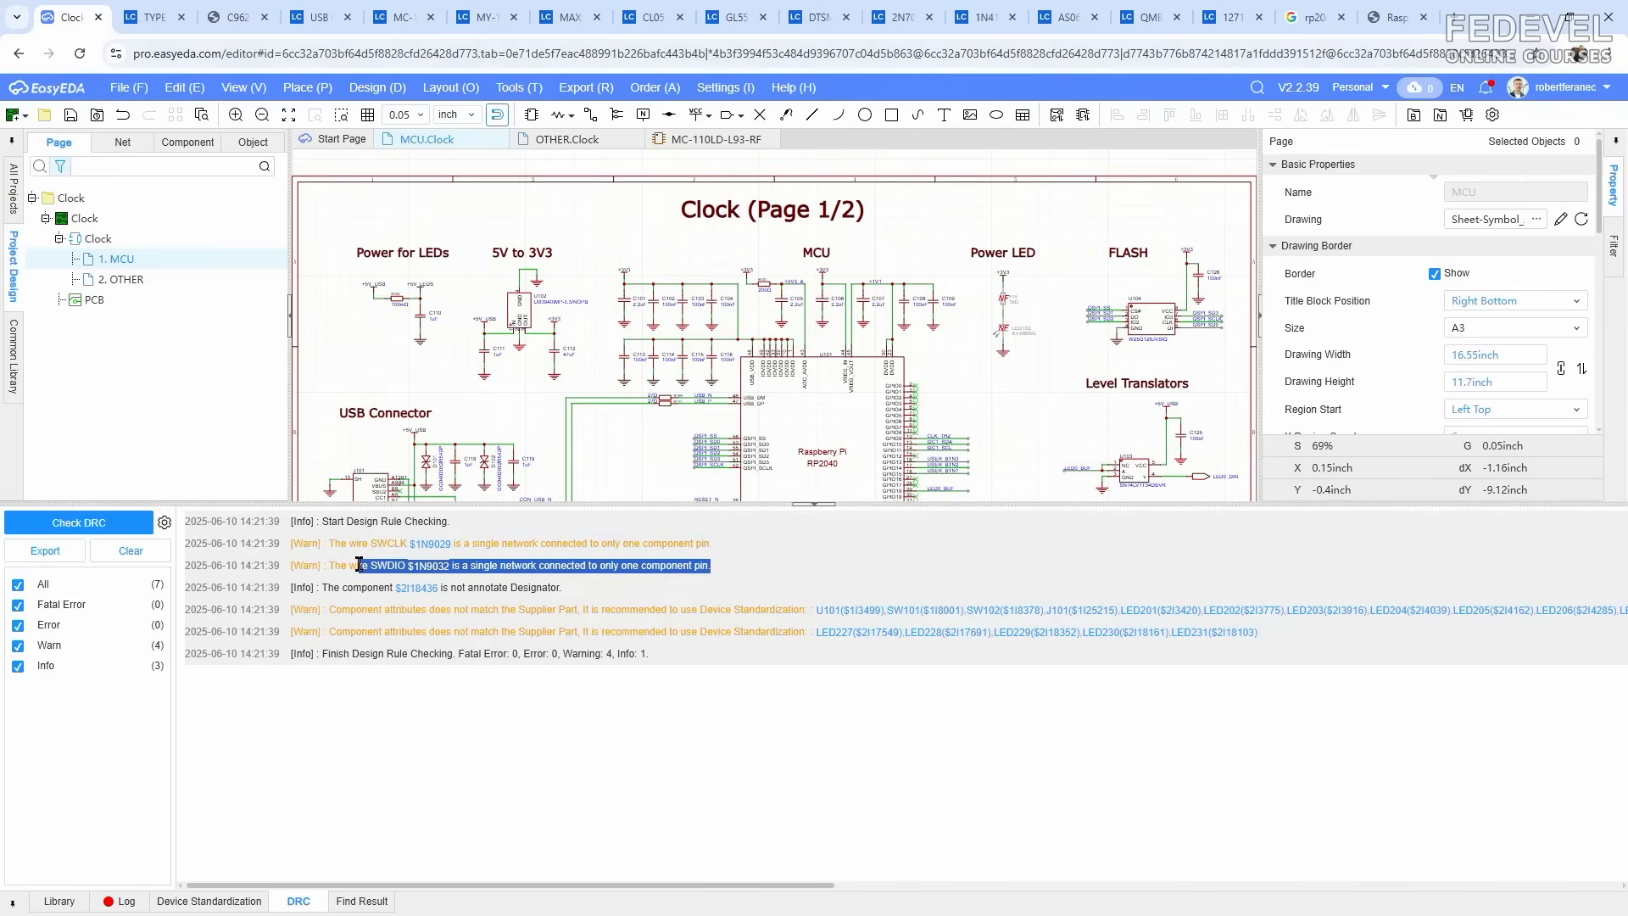
# Step: Locate the SWCLK wire from its design rule warning and delete both the SWCLK and SWDIO wires at the RP2040
pyautogui.click(430, 544)
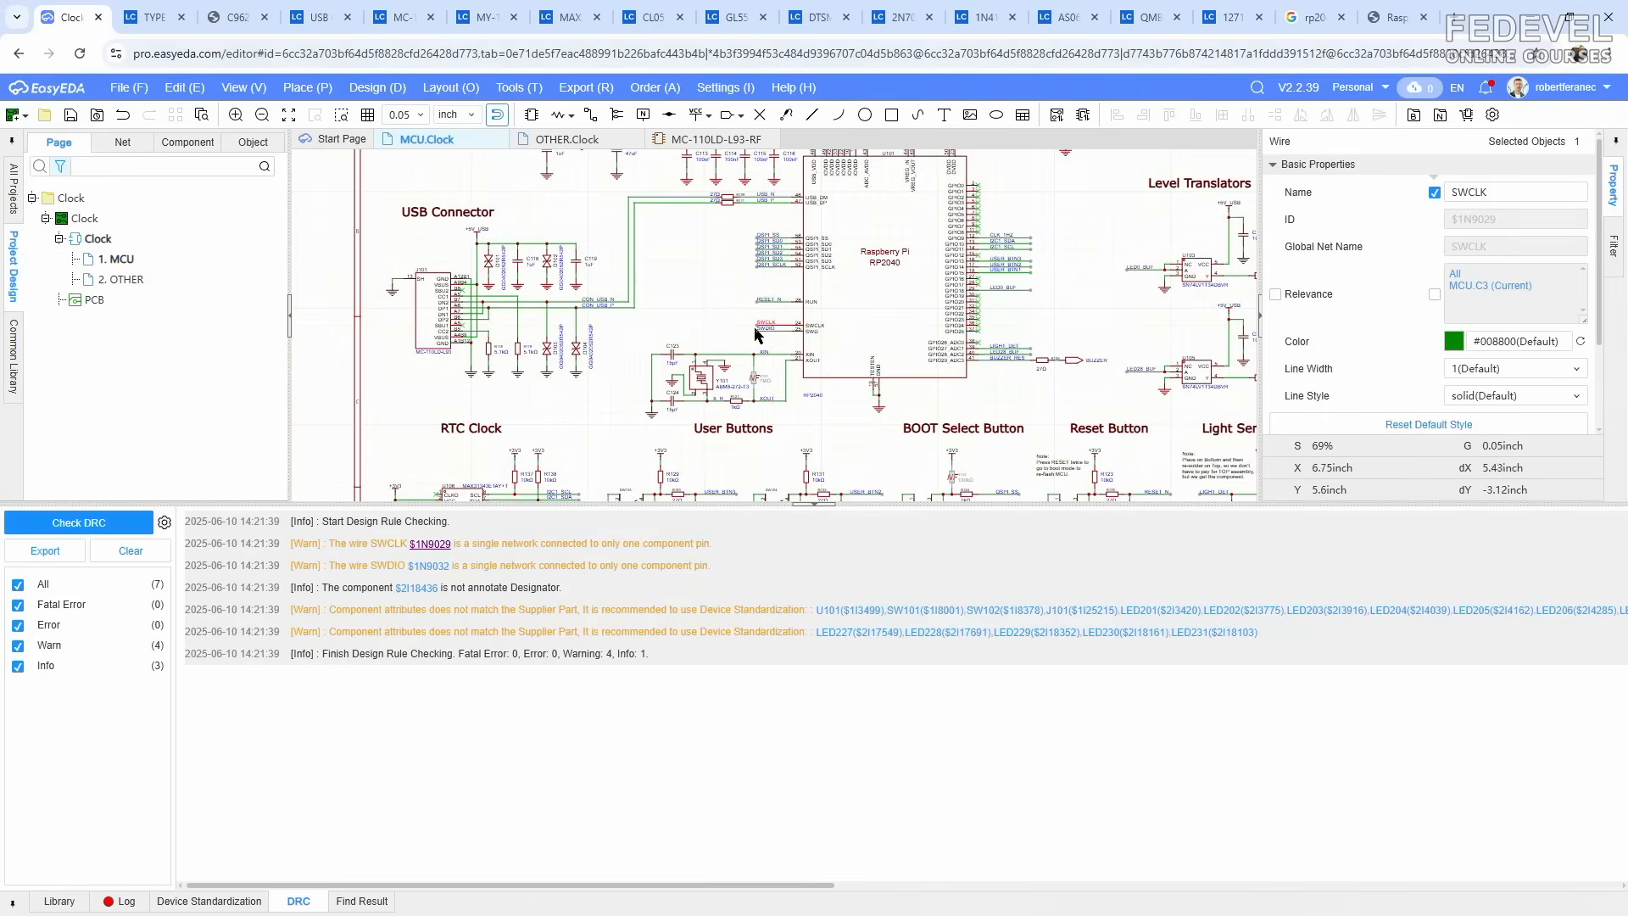
pyautogui.scroll(2, 772, 331)
pyautogui.keyDown('ctrl'); pyautogui.click(772, 335); pyautogui.keyUp('ctrl')
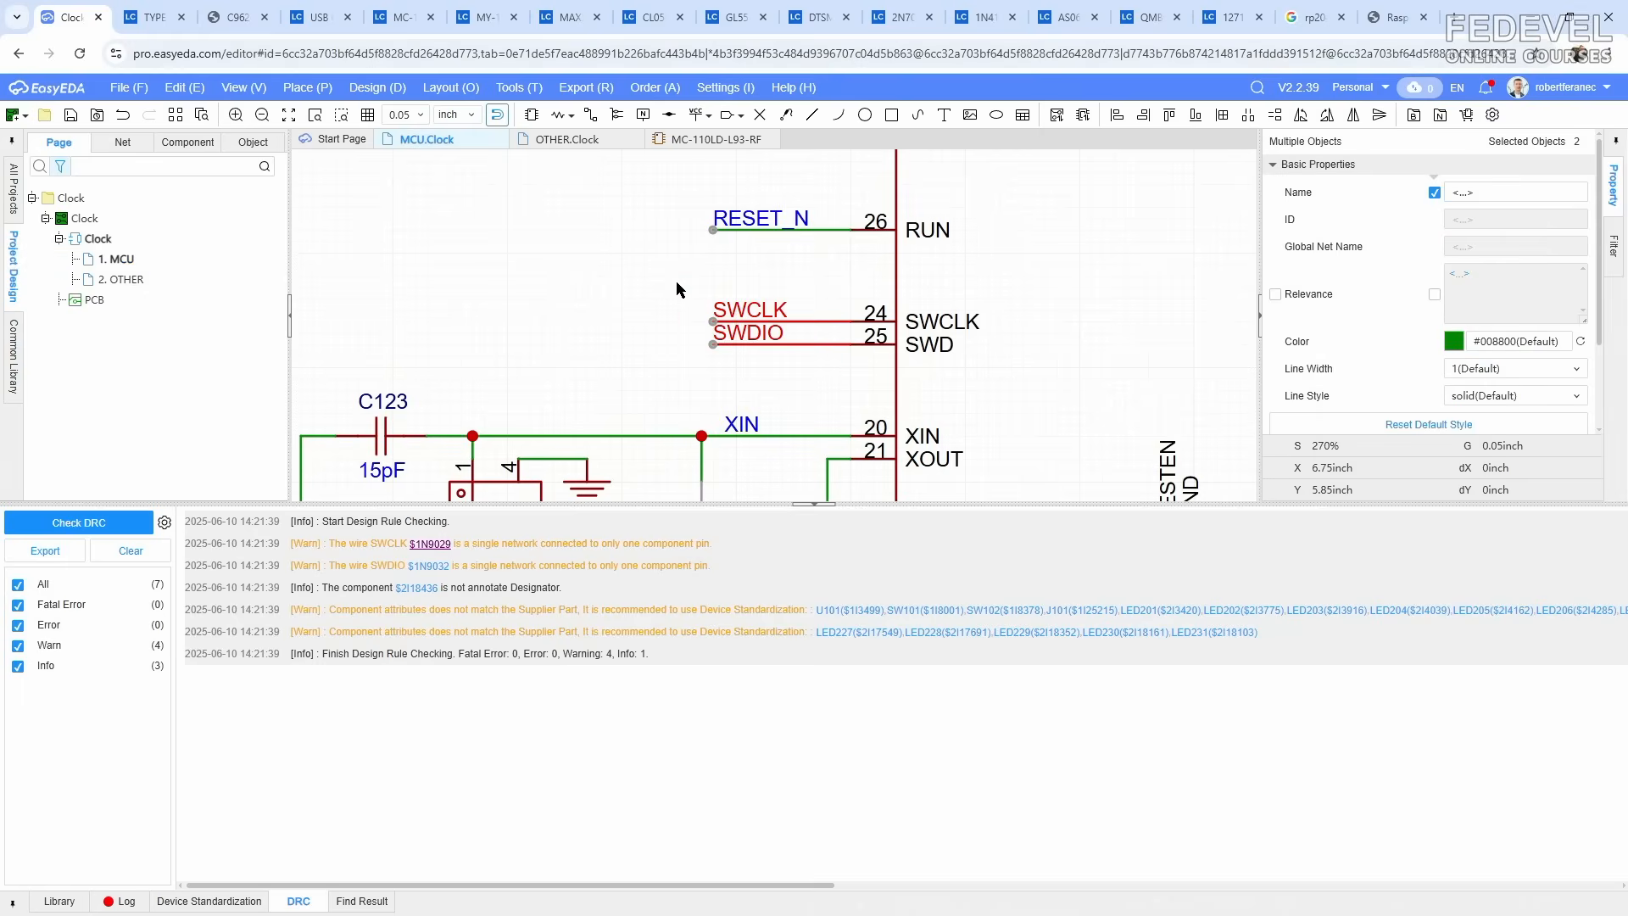
pyautogui.press('Delete')
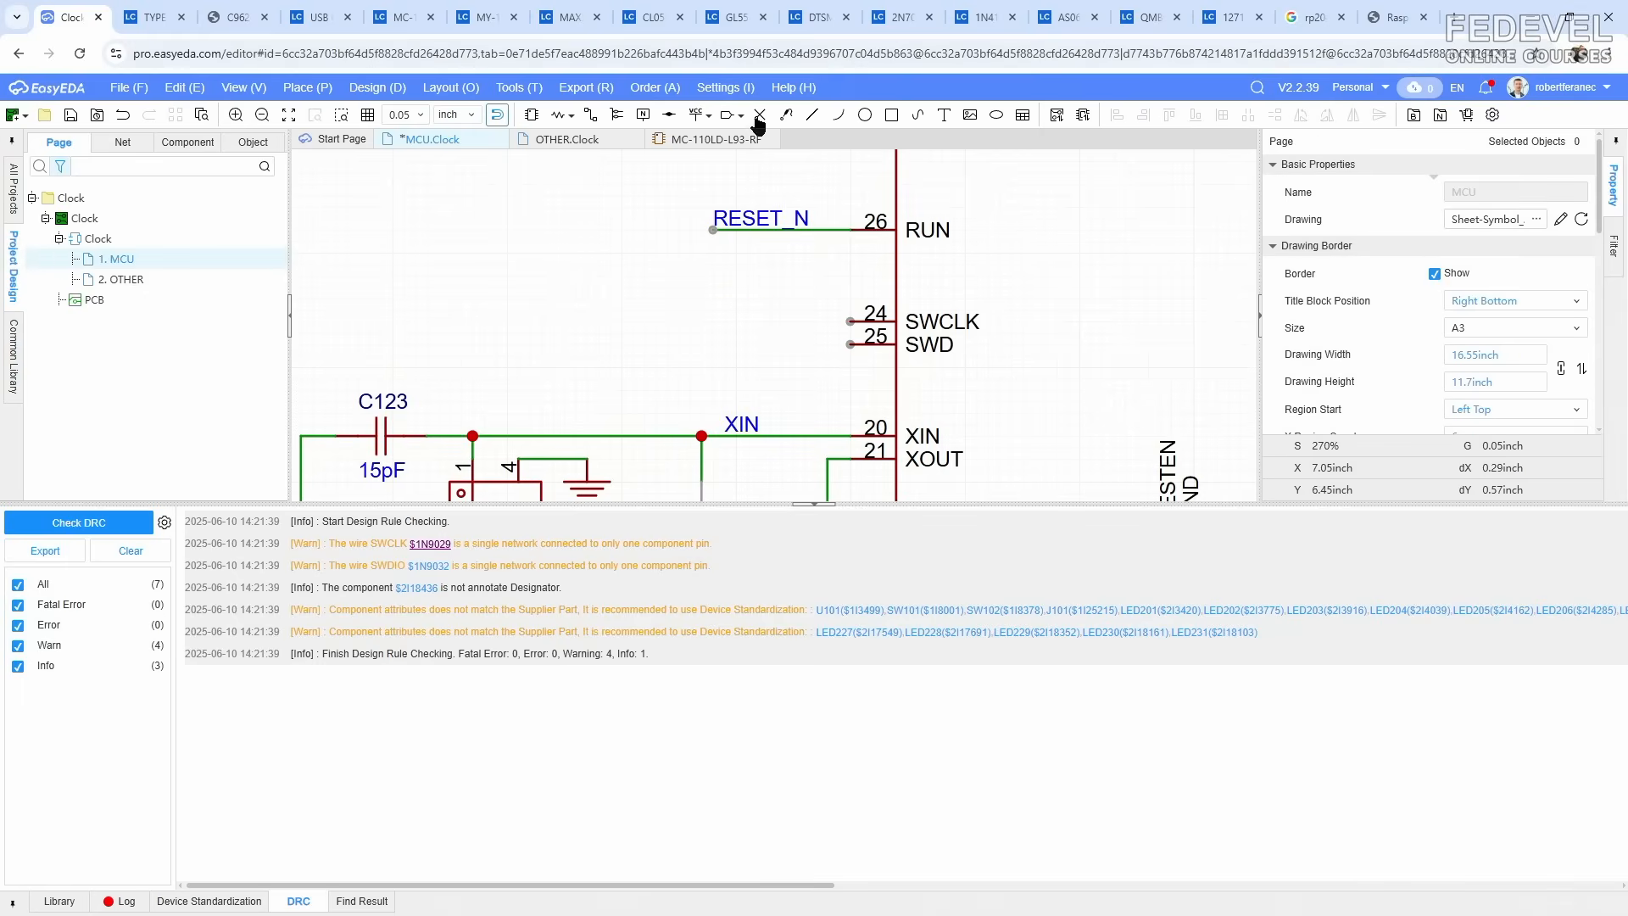
# Step: Add no-connect flags to the SWCLK and SWD pins of the RP2040
pyautogui.click(760, 115)
pyautogui.click(851, 321)
pyautogui.click(851, 344)
pyautogui.press('Escape')
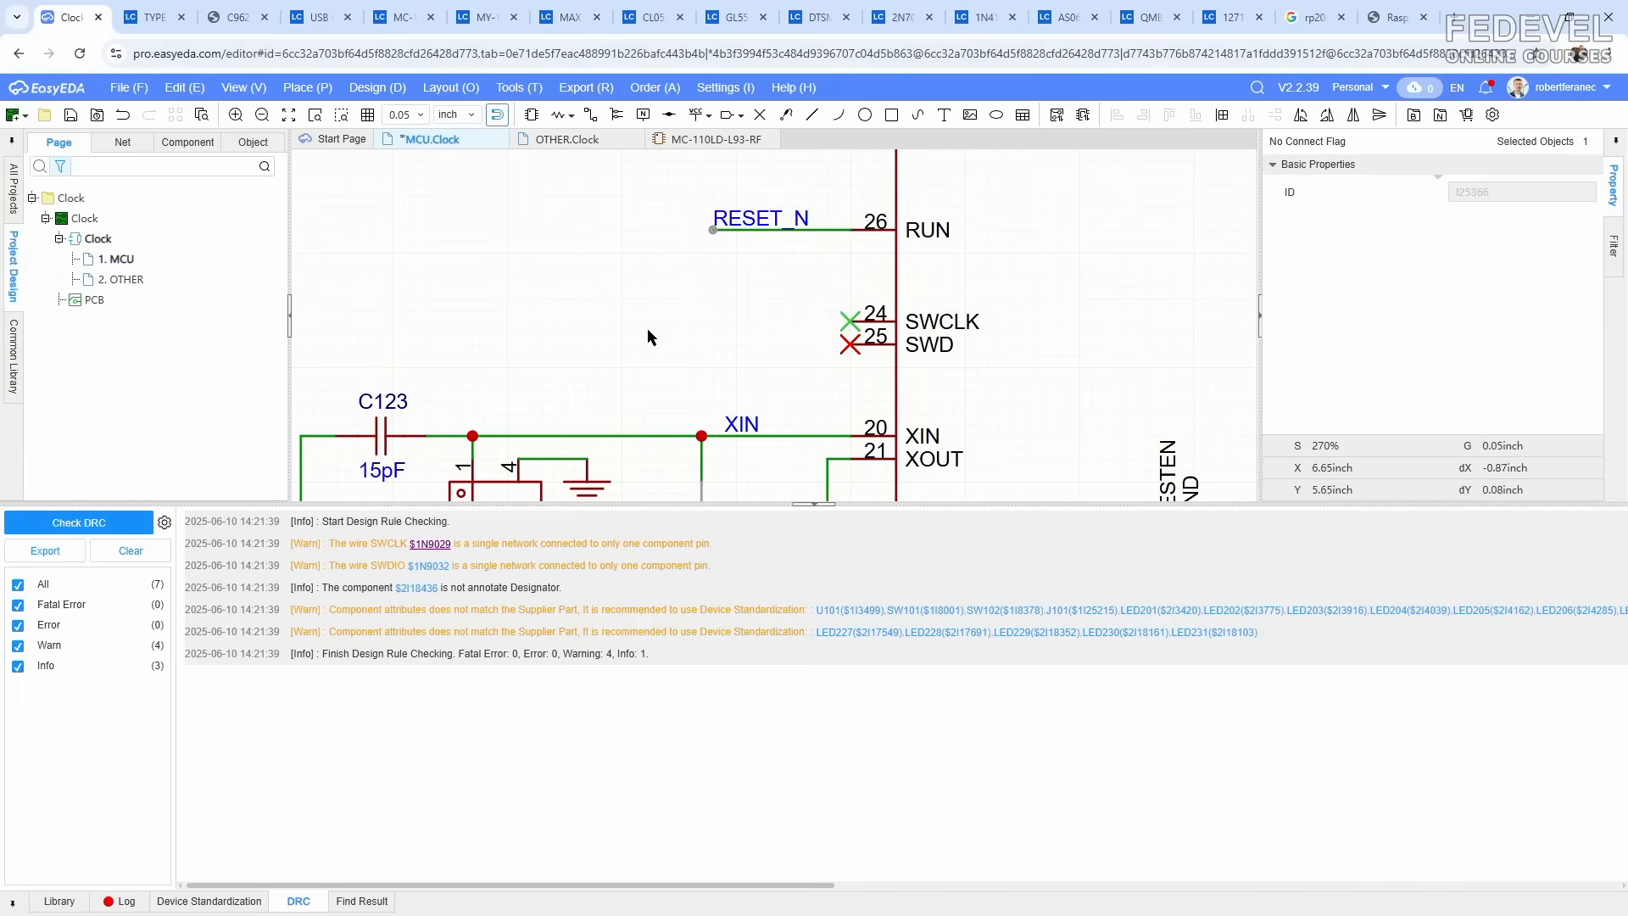
pyautogui.click(648, 330)
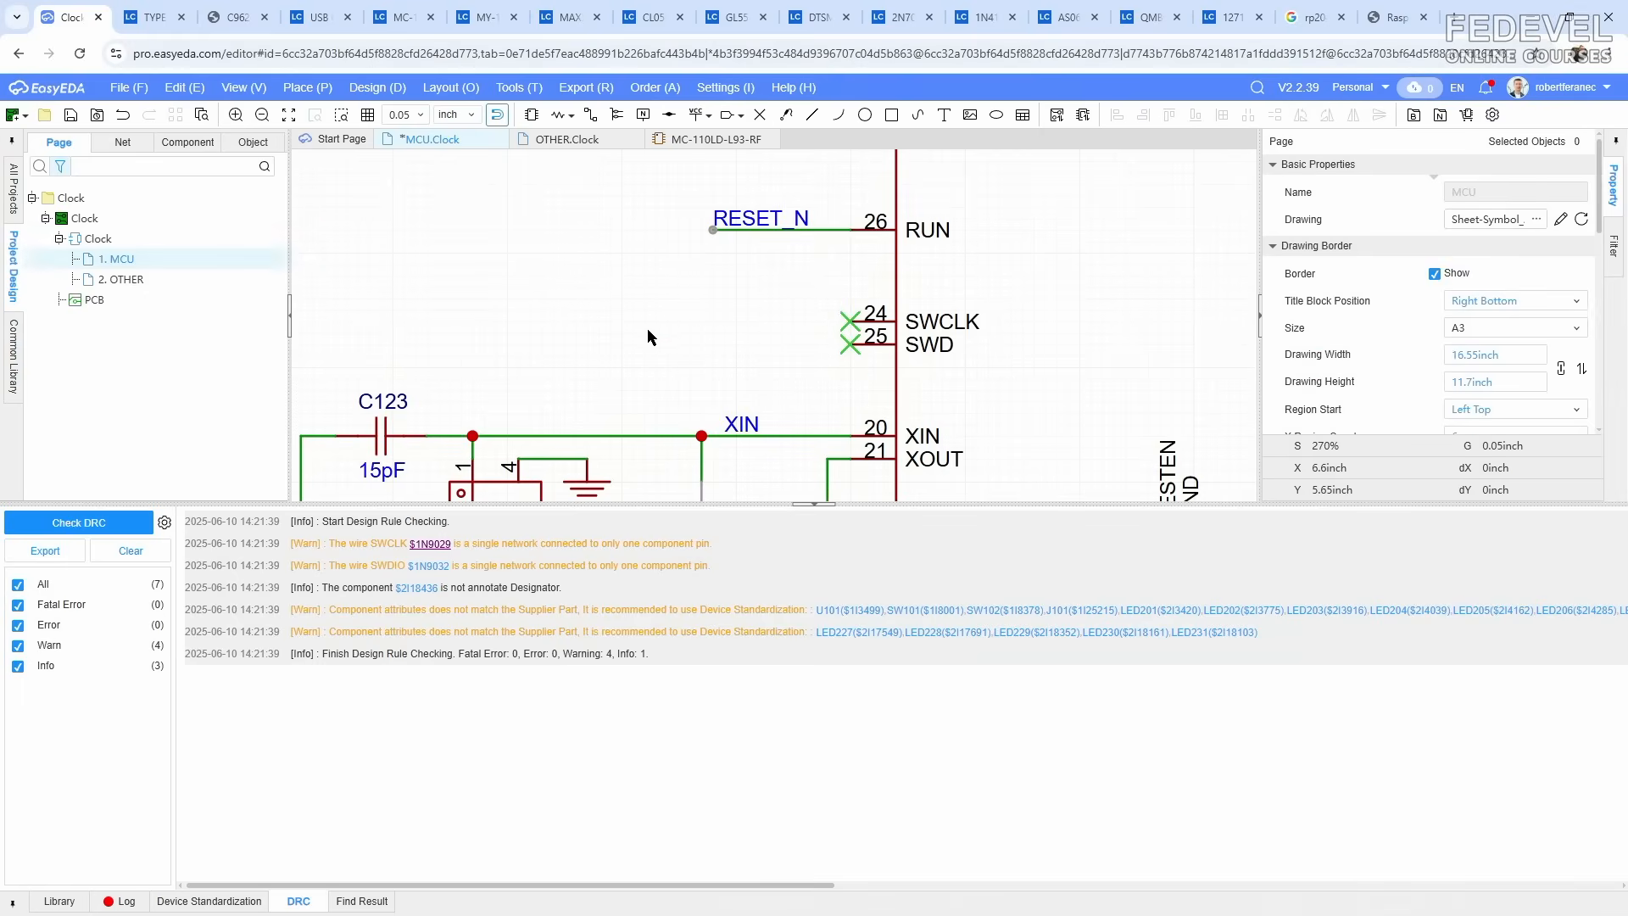
# Step: Locate the unannotated 1271WV-3P connector from its design rule message and set its designator to J201
pyautogui.click(417, 588)
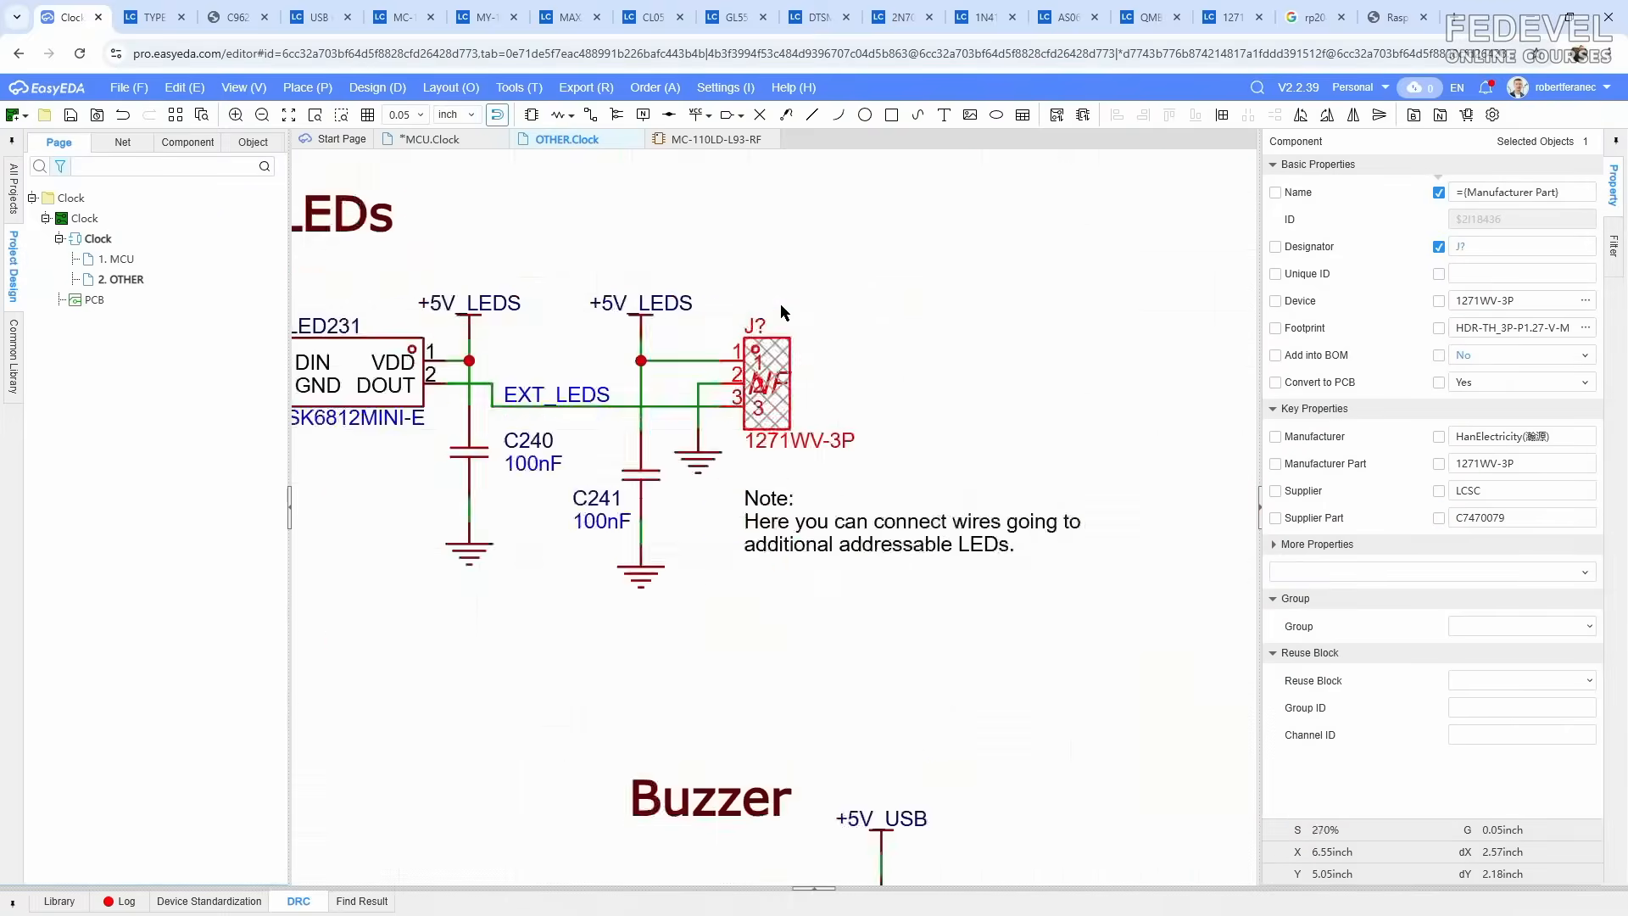
pyautogui.click(1496, 246)
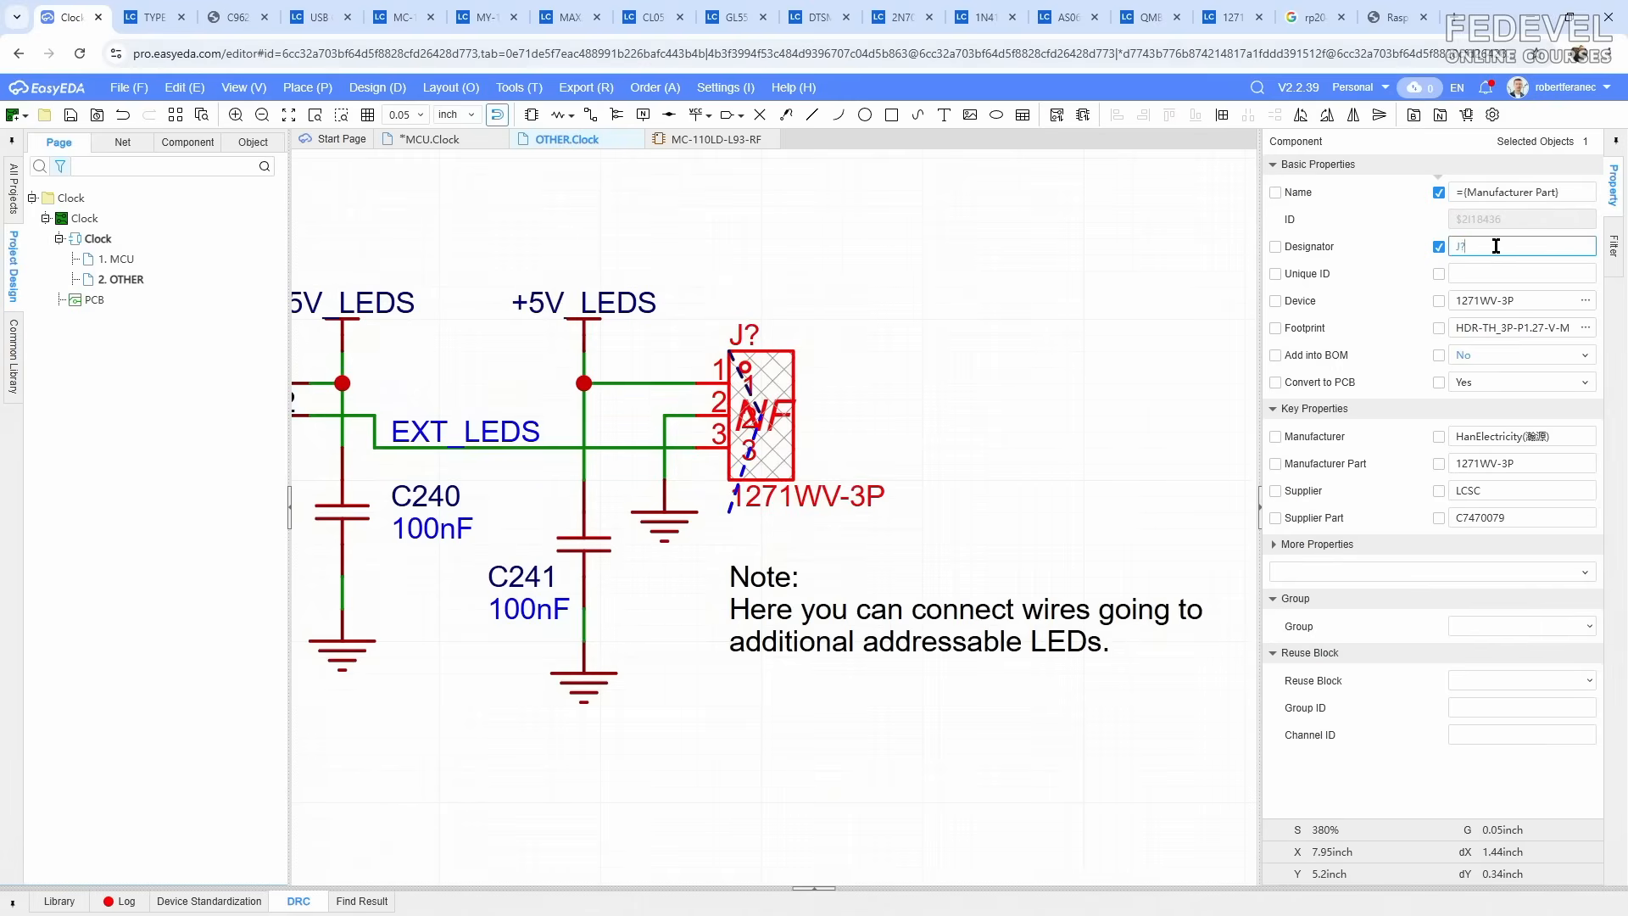
pyautogui.click(950, 243)
pyautogui.scroll(-4, 949, 243)
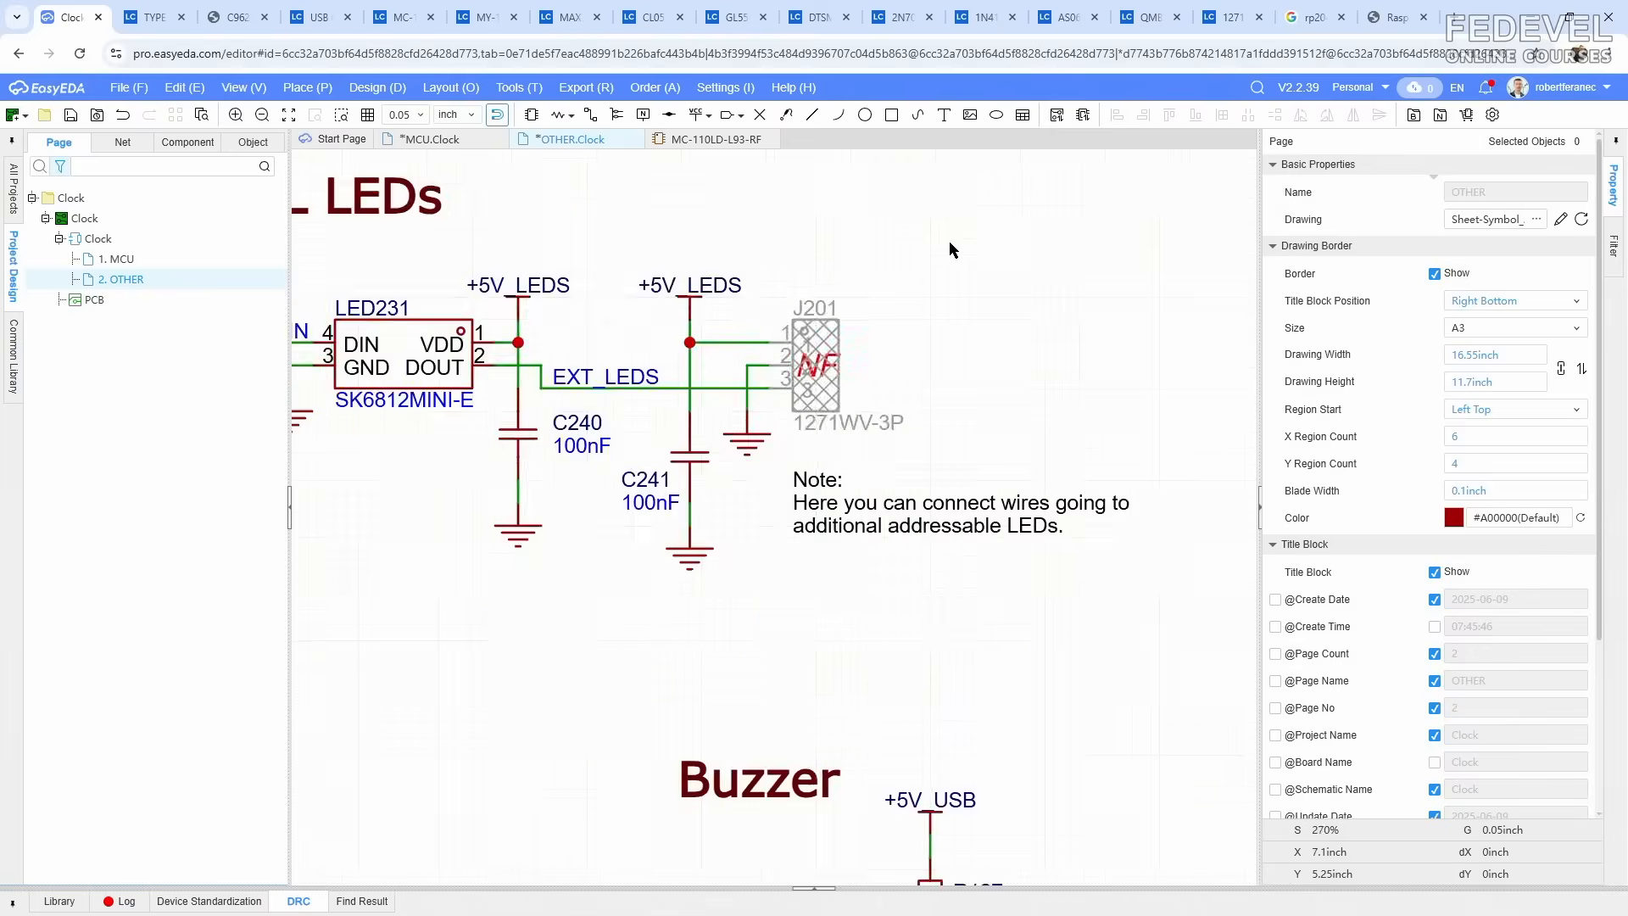
# Step: Clear the old design rule results, rerun the check on the schematic and read the remaining supplier part warnings
pyautogui.click(299, 901)
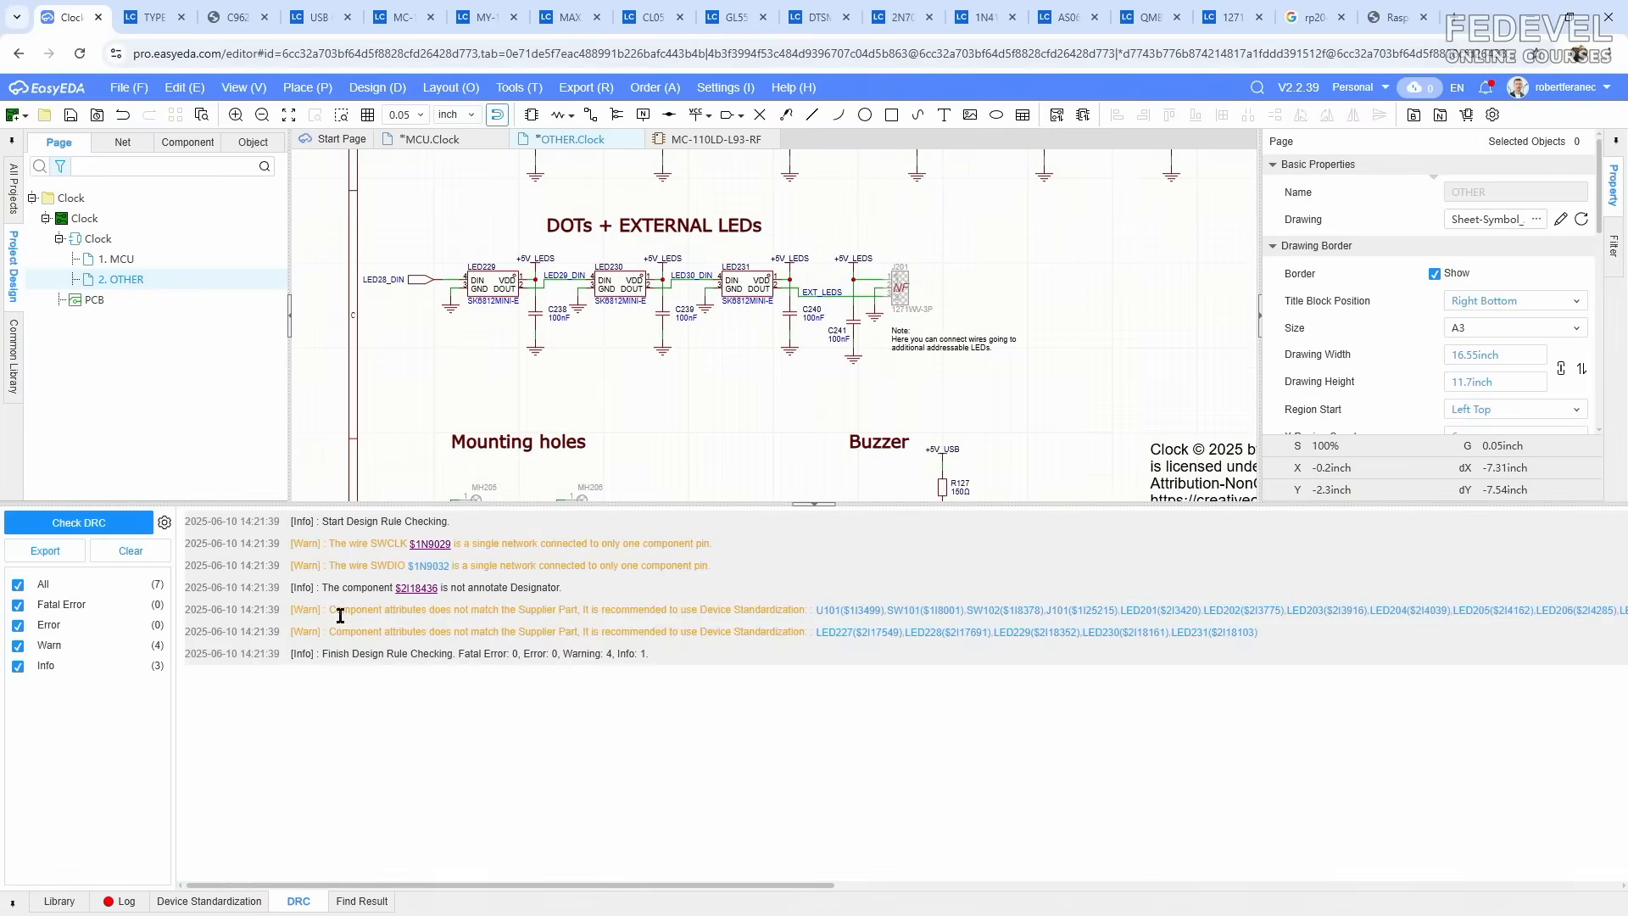
pyautogui.click(131, 553)
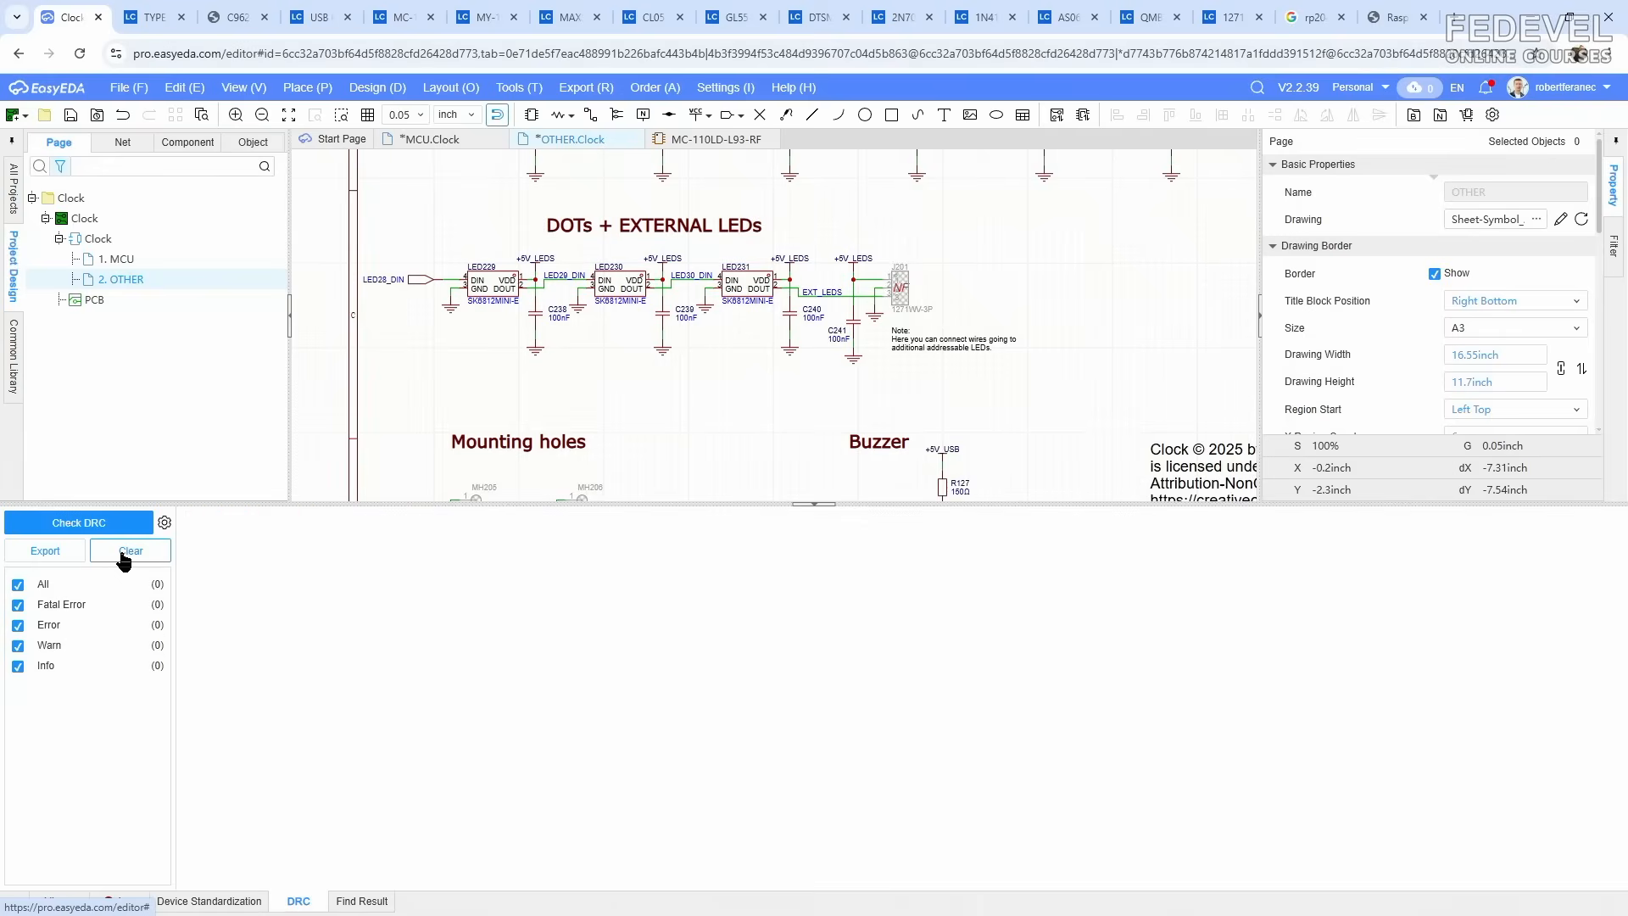
pyautogui.click(85, 527)
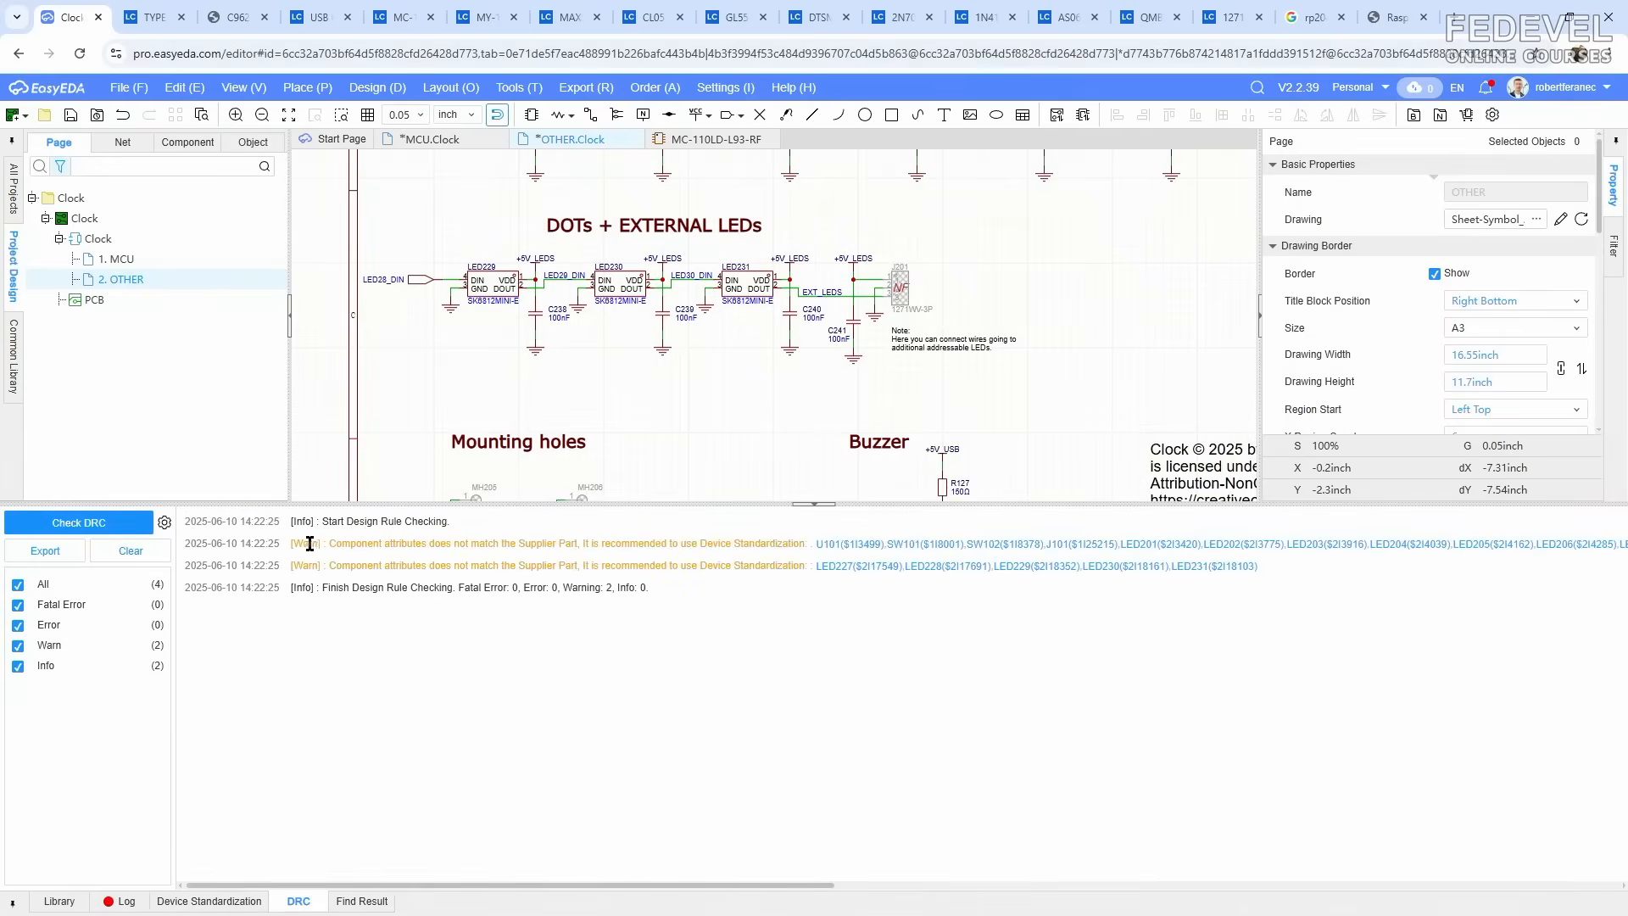
pyautogui.moveTo(310, 543); pyautogui.dragTo(380, 566)
pyautogui.click(493, 670)
pyautogui.click(814, 504)
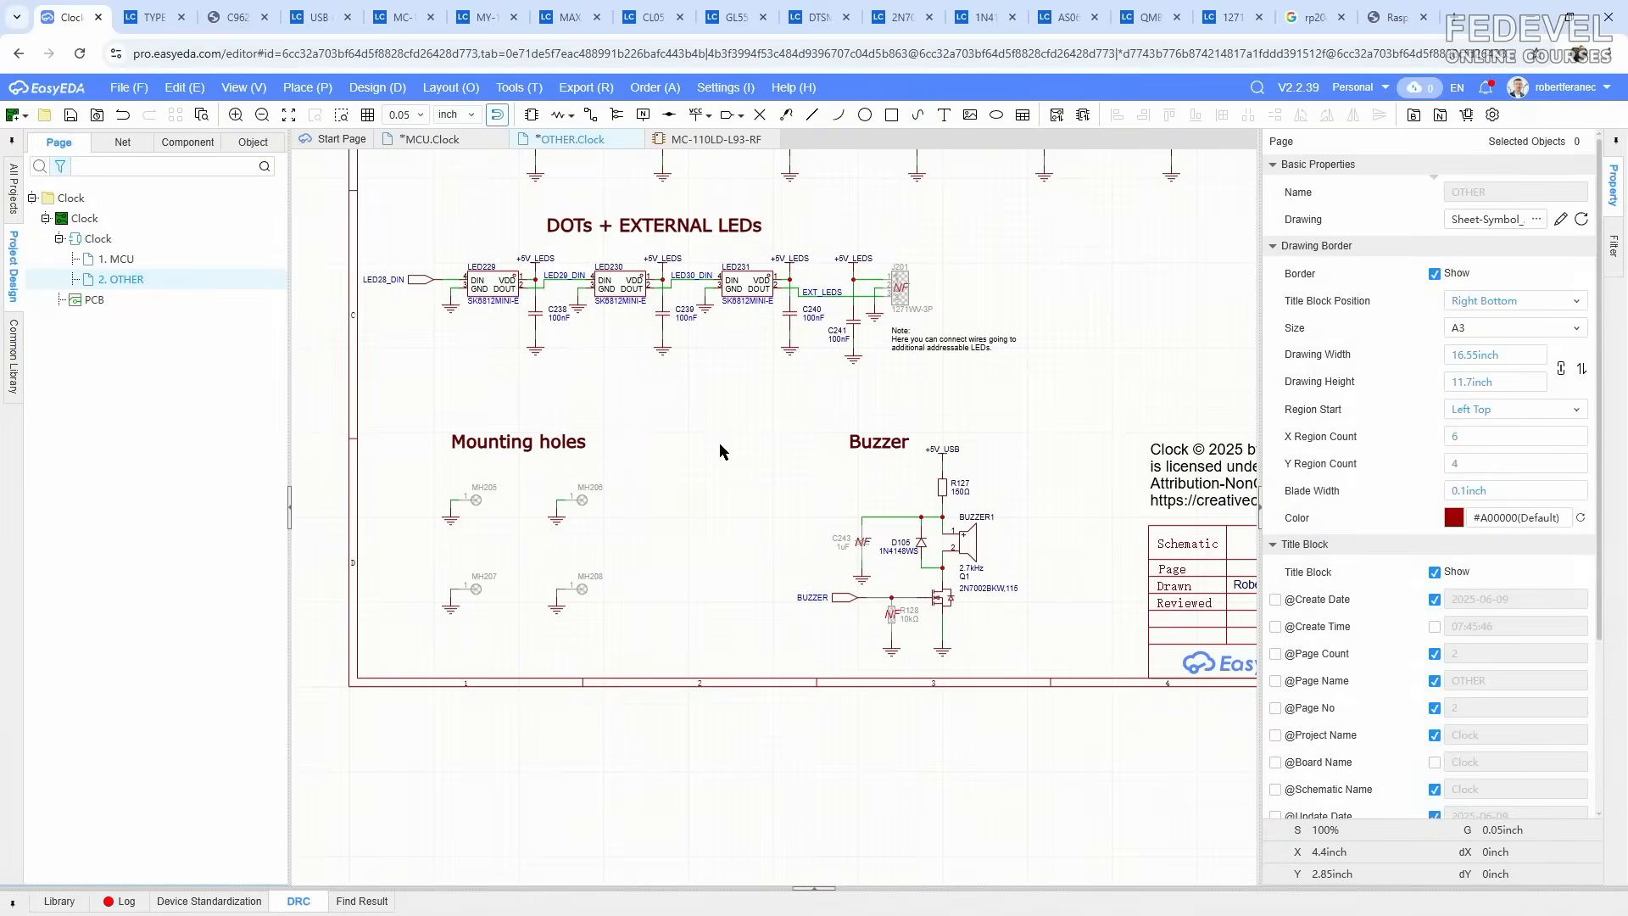
# Step: Save the schematic from the MCU page and close the MC-110LD-L93-RF document
pyautogui.press('k')
pyautogui.click(456, 142)
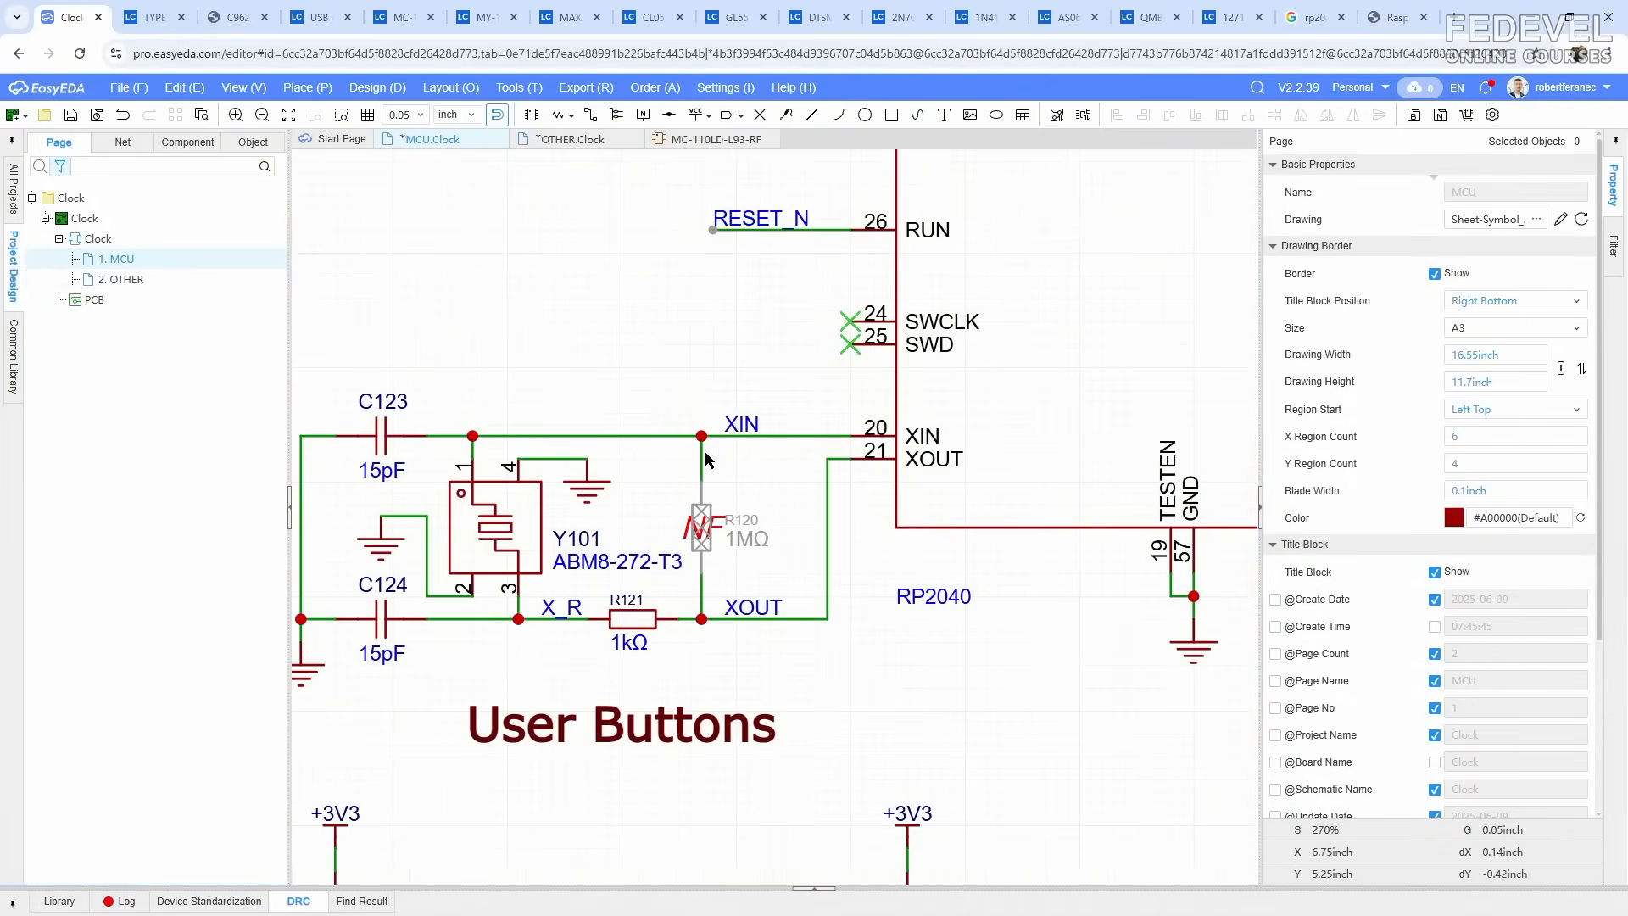
pyautogui.press('k')
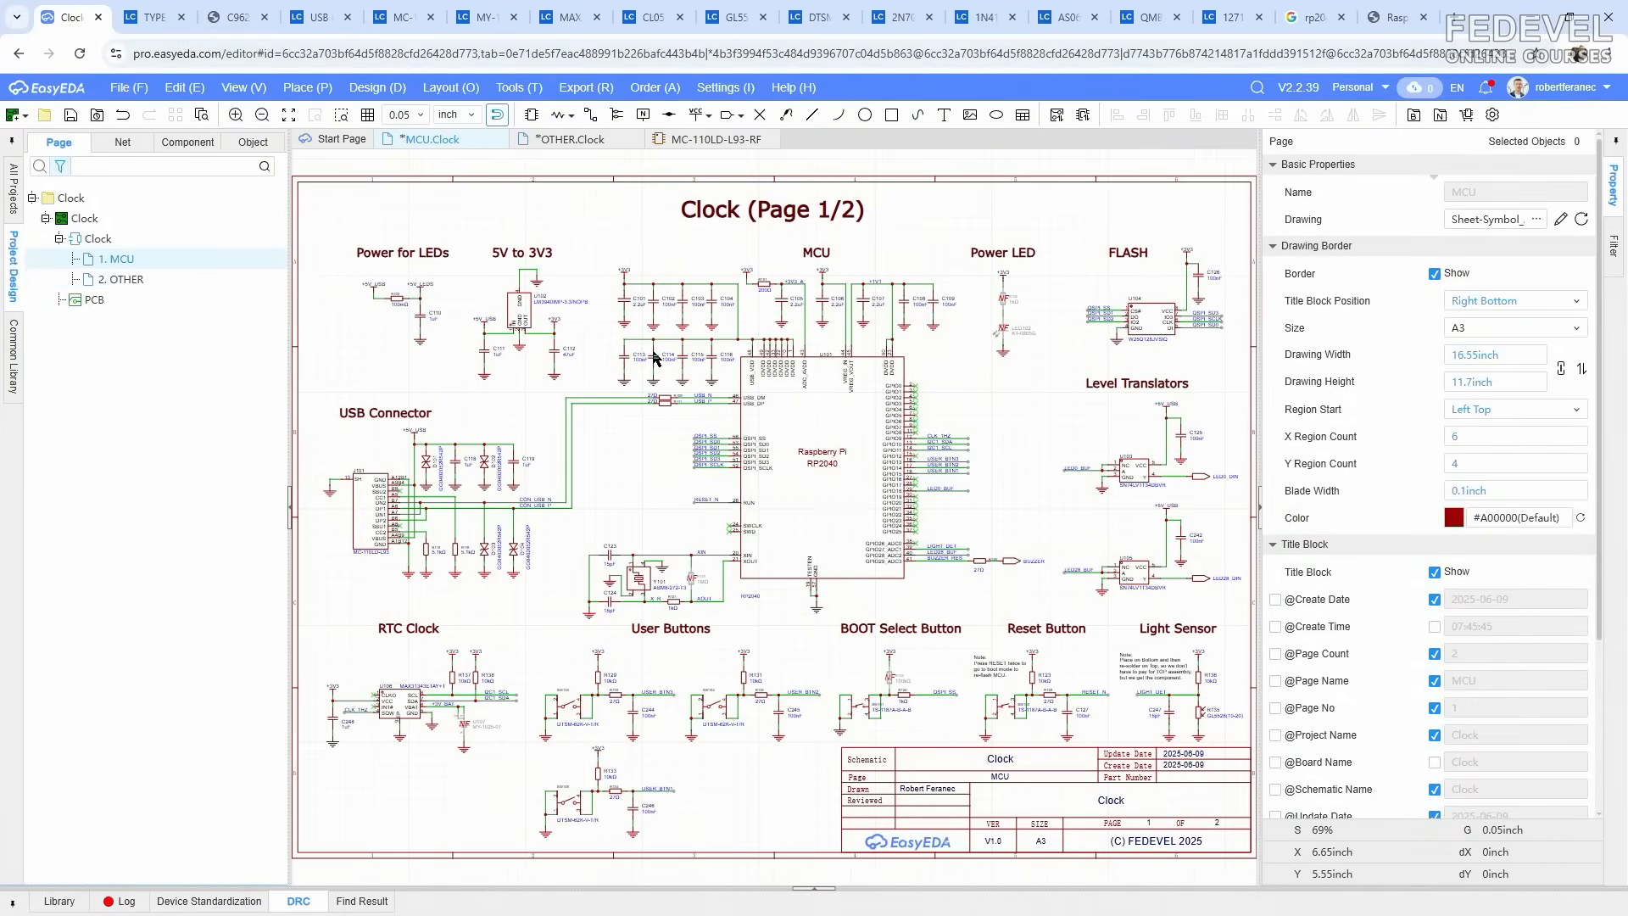
pyautogui.click(72, 120)
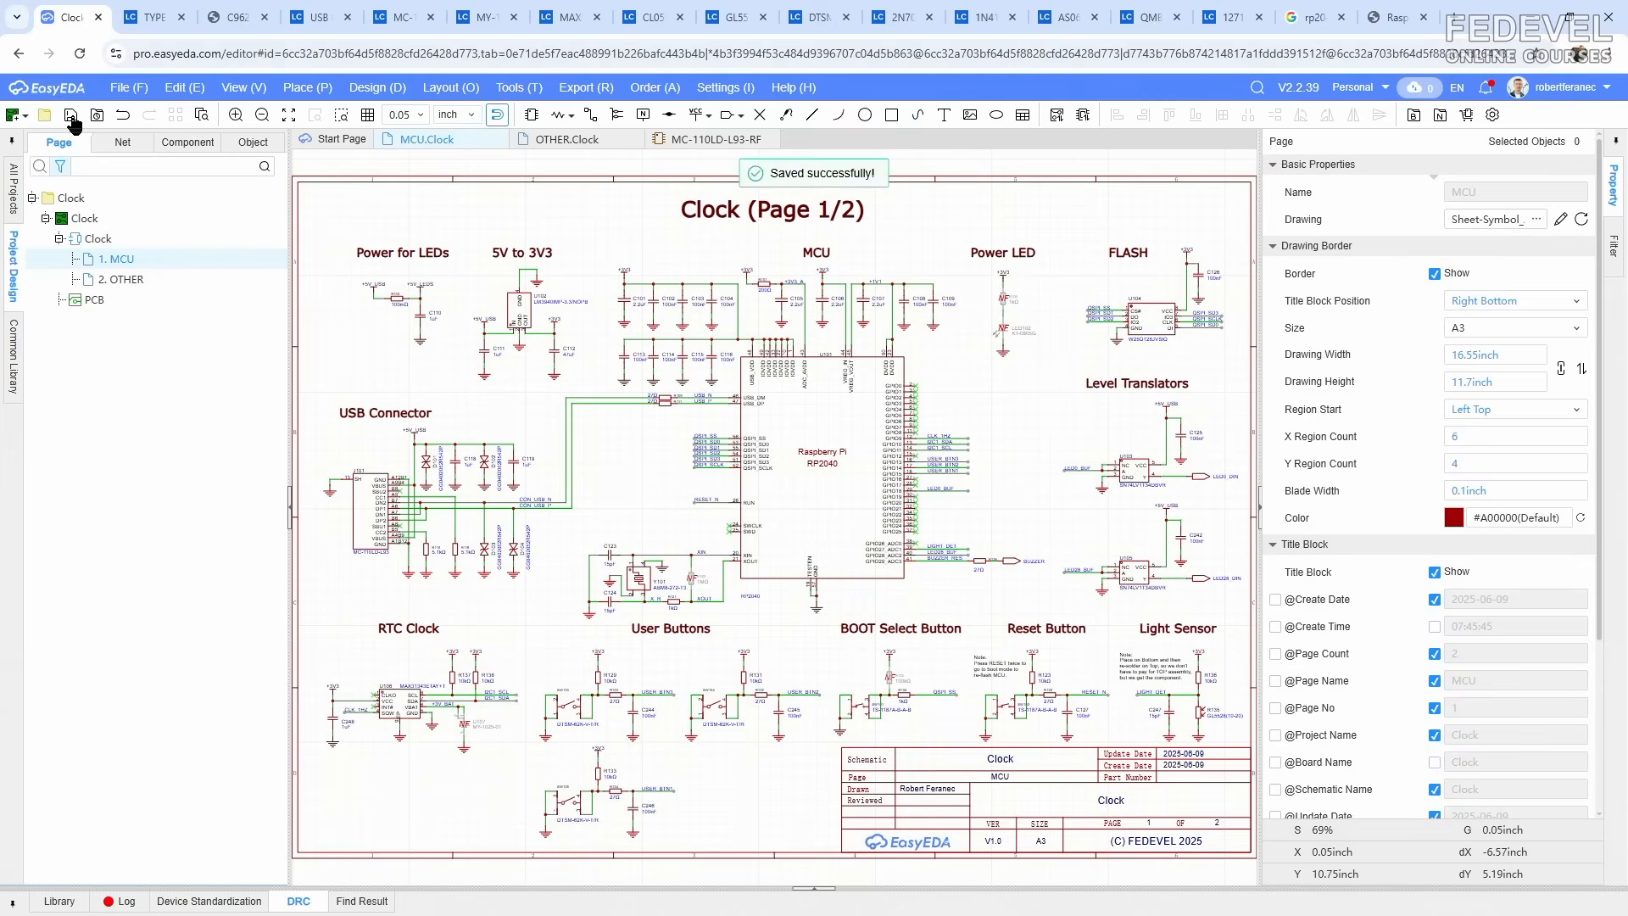
pyautogui.click(696, 141)
pyautogui.click(770, 140)
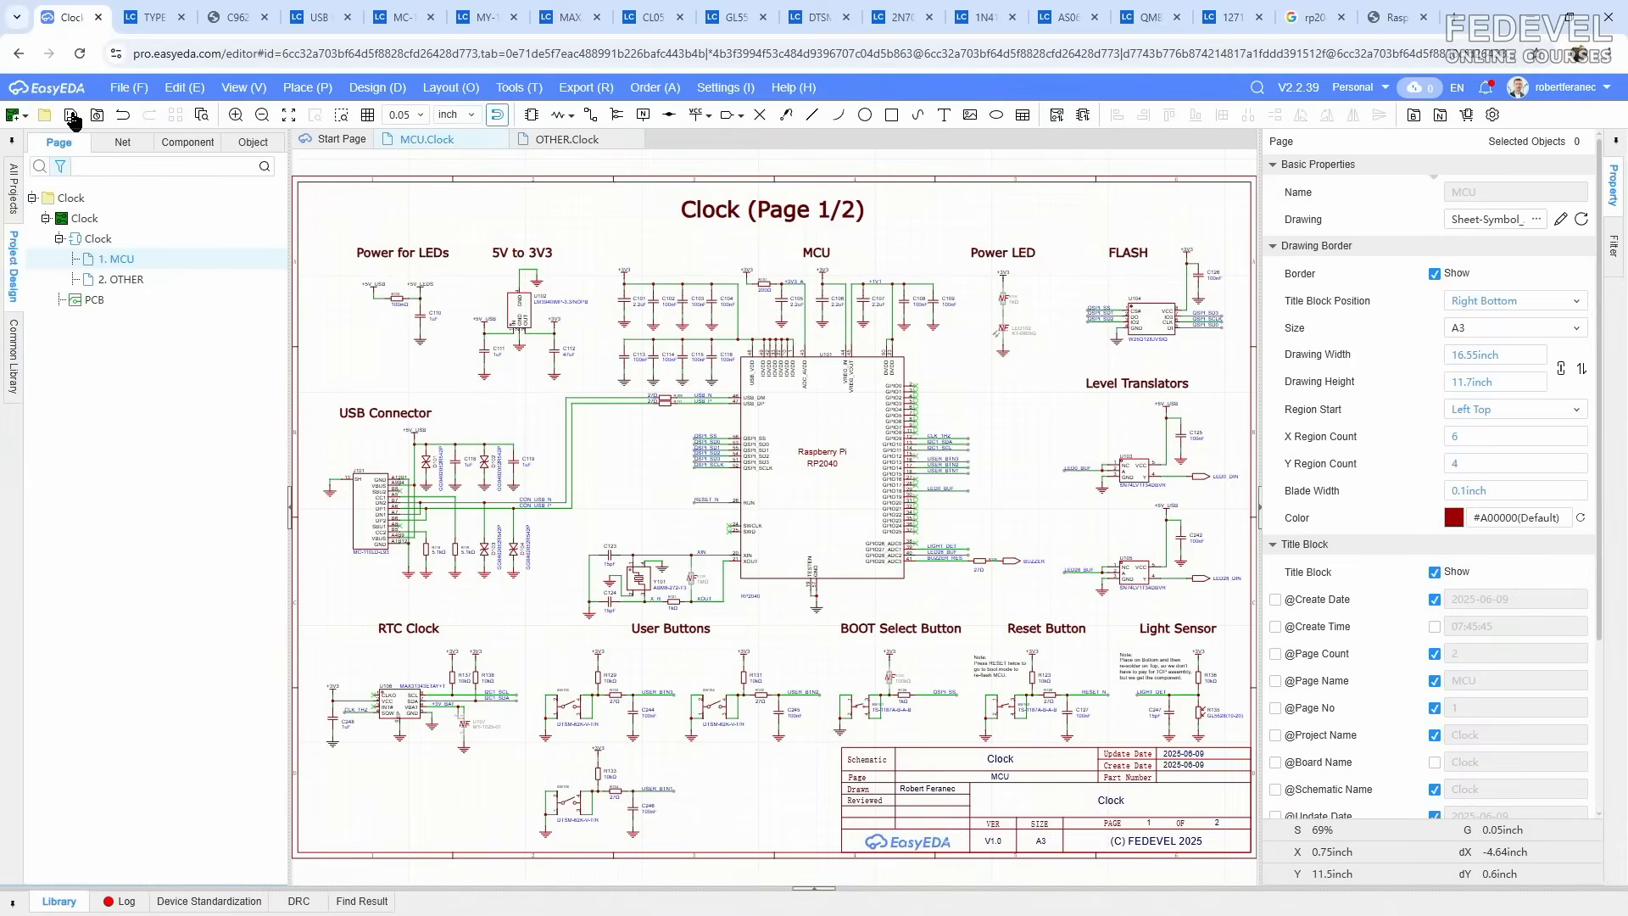
# Step: Open the Clock project's PCB and hide every layer except the 3D Shell layers
pyautogui.doubleClick(95, 300)
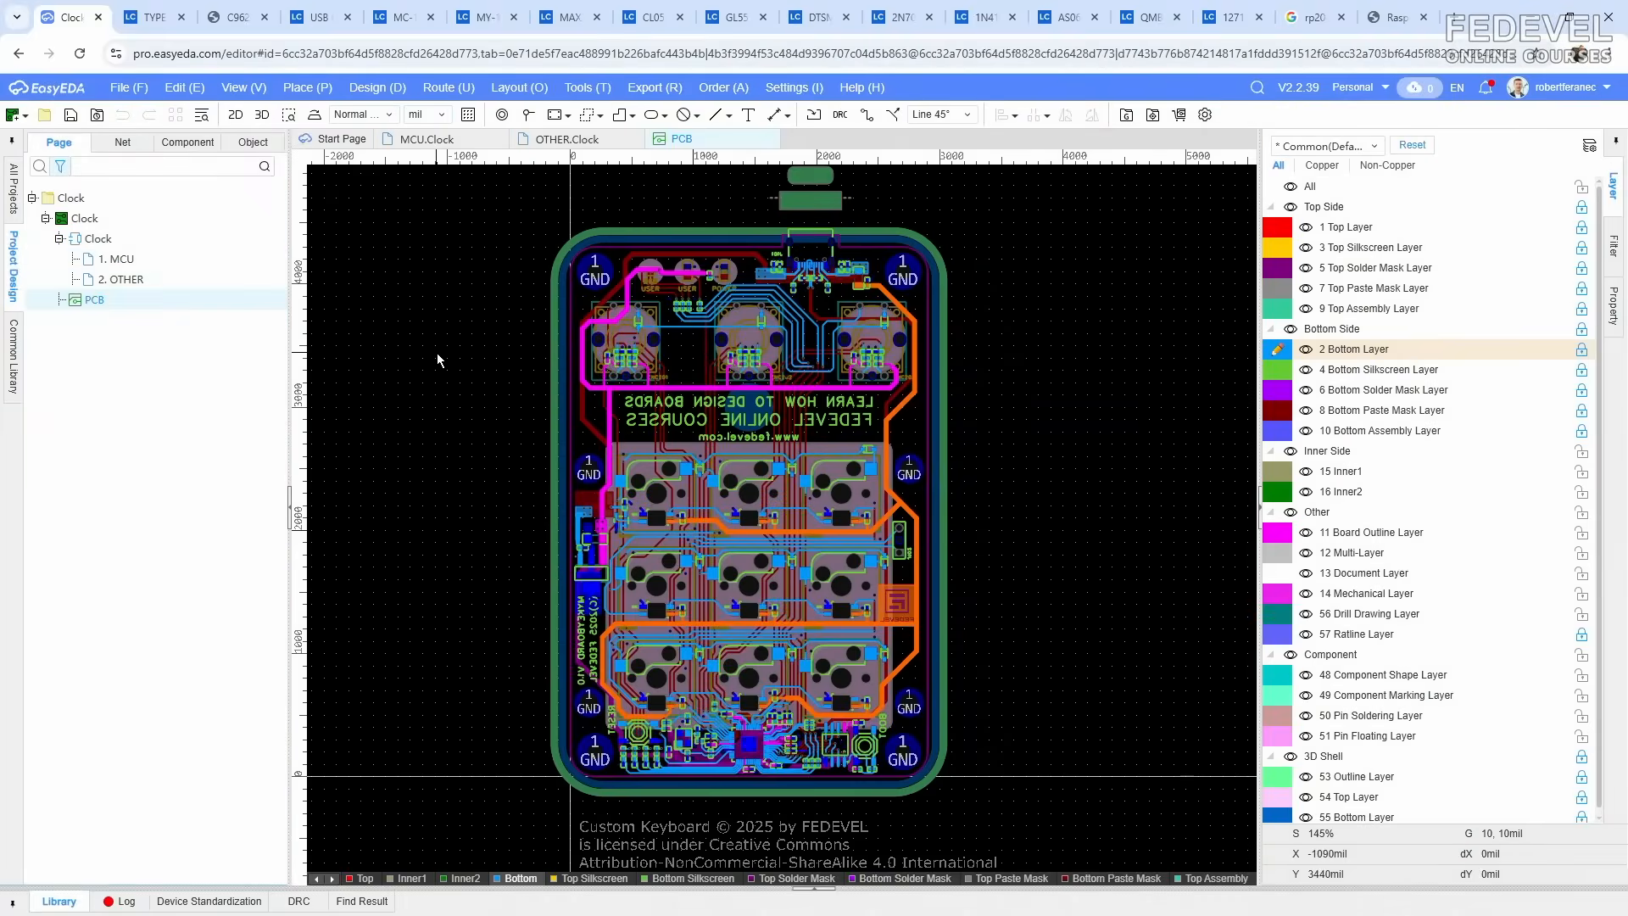
pyautogui.scroll(-2, 438, 357)
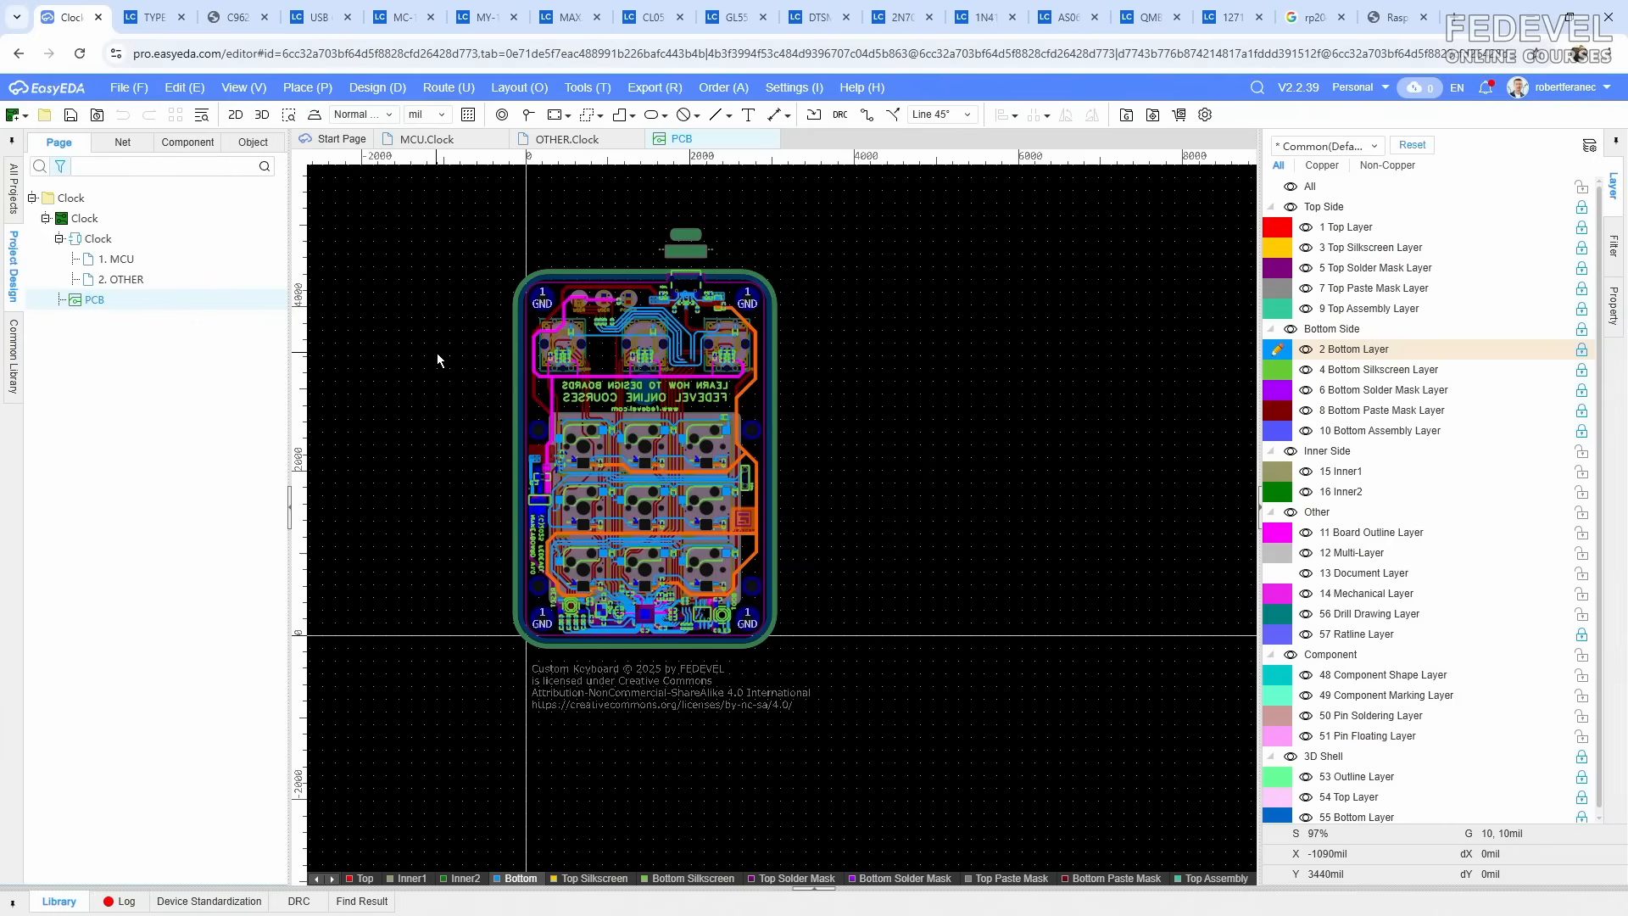
pyautogui.click(1290, 187)
pyautogui.click(1289, 756)
pyautogui.scroll(-2, 1063, 547)
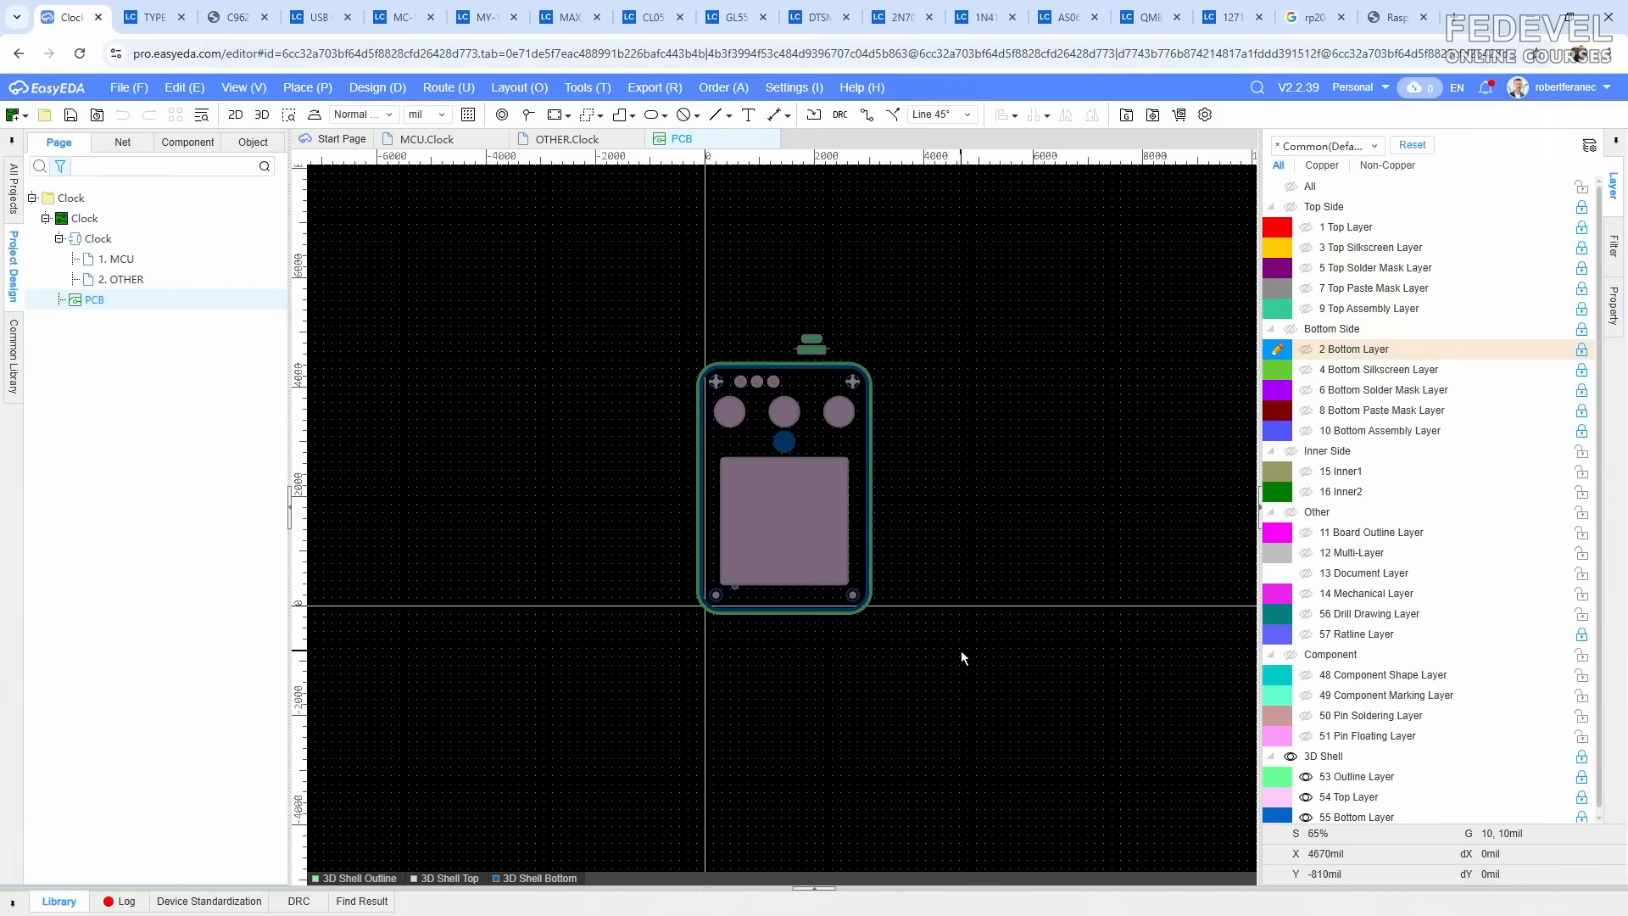
# Step: Unlock the 3D Shell, Ratline, Top Side and Bottom Side layers
pyautogui.scroll(-1, 1312, 701)
pyautogui.click(1582, 752)
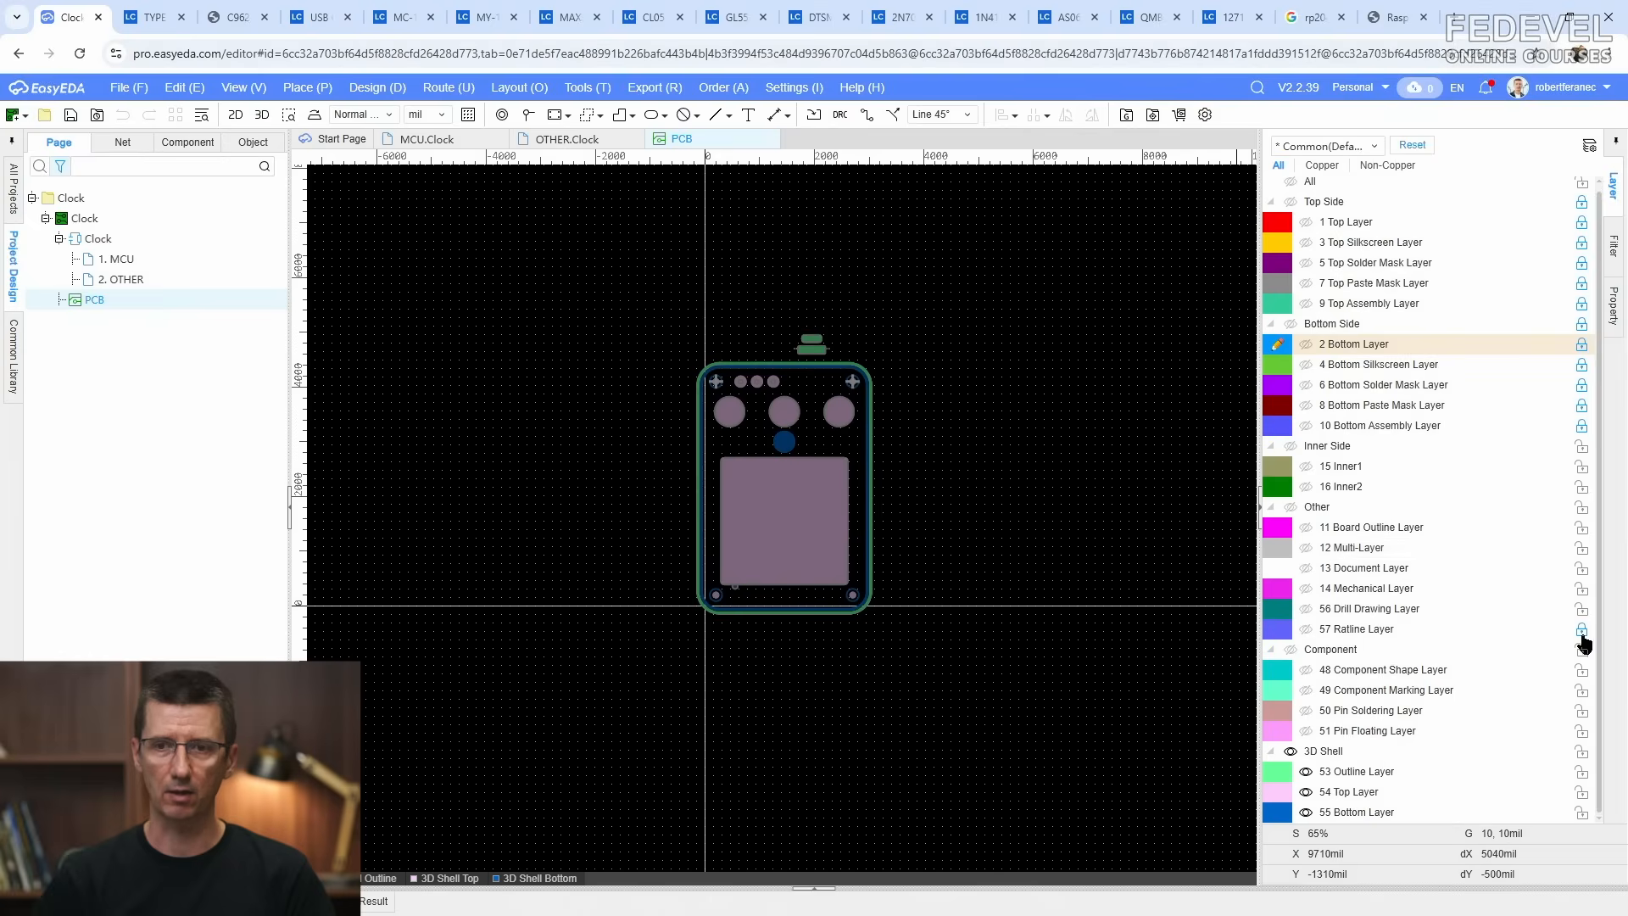
pyautogui.scroll(1, 1579, 593)
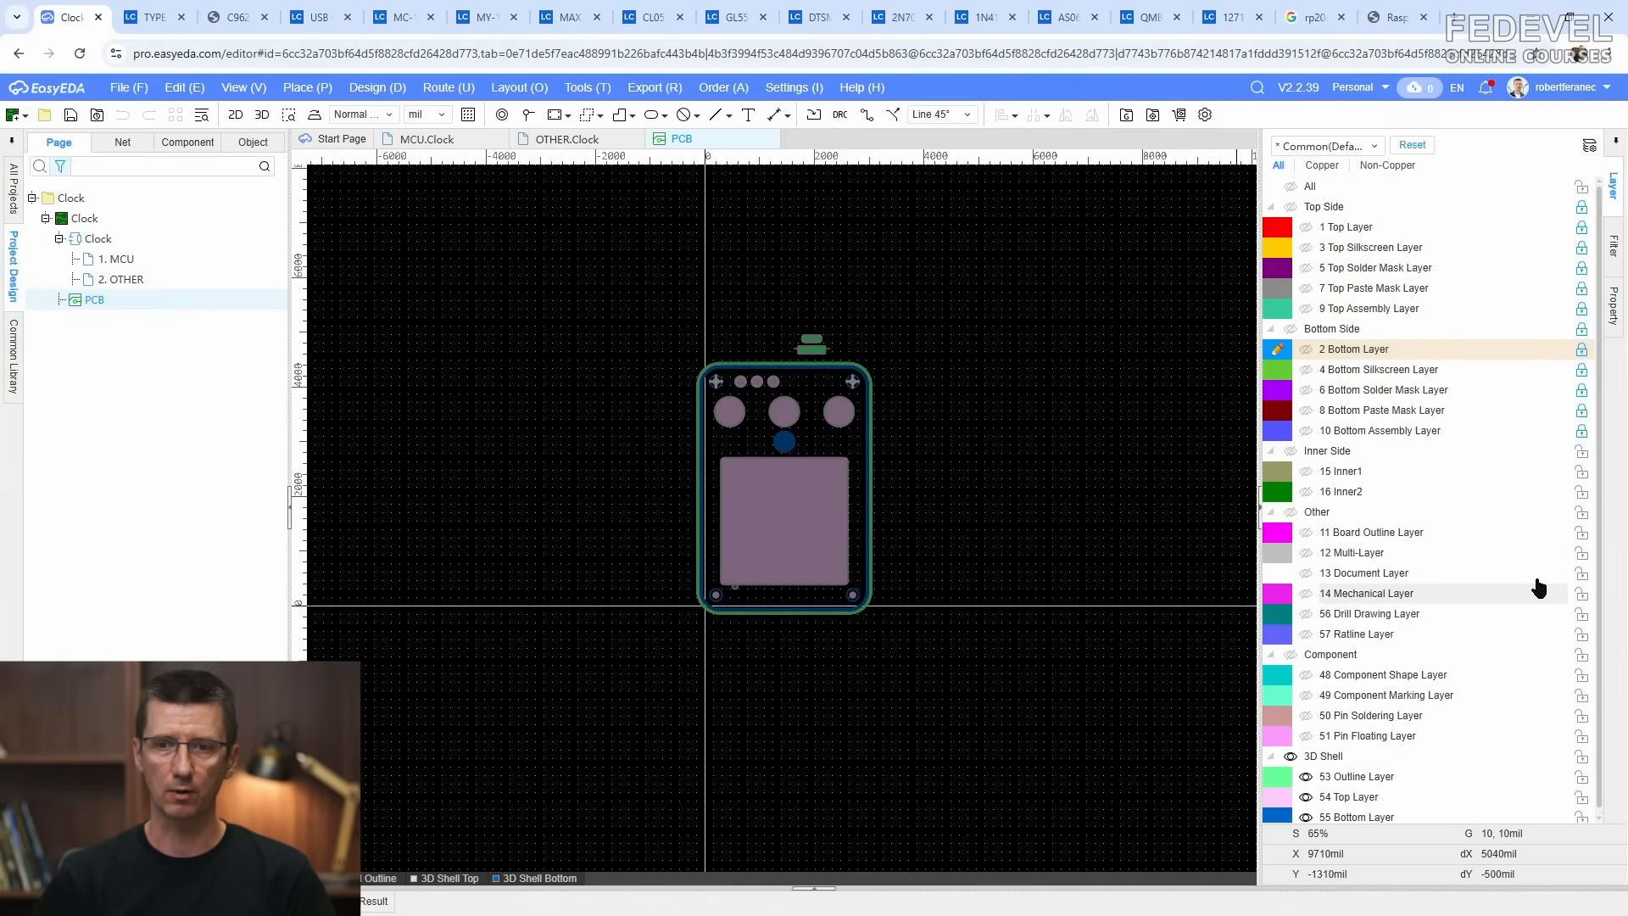
pyautogui.click(1582, 209)
pyautogui.click(1582, 331)
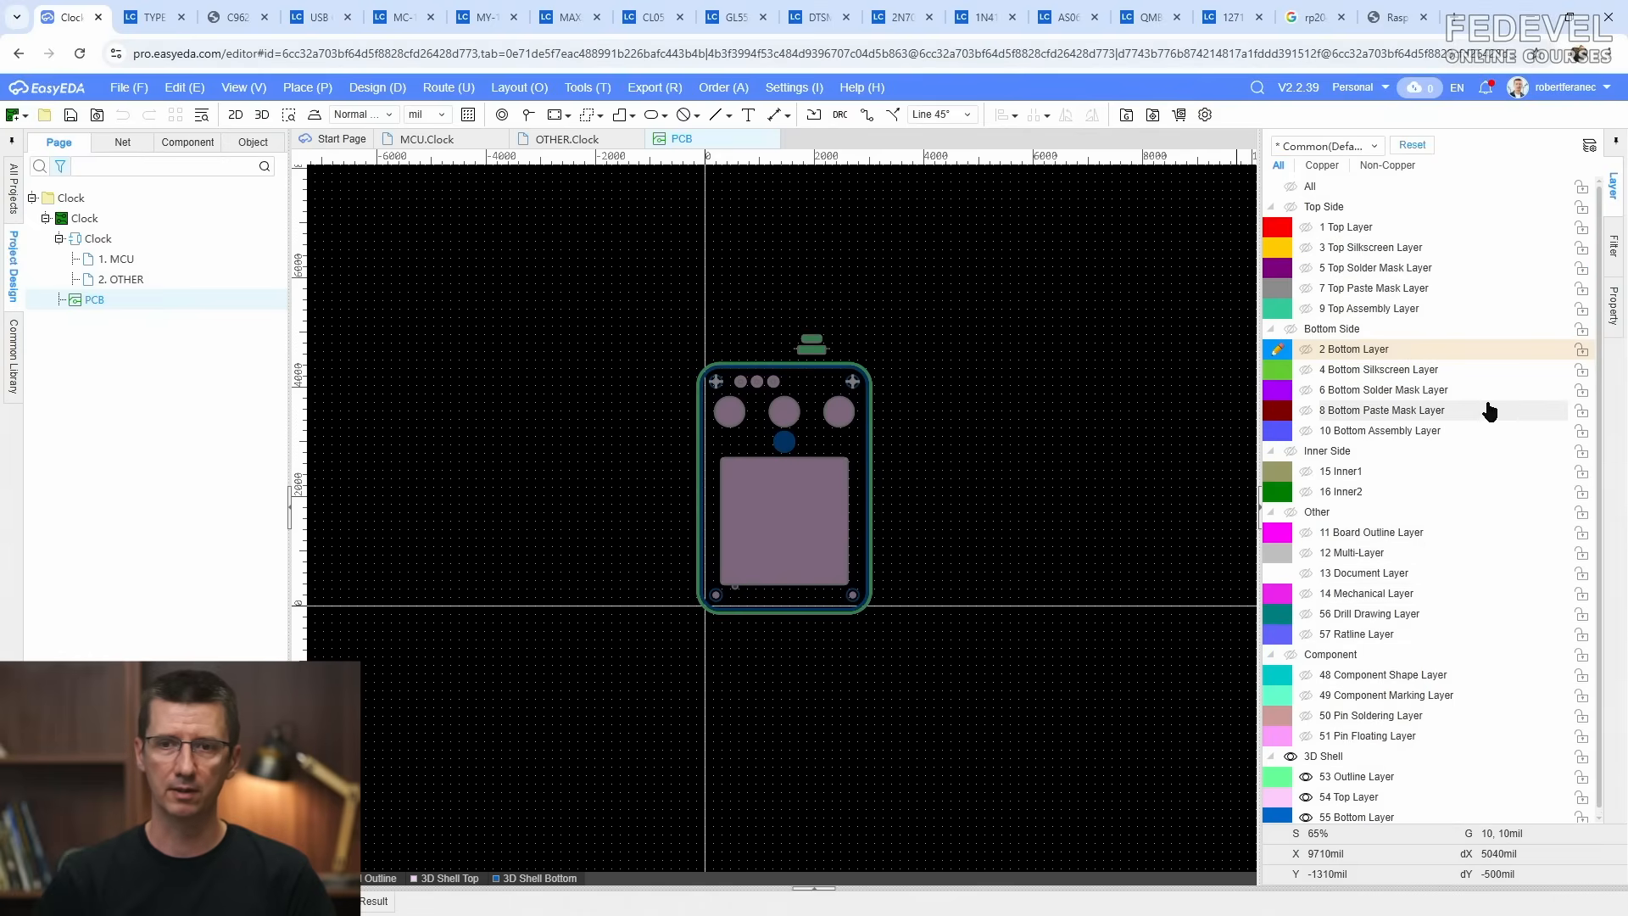
# Step: Delete all 3D shell objects from the PCB and make all layers visible again
pyautogui.scroll(-1, 1486, 410)
pyautogui.moveTo(597, 296); pyautogui.dragTo(954, 663)
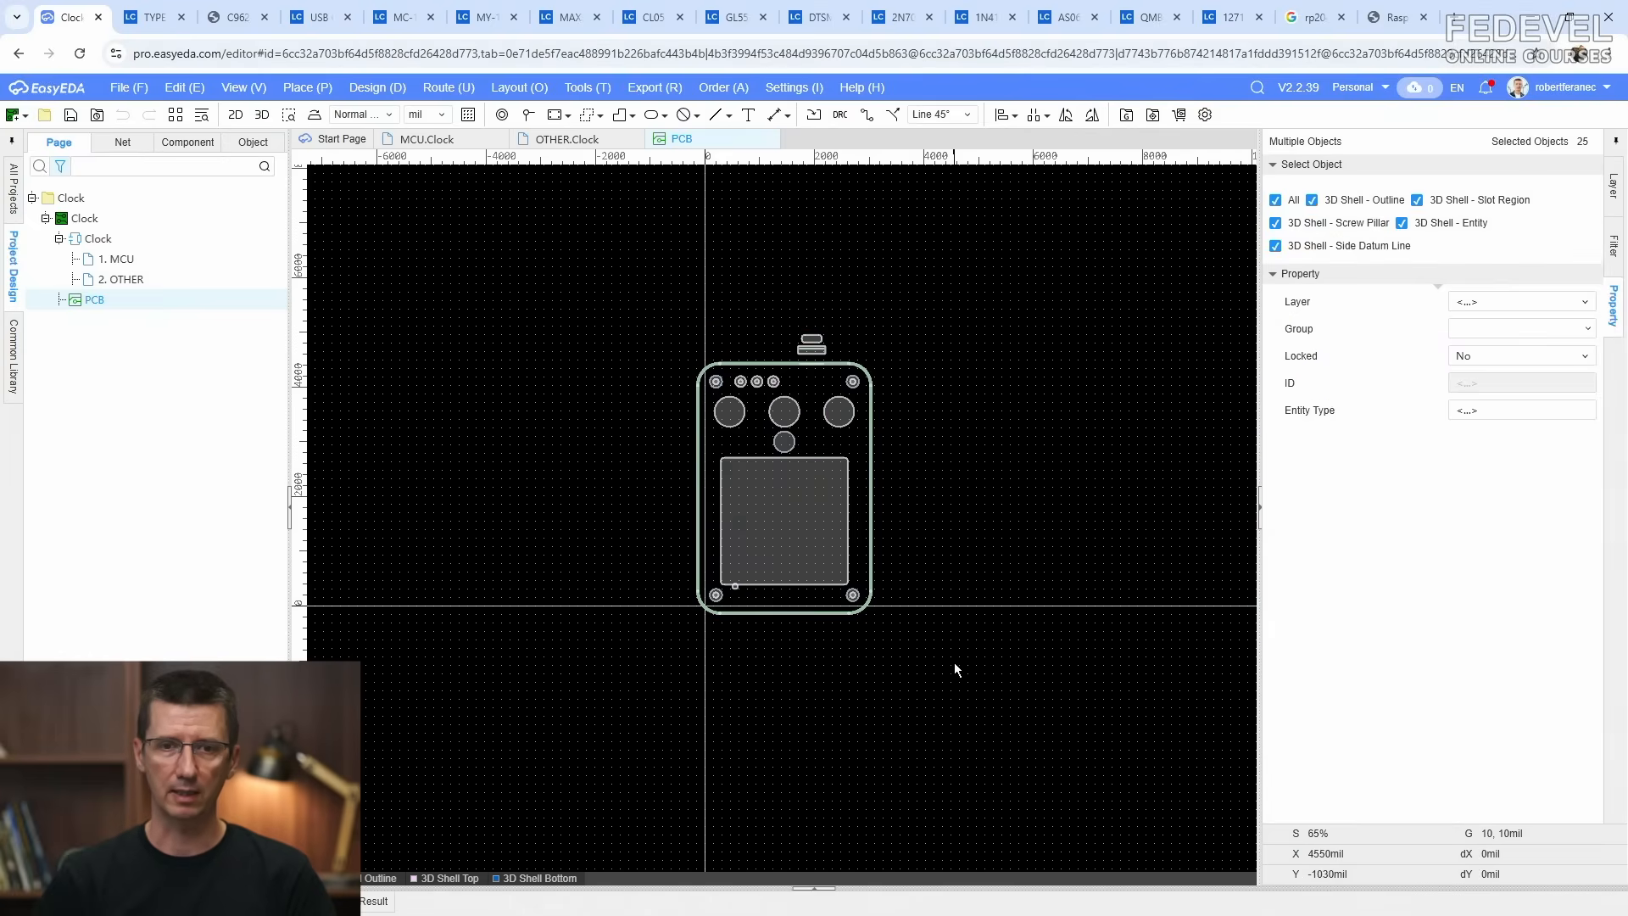
pyautogui.press('Delete')
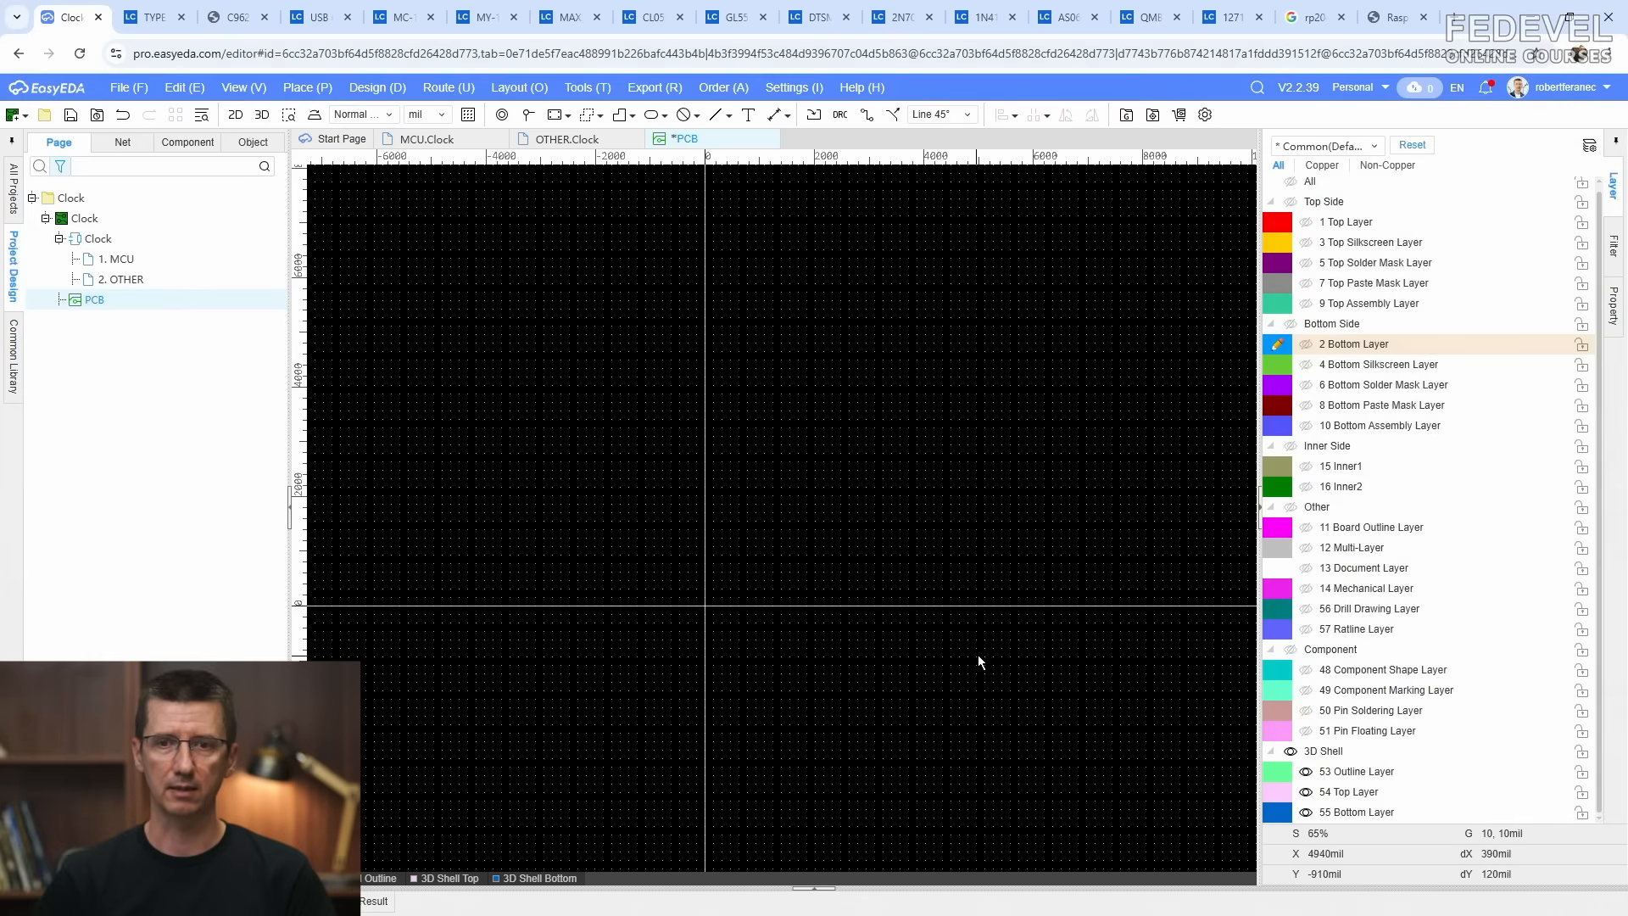
pyautogui.click(1290, 183)
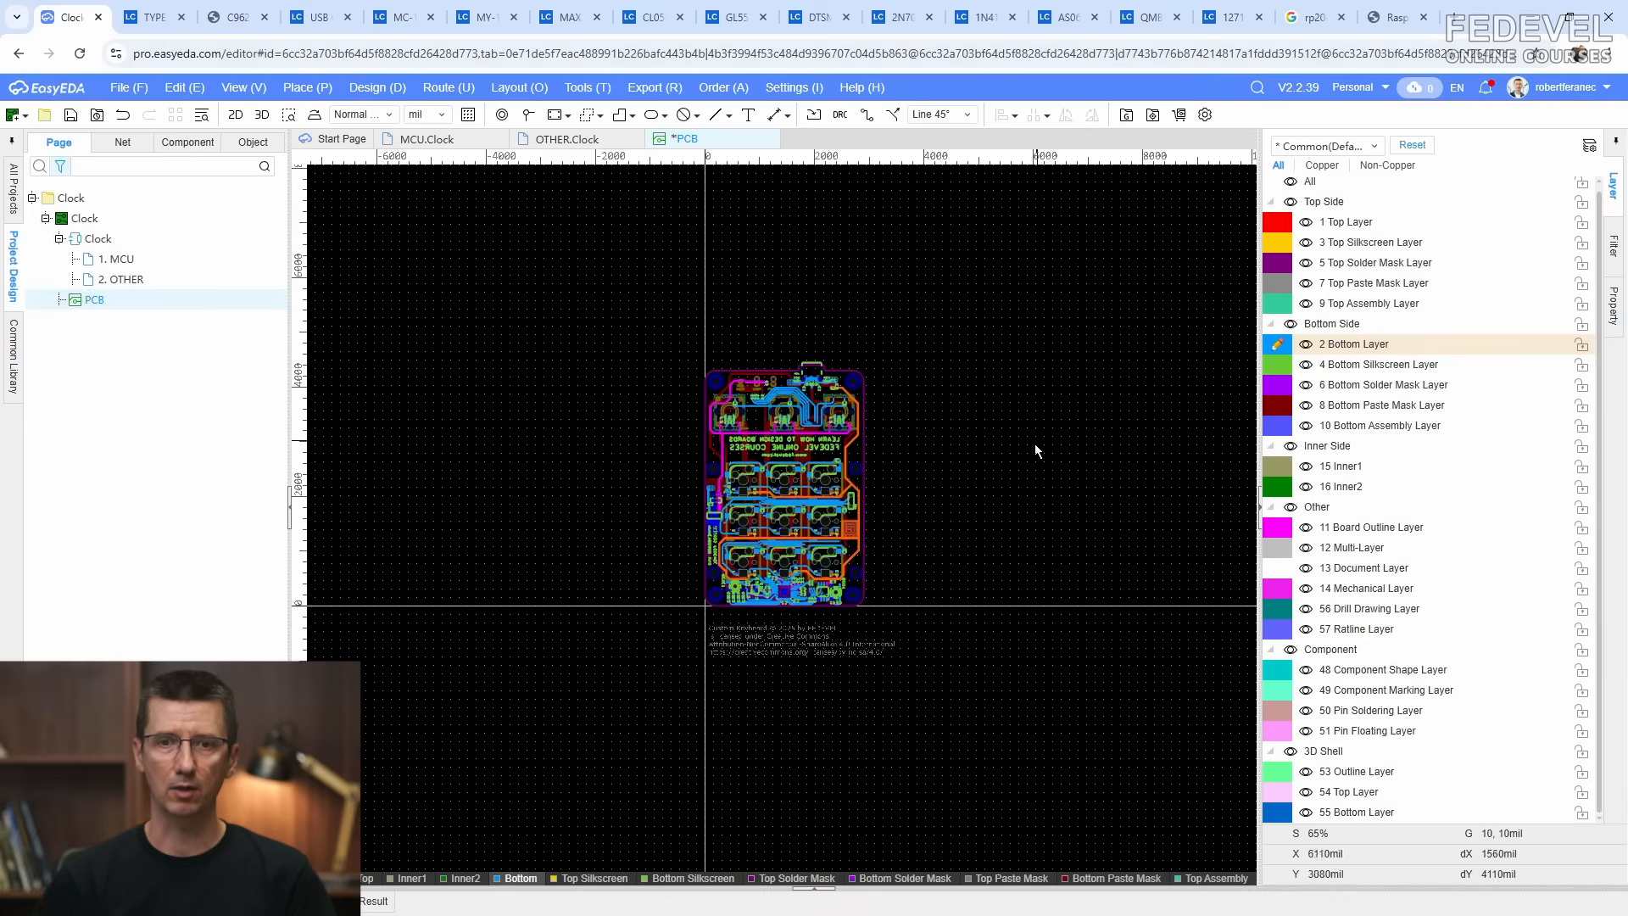
# Step: Delete the components, tracks and text across the upper part of the keyboard layout, unlocking locked objects and including components
pyautogui.scroll(4, 786, 553)
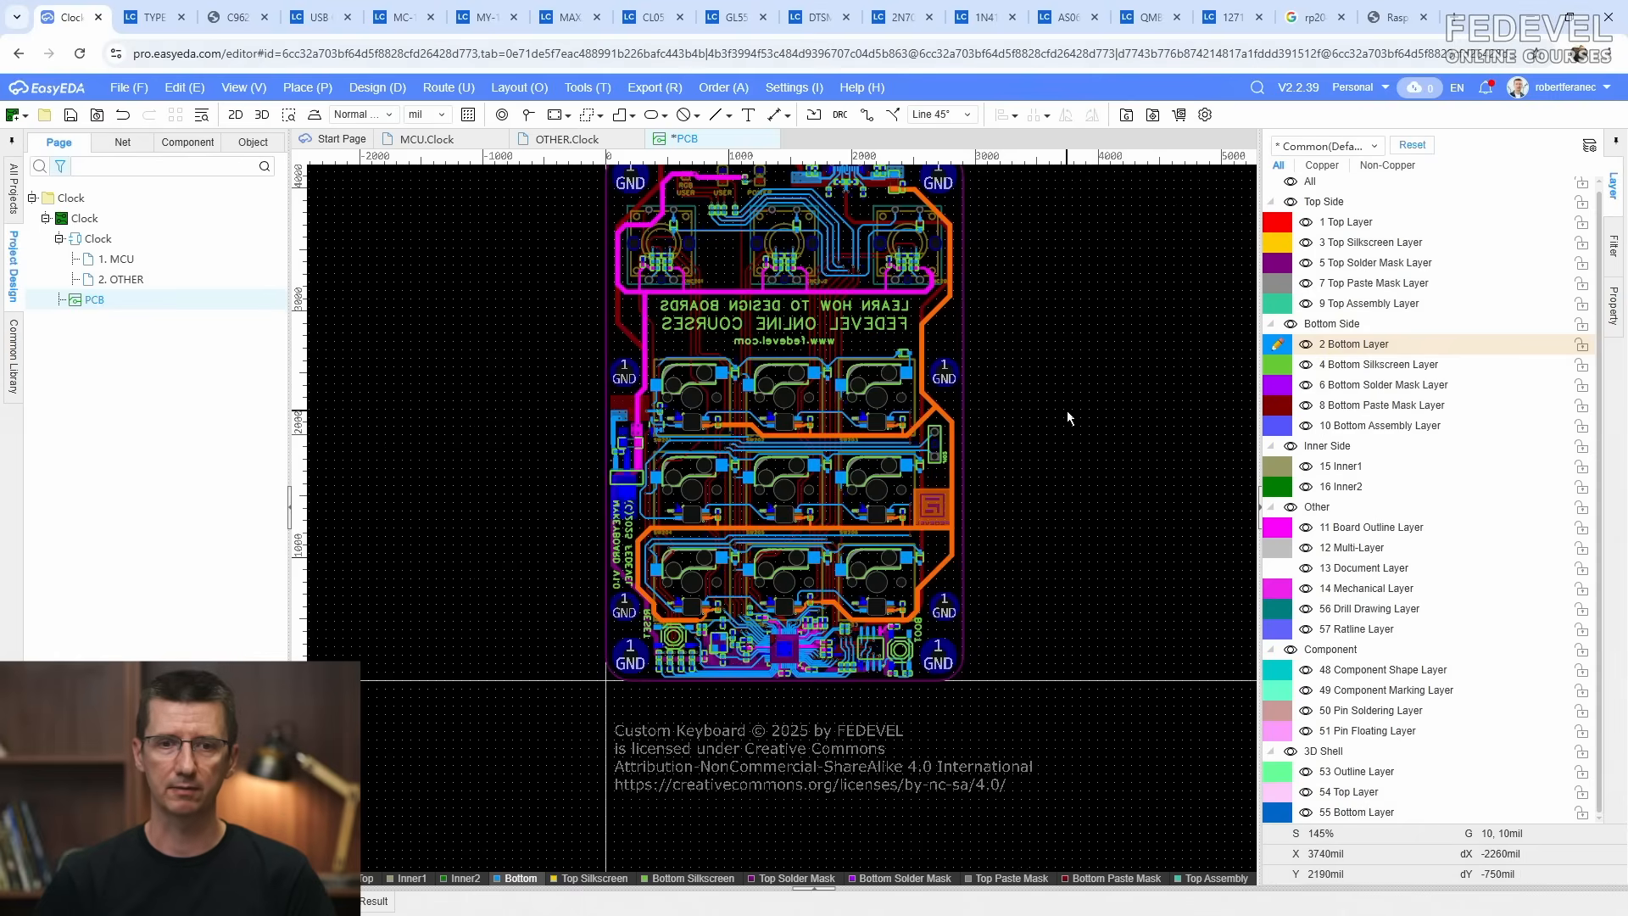
pyautogui.moveTo(1072, 398); pyautogui.dragTo(1067, 474, button='right')
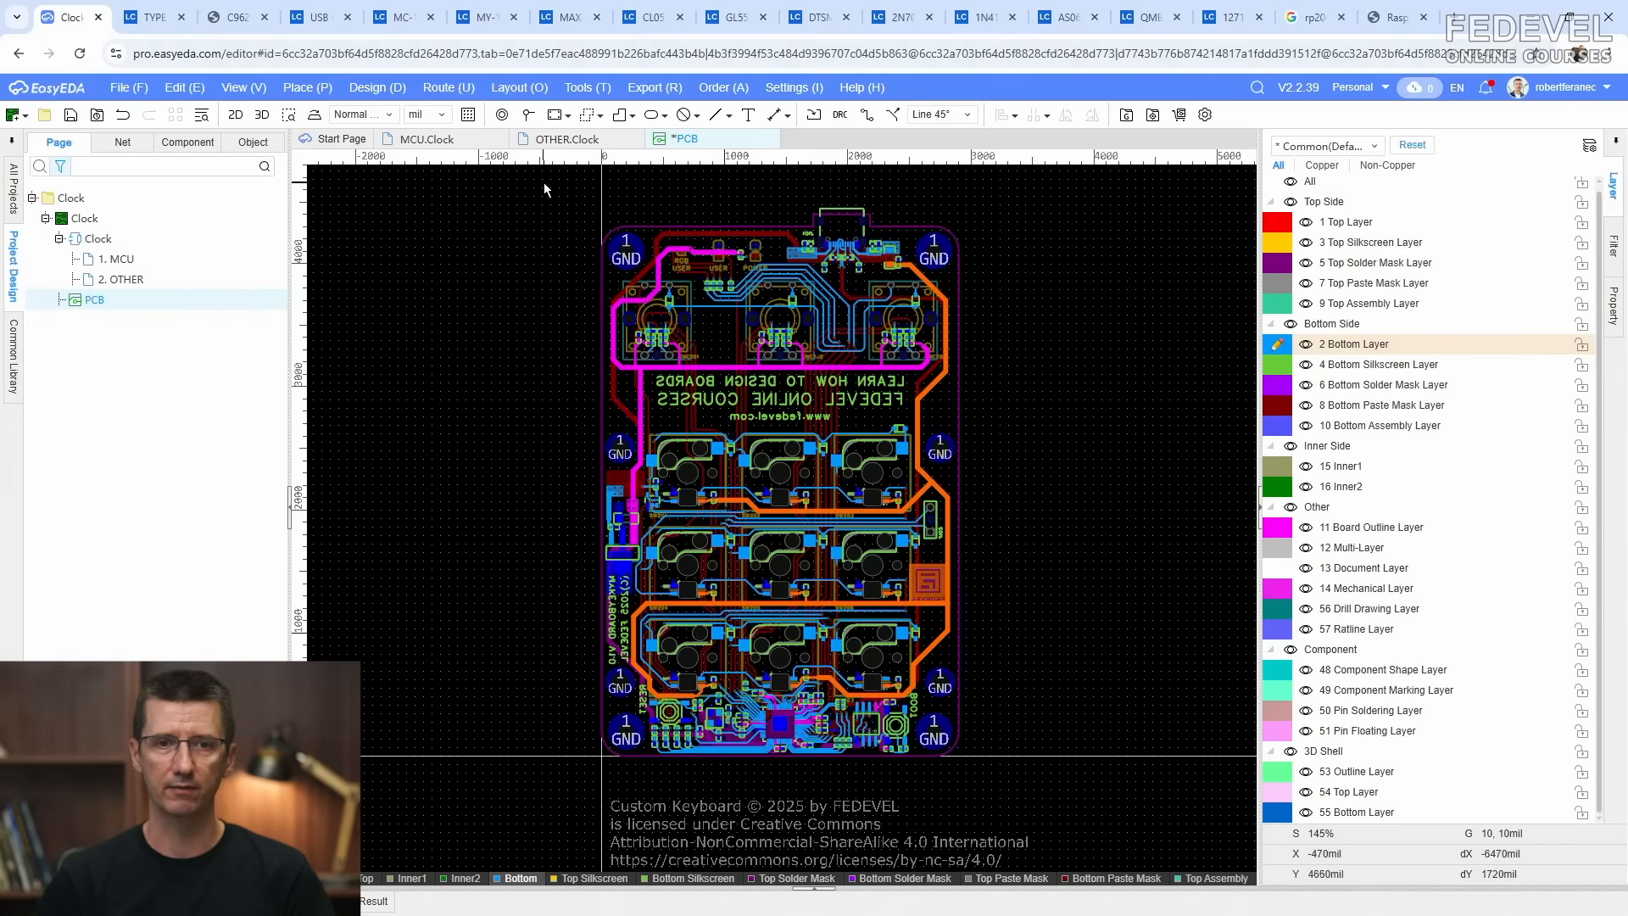
pyautogui.moveTo(542, 180); pyautogui.dragTo(992, 673)
pyautogui.press('Delete')
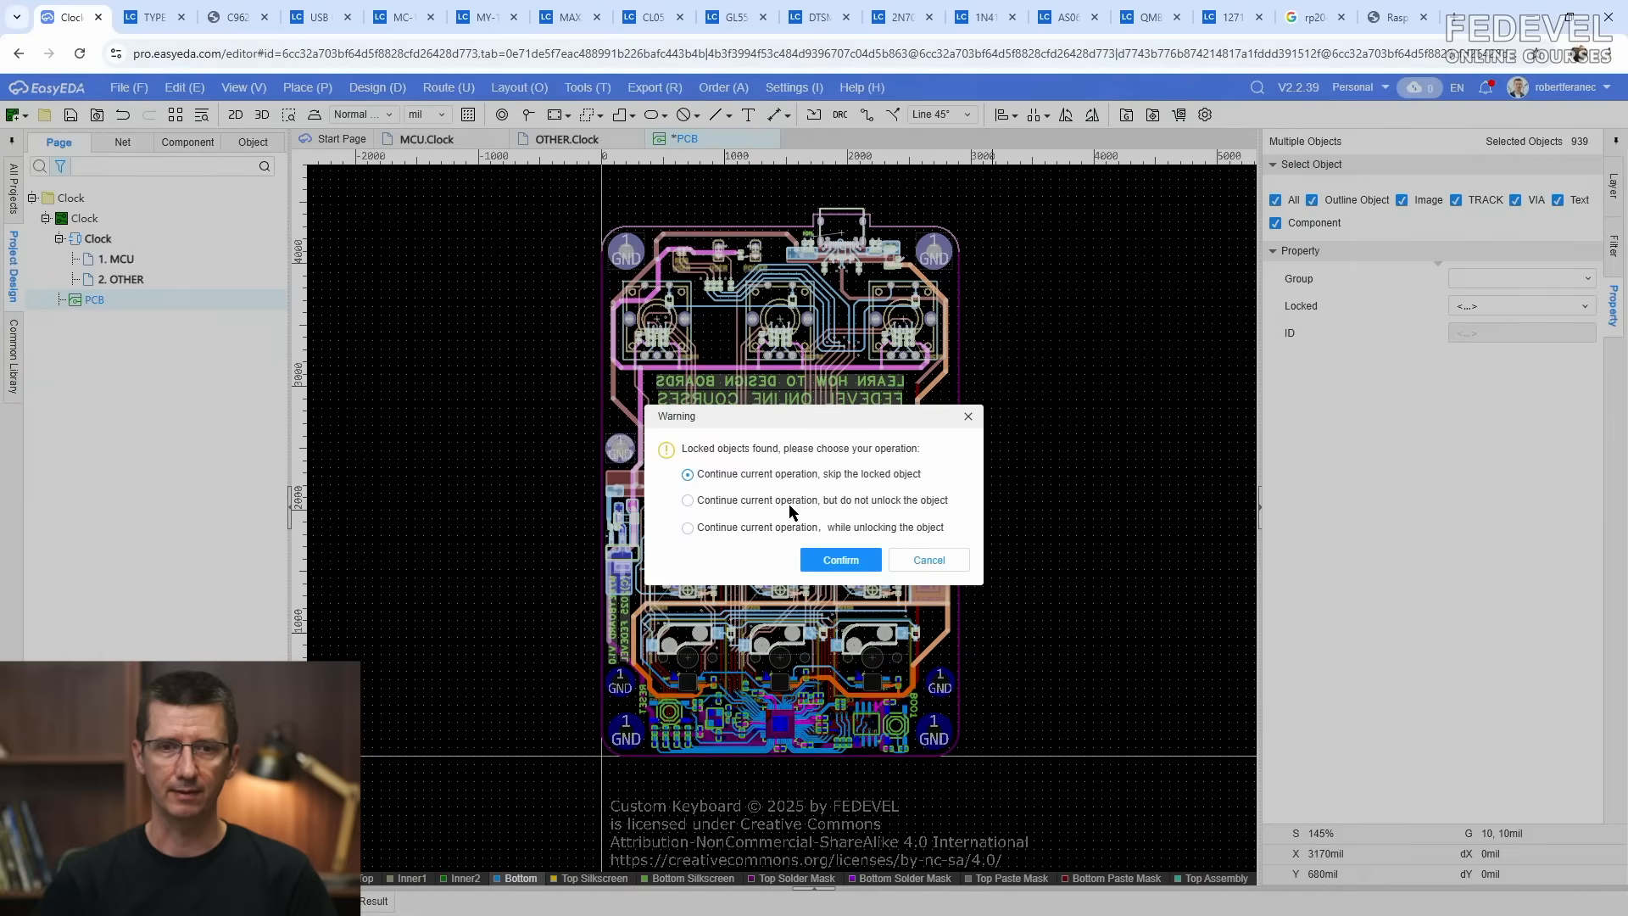
pyautogui.click(687, 528)
pyautogui.click(839, 559)
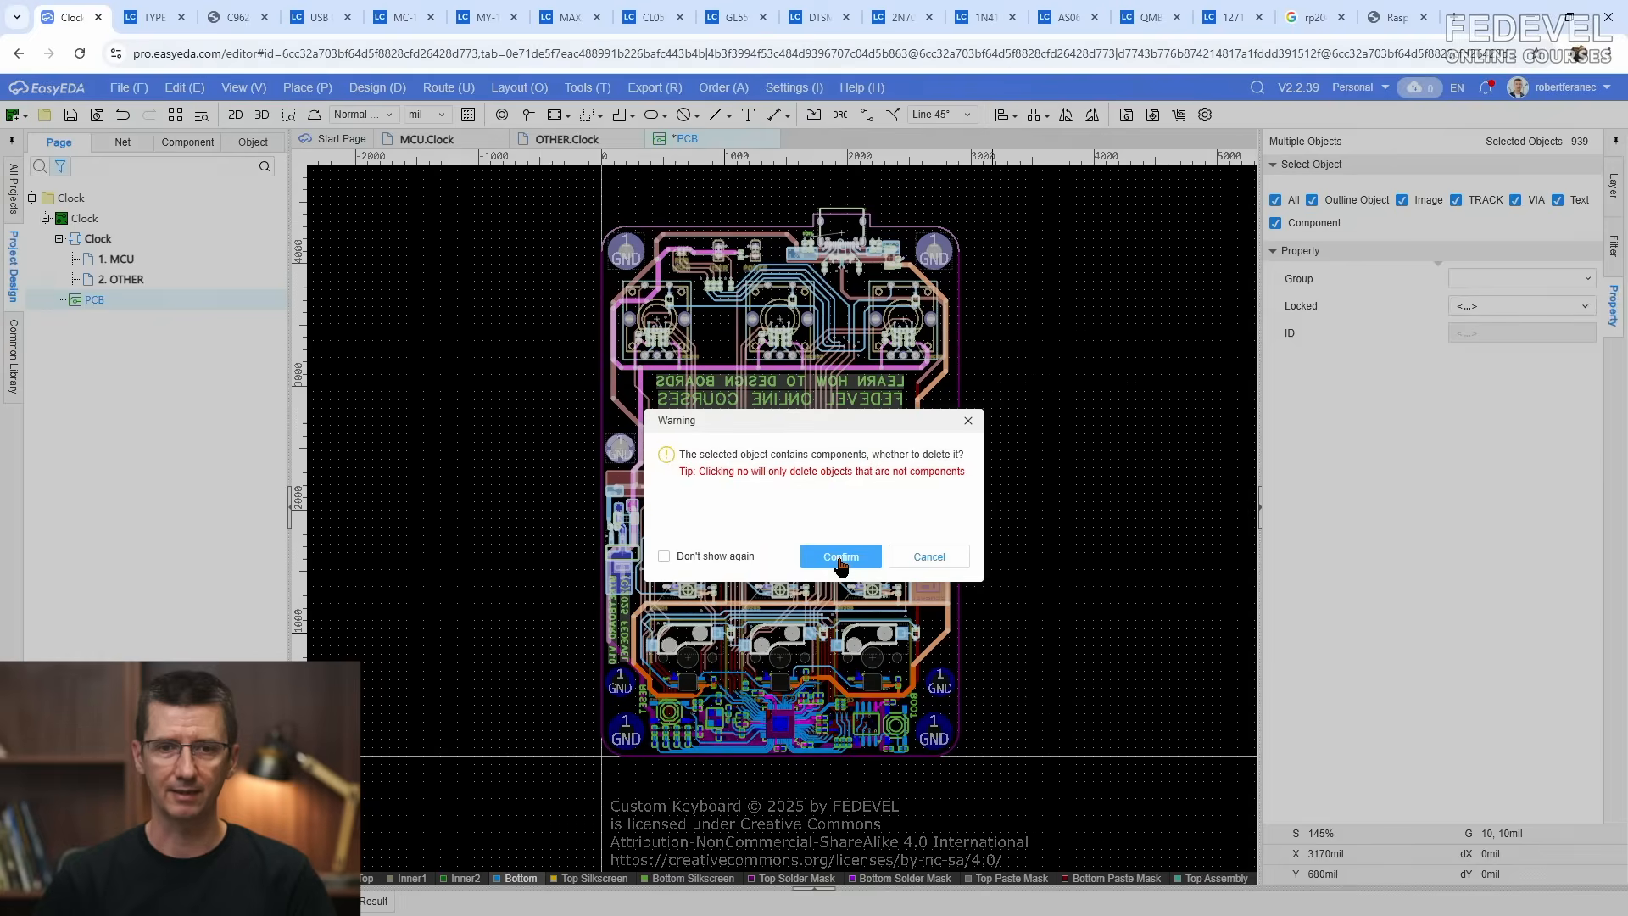
pyautogui.click(839, 558)
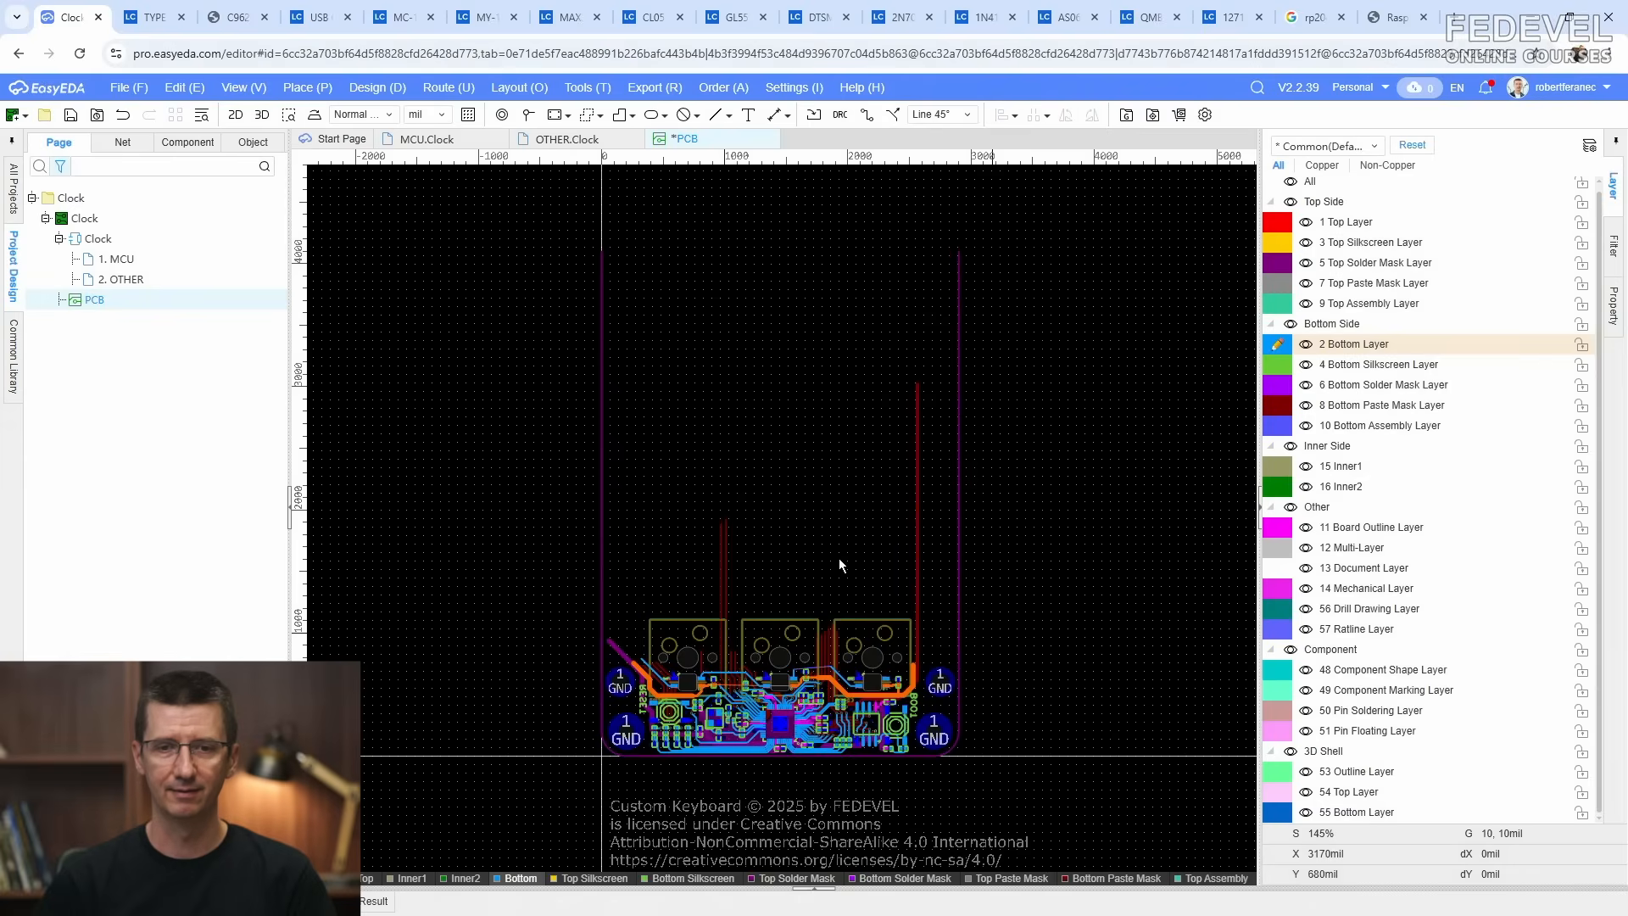
# Step: Delete the rightmost key switch, the BOOT button and the GND mounting holes at the board's lower right corner, unlocking locked objects
pyautogui.scroll(4, 932, 780)
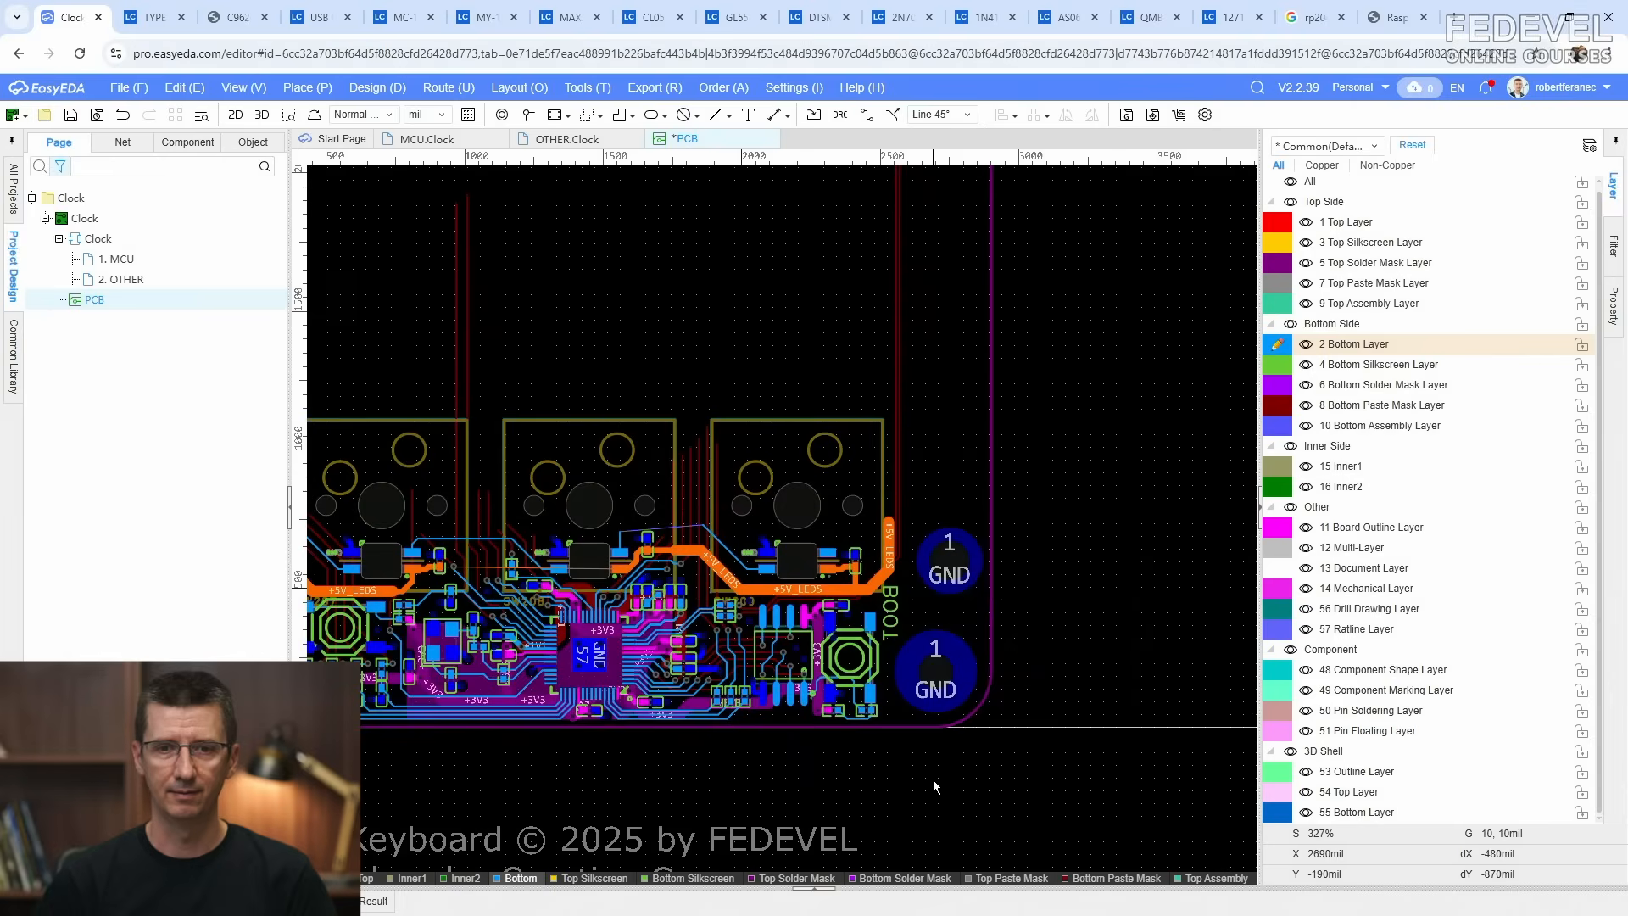
pyautogui.moveTo(1082, 781); pyautogui.dragTo(854, 393)
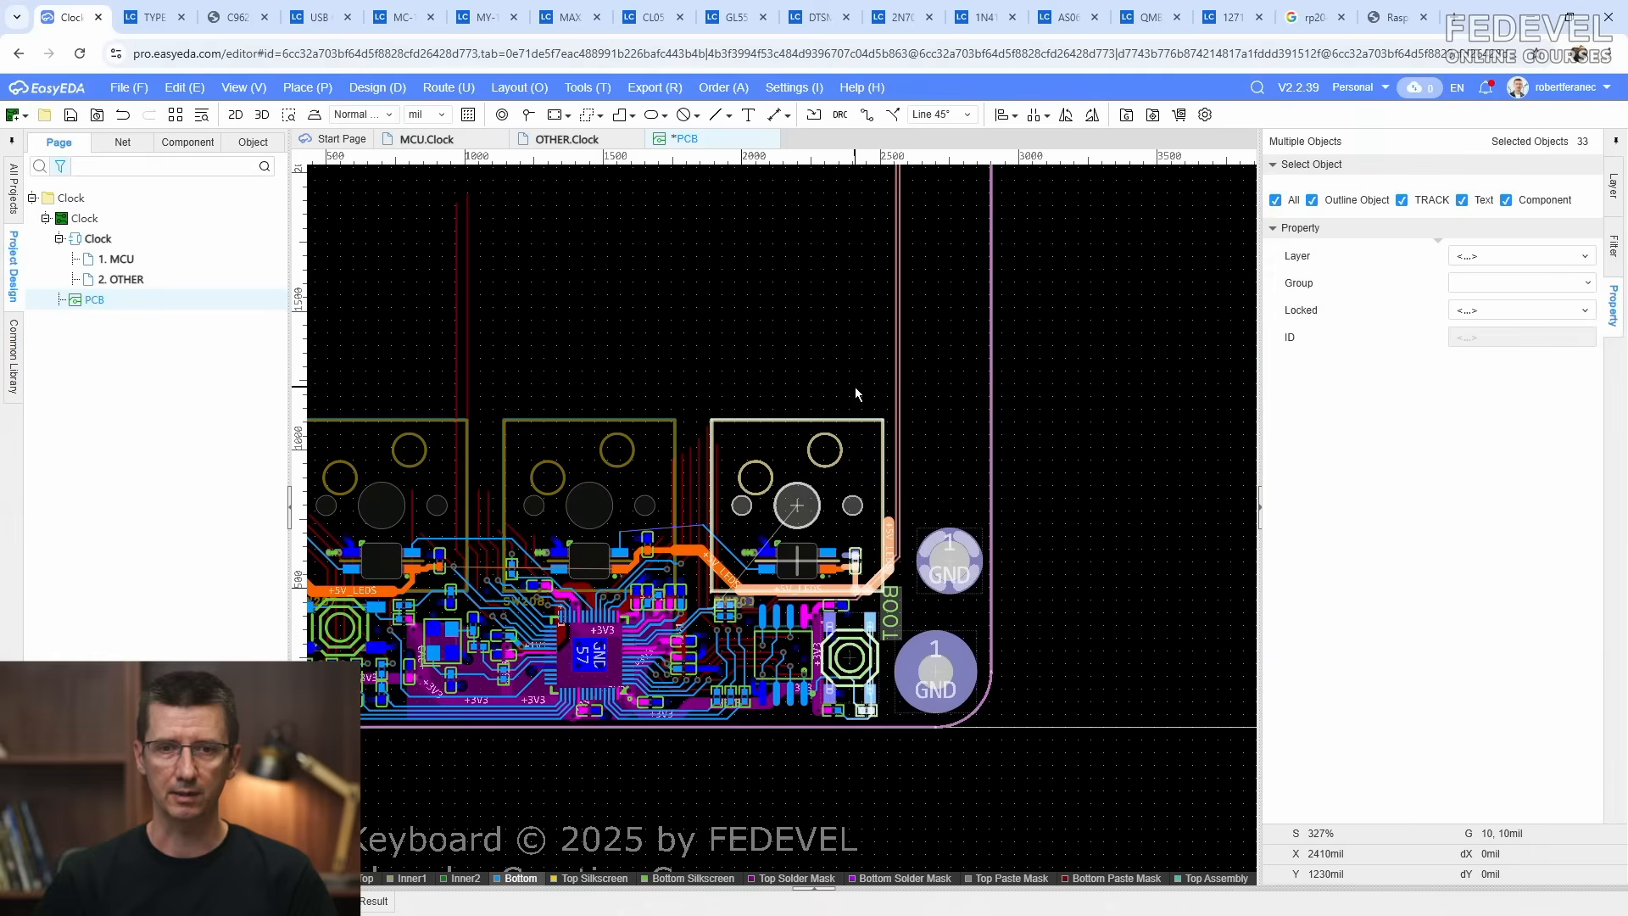
pyautogui.press('Delete')
pyautogui.click(835, 556)
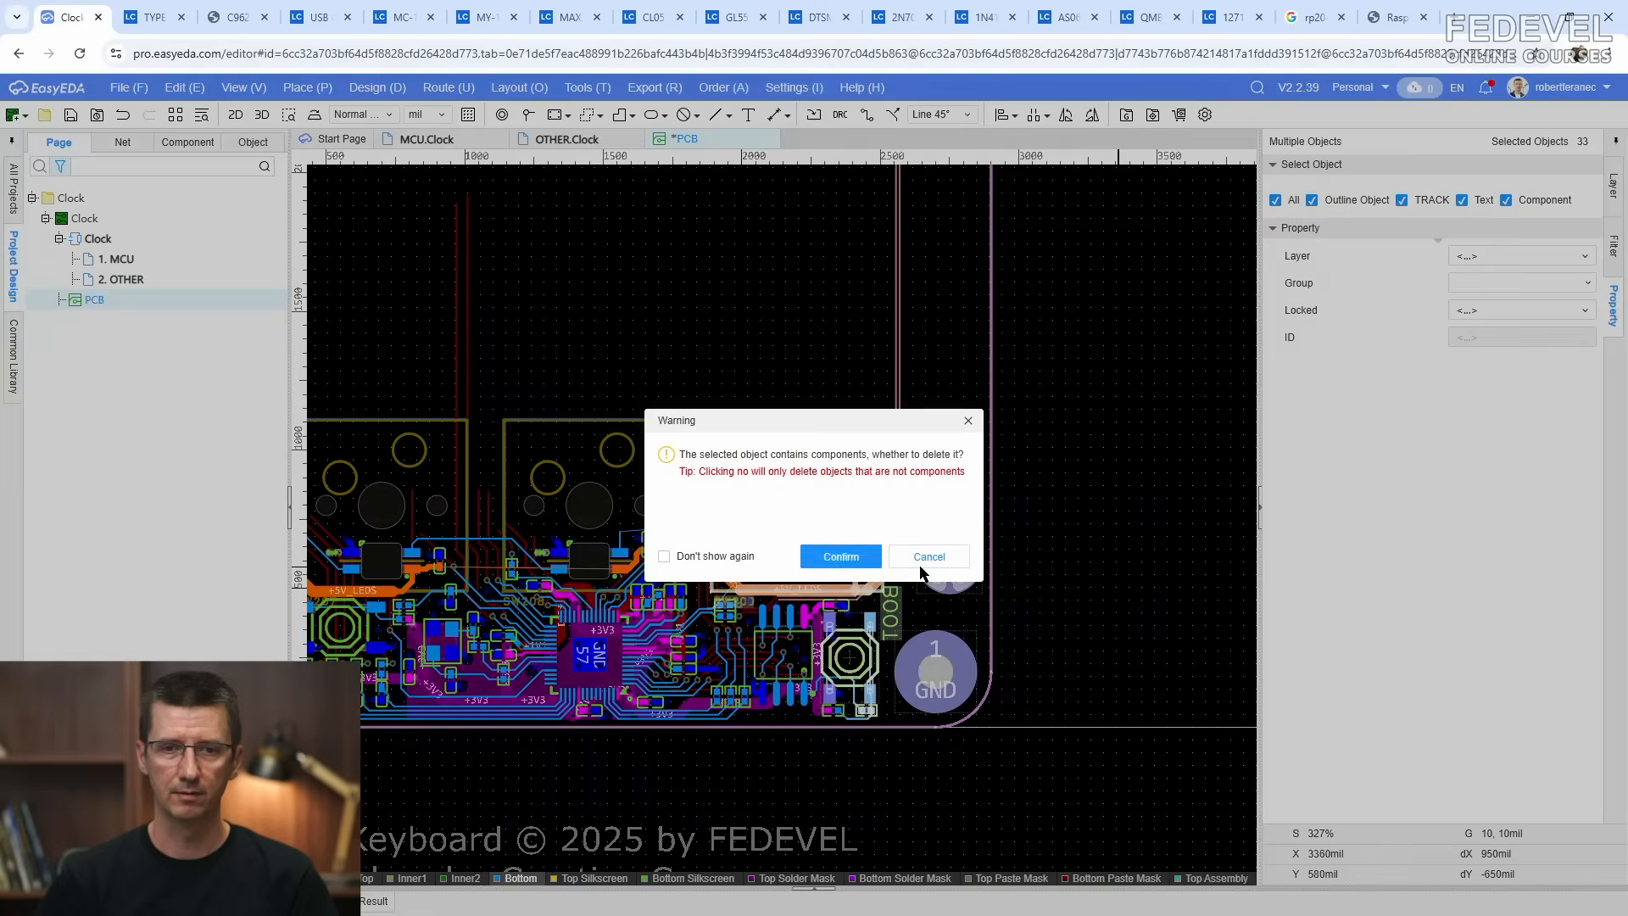
pyautogui.click(851, 562)
# Step: Delete the RESET button, GND mounting holes and nearby parts at the board's lower left corner, unlocking locked objects
pyautogui.scroll(-2, 1099, 575)
pyautogui.scroll(1, 658, 530)
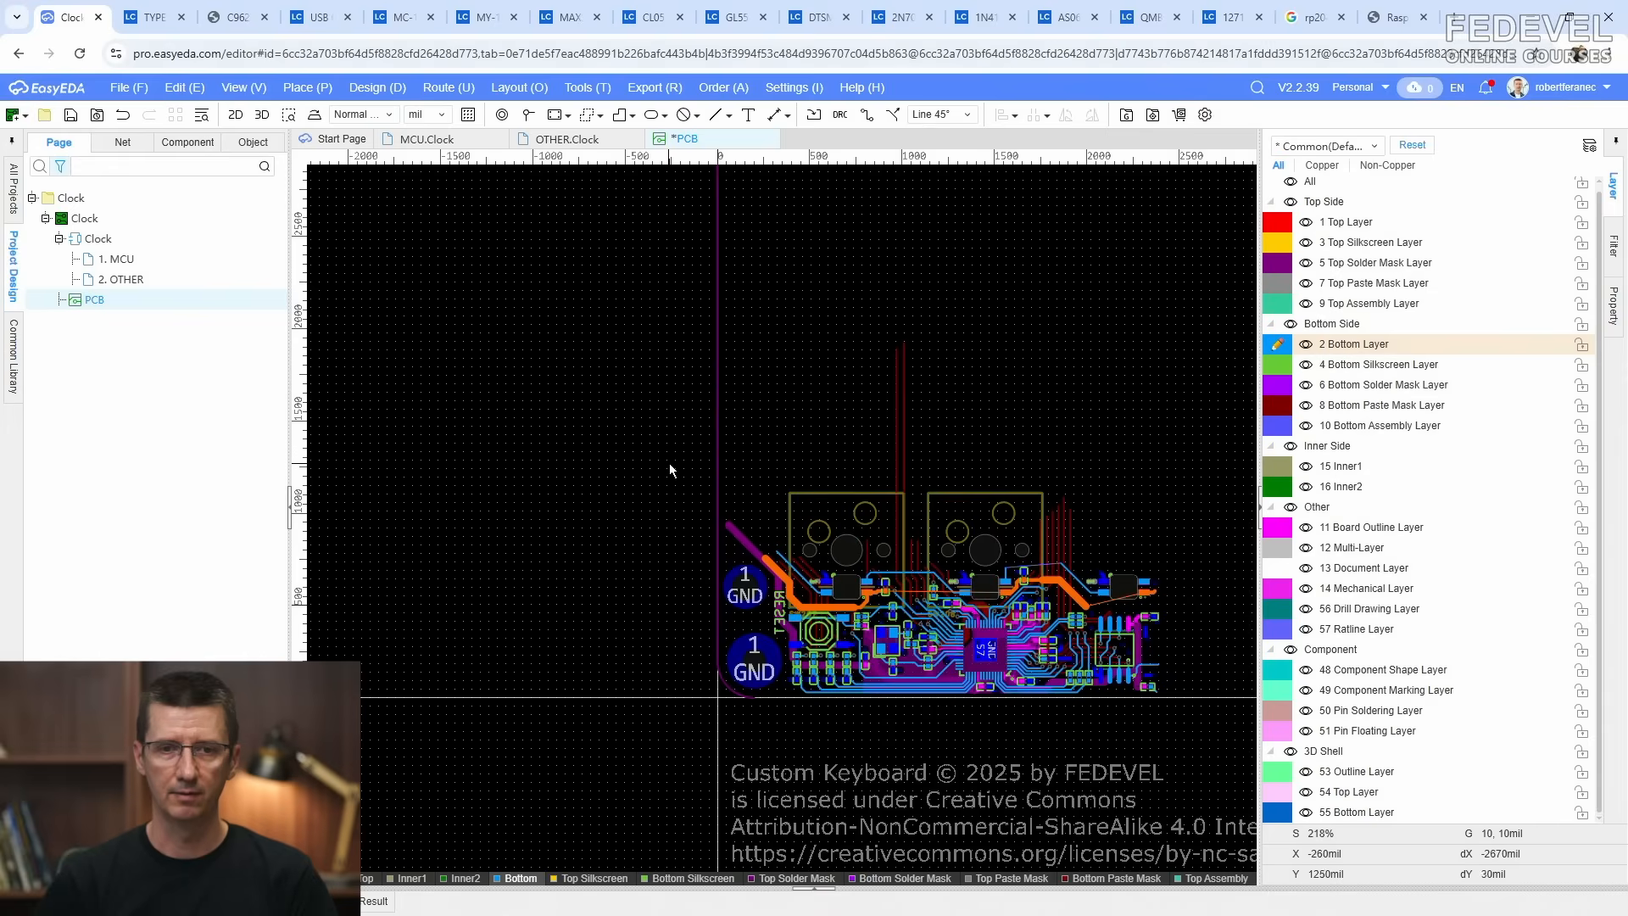
pyautogui.moveTo(668, 455); pyautogui.dragTo(849, 716)
pyautogui.press('Delete')
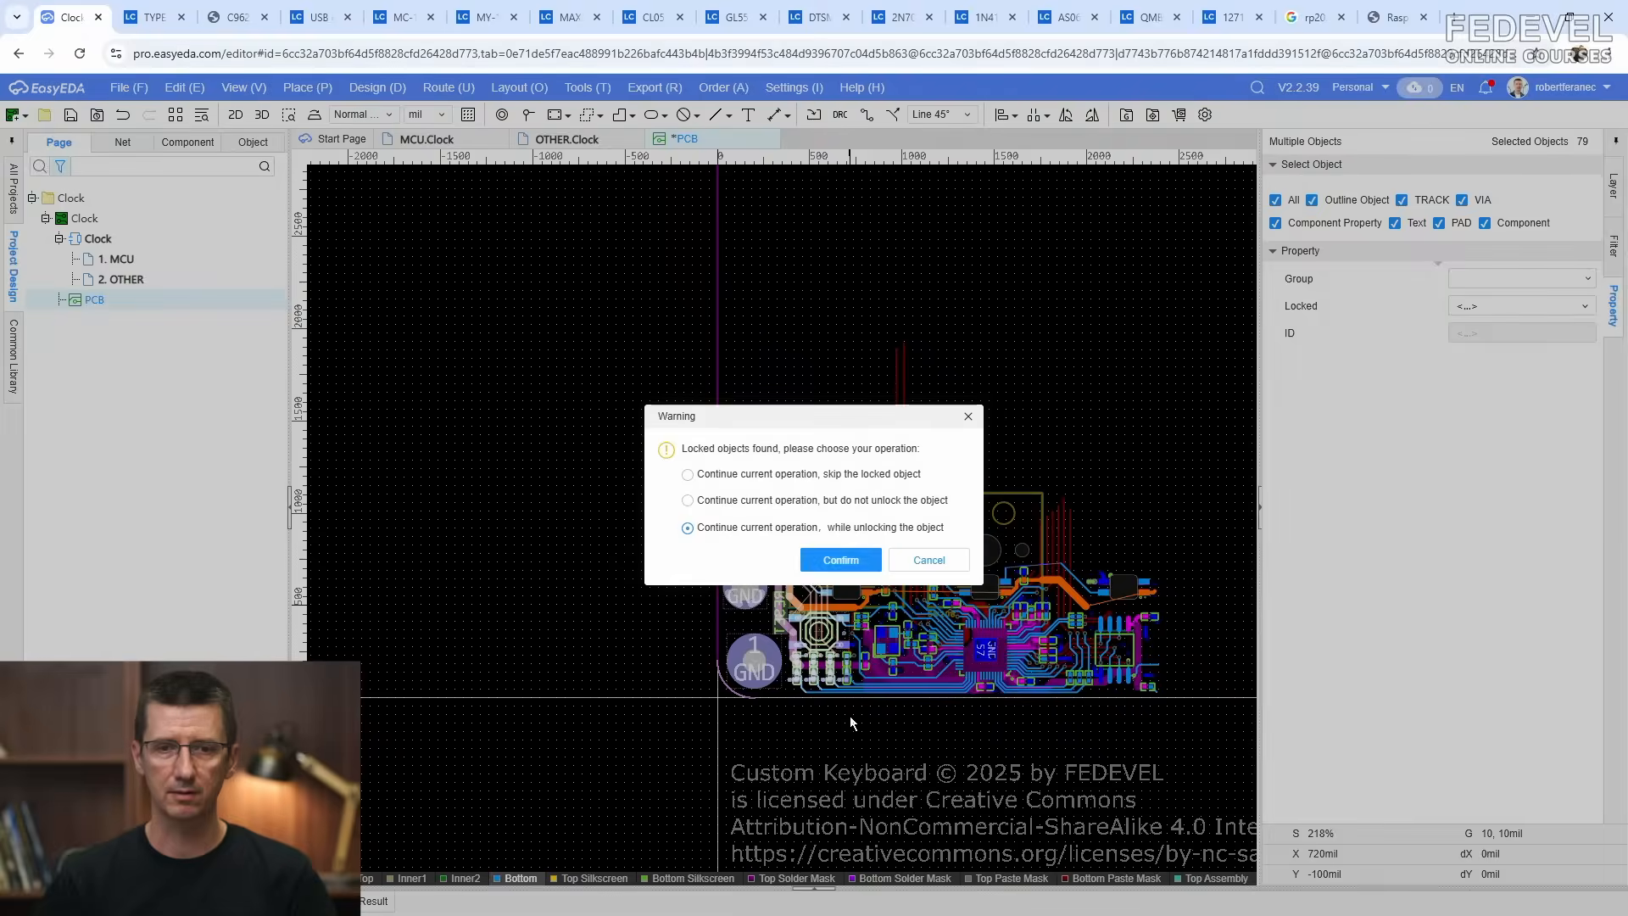
pyautogui.click(814, 563)
pyautogui.click(826, 556)
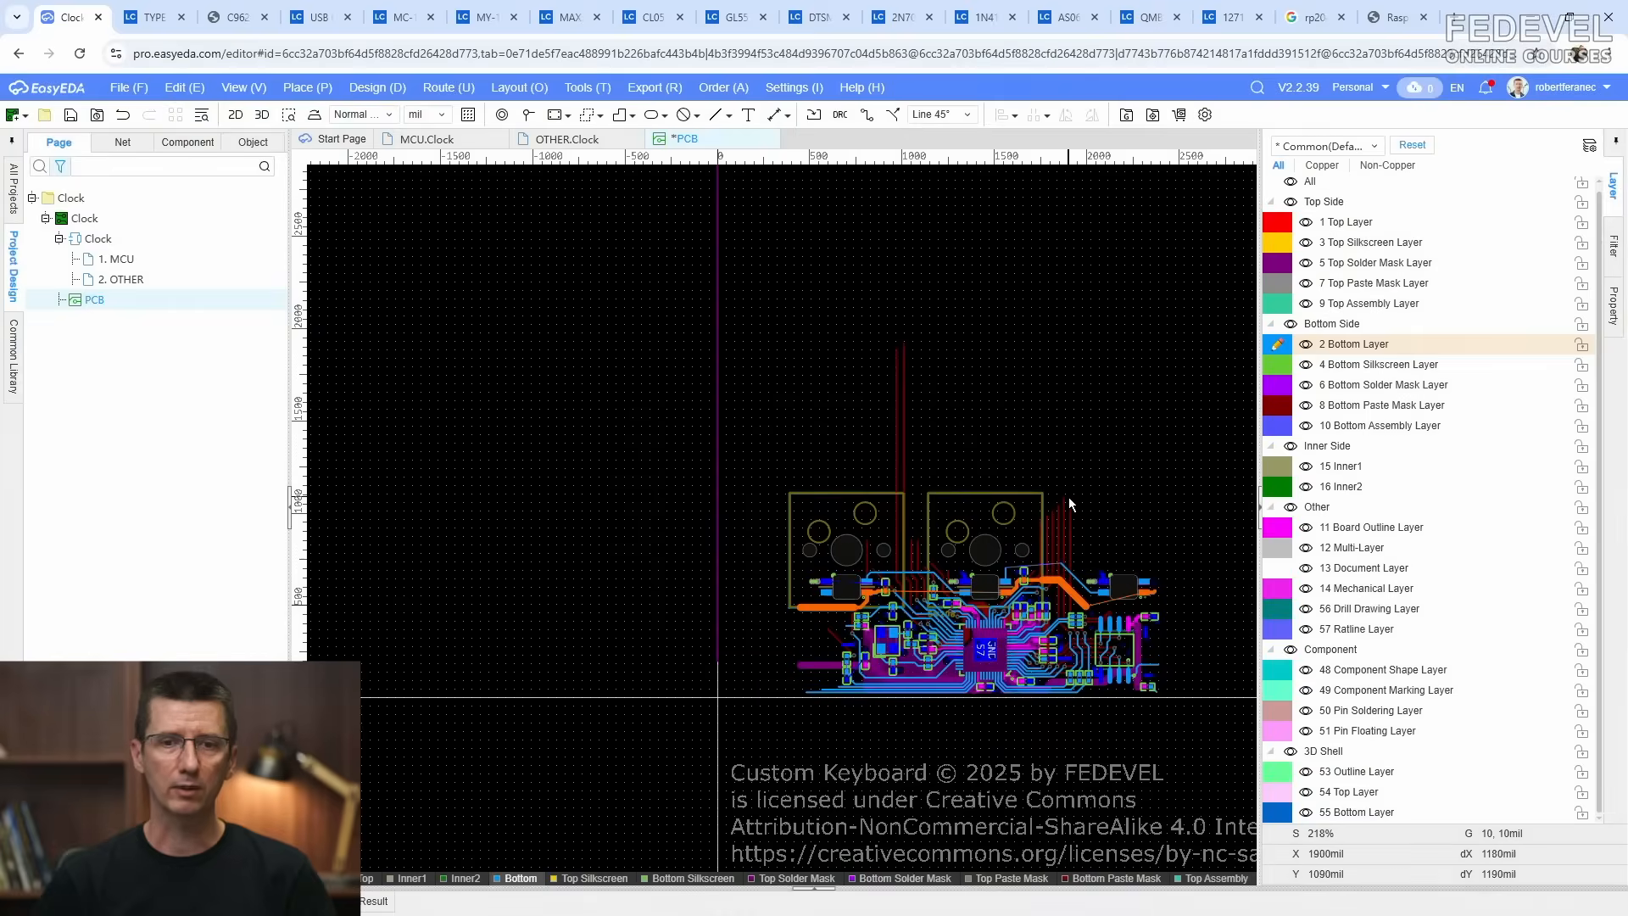
# Step: Delete the two remaining key switches together with the long vertical top-layer tracks above the RP2040
pyautogui.scroll(2, 1068, 498)
pyautogui.moveTo(1090, 563); pyautogui.dragTo(591, 423)
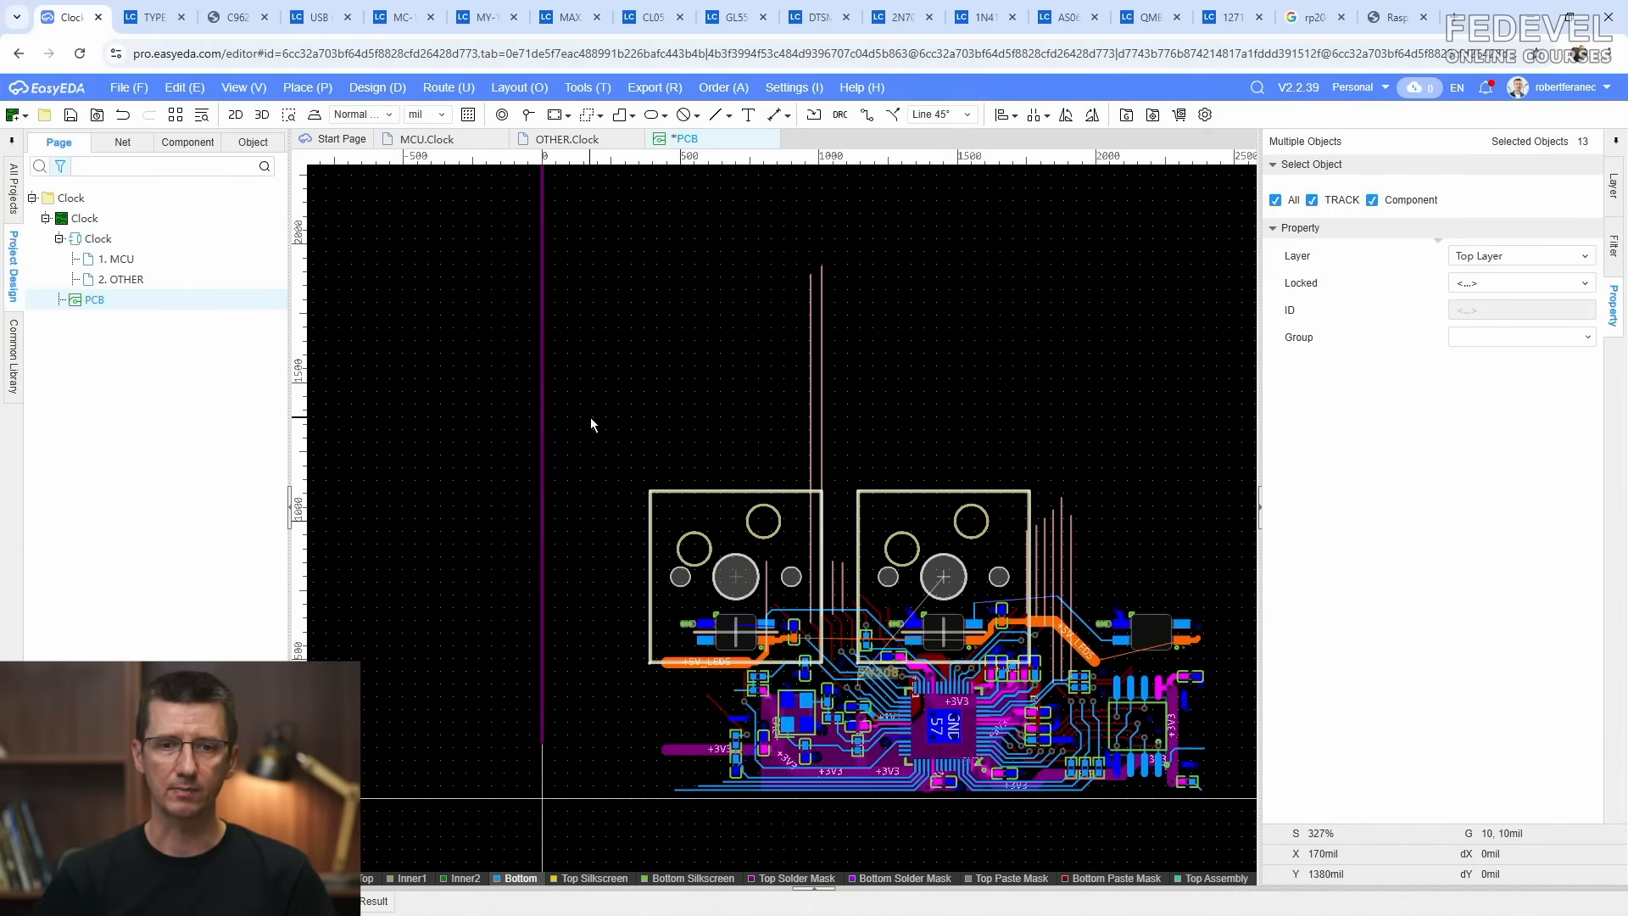
pyautogui.press('Delete')
pyautogui.click(839, 557)
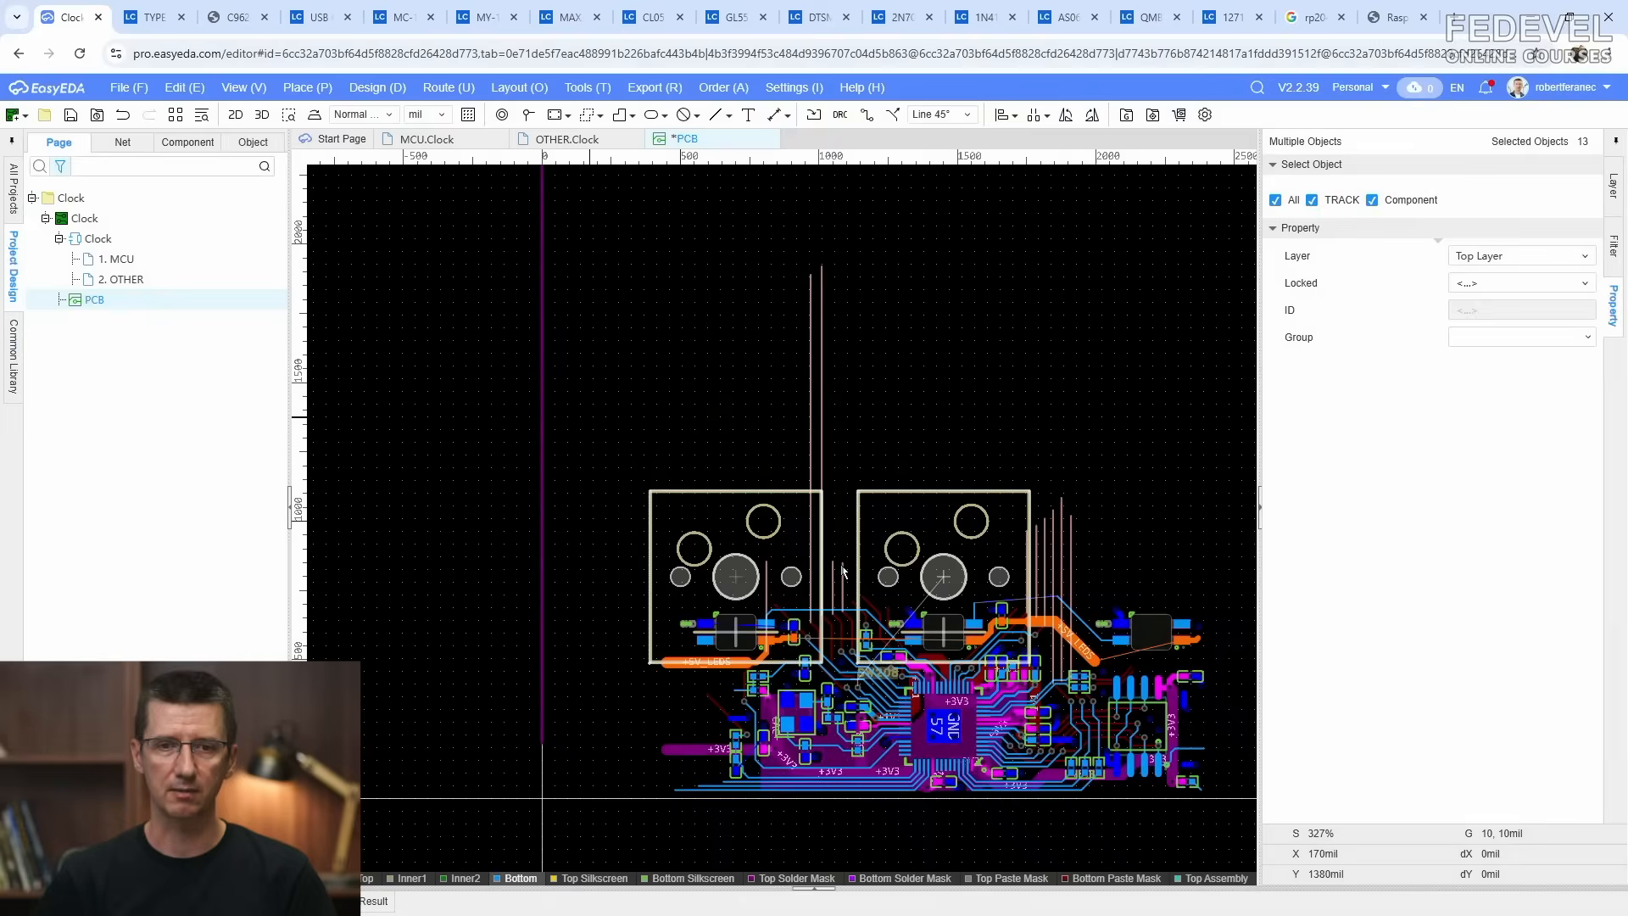
# Step: Delete the row of three LEDs above the RP2040 together with its neighbouring small components, tracks and vias
pyautogui.click(840, 562)
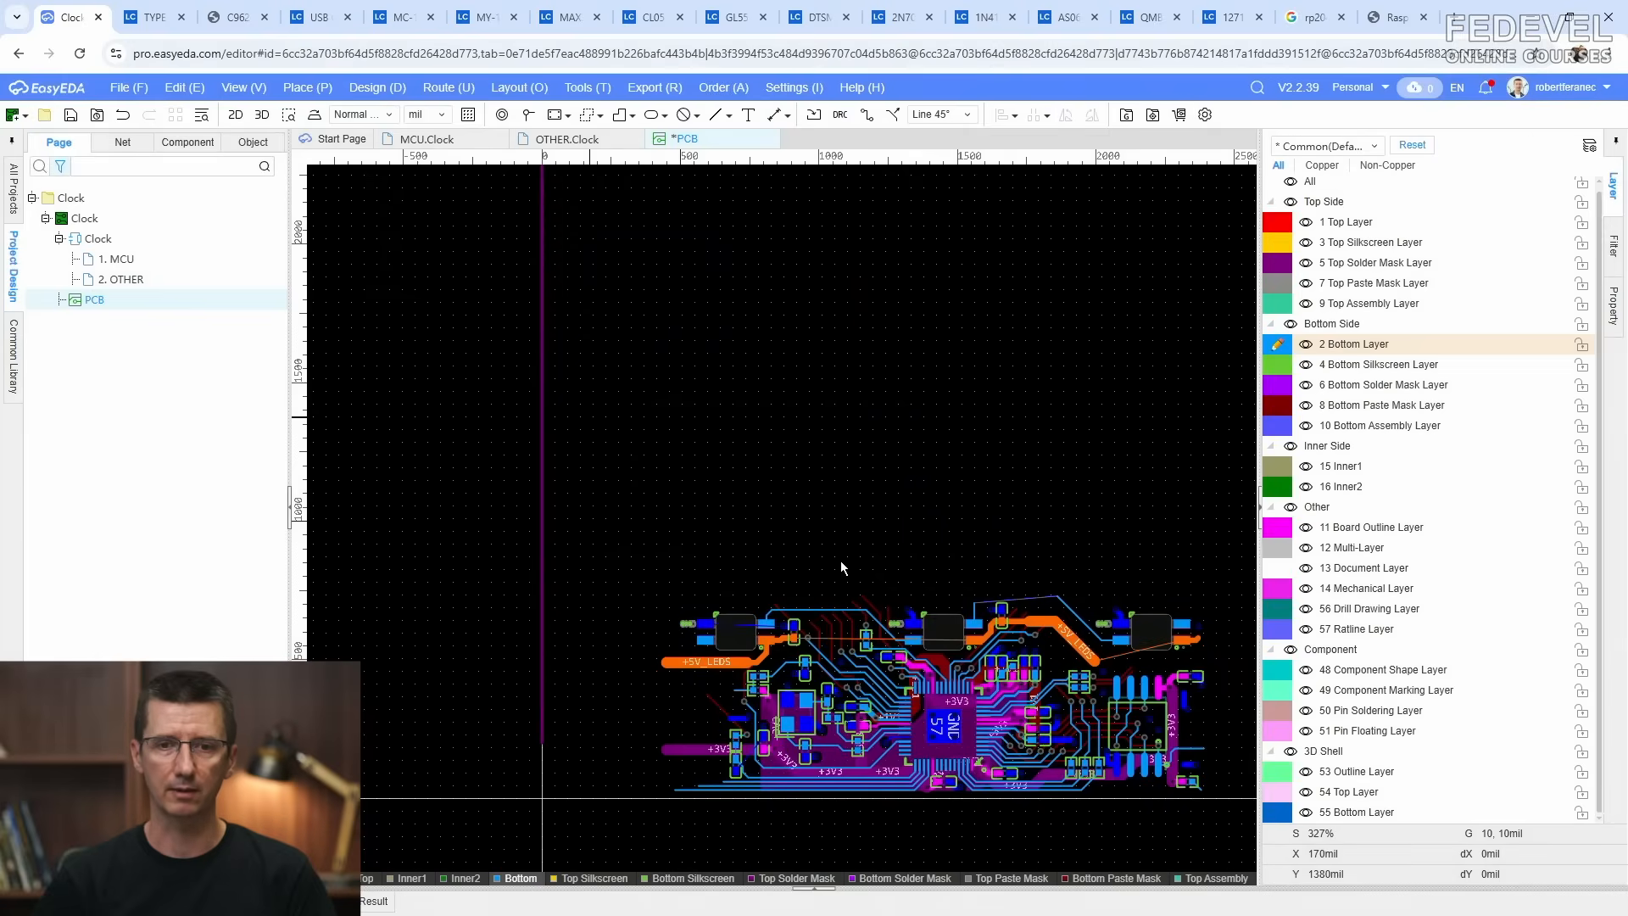
pyautogui.moveTo(1227, 666); pyautogui.dragTo(615, 563)
pyautogui.press('Delete')
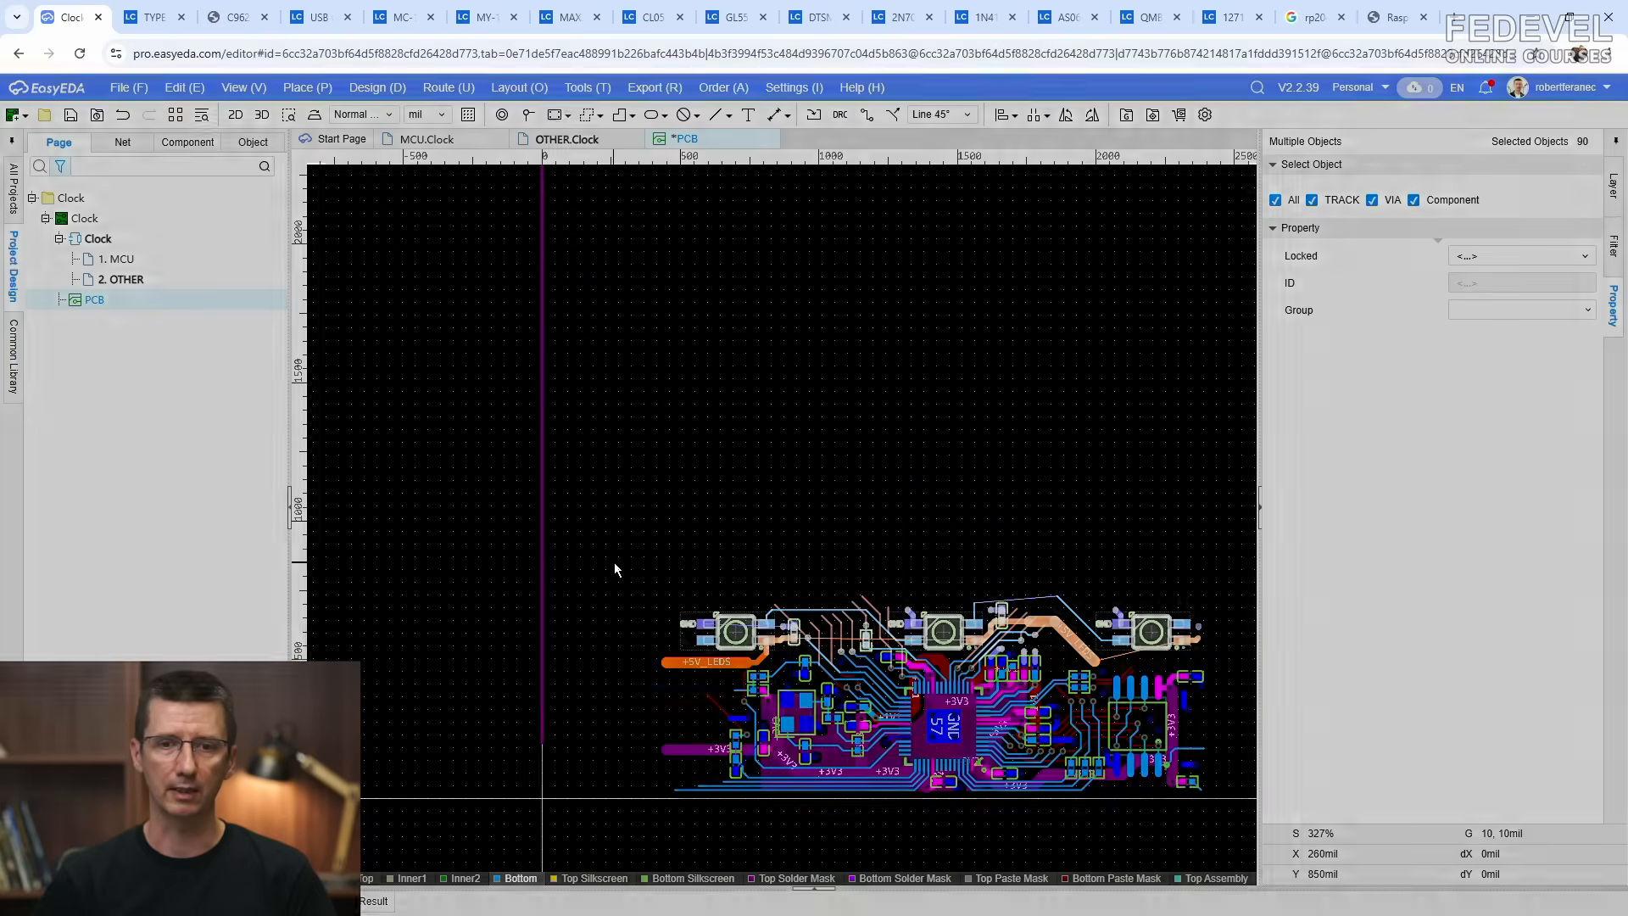
pyautogui.click(842, 557)
pyautogui.click(845, 557)
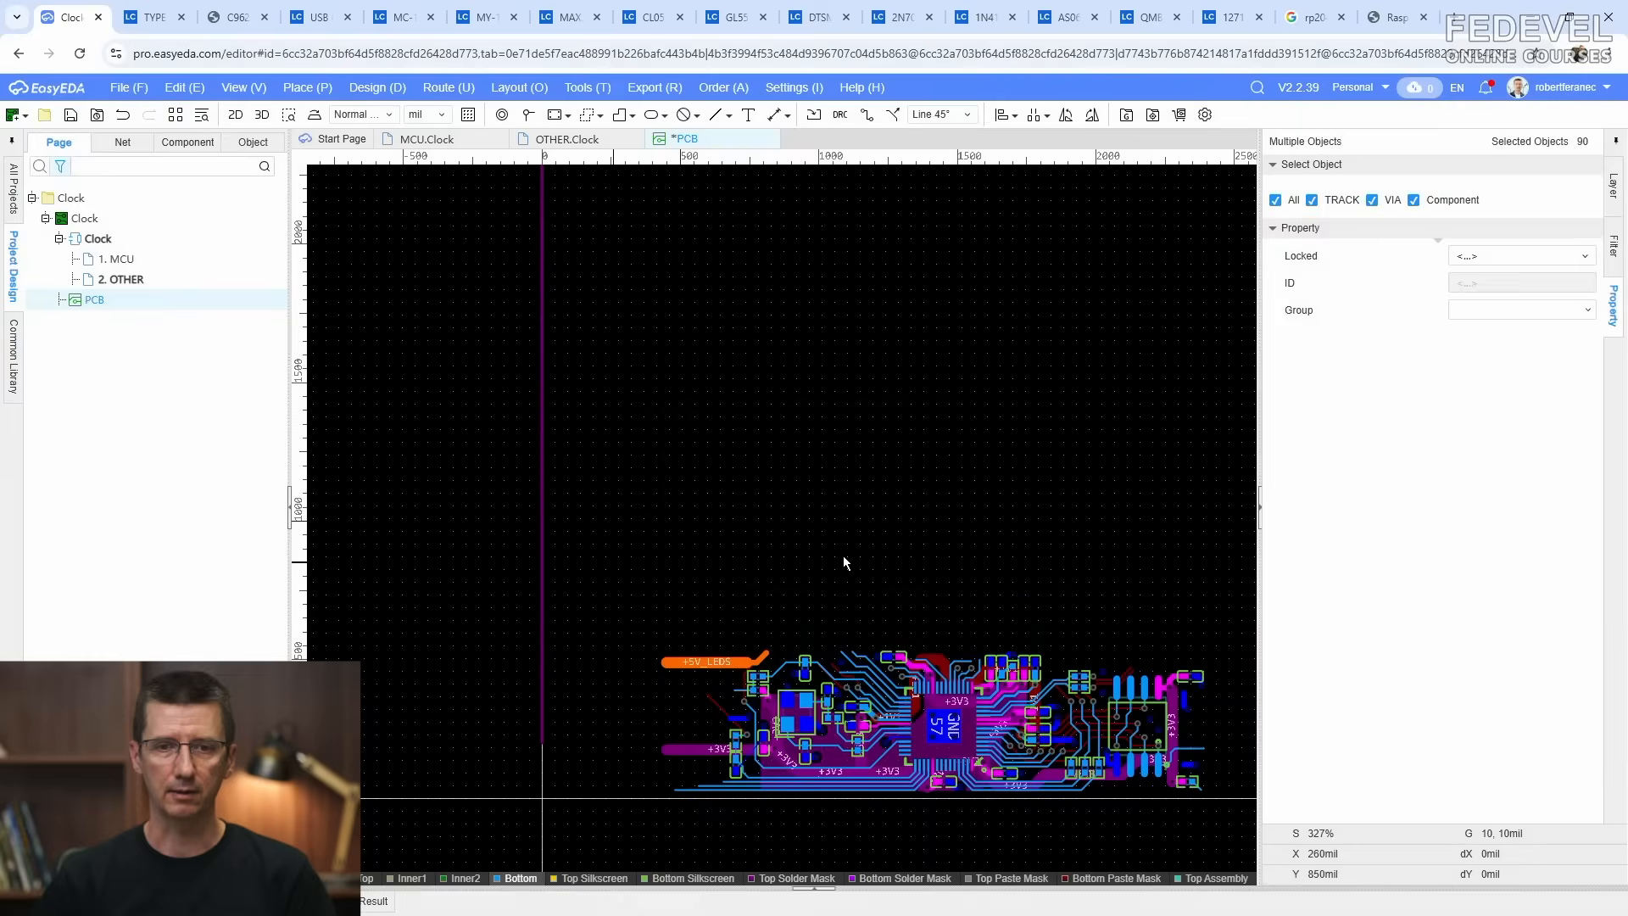
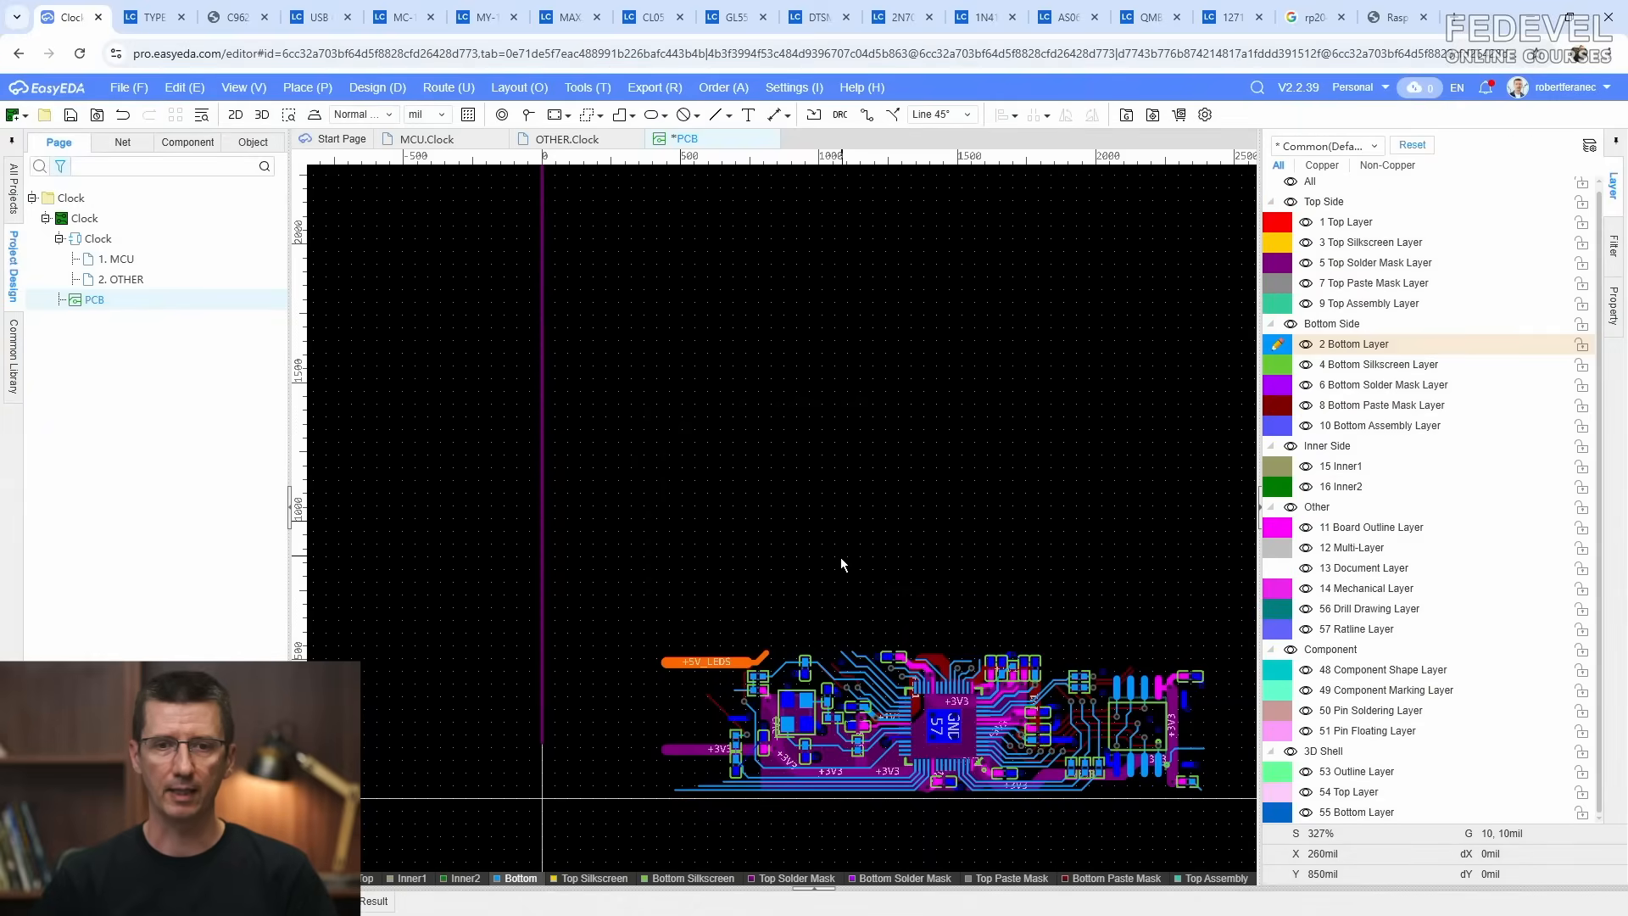
# Step: Delete the leftover +5V_LEDS and +3V3 track ends and the stray top-layer diagonal track beside the crystal circuitry
pyautogui.moveTo(707, 782); pyautogui.dragTo(651, 629)
pyautogui.press('Delete')
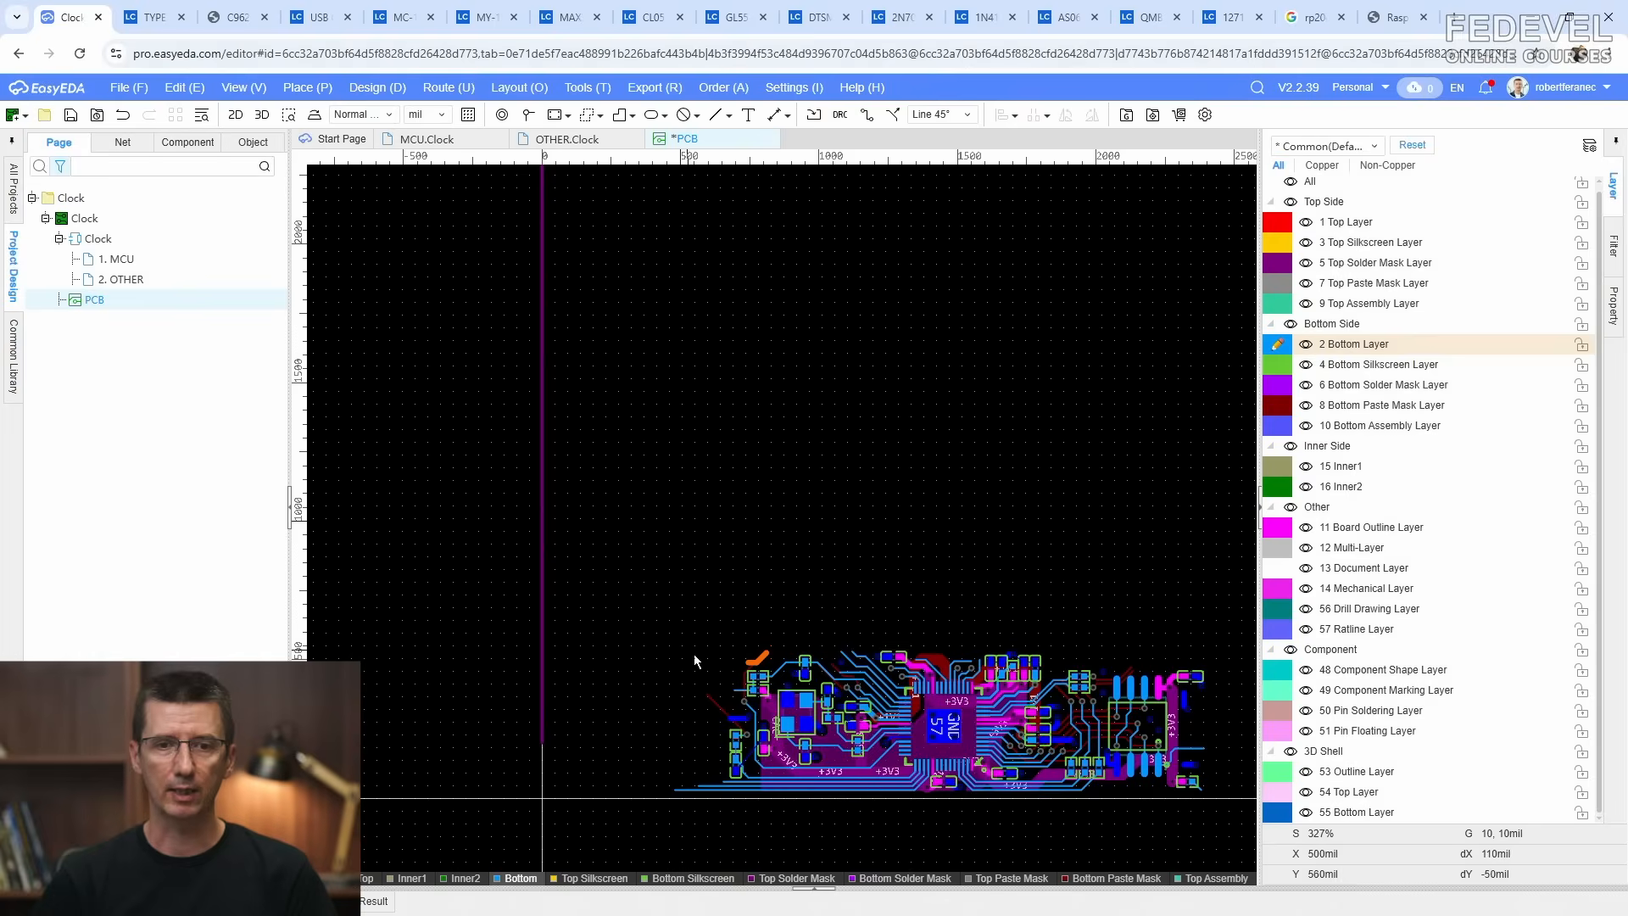
pyautogui.scroll(5, 747, 672)
pyautogui.moveTo(873, 644); pyautogui.dragTo(704, 563)
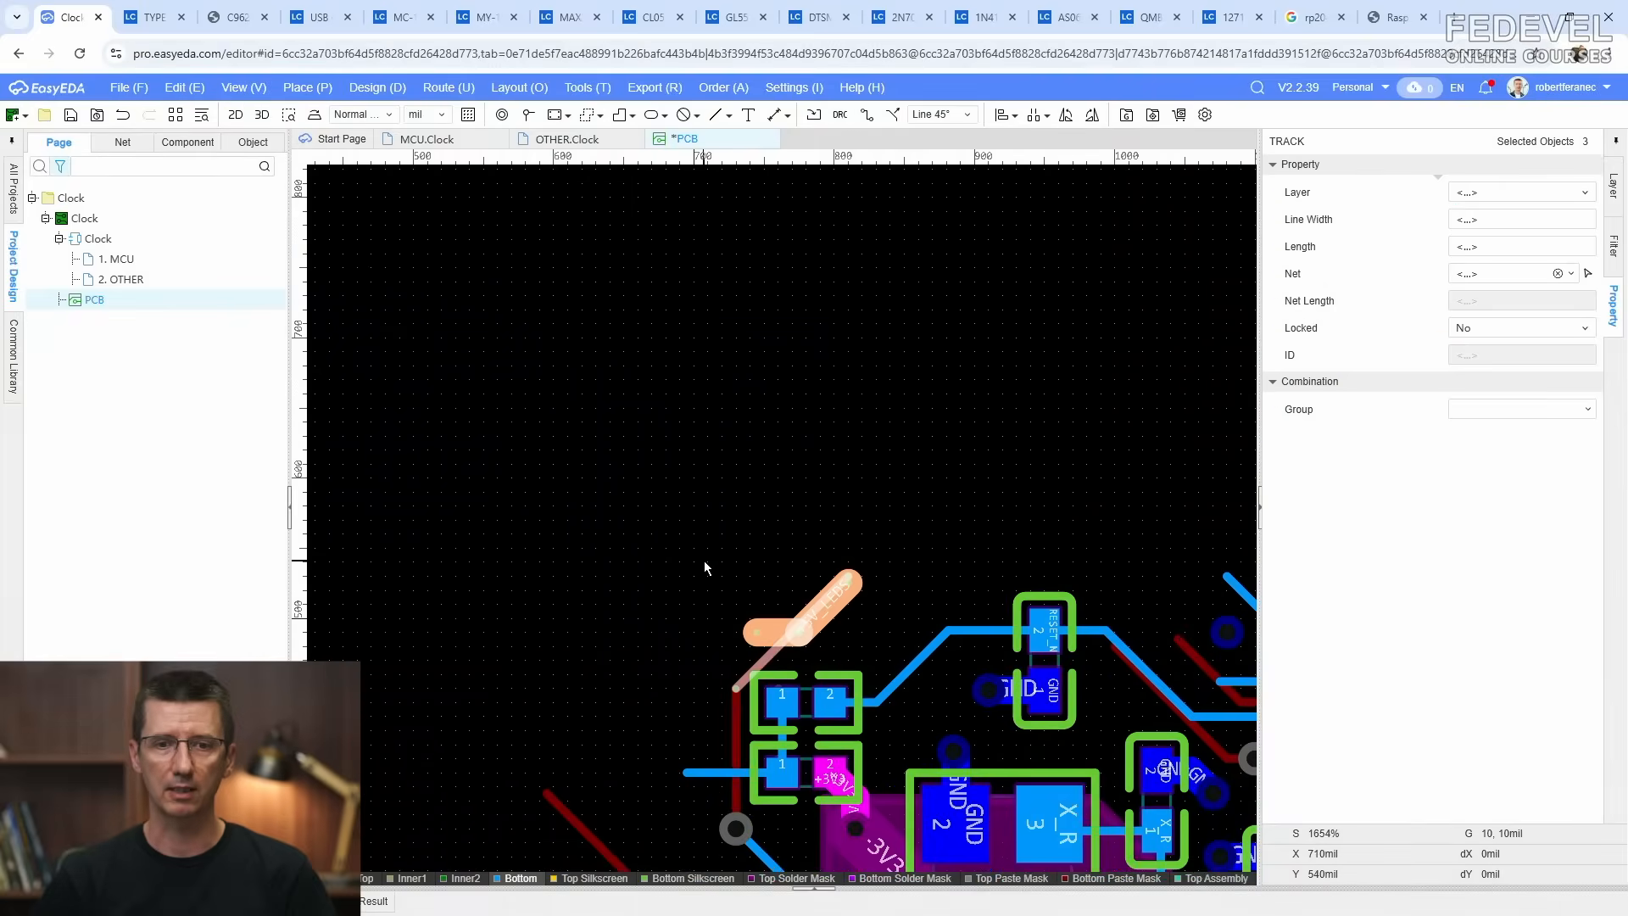
pyautogui.press('Delete')
pyautogui.scroll(-1, 689, 527)
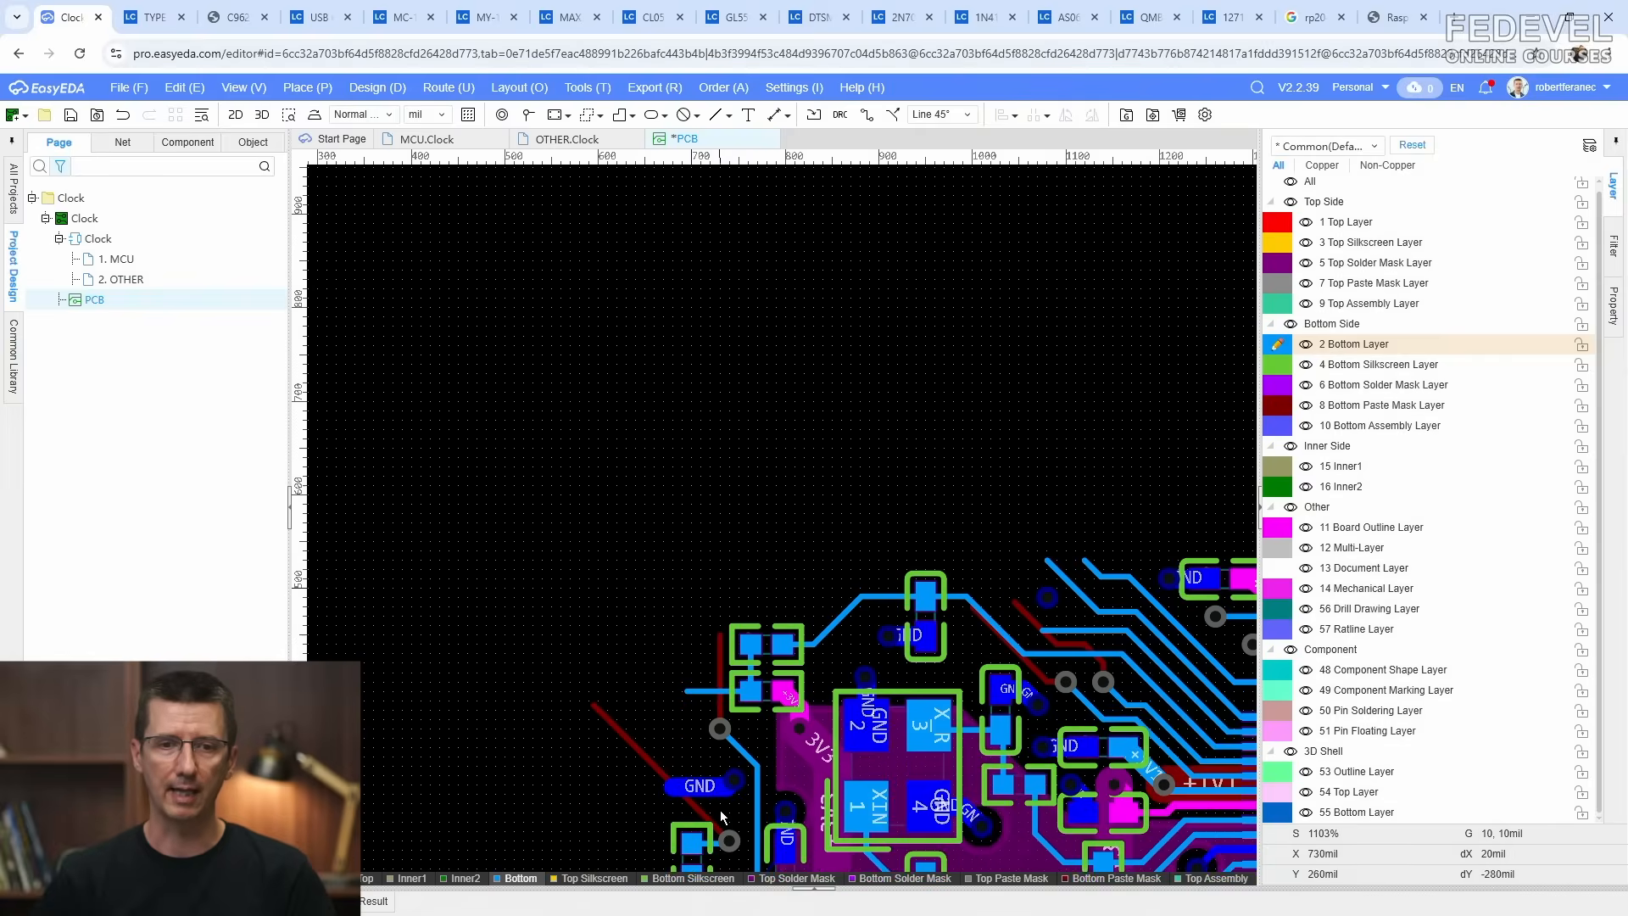
pyautogui.moveTo(725, 822); pyautogui.dragTo(618, 761)
pyautogui.press('Delete')
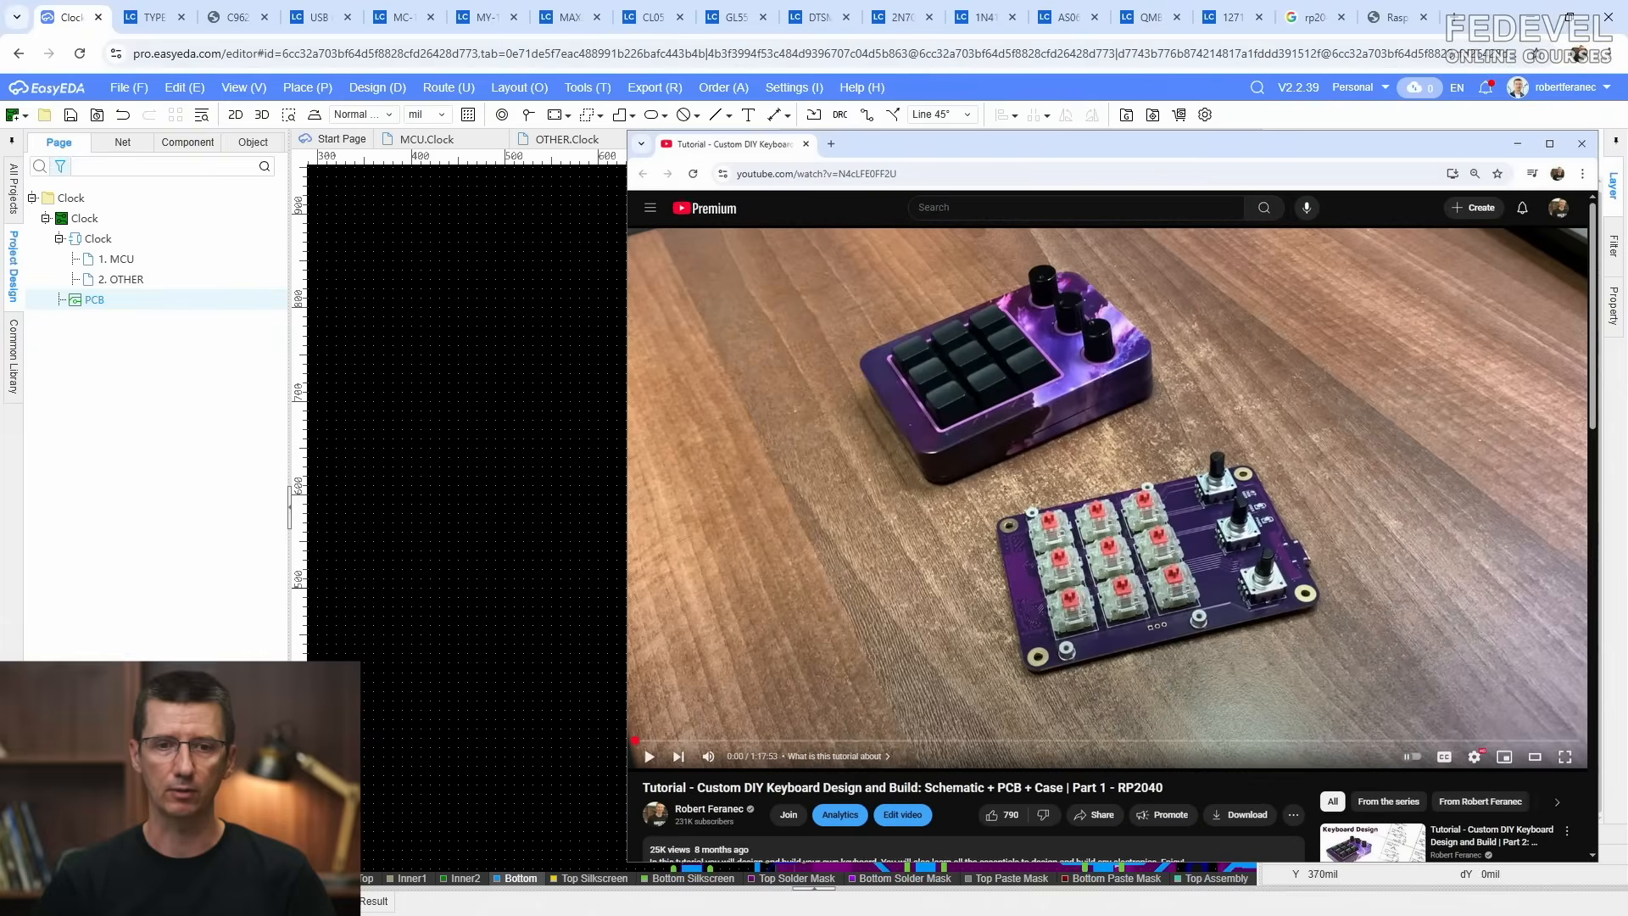
# Step: Delete the remaining vertical board outline line beside the RP2040 circuitry
pyautogui.scroll(-3, 577, 619)
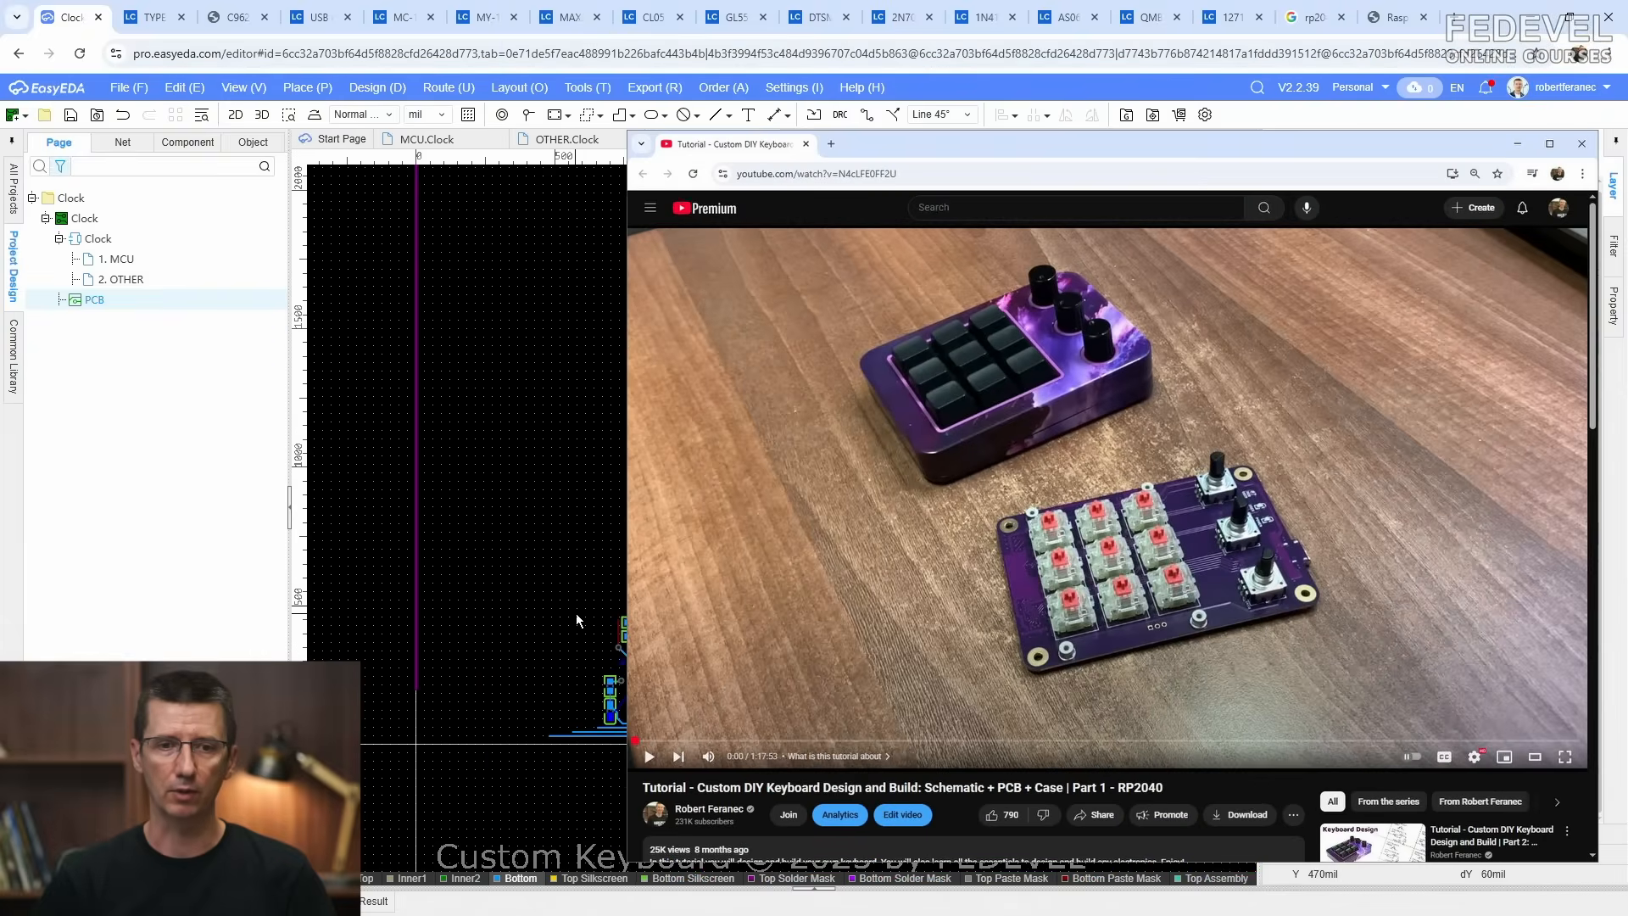
pyautogui.scroll(2, 1057, 759)
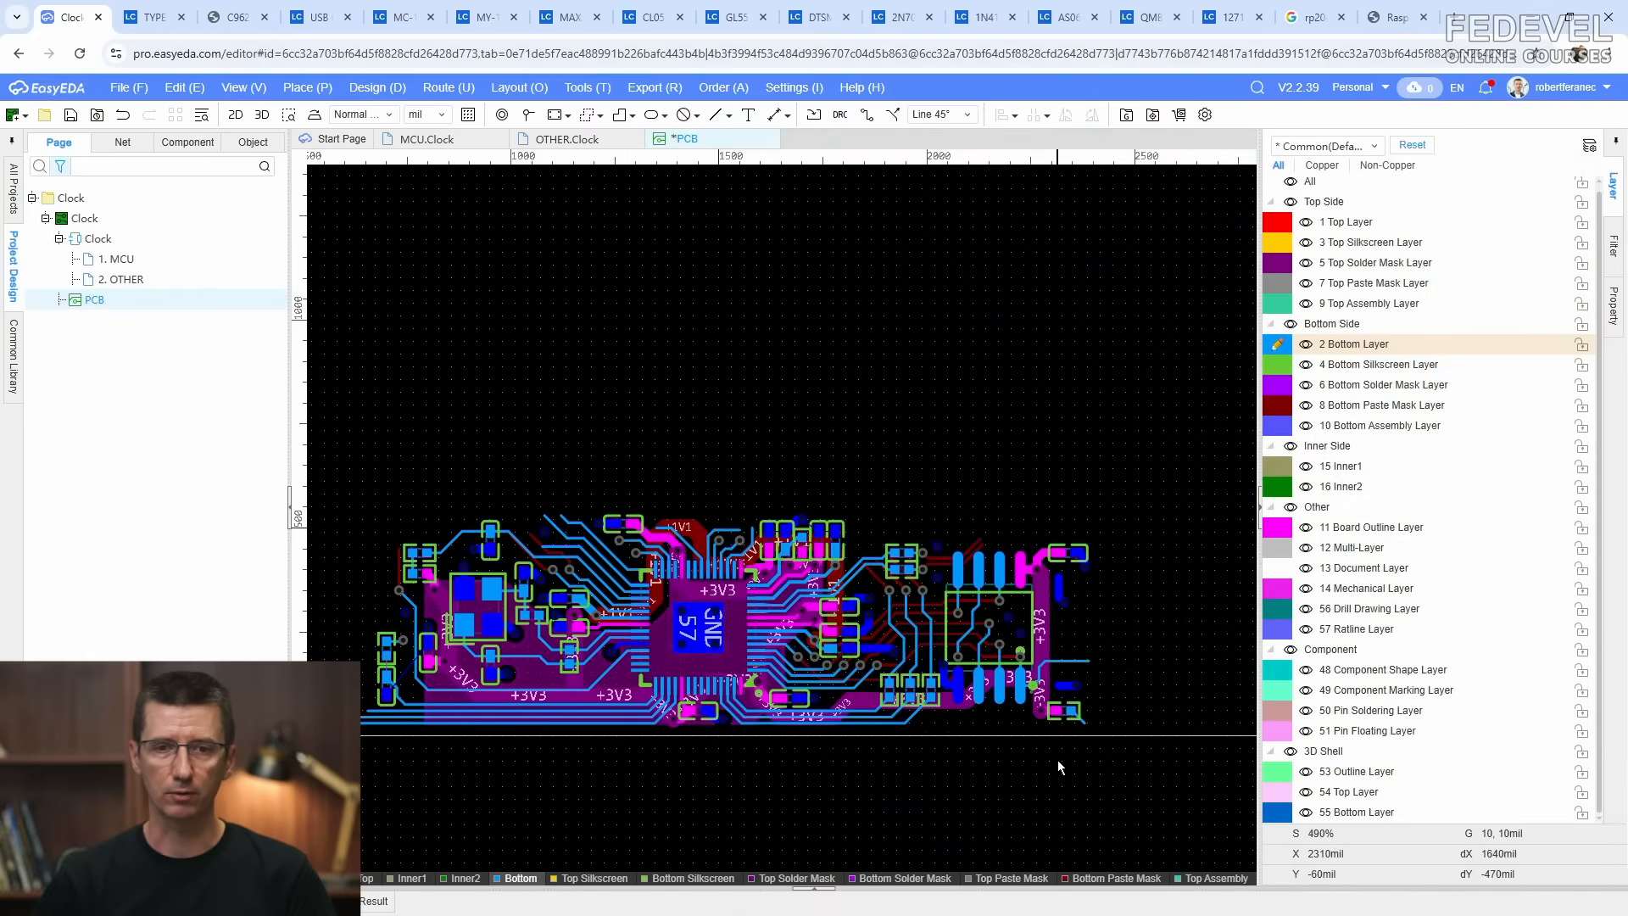
pyautogui.scroll(-3, 1063, 763)
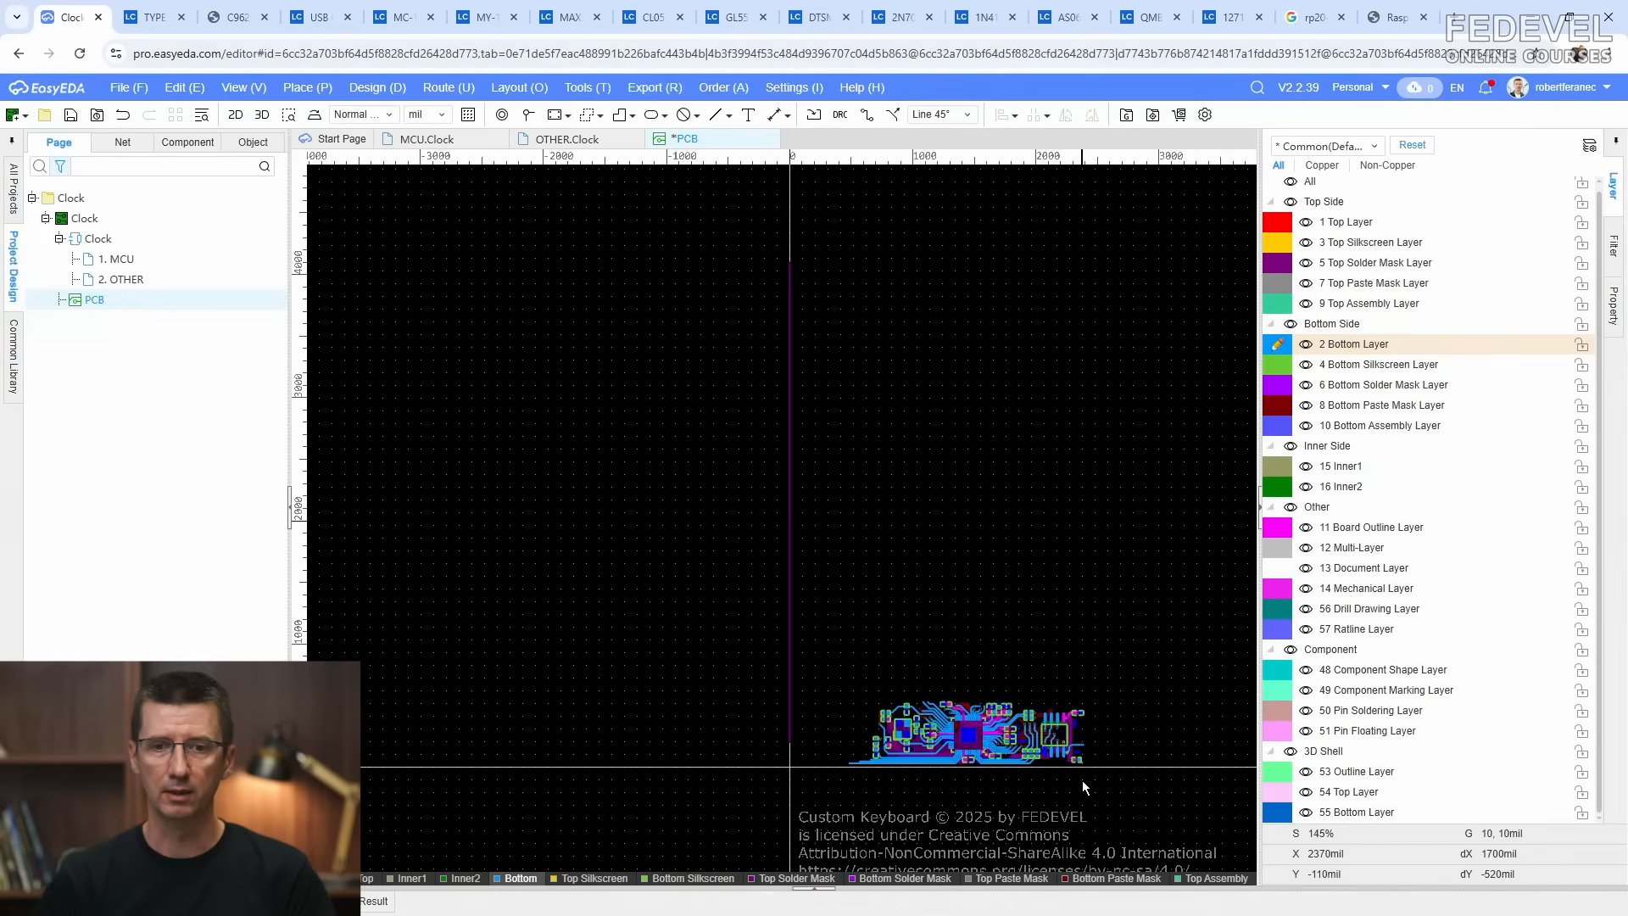
pyautogui.moveTo(875, 562); pyautogui.dragTo(705, 480)
pyautogui.press('Delete')
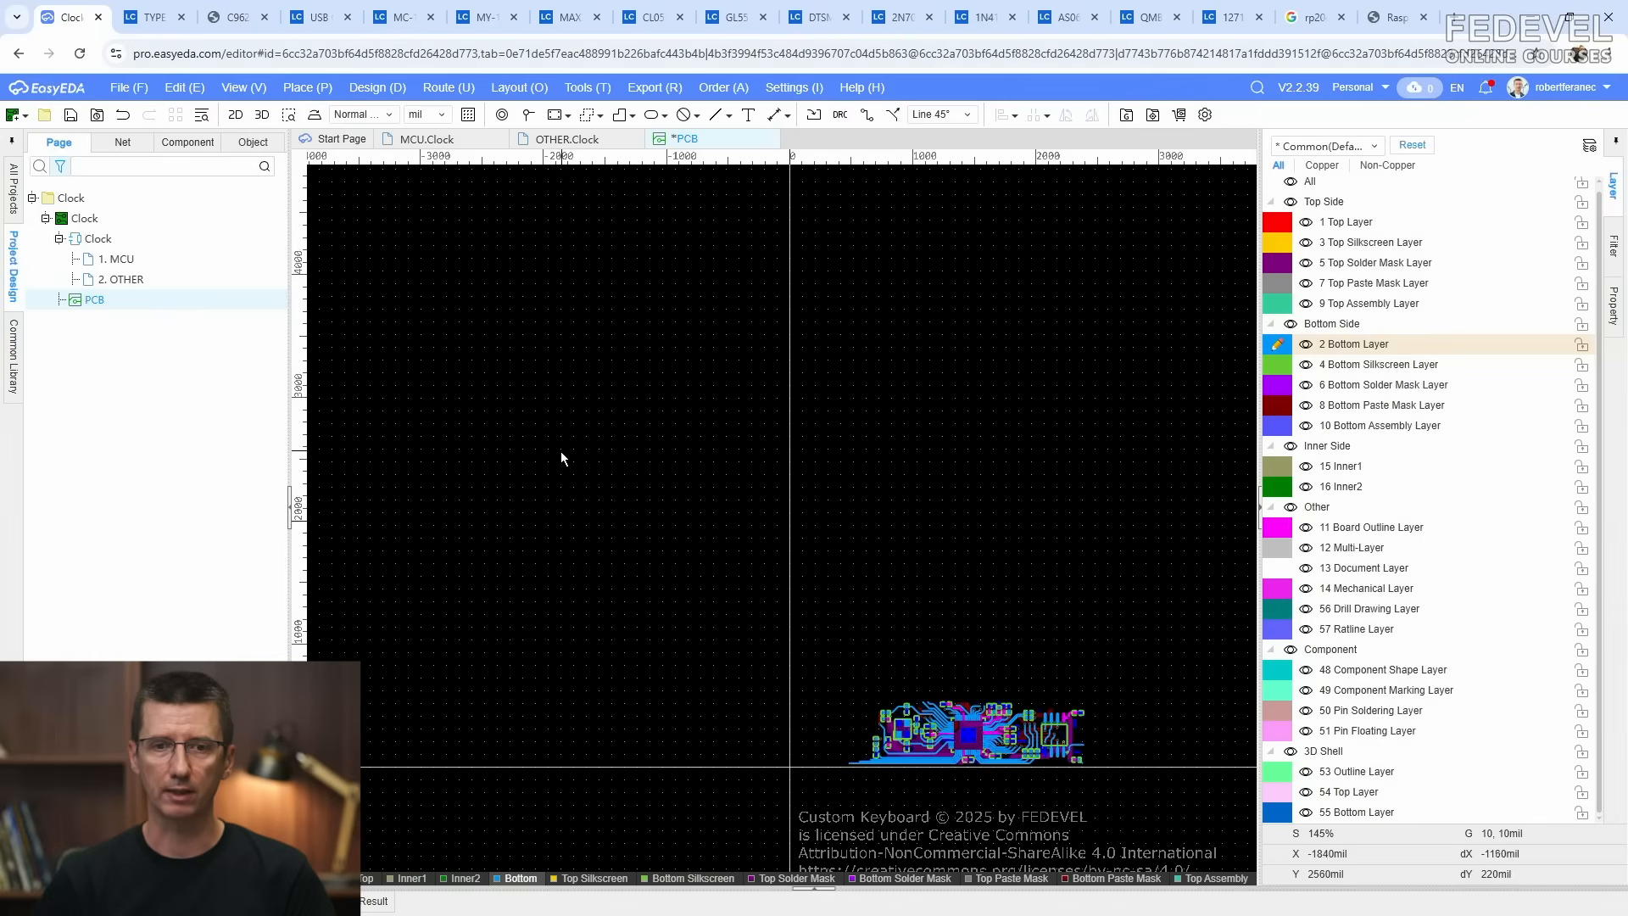
pyautogui.scroll(-2, 561, 458)
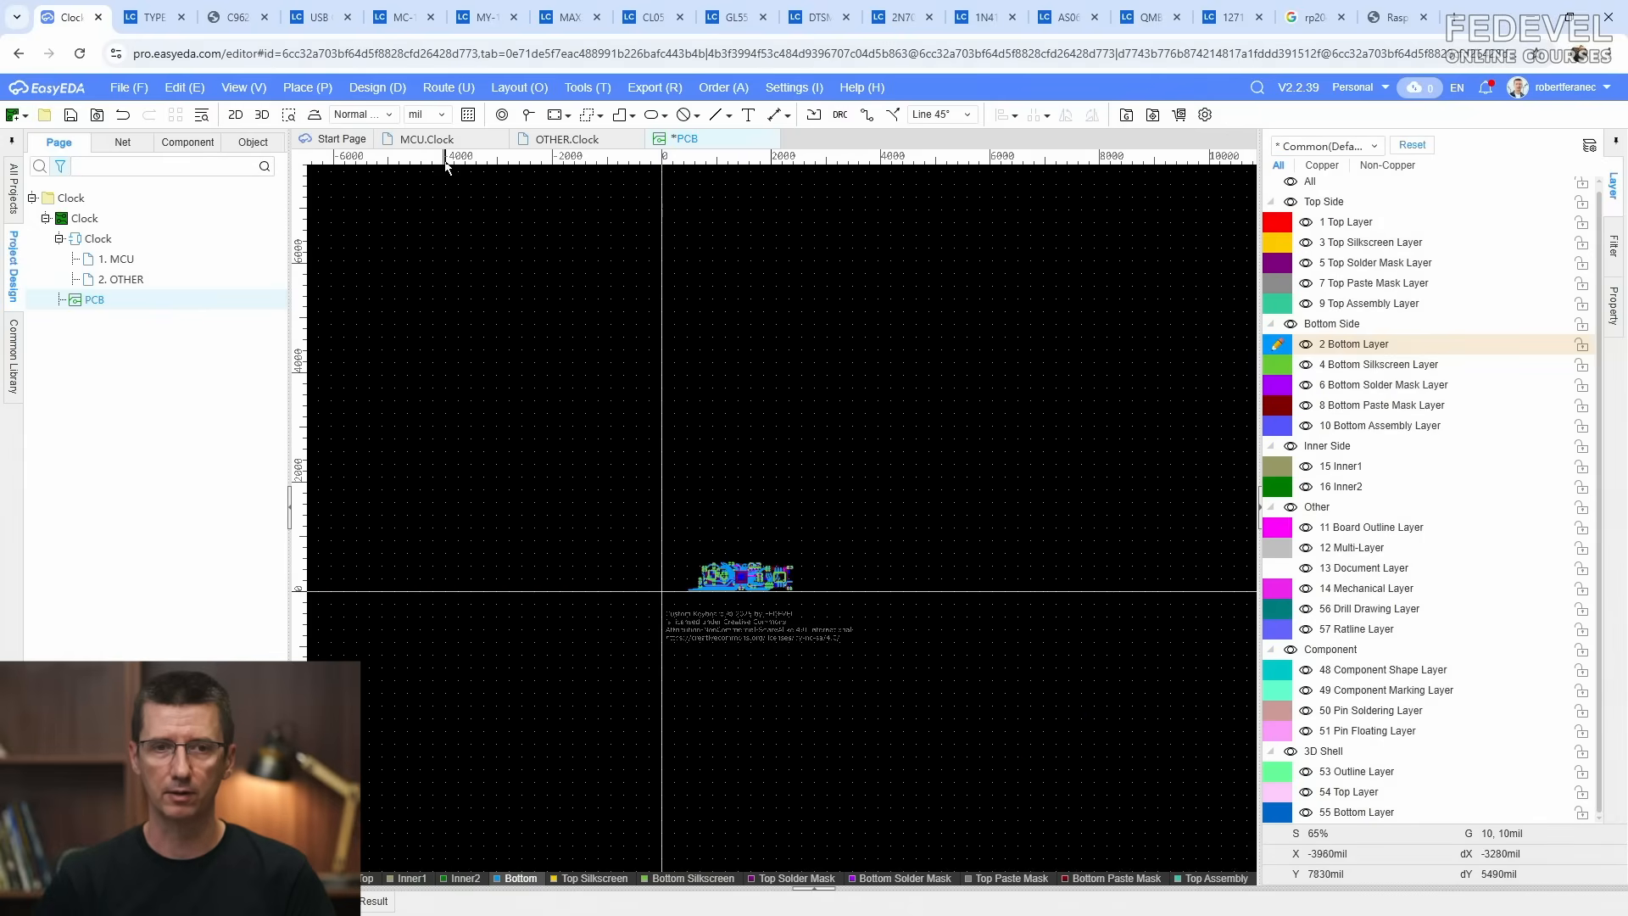
# Step: Update the PCB from the MCU schematic, applying all listed changes including the track net updates, and save the board
pyautogui.click(424, 139)
pyautogui.click(377, 87)
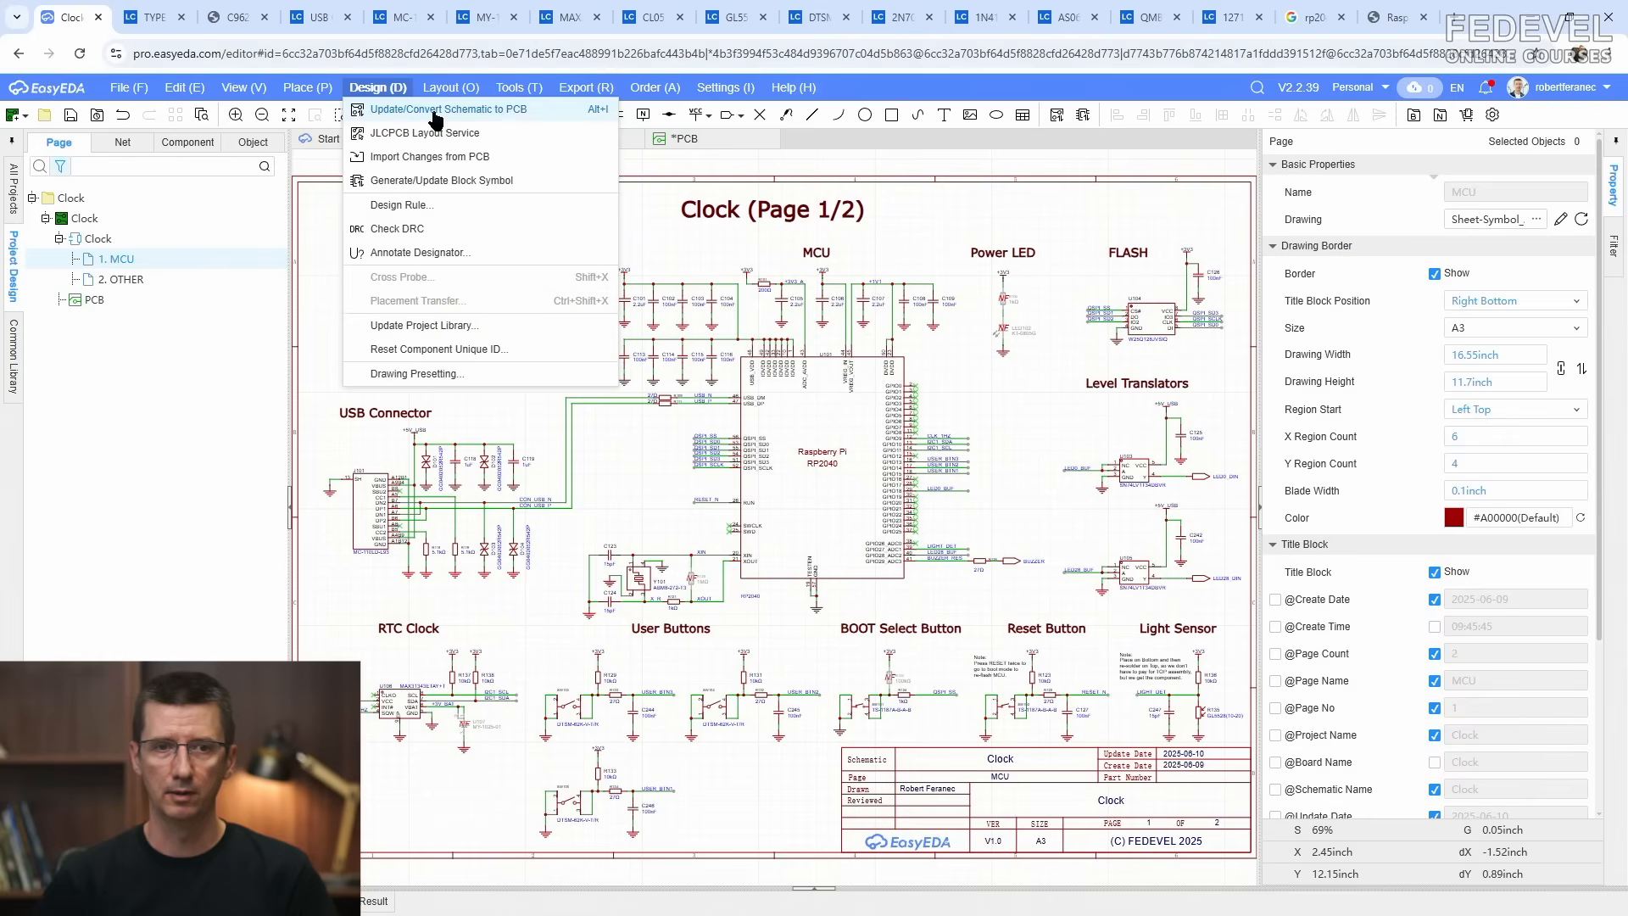
pyautogui.click(435, 111)
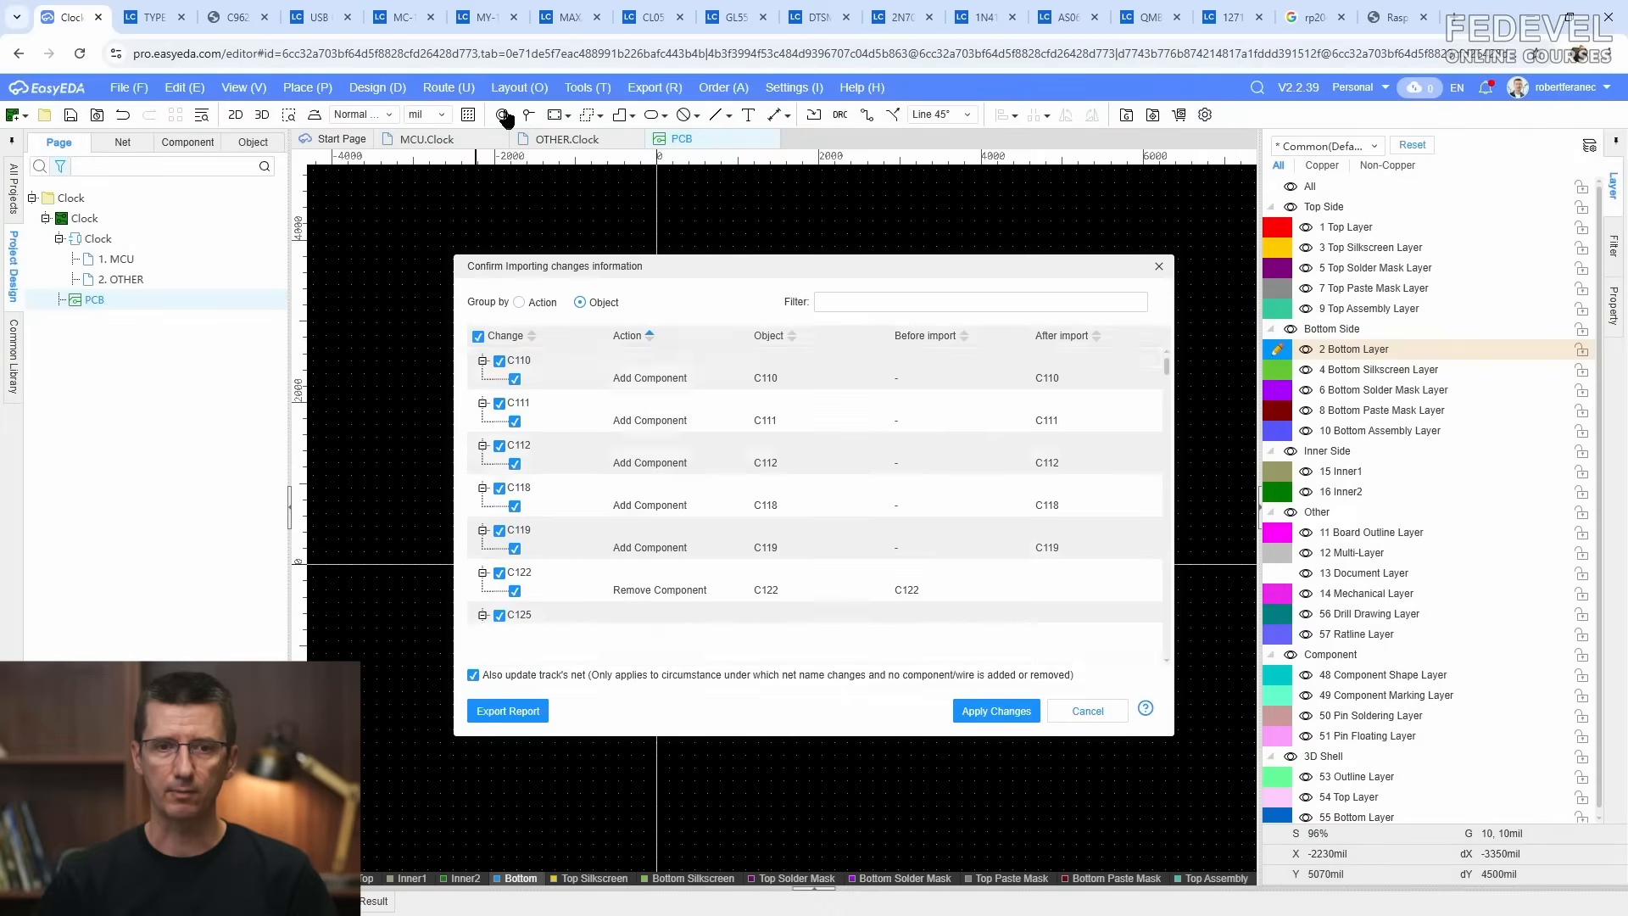
pyautogui.moveTo(1167, 371); pyautogui.dragTo(1119, 663)
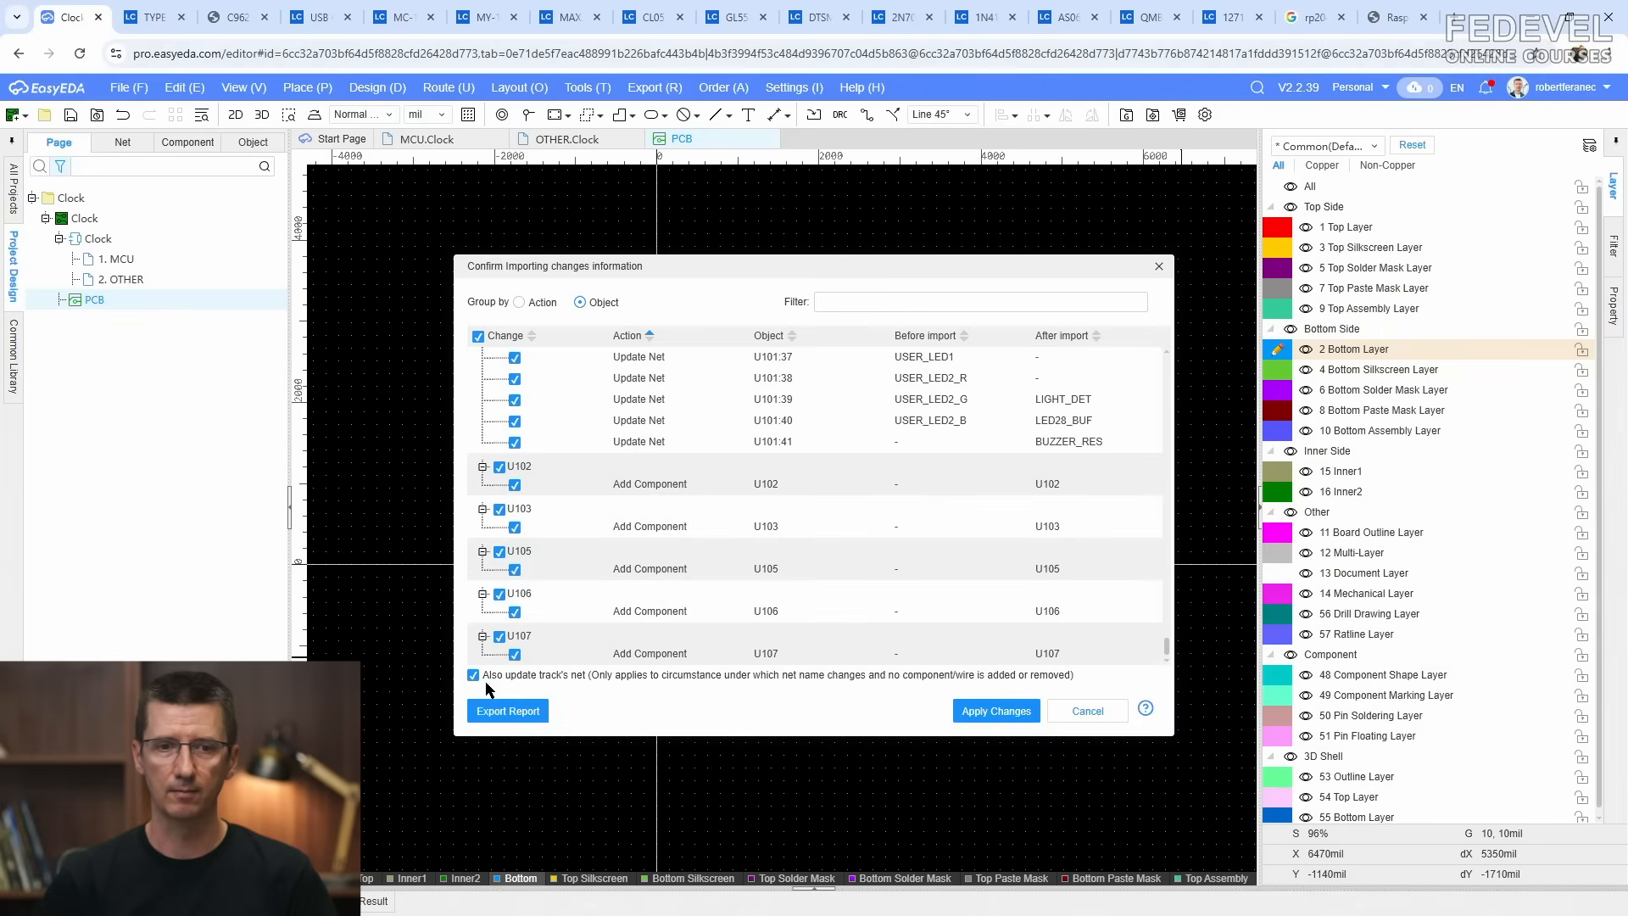
pyautogui.click(999, 712)
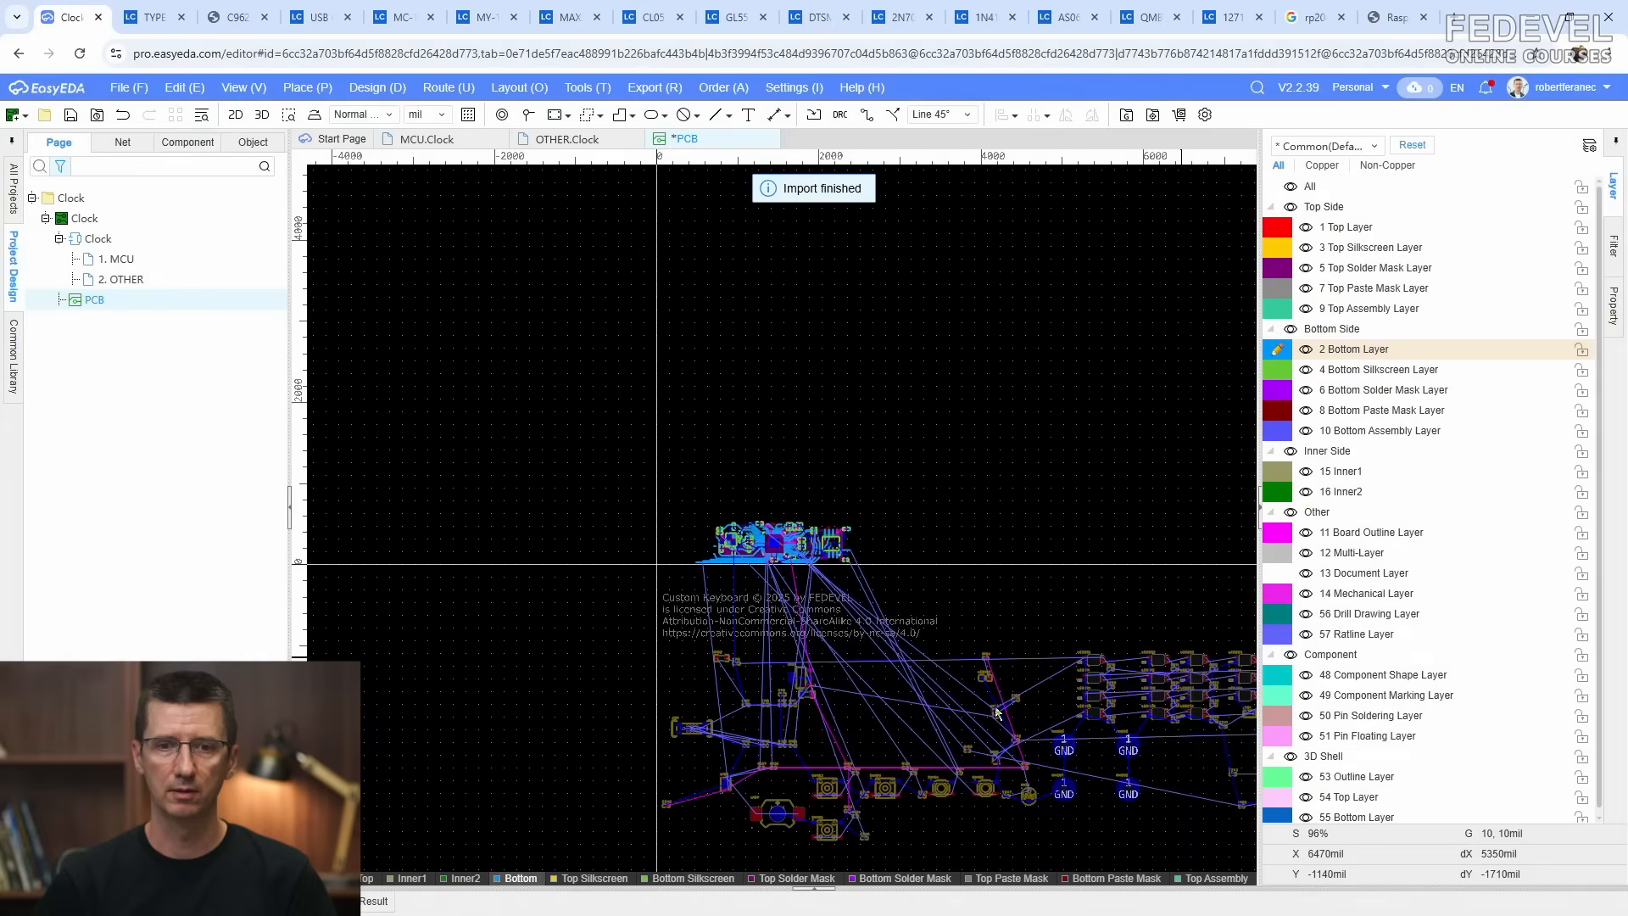
pyautogui.click(838, 437)
pyautogui.press('k')
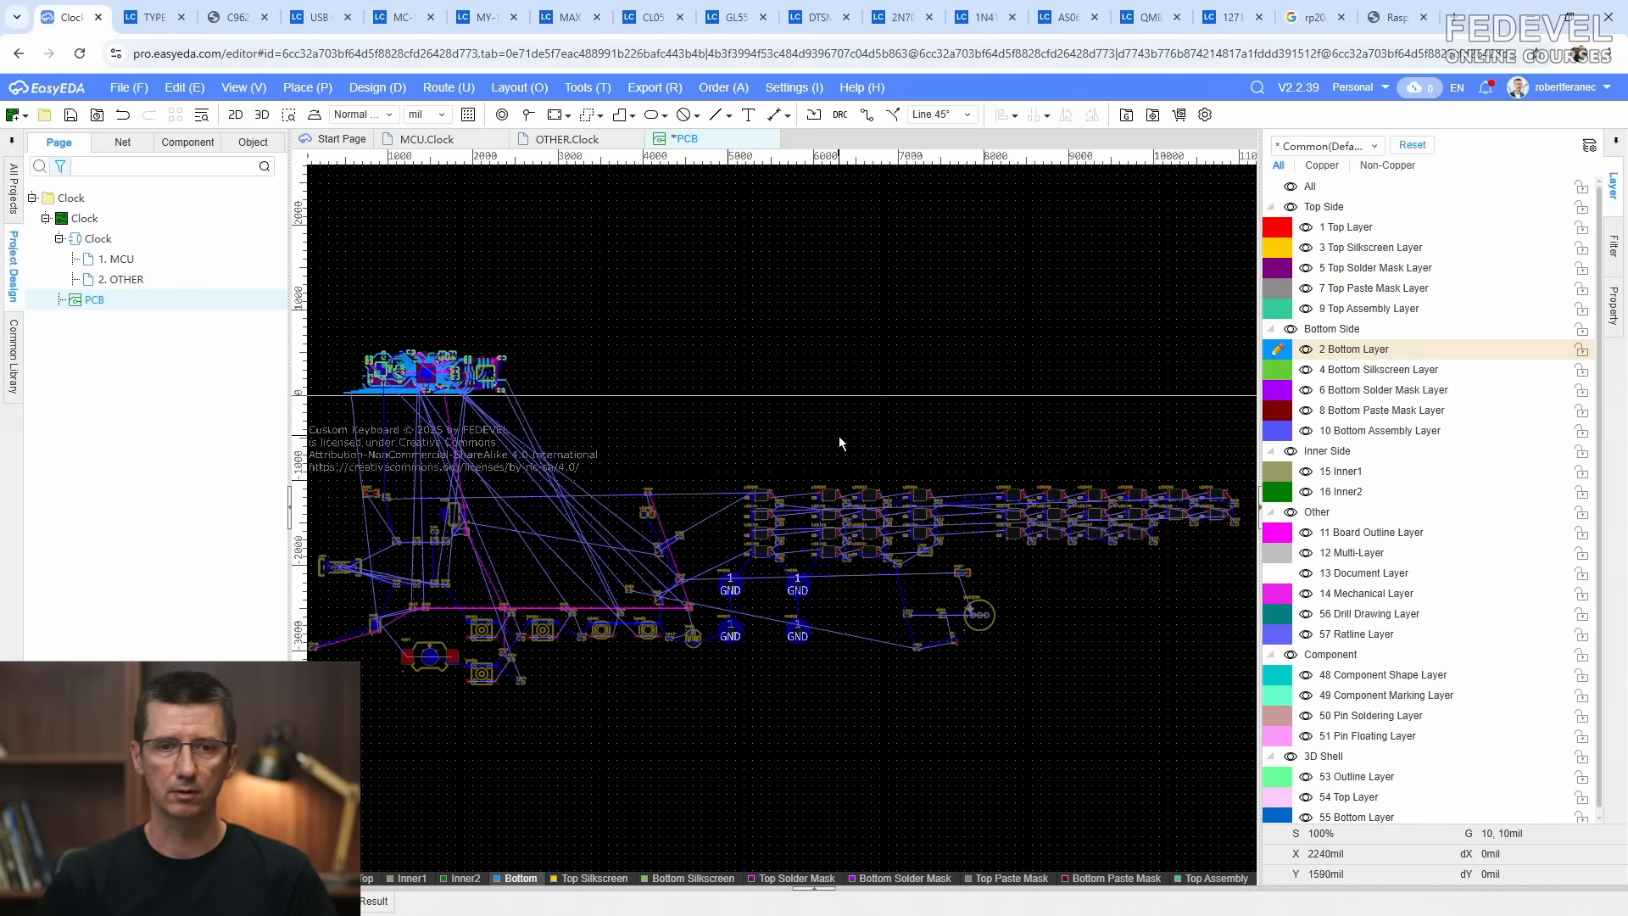
pyautogui.click(70, 117)
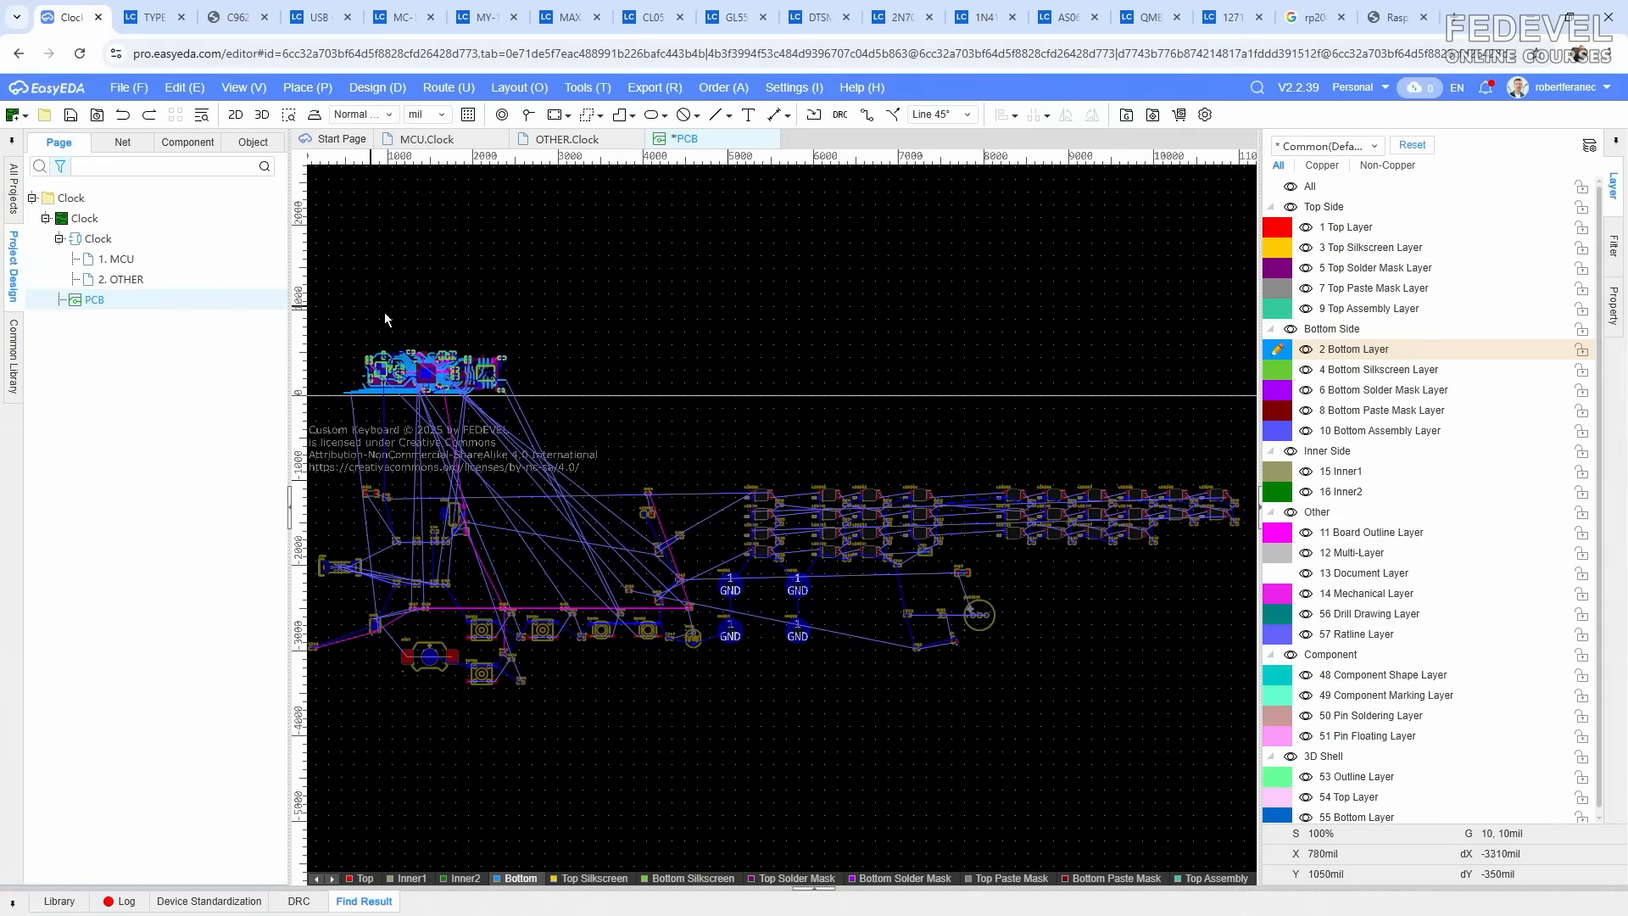
# Step: Find and select all tracks on the PCB whose width equals 6mil, using the LED0_BUF track as the template
pyautogui.scroll(8, 365, 348)
pyautogui.moveTo(835, 312); pyautogui.dragTo(768, 286, button='right')
pyautogui.scroll(5, 660, 312)
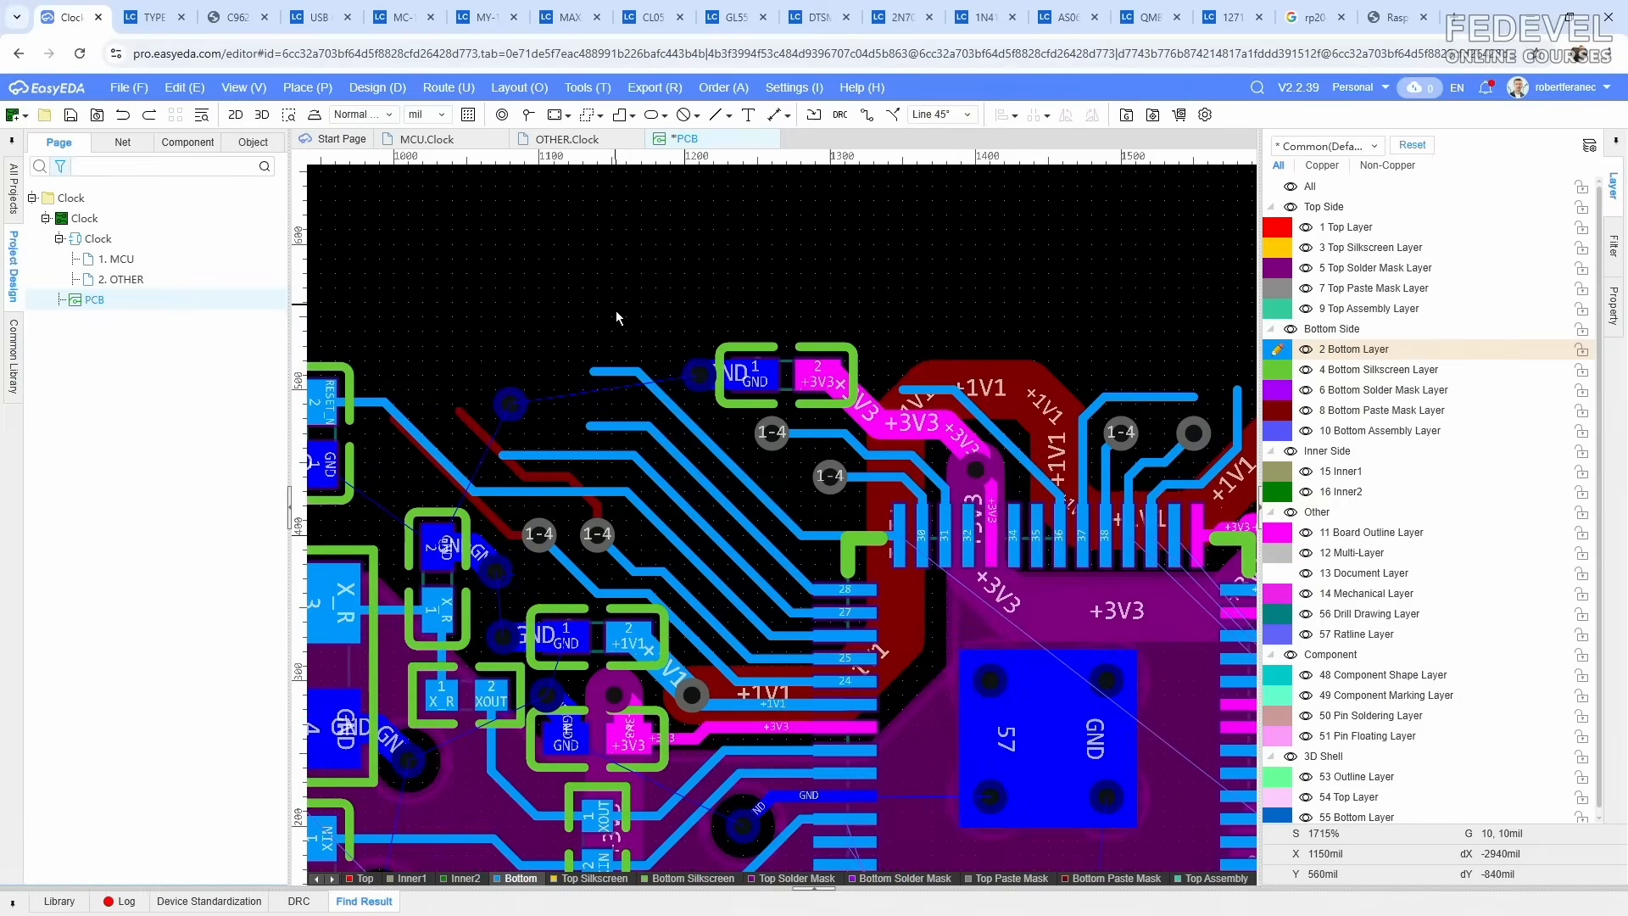
pyautogui.click(621, 372)
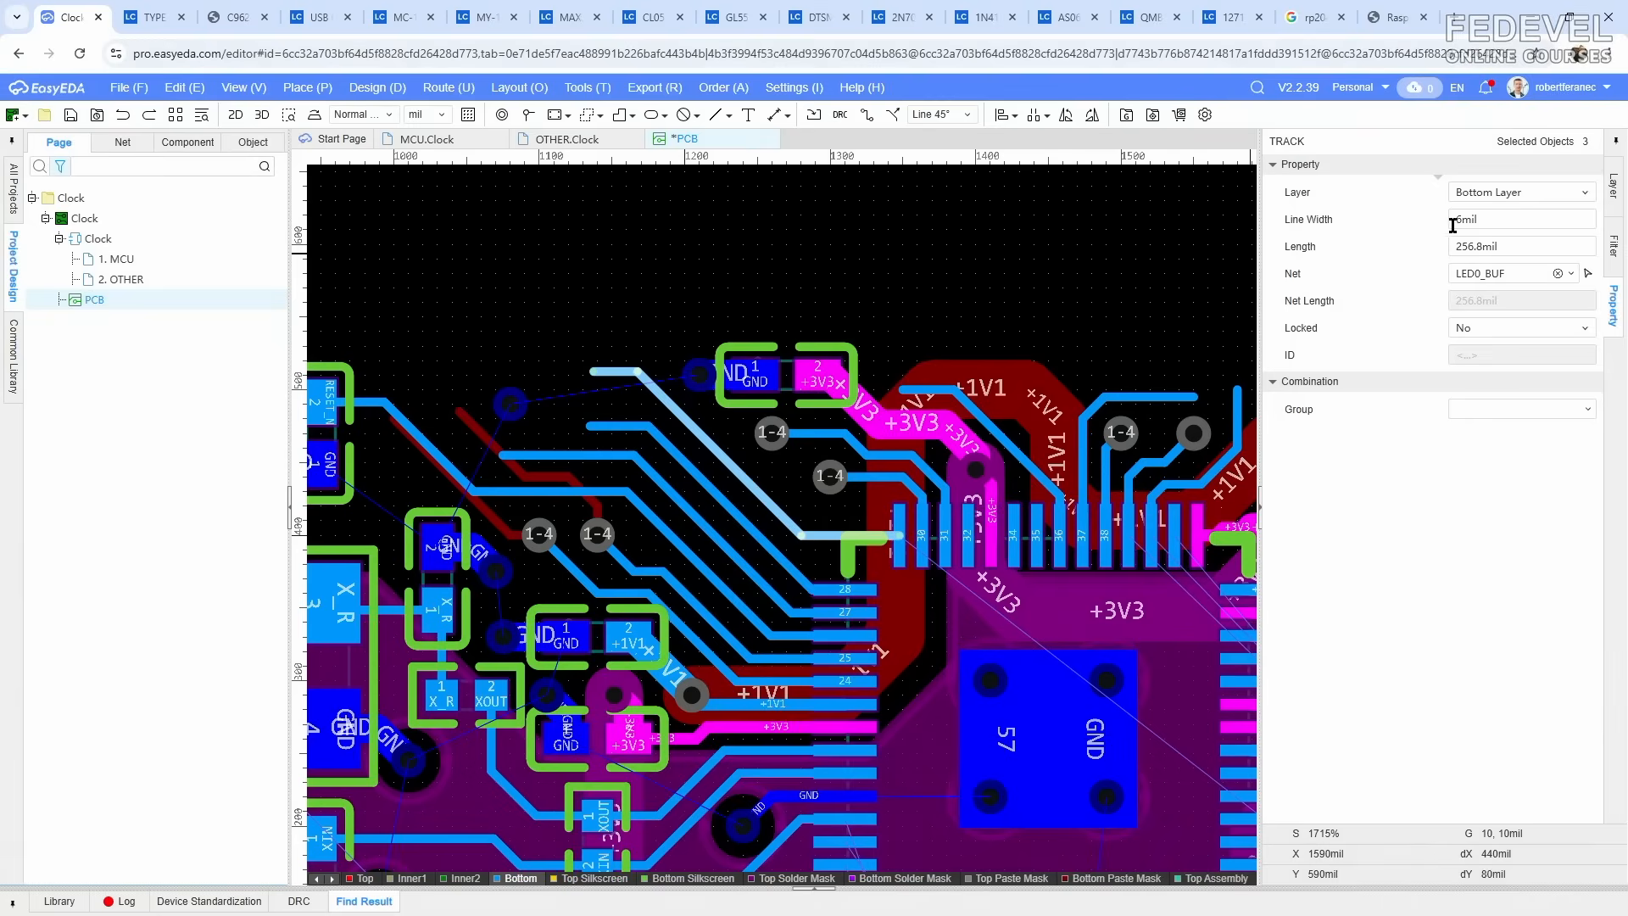
pyautogui.scroll(-5, 792, 237)
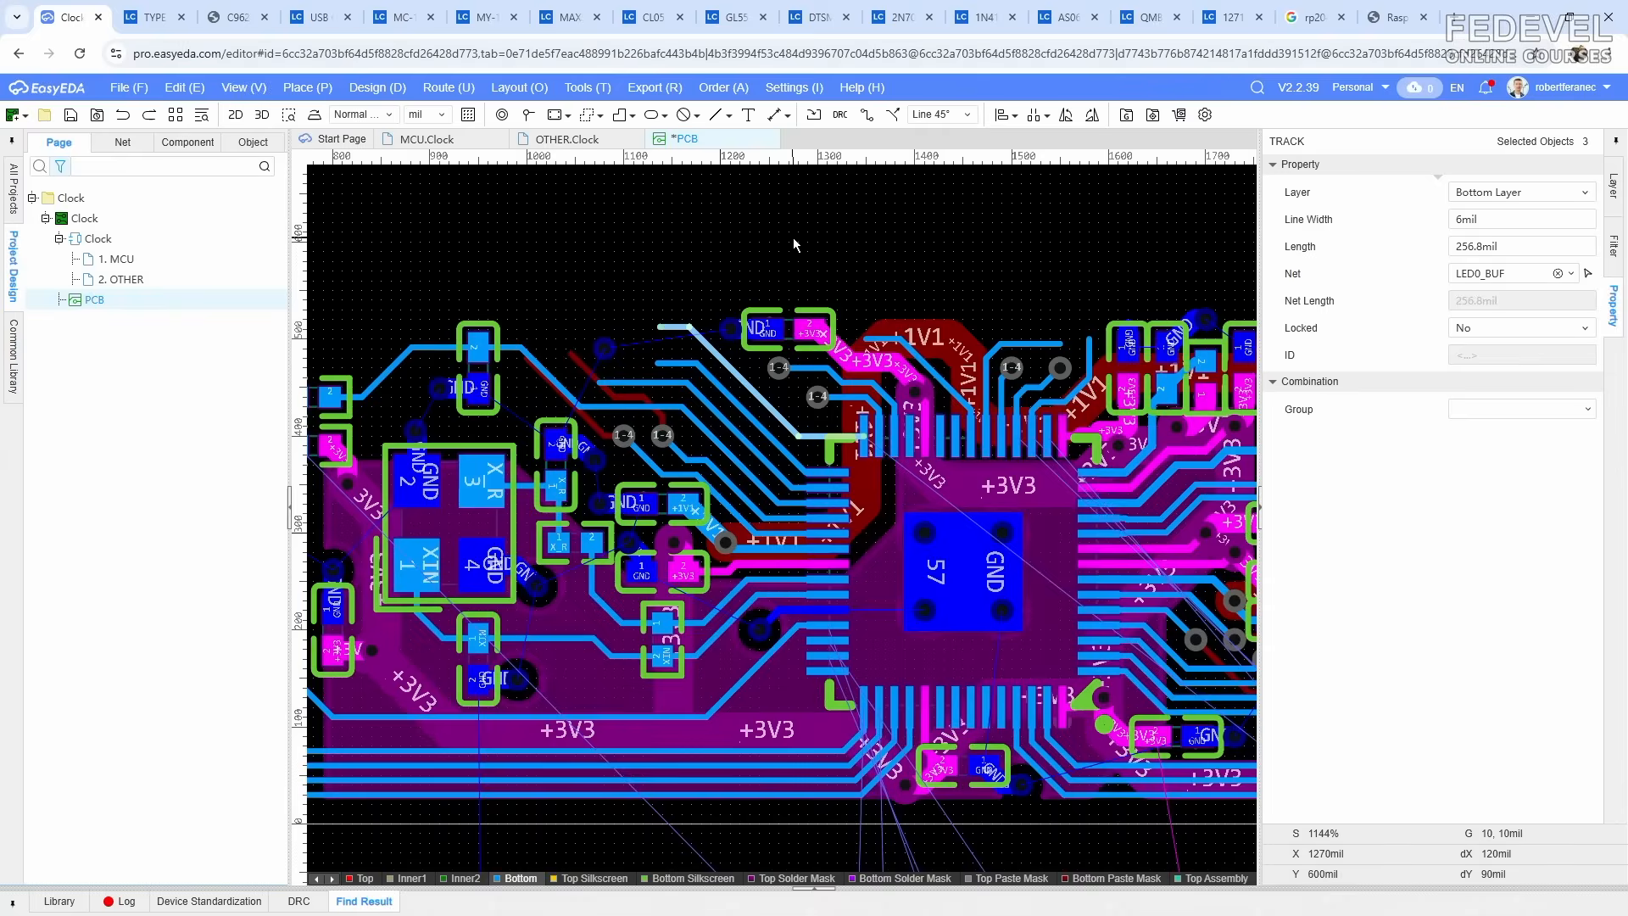
pyautogui.rightClick(735, 309)
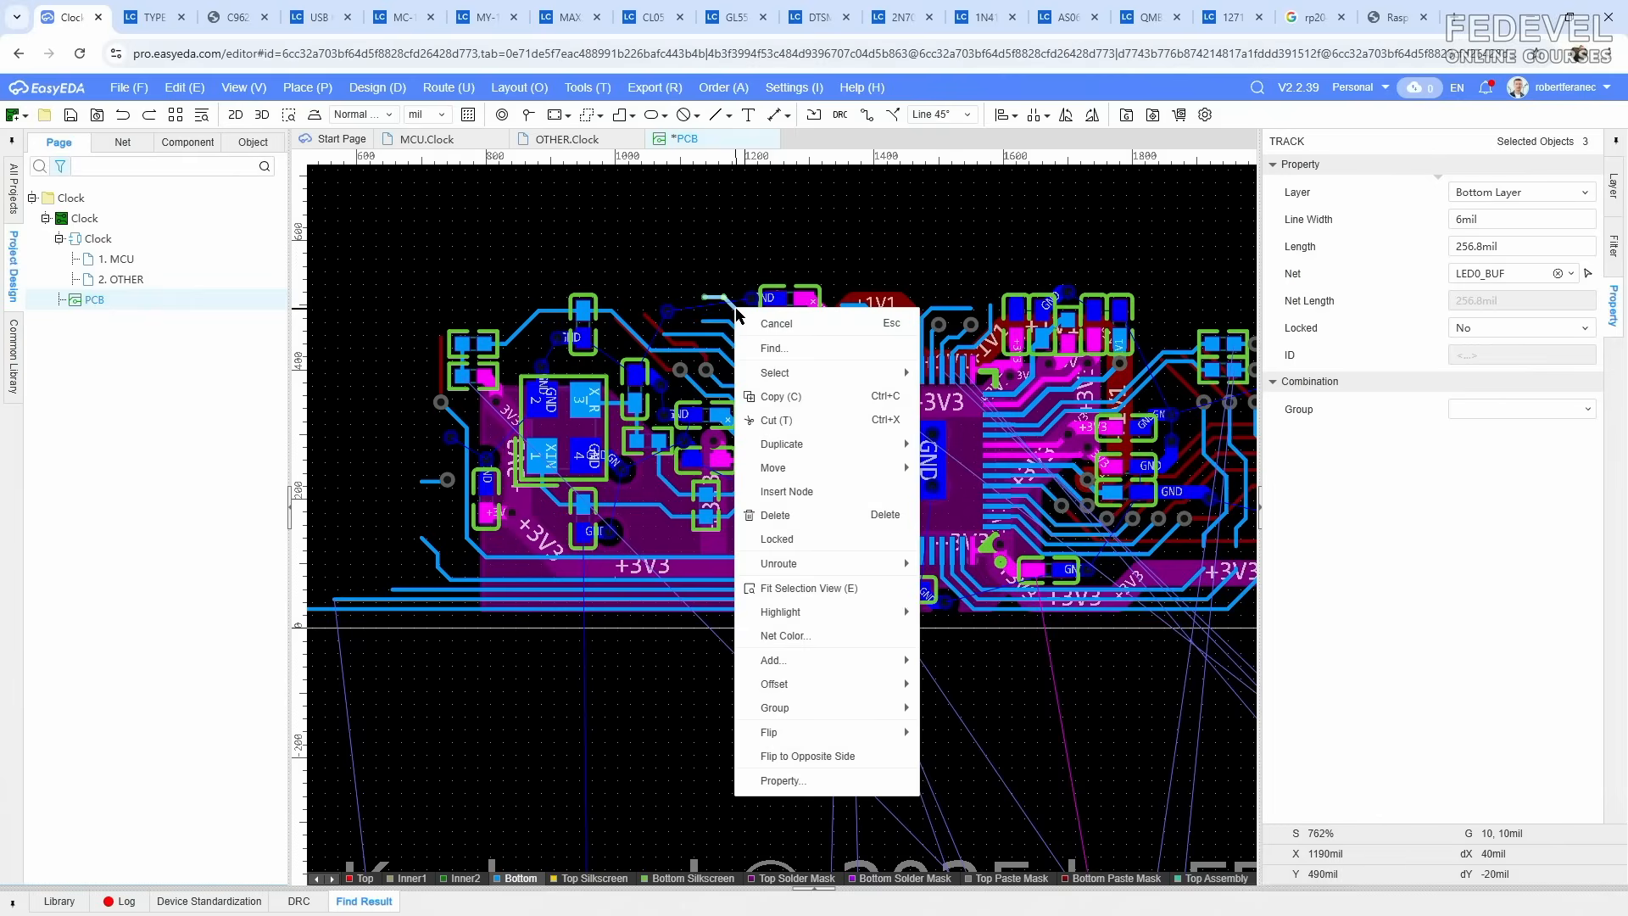
pyautogui.click(758, 344)
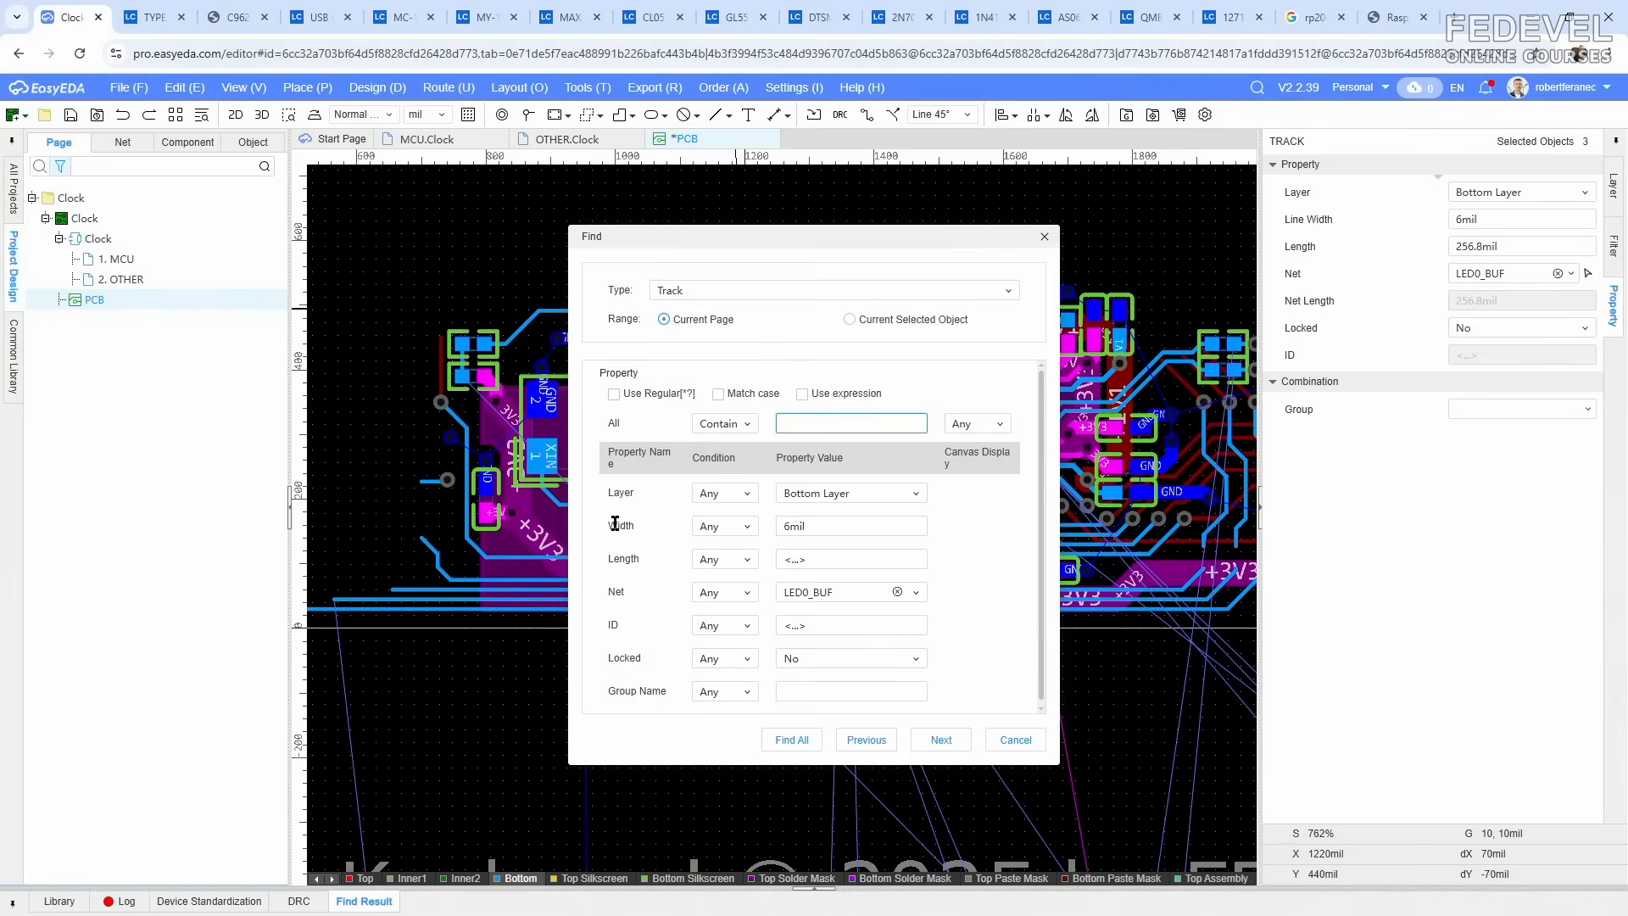
pyautogui.click(713, 532)
pyautogui.click(716, 553)
pyautogui.click(789, 741)
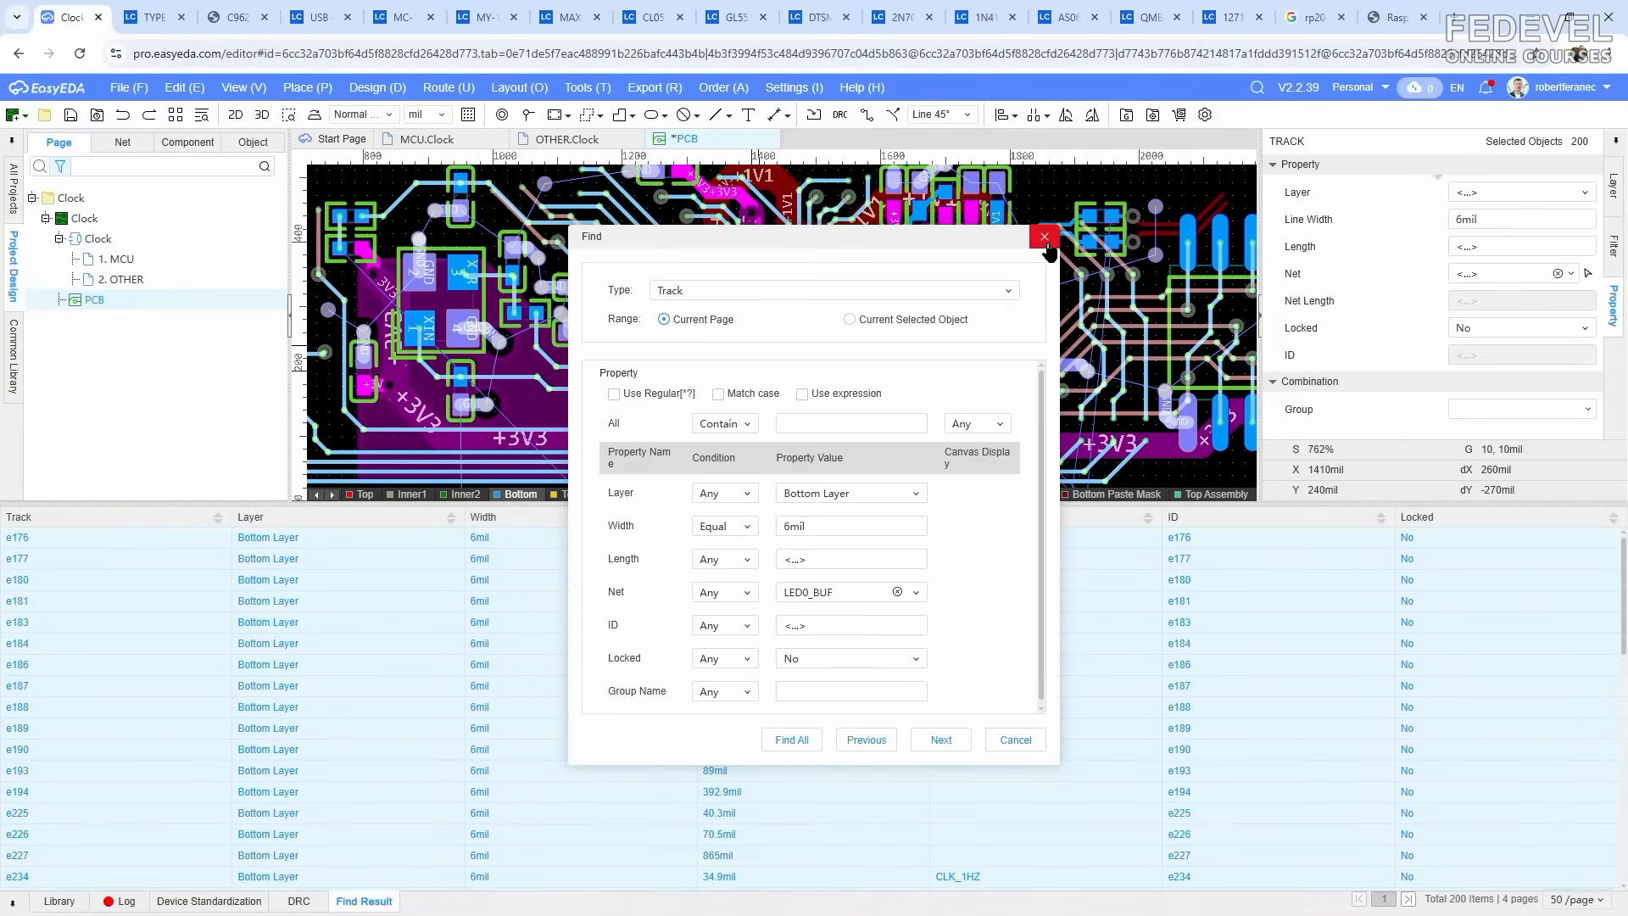
pyautogui.click(1048, 246)
# Step: Set the line width of all the selected 6mil tracks to 8mil and collapse the search results
pyautogui.scroll(-2, 758, 401)
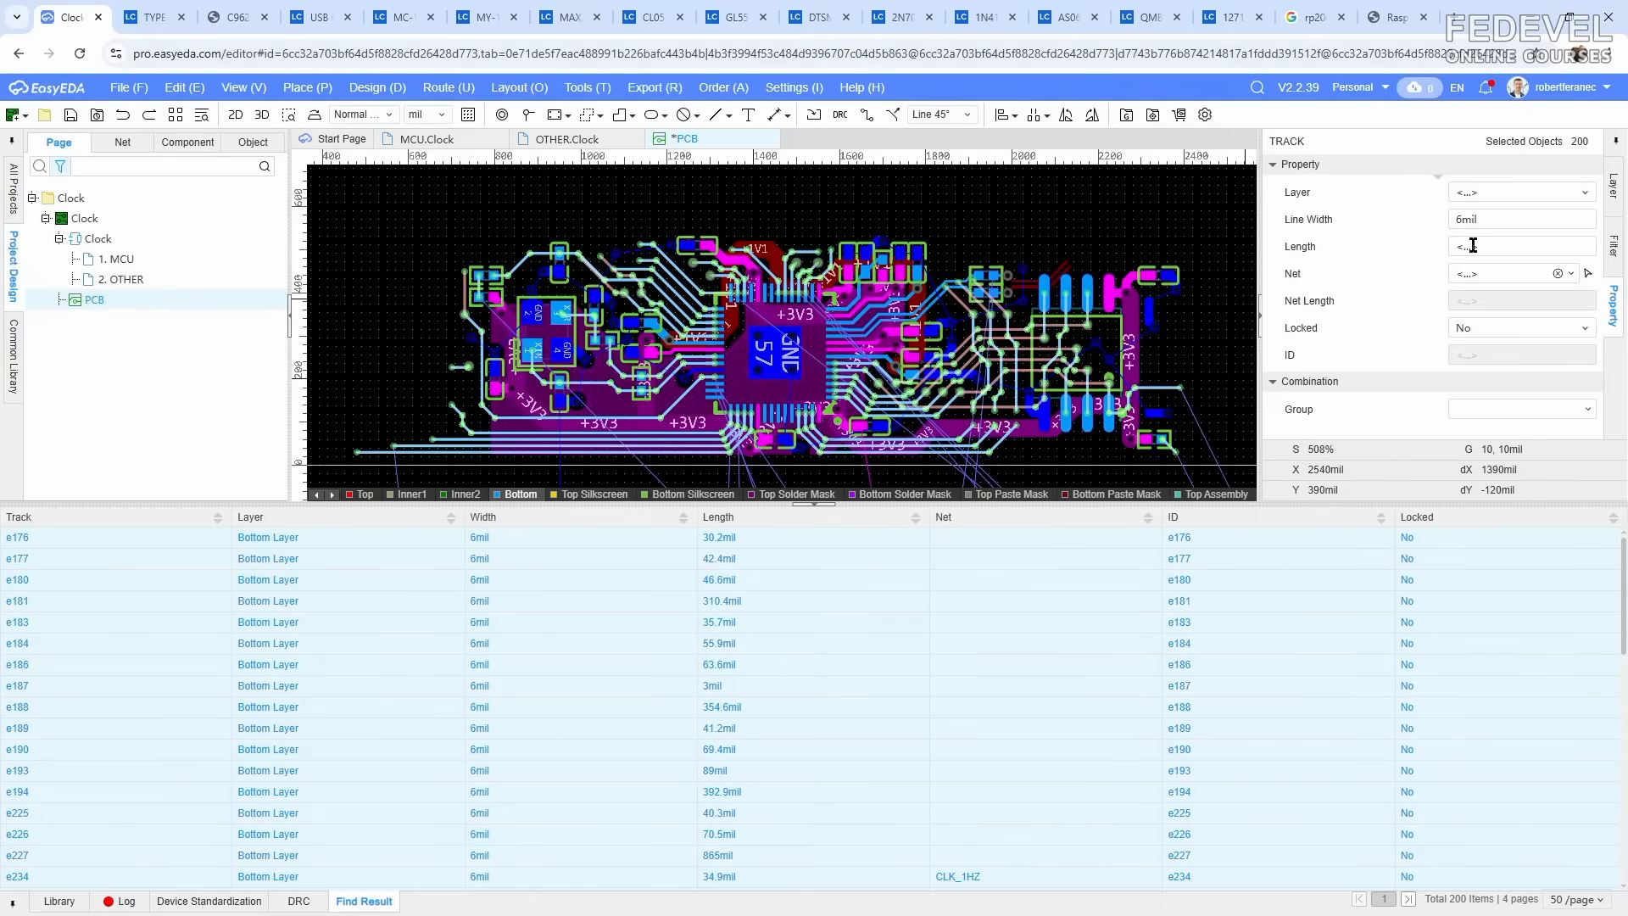
pyautogui.click(1516, 219)
pyautogui.press('Return')
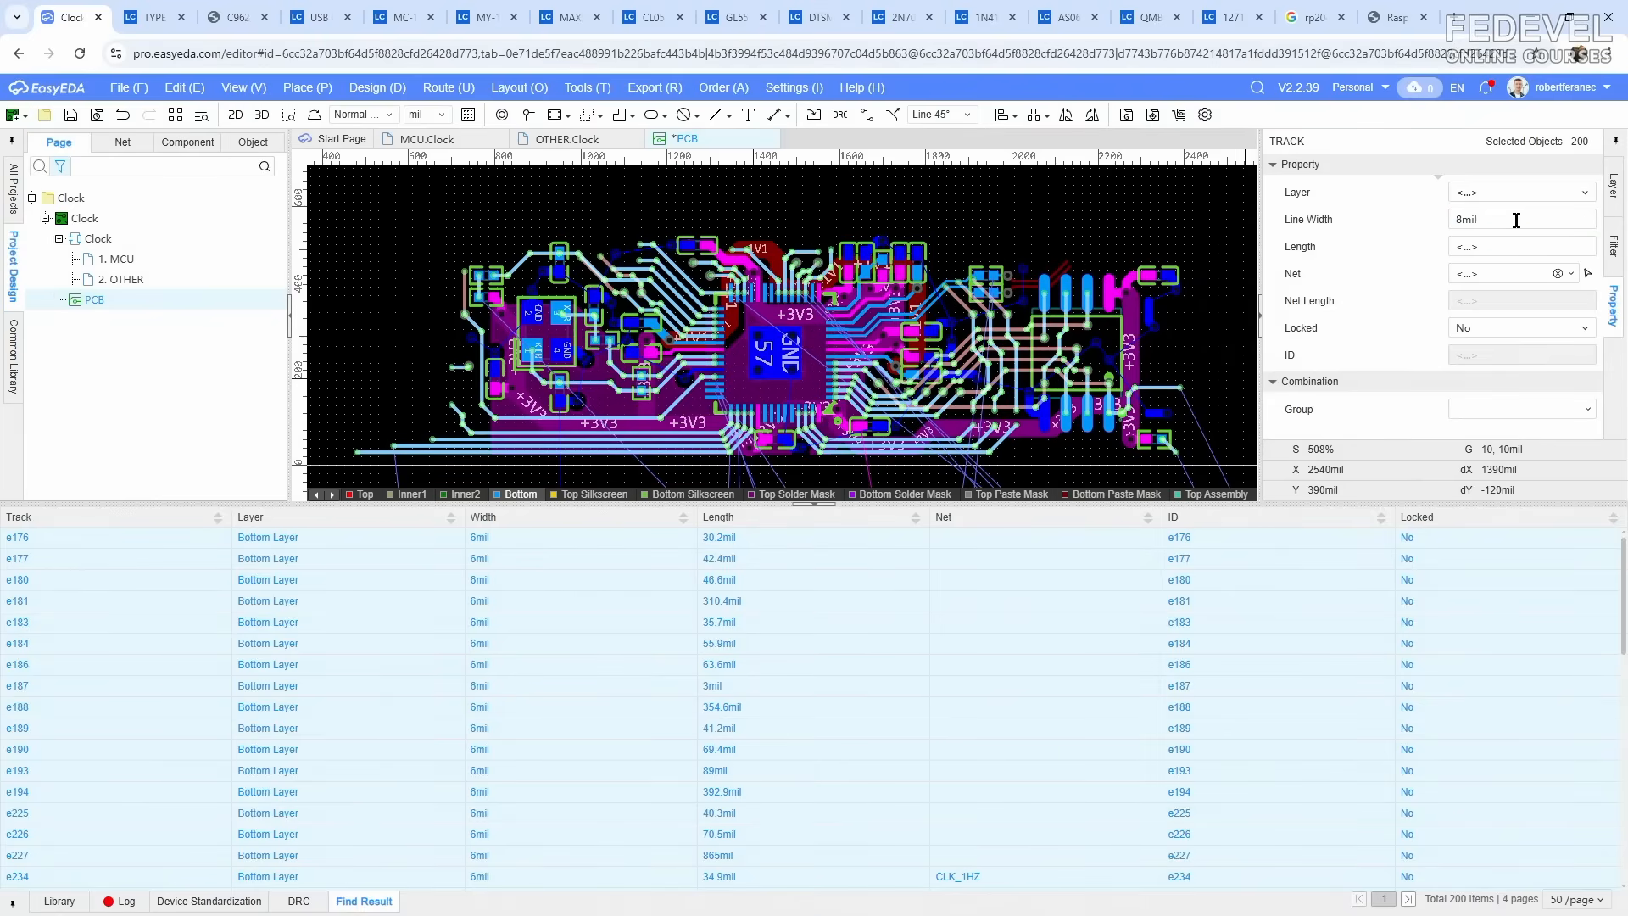
pyautogui.click(994, 212)
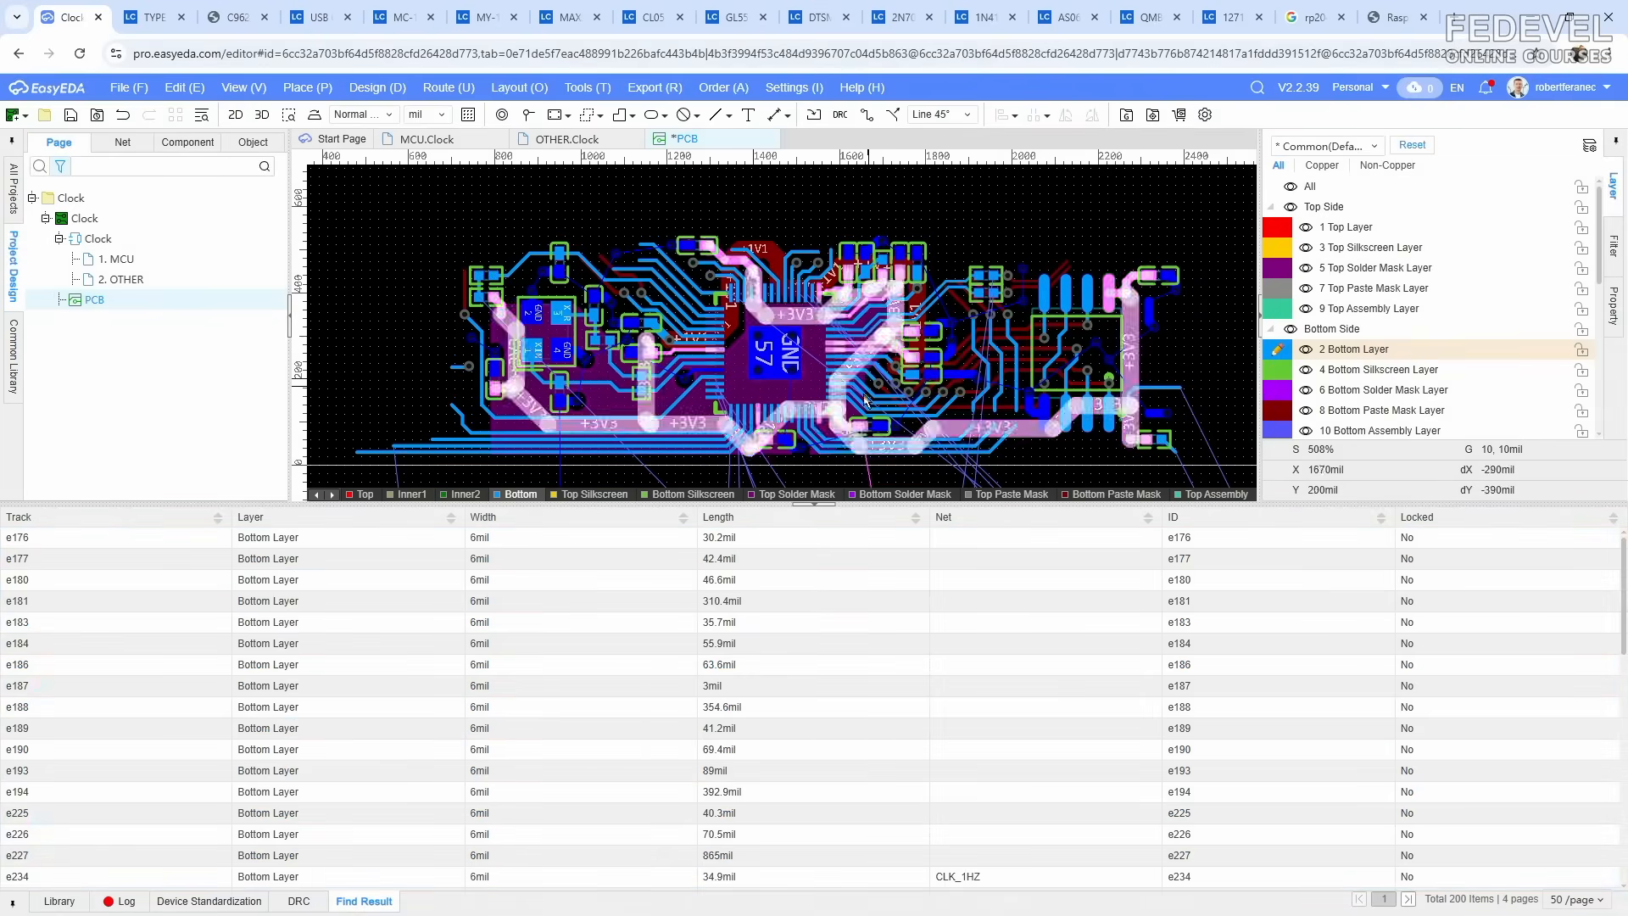
pyautogui.click(814, 503)
pyautogui.scroll(-4, 814, 507)
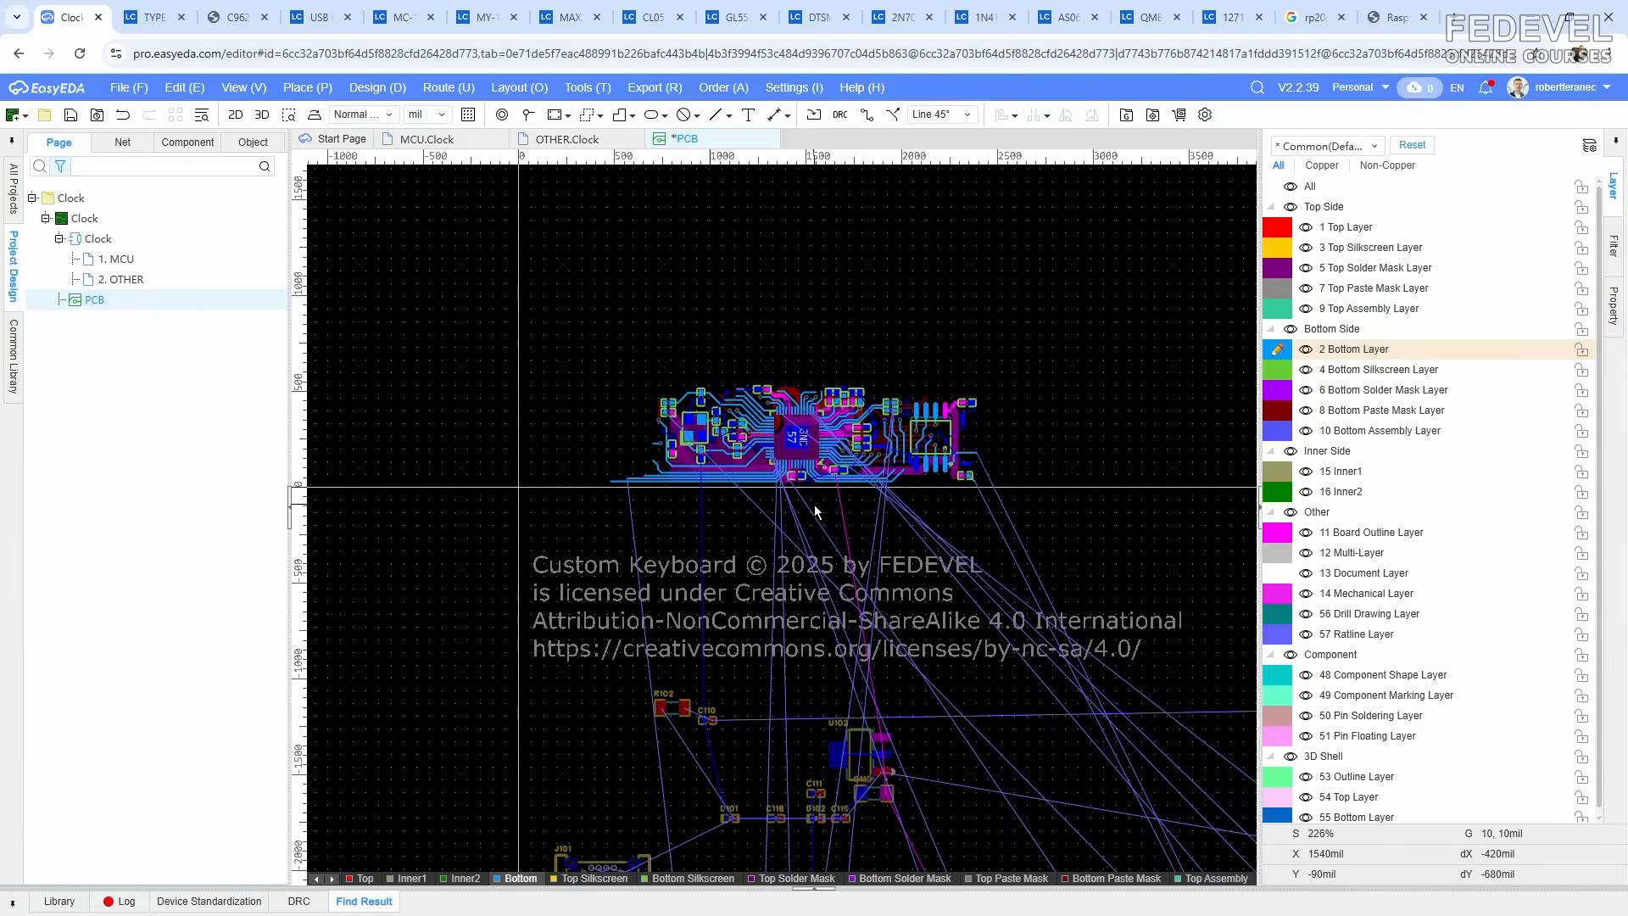
# Step: Examine the component placement on both sides of the board in the 3D preview and return to the PCB layout
pyautogui.scroll(-2, 816, 473)
pyautogui.moveTo(1051, 541); pyautogui.dragTo(746, 512, button='right')
pyautogui.click(263, 115)
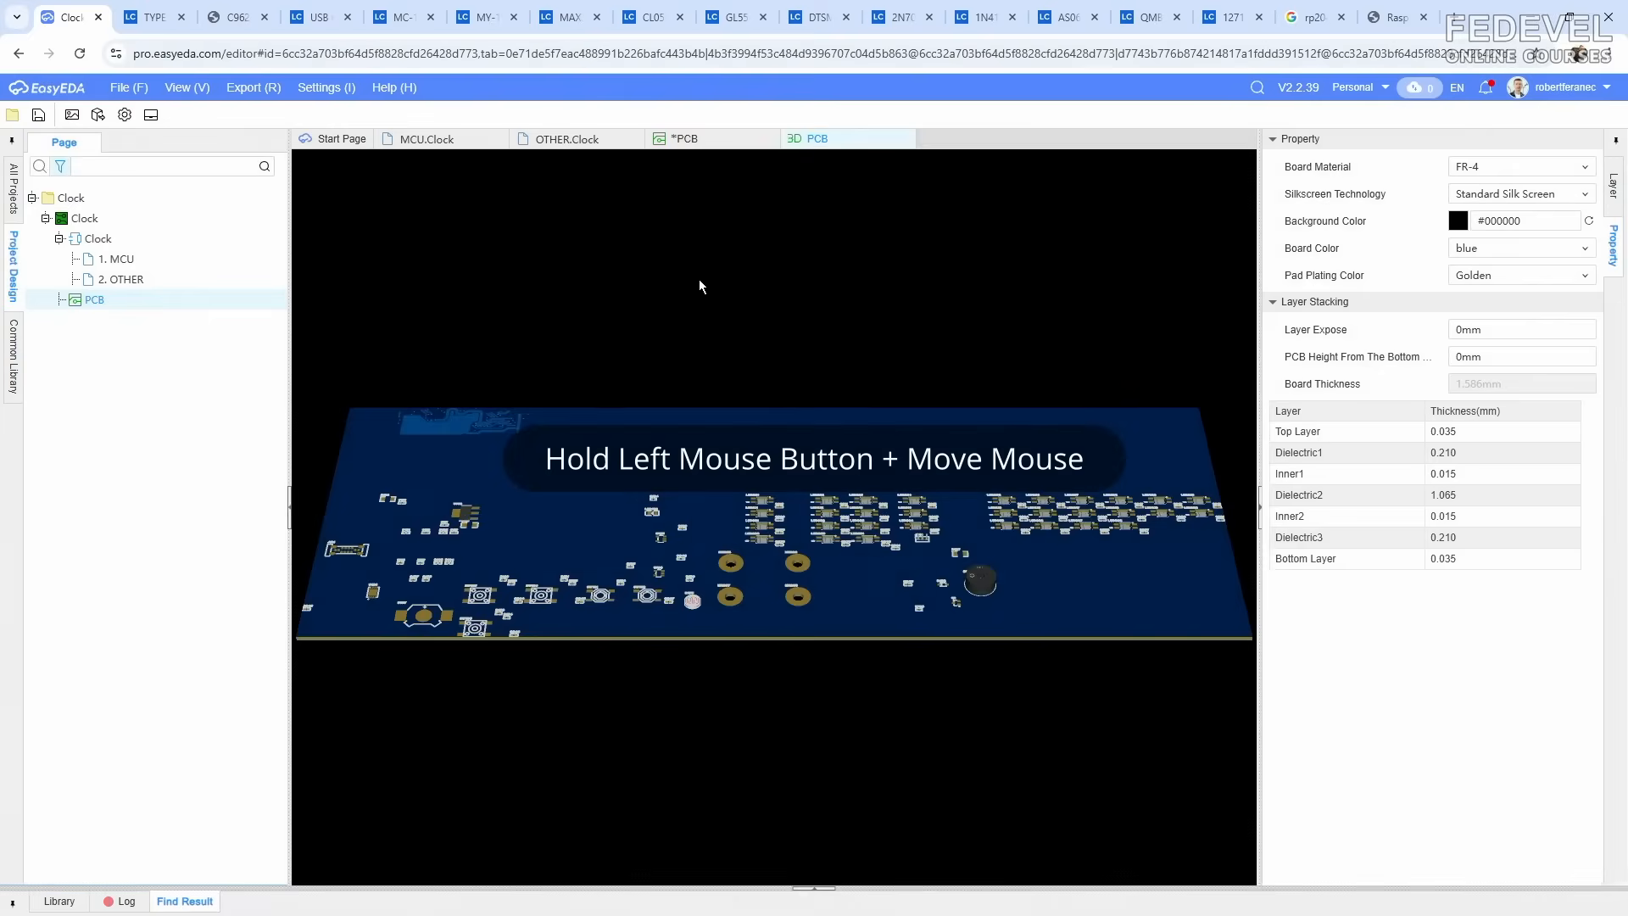
pyautogui.moveTo(658, 511); pyautogui.dragTo(697, 343)
pyautogui.scroll(2, 590, 288)
pyautogui.scroll(-1, 590, 288)
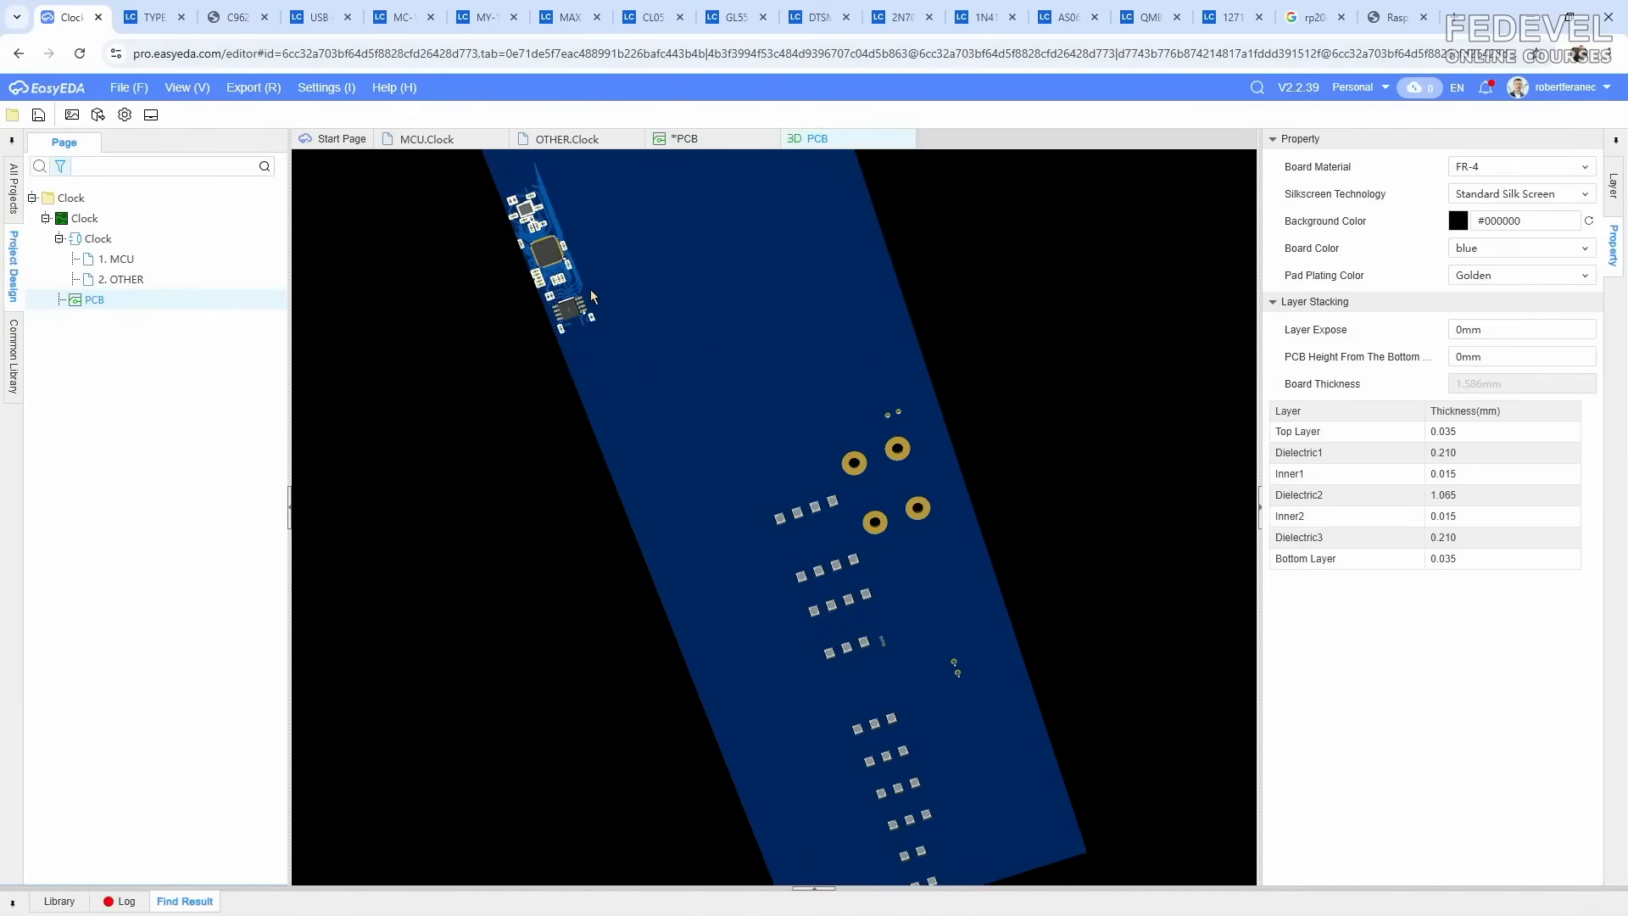
pyautogui.moveTo(622, 227); pyautogui.dragTo(880, 311)
pyautogui.click(906, 141)
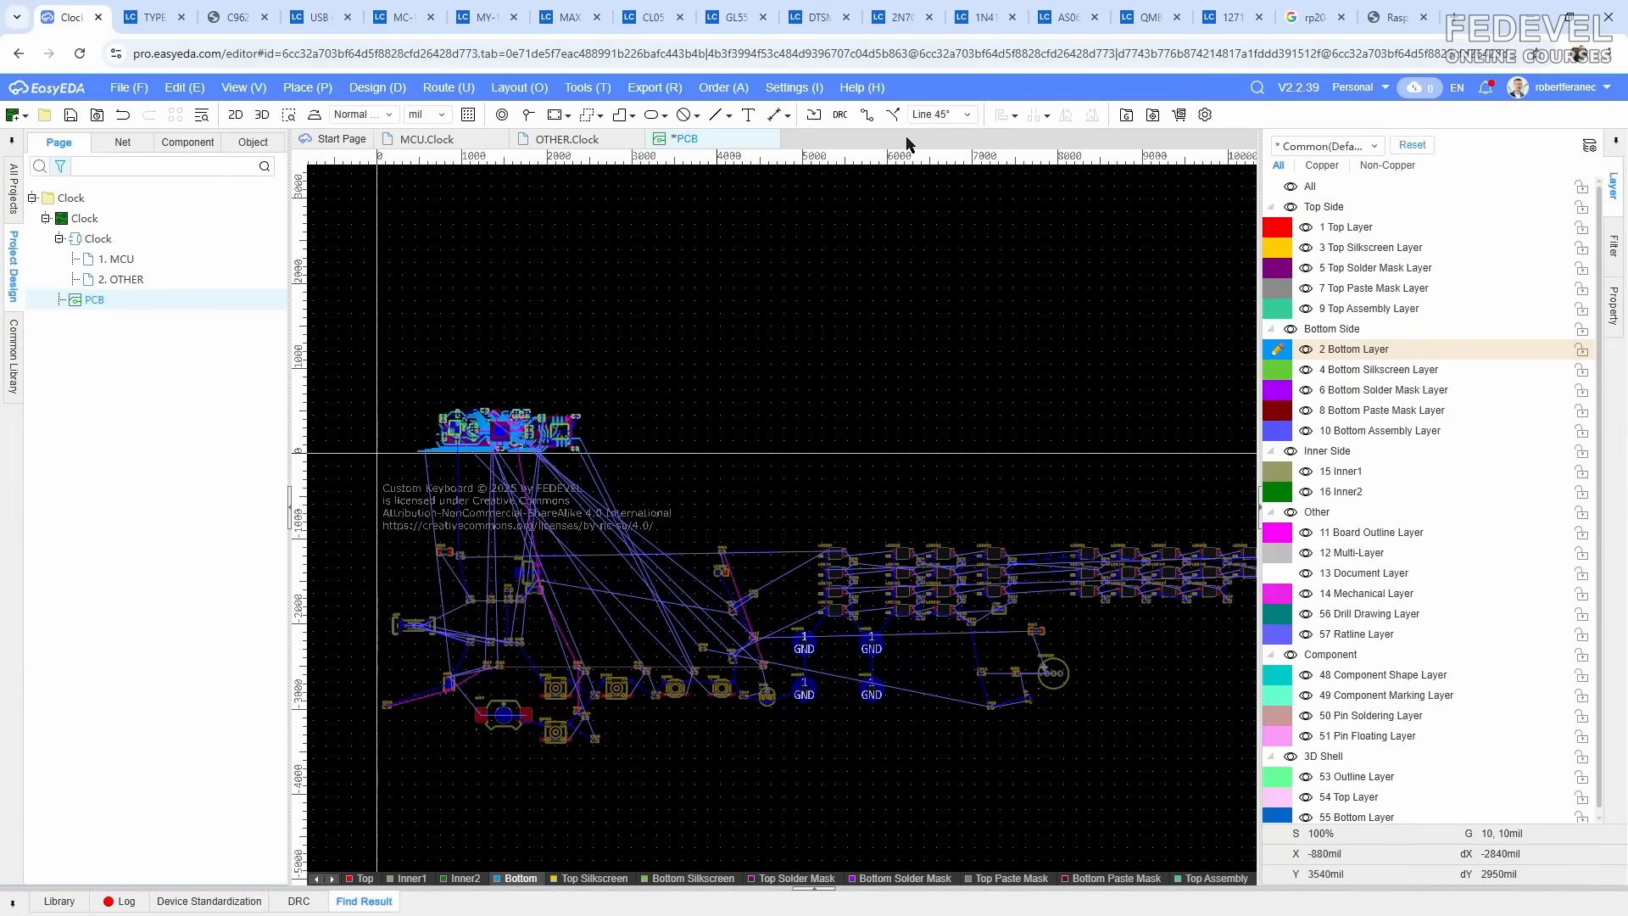
# Step: Save the PCB with the whole layout in view and show the board's document properties
pyautogui.press('k')
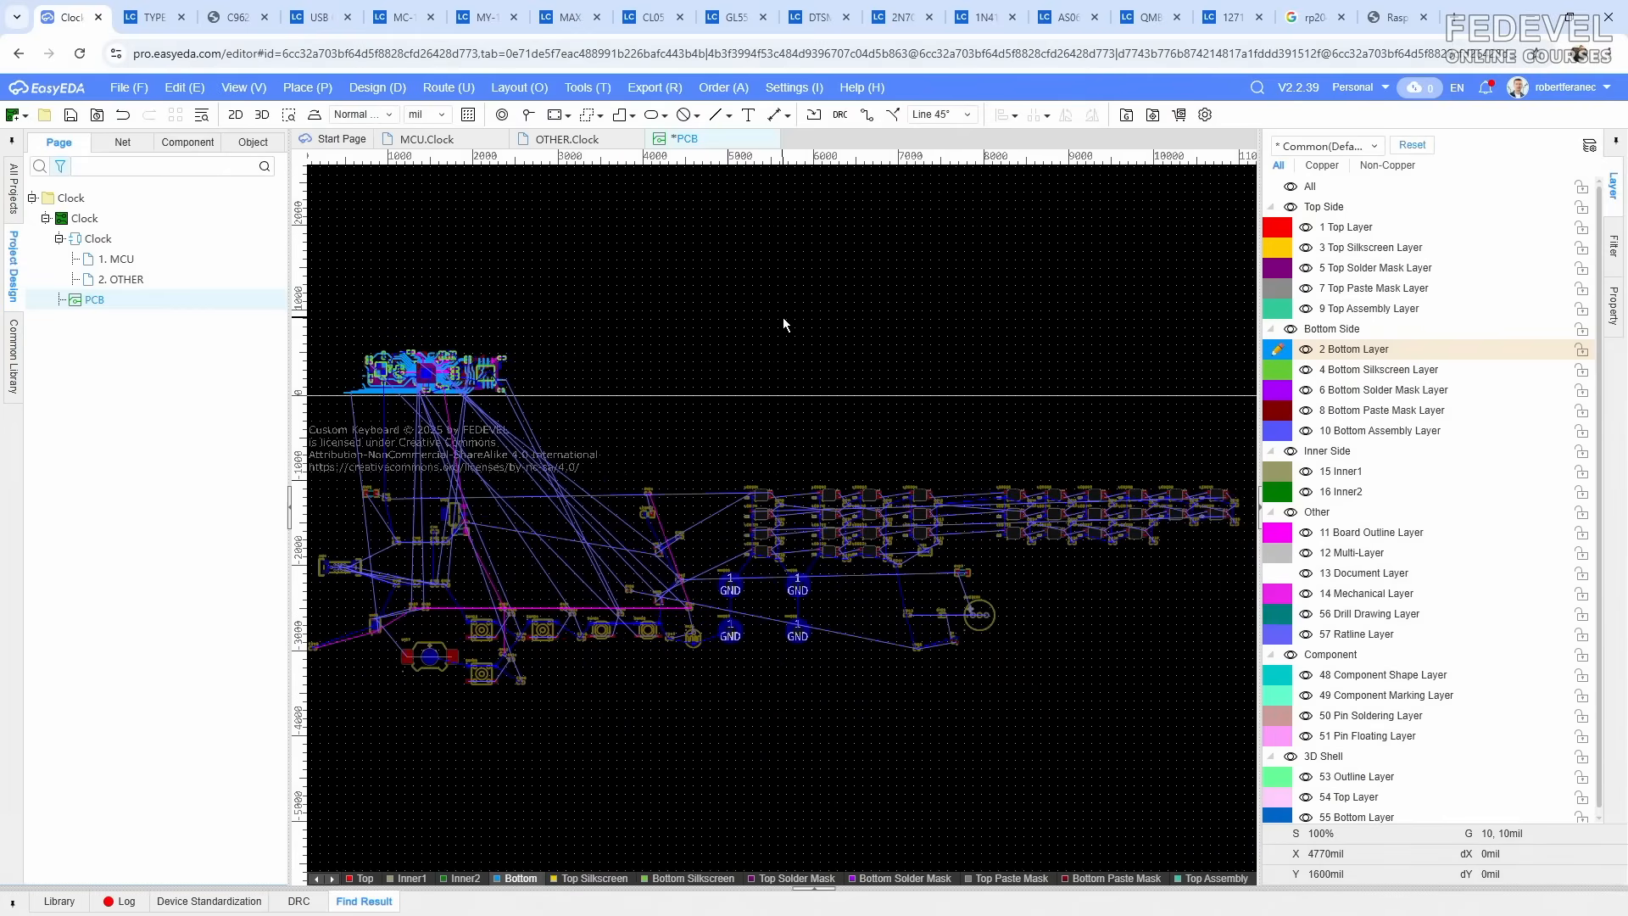
pyautogui.click(70, 117)
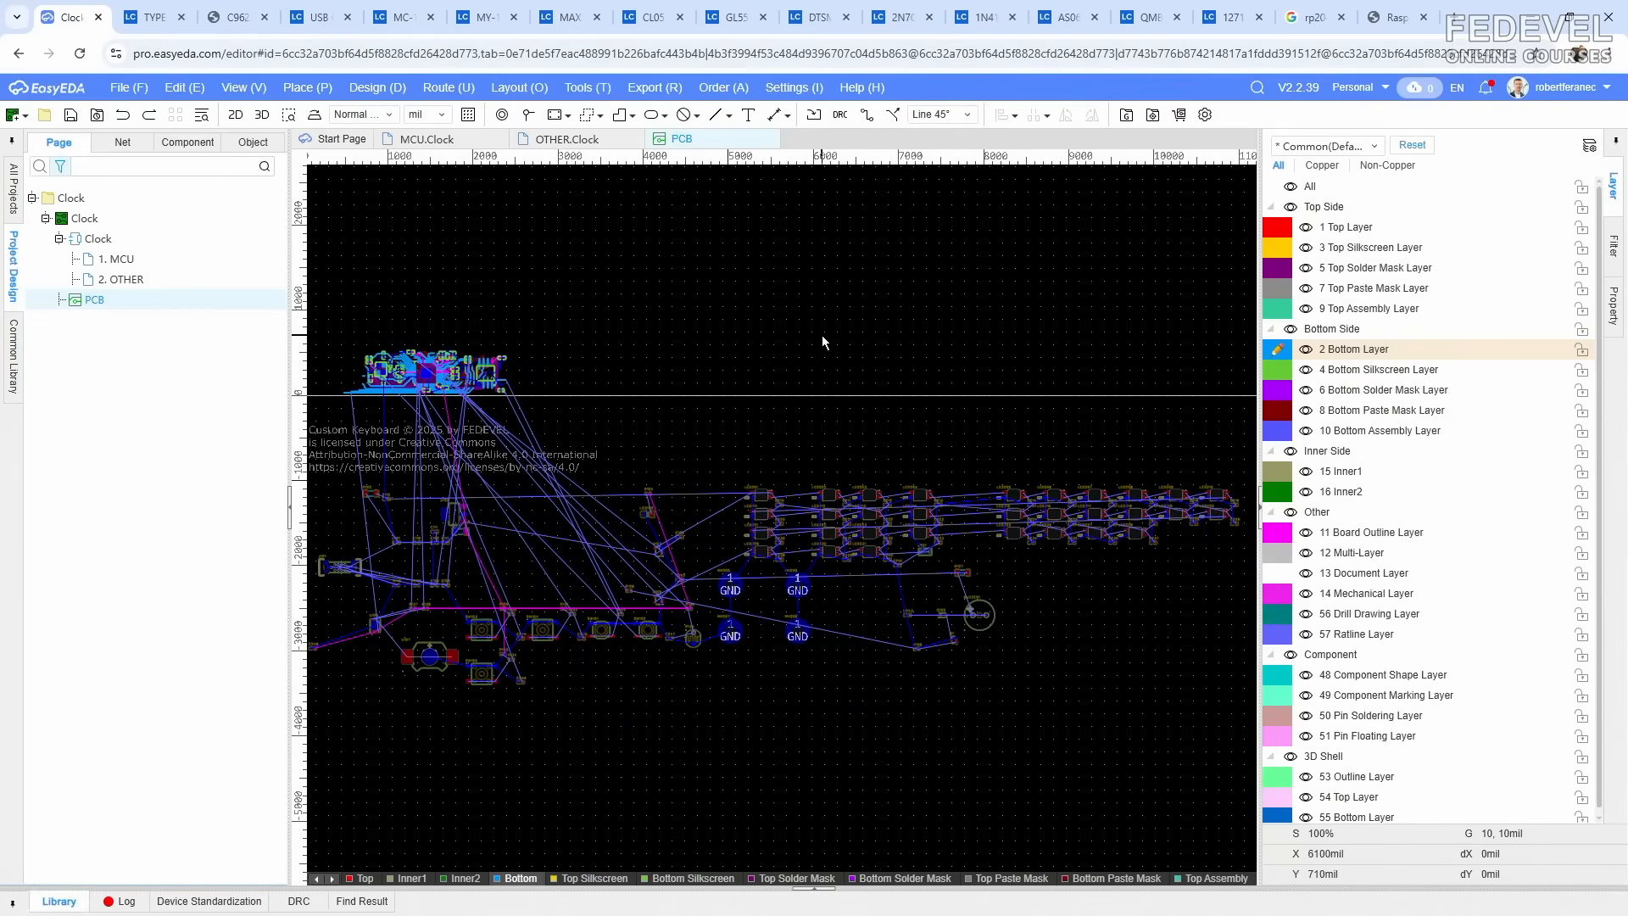
pyautogui.click(1613, 306)
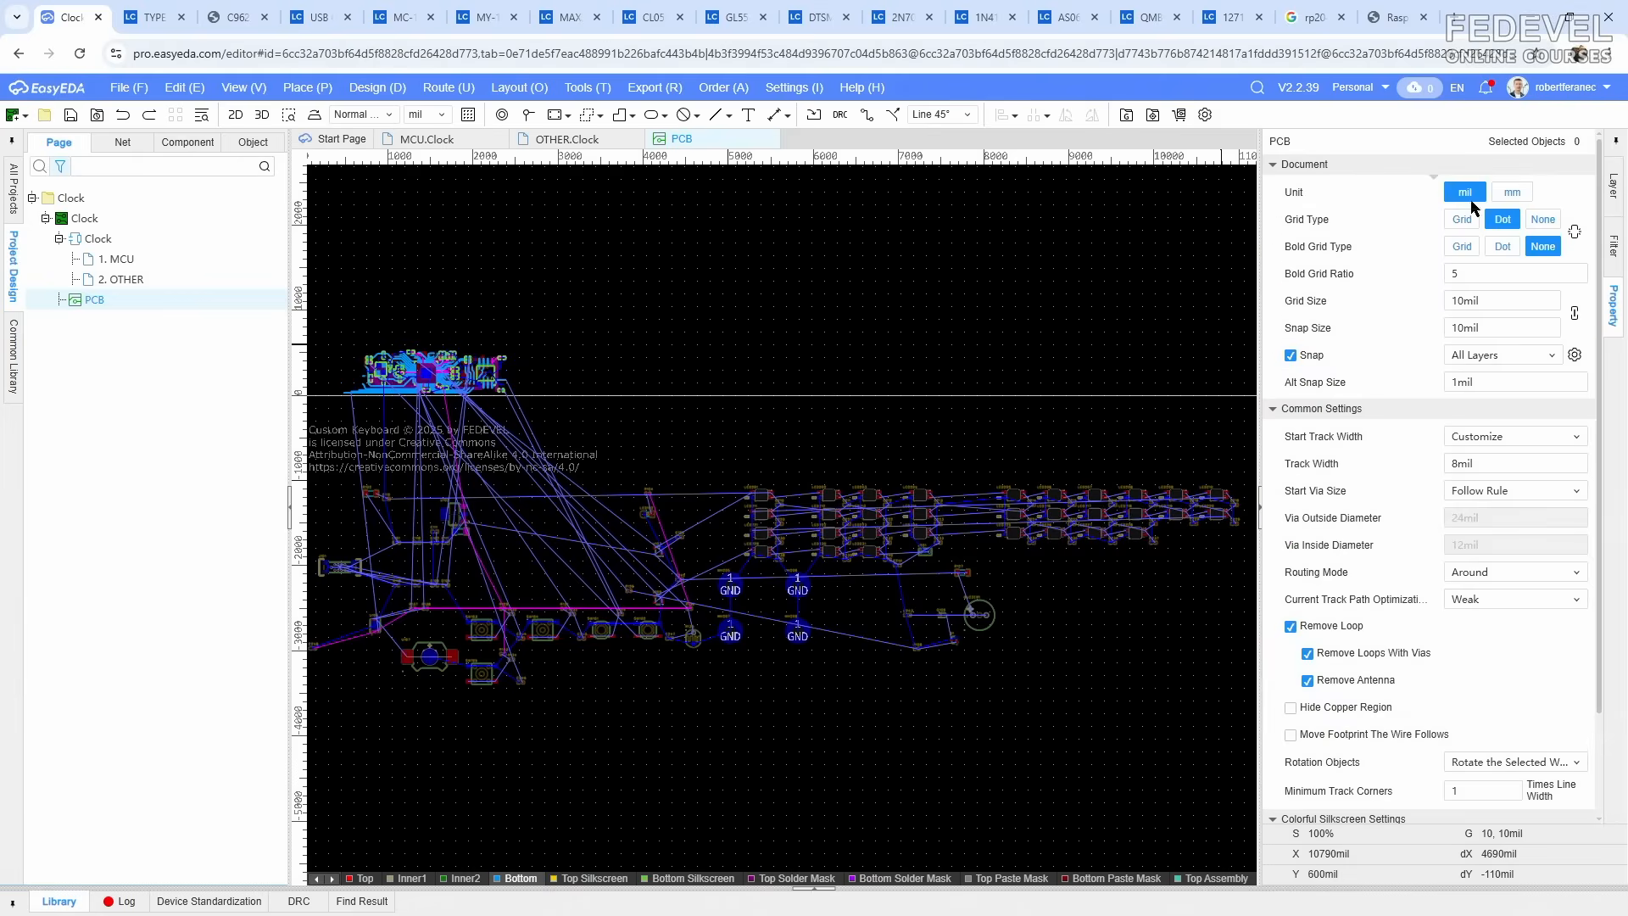
# Step: Restrict the PCB selection filter to components only and return to the layer list
pyautogui.click(1611, 251)
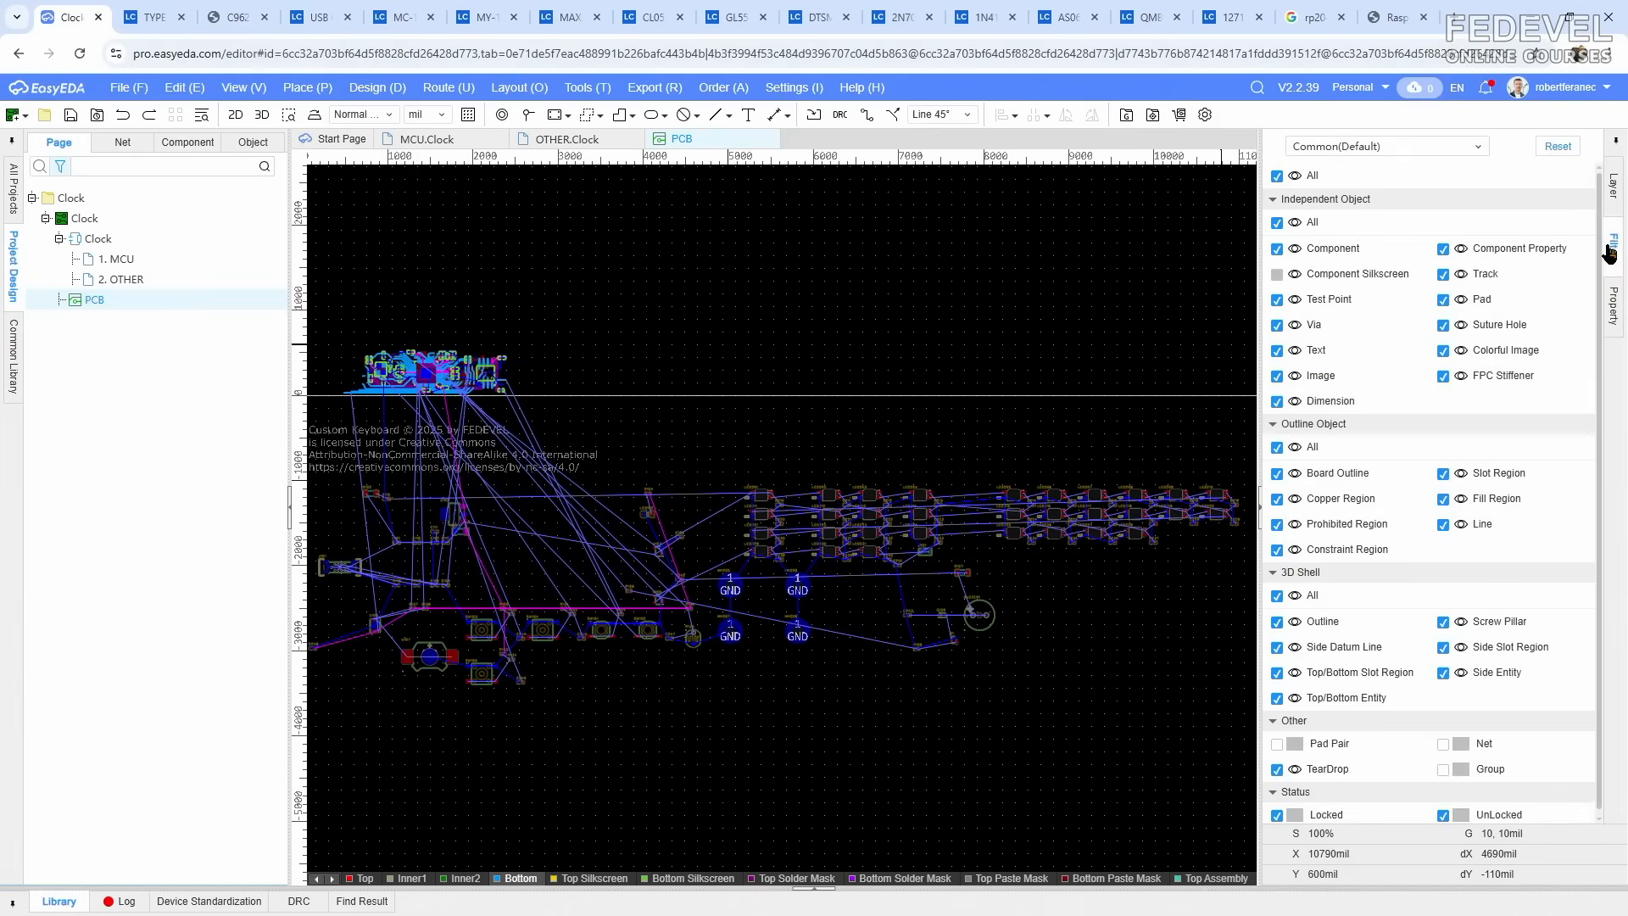
pyautogui.click(1277, 176)
pyautogui.click(1278, 250)
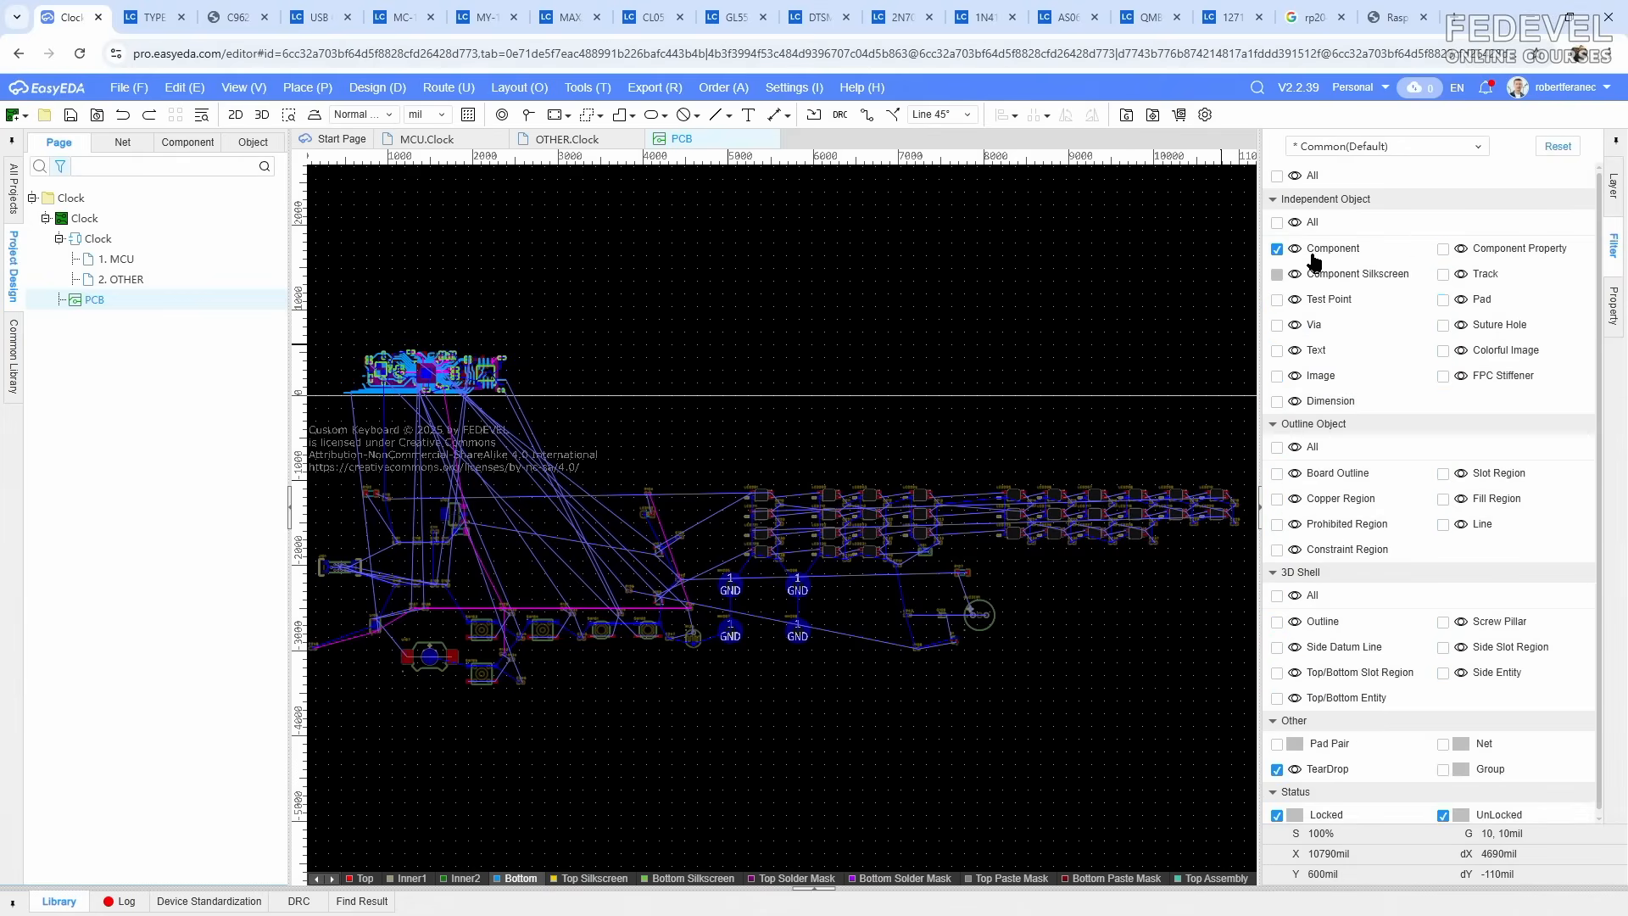
pyautogui.click(1610, 189)
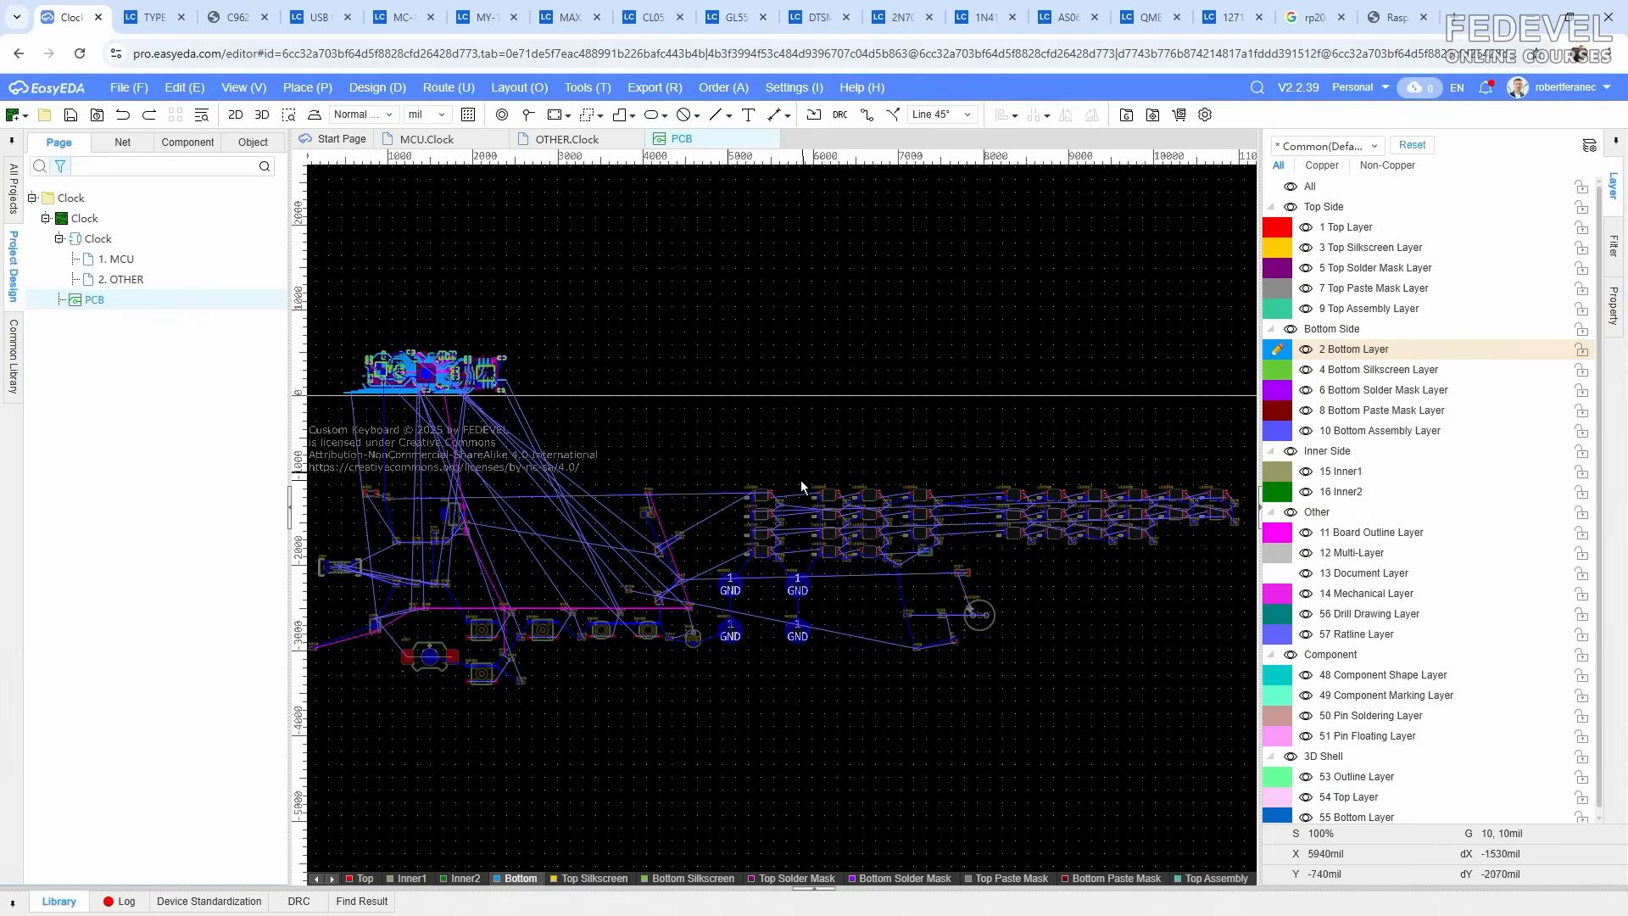
# Step: Place mounting hole MH205 at center X -30mil and center Y -130mil
pyautogui.click(740, 593)
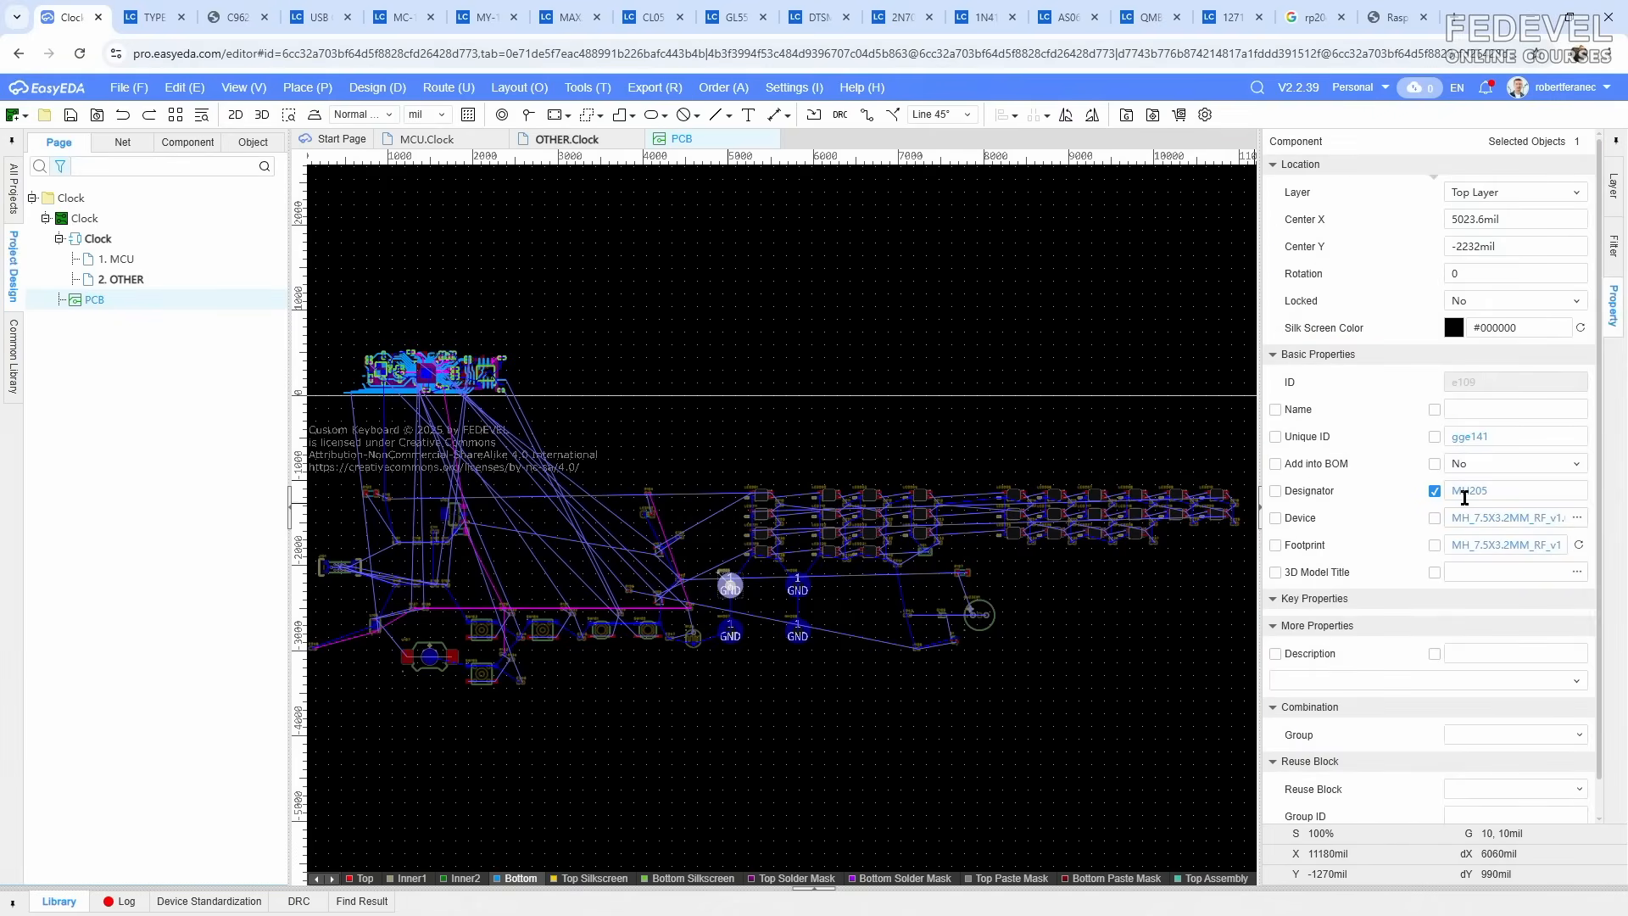
pyautogui.click(1545, 223)
pyautogui.write('-30')
pyautogui.press('Return')
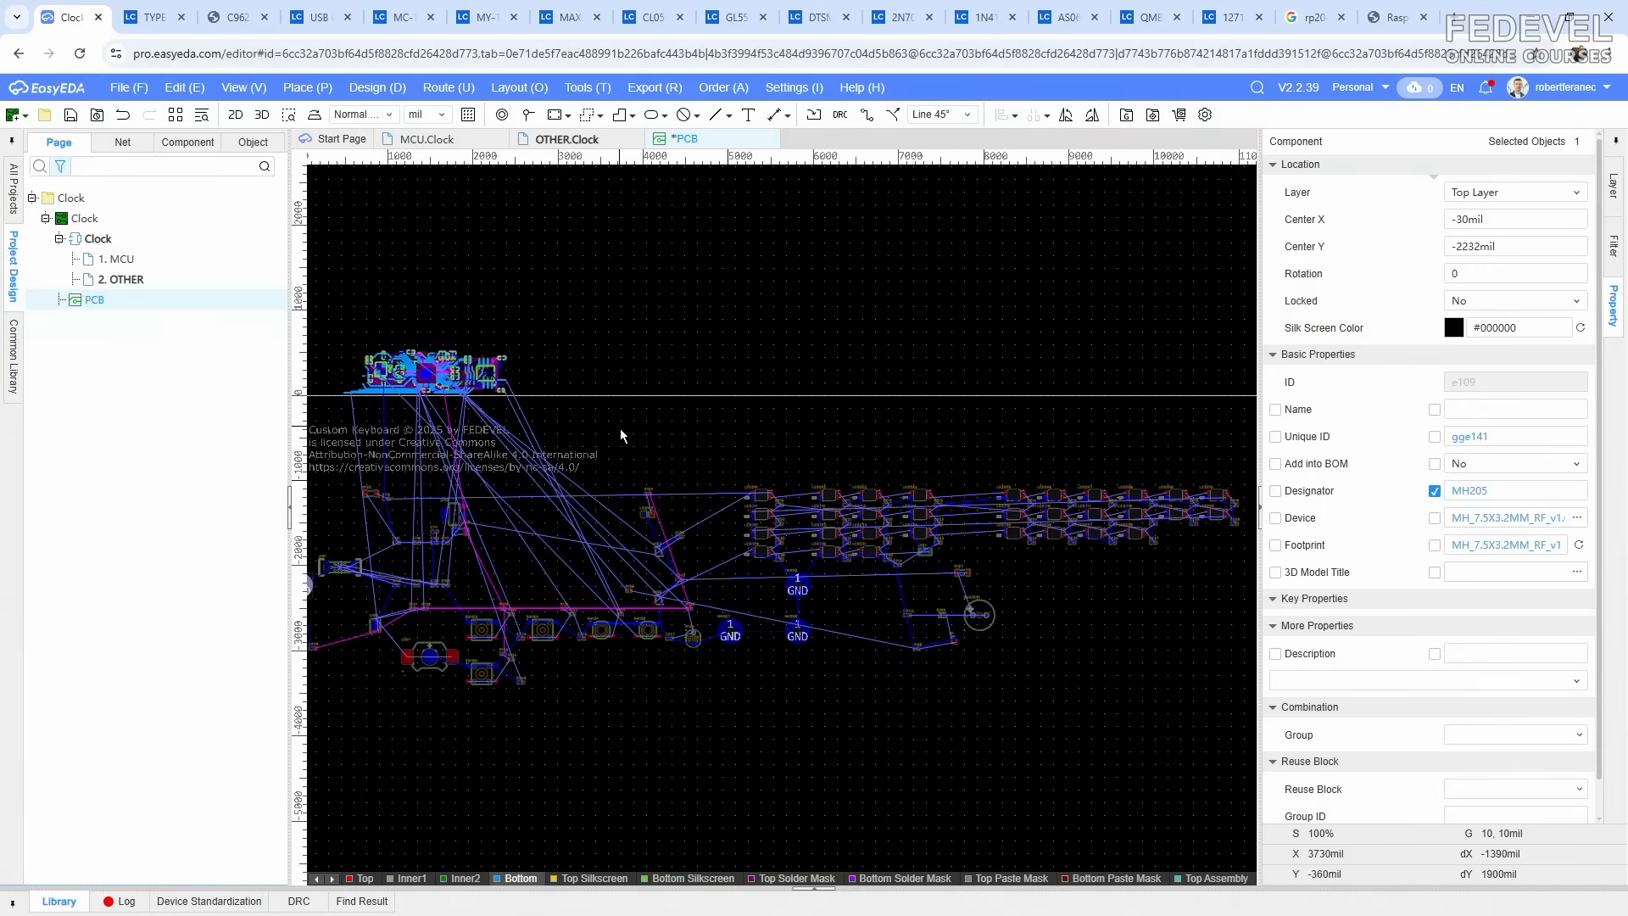
pyautogui.moveTo(618, 436); pyautogui.dragTo(731, 455, button='right')
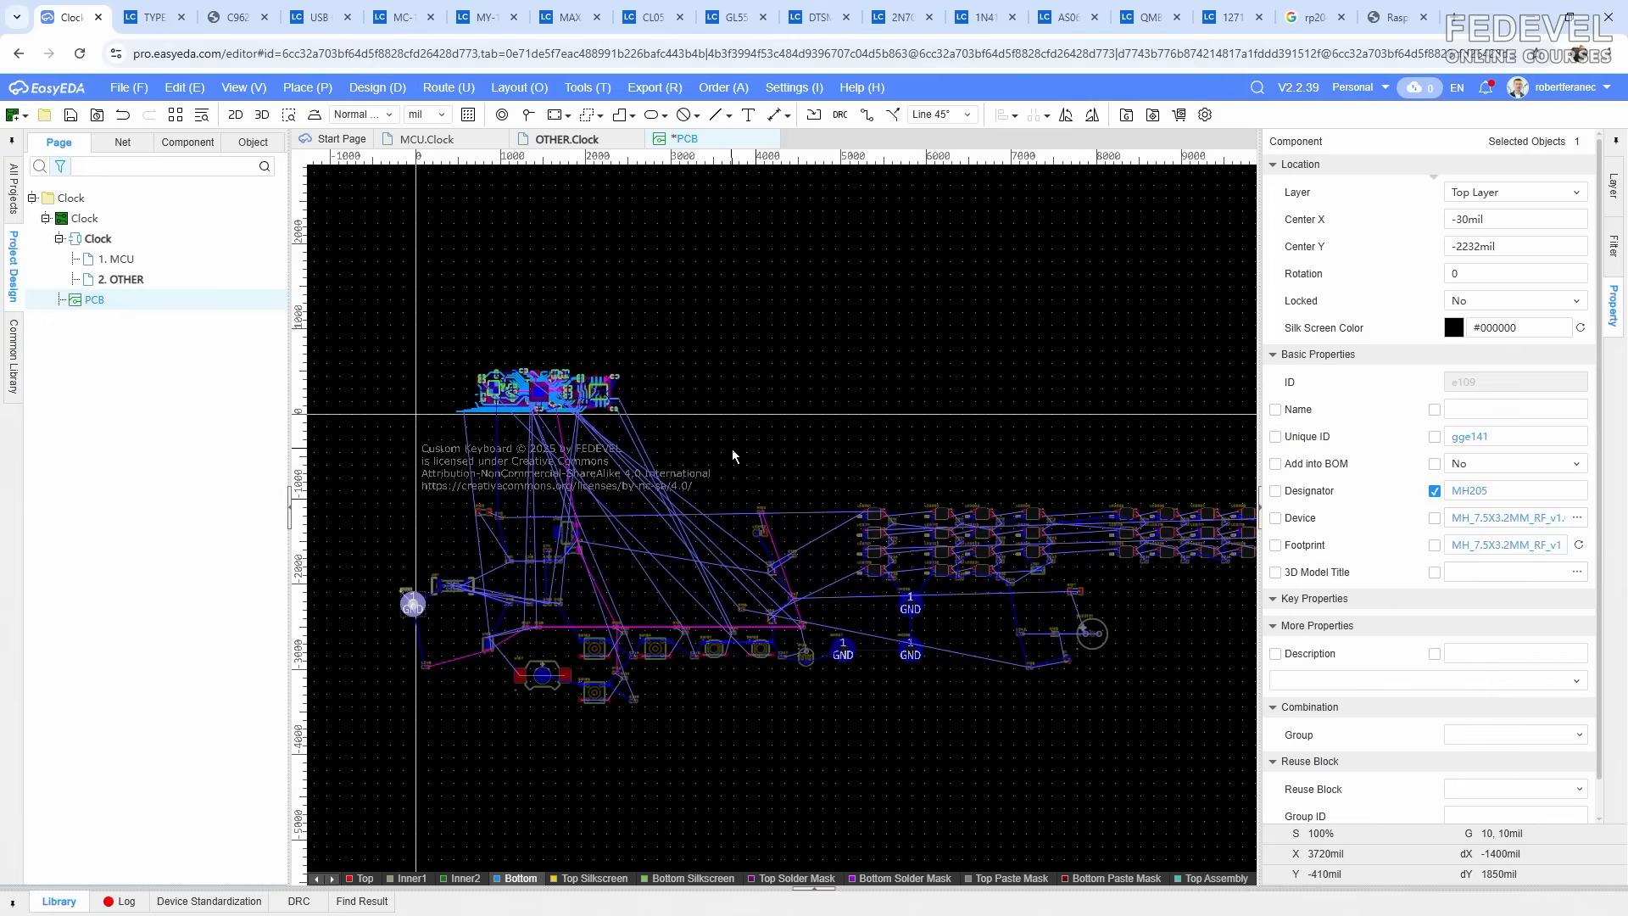
pyautogui.click(1531, 247)
pyautogui.press('Return')
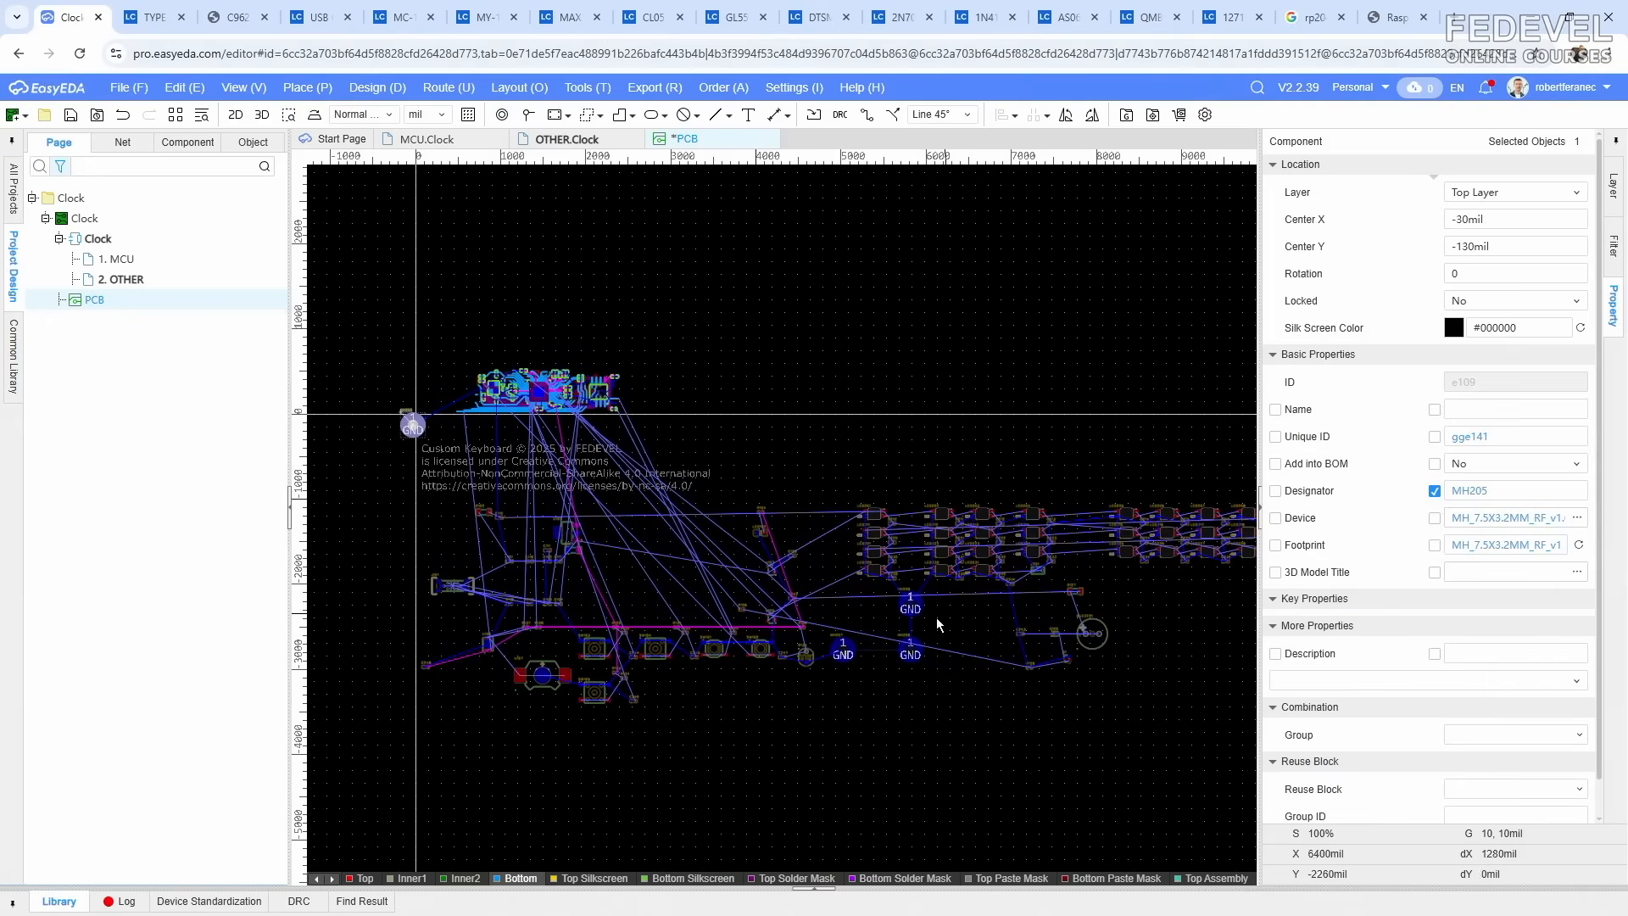
# Step: Place mounting hole MH206 at center X 3030mil and center Y -130mil
pyautogui.click(915, 608)
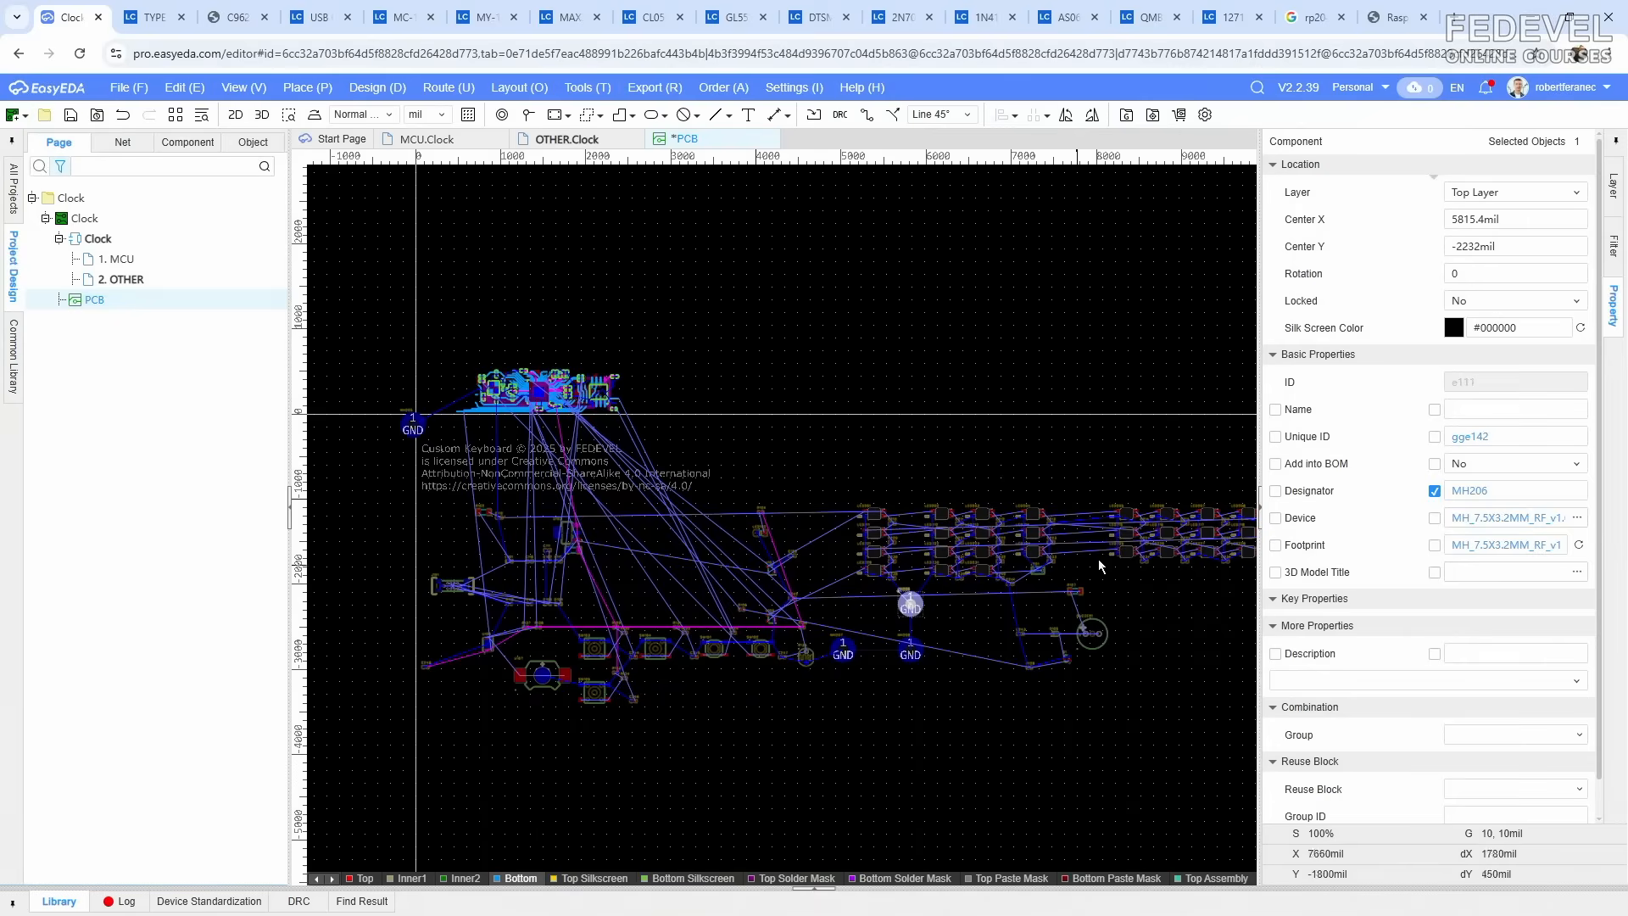
pyautogui.click(1532, 218)
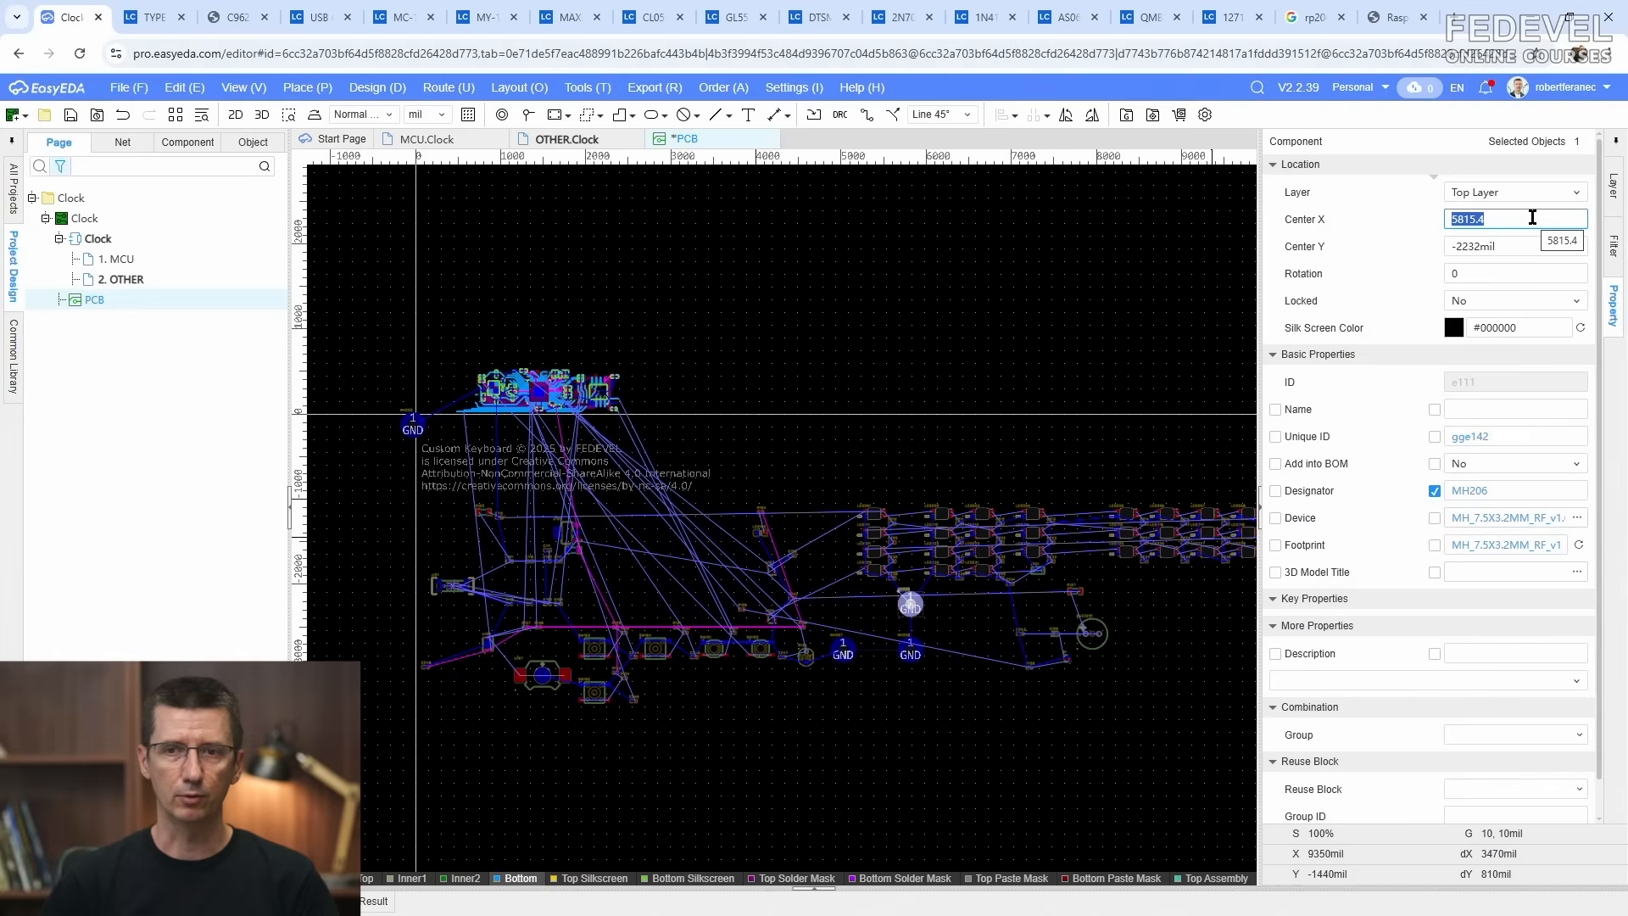
pyautogui.write('3030')
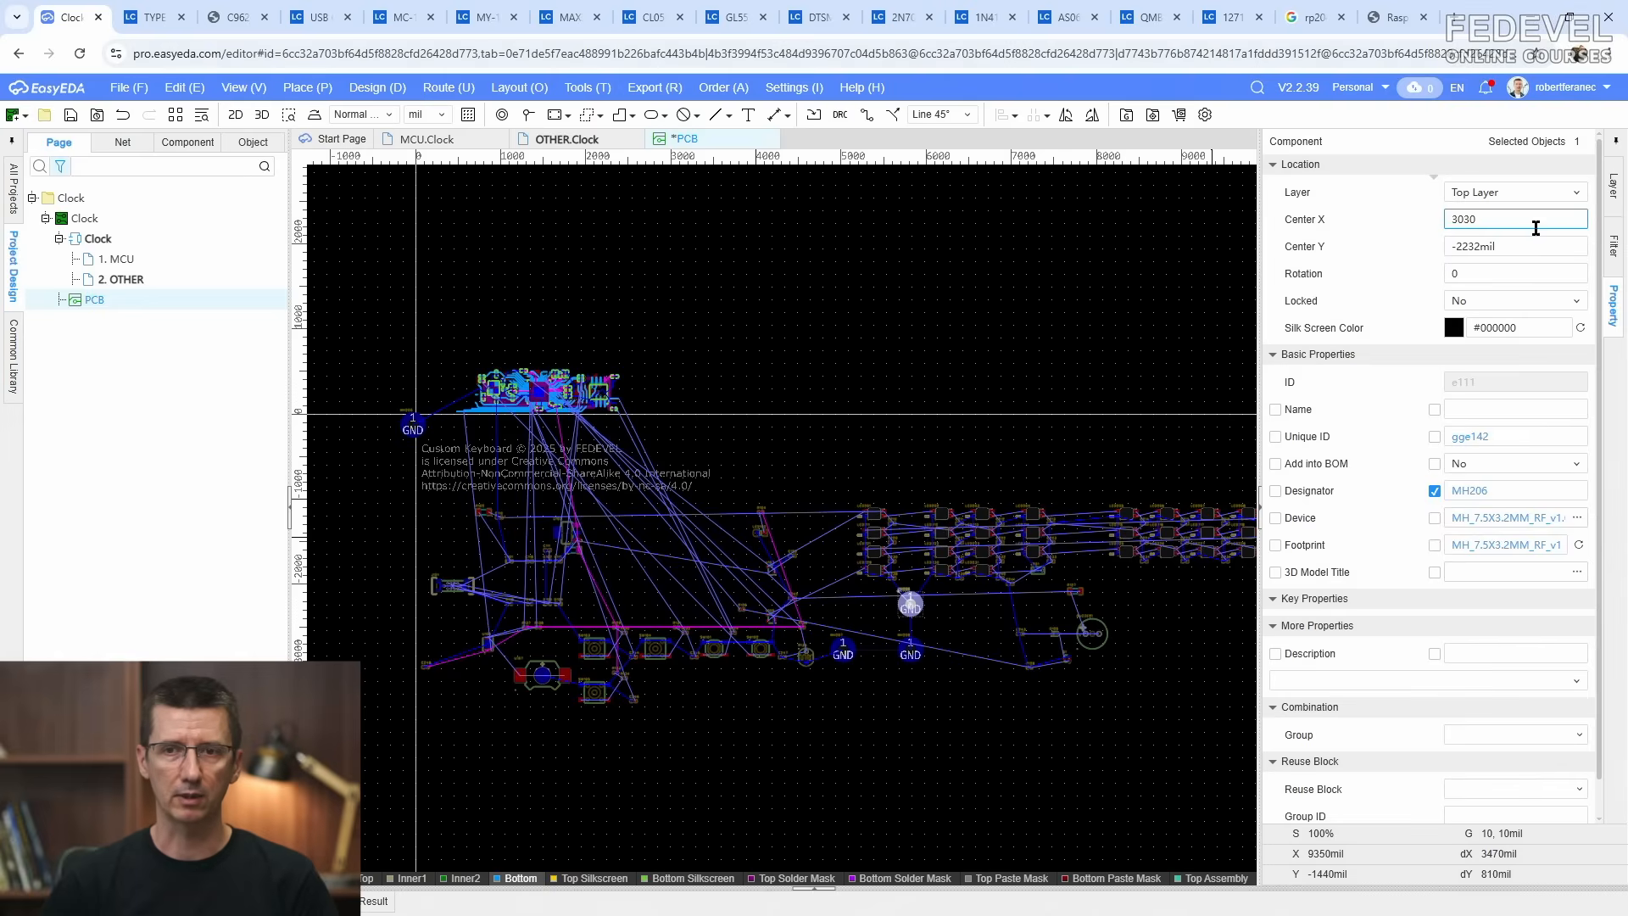
pyautogui.click(1536, 246)
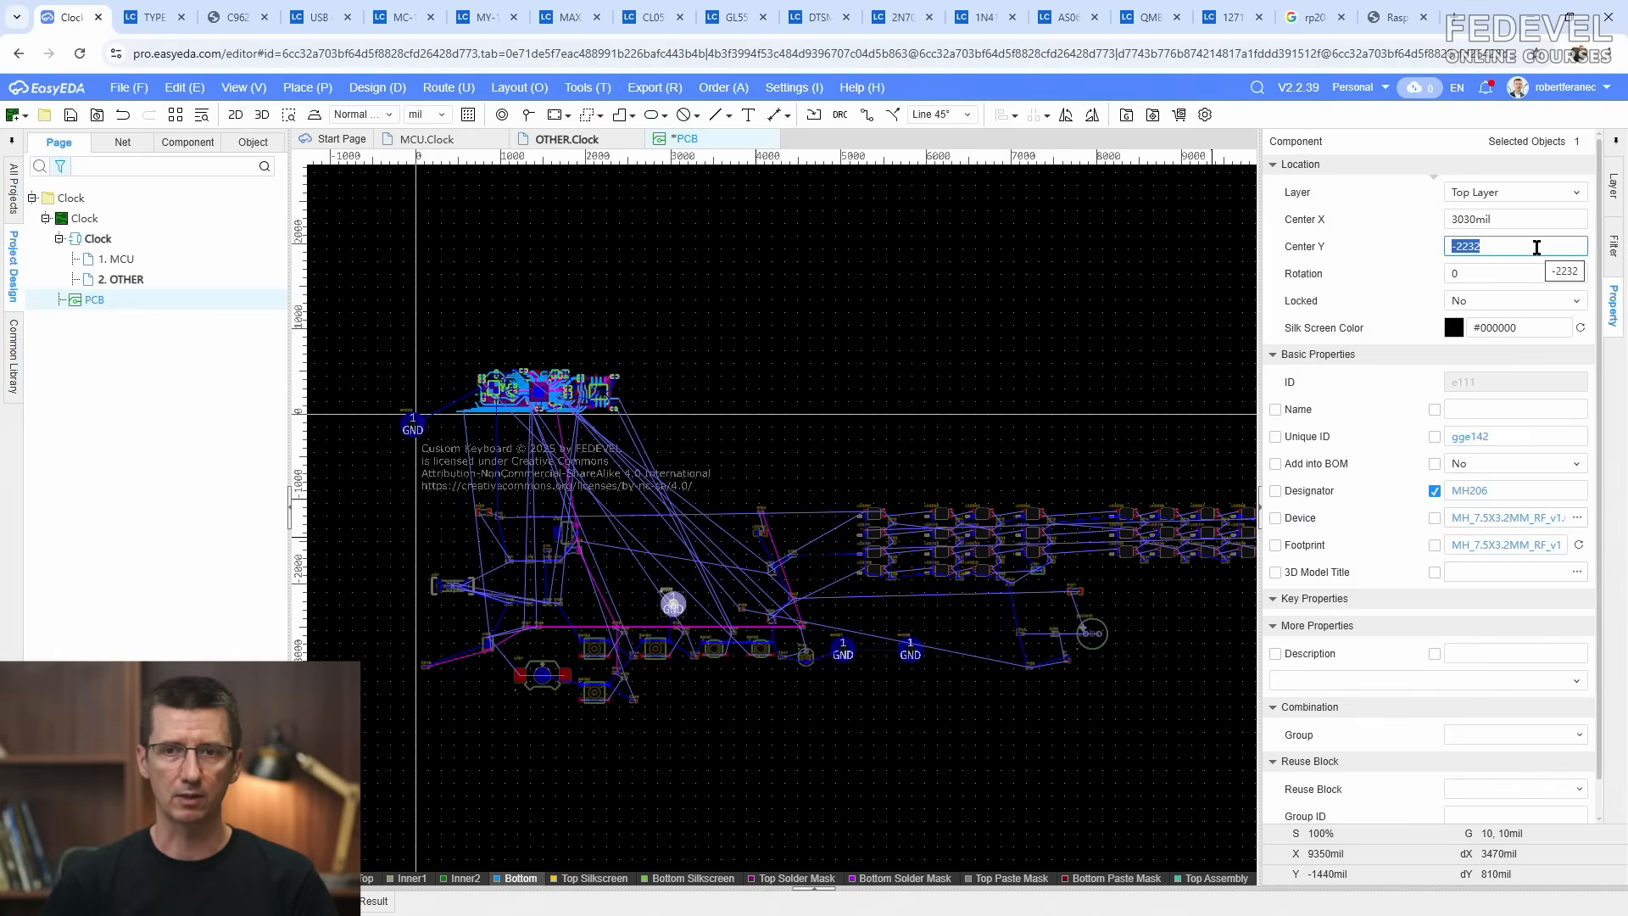
pyautogui.write('-130')
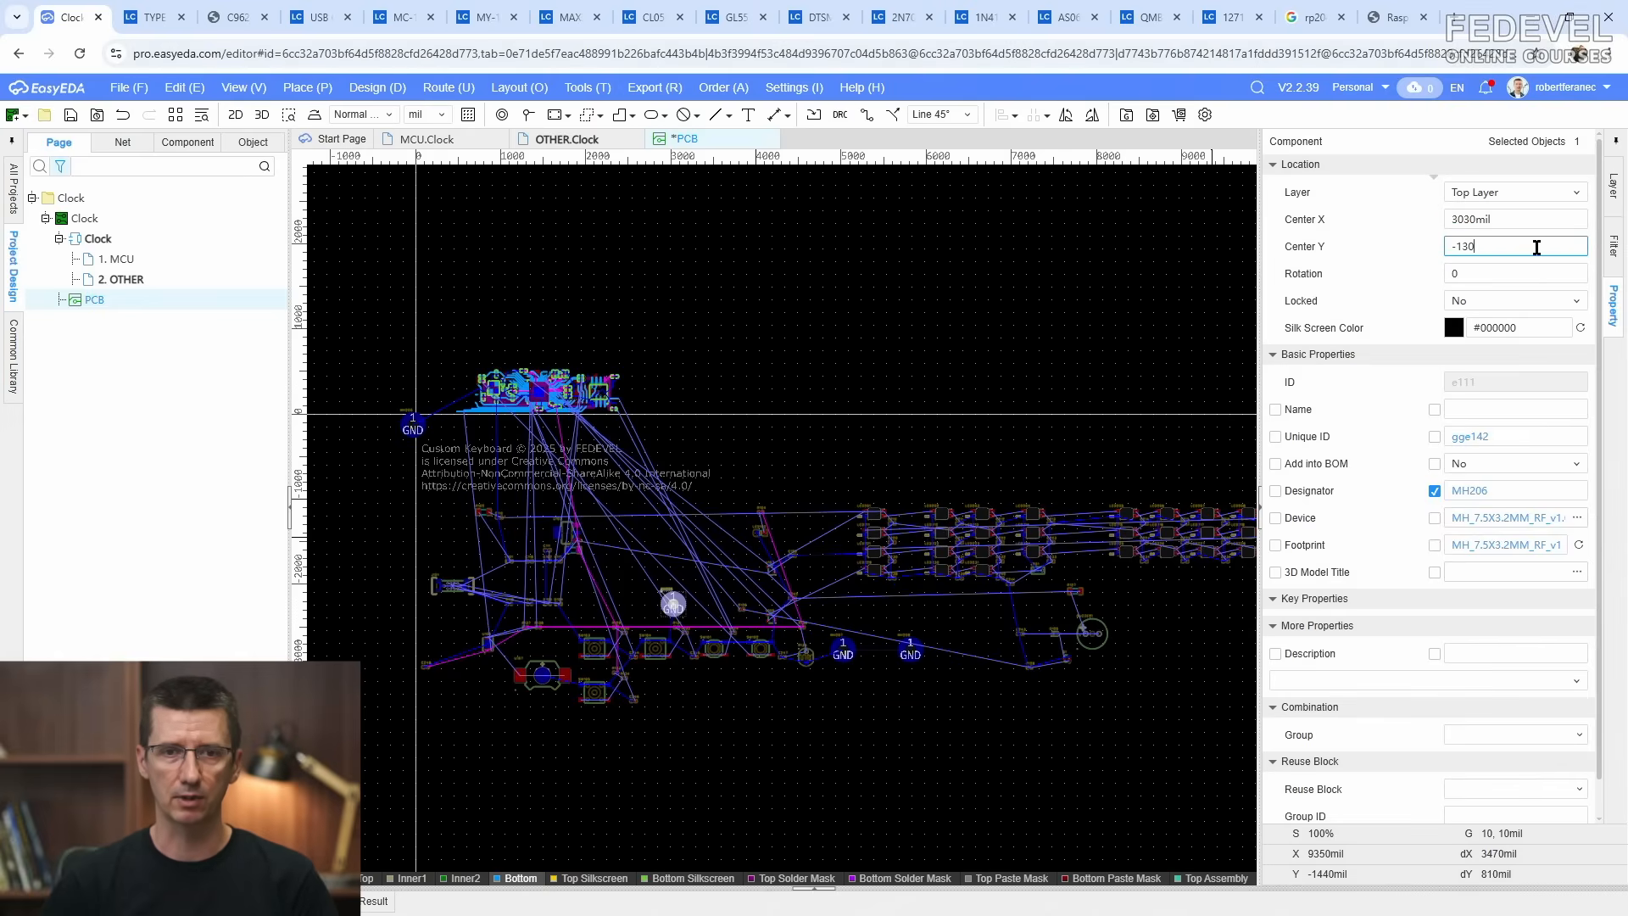
pyautogui.click(924, 445)
# Step: Place mounting hole MH207 at center X -30mil and center Y 1230mil
pyautogui.click(843, 648)
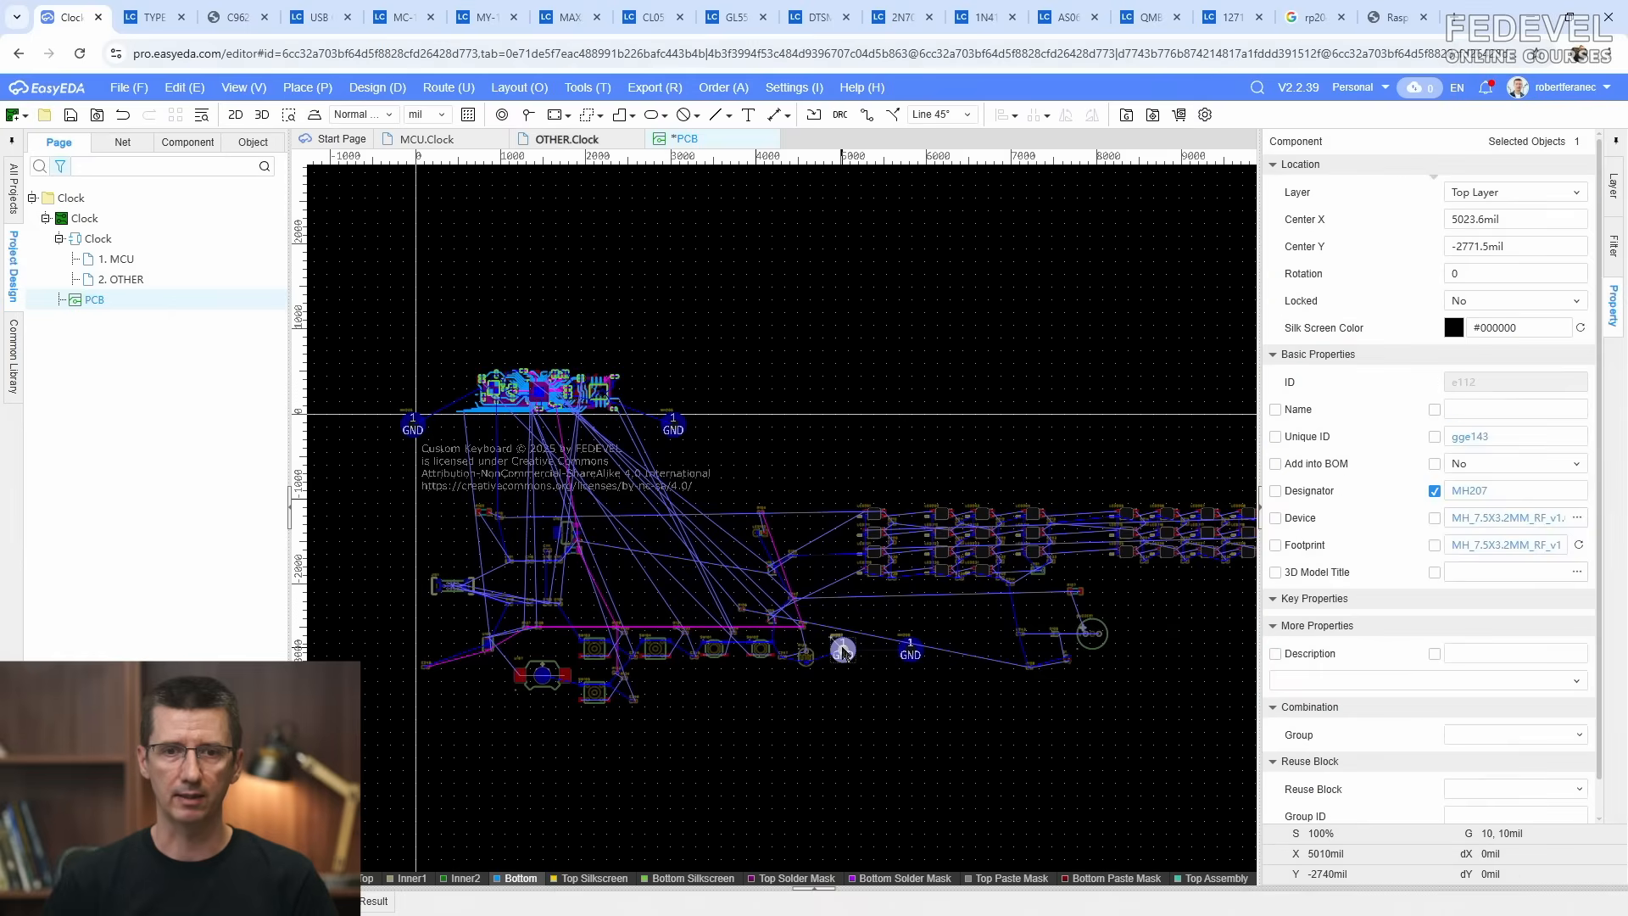
pyautogui.click(1536, 221)
pyautogui.write('-30')
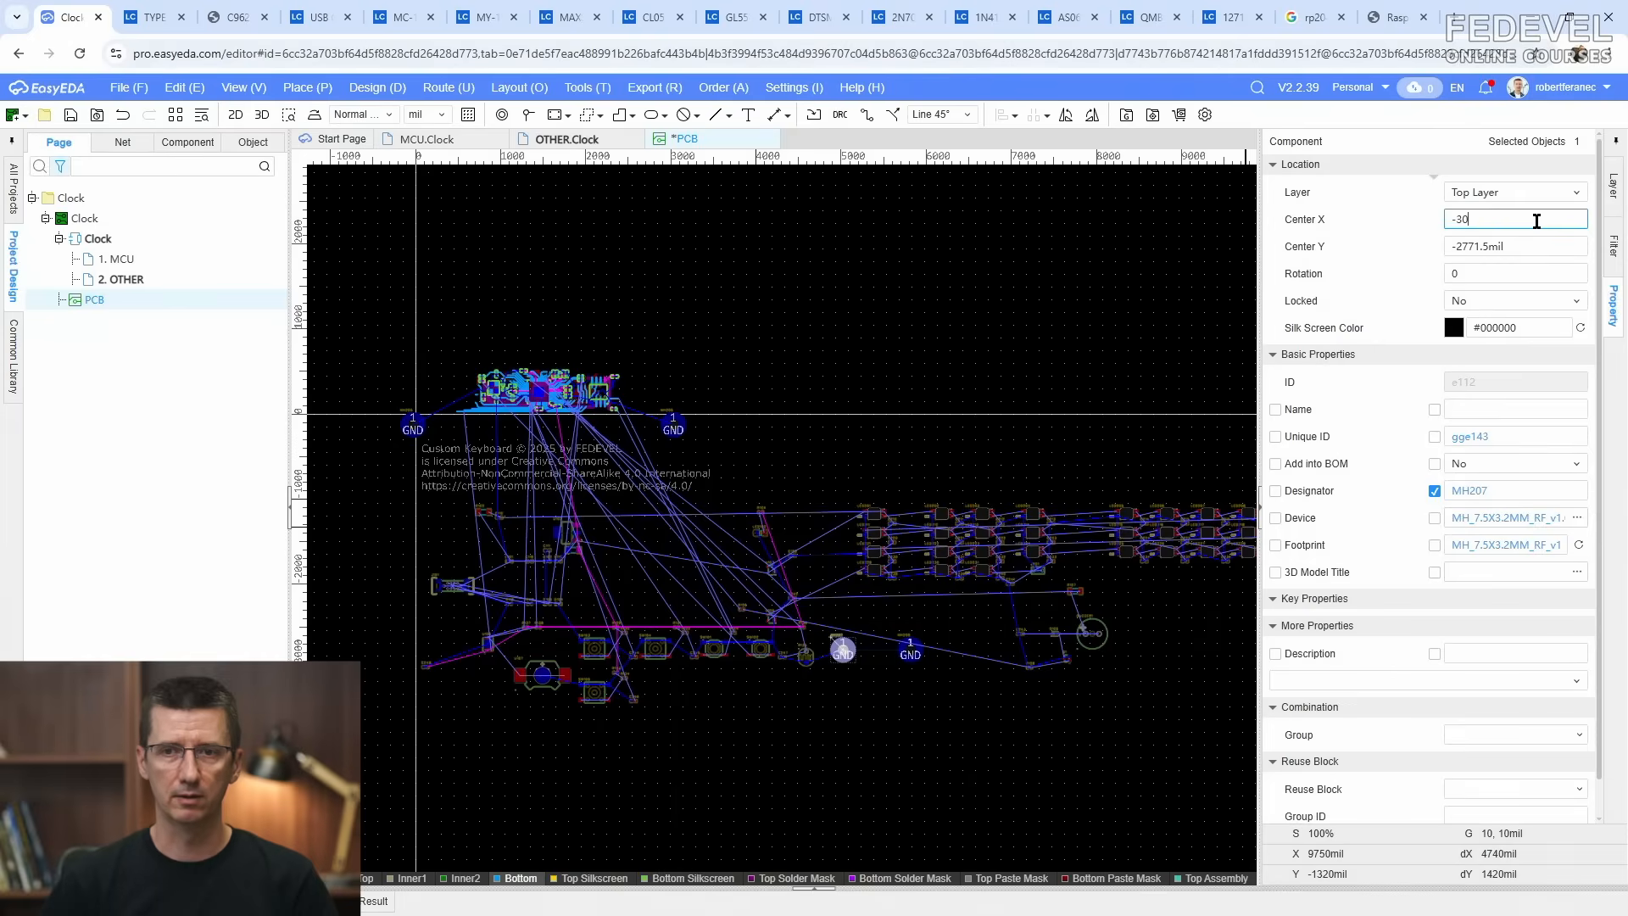
pyautogui.press('Return')
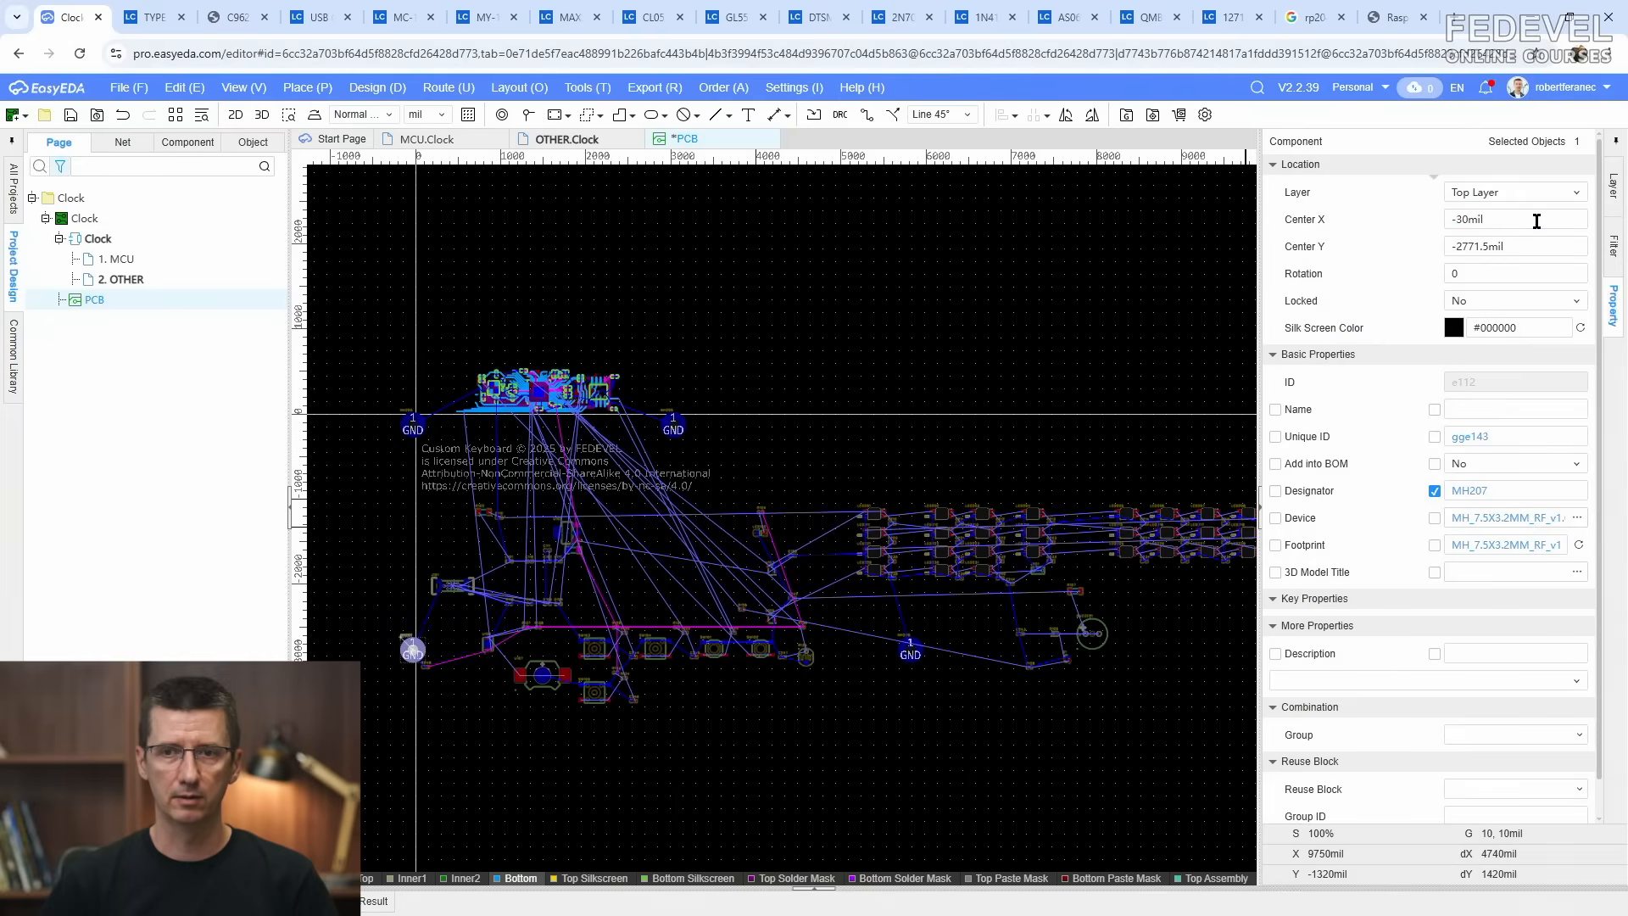
pyautogui.click(1541, 245)
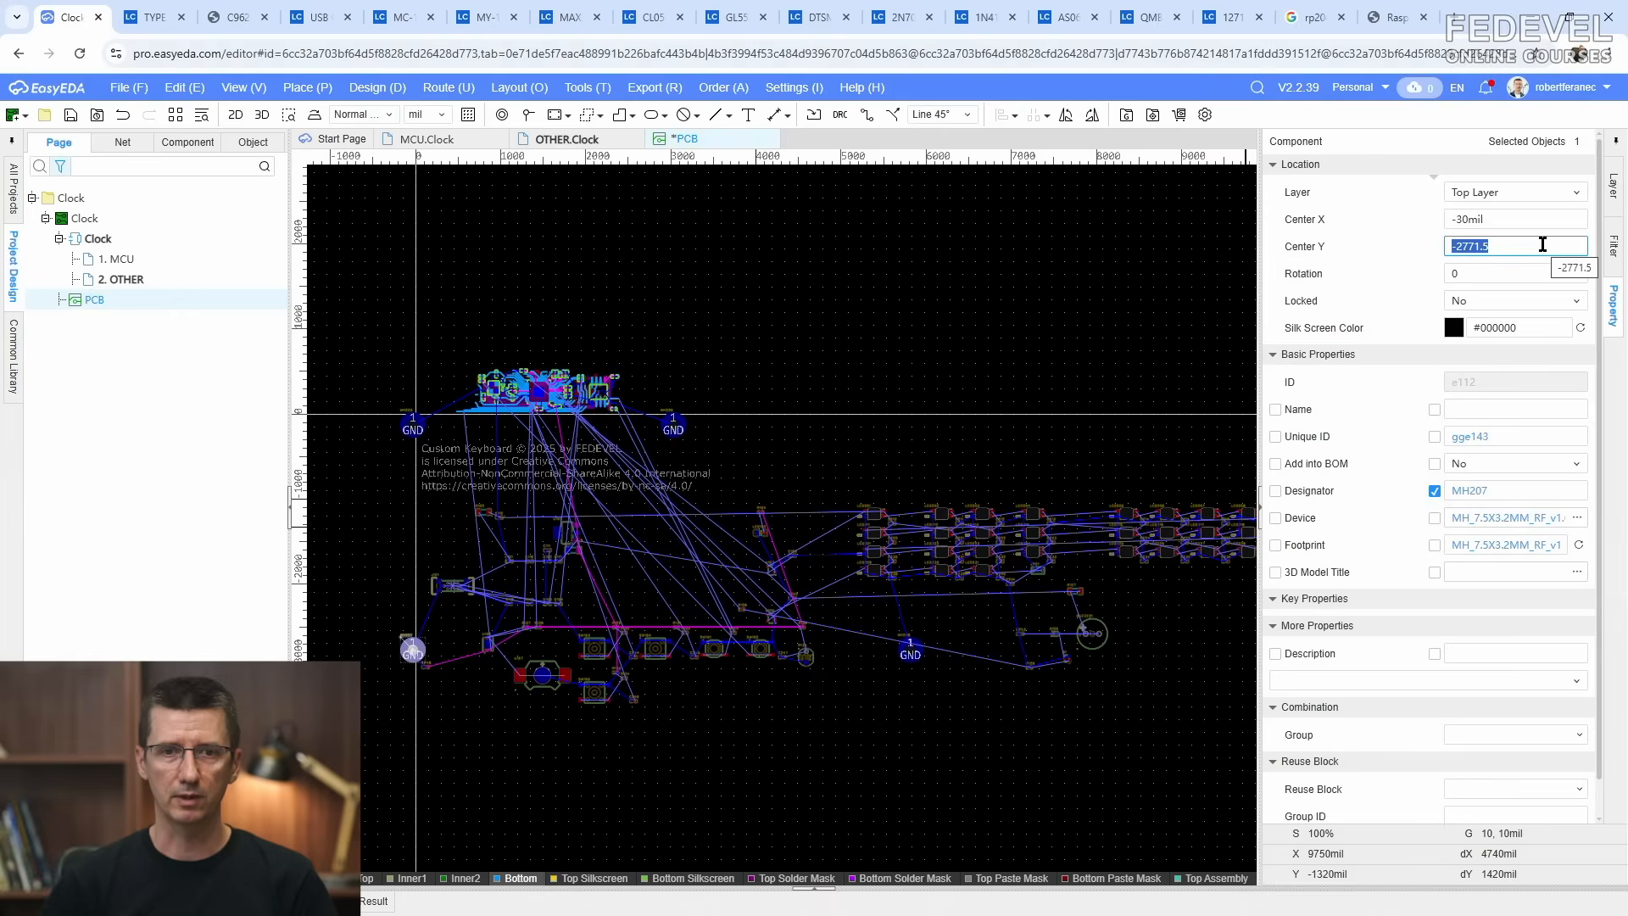
pyautogui.write('1230')
pyautogui.press('Return')
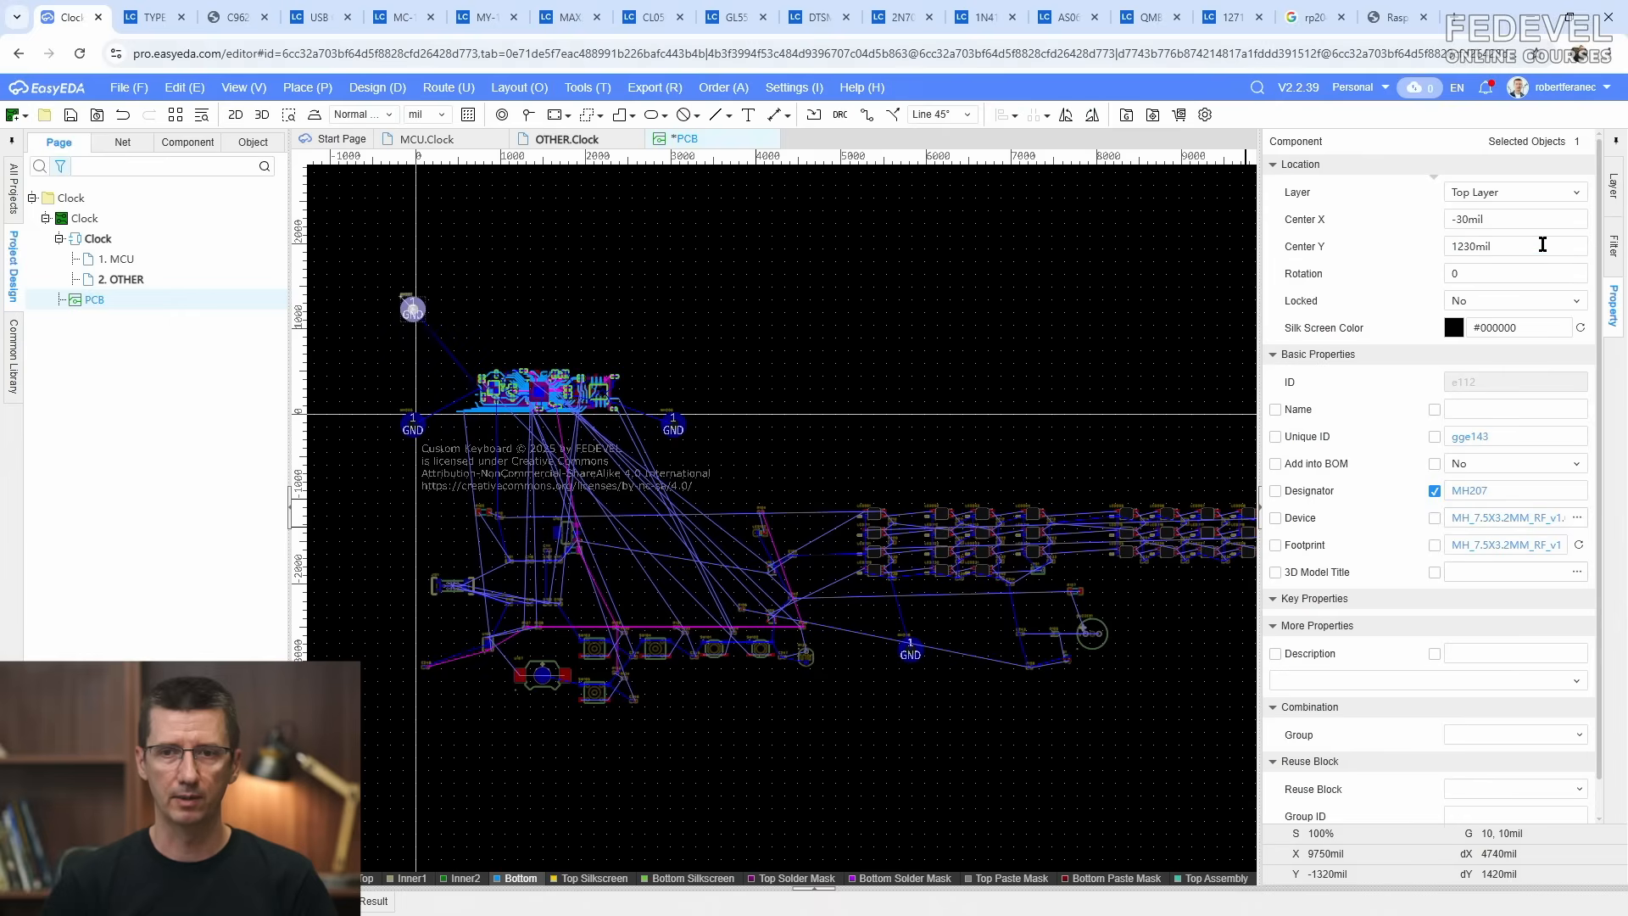
# Step: Place mounting hole MH208 at center X 3030mil and center Y 1230mil
pyautogui.click(916, 650)
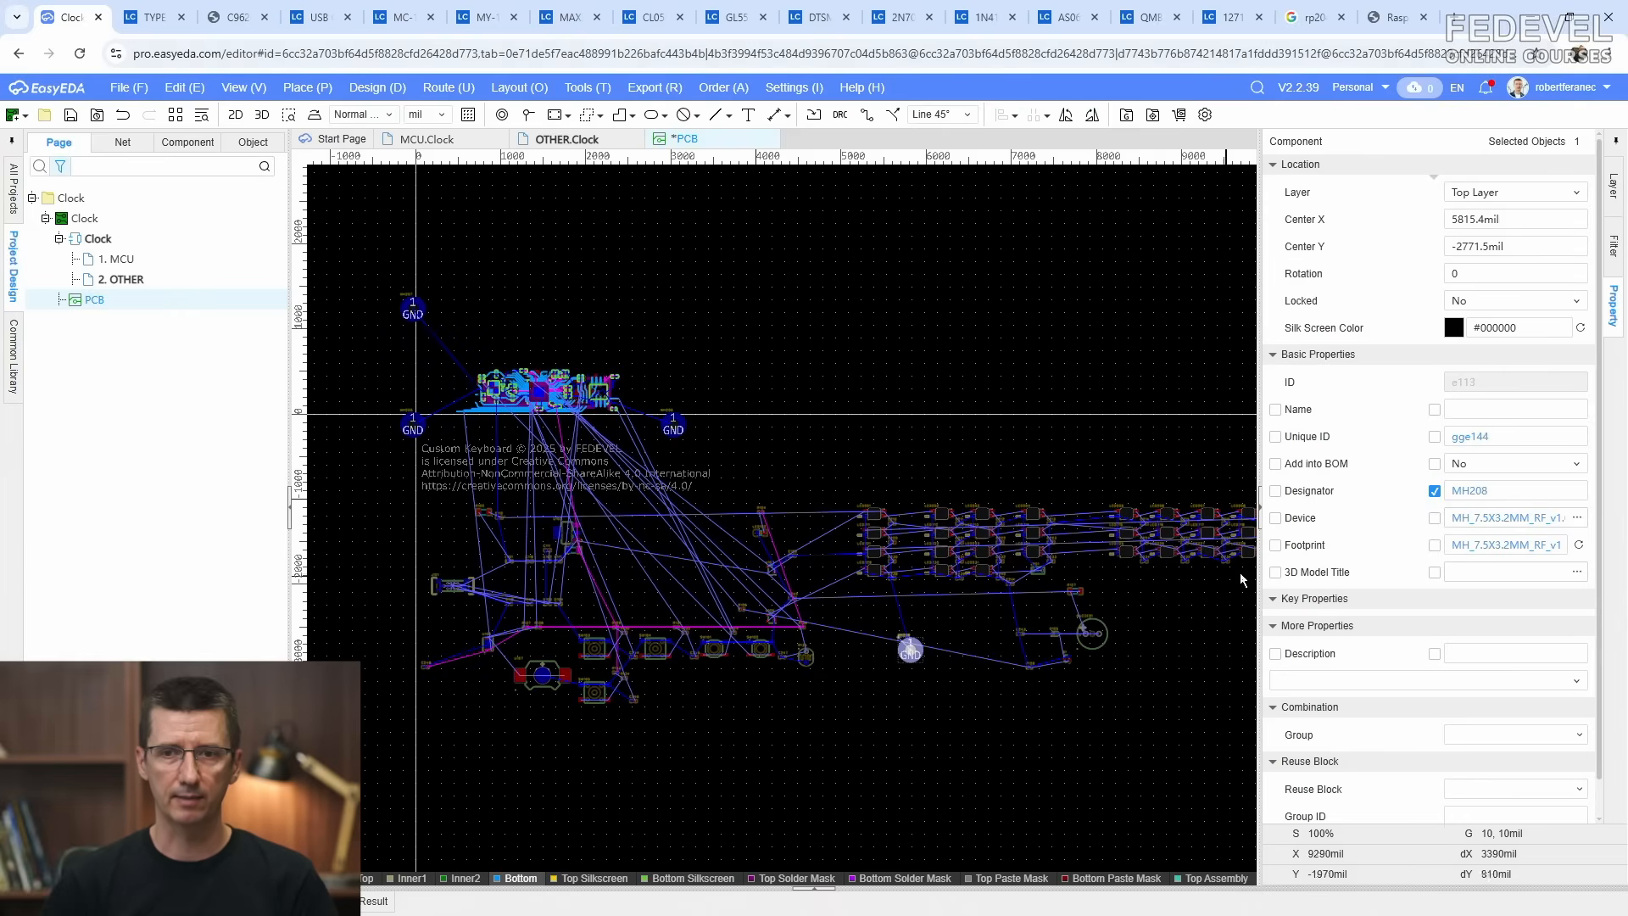
pyautogui.click(1568, 220)
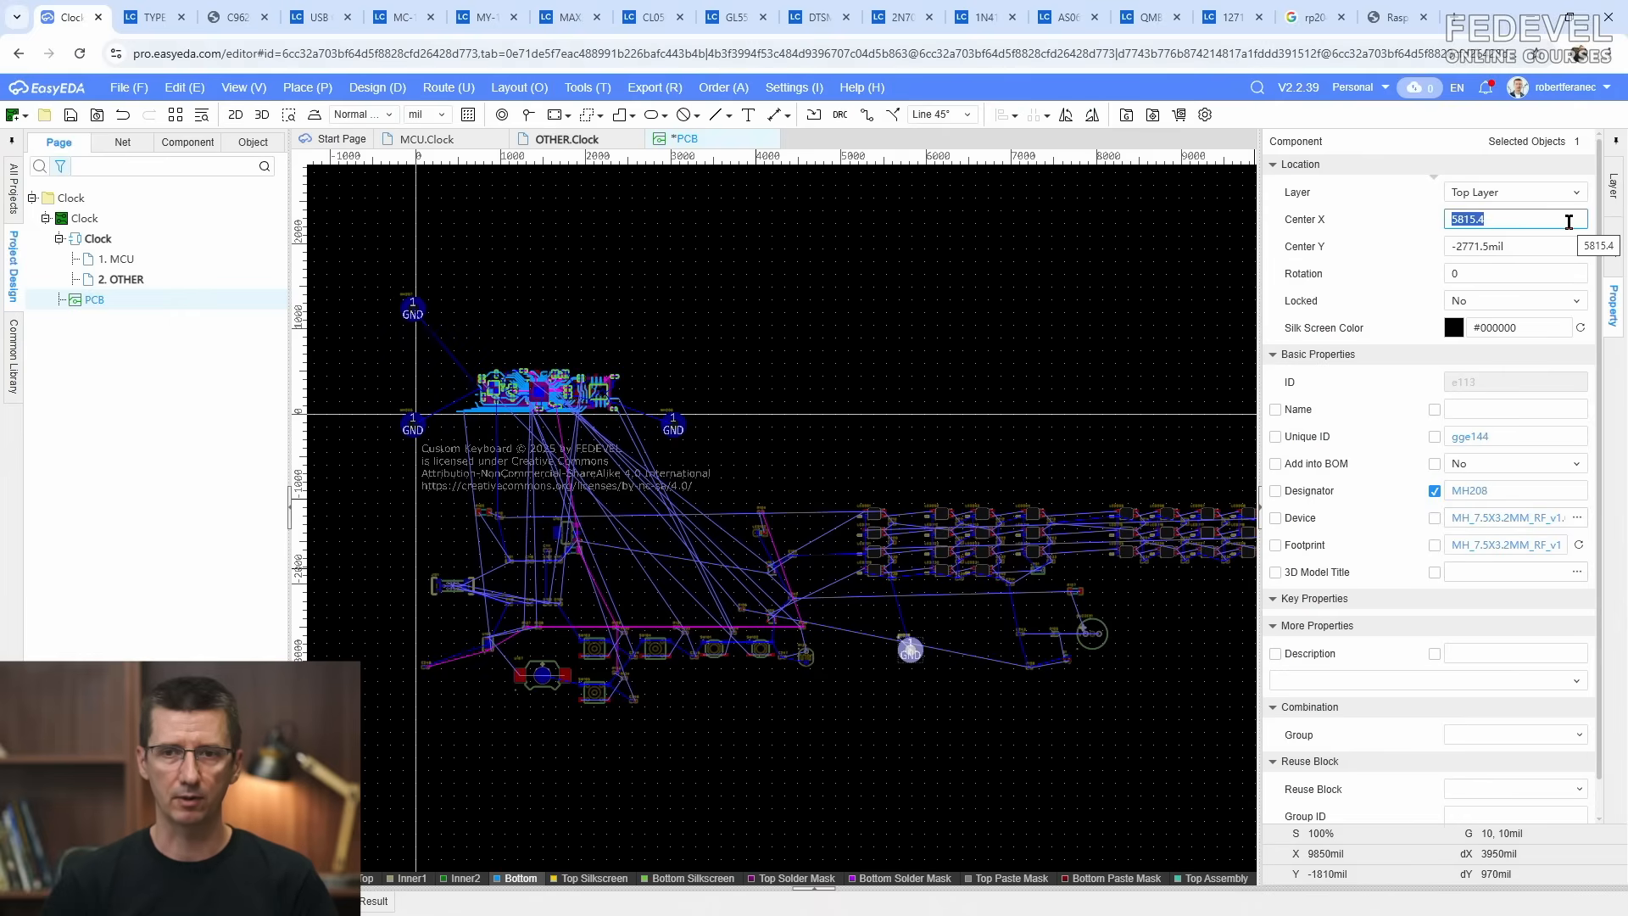
pyautogui.write('3030')
pyautogui.press('Return')
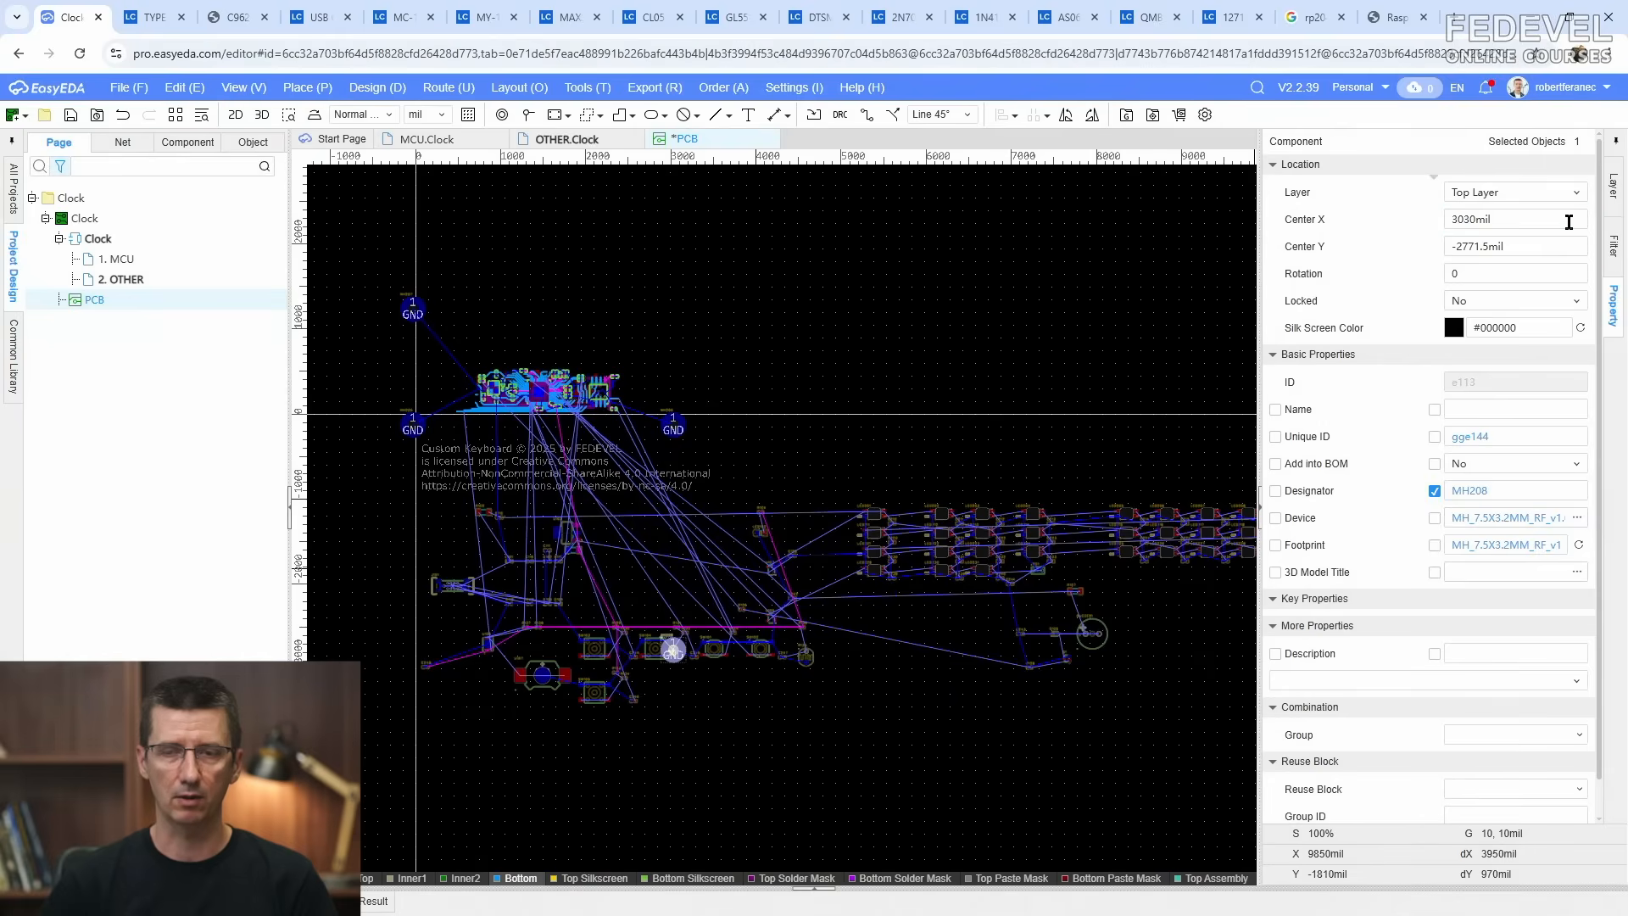
pyautogui.click(1562, 246)
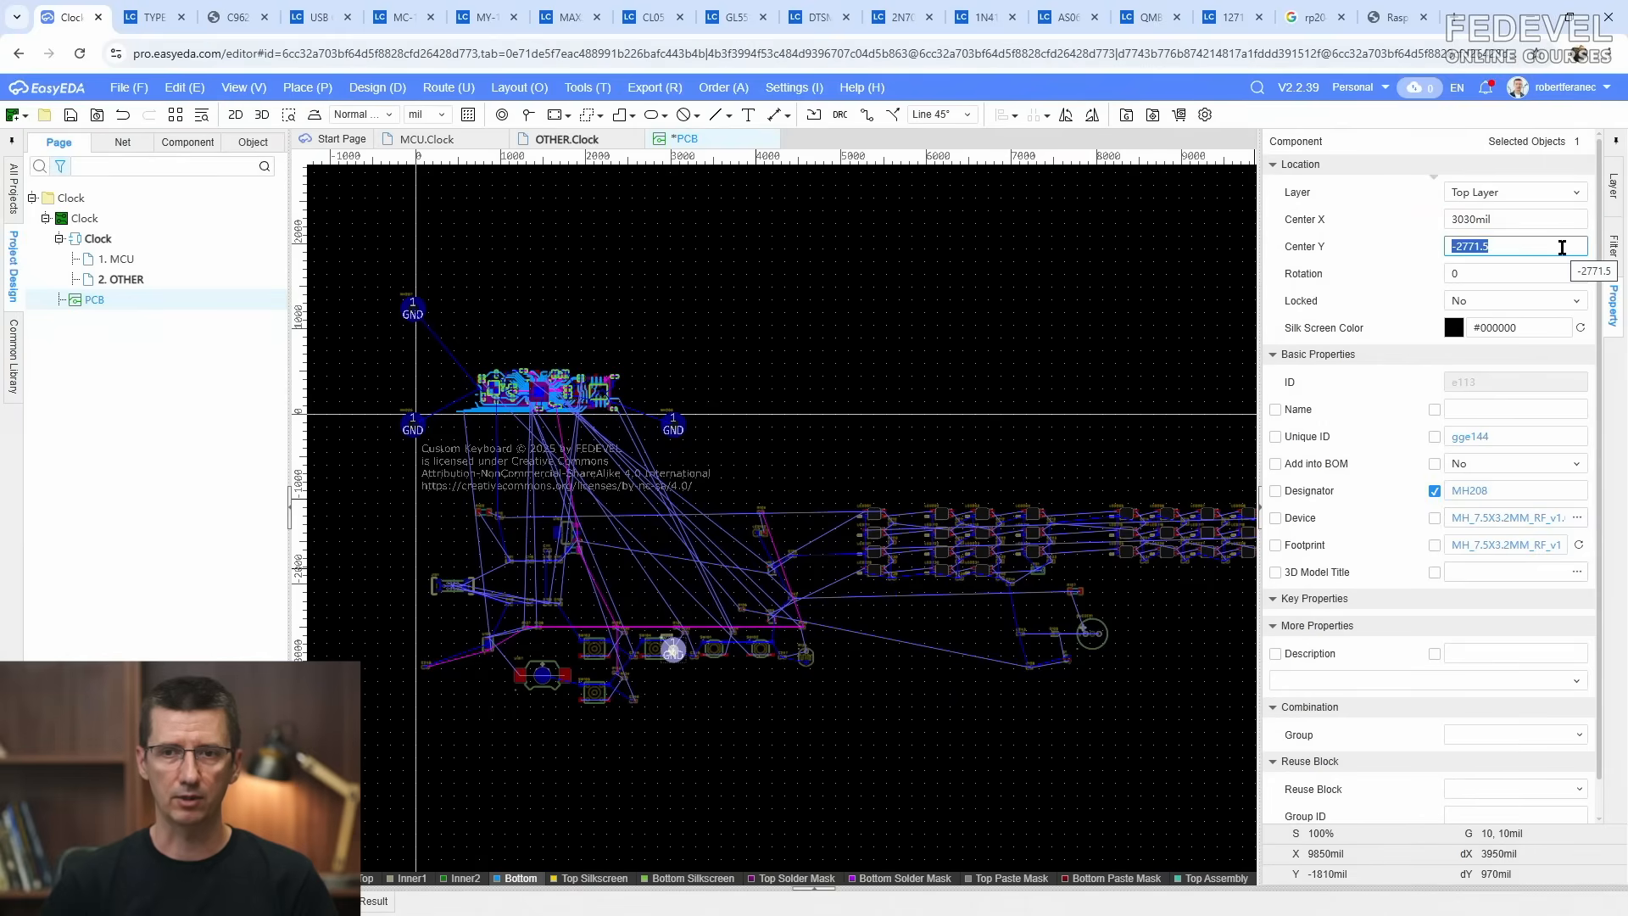
pyautogui.write('1230')
pyautogui.press('Return')
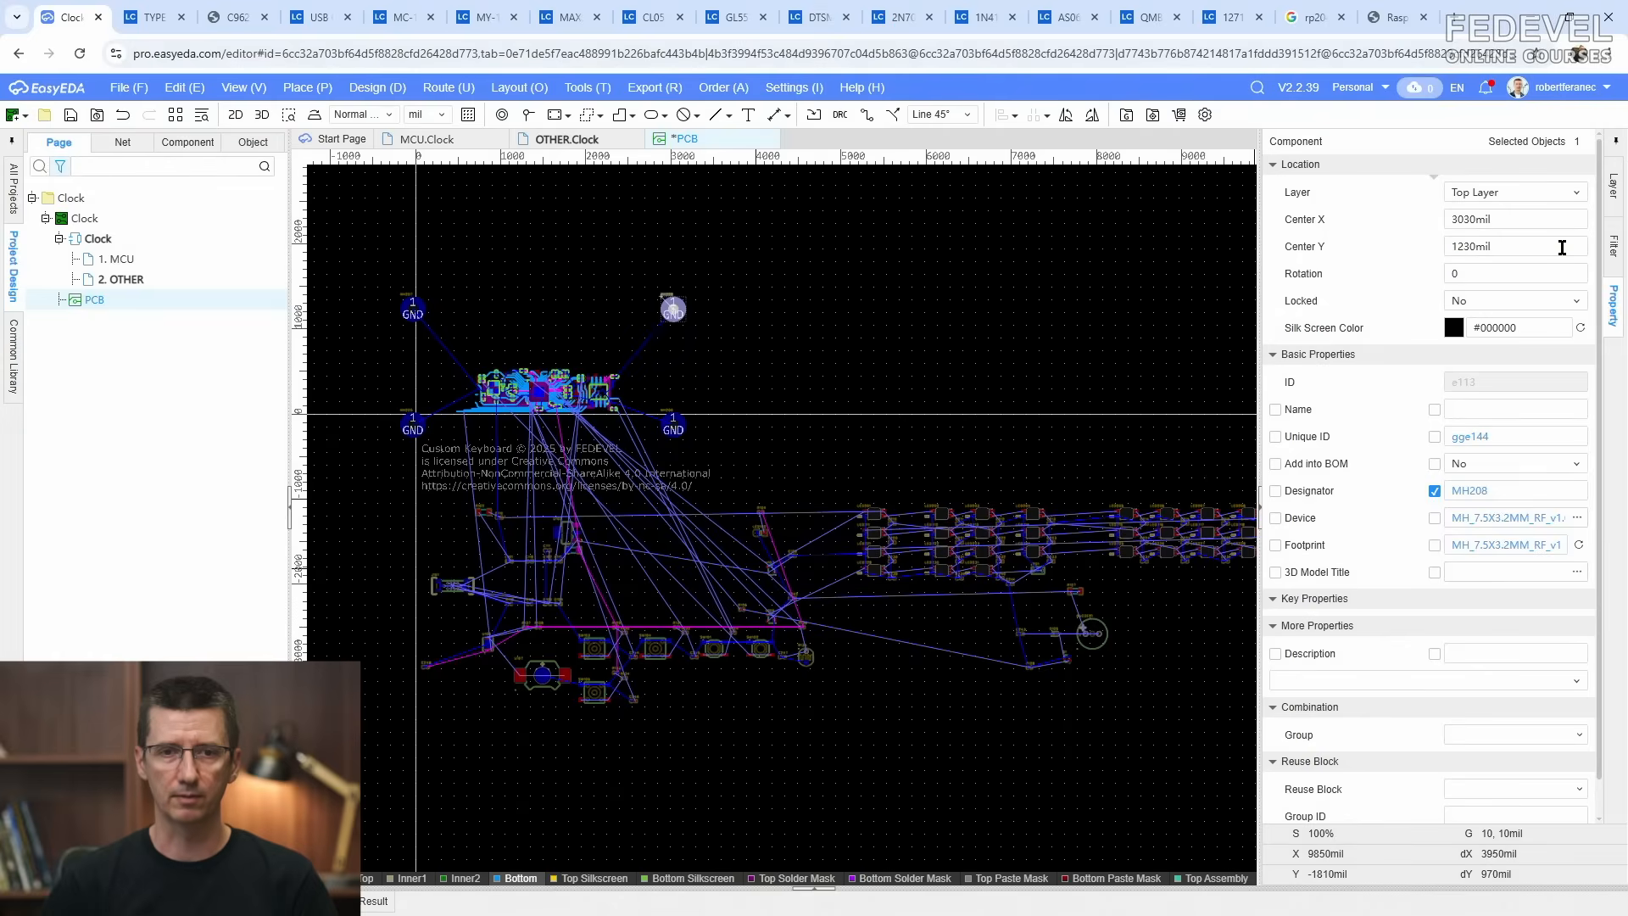
# Step: Save the PCB and re-enable all object types in the selection filter
pyautogui.click(944, 339)
pyautogui.press('k')
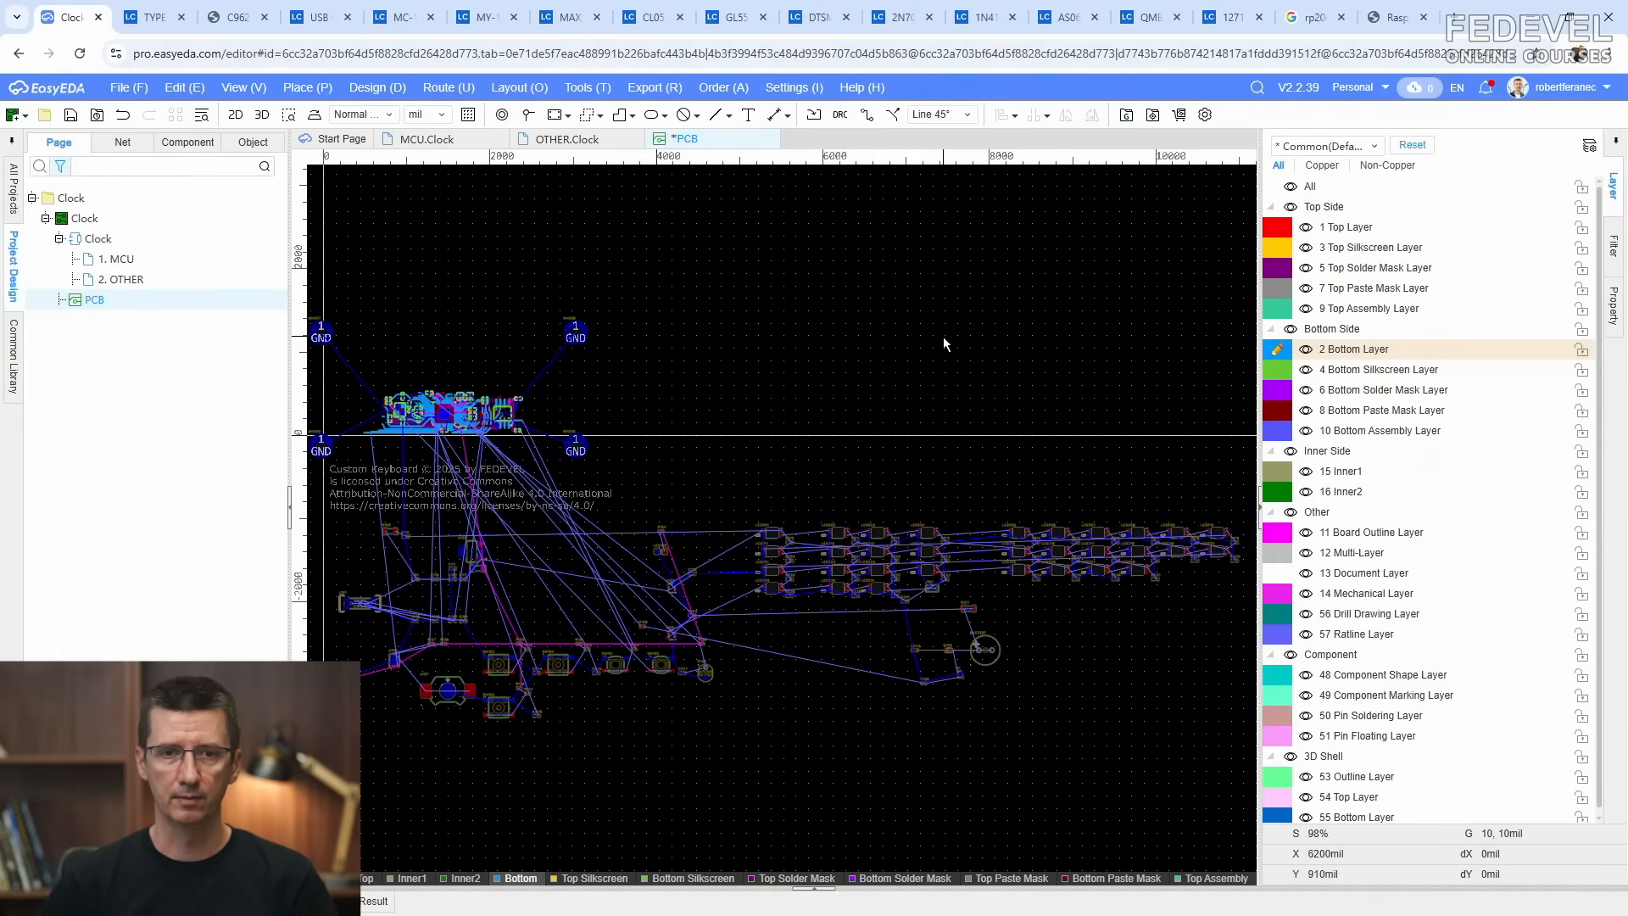
pyautogui.click(70, 116)
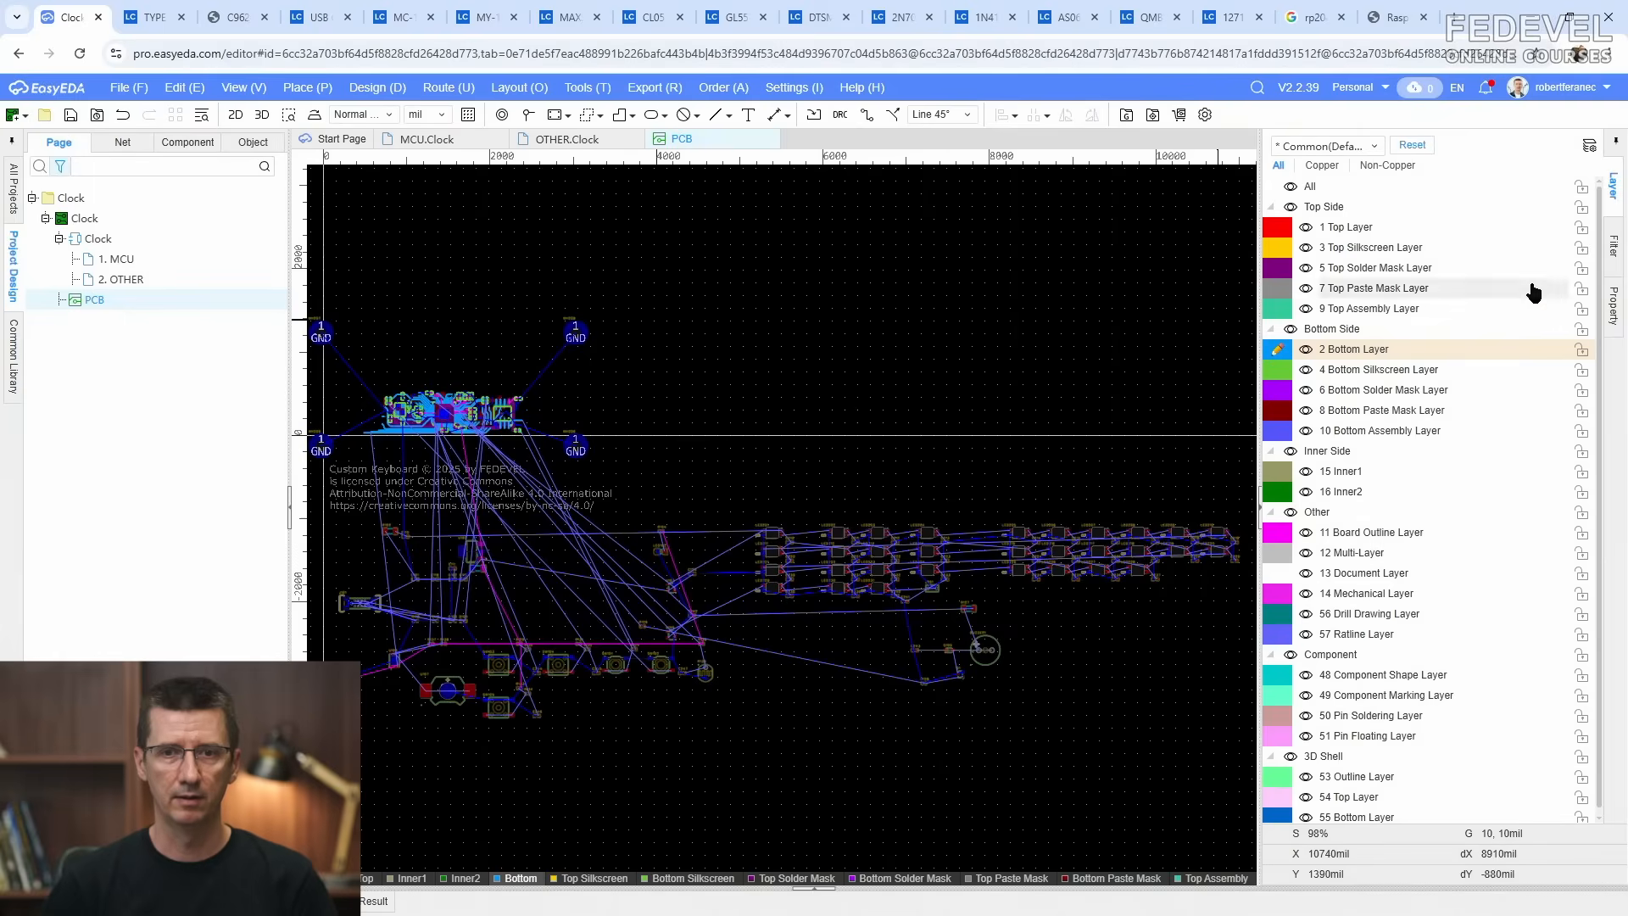
pyautogui.click(1611, 252)
pyautogui.click(1276, 177)
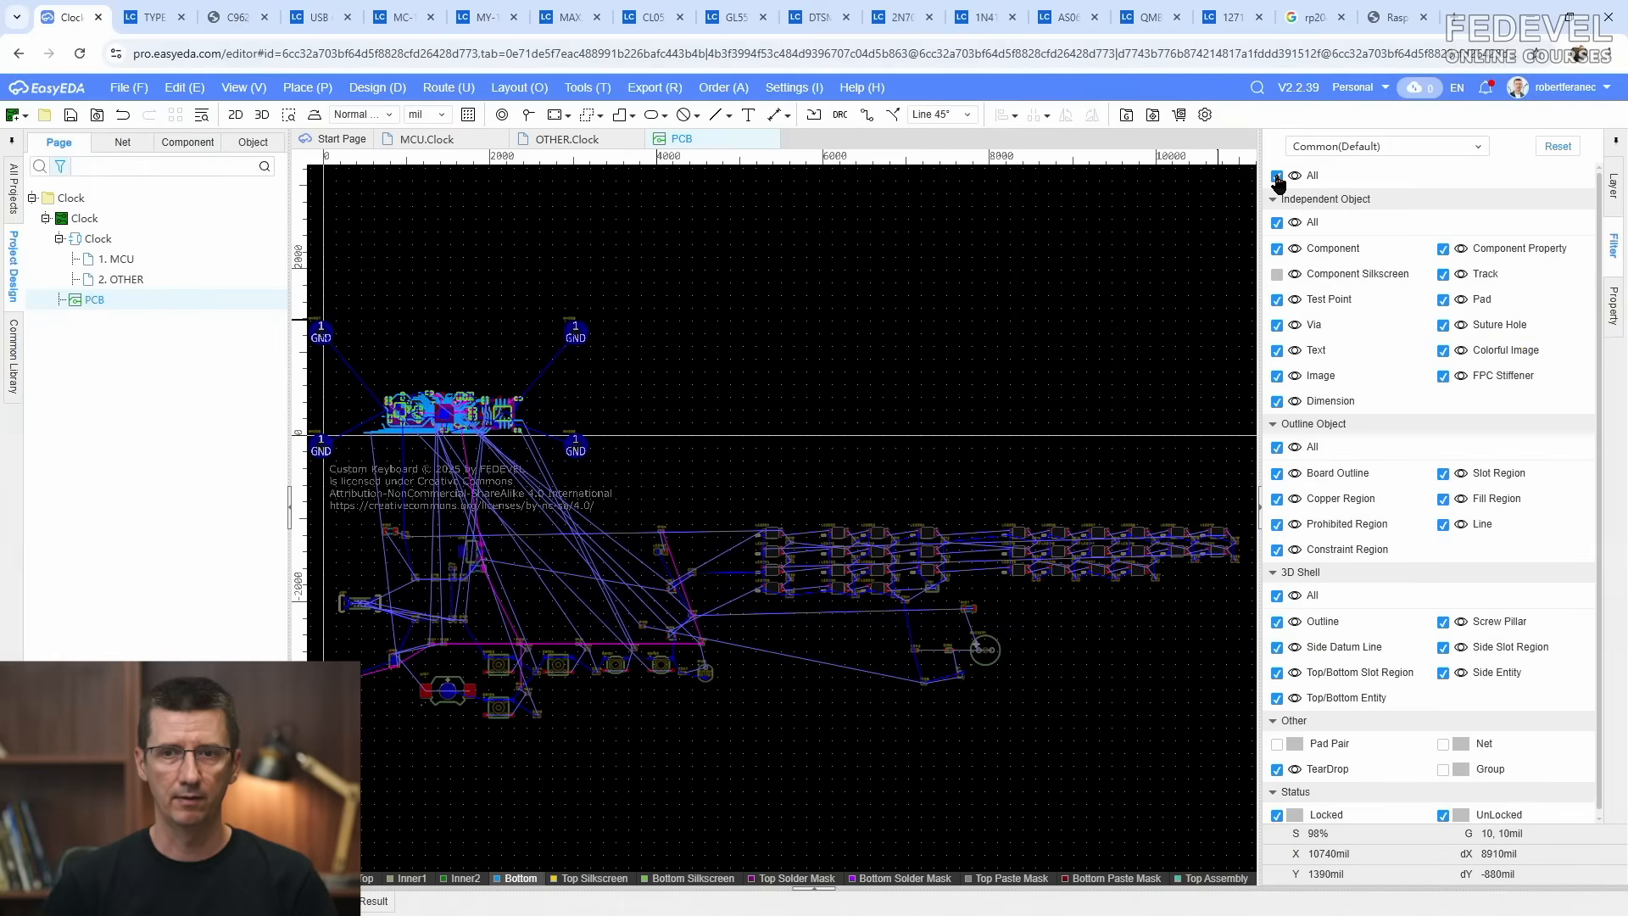
# Step: Draw a rectangular board outline about 3600mil by 1880mil around the four mounting holes
pyautogui.click(301, 90)
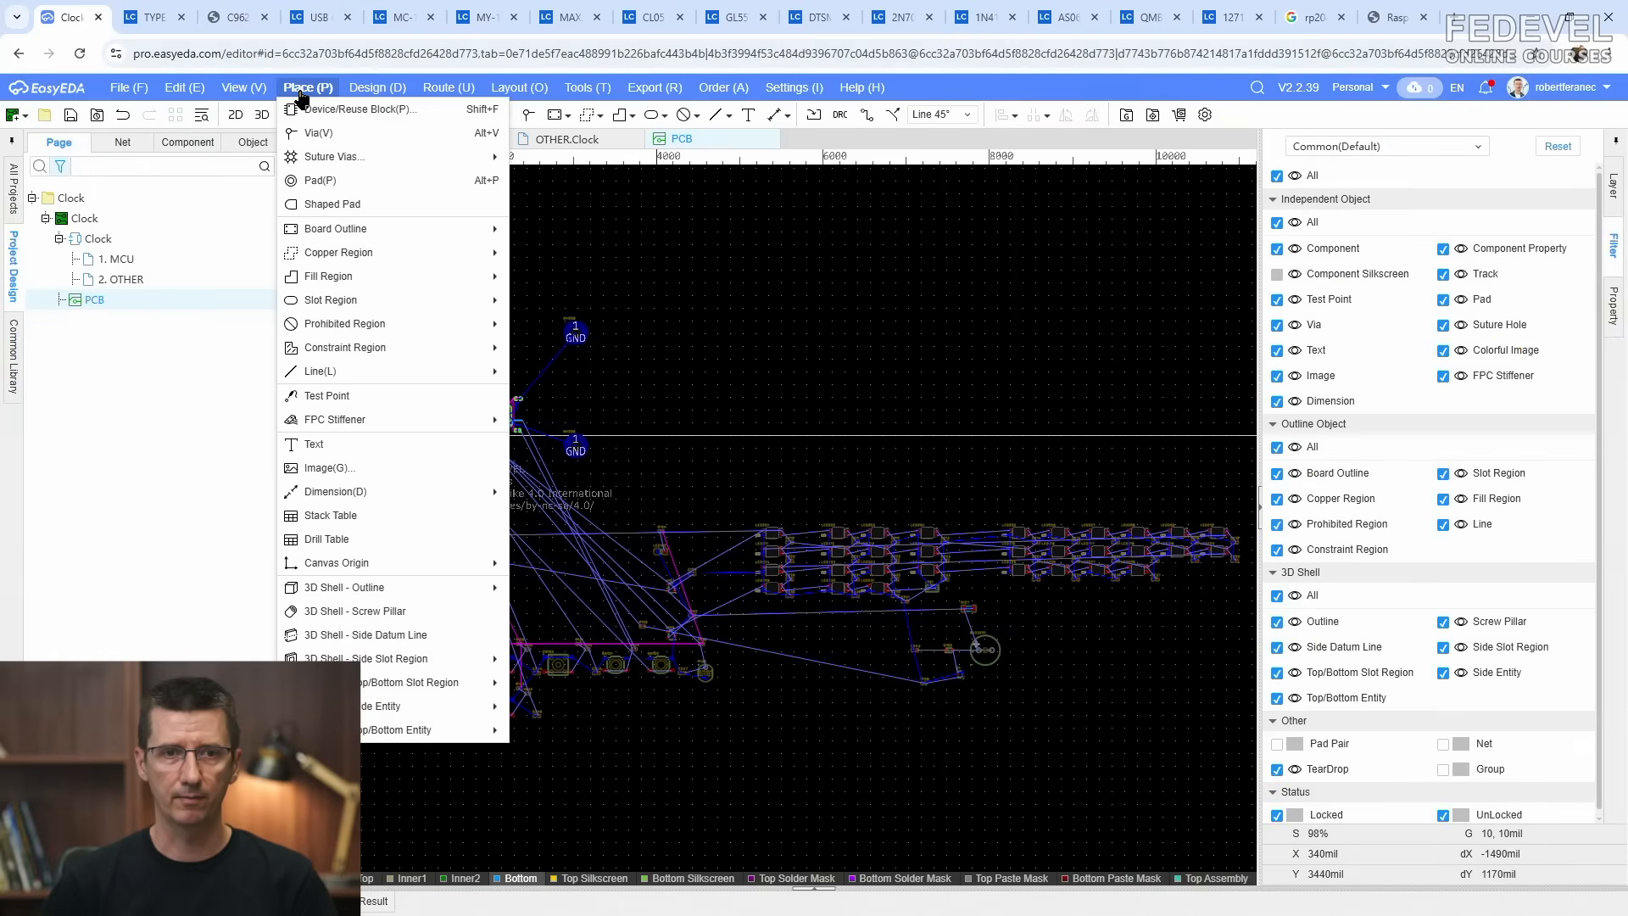
pyautogui.moveTo(307, 229)
pyautogui.click(612, 240)
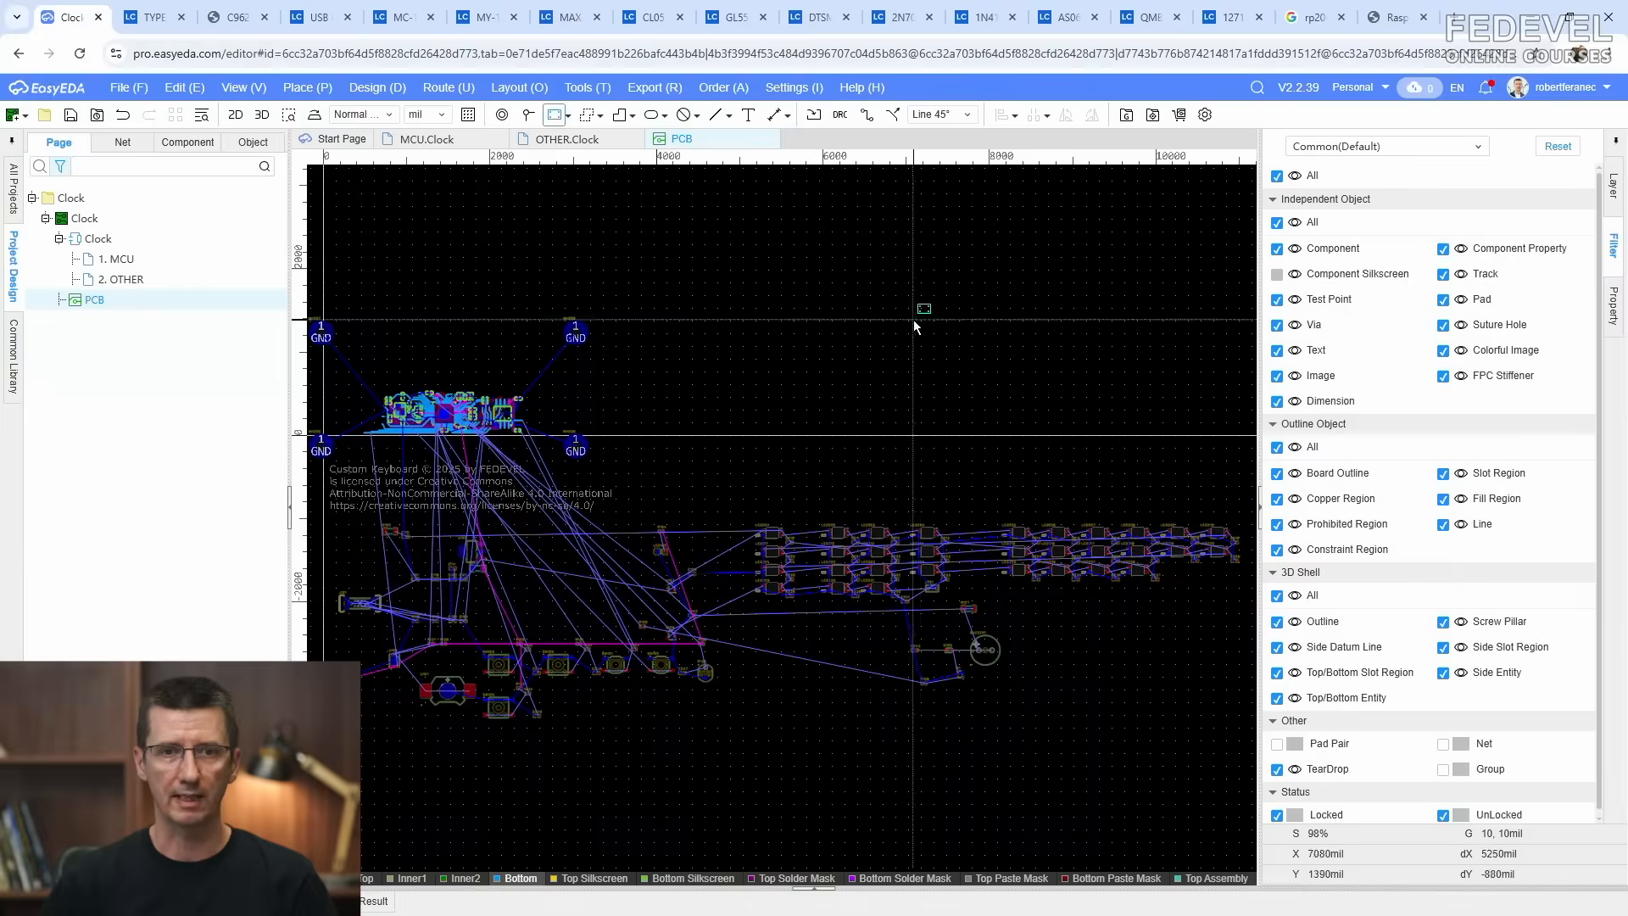
pyautogui.scroll(4, 545, 319)
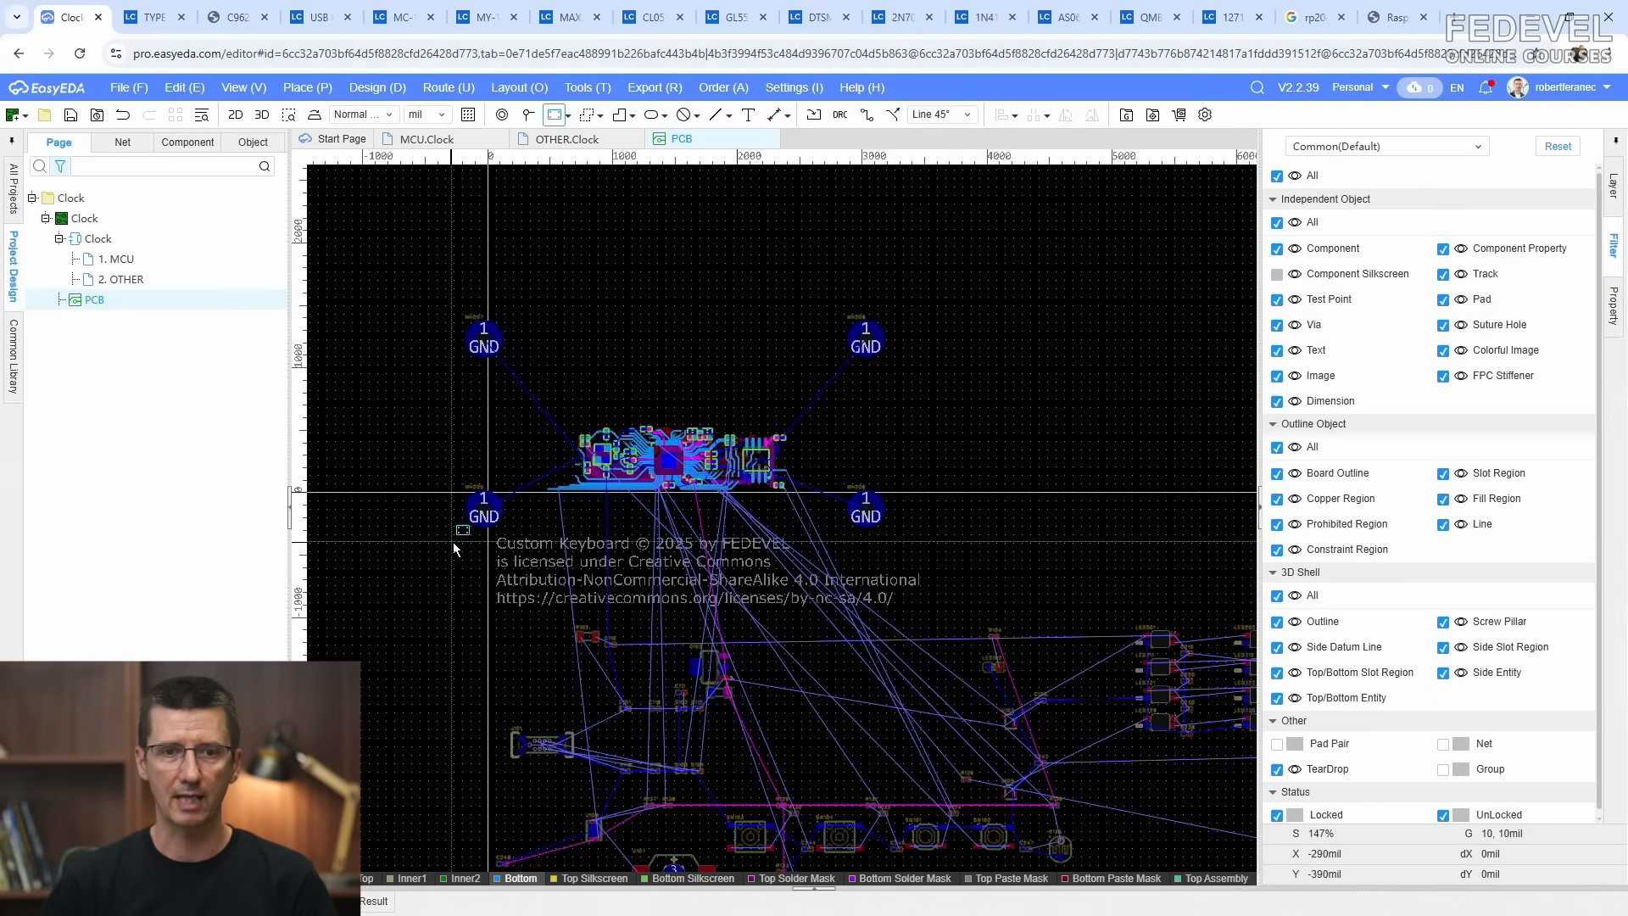
pyautogui.click(452, 540)
pyautogui.click(902, 310)
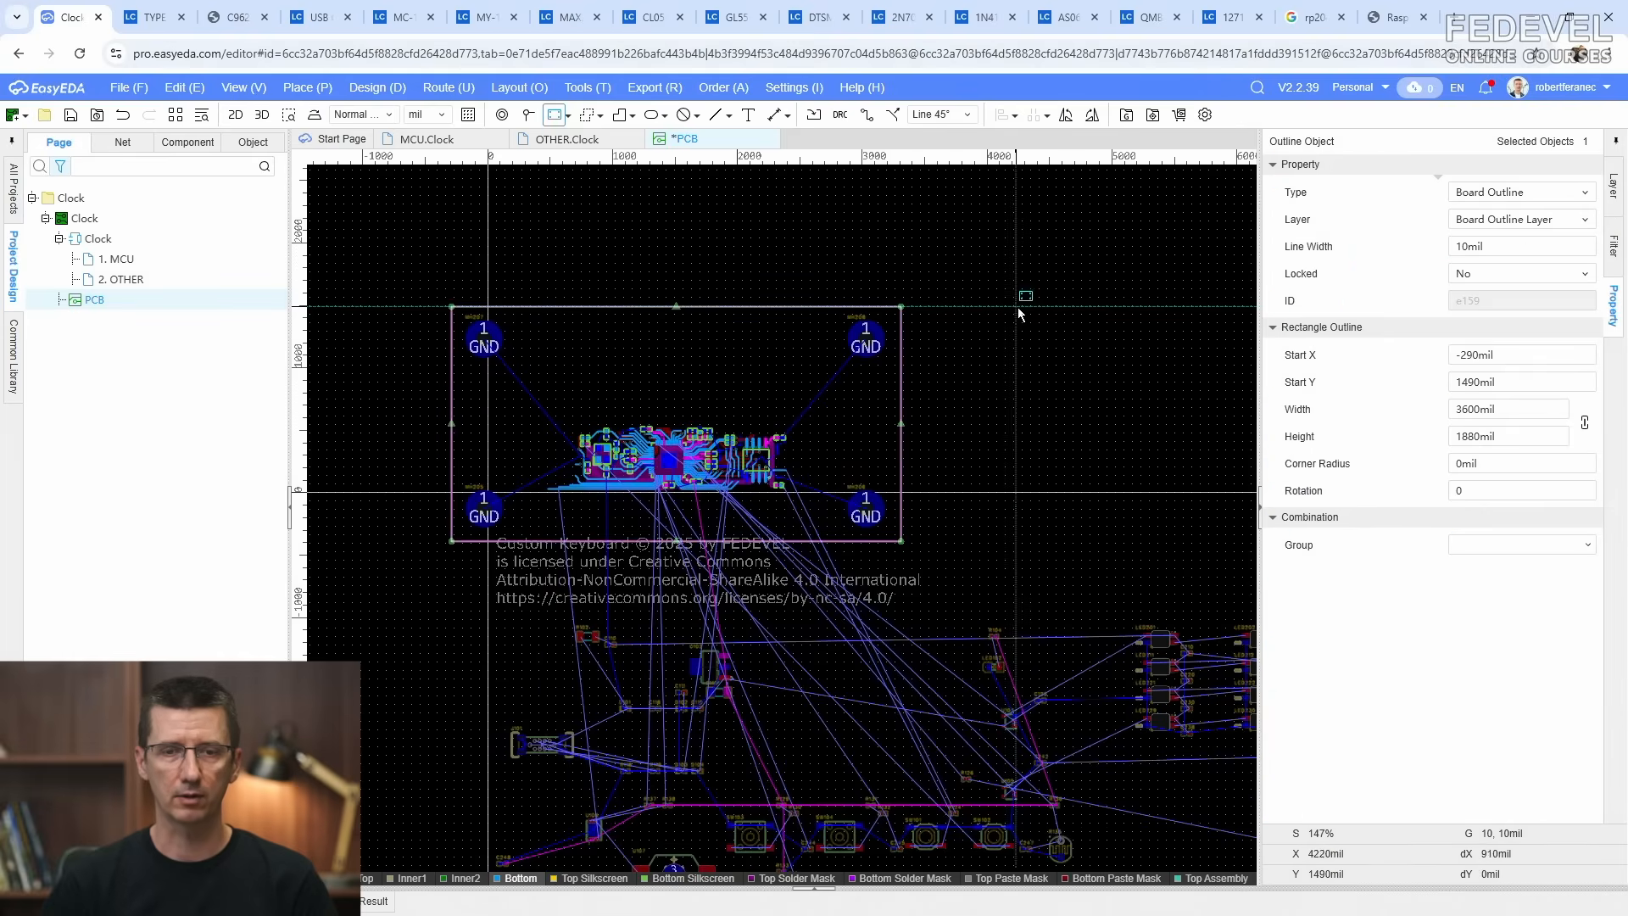
pyautogui.rightClick(1018, 307)
pyautogui.click(1000, 311)
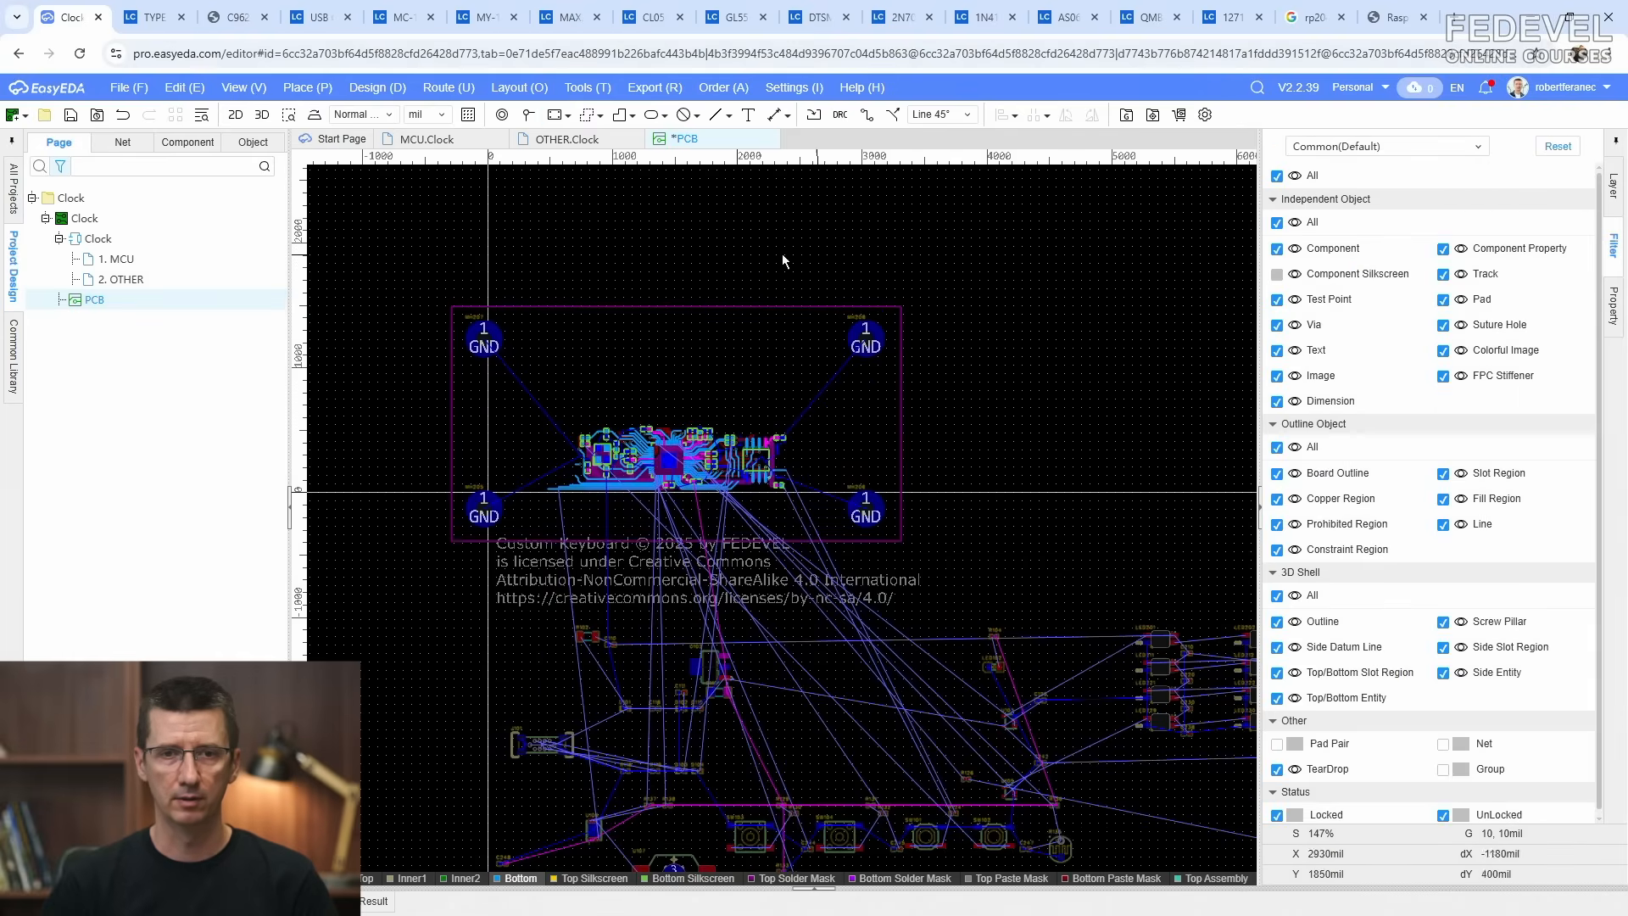
# Step: Set the board outline rectangle's start point to X -200mil and Y 1400mil
pyautogui.click(718, 307)
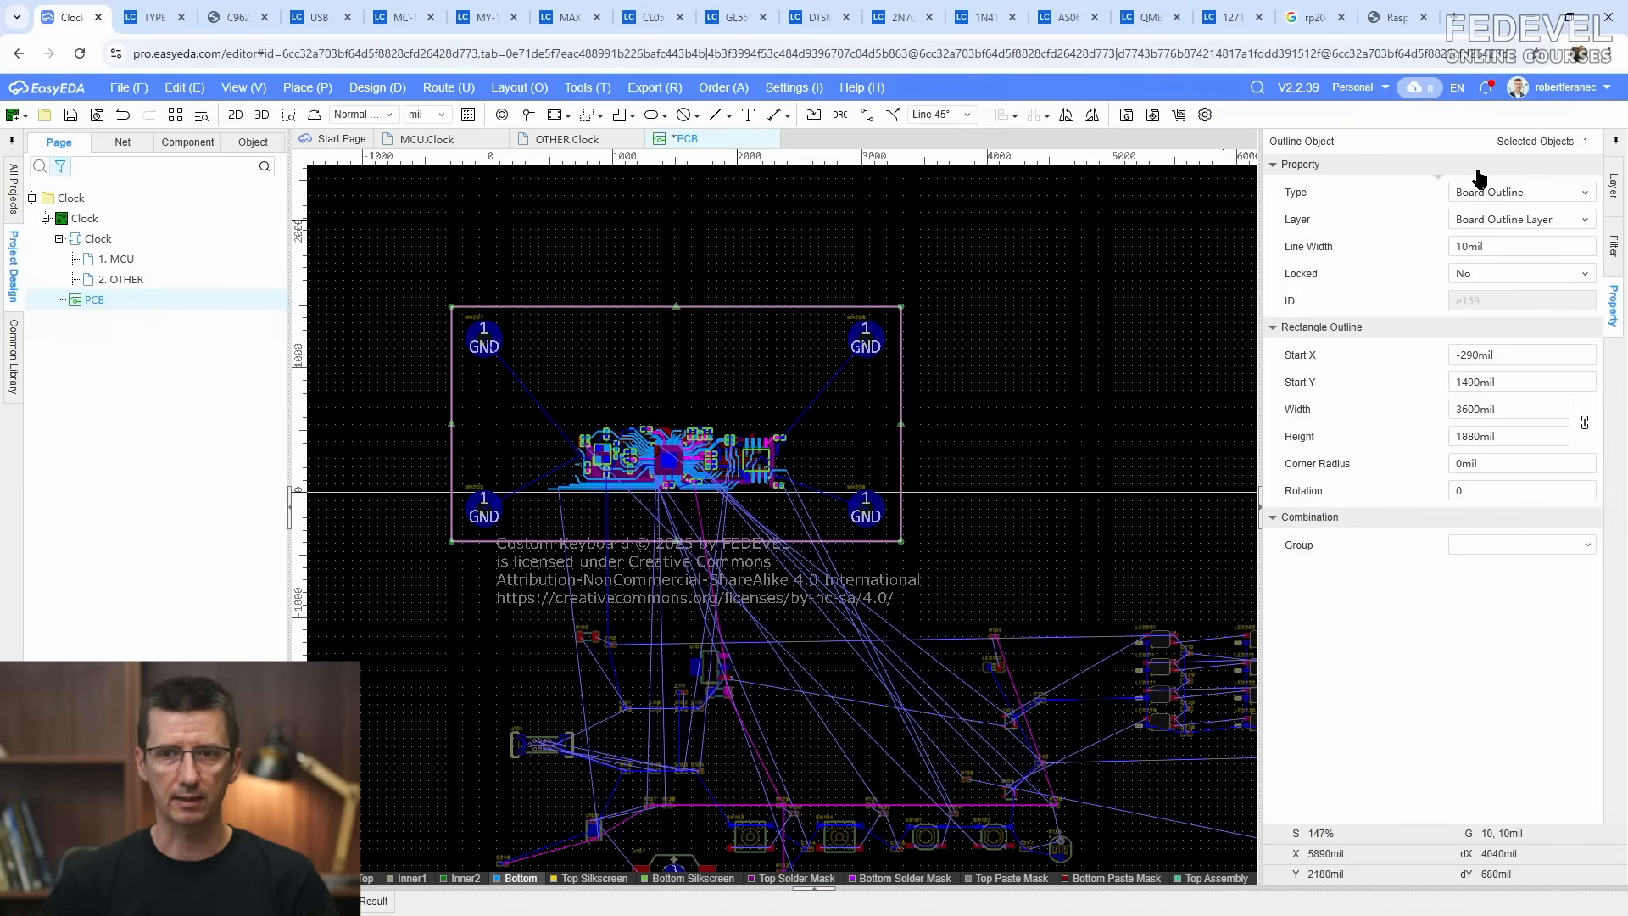
pyautogui.click(1538, 355)
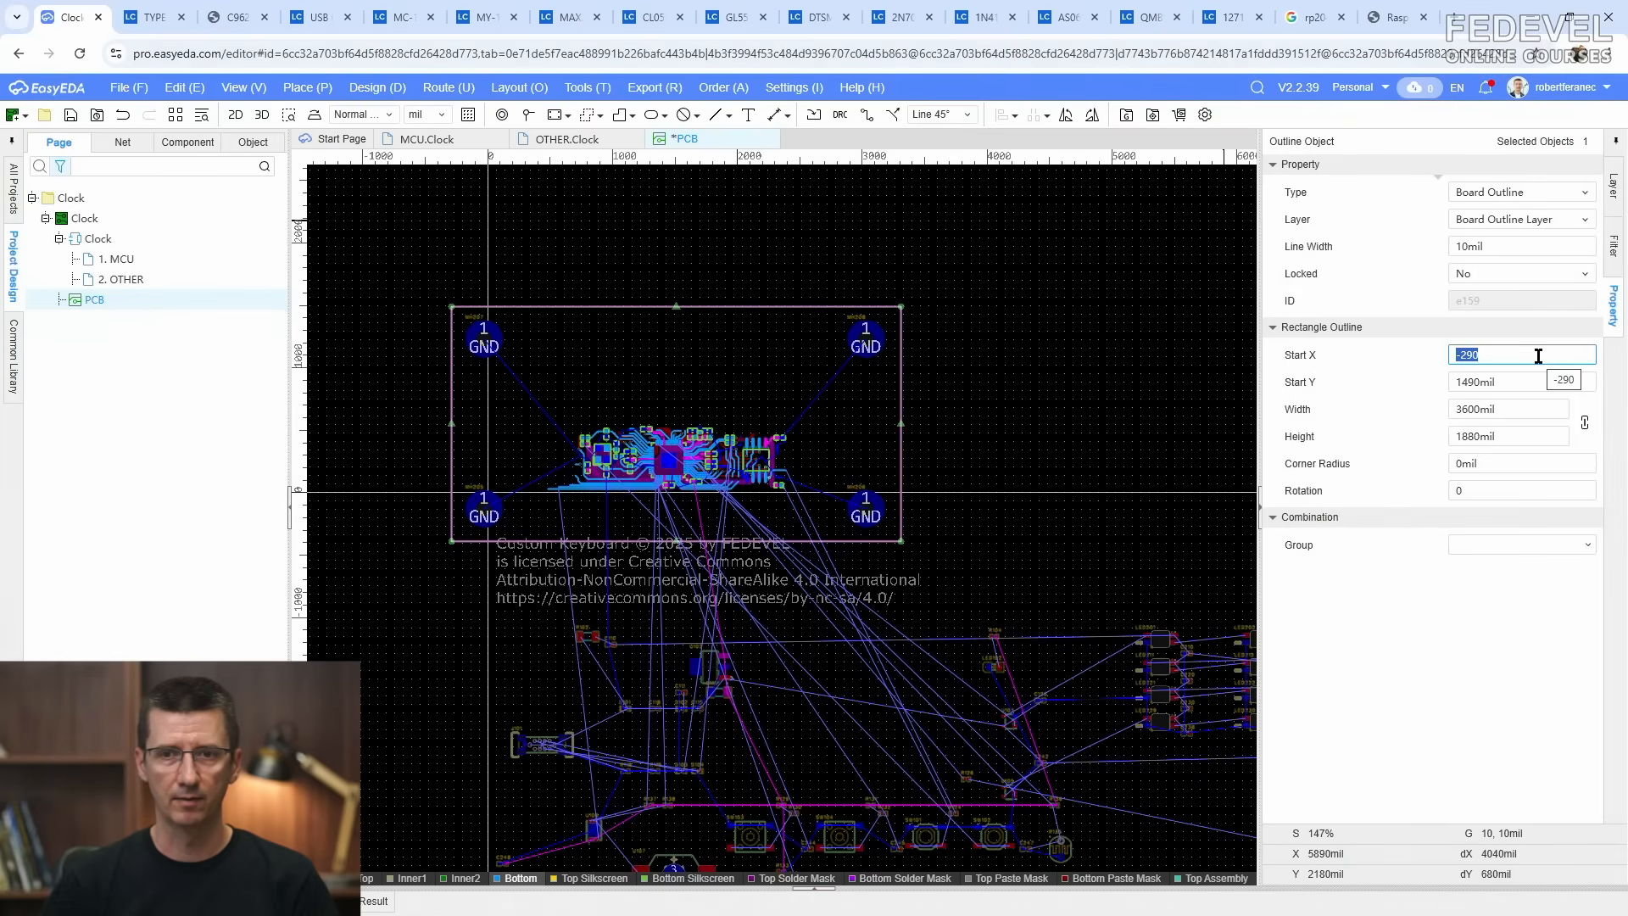
pyautogui.write('-2')
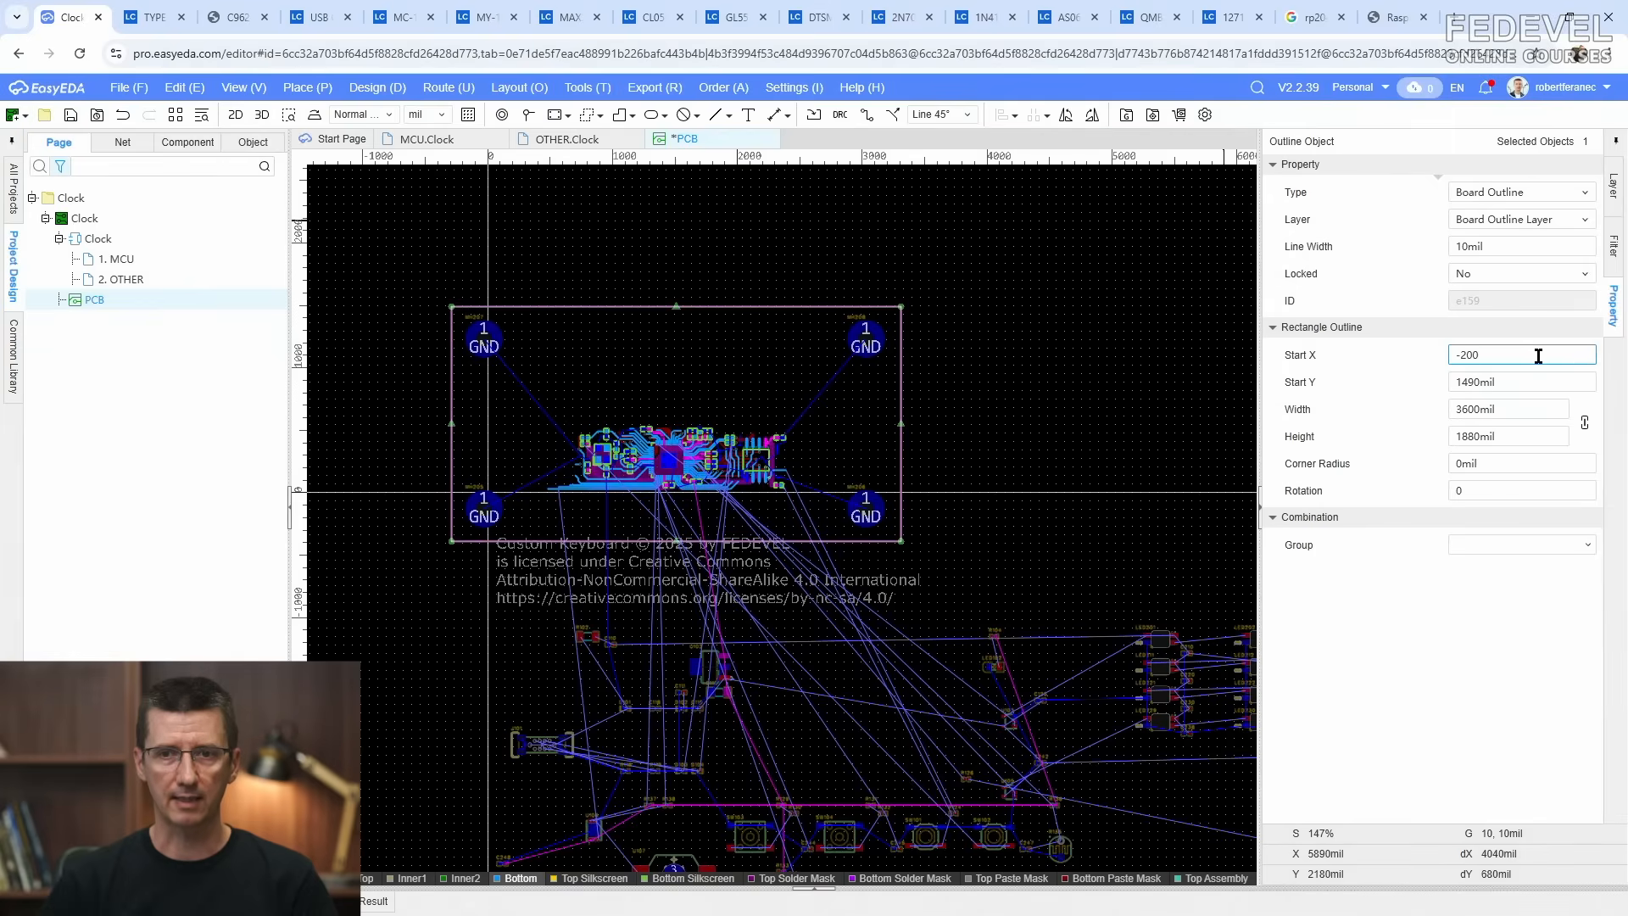
pyautogui.press('Return')
pyautogui.click(1543, 383)
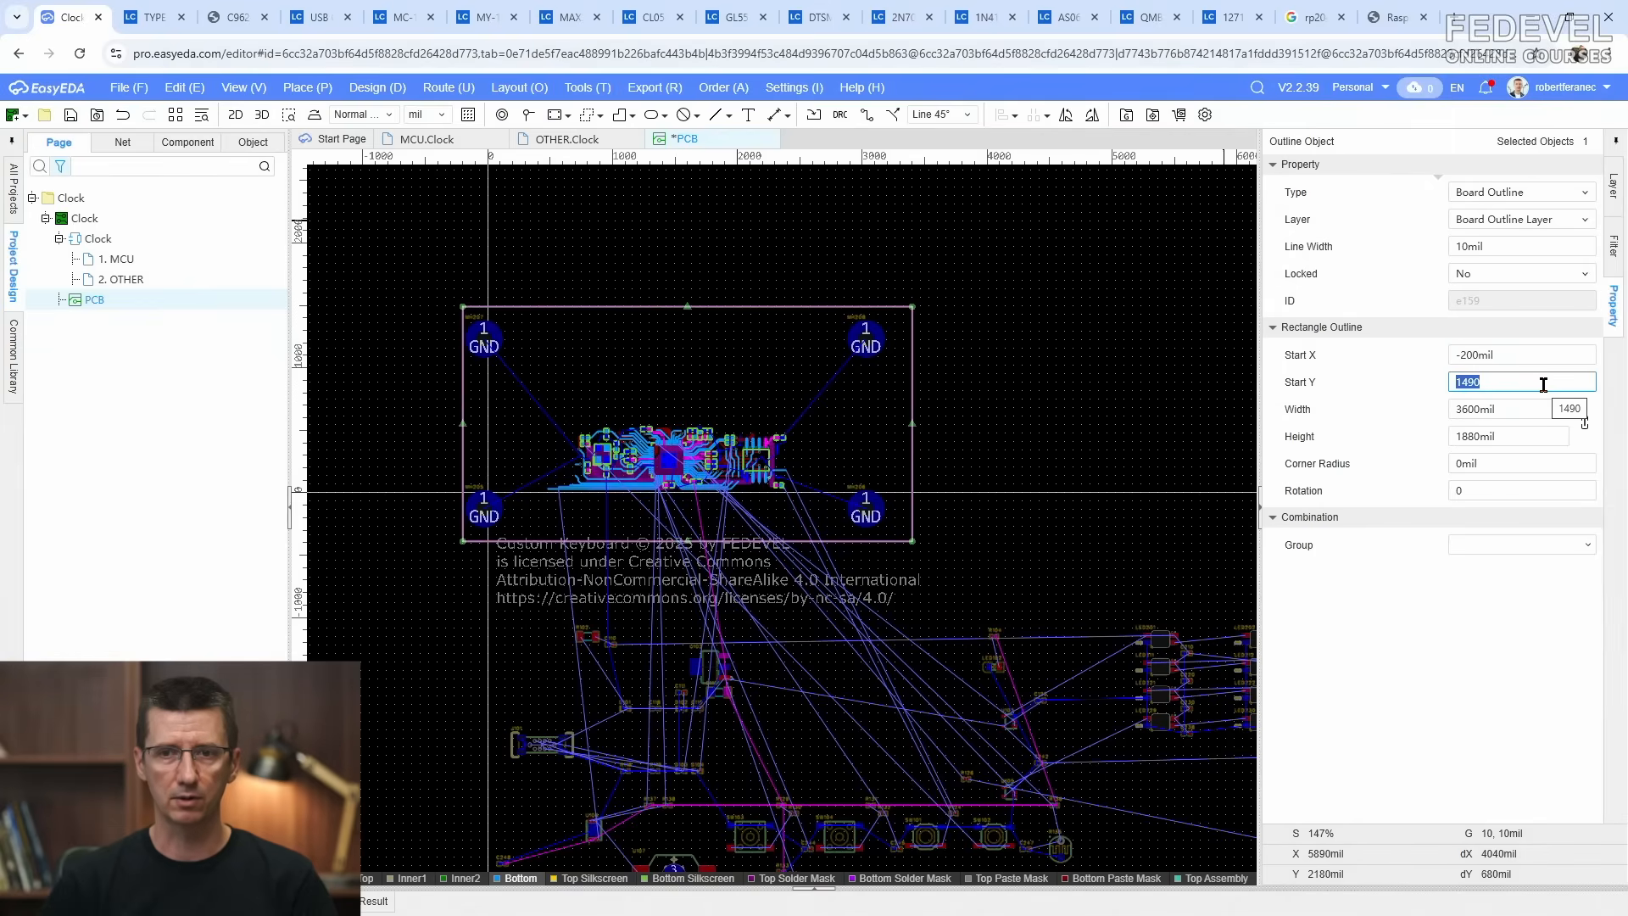
pyautogui.write('1400')
pyautogui.press('Return')
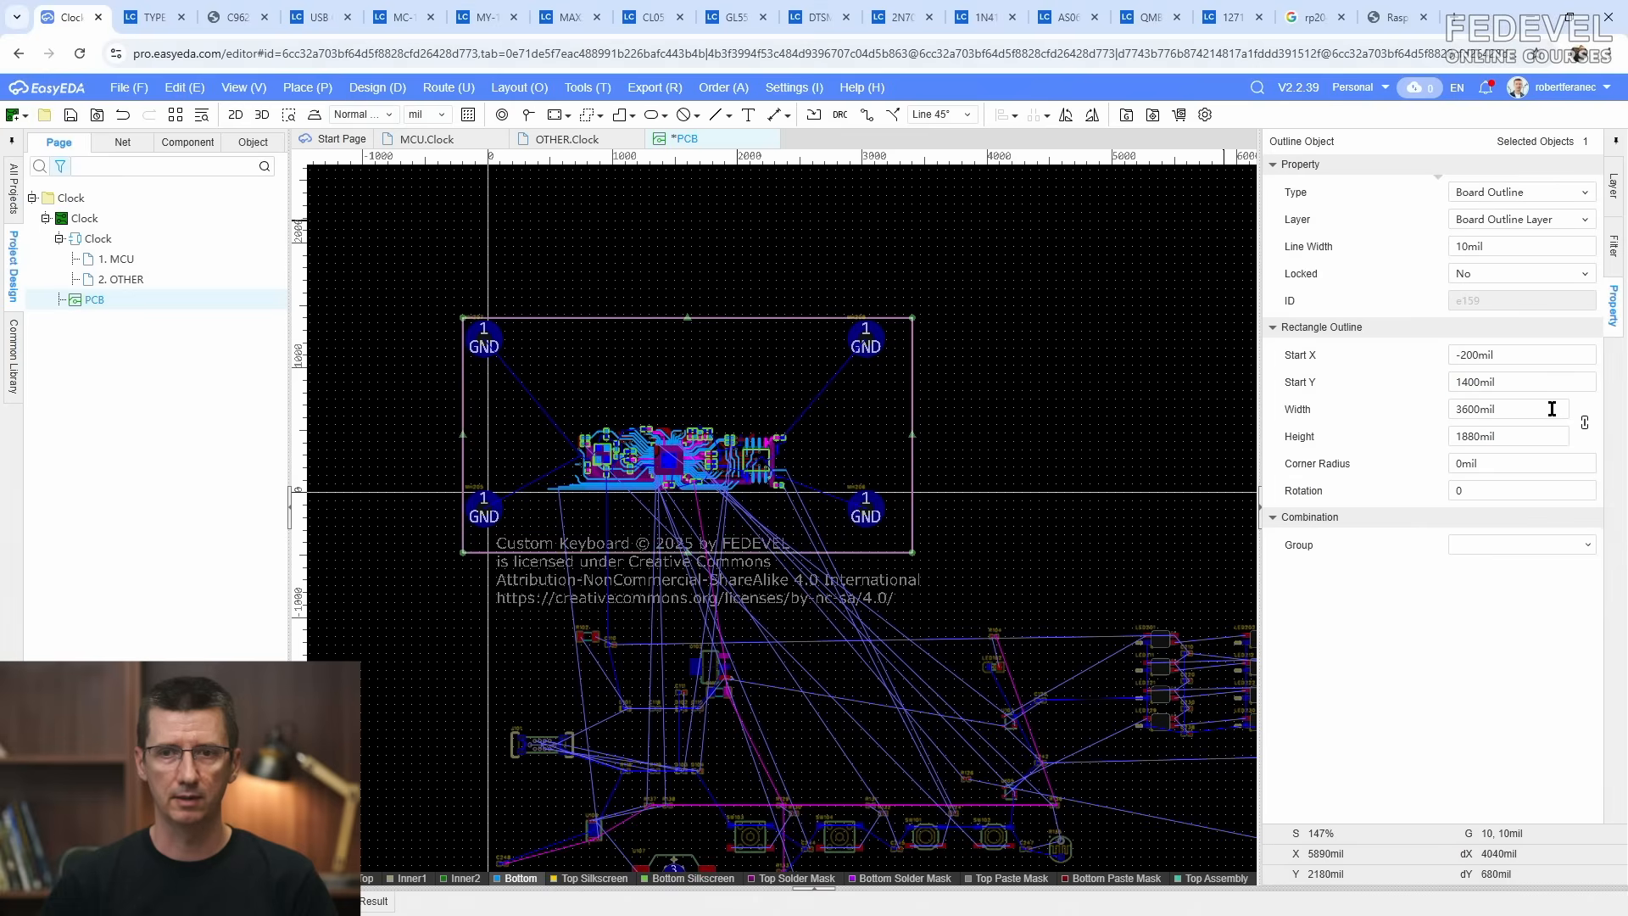
# Step: Set the board outline to 3400mil wide and 1700mil high with a 170mil corner radius
pyautogui.click(1551, 409)
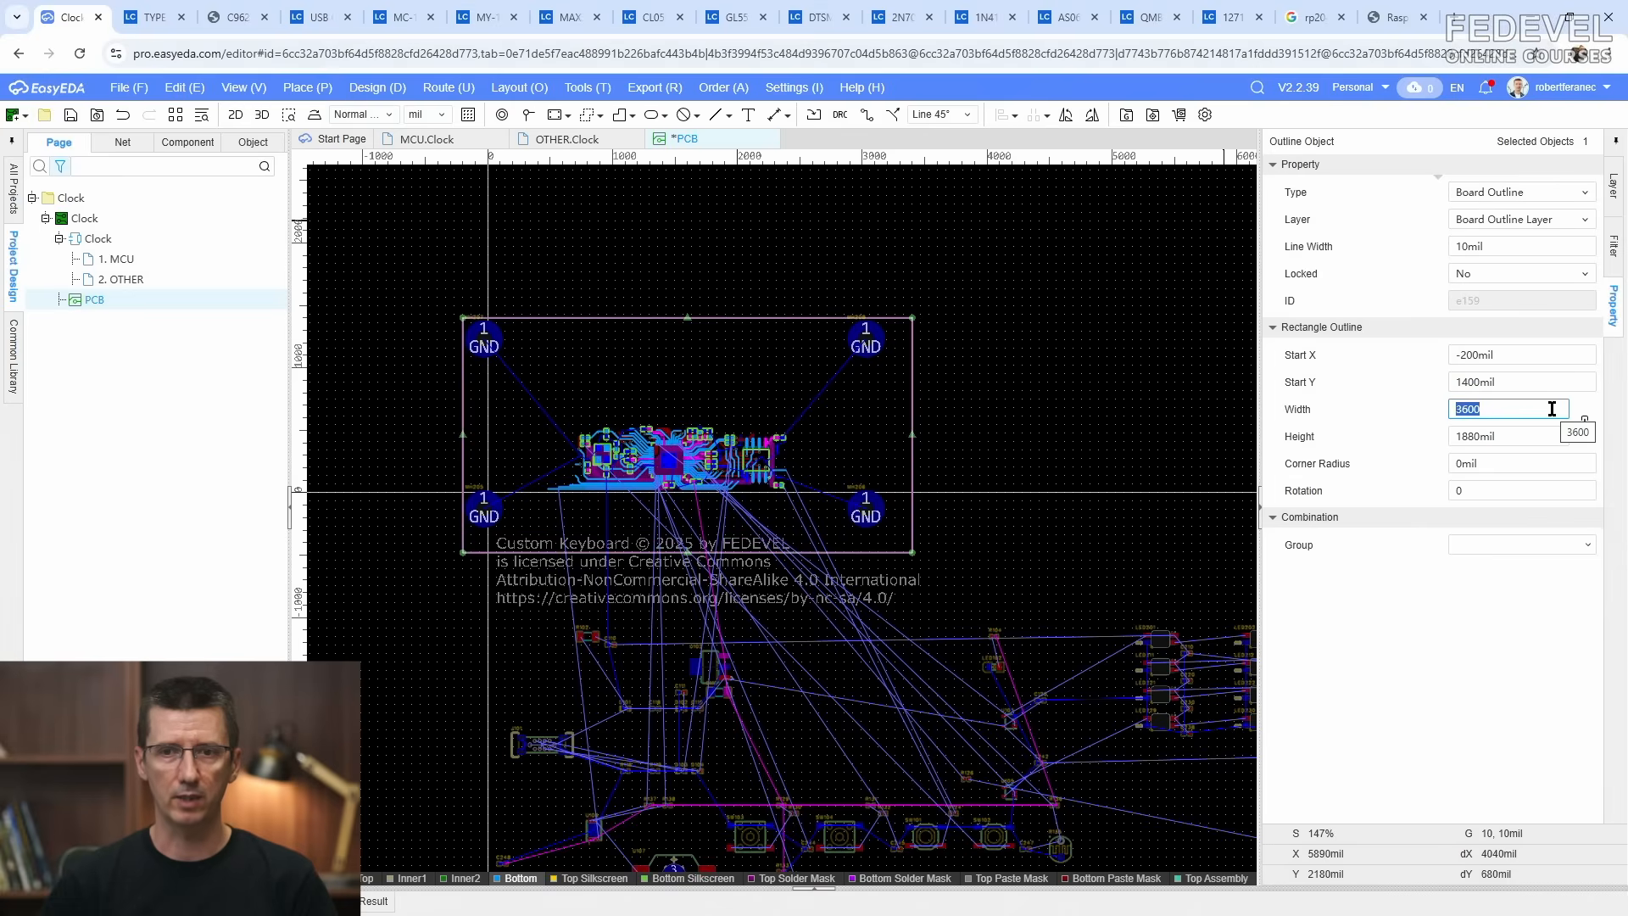
pyautogui.write('3400')
pyautogui.press('Return')
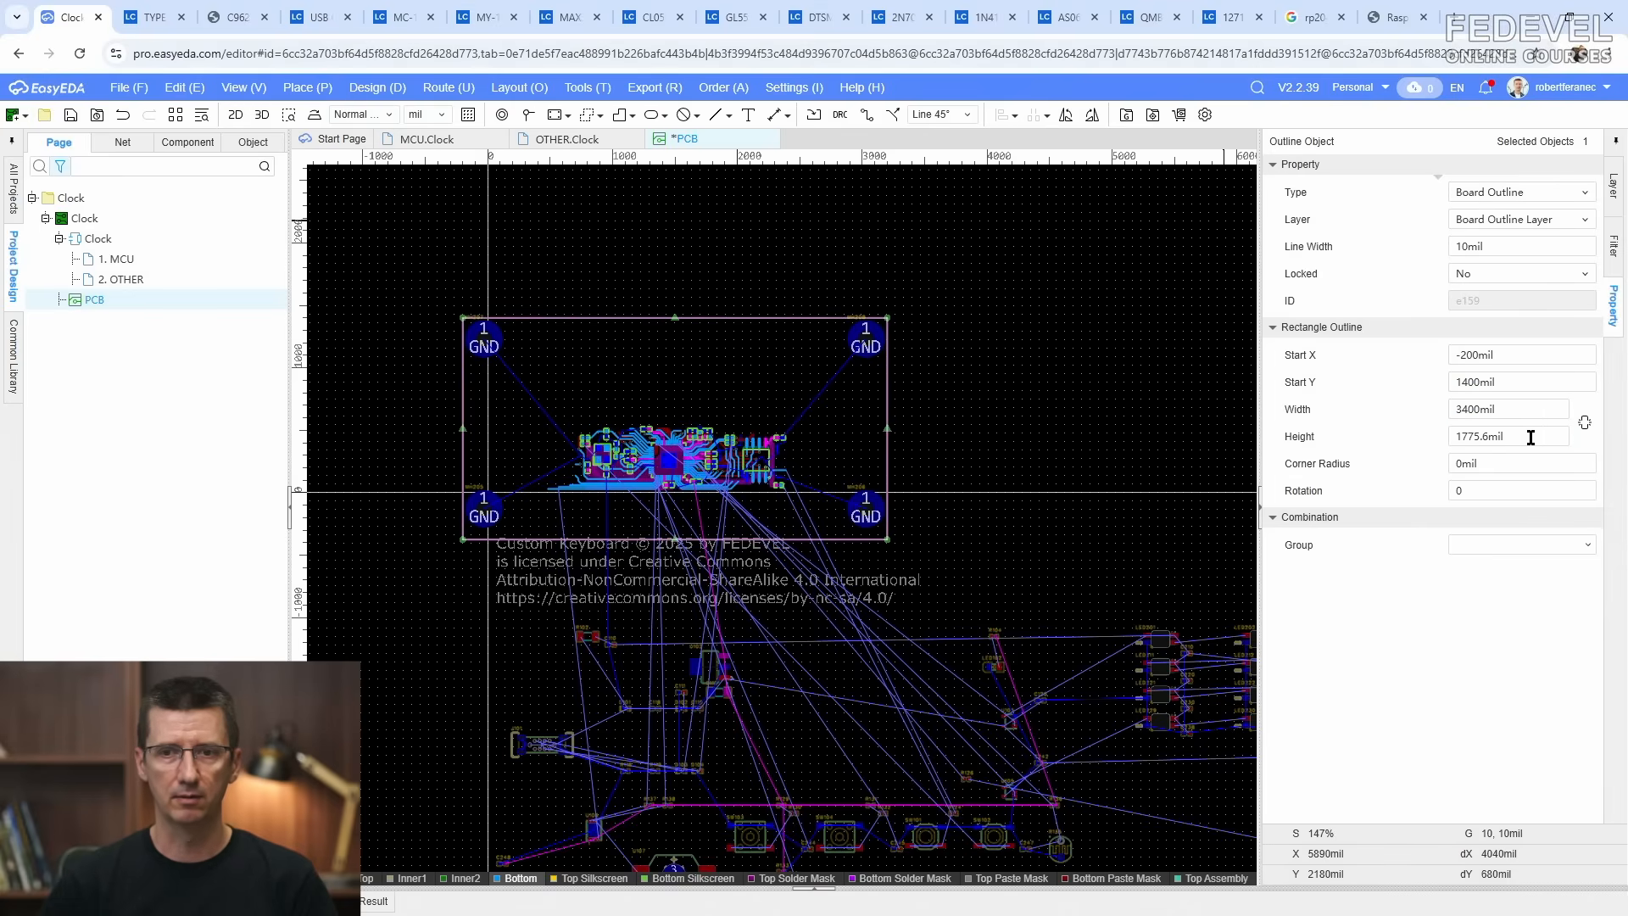
pyautogui.click(1530, 436)
pyautogui.write('1700')
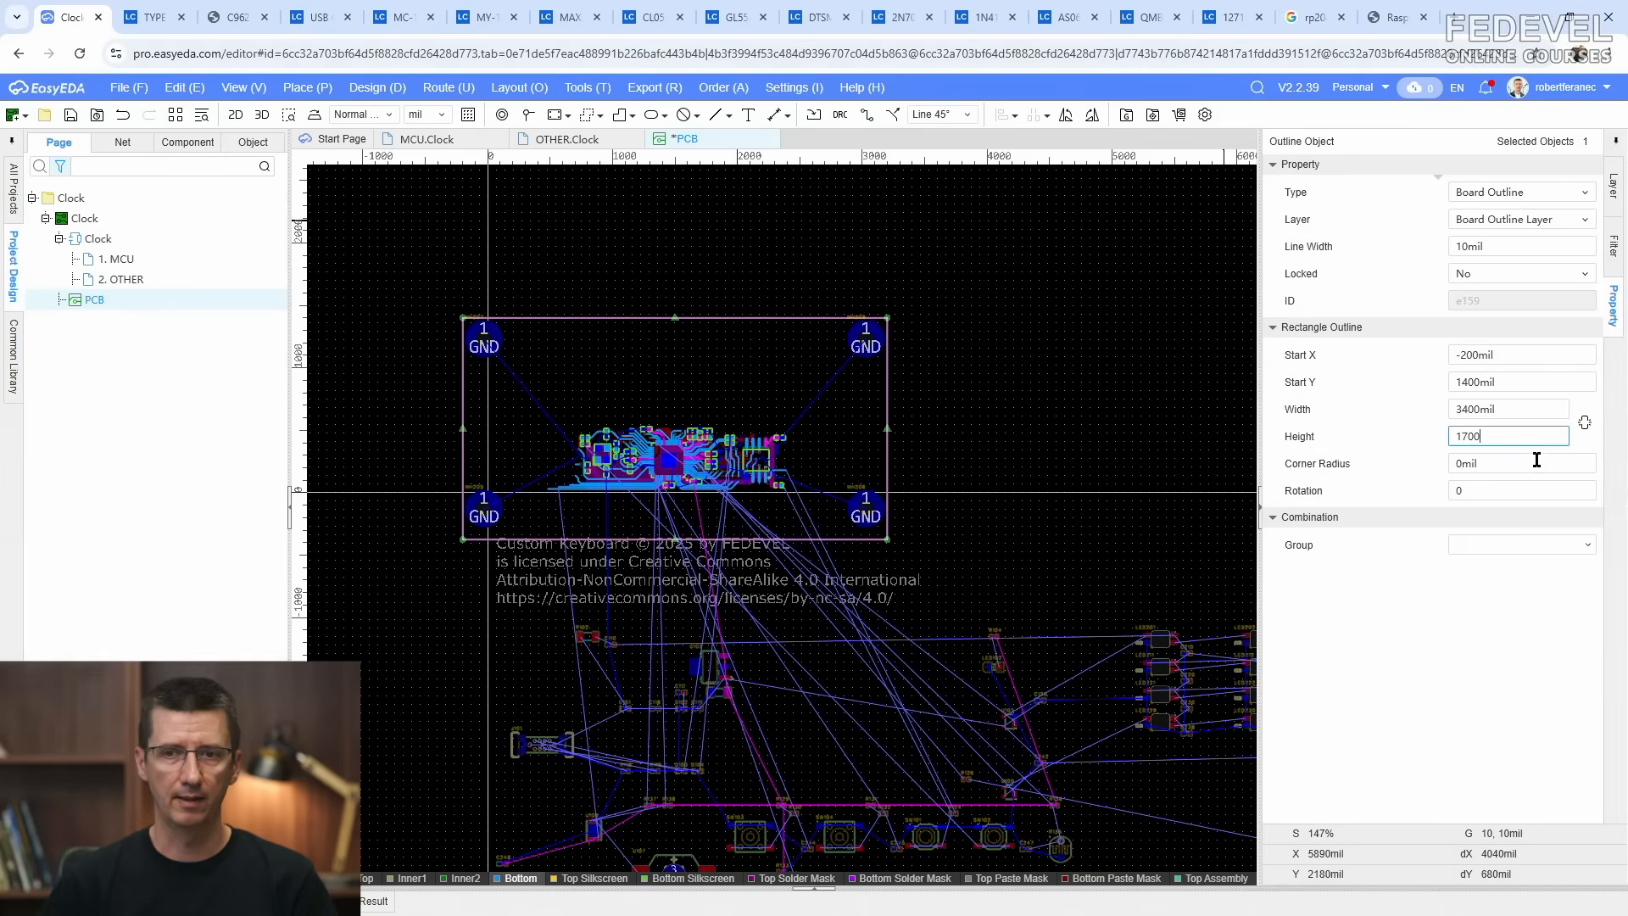
pyautogui.click(1534, 463)
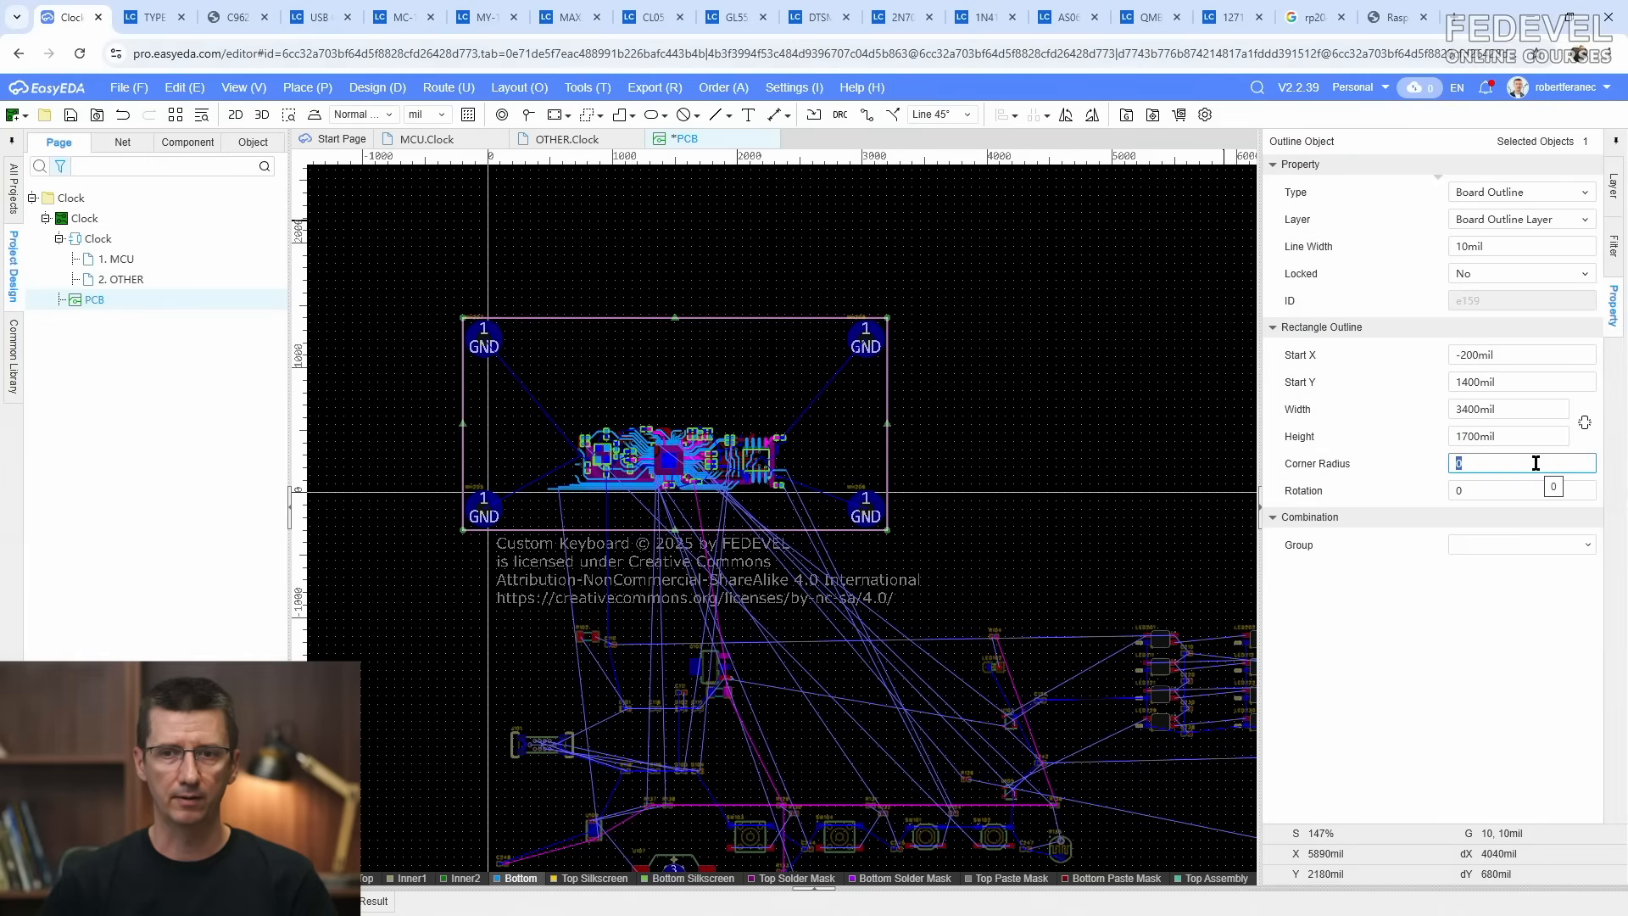
pyautogui.write('170')
pyautogui.click(1013, 393)
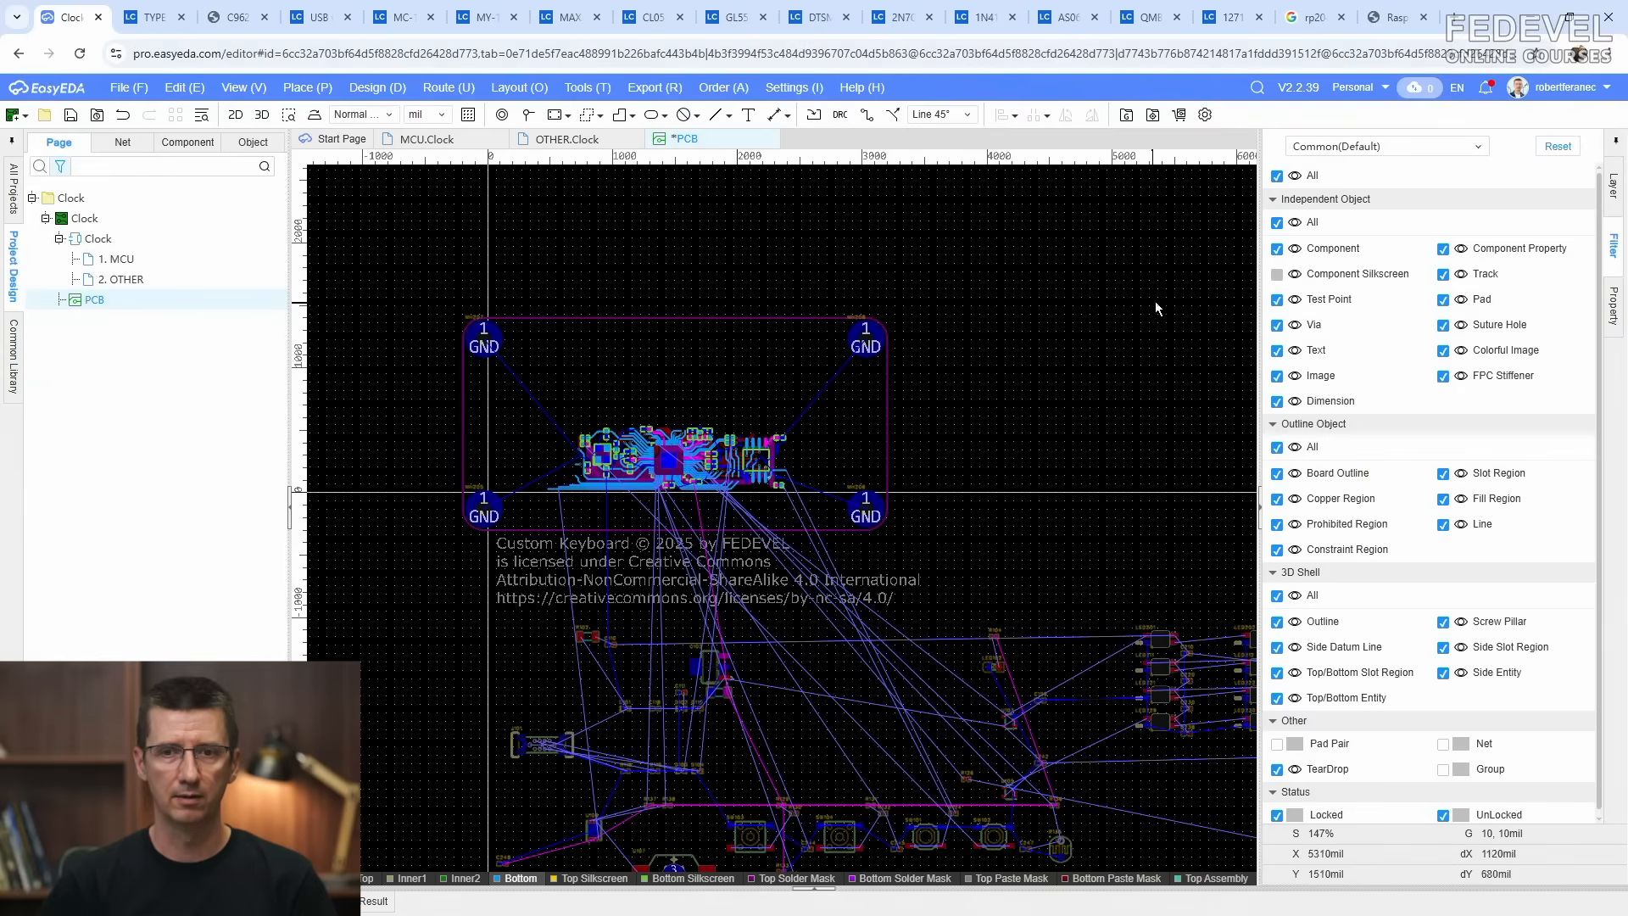
# Step: Restrict the selection filter to components only
pyautogui.click(1277, 176)
pyautogui.click(1277, 248)
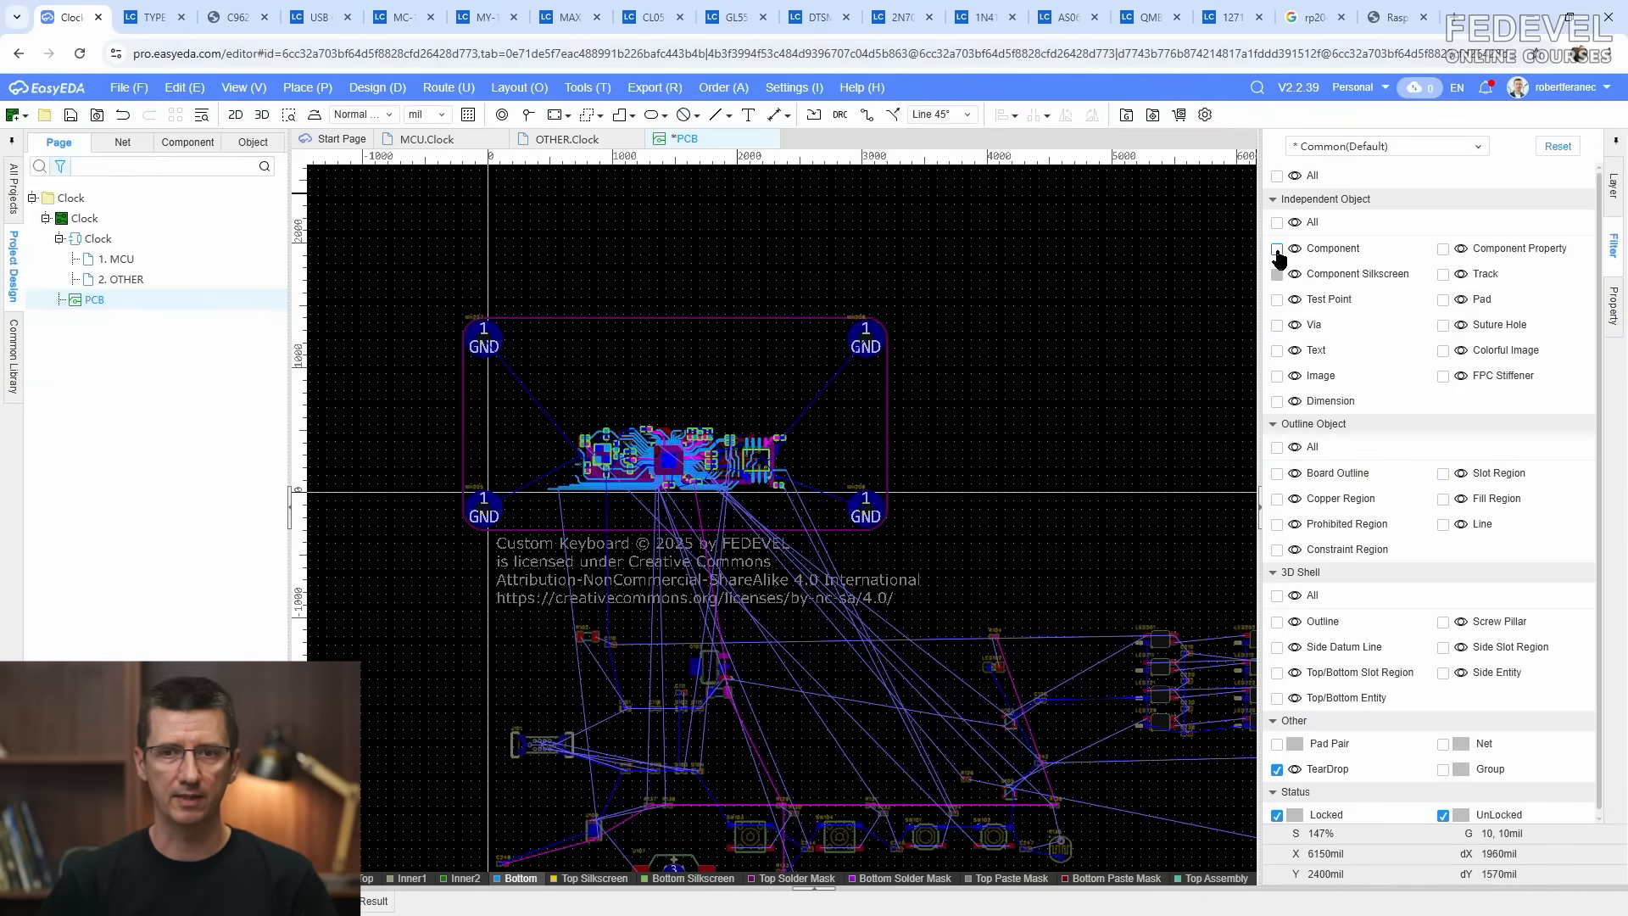
pyautogui.scroll(2, 467, 414)
pyautogui.scroll(1, 486, 398)
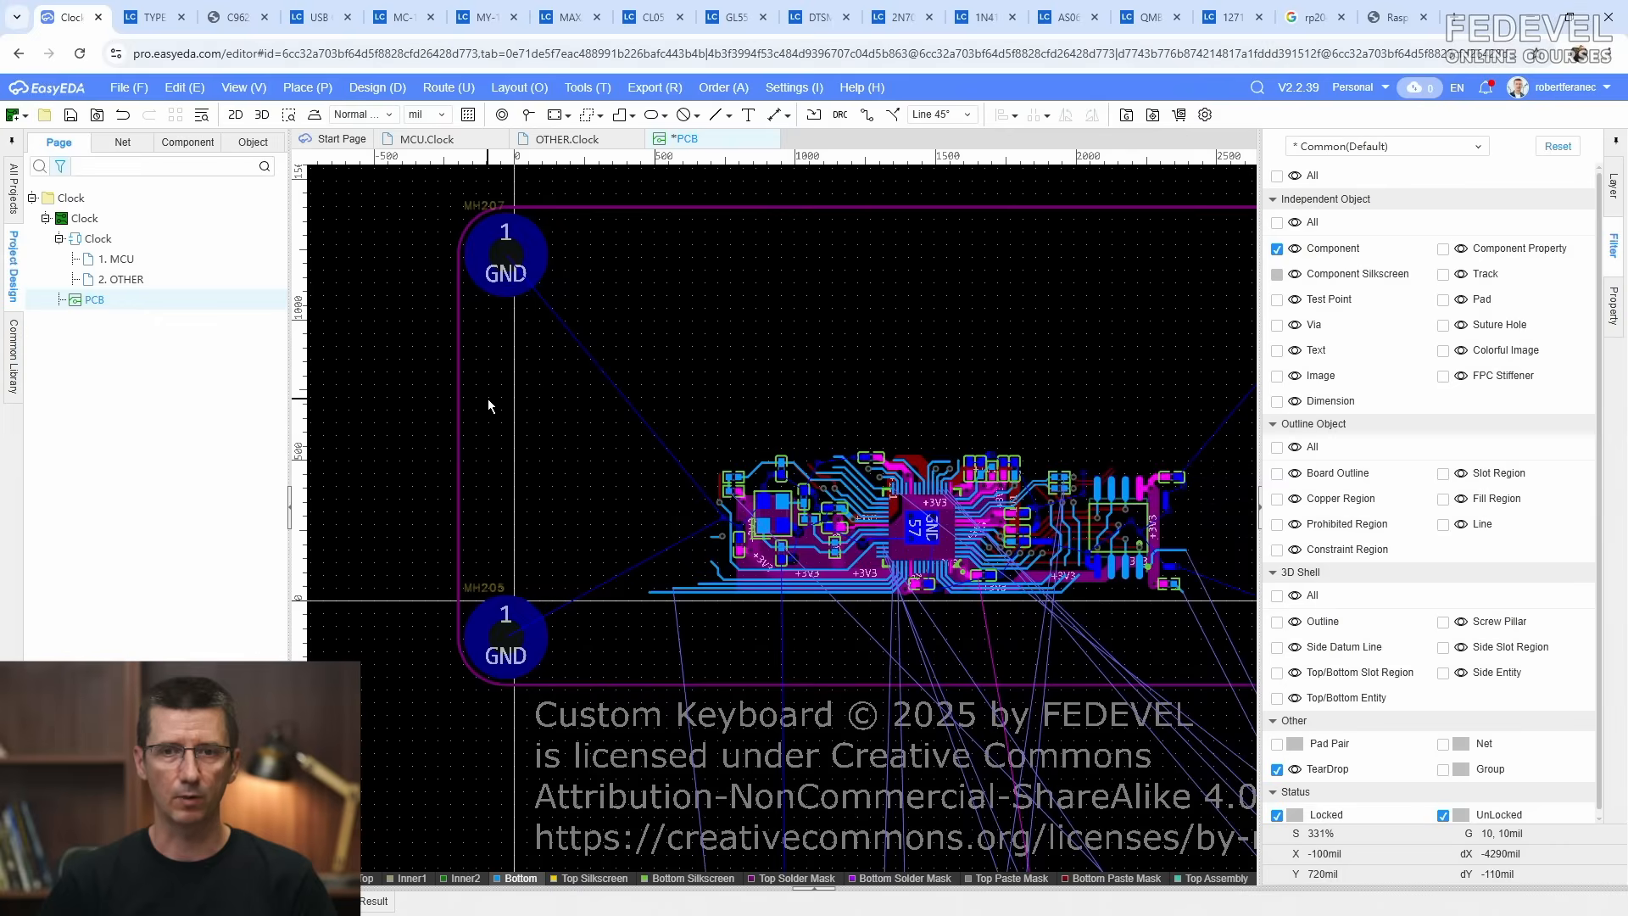
pyautogui.scroll(-1, 487, 398)
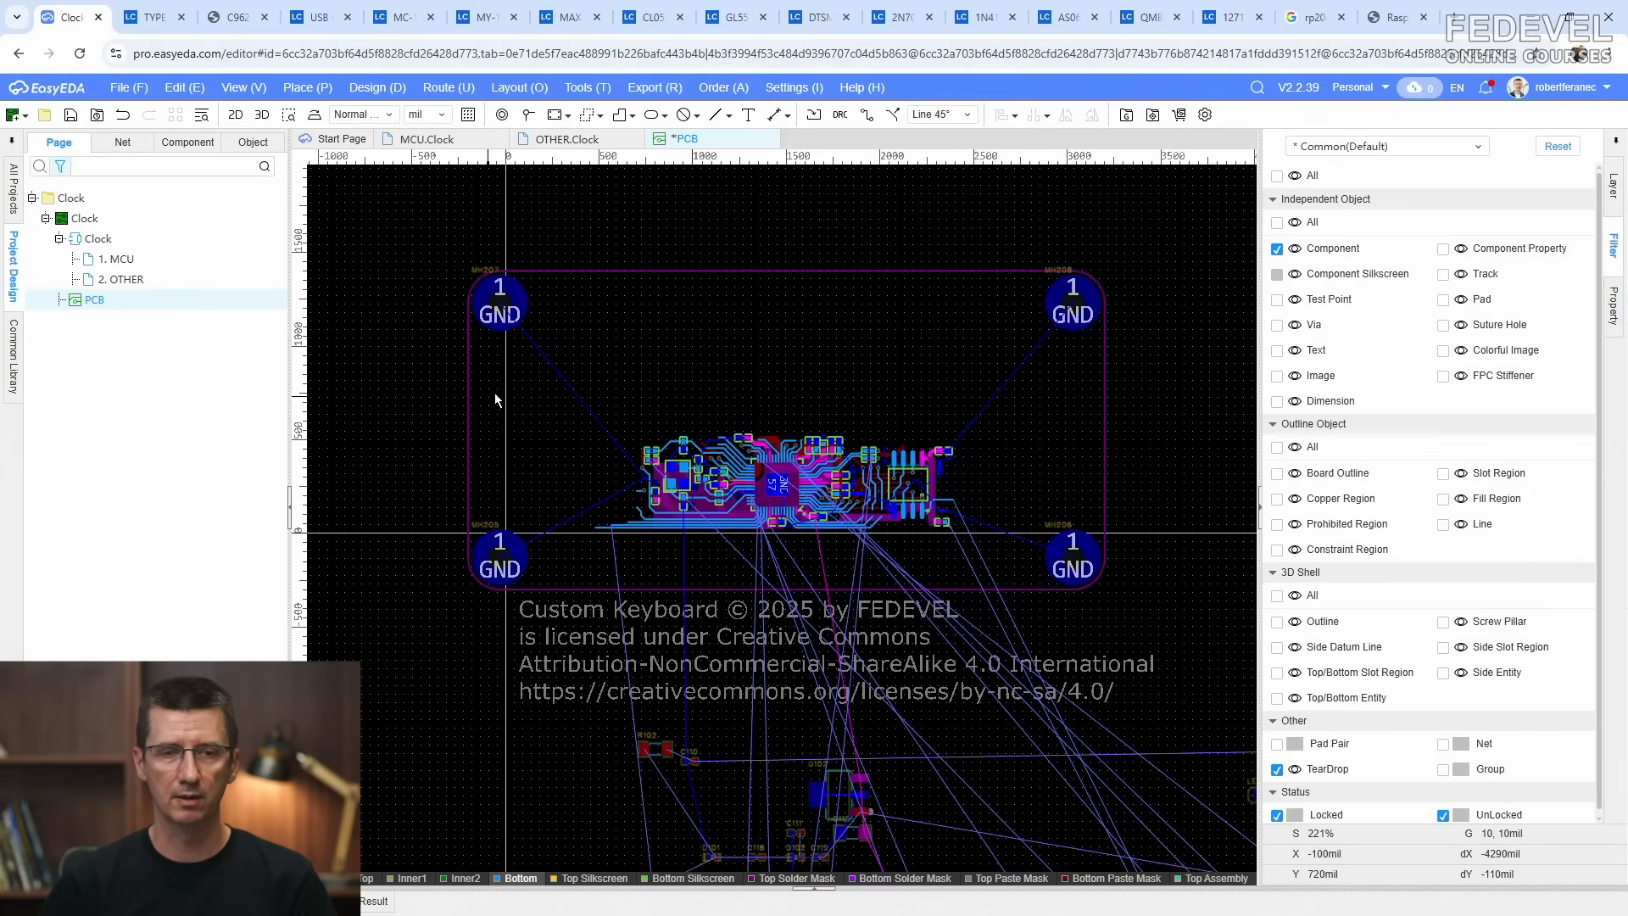
# Step: Inspect the board with its rounded outline and mounting holes in the 3D view, then return to the PCB layout
pyautogui.click(262, 114)
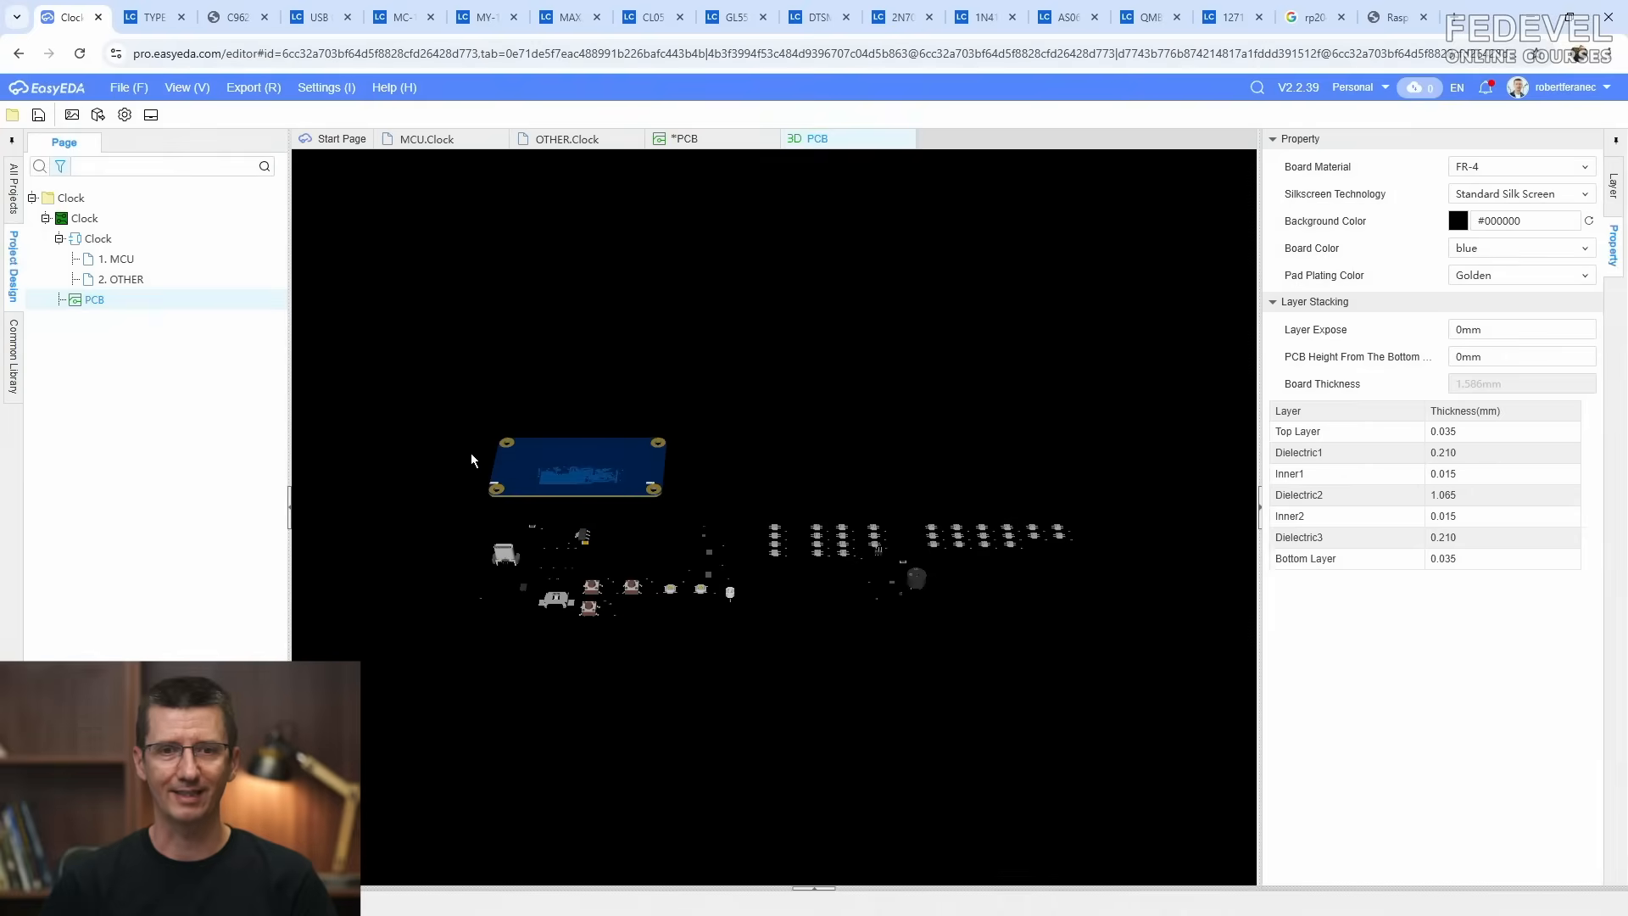
pyautogui.moveTo(471, 453); pyautogui.dragTo(630, 529)
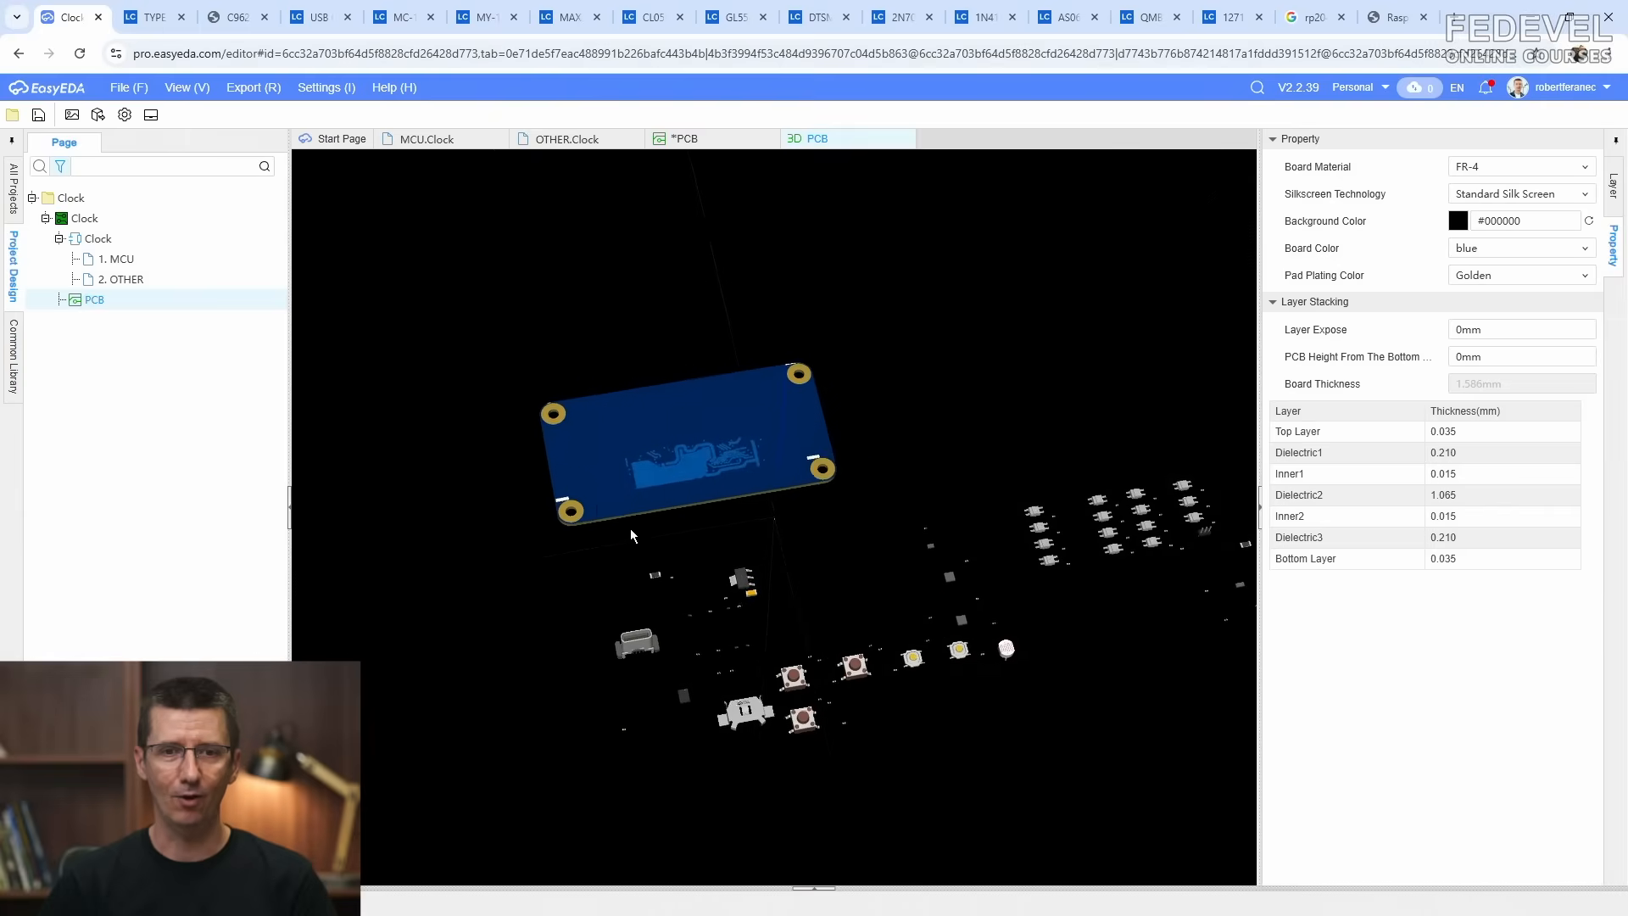
pyautogui.scroll(-5, 520, 478)
pyautogui.scroll(5, 995, 522)
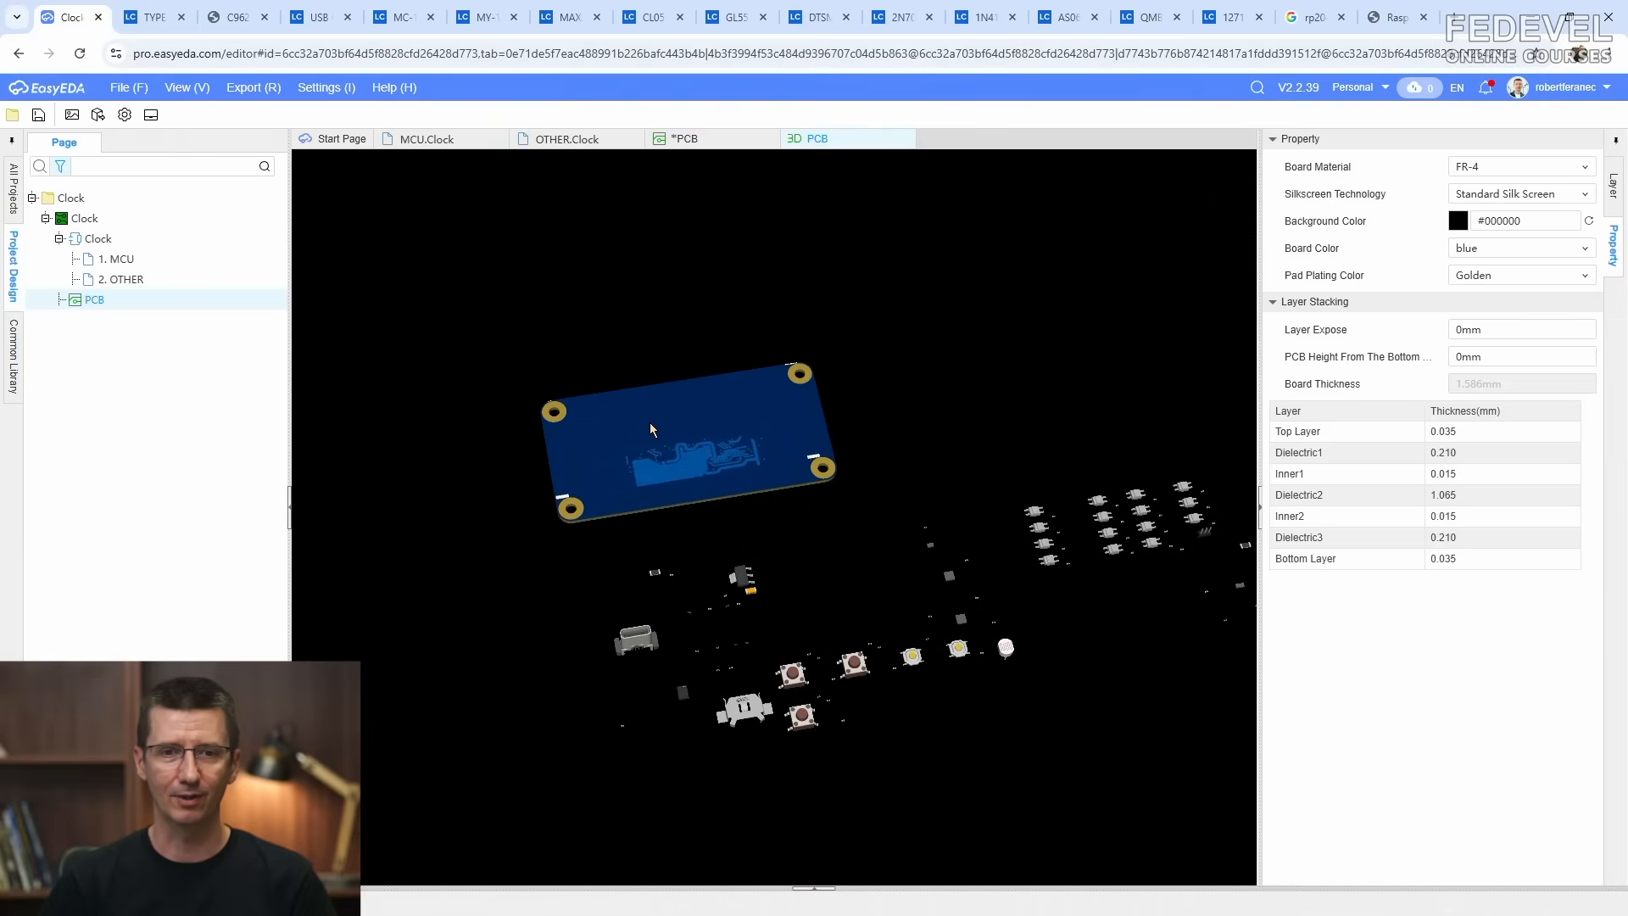
pyautogui.click(906, 138)
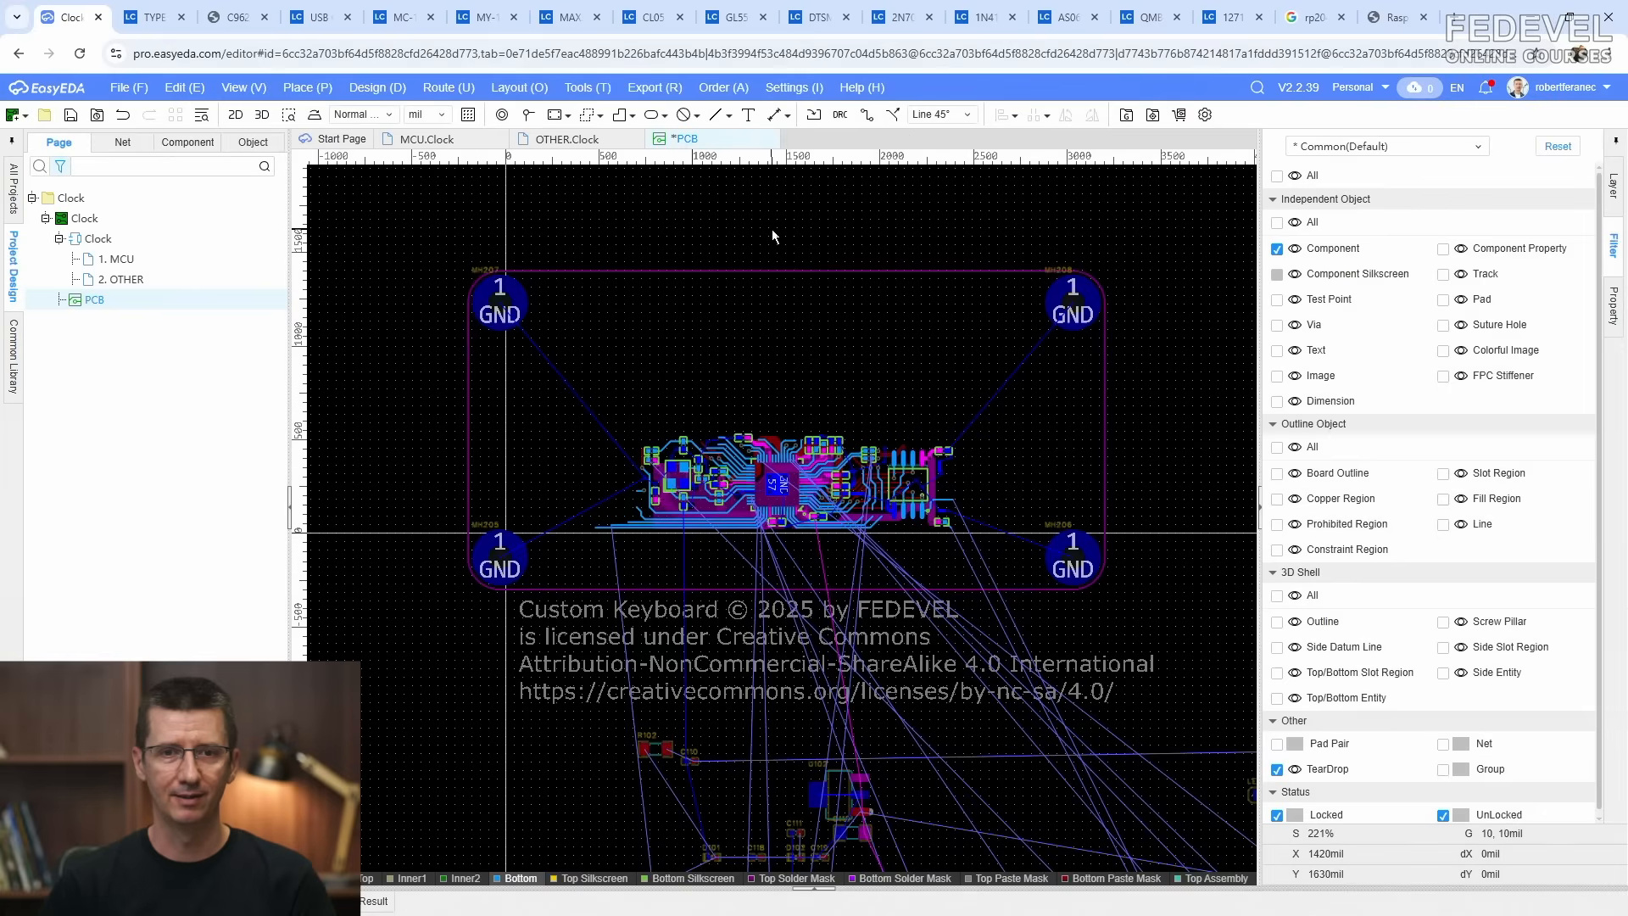
# Step: Show the layer list and save the PCB
pyautogui.click(1613, 187)
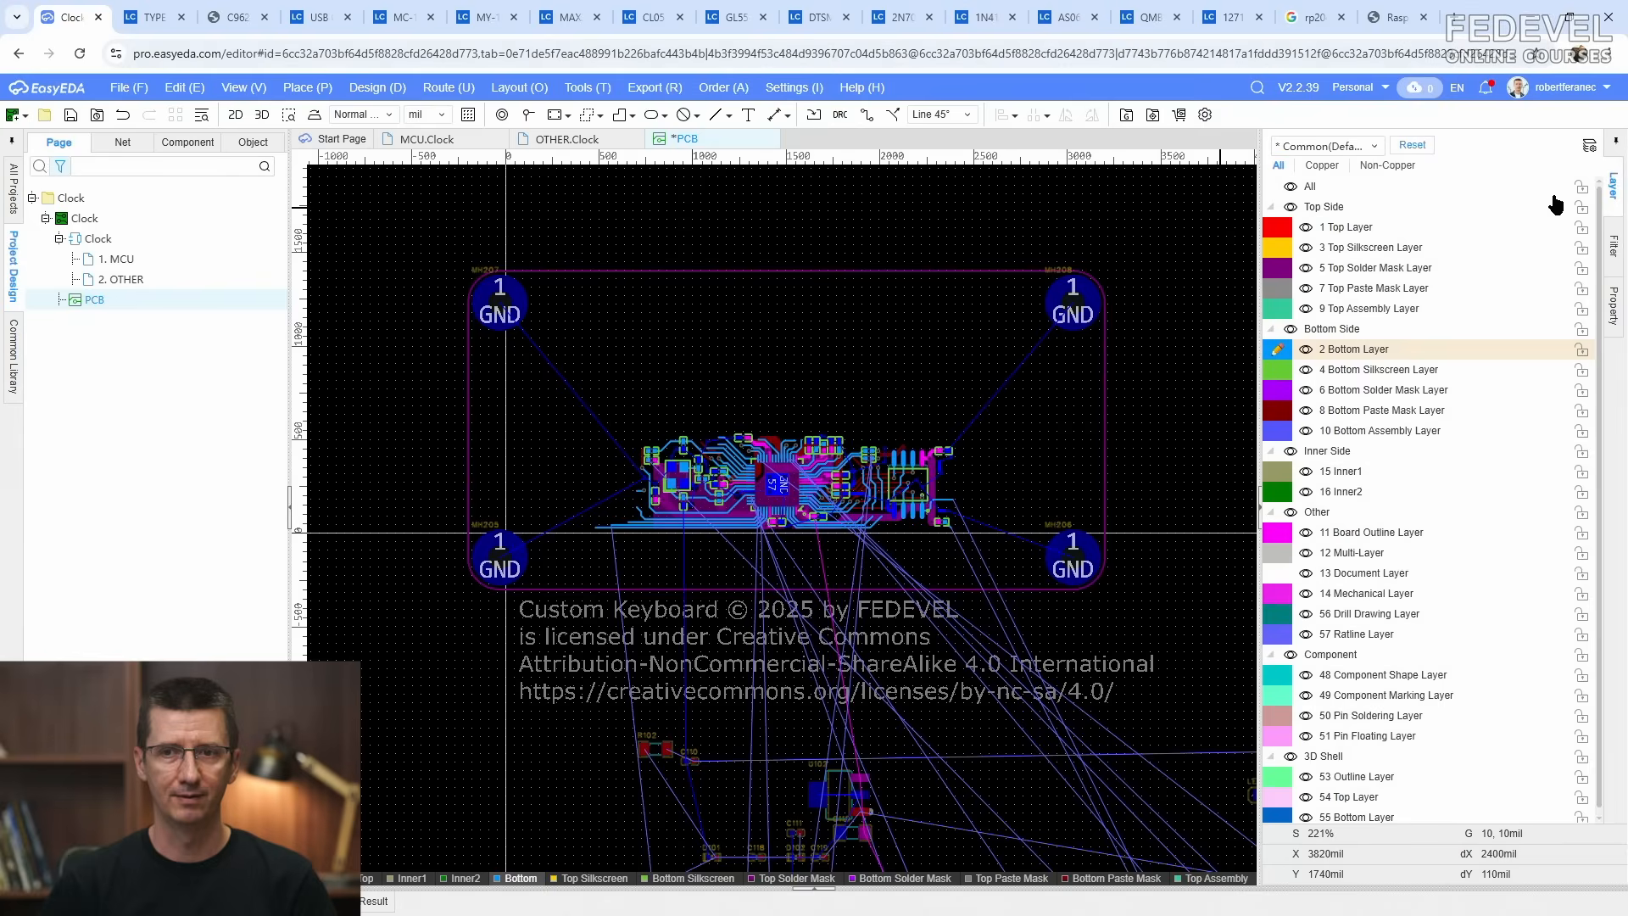
pyautogui.press('k')
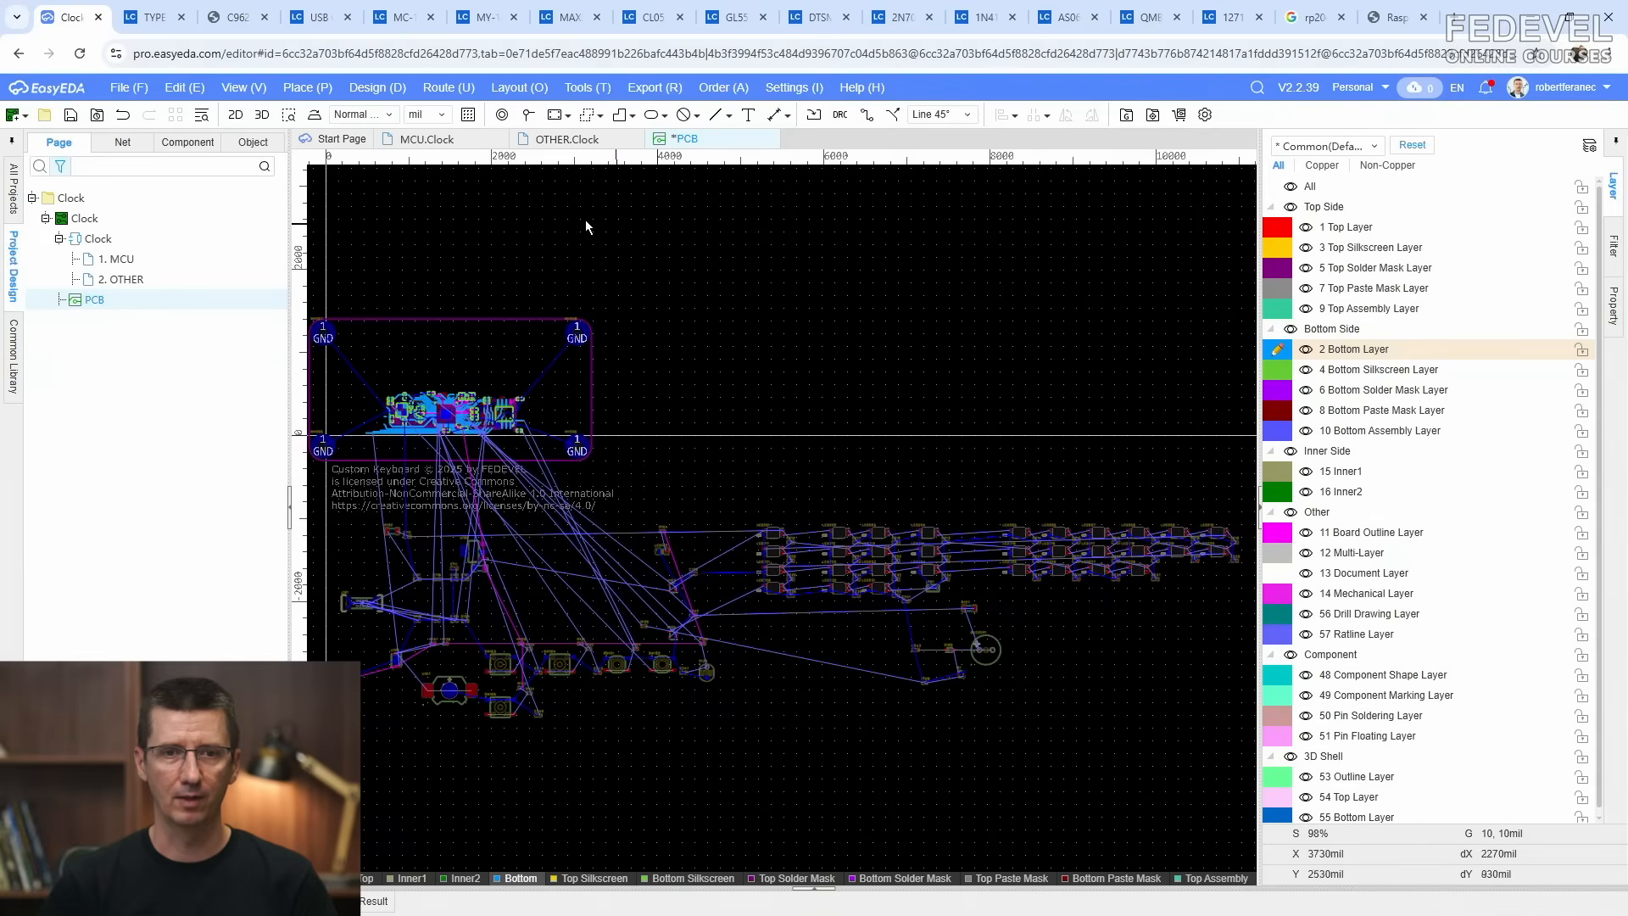
pyautogui.click(70, 116)
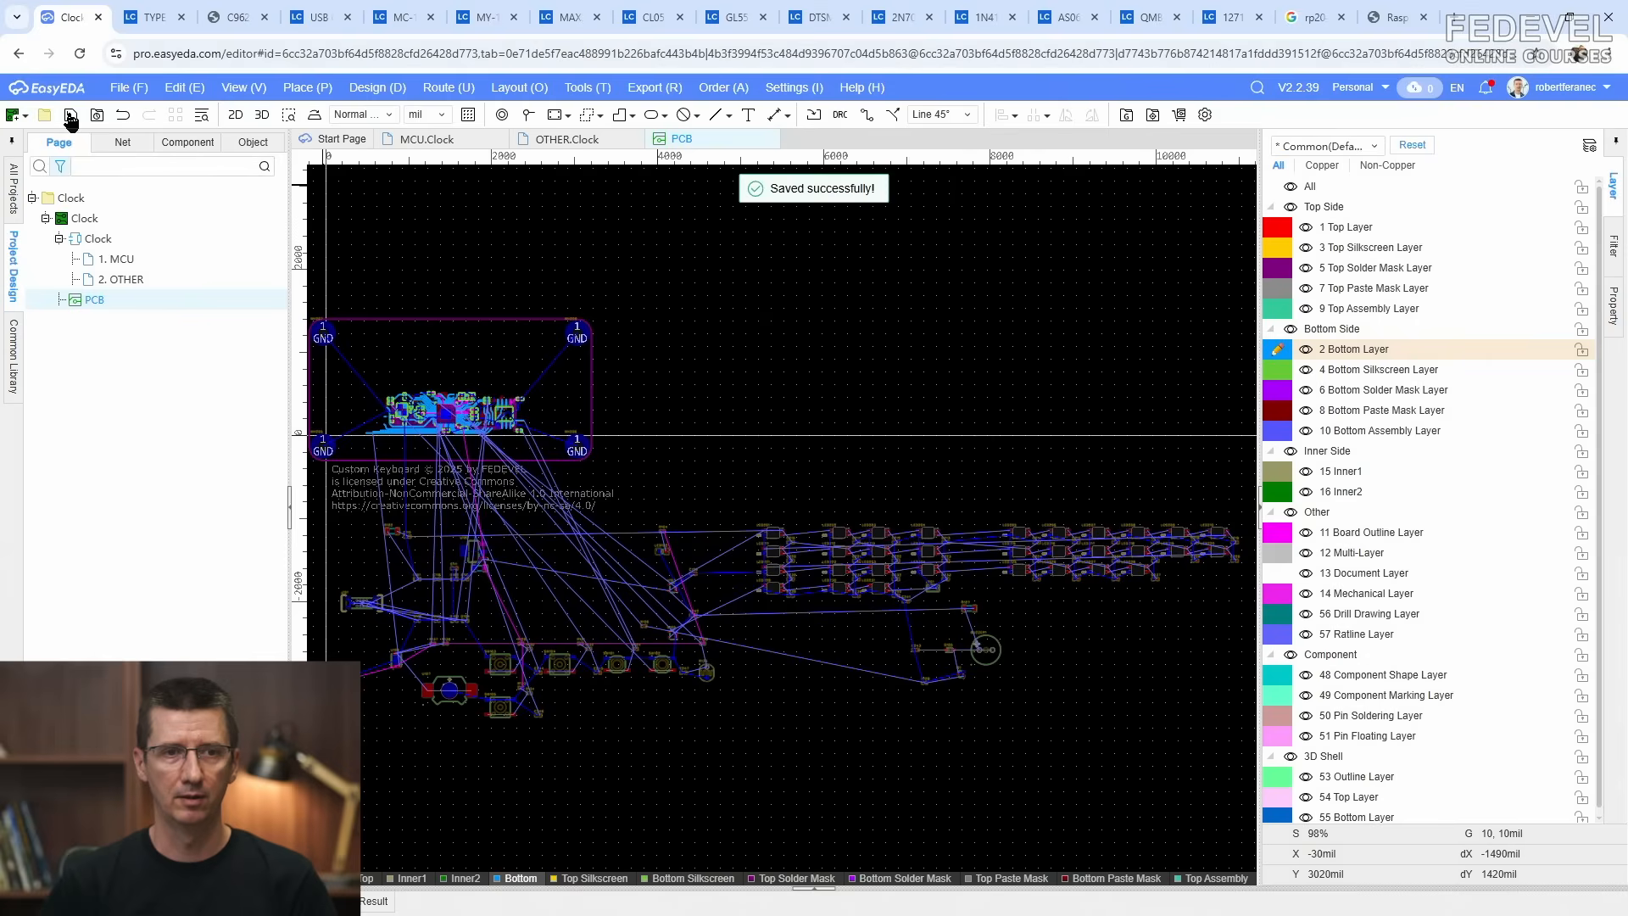
# Step: With all object types selectable, select the whole RP2040 circuit with its components, tracks and vias, and unlock it
pyautogui.moveTo(412, 359); pyautogui.dragTo(740, 409, button='right')
pyautogui.scroll(5, 740, 409)
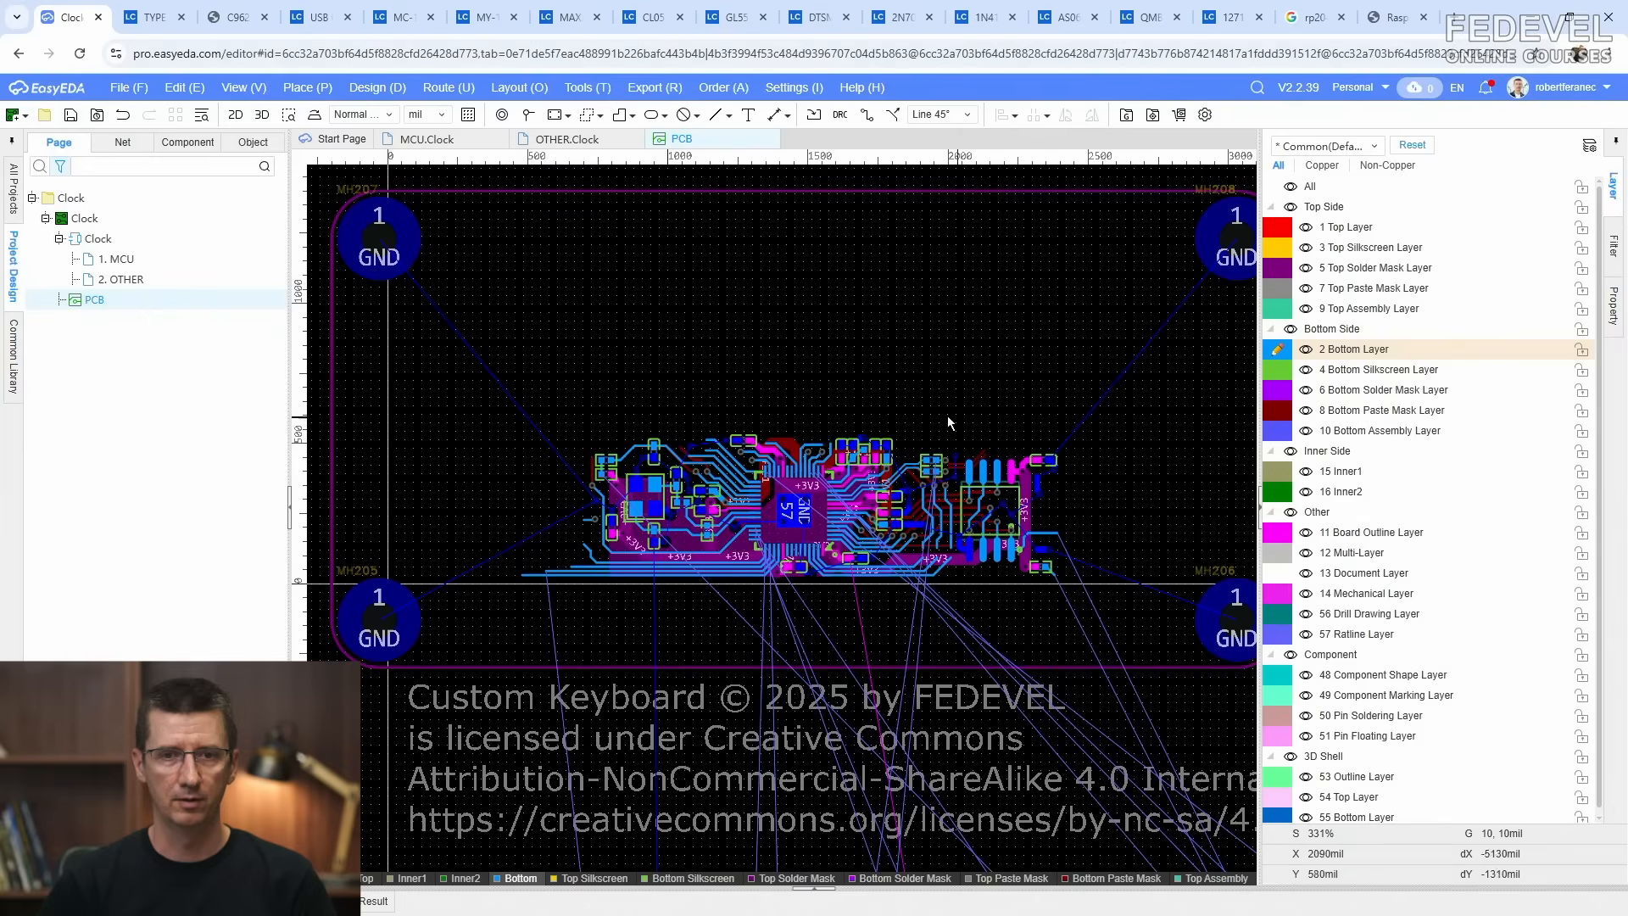
pyautogui.click(1615, 307)
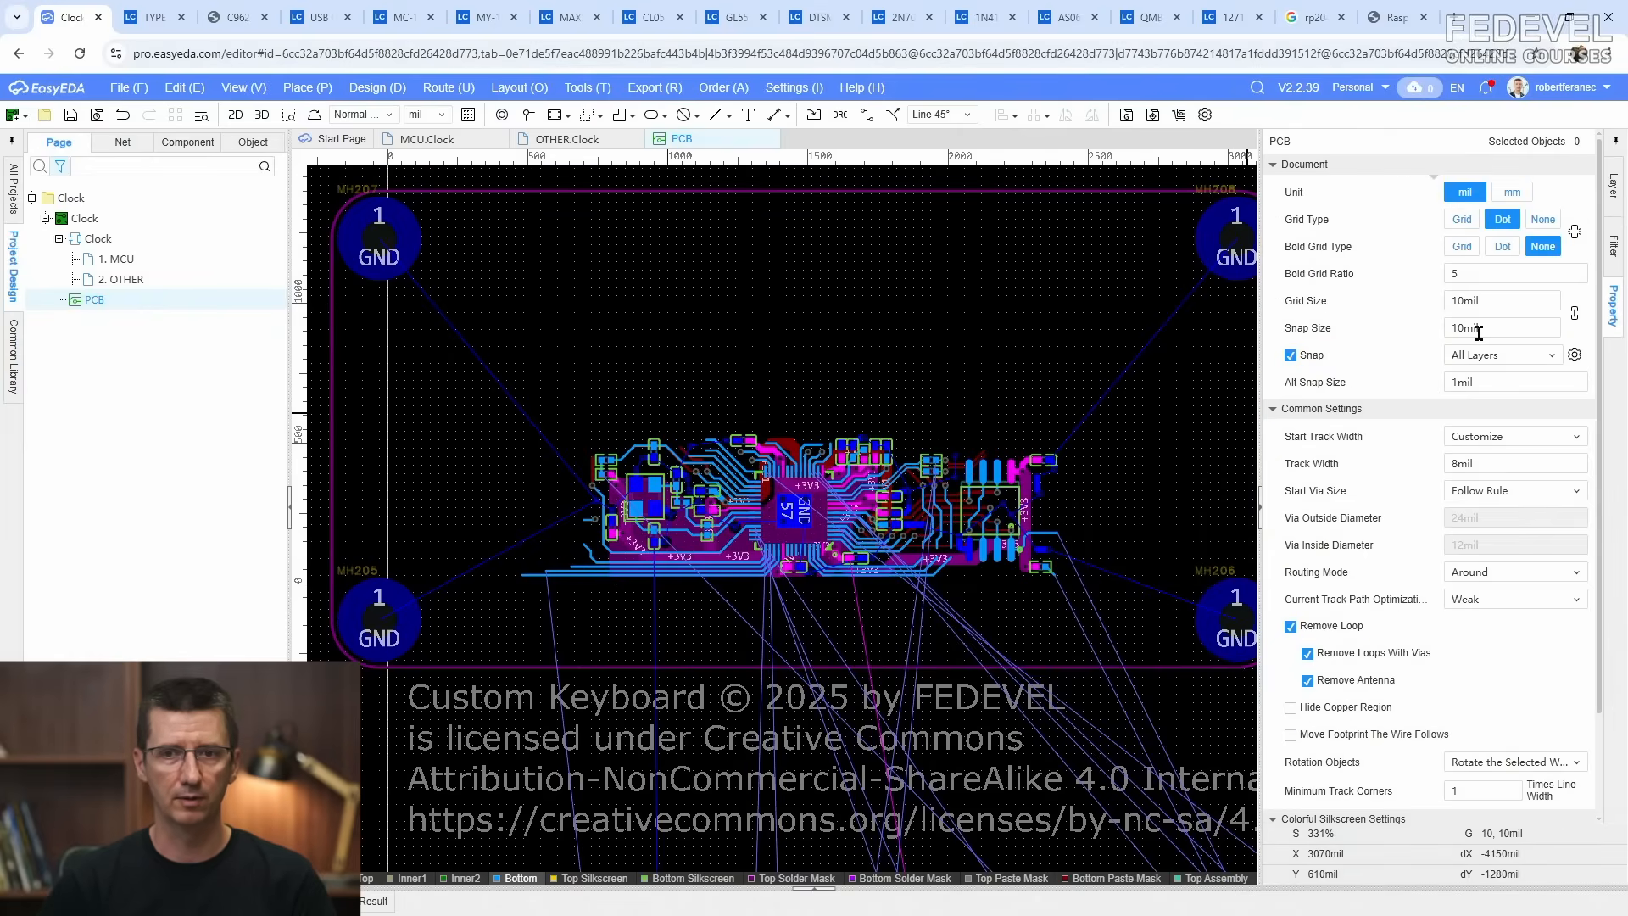
pyautogui.click(1613, 259)
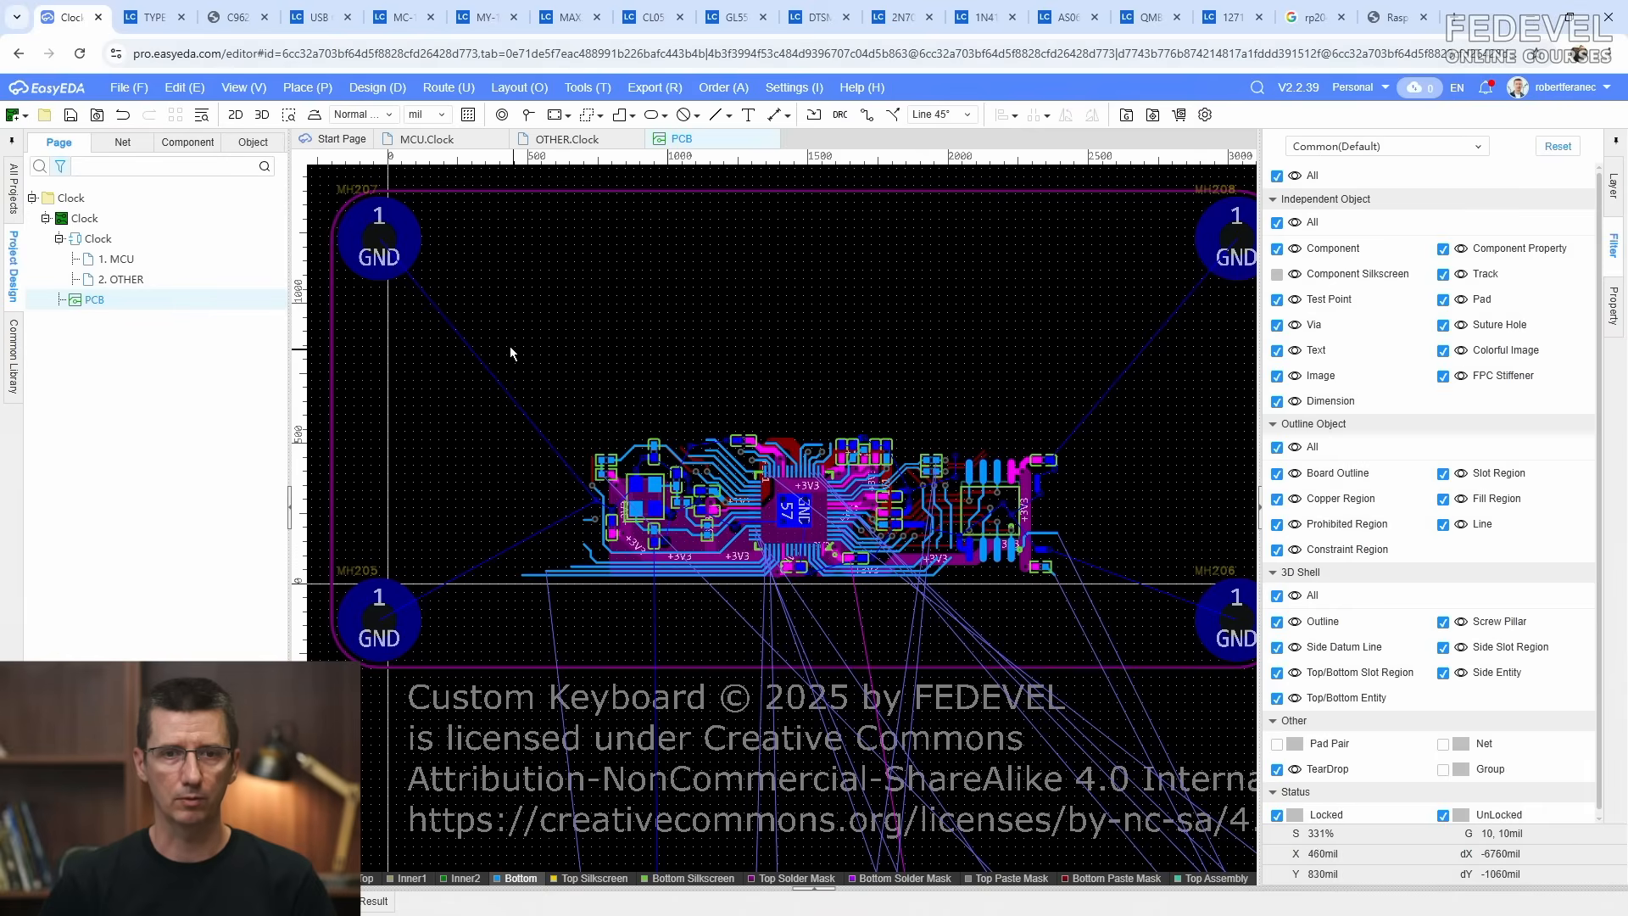
pyautogui.moveTo(490, 325); pyautogui.dragTo(1104, 624)
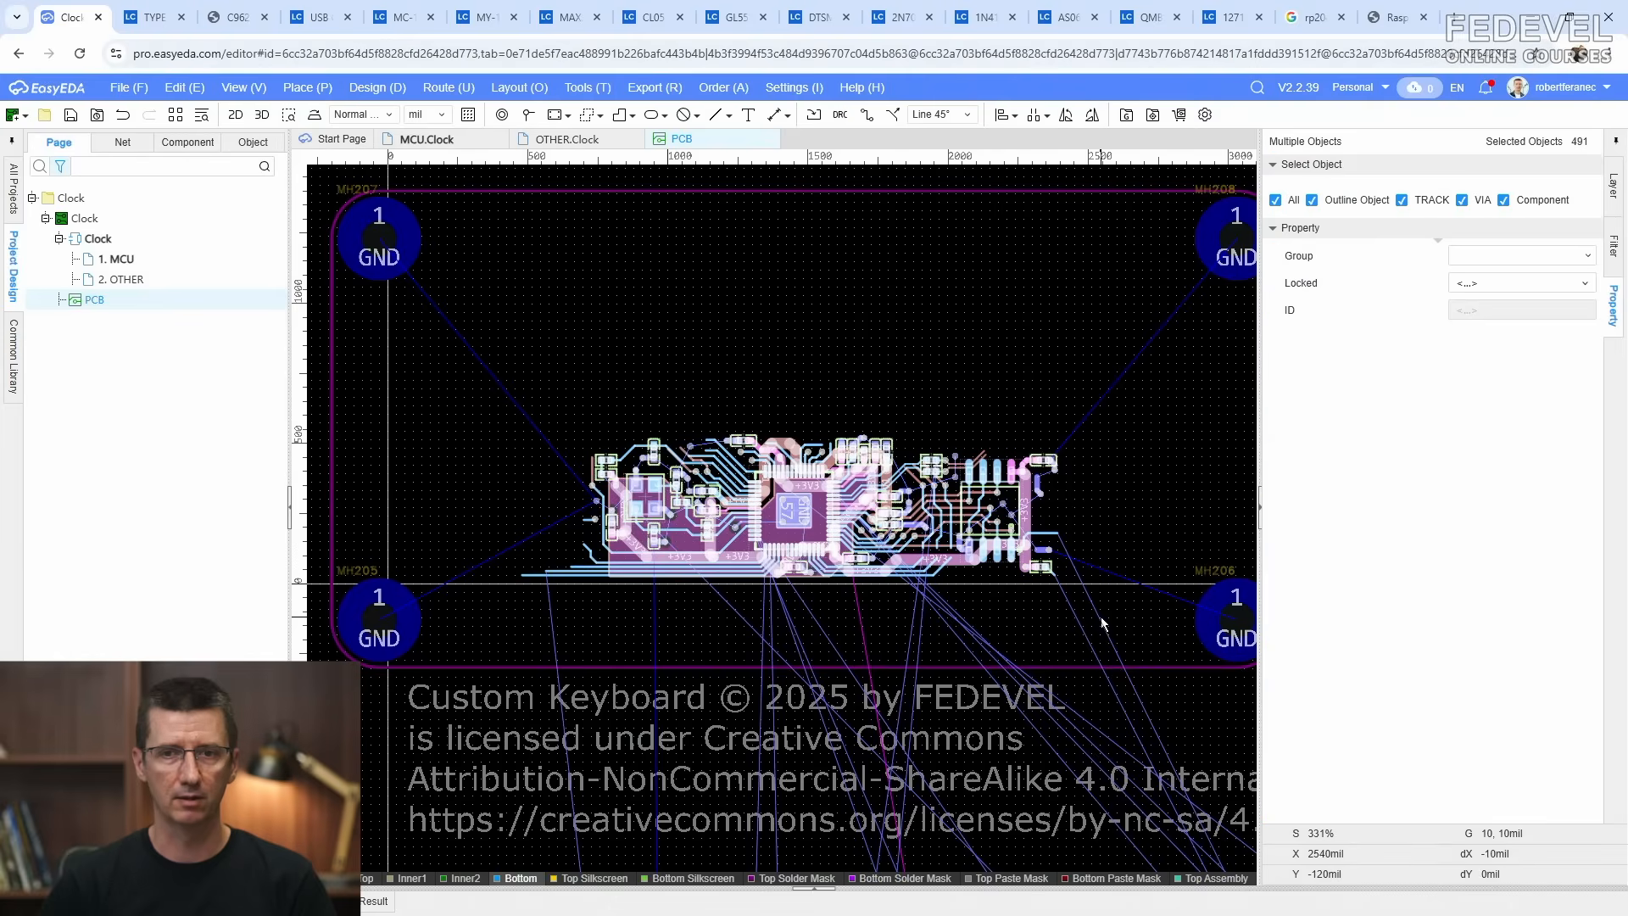
pyautogui.scroll(2, 836, 645)
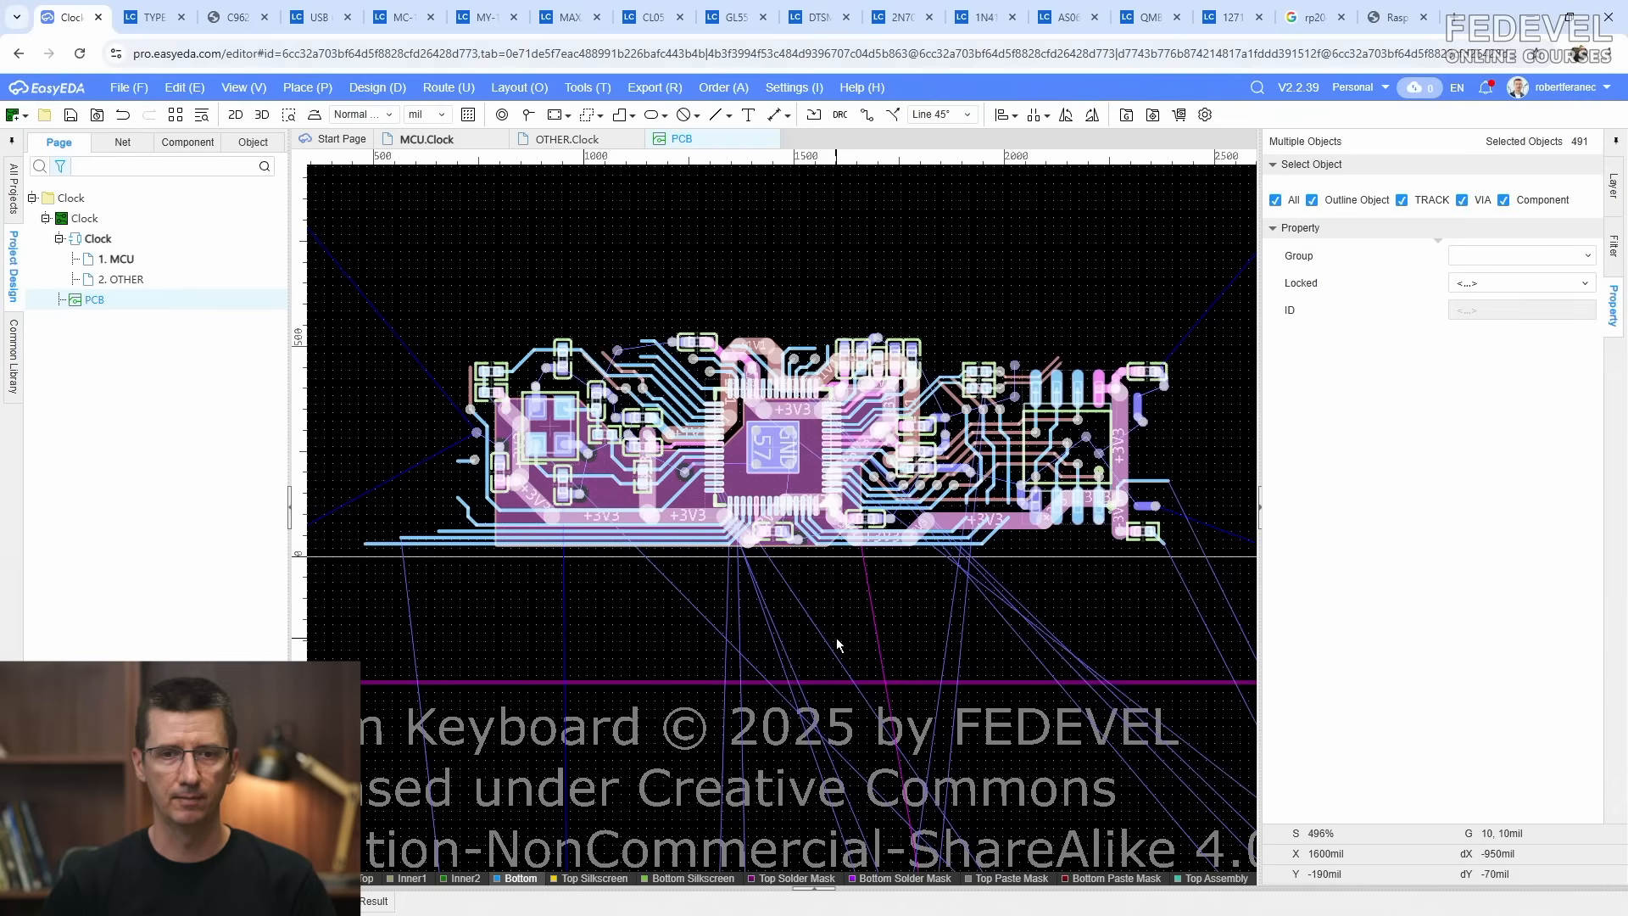
pyautogui.click(1585, 284)
pyautogui.click(1467, 324)
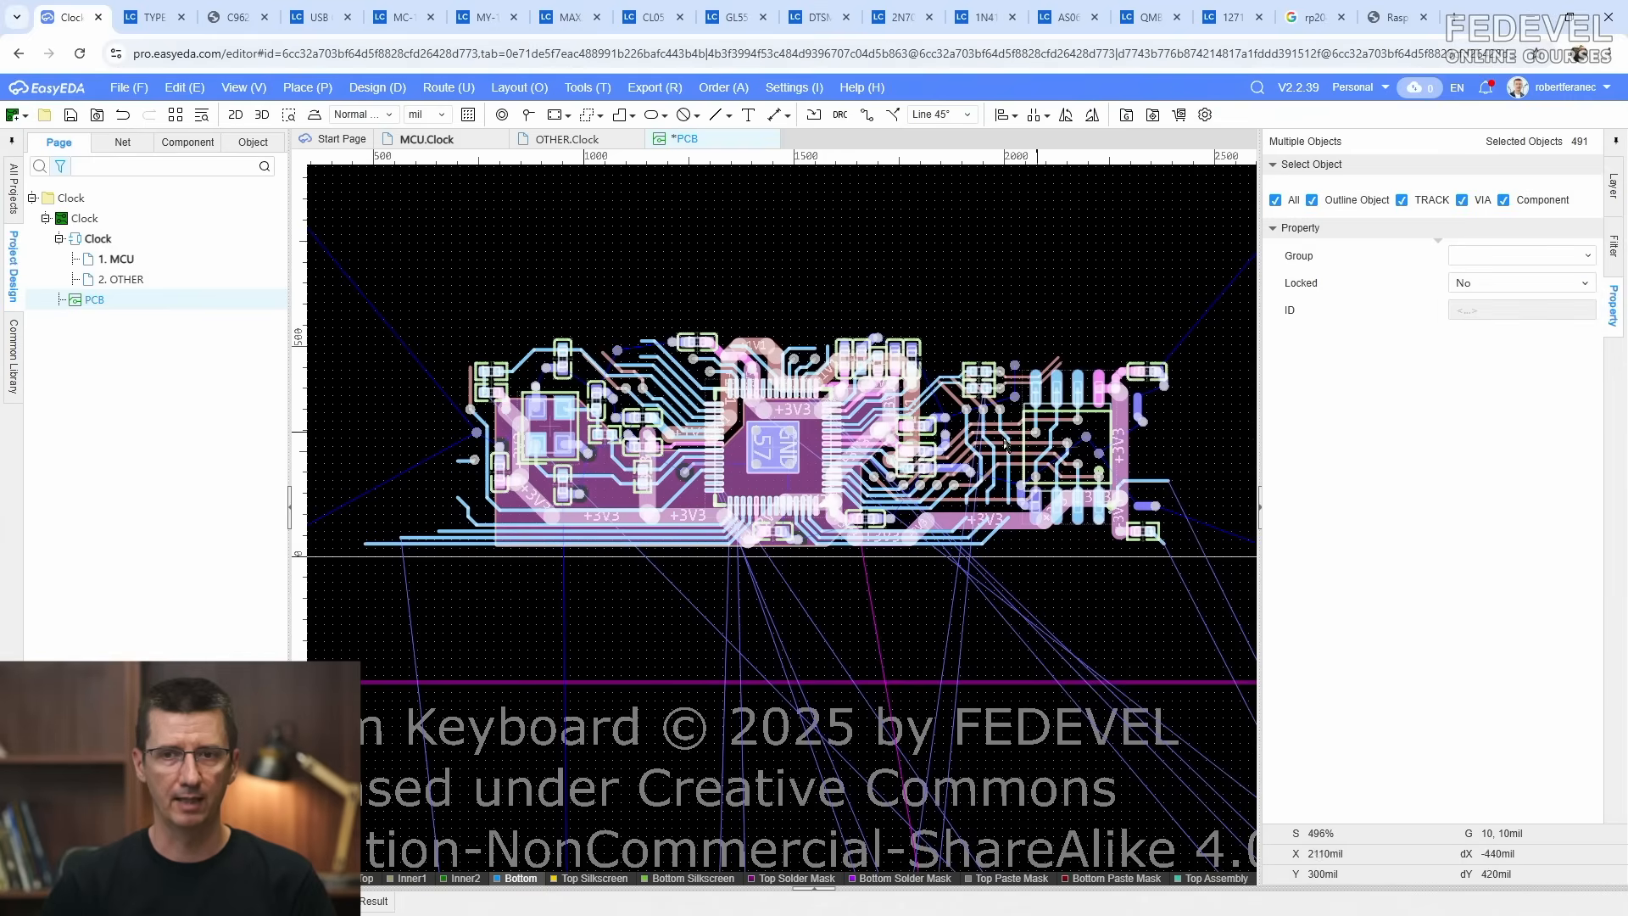
# Step: Move the selected RP2040 circuit down near the lower board edge, with the RP2040 centered at X 1250mil, Y -40mil
pyautogui.moveTo(775, 452); pyautogui.dragTo(768, 519)
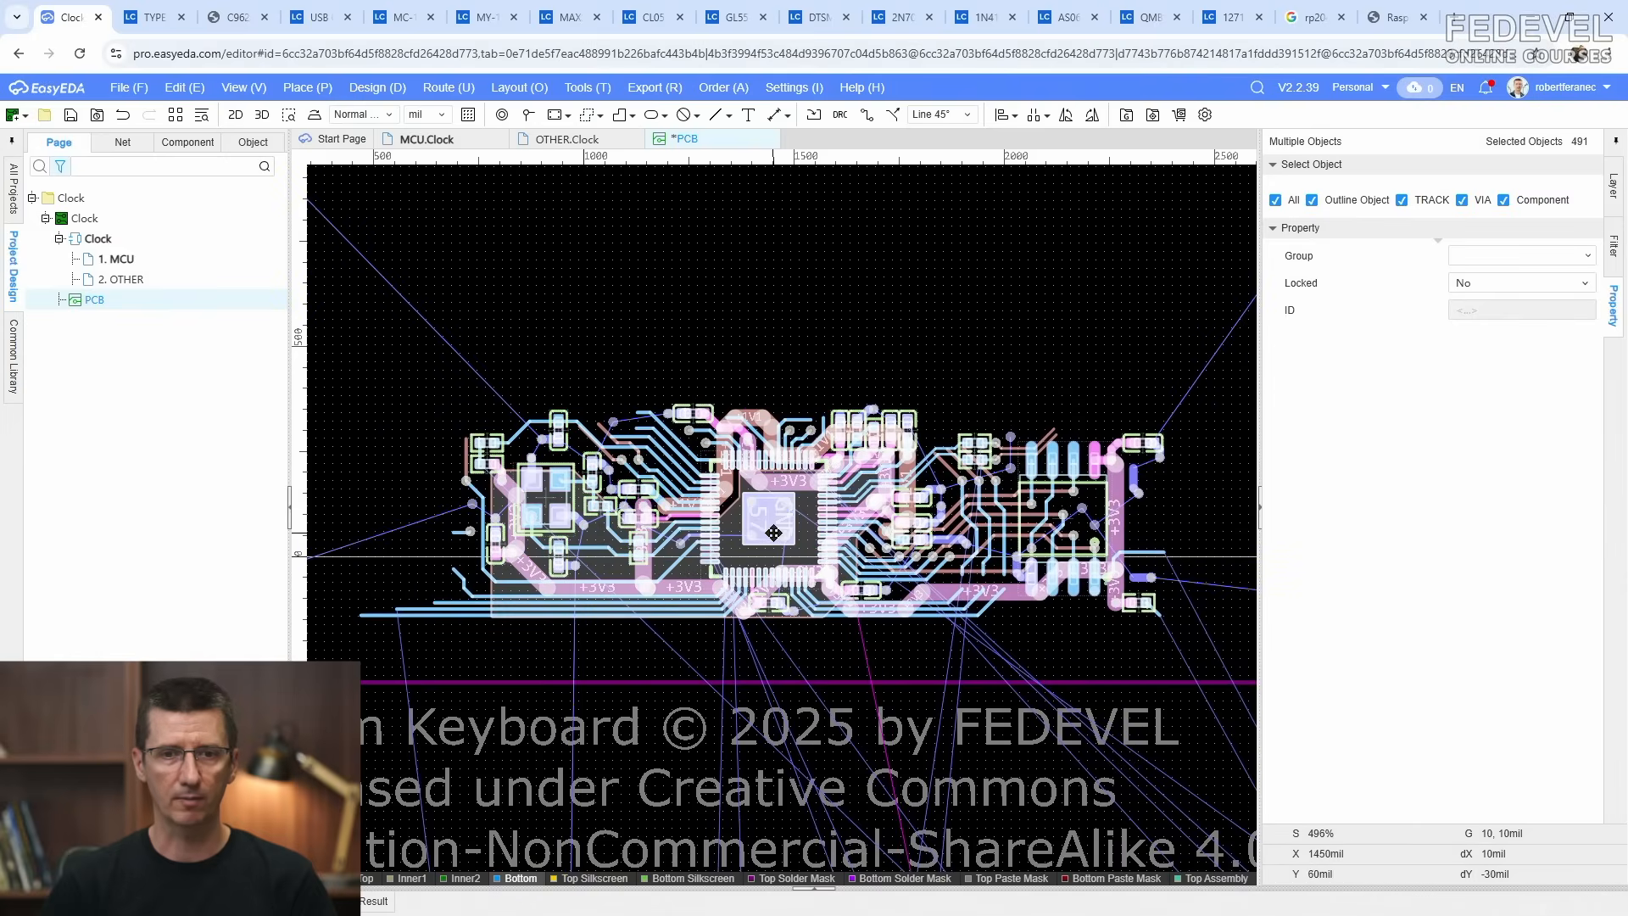
pyautogui.scroll(8, 769, 522)
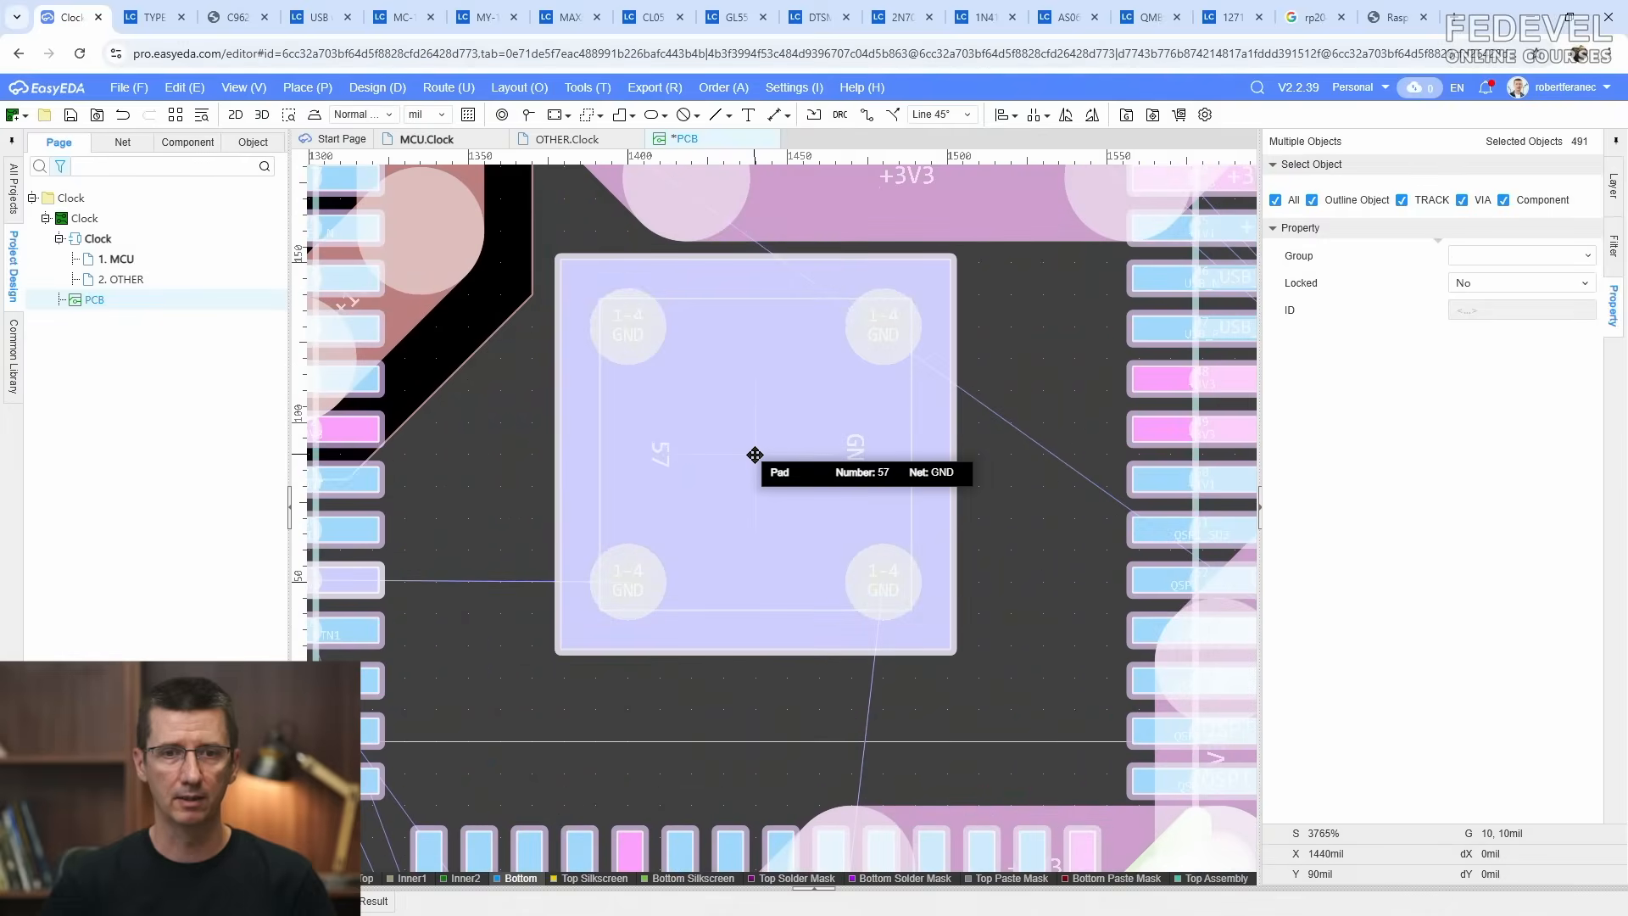
pyautogui.moveTo(756, 461); pyautogui.dragTo(574, 620)
pyautogui.scroll(-5, 759, 513)
pyautogui.scroll(-5, 834, 585)
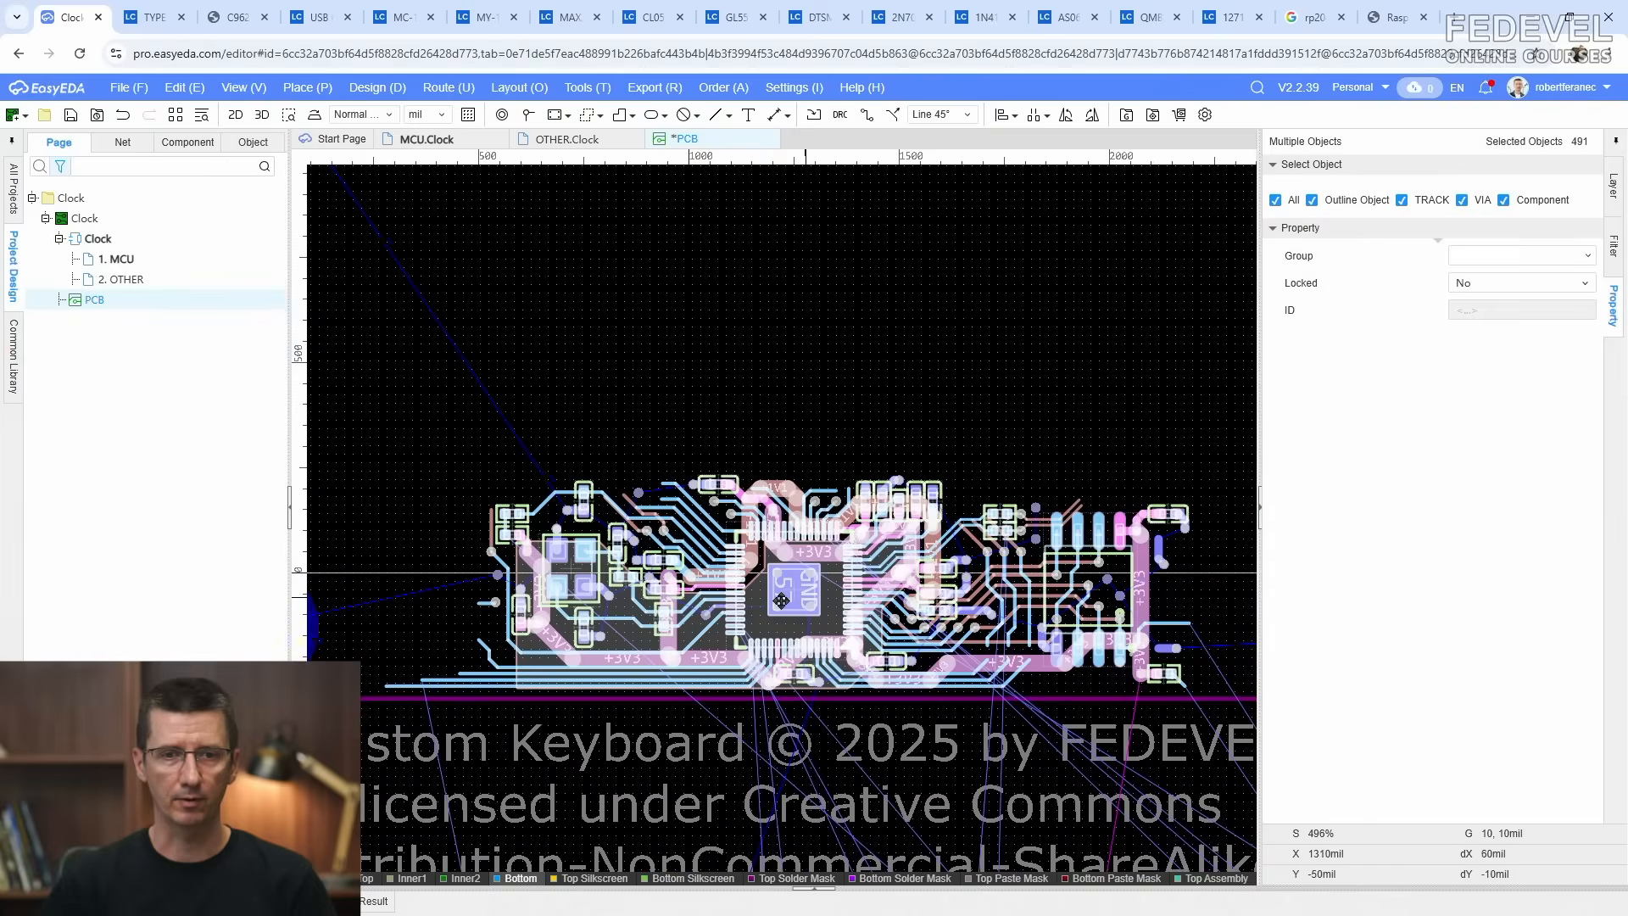
pyautogui.scroll(5, 781, 598)
pyautogui.press('Escape')
pyautogui.click(890, 588)
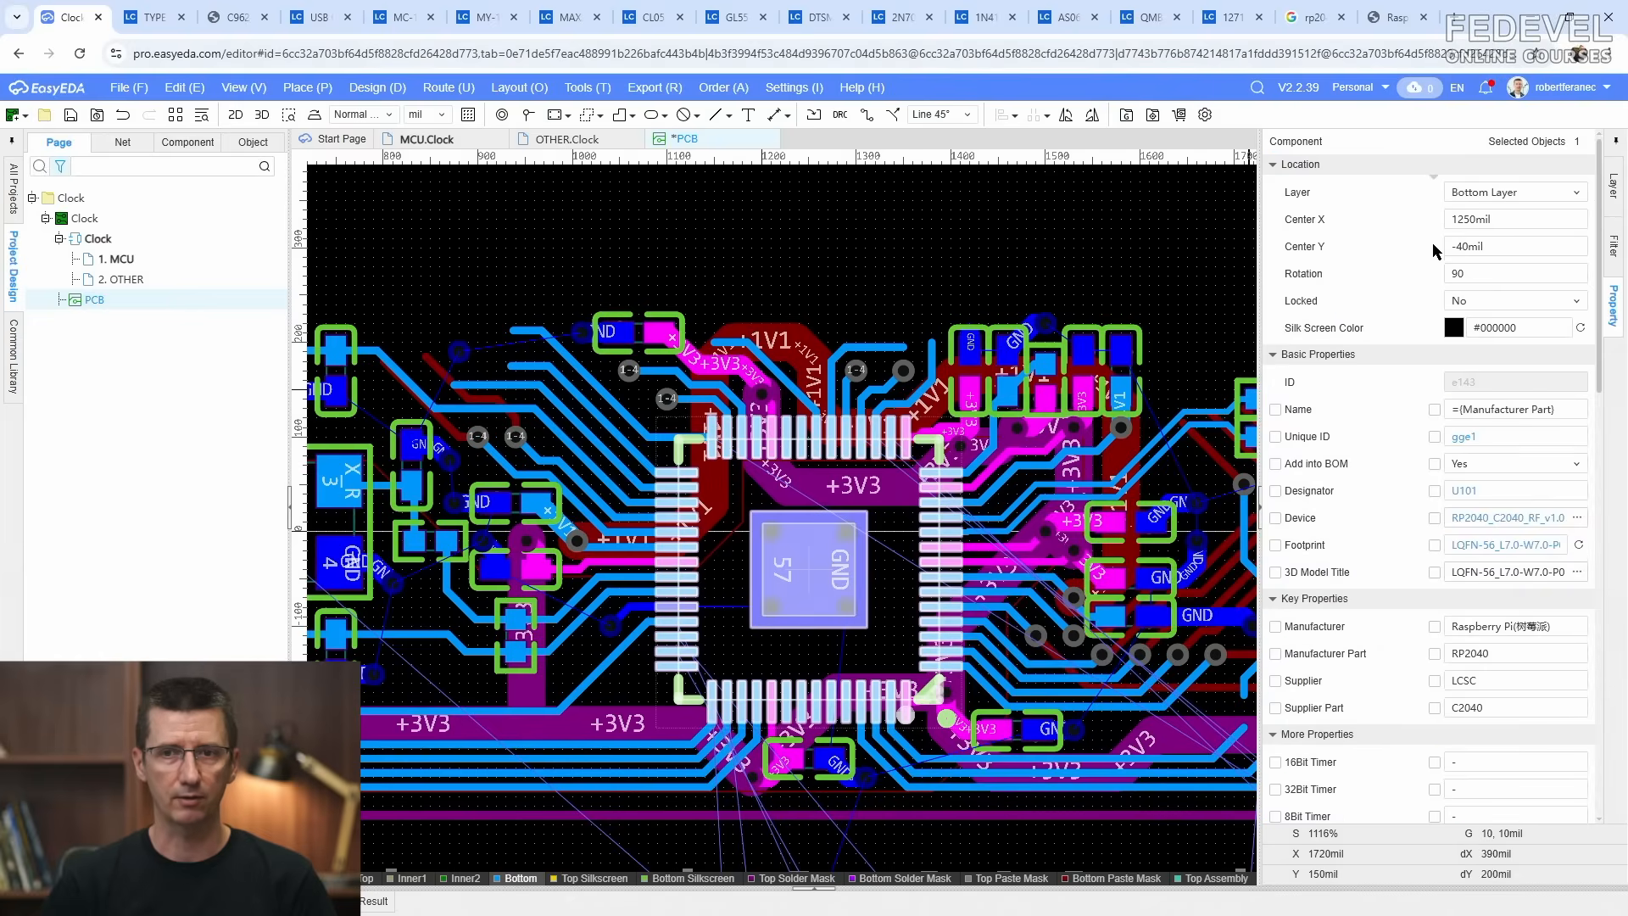
pyautogui.click(886, 254)
pyautogui.scroll(-5, 895, 298)
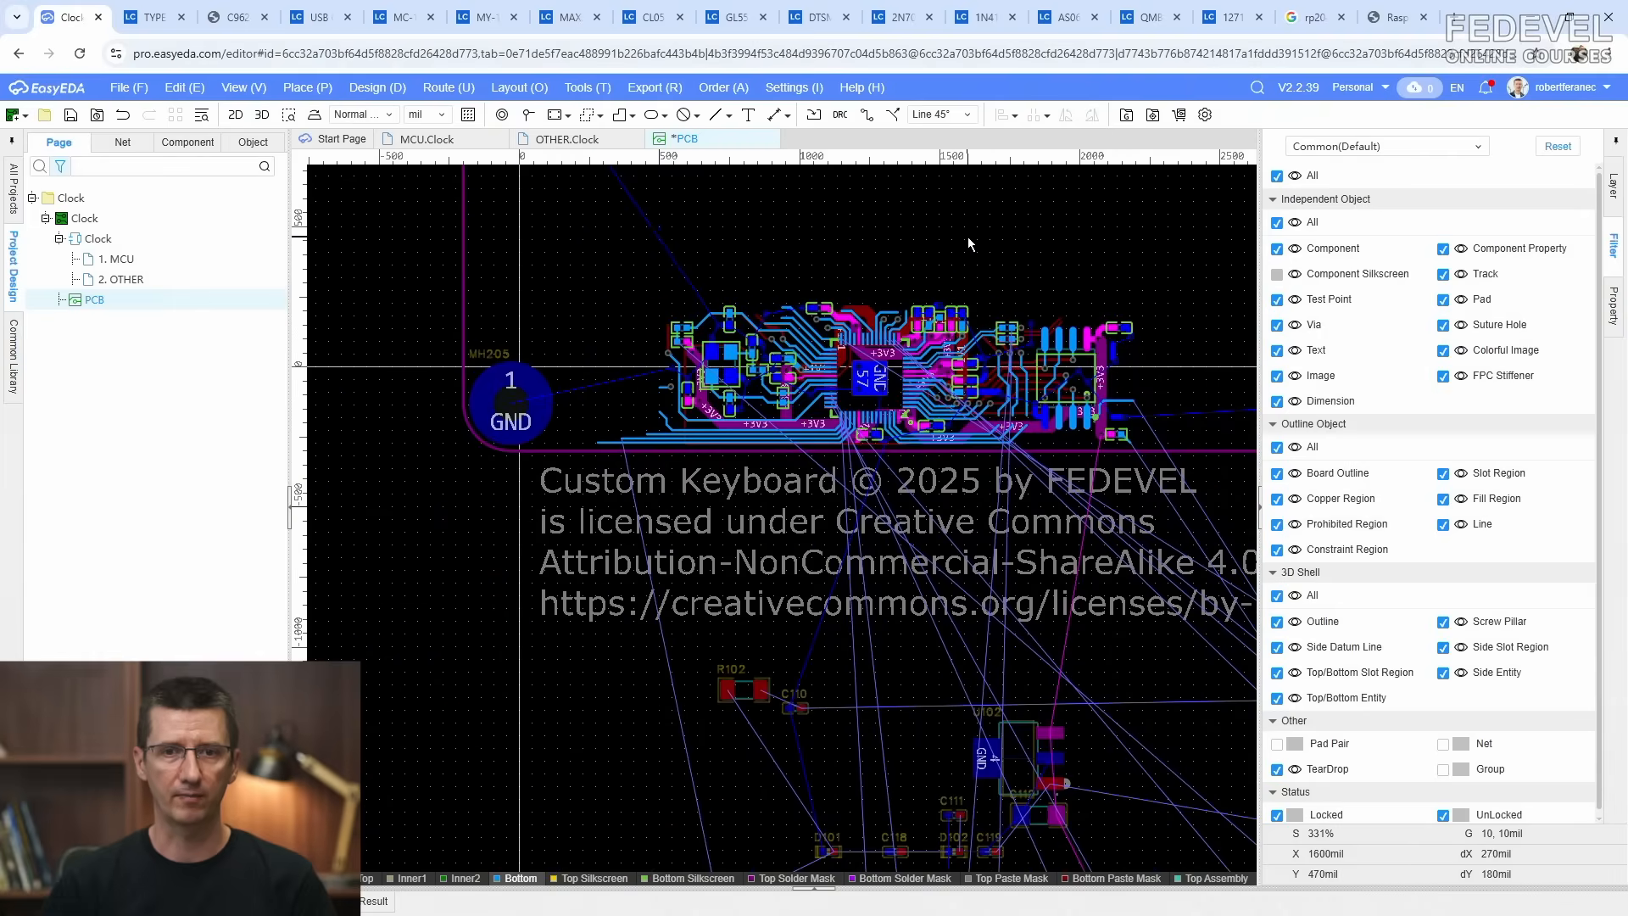
# Step: Lock the RP2040 chip U101 in its new position
pyautogui.moveTo(963, 247); pyautogui.dragTo(805, 492, button='right')
pyautogui.scroll(-2, 806, 492)
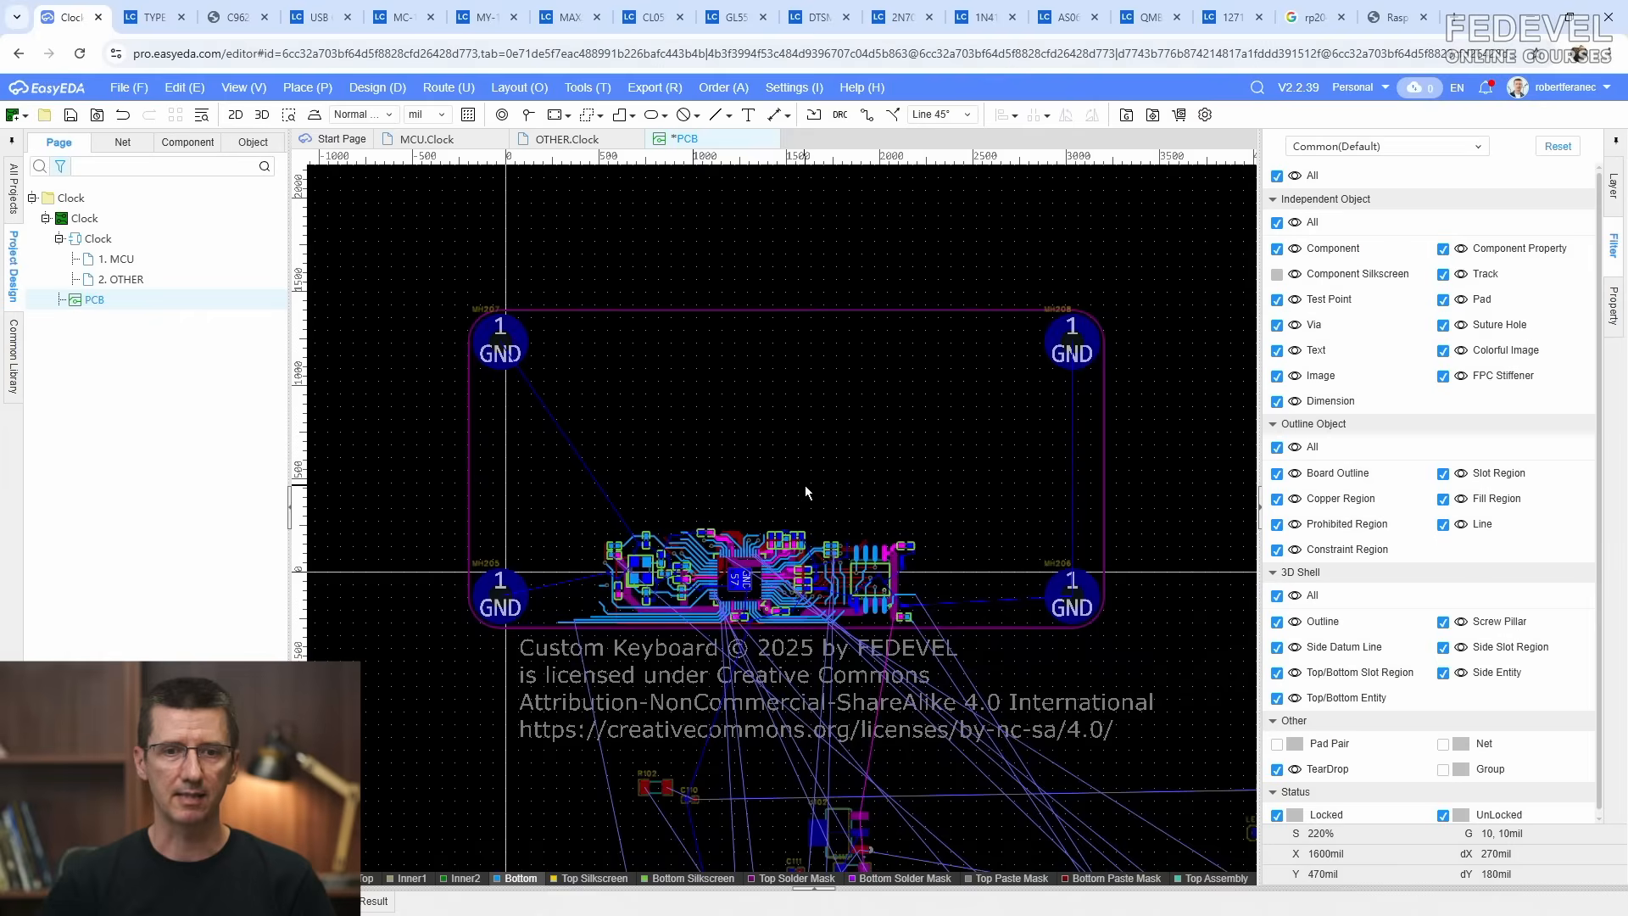
pyautogui.click(759, 591)
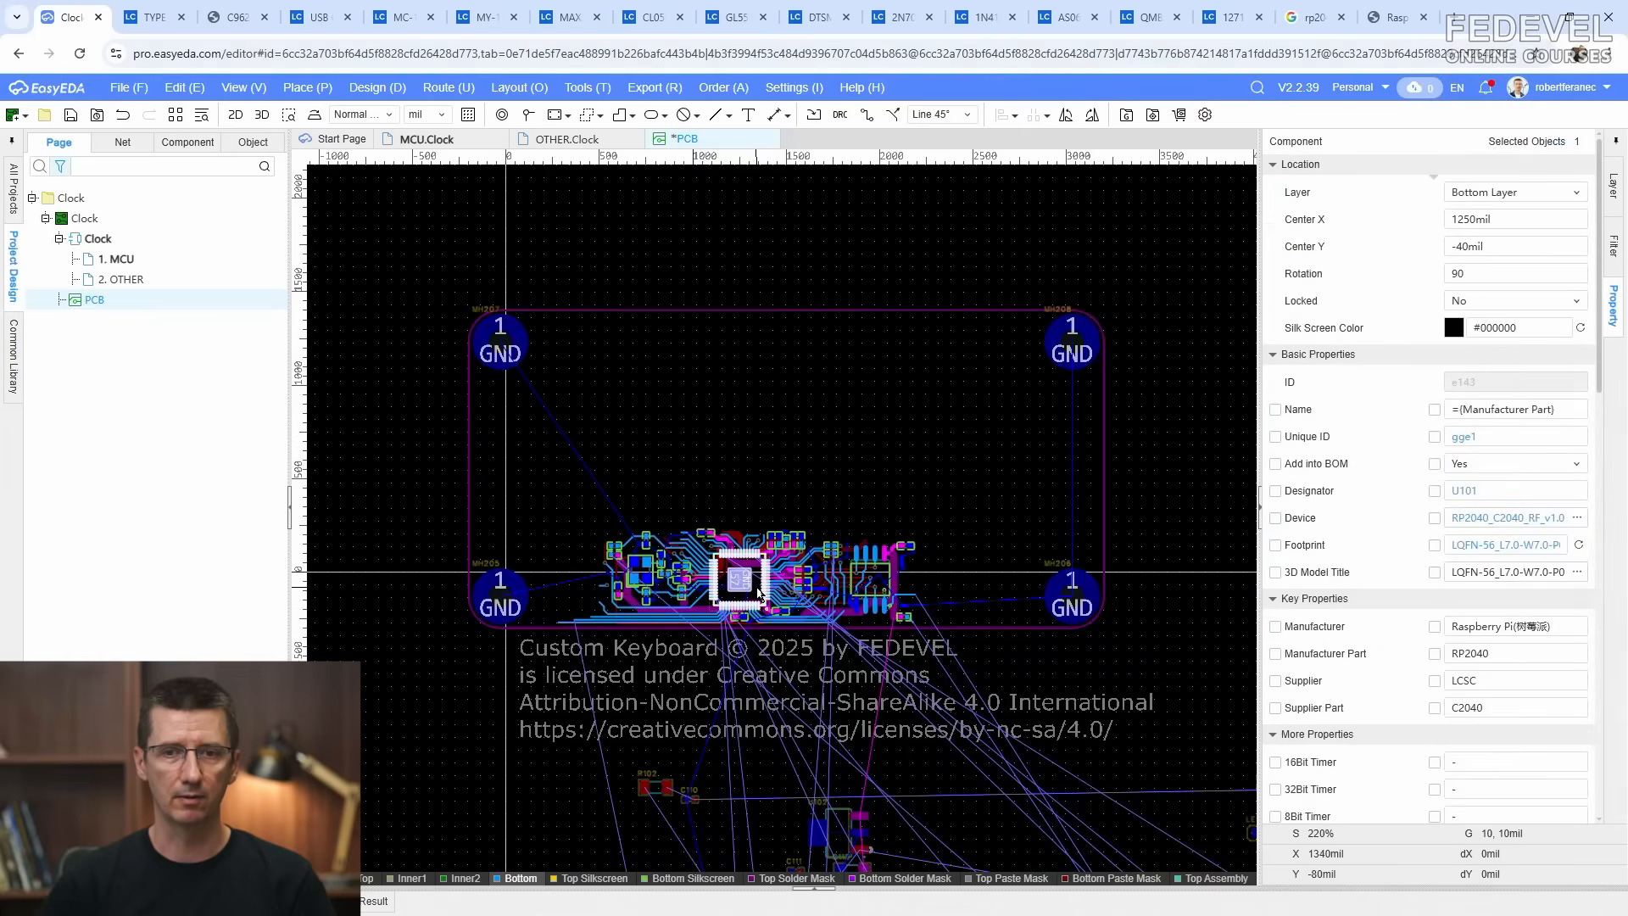
pyautogui.click(1473, 304)
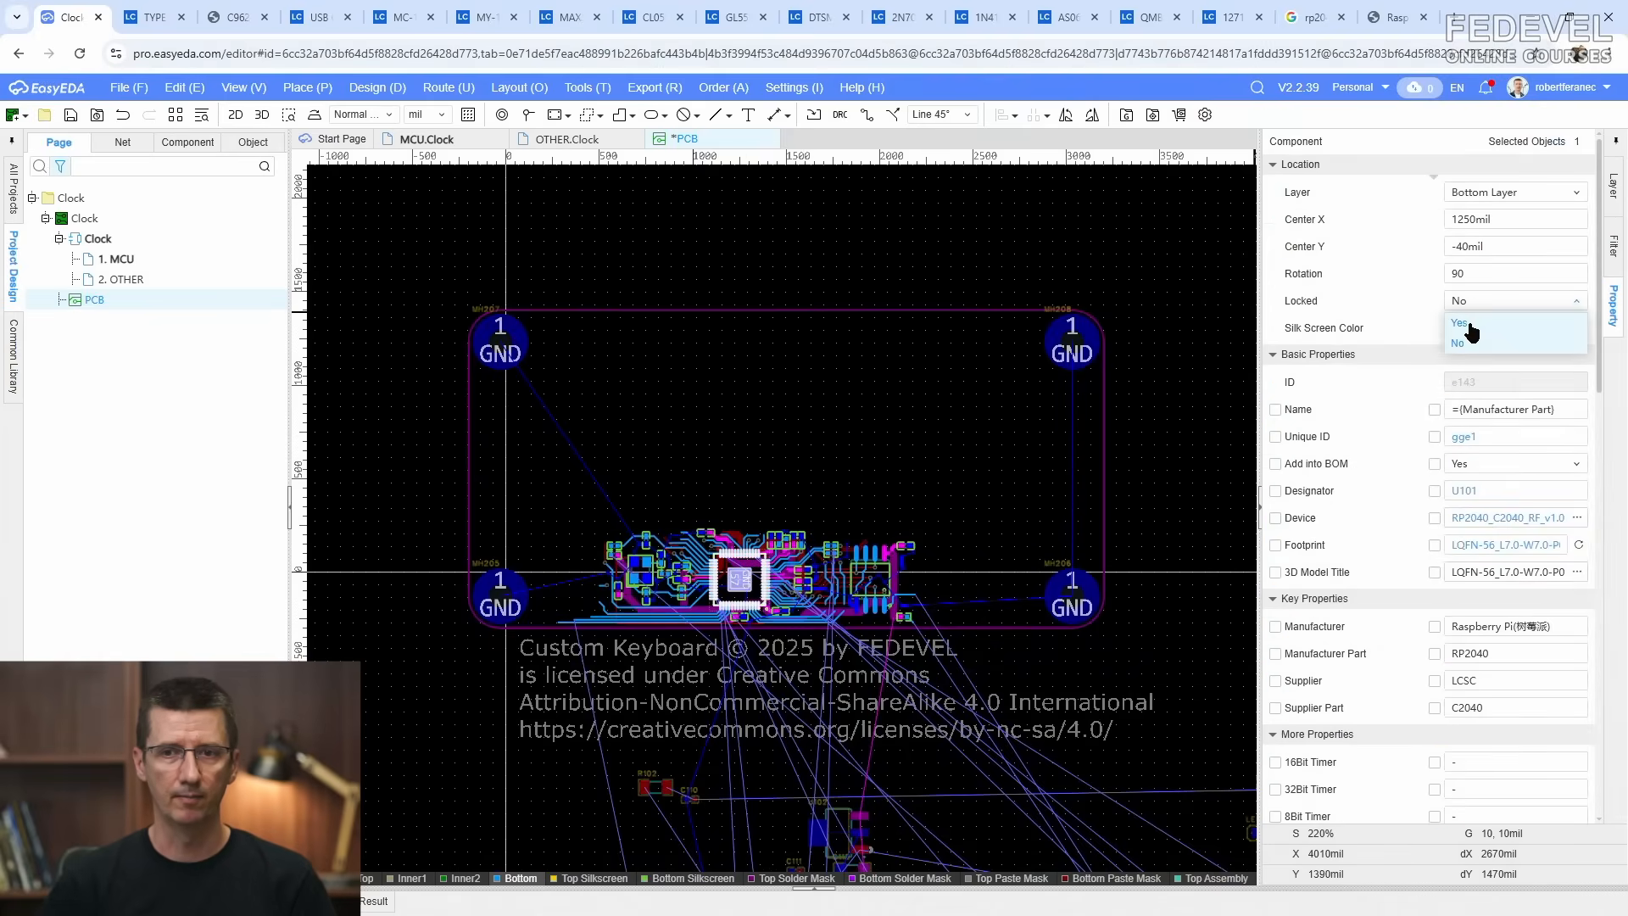
pyautogui.click(1463, 322)
# Step: Limit the selection filter to components and lock the four corner mounting holes
pyautogui.click(1605, 249)
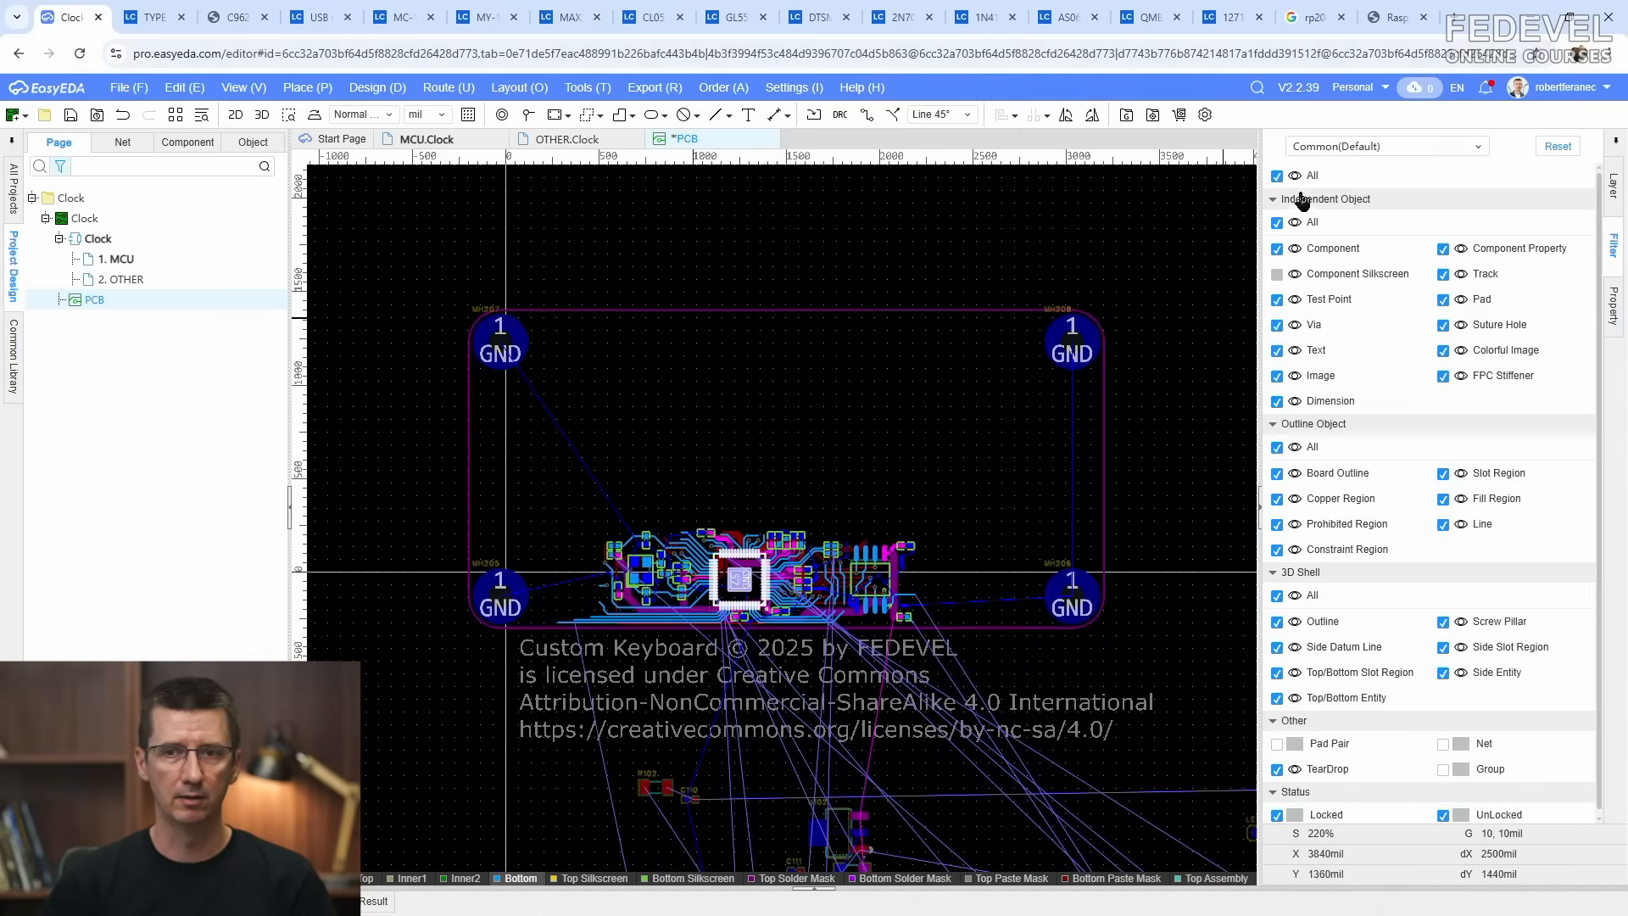
pyautogui.click(514, 350)
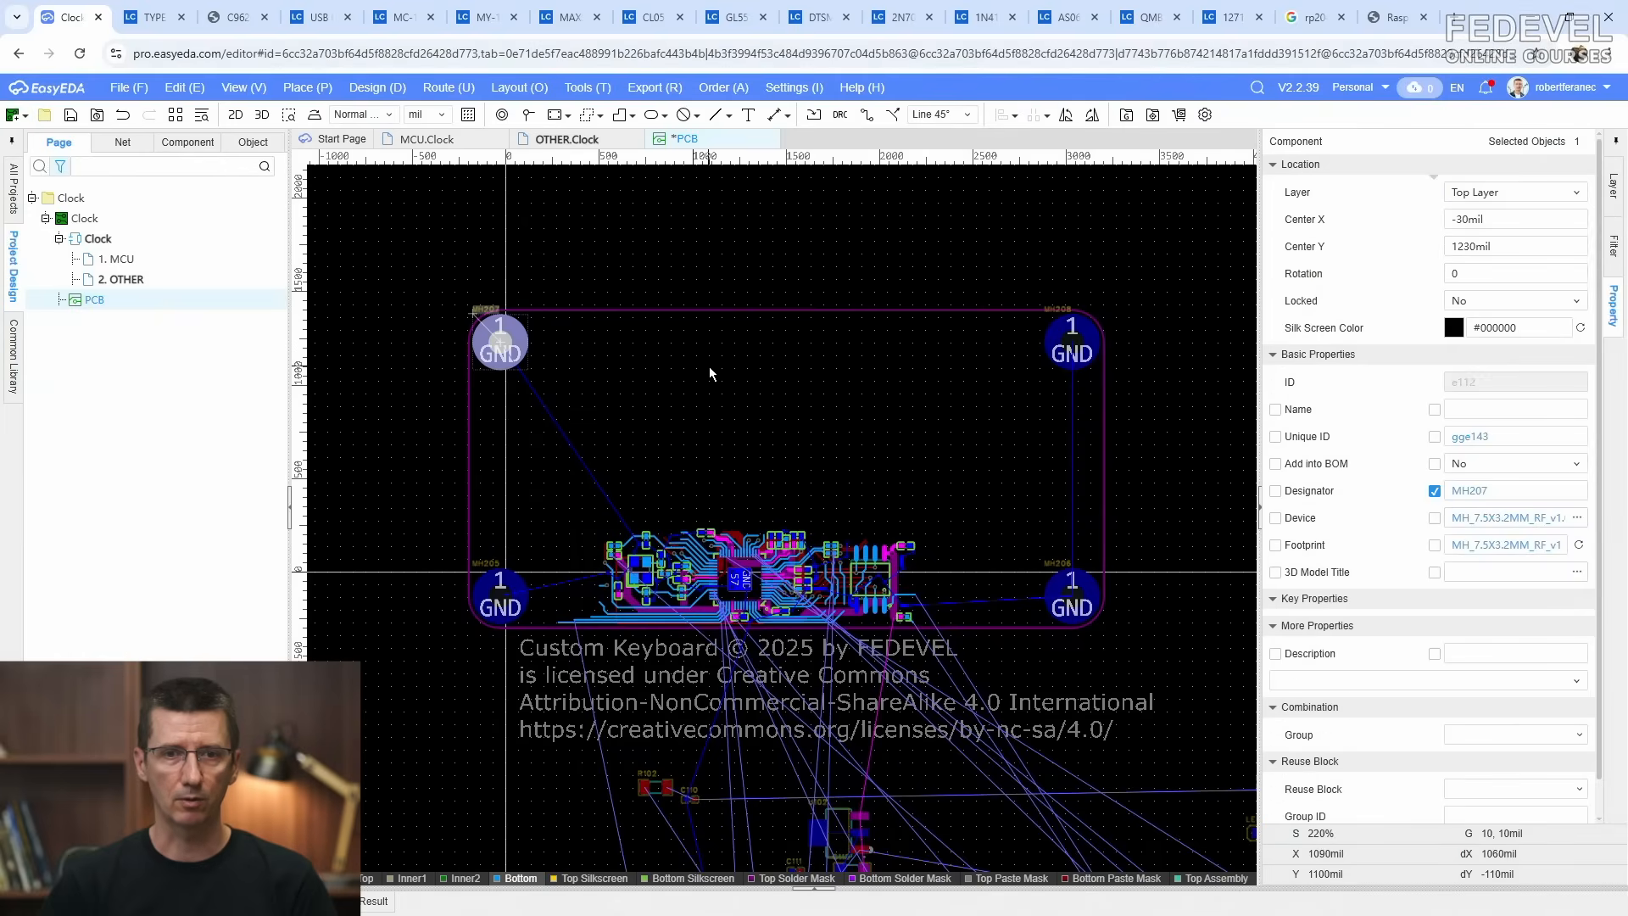
pyautogui.keyDown('ctrl'); pyautogui.click(1070, 343); pyautogui.keyUp('ctrl')
pyautogui.keyDown('ctrl'); pyautogui.click(1072, 598); pyautogui.keyUp('ctrl')
pyautogui.keyDown('ctrl'); pyautogui.click(500, 597); pyautogui.keyUp('ctrl')
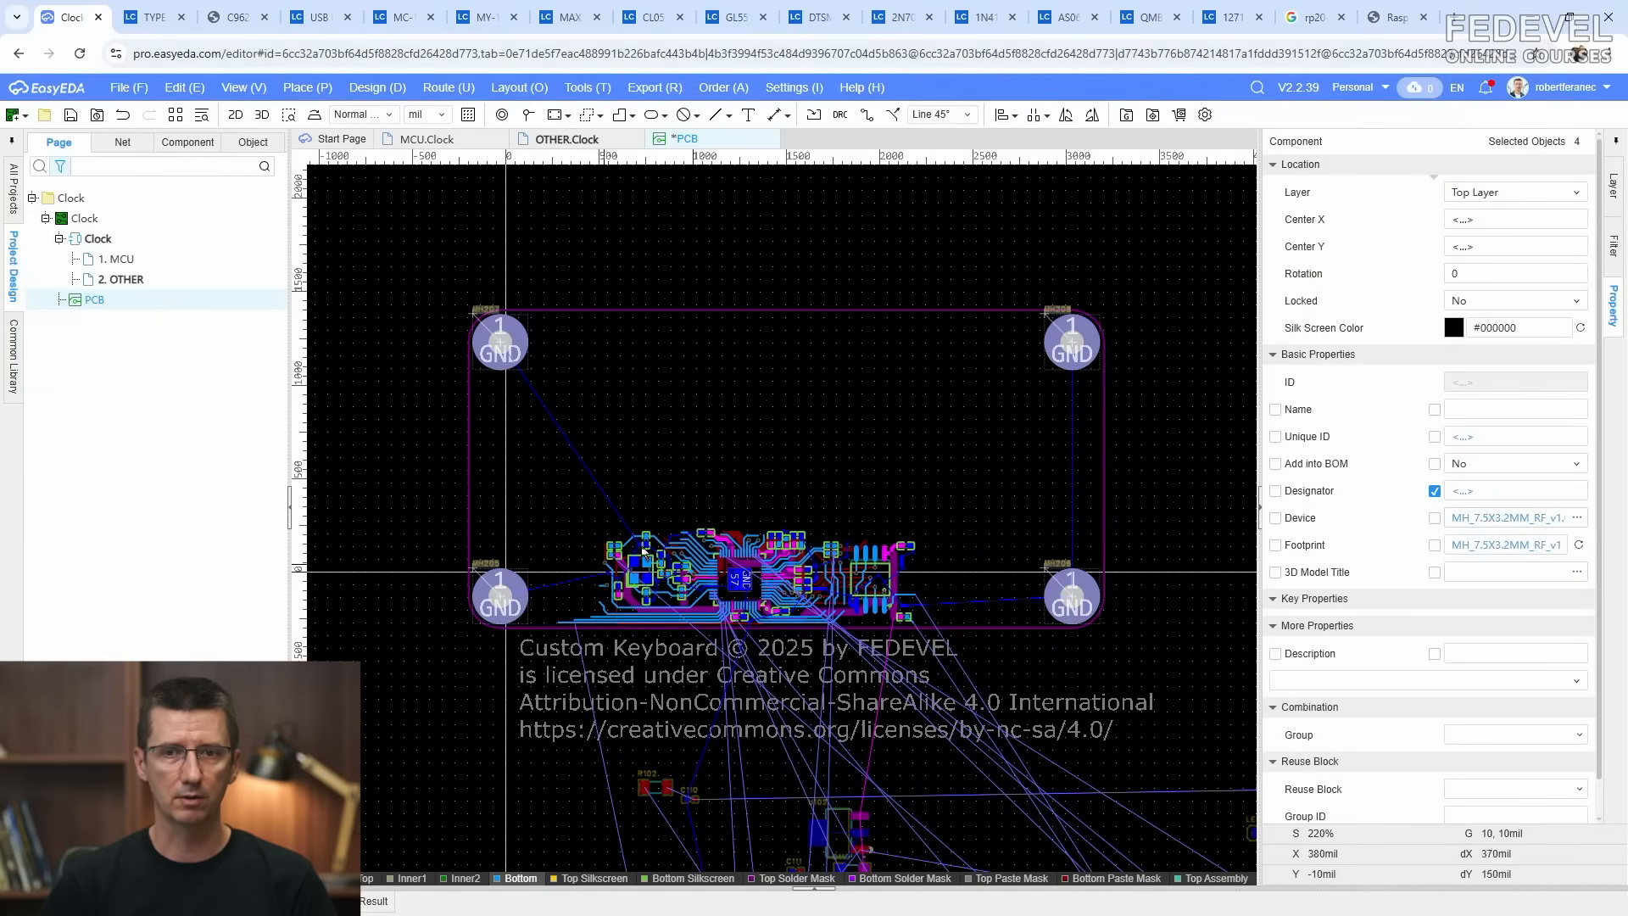
pyautogui.click(1475, 301)
pyautogui.click(1476, 329)
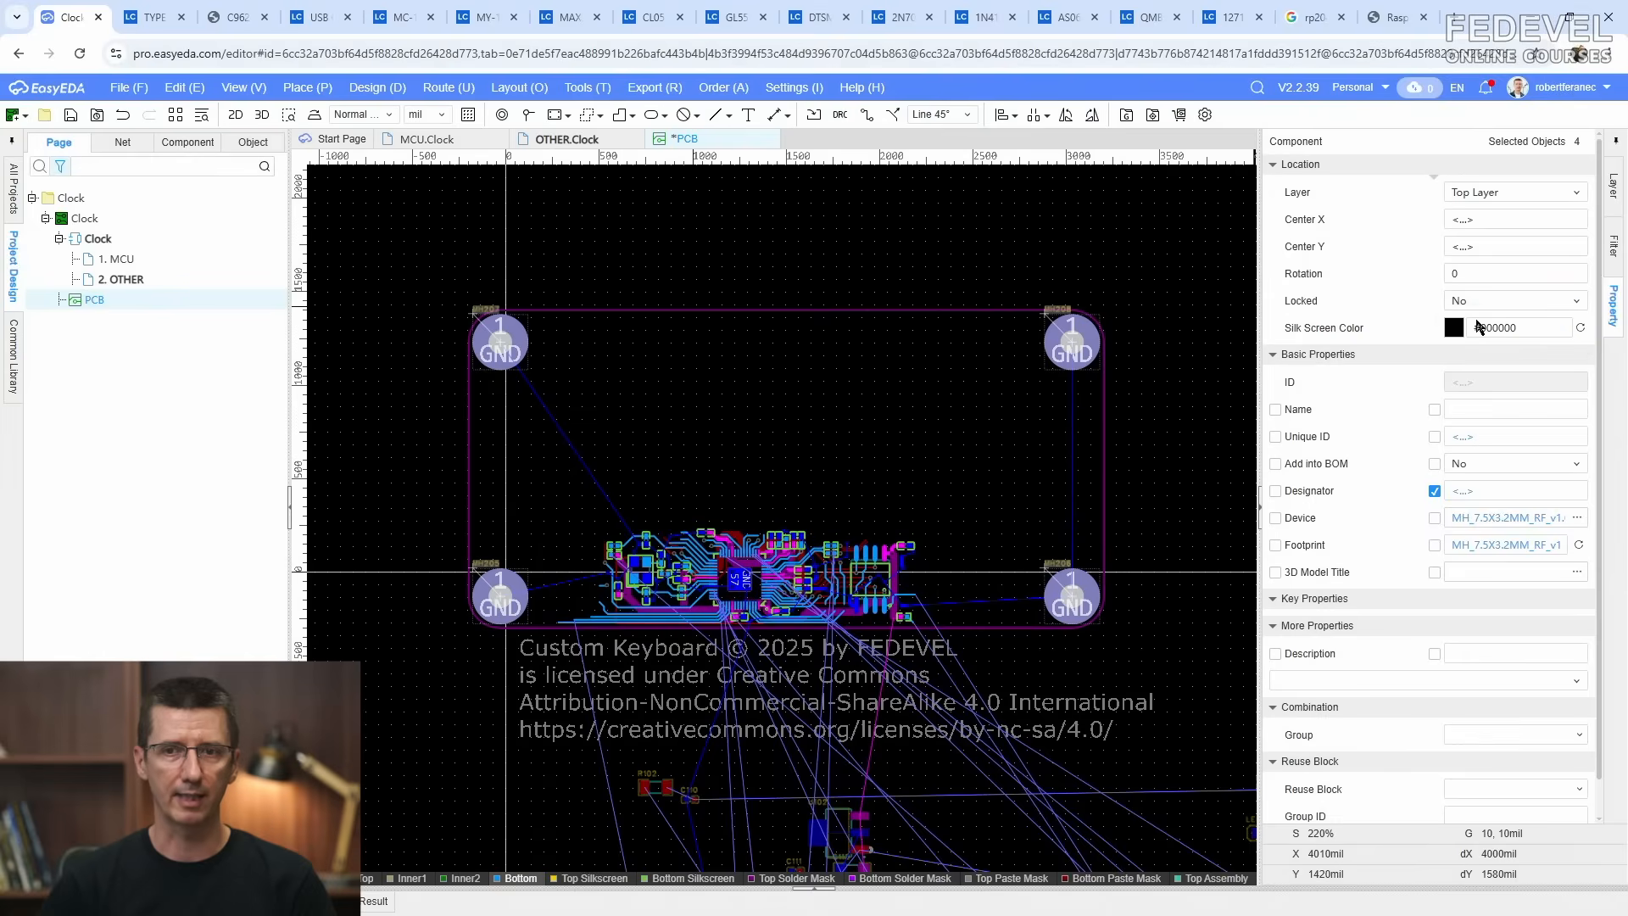
pyautogui.click(816, 251)
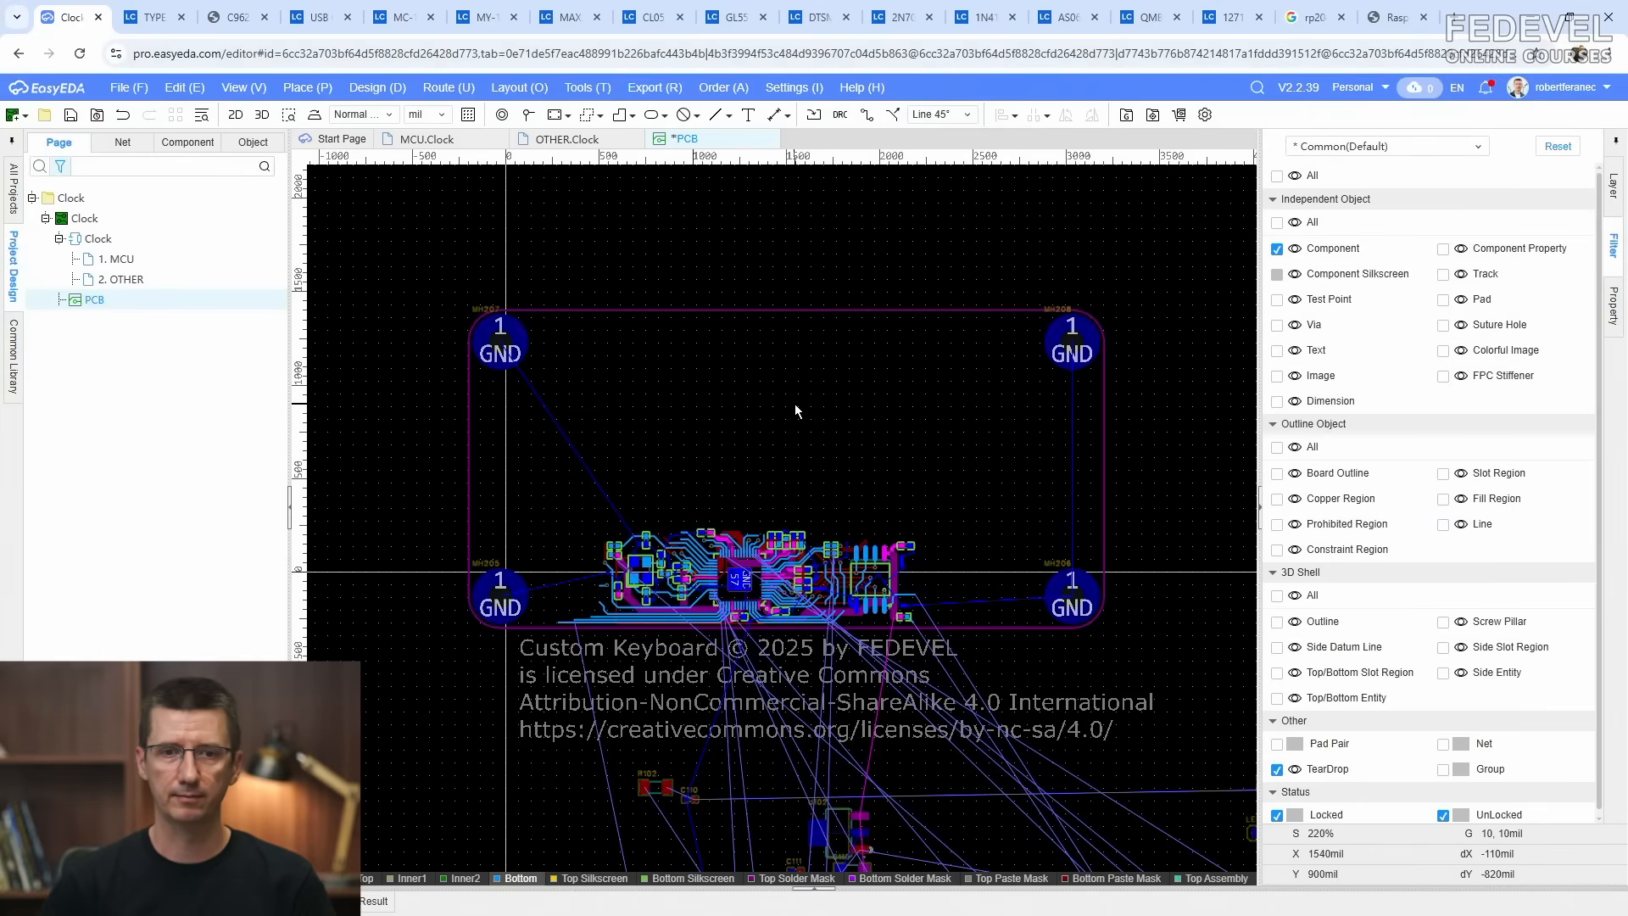
pyautogui.click(1618, 192)
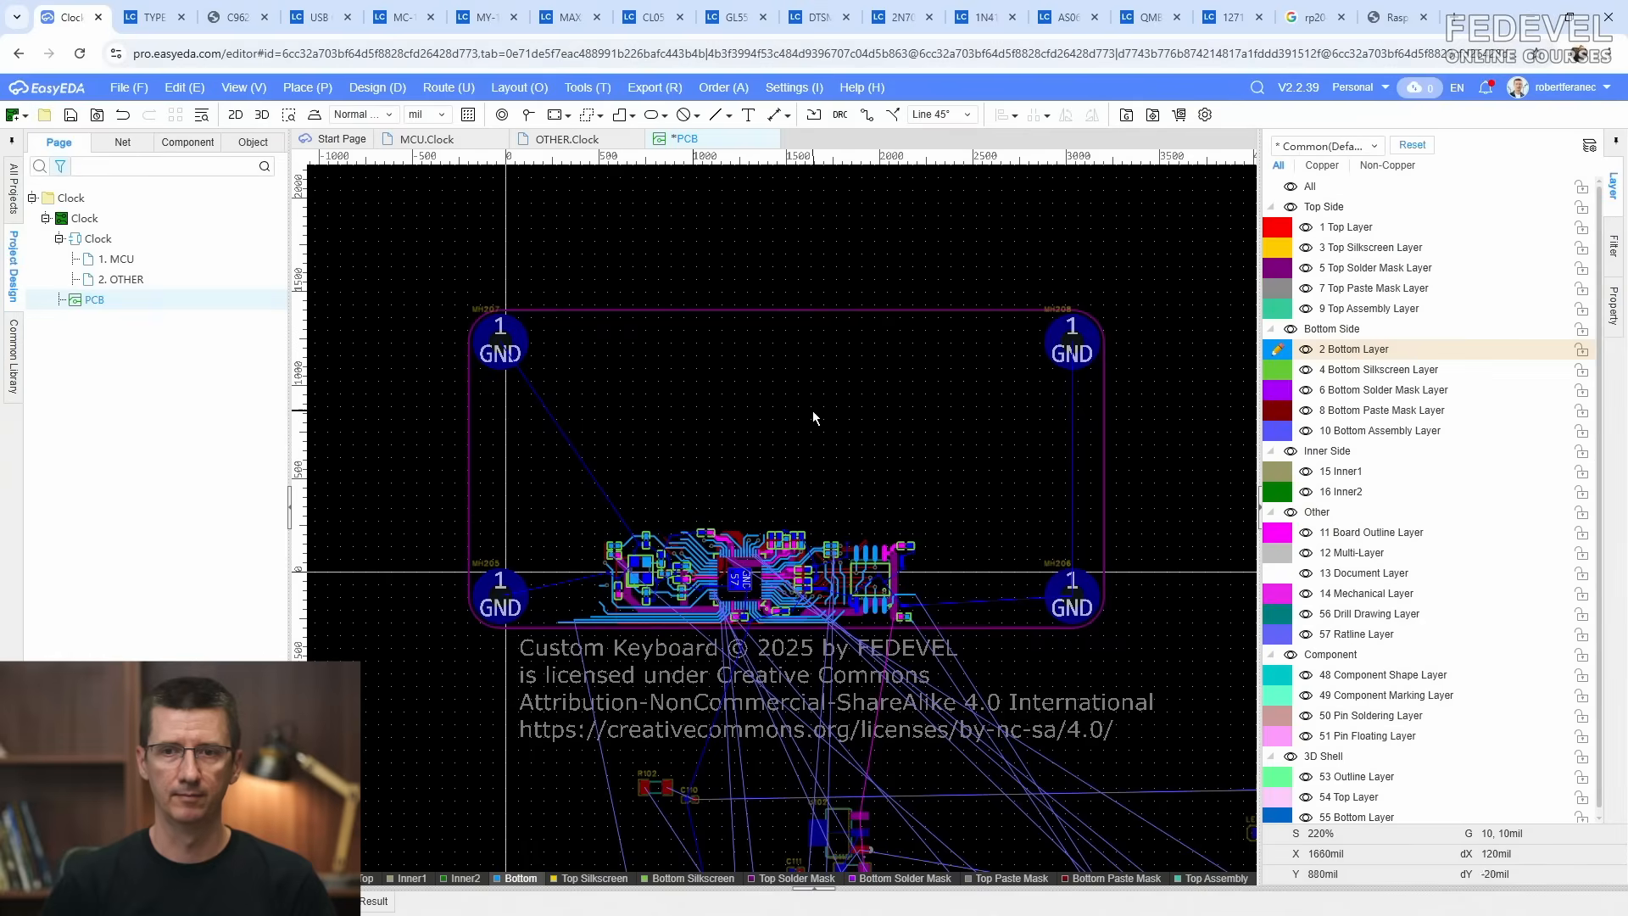
# Step: Save the PCB and move all unplaced components lying below the board outline to the Bottom Layer
pyautogui.press('k')
pyautogui.click(70, 116)
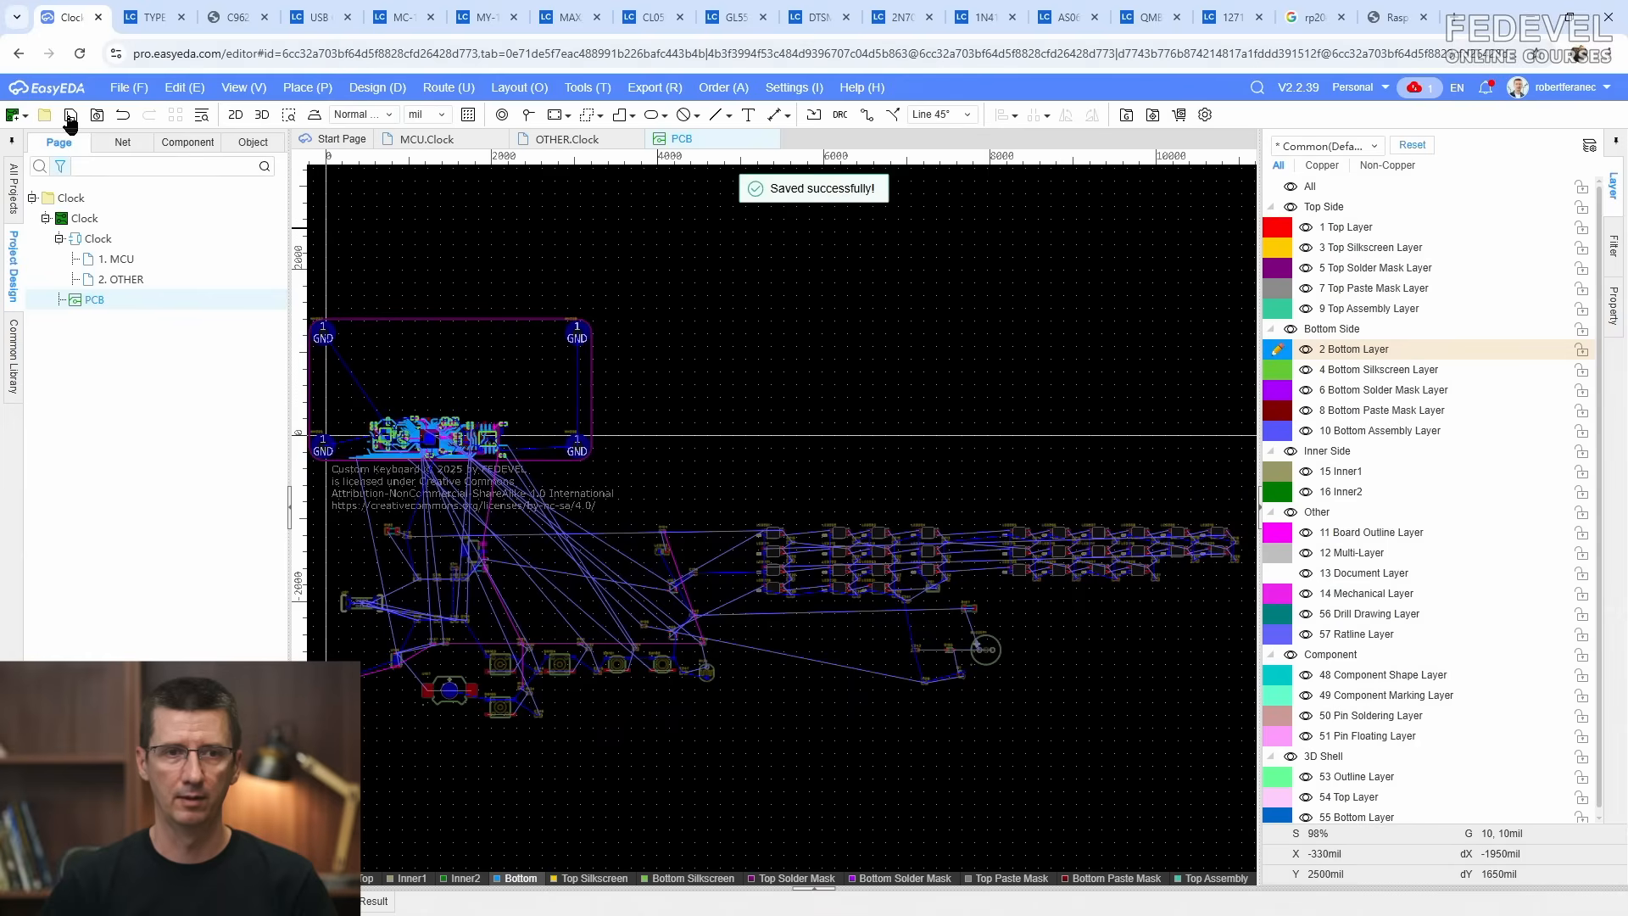
pyautogui.scroll(-1, 749, 362)
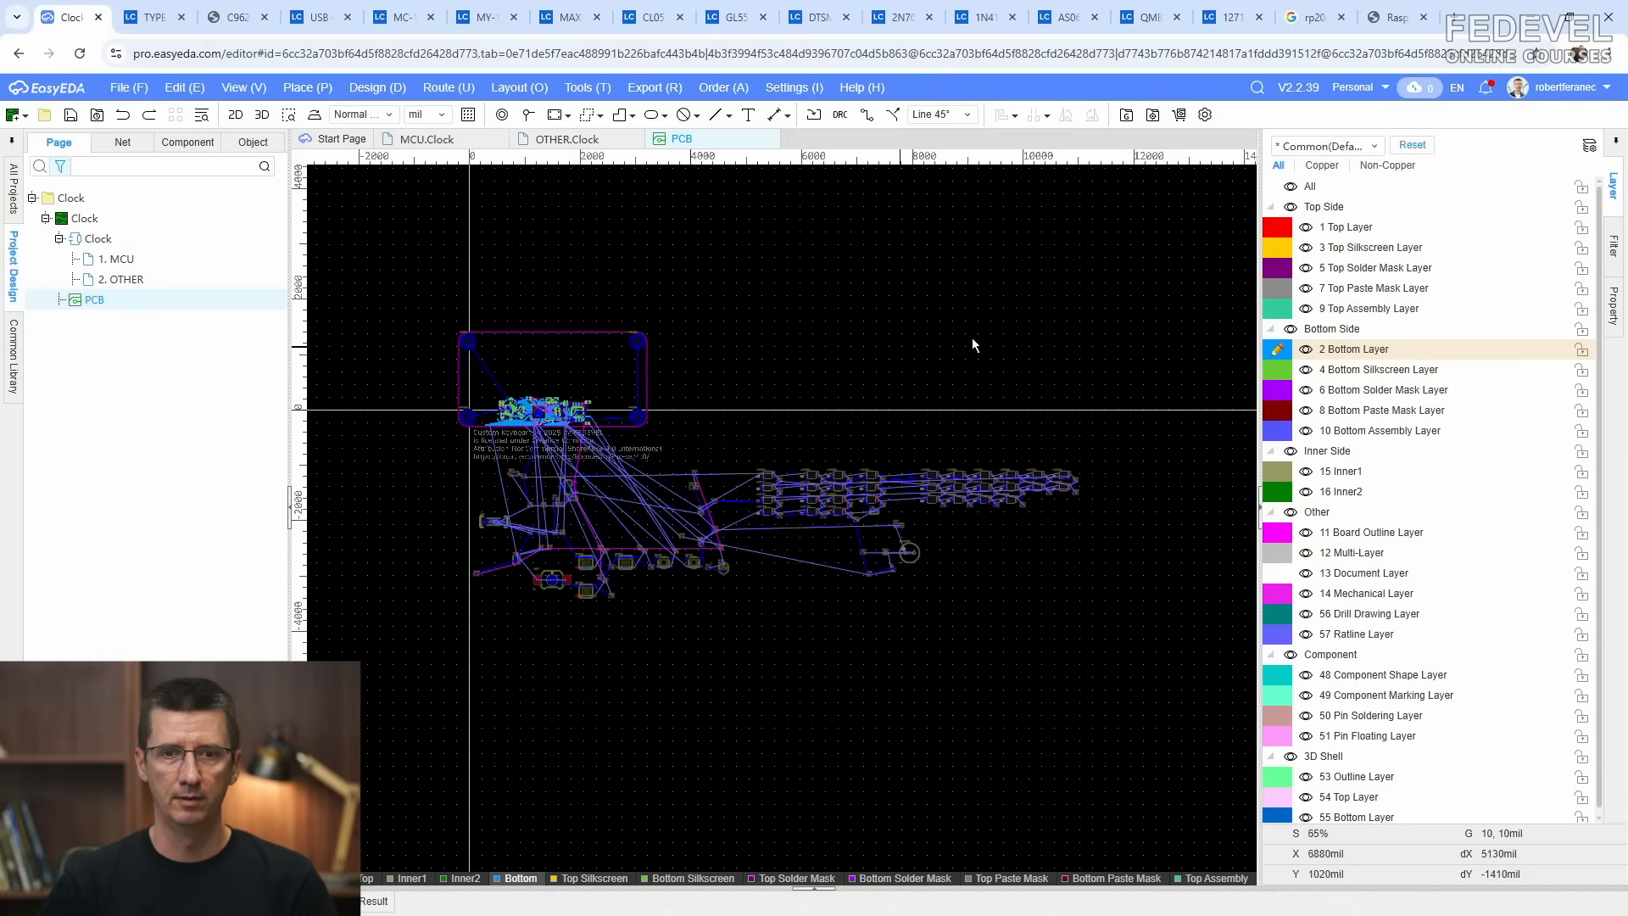
pyautogui.click(1615, 253)
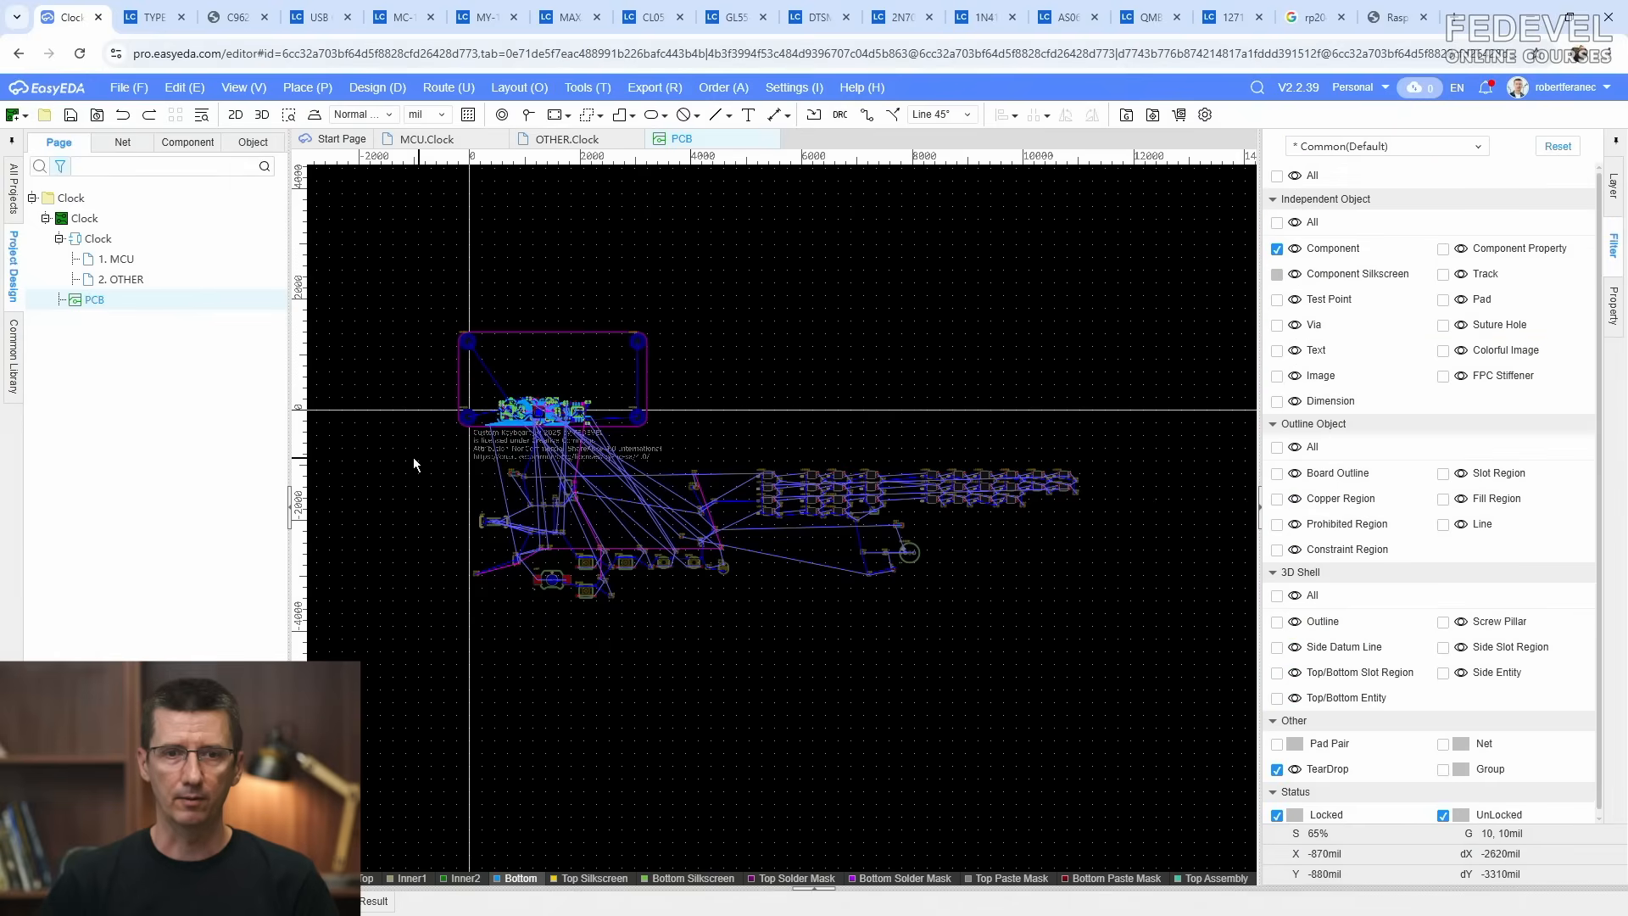
pyautogui.moveTo(403, 452); pyautogui.dragTo(1102, 609)
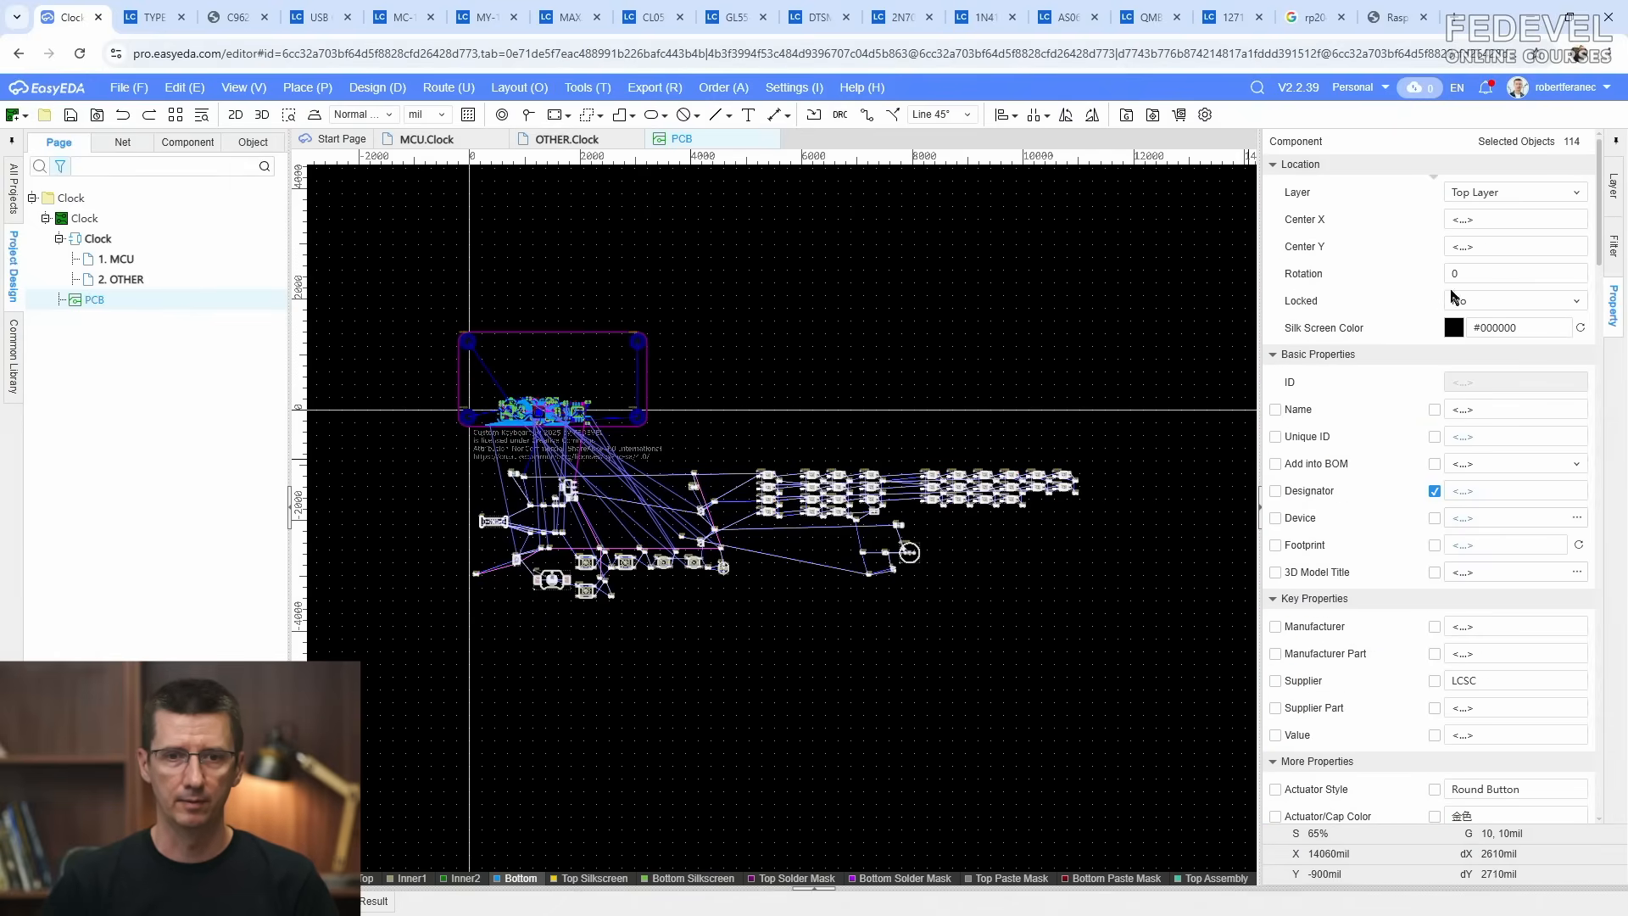
pyautogui.click(1513, 193)
pyautogui.click(1502, 237)
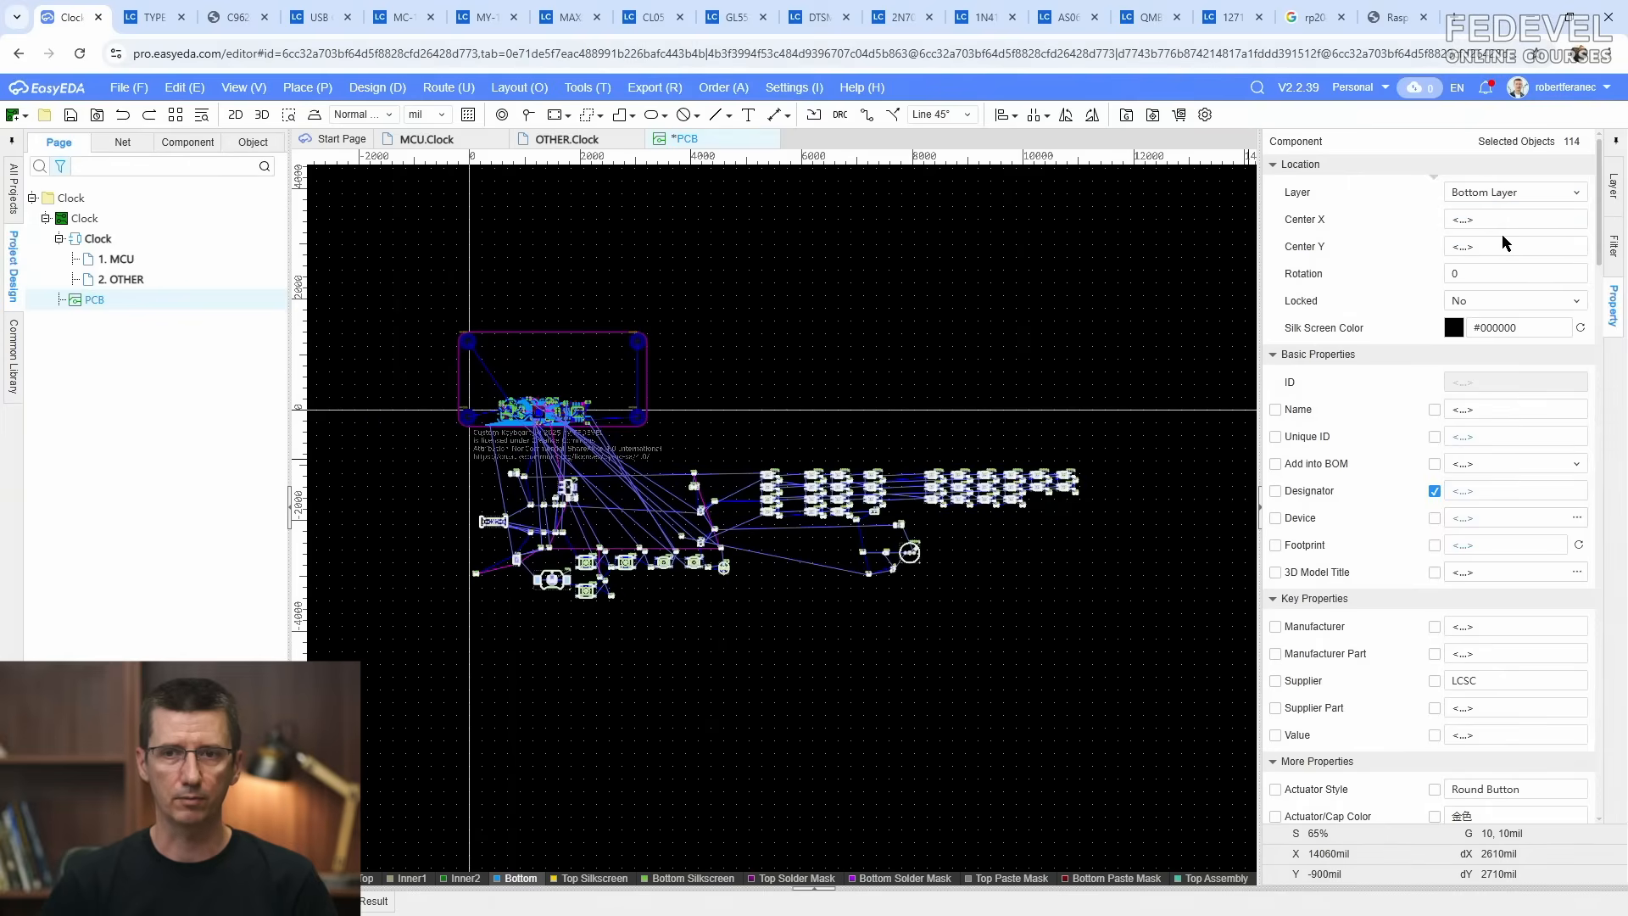
pyautogui.click(842, 391)
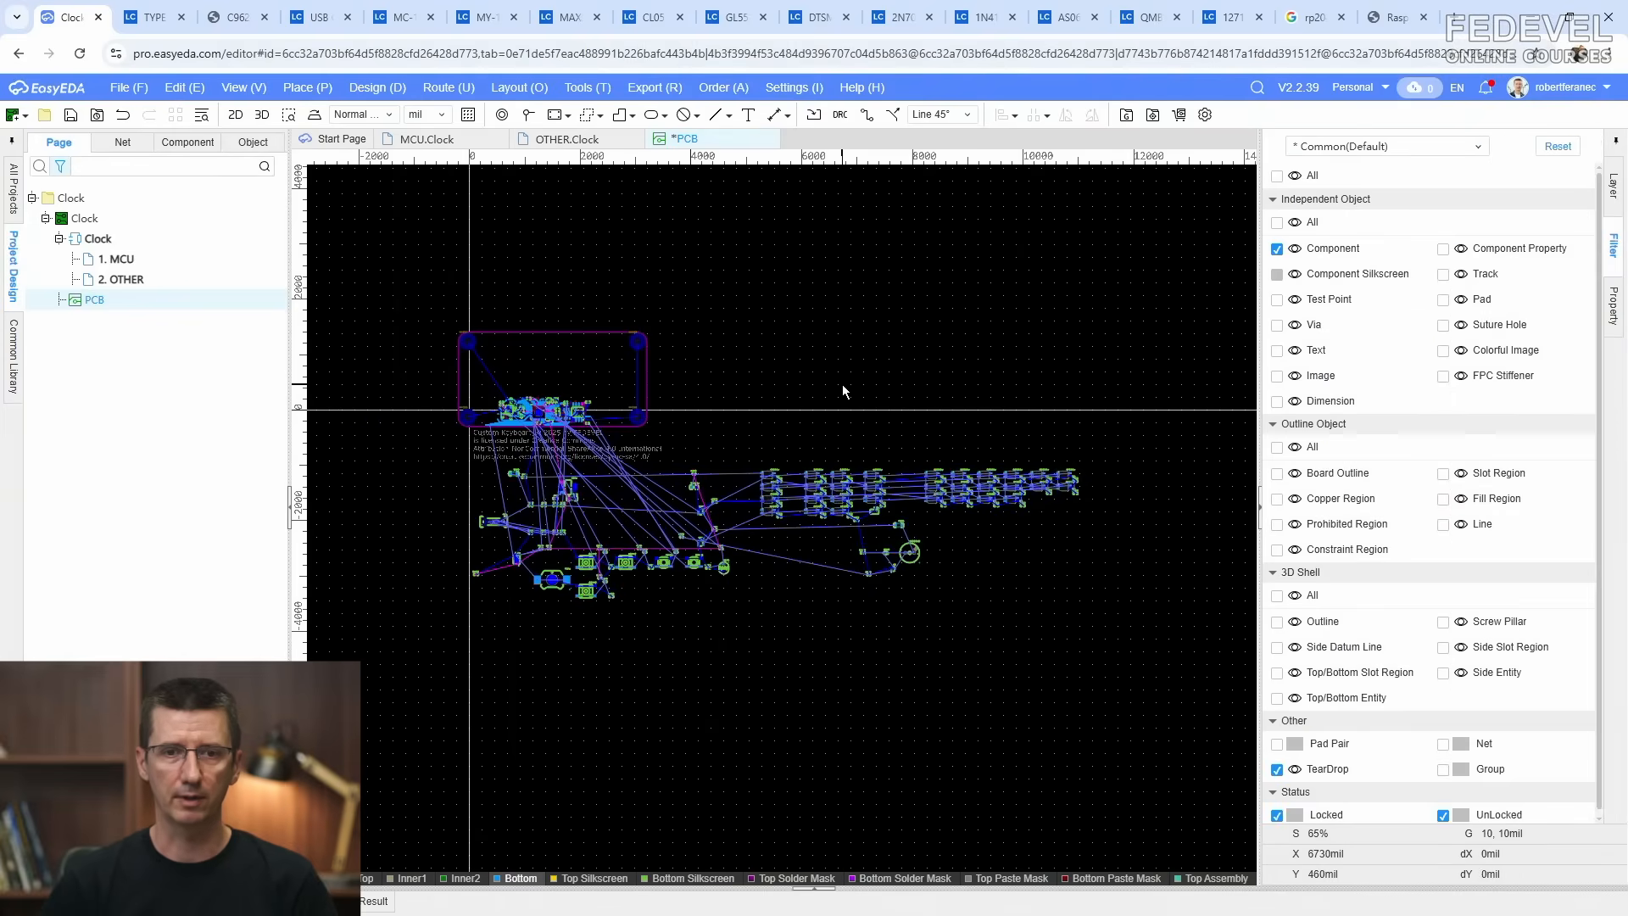
# Step: Set the PCB document's grid size to 100mil
pyautogui.click(1612, 318)
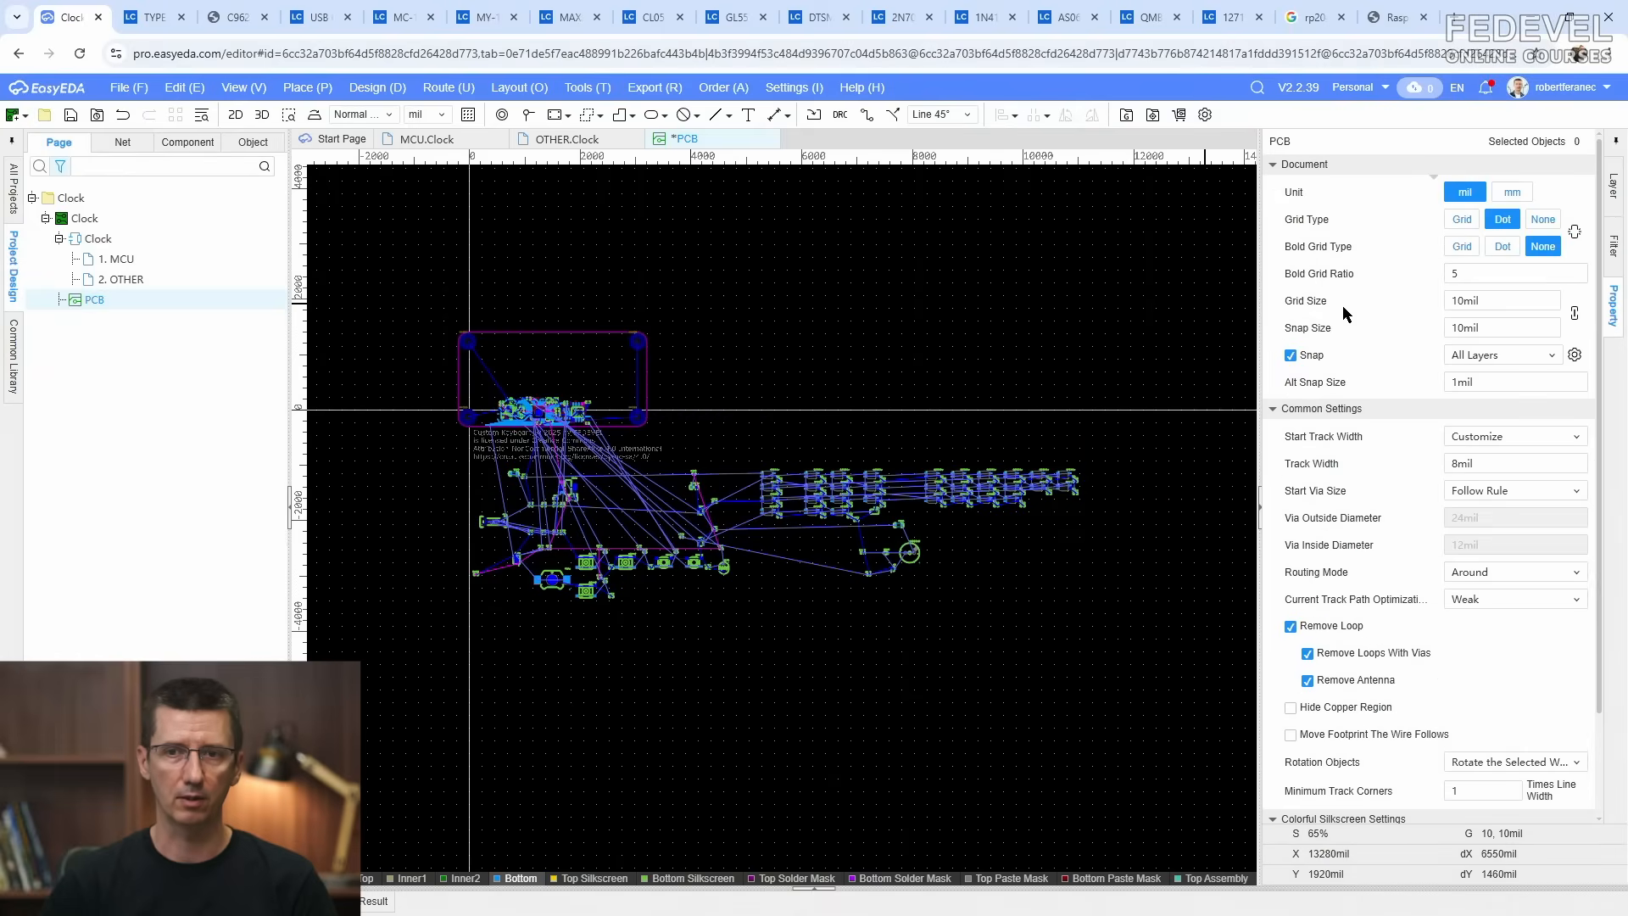
pyautogui.click(1510, 301)
pyautogui.write('100')
pyautogui.press('Return')
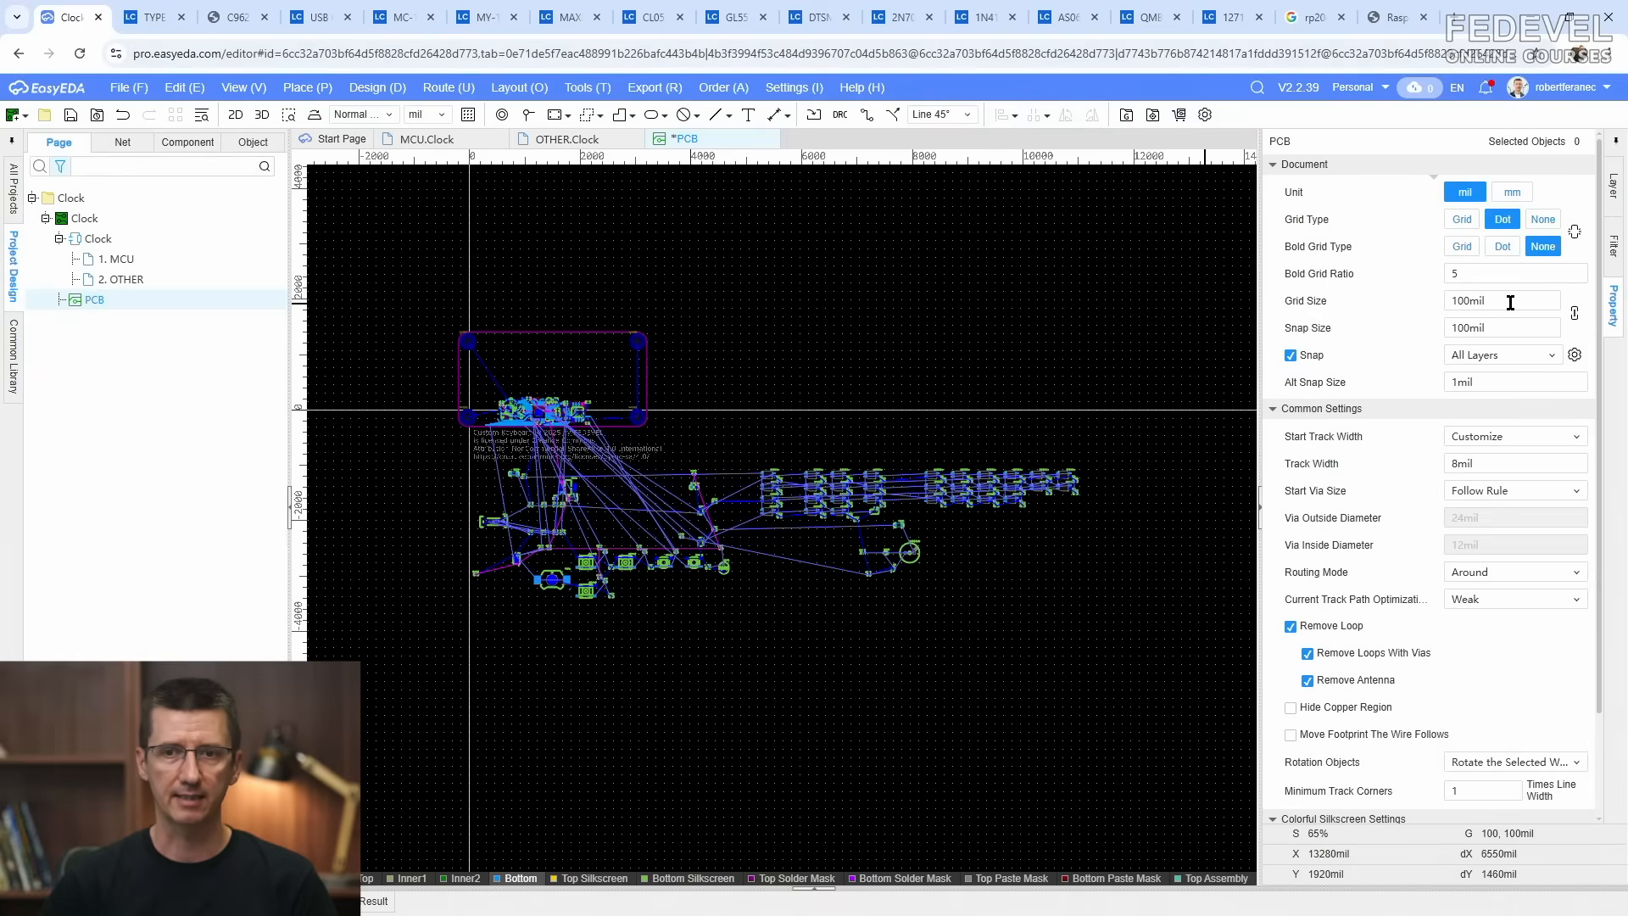
# Step: Move LED201 onto the board at X 1500mil, Y 500mil, and hide all ratlines
pyautogui.scroll(2, 654, 418)
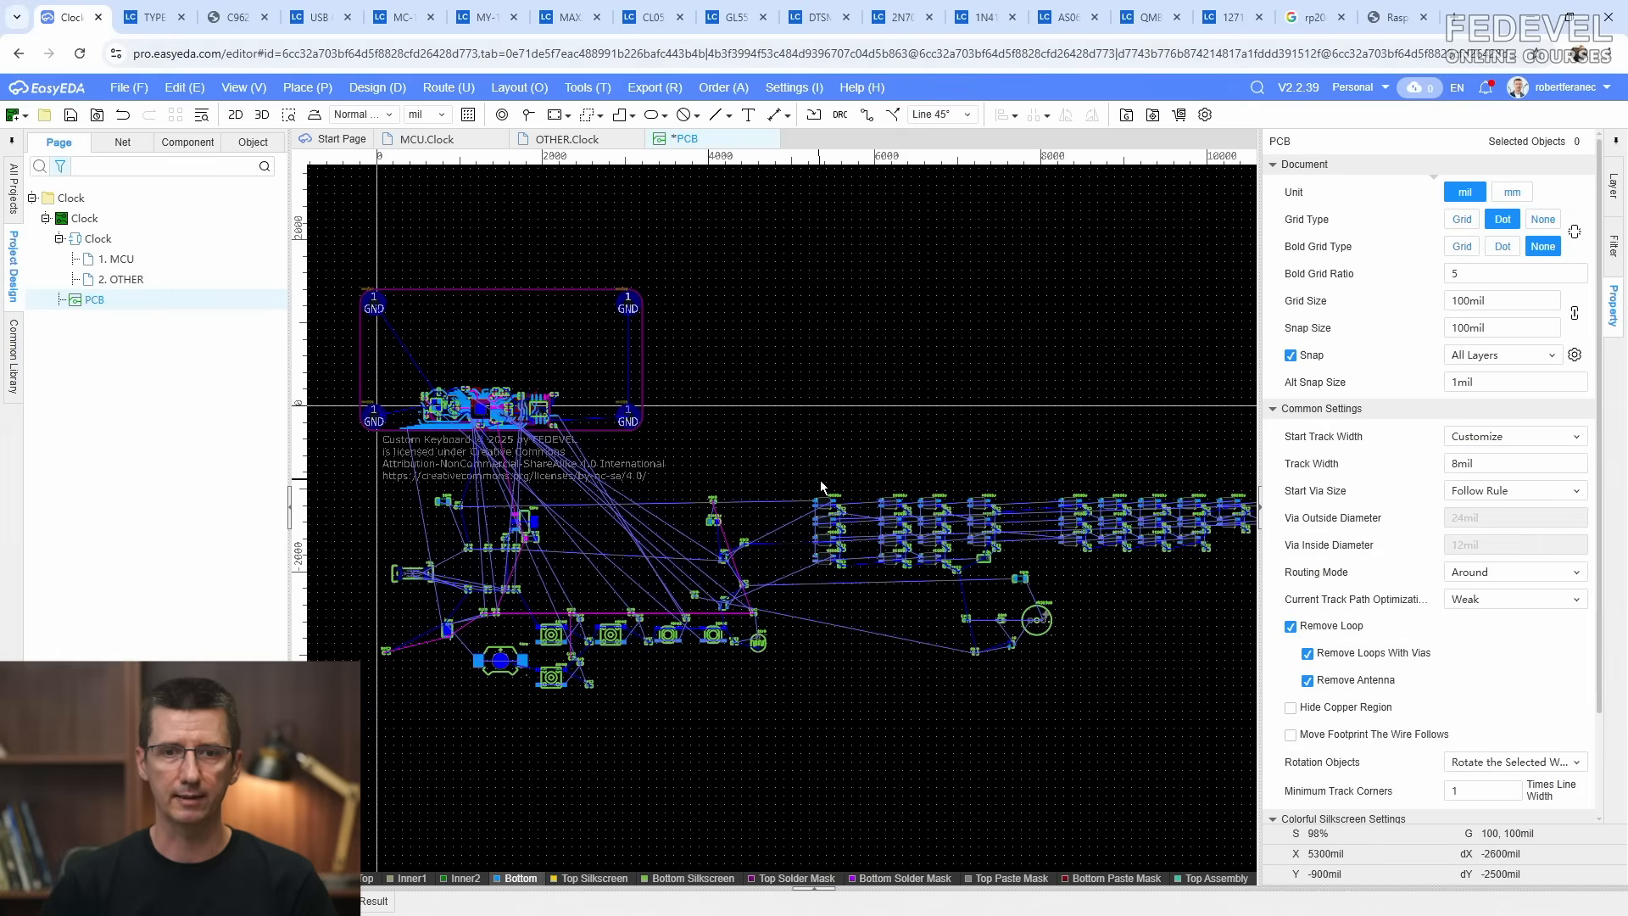
pyautogui.moveTo(630, 414); pyautogui.dragTo(502, 361)
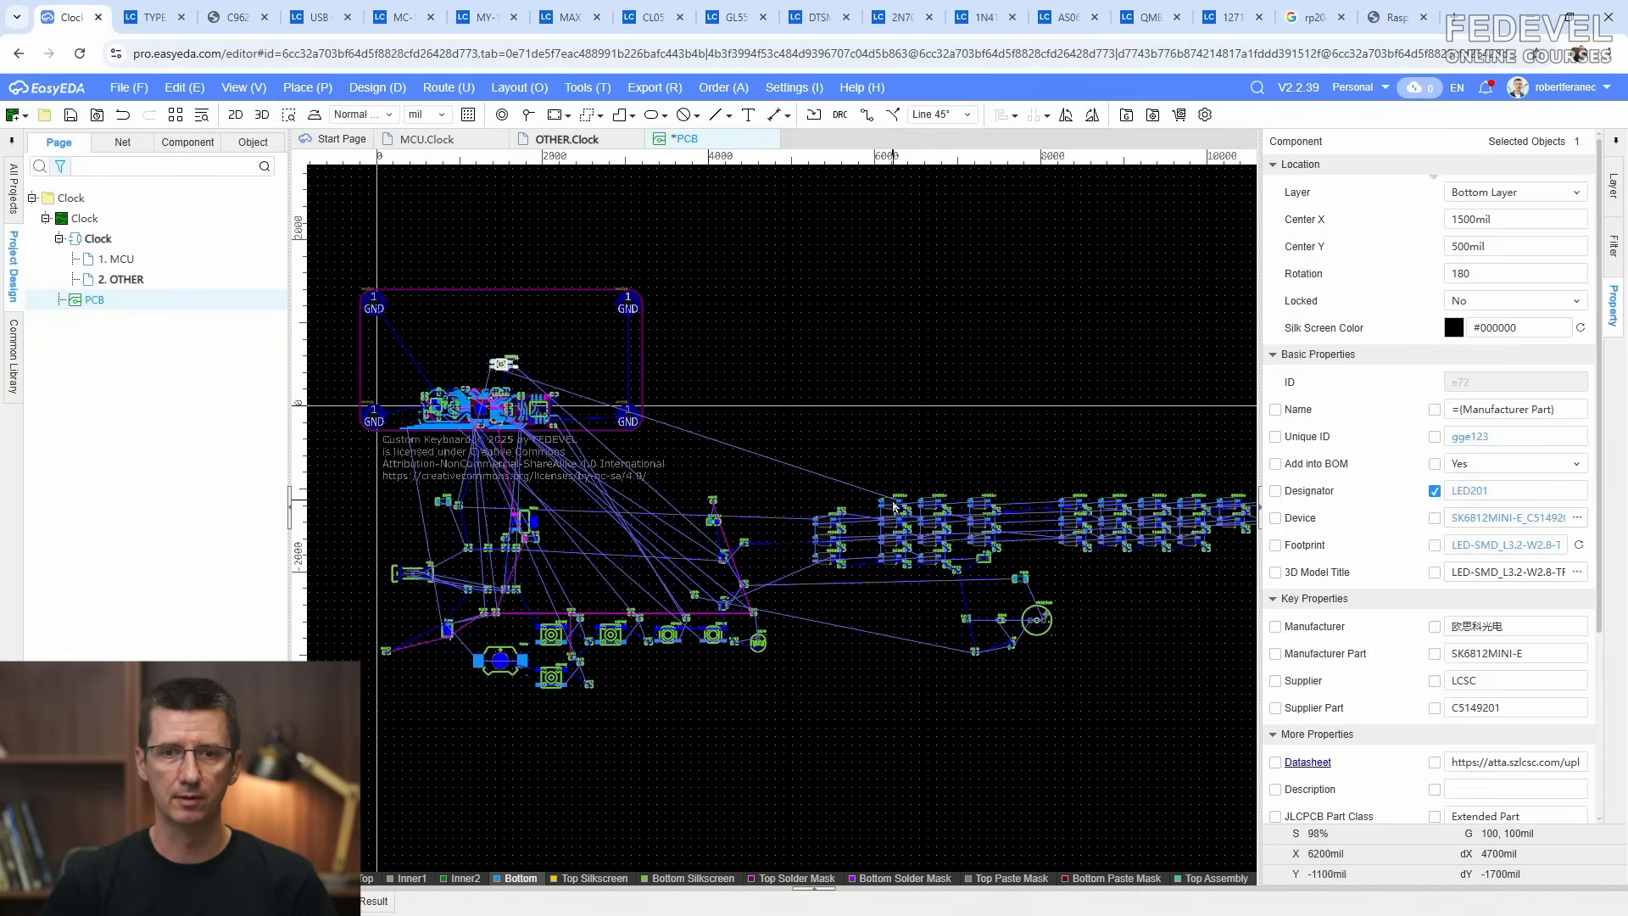
pyautogui.moveTo(889, 500); pyautogui.dragTo(795, 384)
pyautogui.click(836, 366)
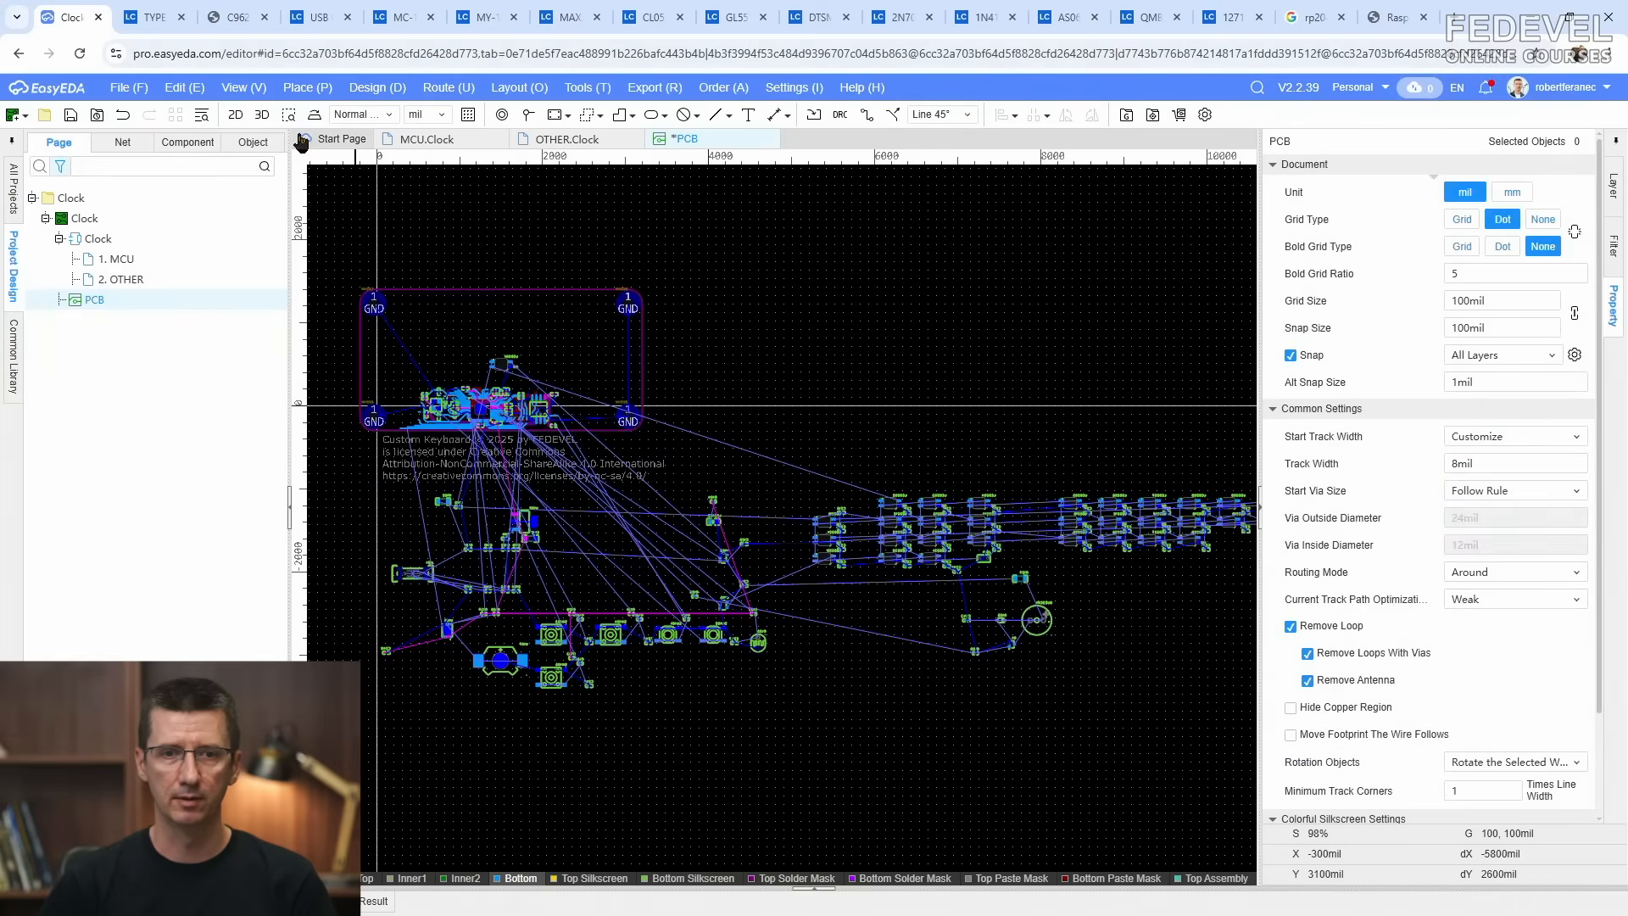
pyautogui.click(238, 88)
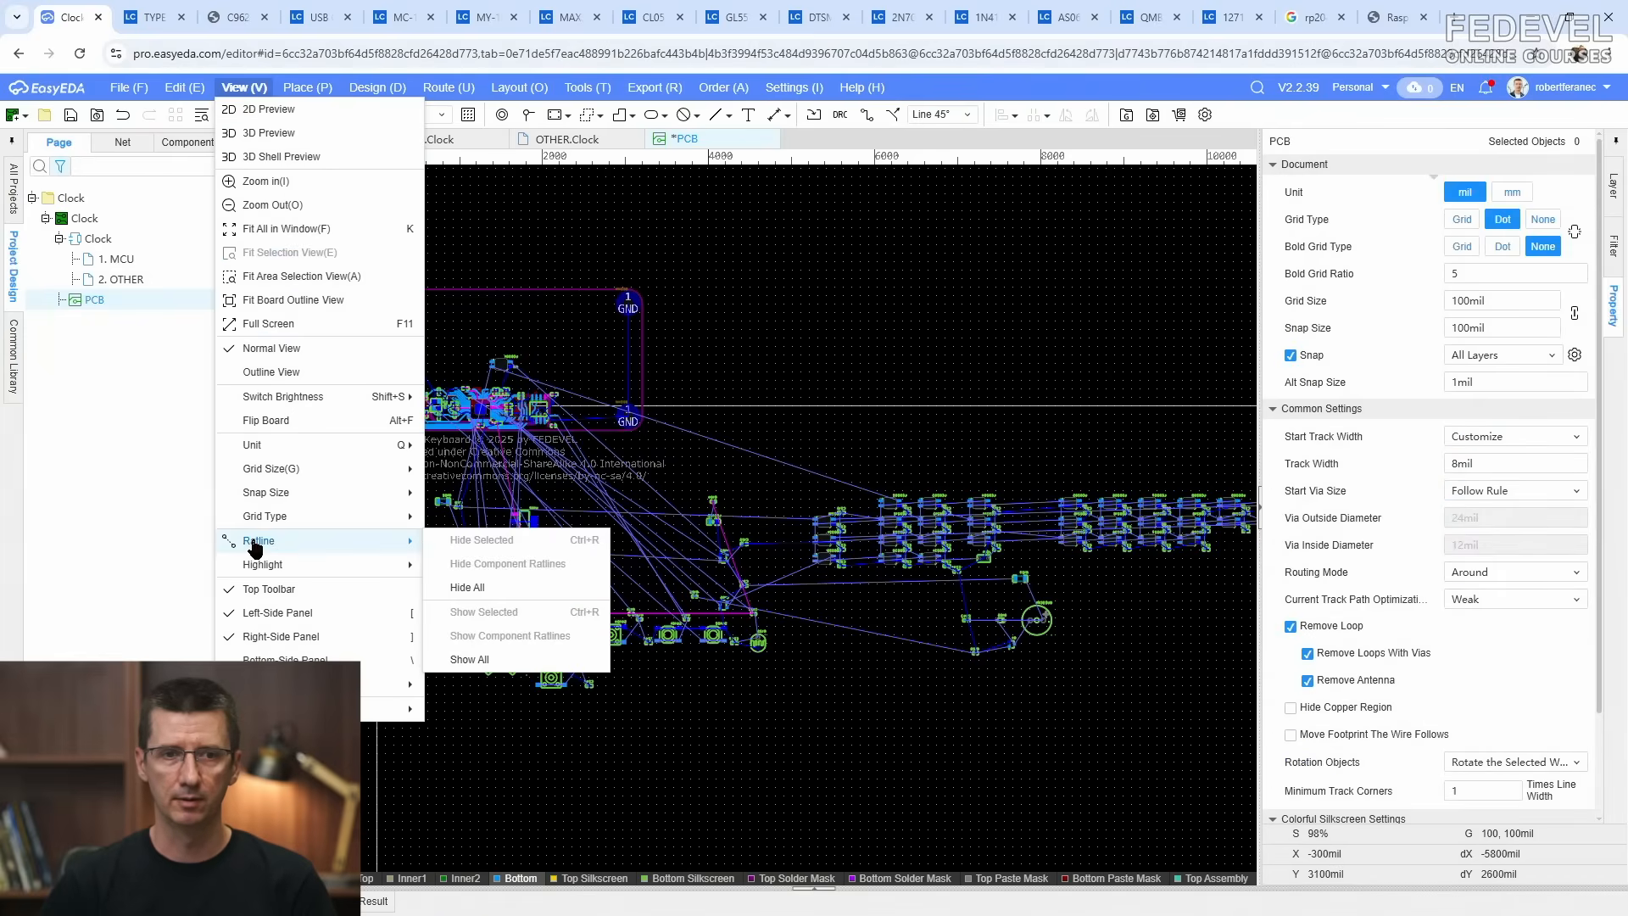
pyautogui.click(475, 563)
# Step: Bring LED202 through LED207 onto the board, arranged with LED201 as a rough seven-segment digit above the RP2040 circuit
pyautogui.moveTo(888, 511); pyautogui.dragTo(469, 322)
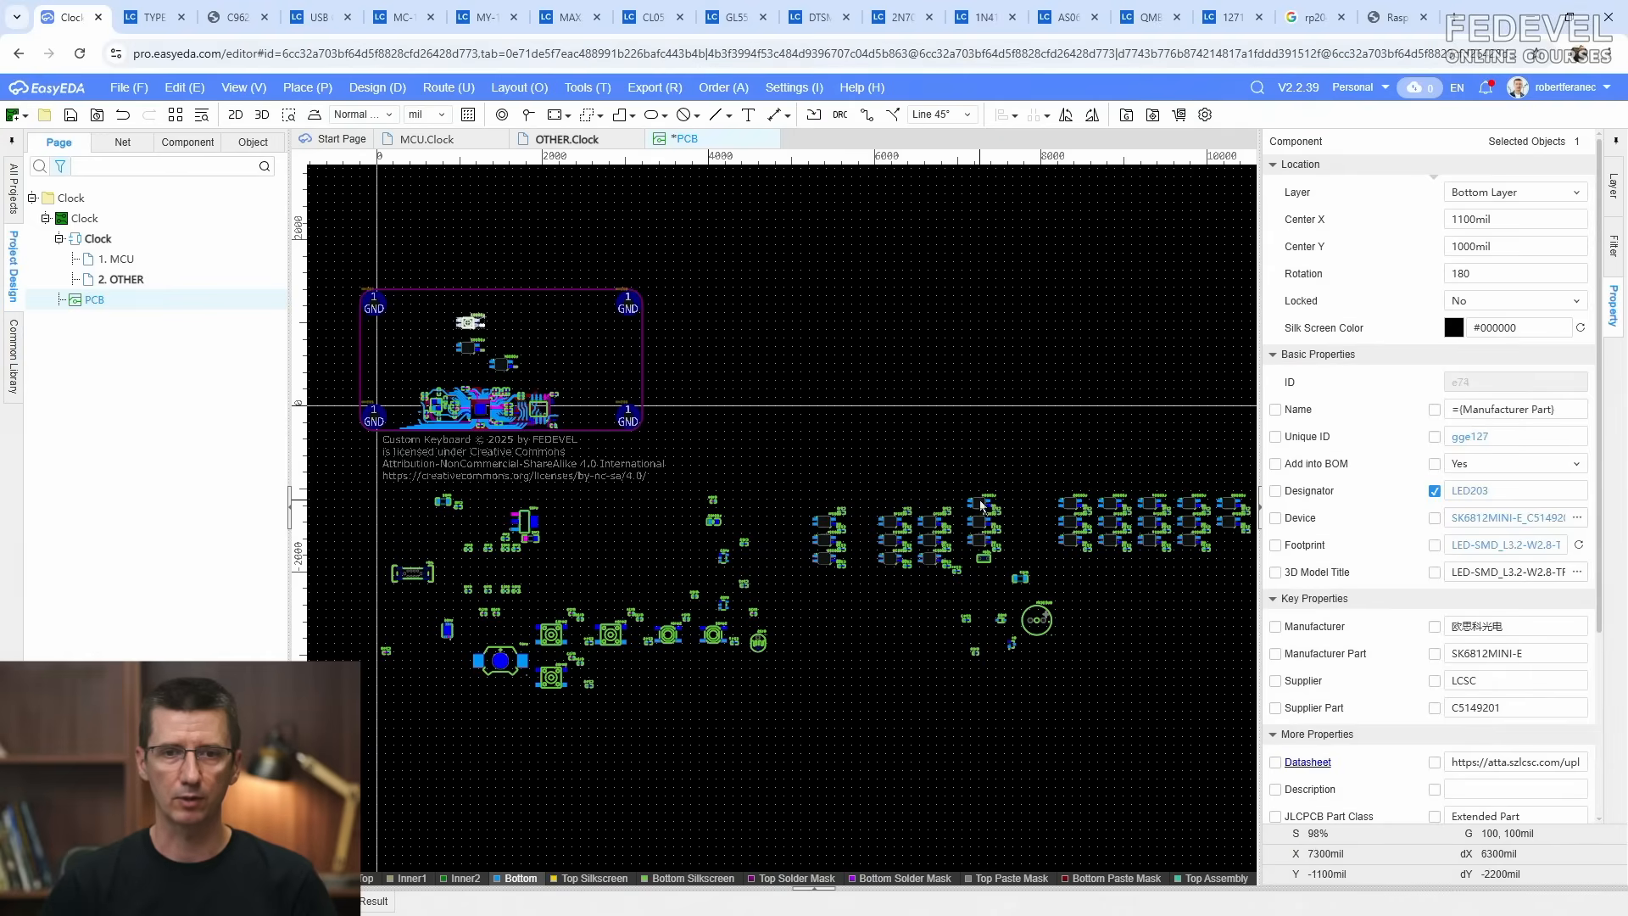
pyautogui.moveTo(943, 508); pyautogui.dragTo(503, 306)
pyautogui.scroll(5, 1063, 504)
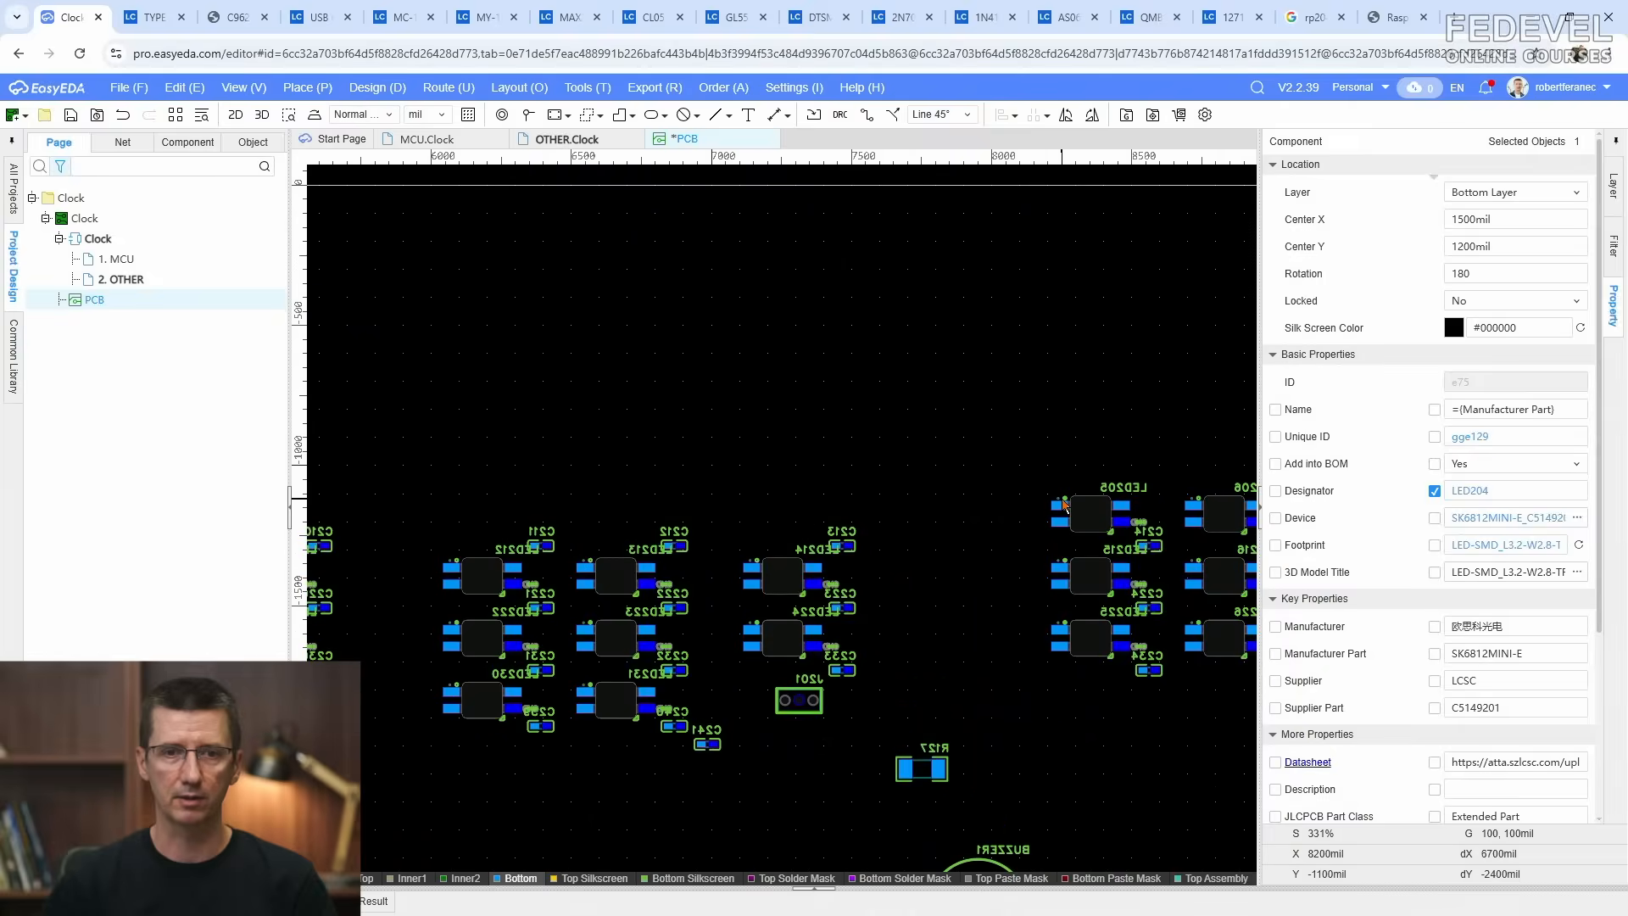
pyautogui.scroll(-5, 1063, 504)
pyautogui.moveTo(1063, 504); pyautogui.dragTo(535, 319)
pyautogui.moveTo(1113, 507); pyautogui.dragTo(512, 339)
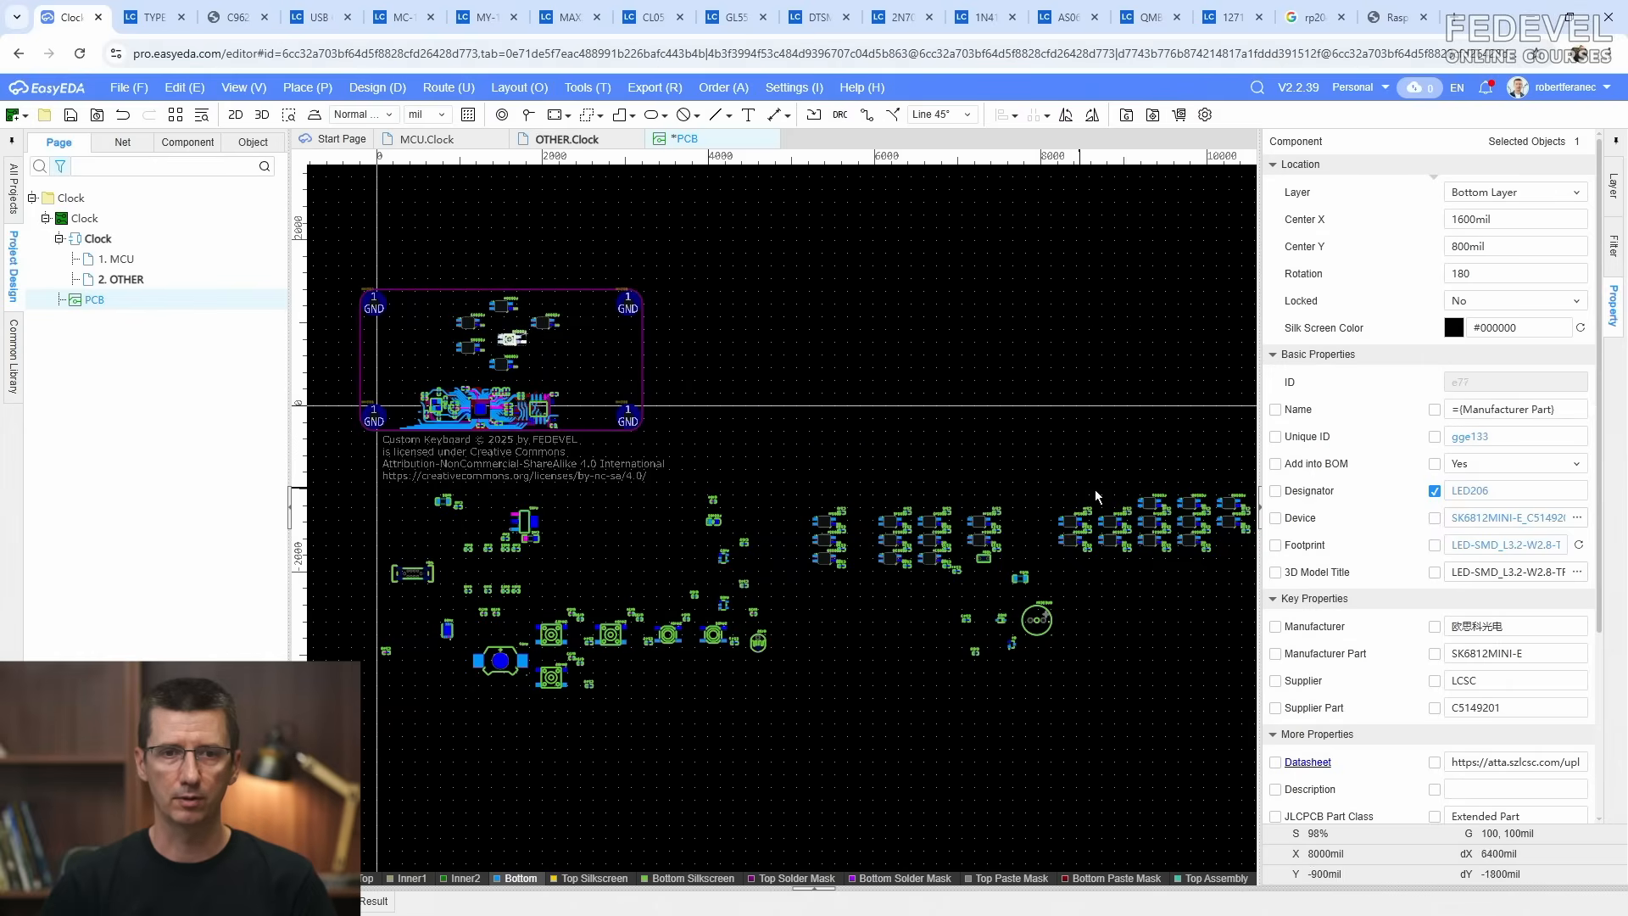
pyautogui.moveTo(1153, 504); pyautogui.dragTo(552, 358)
# Step: Move LED201 to X 400mil, Y 400mil near the board's left side and set its rotation to 90
pyautogui.scroll(5, 405, 339)
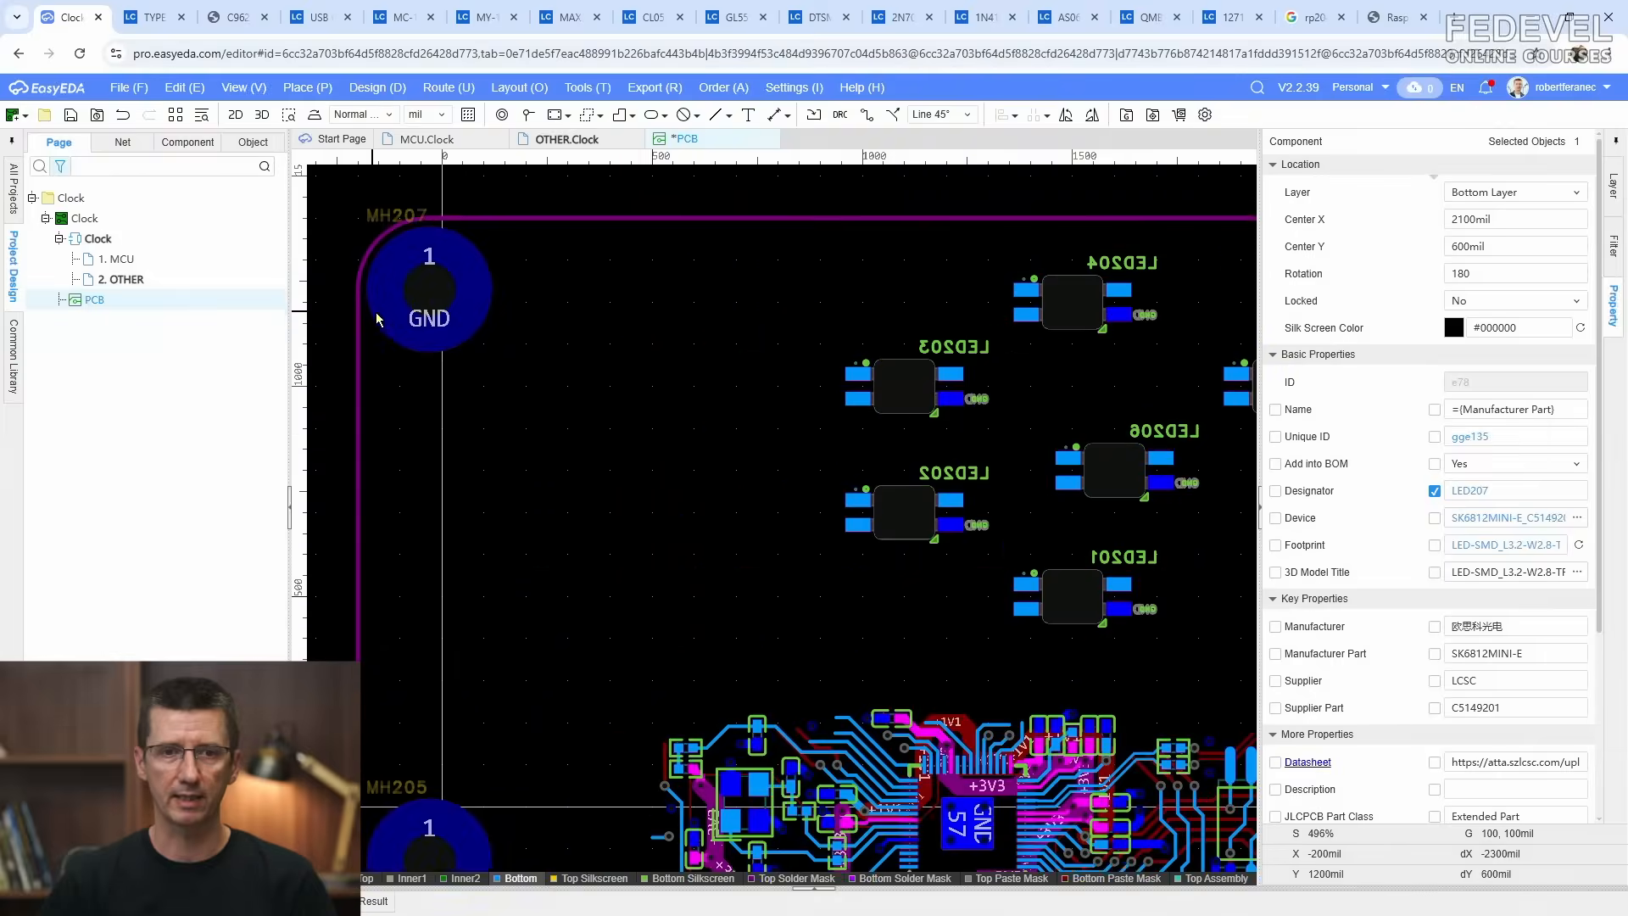
pyautogui.click(550, 398)
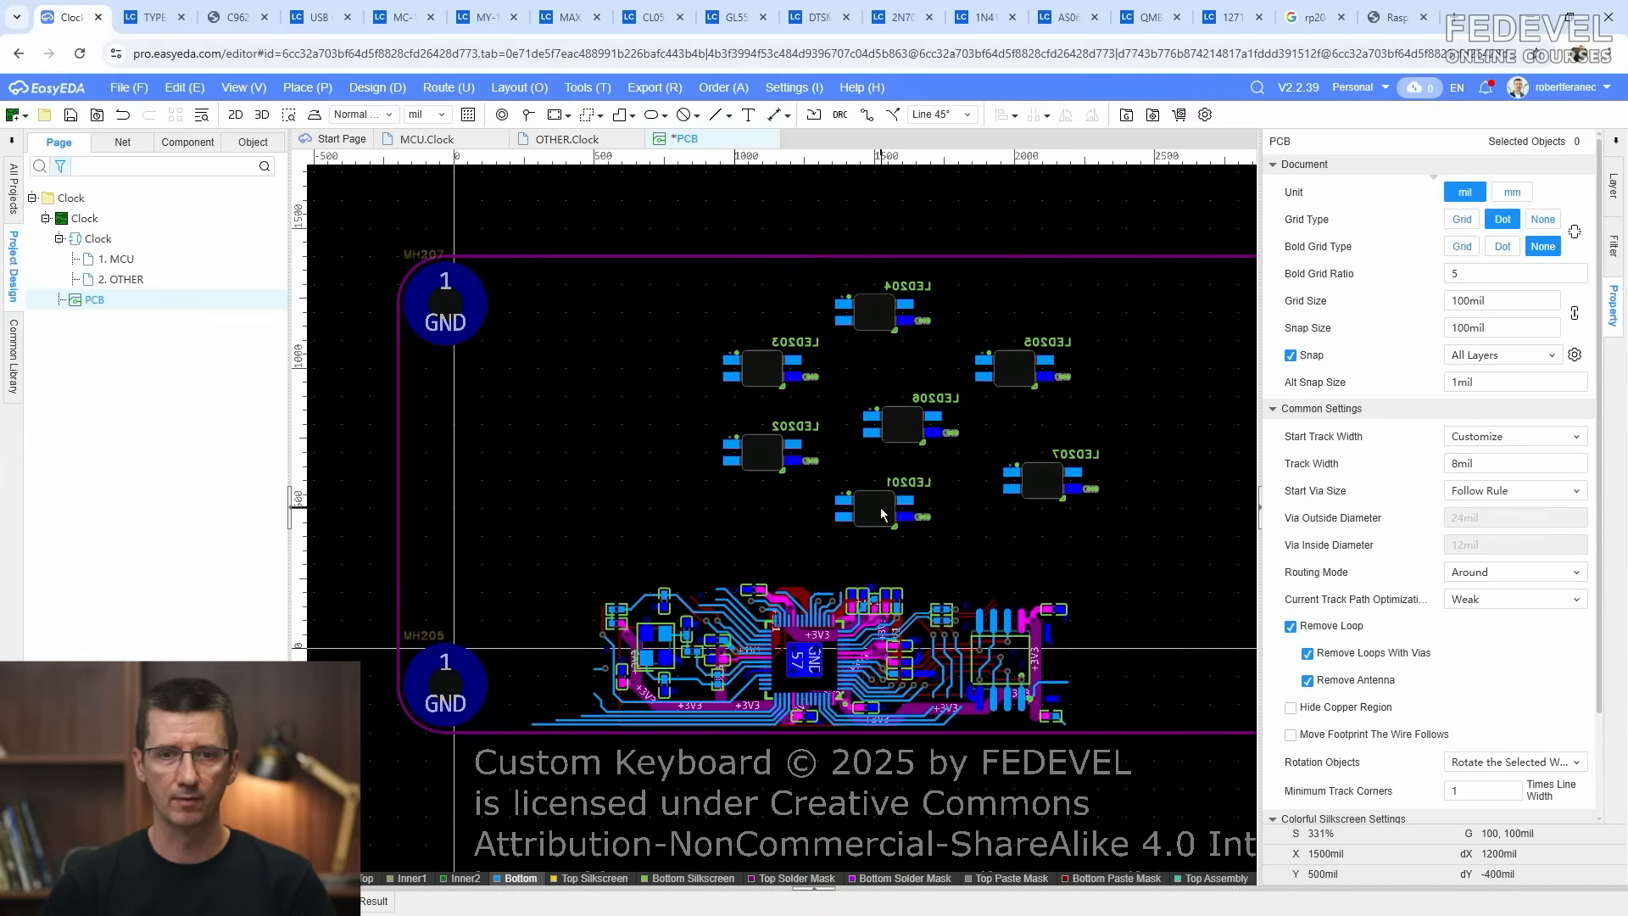
pyautogui.moveTo(881, 514); pyautogui.dragTo(566, 536)
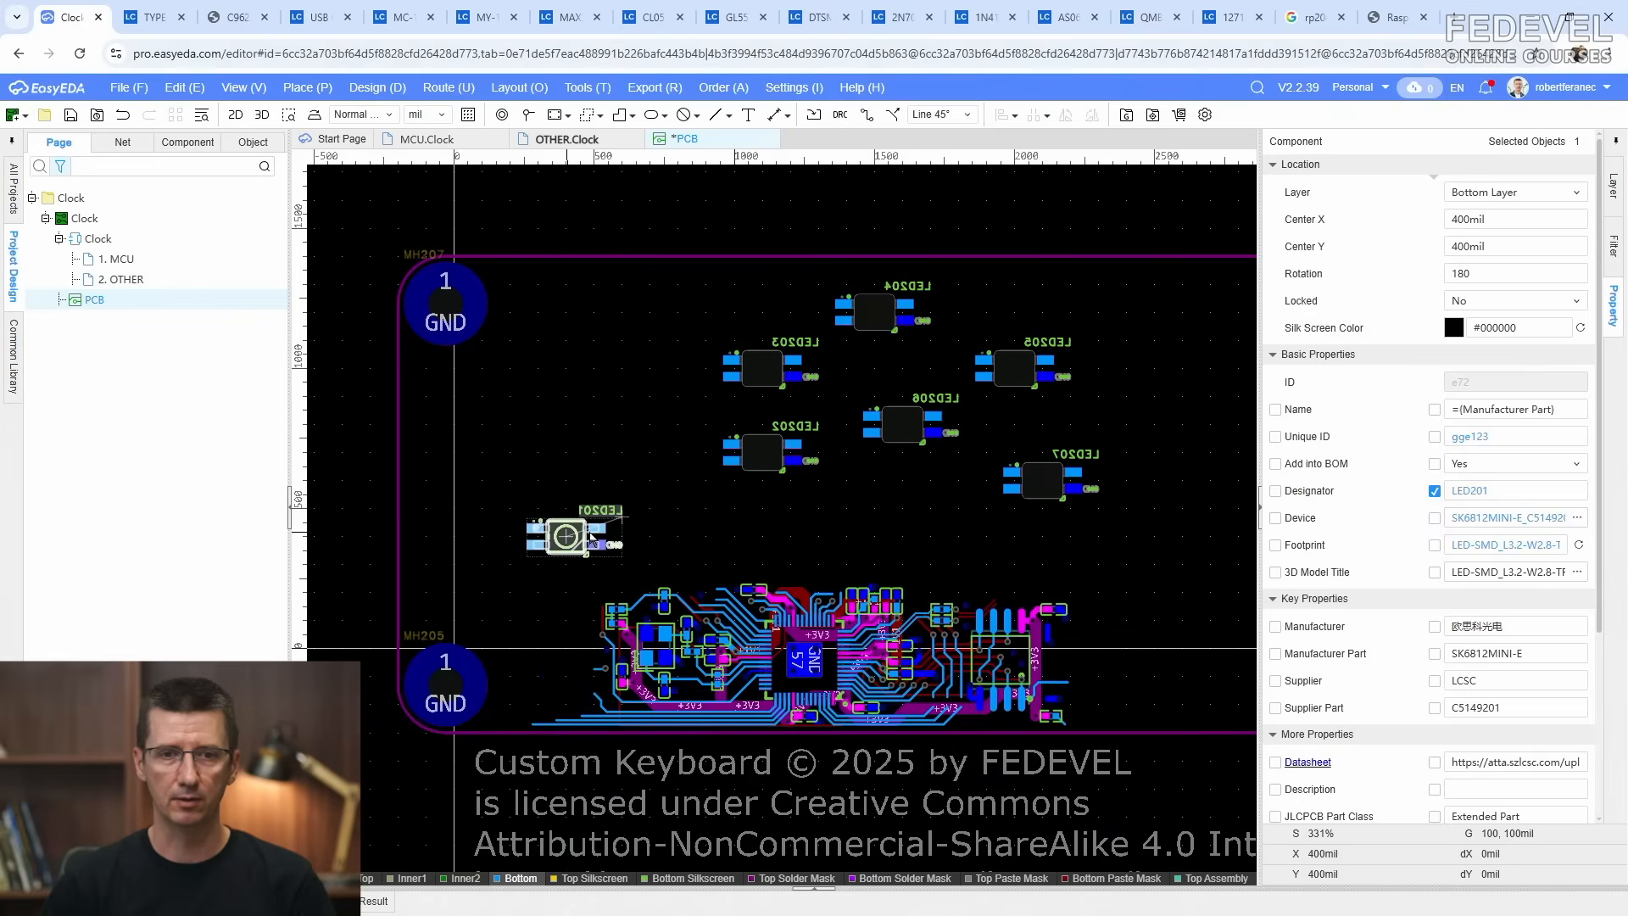
pyautogui.click(1510, 276)
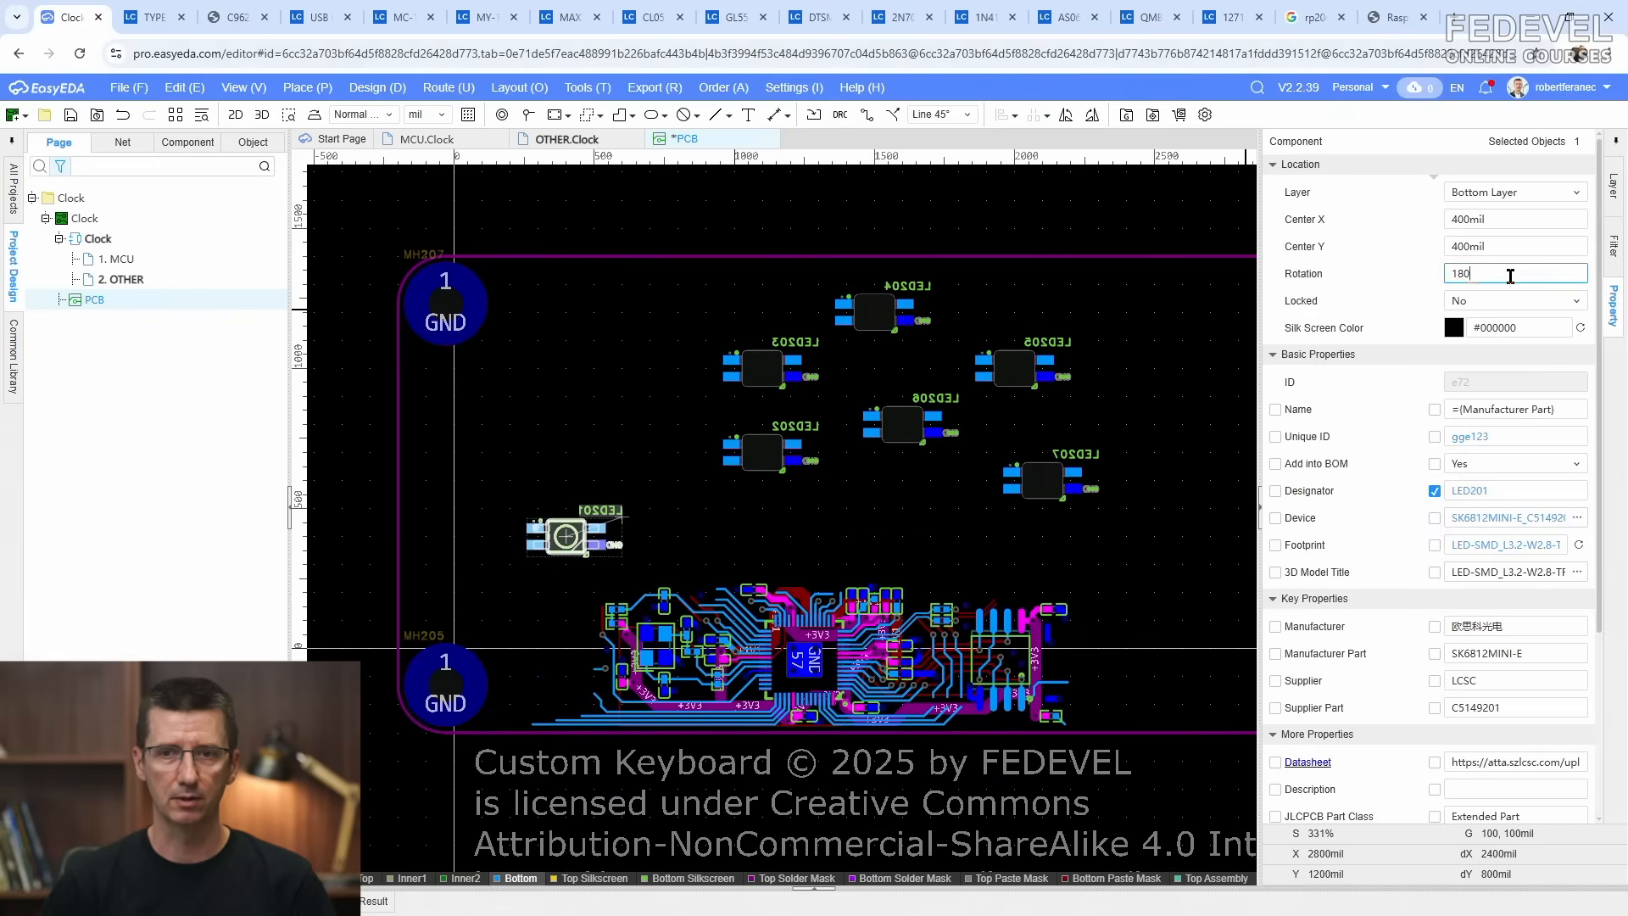
pyautogui.write('90')
pyautogui.press('Return')
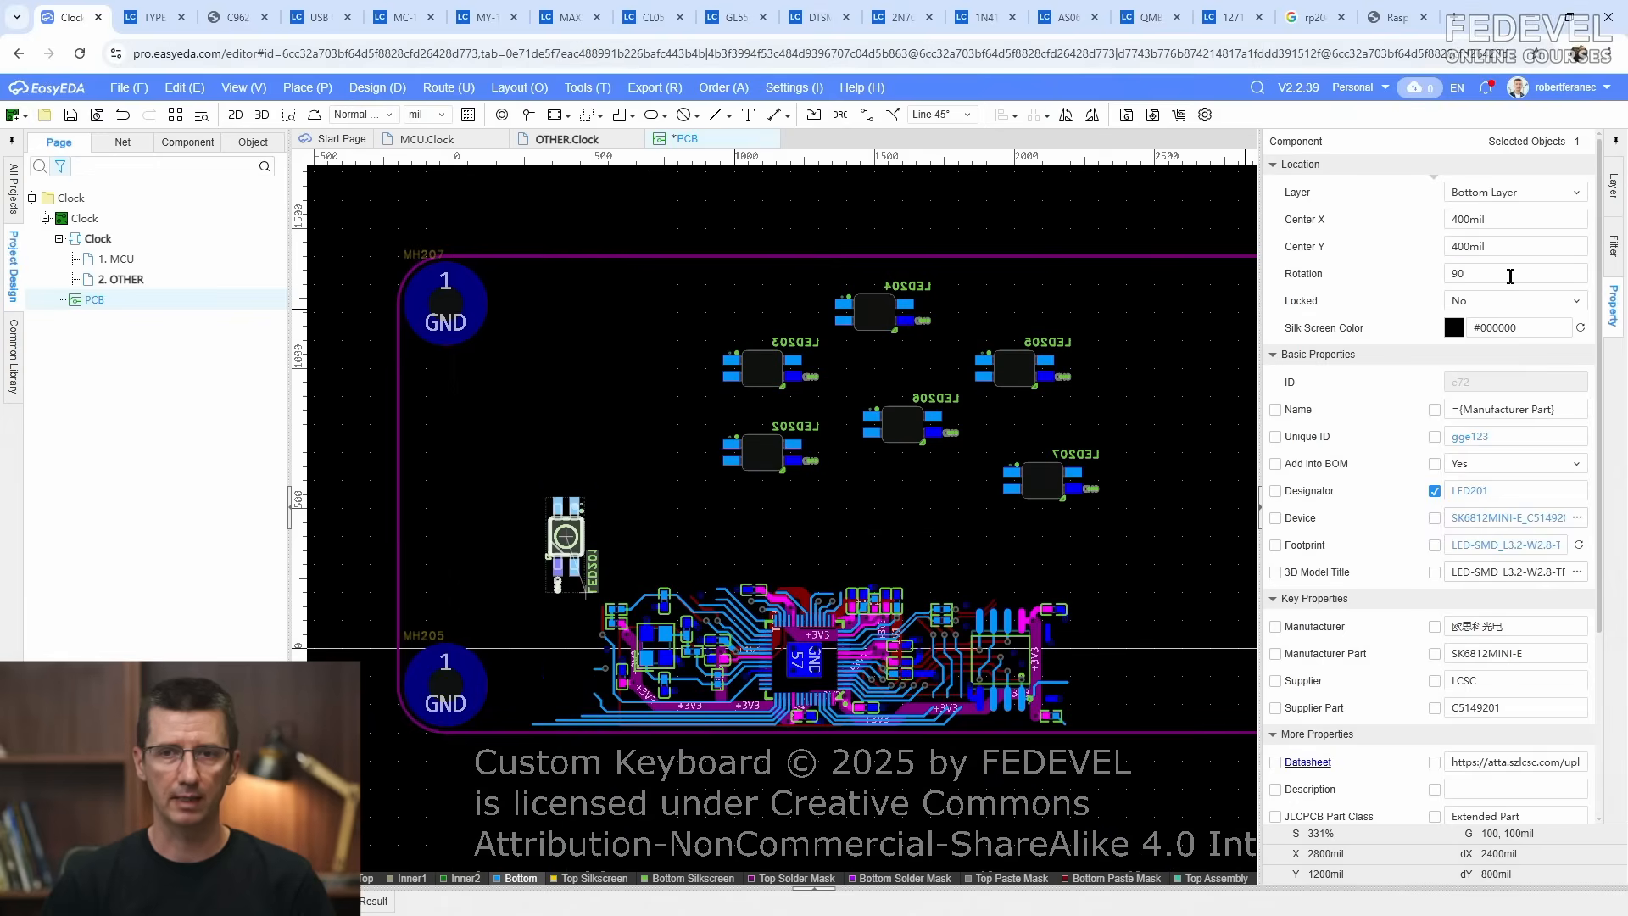
# Step: Move LED202 to X 200mil, Y 600mil and set its rotation to 90
pyautogui.click(777, 510)
pyautogui.moveTo(767, 463); pyautogui.dragTo(515, 492)
pyautogui.doubleClick(1496, 274)
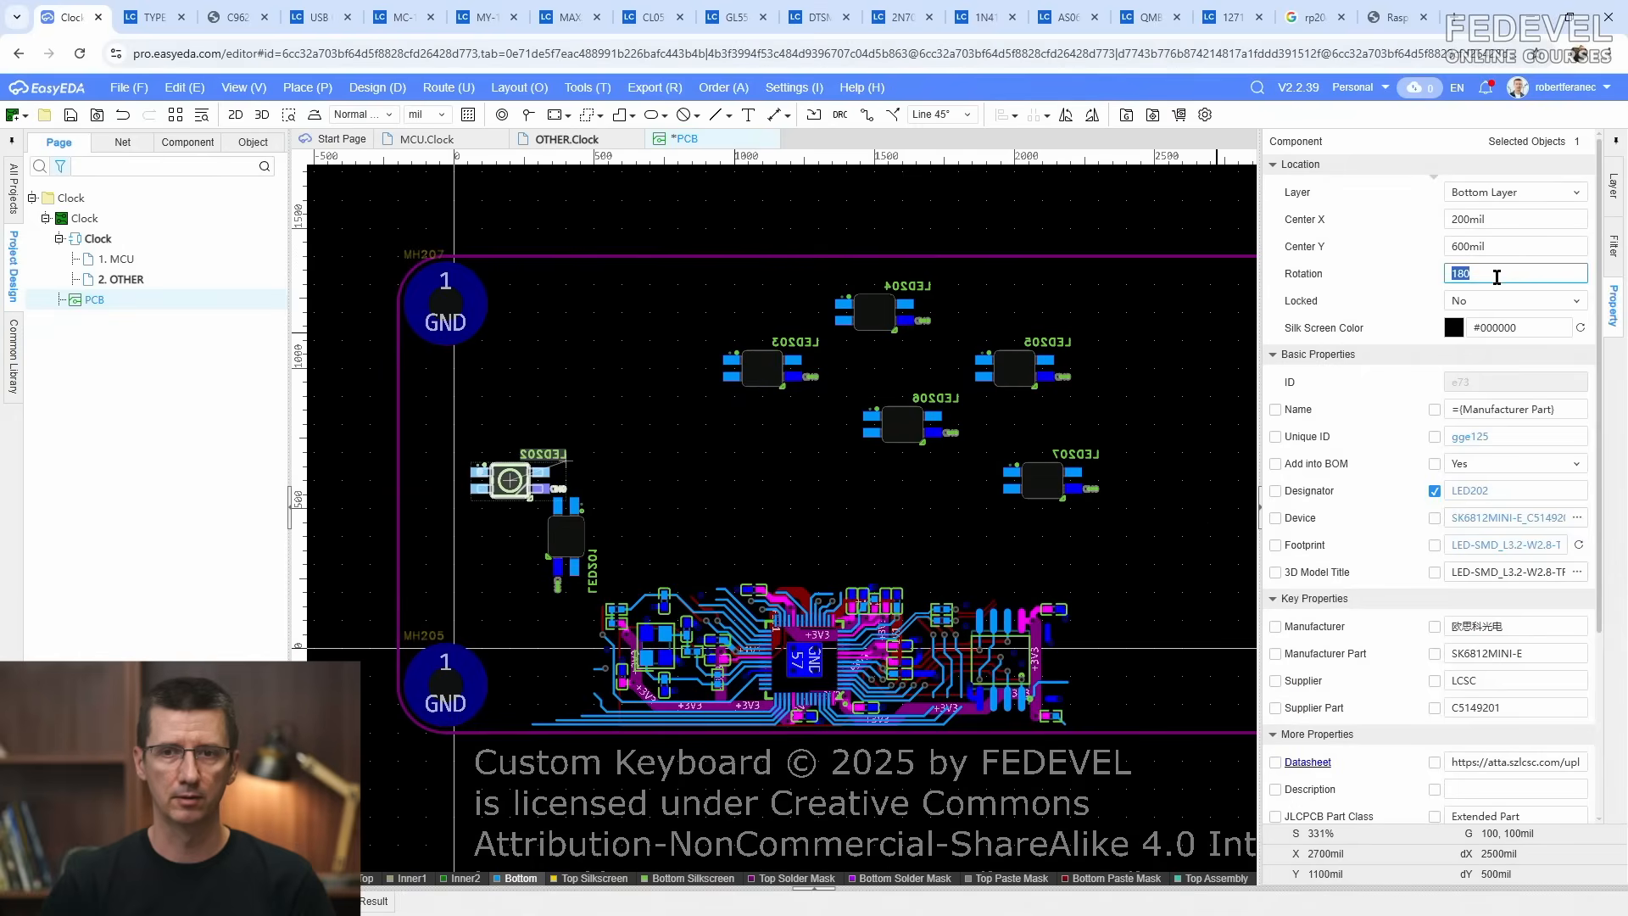
pyautogui.write('90')
pyautogui.press('Return')
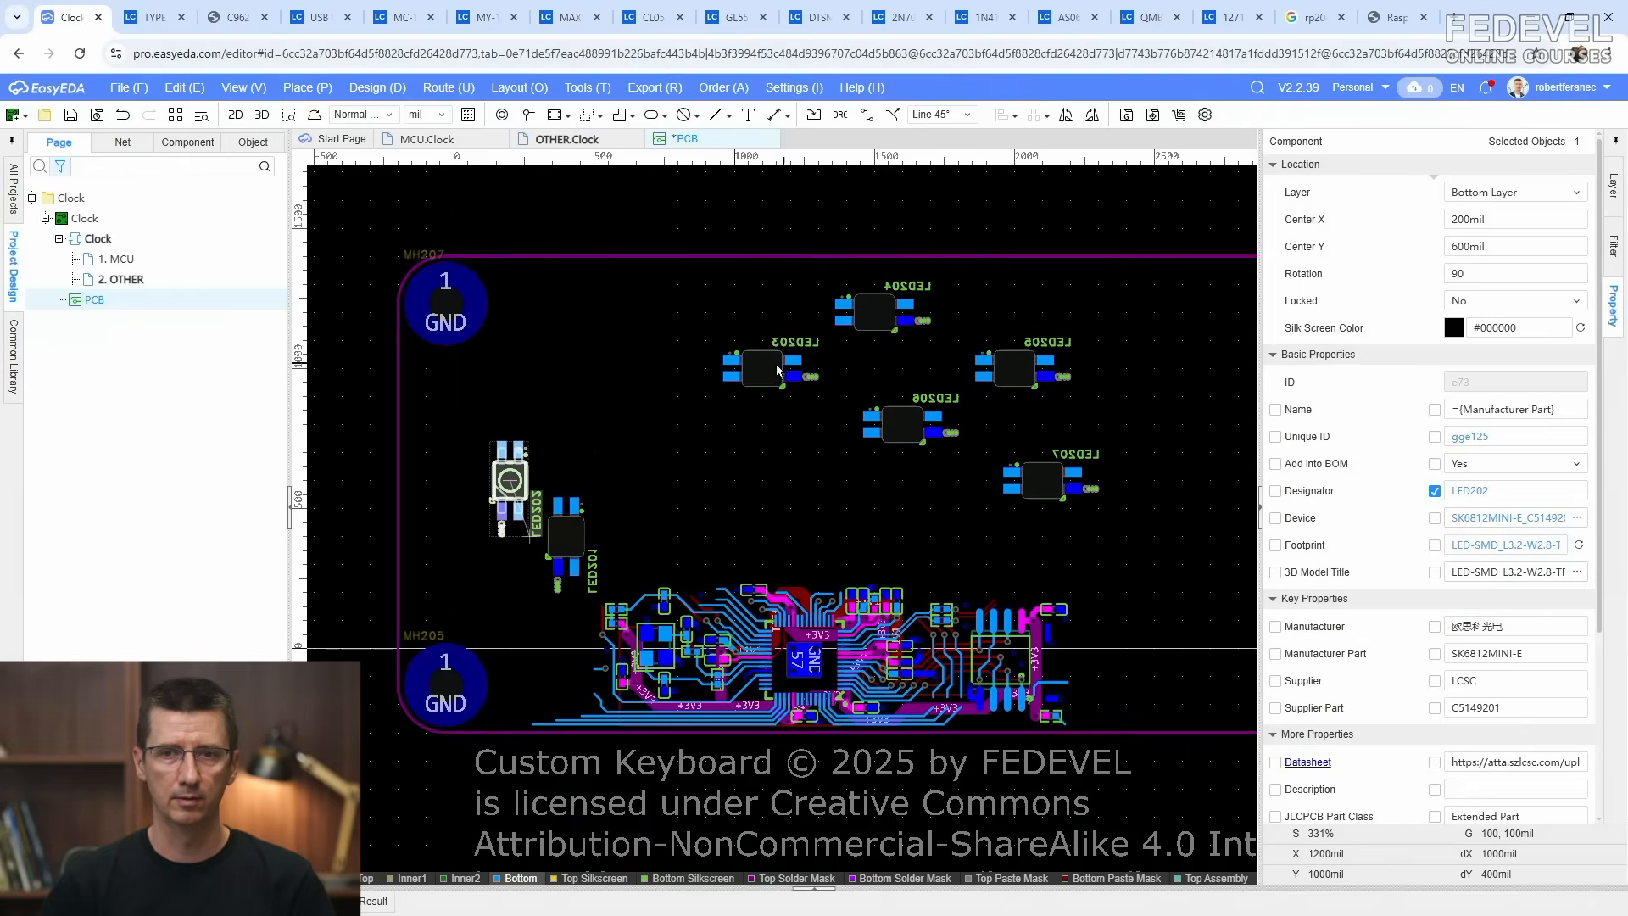
# Step: Move LED203 above LED202 to X 200mil, Y 1000mil and set its rotation to 90
pyautogui.moveTo(762, 374); pyautogui.dragTo(512, 374)
pyautogui.doubleClick(1551, 275)
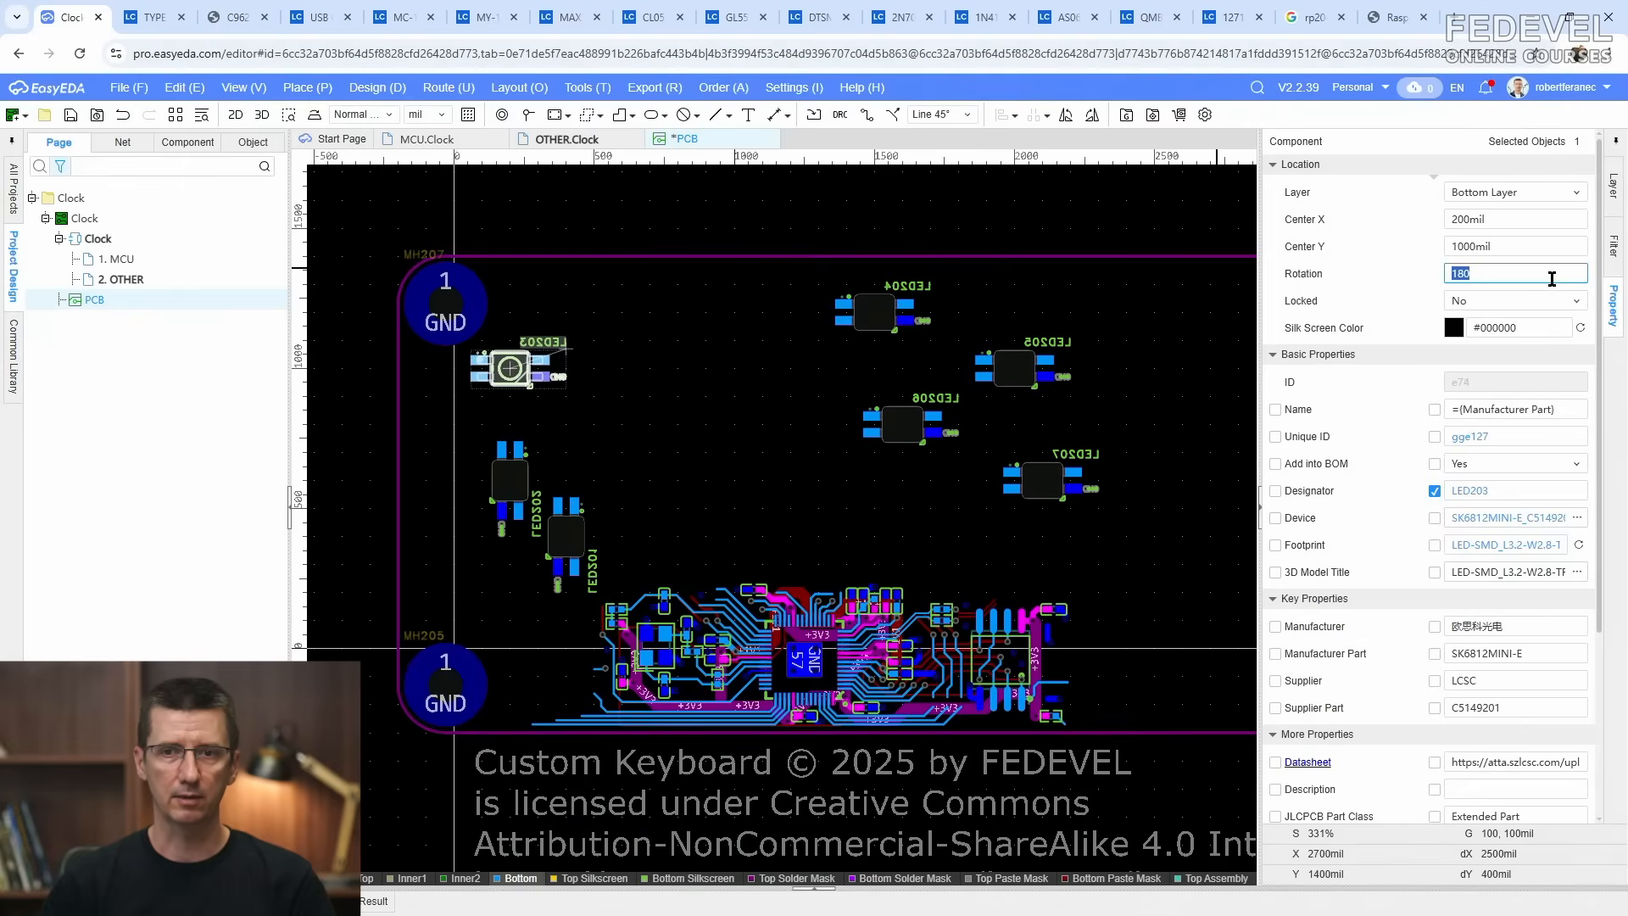
pyautogui.write('90')
pyautogui.press('Return')
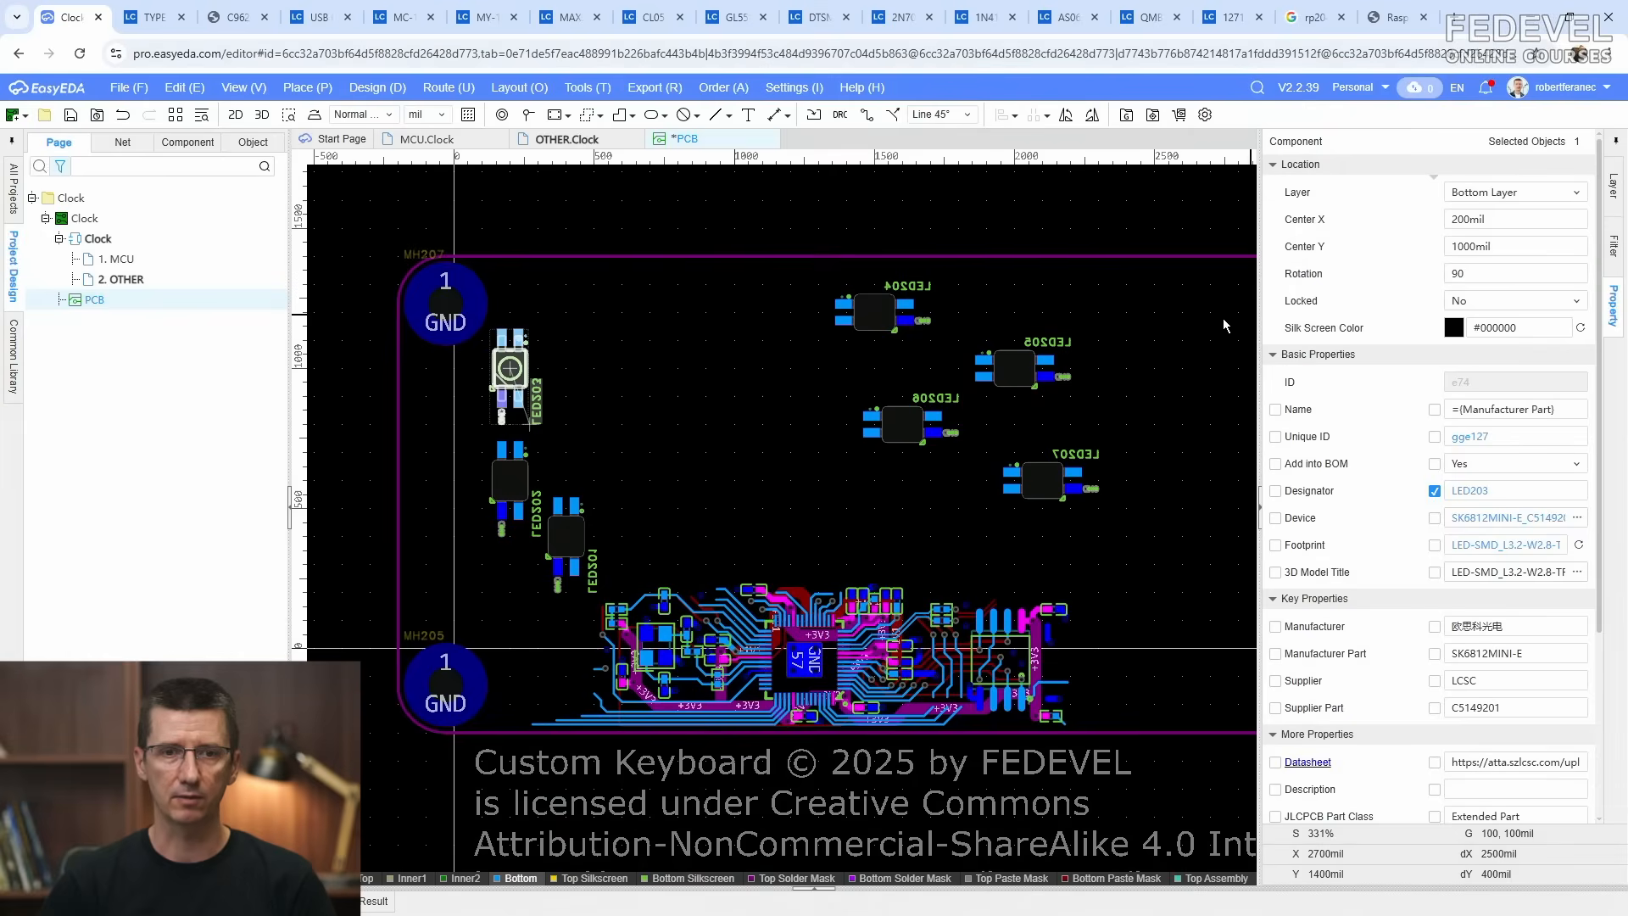
# Step: Move LED204 to X 400mil, Y 1200mil and set its rotation to 270
pyautogui.moveTo(882, 322); pyautogui.dragTo(573, 319)
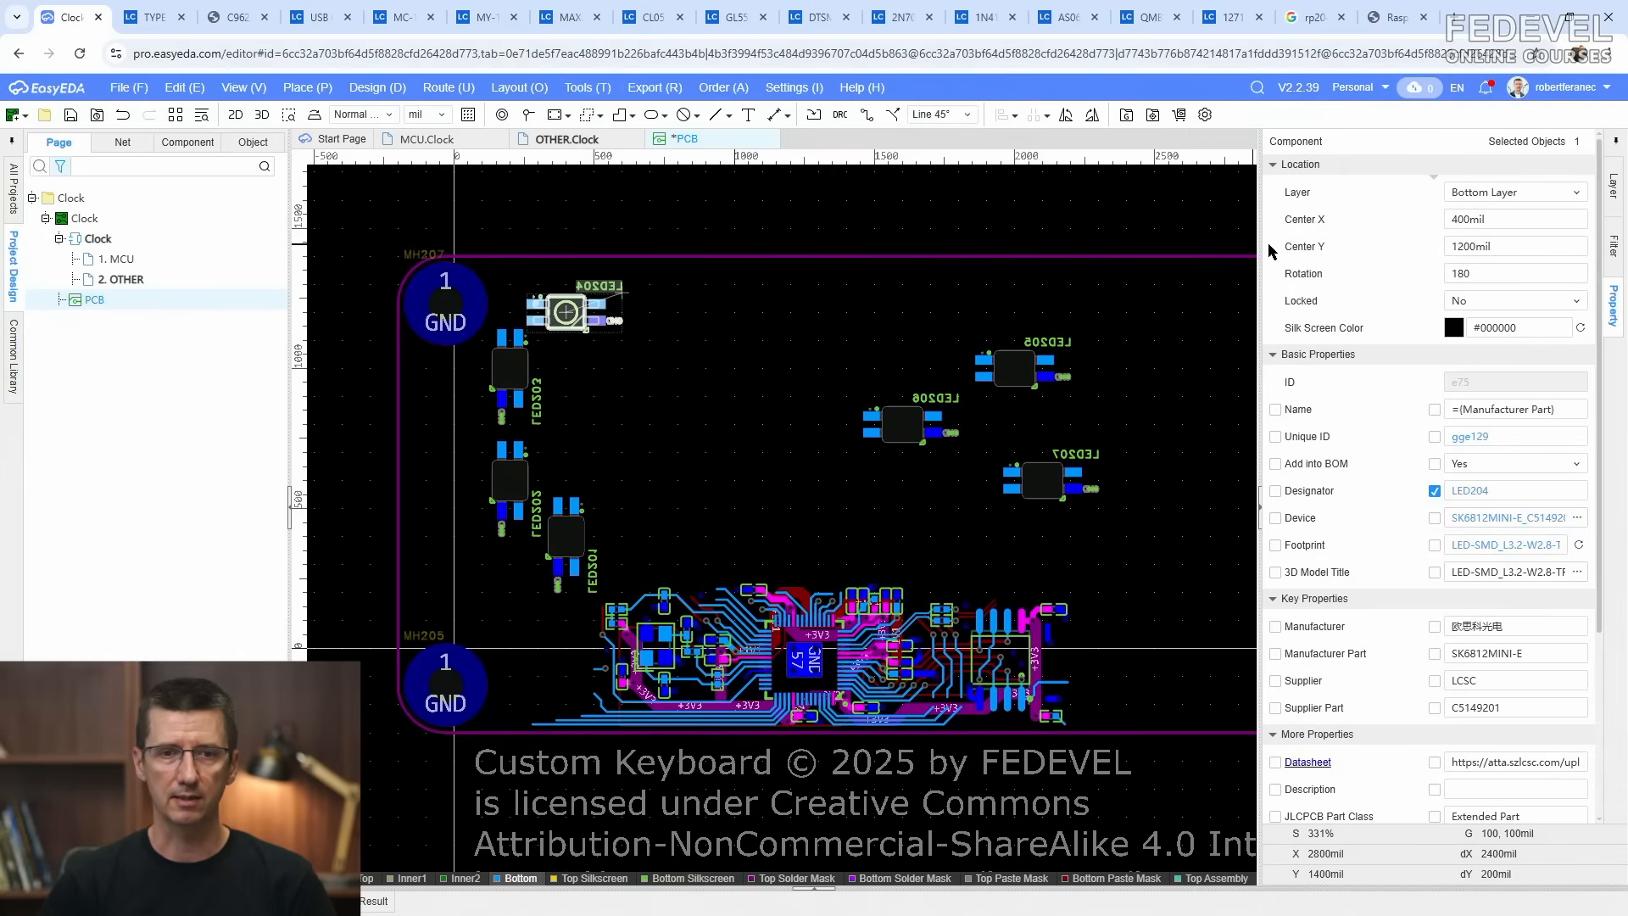
pyautogui.click(1541, 275)
pyautogui.write('270')
pyautogui.press('Return')
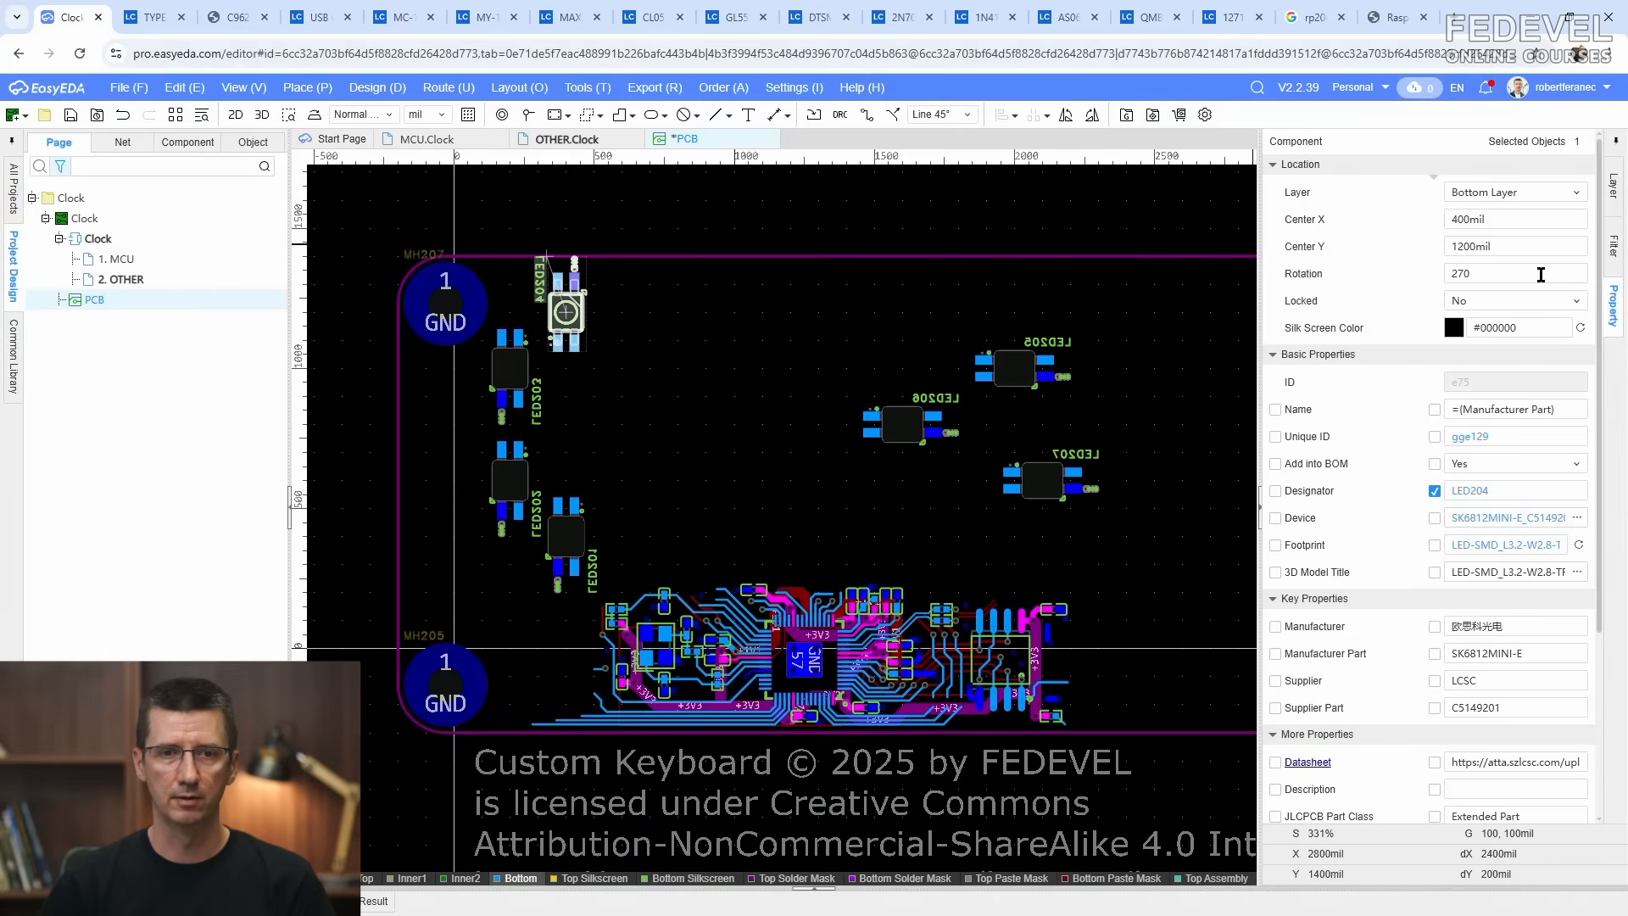
# Step: Move LED205 to X 600mil, Y 1000mil and open its rotation for editing
pyautogui.moveTo(1020, 369); pyautogui.dragTo(632, 374)
pyautogui.click(1526, 275)
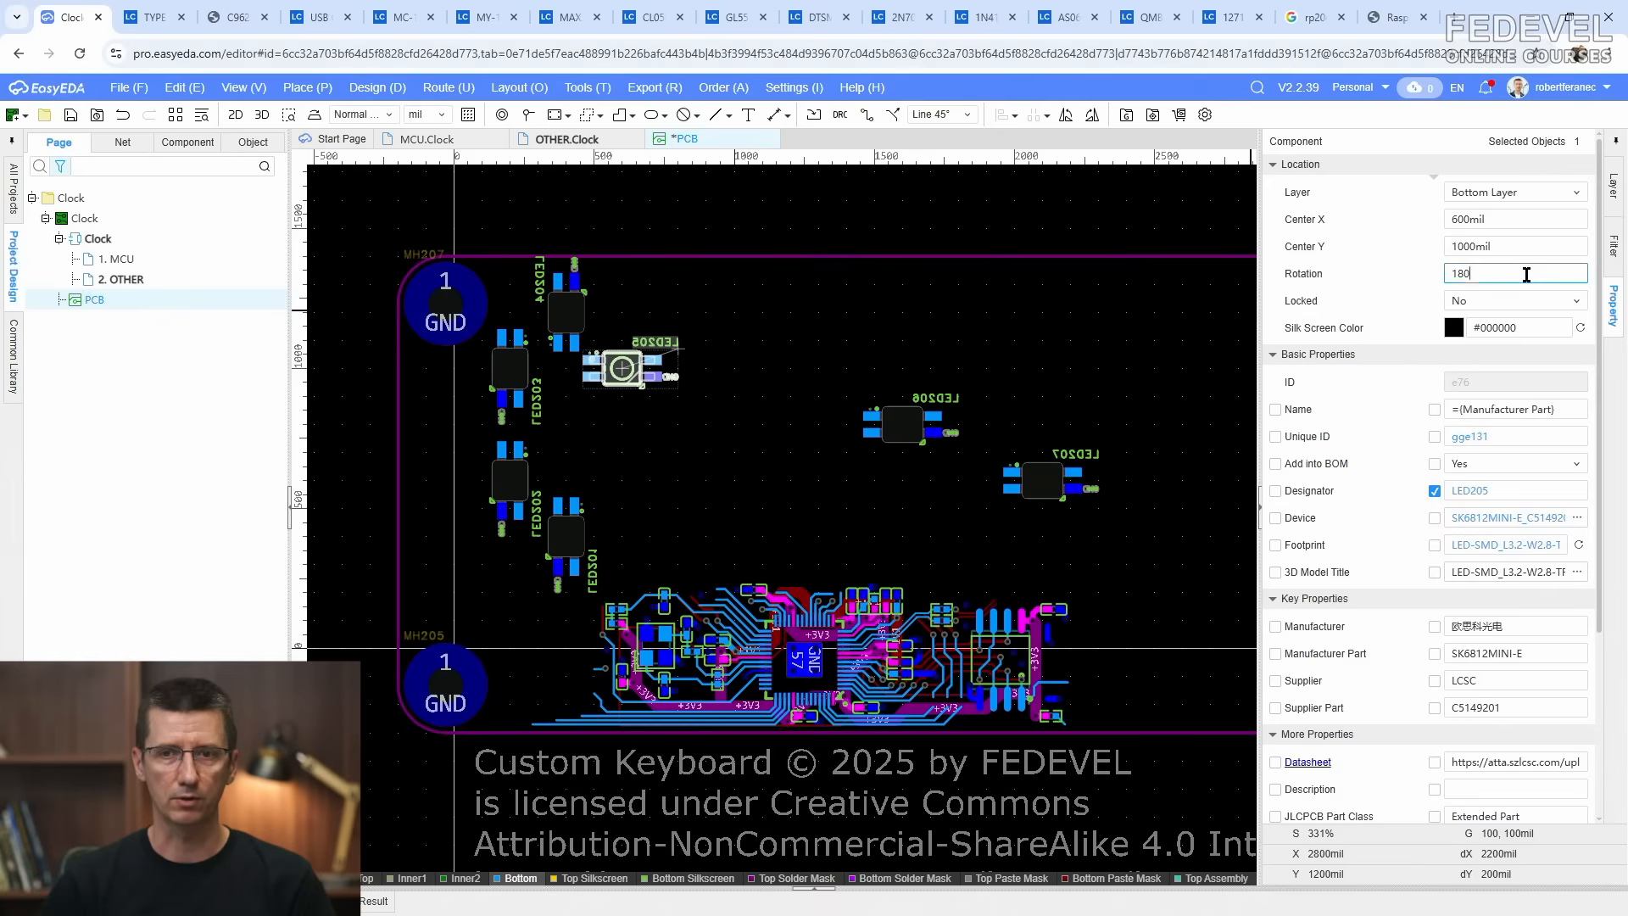
# Step: Set LED205's rotation to 270, and place LED206 at X 400 mil, Y 800 mil with rotation 270
pyautogui.write('270')
pyautogui.press('Return')
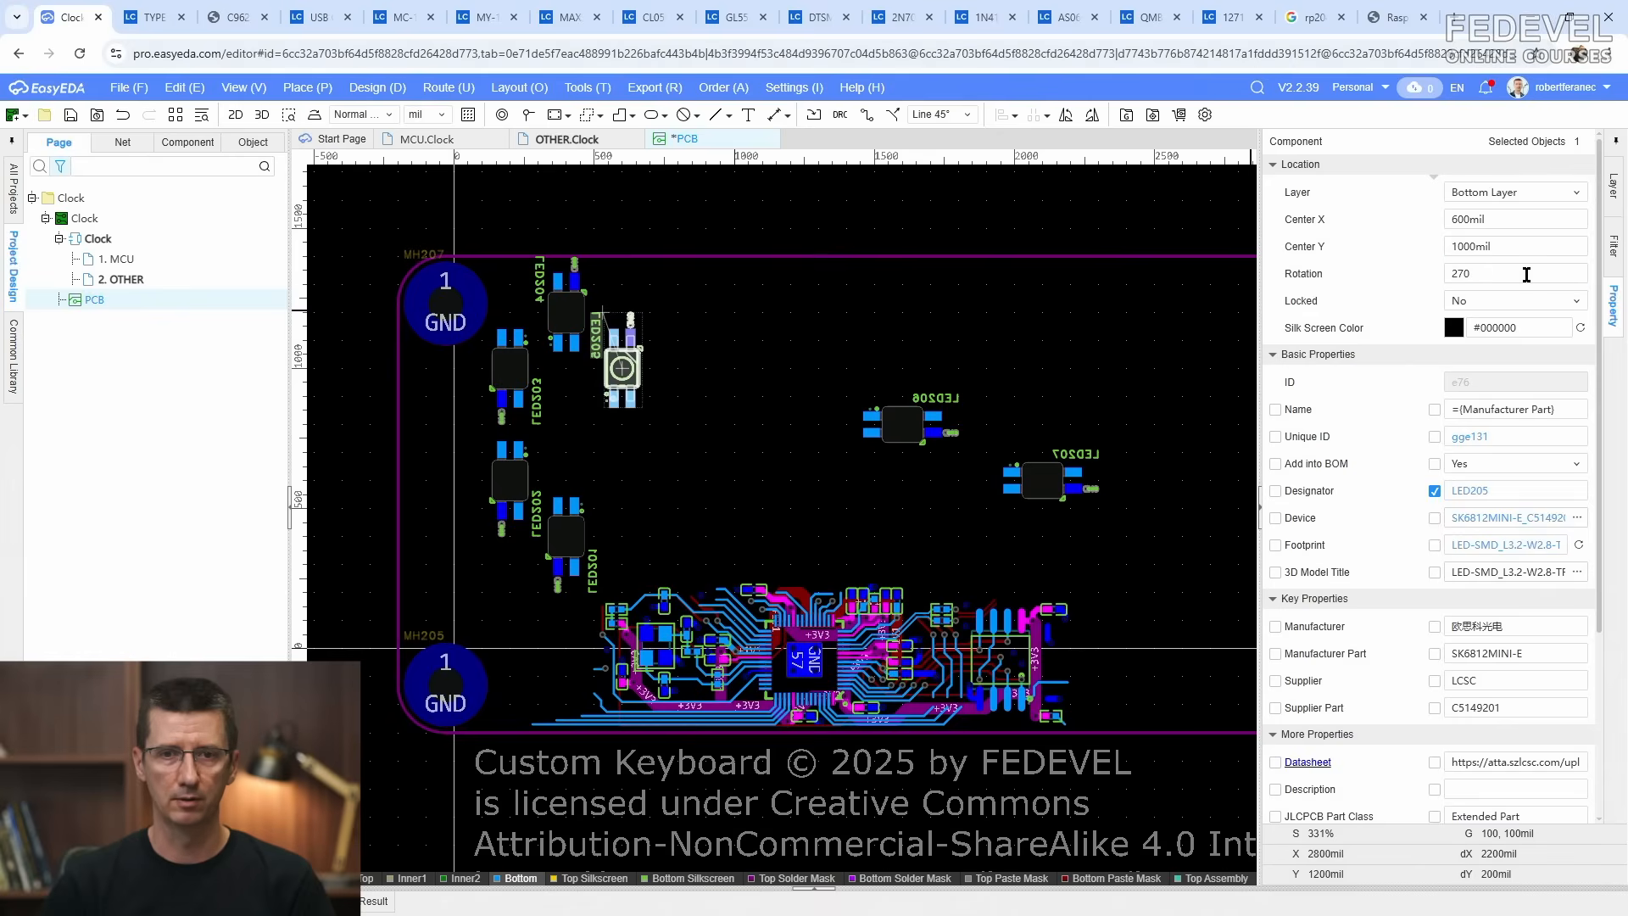
pyautogui.moveTo(901, 424); pyautogui.dragTo(566, 423)
pyautogui.doubleClick(1513, 274)
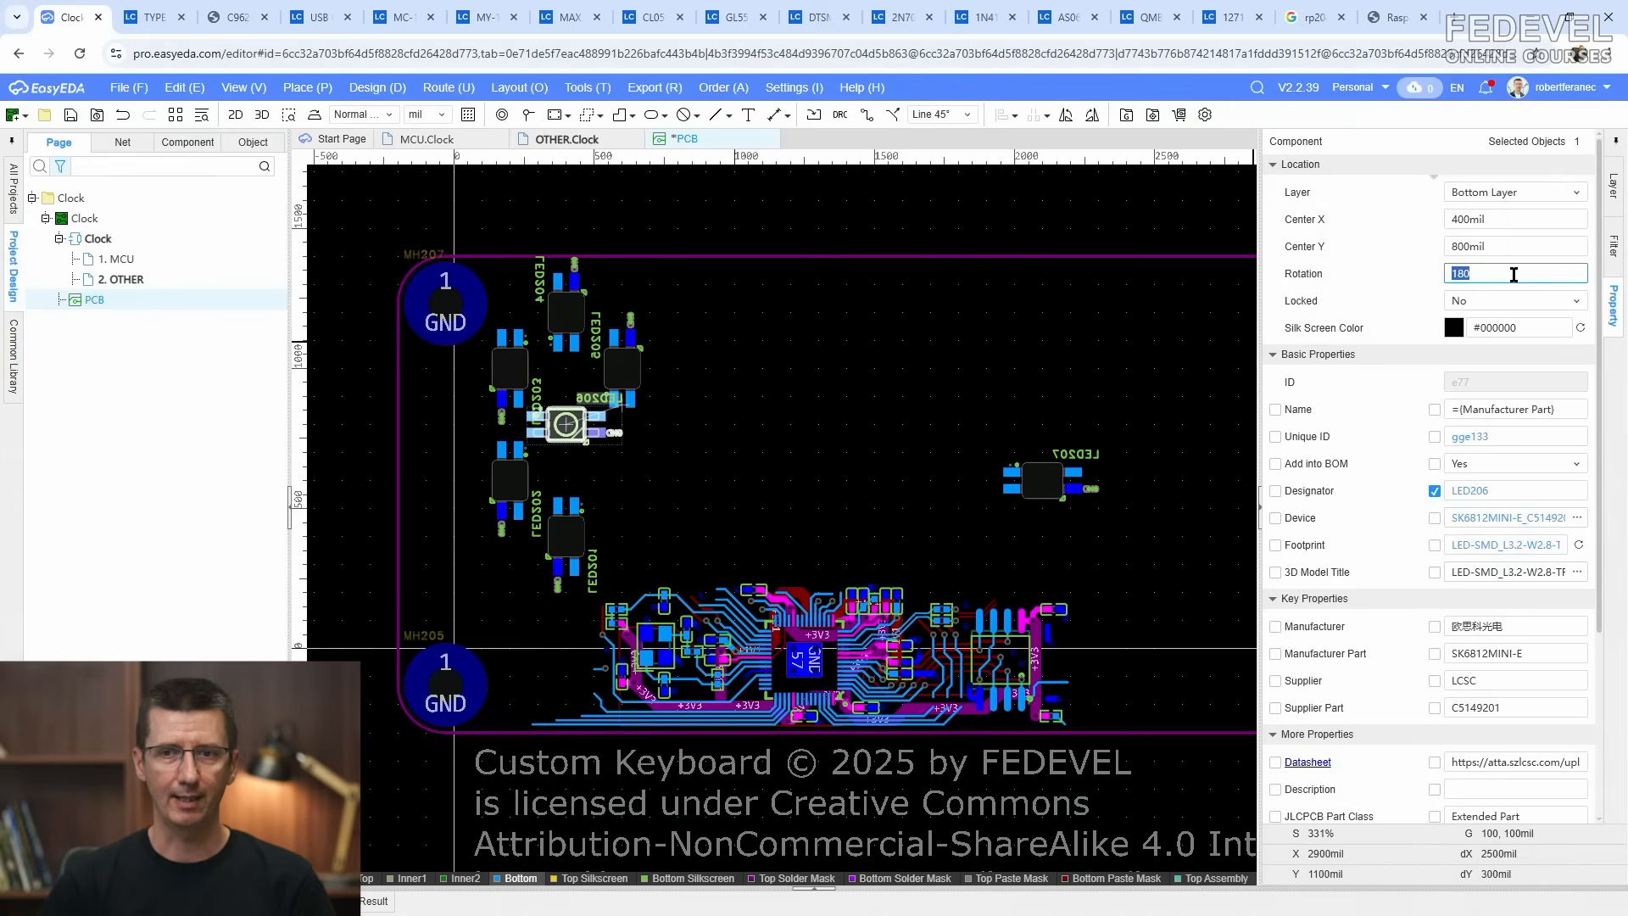
pyautogui.write('270')
pyautogui.press('Return')
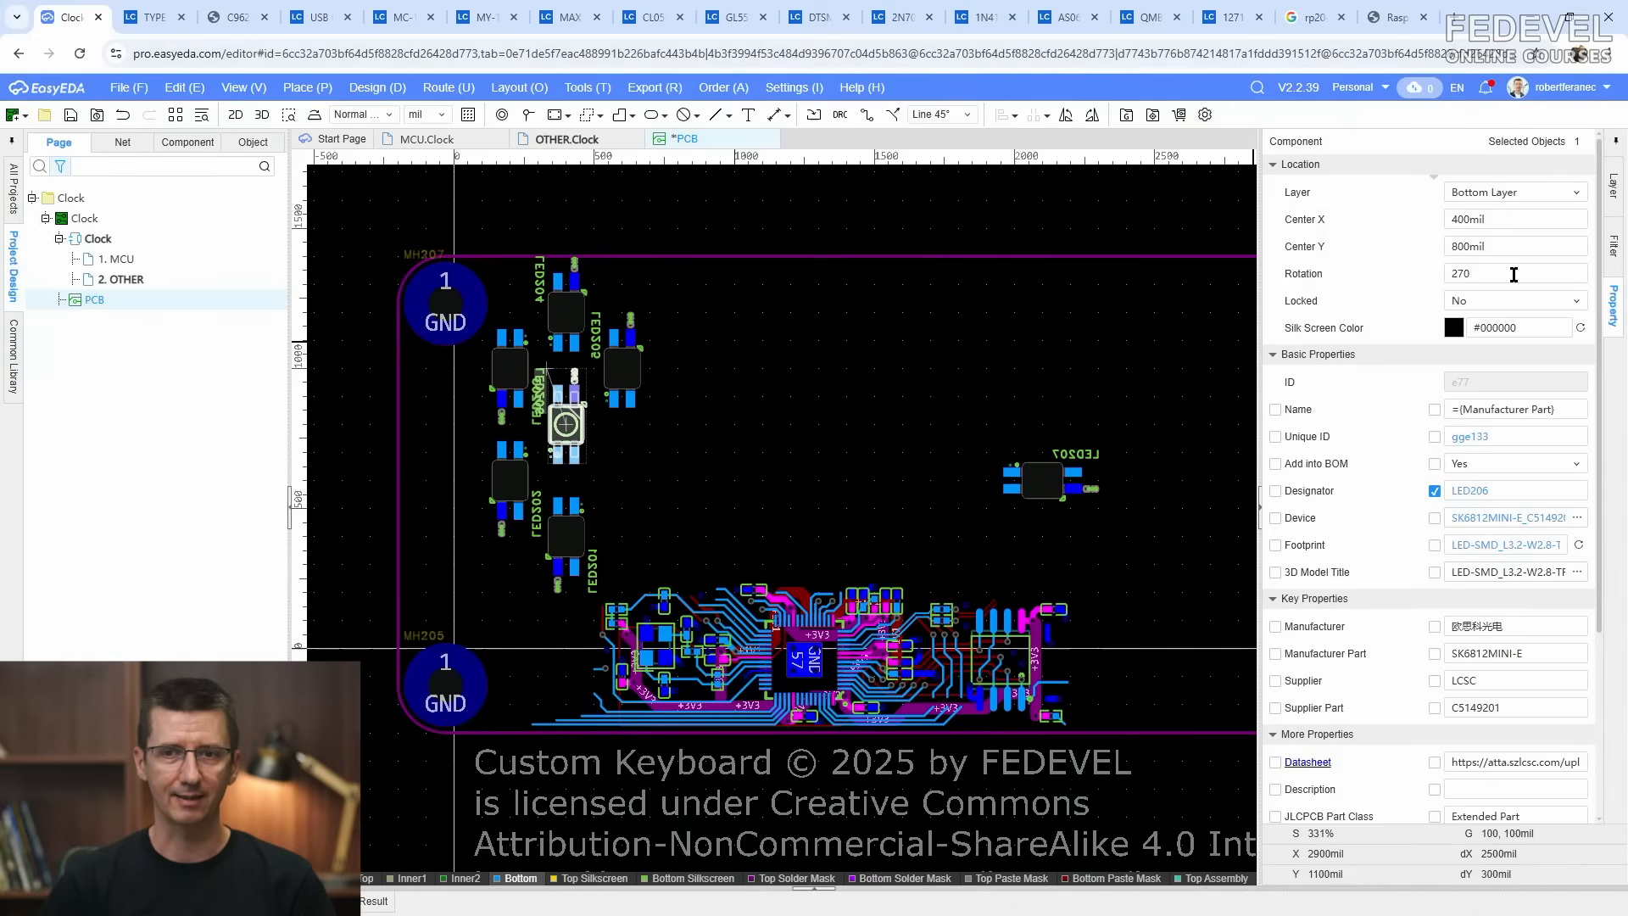
# Step: Move LED207 to X 600 mil, Y 600 mil and set its rotation to 270
pyautogui.moveTo(1043, 480); pyautogui.dragTo(620, 481)
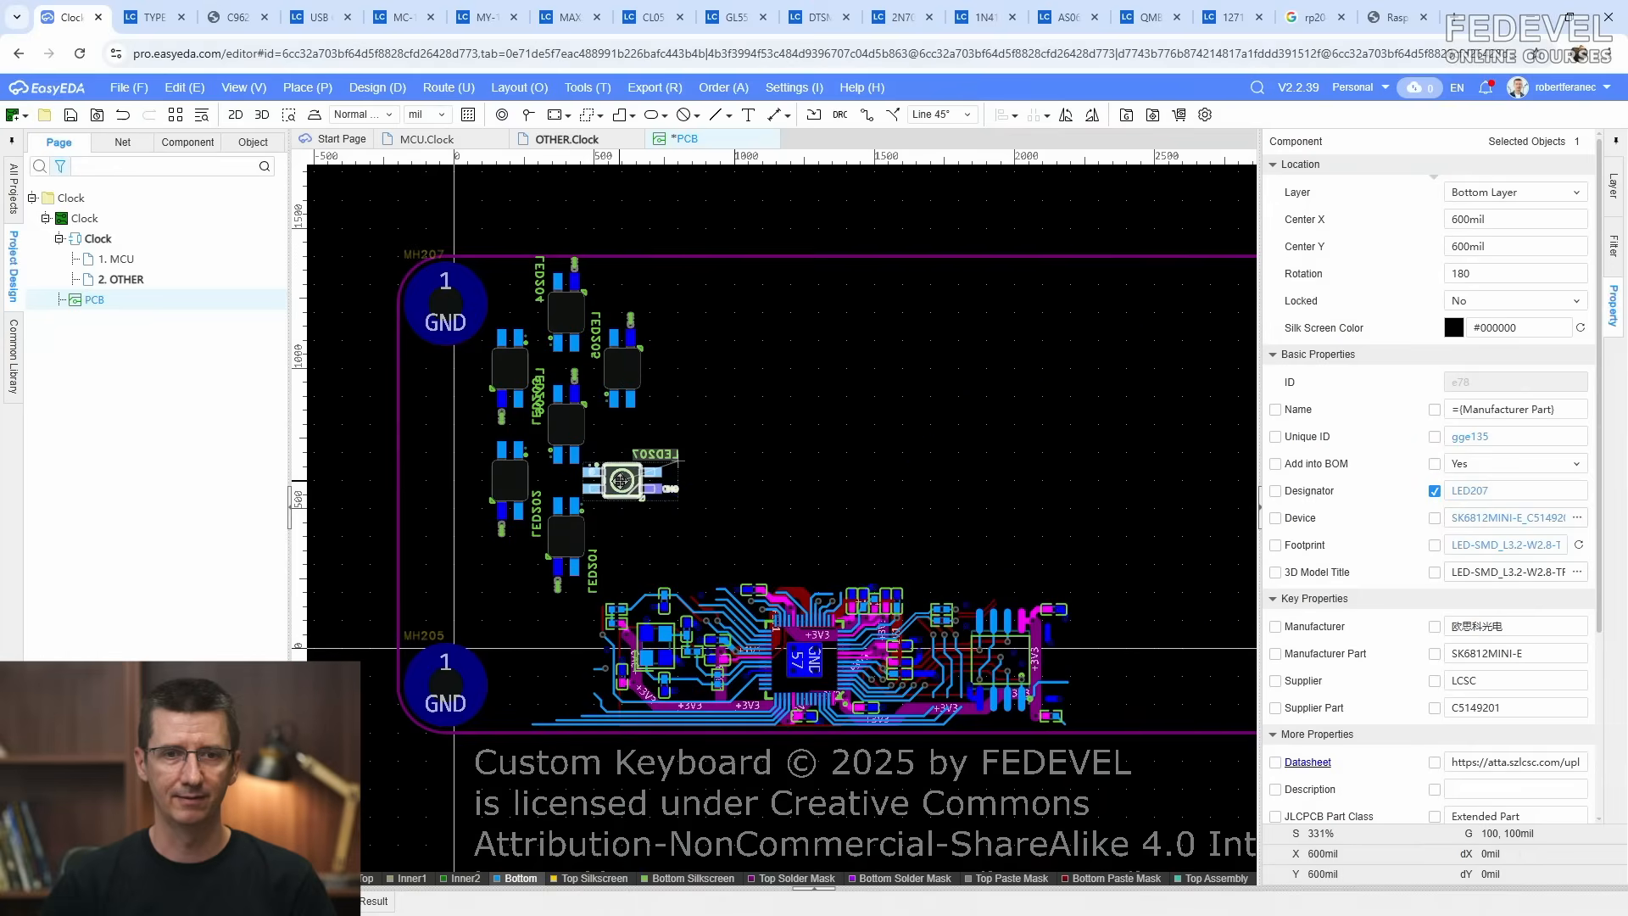
pyautogui.doubleClick(1533, 271)
pyautogui.write('270')
pyautogui.press('Return')
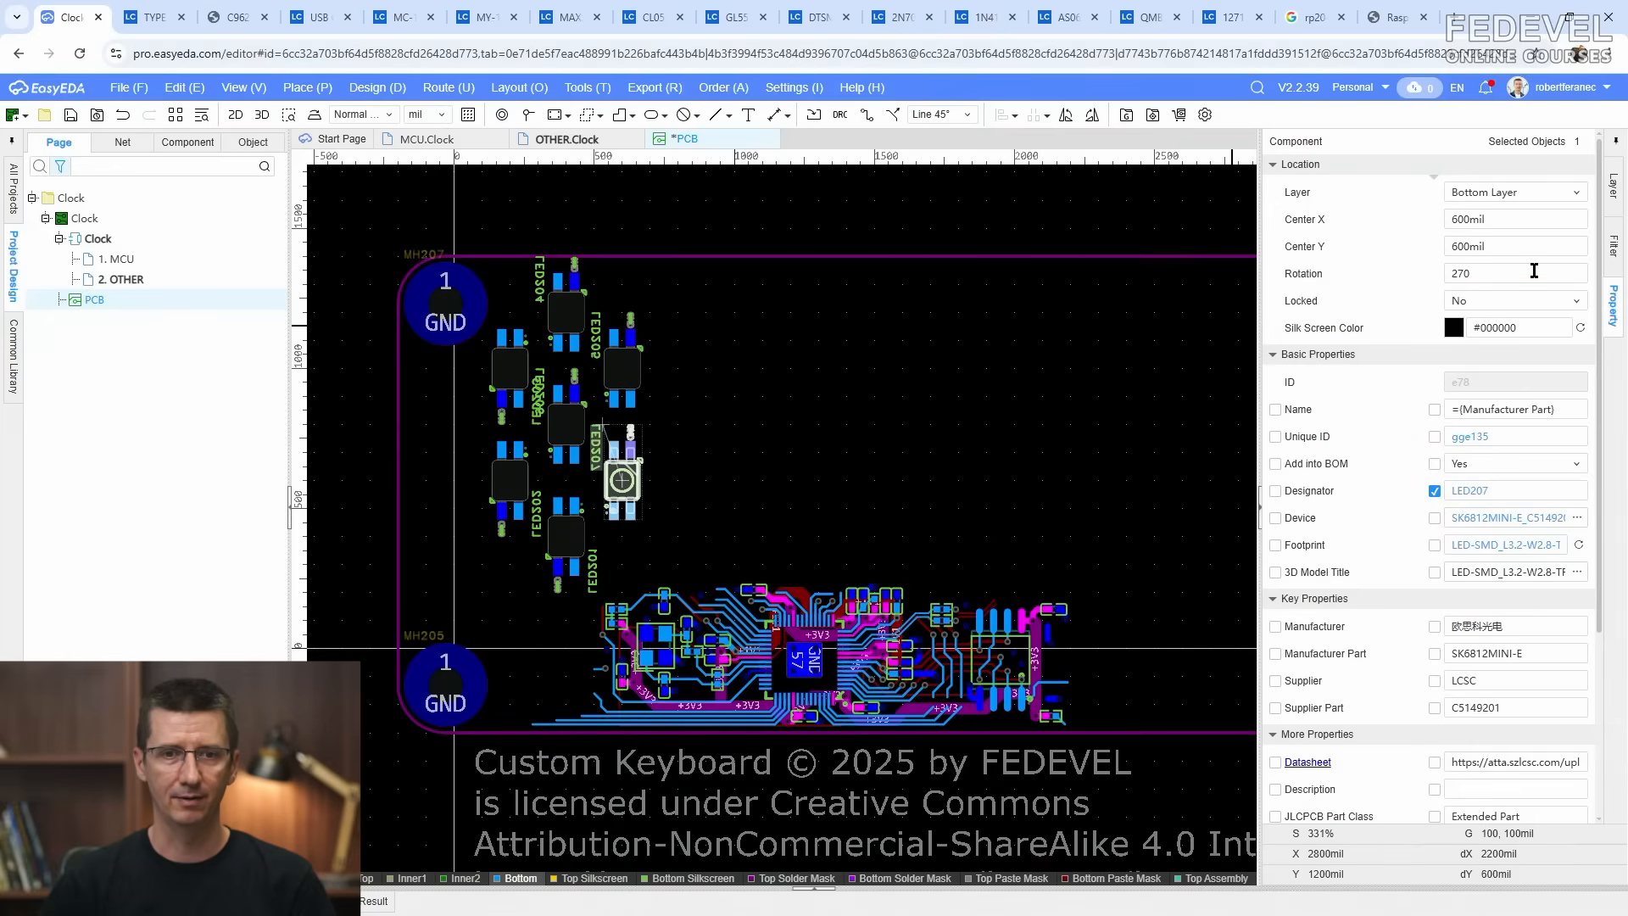
# Step: Check the arrangement of the seven LEDs forming the first digit, including LED203 and LED206
pyautogui.click(500, 292)
pyautogui.scroll(2, 500, 292)
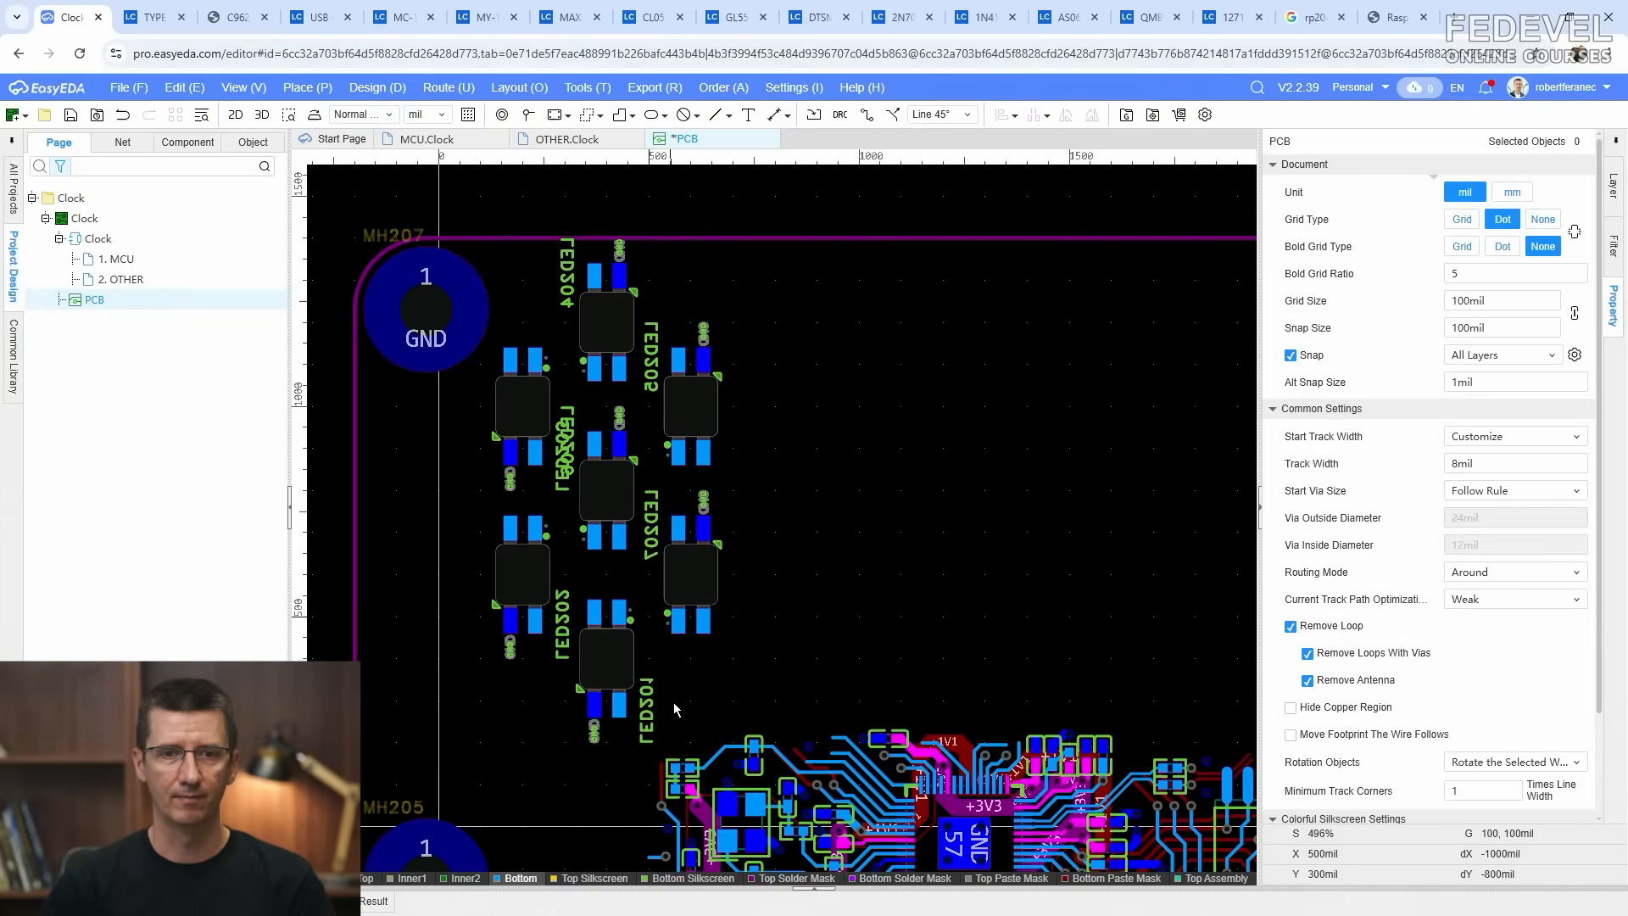
pyautogui.click(557, 490)
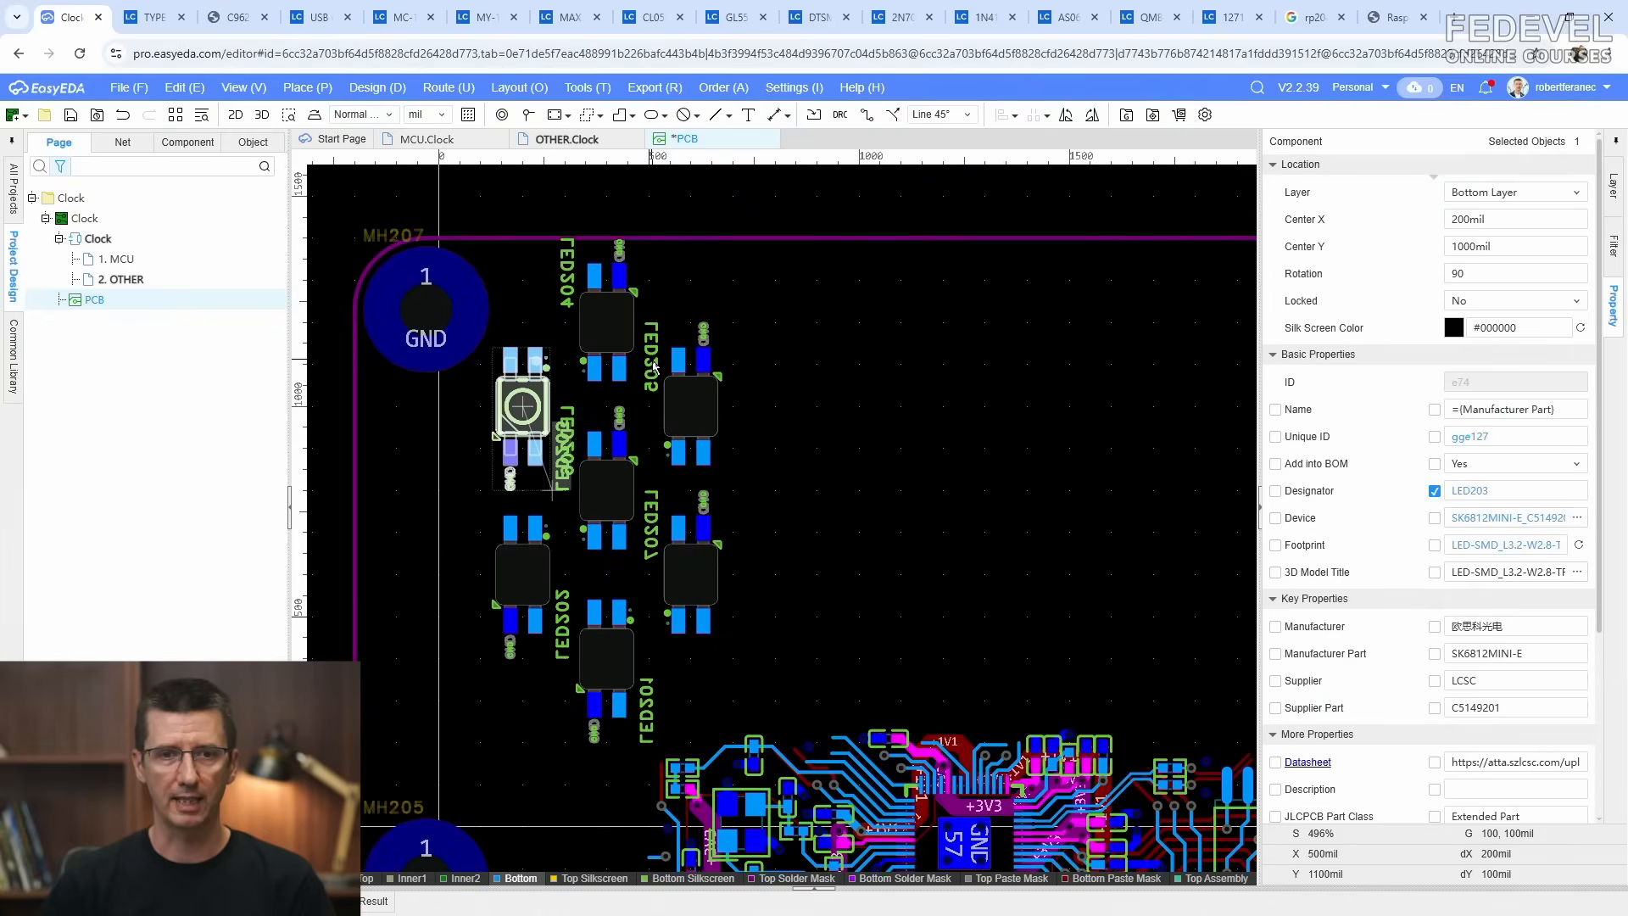
pyautogui.click(606, 490)
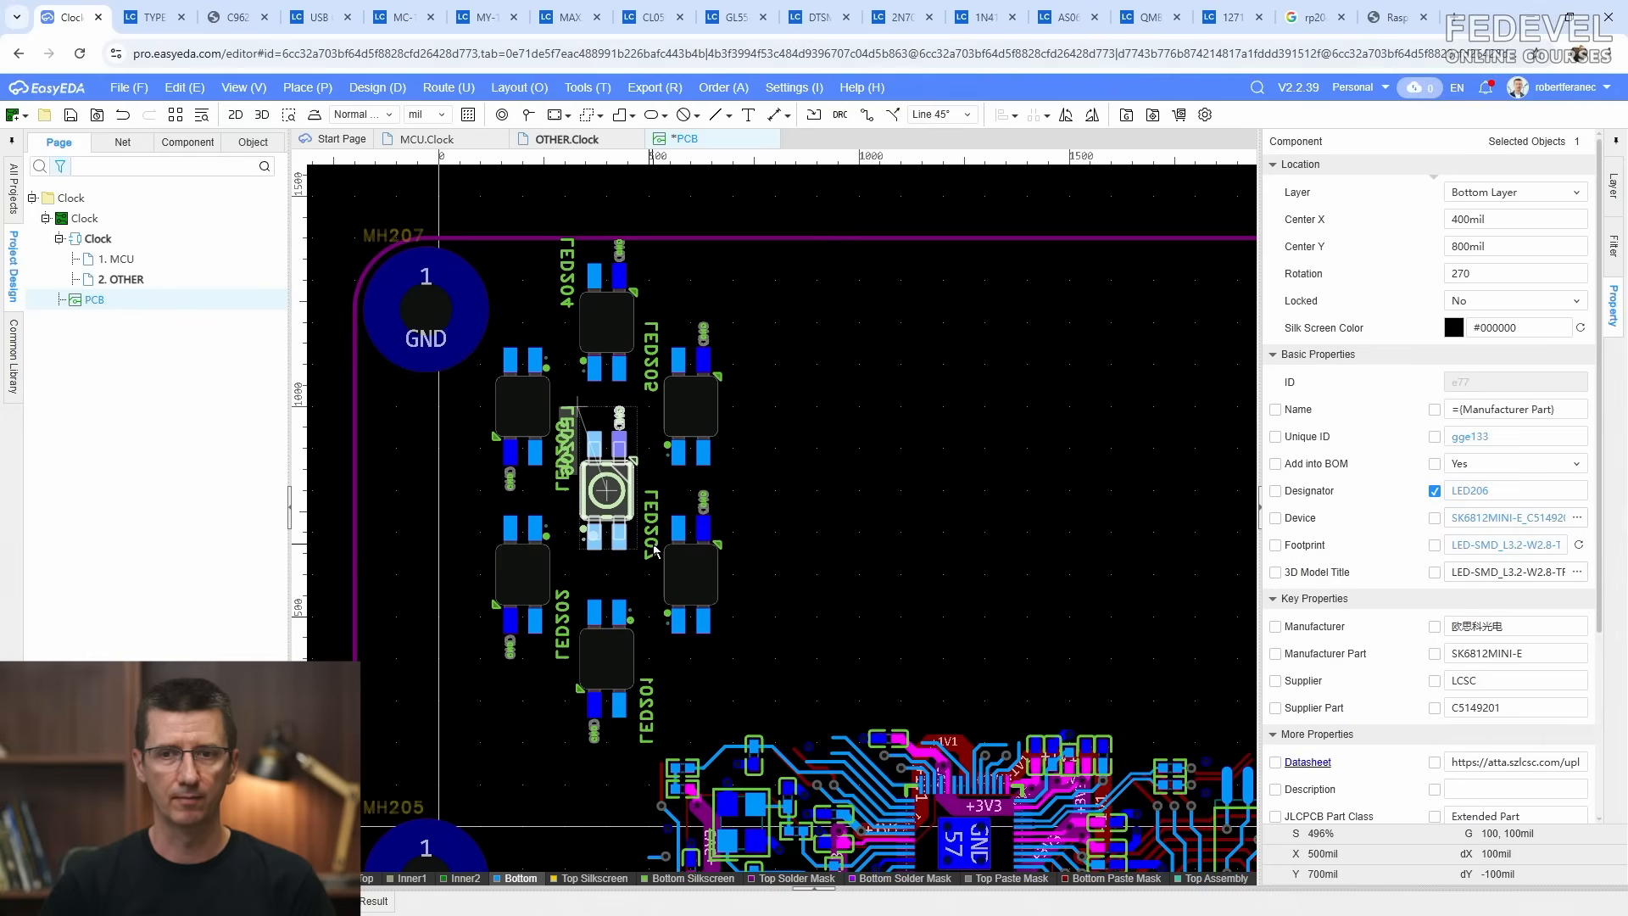
pyautogui.click(871, 583)
pyautogui.scroll(-2, 870, 584)
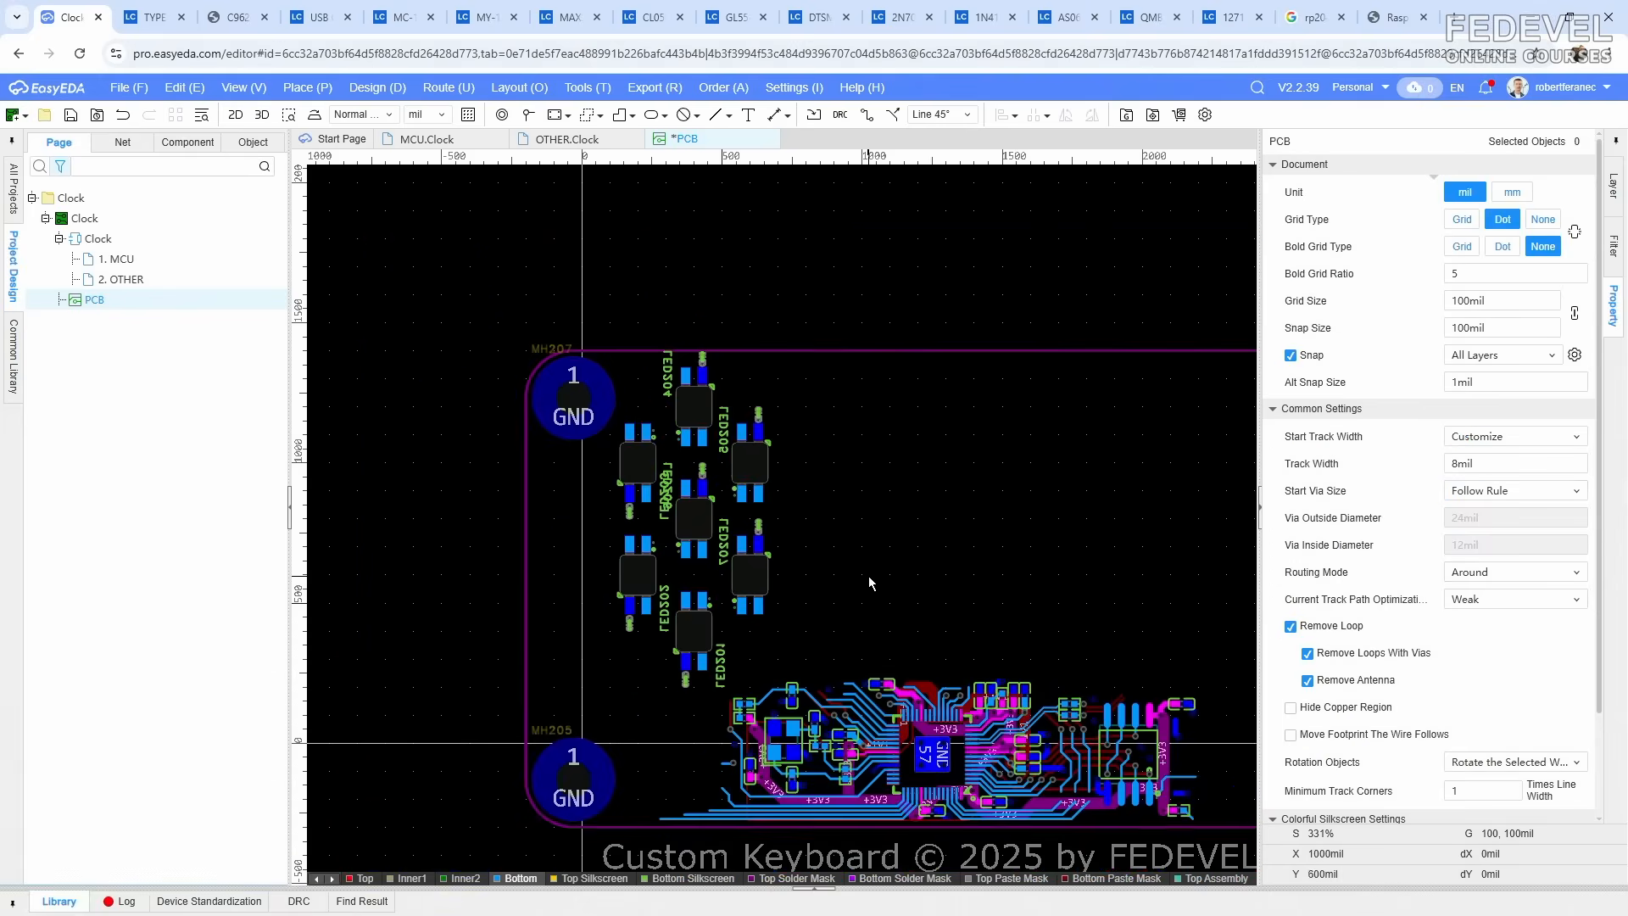
pyautogui.scroll(-3, 869, 582)
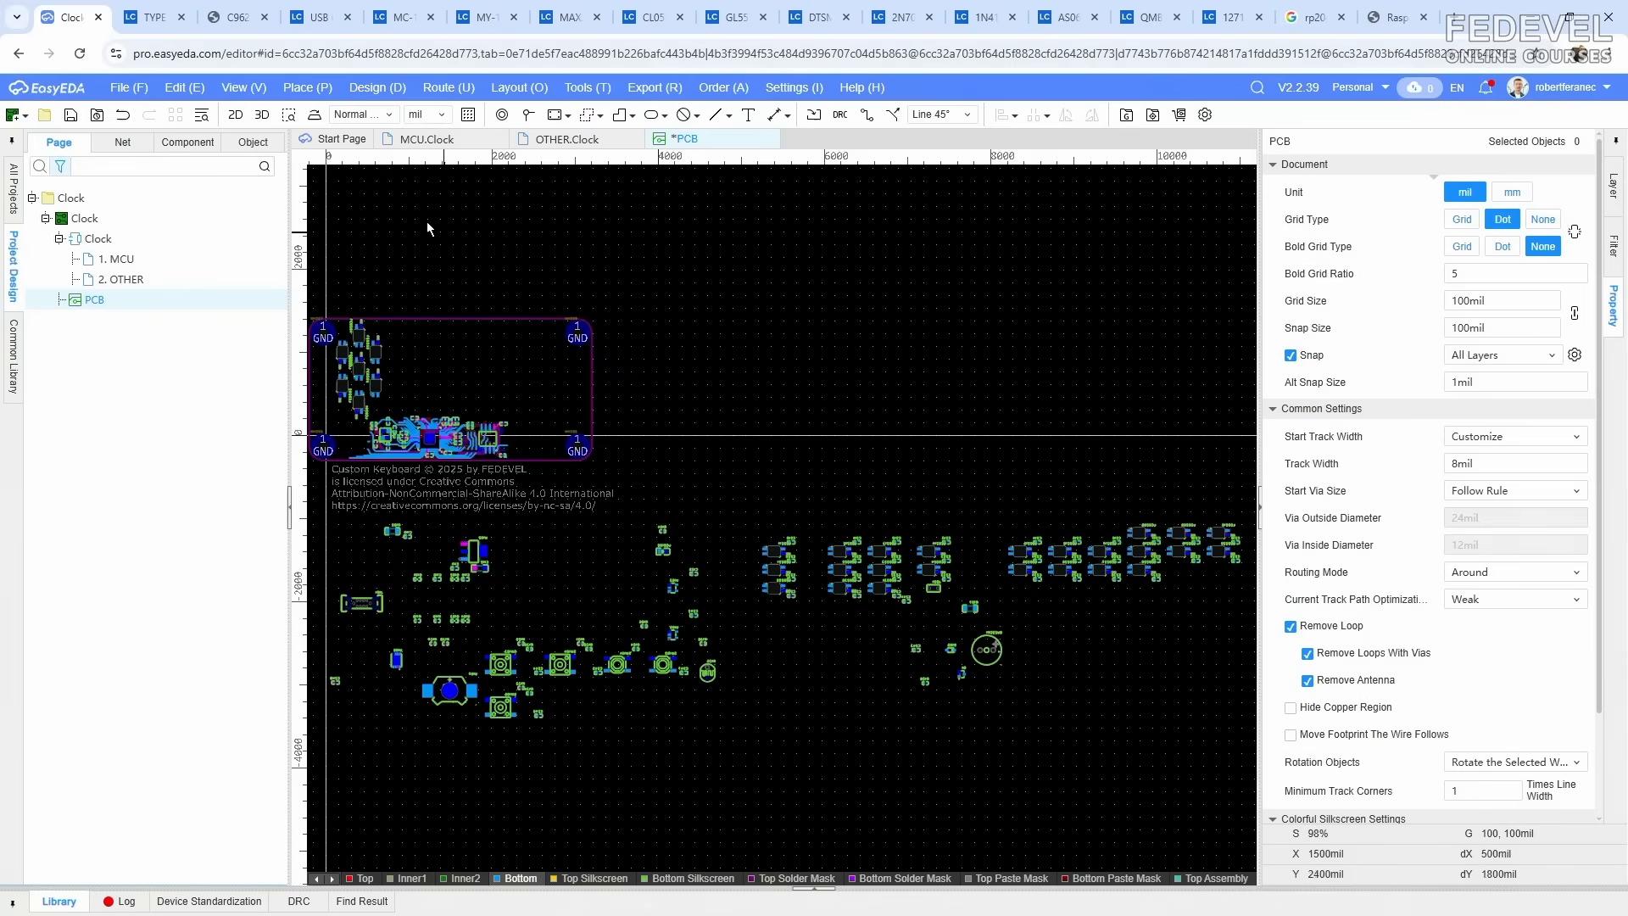
# Step: Preview the board in 3D to examine the first digit's LED layout, and return to the PCB layout
pyautogui.click(262, 116)
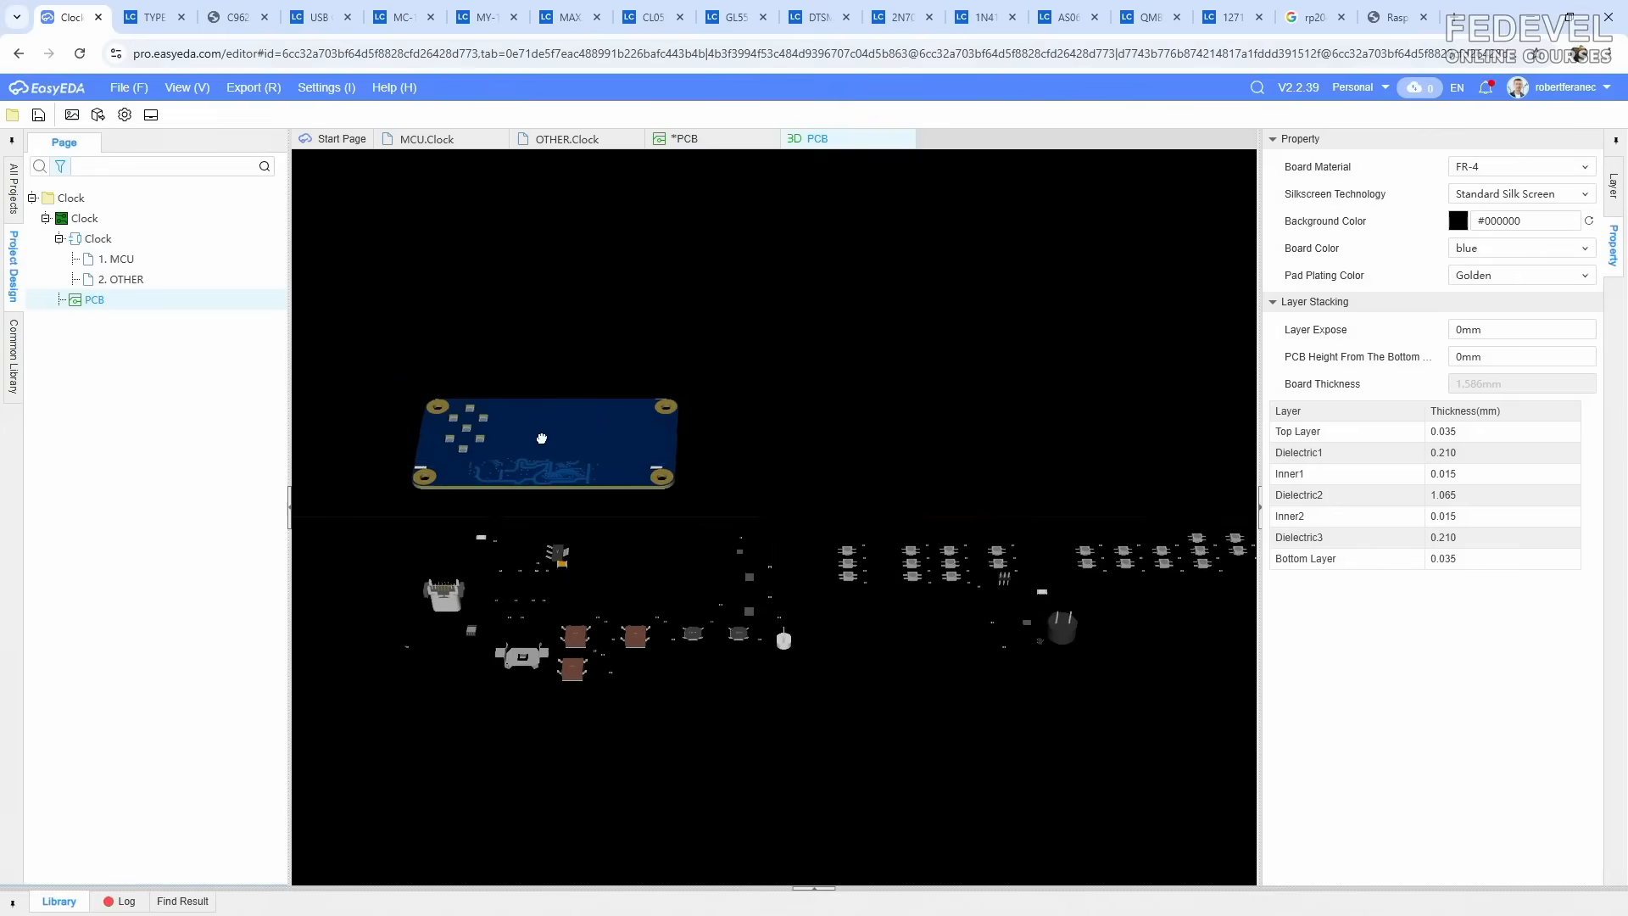
pyautogui.scroll(5, 749, 483)
pyautogui.moveTo(802, 395); pyautogui.dragTo(839, 435, button='right')
pyautogui.moveTo(839, 435); pyautogui.dragTo(798, 464)
pyautogui.click(907, 139)
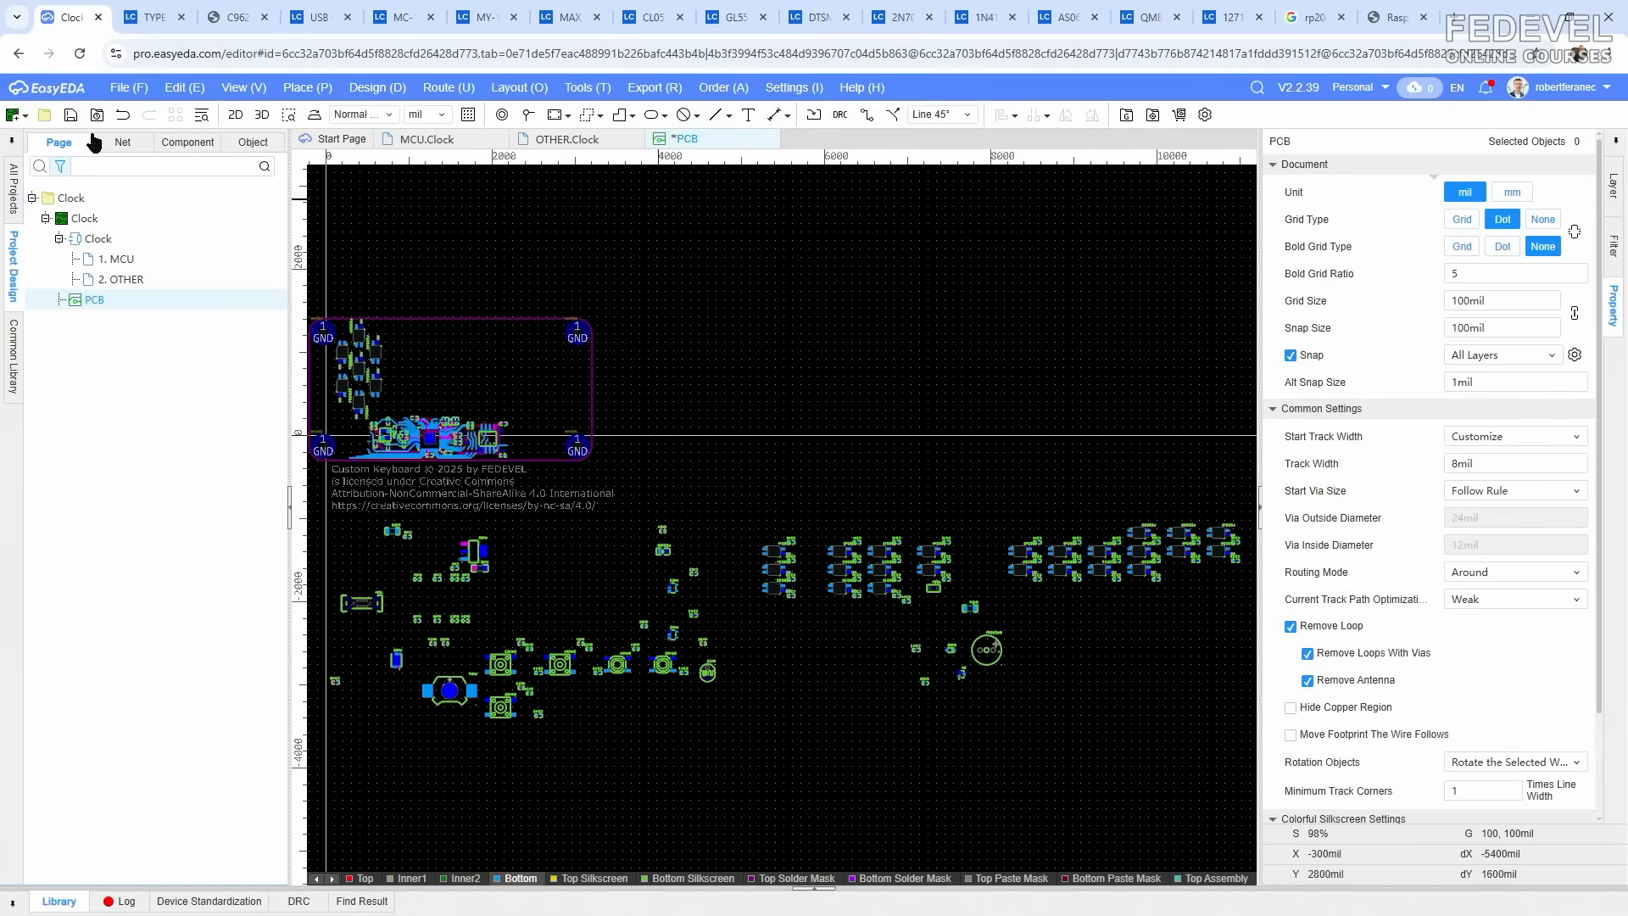
# Step: Save the PCB and bring LED208, LED209 and LED210 from the unplaced parts onto the board, near its middle
pyautogui.click(71, 117)
pyautogui.scroll(2, 1185, 546)
pyautogui.scroll(-4, 1183, 545)
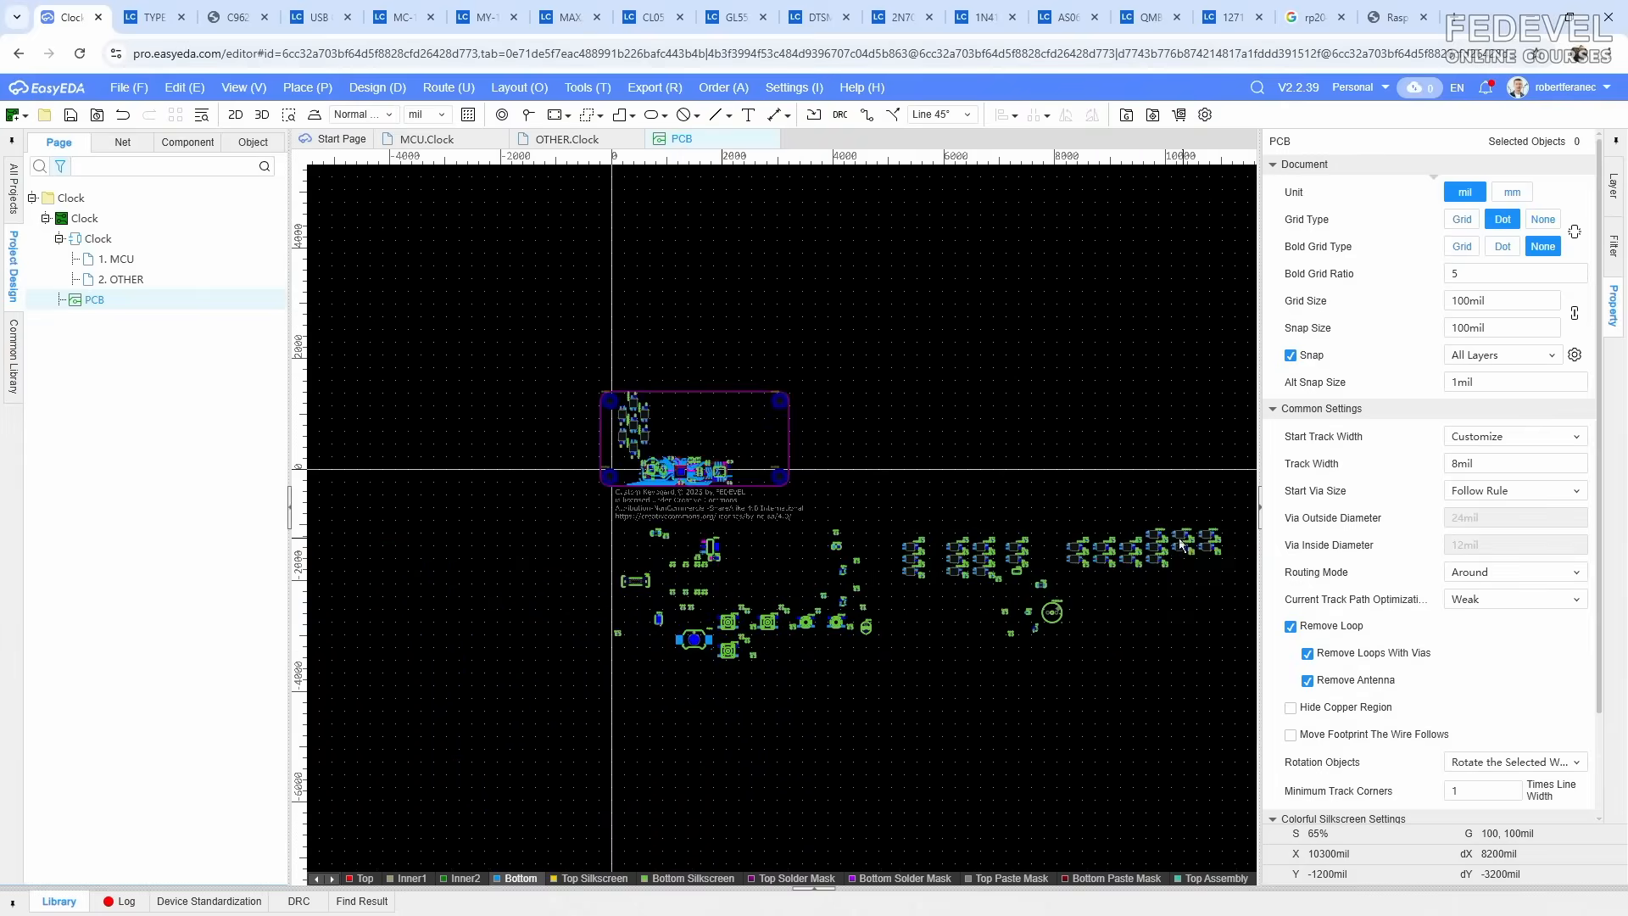
pyautogui.moveTo(1155, 536); pyautogui.dragTo(712, 445)
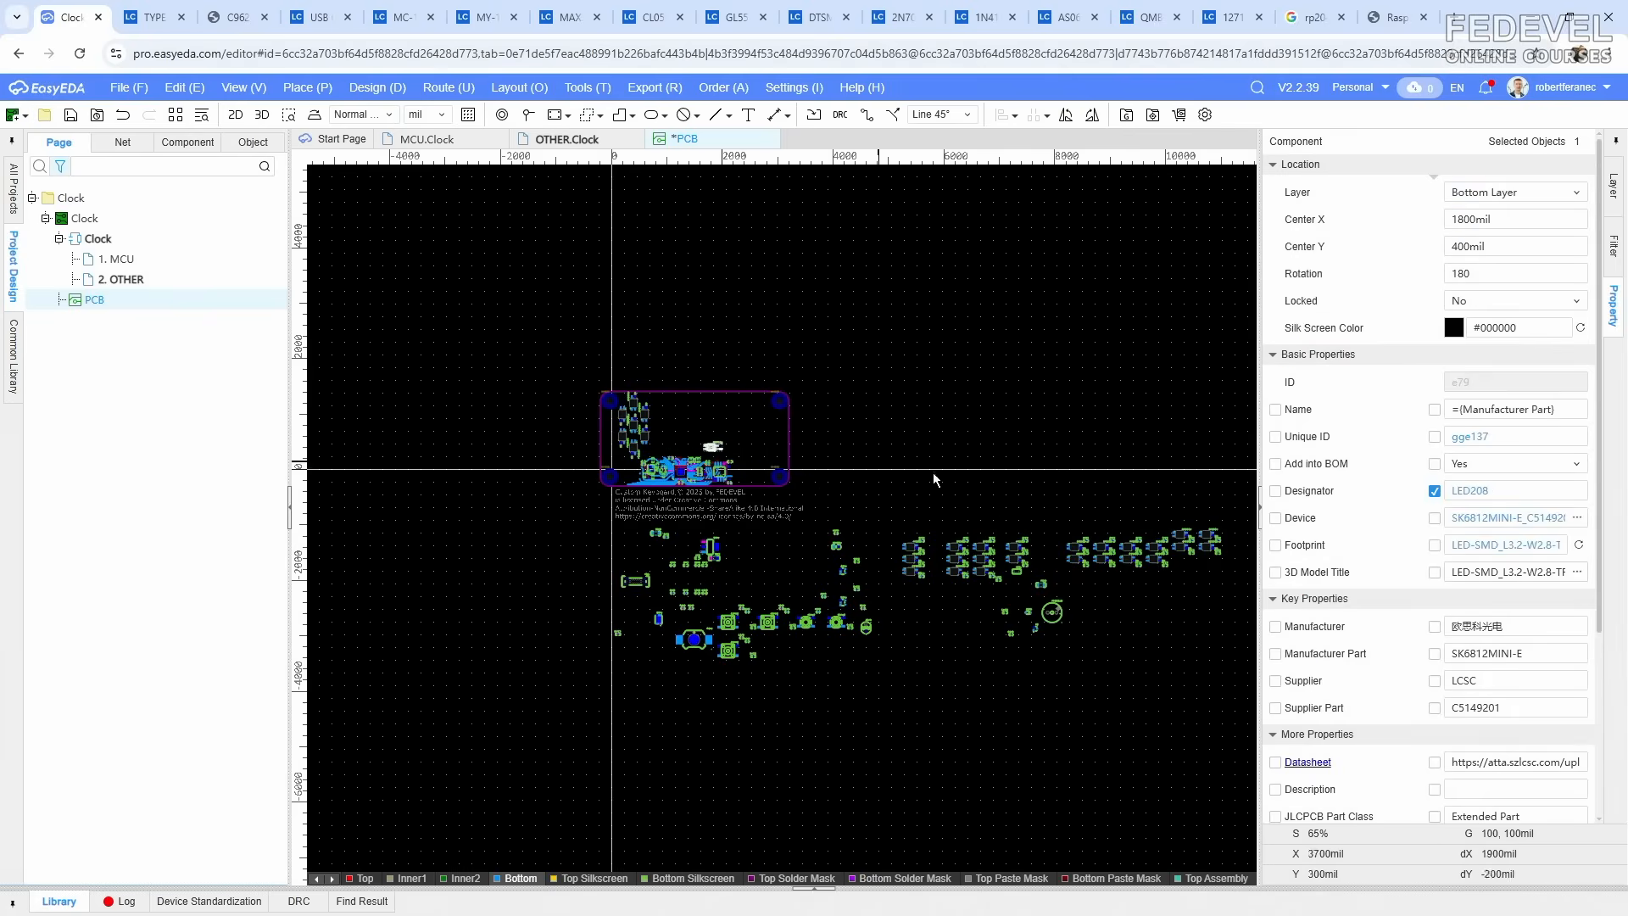
pyautogui.moveTo(1179, 540); pyautogui.dragTo(702, 430)
pyautogui.moveTo(1211, 539); pyautogui.dragTo(702, 413)
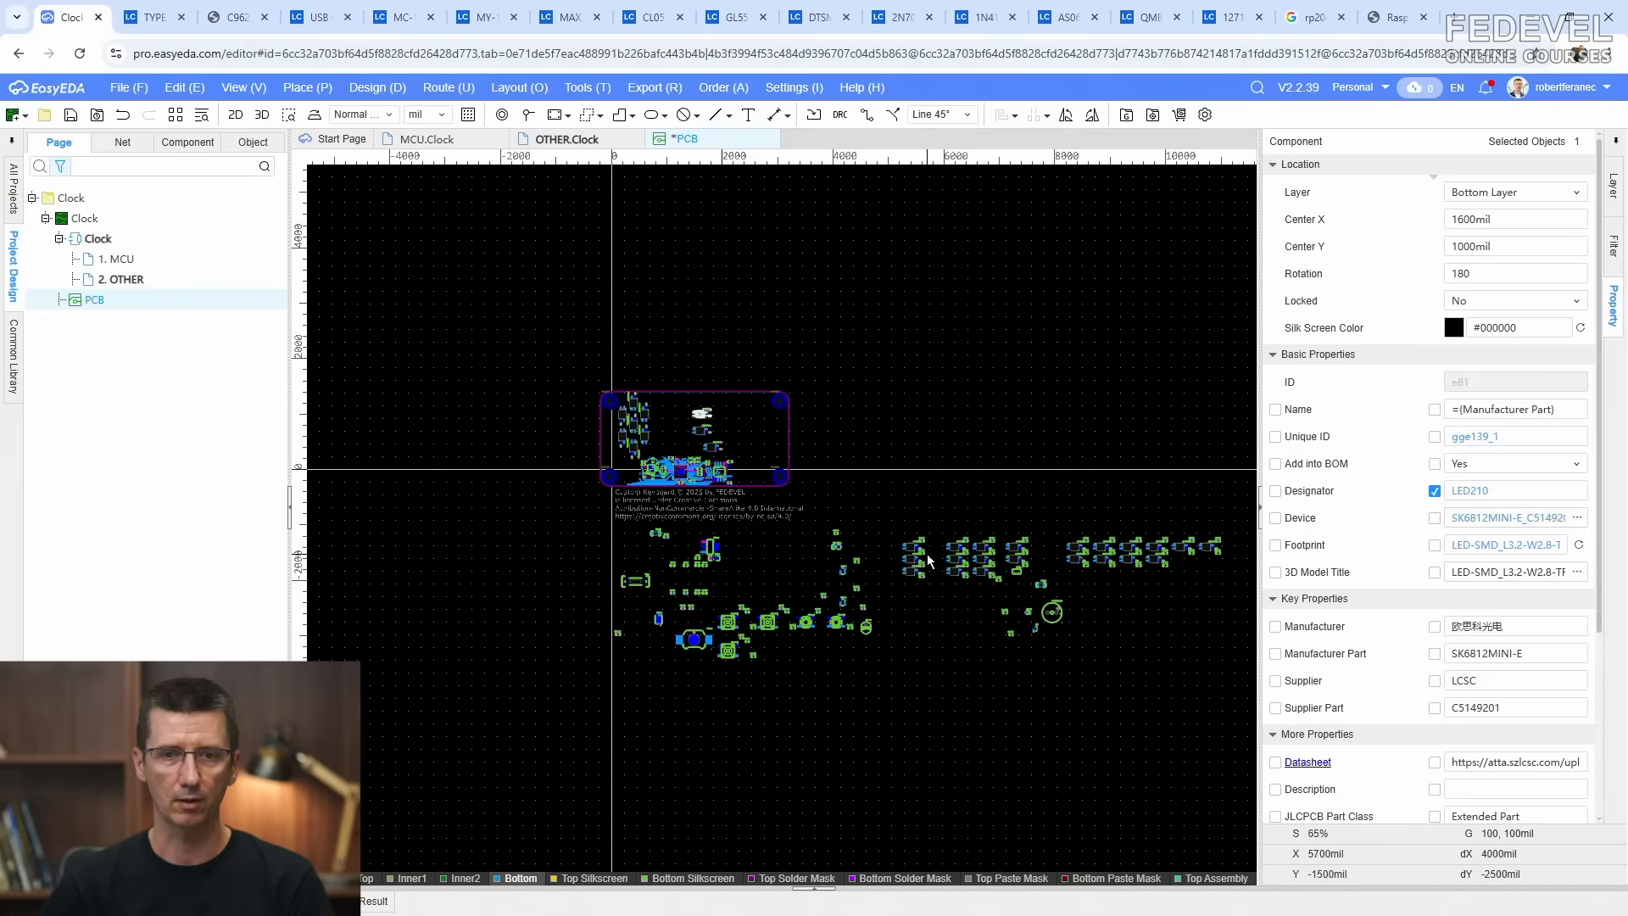
# Step: Bring LED211, LED212, LED213 and LED214 from the unplaced parts into the free area of the board
pyautogui.scroll(5, 923, 555)
pyautogui.scroll(1, 922, 556)
pyautogui.scroll(-5, 922, 555)
pyautogui.scroll(5, 915, 546)
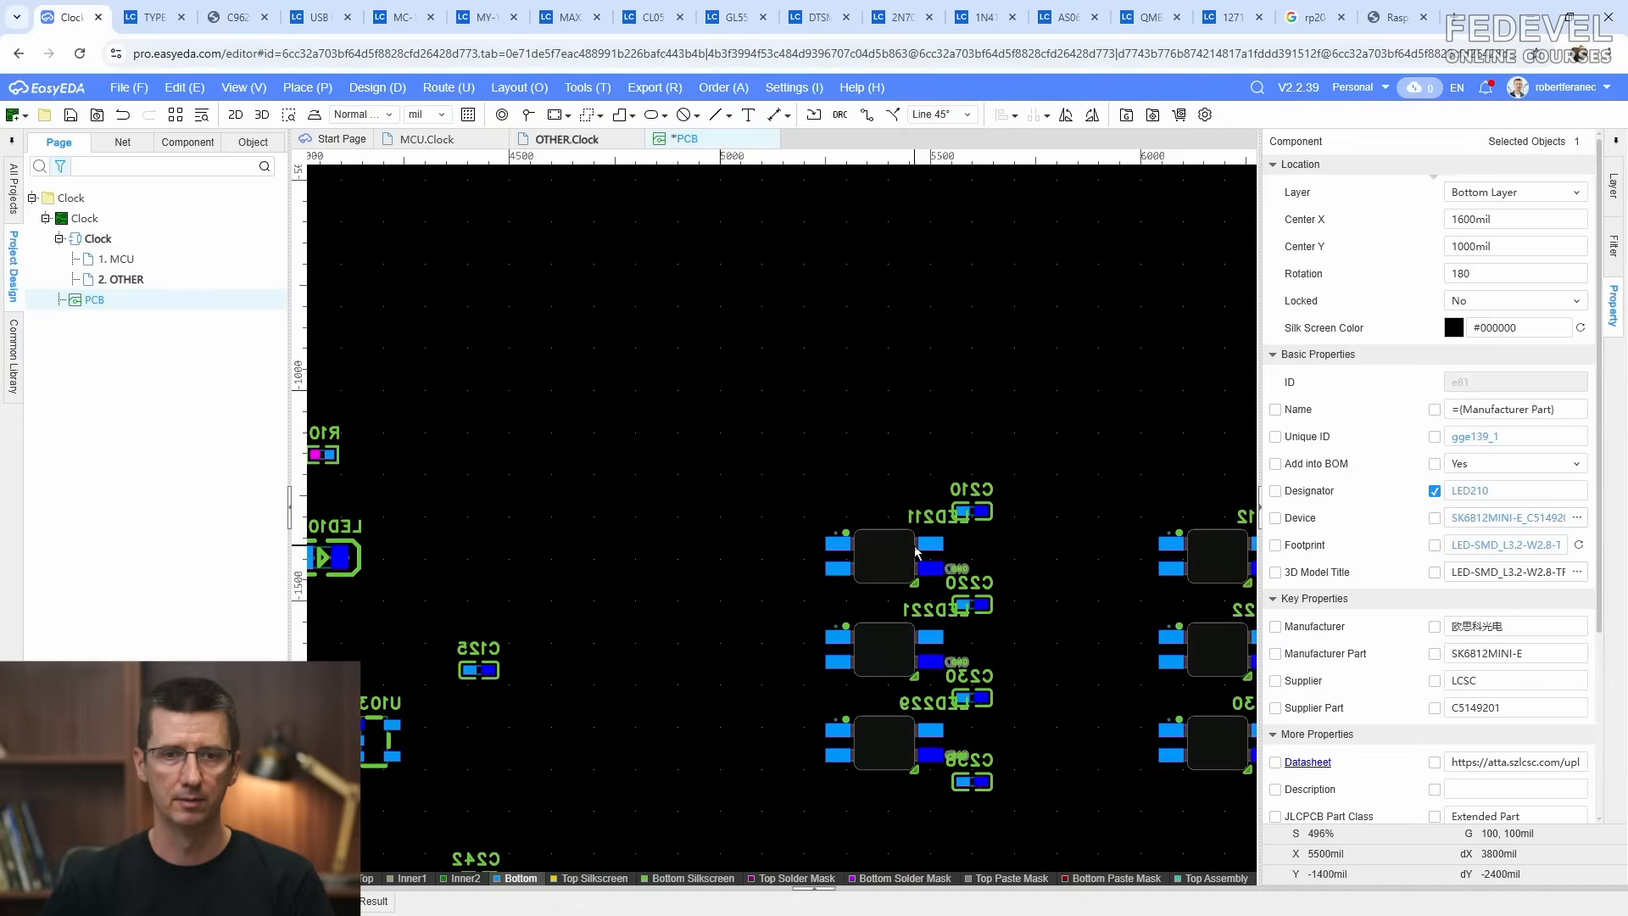
pyautogui.scroll(-3, 915, 547)
pyautogui.scroll(-2, 915, 548)
pyautogui.moveTo(909, 549); pyautogui.dragTo(691, 374)
pyautogui.moveTo(983, 542); pyautogui.dragTo(636, 367)
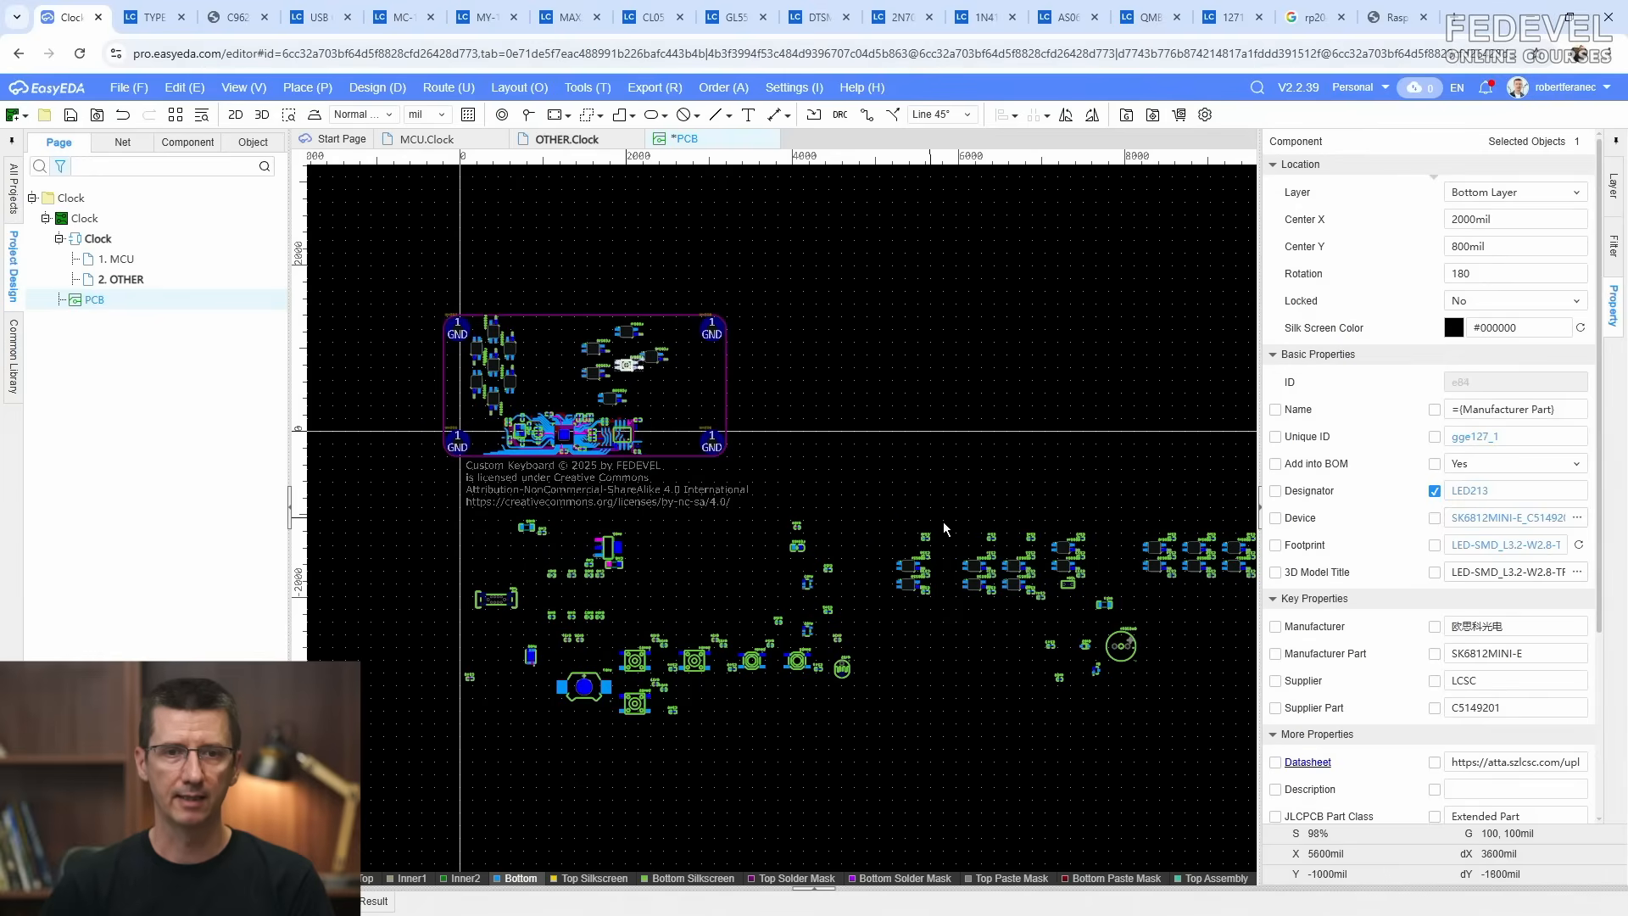
pyautogui.moveTo(1063, 549); pyautogui.dragTo(651, 389)
# Step: Move LED208 to X 1000 mil, Y 400 mil and set its rotation to 90
pyautogui.scroll(4, 549, 348)
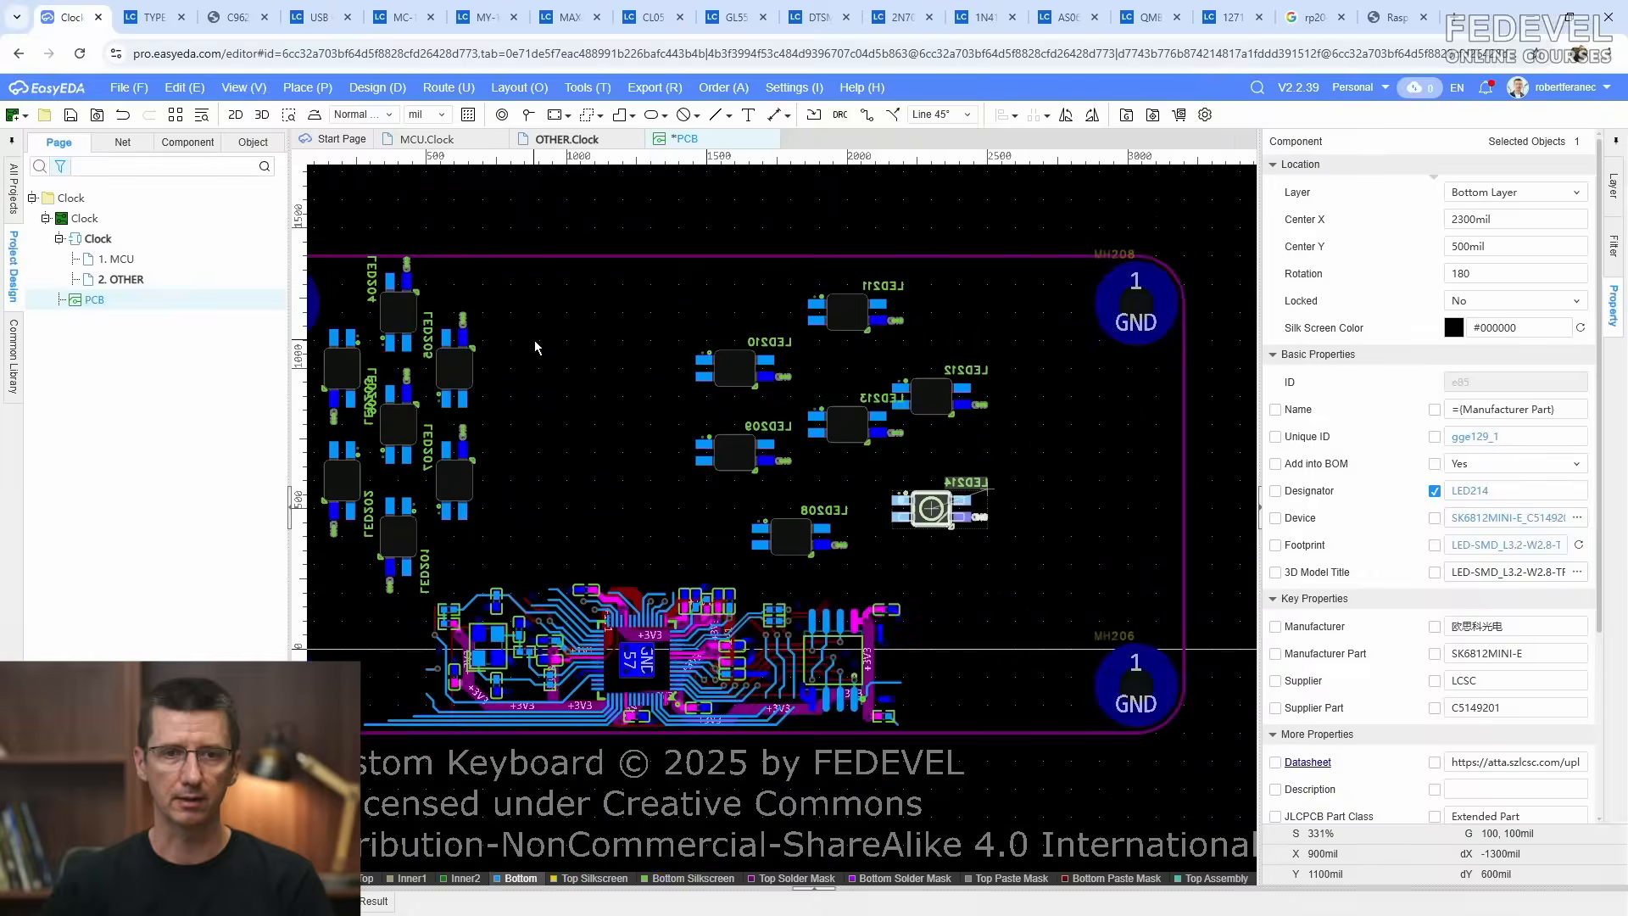
pyautogui.moveTo(616, 383); pyautogui.dragTo(712, 403, button='right')
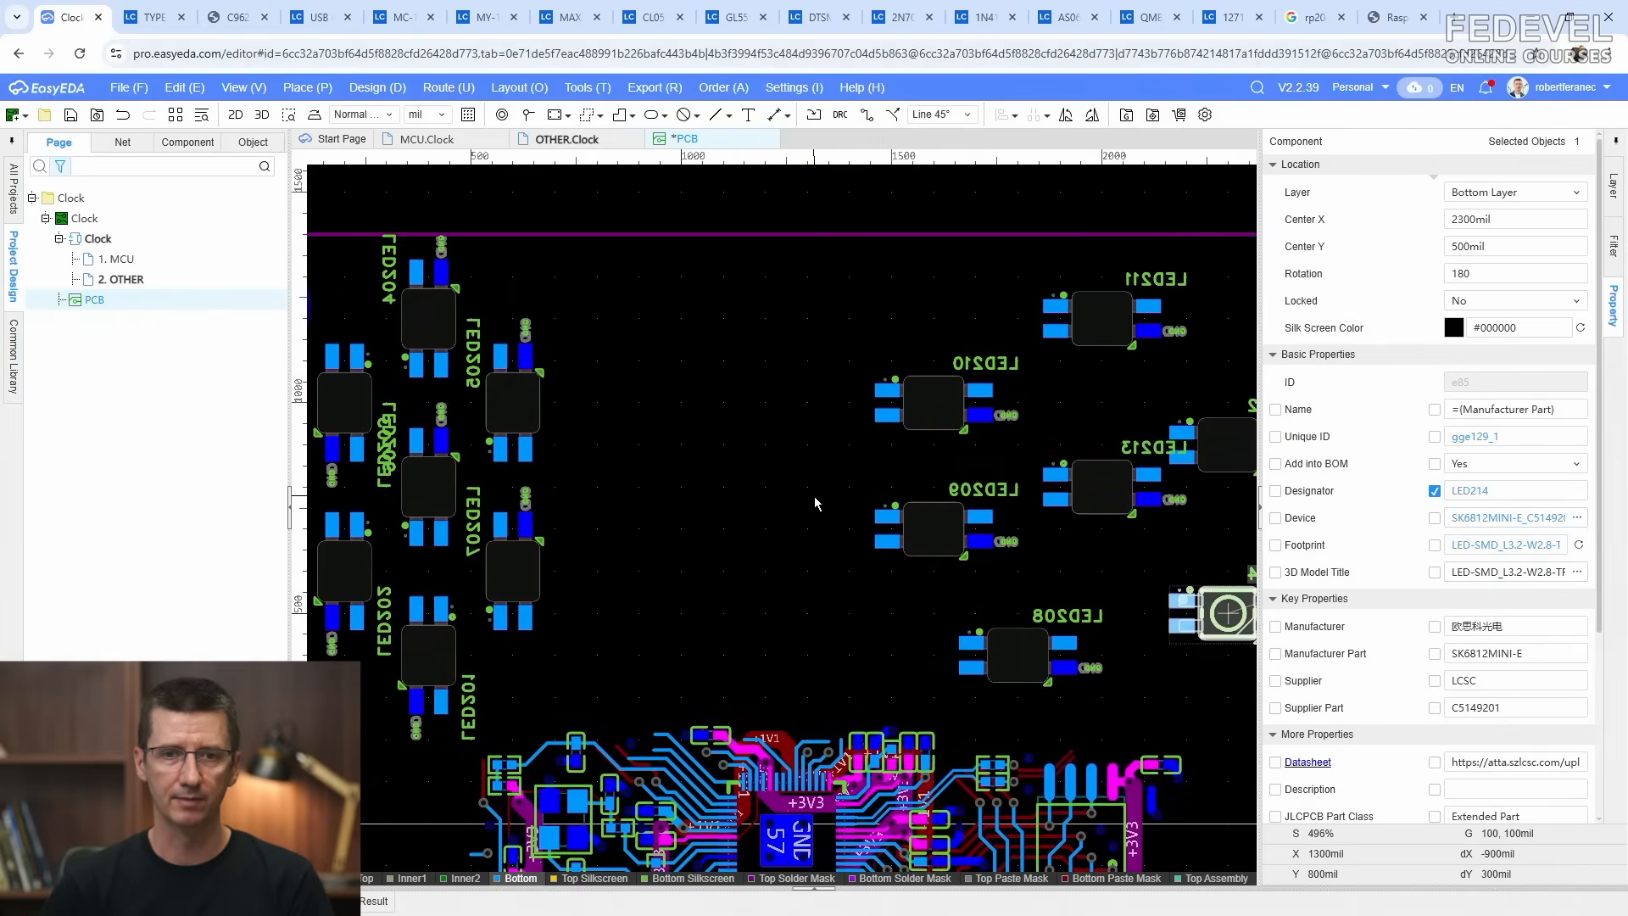
pyautogui.scroll(-1, 813, 502)
pyautogui.moveTo(950, 592); pyautogui.dragTo(726, 594)
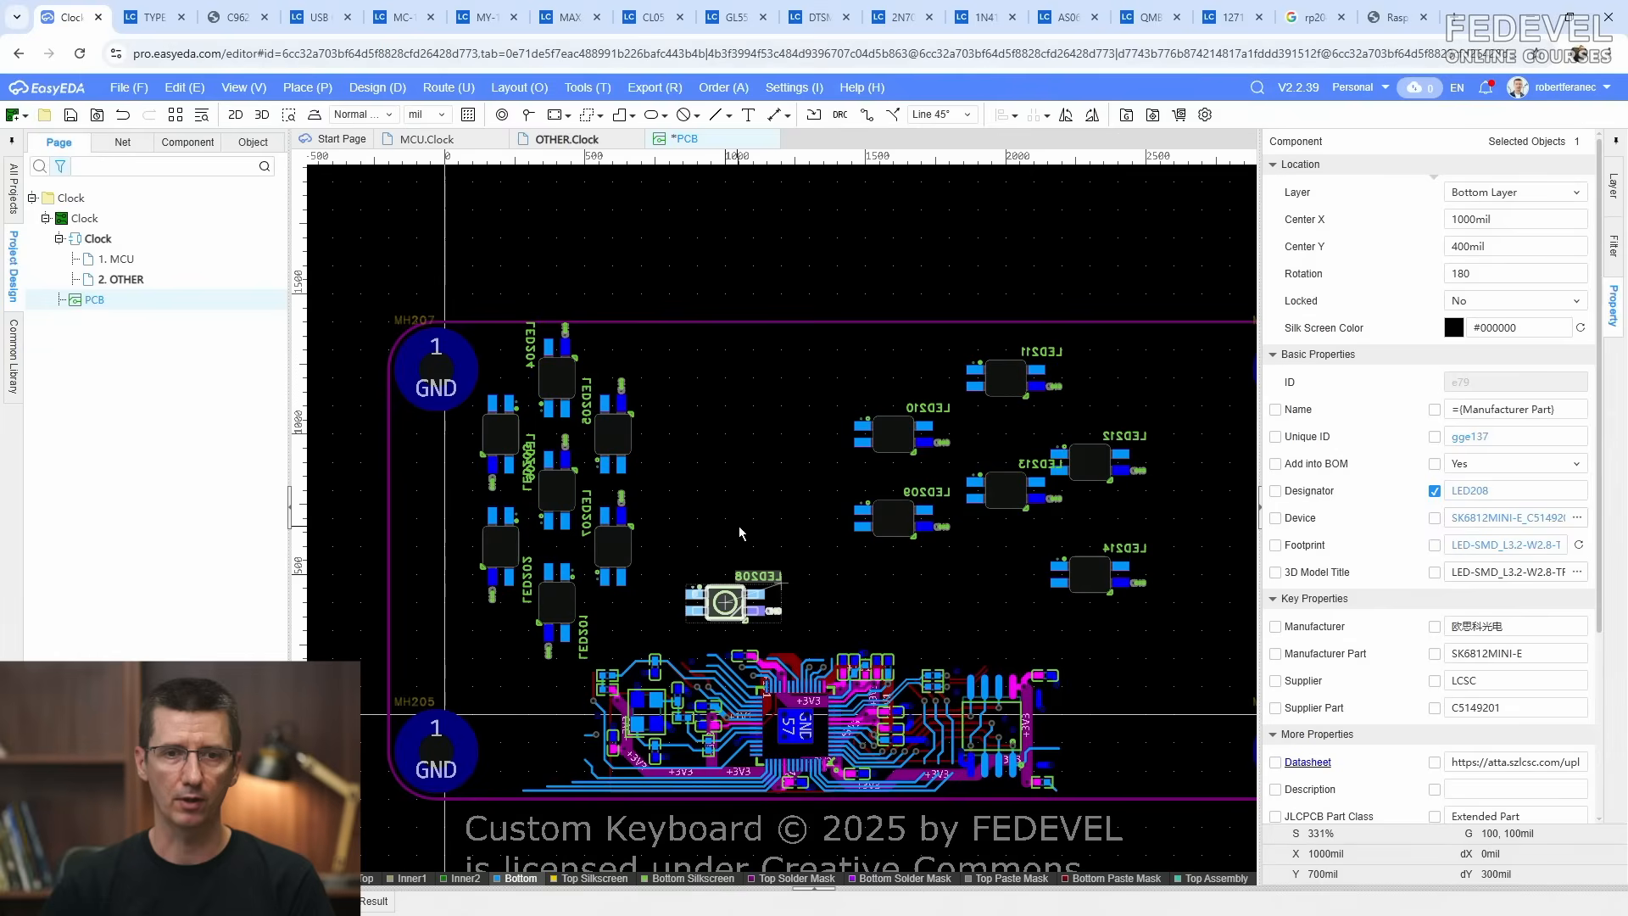
pyautogui.doubleClick(1503, 272)
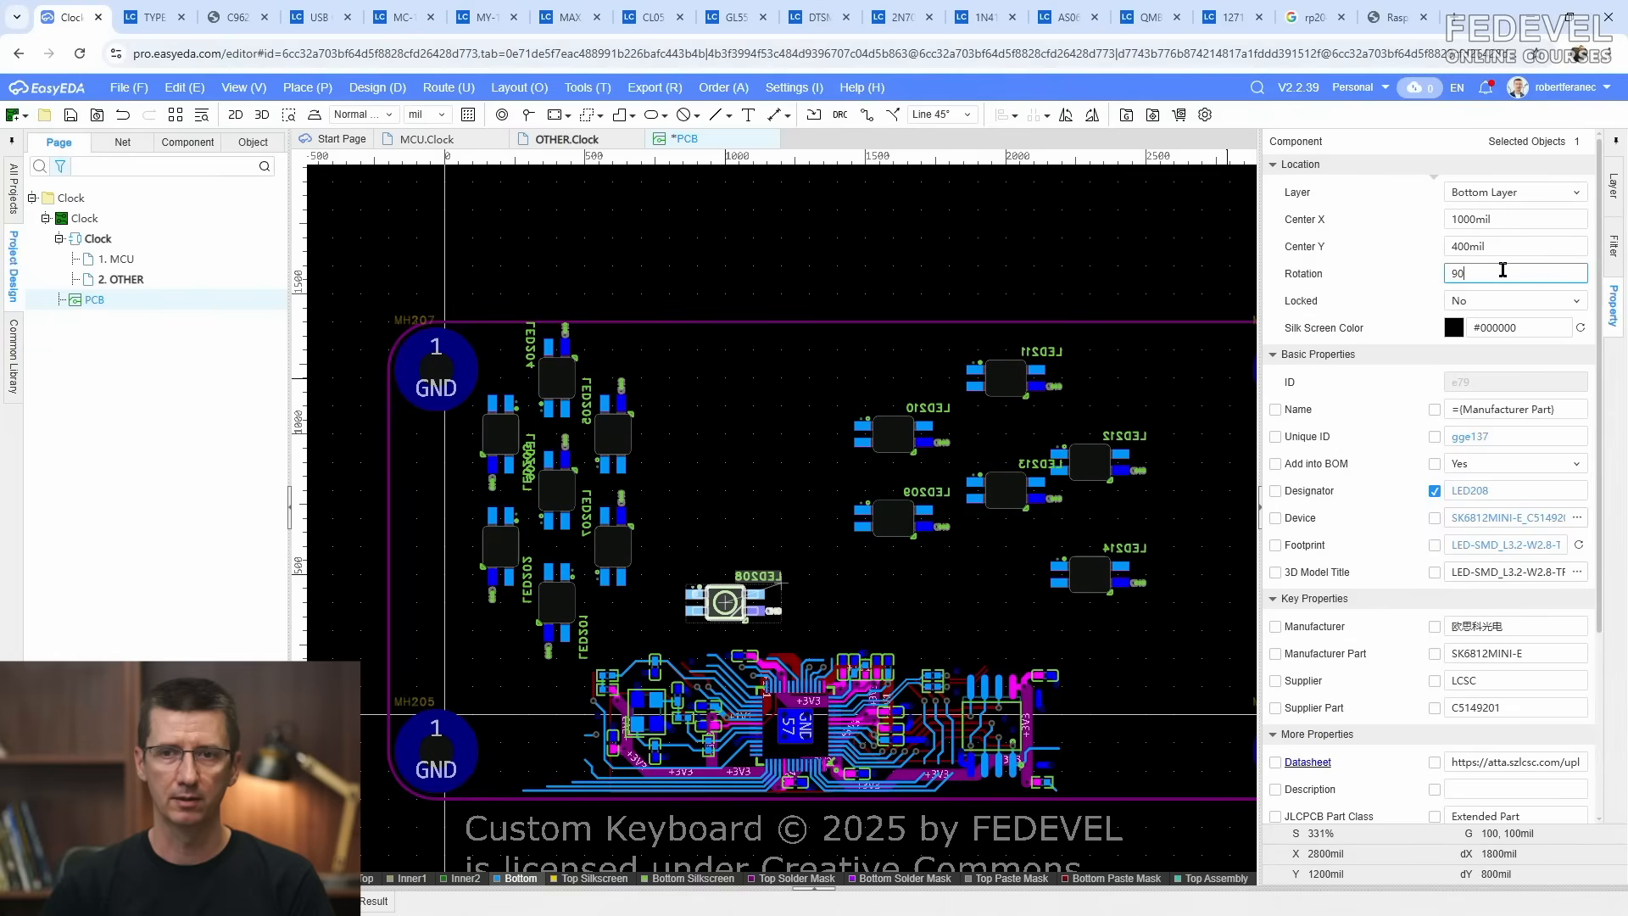
pyautogui.press('Return')
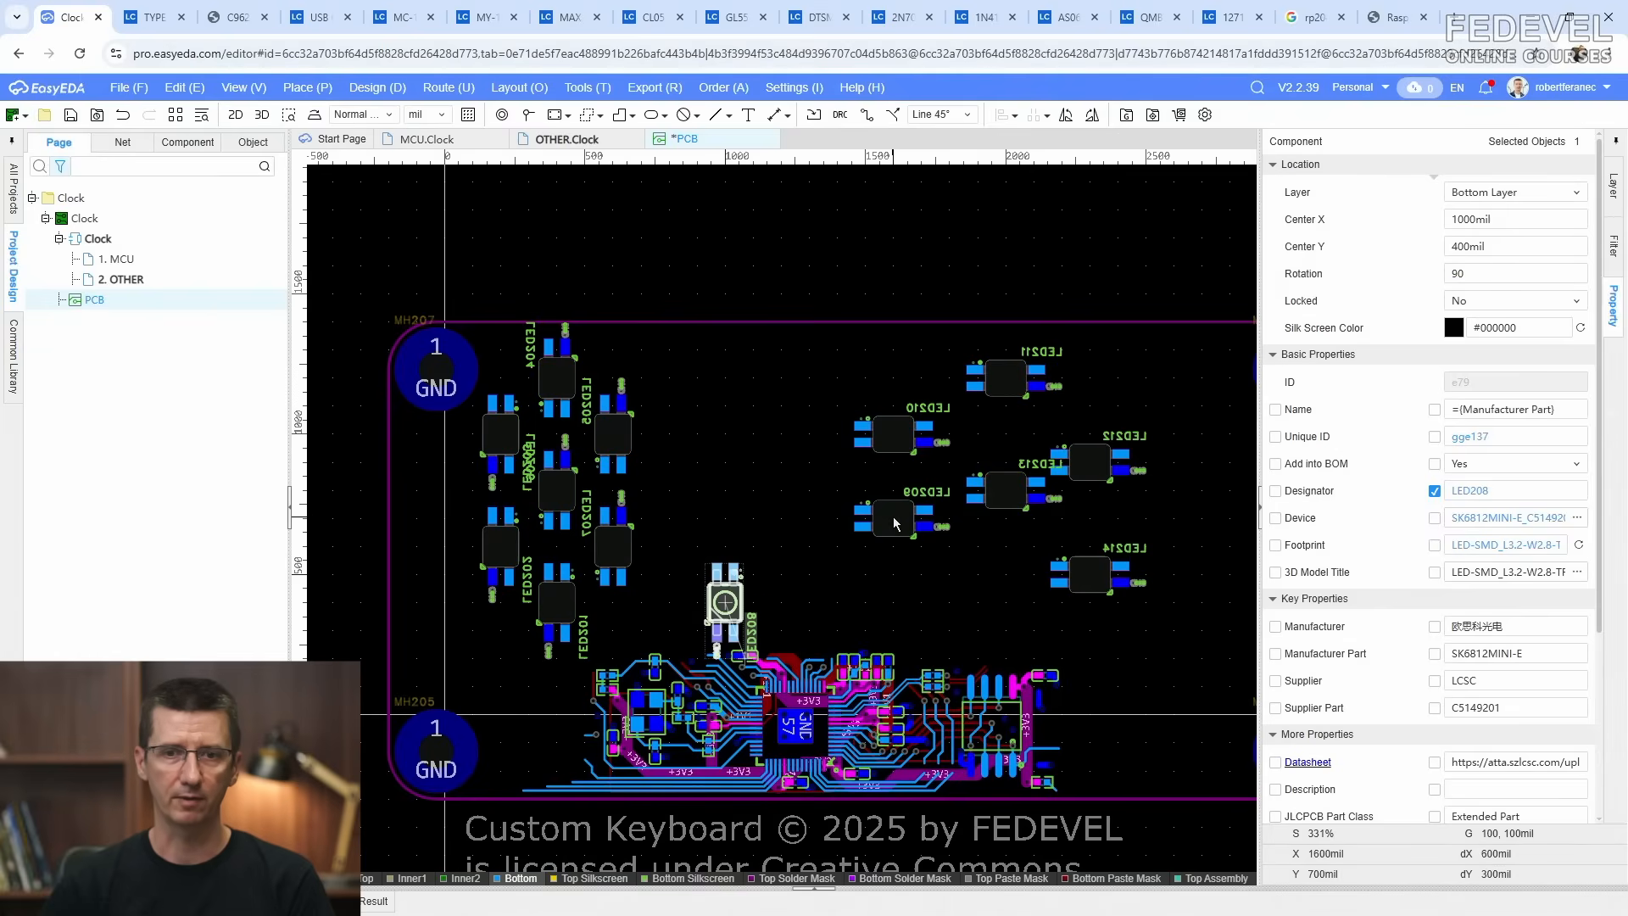
# Step: Place LED209 at X 800 mil, Y 600 mil and LED210 at X 800 mil, Y 1000 mil, both with rotation 90
pyautogui.moveTo(894, 523); pyautogui.dragTo(670, 547)
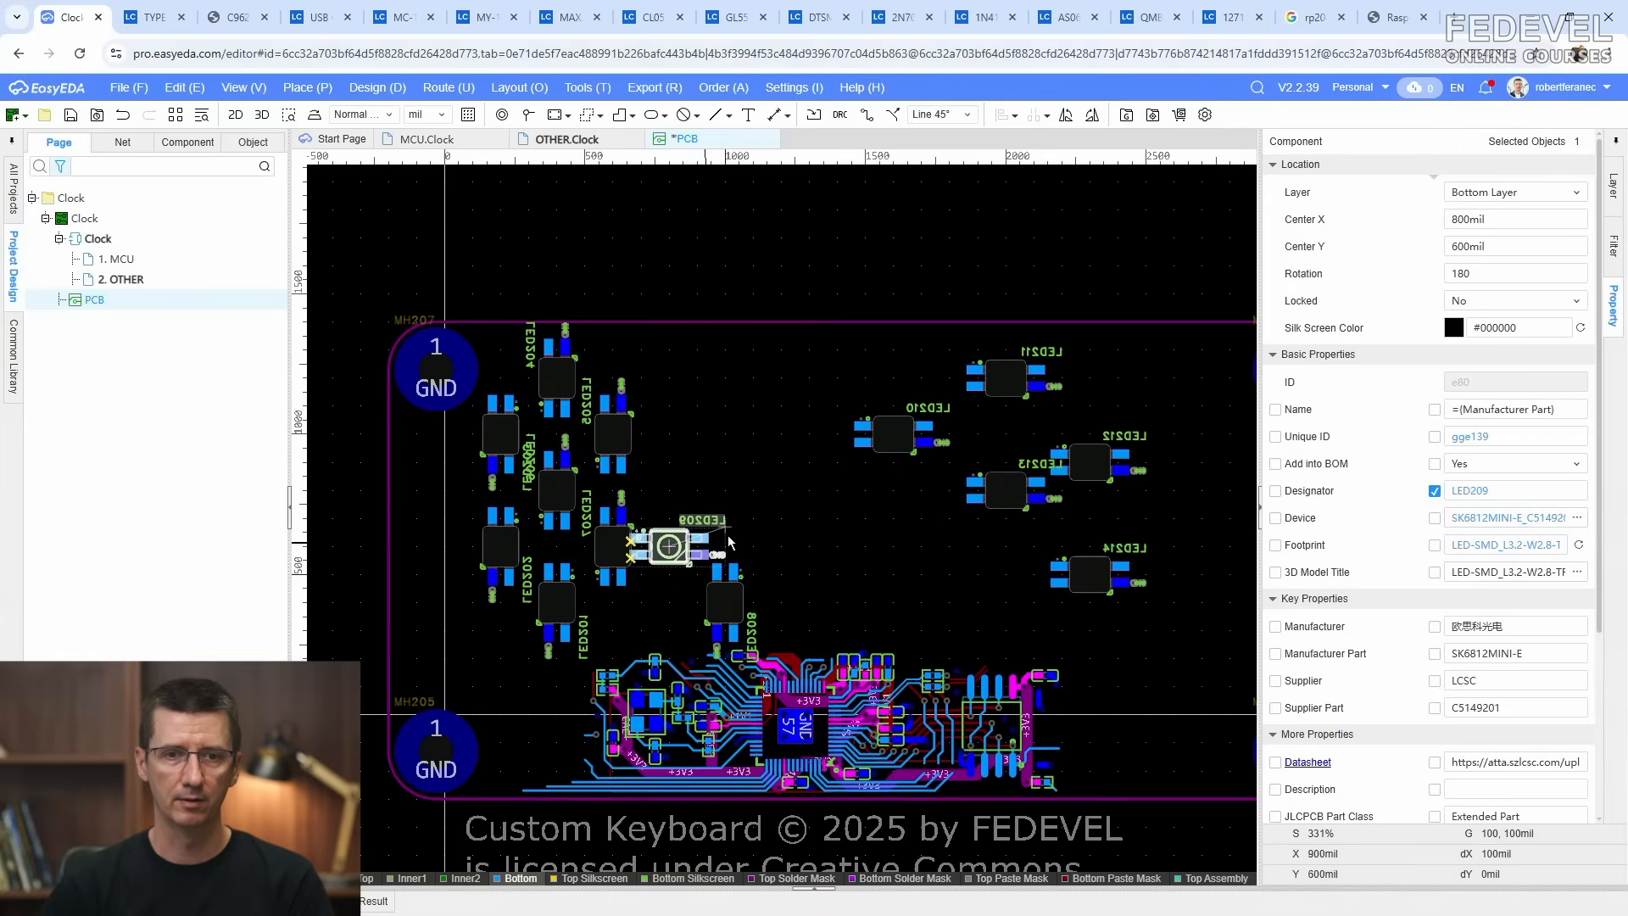
pyautogui.doubleClick(1519, 271)
pyautogui.write('90')
pyautogui.press('Return')
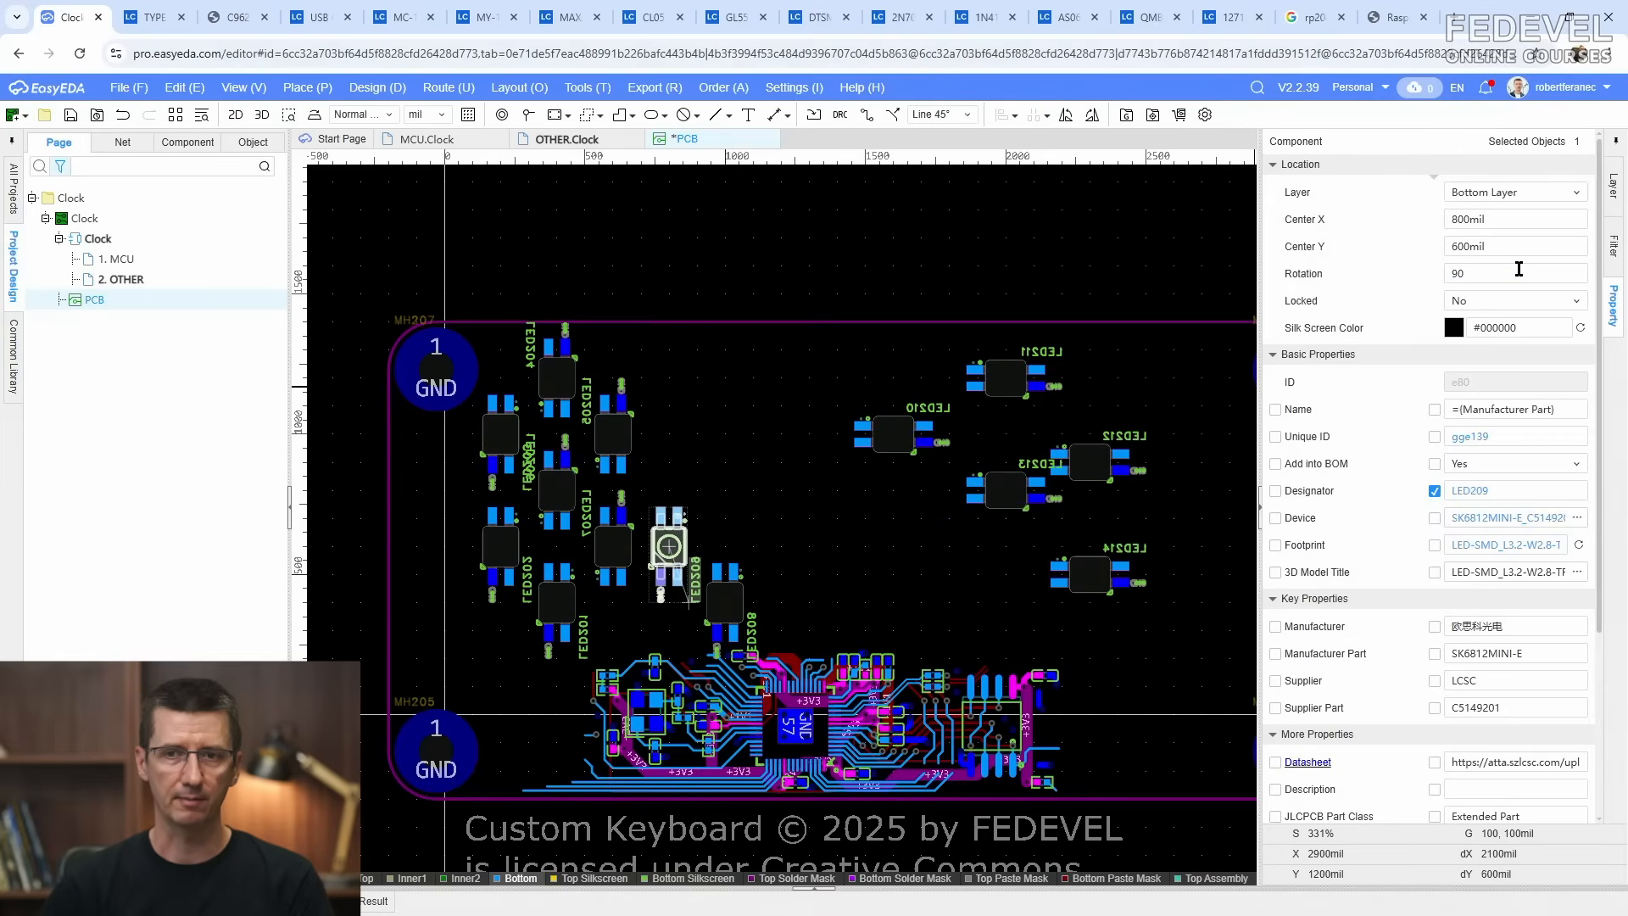
pyautogui.moveTo(893, 434); pyautogui.dragTo(669, 434)
pyautogui.doubleClick(1507, 276)
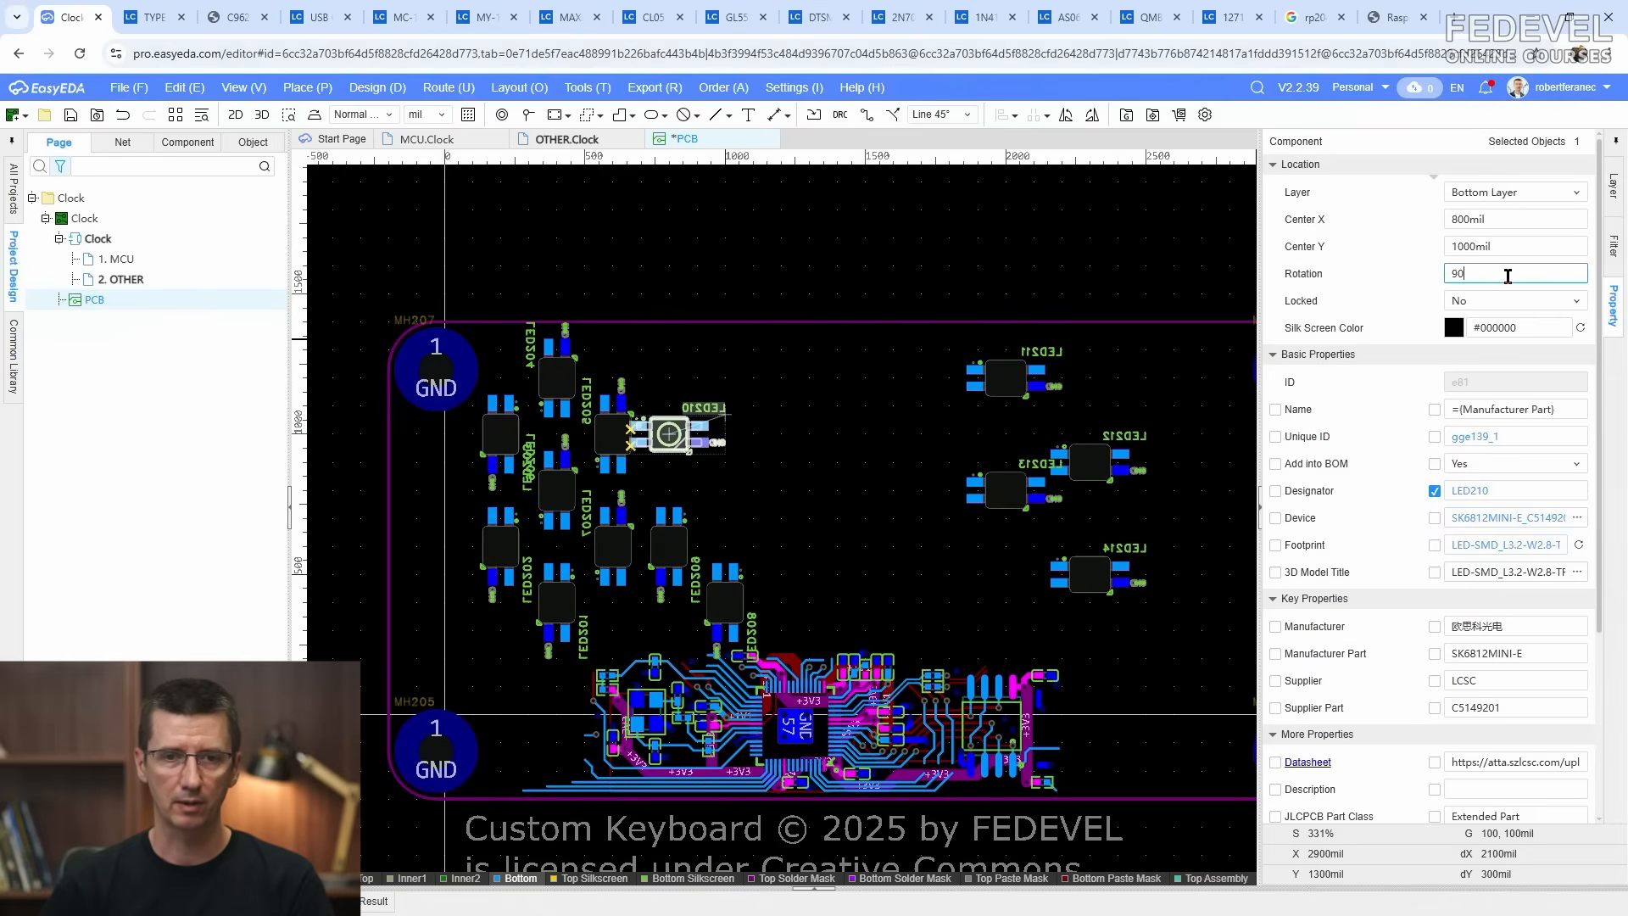
pyautogui.press('Return')
# Step: Place LED211 at X 1000 mil, Y 1200 mil and LED212 at X 1200 mil, Y 1000 mil, both with rotation 270
pyautogui.moveTo(1035, 379); pyautogui.dragTo(724, 378)
pyautogui.doubleClick(1526, 271)
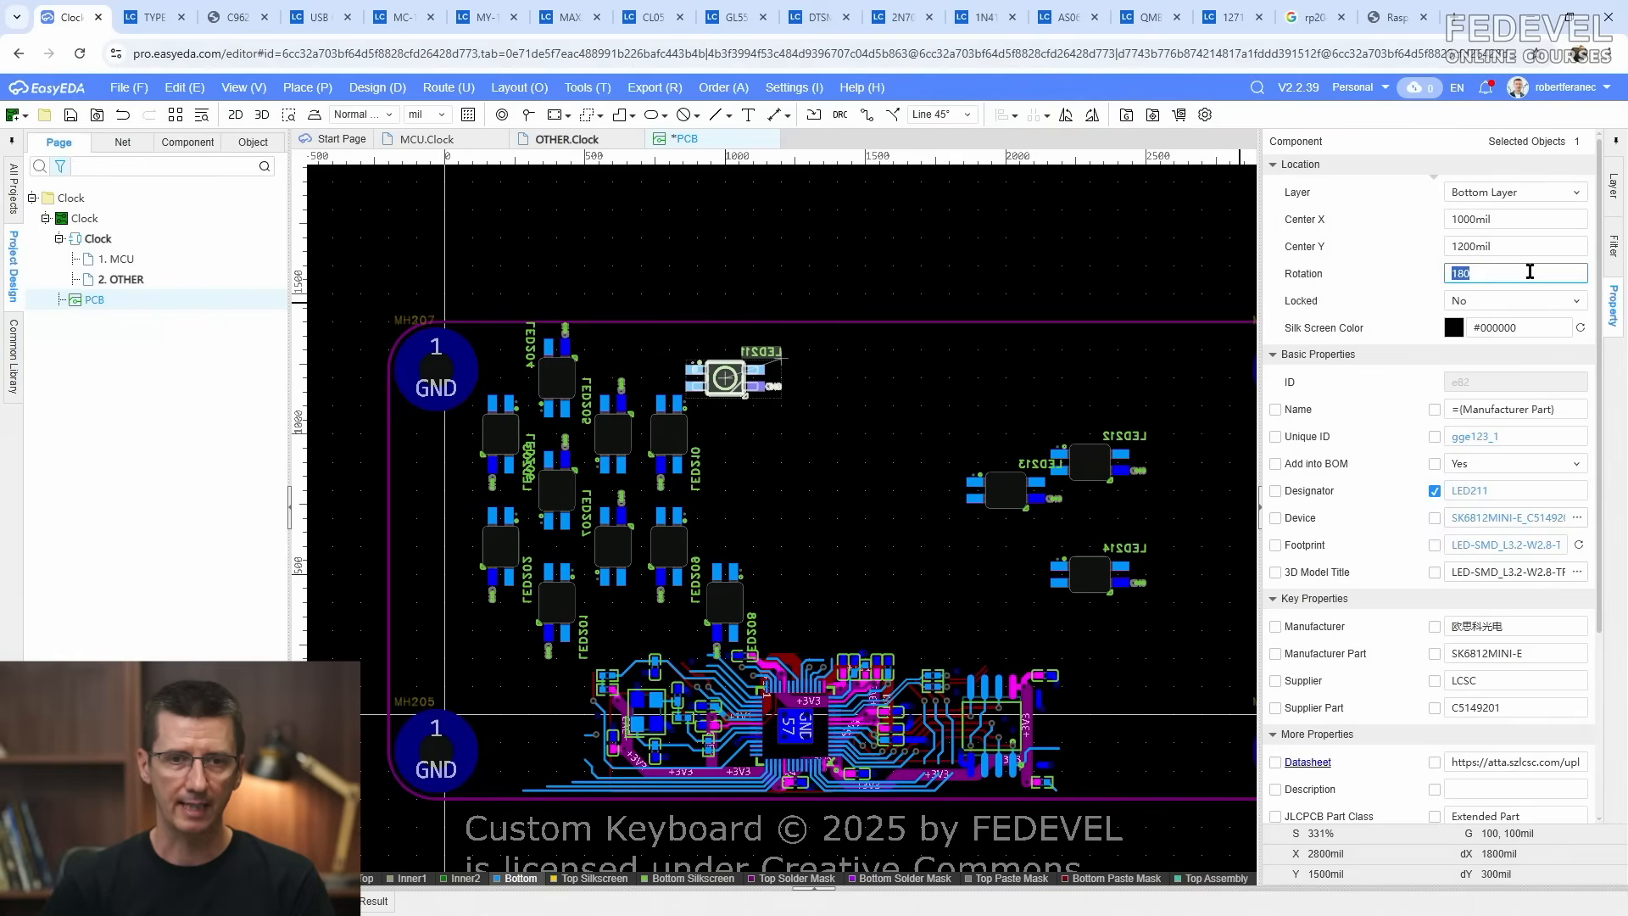
pyautogui.write('270')
pyautogui.press('Return')
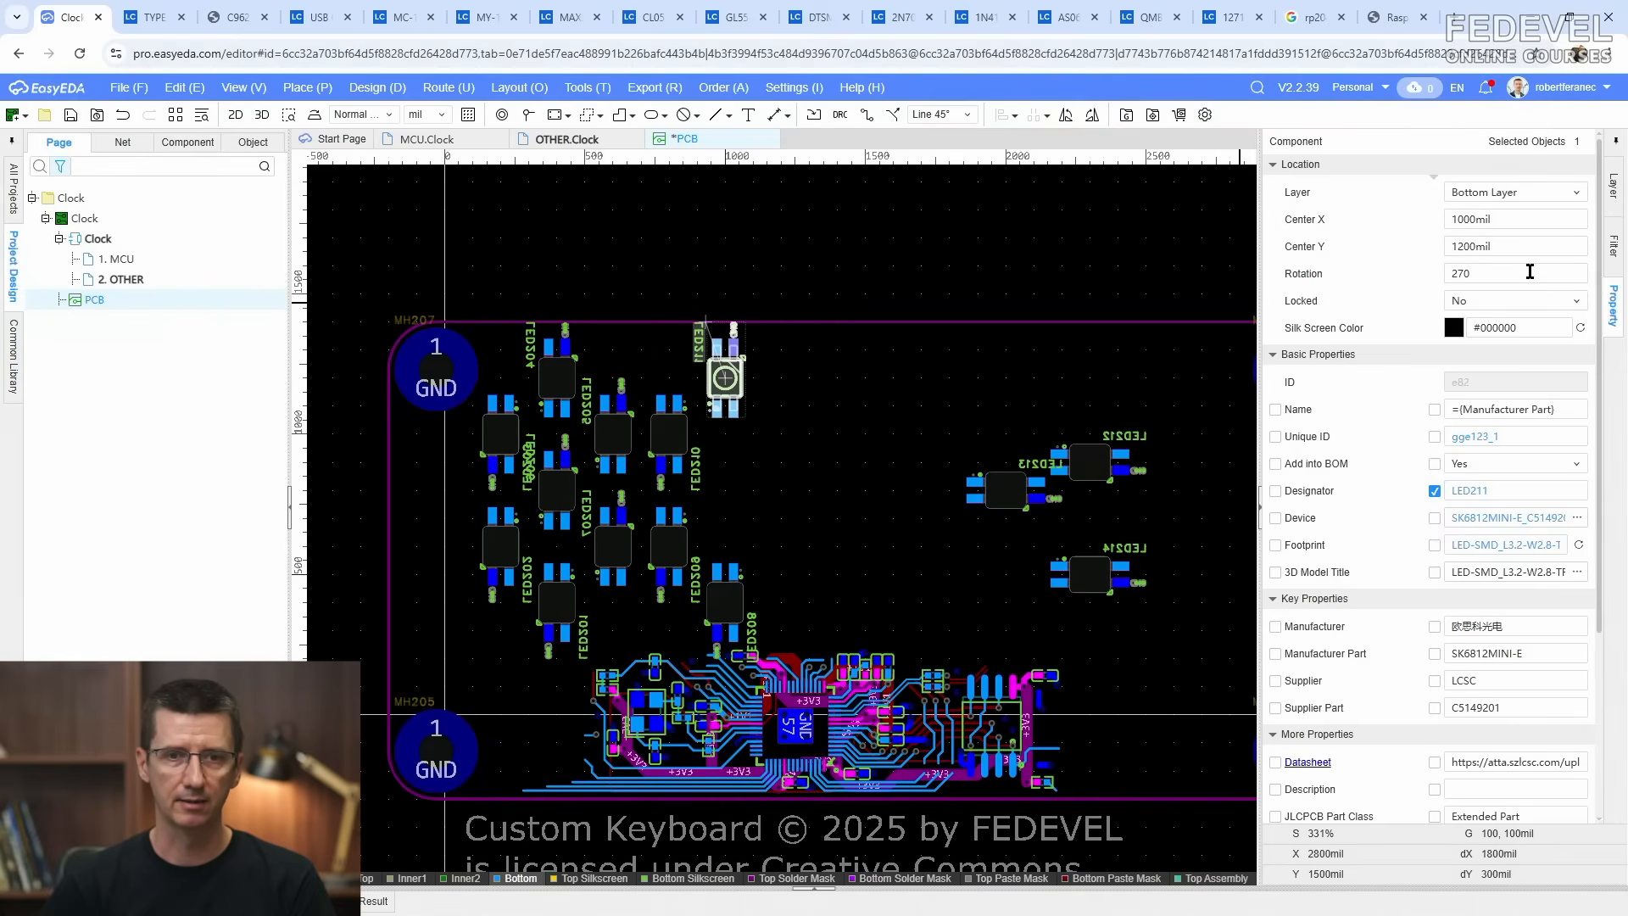
pyautogui.moveTo(1097, 469); pyautogui.dragTo(789, 441)
pyautogui.doubleClick(1552, 273)
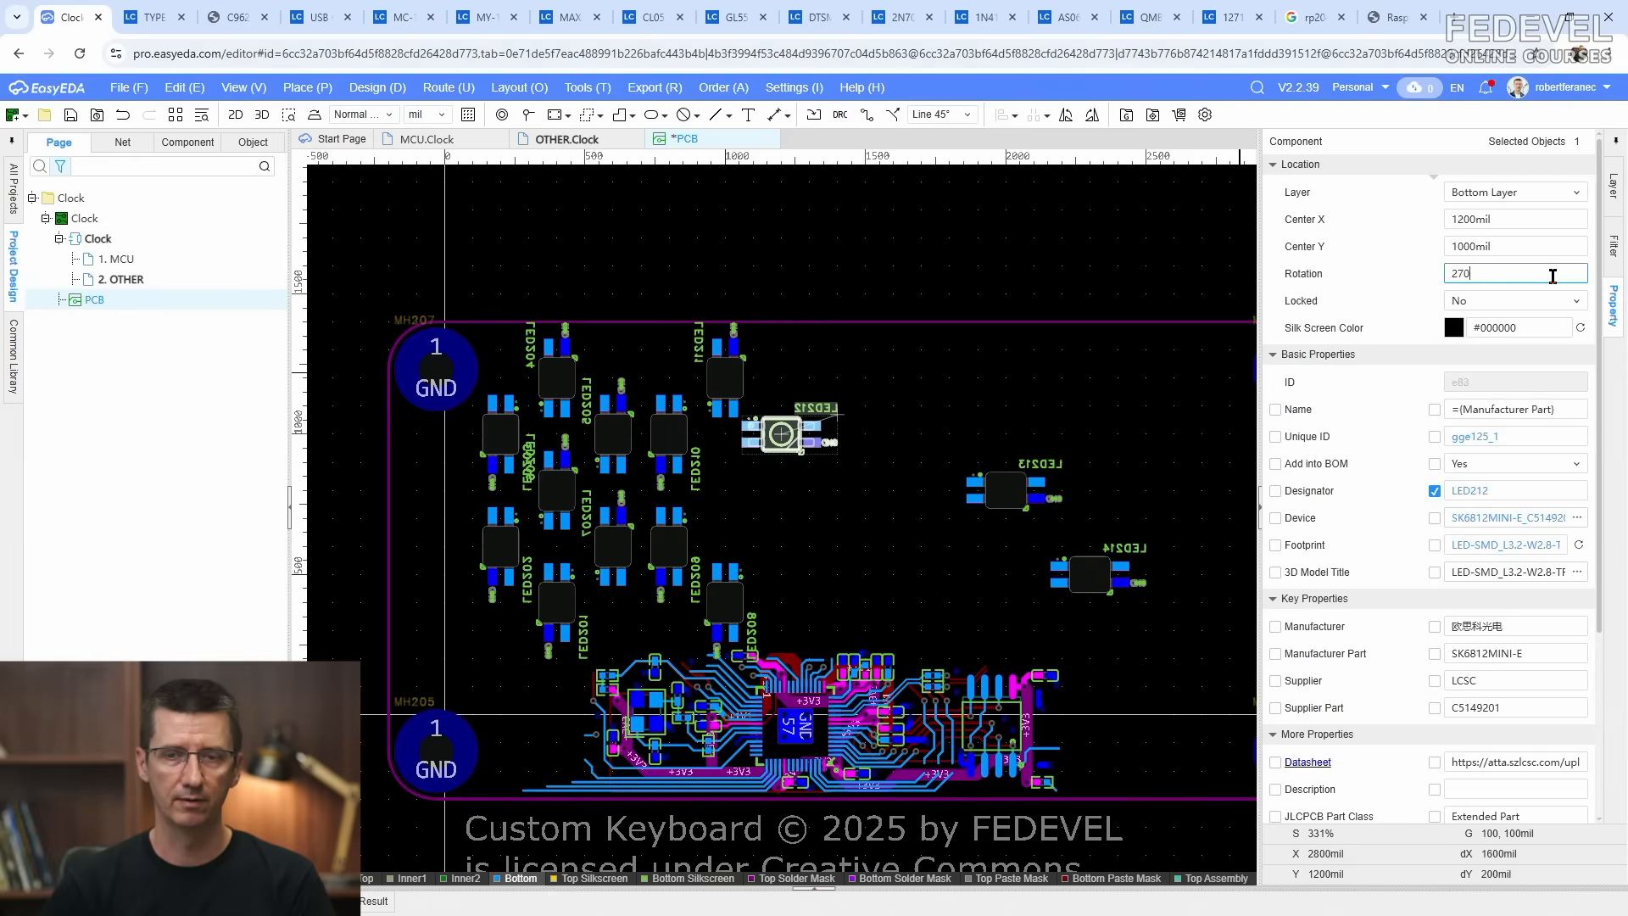
pyautogui.write('270')
pyautogui.press('Return')
# Step: Place LED213 at X 1000 mil, Y 800 mil and LED214 at X 1200 mil, Y 600 mil, both with rotation 270
pyautogui.moveTo(1005, 490); pyautogui.dragTo(725, 490)
pyautogui.doubleClick(1514, 273)
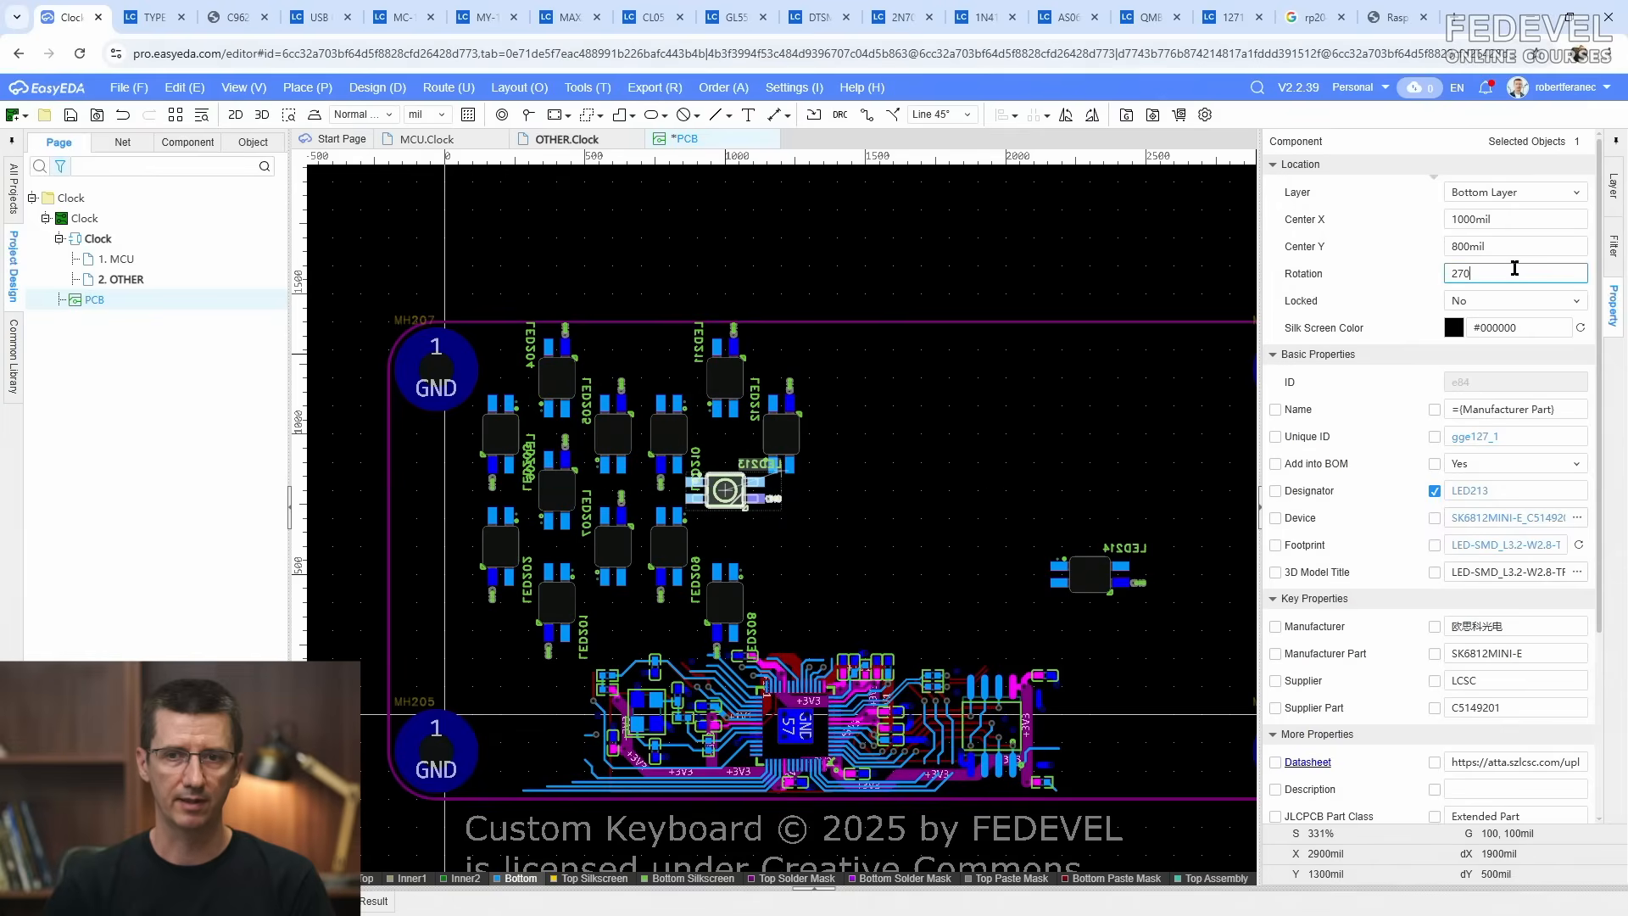
pyautogui.press('Return')
pyautogui.moveTo(1090, 574); pyautogui.dragTo(781, 546)
pyautogui.doubleClick(1488, 275)
pyautogui.write('27')
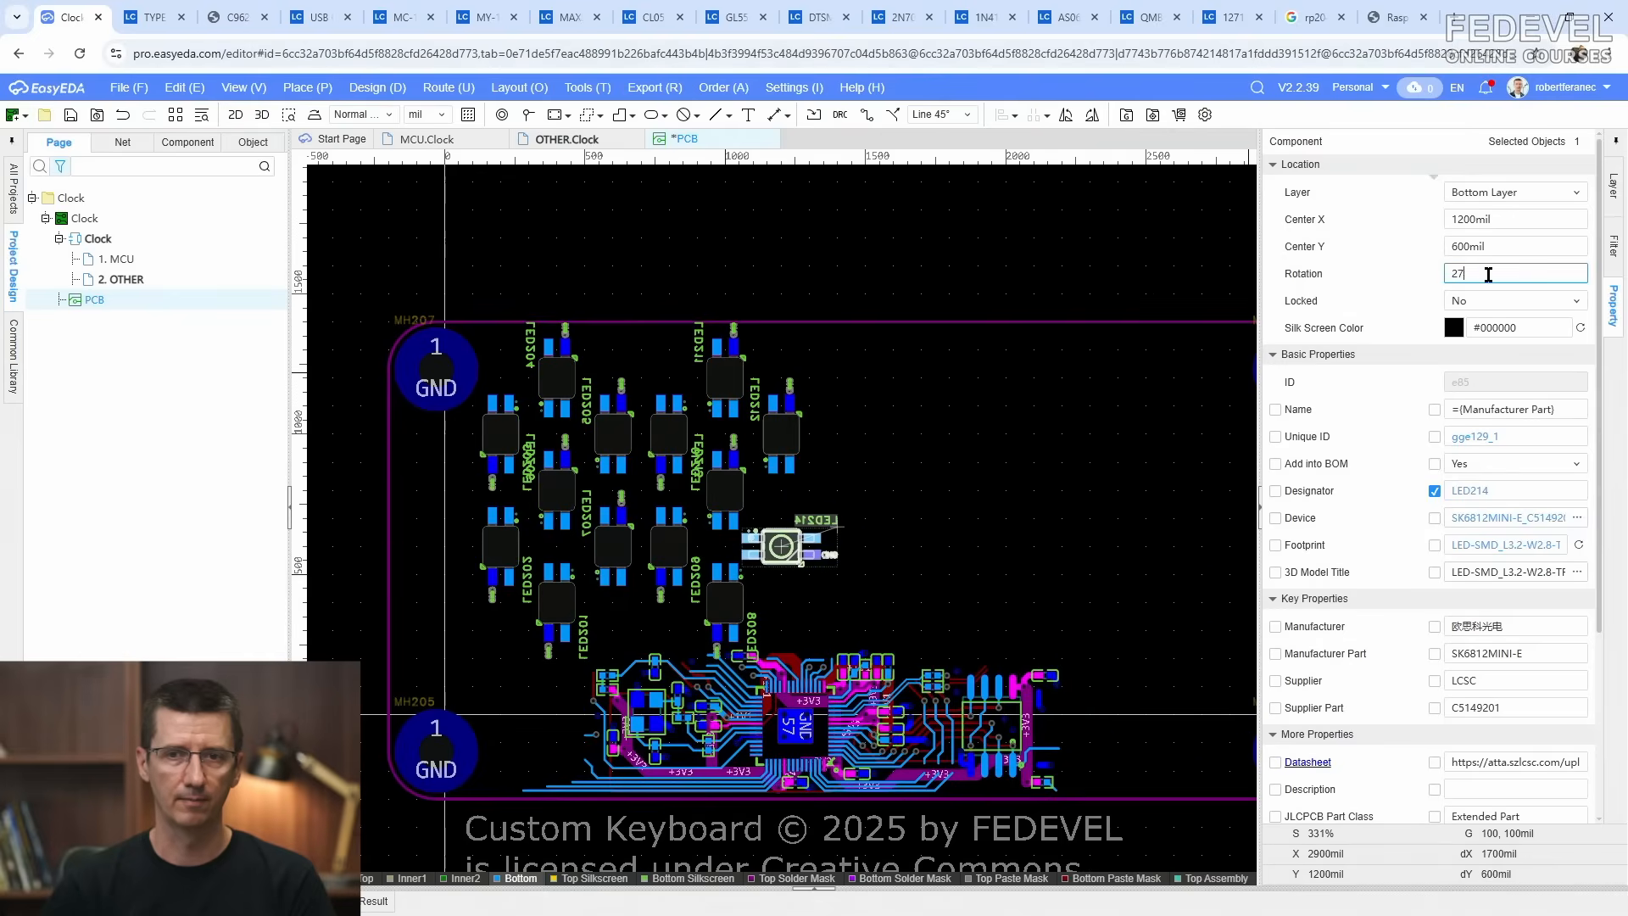
pyautogui.write('0')
pyautogui.press('Return')
# Step: Check the order and placement of the second digit's LEDs one by one, from LED208 to LED214
pyautogui.click(1082, 446)
pyautogui.click(725, 602)
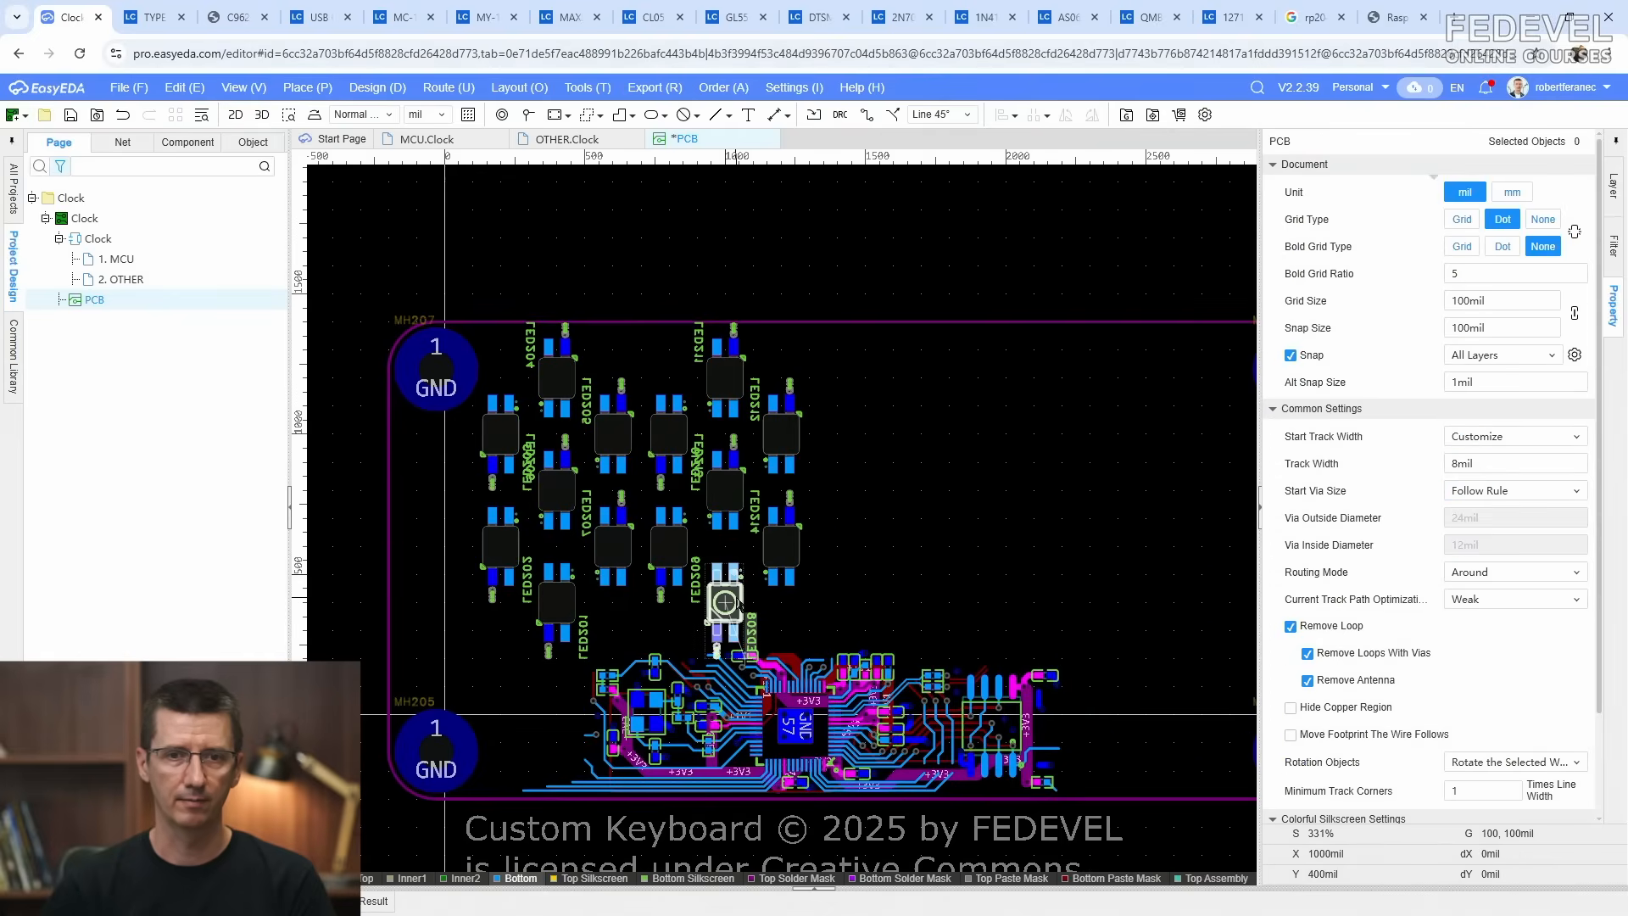
pyautogui.click(659, 577)
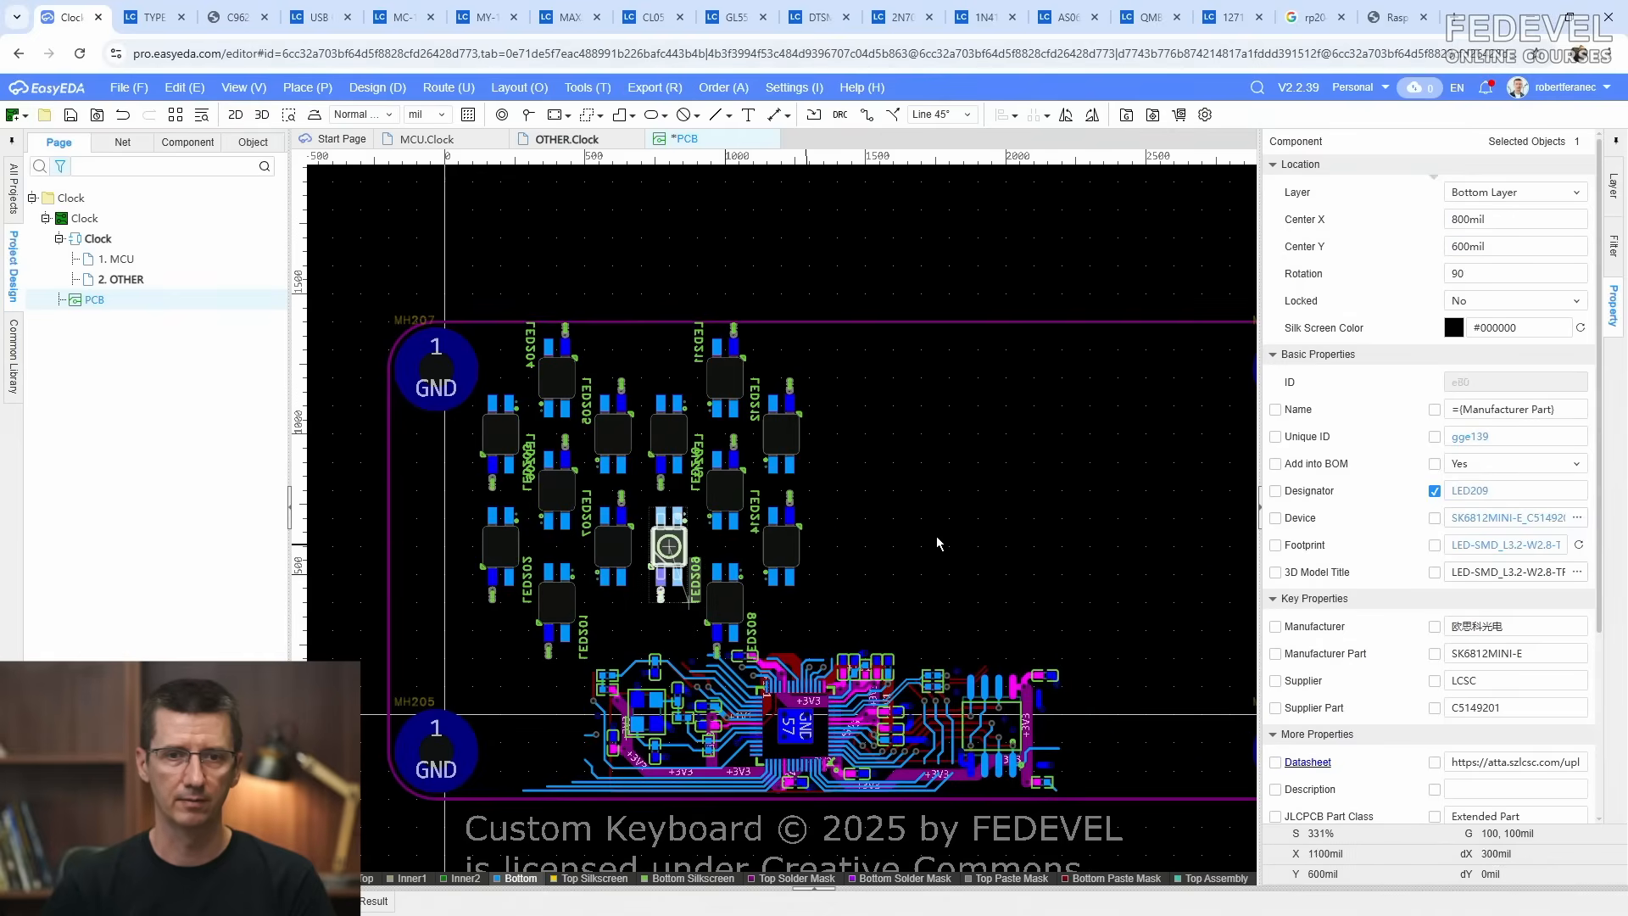
pyautogui.click(666, 439)
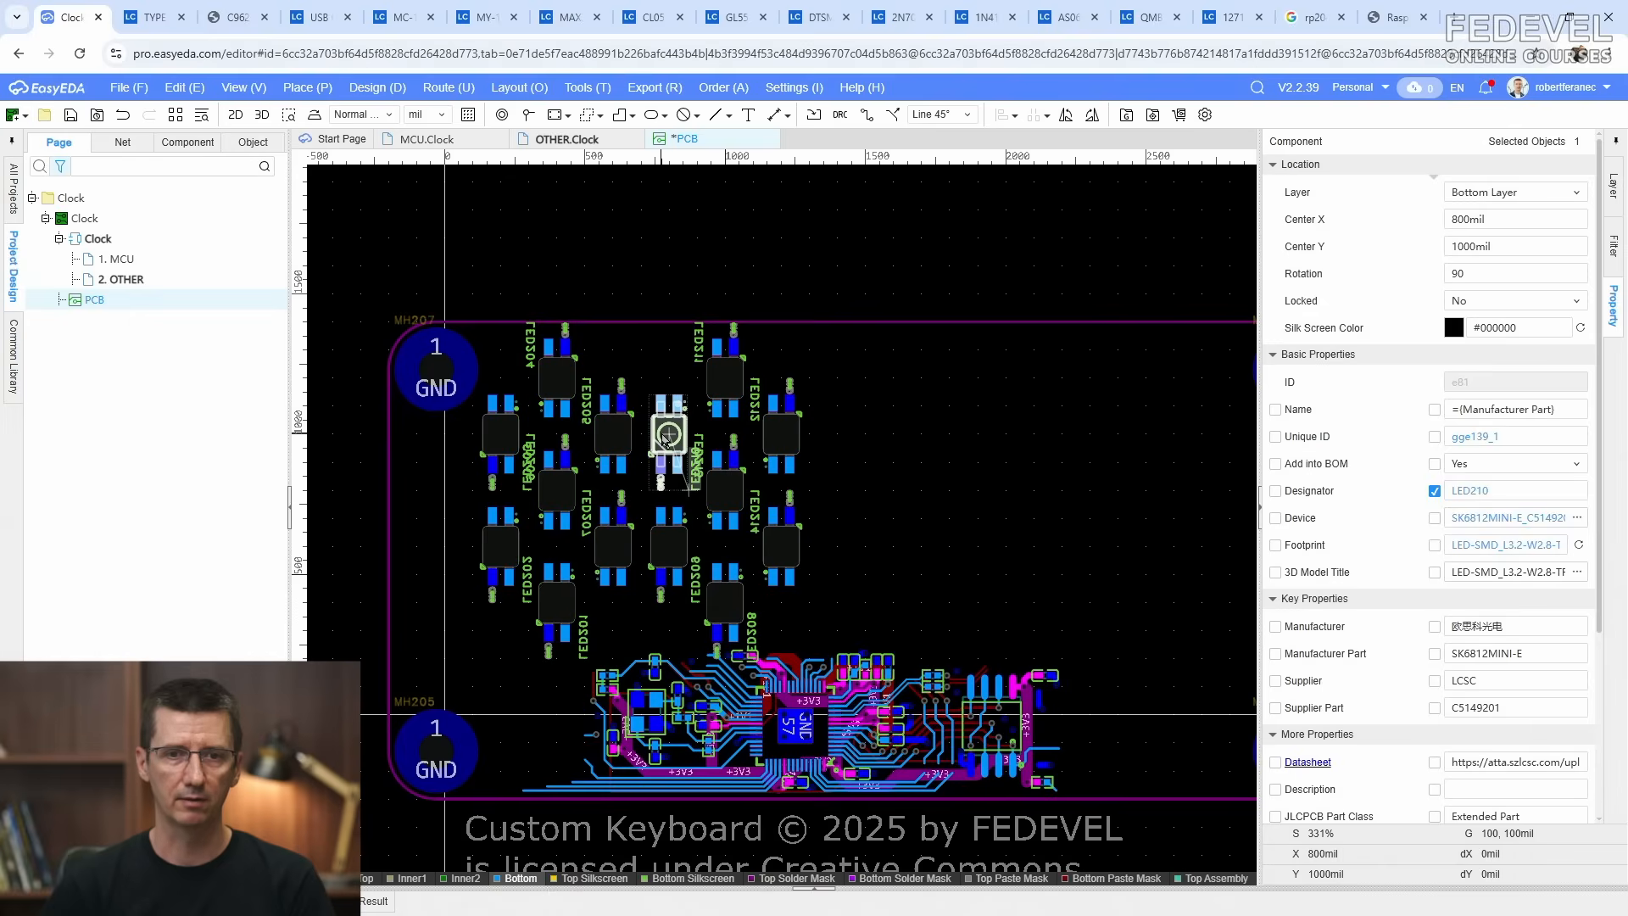
pyautogui.click(733, 386)
pyautogui.click(728, 489)
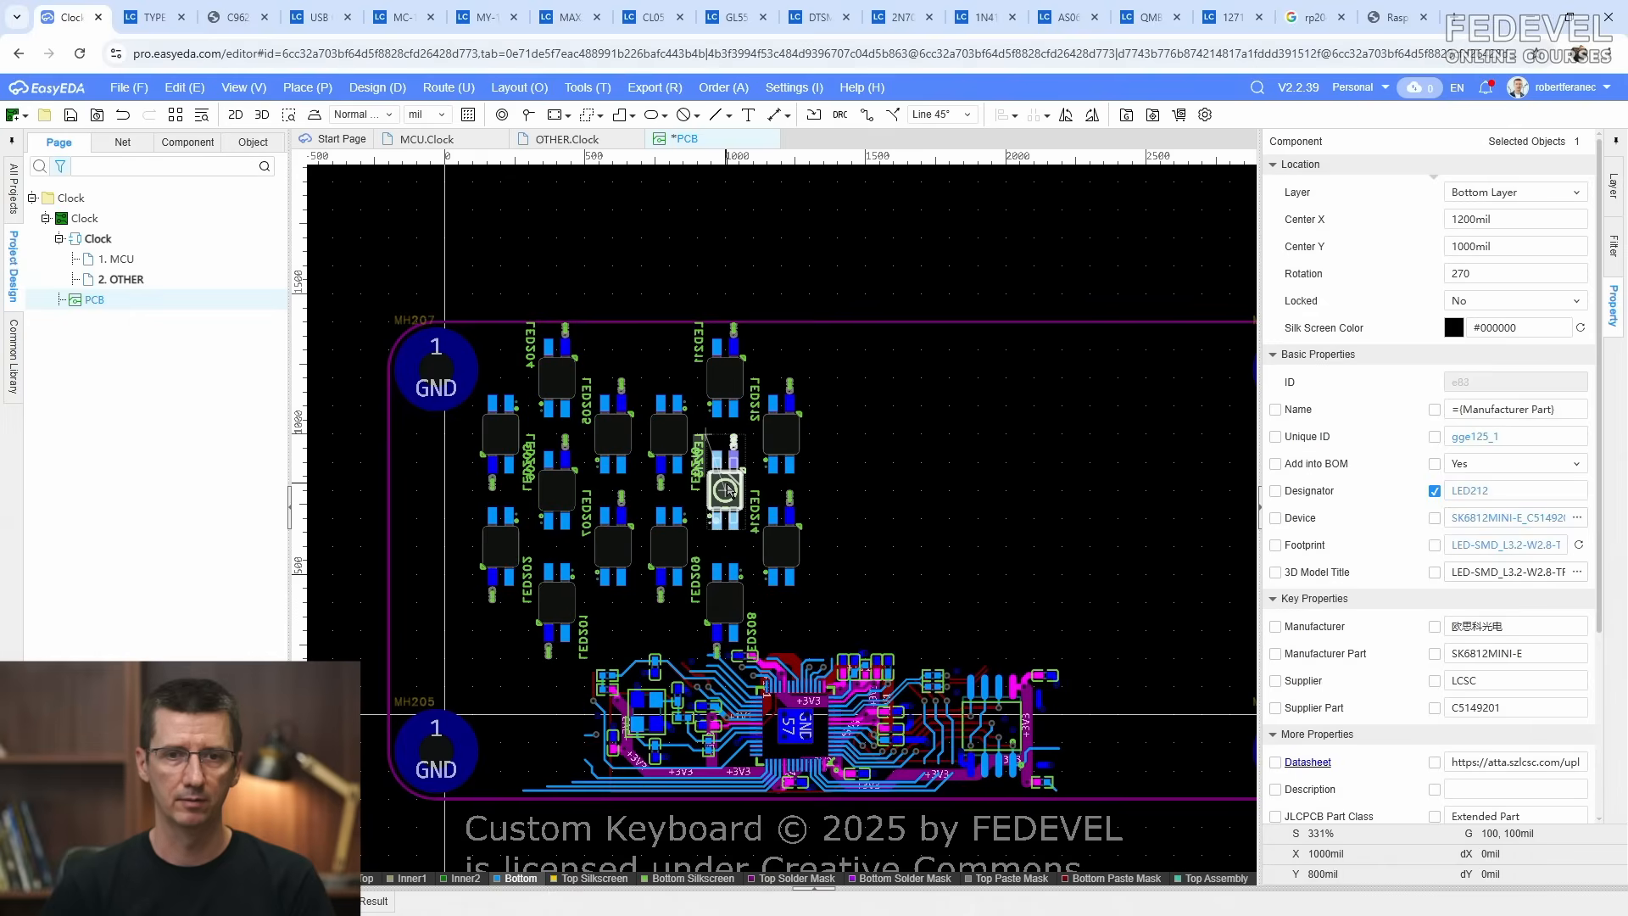
pyautogui.moveTo(760, 527); pyautogui.dragTo(779, 555)
pyautogui.click(919, 534)
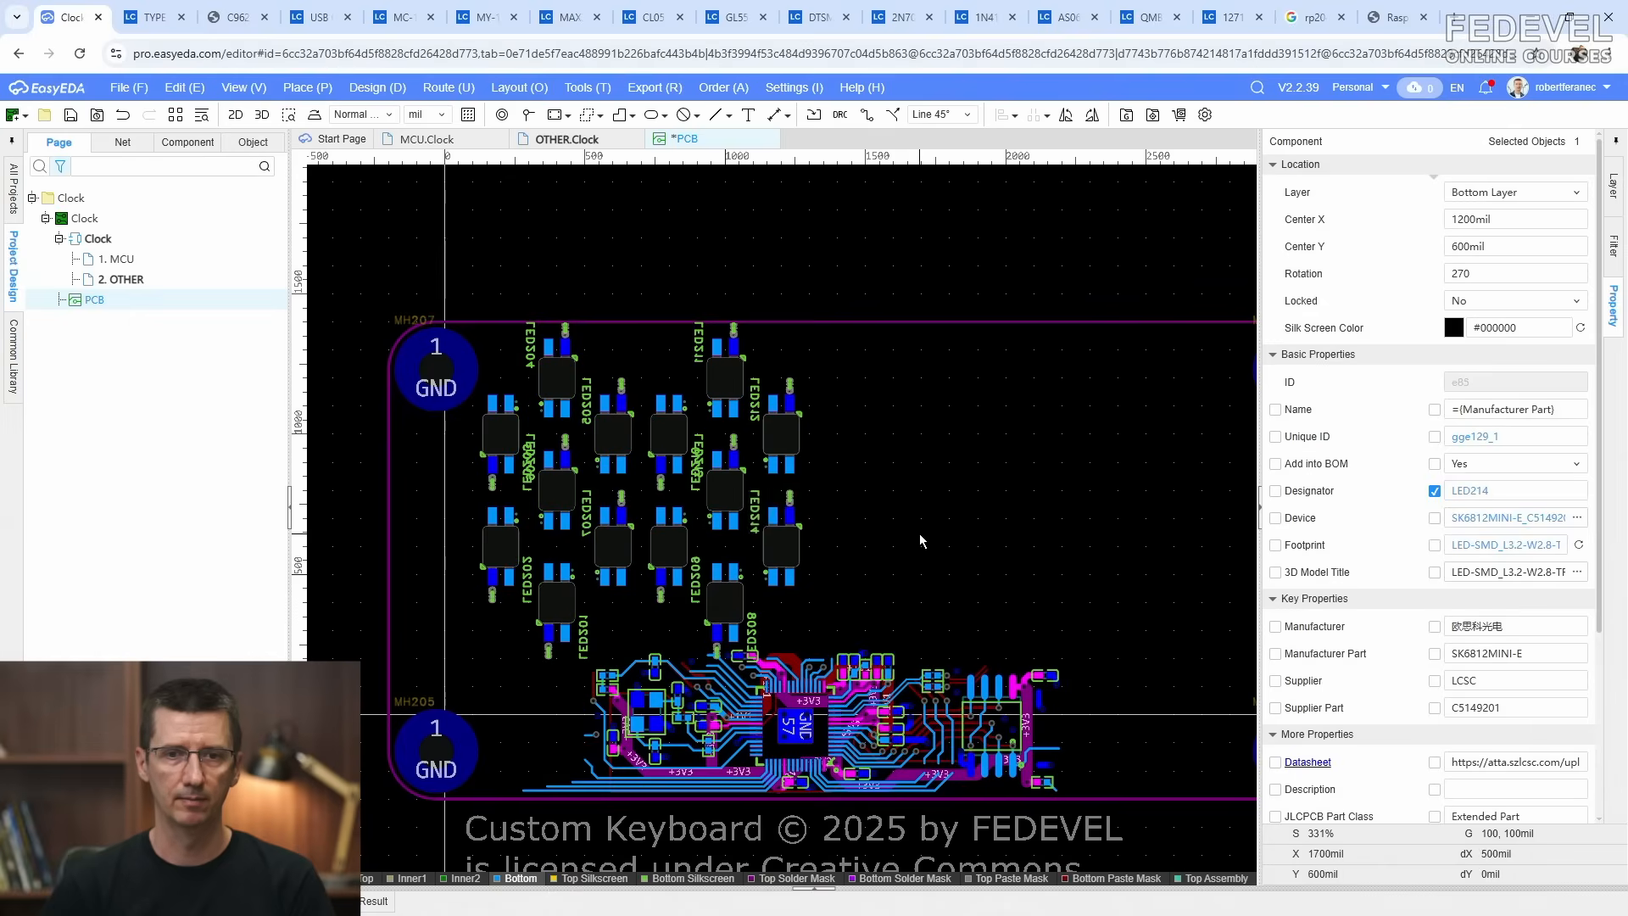
# Step: Fit the whole PCB layout in view and save the PCB document
pyautogui.press('k')
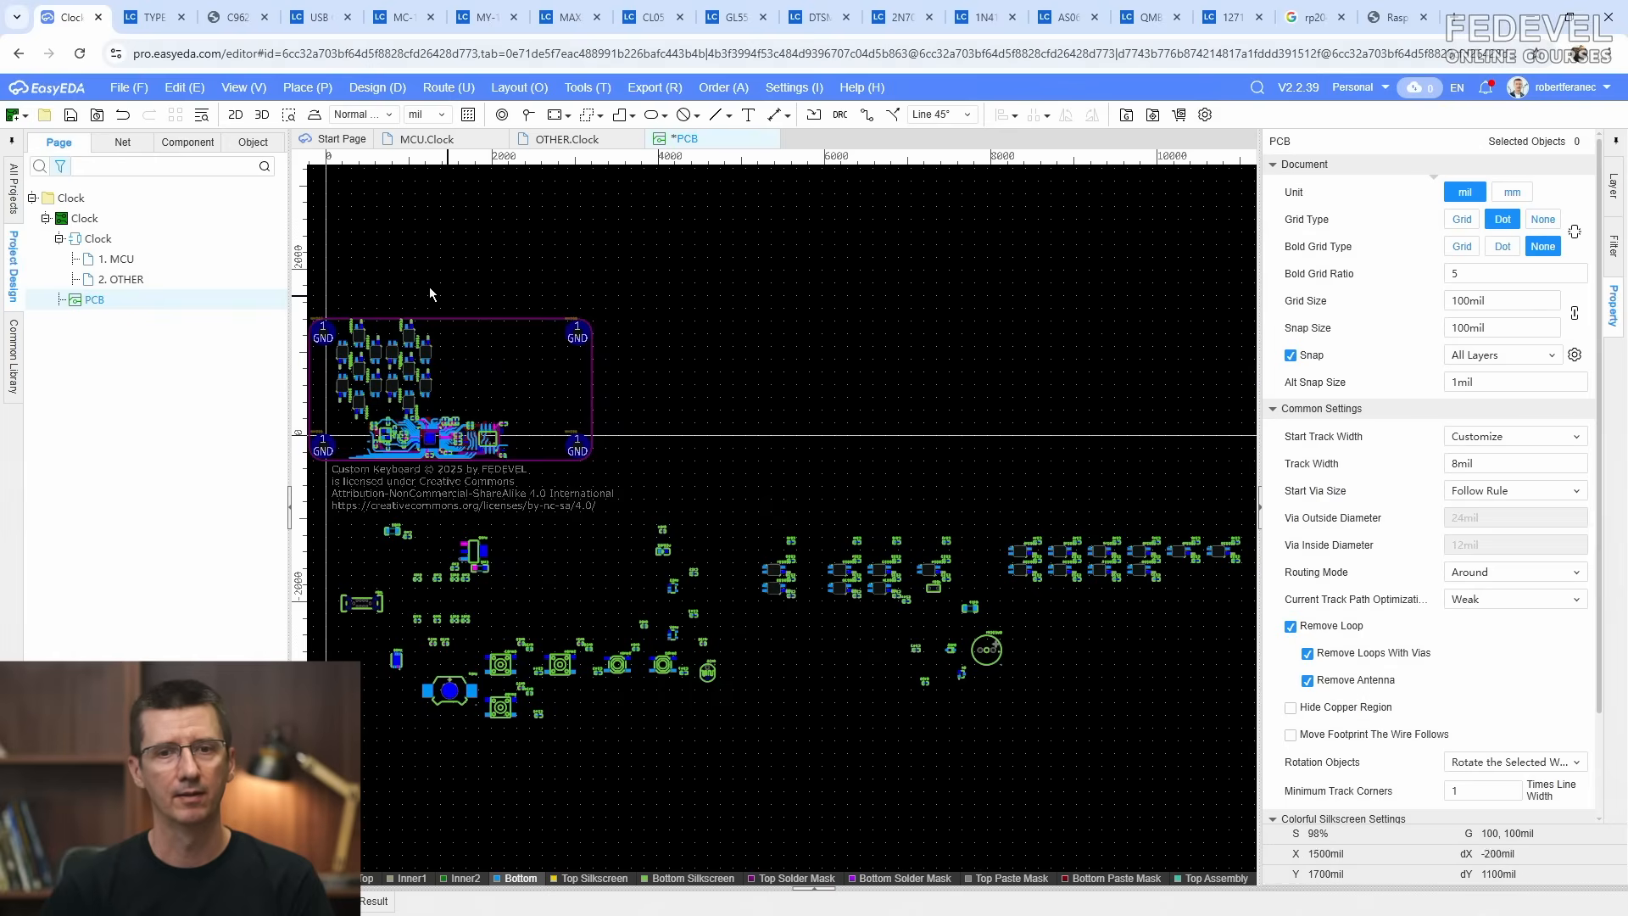
pyautogui.click(71, 118)
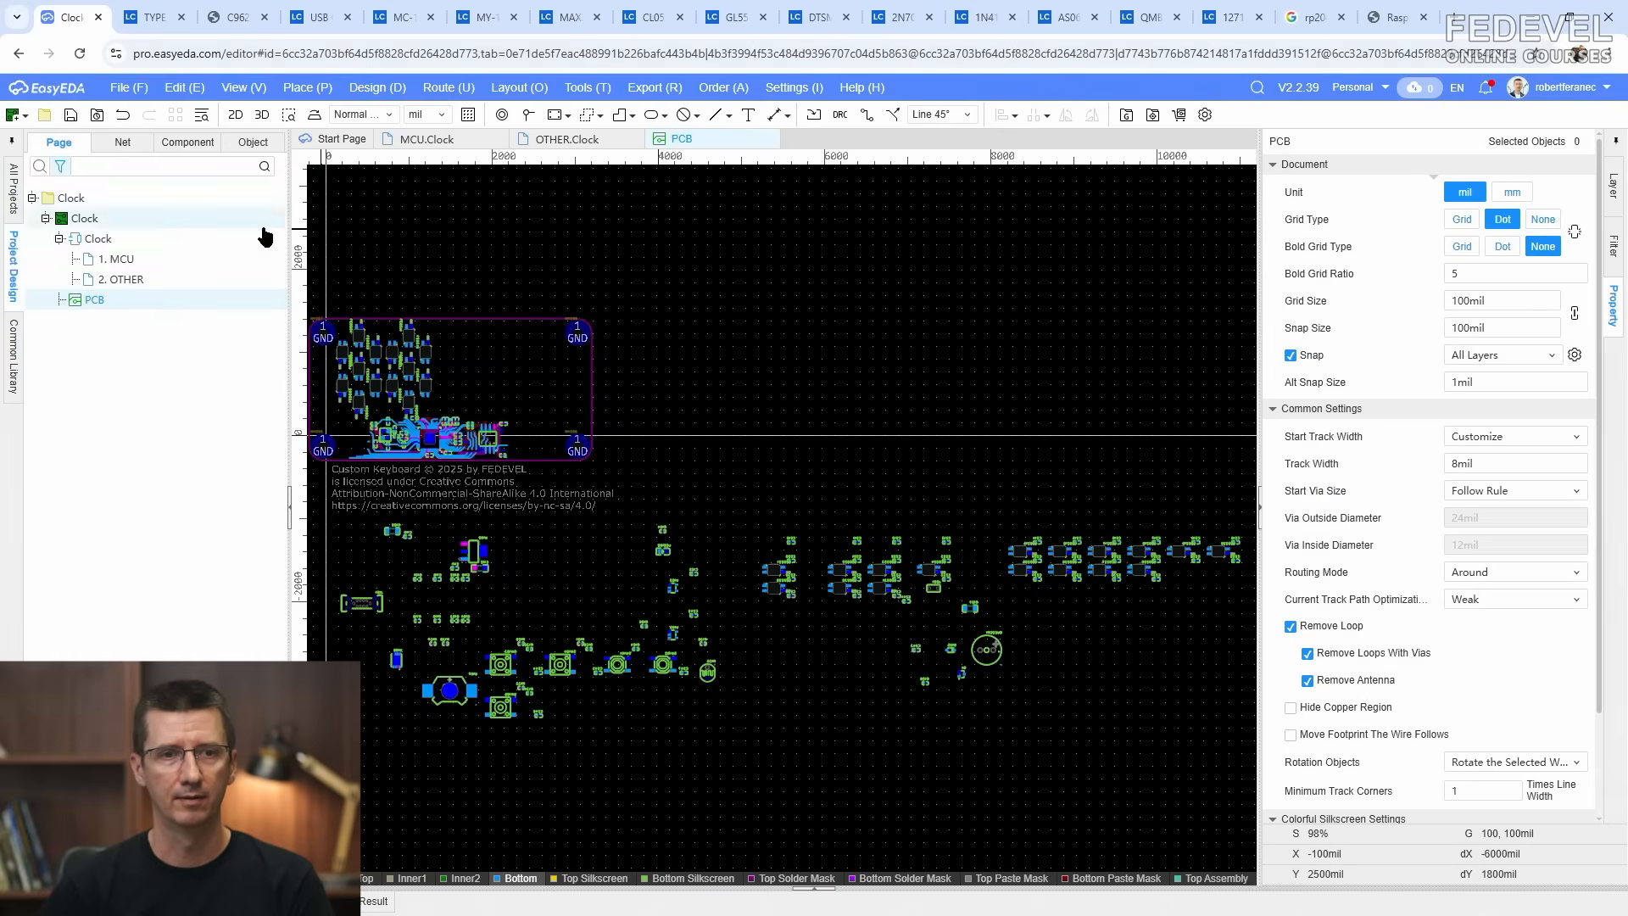
pyautogui.scroll(5, 1050, 532)
pyautogui.scroll(-5, 1050, 526)
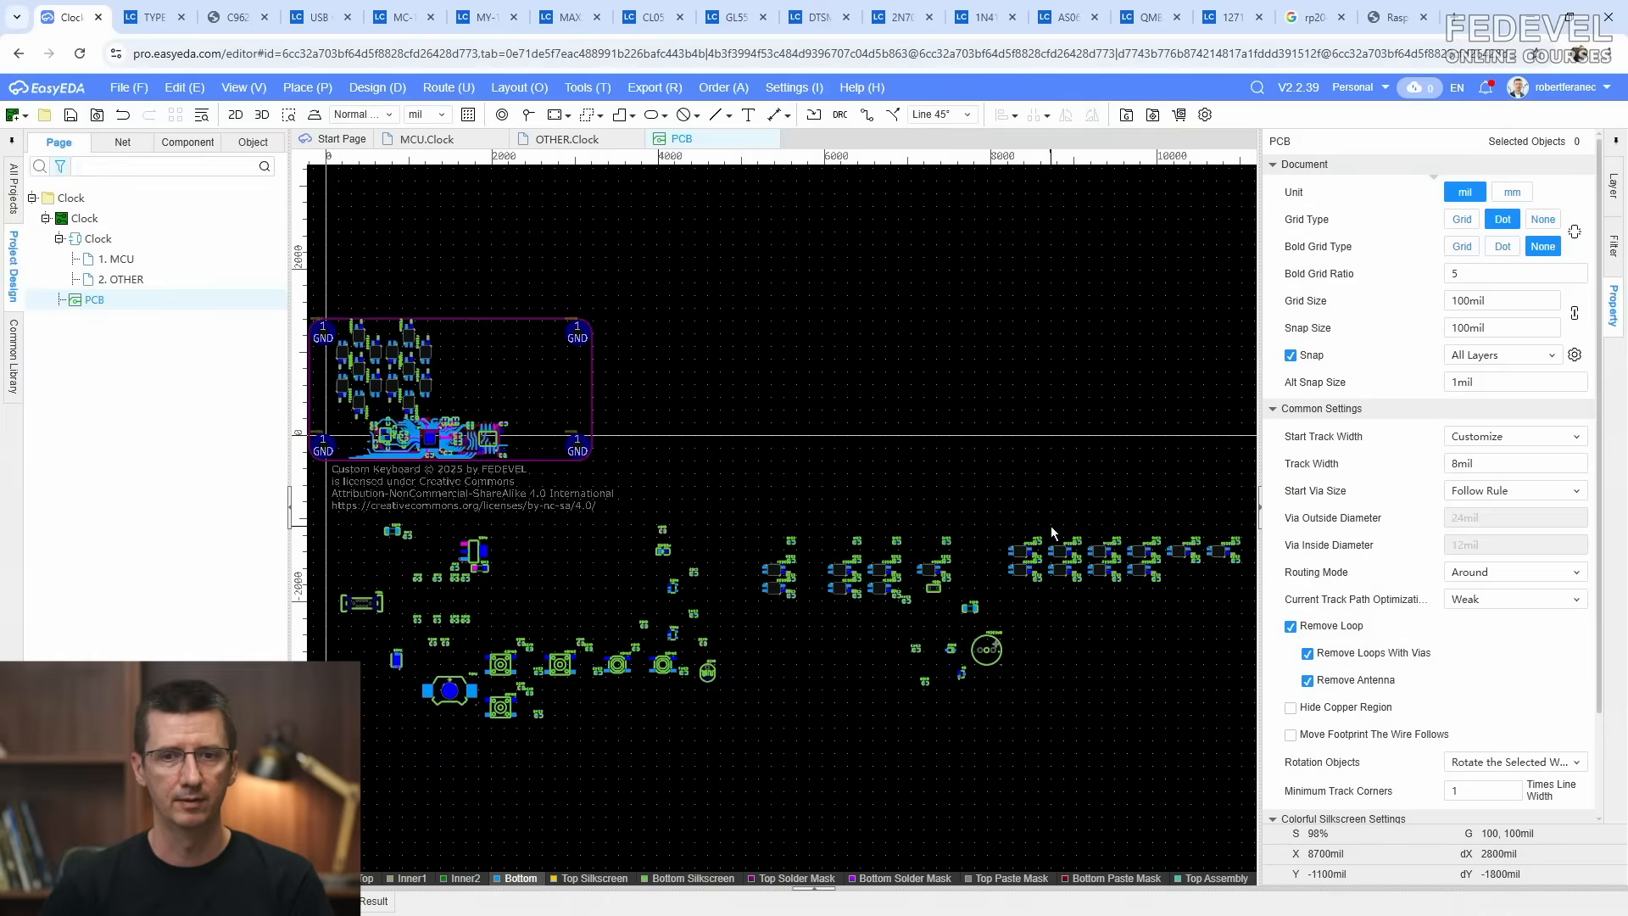
# Step: Move LED215 to LED221 from the unplaced parts onto the board's free area beside the second digit, in a rough digit shape
pyautogui.moveTo(1020, 555); pyautogui.dragTo(513, 369)
pyautogui.moveTo(1142, 552); pyautogui.dragTo(534, 335)
pyautogui.moveTo(1174, 555); pyautogui.dragTo(541, 373)
pyautogui.scroll(3, 775, 579)
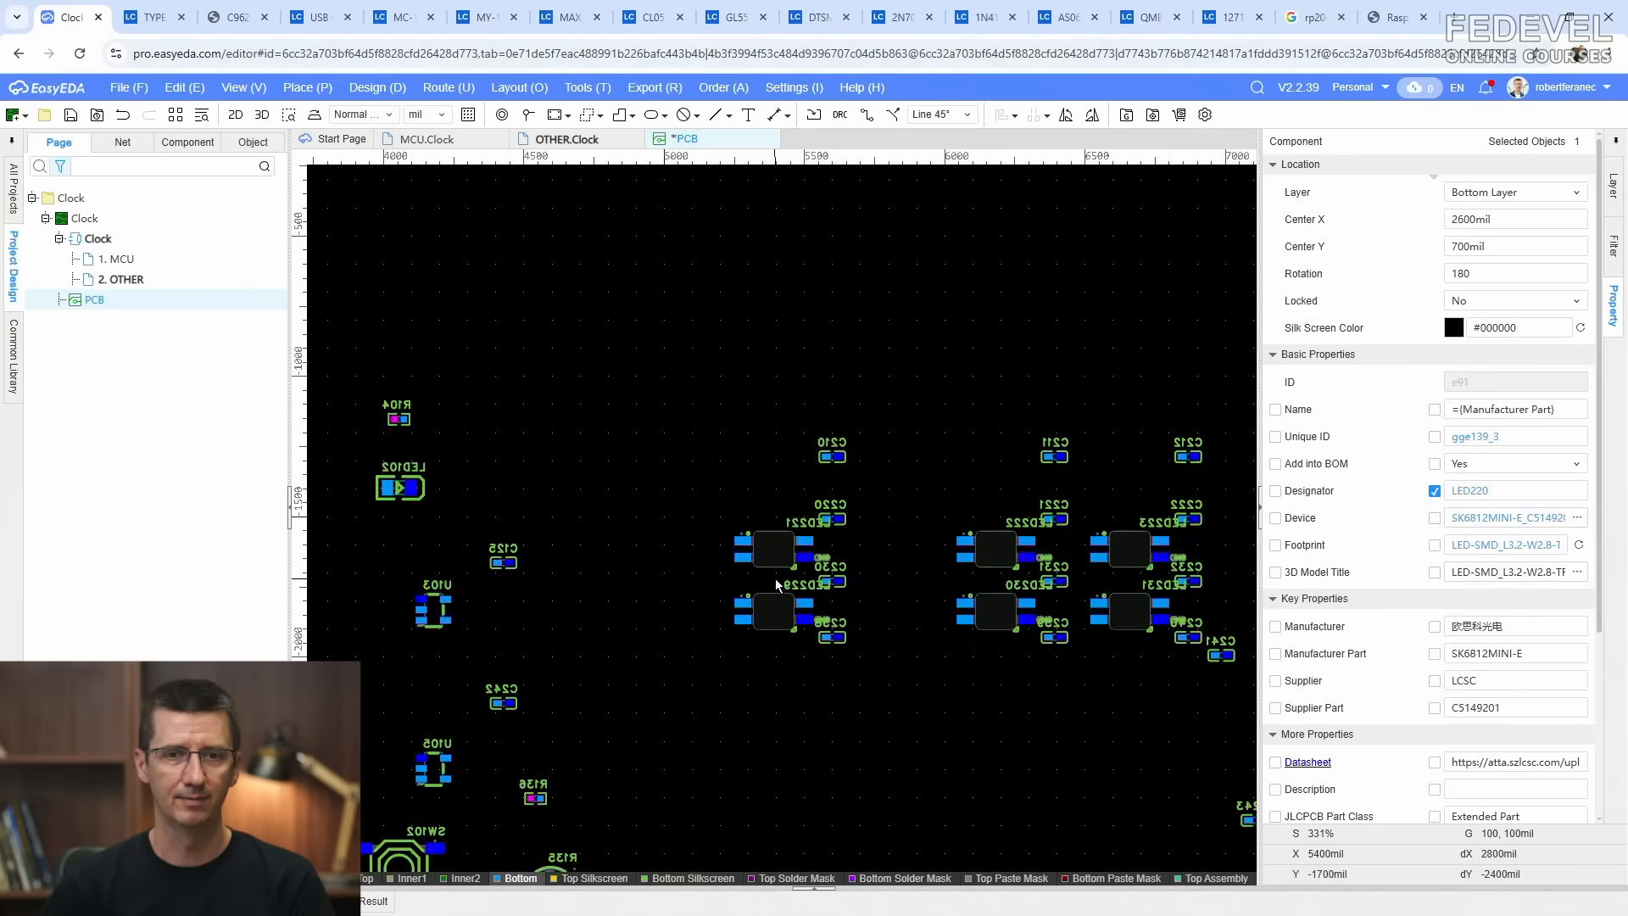
pyautogui.scroll(-3, 775, 578)
pyautogui.scroll(1, 775, 579)
pyautogui.moveTo(770, 565); pyautogui.dragTo(462, 302)
pyautogui.moveTo(632, 325); pyautogui.dragTo(991, 430, button='right')
pyautogui.scroll(5, 711, 343)
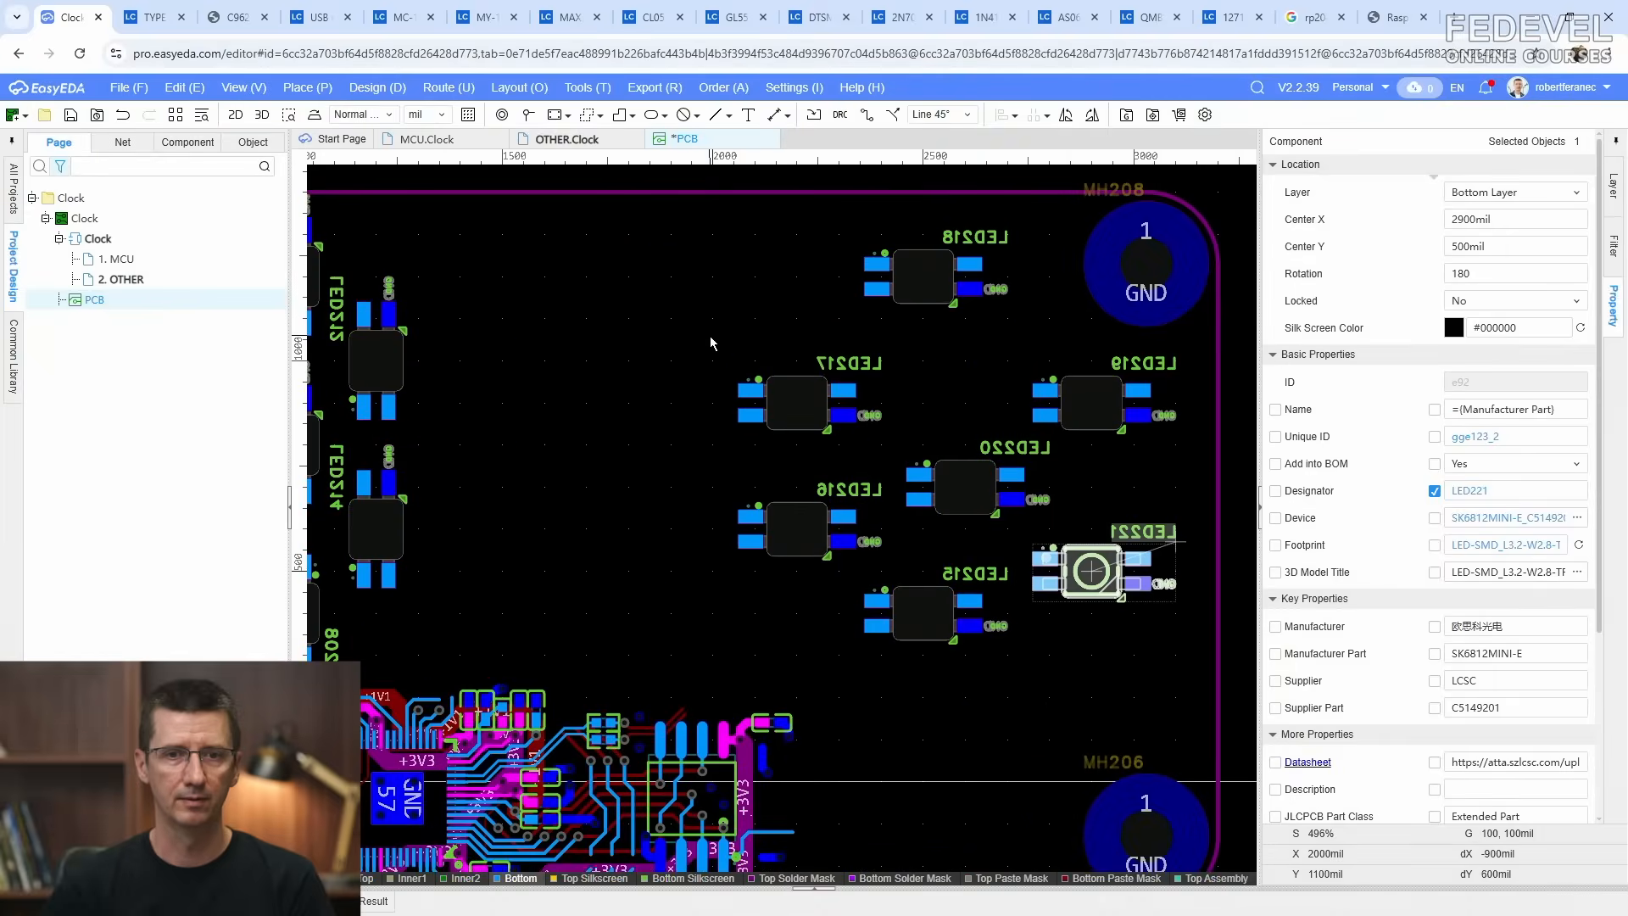
# Step: Place LED215 at X 2000 mil, Y 400 mil and LED216 at X 1800 mil, Y 600 mil, both with rotation 90
pyautogui.moveTo(928, 618); pyautogui.dragTo(697, 605)
pyautogui.click(1511, 272)
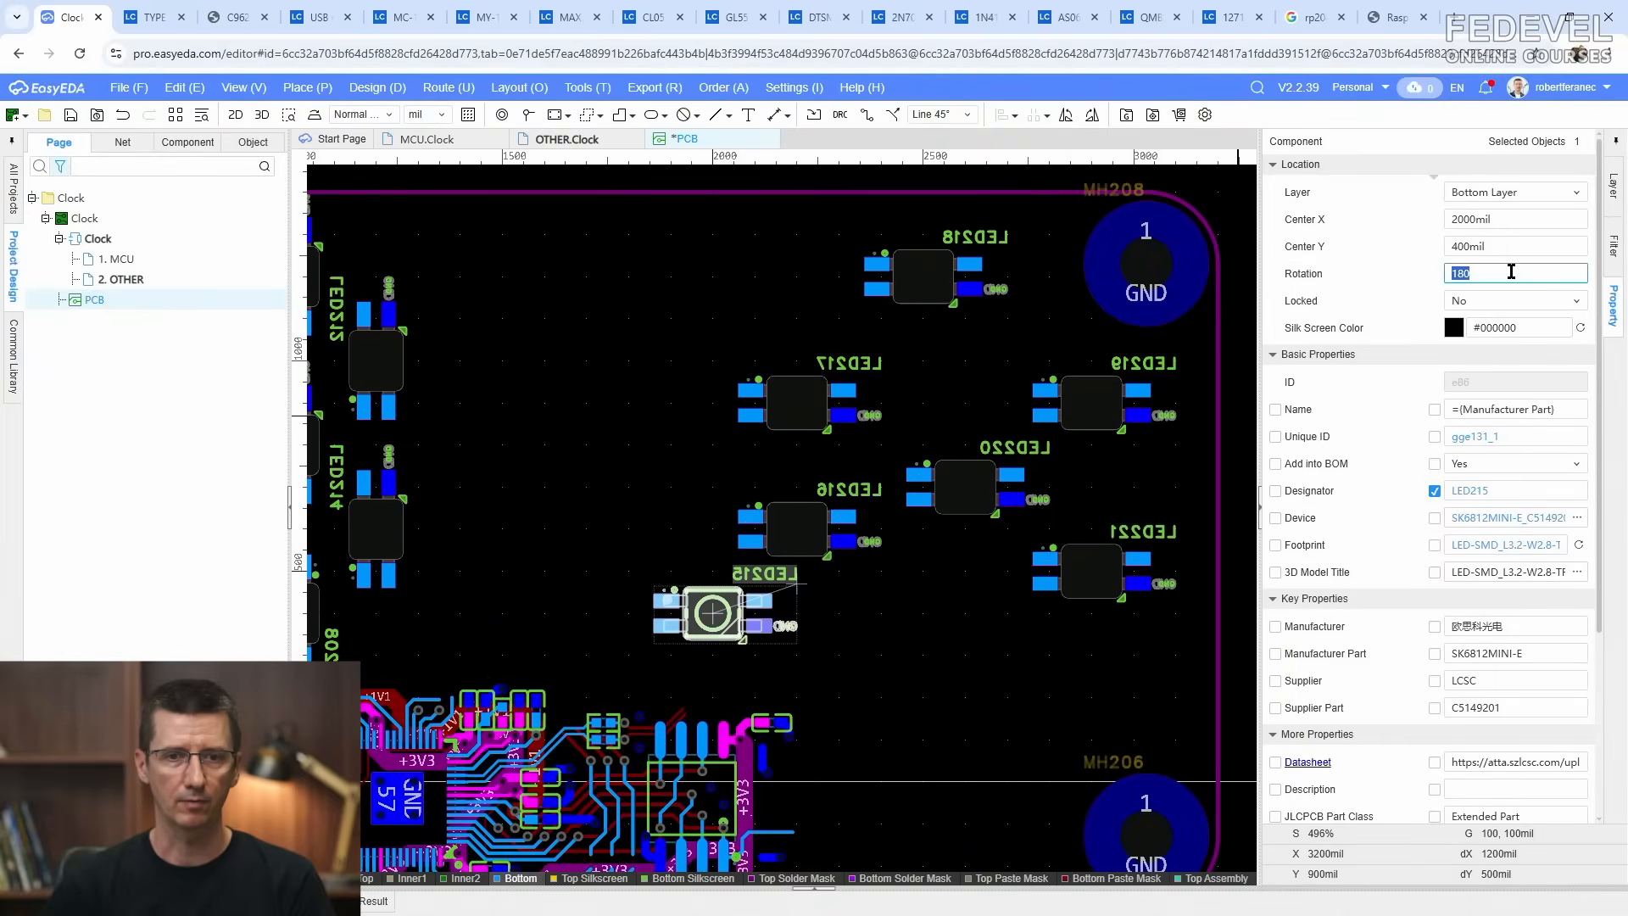
pyautogui.write('90')
pyautogui.press('Return')
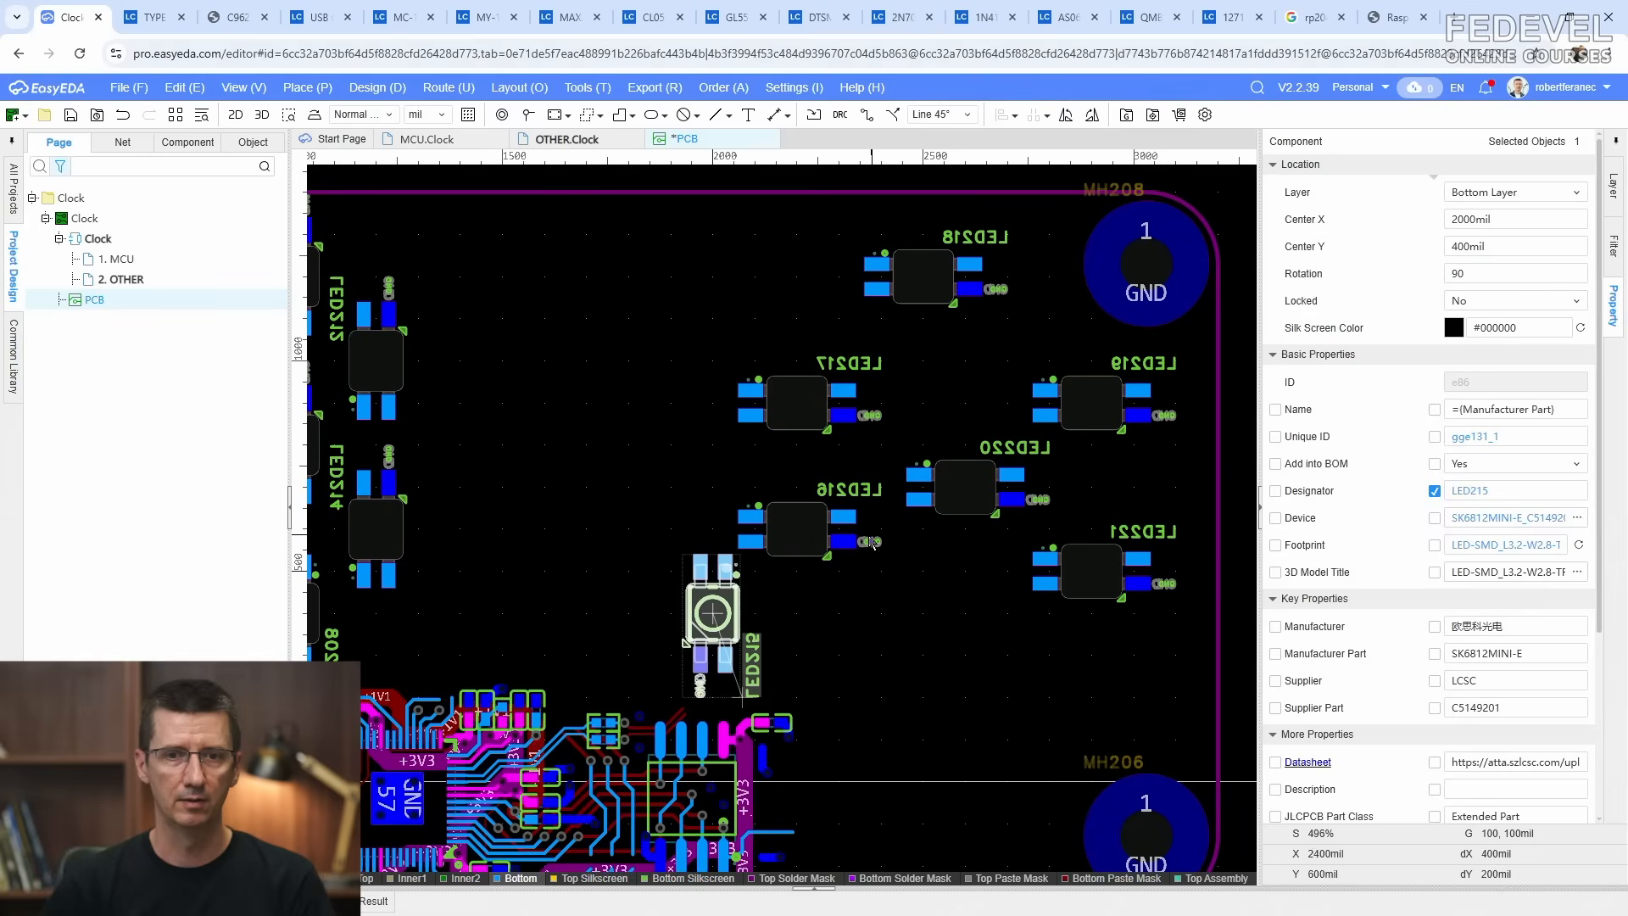
pyautogui.moveTo(794, 543); pyautogui.dragTo(617, 543)
pyautogui.click(1541, 274)
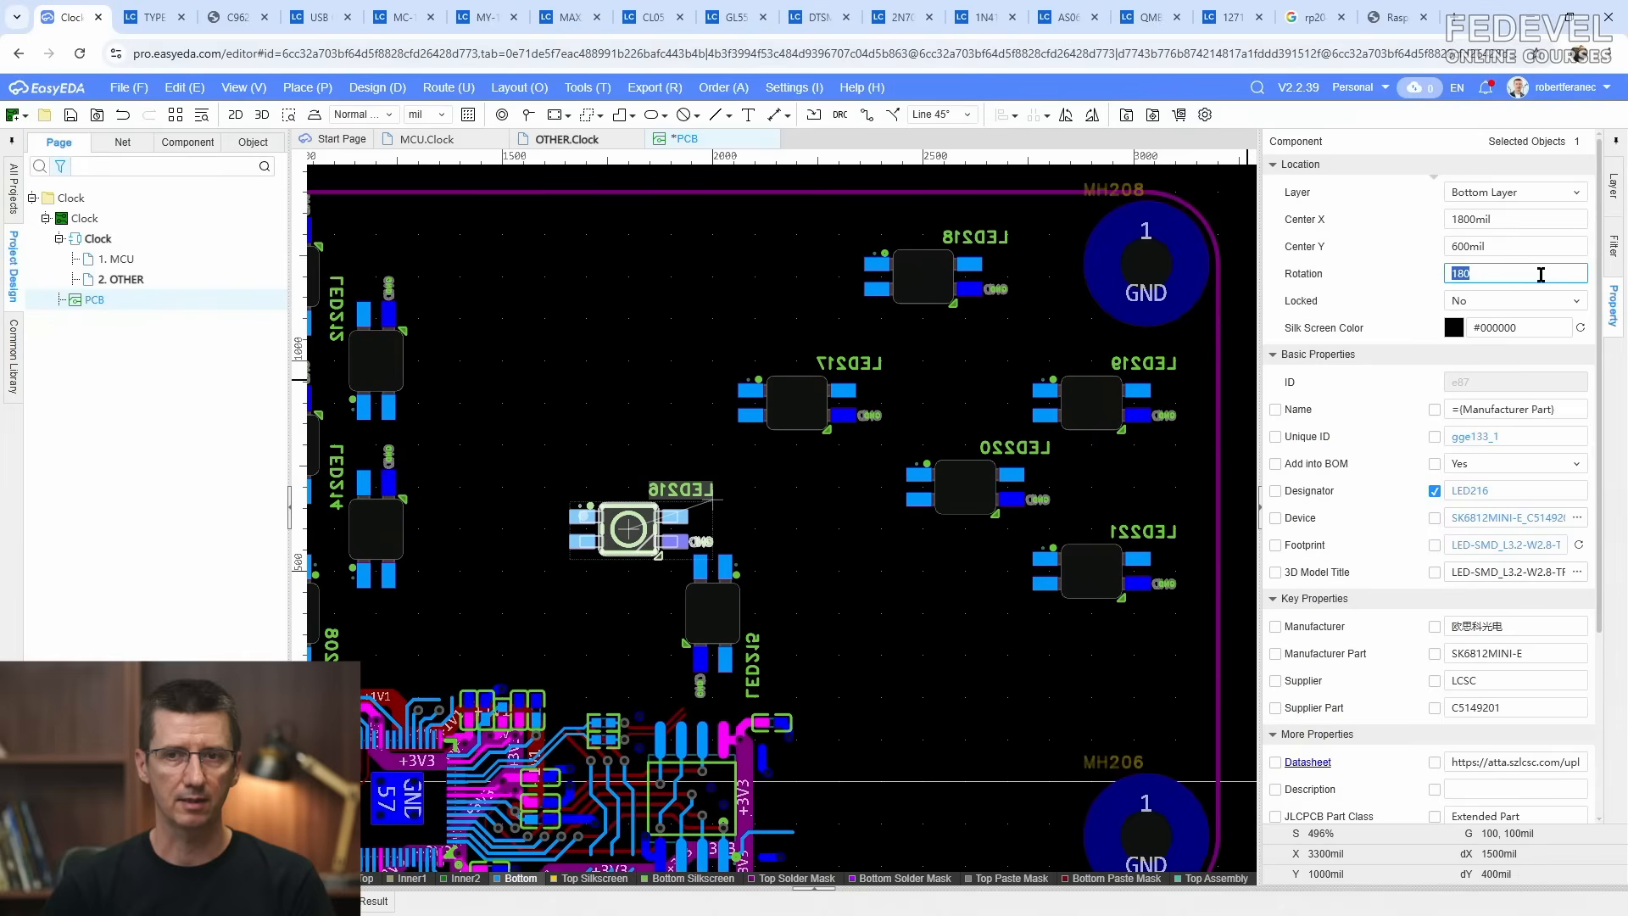
pyautogui.write('90')
pyautogui.press('Return')
# Step: Place LED217 at X 1800 mil, Y 1000 mil with rotation 90 and LED218 at X 2000 mil, Y 1200 mil with rotation 270
pyautogui.moveTo(797, 402); pyautogui.dragTo(628, 360)
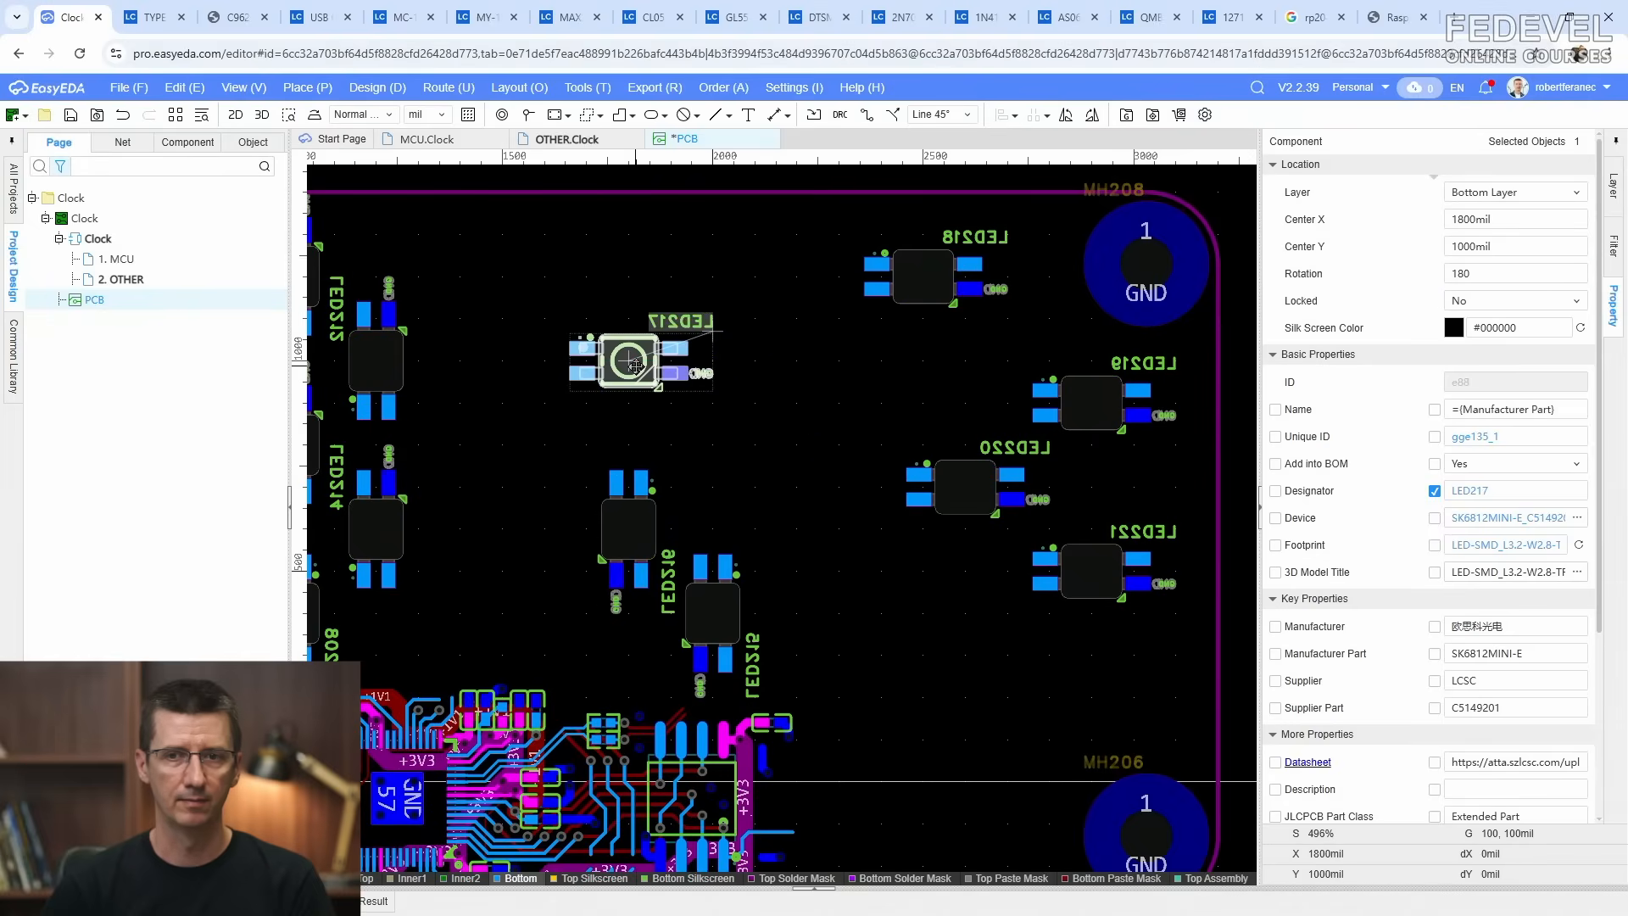
pyautogui.click(1534, 274)
pyautogui.press('Return')
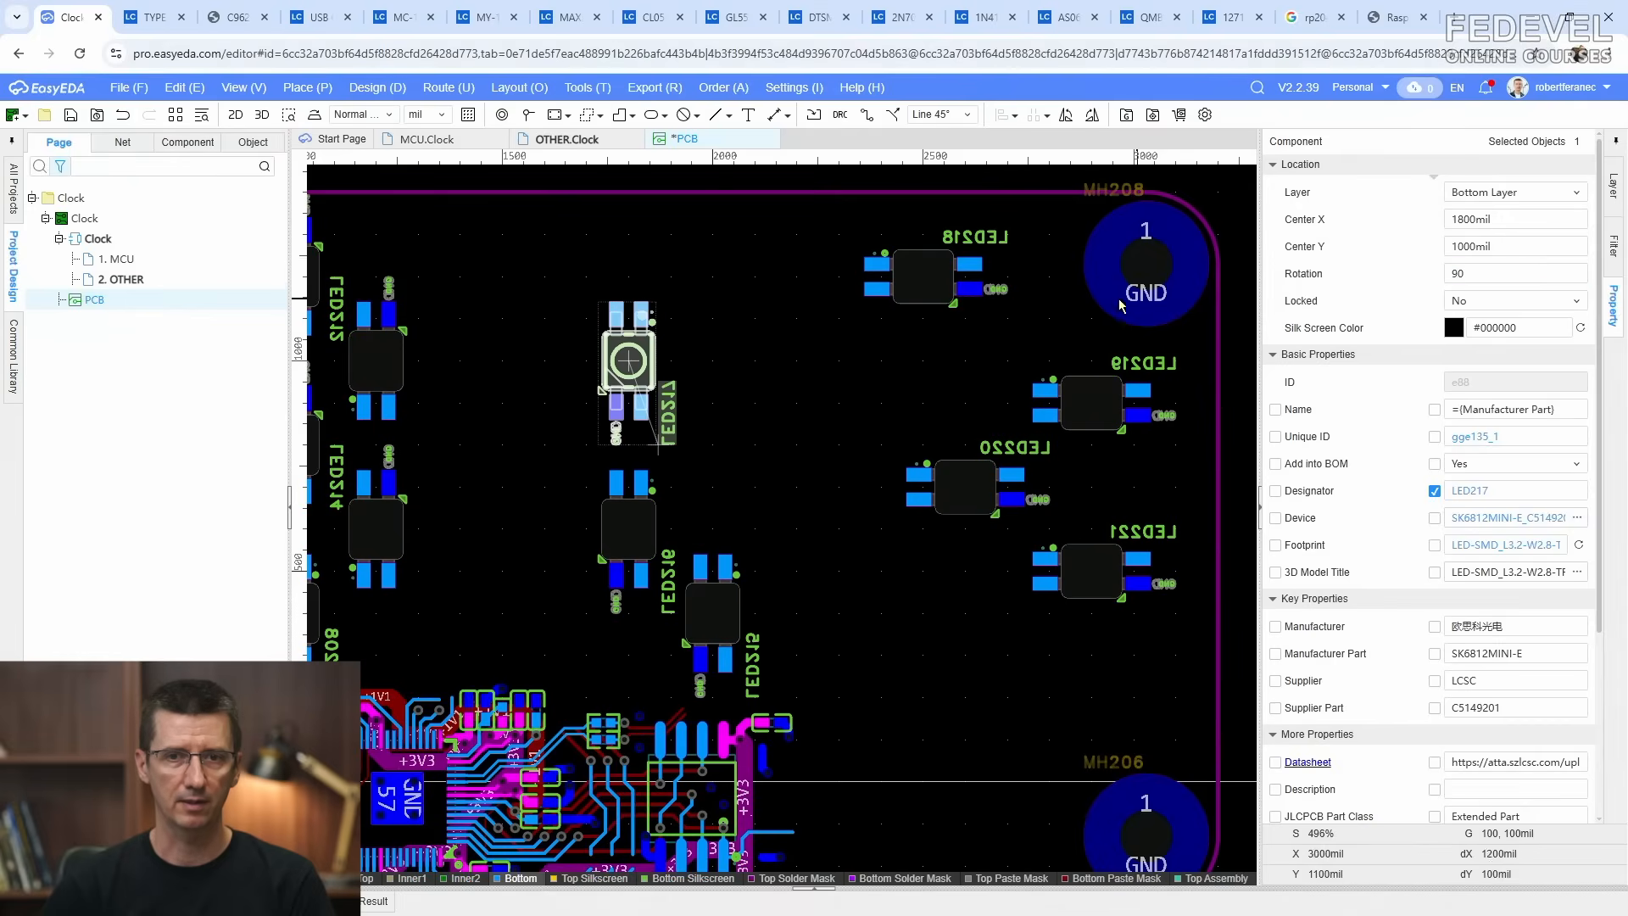
pyautogui.moveTo(922, 275); pyautogui.dragTo(713, 275)
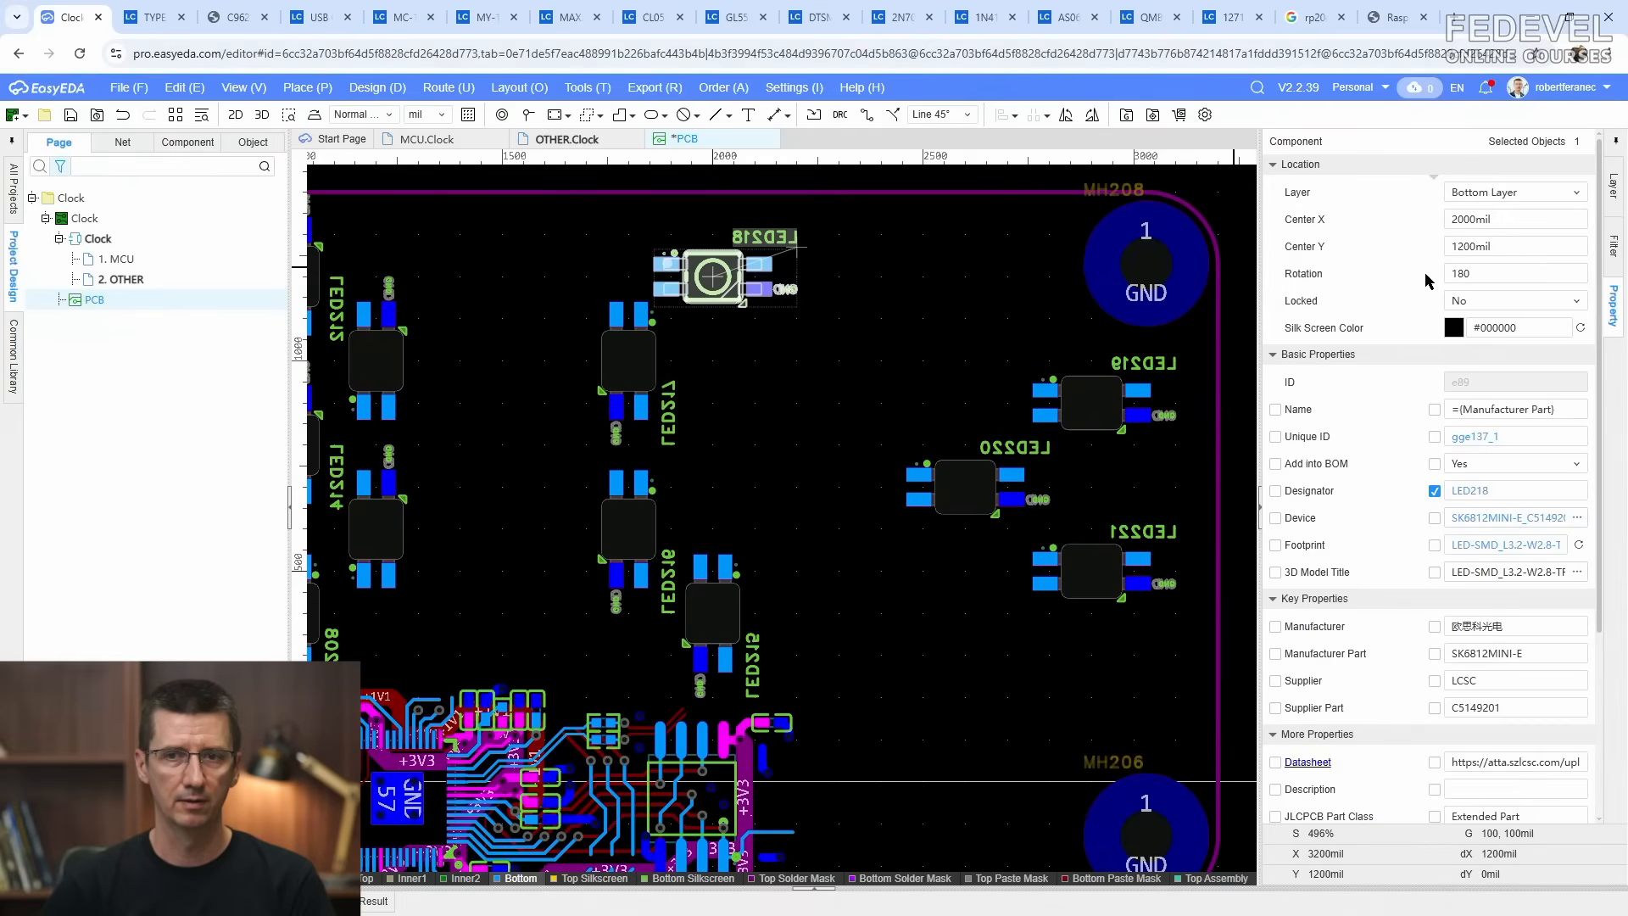
pyautogui.click(1540, 276)
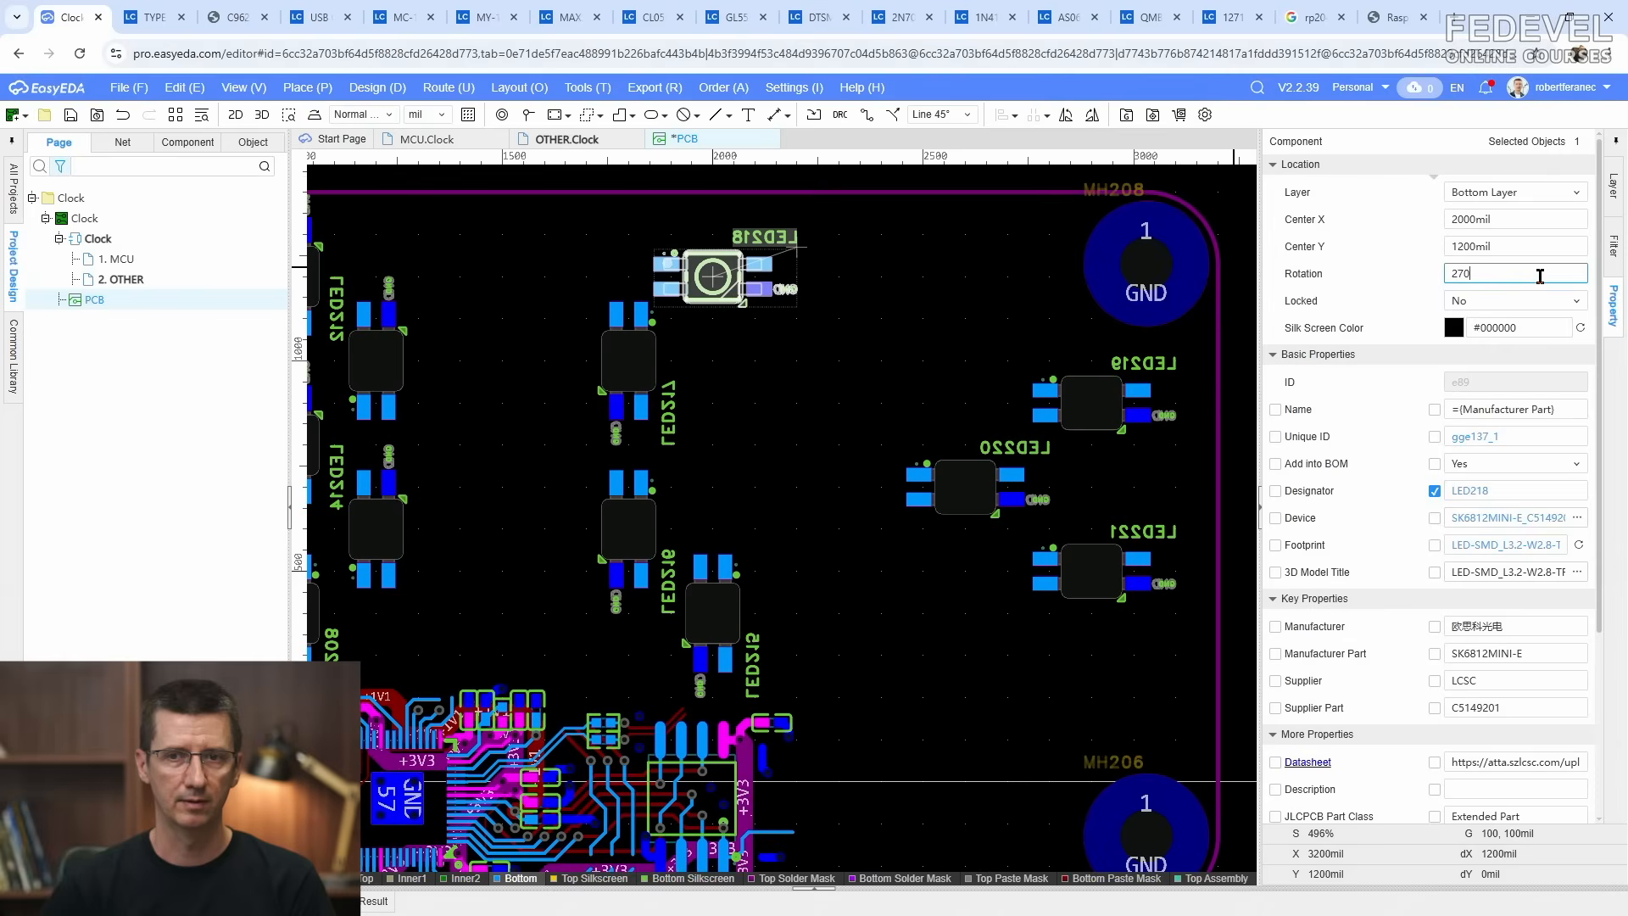
pyautogui.press('Return')
# Step: Place LED219 at X 2200 mil, Y 1000 mil and LED220 at X 2000 mil, Y 800 mil, both with rotation 270
pyautogui.moveTo(1092, 400); pyautogui.dragTo(804, 363)
pyautogui.doubleClick(1492, 273)
pyautogui.write('27')
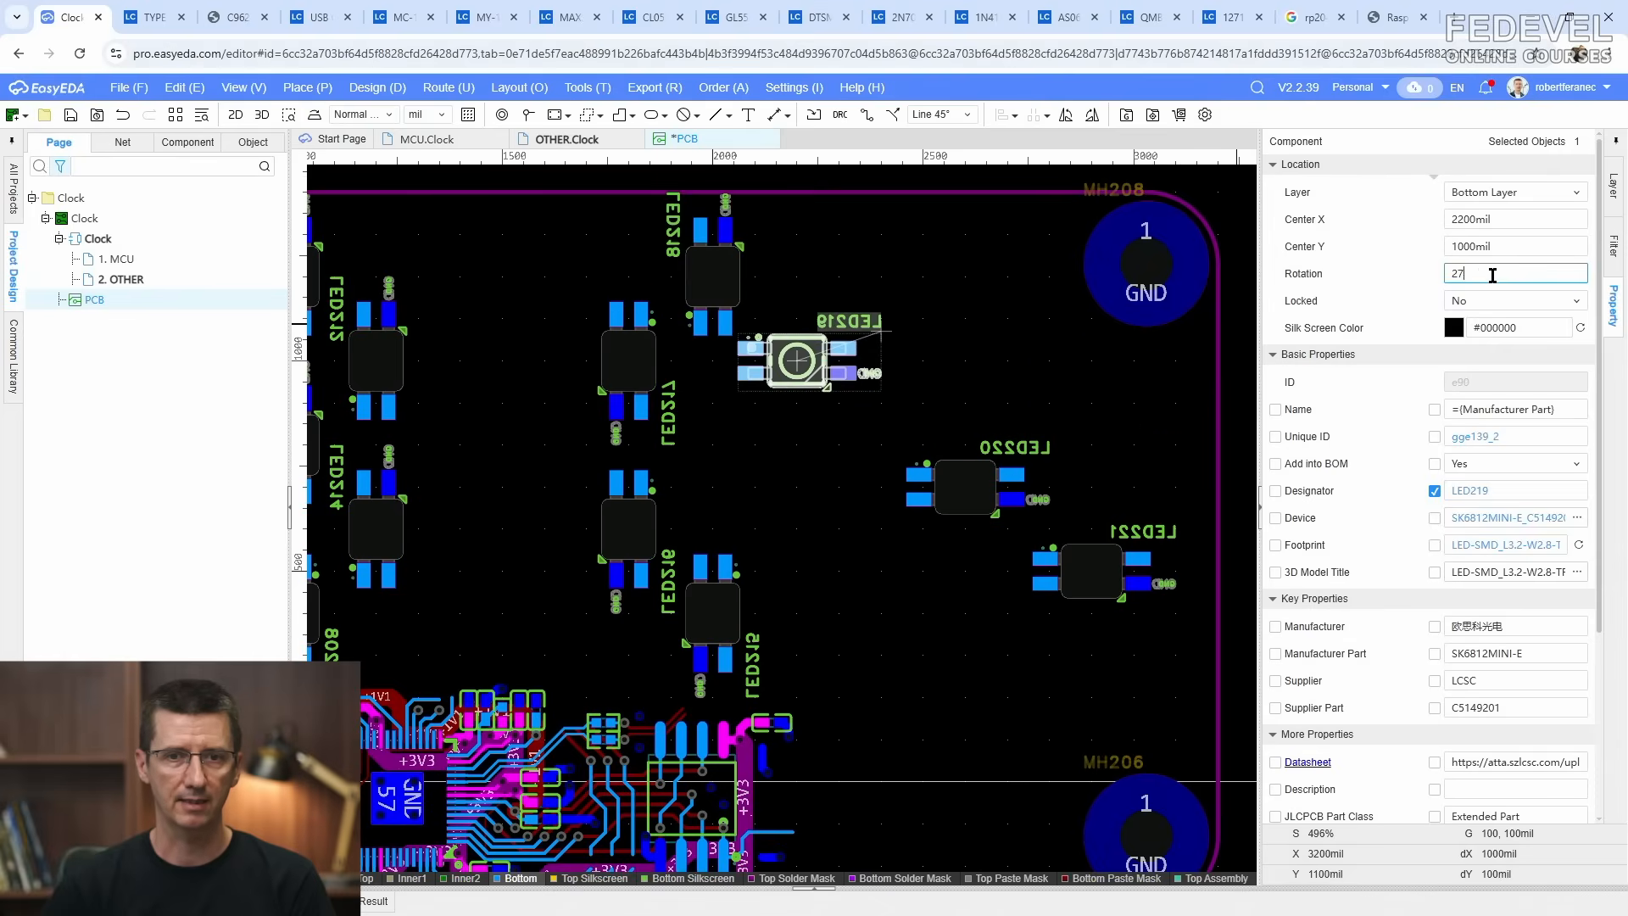
pyautogui.press('Return')
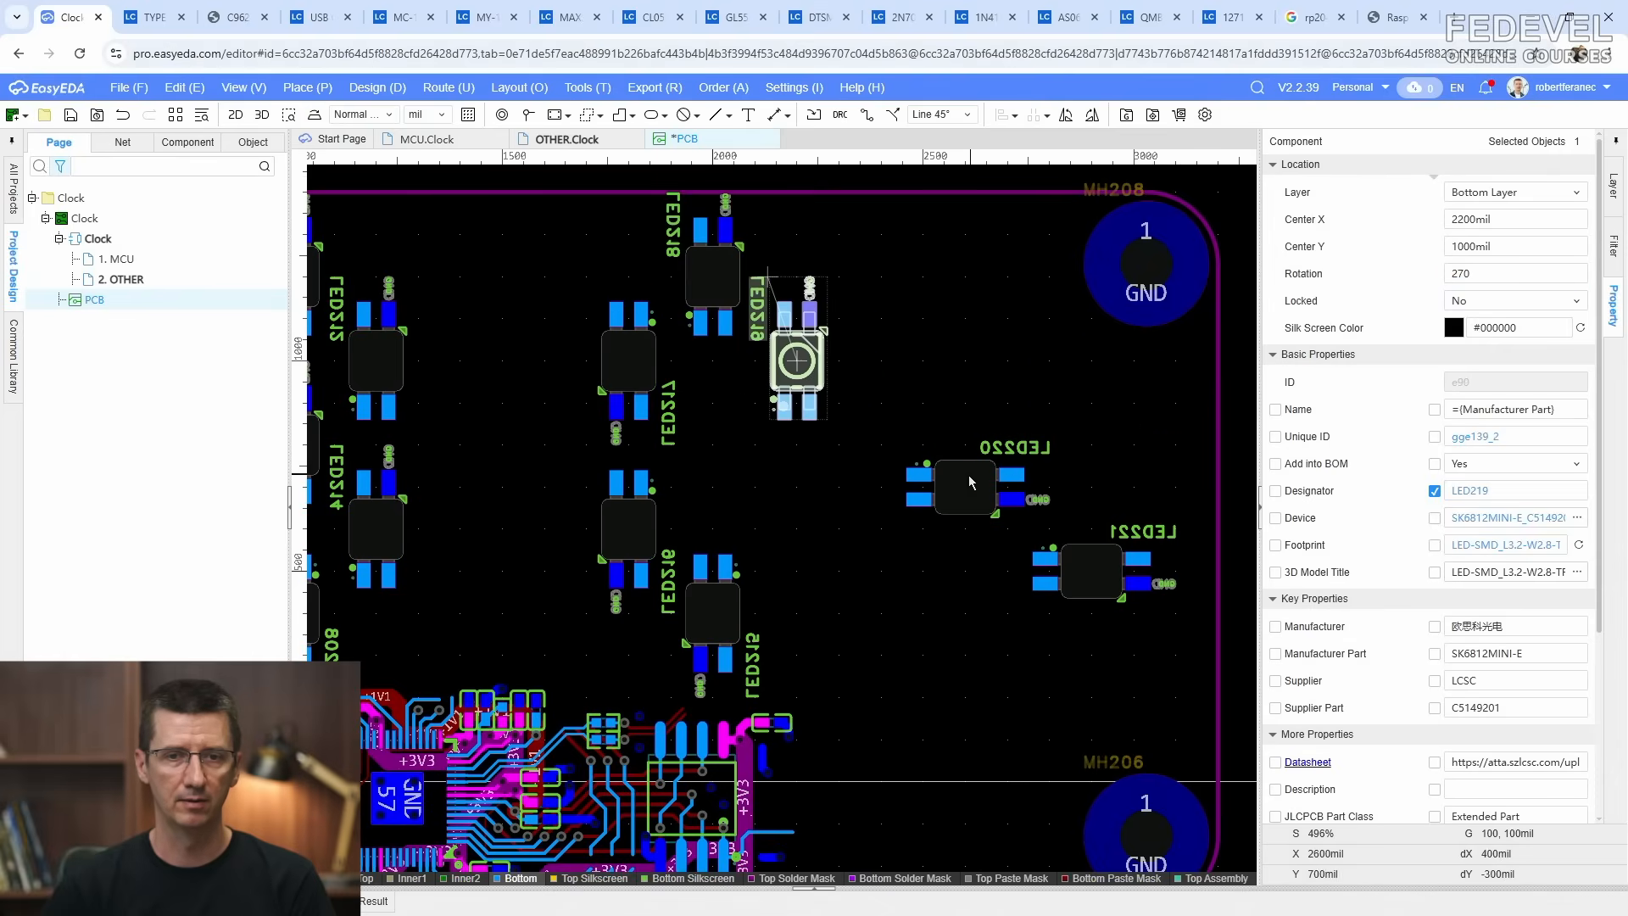
pyautogui.moveTo(971, 482); pyautogui.dragTo(715, 451)
pyautogui.doubleClick(1503, 273)
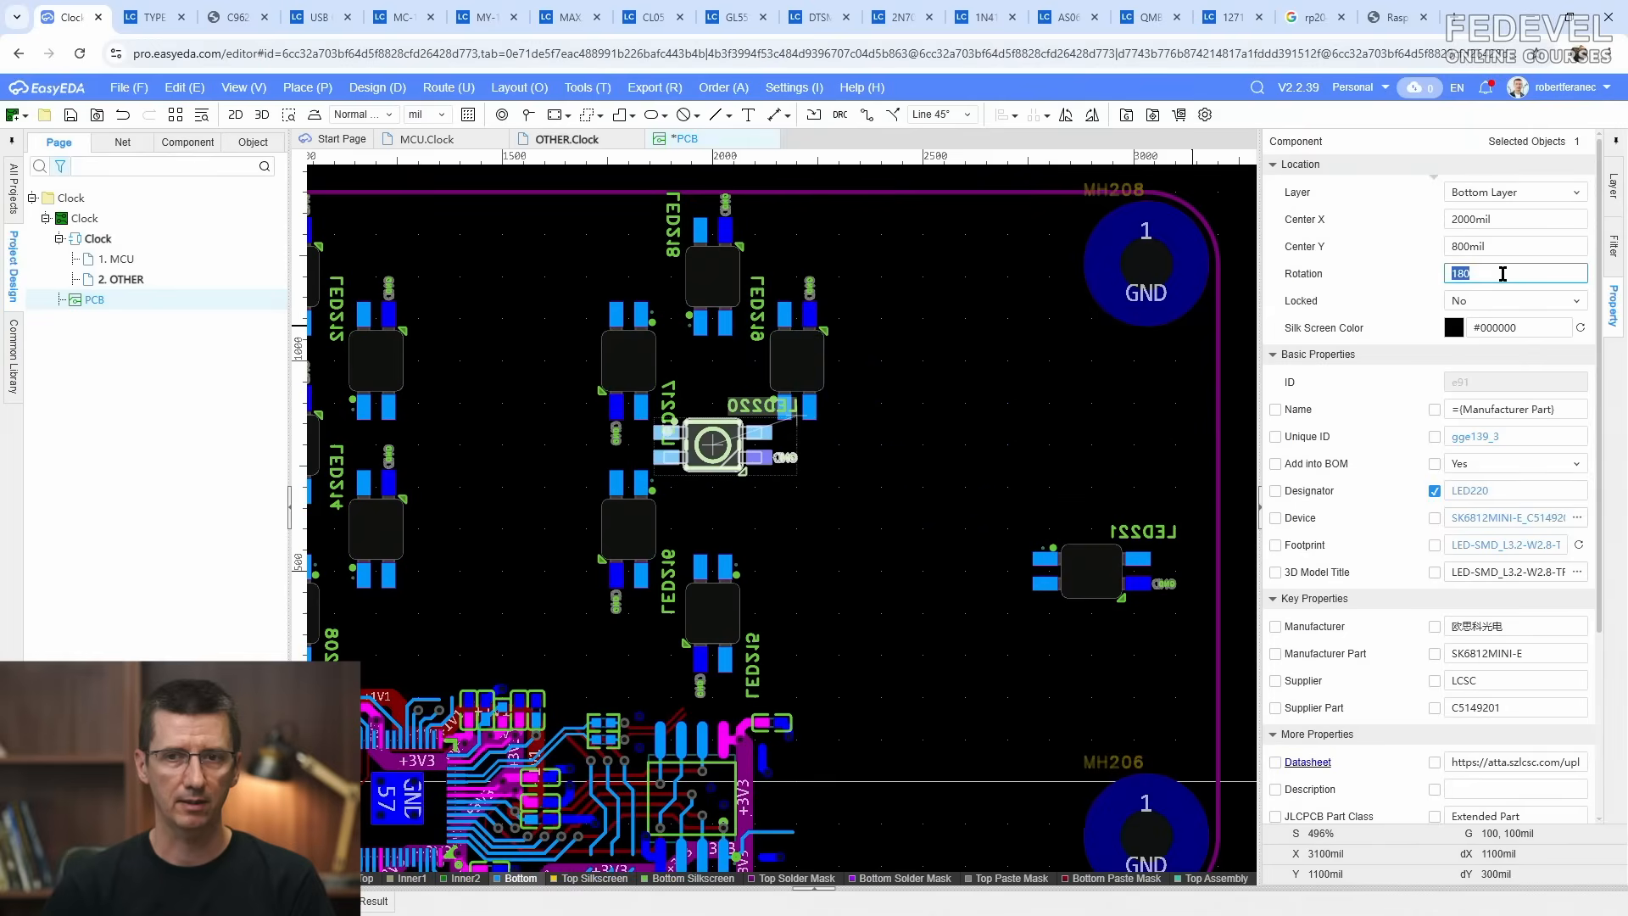
pyautogui.press('Return')
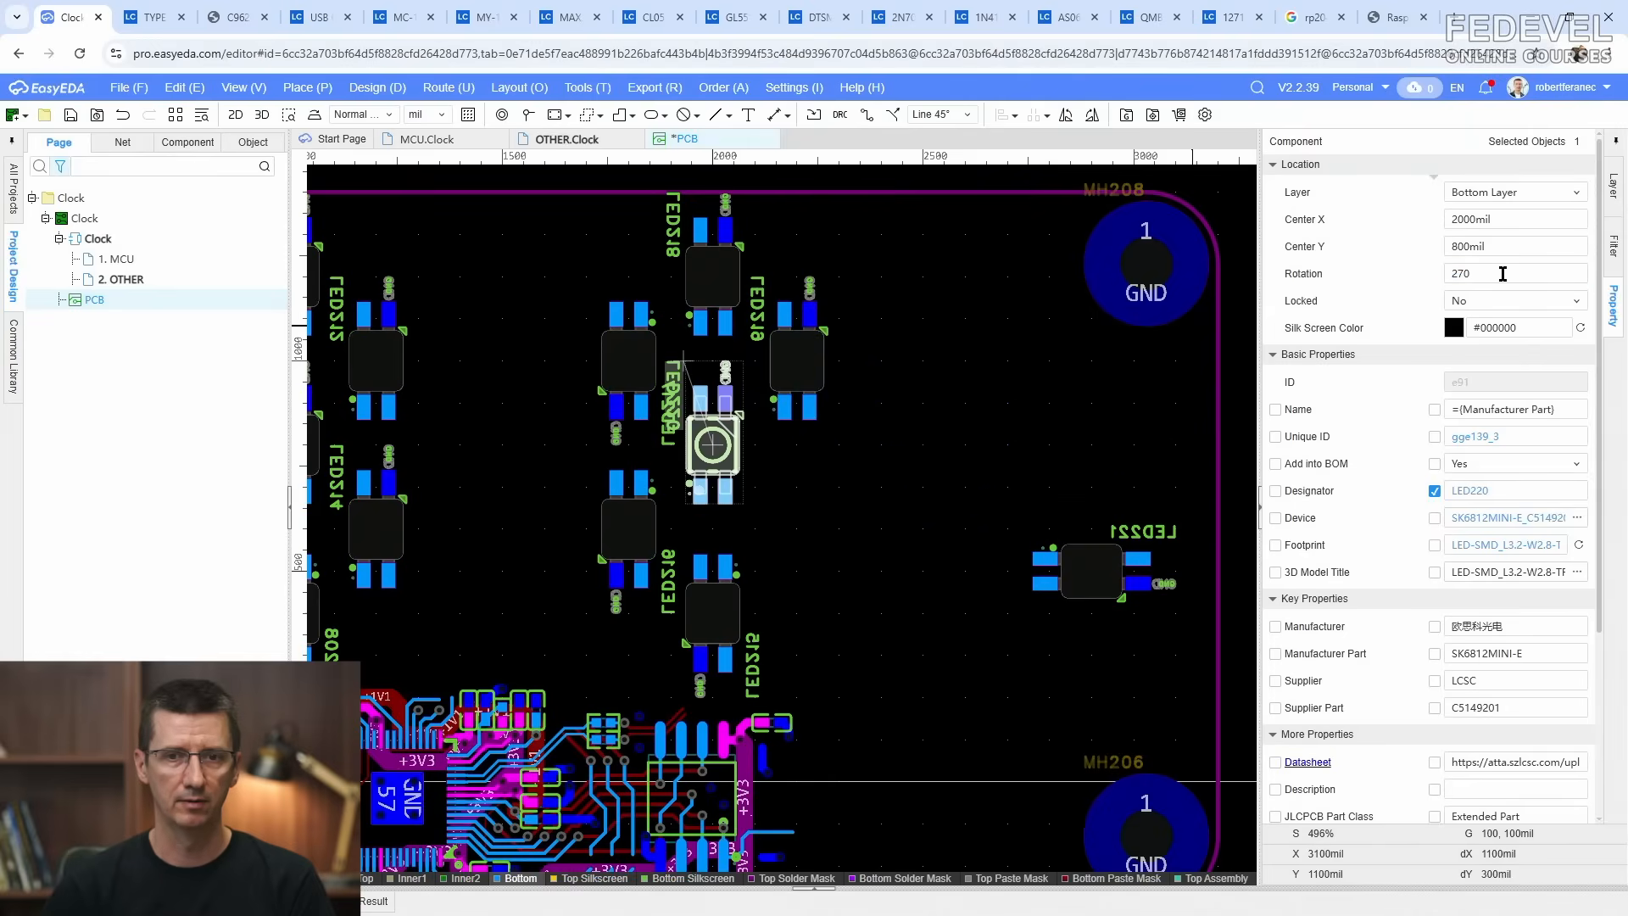
# Step: Place LED221 at X 2200 mil, Y 600 mil with rotation 270
pyautogui.moveTo(1091, 570); pyautogui.dragTo(797, 529)
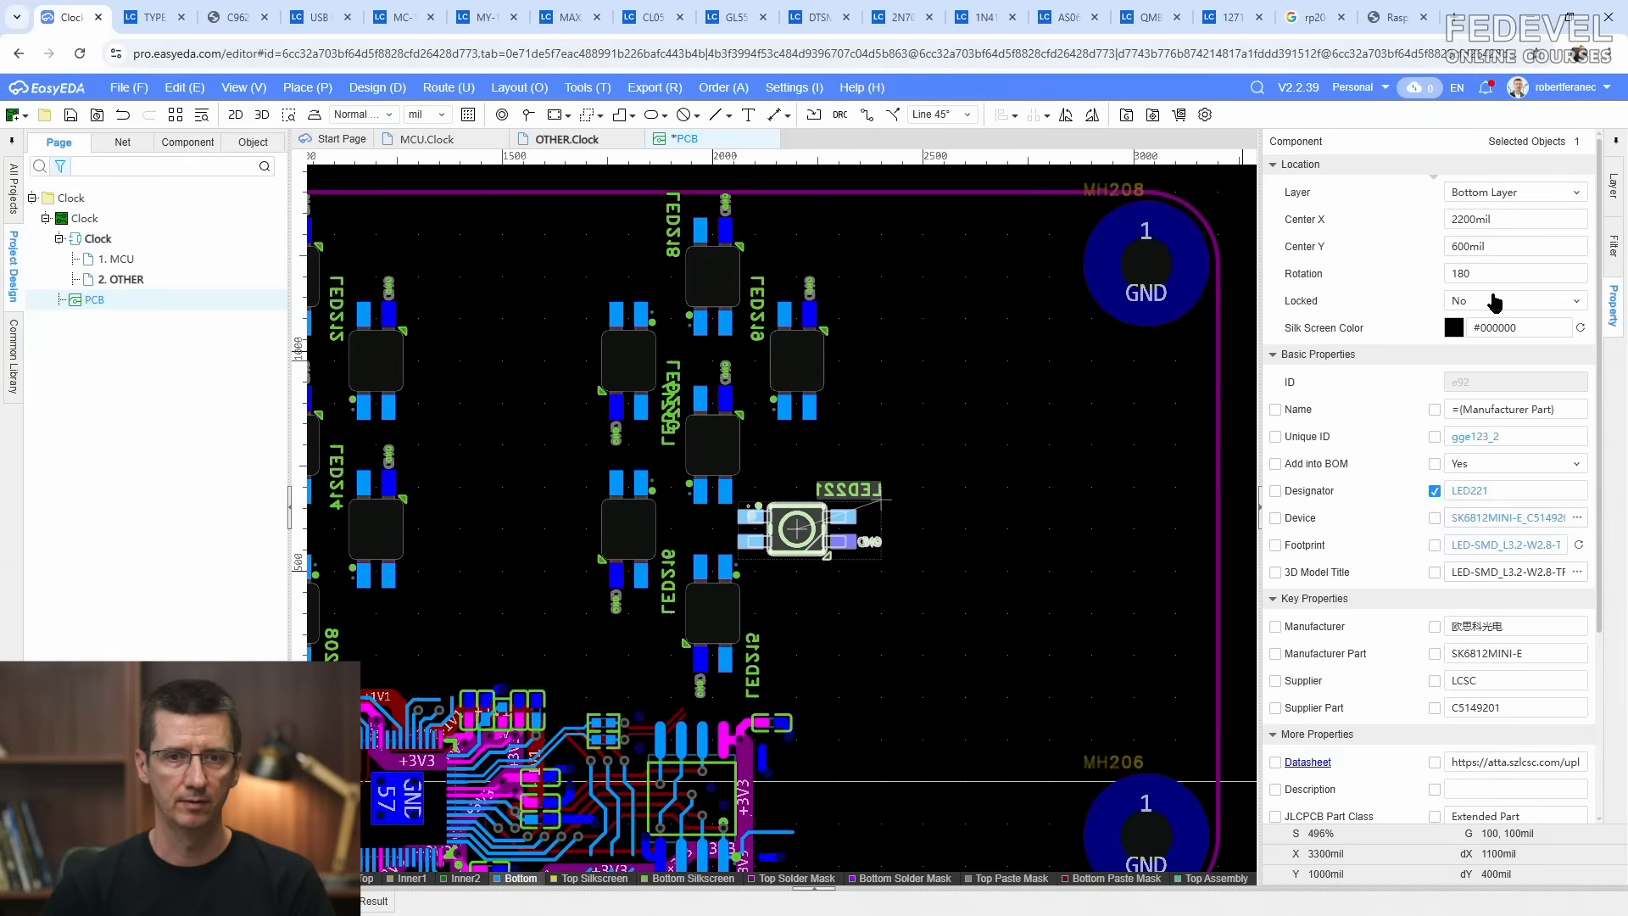
pyautogui.doubleClick(1518, 274)
pyautogui.write('270')
pyautogui.press('Return')
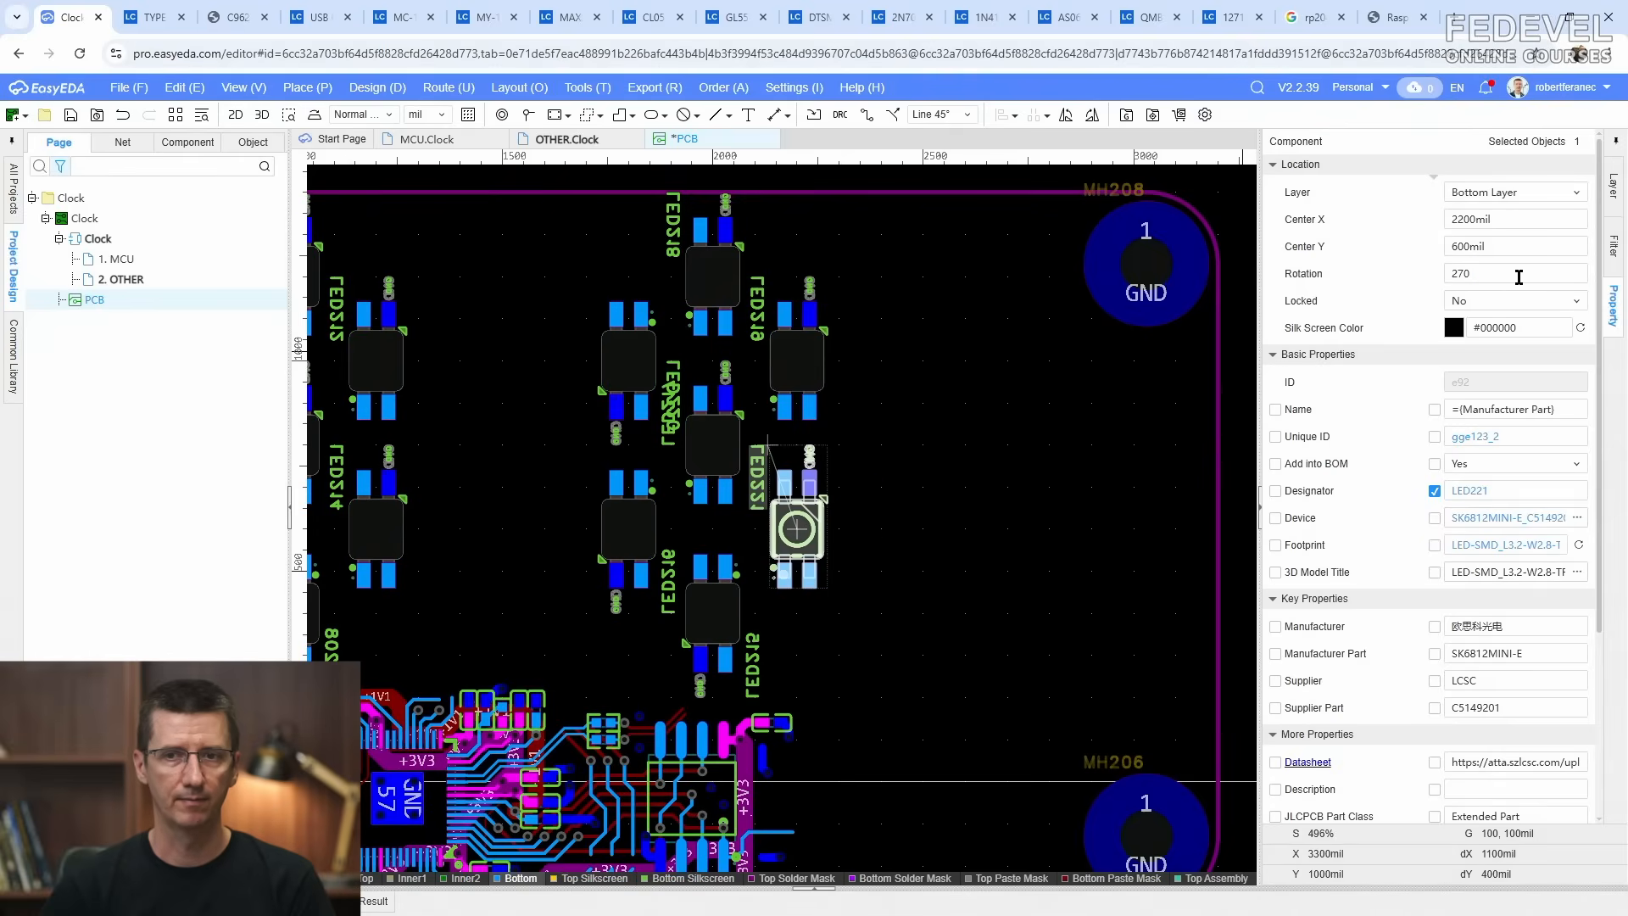
# Step: Check the order and placement of the third digit's LEDs one by one, from LED215 to LED221
pyautogui.click(733, 604)
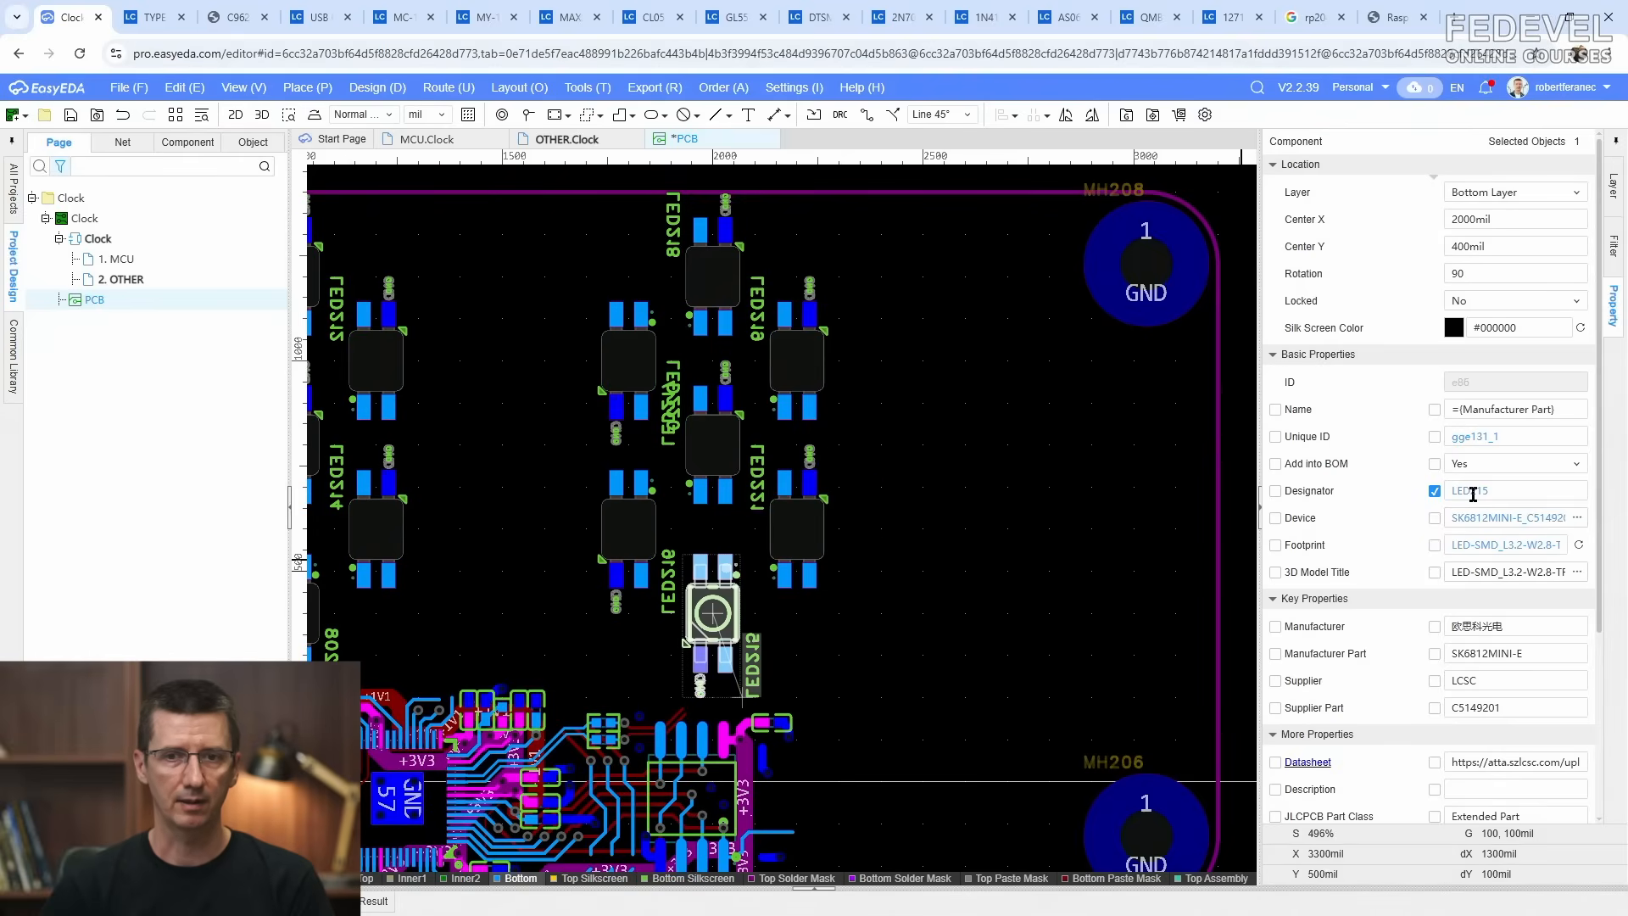
pyautogui.click(624, 531)
pyautogui.moveTo(618, 357); pyautogui.dragTo(808, 368)
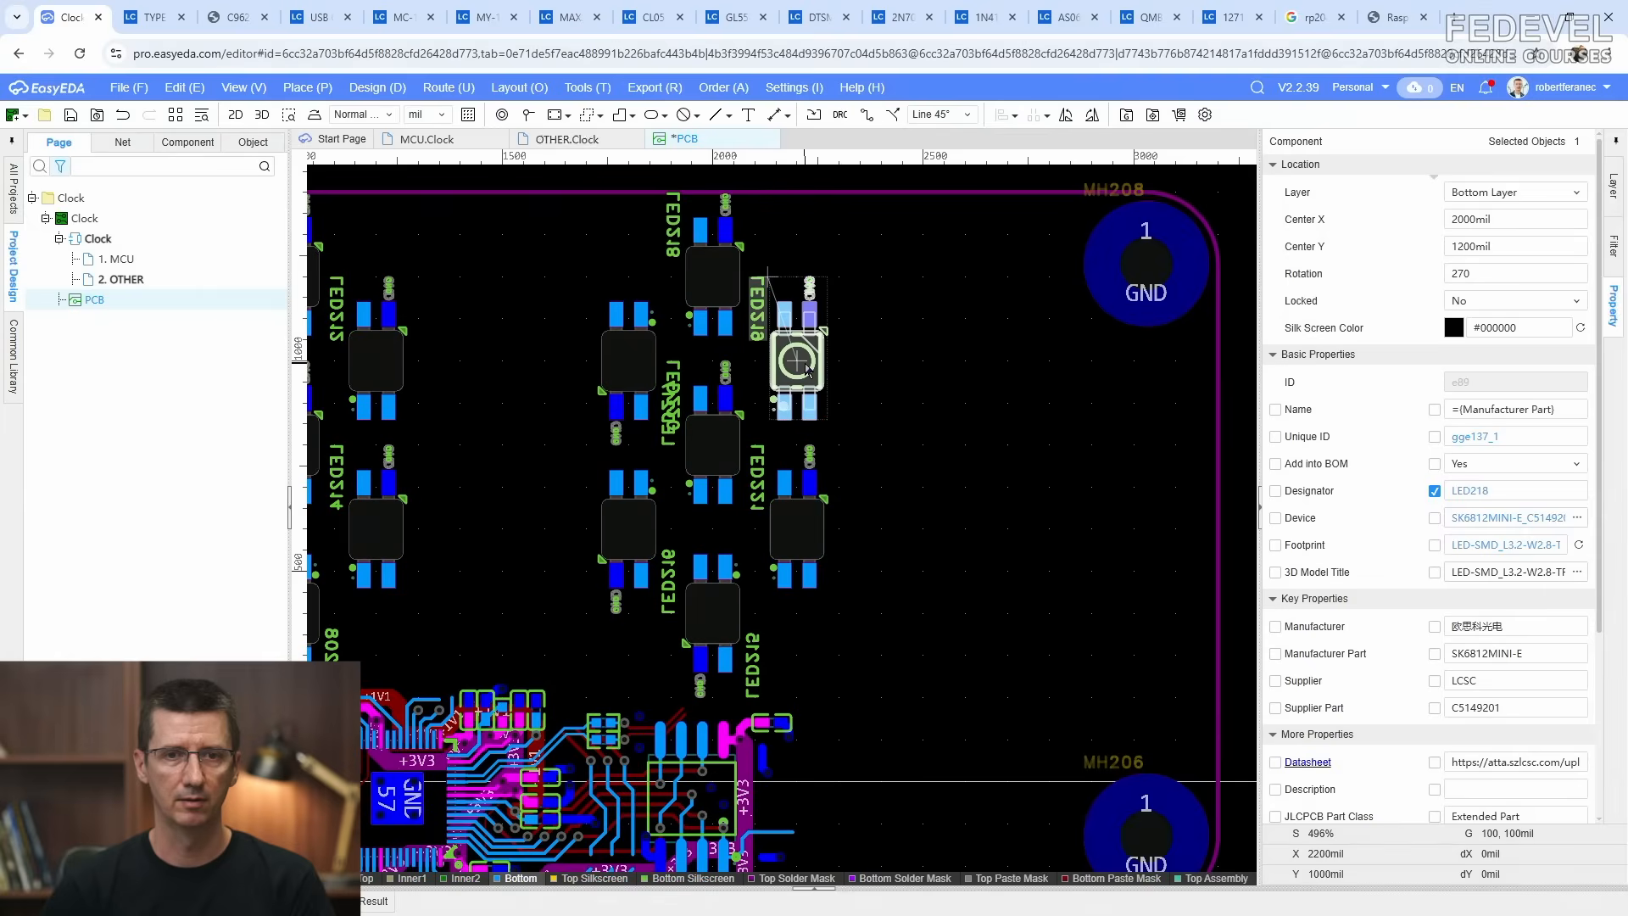
pyautogui.click(709, 420)
pyautogui.click(787, 524)
# Step: Move LED222 to LED228 from the unplaced parts to the area beside the board's right edge, in a rough digit shape
pyautogui.scroll(-7, 557, 430)
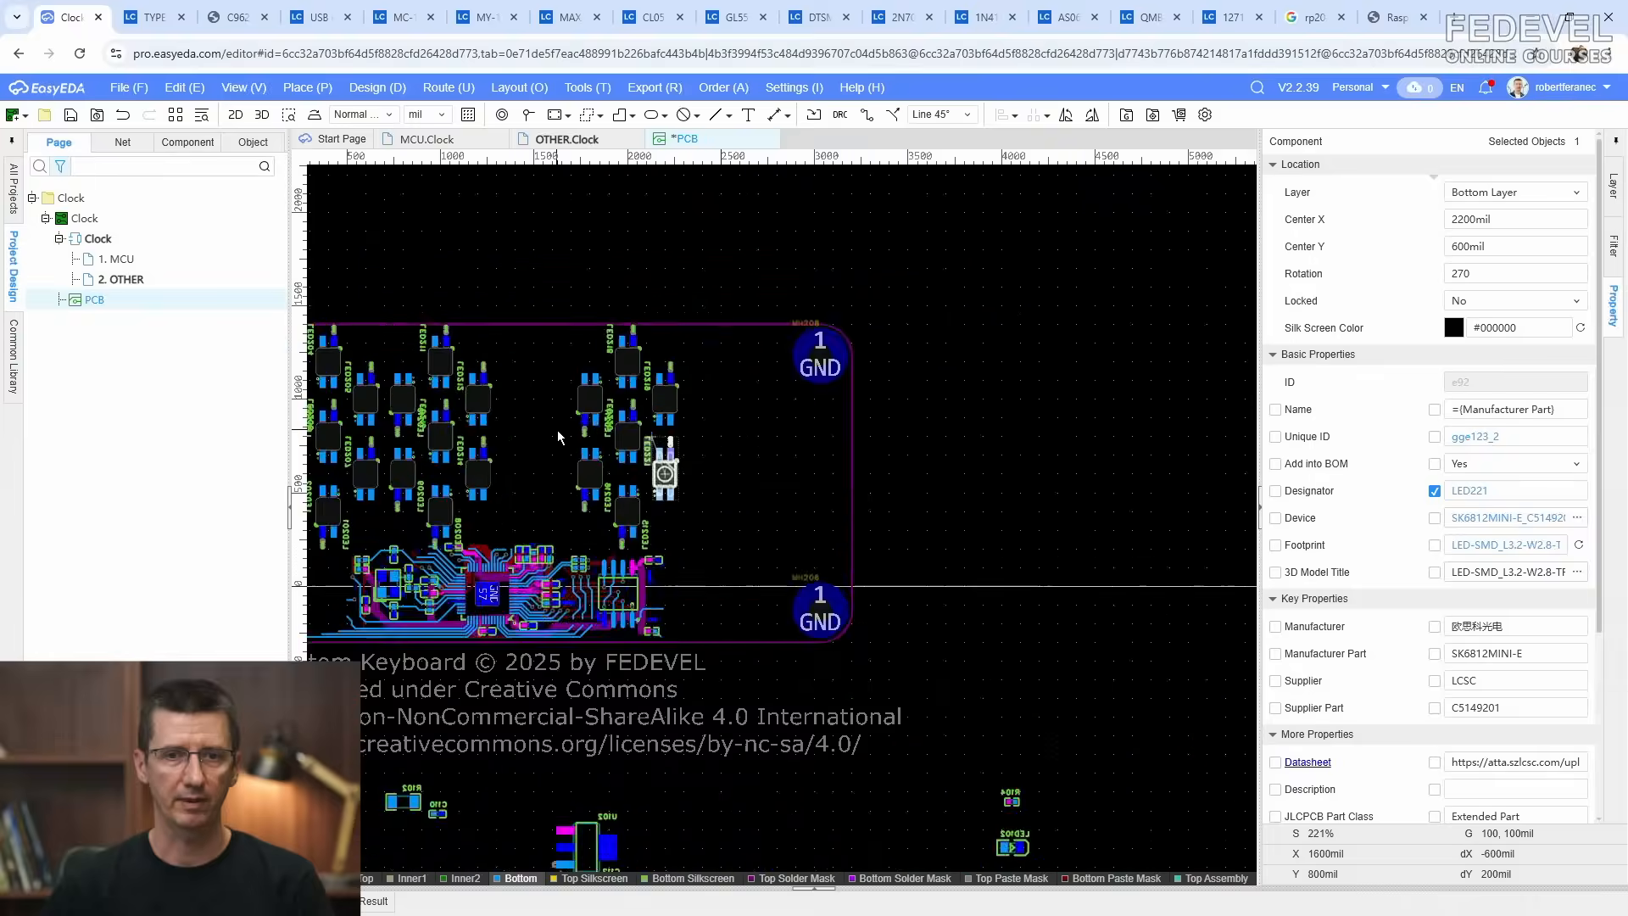
pyautogui.scroll(3, 948, 647)
pyautogui.scroll(-3, 947, 647)
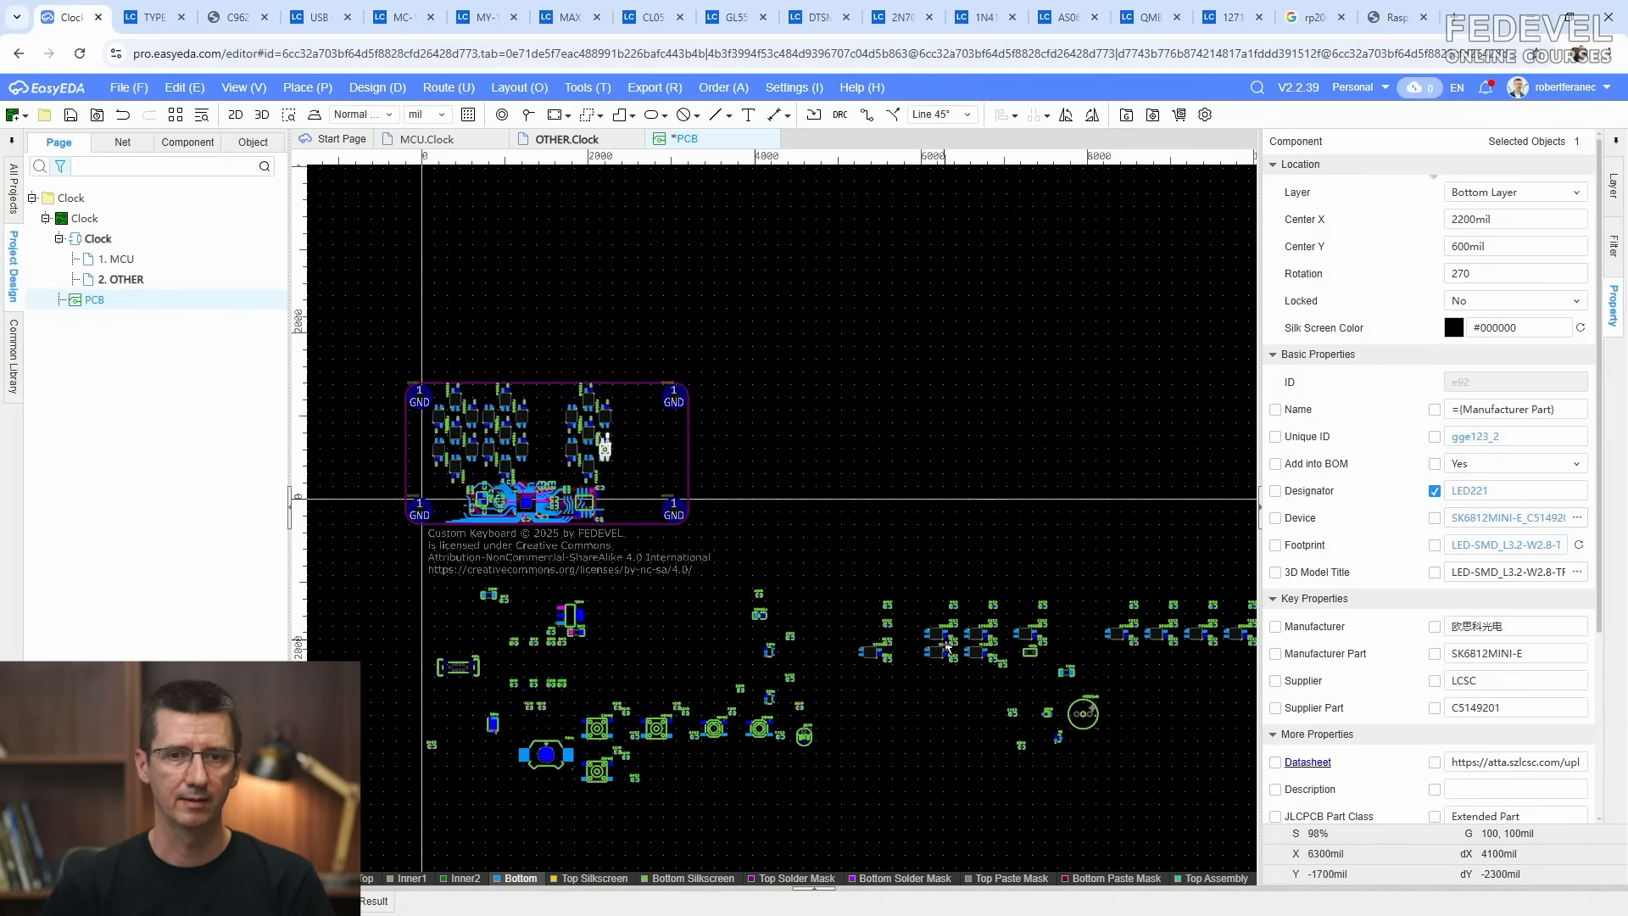
pyautogui.moveTo(933, 636); pyautogui.dragTo(697, 449)
pyautogui.moveTo(1022, 633); pyautogui.dragTo(697, 415)
pyautogui.moveTo(1116, 634); pyautogui.dragTo(757, 416)
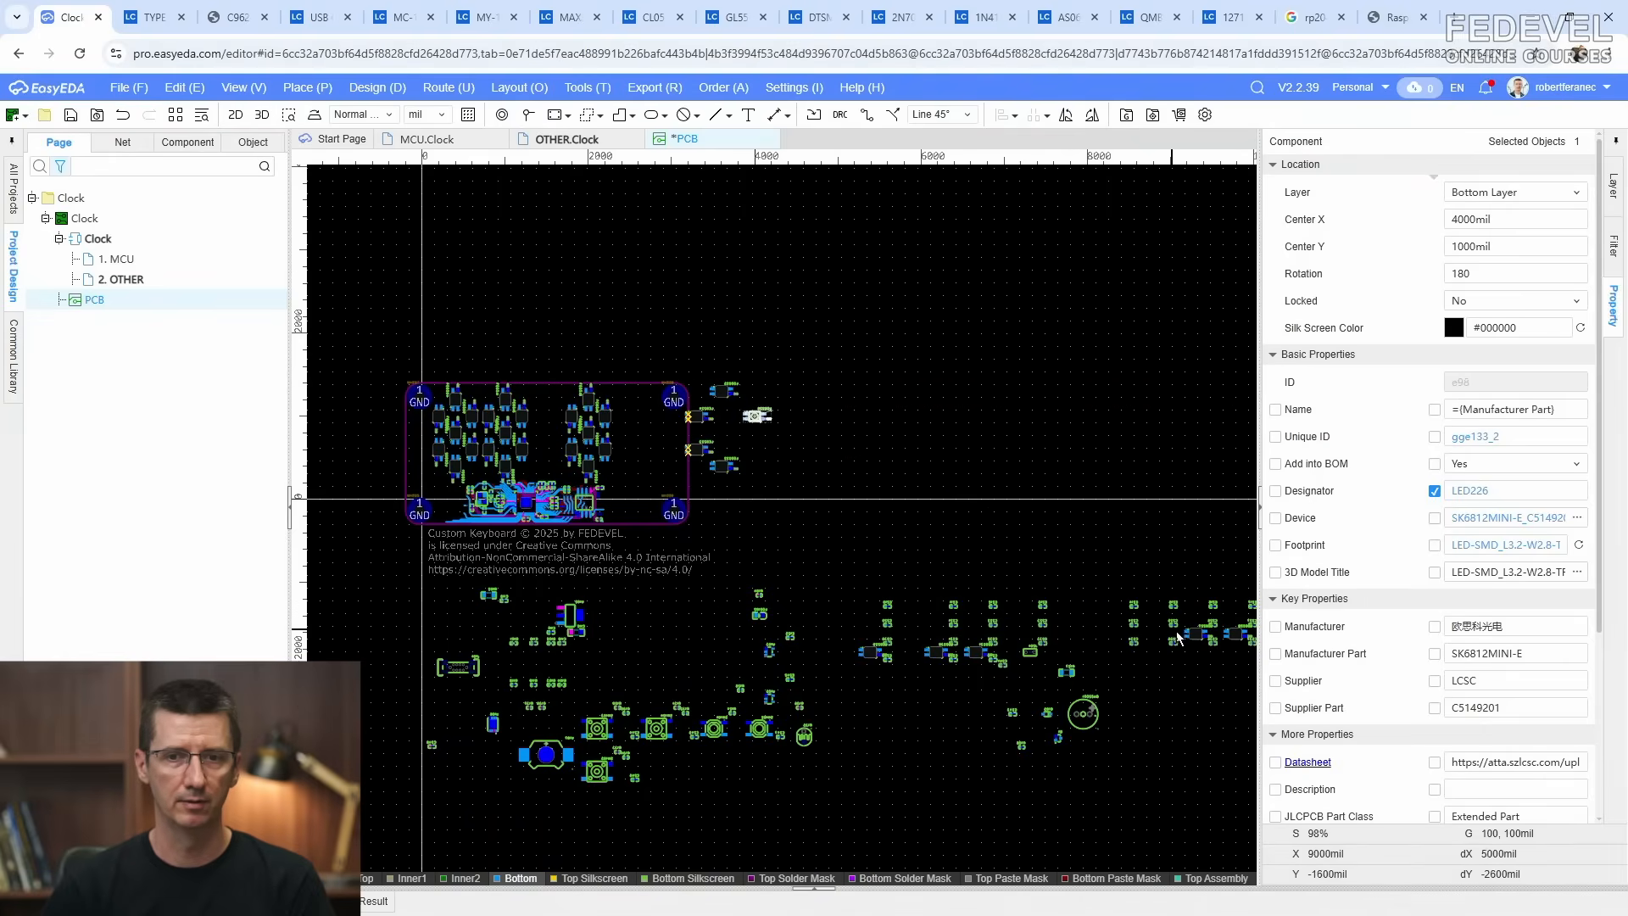
pyautogui.moveTo(1197, 641); pyautogui.dragTo(727, 432)
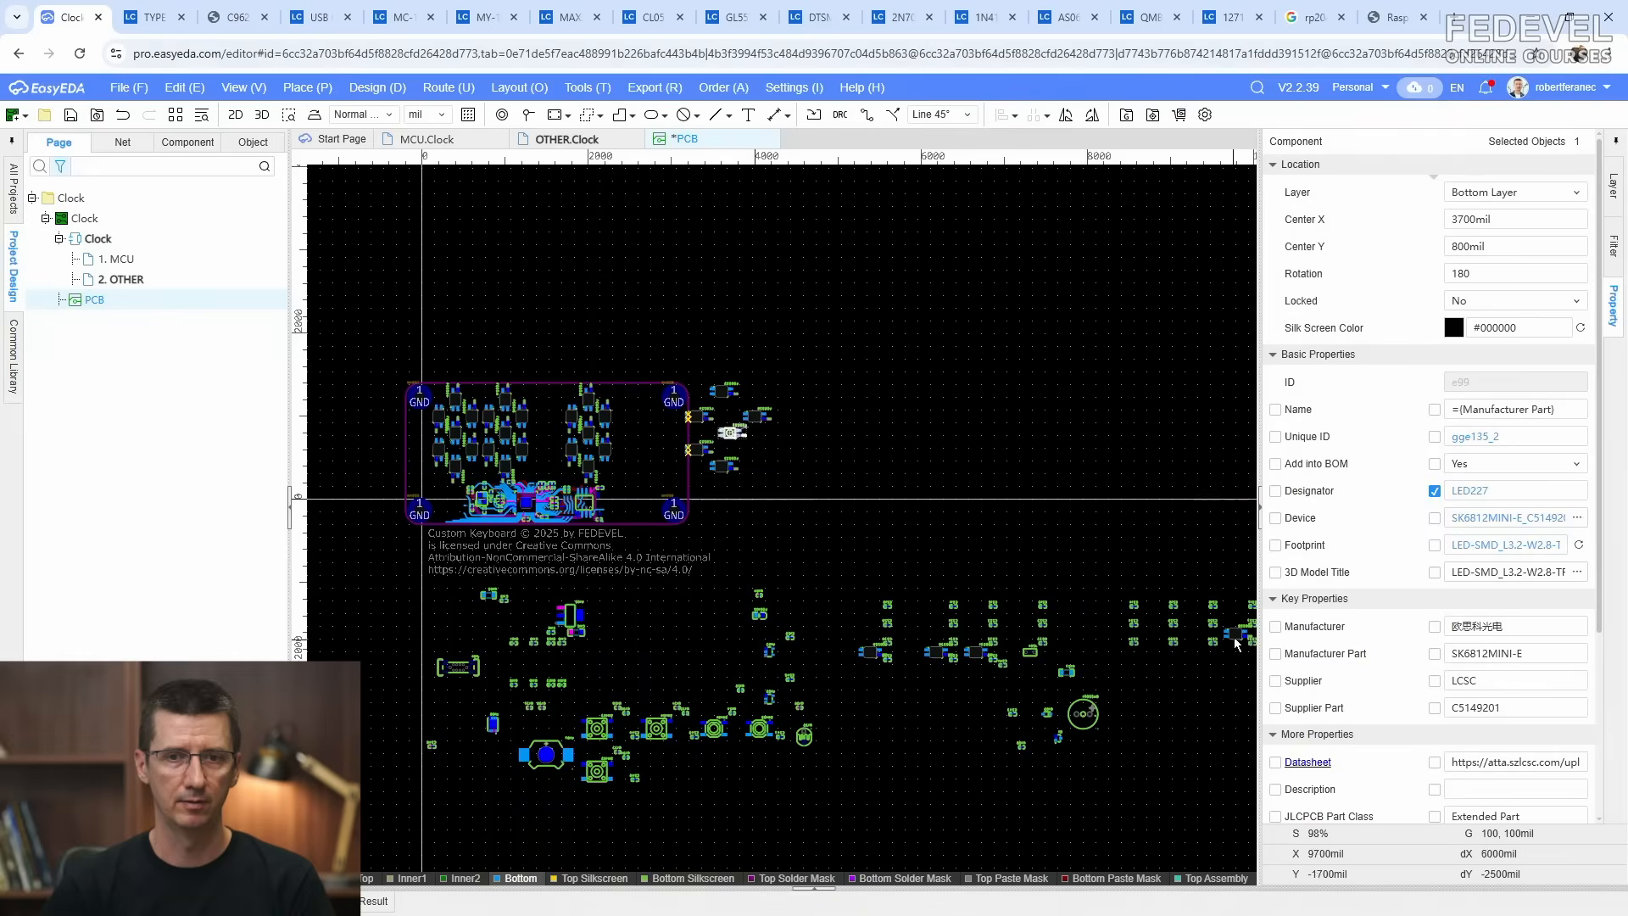
pyautogui.moveTo(1236, 634); pyautogui.dragTo(762, 458)
pyautogui.scroll(6, 633, 432)
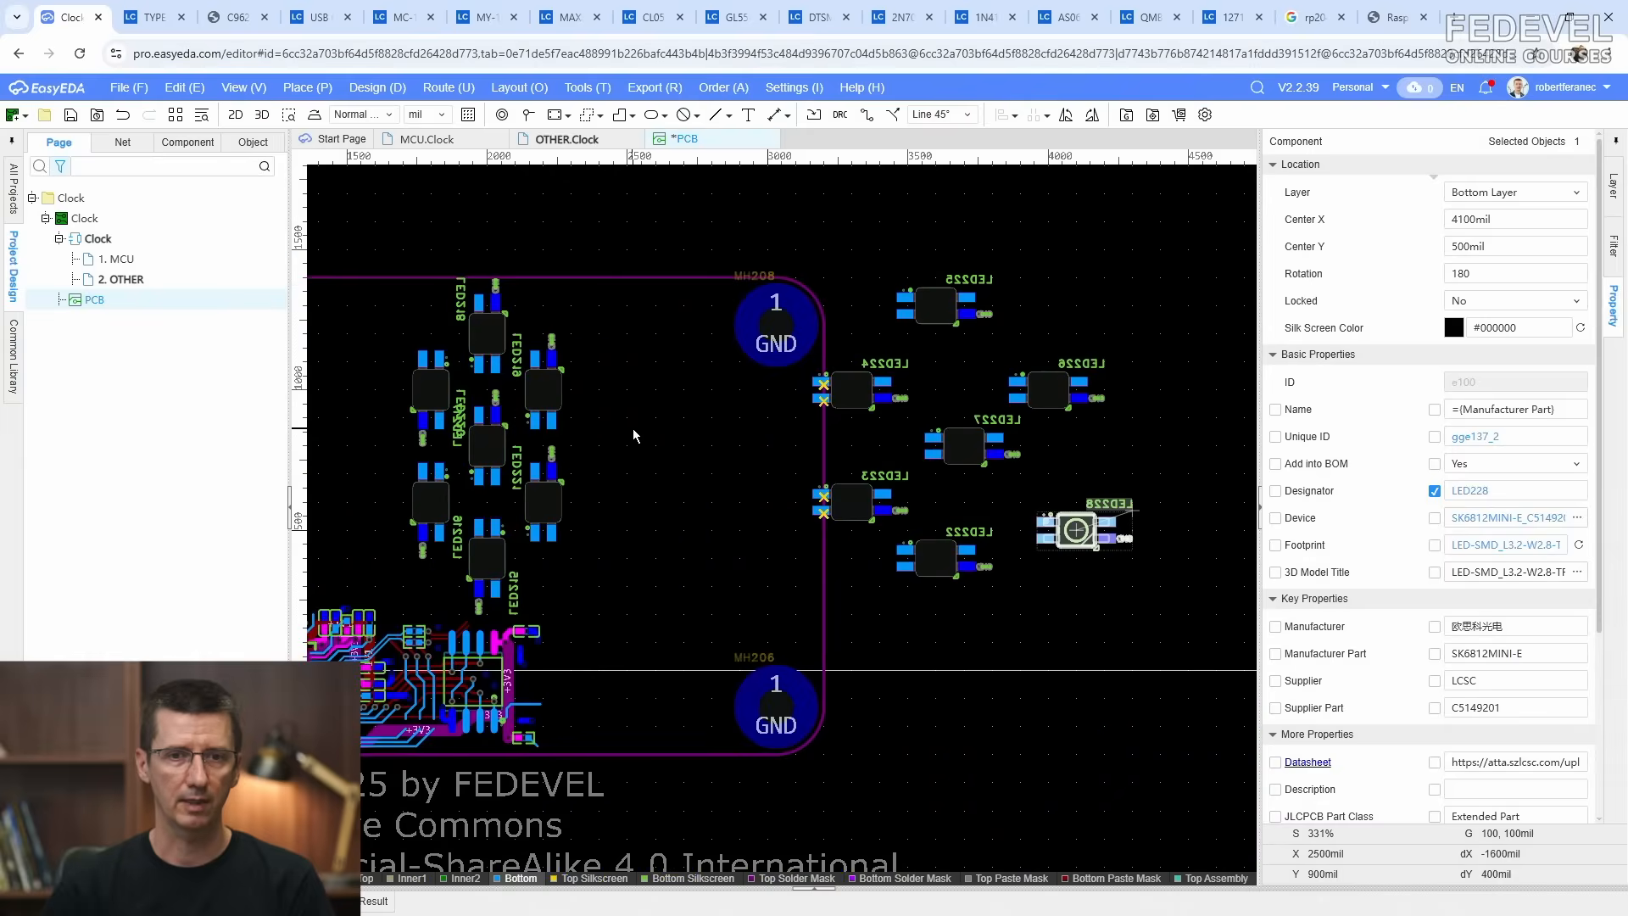
# Step: Place LED222 at X 2600 mil, Y 400 mil and LED223 at X 2400 mil, Y 600 mil, both with rotation 90
pyautogui.moveTo(937, 558); pyautogui.dragTo(656, 558)
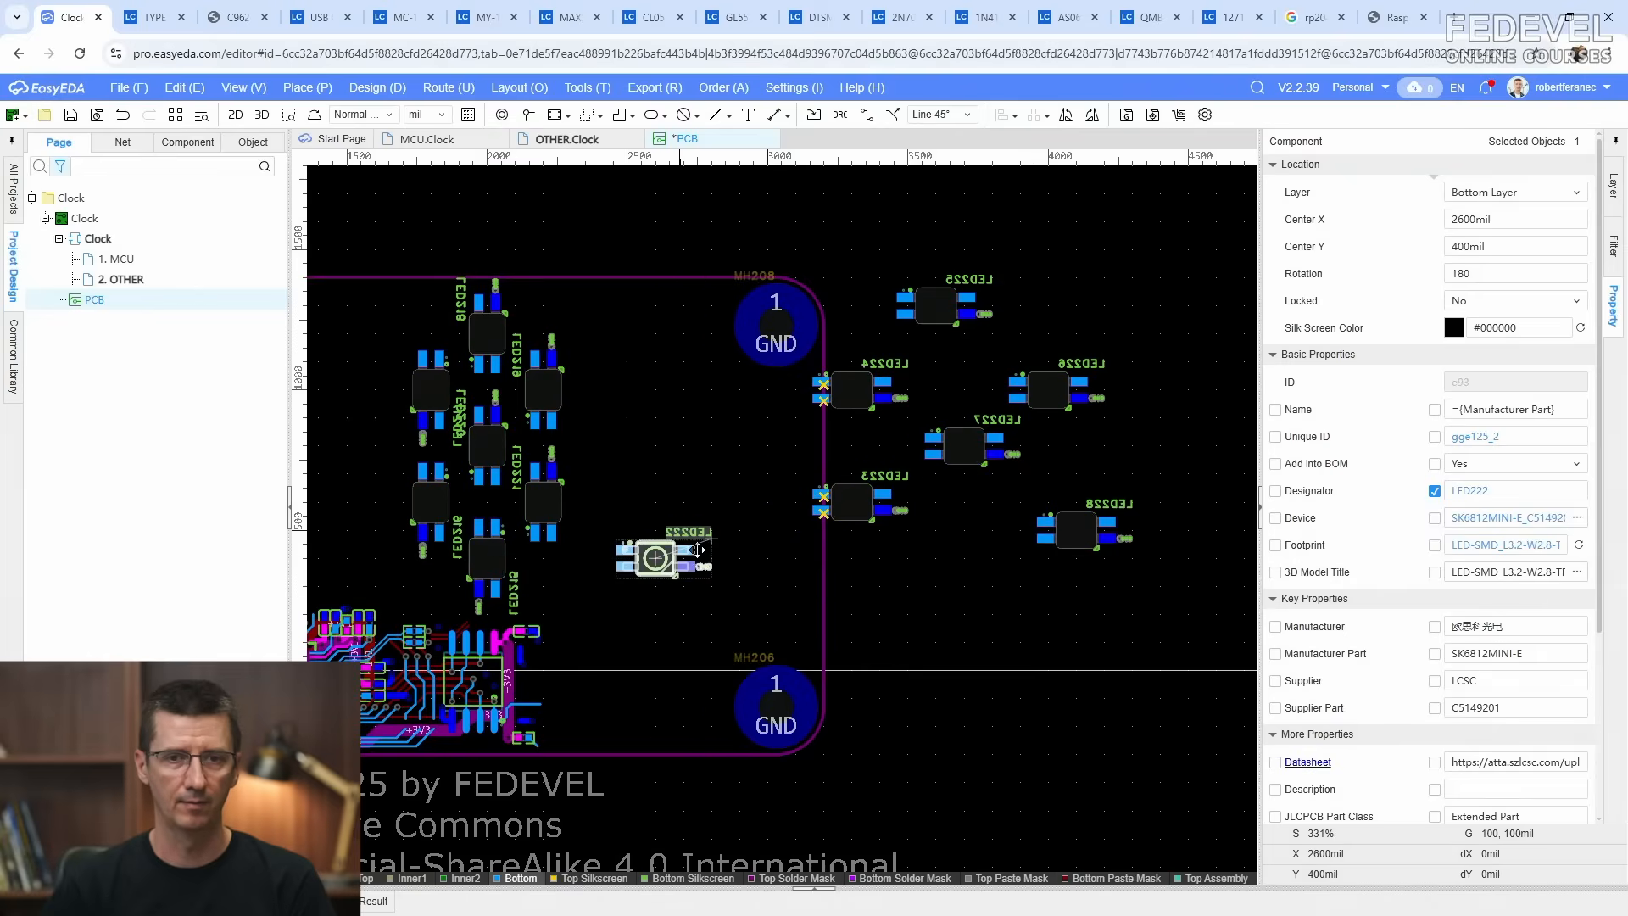
pyautogui.doubleClick(1499, 274)
pyautogui.press('Return')
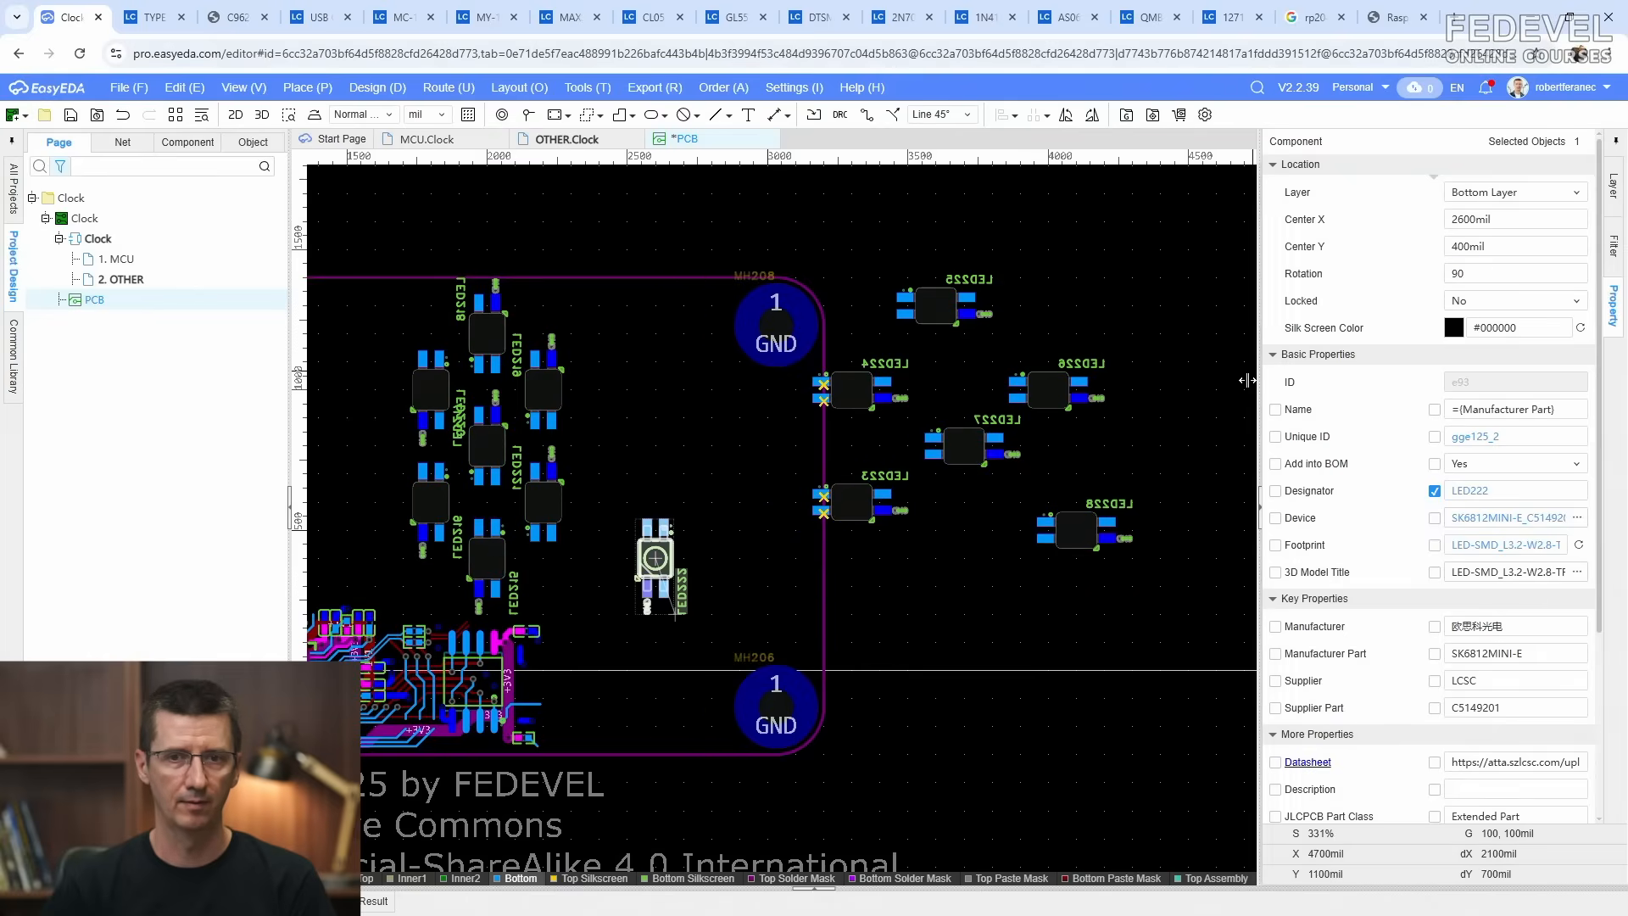
pyautogui.moveTo(832, 500); pyautogui.dragTo(580, 500)
pyautogui.doubleClick(1516, 272)
pyautogui.write('9')
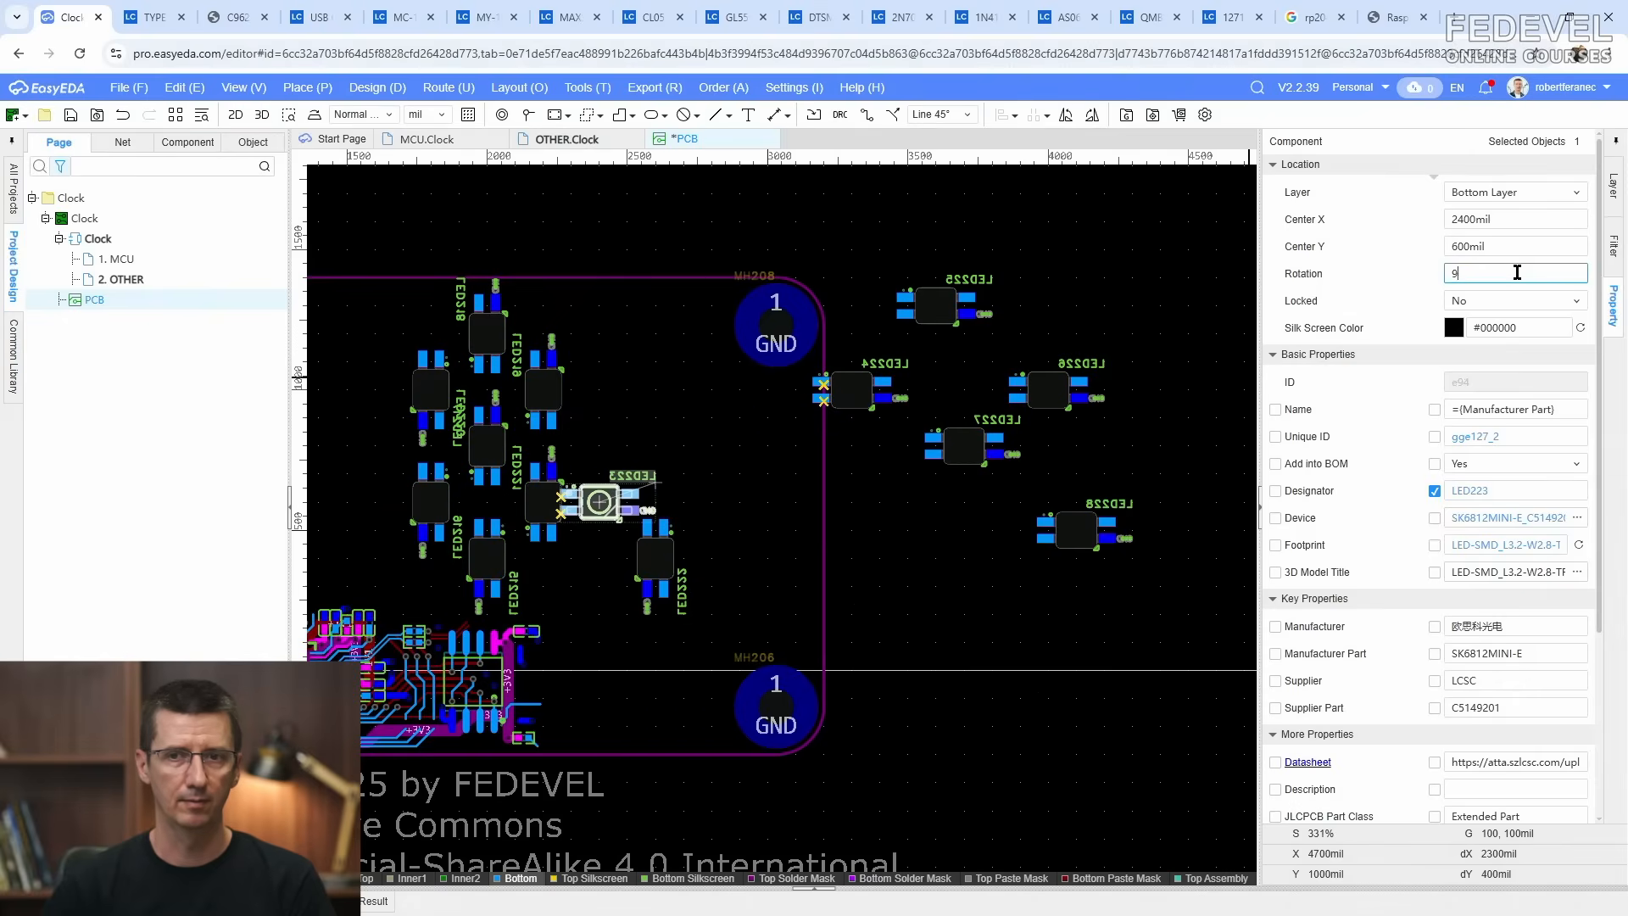
pyautogui.write('0')
pyautogui.press('Return')
# Step: Place LED224 at X 2400 mil, Y 1000 mil with rotation 90 and LED225 at X 2600 mil, Y 1200 mil with rotation 270
pyautogui.moveTo(849, 394); pyautogui.dragTo(597, 394)
pyautogui.doubleClick(1516, 273)
pyautogui.write('9')
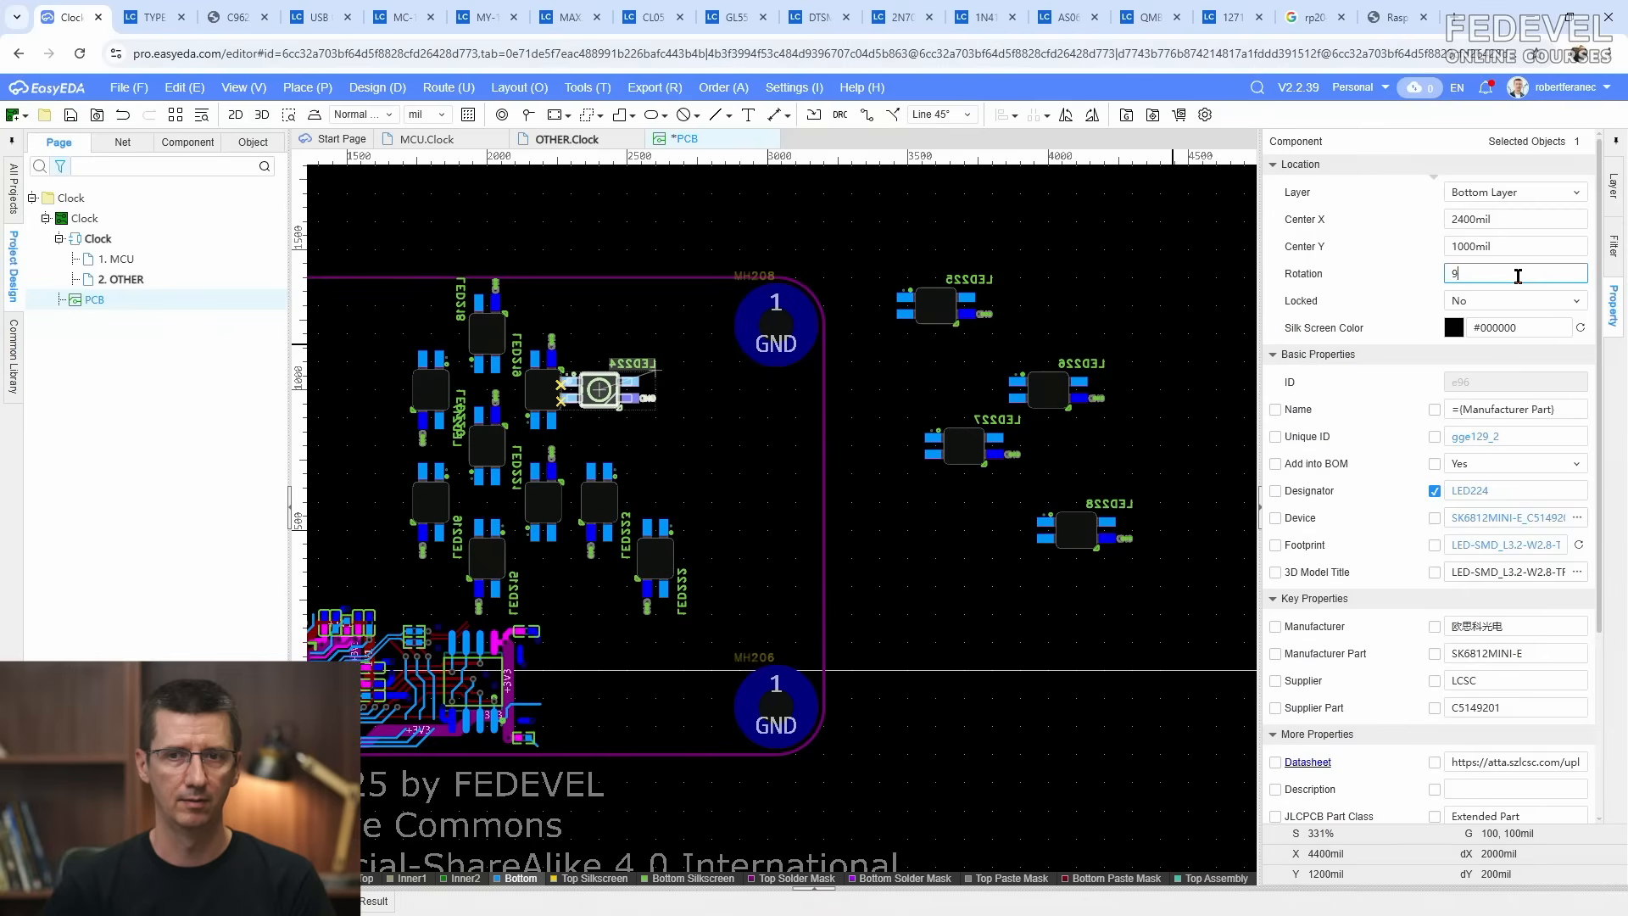
pyautogui.write('0')
pyautogui.press('Return')
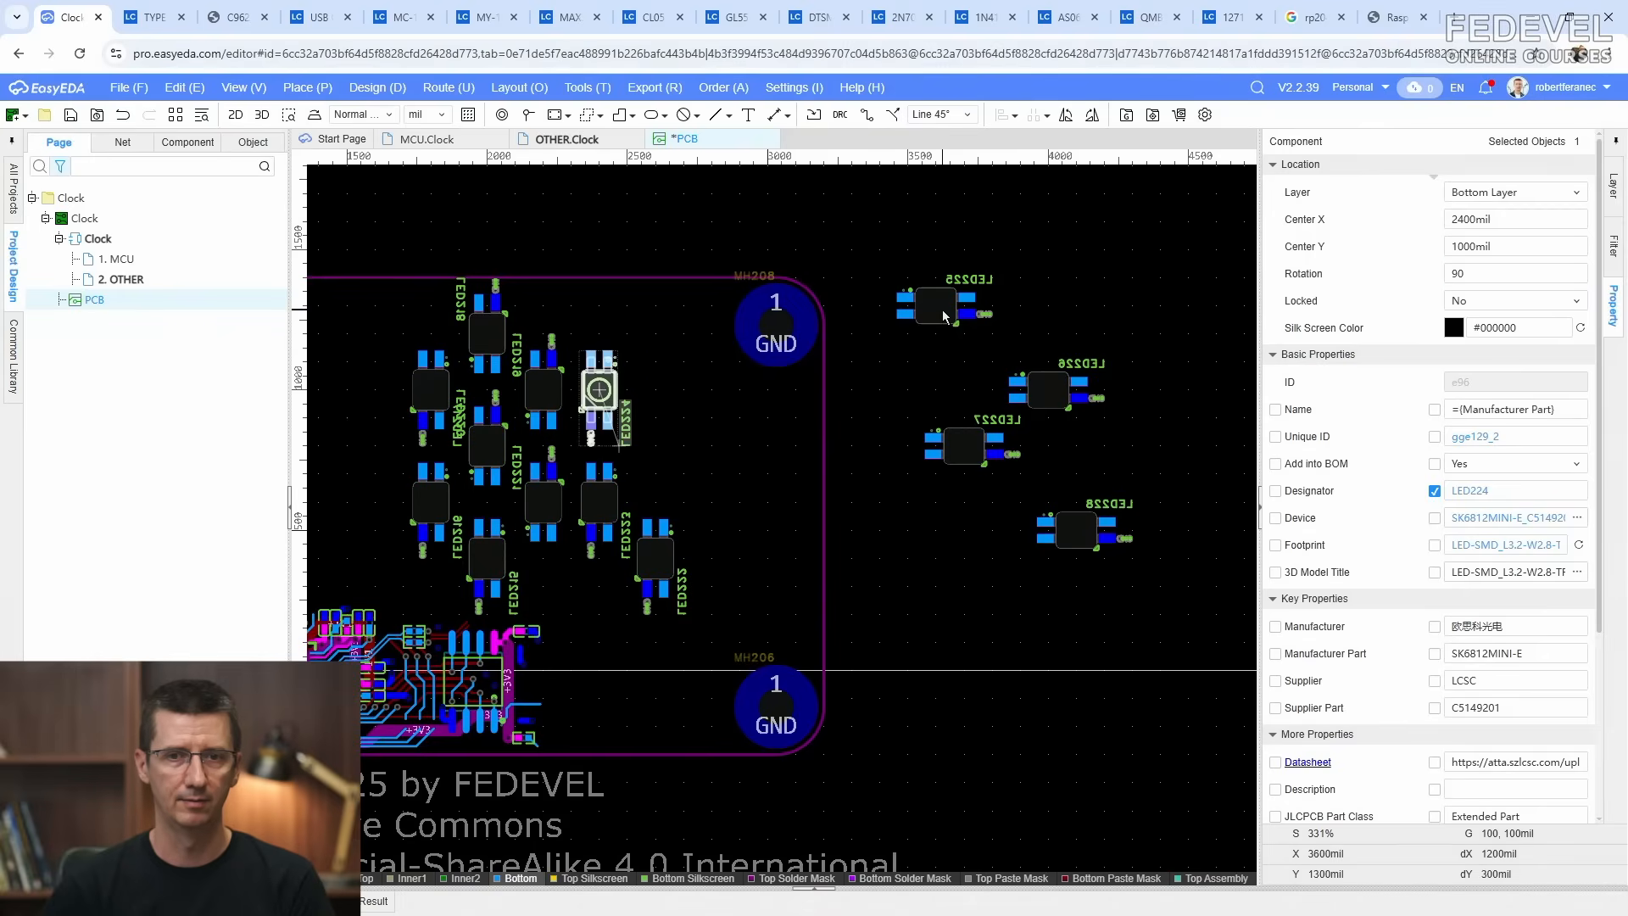
pyautogui.moveTo(943, 317); pyautogui.dragTo(663, 346)
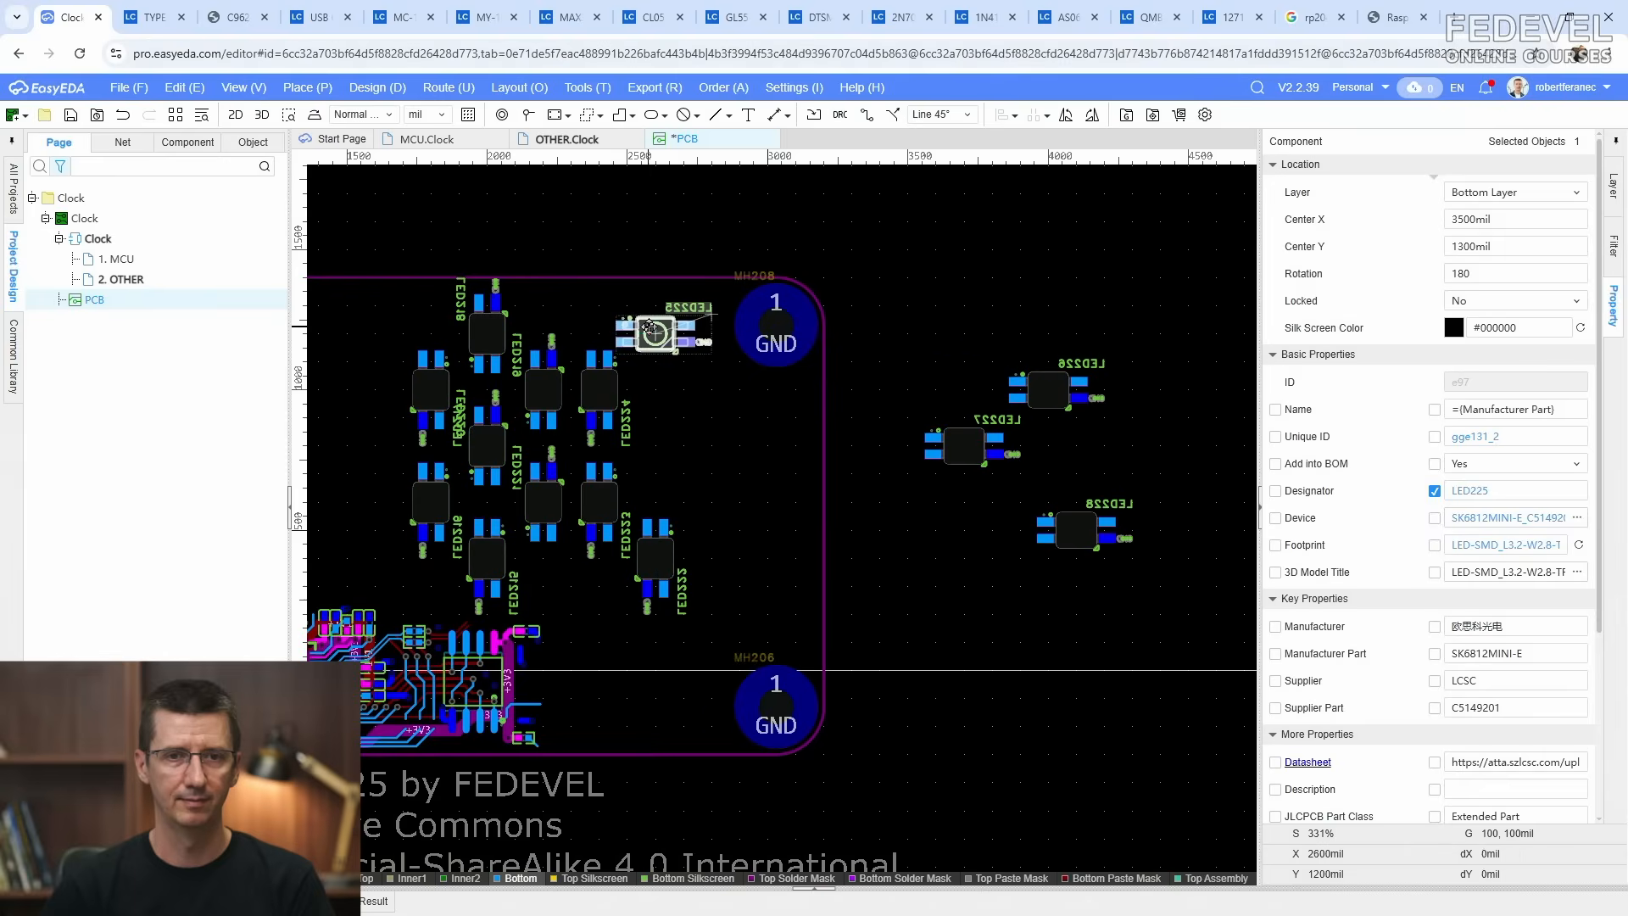
pyautogui.doubleClick(1509, 272)
pyautogui.write('270')
pyautogui.press('Return')
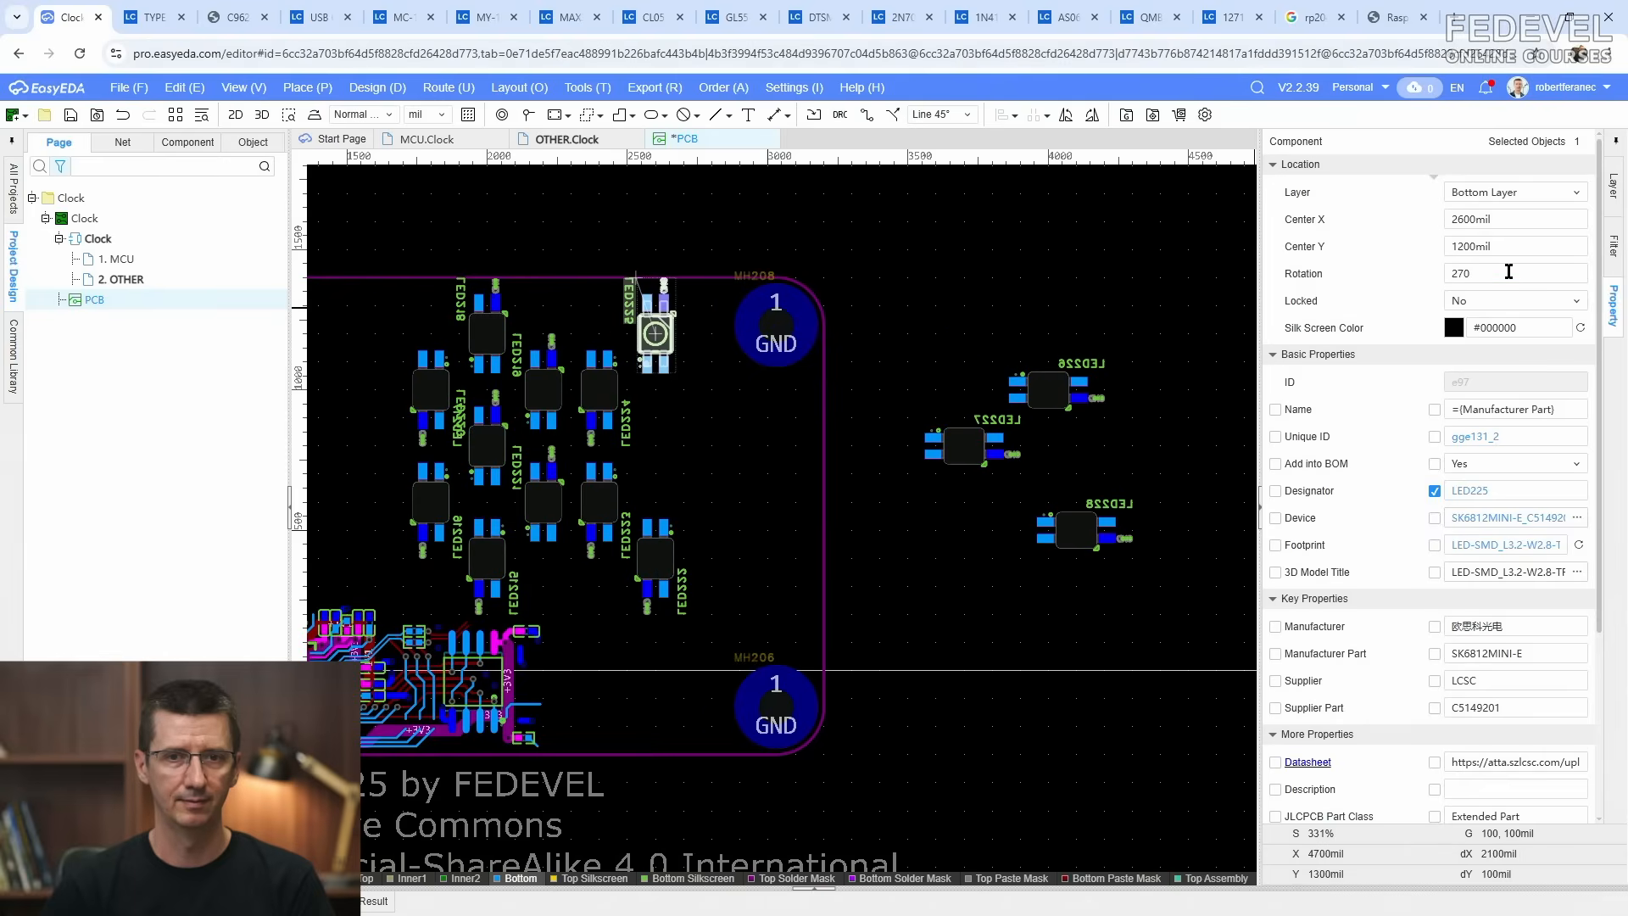
# Step: Place LED226 at X 2800 mil, Y 1000 mil and LED227 at X 2600 mil, Y 800 mil, both with rotation 270
pyautogui.moveTo(1086, 400); pyautogui.dragTo(748, 401)
pyautogui.doubleClick(1523, 273)
pyautogui.press('Return')
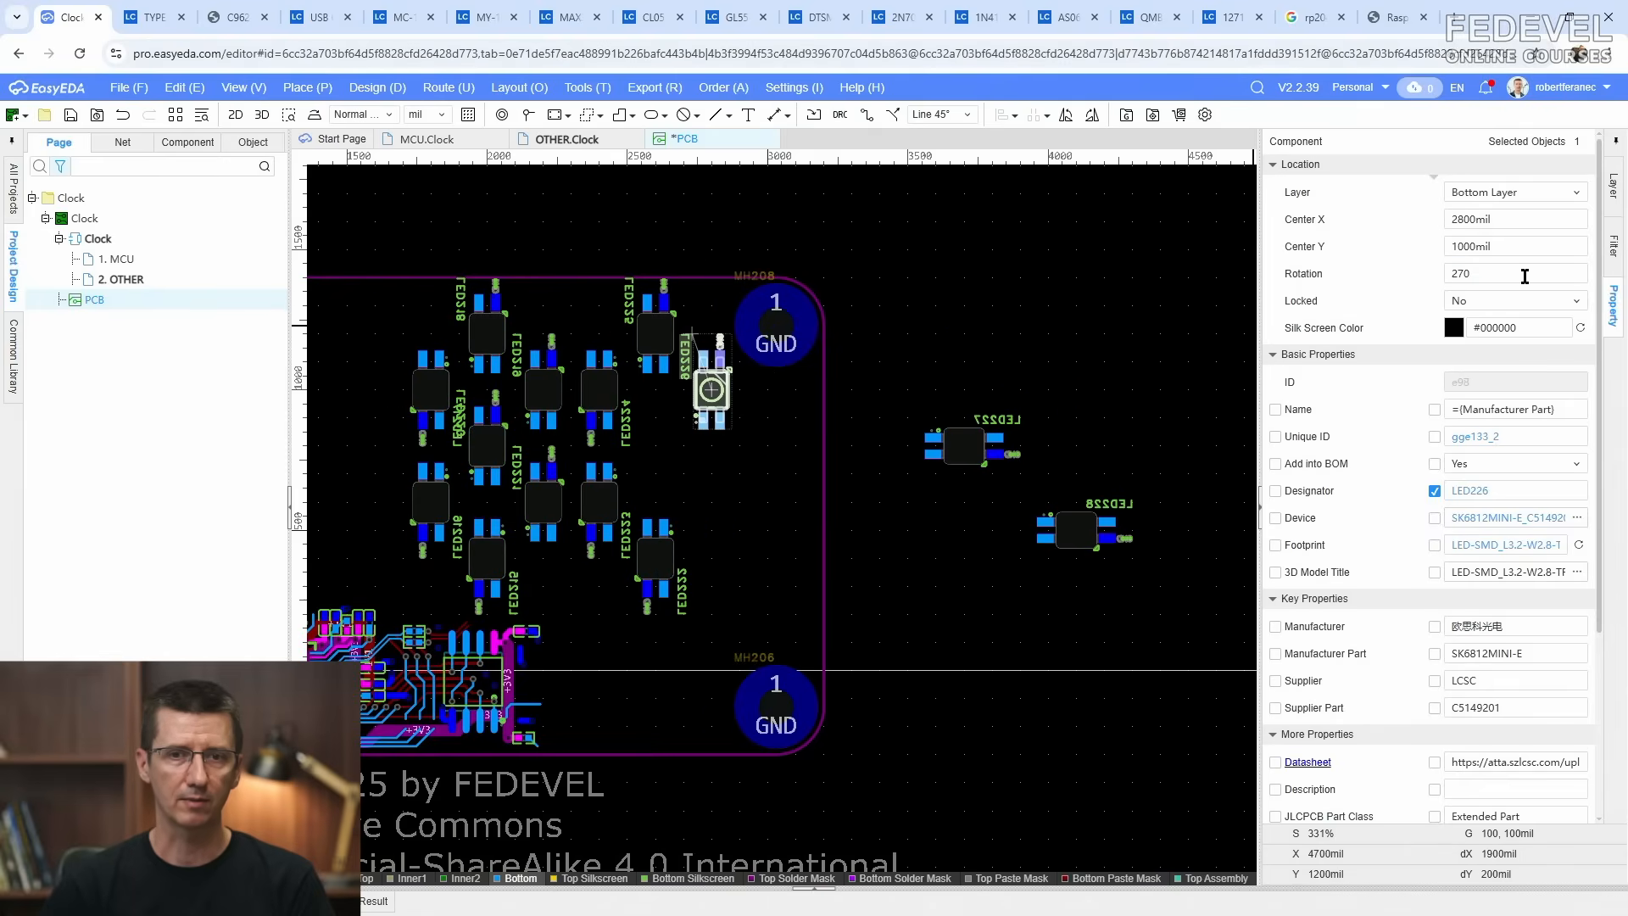
pyautogui.moveTo(962, 435); pyautogui.dragTo(652, 435)
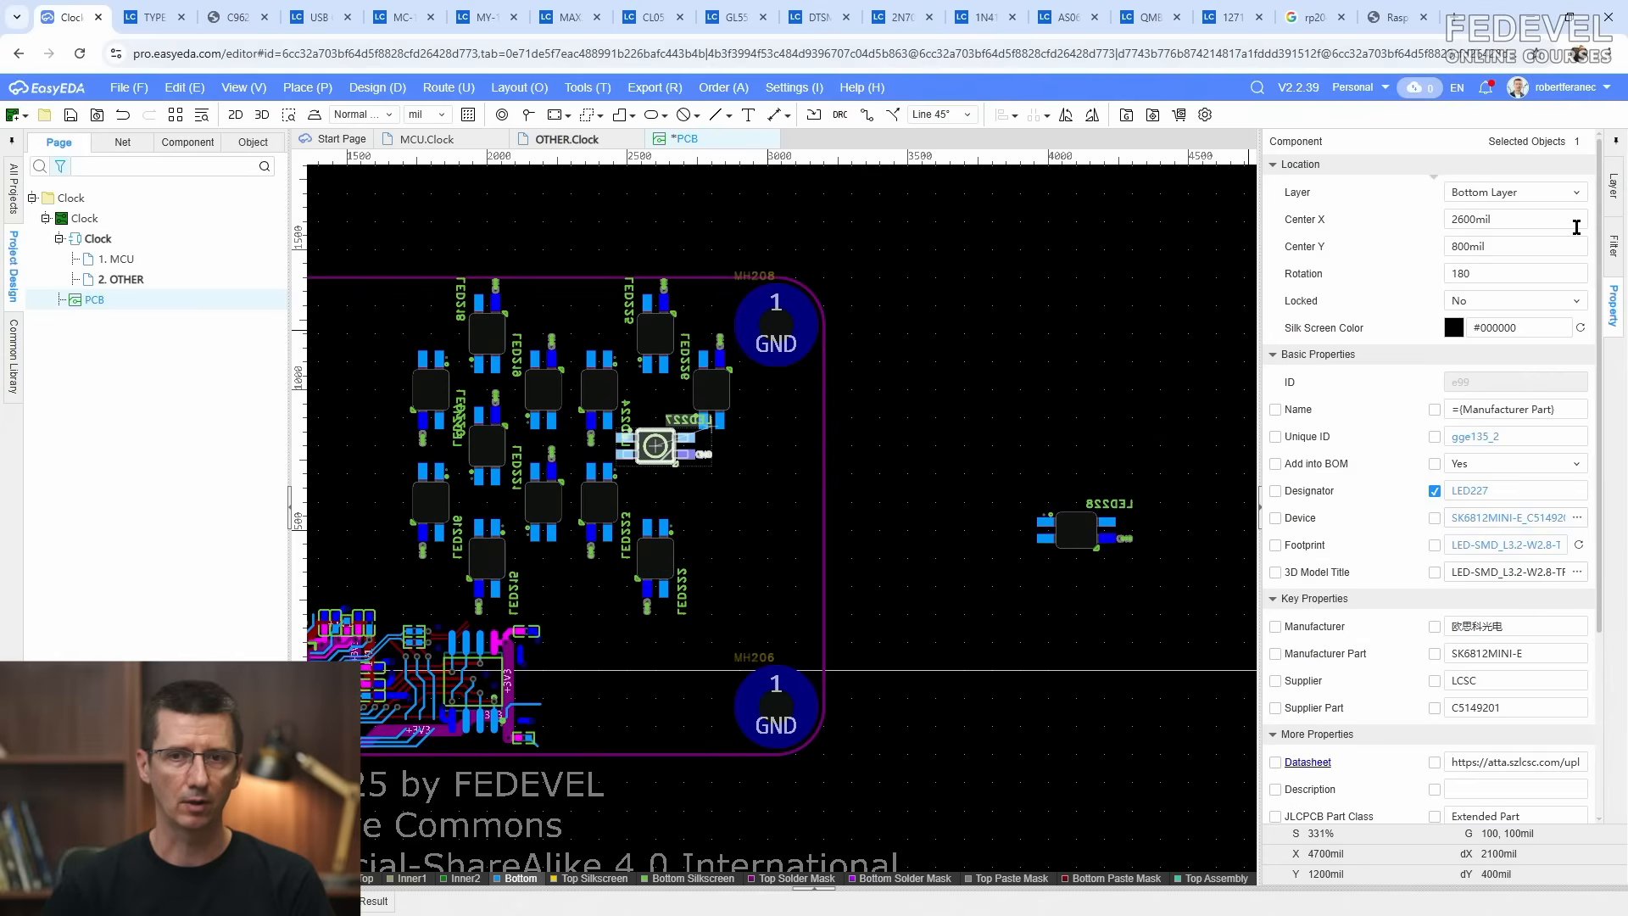
pyautogui.doubleClick(1510, 271)
pyautogui.write('270')
pyautogui.press('Return')
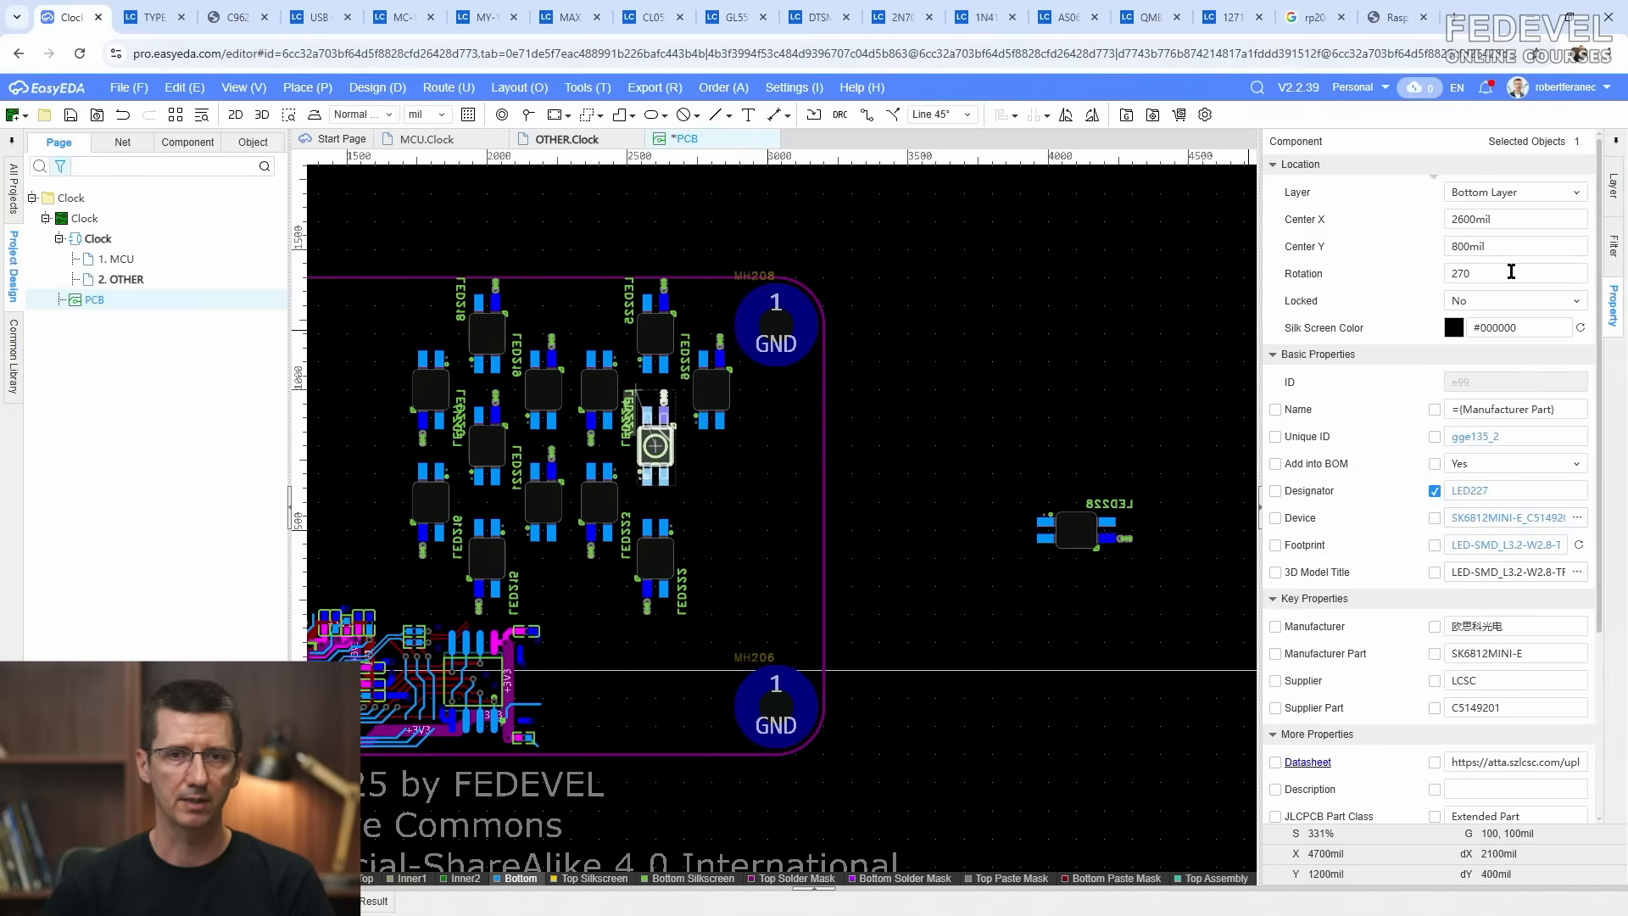
# Step: Place LED228 at X 2800 mil, Y 600 mil with rotation 270
pyautogui.moveTo(1079, 544); pyautogui.dragTo(716, 515)
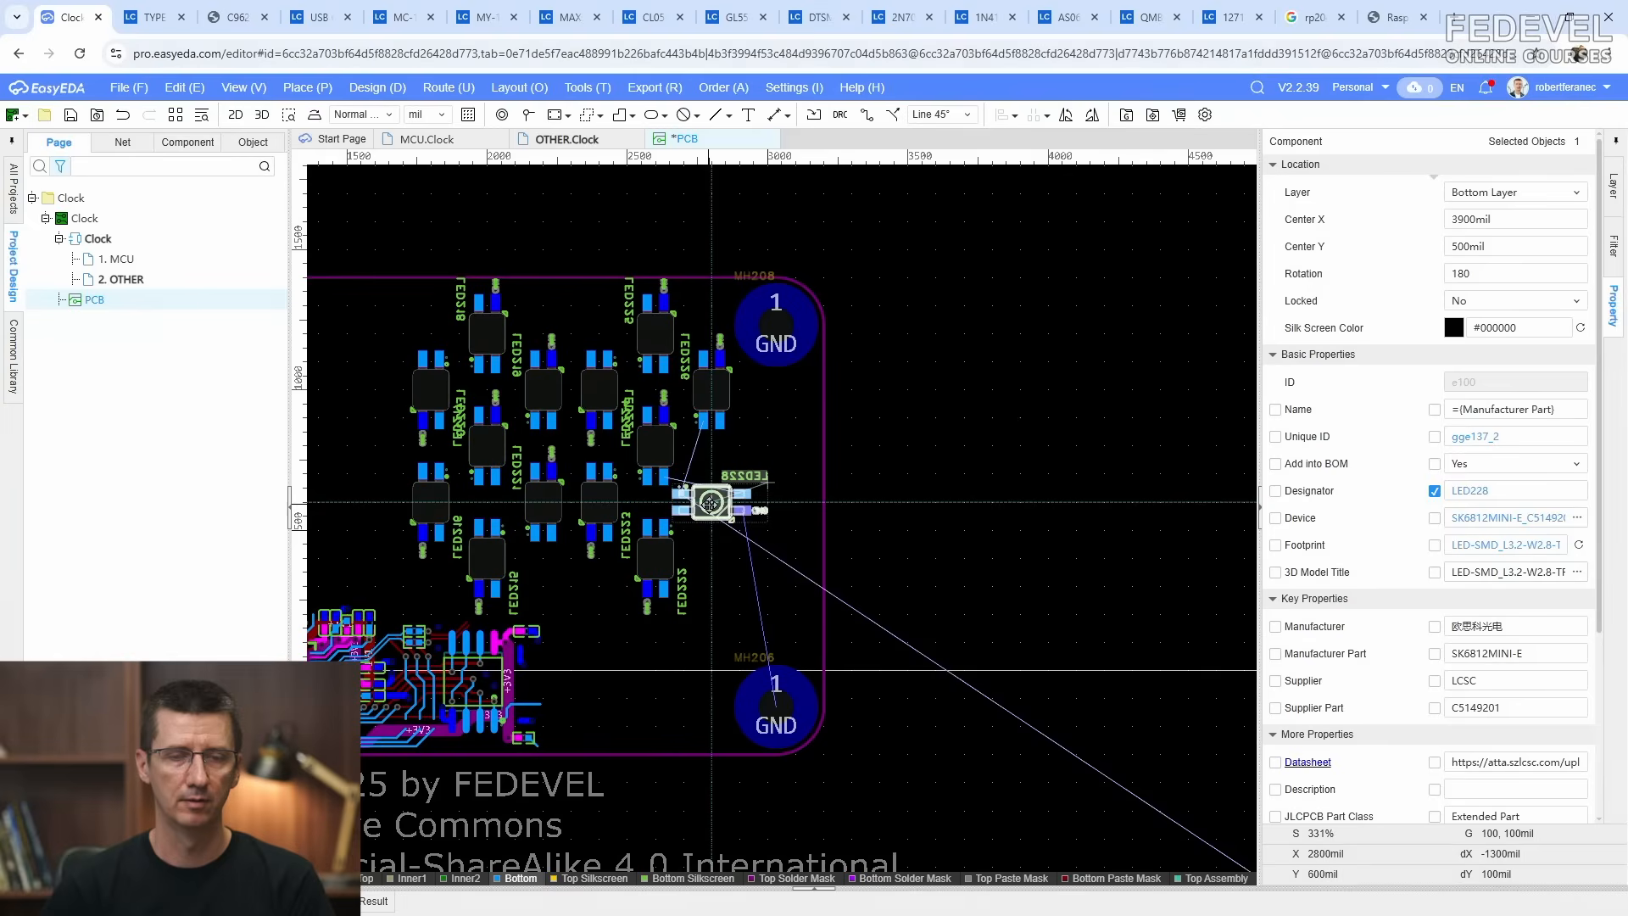
pyautogui.doubleClick(1529, 275)
pyautogui.write('270')
pyautogui.press('Return')
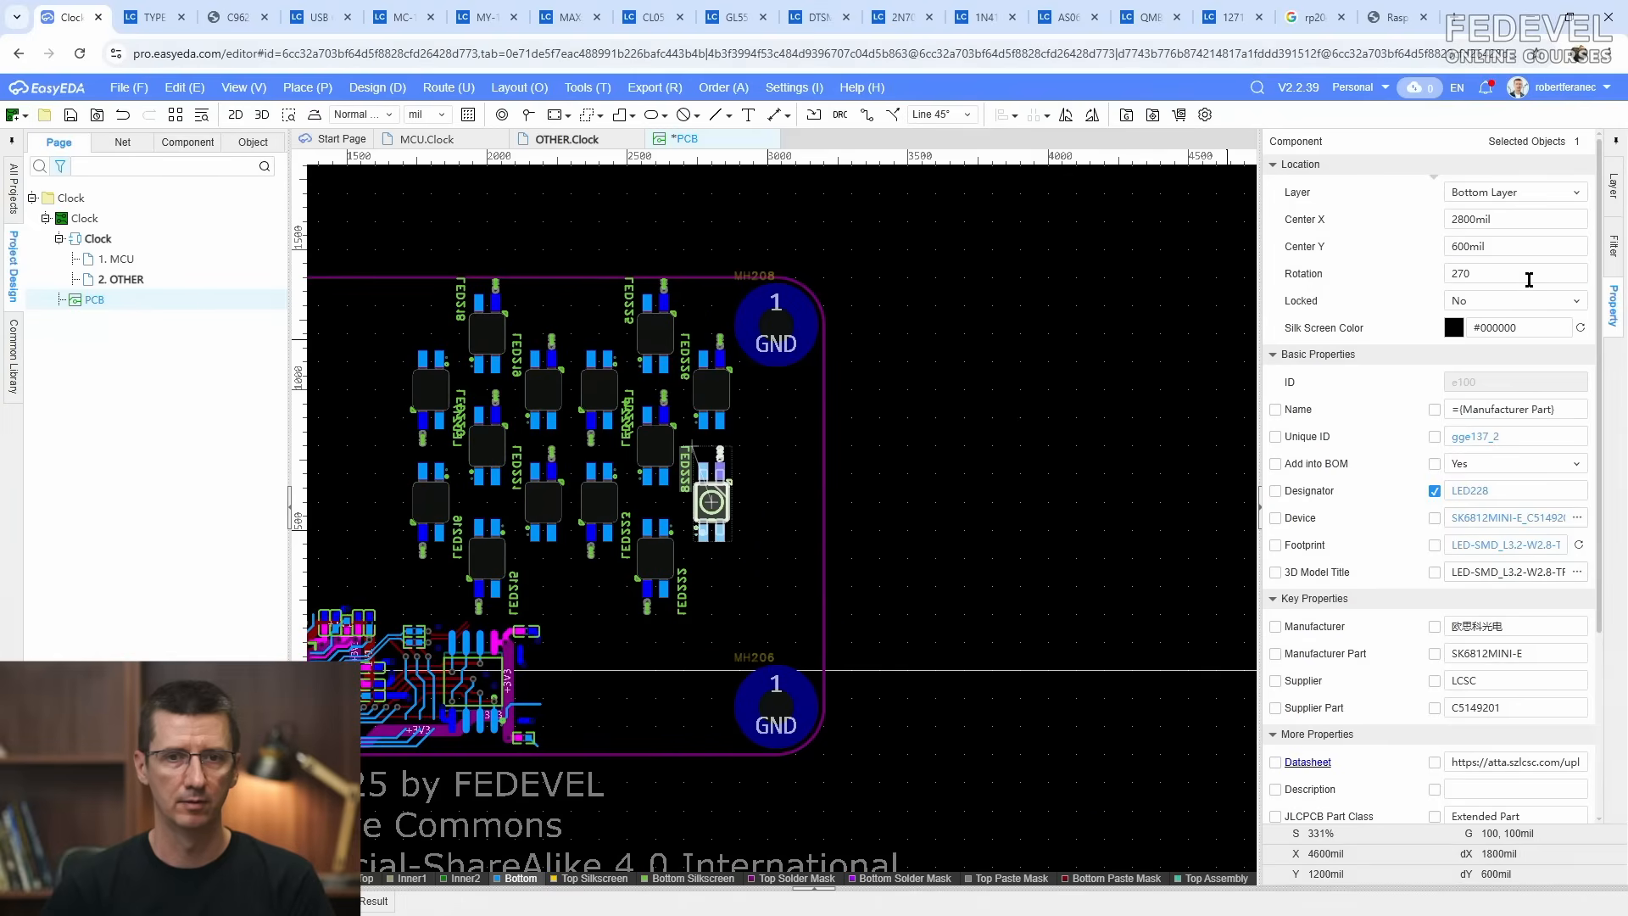
# Step: Check the designators, positions and rotations of the LEDs in the two digits nearest the board's right edge
pyautogui.click(553, 506)
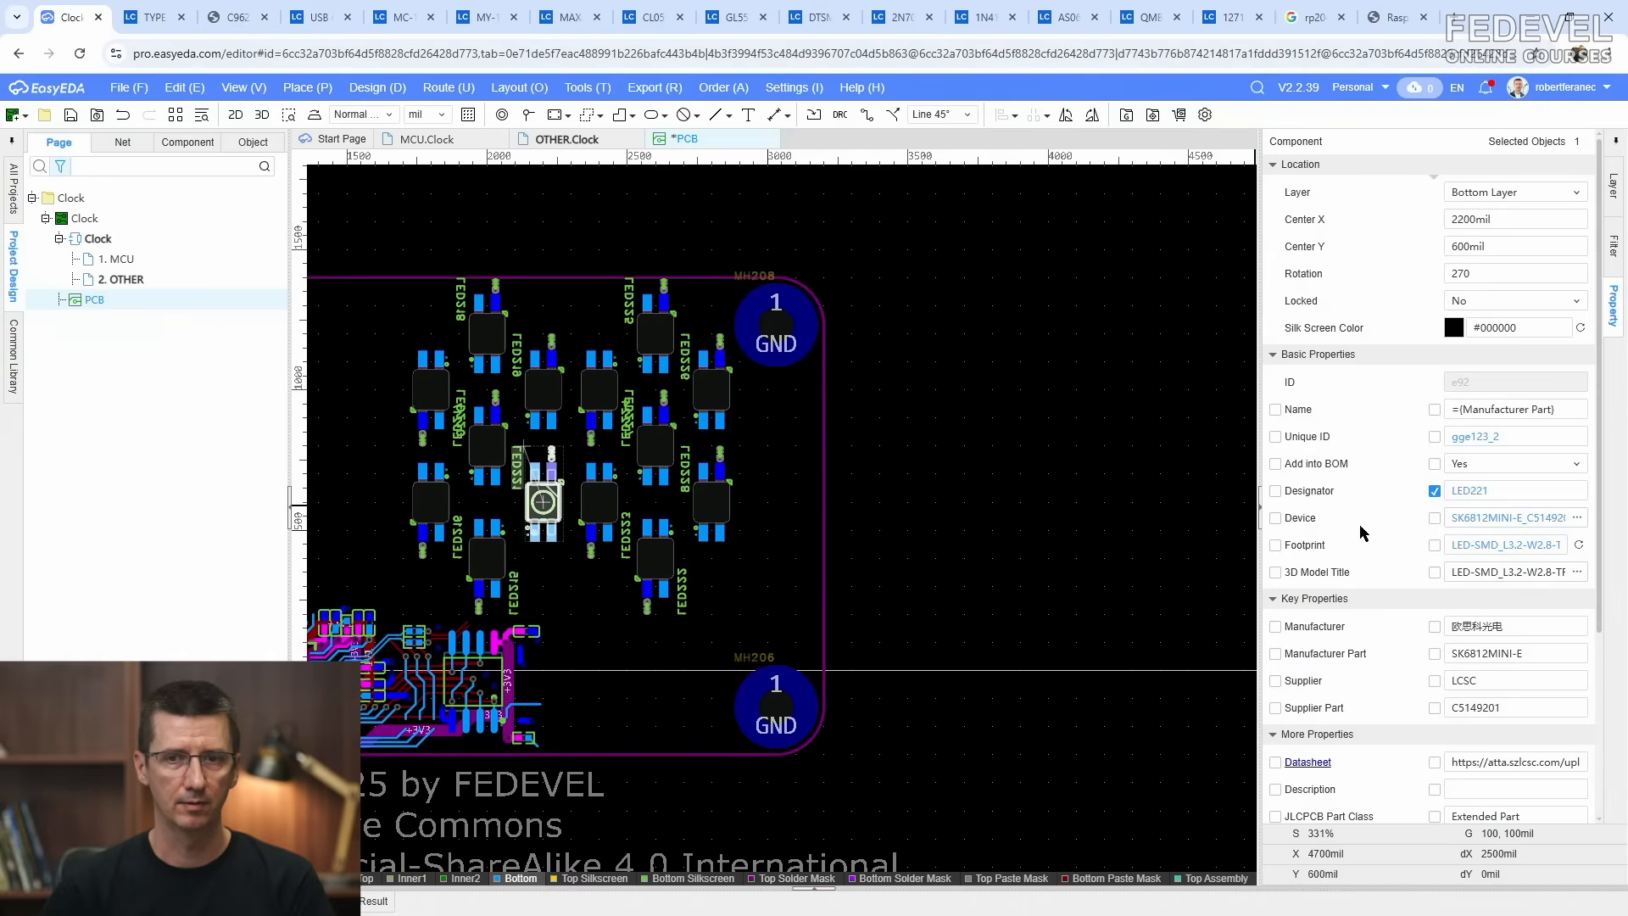
pyautogui.click(665, 562)
pyautogui.click(605, 501)
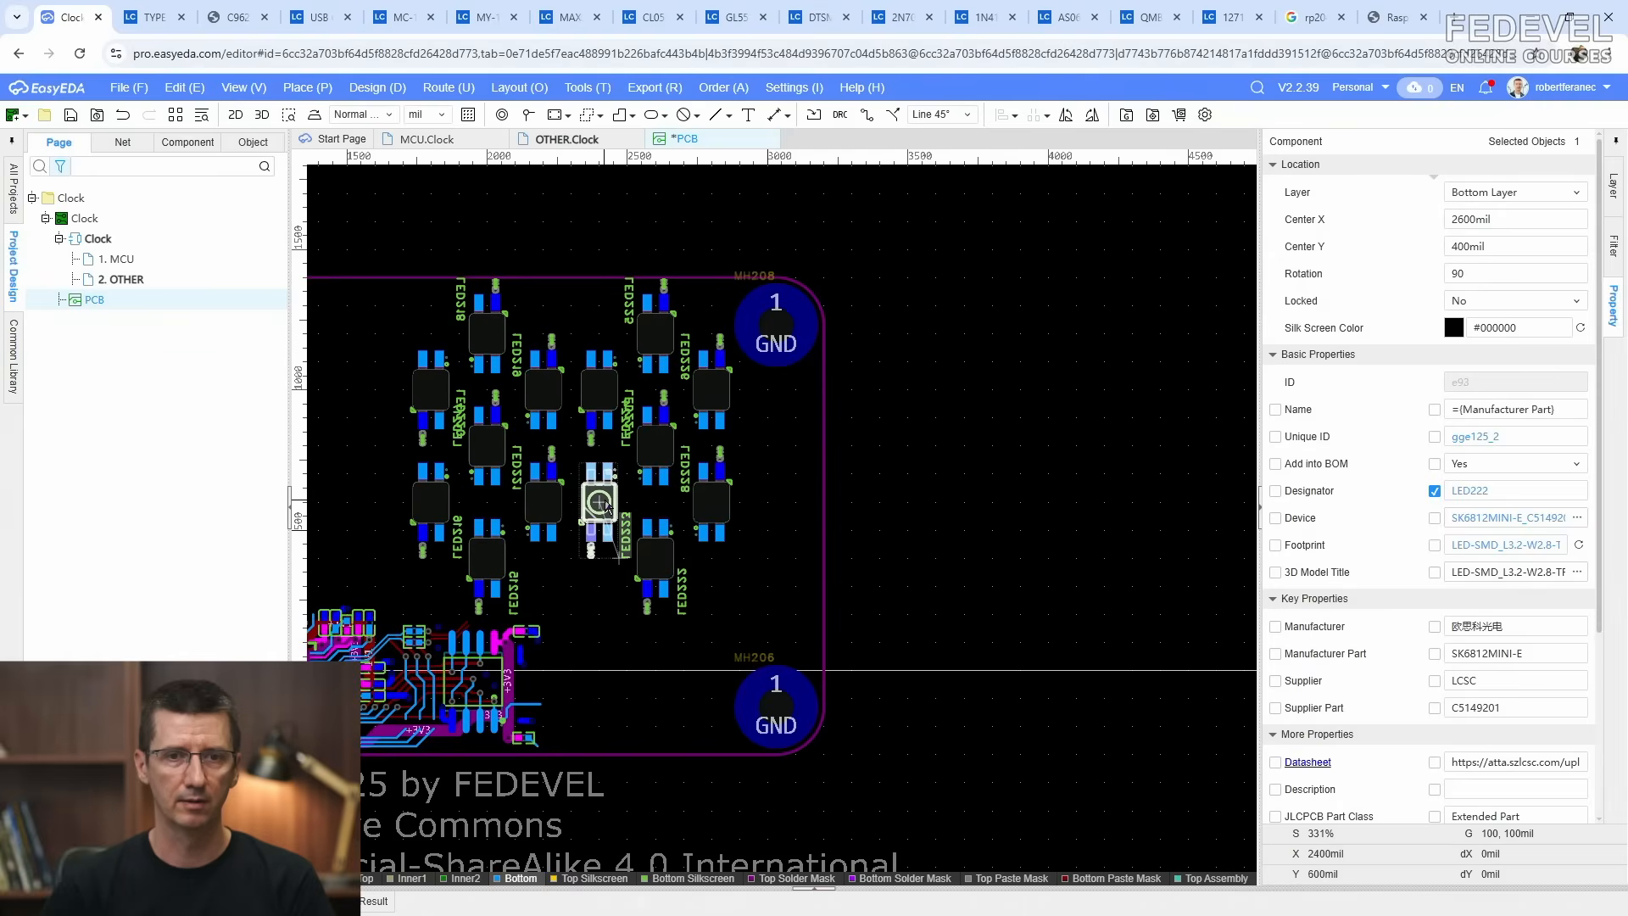
pyautogui.click(605, 397)
pyautogui.click(651, 336)
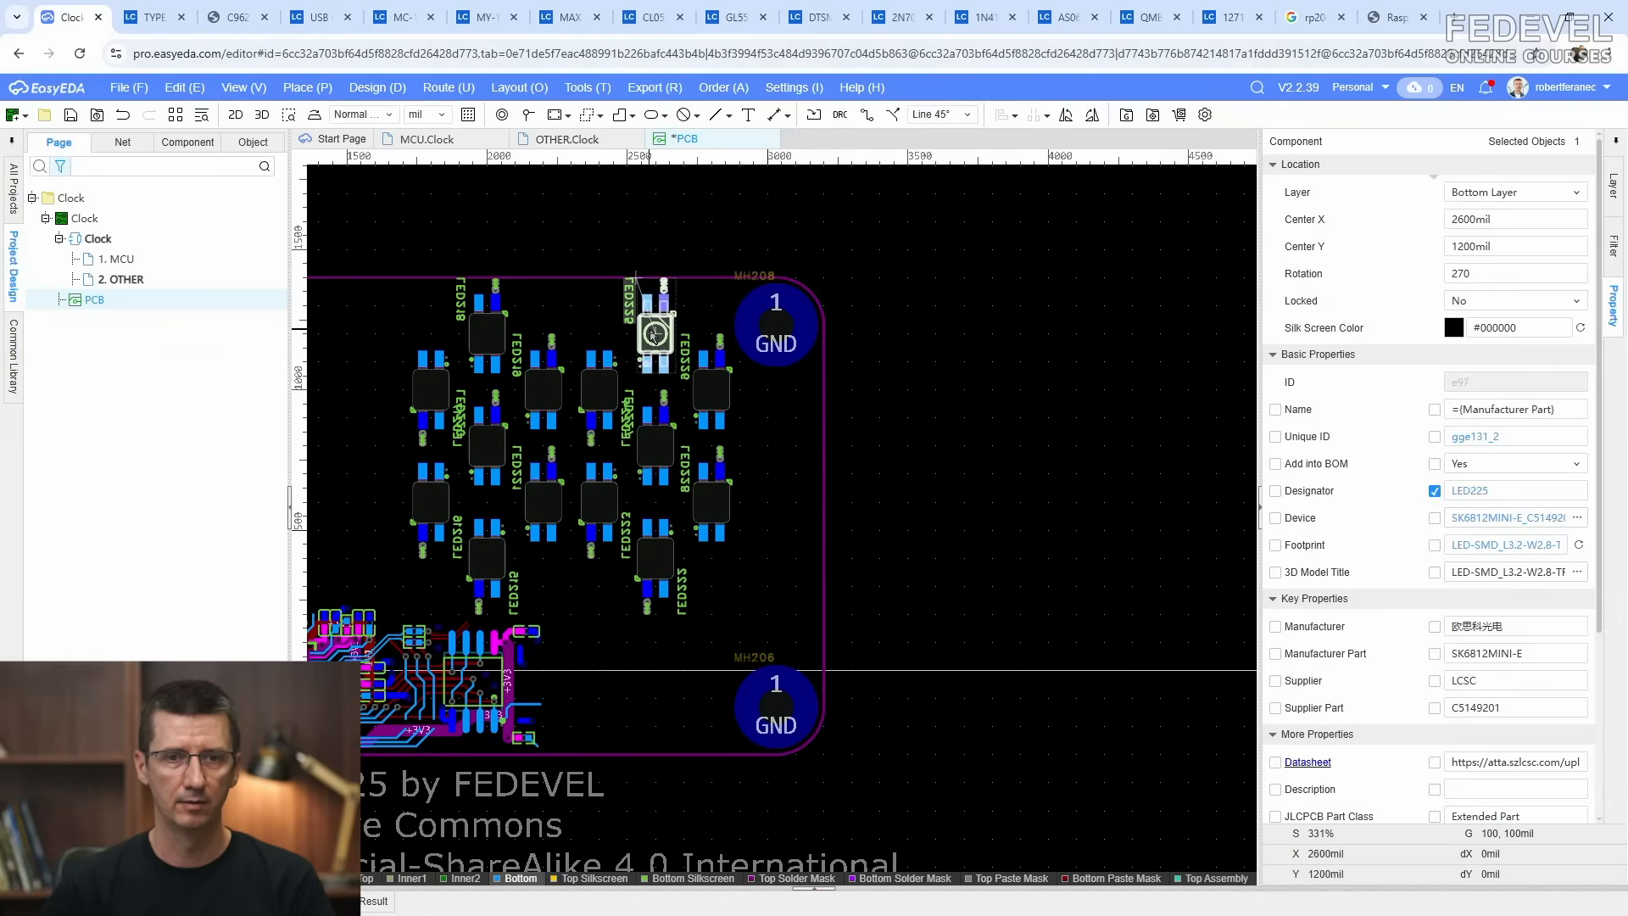
pyautogui.moveTo(691, 380); pyautogui.dragTo(665, 449)
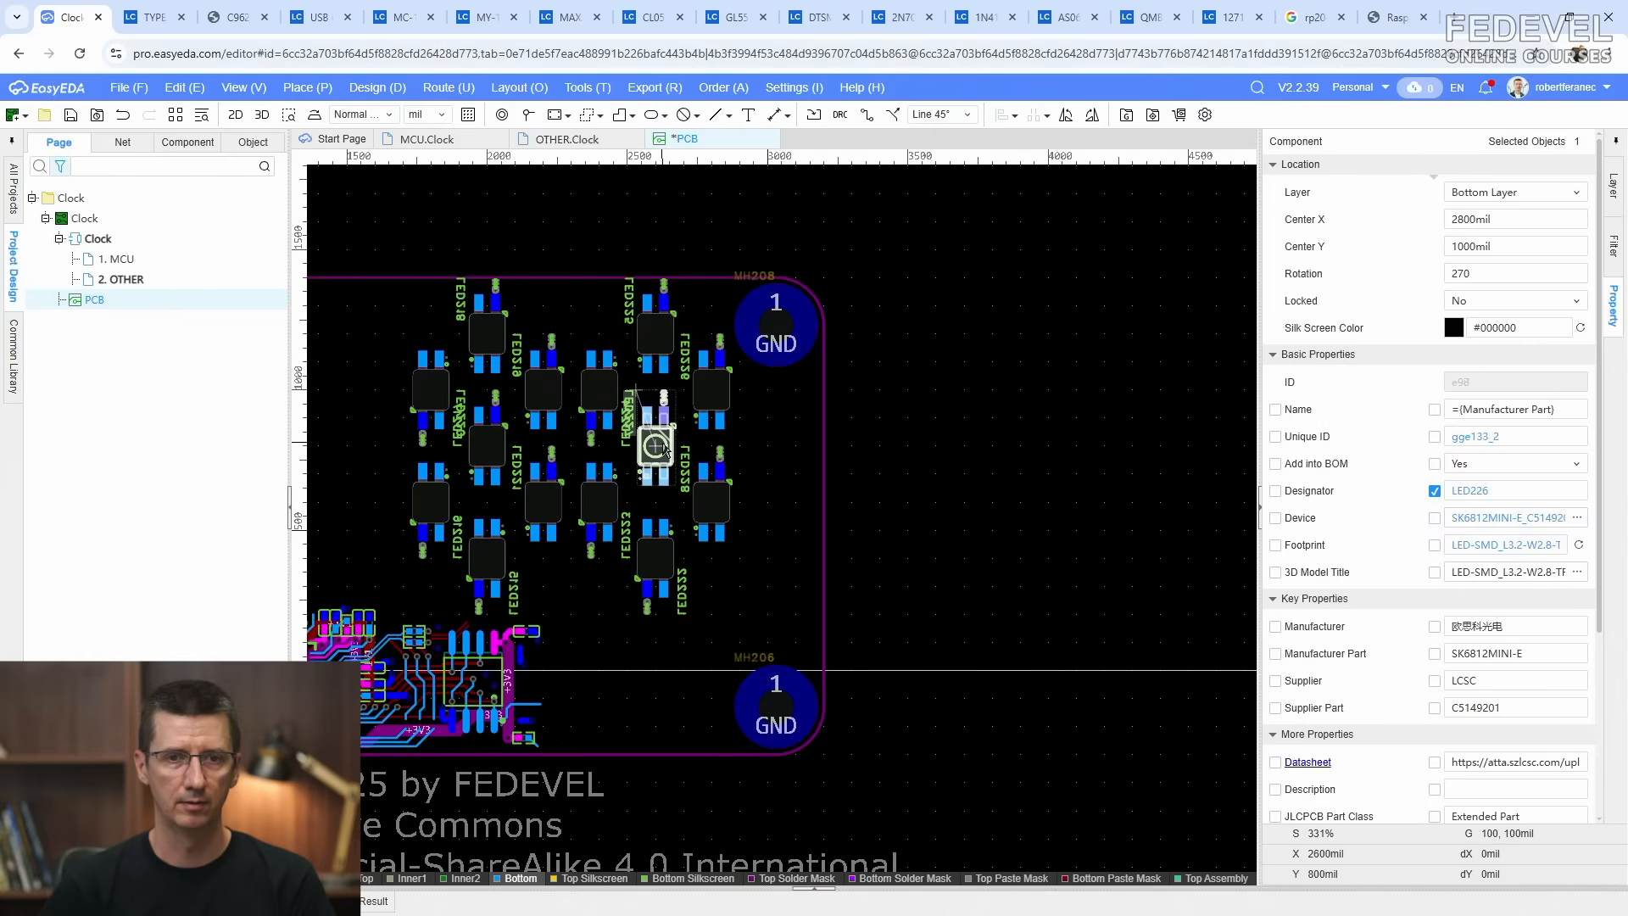
# Step: Clear the selection and save the PCB with the four LED digits placed
pyautogui.click(998, 529)
pyautogui.press('k')
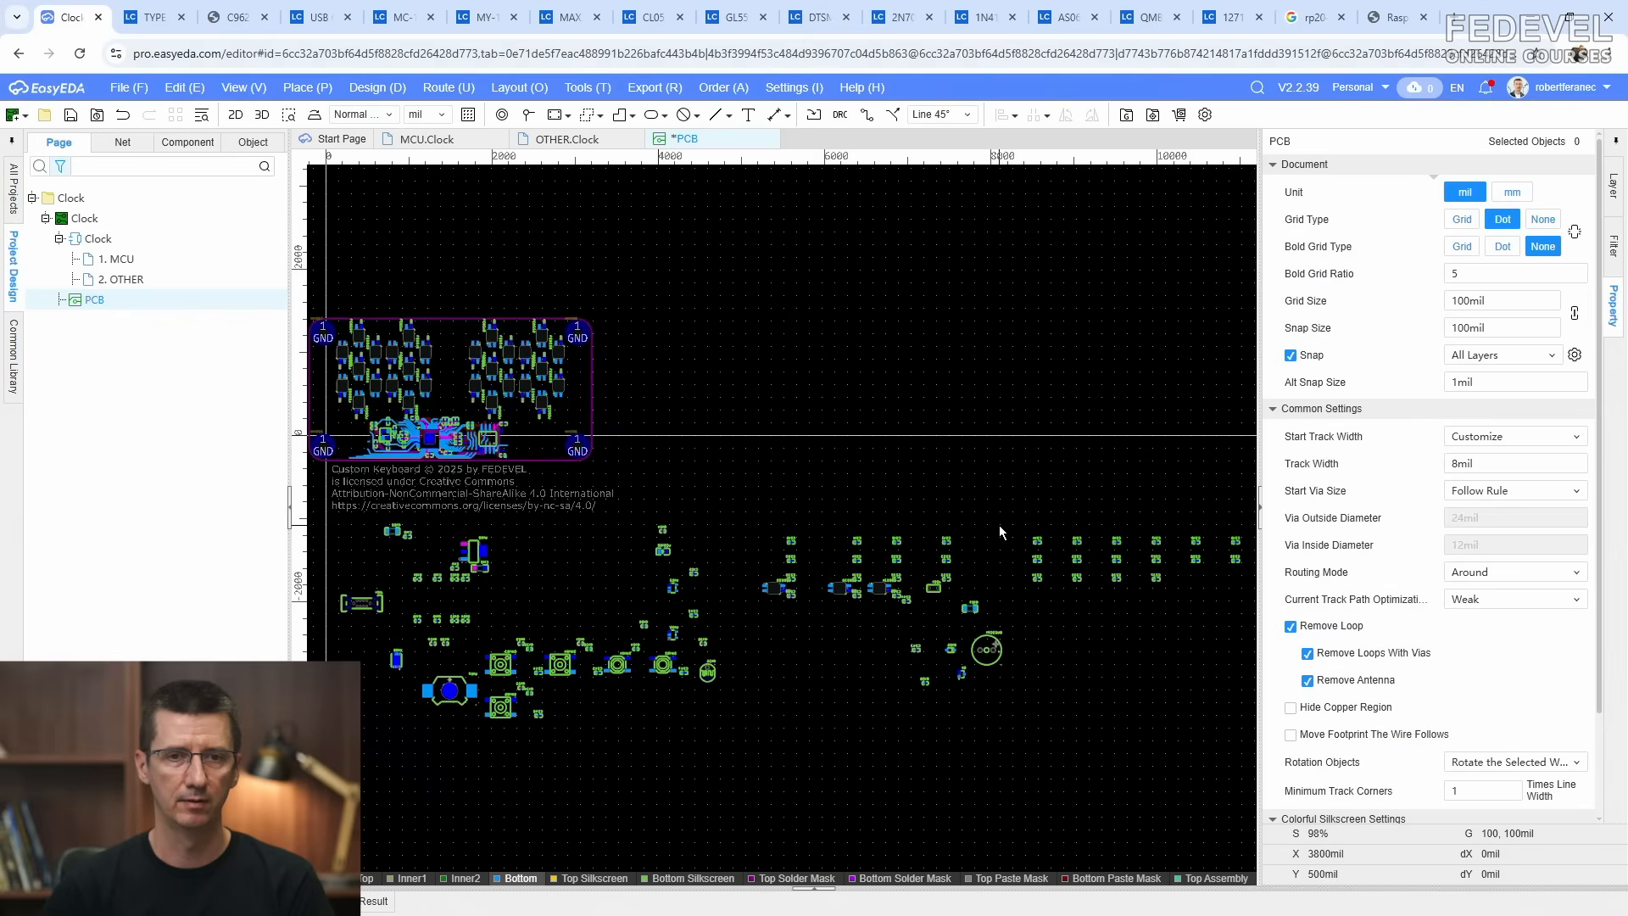
pyautogui.click(69, 117)
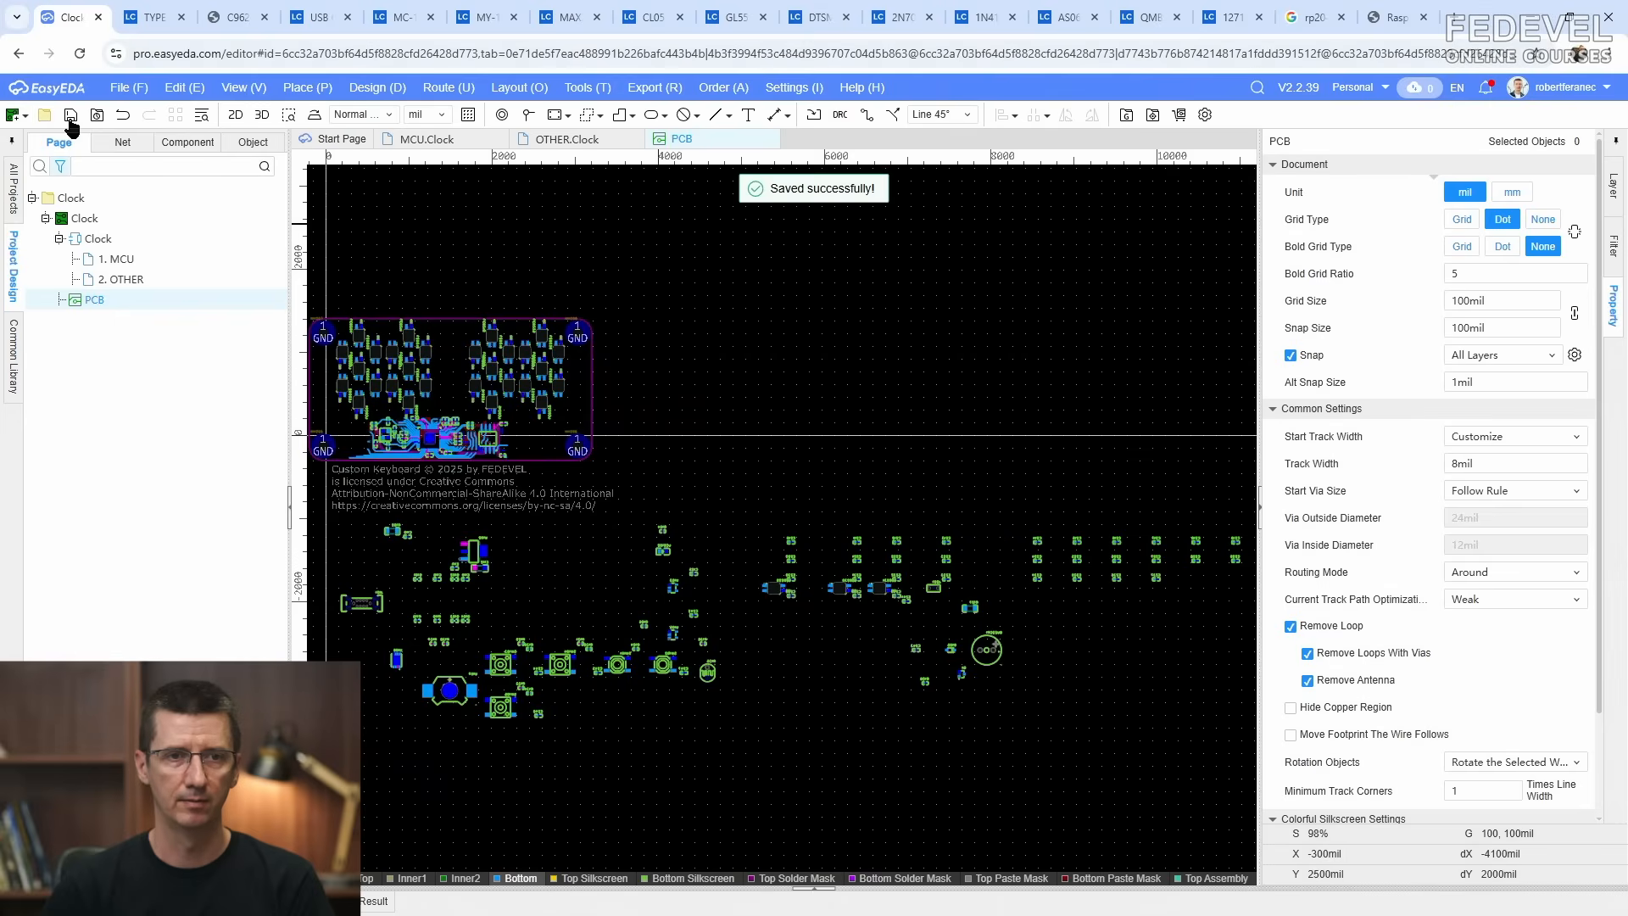
# Step: Move LED229 to X 1500 mil, Y 1000 mil, LED230 to X 1500 mil, Y 600 mil and LED231 to X 3000 mil, Y 400 mil
pyautogui.scroll(3, 773, 591)
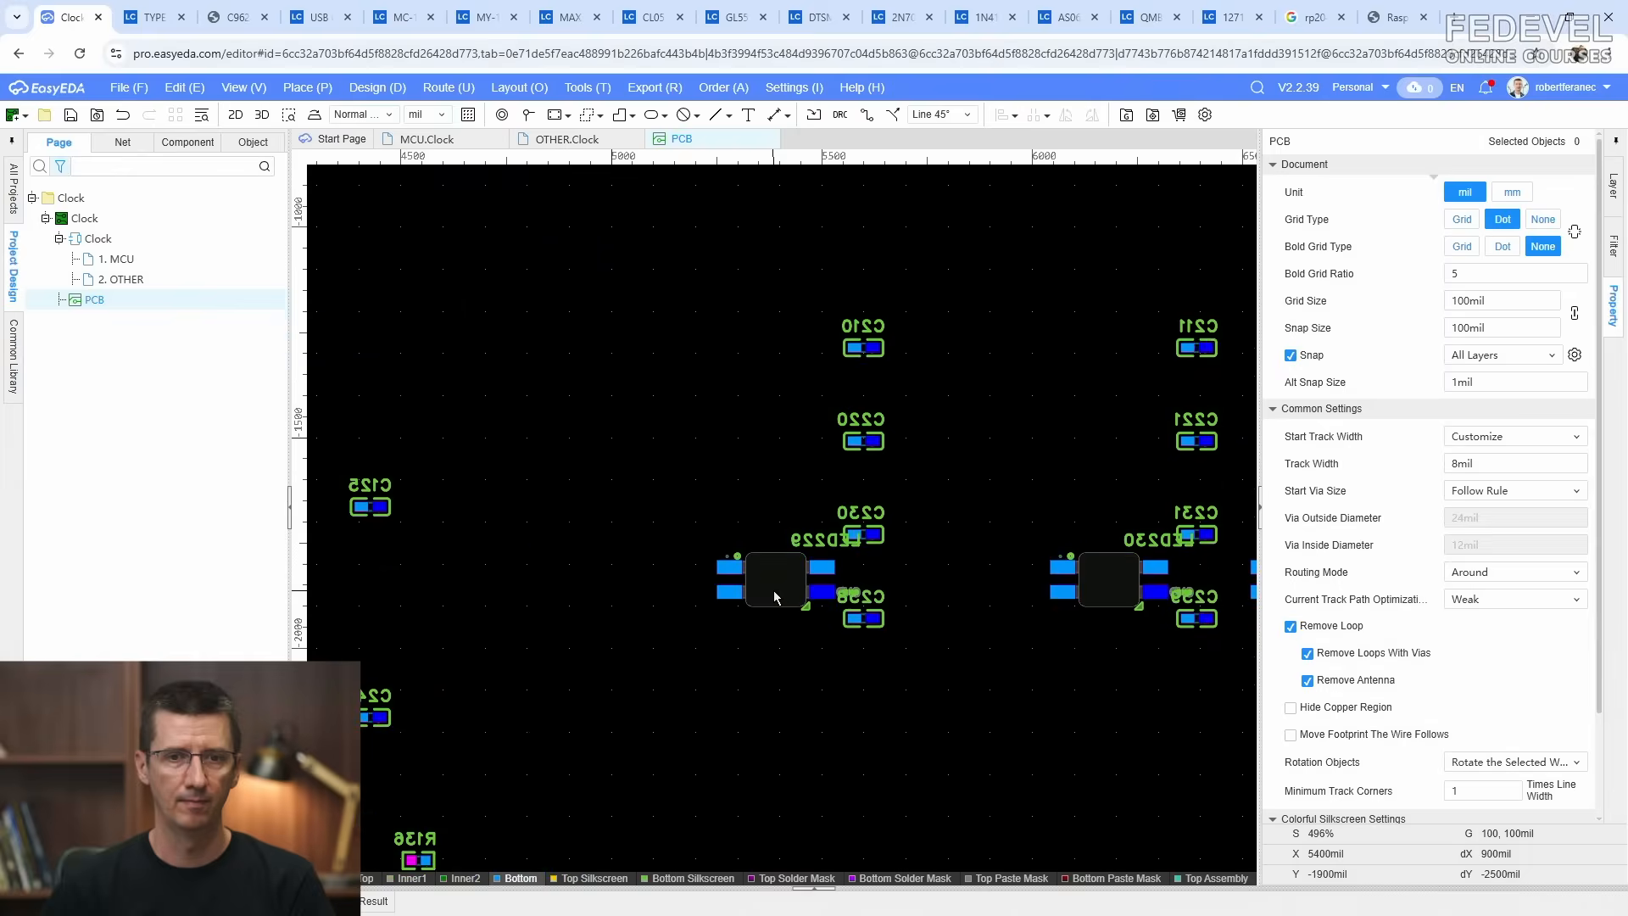
pyautogui.scroll(-3, 774, 590)
pyautogui.moveTo(773, 590); pyautogui.dragTo(448, 362)
pyautogui.moveTo(838, 588); pyautogui.dragTo(447, 386)
pyautogui.moveTo(882, 591); pyautogui.dragTo(585, 403)
pyautogui.scroll(9, 550, 396)
pyautogui.scroll(-2, 550, 396)
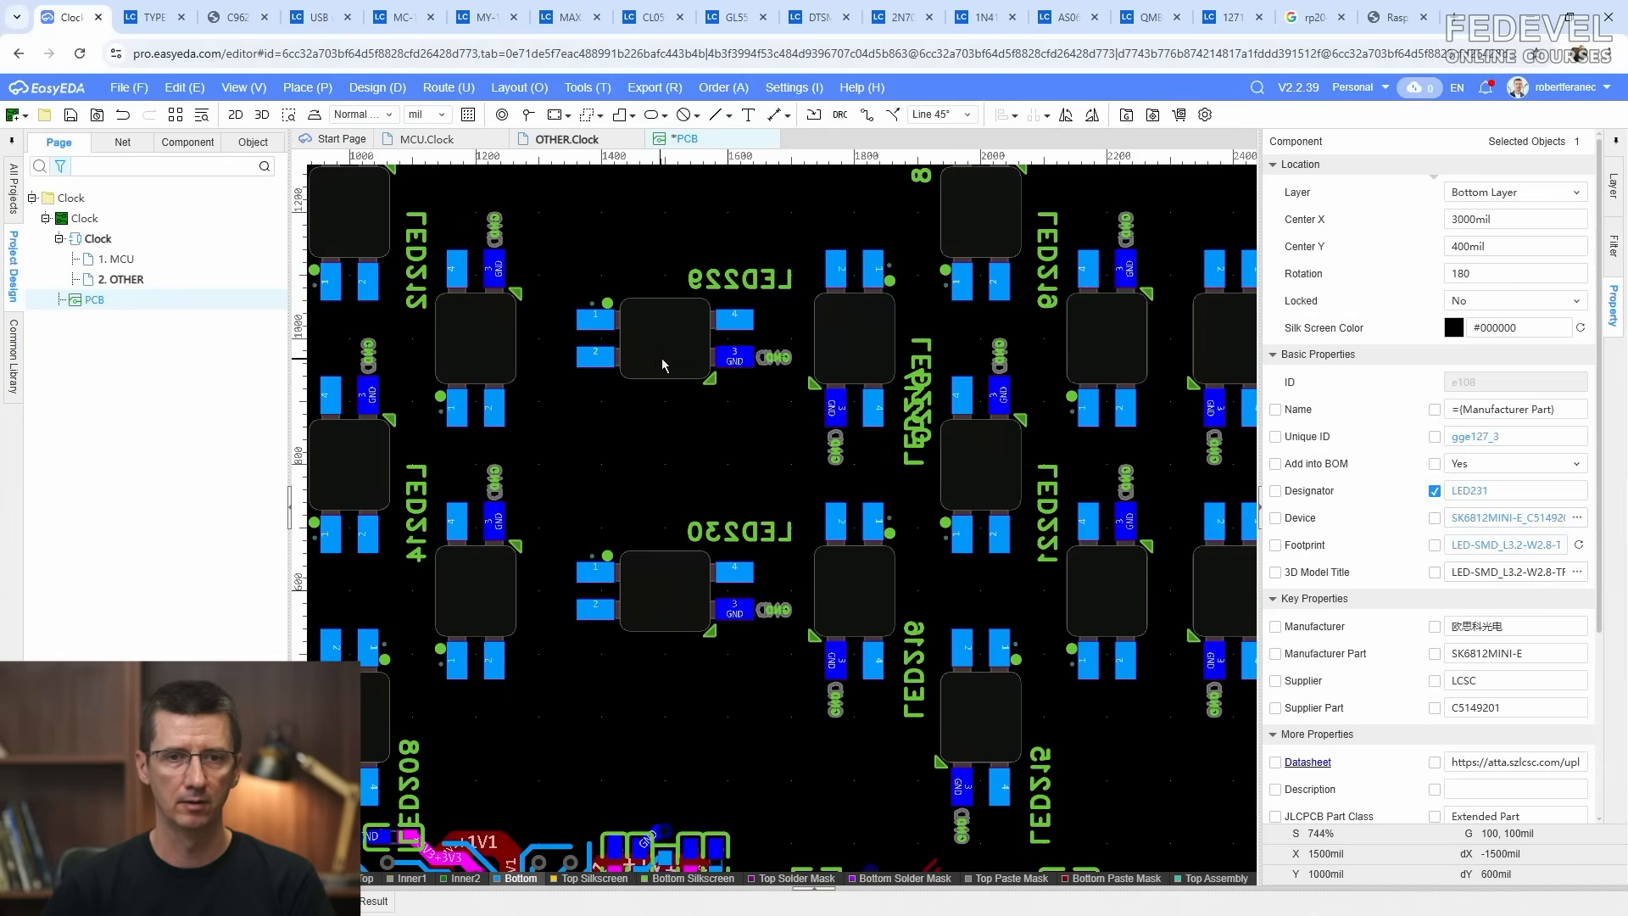
# Step: Set the rotation of the two centre dot LEDs, LED229 and LED230, to 270
pyautogui.click(1527, 276)
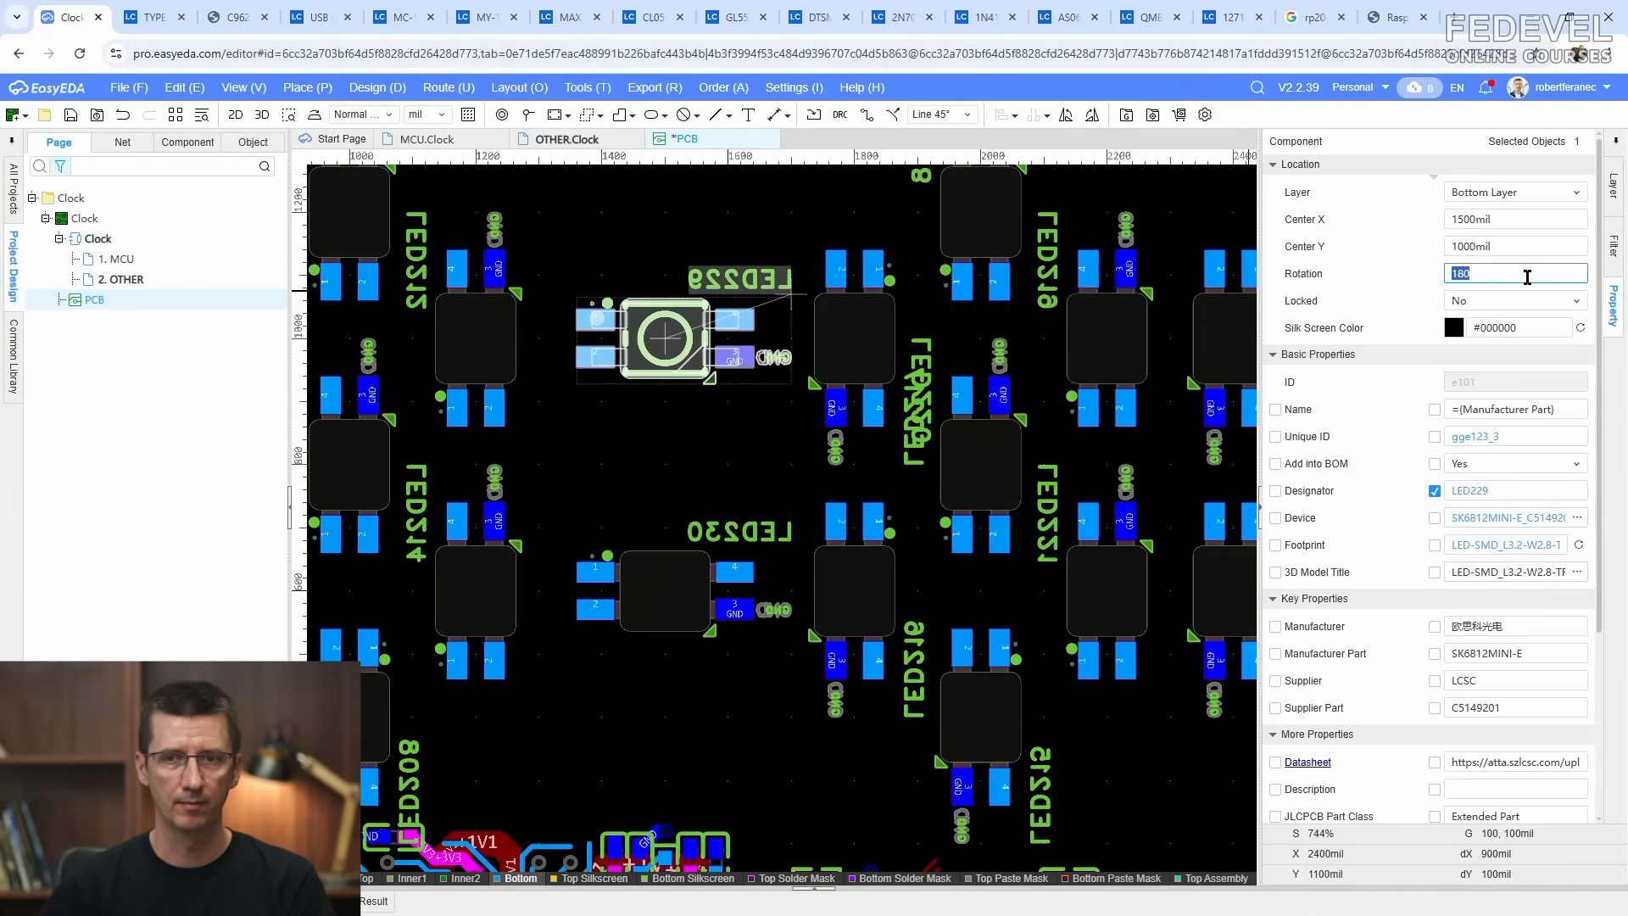
pyautogui.write('270')
pyautogui.press('Return')
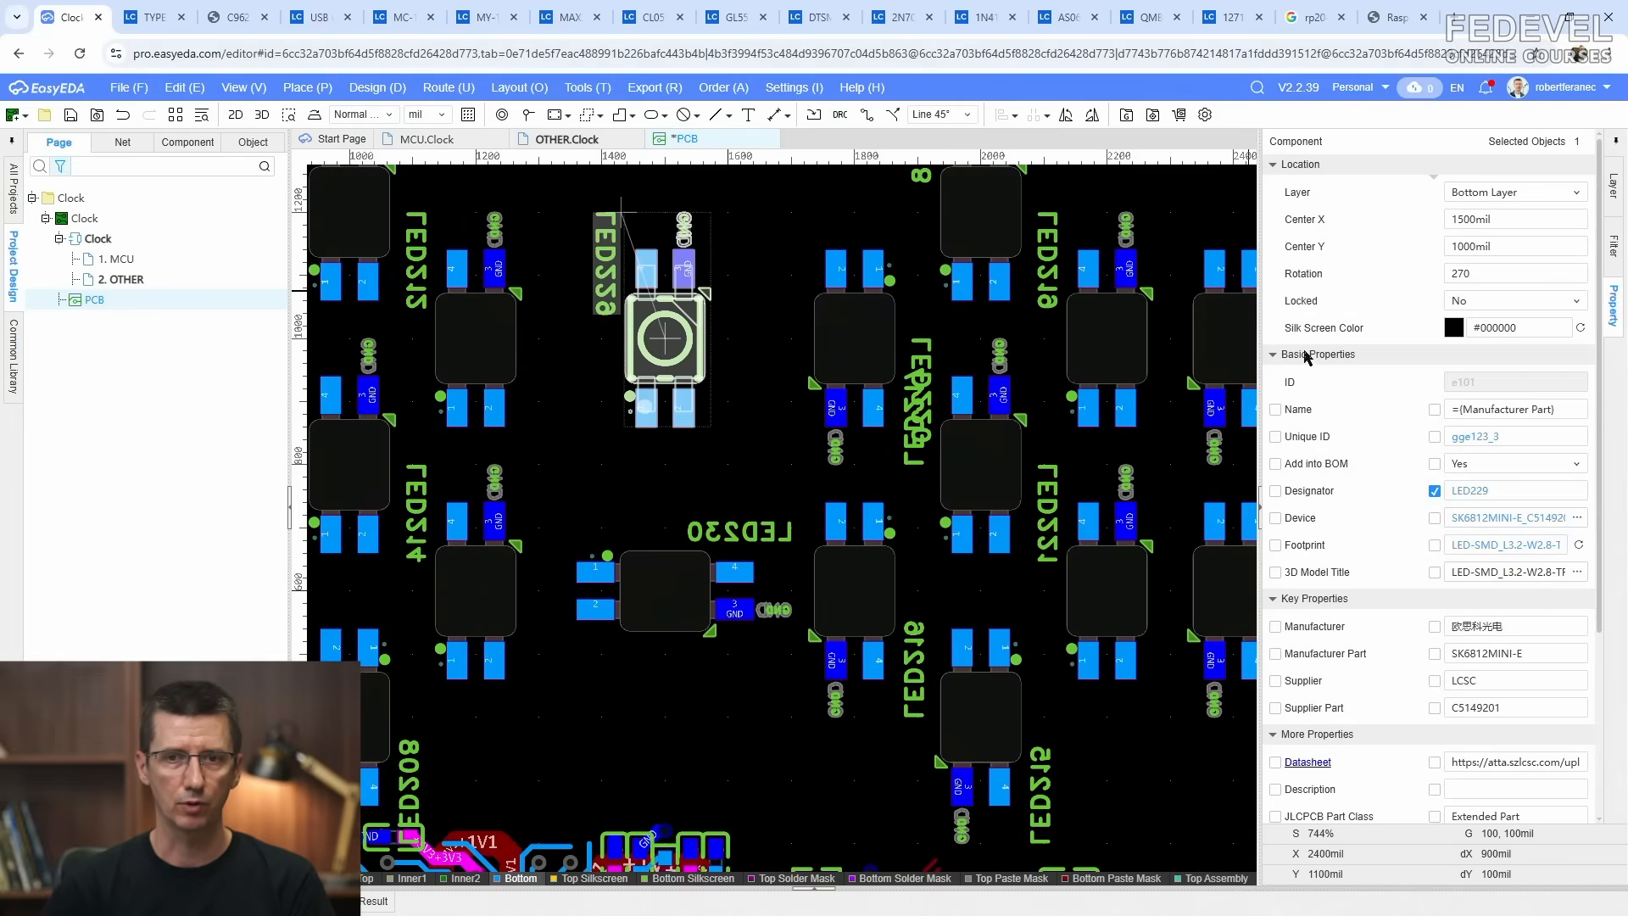
pyautogui.click(683, 604)
pyautogui.click(1494, 270)
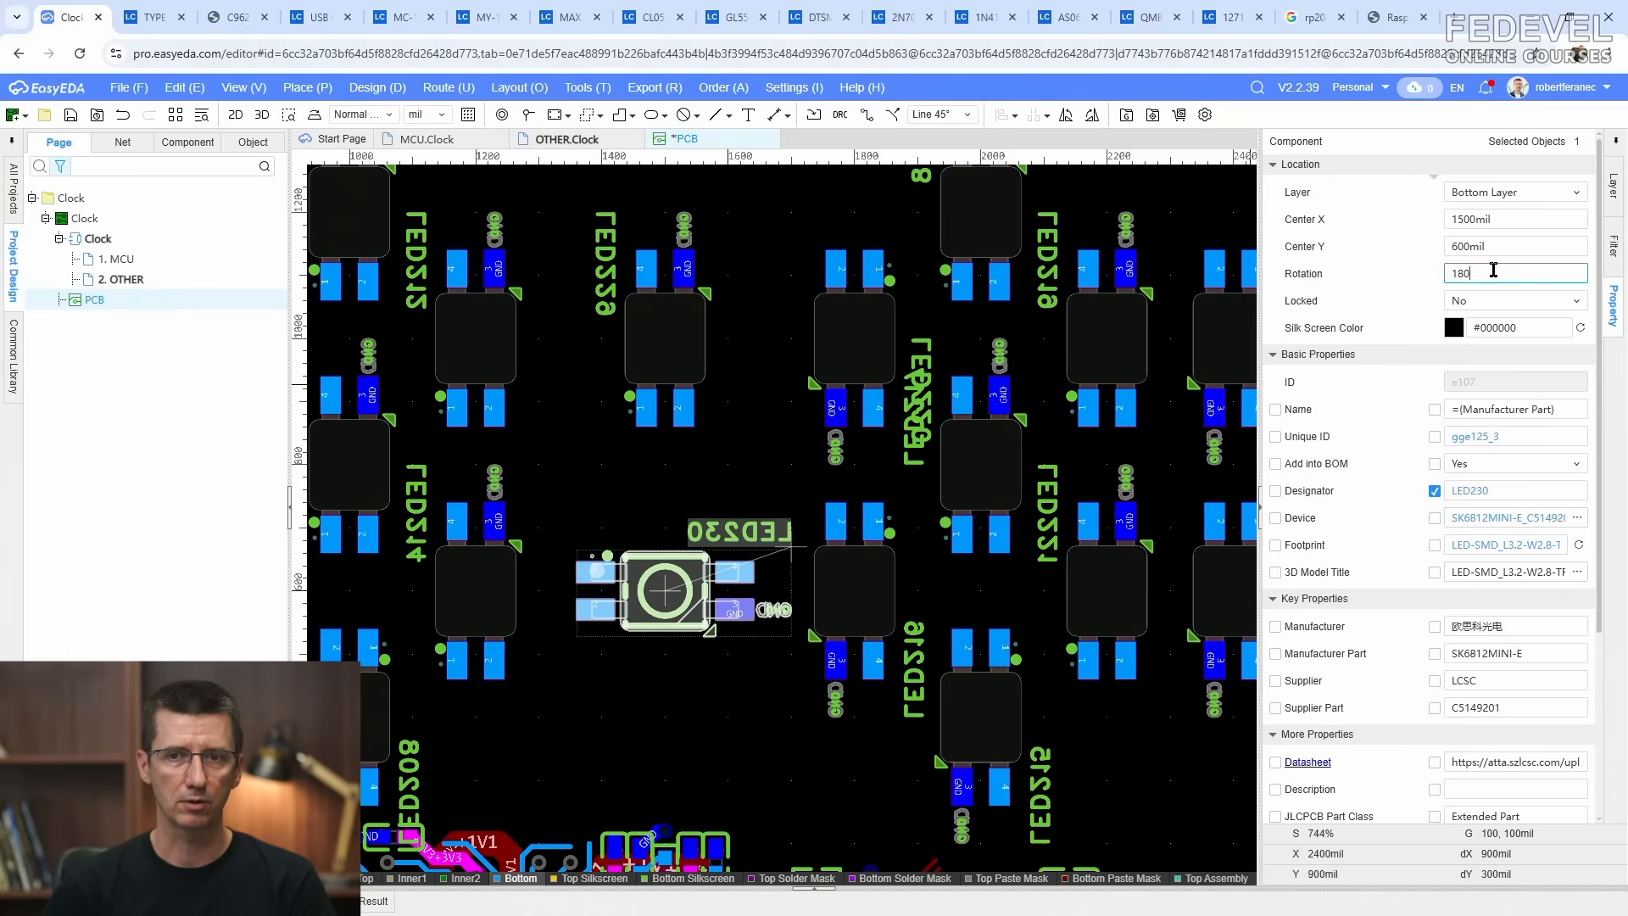
pyautogui.write('270')
pyautogui.press('Return')
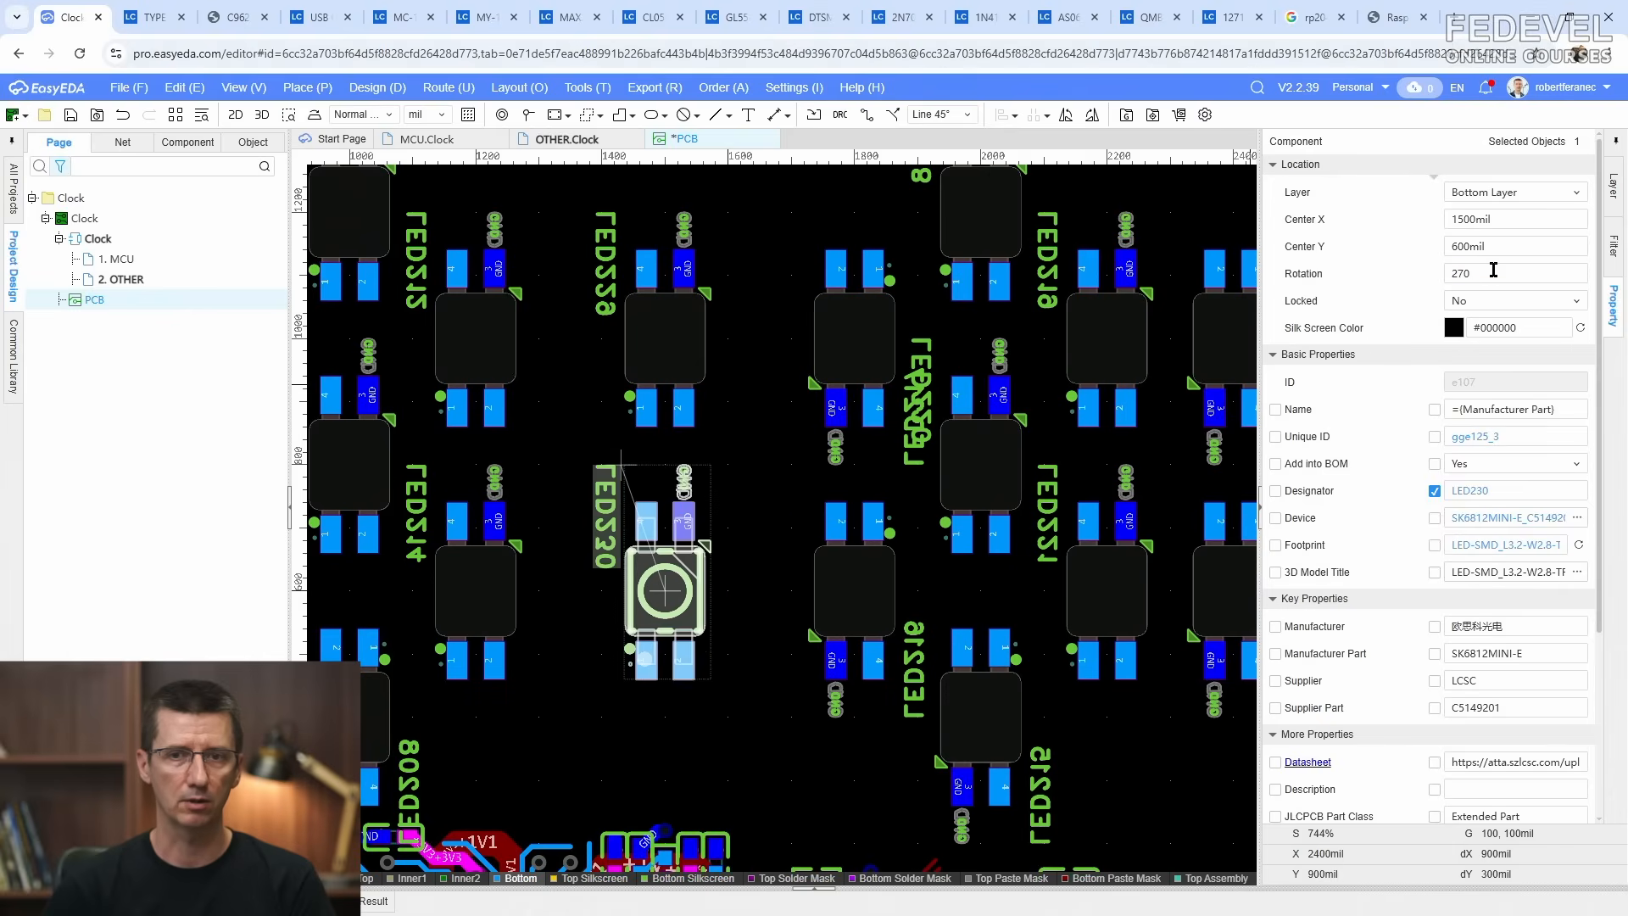
# Step: Set the rotation of LED231, near the board's lower-right mounting hole, to 270 and deselect it
pyautogui.scroll(-4, 702, 528)
pyautogui.scroll(2, 1168, 604)
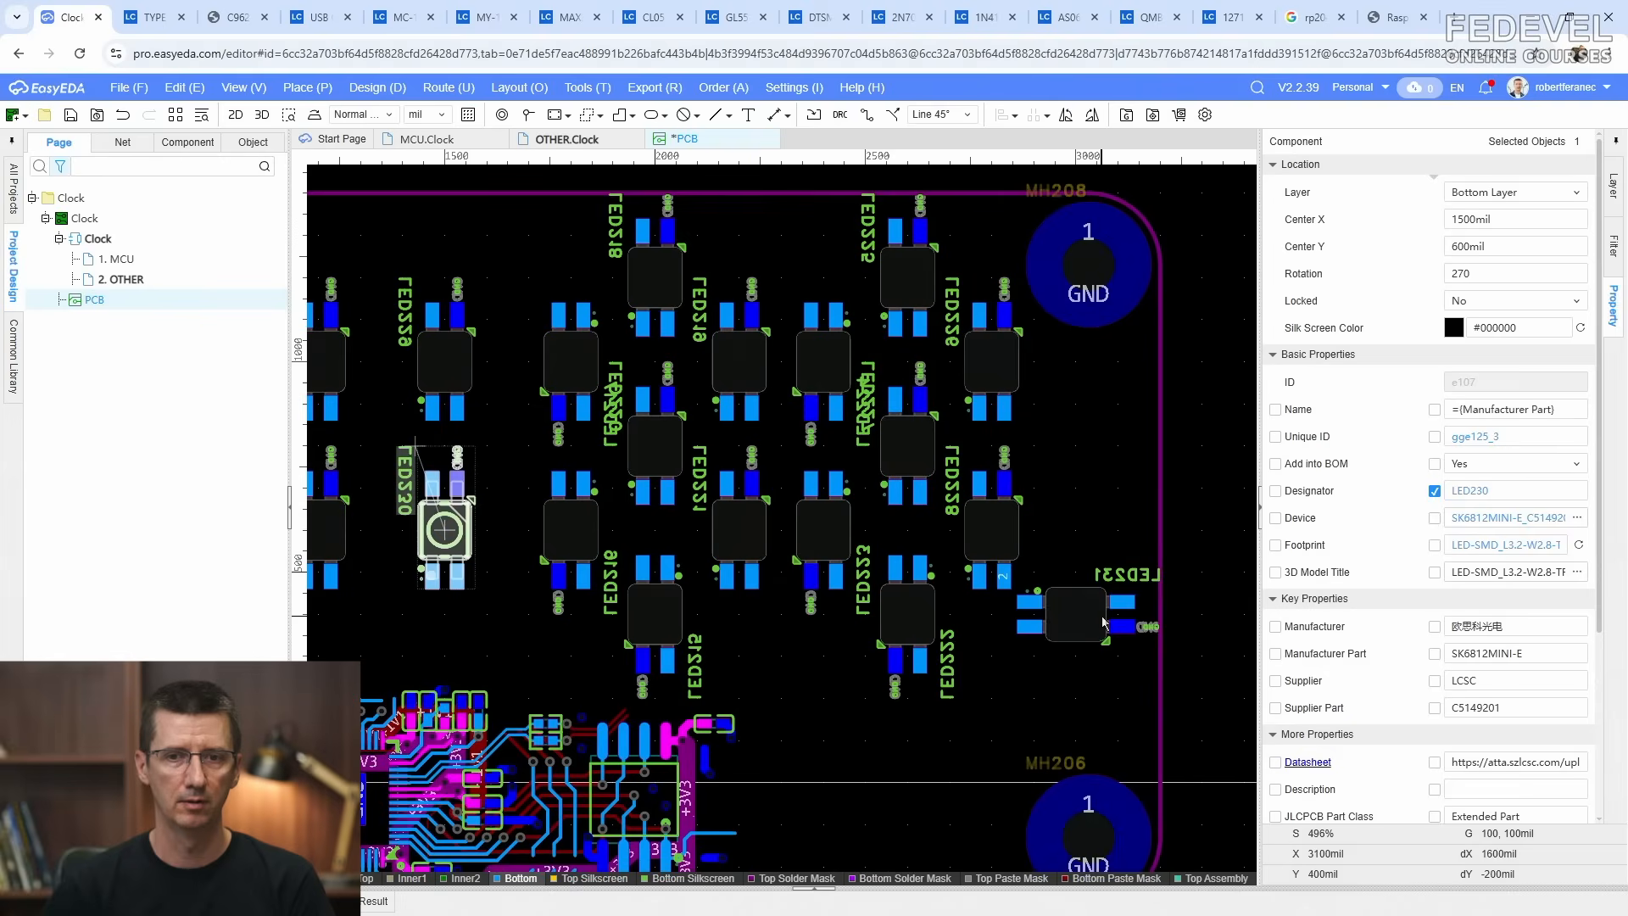
pyautogui.click(1104, 624)
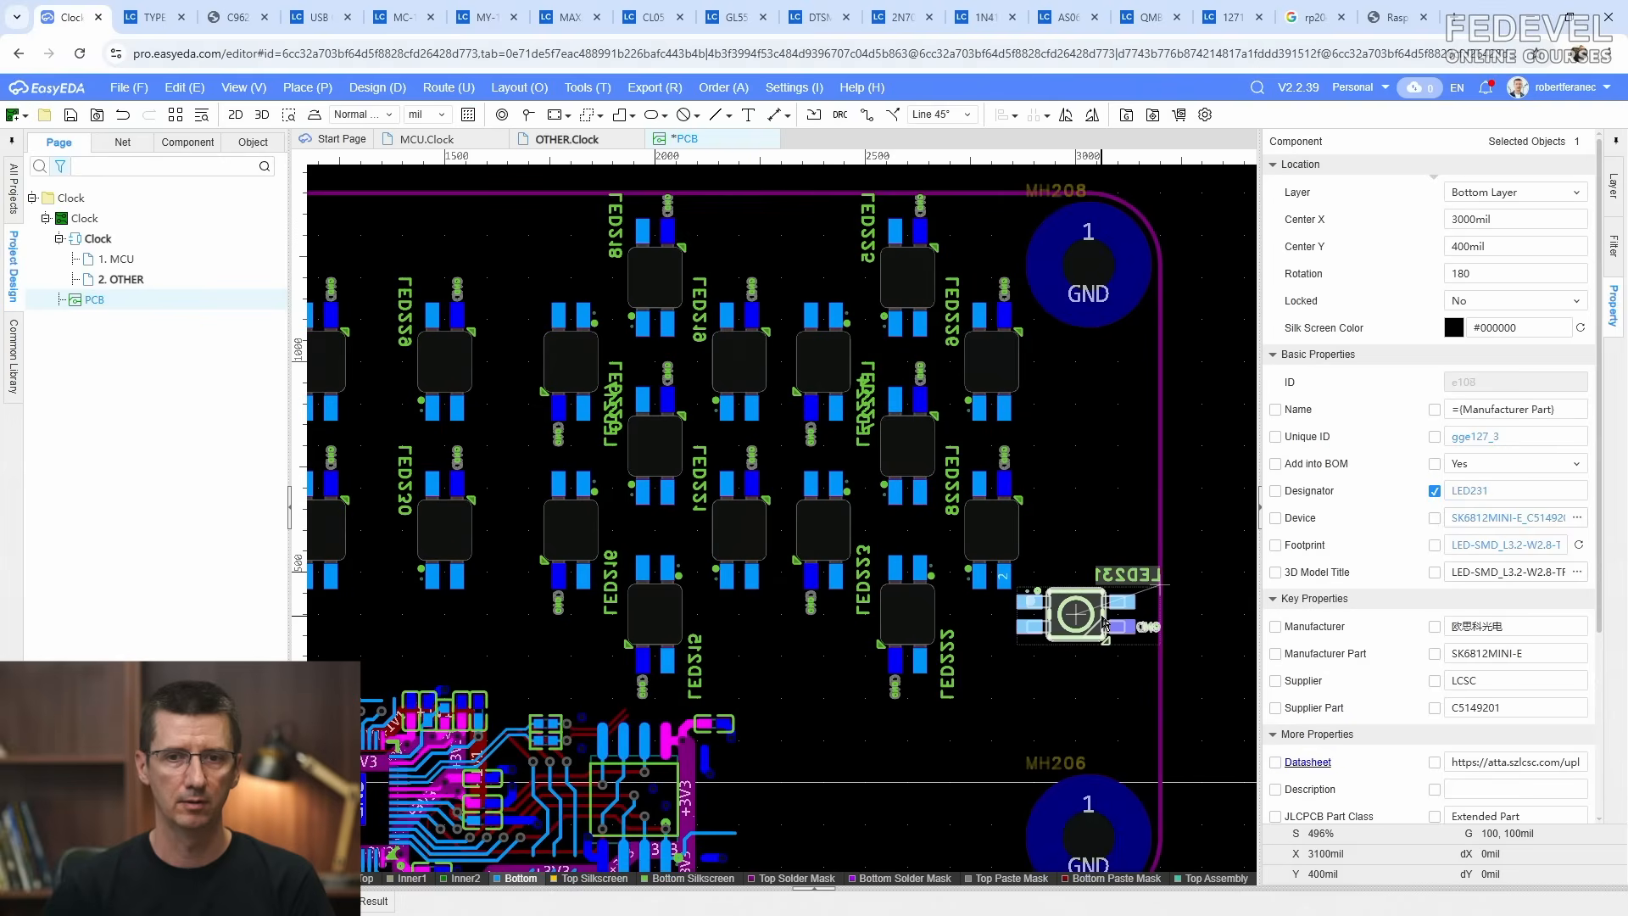
pyautogui.click(1525, 274)
pyautogui.write('270')
pyautogui.press('Return')
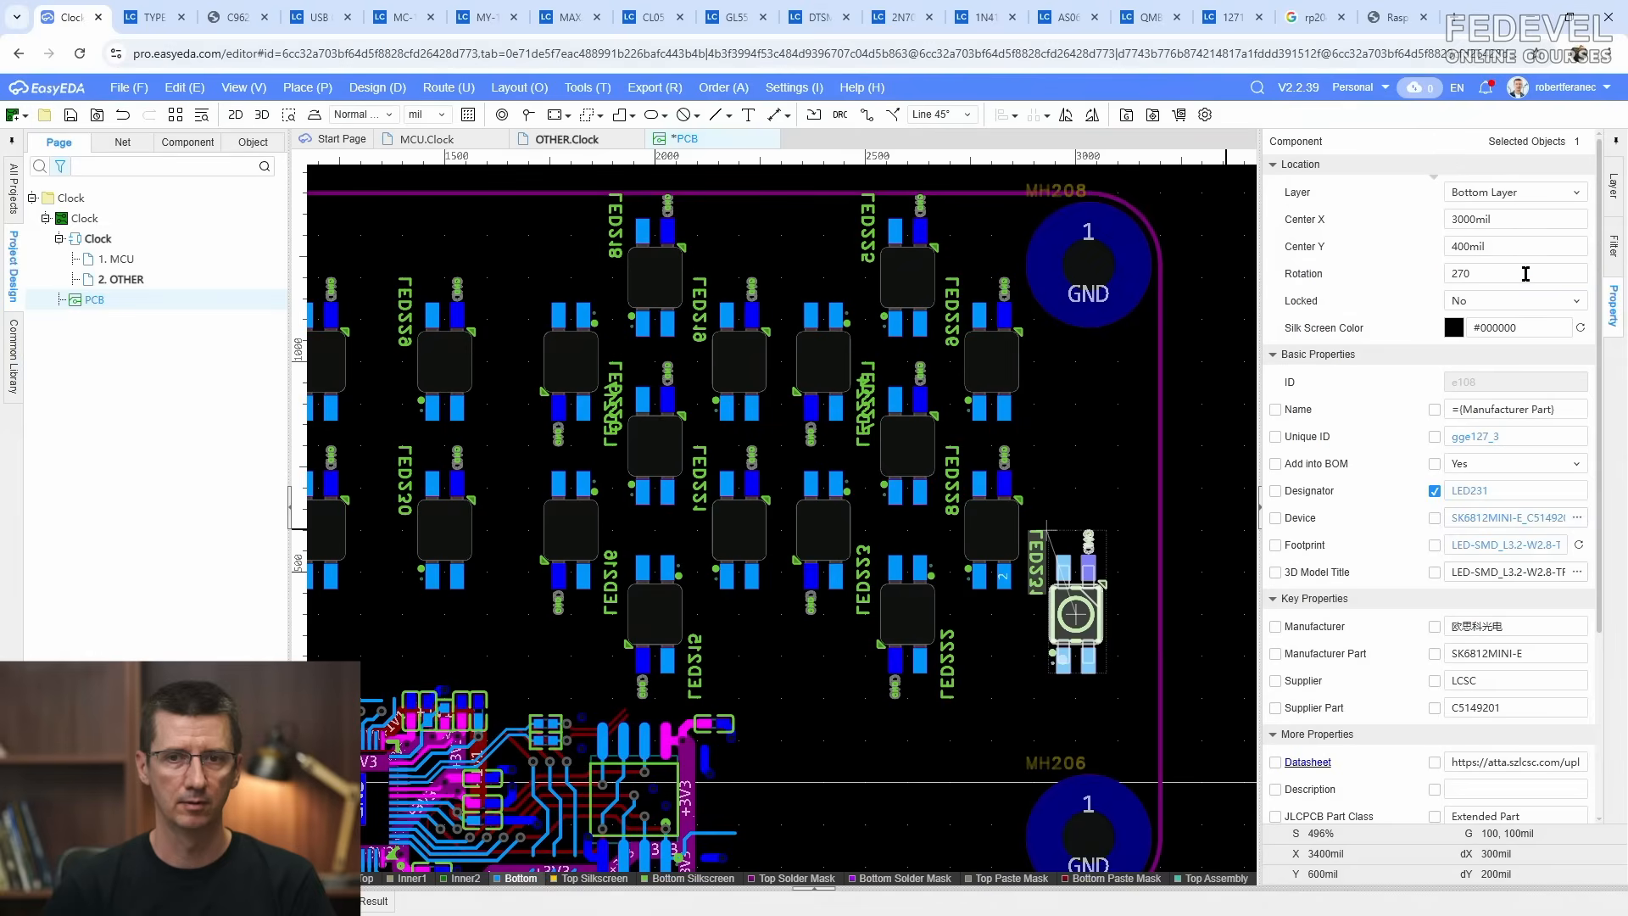
pyautogui.scroll(-4, 1209, 477)
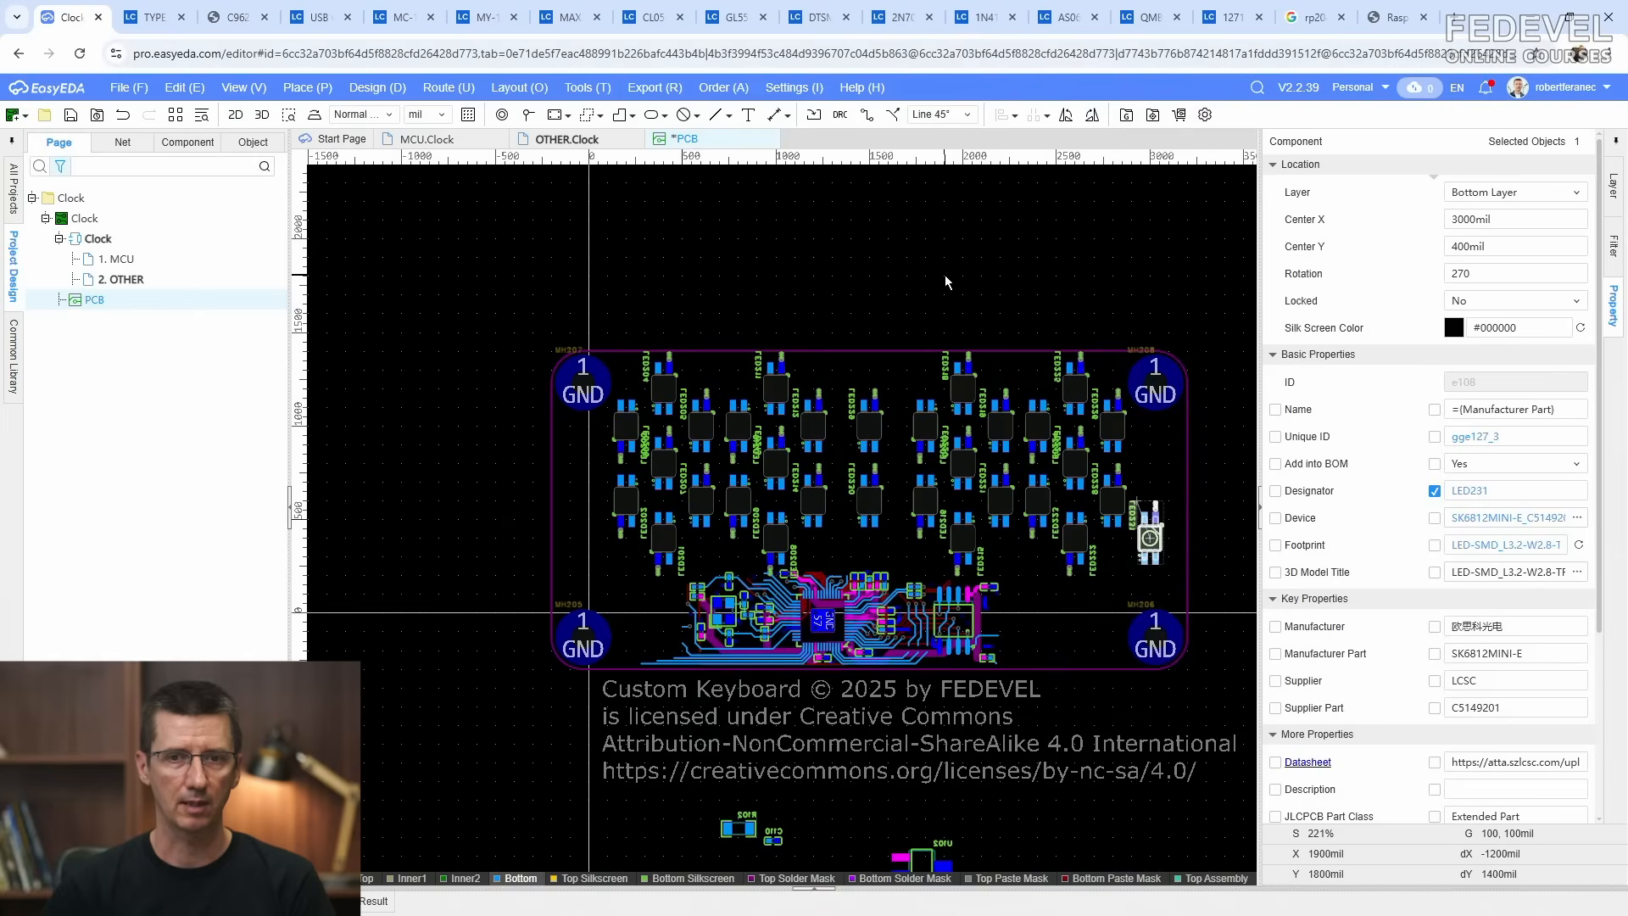
pyautogui.click(945, 274)
# Step: Open the 3D preview of the PCB and examine the LED arrangement on the board
pyautogui.click(257, 121)
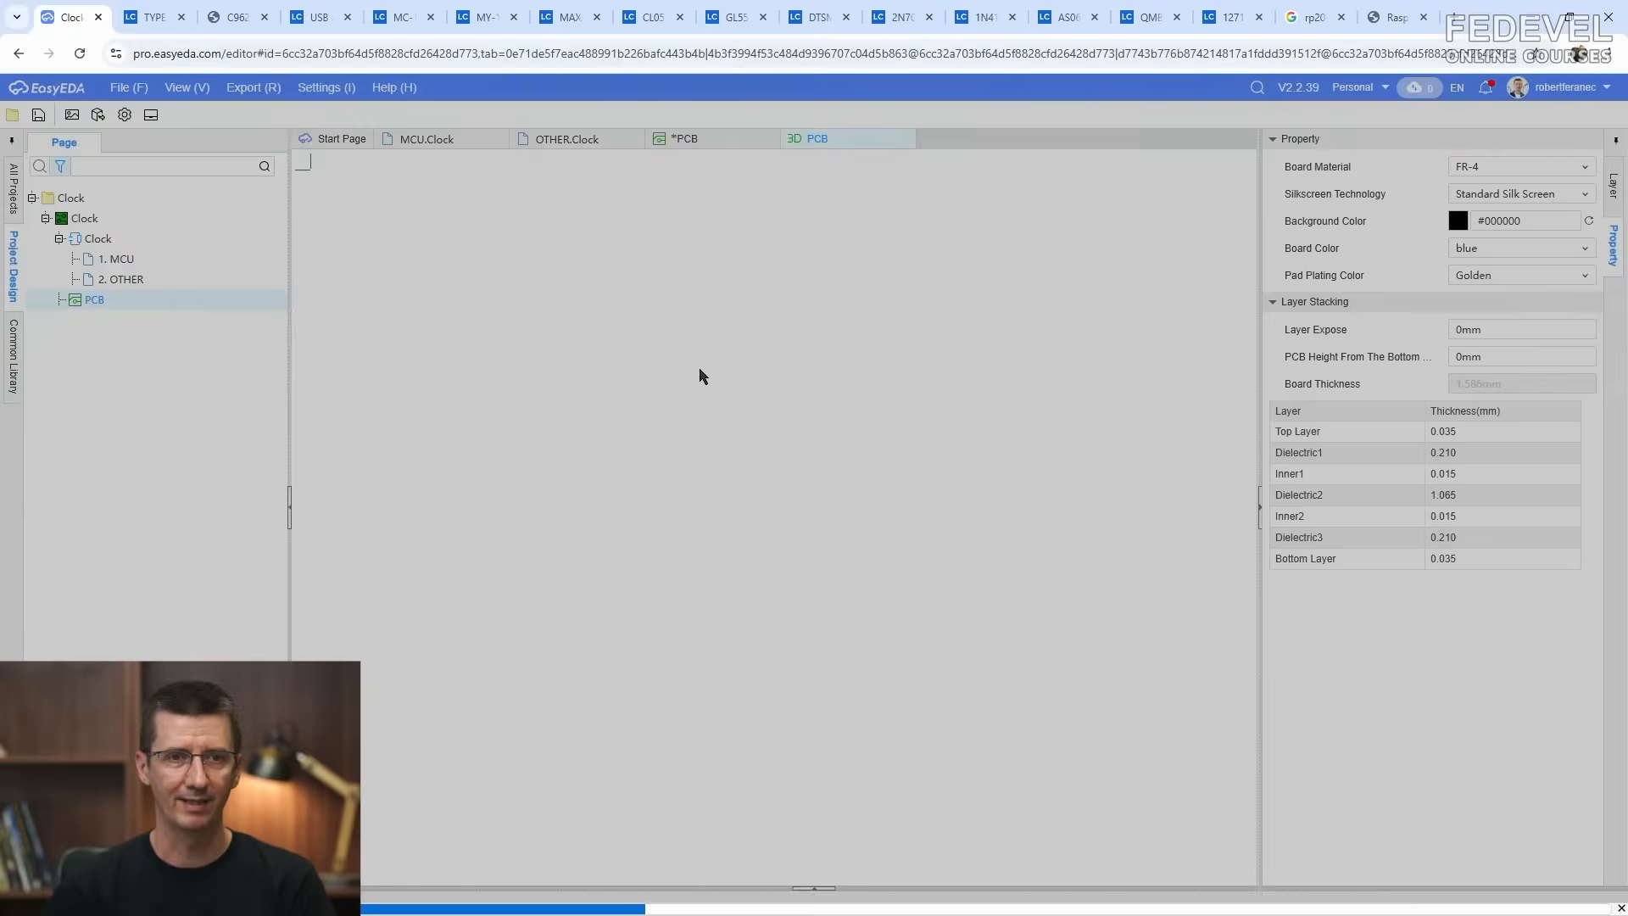
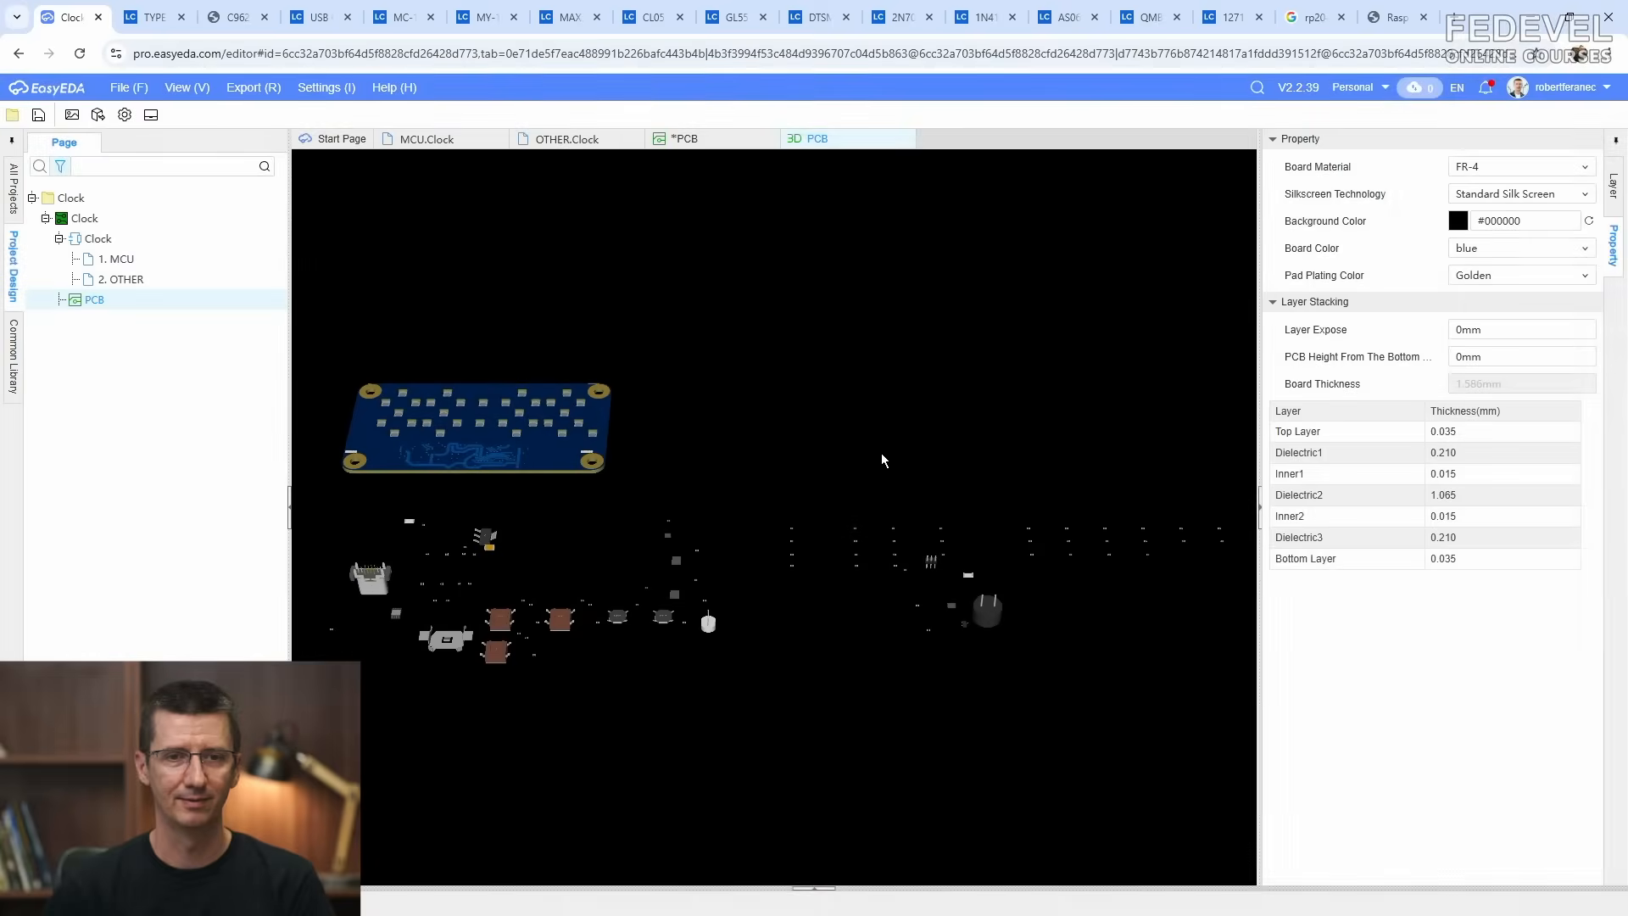
pyautogui.moveTo(454, 406); pyautogui.dragTo(706, 460, button='right')
pyautogui.scroll(5, 705, 460)
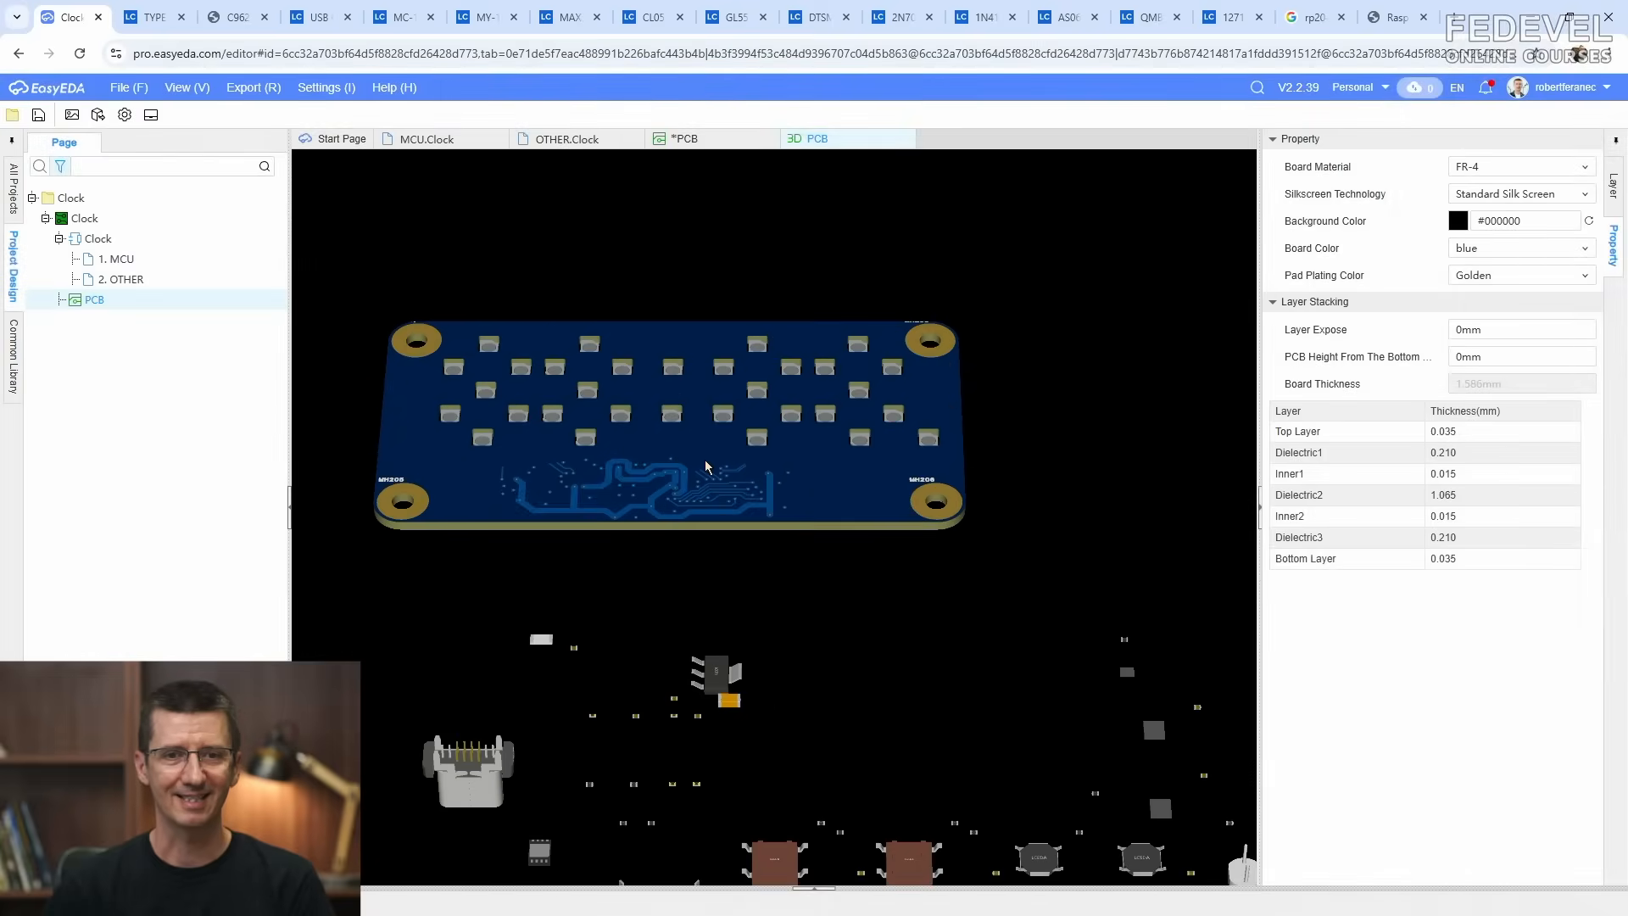
pyautogui.moveTo(706, 461); pyautogui.dragTo(448, 431)
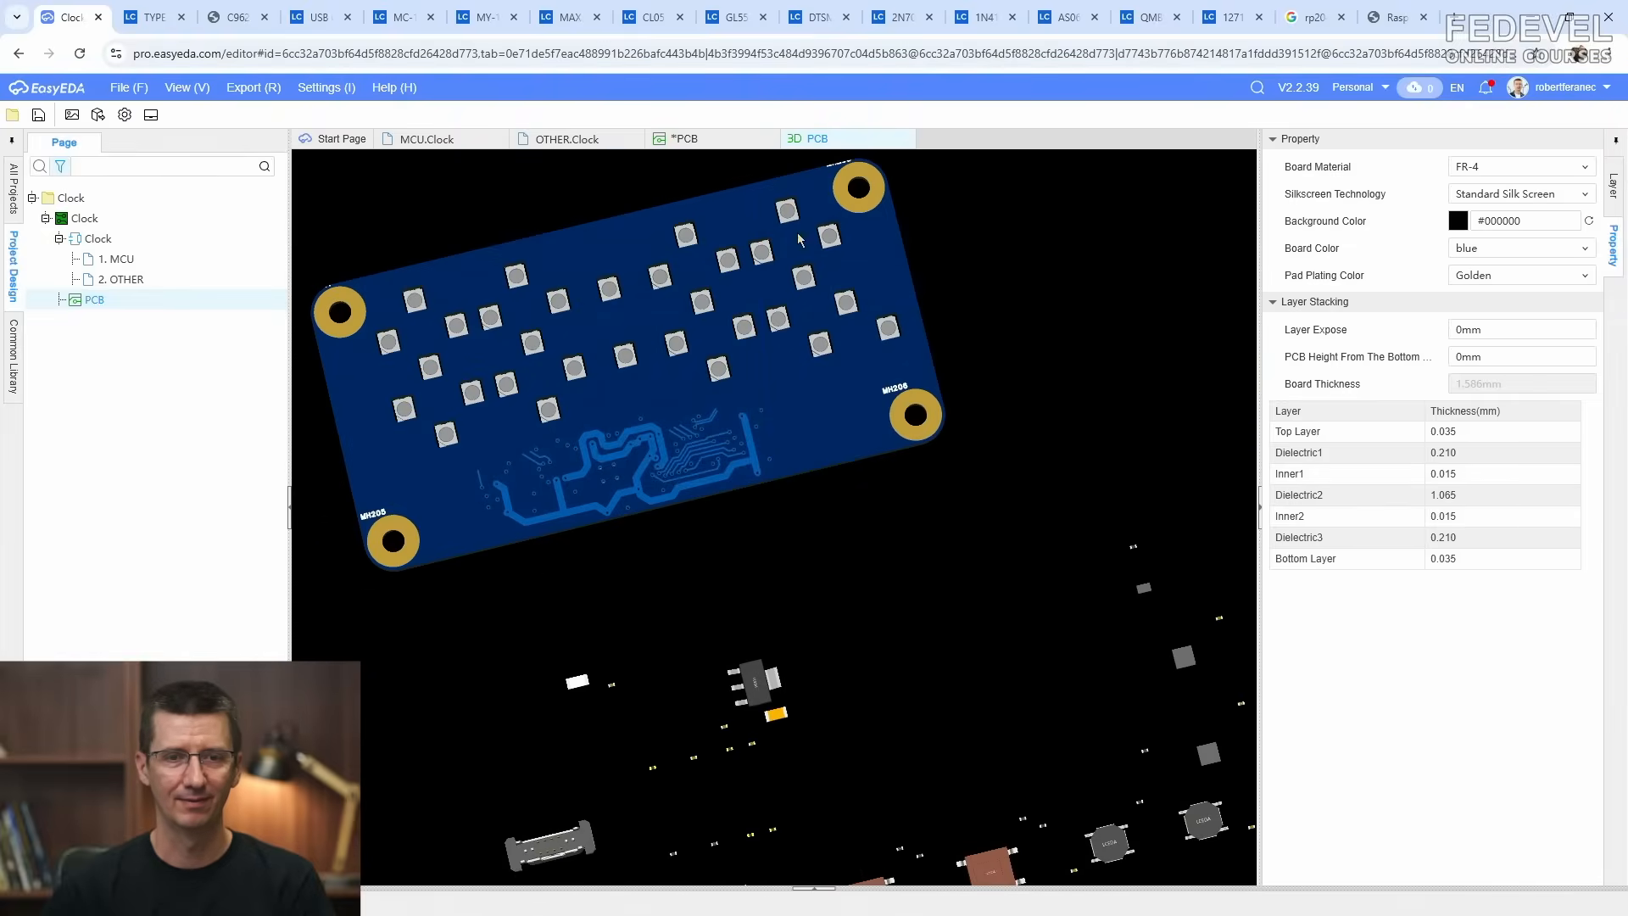
# Step: Close the 3D preview and save the PCB layout
pyautogui.click(906, 139)
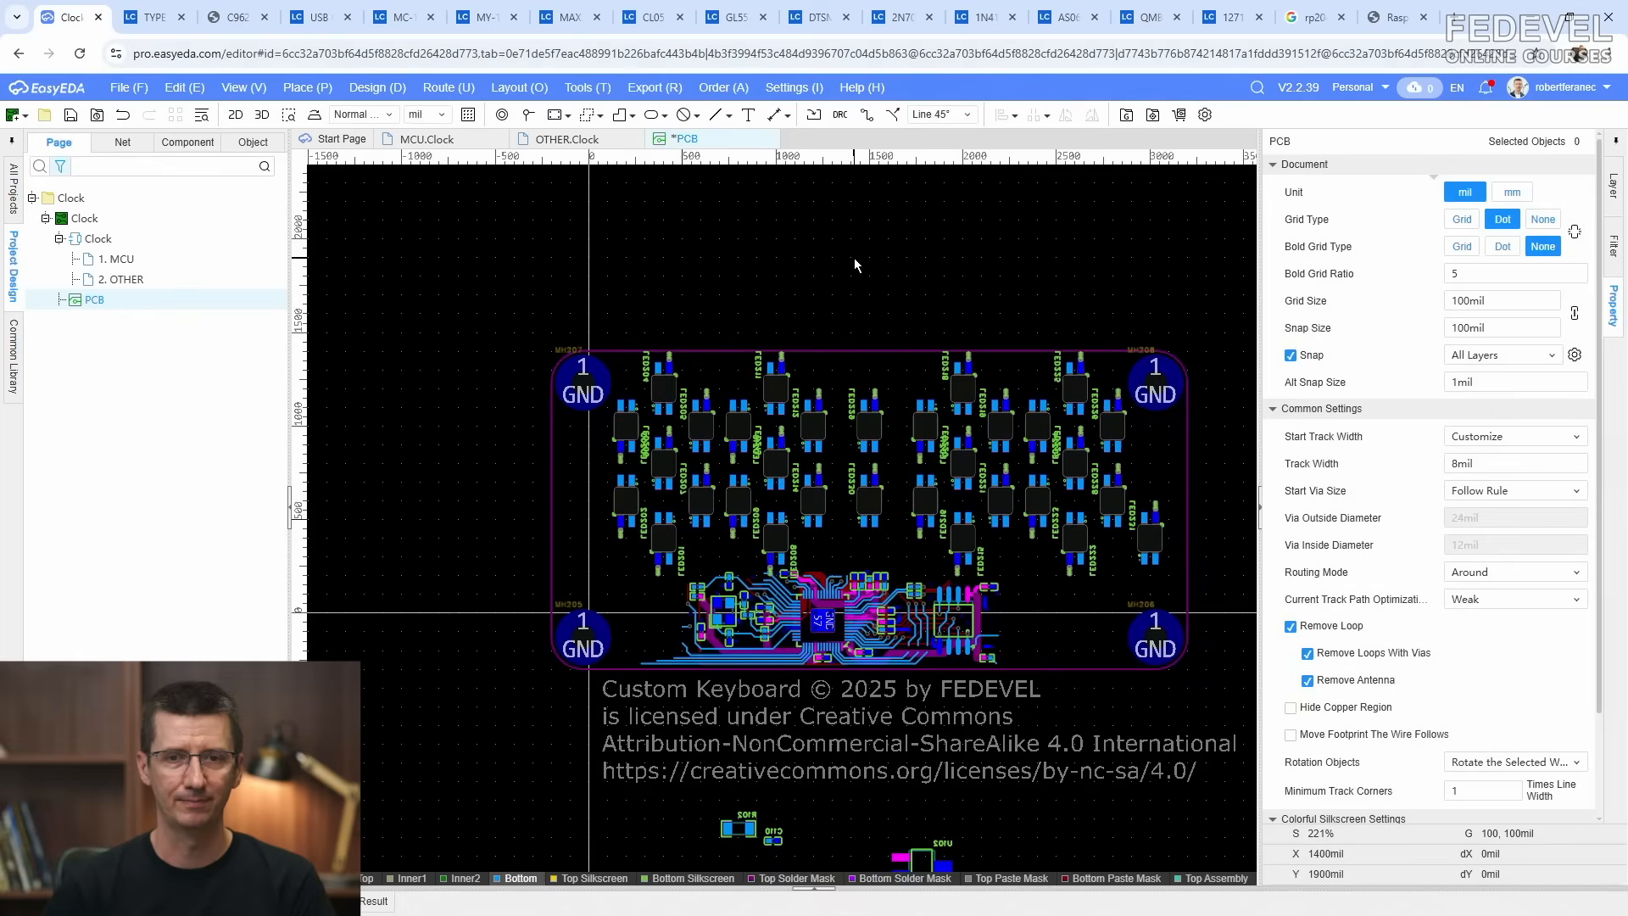
pyautogui.press('k')
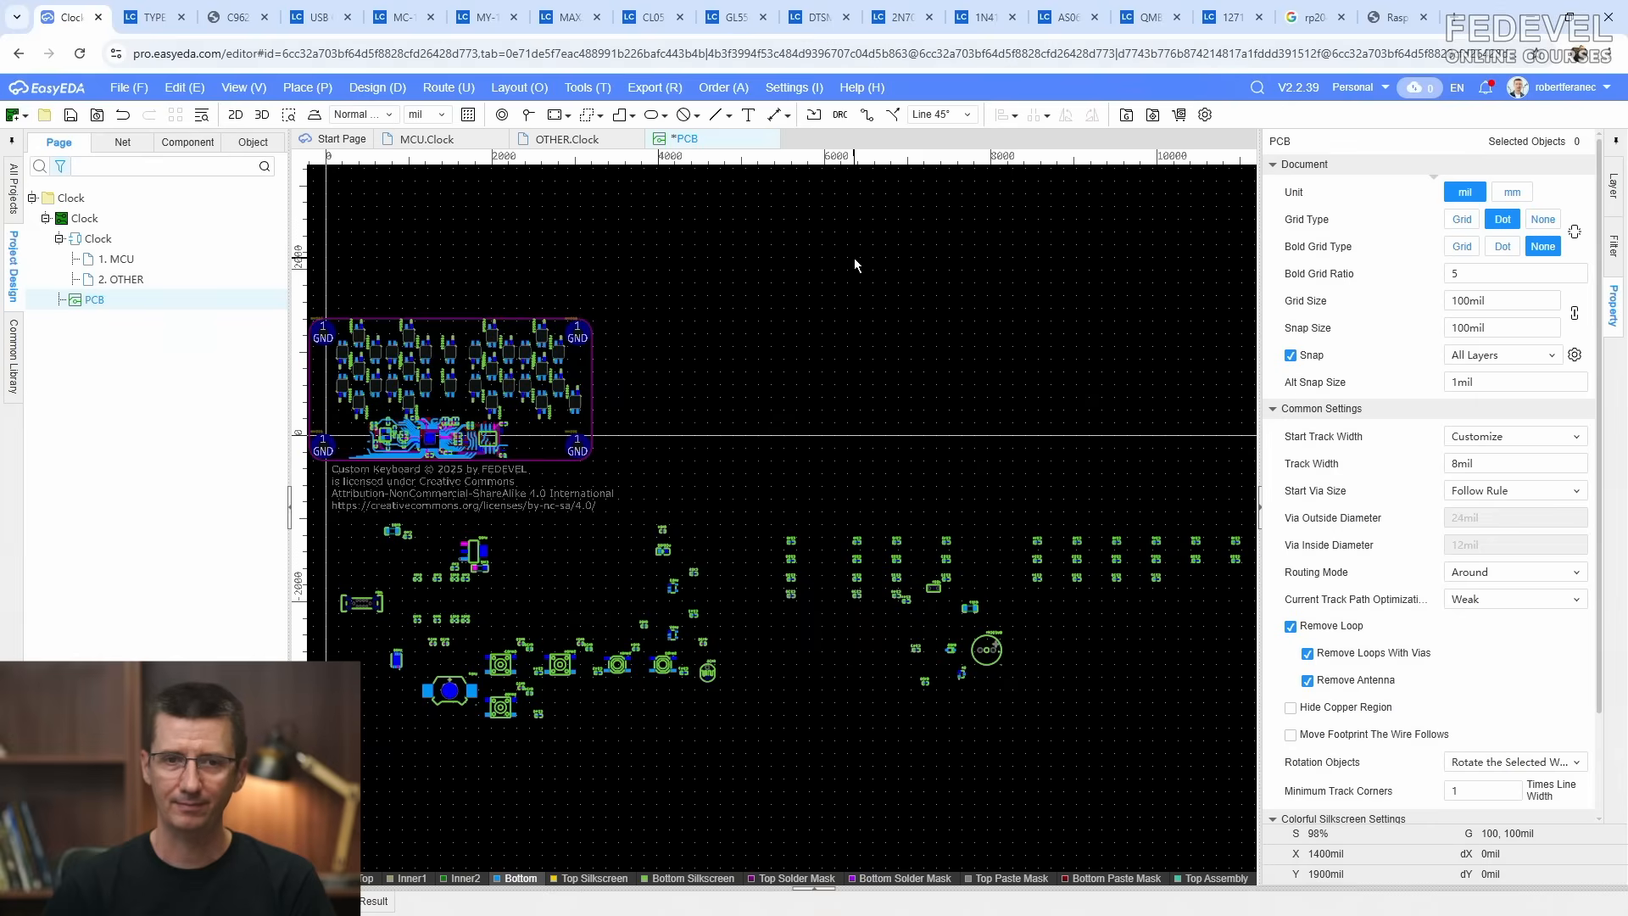
pyautogui.click(70, 116)
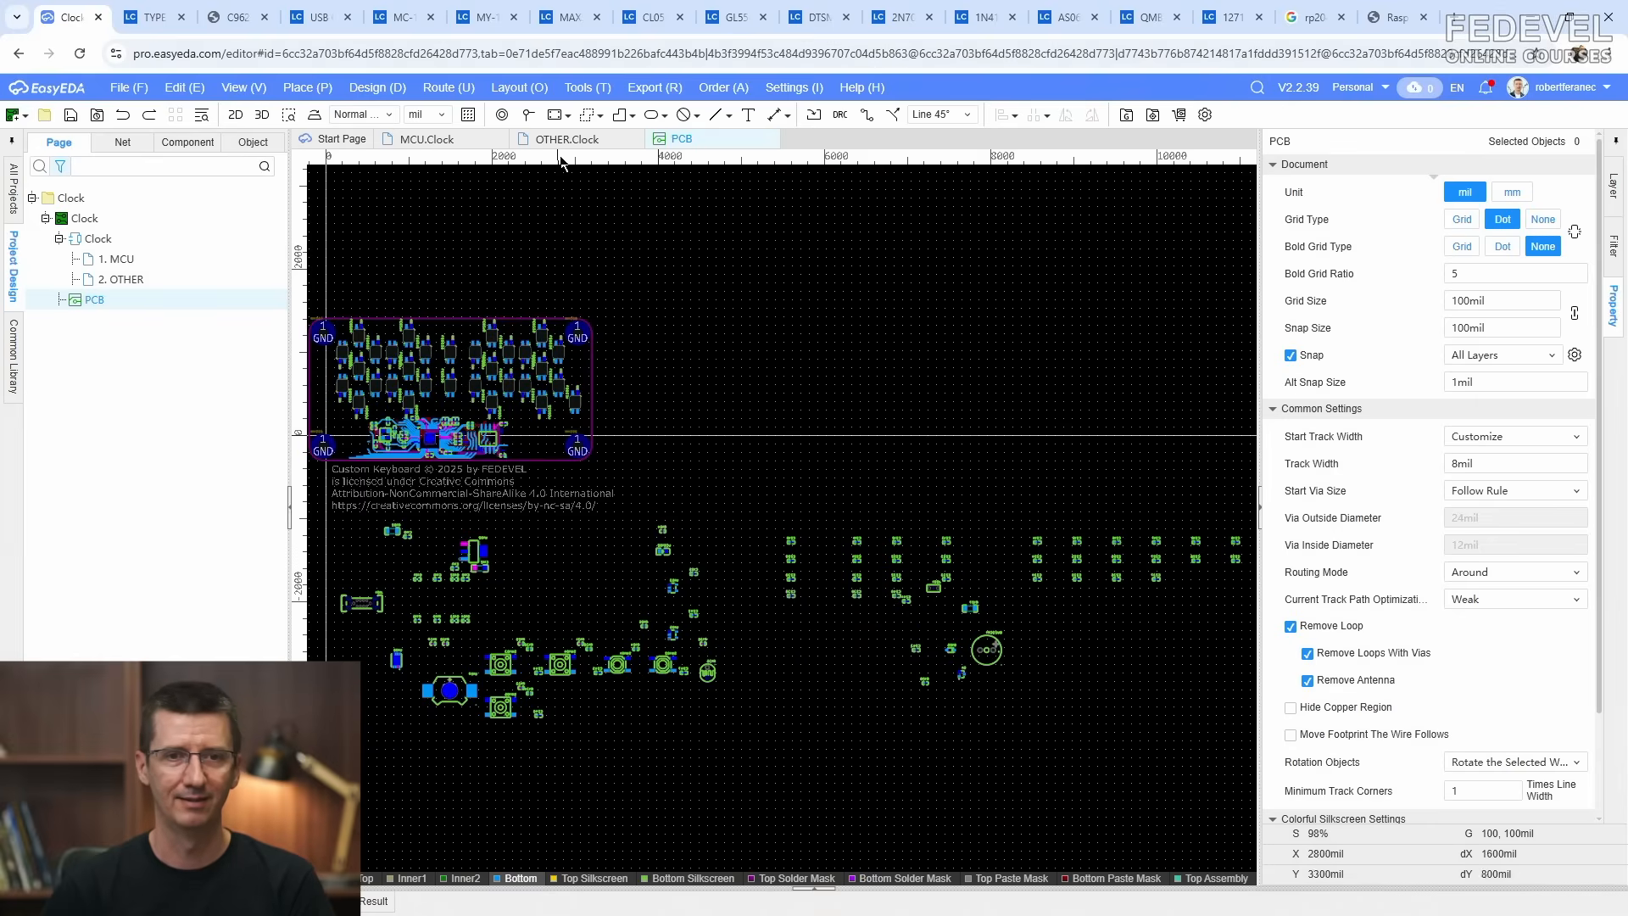
# Step: On the OTHER schematic page, restrict the selection filter to symbols only
pyautogui.click(565, 139)
pyautogui.scroll(6, 347, 243)
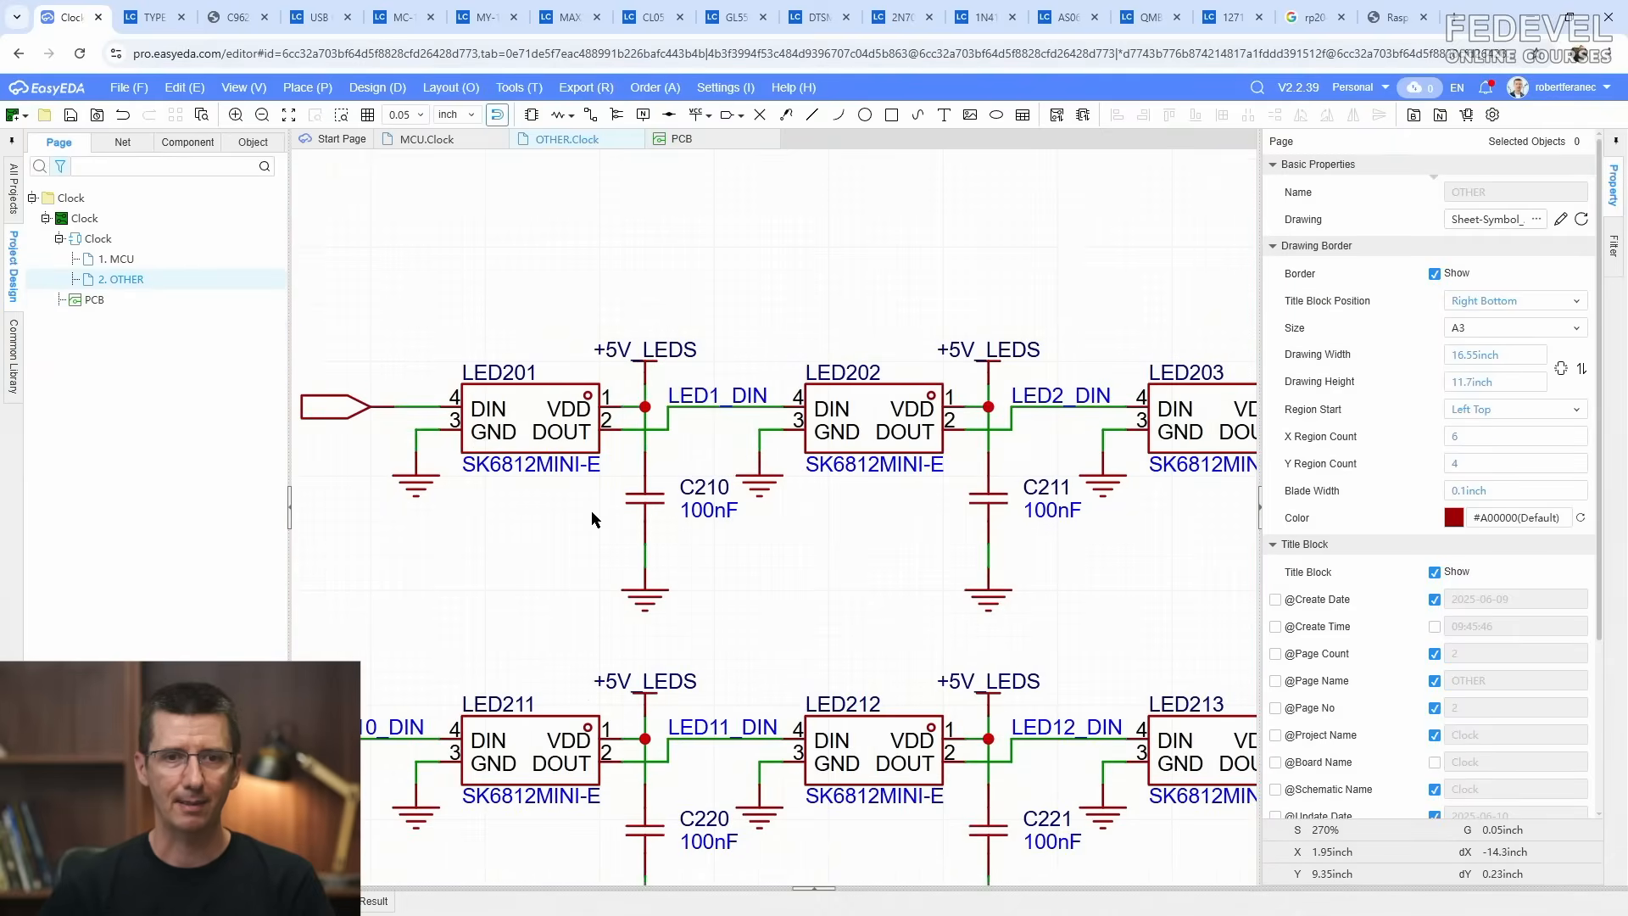
pyautogui.press('k')
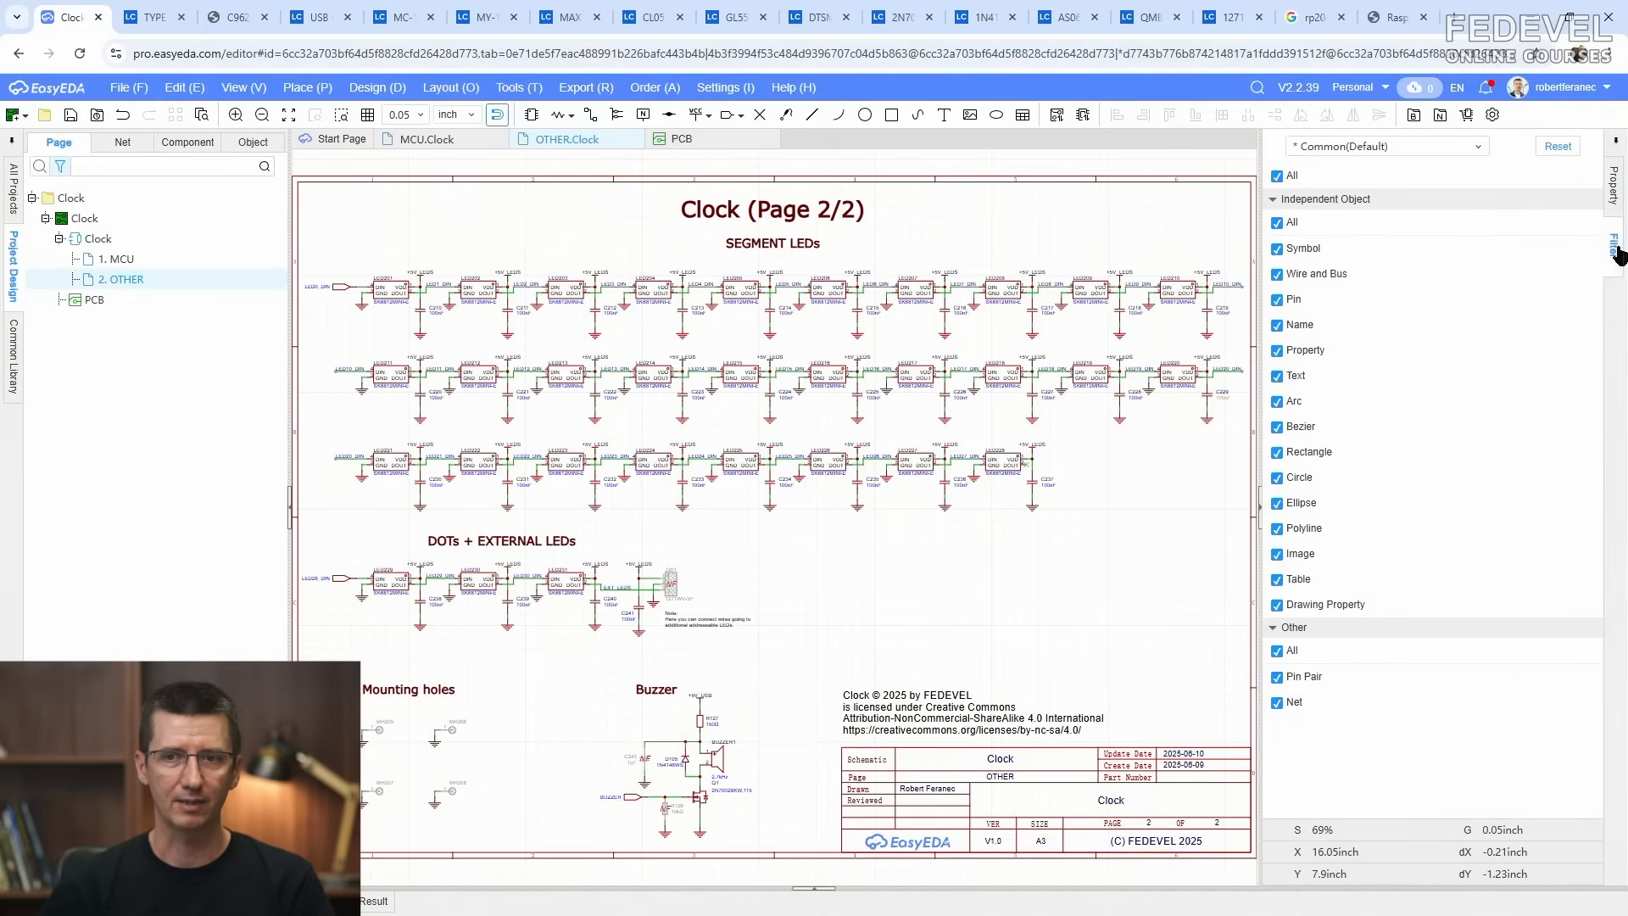
pyautogui.click(1614, 246)
pyautogui.click(1276, 250)
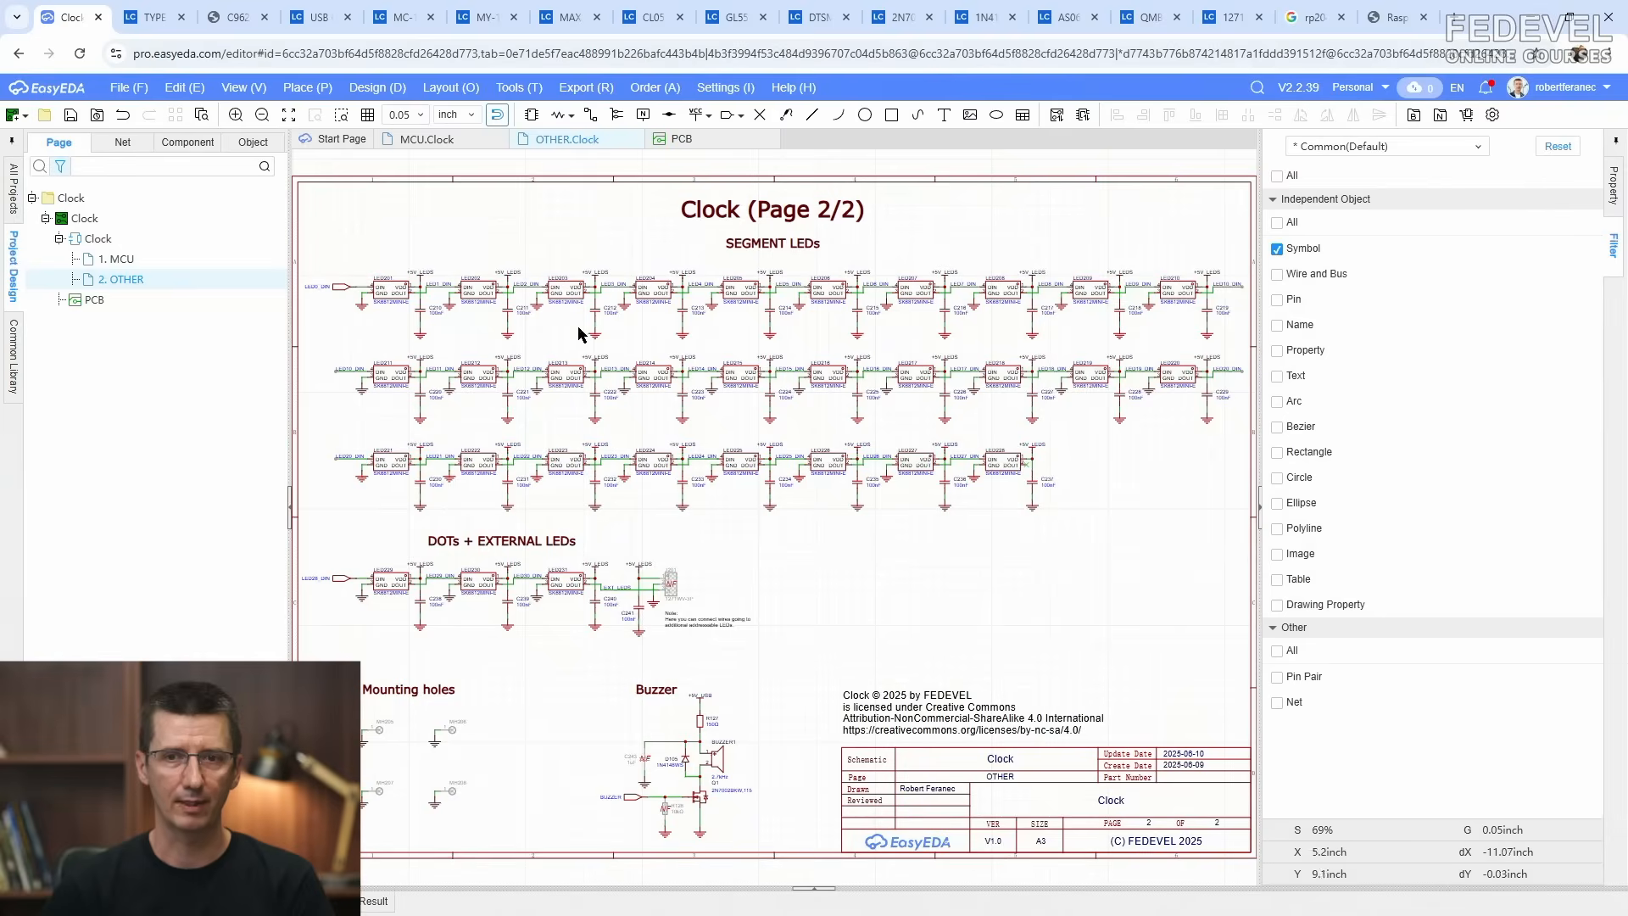
# Step: Select the 100nF capacitors under all three rows of segment LEDs in the schematic
pyautogui.moveTo(318, 297); pyautogui.dragTo(1242, 333)
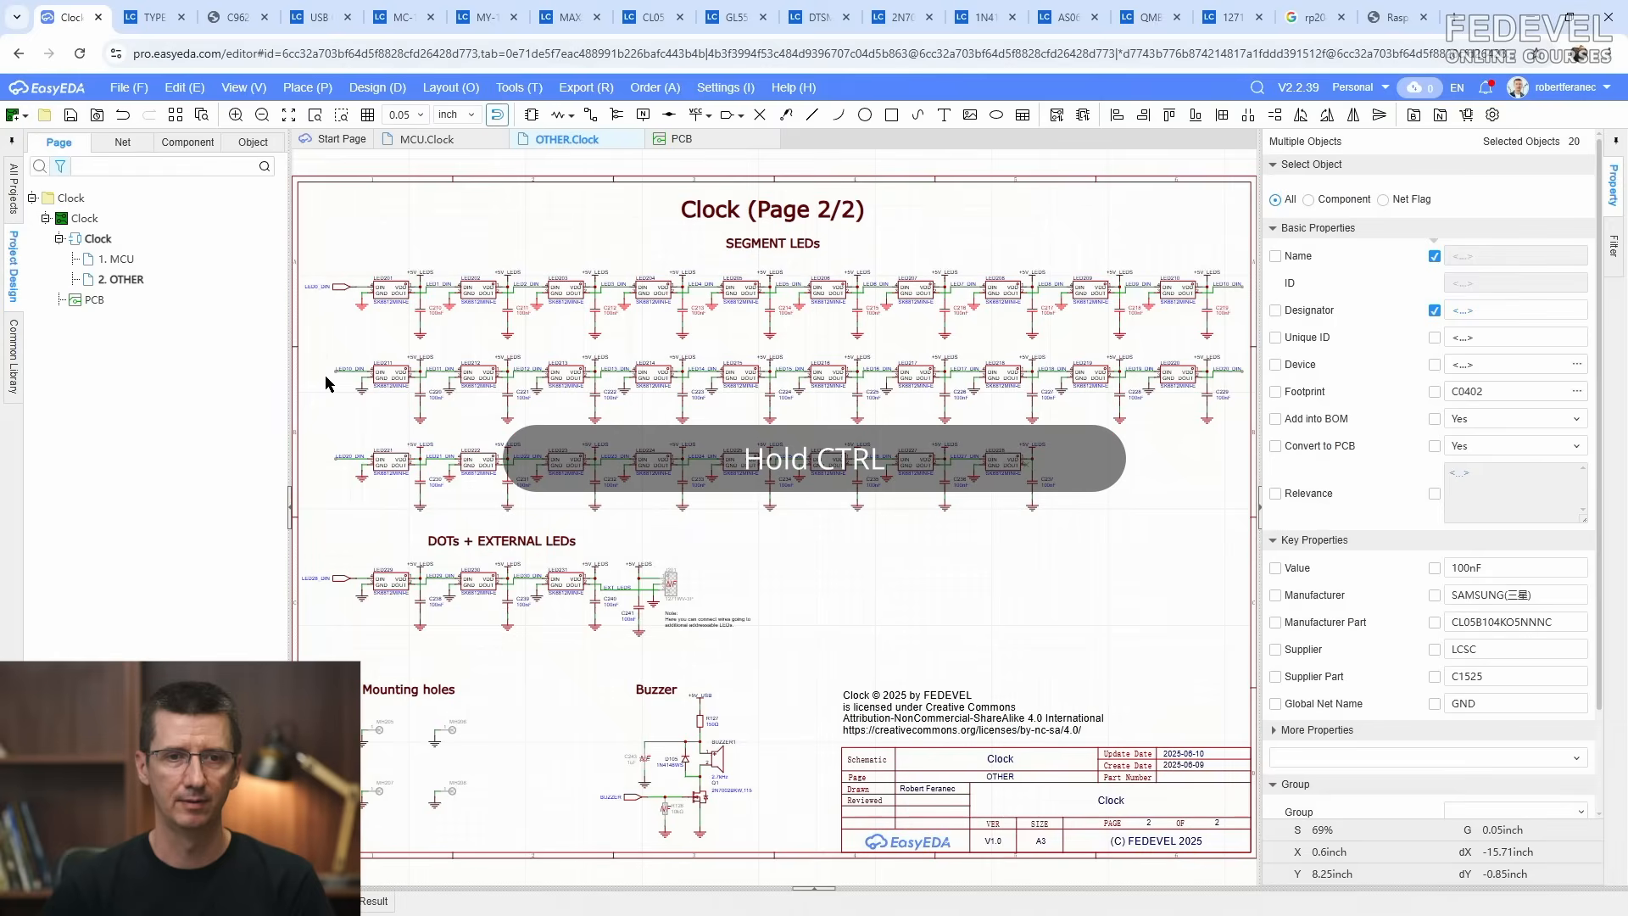
pyautogui.keyDown('ctrl'); pyautogui.moveTo(327, 375); pyautogui.dragTo(1241, 415); pyautogui.keyUp('ctrl')
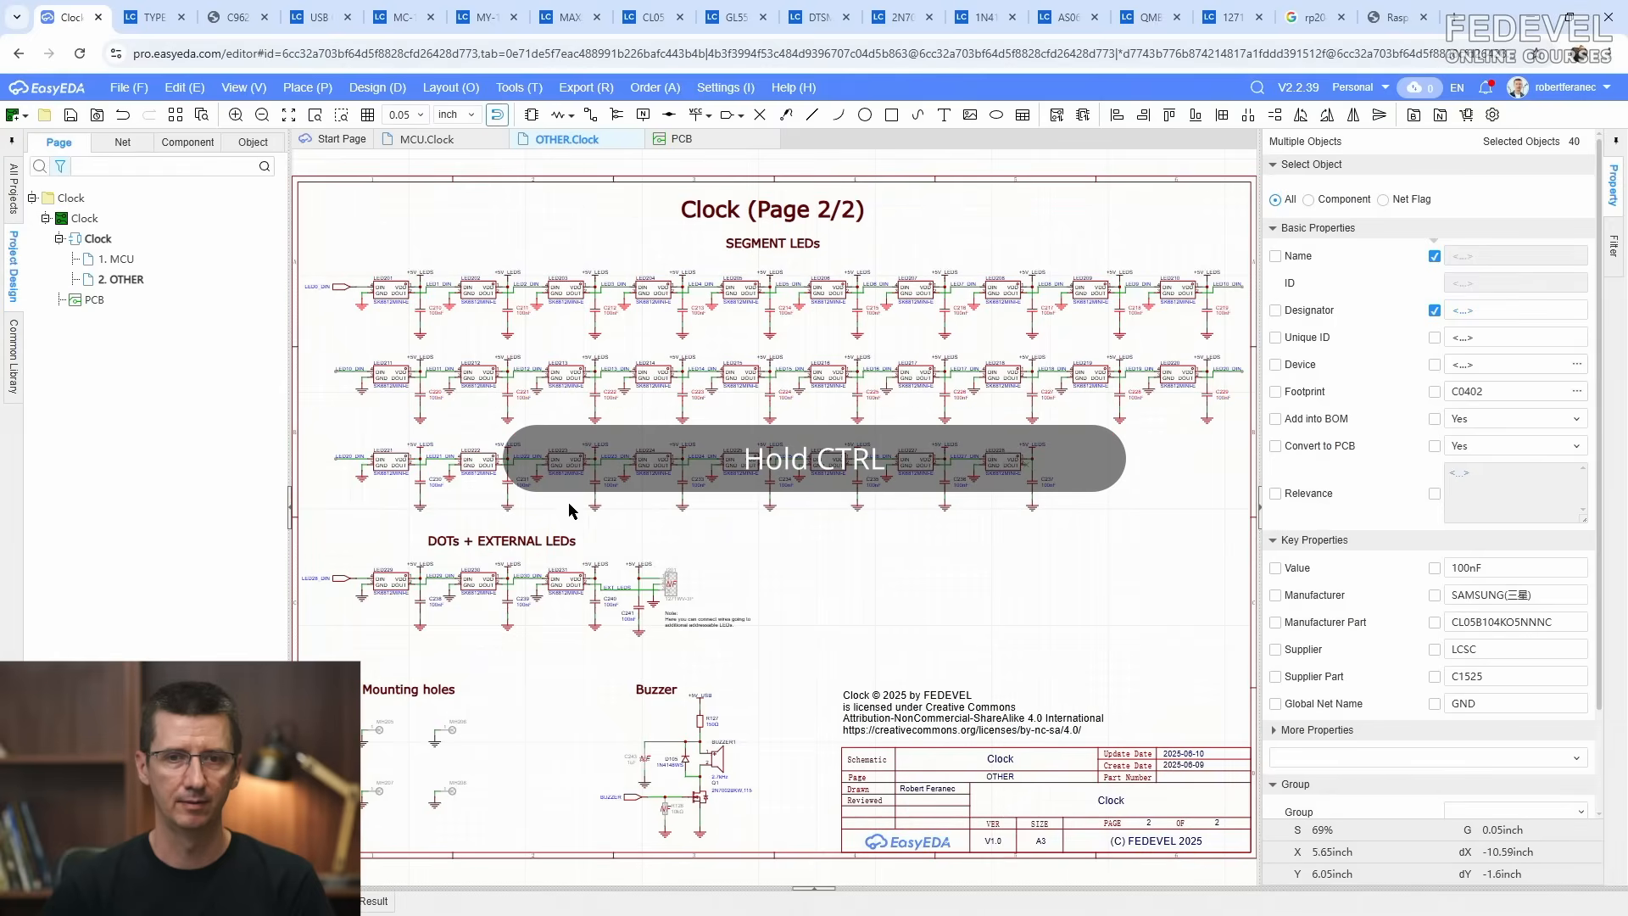
pyautogui.keyDown('ctrl'); pyautogui.moveTo(336, 471); pyautogui.dragTo(1098, 507); pyautogui.keyUp('ctrl')
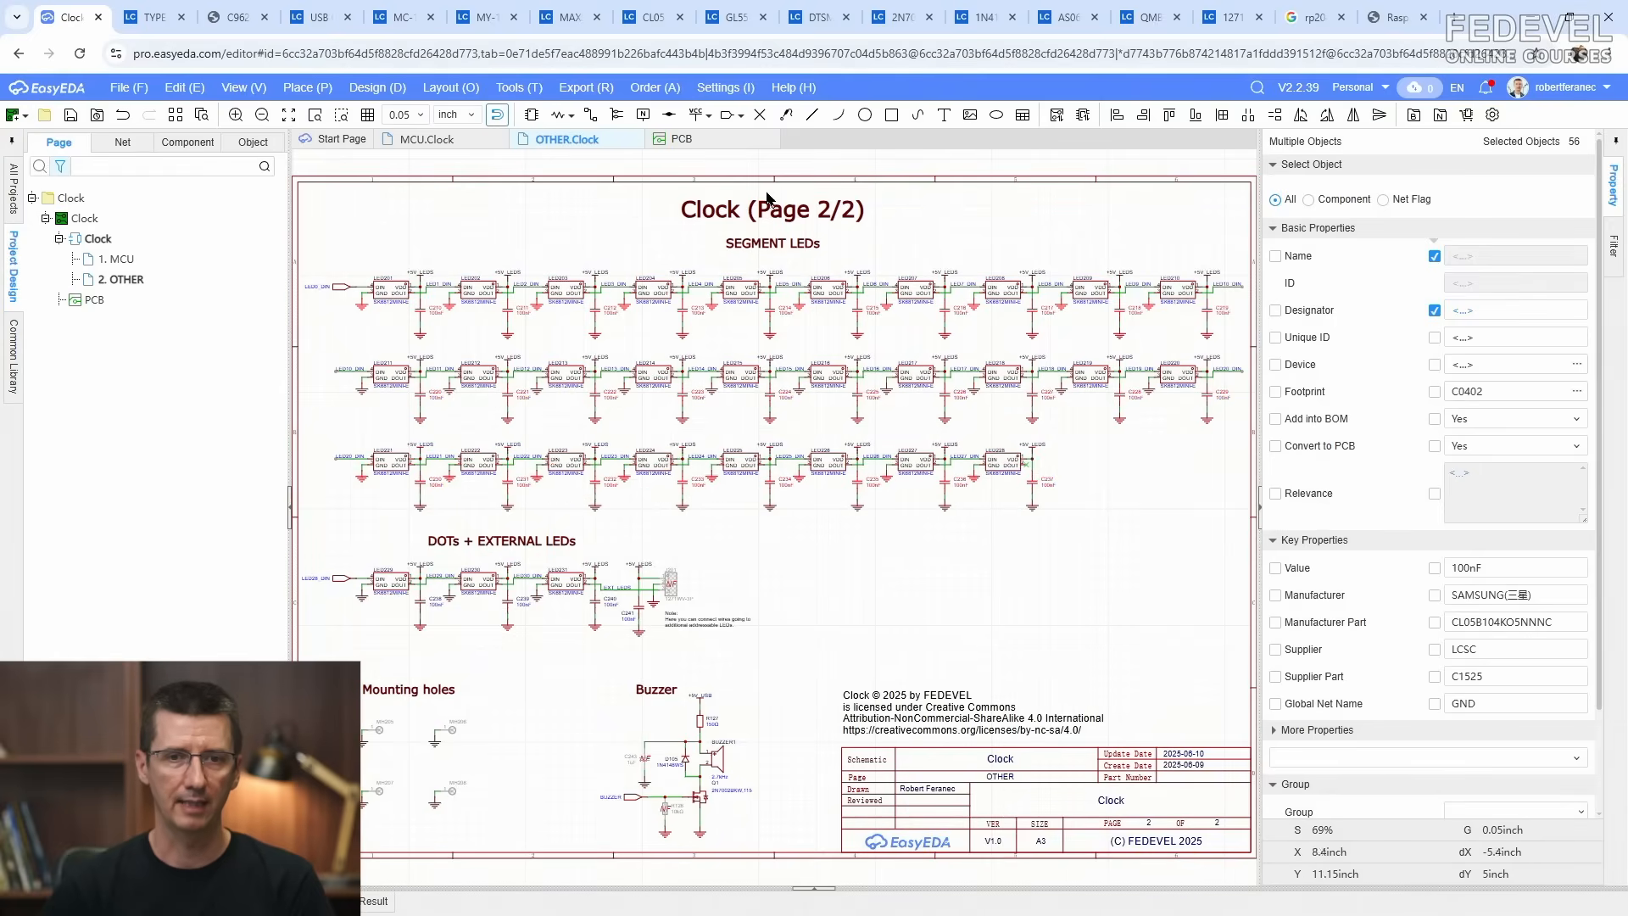
# Step: Move the selected capacitors on the PCB beside the board's right edge and close the gaps between the C210 to C213 columns
pyautogui.click(714, 139)
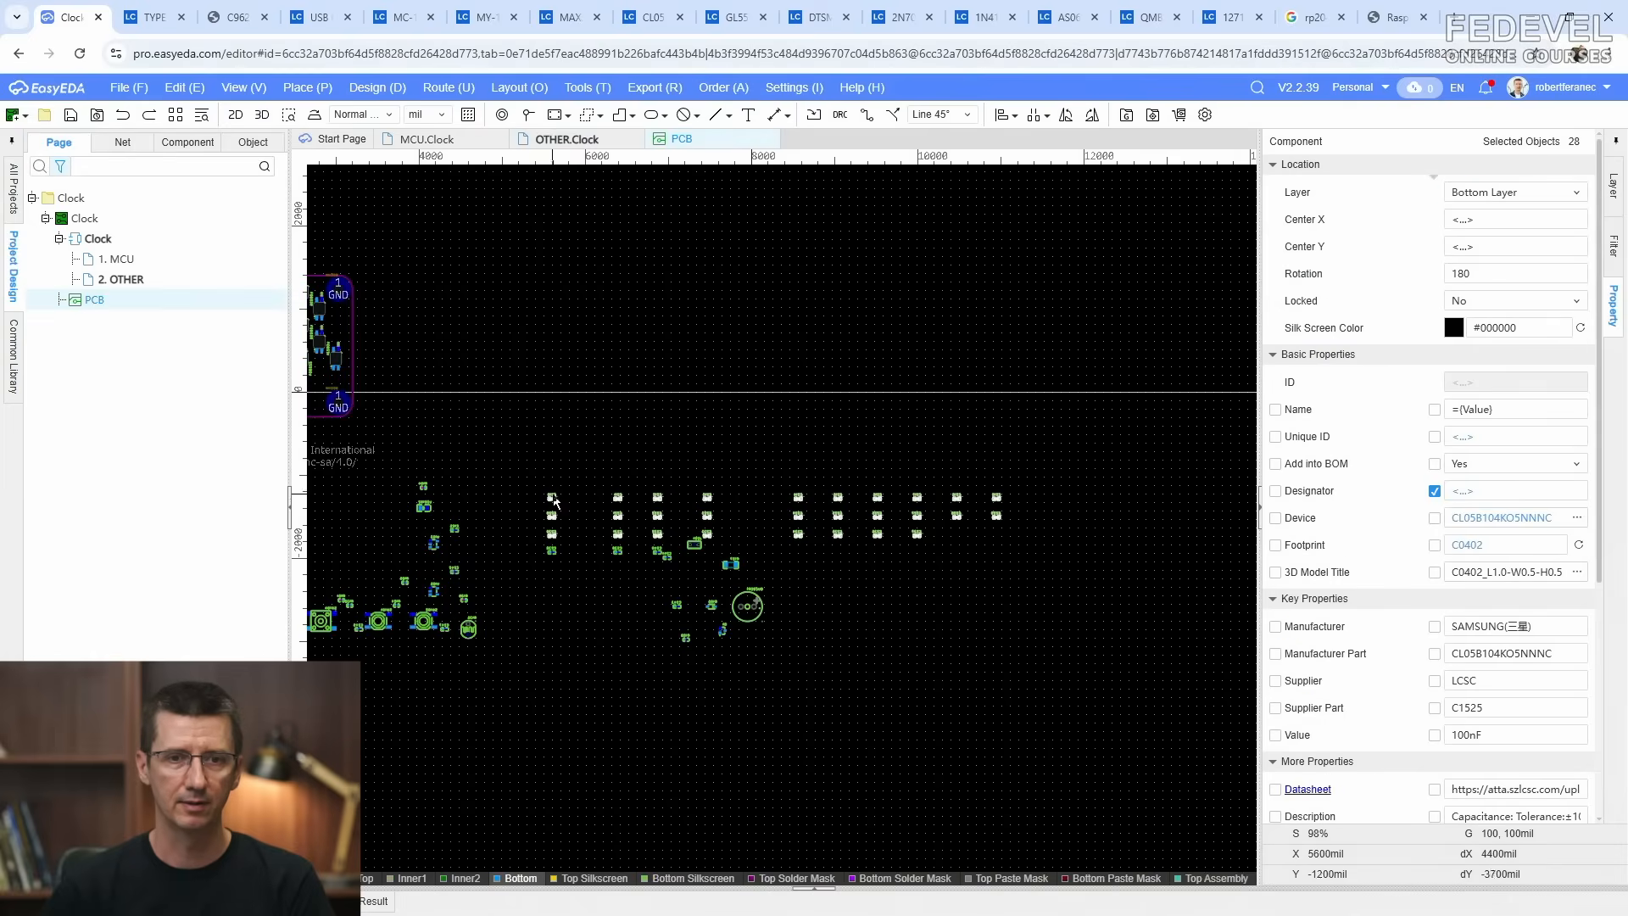
pyautogui.moveTo(551, 501); pyautogui.dragTo(401, 305)
pyautogui.click(442, 241)
pyautogui.moveTo(438, 242); pyautogui.dragTo(953, 371)
pyautogui.moveTo(467, 298)
pyautogui.mouseDown()
pyautogui.moveTo(425, 300)
pyautogui.moveTo(560, 374)
pyautogui.moveTo(452, 299)
pyautogui.mouseUp()
pyautogui.moveTo(477, 265); pyautogui.dragTo(517, 356)
pyautogui.moveTo(500, 298); pyautogui.dragTo(476, 299)
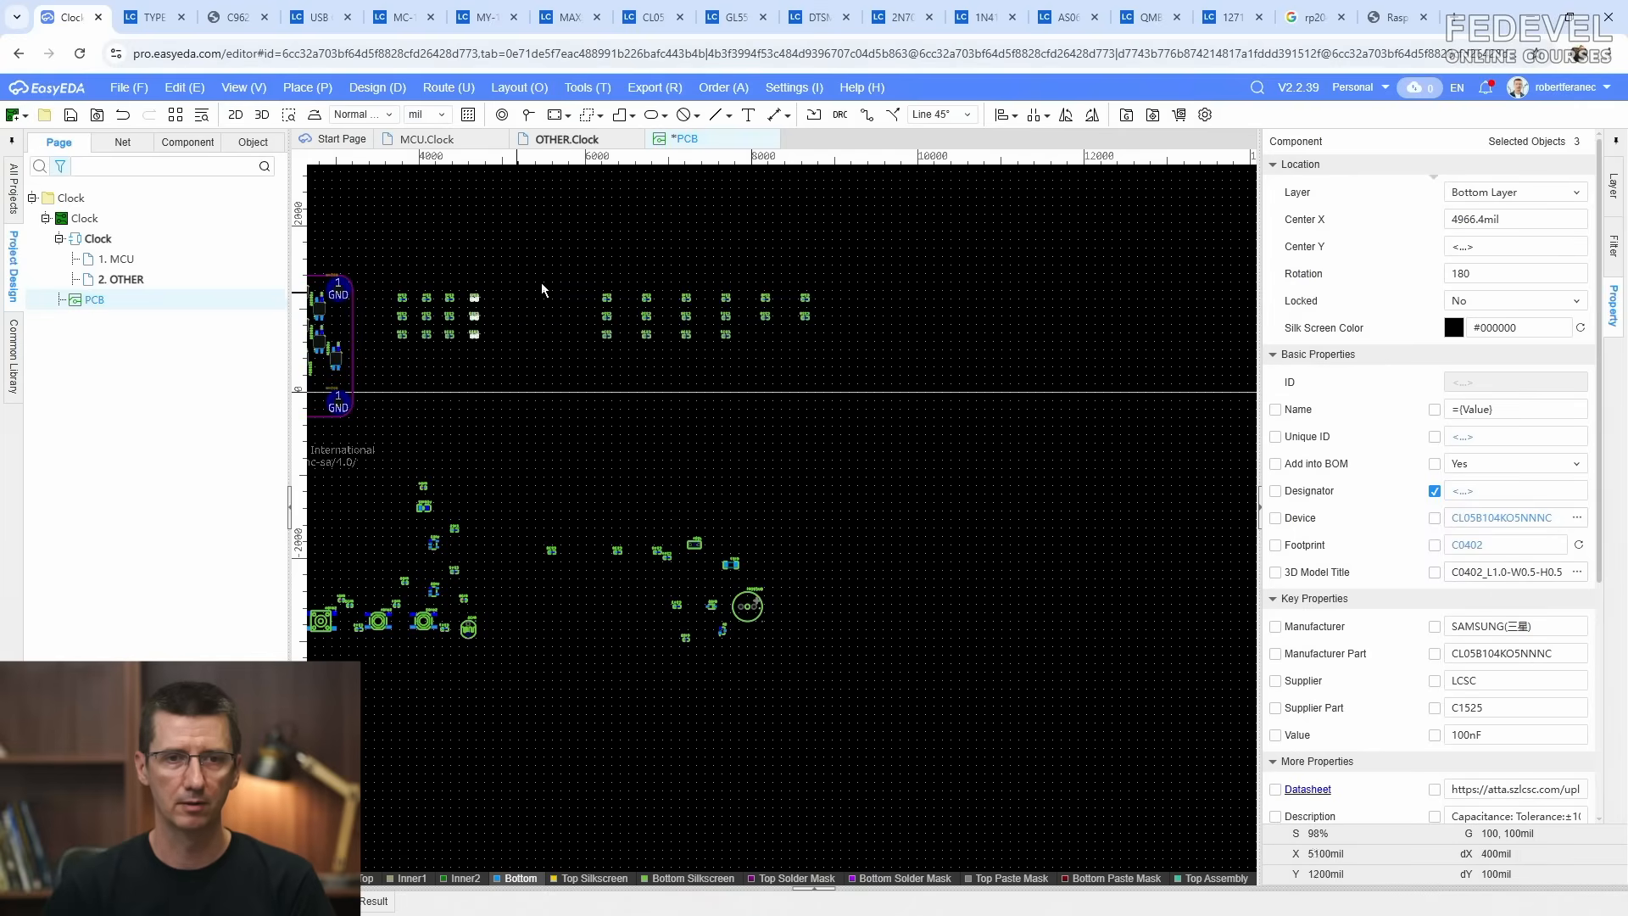
# Step: Shift the C214 to C219 capacitor columns closer so all columns form one compact, evenly spaced block beside the board
pyautogui.moveTo(568, 265); pyautogui.dragTo(834, 368)
pyautogui.moveTo(607, 299); pyautogui.dragTo(835, 360)
pyautogui.moveTo(609, 301); pyautogui.dragTo(724, 362)
pyautogui.scroll(4, 501, 276)
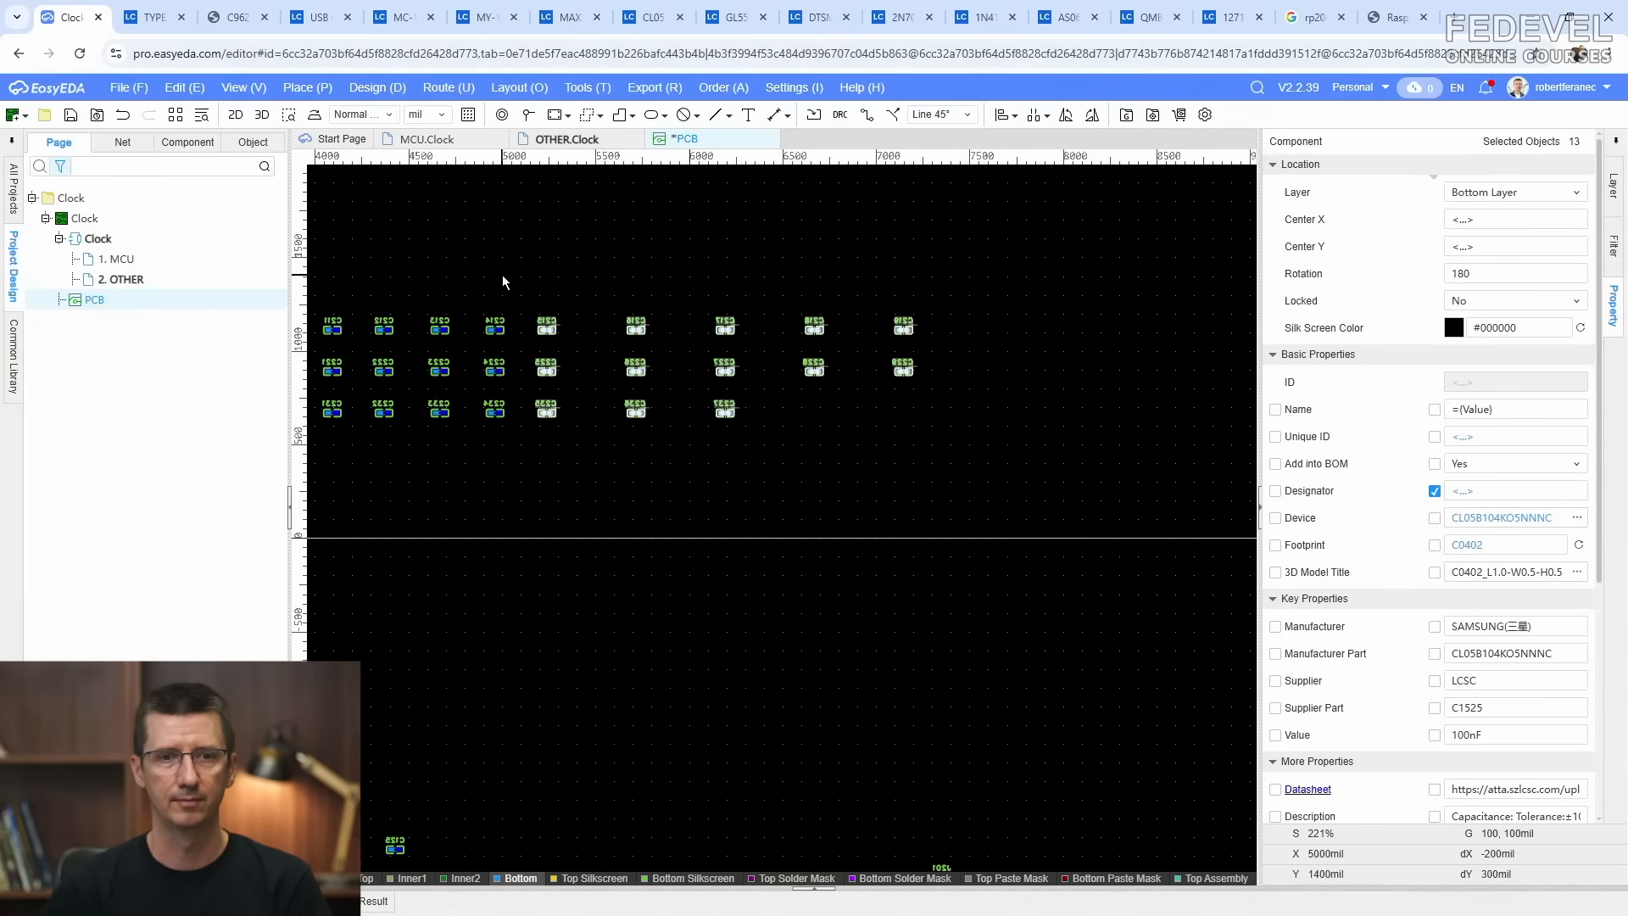
pyautogui.moveTo(998, 435); pyautogui.dragTo(950, 451)
pyautogui.moveTo(691, 327); pyautogui.dragTo(653, 329)
pyautogui.moveTo(695, 284); pyautogui.dragTo(868, 402)
pyautogui.moveTo(741, 332)
pyautogui.mouseDown()
pyautogui.moveTo(714, 332)
pyautogui.moveTo(848, 397)
pyautogui.moveTo(752, 331)
pyautogui.mouseUp()
pyautogui.scroll(-1, 989, 411)
pyautogui.scroll(-1, 988, 411)
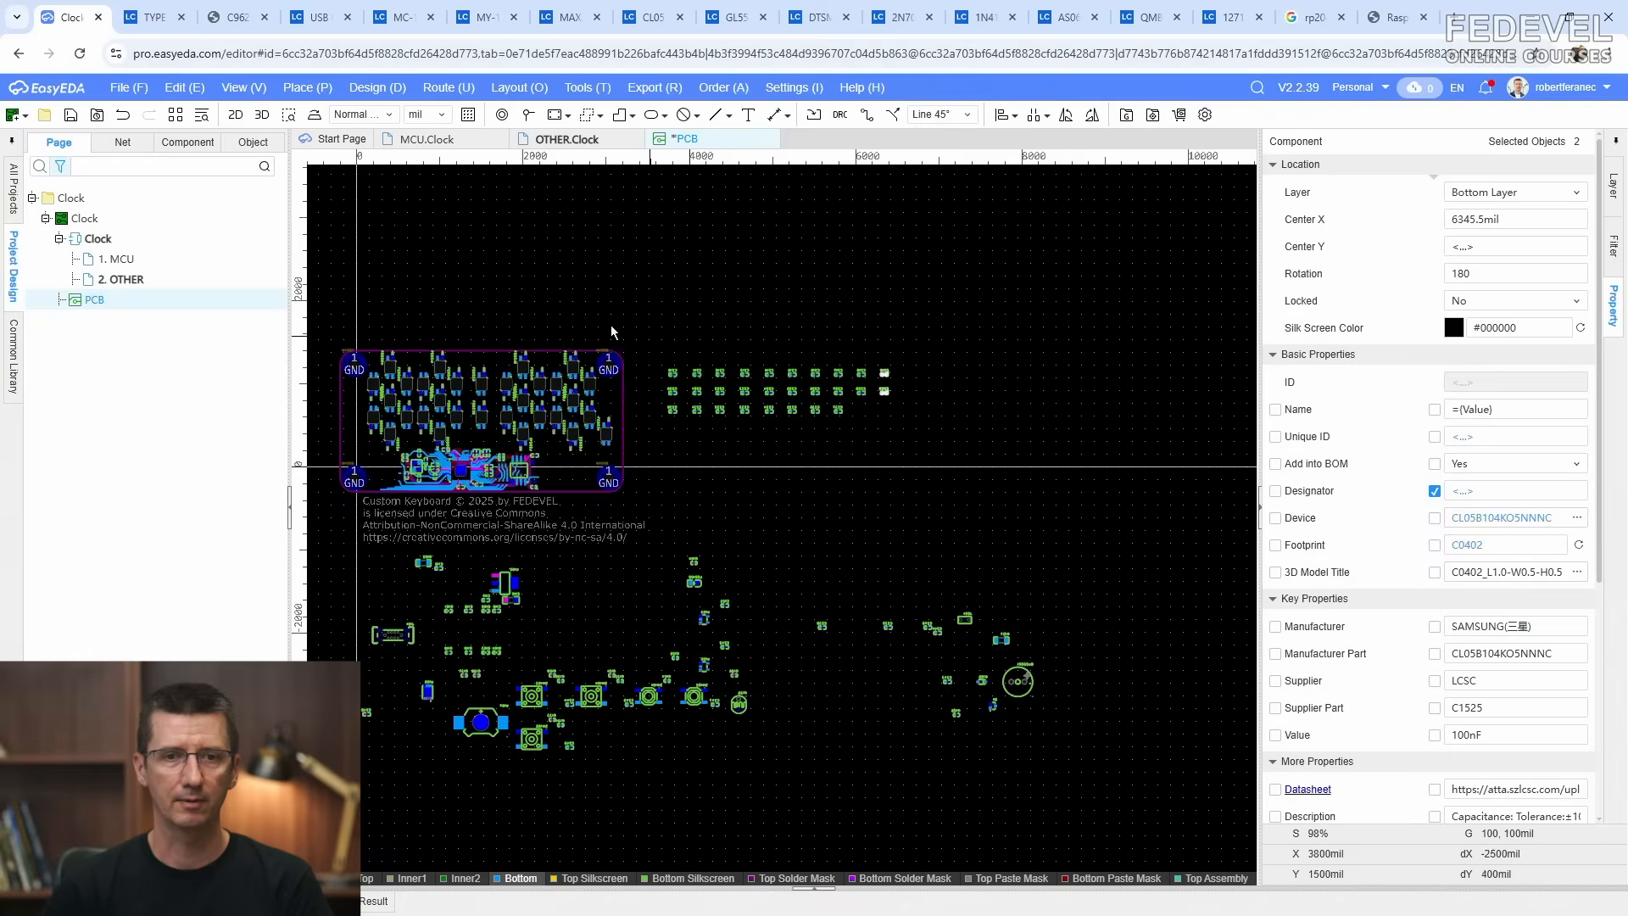
# Step: Move capacitors C210 to C216 above the board's first digit, arranged in the same seven-segment pattern as its LEDs
pyautogui.scroll(1, 435, 276)
pyautogui.scroll(1, 877, 381)
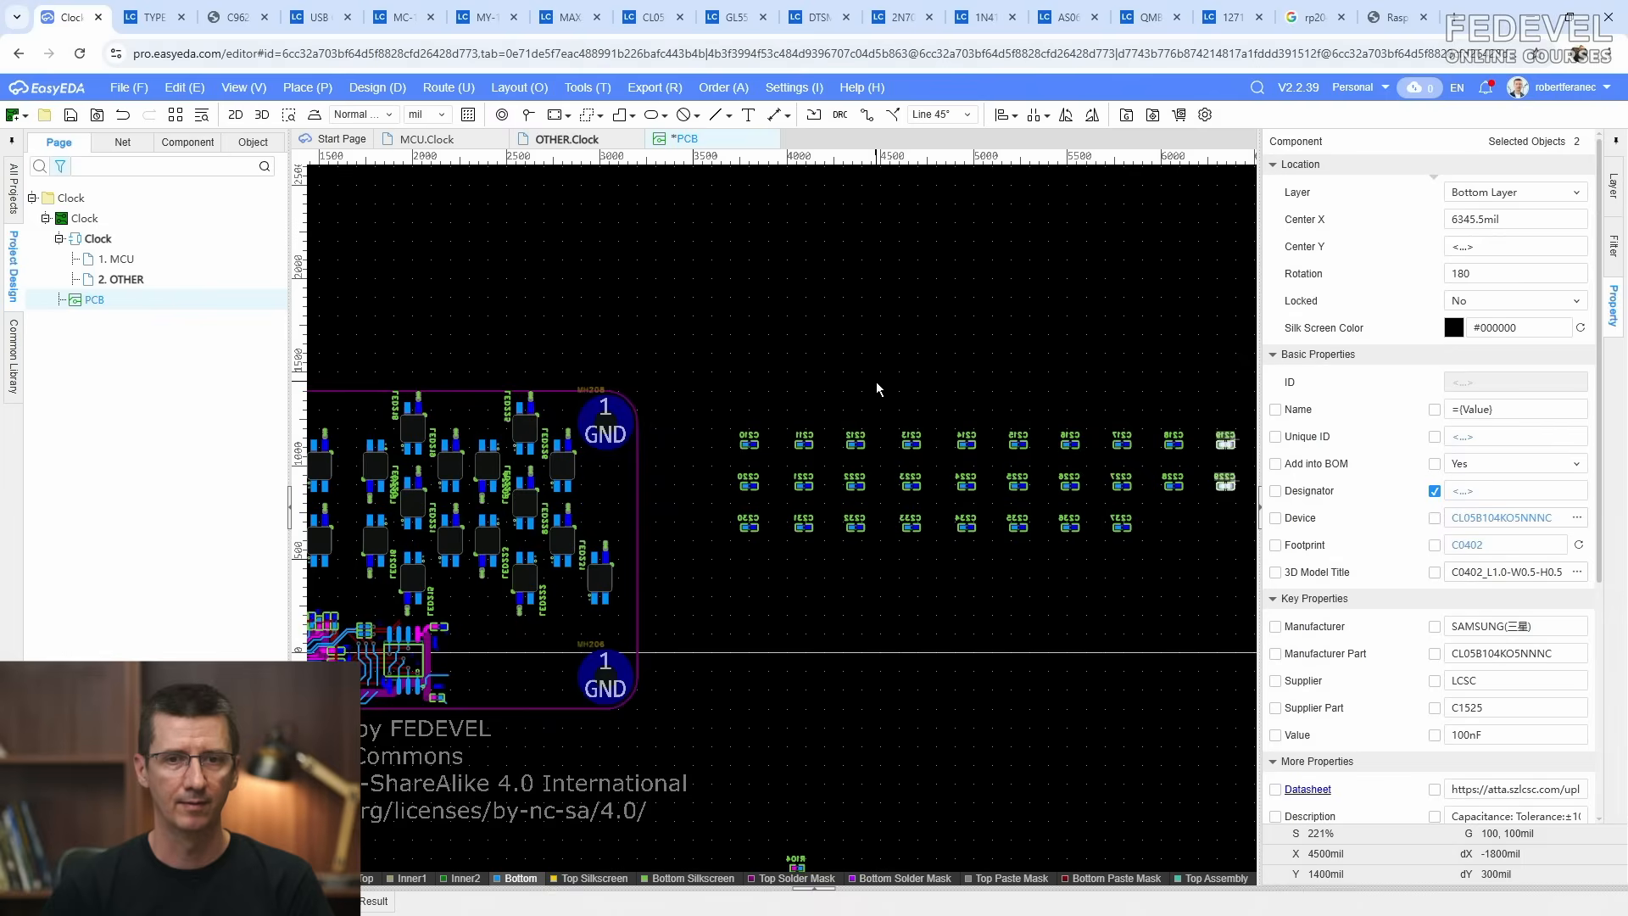
pyautogui.click(789, 361)
pyautogui.moveTo(717, 368); pyautogui.dragTo(997, 401, button='right')
pyautogui.moveTo(1030, 471); pyautogui.dragTo(412, 377)
pyautogui.moveTo(1080, 477); pyautogui.dragTo(371, 348)
pyautogui.moveTo(1136, 475); pyautogui.dragTo(375, 291)
pyautogui.moveTo(1190, 472); pyautogui.dragTo(411, 248)
pyautogui.moveTo(1248, 477); pyautogui.dragTo(452, 290)
pyautogui.scroll(-2, 907, 414)
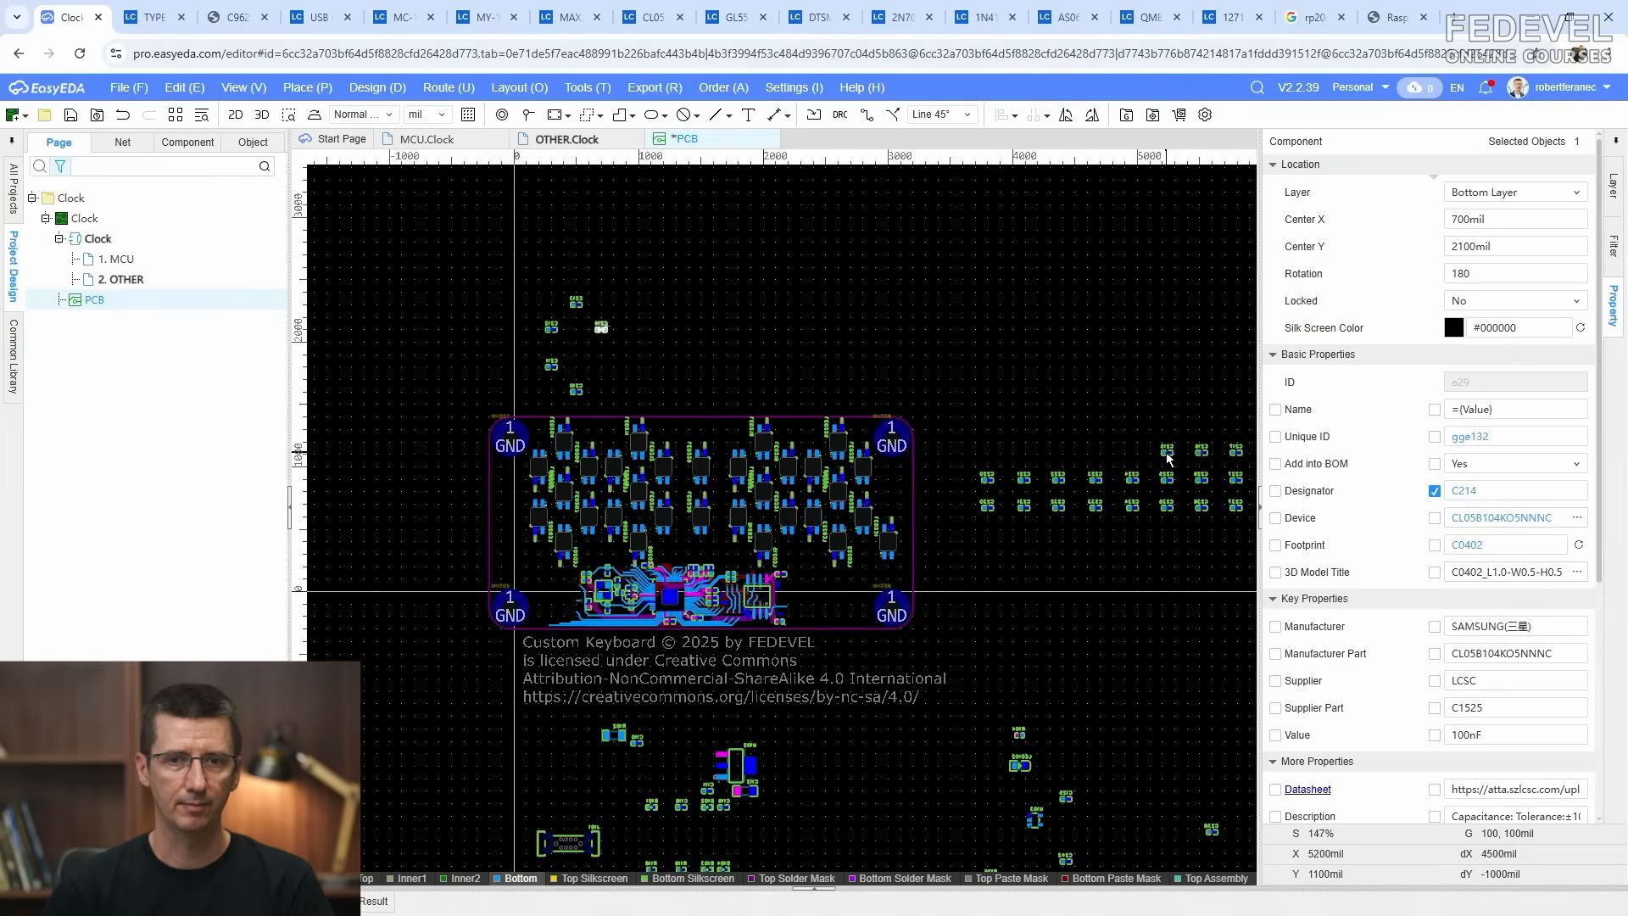
pyautogui.moveTo(1168, 453); pyautogui.dragTo(577, 352)
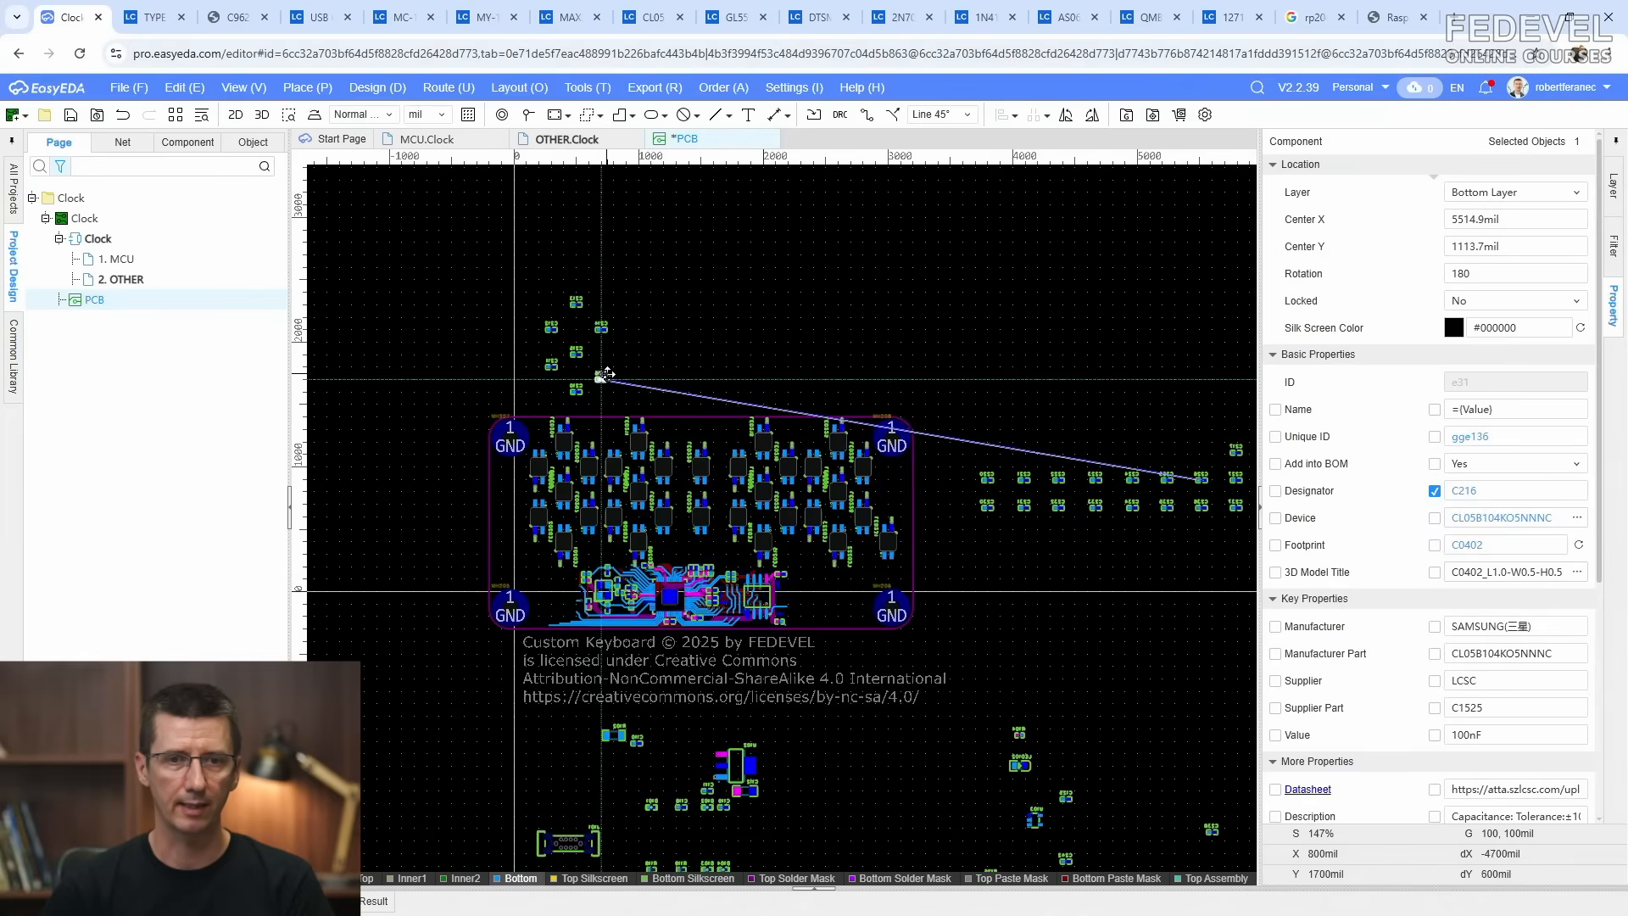
pyautogui.click(609, 379)
pyautogui.scroll(3, 489, 441)
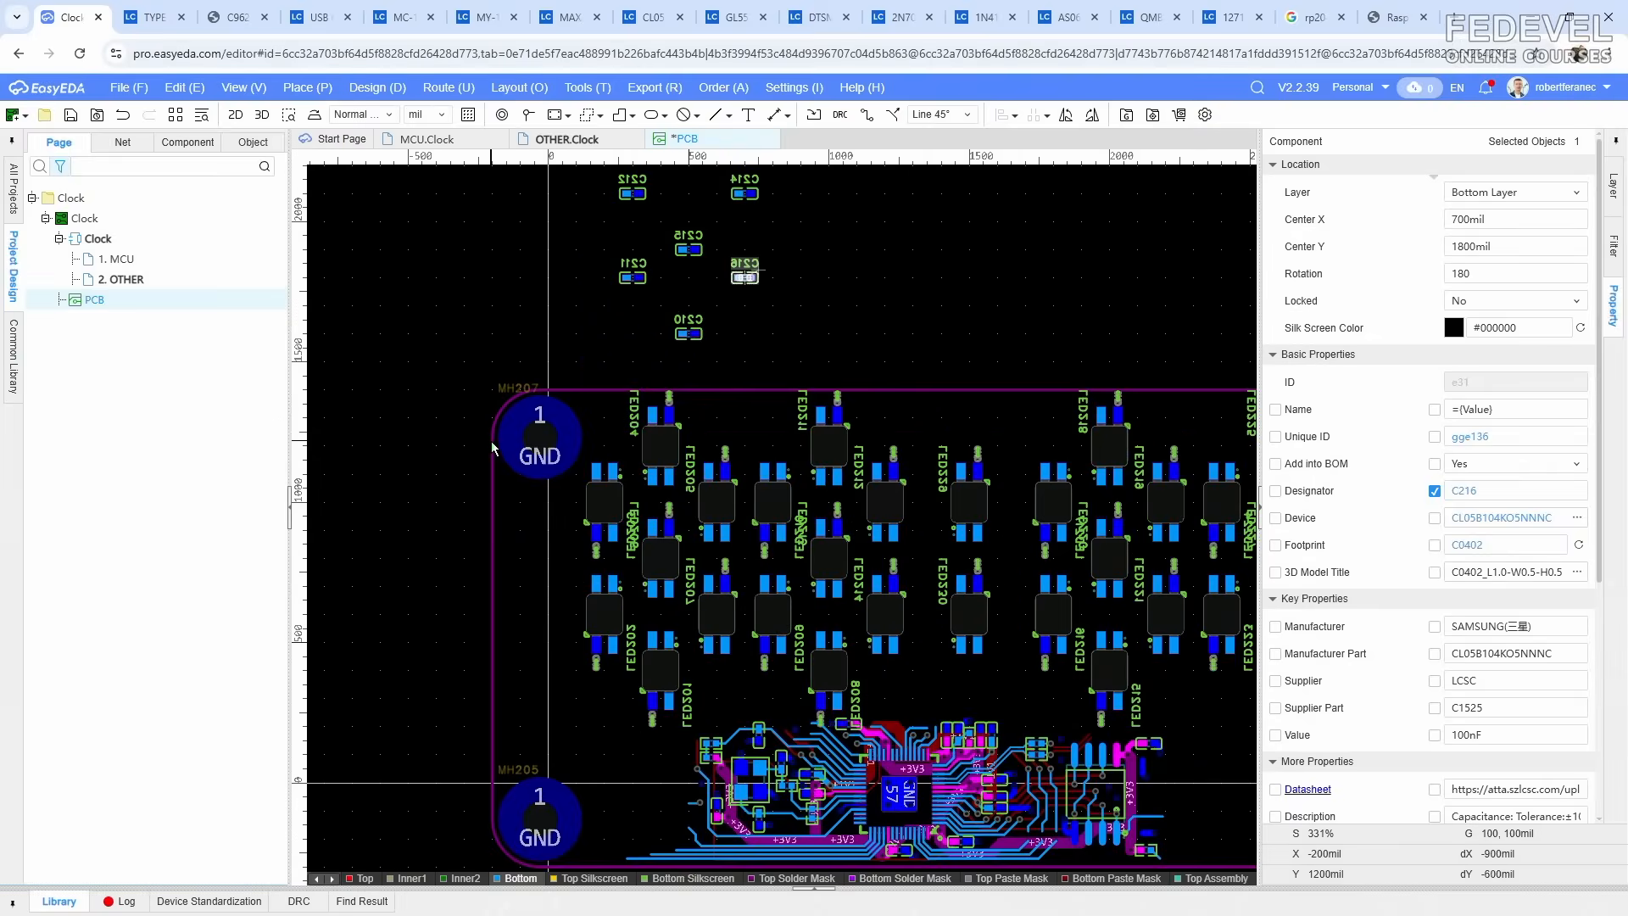
# Step: Move capacitors C217 to C223 above the second digit, arranged in its seven-segment pattern
pyautogui.scroll(-5, 491, 447)
pyautogui.moveTo(990, 449); pyautogui.dragTo(645, 402)
pyautogui.scroll(2, 801, 358)
pyautogui.click(827, 381)
pyautogui.moveTo(1085, 494); pyautogui.dragTo(519, 437)
pyautogui.moveTo(1117, 504); pyautogui.dragTo(500, 415)
pyautogui.moveTo(1152, 500); pyautogui.dragTo(498, 371)
pyautogui.moveTo(835, 523); pyautogui.dragTo(523, 345)
pyautogui.moveTo(875, 528); pyautogui.dragTo(540, 378)
pyautogui.moveTo(908, 526); pyautogui.dragTo(527, 396)
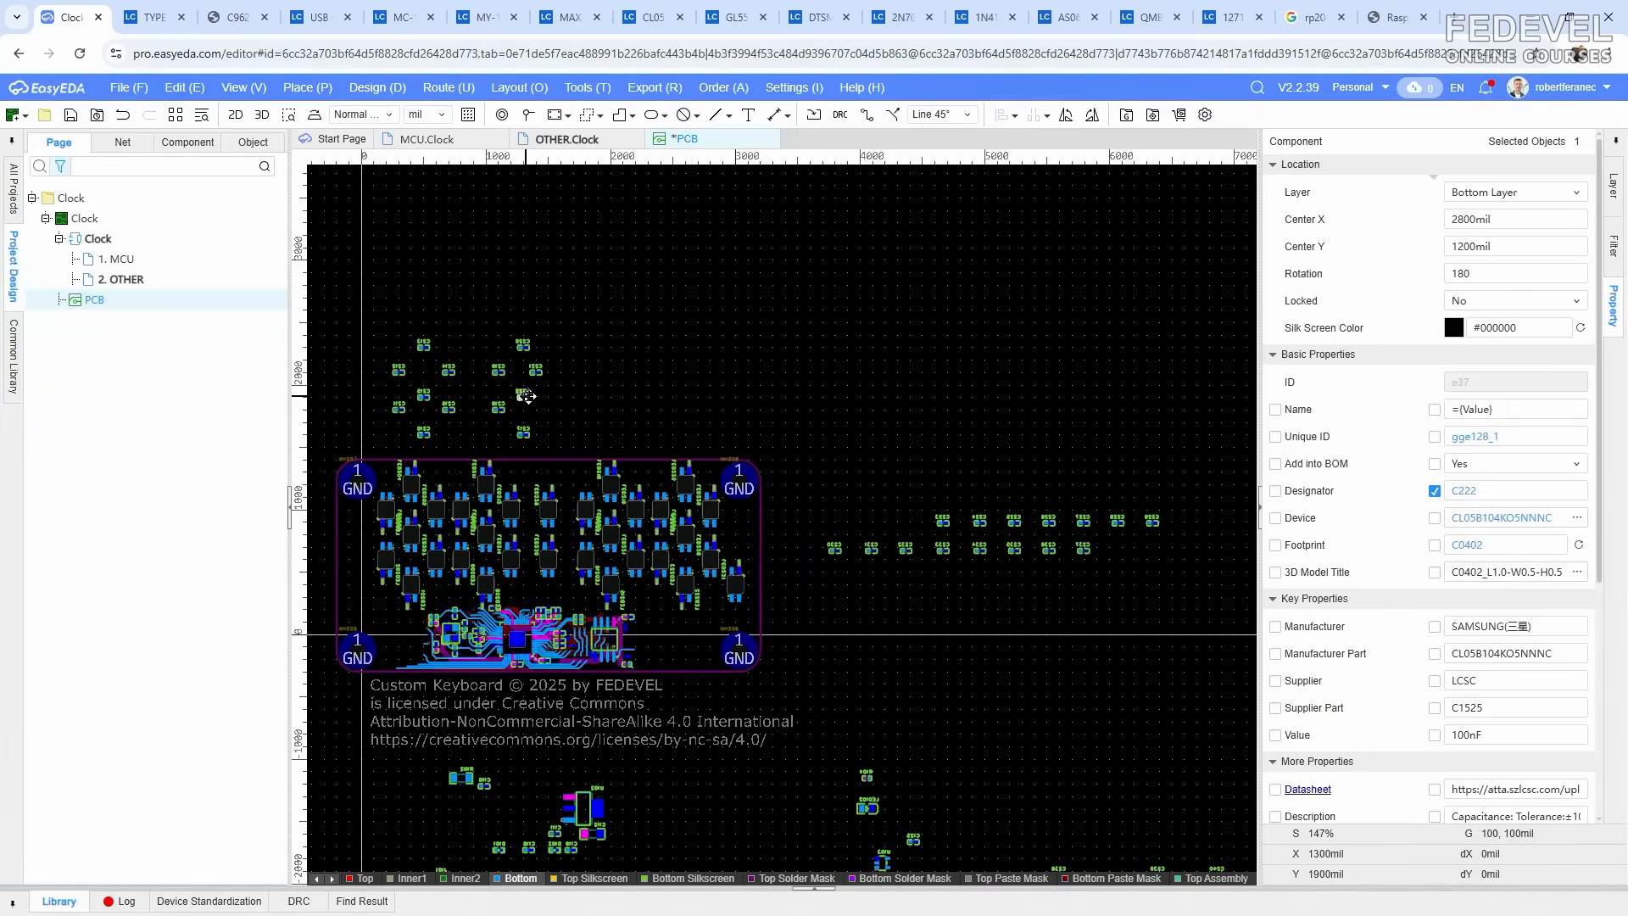
pyautogui.moveTo(946, 523); pyautogui.dragTo(548, 370)
# Step: Arrange capacitors C224 to C230 above the third digit in the seven-segment pattern
pyautogui.moveTo(979, 524); pyautogui.dragTo(622, 432)
pyautogui.moveTo(1015, 528); pyautogui.dragTo(611, 415)
pyautogui.moveTo(1052, 527); pyautogui.dragTo(601, 416)
pyautogui.moveTo(1086, 526); pyautogui.dragTo(637, 367)
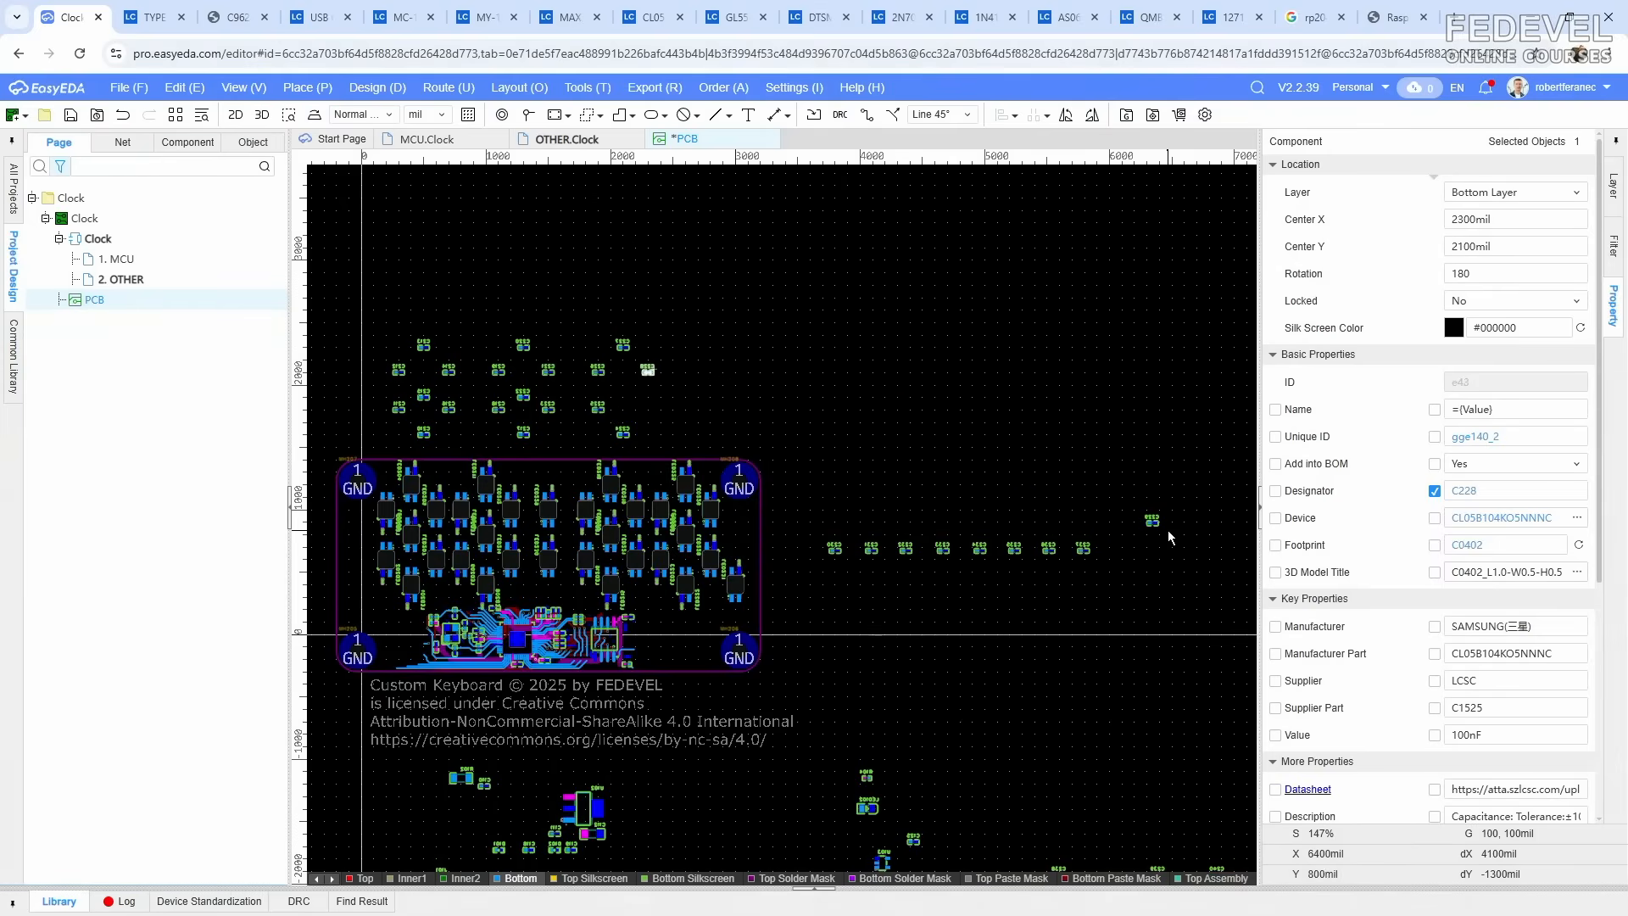
pyautogui.moveTo(1151, 521); pyautogui.dragTo(637, 393)
pyautogui.moveTo(835, 549); pyautogui.dragTo(648, 408)
# Step: Arrange capacitors C231 to C237 above the fourth digit in the seven-segment pattern, then clear the selection
pyautogui.moveTo(872, 551); pyautogui.dragTo(704, 424)
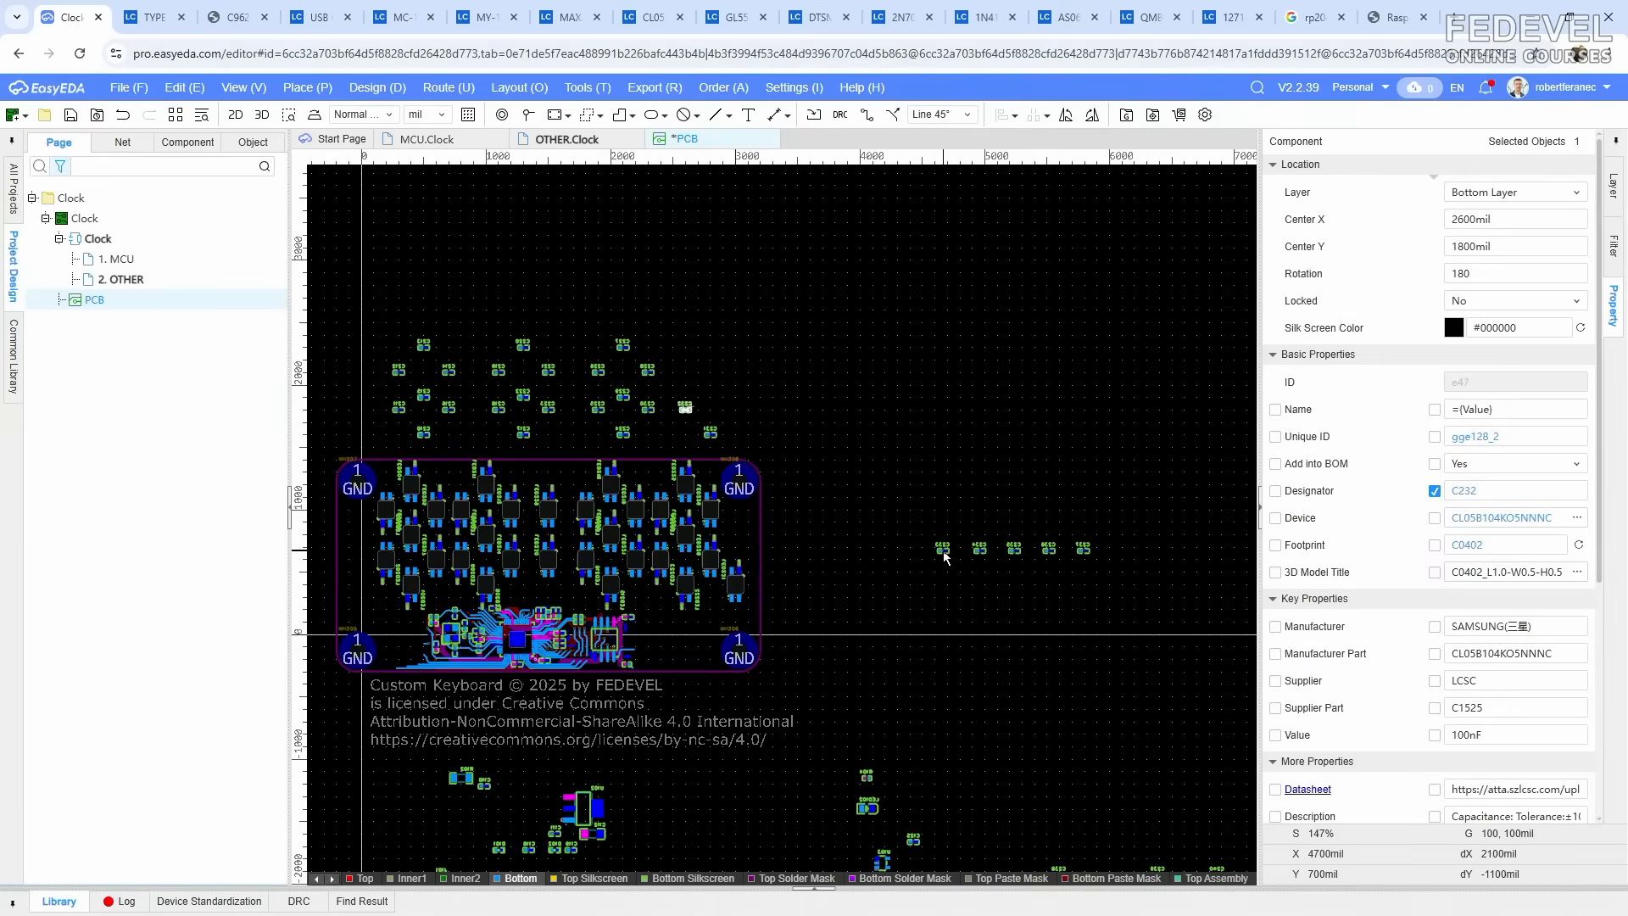
pyautogui.moveTo(943, 551); pyautogui.dragTo(685, 369)
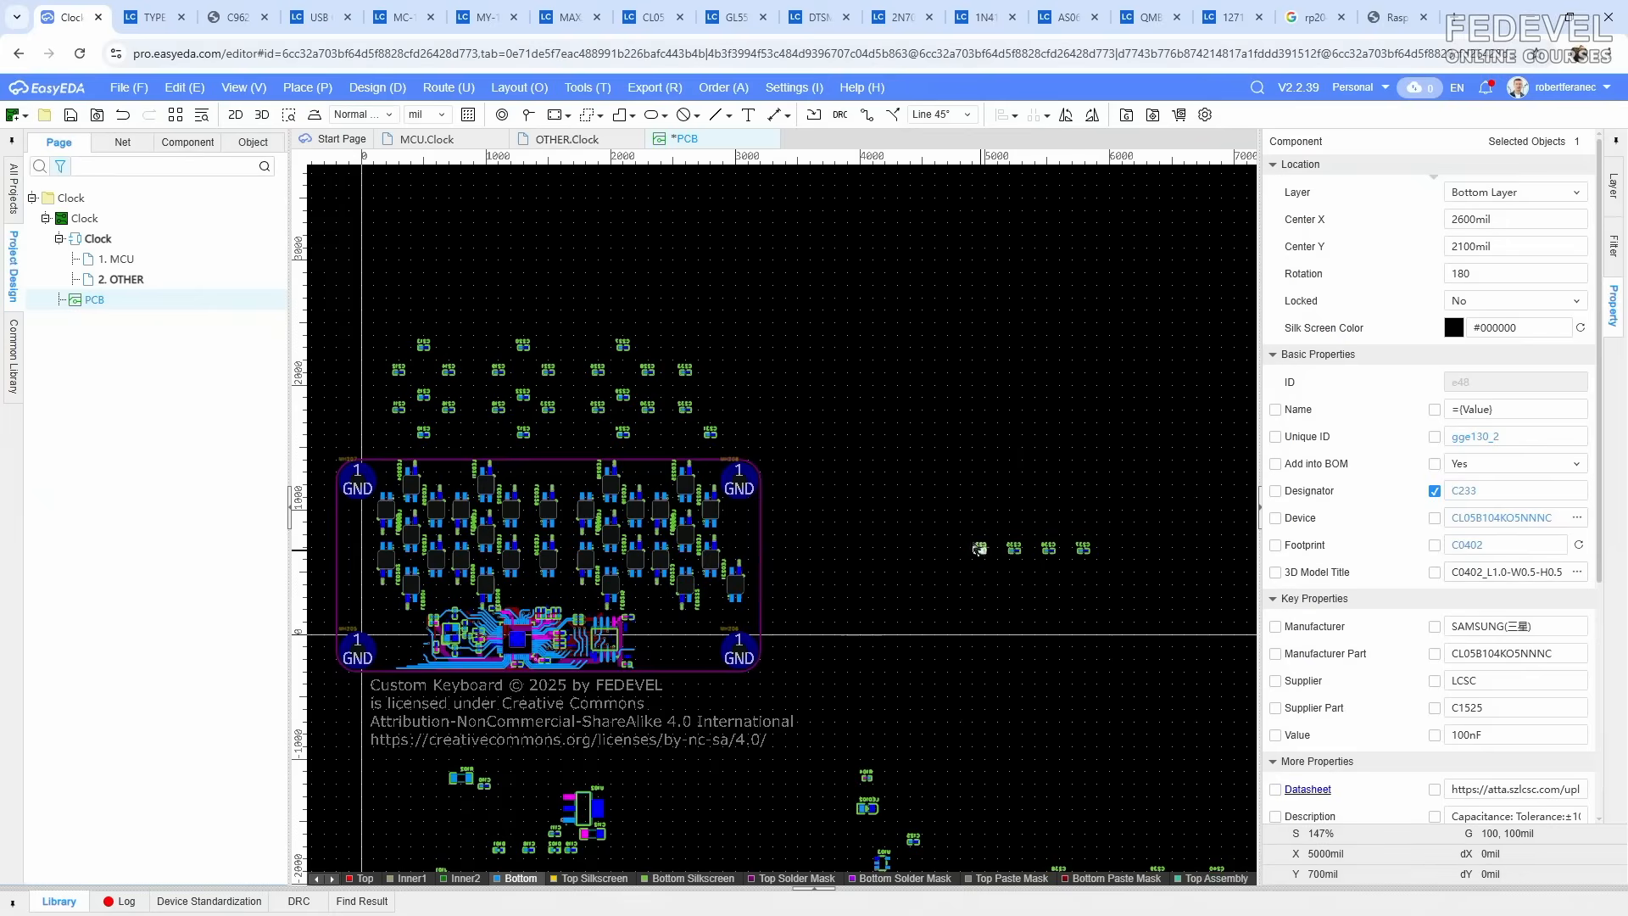
pyautogui.moveTo(979, 550); pyautogui.dragTo(711, 345)
pyautogui.moveTo(1017, 556); pyautogui.dragTo(736, 378)
pyautogui.moveTo(1050, 551); pyautogui.dragTo(710, 396)
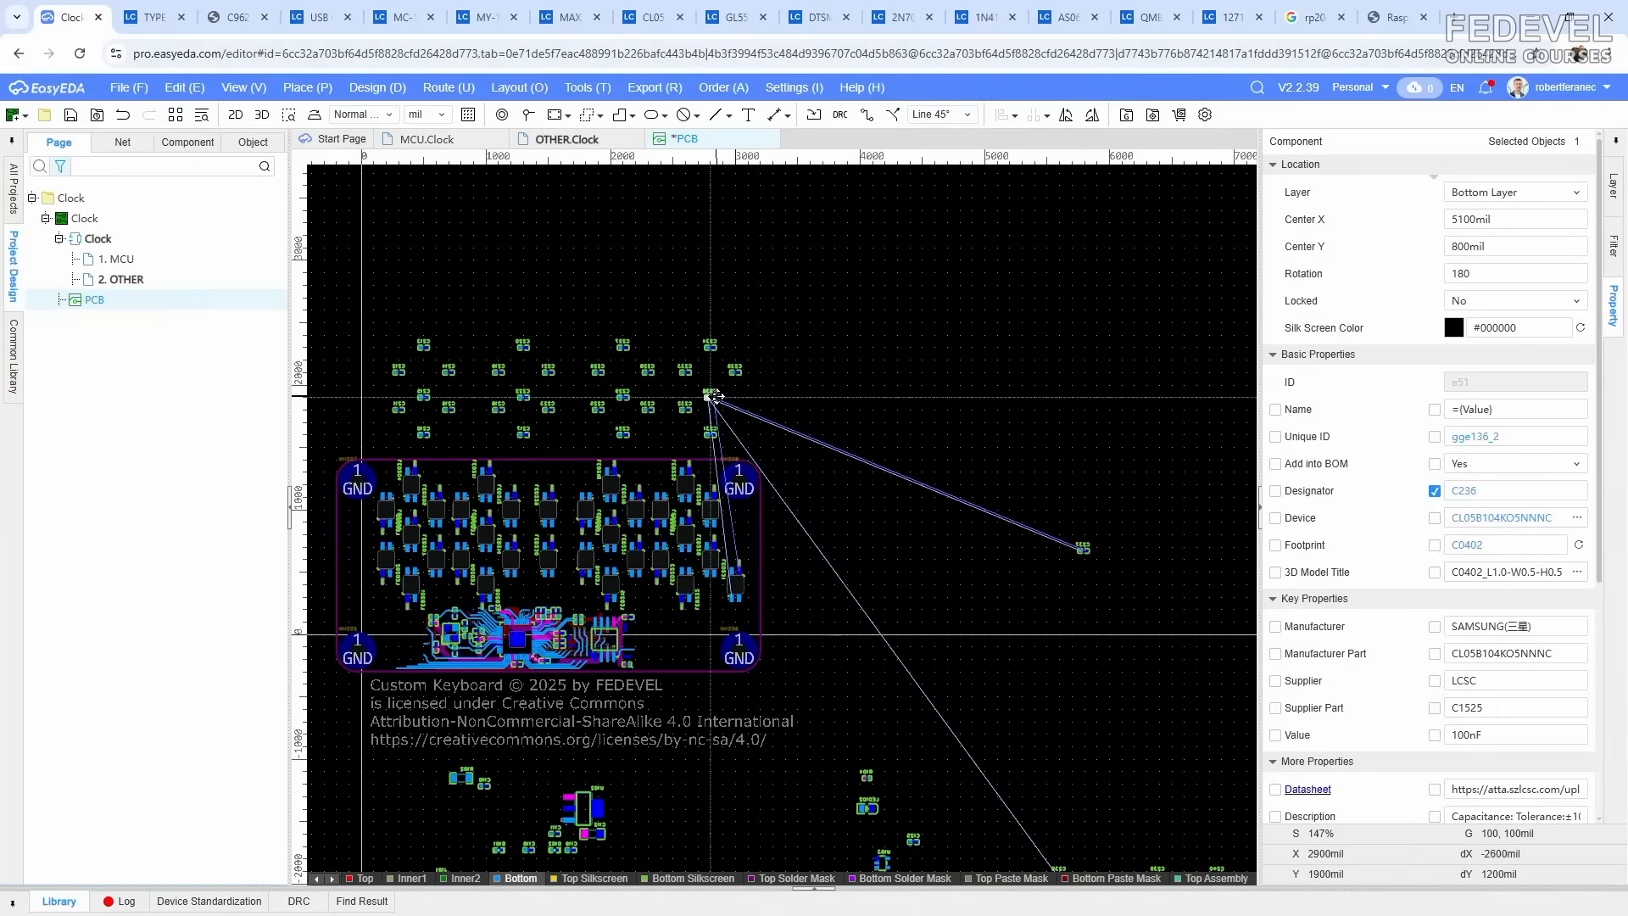
pyautogui.moveTo(1083, 552); pyautogui.dragTo(737, 410)
pyautogui.click(992, 503)
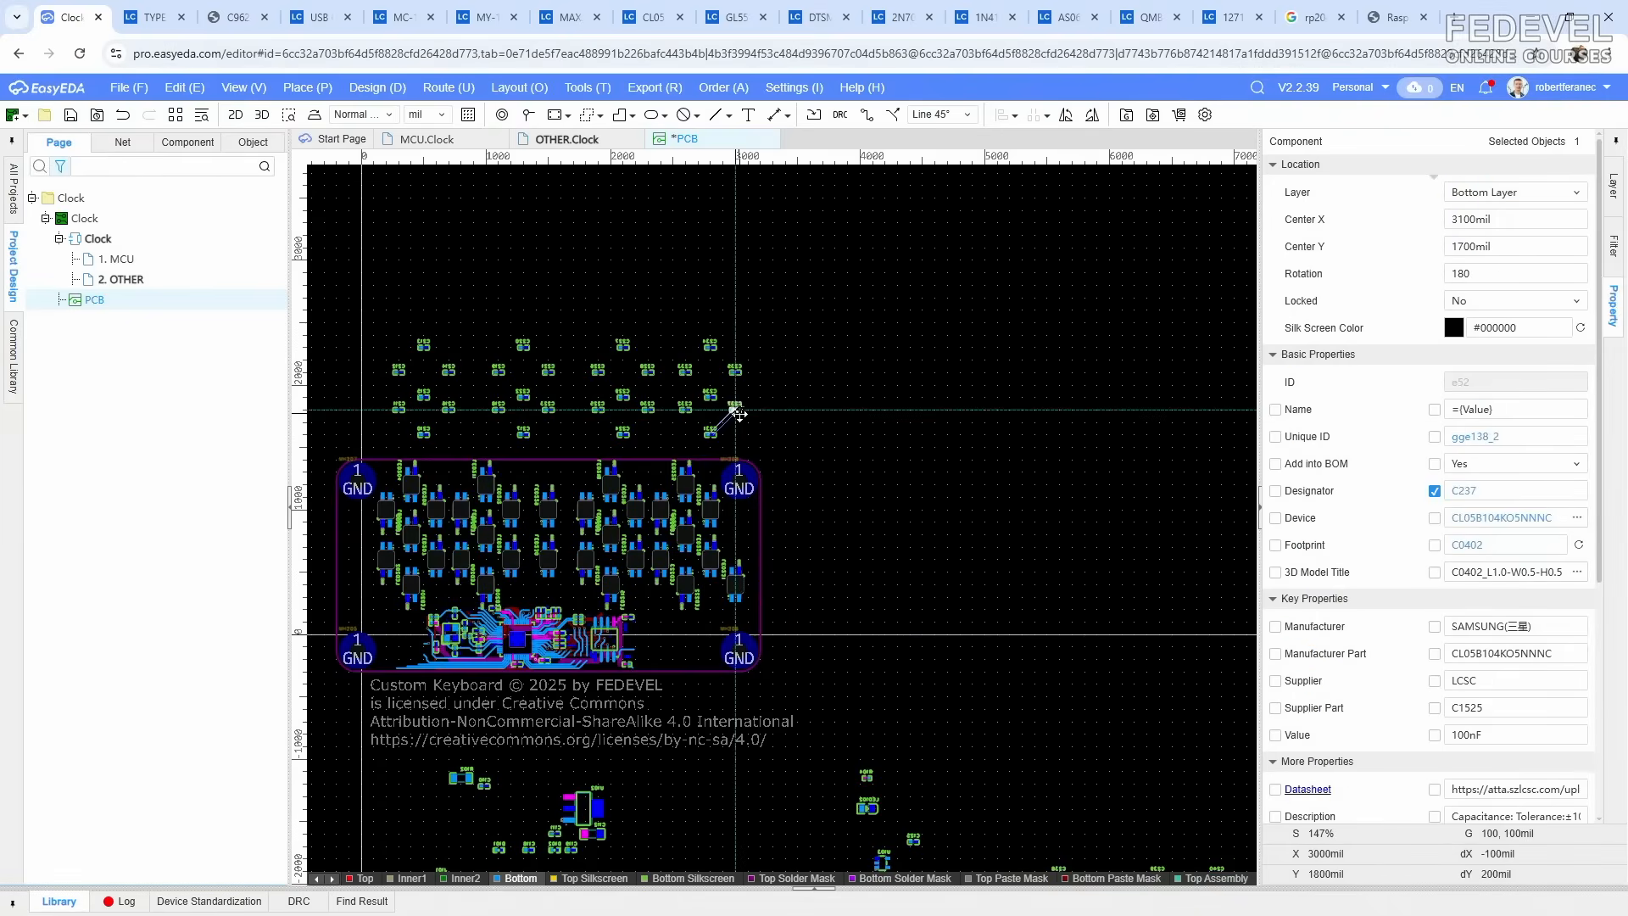
pyautogui.click(1085, 521)
# Step: Enable all object types in the selection filter and select pad 1 of LED202
pyautogui.scroll(-1, 1086, 521)
pyautogui.scroll(2, 644, 492)
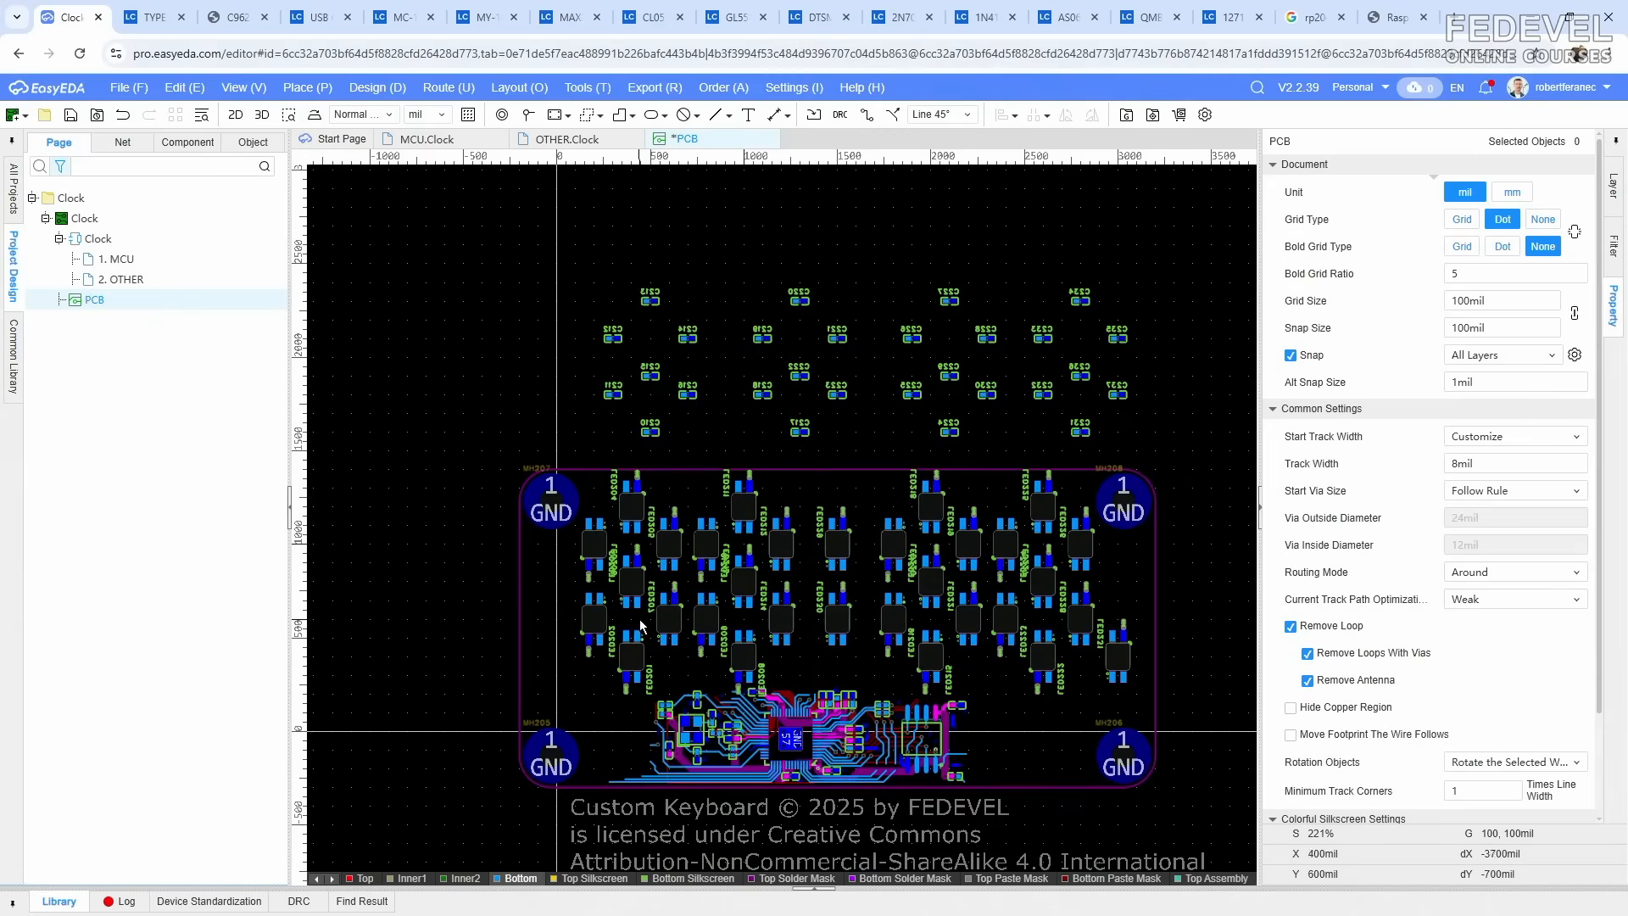
pyautogui.scroll(5, 640, 626)
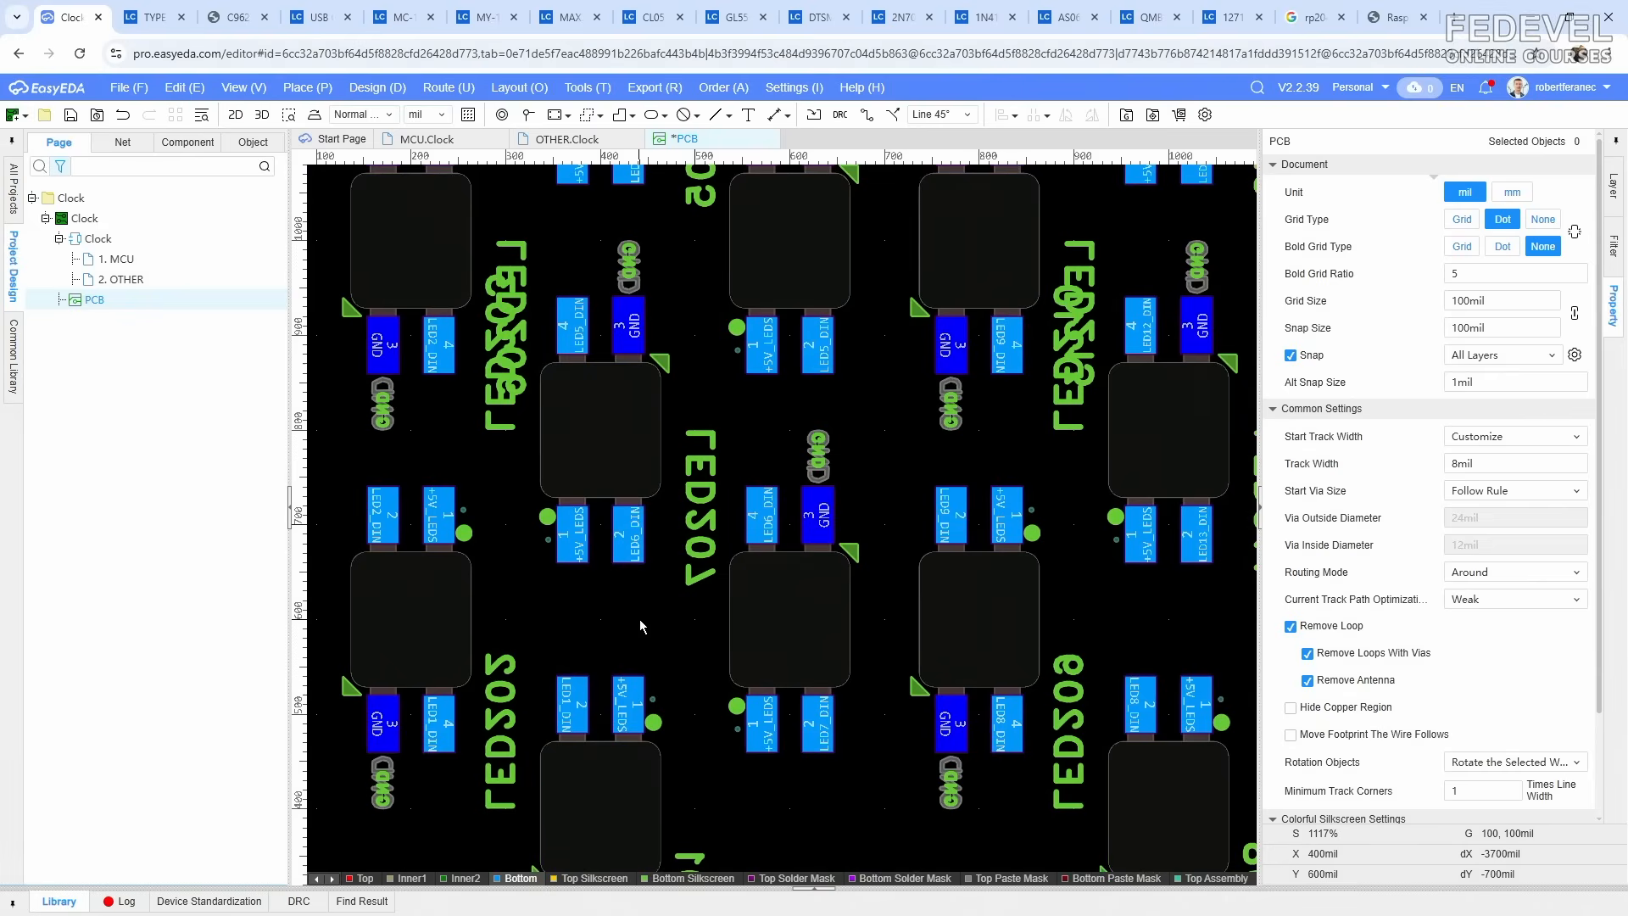
pyautogui.click(438, 521)
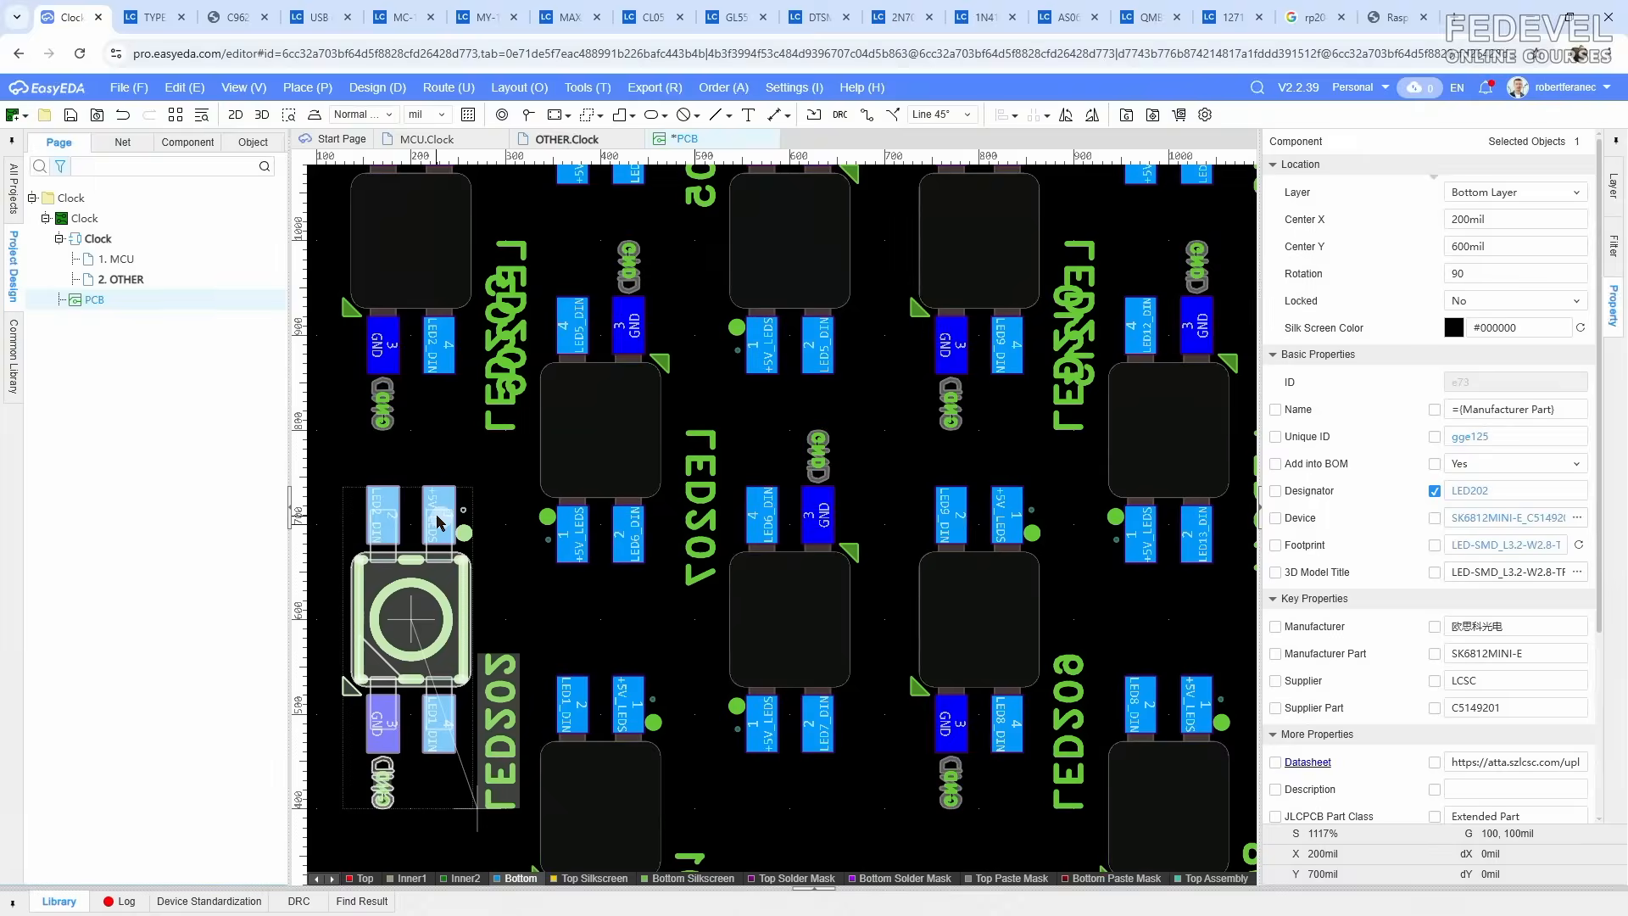
pyautogui.scroll(-2, 439, 521)
pyautogui.click(1615, 254)
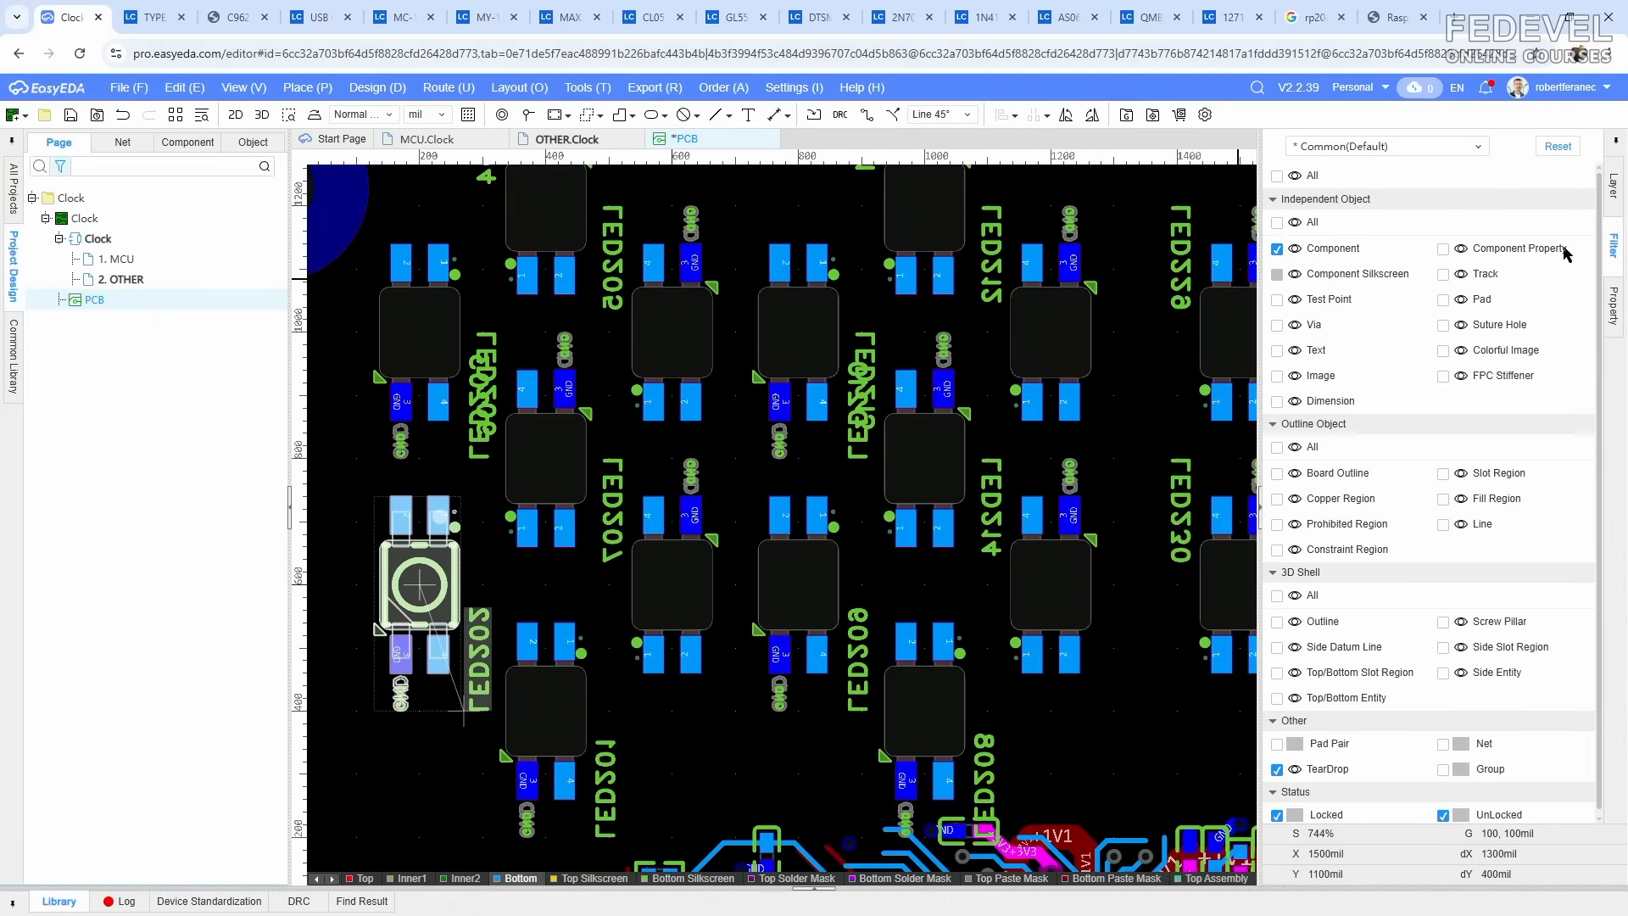
pyautogui.click(1278, 175)
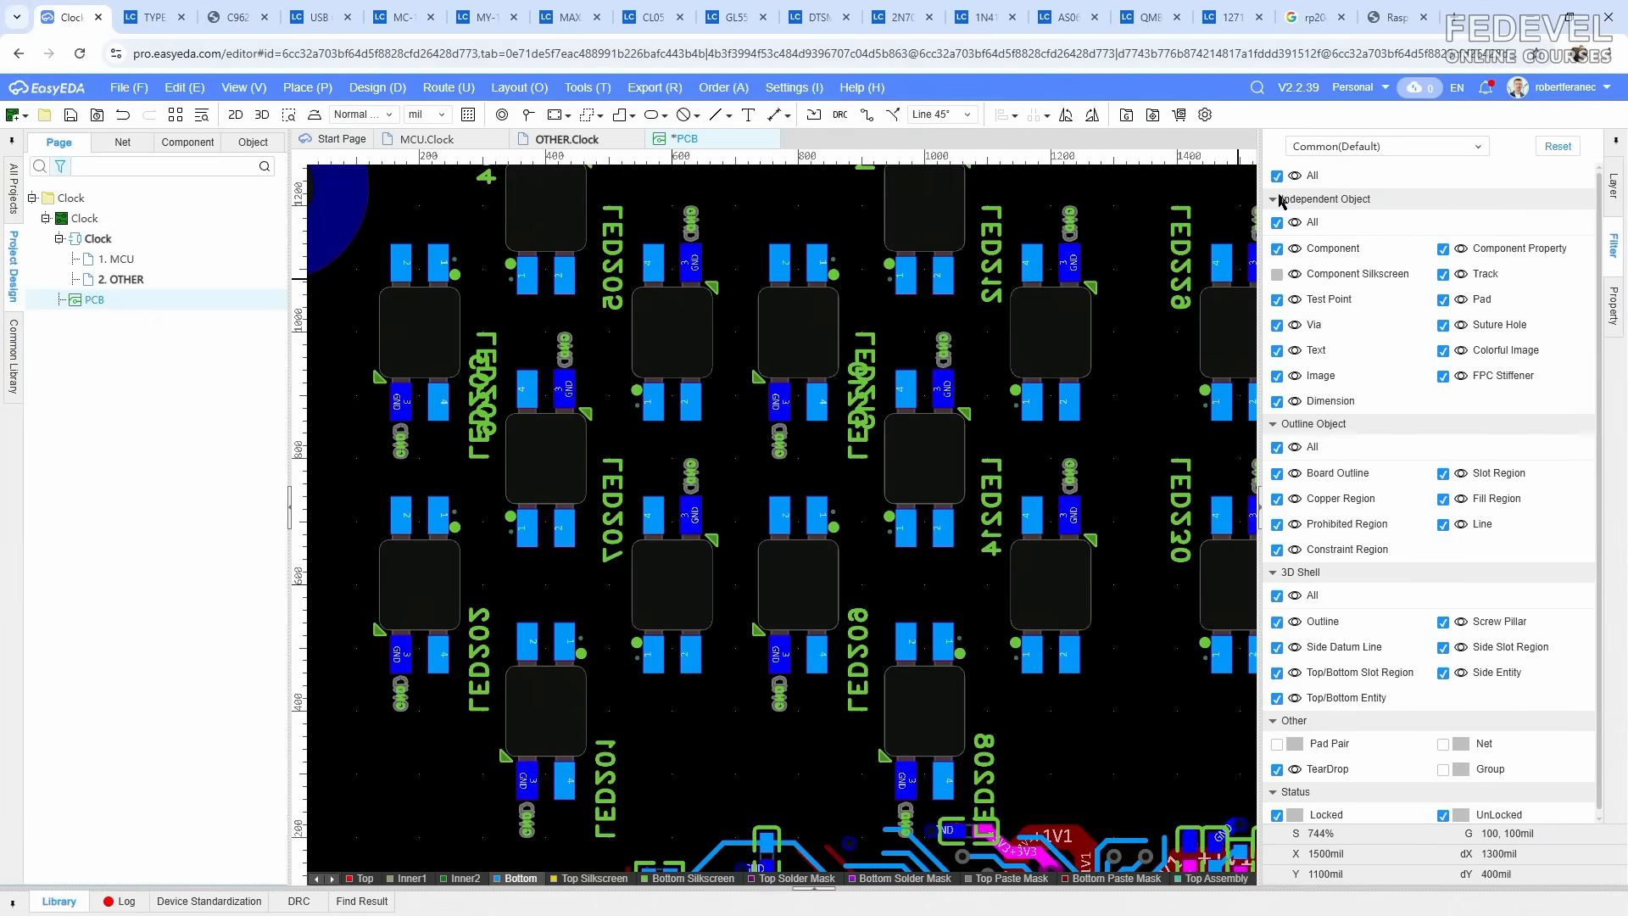
pyautogui.scroll(-2, 604, 471)
pyautogui.scroll(2, 661, 462)
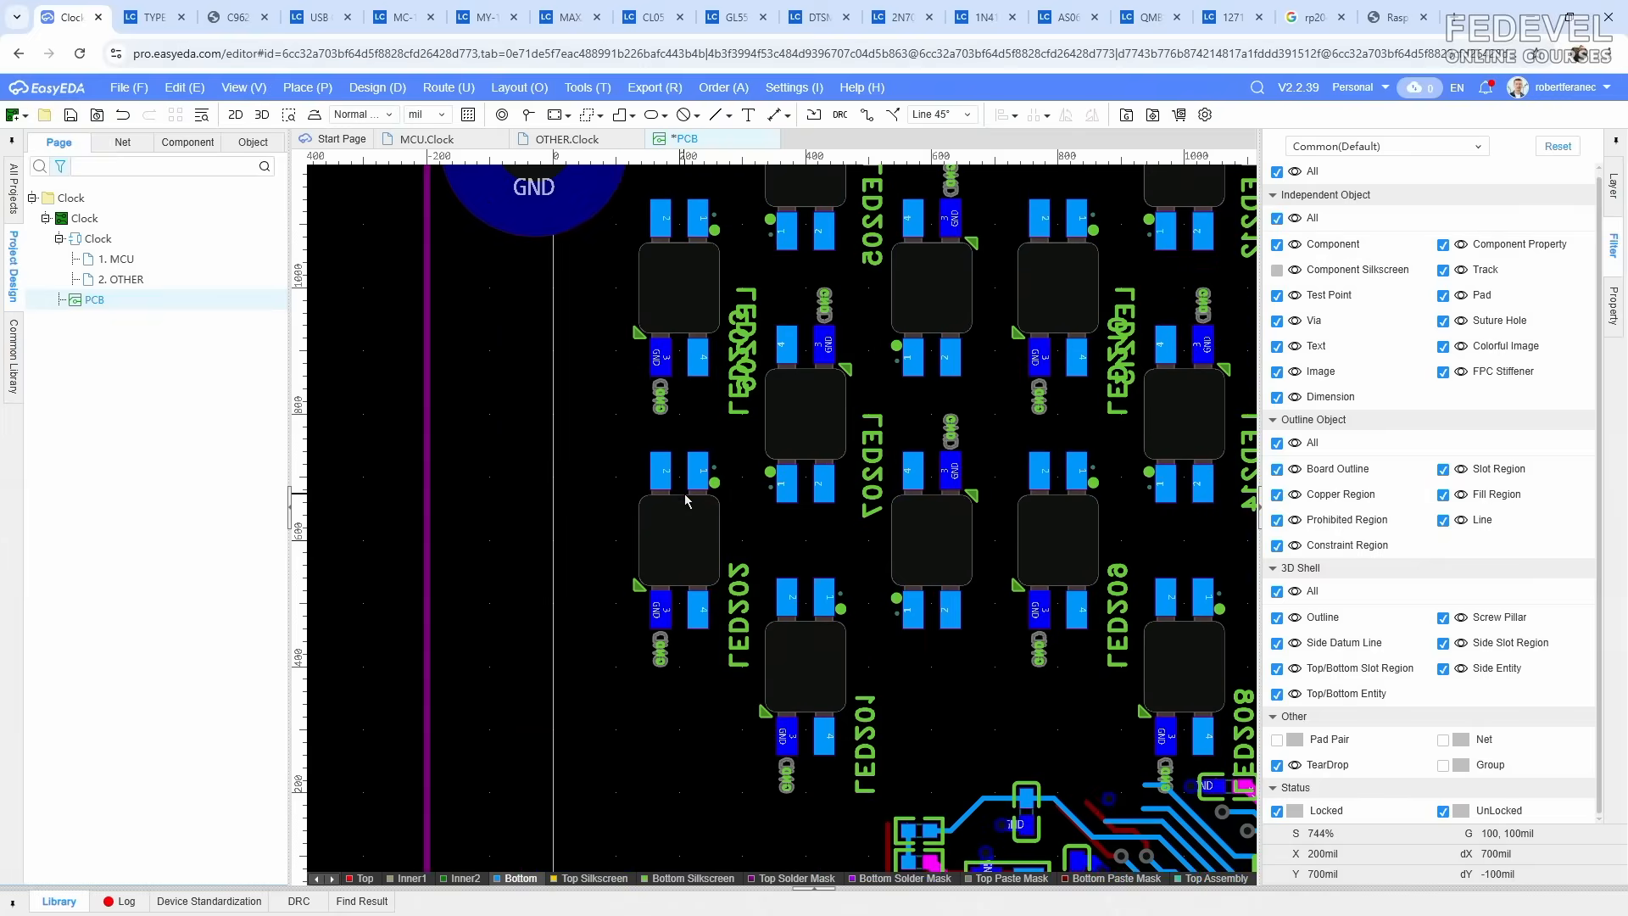
pyautogui.scroll(1, 697, 475)
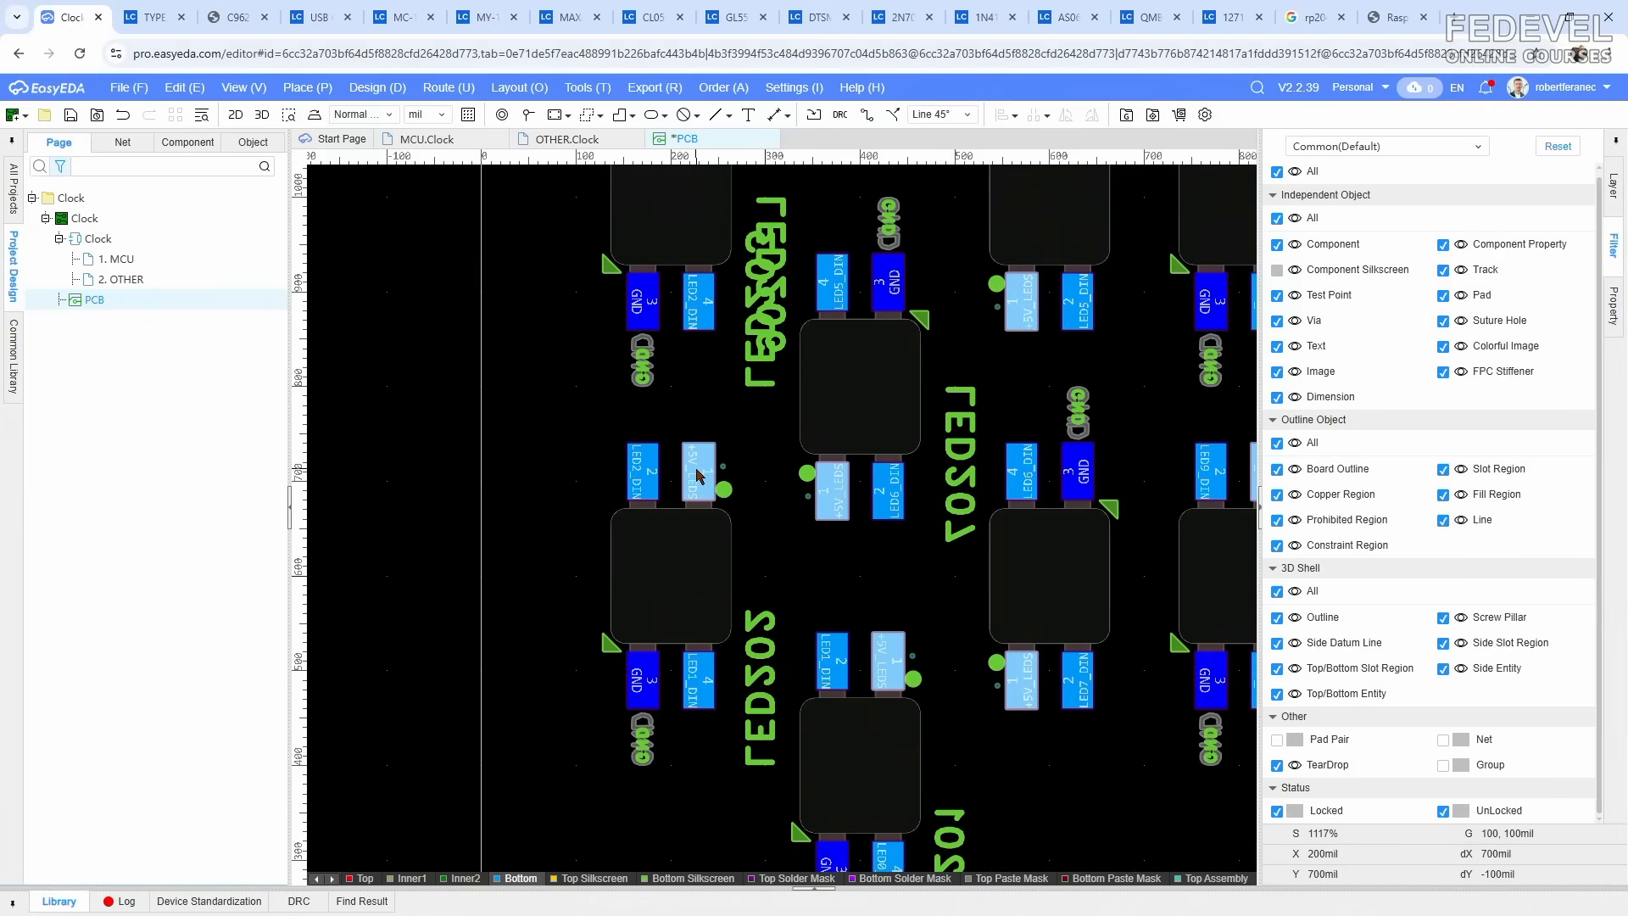
pyautogui.click(697, 475)
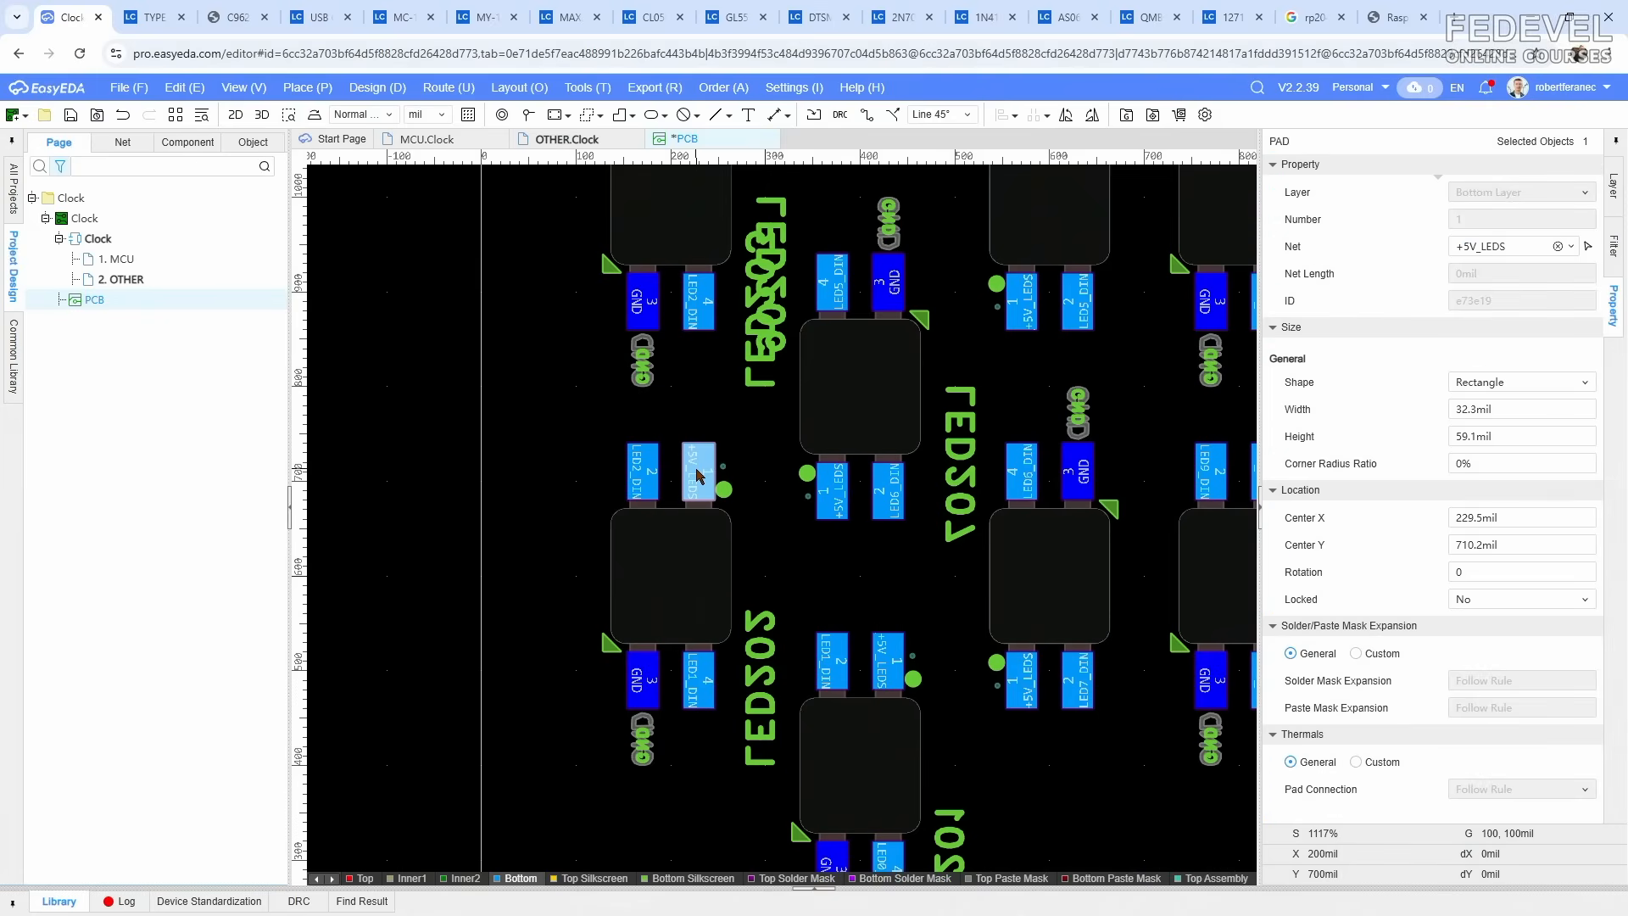
# Step: Set the display color of the +5V_LEDS net to orange
pyautogui.click(121, 144)
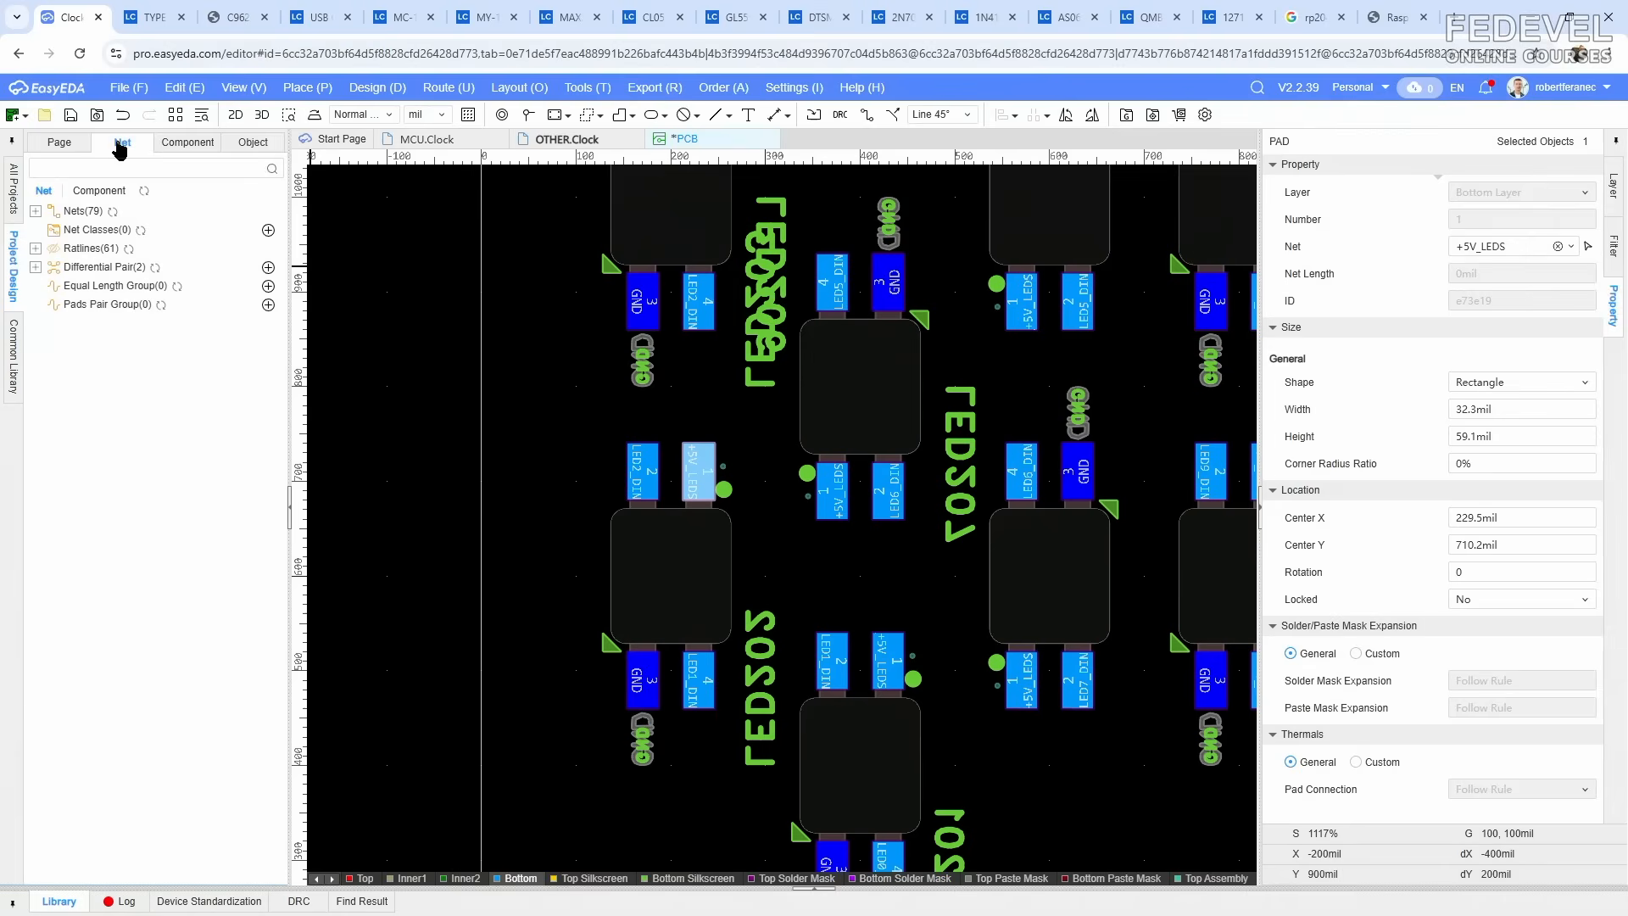
pyautogui.click(35, 211)
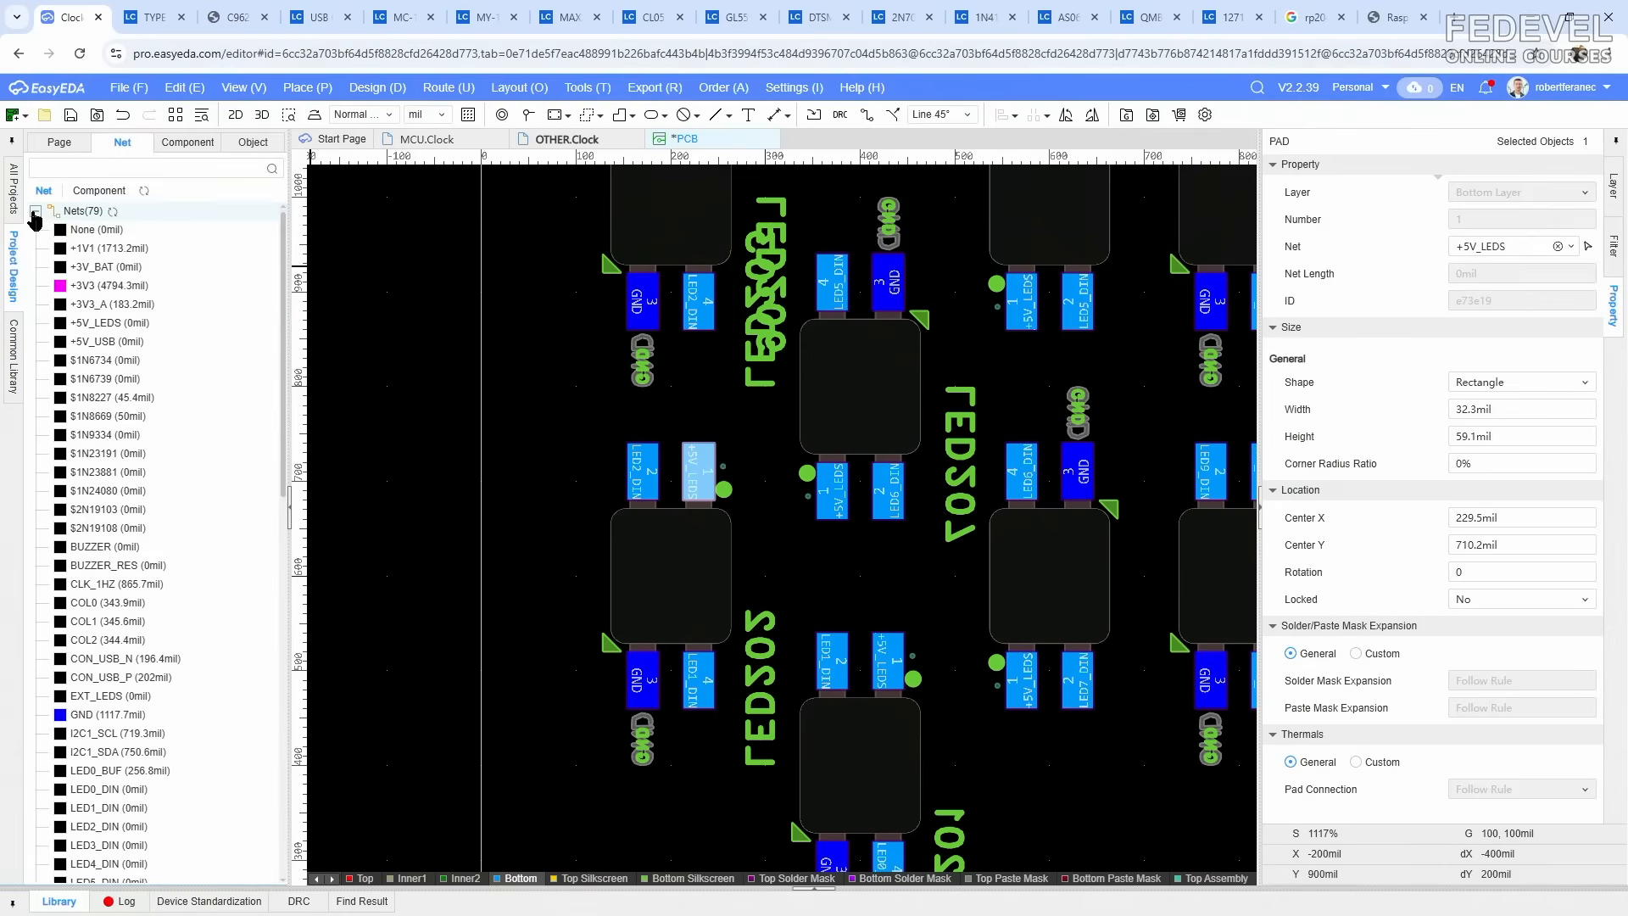
pyautogui.click(60, 323)
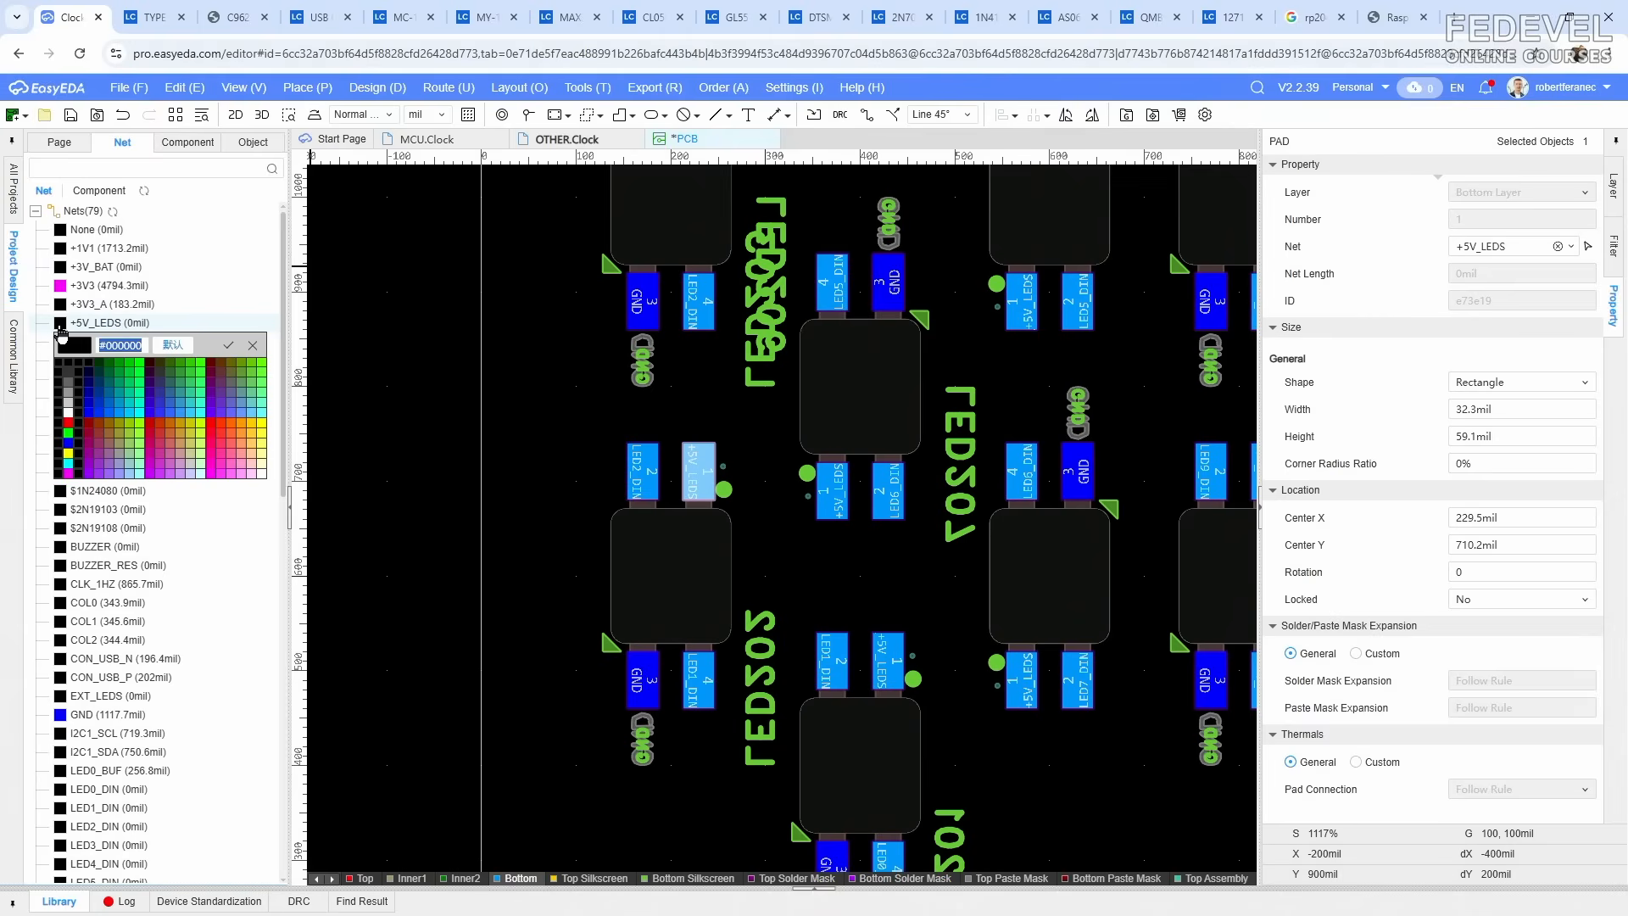
pyautogui.click(233, 430)
pyautogui.click(414, 450)
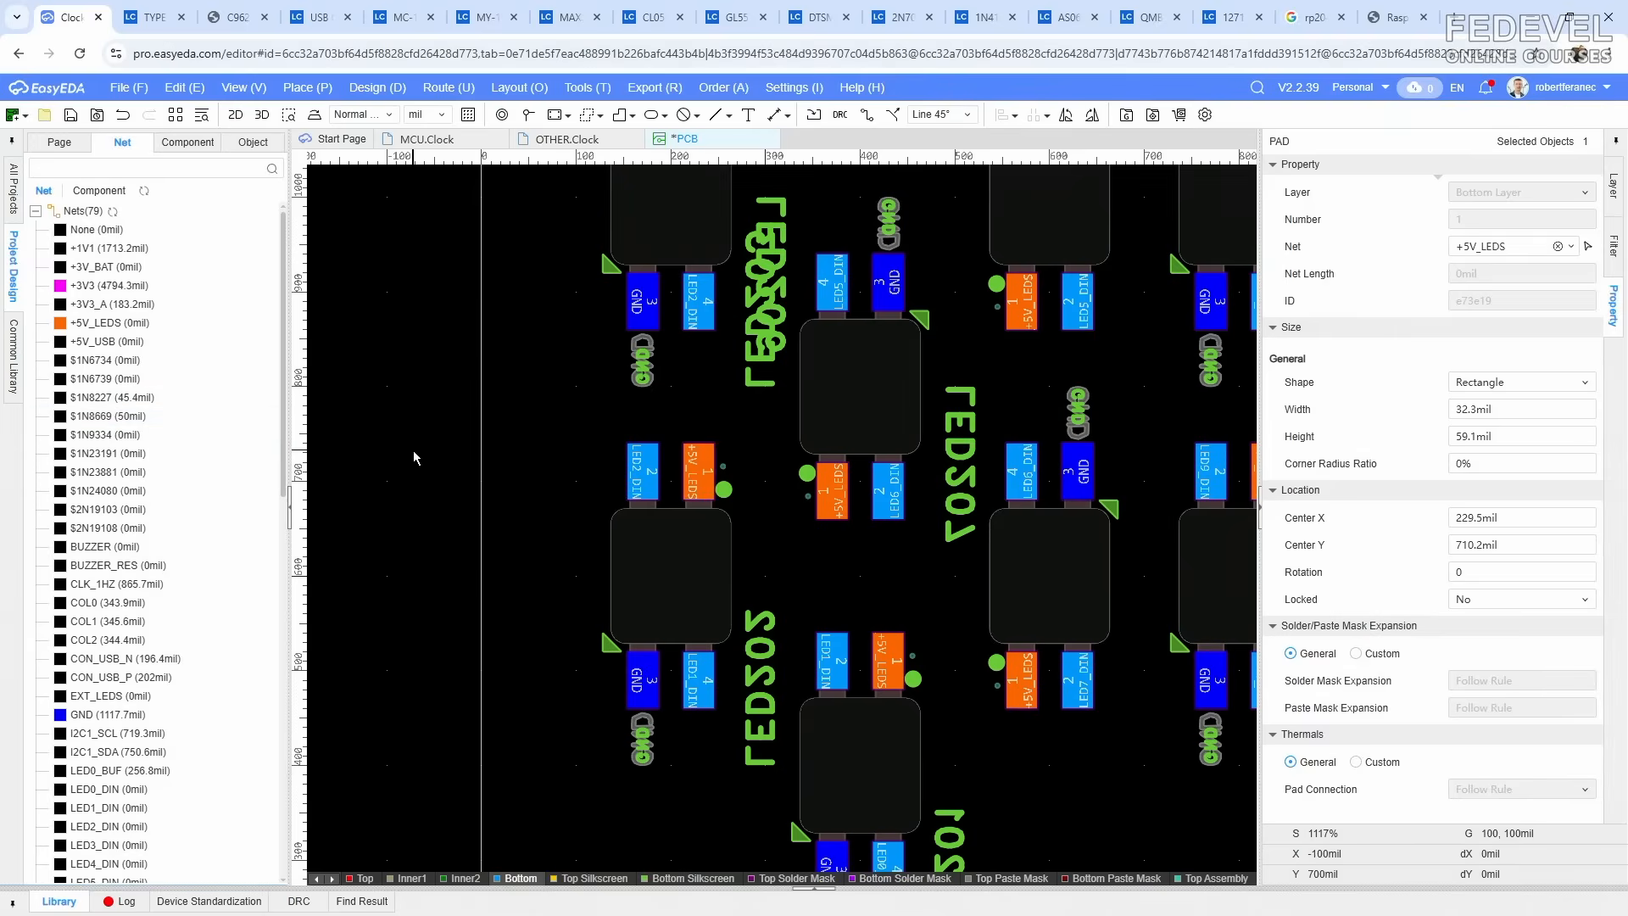
# Step: Restrict the PCB selection filter to components only and bring back the layer list
pyautogui.scroll(-3, 409, 460)
pyautogui.scroll(-2, 410, 460)
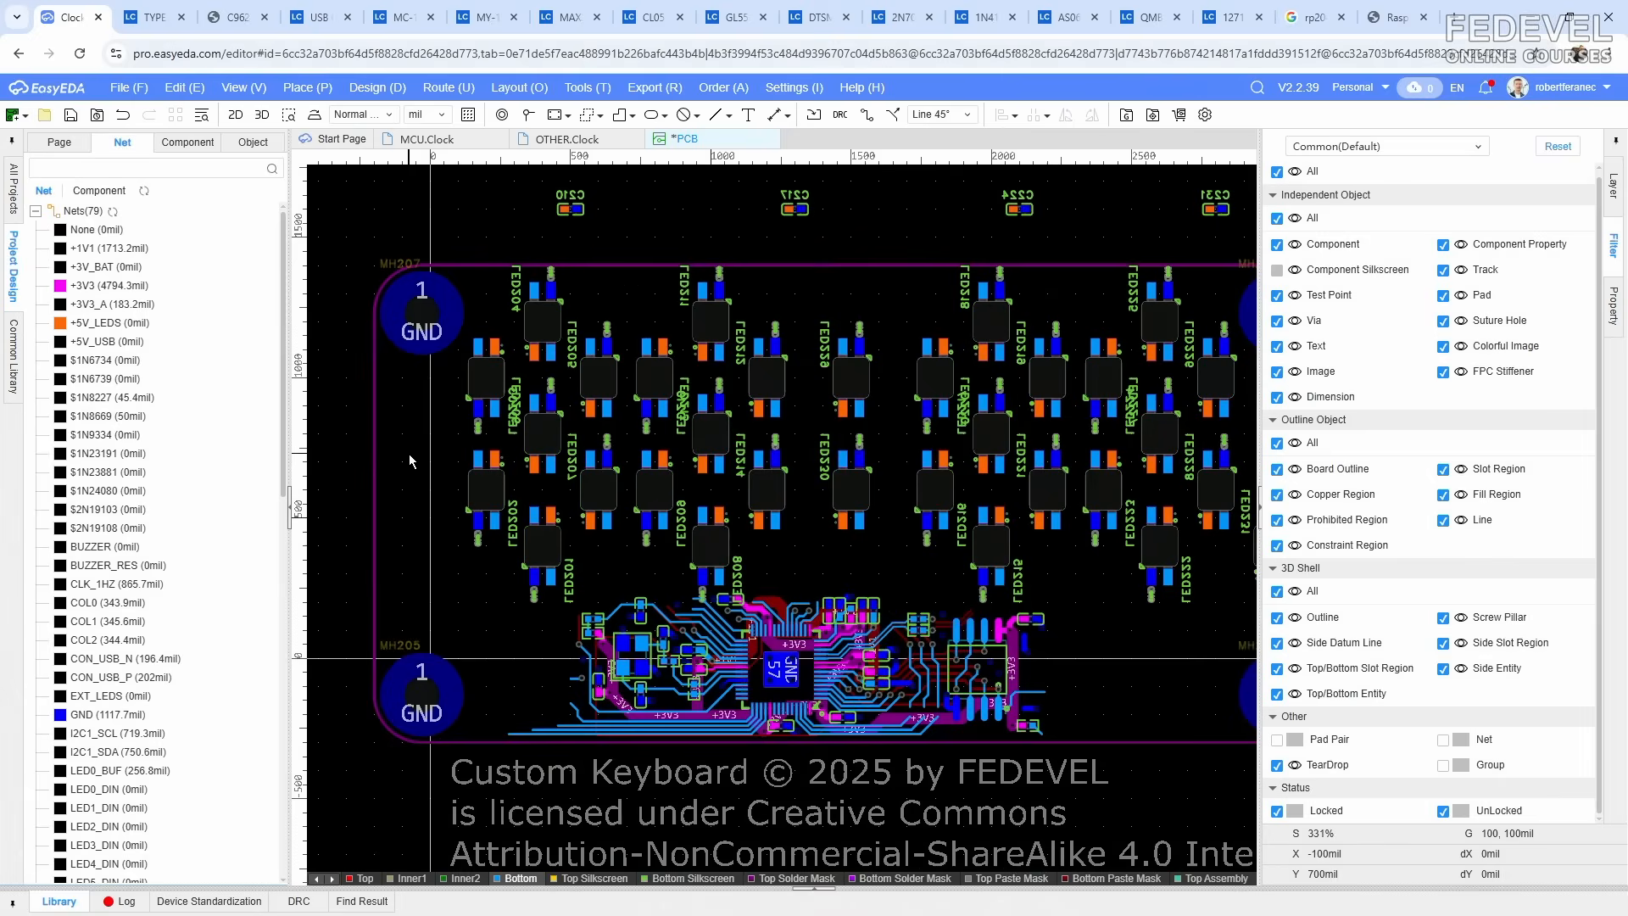
pyautogui.scroll(-2, 408, 455)
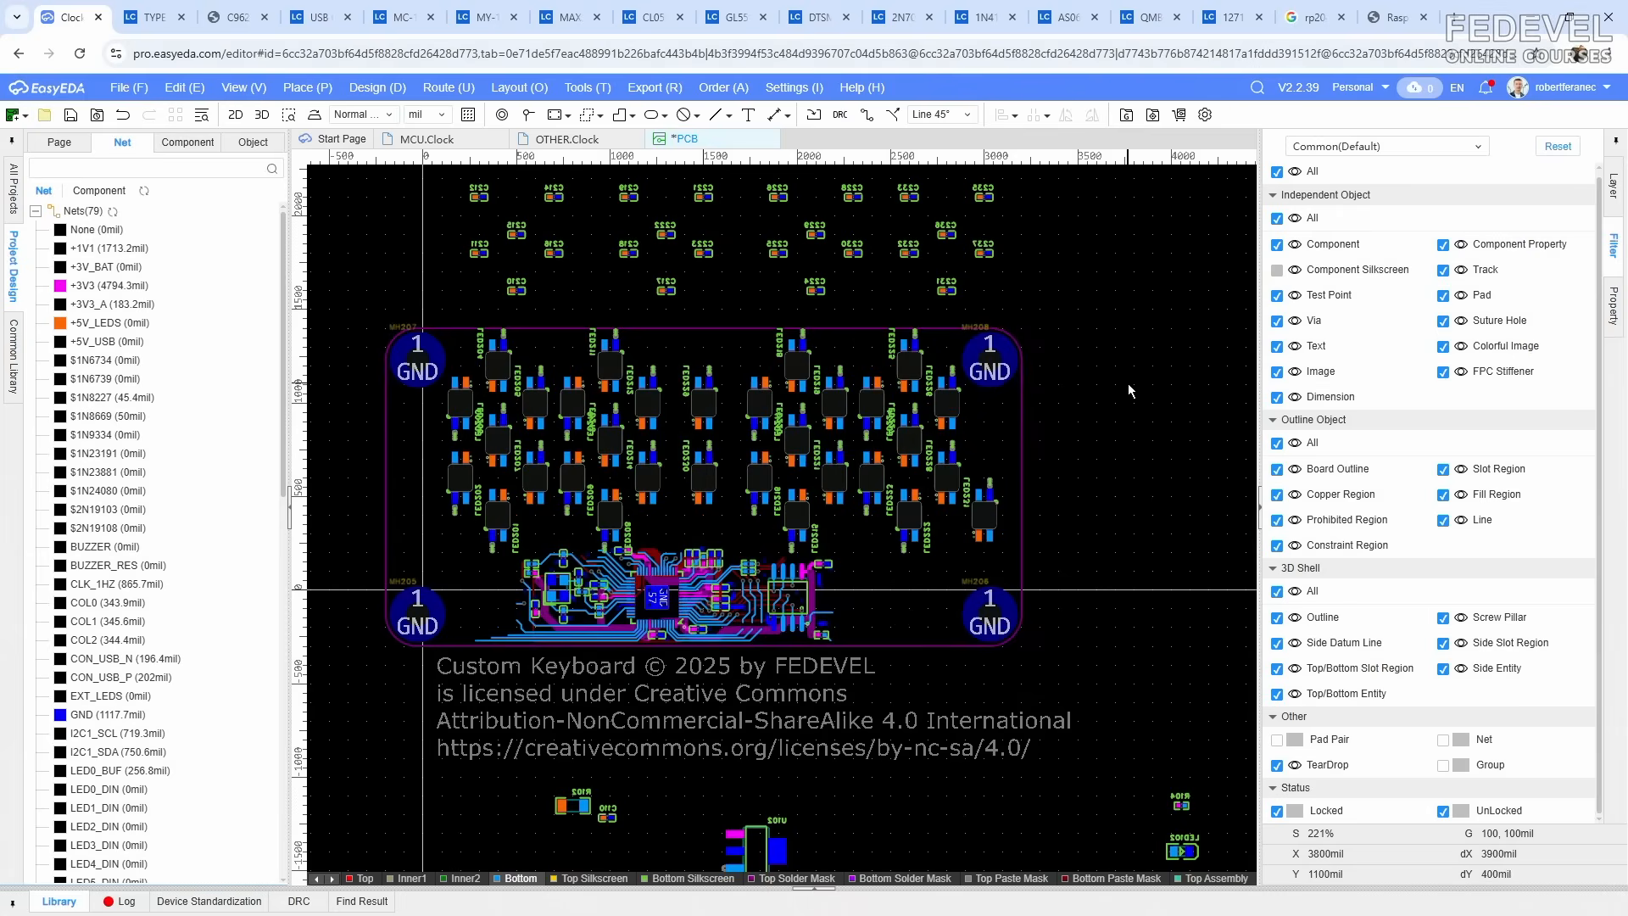
pyautogui.click(1277, 171)
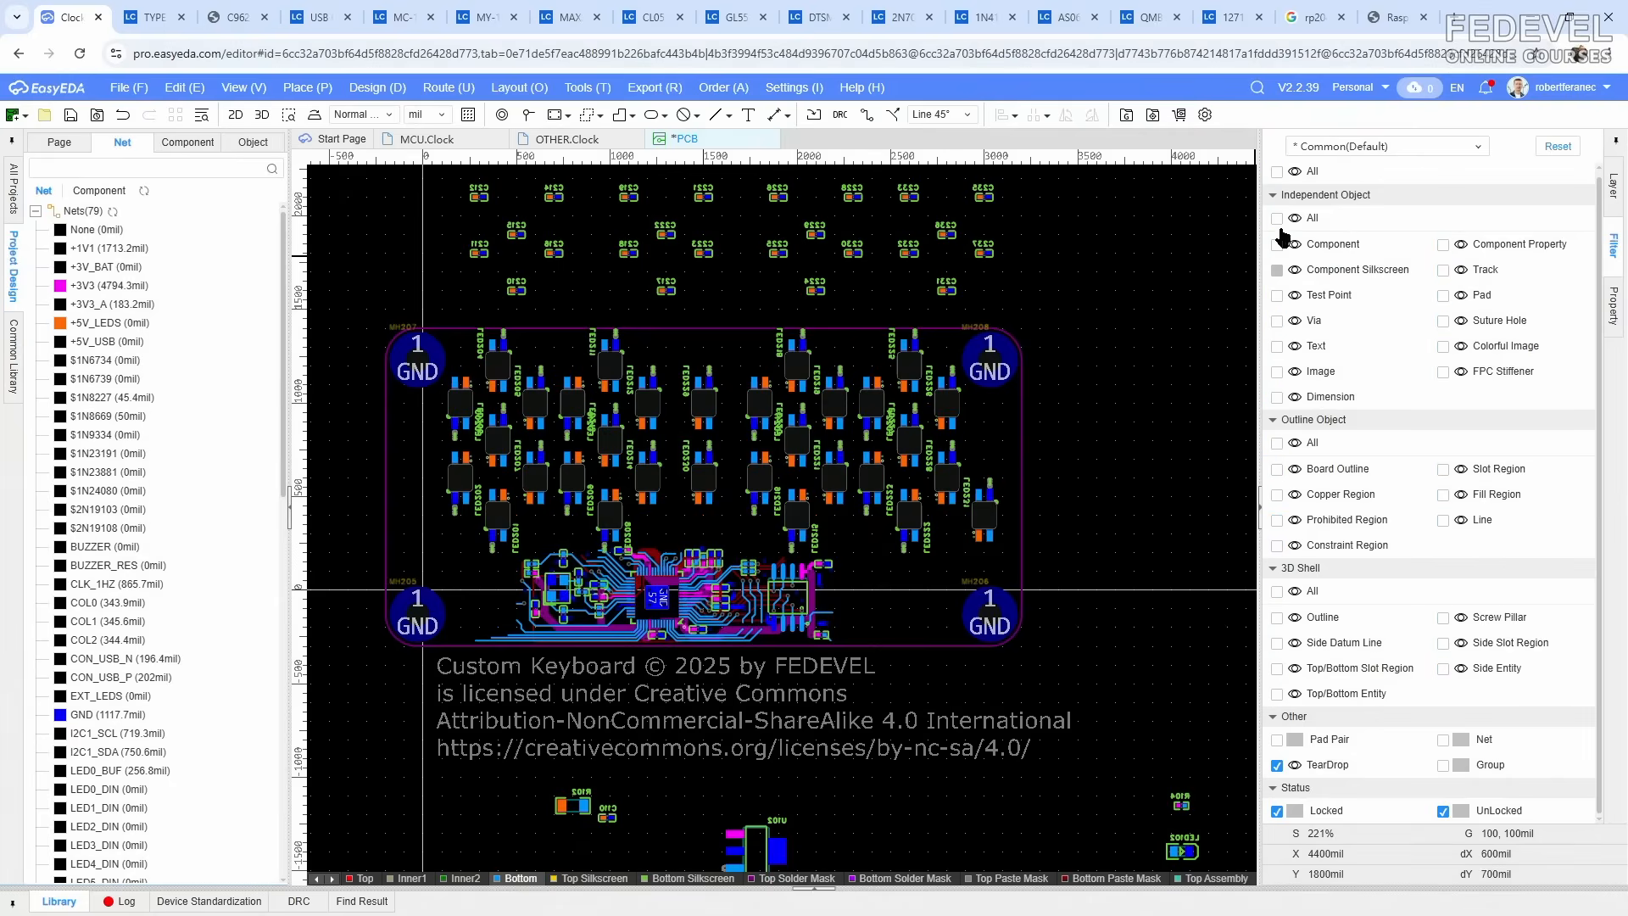
pyautogui.click(1613, 184)
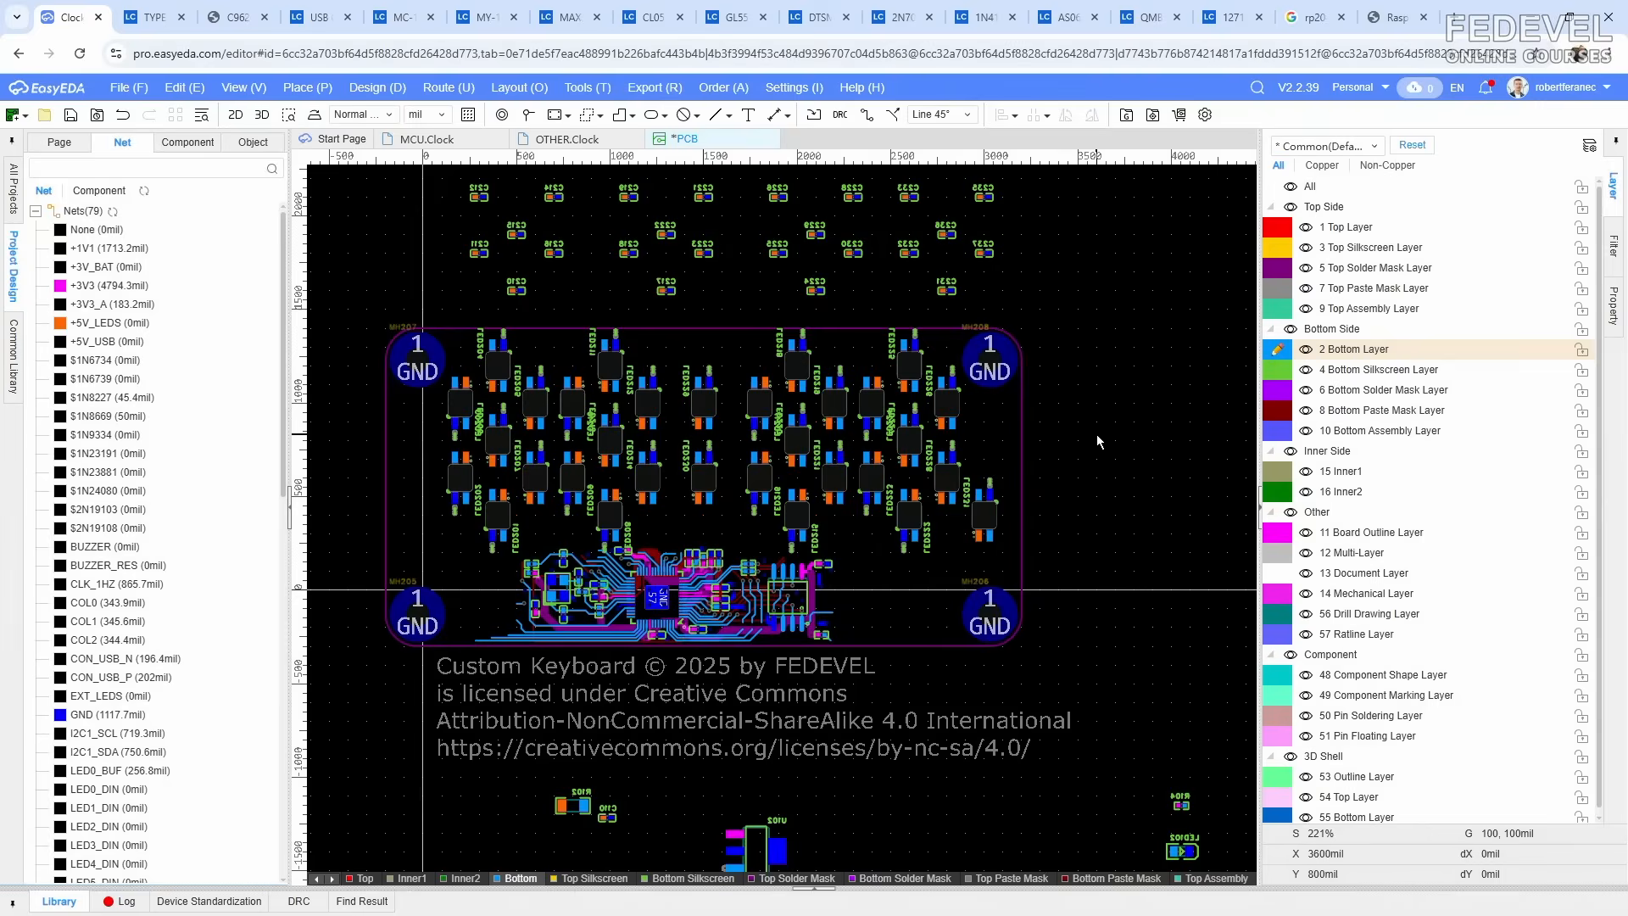
pyautogui.scroll(-2, 1097, 436)
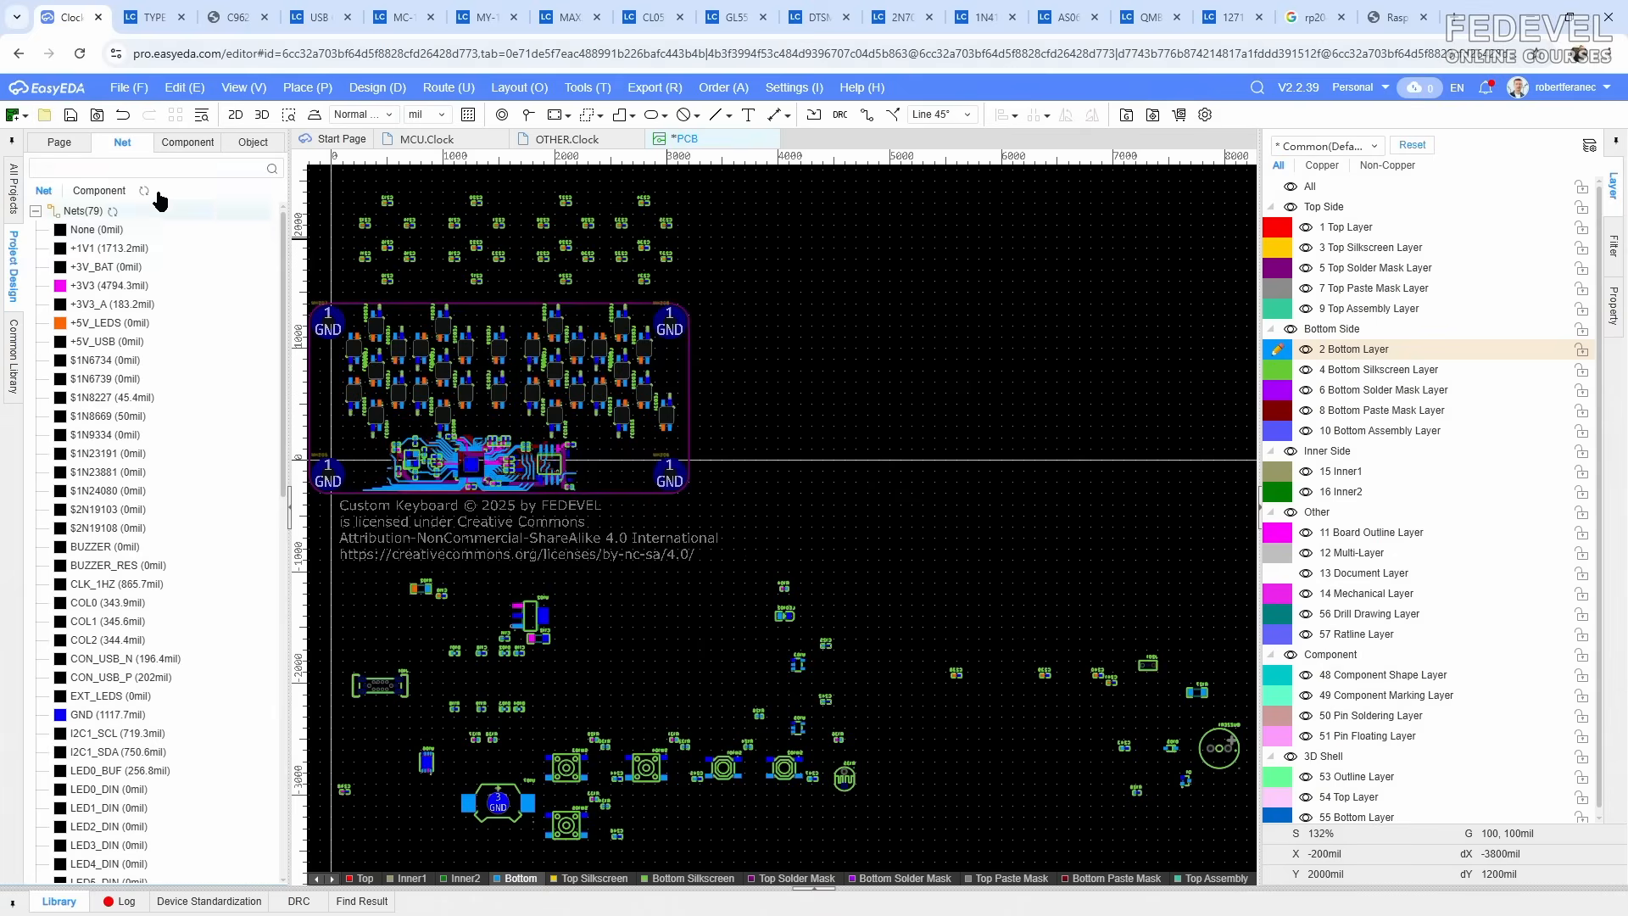
# Step: Return to the project's page list and save the PCB
pyautogui.click(56, 143)
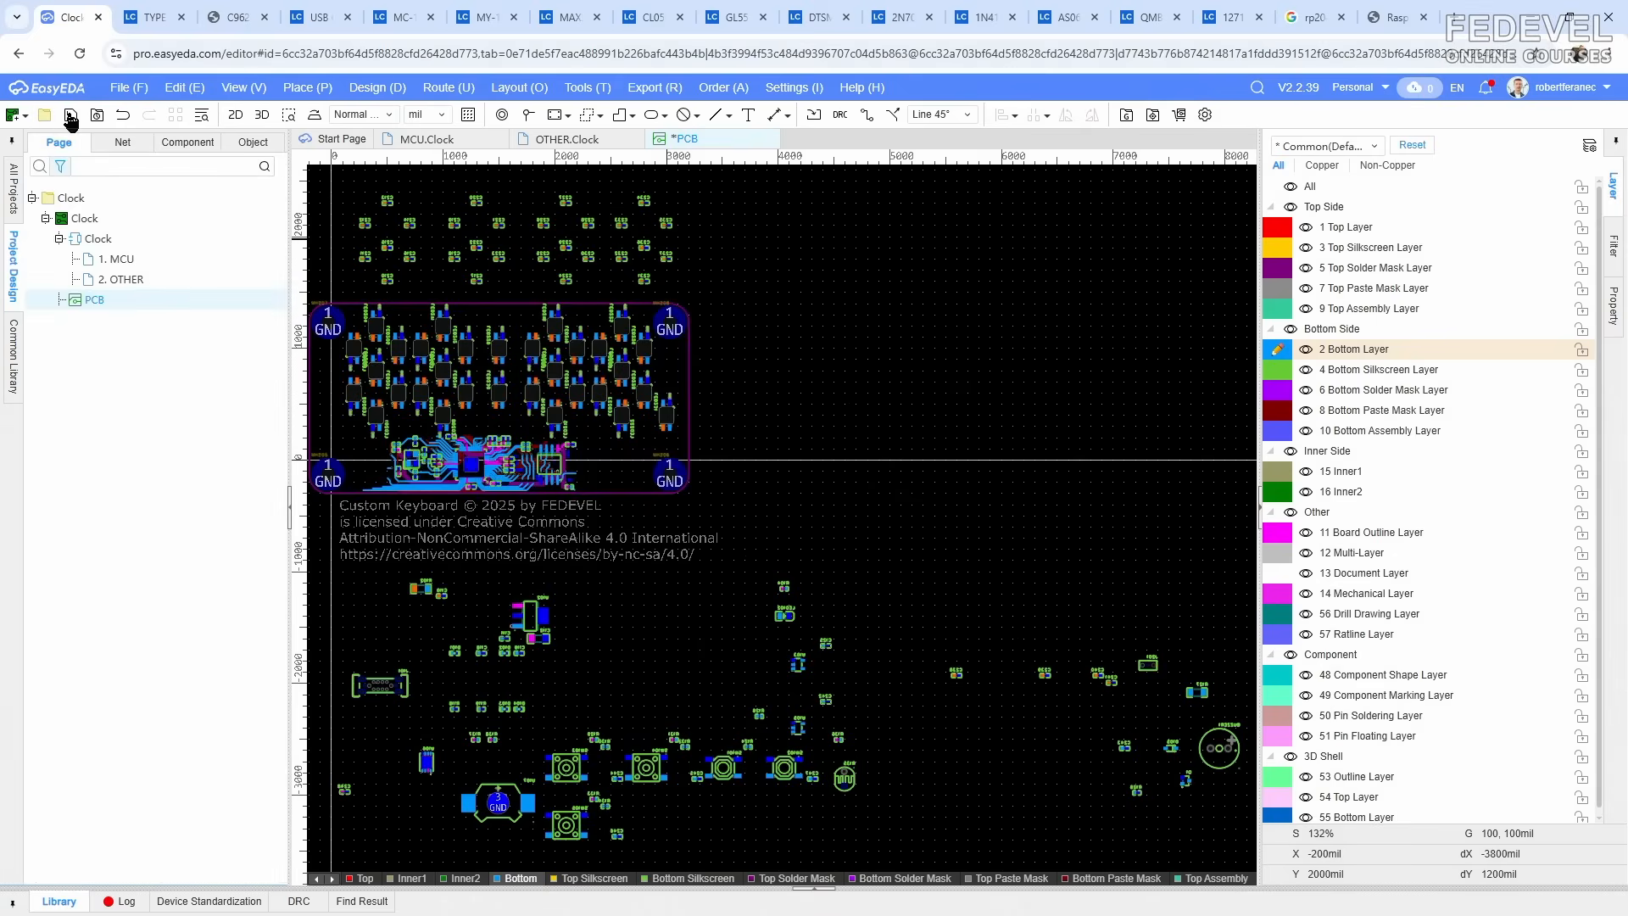
pyautogui.click(71, 117)
pyautogui.click(1612, 309)
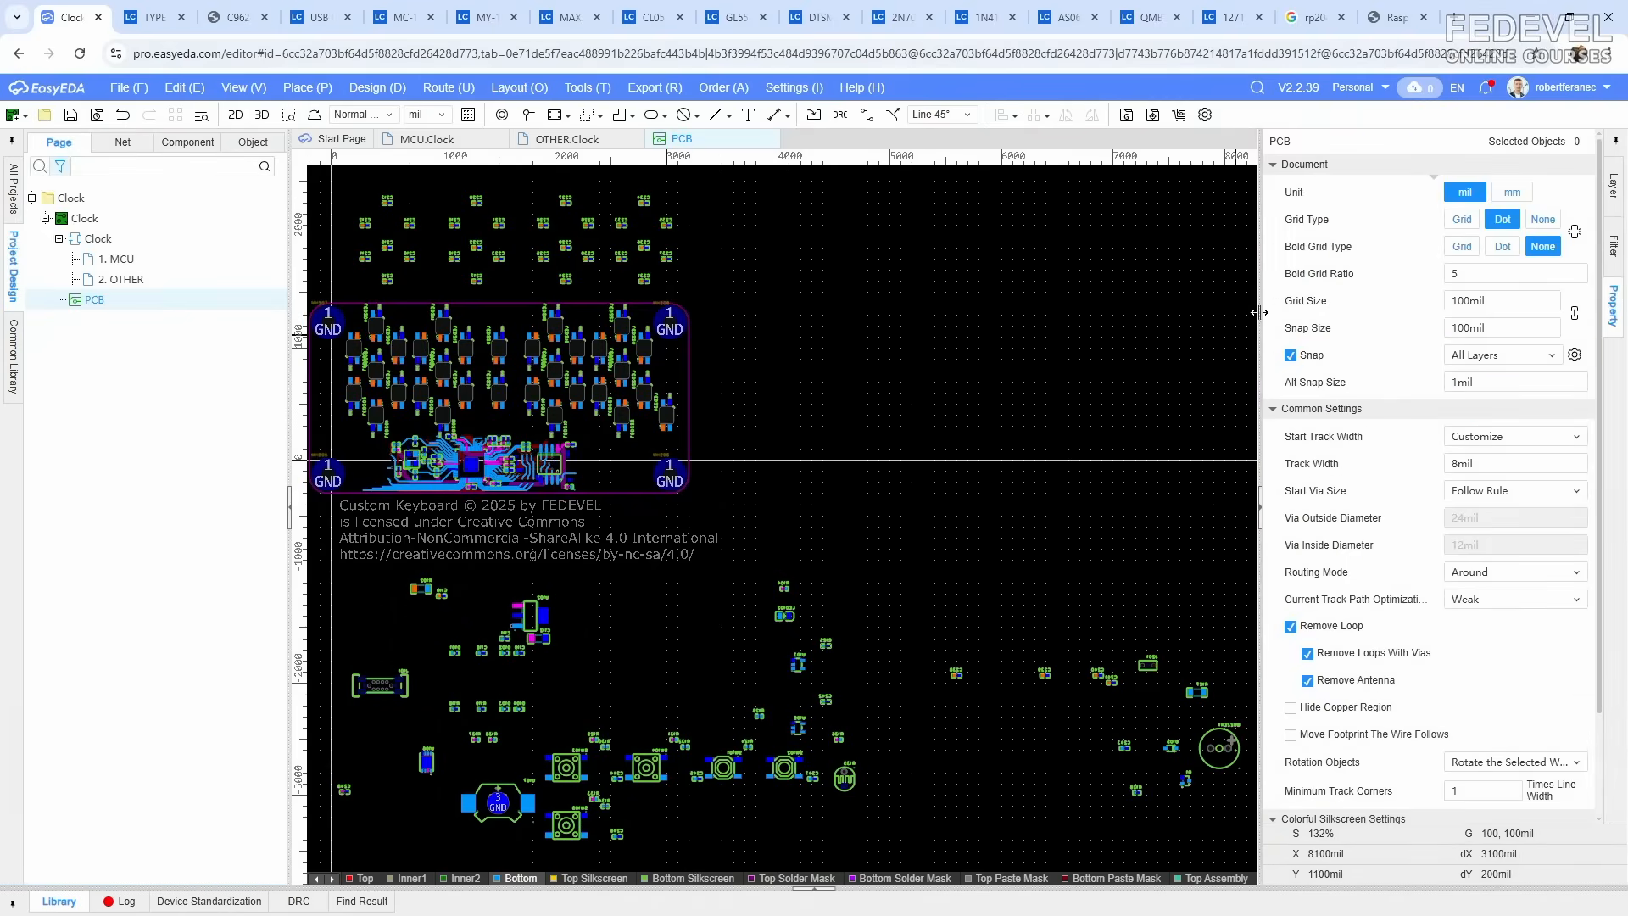
pyautogui.click(1610, 188)
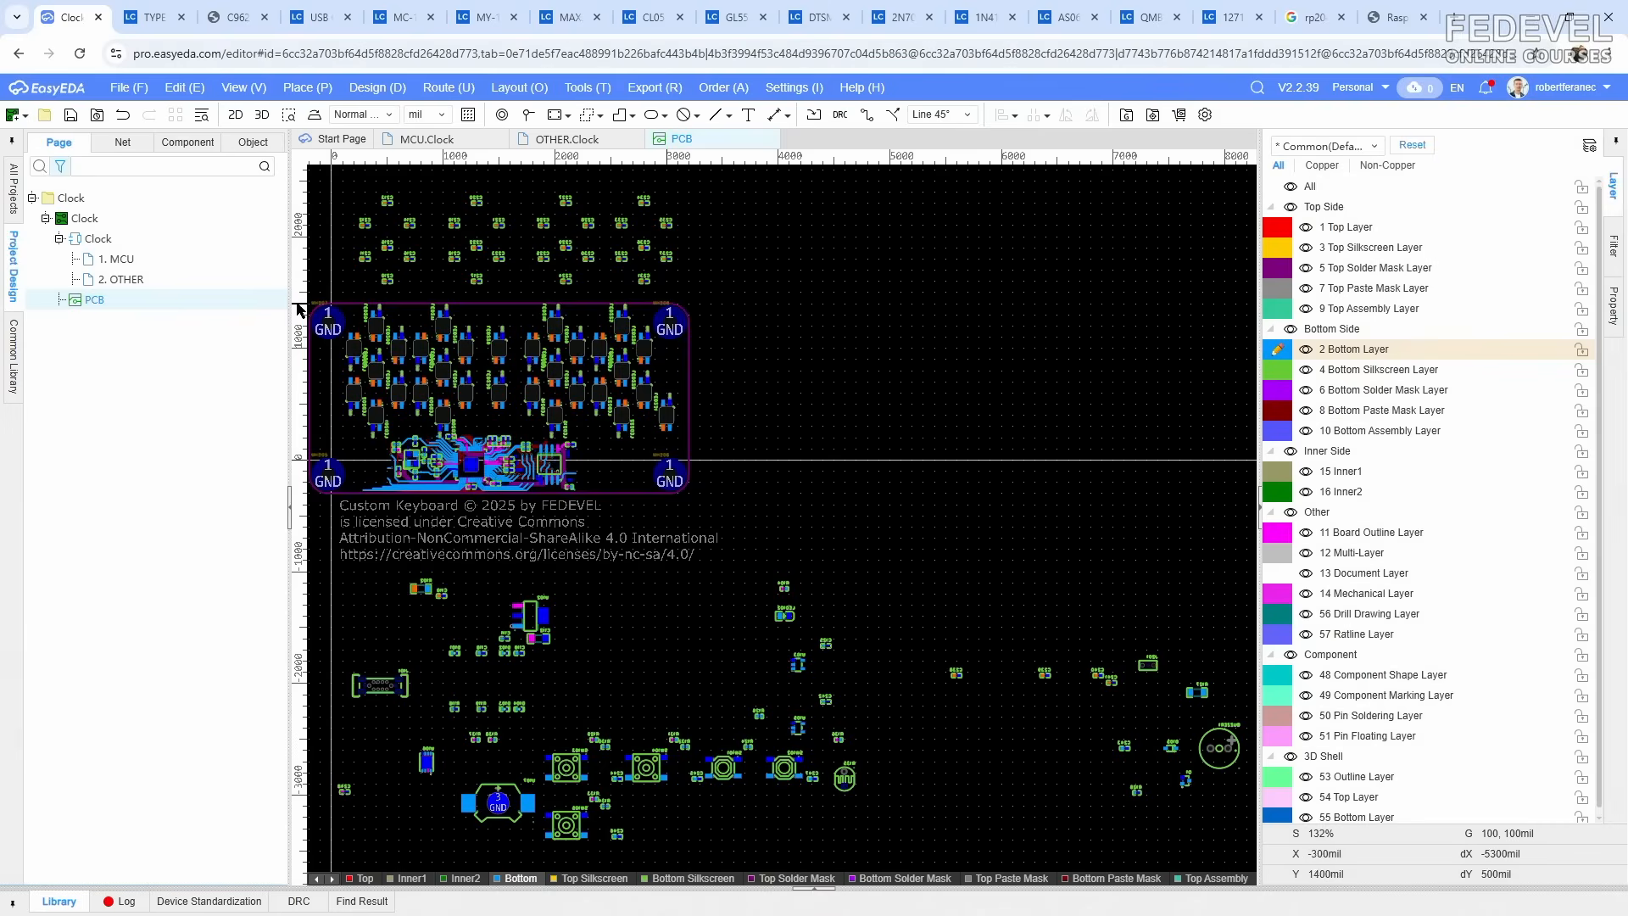
# Step: Place capacitor C210 beside LED201, rotated to vertical with its +5V_LEDS pad facing up
pyautogui.scroll(3, 338, 301)
pyautogui.scroll(-1, 389, 281)
pyautogui.moveTo(390, 280); pyautogui.dragTo(476, 426, button='right')
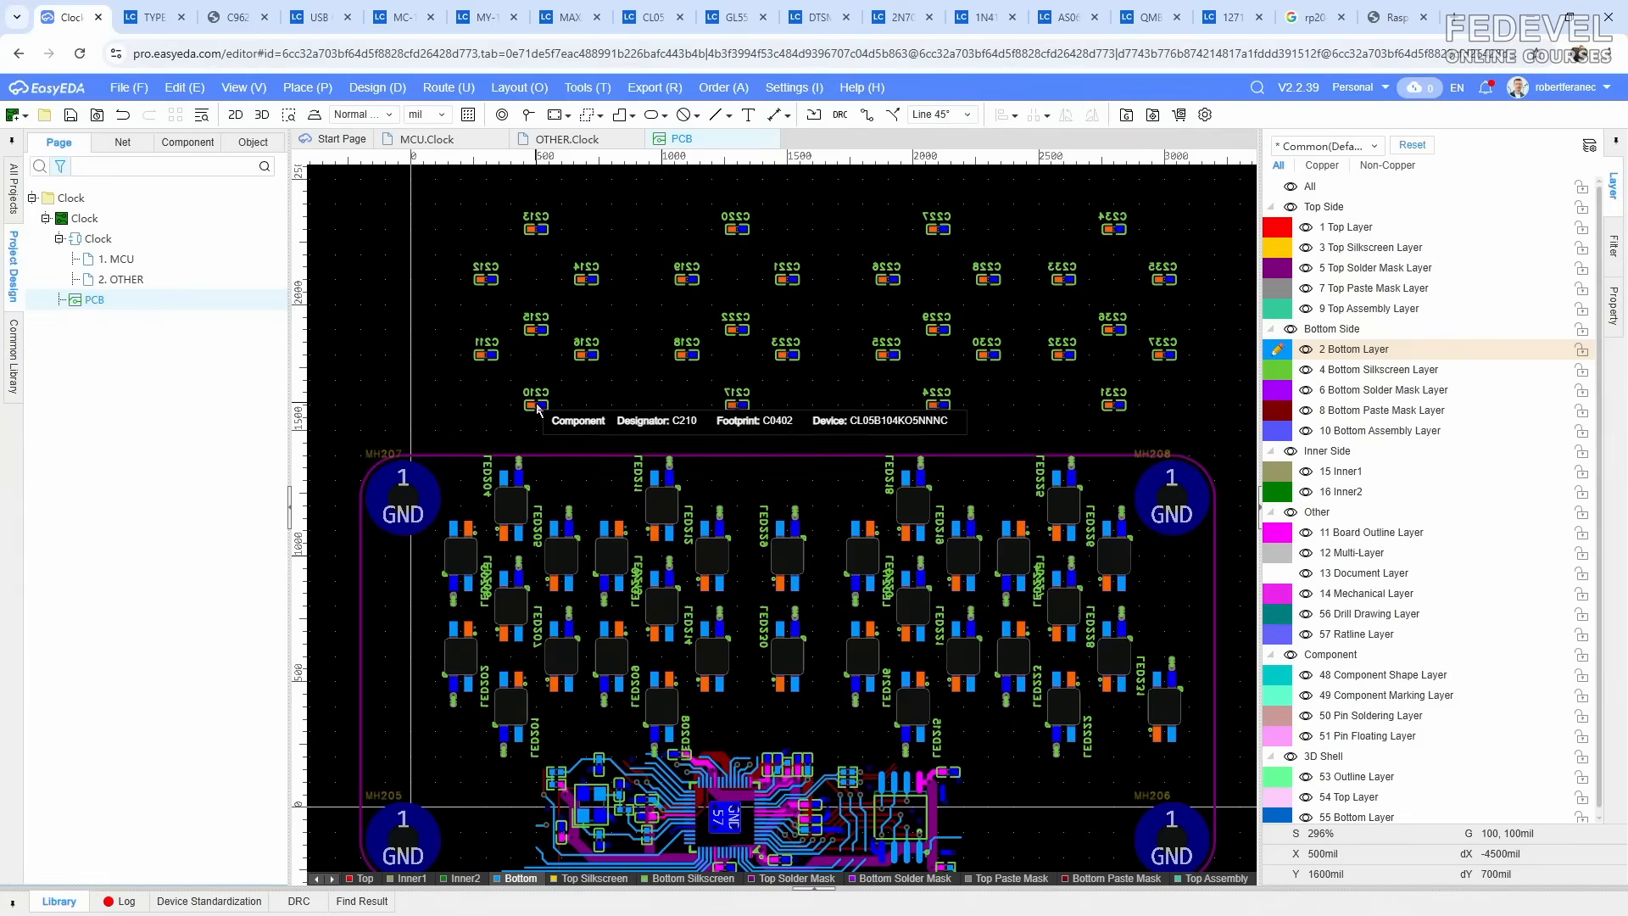
pyautogui.moveTo(538, 410); pyautogui.dragTo(539, 709)
pyautogui.press('space')
pyautogui.click(556, 427)
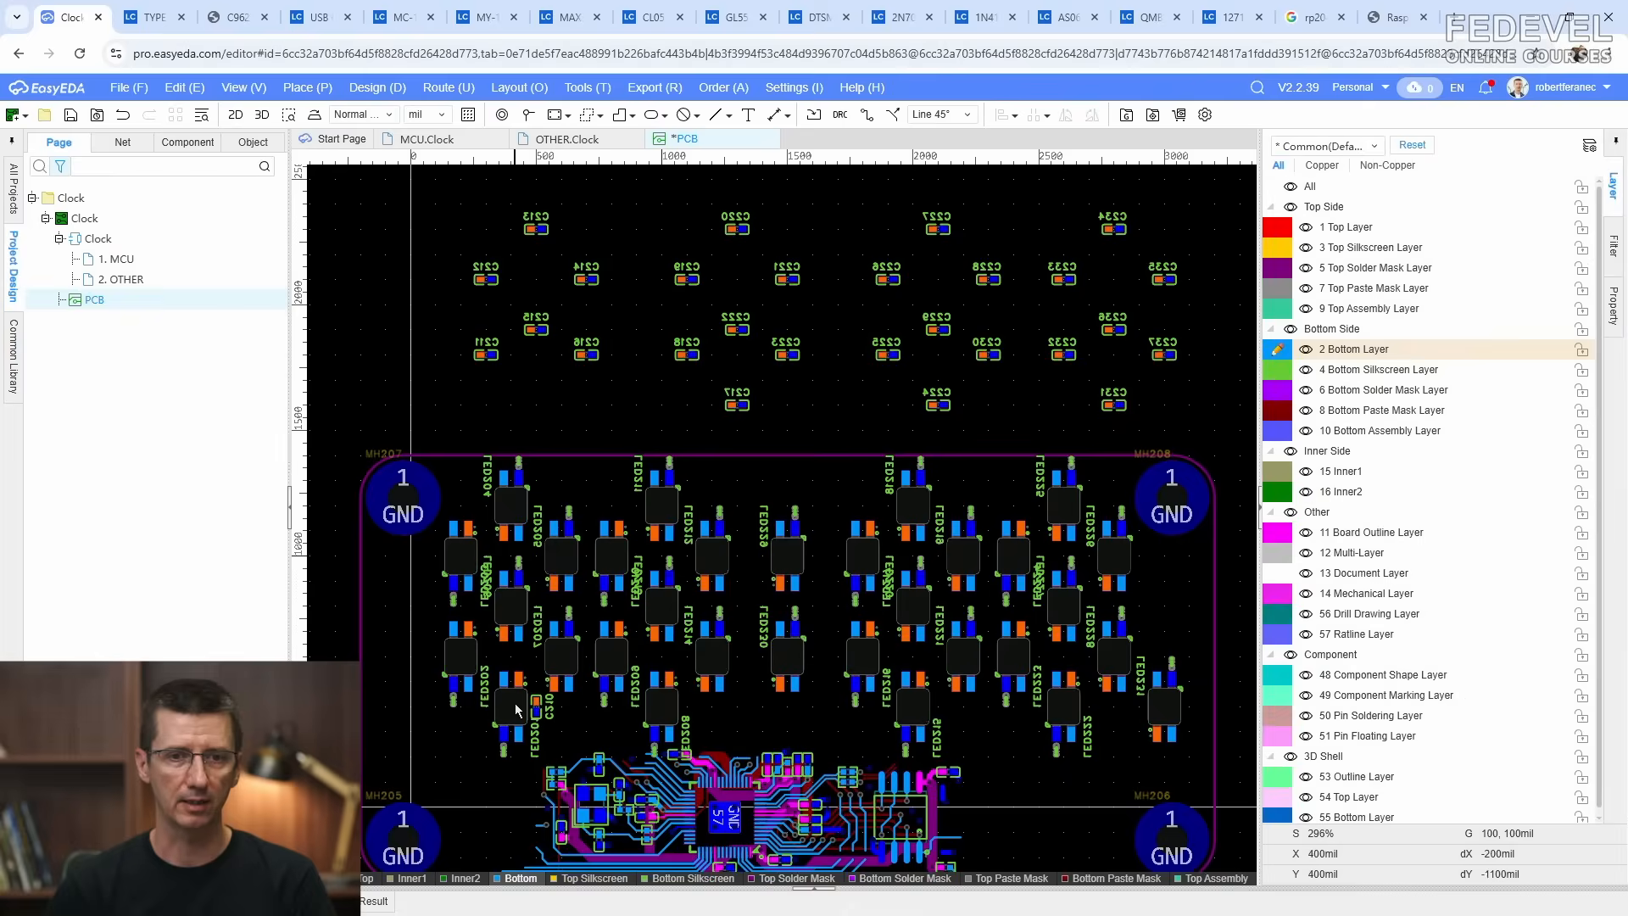
pyautogui.scroll(5, 515, 709)
pyautogui.scroll(-5, 557, 605)
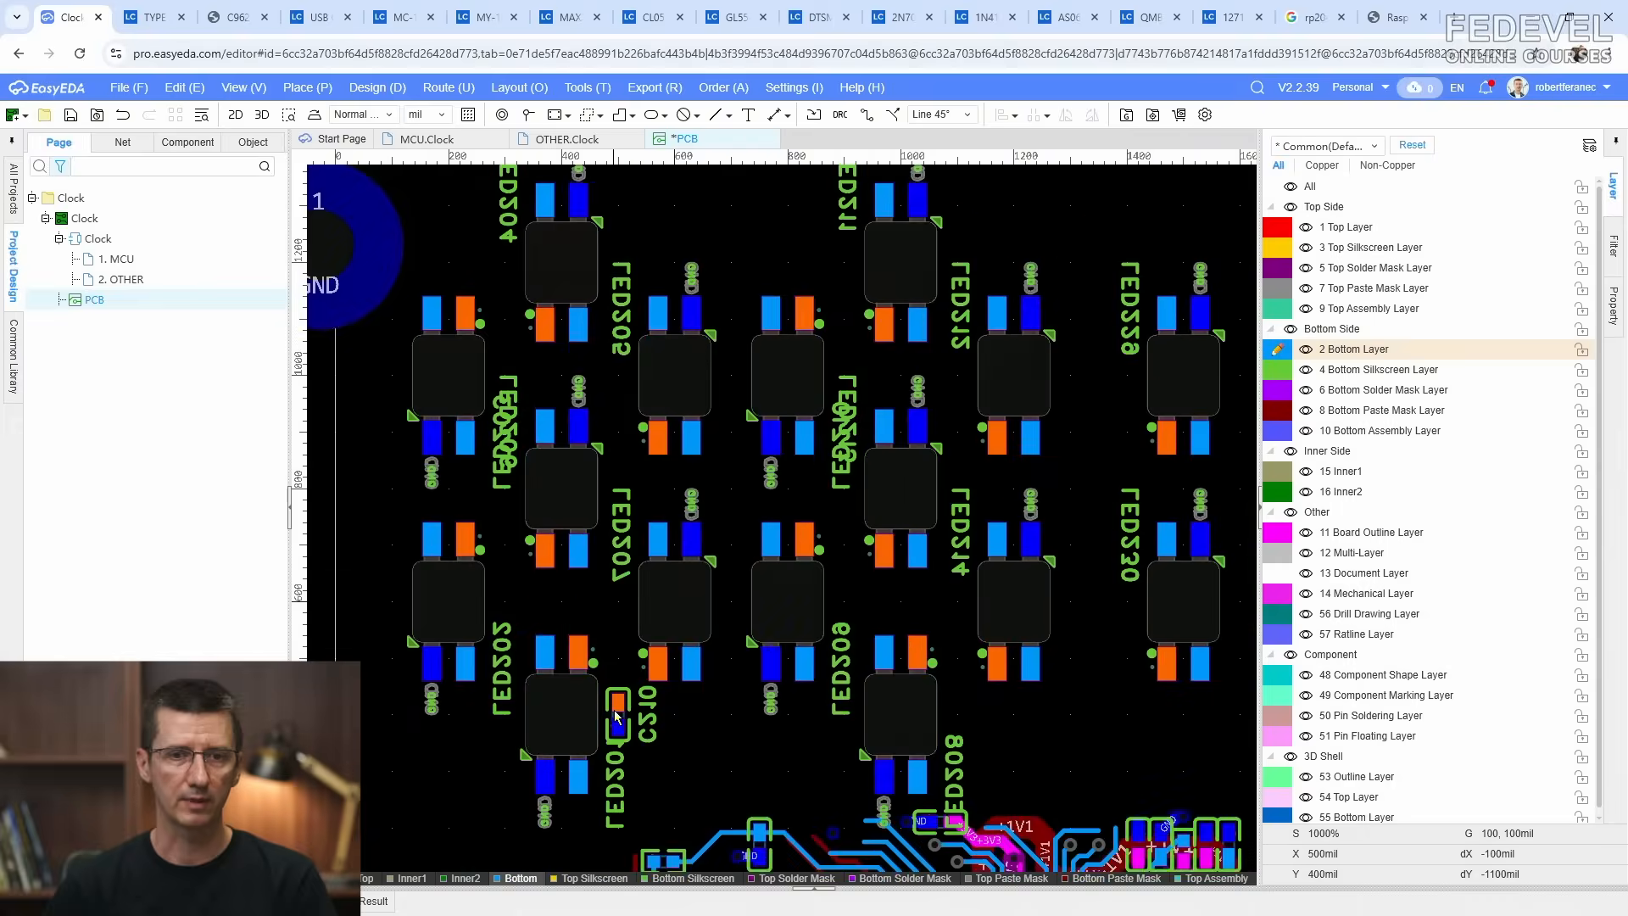
pyautogui.scroll(1, 610, 363)
pyautogui.scroll(-3, 611, 363)
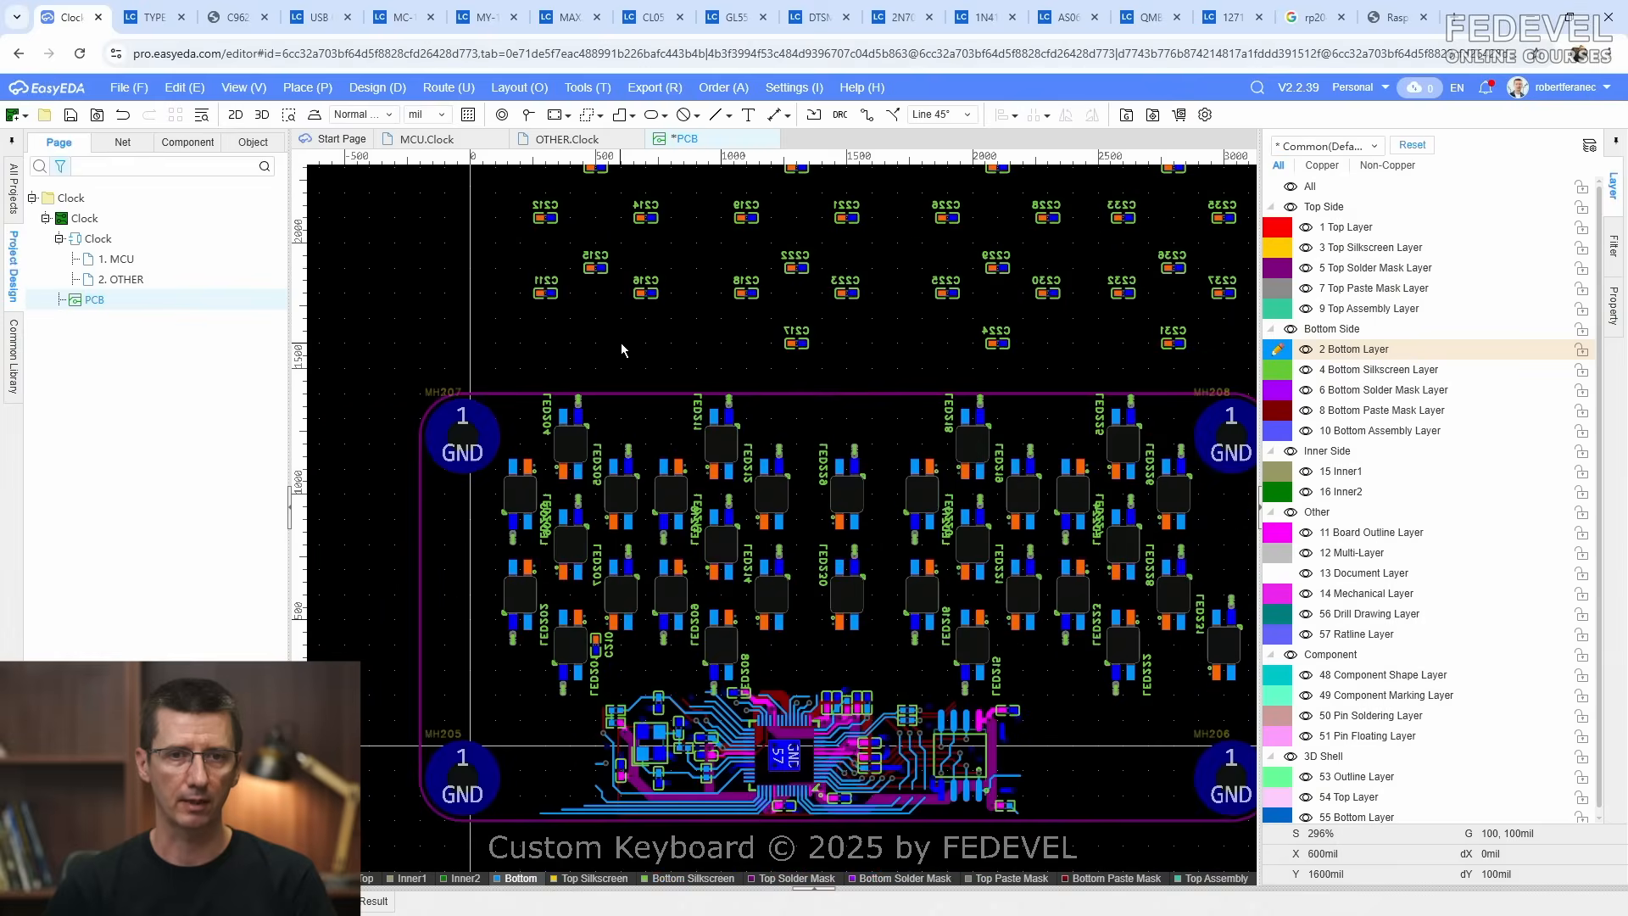
pyautogui.scroll(2, 569, 397)
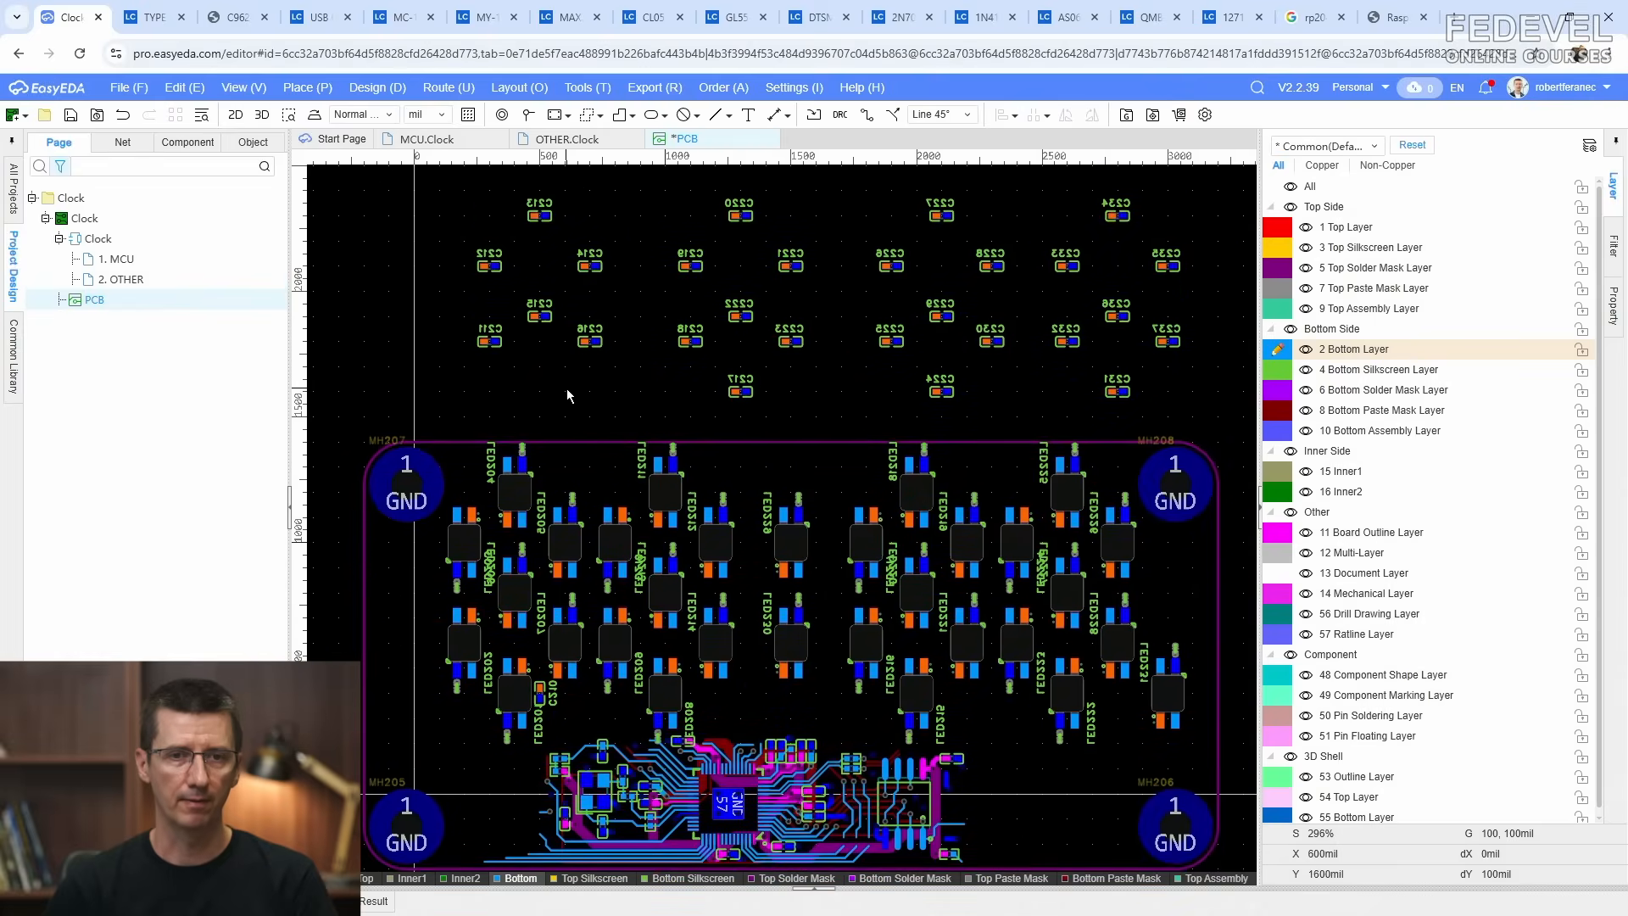
# Step: Place capacitors C211, C212 and C213 vertically at X 300 mil, beside LED202, LED203 and LED204
pyautogui.moveTo(489, 344); pyautogui.dragTo(492, 644)
pyautogui.click(494, 390)
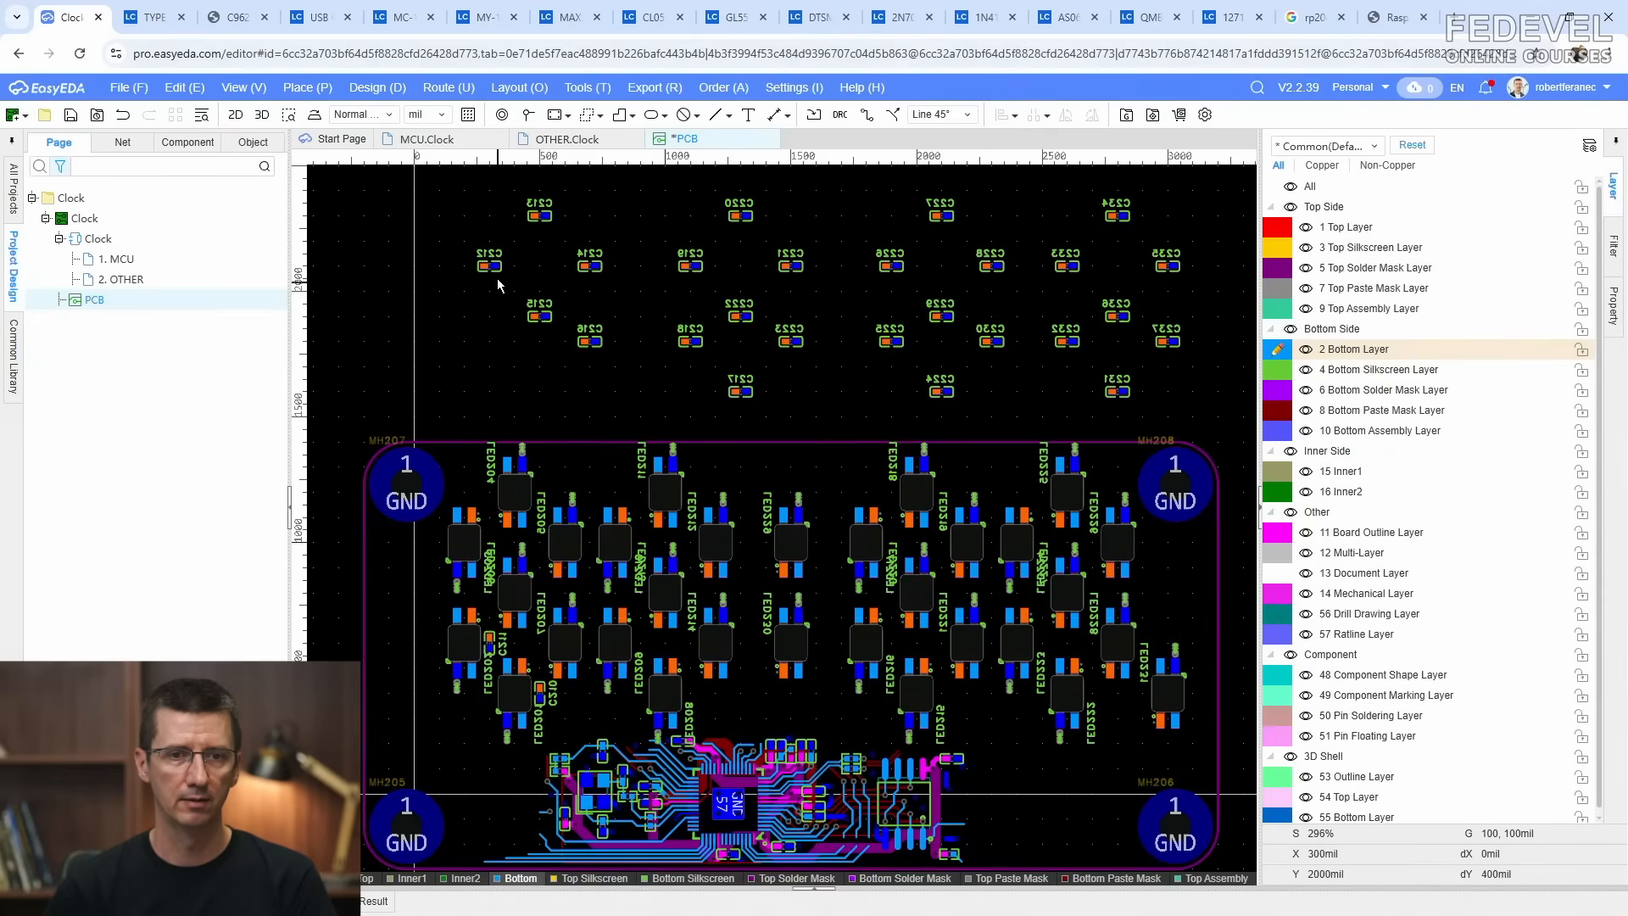
pyautogui.moveTo(489, 266); pyautogui.dragTo(488, 541)
pyautogui.click(459, 357)
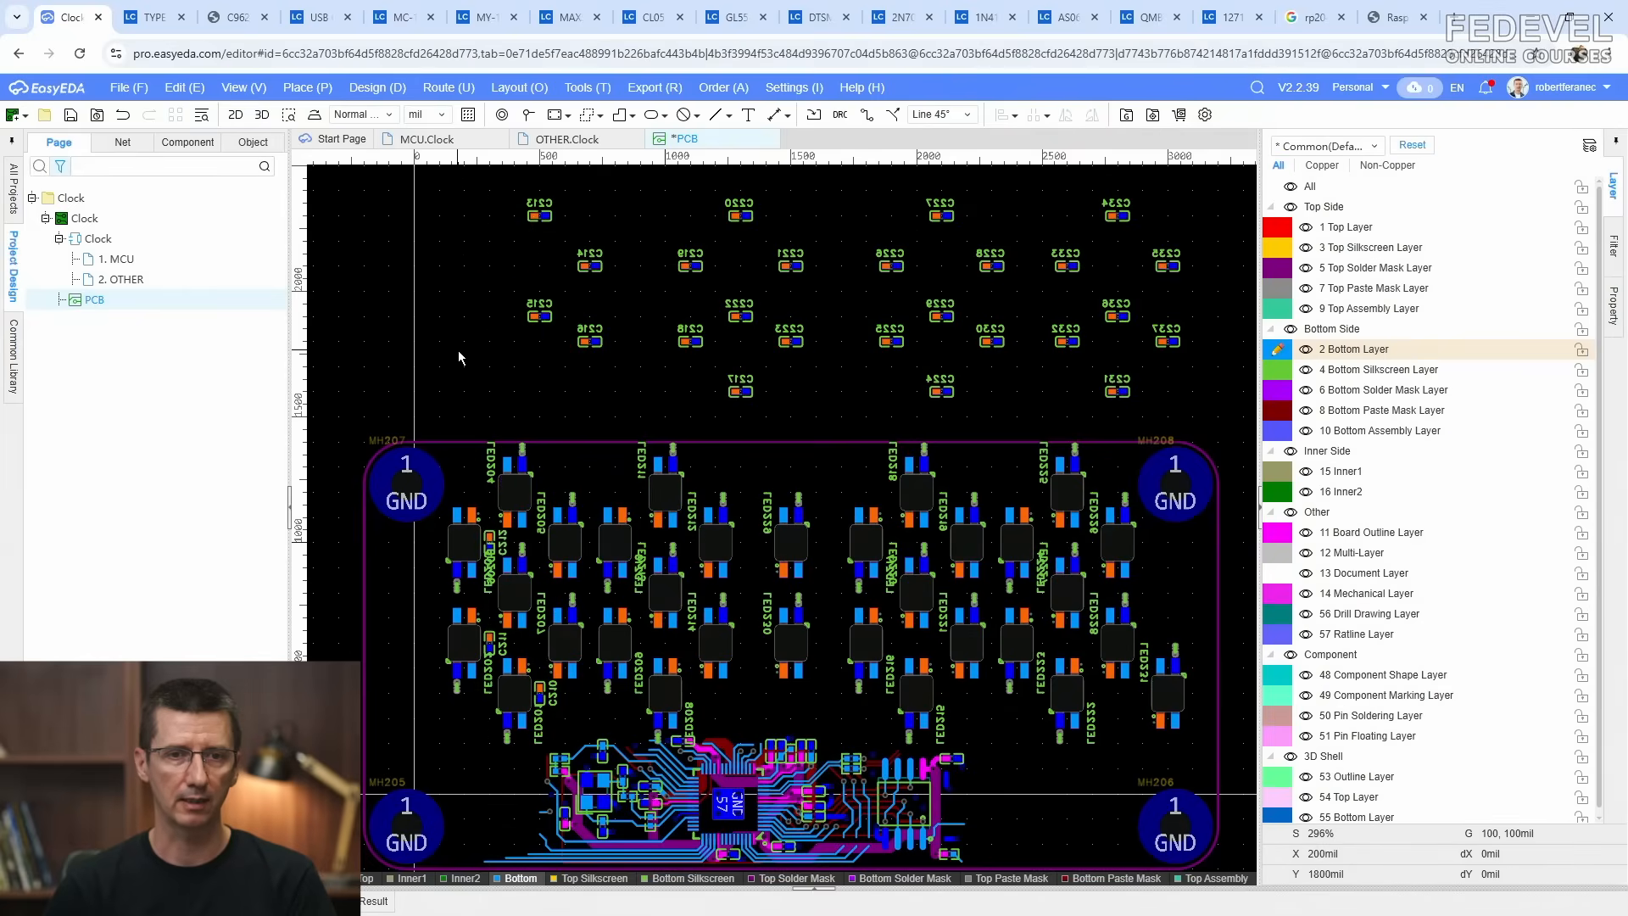
pyautogui.moveTo(539, 215); pyautogui.dragTo(492, 481)
pyautogui.press('space')
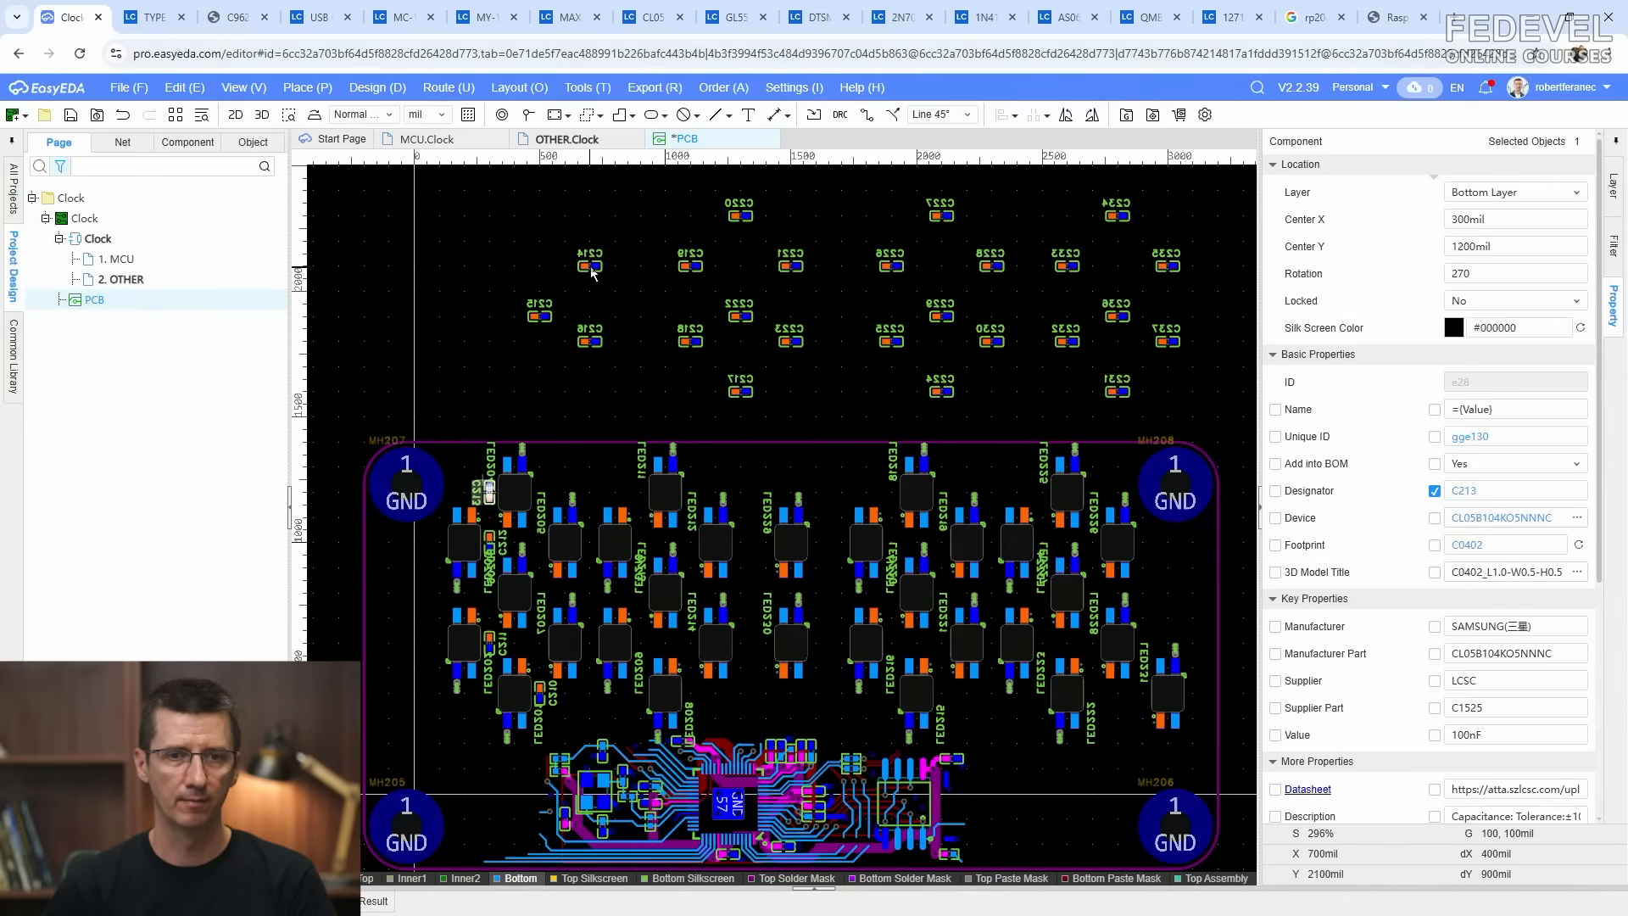
# Step: Place capacitors C214, C215 and C216 beside LED205, LED206 and LED207, each rotated to 270 degrees
pyautogui.moveTo(591, 268); pyautogui.dragTo(540, 521)
pyautogui.press('space')
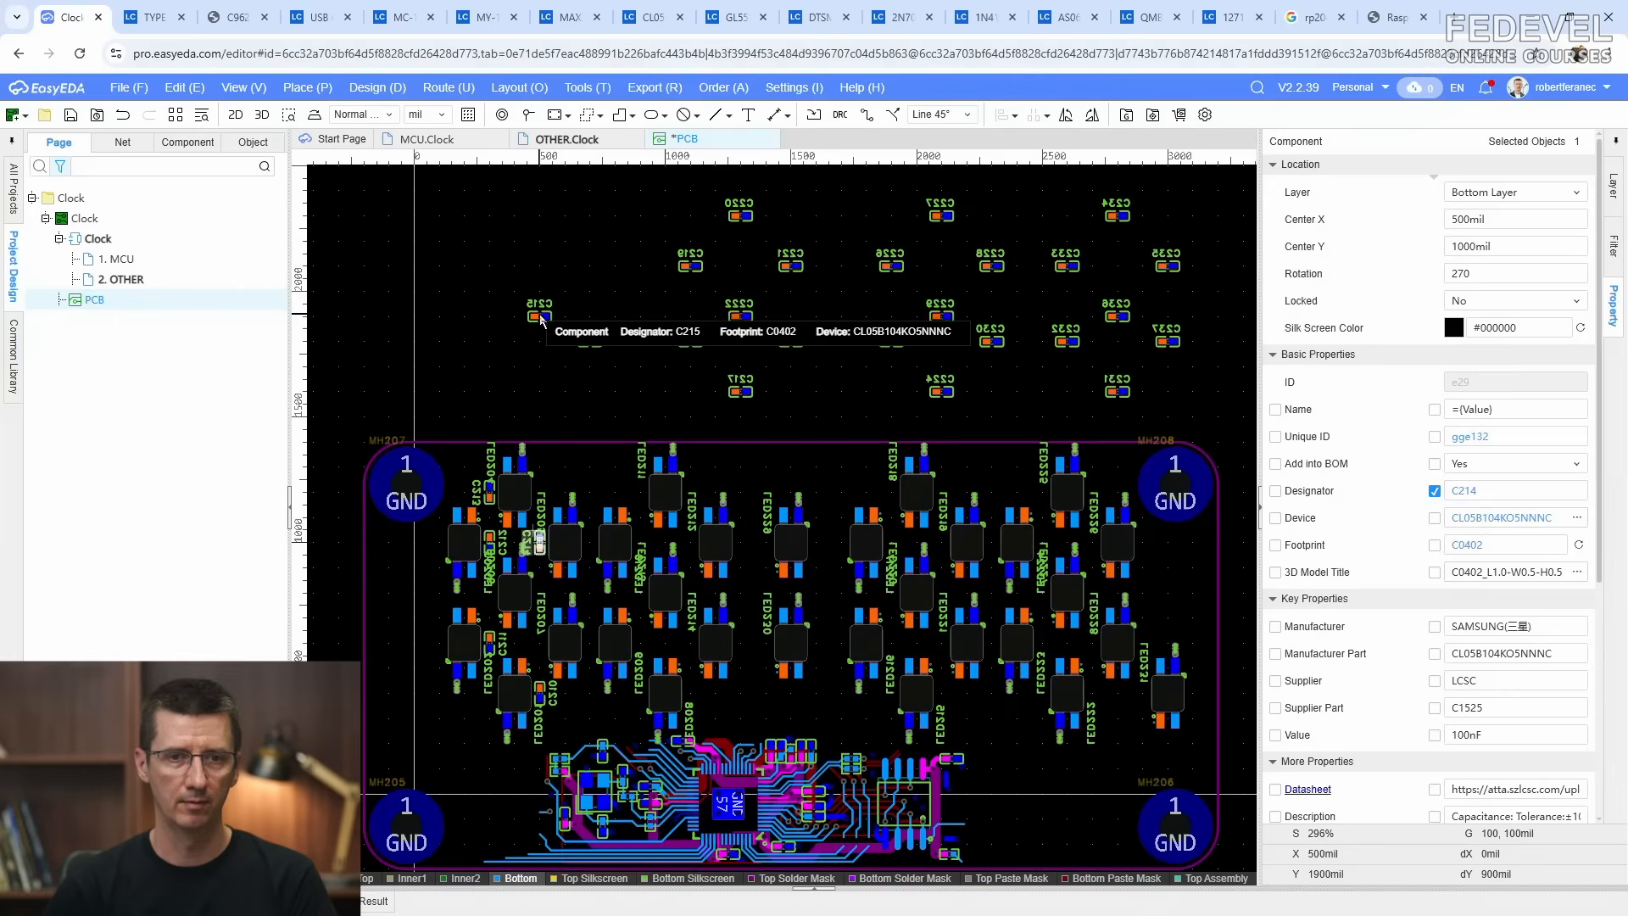
pyautogui.moveTo(539, 319); pyautogui.dragTo(489, 587)
pyautogui.press('space')
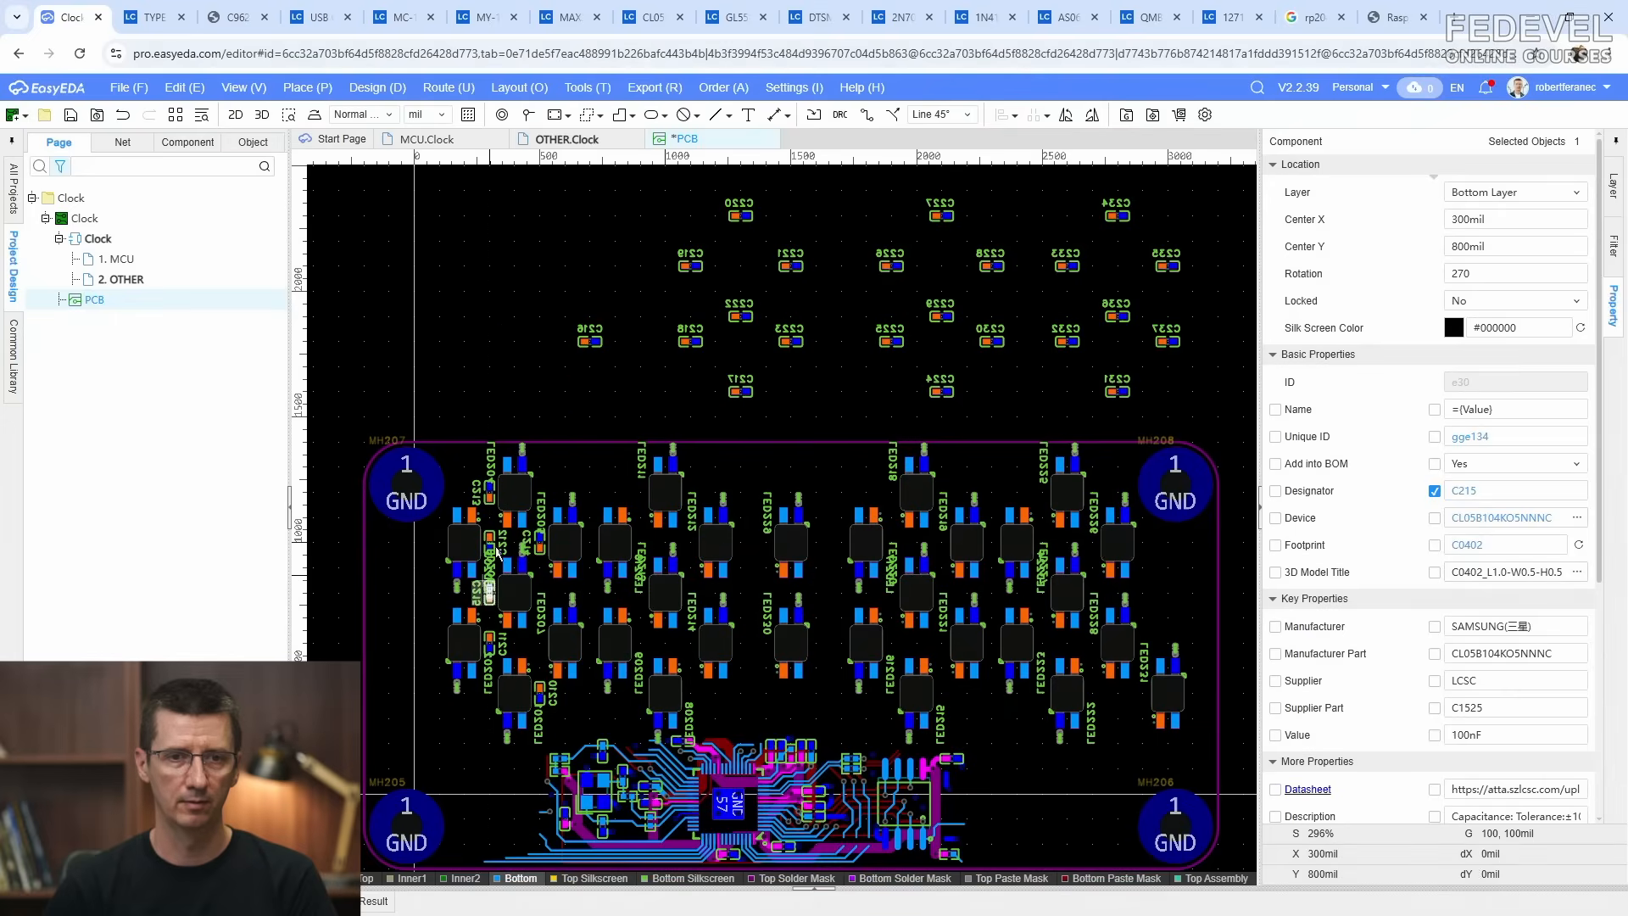
pyautogui.moveTo(591, 345); pyautogui.dragTo(544, 626)
pyautogui.press('space')
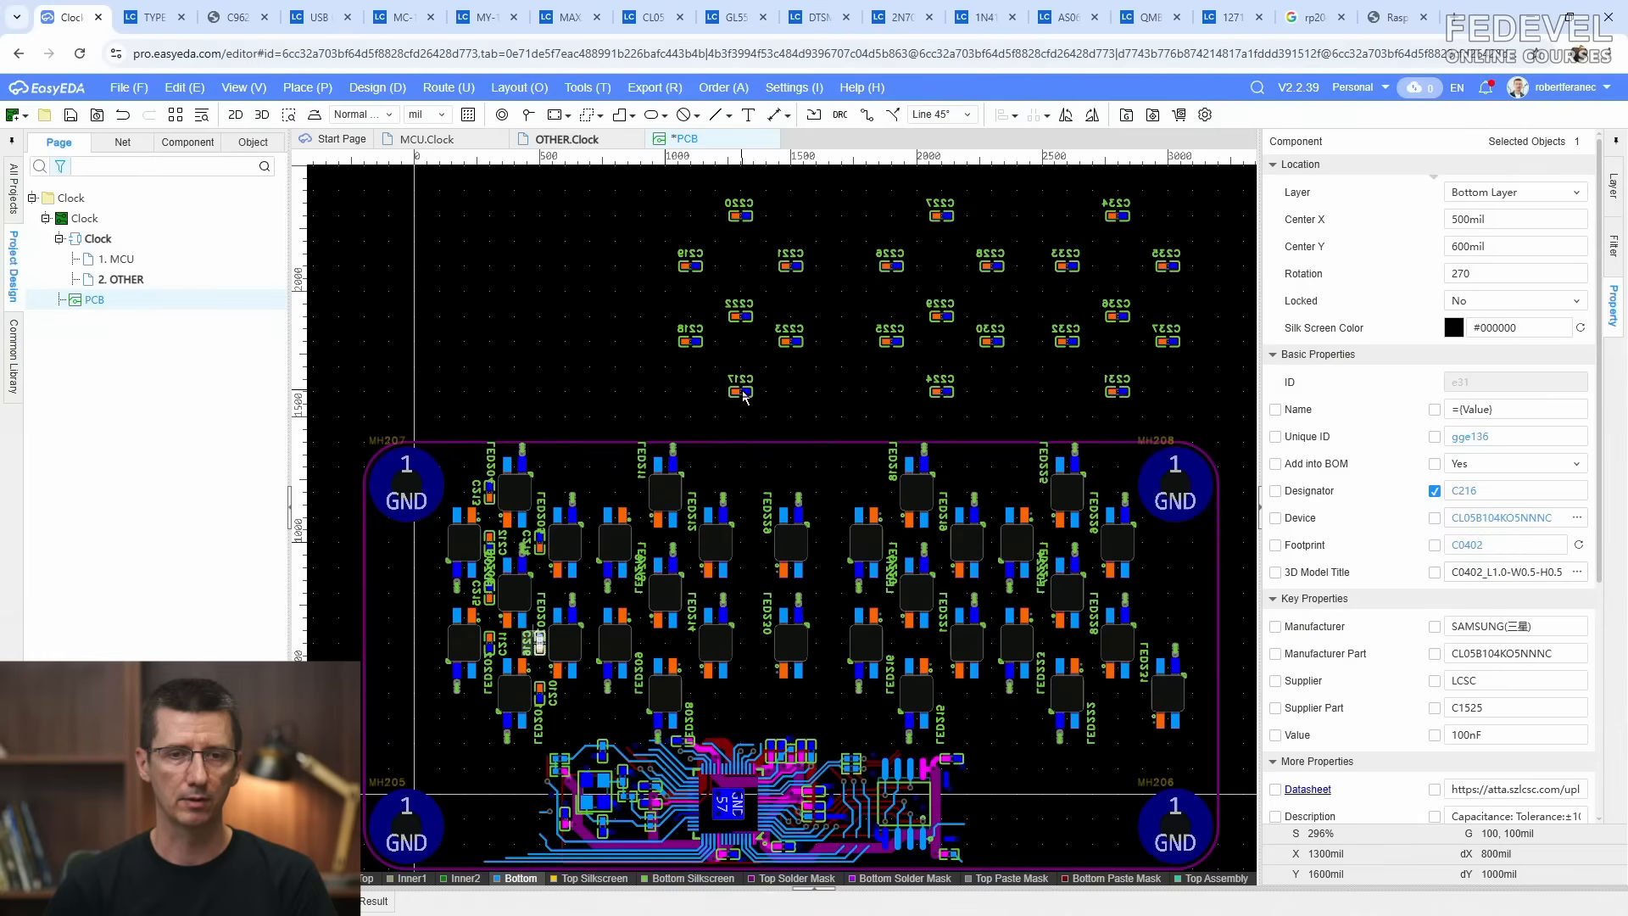
# Step: Place capacitors C217 to C220 vertically beside LED208 to LED211, with C218 and C219 at 90 degrees and C220 at 270 degrees
pyautogui.moveTo(744, 396); pyautogui.dragTo(691, 694)
pyautogui.moveTo(691, 342); pyautogui.dragTo(641, 642)
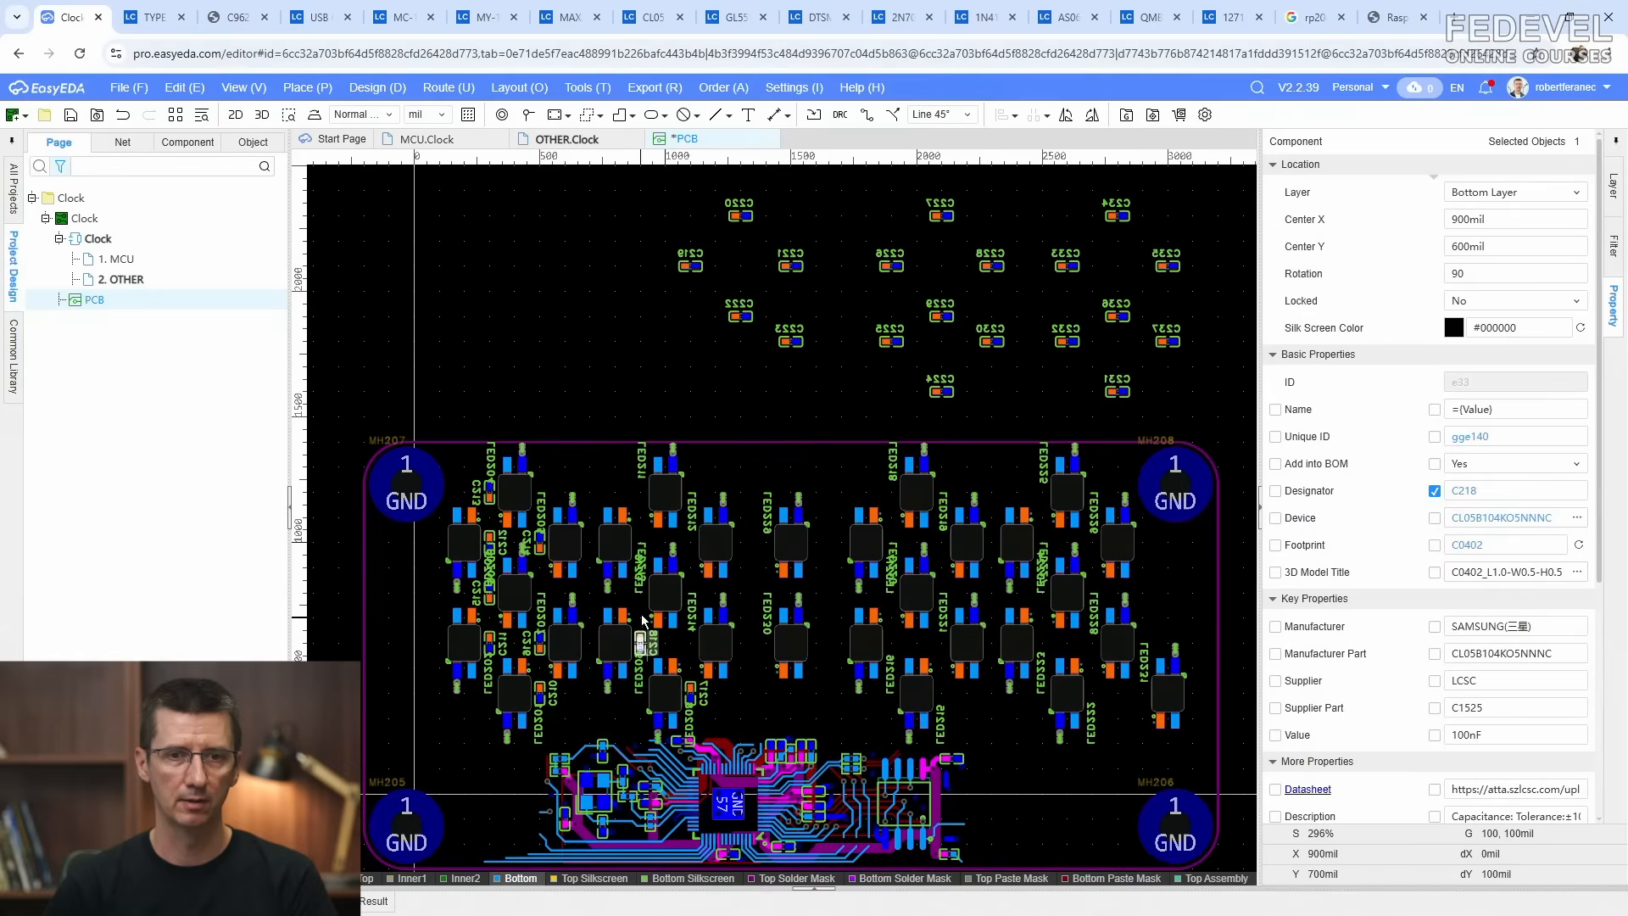
pyautogui.moveTo(694, 270); pyautogui.dragTo(640, 538)
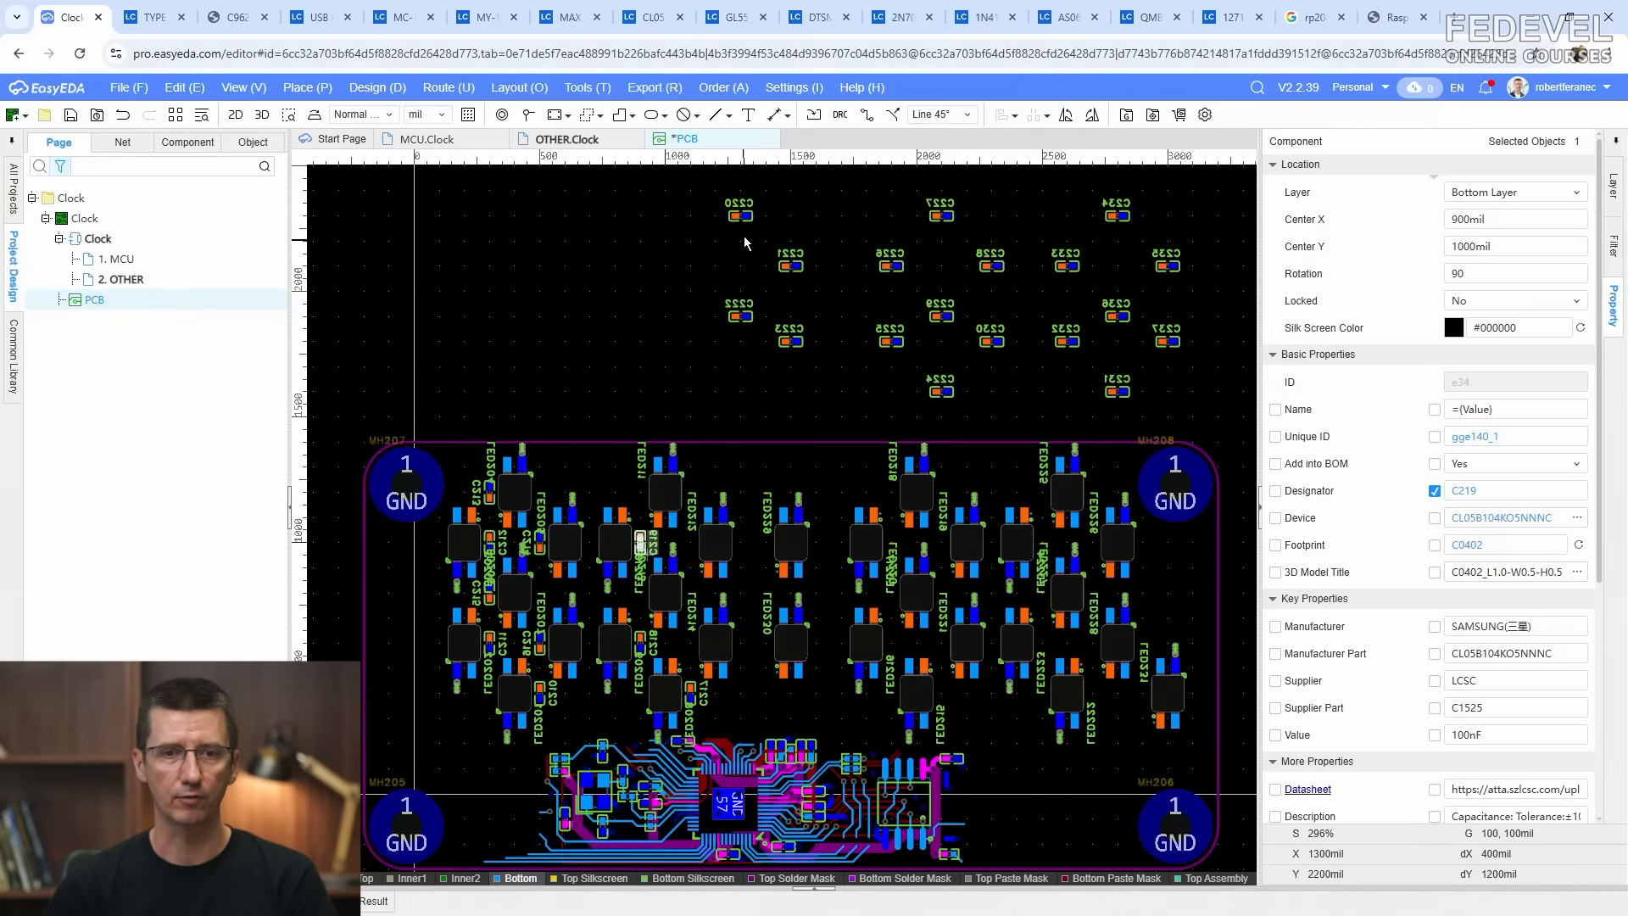
pyautogui.moveTo(739, 216); pyautogui.dragTo(640, 491)
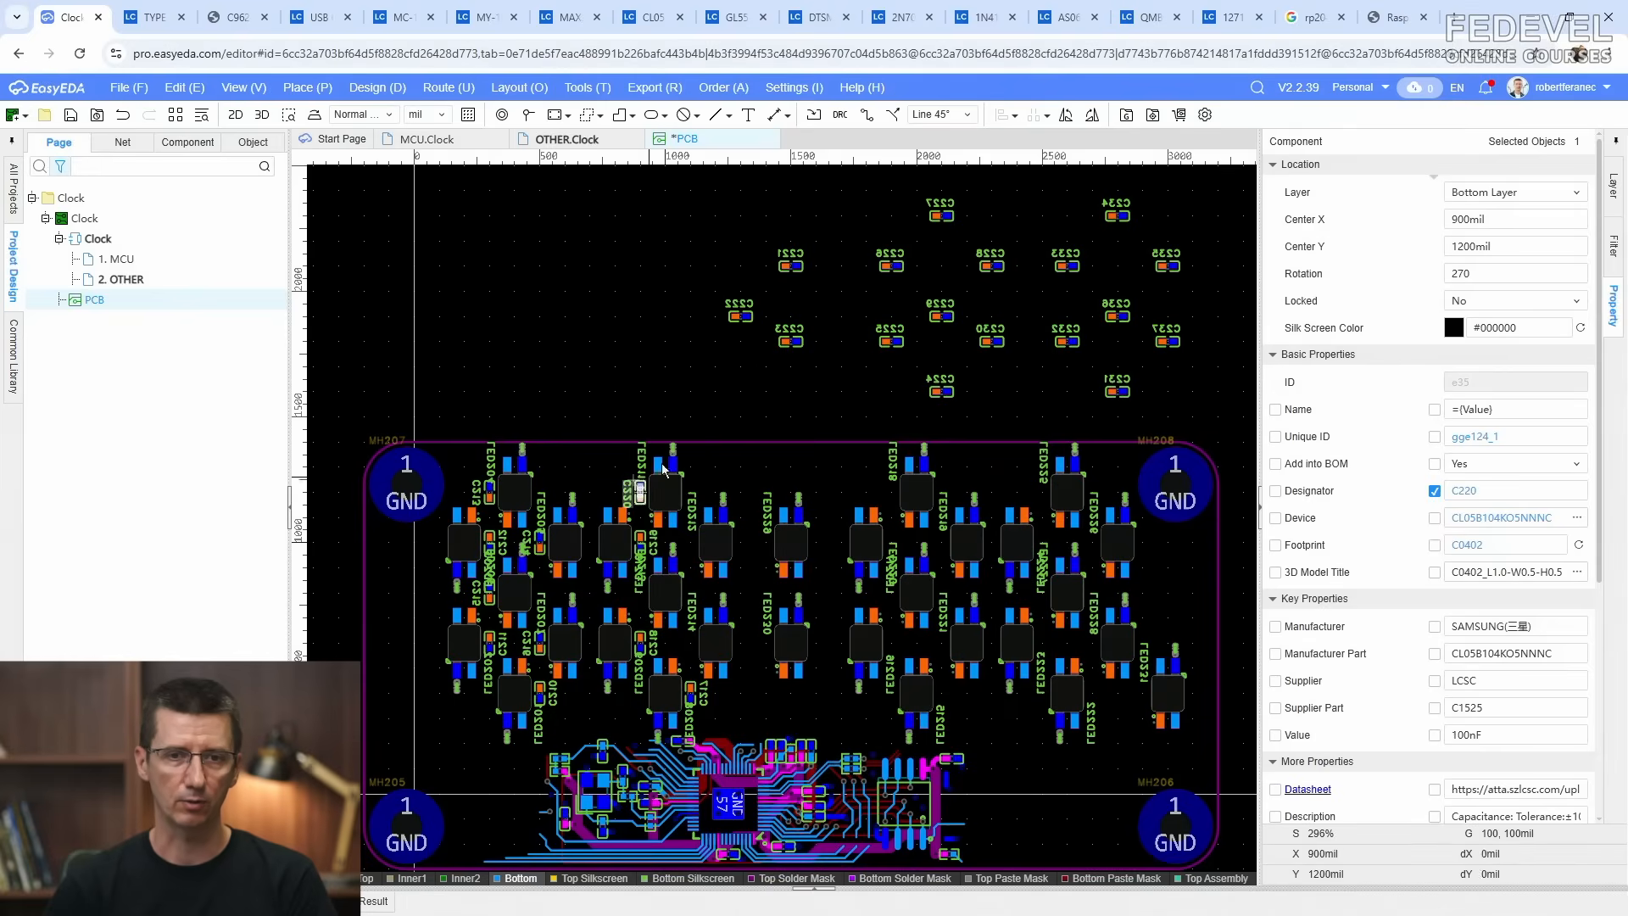
# Step: Complete the second digit by placing capacitors C221, C222 and C223 vertically beside LED212, LED213 and LED214
pyautogui.moveTo(791, 269); pyautogui.dragTo(689, 540)
pyautogui.moveTo(740, 318); pyautogui.dragTo(640, 591)
pyautogui.moveTo(791, 341); pyautogui.dragTo(696, 639)
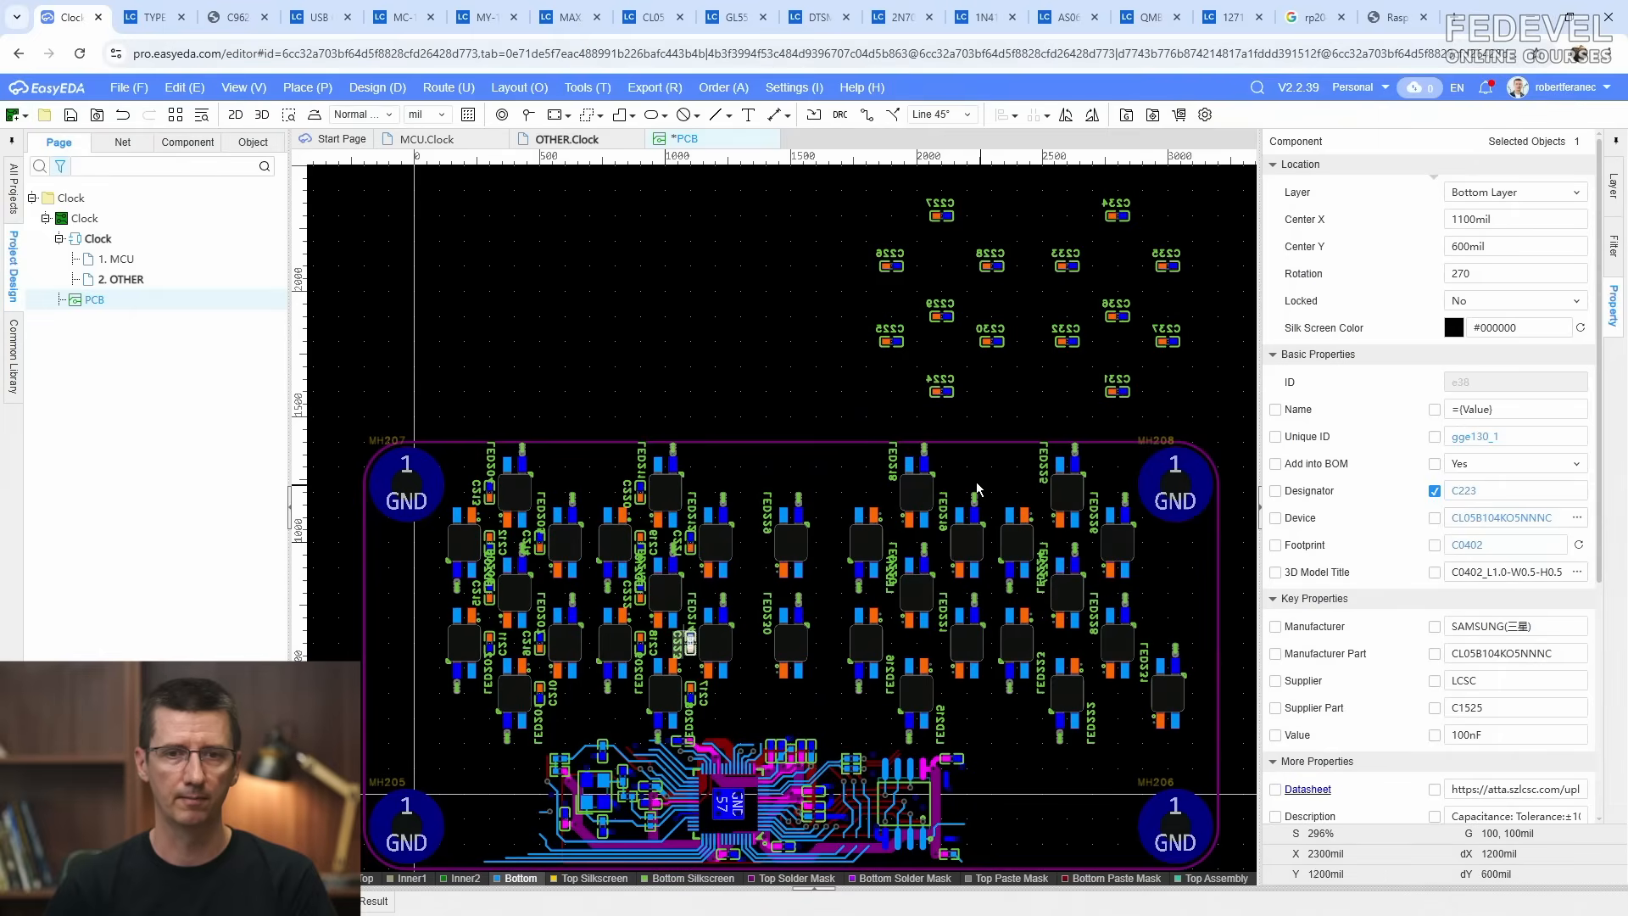
# Step: Place capacitors C224 to C227 vertically beside LED215 to LED218, with C224 and C226 rotated to 90 degrees
pyautogui.moveTo(943, 396); pyautogui.dragTo(950, 690)
pyautogui.press('space')
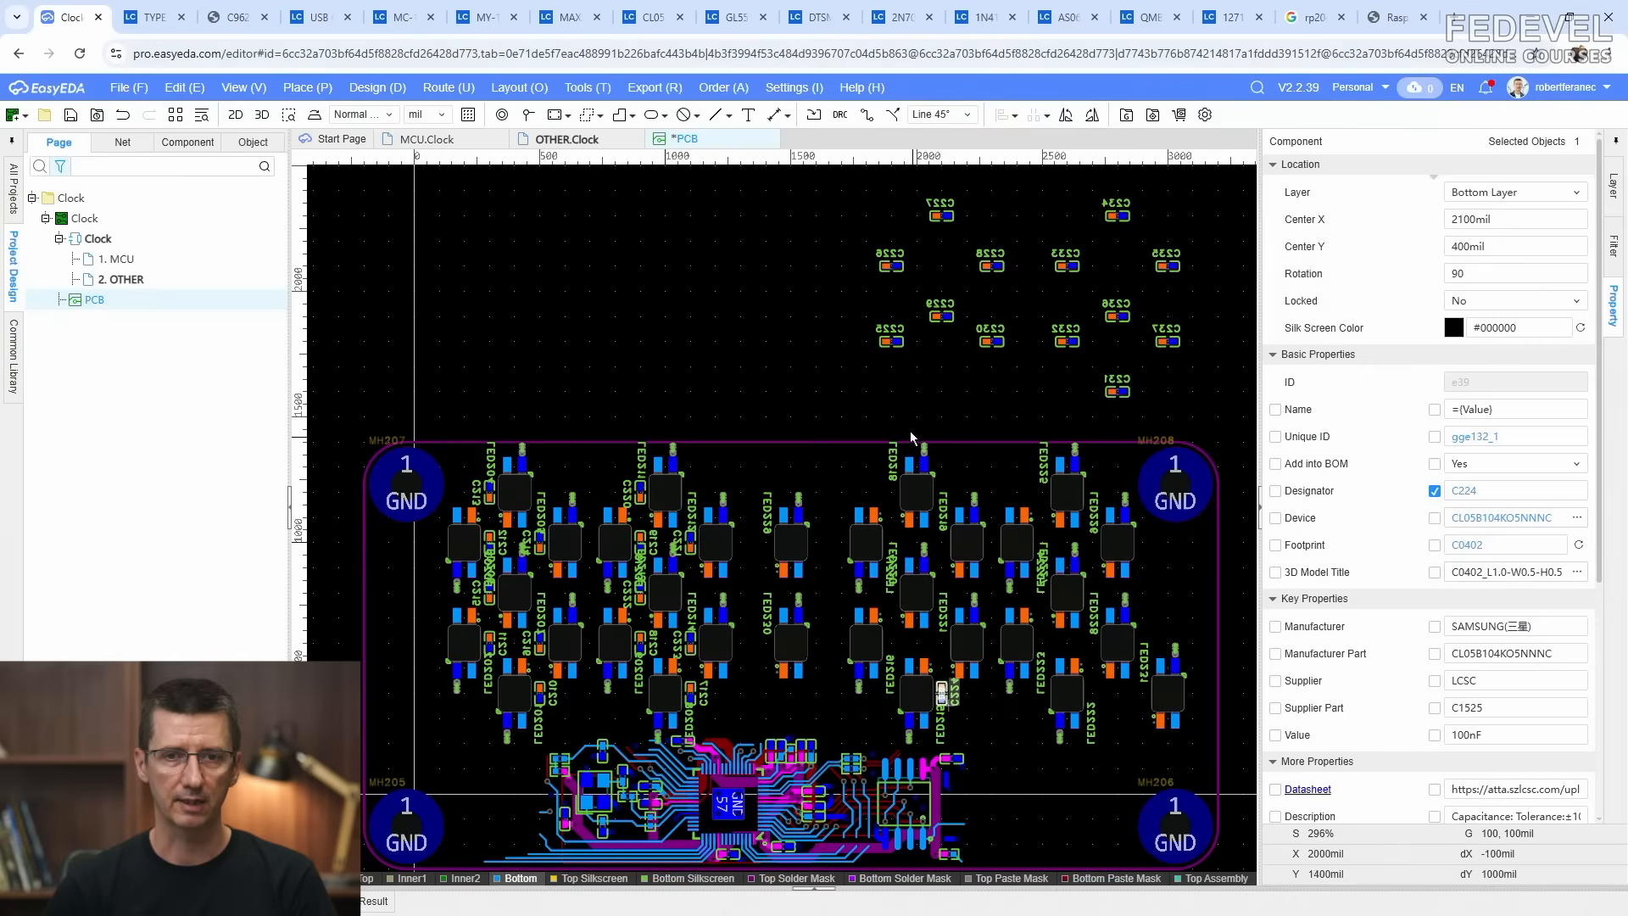
pyautogui.moveTo(891, 346); pyautogui.dragTo(891, 642)
pyautogui.press('space')
pyautogui.moveTo(892, 270); pyautogui.dragTo(882, 535)
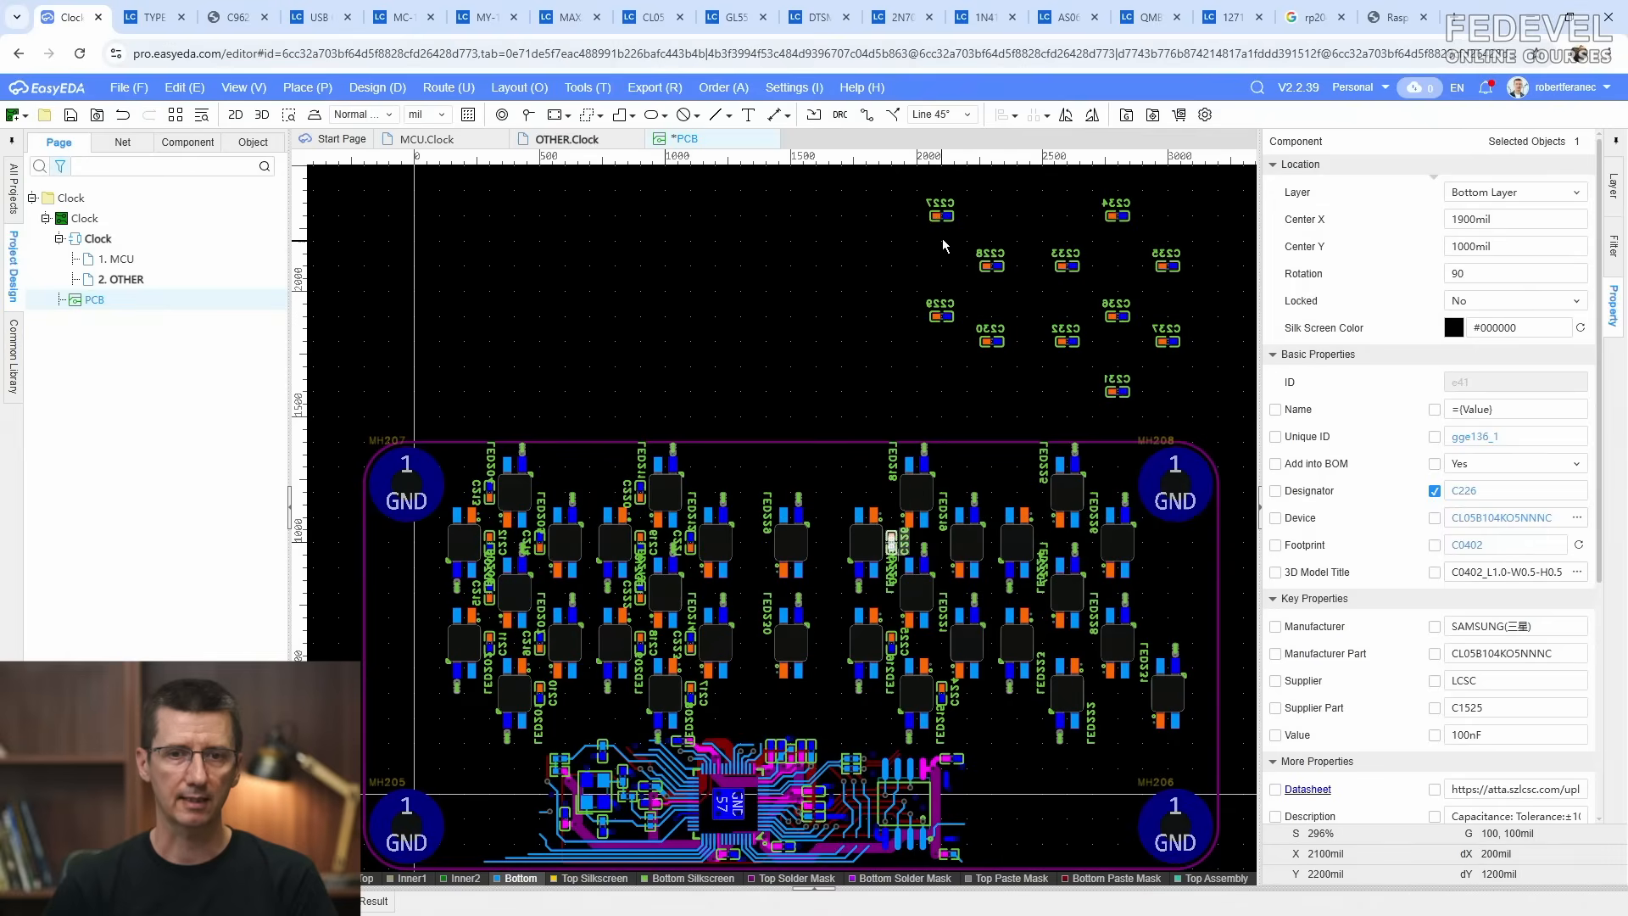
pyautogui.moveTo(940, 215); pyautogui.dragTo(894, 467)
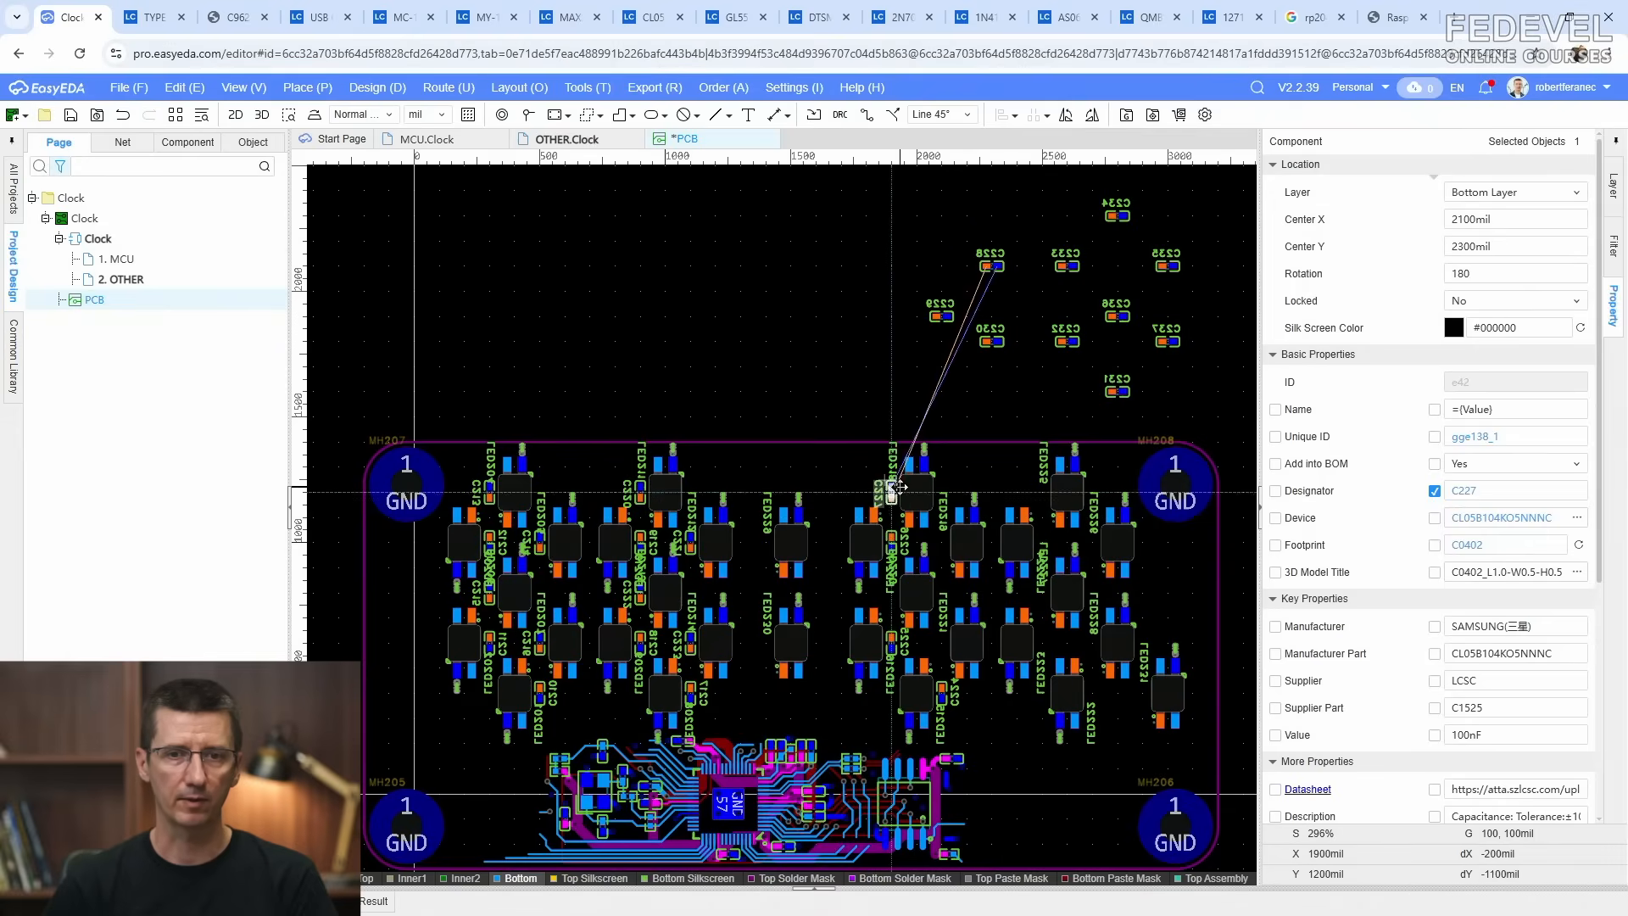
# Step: Complete the third digit by placing capacitors C228, C229 and C230 vertically beside LED219, LED220 and LED221
pyautogui.moveTo(991, 266); pyautogui.dragTo(945, 538)
pyautogui.moveTo(942, 317); pyautogui.dragTo(905, 534)
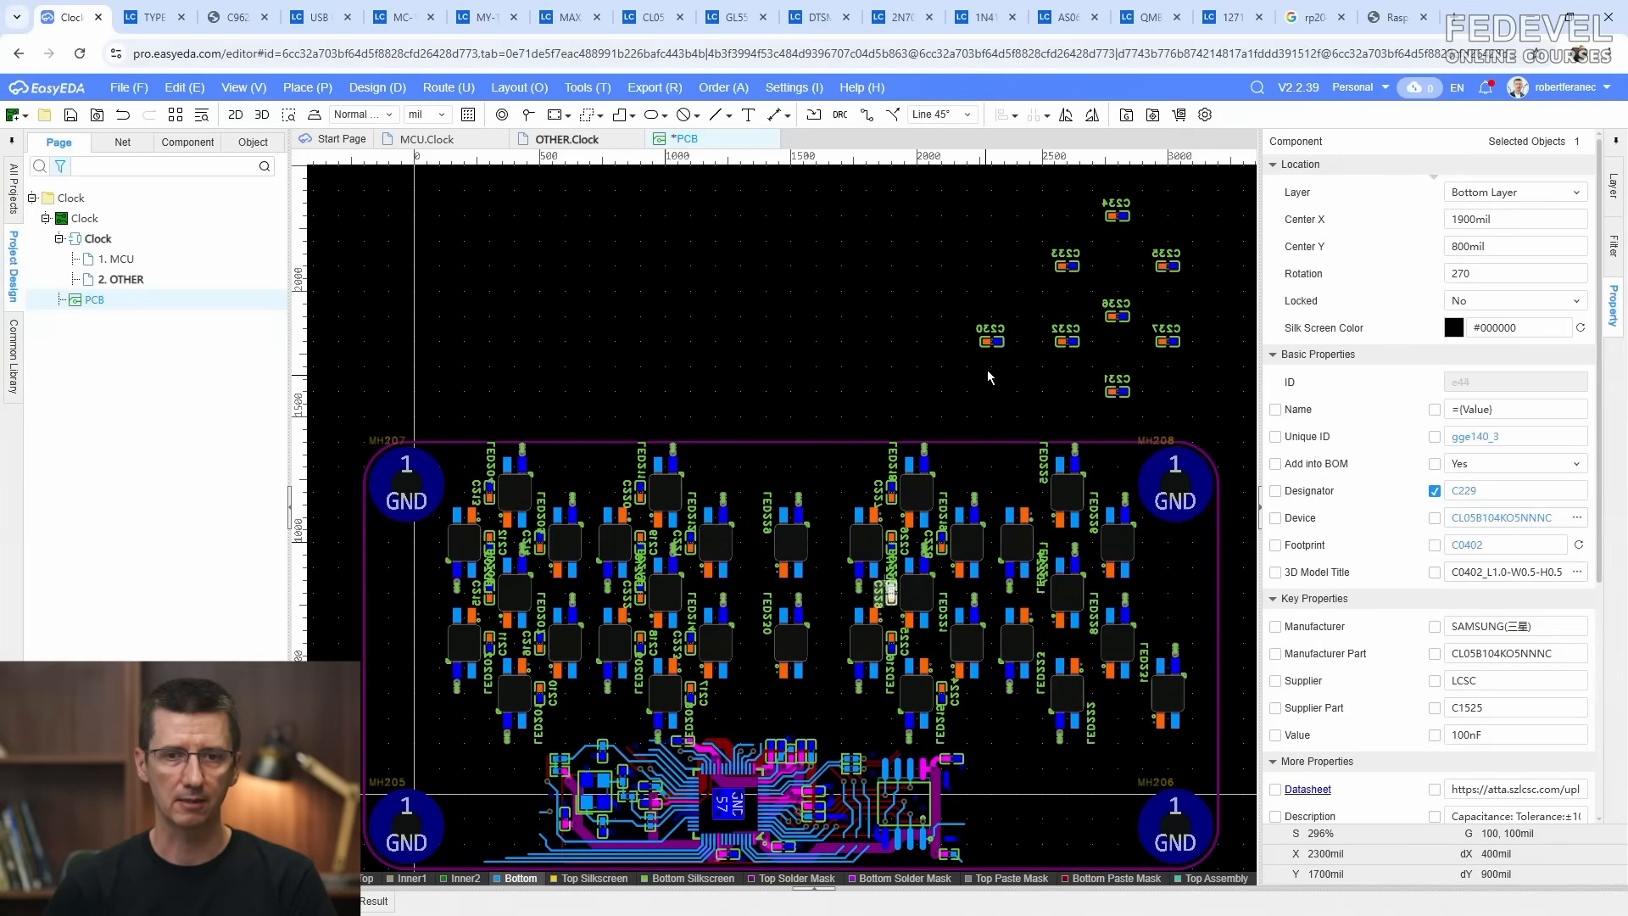
pyautogui.moveTo(992, 341); pyautogui.dragTo(932, 656)
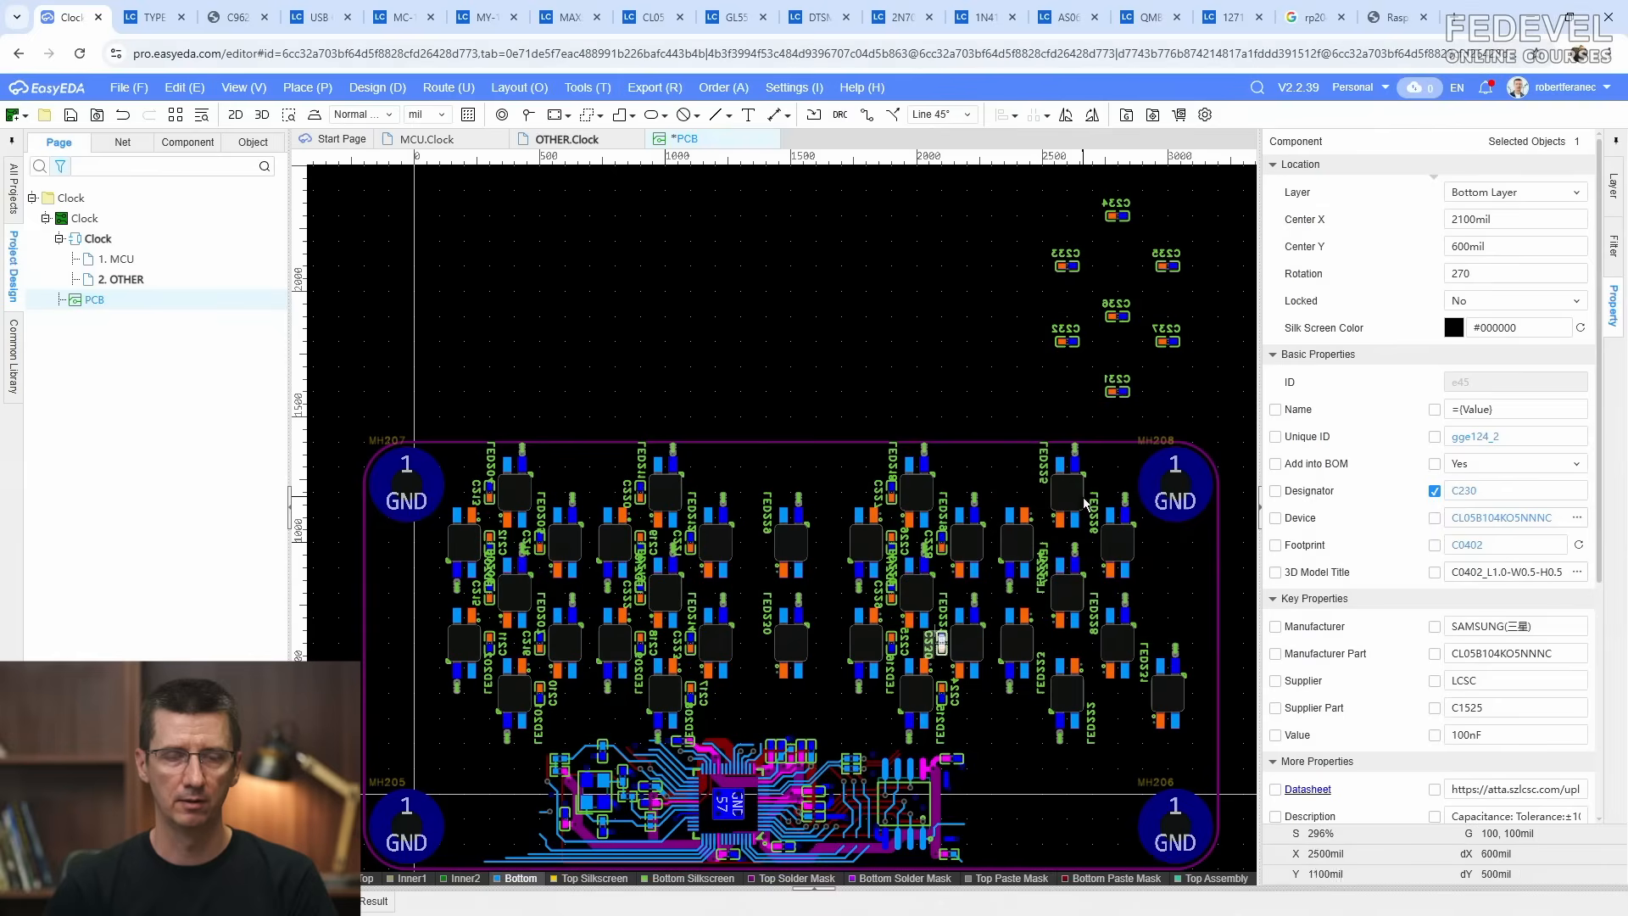
# Step: Place capacitors C231 to C235 vertically beside LED222 to LED226, with C231 and C232 rotated to 90 degrees
pyautogui.moveTo(1117, 392); pyautogui.dragTo(1099, 700)
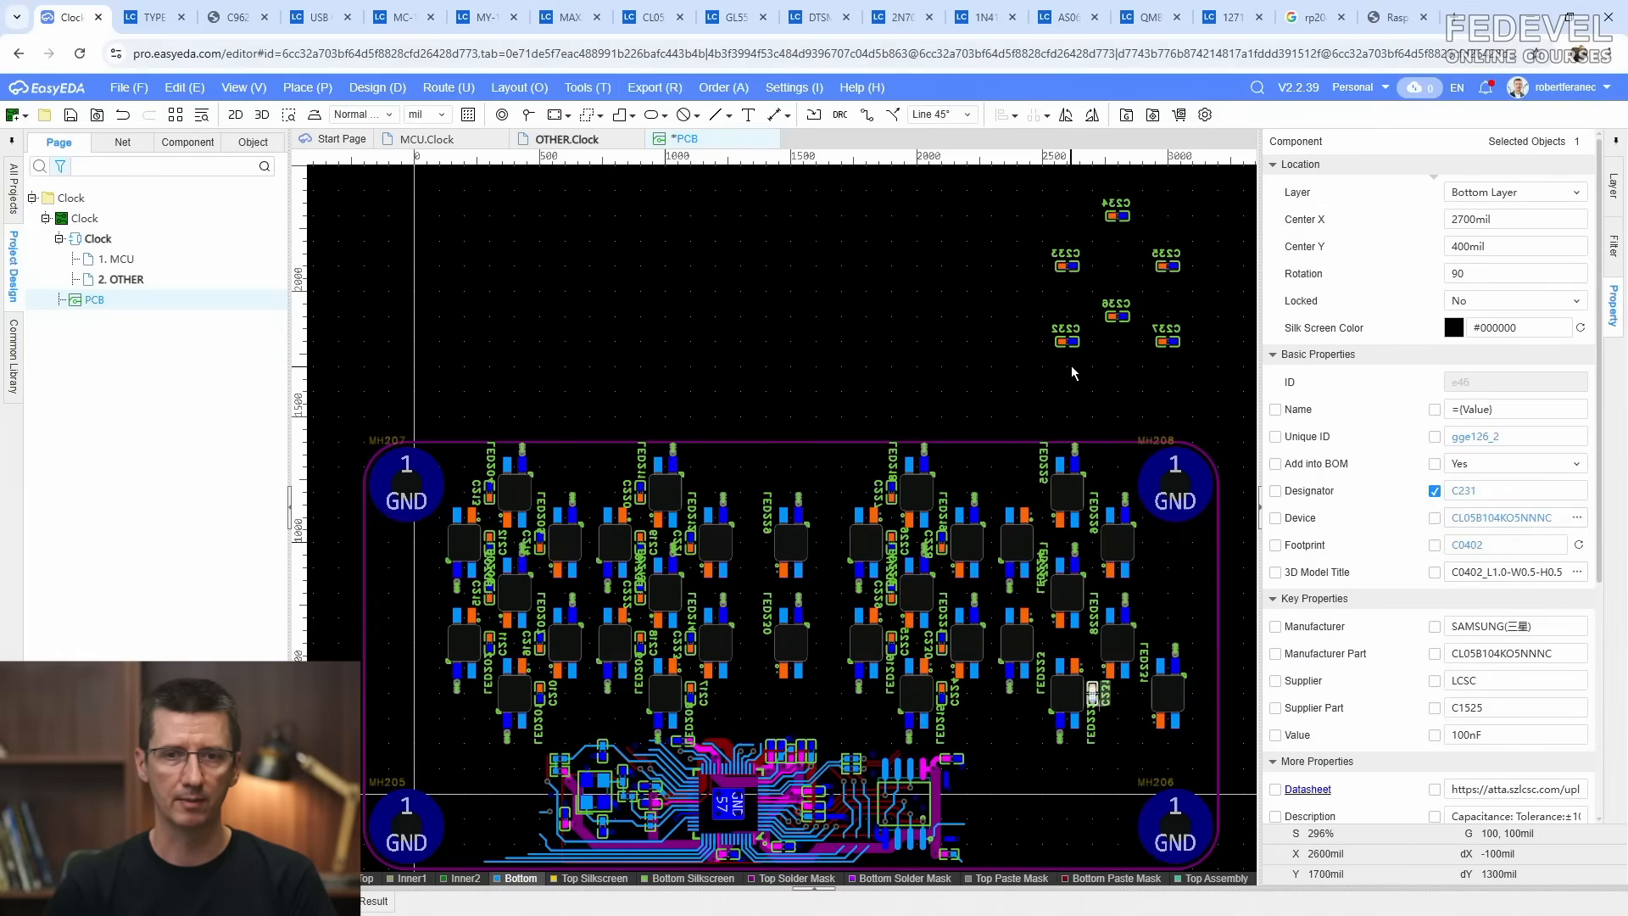
pyautogui.moveTo(1067, 341); pyautogui.dragTo(1043, 589)
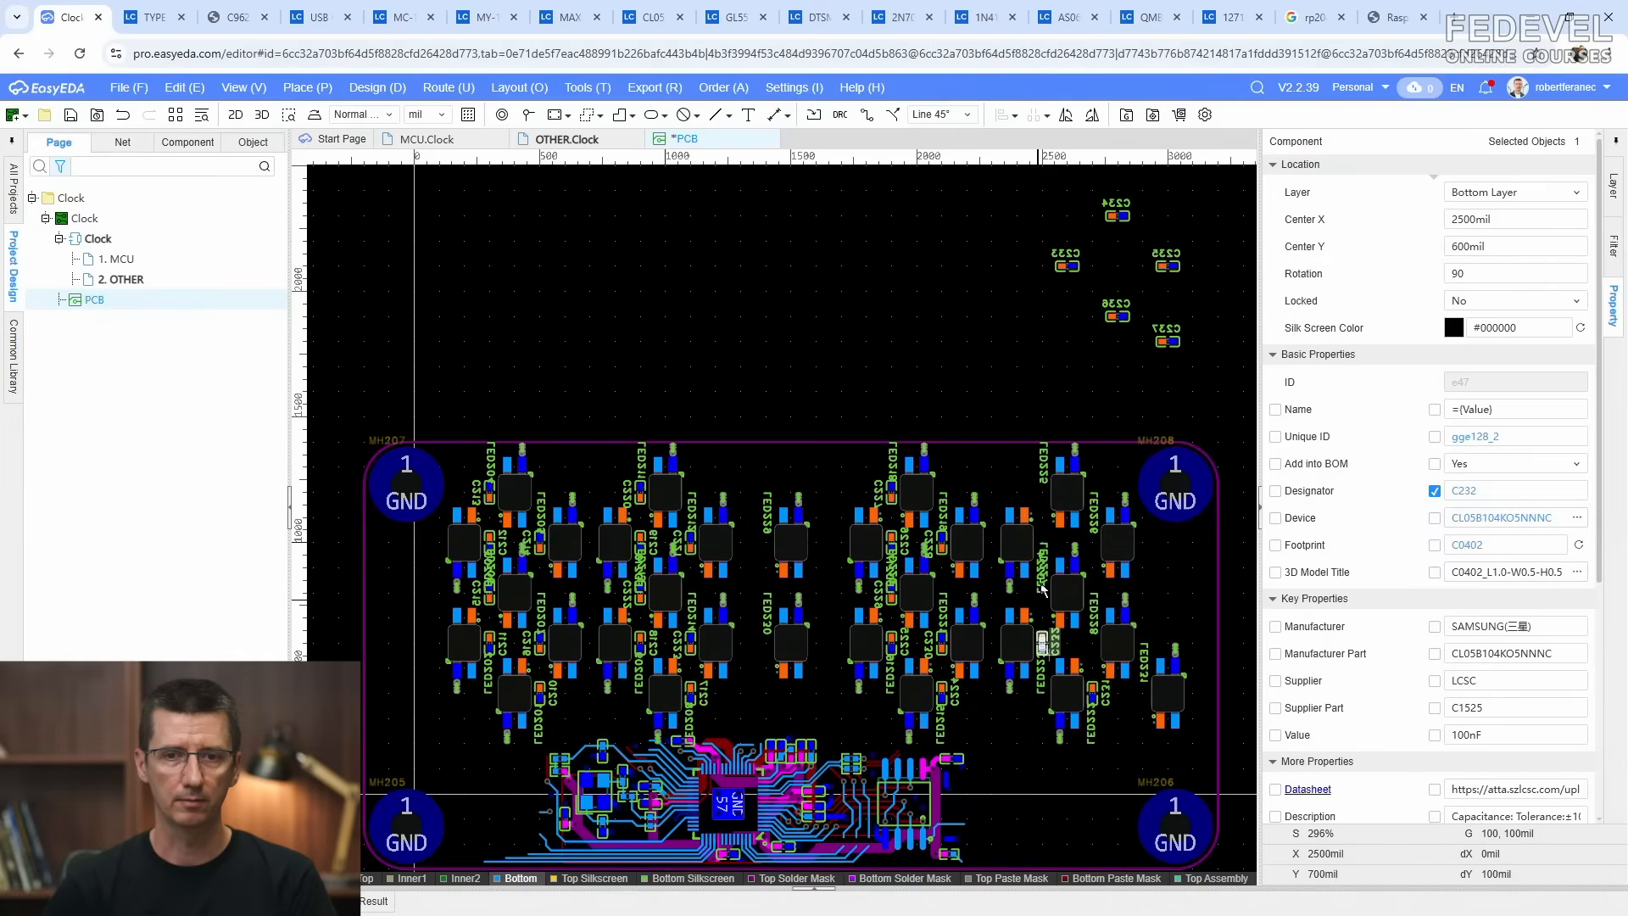
pyautogui.moveTo(1068, 268); pyautogui.dragTo(1040, 528)
pyautogui.moveTo(1118, 223); pyautogui.dragTo(1042, 490)
pyautogui.moveTo(1171, 270); pyautogui.dragTo(1092, 541)
# Step: Place capacitors C236 and C237 vertically beside LED227 and LED228, and save the PCB
pyautogui.moveTo(1119, 318); pyautogui.dragTo(1043, 593)
pyautogui.press('space')
pyautogui.moveTo(1168, 342); pyautogui.dragTo(1094, 643)
pyautogui.press('space')
pyautogui.click(1084, 354)
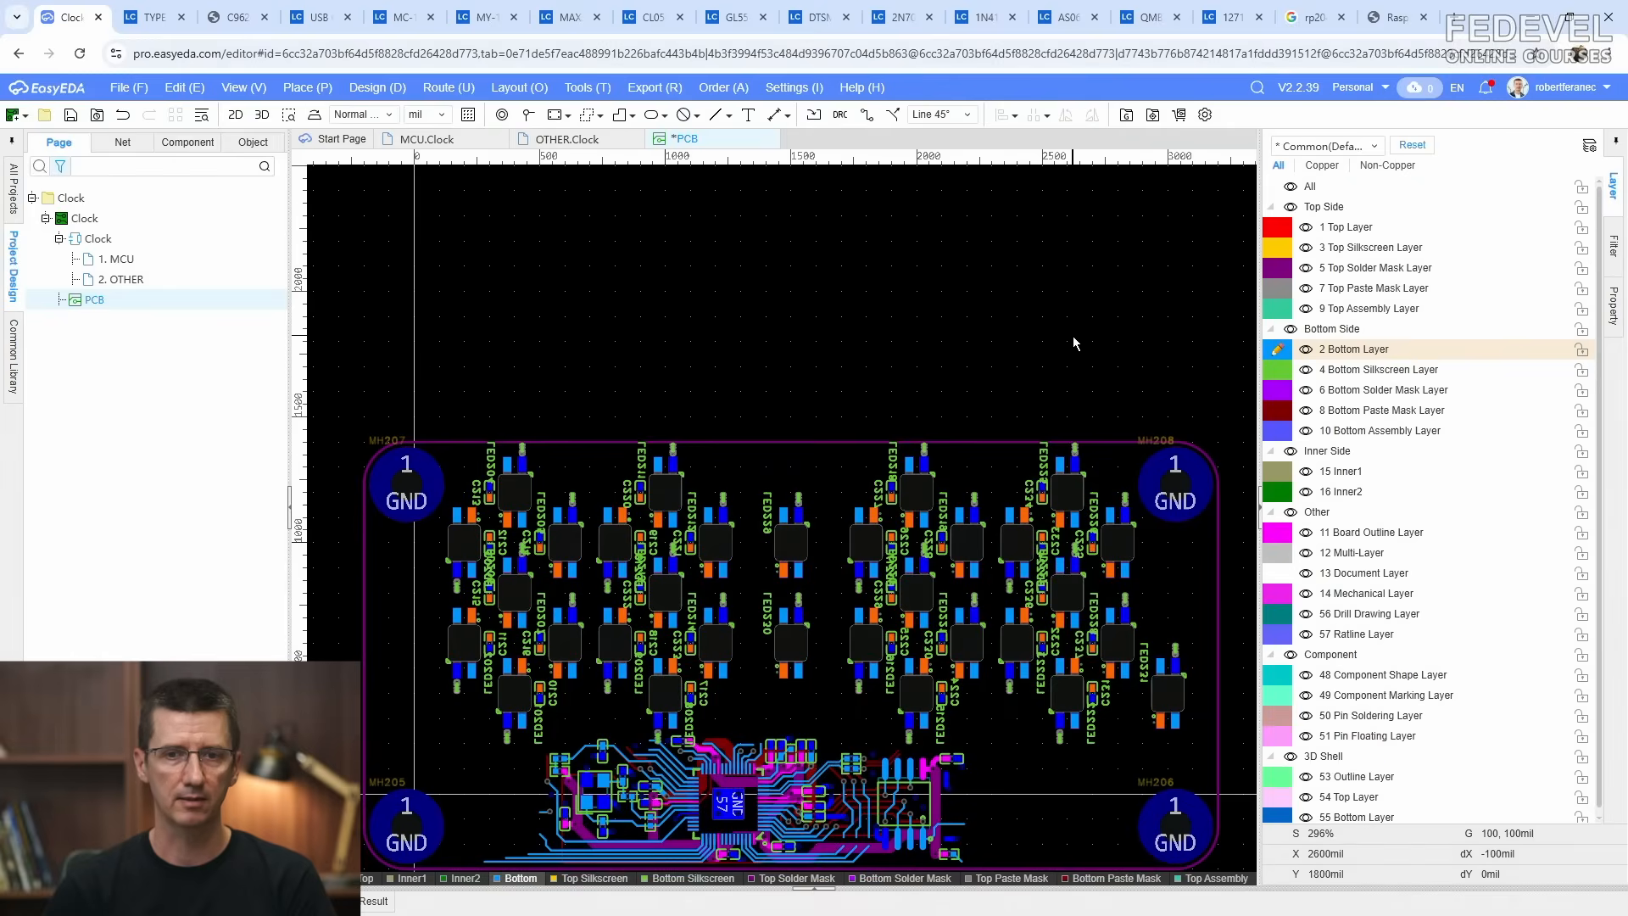
pyautogui.press('k')
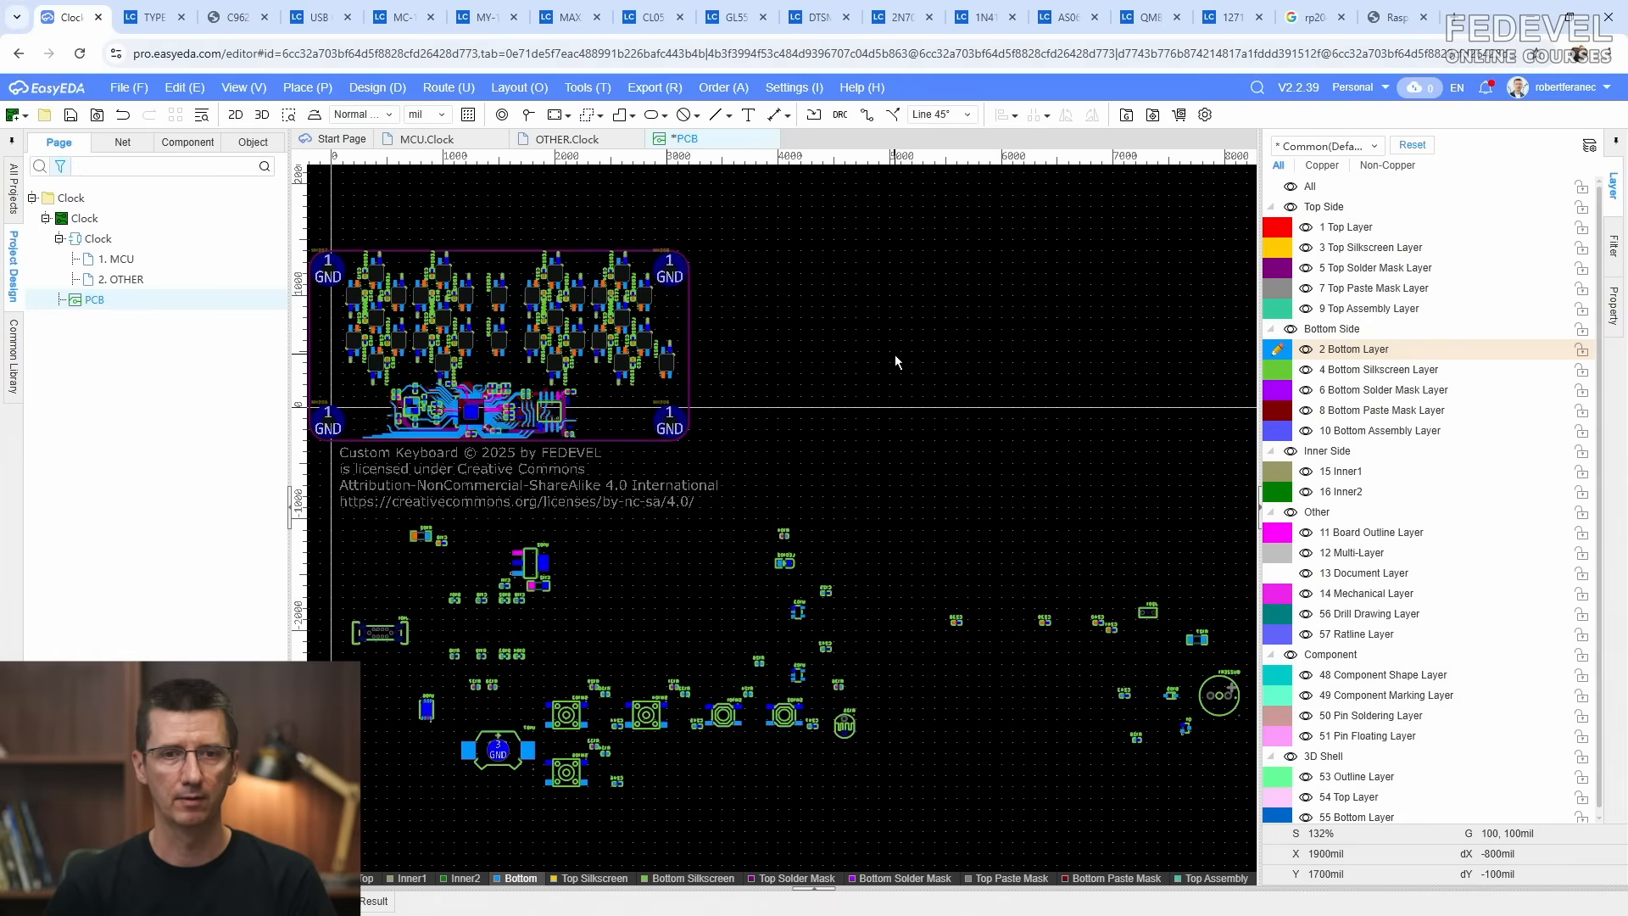
pyautogui.click(71, 116)
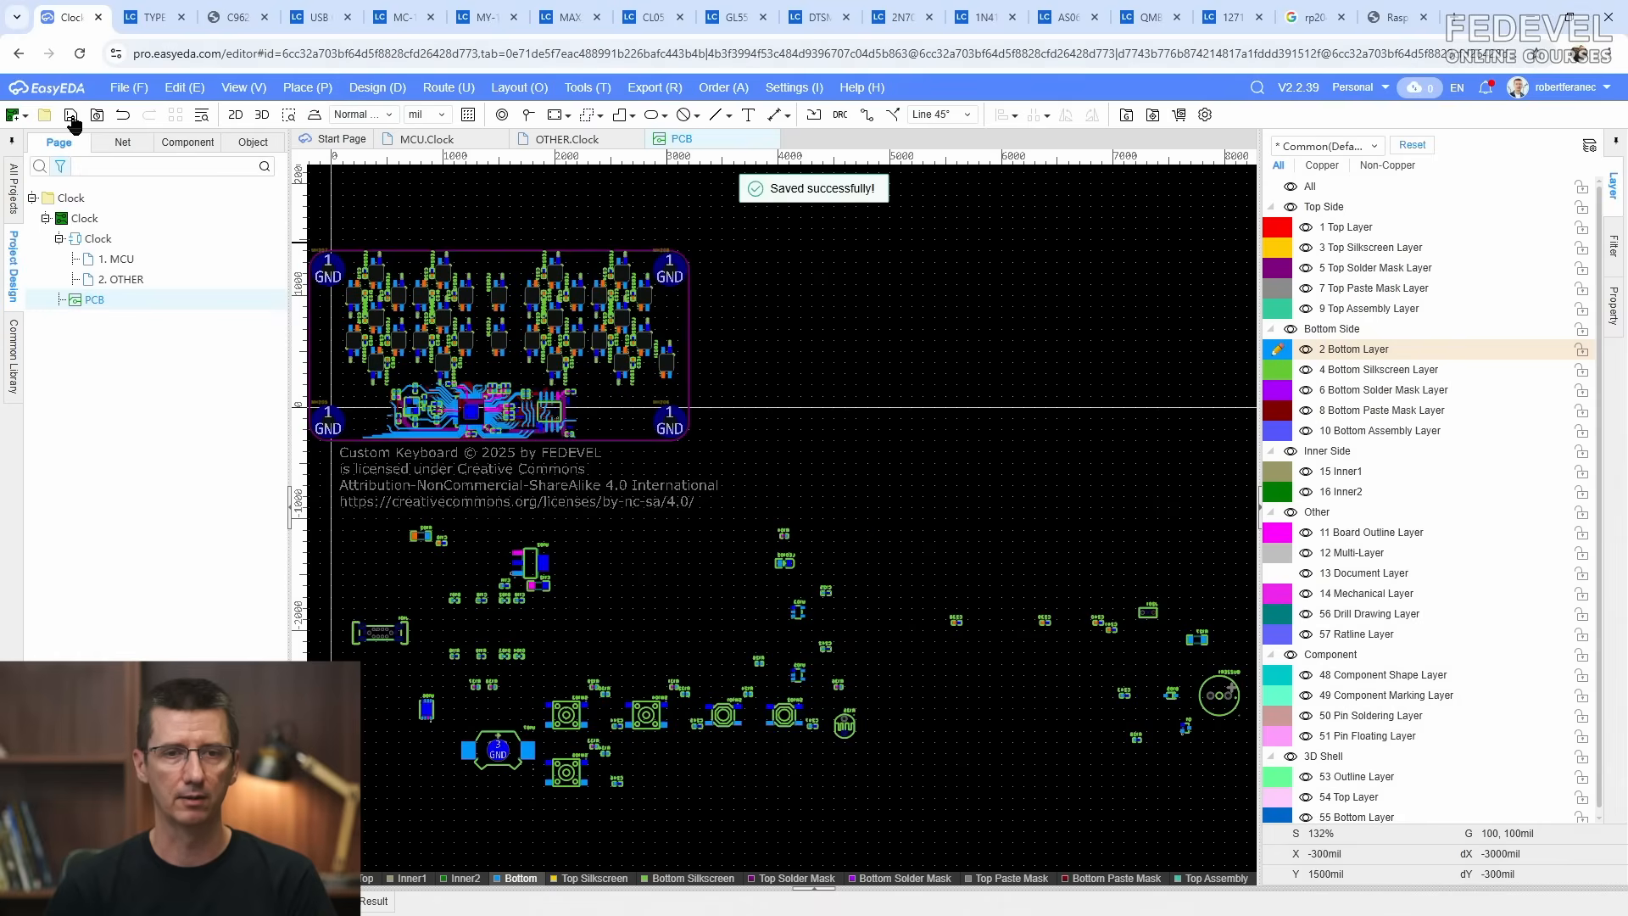
# Step: Cross-select capacitors C238, C239 and C240 from the OTHER schematic page and move them as a group next to the clock board
pyautogui.click(566, 139)
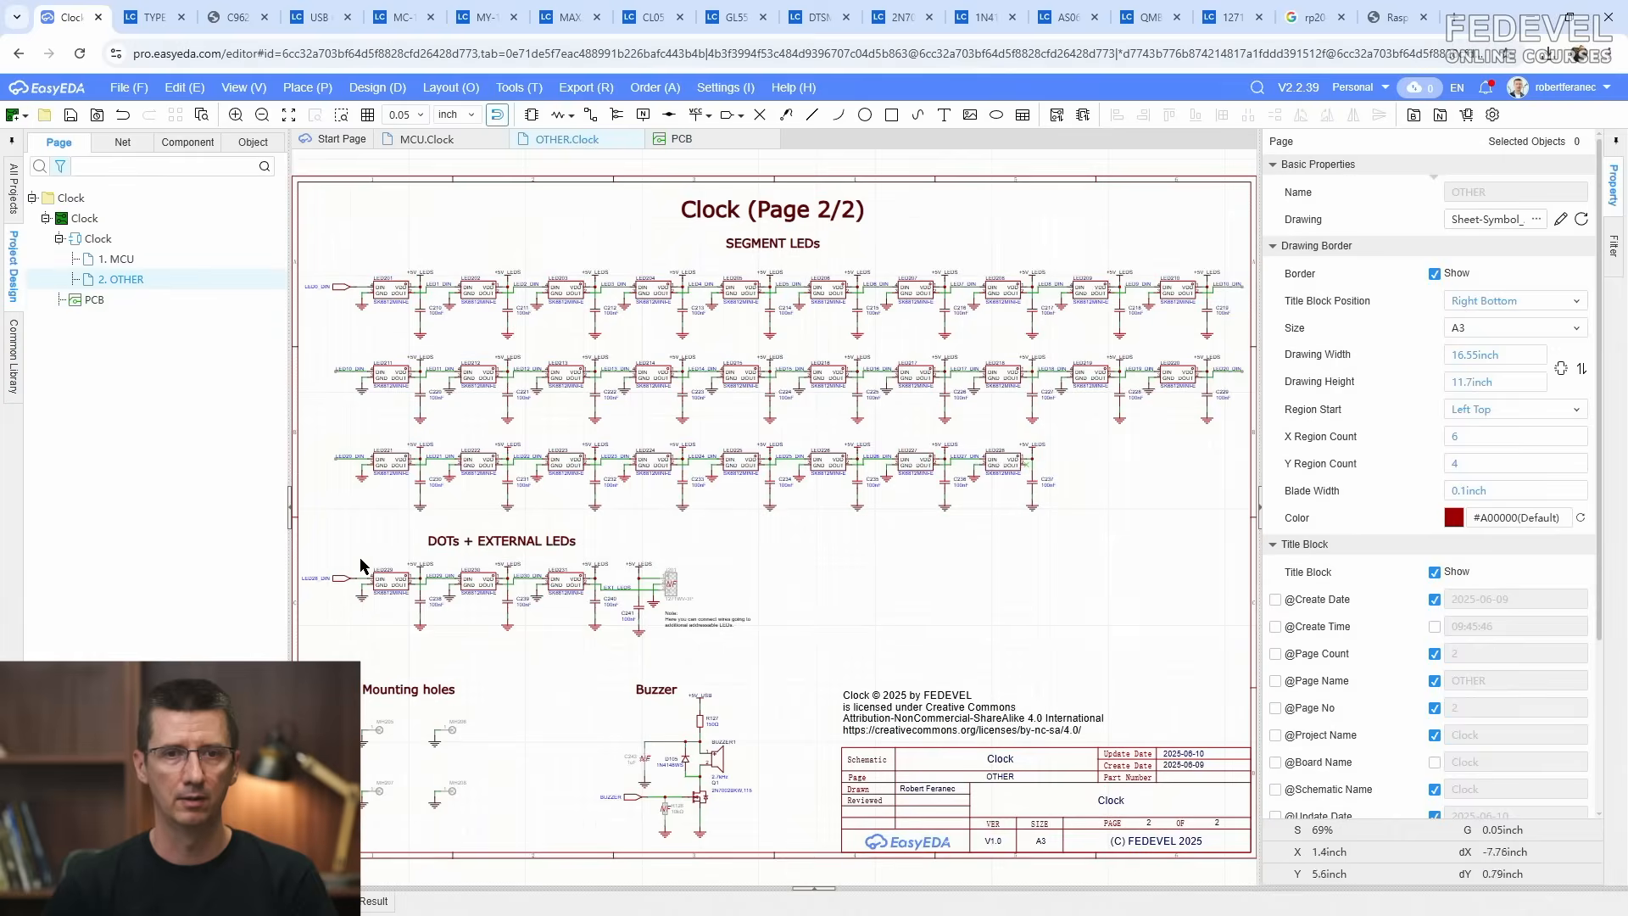
pyautogui.scroll(3, 339, 600)
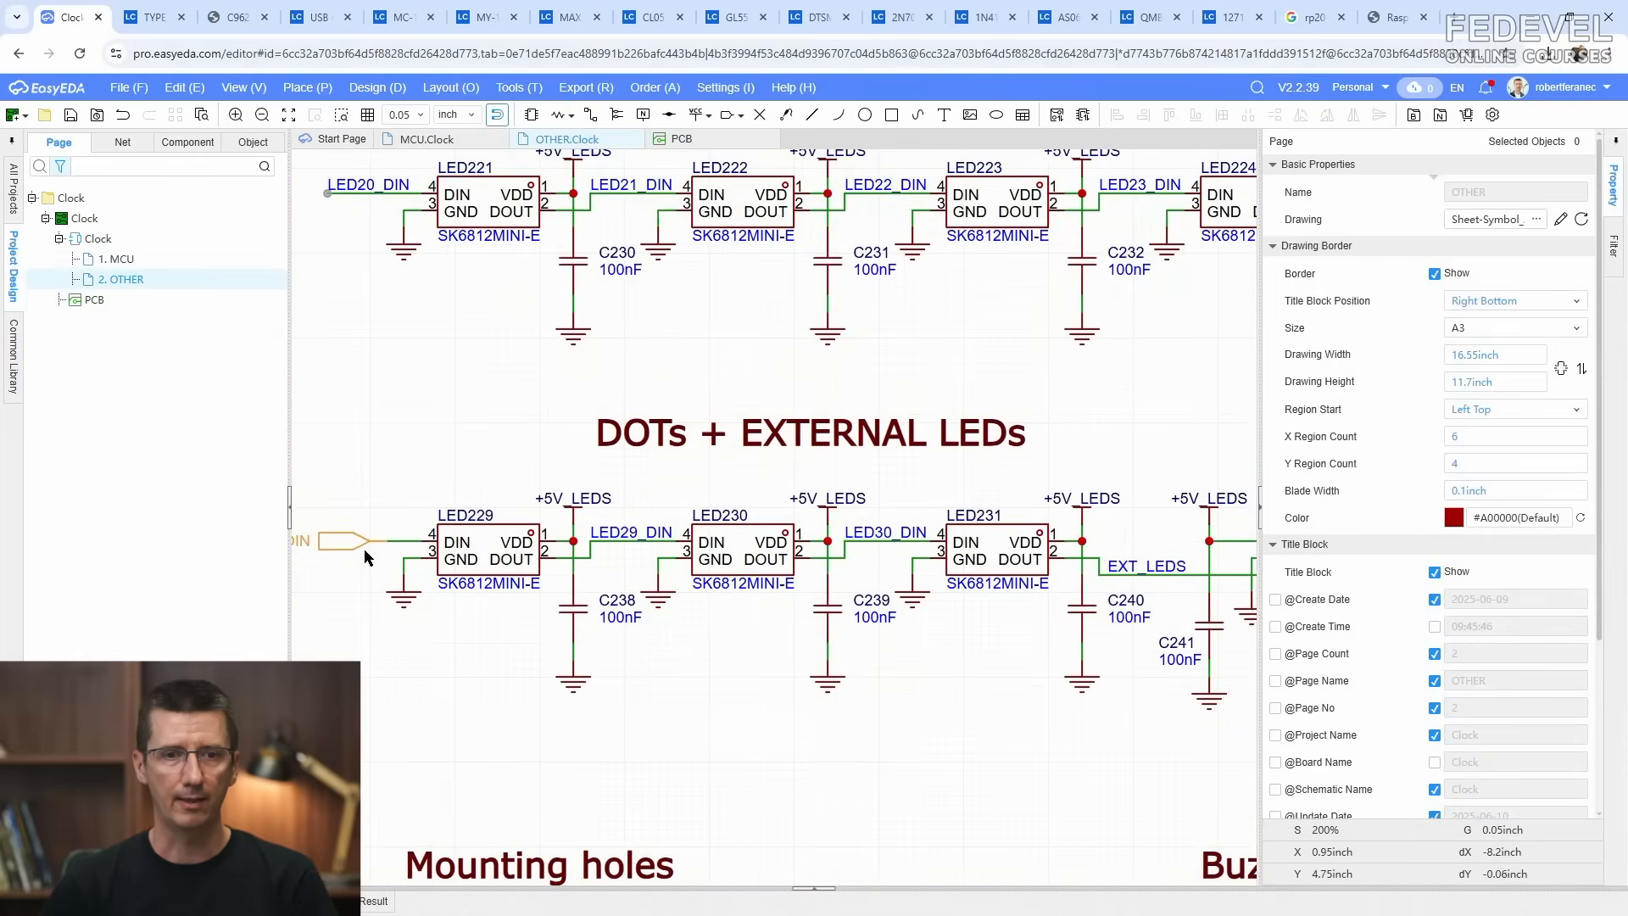
pyautogui.moveTo(373, 555); pyautogui.dragTo(1150, 666)
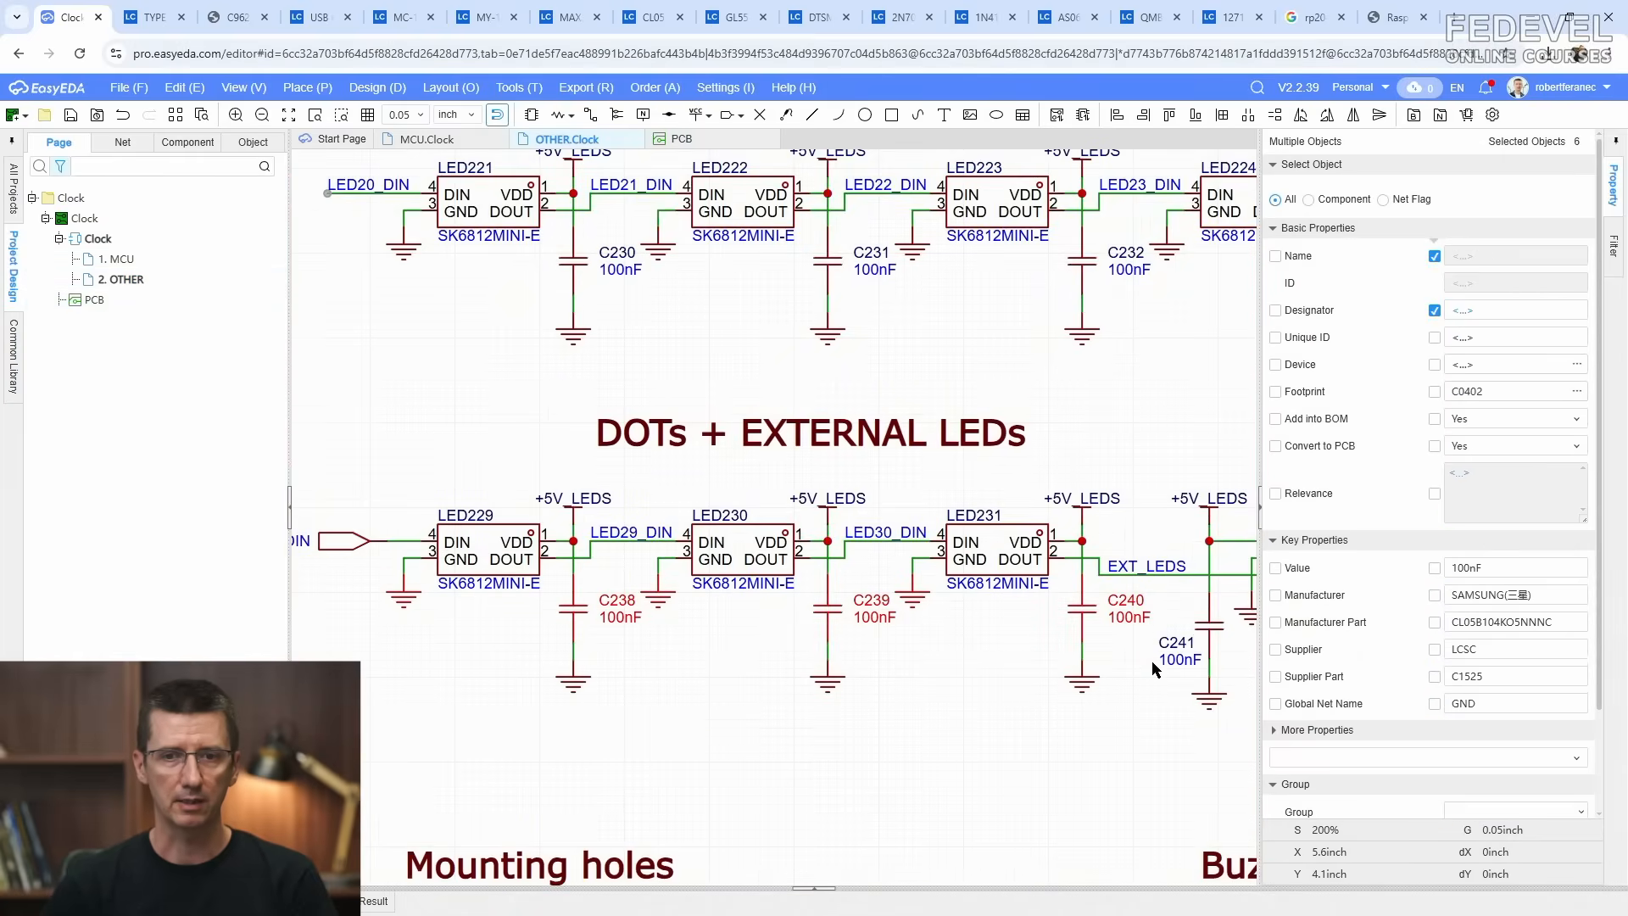
pyautogui.hotkey('shift', 'x')
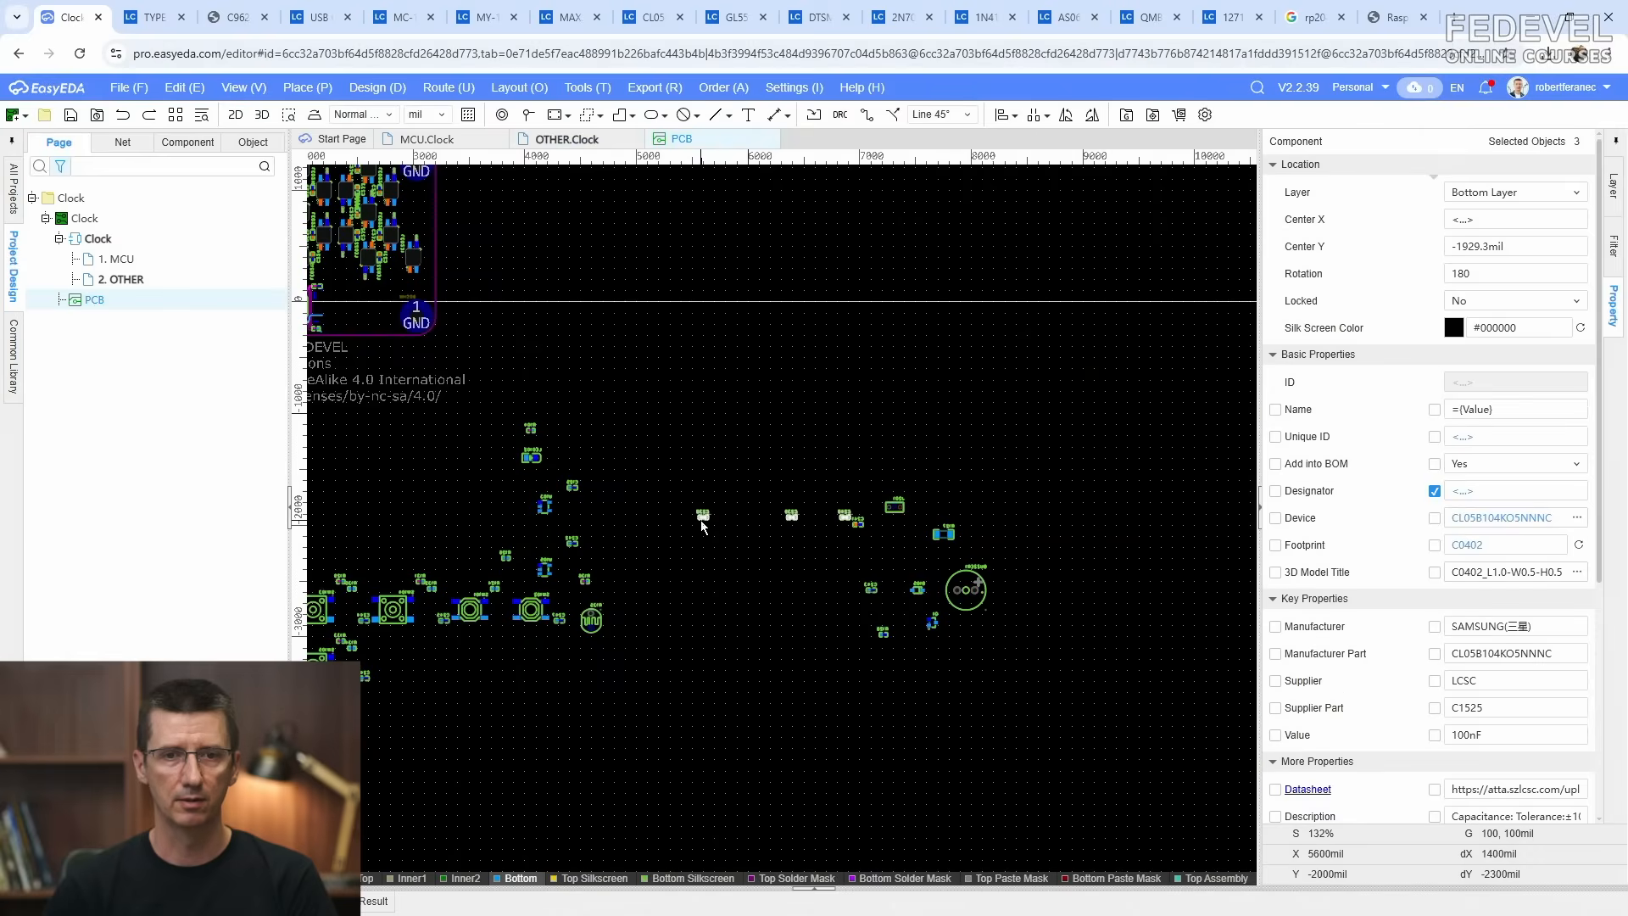
pyautogui.click(490, 246)
pyautogui.scroll(7, 490, 197)
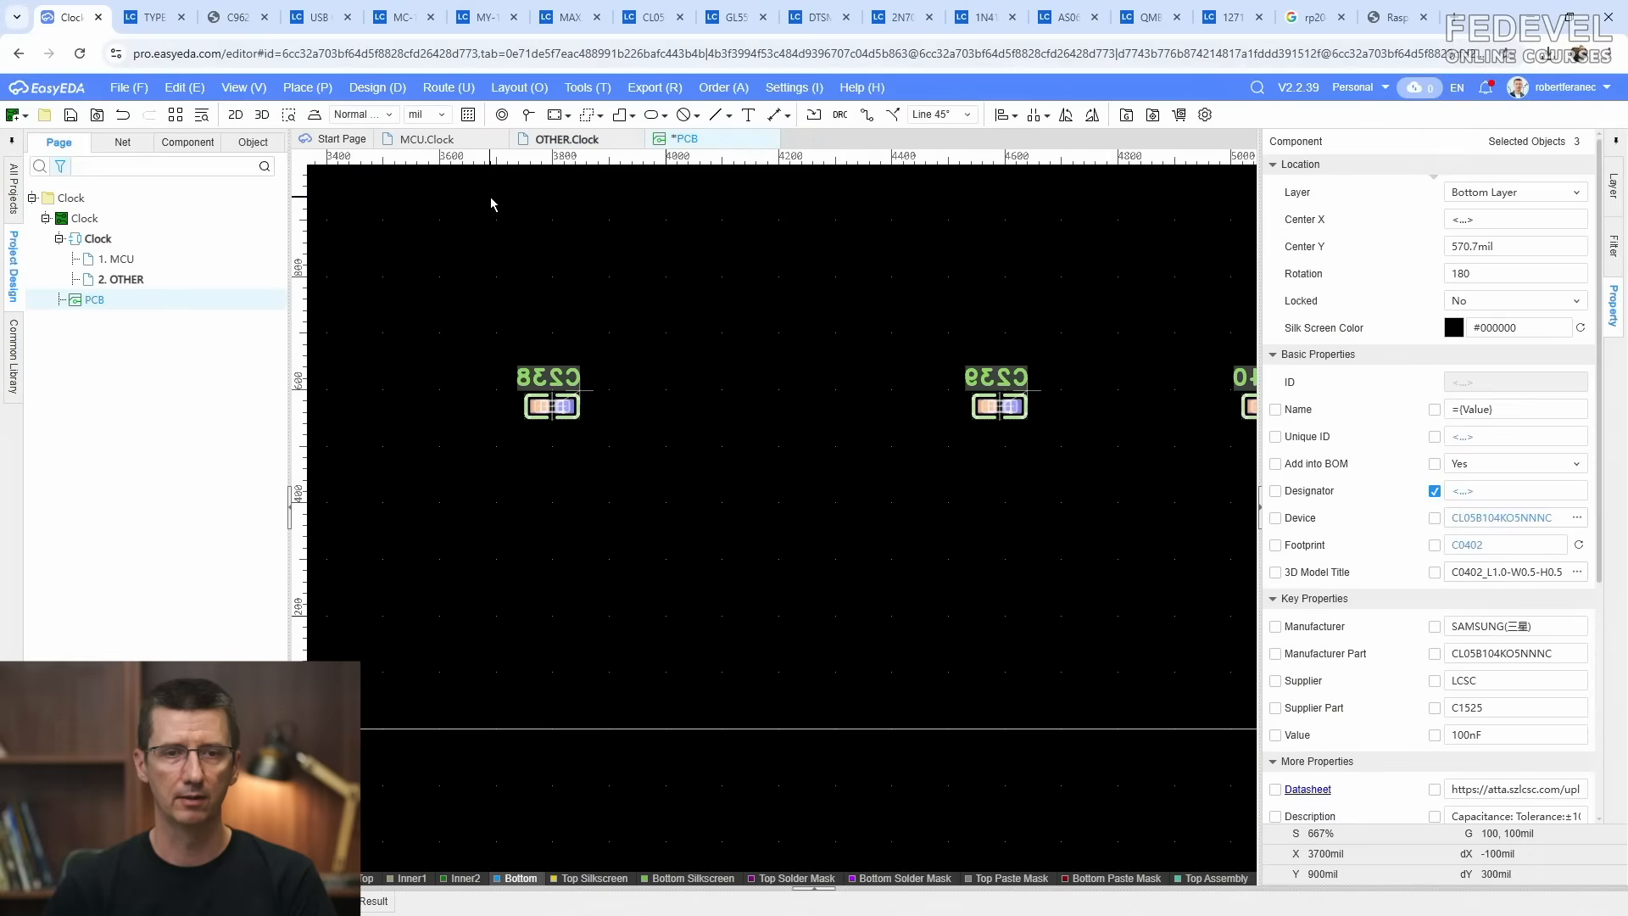
# Step: Bring C238, C239 and C240 close together in a row at Y 600 mil, just outside the board outline
pyautogui.scroll(-2, 490, 196)
pyautogui.moveTo(826, 348); pyautogui.dragTo(645, 332)
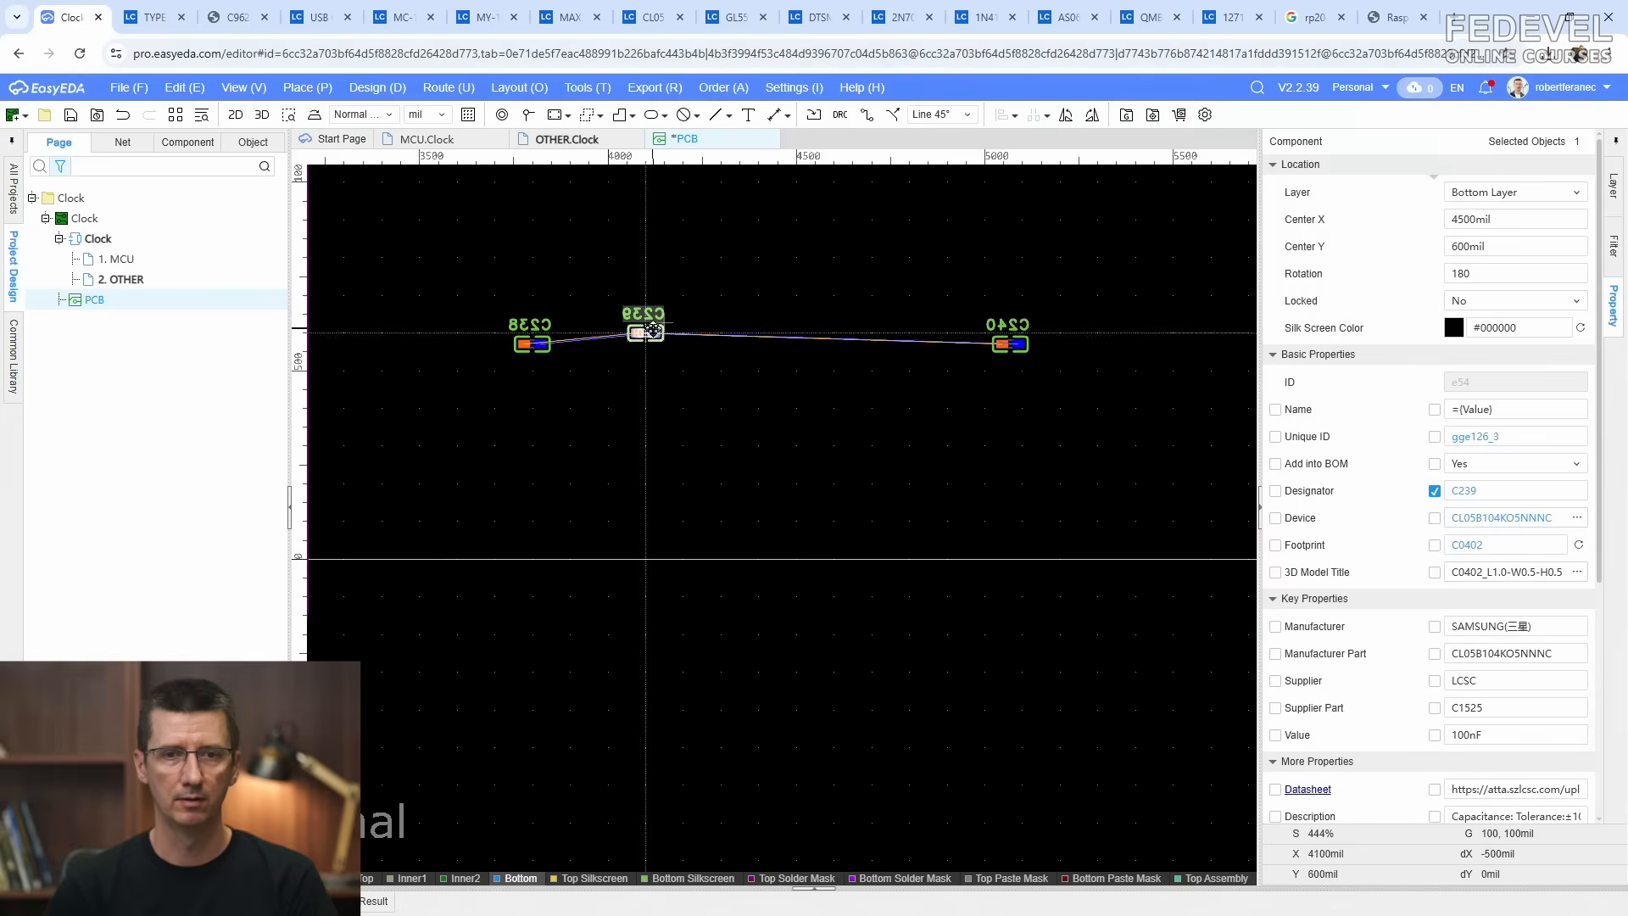
pyautogui.click(527, 330)
pyautogui.moveTo(1009, 343); pyautogui.dragTo(758, 333)
pyautogui.scroll(-2, 969, 451)
pyautogui.moveTo(765, 334); pyautogui.dragTo(853, 266, button='right')
pyautogui.scroll(1, 773, 259)
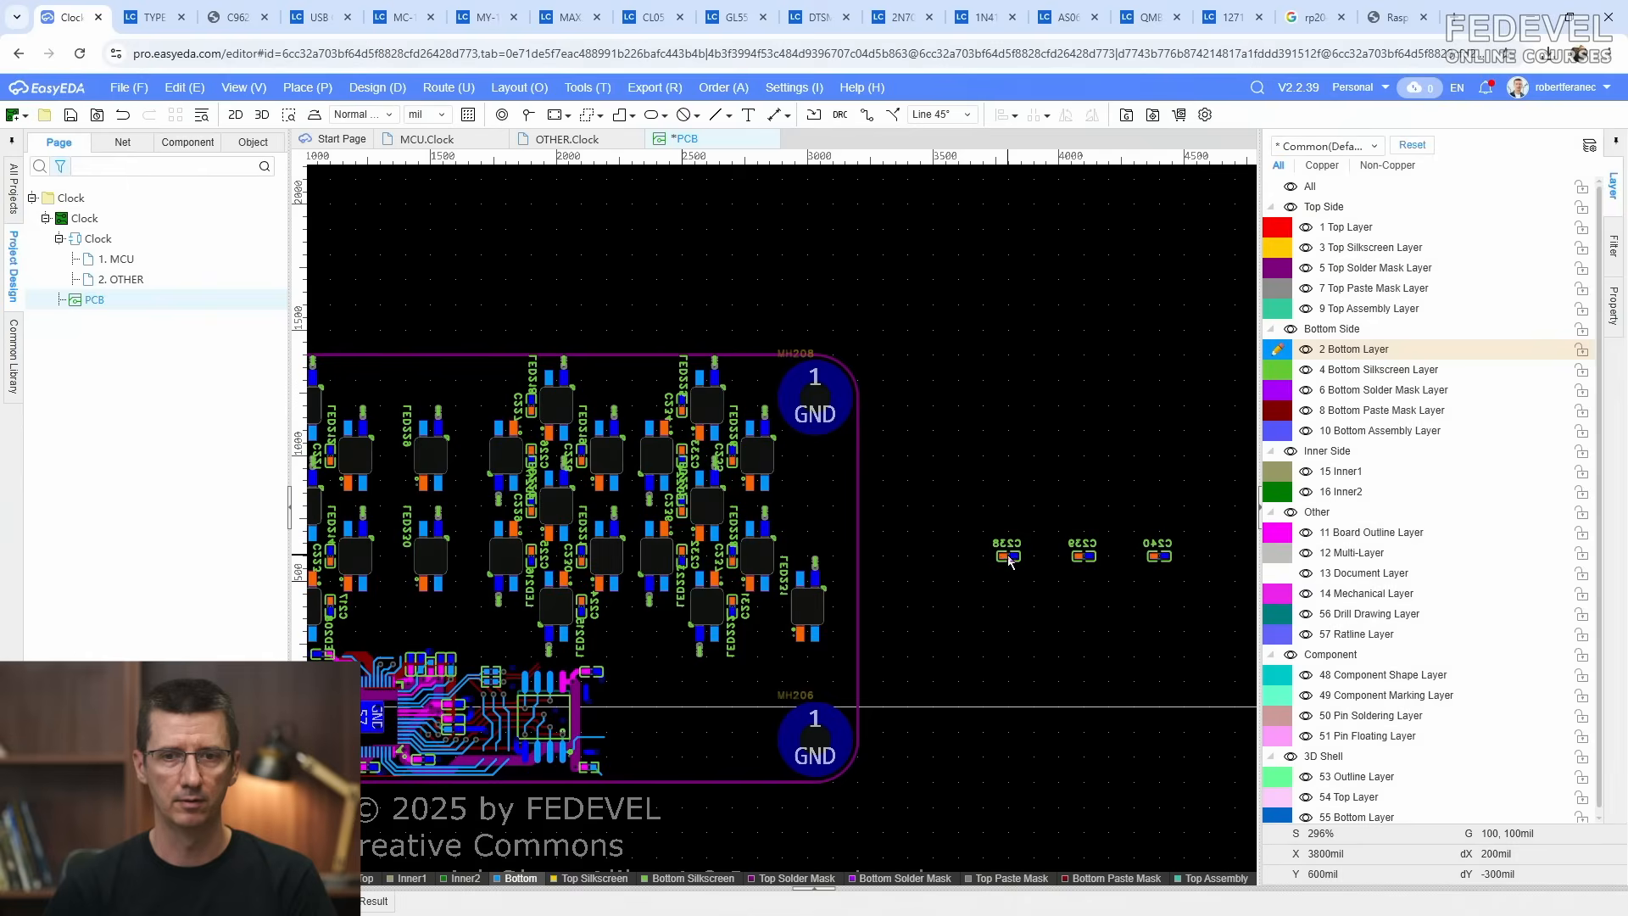
# Step: Place capacitors C238, C239 and C240 beside LED229, LED230 and LED231, each rotated to 270 degrees
pyautogui.moveTo(1008, 555); pyautogui.dragTo(407, 457)
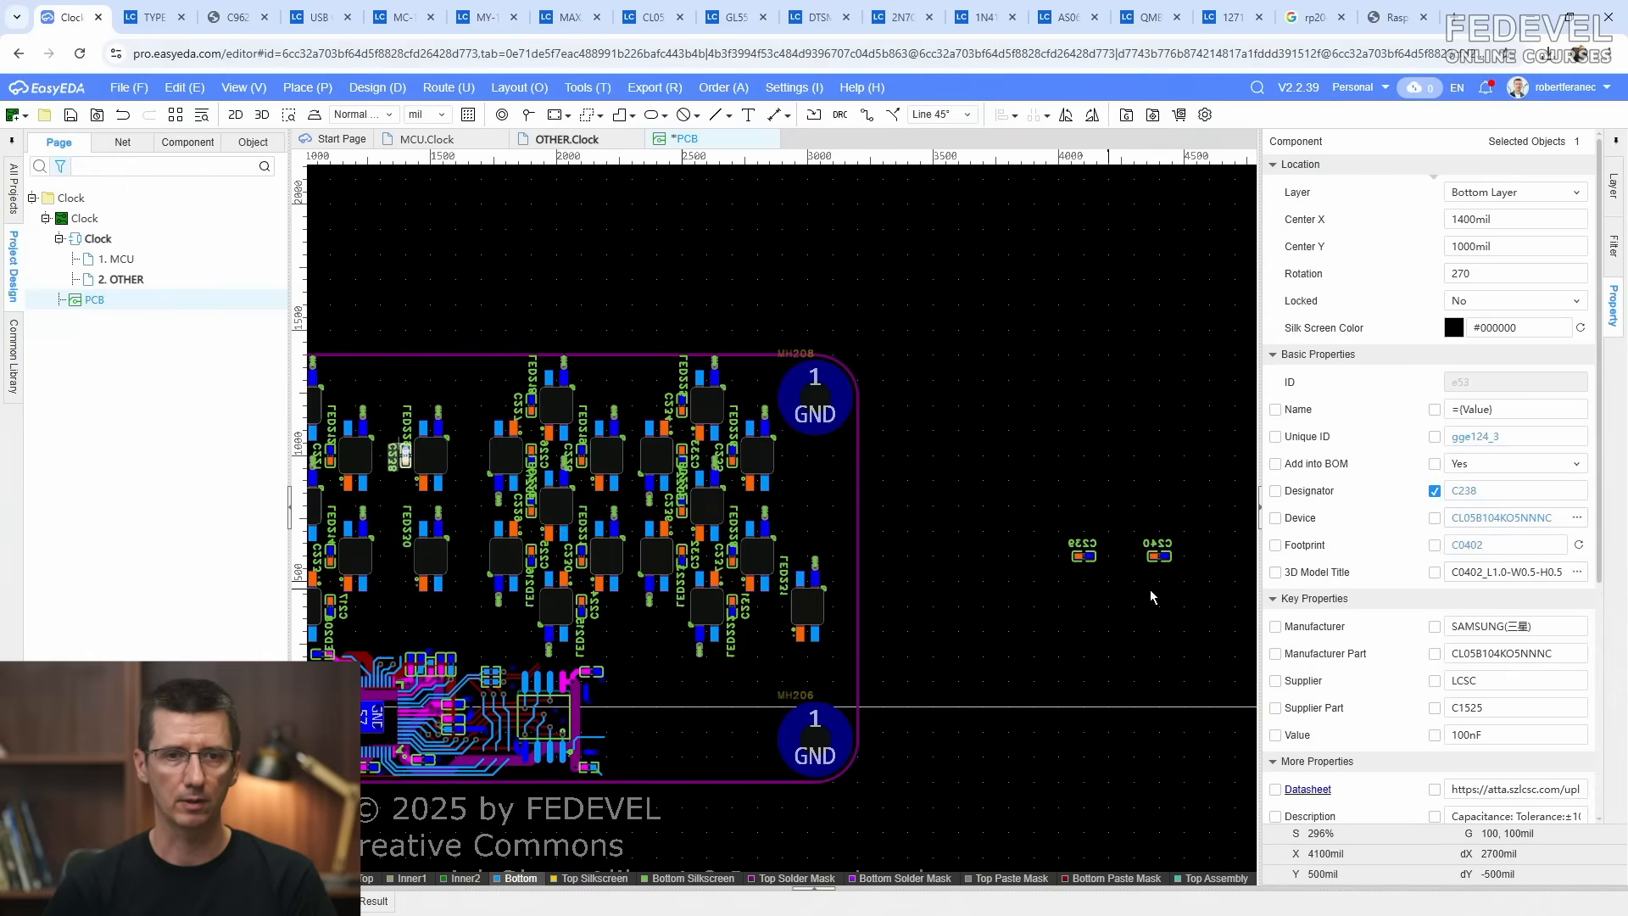
pyautogui.moveTo(1086, 557); pyautogui.dragTo(405, 555)
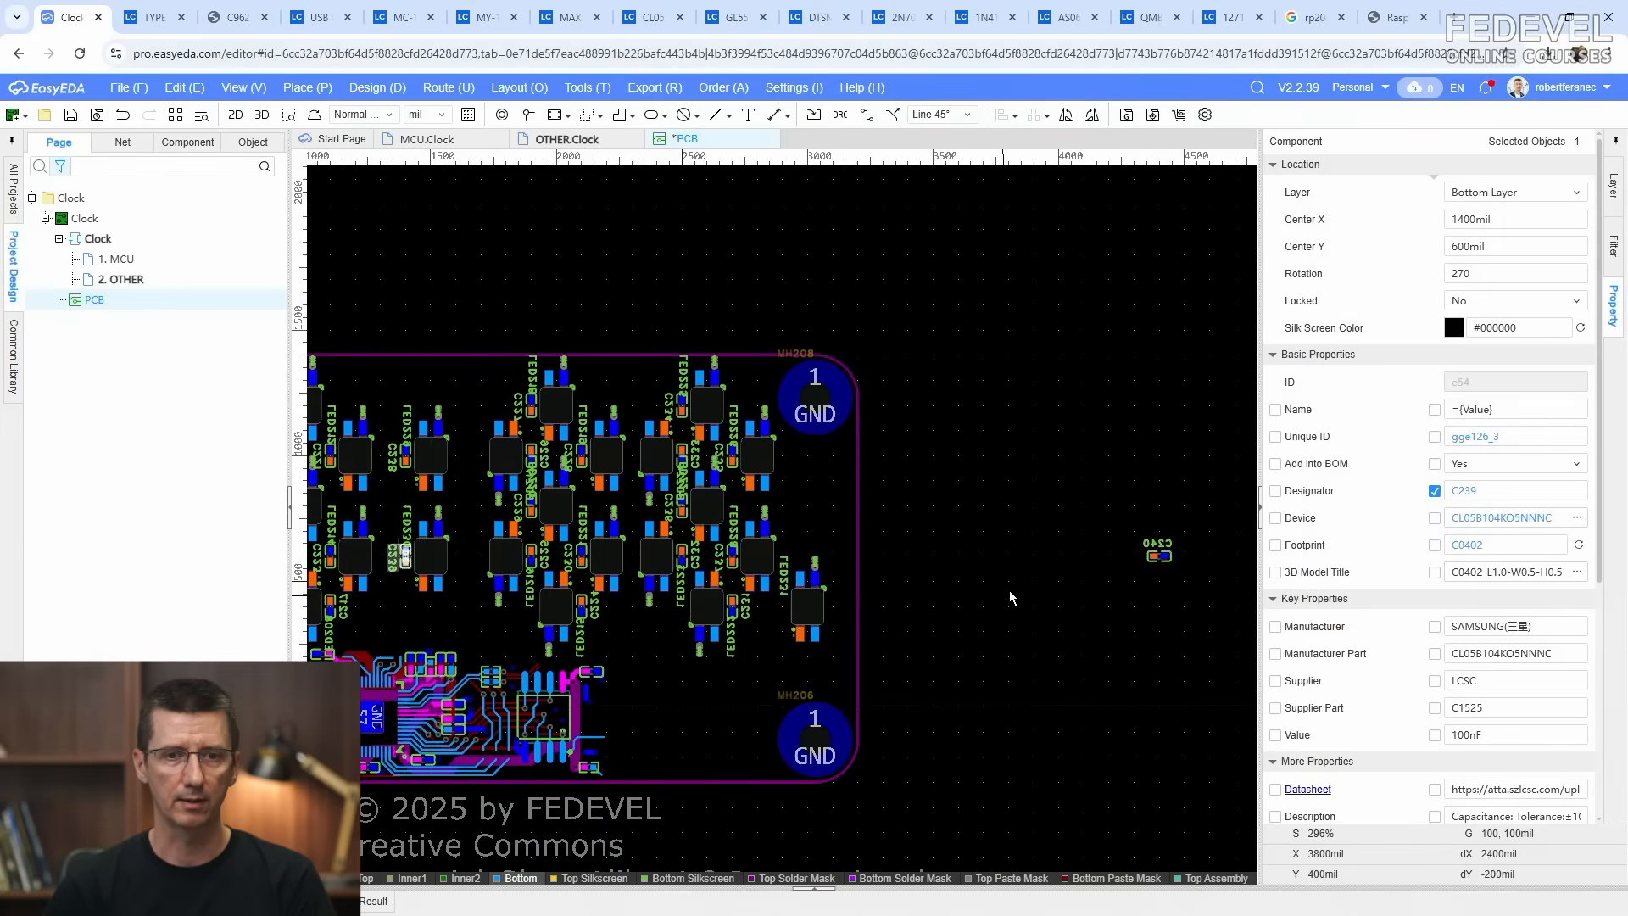
pyautogui.press('space')
pyautogui.moveTo(1159, 558); pyautogui.dragTo(781, 606)
pyautogui.click(1064, 546)
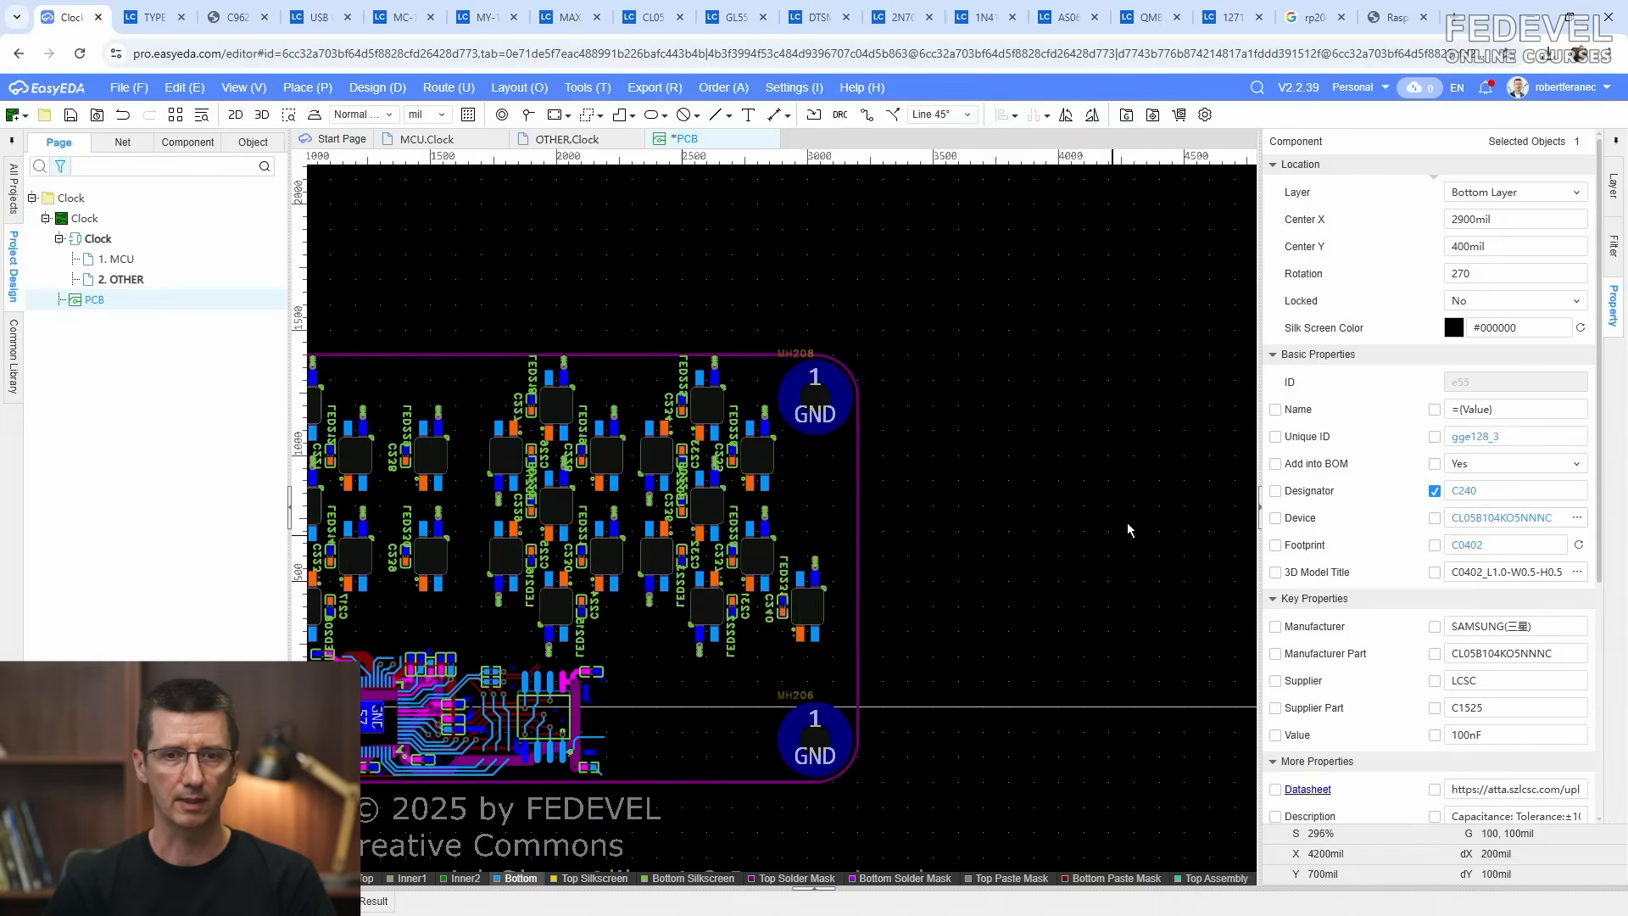
# Step: Hide the designators of all the LEDs, their decoupling capacitors and the two upper mounting holes
pyautogui.scroll(-1, 1131, 521)
pyautogui.scroll(5, 655, 524)
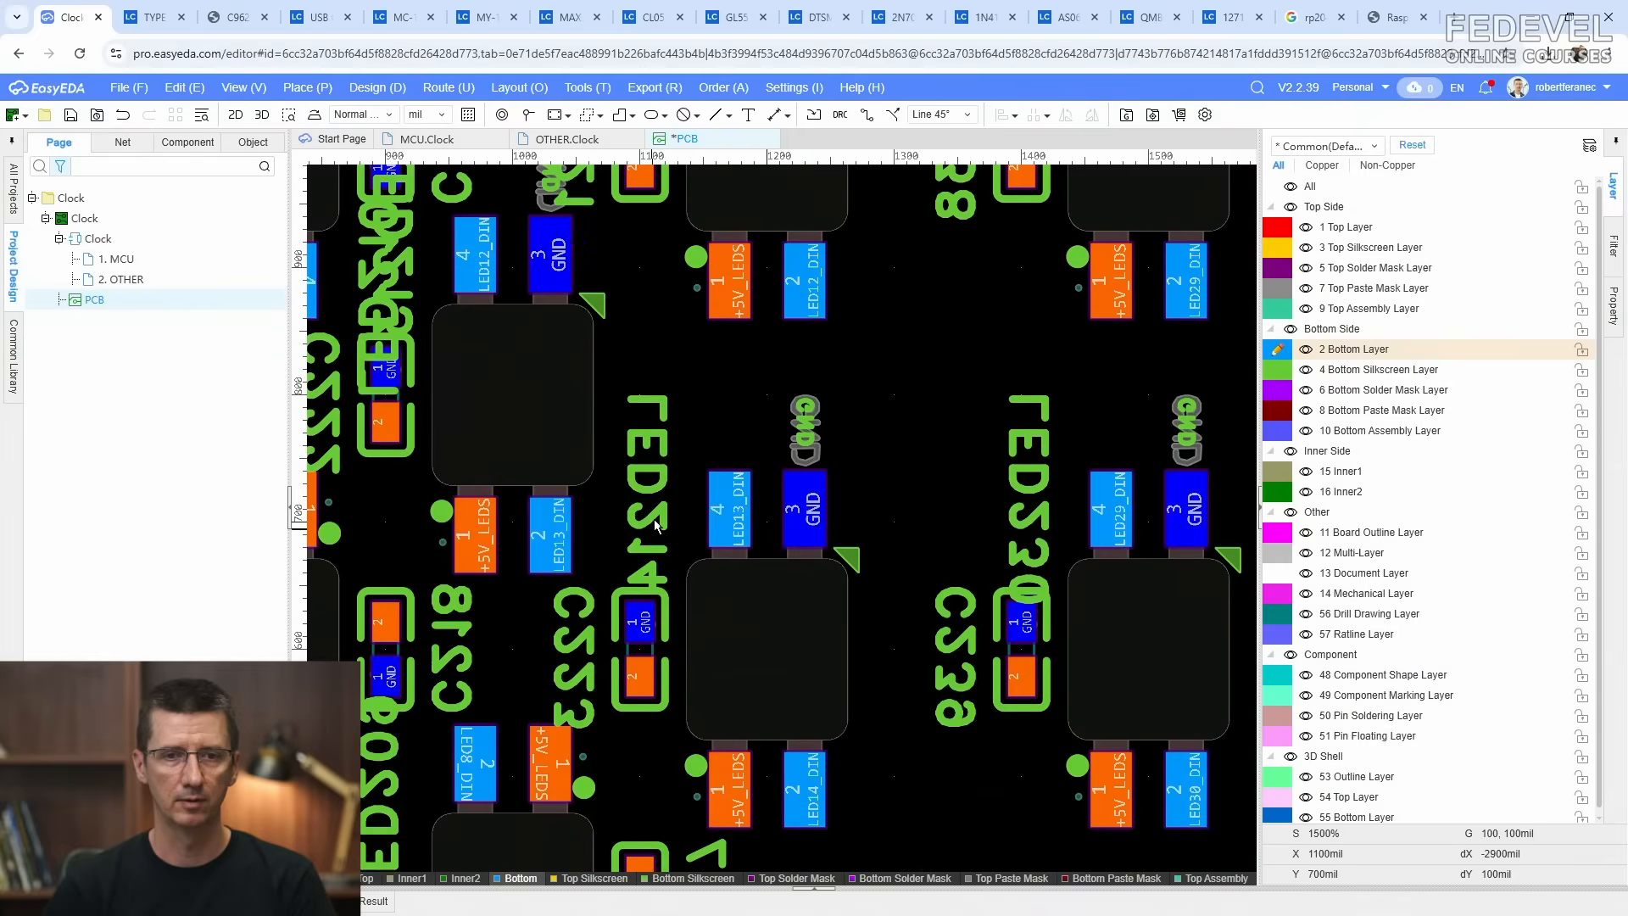
pyautogui.scroll(-5, 688, 507)
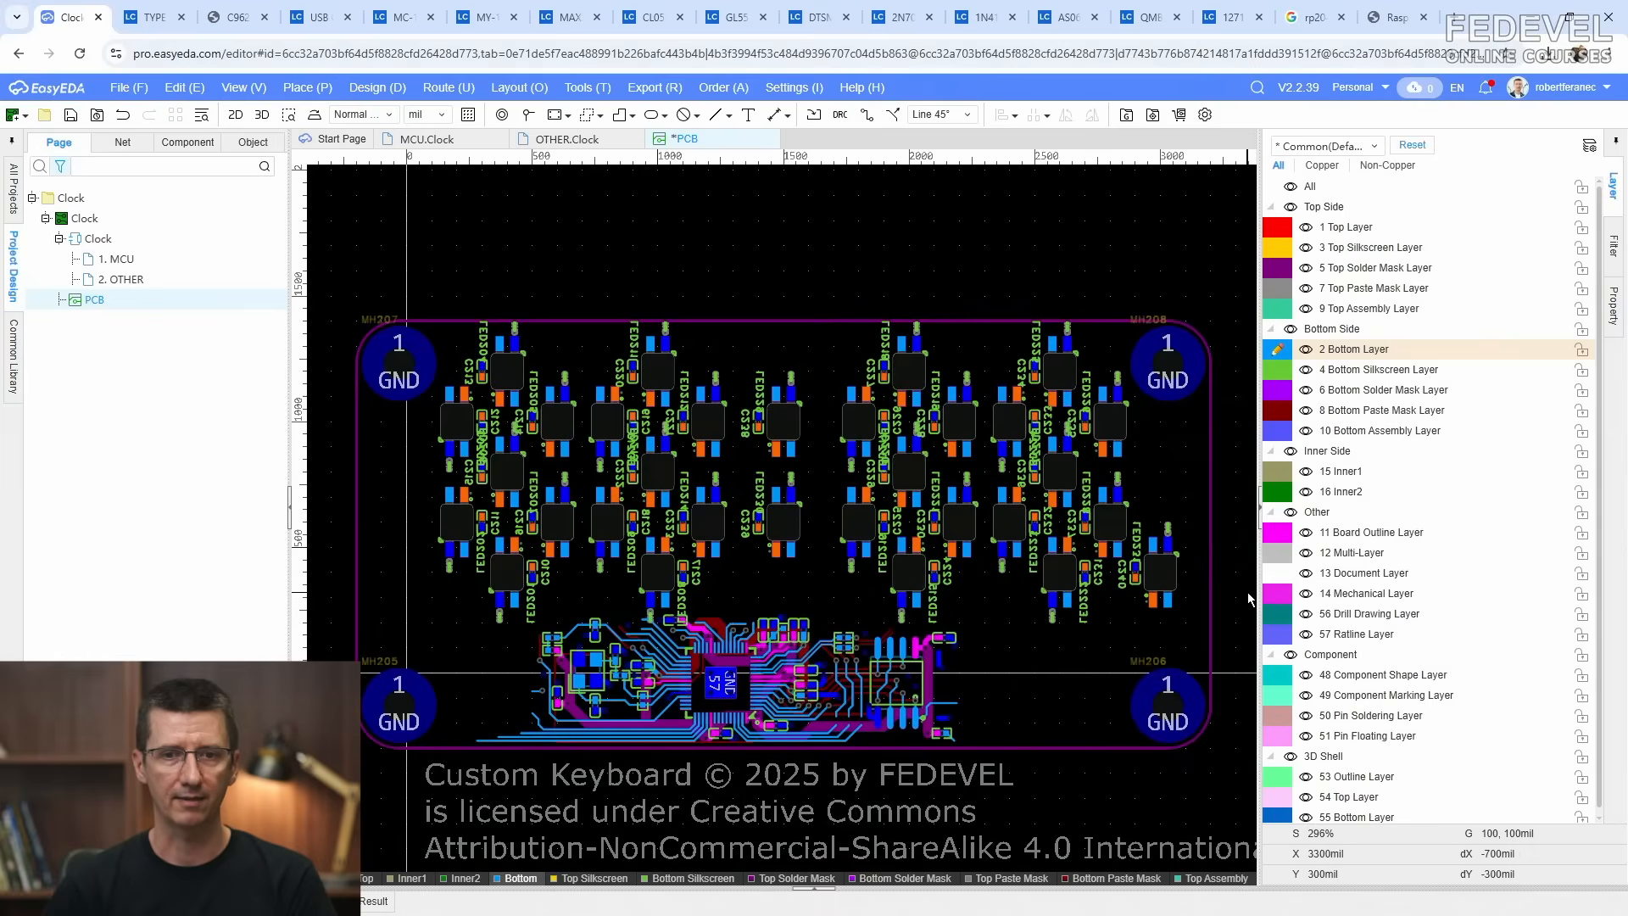
pyautogui.moveTo(1237, 602); pyautogui.dragTo(388, 301)
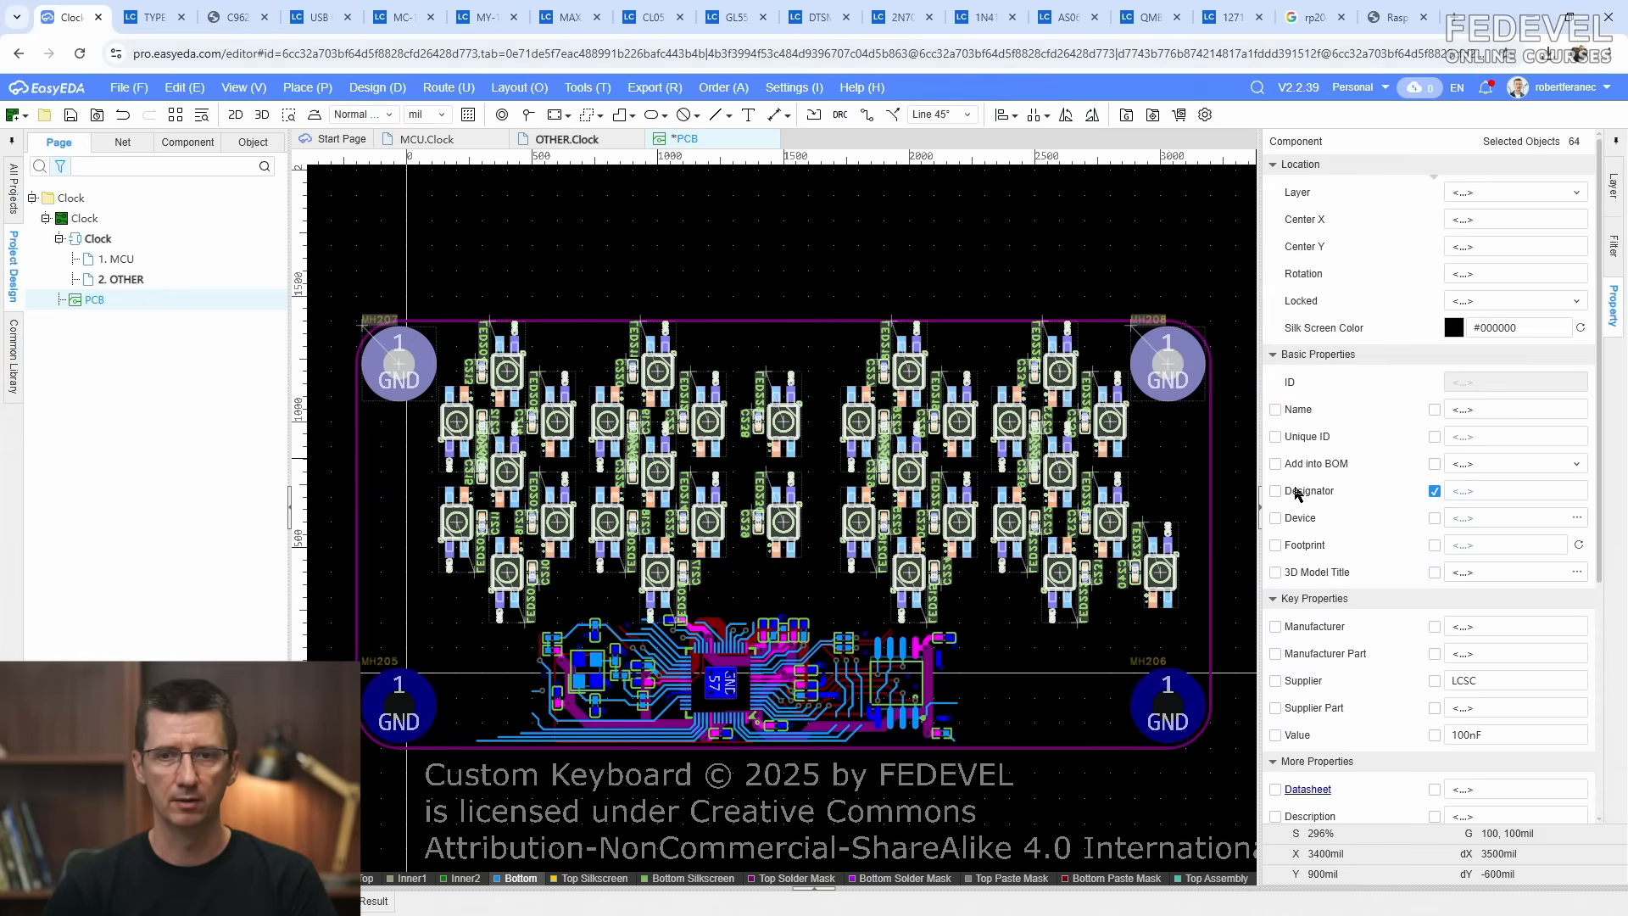
pyautogui.scroll(3, 1064, 520)
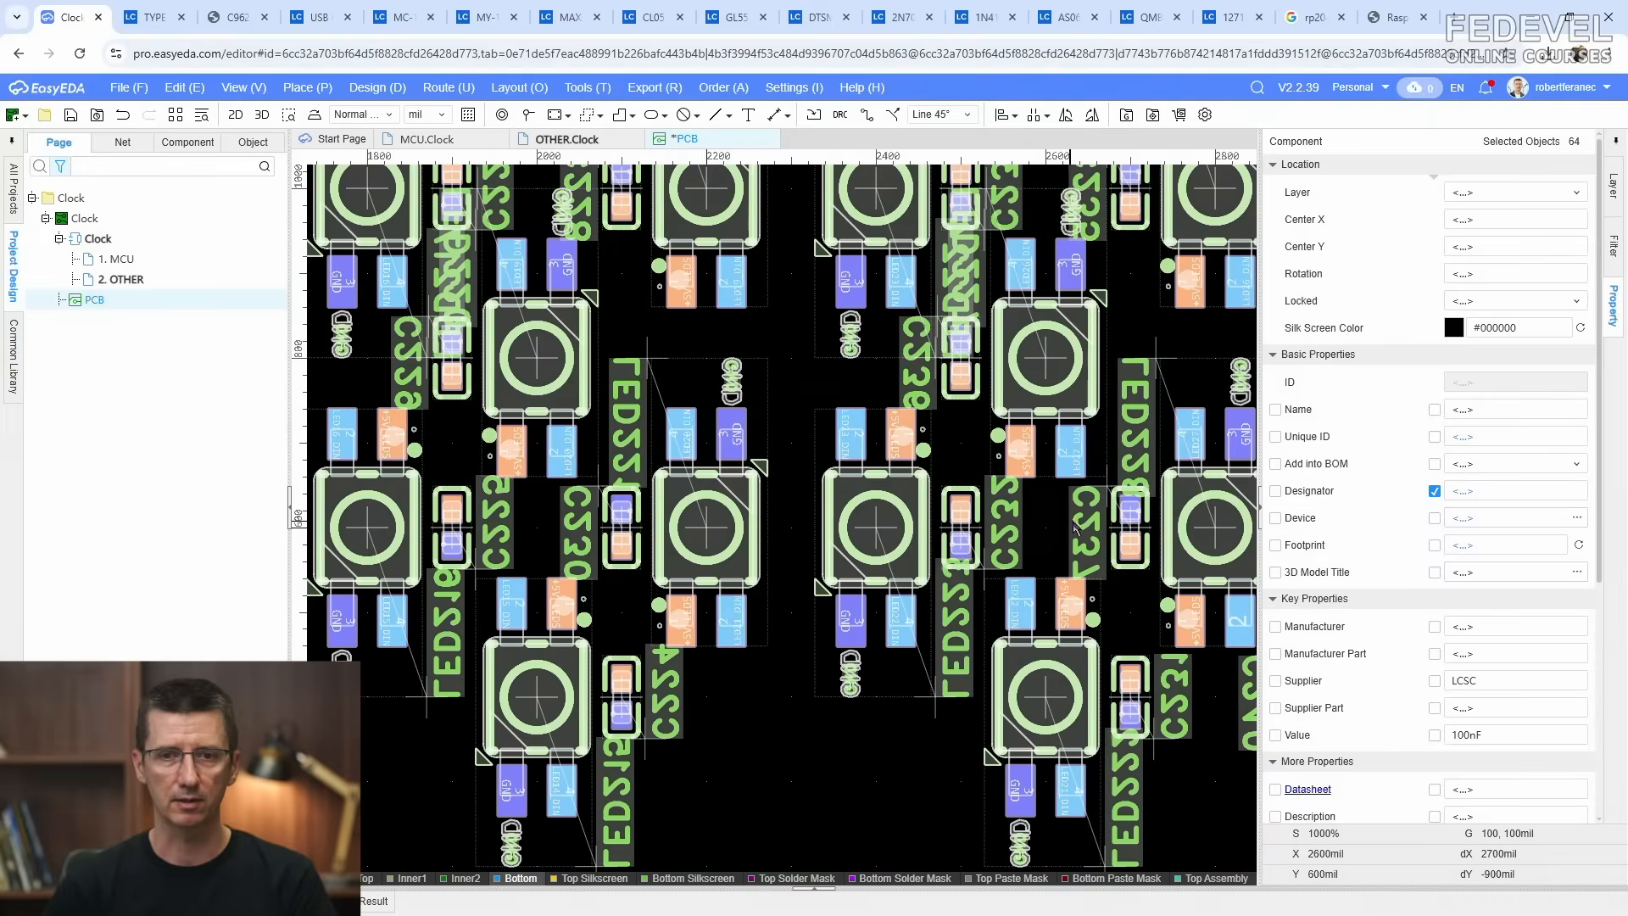
pyautogui.click(1434, 491)
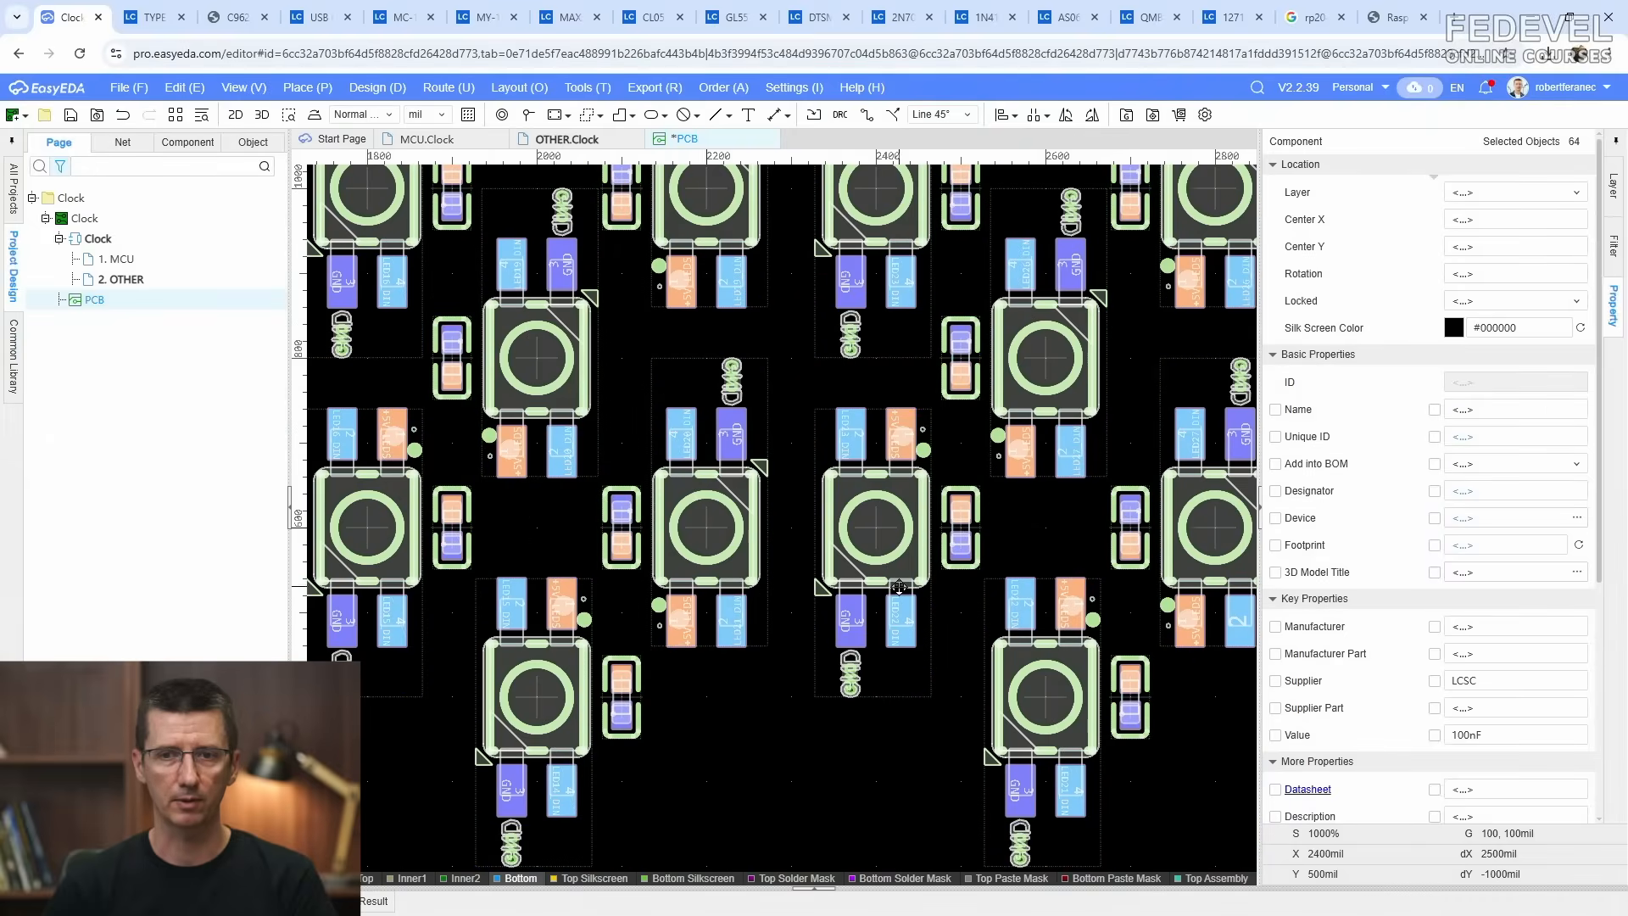
# Step: Lock the selected LEDs, decoupling capacitors and two upper mounting holes in place and save the PCB
pyautogui.scroll(-3, 898, 587)
pyautogui.scroll(-1, 899, 586)
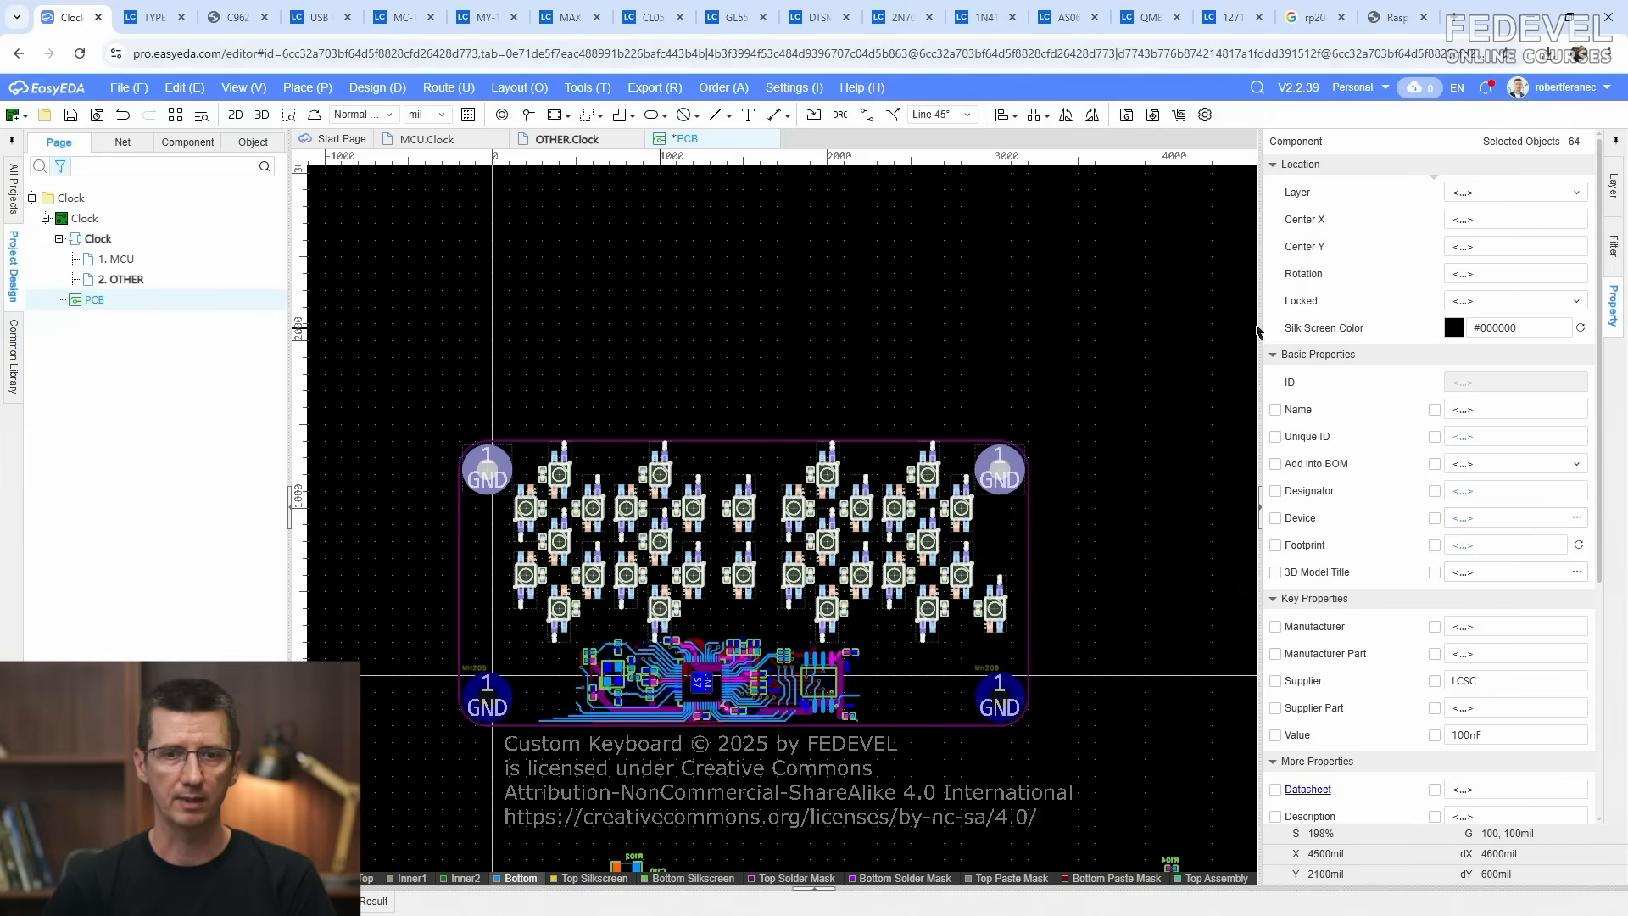
pyautogui.click(1570, 305)
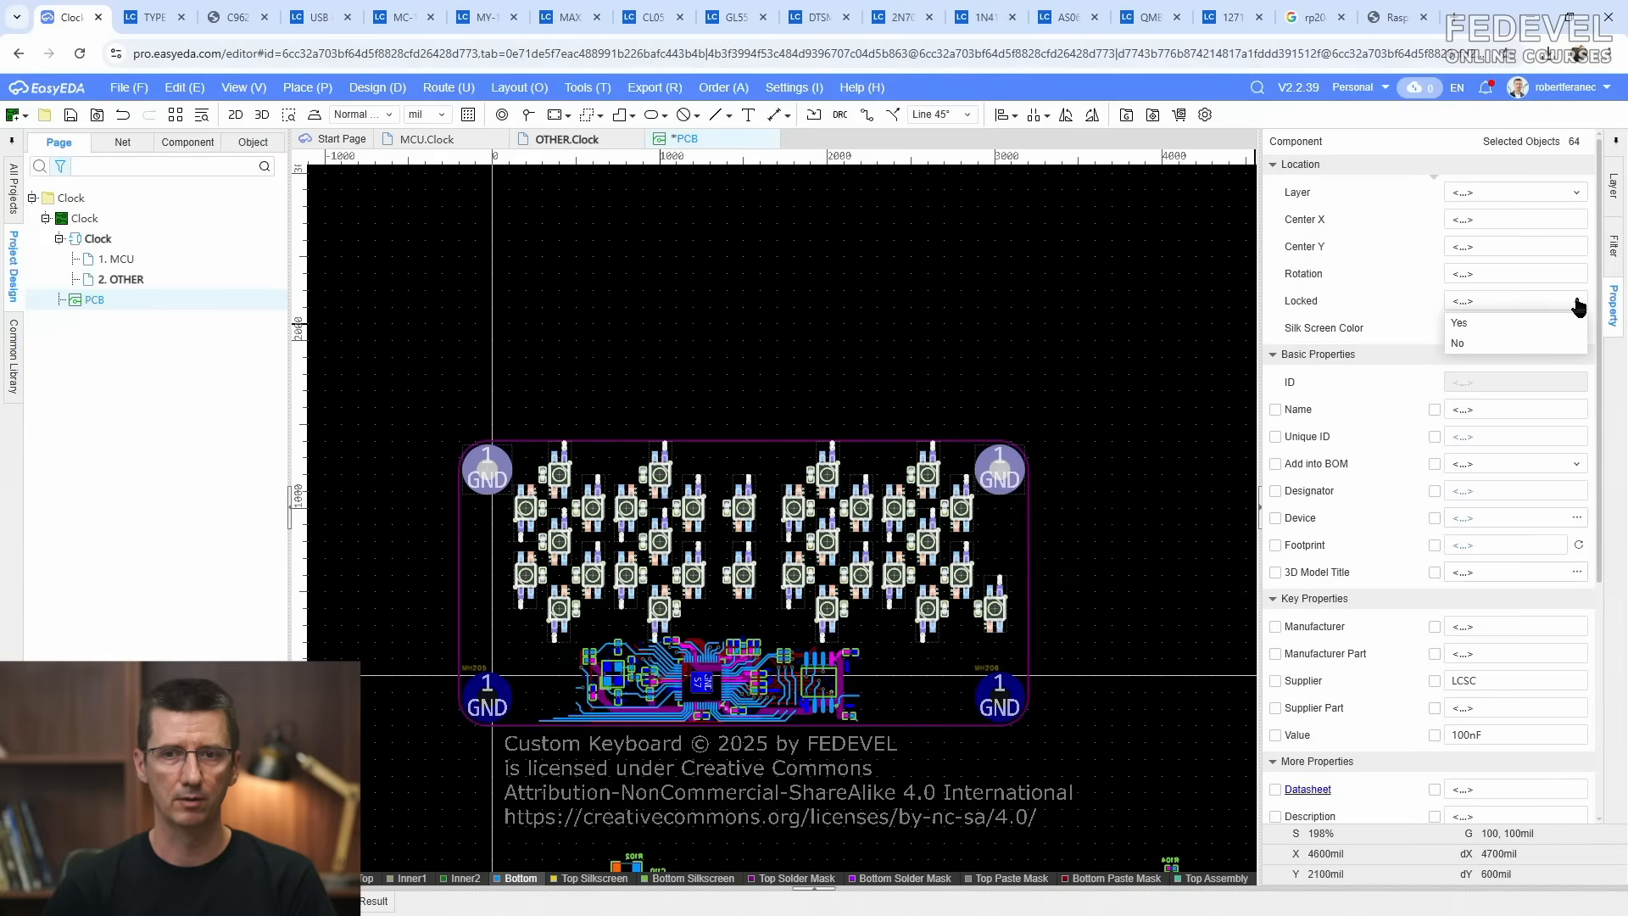
pyautogui.click(1469, 319)
pyautogui.press('Escape')
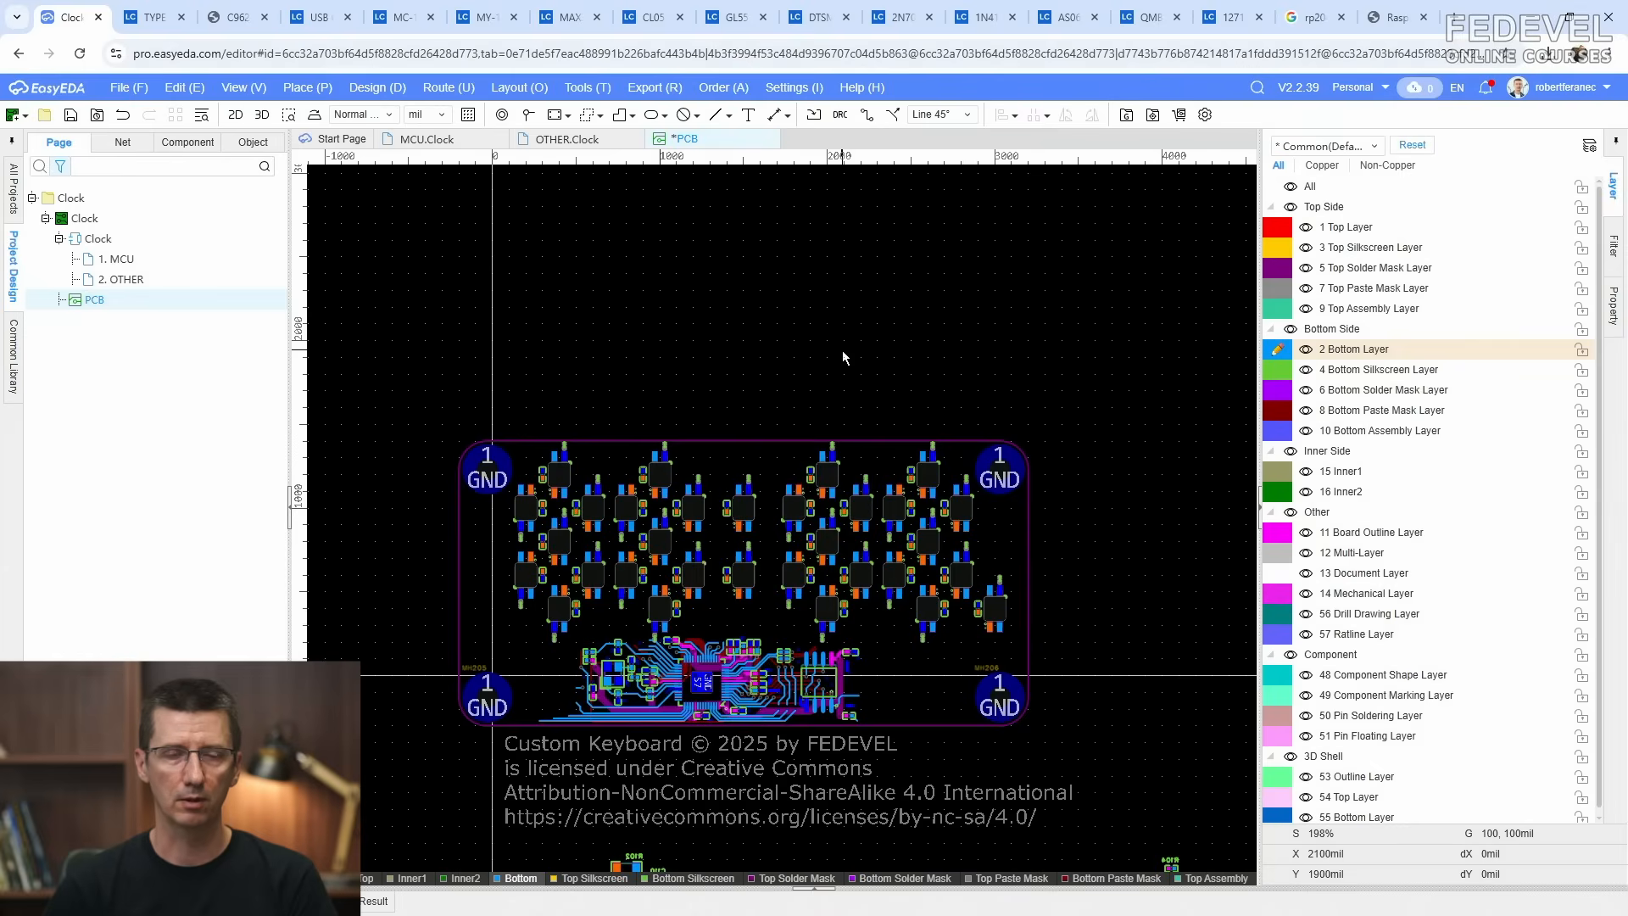
pyautogui.press('k')
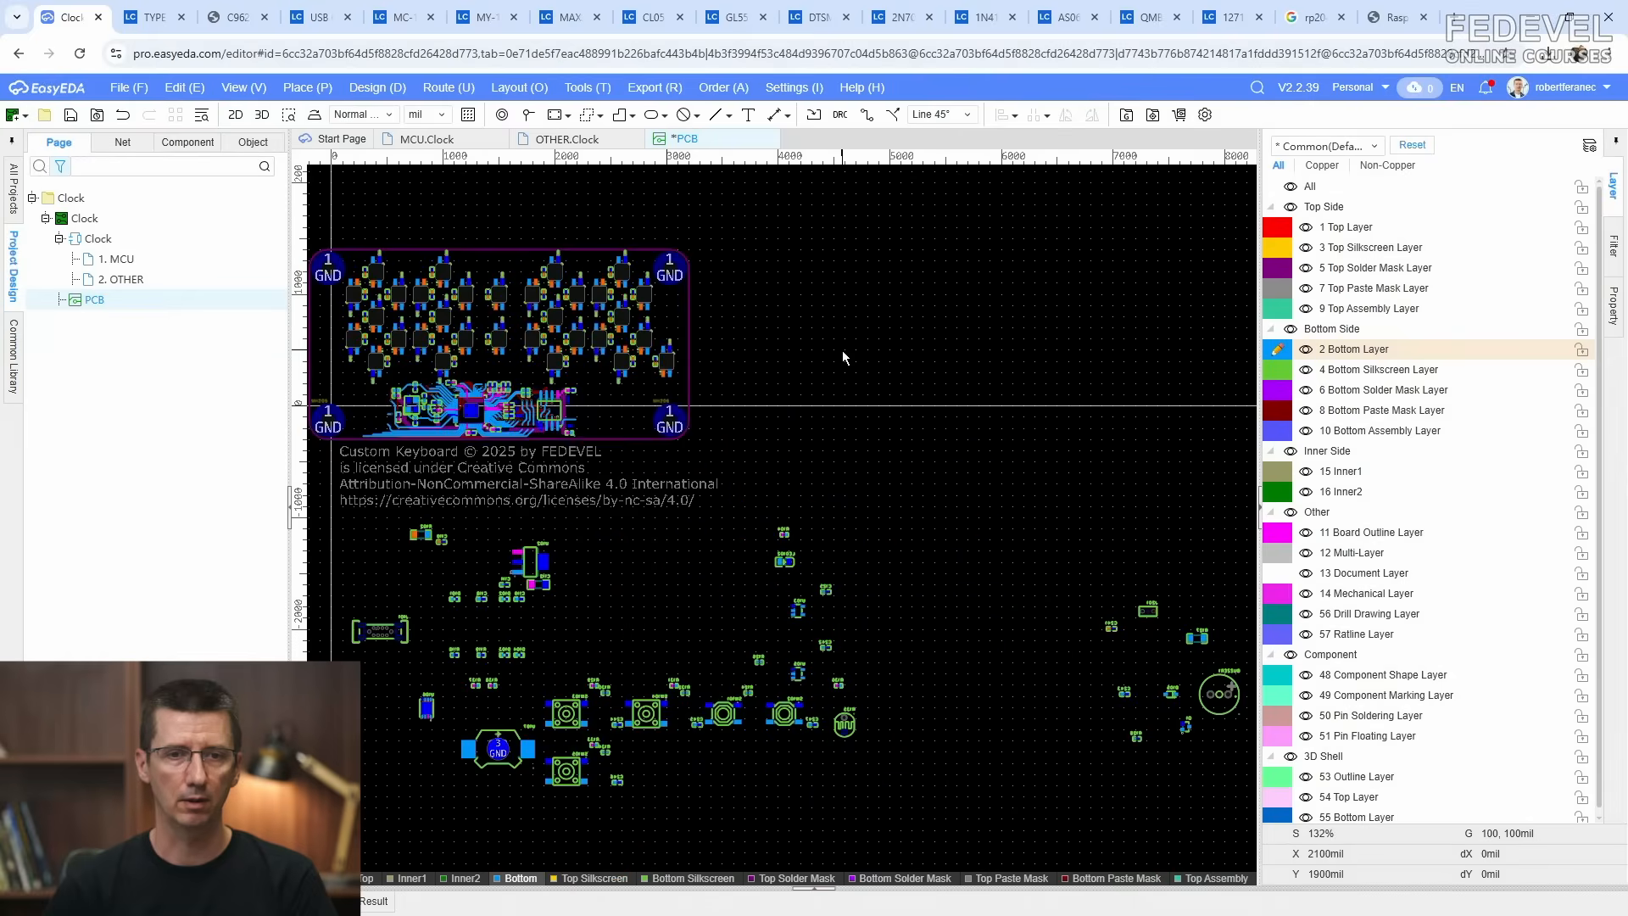
pyautogui.click(71, 116)
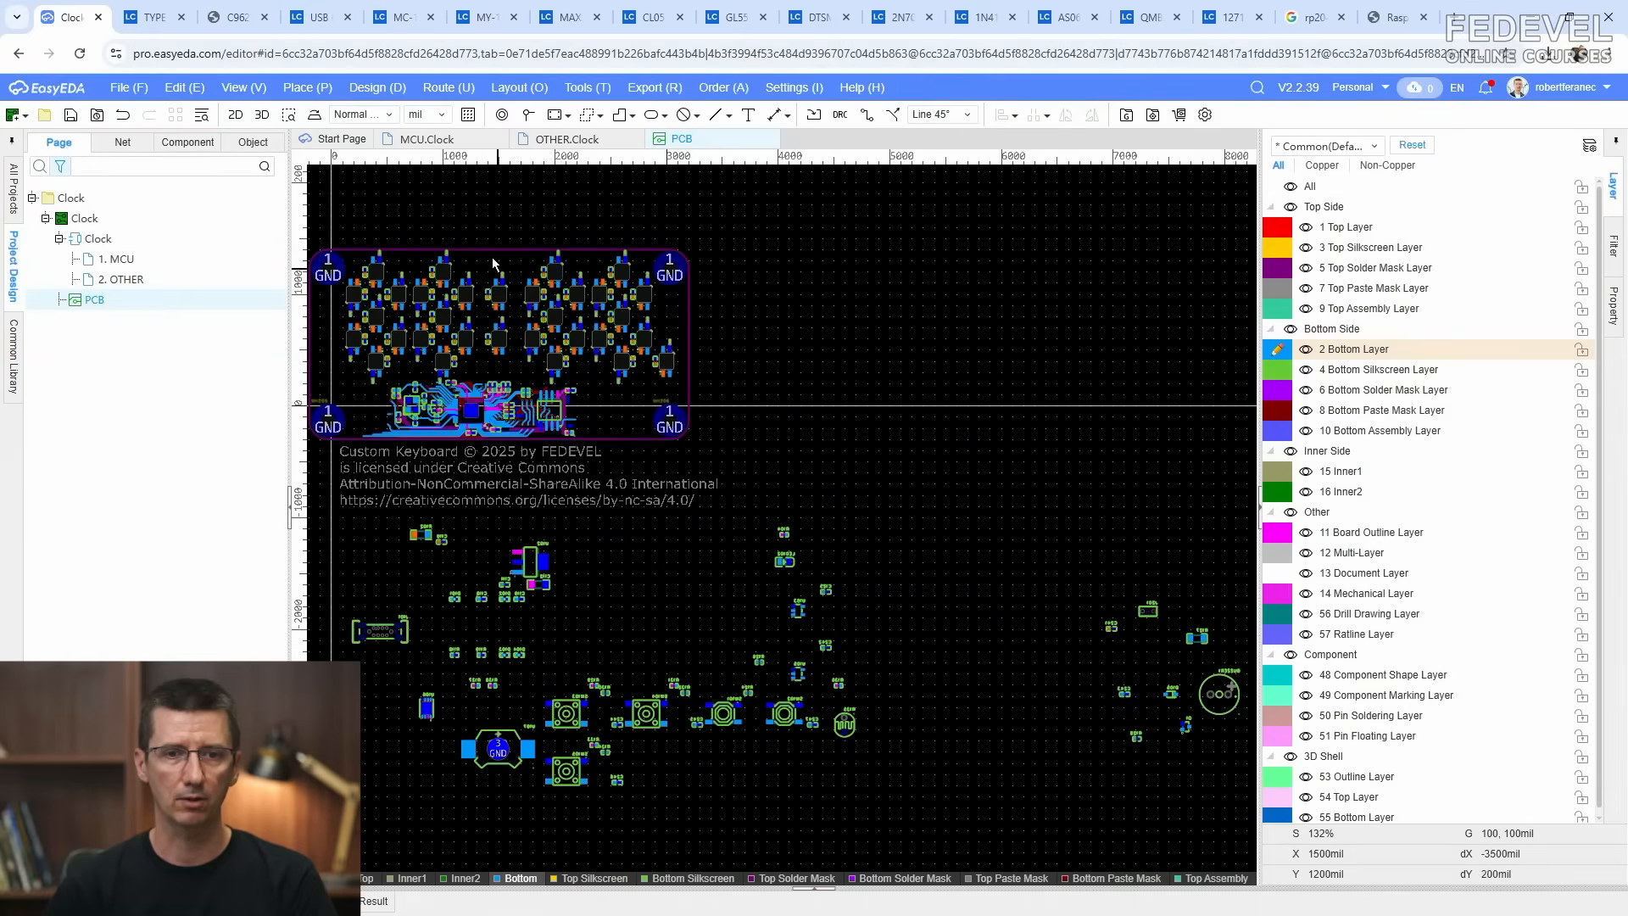
# Step: Cross-select user button SW104 from the MCU schematic page and move it to empty space beside the clock board
pyautogui.click(435, 140)
pyautogui.scroll(5, 516, 775)
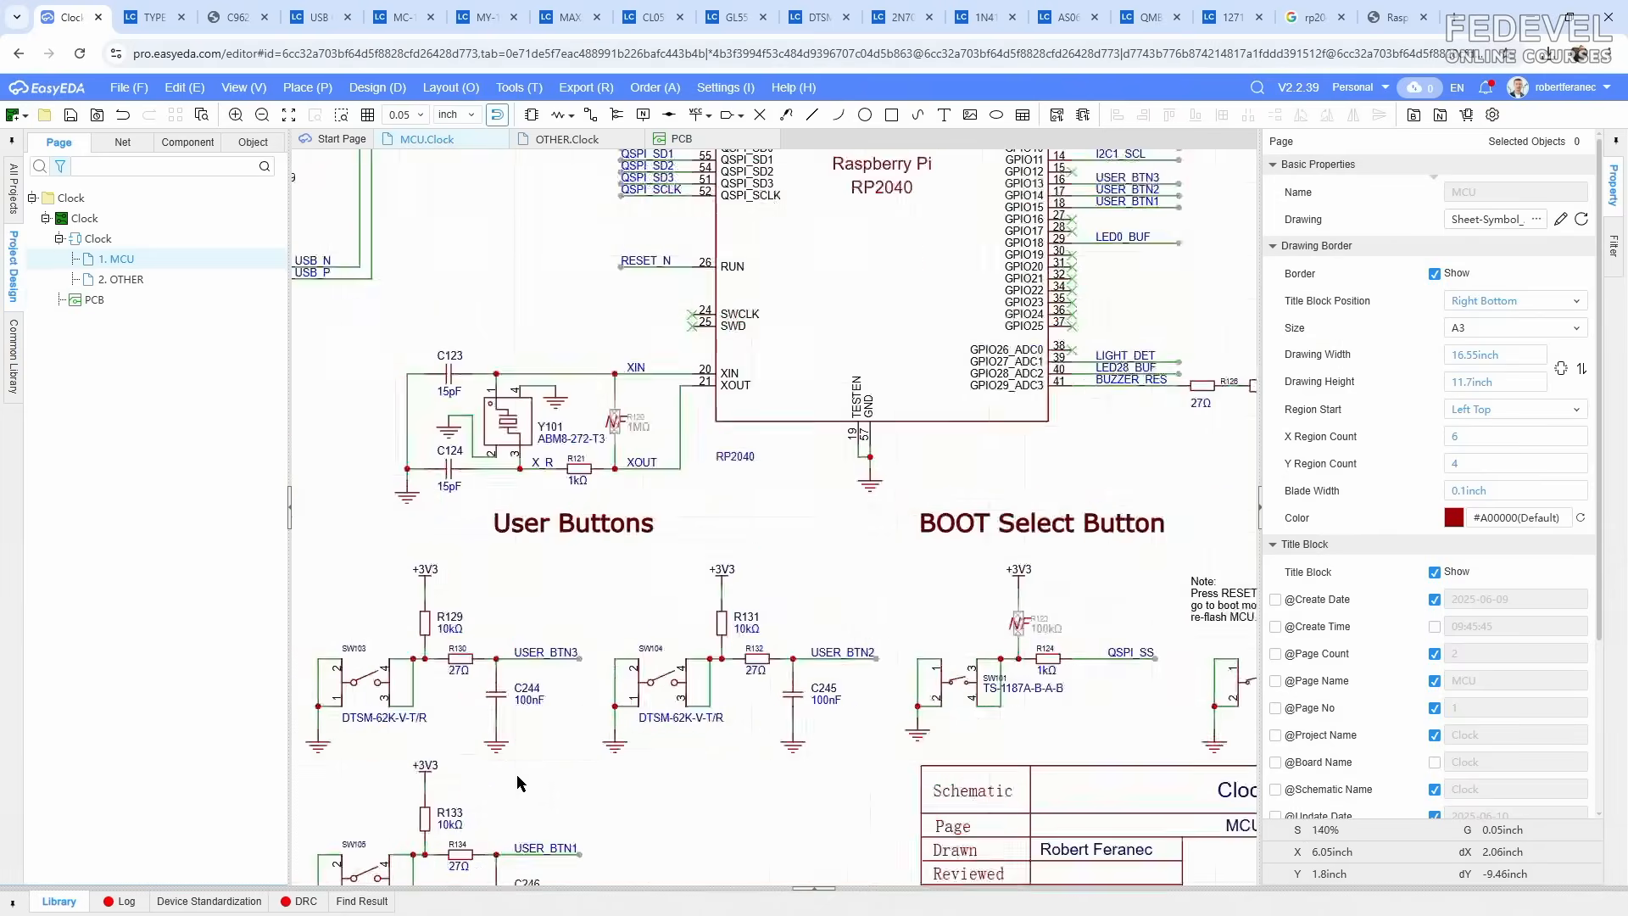
pyautogui.click(730, 655)
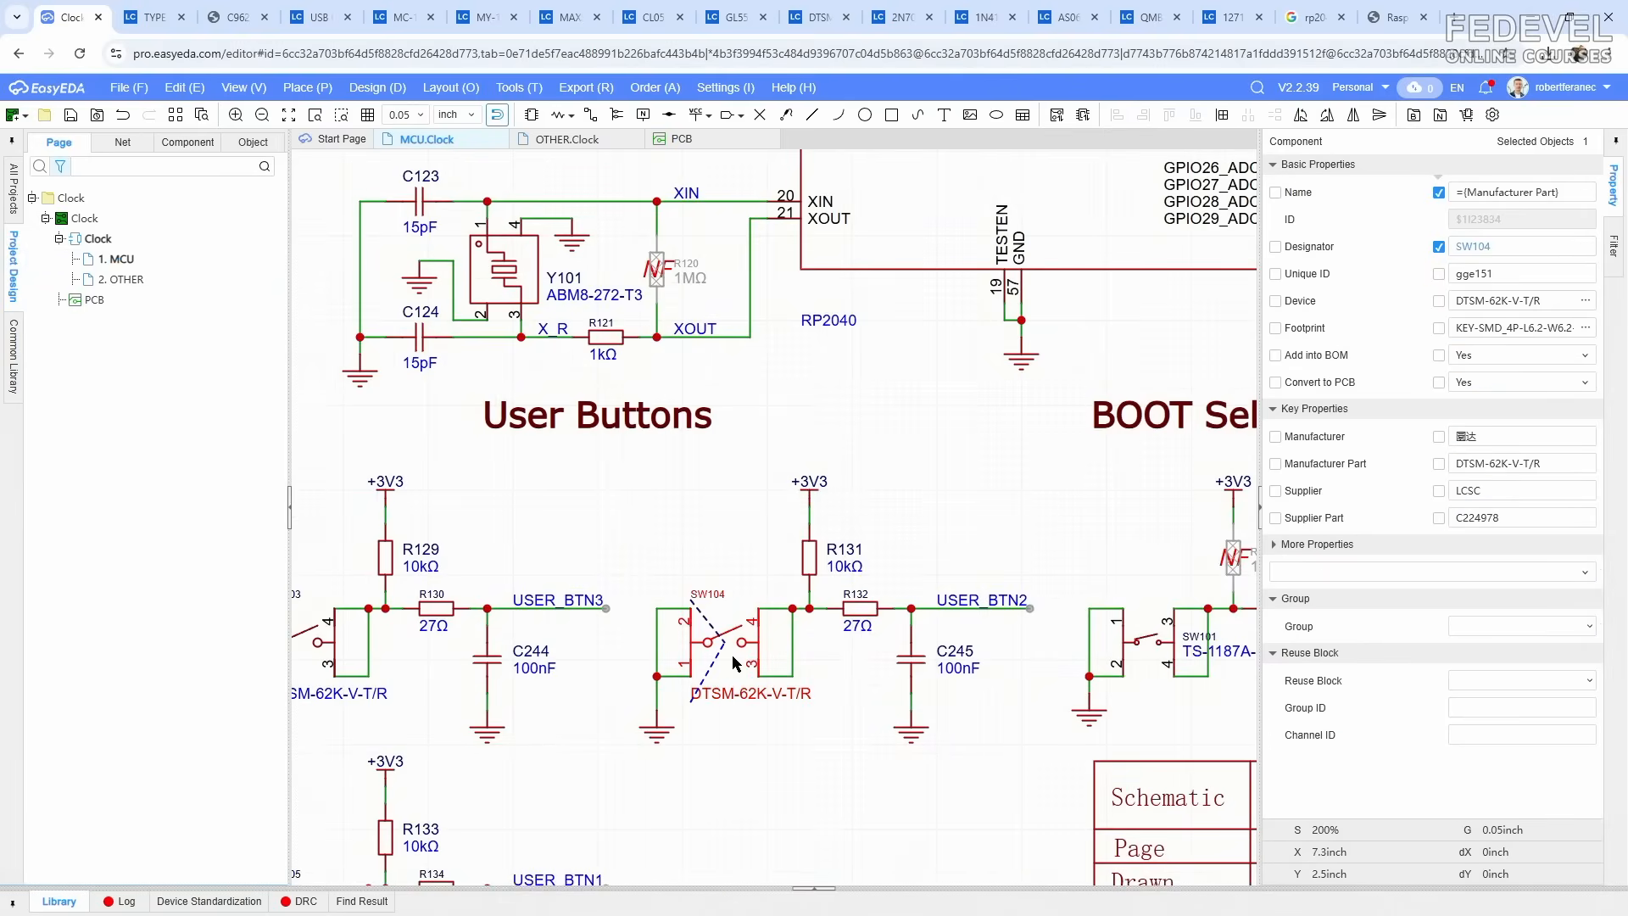
pyautogui.click(683, 140)
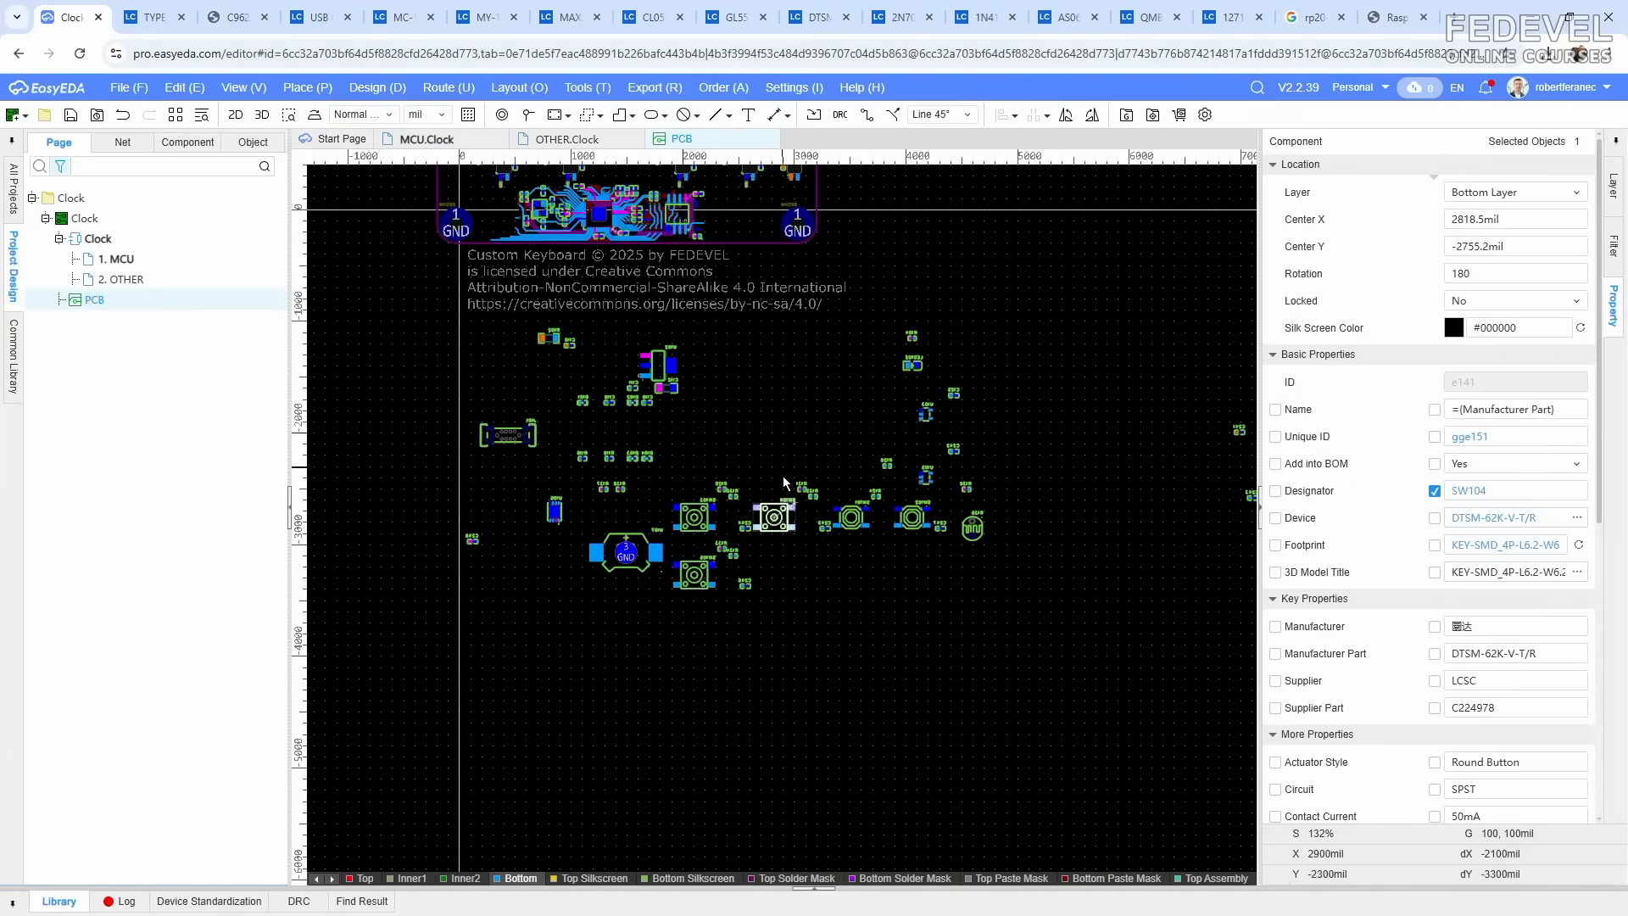
pyautogui.click(381, 343)
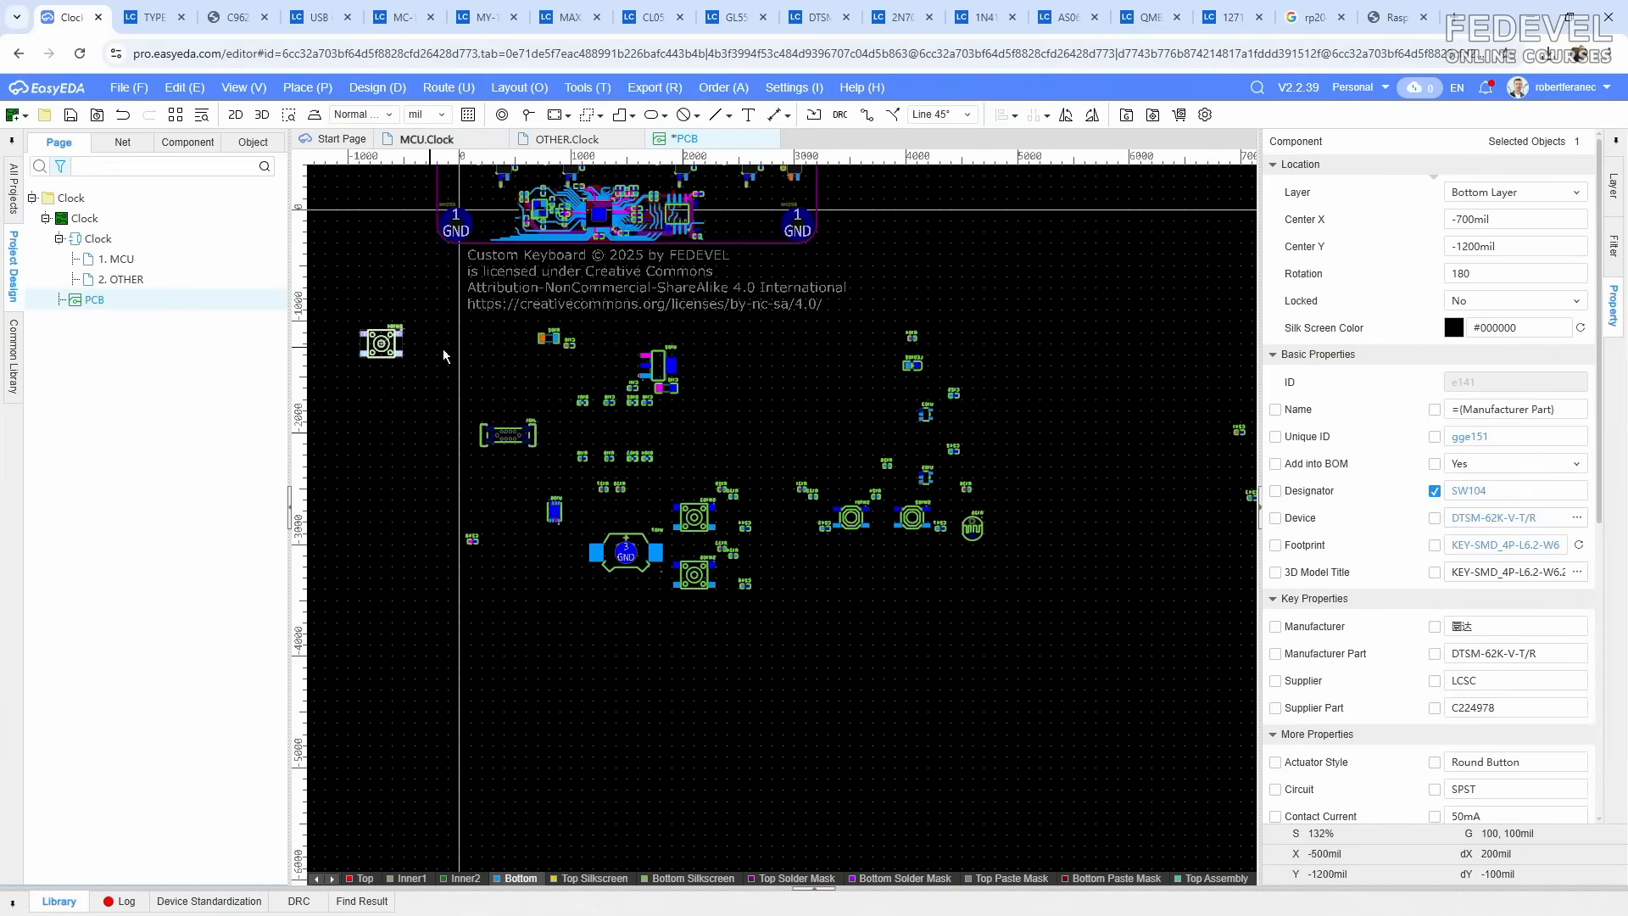
# Step: Position SW104 at center X -50 mil, center Y 800 mil with a rotation of 90 degrees
pyautogui.click(1540, 219)
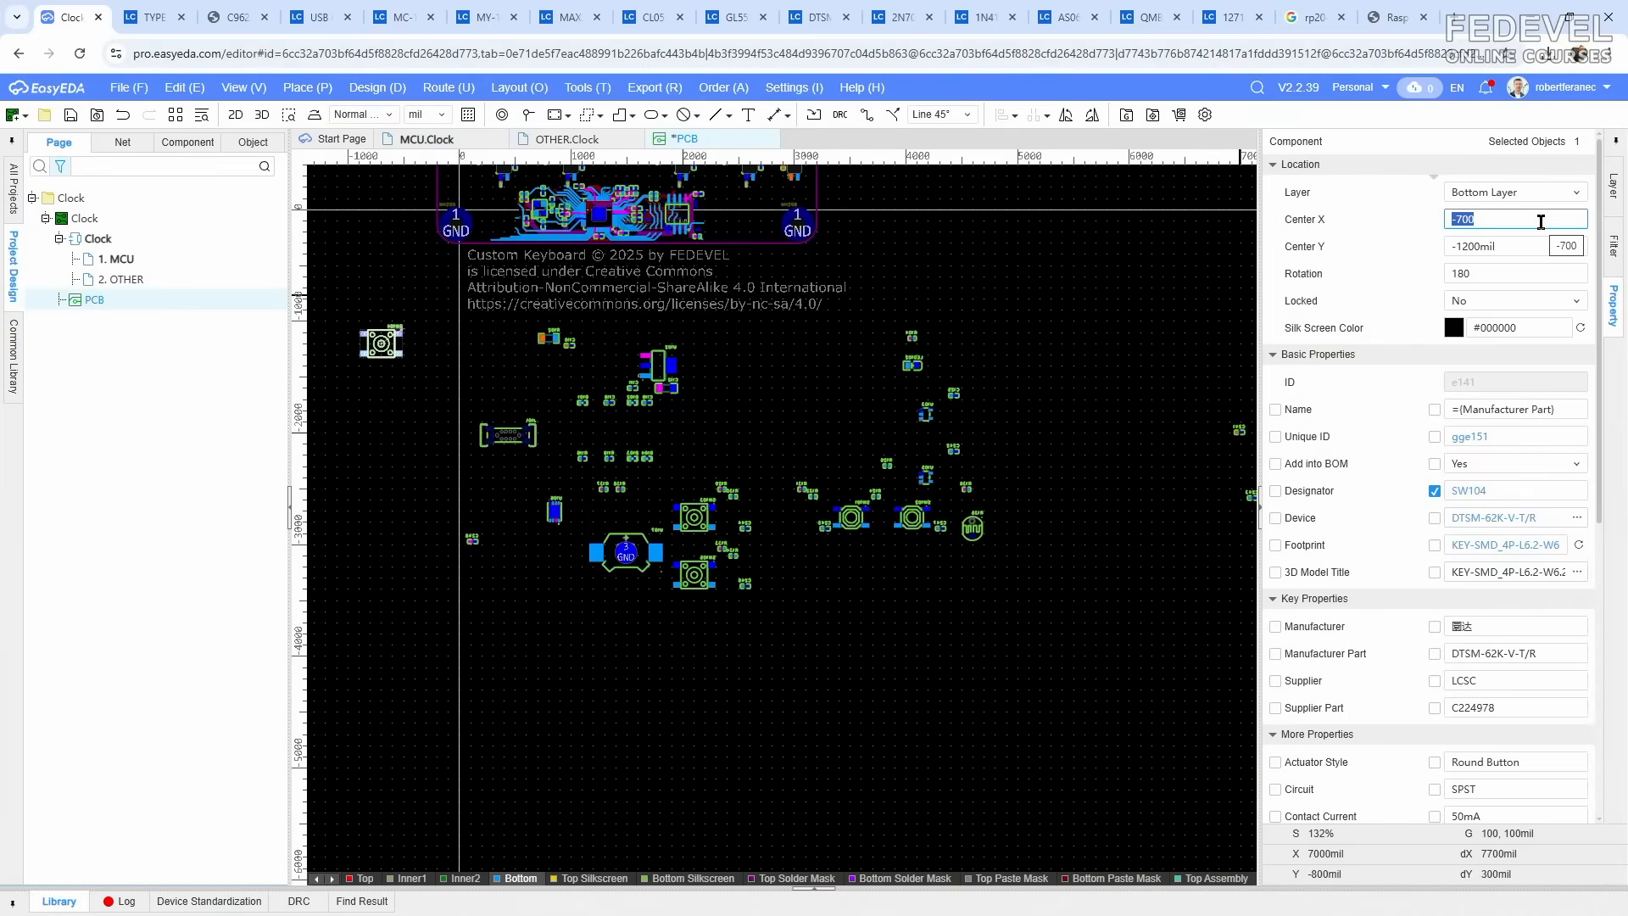
pyautogui.write('-')
pyautogui.press('Return')
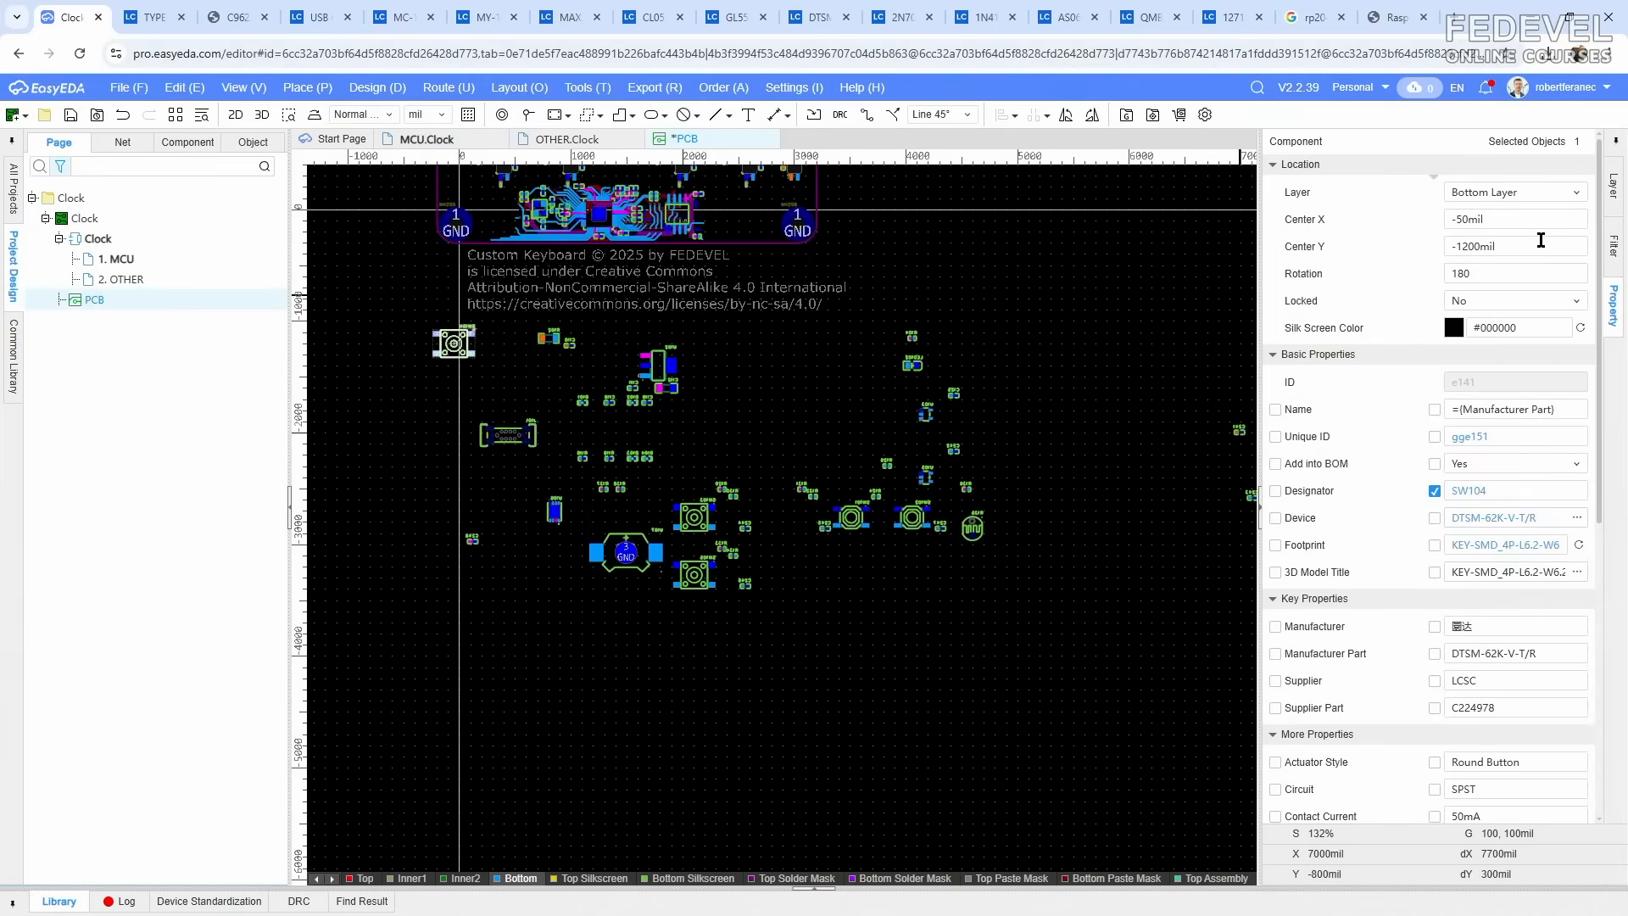
pyautogui.click(1540, 245)
pyautogui.write('800')
pyautogui.press('Return')
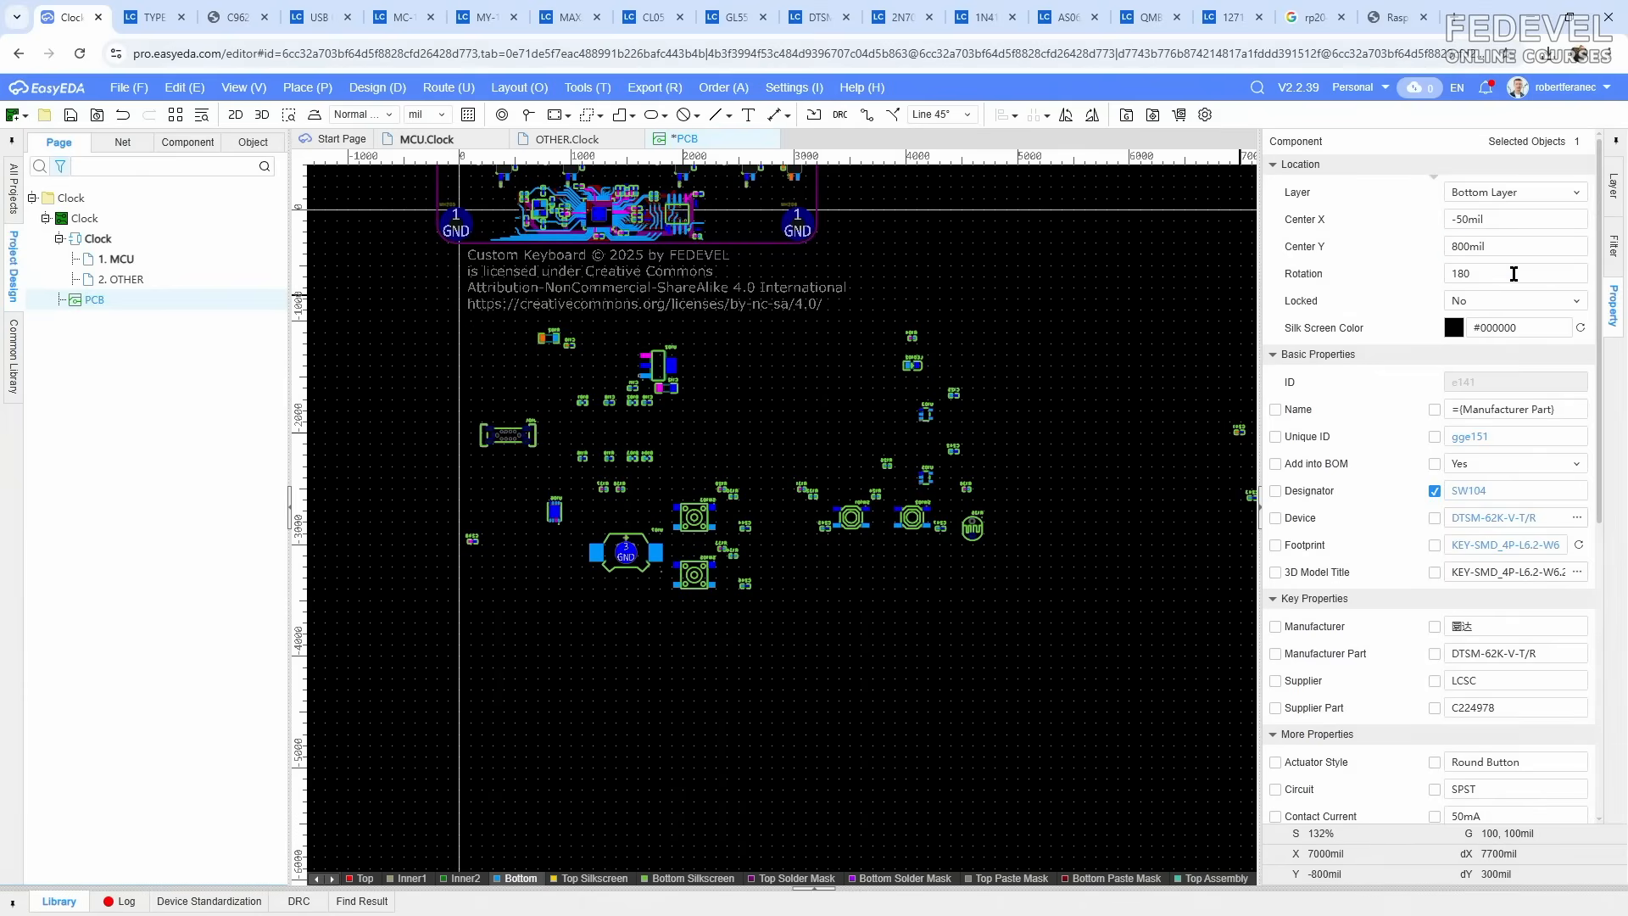
pyautogui.click(1513, 272)
pyautogui.moveTo(990, 248); pyautogui.dragTo(998, 392, button='right')
pyautogui.scroll(-2, 998, 393)
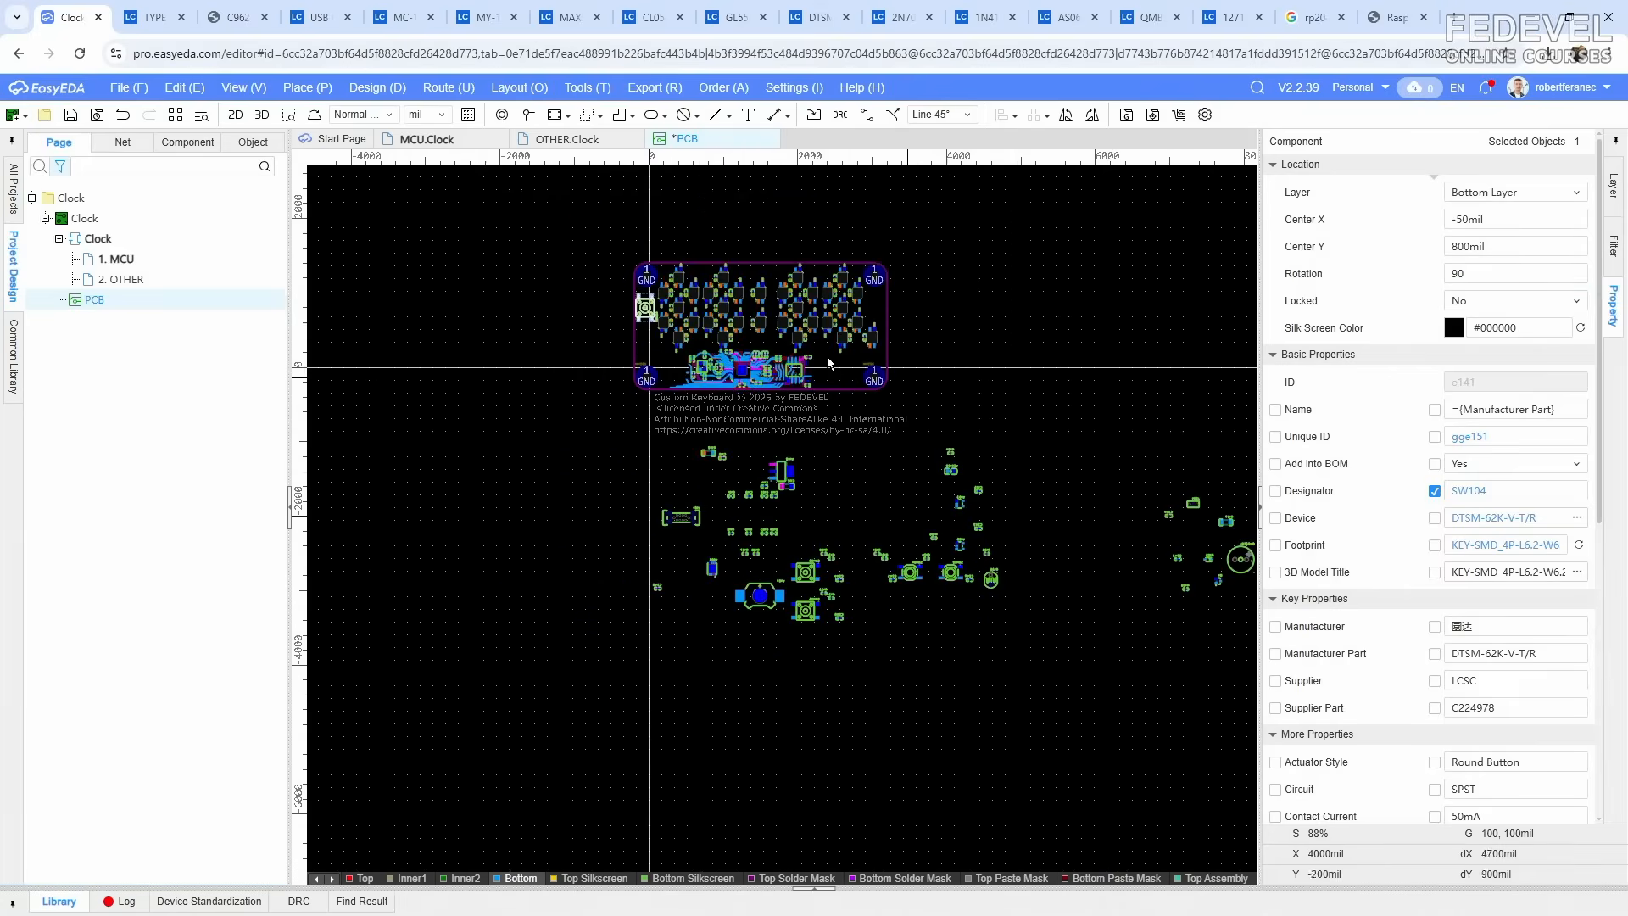
pyautogui.scroll(2, 659, 320)
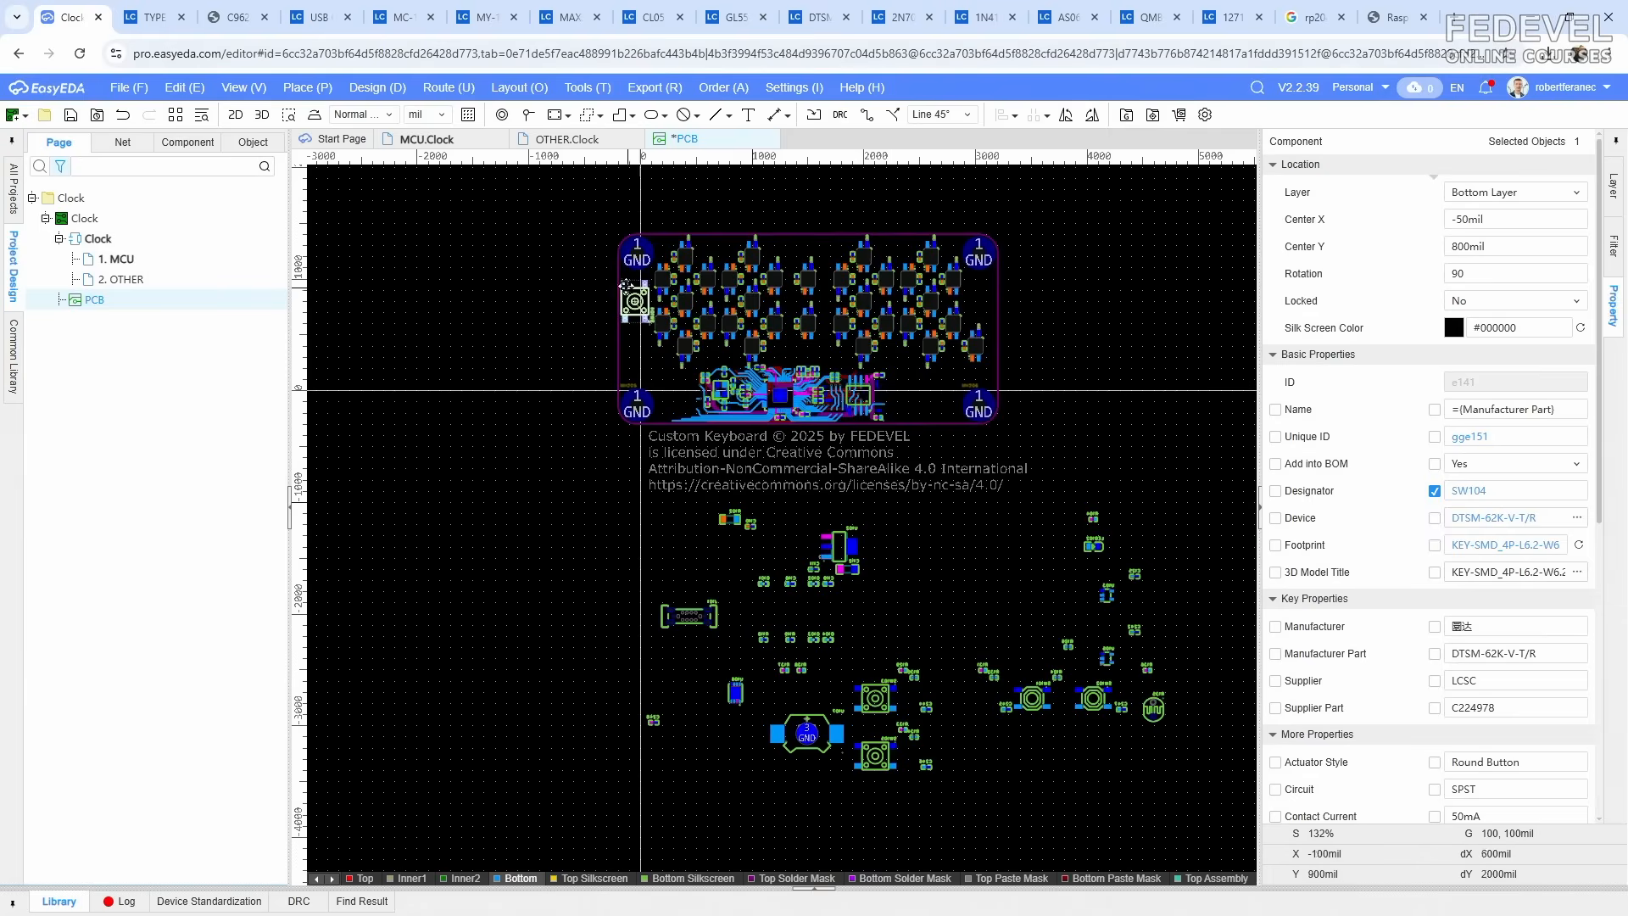
# Step: Cross-select user button SW105 from the MCU schematic page and move it just outside the clock board's lower-left corner
pyautogui.click(427, 139)
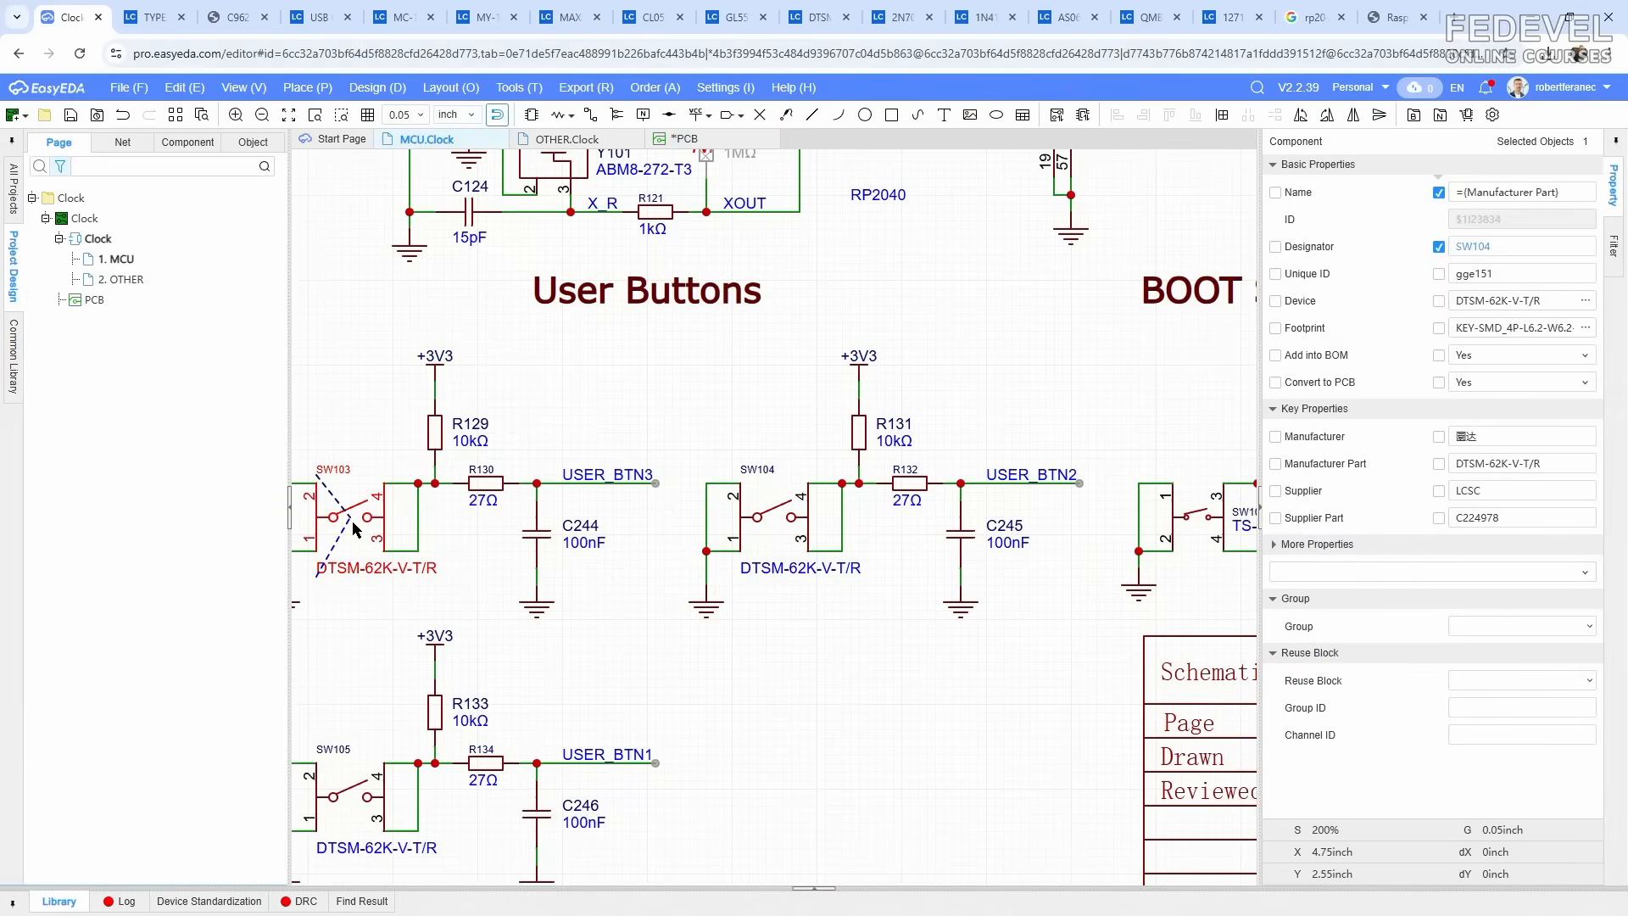
pyautogui.click(348, 793)
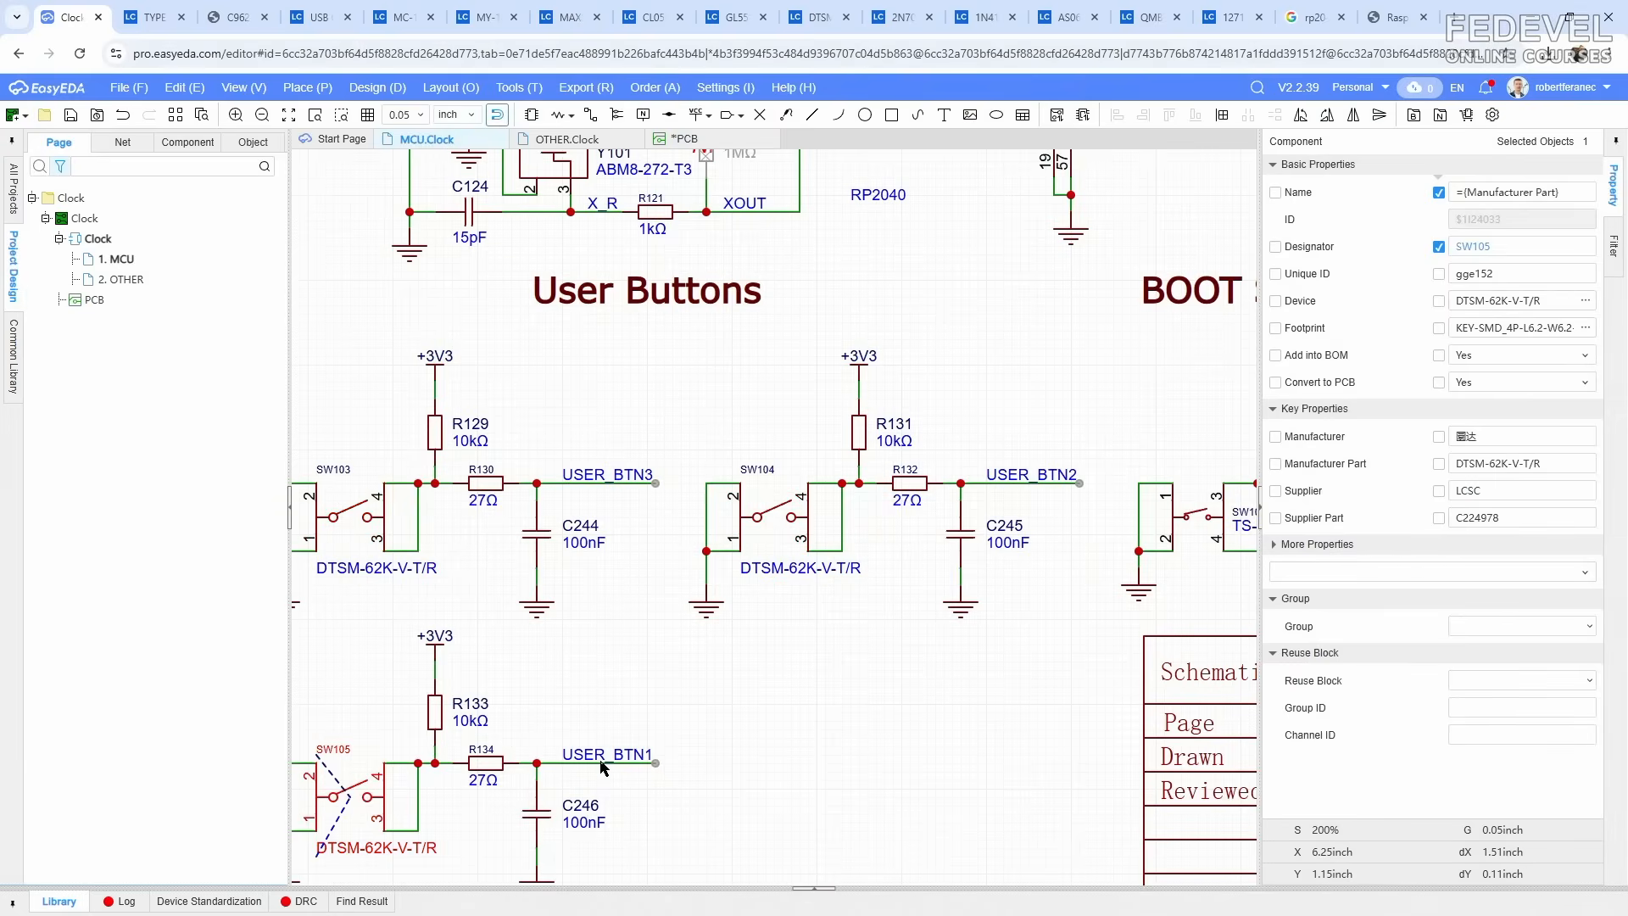
pyautogui.click(682, 139)
pyautogui.moveTo(772, 513); pyautogui.dragTo(495, 263)
pyautogui.moveTo(619, 295); pyautogui.dragTo(612, 531, button='right')
pyautogui.scroll(-2, 611, 530)
pyautogui.scroll(4, 509, 456)
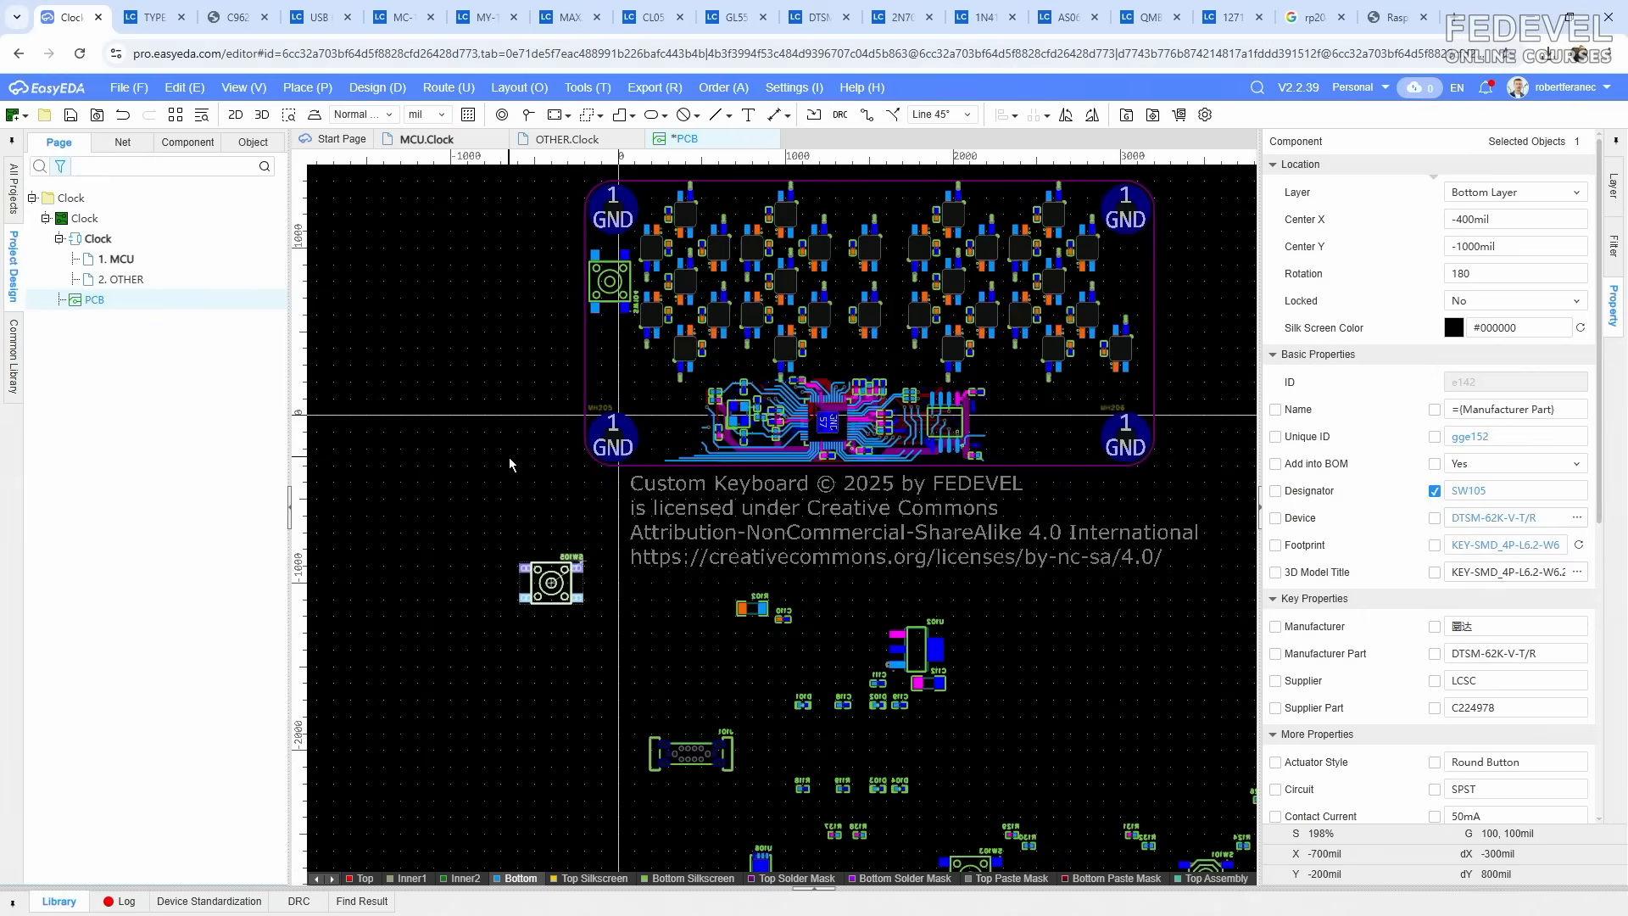
# Step: Position SW105 at center X -50 mil, center Y 300 mil with a rotation of 90 degrees
pyautogui.click(1545, 221)
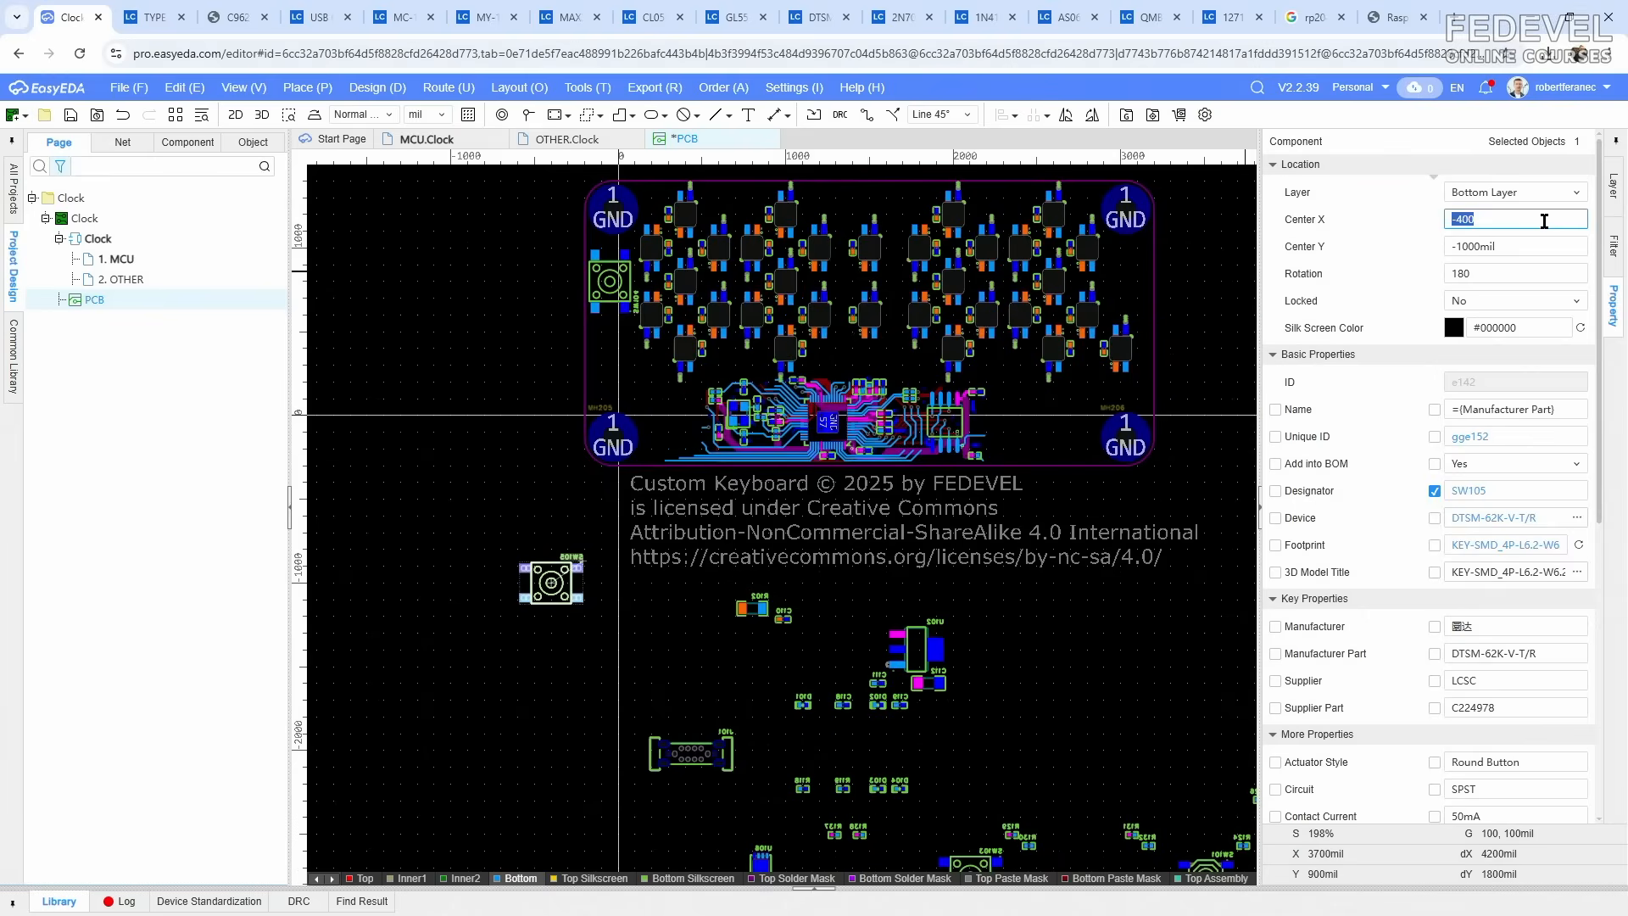
pyautogui.write('-5')
pyautogui.press('Return')
pyautogui.click(1539, 247)
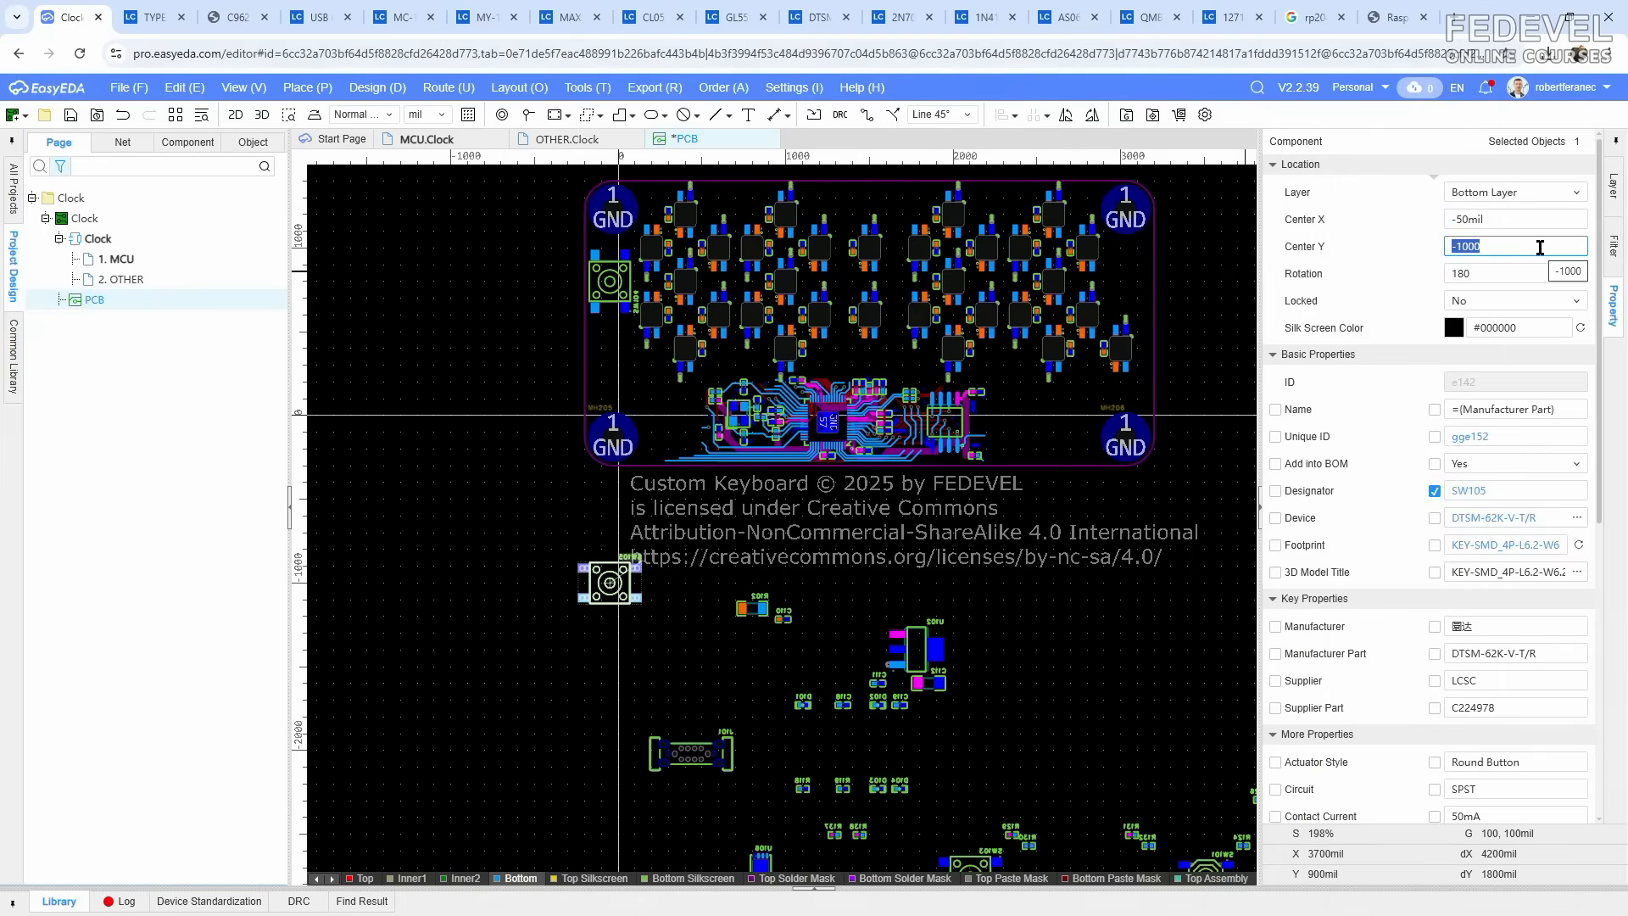
pyautogui.write('300')
pyautogui.press('Return')
pyautogui.click(1526, 275)
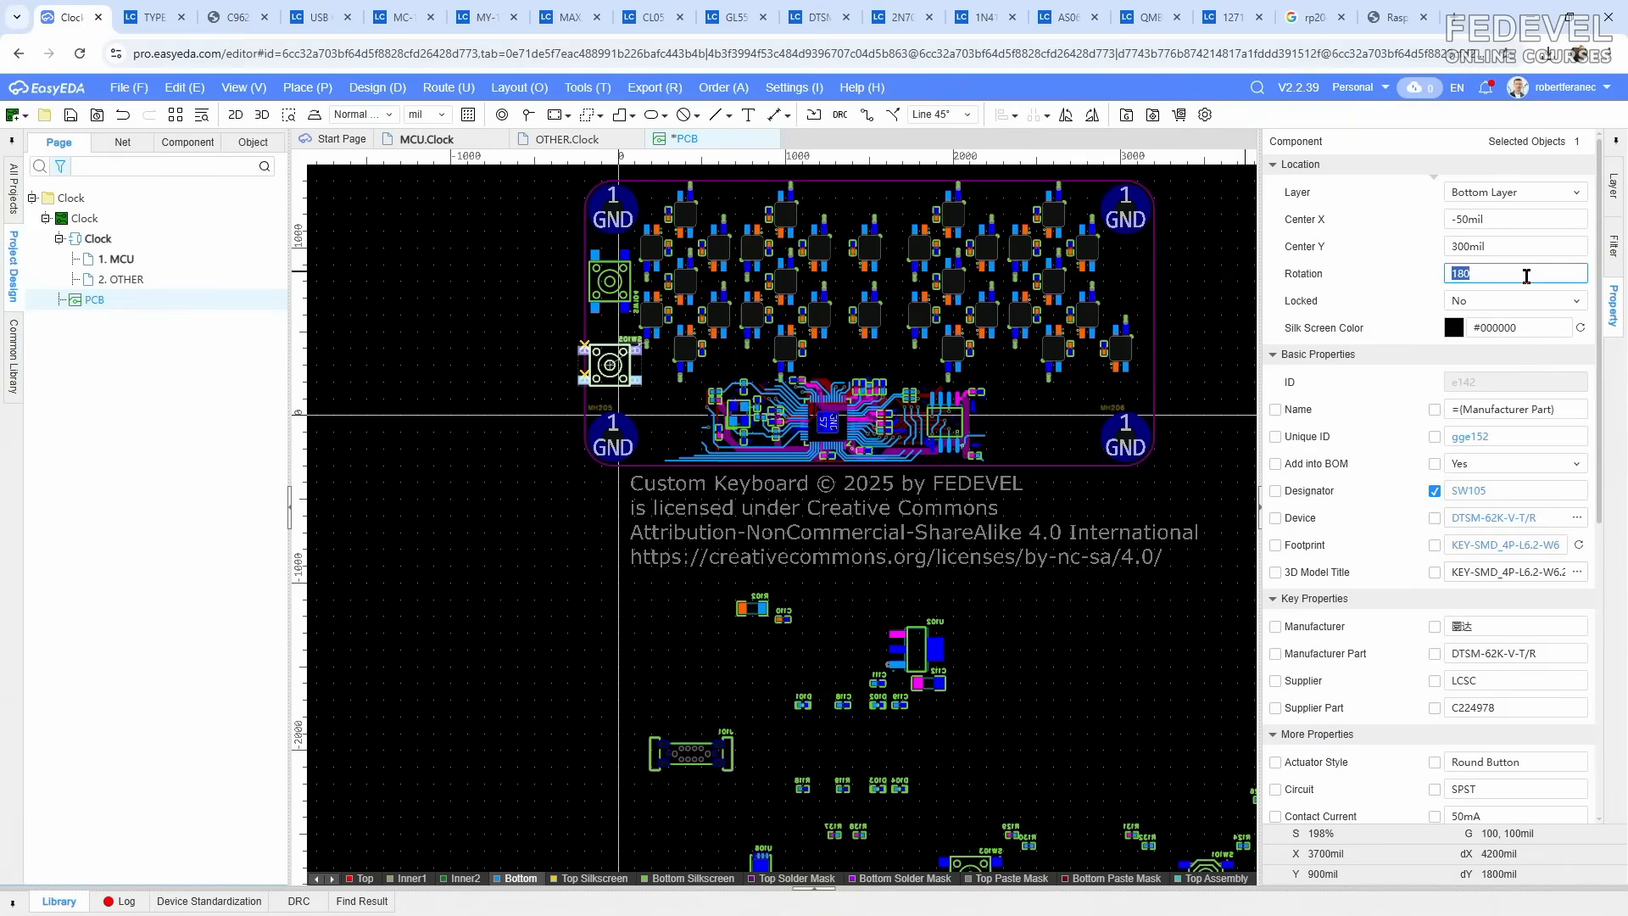
pyautogui.write('90')
pyautogui.press('Return')
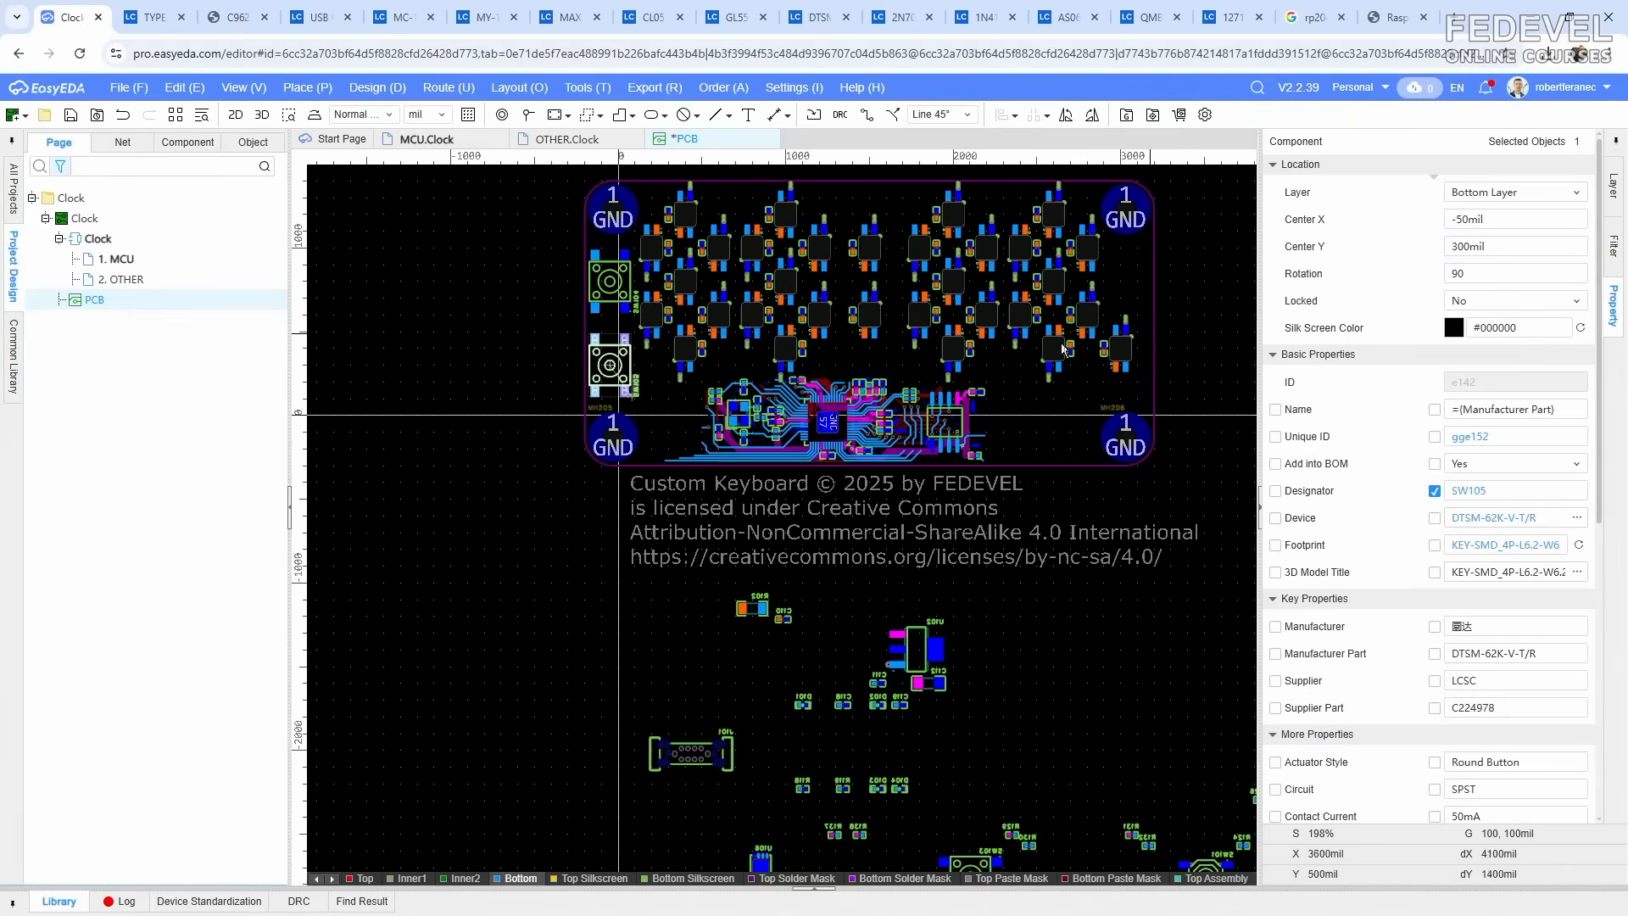
# Step: Bring user button SW103 to the clock board and position it at X 400 mil, Y 100 mil with 0 degrees rotation
pyautogui.scroll(-2, 1061, 348)
pyautogui.moveTo(854, 705); pyautogui.dragTo(551, 481)
pyautogui.scroll(4, 561, 395)
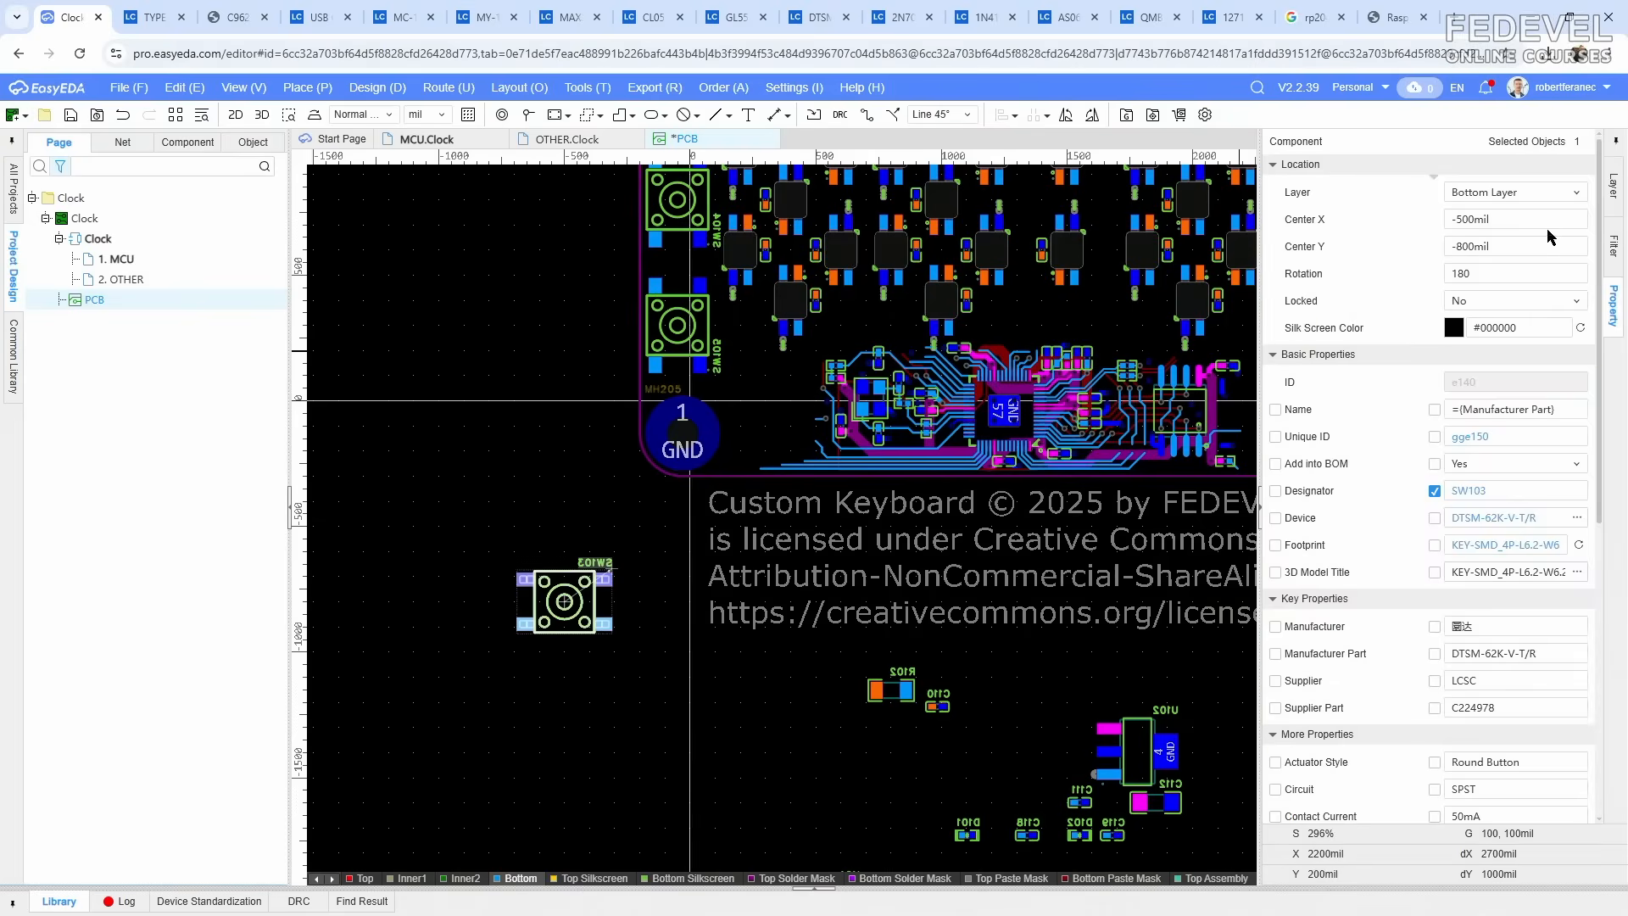
pyautogui.write('400')
pyautogui.press('Return')
pyautogui.click(1550, 246)
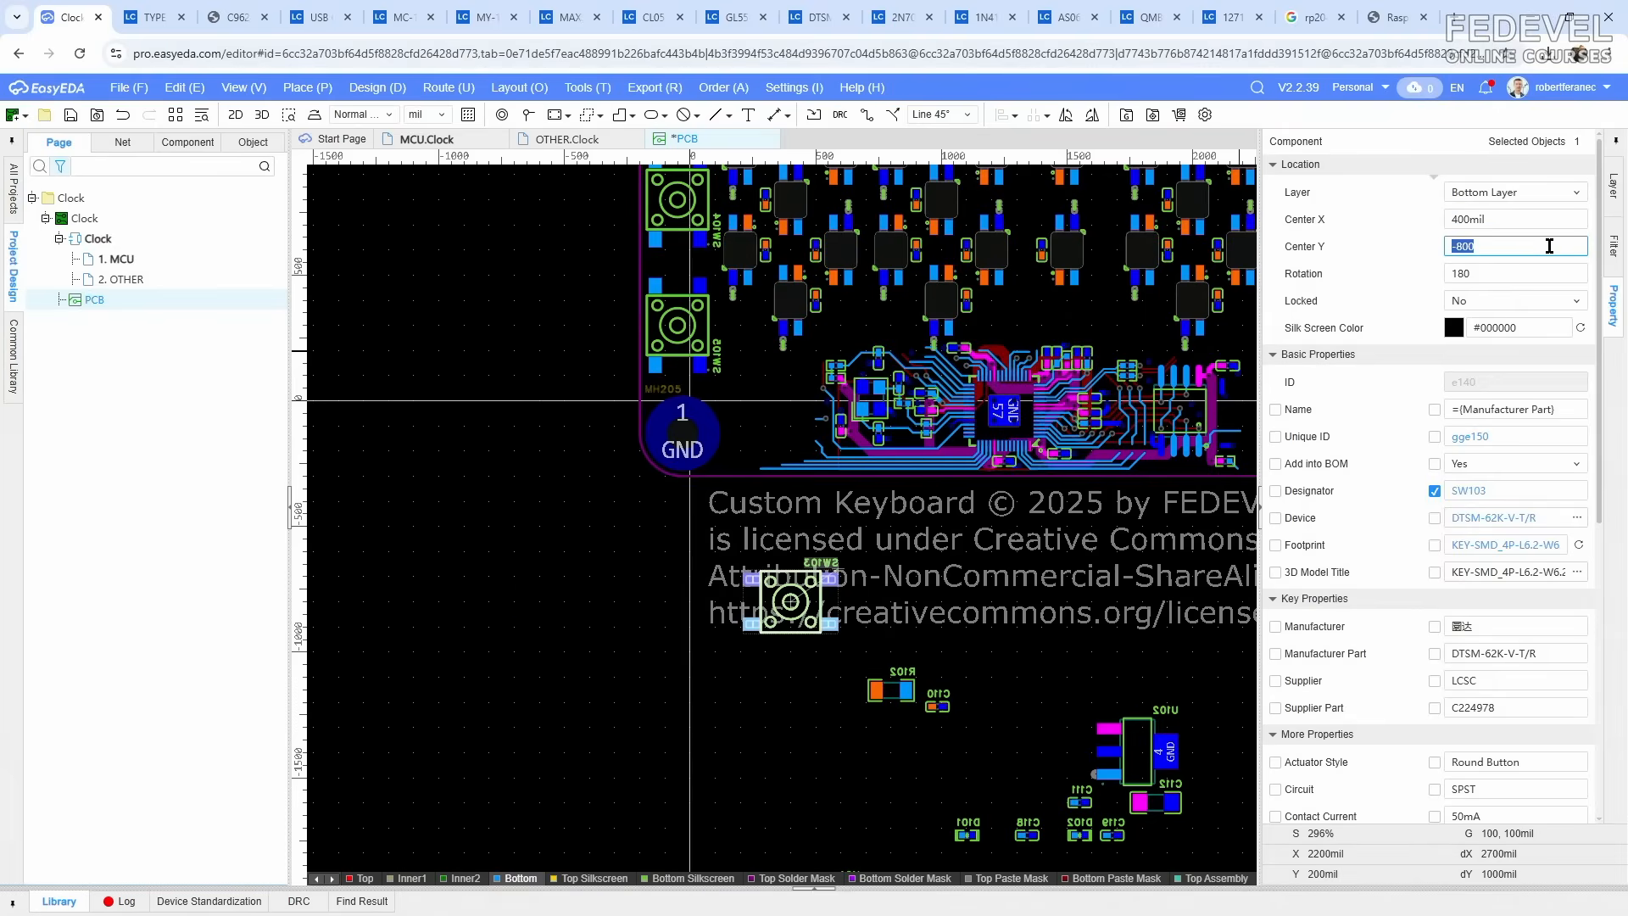
pyautogui.write('100')
pyautogui.click(1513, 273)
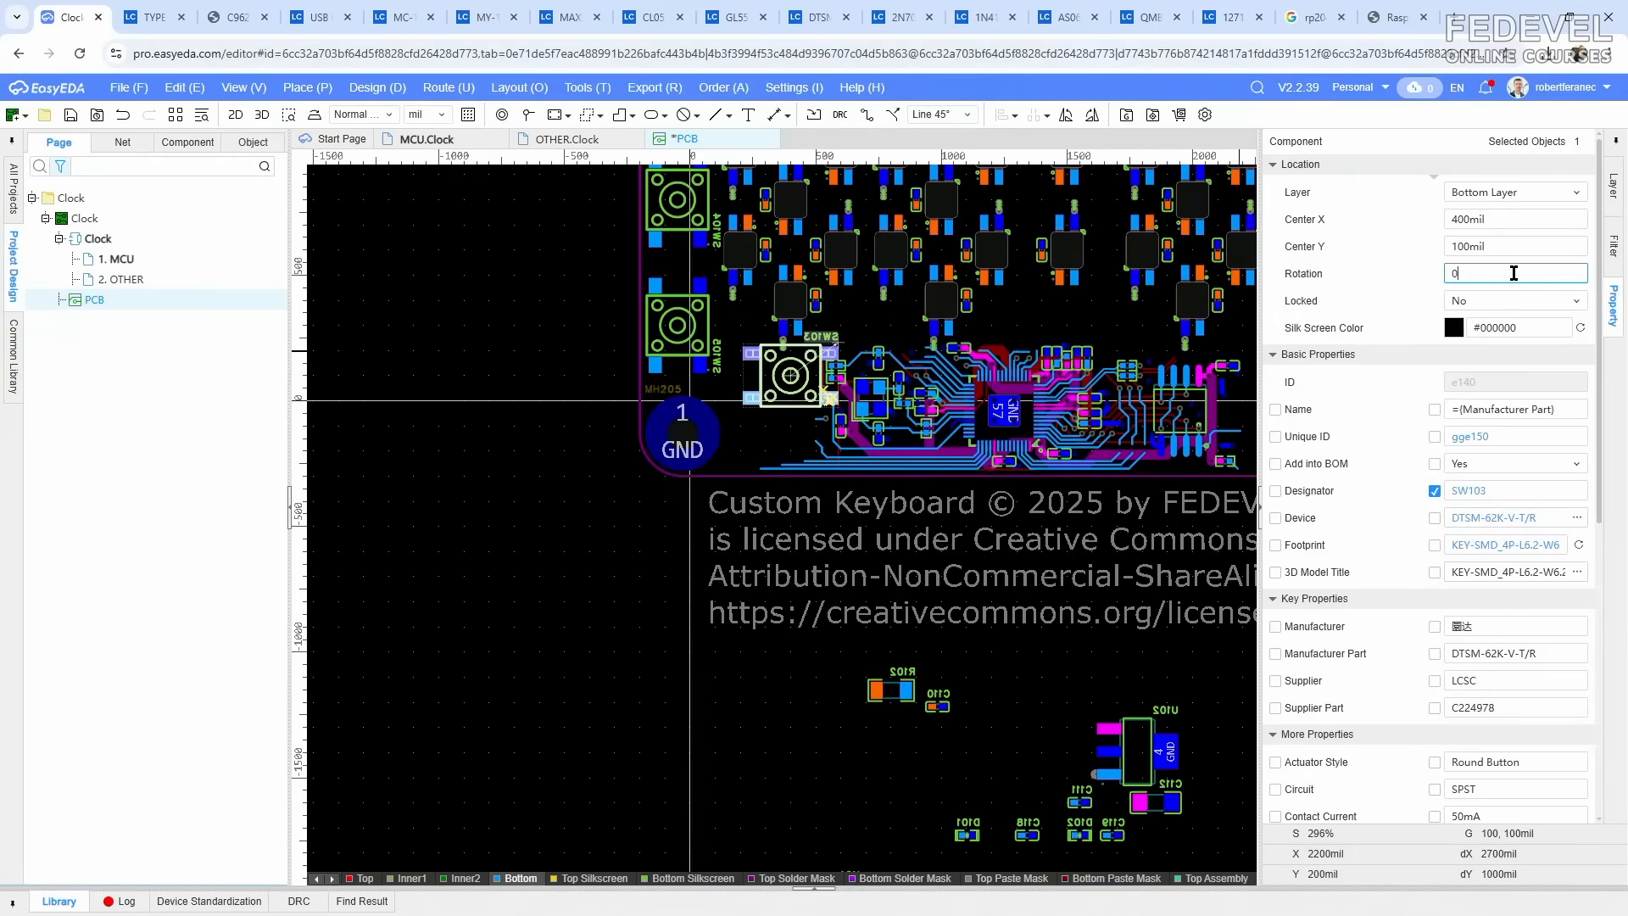
pyautogui.write('0')
pyautogui.press('Return')
pyautogui.click(527, 526)
pyautogui.scroll(-2, 526, 528)
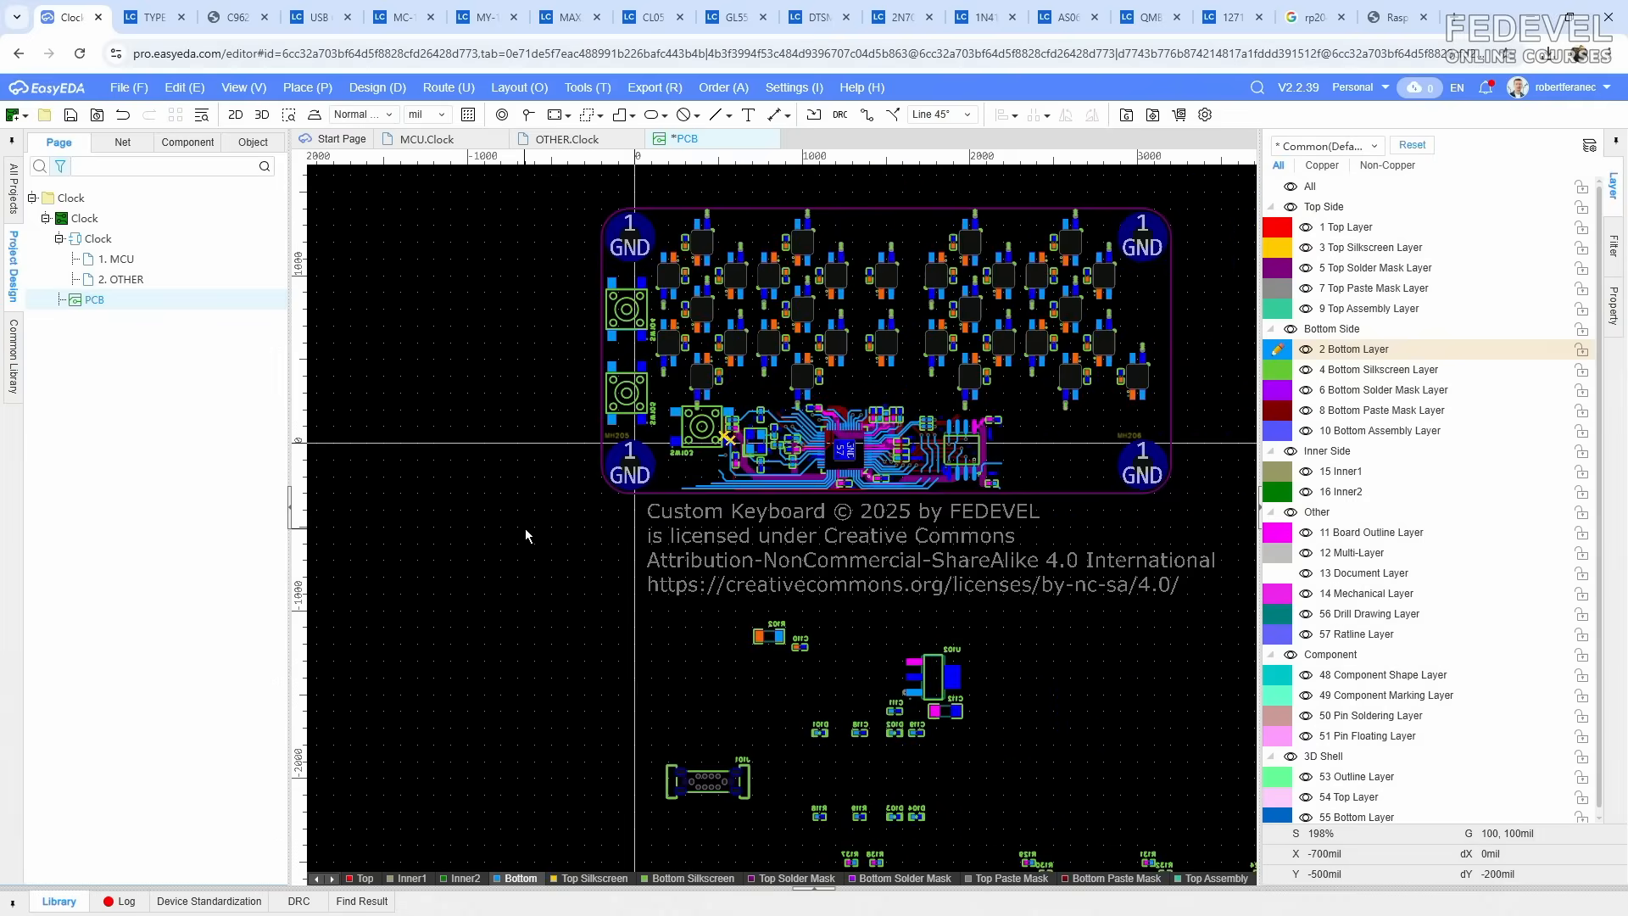
# Step: Make the Document Layer active and enable all object types in the selection filter
pyautogui.scroll(2, 737, 511)
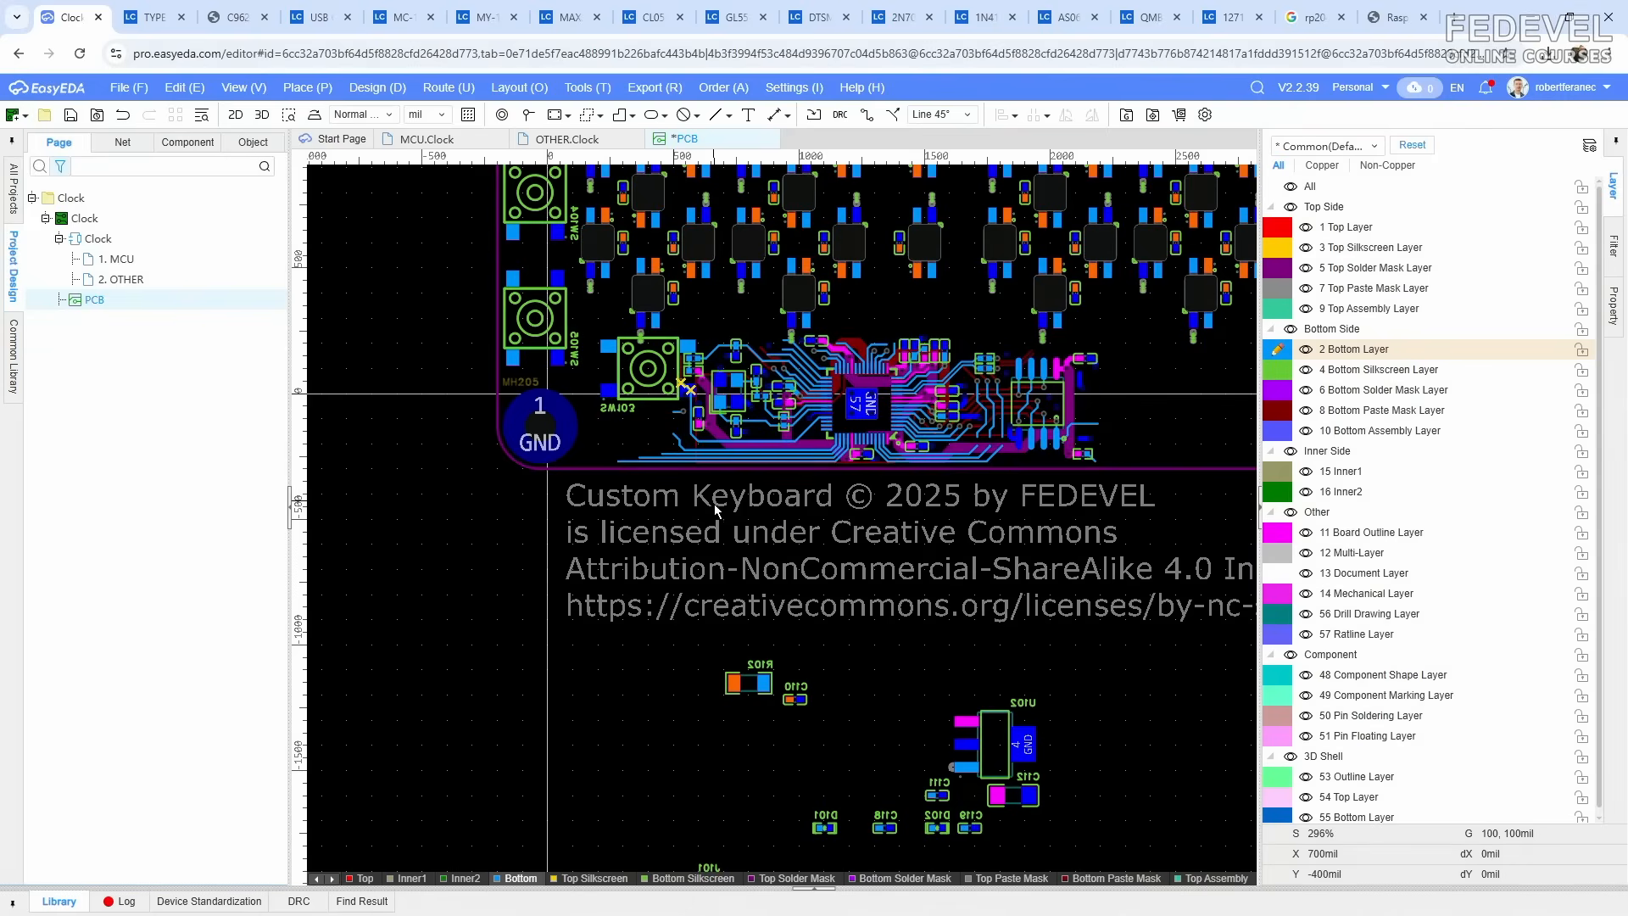
pyautogui.click(1352, 572)
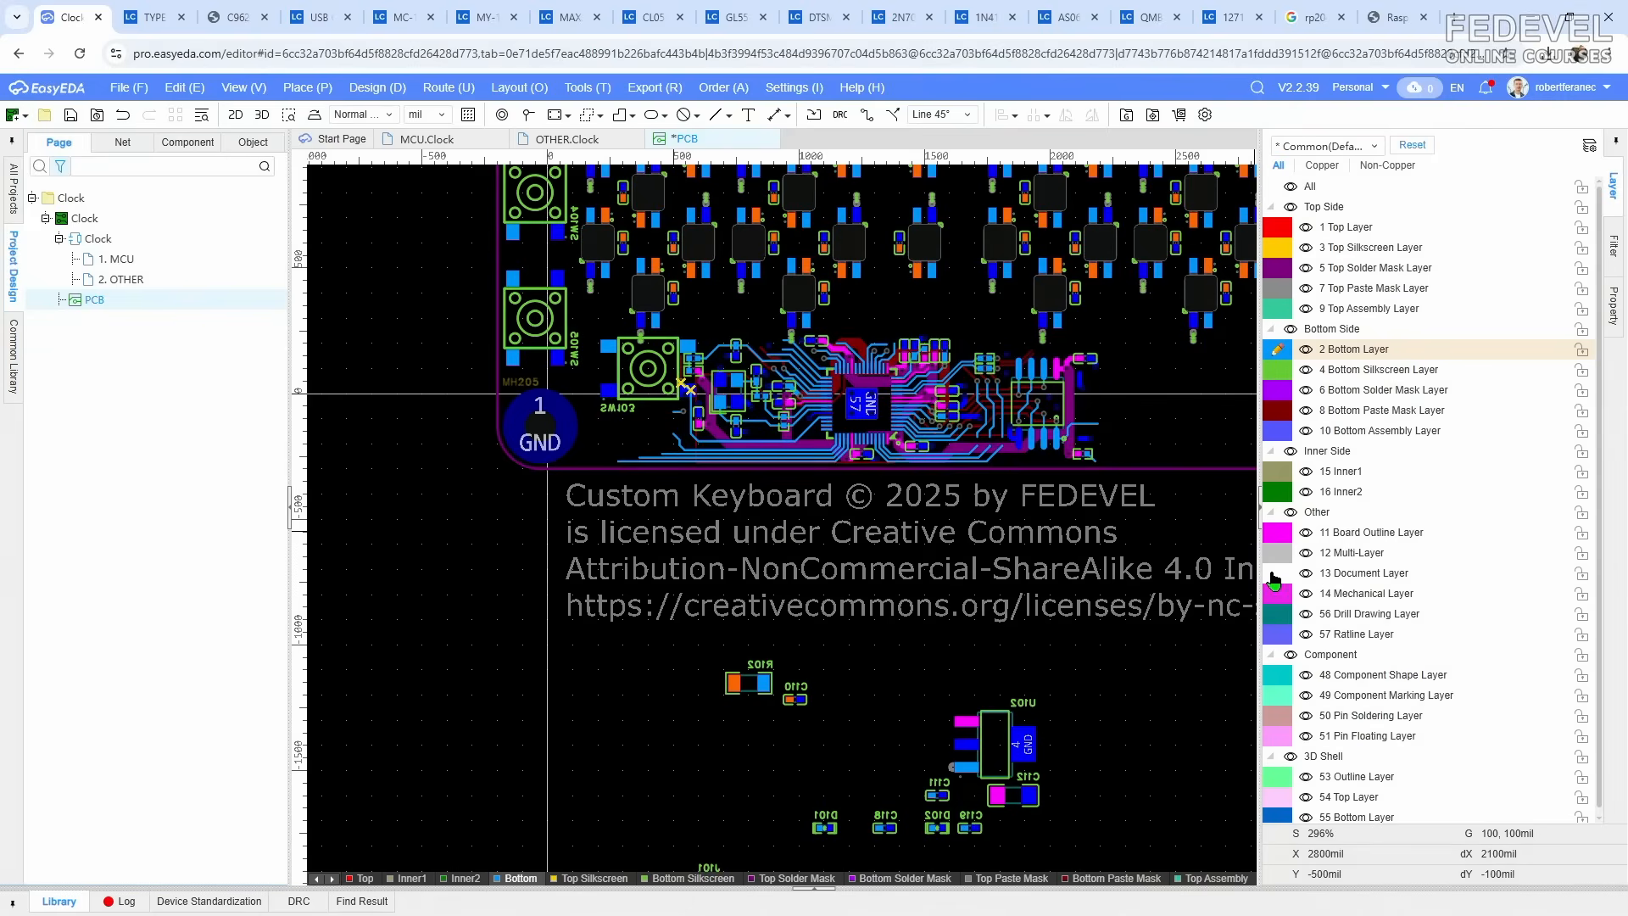
pyautogui.click(650, 503)
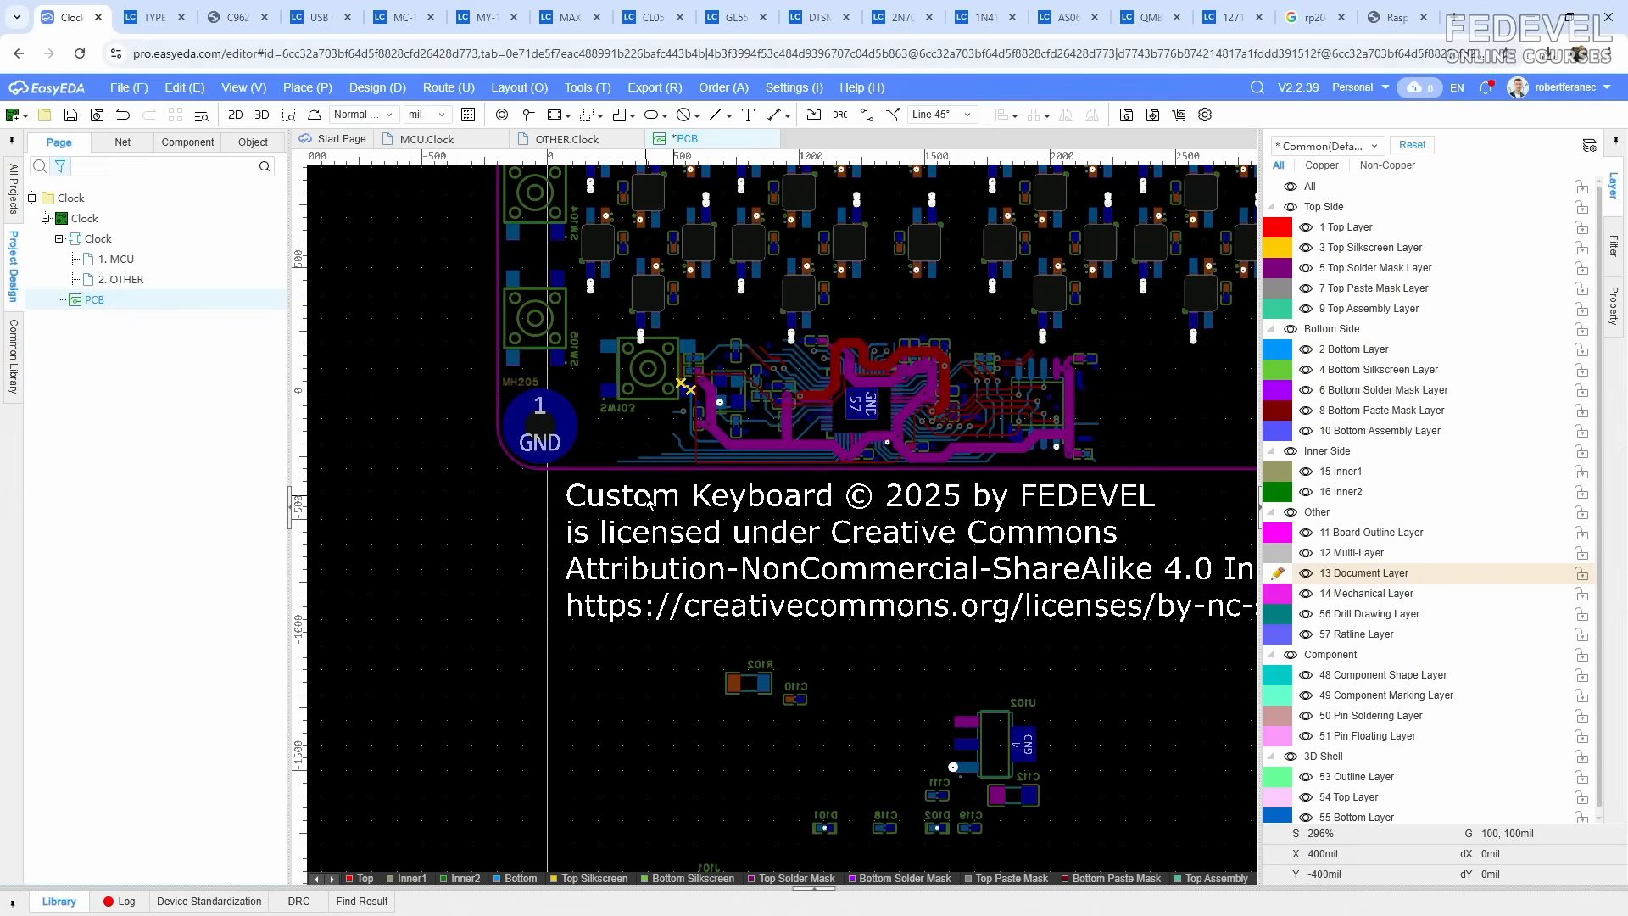
pyautogui.click(1616, 254)
pyautogui.click(1287, 175)
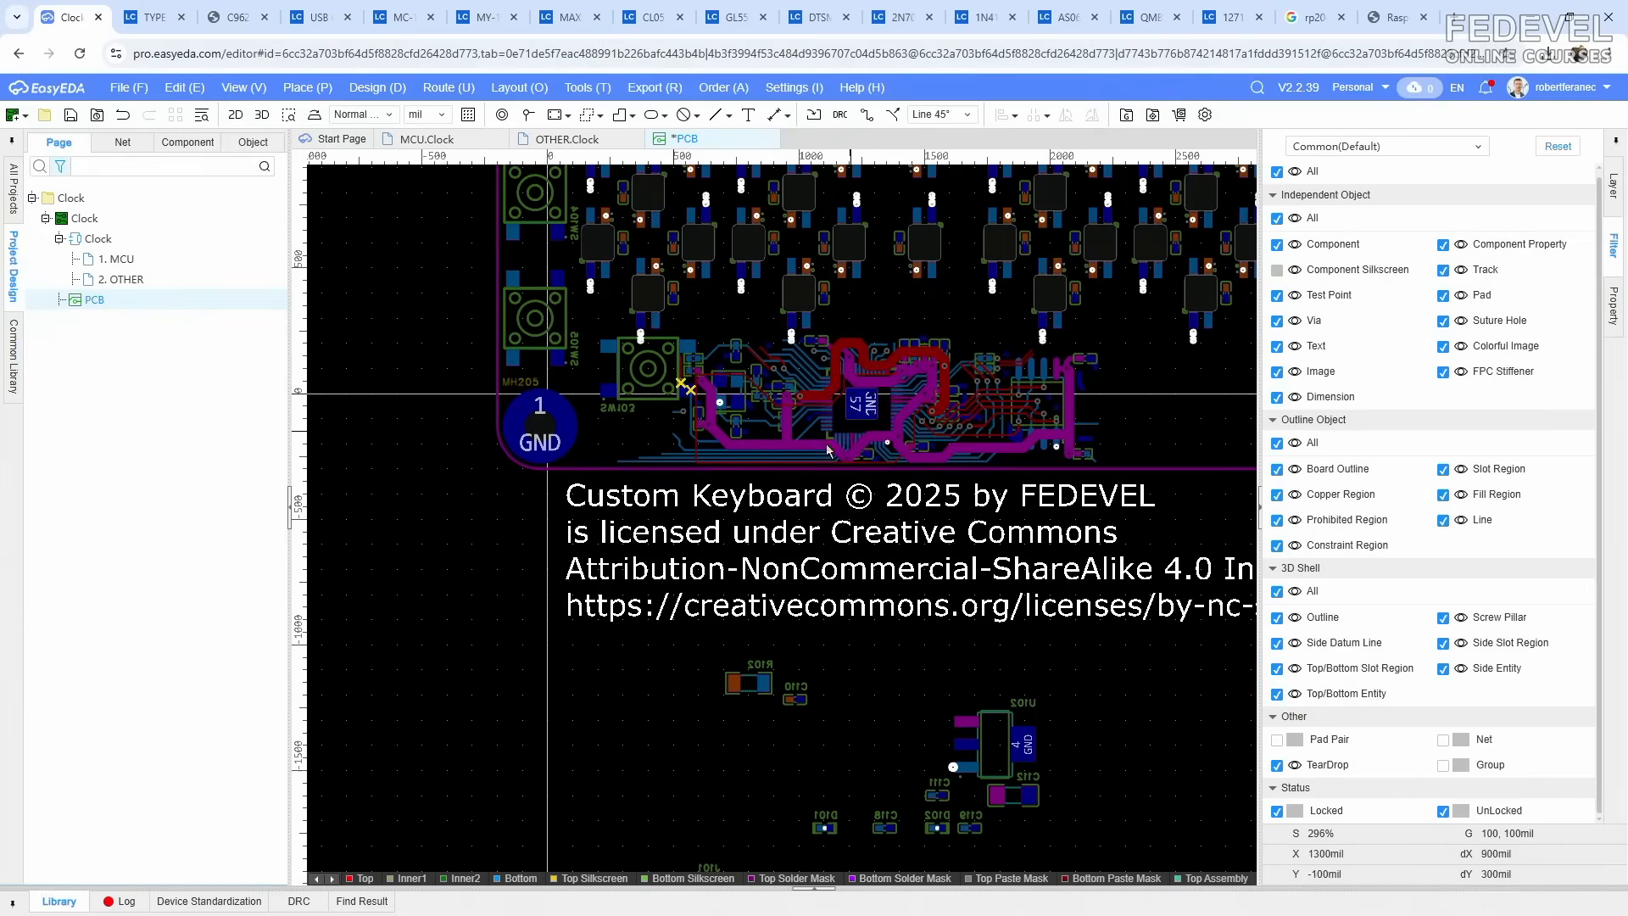
# Step: Replace "Custom Keyboard" with "Clock" in the copyright and license text below the board
pyautogui.doubleClick(717, 537)
pyautogui.click(800, 545)
pyautogui.moveTo(806, 543); pyautogui.dragTo(711, 546)
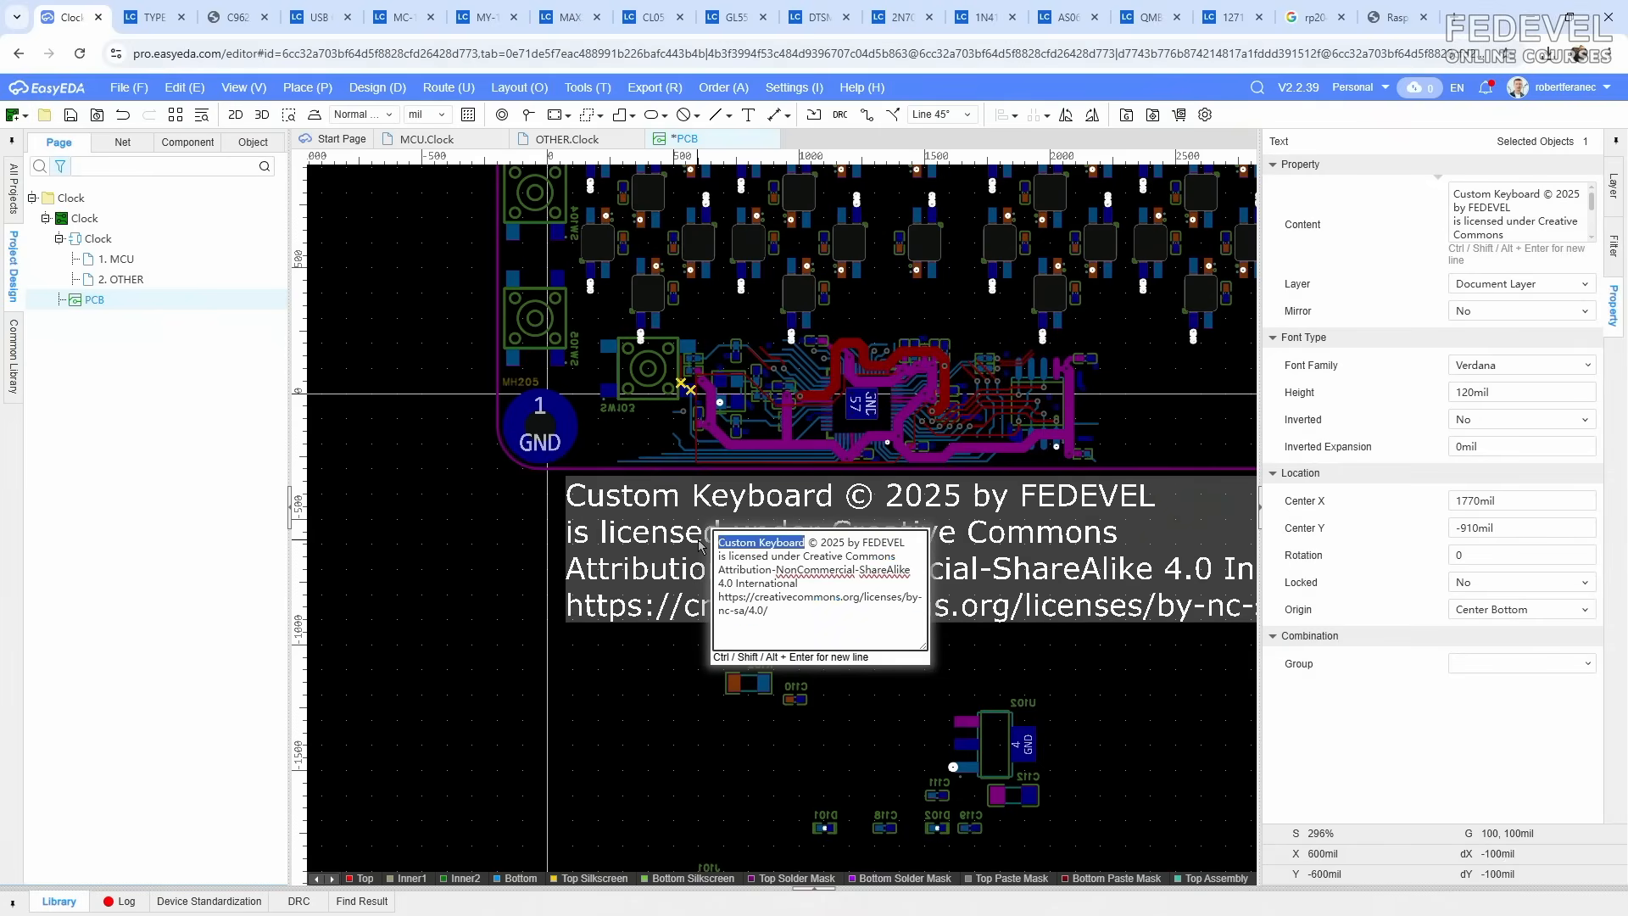
pyautogui.write('Clock')
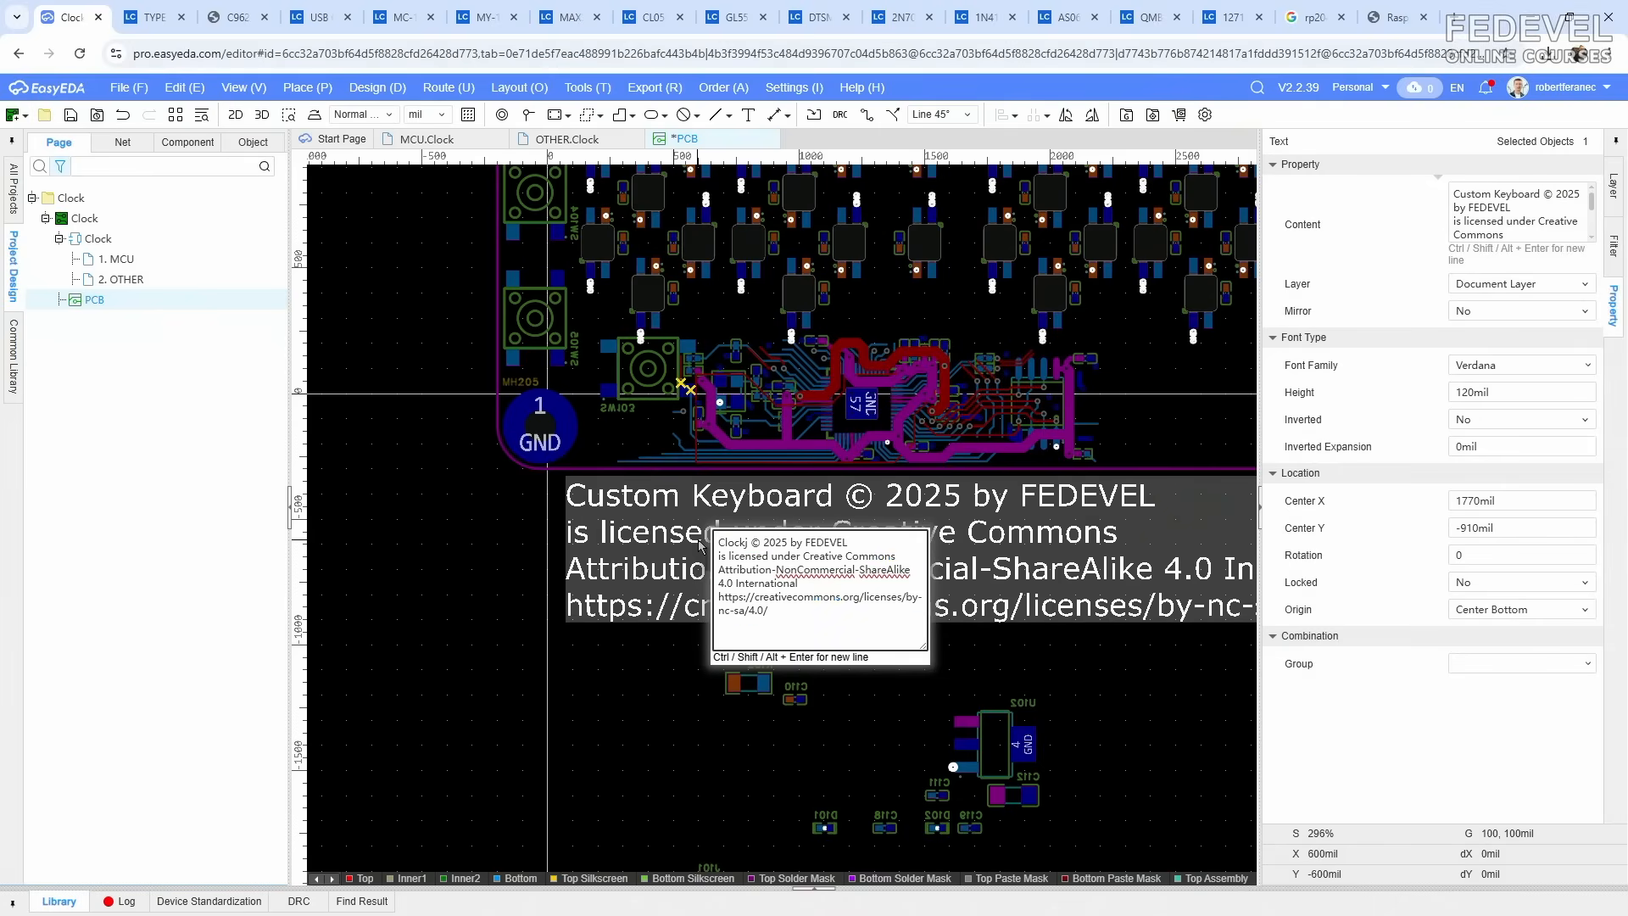
pyautogui.click(435, 526)
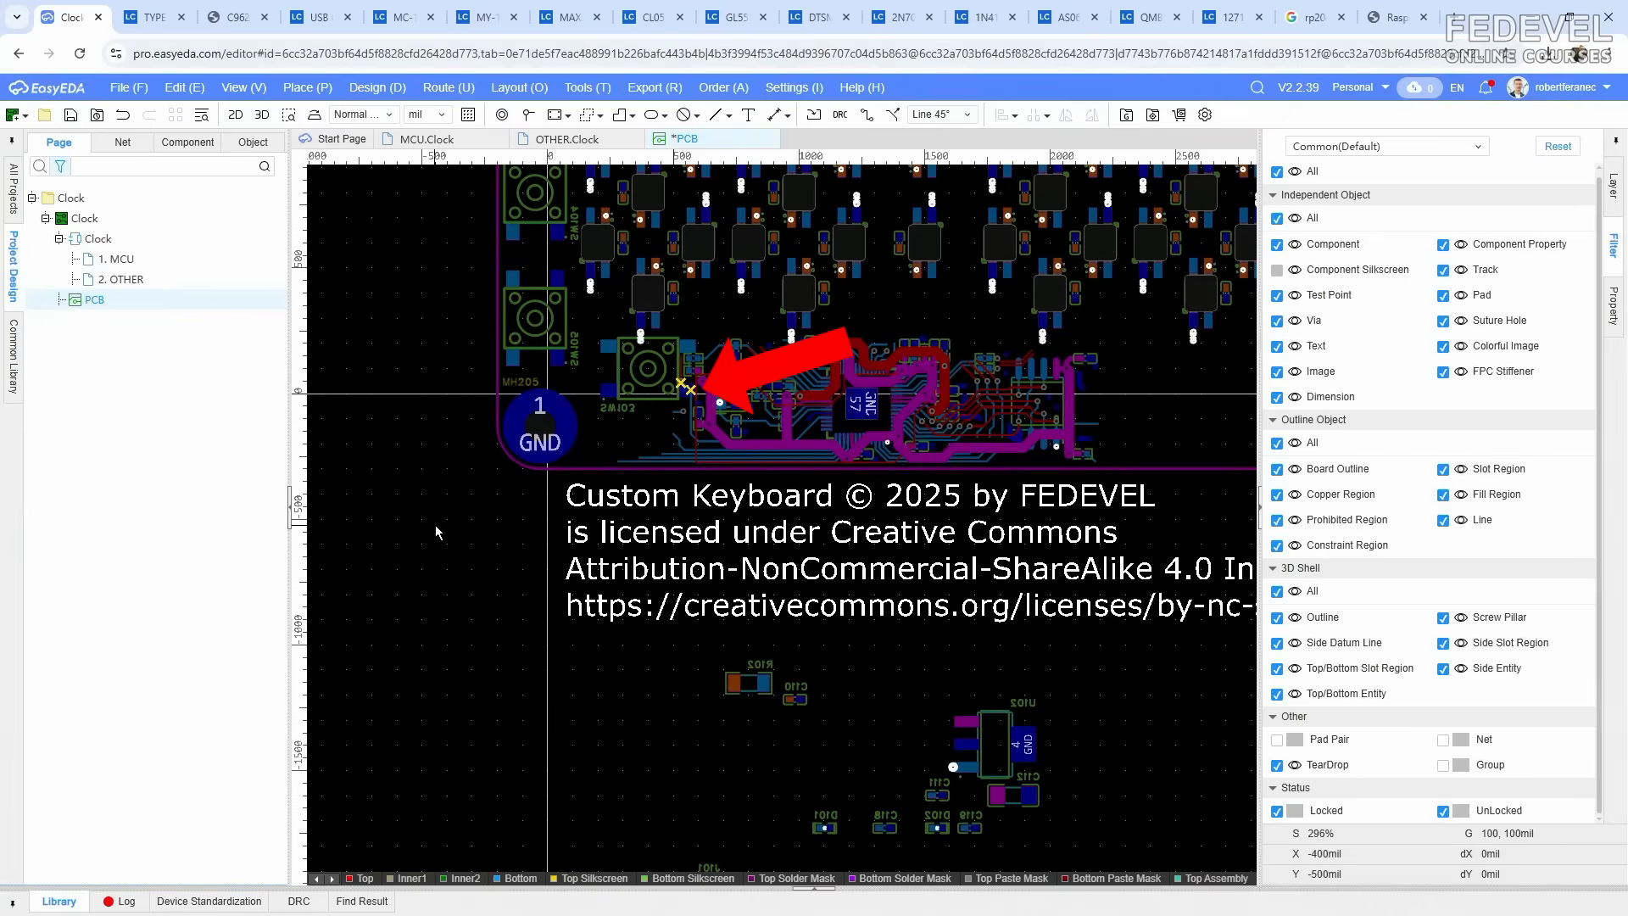
# Step: Turn off the selection filter for all object types and make the Bottom Layer active again
pyautogui.click(1277, 172)
pyautogui.click(1617, 196)
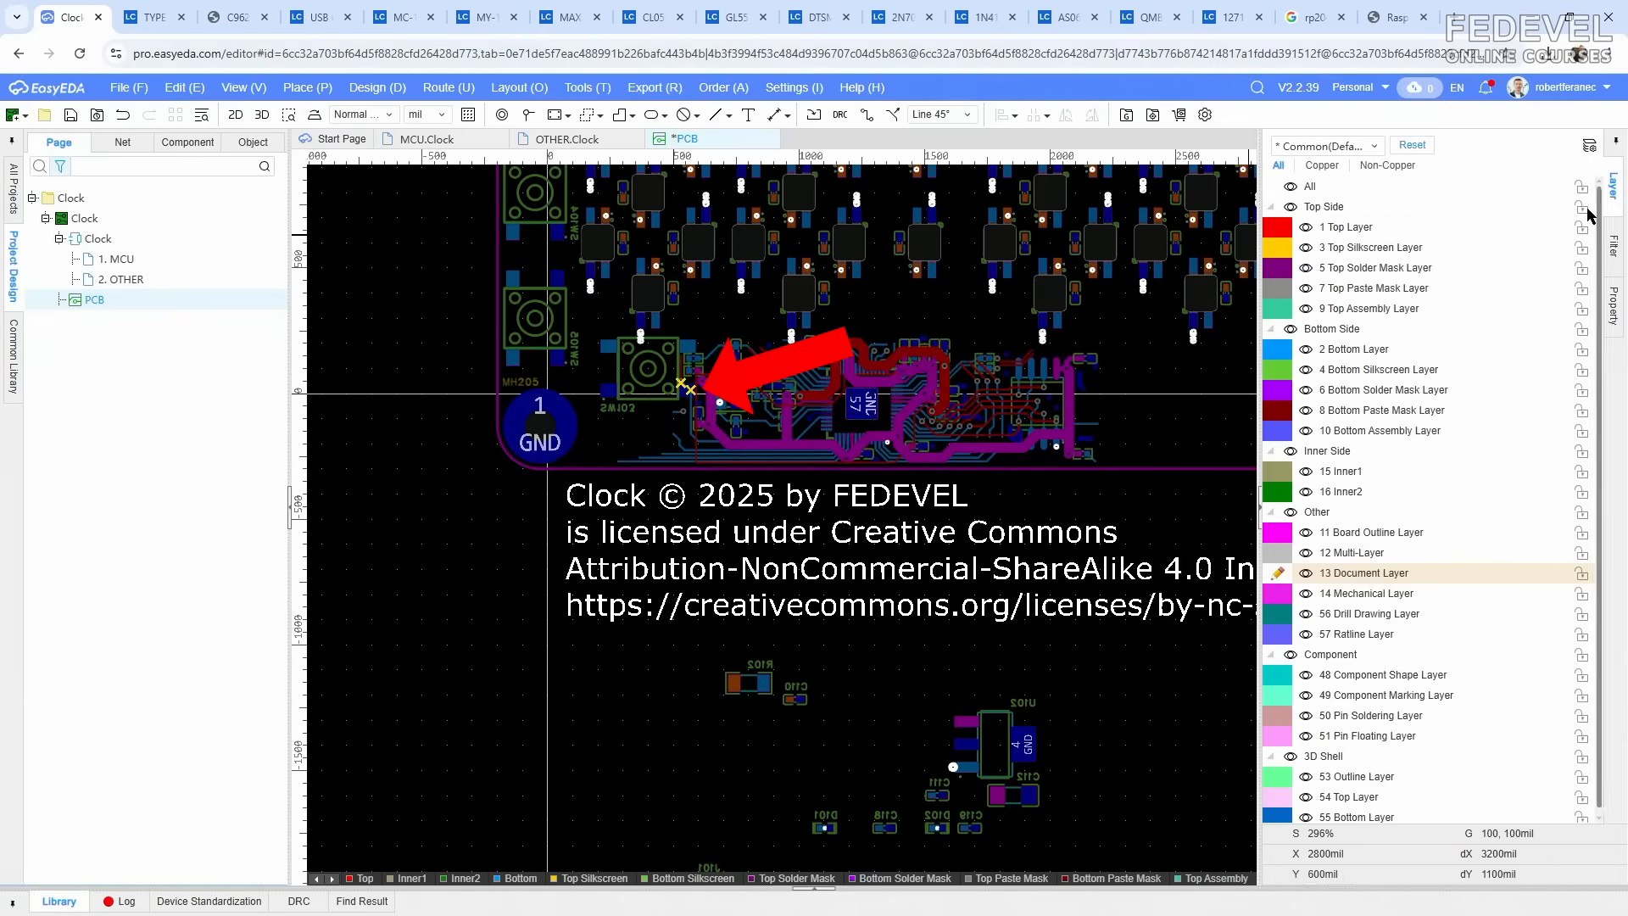
pyautogui.click(1277, 348)
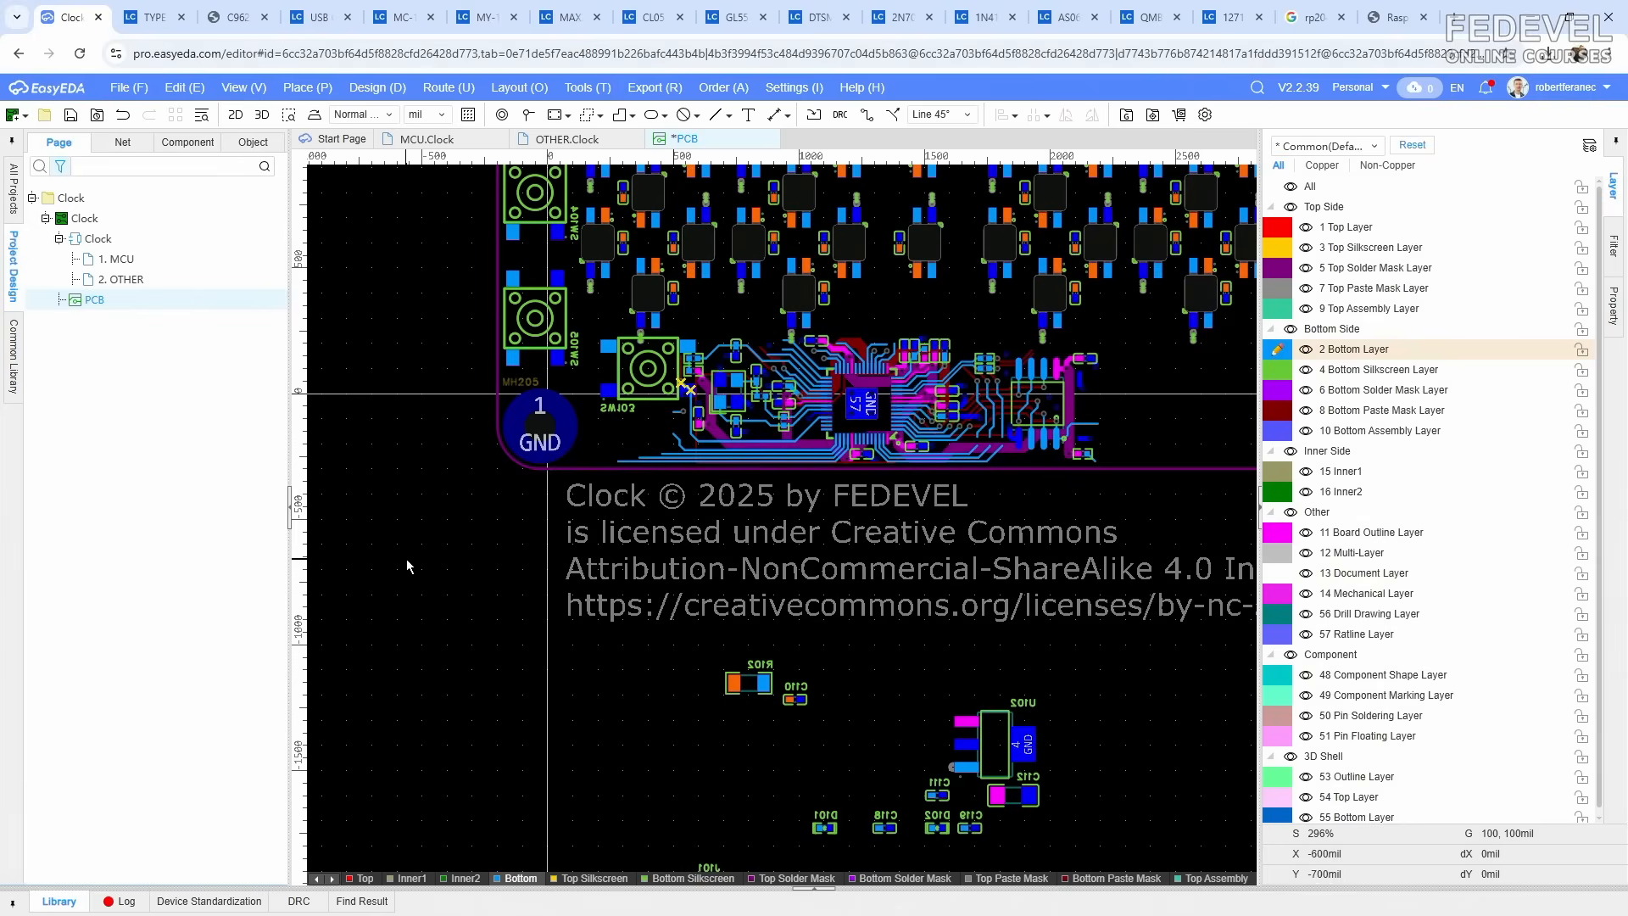
pyautogui.press('k')
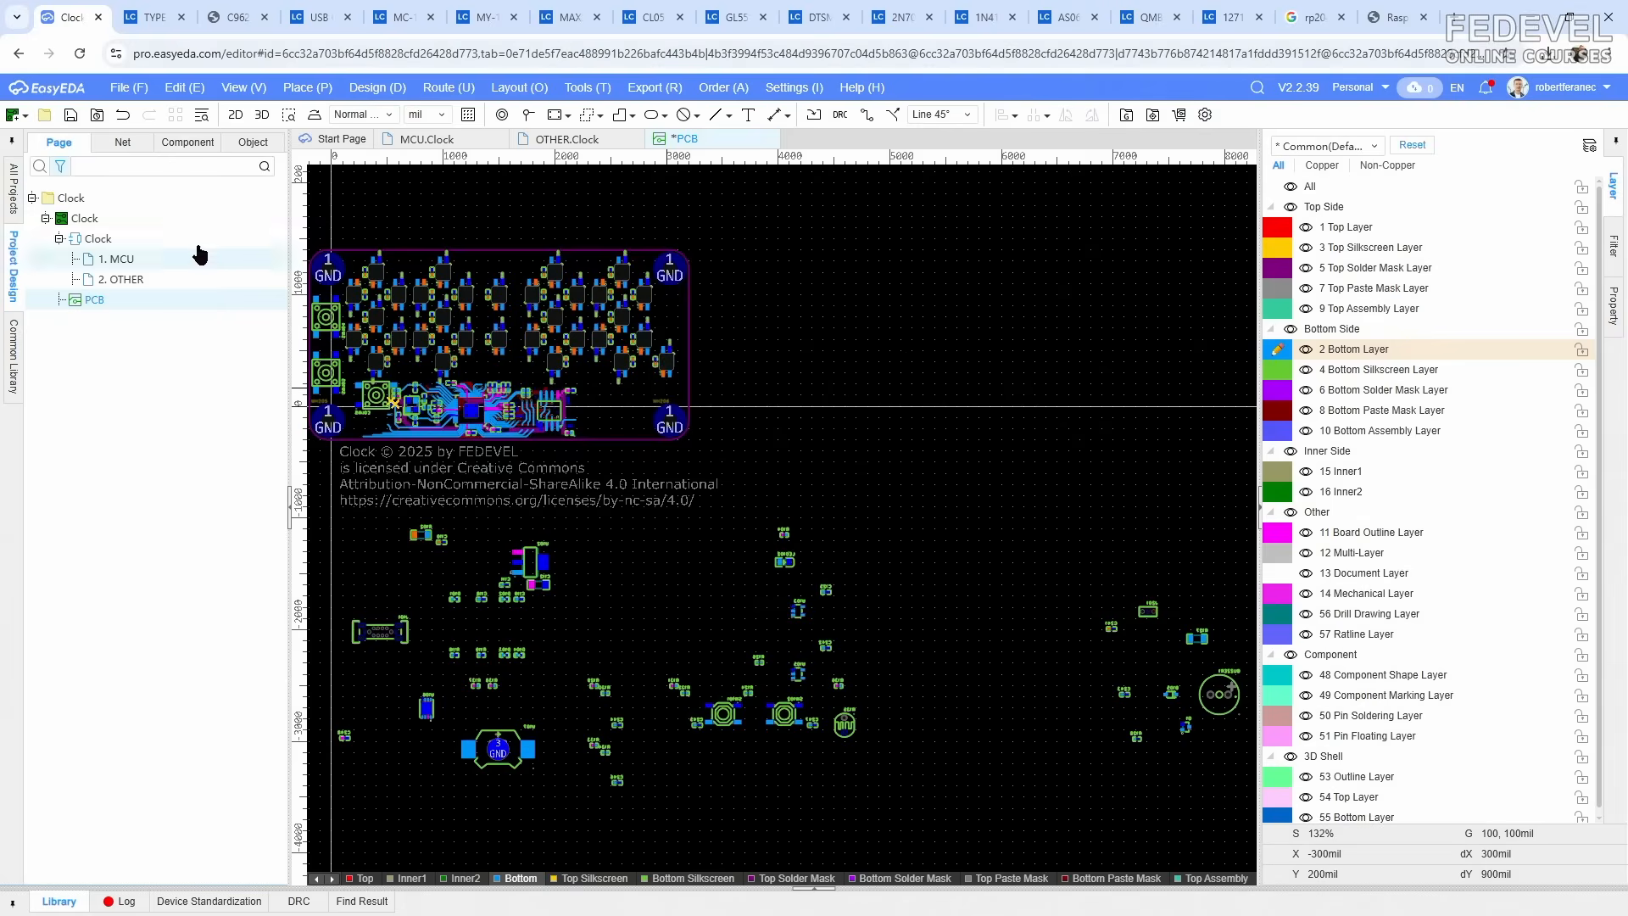
# Step: Save the PCB, select reset button SW102 in the MCU schematic and return to the PCB layout
pyautogui.click(71, 117)
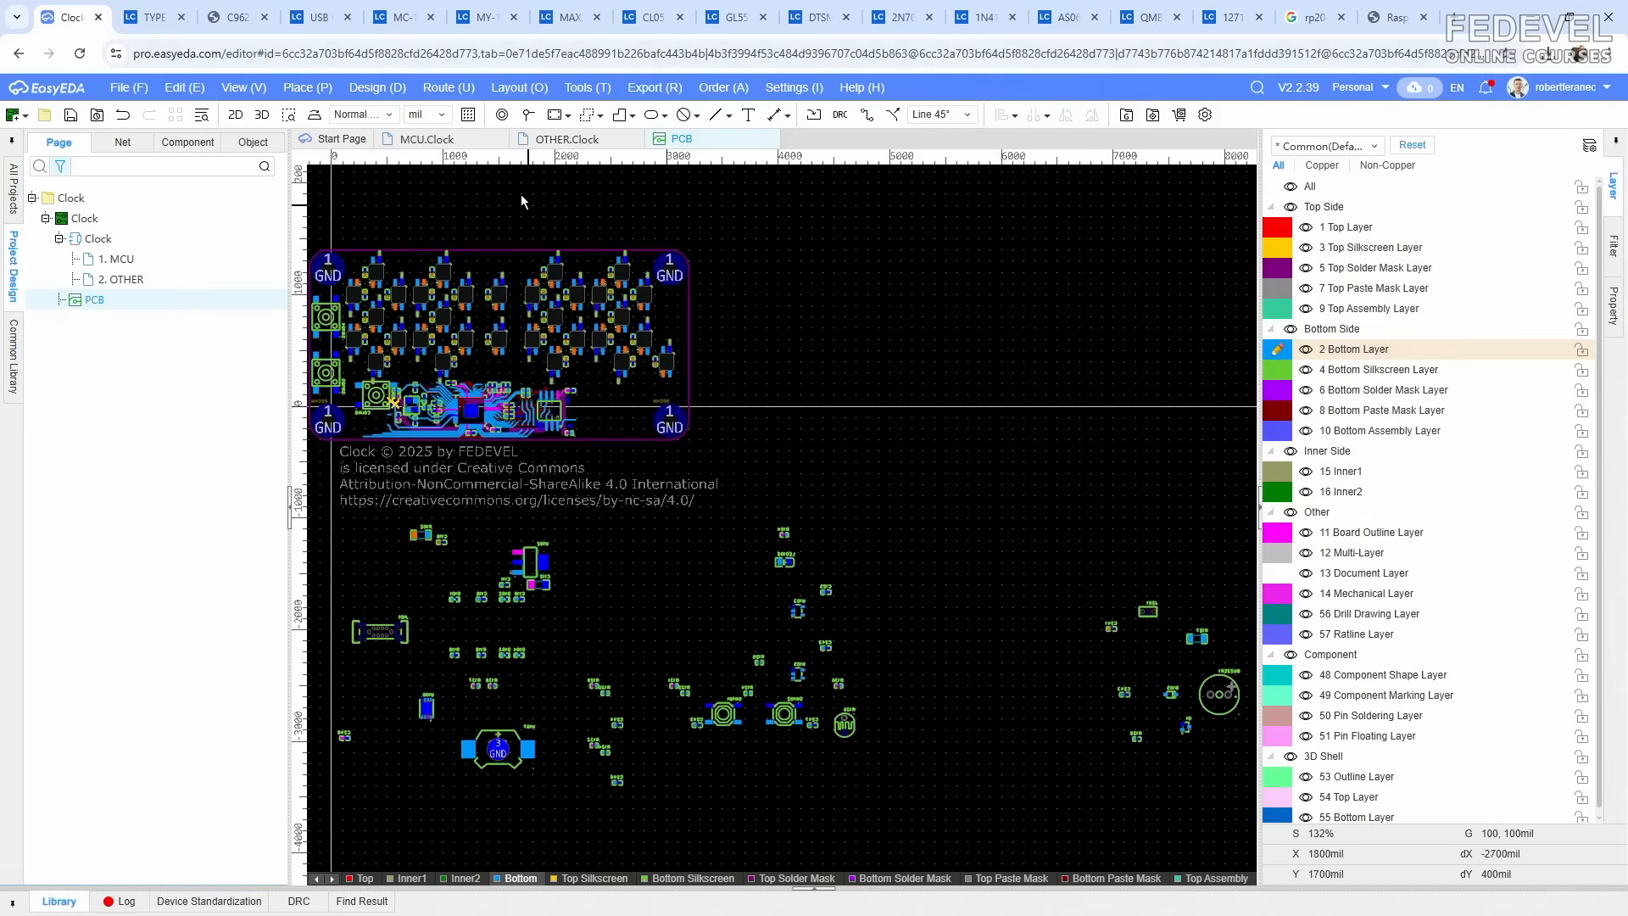
pyautogui.click(454, 138)
pyautogui.scroll(-3, 525, 551)
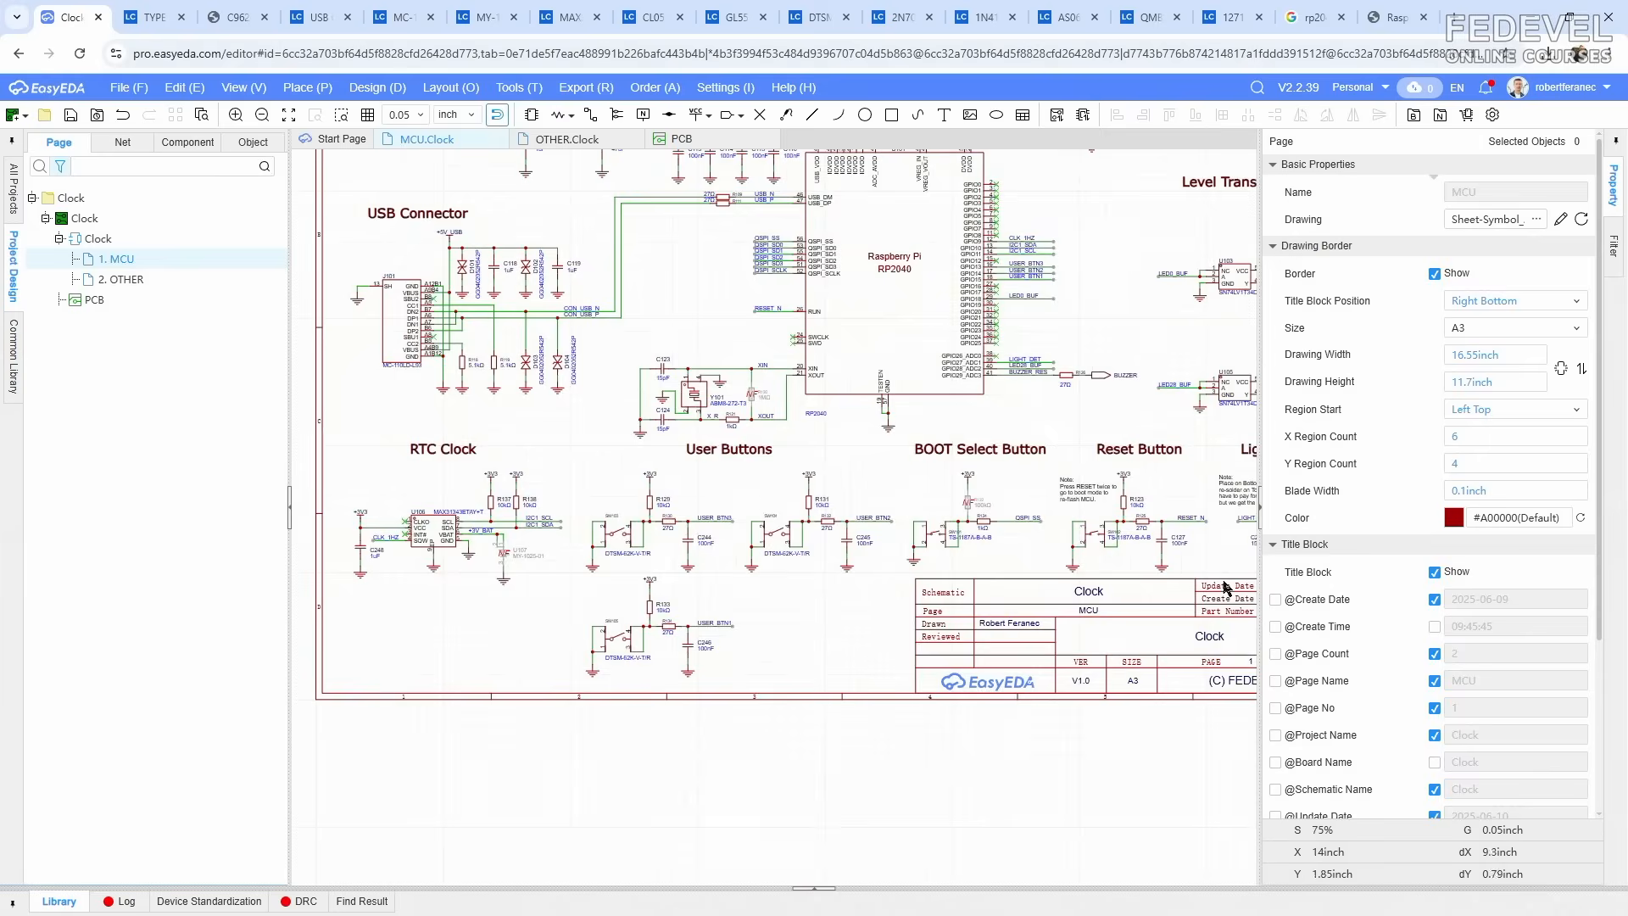
pyautogui.scroll(5, 992, 562)
pyautogui.click(992, 562)
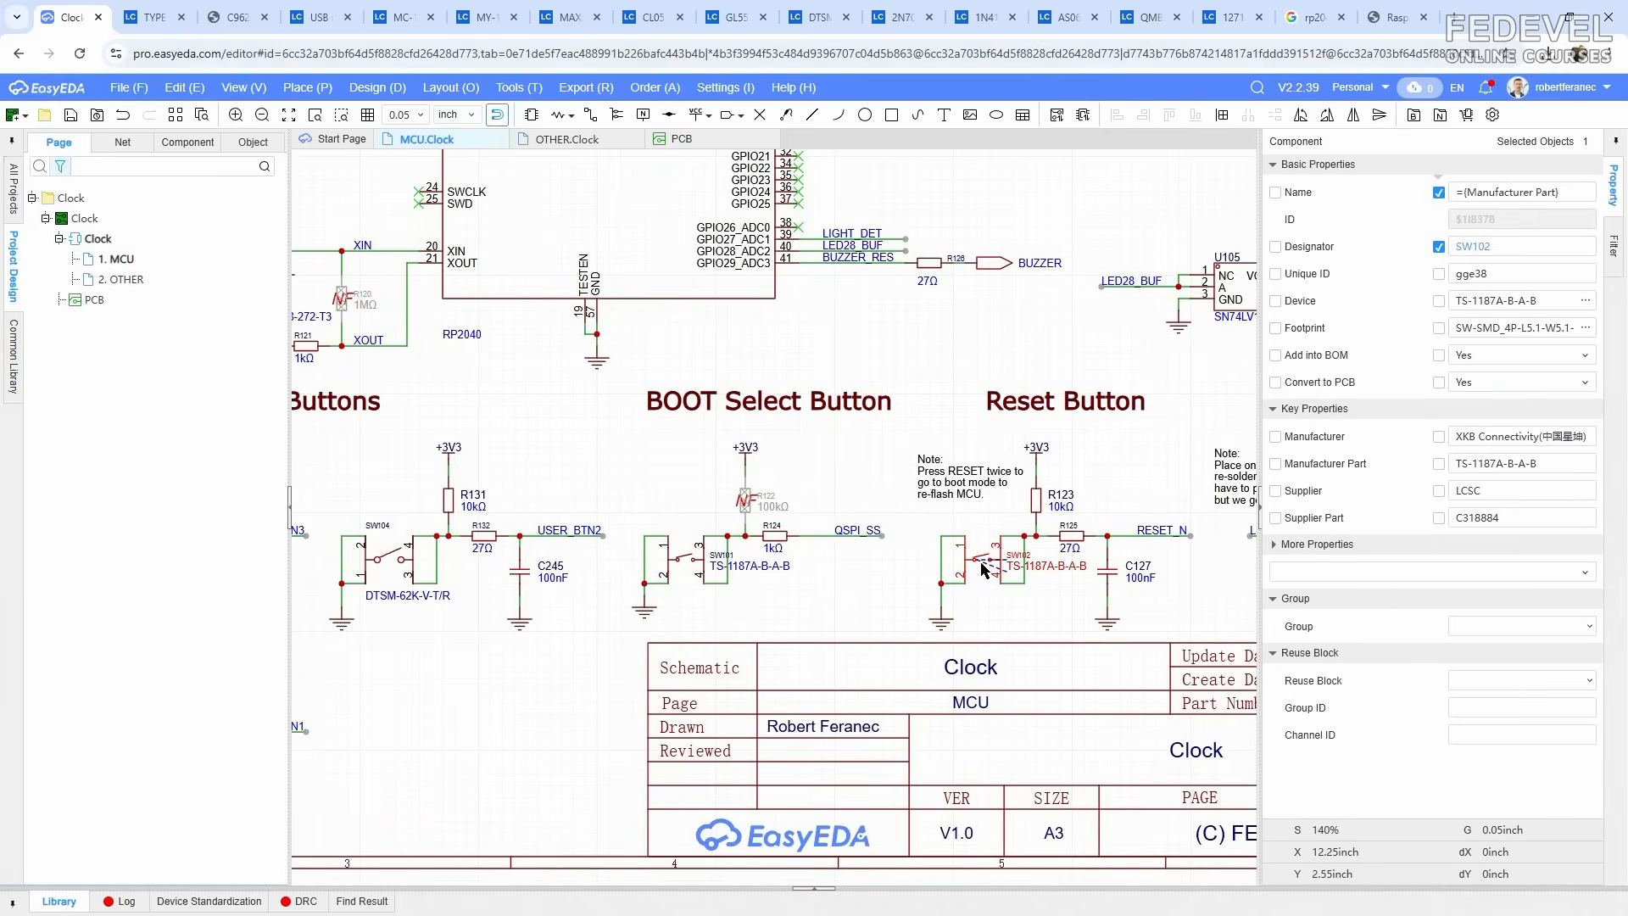
pyautogui.click(681, 138)
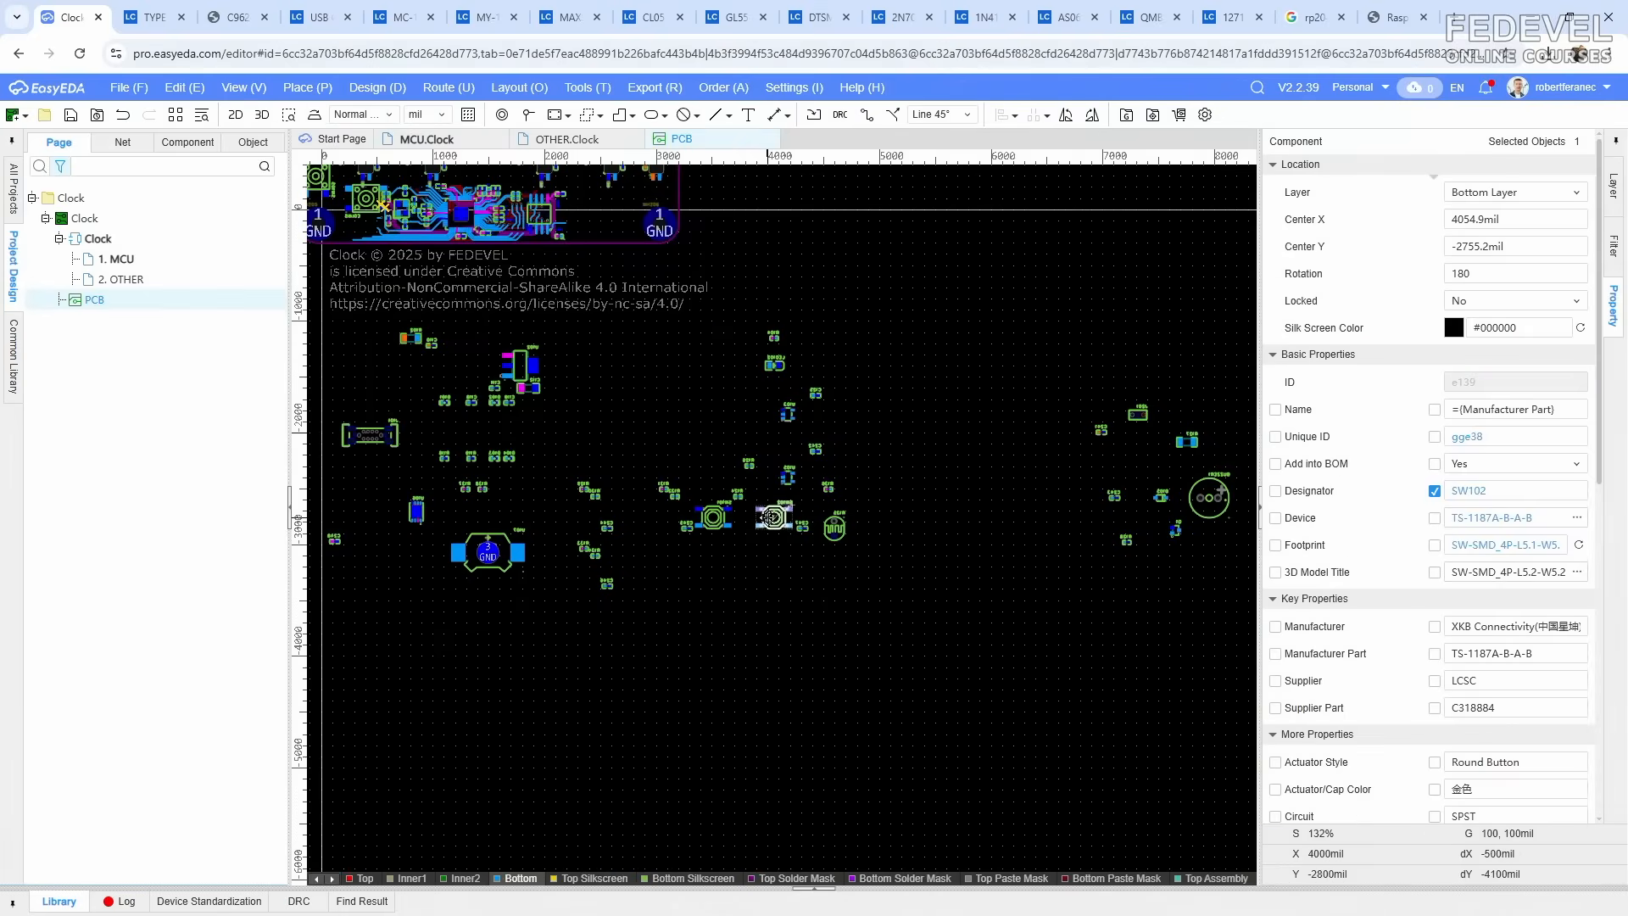
# Step: Bring reset button SW102 near the clock board and position it at X 1340 mil, Y 350 mil
pyautogui.moveTo(769, 517); pyautogui.dragTo(755, 276)
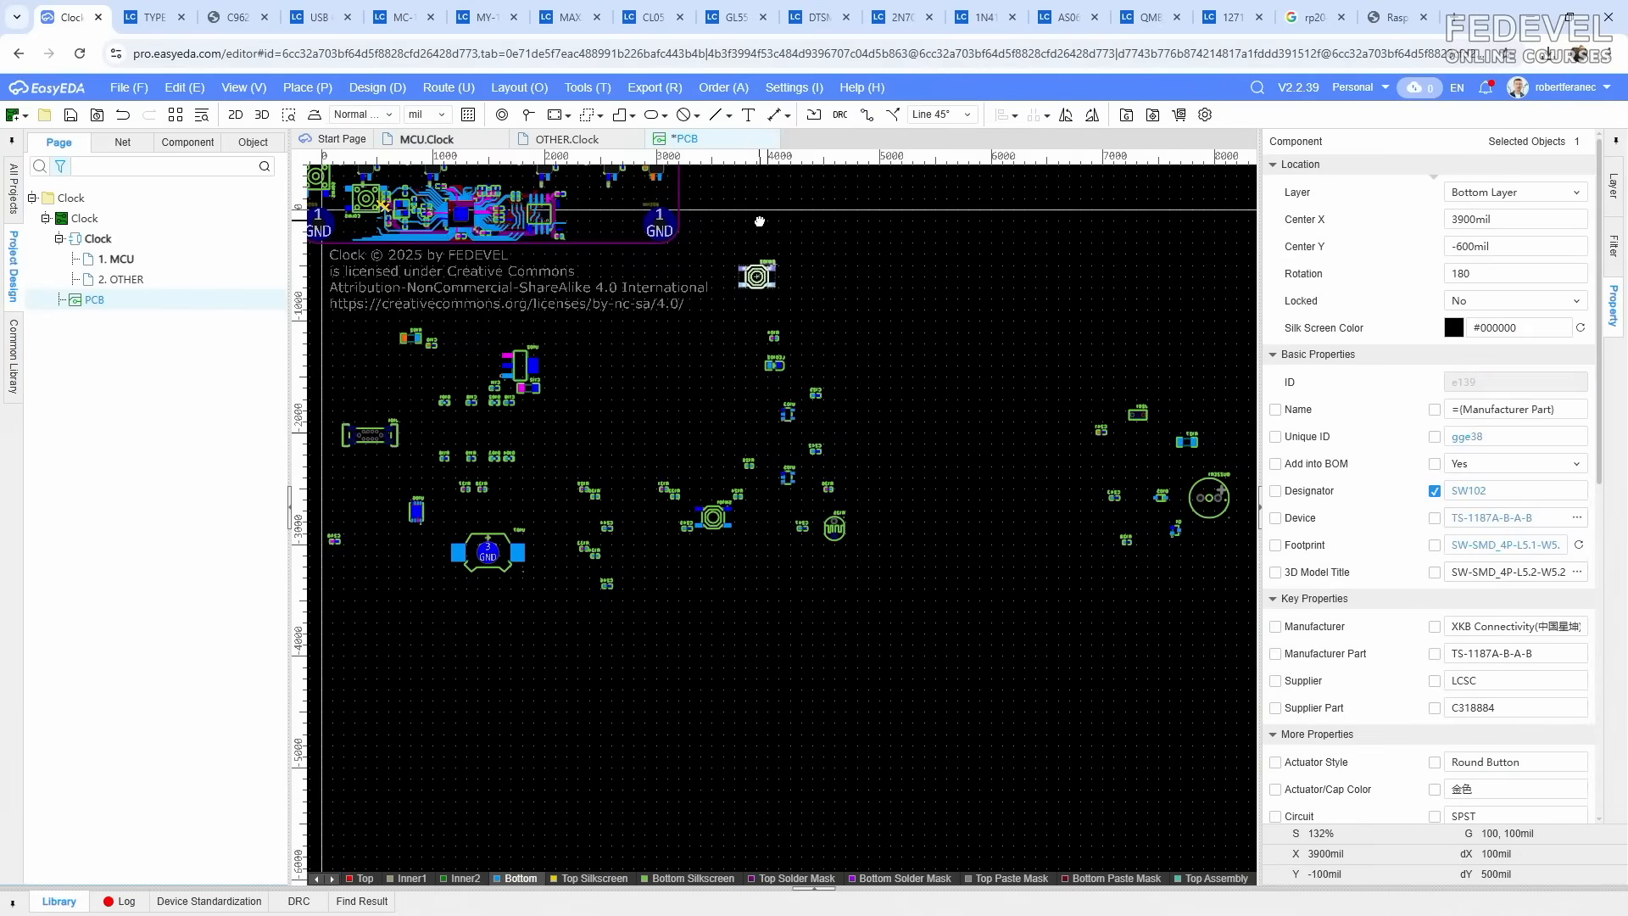
pyautogui.moveTo(760, 222); pyautogui.dragTo(944, 476, button='right')
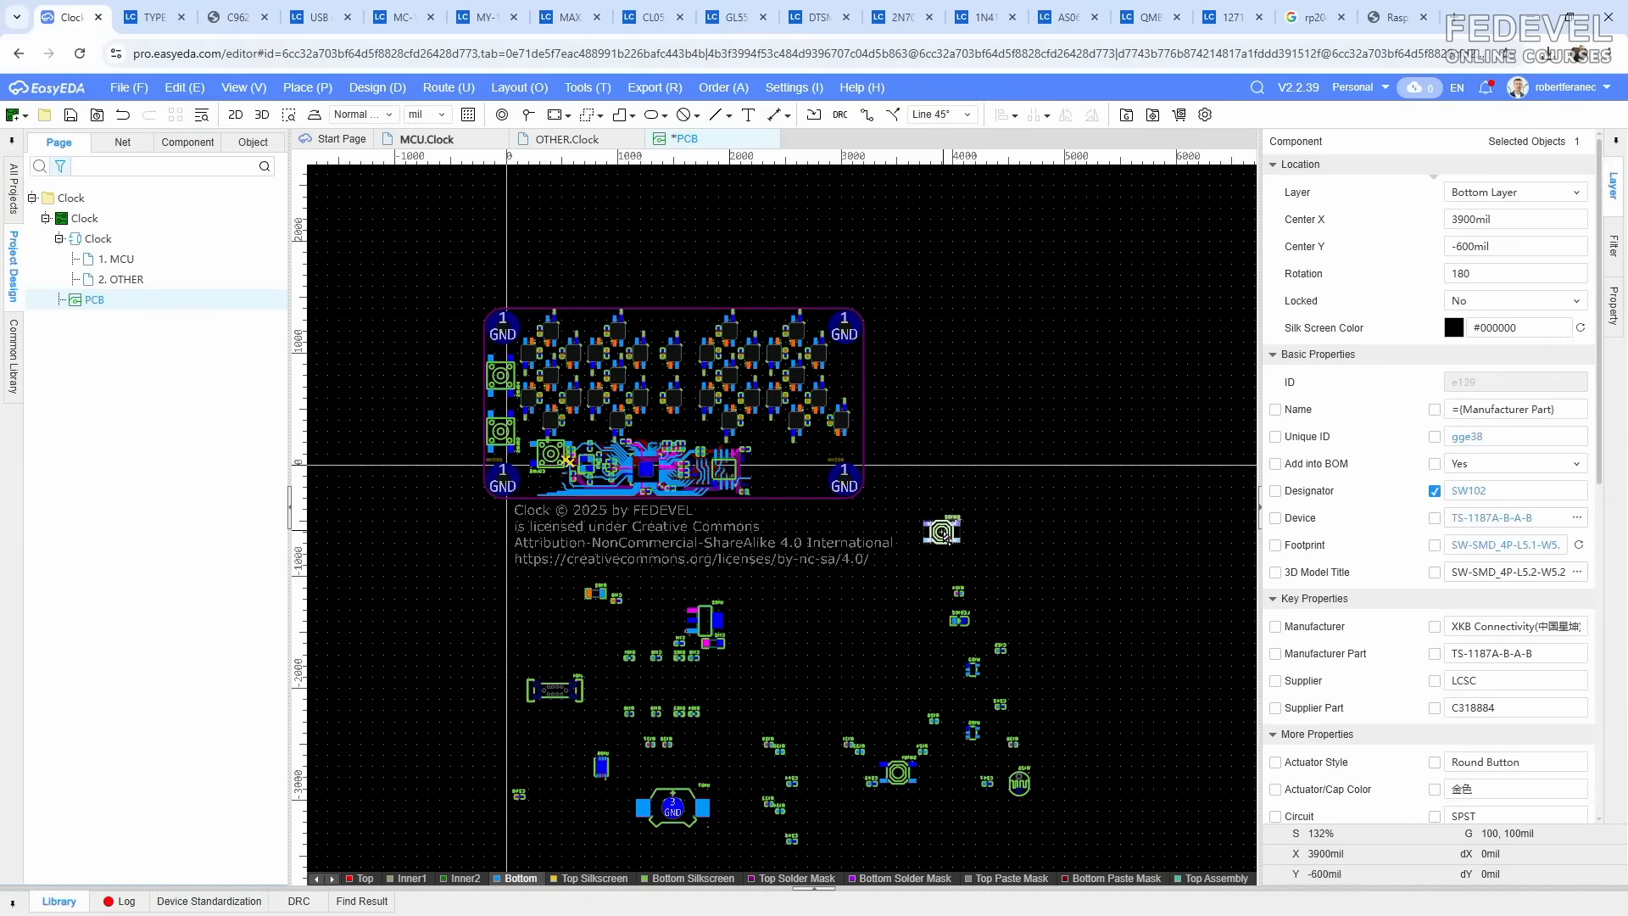
pyautogui.click(1537, 220)
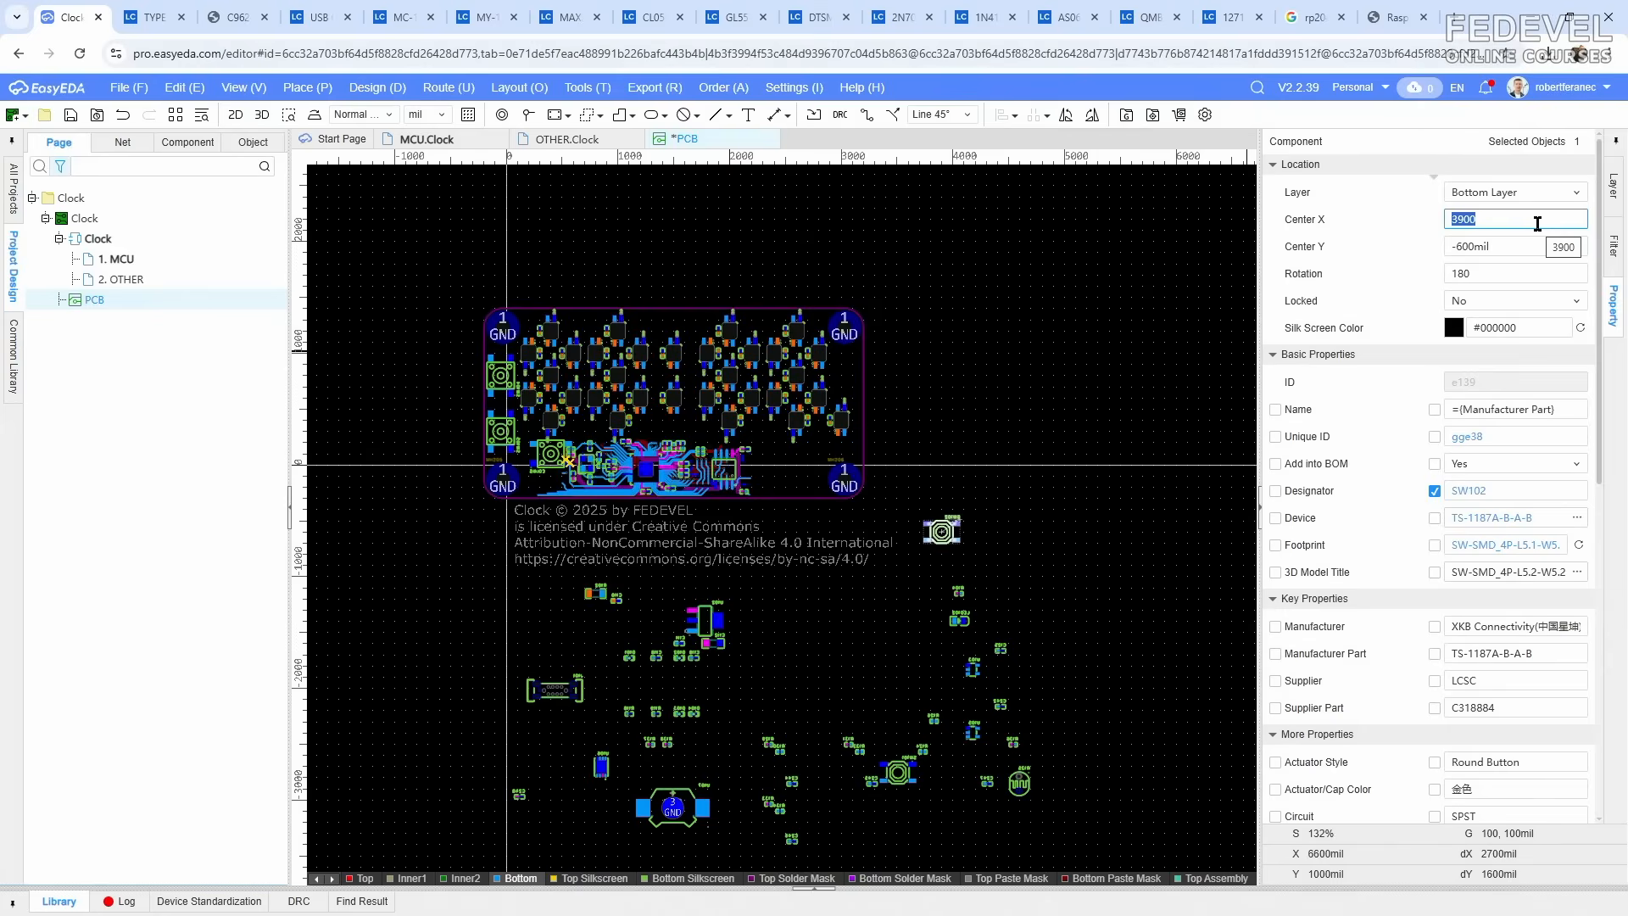
pyautogui.write('134')
pyautogui.press('Return')
pyautogui.click(1523, 246)
pyautogui.write('3')
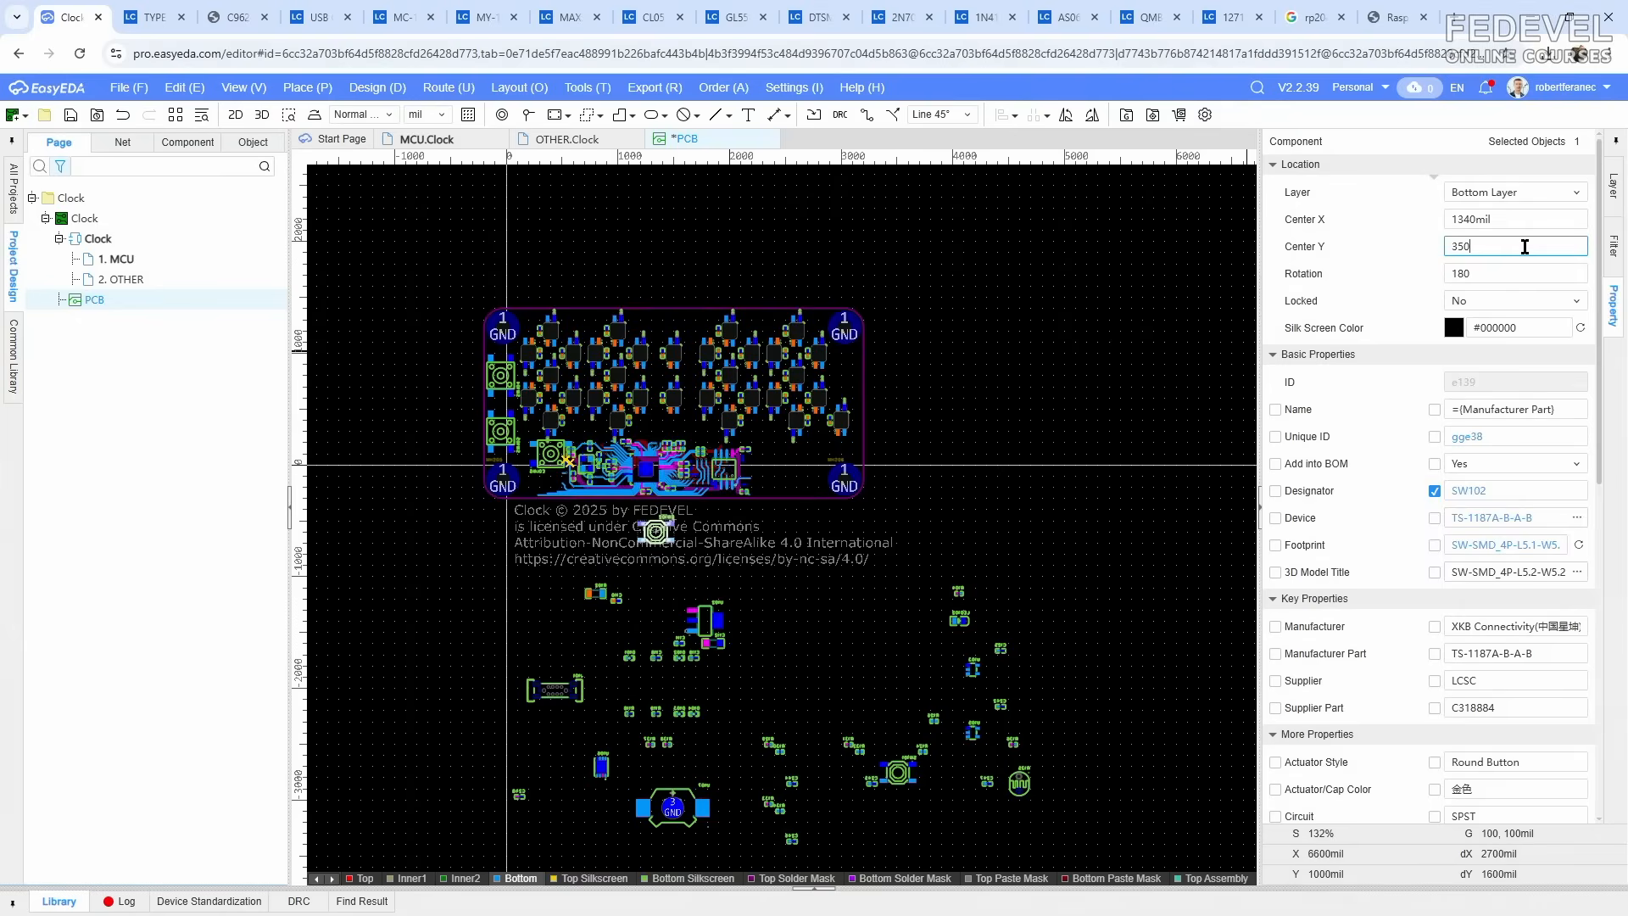
pyautogui.write('50')
pyautogui.press('Return')
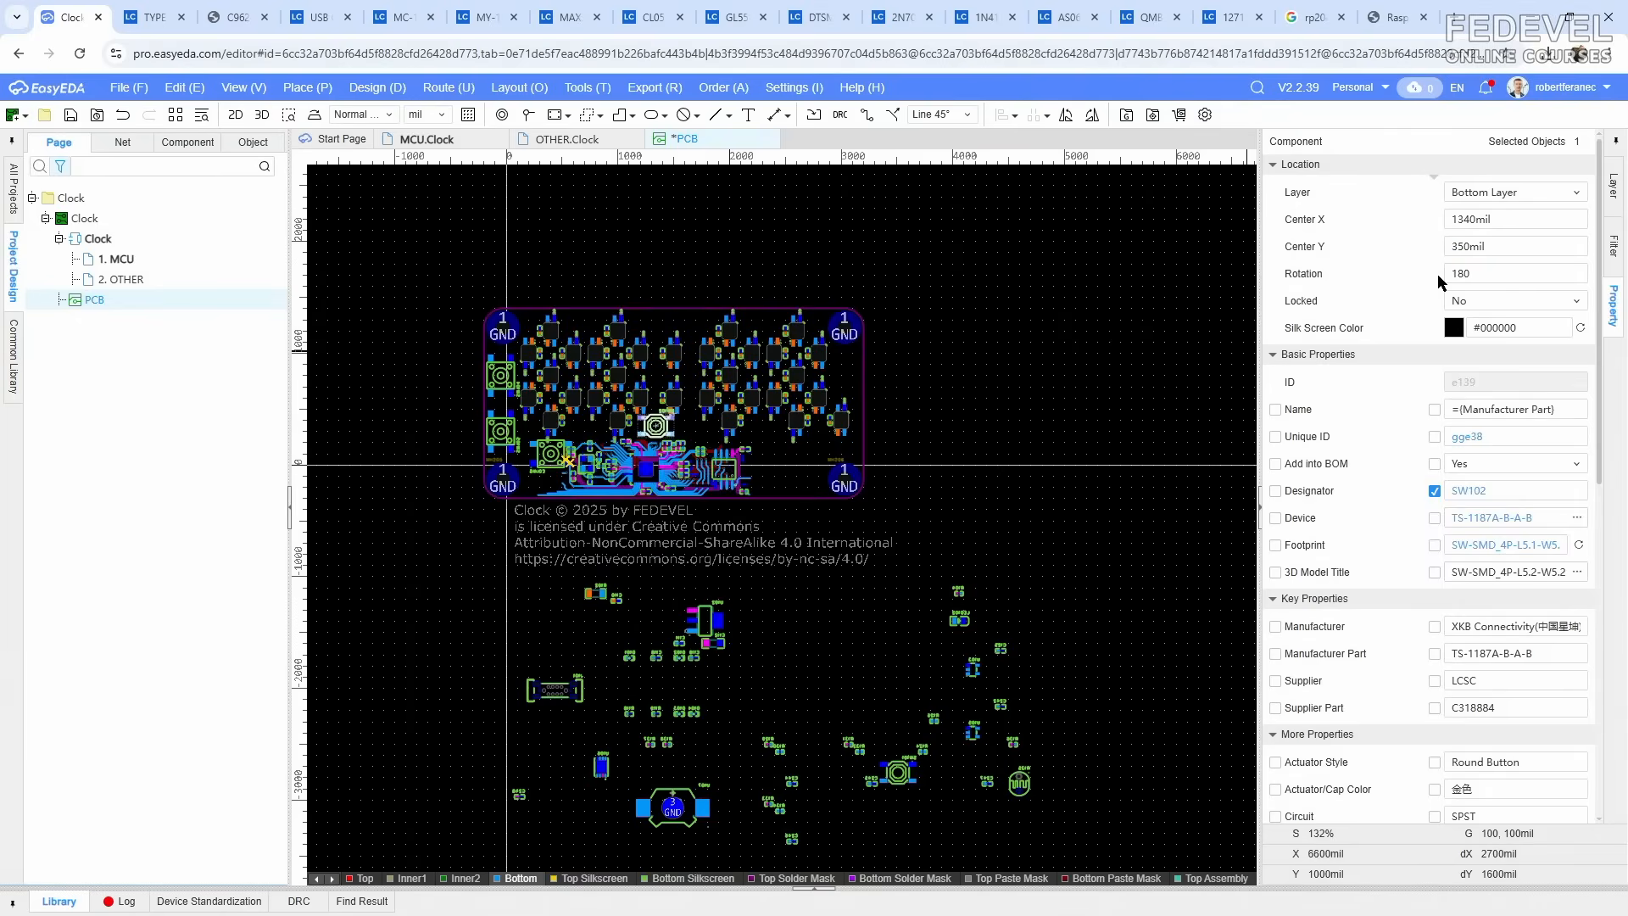
# Step: Bring boot select button SW101 near the board and position it at X 1710 mil, Y 350 mil
pyautogui.moveTo(899, 772); pyautogui.dragTo(941, 476)
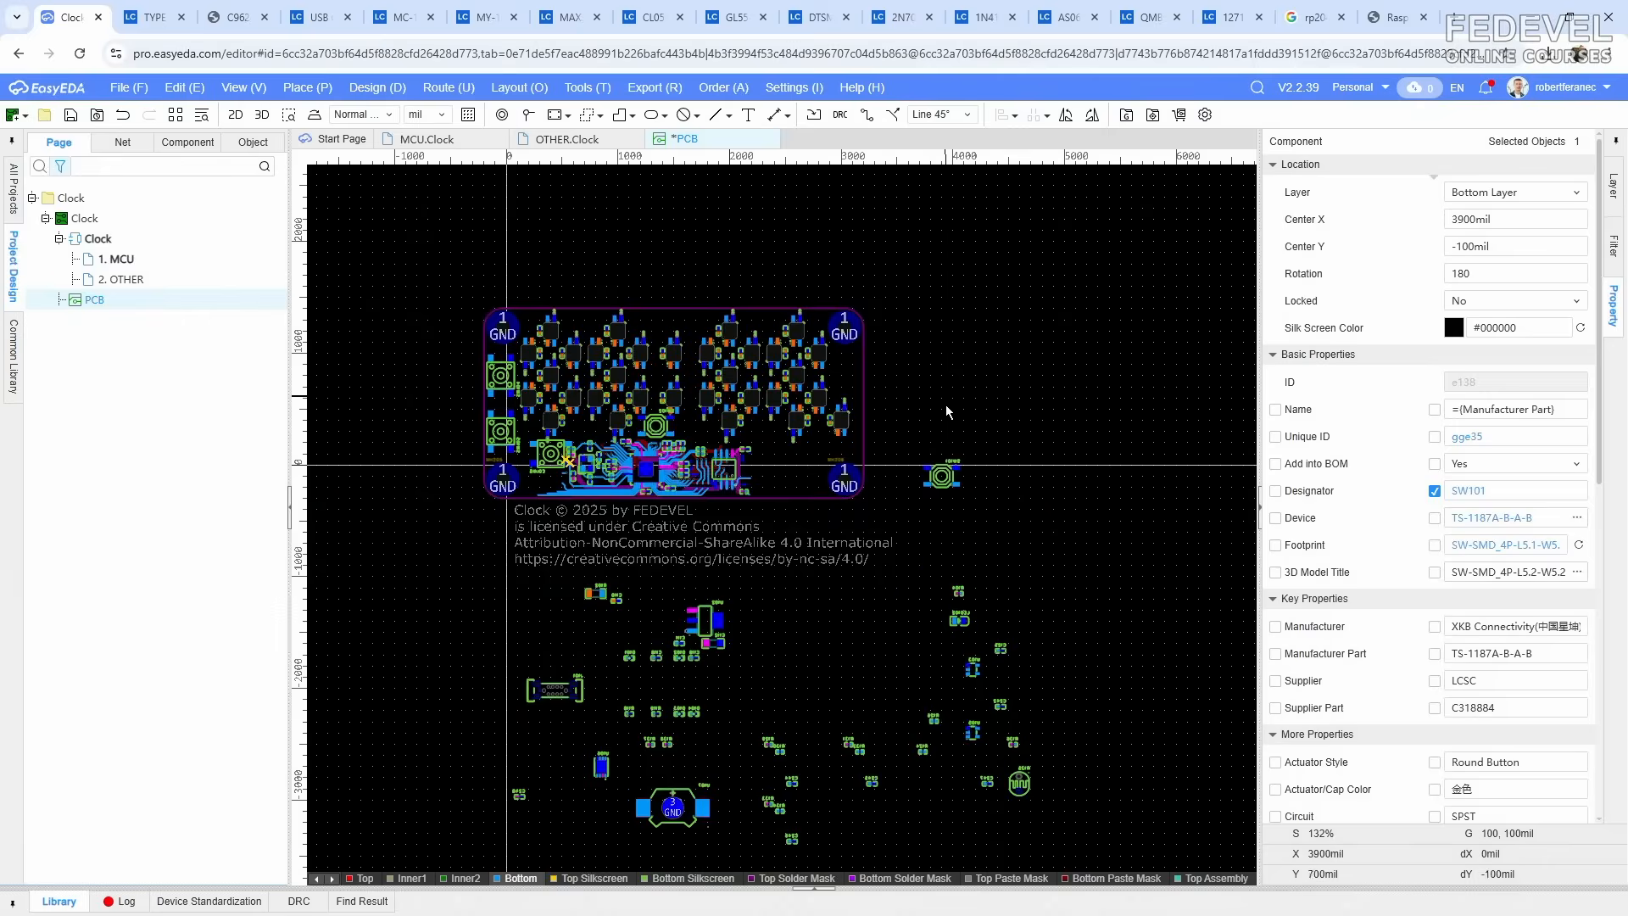
pyautogui.click(1542, 219)
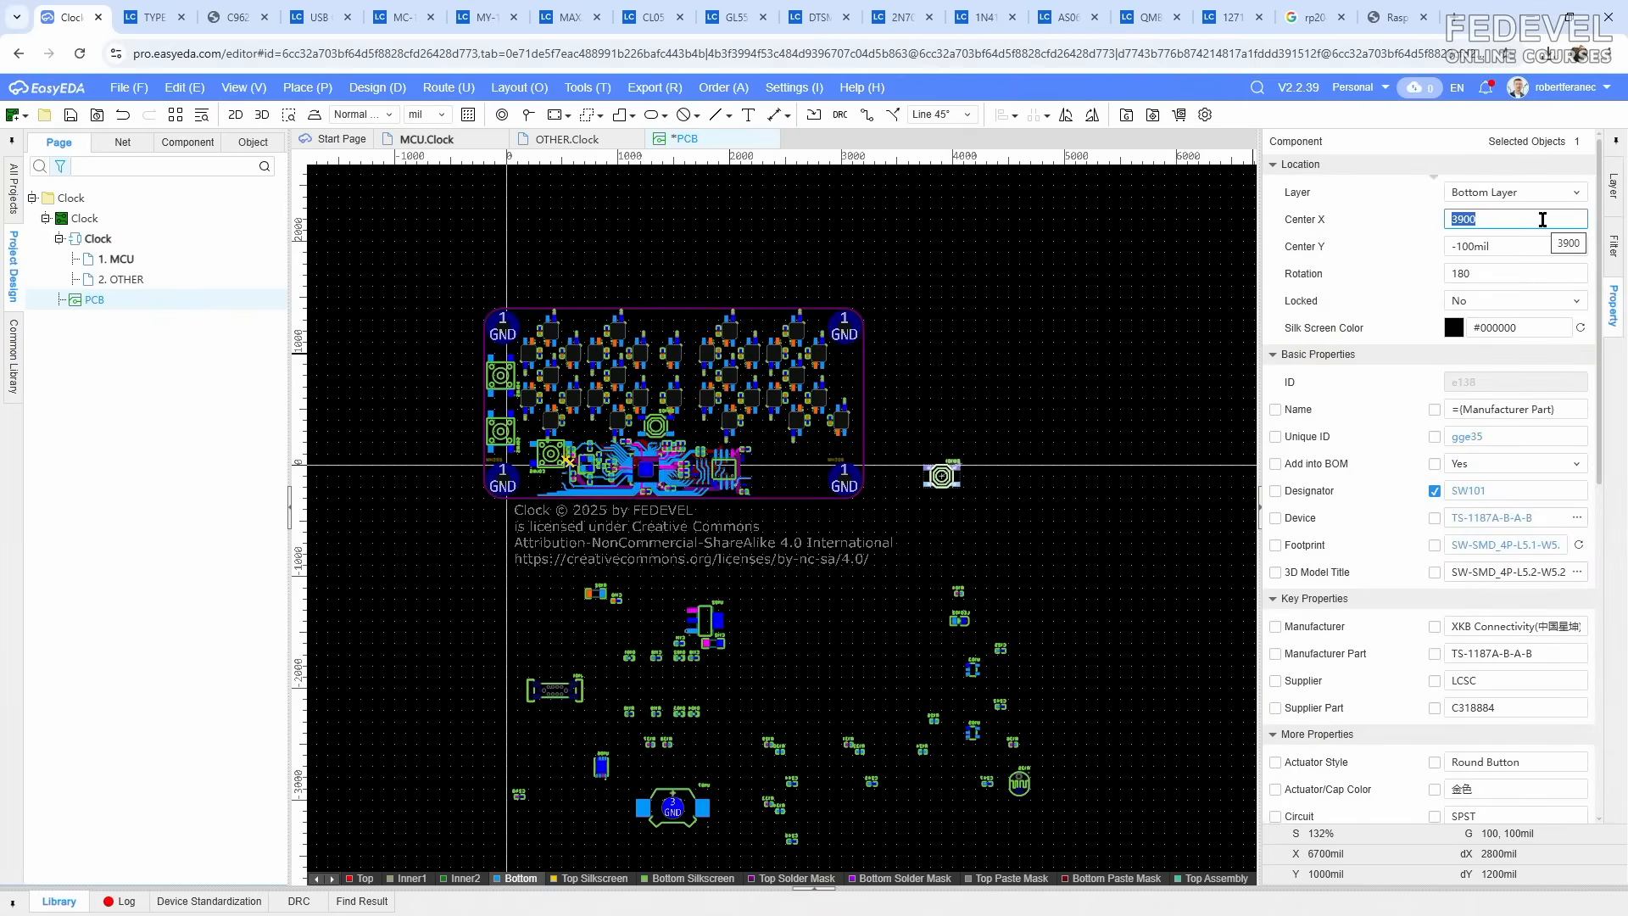
pyautogui.write('1710')
pyautogui.click(1534, 245)
pyautogui.write('350')
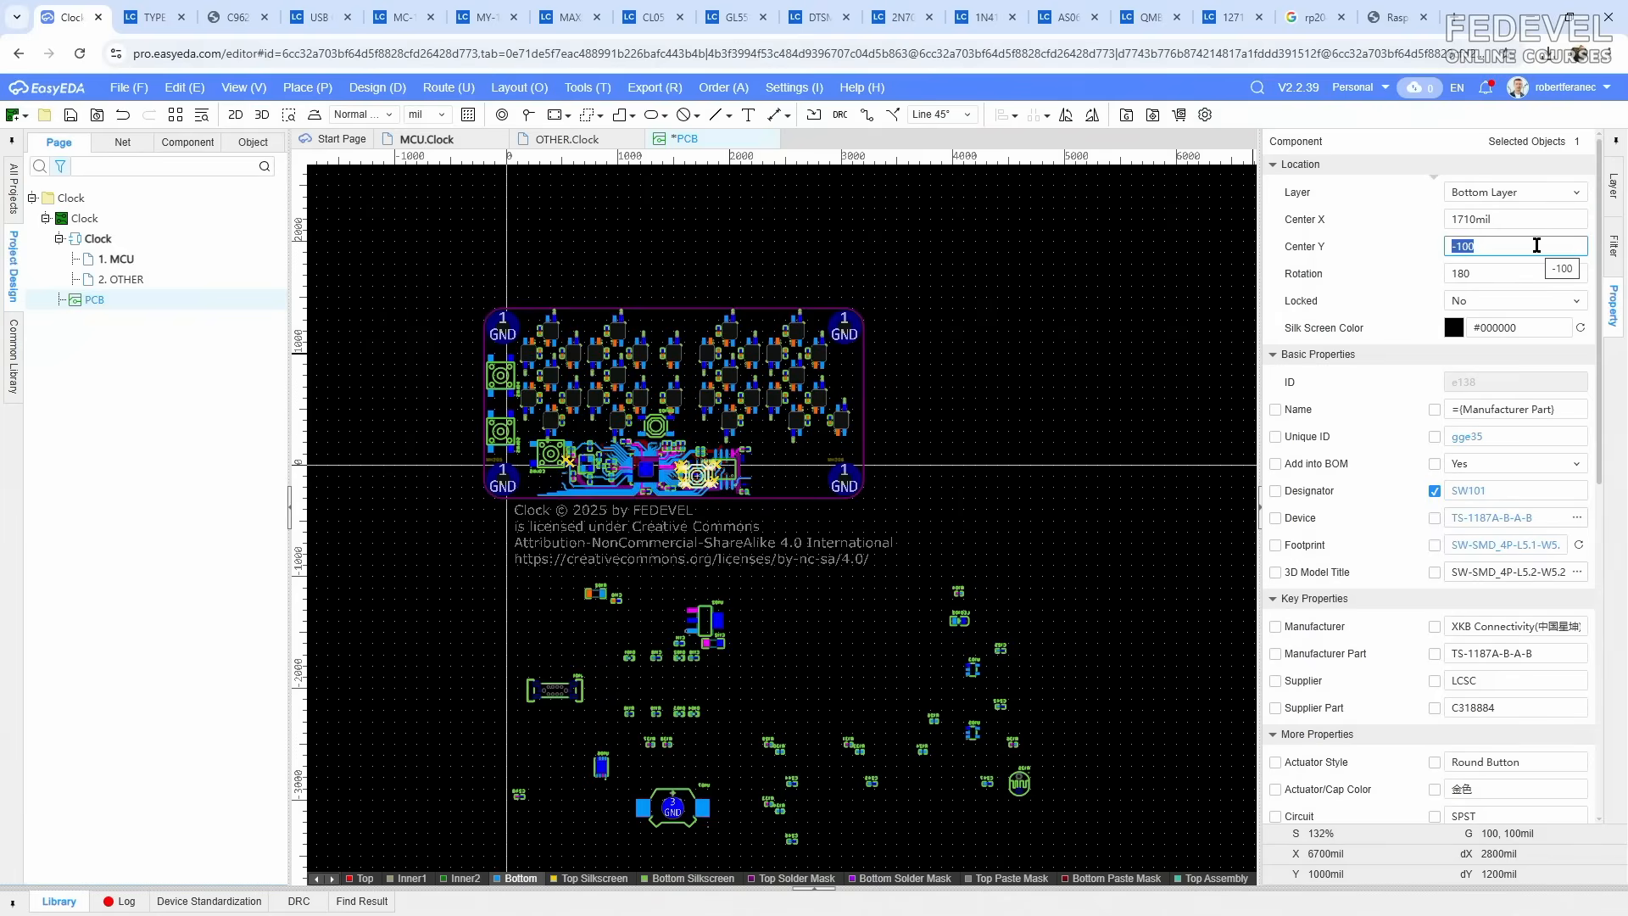
pyautogui.press('Return')
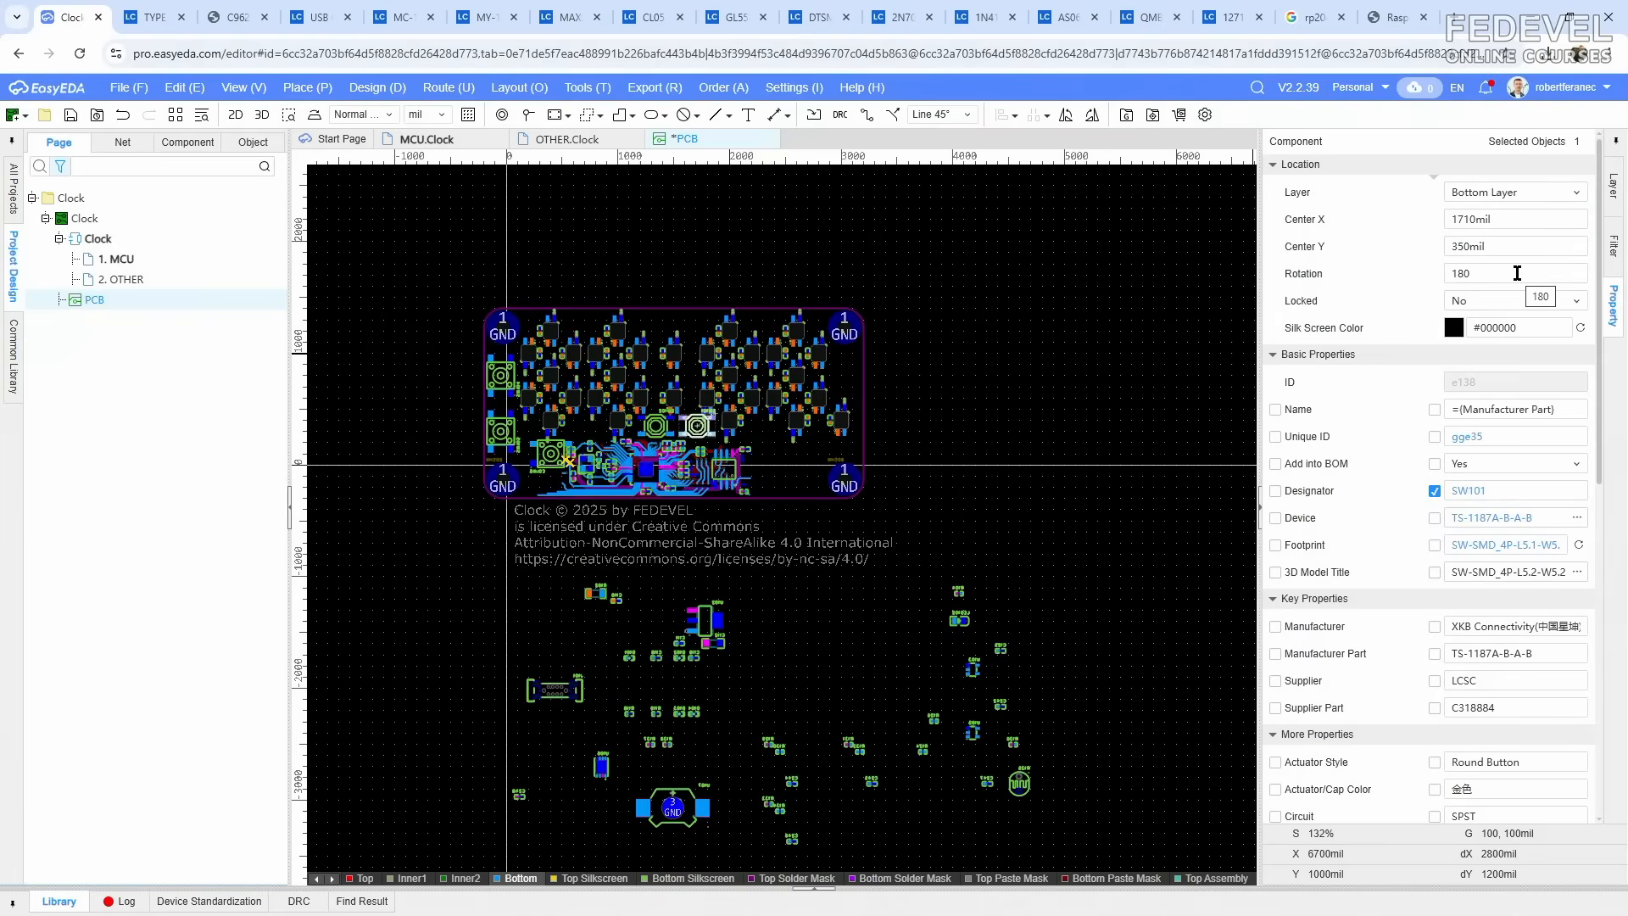
pyautogui.click(1029, 408)
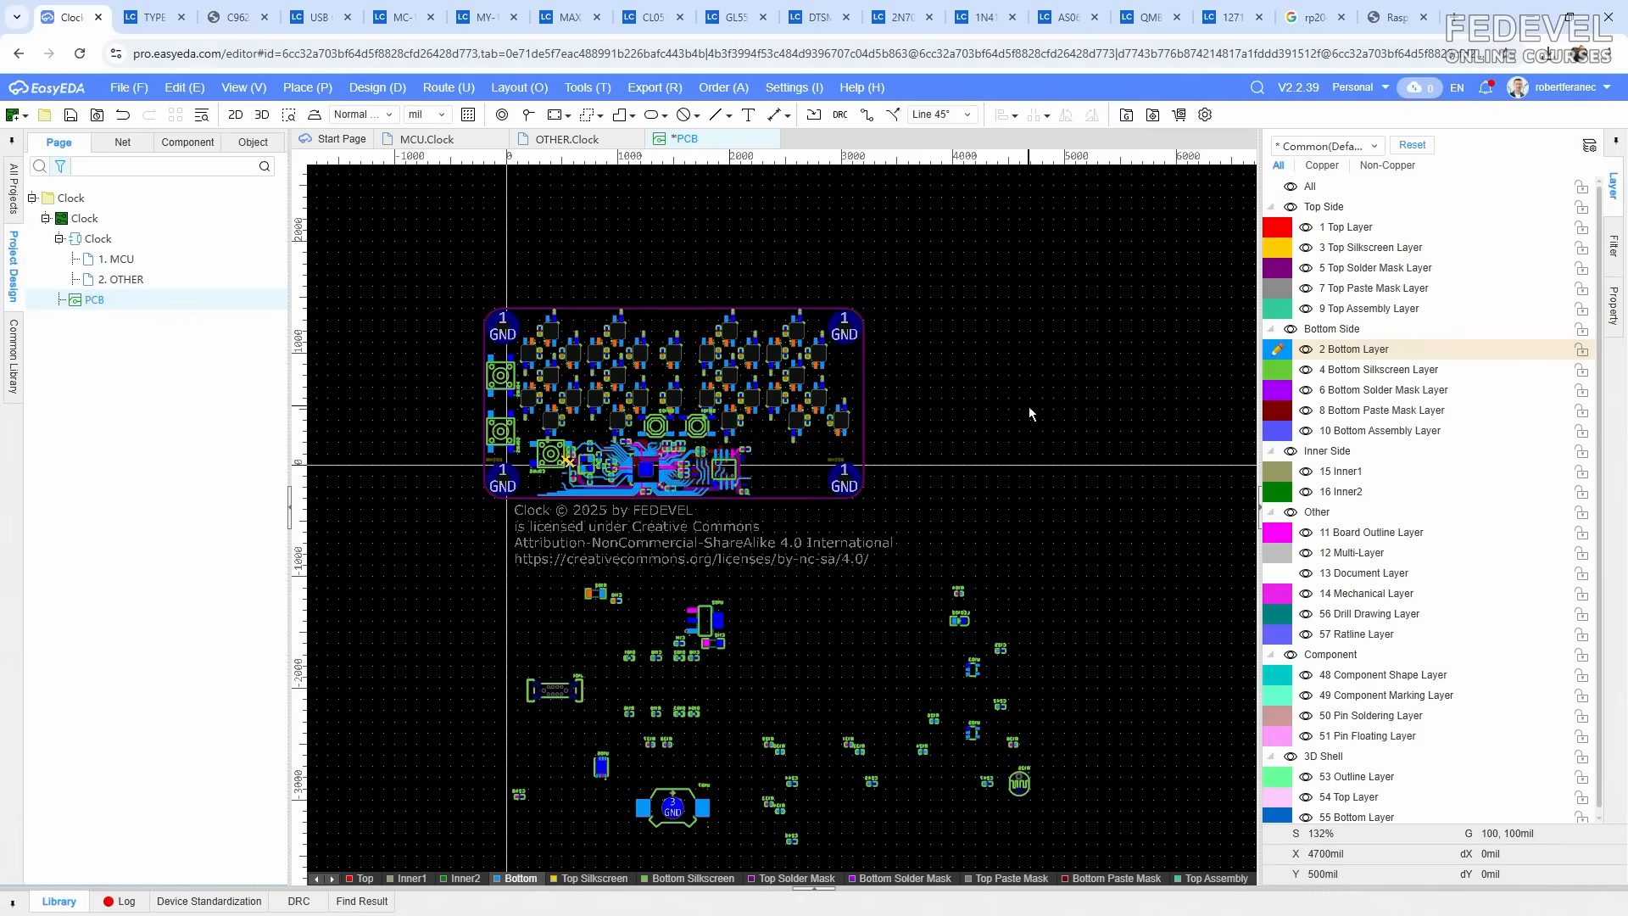
# Step: Position USB-C connector J101 at X 2320 mil, Y 80 mil
pyautogui.click(567, 695)
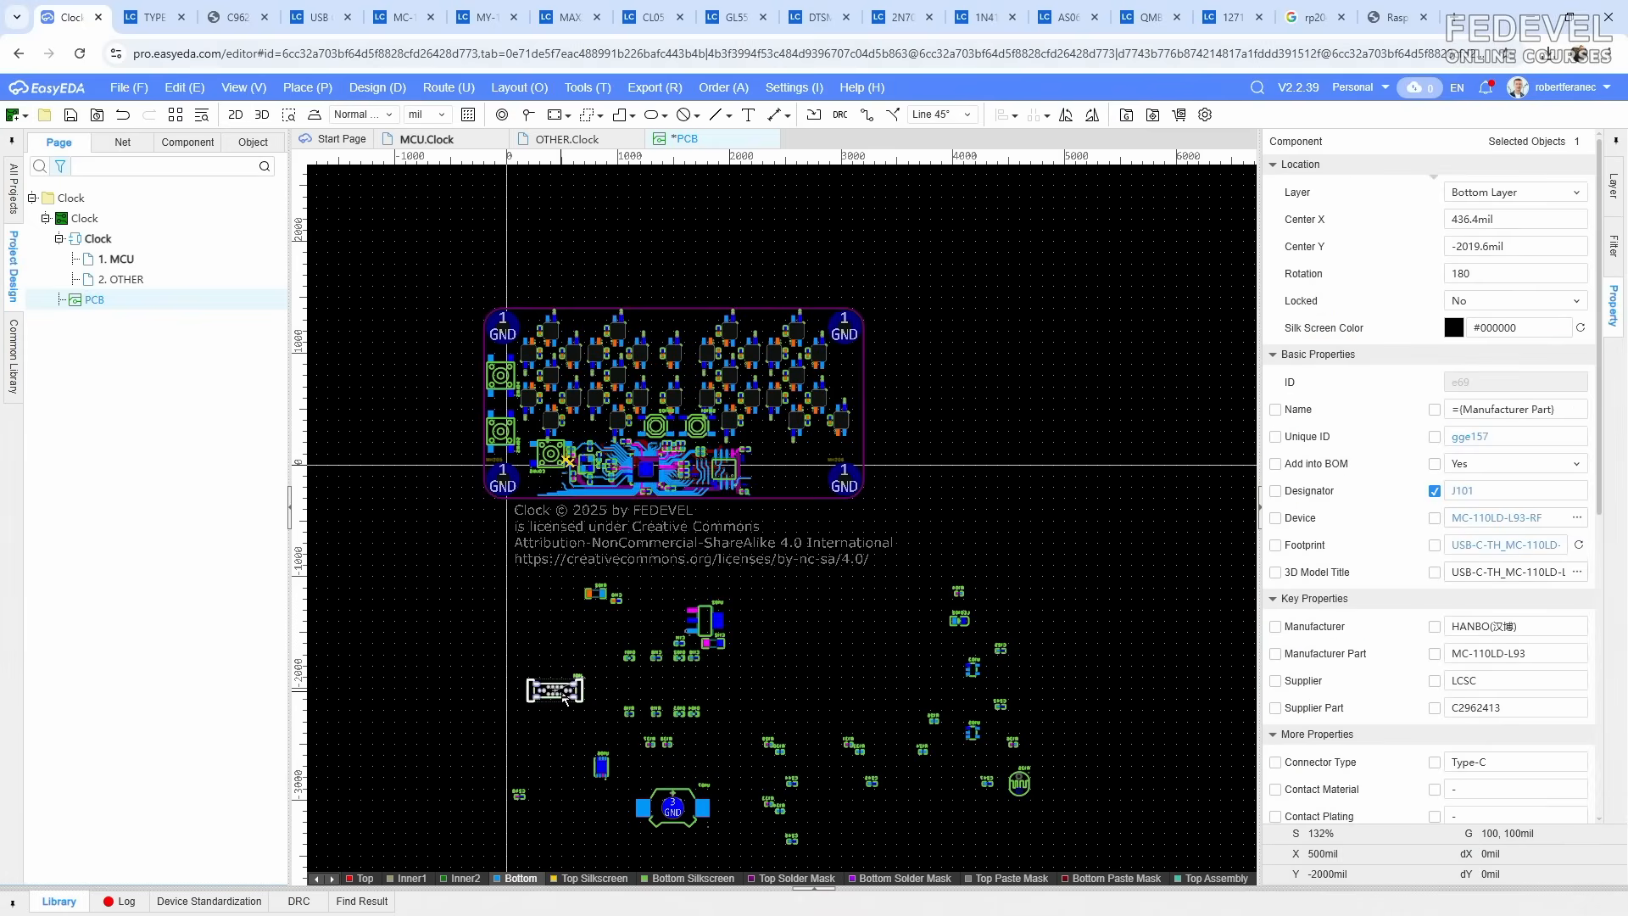
pyautogui.click(1528, 222)
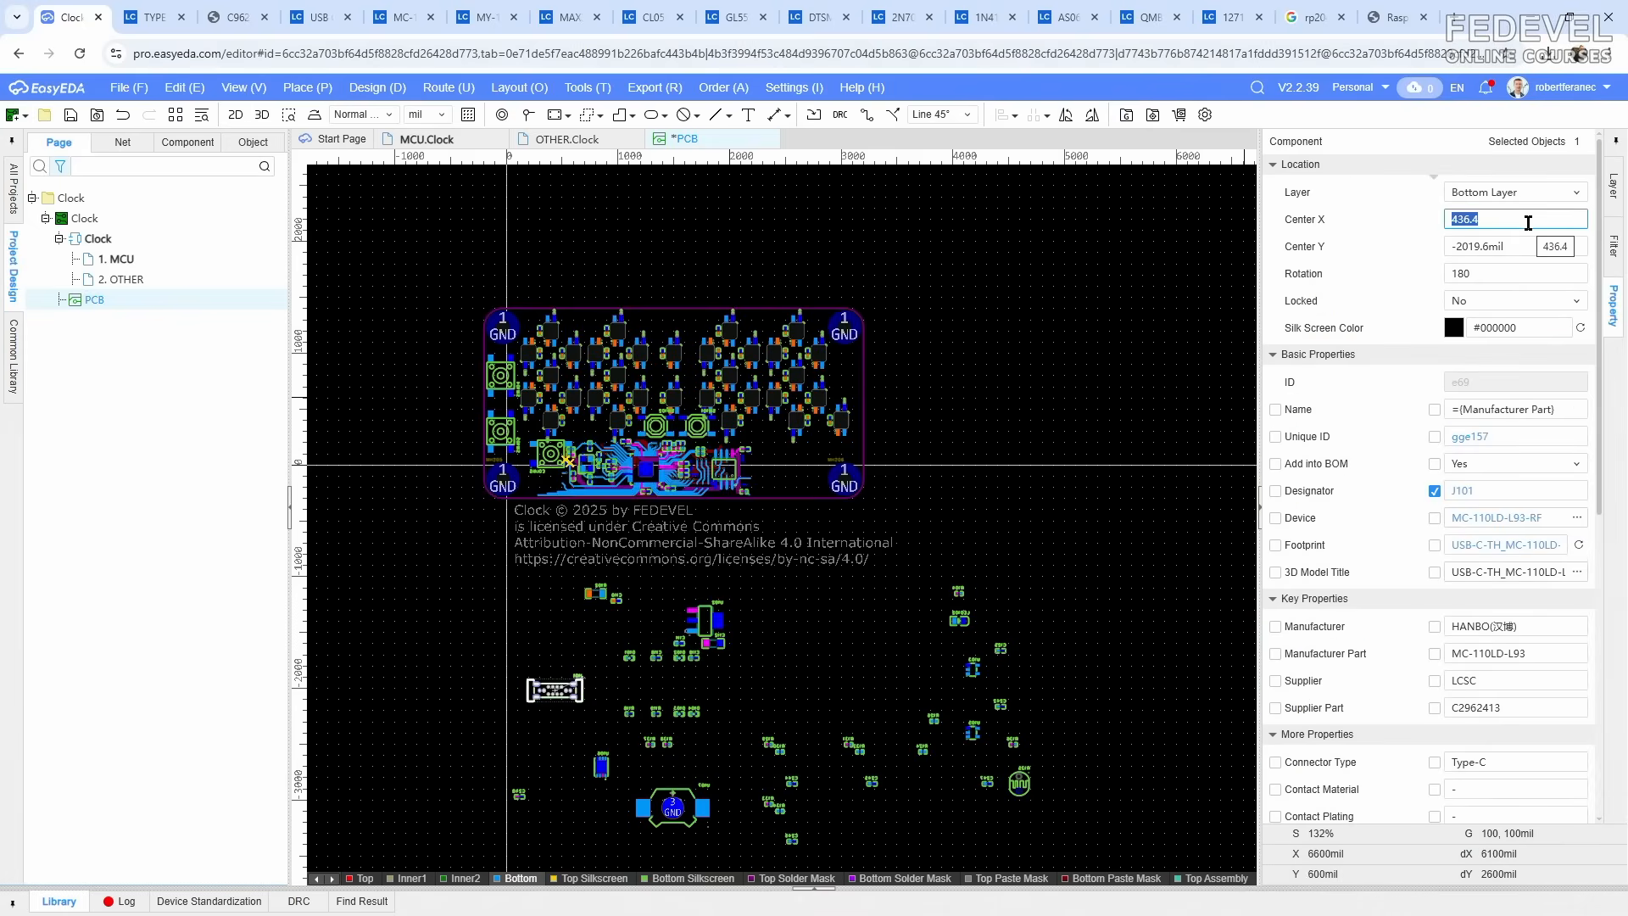
pyautogui.write('2320')
pyautogui.press('Return')
pyautogui.click(1523, 245)
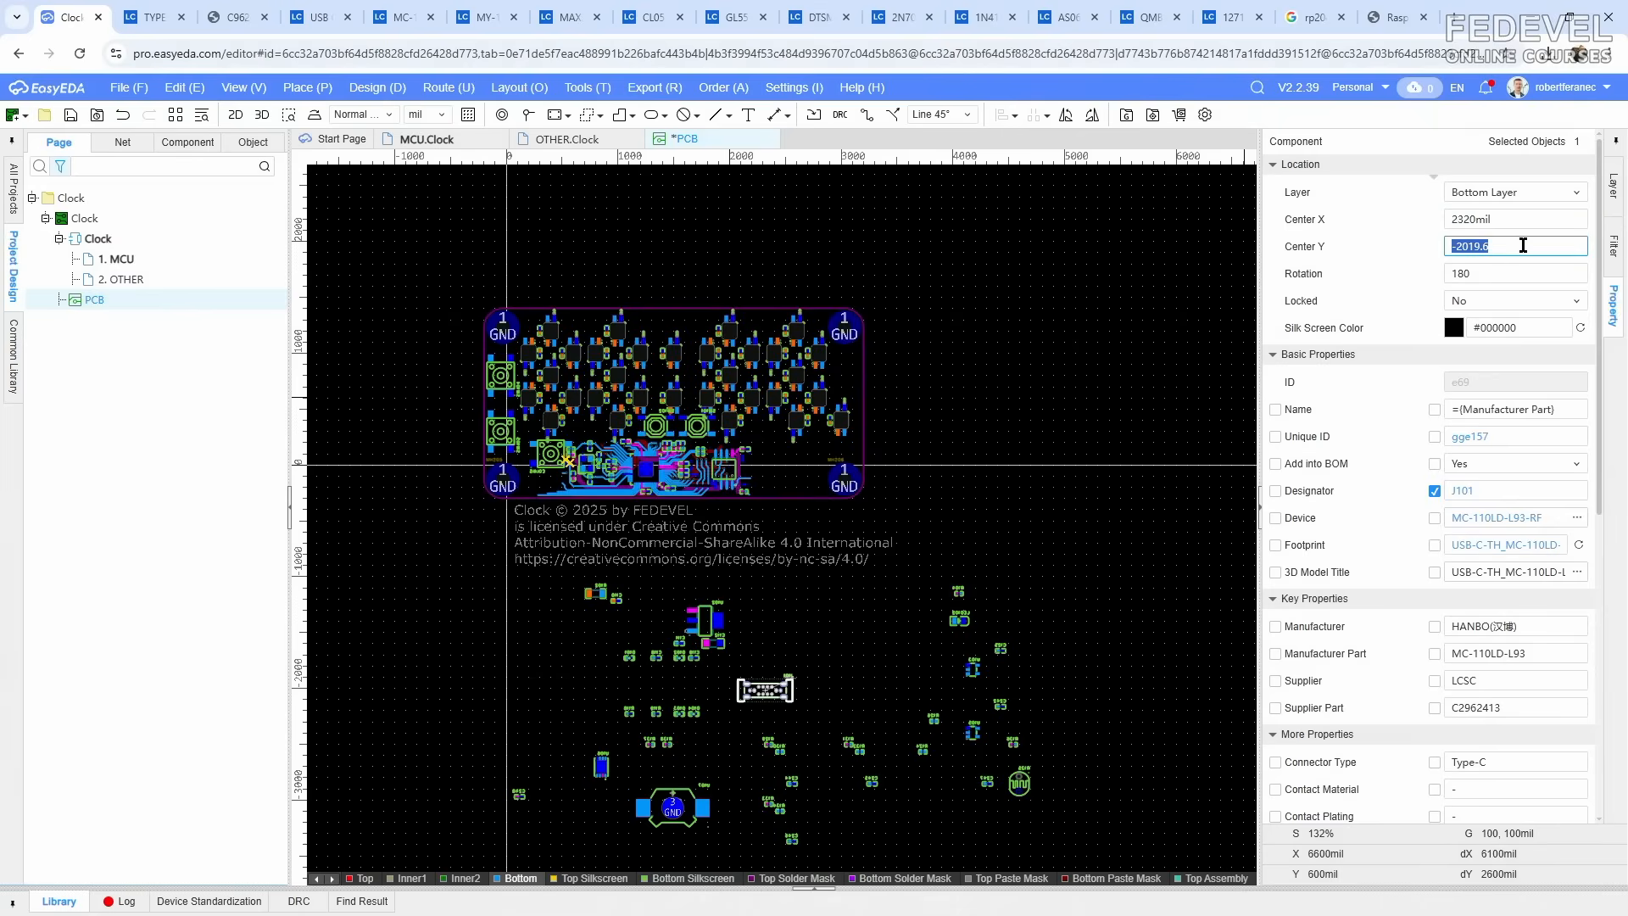
pyautogui.write('80')
pyautogui.press('Return')
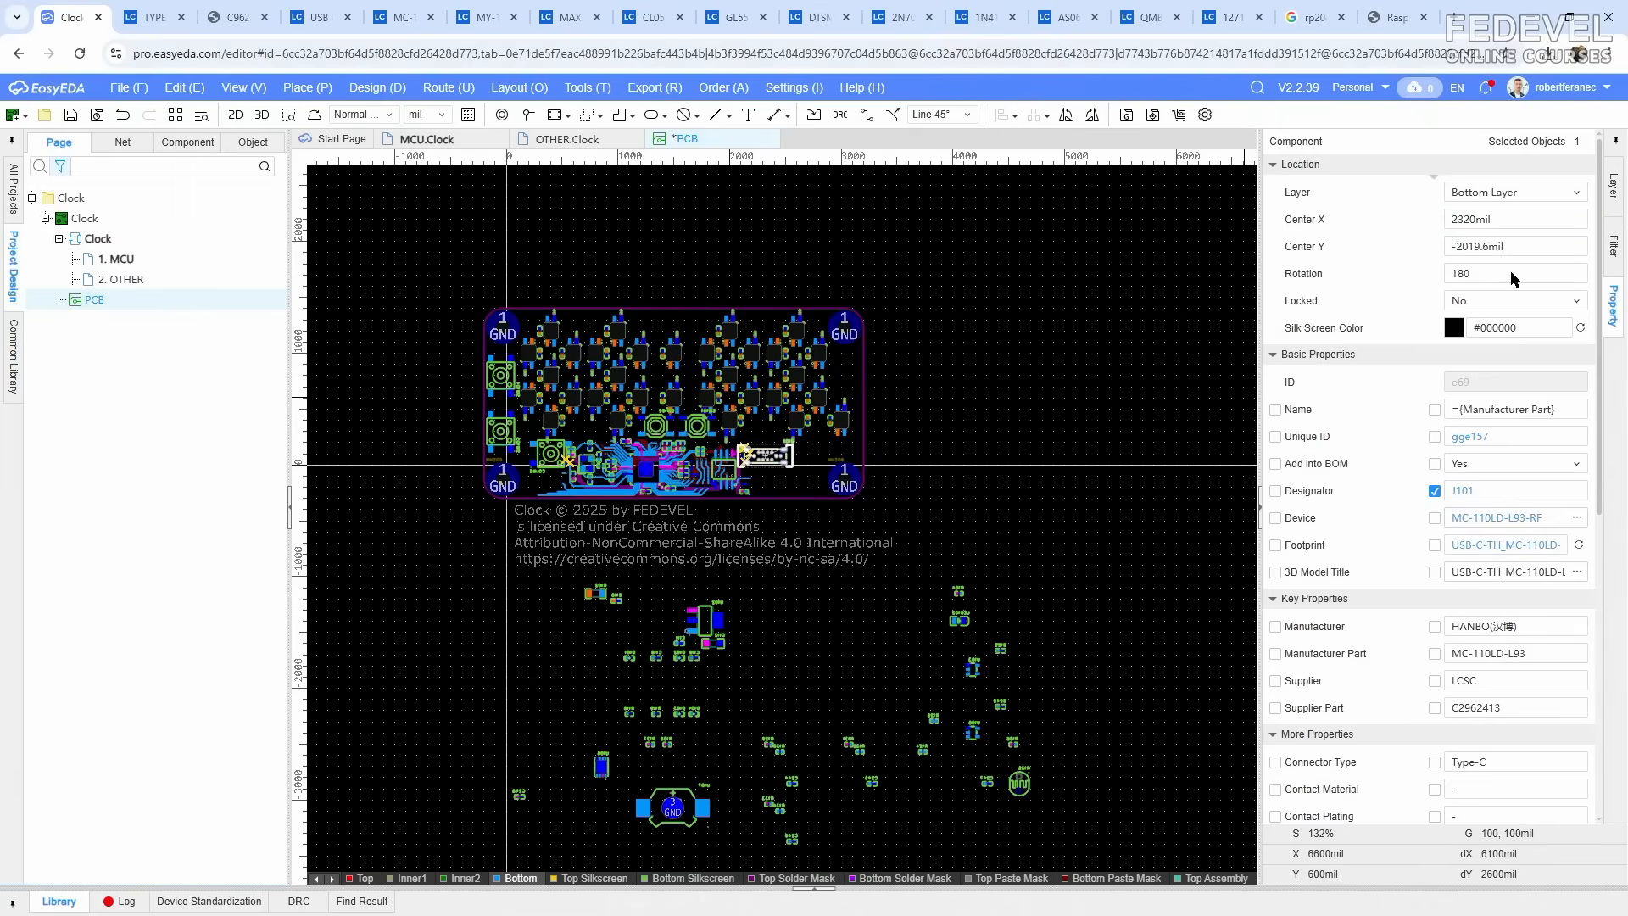
pyautogui.click(1109, 357)
# Step: Check the placement of the buttons and the USB-C connector around the microcontroller and save the PCB
pyautogui.scroll(4, 662, 427)
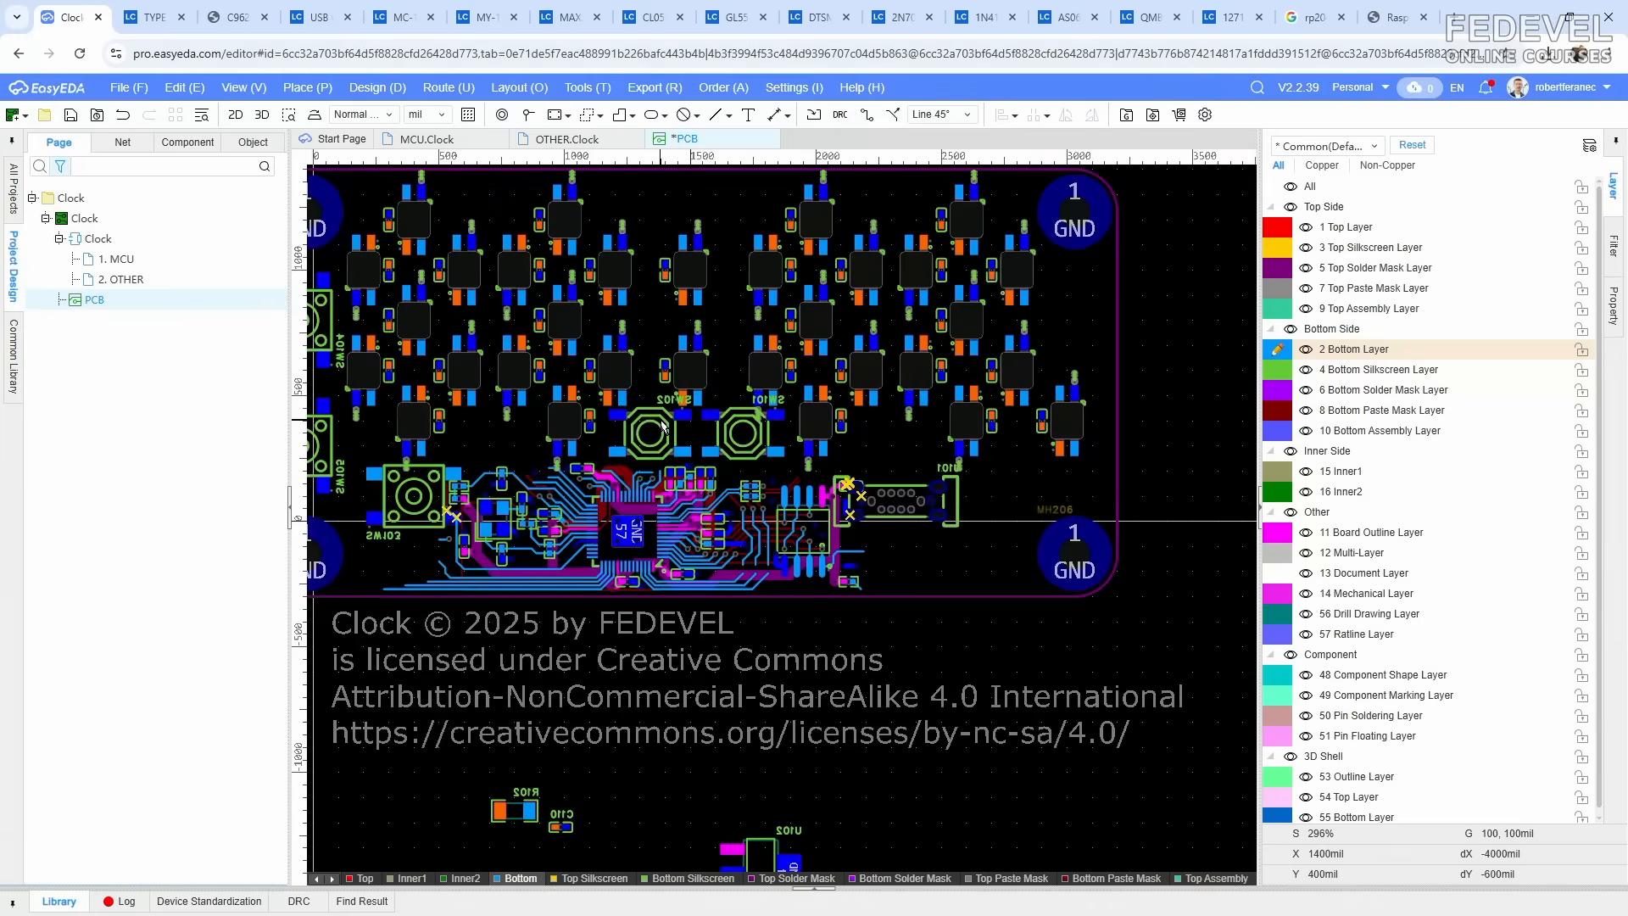
pyautogui.scroll(-4, 662, 427)
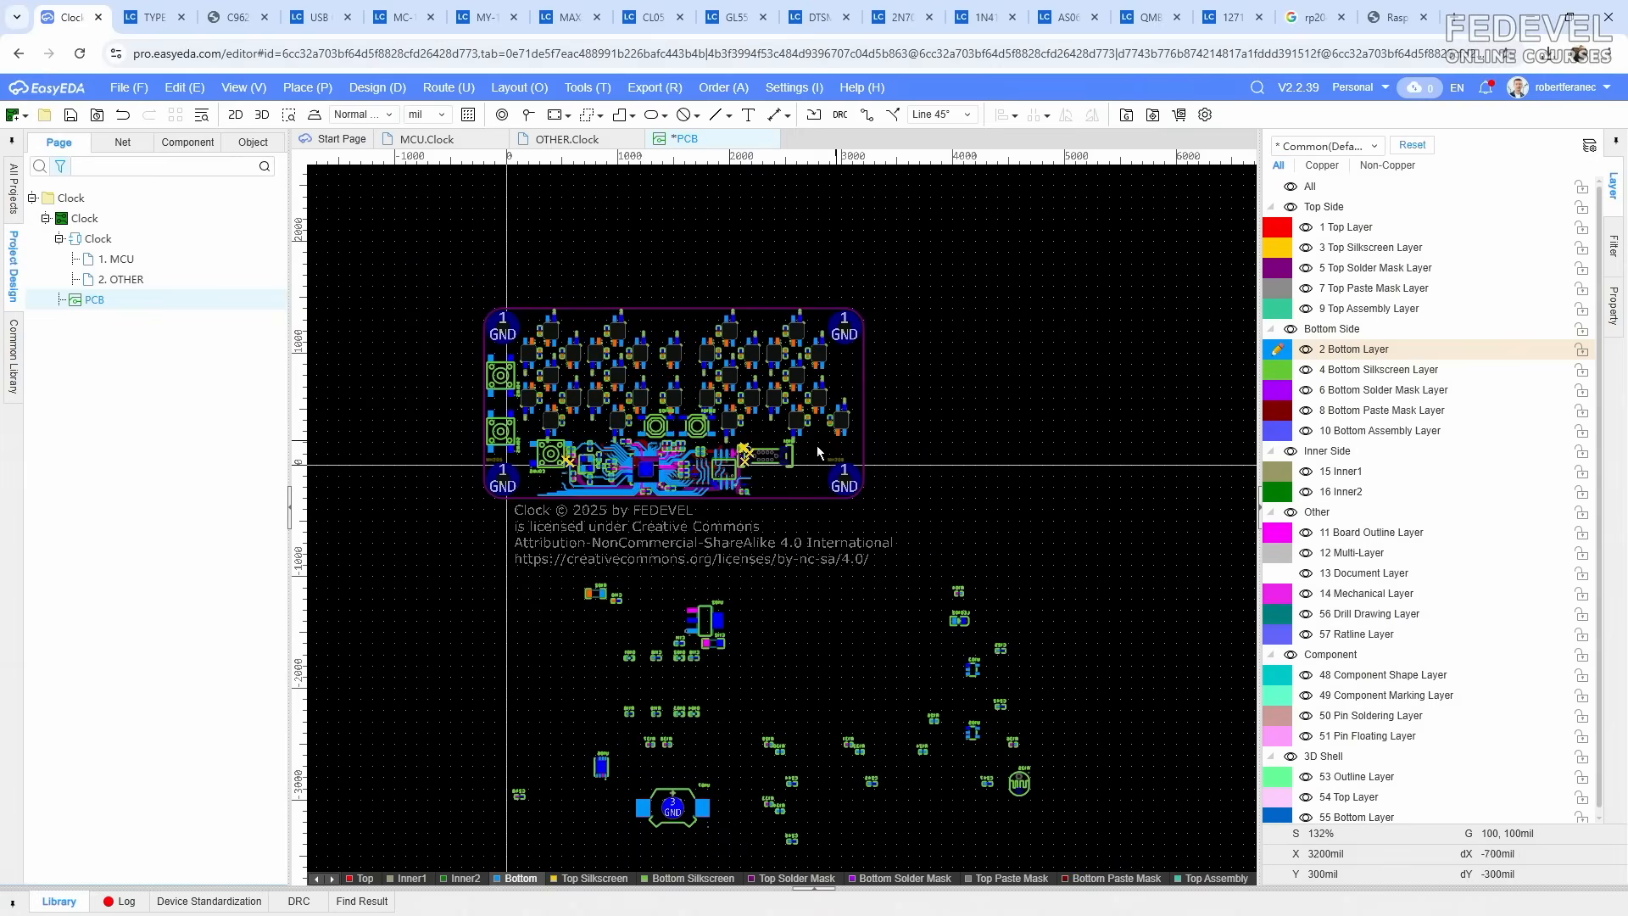
pyautogui.scroll(5, 636, 445)
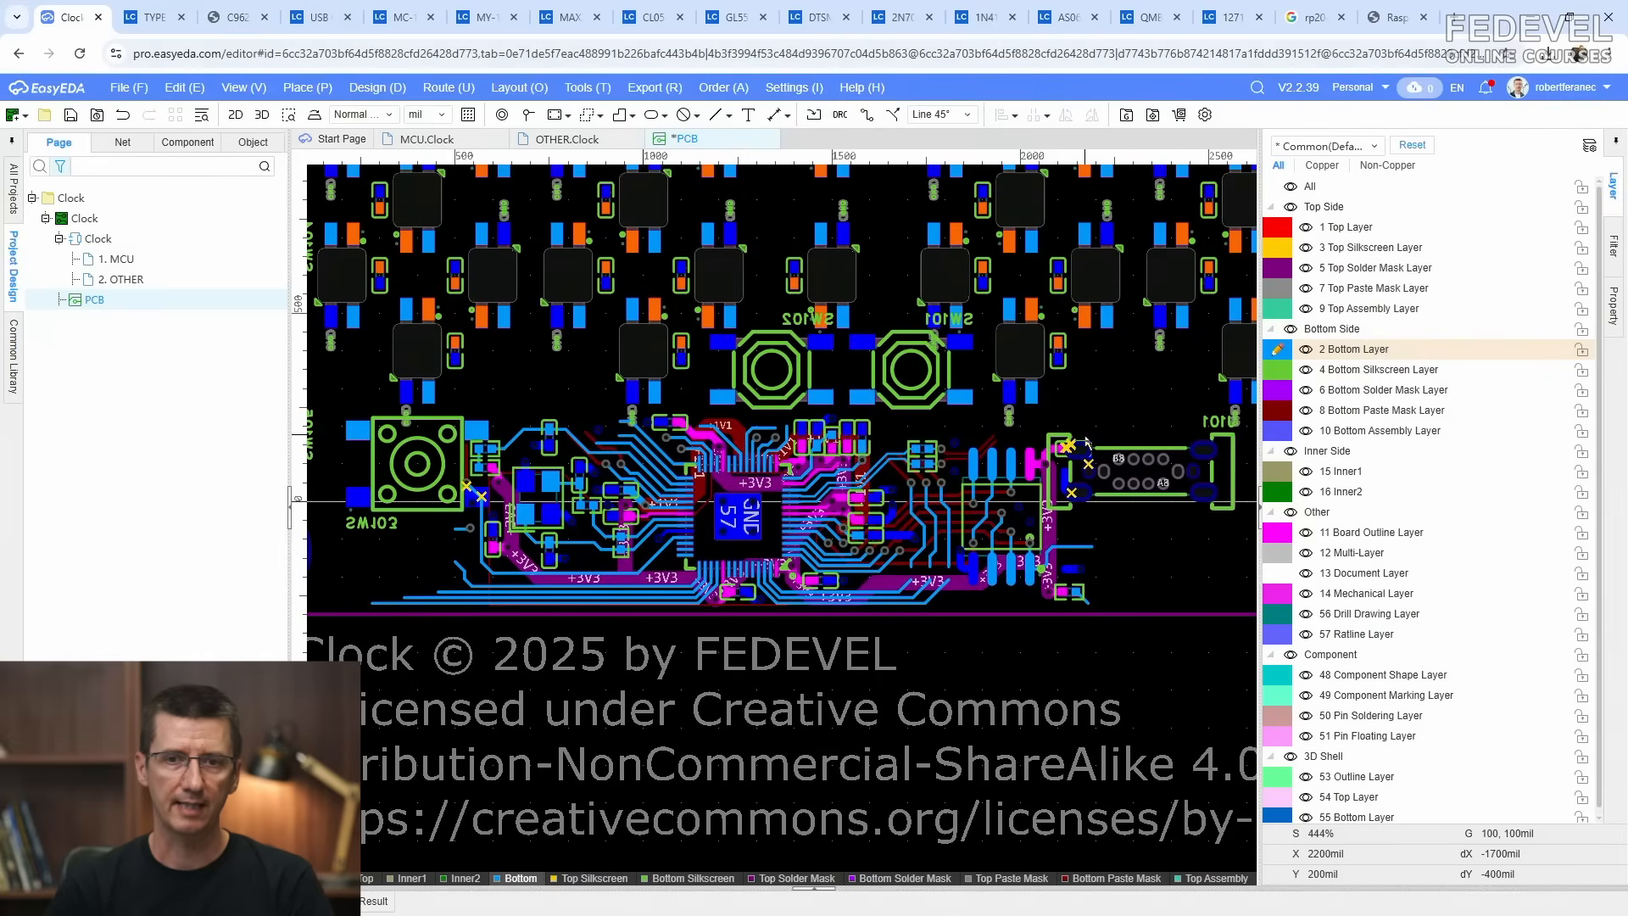
pyautogui.scroll(-4, 616, 527)
pyautogui.scroll(-1, 618, 529)
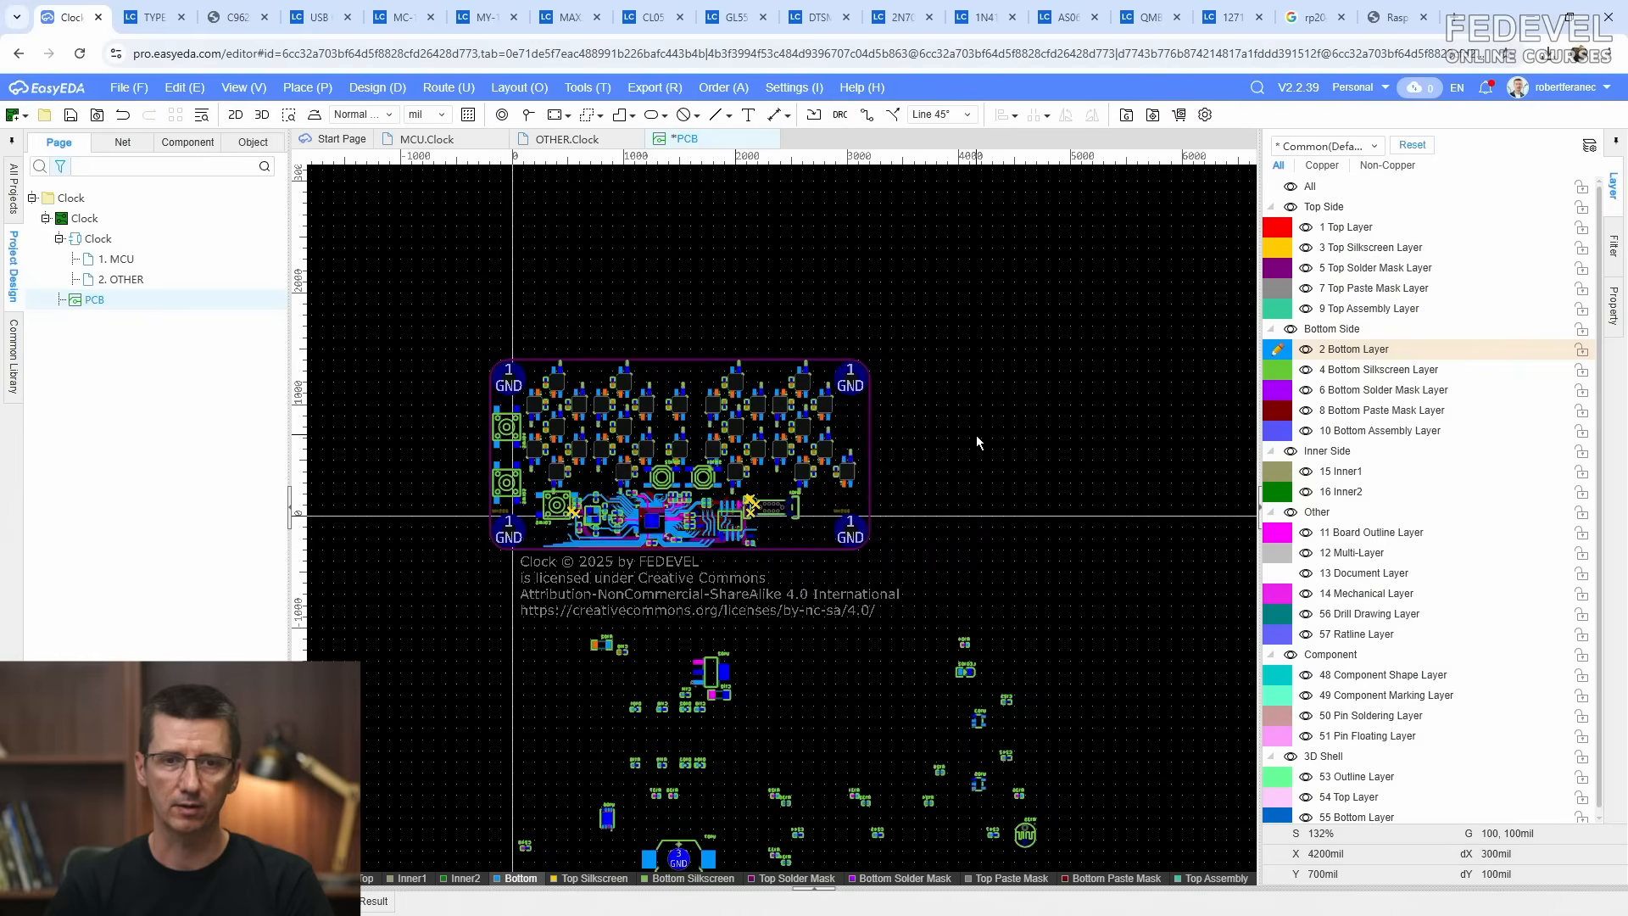
pyautogui.moveTo(1156, 547); pyautogui.dragTo(975, 435, button='right')
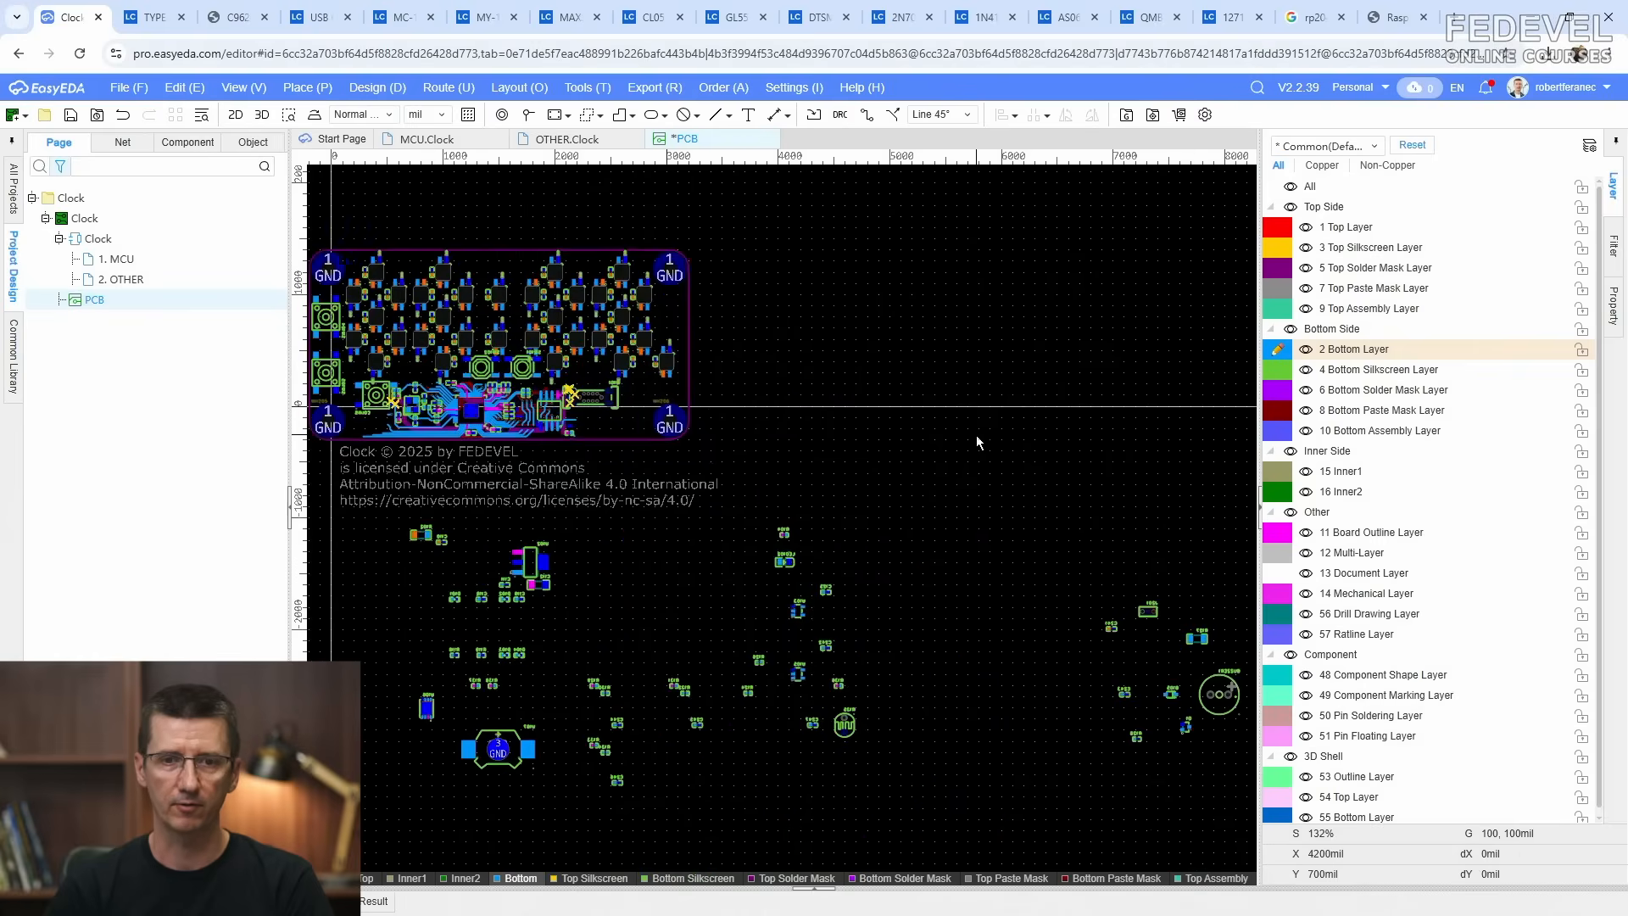
pyautogui.click(71, 116)
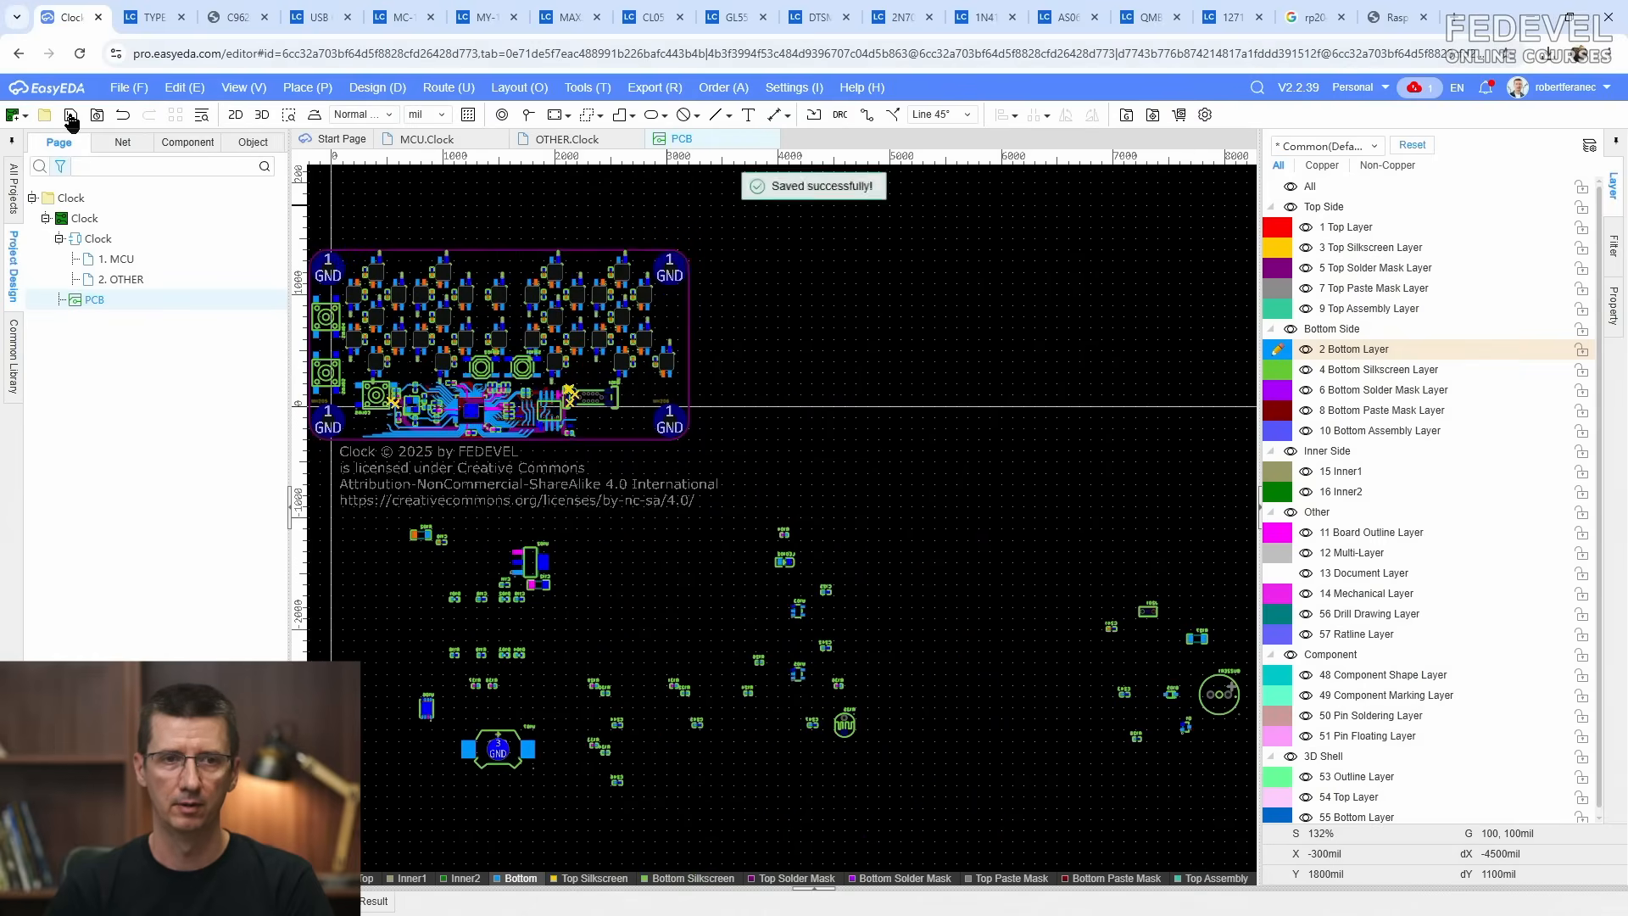
# Step: Position the buzzer BUZZER1 on the board at X 3020 mil, Y 800 mil
pyautogui.click(1219, 691)
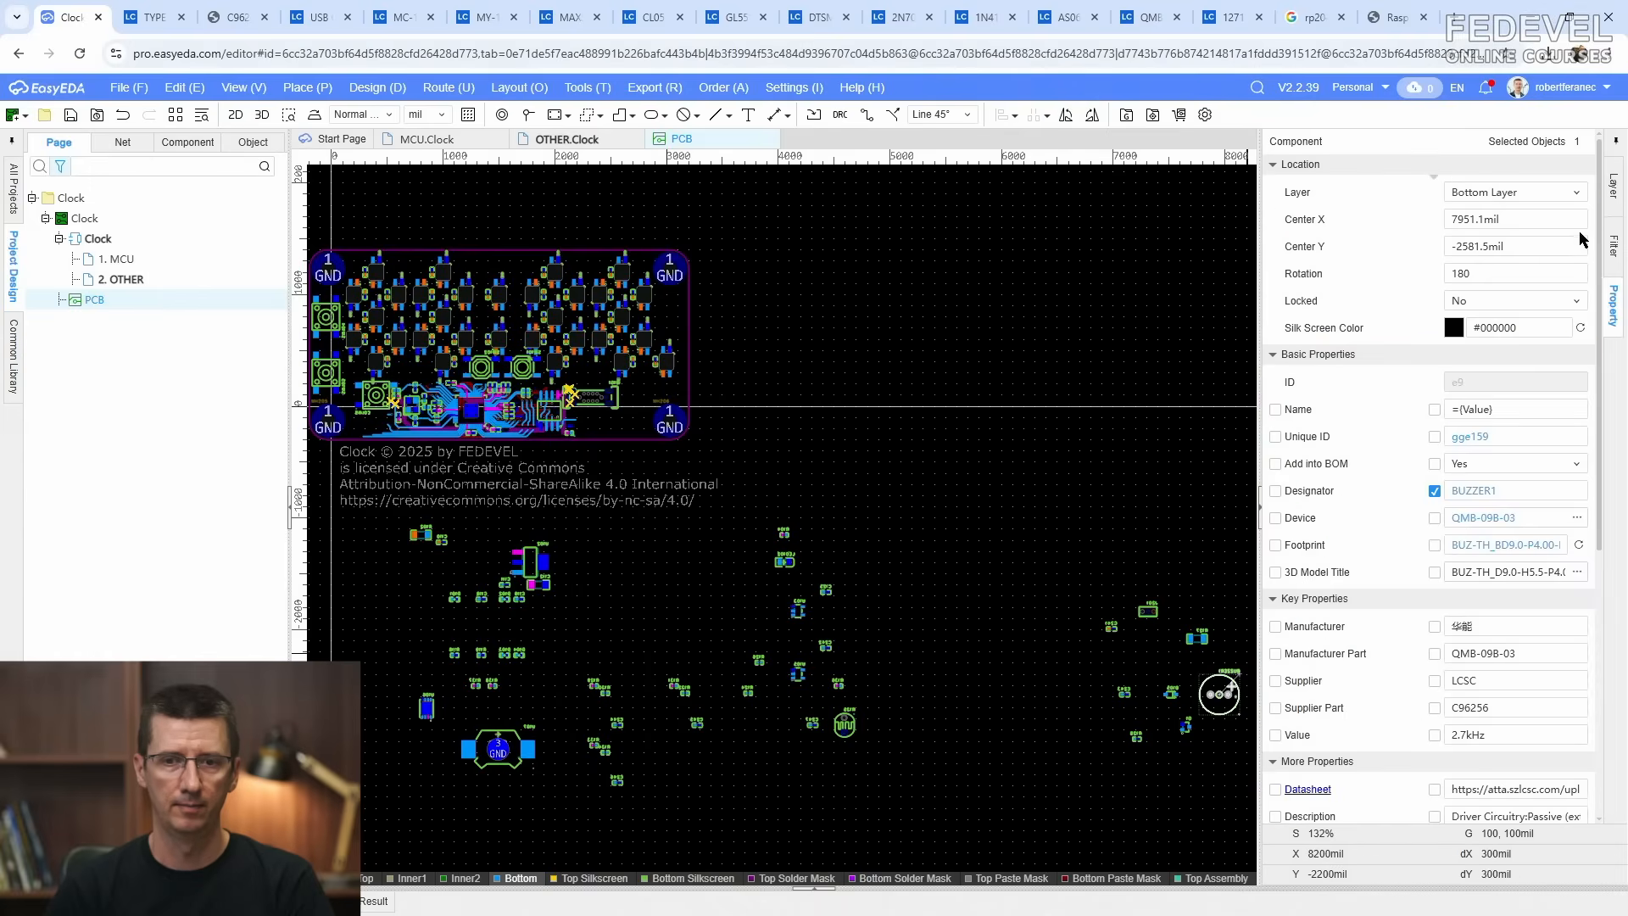
pyautogui.click(1551, 219)
pyautogui.write('3')
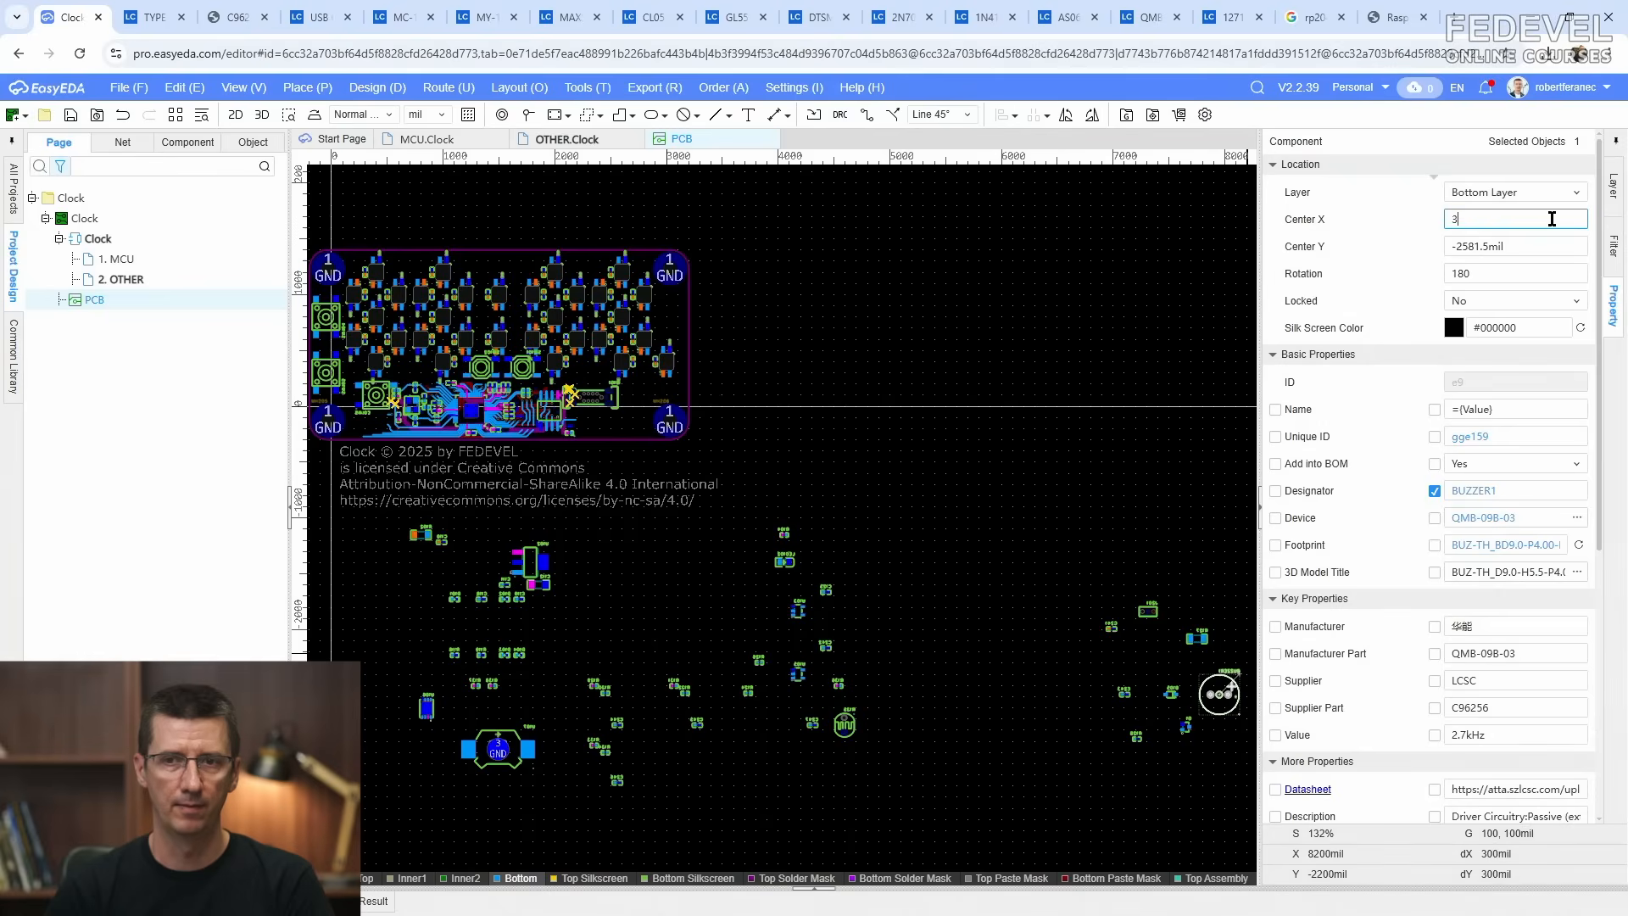
pyautogui.write('020')
pyautogui.press('Return')
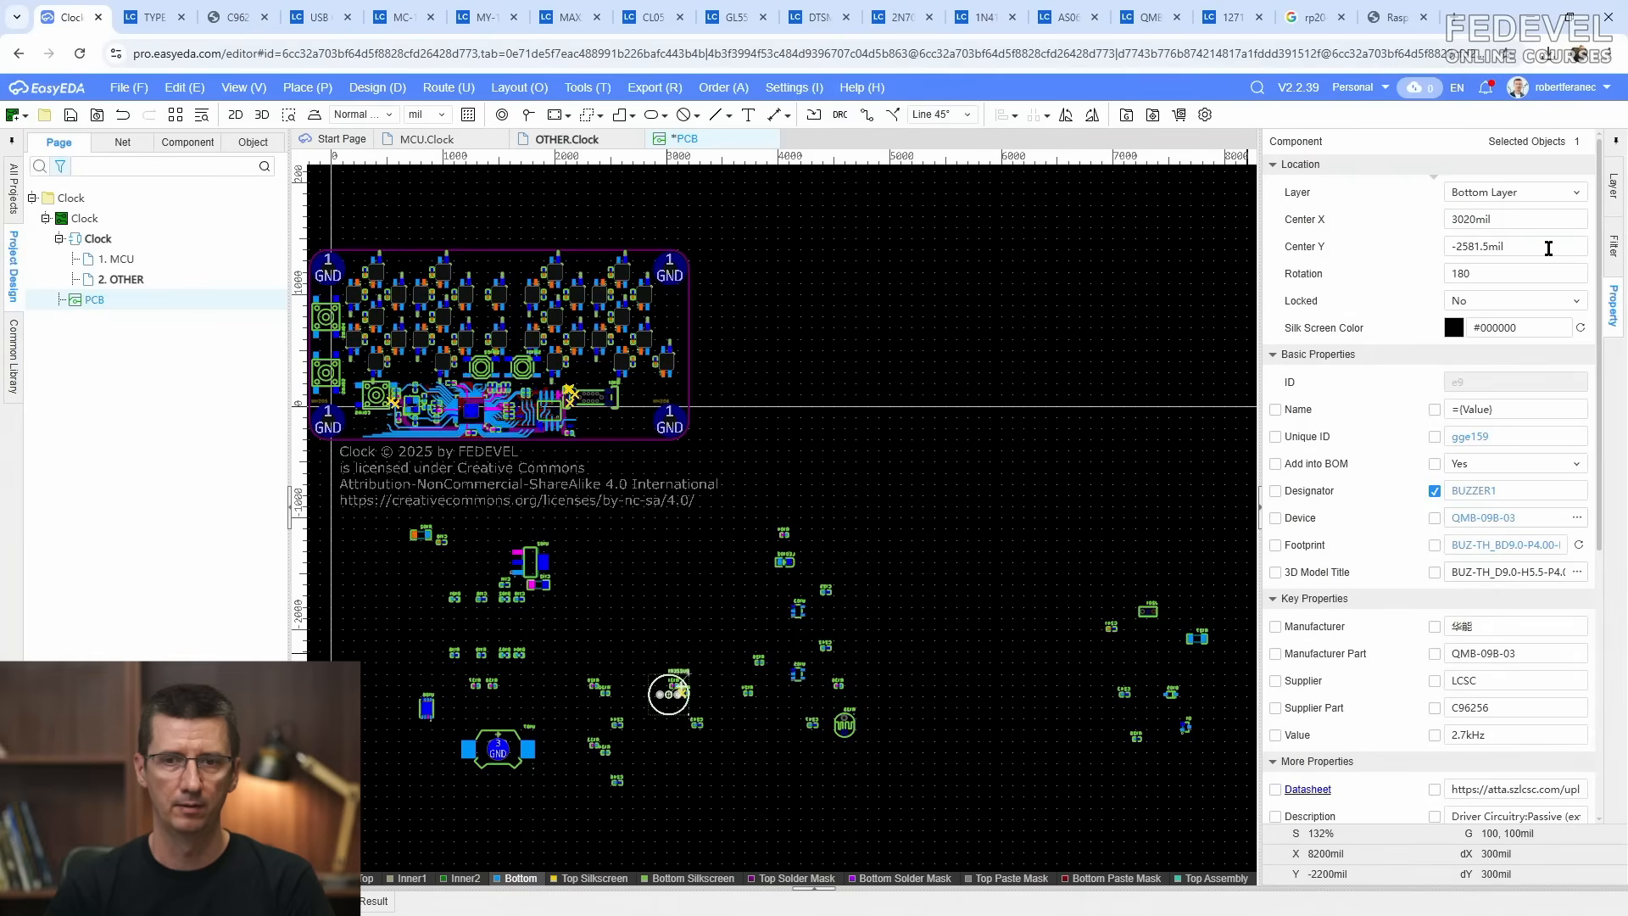
pyautogui.click(1548, 247)
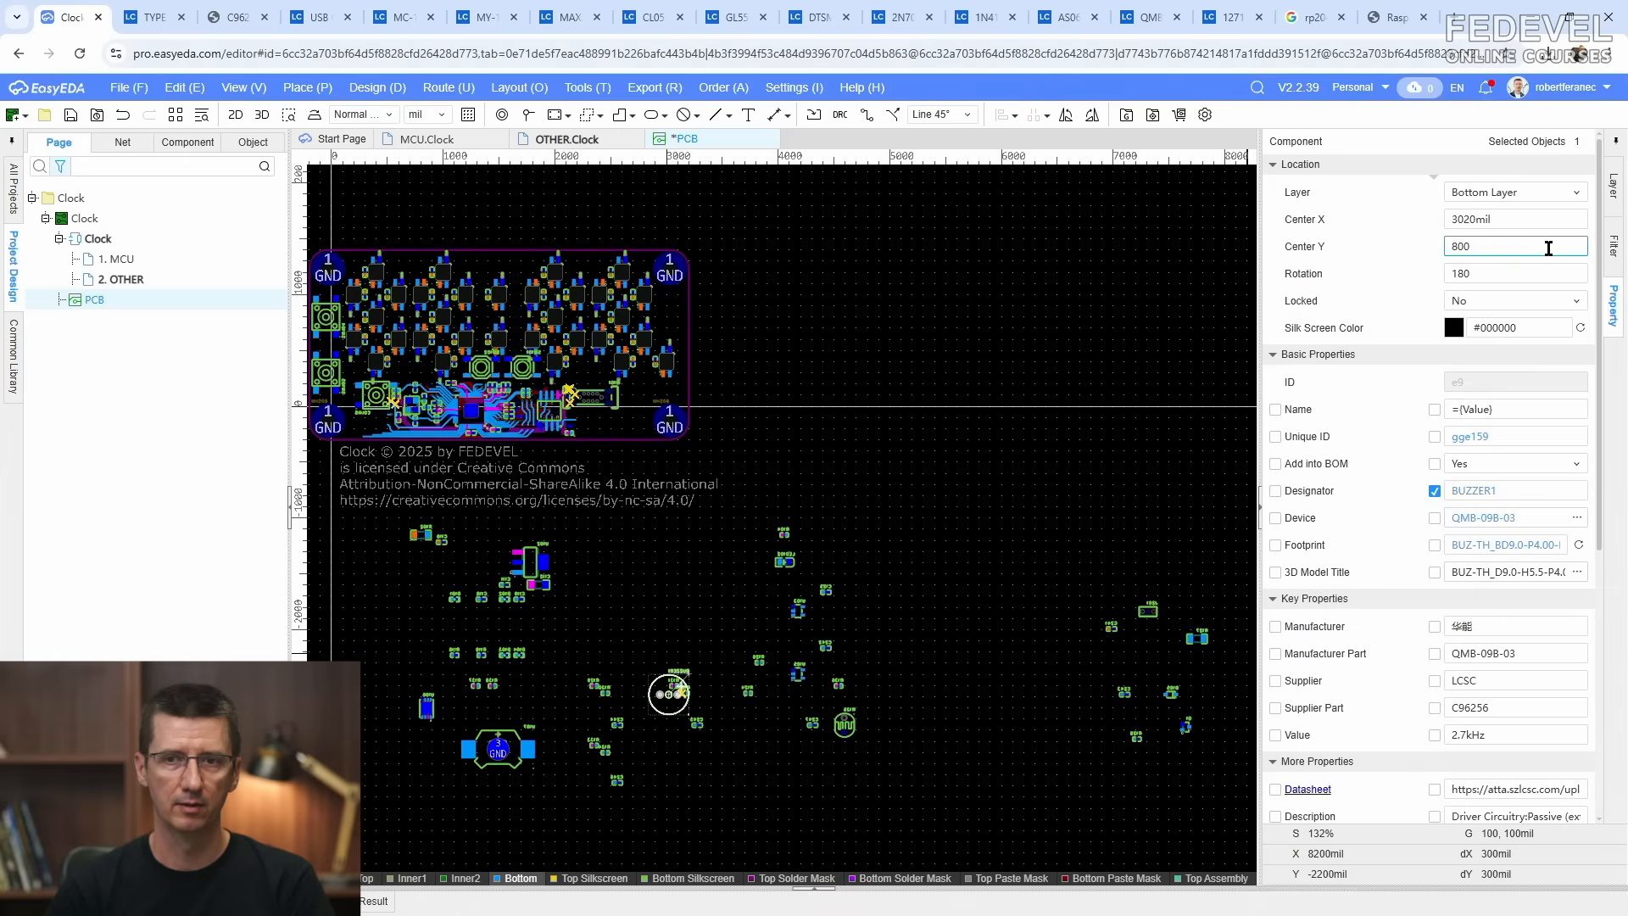
pyautogui.press('Return')
pyautogui.click(1507, 274)
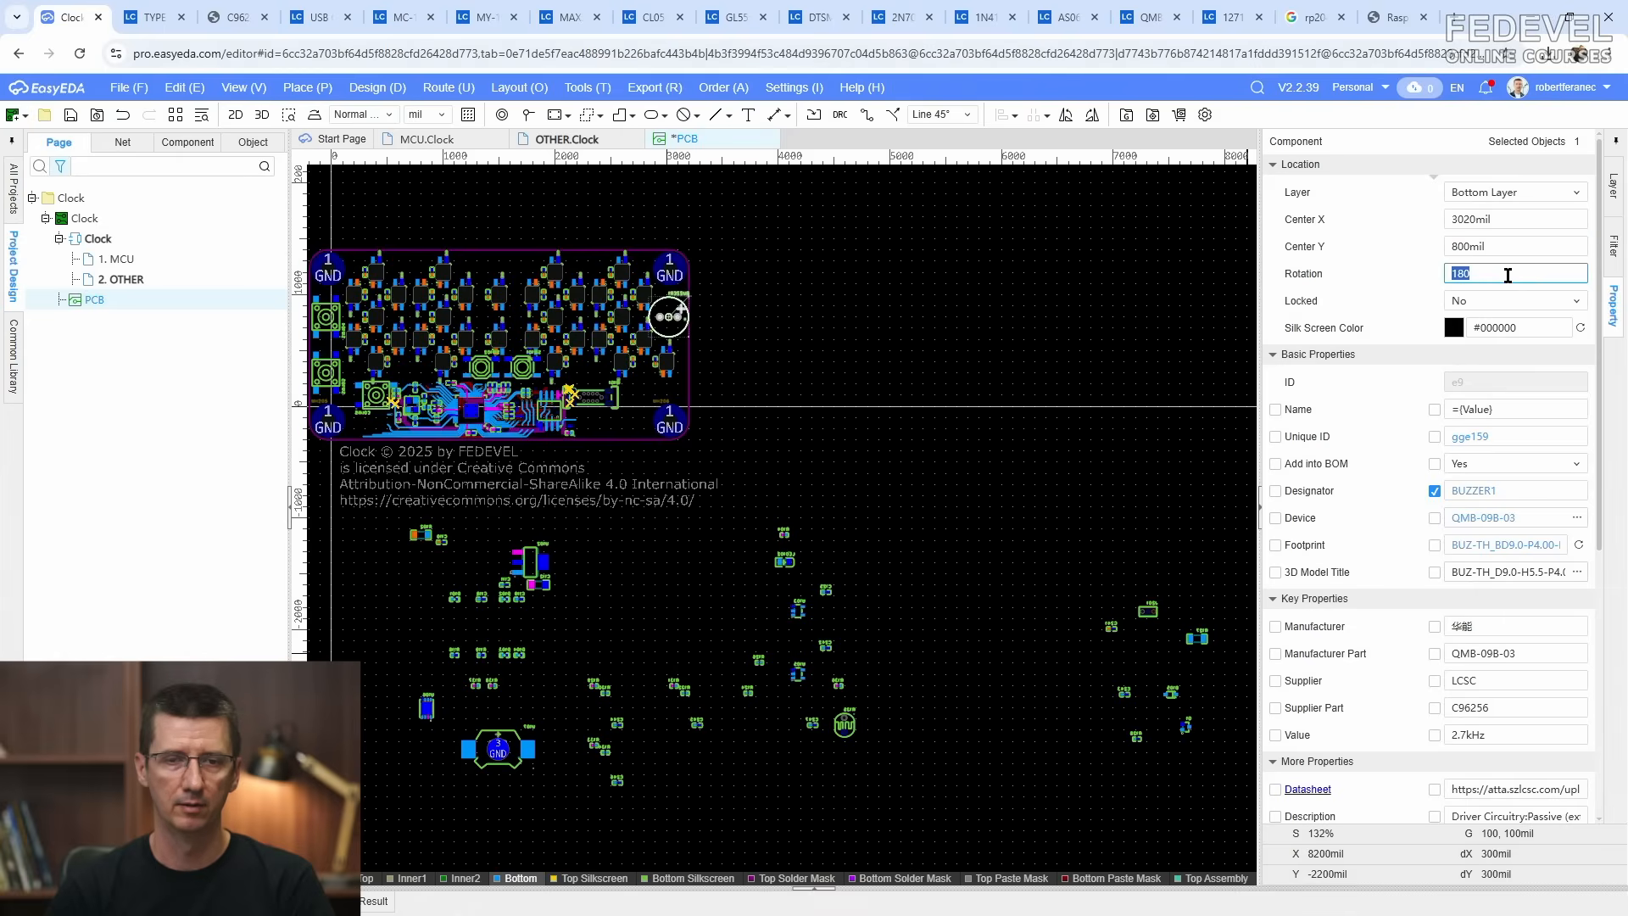
# Step: Position photoresistor R135 at X 1500 mil, Y 1248 mil with 270 degrees rotation
pyautogui.click(852, 735)
pyautogui.click(1535, 220)
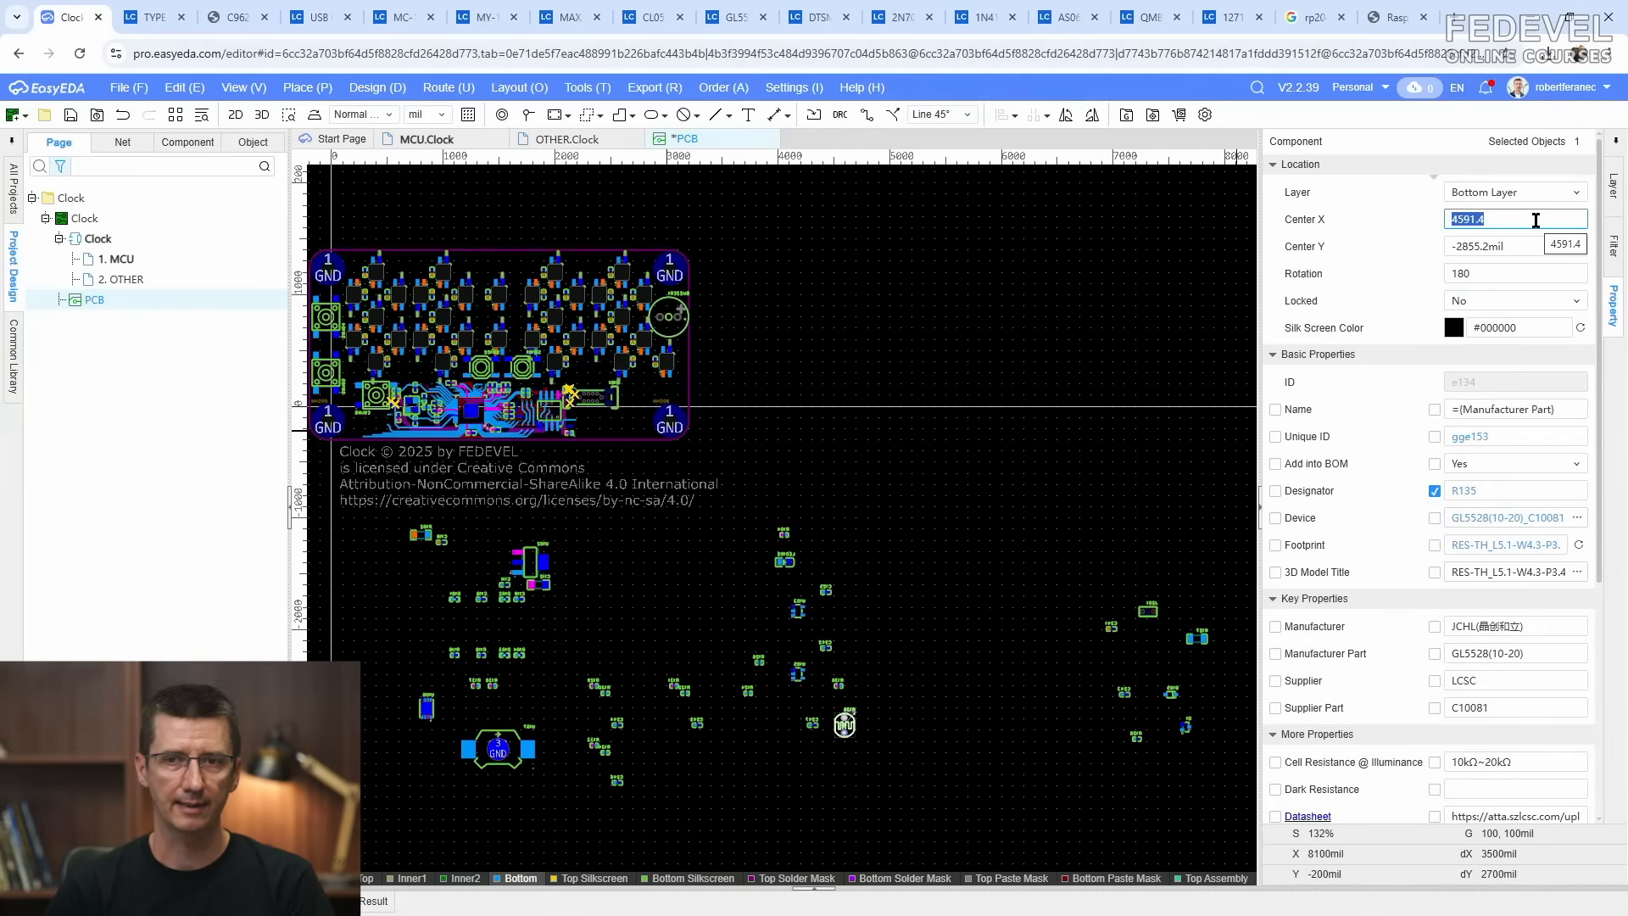
pyautogui.write('15')
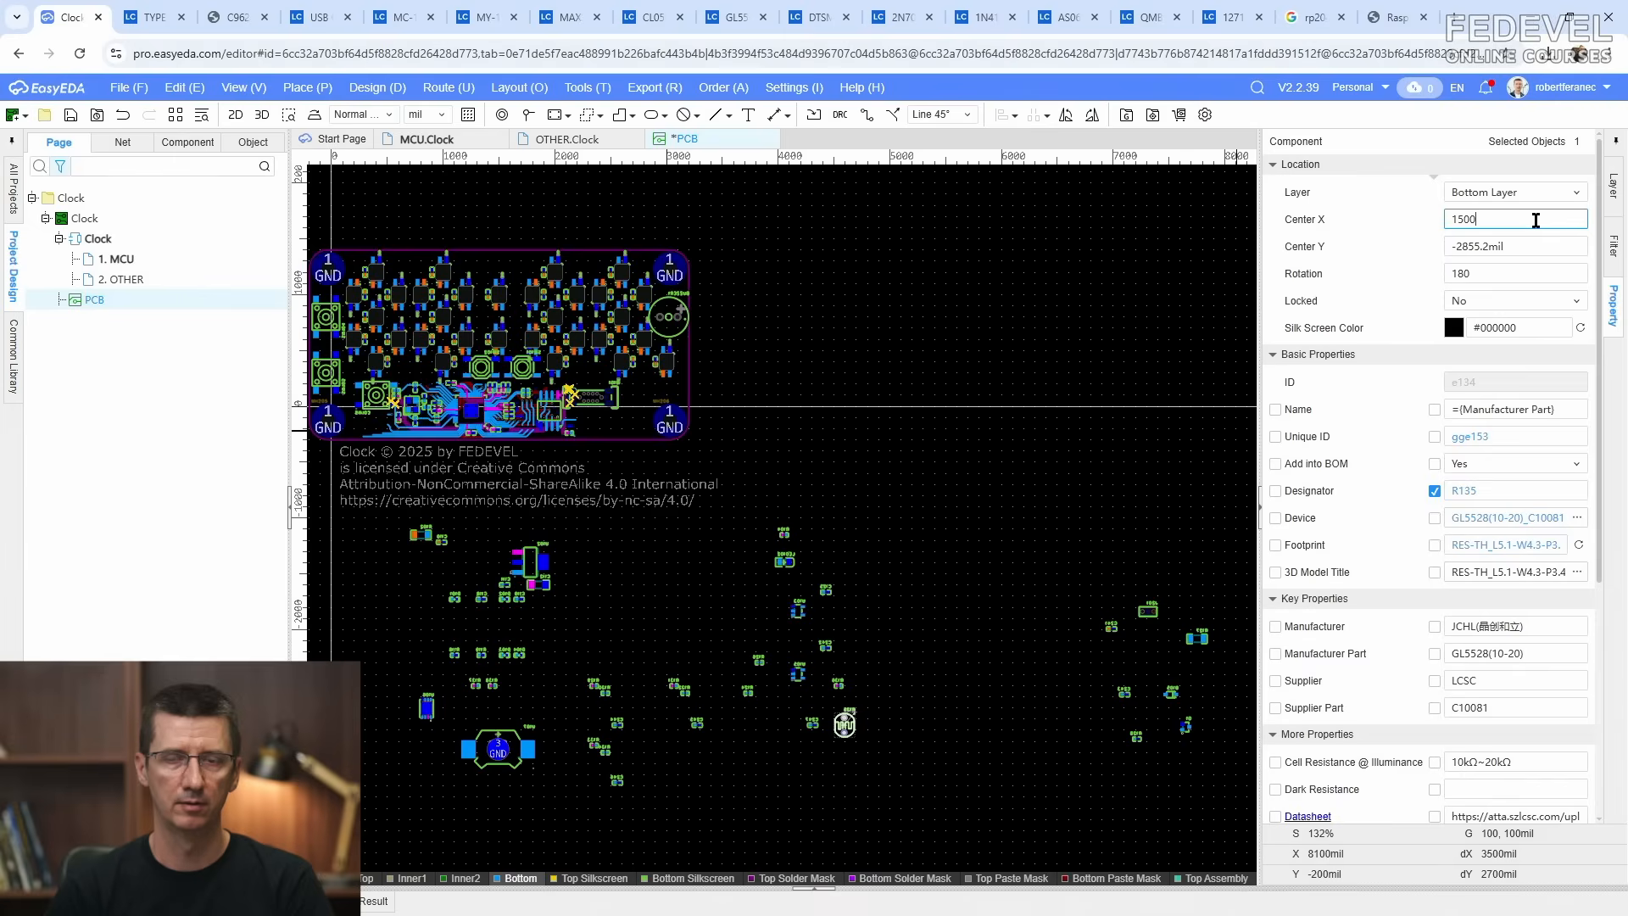
pyautogui.write('00')
pyautogui.press('Return')
pyautogui.click(1526, 246)
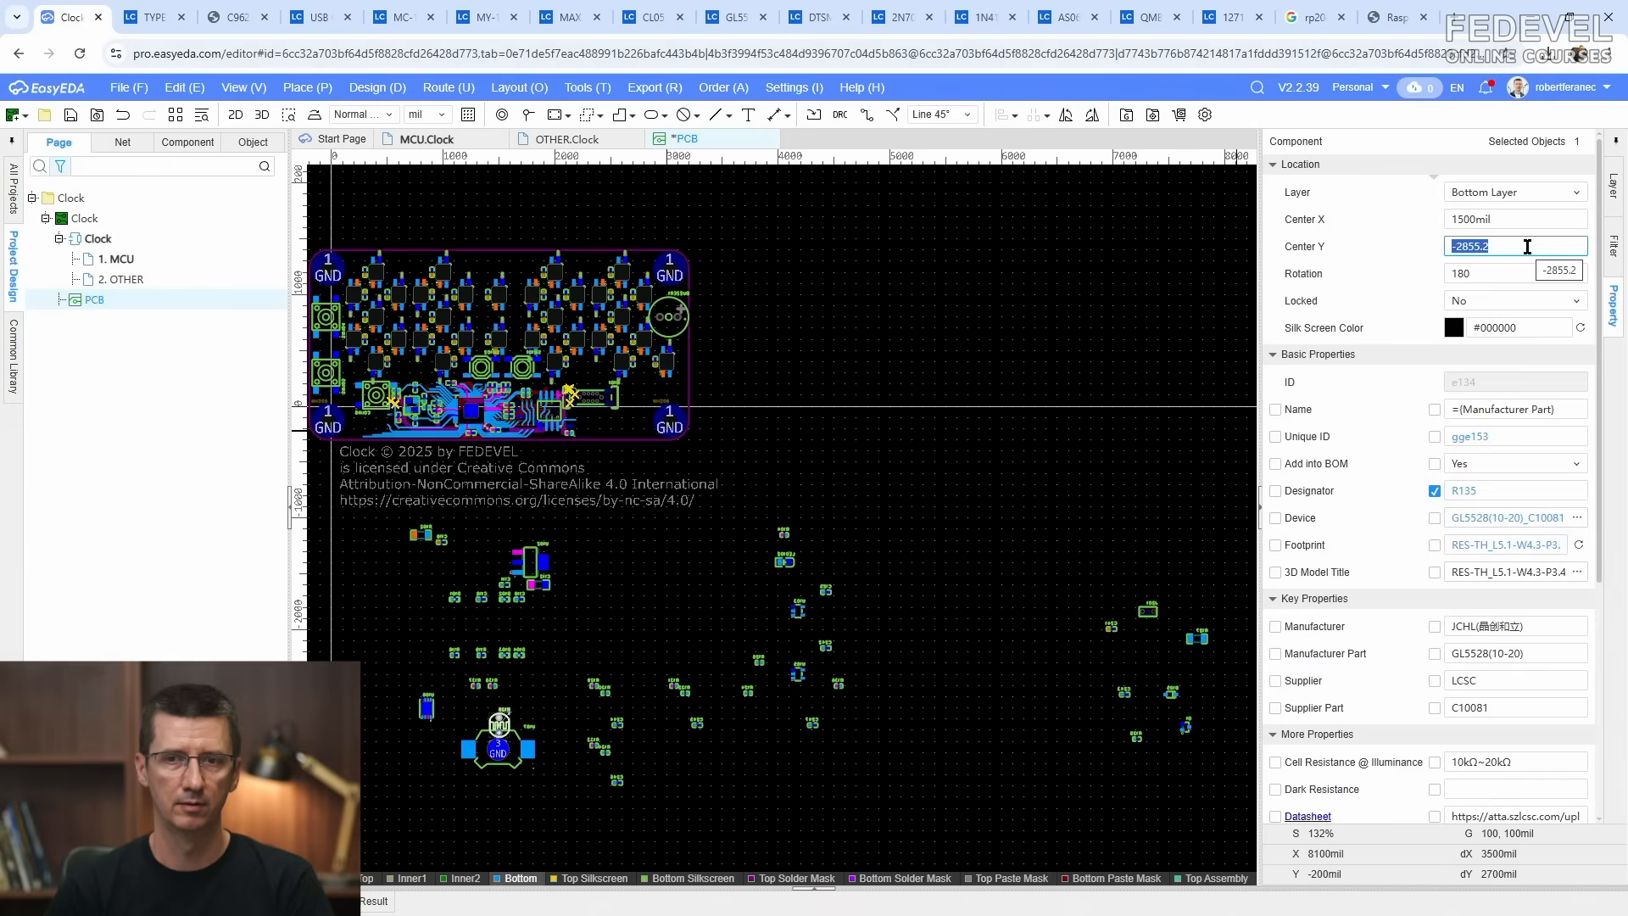
pyautogui.press('Return')
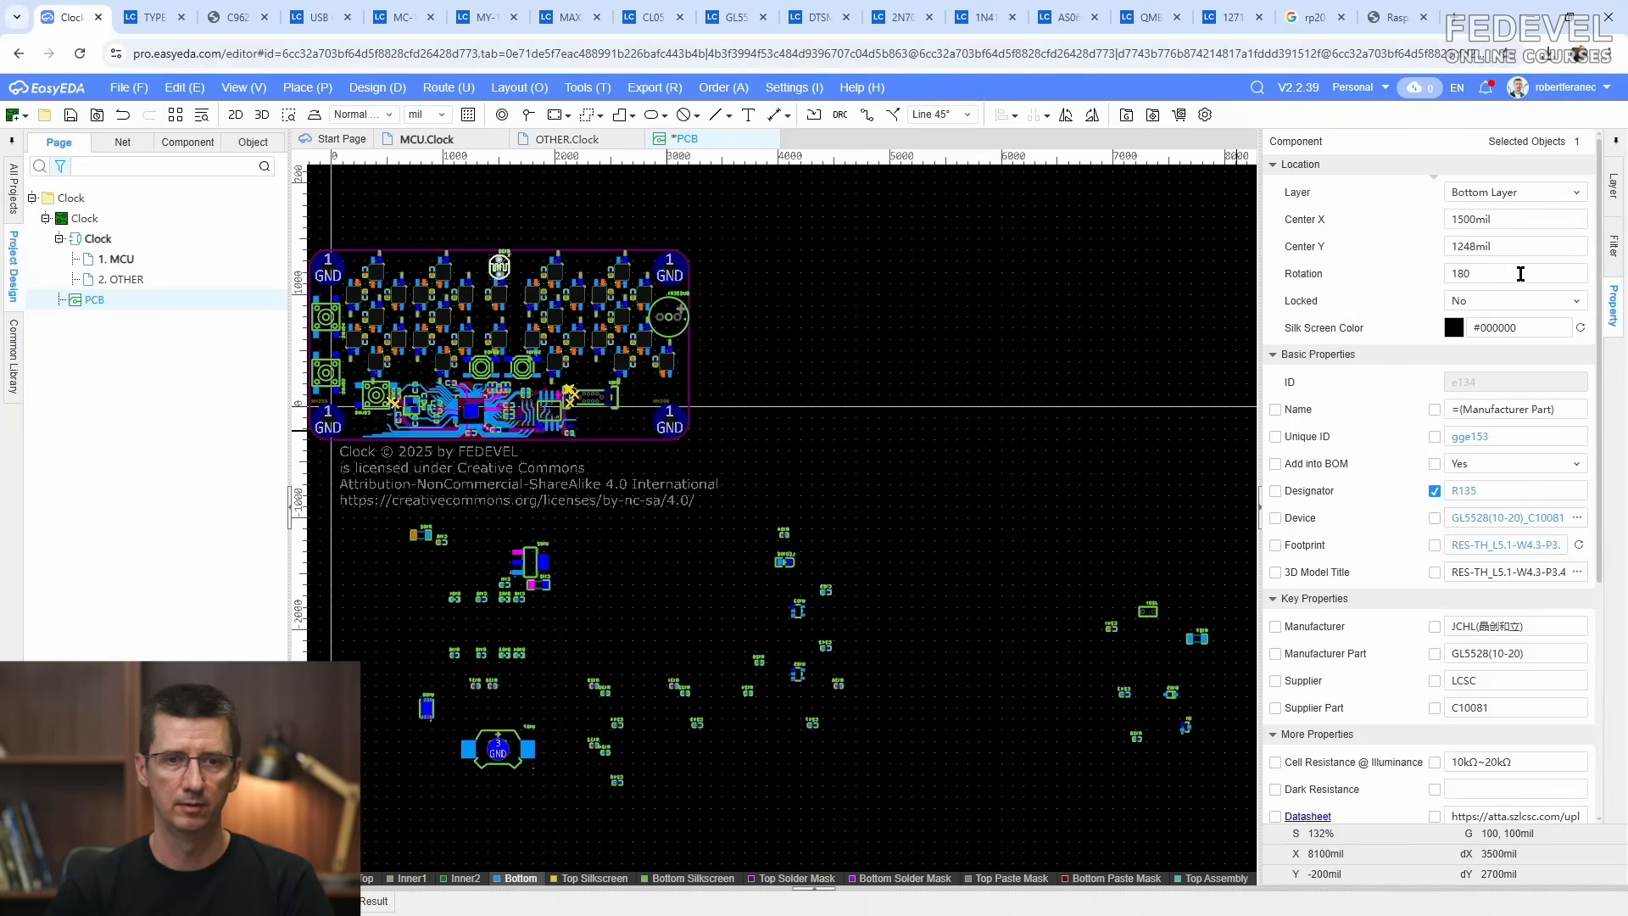
pyautogui.click(1520, 273)
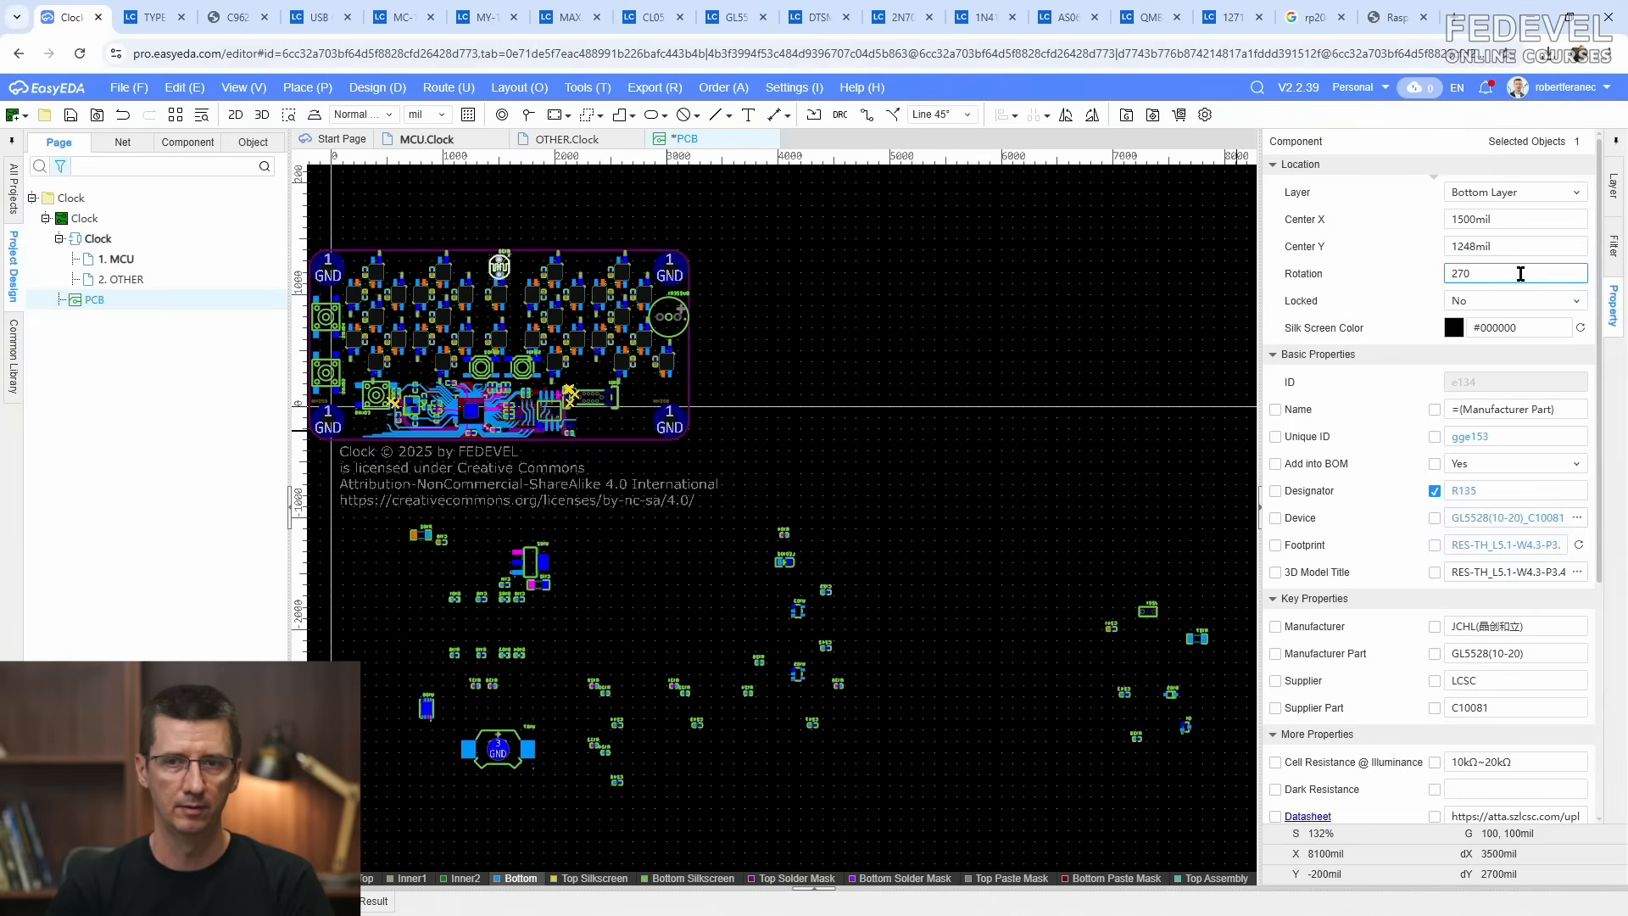
pyautogui.press('Return')
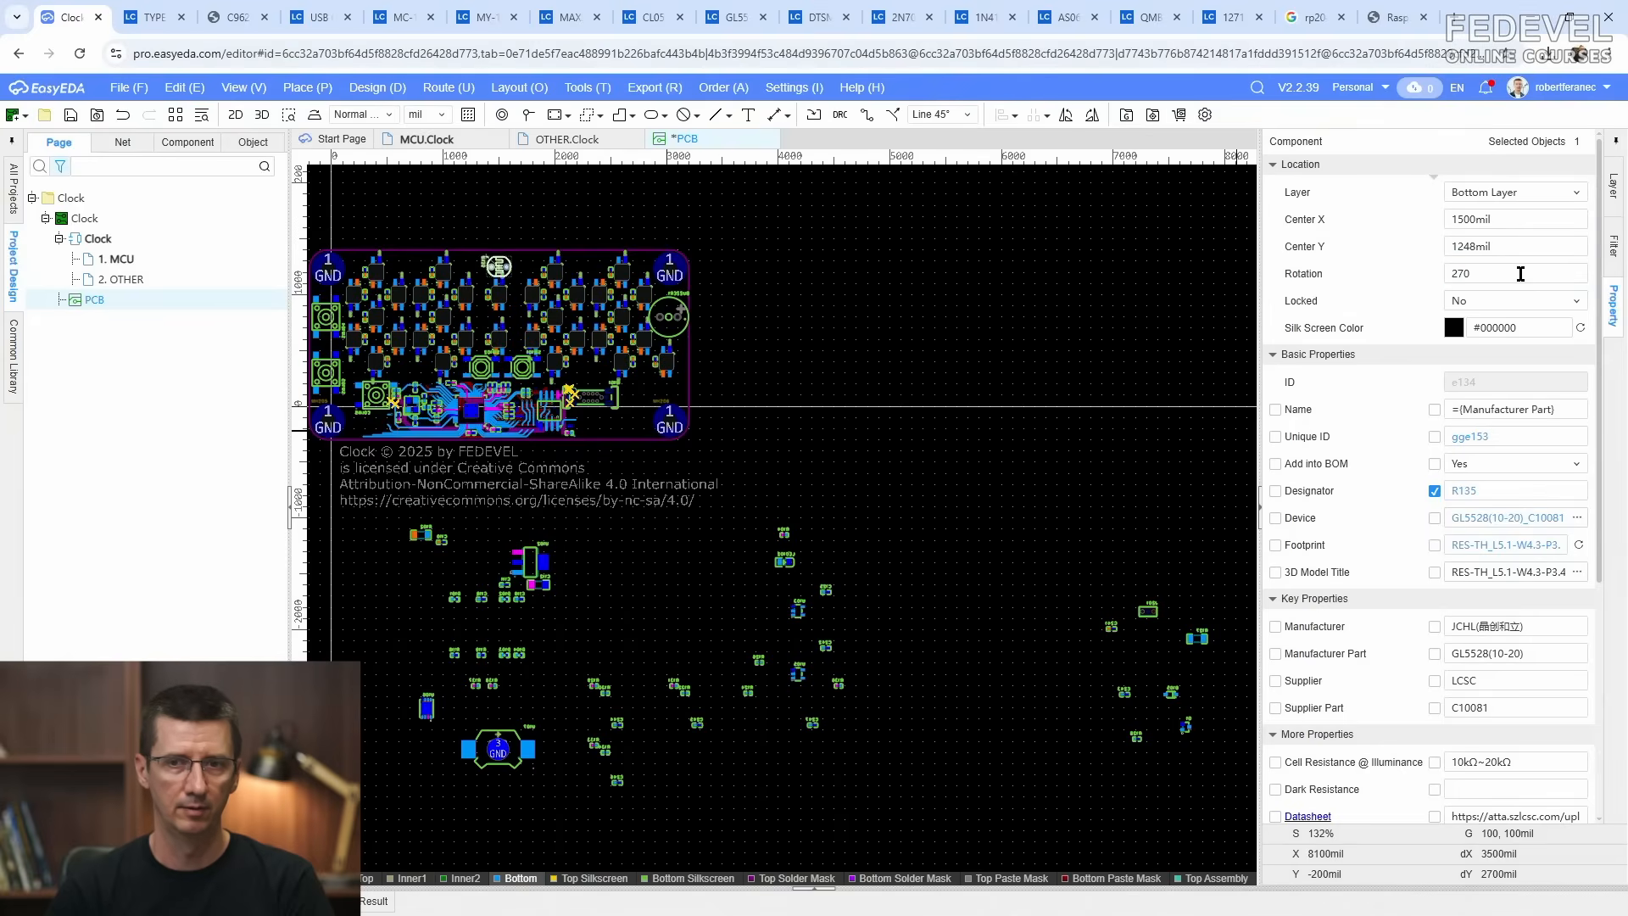
# Step: Position voltage regulator U102 at X 2720 mil, Y -100 mil with 90 degrees rotation
pyautogui.click(530, 560)
pyautogui.click(1527, 219)
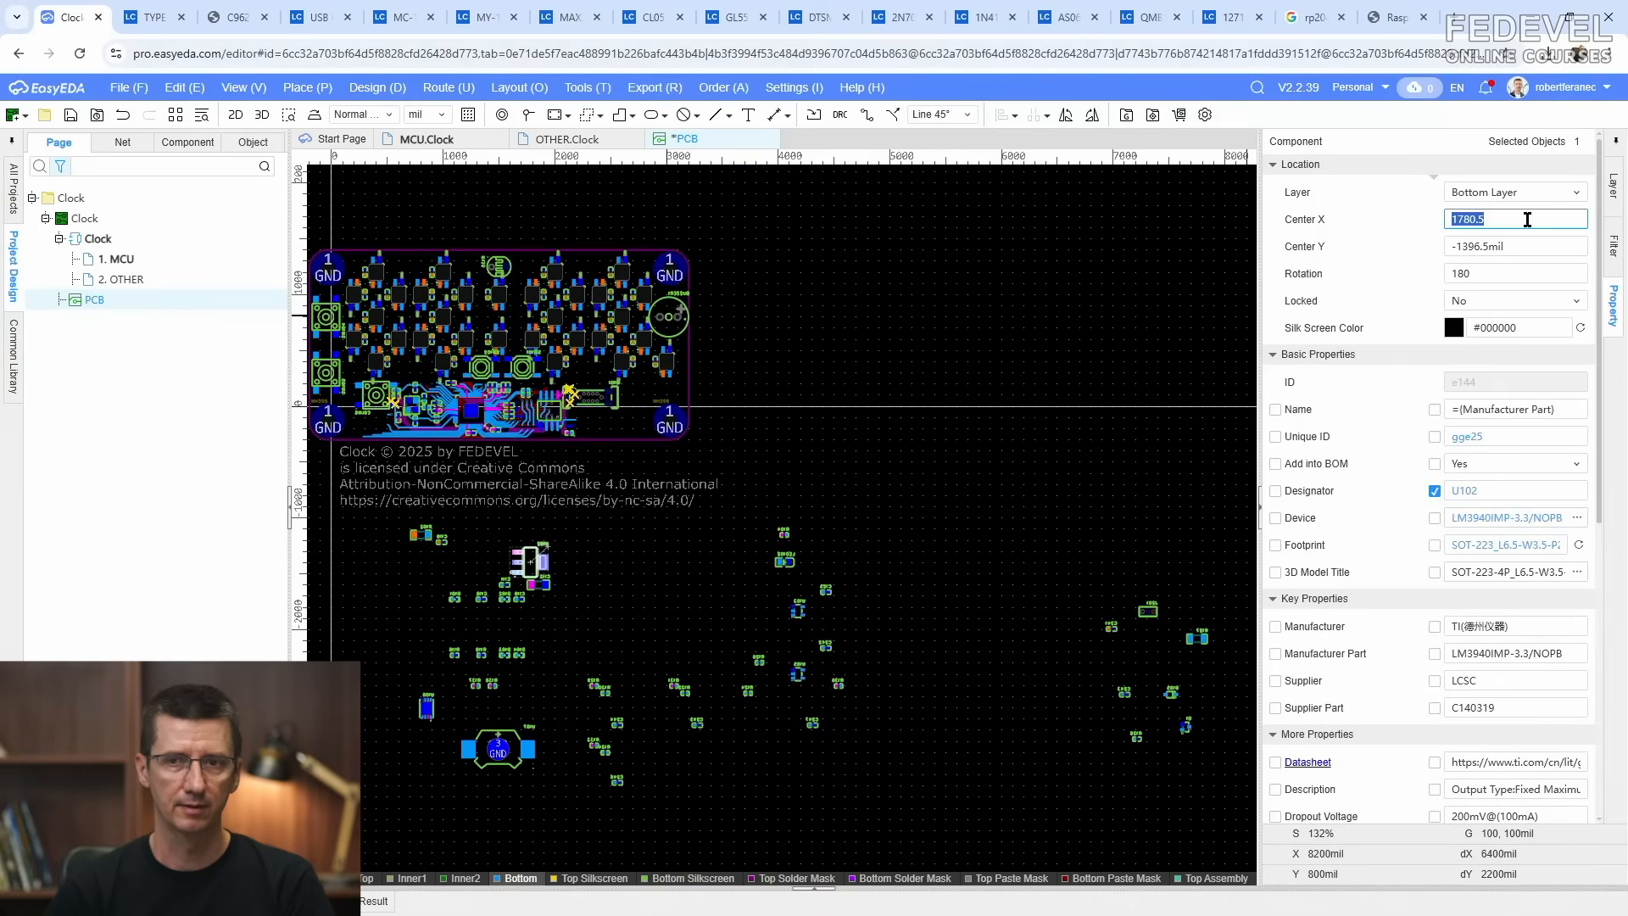
pyautogui.write('272')
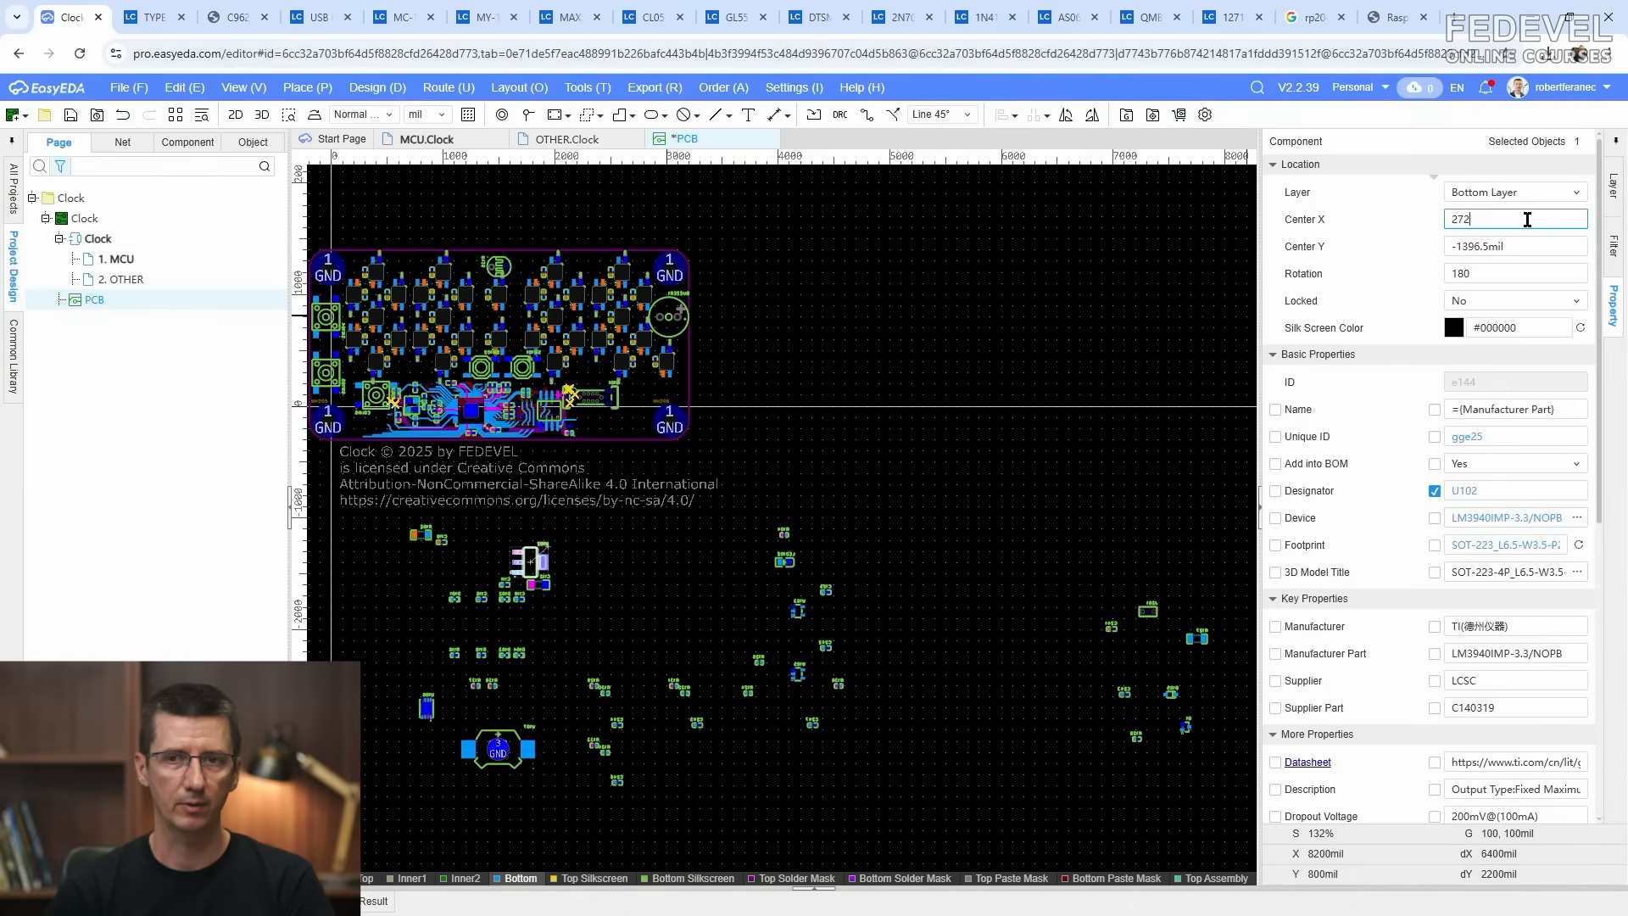
pyautogui.write('0')
pyautogui.press('Return')
pyautogui.click(1528, 245)
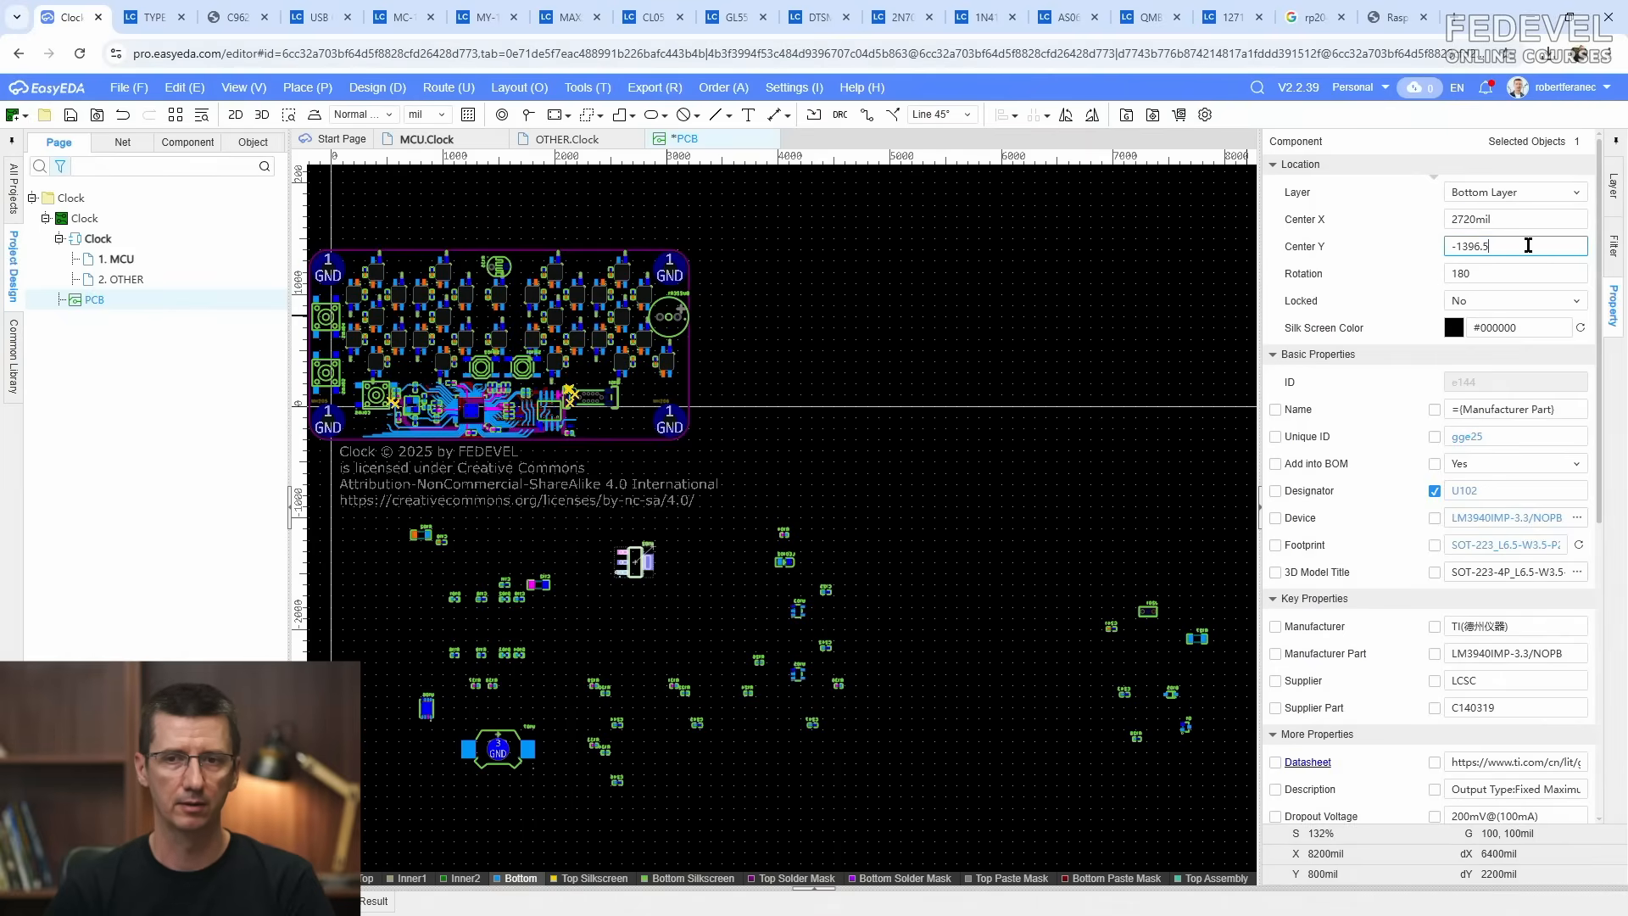
pyautogui.write('-1')
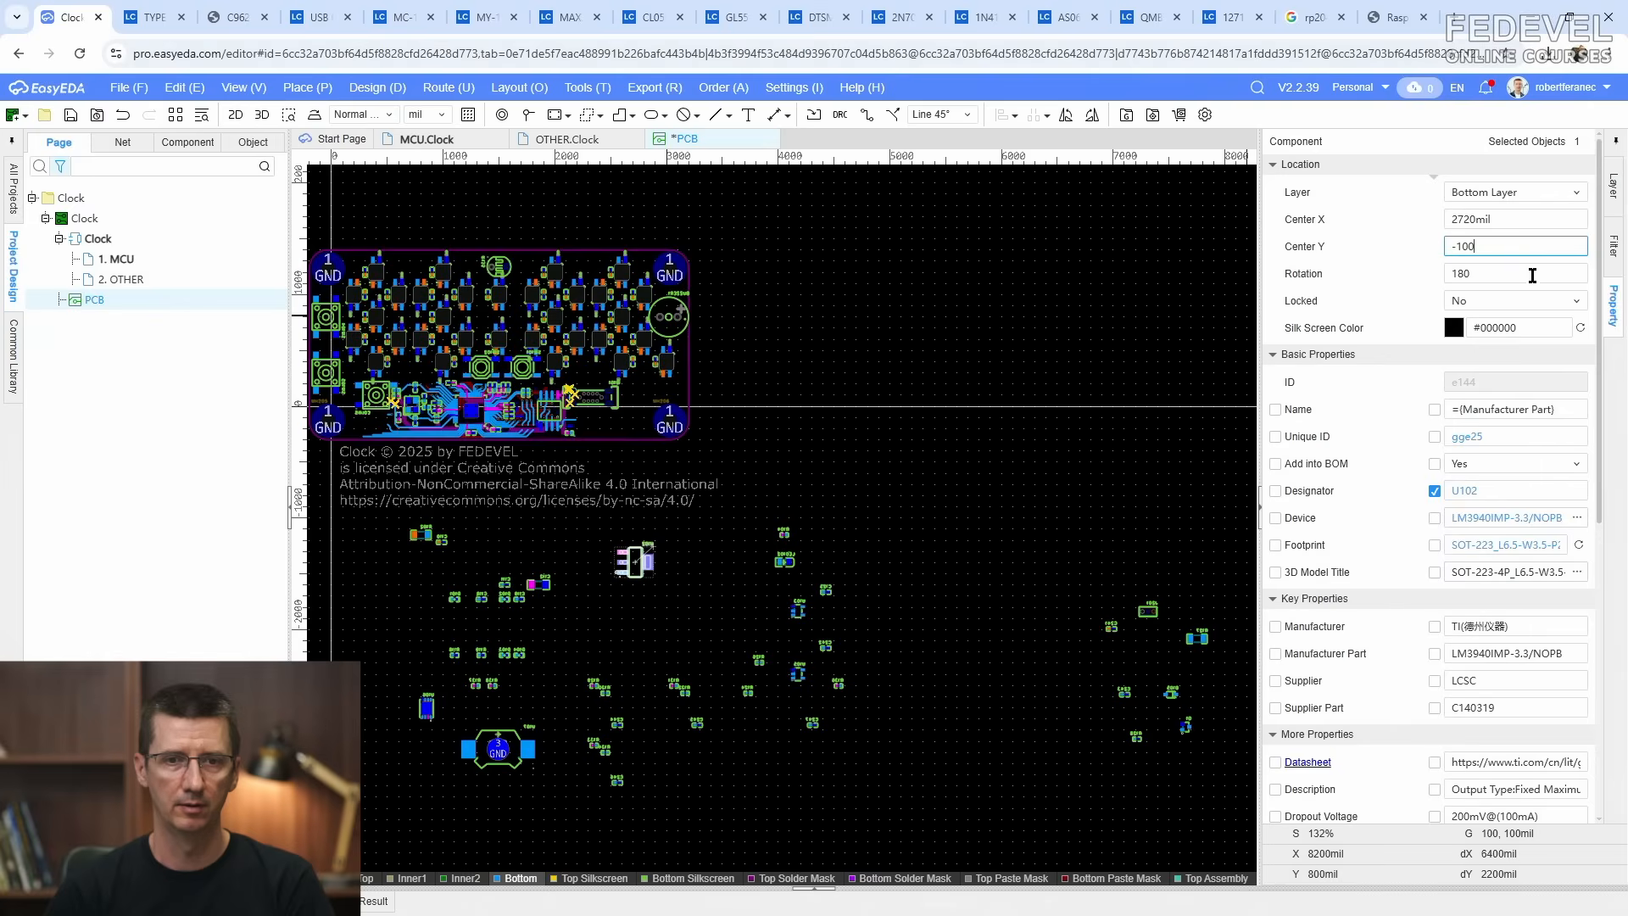
pyautogui.write('00')
pyautogui.press('Return')
pyautogui.click(1532, 273)
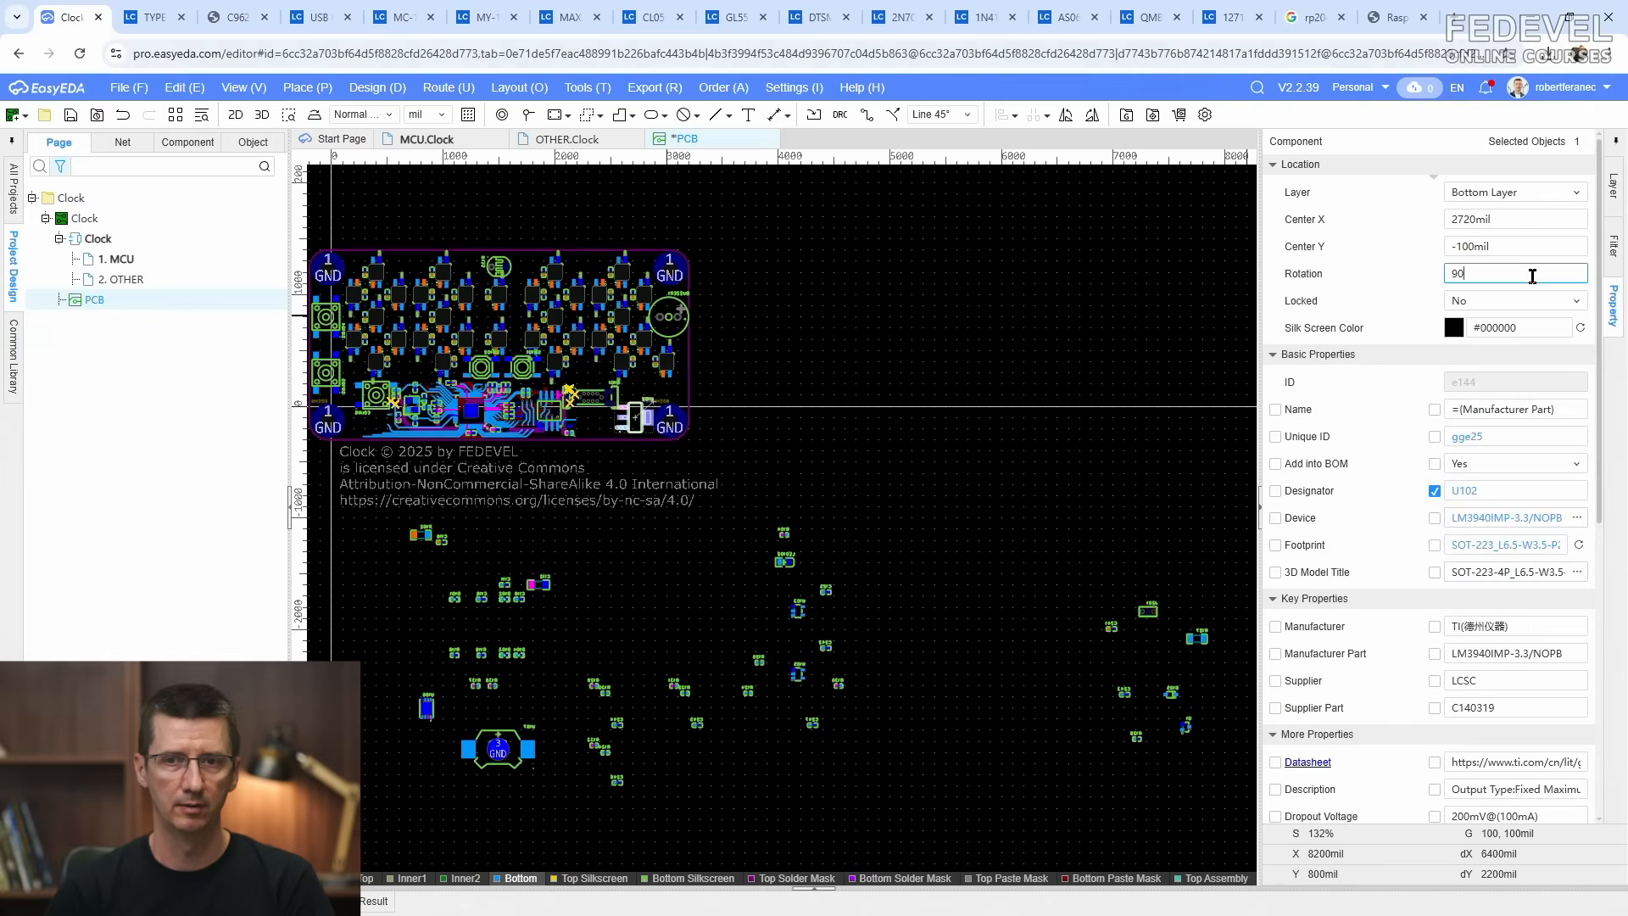
pyautogui.write('90')
pyautogui.press('Return')
pyautogui.click(852, 494)
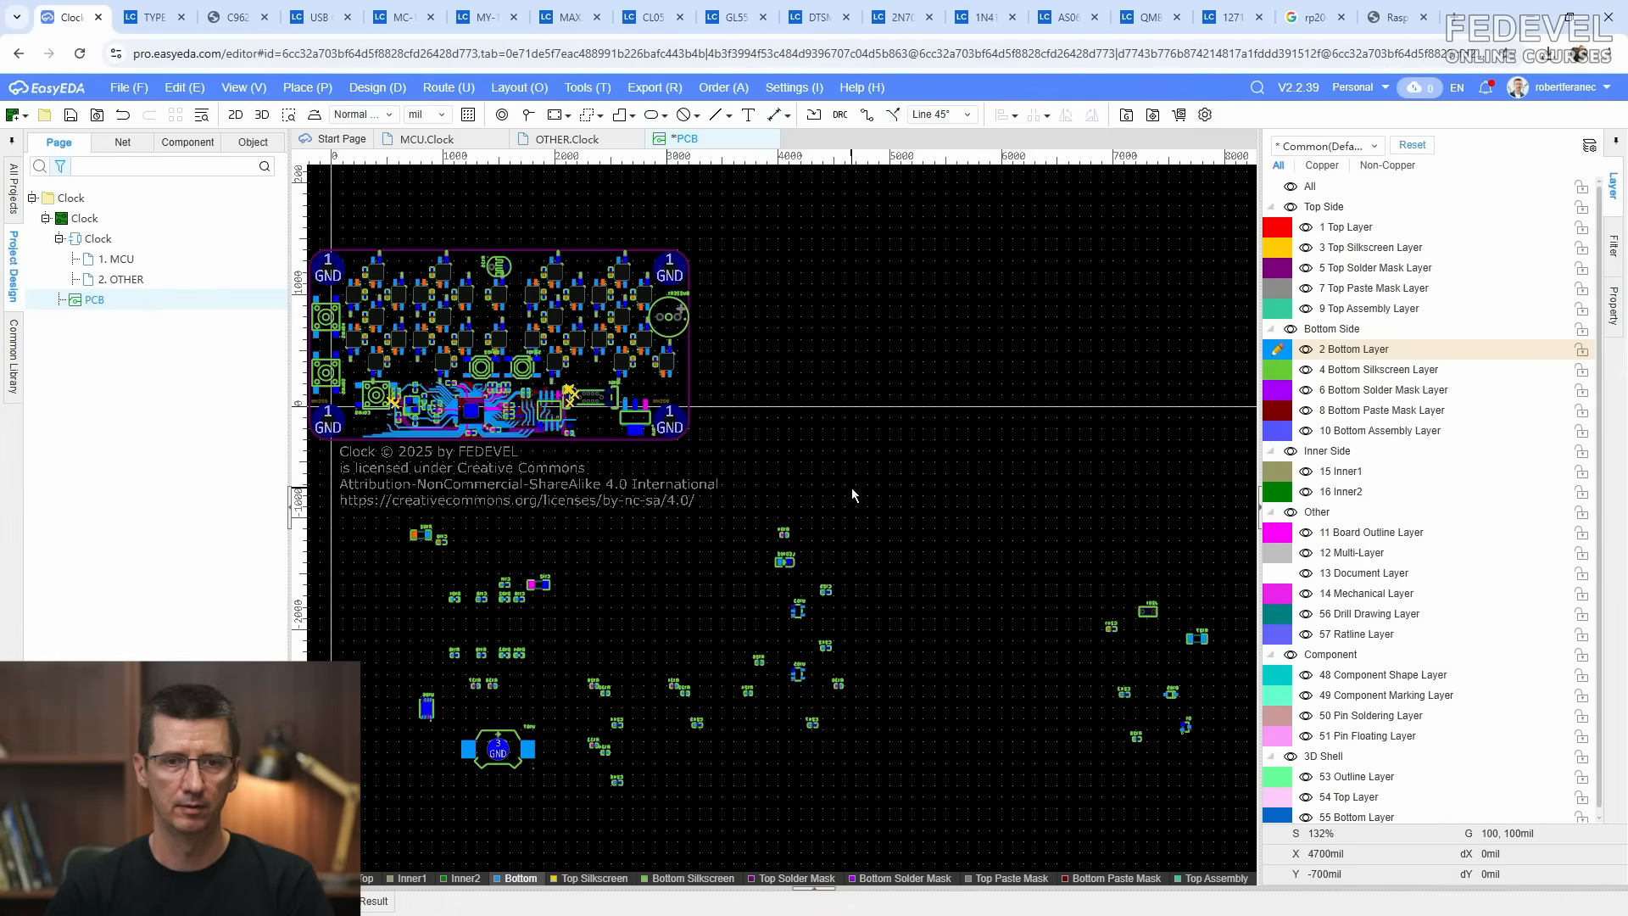
# Step: Position the real-time clock chip U106 at X 370 mil, Y -100 mil
pyautogui.click(426, 711)
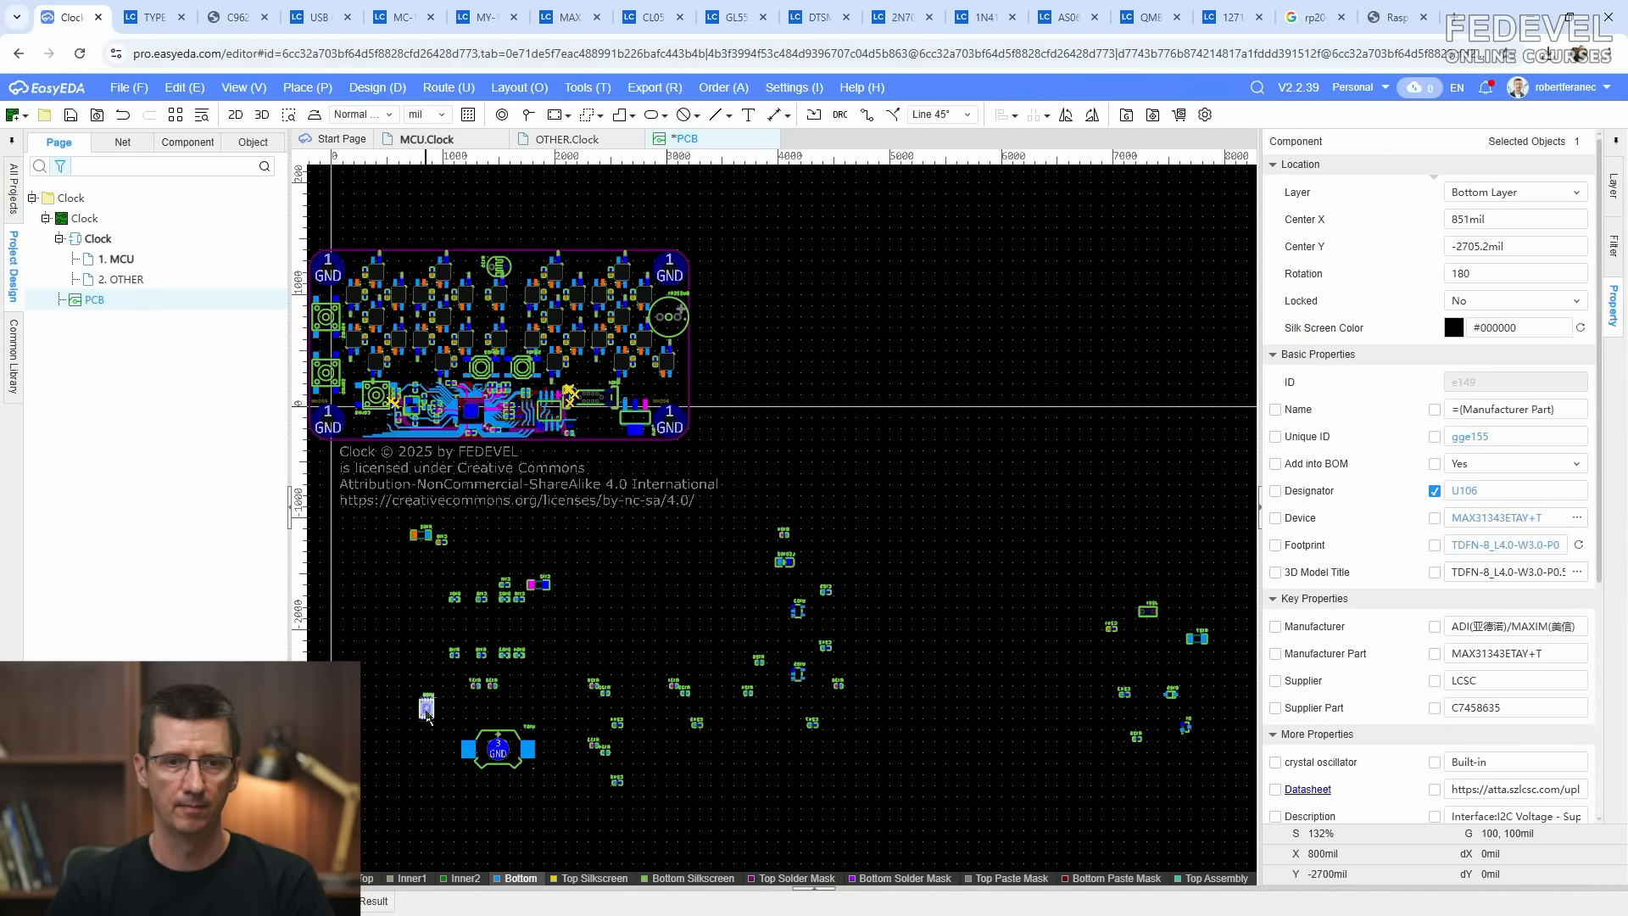
pyautogui.click(1536, 218)
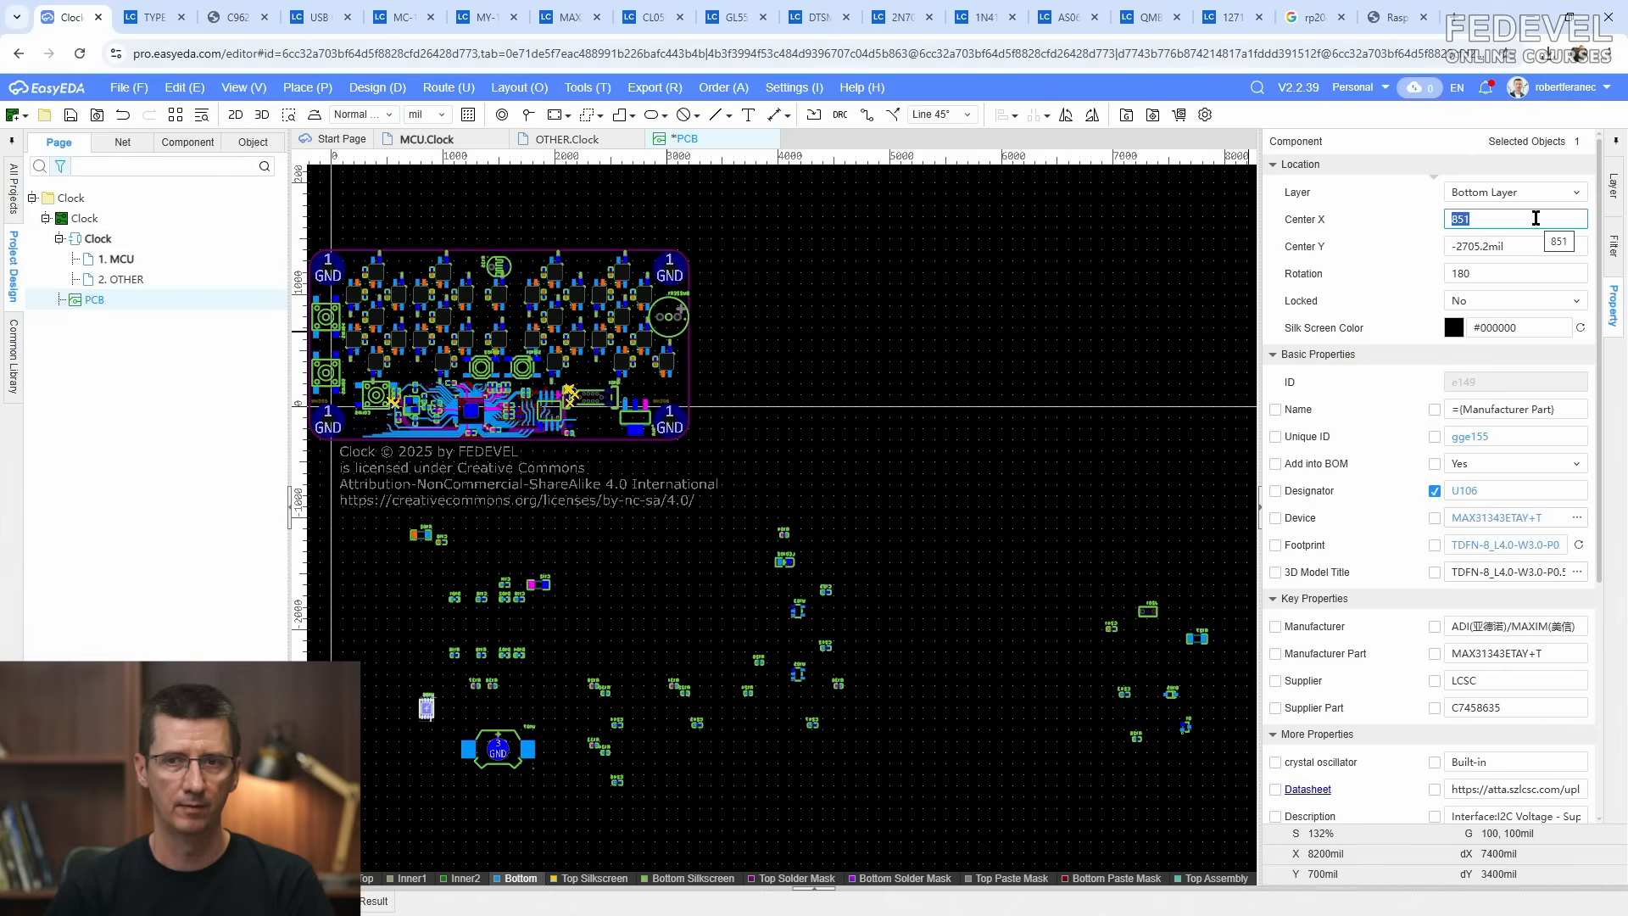
pyautogui.write('370')
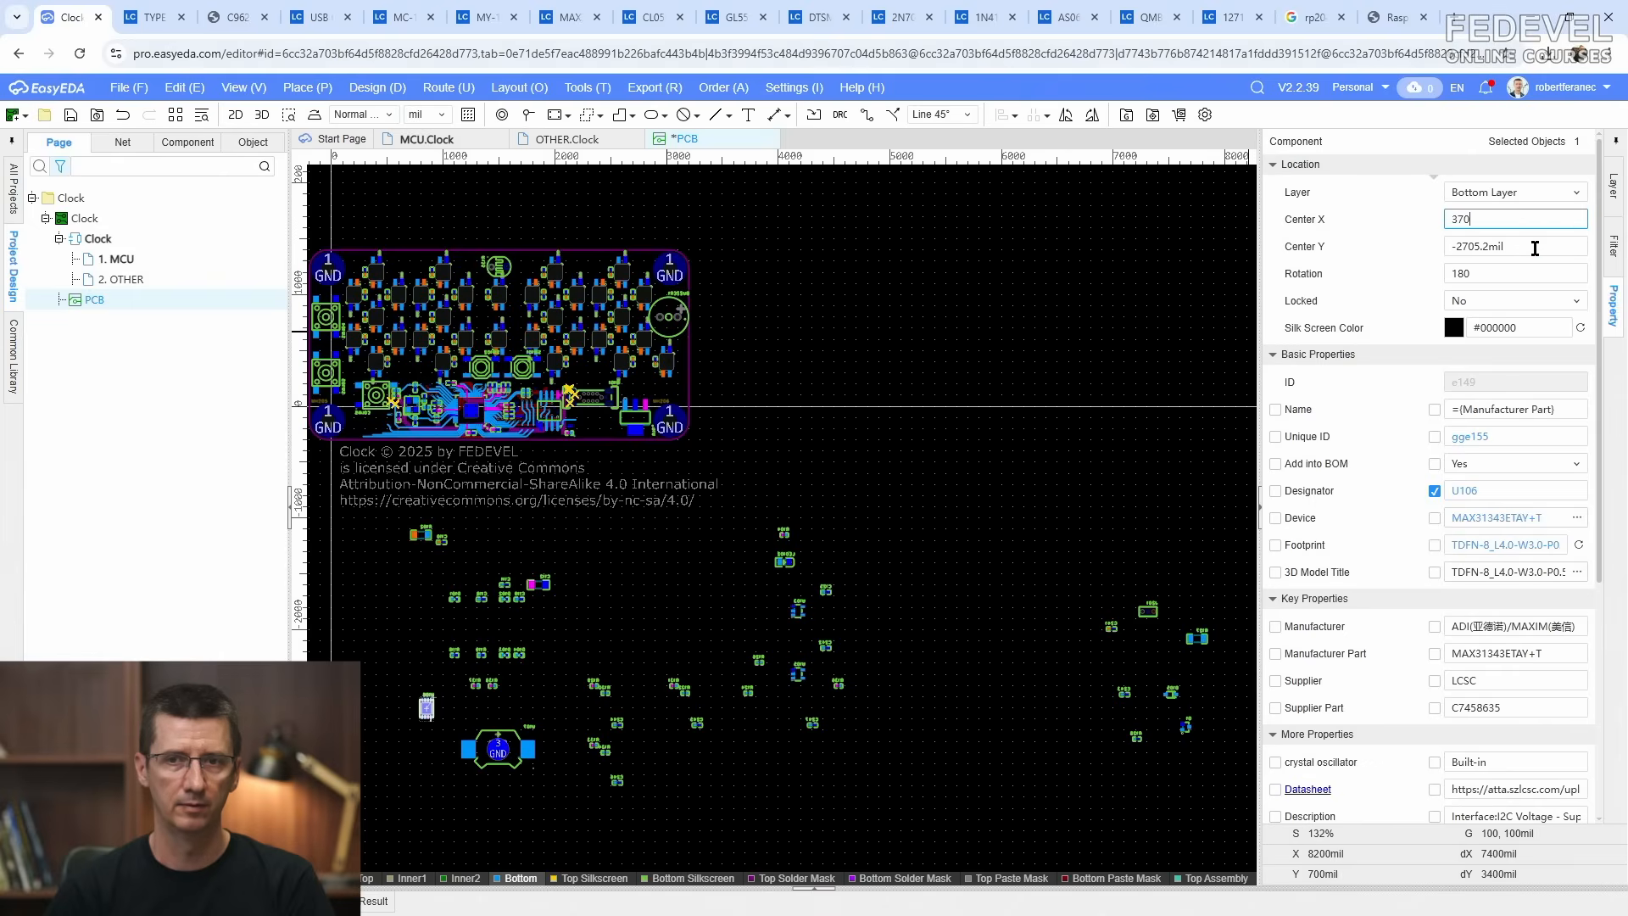
pyautogui.press('Return')
pyautogui.click(1535, 246)
pyautogui.write('-1')
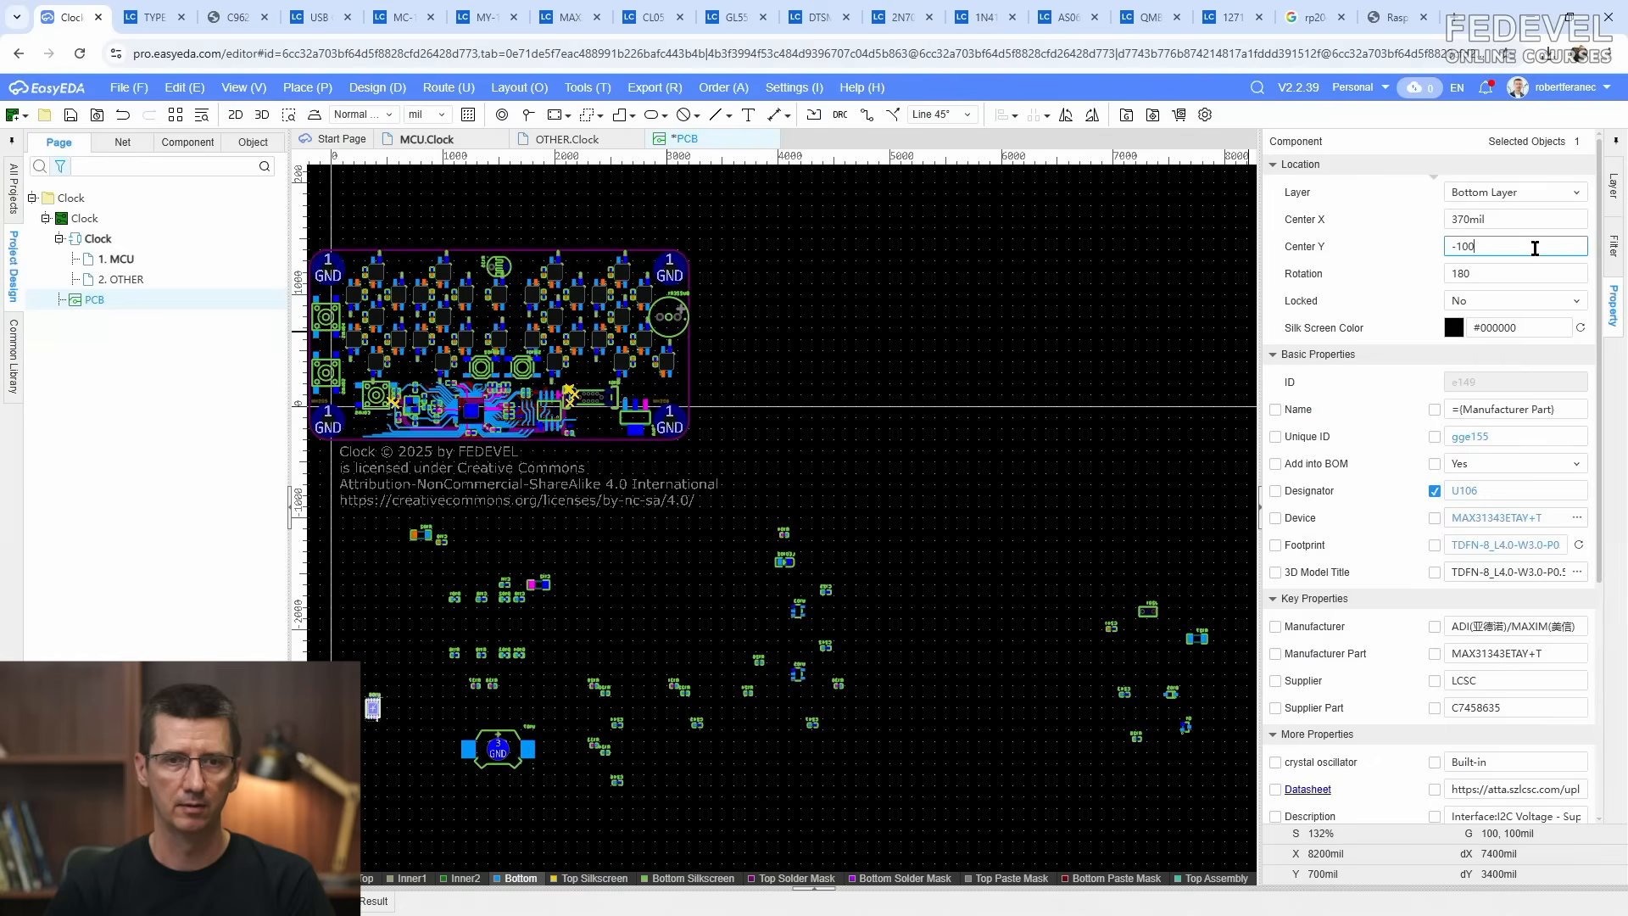
pyautogui.write('00')
pyautogui.press('Return')
pyautogui.click(1523, 273)
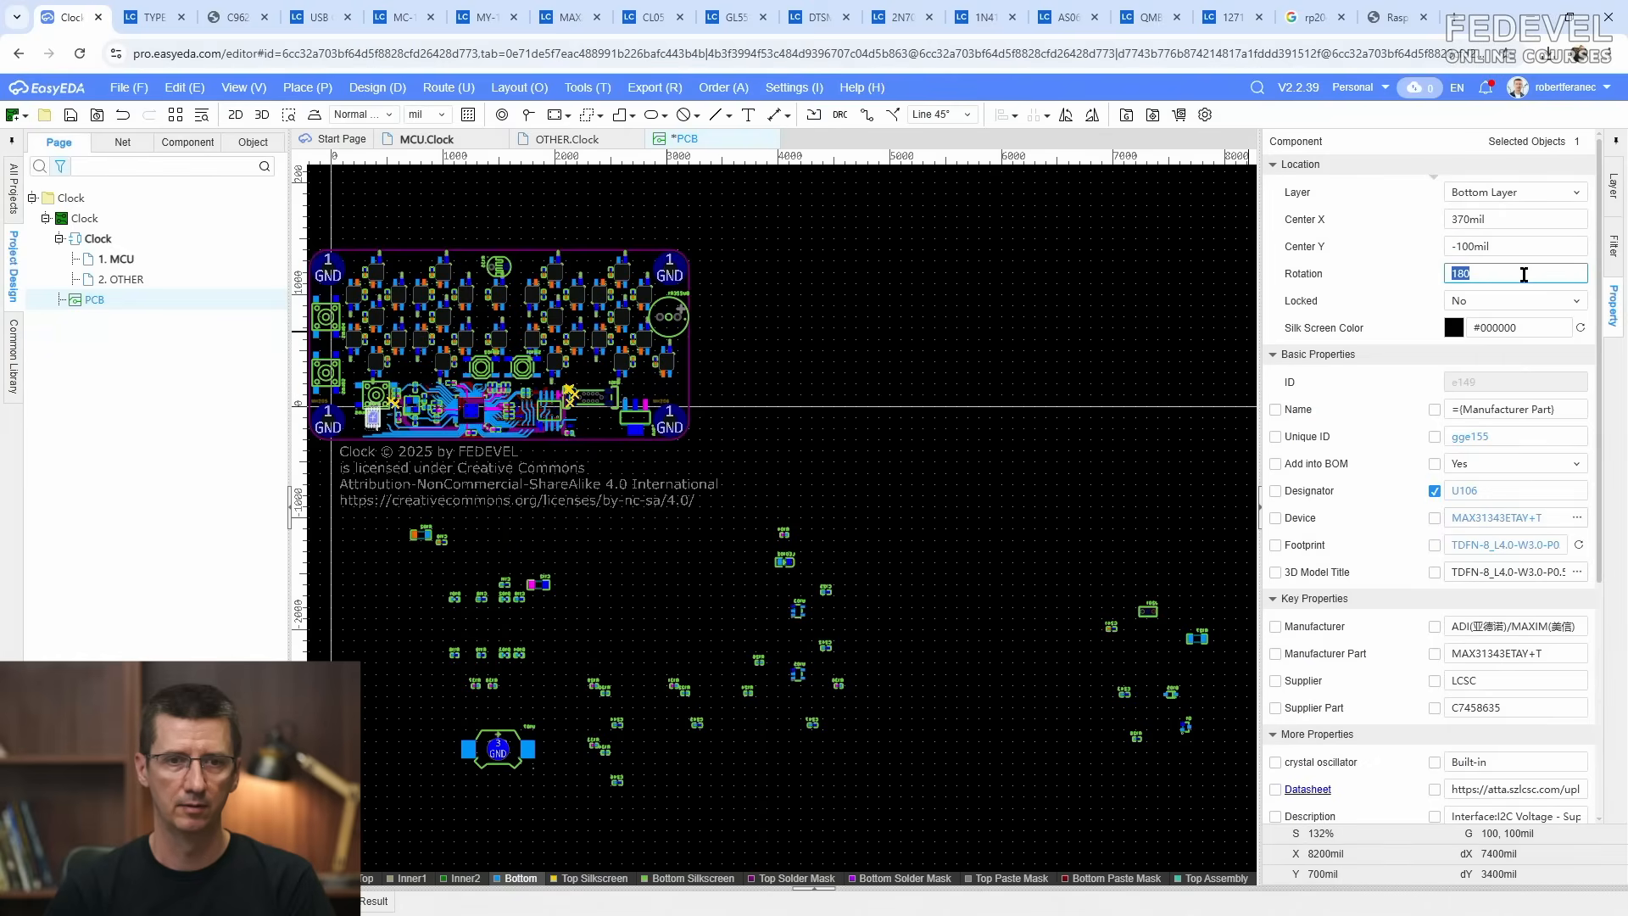
pyautogui.click(995, 451)
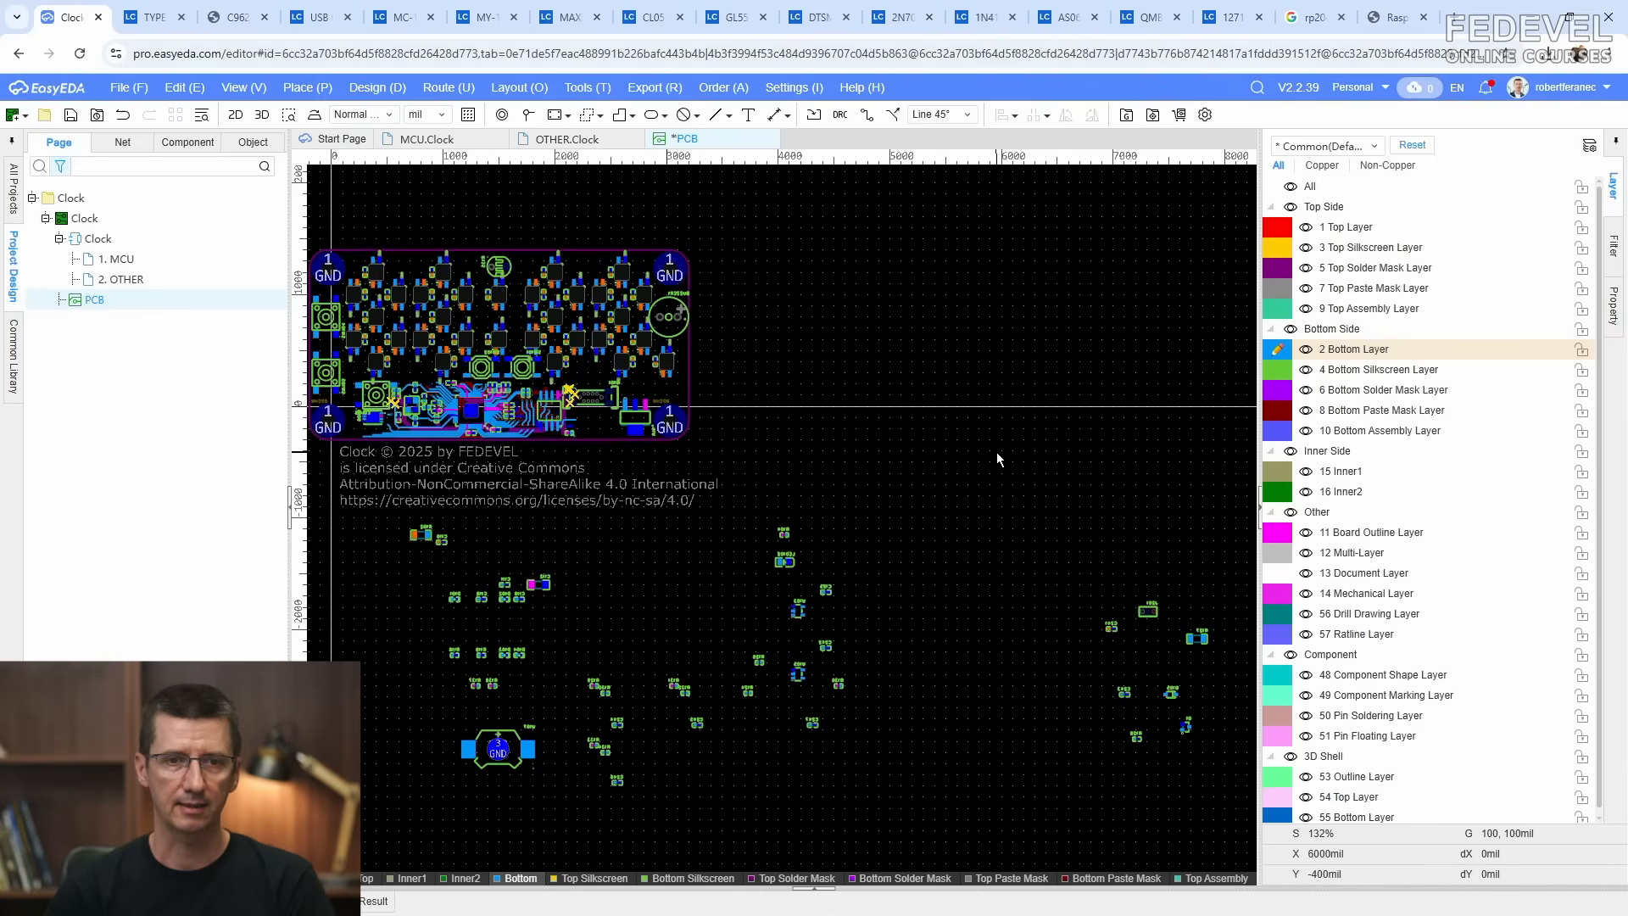
# Step: Put battery holder U107 on the Top Layer at X 410 mil, Y 10 mil with 160 degrees rotation
pyautogui.click(513, 742)
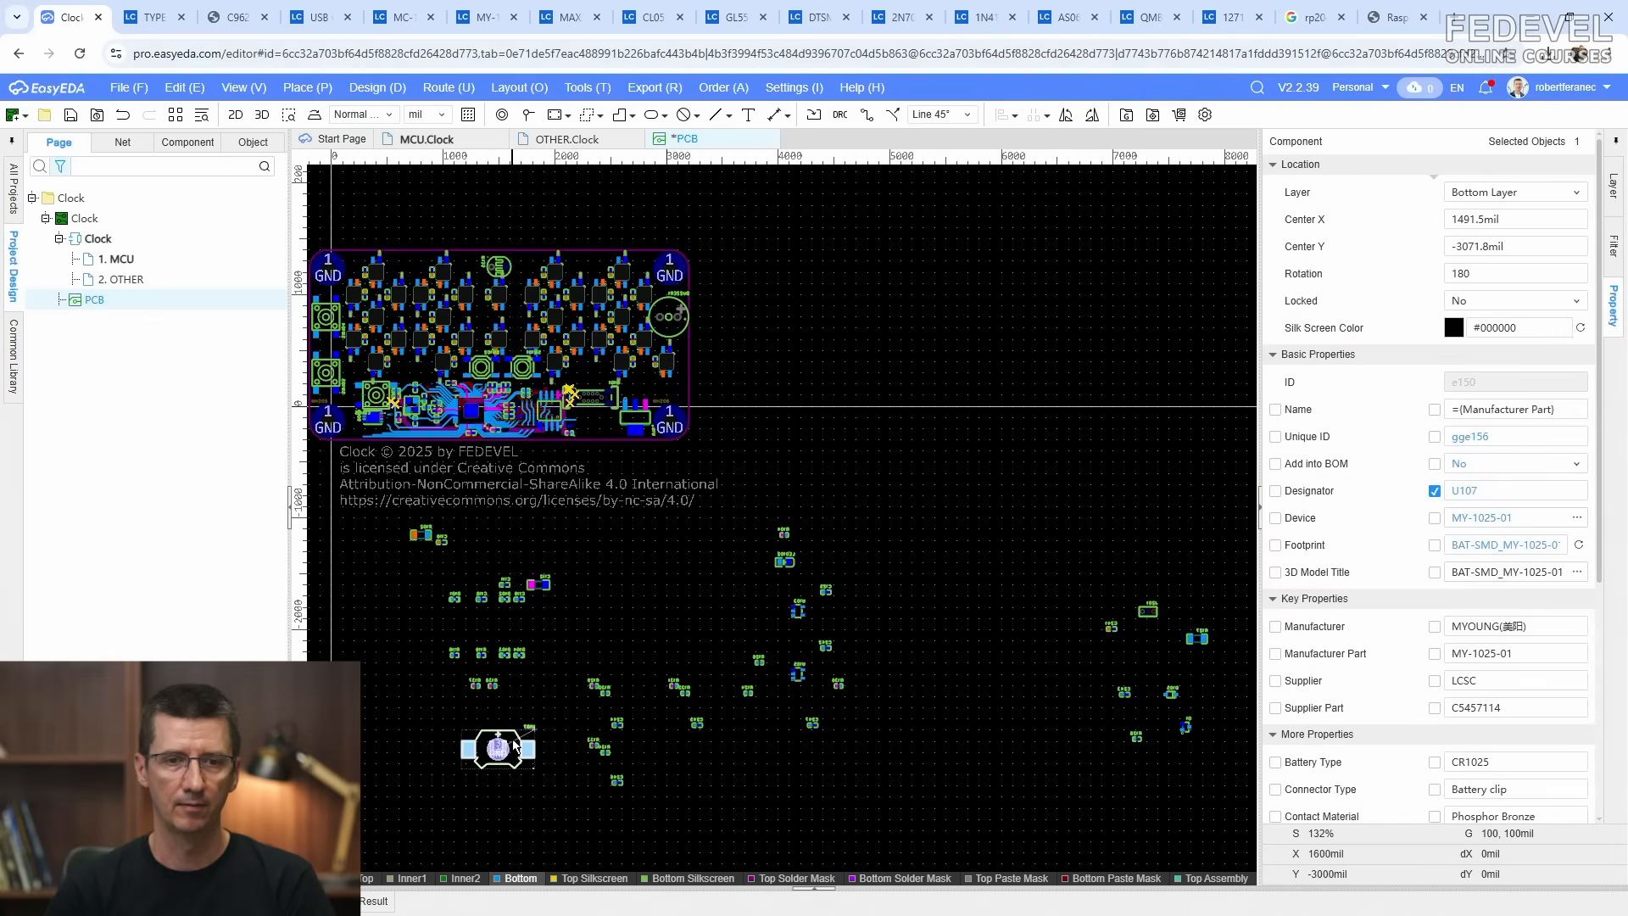
pyautogui.click(1468, 193)
pyautogui.click(1479, 212)
pyautogui.click(1535, 218)
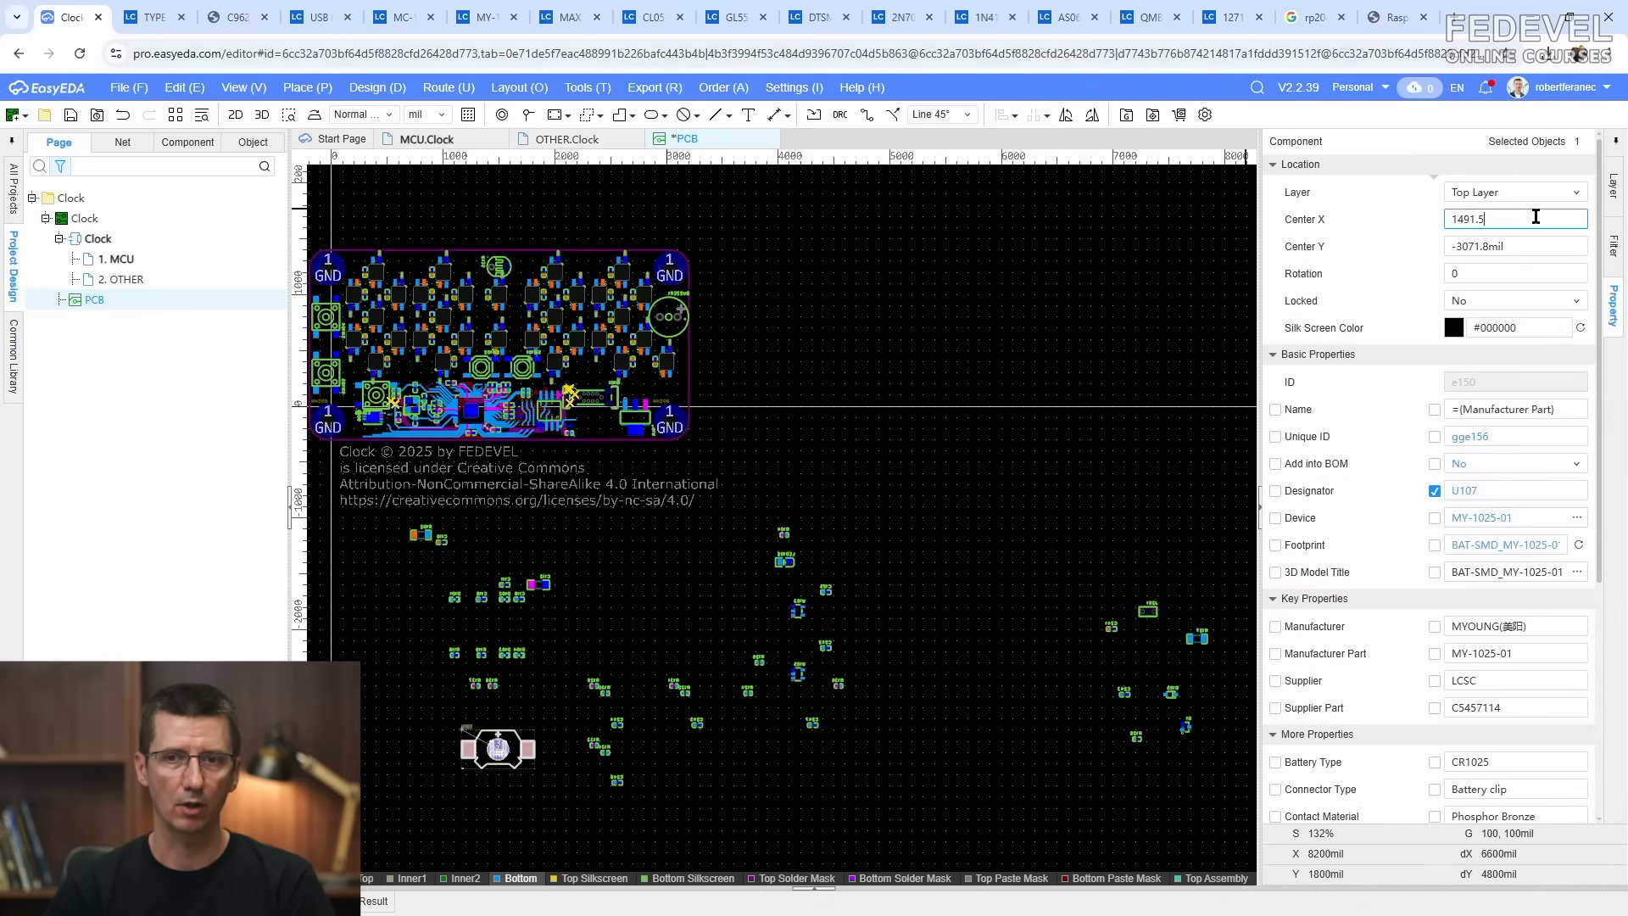
pyautogui.doubleClick(1536, 218)
pyautogui.write('410')
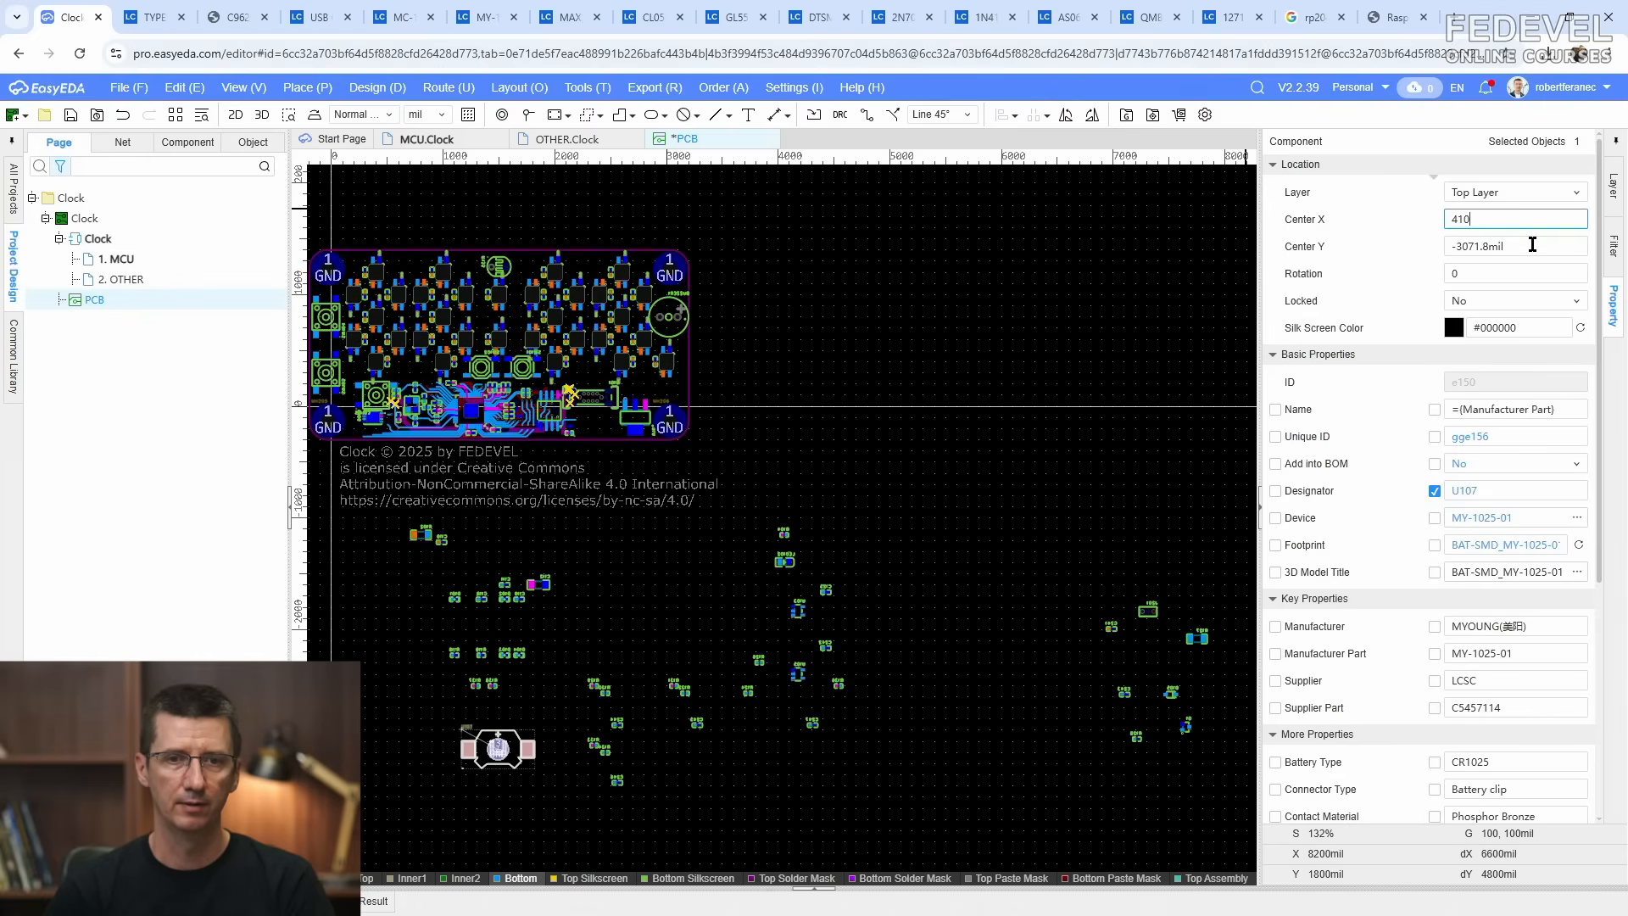
pyautogui.click(1532, 246)
pyautogui.doubleClick(1532, 246)
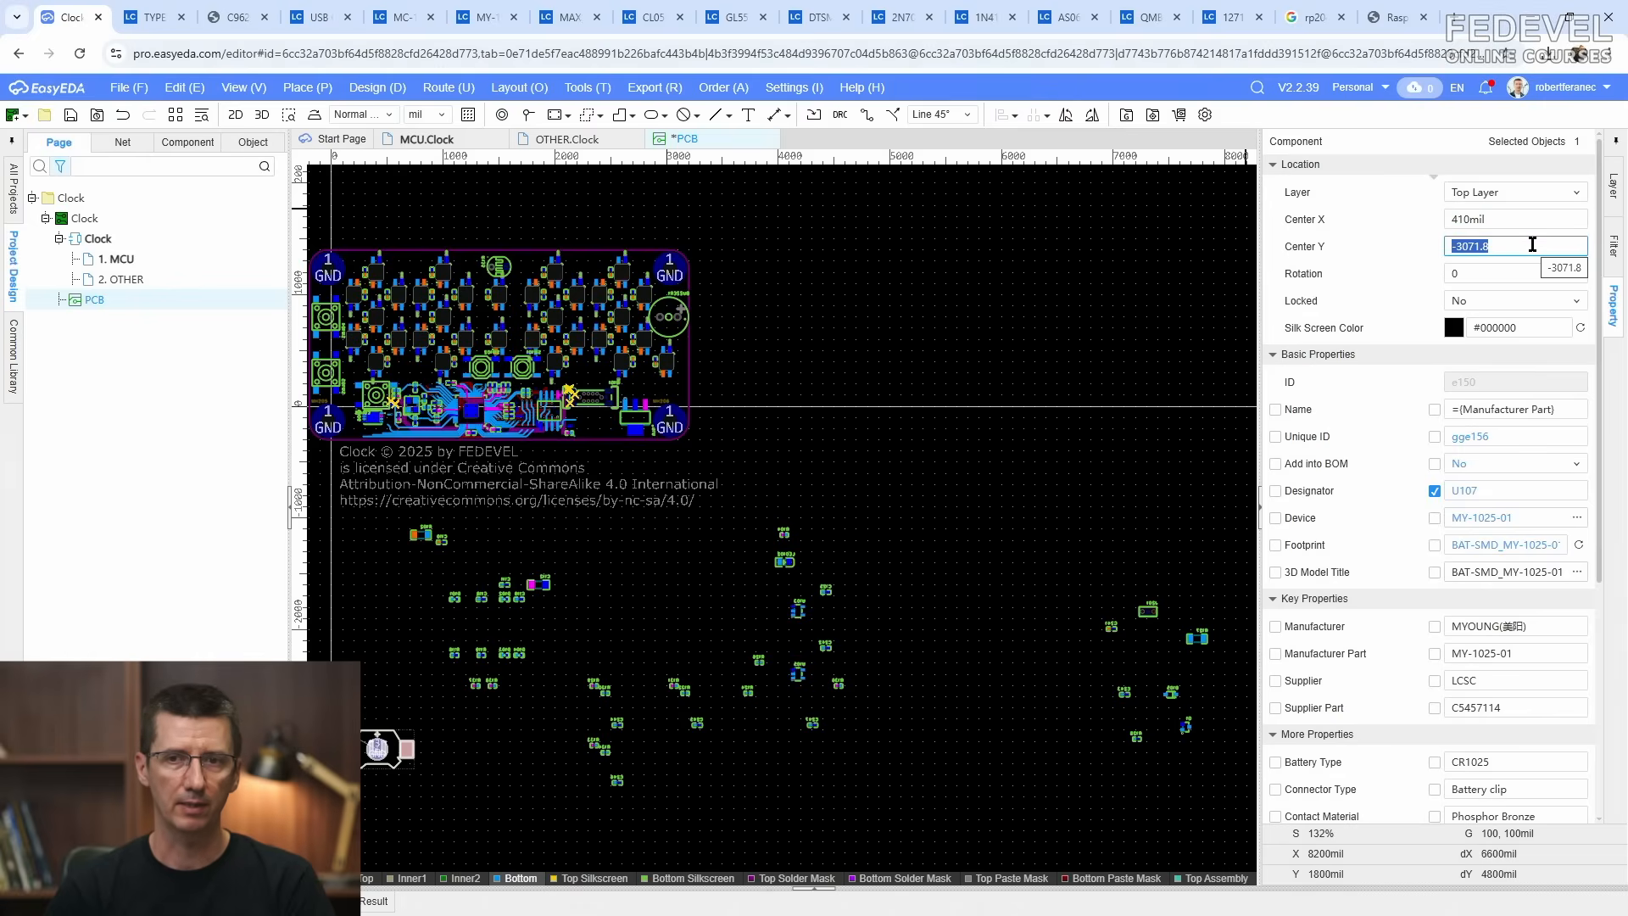
pyautogui.write('10')
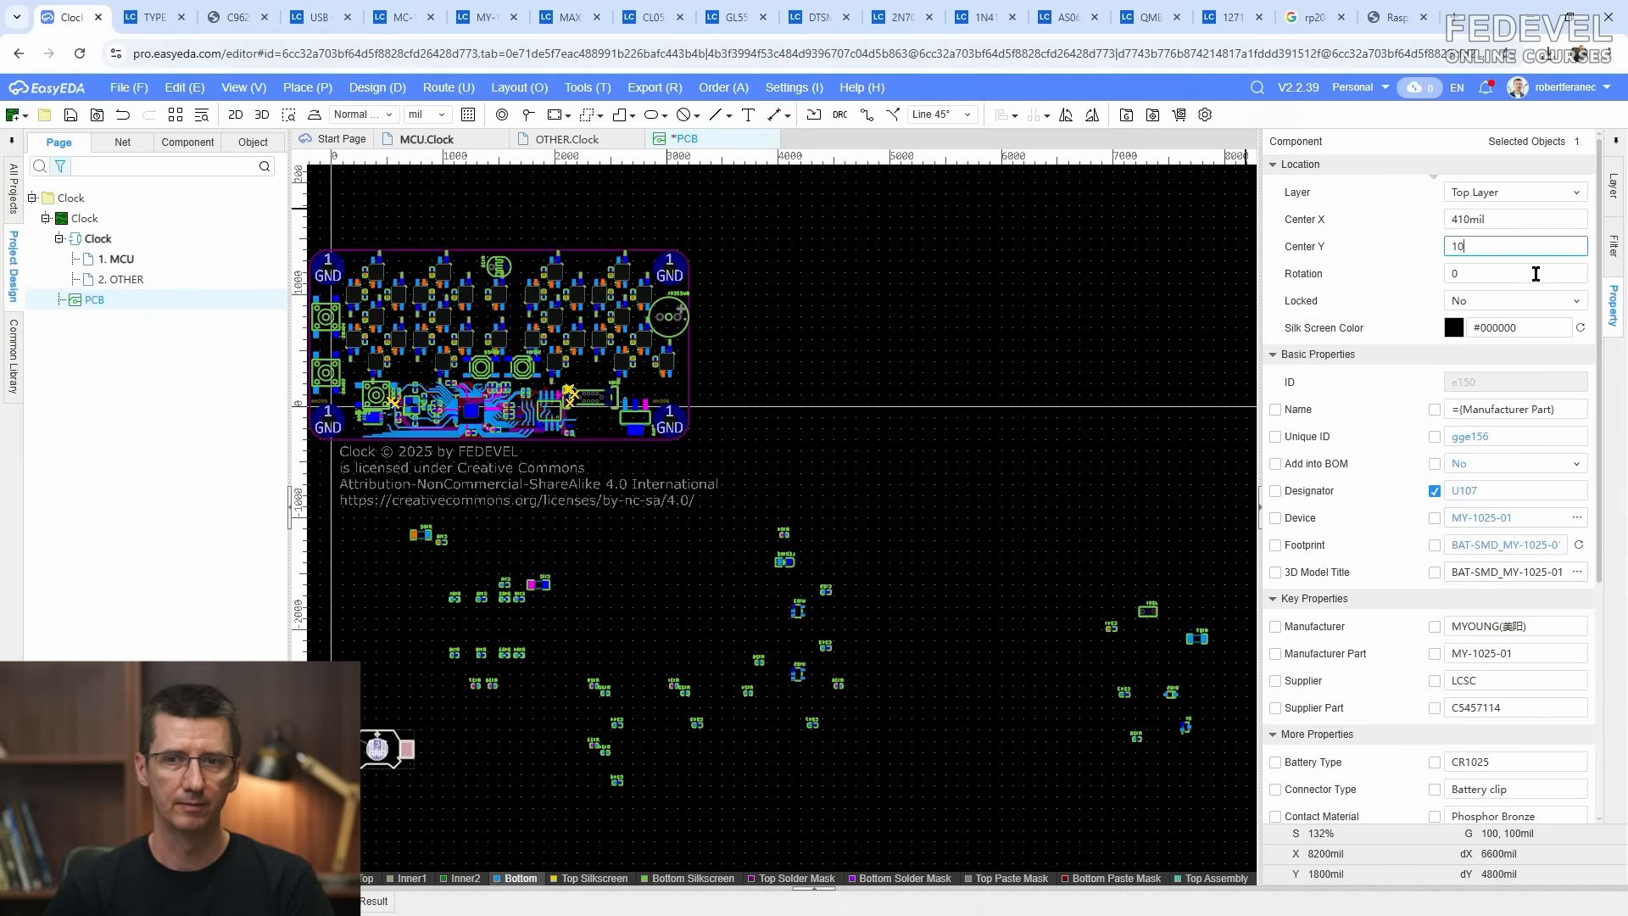
pyautogui.click(1535, 274)
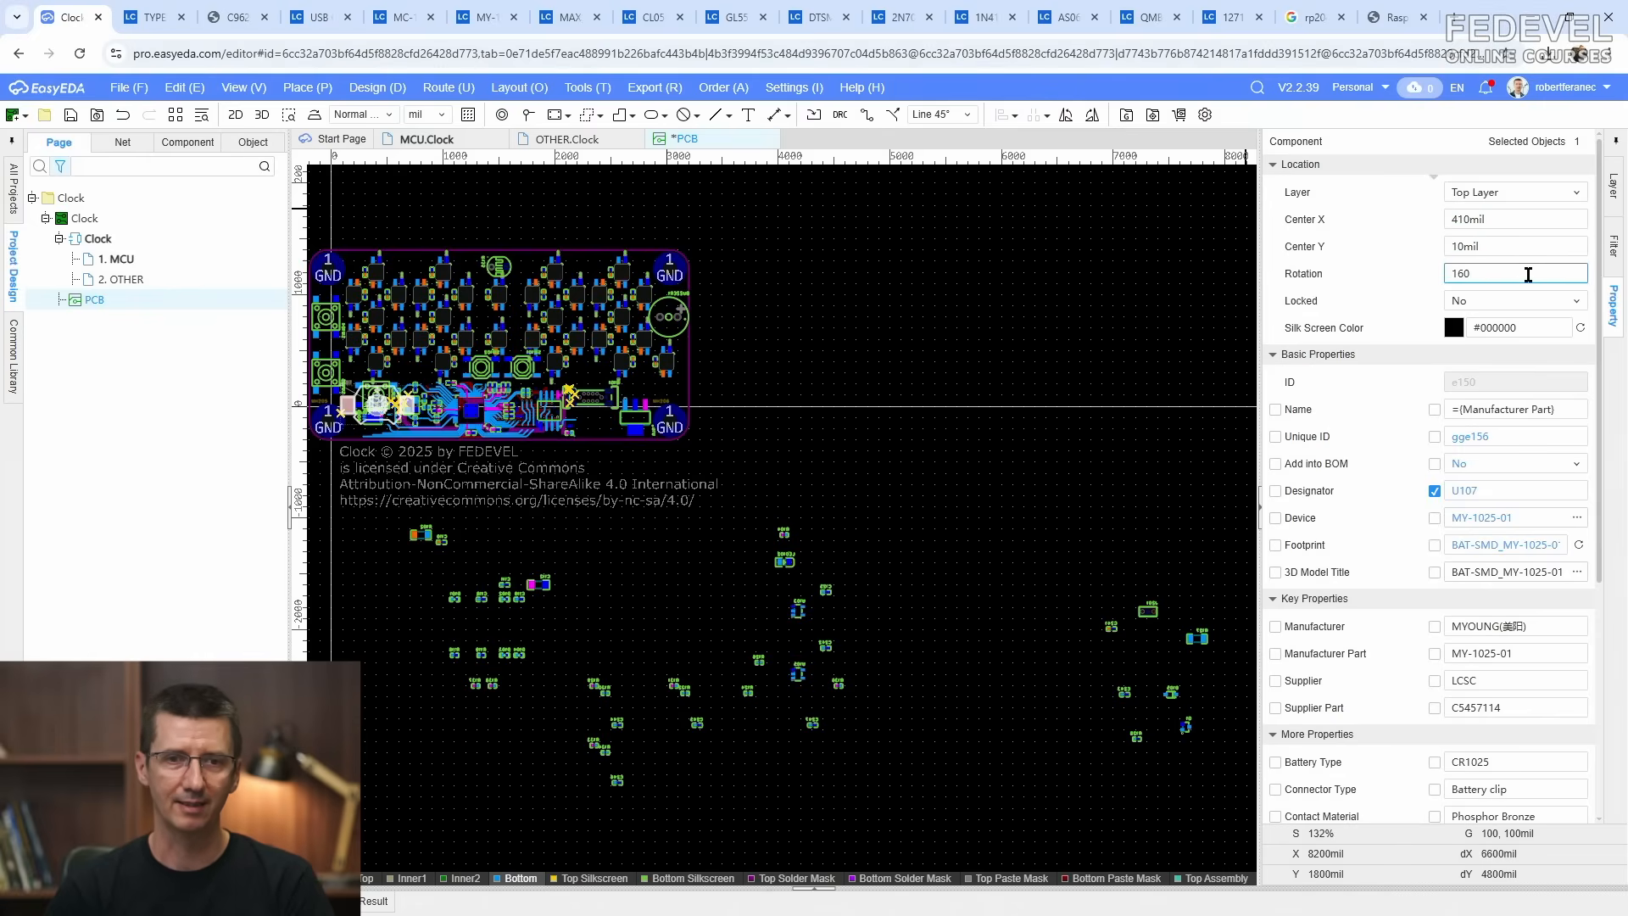
pyautogui.click(995, 441)
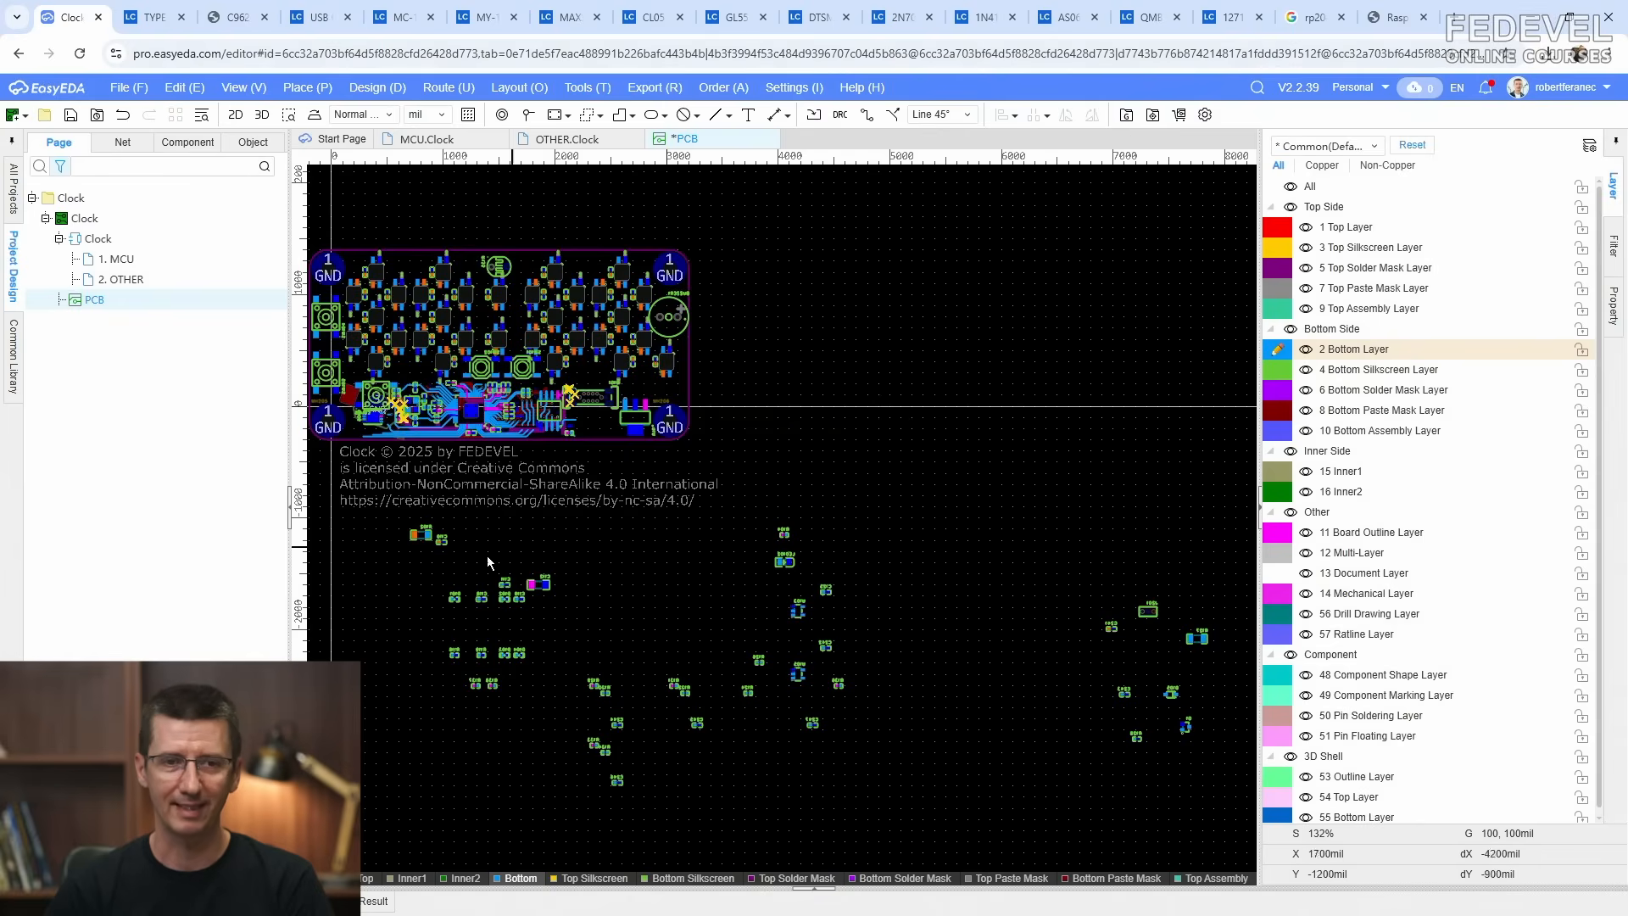
# Step: Move the group of seven far-off unplaced components up close beside the buzzer end of the board
pyautogui.scroll(-2, 638, 624)
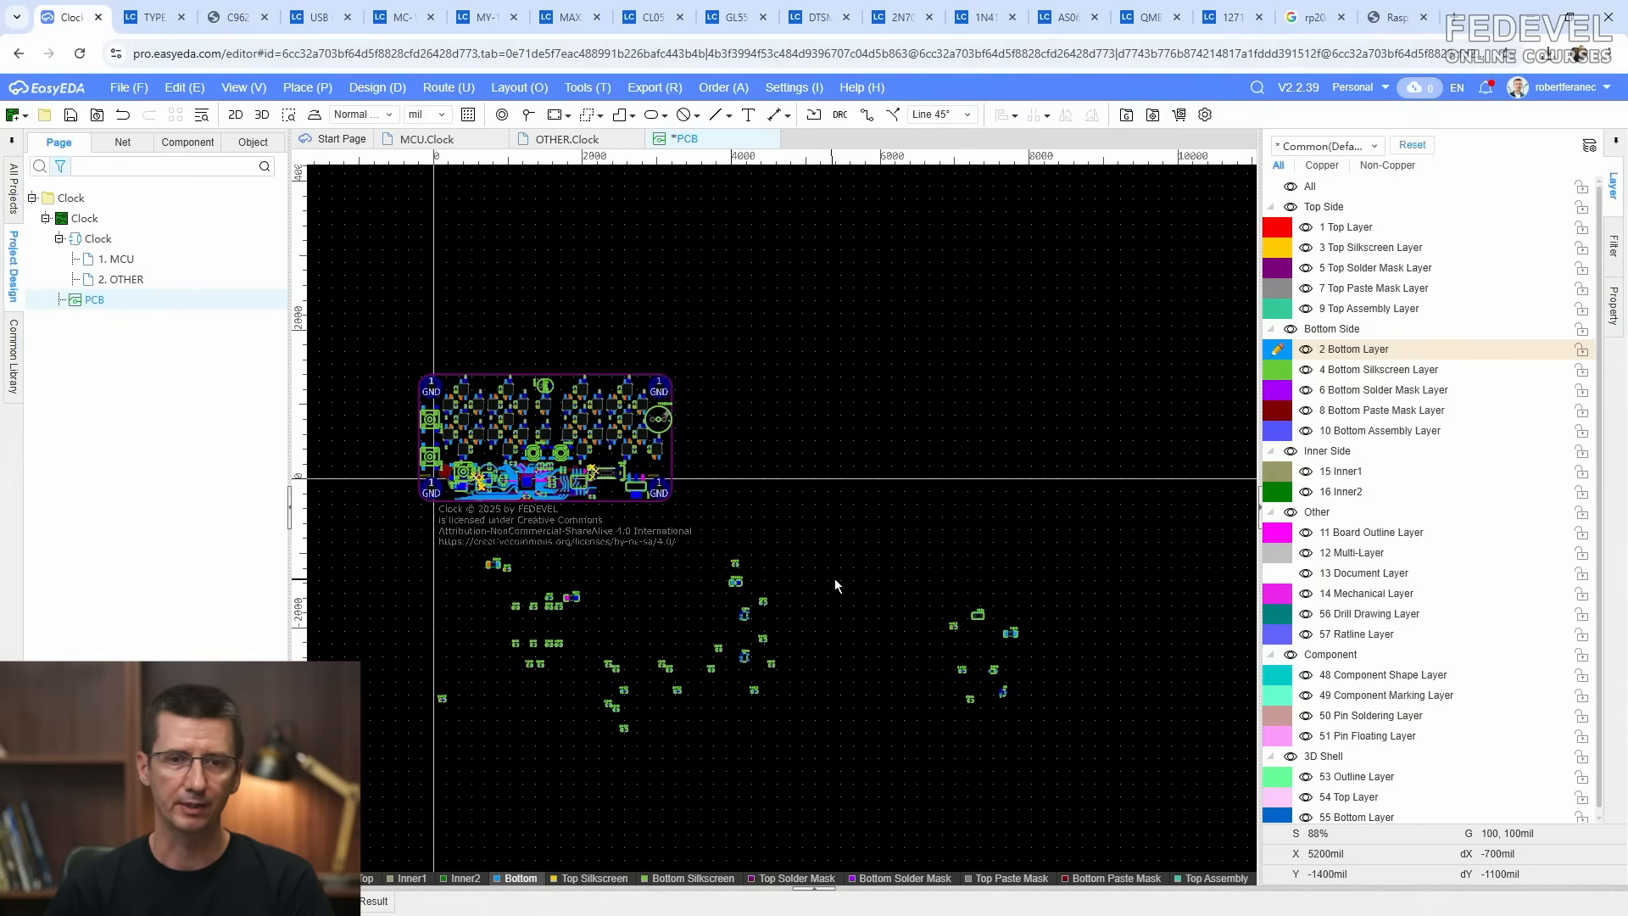
pyautogui.moveTo(857, 569); pyautogui.dragTo(1035, 731)
pyautogui.moveTo(975, 611); pyautogui.dragTo(736, 386)
pyautogui.scroll(2, 617, 612)
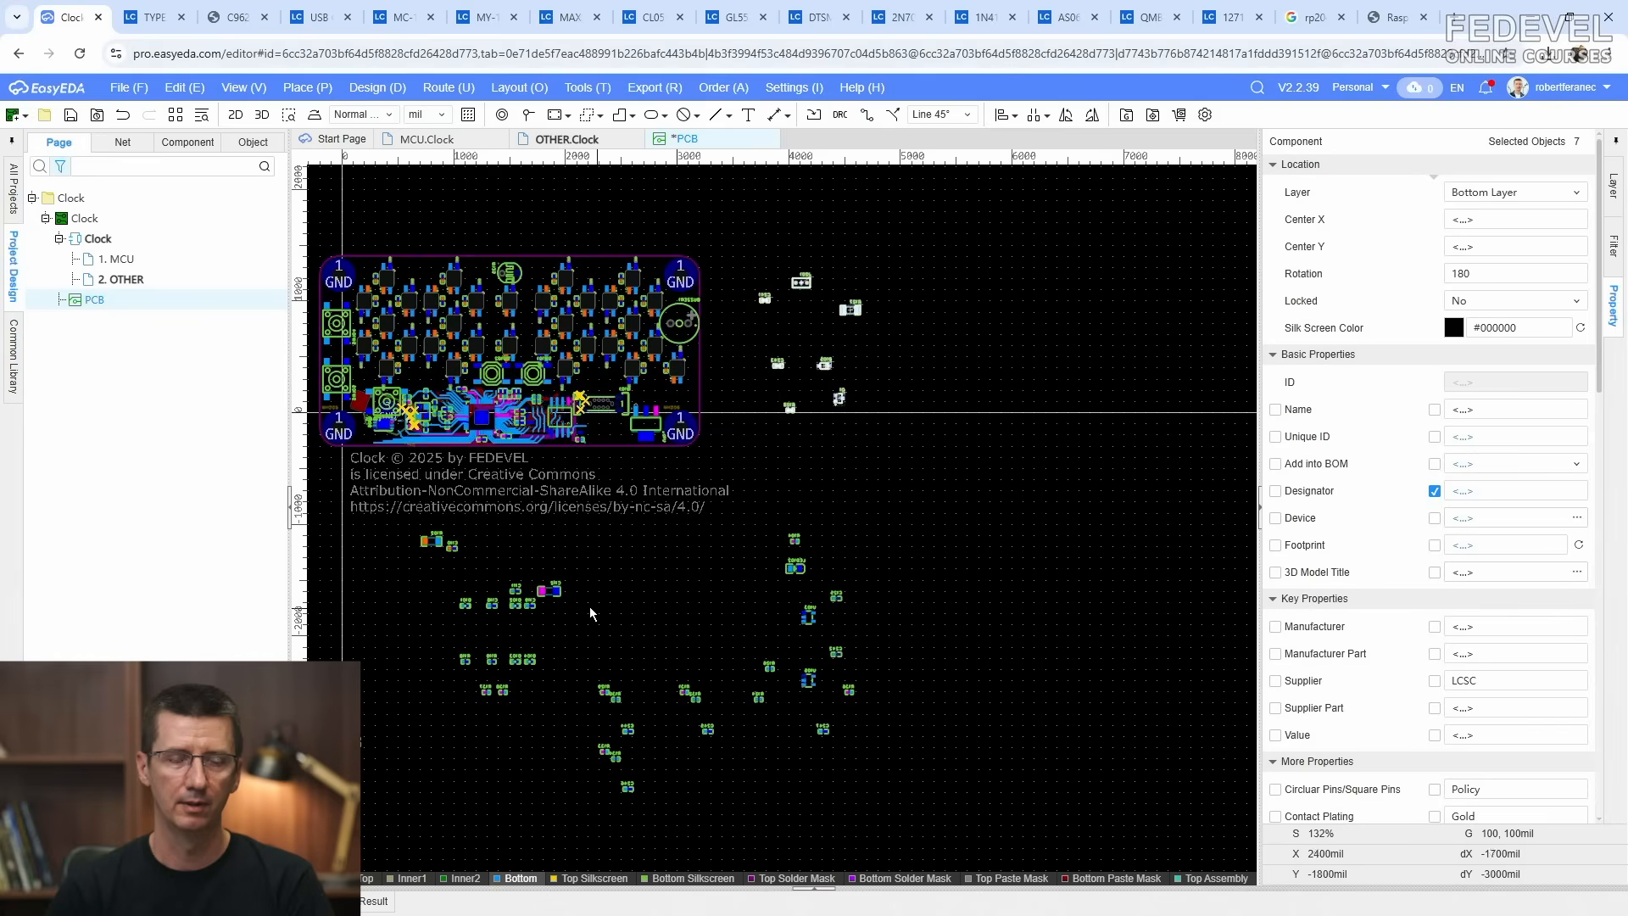
pyautogui.scroll(-2, 568, 584)
pyautogui.click(767, 520)
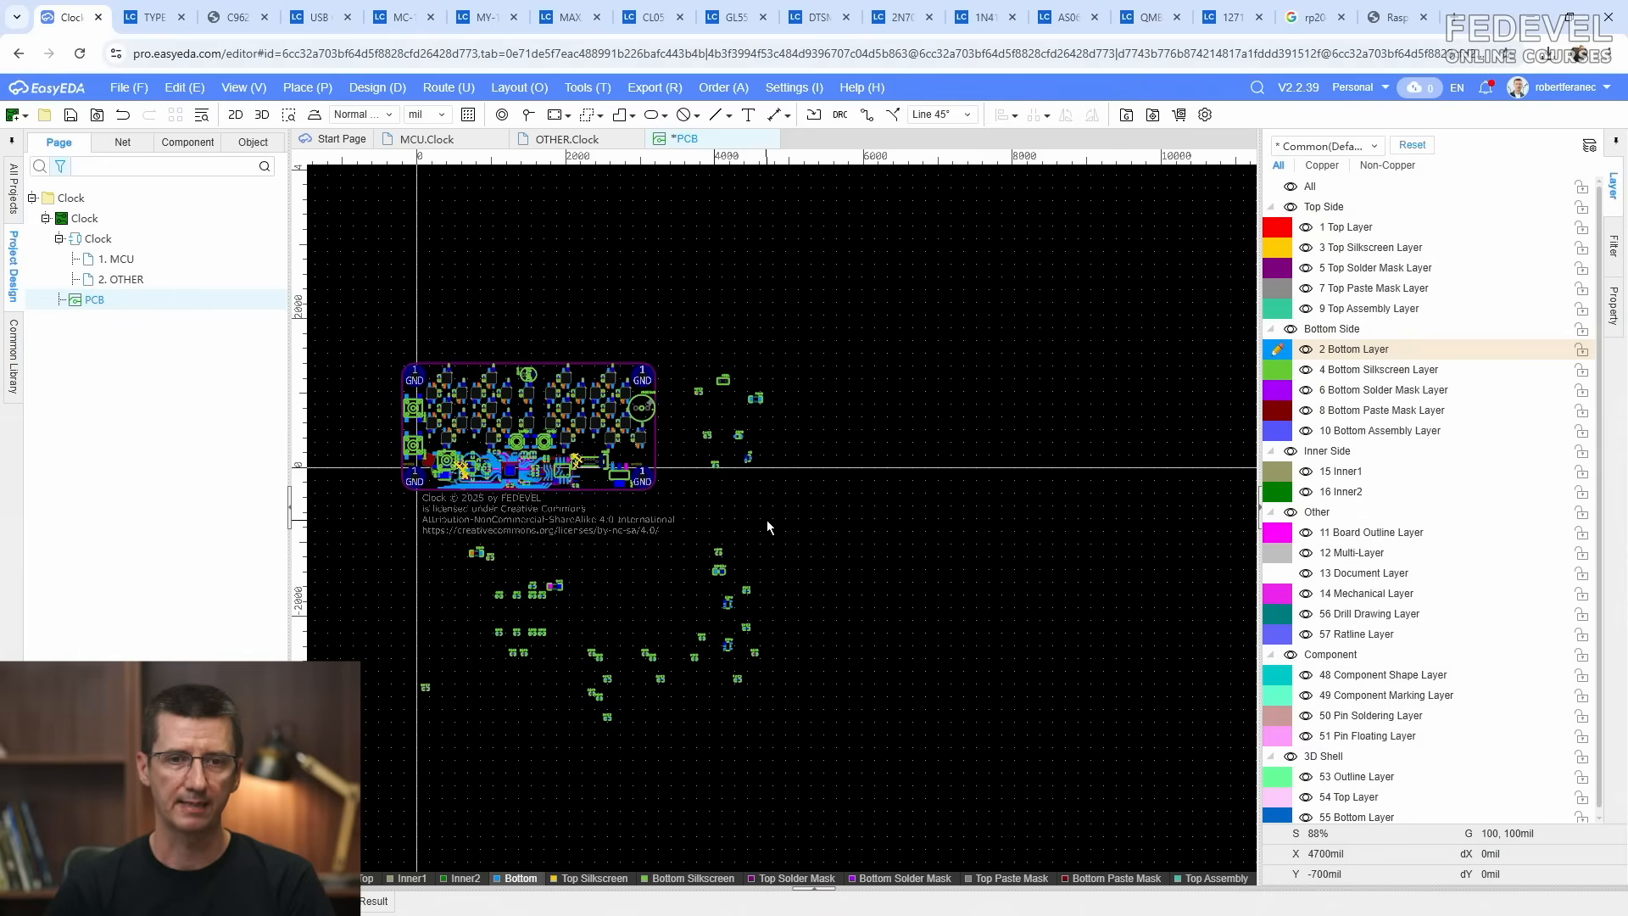
# Step: Inspect the component placement on both sides of the board in the 3D view
pyautogui.click(263, 116)
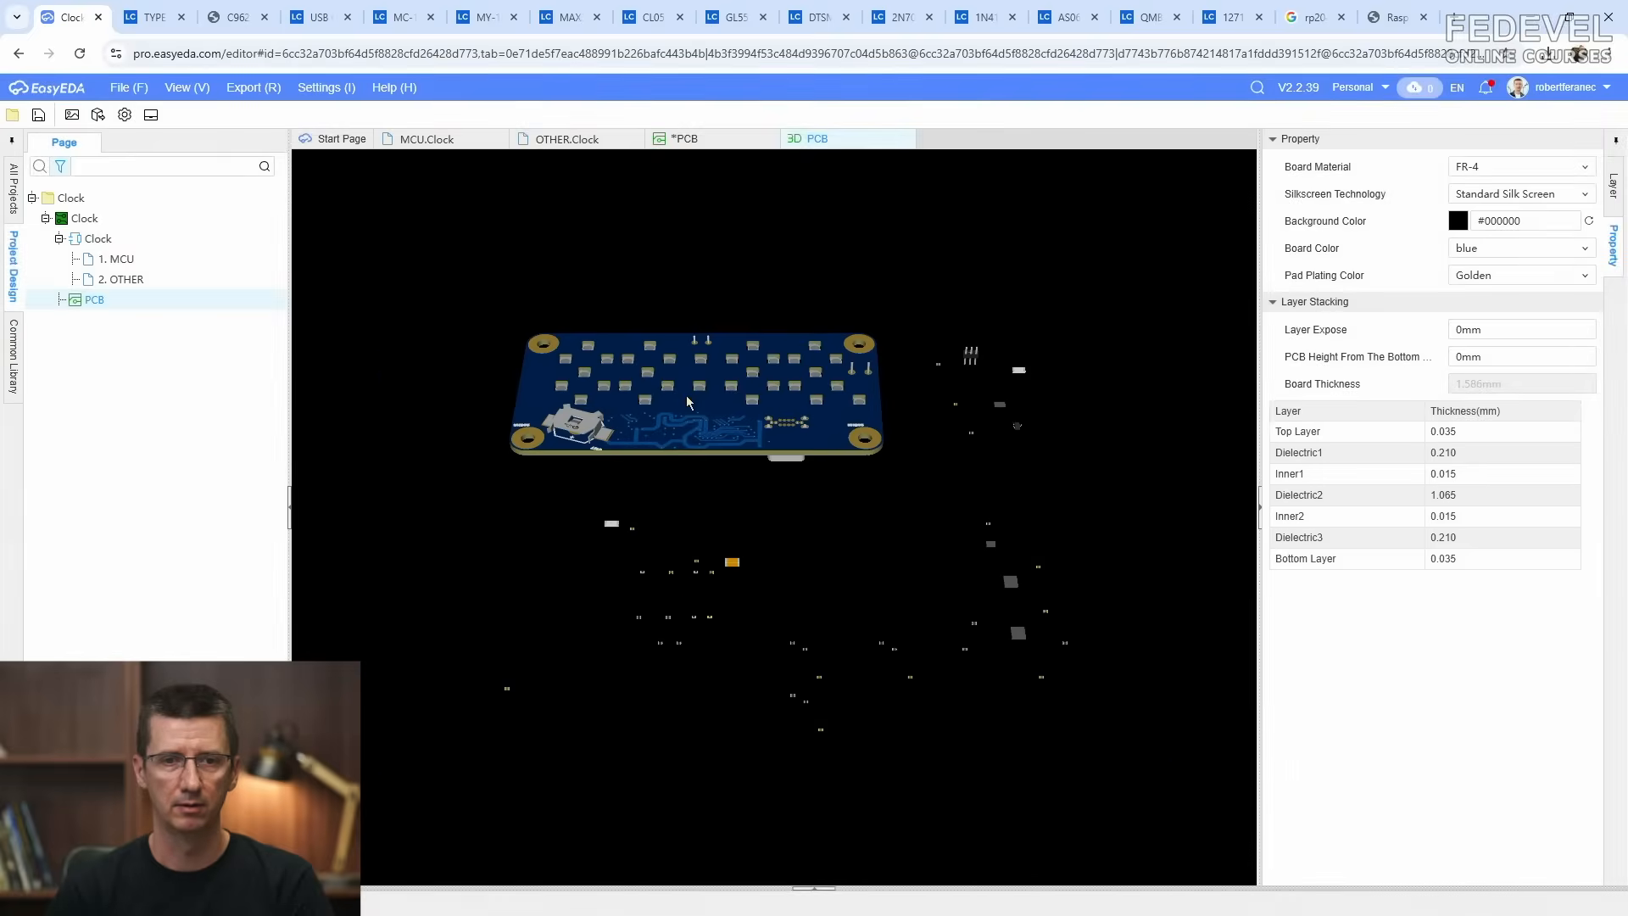
pyautogui.moveTo(686, 397); pyautogui.dragTo(705, 491)
pyautogui.moveTo(557, 223); pyautogui.dragTo(745, 472)
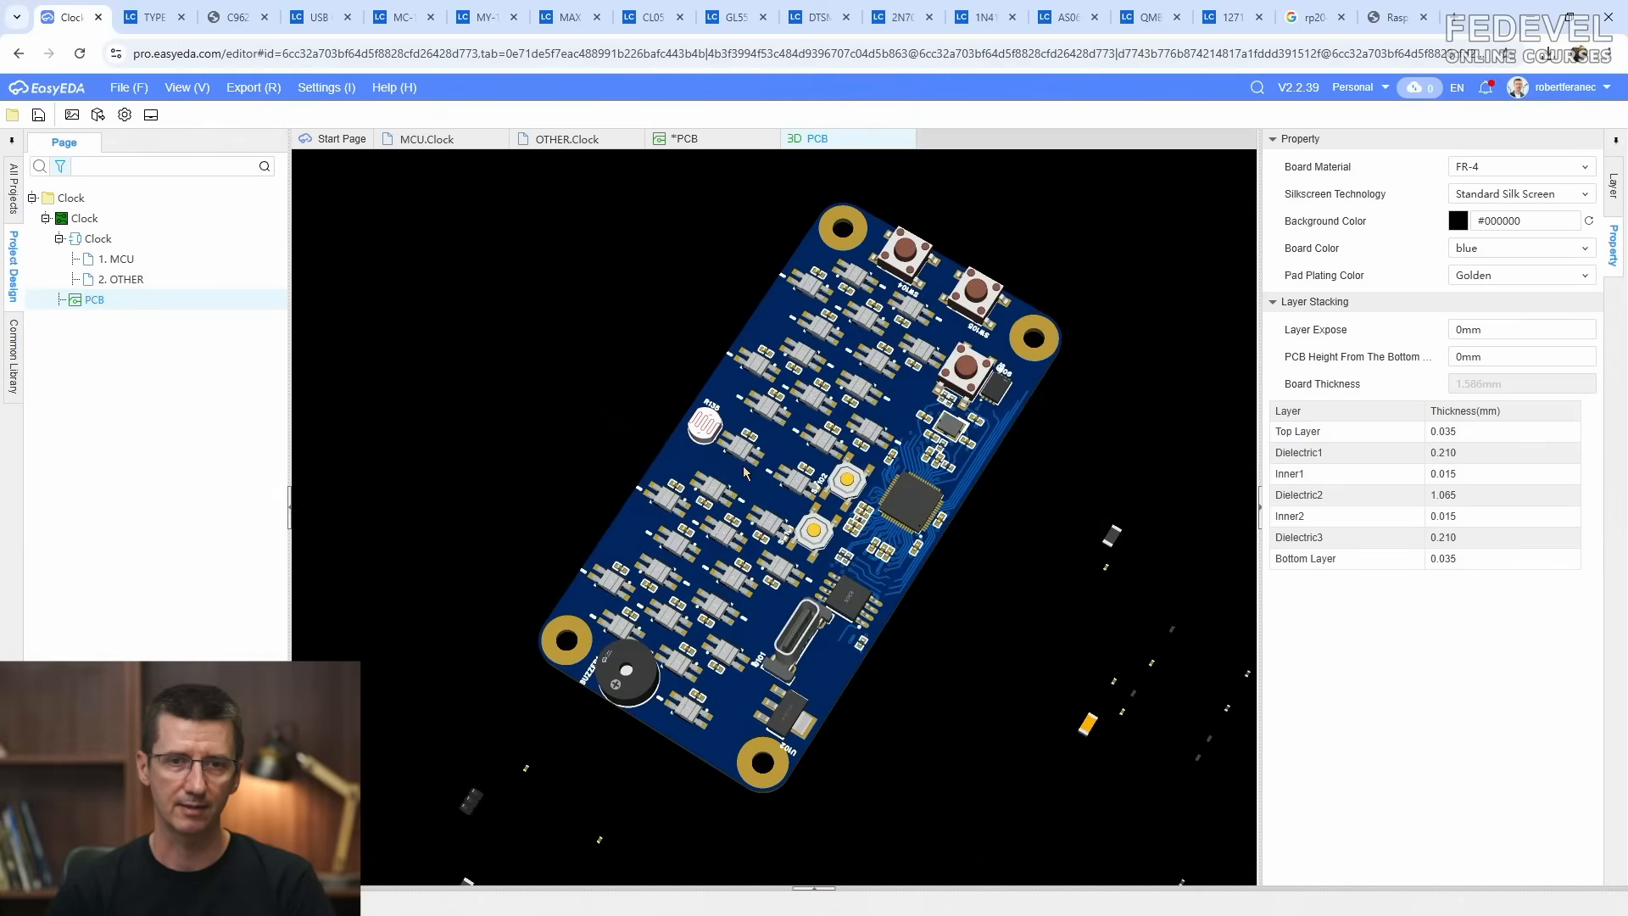
pyautogui.moveTo(703, 414); pyautogui.dragTo(510, 483)
pyautogui.scroll(-6, 568, 475)
pyautogui.scroll(4, 570, 476)
pyautogui.scroll(-2, 569, 476)
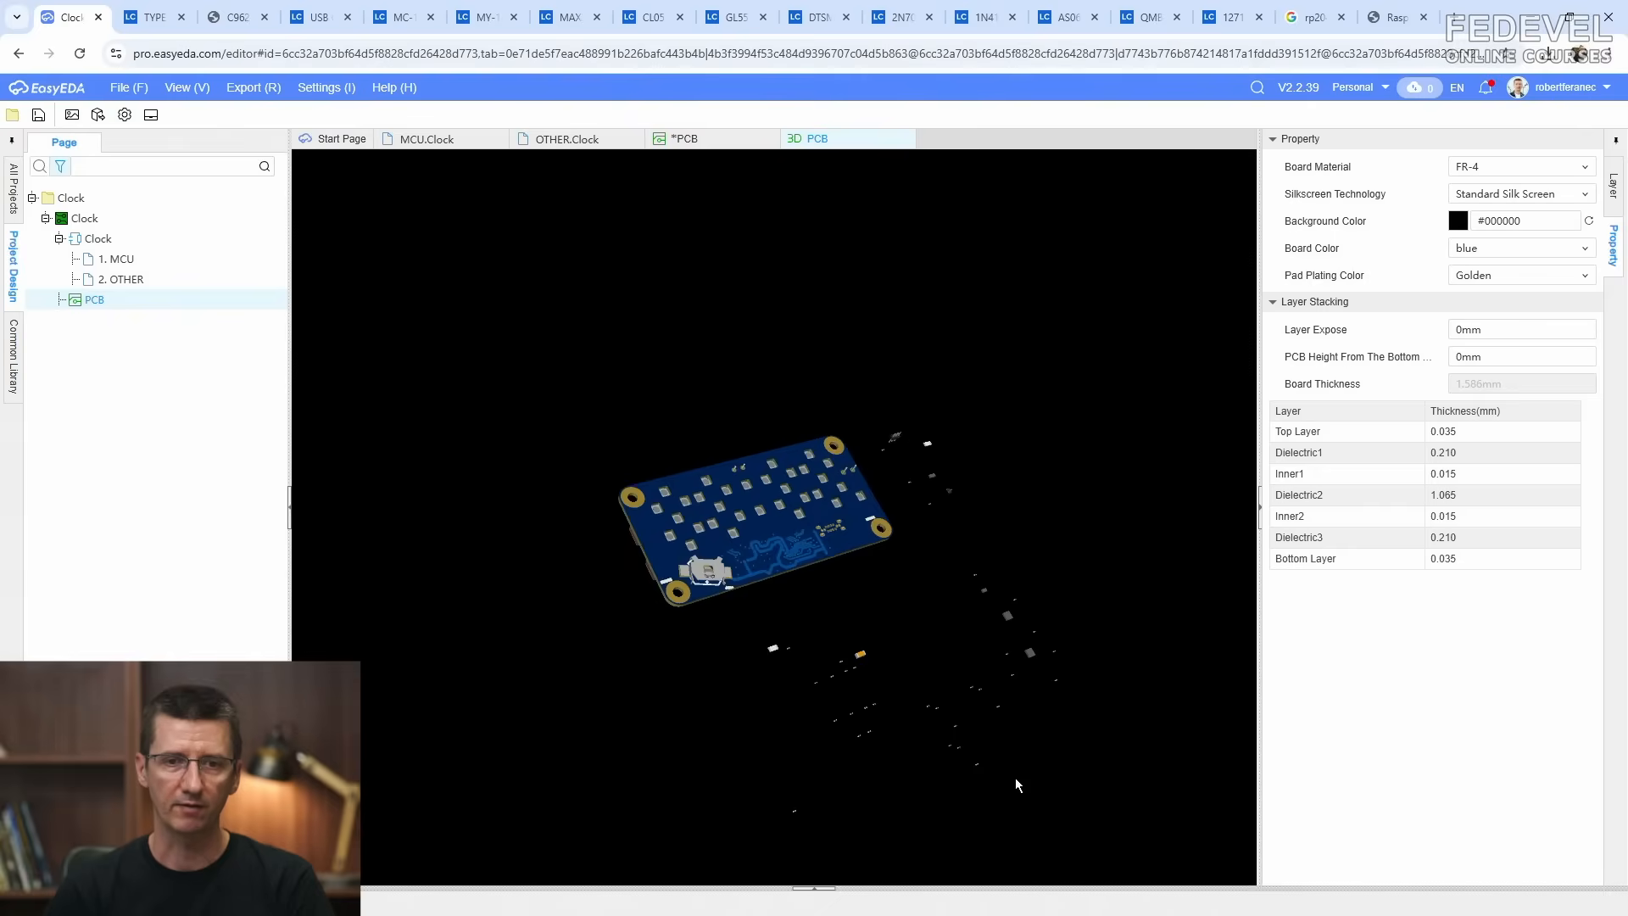
# Step: Close the 3D view and save the PCB
pyautogui.click(906, 140)
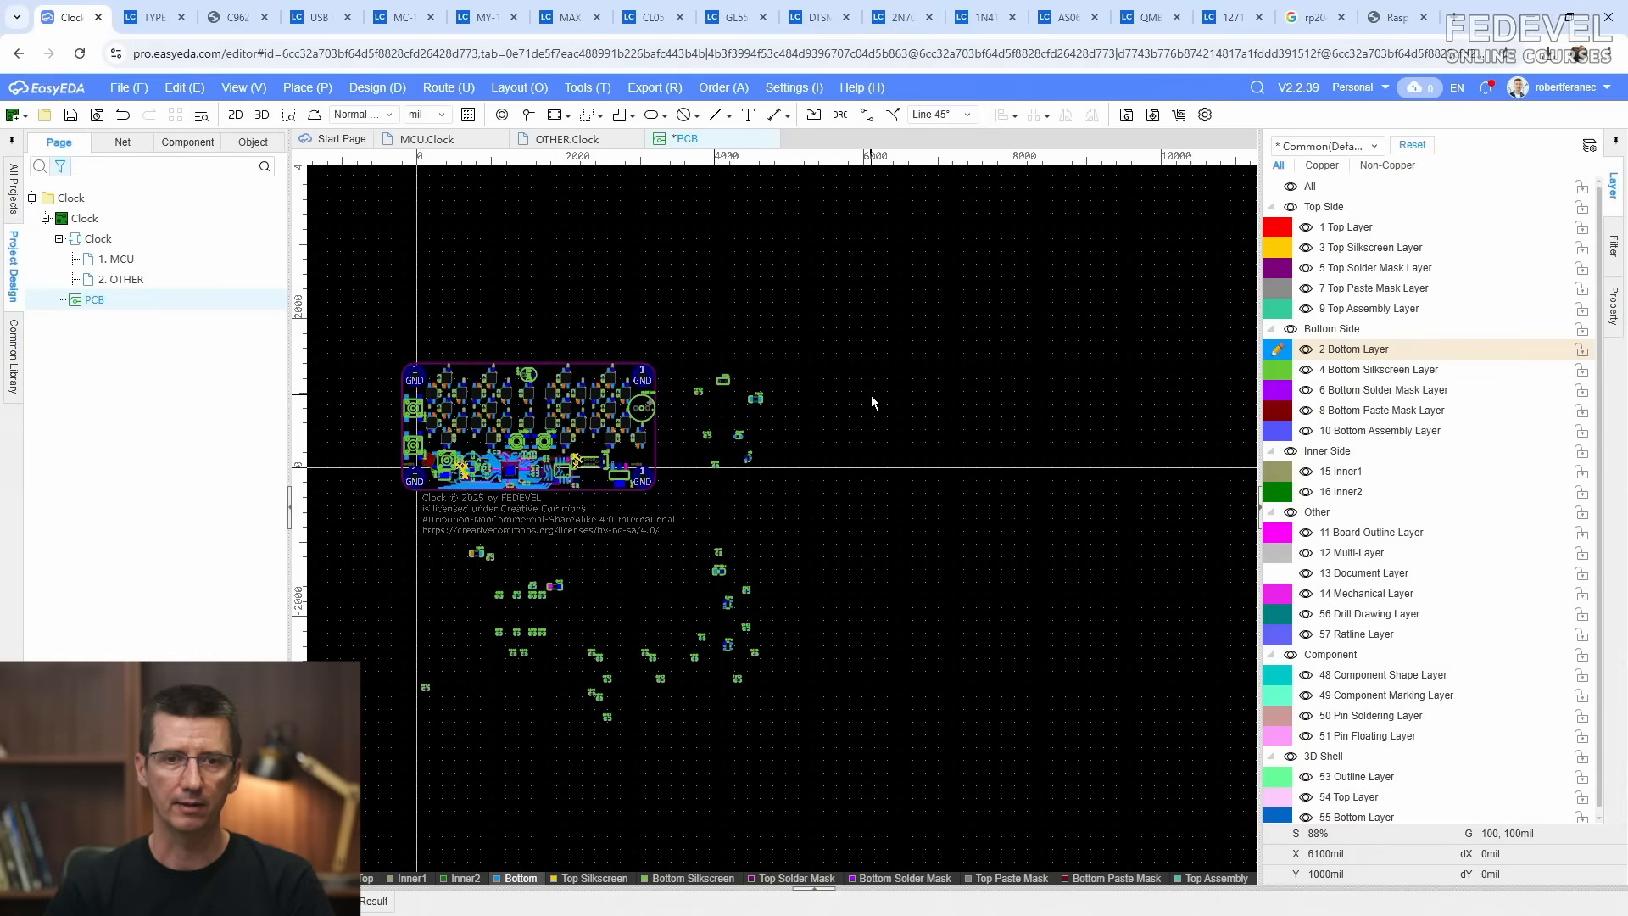
pyautogui.scroll(3, 871, 395)
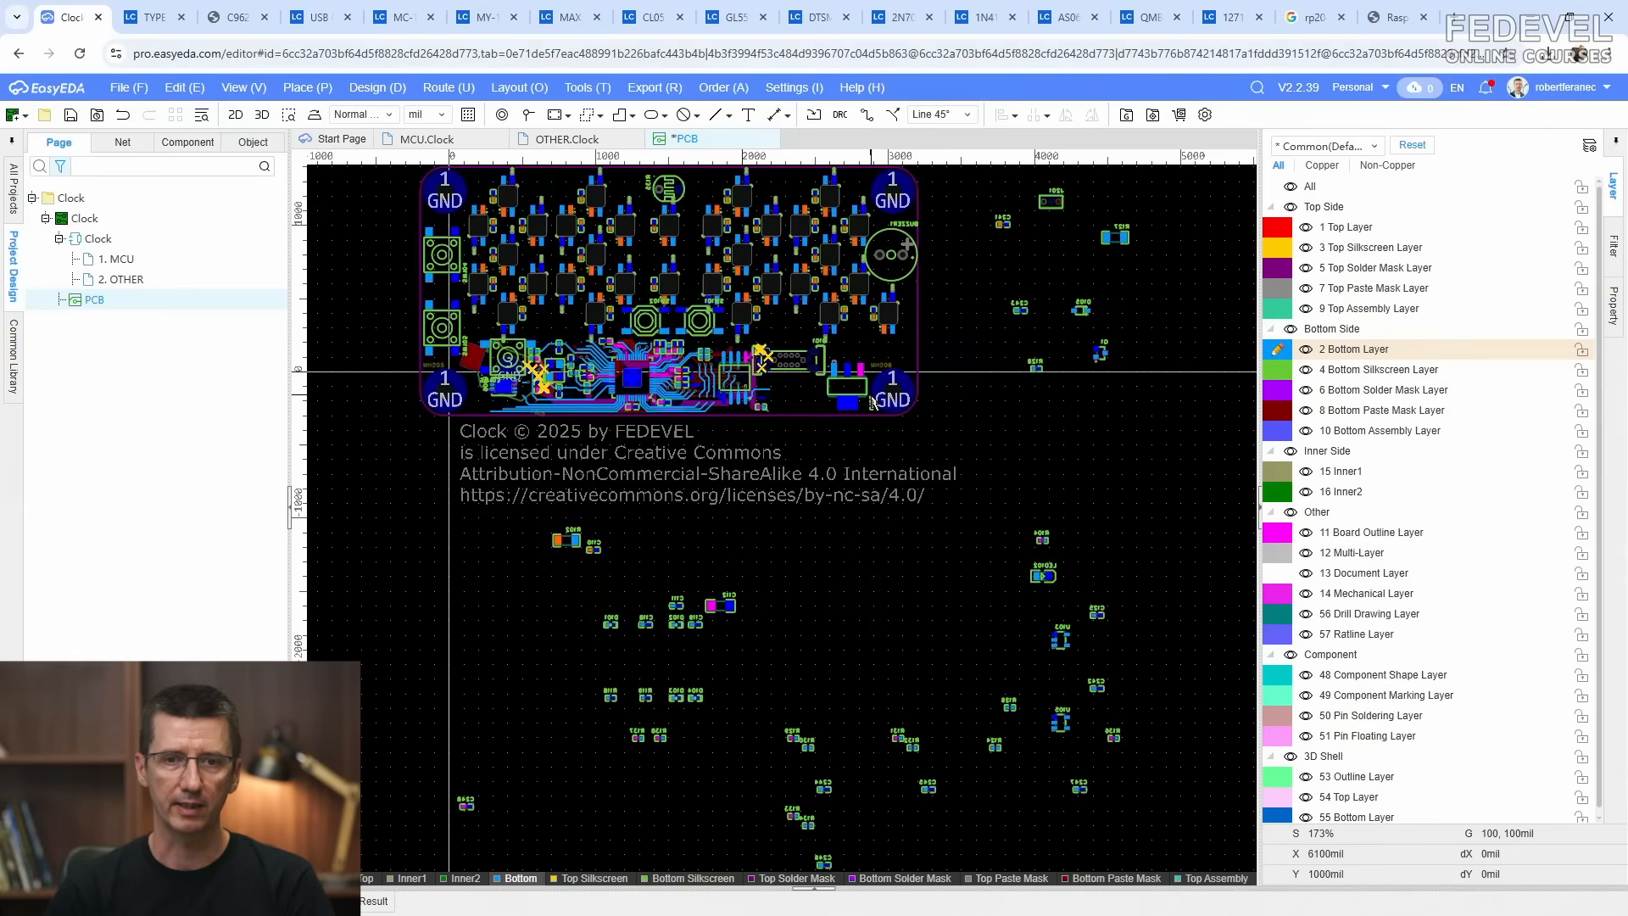
pyautogui.click(71, 117)
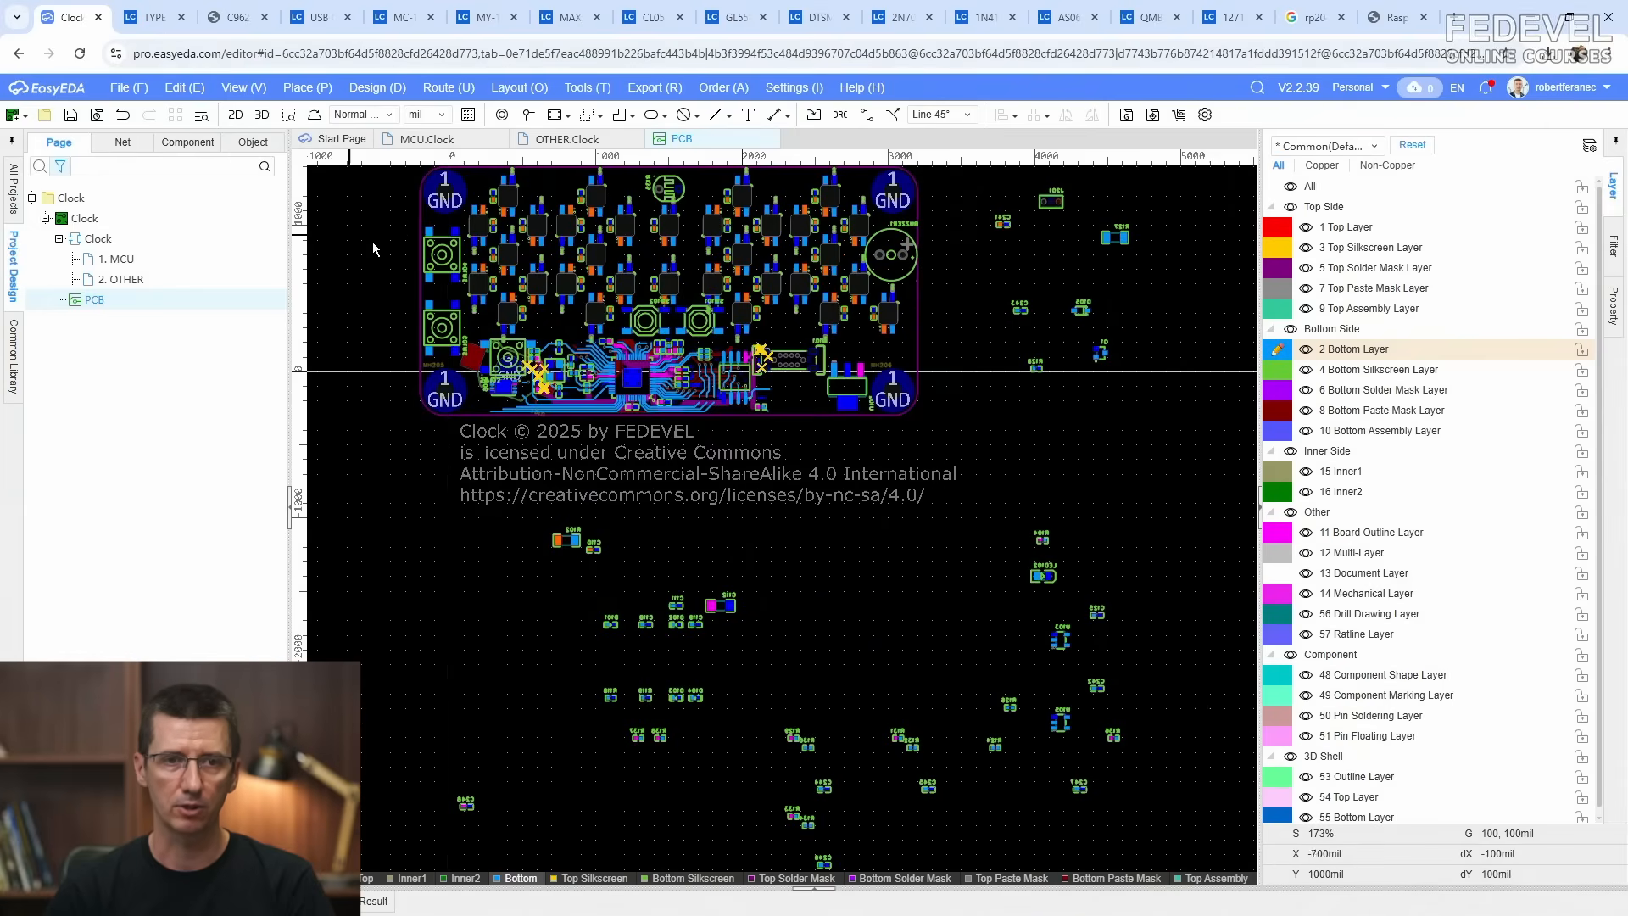
# Step: Locate button SW104 in the MCU schematic and transfer its parts R131, R132 and C245 to the PCB, placing them just outside the board beside SW104
pyautogui.click(442, 255)
pyautogui.hotkey('shift', 'x')
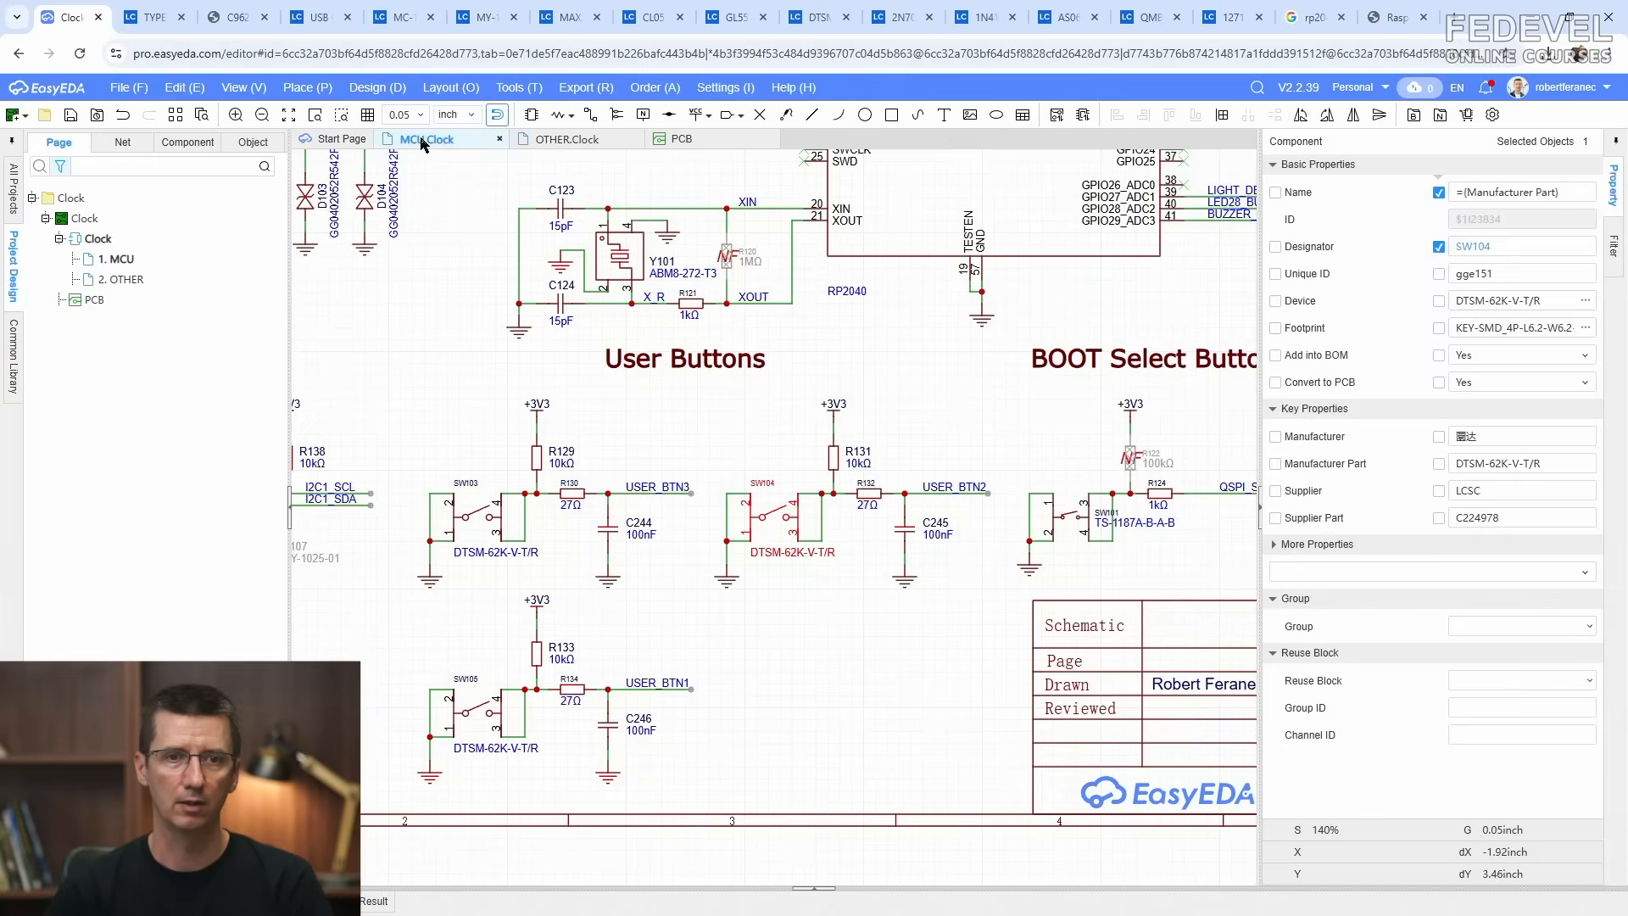
pyautogui.click(751, 458)
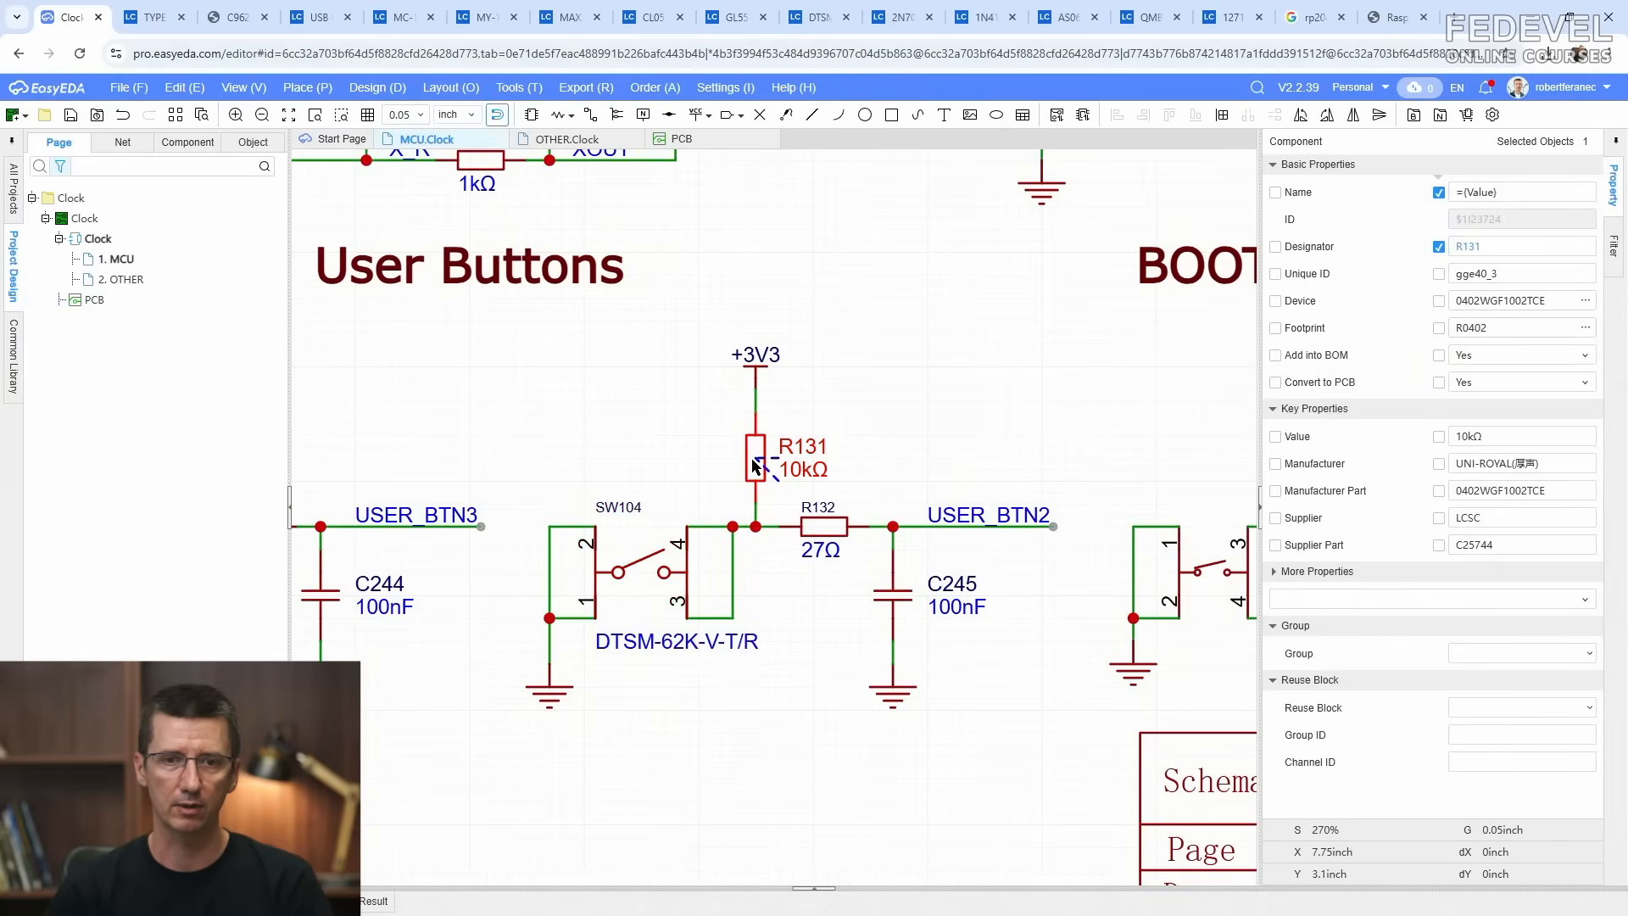
pyautogui.keyDown('ctrl'); pyautogui.click(824, 526); pyautogui.keyUp('ctrl')
pyautogui.keyDown('ctrl'); pyautogui.click(901, 597); pyautogui.keyUp('ctrl')
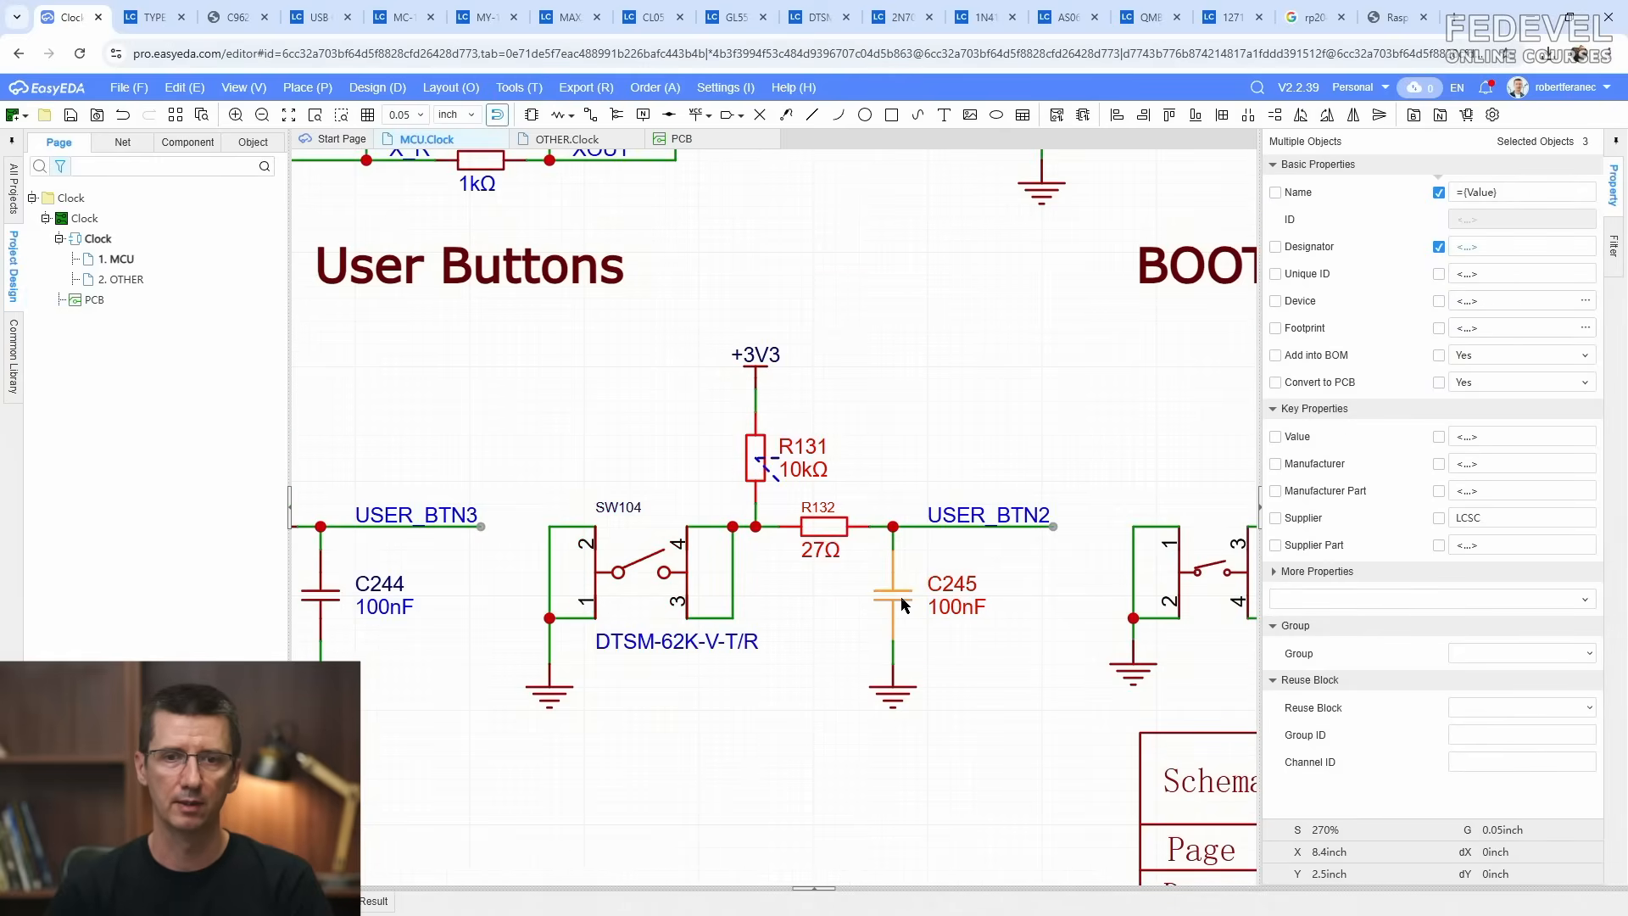
pyautogui.rightClick(904, 605)
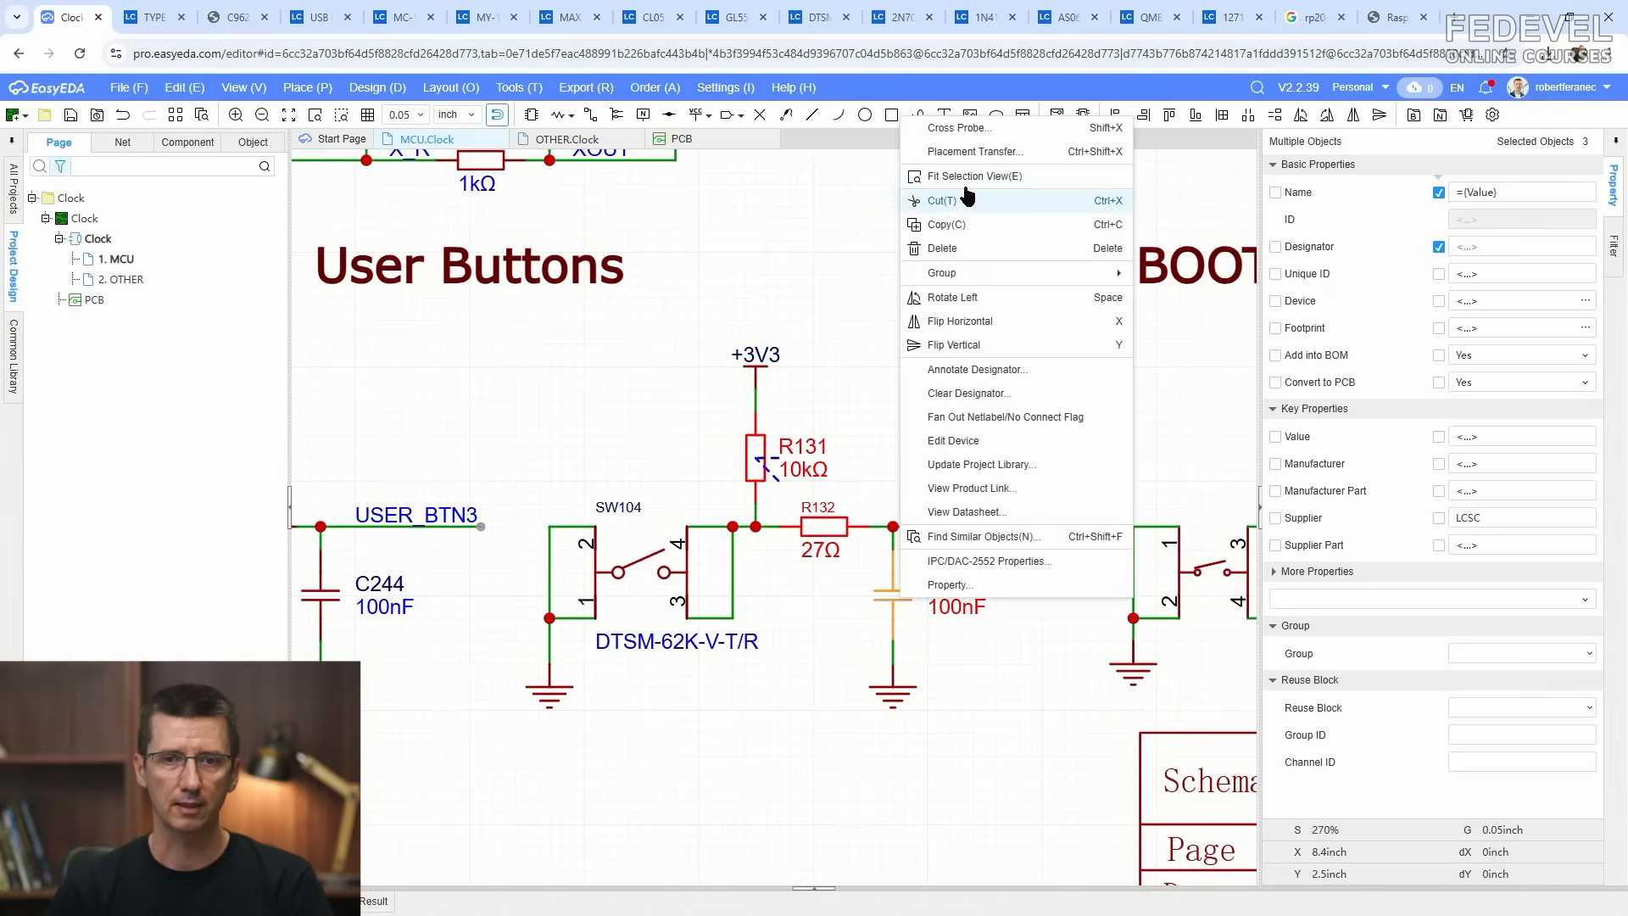
pyautogui.click(973, 152)
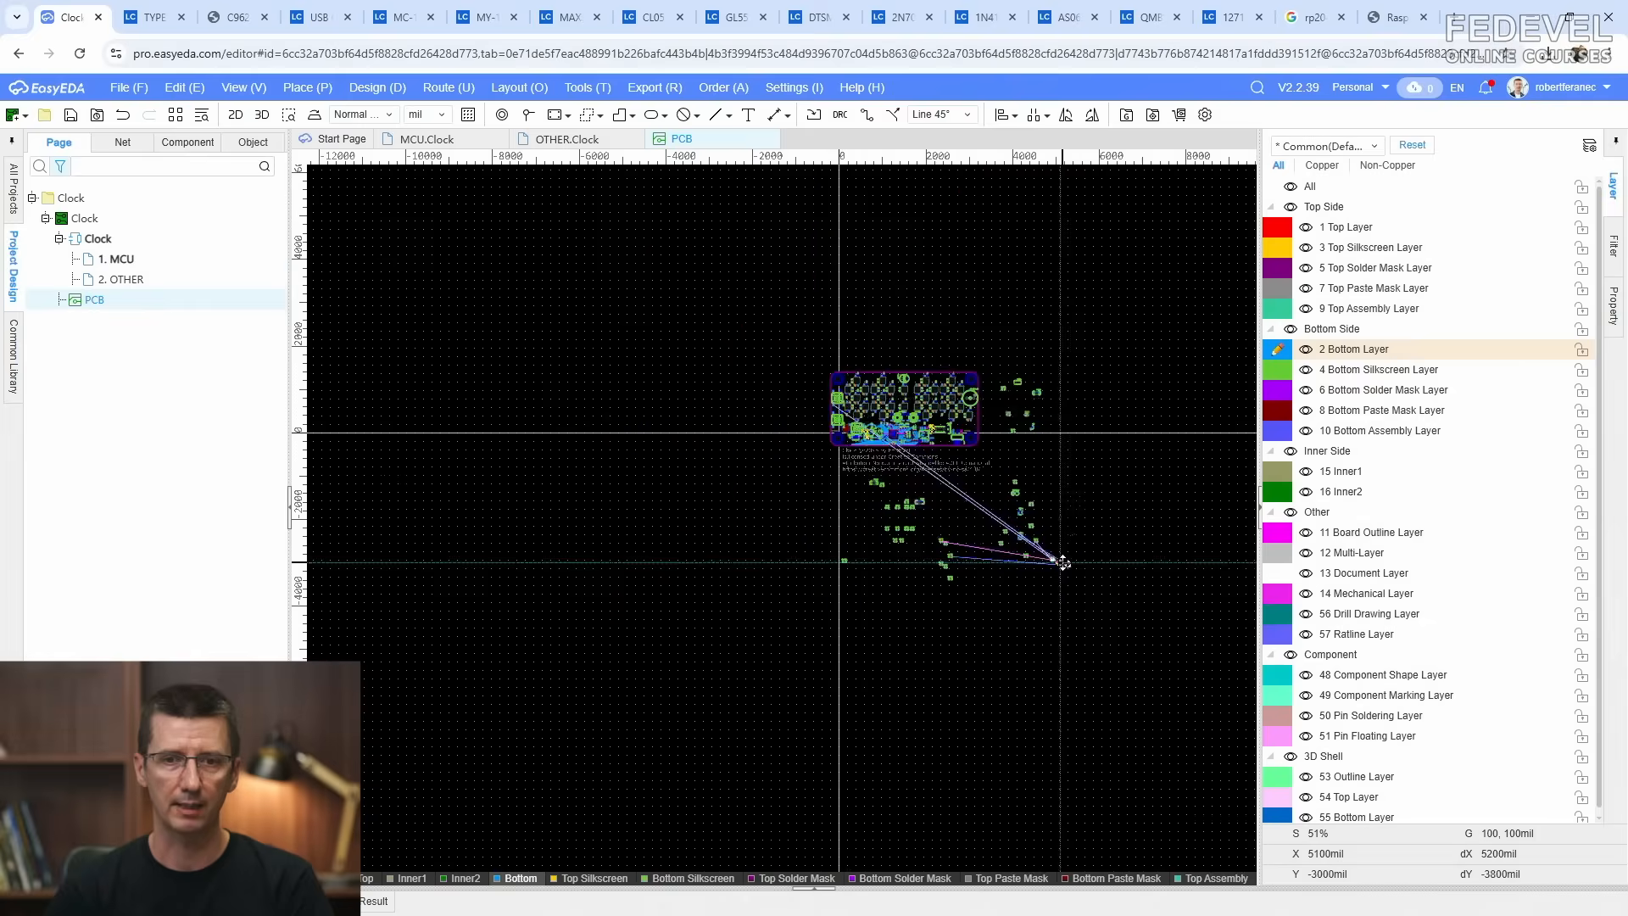
pyautogui.scroll(10, 824, 379)
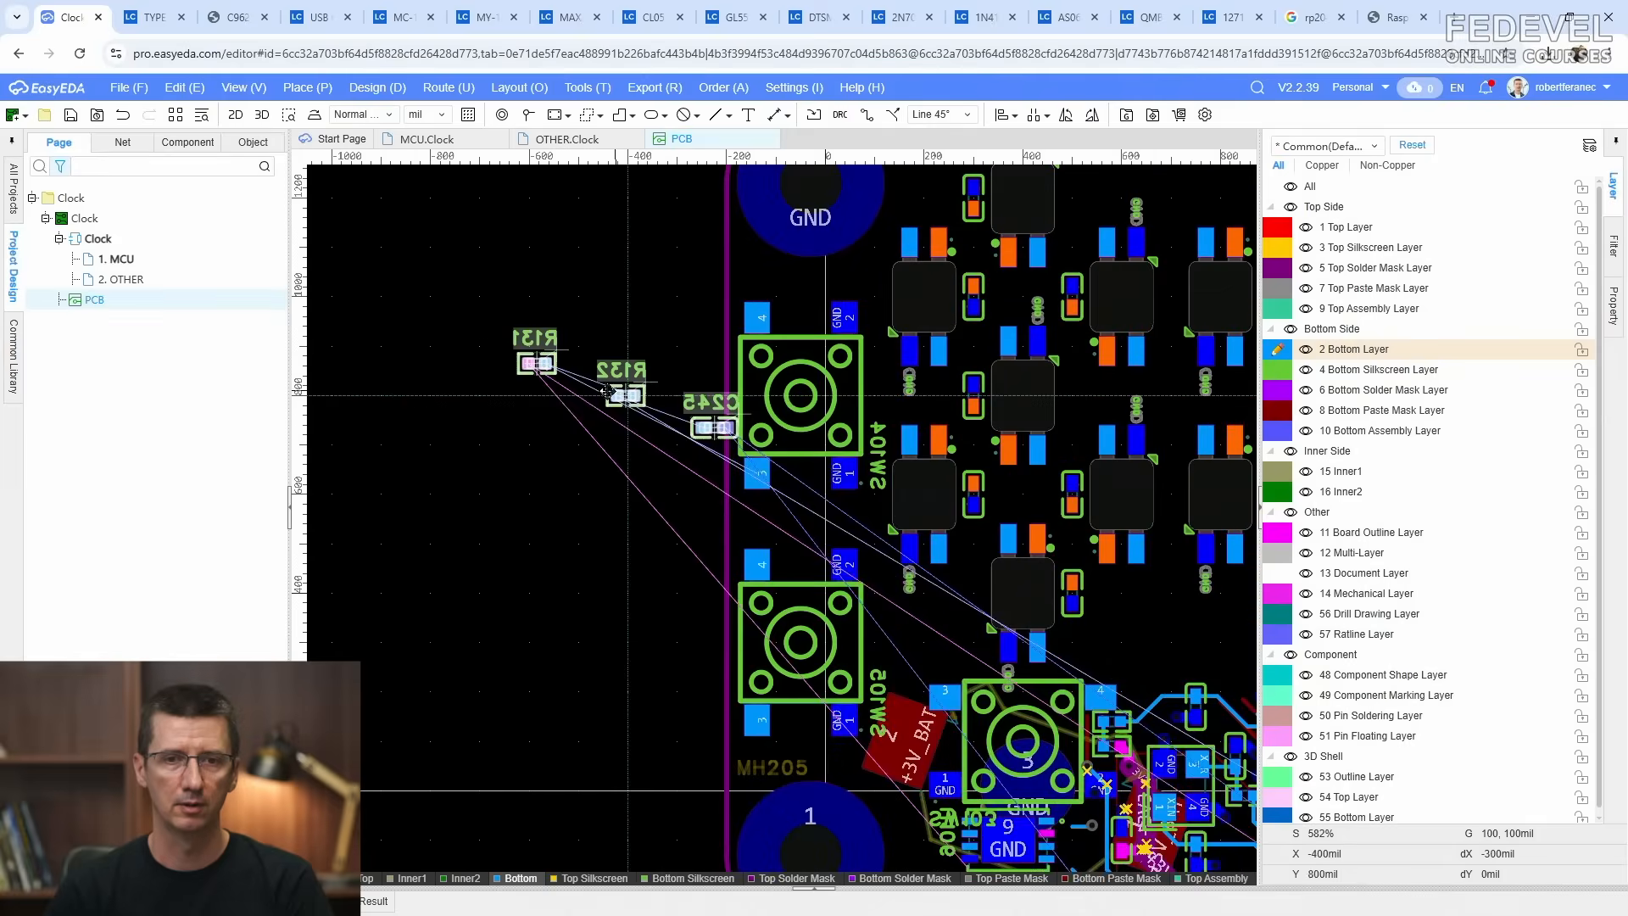
pyautogui.click(591, 393)
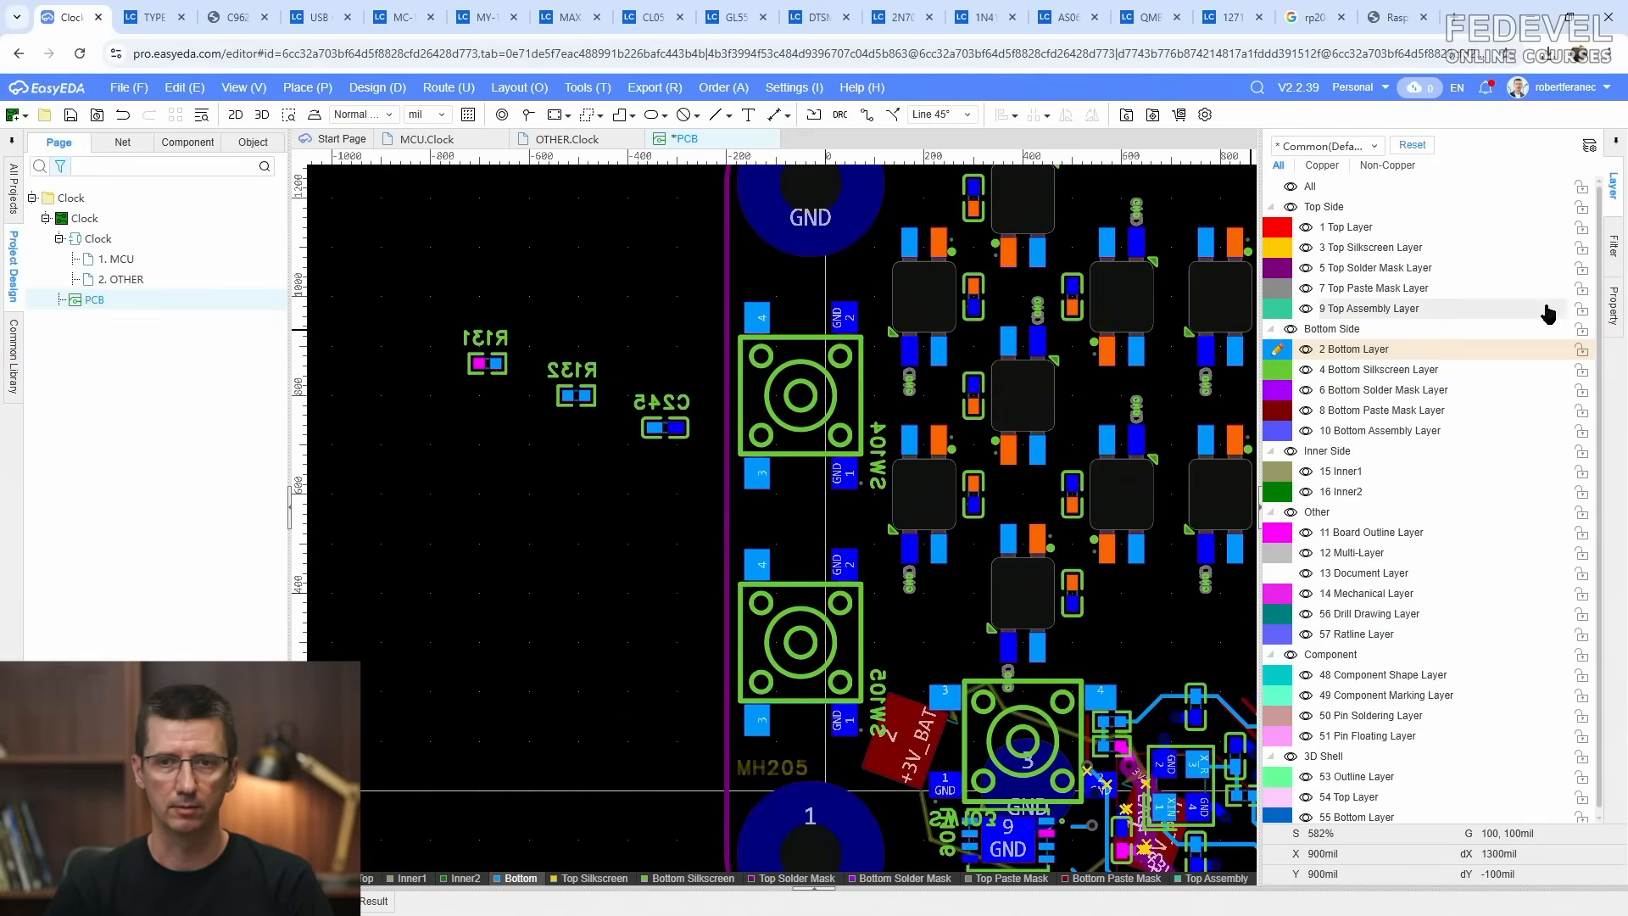
# Step: Place R131, R132 and C245 vertically in a column between SW104 and the neighbouring LEDs, with R131 at X 100 mil, Y 900 mil
pyautogui.click(1613, 311)
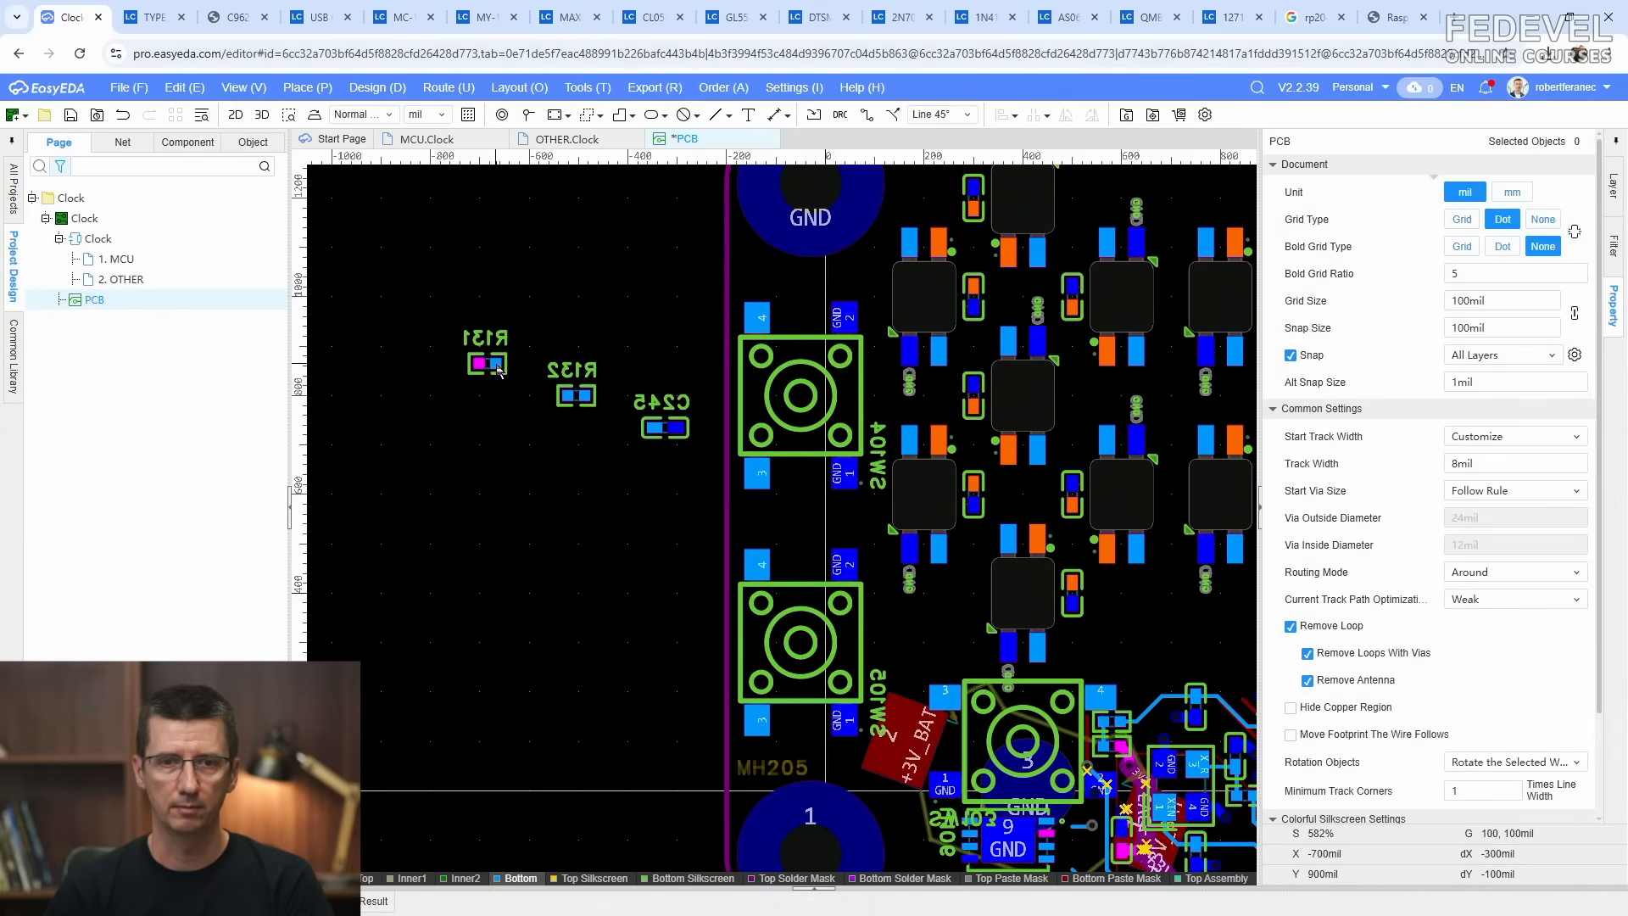
pyautogui.moveTo(498, 371); pyautogui.dragTo(872, 358)
pyautogui.press('space')
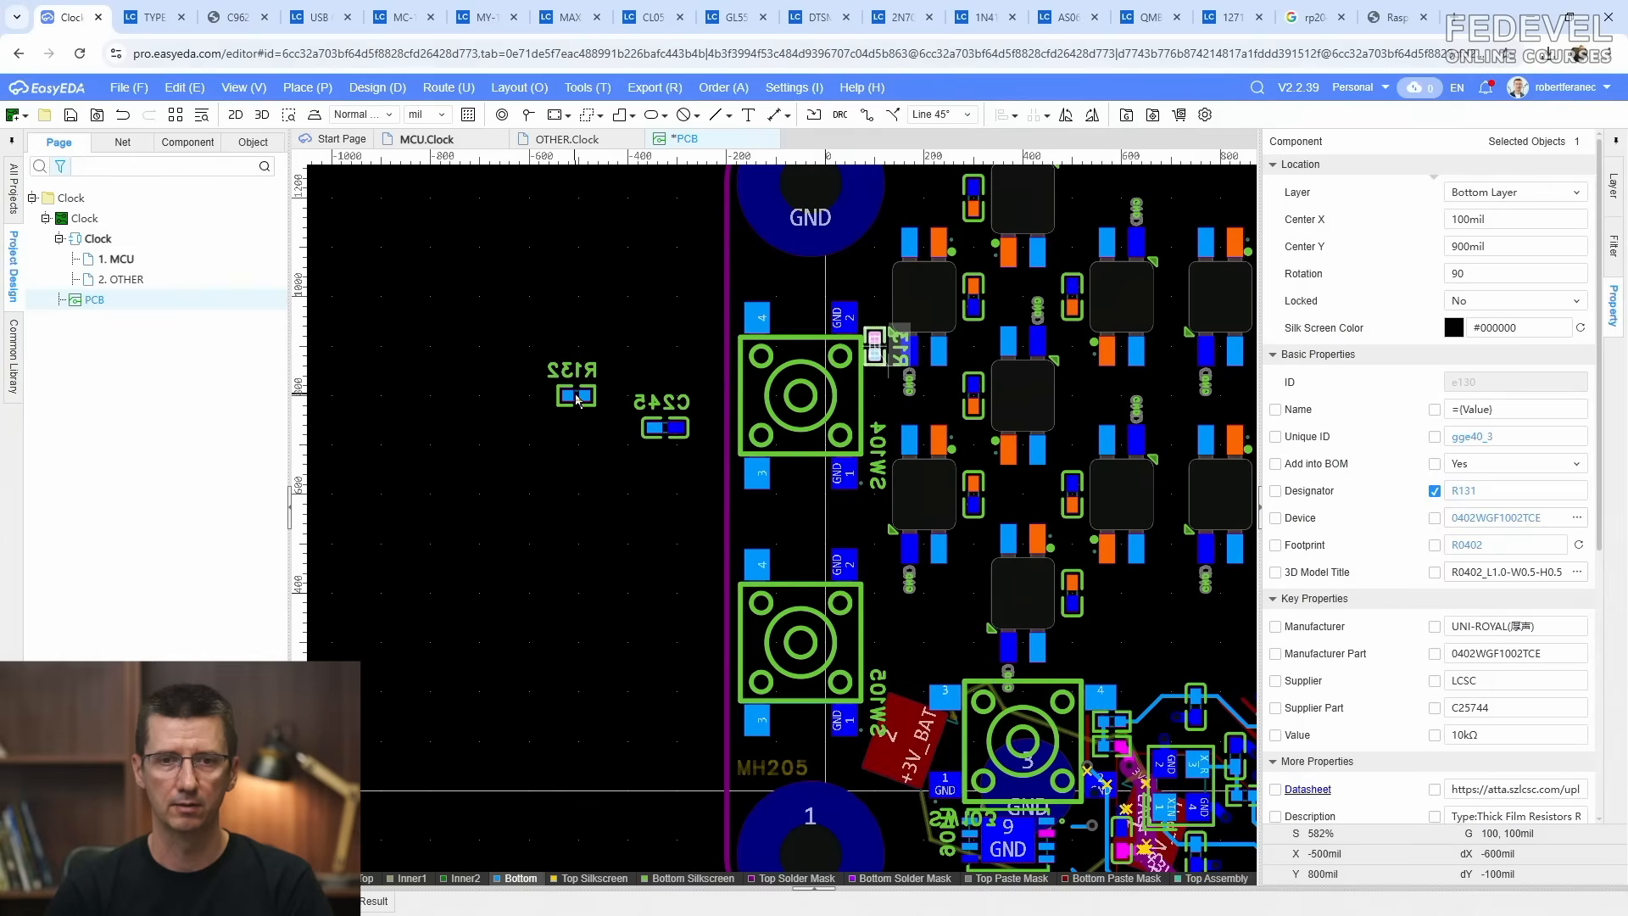
pyautogui.moveTo(576, 398)
pyautogui.mouseDown()
pyautogui.moveTo(674, 293)
pyautogui.moveTo(924, 394)
pyautogui.moveTo(773, 292)
pyautogui.moveTo(706, 532)
pyautogui.moveTo(886, 436)
pyautogui.moveTo(883, 397)
pyautogui.moveTo(558, 383)
pyautogui.mouseUp()
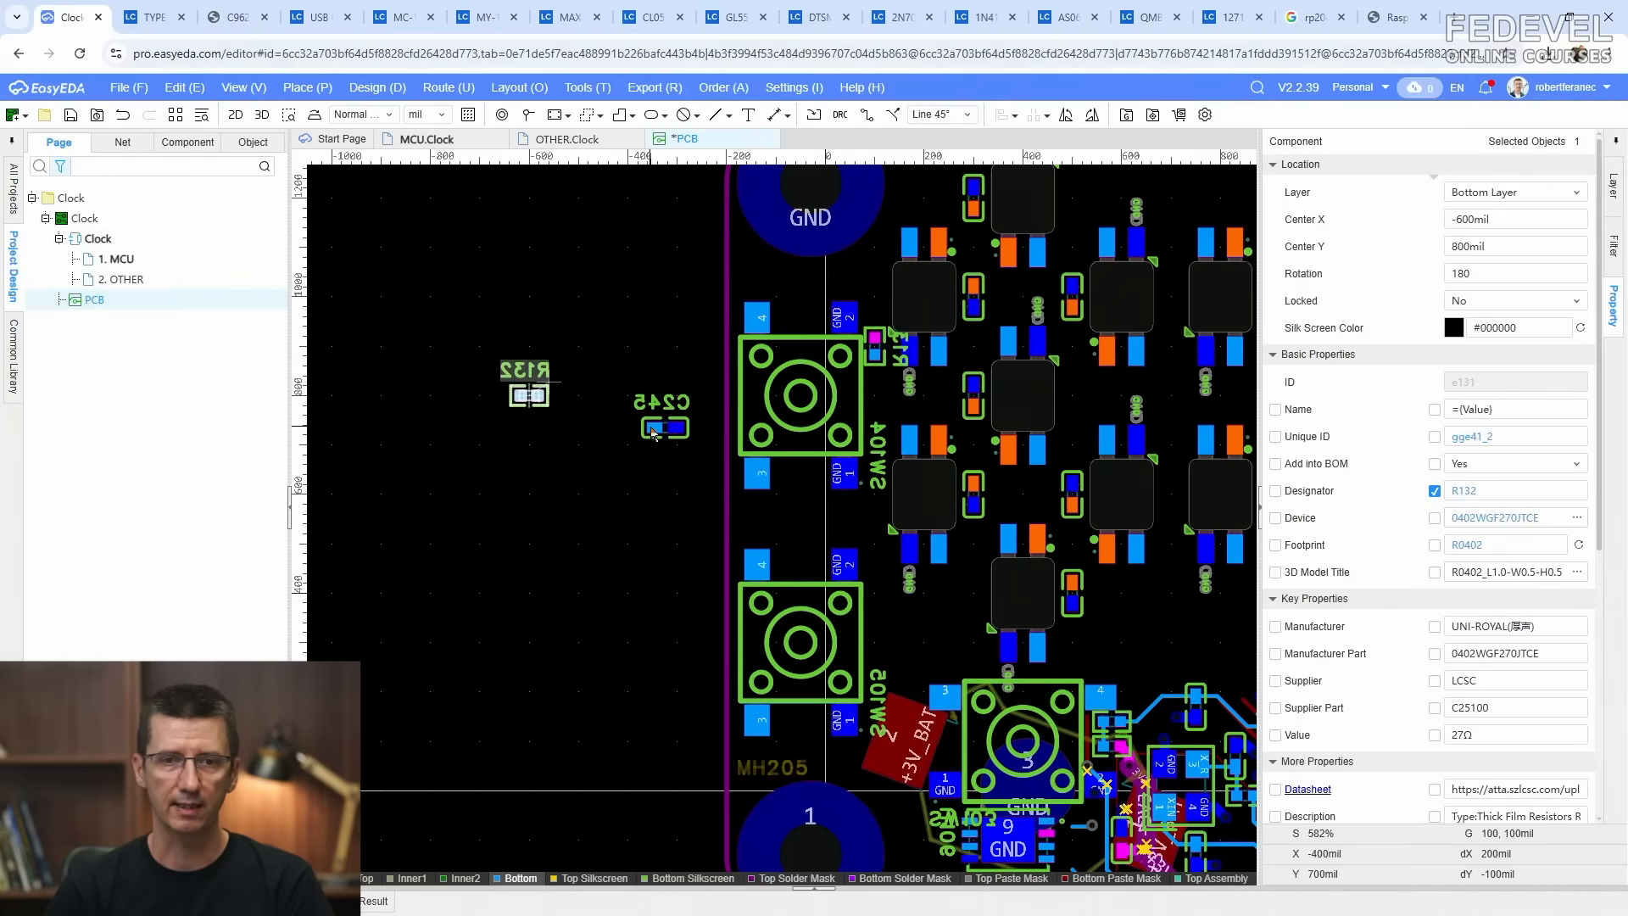
pyautogui.moveTo(653, 432); pyautogui.dragTo(869, 446)
pyautogui.moveTo(533, 399); pyautogui.dragTo(886, 412)
pyautogui.press('Escape')
pyautogui.scroll(5, 892, 391)
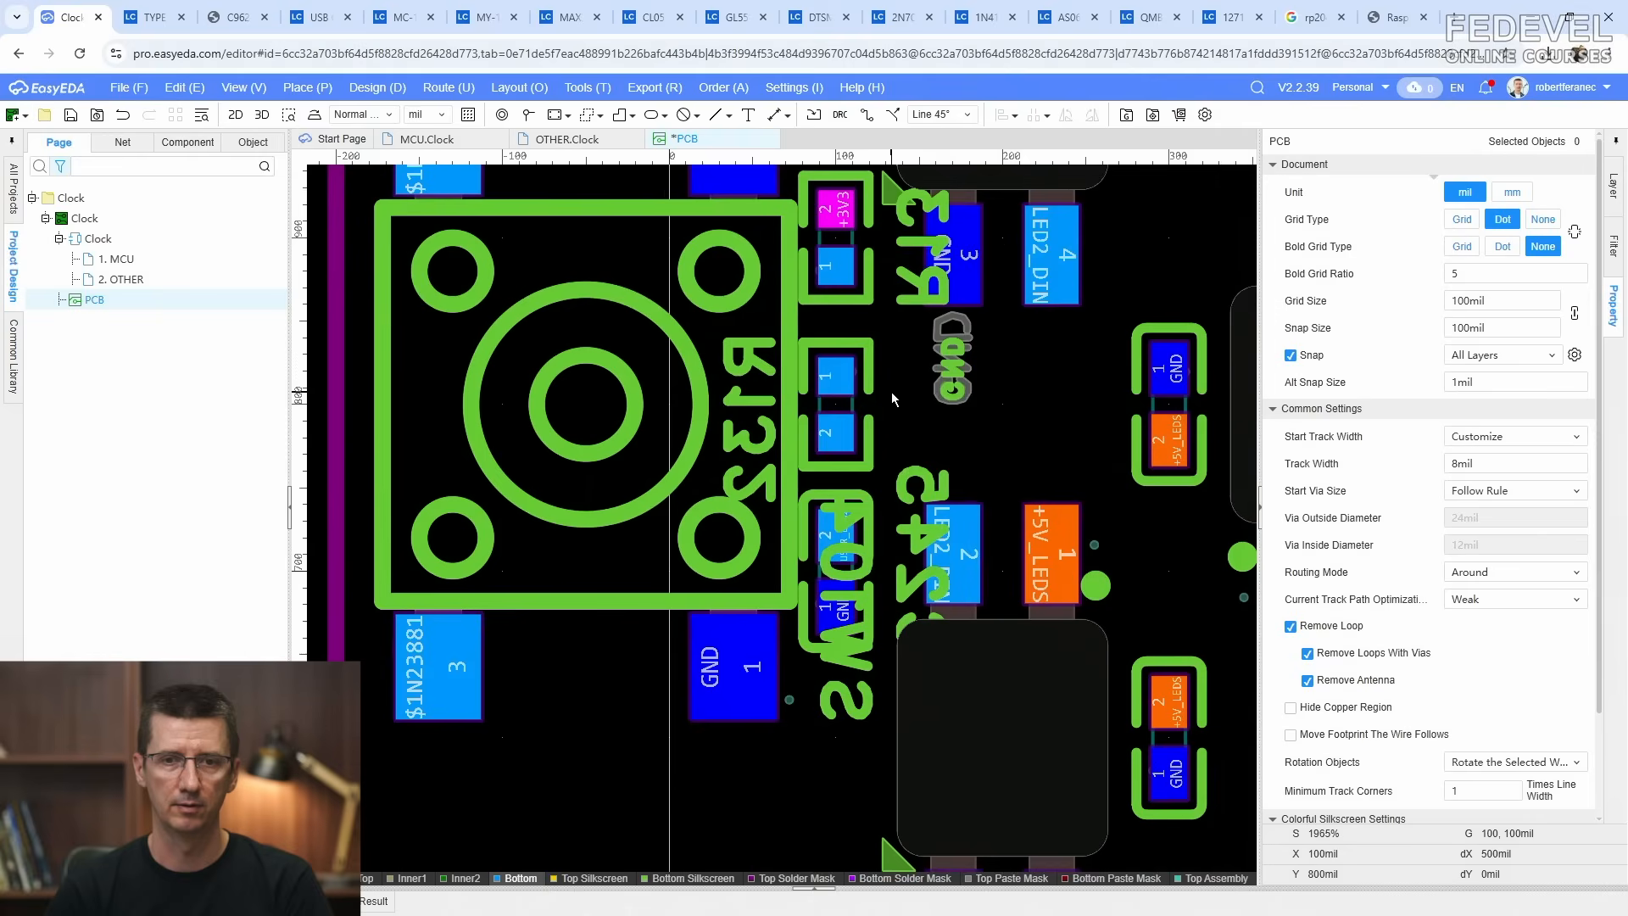
pyautogui.scroll(-2, 841, 430)
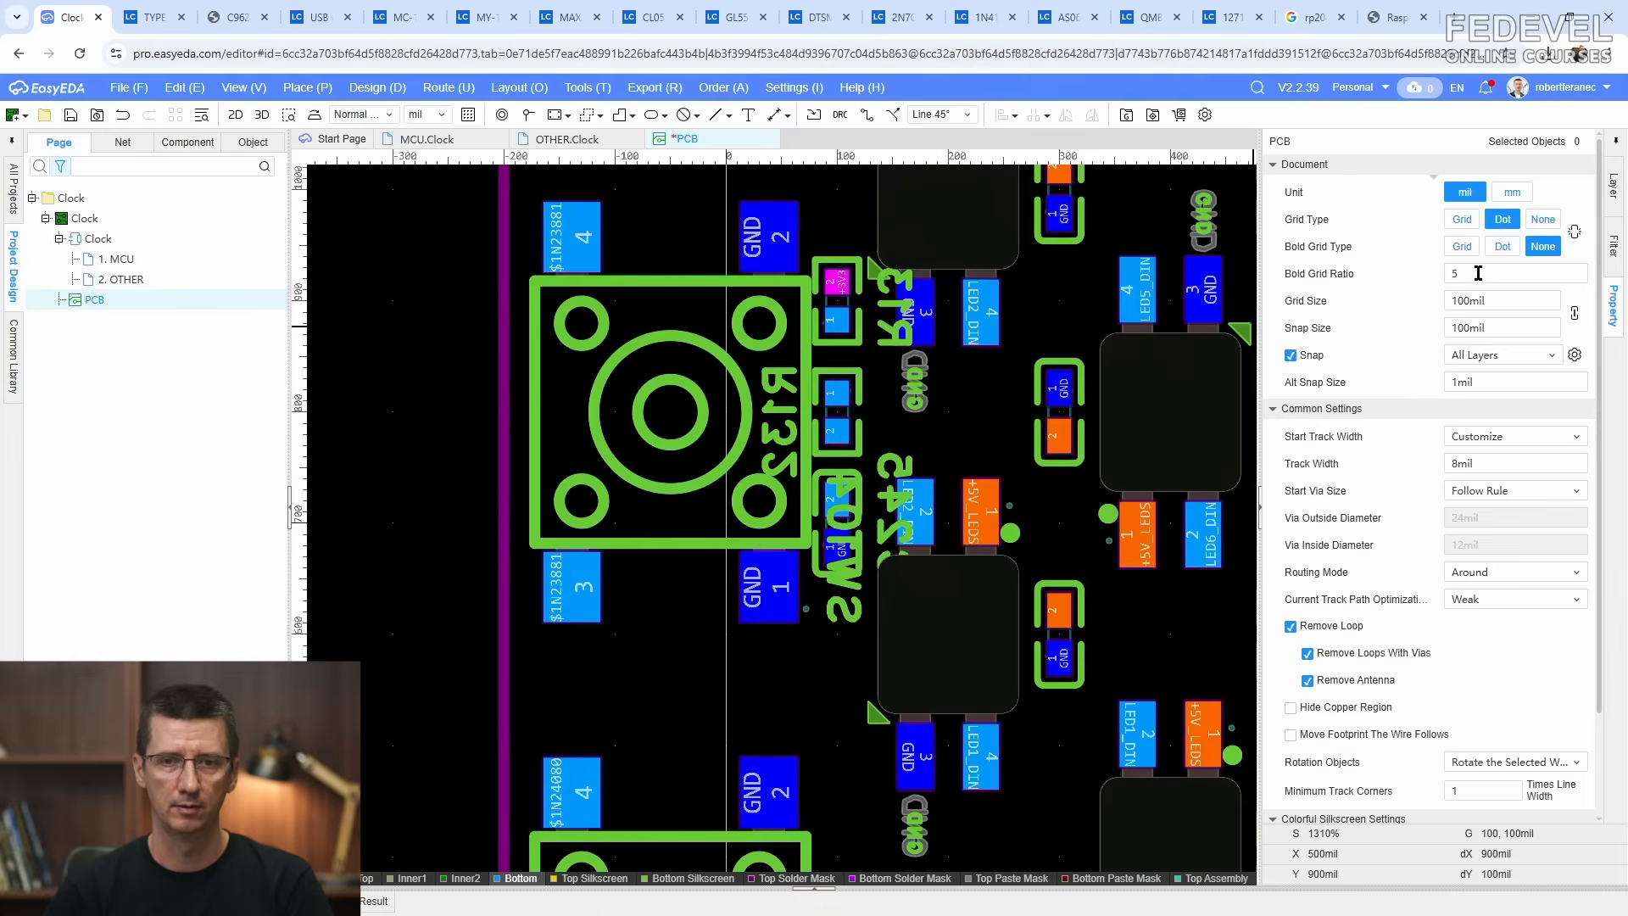
# Step: Select button SW105 on the PCB and find its circuit in the MCU schematic
pyautogui.click(1613, 246)
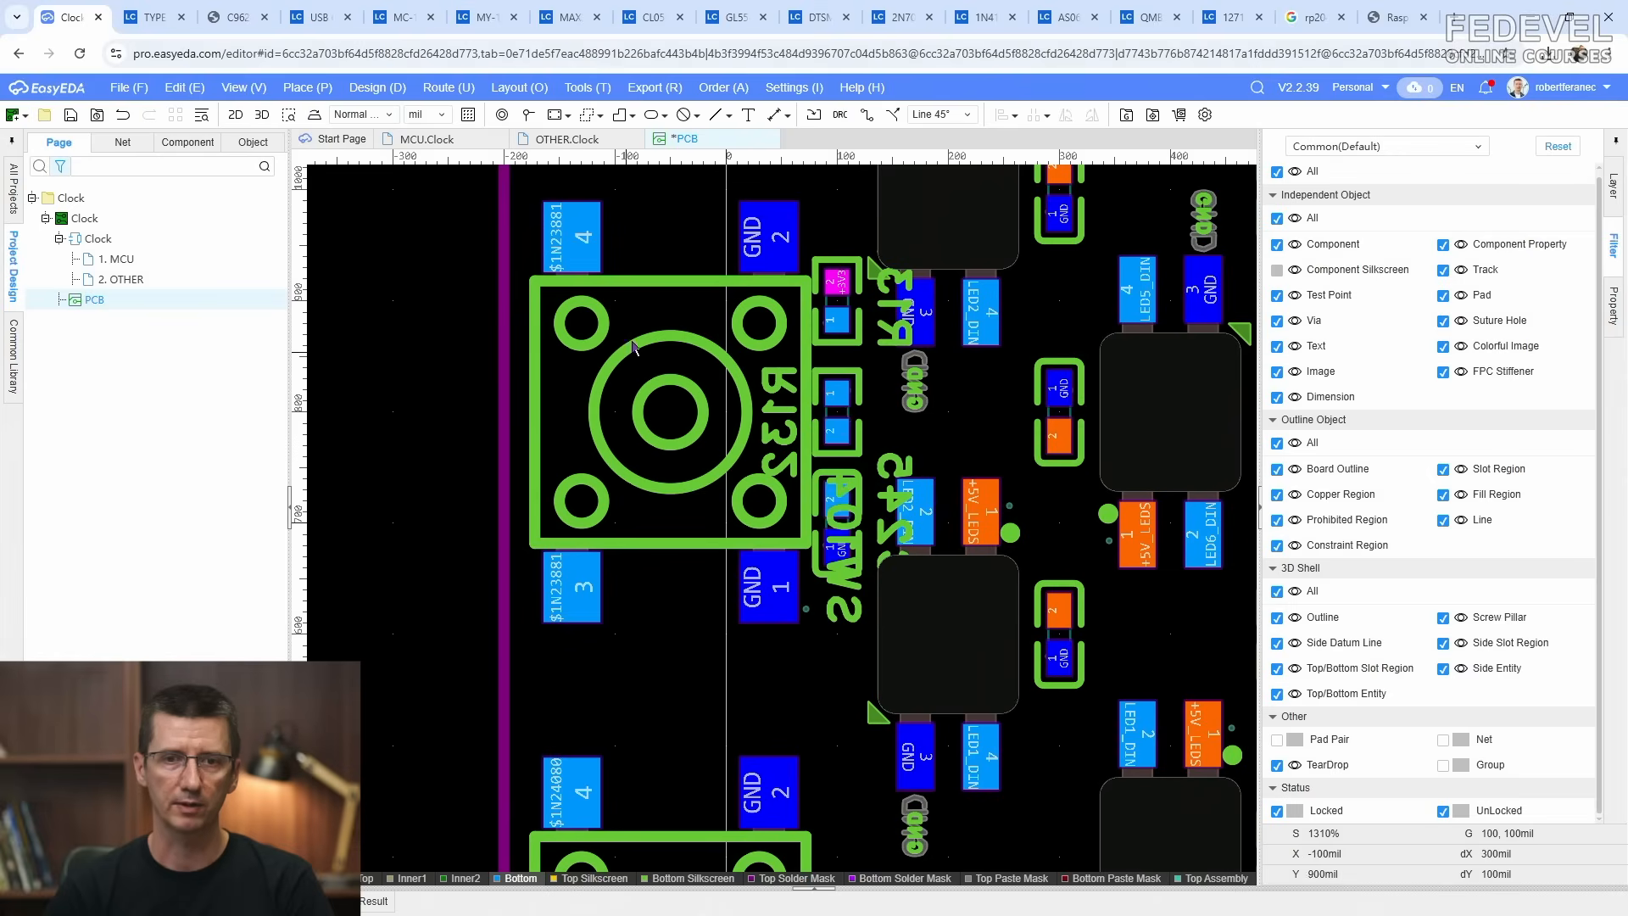
pyautogui.scroll(-4, 643, 316)
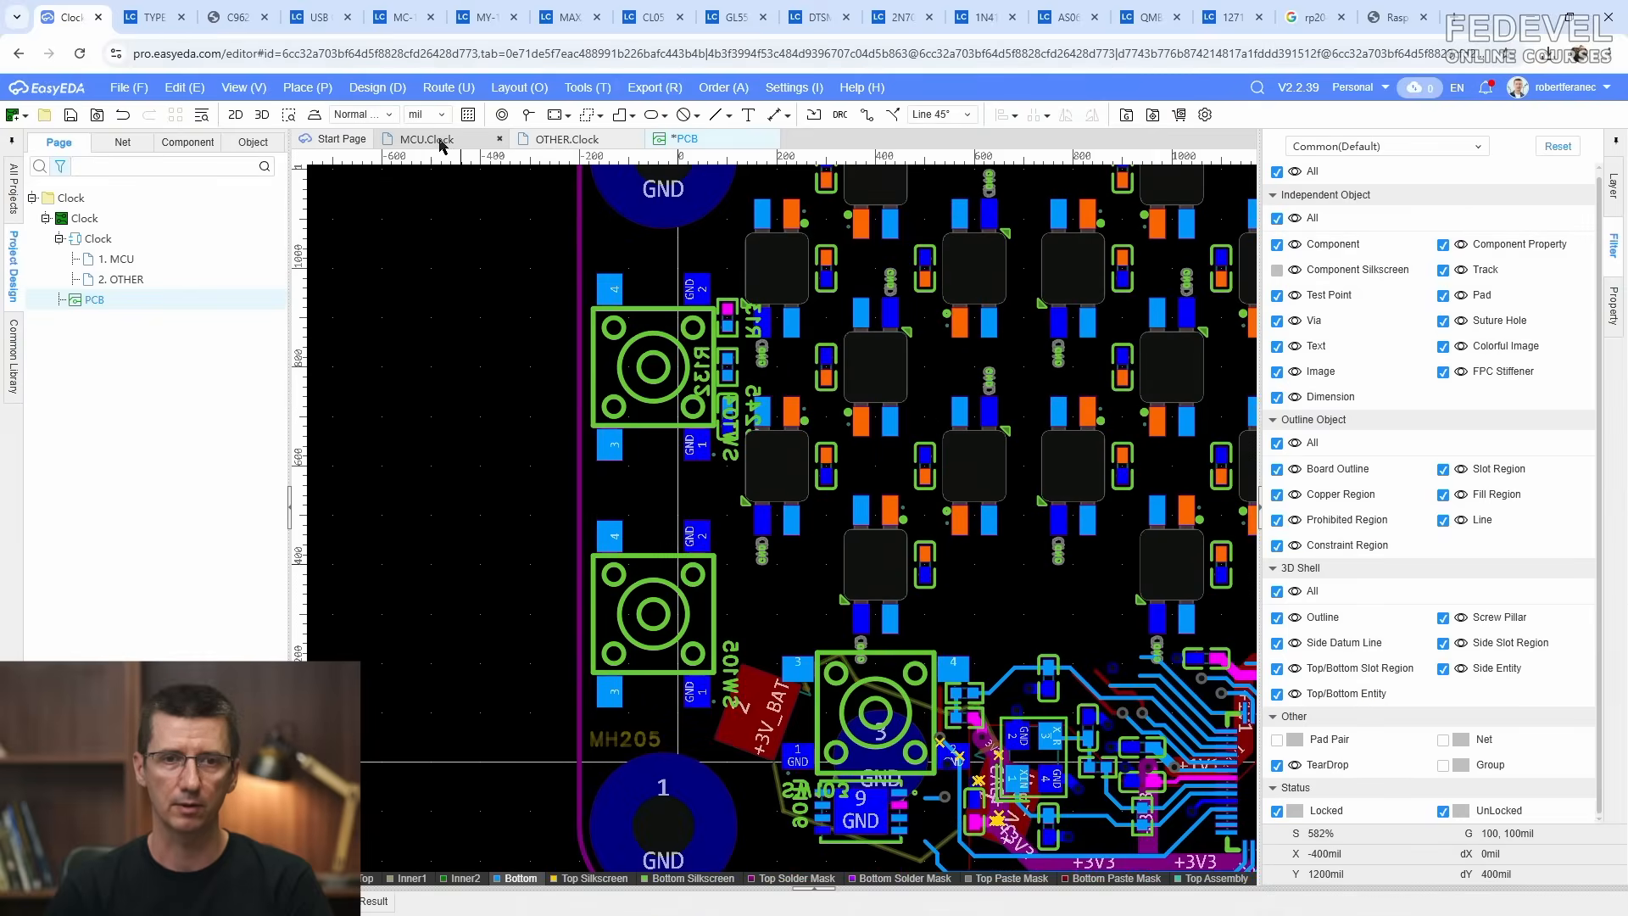
pyautogui.click(642, 572)
pyautogui.click(428, 142)
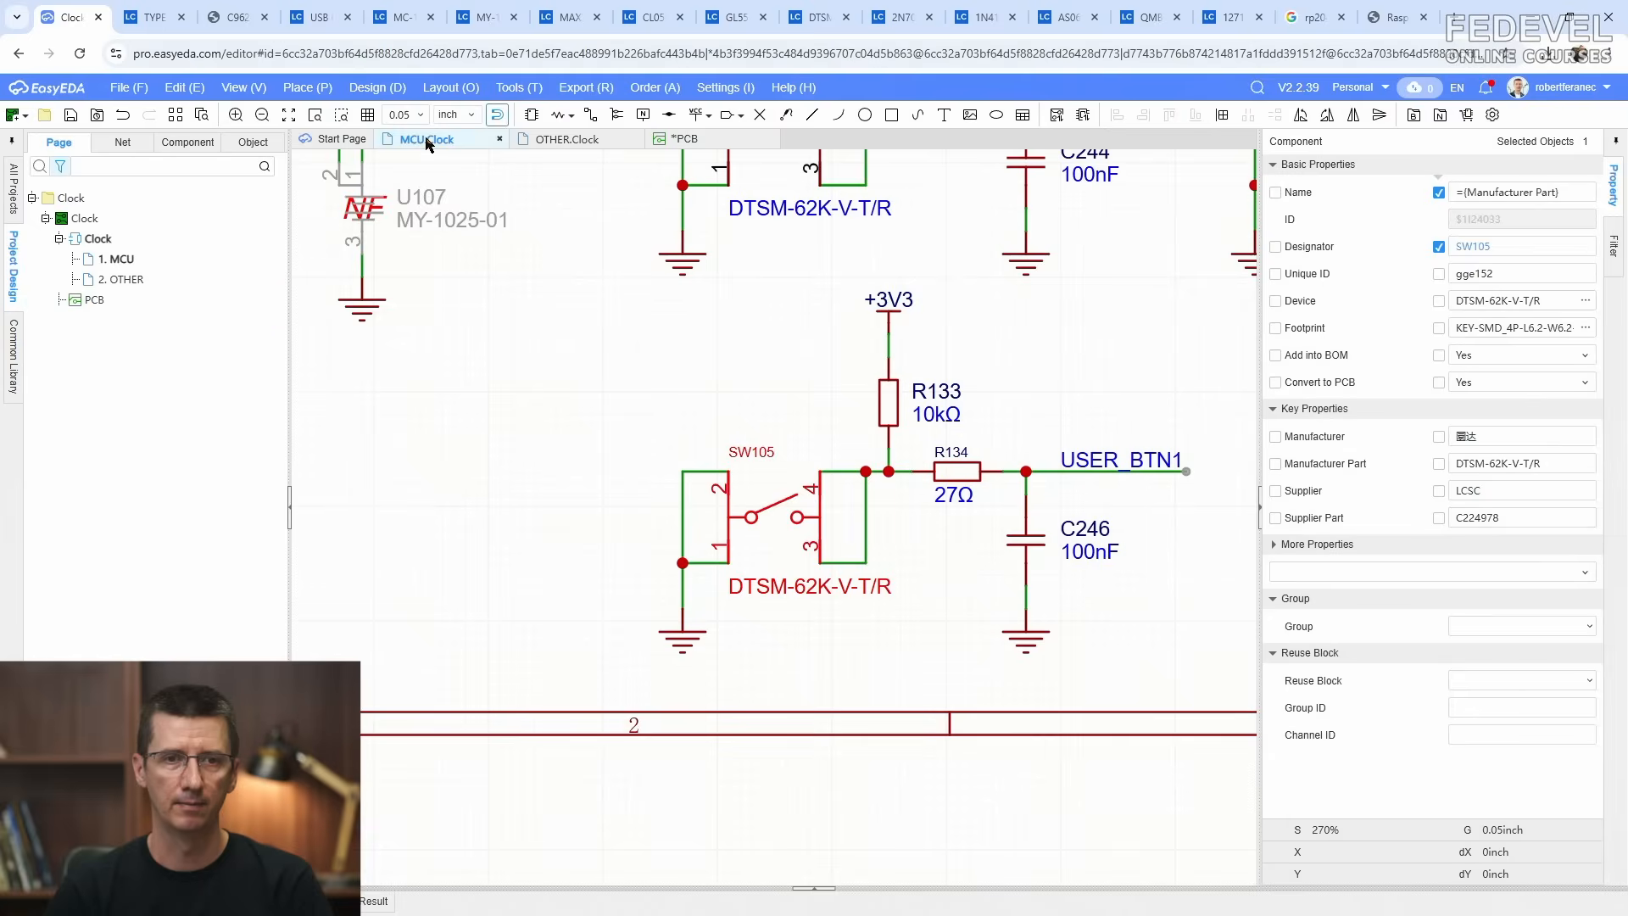
pyautogui.scroll(-3, 722, 596)
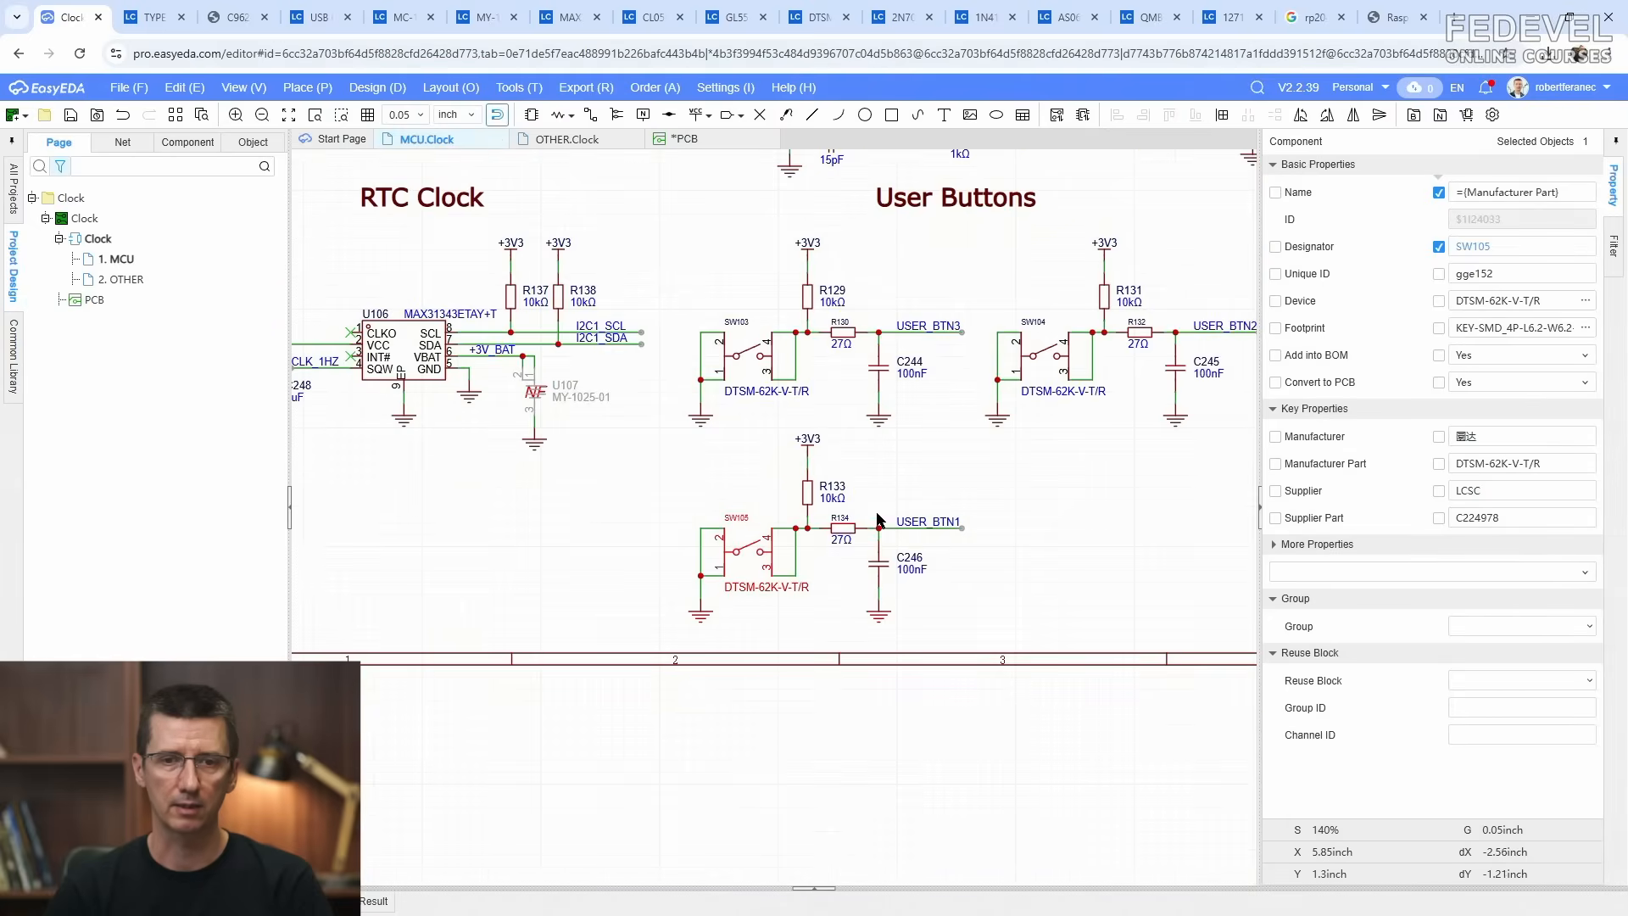
pyautogui.scroll(2, 875, 512)
# Step: Transfer R133, R134 and C246 from the schematic to the PCB, placing them just outside the board beside SW105
pyautogui.click(878, 583)
pyautogui.keyDown('ctrl'); pyautogui.click(828, 534); pyautogui.keyUp('ctrl')
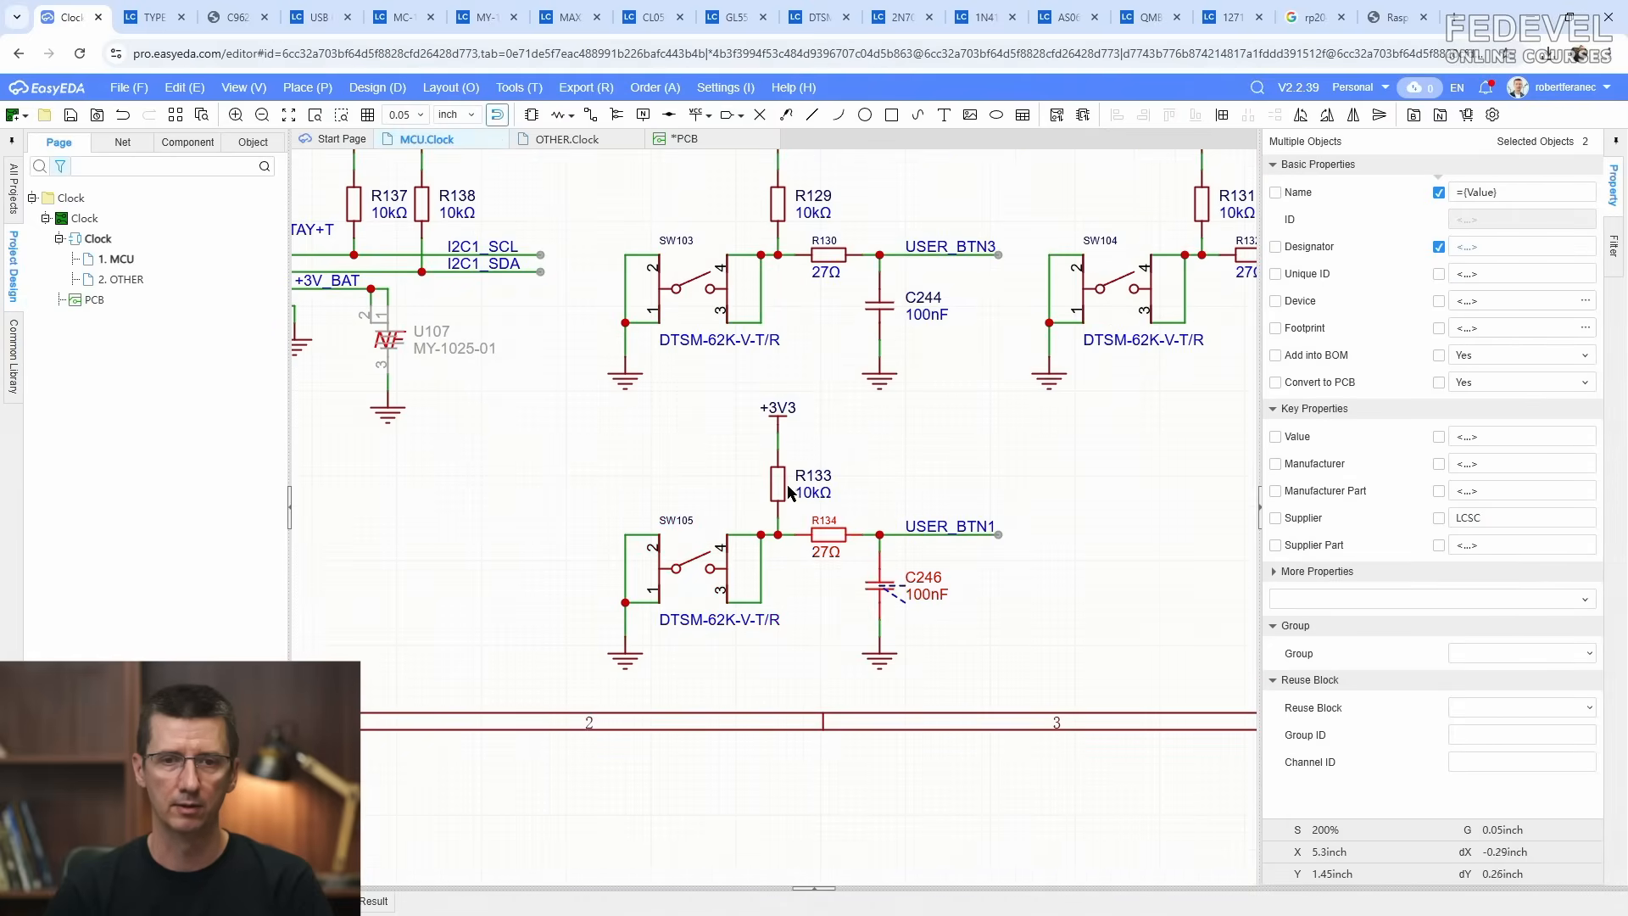
pyautogui.keyDown('ctrl'); pyautogui.click(777, 484); pyautogui.keyUp('ctrl')
pyautogui.rightClick(781, 480)
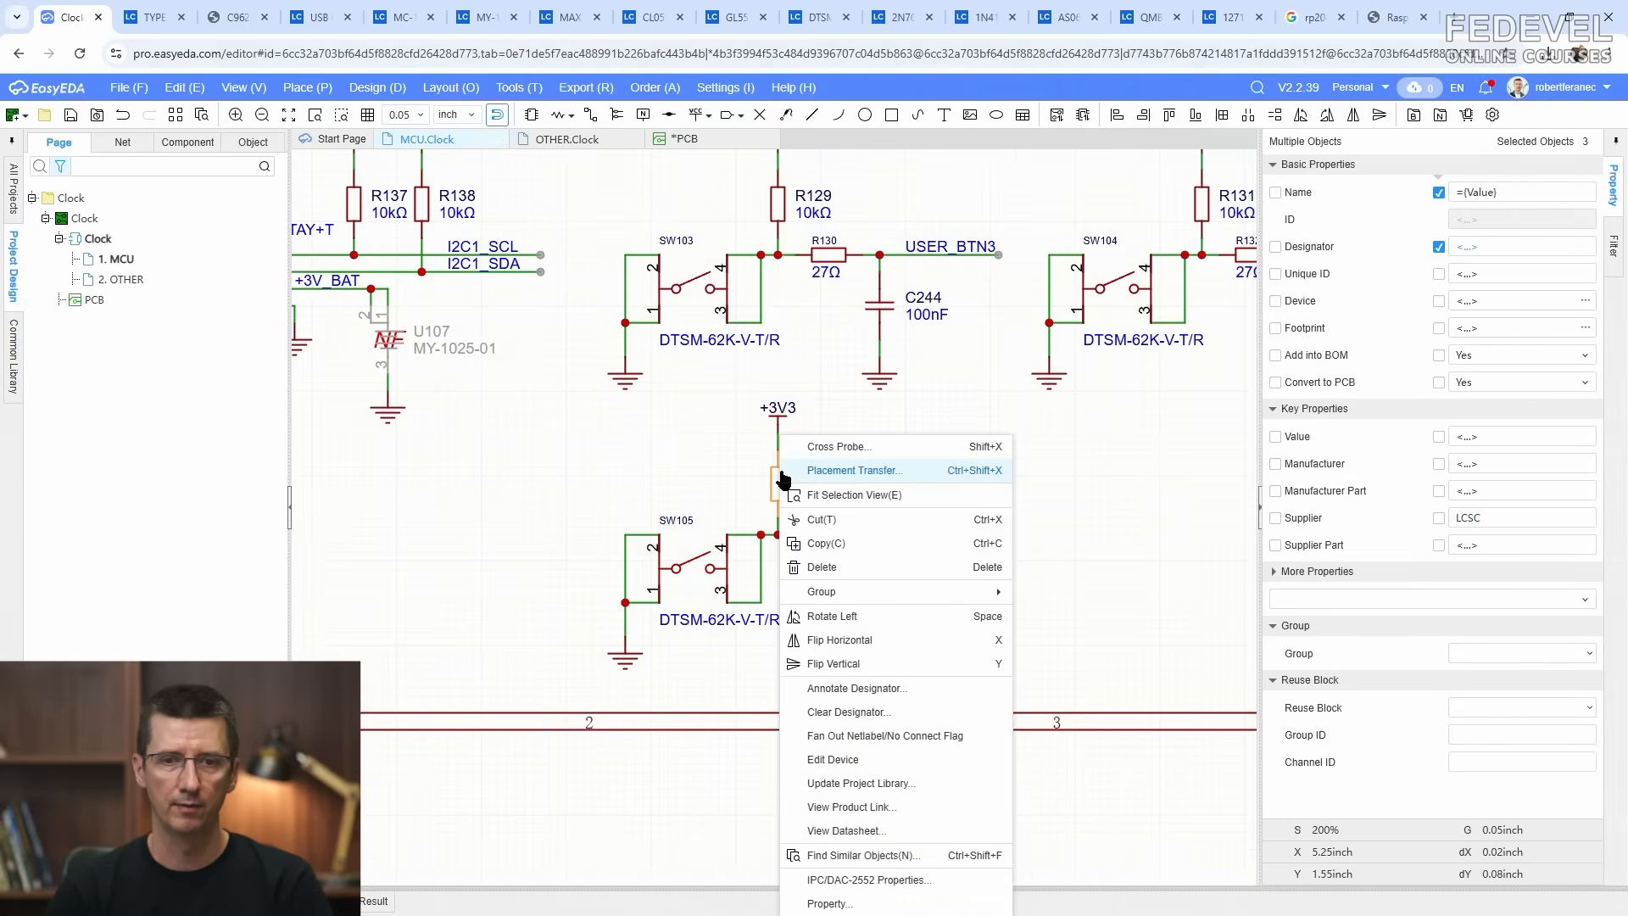
pyautogui.click(841, 471)
pyautogui.scroll(-2, 915, 568)
pyautogui.scroll(3, 741, 339)
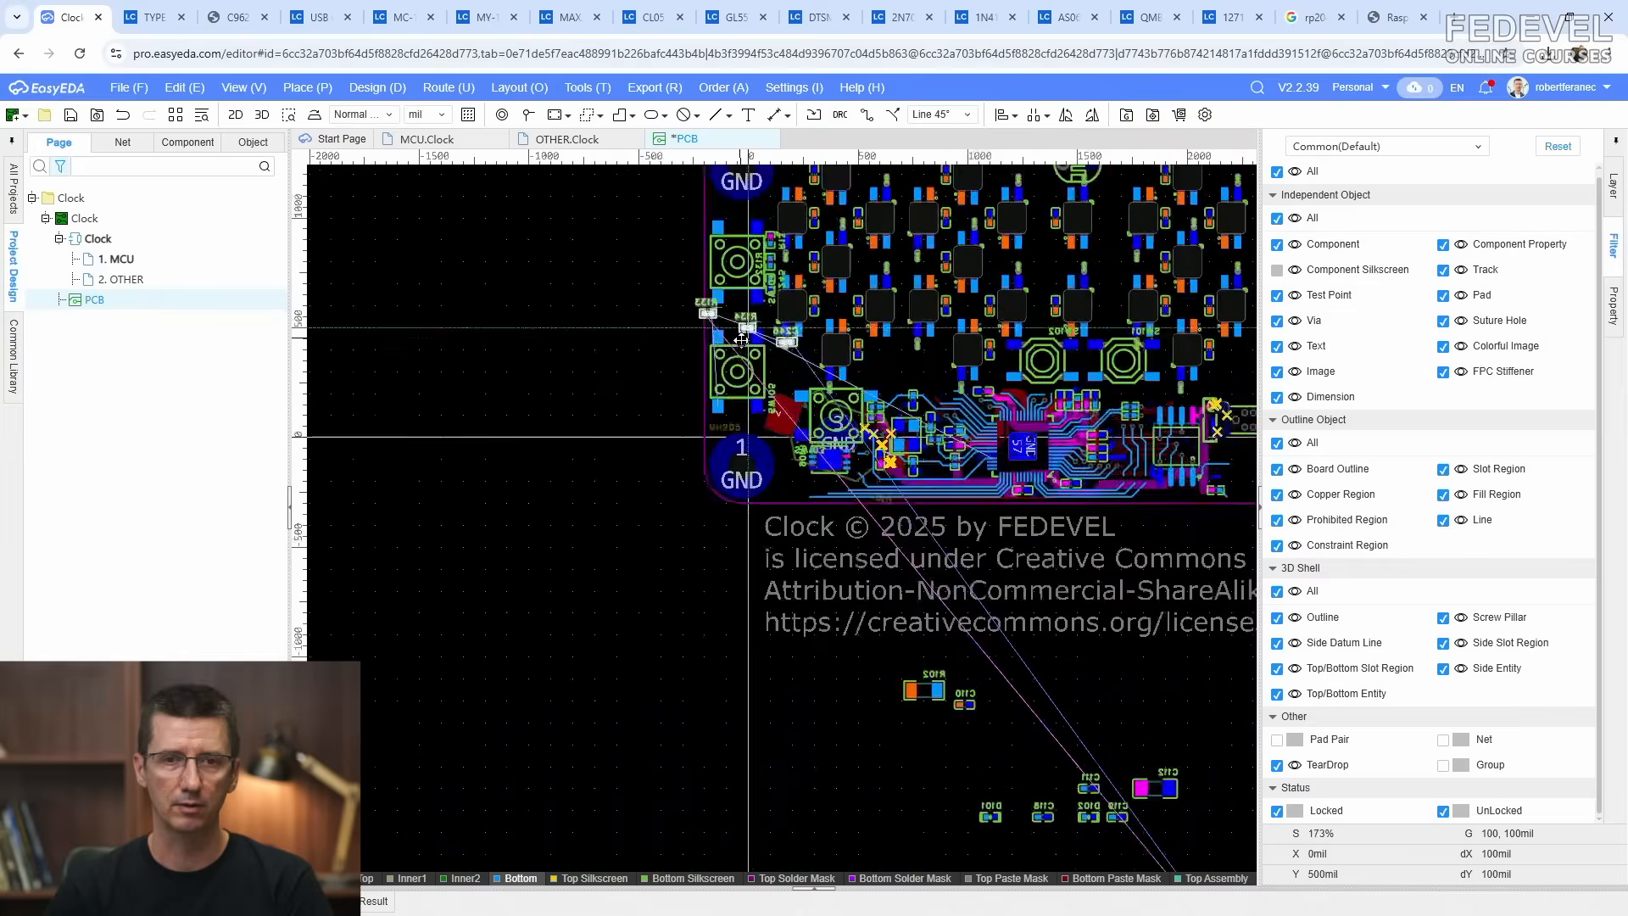
pyautogui.scroll(2, 741, 340)
pyautogui.click(578, 404)
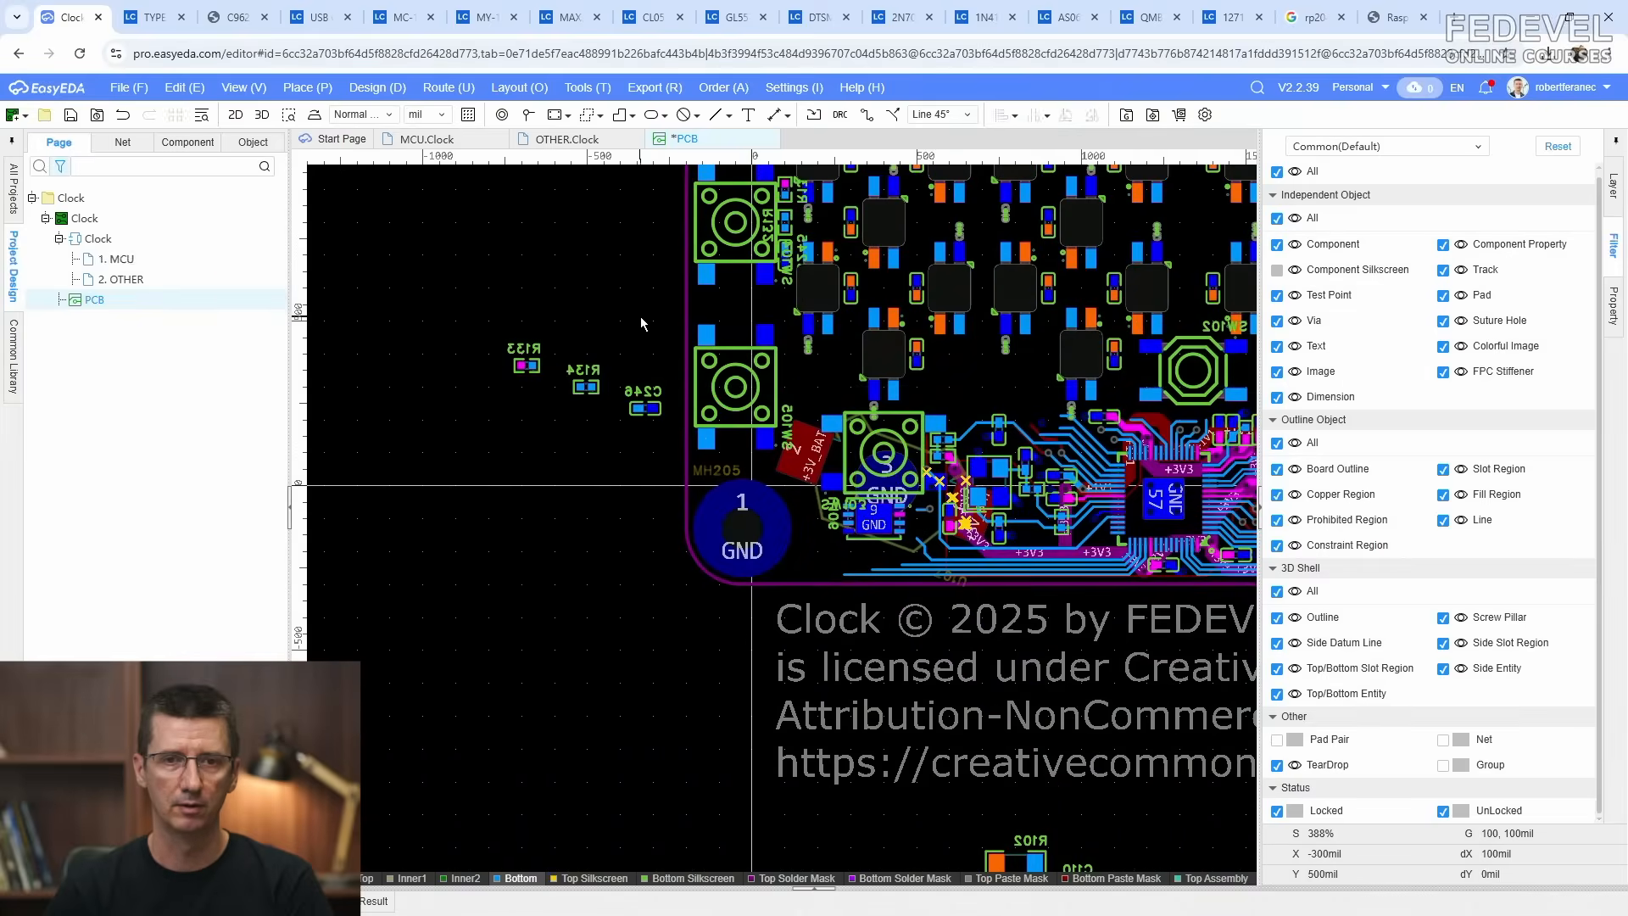
# Step: Set the PCB grid size to 10 mil
pyautogui.scroll(2, 641, 323)
pyautogui.click(1613, 305)
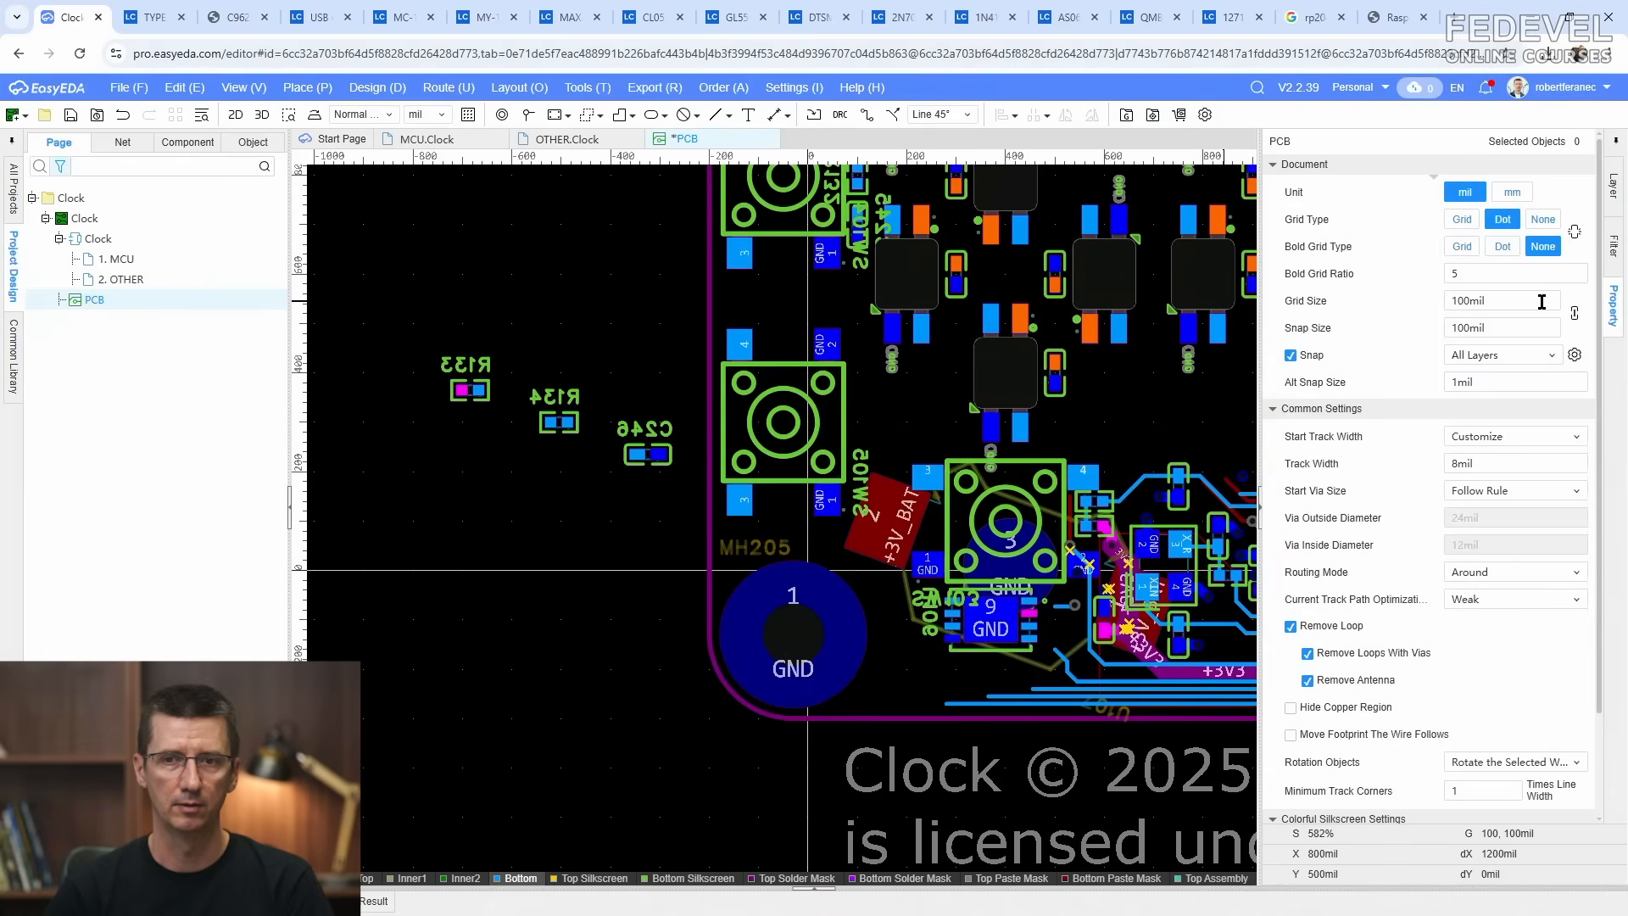
pyautogui.click(1519, 301)
pyautogui.write('10')
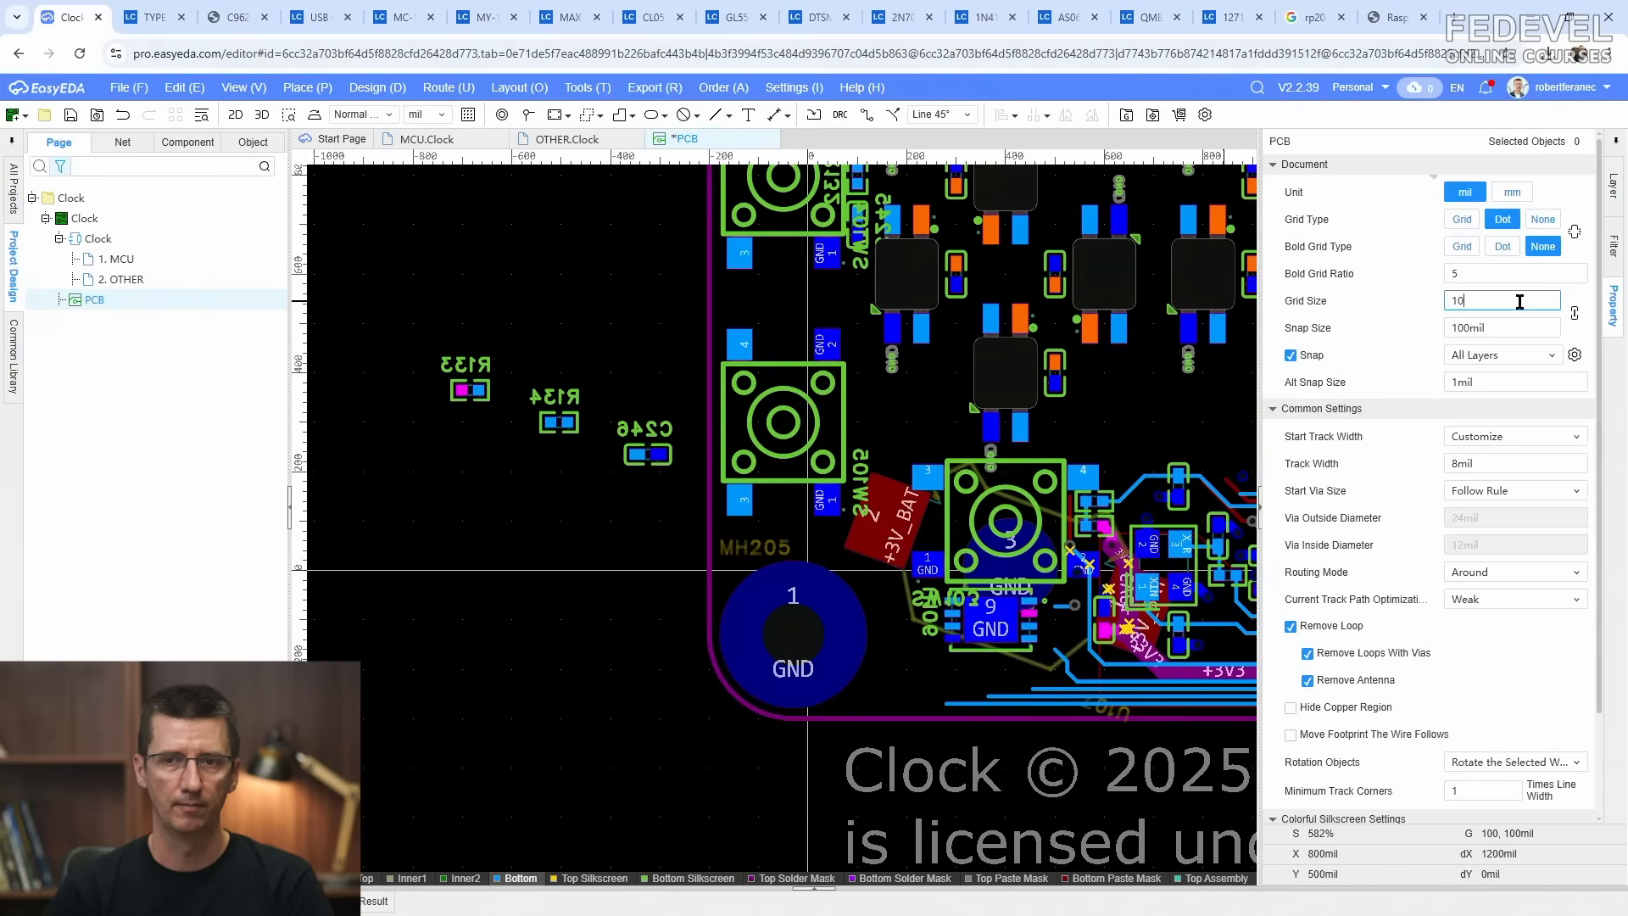
pyautogui.press('Return')
# Step: Place R133 between SW105 and the neighbouring LEDs at X 100 mil, Y 400 mil, rotated to 90 degrees
pyautogui.scroll(2, 613, 305)
pyautogui.moveTo(392, 428); pyautogui.dragTo(981, 406)
pyautogui.press('space')
pyautogui.press('space')
pyautogui.press('space')
pyautogui.click(600, 324)
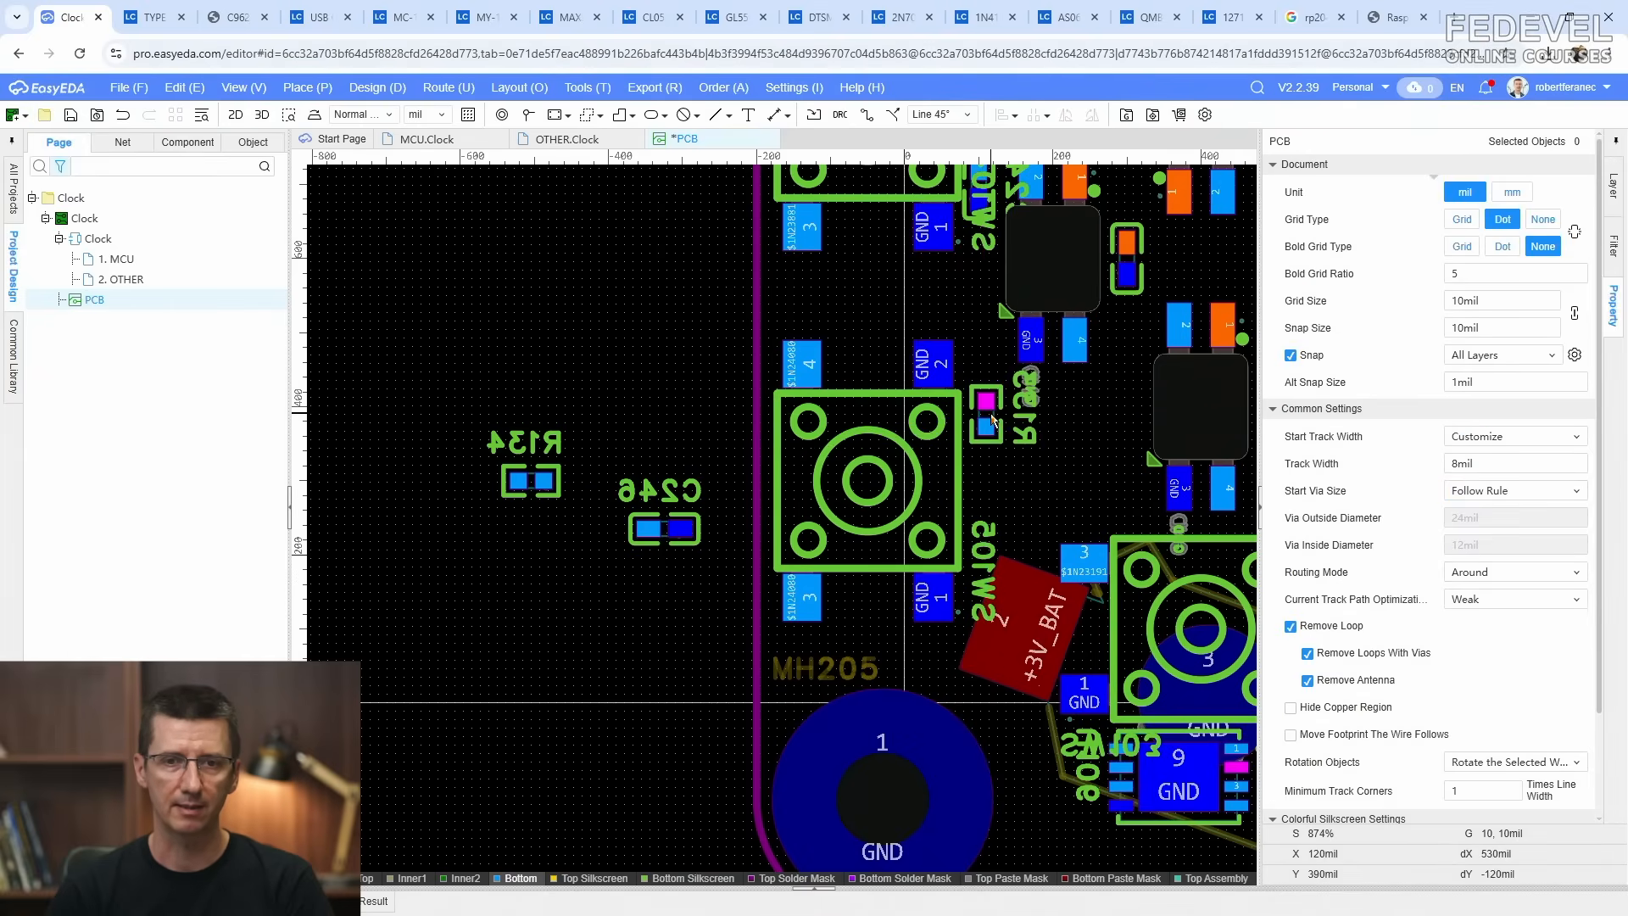
pyautogui.click(990, 418)
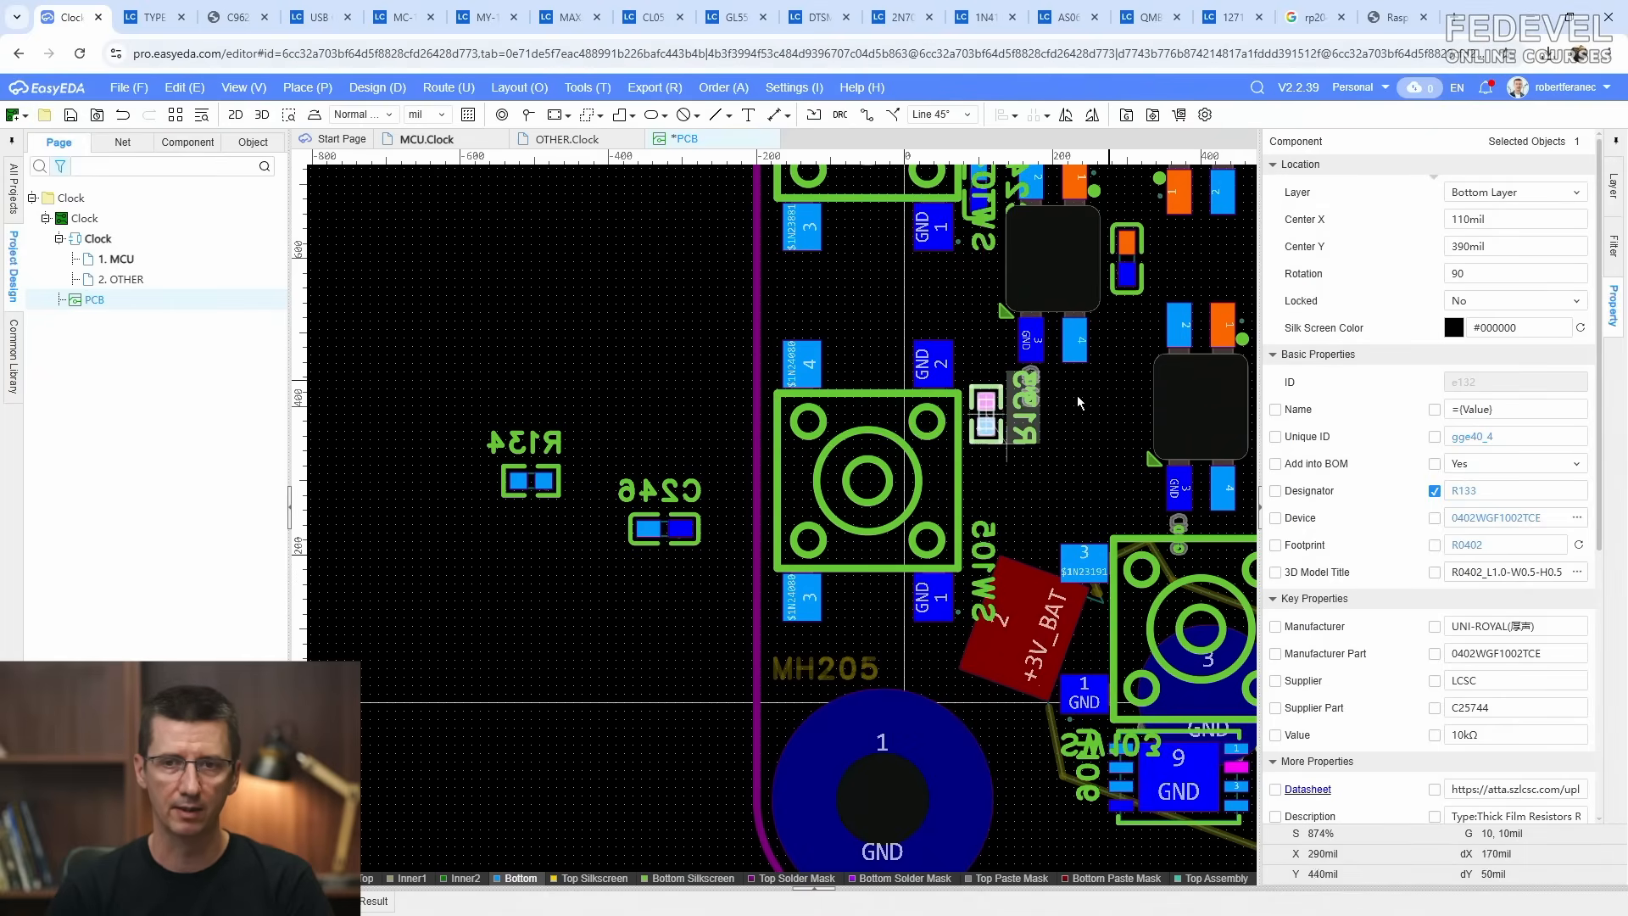
pyautogui.scroll(2, 1025, 408)
pyautogui.moveTo(966, 417); pyautogui.dragTo(955, 414)
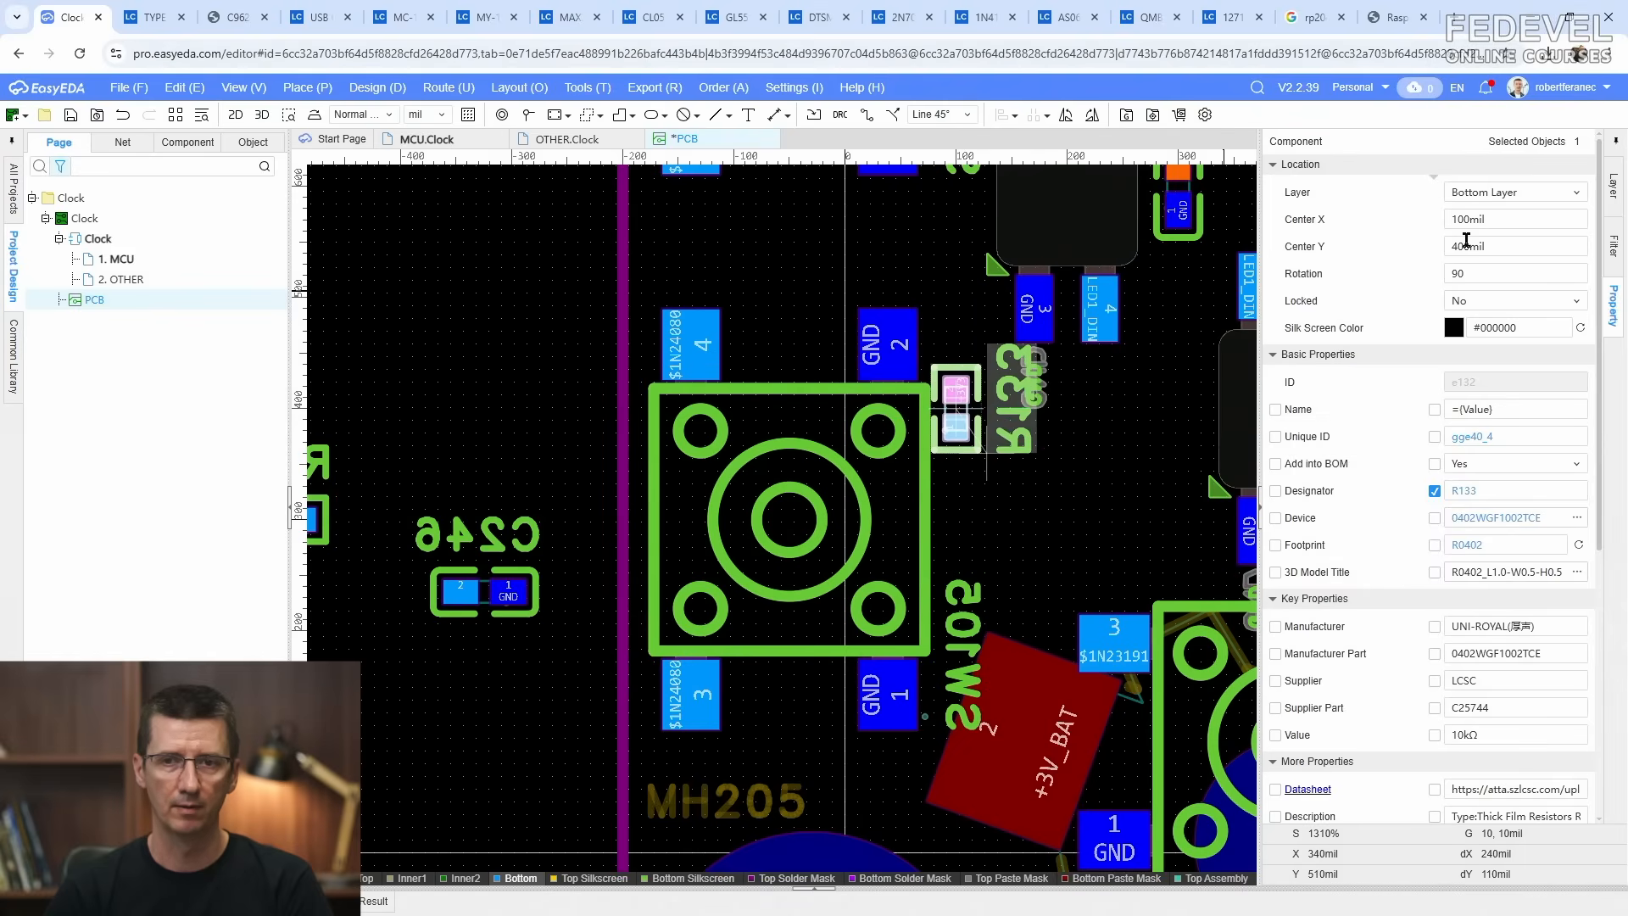
# Step: Place C246 below R133 beside SW105 at X 100 mil, Y 230 mil, rotated to 90 degrees
pyautogui.scroll(-2, 746, 380)
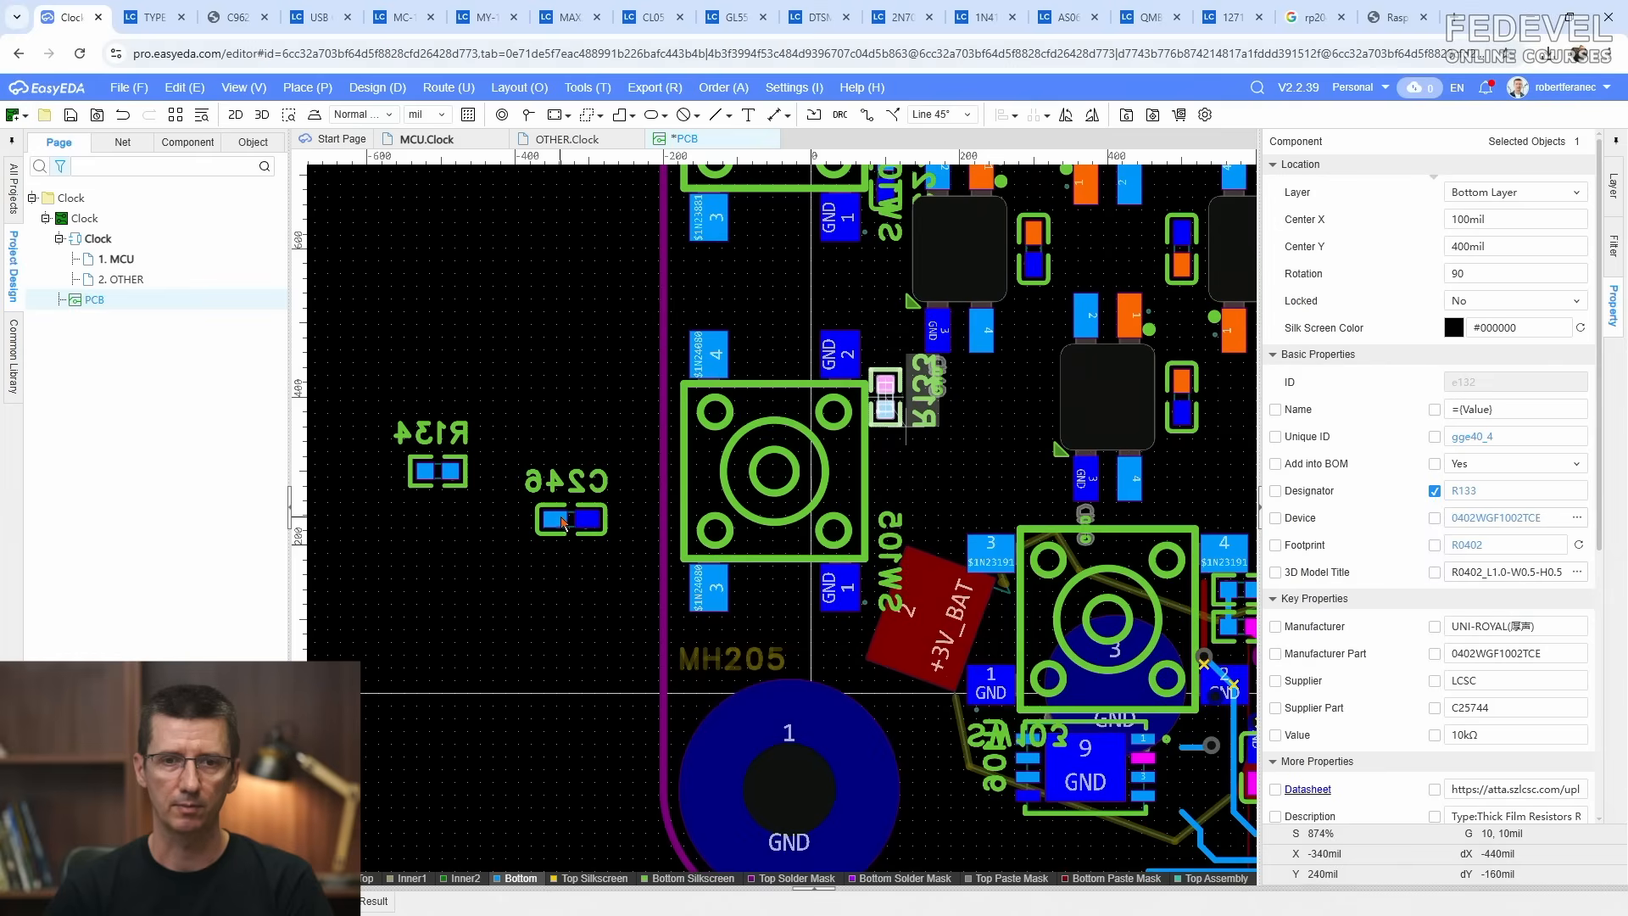
pyautogui.moveTo(563, 520); pyautogui.dragTo(843, 538)
pyautogui.scroll(2, 981, 477)
pyautogui.press('r')
pyautogui.click(878, 526)
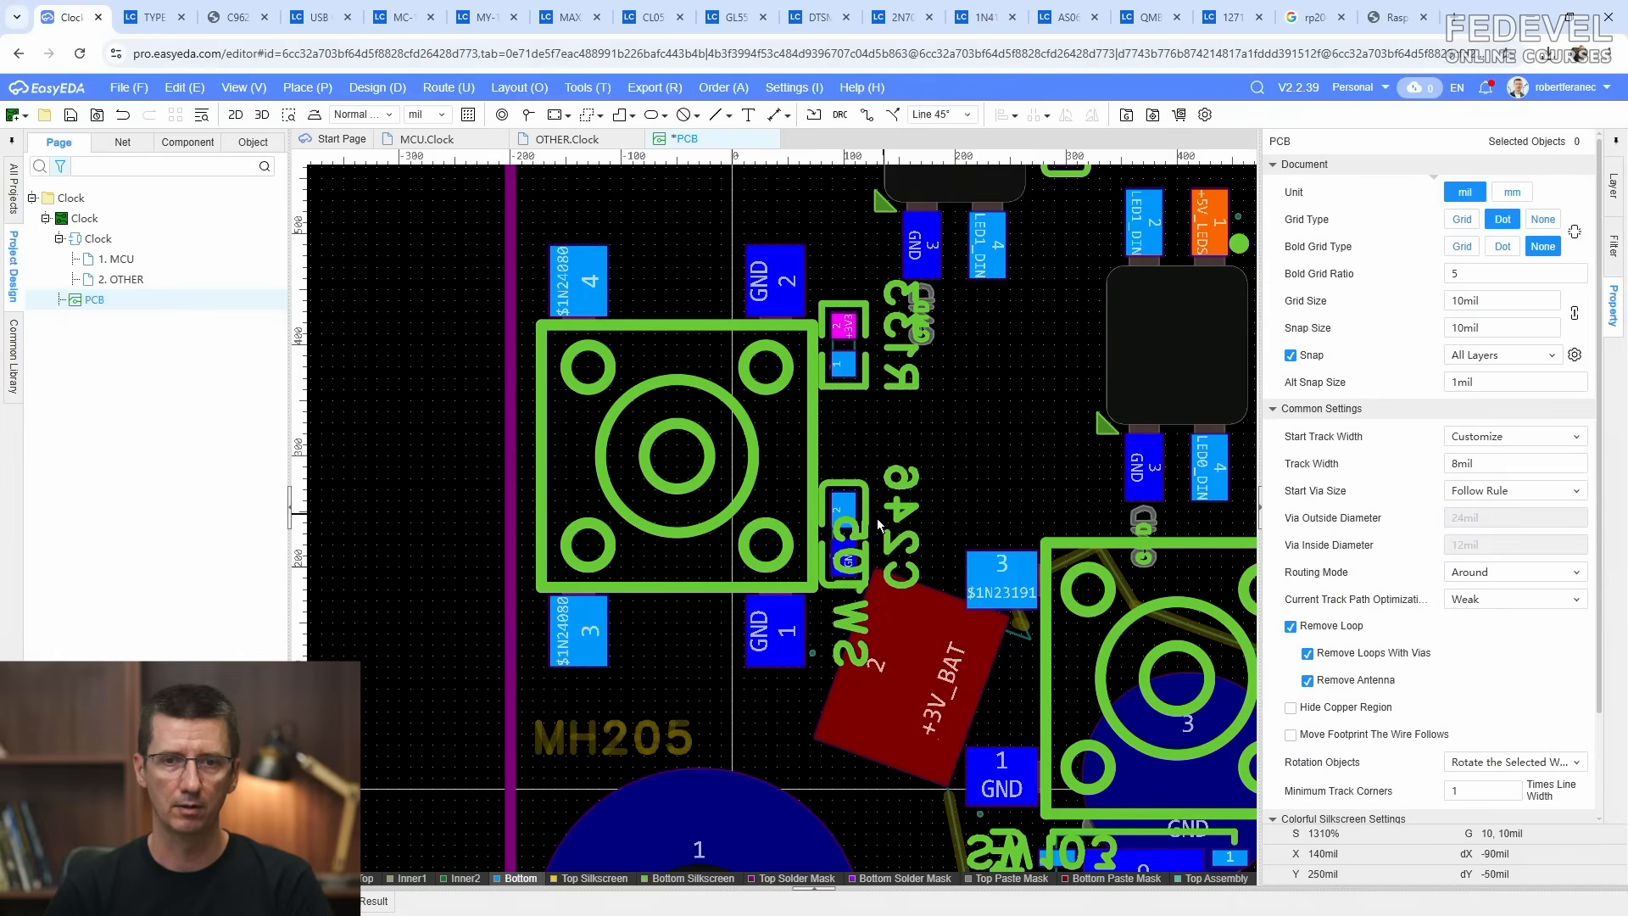
pyautogui.click(848, 494)
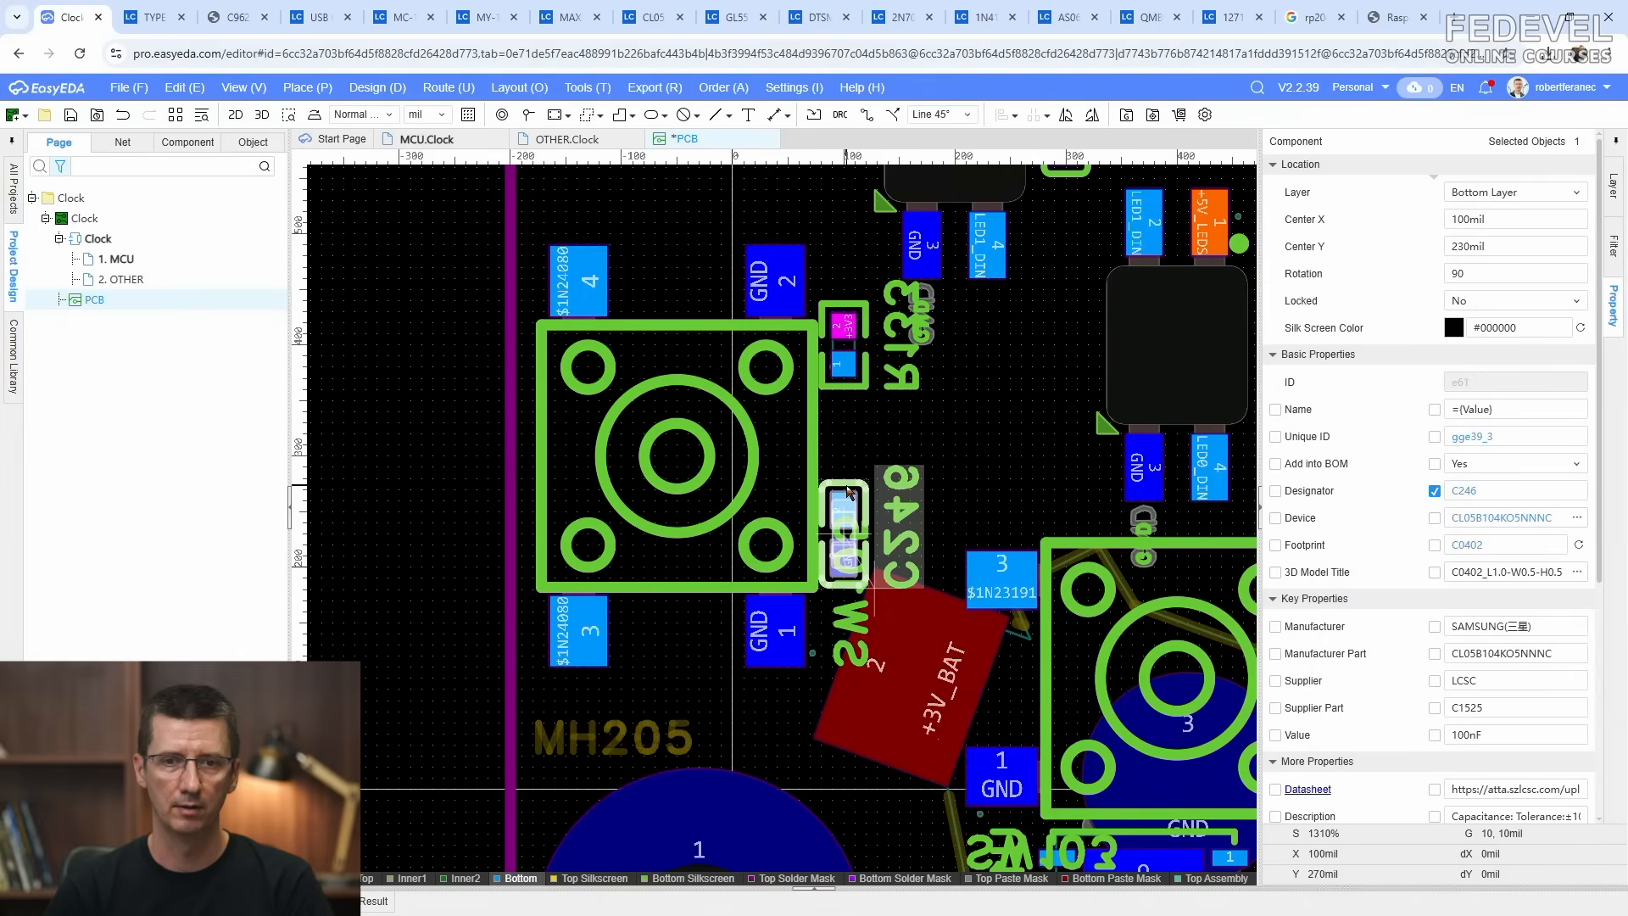
# Step: Place R134 vertically in the gap between R133 and C246 beside SW105
pyautogui.scroll(-2, 1047, 491)
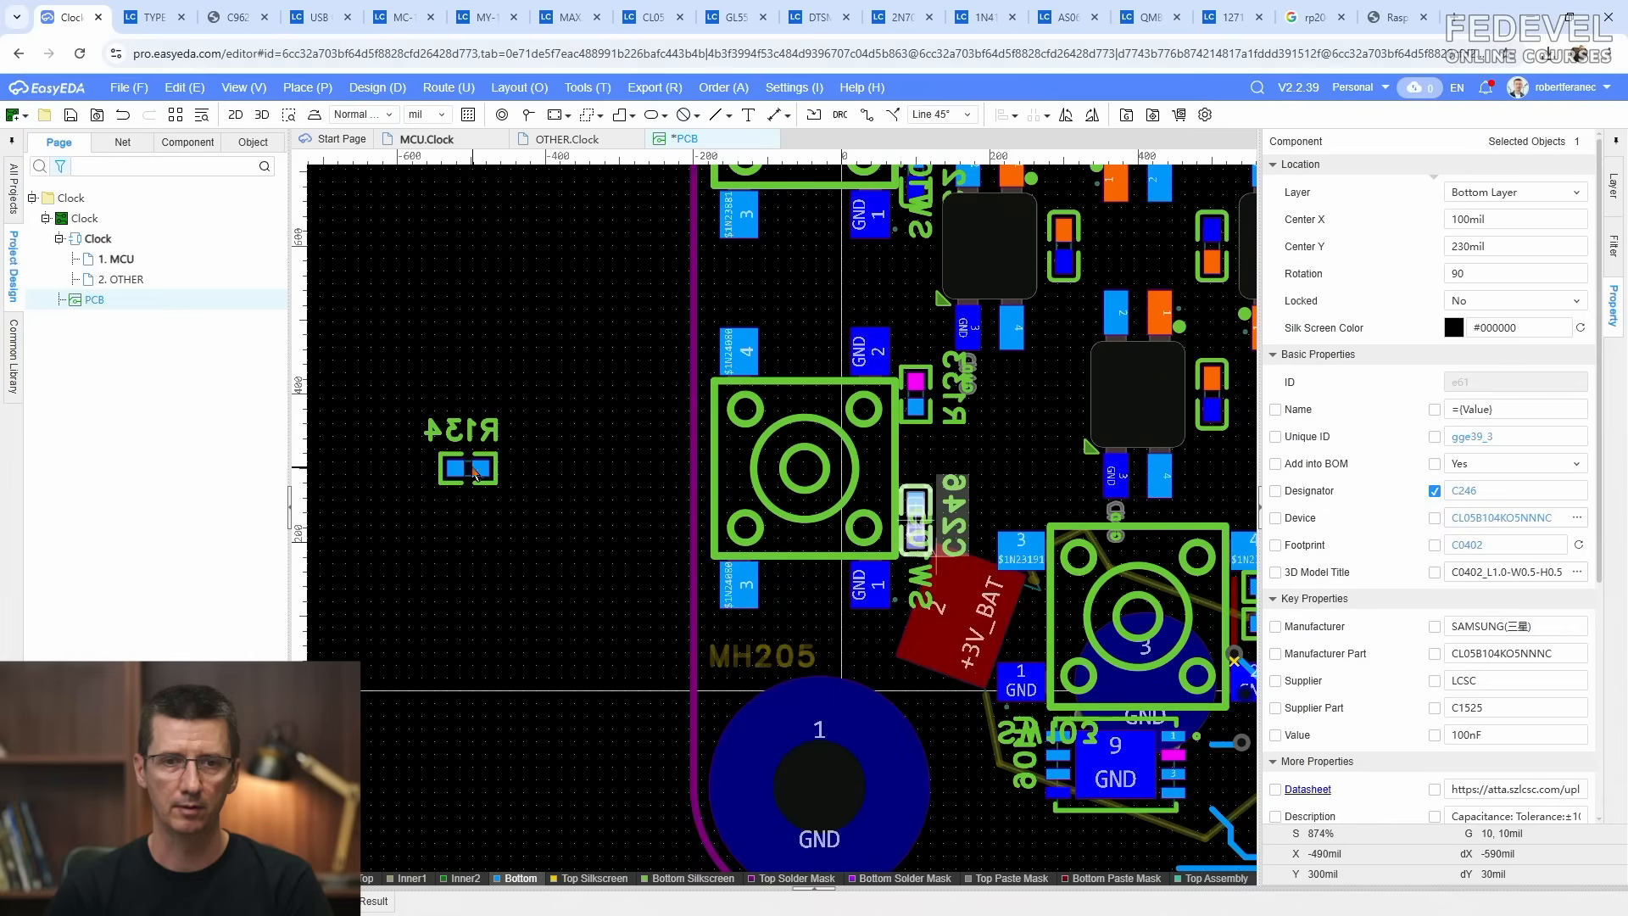
pyautogui.moveTo(473, 471); pyautogui.dragTo(843, 491)
pyautogui.scroll(2, 1007, 460)
pyautogui.press('space')
pyautogui.click(997, 476)
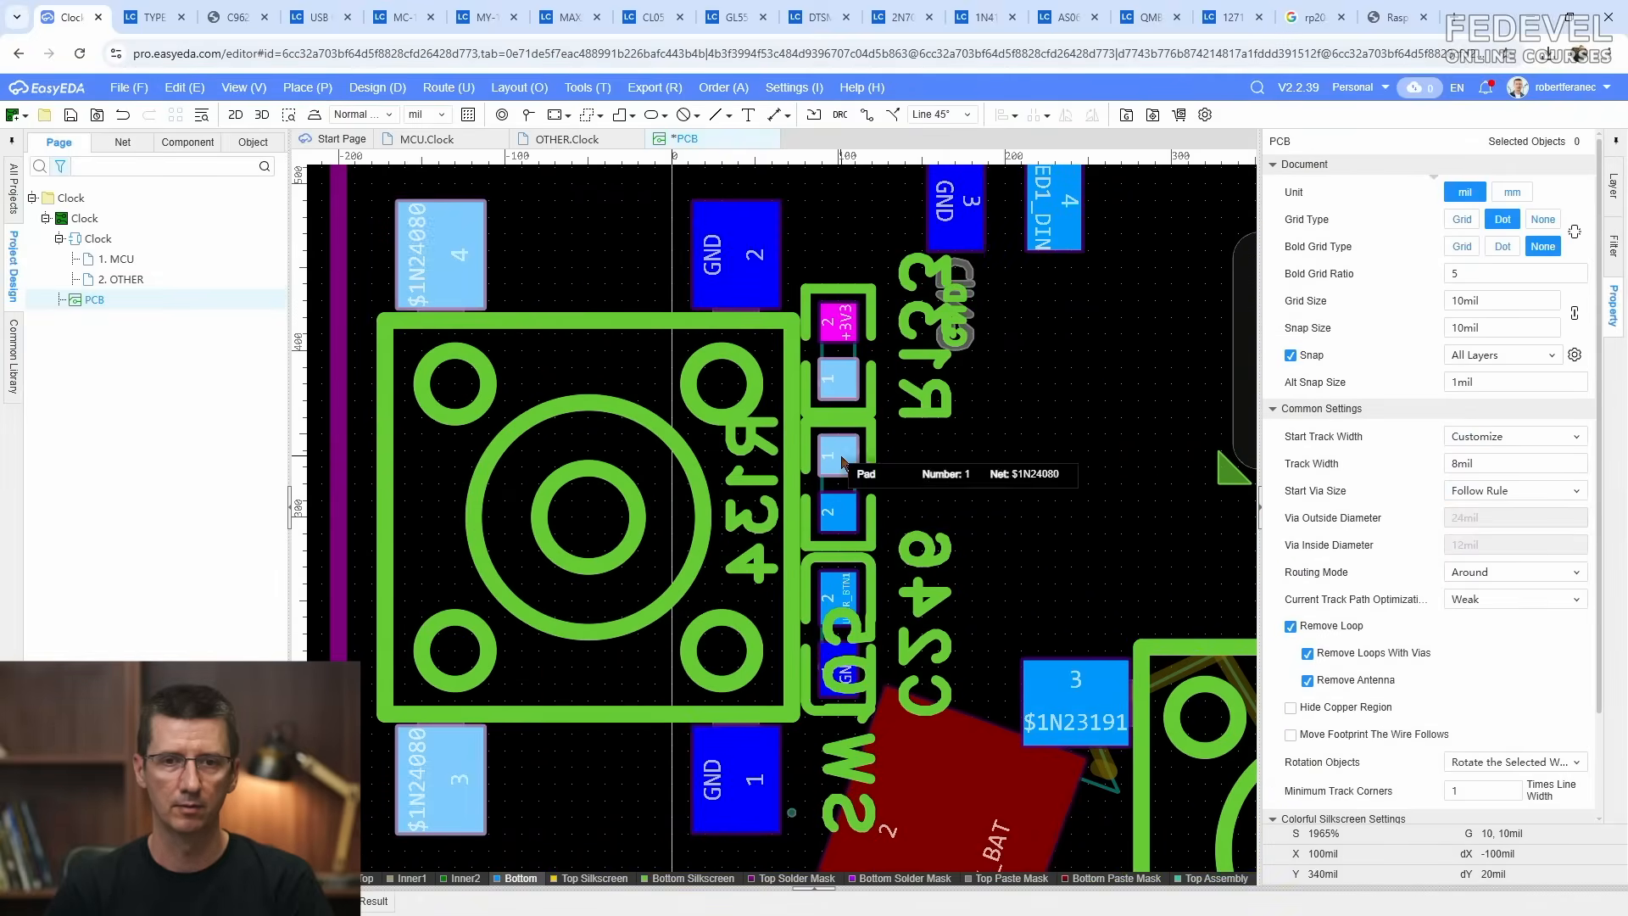
pyautogui.scroll(-4, 1029, 500)
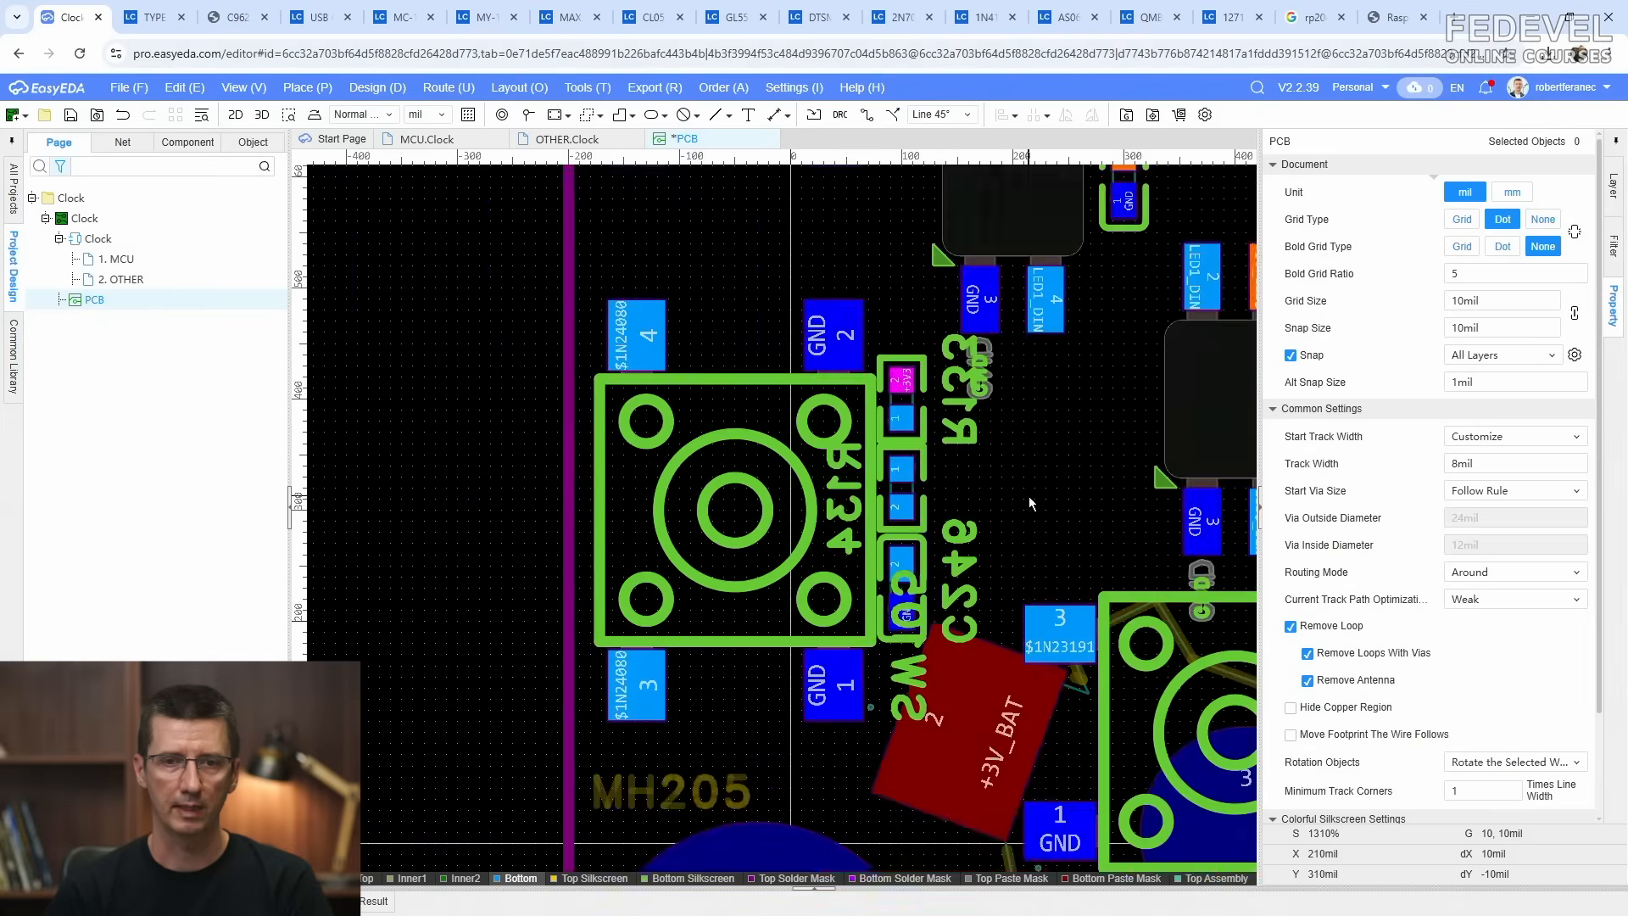
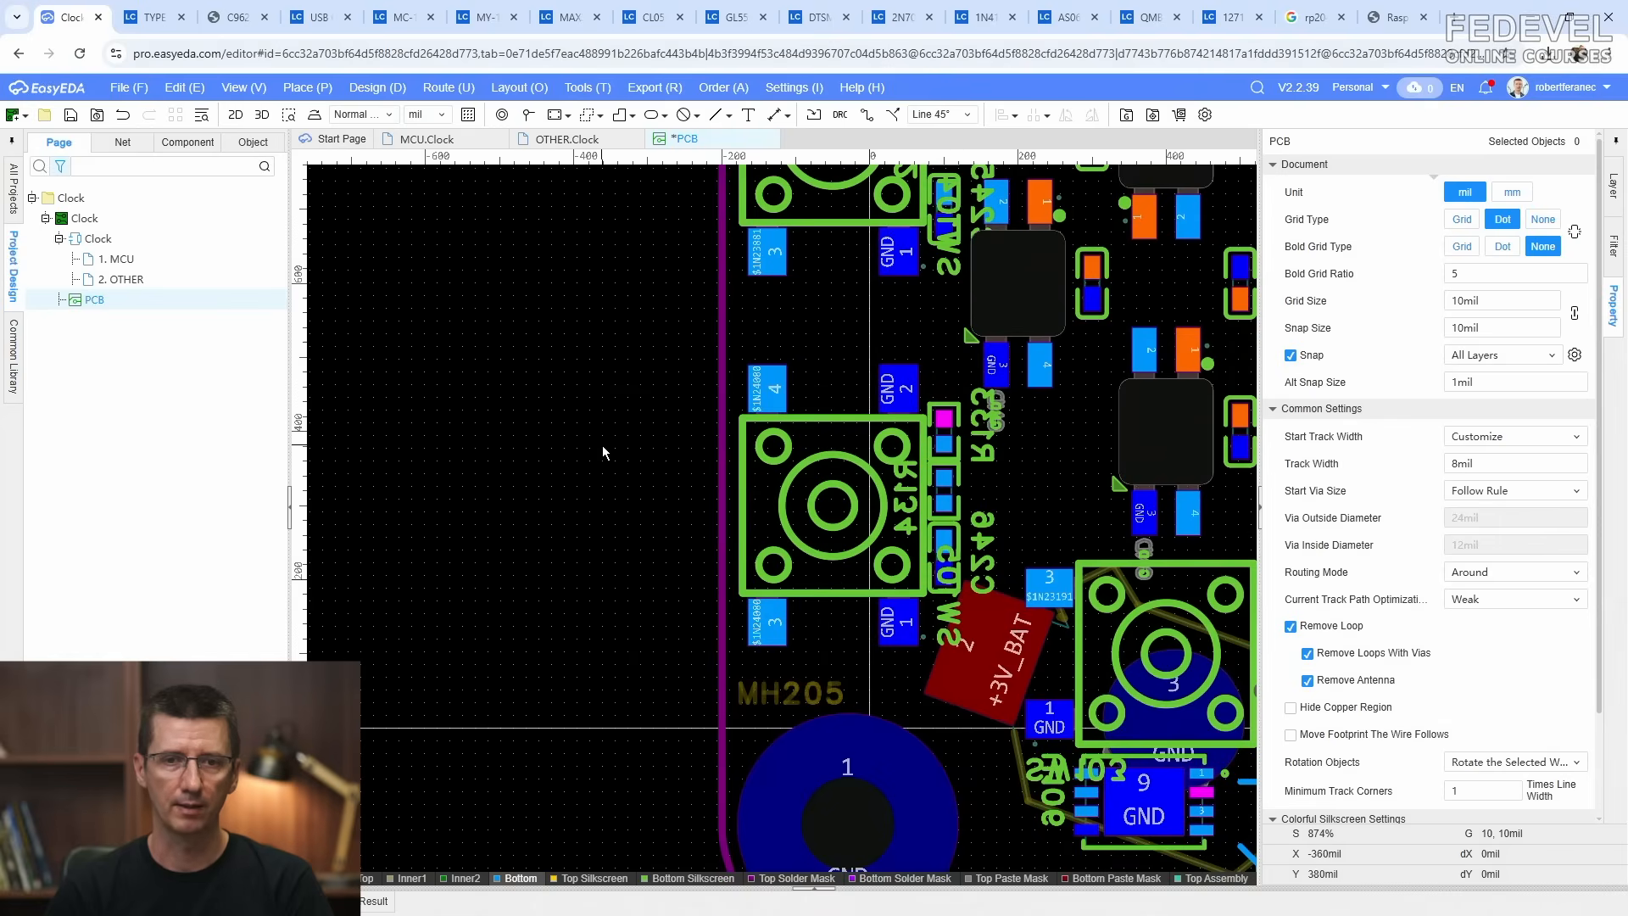
# Step: Fit the whole layout in view, show the layer list and save the PCB
pyautogui.press('k')
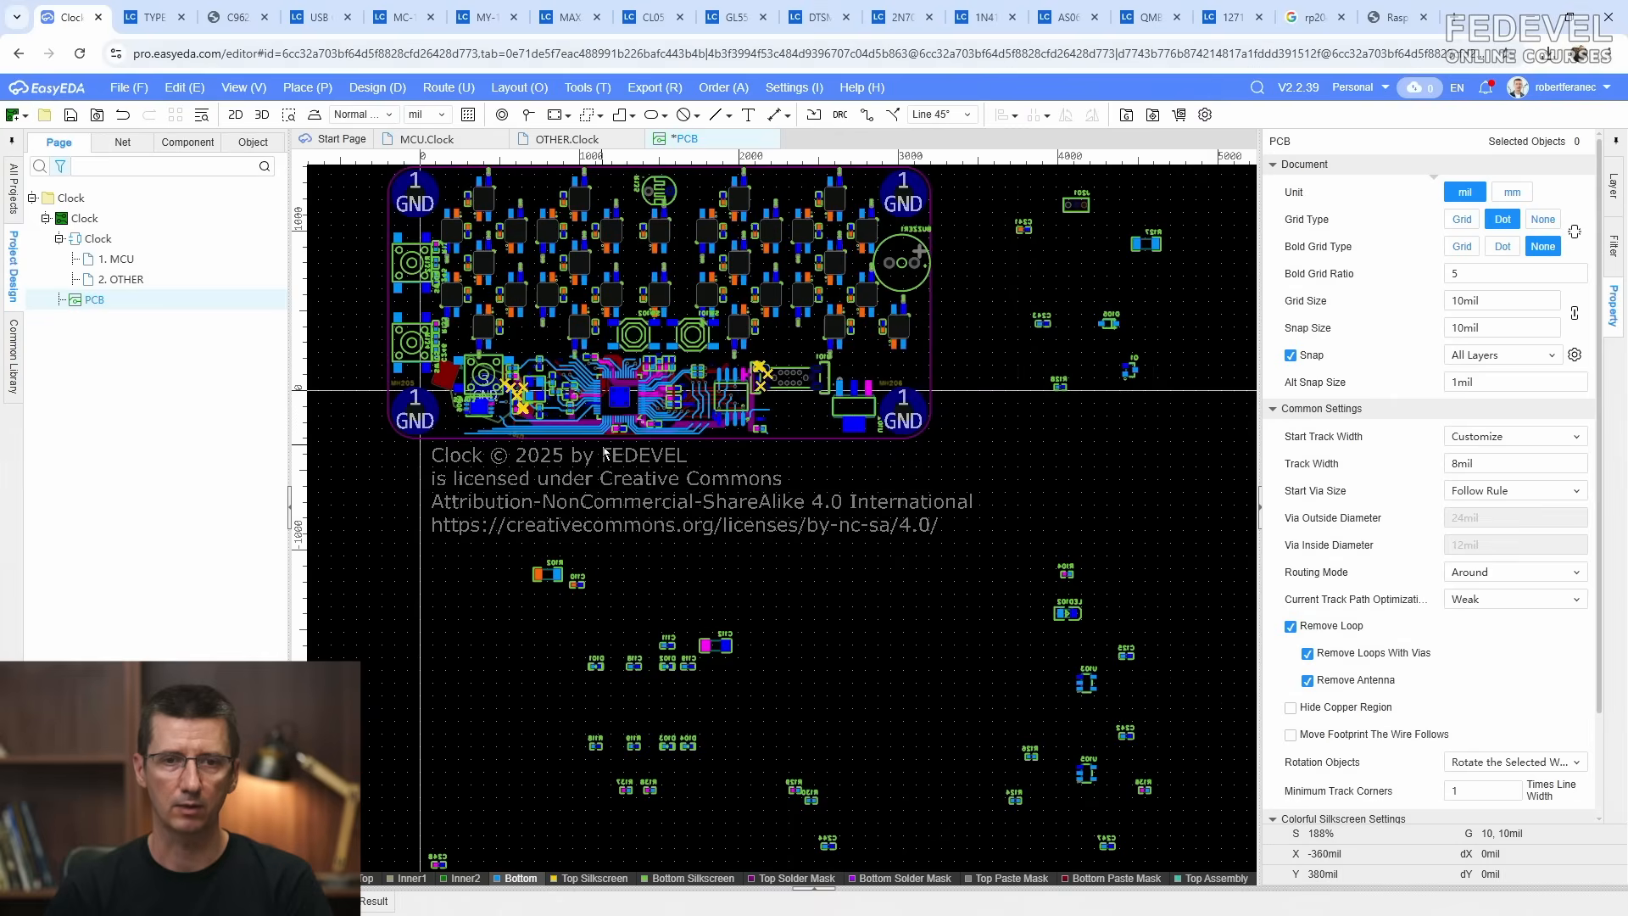
pyautogui.click(1613, 185)
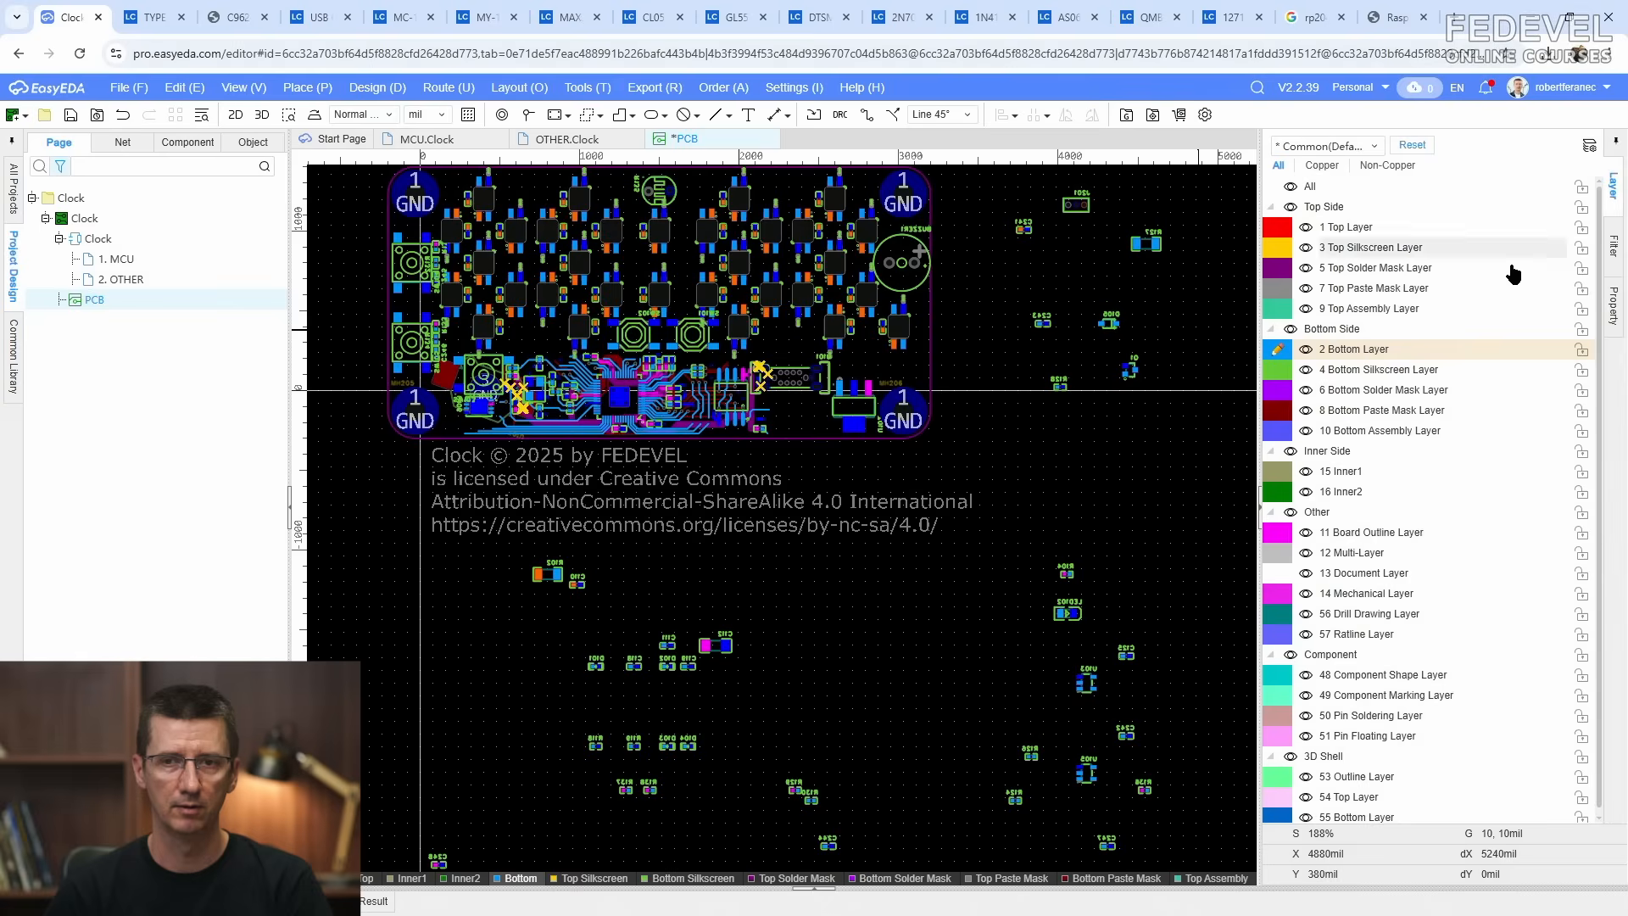
pyautogui.click(71, 116)
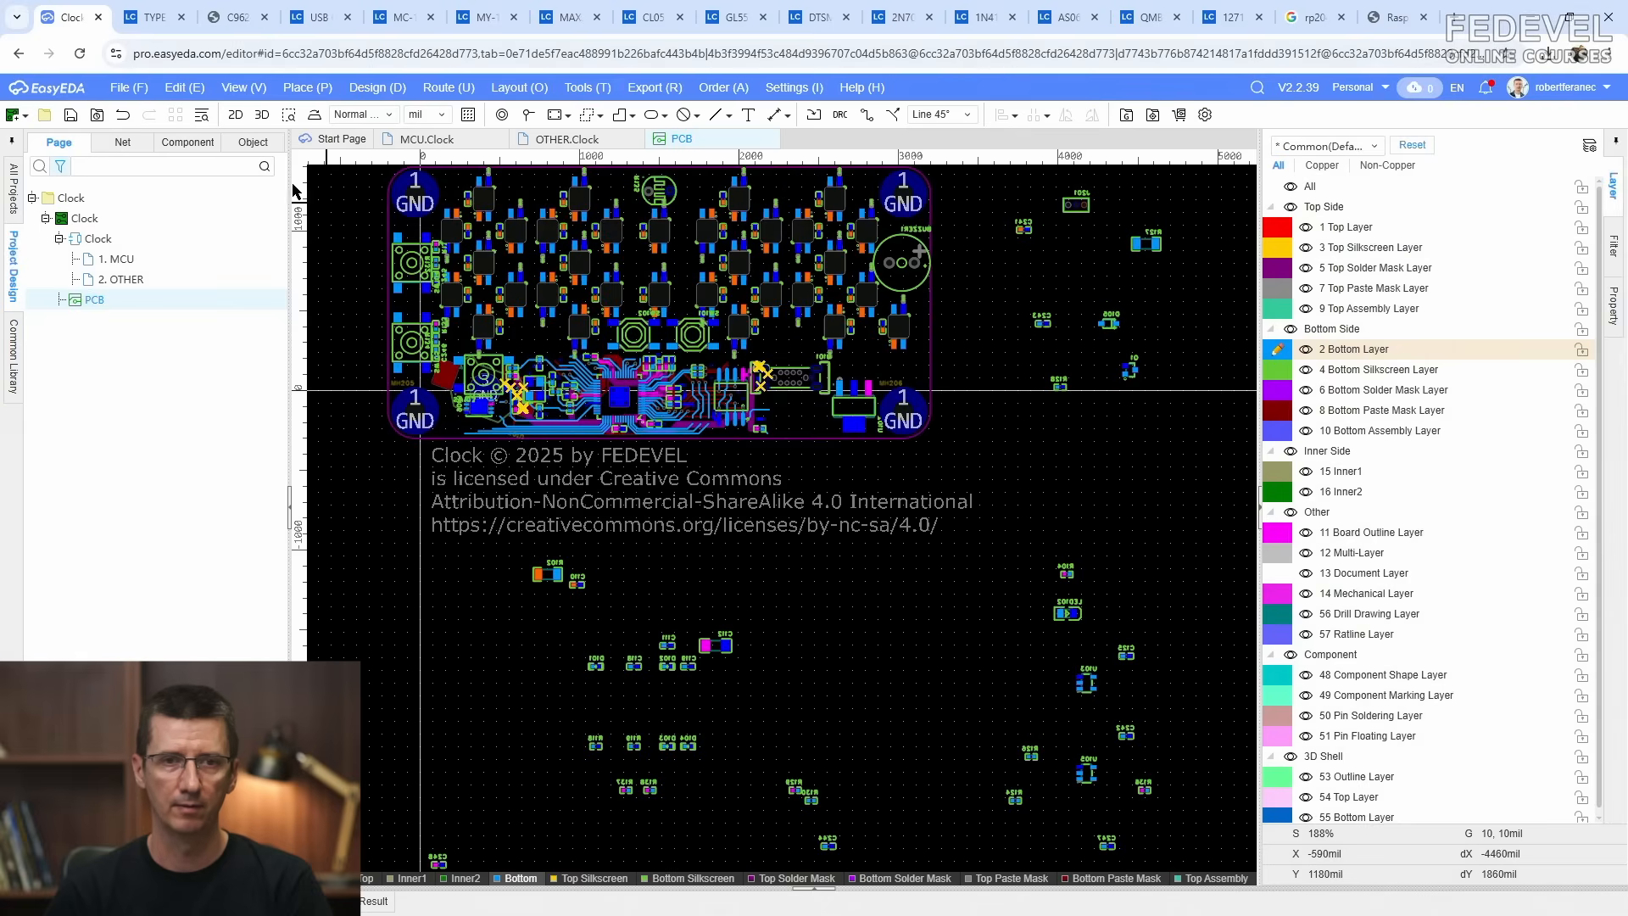
# Step: Select diode D103 in the USB Connector section of the MCU schematic and return to the PCB
pyautogui.click(436, 144)
pyautogui.scroll(-4, 819, 570)
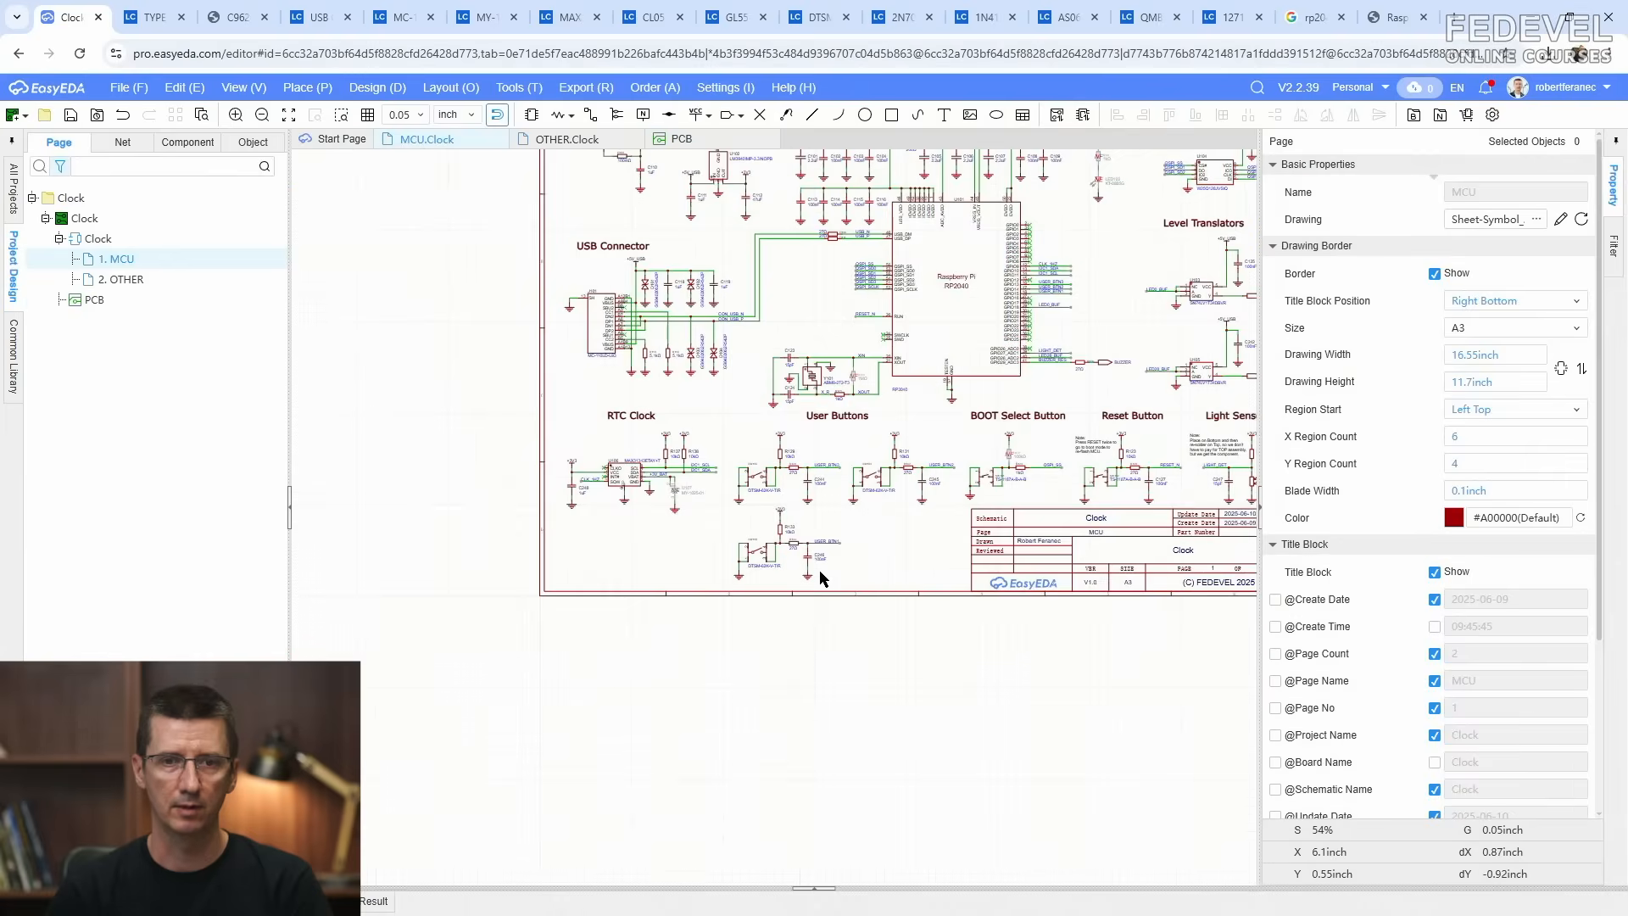
pyautogui.scroll(4, 647, 245)
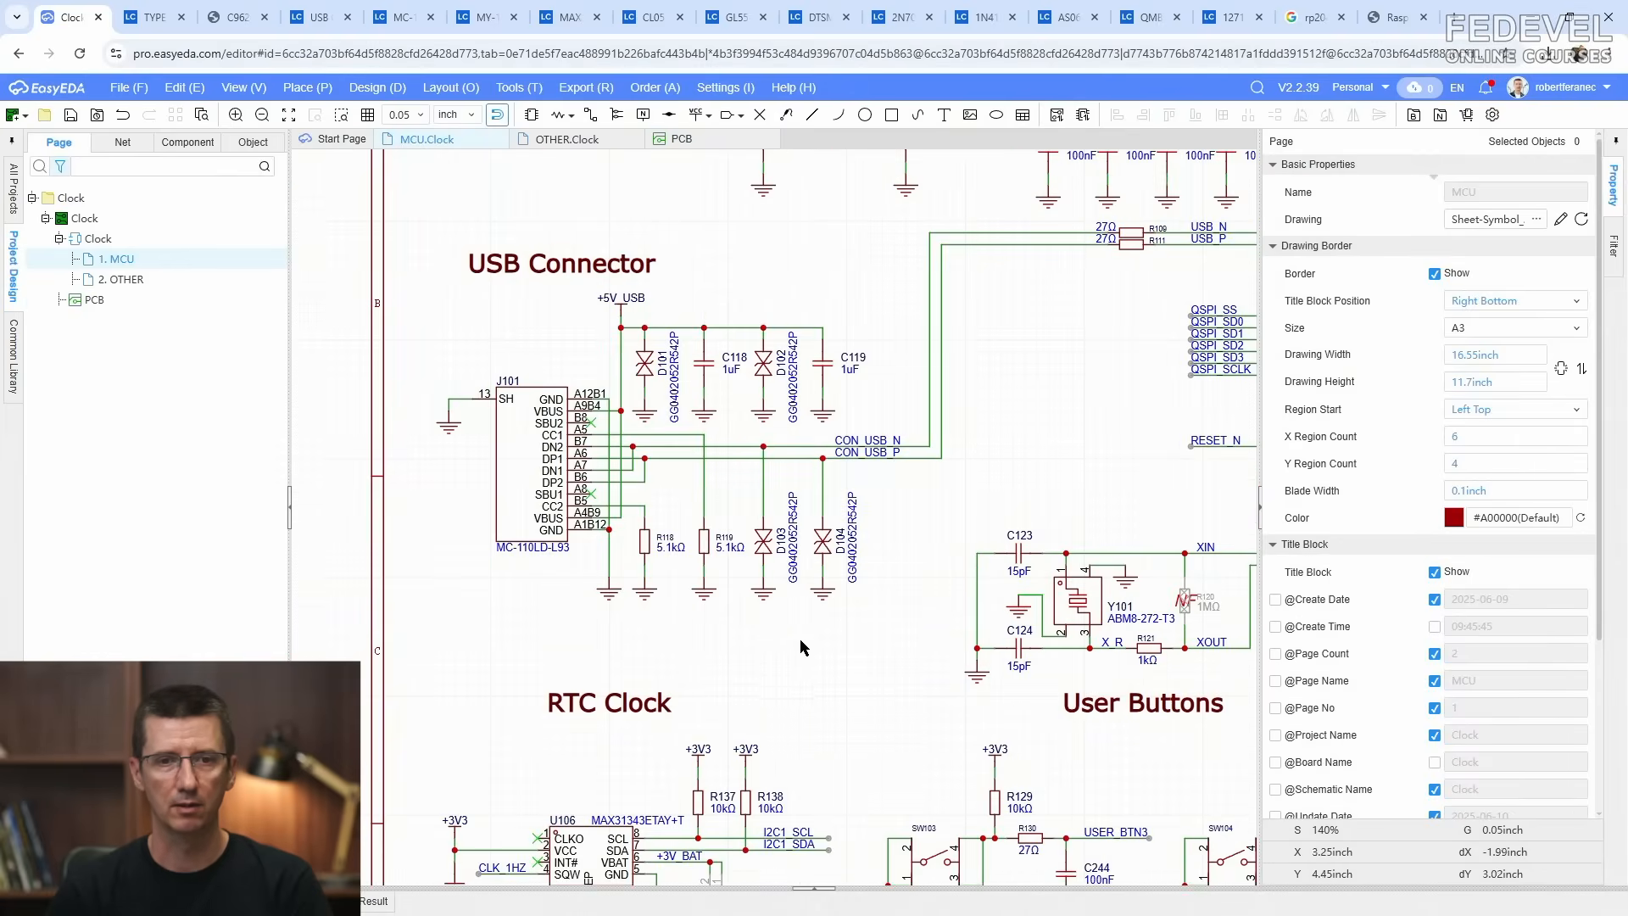
pyautogui.click(763, 541)
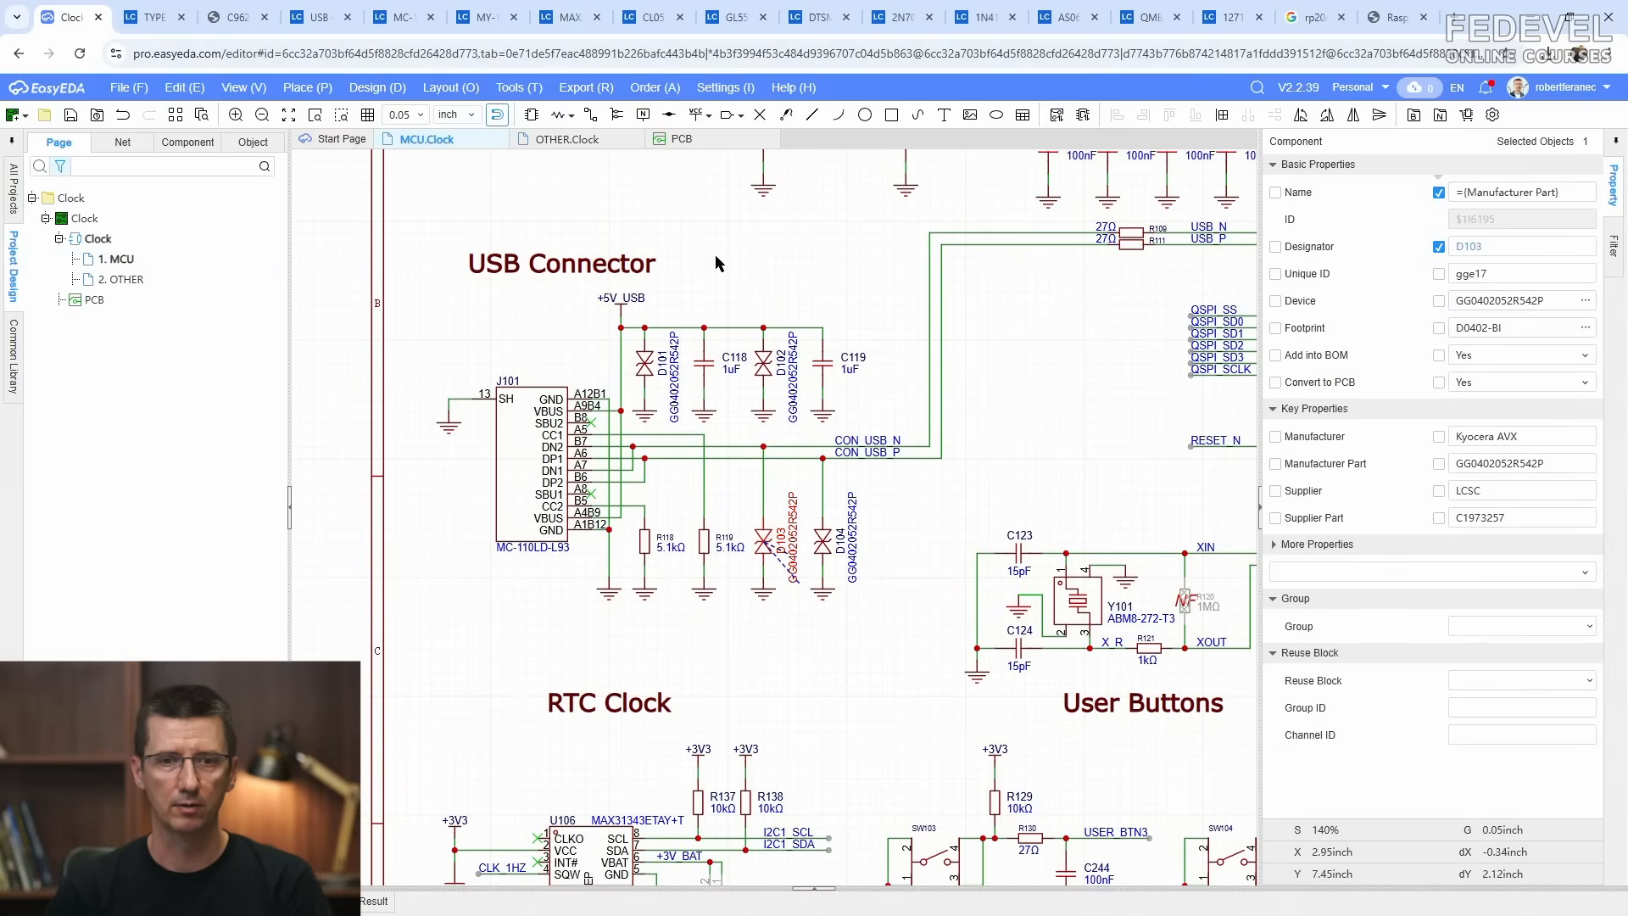
pyautogui.click(682, 139)
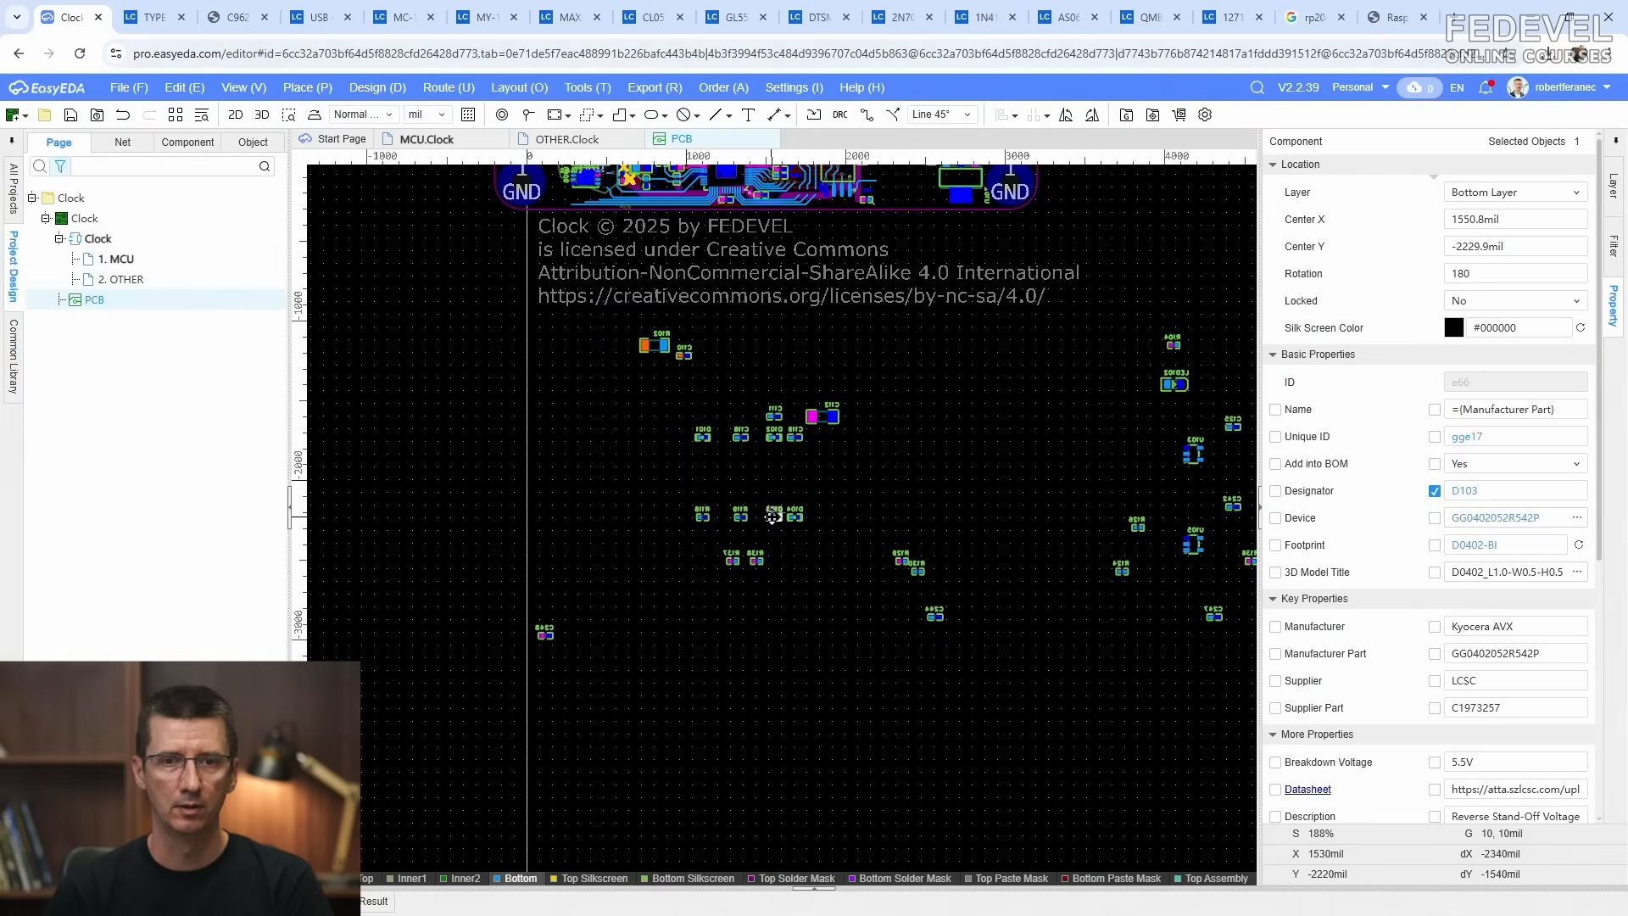
# Step: Move D103 to the upper edge of USB connector J101 at X 2270 mil, Y 160 mil, with its rotation at 0
pyautogui.moveTo(771, 516); pyautogui.dragTo(1126, 329)
pyautogui.scroll(-4, 905, 423)
pyautogui.scroll(7, 904, 343)
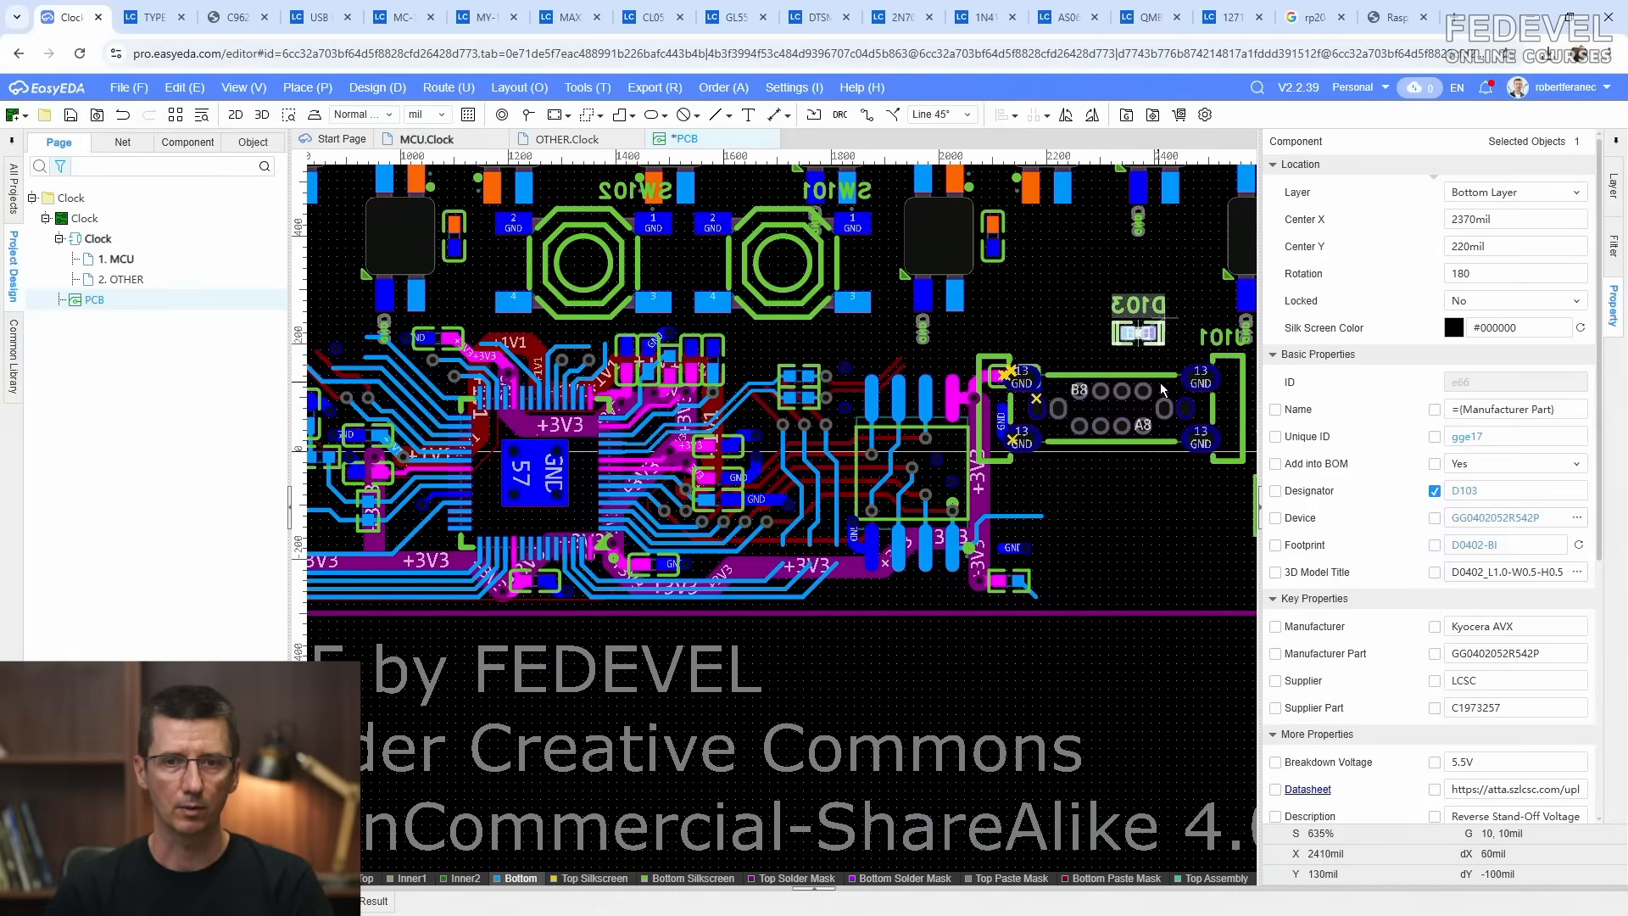
pyautogui.moveTo(1164, 390); pyautogui.dragTo(973, 498, button='right')
pyautogui.scroll(3, 972, 467)
pyautogui.click(925, 475)
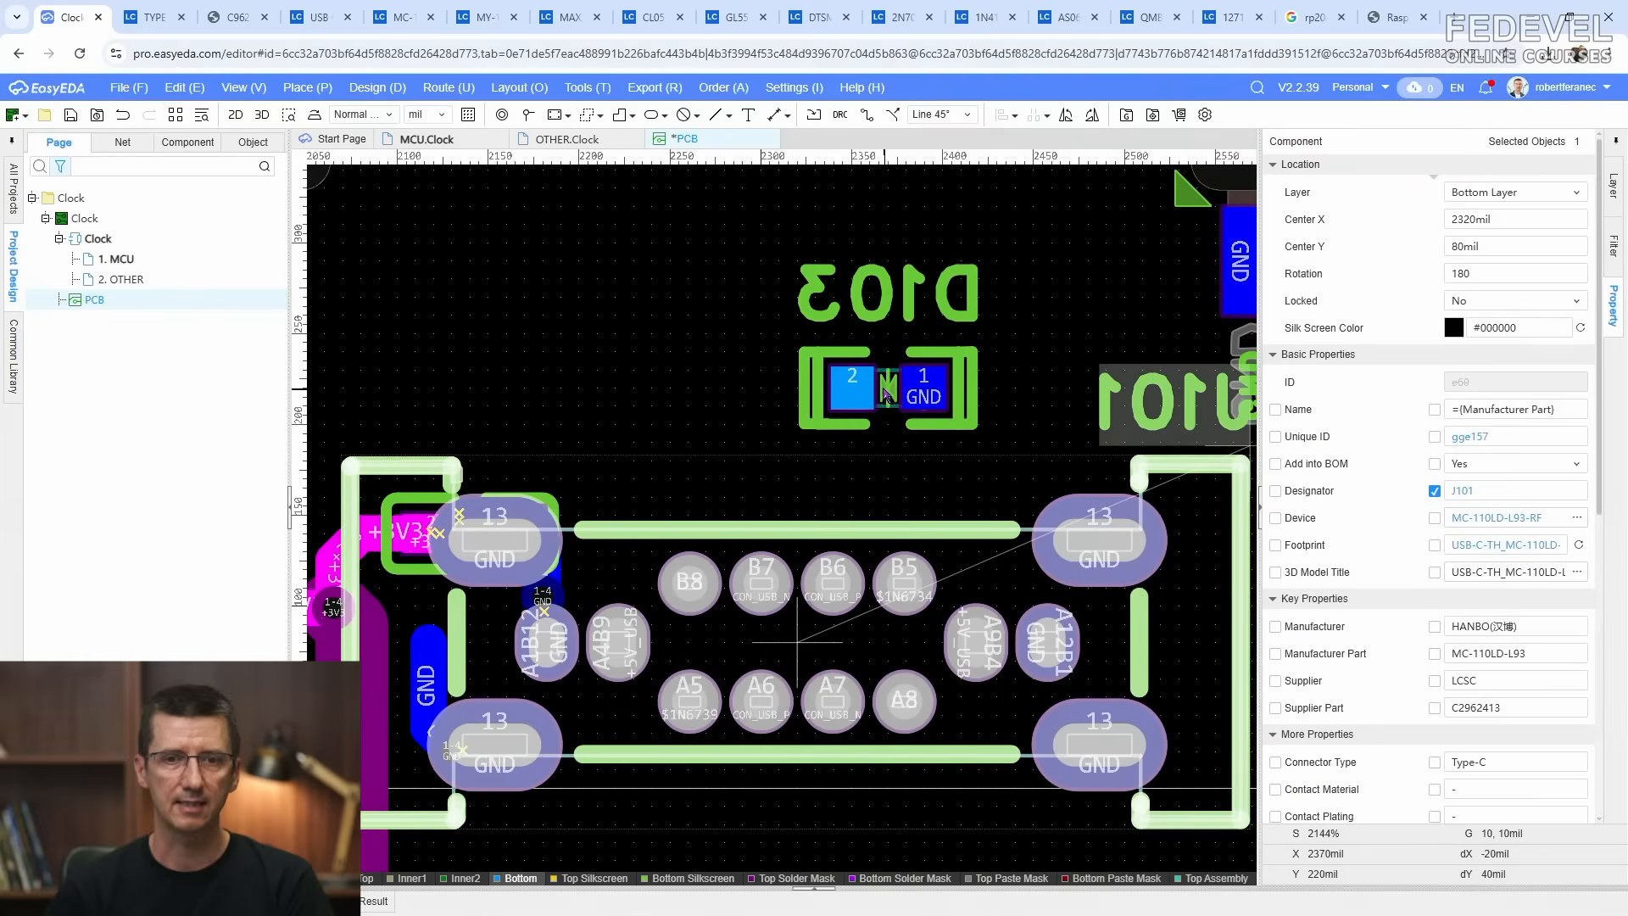
pyautogui.moveTo(890, 387); pyautogui.dragTo(703, 492)
pyautogui.press('space')
pyautogui.press('space')
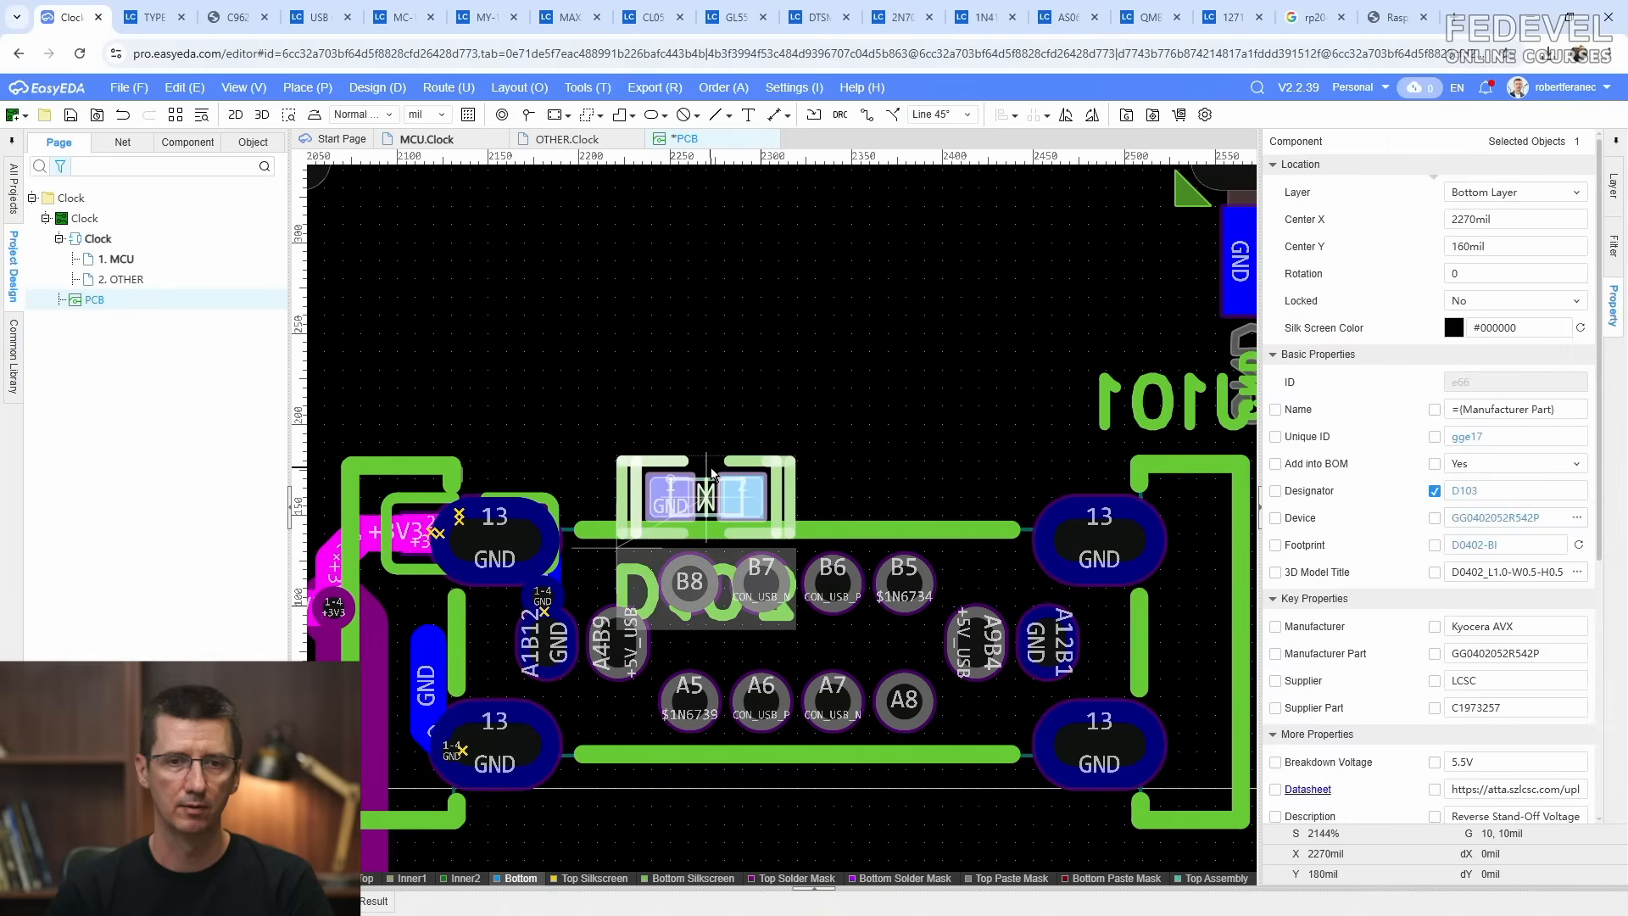
# Step: Transfer diode D104 from the USB Connector schematic to the PCB and place it beside D103 at X 2370 mil, Y 160 mil
pyautogui.click(427, 139)
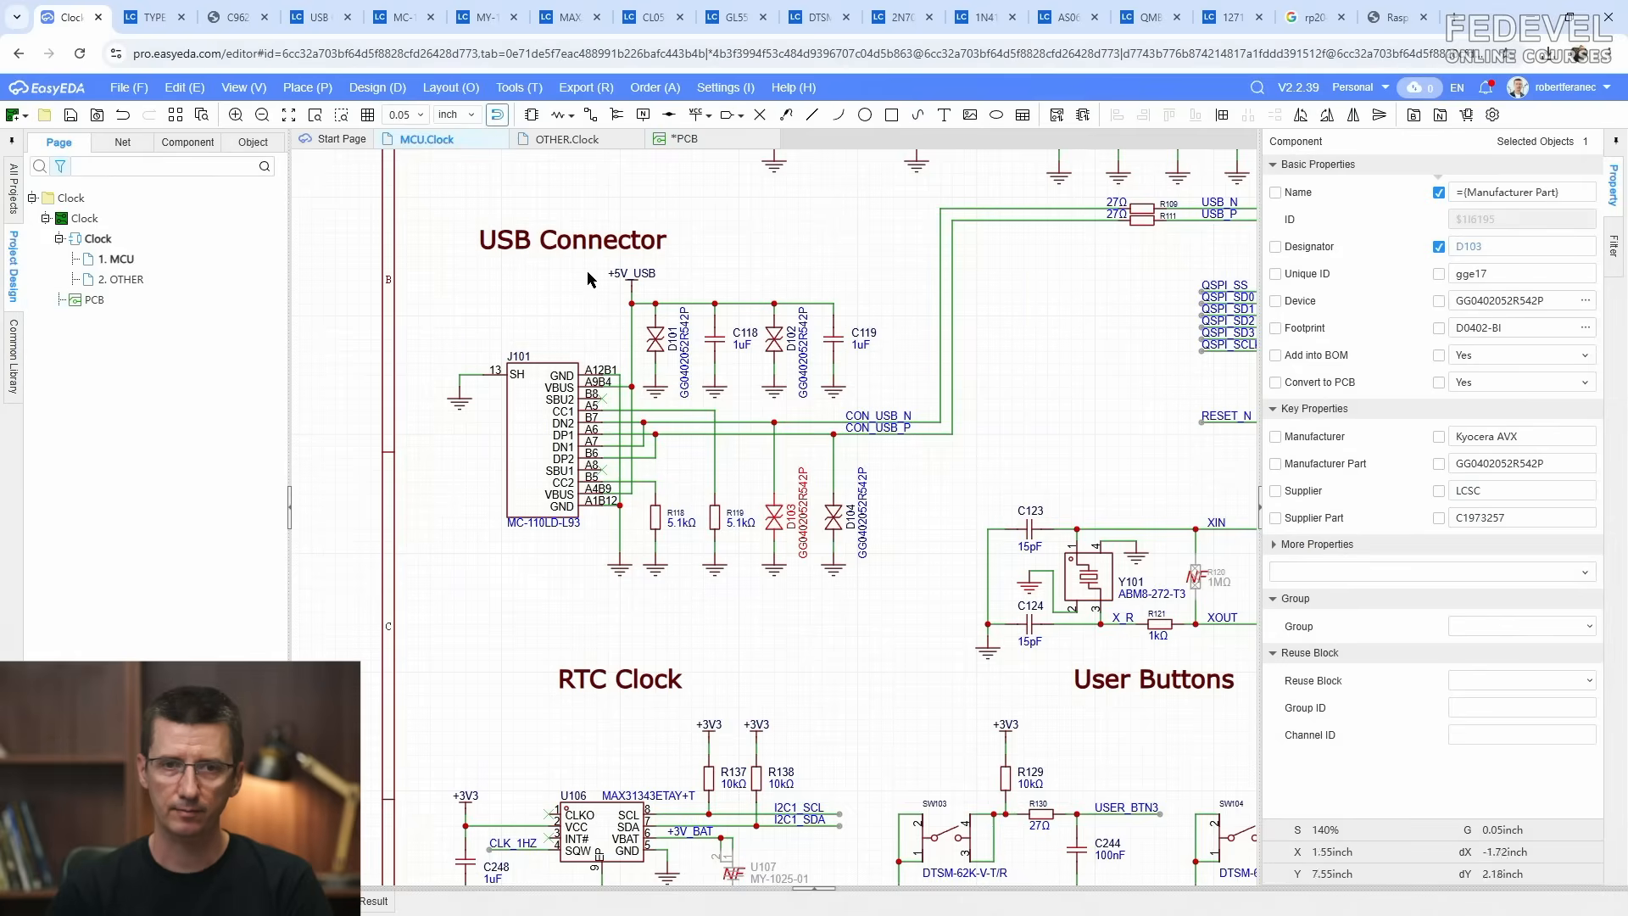
pyautogui.rightClick(838, 519)
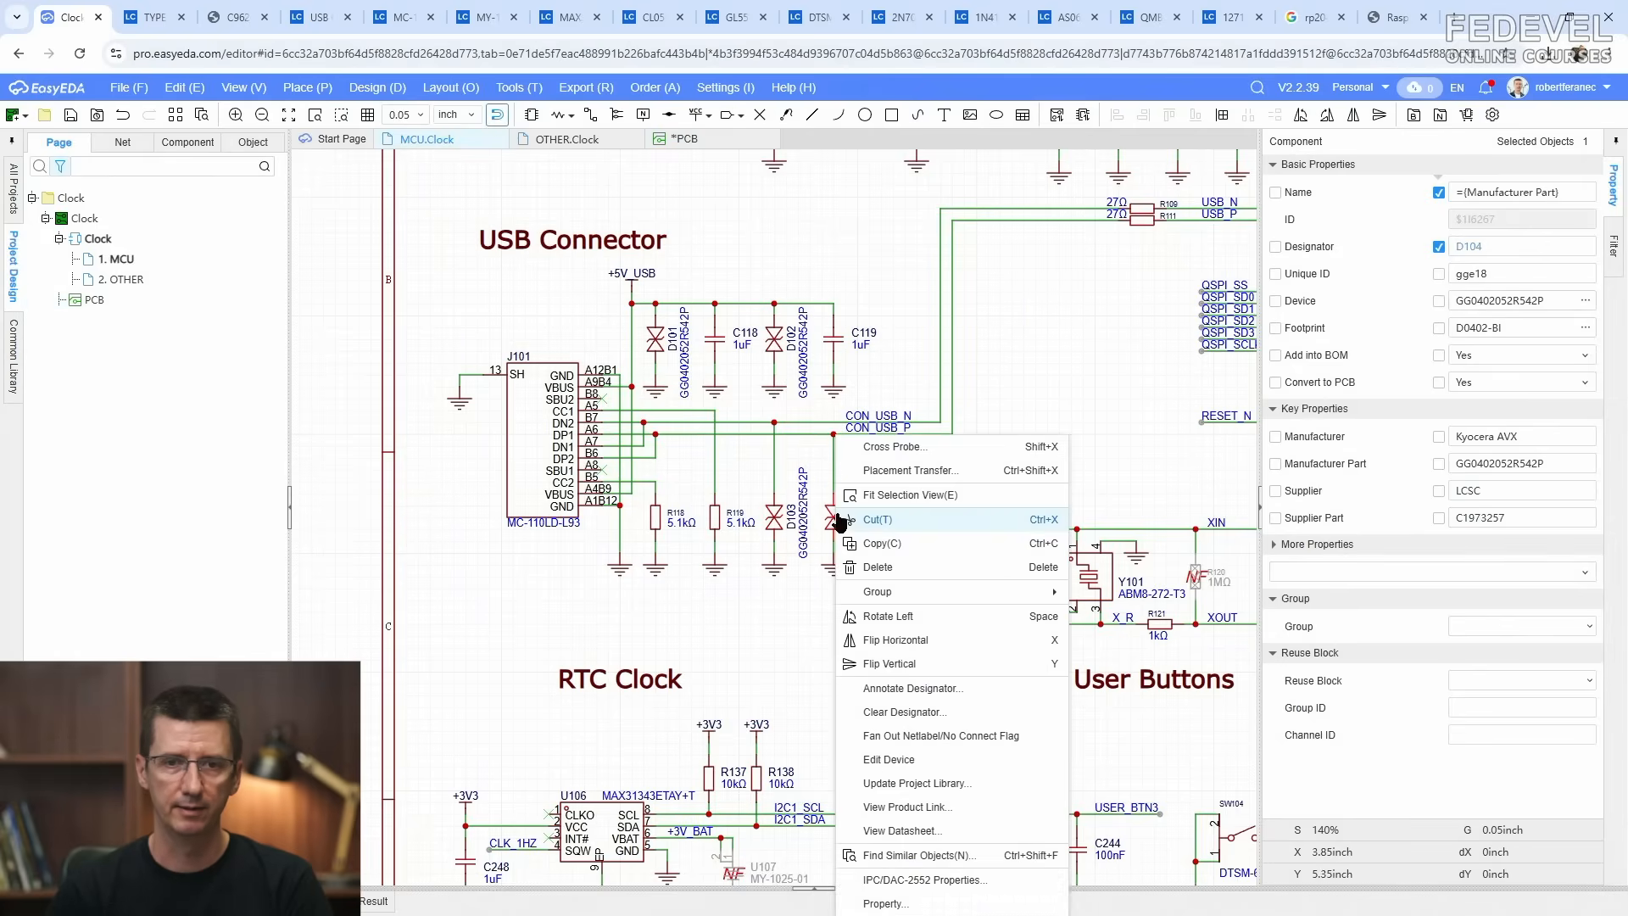
pyautogui.click(873, 468)
pyautogui.scroll(-3, 906, 636)
pyautogui.scroll(6, 872, 491)
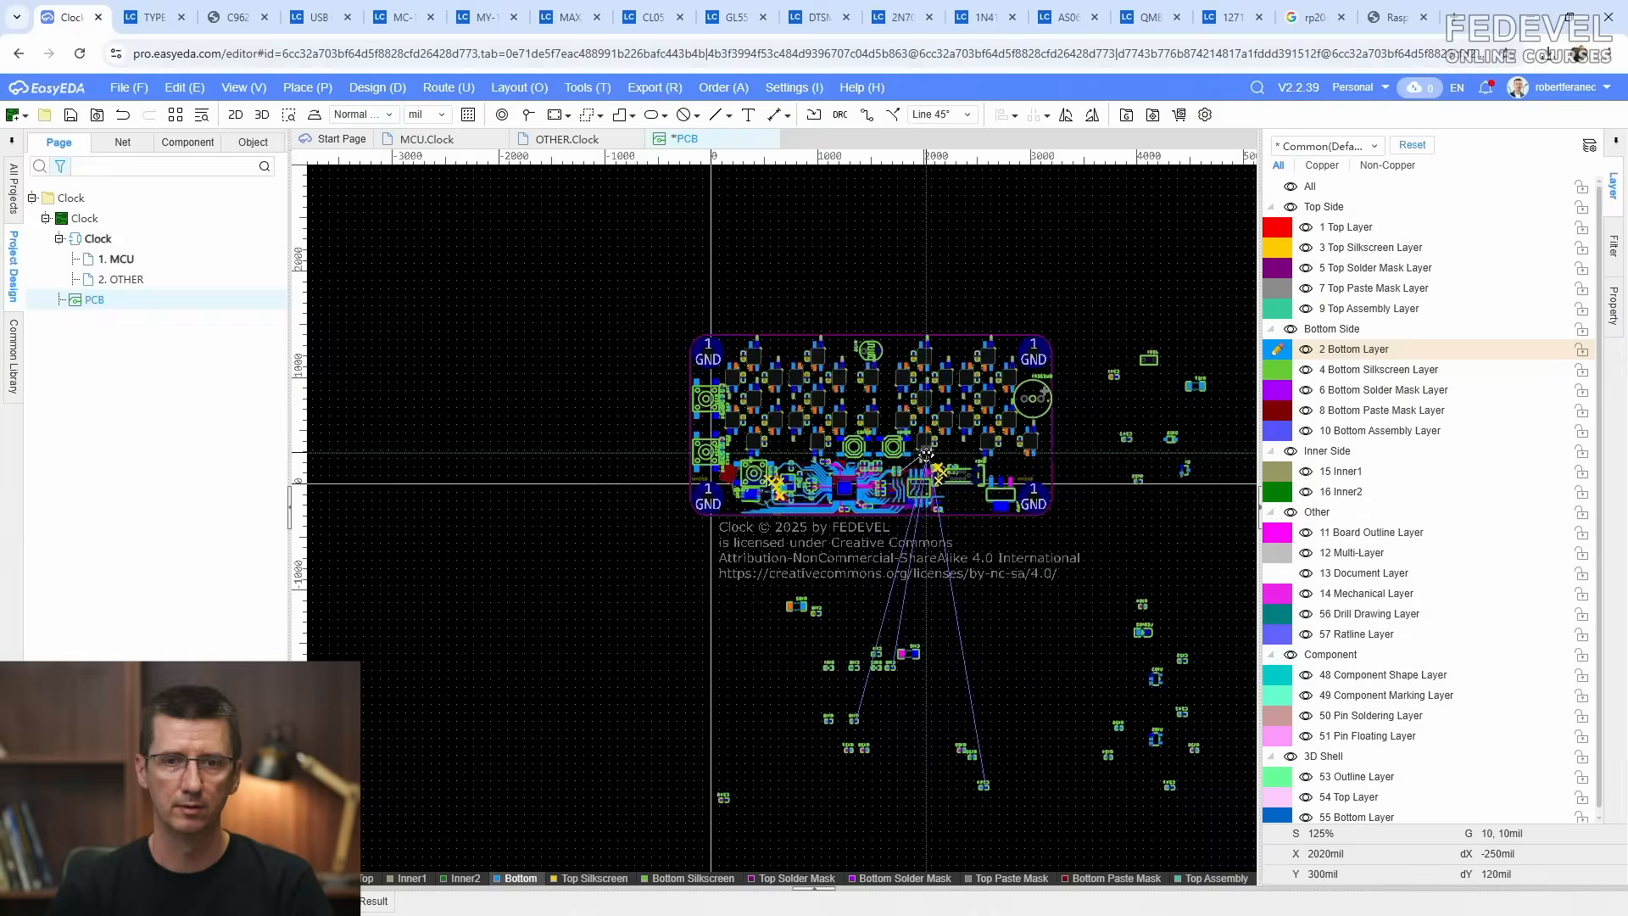
pyautogui.scroll(1, 1172, 508)
pyautogui.click(997, 413)
pyautogui.scroll(-1, 630, 341)
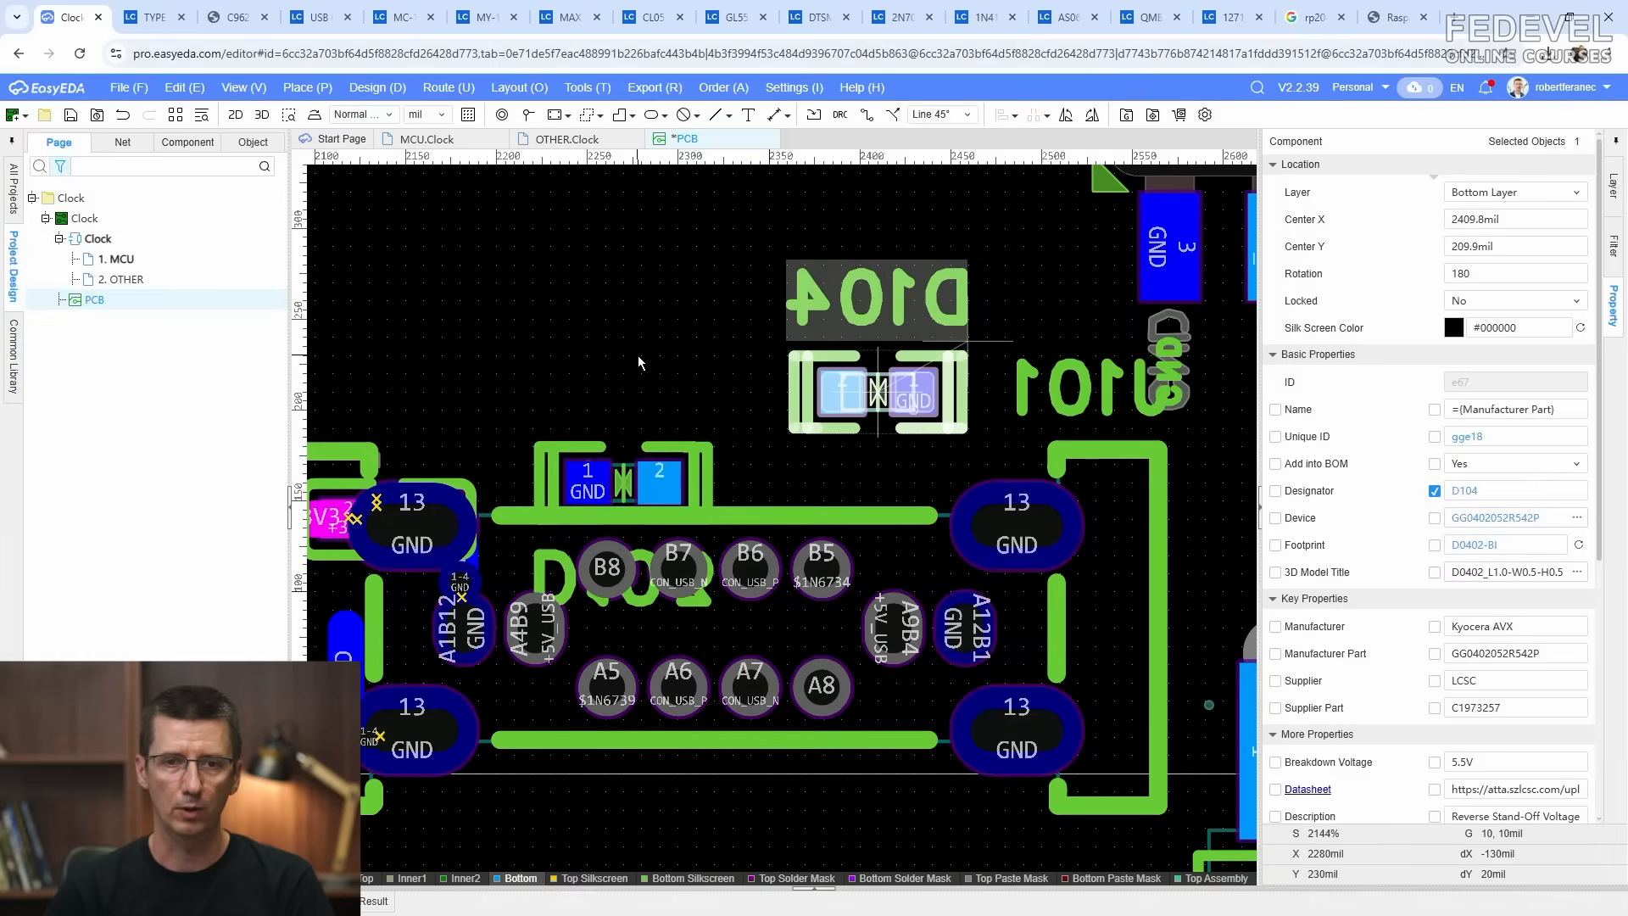
pyautogui.click(716, 375)
pyautogui.moveTo(878, 392); pyautogui.dragTo(808, 478)
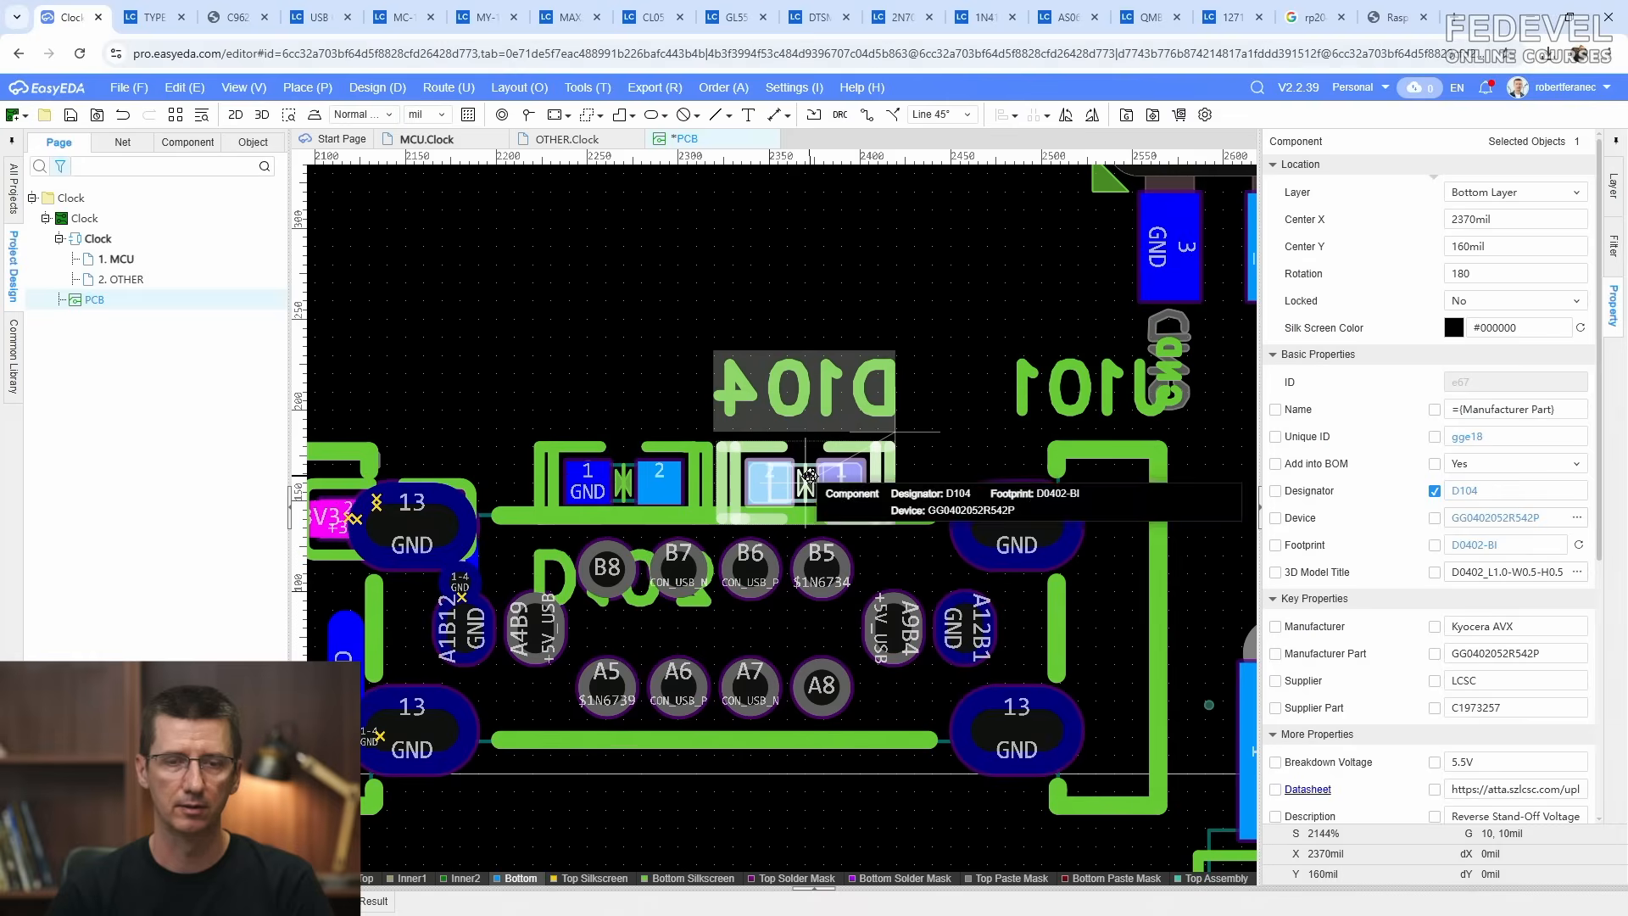
pyautogui.click(632, 325)
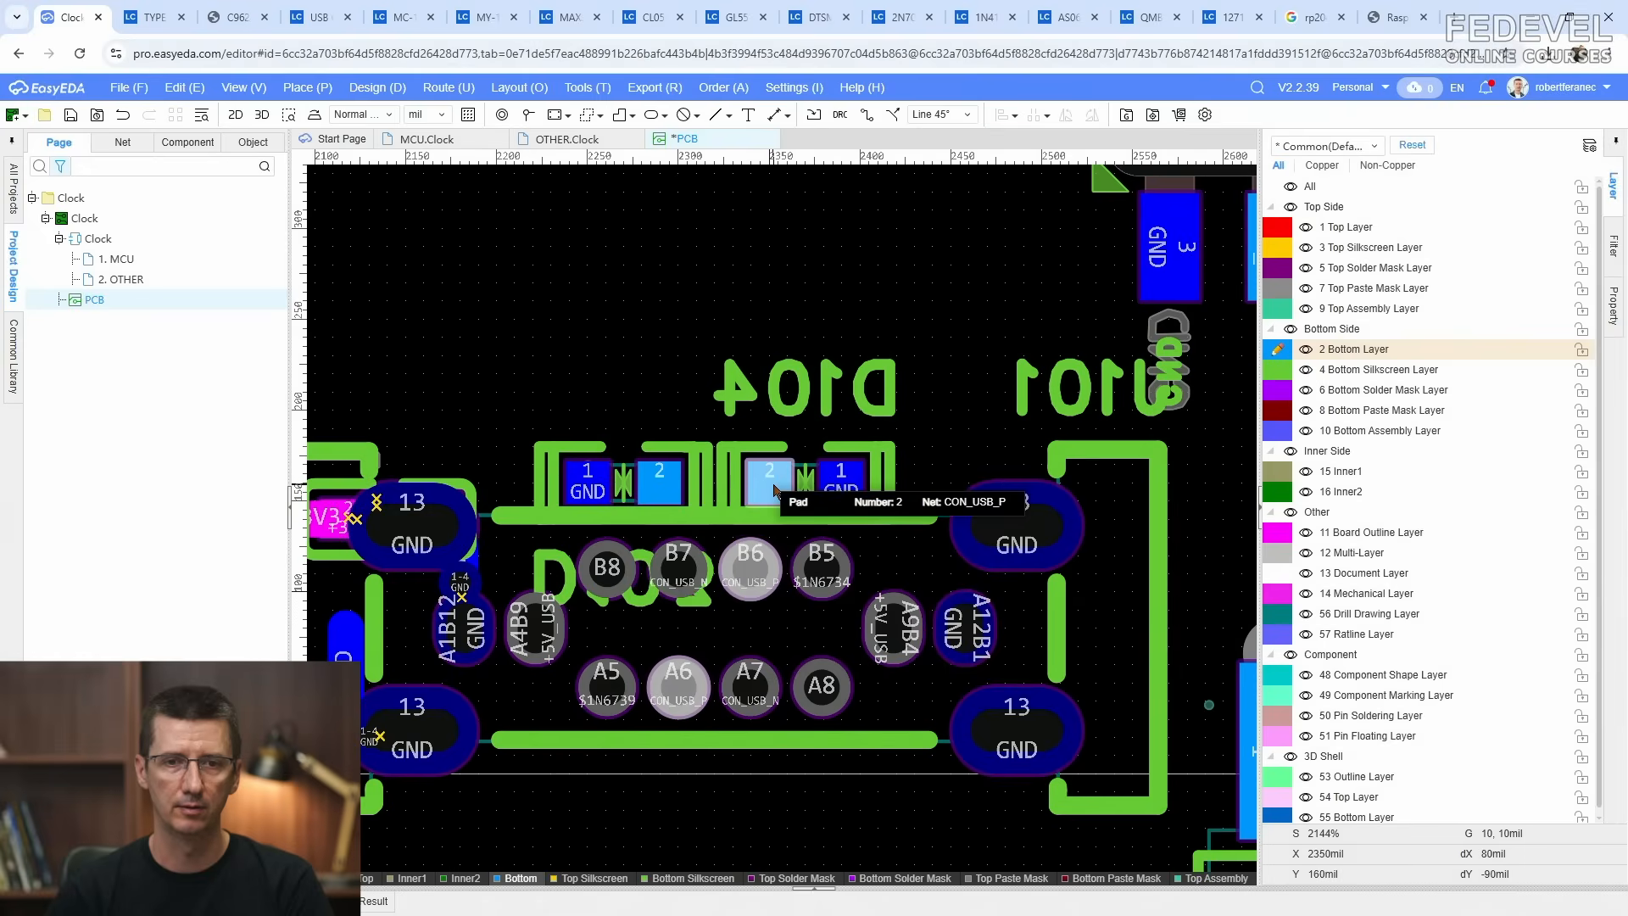
# Step: Transfer resistor R119 from the schematic and place it vertically below USB connector J101 at about X 2330 mil, Y -20 mil
pyautogui.click(427, 140)
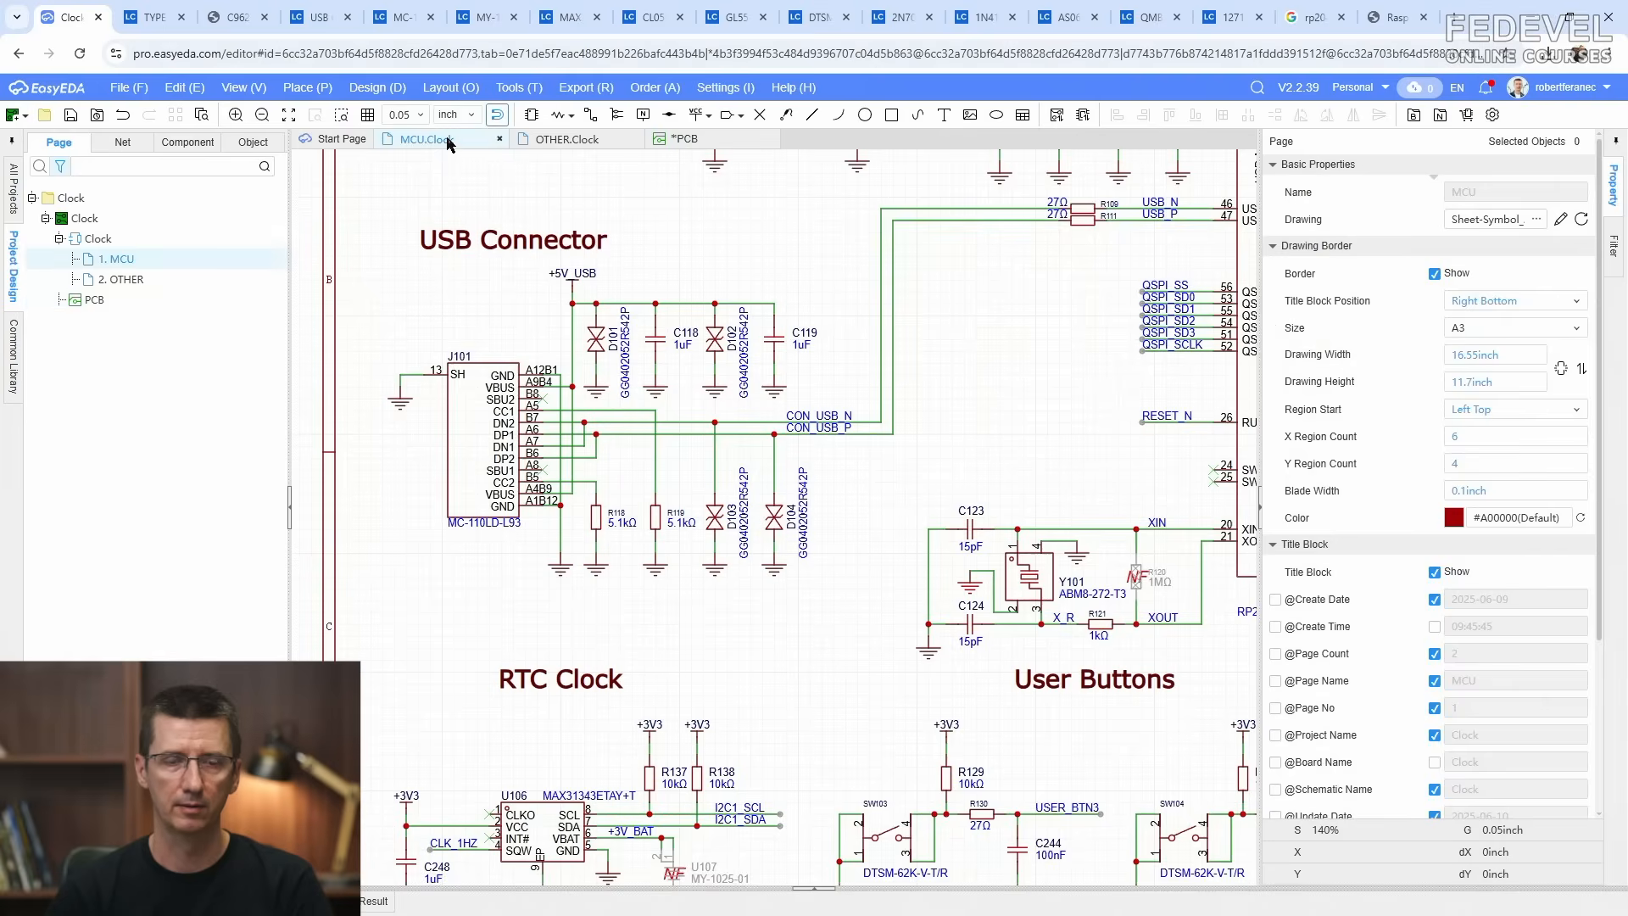
pyautogui.click(658, 519)
pyautogui.rightClick(660, 521)
pyautogui.click(698, 480)
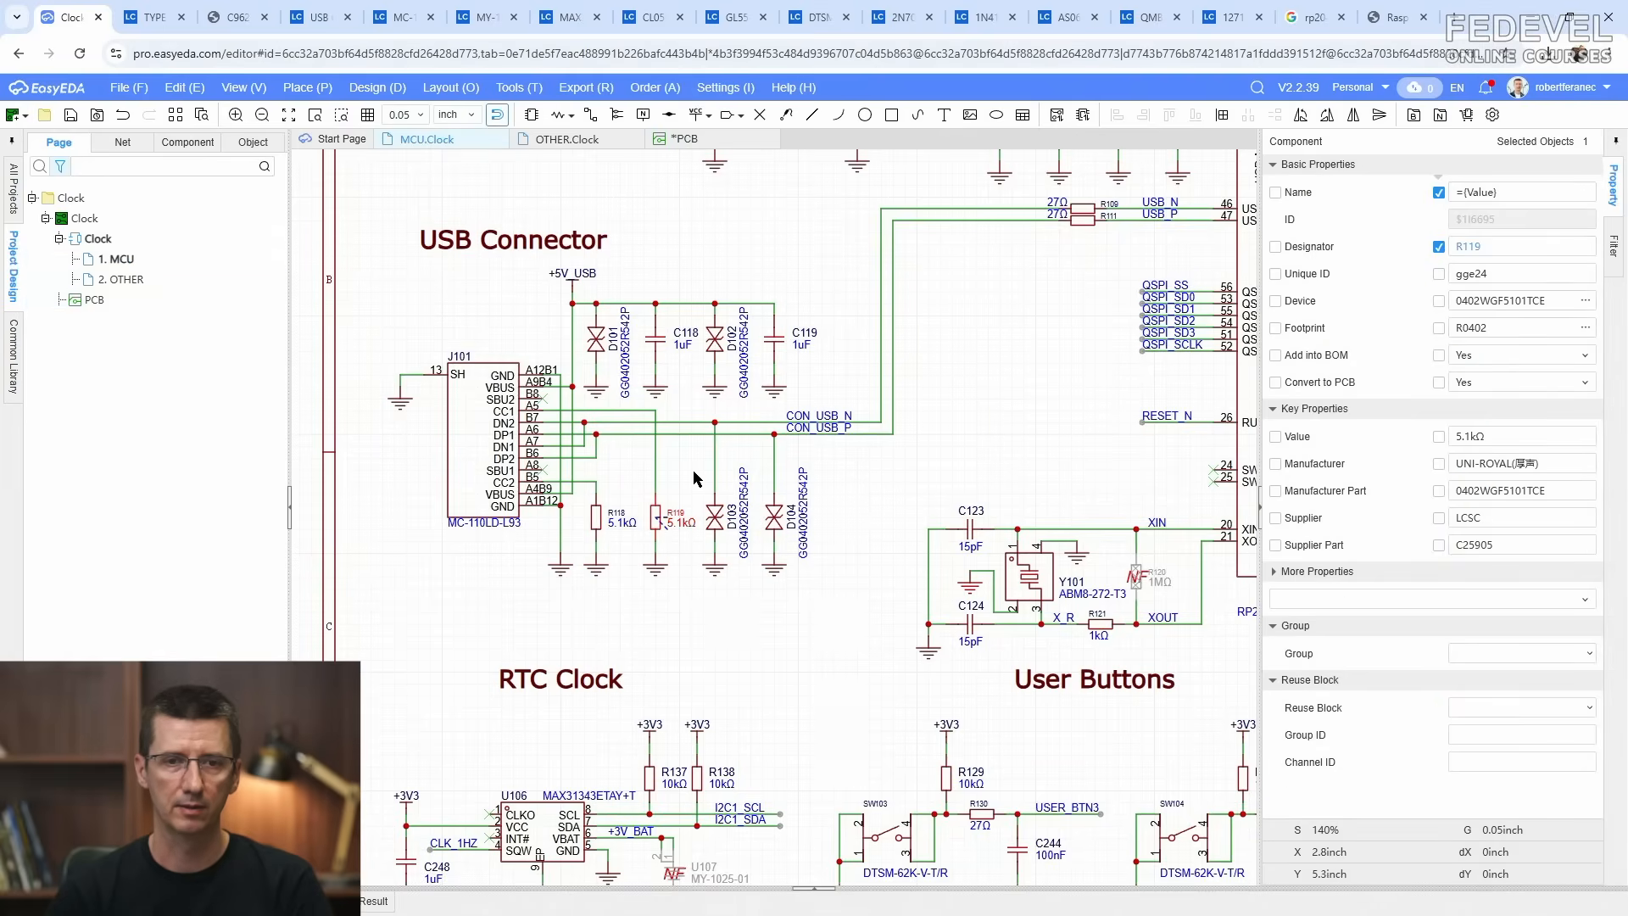
pyautogui.scroll(-7, 865, 541)
pyautogui.scroll(6, 991, 249)
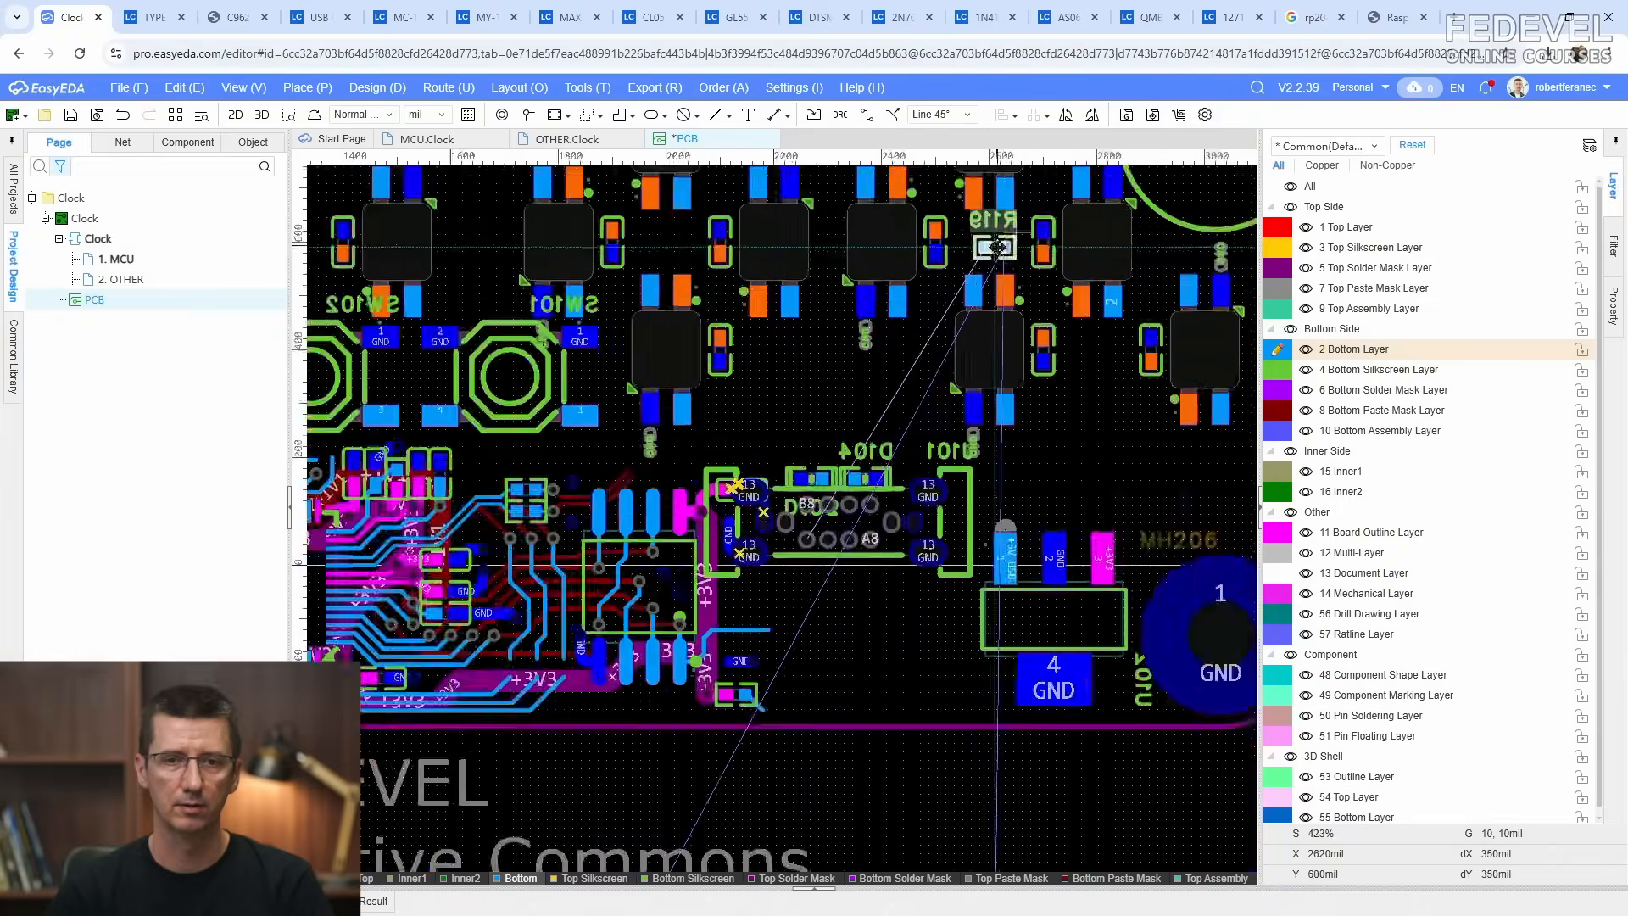
pyautogui.scroll(2, 814, 759)
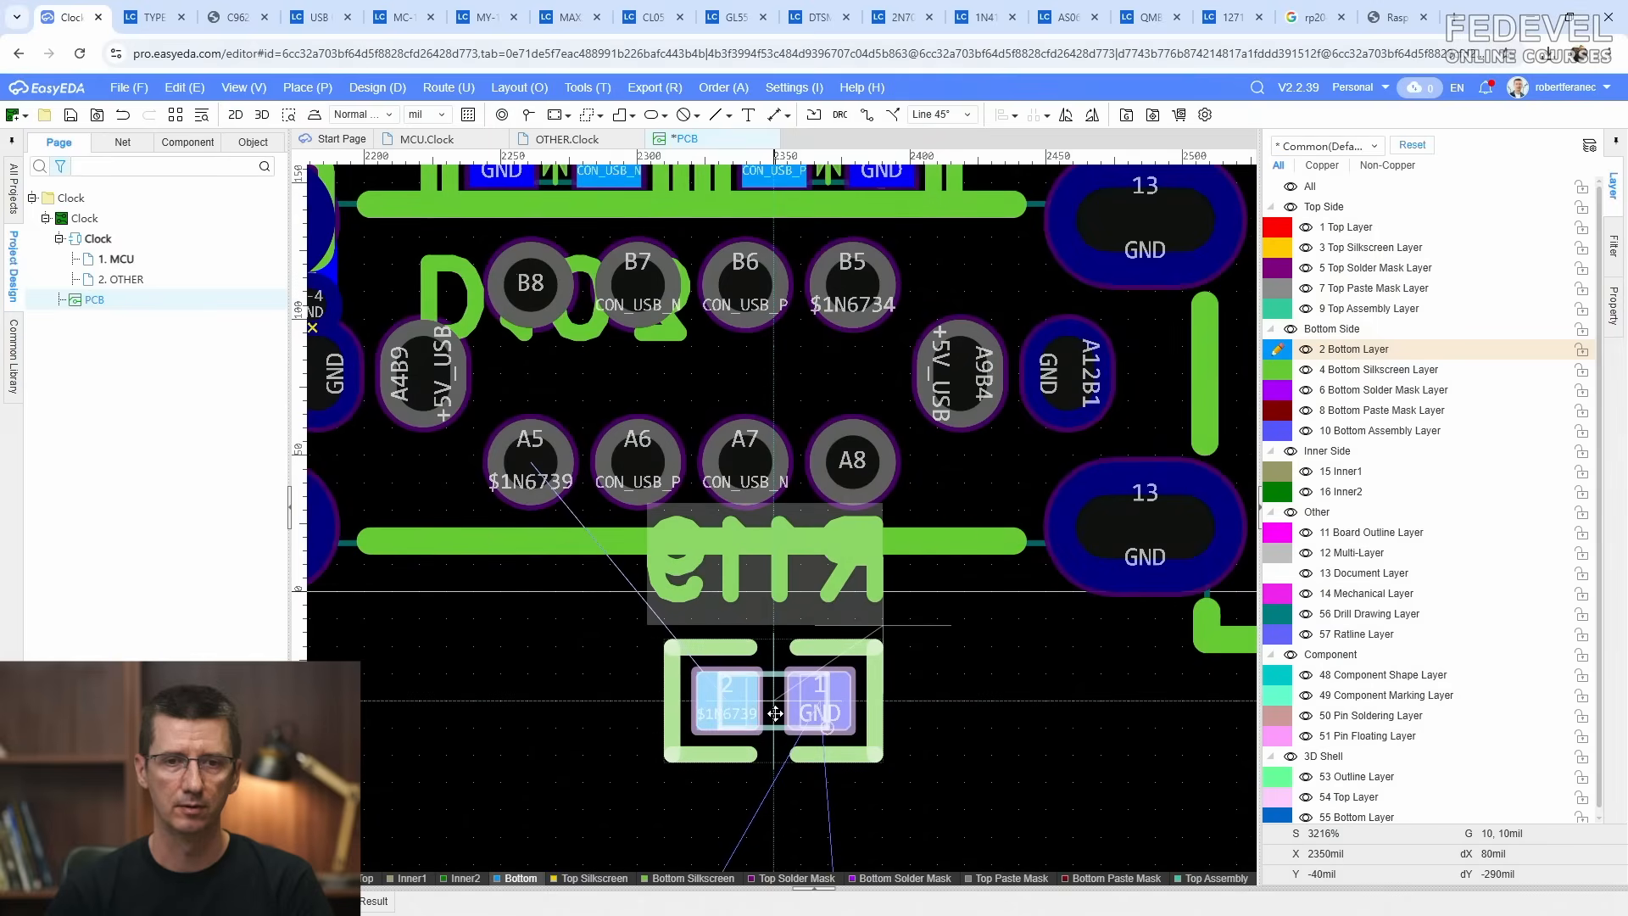
pyautogui.press('space')
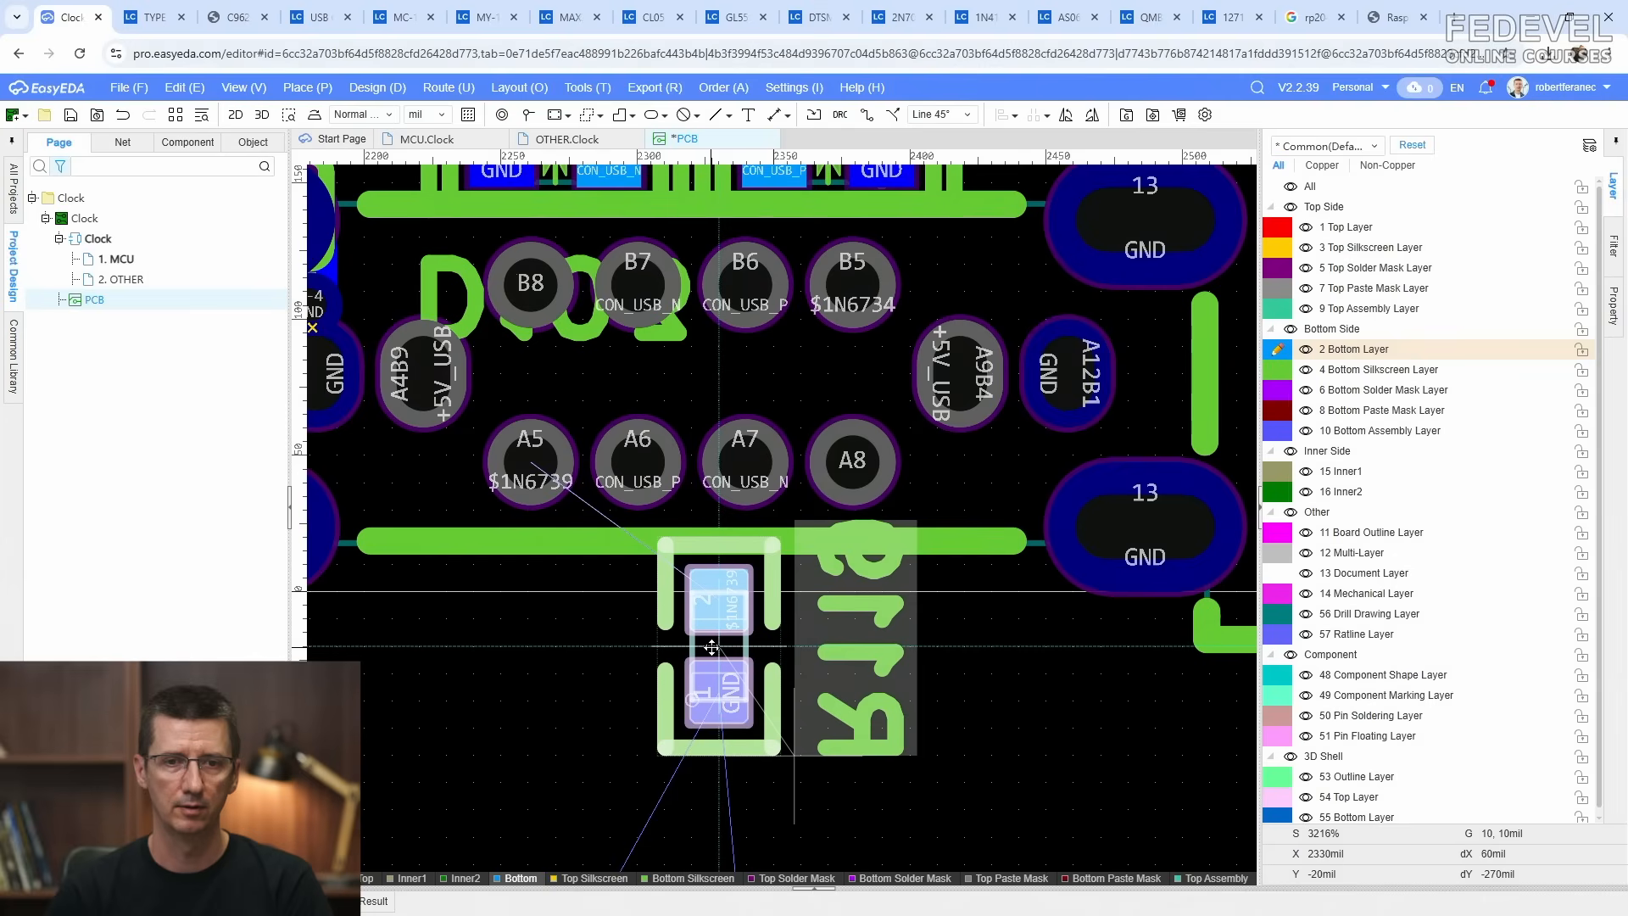
pyautogui.click(712, 647)
pyautogui.scroll(-4, 531, 650)
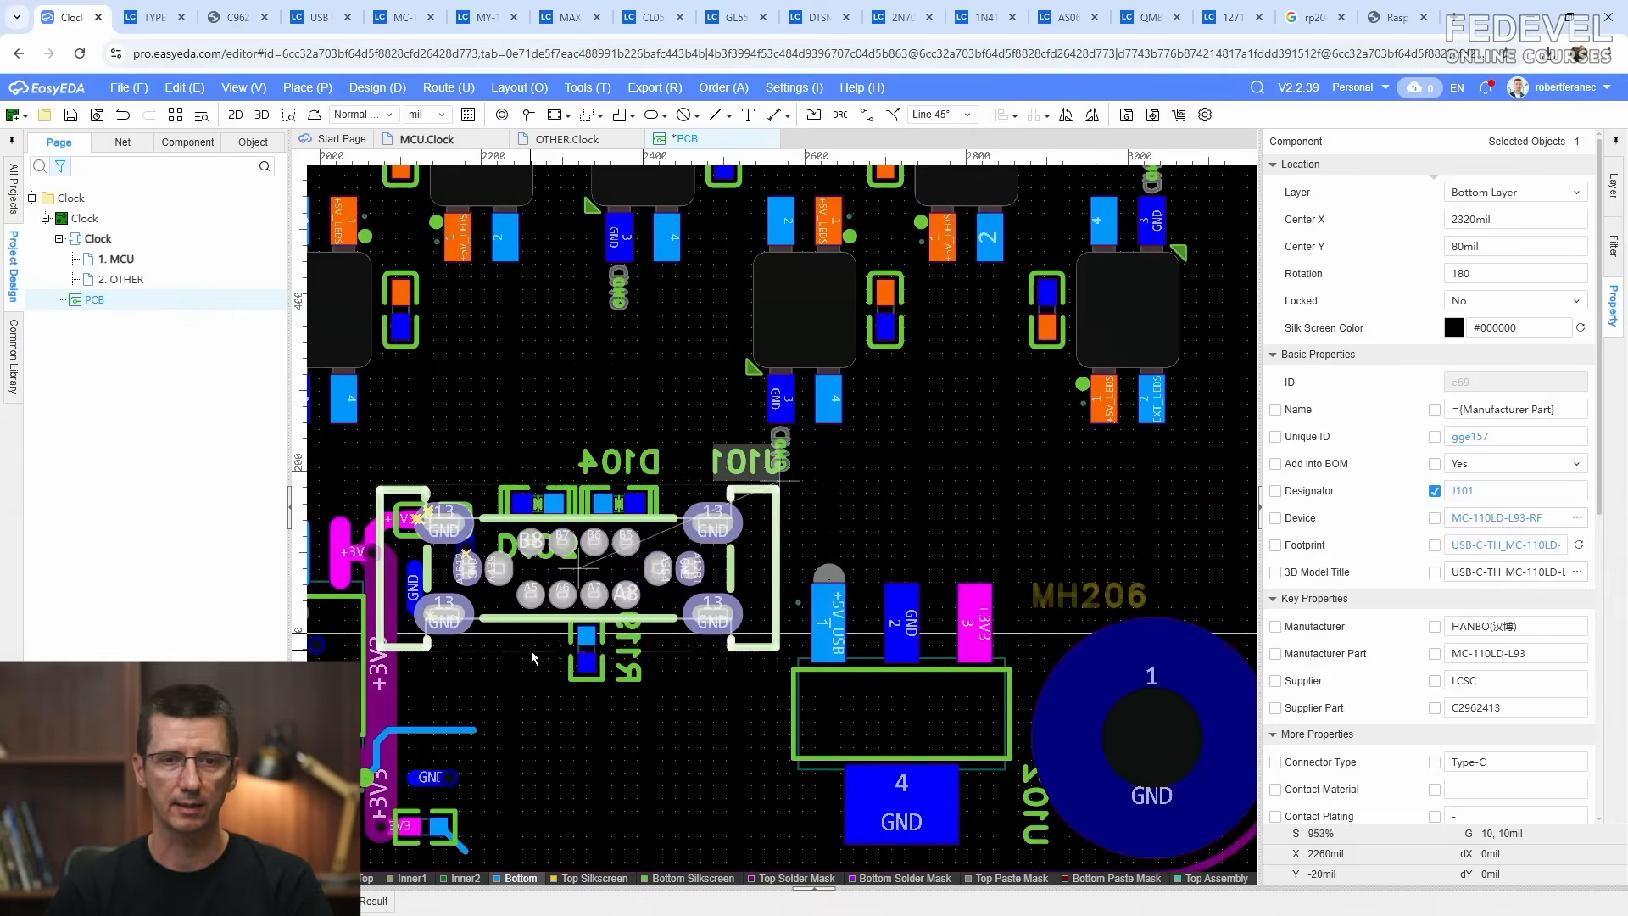
# Step: Transfer resistor R118 from the schematic, rotate it by 180 degrees and place it above D104 at about X 2390 mil, Y 240 mil
pyautogui.click(441, 140)
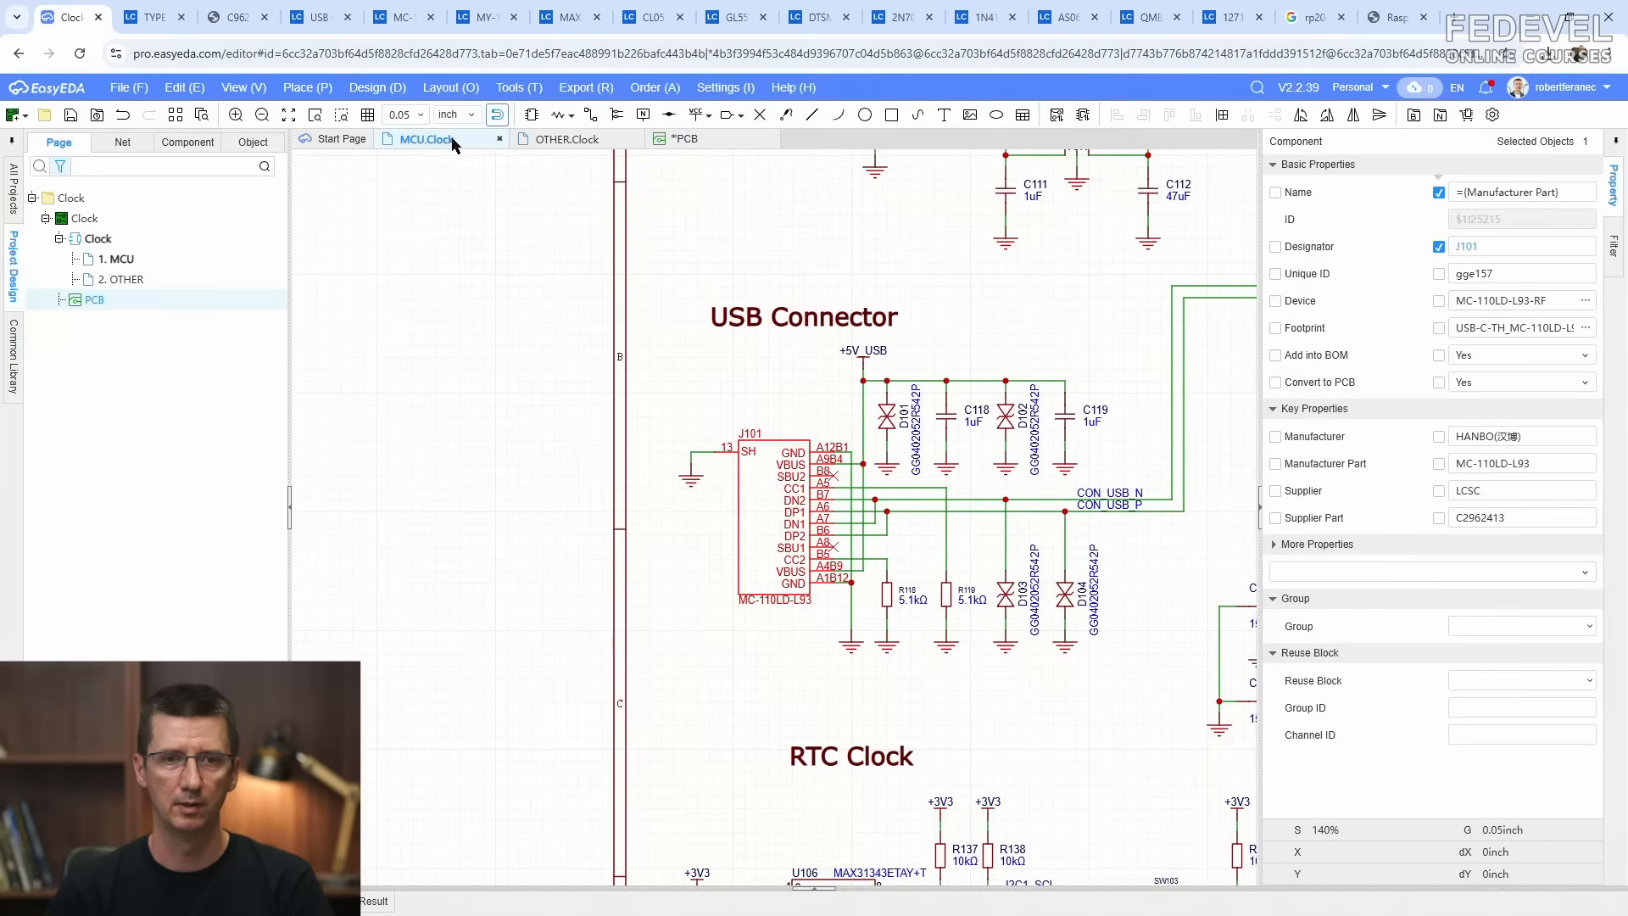
pyautogui.click(886, 594)
pyautogui.rightClick(885, 594)
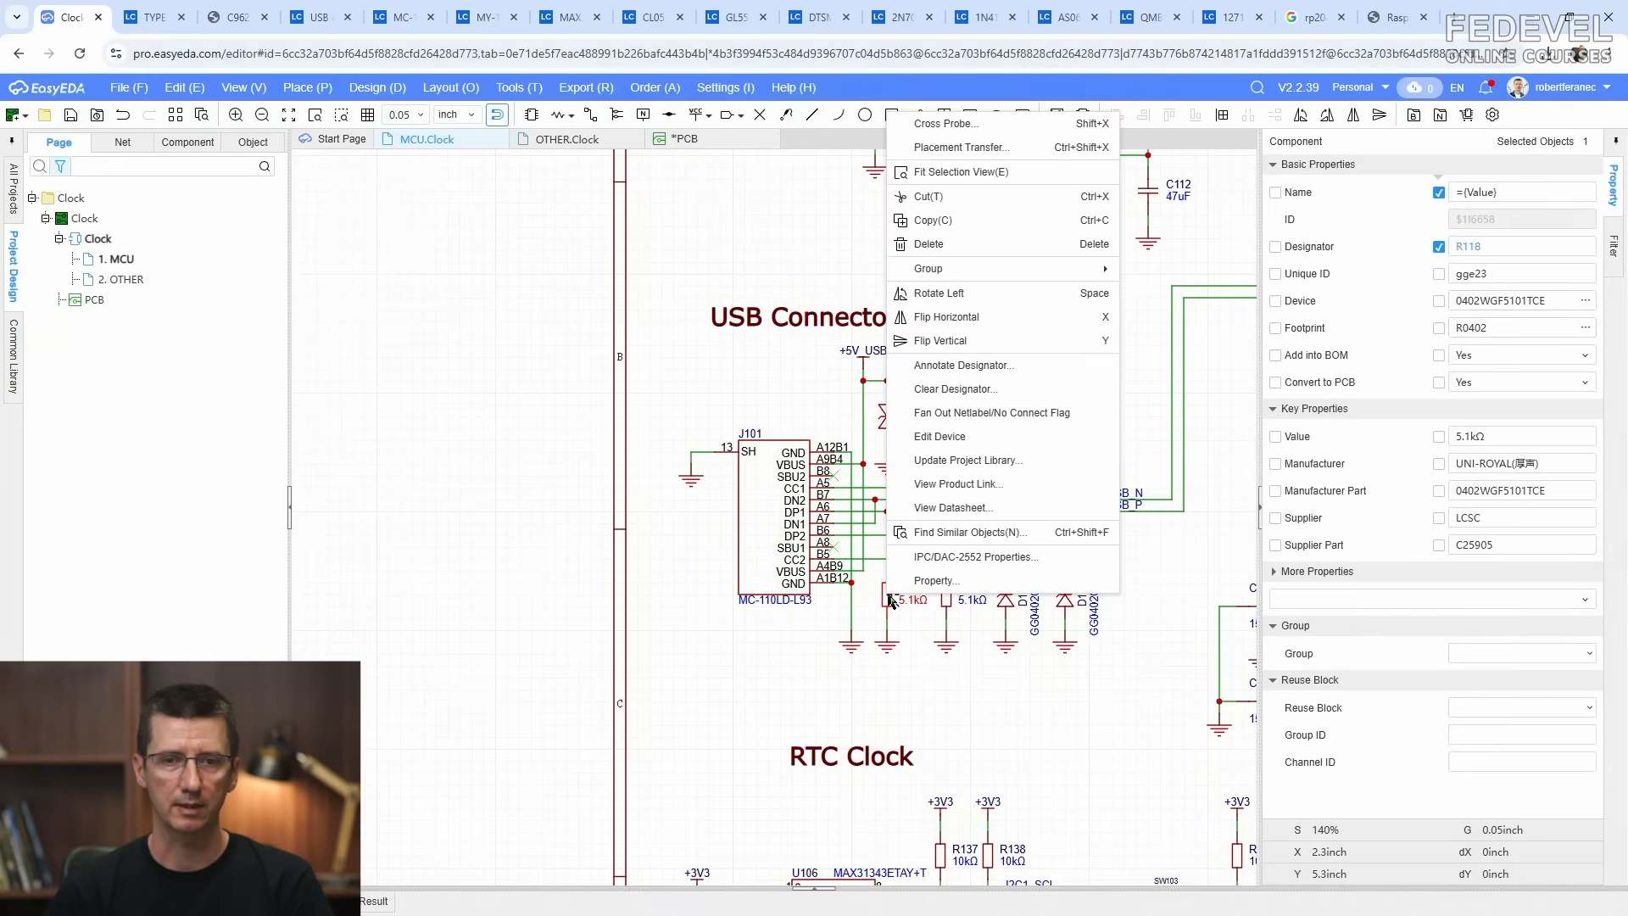
pyautogui.click(954, 146)
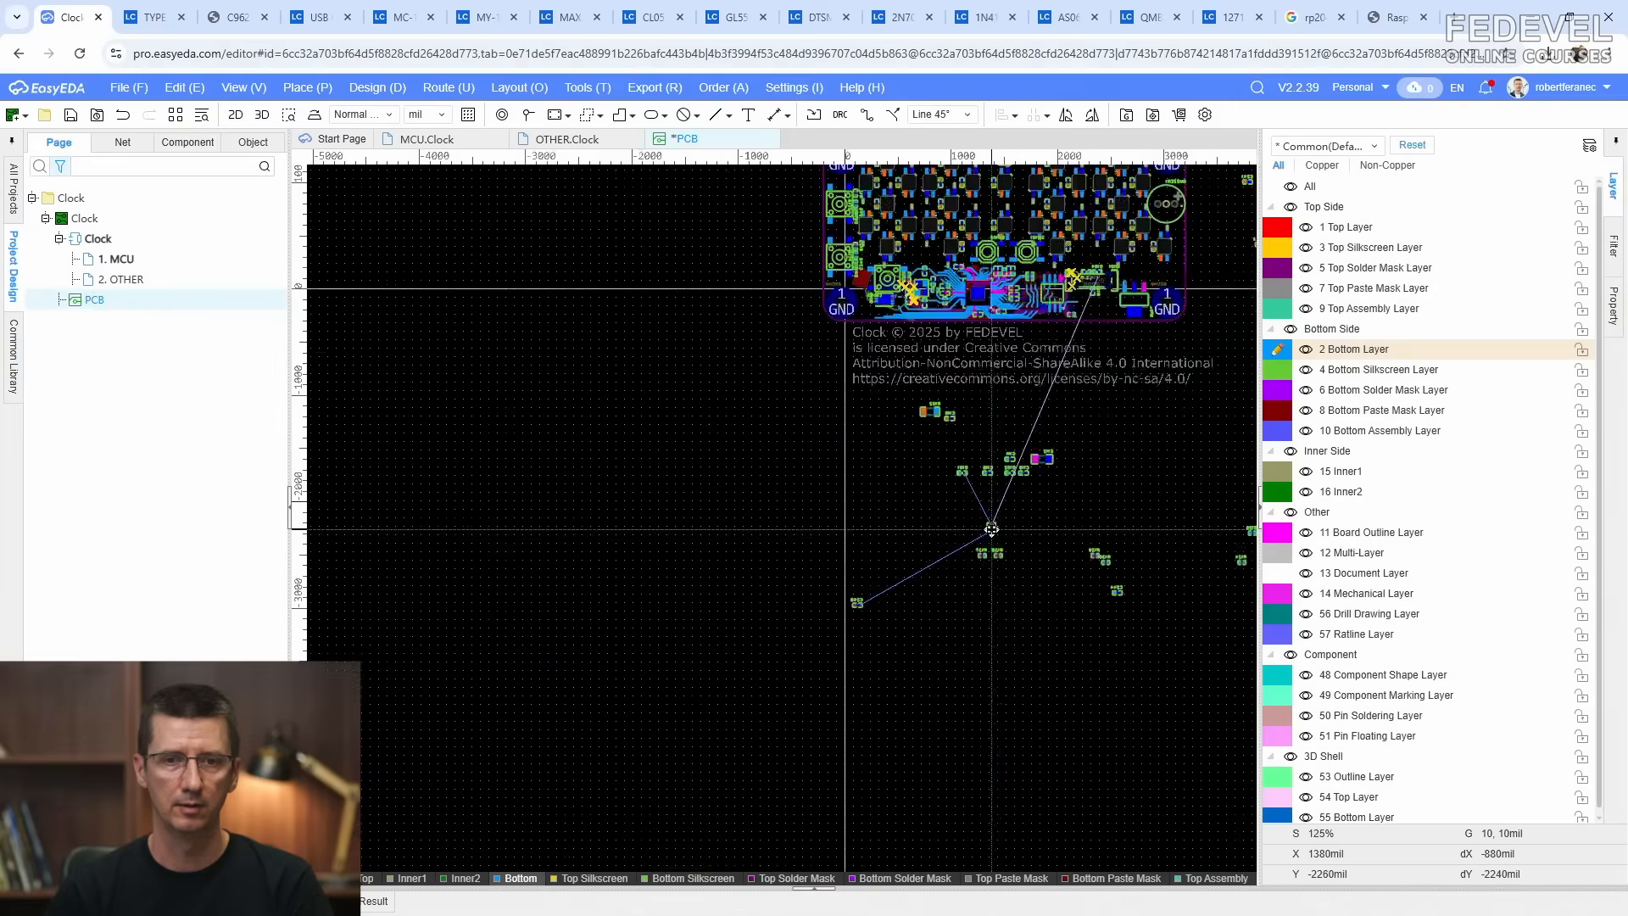
pyautogui.scroll(5, 1015, 412)
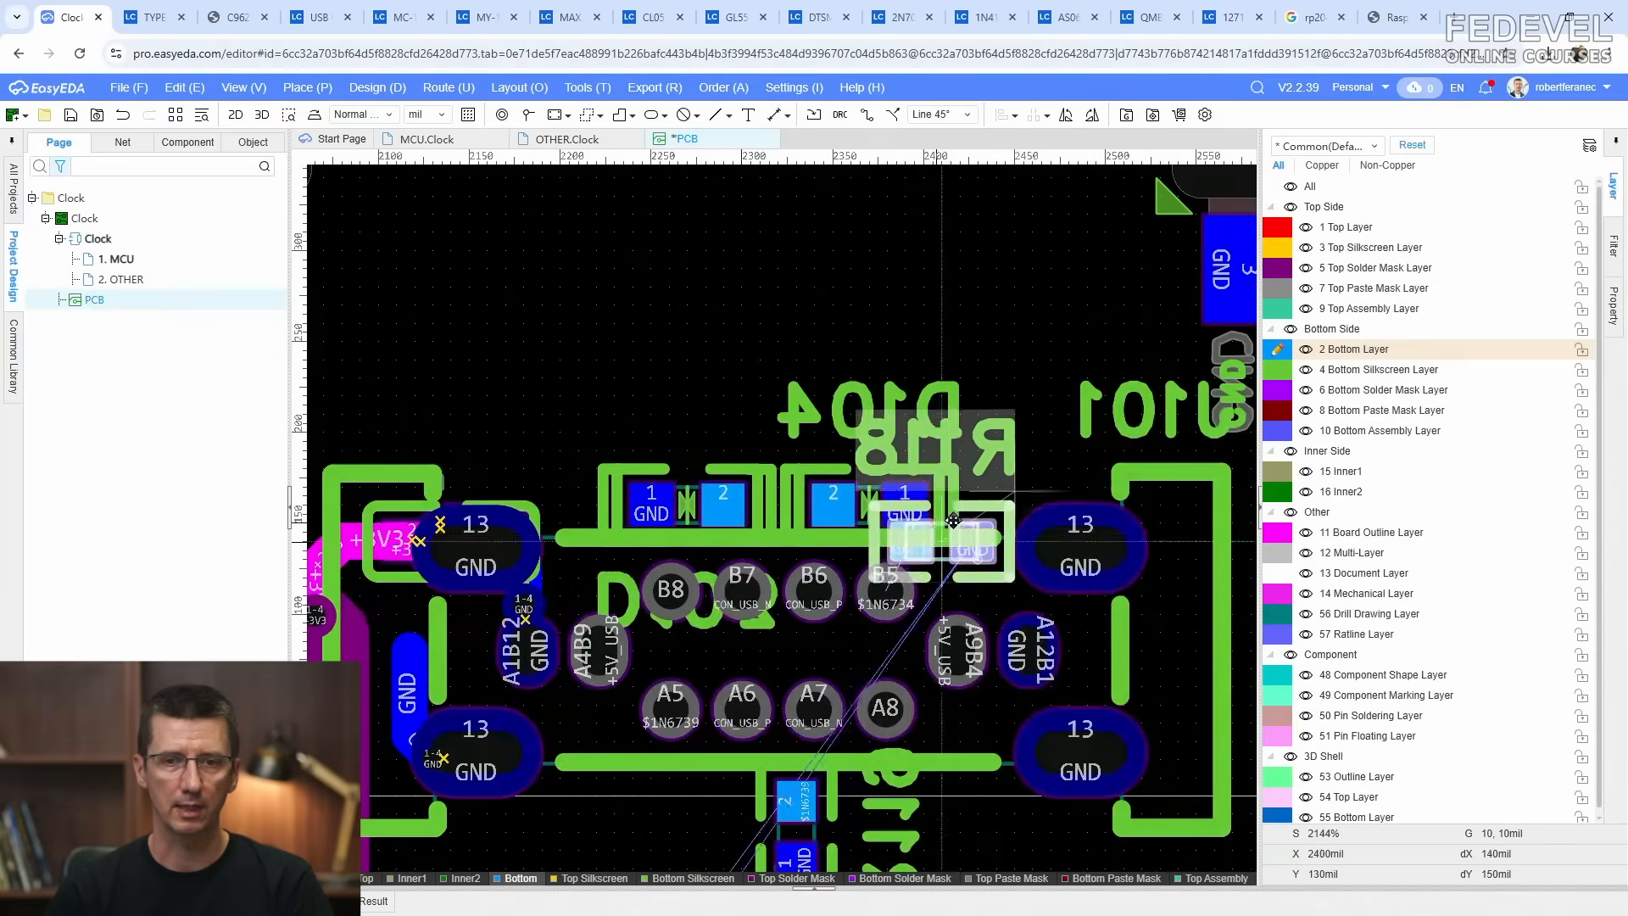
pyautogui.press('space')
pyautogui.press('space')
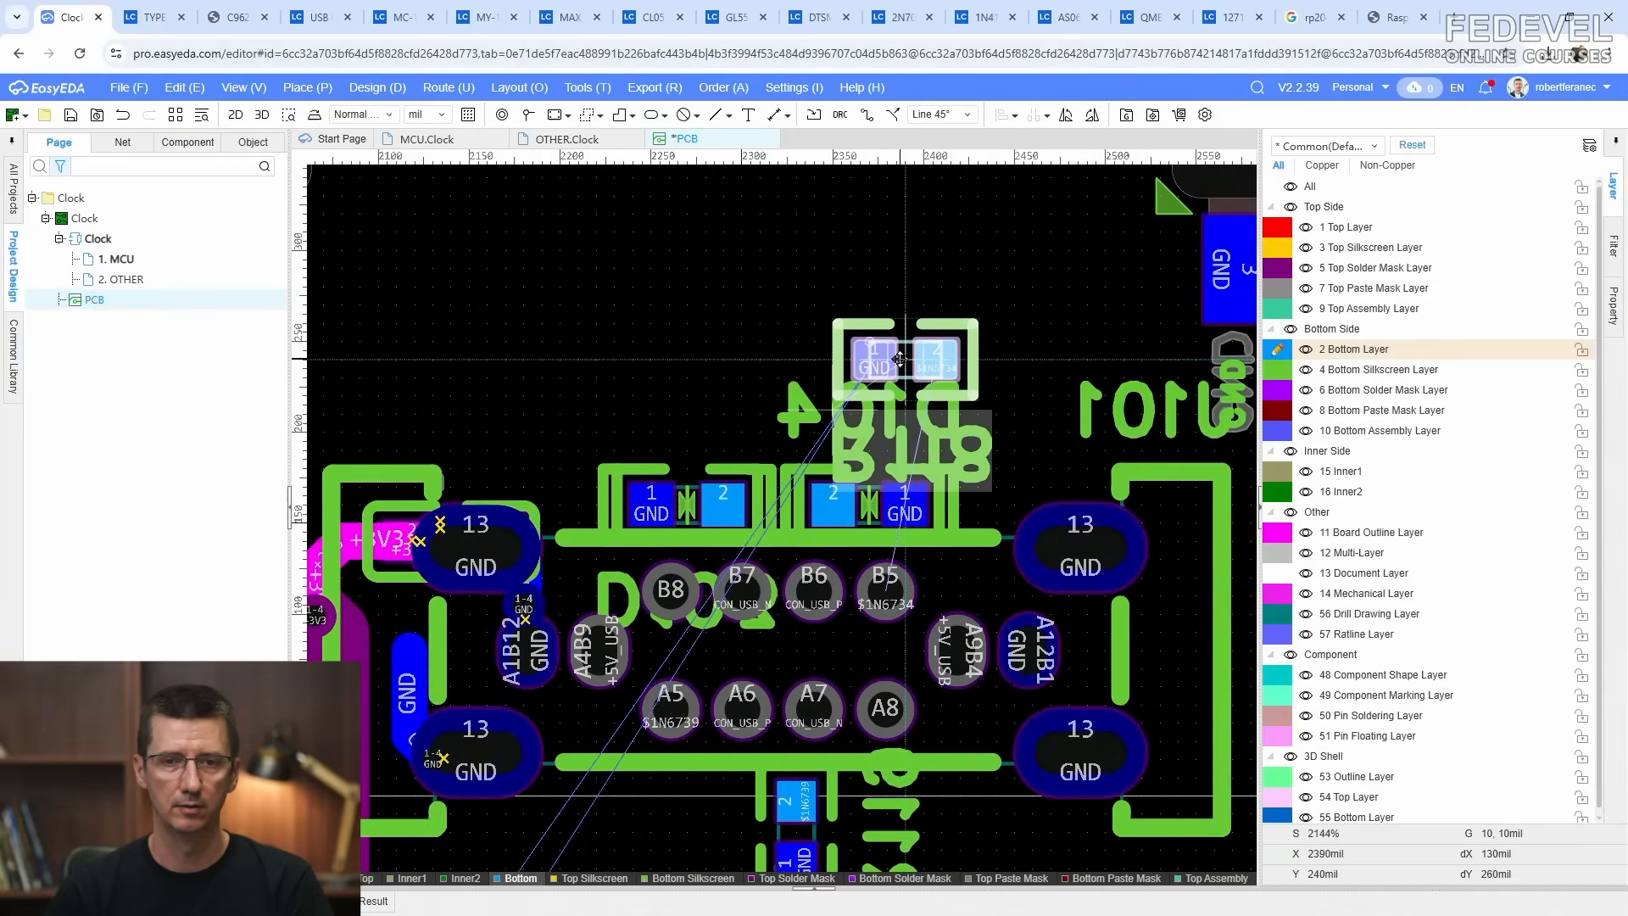
pyautogui.click(901, 358)
pyautogui.click(831, 257)
pyautogui.scroll(-2, 830, 256)
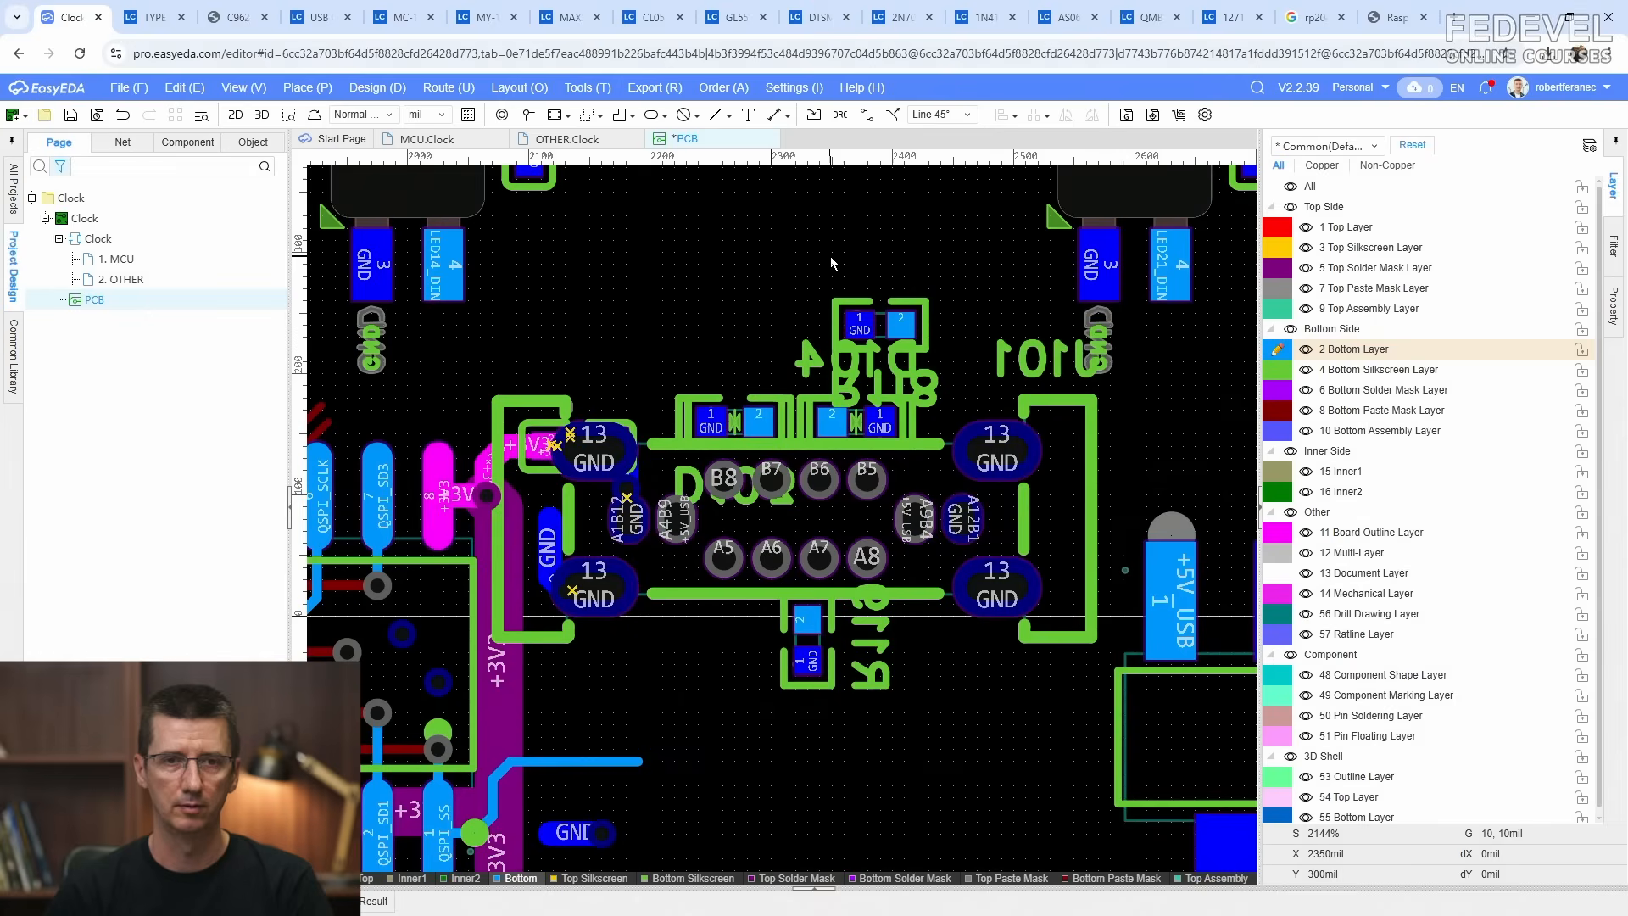
# Step: Transfer diode D101 from the schematic, rotate it by 180 degrees and place it below J101 at about X 2200 mil, Y -50 mil
pyautogui.click(448, 141)
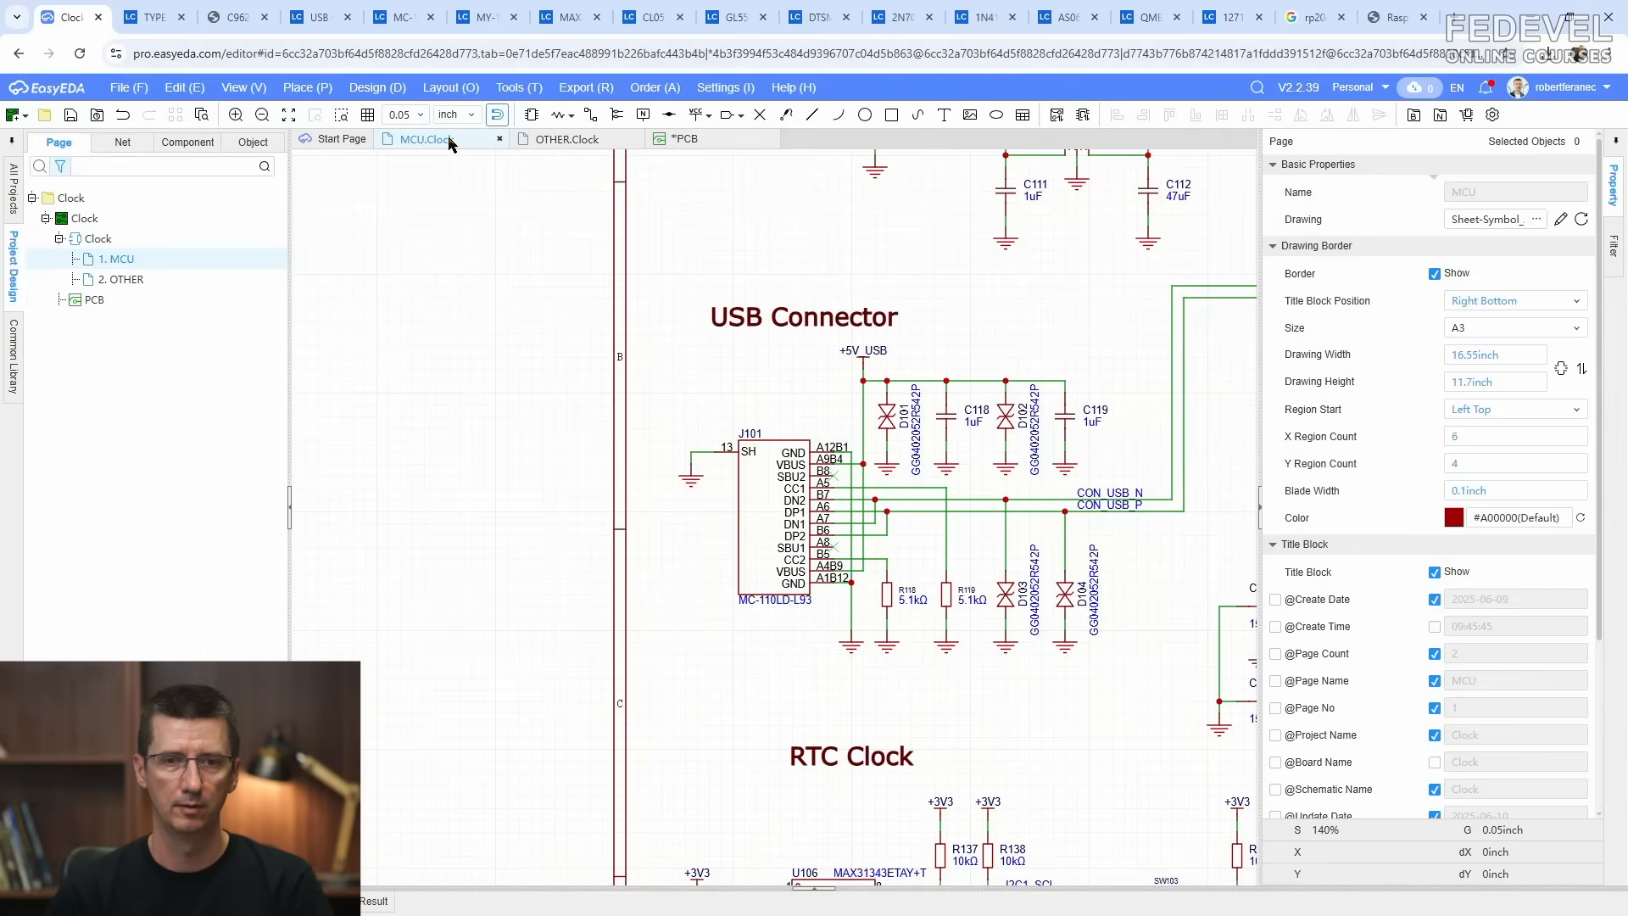
pyautogui.click(887, 419)
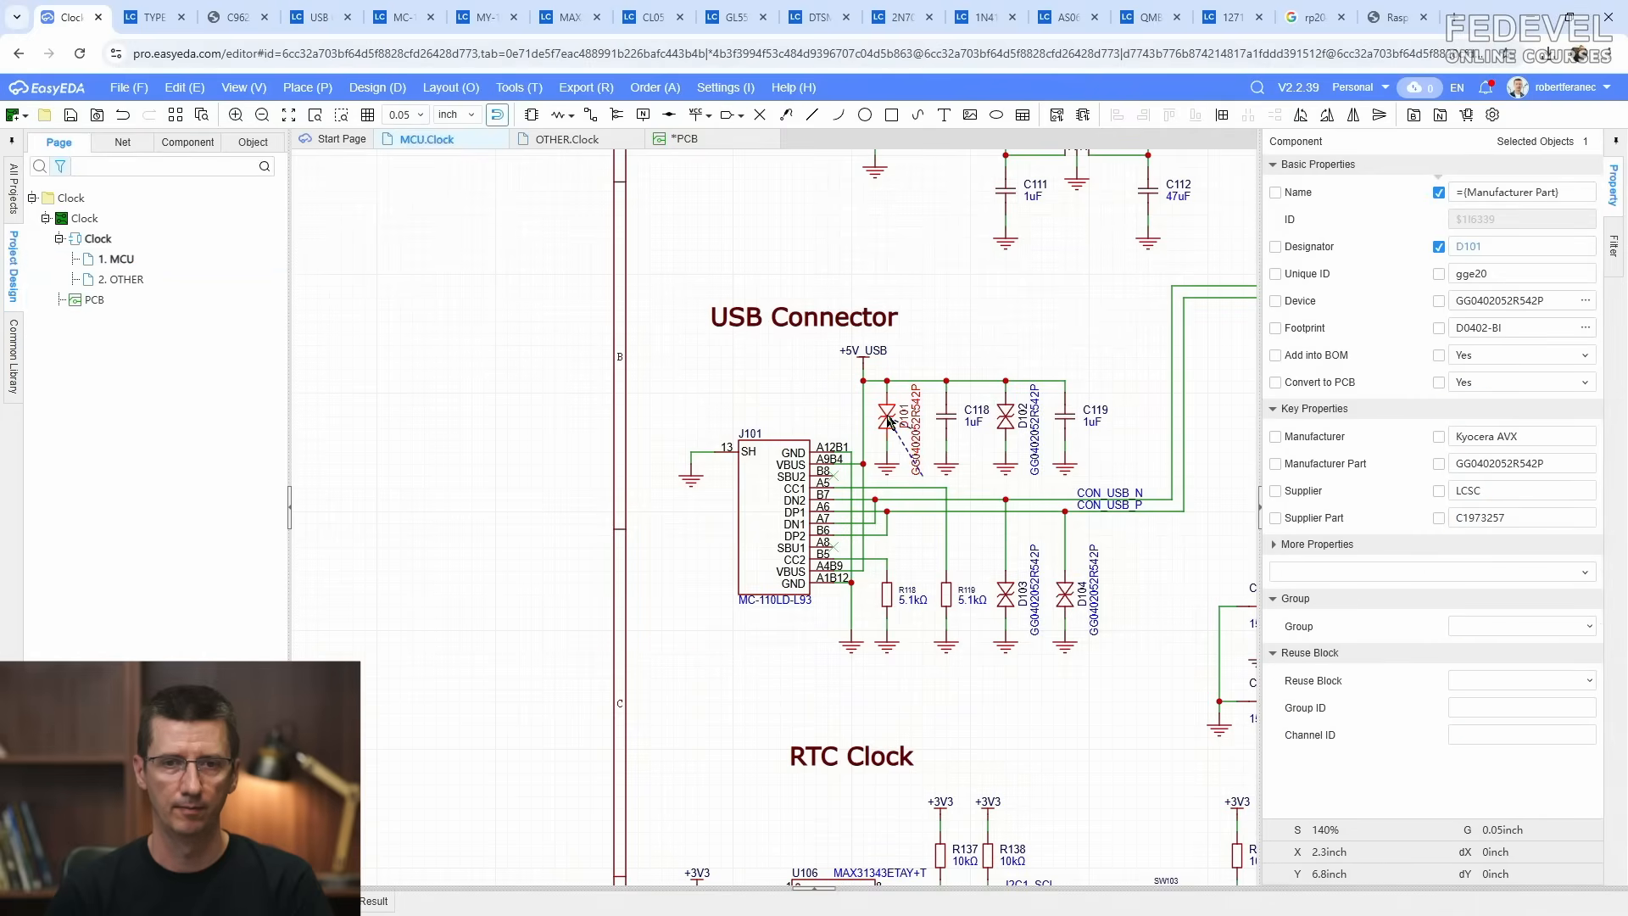
pyautogui.rightClick(887, 417)
pyautogui.click(911, 445)
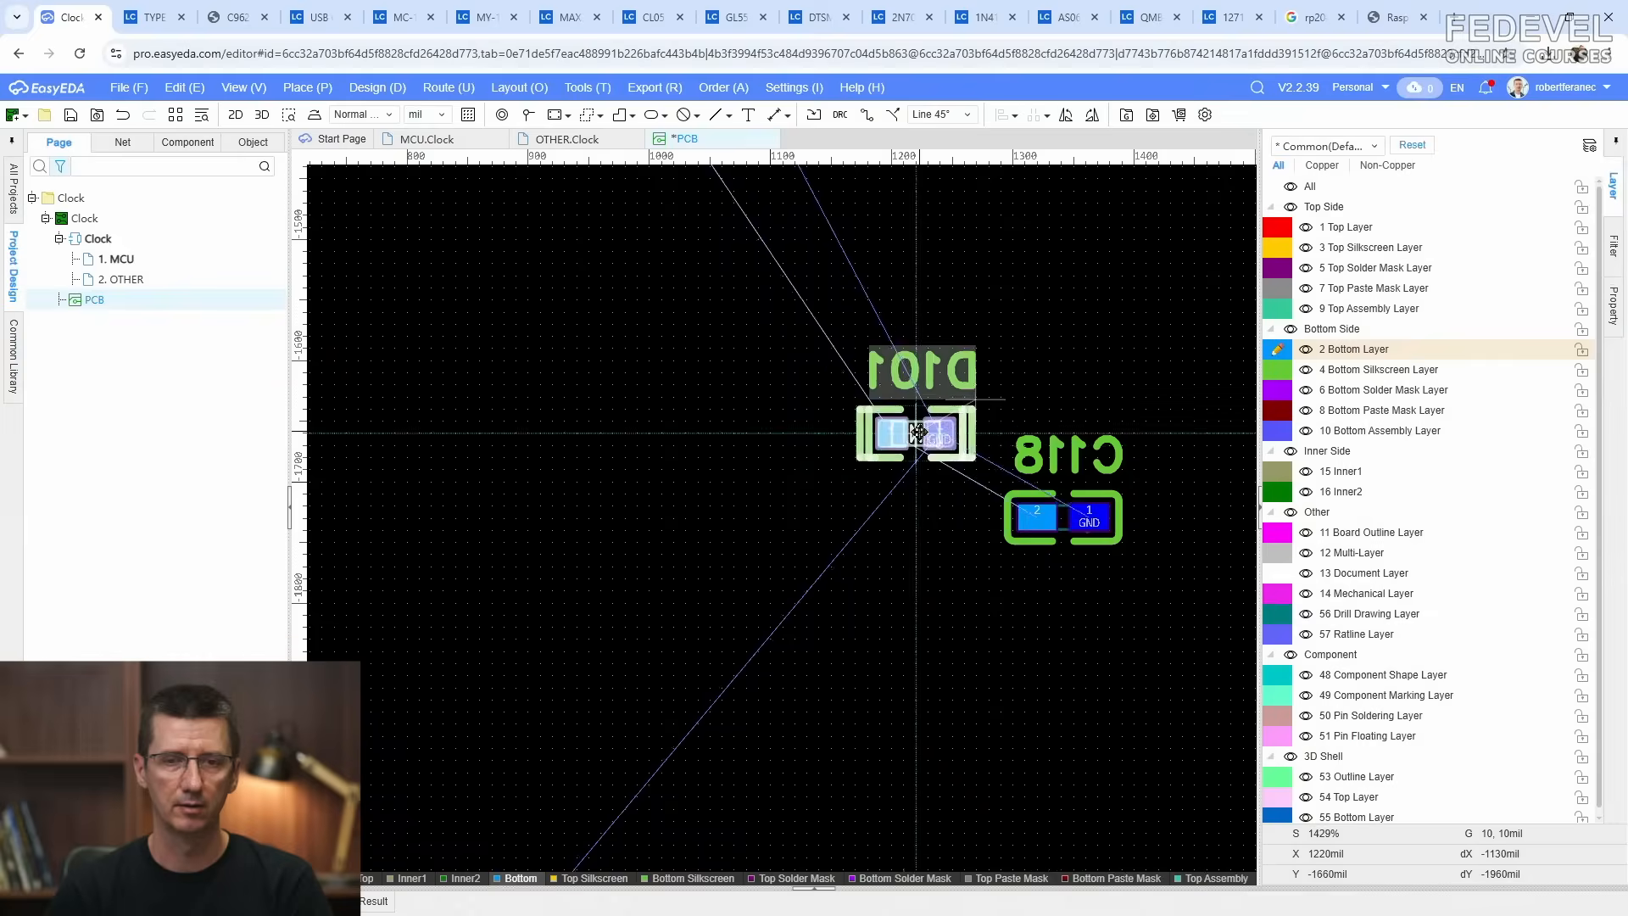
pyautogui.scroll(-8, 915, 434)
pyautogui.scroll(5, 1060, 281)
pyautogui.scroll(6, 985, 446)
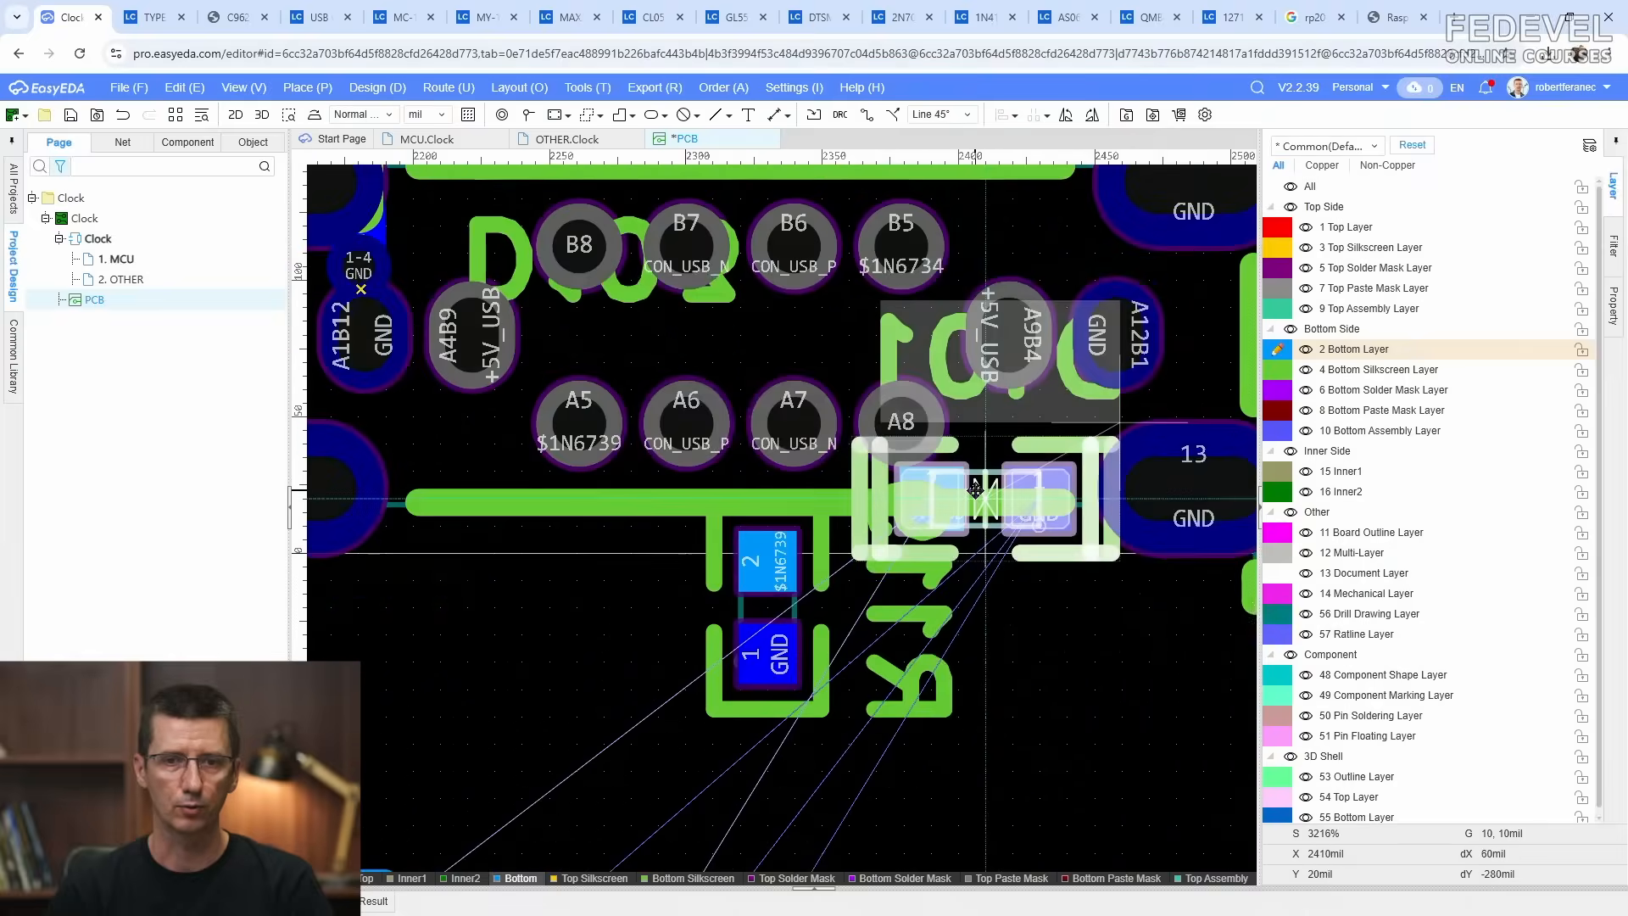
pyautogui.press('space')
pyautogui.press('space')
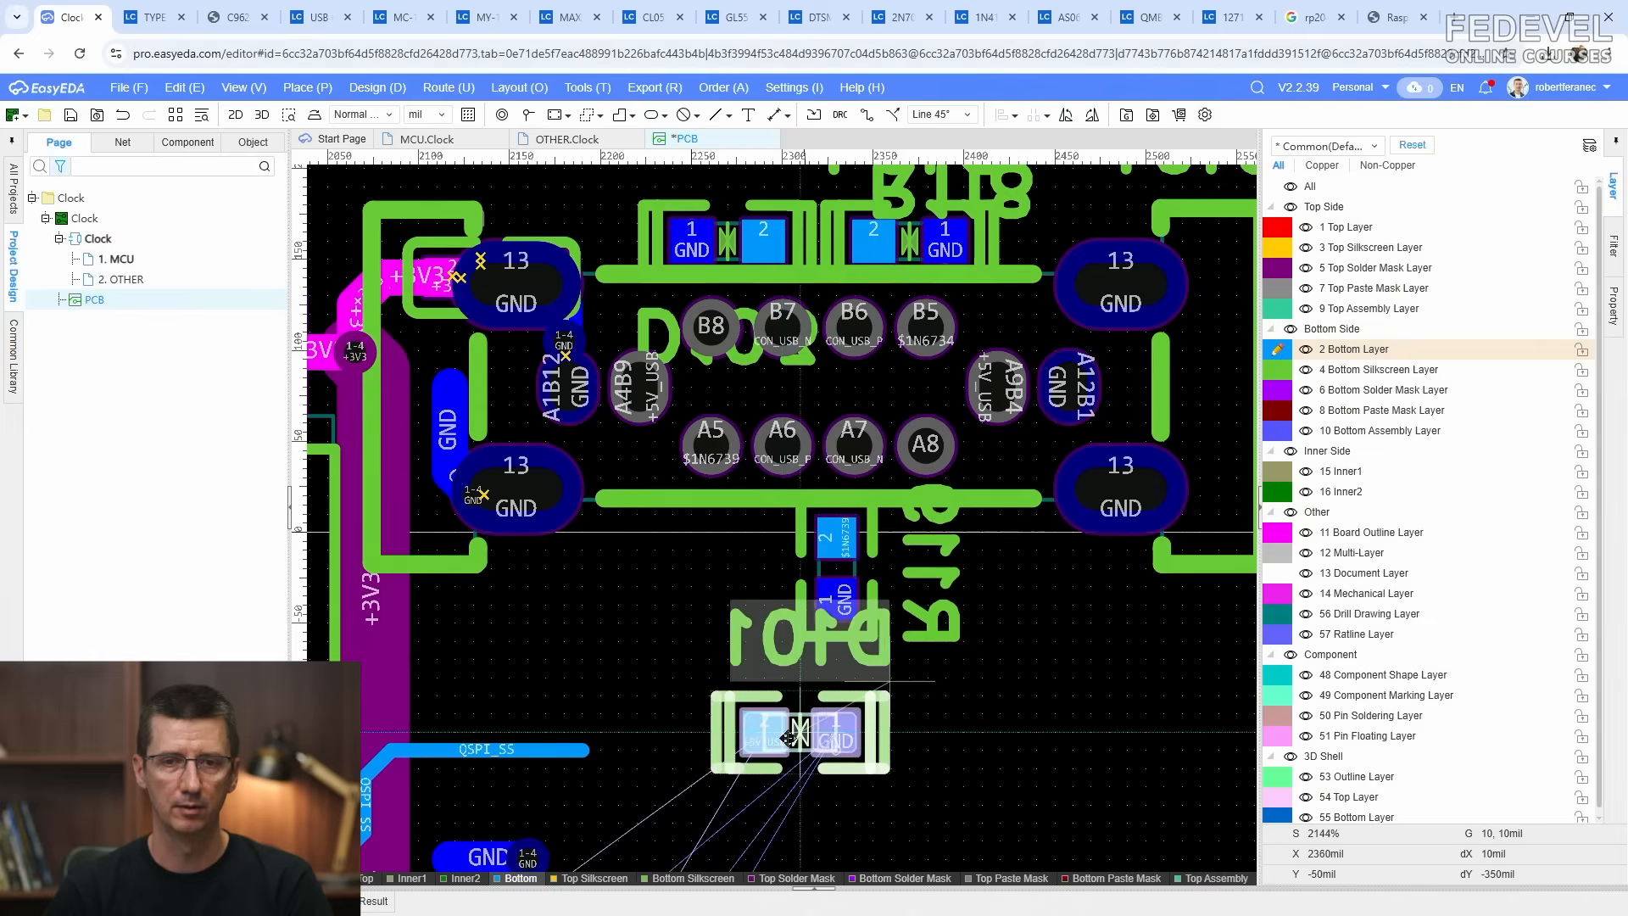
pyautogui.click(670, 695)
pyautogui.moveTo(669, 697); pyautogui.dragTo(598, 626)
pyautogui.click(781, 709)
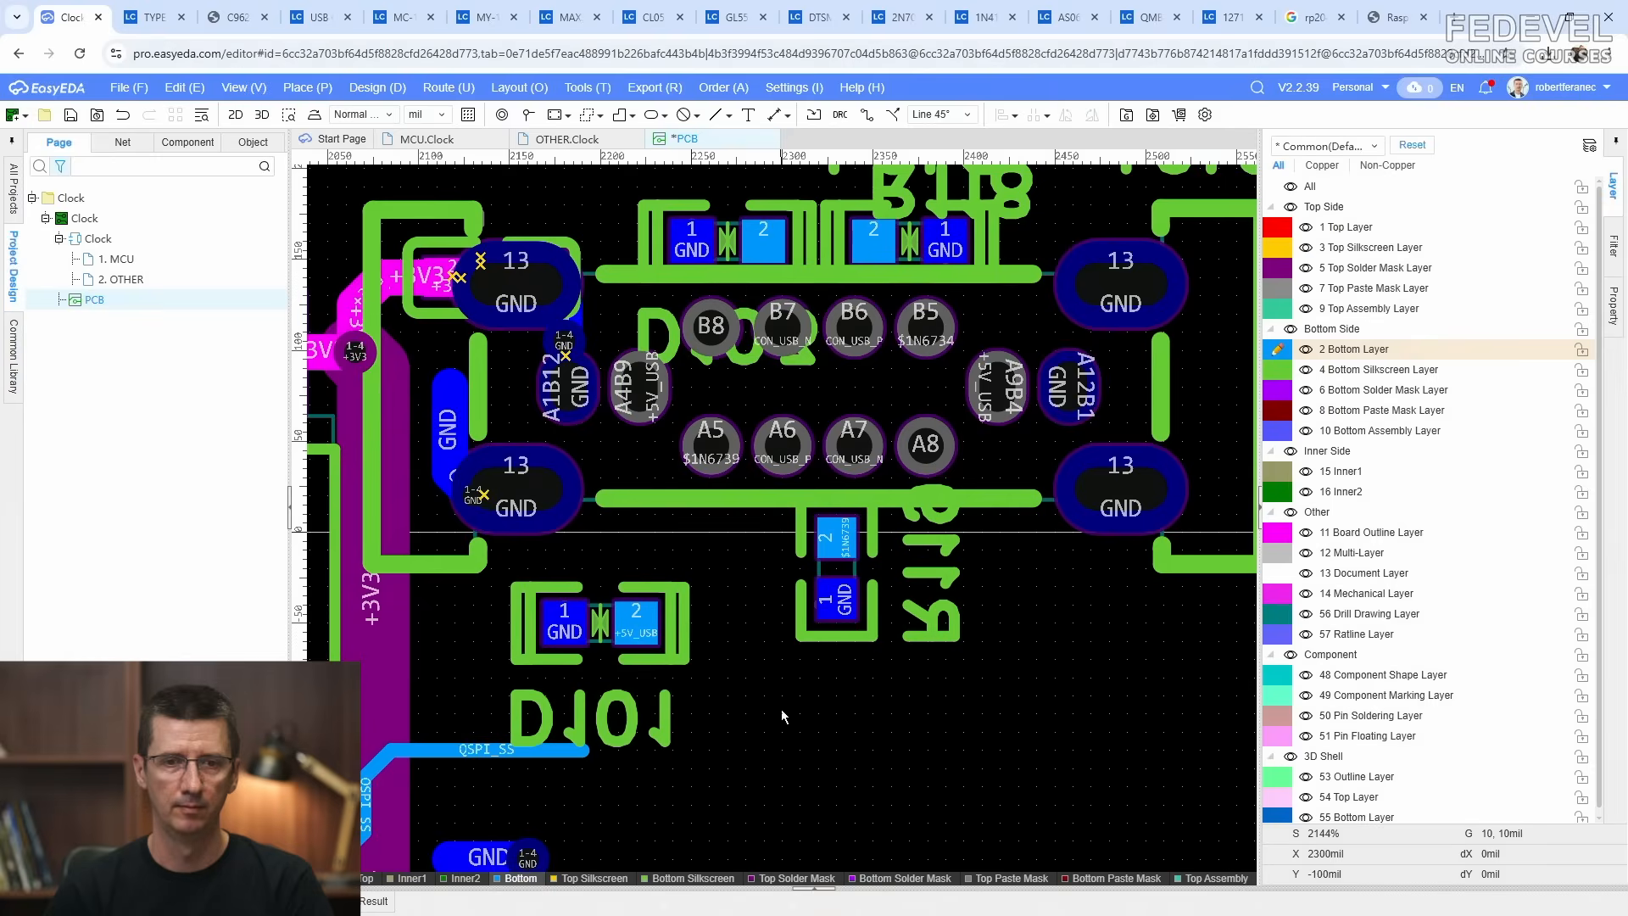
# Step: Transfer capacitor C118 from the schematic and place it directly below D101 at X 2200 mil, Y -100 mil with rotation 0
pyautogui.click(420, 139)
pyautogui.click(945, 422)
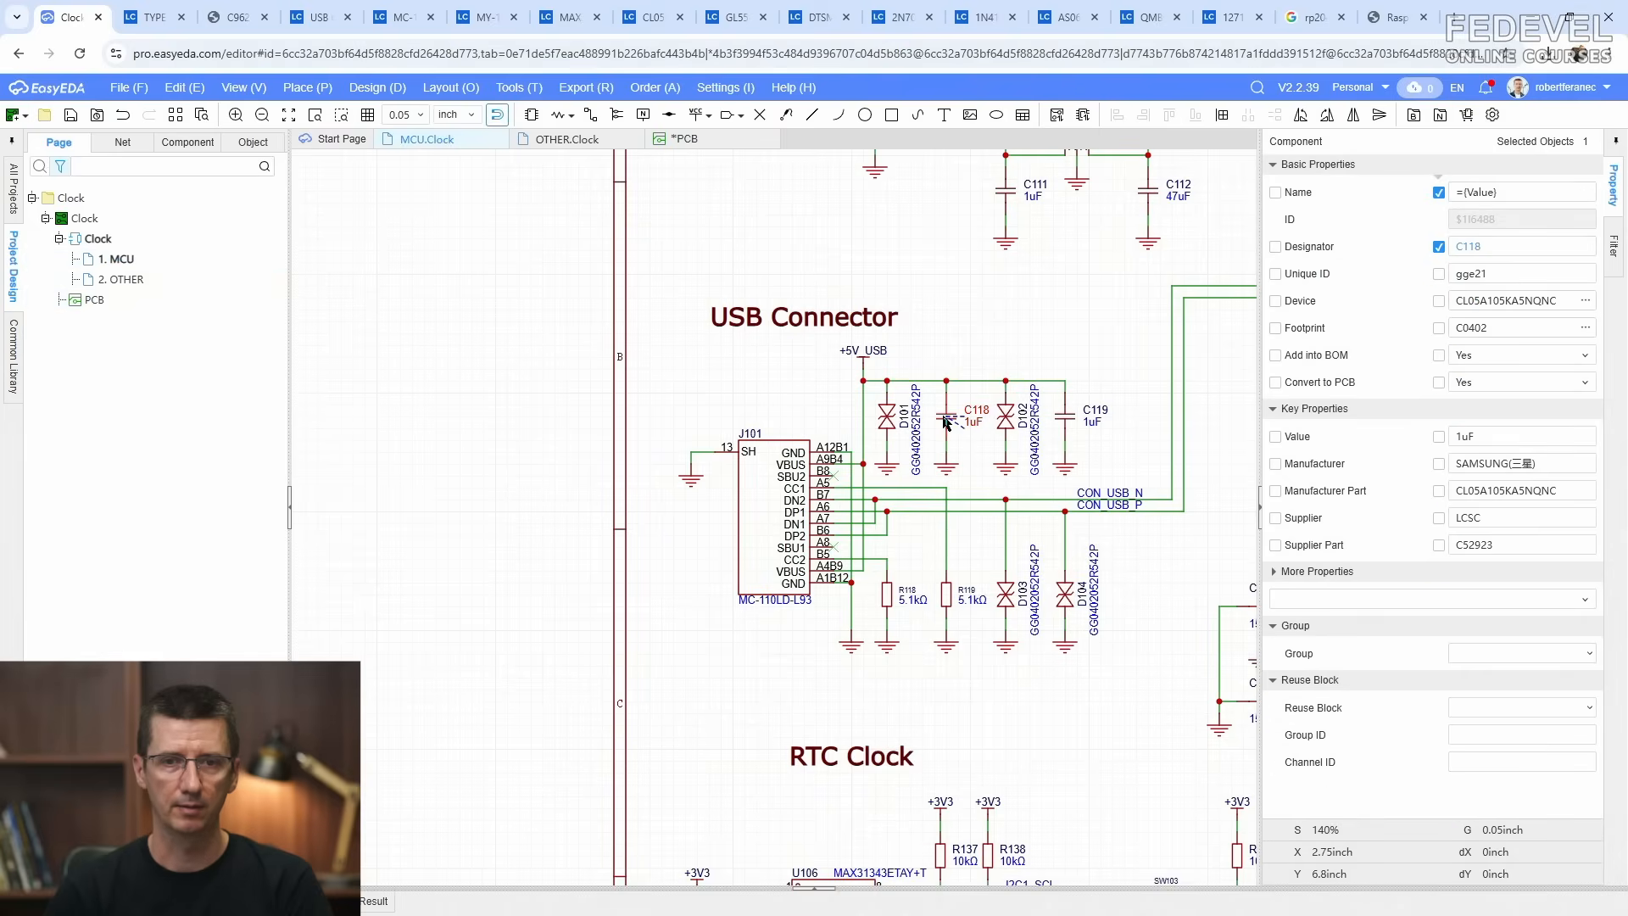
pyautogui.rightClick(945, 421)
pyautogui.click(962, 451)
pyautogui.press('m')
pyautogui.scroll(-7, 947, 517)
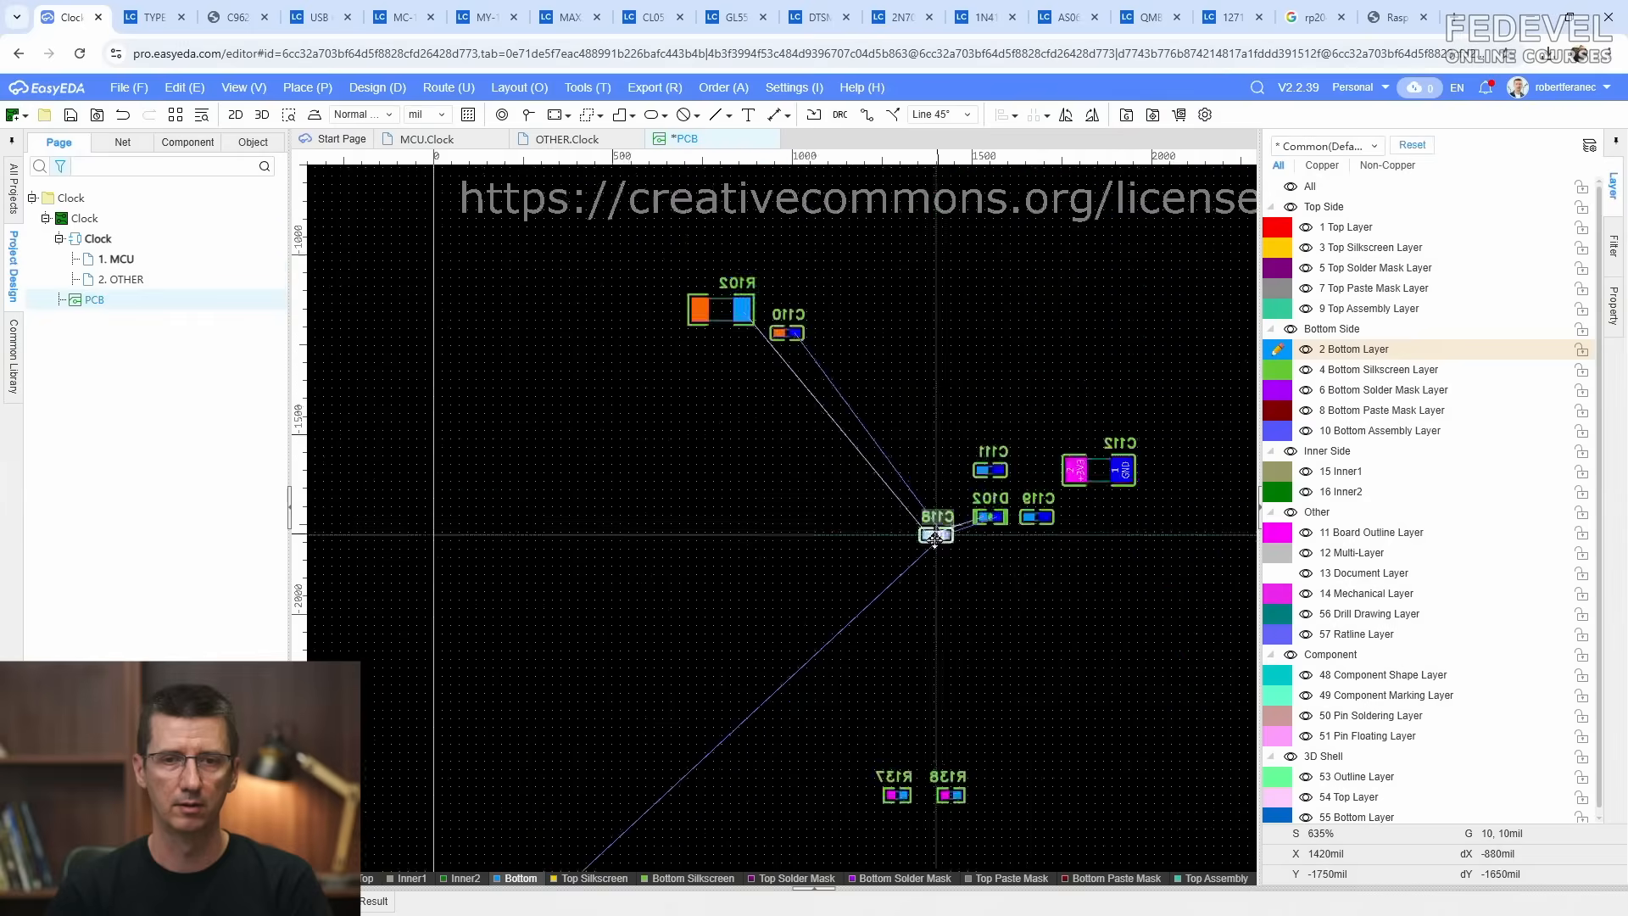
pyautogui.scroll(6, 1036, 352)
pyautogui.press('space')
pyautogui.press('space')
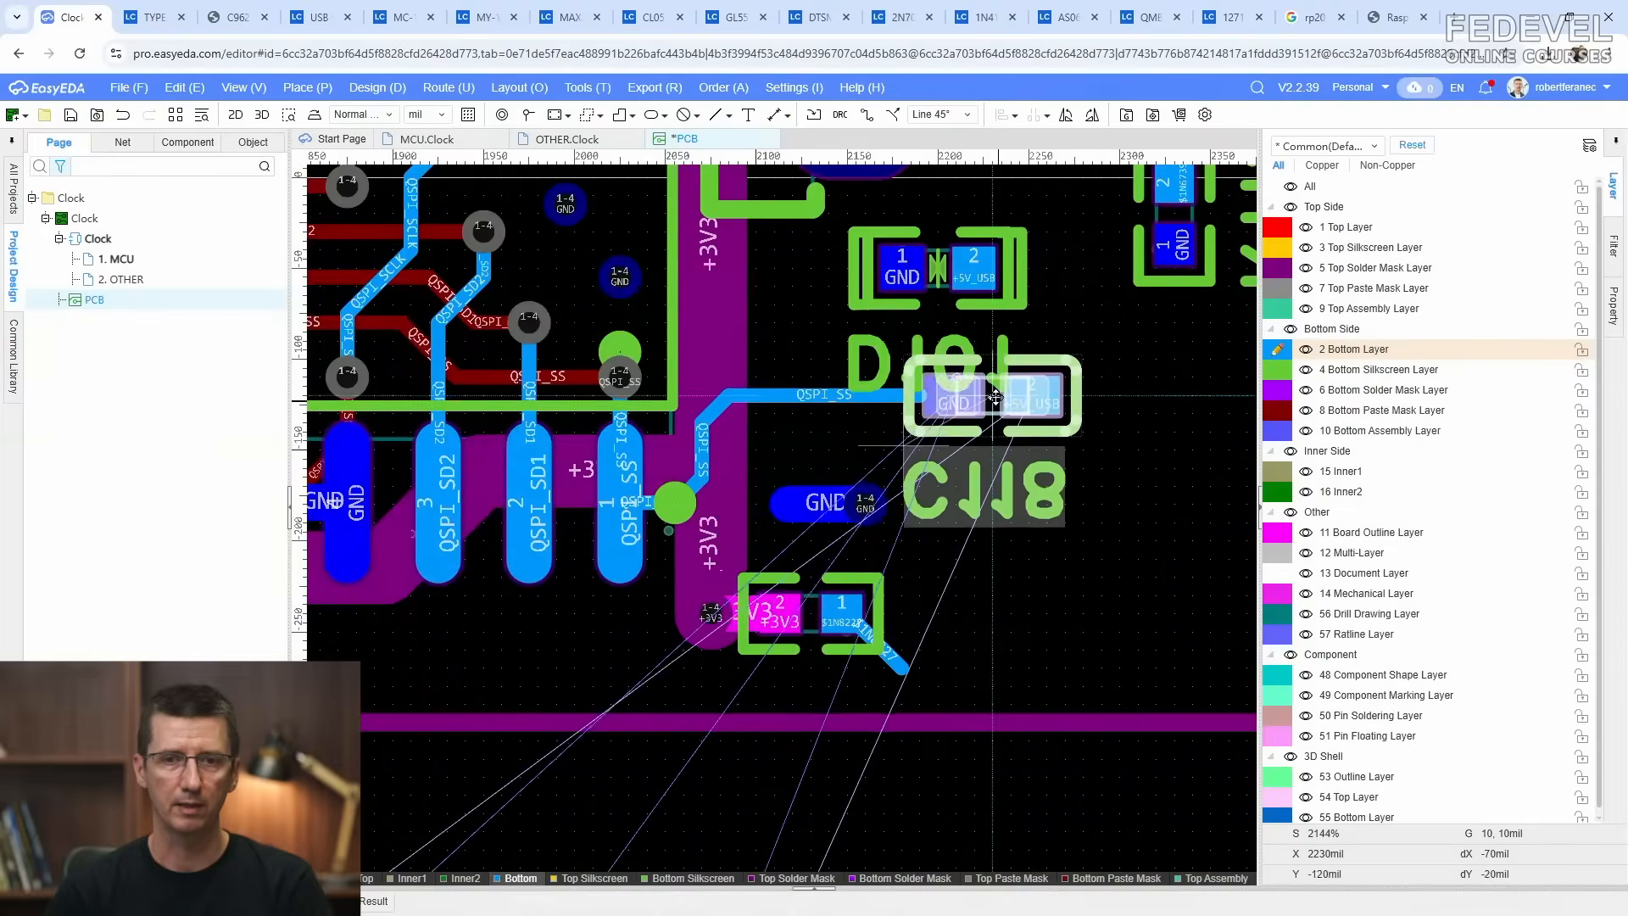
pyautogui.click(942, 364)
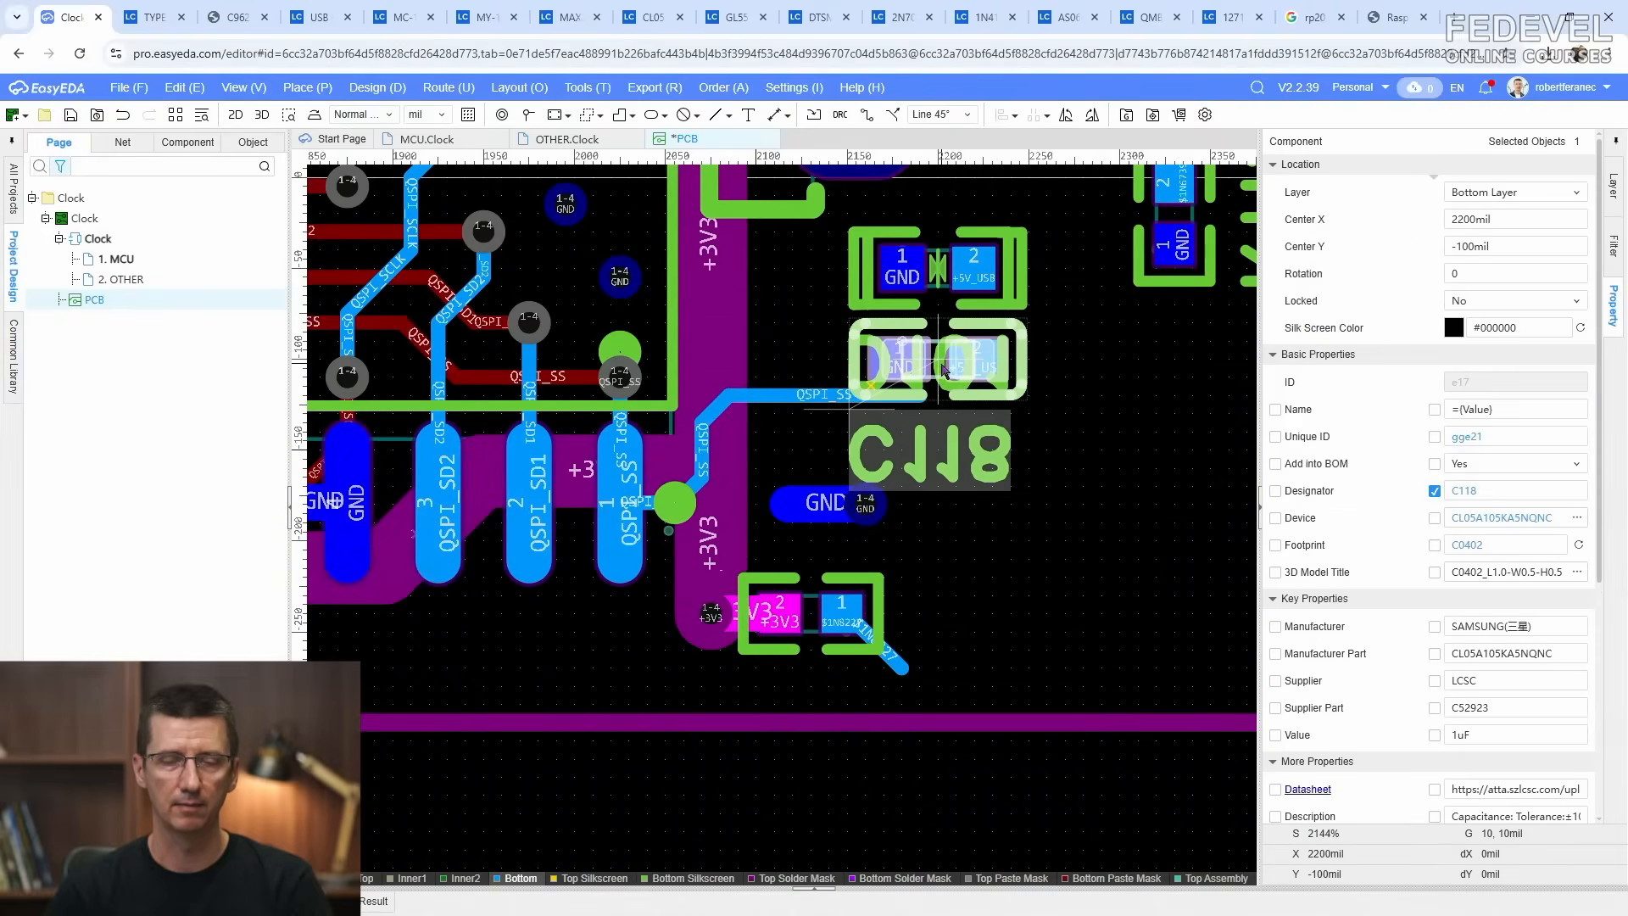
# Step: Delete the horizontal QSPI_SS track segment running into C118 and the short GND track with its via below C118
pyautogui.click(822, 396)
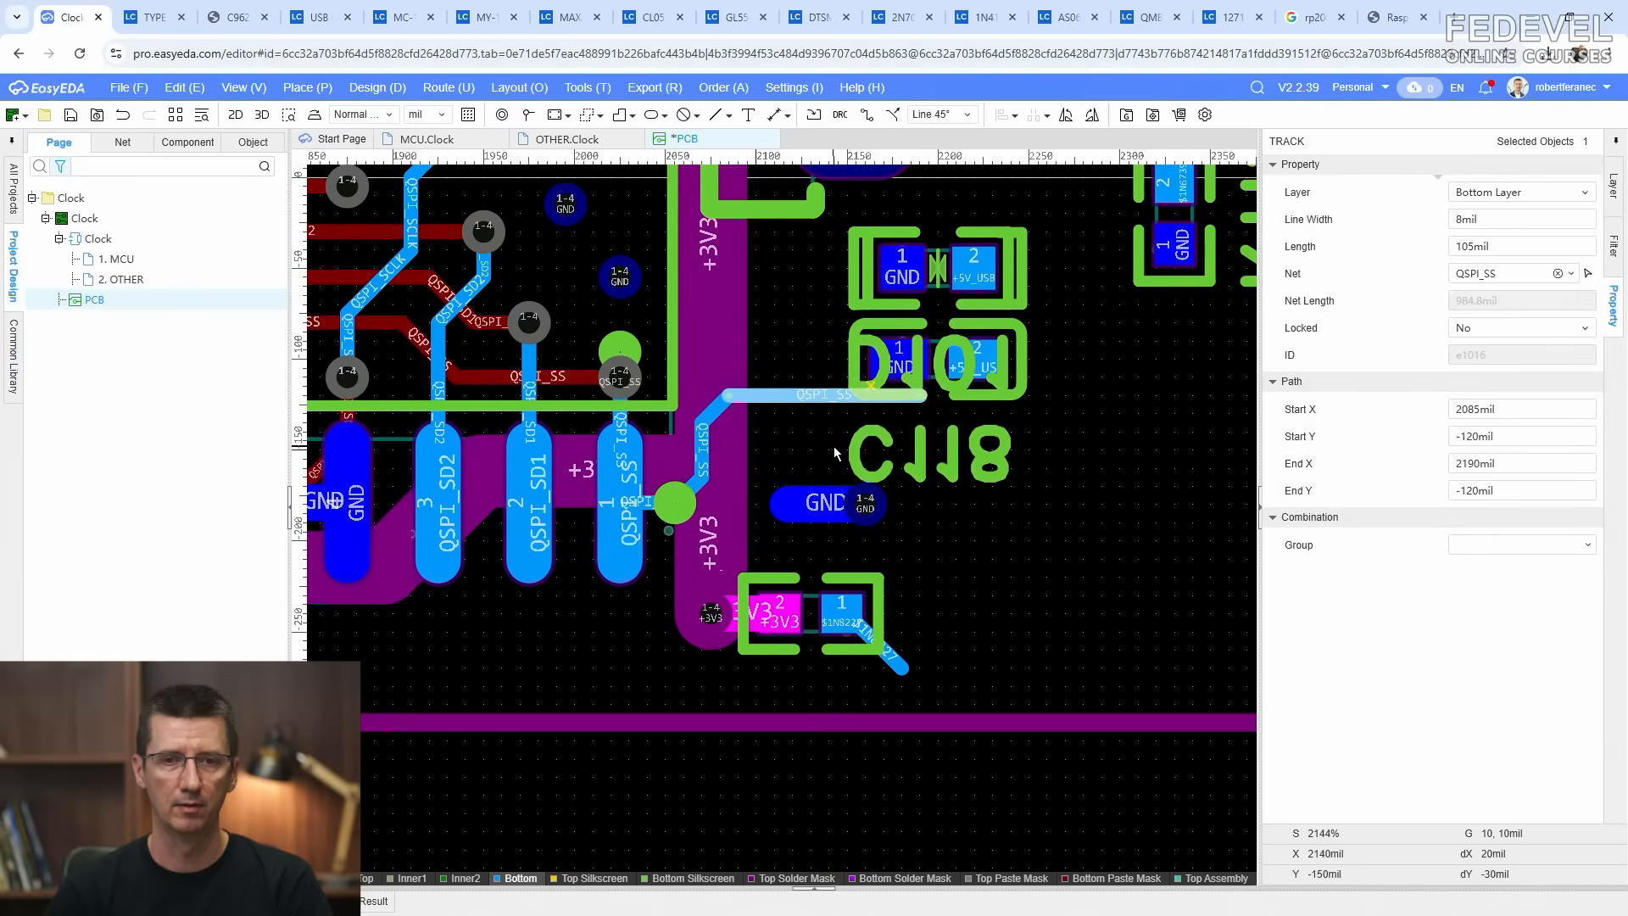
pyautogui.press('Delete')
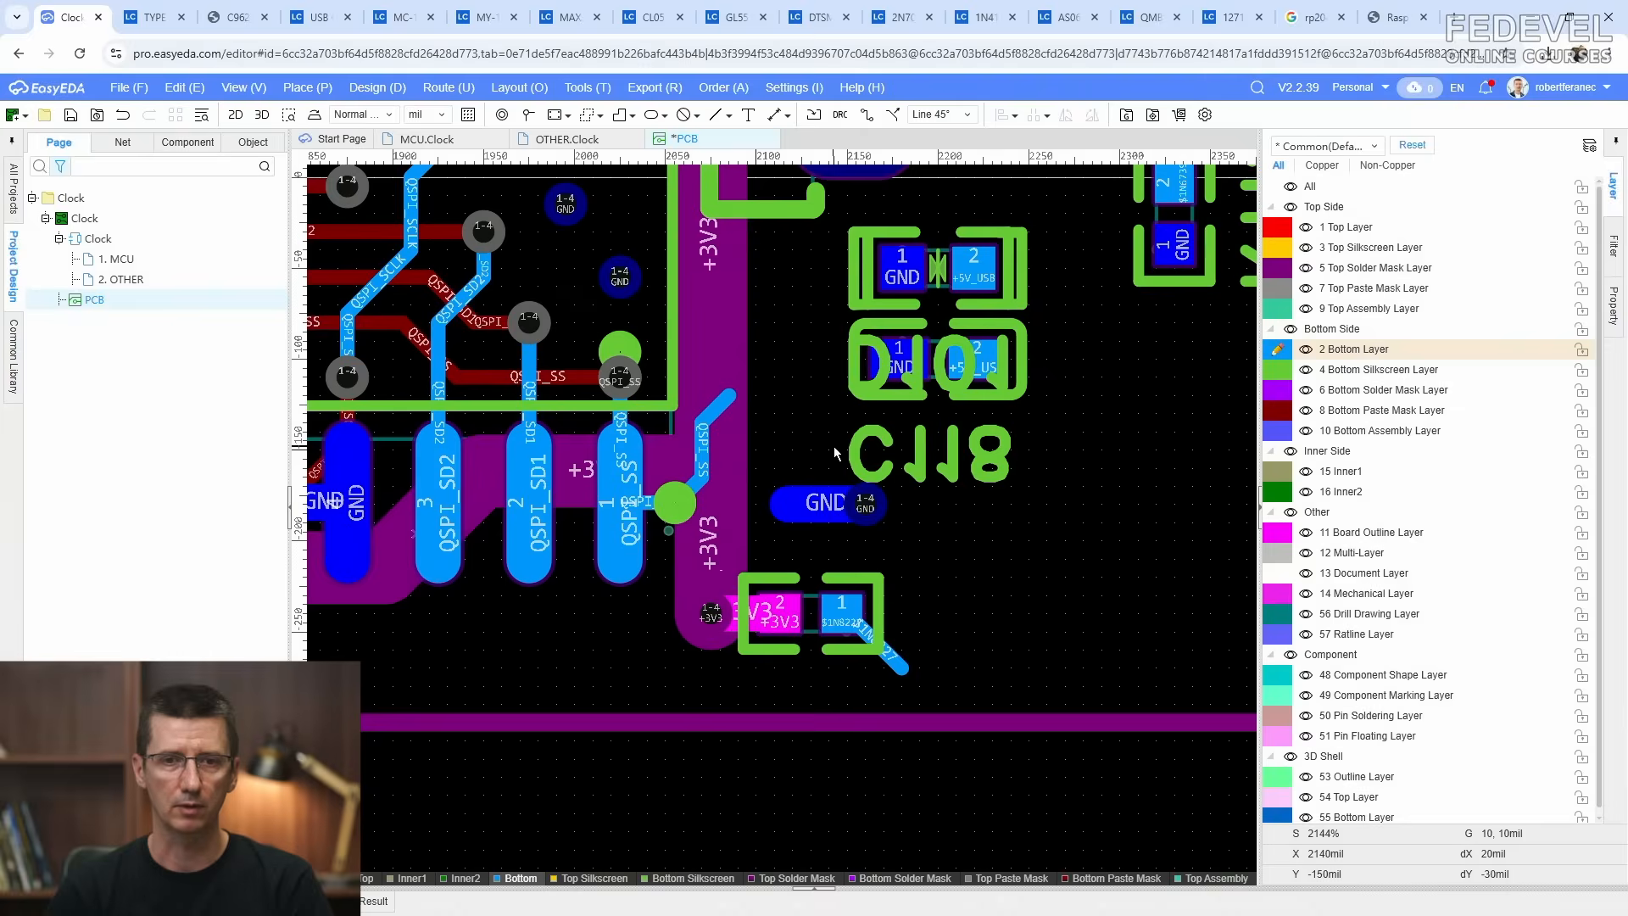
pyautogui.click(841, 526)
pyautogui.press('Delete')
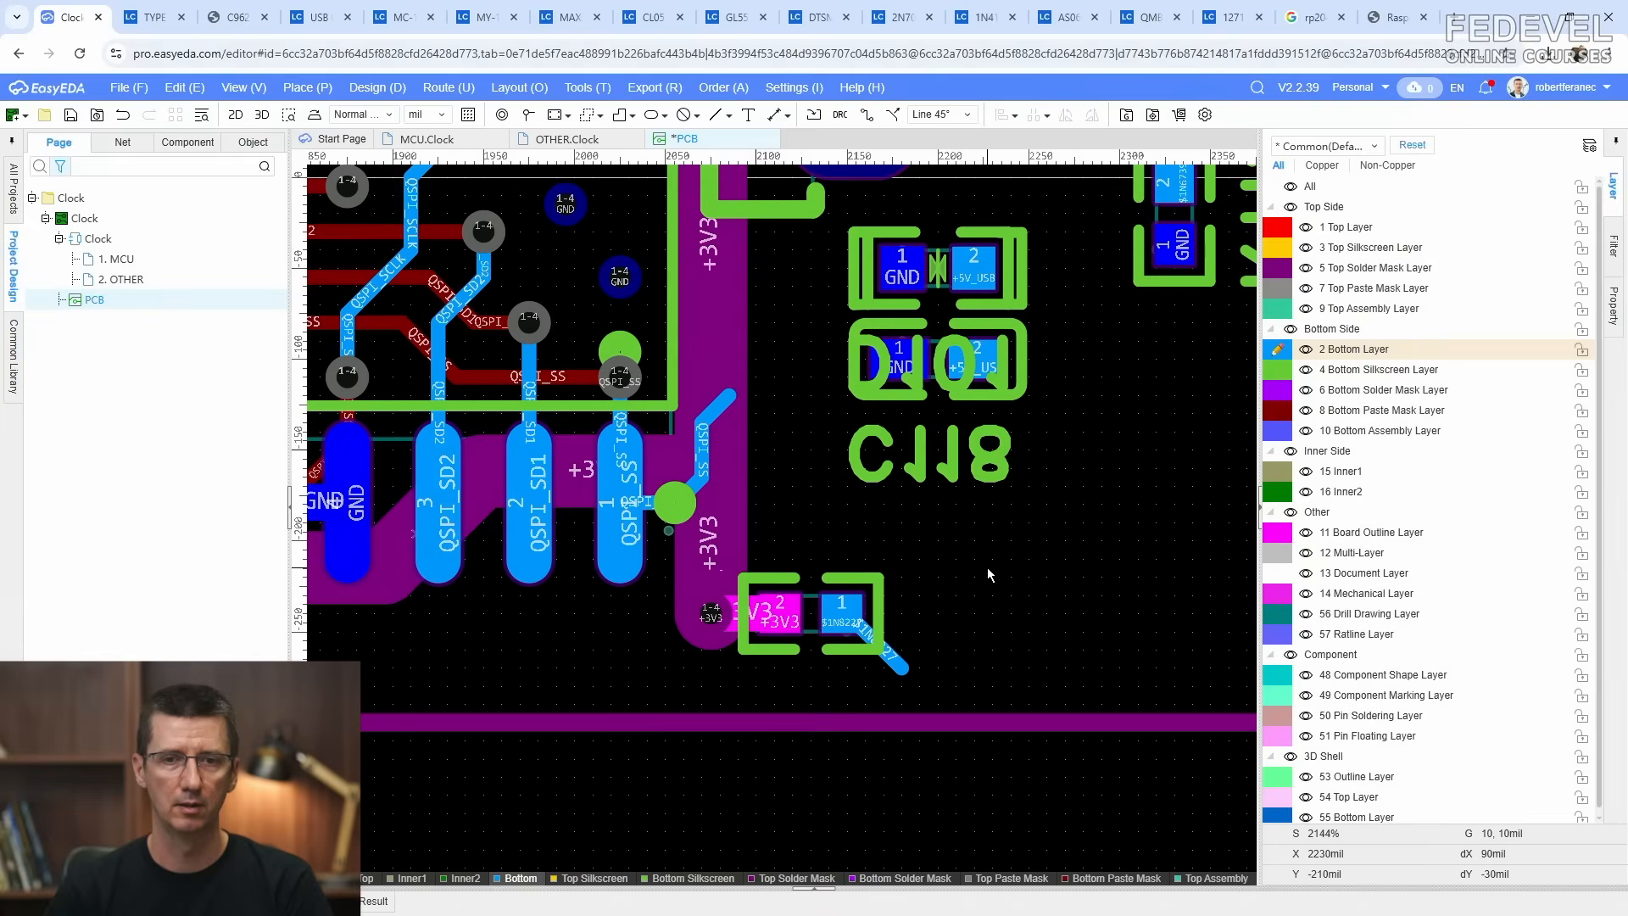
# Step: Transfer diode D102 from the MCU schematic and place it below J101, right of R119, at X 2400 mil, Y -50 mil
pyautogui.click(428, 139)
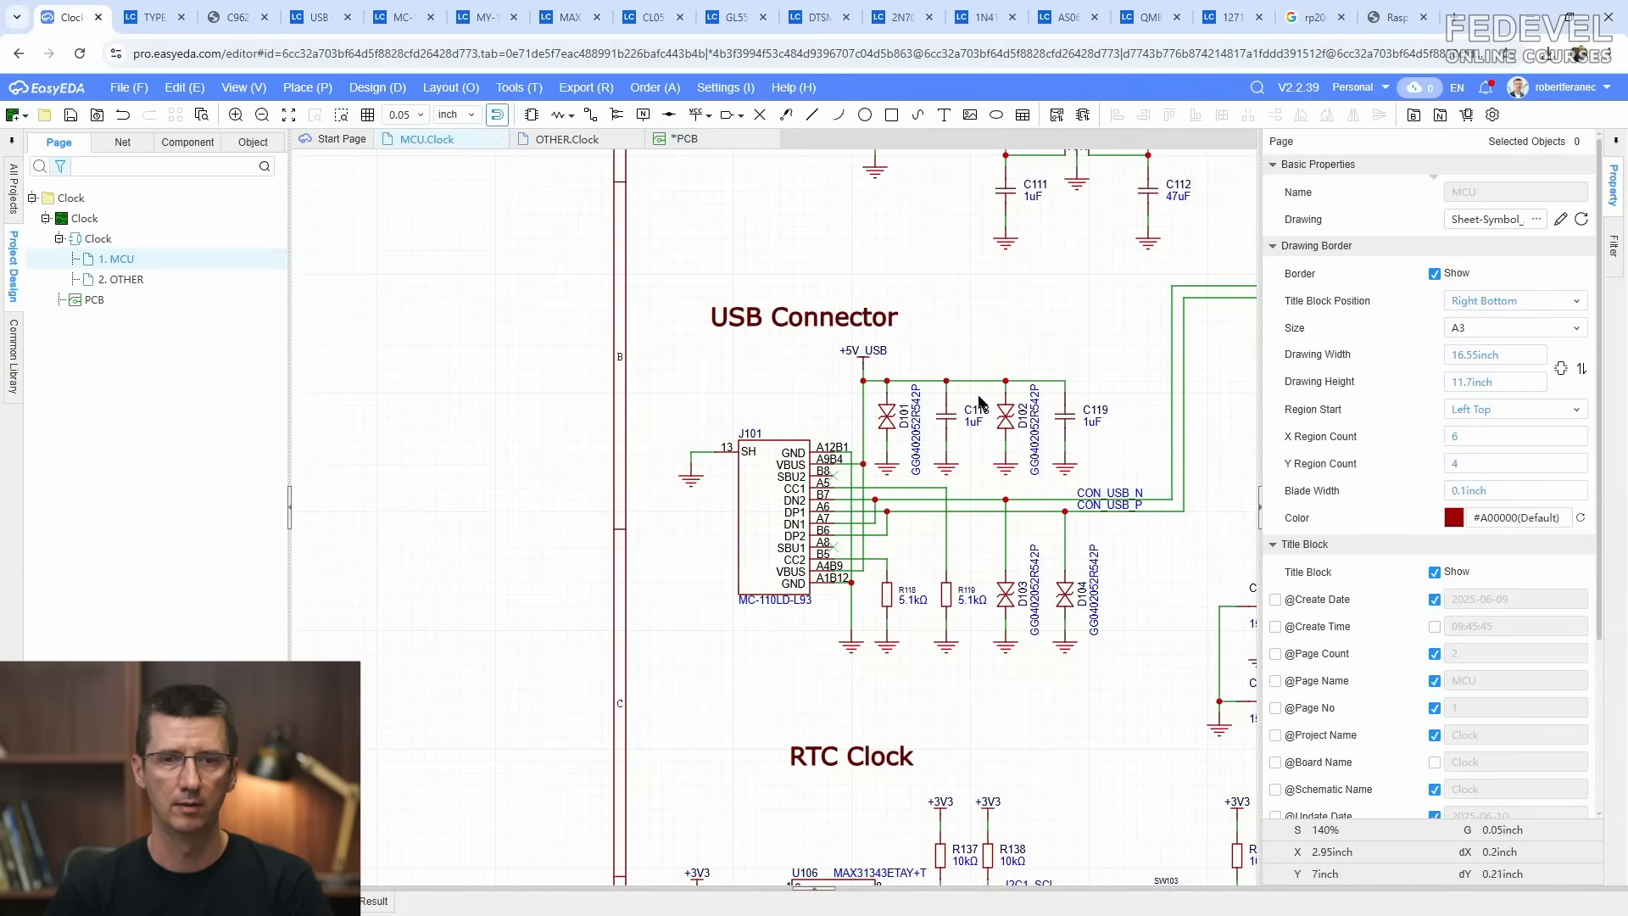
pyautogui.click(1005, 419)
pyautogui.rightClick(1005, 420)
pyautogui.click(1032, 456)
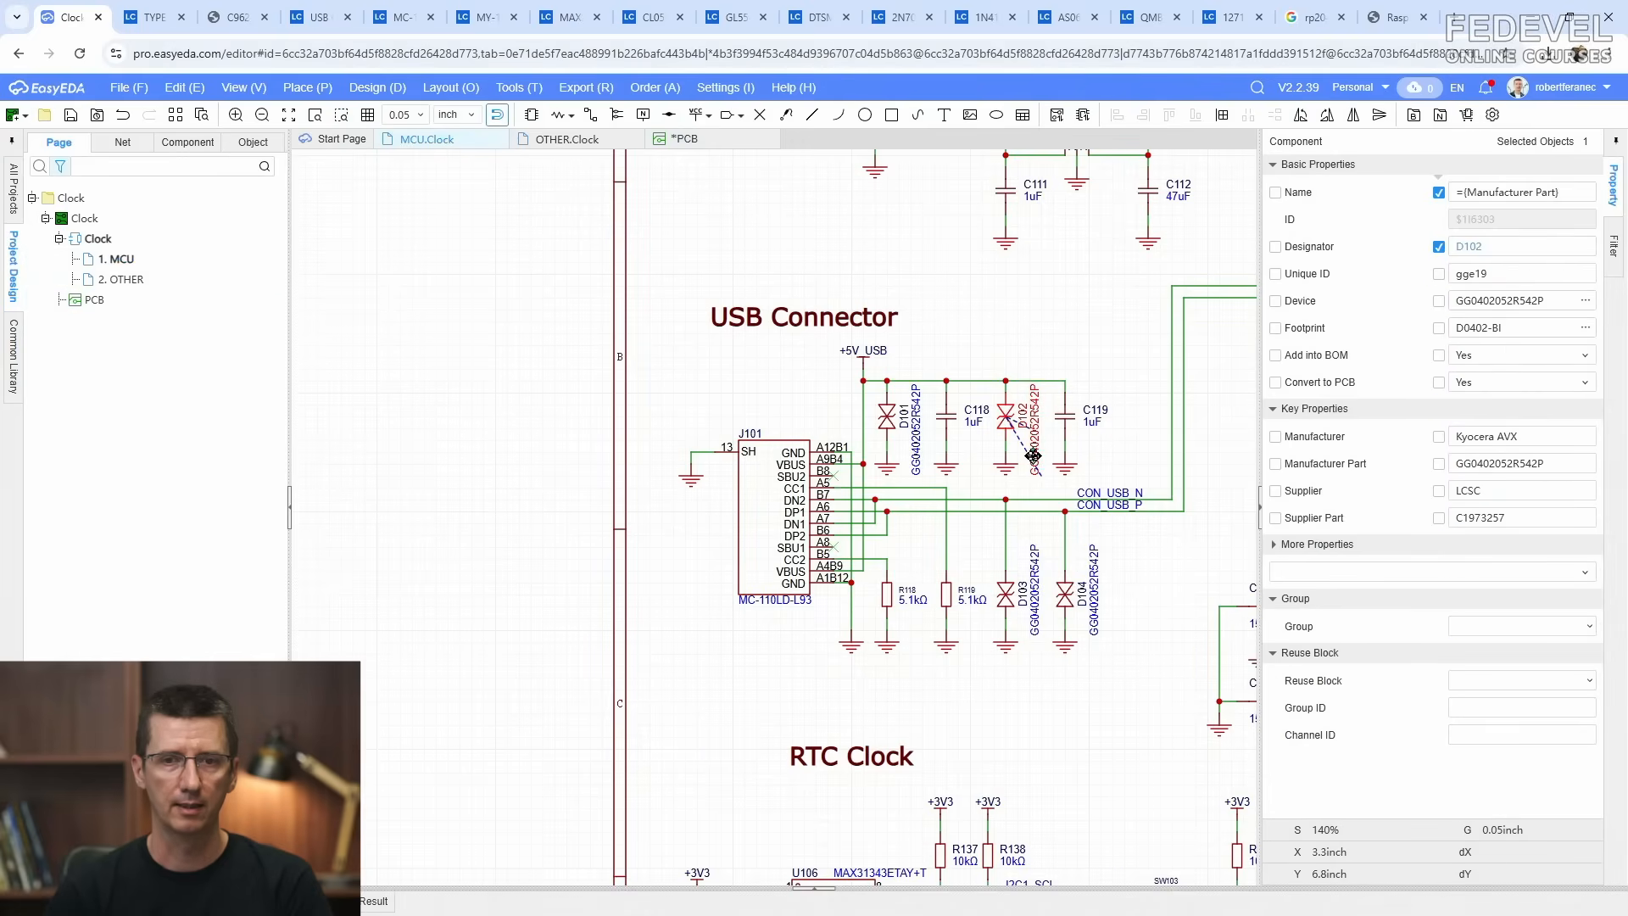
pyautogui.scroll(-8, 697, 541)
pyautogui.scroll(5, 785, 367)
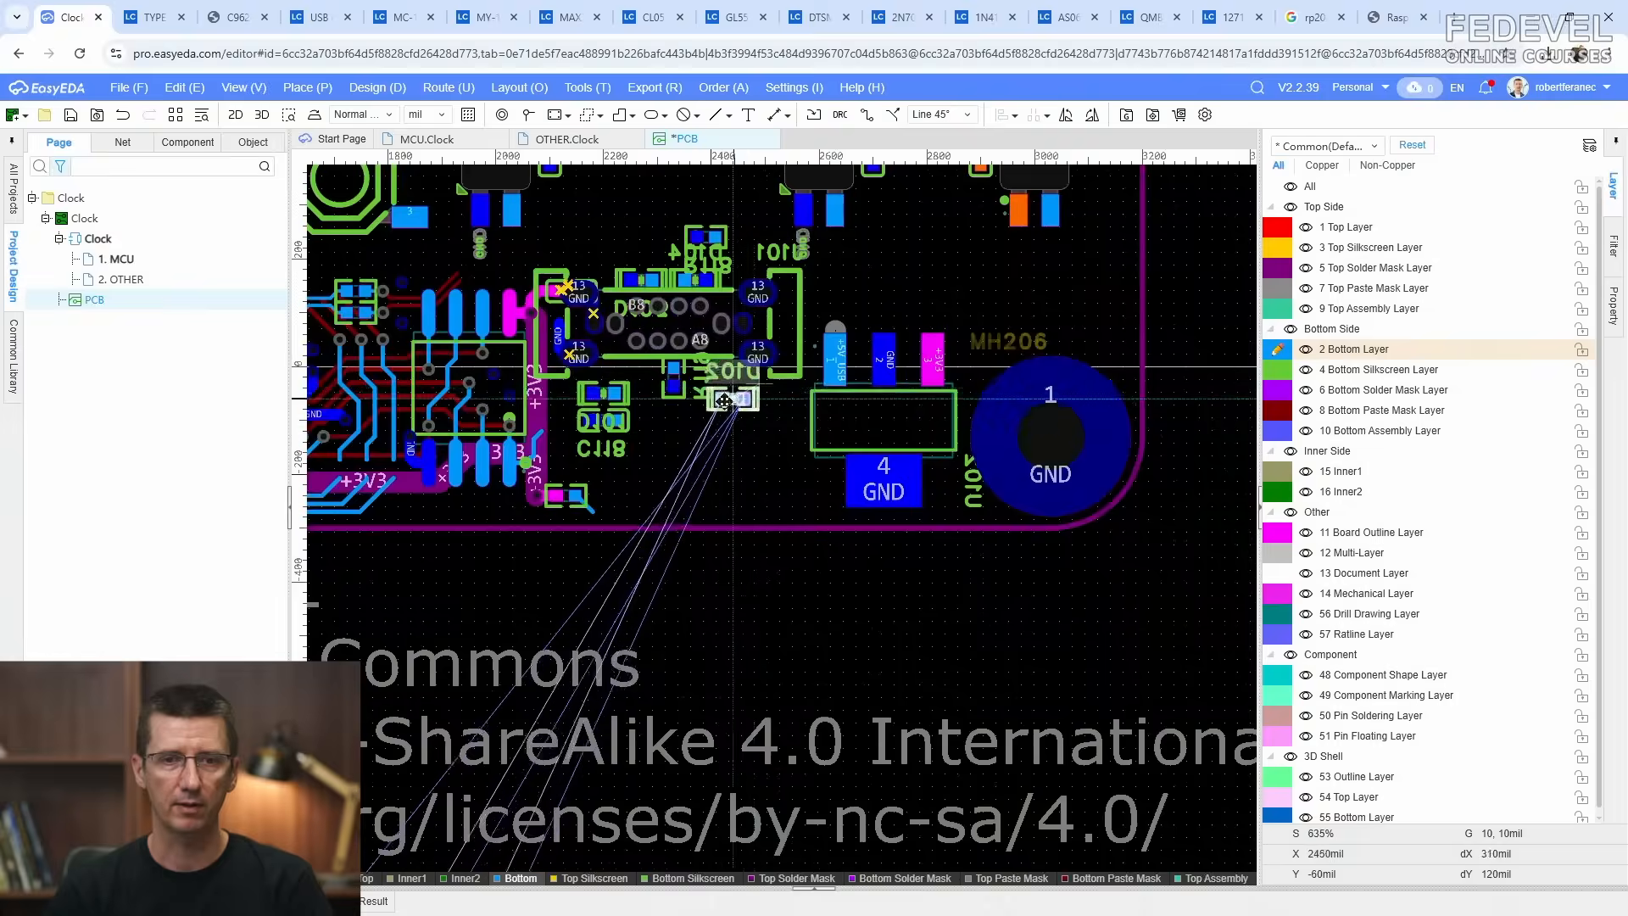
pyautogui.scroll(4, 724, 400)
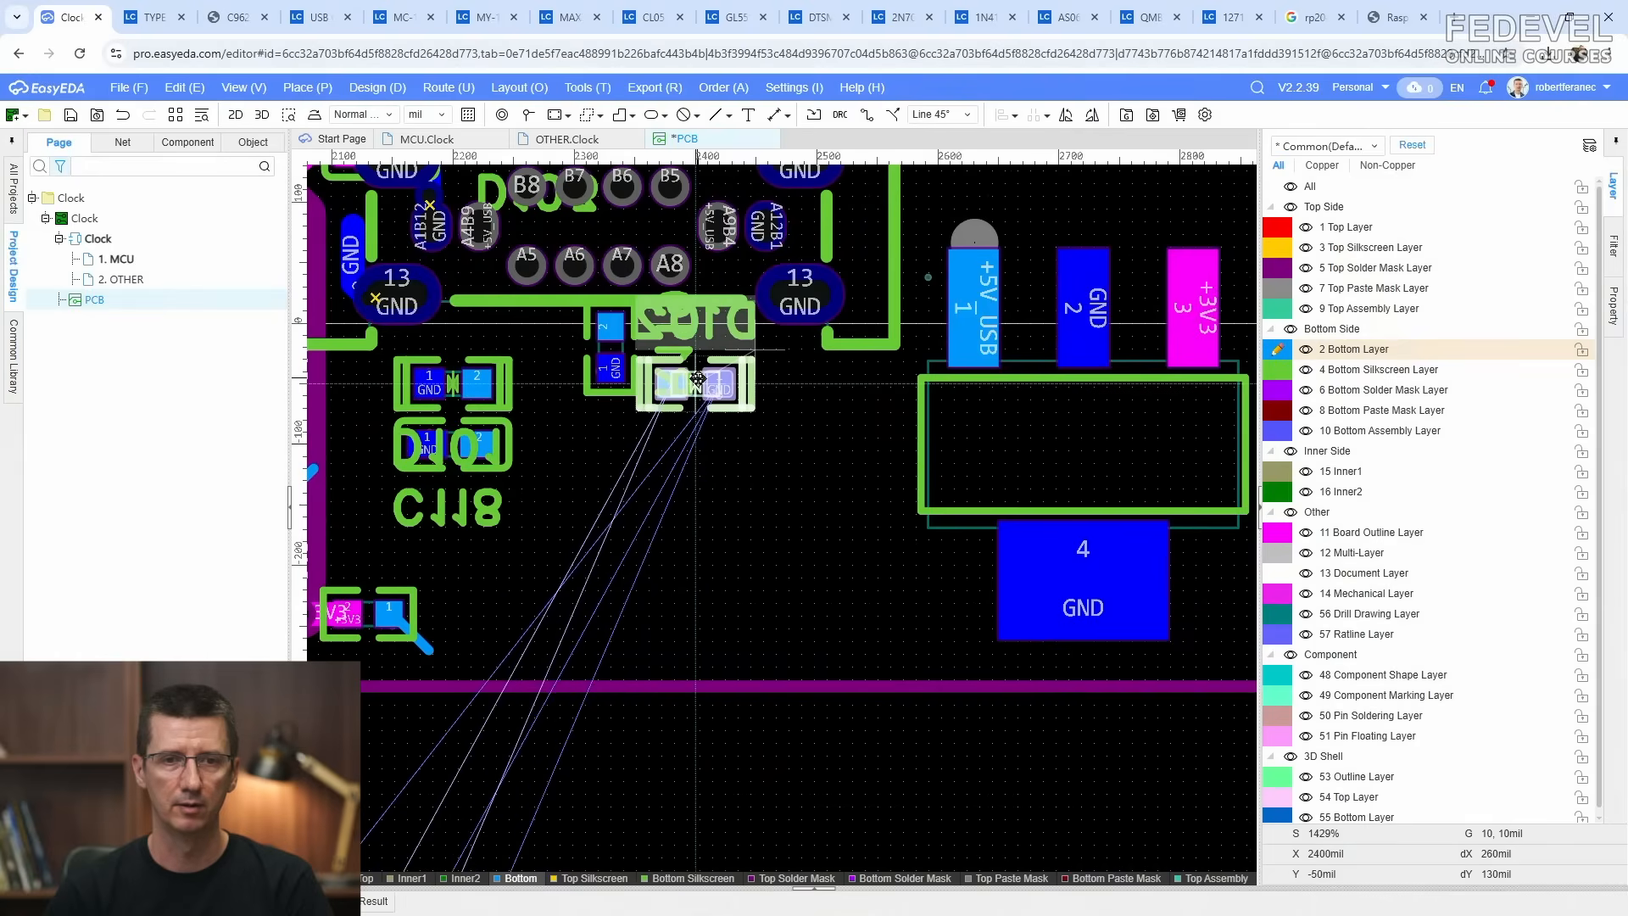
pyautogui.click(697, 379)
pyautogui.click(725, 480)
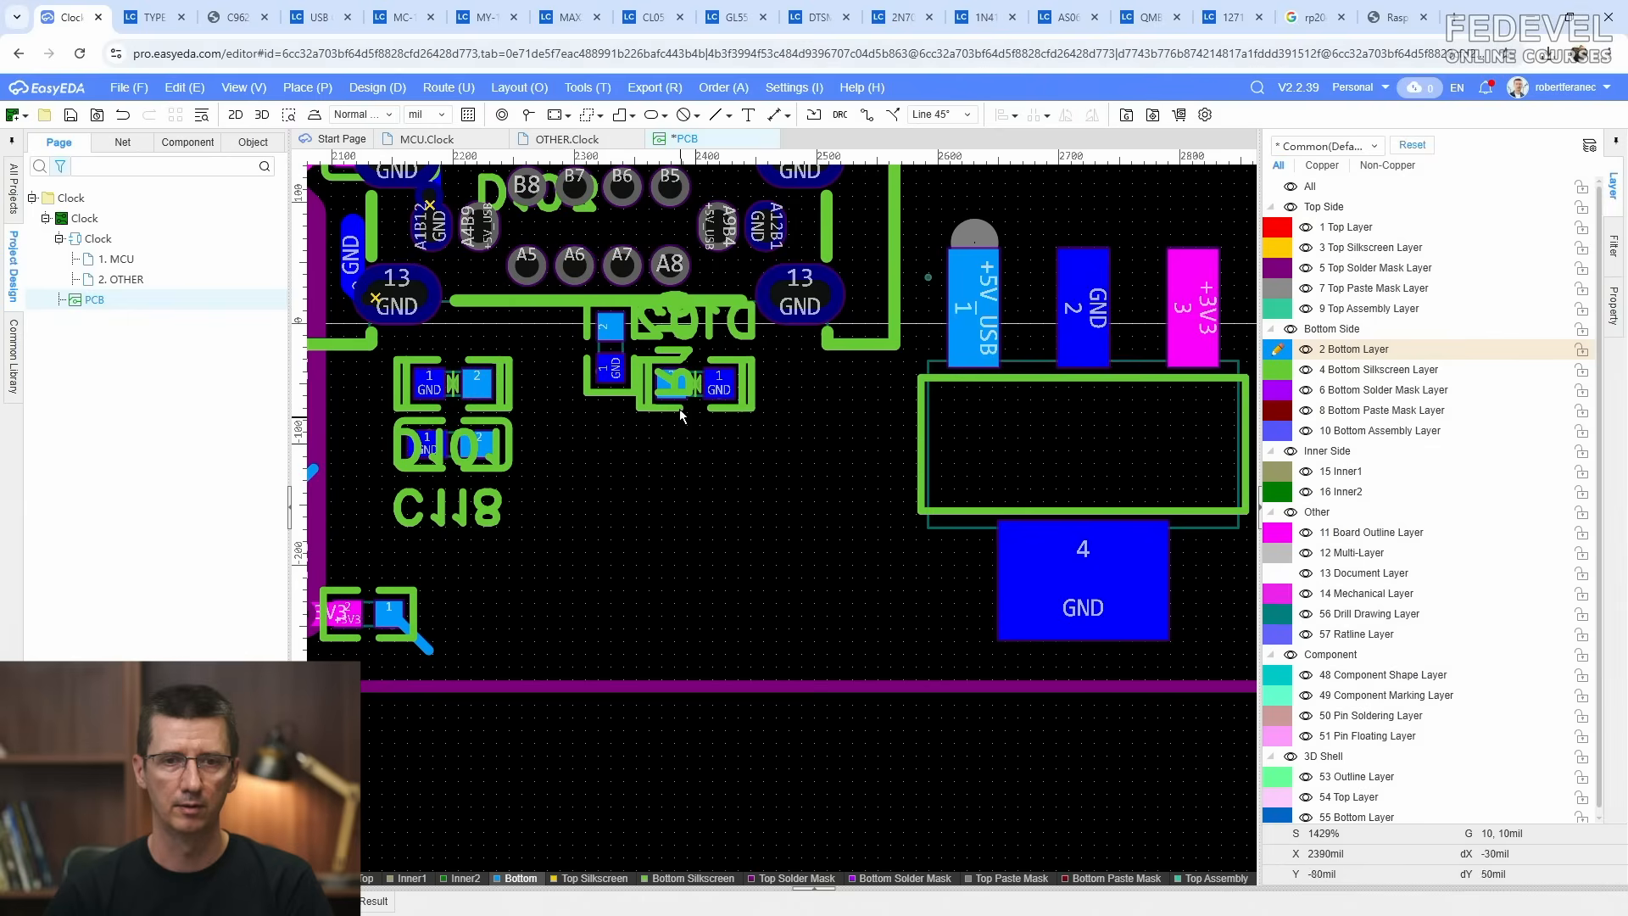
# Step: Rotate diode D102 by 180 degrees so its GND pad faces R119
pyautogui.scroll(-2, 734, 481)
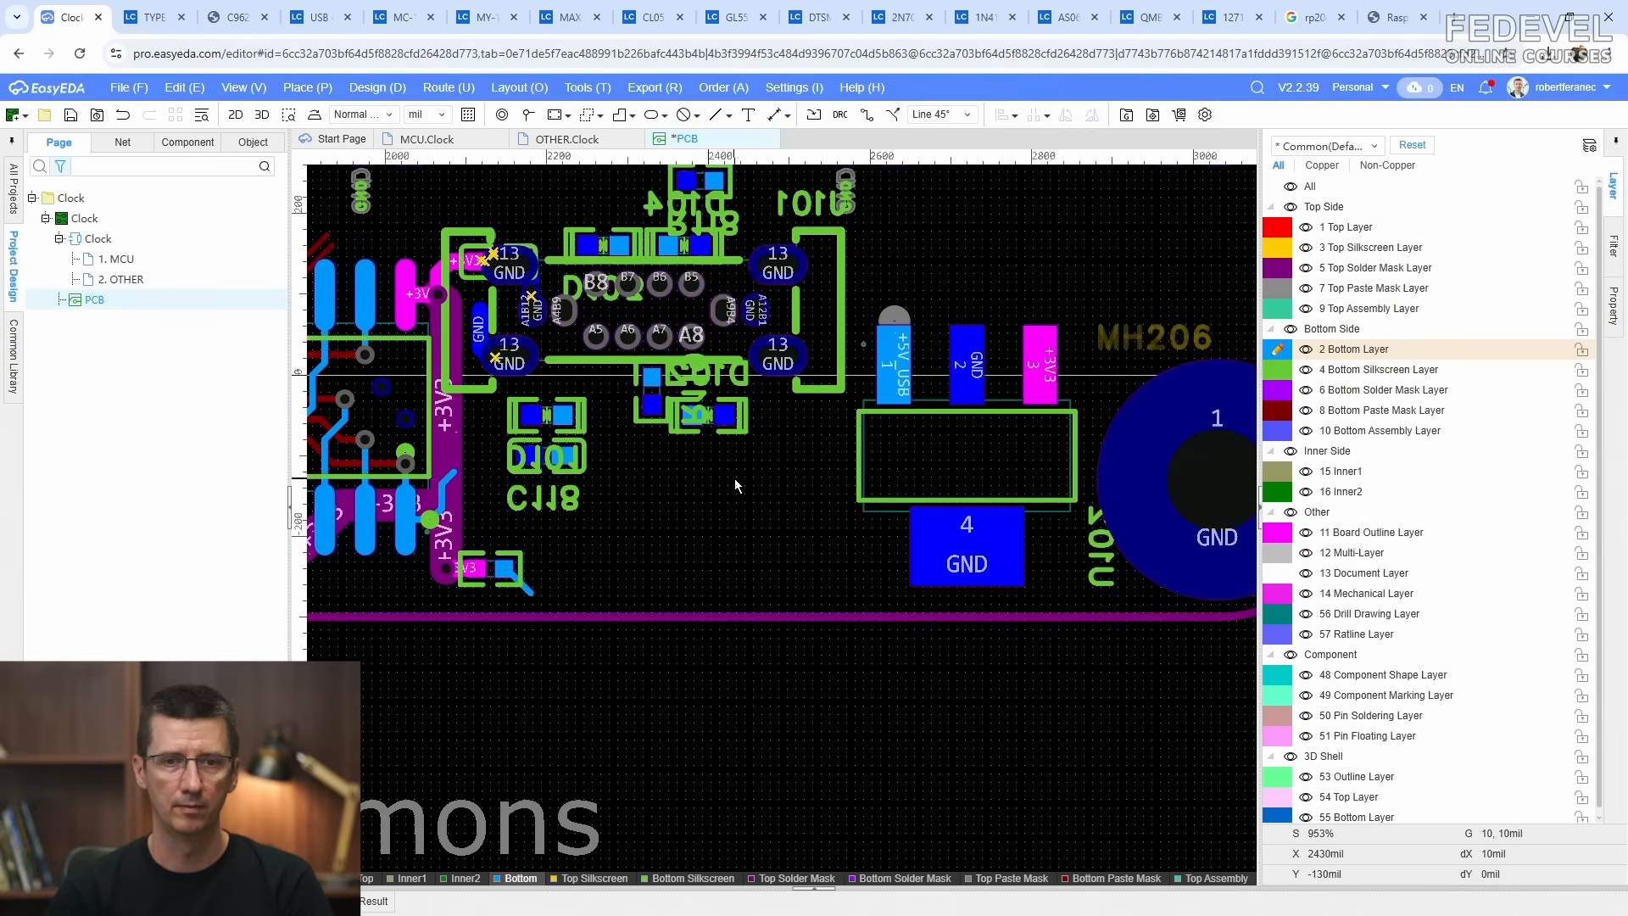
pyautogui.scroll(2, 735, 482)
pyautogui.click(700, 405)
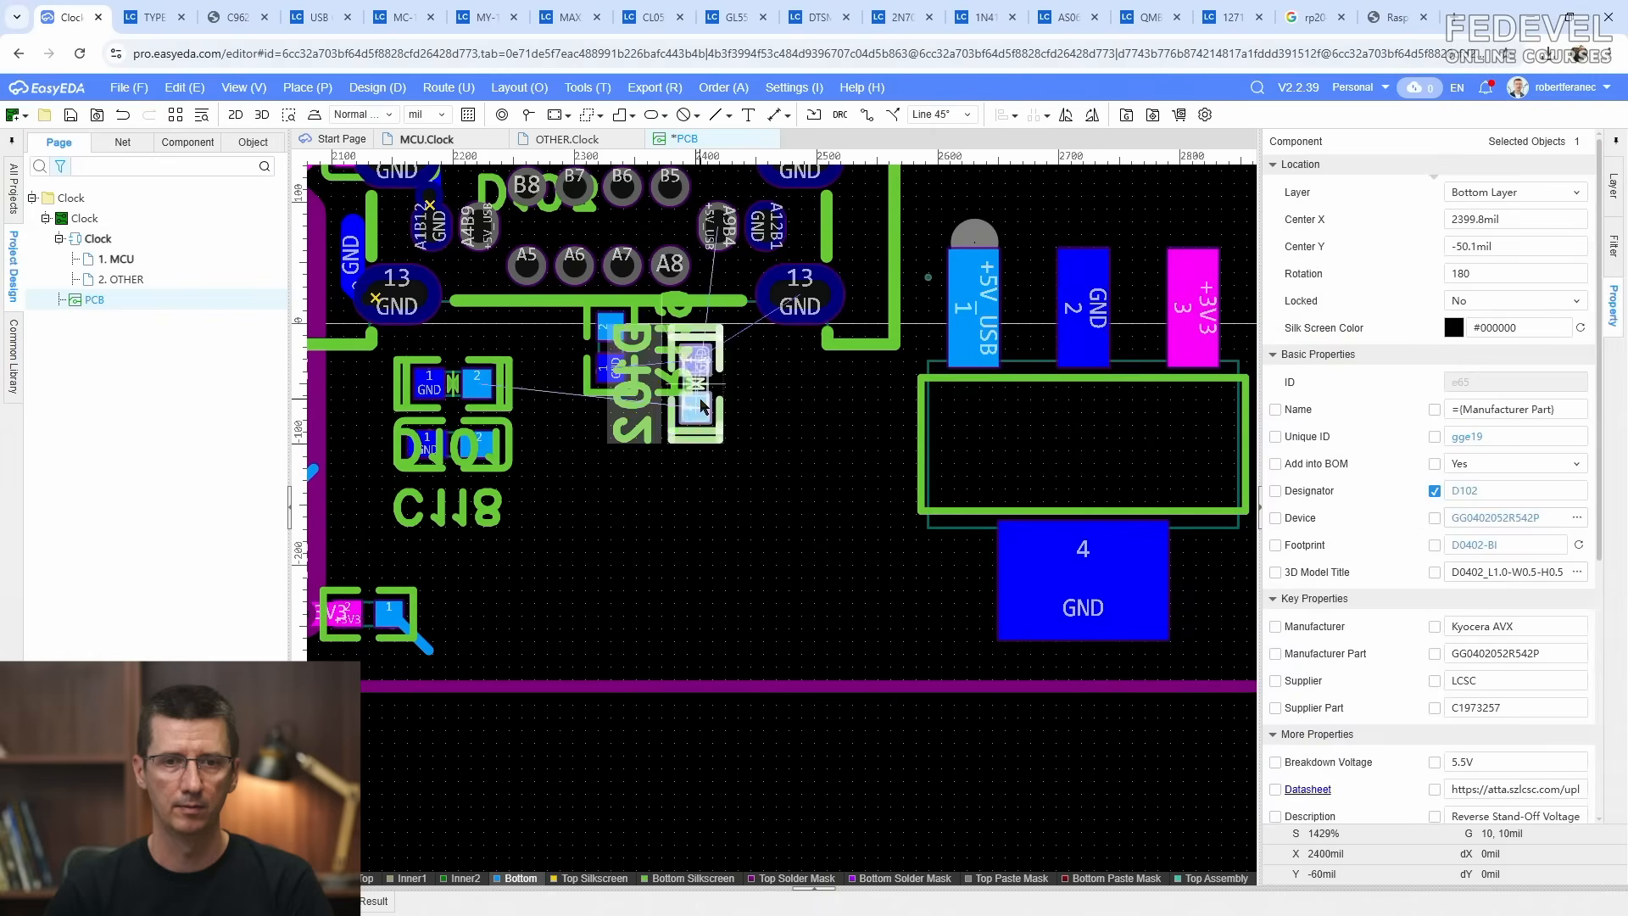
pyautogui.press('space')
pyautogui.click(748, 549)
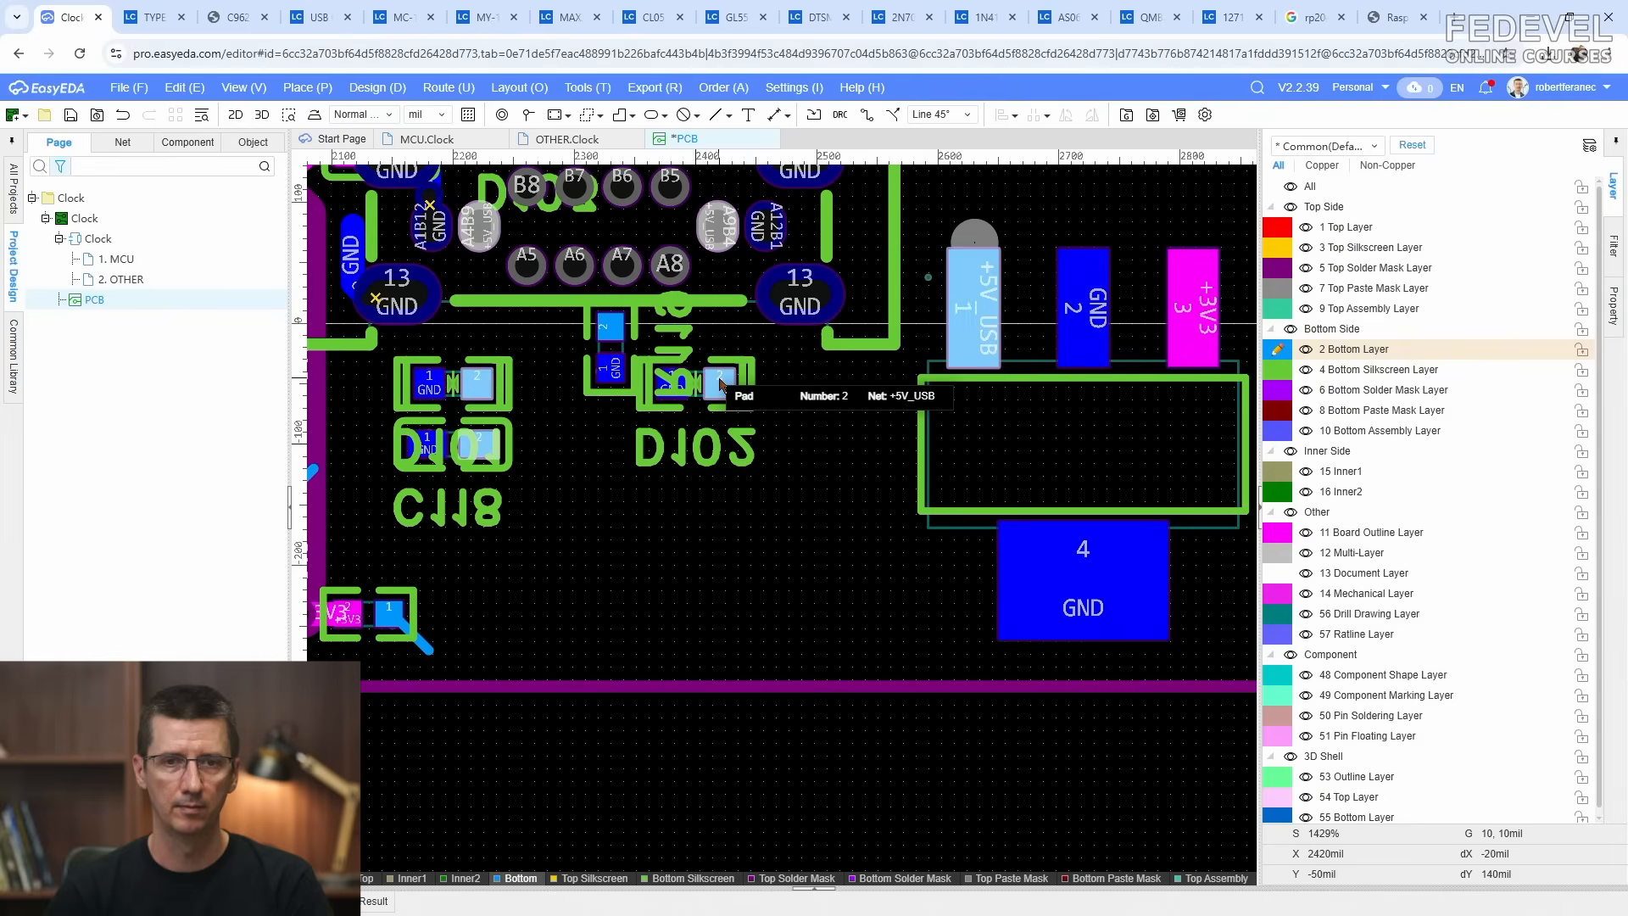
# Step: Transfer capacitor C119 from the schematic and place it directly below D102 at X 2400 mil, Y -100 mil
pyautogui.click(410, 142)
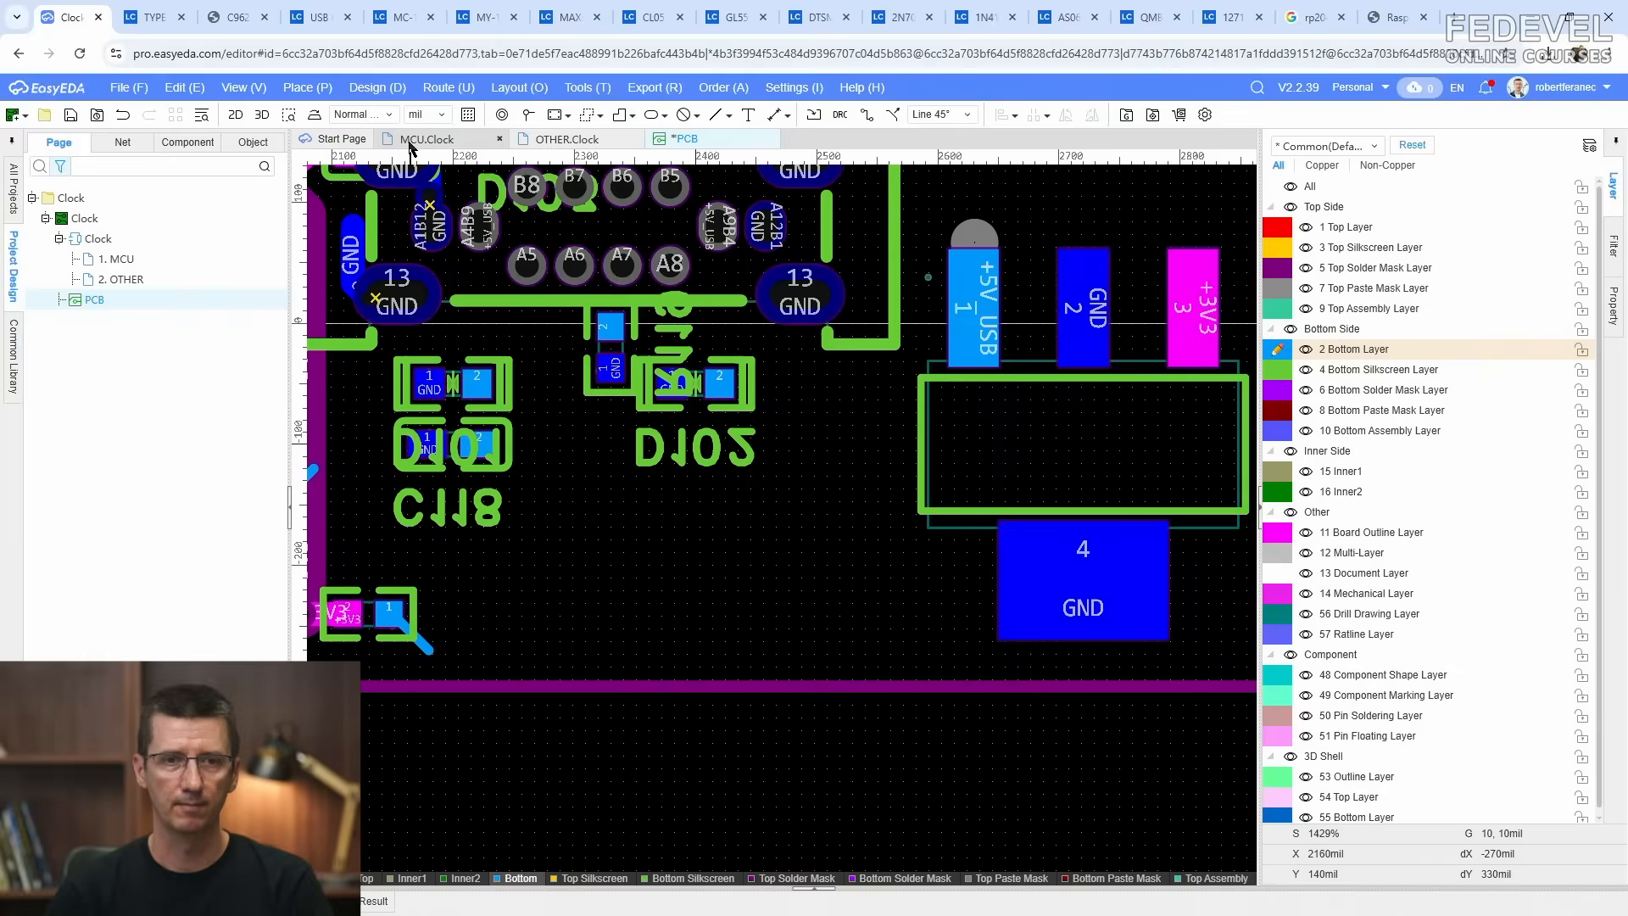
pyautogui.click(833, 511)
pyautogui.rightClick(834, 511)
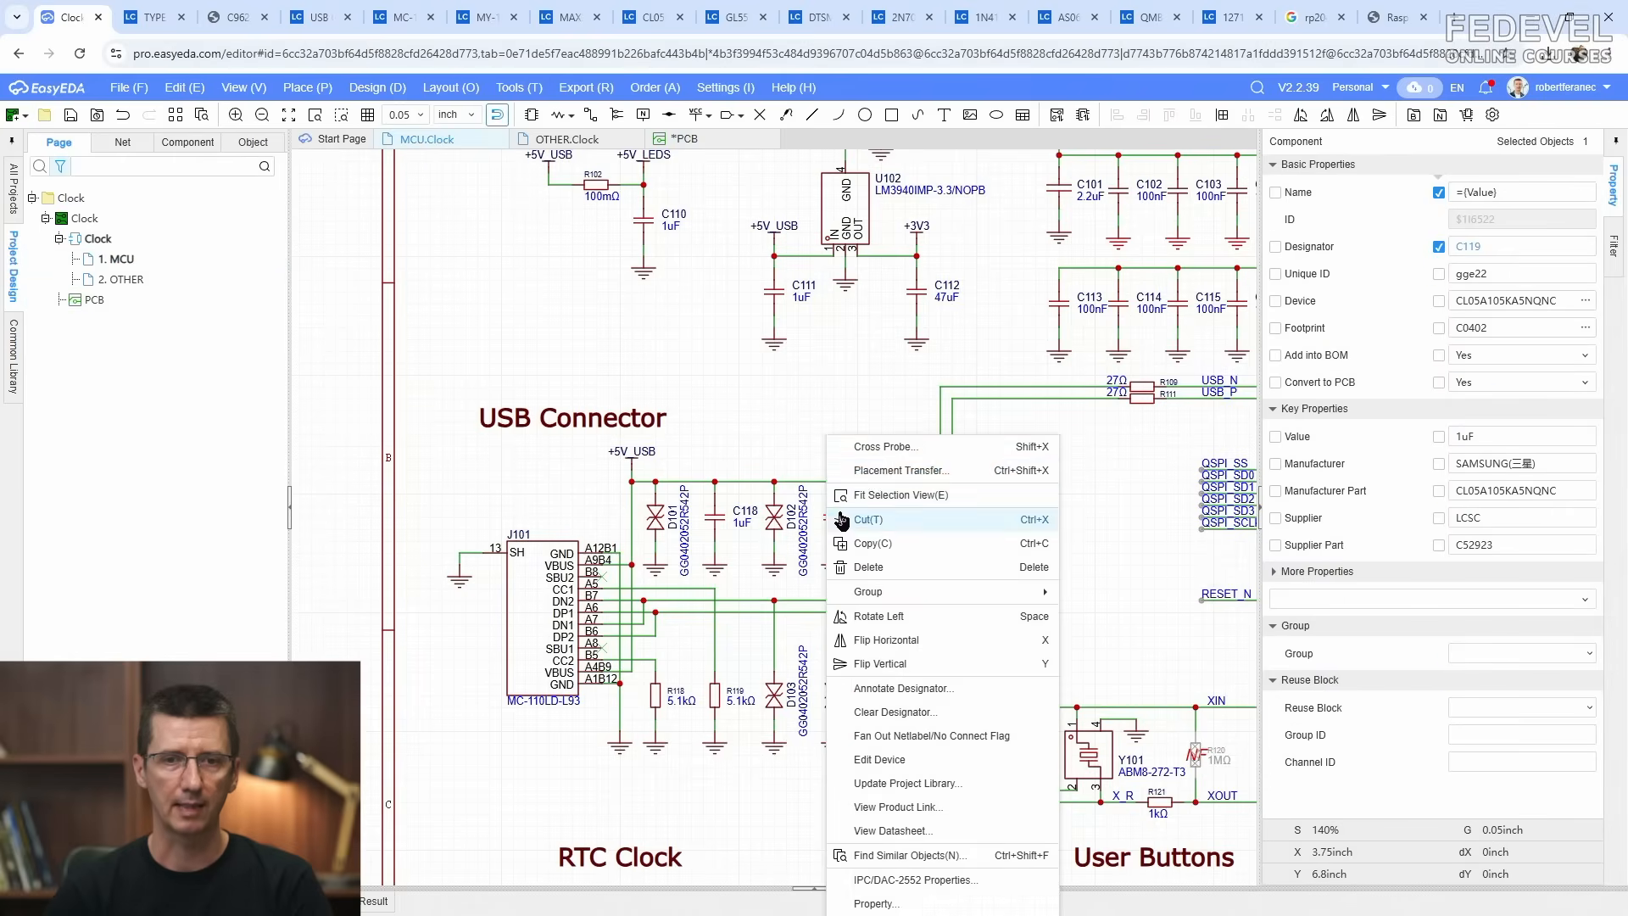
pyautogui.click(871, 469)
pyautogui.scroll(-6, 871, 471)
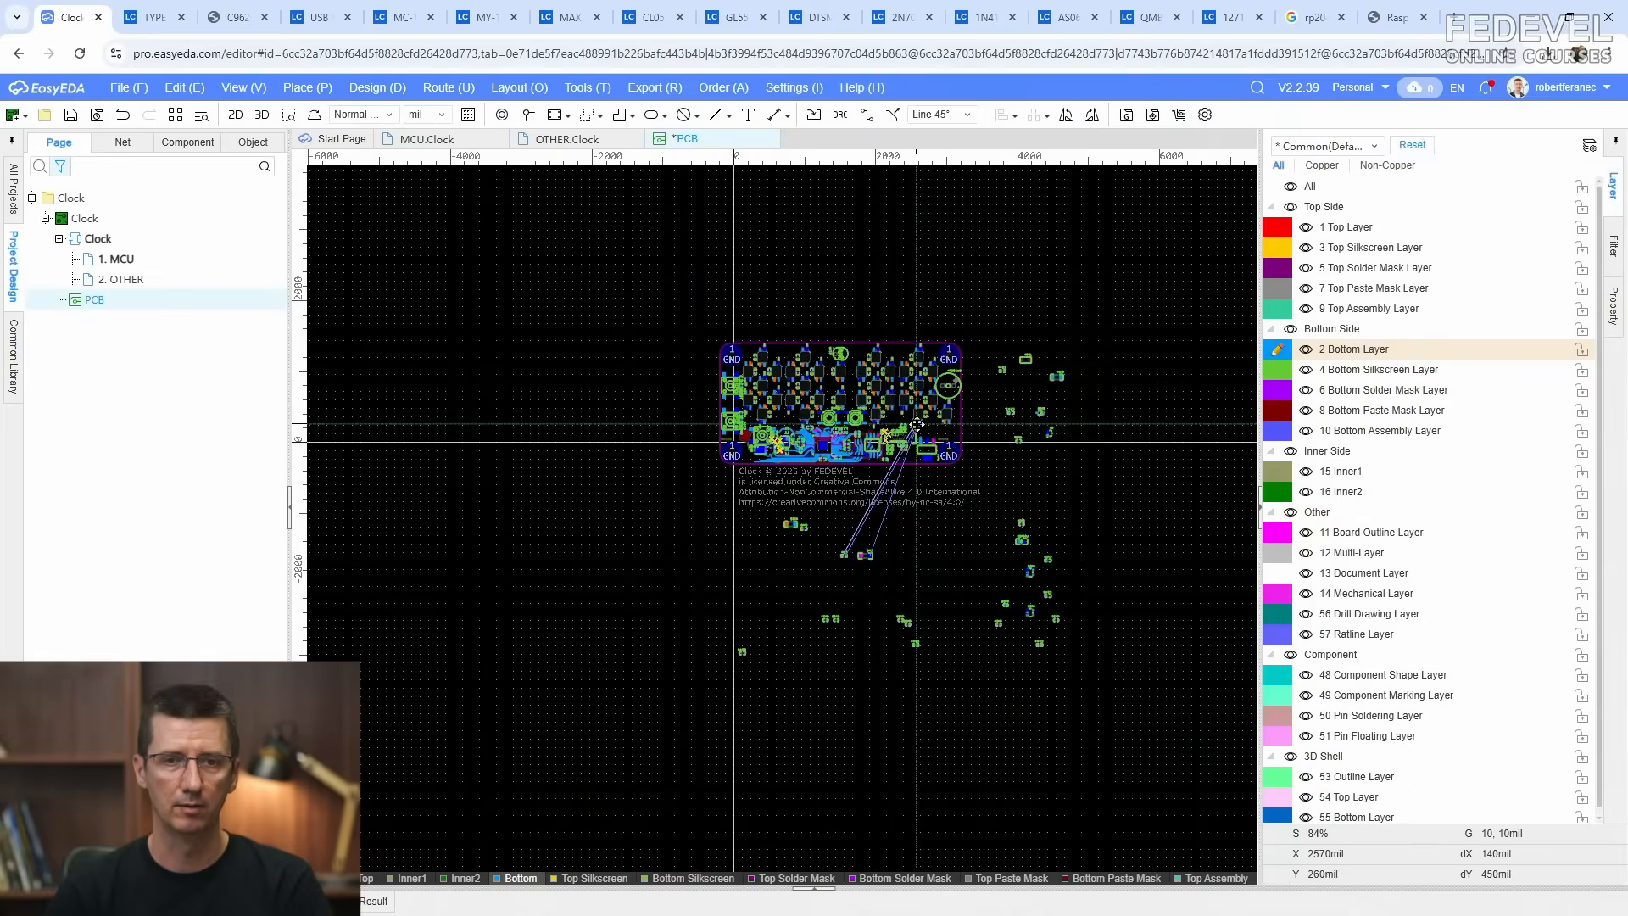
pyautogui.scroll(5, 901, 379)
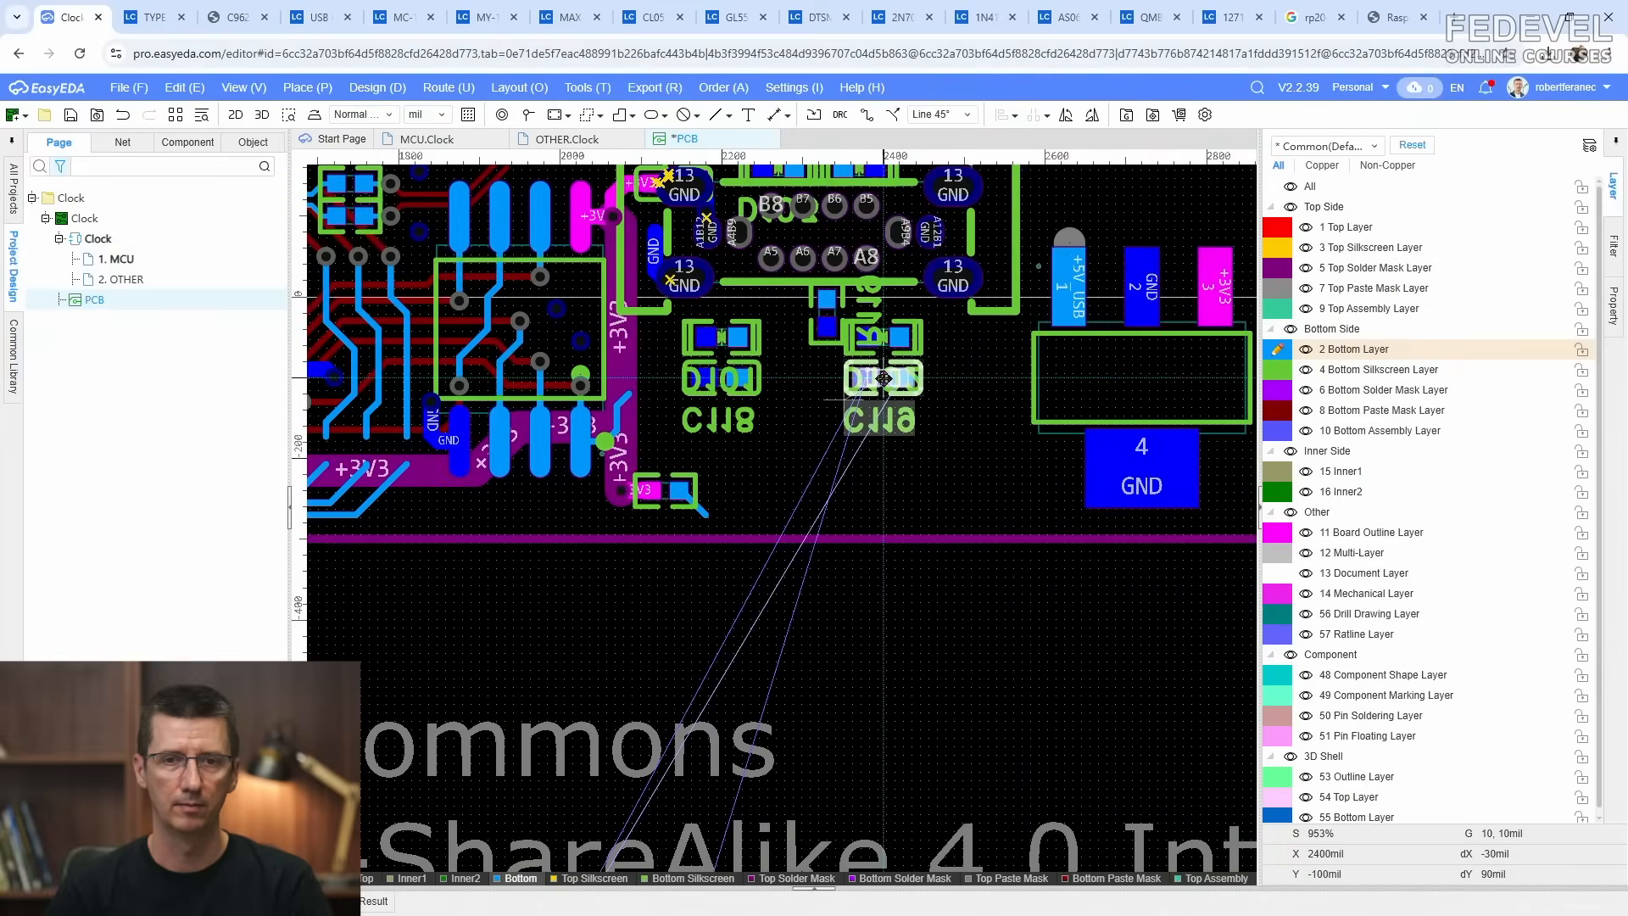
pyautogui.click(883, 379)
pyautogui.click(901, 481)
# Step: Check the component placement around J101 and save the PCB
pyautogui.scroll(-1, 899, 525)
pyautogui.moveTo(936, 476); pyautogui.dragTo(930, 546, button='right')
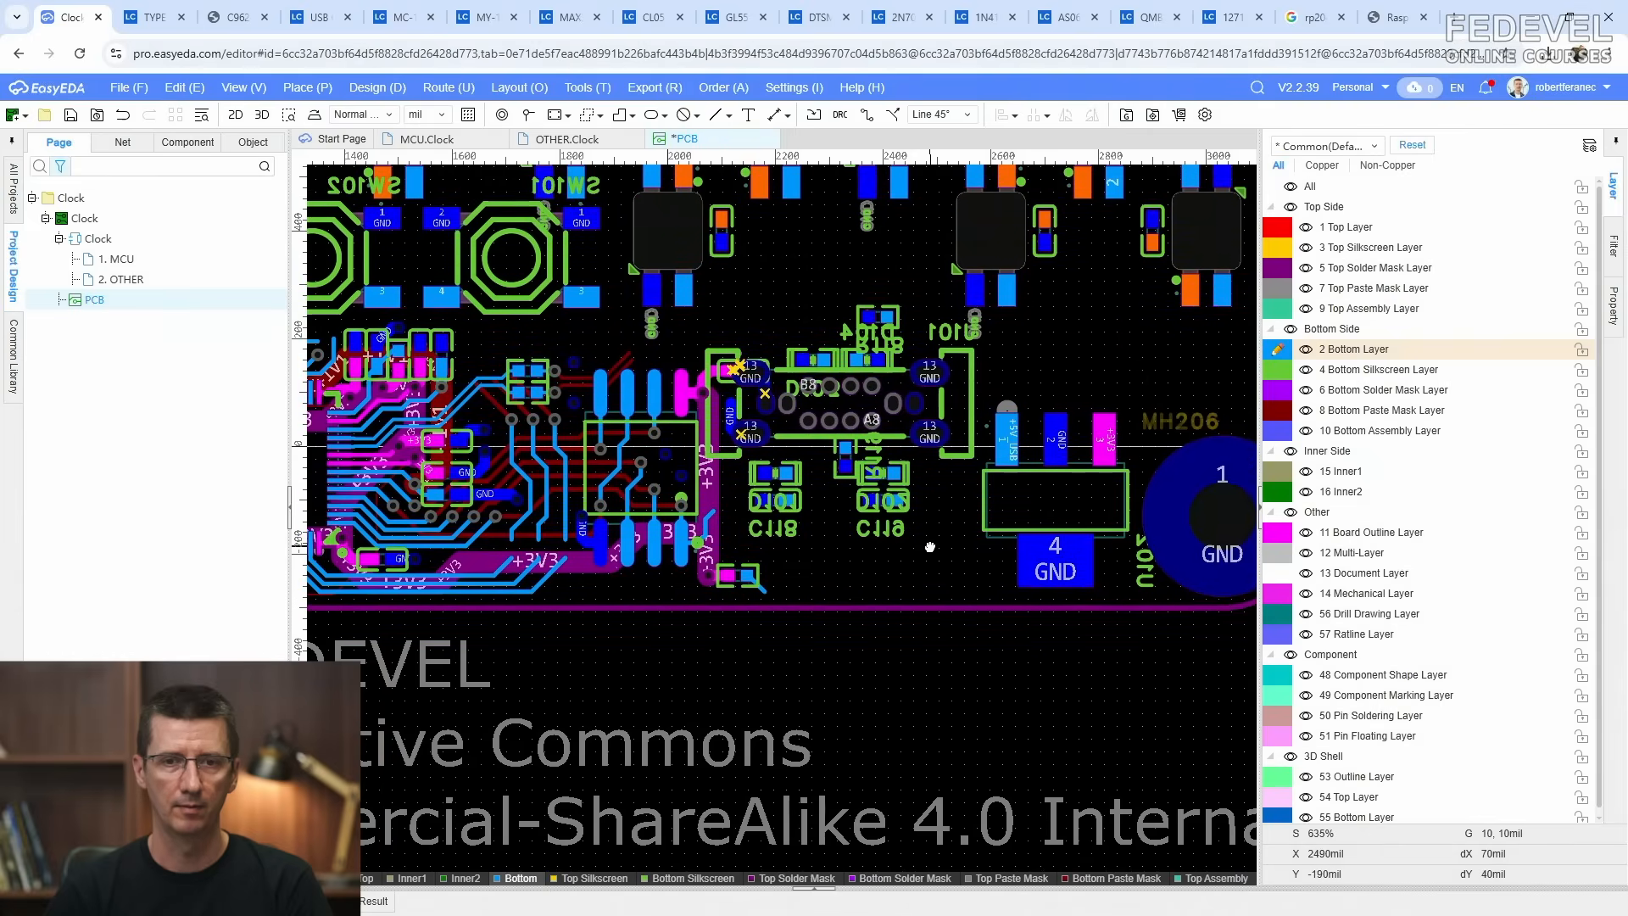
pyautogui.scroll(2, 931, 552)
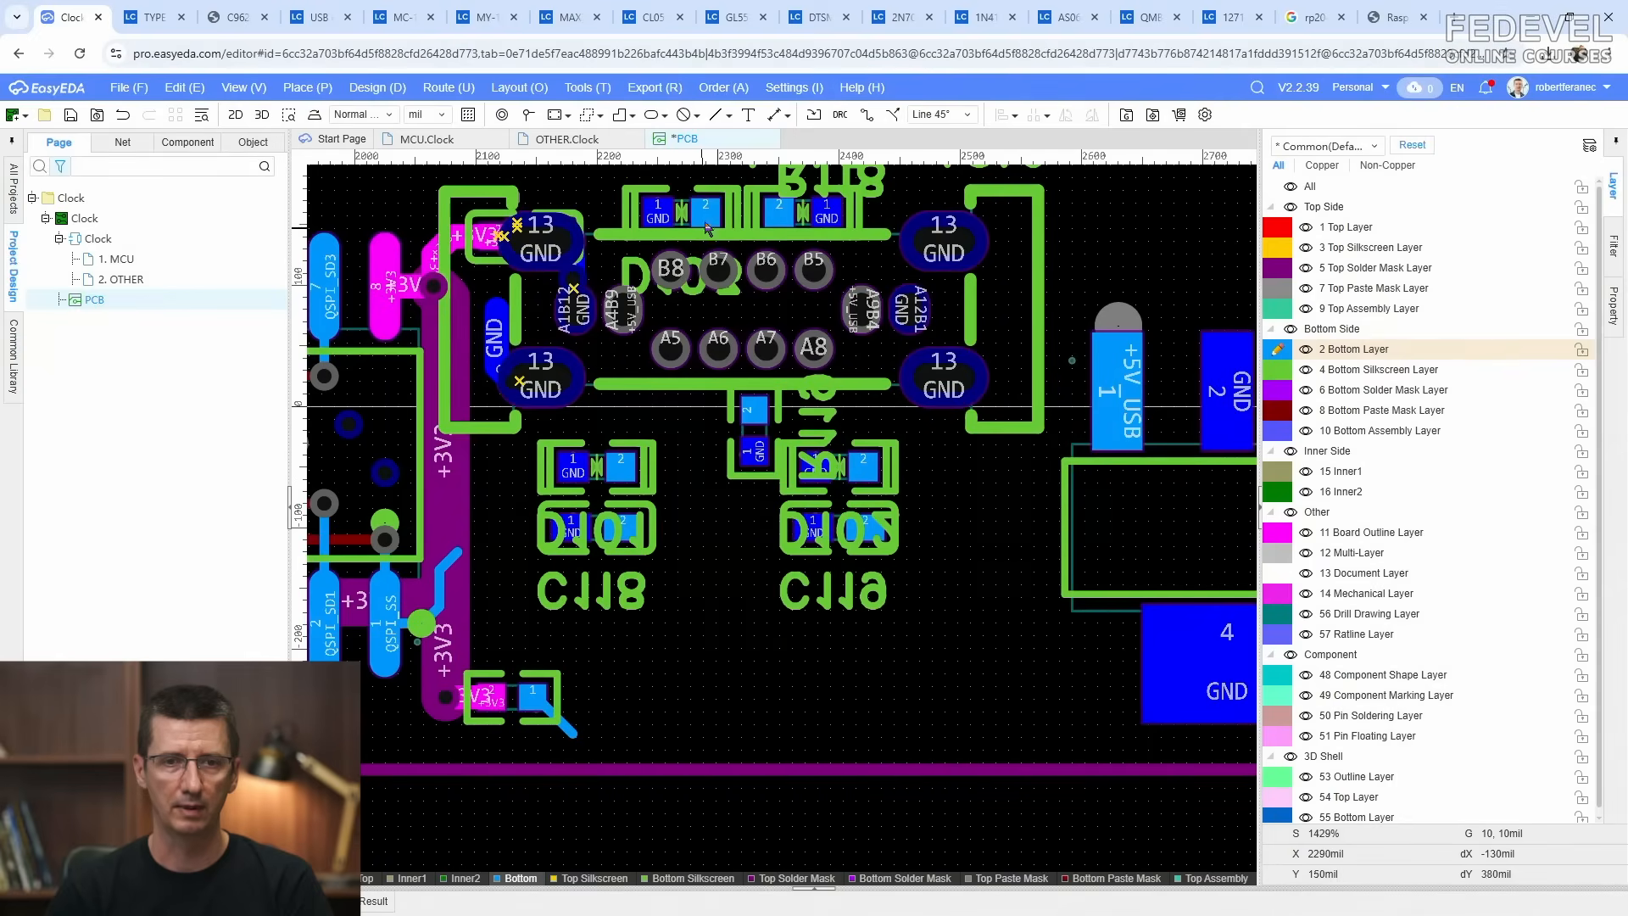
pyautogui.scroll(-2, 784, 344)
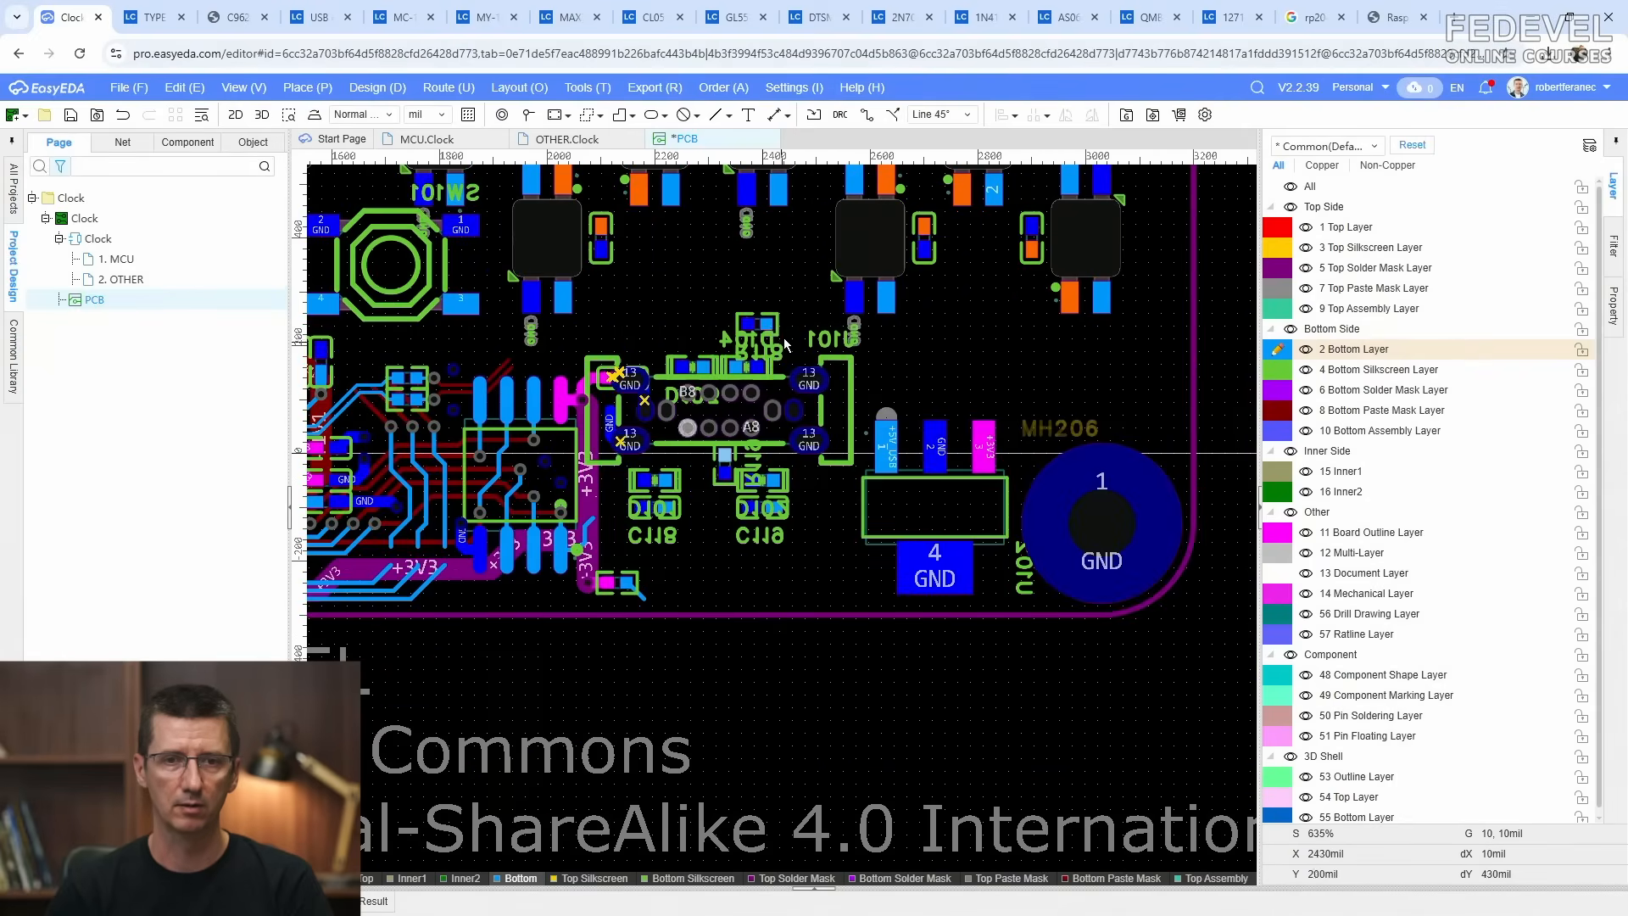
pyautogui.scroll(-2, 1066, 523)
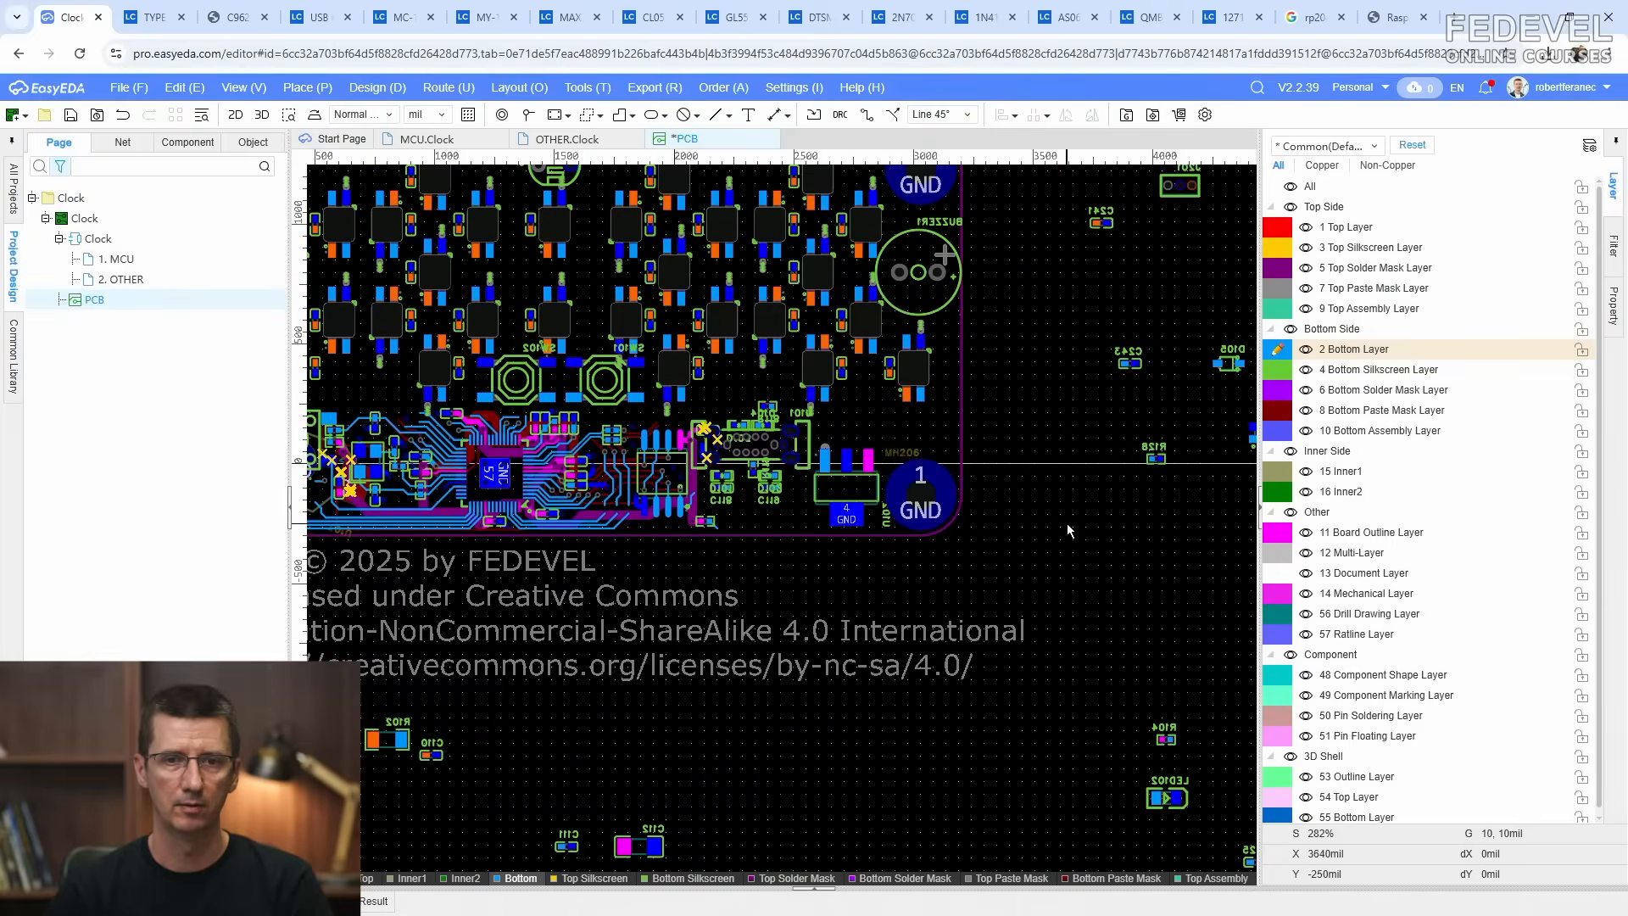
pyautogui.scroll(-1, 1066, 522)
pyautogui.click(71, 119)
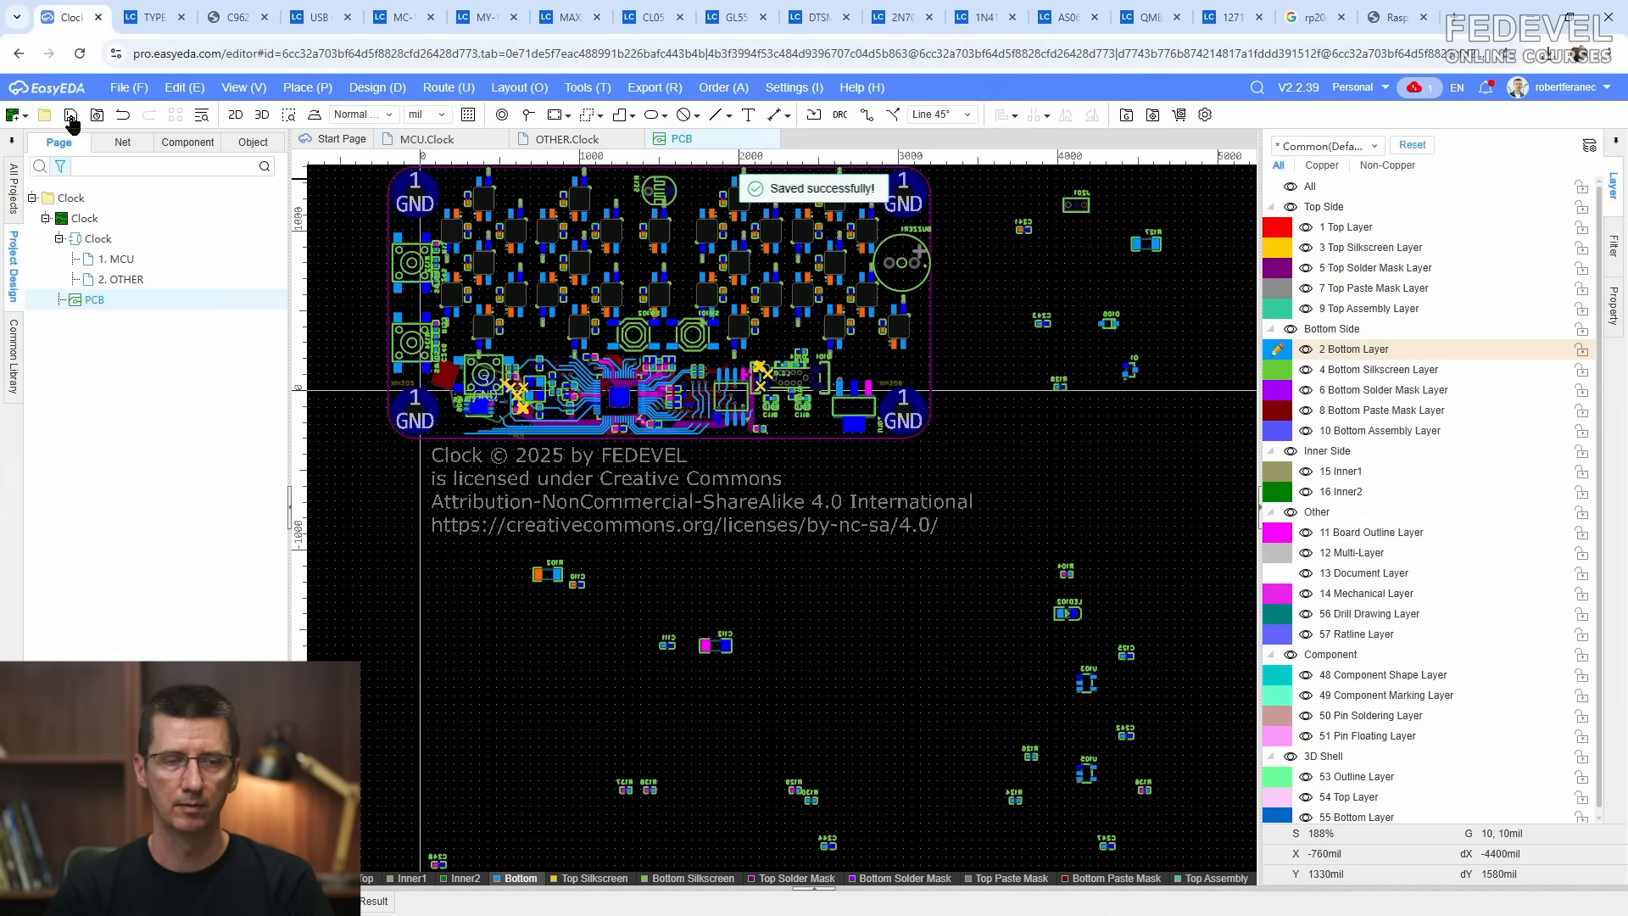
# Step: Transfer capacitor C112 from the schematic, rotate it by 180 degrees and place it above regulator U102 at X 2800 mil, Y 150 mil
pyautogui.click(845, 410)
pyautogui.click(428, 139)
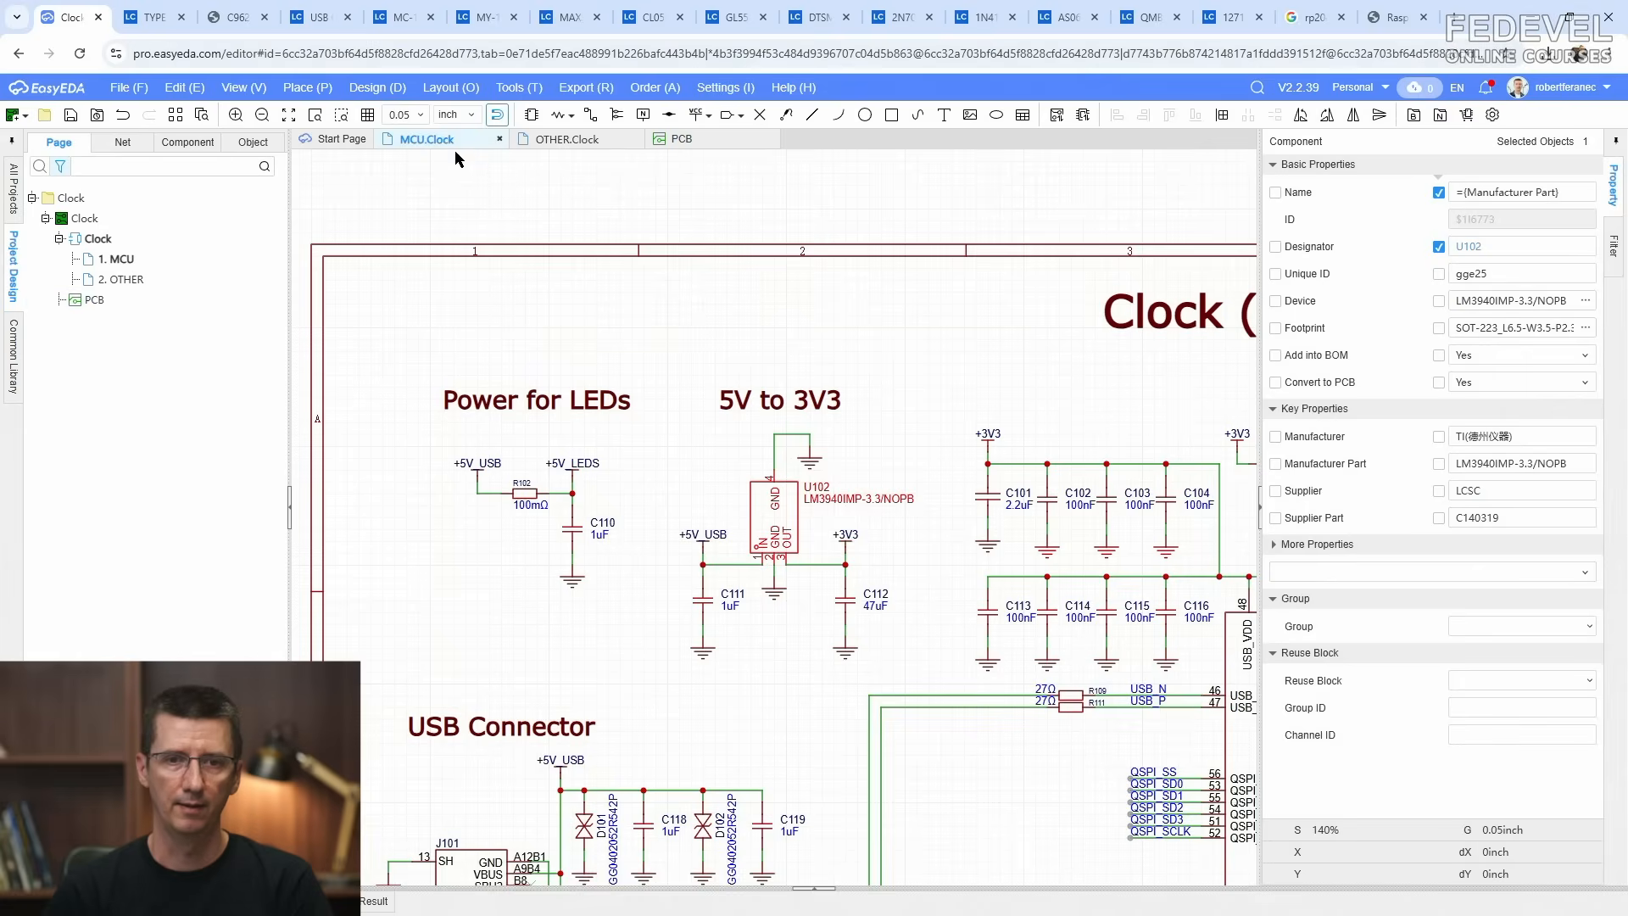
pyautogui.scroll(2, 761, 641)
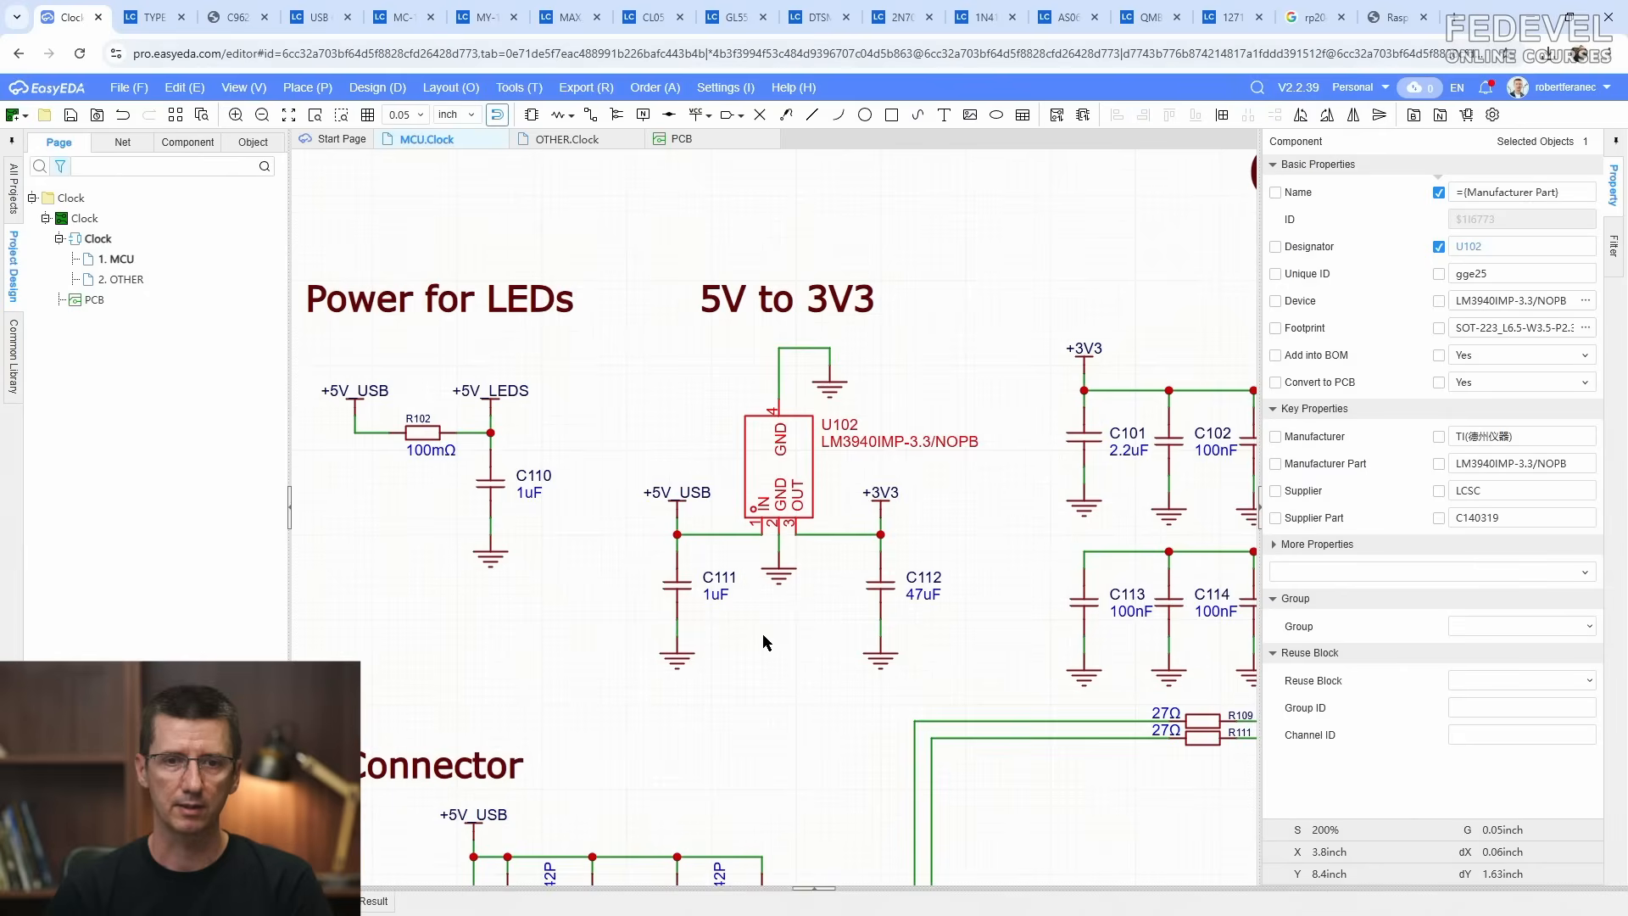
pyautogui.click(886, 590)
pyautogui.rightClick(887, 590)
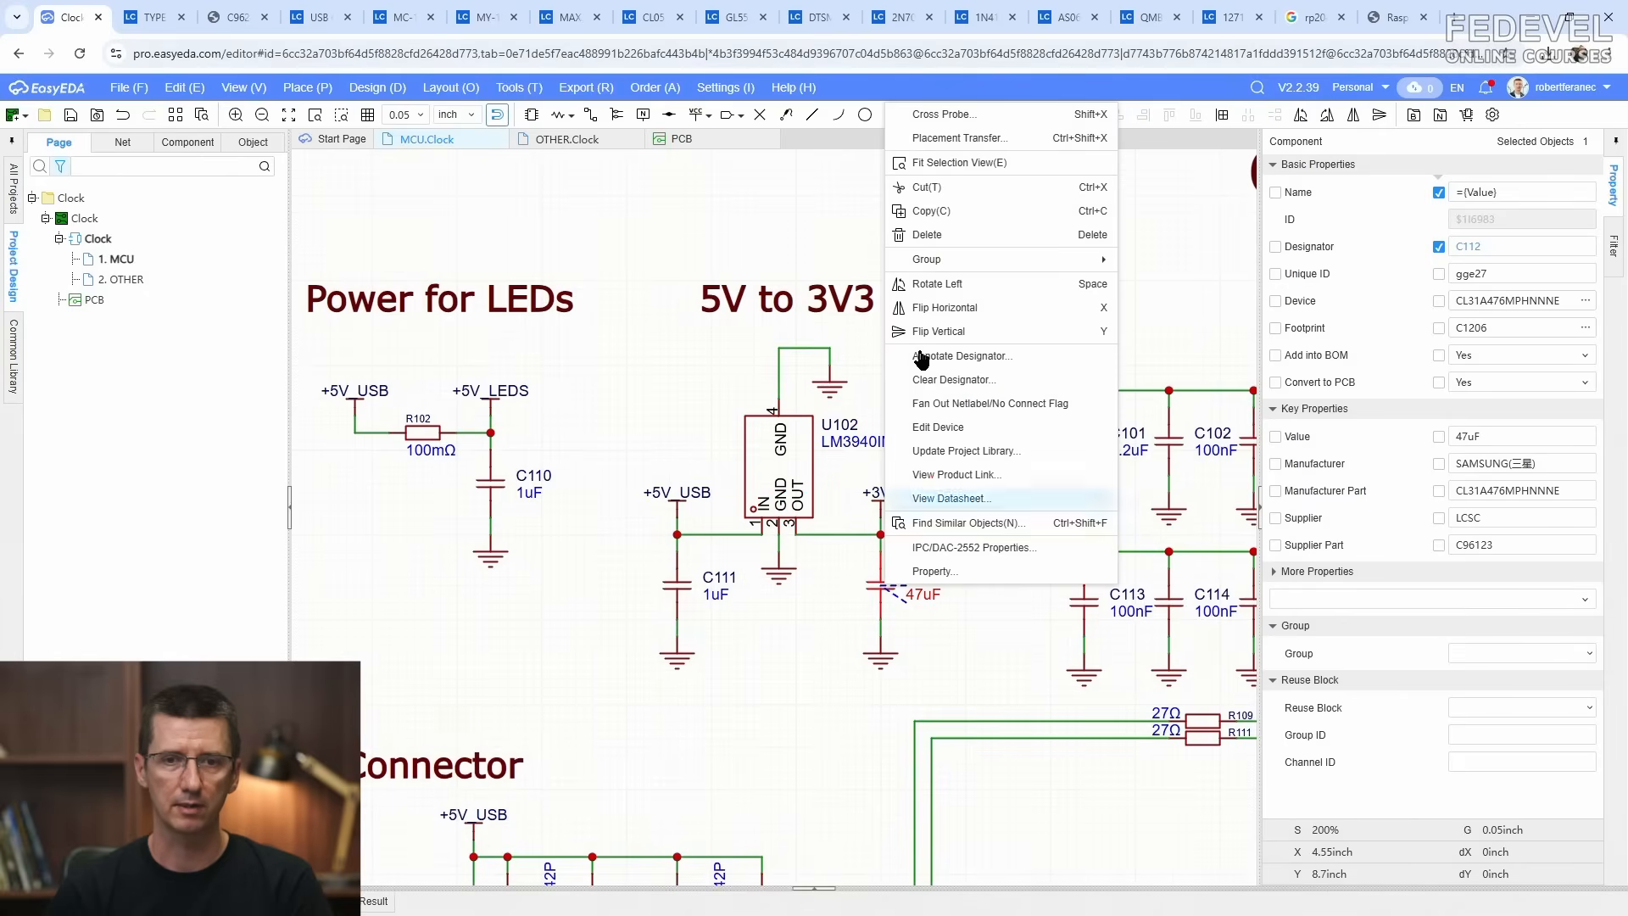
pyautogui.click(960, 137)
pyautogui.scroll(-1, 890, 509)
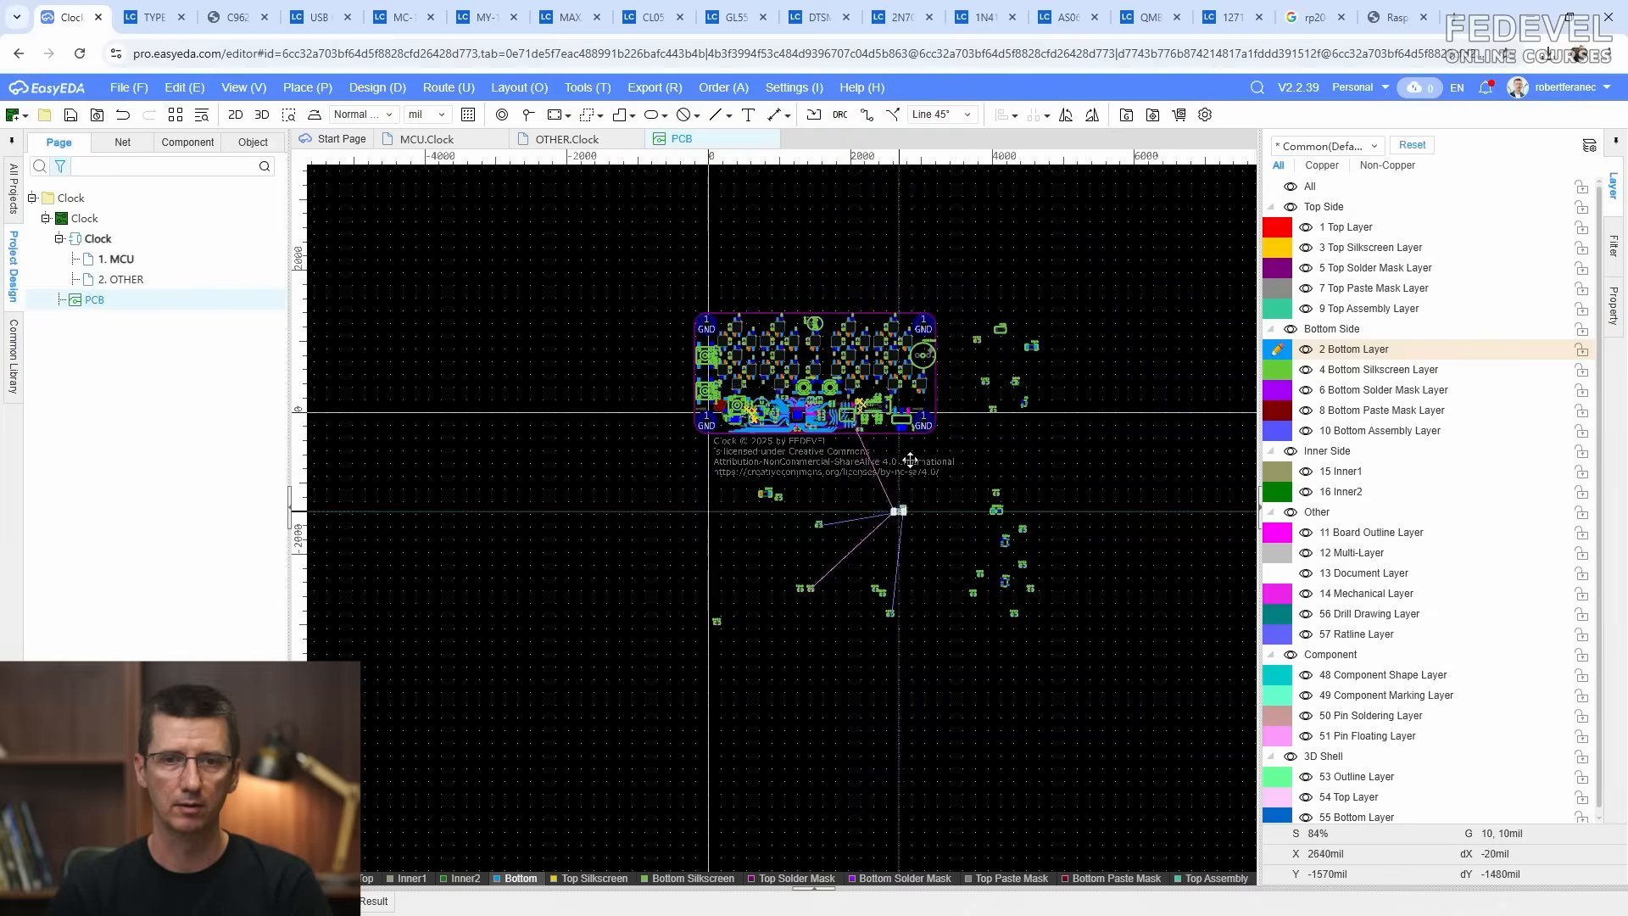
pyautogui.scroll(7, 905, 415)
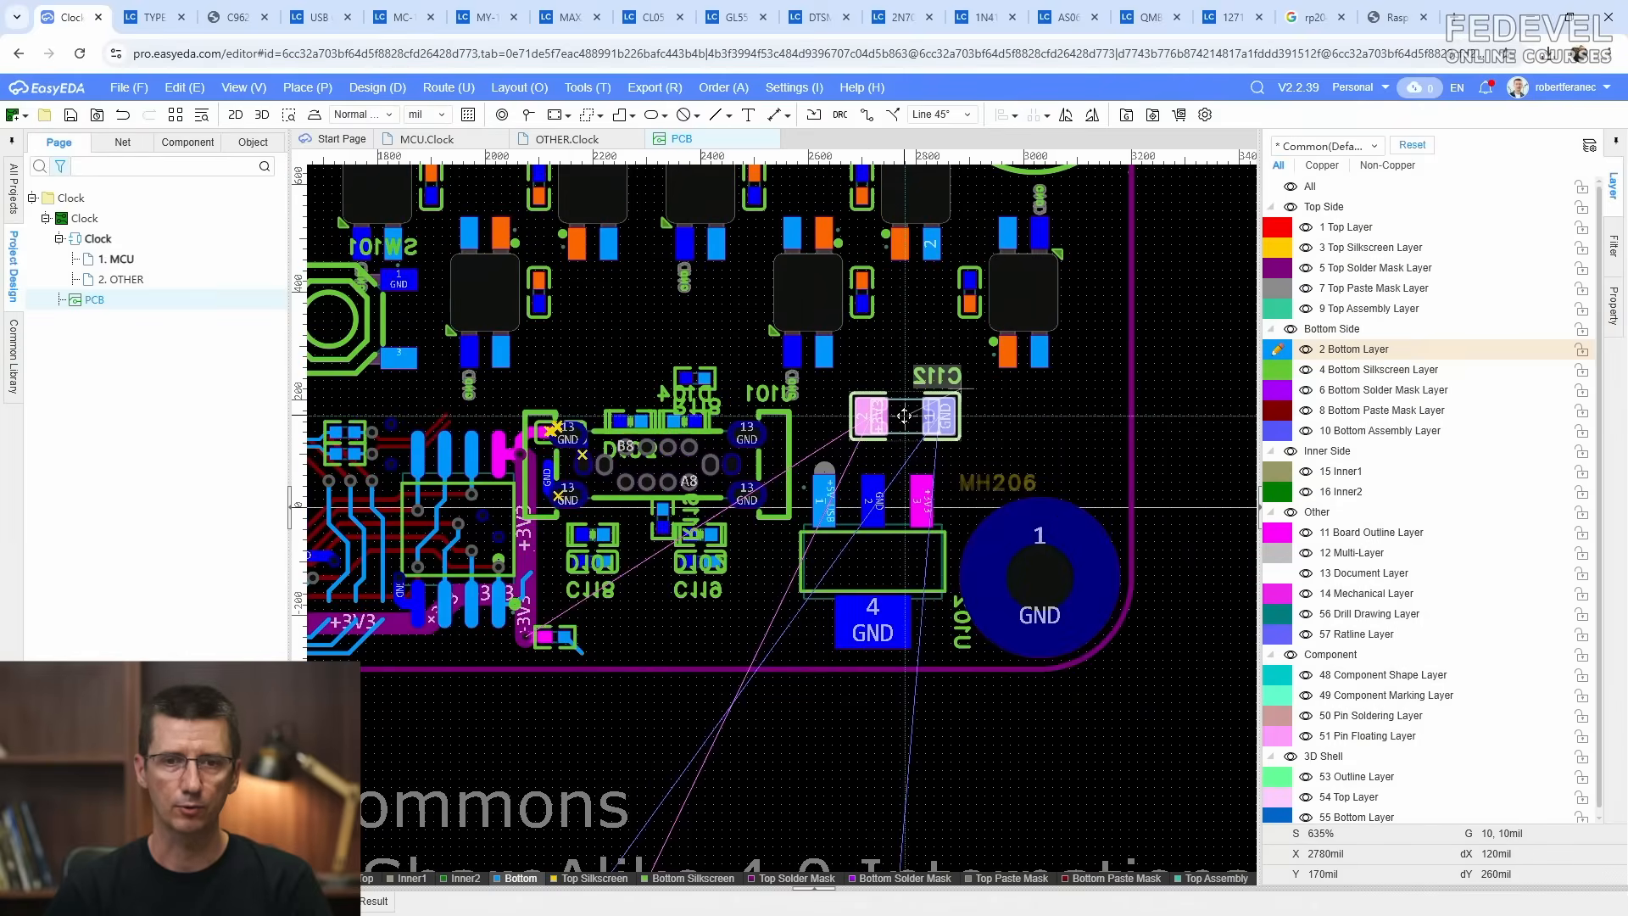
pyautogui.press('space')
pyautogui.press('space')
pyautogui.scroll(4, 905, 416)
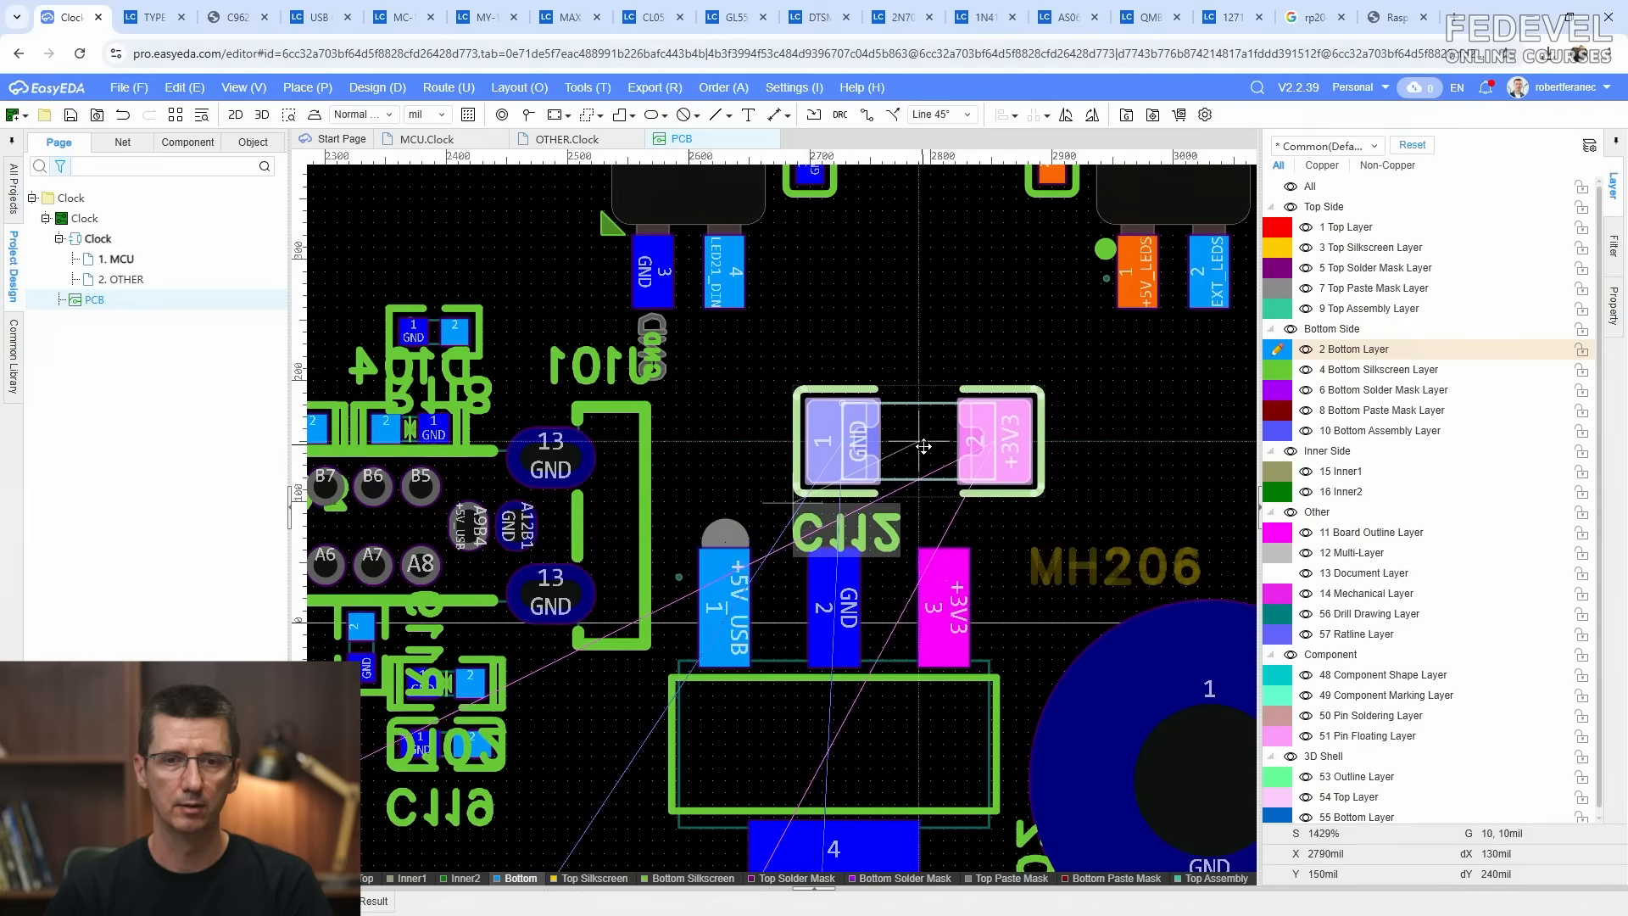
pyautogui.click(929, 448)
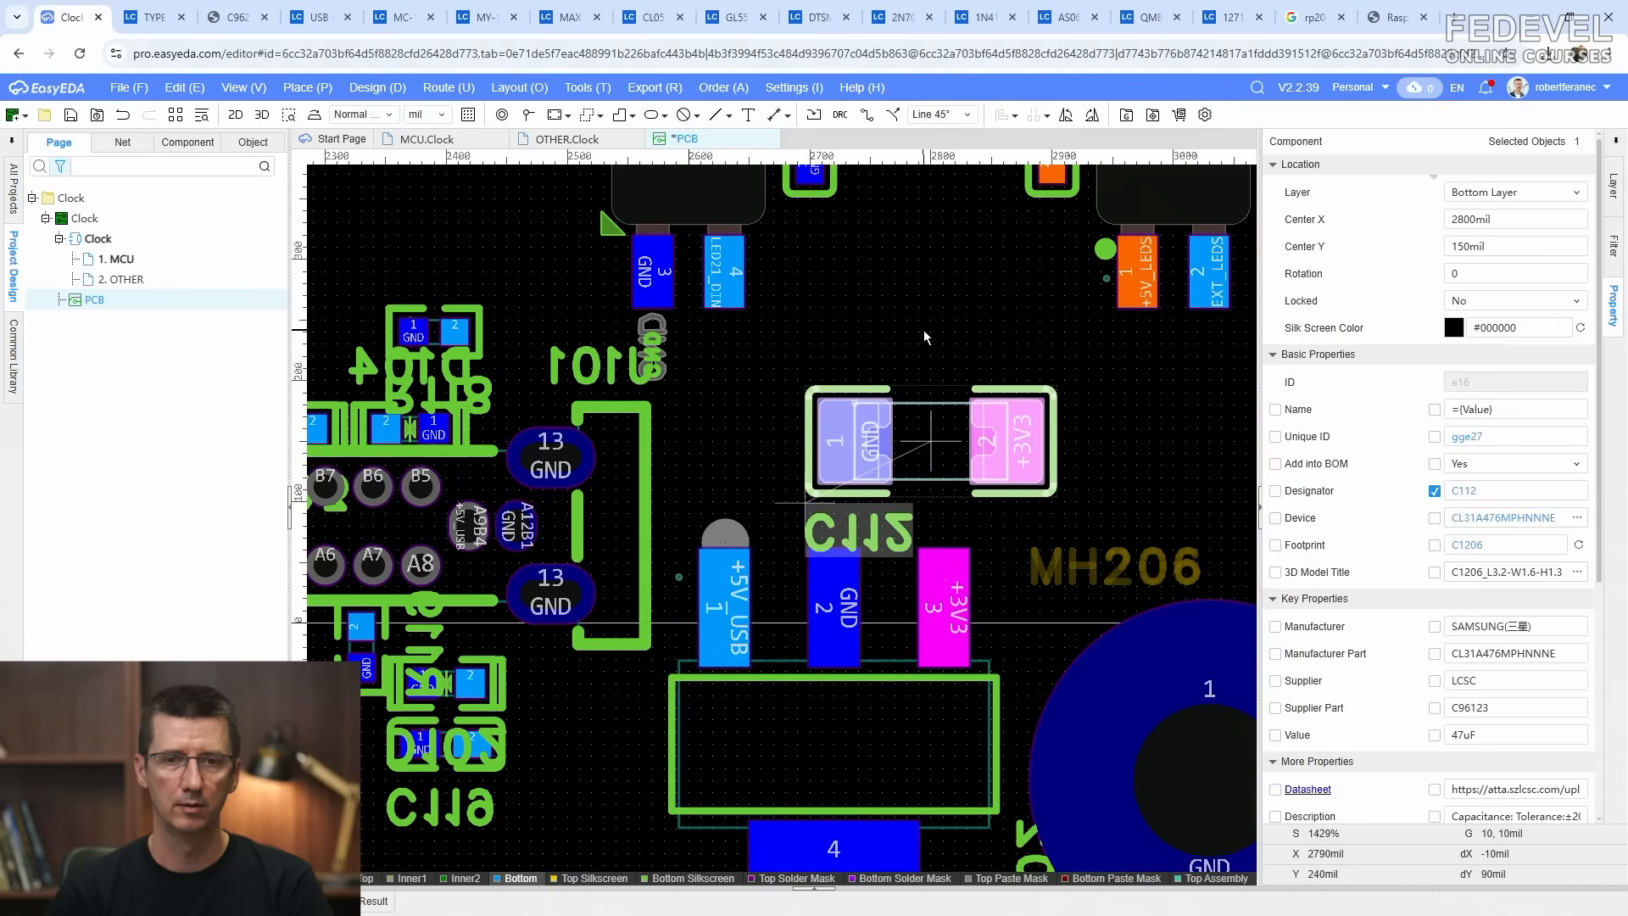
pyautogui.scroll(-4, 924, 337)
# Step: Transfer capacitor C111 from the schematic and place it between C119 and U102 at X 2540 mil, Y -90 mil with rotation 270
pyautogui.click(451, 141)
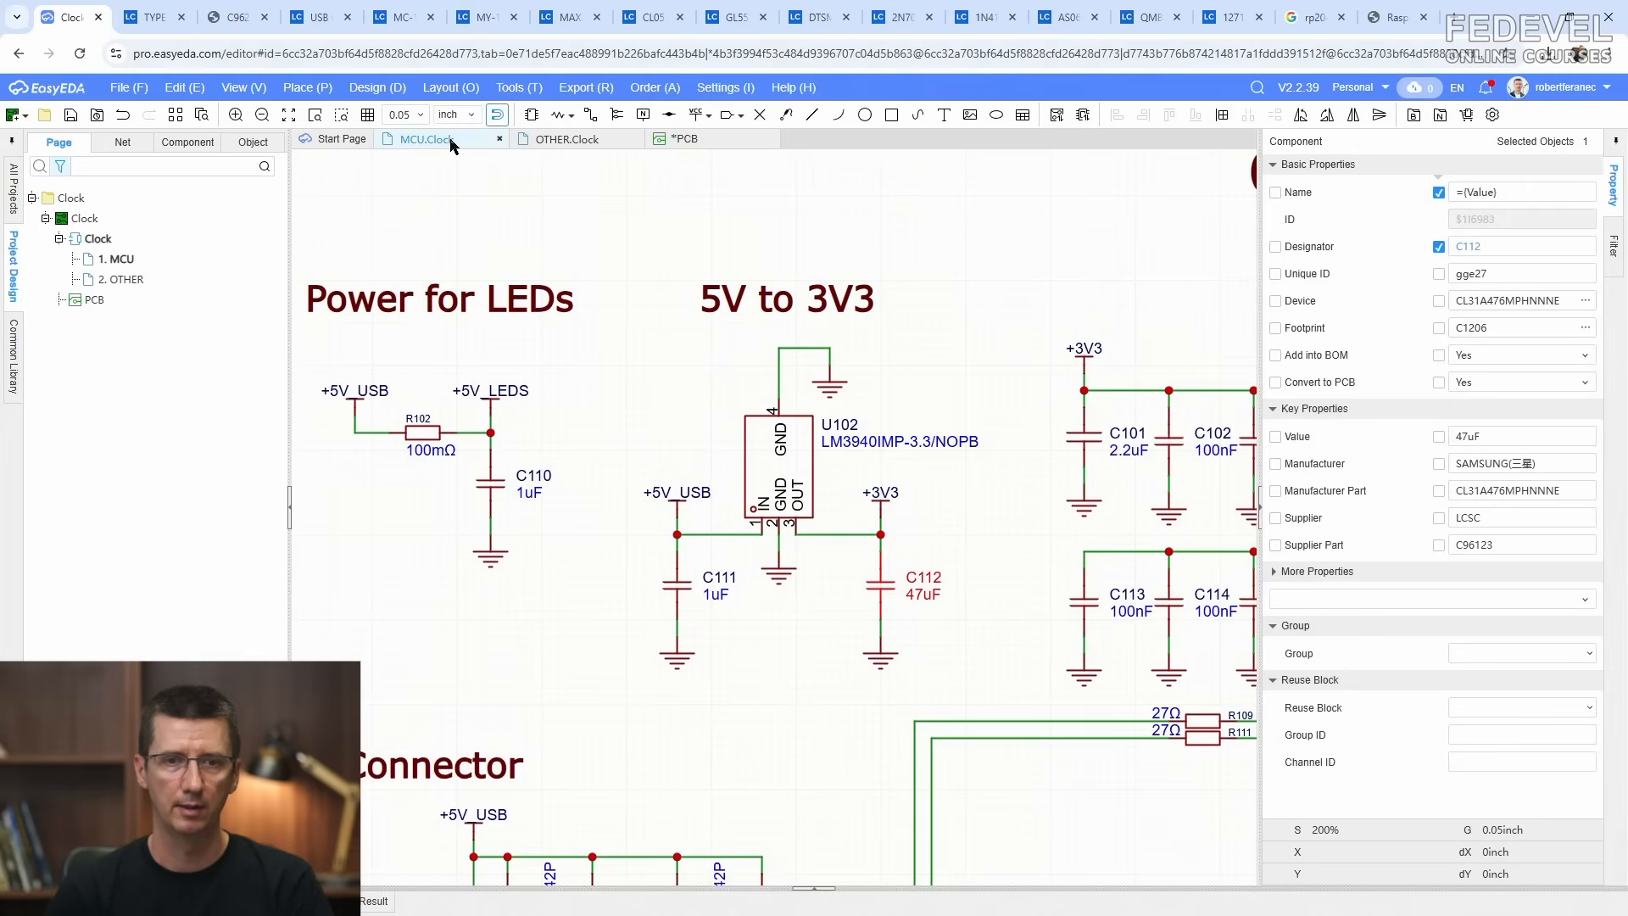
pyautogui.click(678, 569)
pyautogui.rightClick(678, 568)
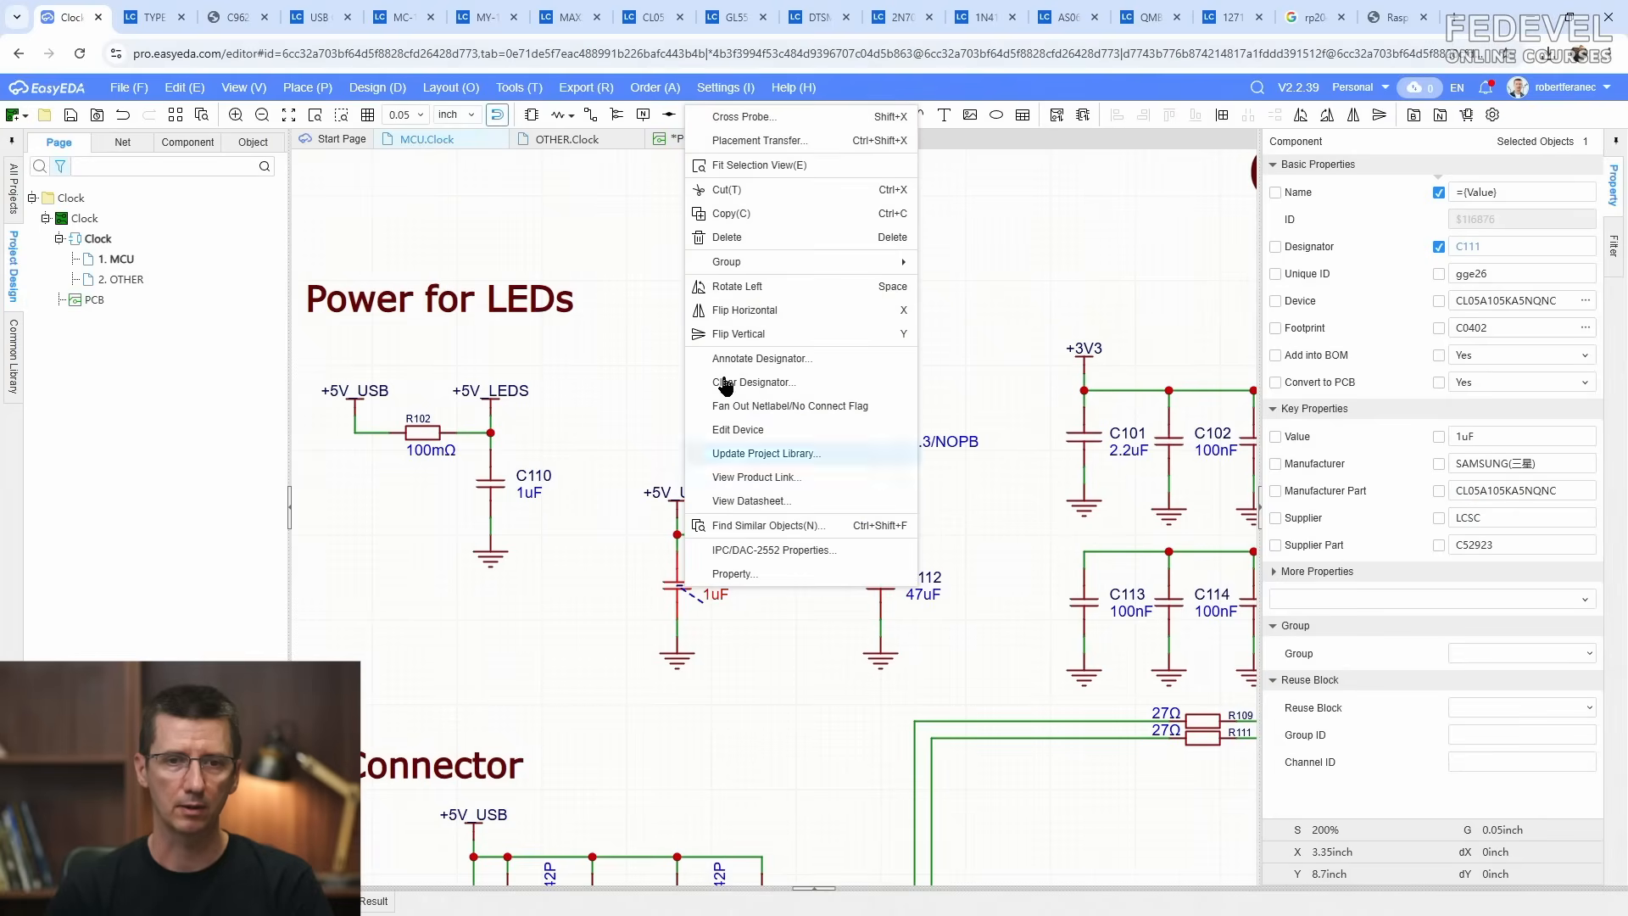
pyautogui.click(759, 141)
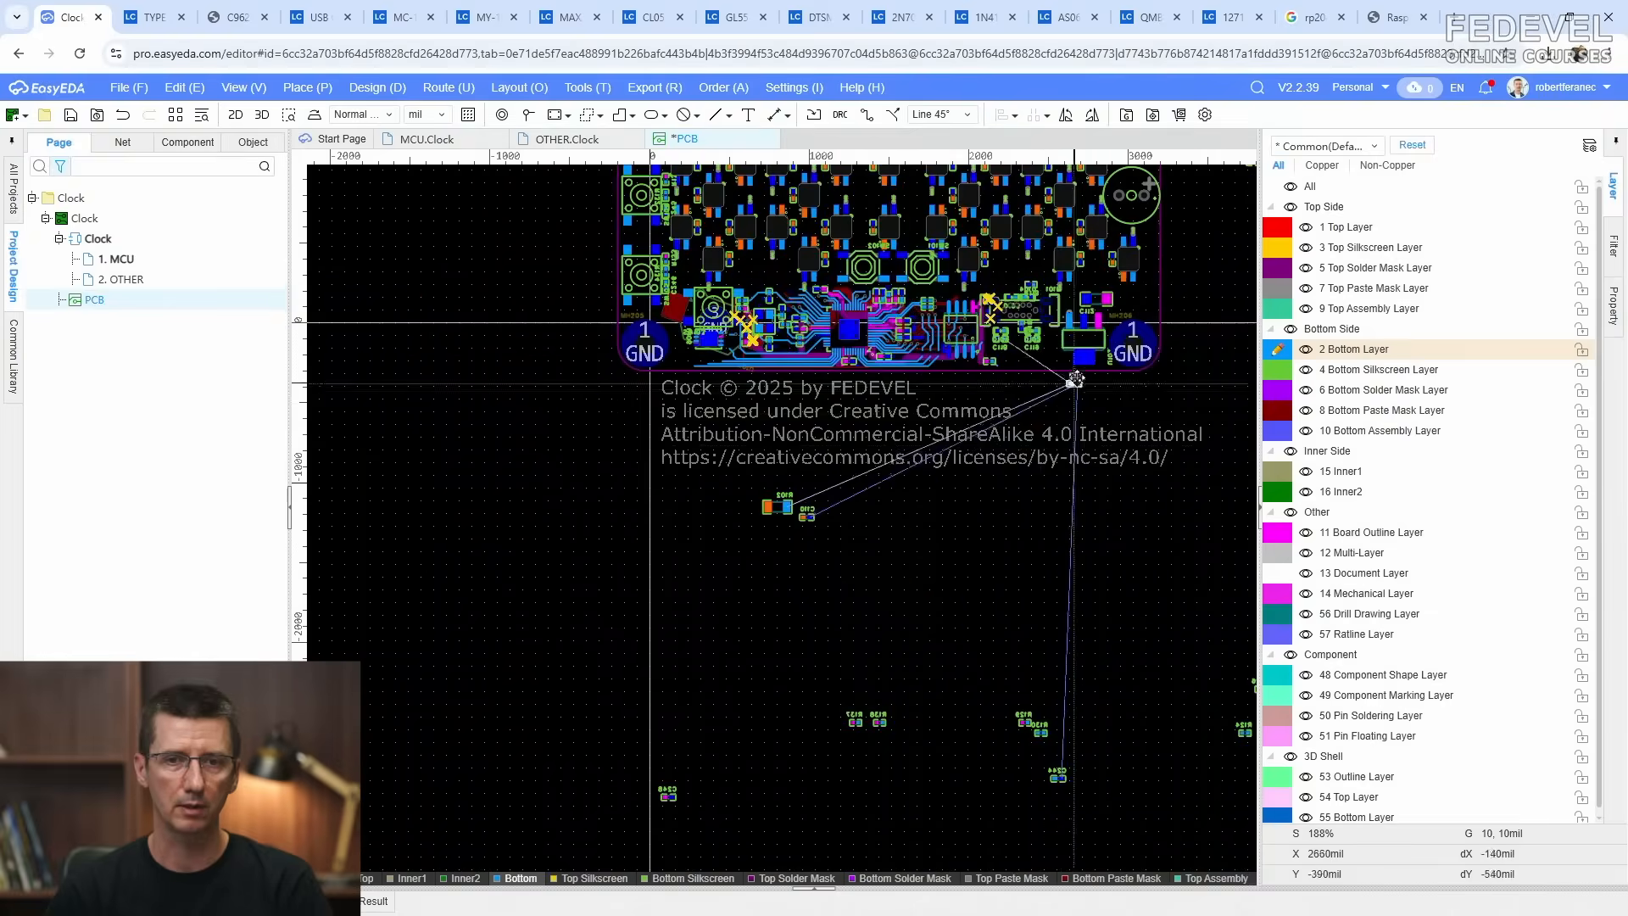
pyautogui.press('space')
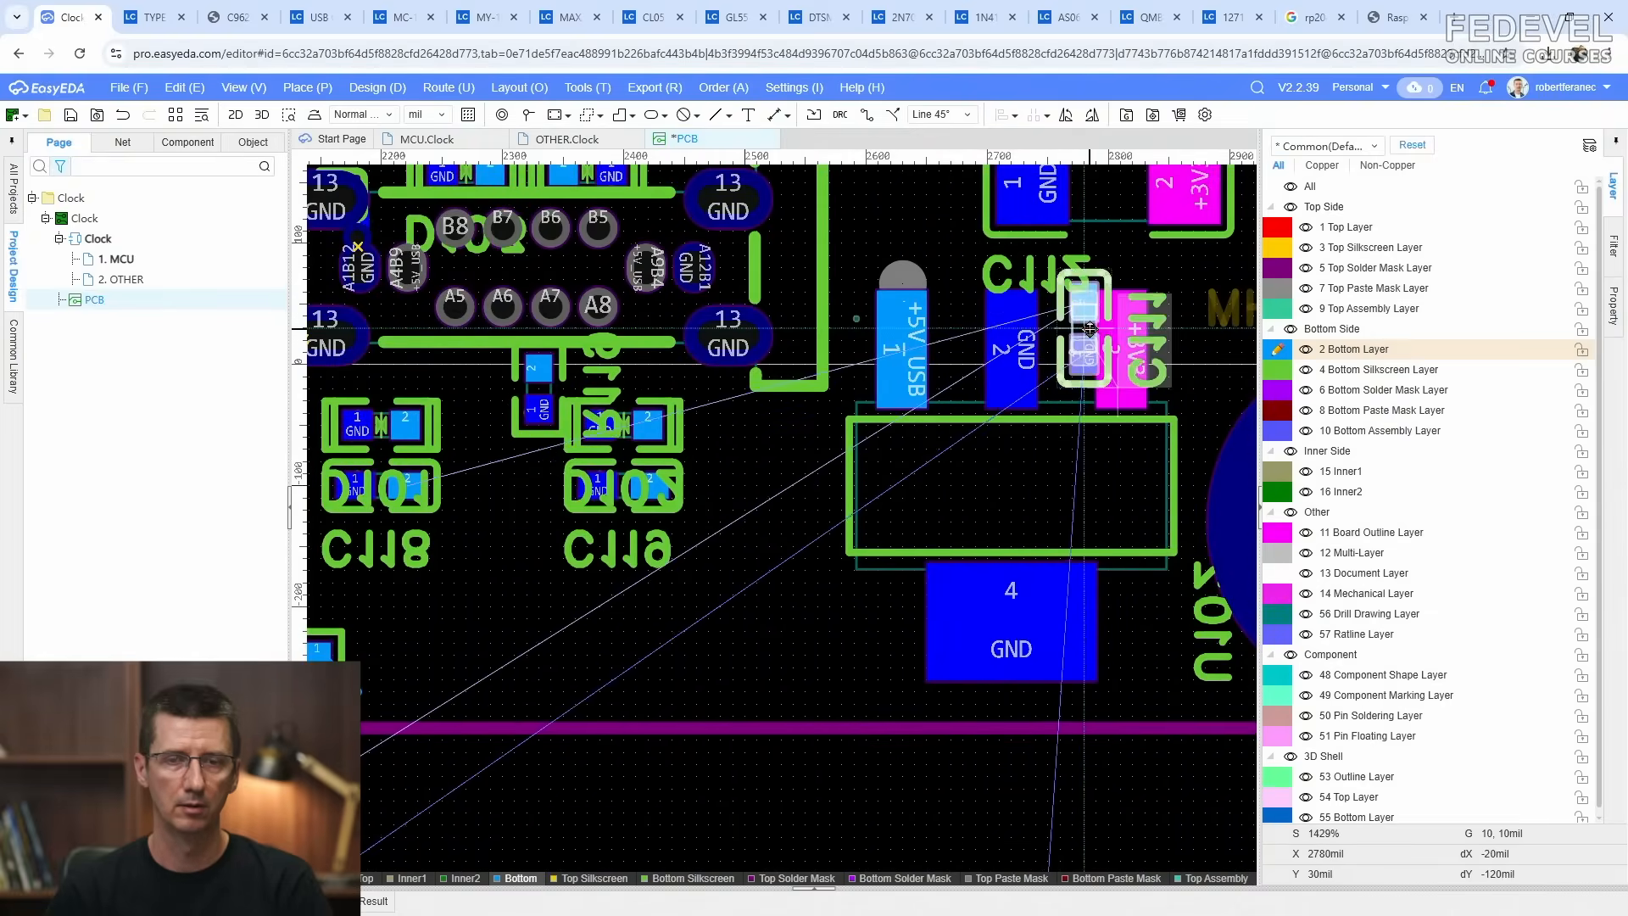
pyautogui.press('space')
pyautogui.press('space')
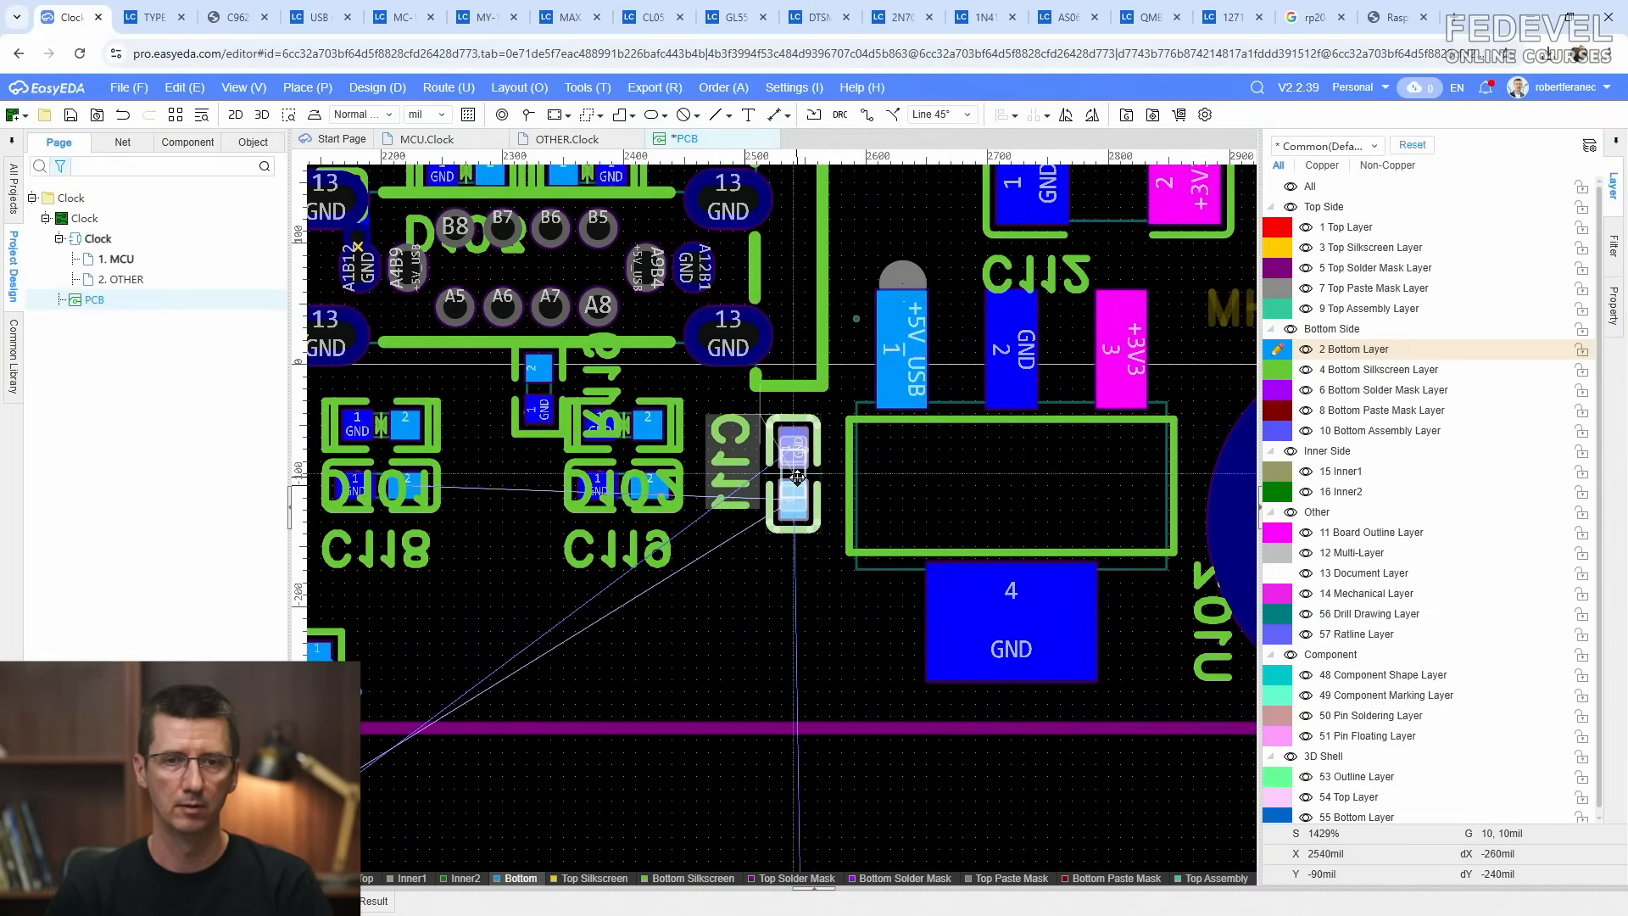
pyautogui.click(797, 476)
pyautogui.scroll(-4, 789, 590)
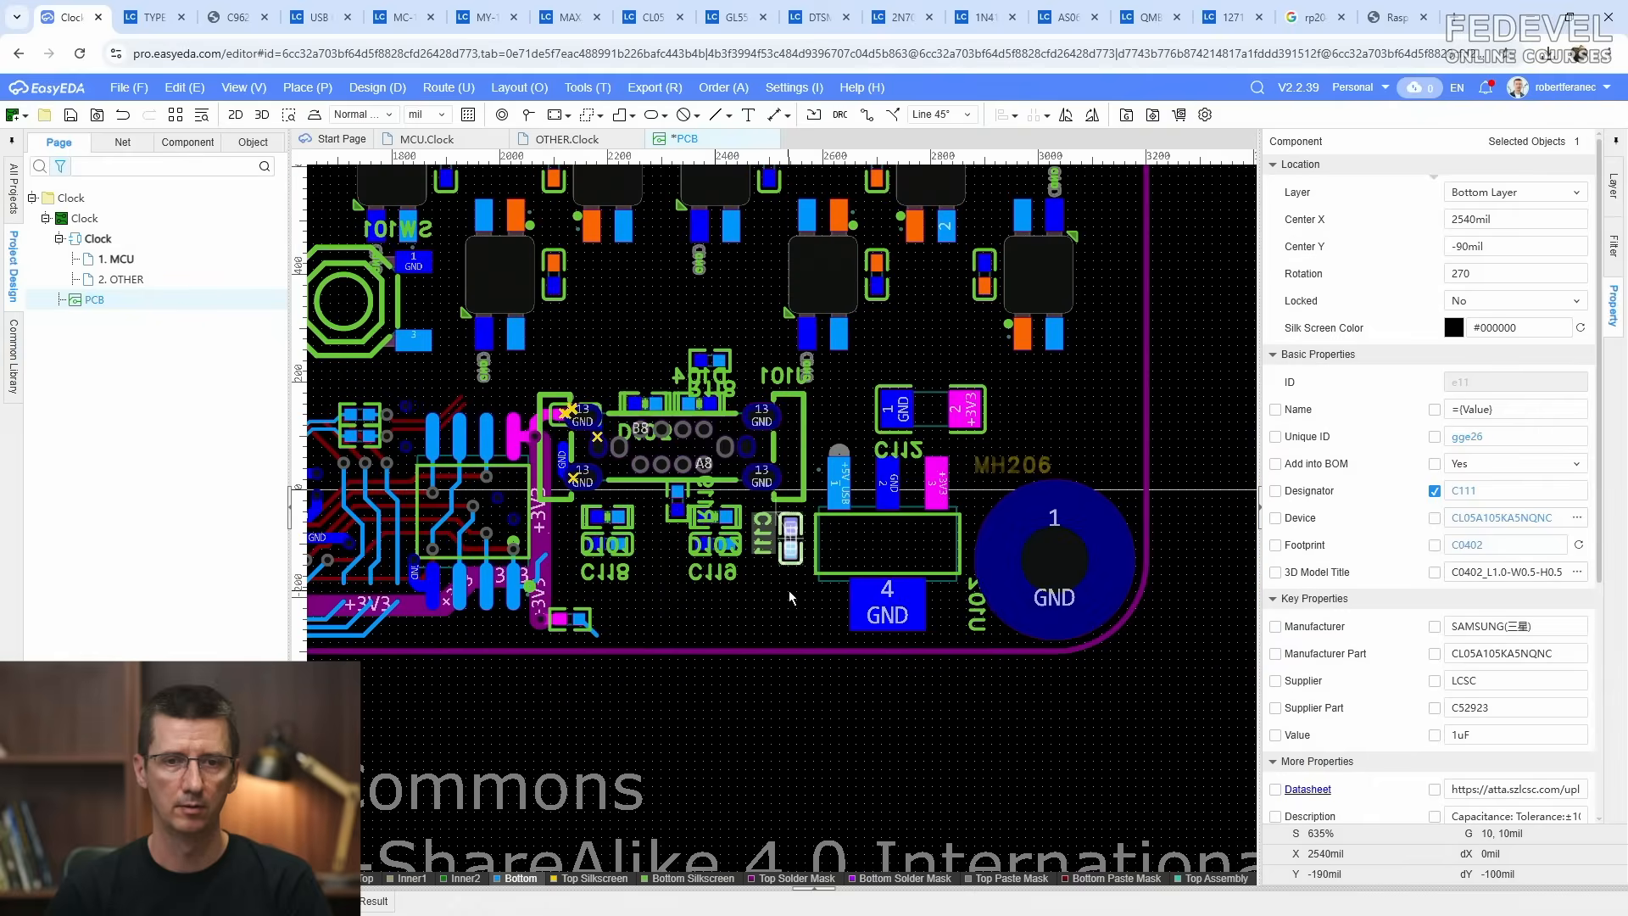
# Step: Open the MCU schematic at the Power for LEDs circuit
pyautogui.click(447, 141)
pyautogui.scroll(-2, 658, 430)
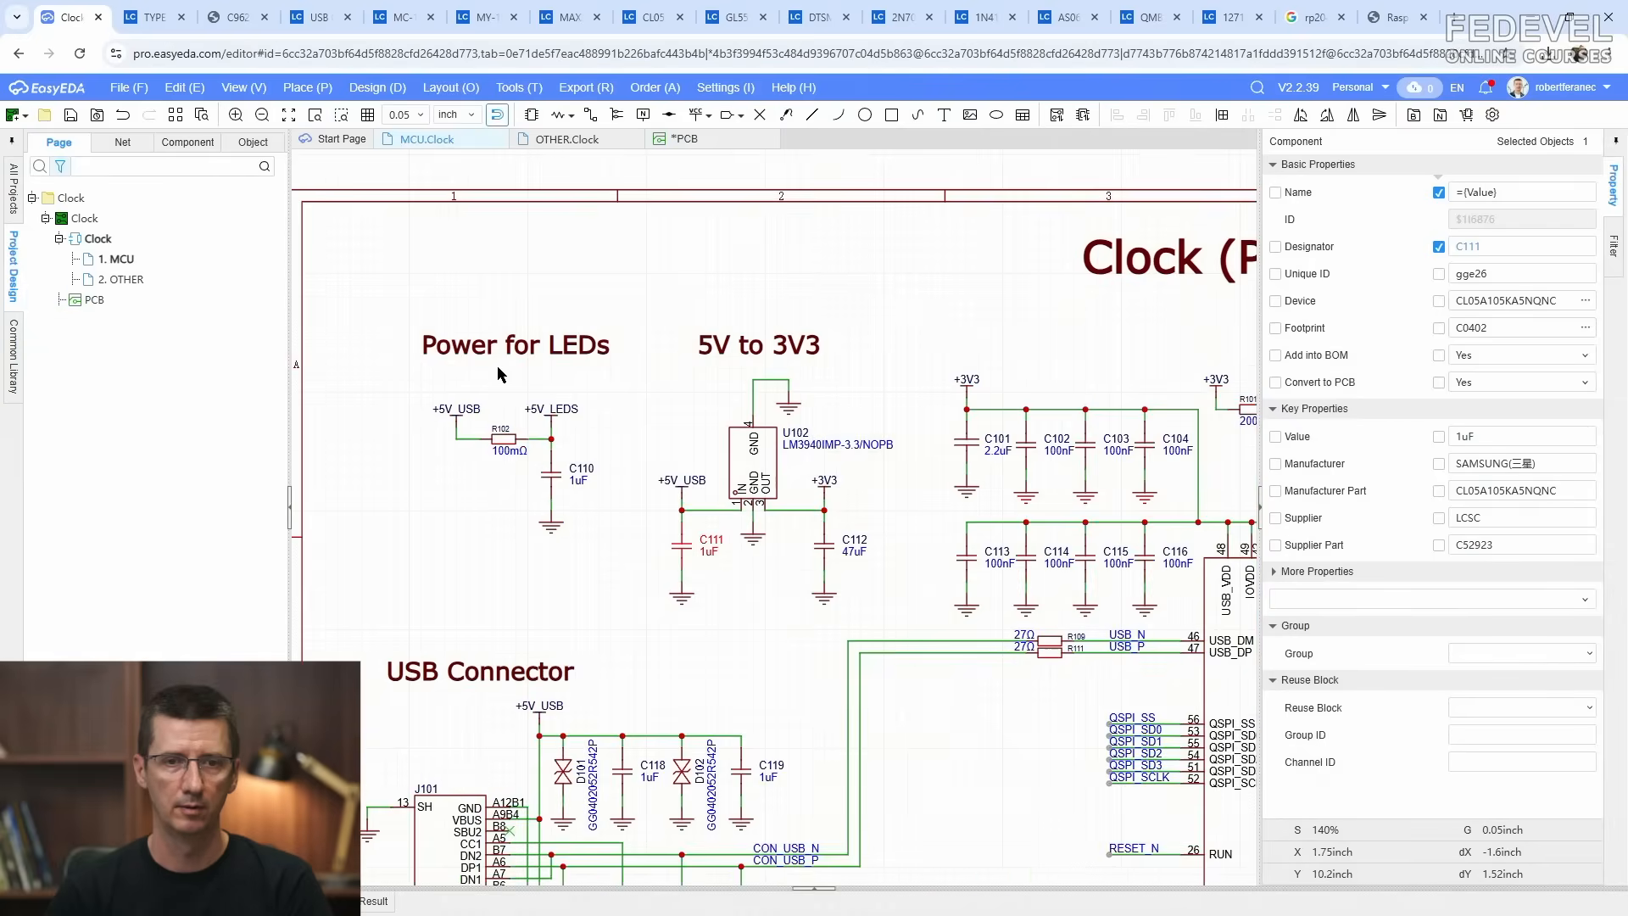
# Step: Transfer resistor R102 from the schematic to the PCB and place it below C119 at about X 2400 mil, Y -200 mil
pyautogui.scroll(3, 497, 366)
pyautogui.click(509, 506)
pyautogui.rightClick(512, 506)
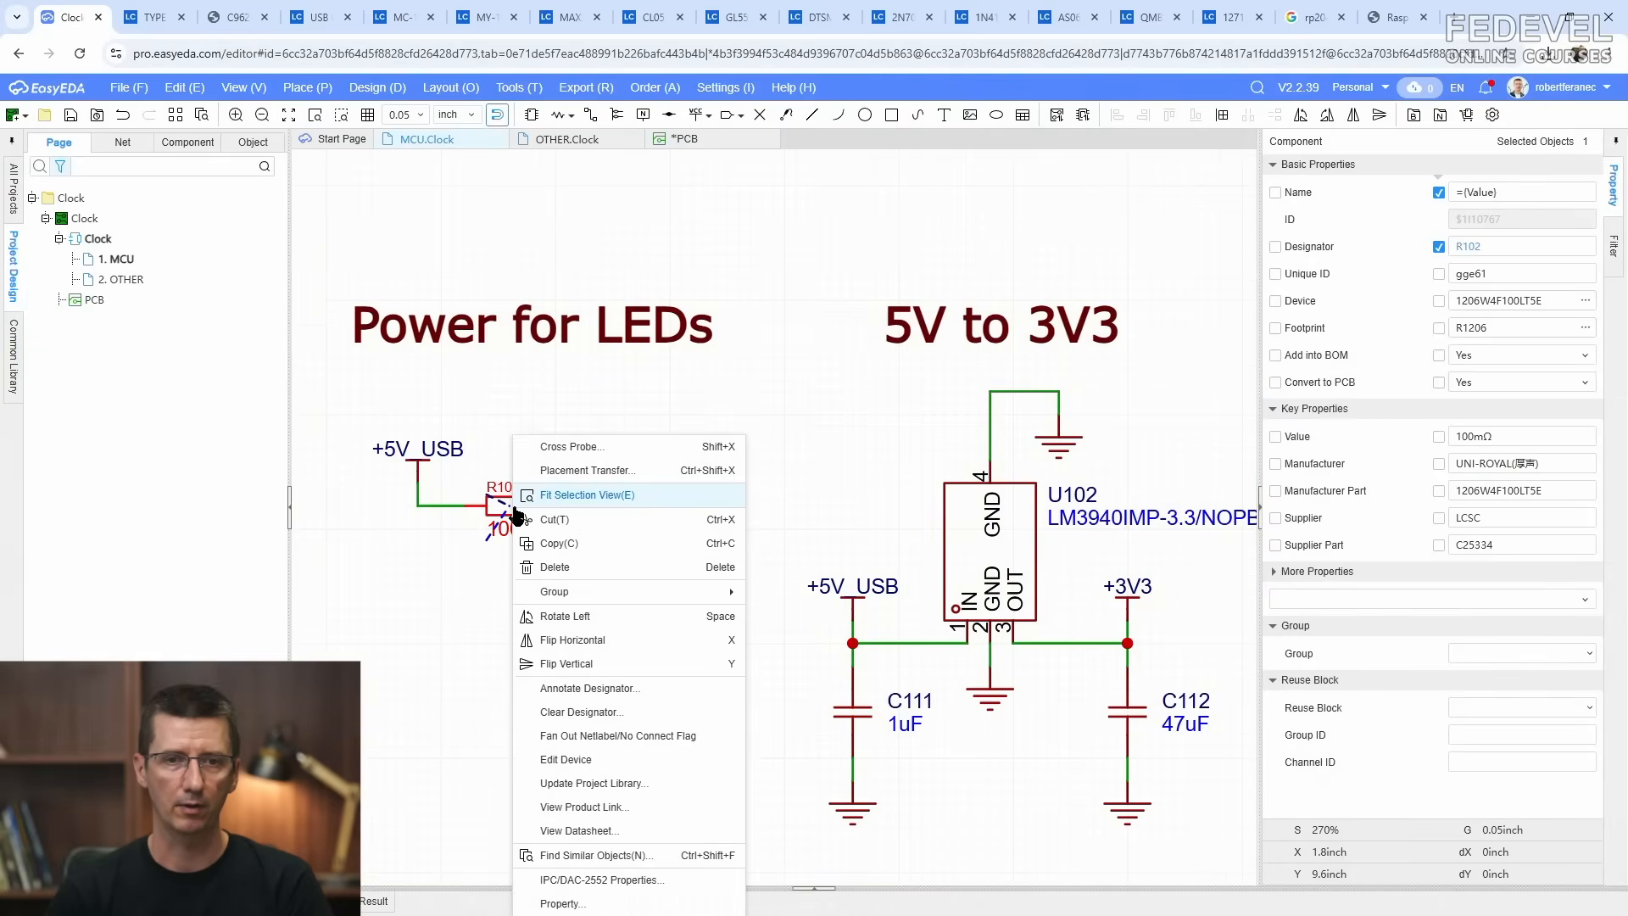
pyautogui.click(559, 471)
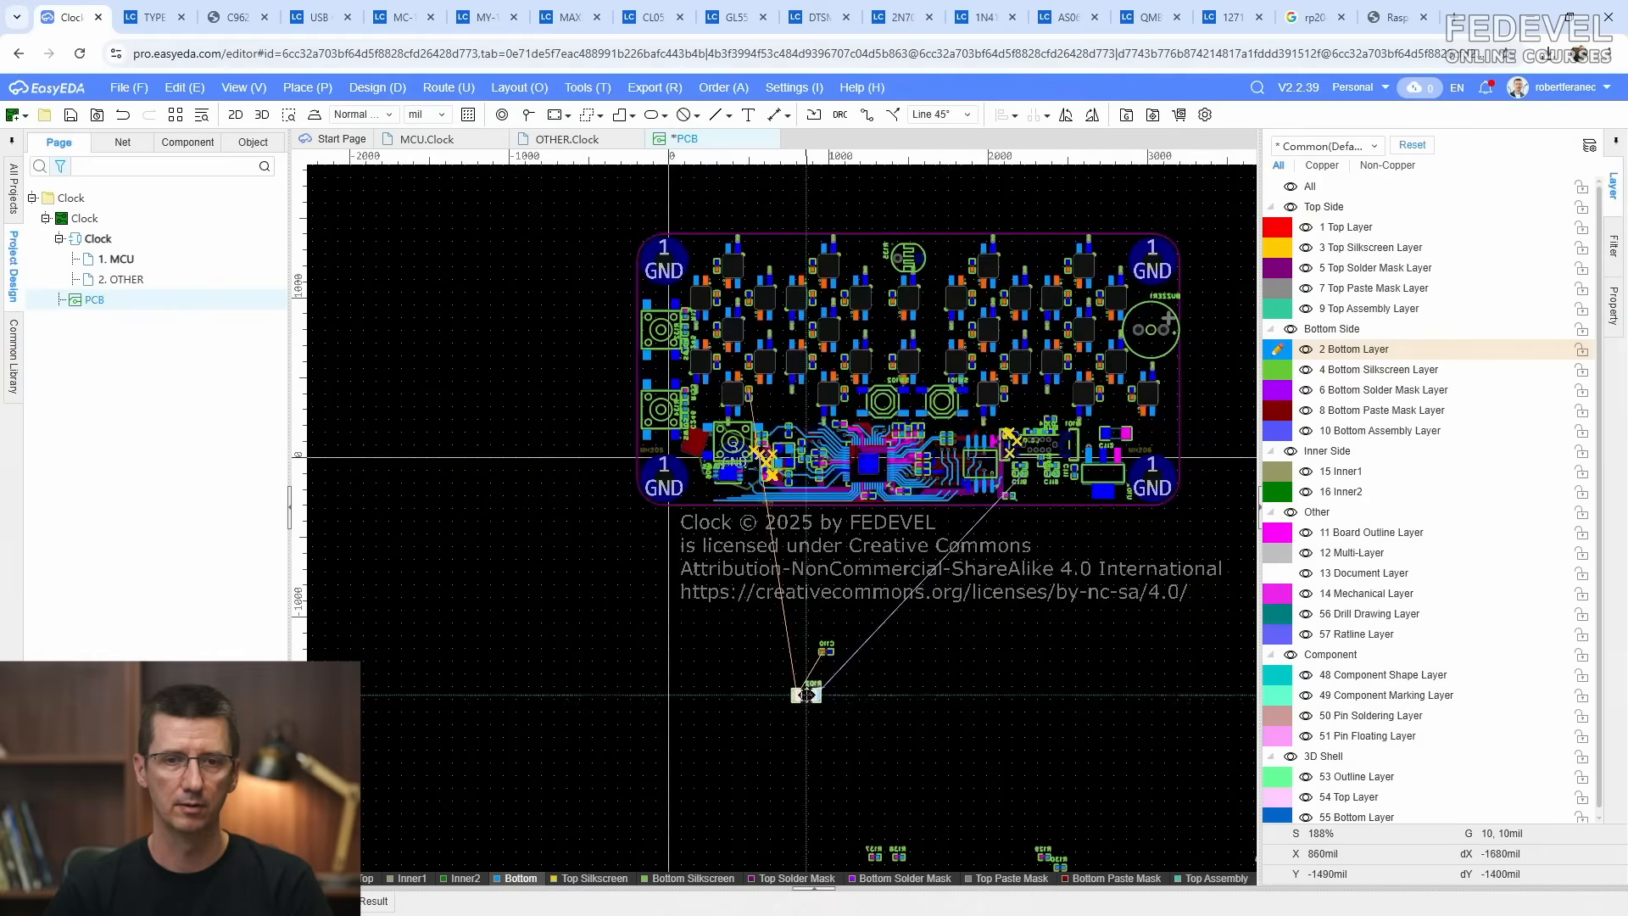
pyautogui.scroll(8, 1100, 471)
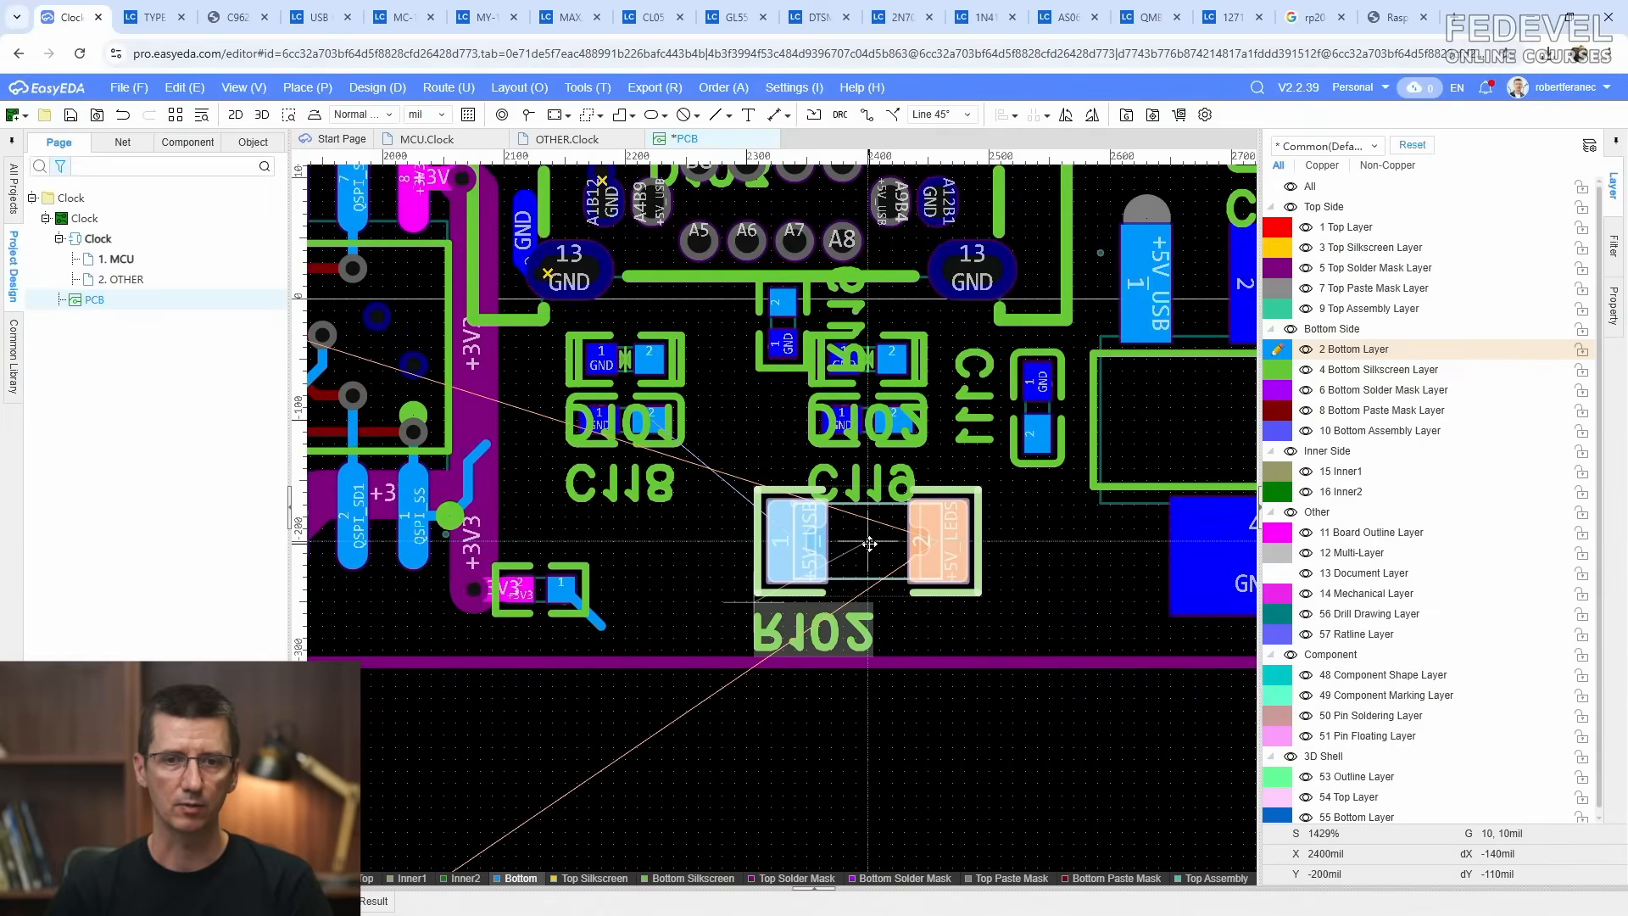
pyautogui.click(869, 543)
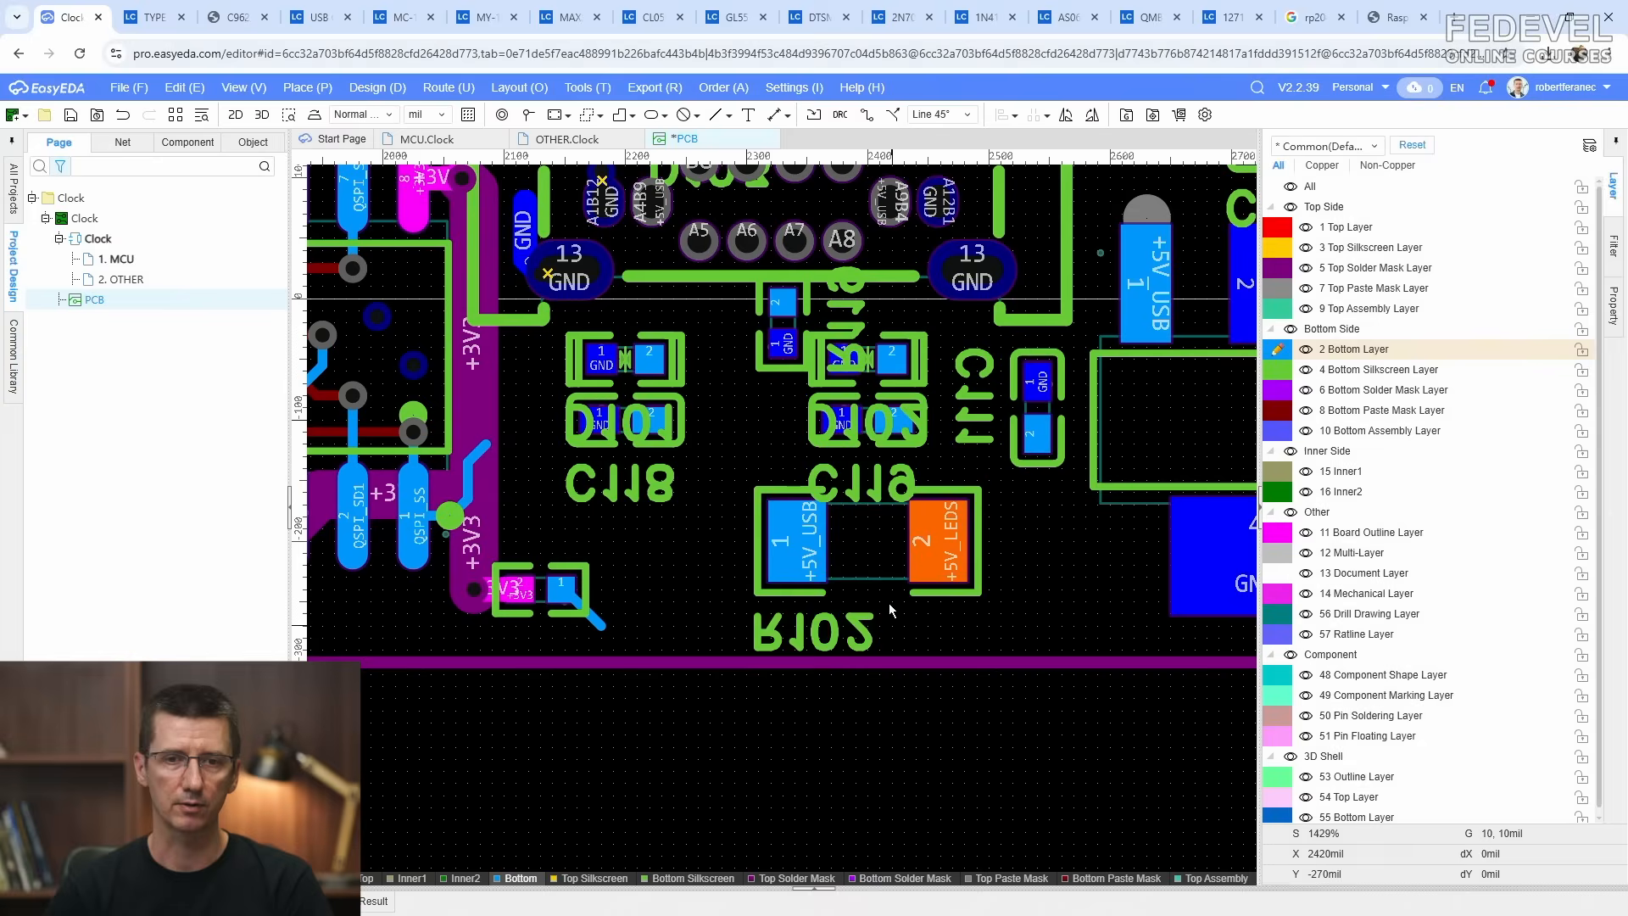
pyautogui.scroll(-3, 878, 566)
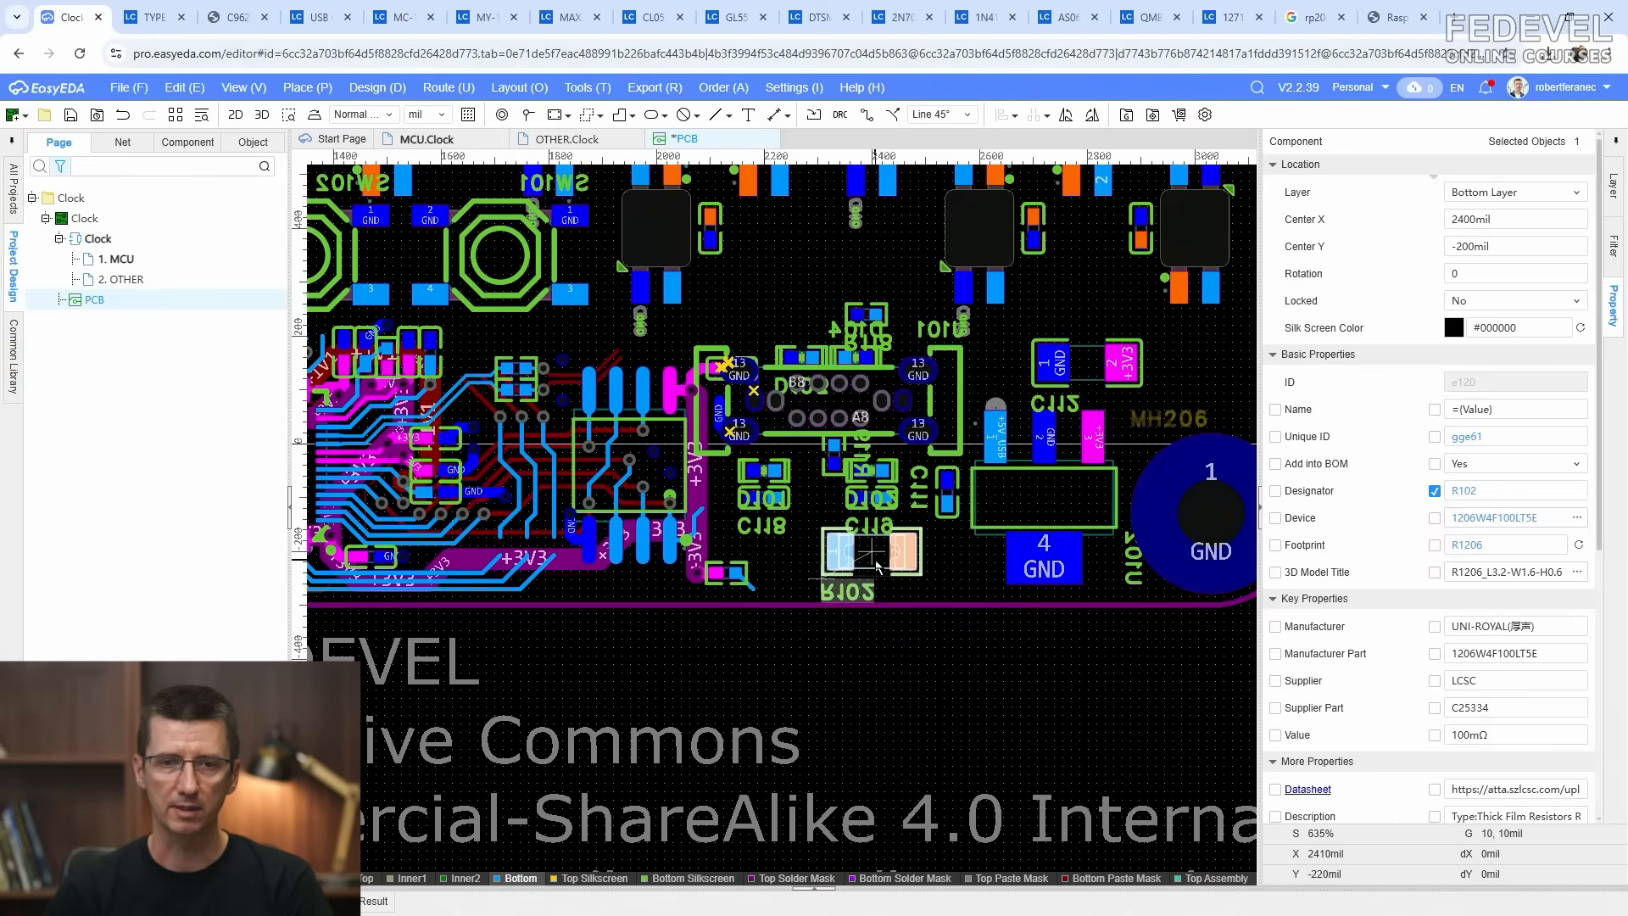
# Step: Transfer capacitor C110 from the MCU schematic to the PCB and place it, rotated vertically, beside the +5V_LEDS pad of R102
pyautogui.click(427, 139)
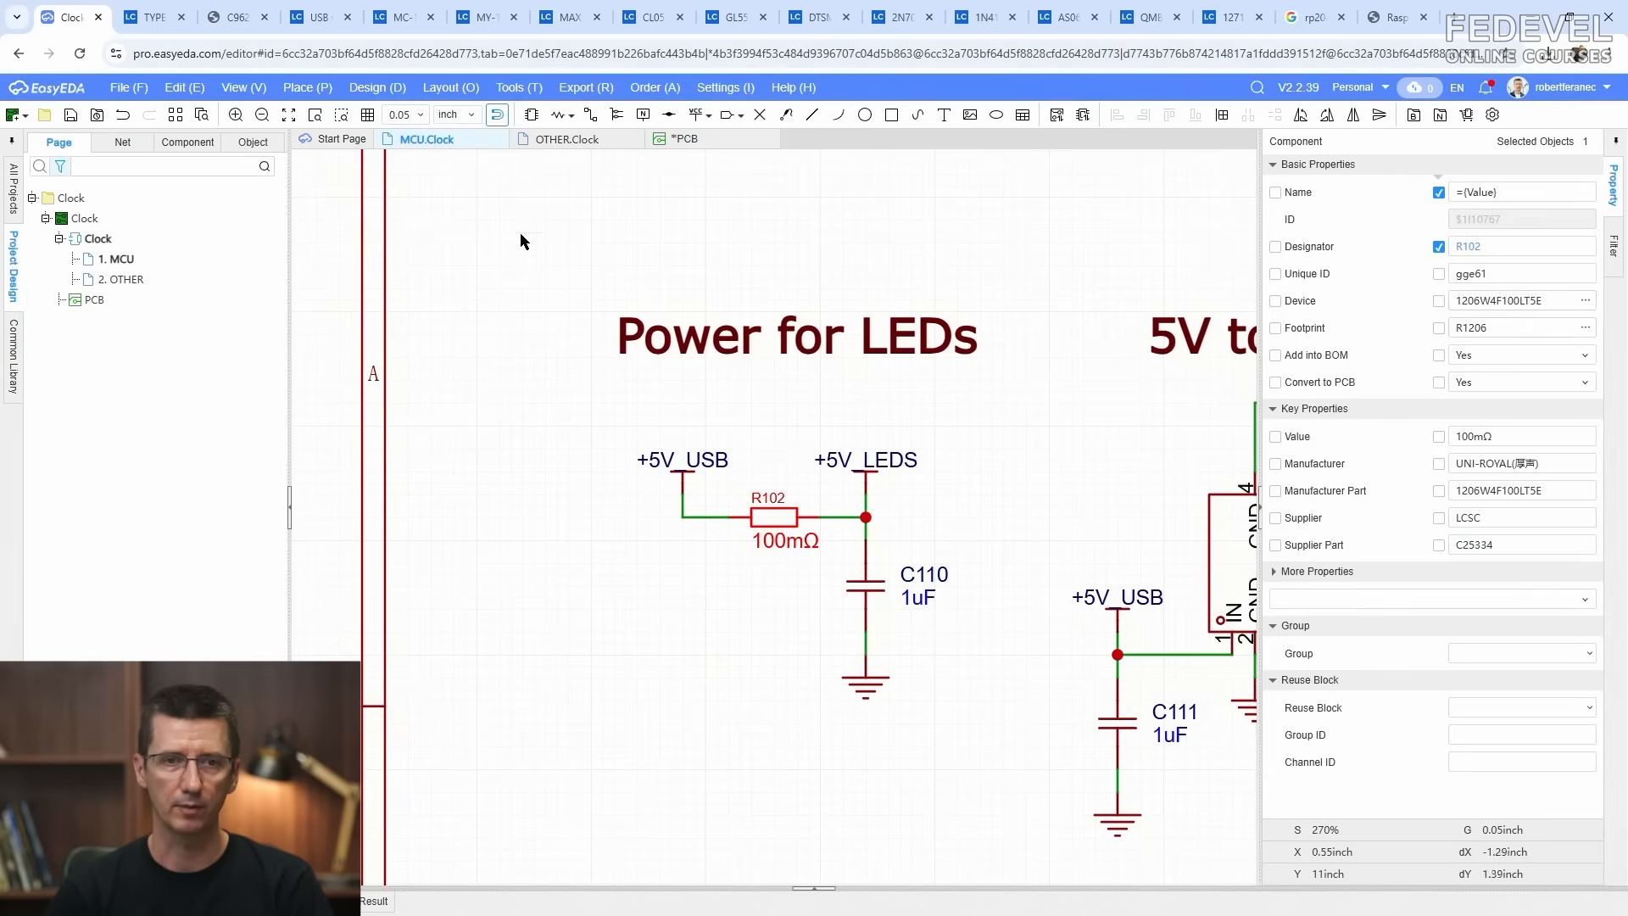
pyautogui.click(852, 591)
pyautogui.rightClick(852, 591)
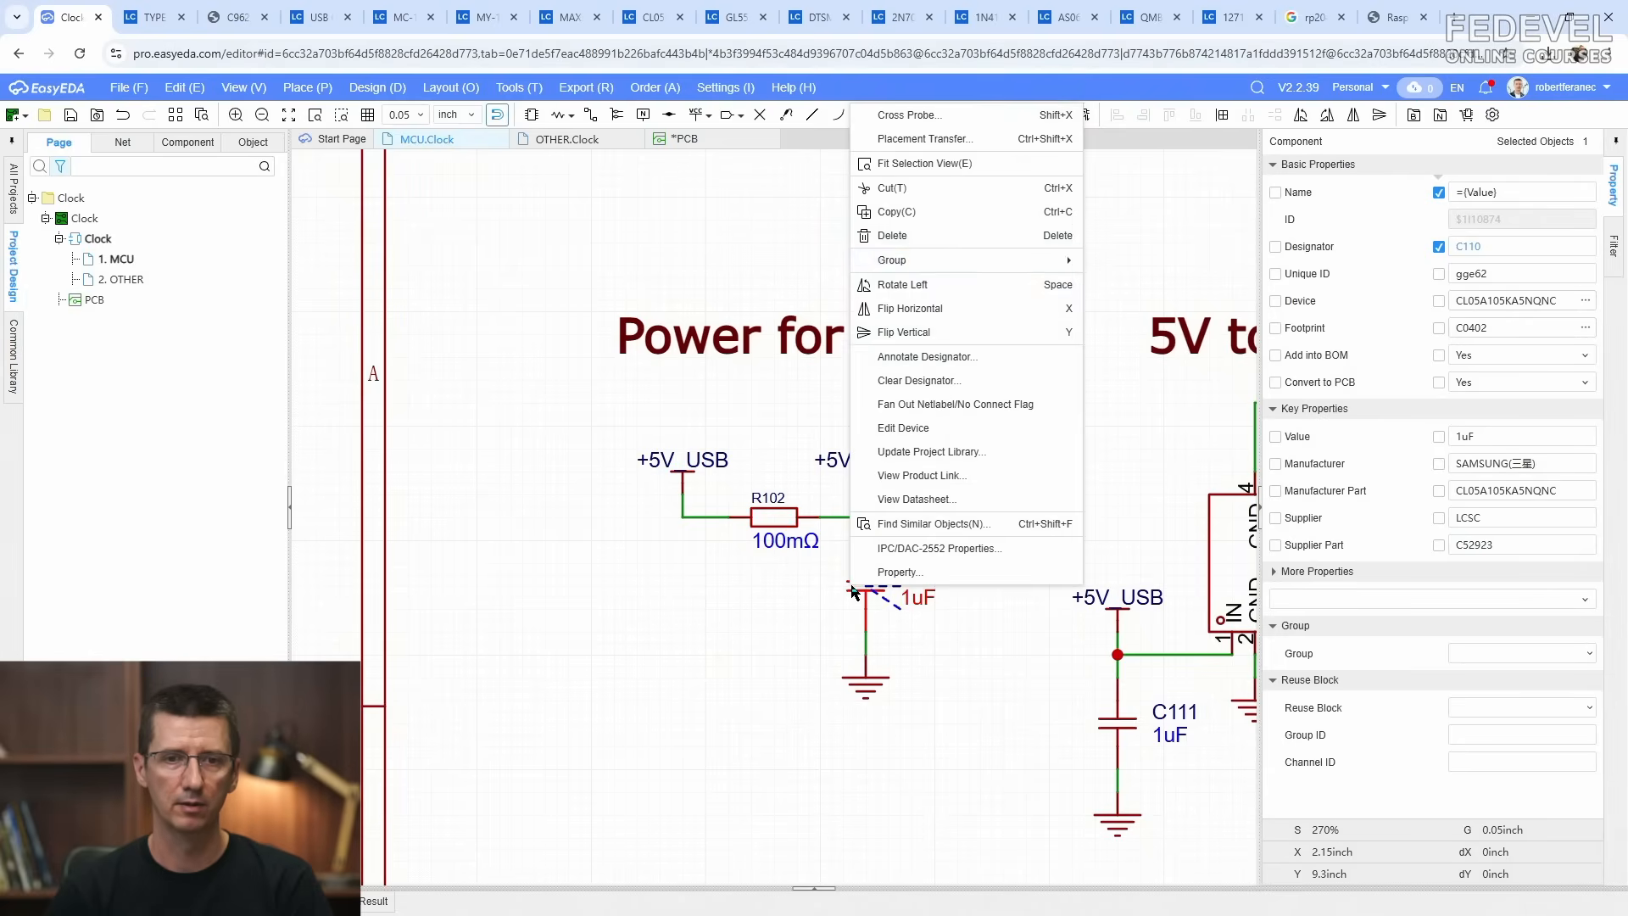
pyautogui.click(925, 145)
pyautogui.scroll(-5, 794, 711)
pyautogui.moveTo(775, 518); pyautogui.dragTo(963, 581)
pyautogui.scroll(8, 957, 559)
pyautogui.press('r')
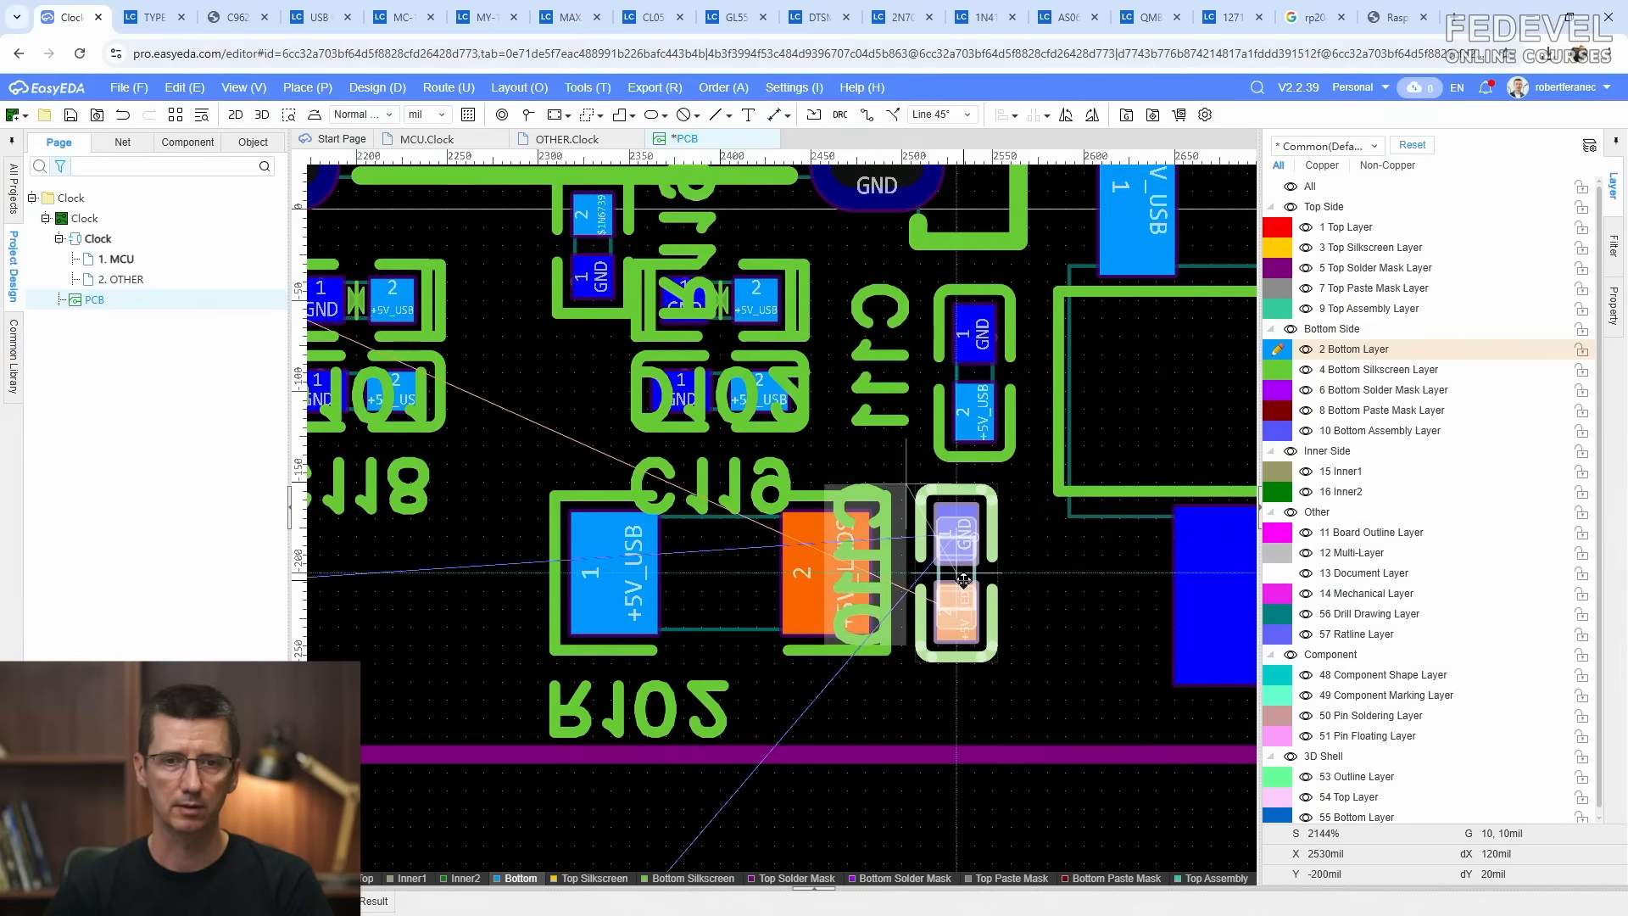
pyautogui.click(956, 579)
pyautogui.click(545, 683)
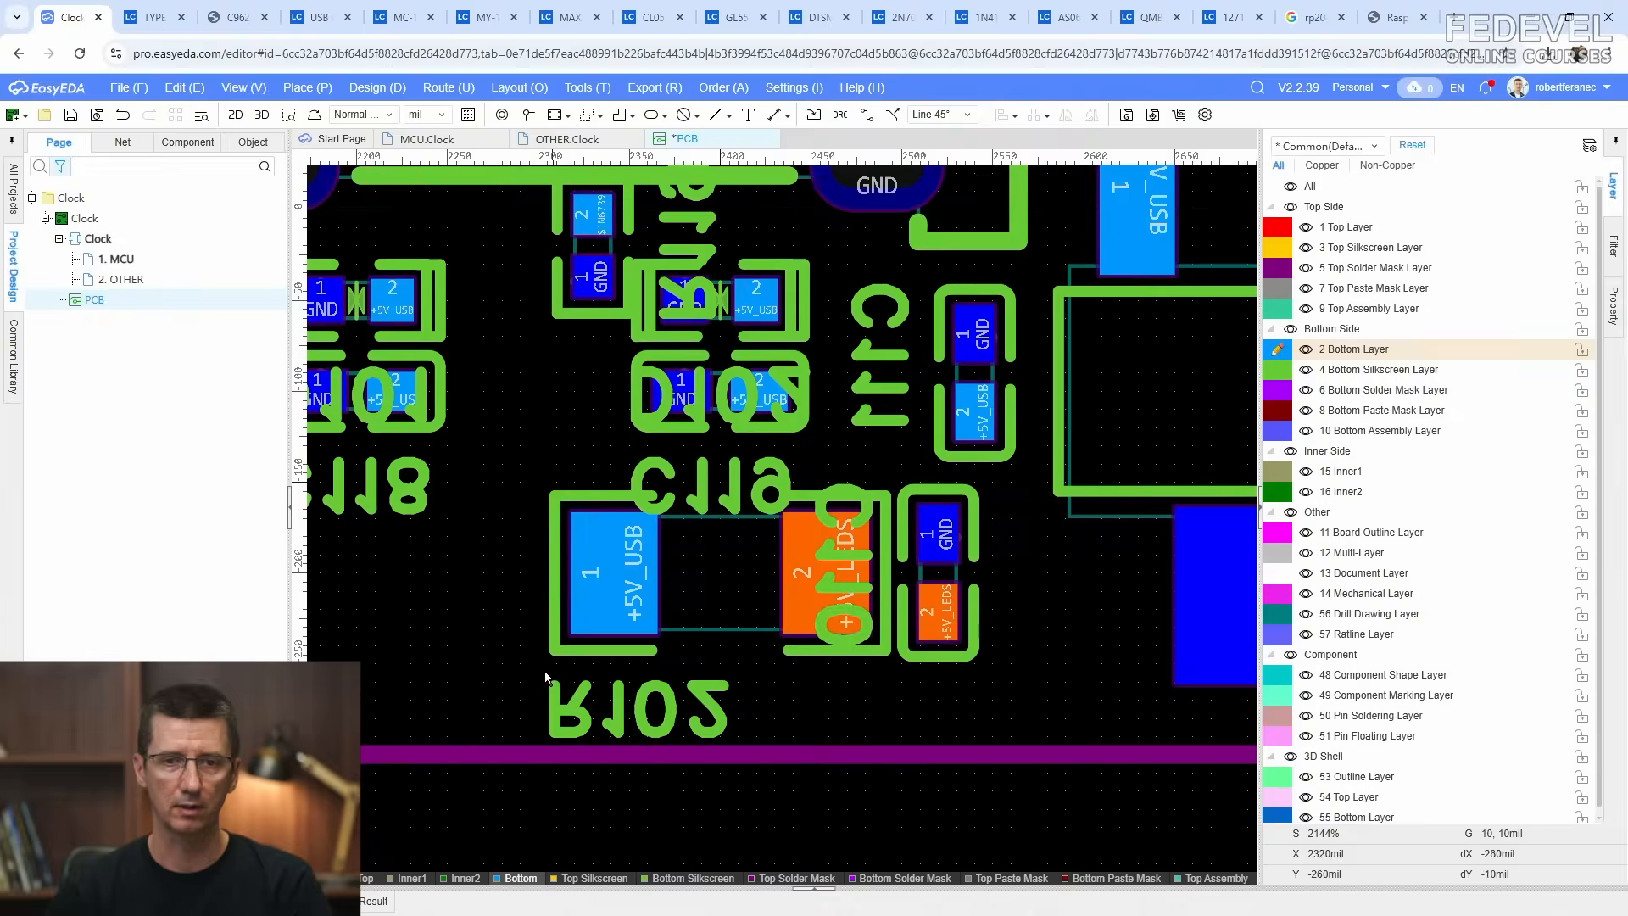
# Step: Save the PCB layout
pyautogui.scroll(-5, 543, 676)
pyautogui.click(769, 809)
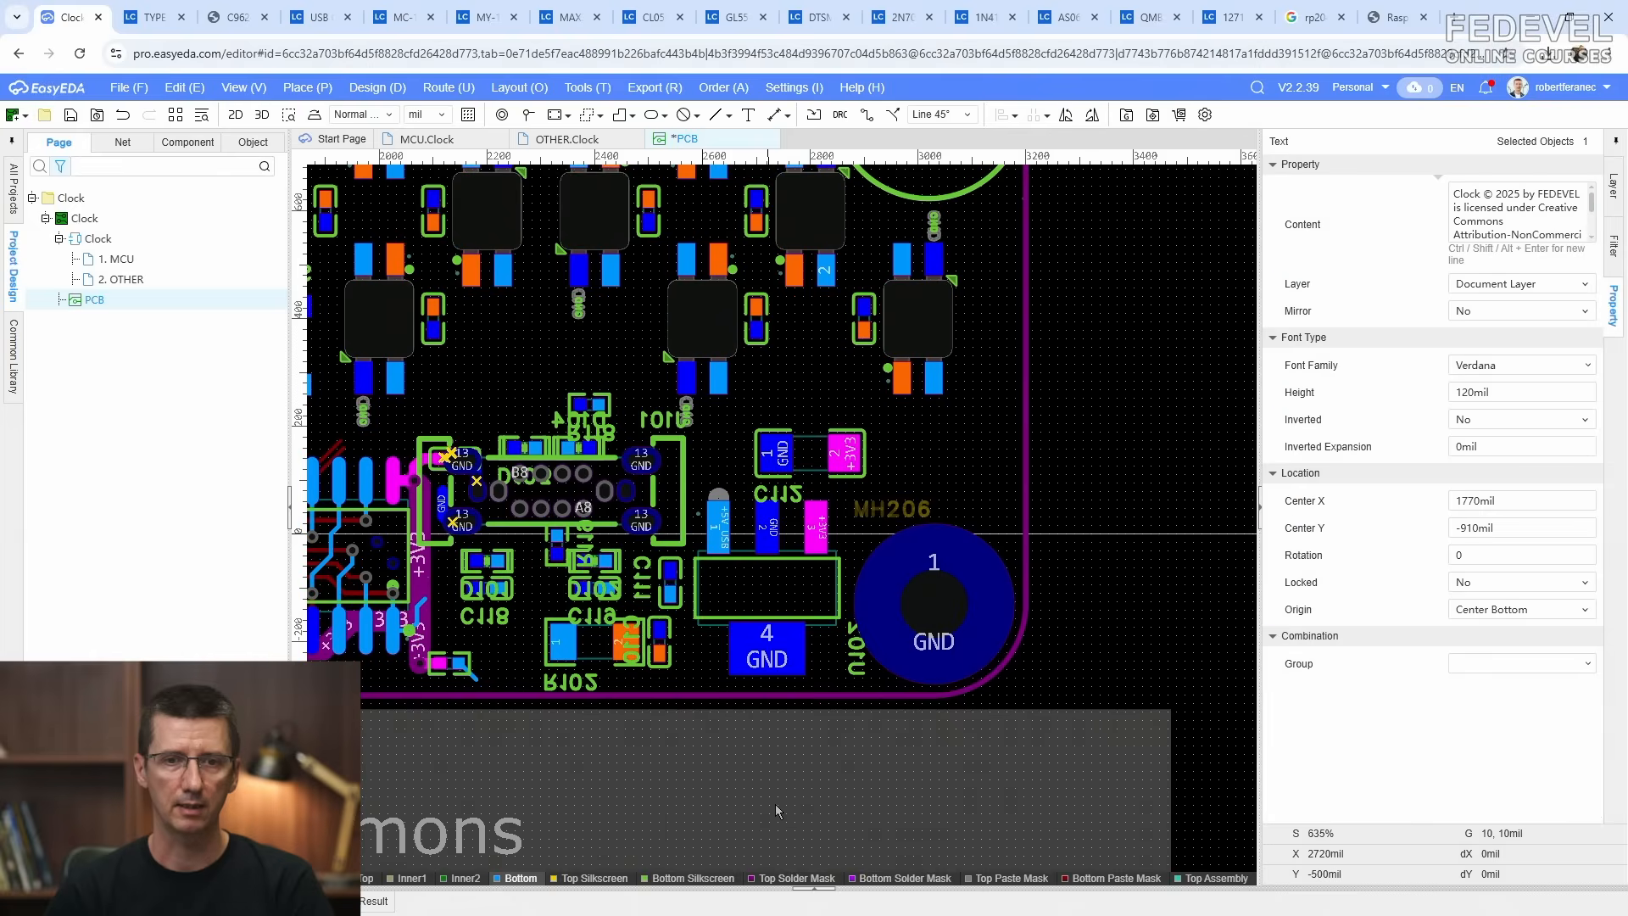
pyautogui.click(1091, 624)
pyautogui.scroll(-3, 1091, 624)
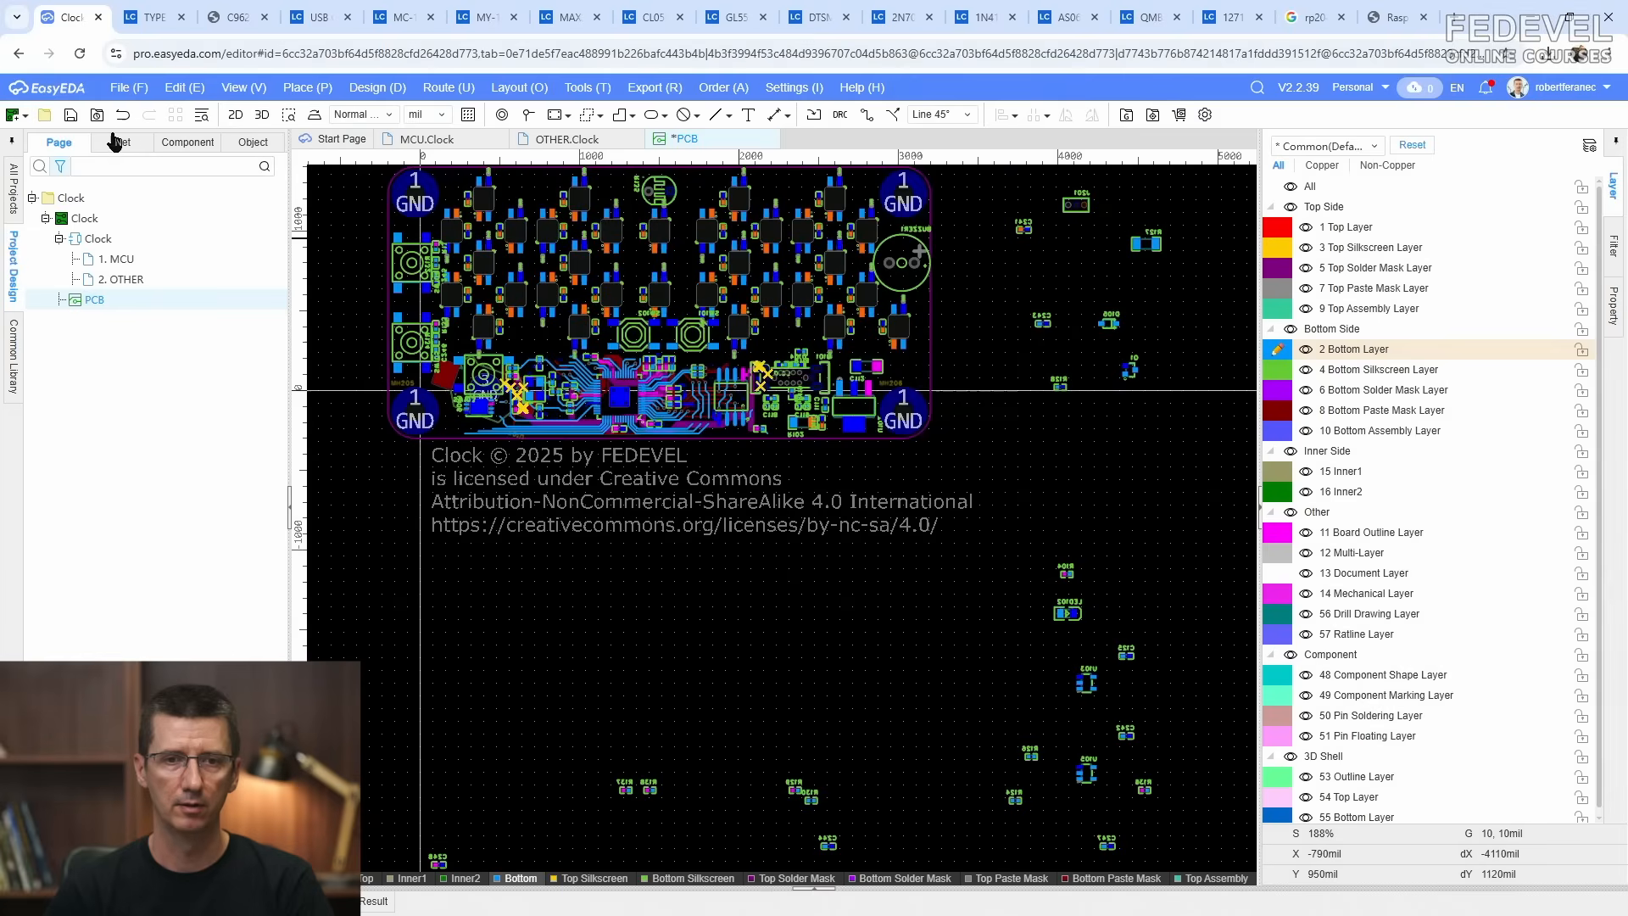
pyautogui.click(68, 117)
# Step: Restrict the selection filter to components only and select all components on and around the board
pyautogui.scroll(7, 804, 390)
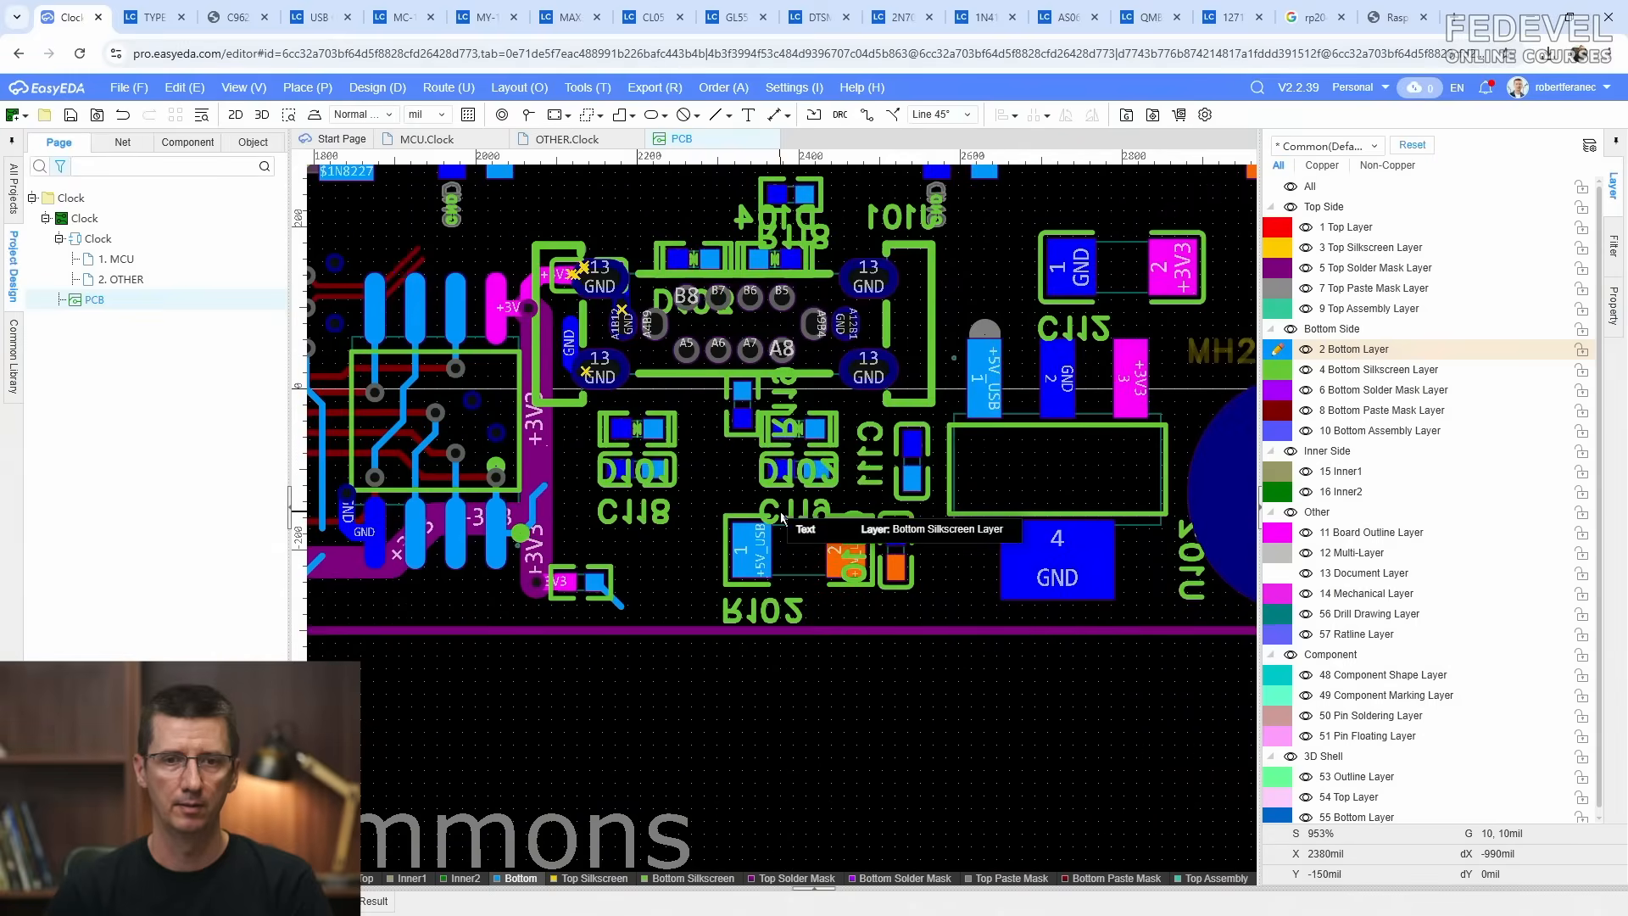
pyautogui.scroll(-9, 776, 518)
pyautogui.click(1615, 241)
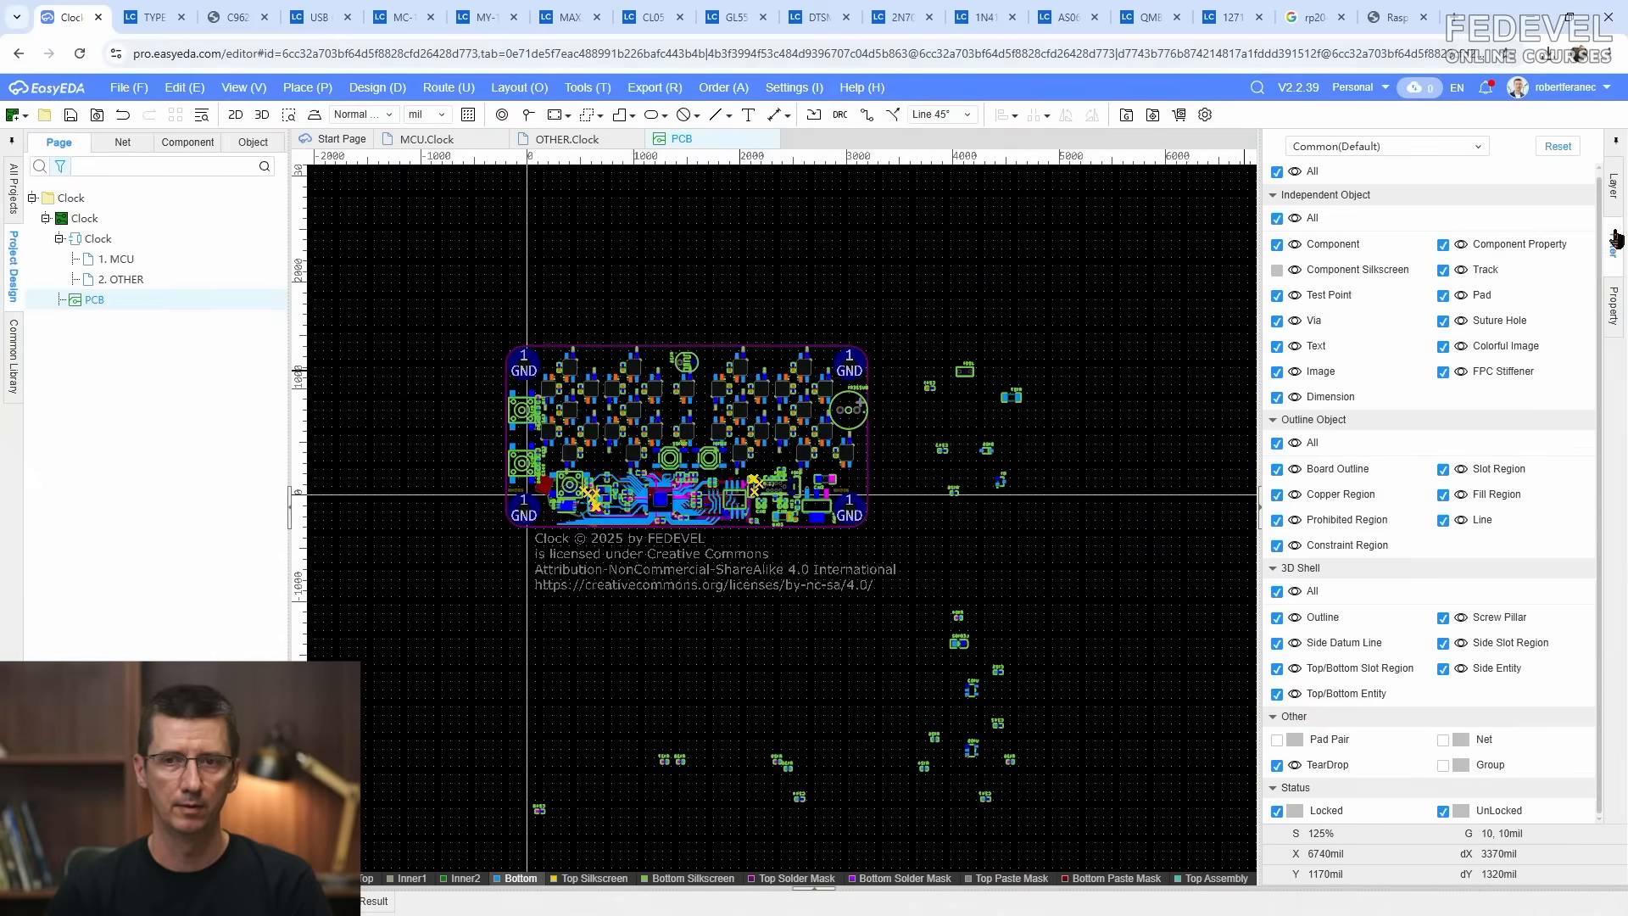
pyautogui.click(1276, 172)
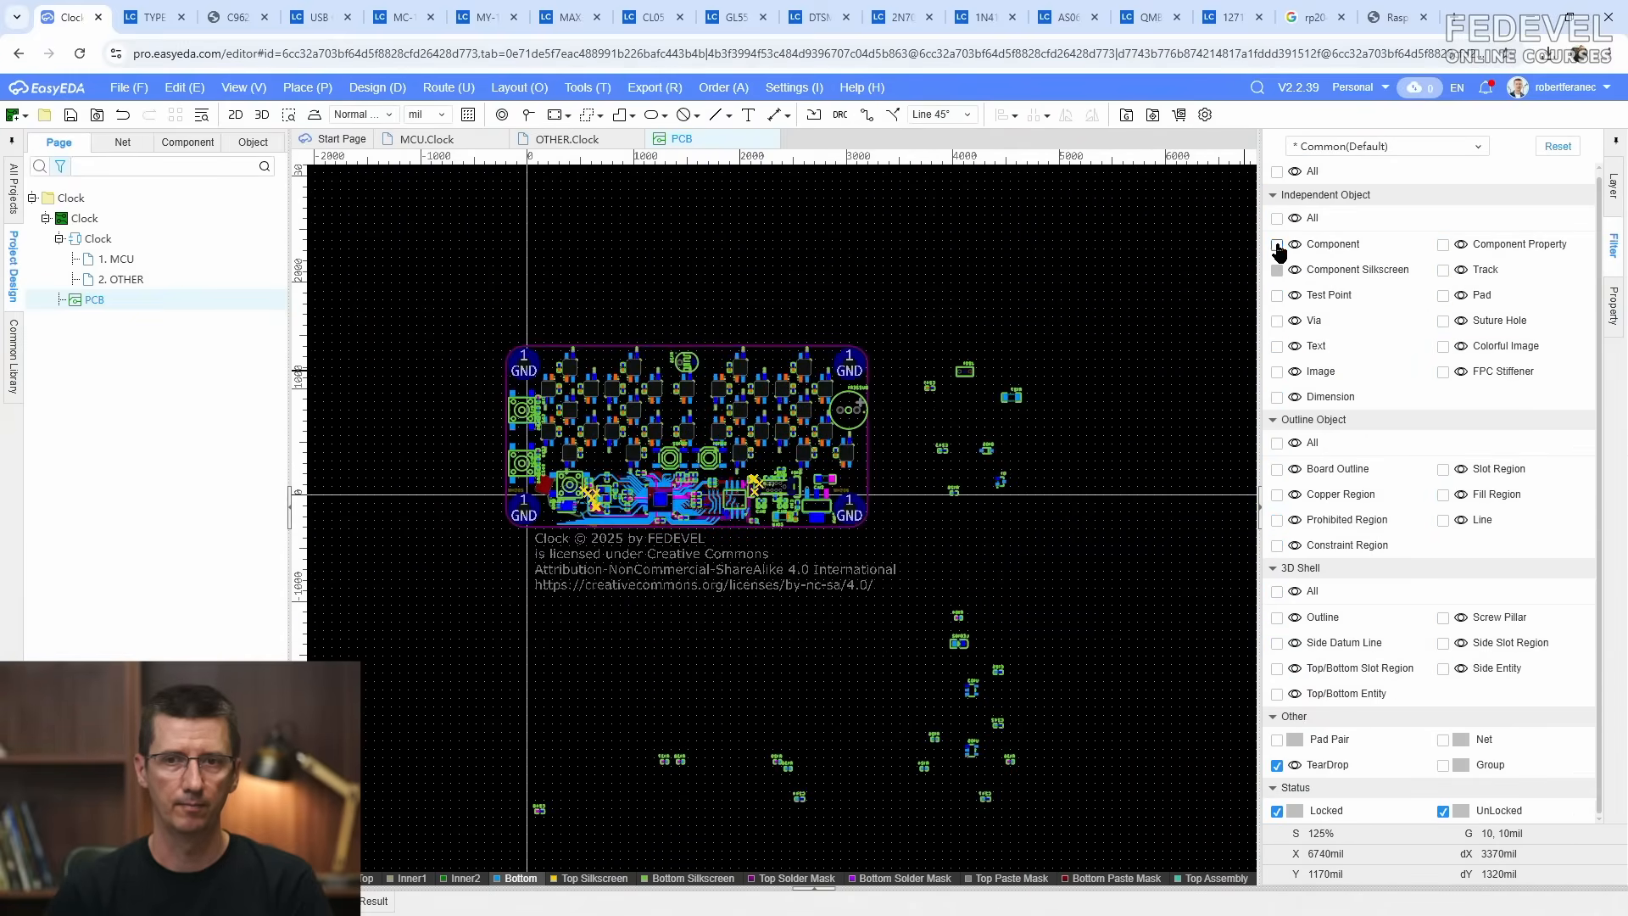
pyautogui.scroll(-3, 628, 281)
pyautogui.moveTo(543, 250); pyautogui.dragTo(922, 578)
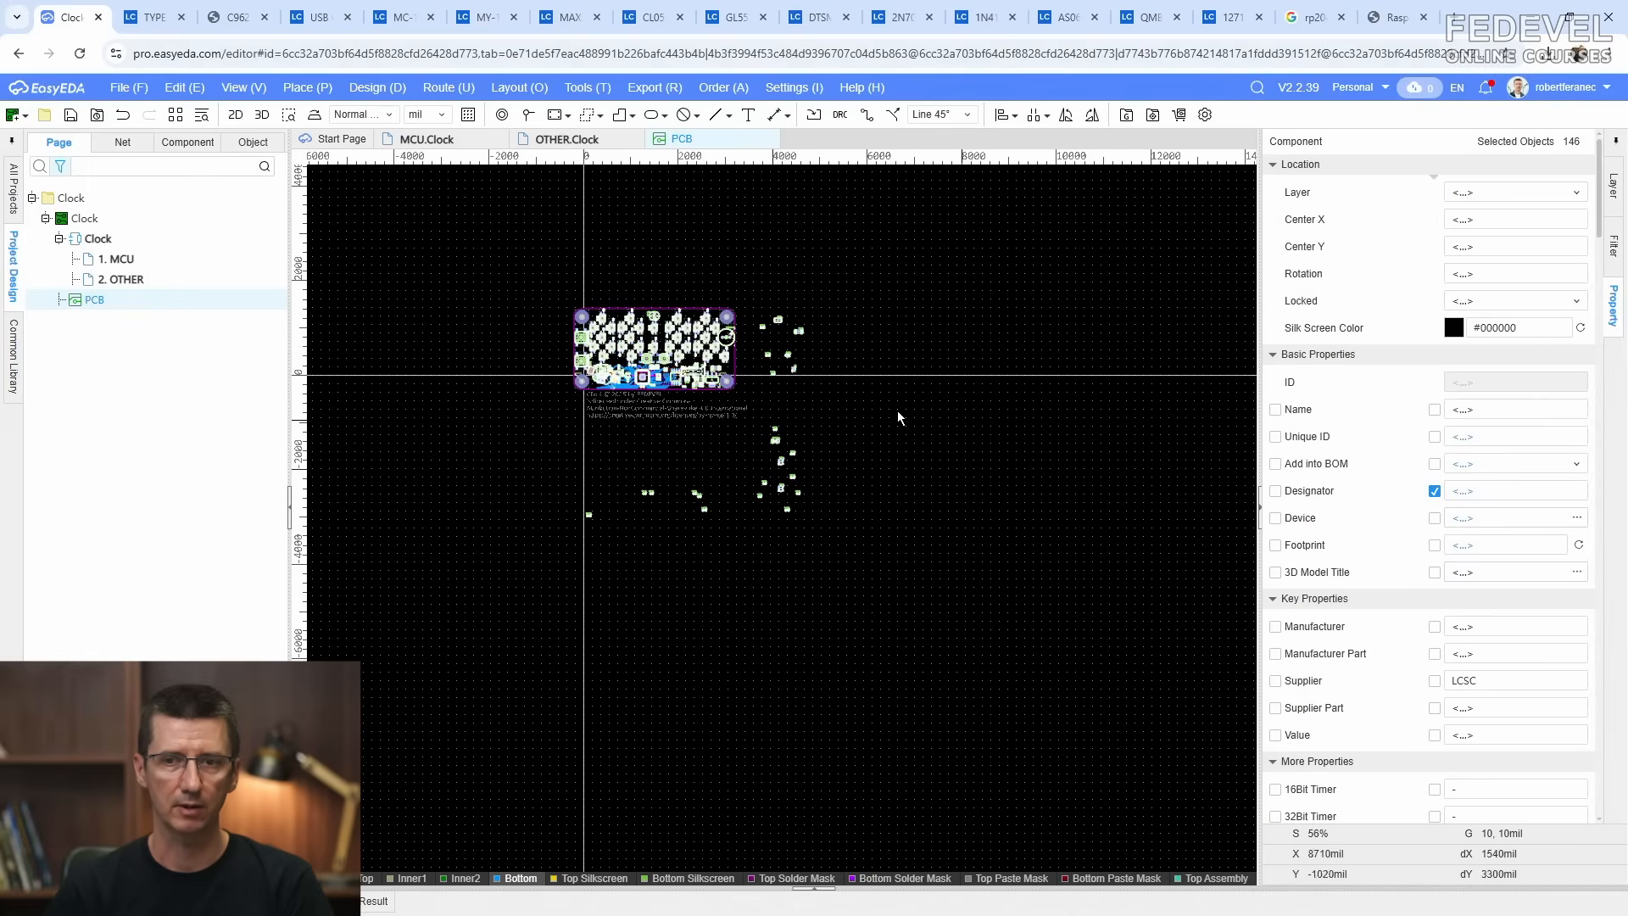
# Step: Hide the designators of all selected components and re-enable all object types in the selection filter
pyautogui.scroll(10, 710, 365)
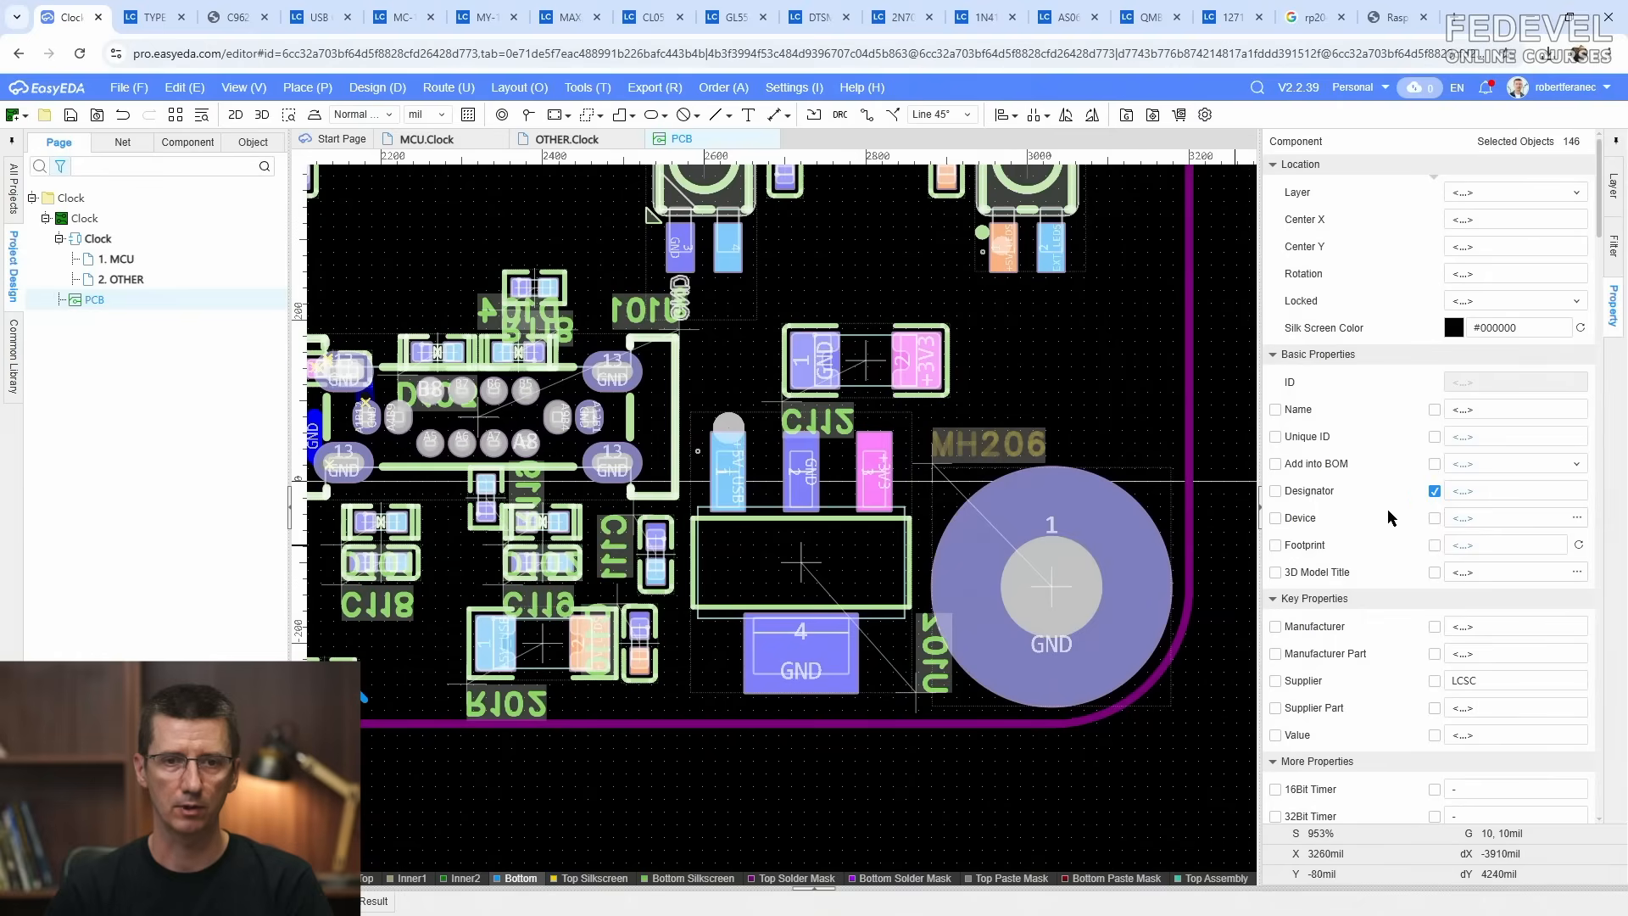
pyautogui.click(1434, 491)
pyautogui.scroll(-7, 990, 483)
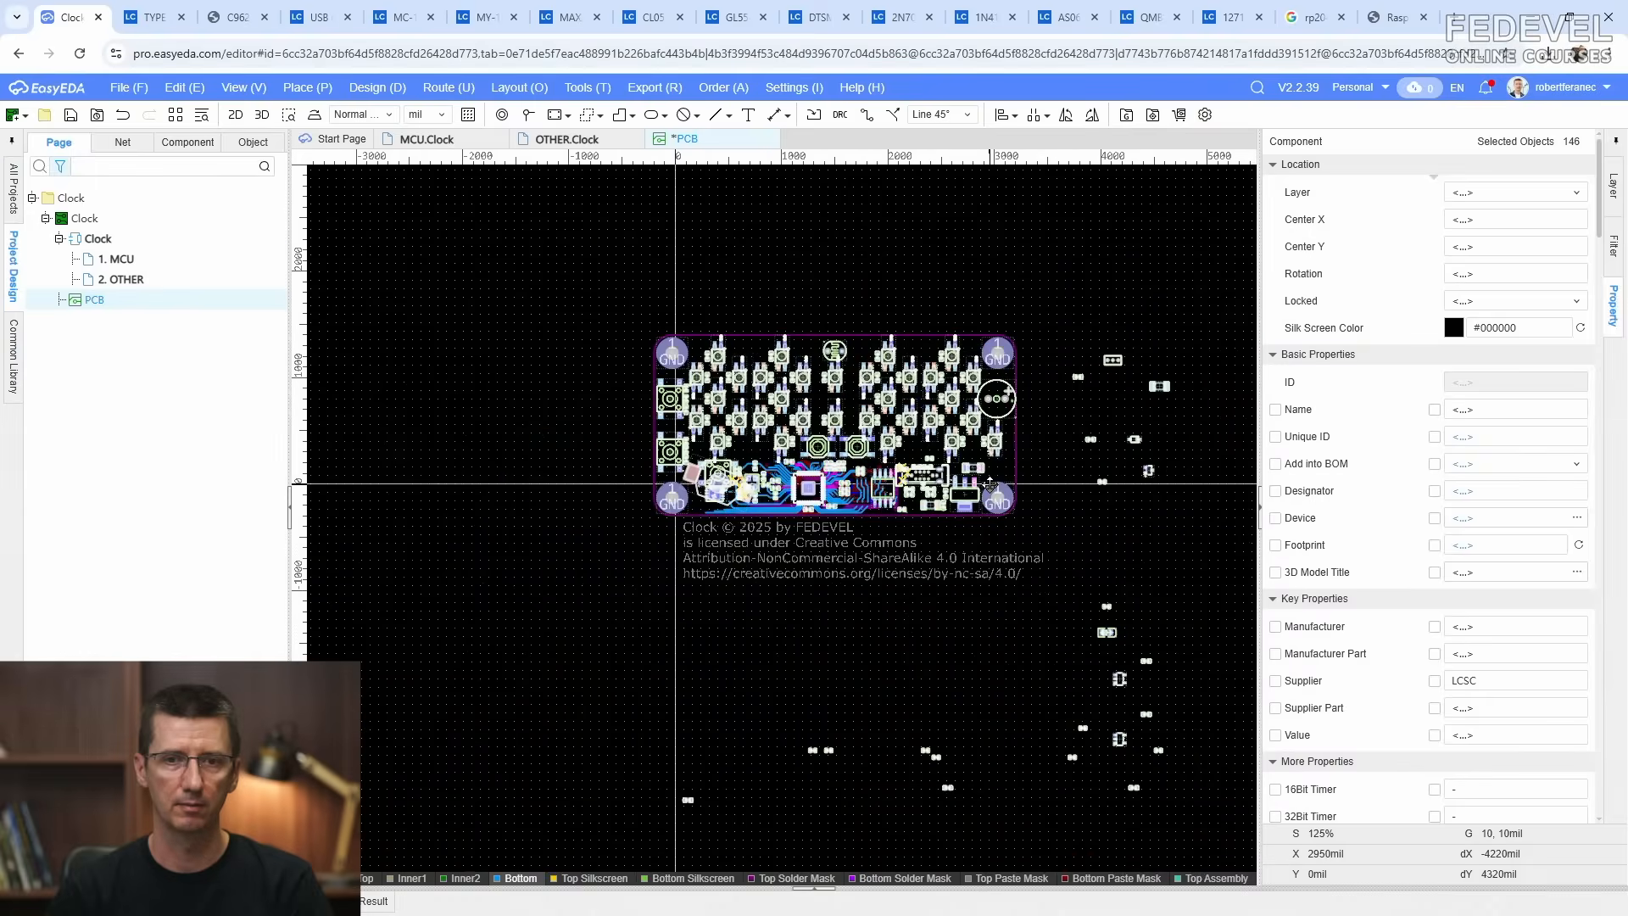
pyautogui.click(900, 236)
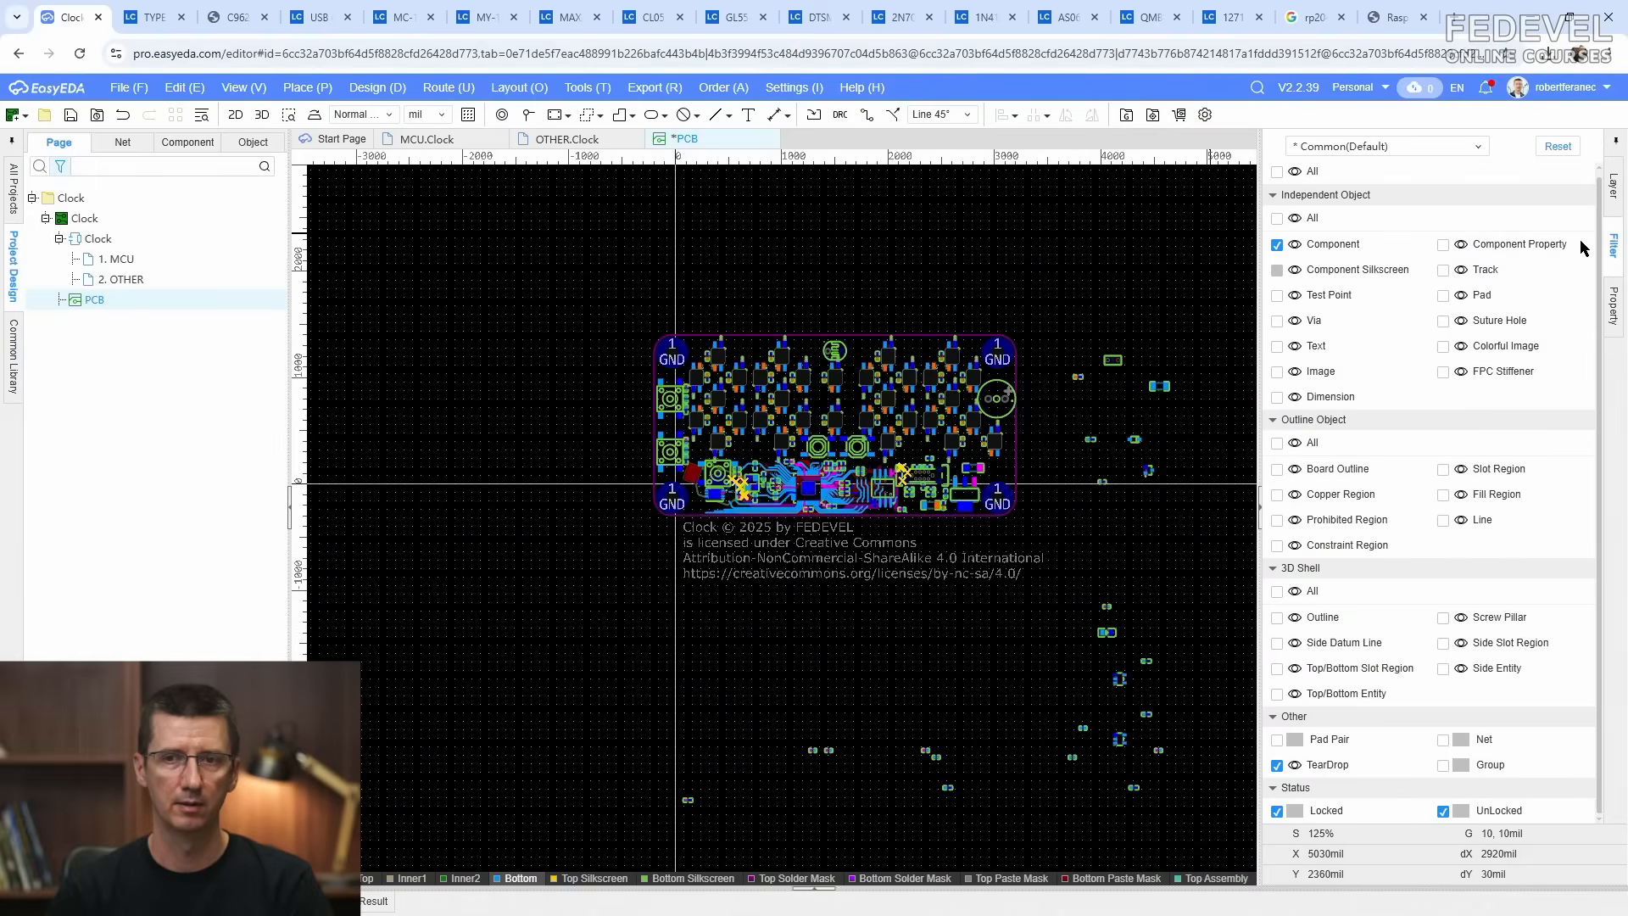
pyautogui.click(1277, 172)
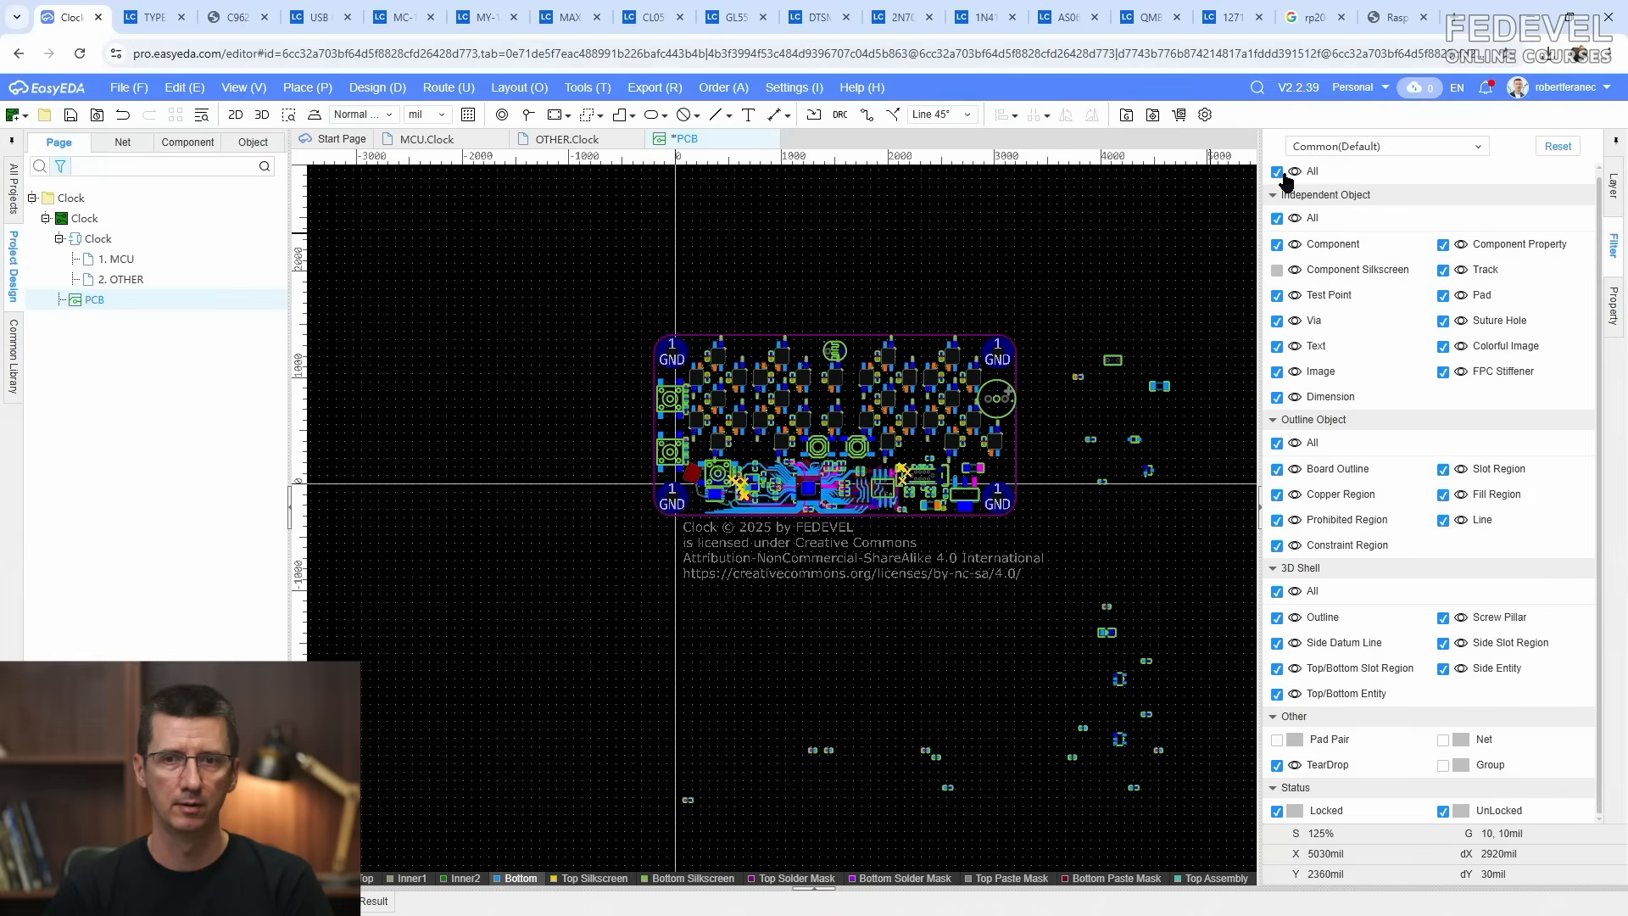
pyautogui.click(1614, 197)
# Step: Move the three-pin header J201 onto the board between the last LED and the corner mounting hole, centred at X 3030 mil, Y 190 mil
pyautogui.scroll(4, 1155, 363)
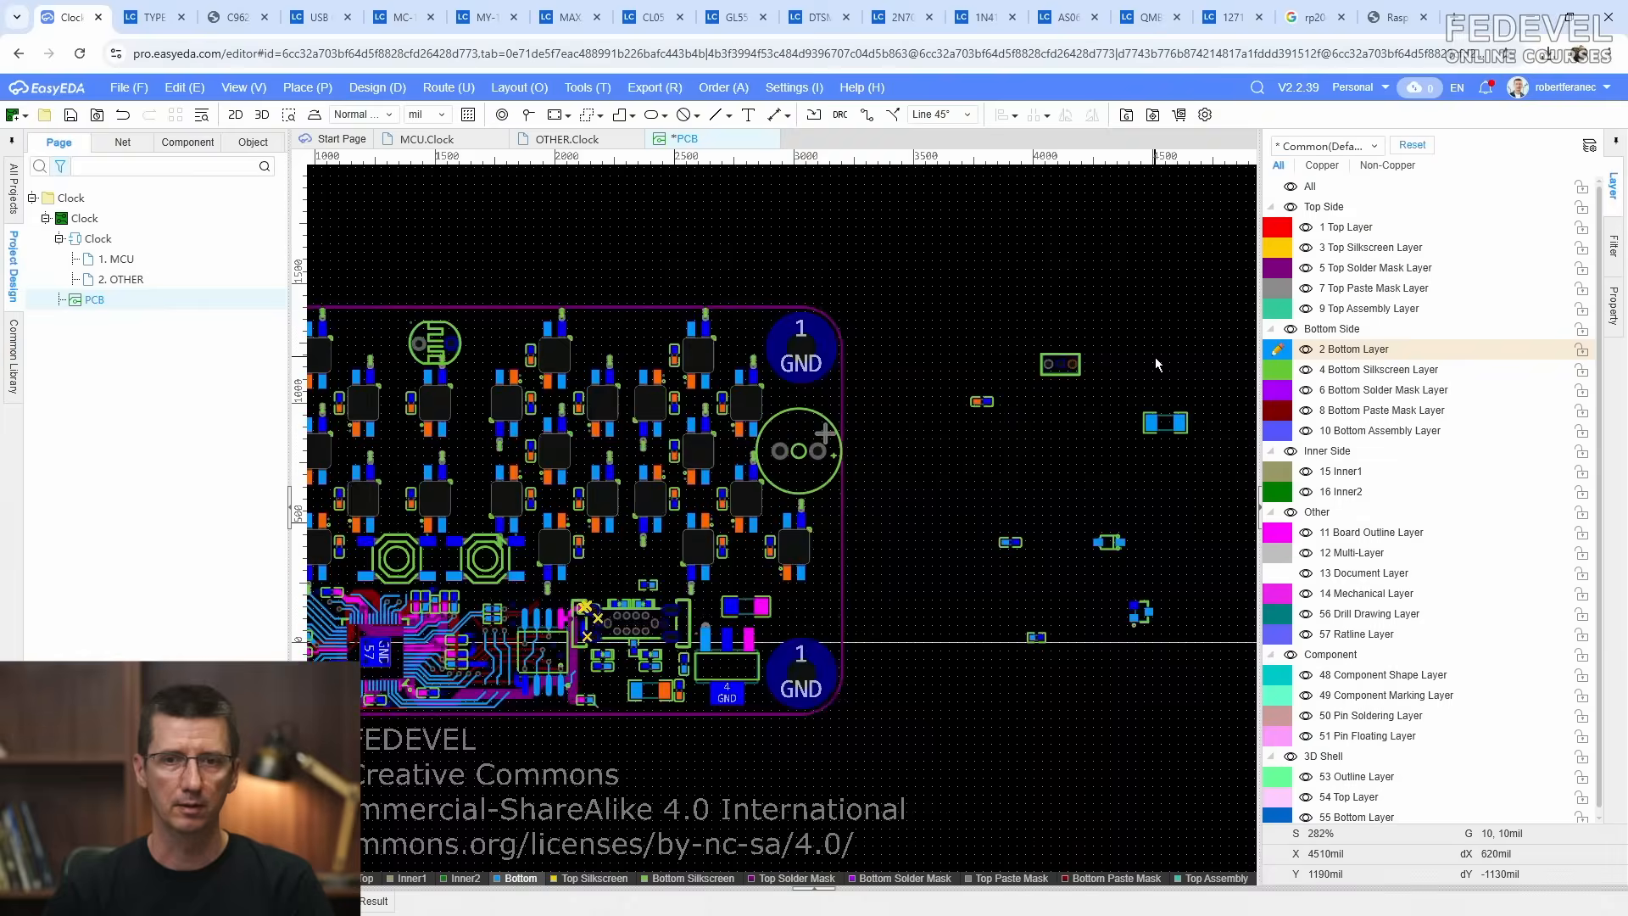
pyautogui.moveTo(1155, 364); pyautogui.dragTo(1198, 354, button='right')
pyautogui.click(1054, 354)
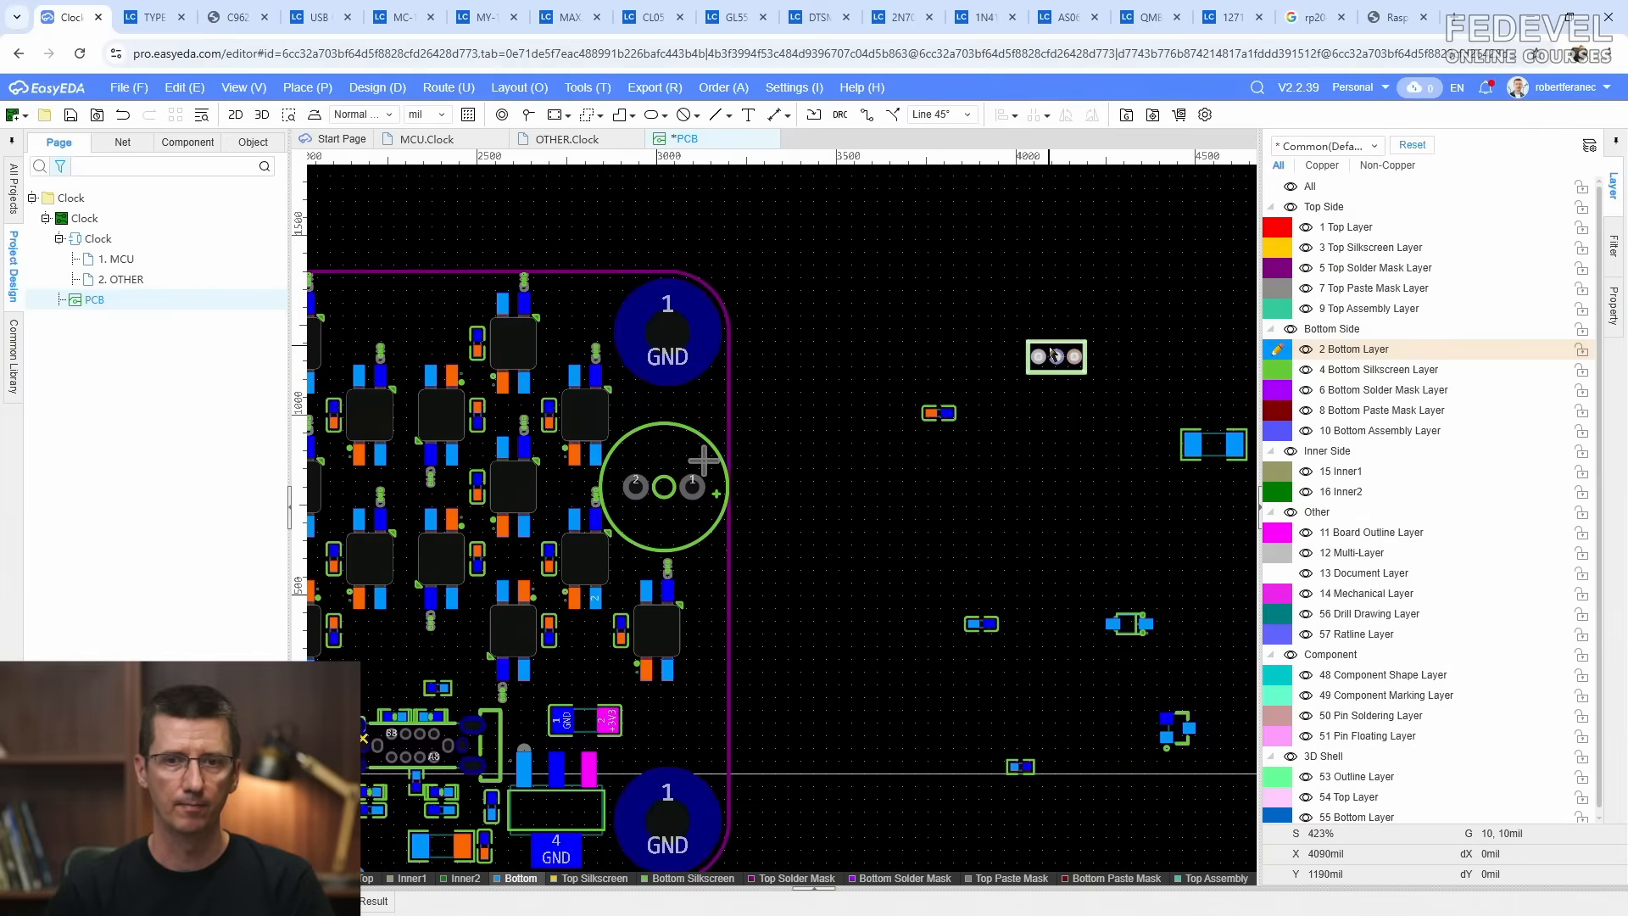
pyautogui.moveTo(1051, 354); pyautogui.dragTo(795, 537)
pyautogui.scroll(4, 613, 774)
pyautogui.scroll(-1, 614, 774)
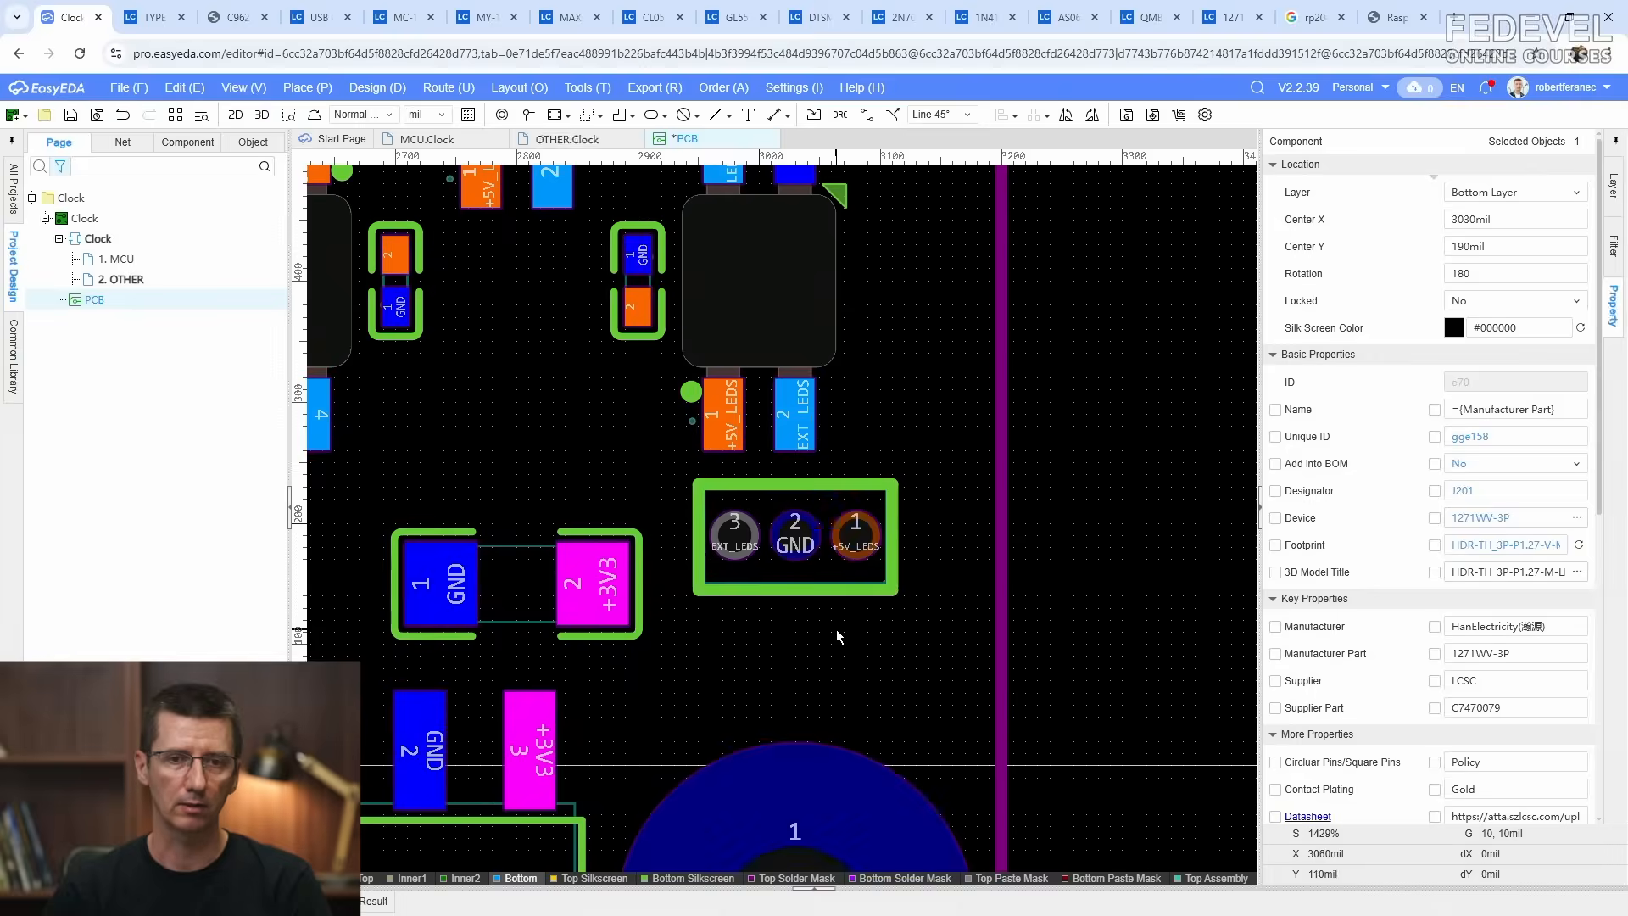
pyautogui.click(836, 629)
pyautogui.scroll(-2, 836, 629)
pyautogui.scroll(2, 836, 629)
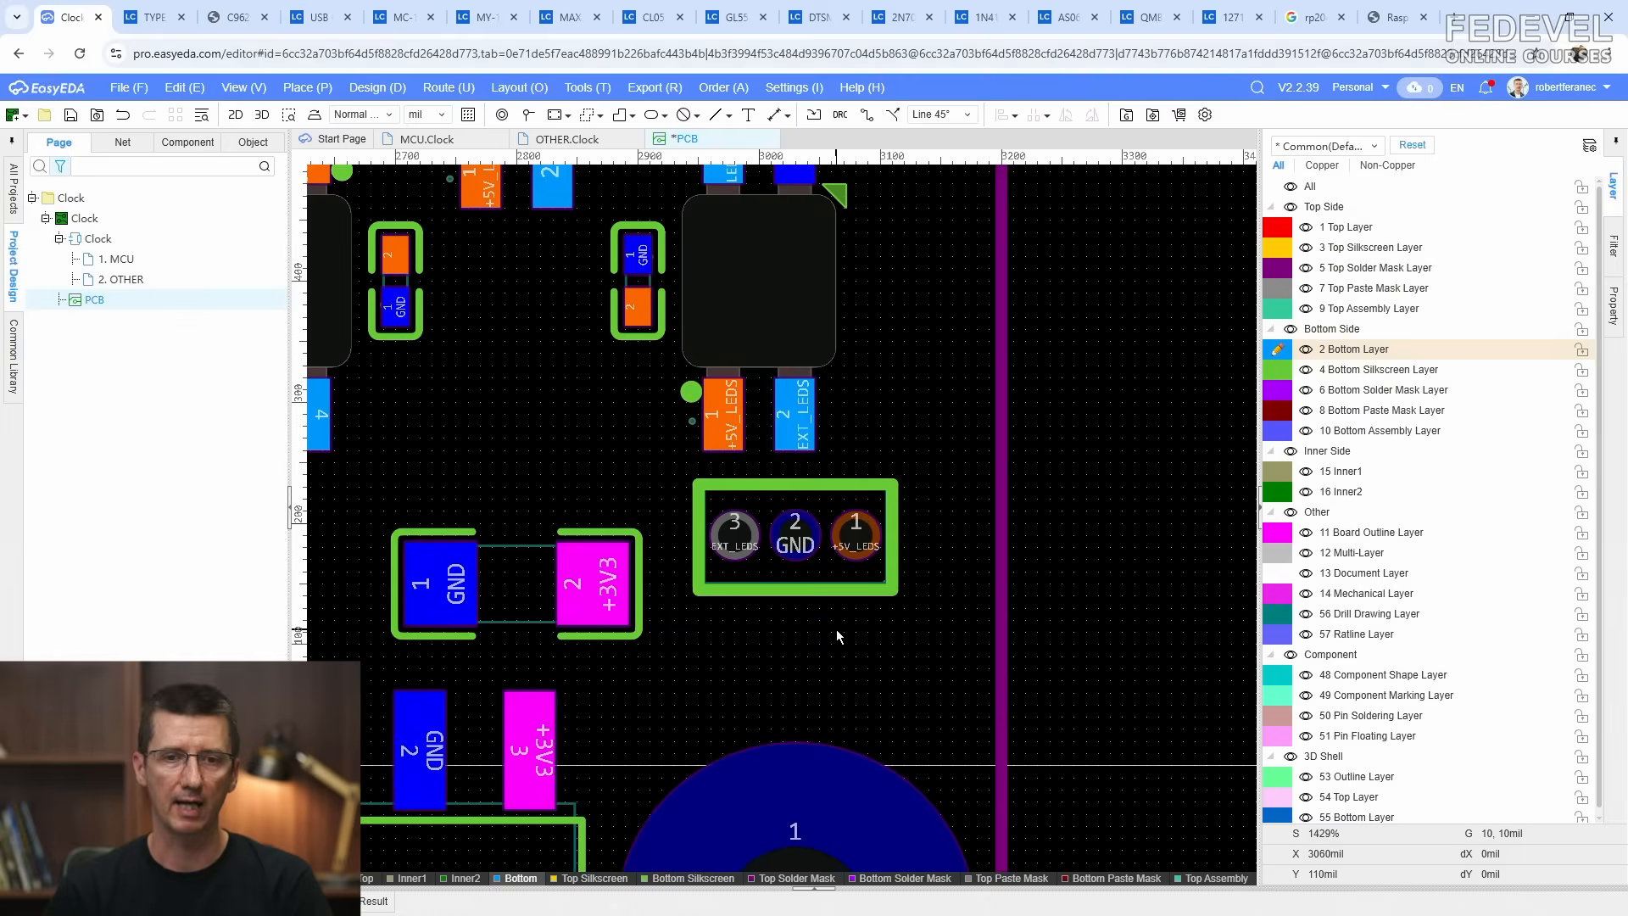
# Step: Rotate header J201 by 180 degrees so its +5V_LEDS pin lies under the LED's +5V_LEDS pad
pyautogui.click(815, 498)
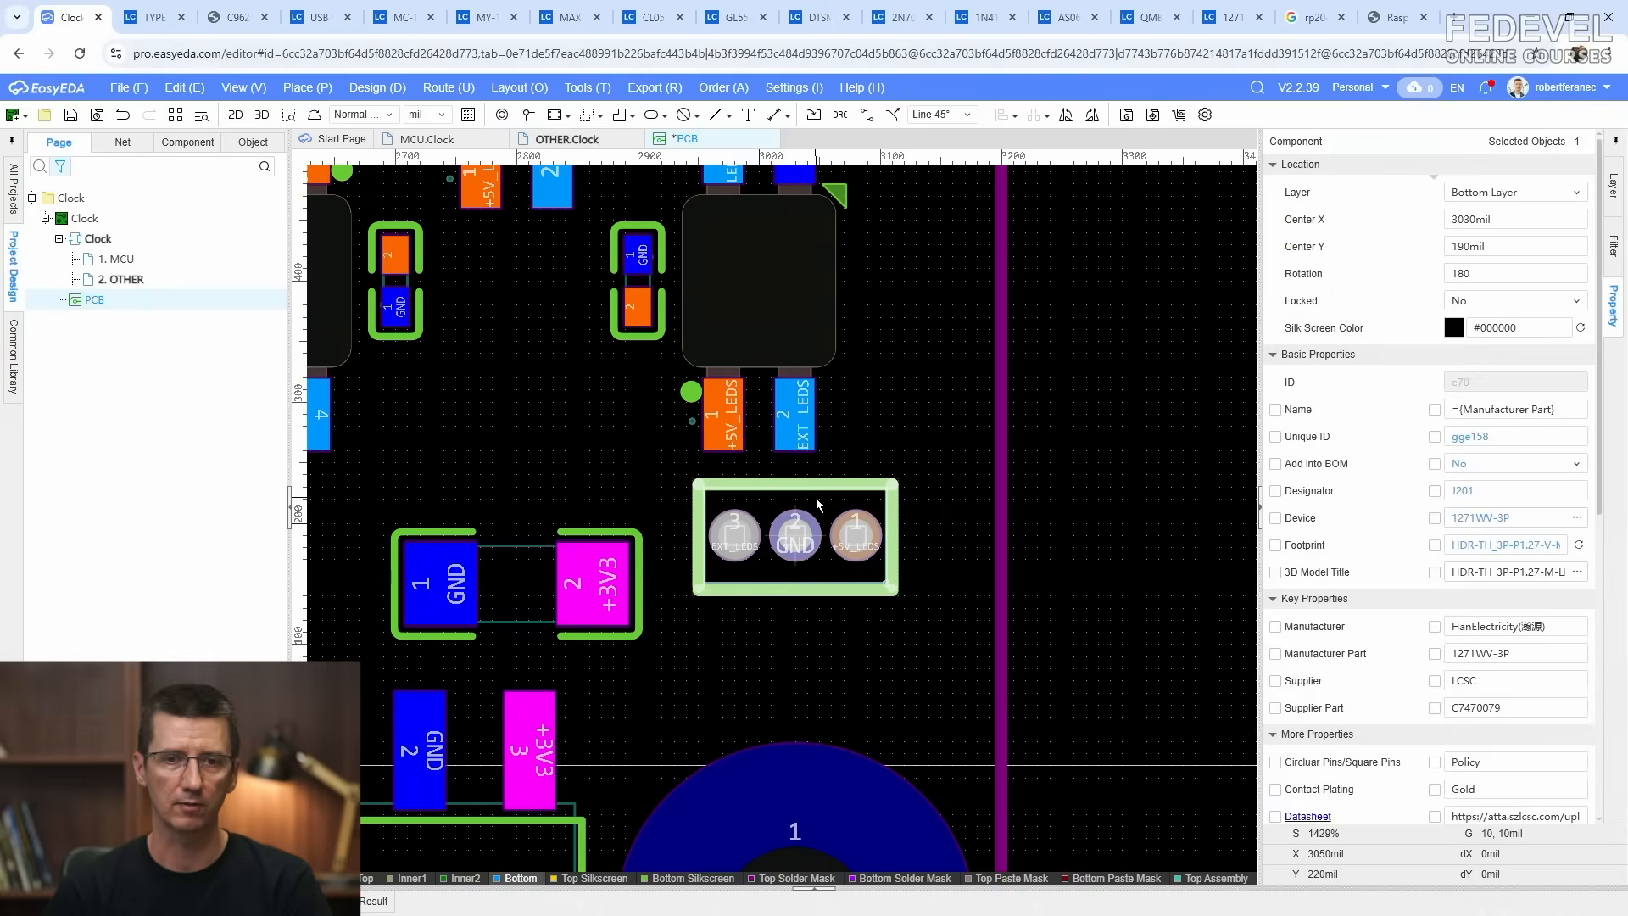
pyautogui.press('space')
pyautogui.press('space')
pyautogui.click(867, 630)
pyautogui.scroll(-2, 866, 629)
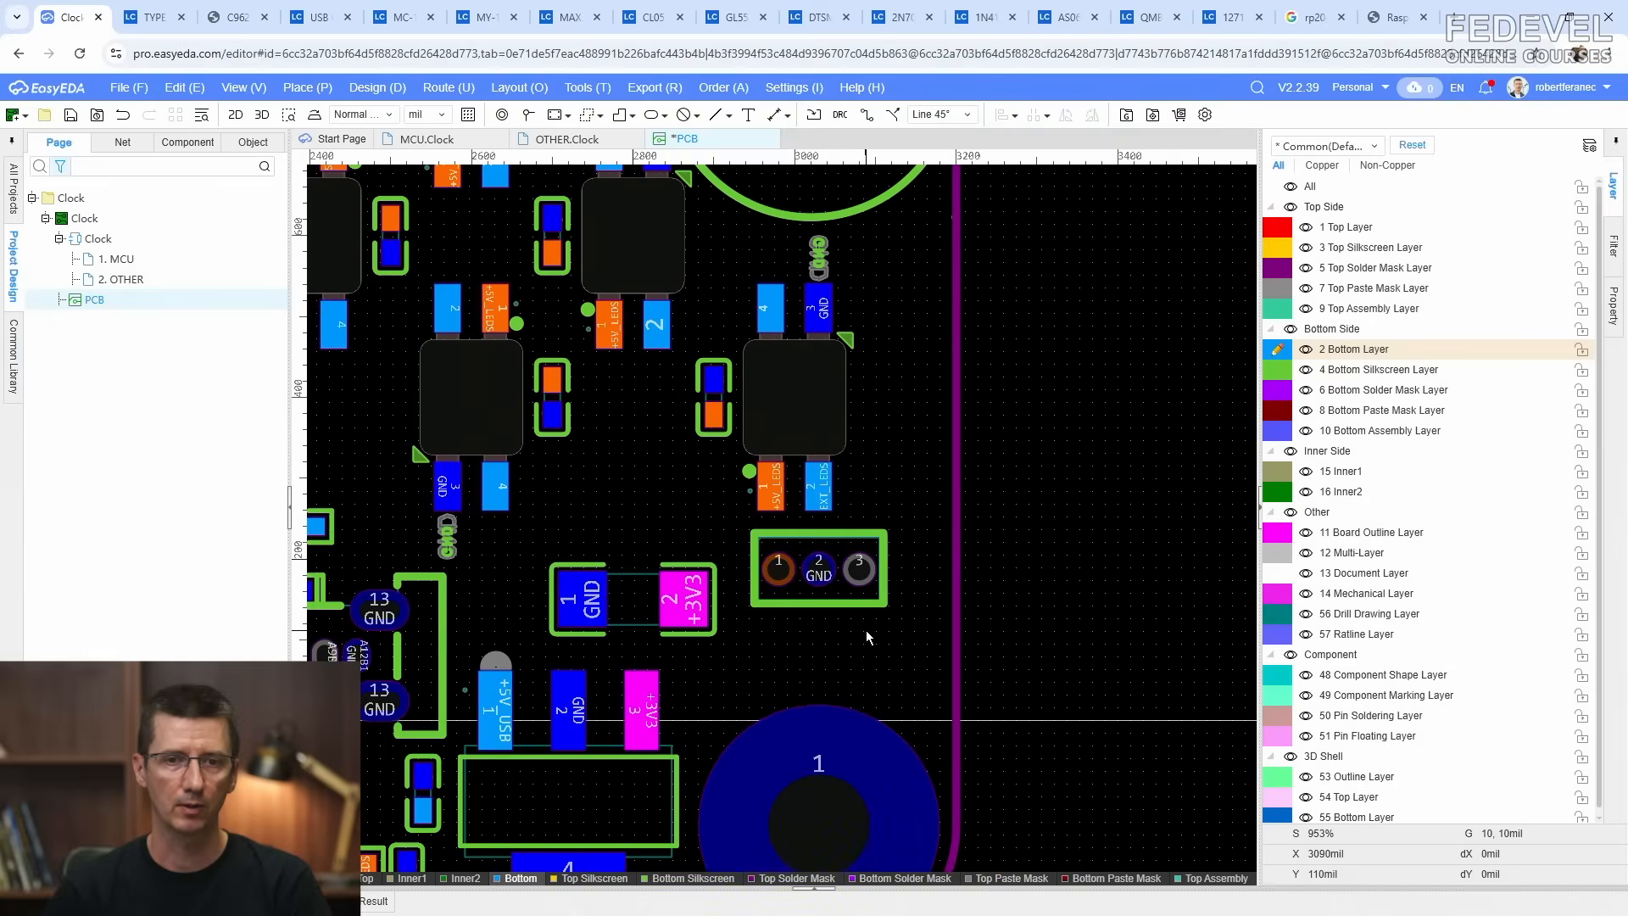
# Step: Transfer capacitor C241 from the OTHER schematic to the PCB and place it horizontally directly below header J201
pyautogui.click(837, 539)
pyautogui.click(598, 139)
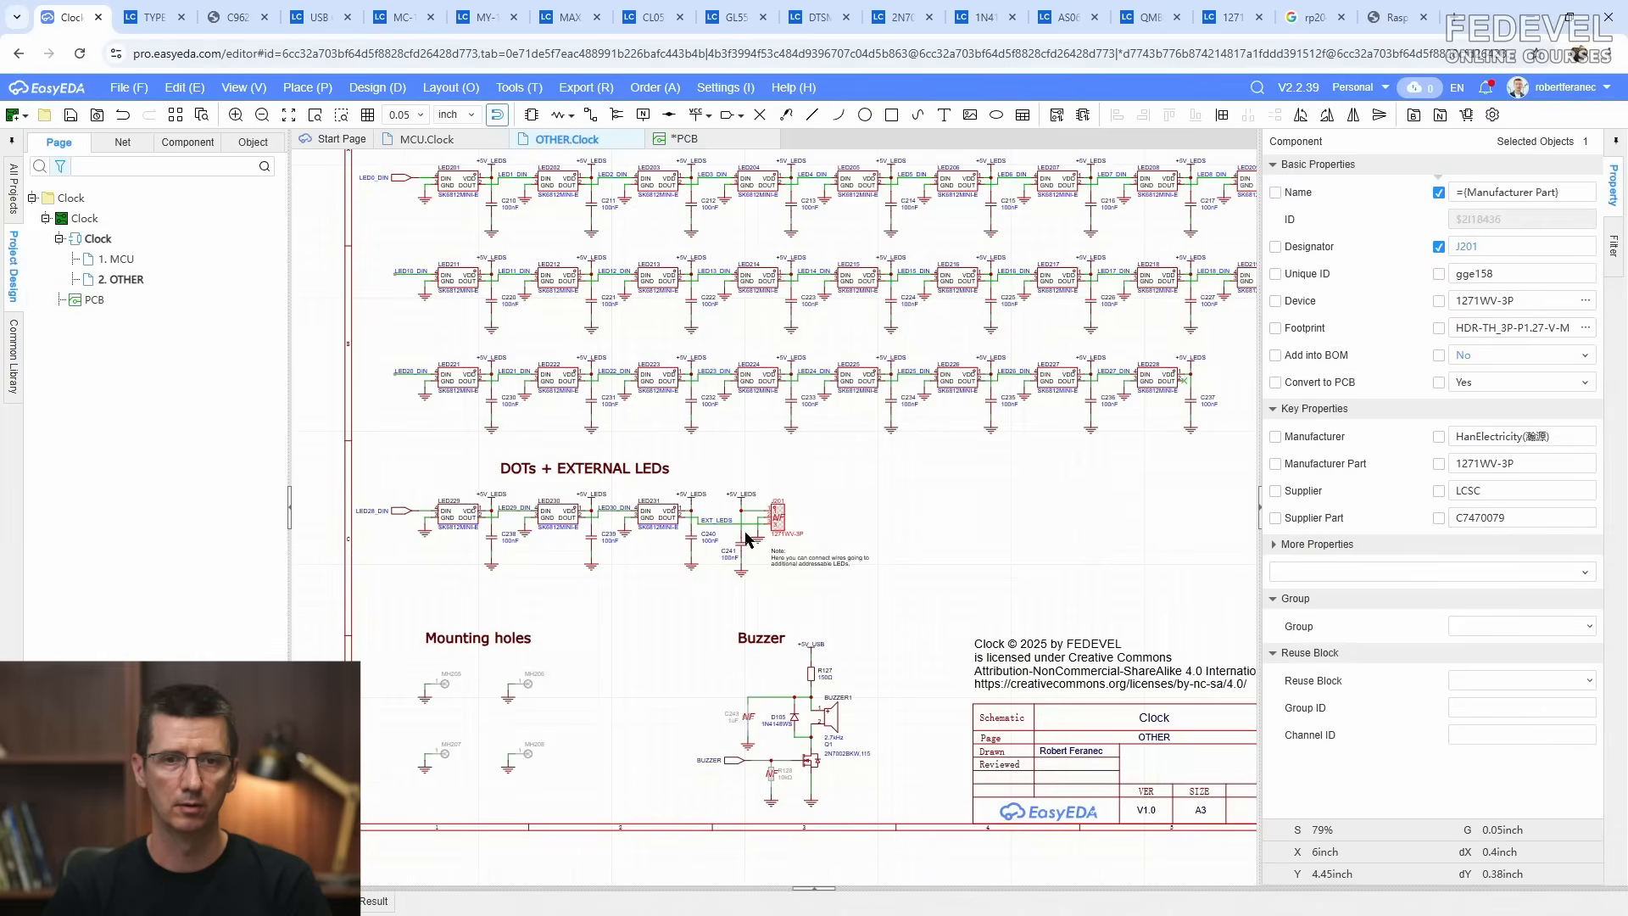
pyautogui.scroll(4, 746, 539)
pyautogui.click(730, 568)
pyautogui.rightClick(735, 564)
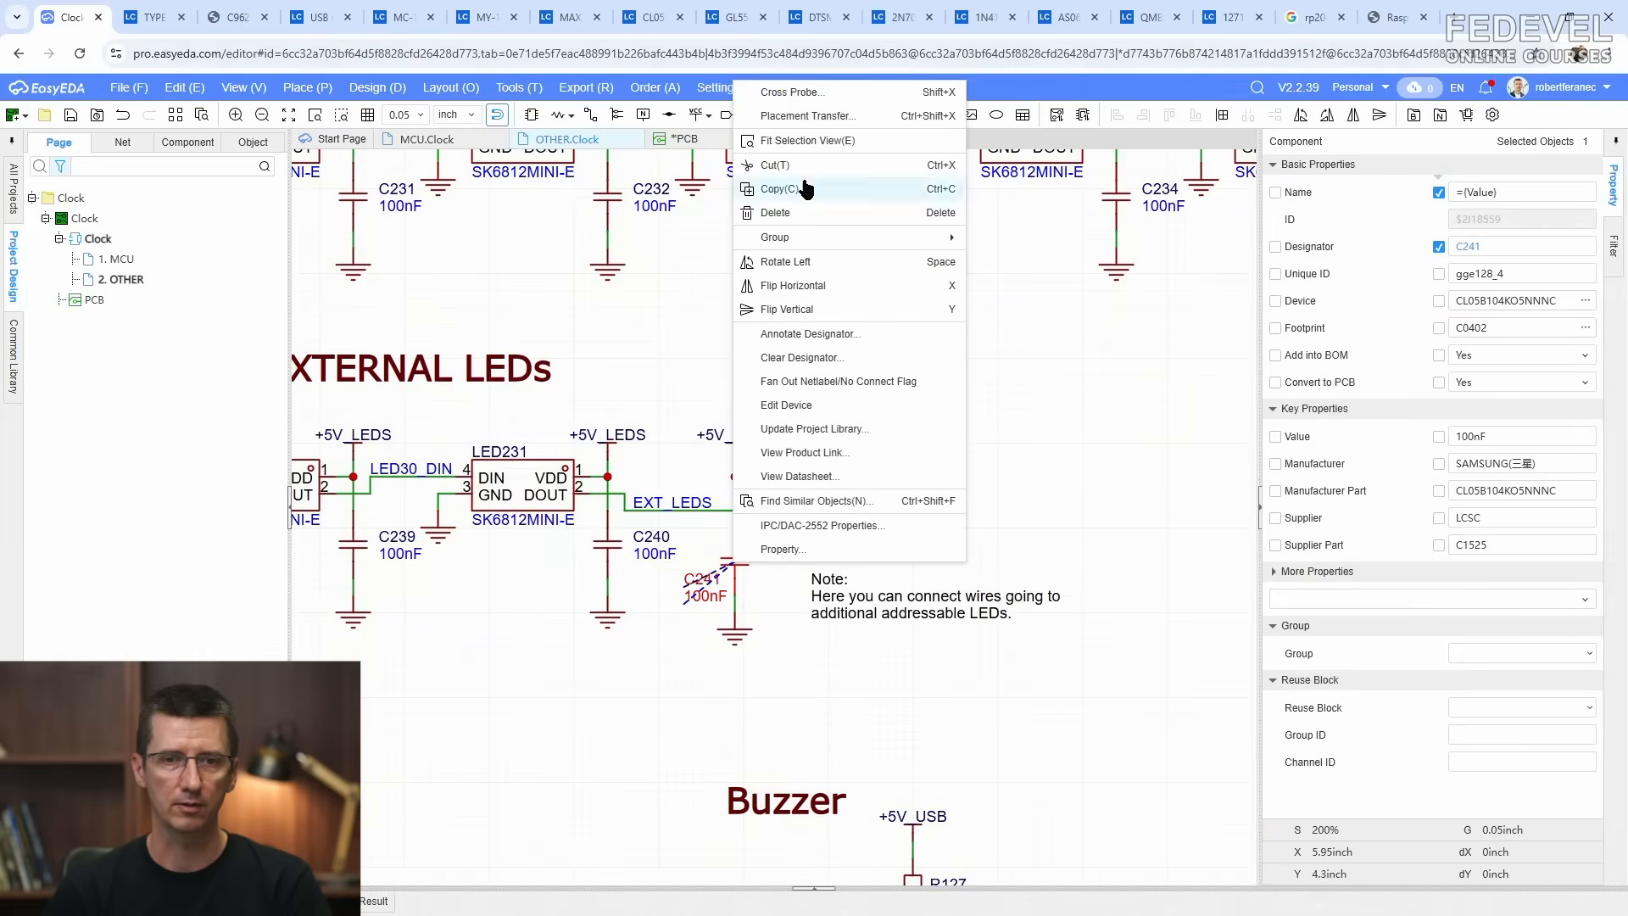
pyautogui.click(809, 119)
pyautogui.scroll(-5, 873, 508)
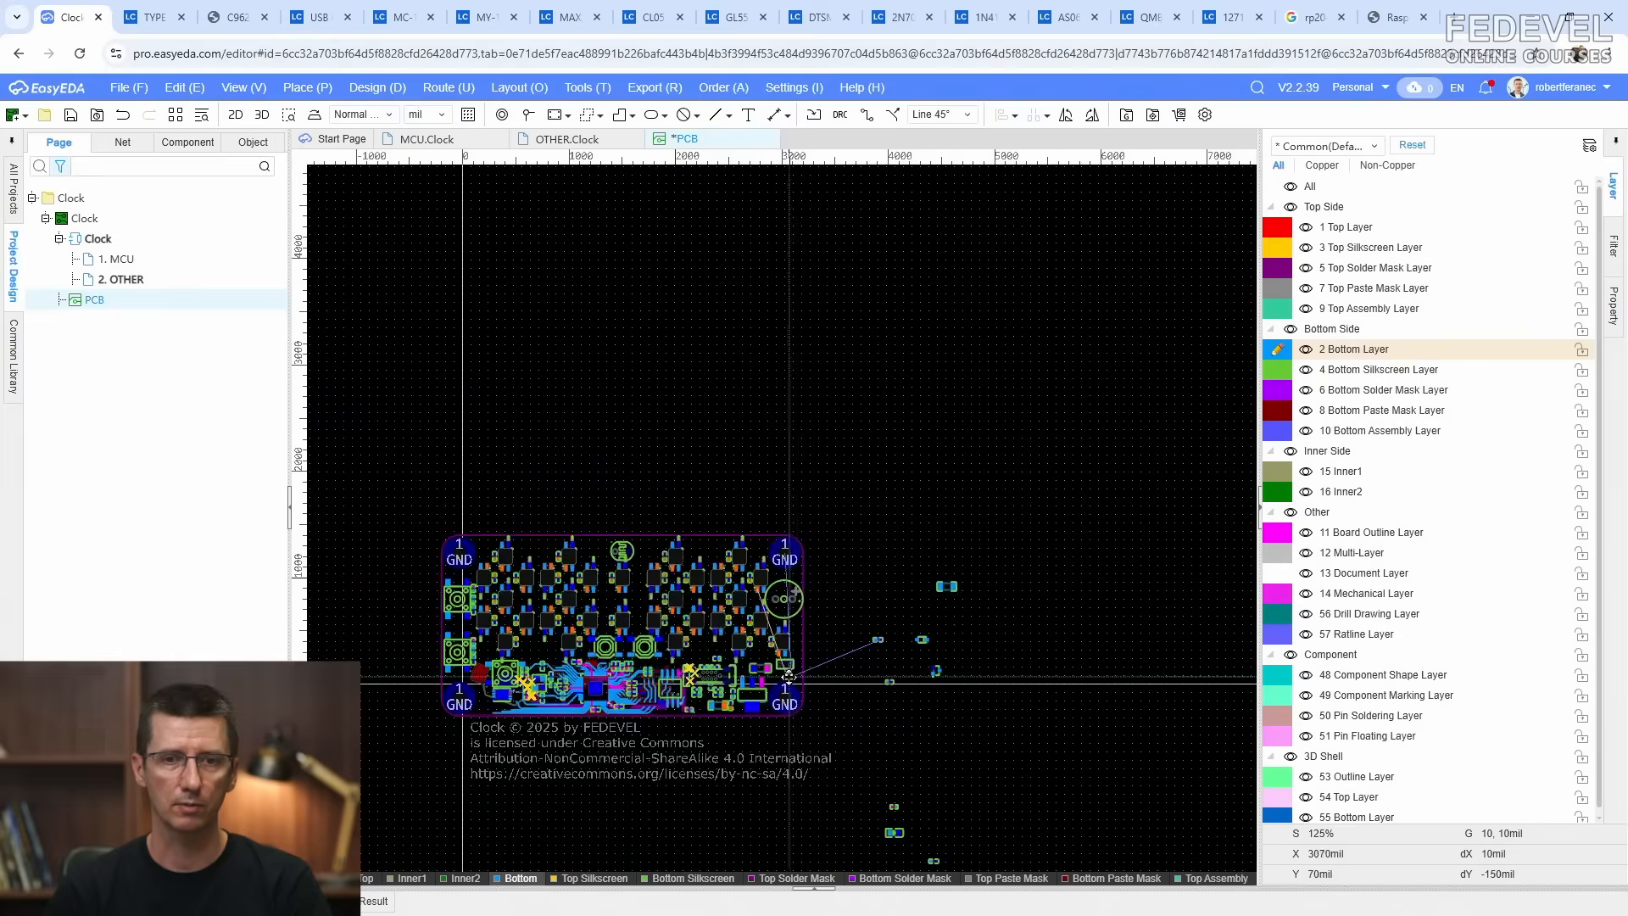
pyautogui.scroll(12, 789, 676)
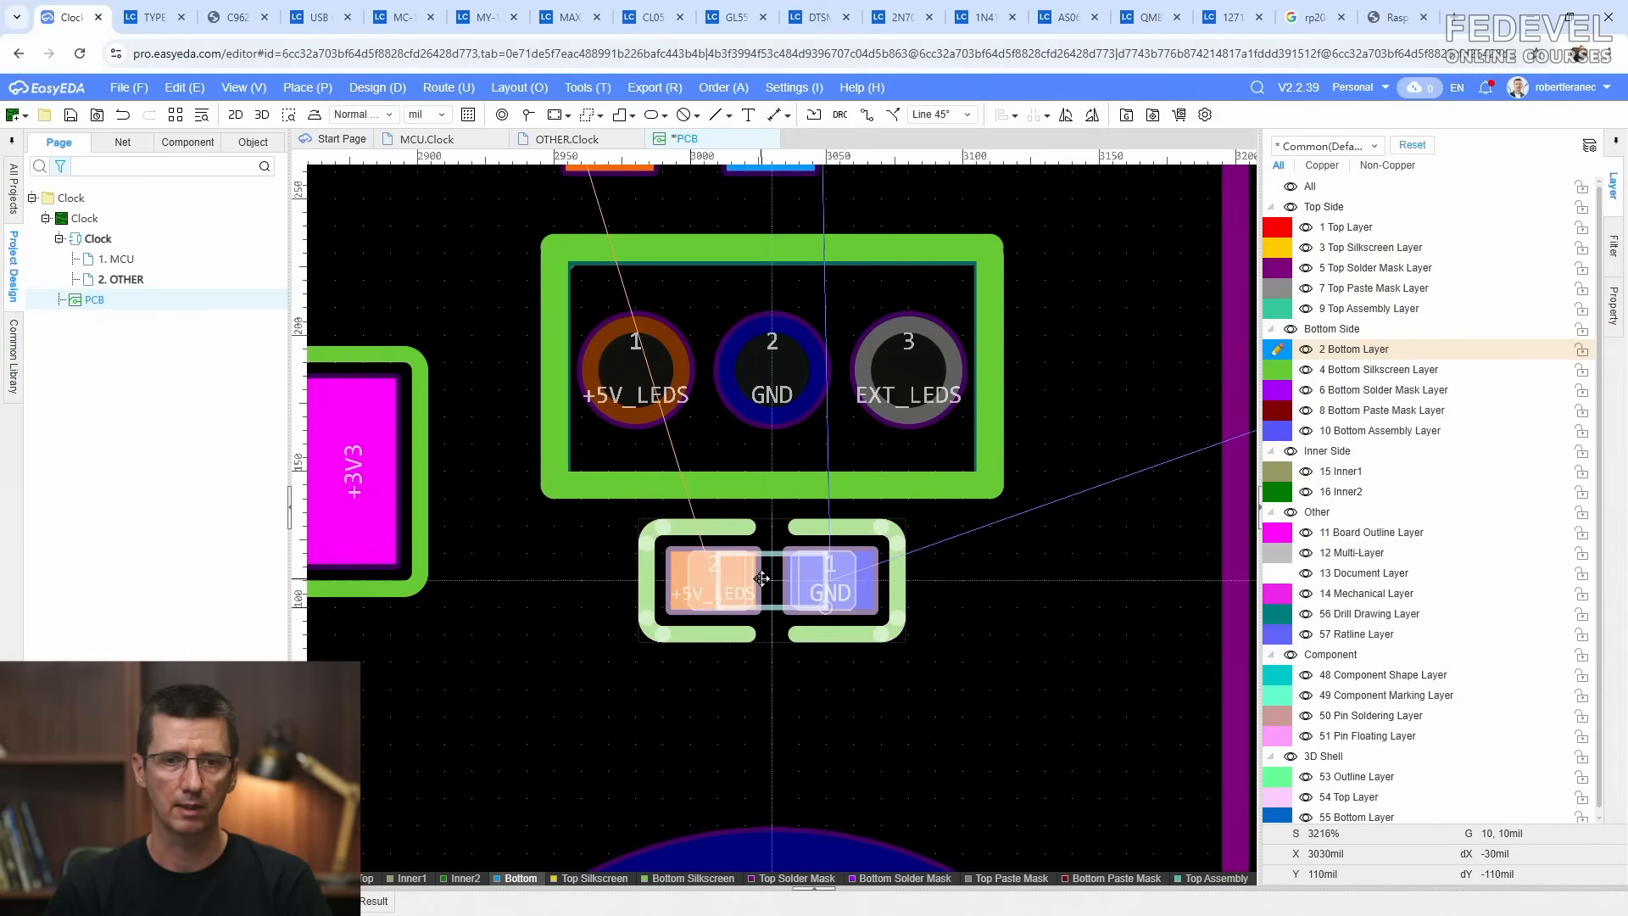
pyautogui.click(761, 578)
pyautogui.scroll(-2, 812, 700)
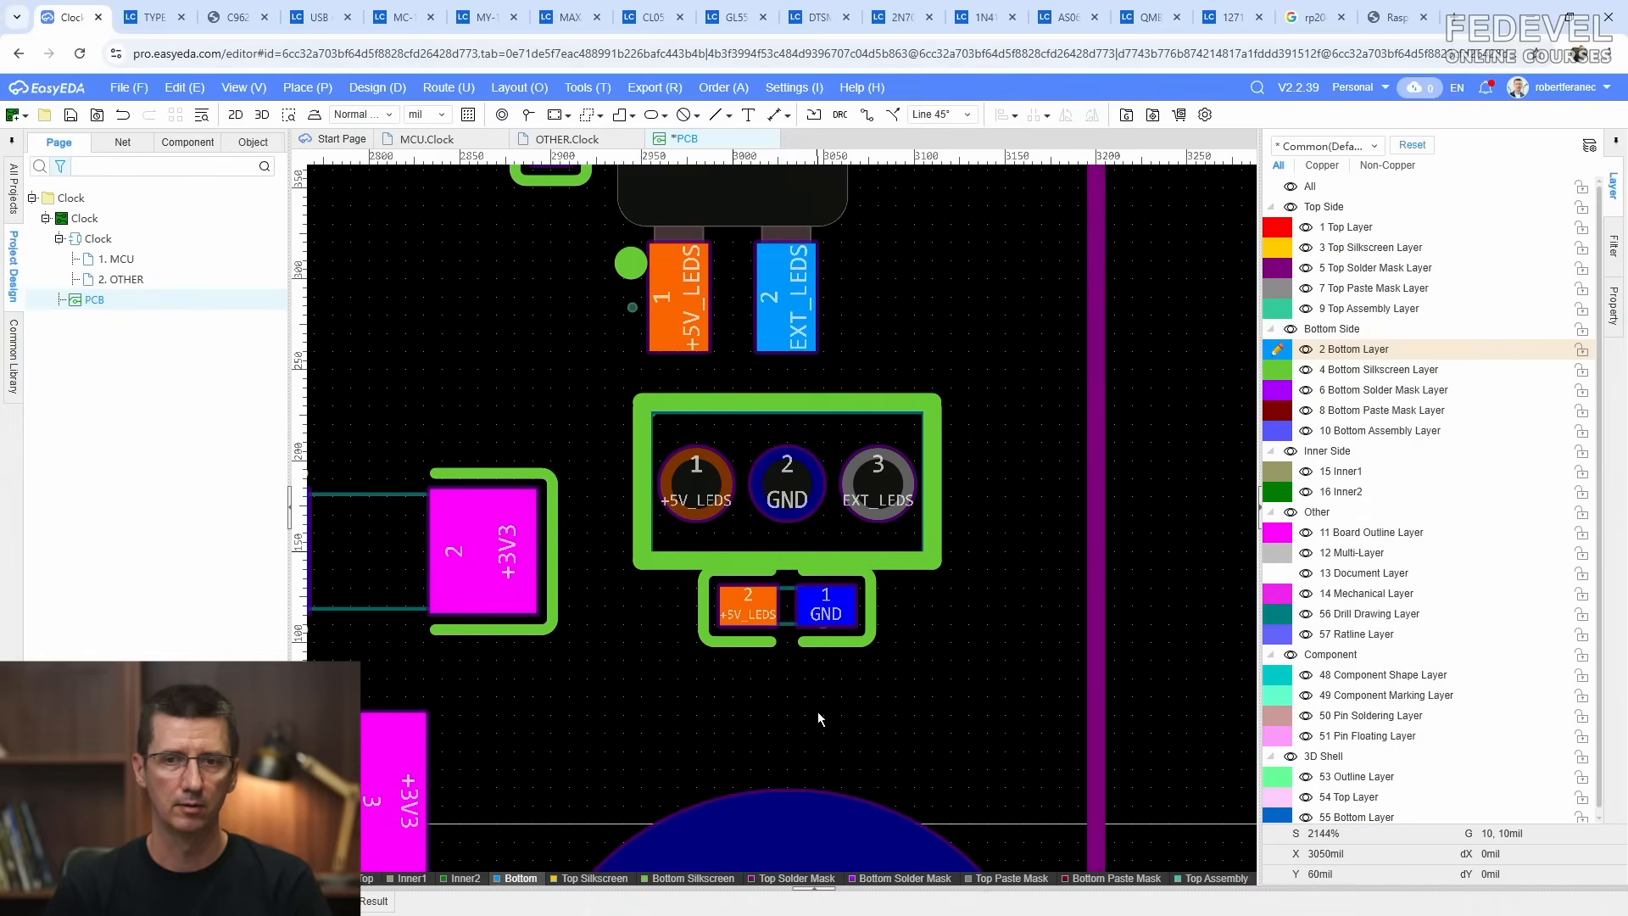
# Step: Save the PCB with the external LED header and its capacitor placed
pyautogui.scroll(-3, 819, 716)
pyautogui.scroll(-3, 1060, 642)
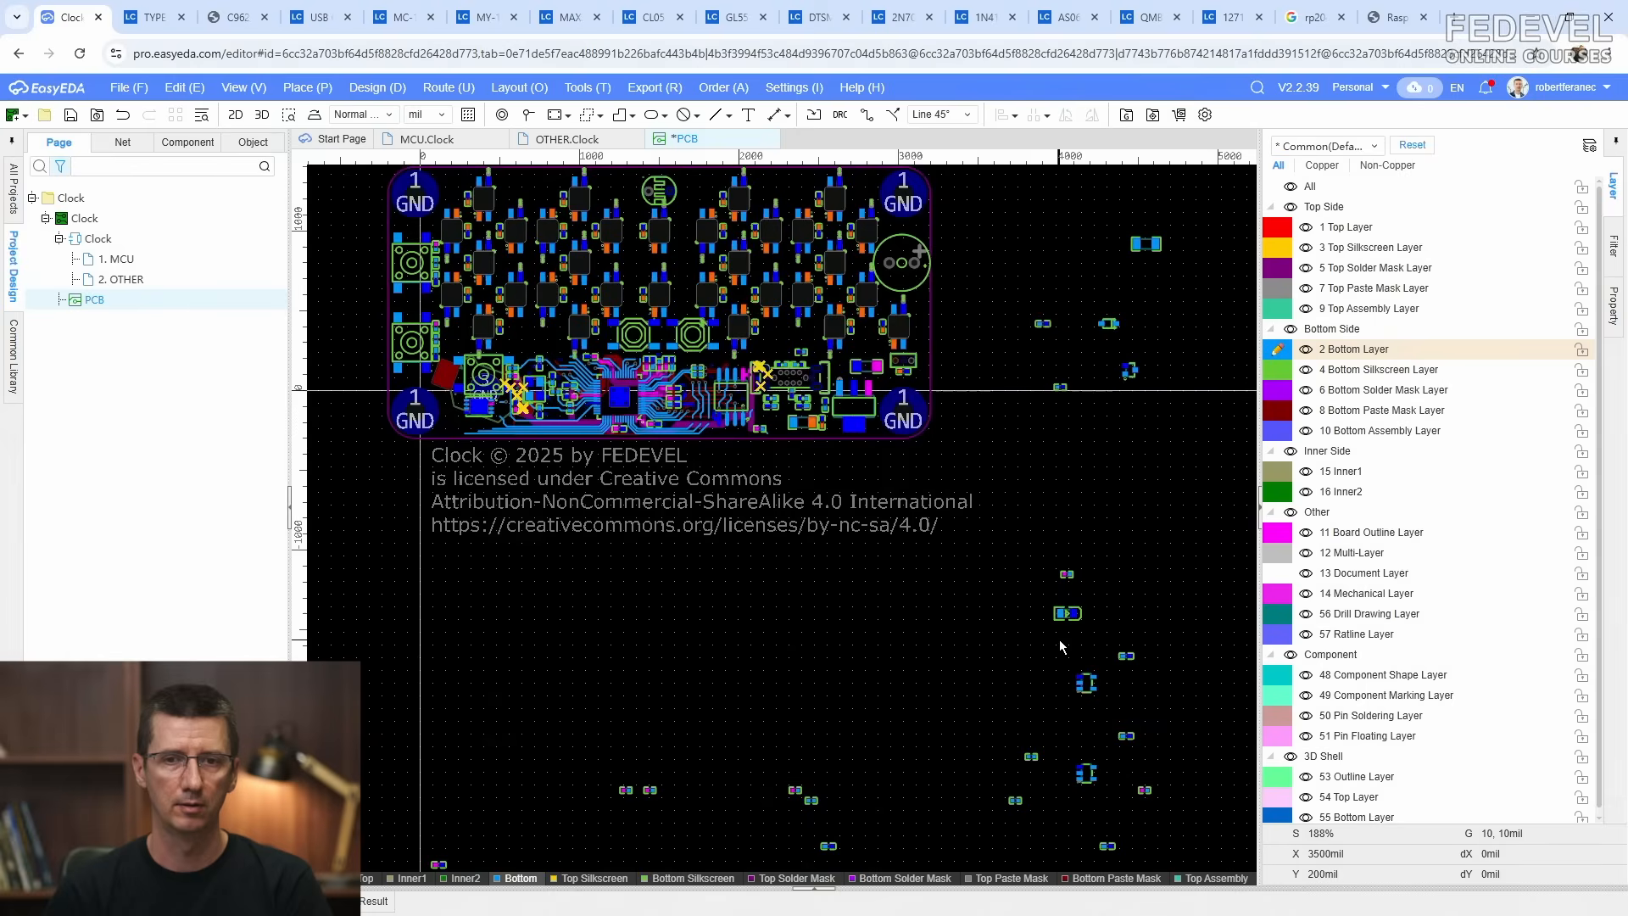
pyautogui.click(71, 117)
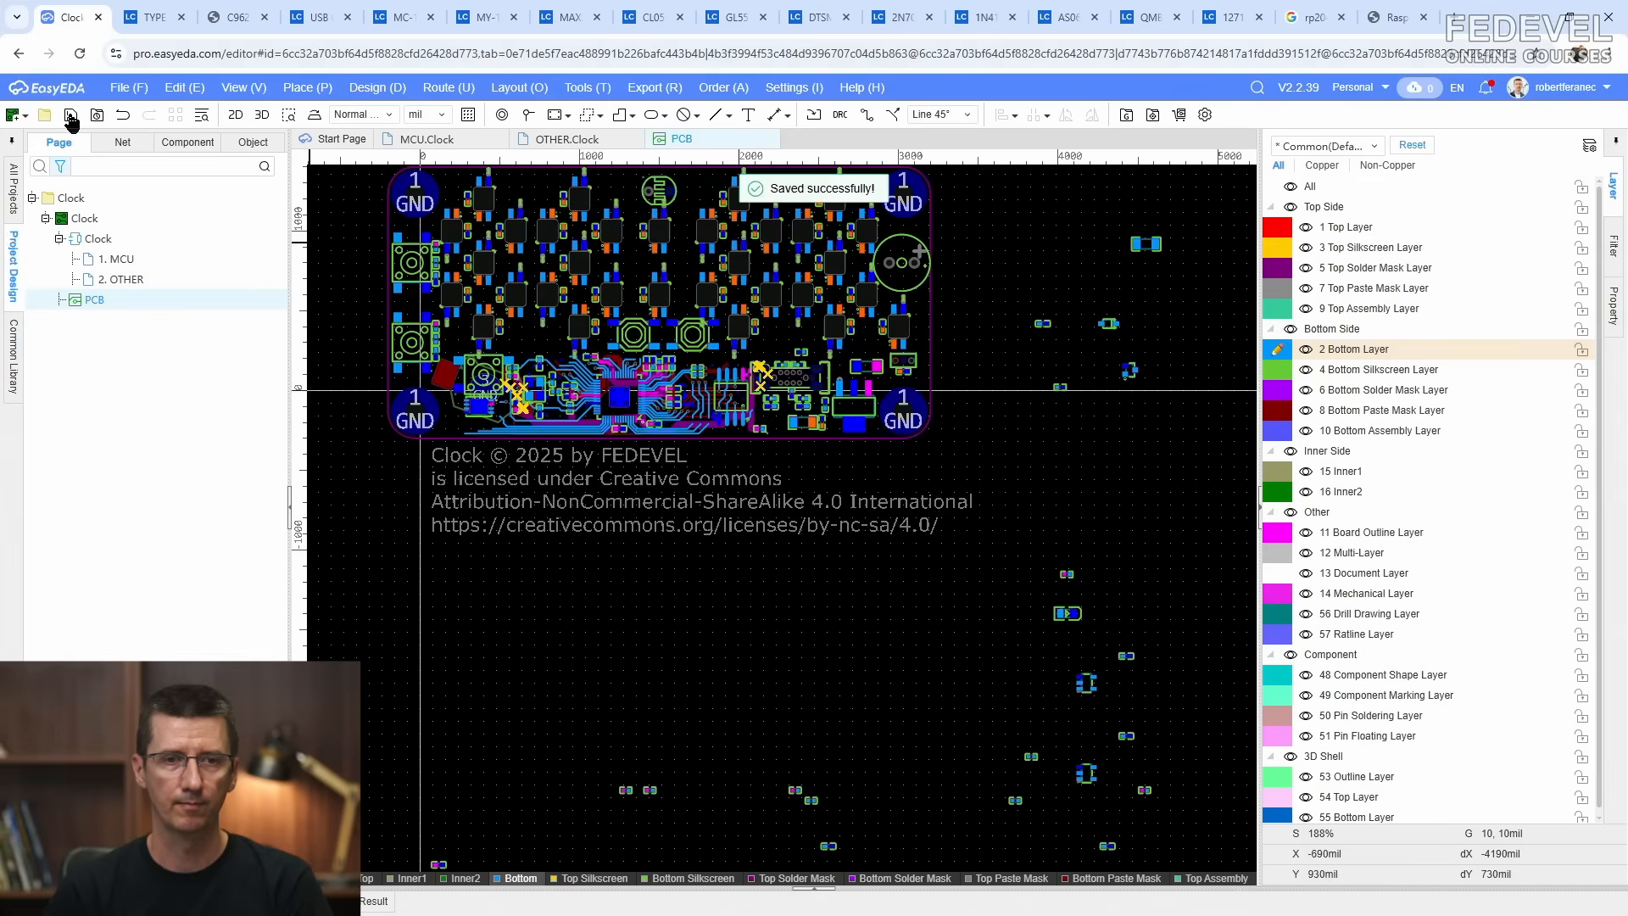
# Step: Transfer diode D105 from the OTHER schematic to the PCB and place it horizontally between the buzzer and the corner mounting hole, about X 2970, Y 1020 mil
pyautogui.click(899, 258)
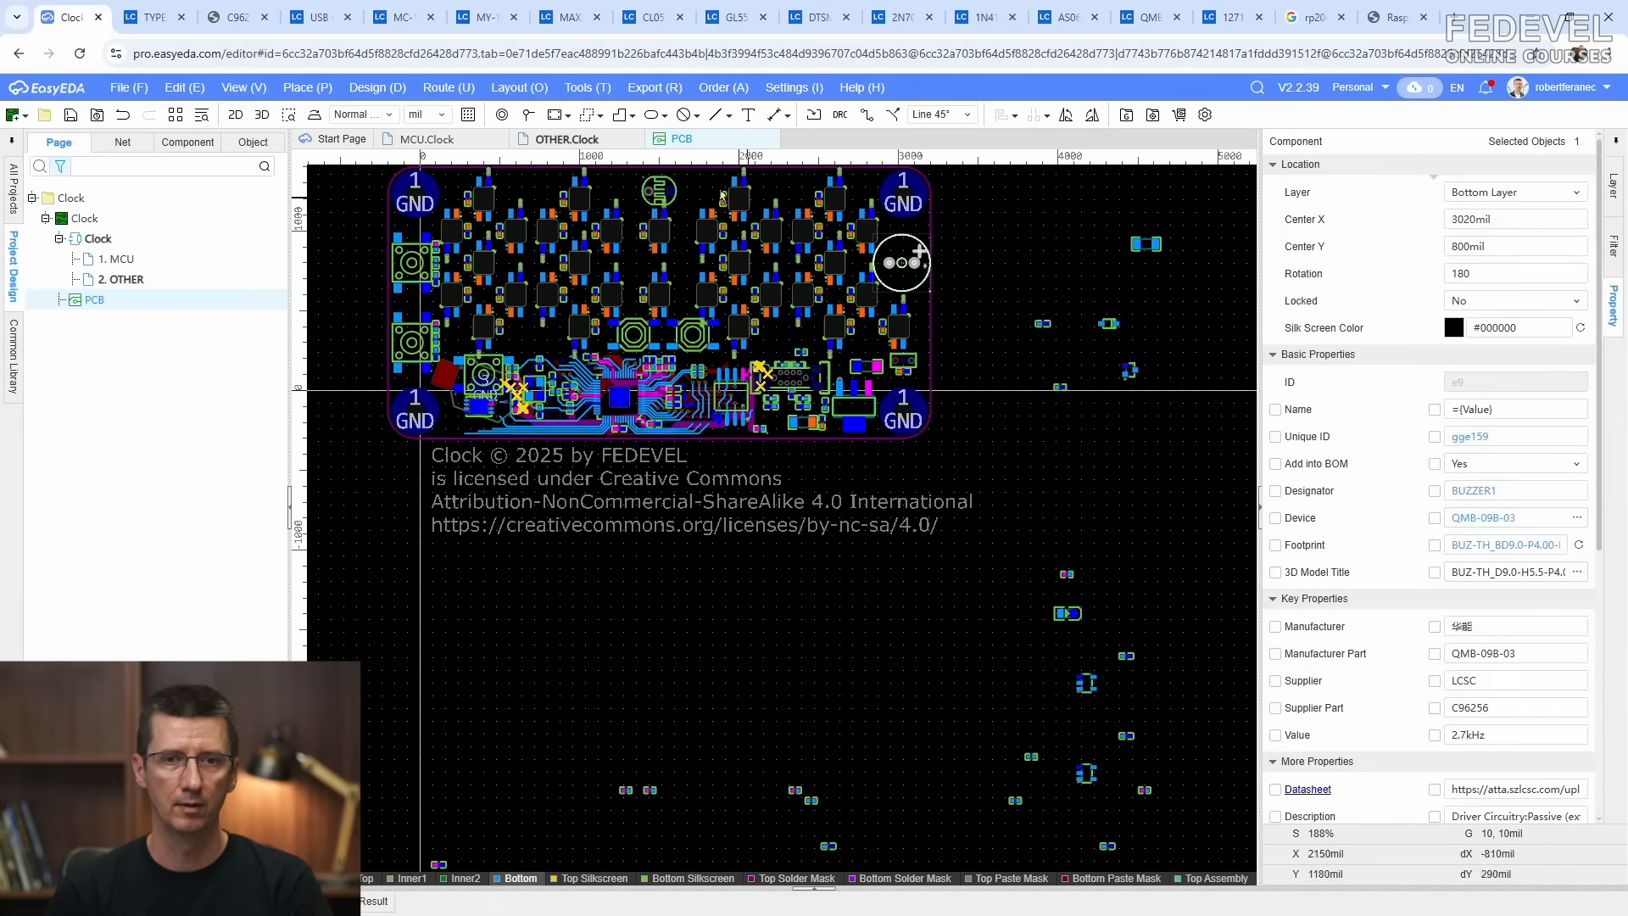
pyautogui.click(581, 141)
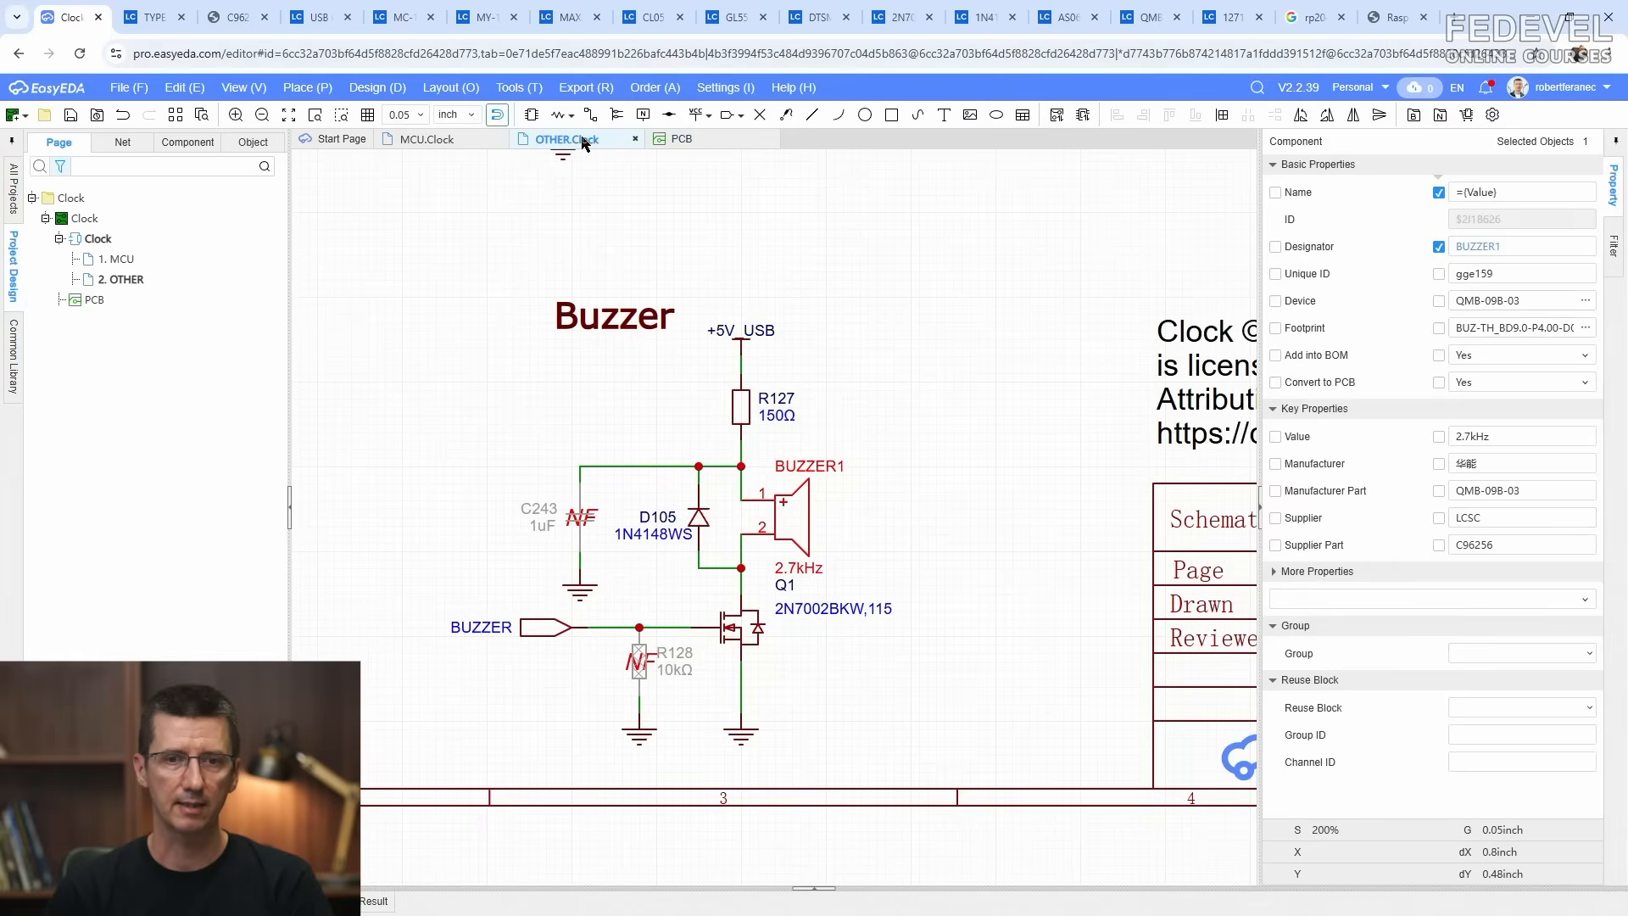
pyautogui.click(699, 519)
pyautogui.rightClick(706, 527)
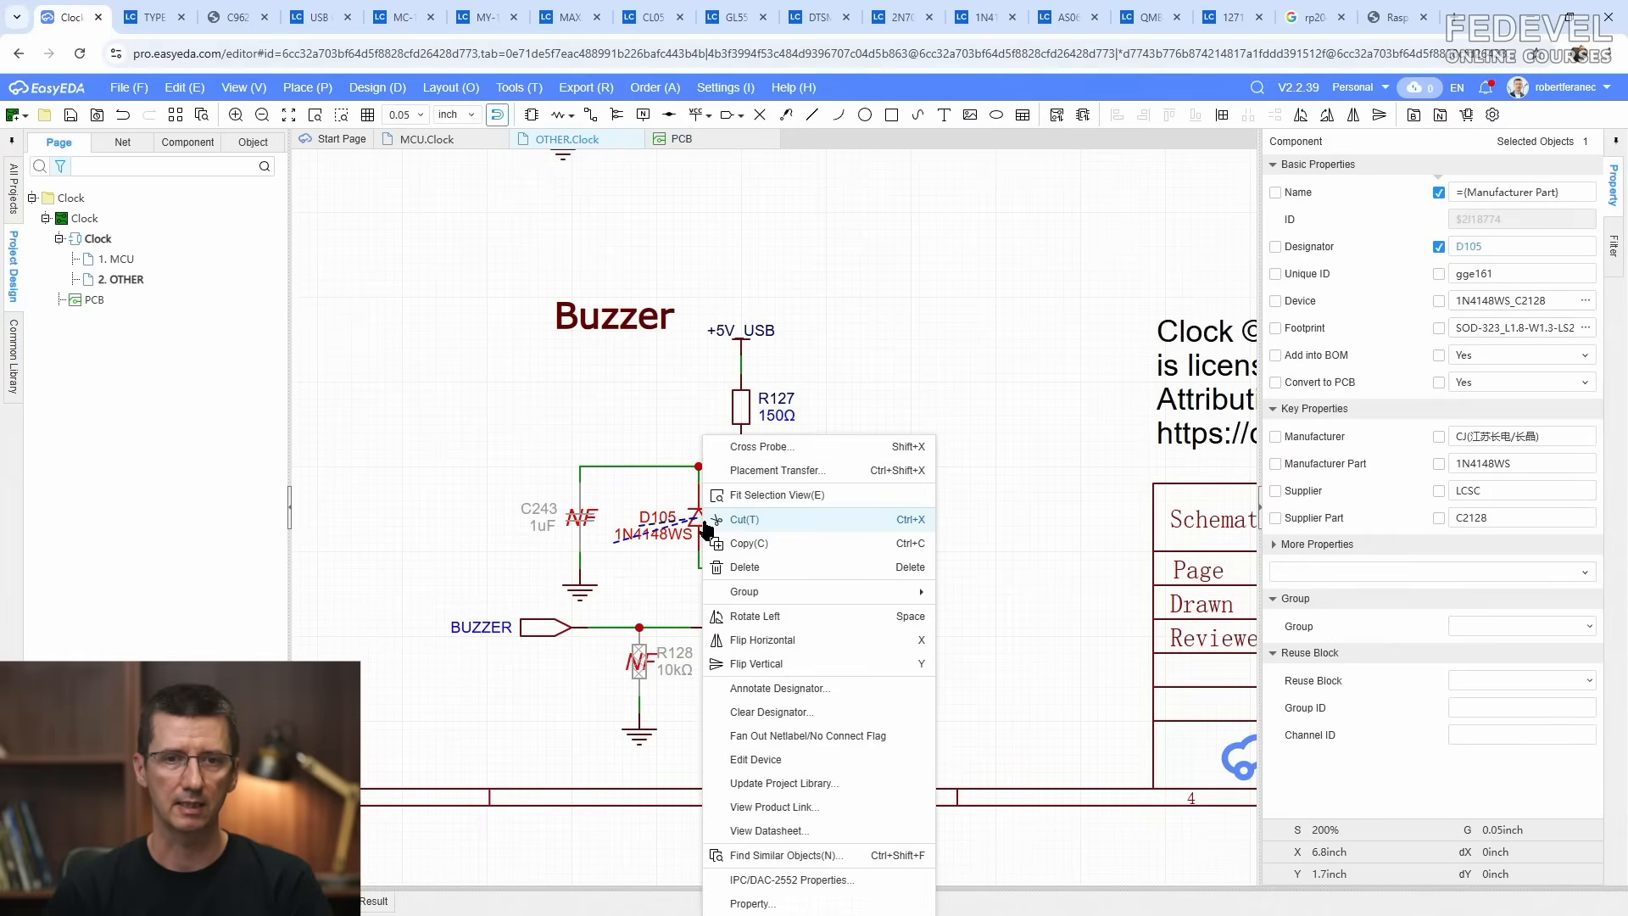
pyautogui.click(751, 470)
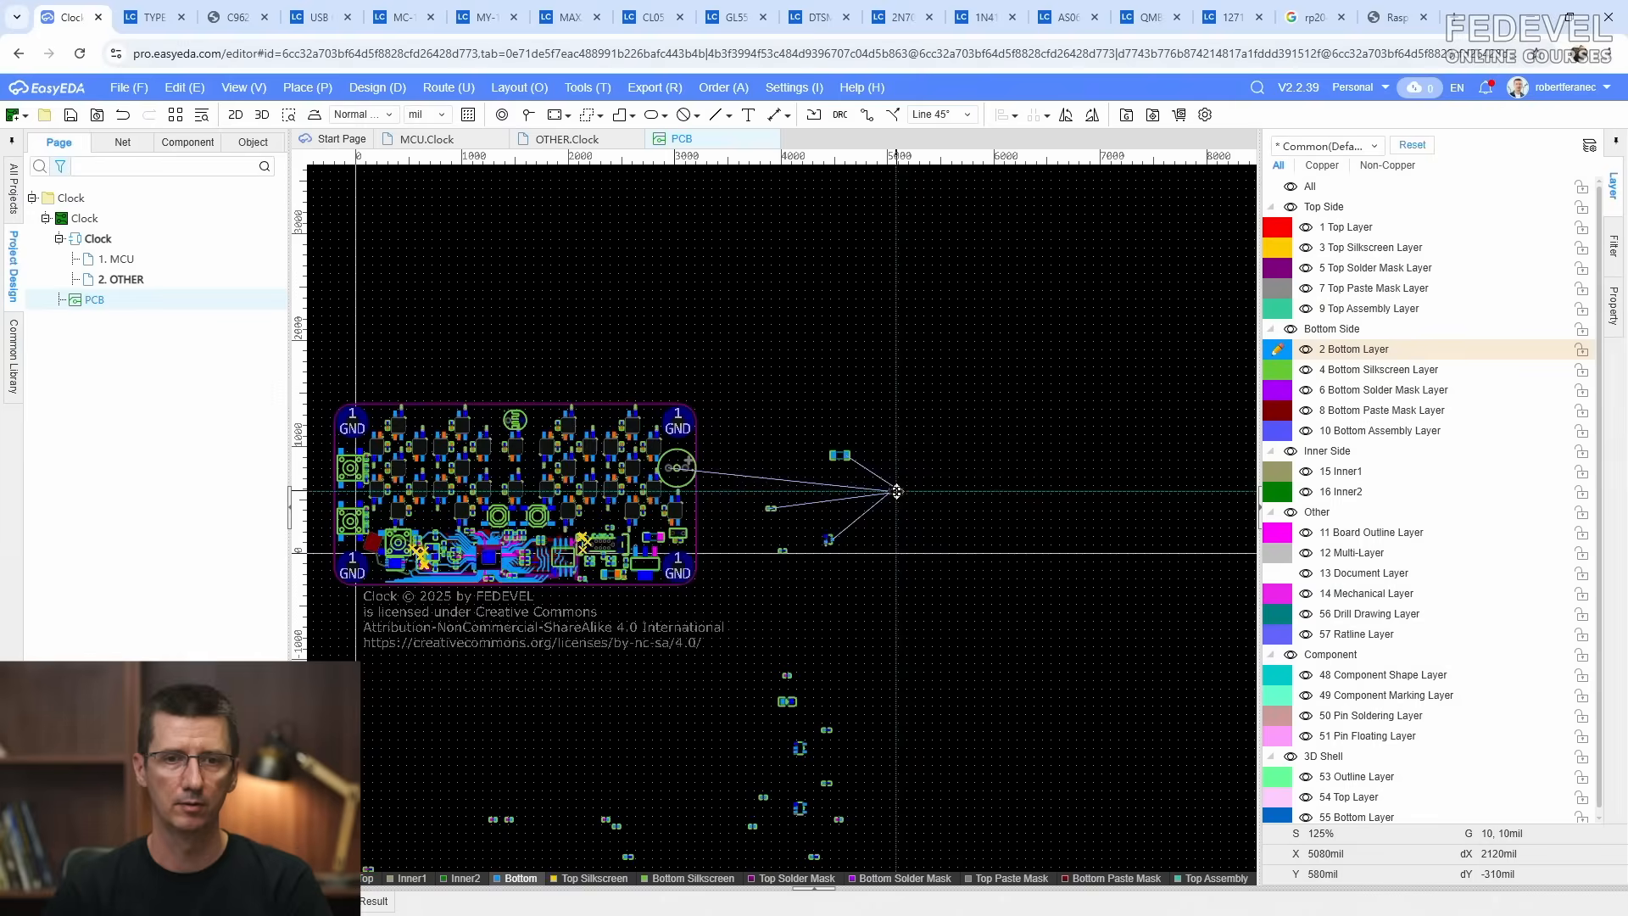
pyautogui.scroll(10, 672, 445)
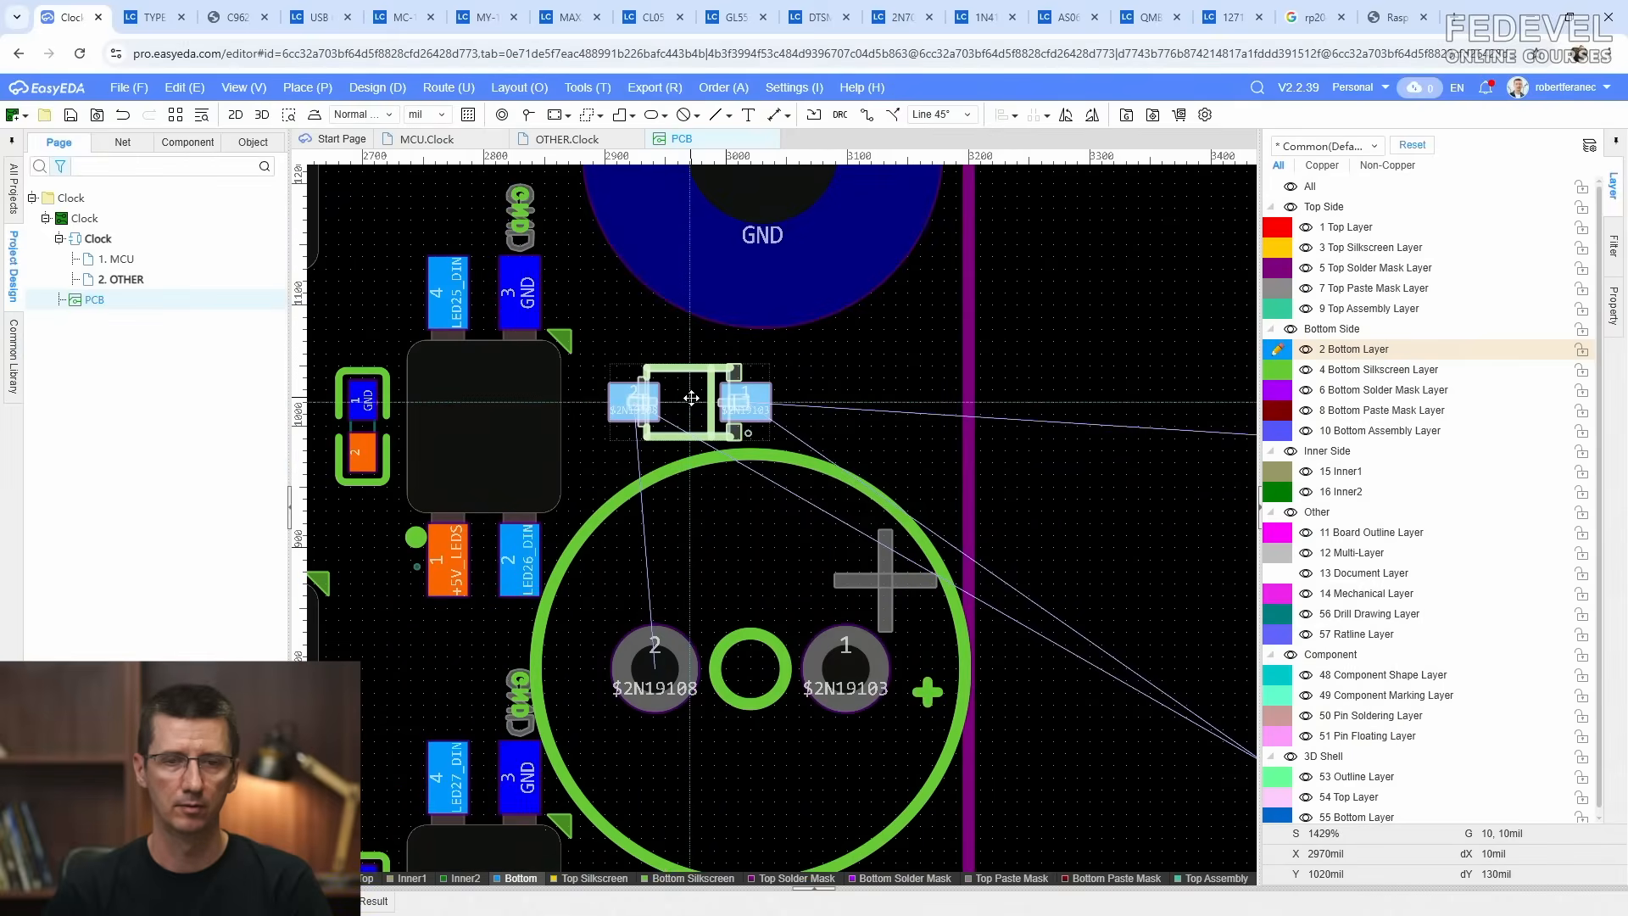
pyautogui.click(692, 398)
pyautogui.click(837, 415)
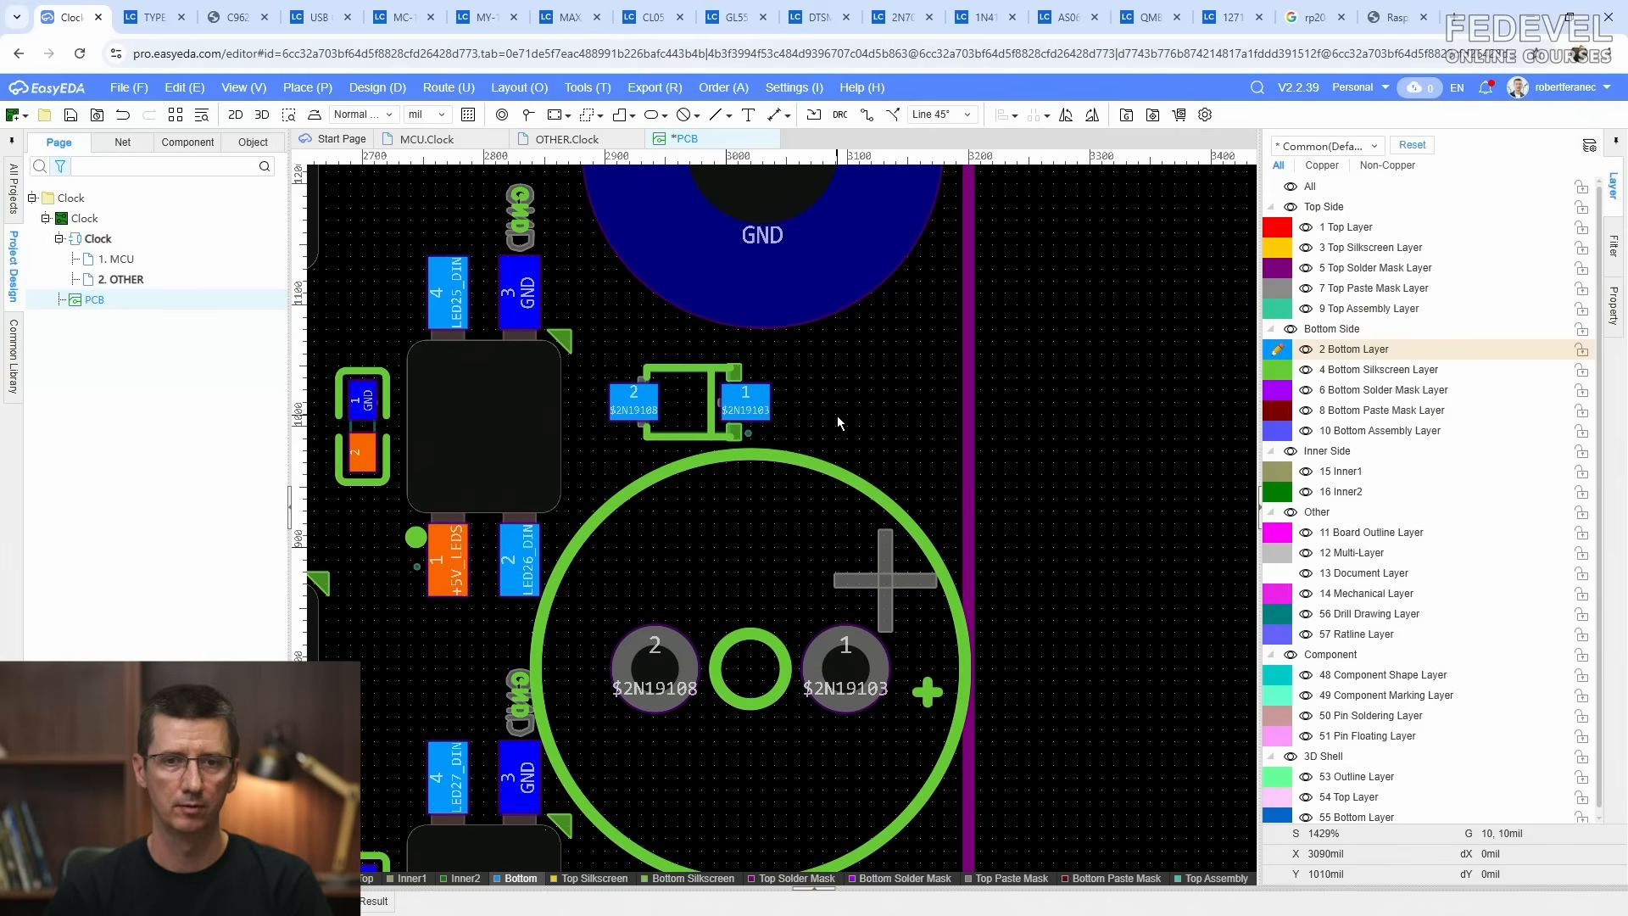
# Step: Set the PCB grid and snap size to 5 mil and shift diode D105 to centre X 2985 mil, Y 1025 mil
pyautogui.click(1617, 307)
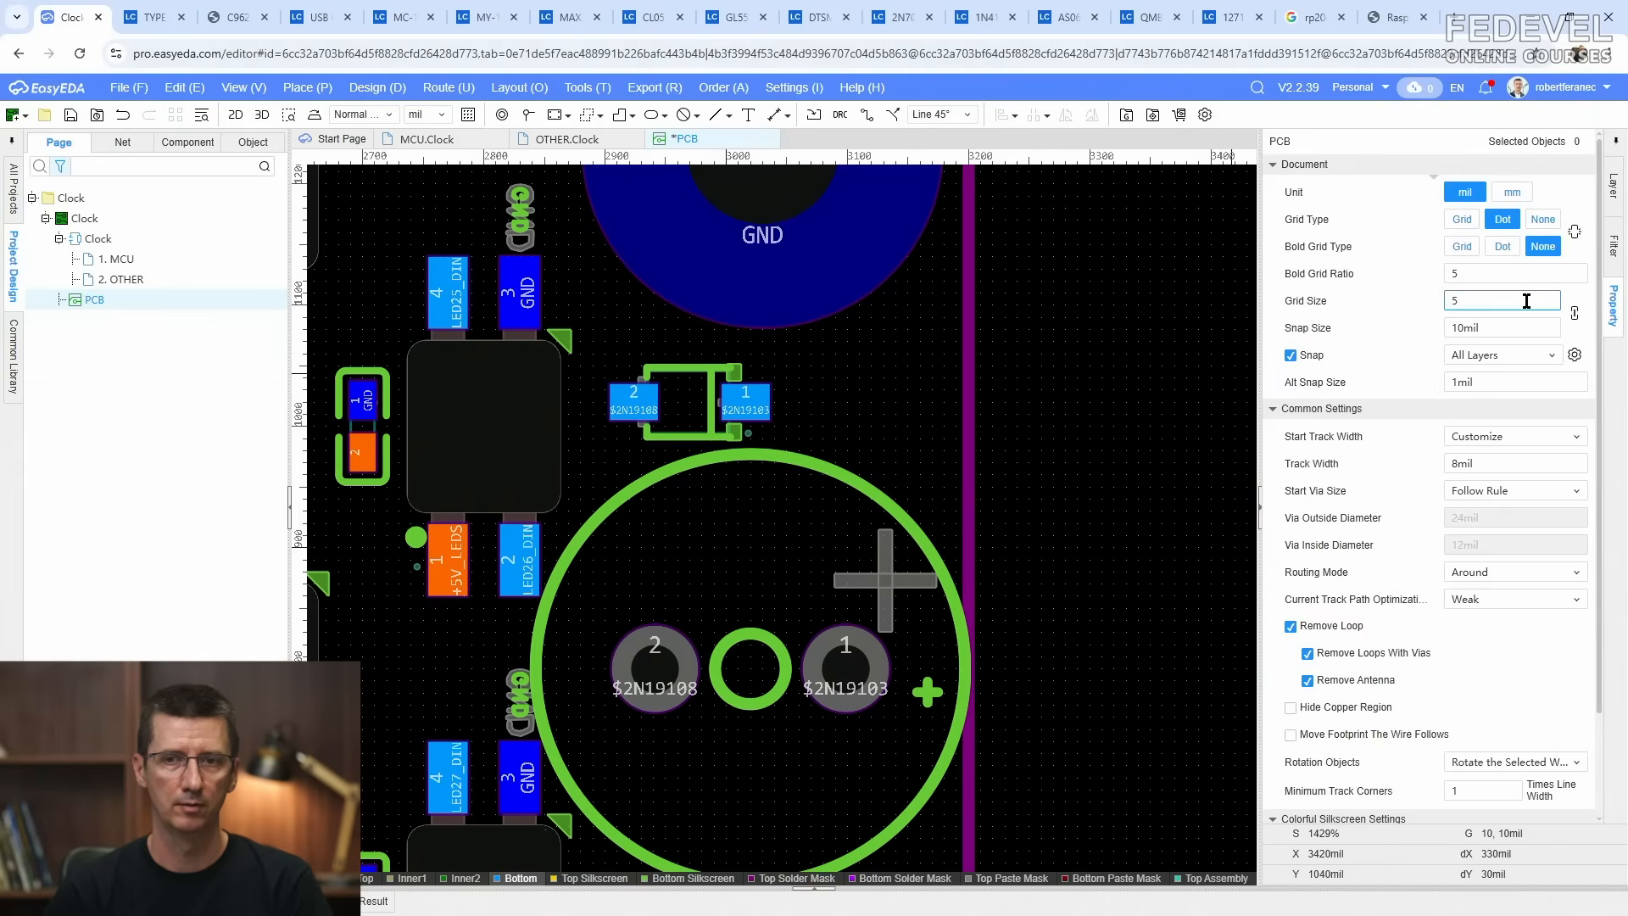
pyautogui.click(1144, 384)
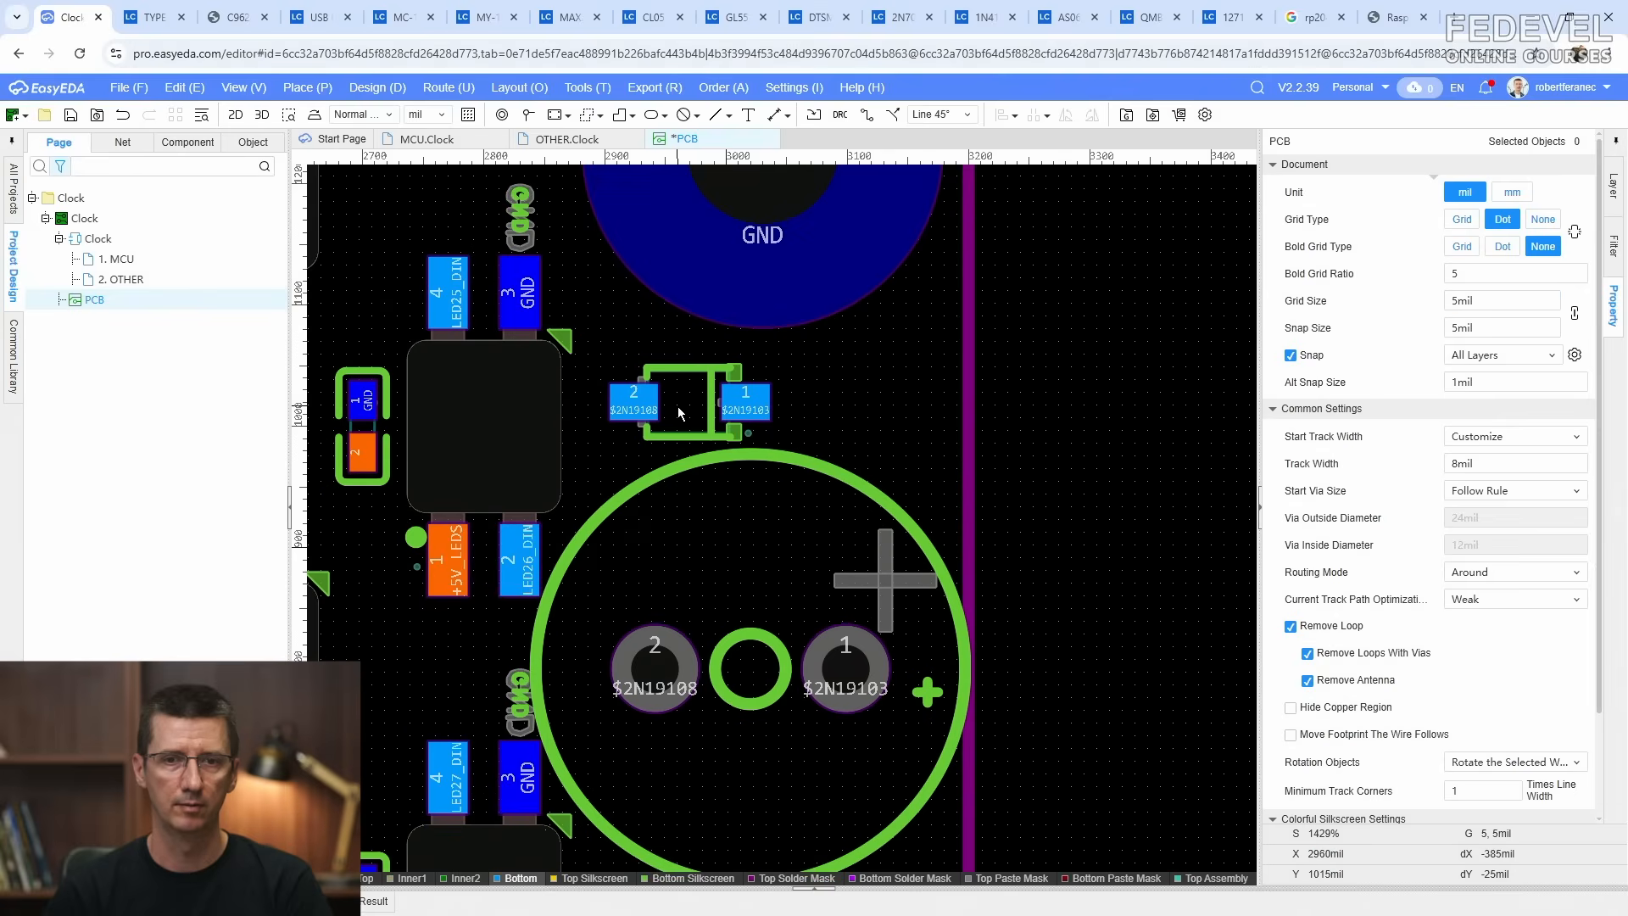
pyautogui.moveTo(689, 410); pyautogui.dragTo(707, 398)
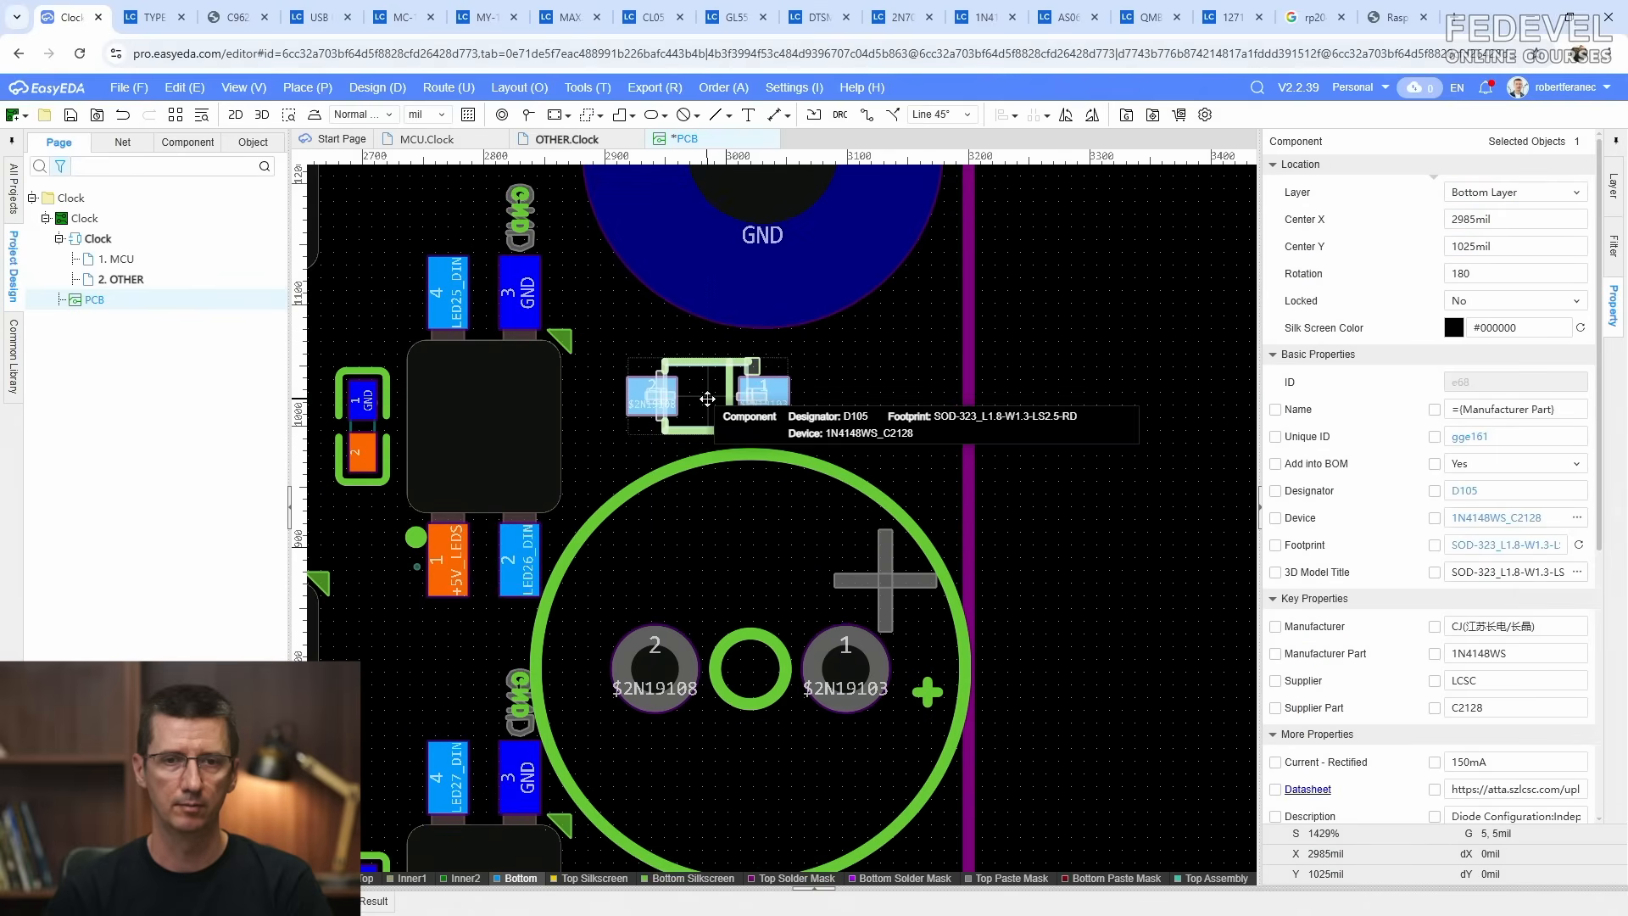
# Step: Transfer capacitor C243 from the OTHER schematic to the PCB and place it horizontally beside pad 1 of D105 at X 3105 mil, Y 1025 mil
pyautogui.click(567, 139)
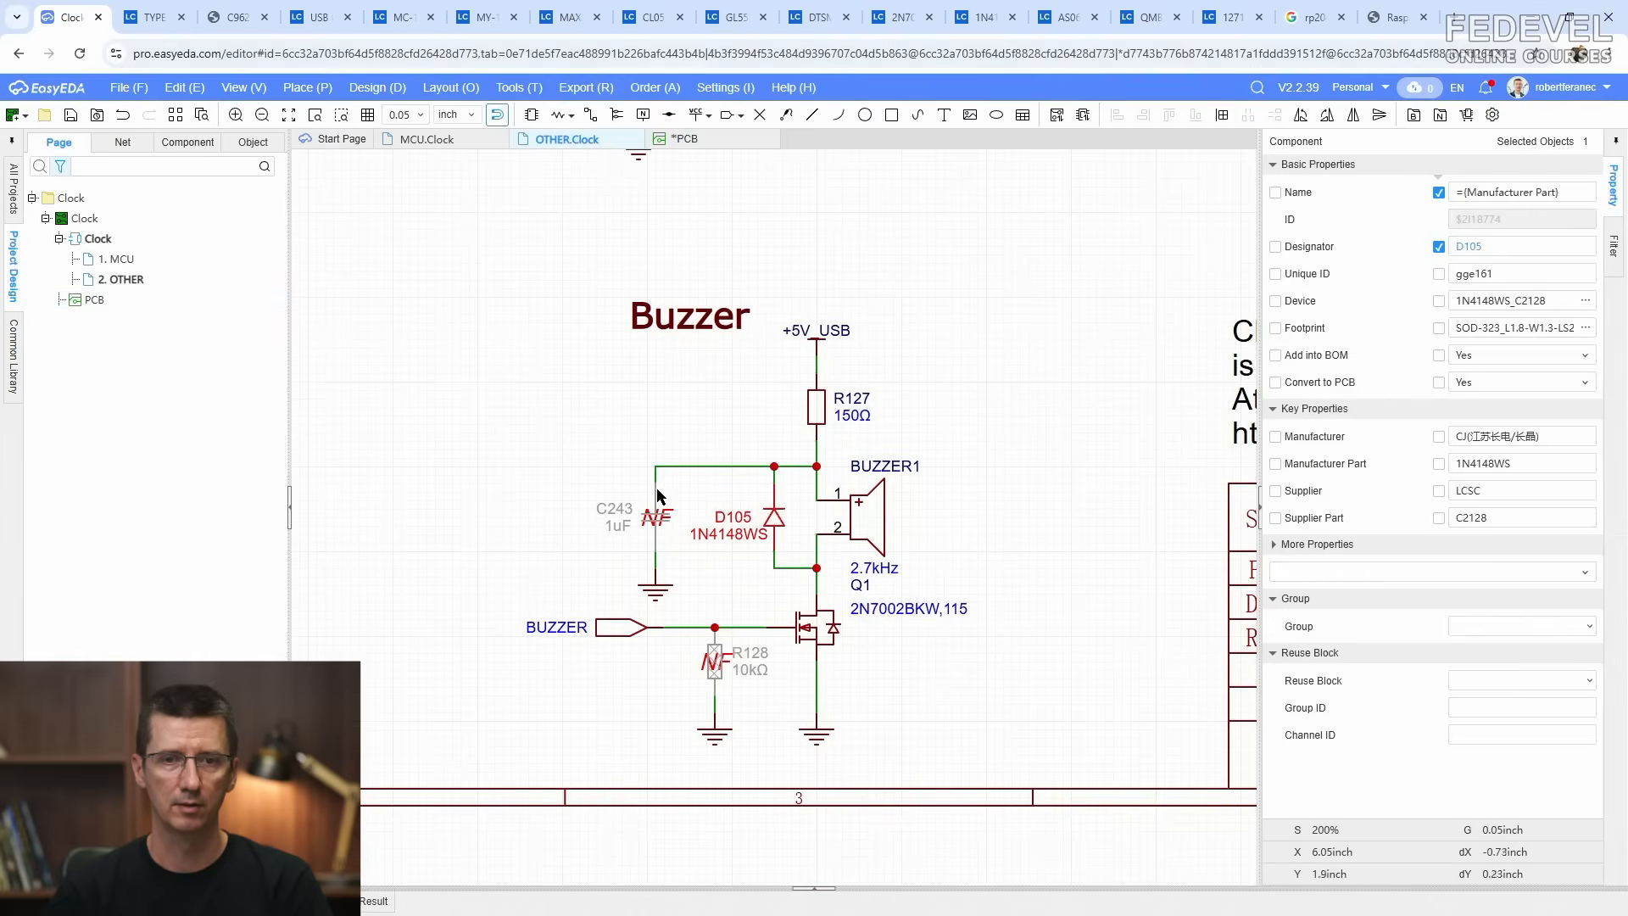
pyautogui.click(657, 532)
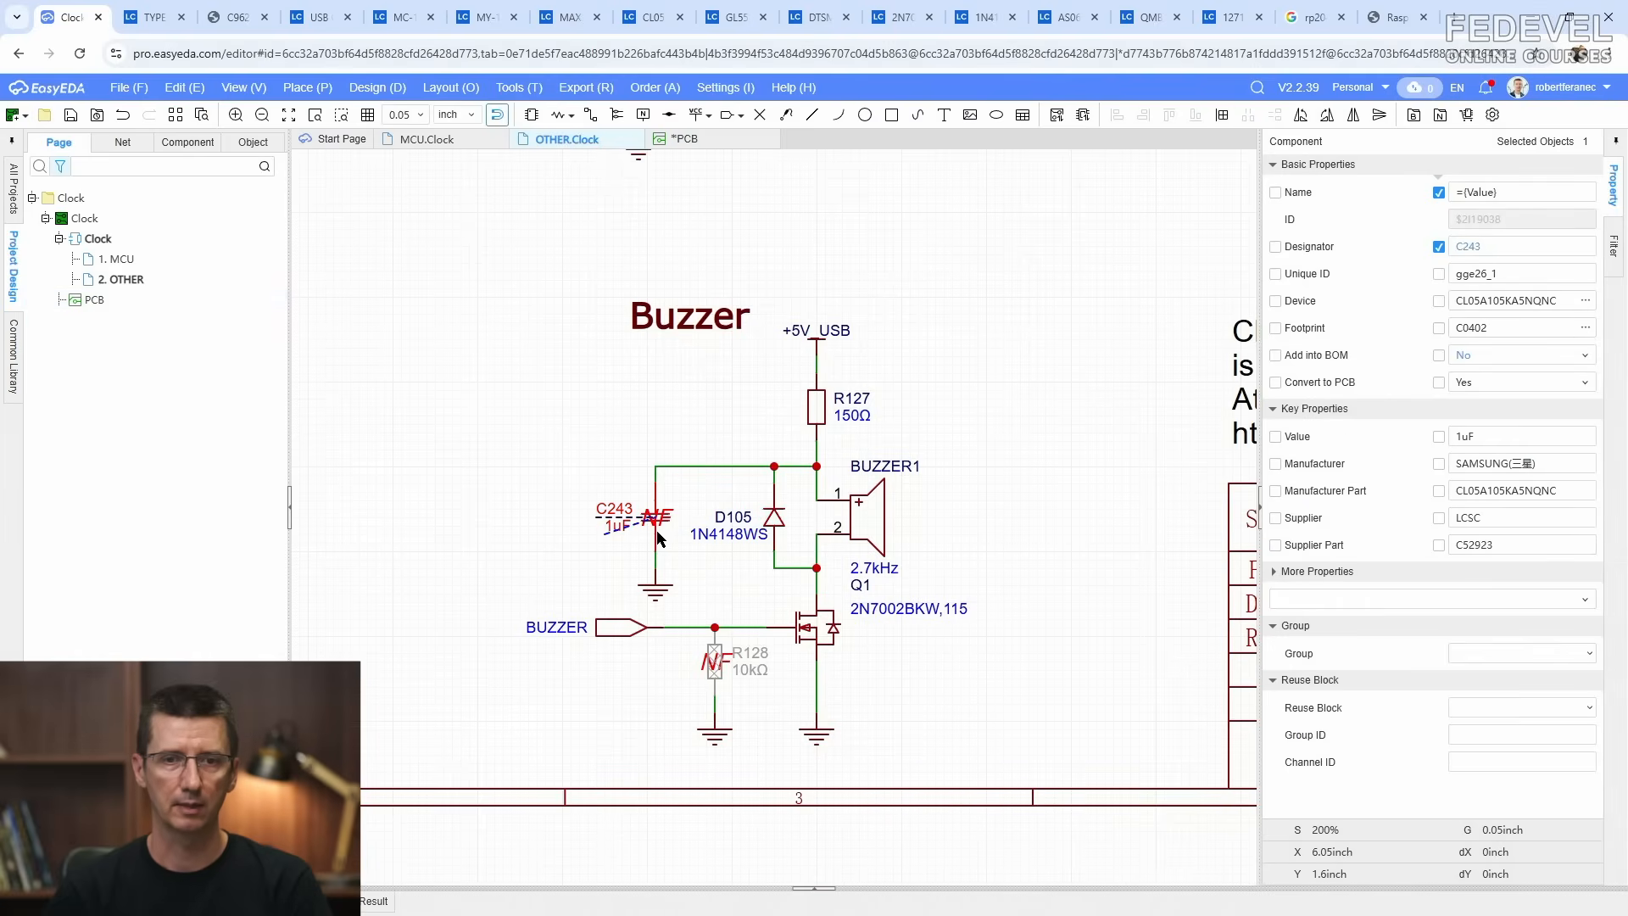
pyautogui.rightClick(657, 537)
pyautogui.click(712, 467)
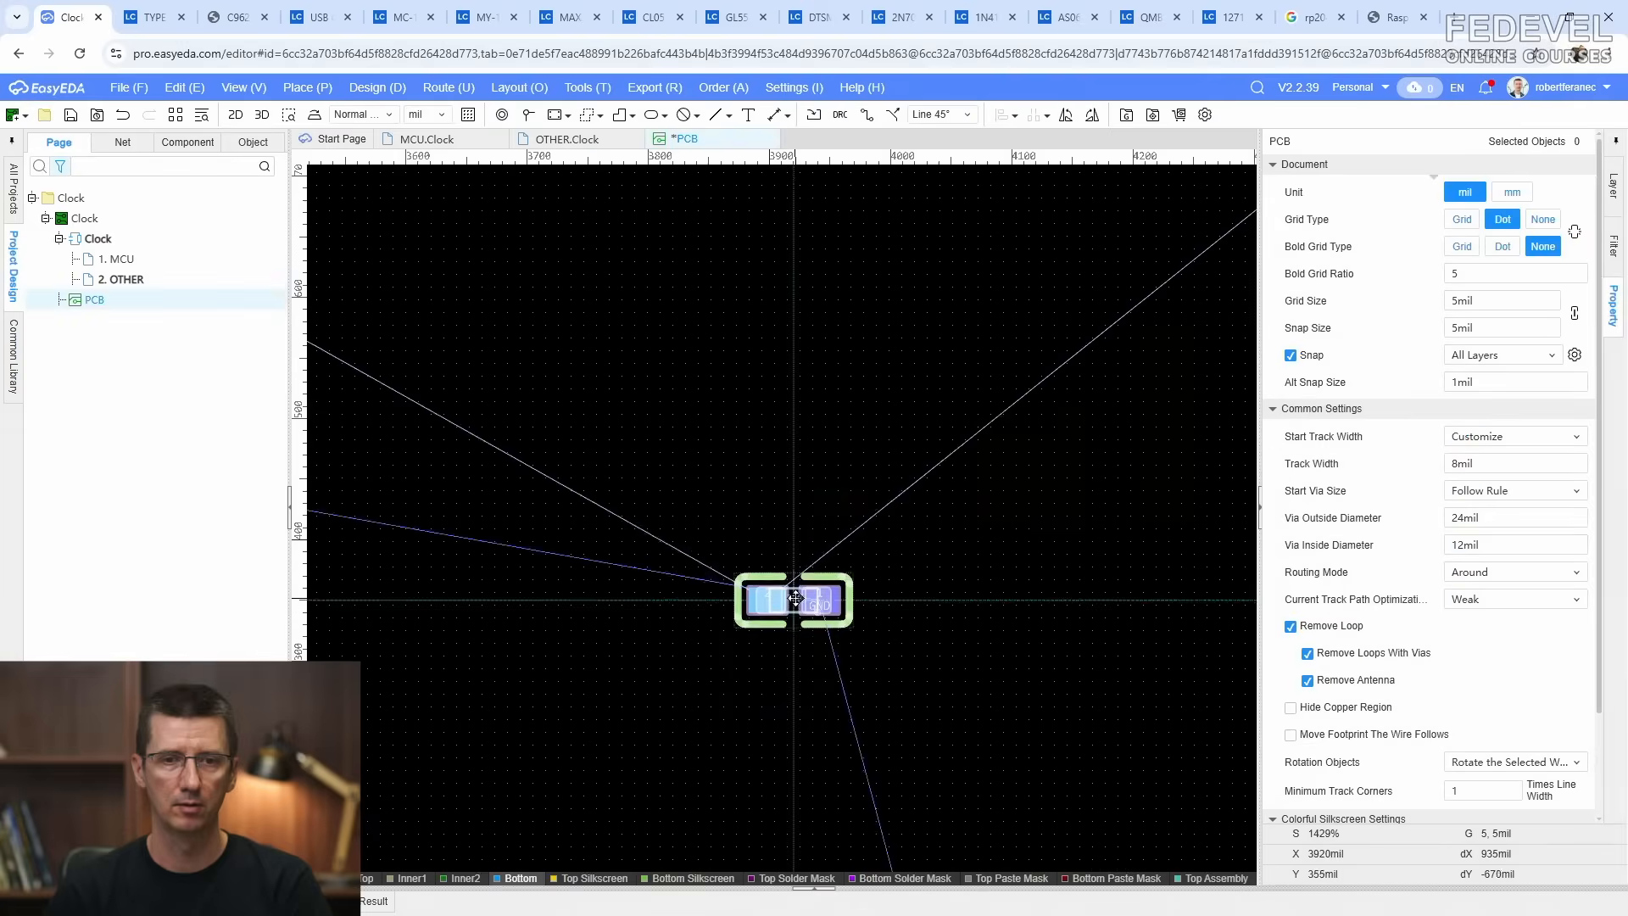
pyautogui.scroll(-6, 795, 599)
pyautogui.scroll(6, 702, 556)
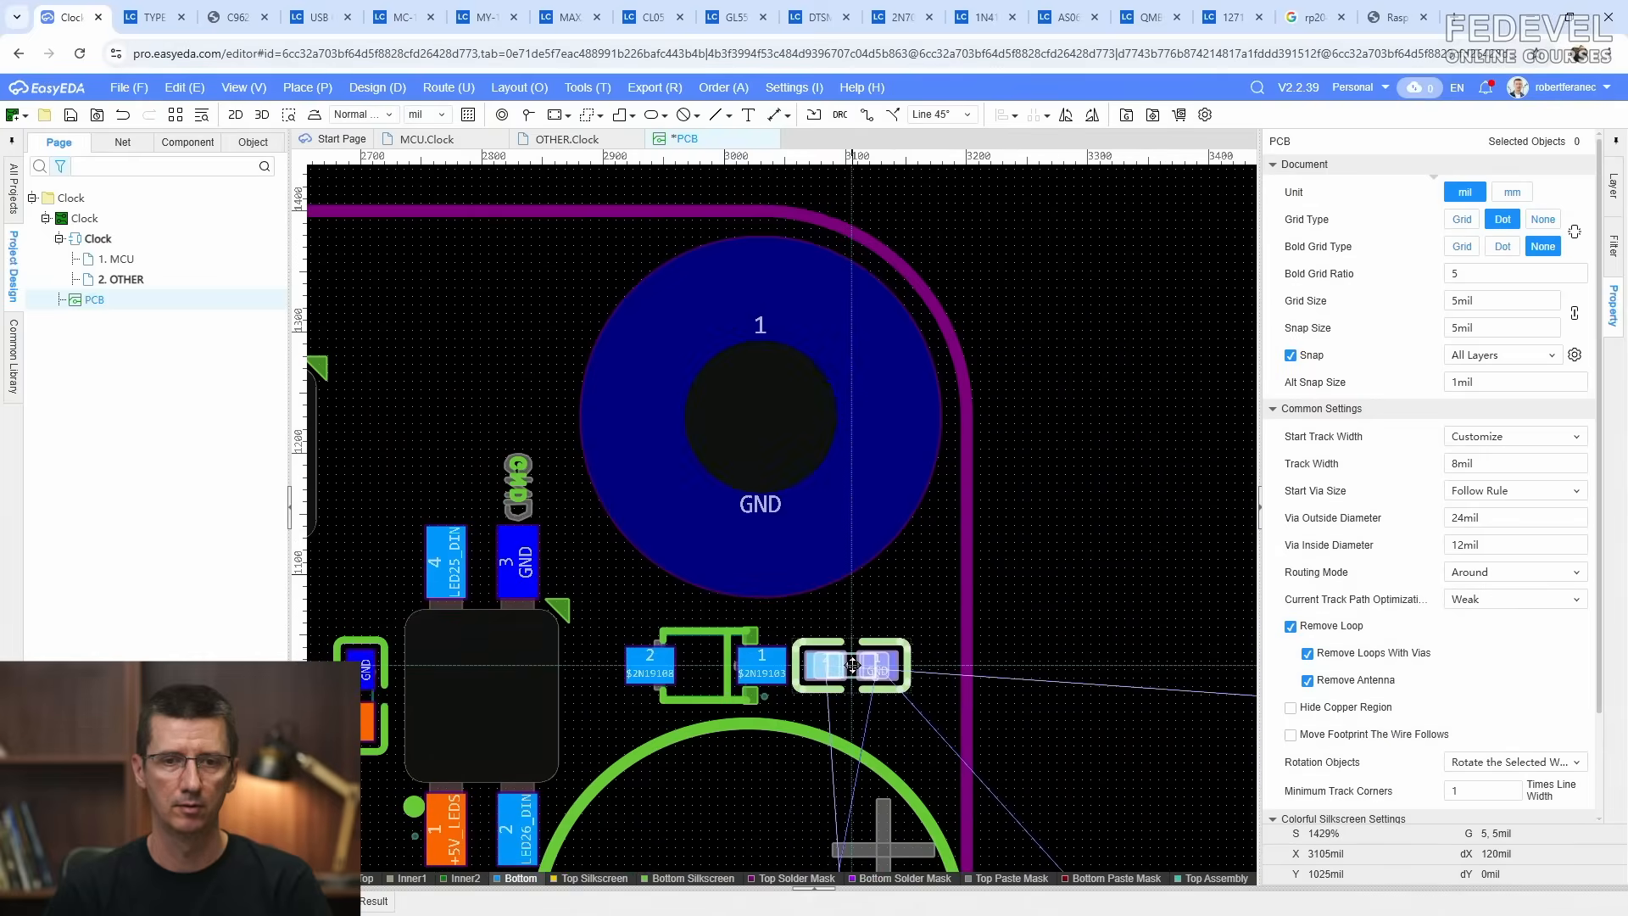
pyautogui.click(853, 666)
pyautogui.scroll(-5, 894, 598)
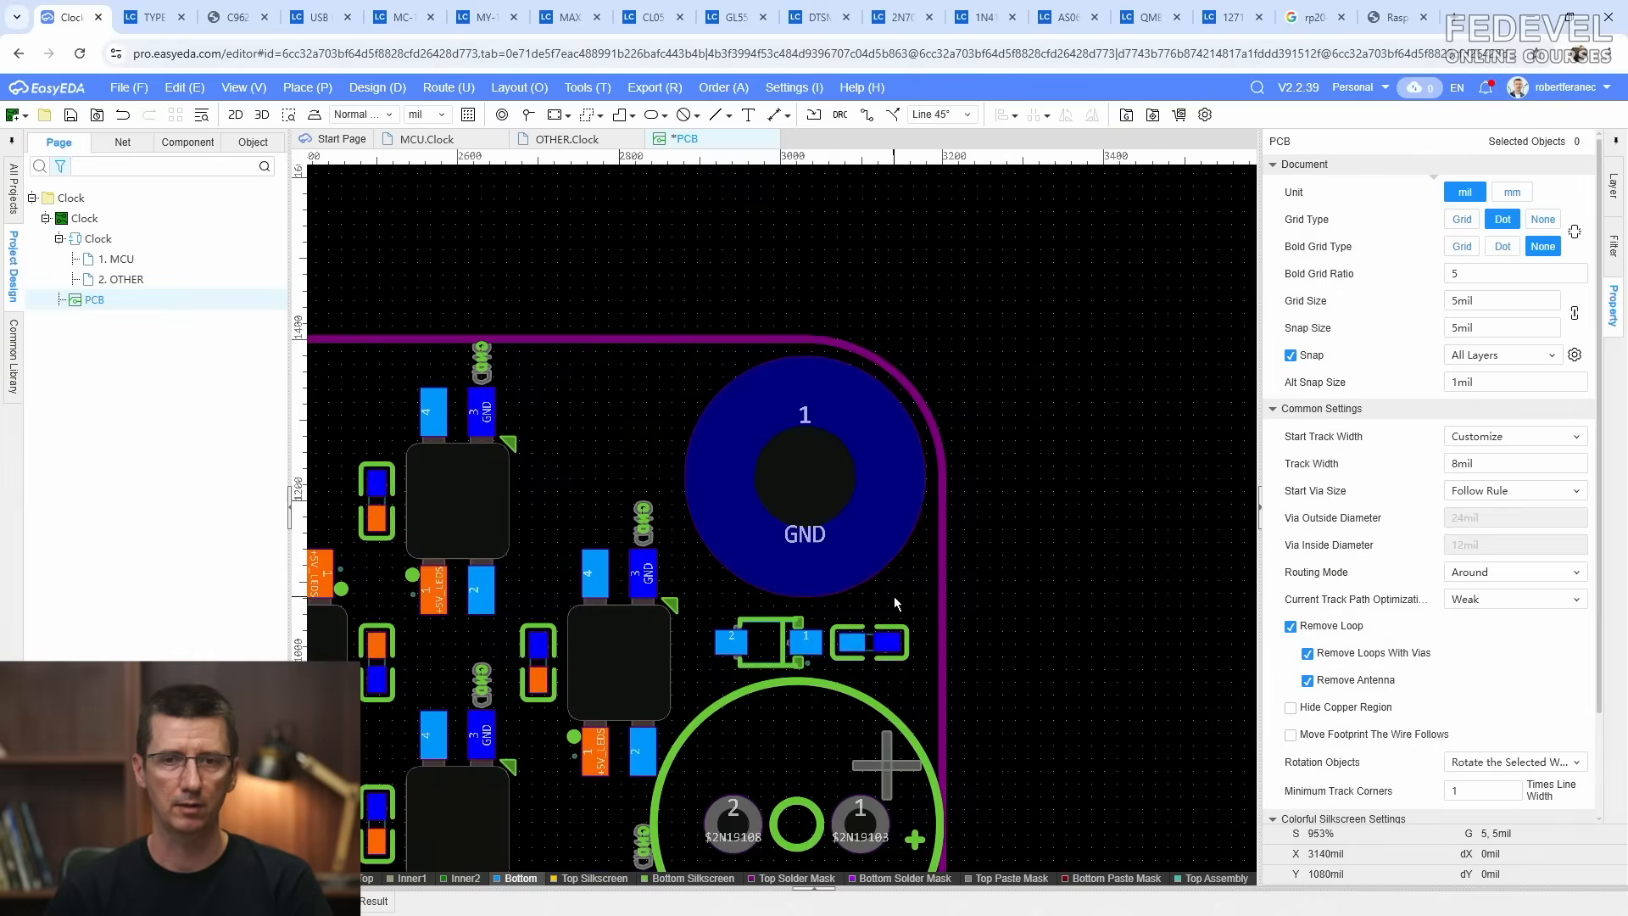
# Step: Transfer transistor Q1 from the OTHER schematic to the PCB and place it just below the buzzer, between the two neighbouring LEDs
pyautogui.click(564, 141)
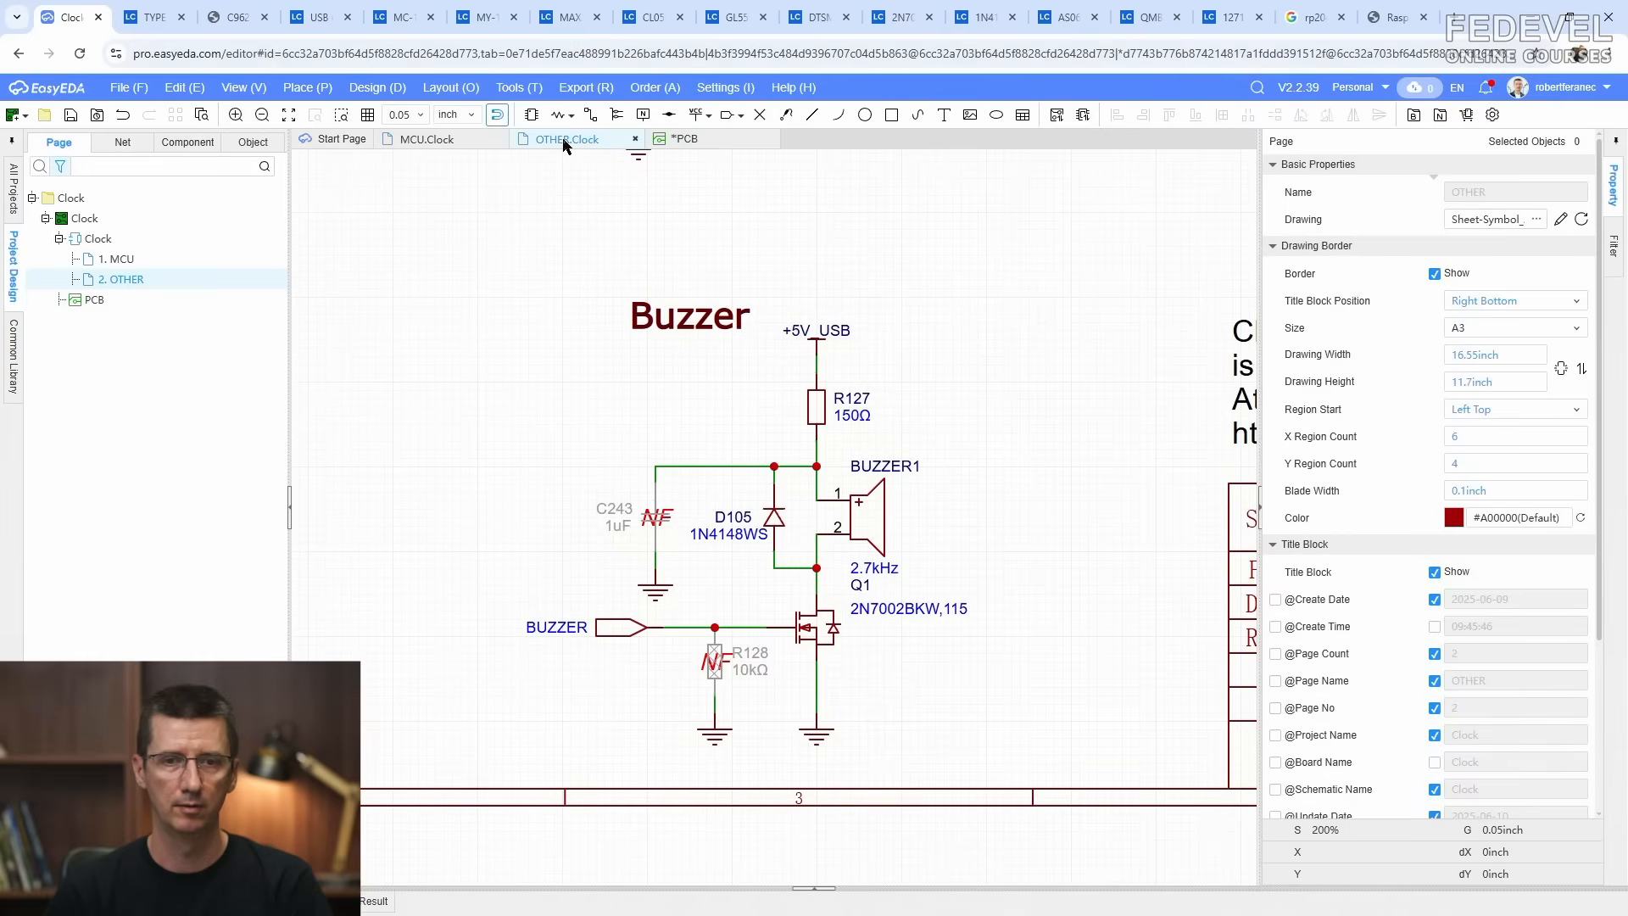
pyautogui.click(812, 612)
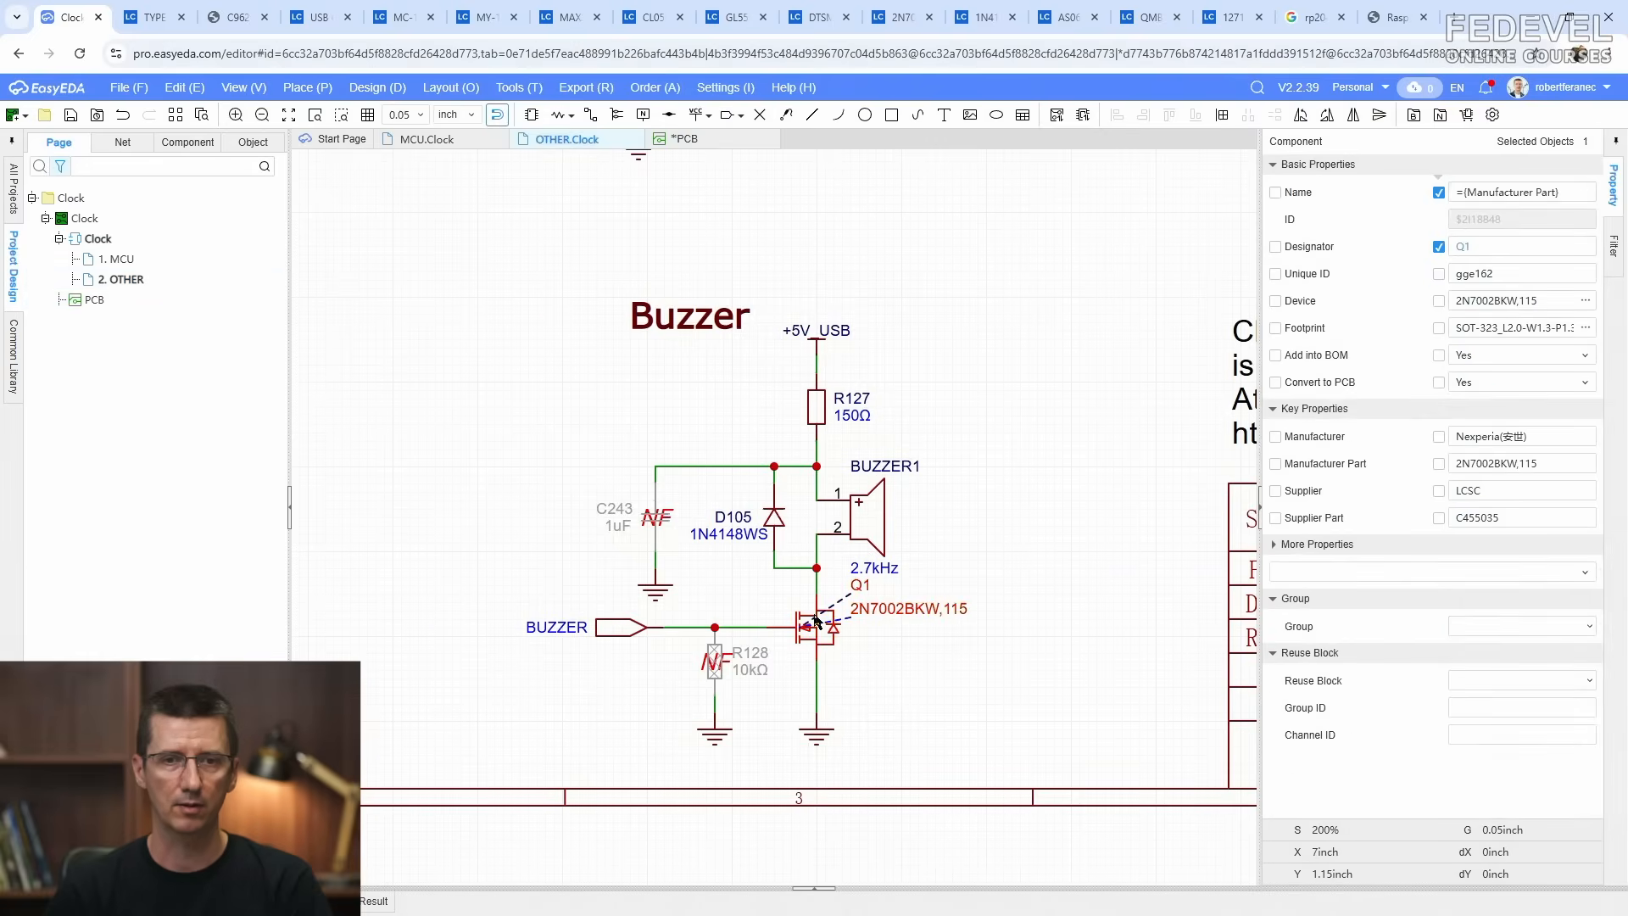
pyautogui.rightClick(813, 613)
pyautogui.click(876, 169)
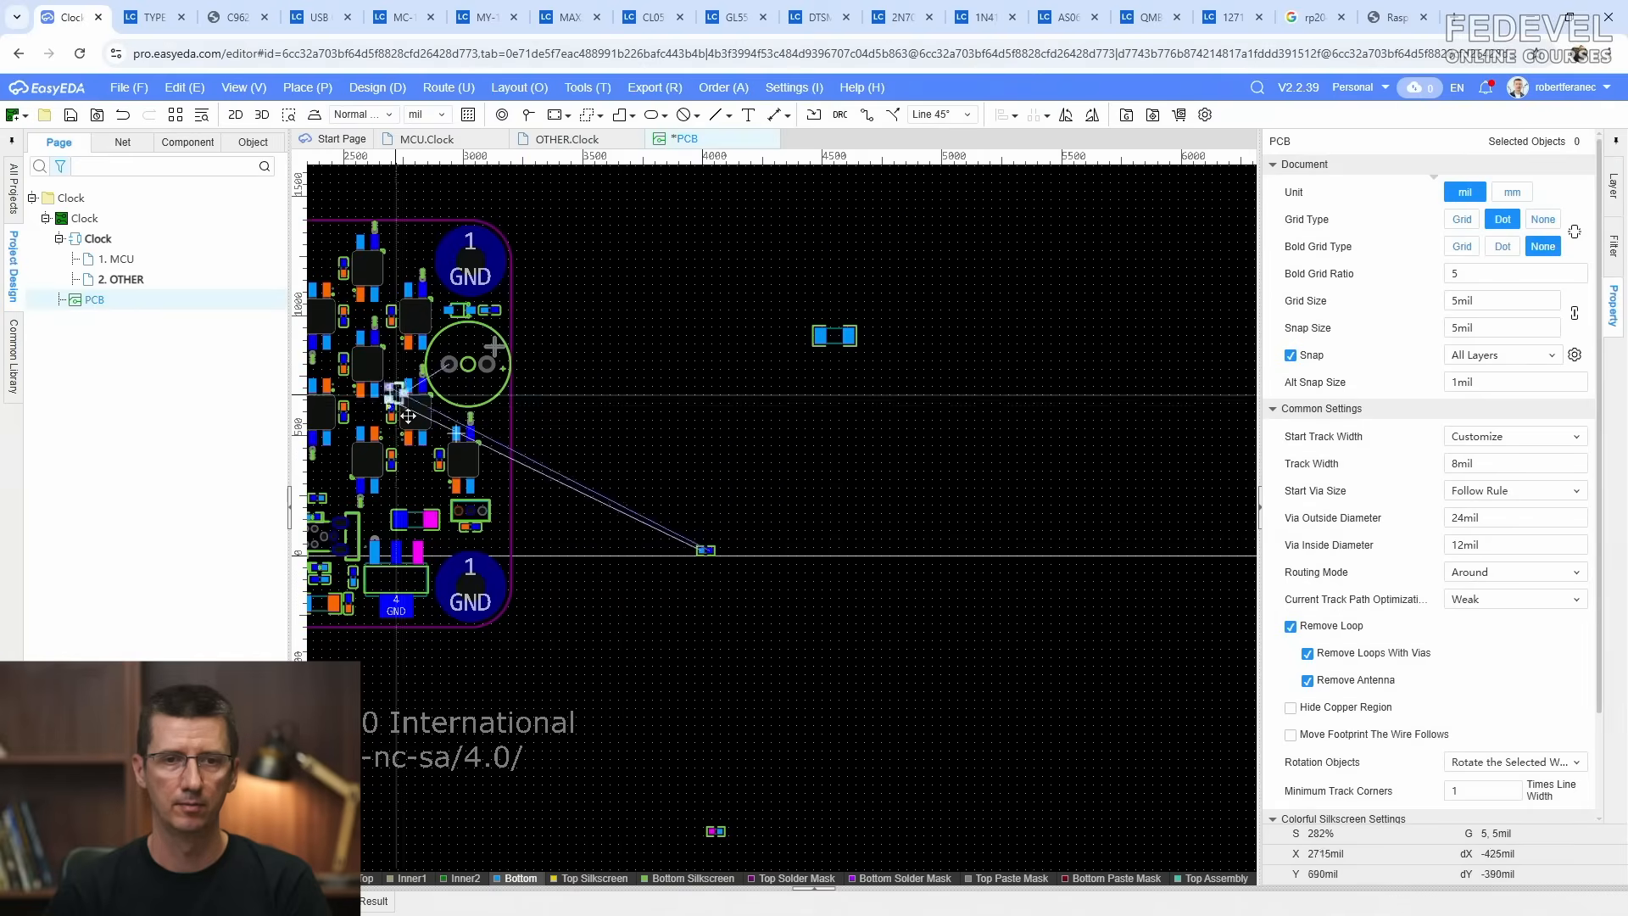
pyautogui.scroll(7, 465, 401)
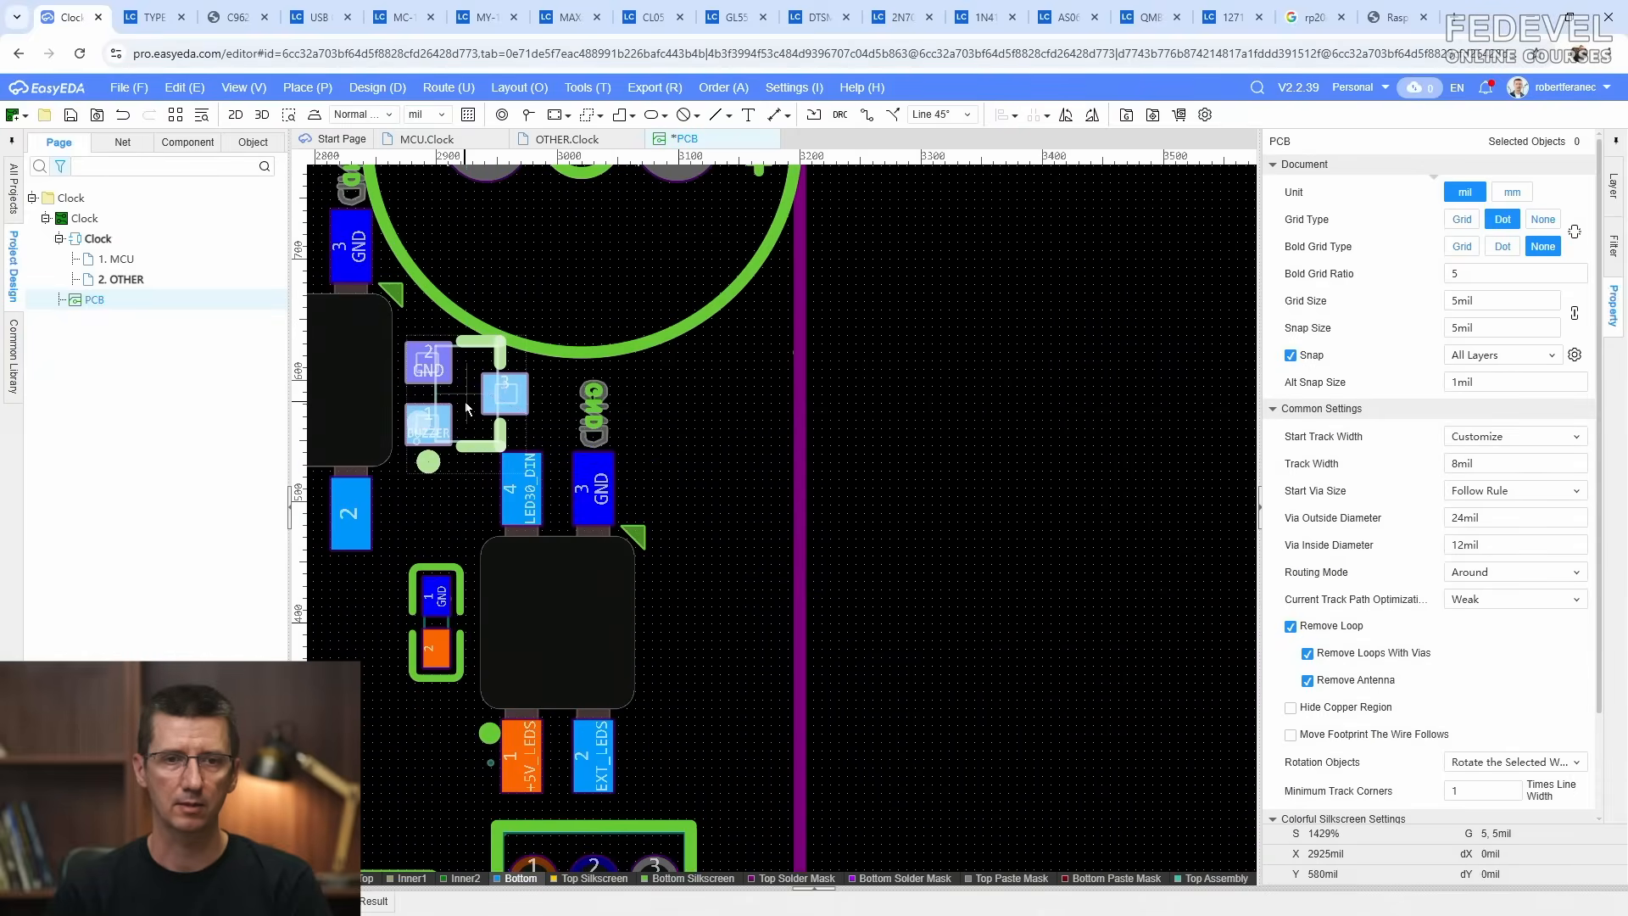
pyautogui.click(465, 402)
pyautogui.scroll(3, 374, 305)
pyautogui.click(910, 466)
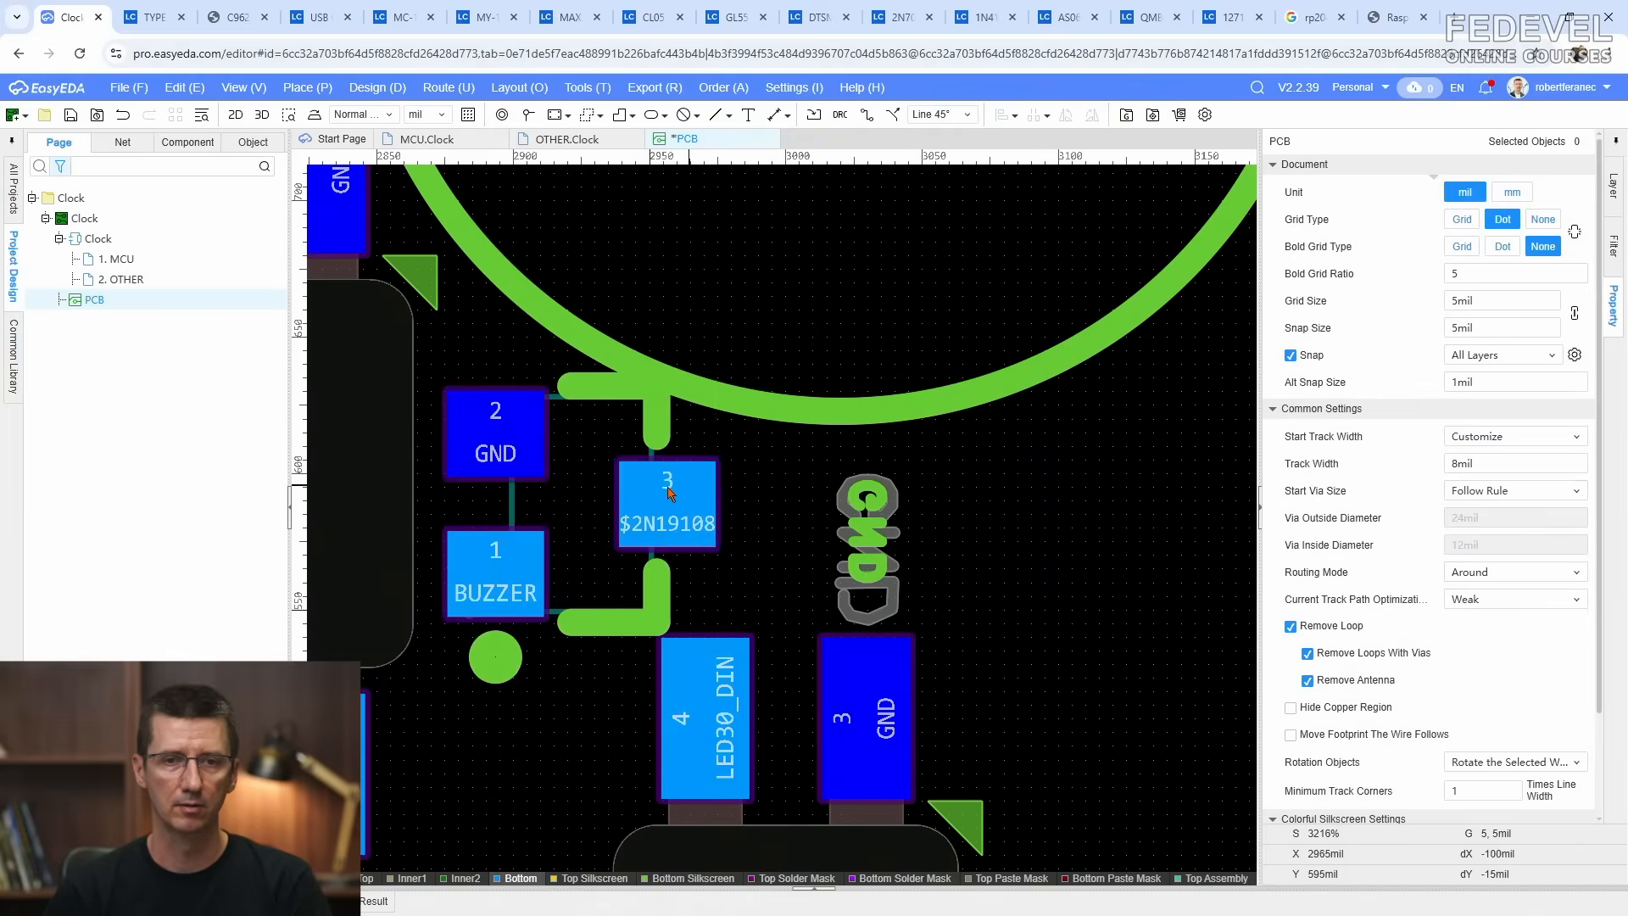
# Step: Shift transistor Q1 slightly away from the adjacent LED, to centre X 2930 mil, Y 590 mil
pyautogui.click(579, 503)
pyautogui.moveTo(580, 504); pyautogui.dragTo(591, 505)
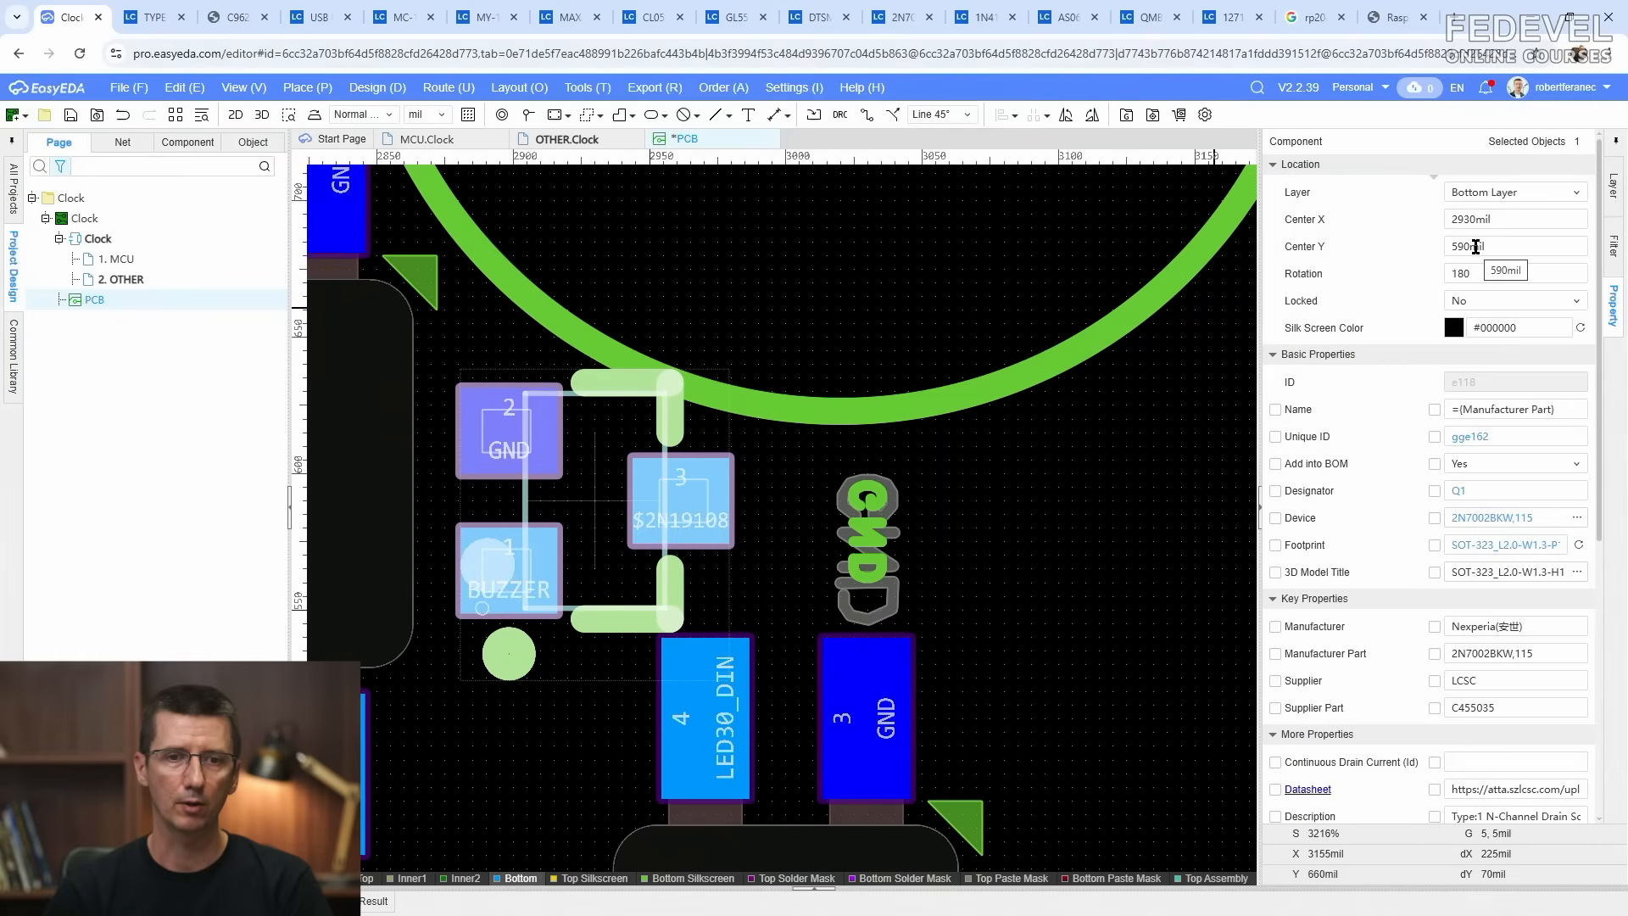
pyautogui.scroll(-5, 665, 500)
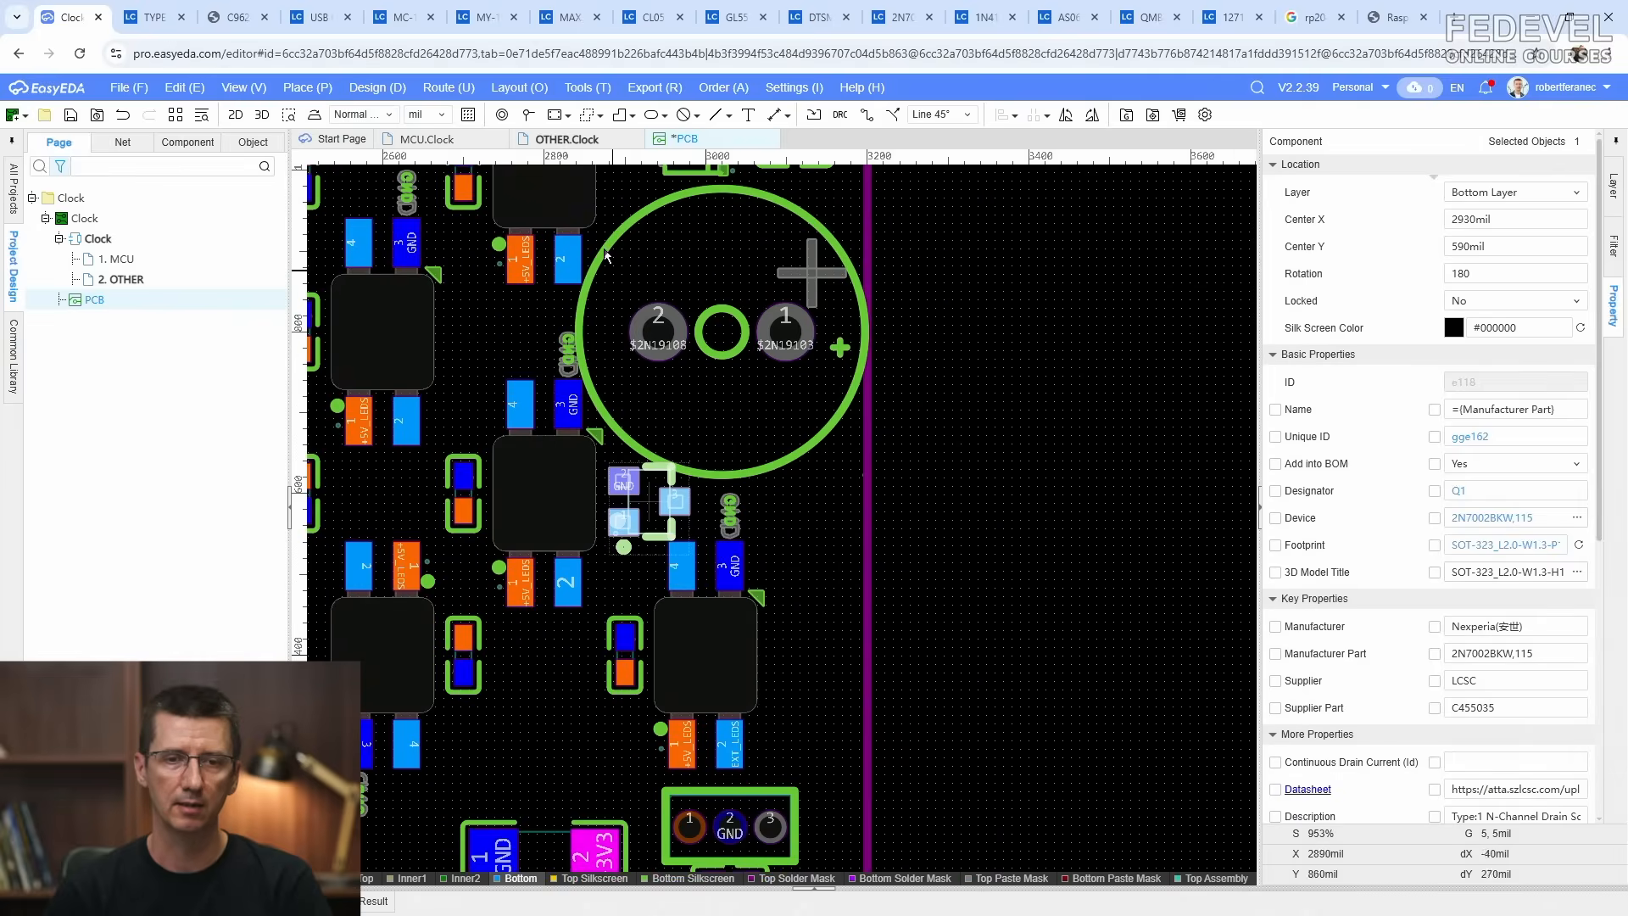
# Step: Transfer resistor R128 from the OTHER schematic to the PCB and place it vertically below the buzzer, between the GND text and the board edge
pyautogui.click(562, 140)
pyautogui.click(688, 564)
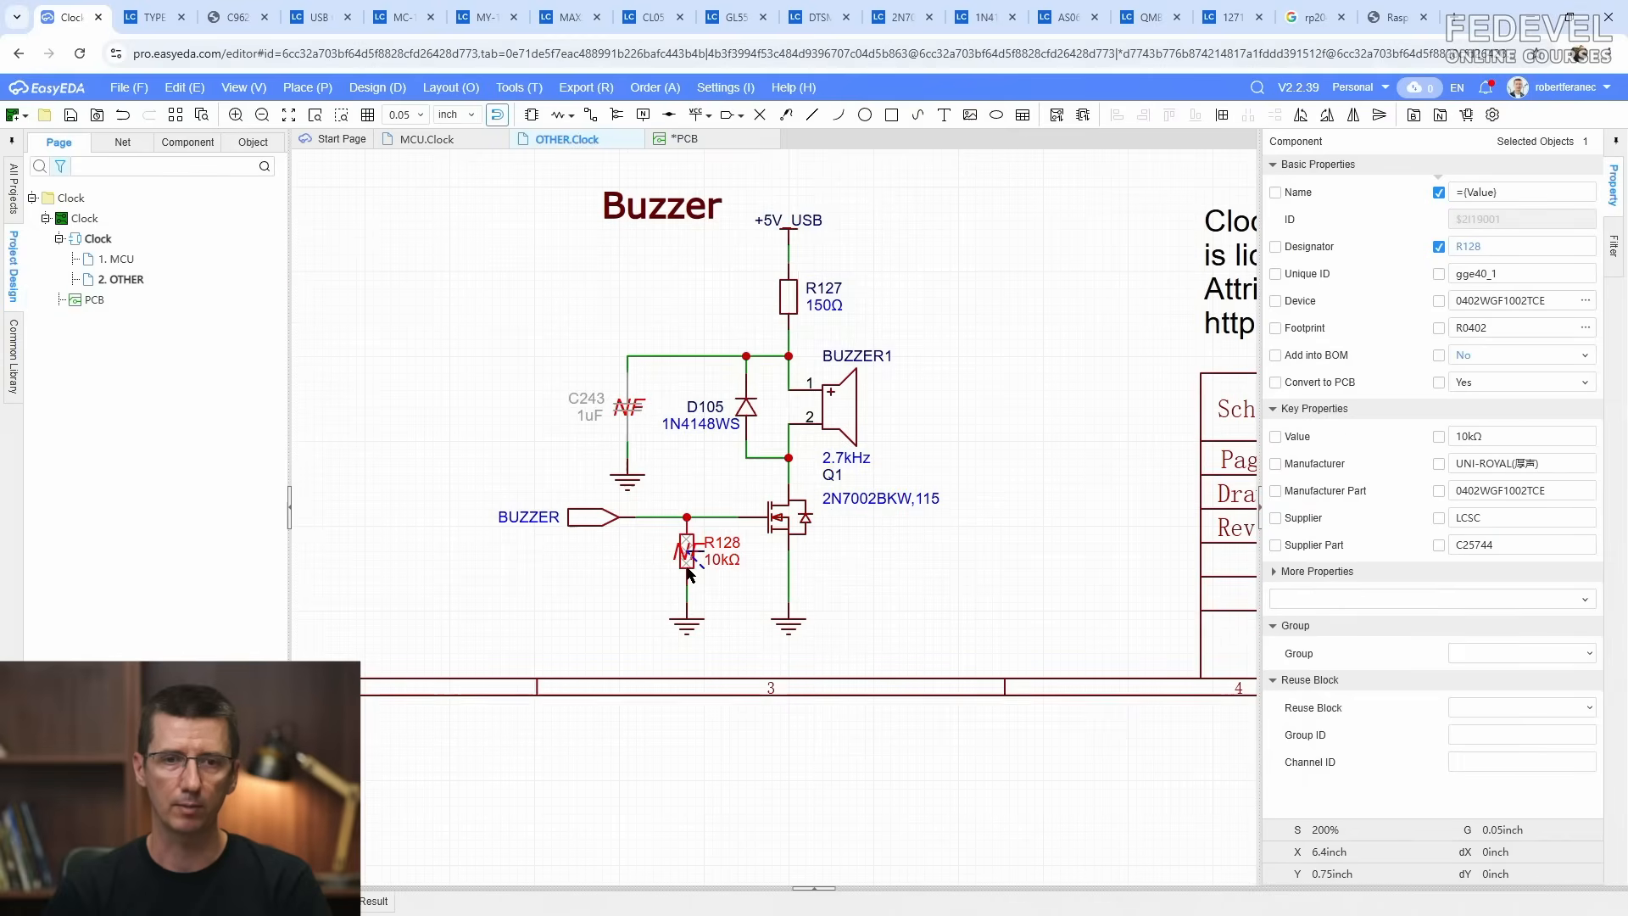
pyautogui.rightClick(688, 573)
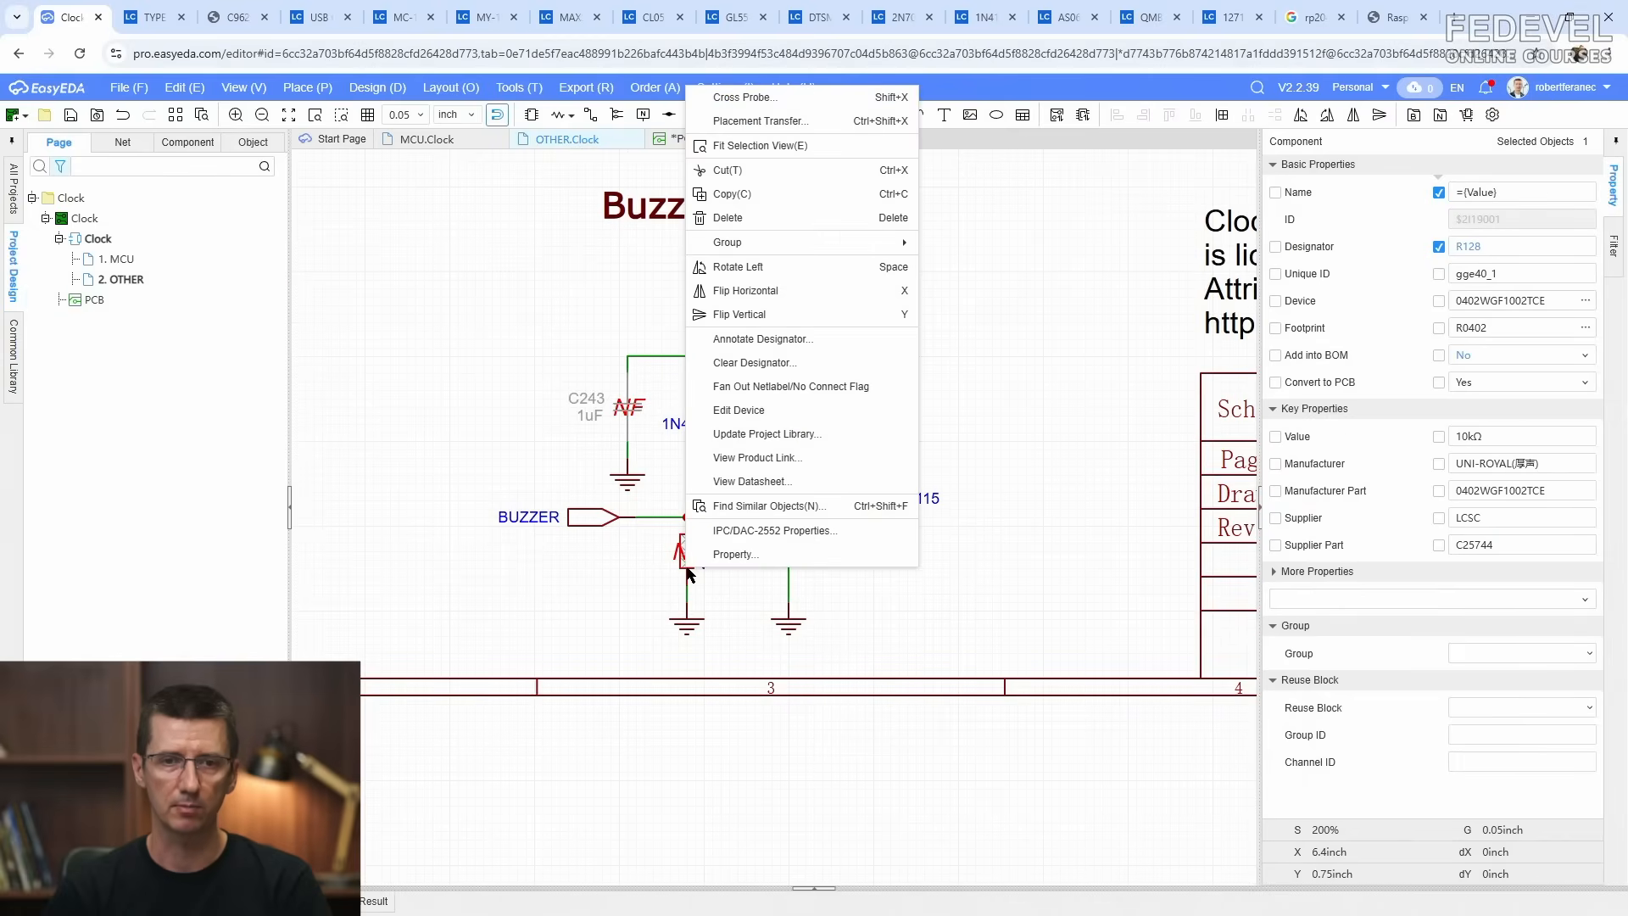
pyautogui.click(757, 120)
pyautogui.scroll(5, 498, 315)
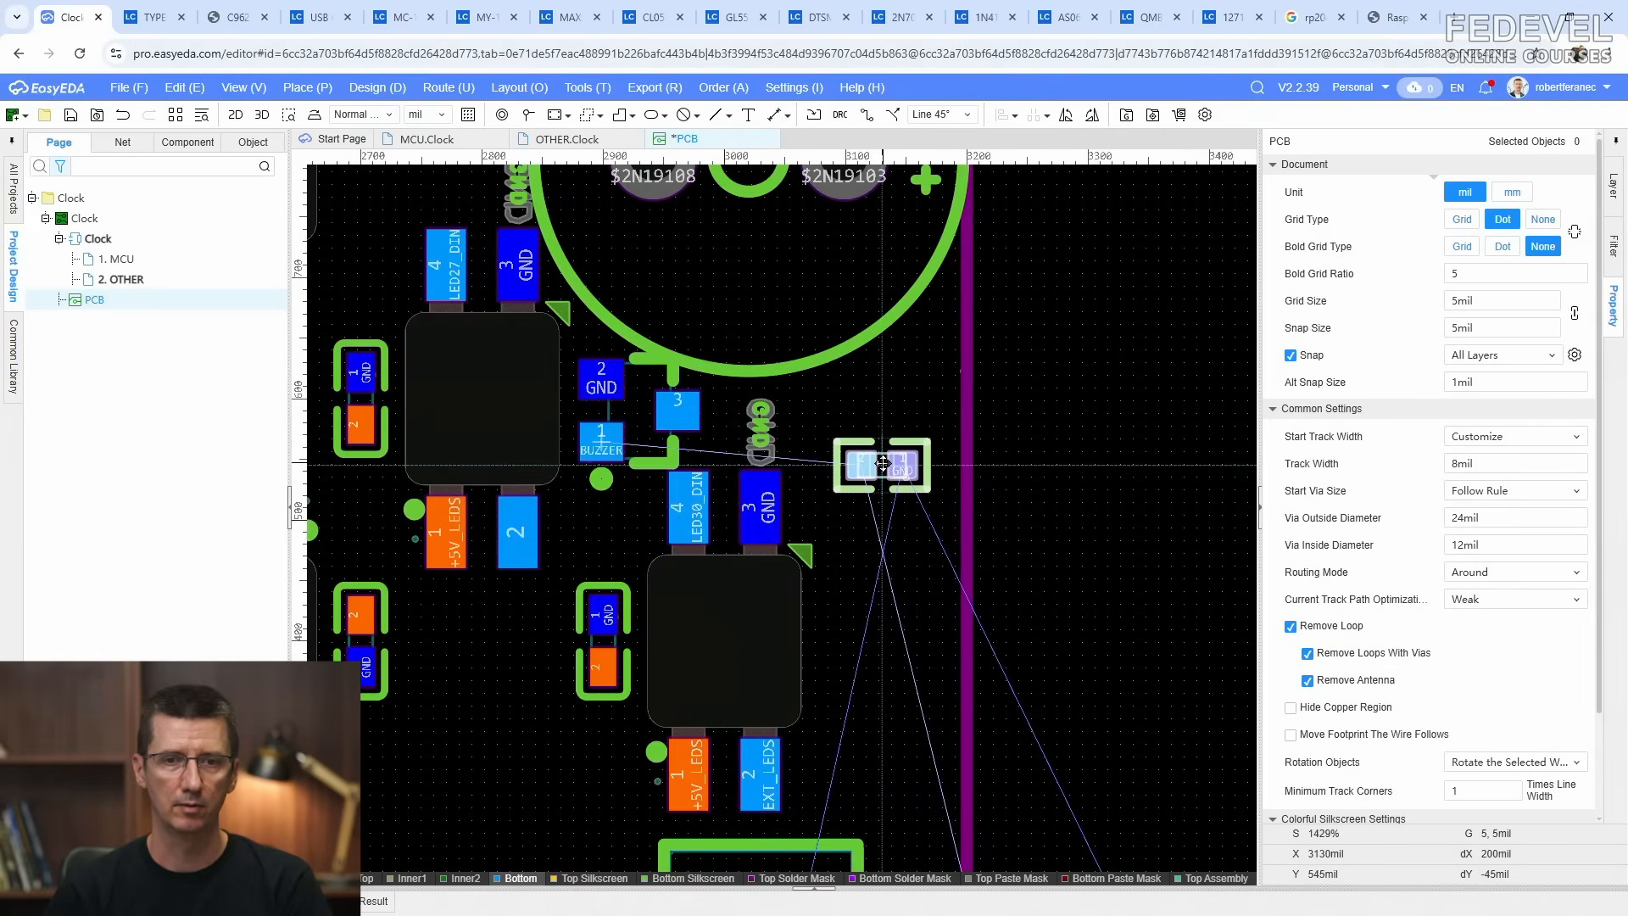
pyautogui.press('space')
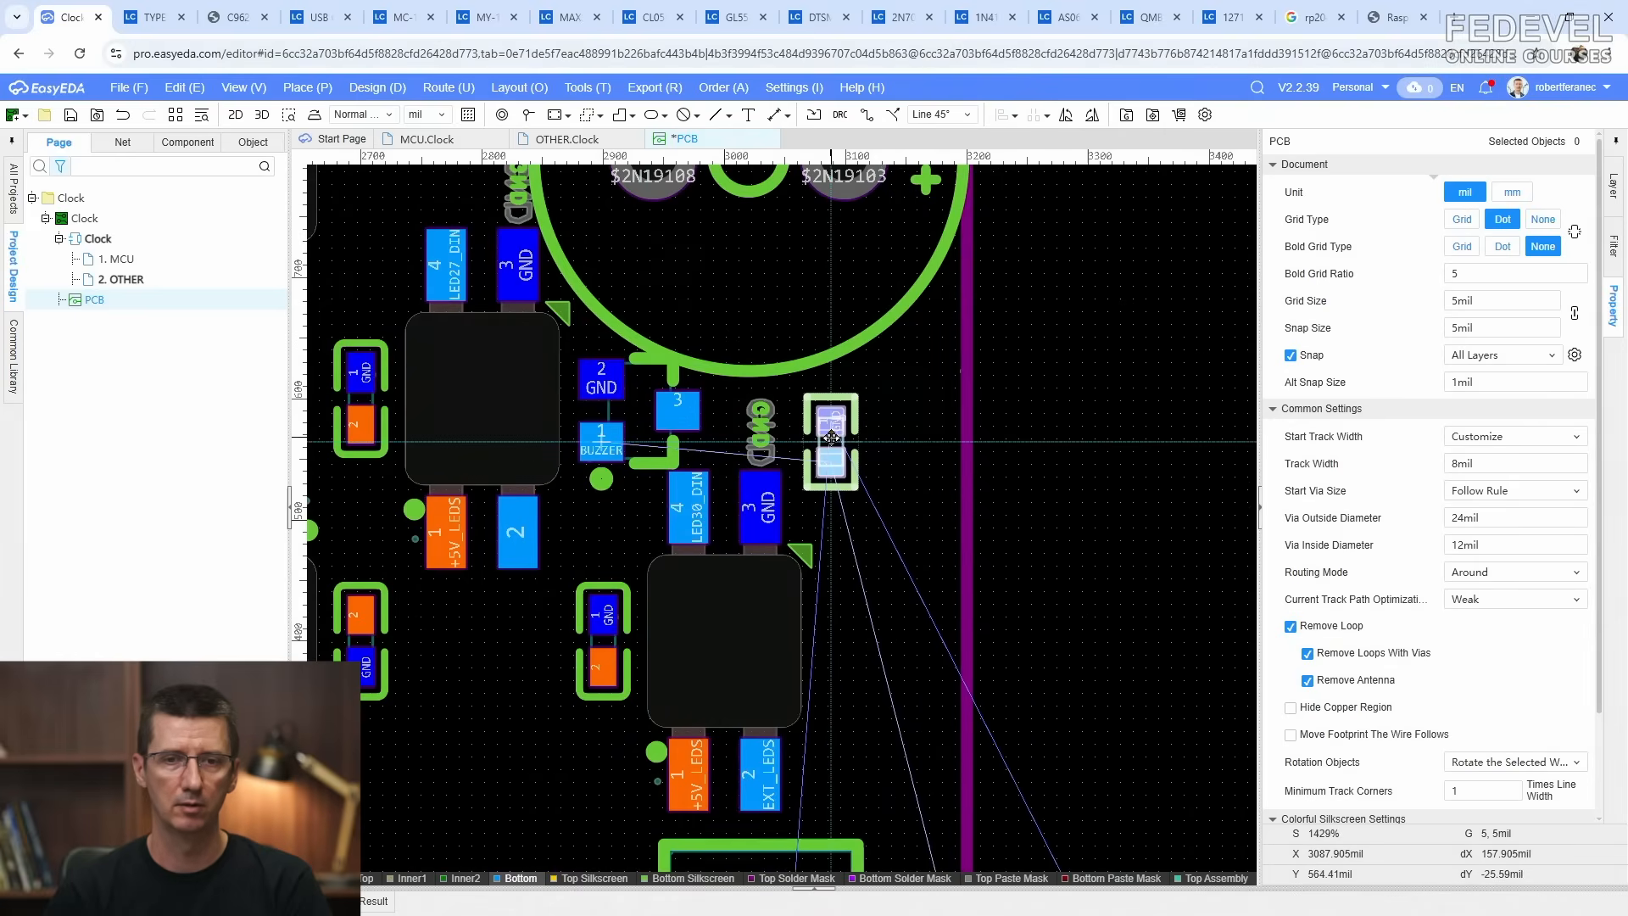
pyautogui.click(831, 439)
pyautogui.scroll(1, 831, 397)
pyautogui.click(920, 458)
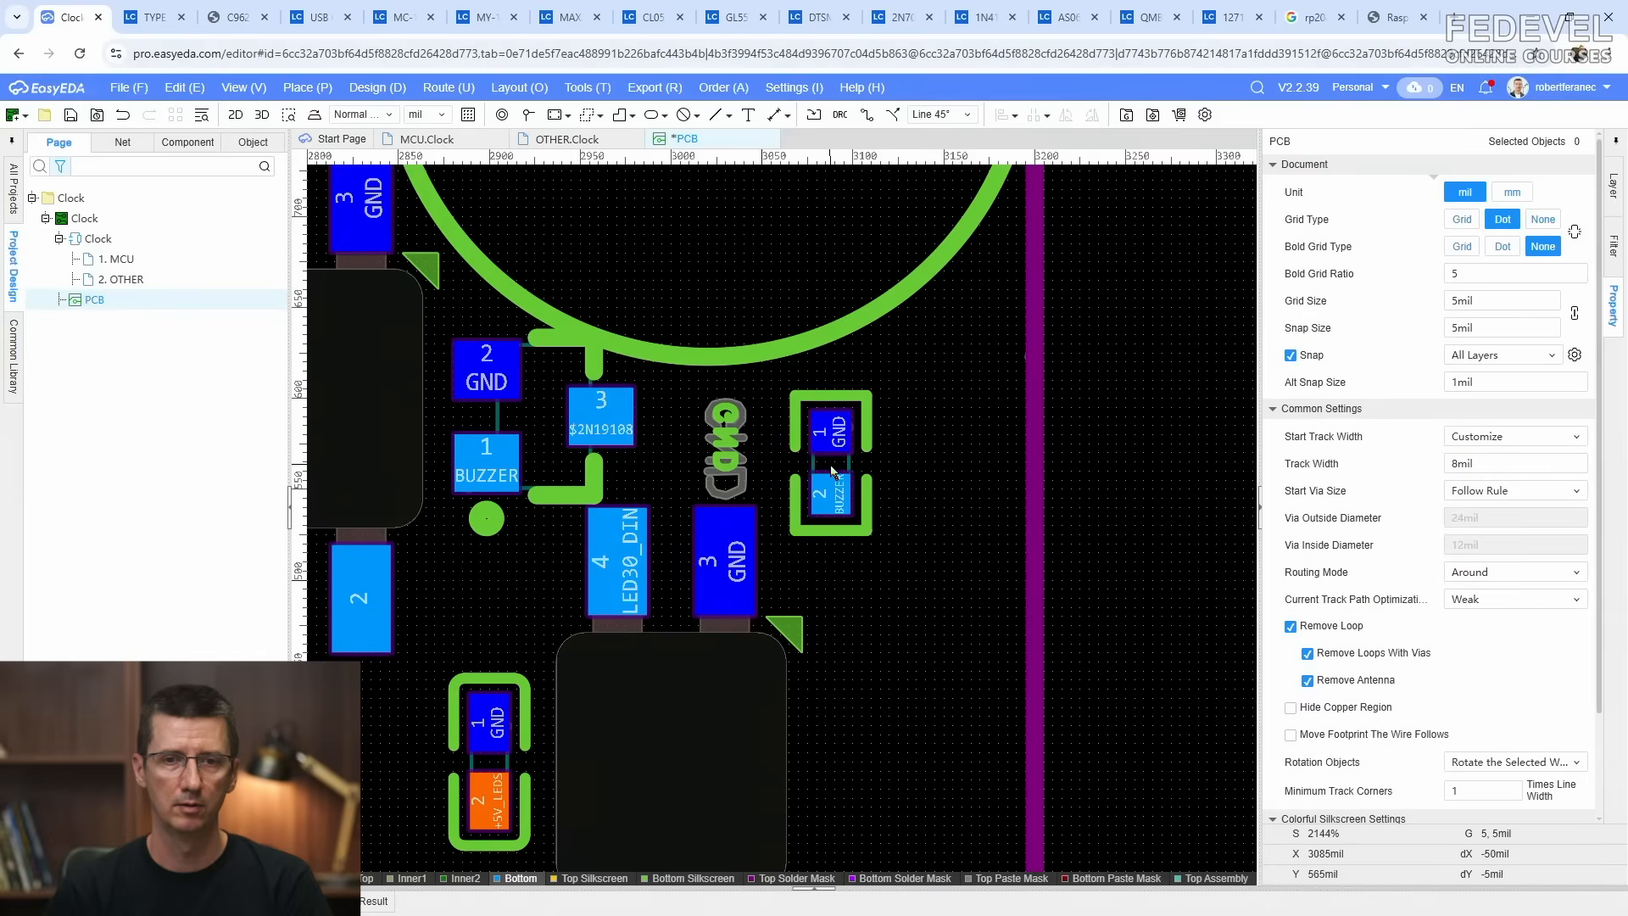
# Step: Nudge resistor R128 about 5 mil towards the board edge and 5 mil up towards the buzzer
pyautogui.click(830, 465)
pyautogui.moveTo(832, 469); pyautogui.dragTo(835, 455)
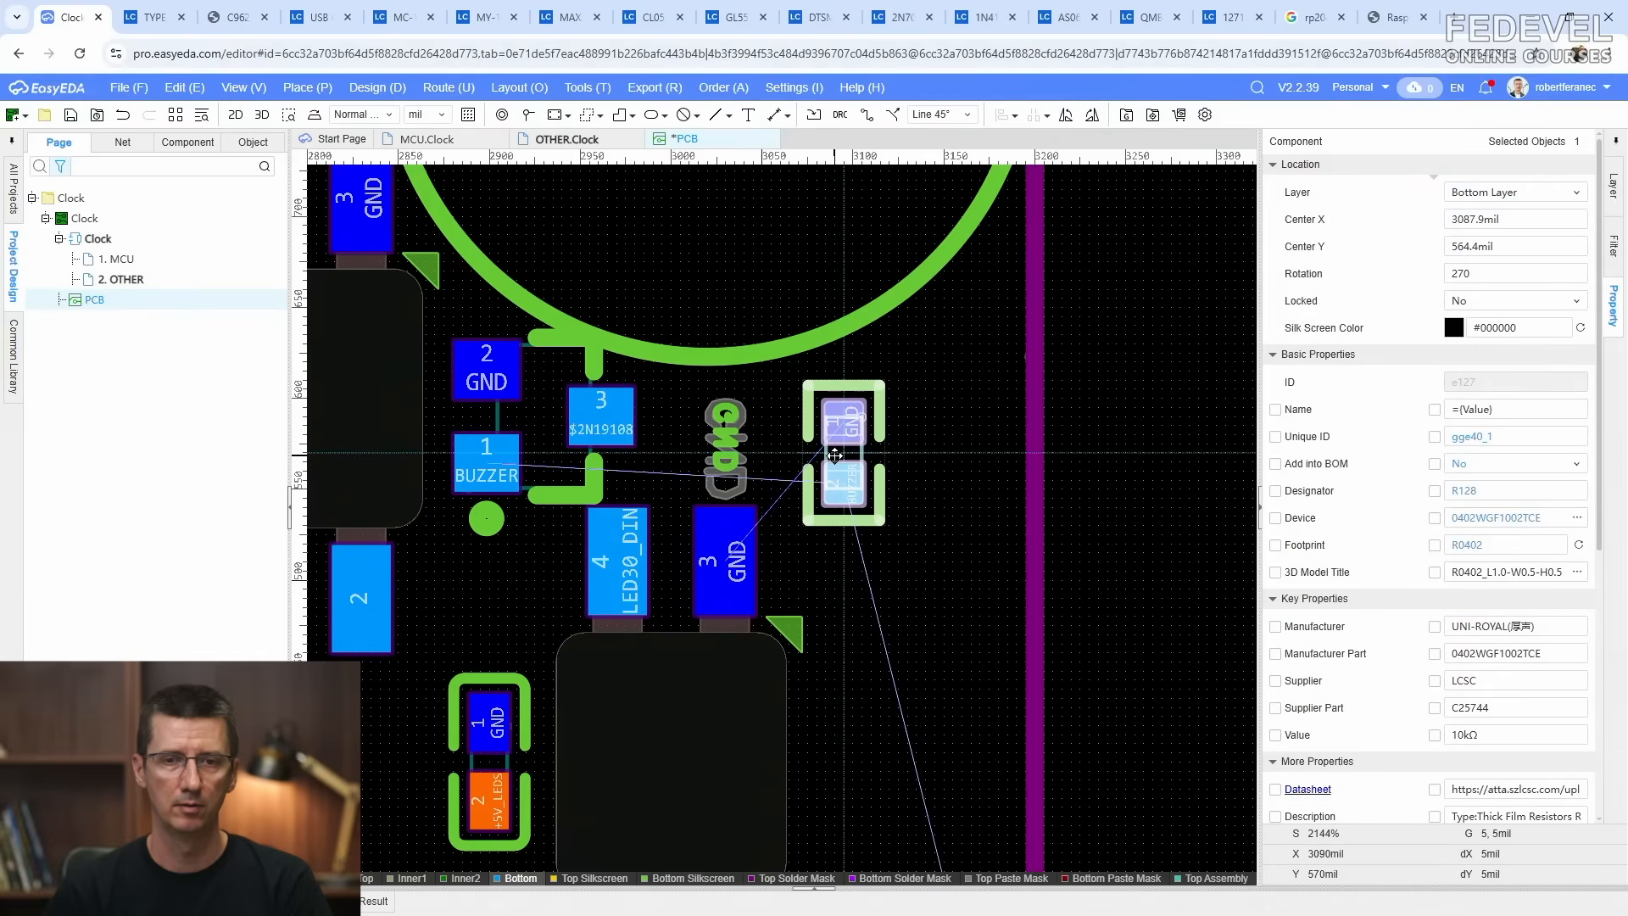
pyautogui.press('Escape')
pyautogui.scroll(-3, 728, 524)
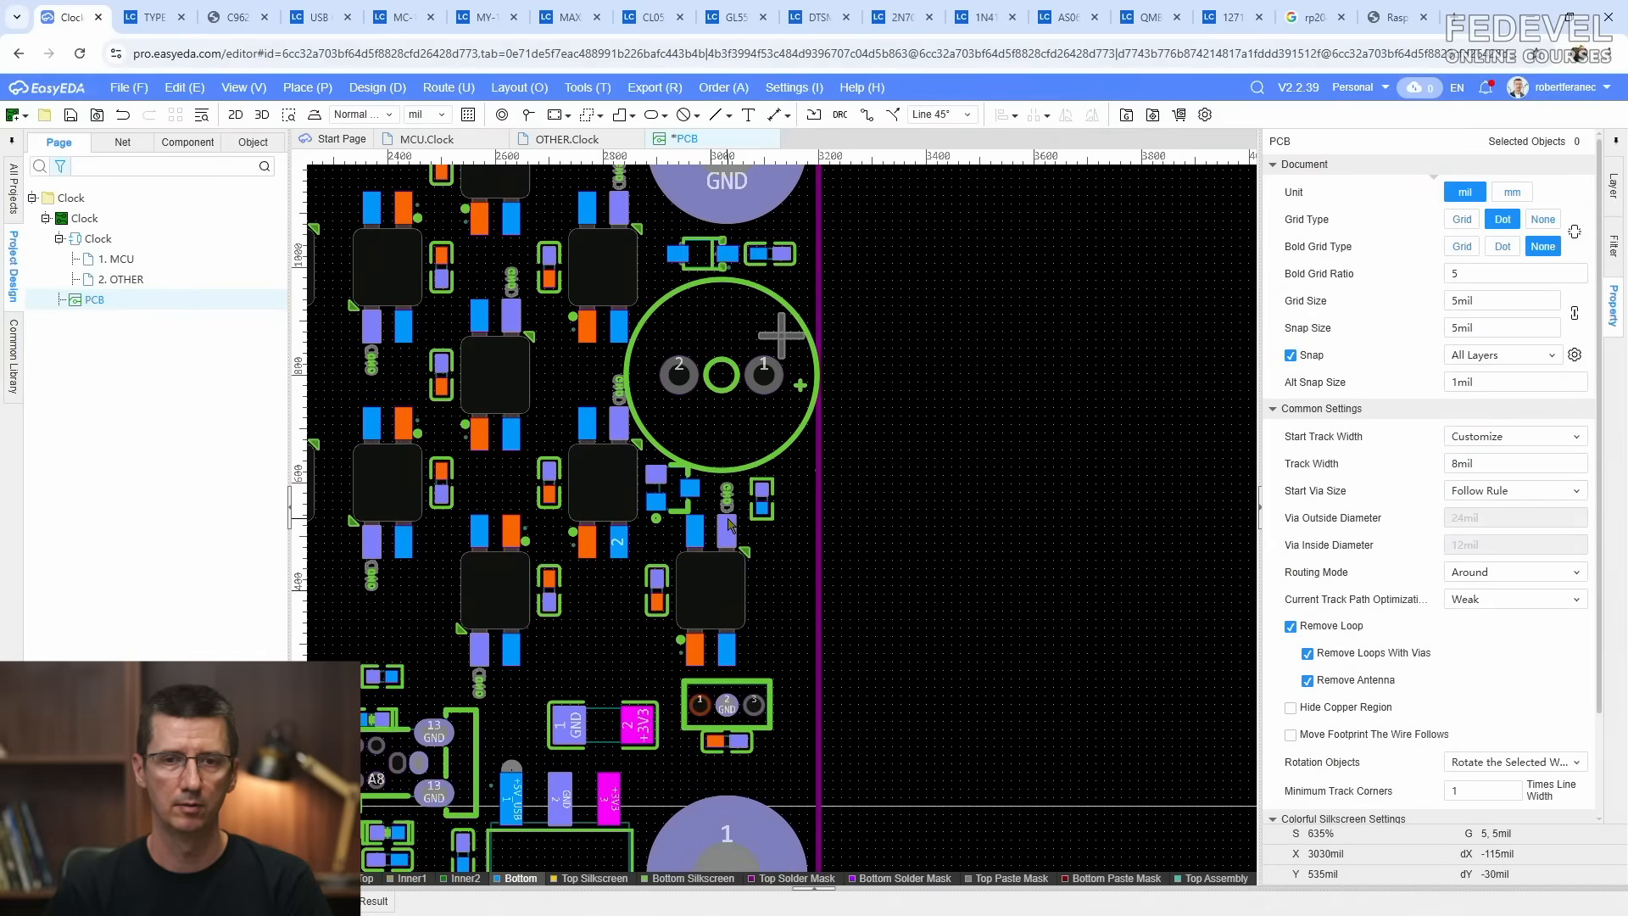
# Step: Transfer resistor R127 from the OTHER schematic to the PCB and place it vertically between the last LED and the board edge, +5V_USB pad facing down
pyautogui.click(562, 139)
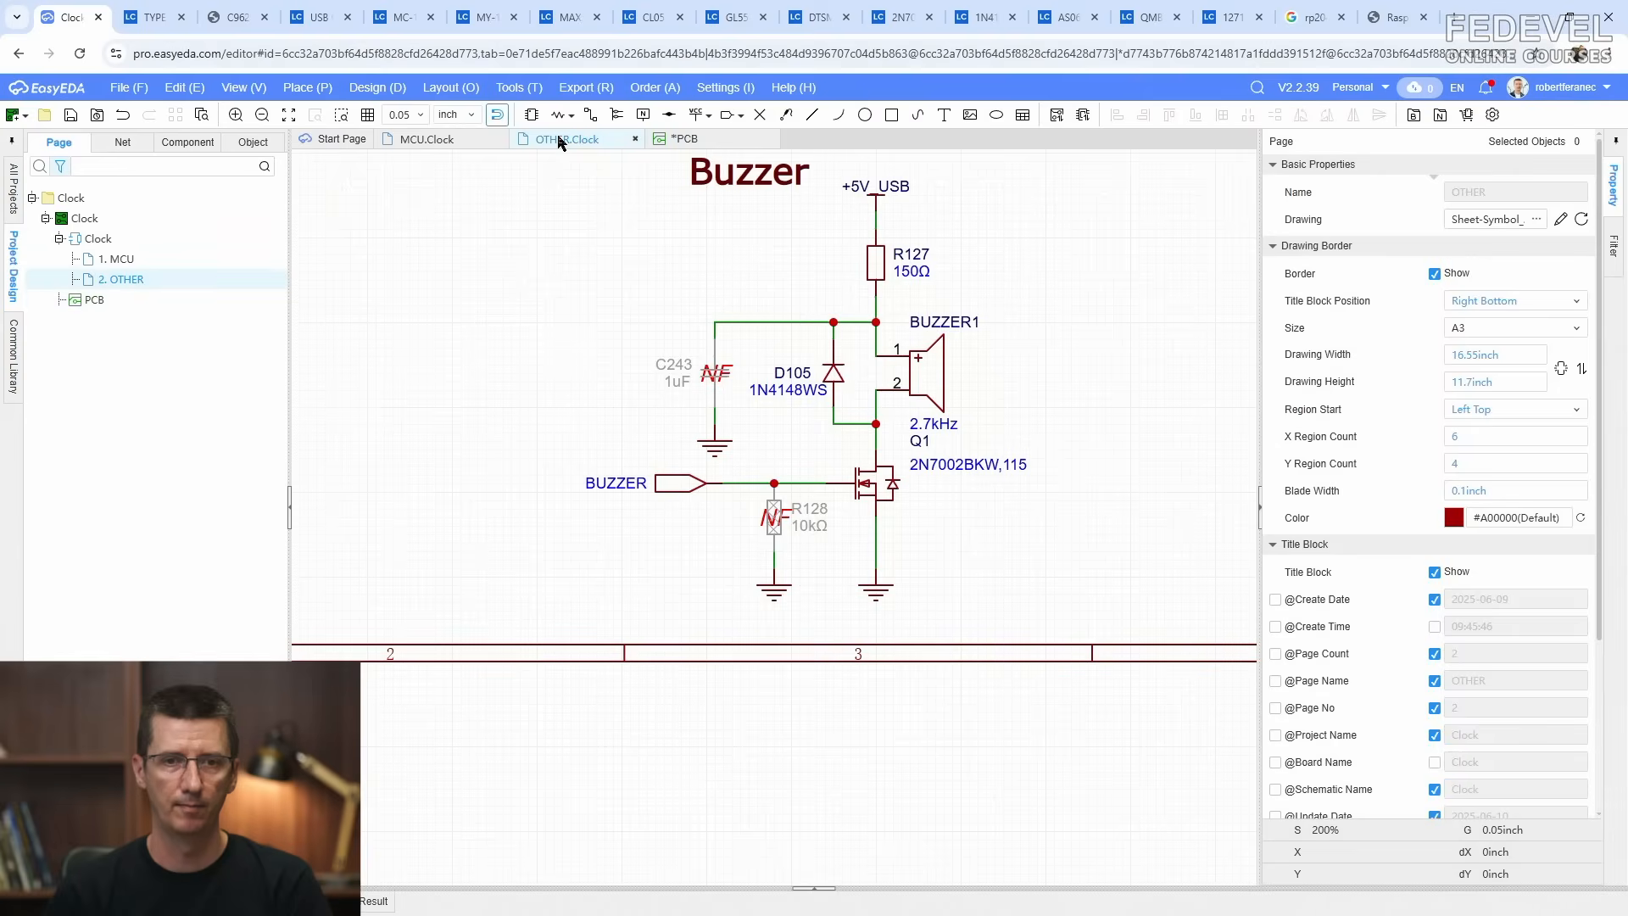
pyautogui.click(869, 263)
pyautogui.rightClick(873, 263)
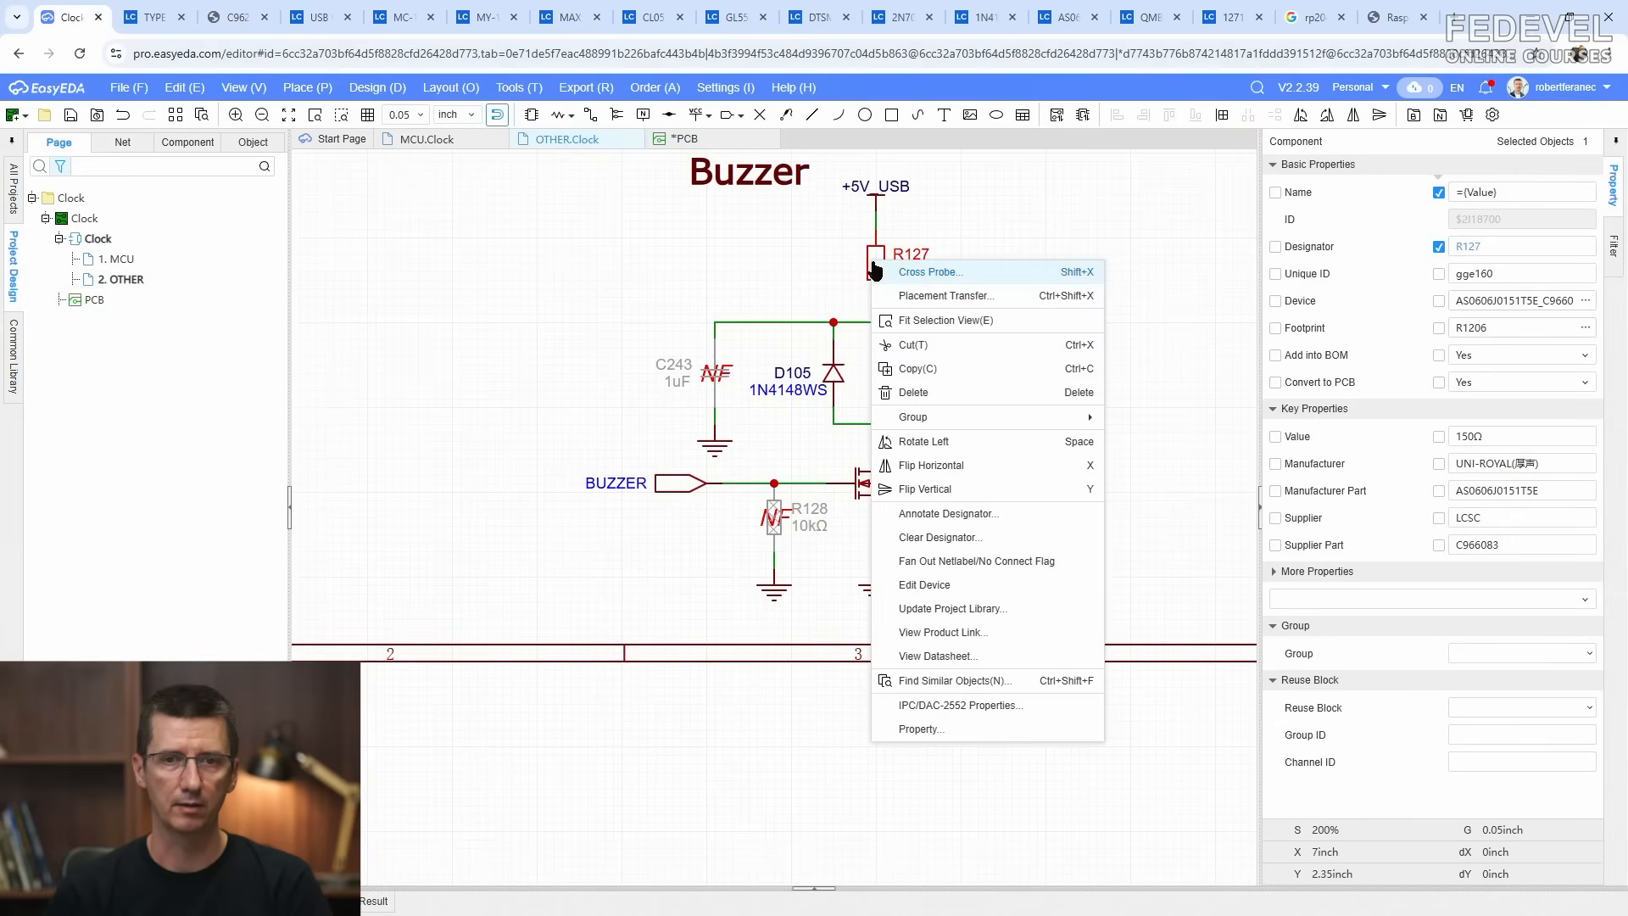
pyautogui.click(942, 295)
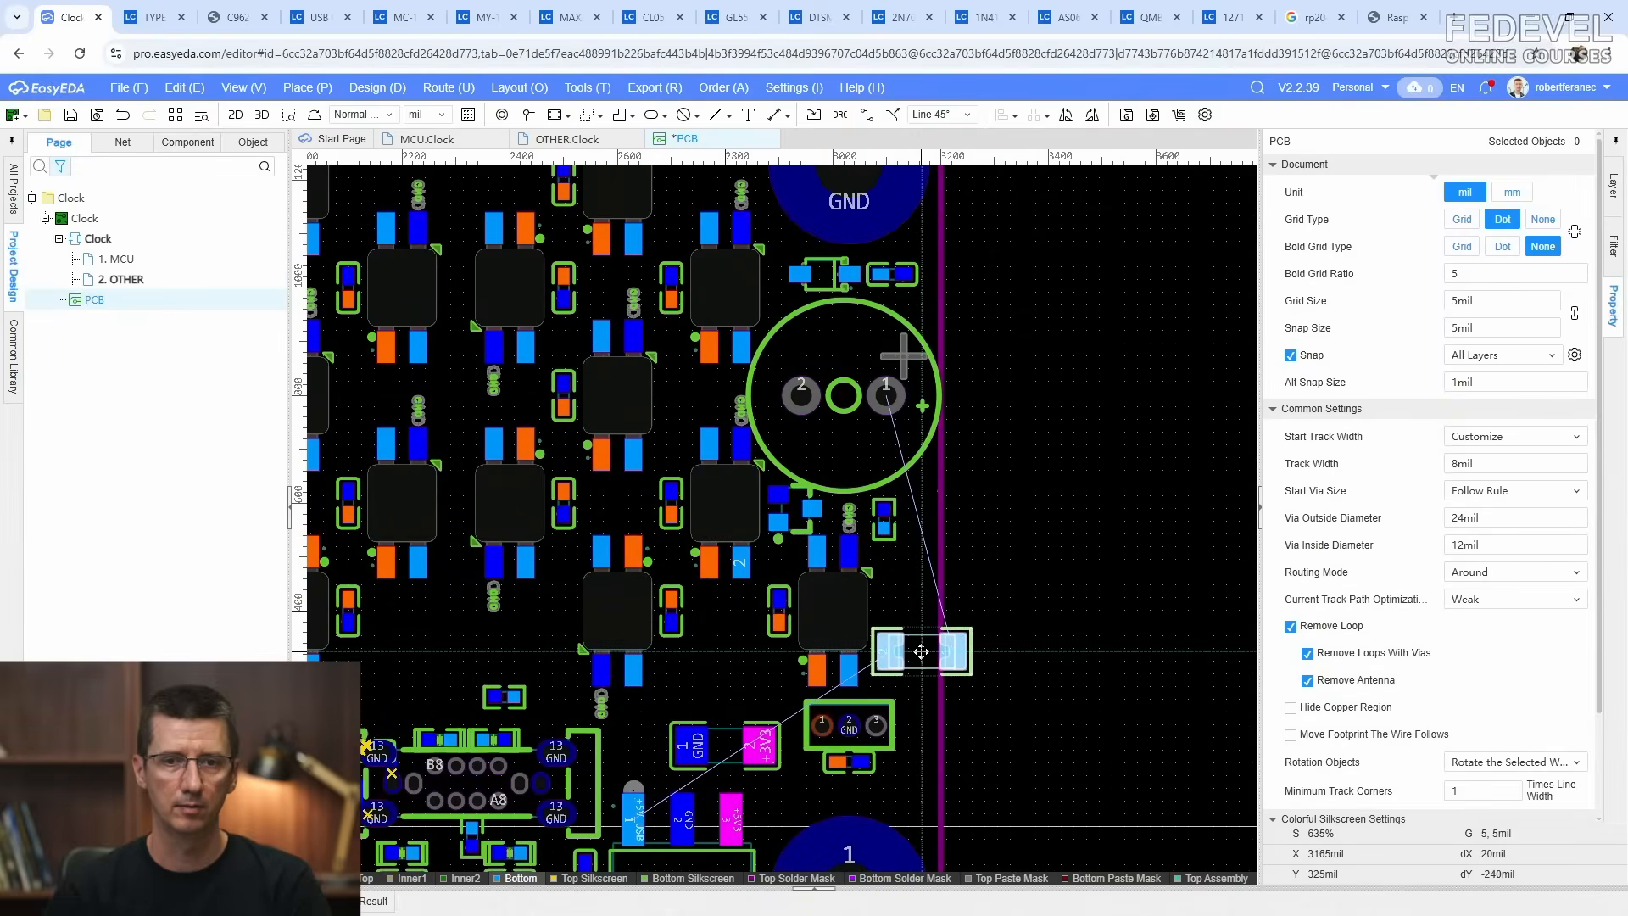
pyautogui.press('space')
pyautogui.click(908, 602)
pyautogui.scroll(4, 908, 602)
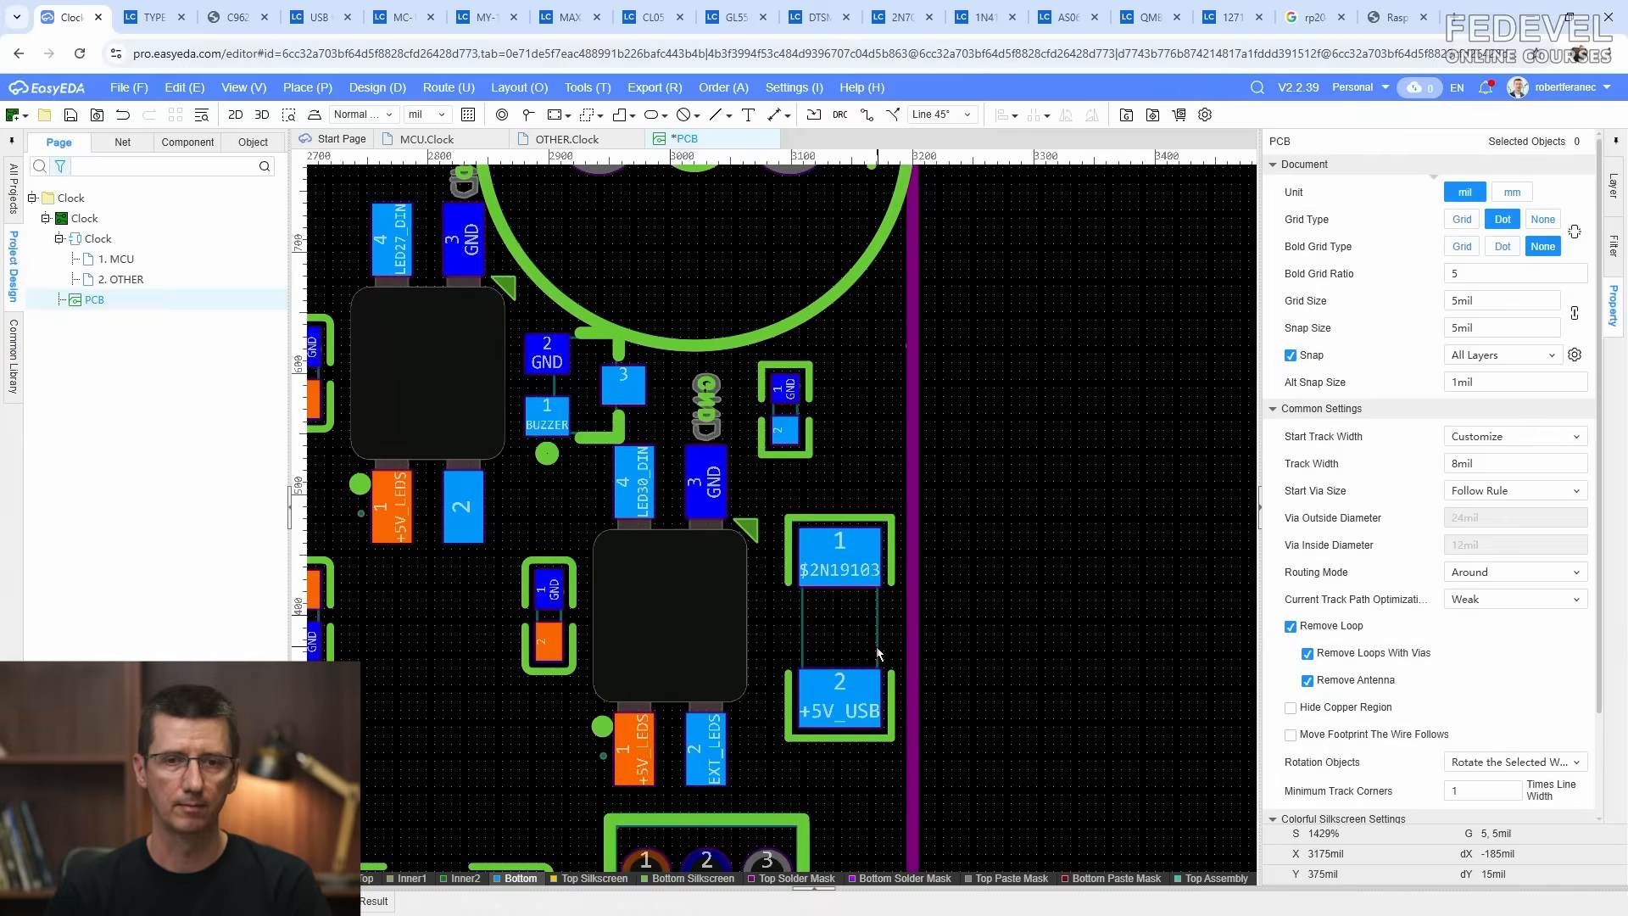
pyautogui.moveTo(837, 624); pyautogui.dragTo(838, 676)
pyautogui.click(978, 551)
# Step: Set the PCB grid and snap size back to 10 mil and save the PCB
pyautogui.scroll(-6, 979, 551)
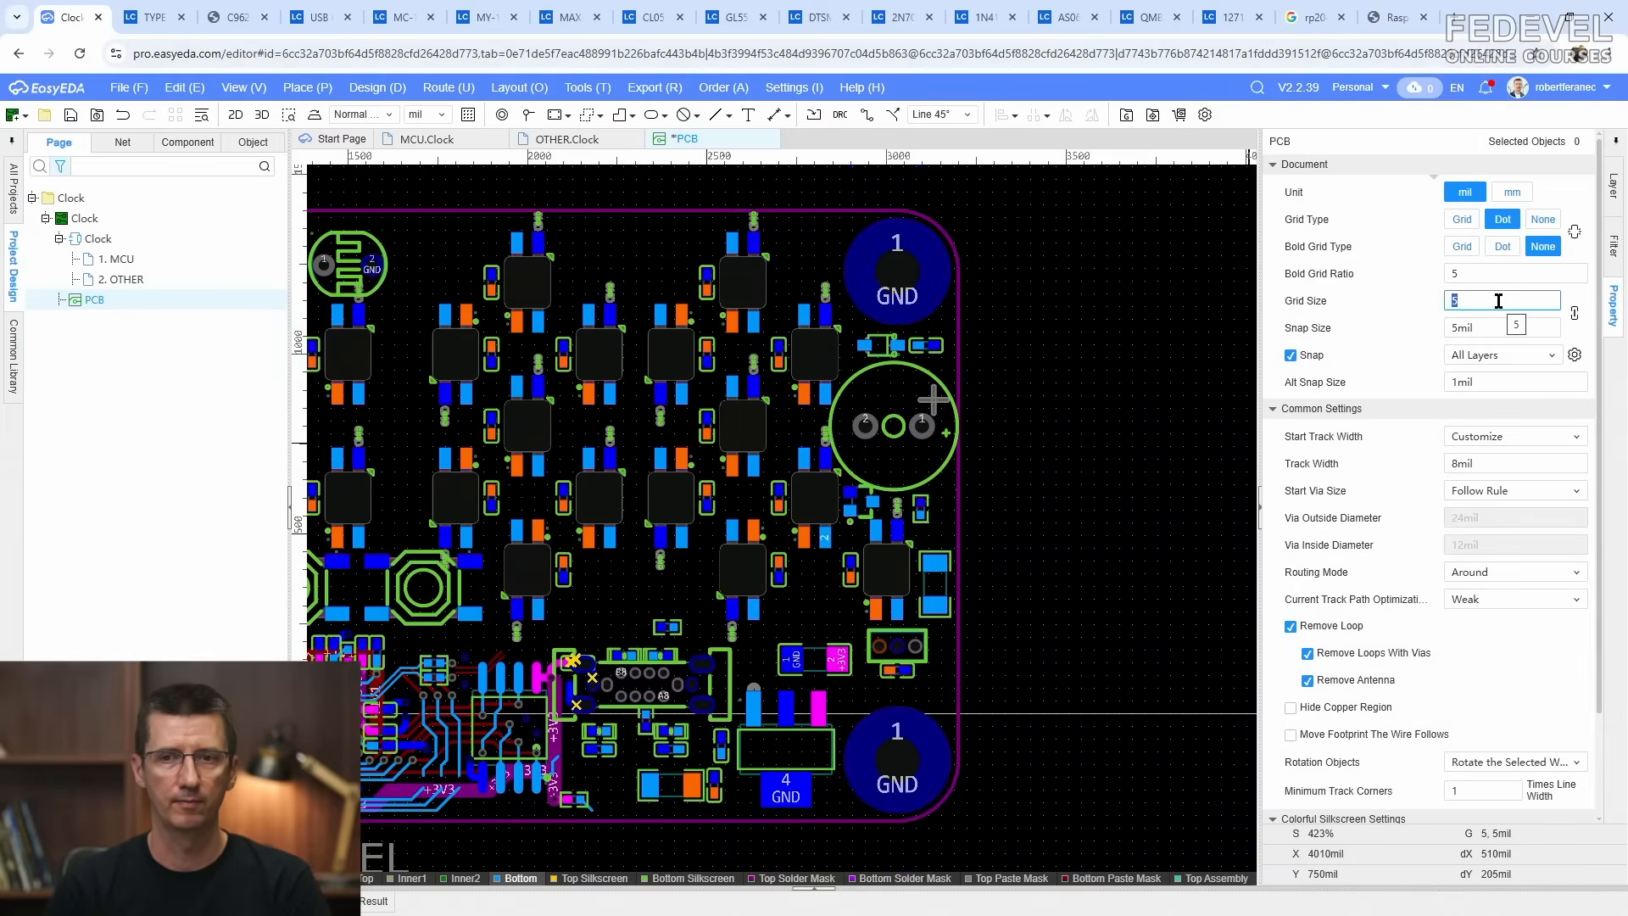
pyautogui.click(1612, 184)
pyautogui.press('k')
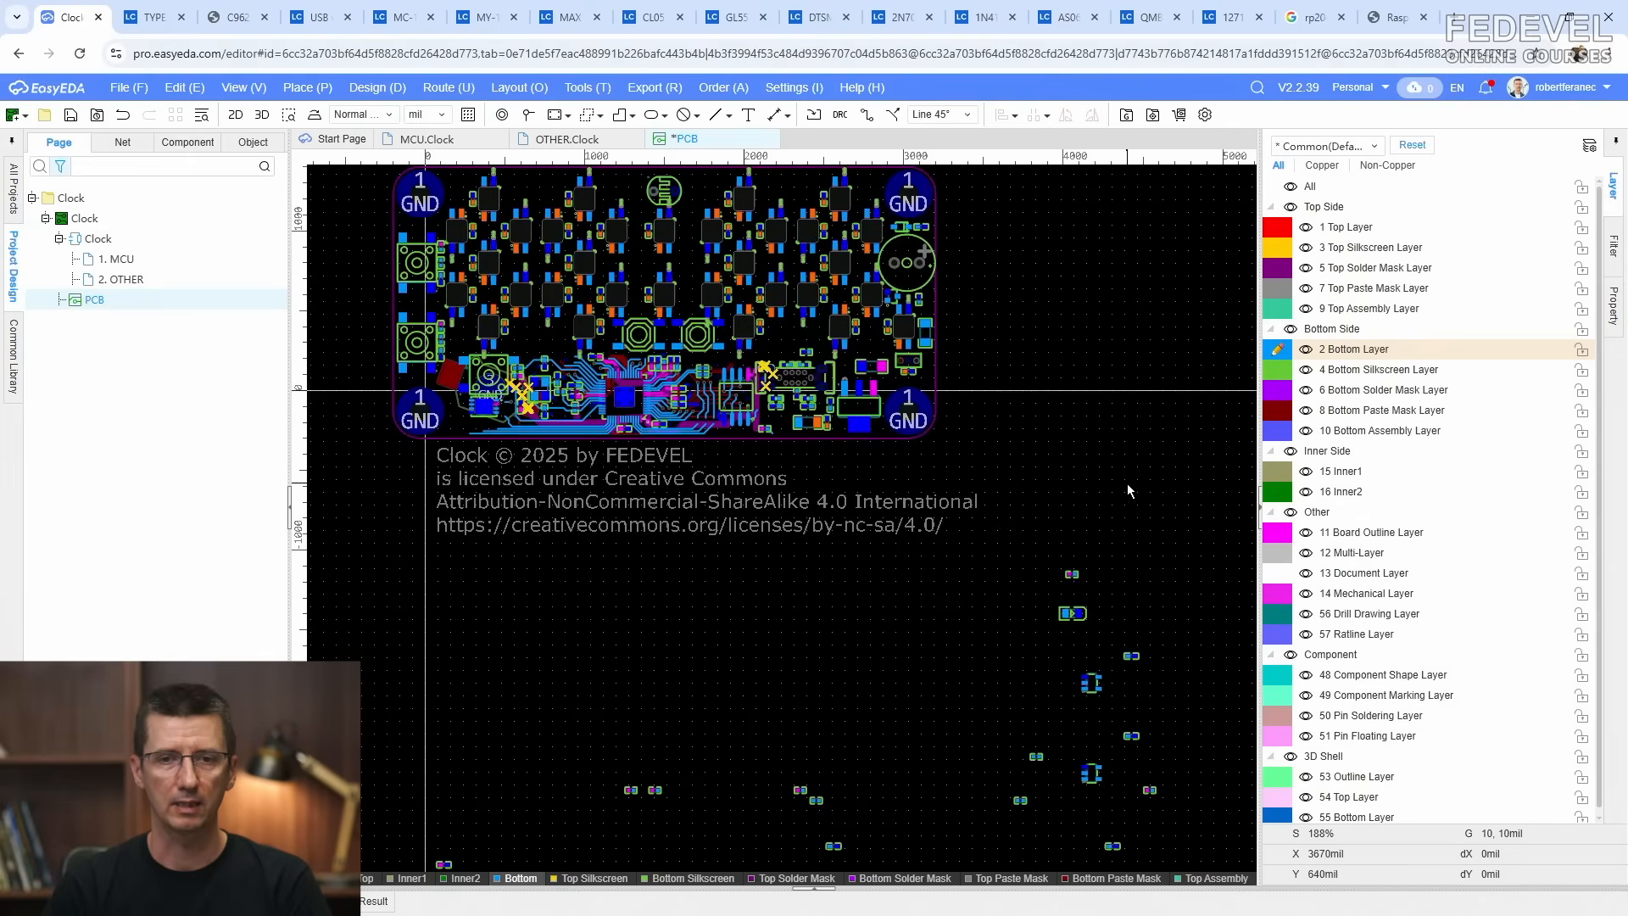
pyautogui.click(69, 116)
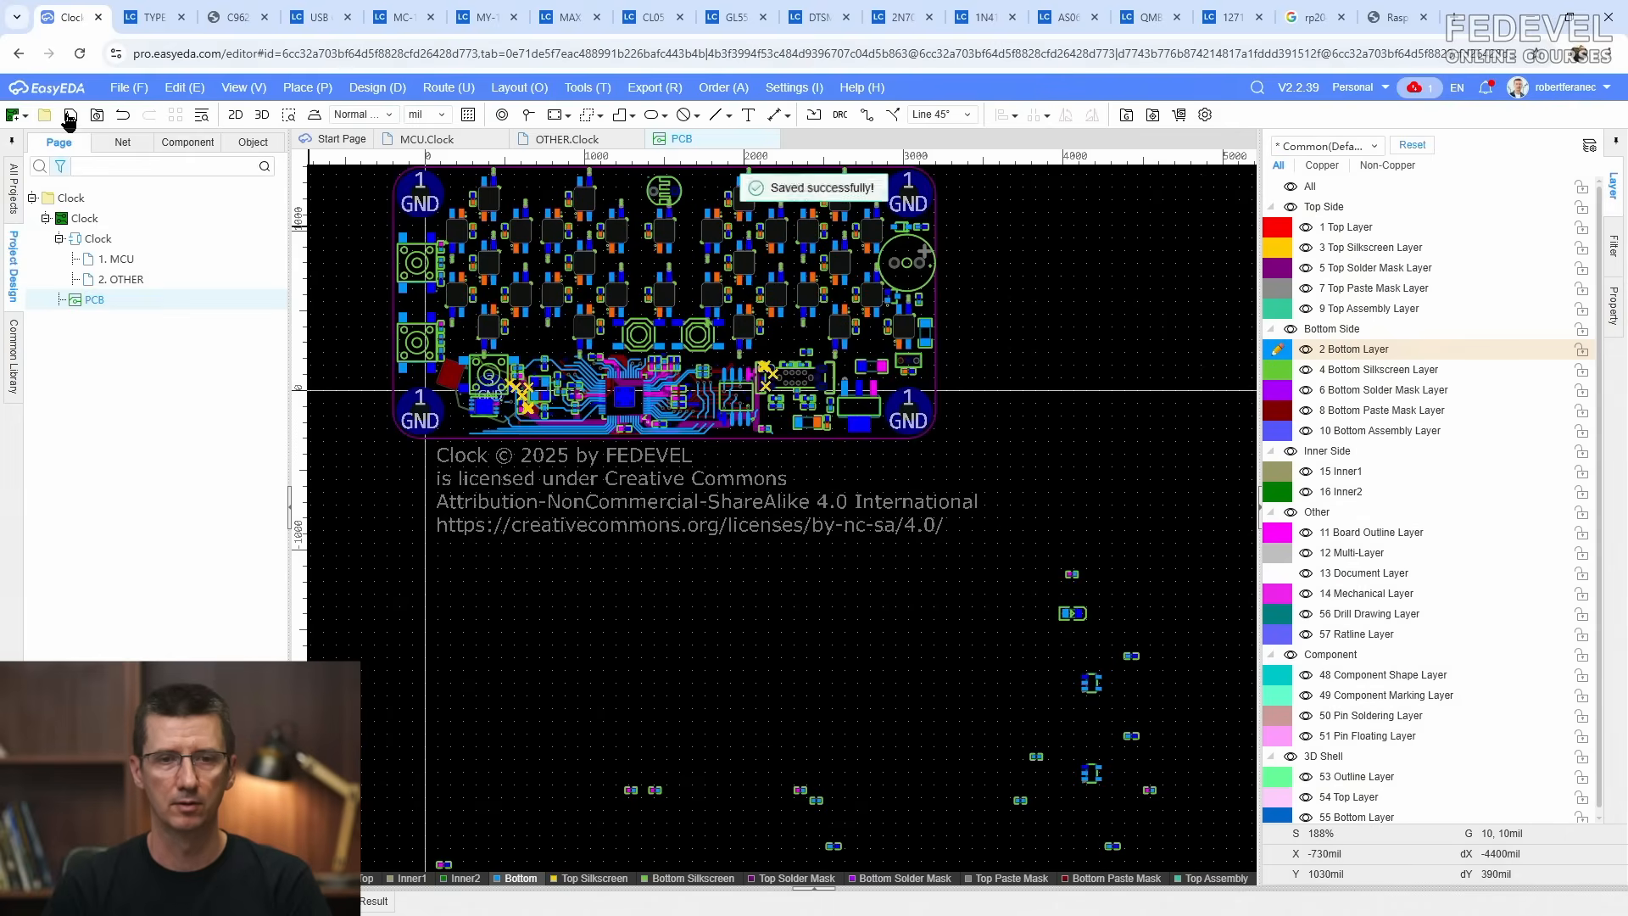
# Step: Transfer capacitor C247 from the MCU schematic's Light Sensor circuit to the PCB and place it beside the round light sensor, at X 1330, Y 1320 mil
pyautogui.click(672, 188)
pyautogui.click(442, 138)
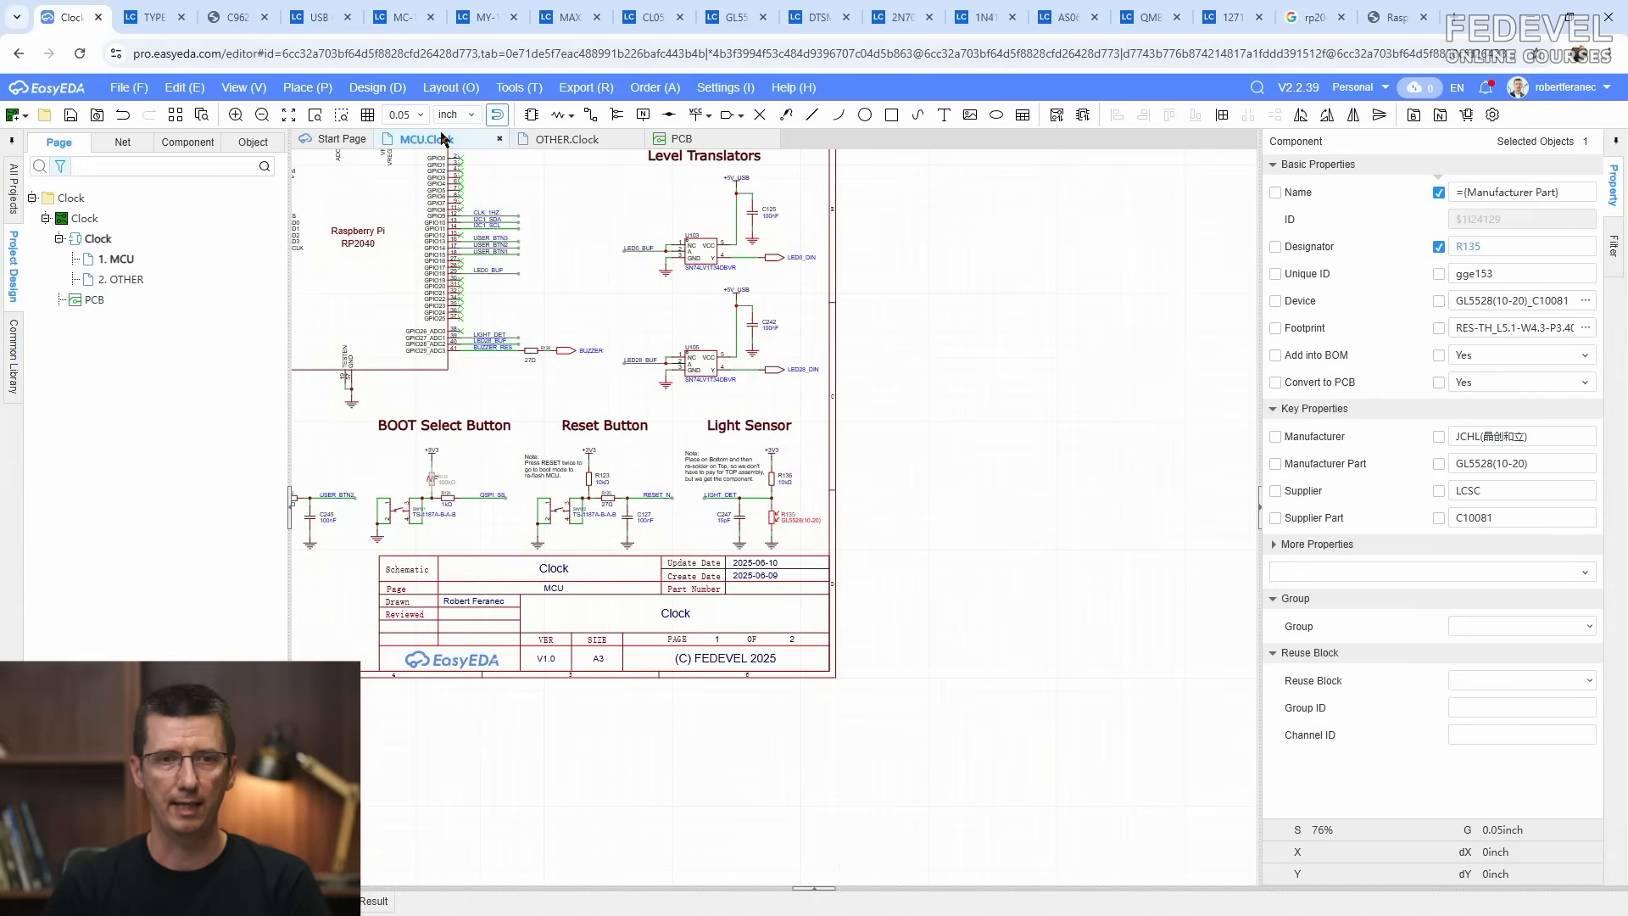
pyautogui.scroll(4, 758, 544)
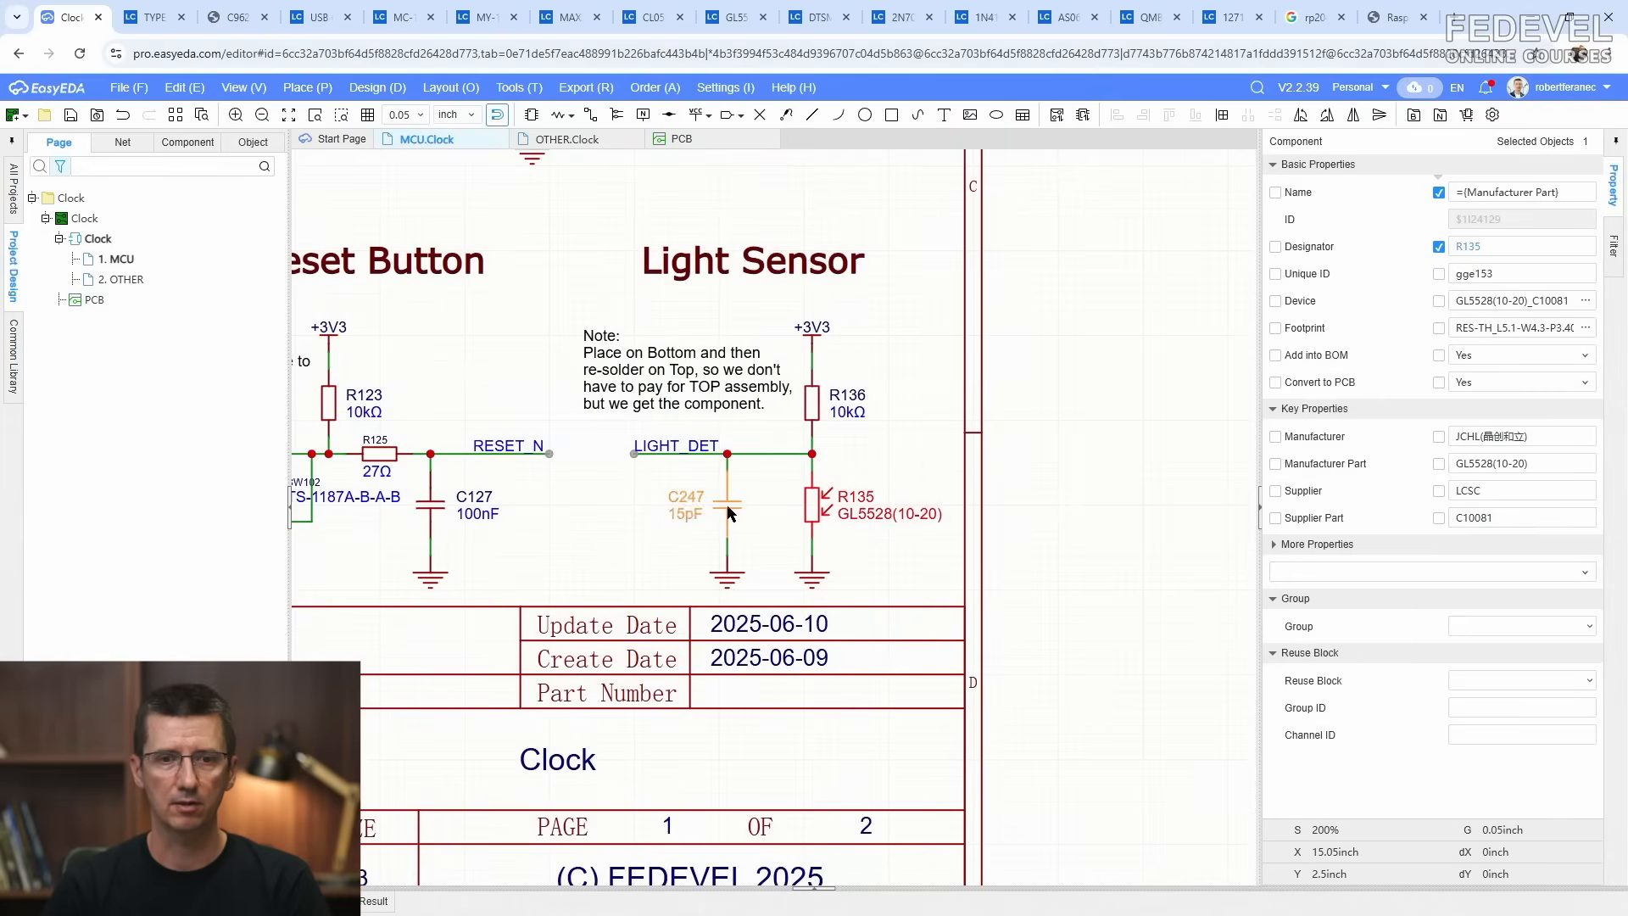
pyautogui.click(729, 512)
pyautogui.rightClick(729, 512)
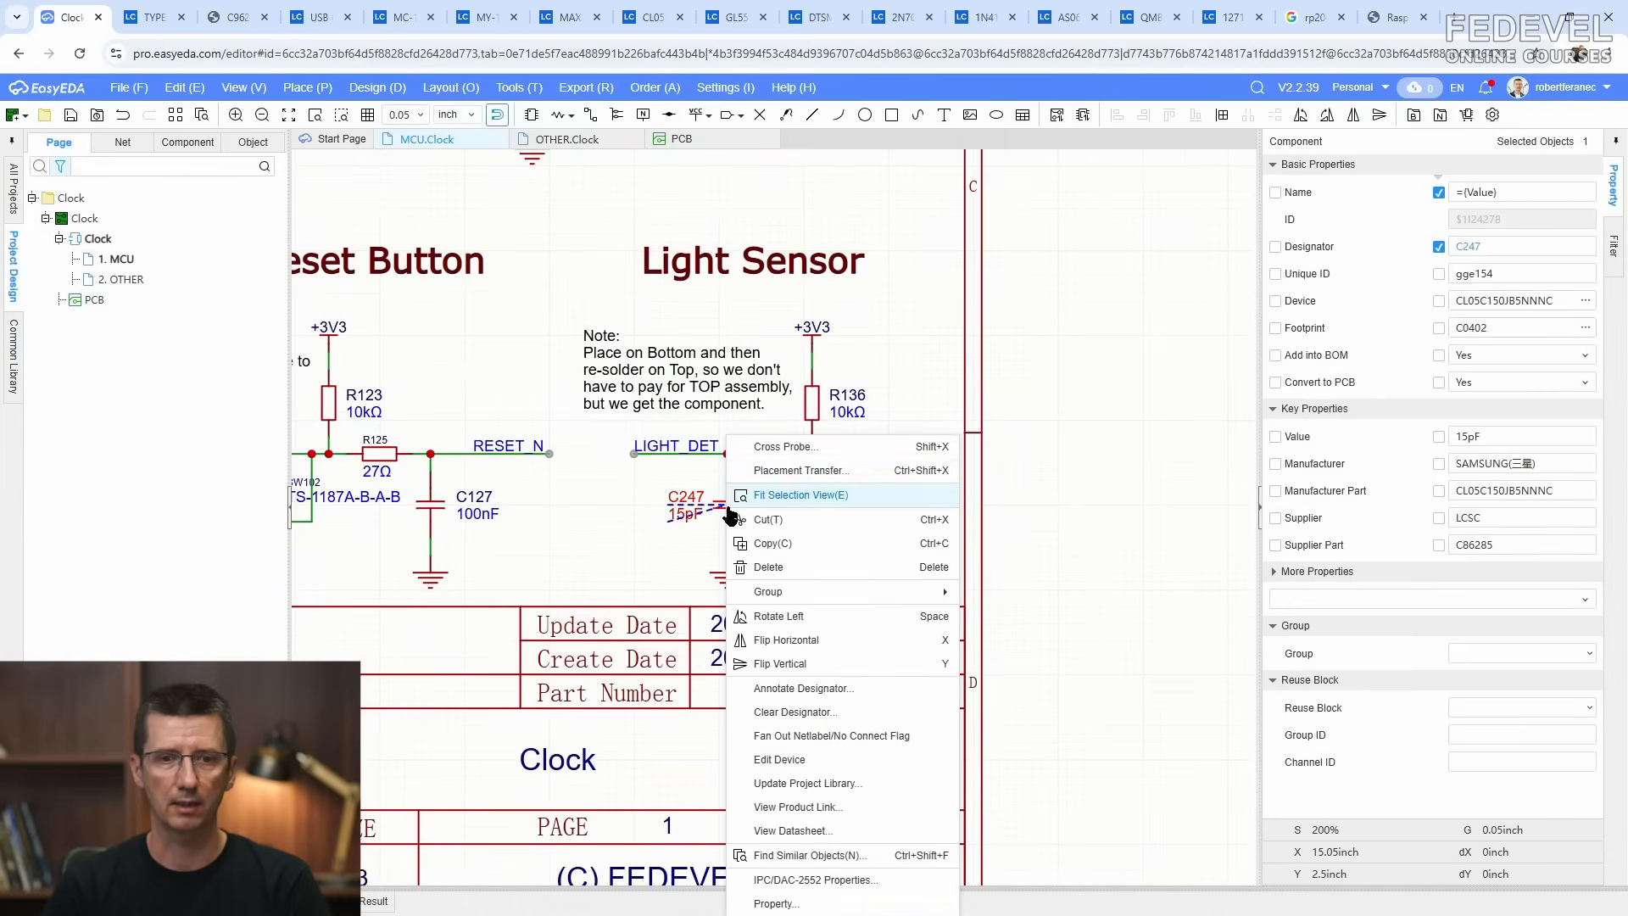
pyautogui.click(780, 471)
pyautogui.scroll(-4, 950, 566)
pyautogui.scroll(12, 790, 348)
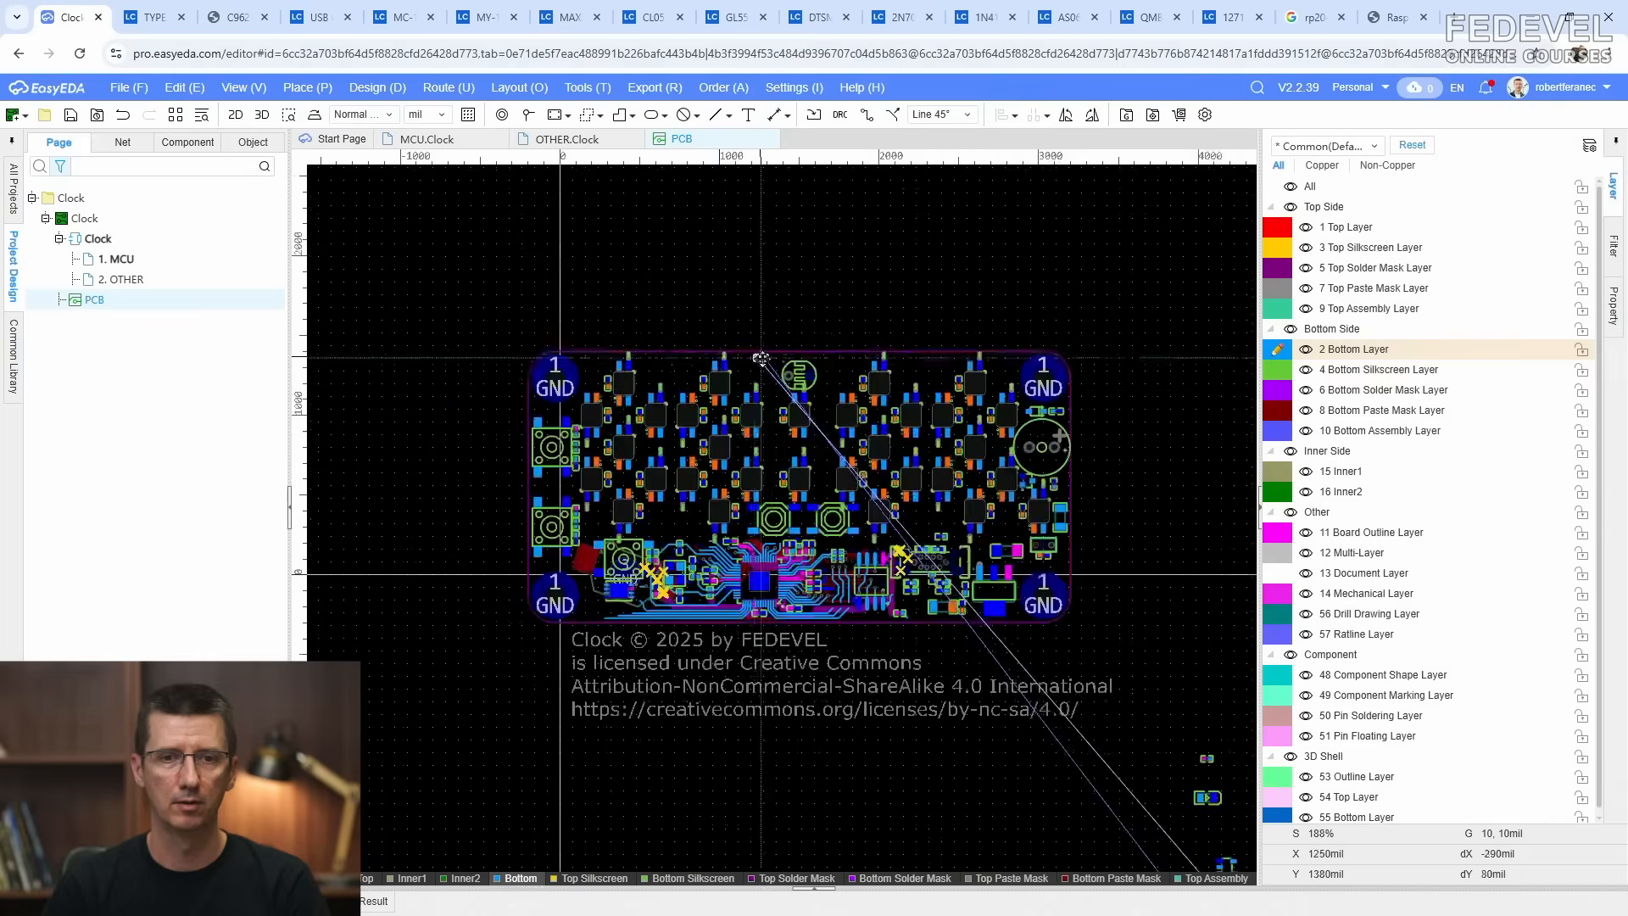
pyautogui.click(668, 341)
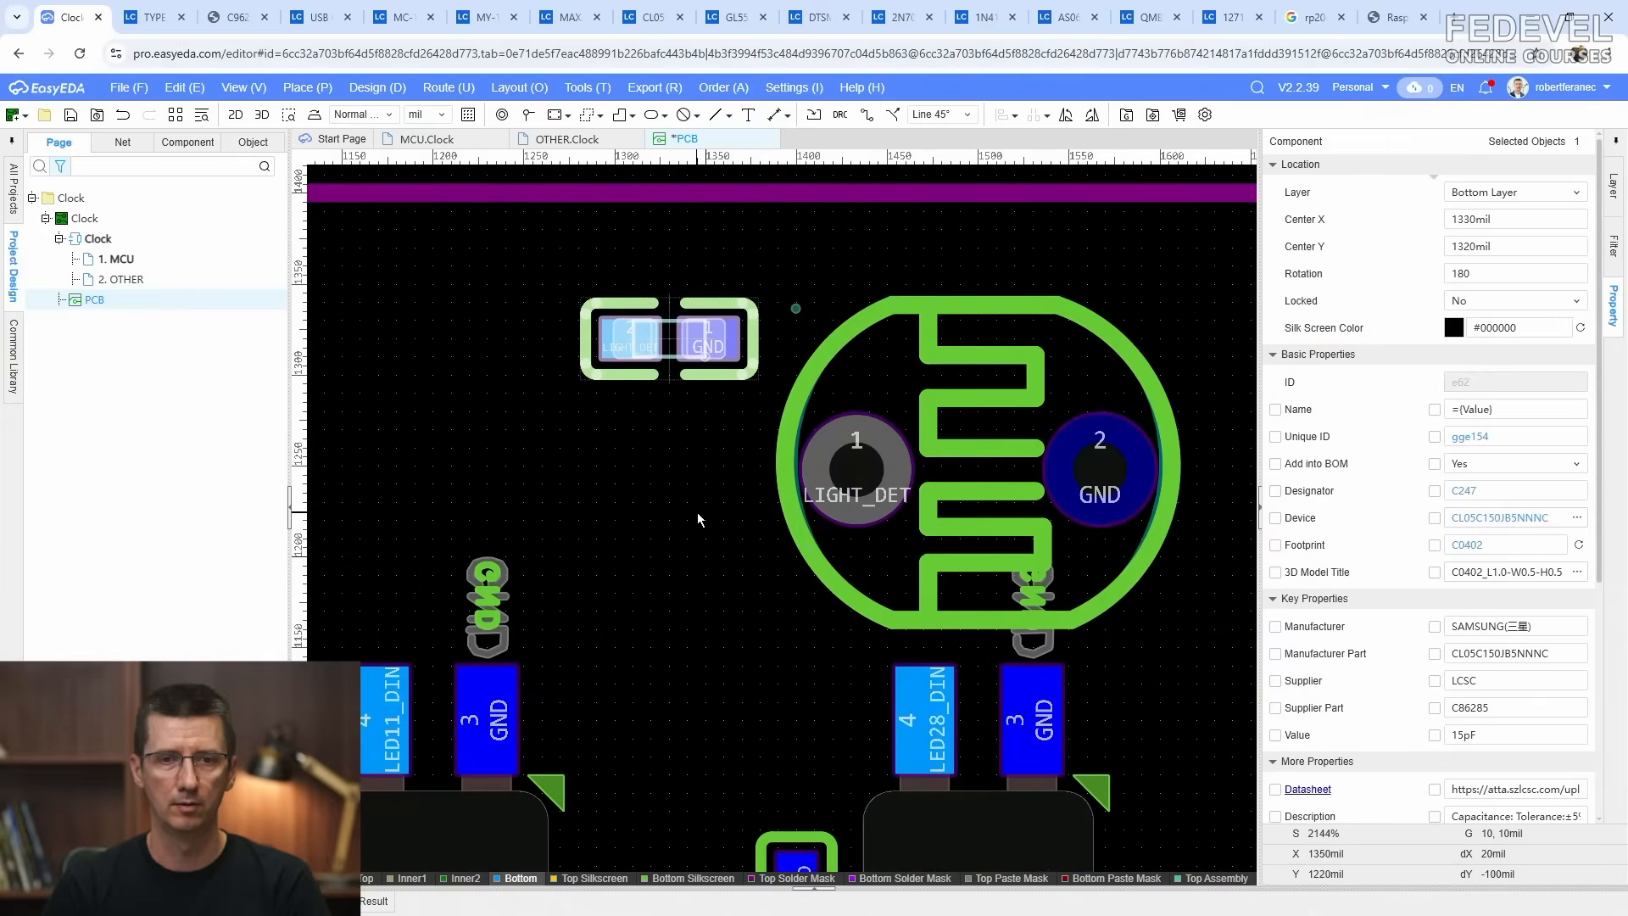
# Step: Move capacitor C247 closer to the light sensor and rotate it to vertical with its GND pad facing up
pyautogui.click(697, 513)
pyautogui.moveTo(669, 348); pyautogui.dragTo(723, 417)
pyautogui.press('space')
pyautogui.scroll(-4, 592, 363)
pyautogui.click(613, 475)
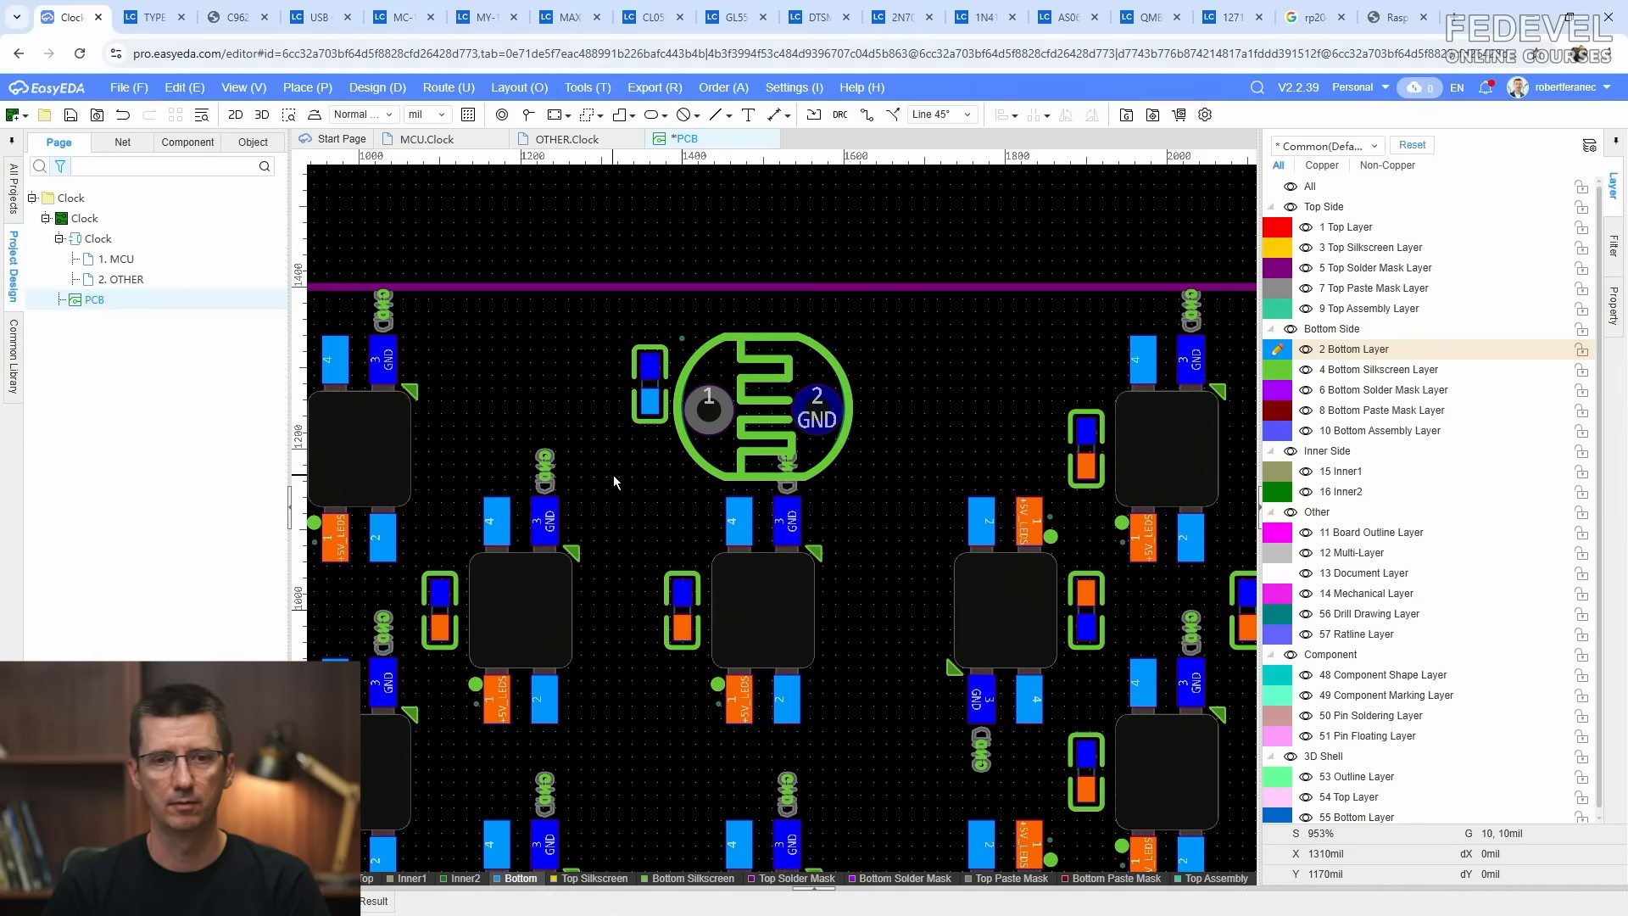
# Step: Transfer resistor R136 from the MCU schematic to the PCB and place it horizontally between the push button and the MCU, at X 1300, Y 230 mil
pyautogui.click(454, 136)
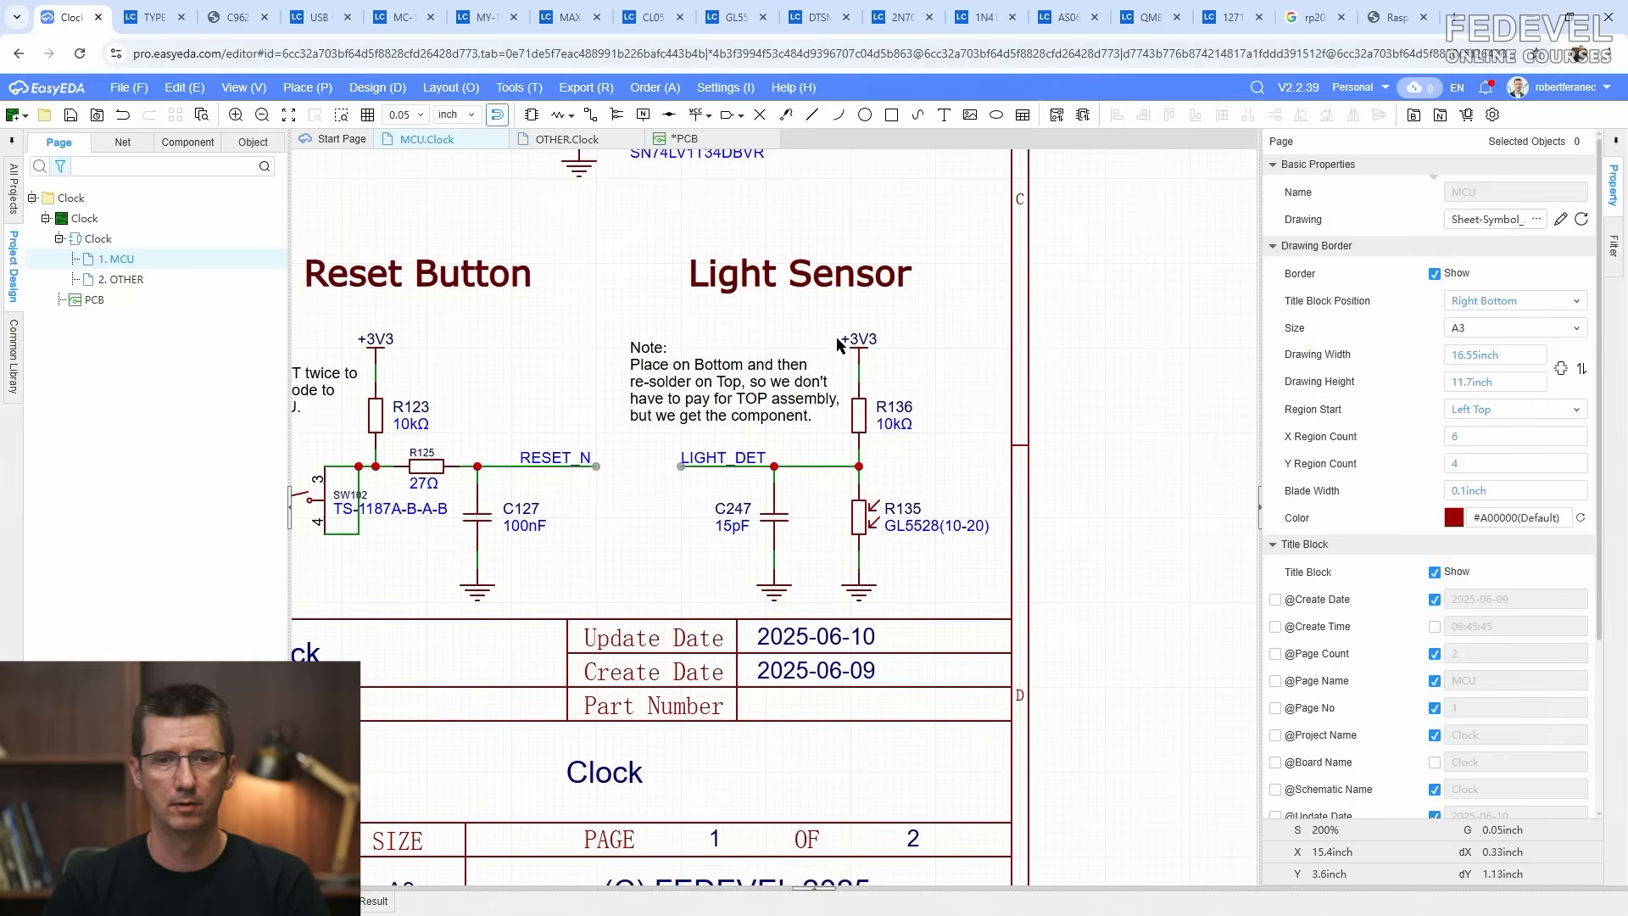
pyautogui.click(858, 415)
pyautogui.rightClick(861, 412)
pyautogui.press('Escape')
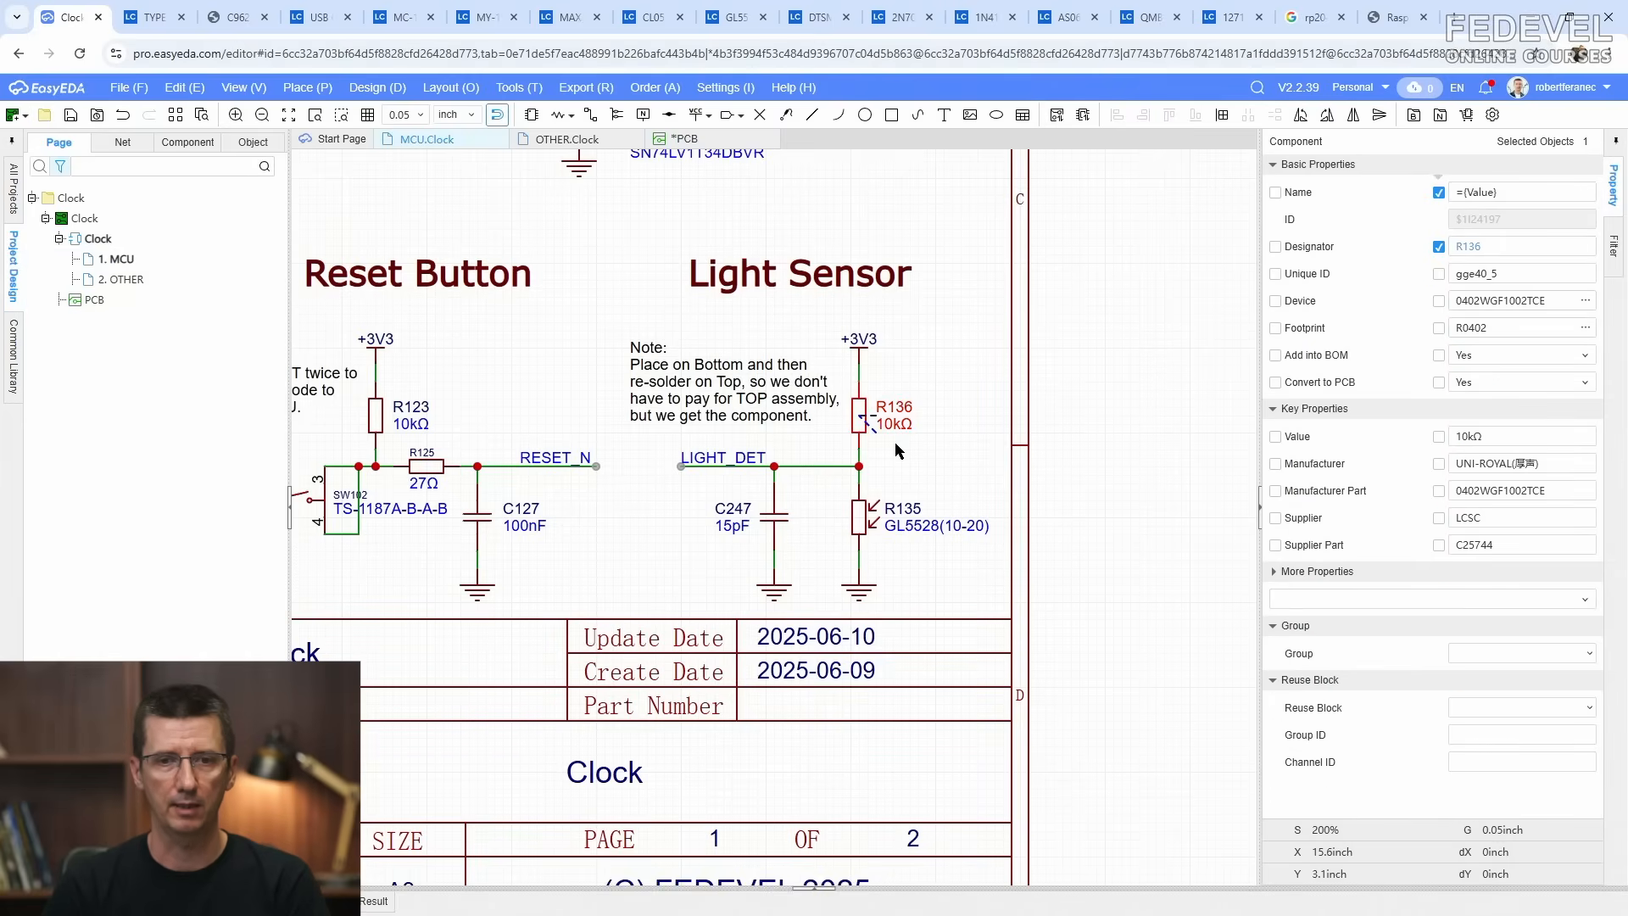
pyautogui.scroll(-8, 944, 475)
pyautogui.scroll(5, 844, 362)
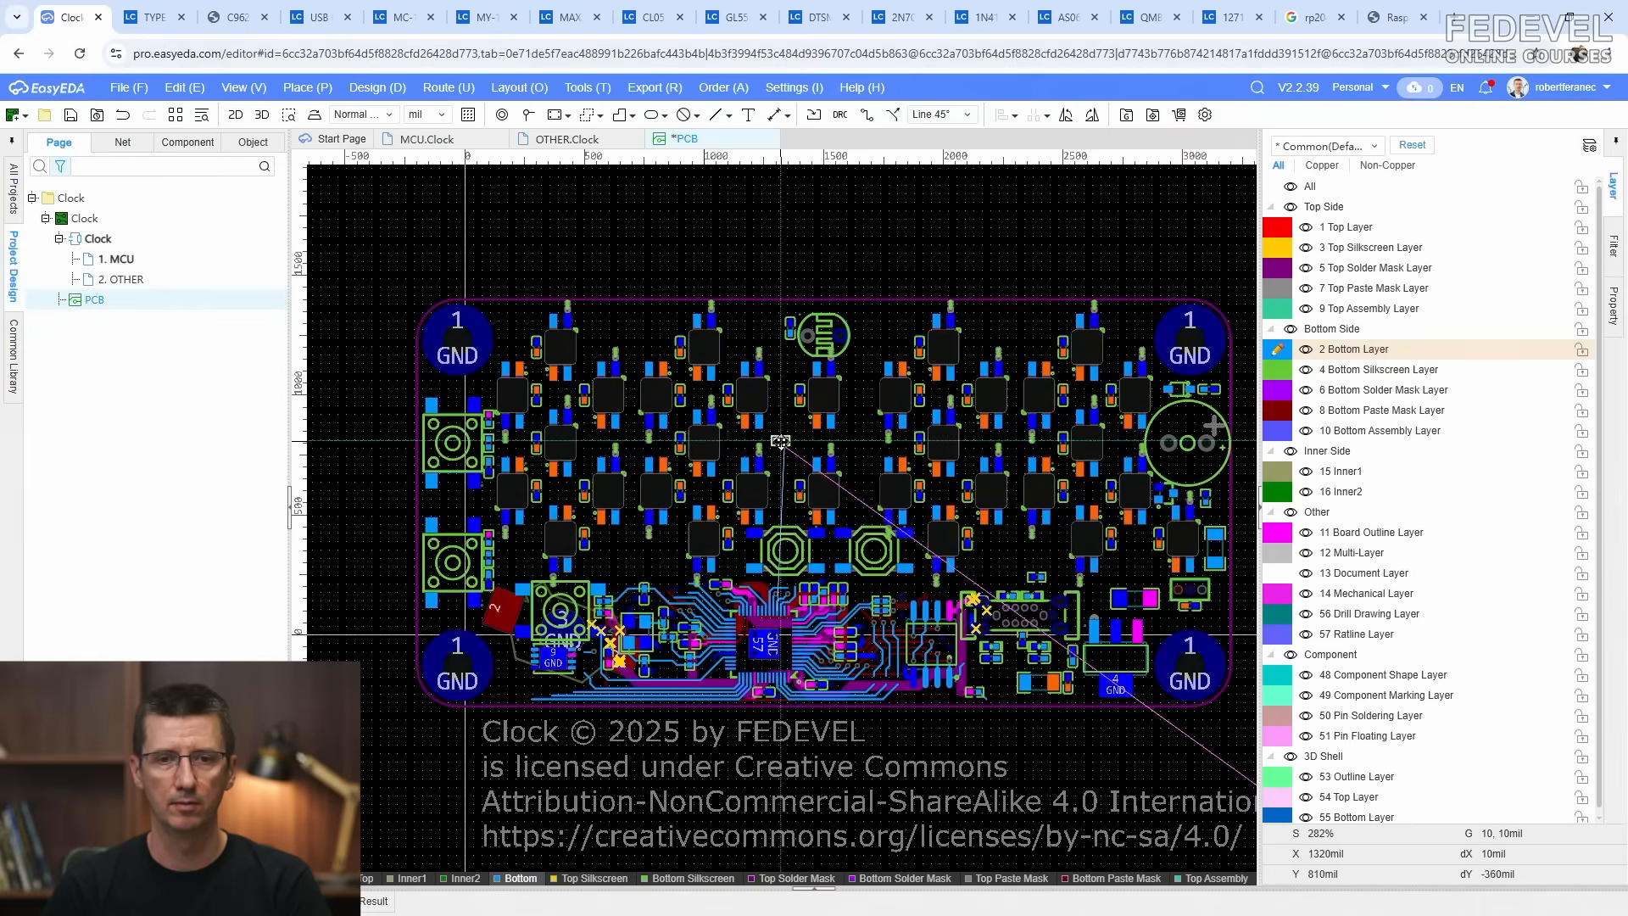
pyautogui.scroll(4, 770, 392)
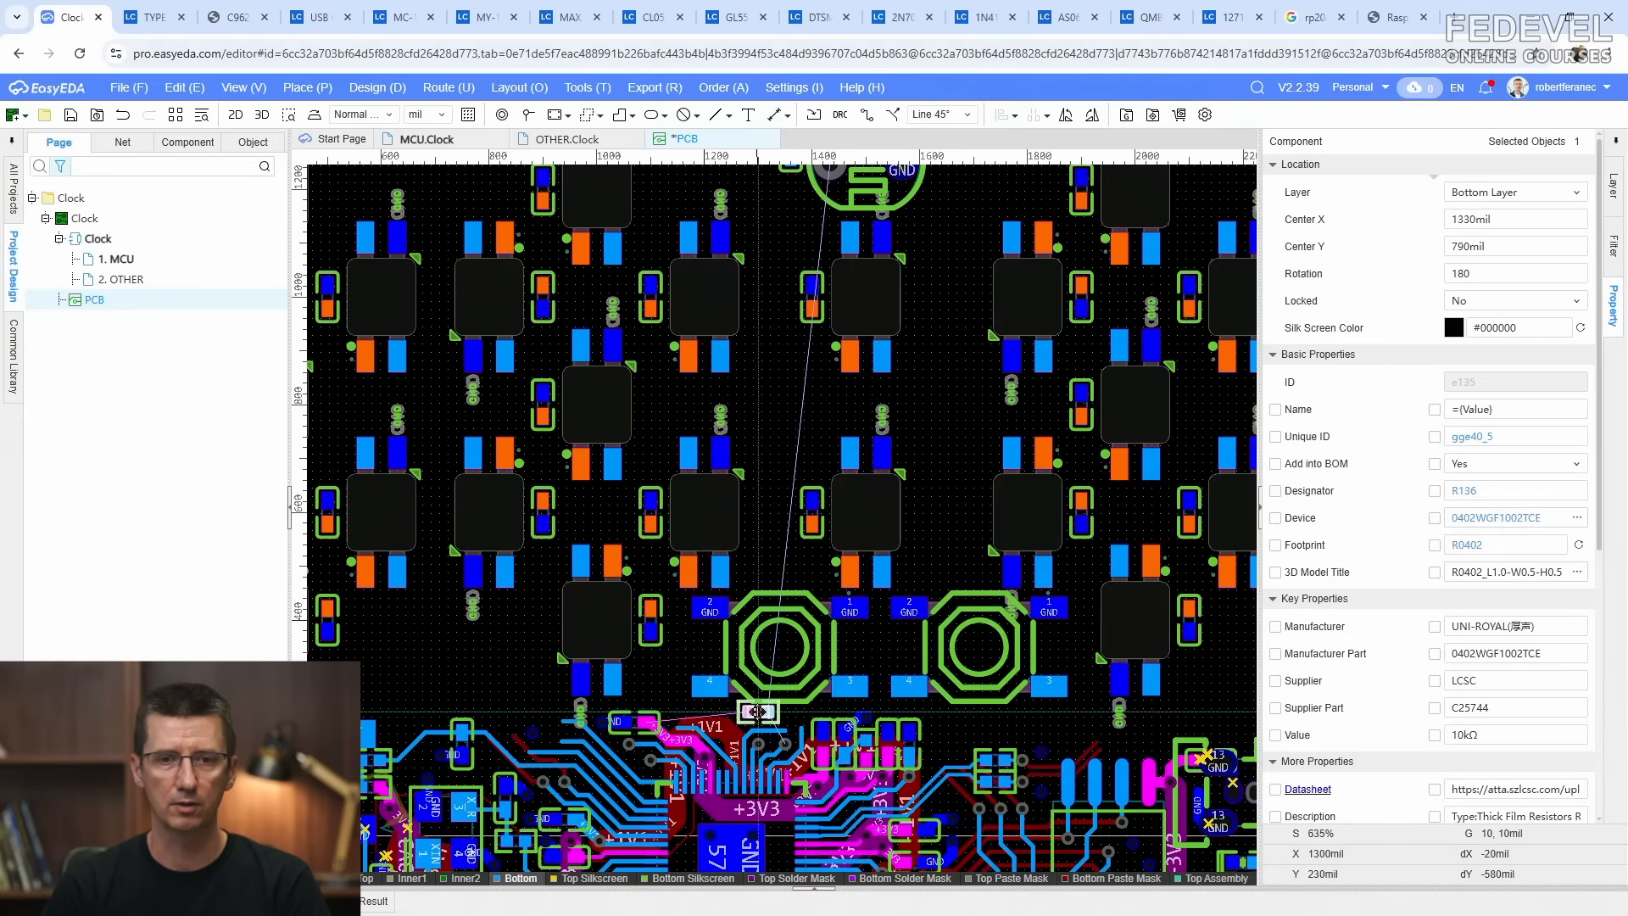
pyautogui.click(757, 712)
pyautogui.scroll(6, 757, 713)
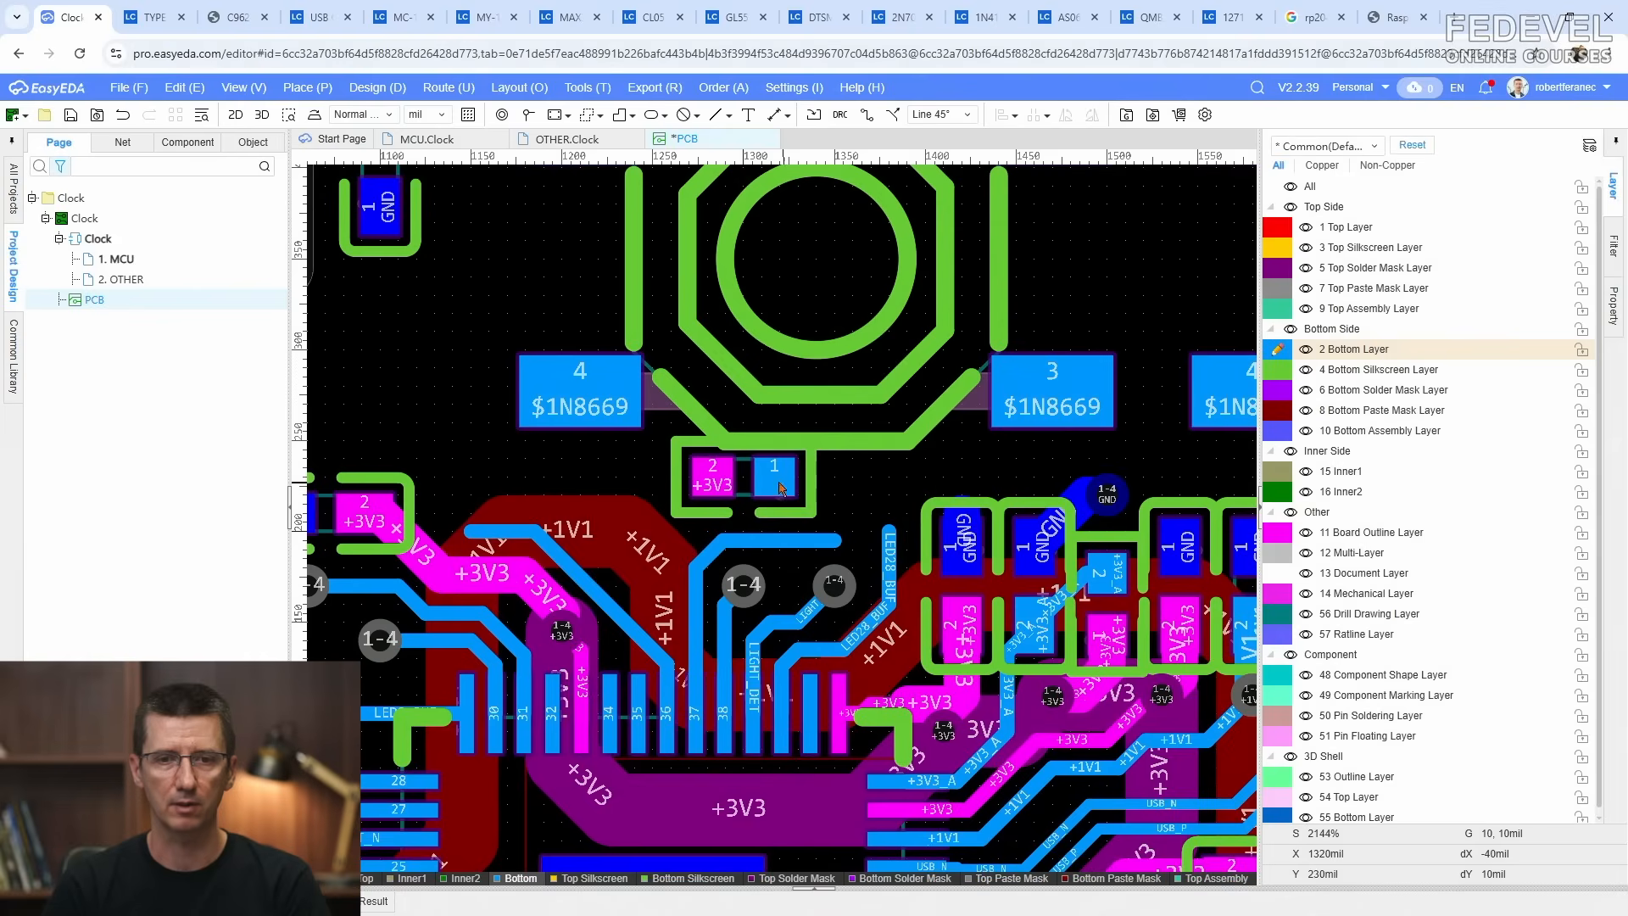
# Step: Hide the top side layers and delete the unfinished bottom tracks leaving MCU pins 36 and 37
pyautogui.click(1290, 207)
pyautogui.click(501, 540)
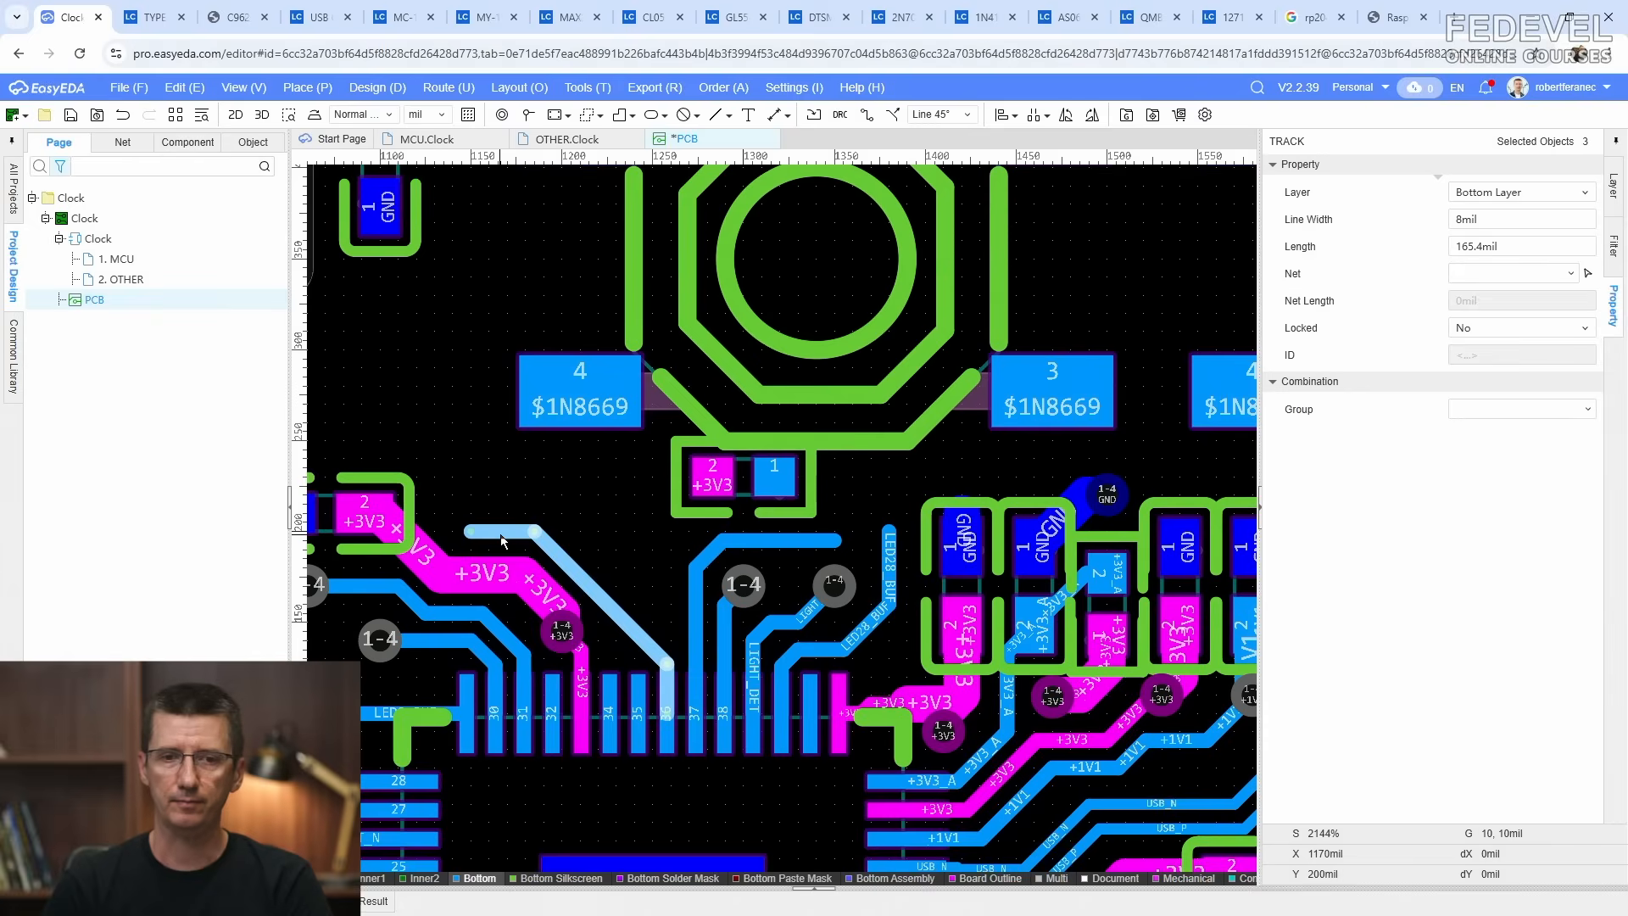
pyautogui.click(637, 550)
pyautogui.click(708, 555)
pyautogui.rightClick(708, 560)
pyautogui.moveTo(709, 561)
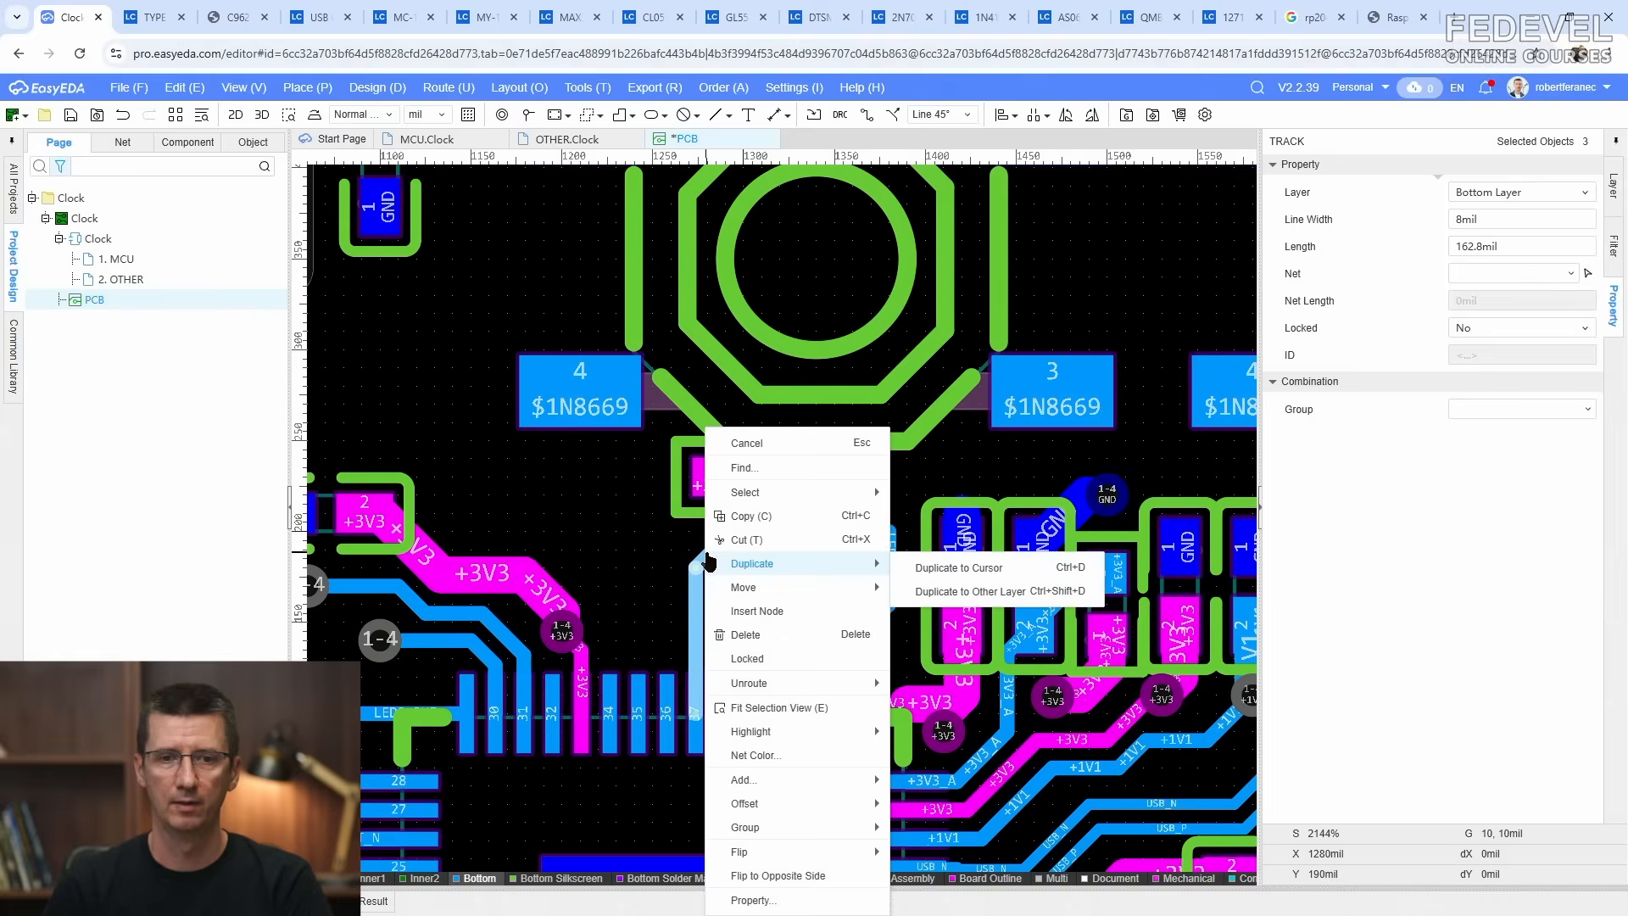
pyautogui.click(742, 635)
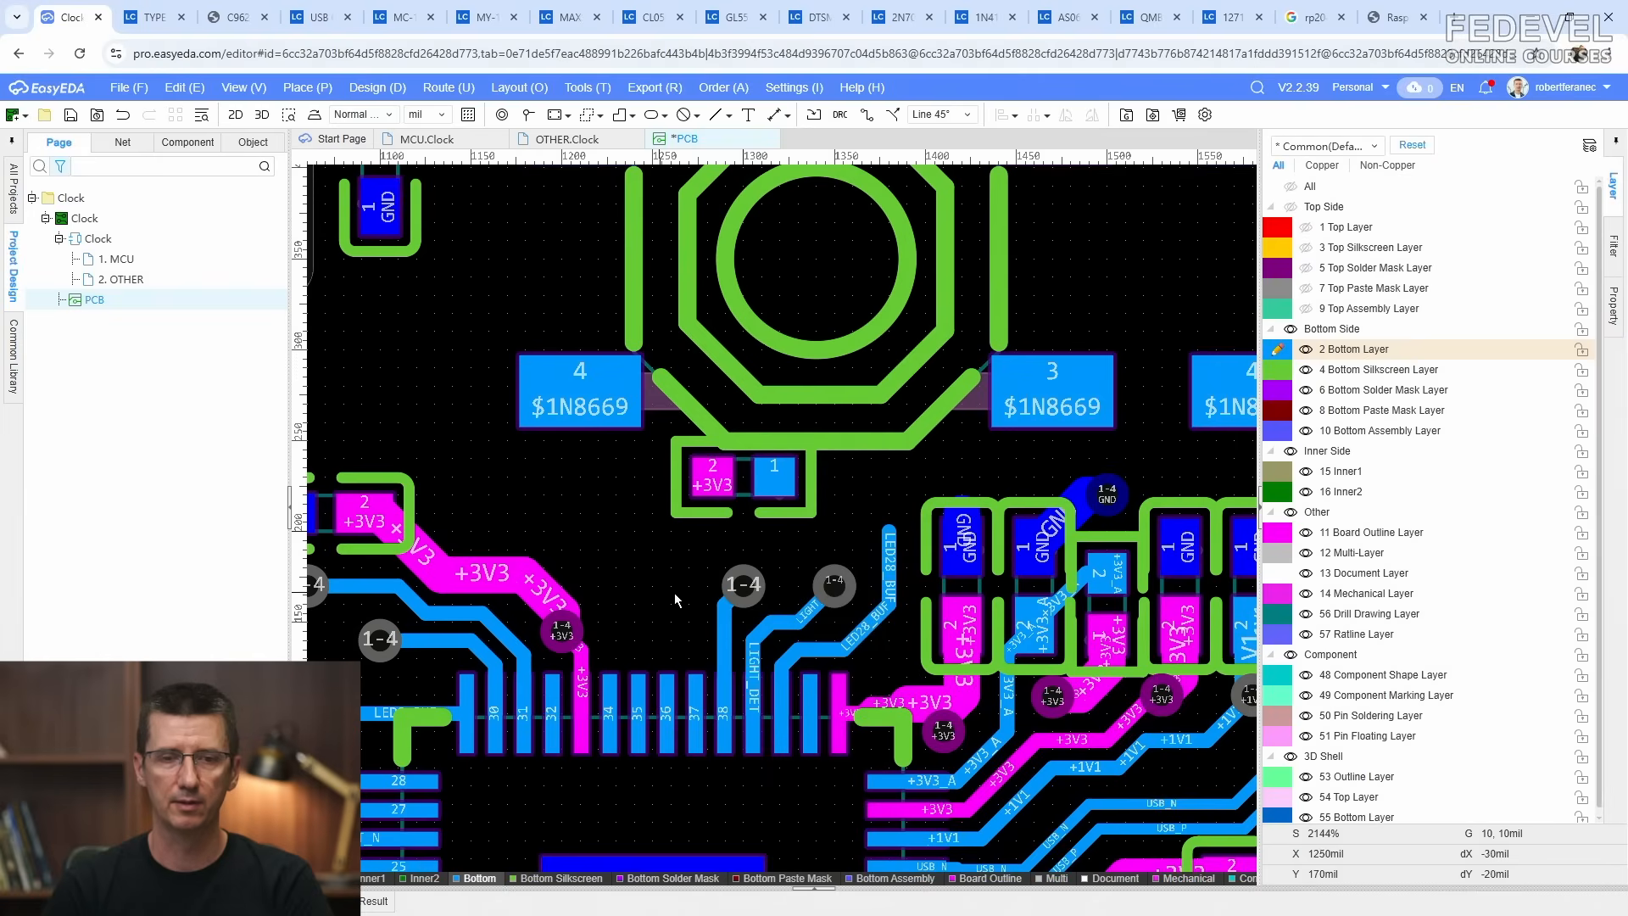
# Step: Delete the two vias below R136 together with the pin 38, LIGHT_DET and LED28_BUF tracks
pyautogui.click(744, 584)
pyautogui.press('Delete')
pyautogui.click(831, 585)
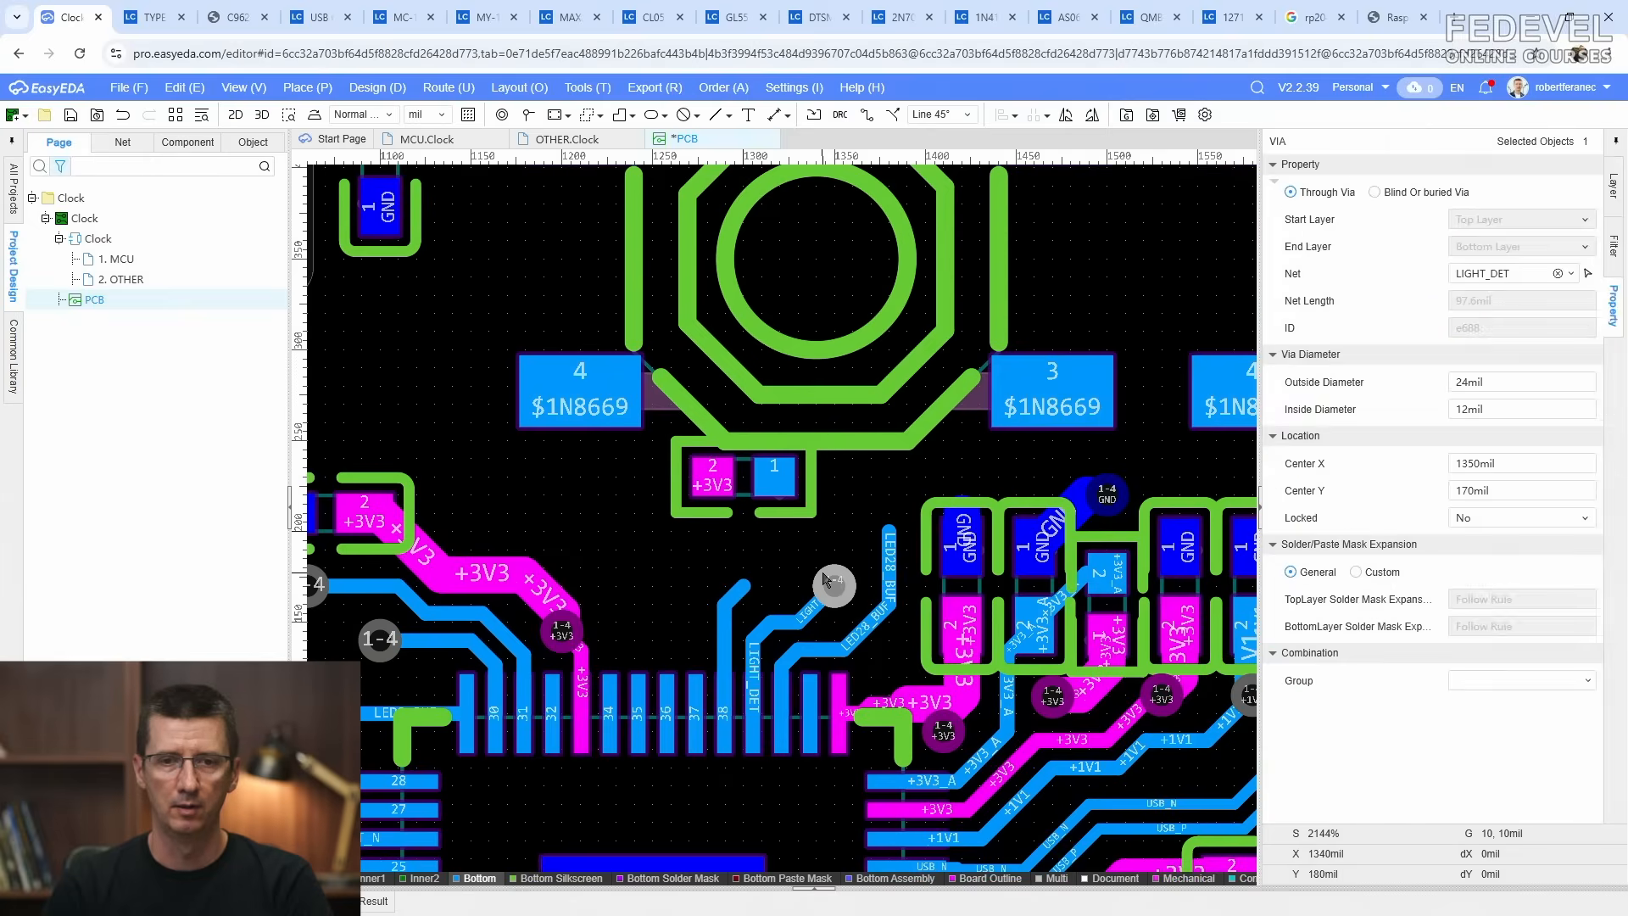
pyautogui.press('Delete')
pyautogui.click(819, 601)
pyautogui.press('Delete')
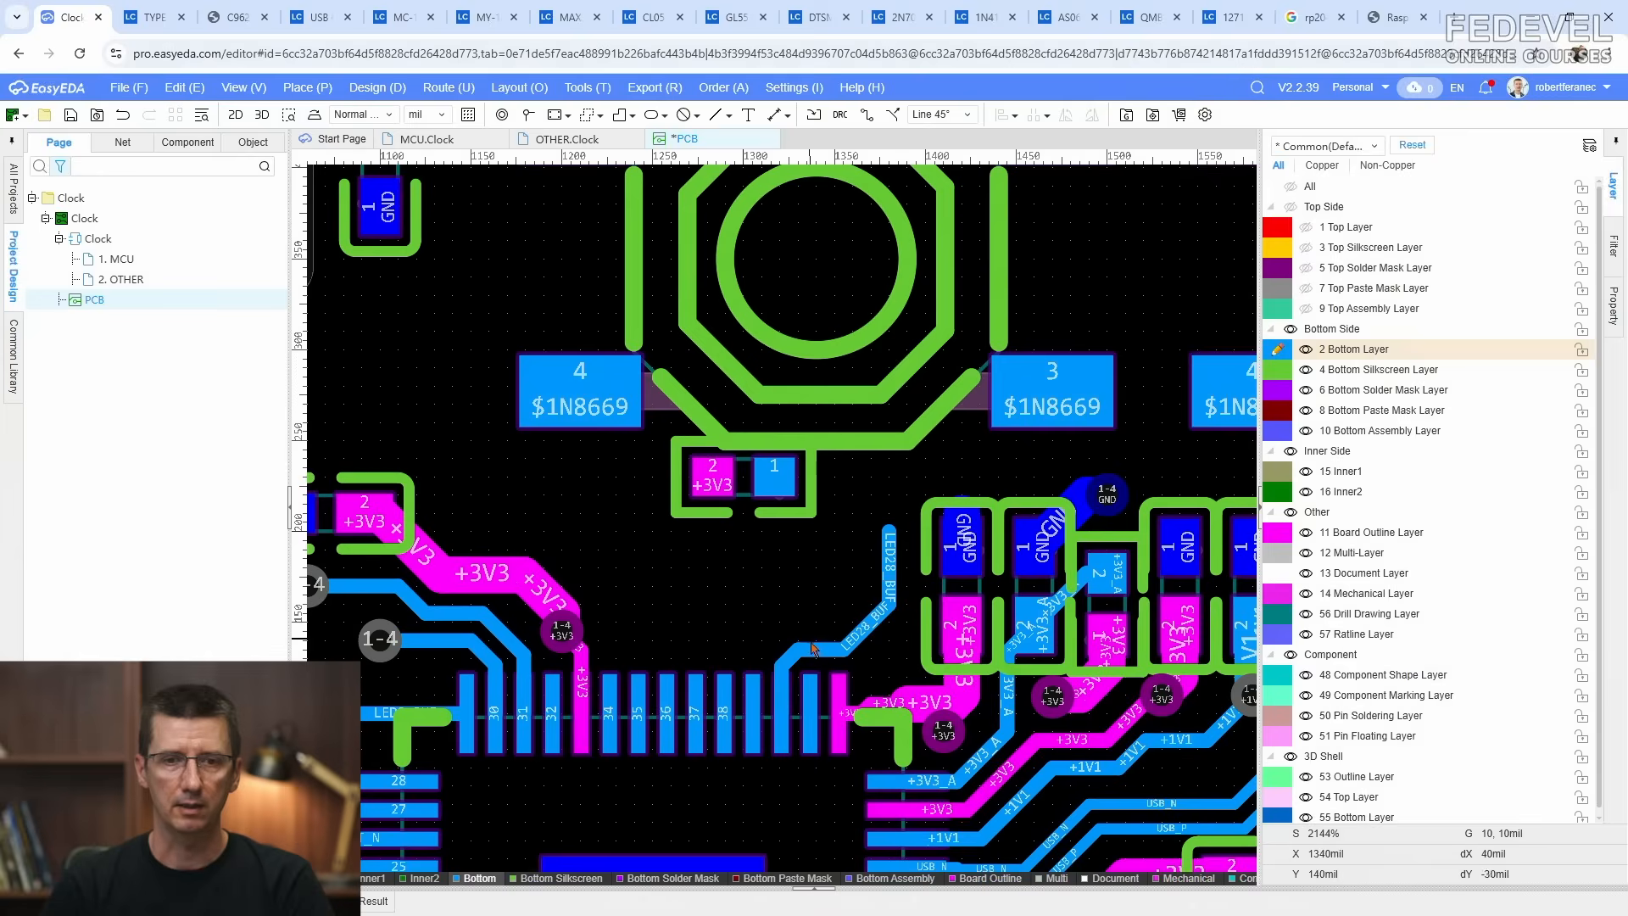
pyautogui.click(812, 646)
pyautogui.press('Delete')
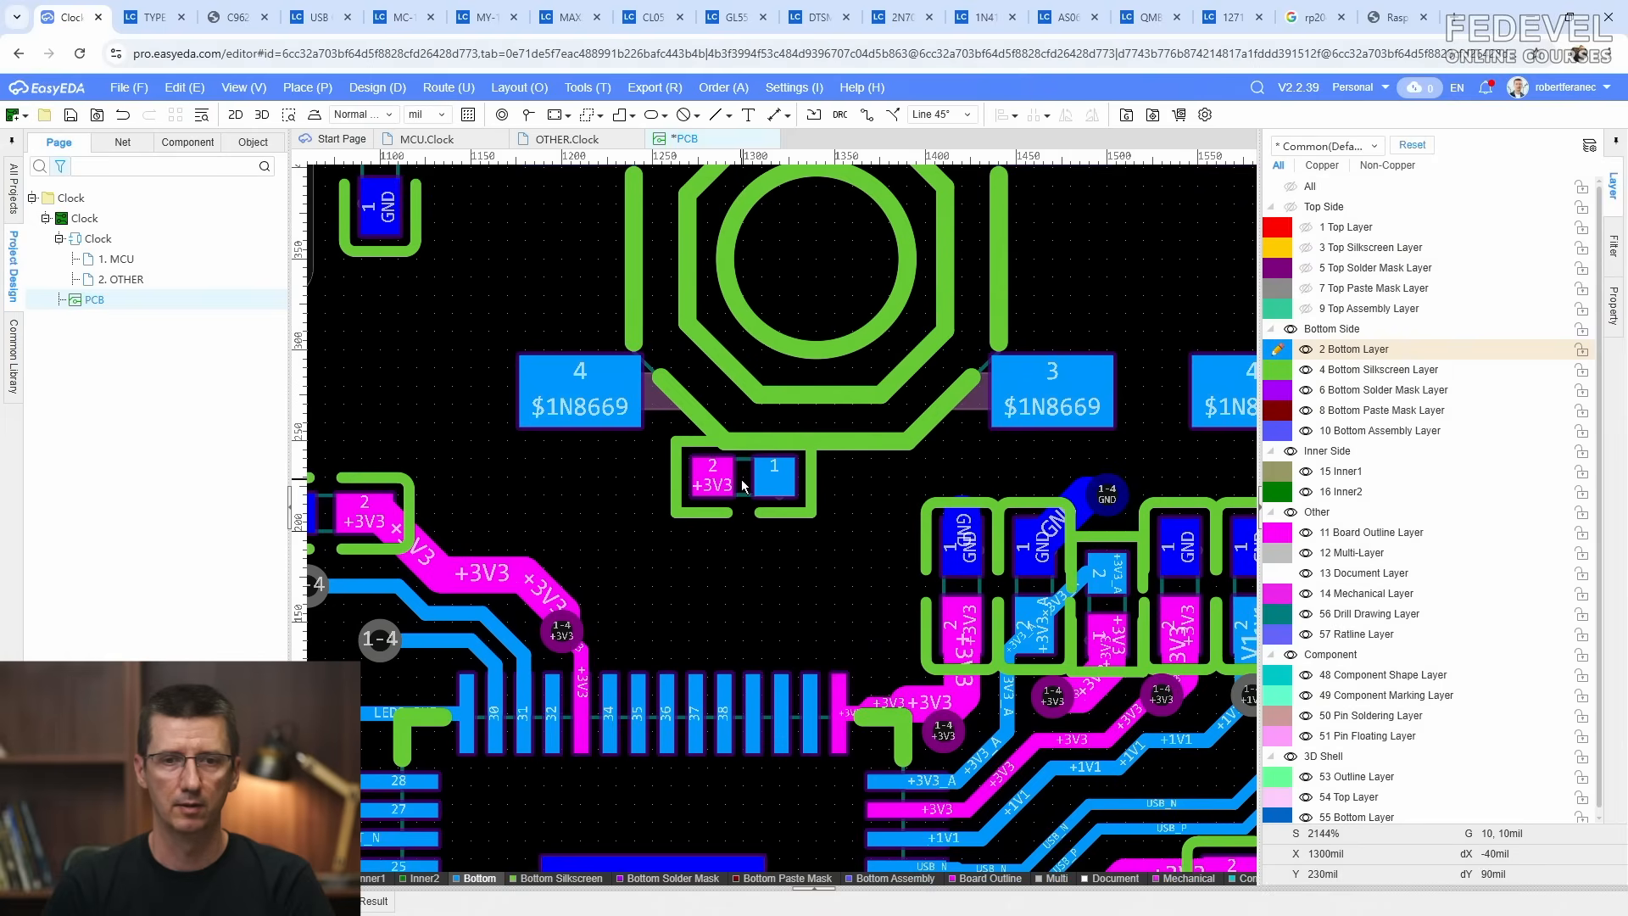
# Step: Move resistor R136 30 mil down towards the MCU, to Y 200 mil
pyautogui.moveTo(741, 480); pyautogui.dragTo(740, 534)
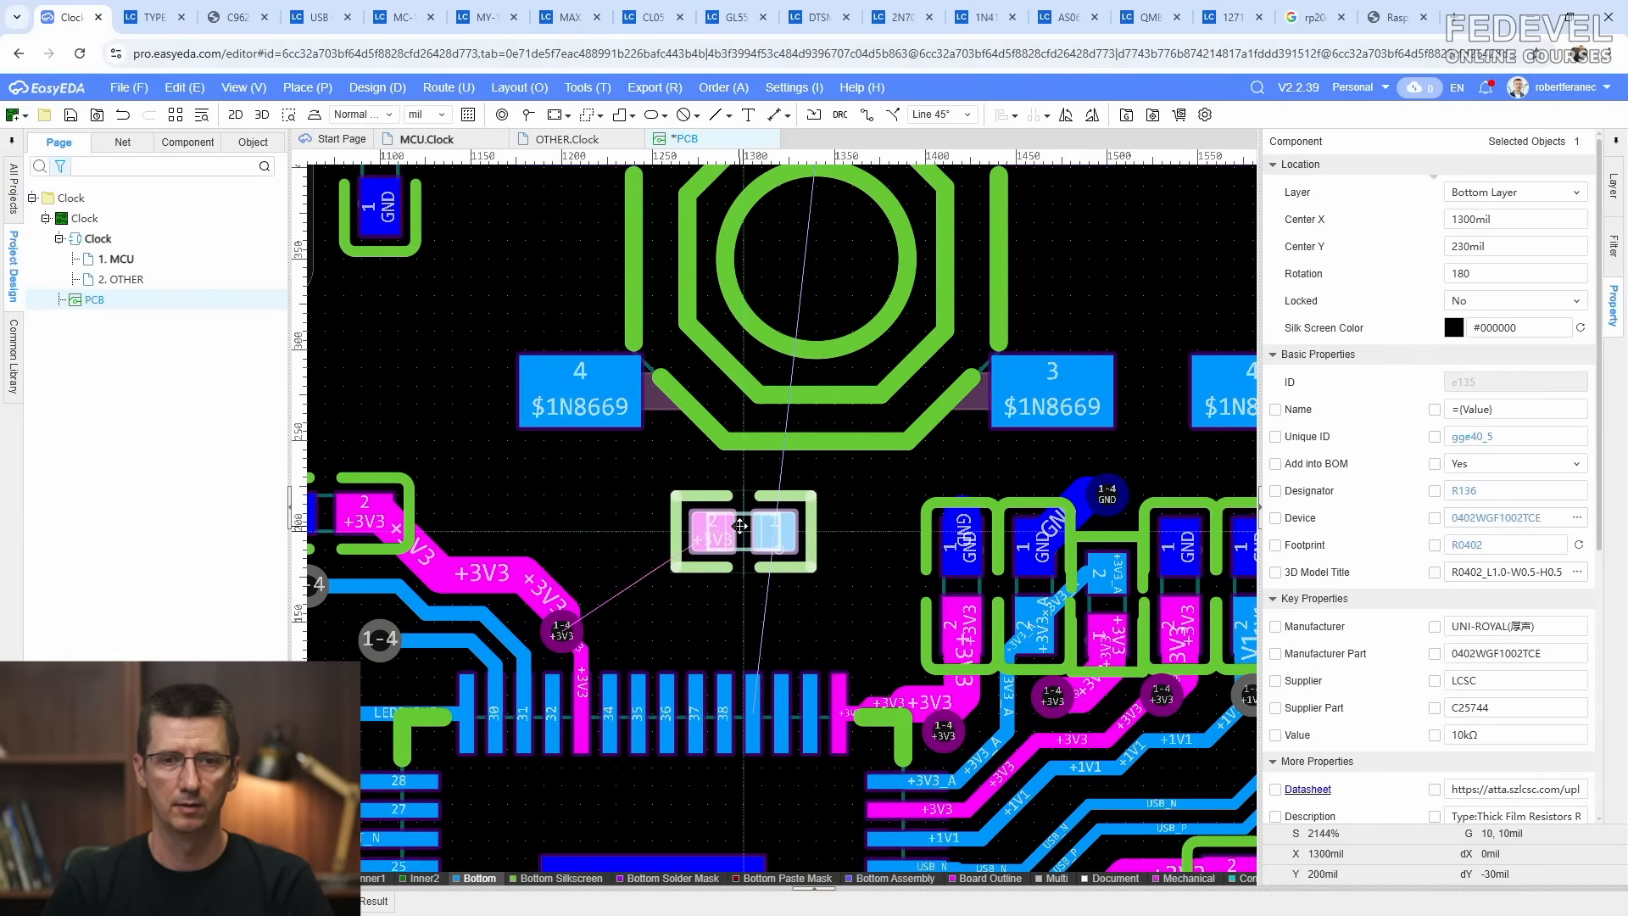
pyautogui.click(746, 609)
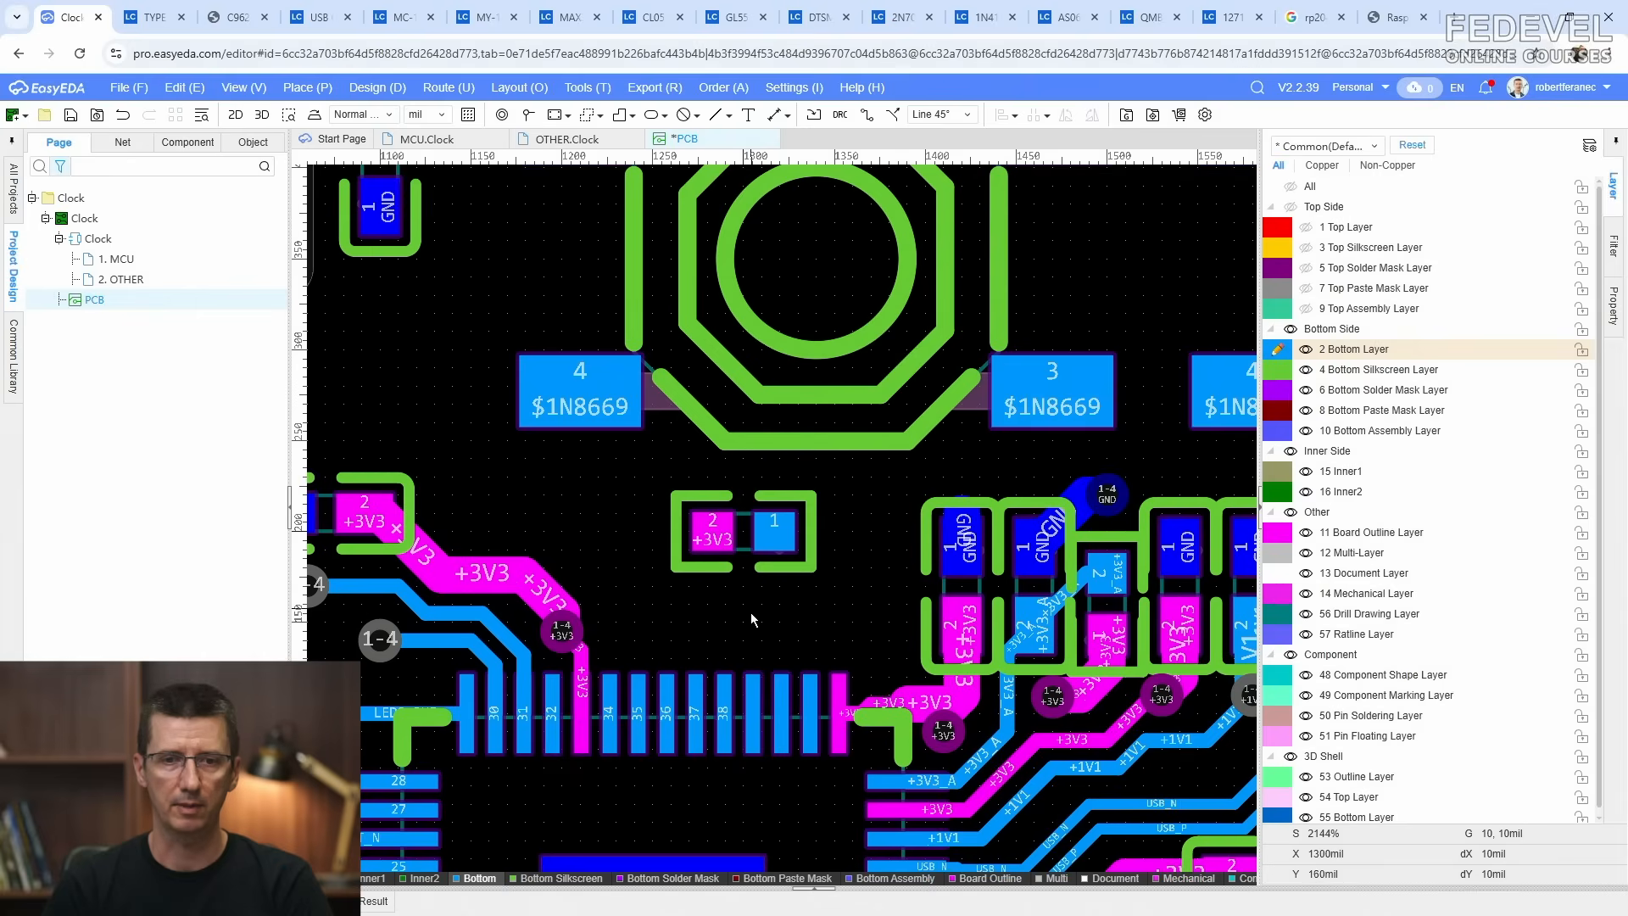
pyautogui.press('k')
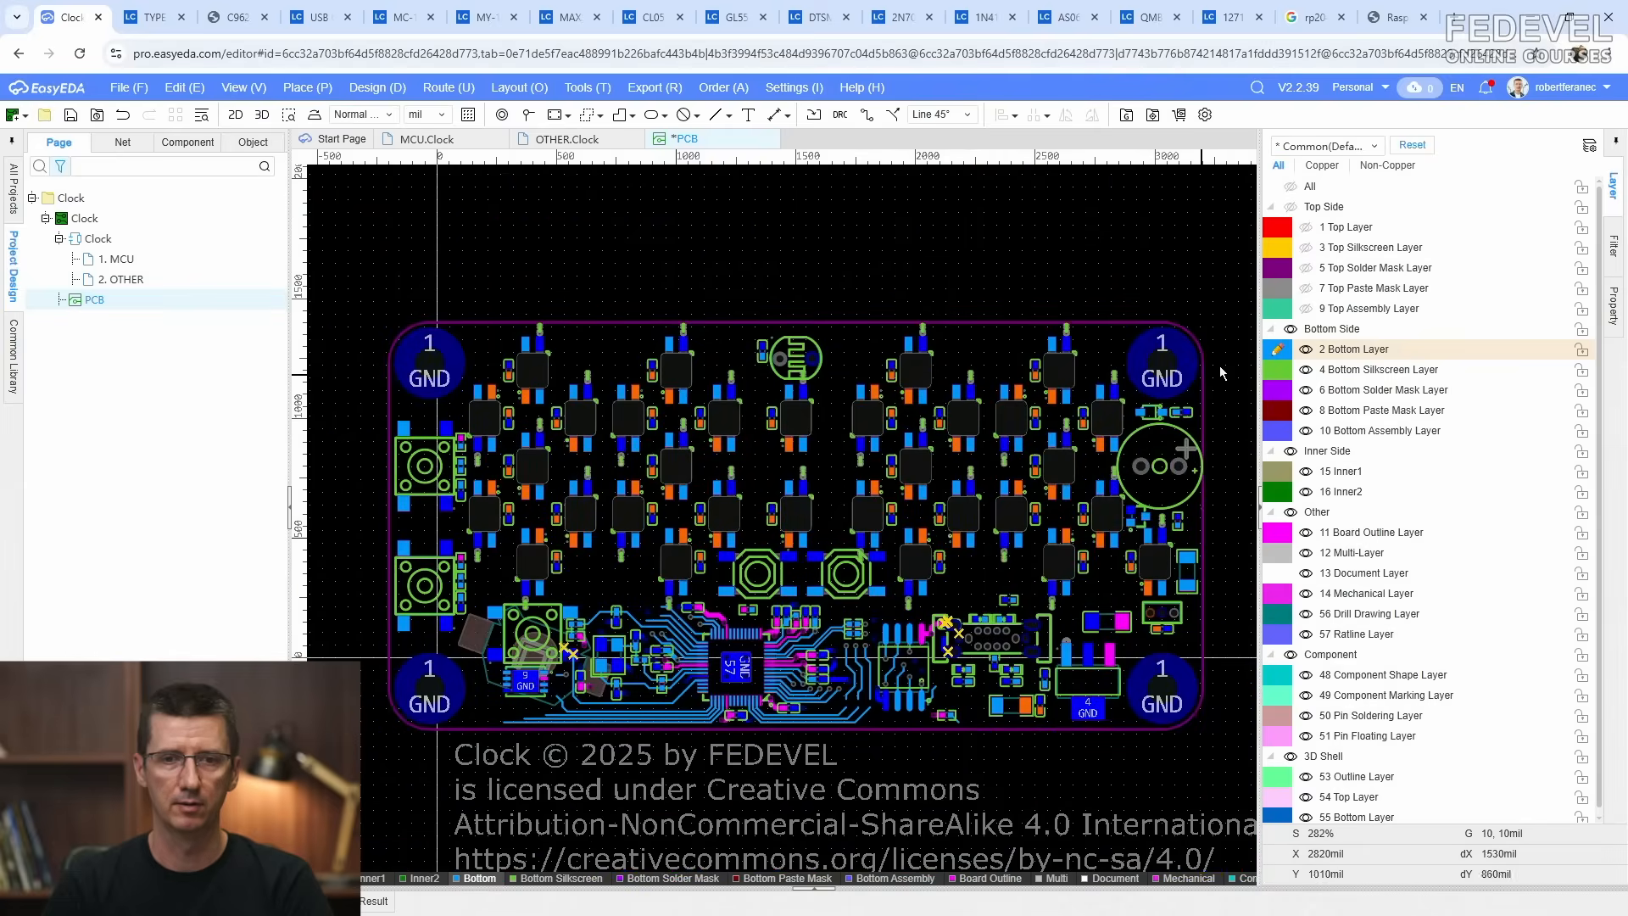
# Step: Show the top side layers again and save the PCB
pyautogui.click(1290, 208)
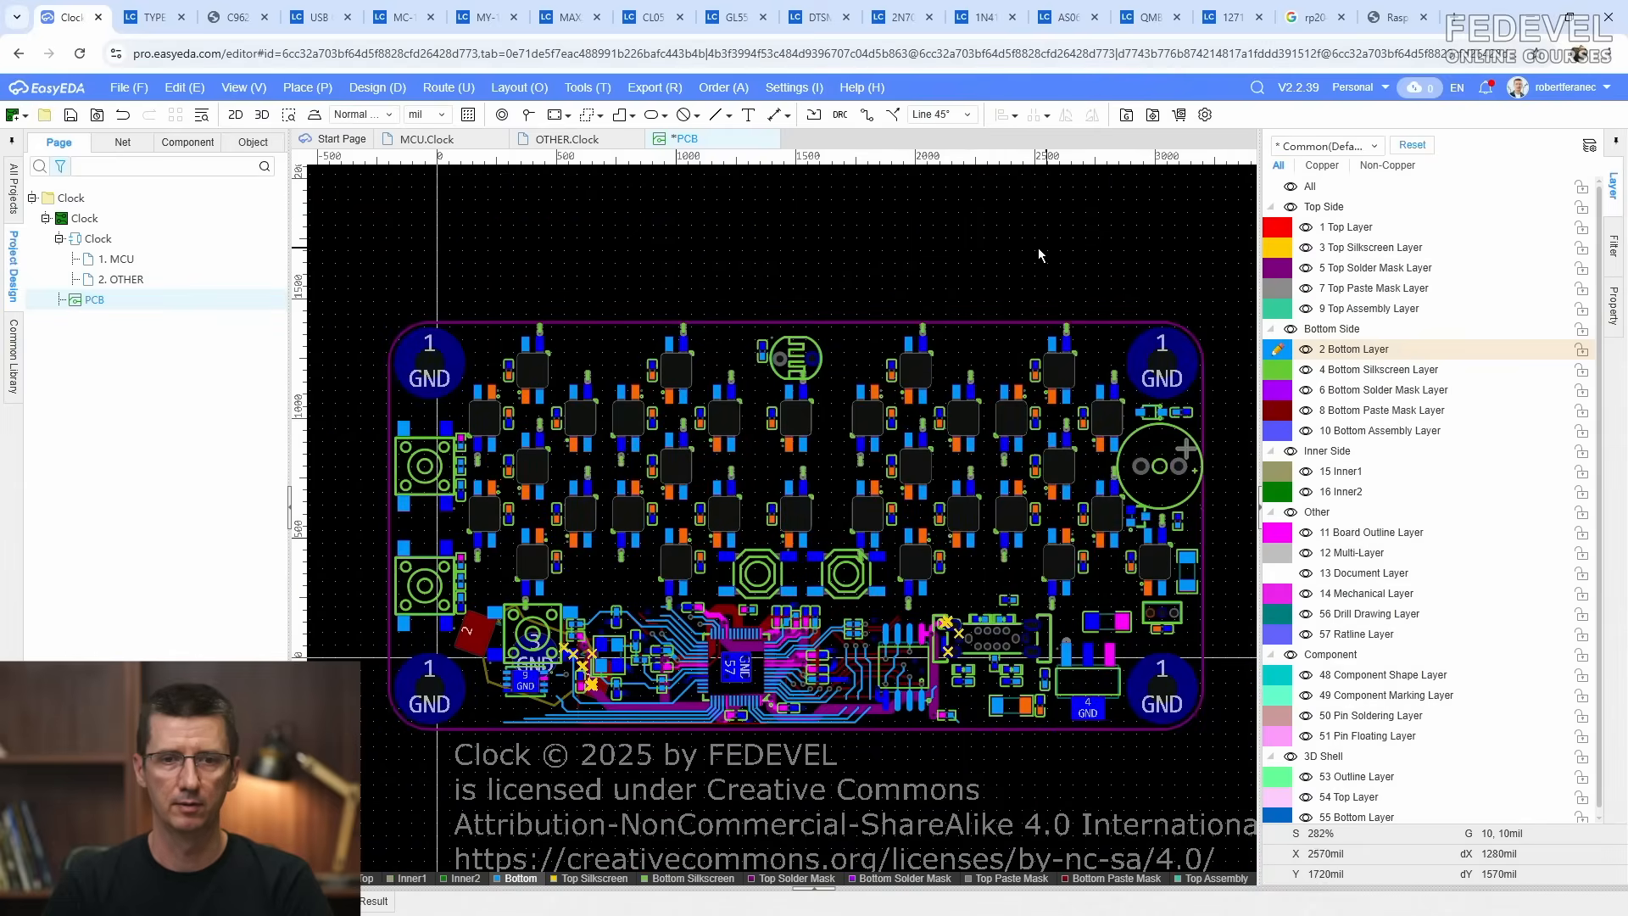
pyautogui.press('k')
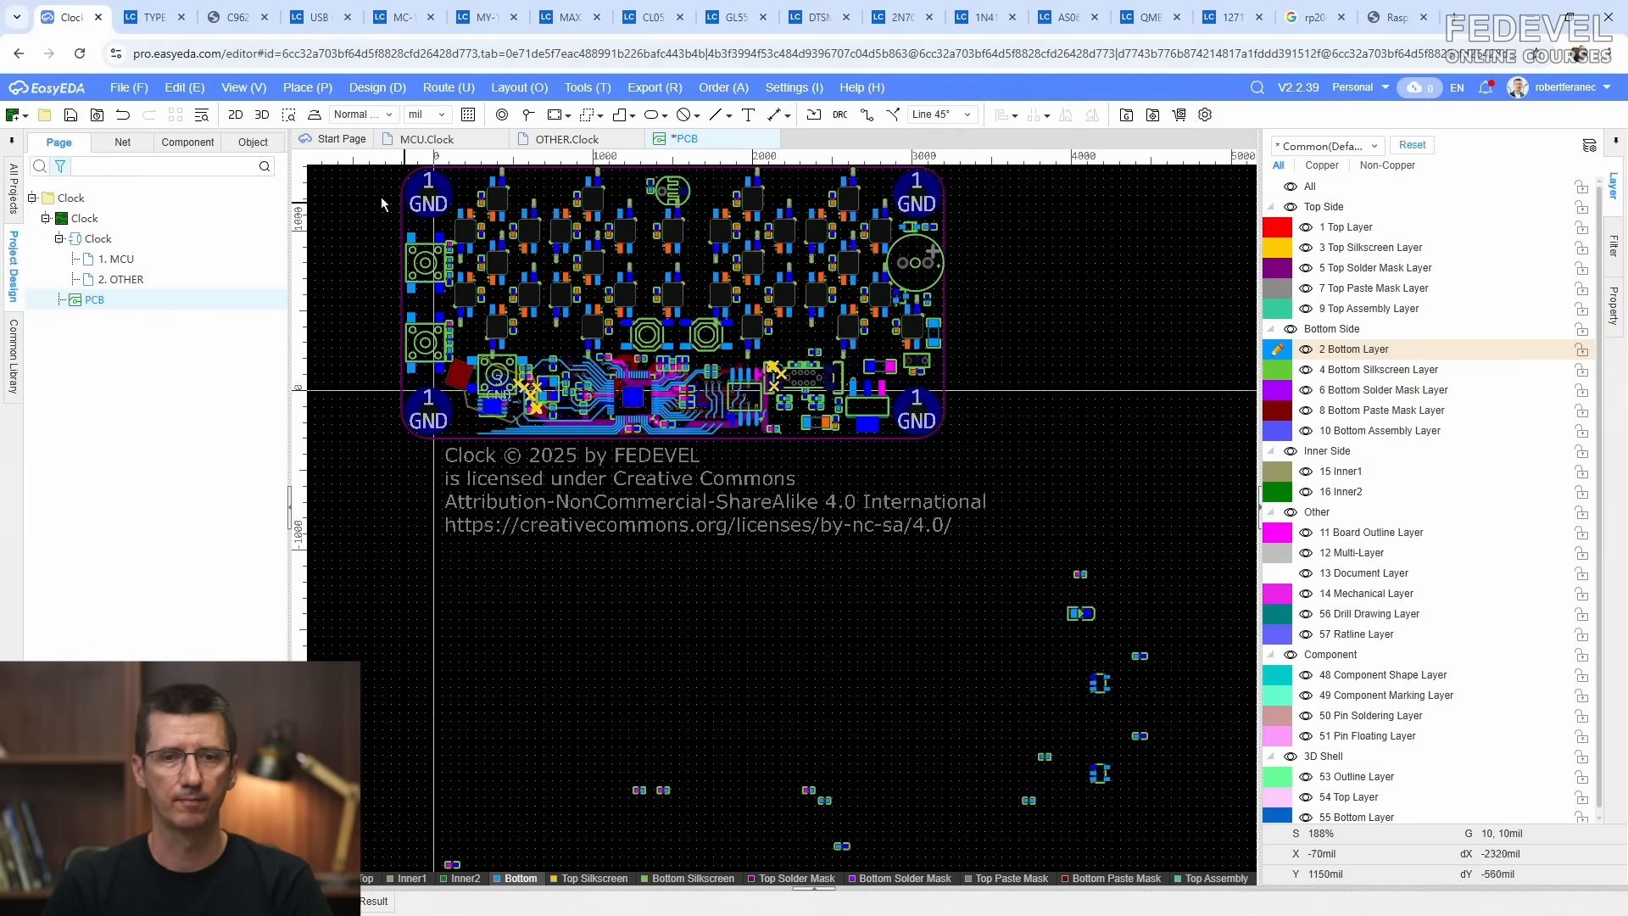
pyautogui.click(70, 119)
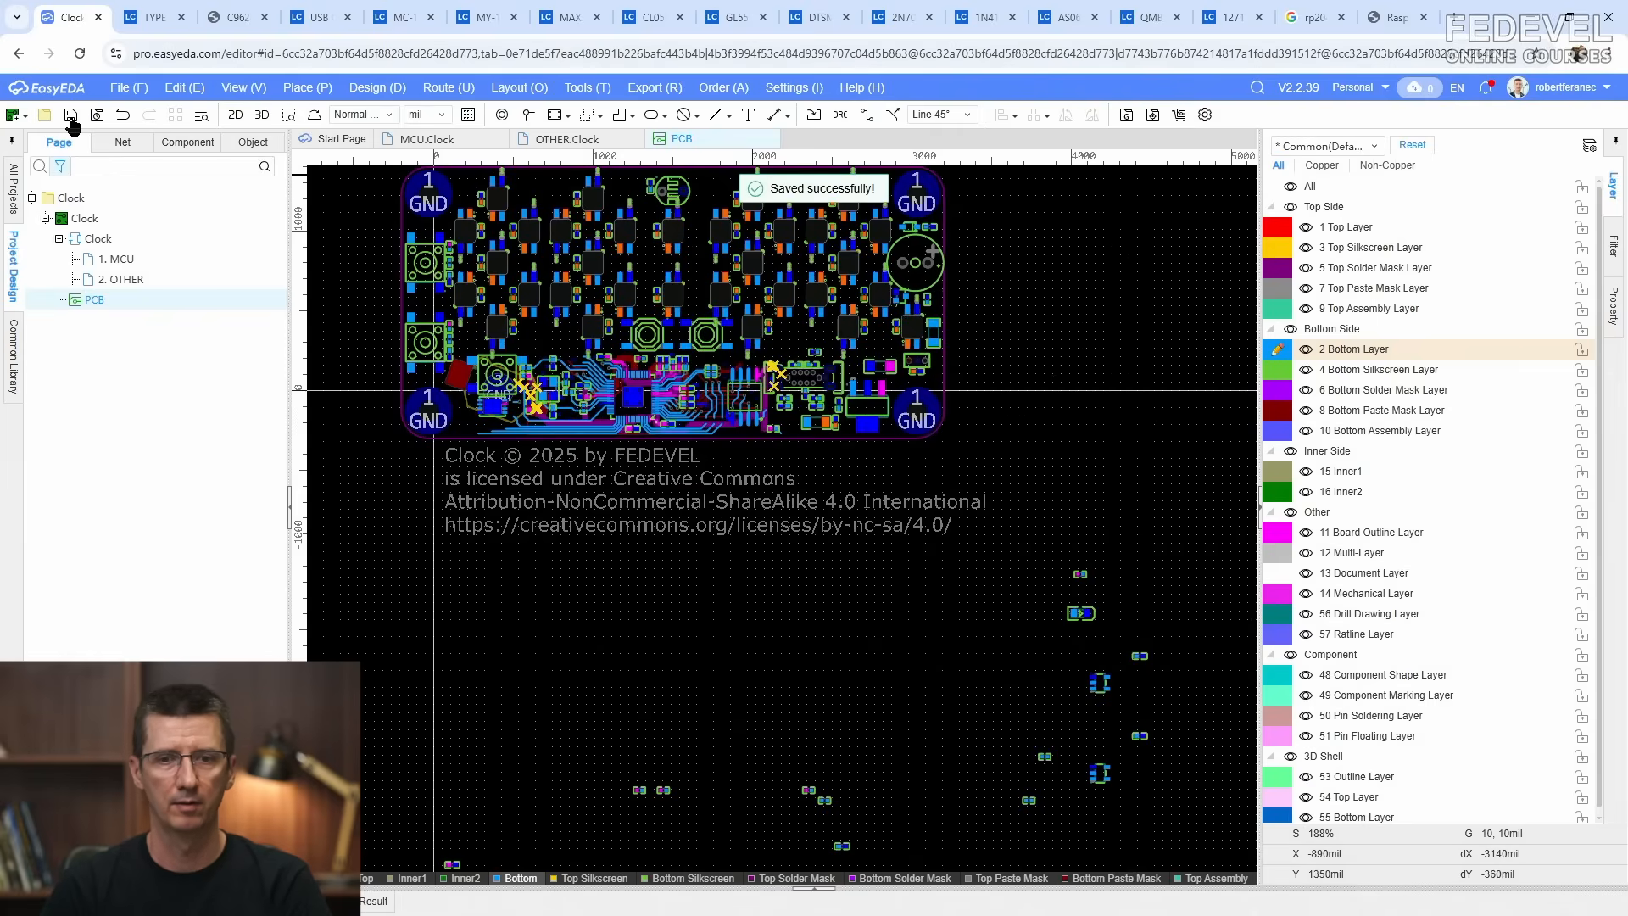
# Step: Set the Center Y of the RTC chip U106 to -160 mil
pyautogui.scroll(5, 456, 405)
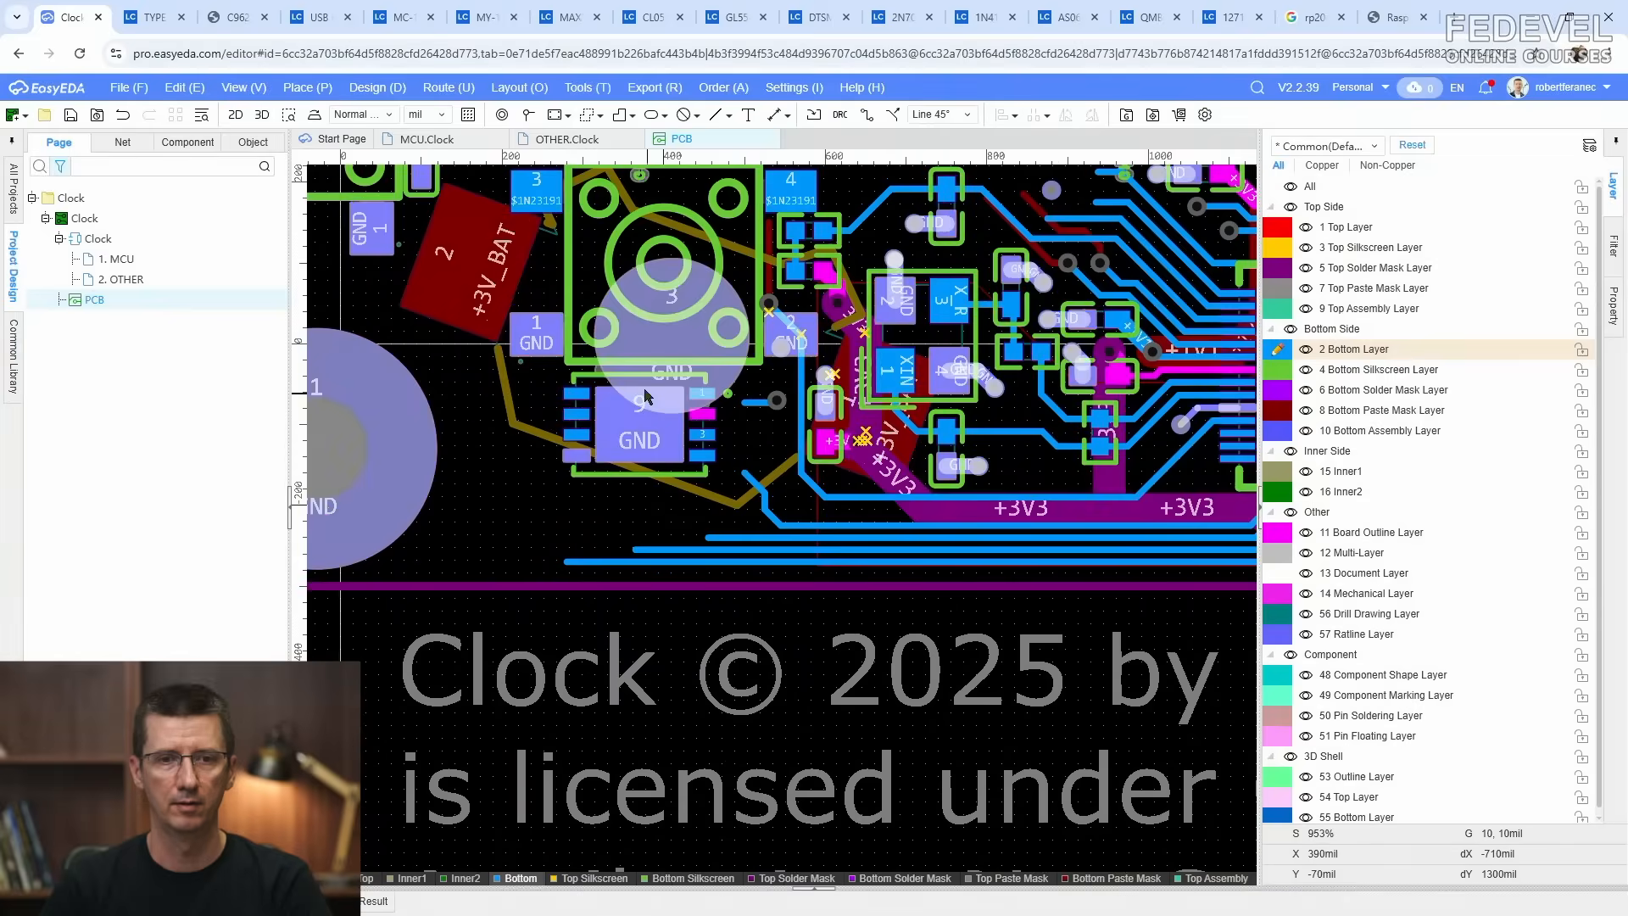
pyautogui.click(605, 385)
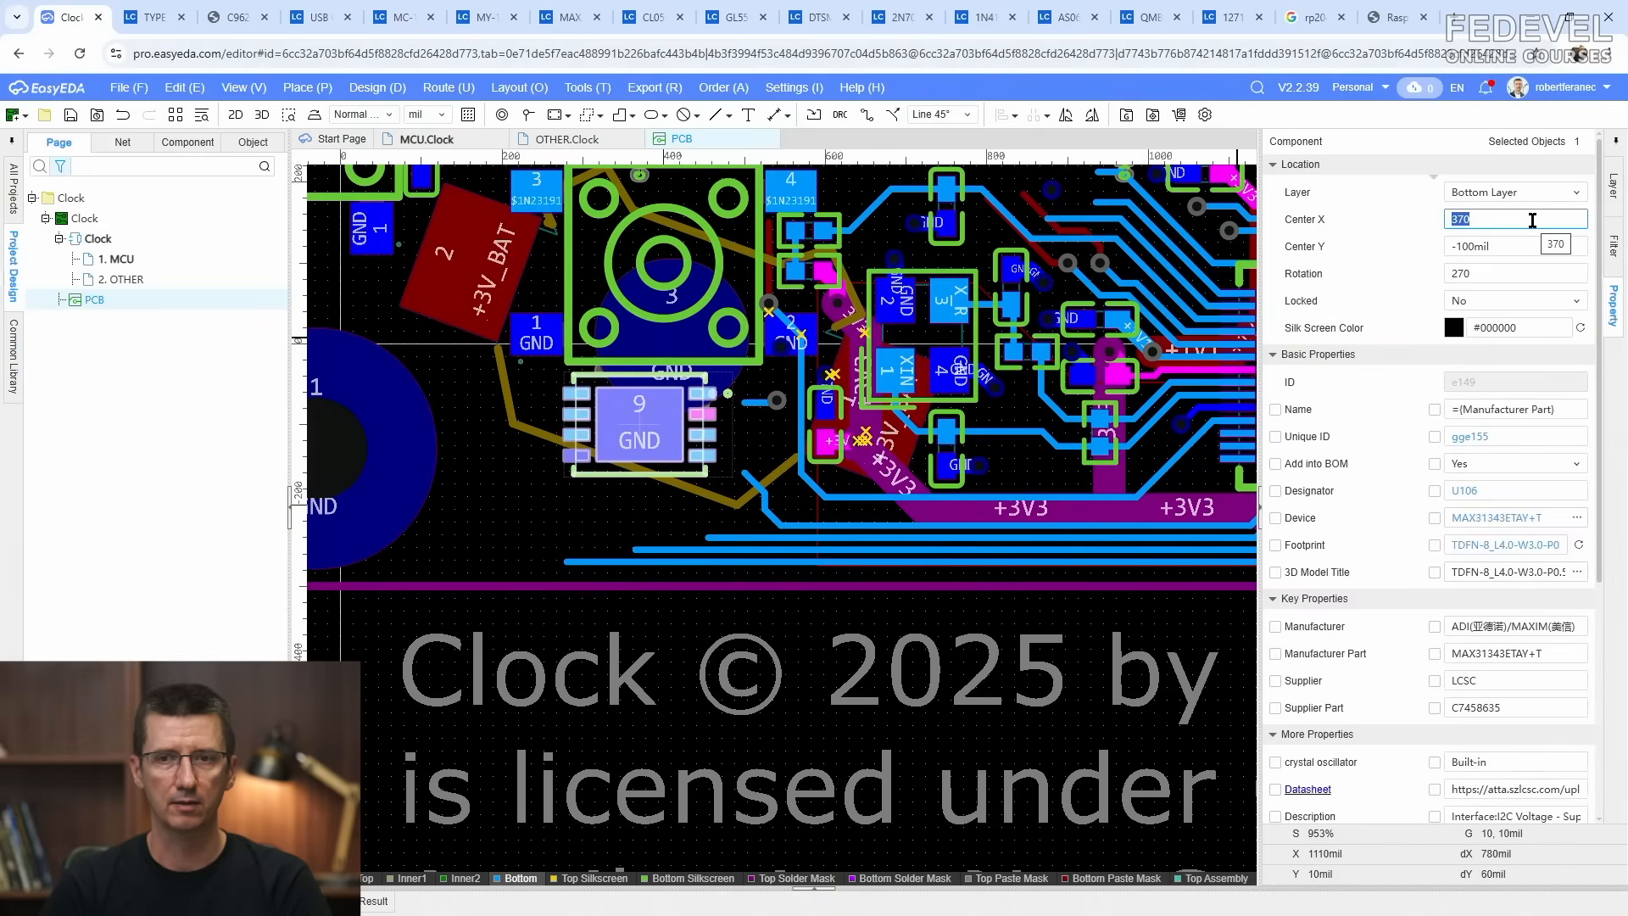
pyautogui.click(1526, 246)
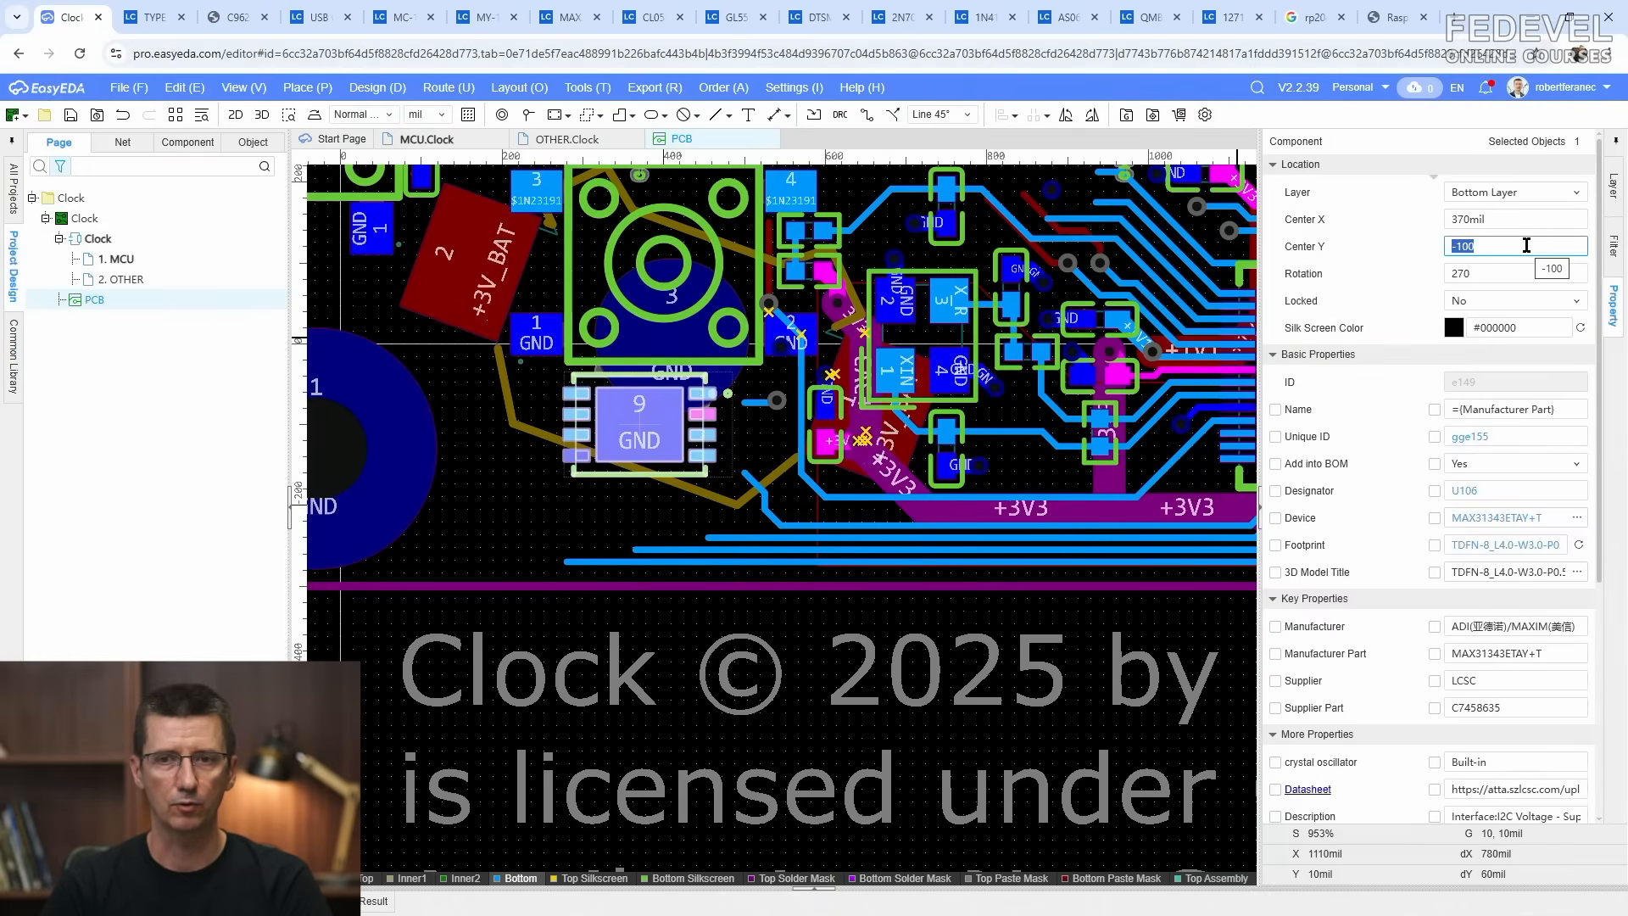
pyautogui.press('Return')
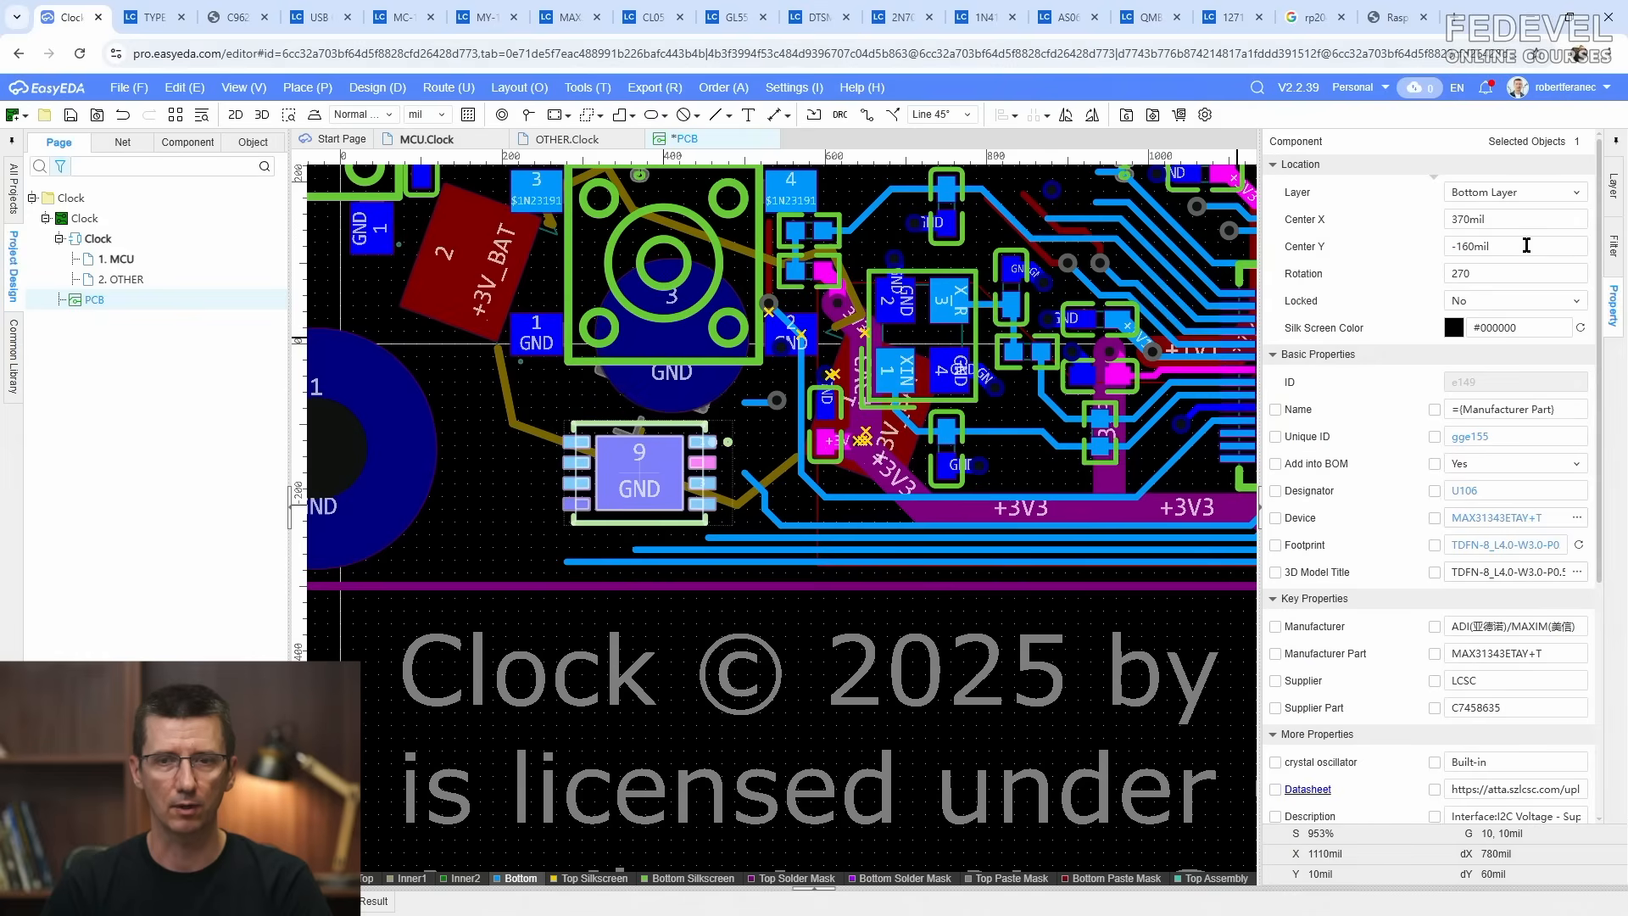
# Step: Transfer capacitor C248 from the MCU schematic's RTC Clock circuit and place it vertically beside U106 at X 190, Y -210 mil, +3V3 pad up
pyautogui.click(426, 141)
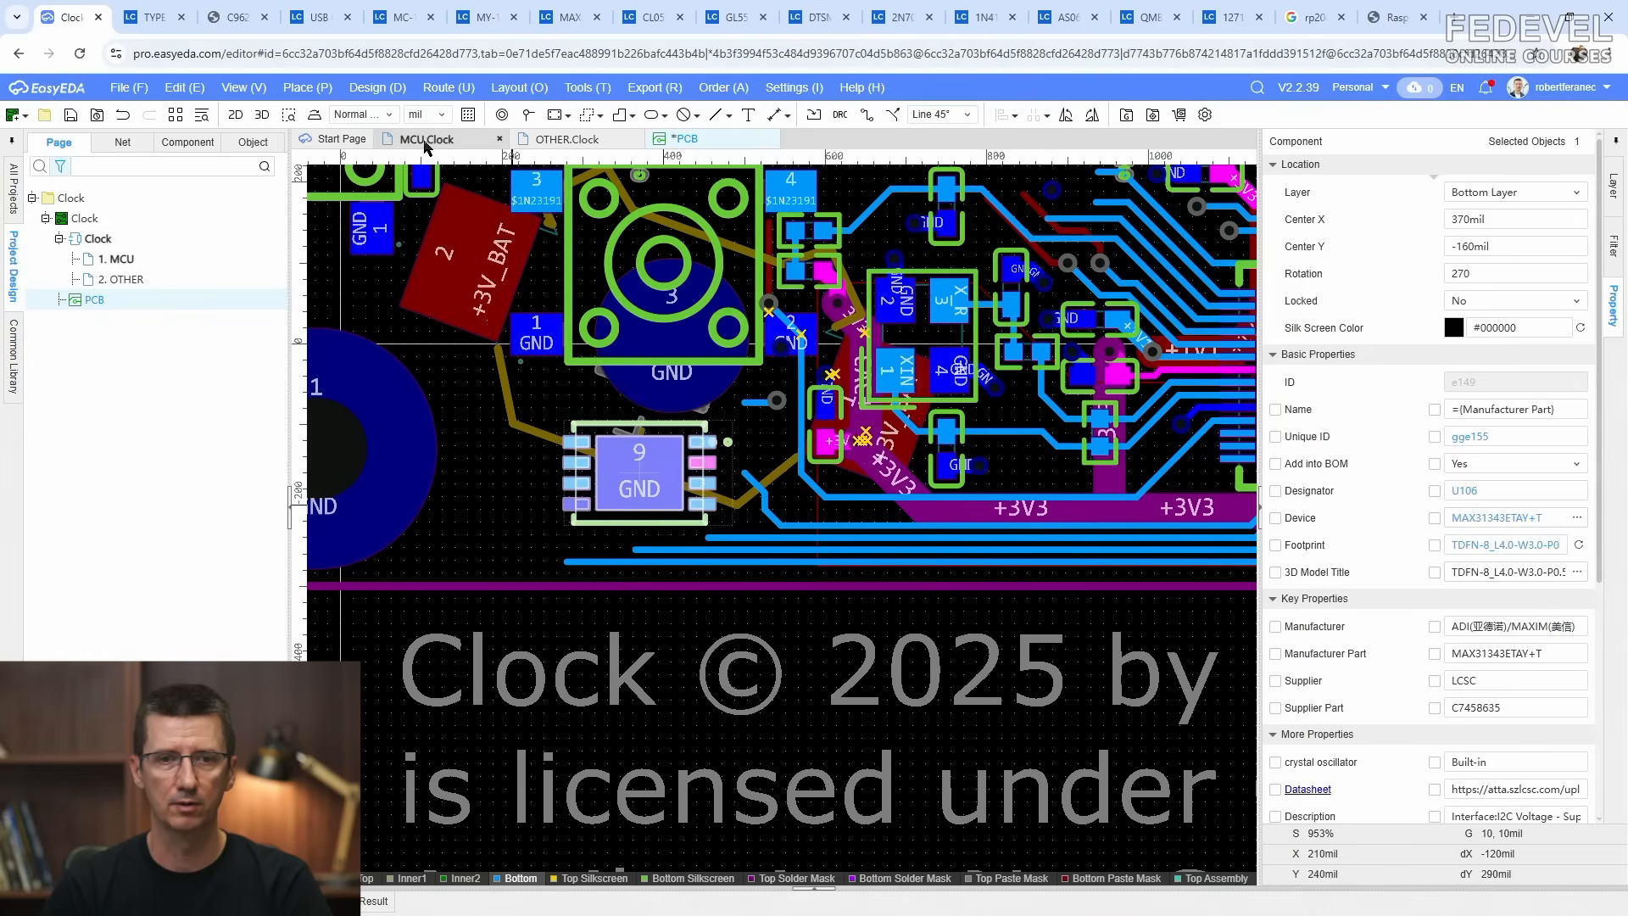
pyautogui.click(577, 552)
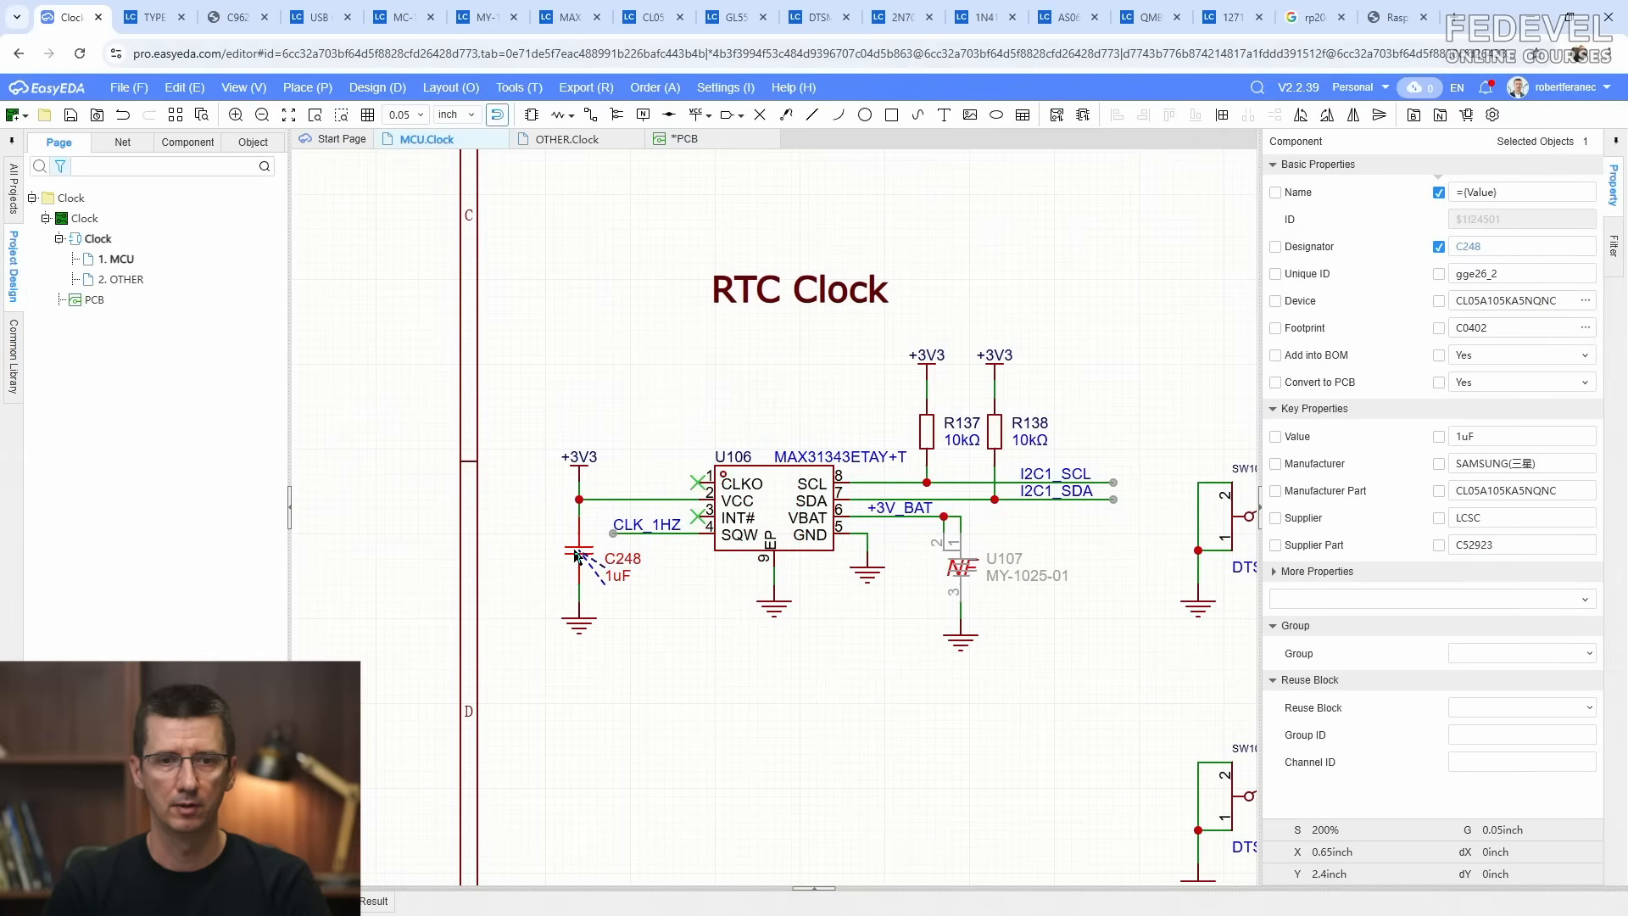
pyautogui.rightClick(574, 551)
pyautogui.click(646, 472)
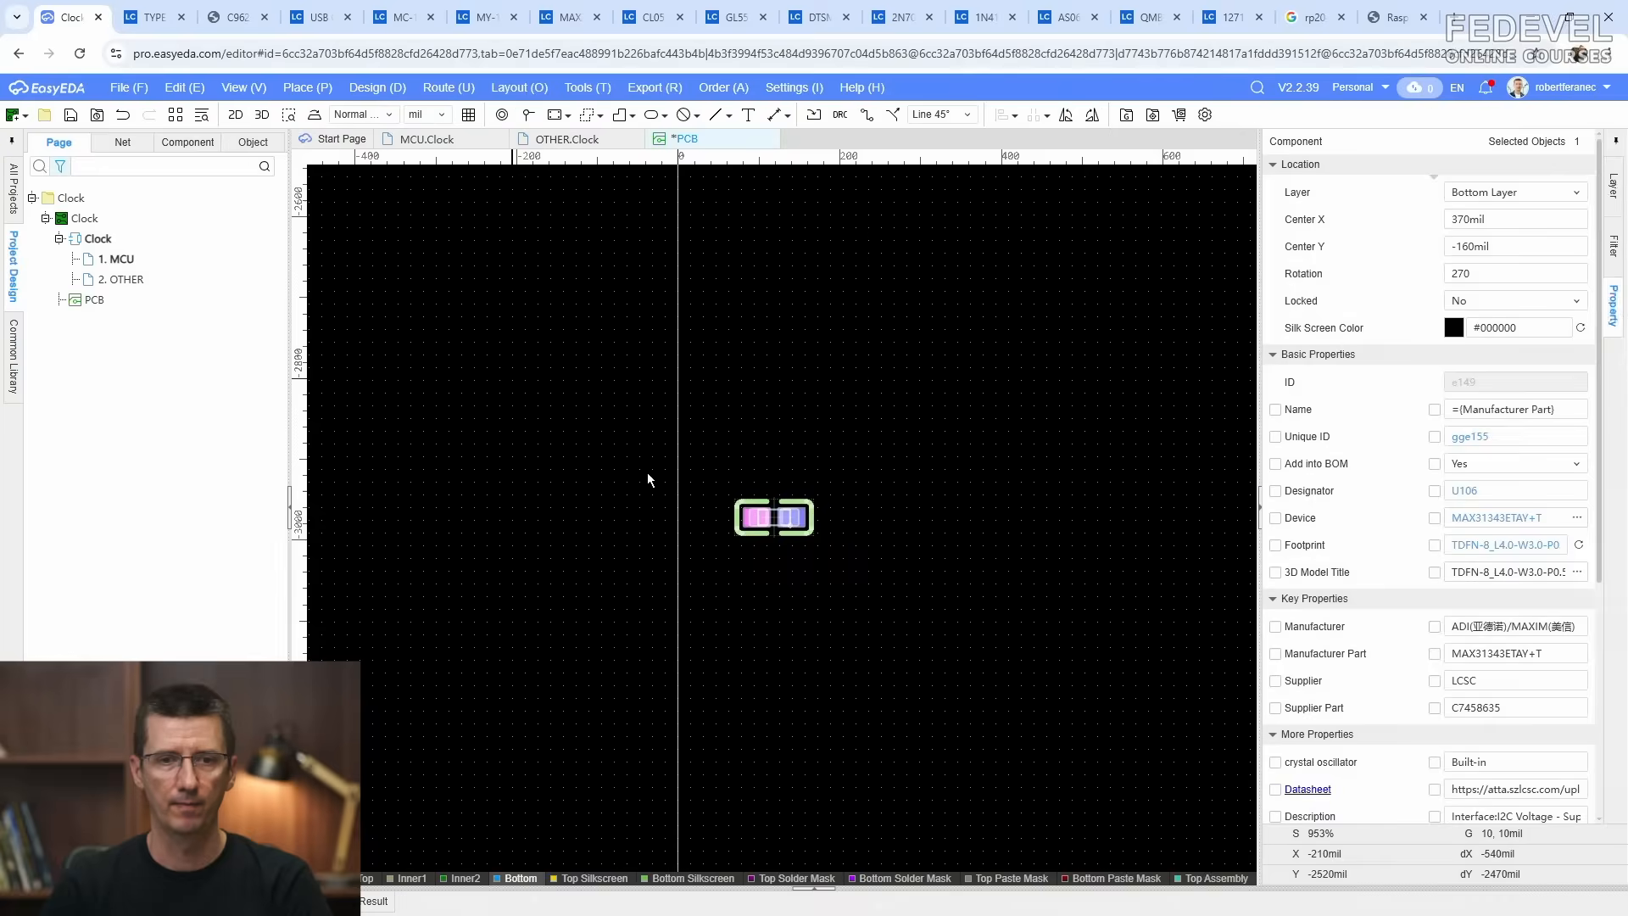
pyautogui.scroll(-7, 883, 502)
pyautogui.scroll(1, 933, 299)
pyautogui.scroll(10, 922, 302)
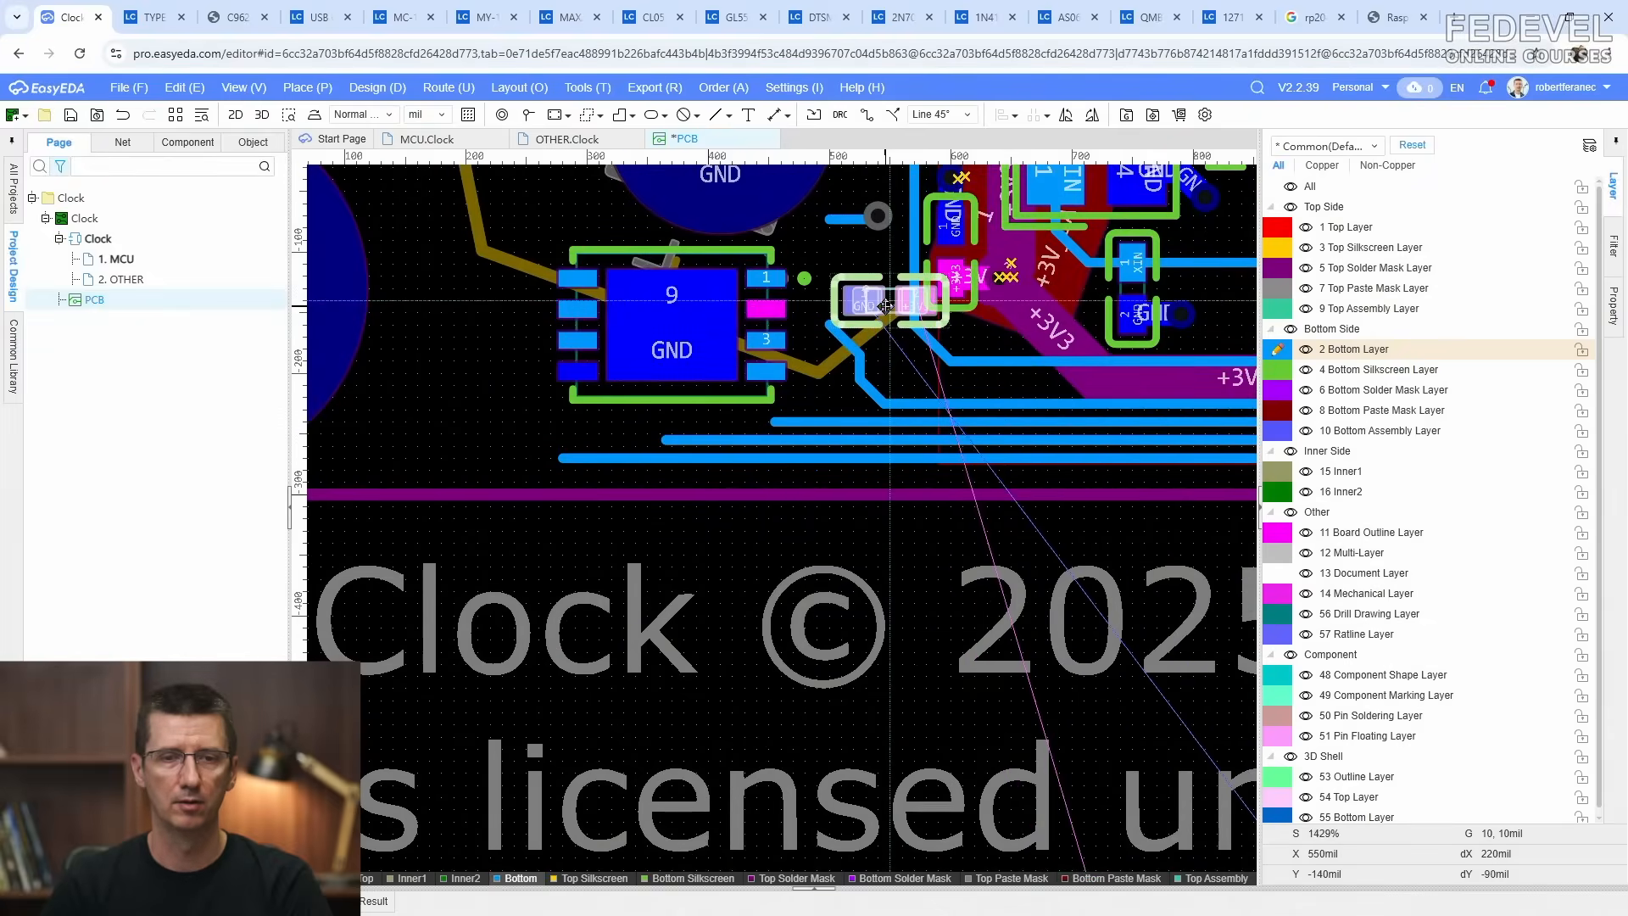
pyautogui.press('space')
pyautogui.click(454, 386)
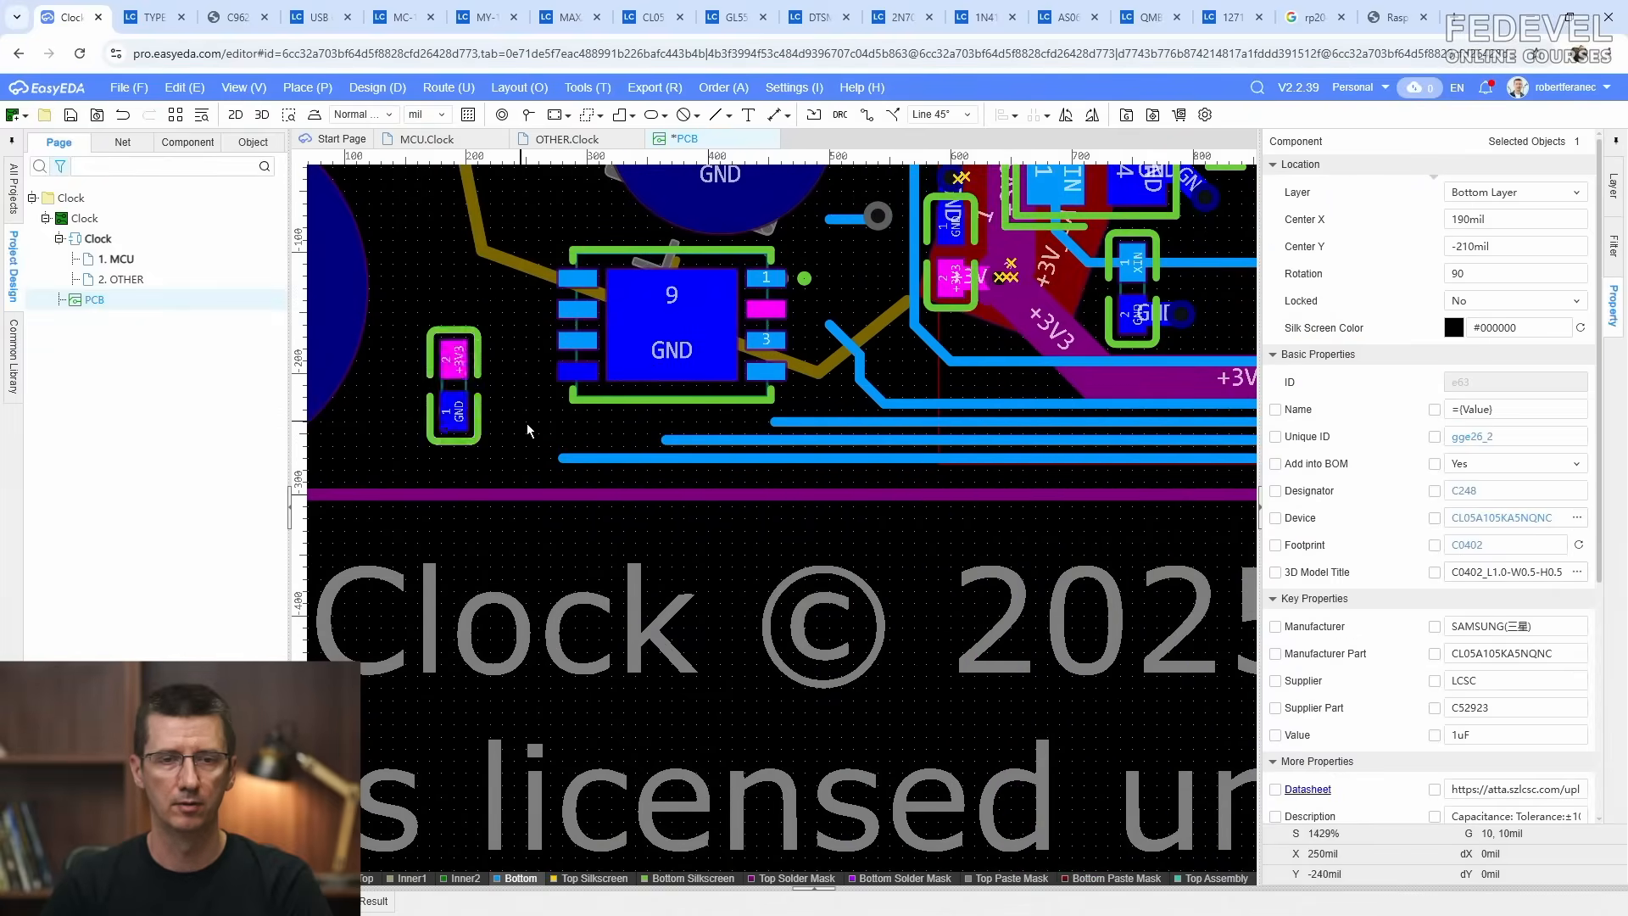
pyautogui.press('Escape')
# Step: Delete the four unfinished bottom-layer tracks, including I2C1_SCL, that run from the MCU's lower pins towards RTC chip U106
pyautogui.click(858, 354)
pyautogui.scroll(-2, 857, 356)
pyautogui.moveTo(815, 384); pyautogui.dragTo(608, 468, button='right')
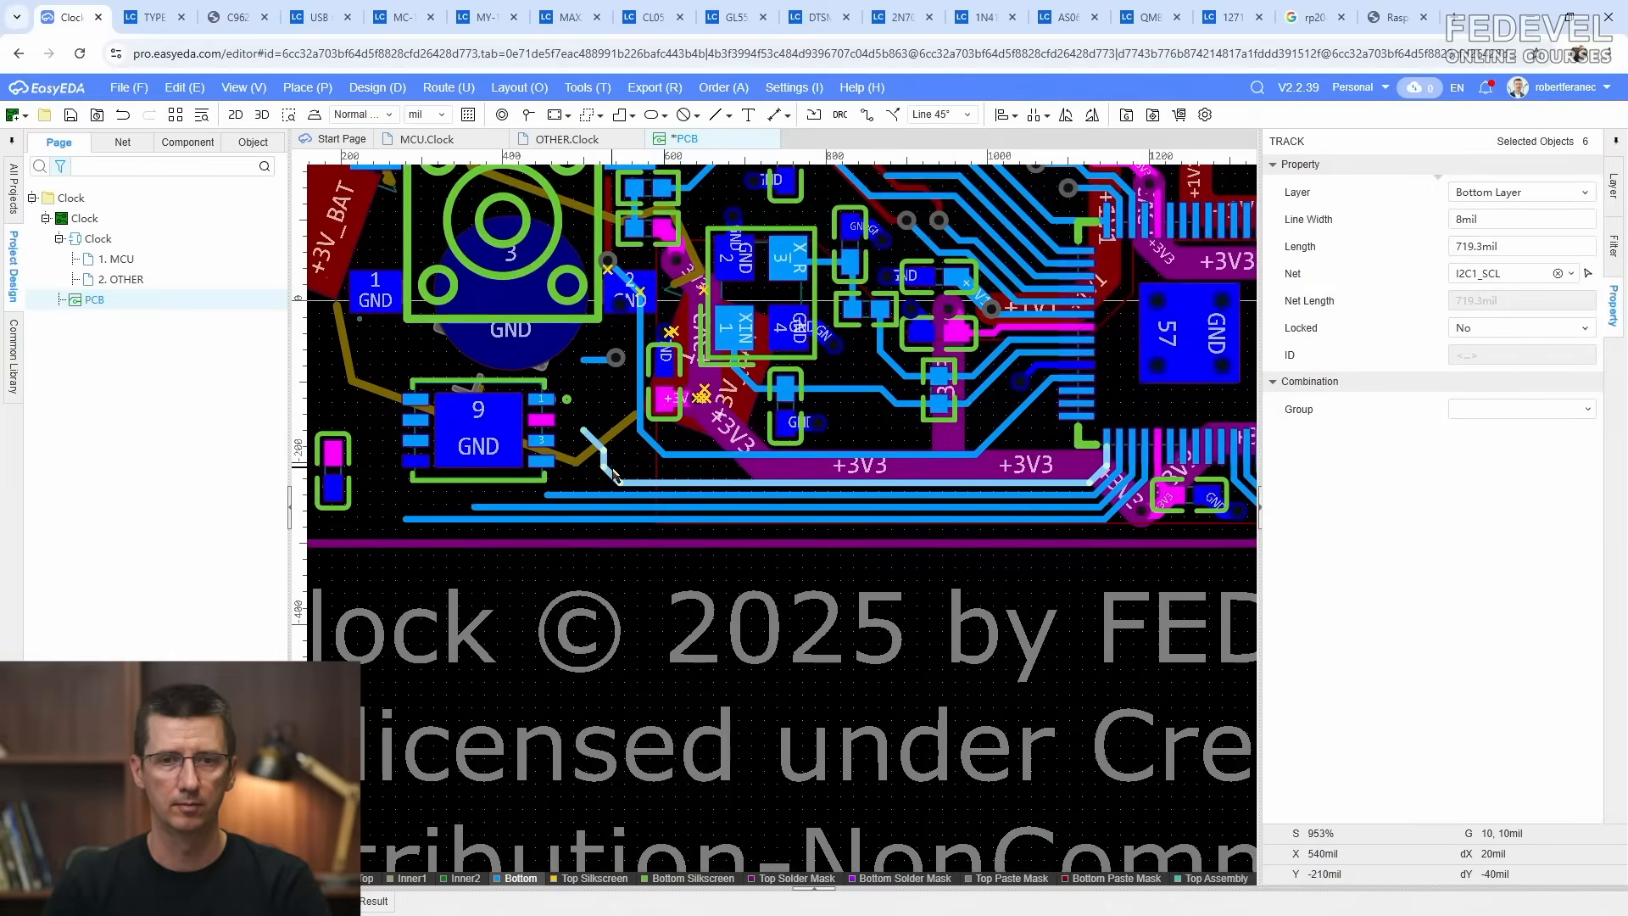
pyautogui.press('Delete')
pyautogui.click(593, 497)
pyautogui.press('Delete')
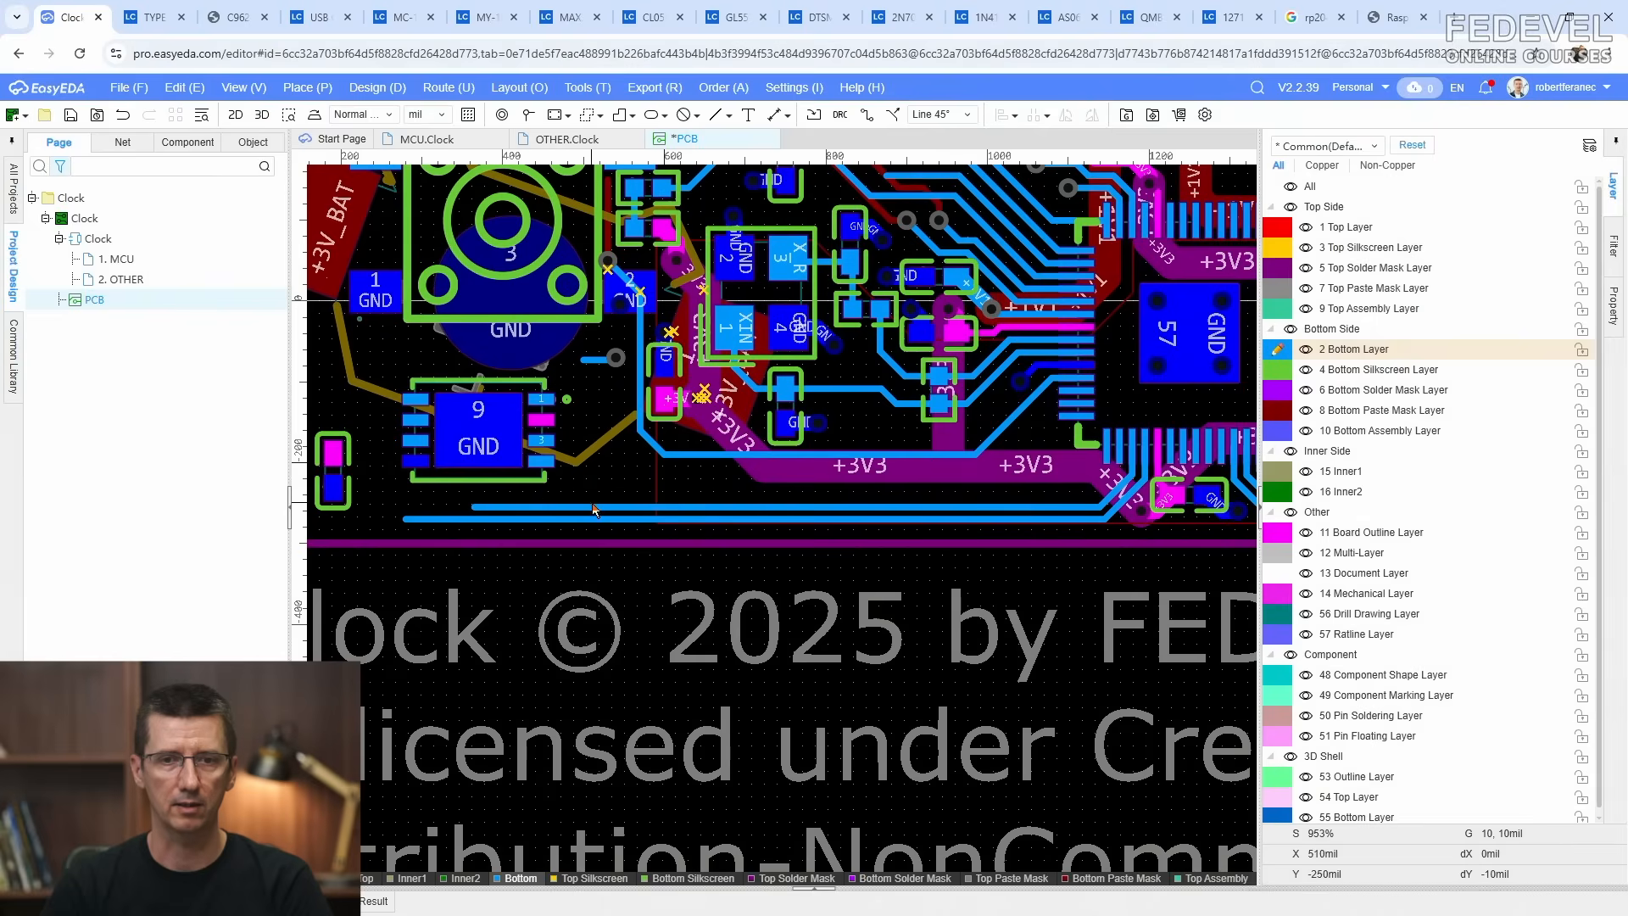
pyautogui.click(596, 508)
pyautogui.press('Delete')
pyautogui.click(599, 519)
pyautogui.press('Delete')
# Step: Delete the ROW3 via at X 540, Y -70 mil above U106 together with its short track stub
pyautogui.click(615, 360)
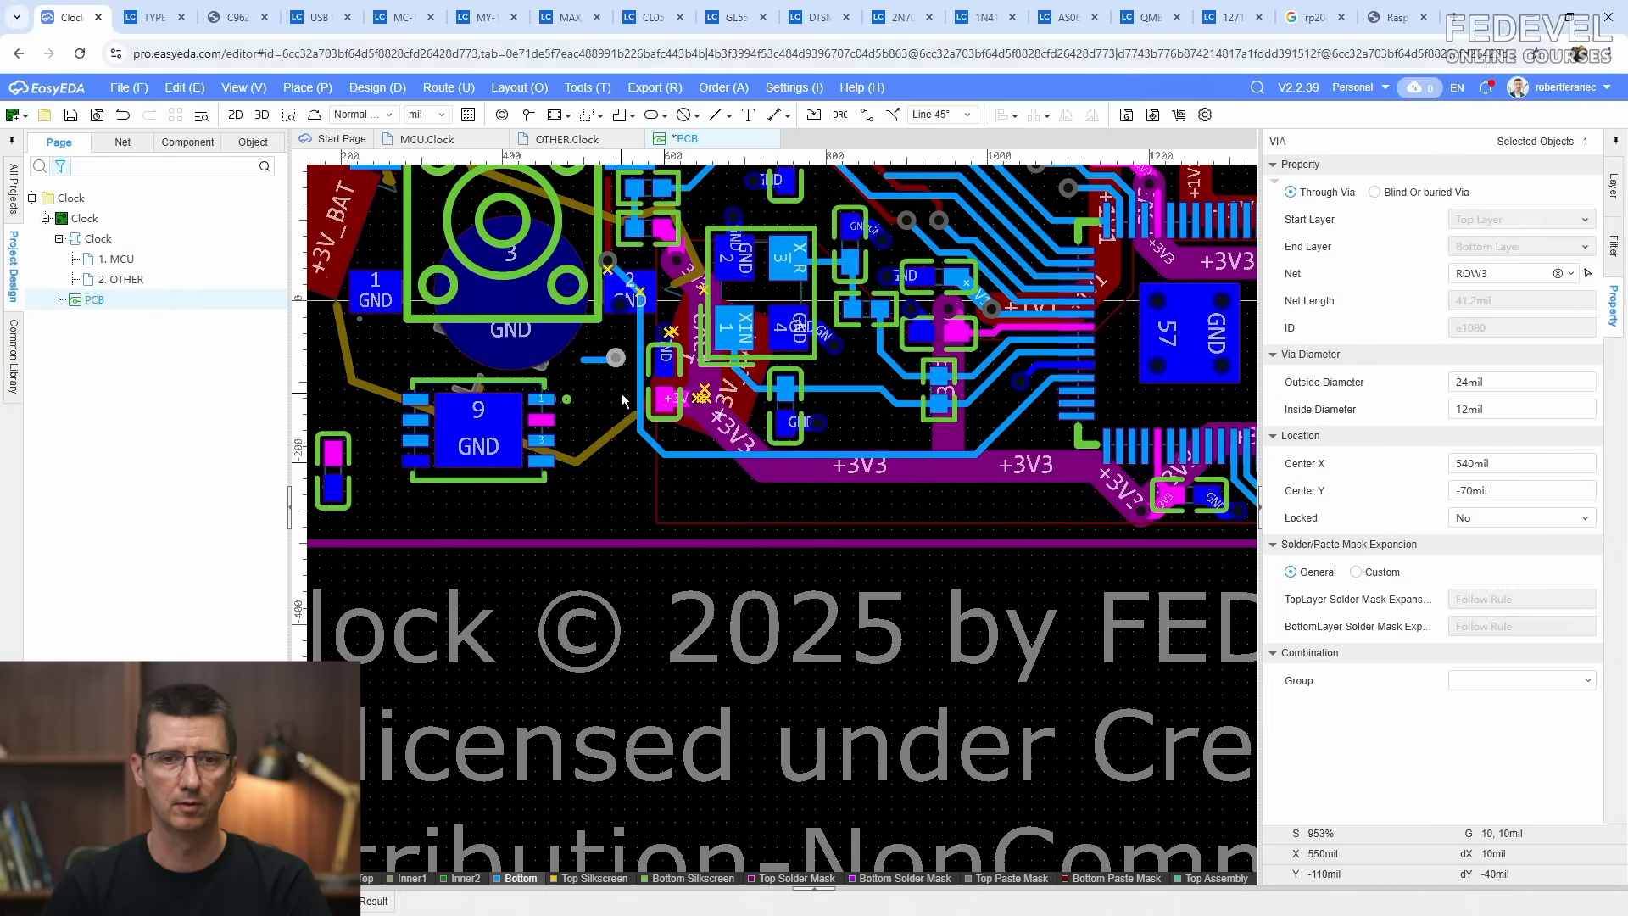
pyautogui.press('Delete')
pyautogui.click(614, 360)
pyautogui.press('Delete')
pyautogui.moveTo(440, 513); pyautogui.dragTo(489, 520, button='right')
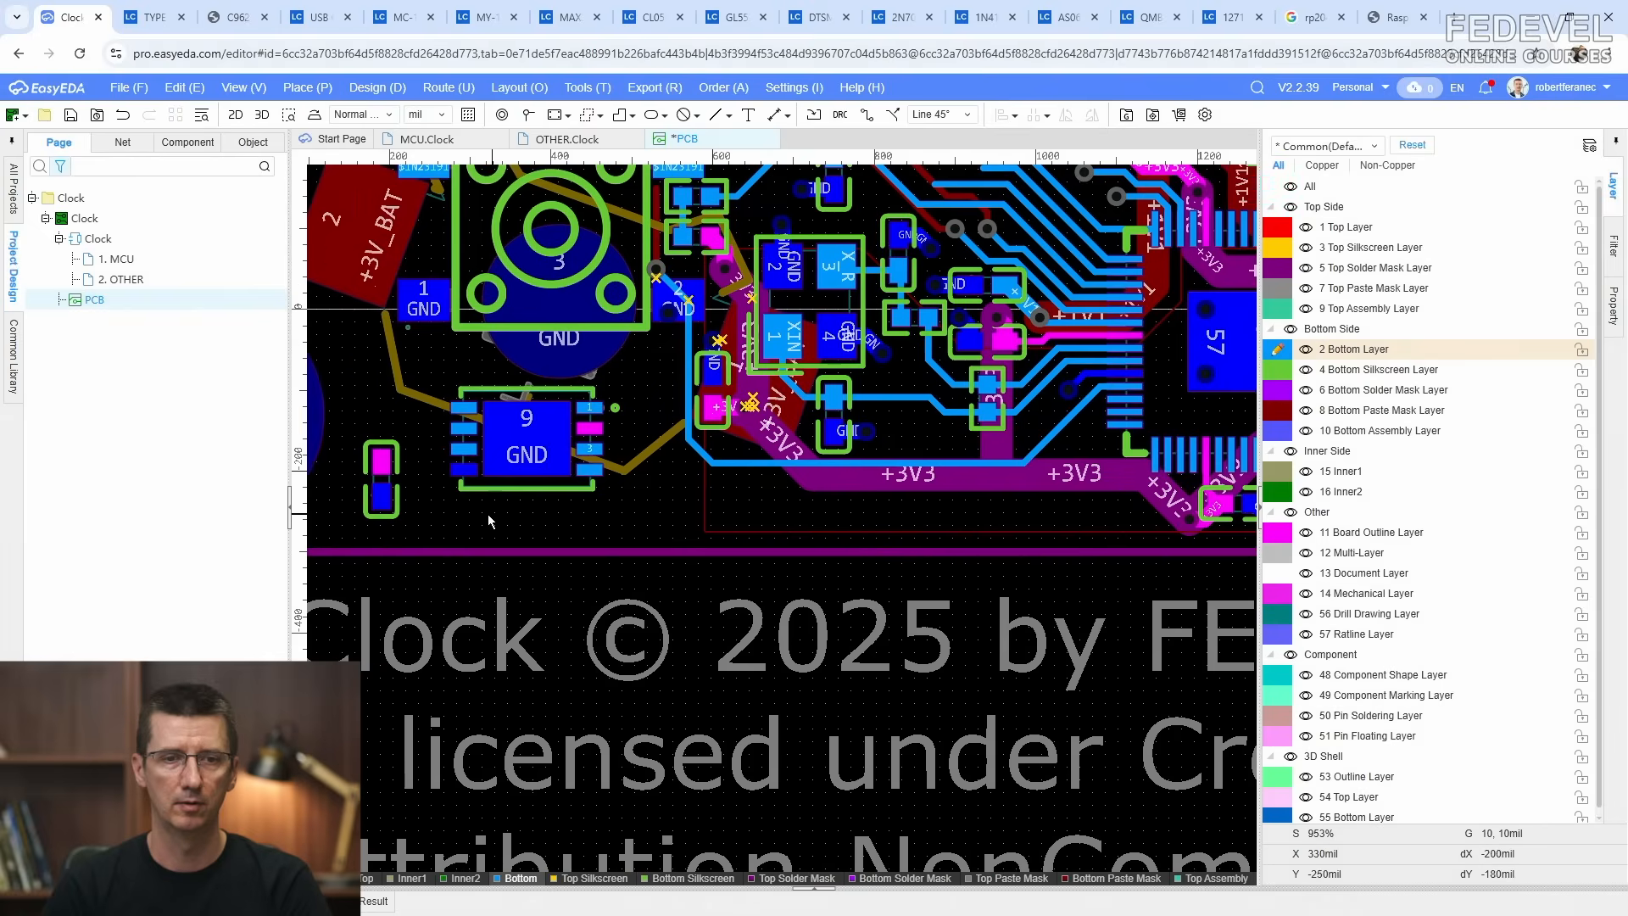
# Step: Move capacitor C248 to the opposite side of U106, at about X 500, Y -200 mil
pyautogui.moveTo(386, 487); pyautogui.dragTo(632, 472)
pyautogui.click(675, 515)
pyautogui.scroll(-4, 490, 511)
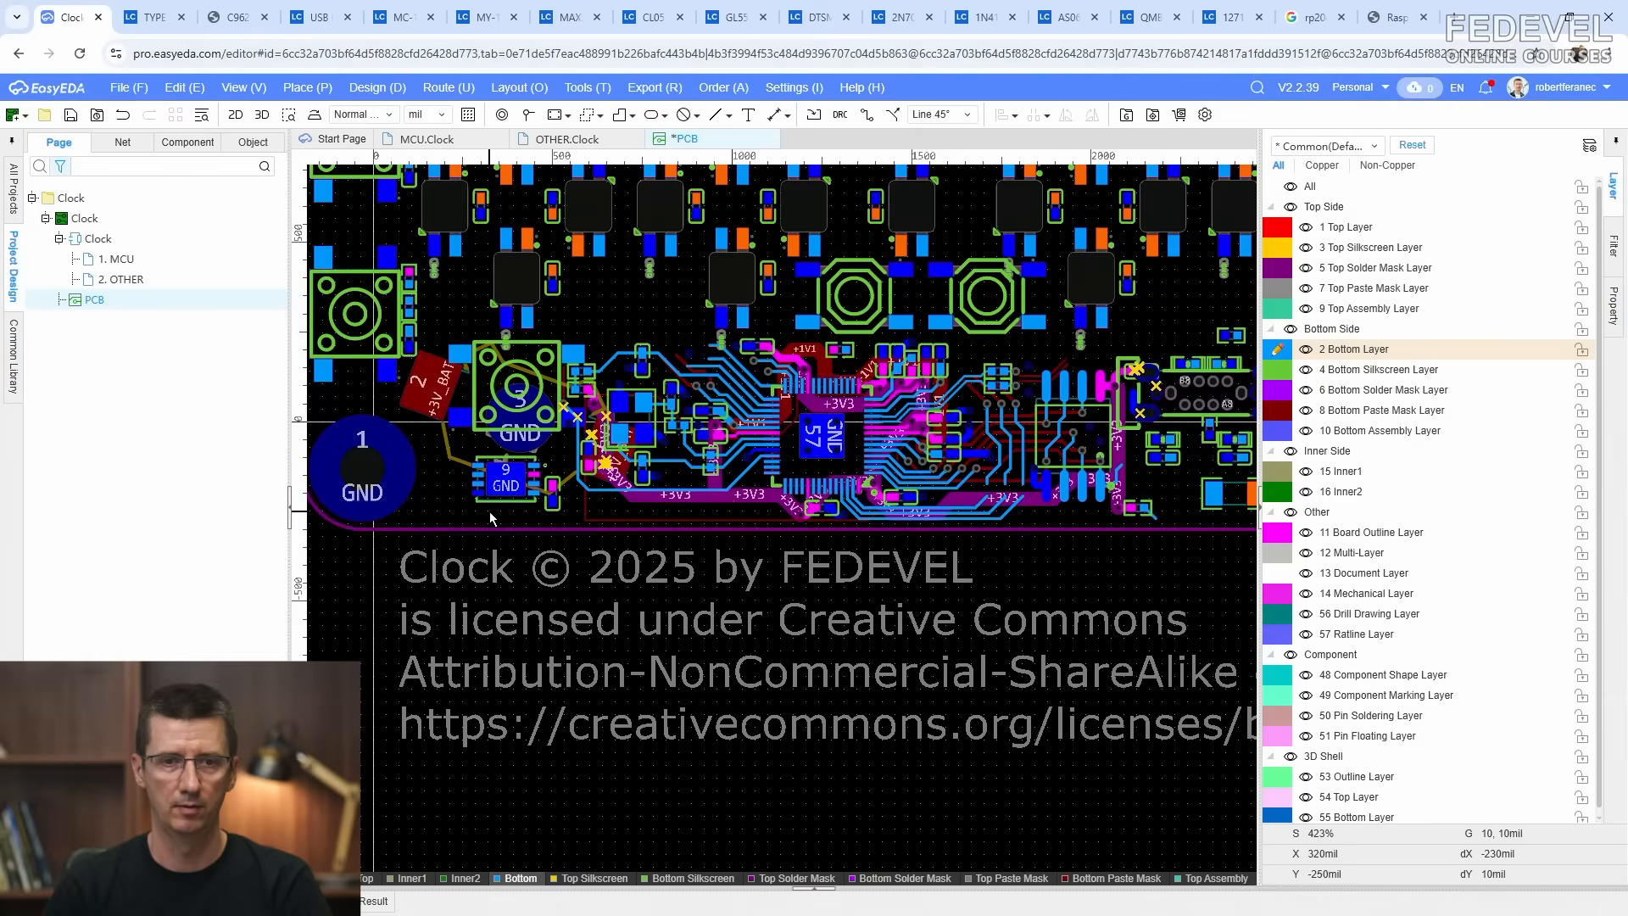
# Step: Transfer resistor R137 from the MCU schematic's RTC Clock circuit and place it horizontally near the MCU at X 1060, Y -250 mil
pyautogui.click(440, 140)
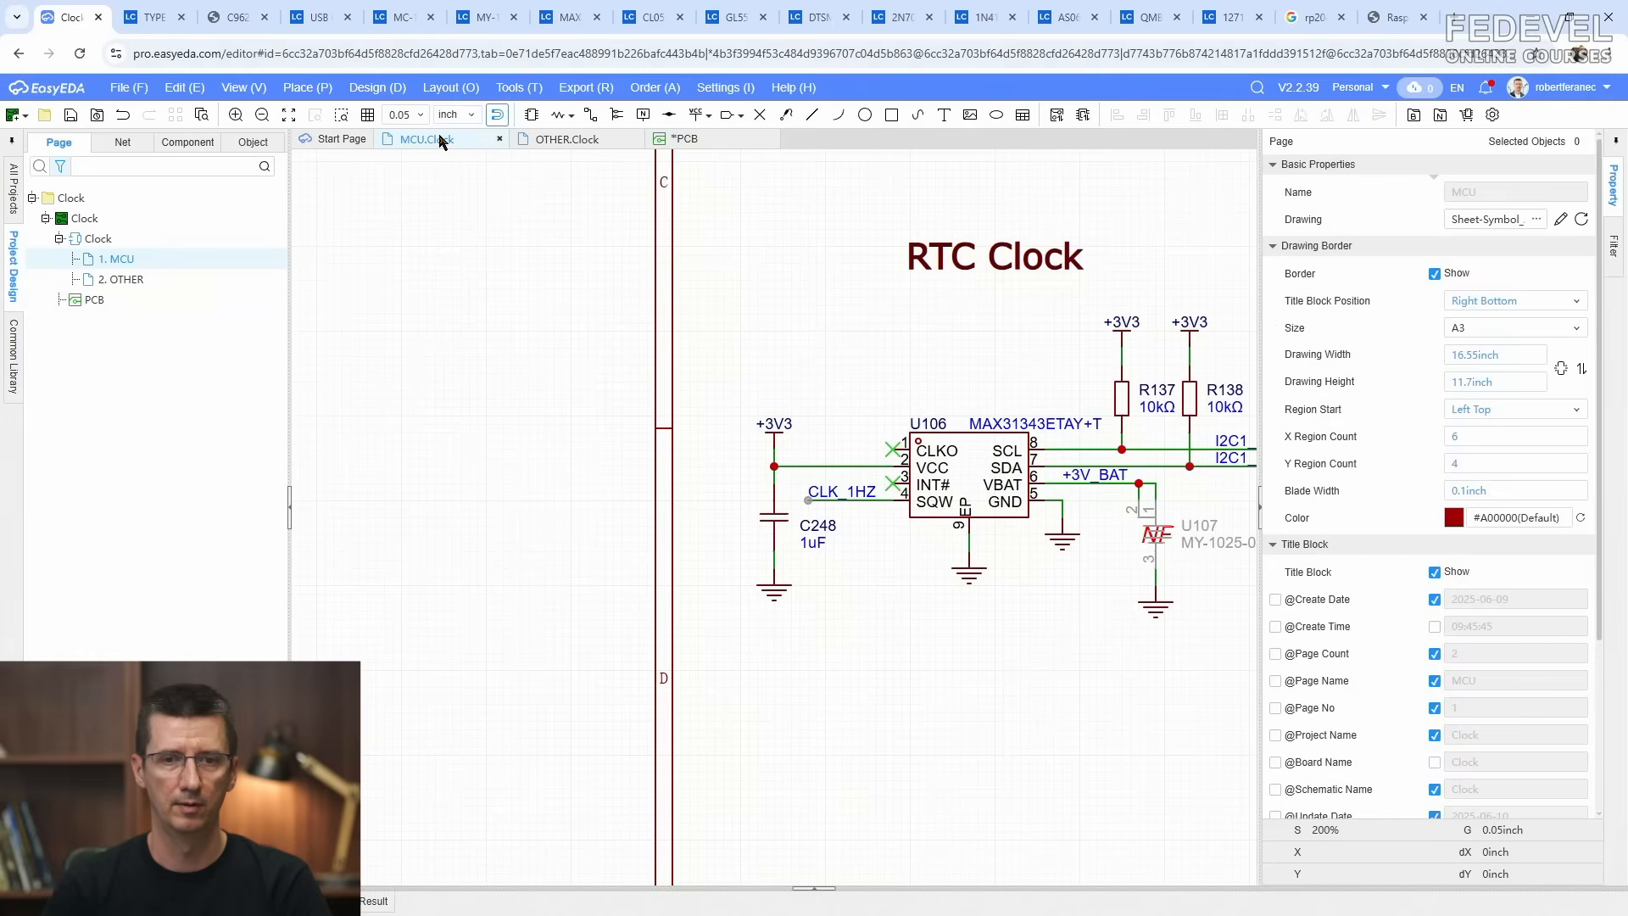
pyautogui.click(1122, 397)
pyautogui.rightClick(1120, 395)
pyautogui.click(1136, 430)
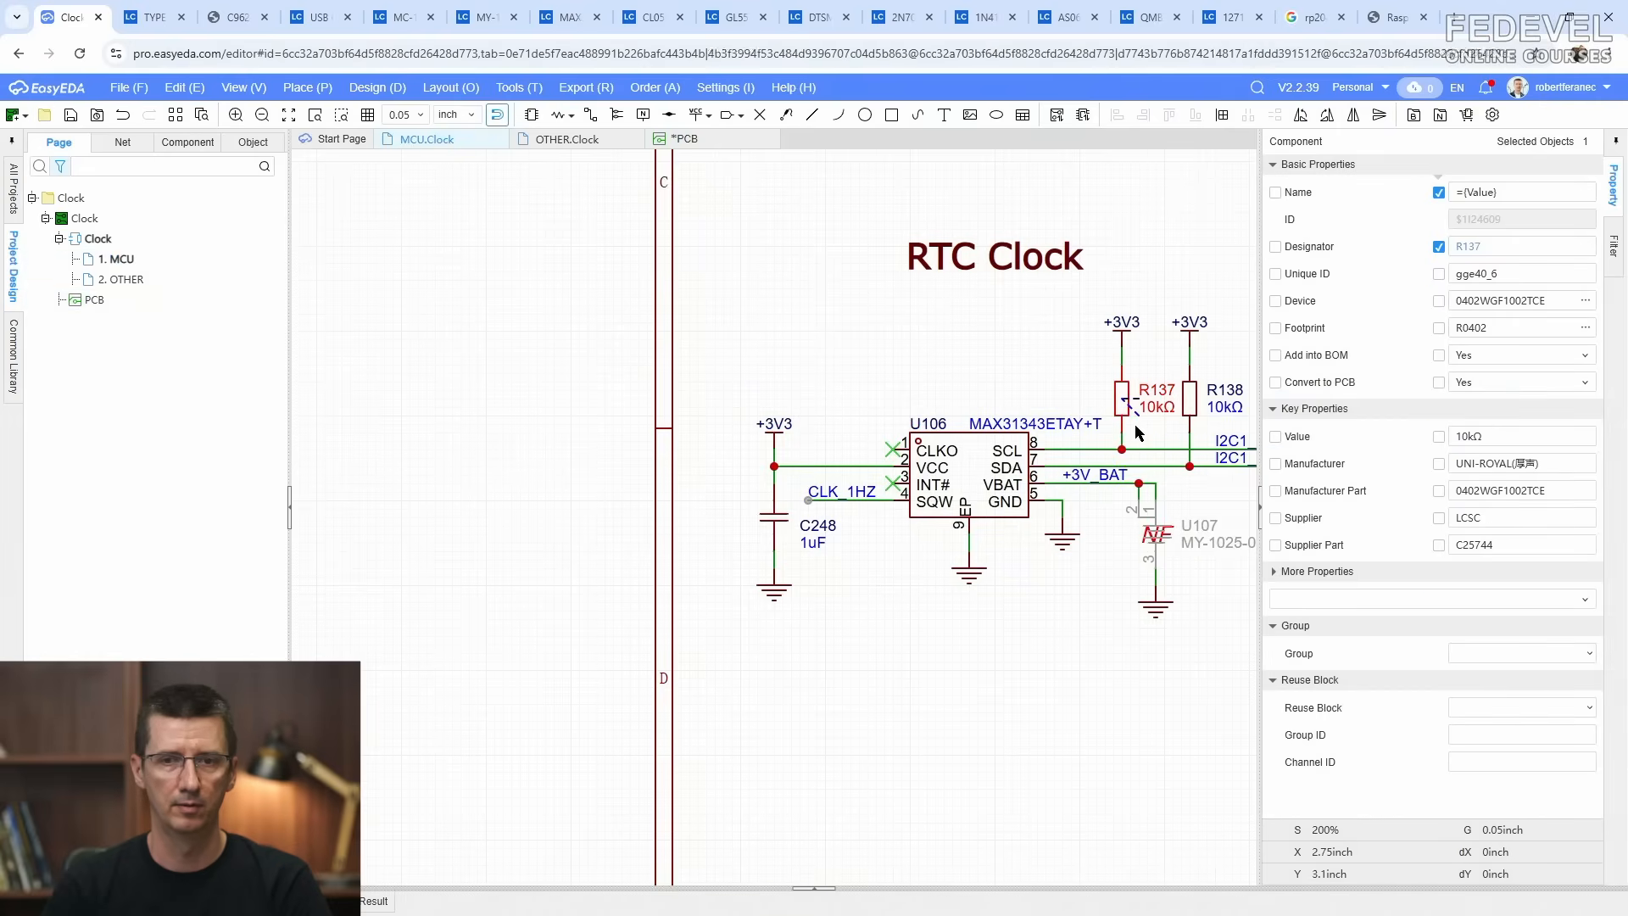
pyautogui.scroll(5, 753, 285)
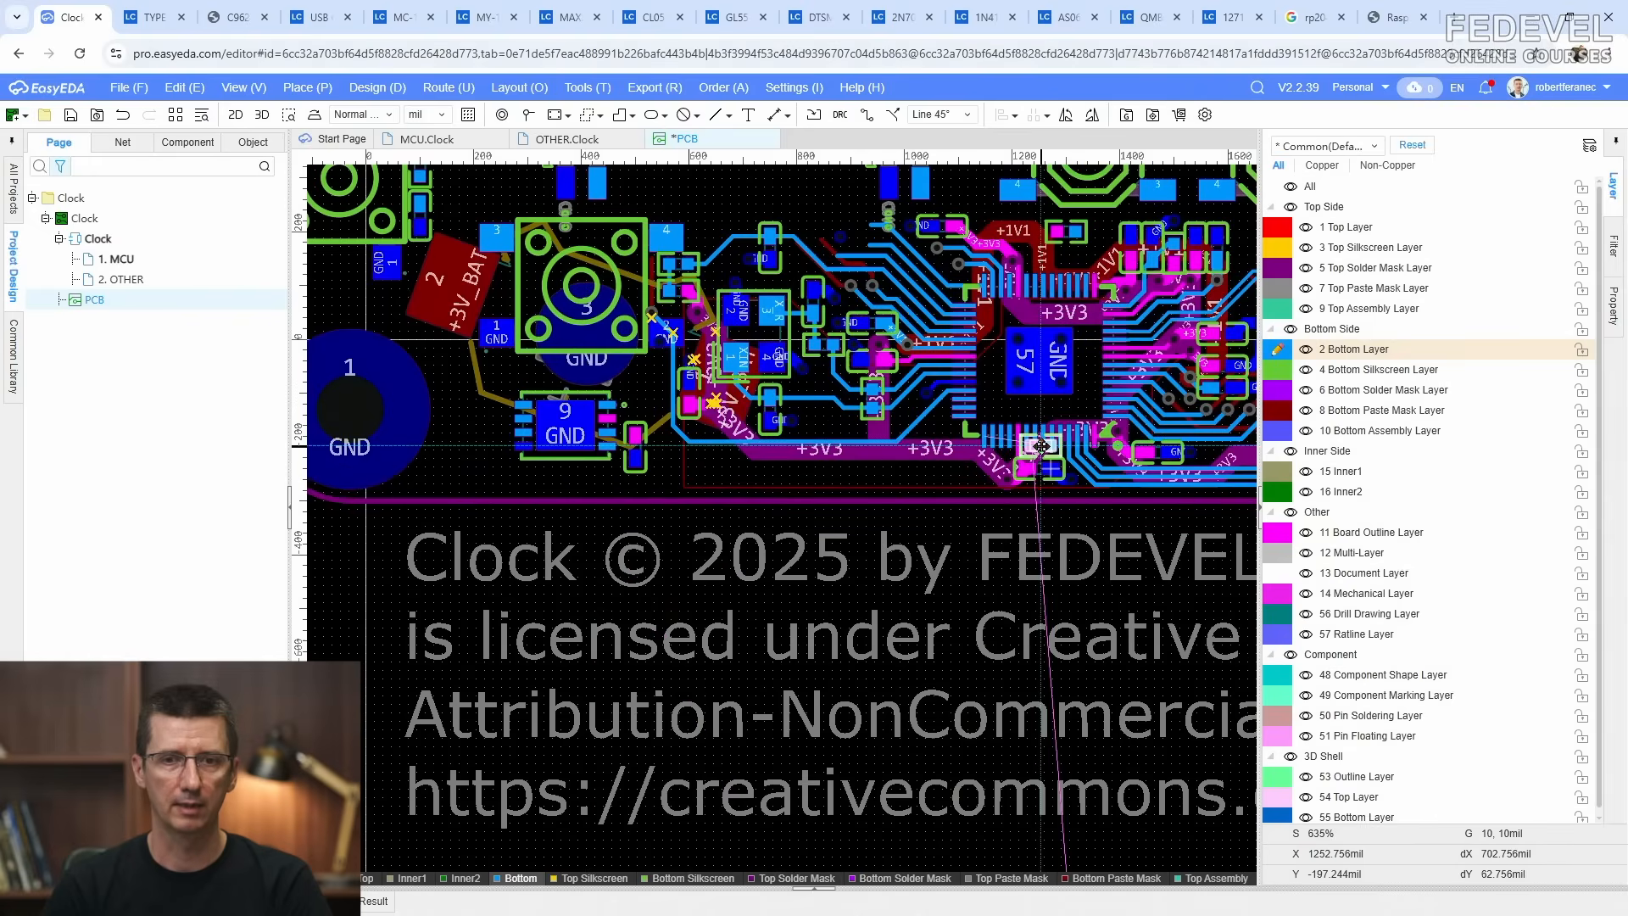
pyautogui.scroll(4, 1041, 445)
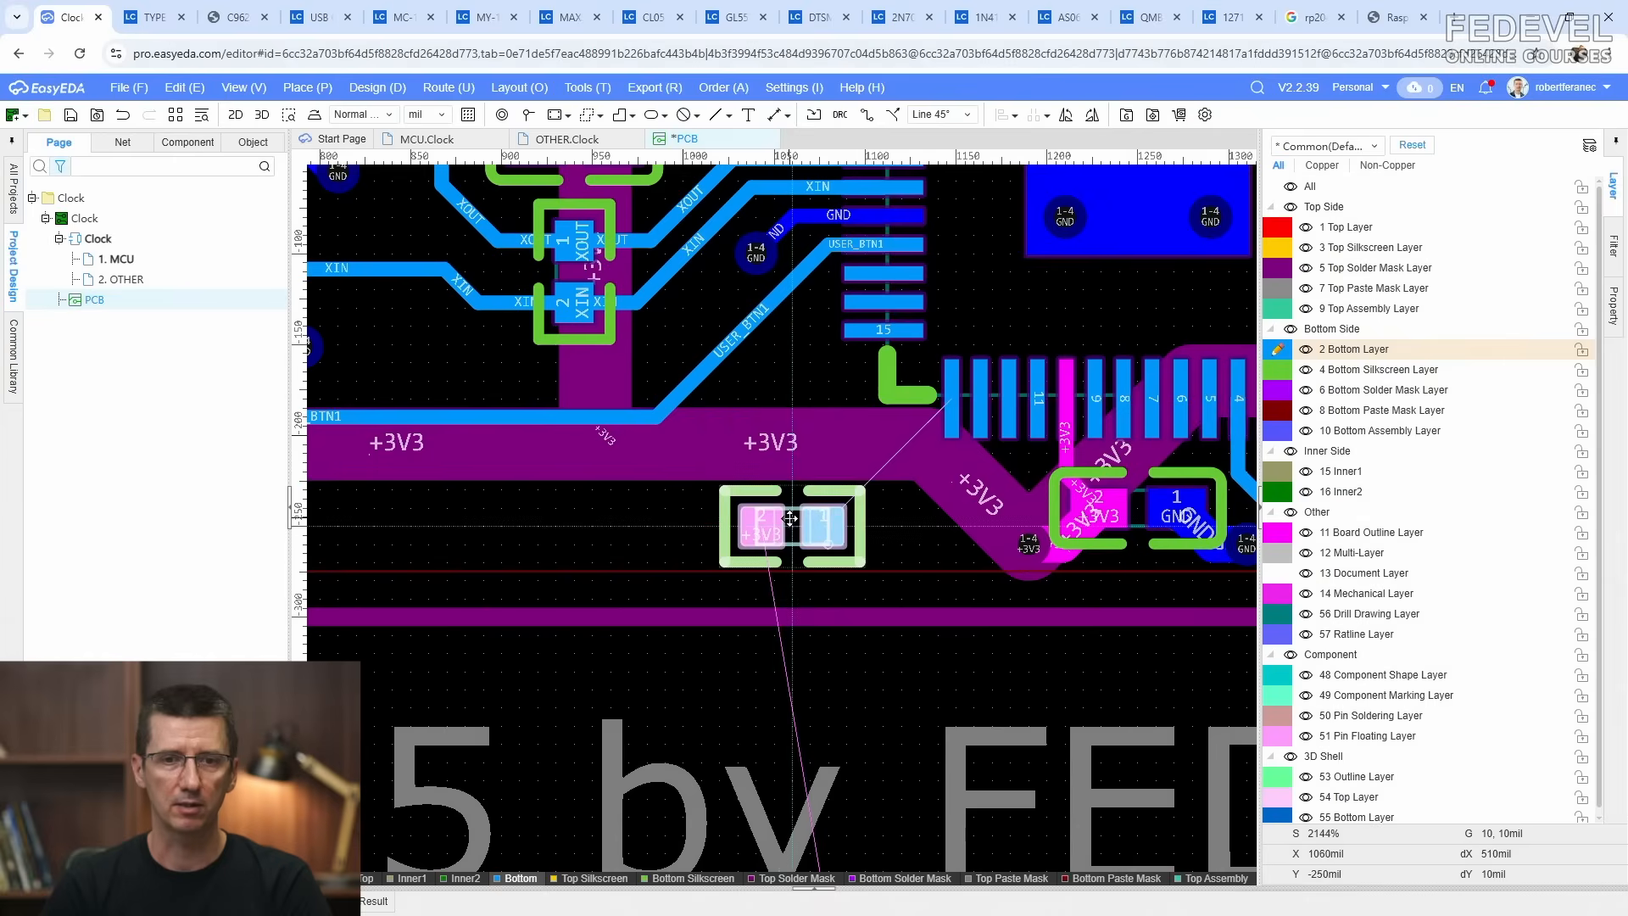
pyautogui.click(792, 523)
pyautogui.click(709, 547)
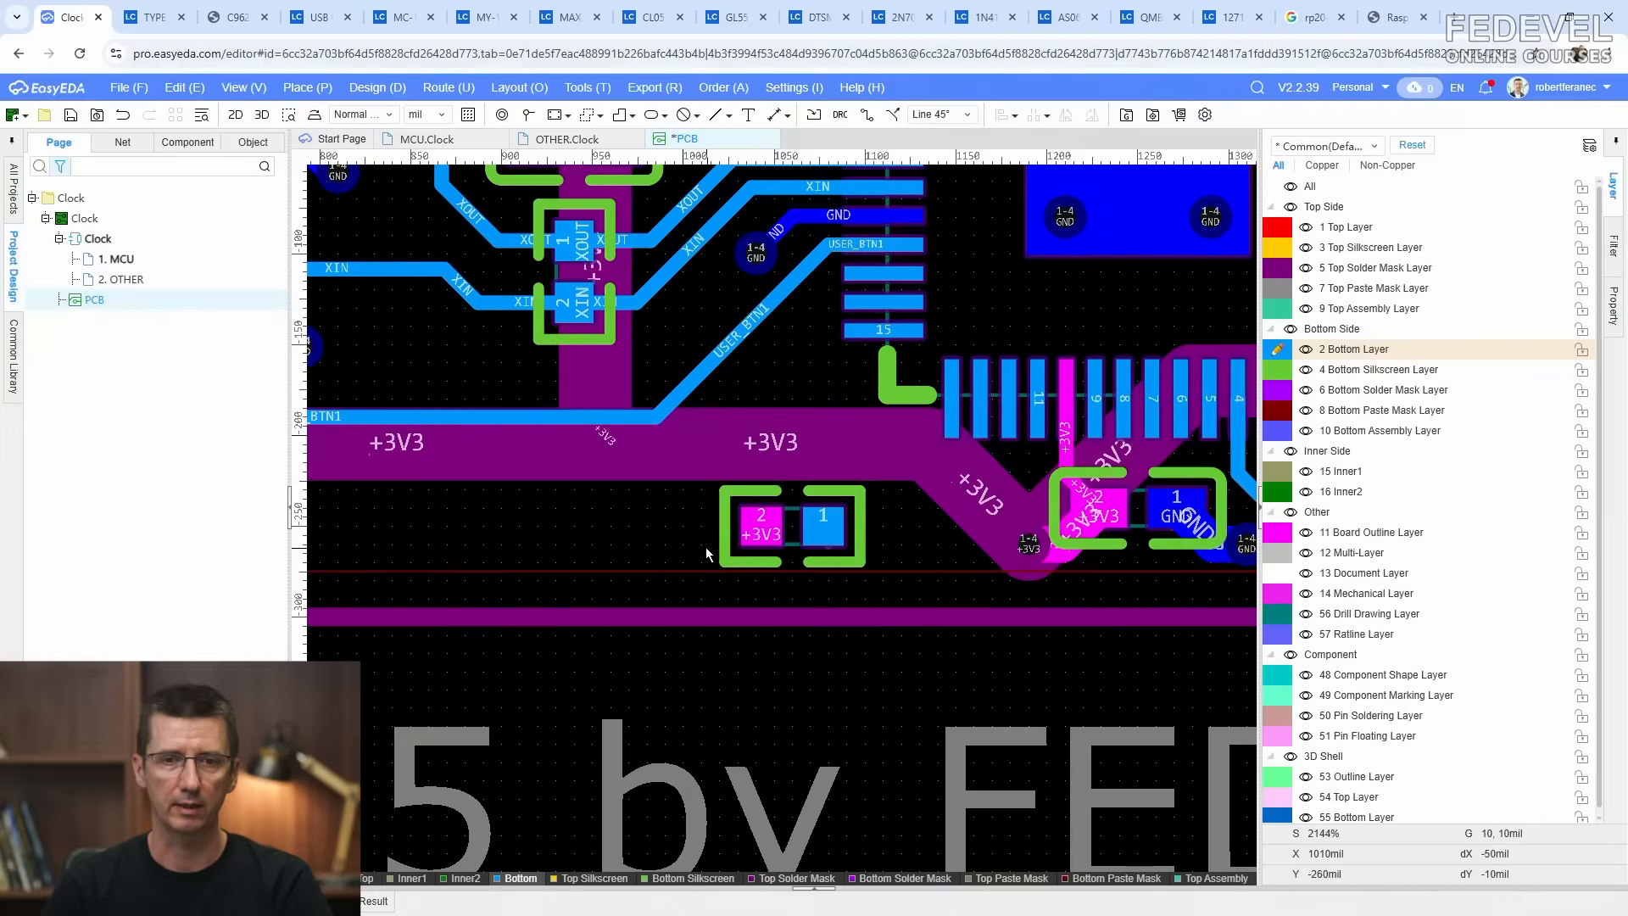
# Step: Hide the top side layers and move resistor R137 to X 1050, Y -210 mil, beside the MCU's lower left corner
pyautogui.click(1290, 207)
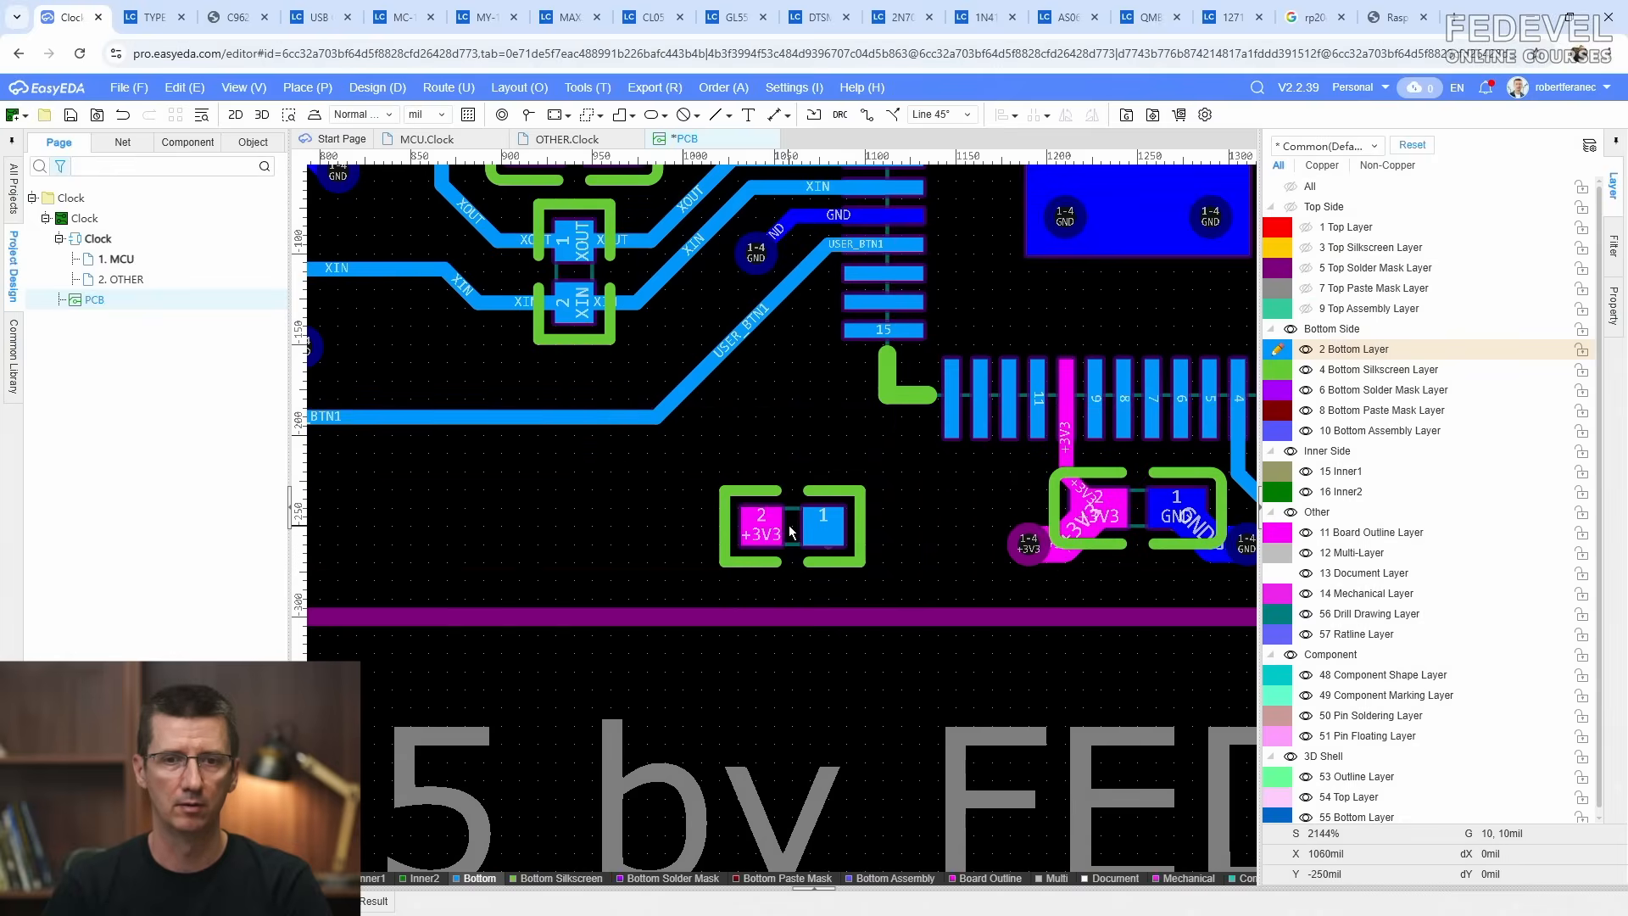
pyautogui.moveTo(790, 531); pyautogui.dragTo(781, 461)
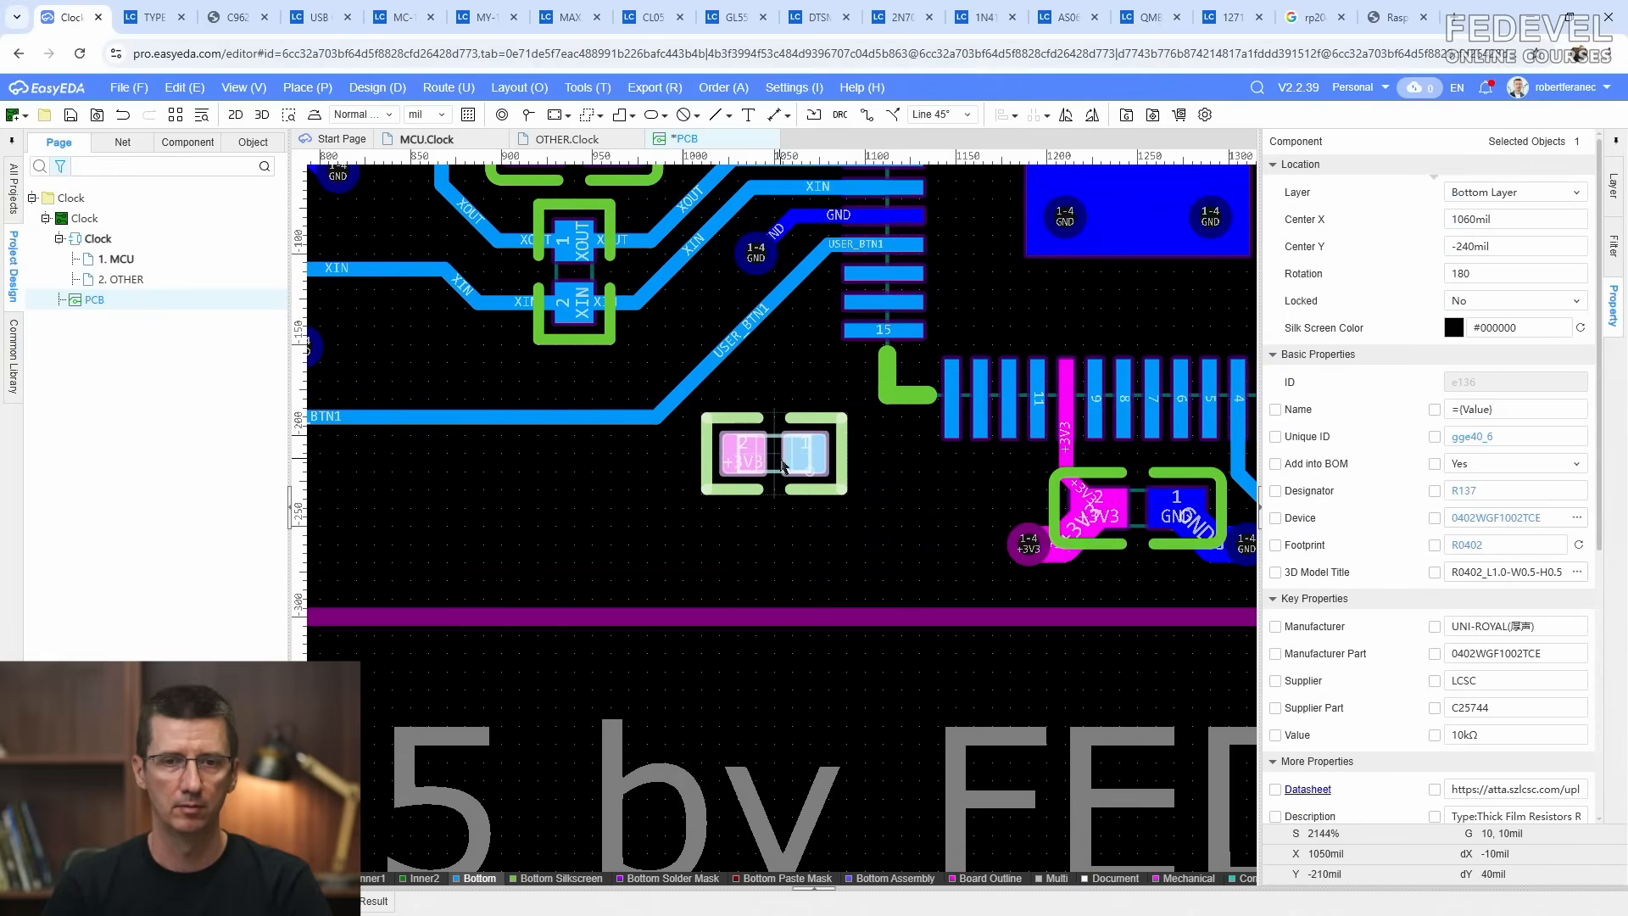
pyautogui.scroll(-2, 776, 514)
pyautogui.click(775, 514)
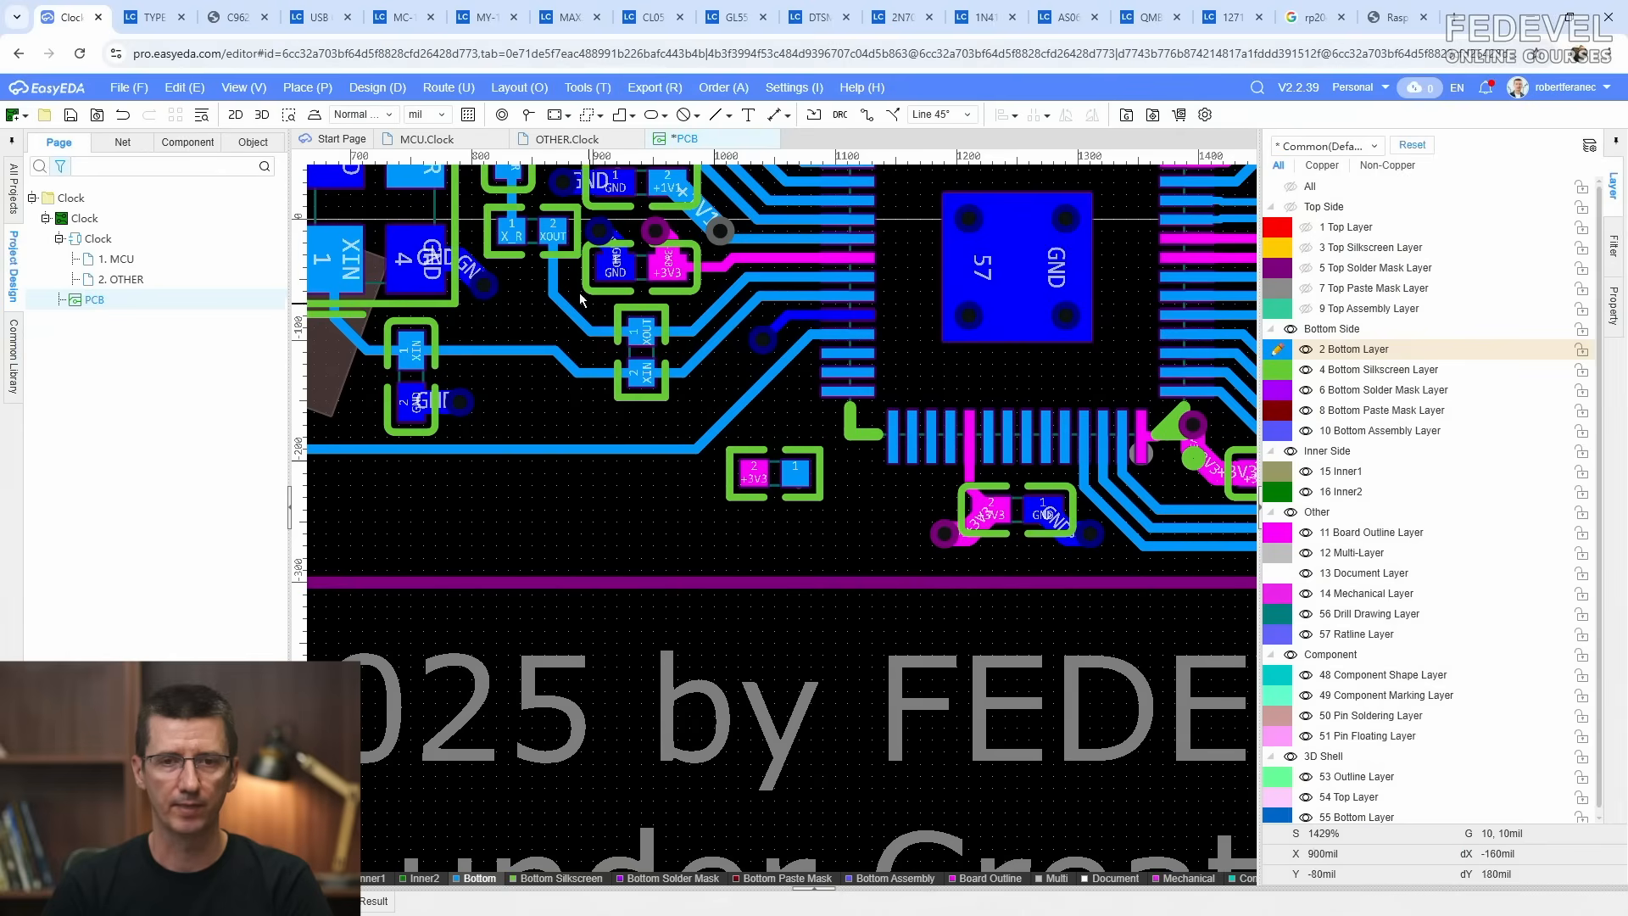
# Step: Transfer resistor R138 from the RTC Clock schematic, rotate it 180 degrees and place it at X 1130, Y -260 mil beside R137
pyautogui.click(439, 144)
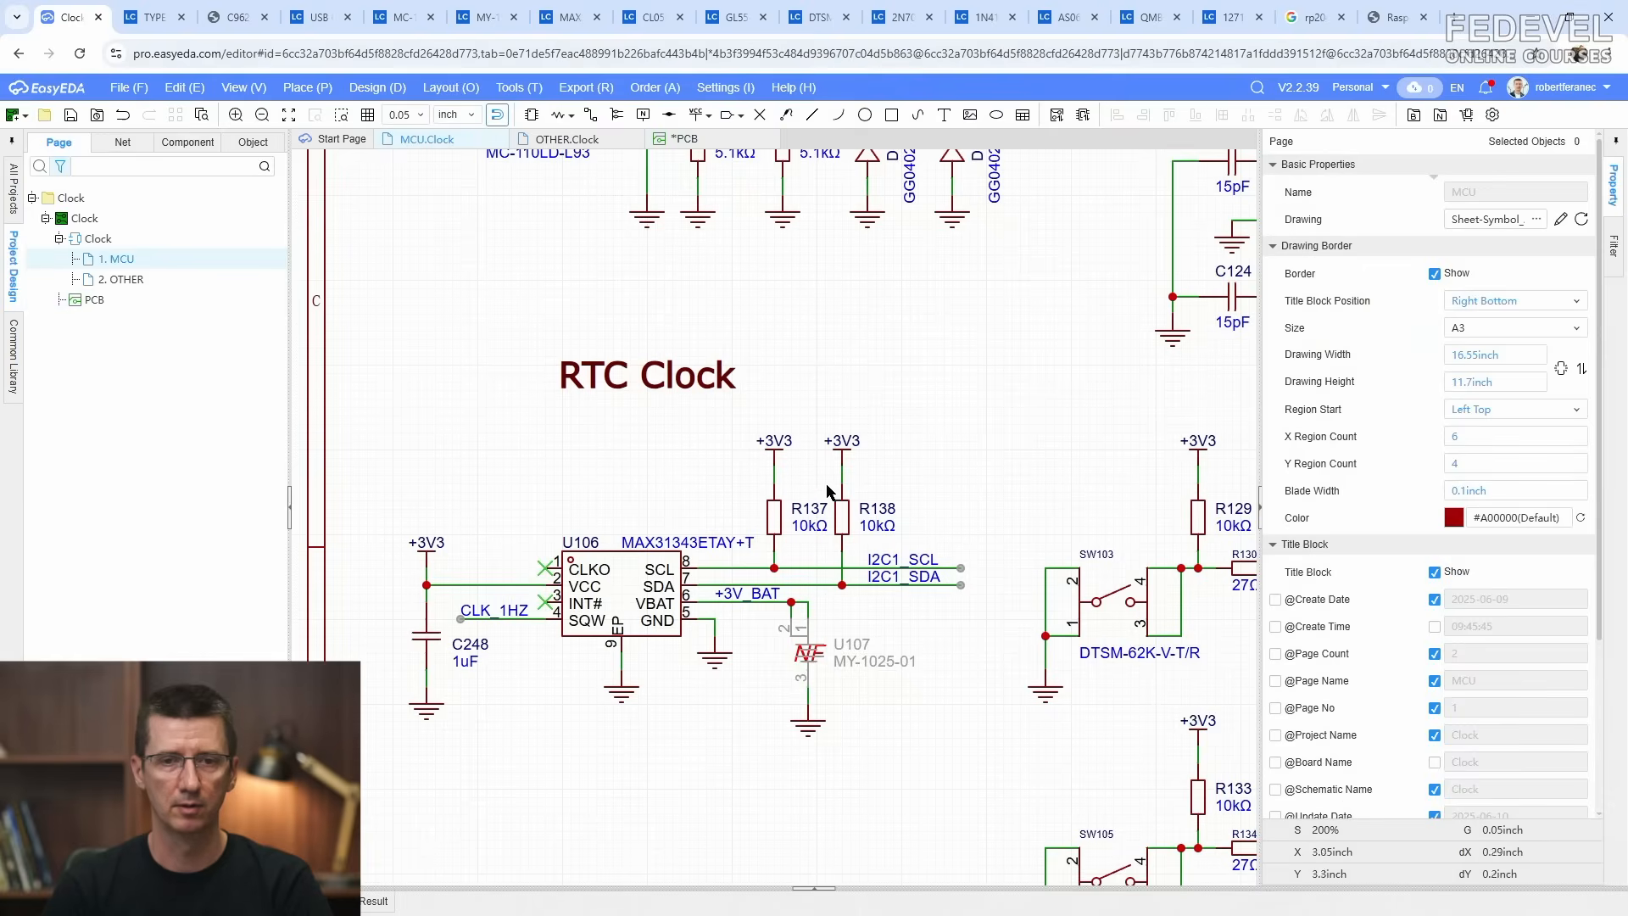
pyautogui.click(842, 513)
pyautogui.rightClick(844, 518)
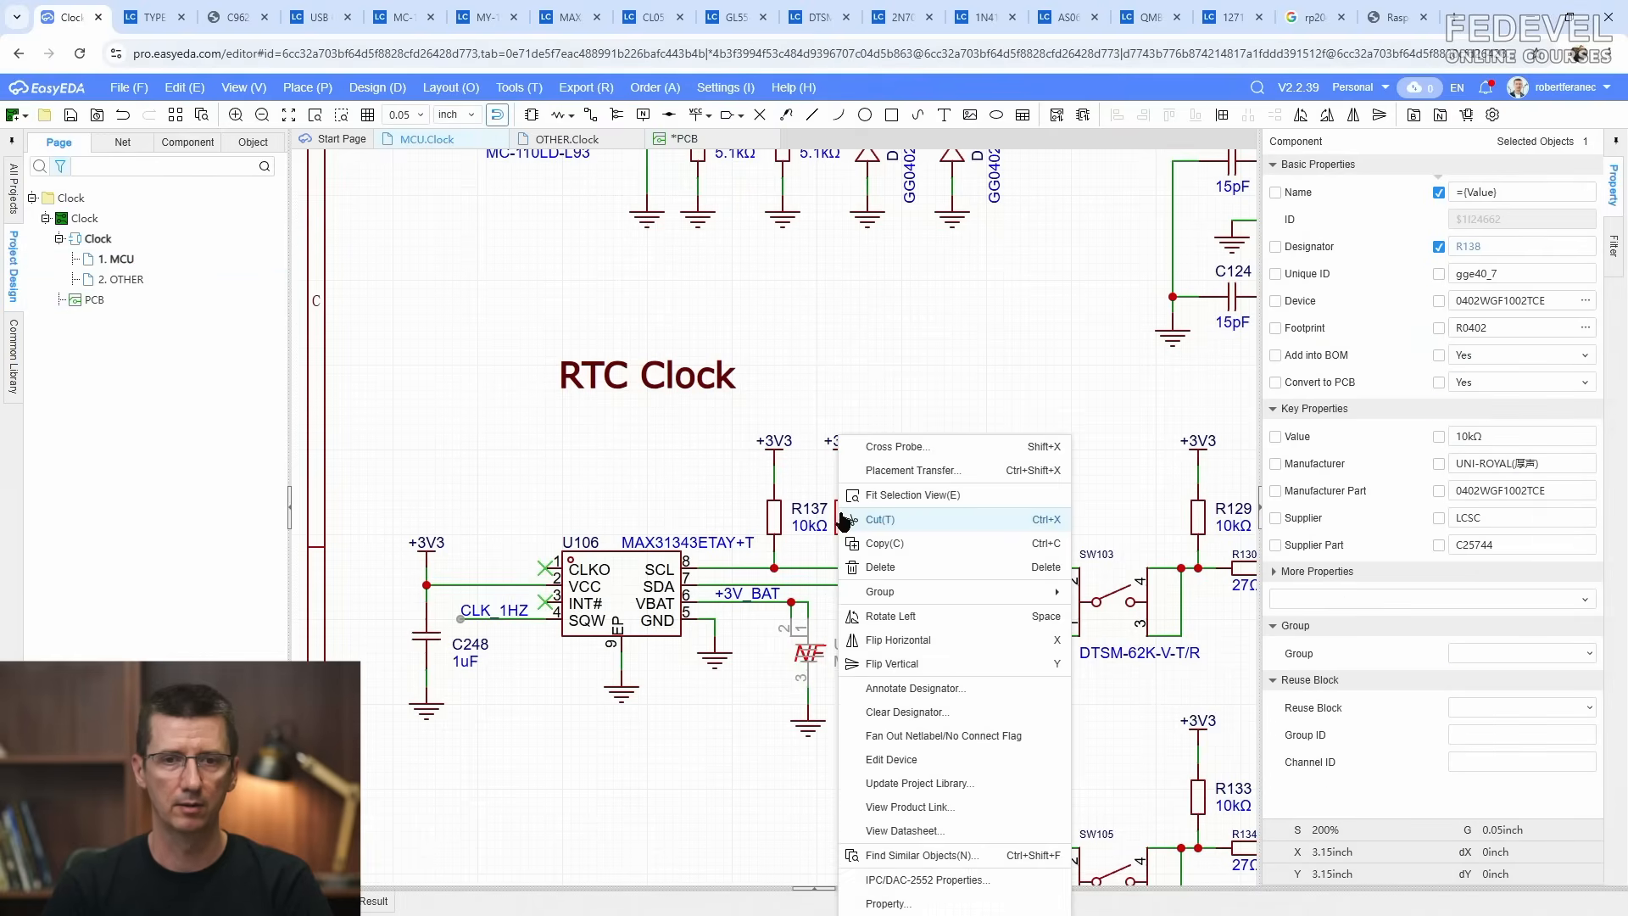
pyautogui.click(878, 470)
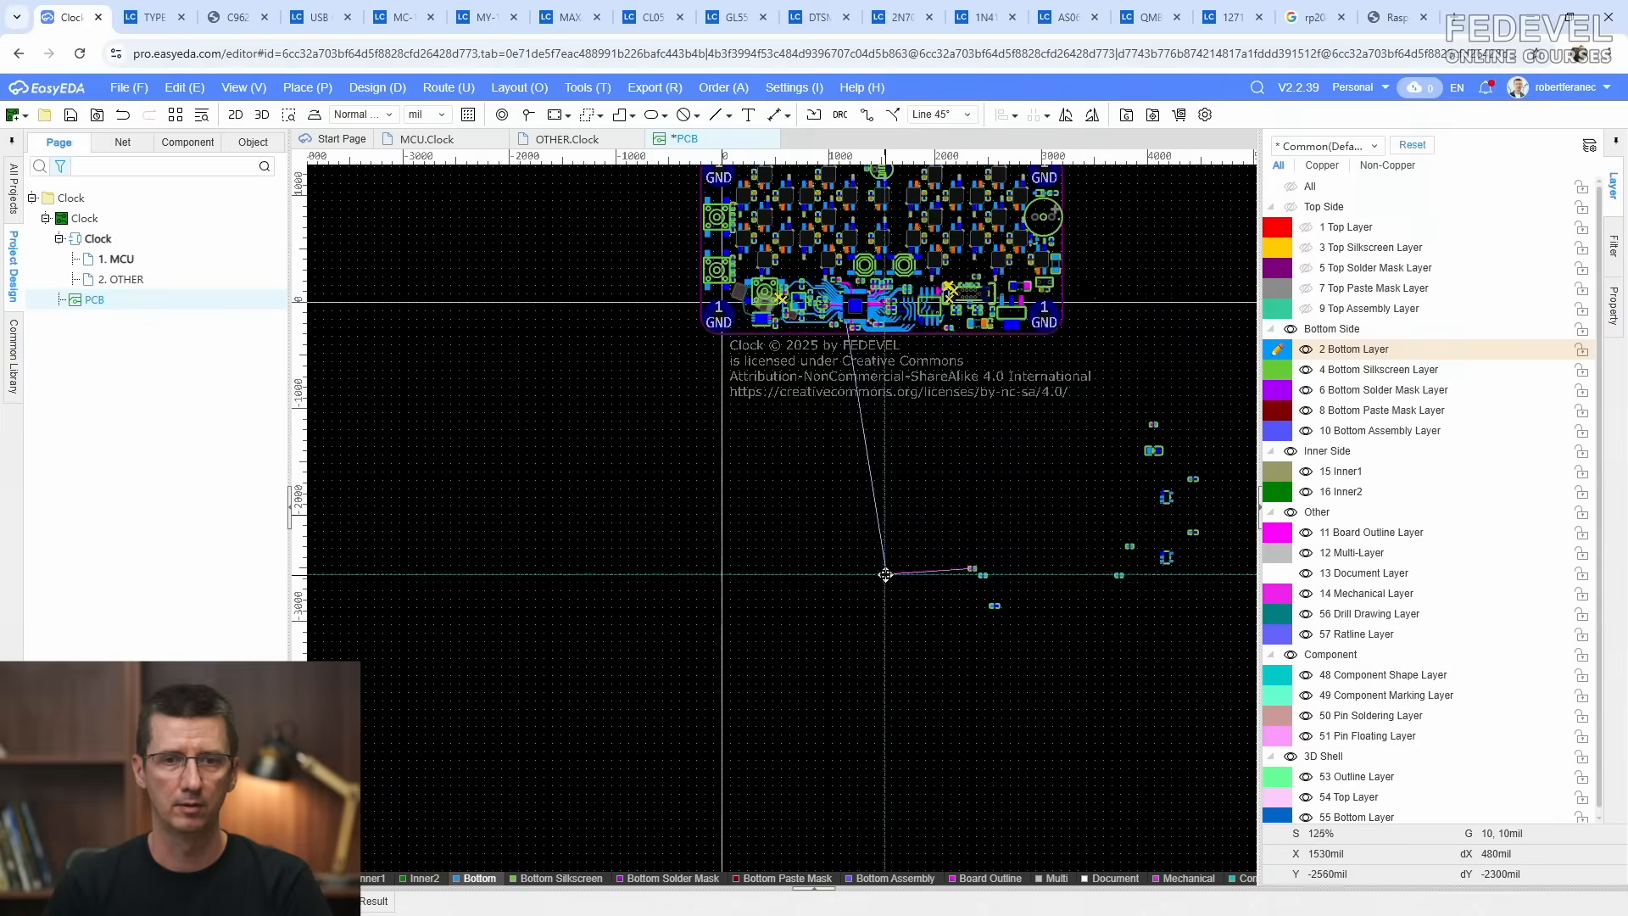
pyautogui.scroll(12, 885, 574)
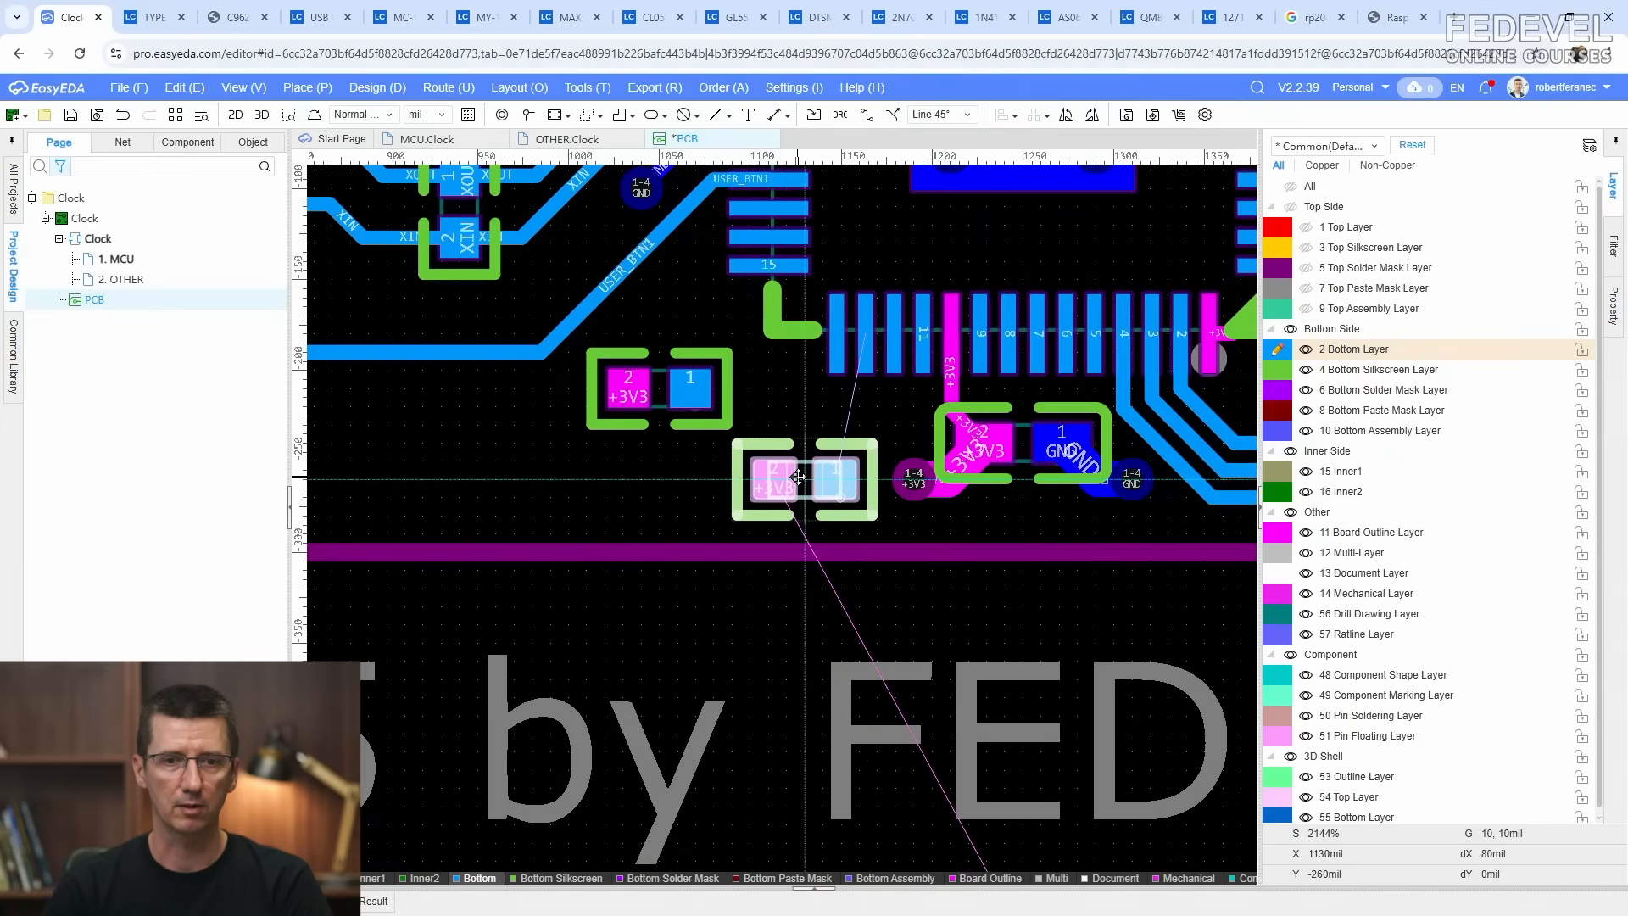
pyautogui.press('space')
pyautogui.press('space')
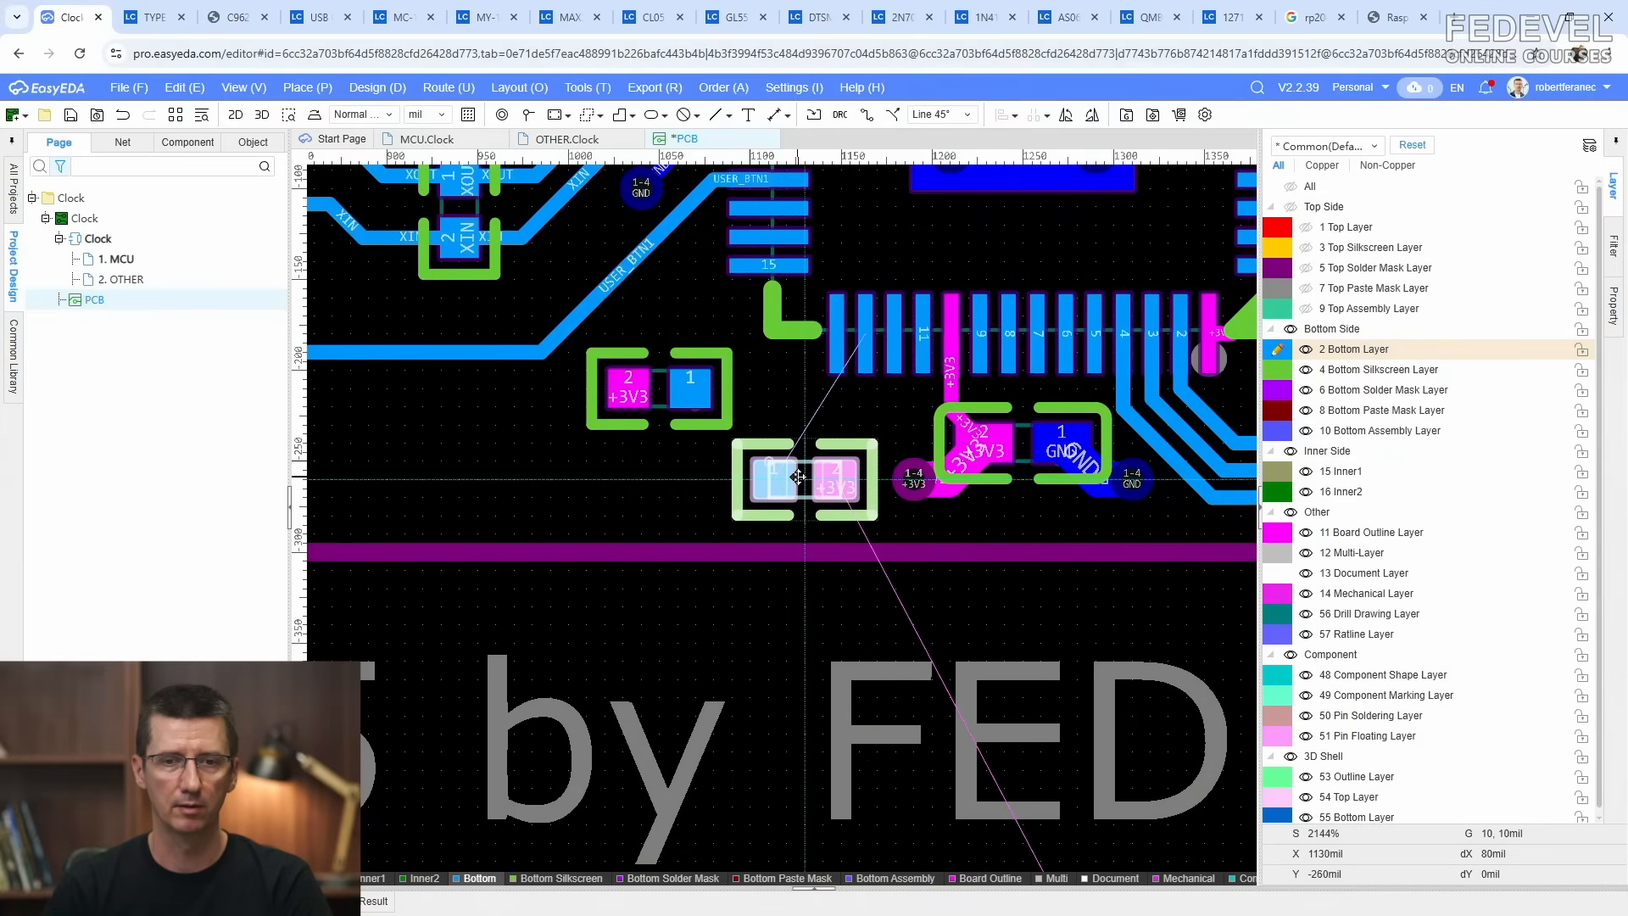
pyautogui.click(799, 477)
pyautogui.click(681, 470)
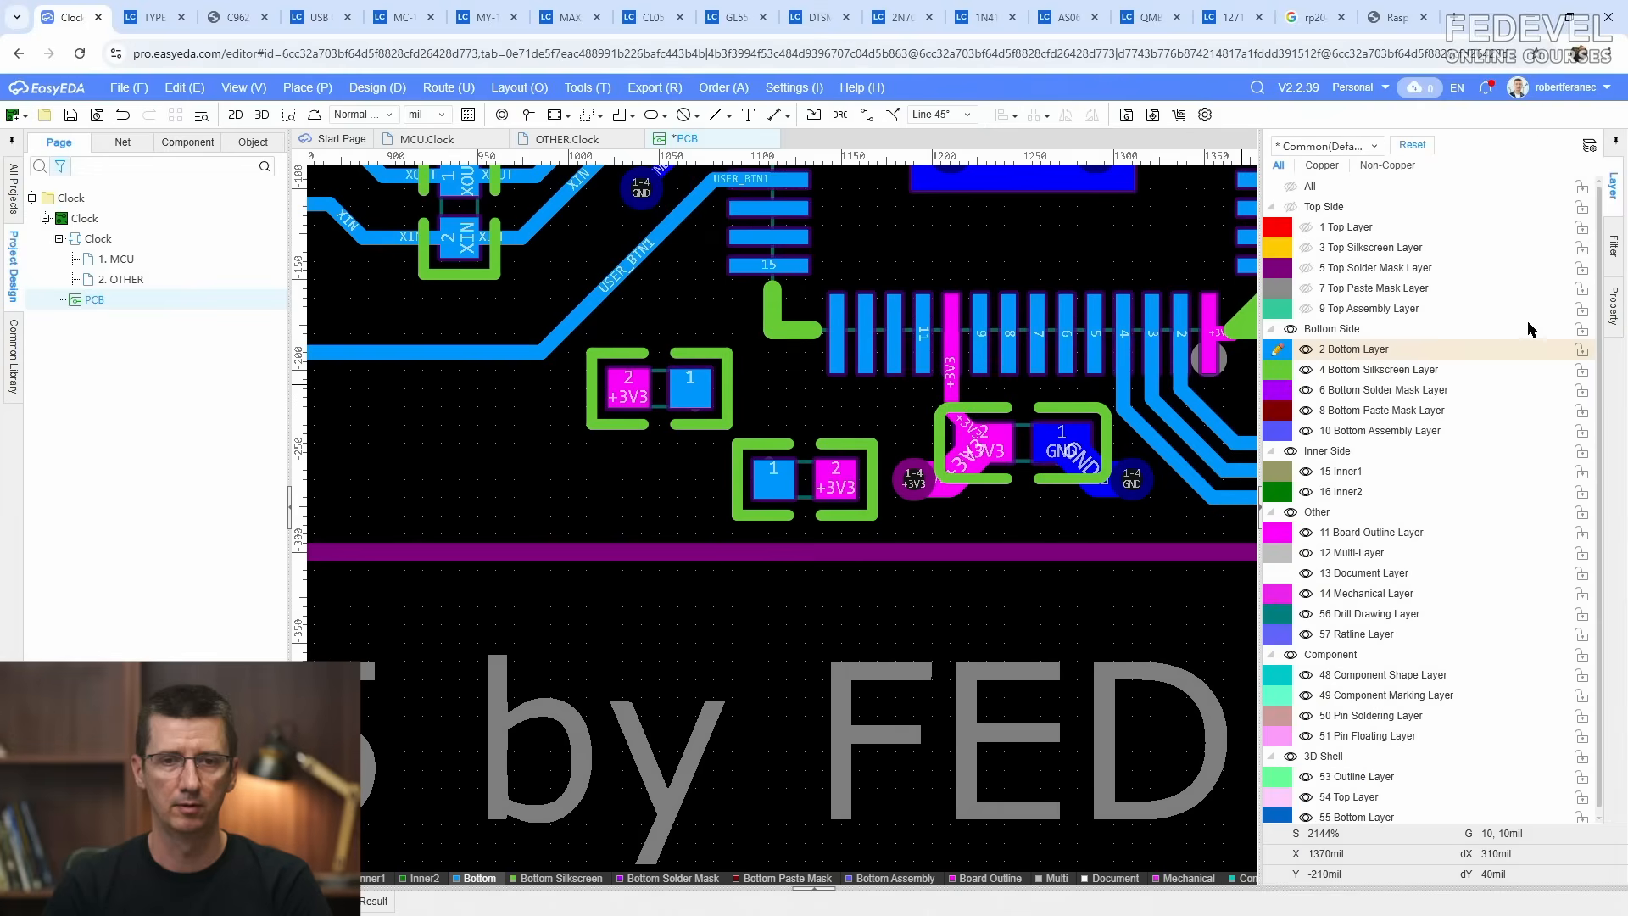
# Step: Set the grid size to 5 mil and move resistor R138 up to X 1125, Y -240 mil
pyautogui.click(1612, 298)
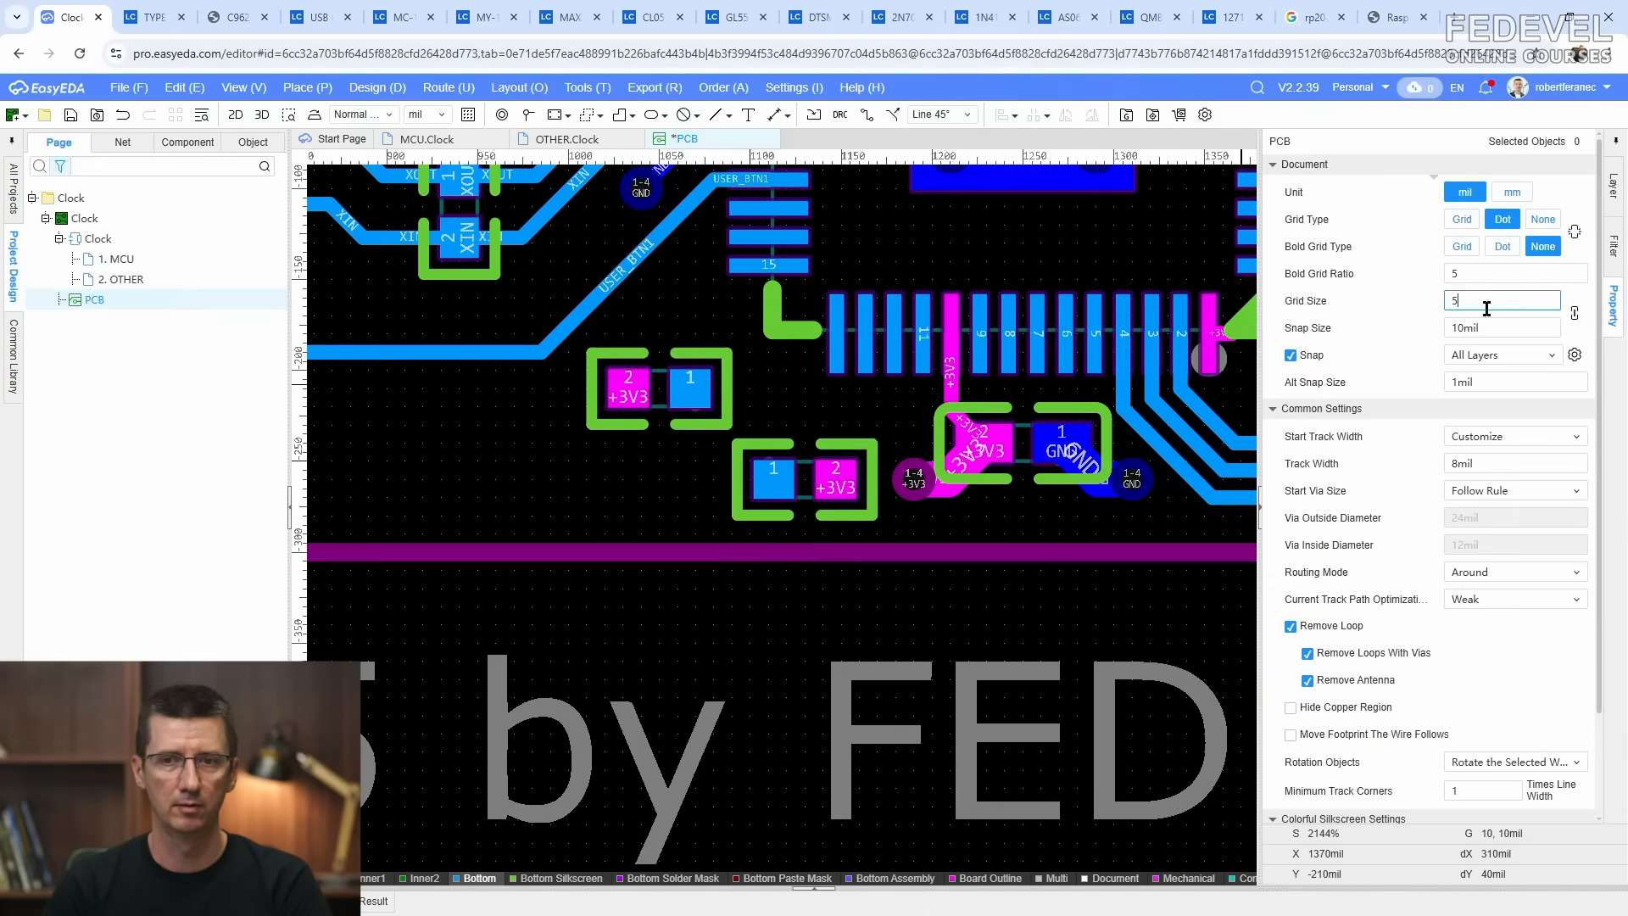
pyautogui.press('Return')
pyautogui.scroll(1, 863, 375)
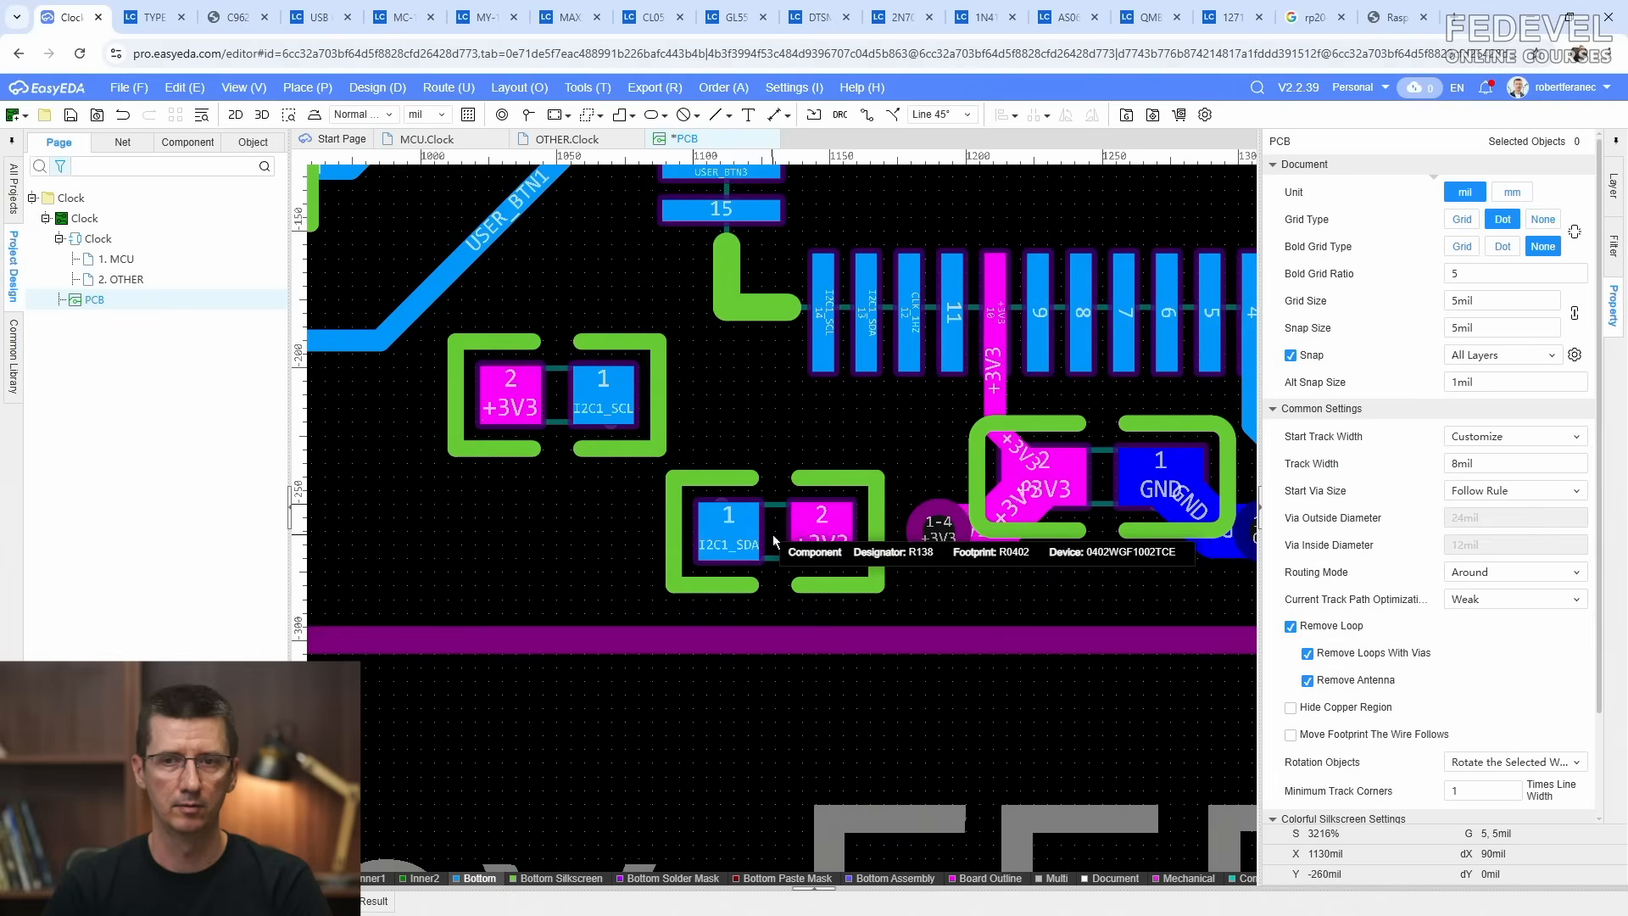
pyautogui.moveTo(775, 533); pyautogui.dragTo(766, 477)
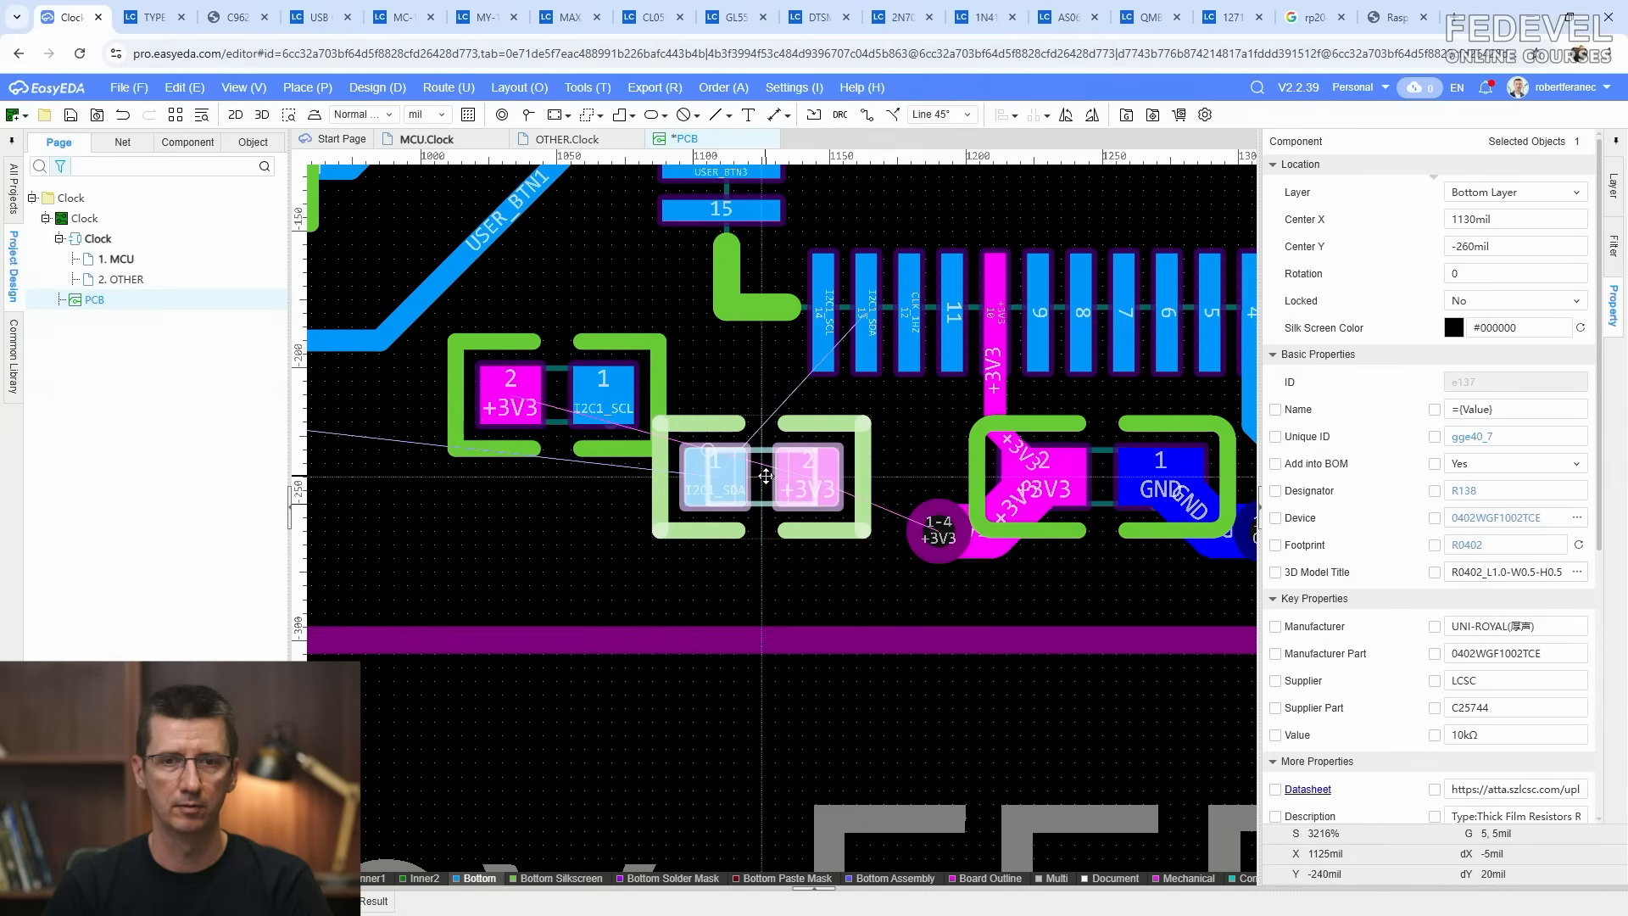
pyautogui.click(802, 582)
# Step: Save the PCB with the placed I2C pull-up resistors
pyautogui.scroll(-5, 802, 582)
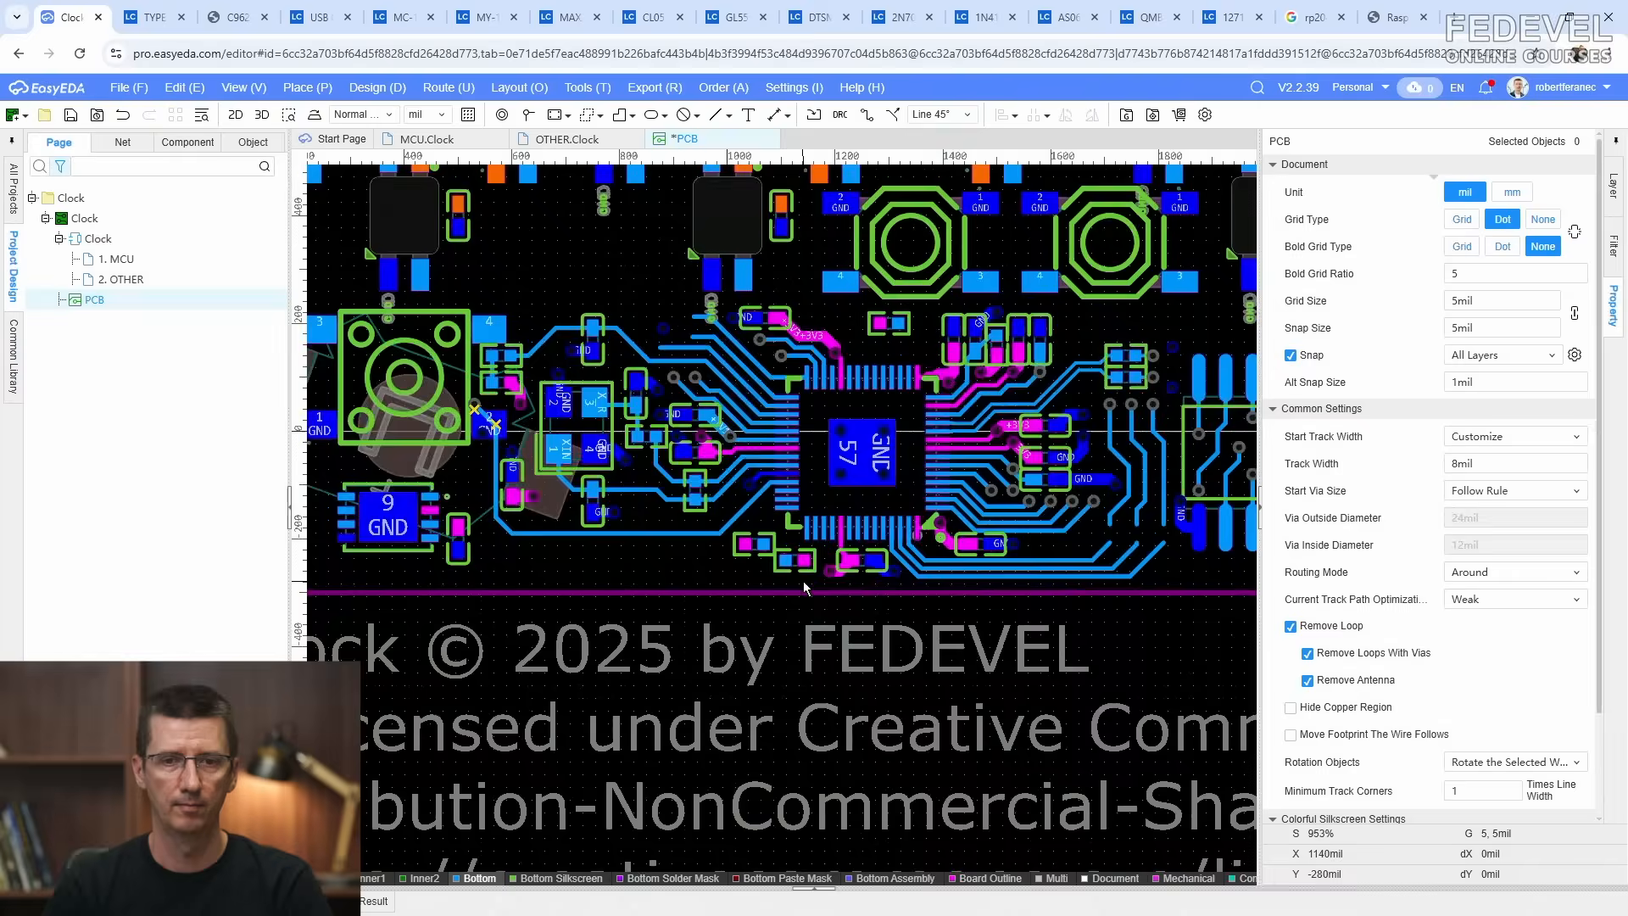
pyautogui.moveTo(802, 608); pyautogui.dragTo(766, 677, button='right')
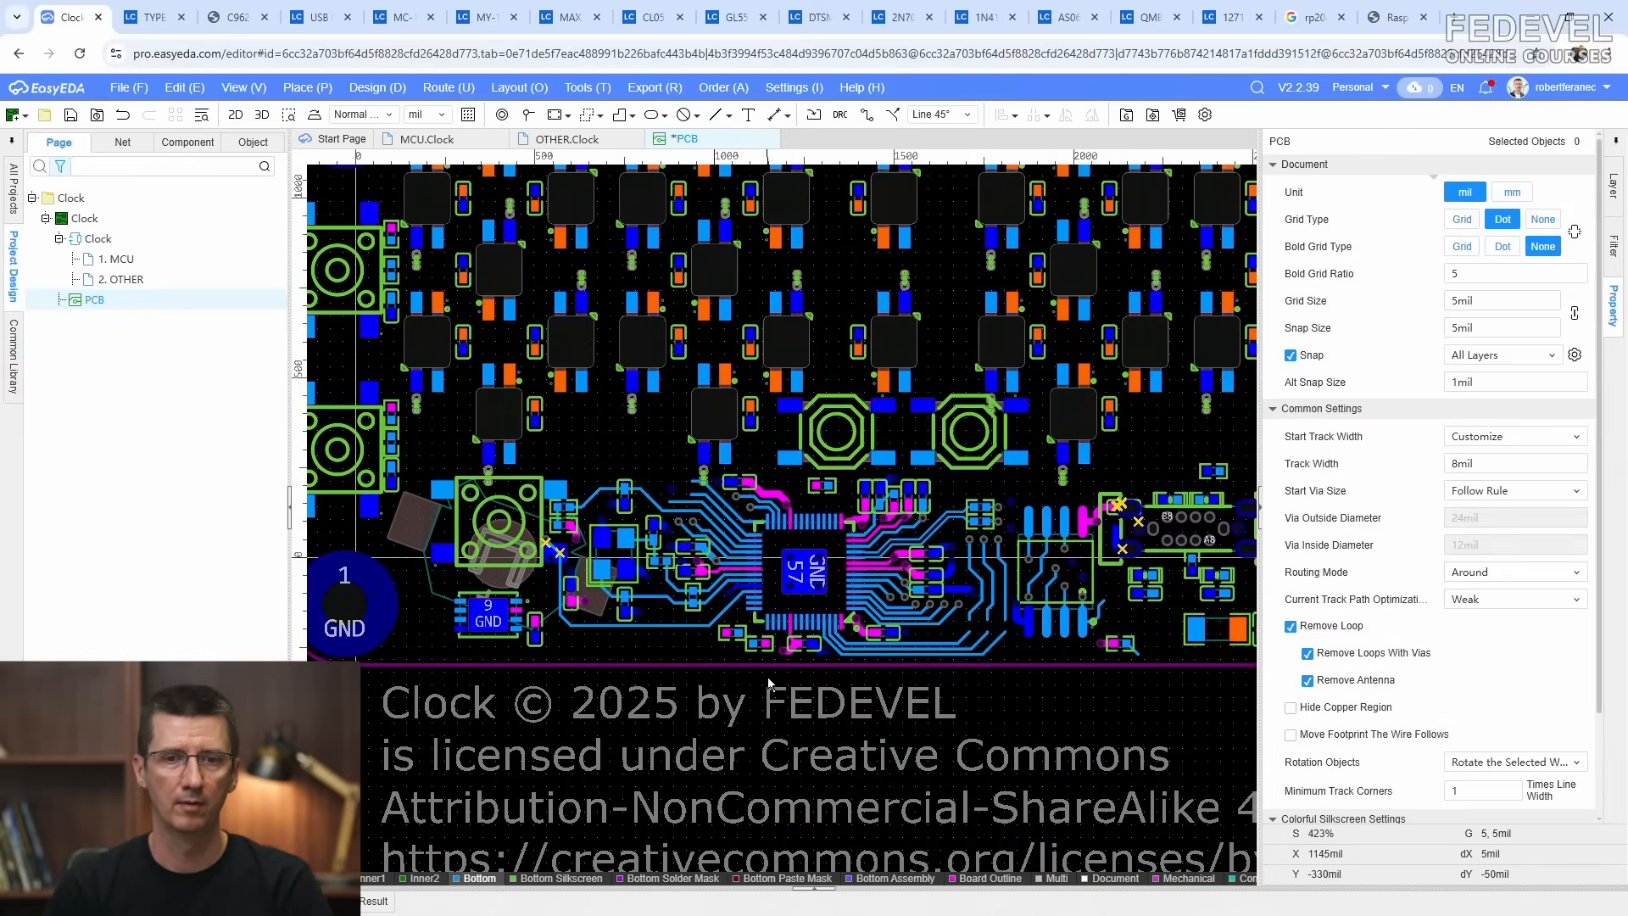
pyautogui.scroll(-2, 768, 683)
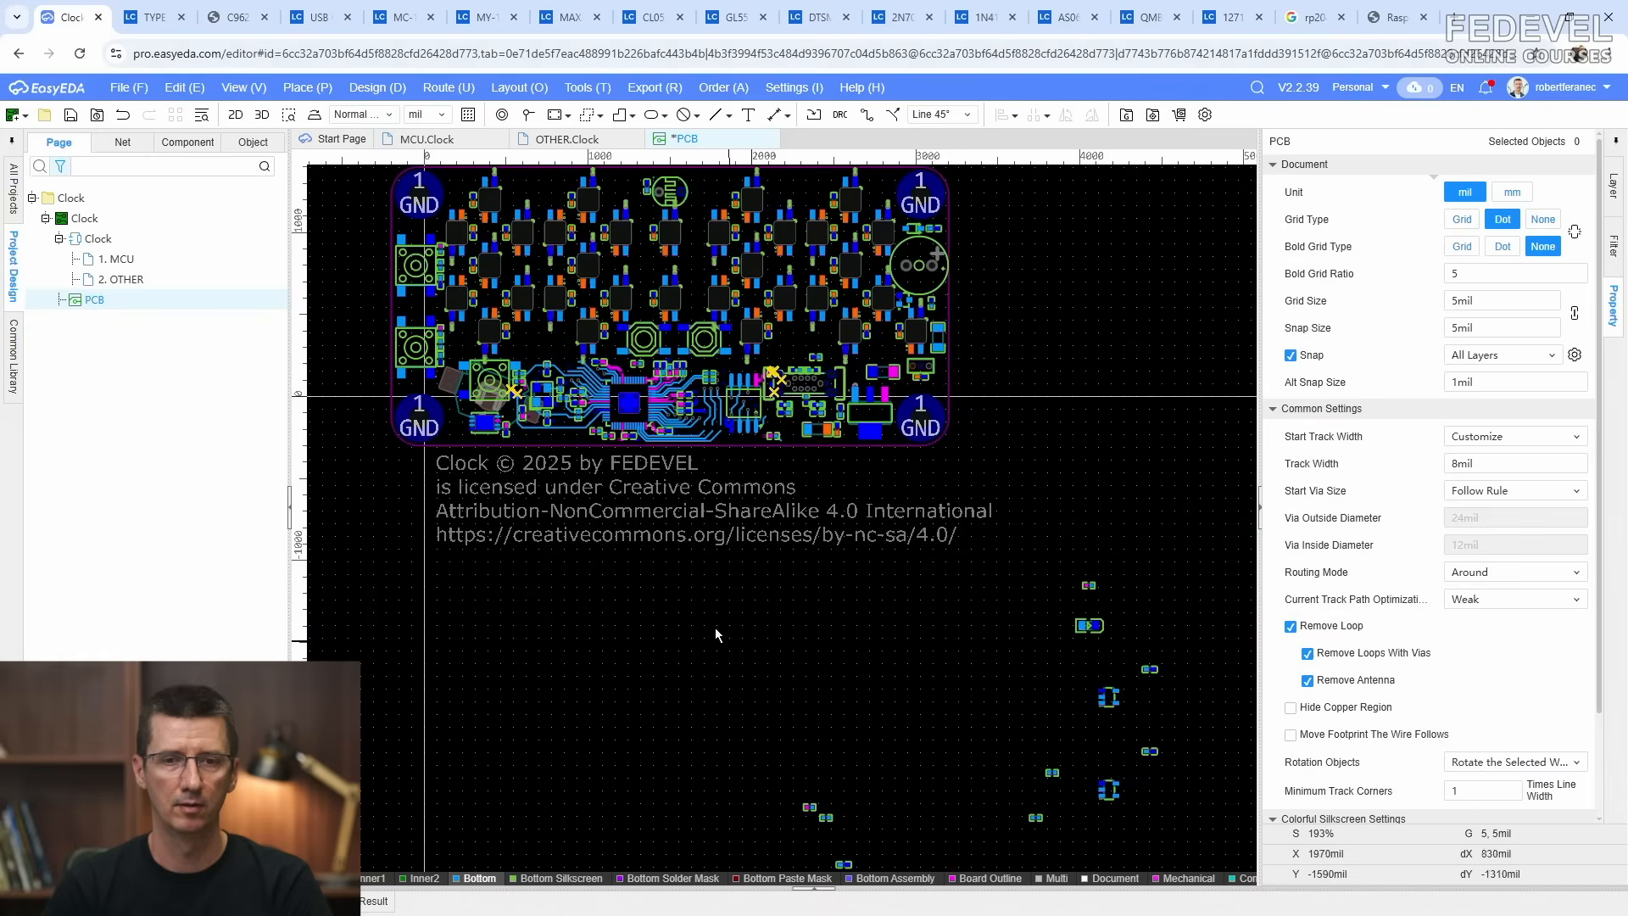
pyautogui.click(69, 119)
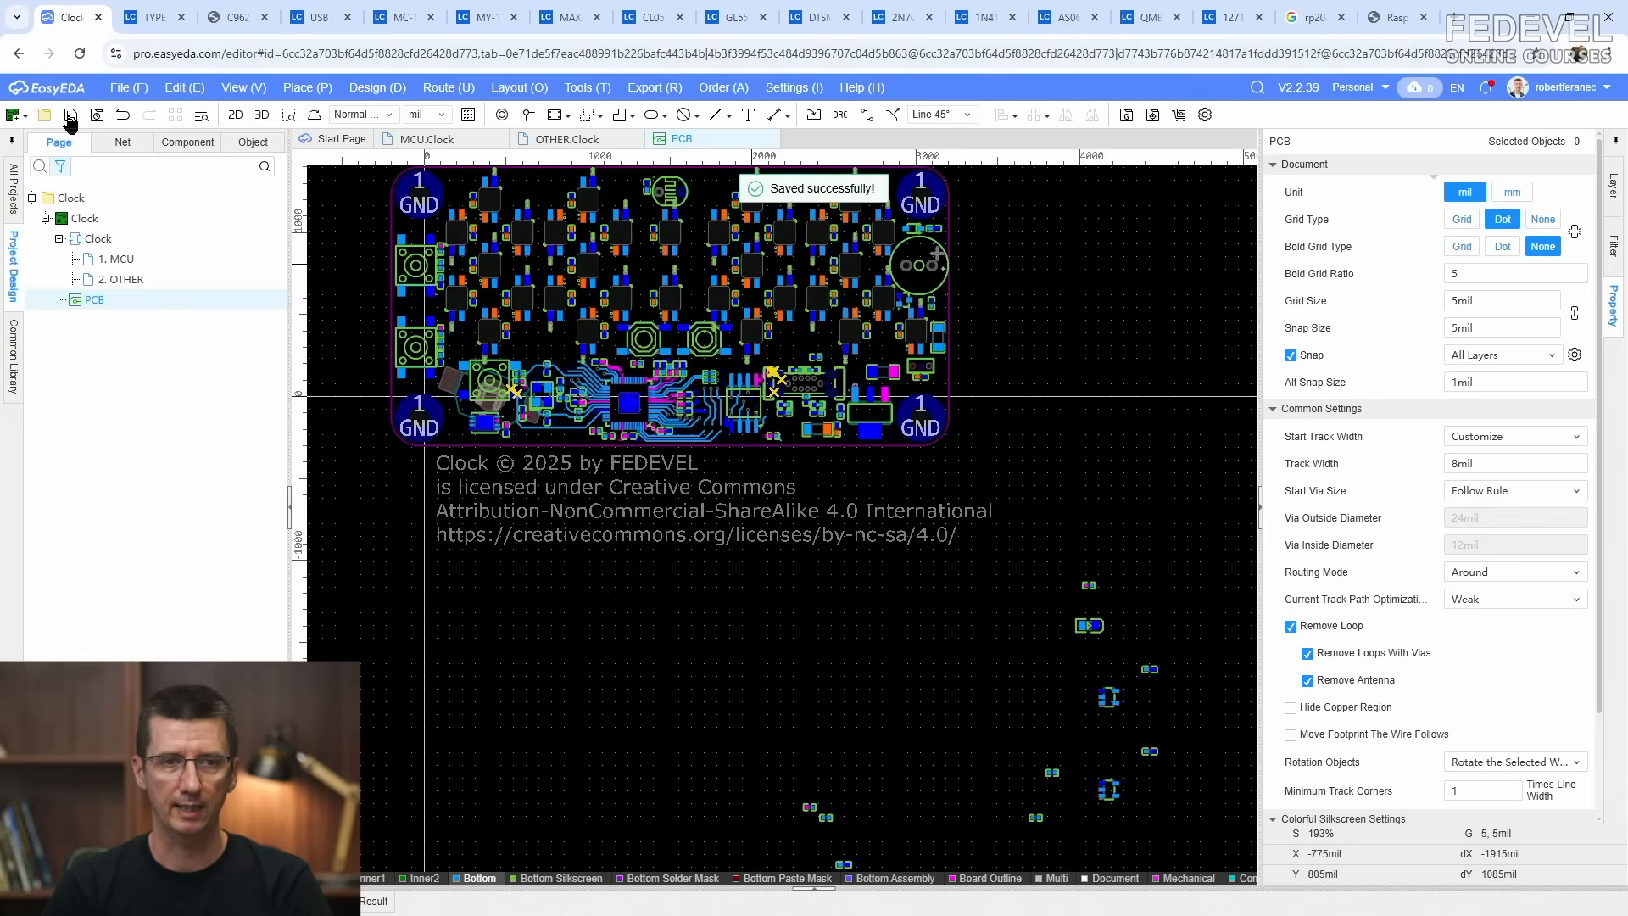
# Step: Set the PCB grid size back to 10 mil
pyautogui.scroll(3, 571, 378)
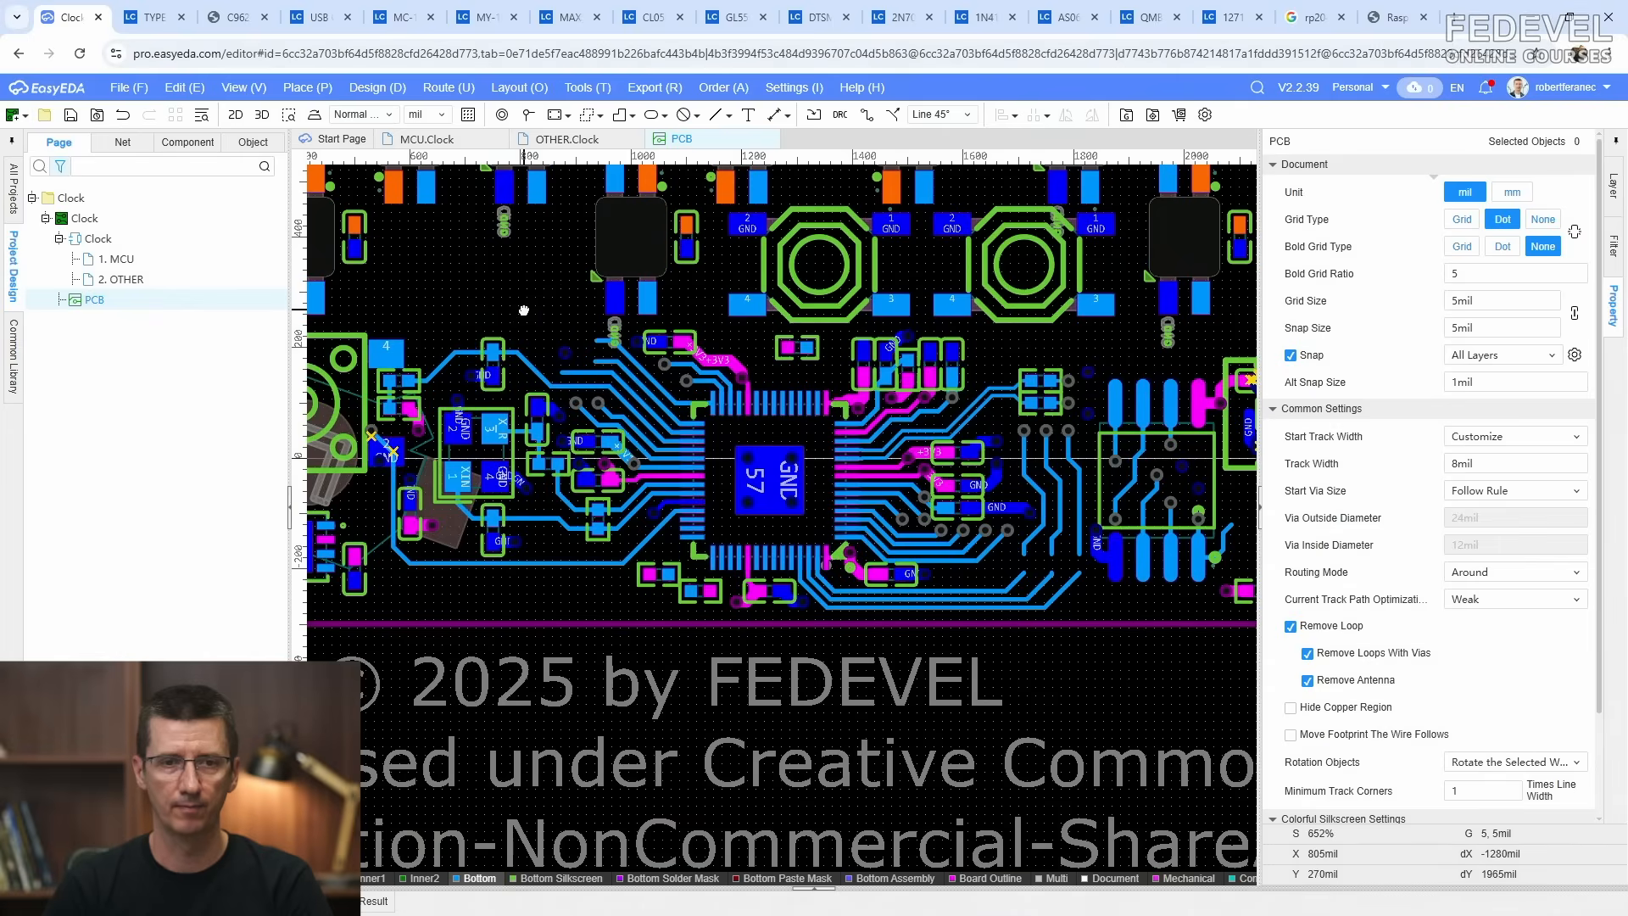
pyautogui.moveTo(524, 310); pyautogui.dragTo(596, 408, button='right')
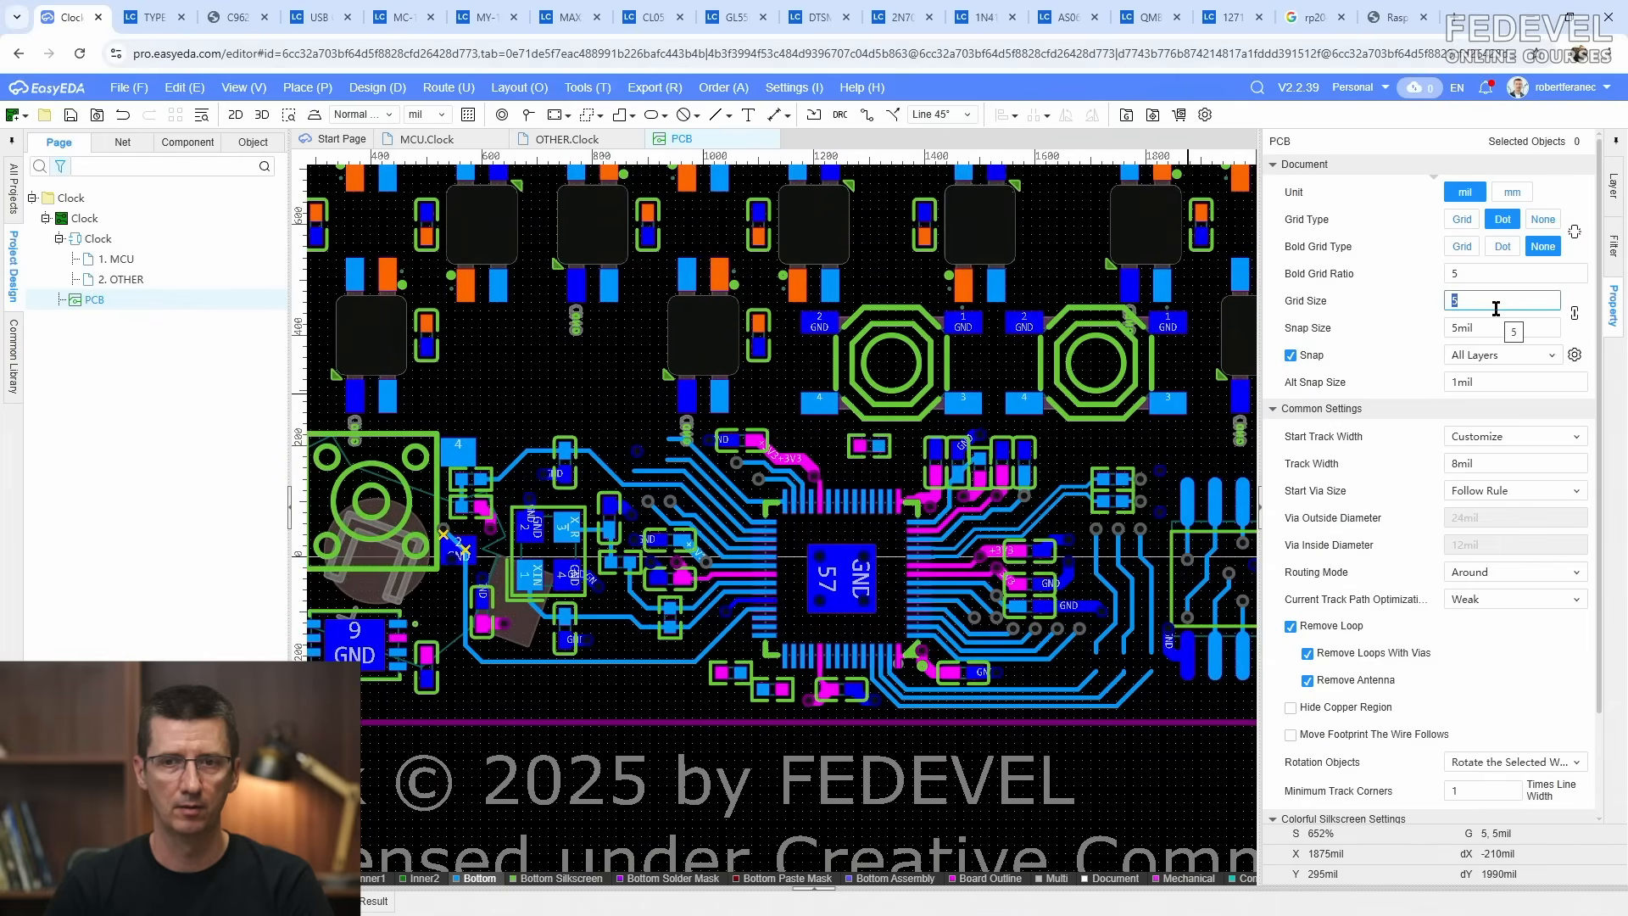
pyautogui.click(527, 373)
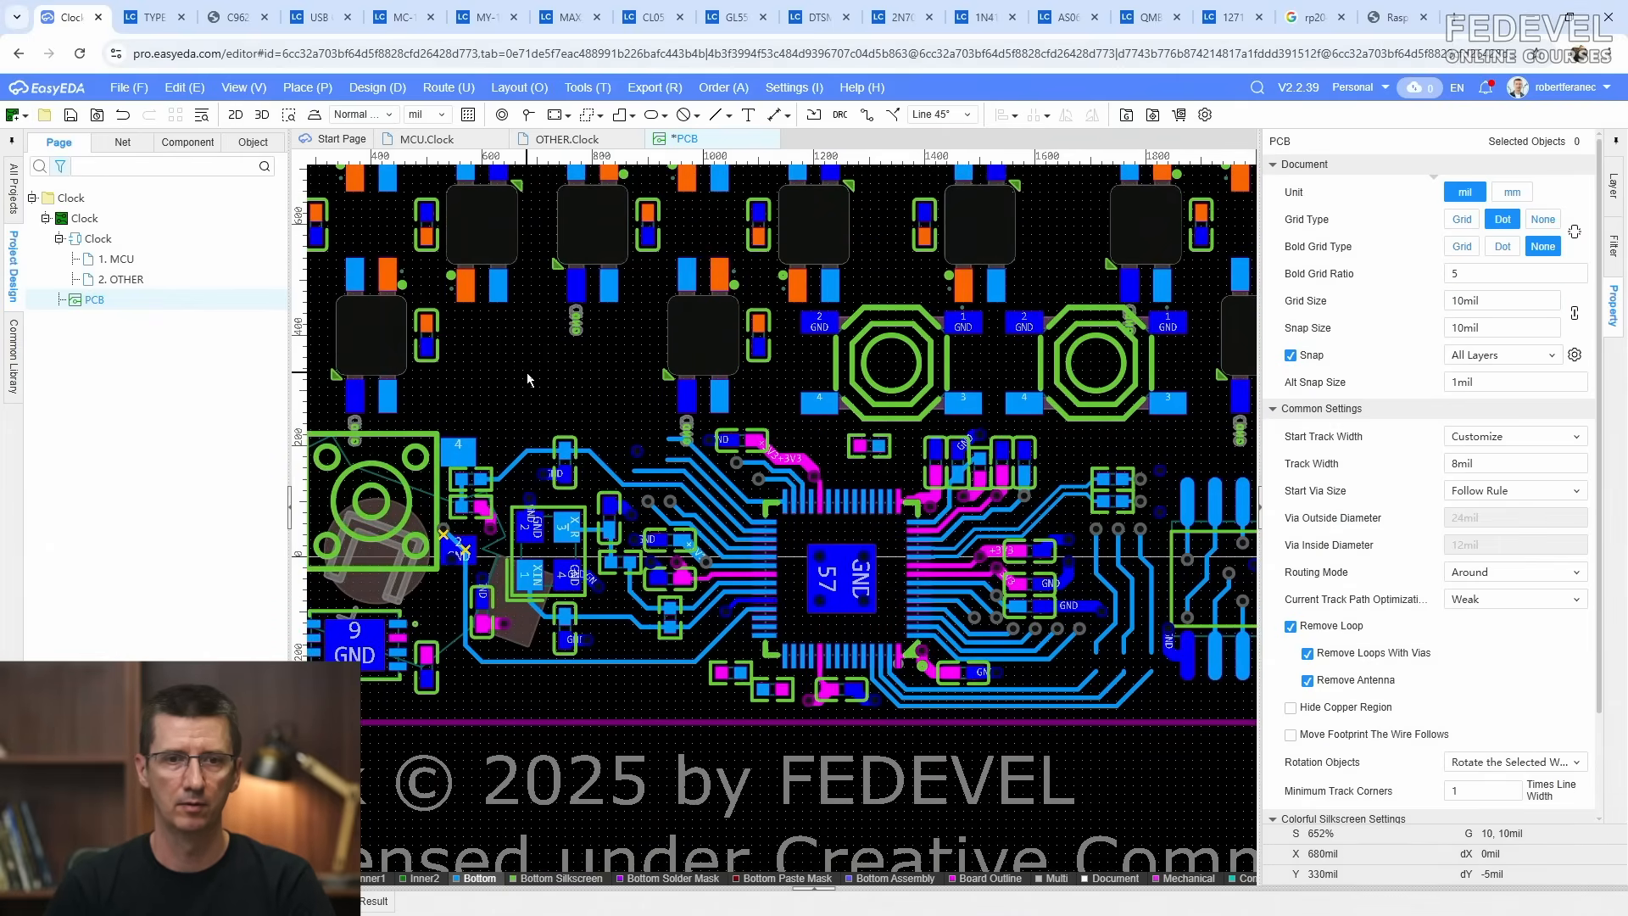
# Step: Delete the leftover vias and short tracks around the +3V3 decoupling capacitor above the MCU's upper left corner
pyautogui.scroll(1, 527, 373)
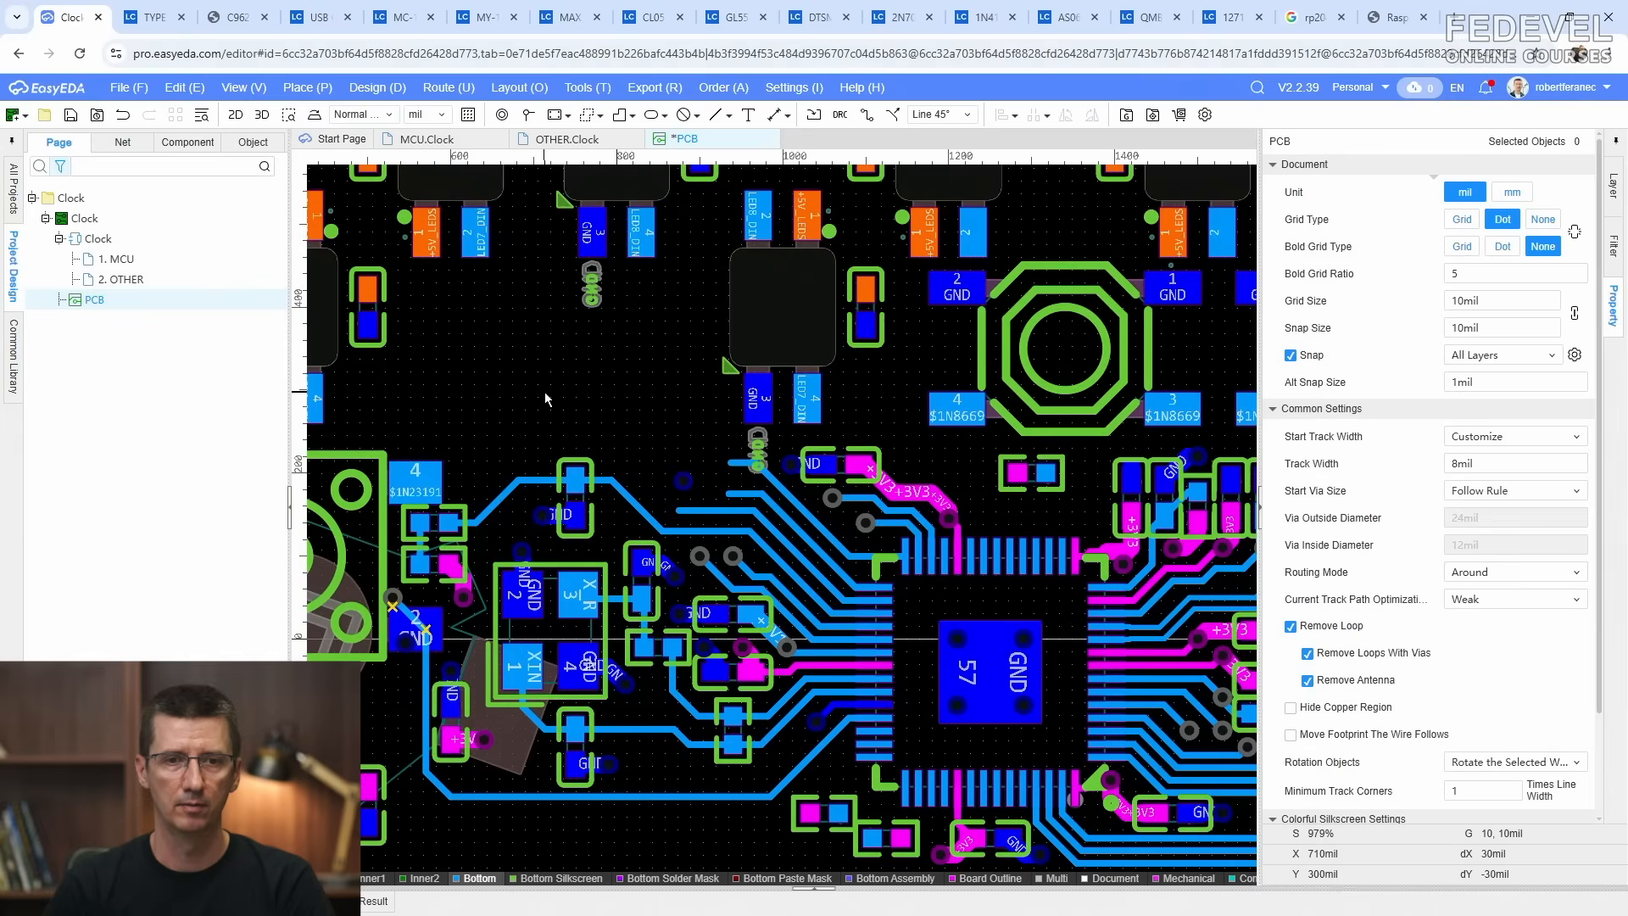
pyautogui.click(738, 465)
pyautogui.press('Delete')
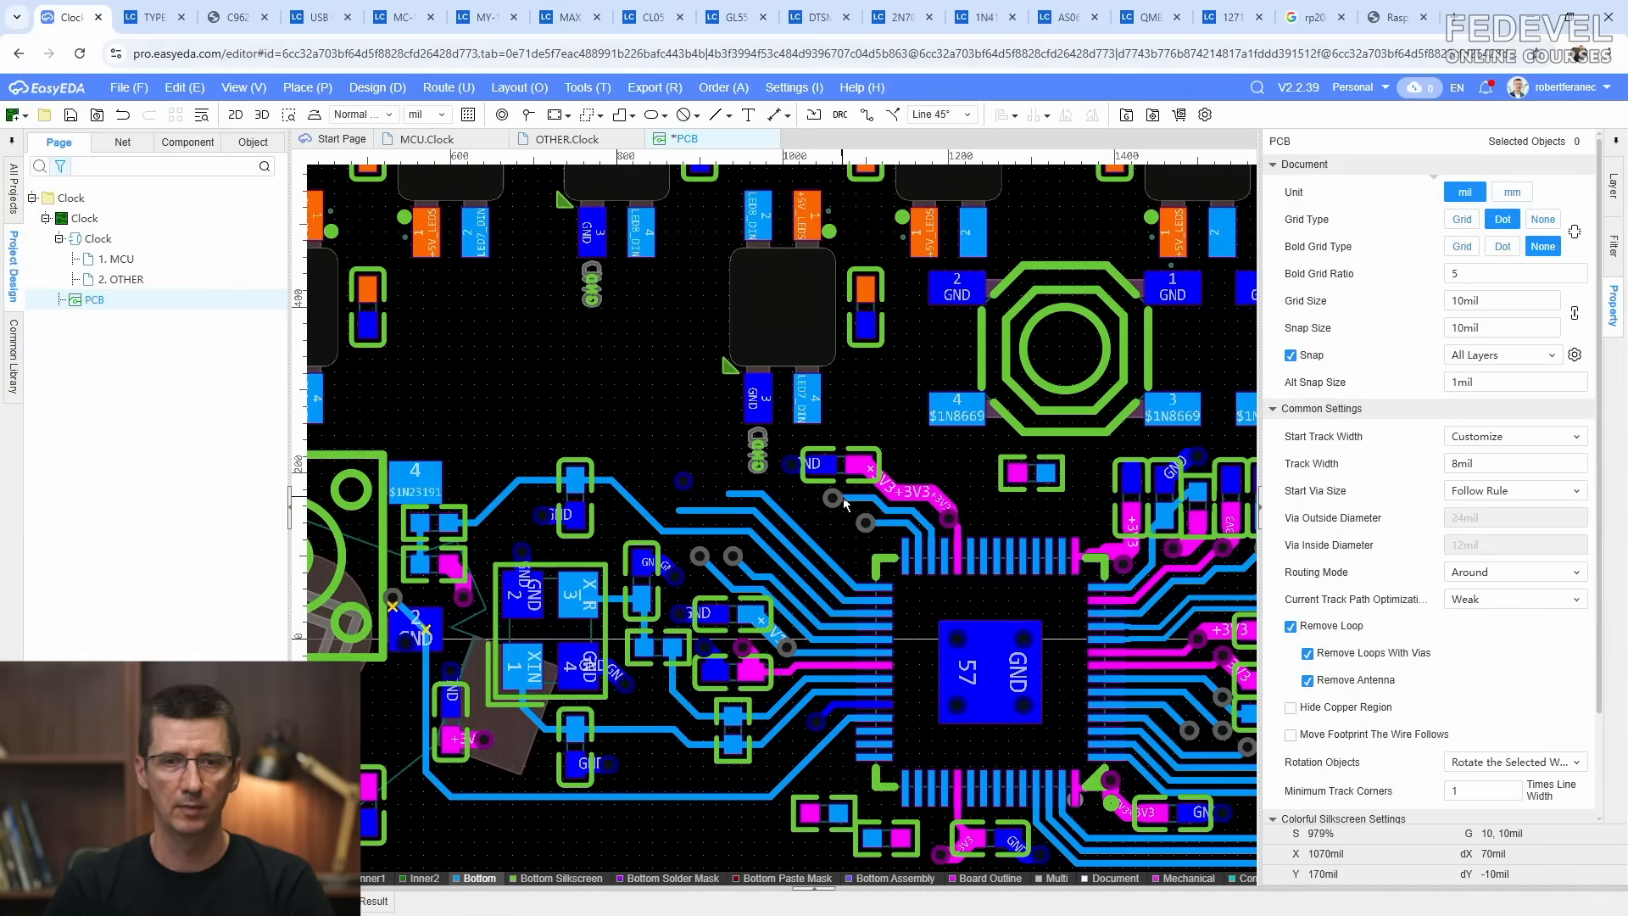
pyautogui.click(848, 499)
pyautogui.press('Delete')
pyautogui.click(866, 529)
pyautogui.press('Delete')
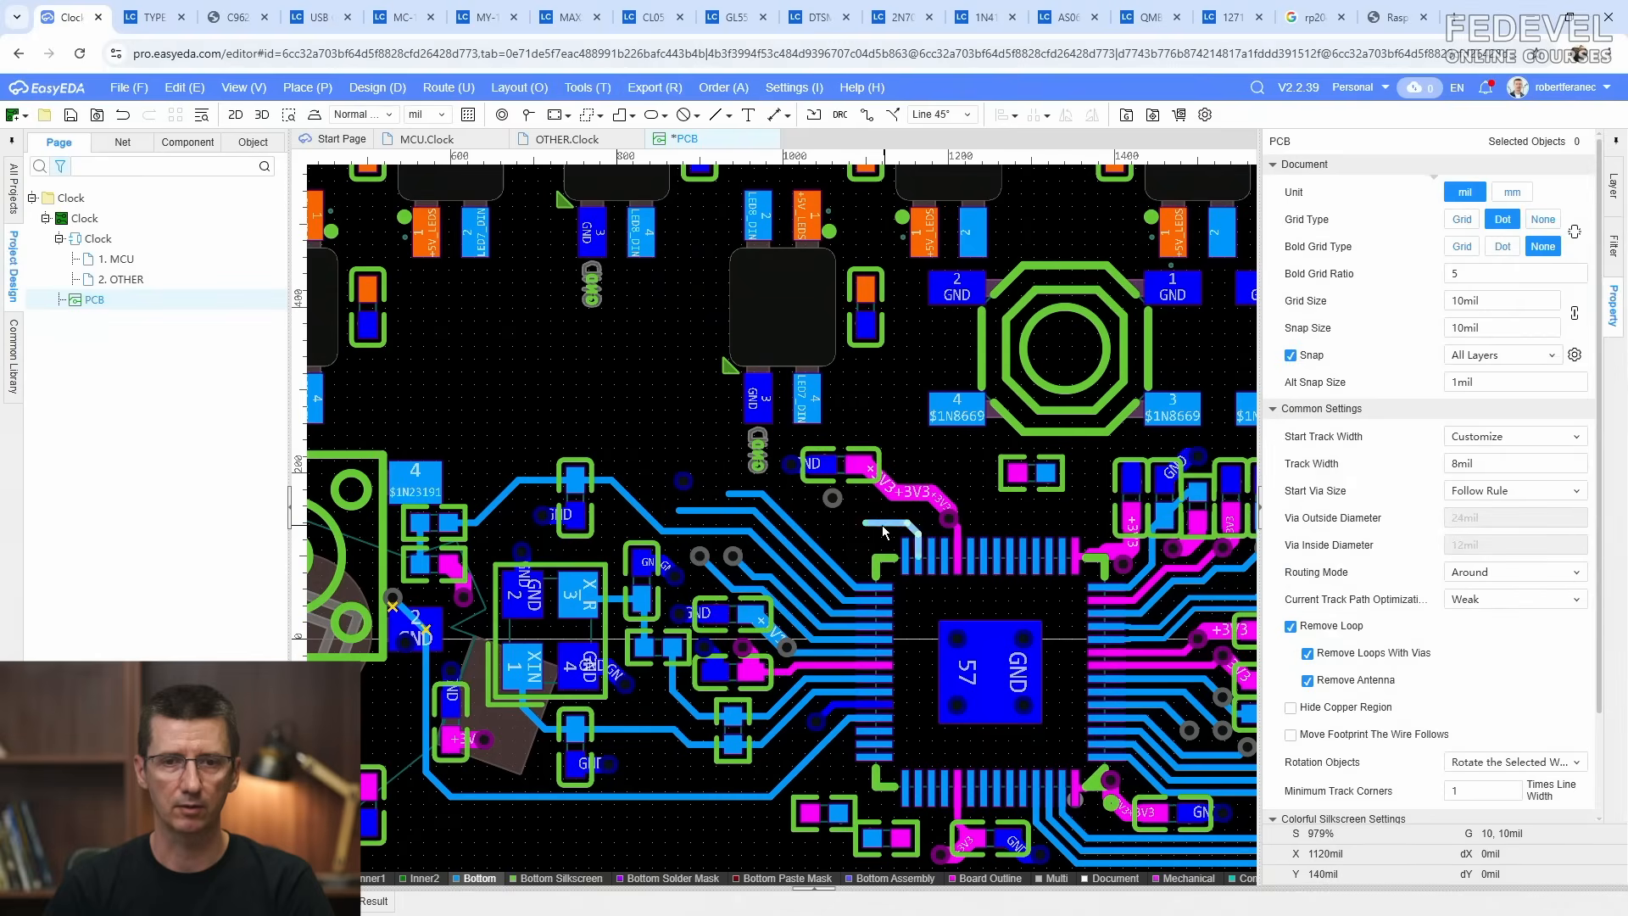
pyautogui.click(834, 502)
pyautogui.press('Delete')
# Step: Delete the tracks fanning out from the MCU's upper left pins, including the one running through the capacitor above the crystal
pyautogui.click(794, 524)
pyautogui.press('Delete')
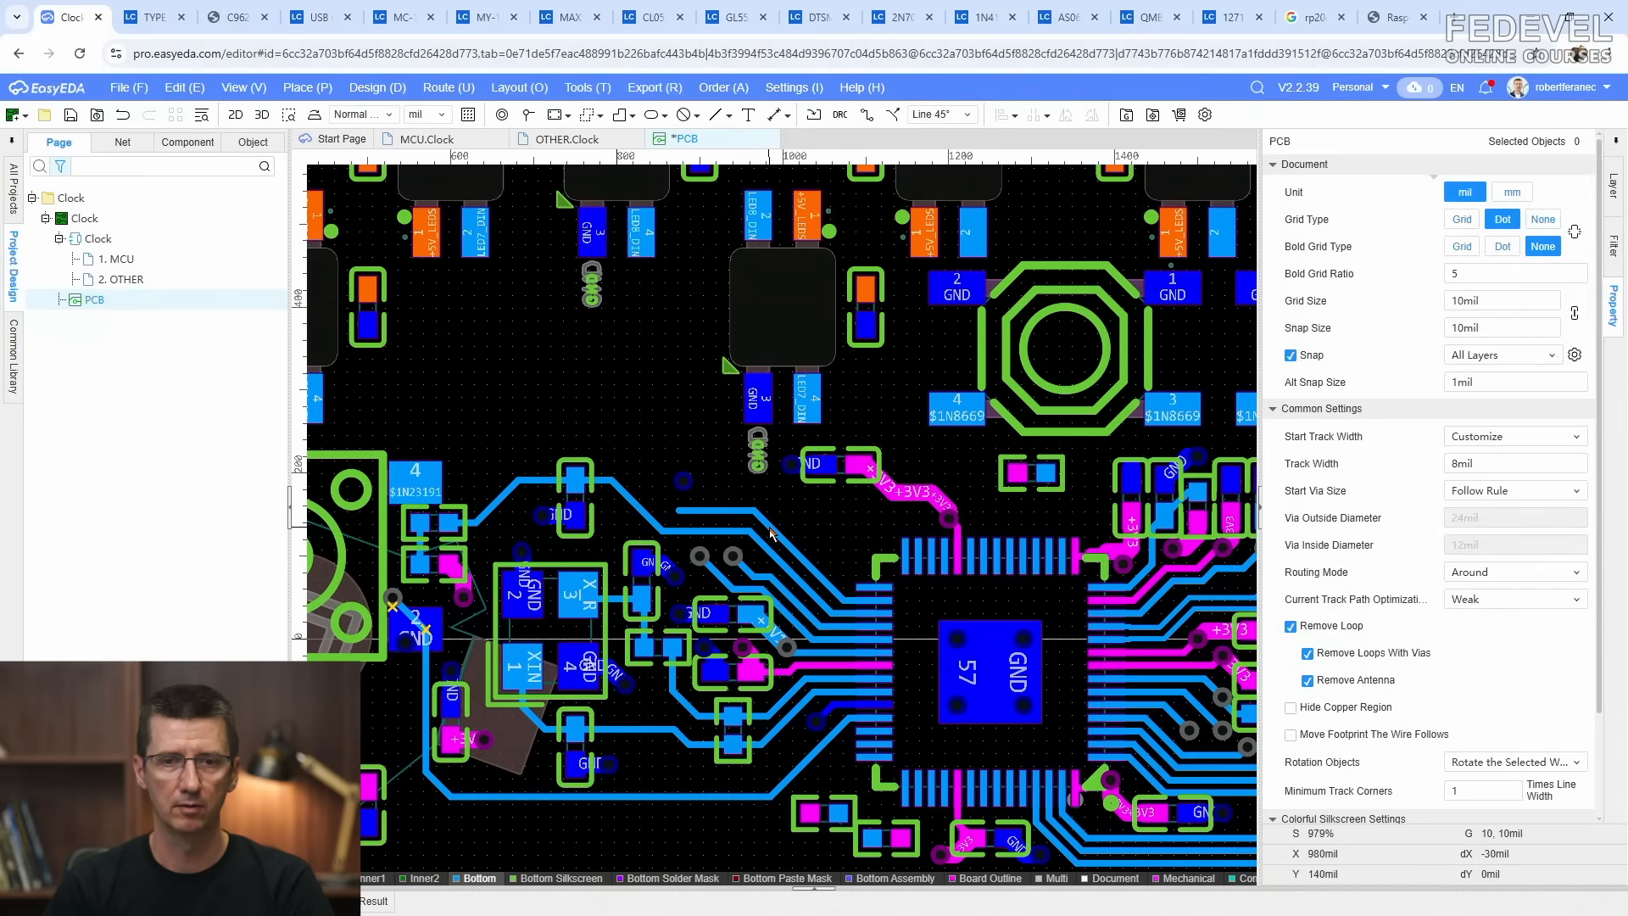
pyautogui.click(770, 527)
pyautogui.press('Delete')
pyautogui.scroll(3, 768, 543)
pyautogui.scroll(-2, 769, 543)
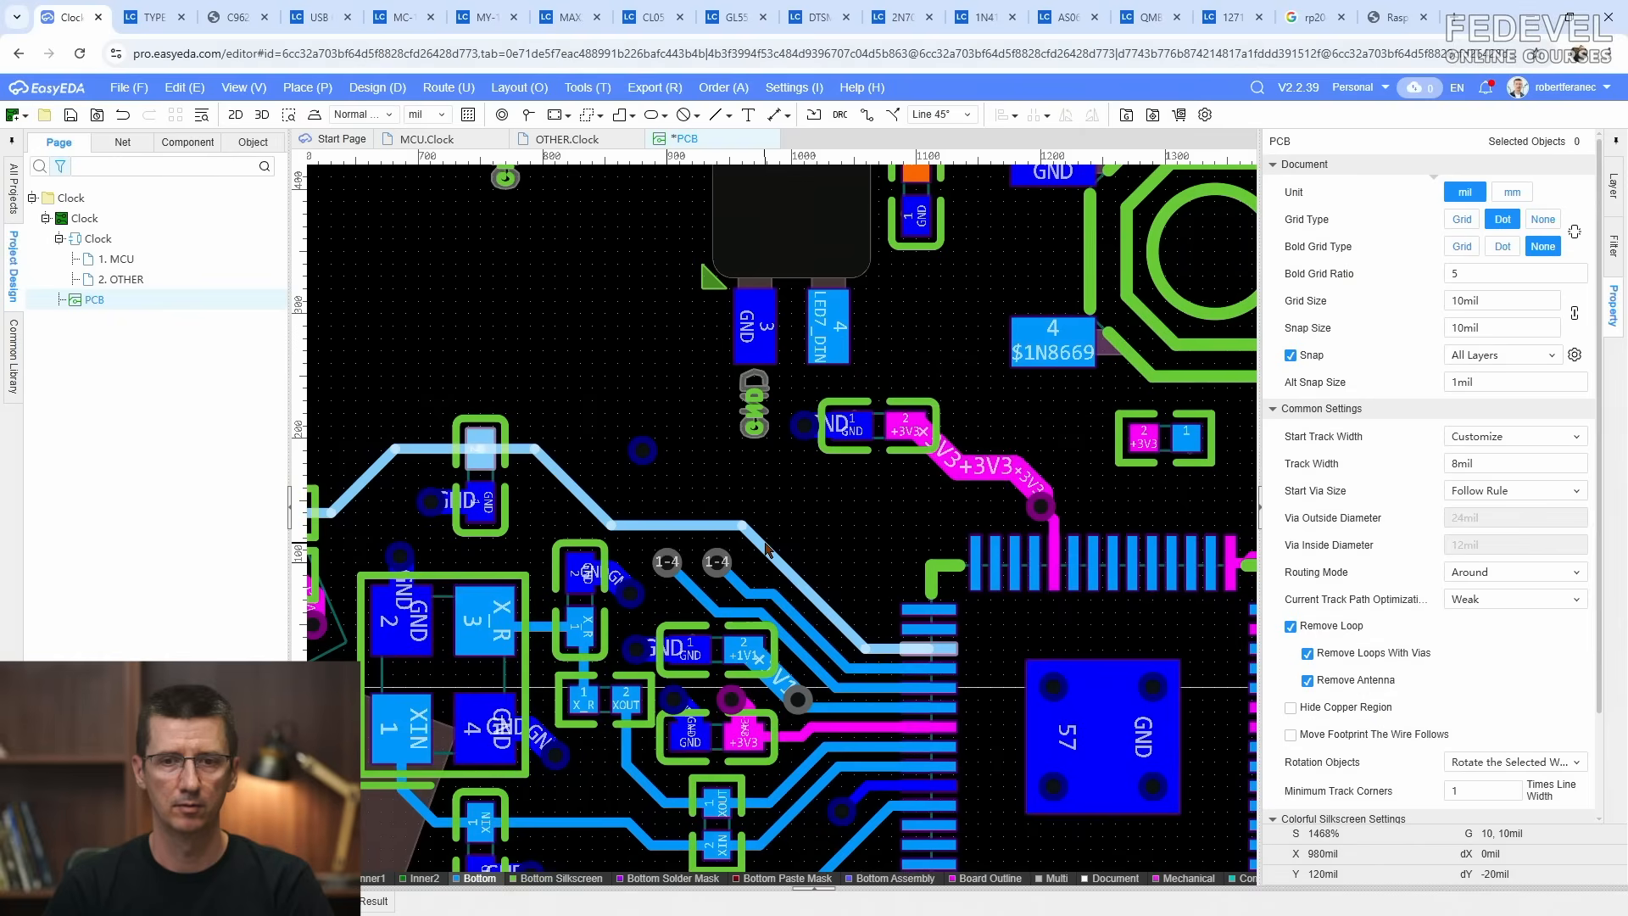
pyautogui.click(768, 544)
pyautogui.press('Delete')
# Step: Delete the leftover vias near the capacitor above the crystal and the short tracks and via at the two resistors beside the lower left button
pyautogui.click(648, 456)
pyautogui.press('Delete')
pyautogui.moveTo(574, 475); pyautogui.dragTo(924, 502, button='right')
pyautogui.click(779, 528)
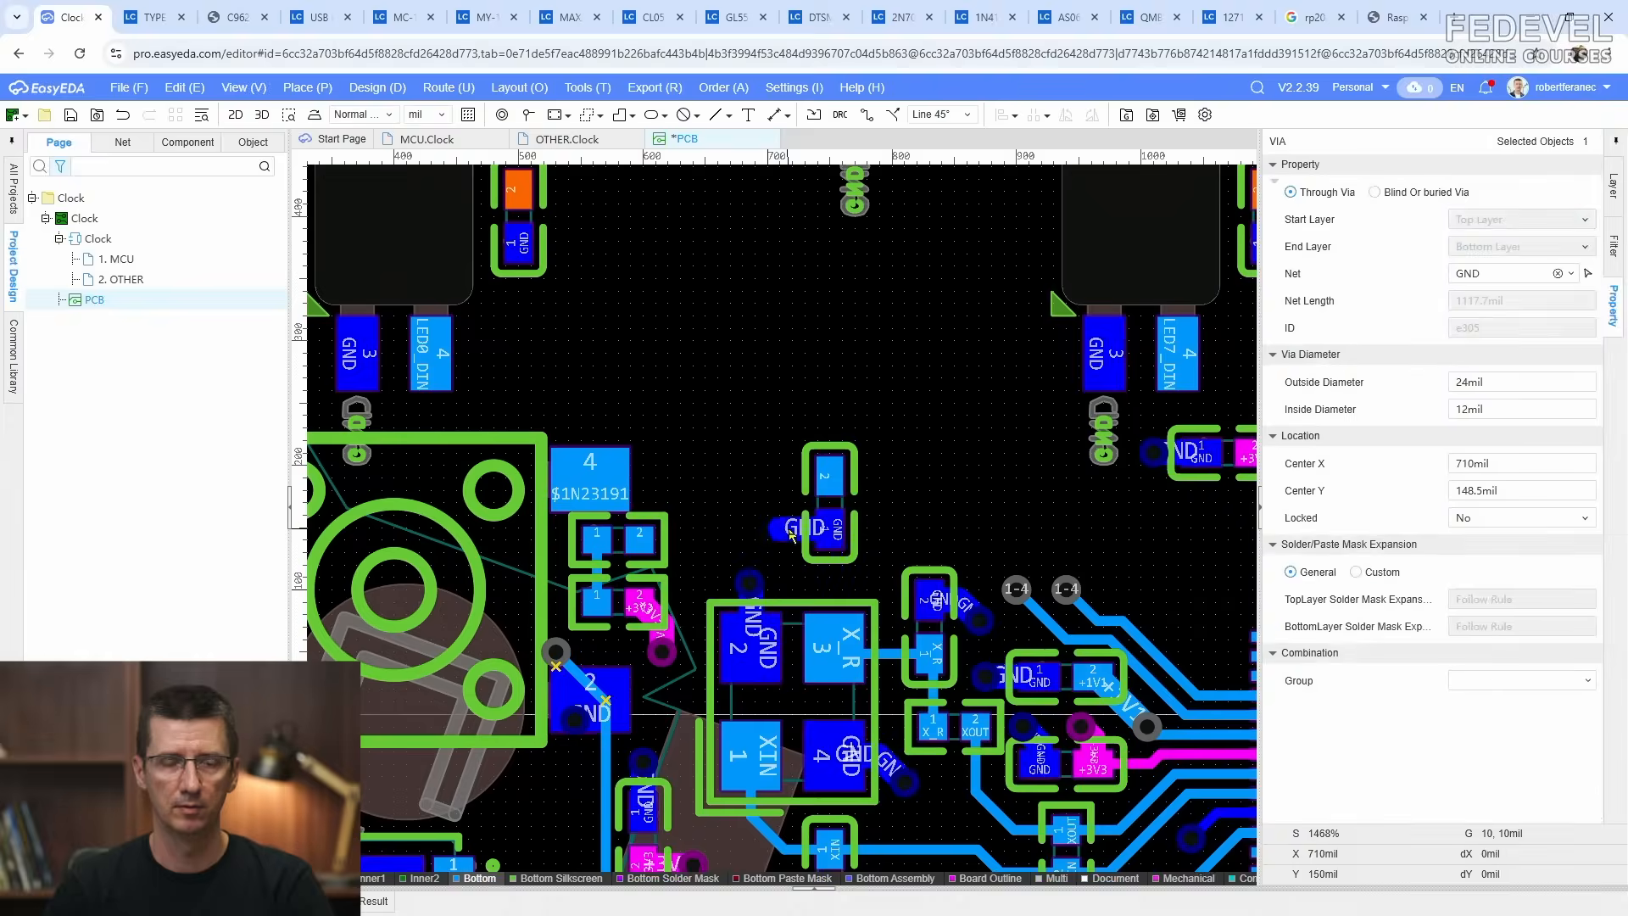
pyautogui.press('Delete')
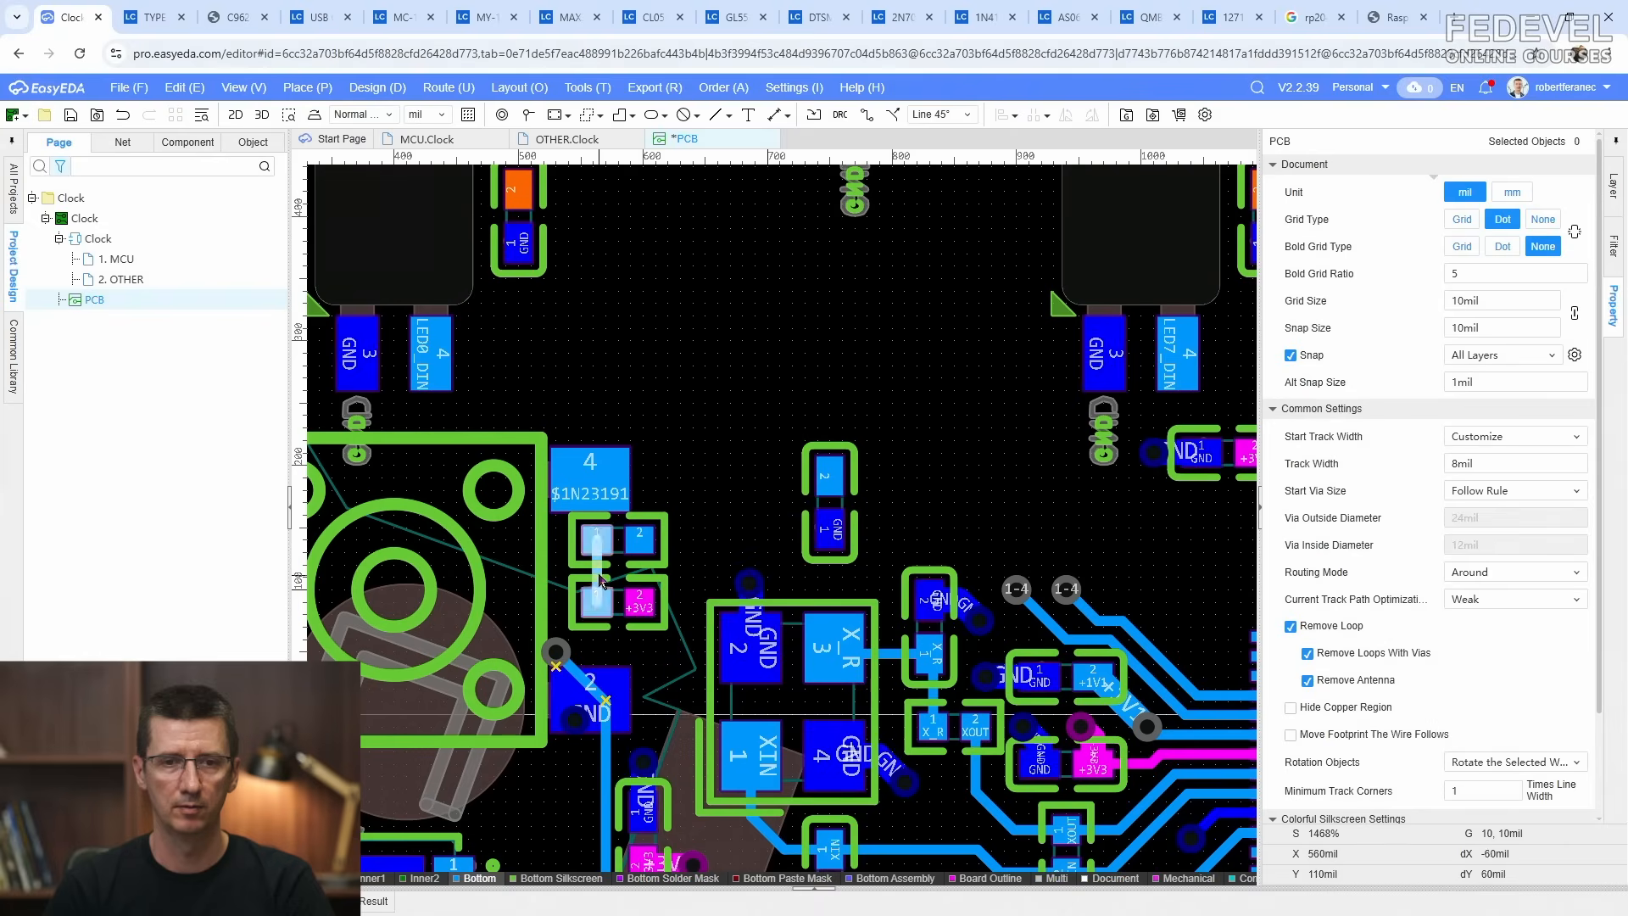
pyautogui.scroll(-1, 667, 658)
pyautogui.moveTo(970, 603); pyautogui.dragTo(695, 532, button='right')
pyautogui.scroll(2, 792, 472)
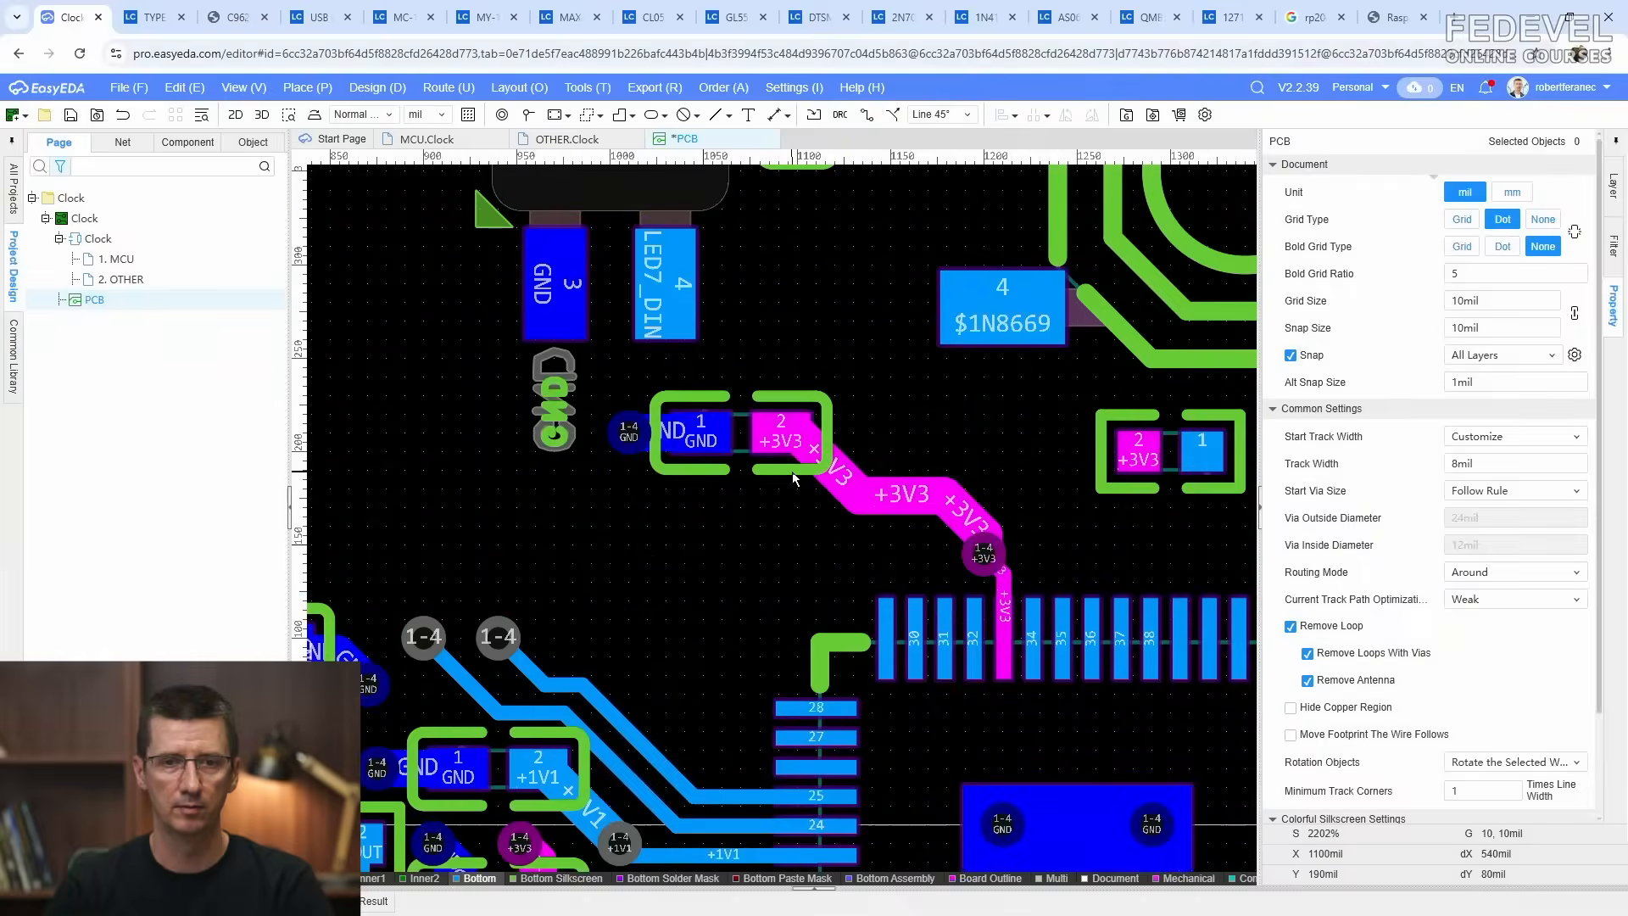
# Step: Delete the +3V3 track and GND via at decoupling capacitor C113, rotate it upright and place it above the MCU's upper pins
pyautogui.click(835, 481)
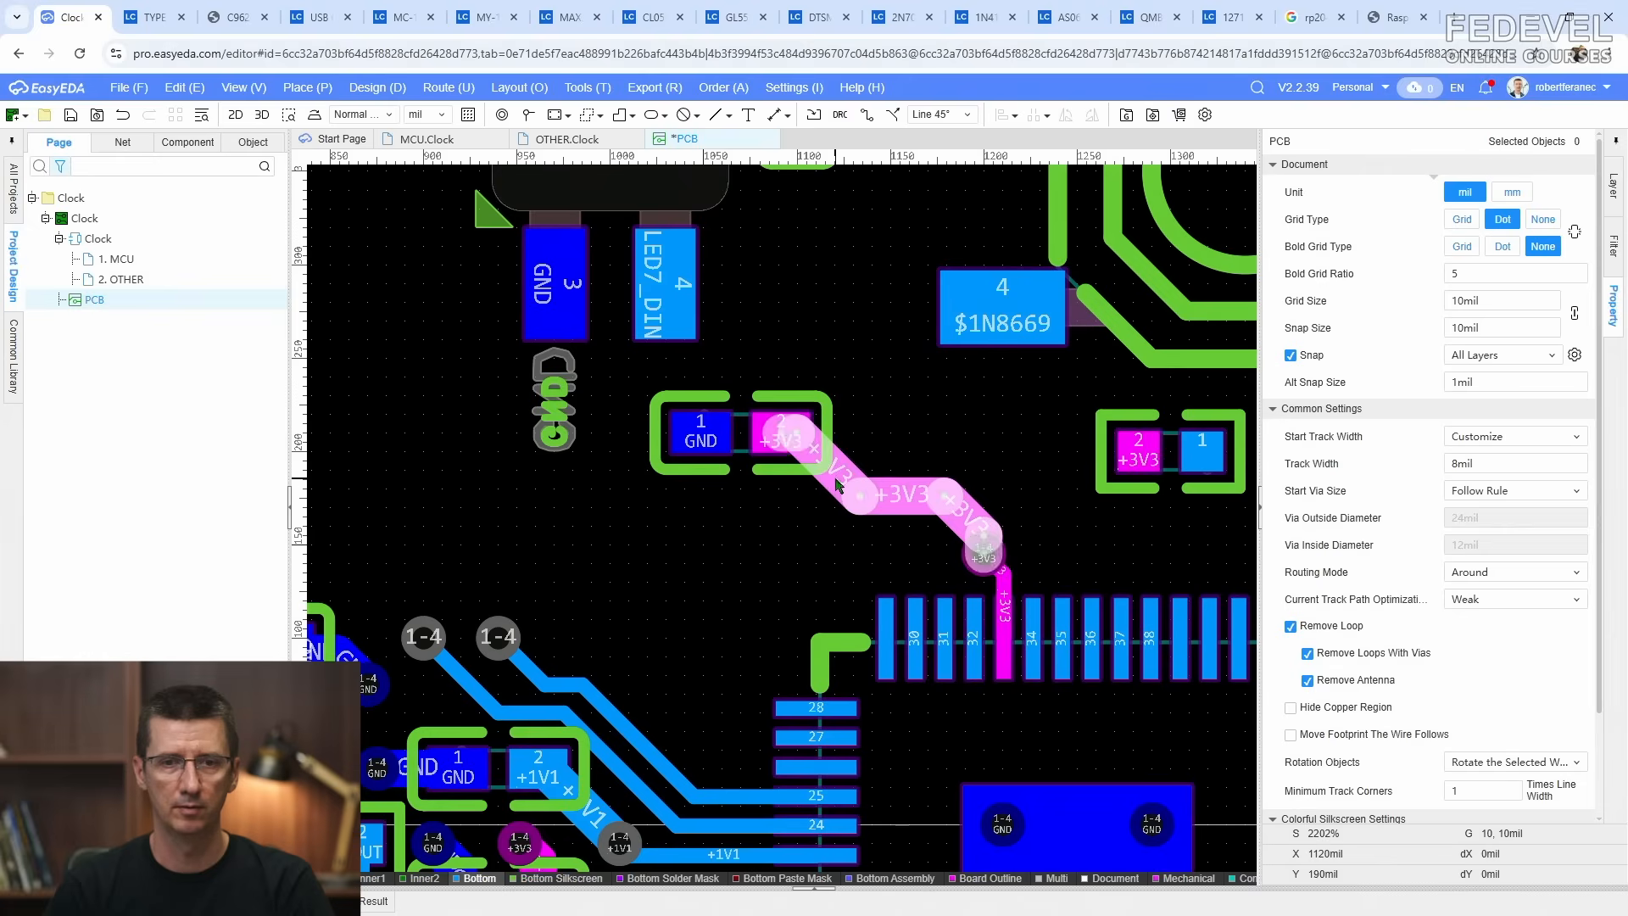
pyautogui.press('Delete')
pyautogui.press('space')
pyautogui.moveTo(737, 439); pyautogui.dragTo(1055, 480)
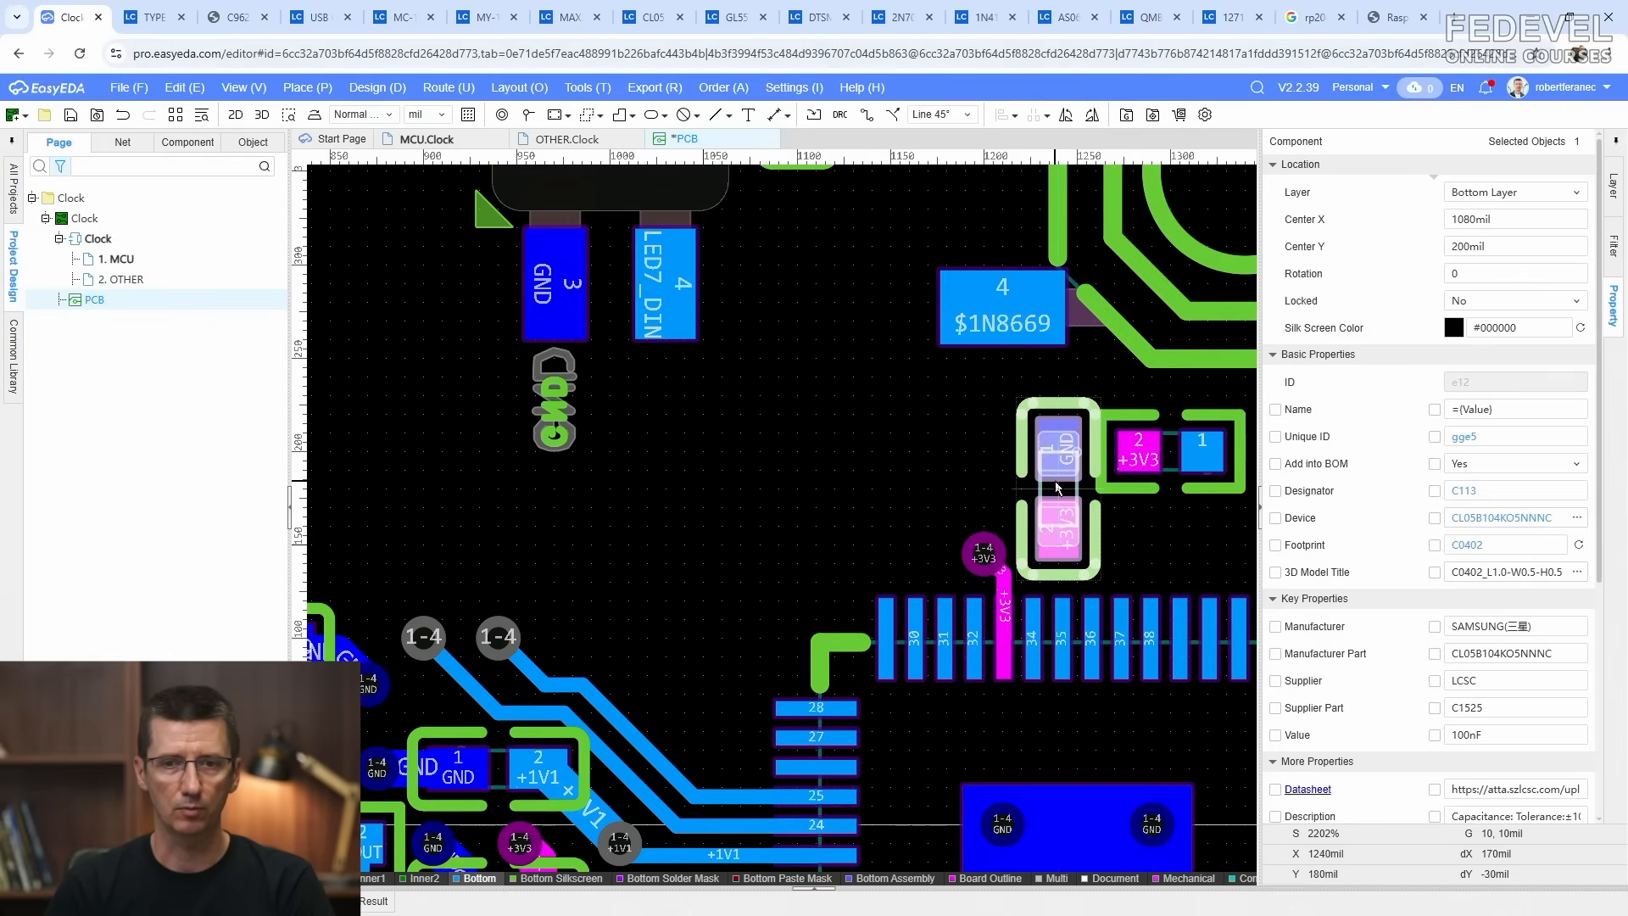
pyautogui.click(887, 460)
# Step: Move the RESET_N capacitor C127 above the MCU's upper left corner, with rotation 270 and centre at X 1020 mil, Y 180 mil
pyautogui.scroll(-4, 886, 460)
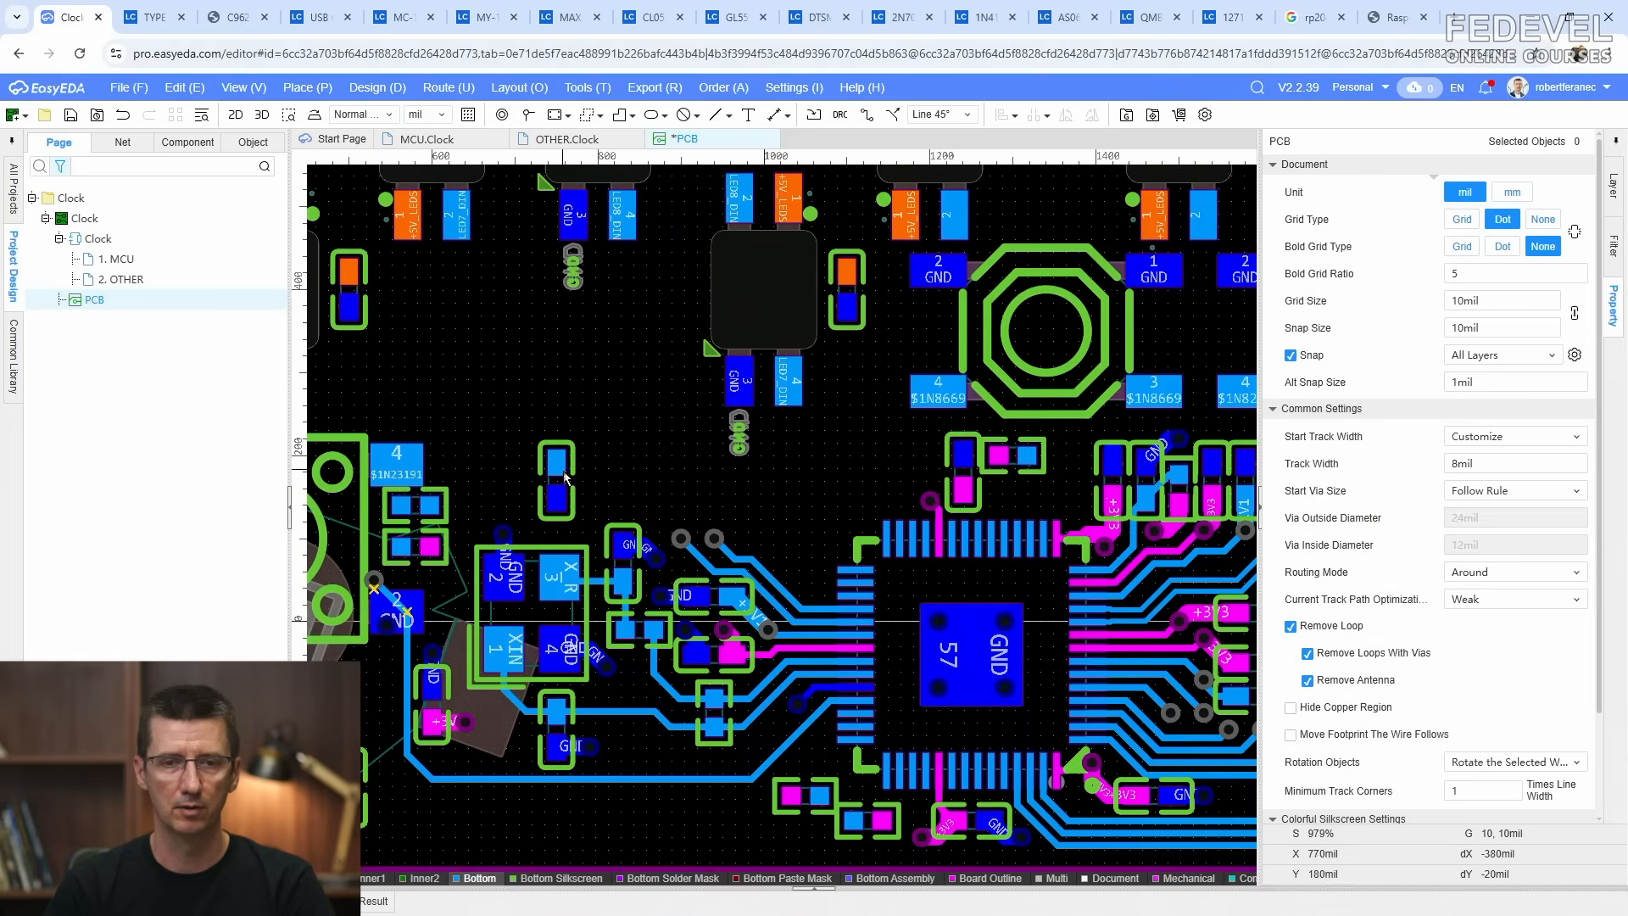
pyautogui.moveTo(556, 482); pyautogui.dragTo(779, 483)
pyautogui.click(831, 501)
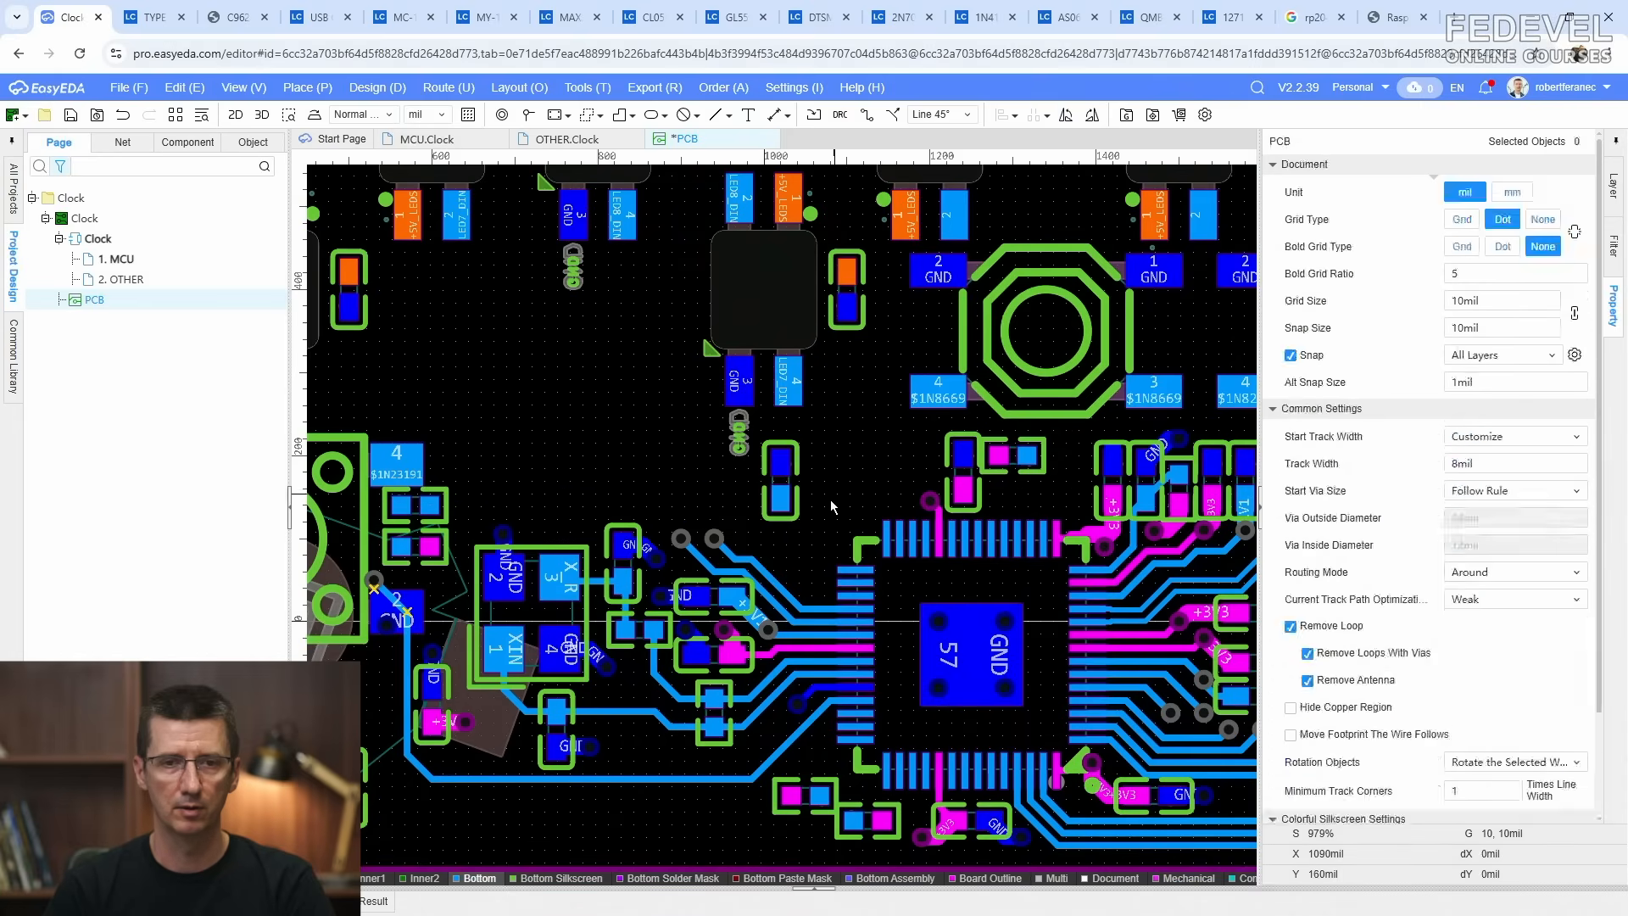
pyautogui.scroll(4, 727, 504)
pyautogui.scroll(2, 788, 476)
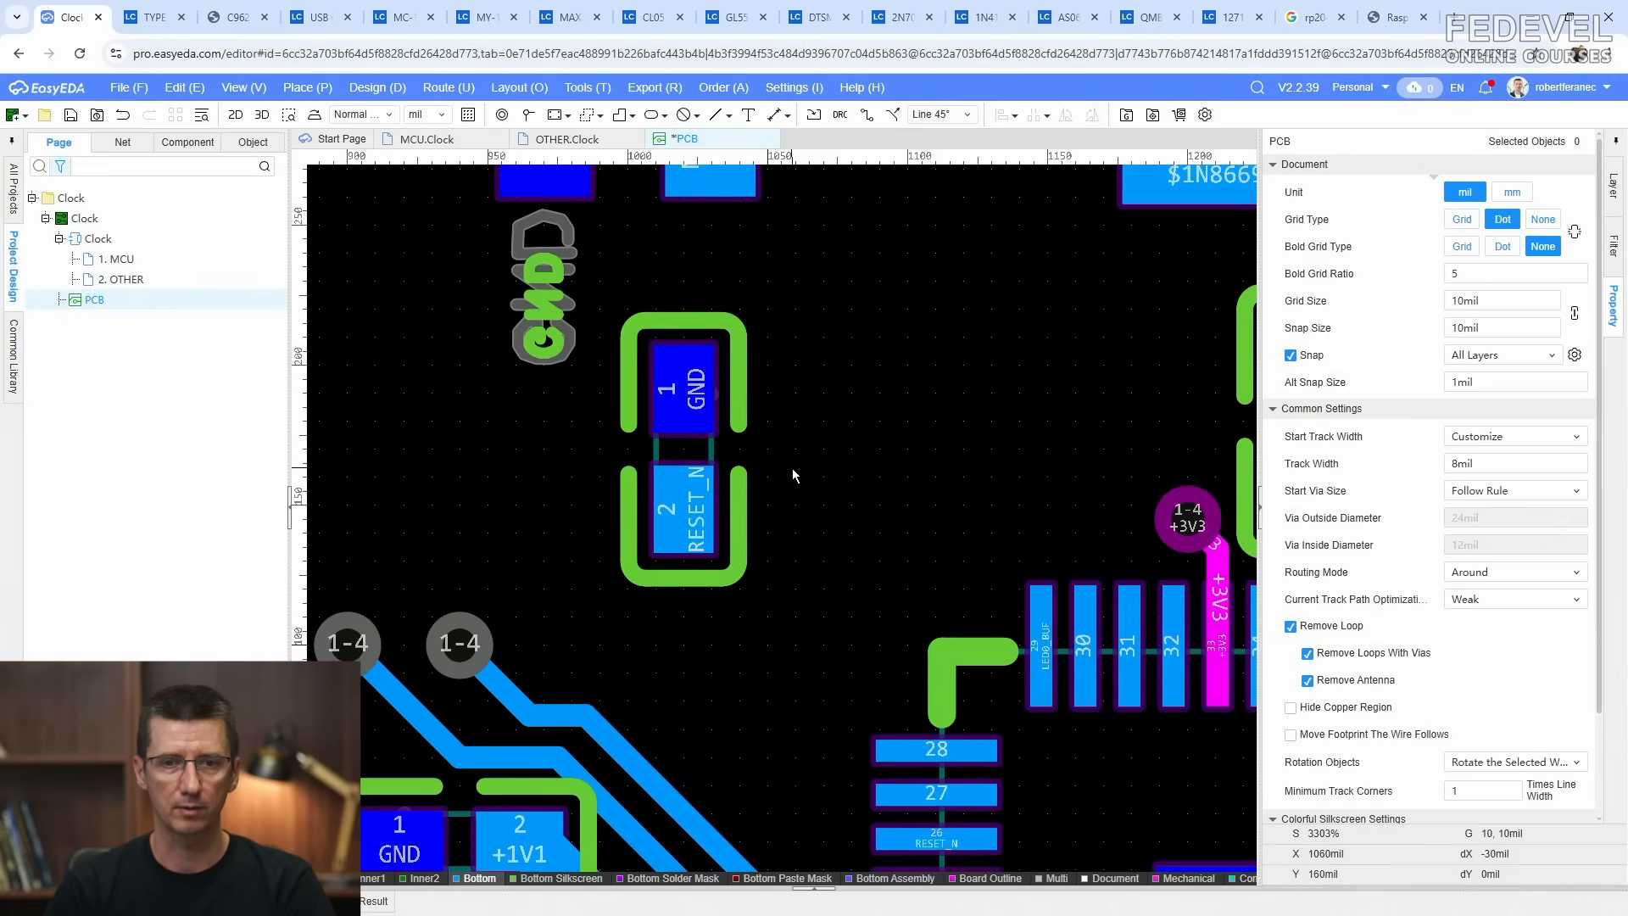
pyautogui.click(679, 446)
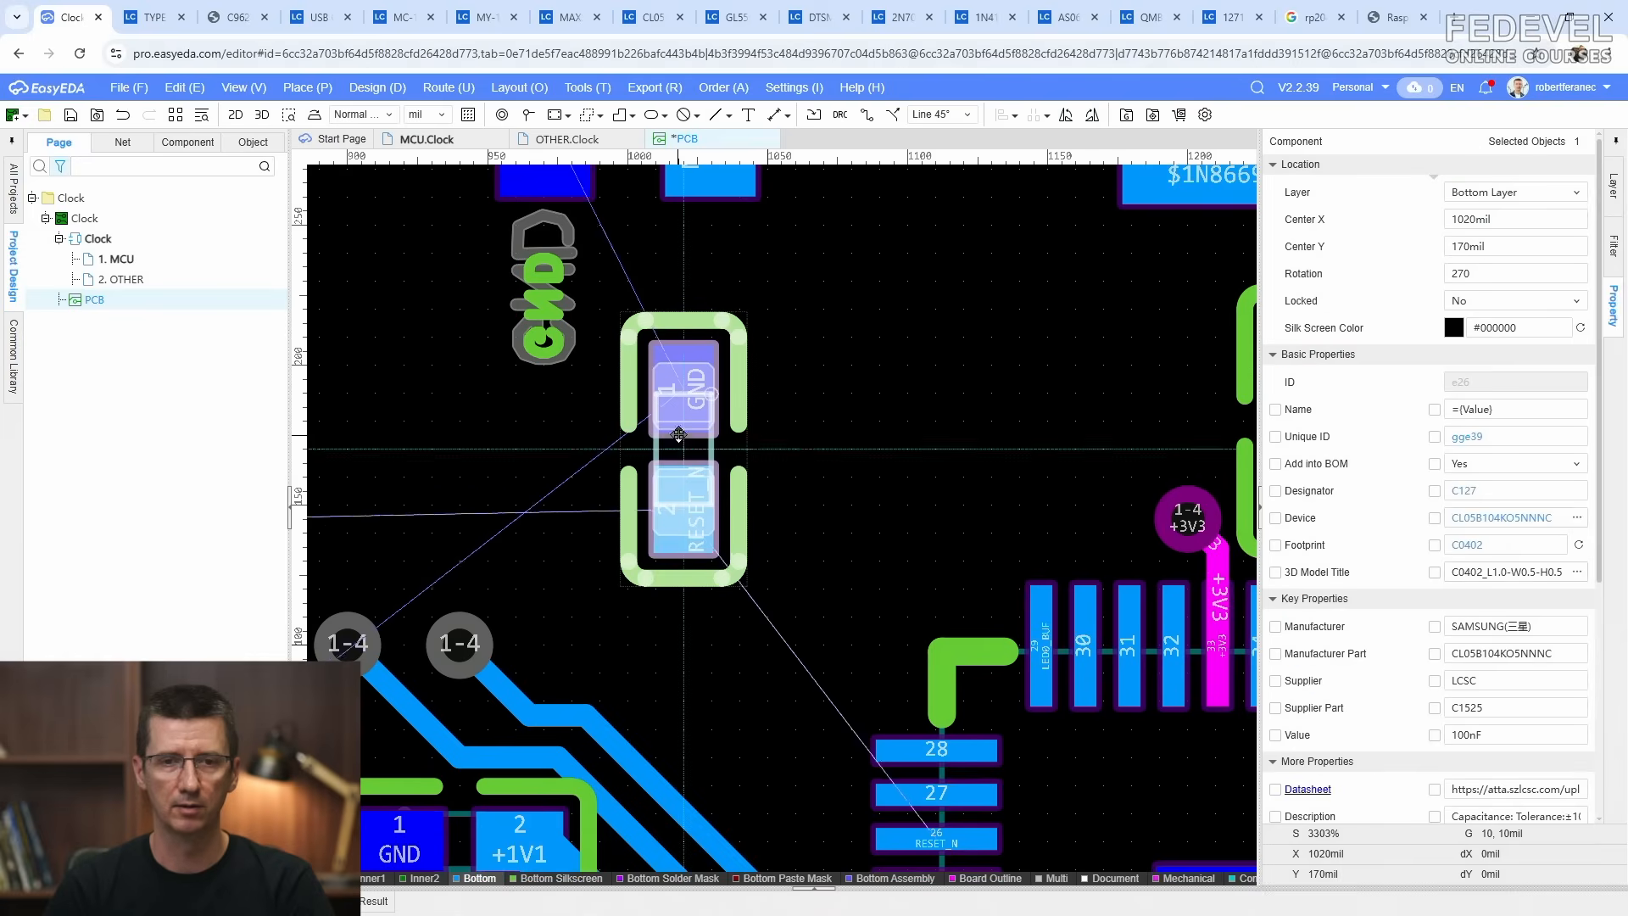
pyautogui.scroll(-2, 724, 530)
pyautogui.scroll(-2, 723, 529)
pyautogui.click(731, 569)
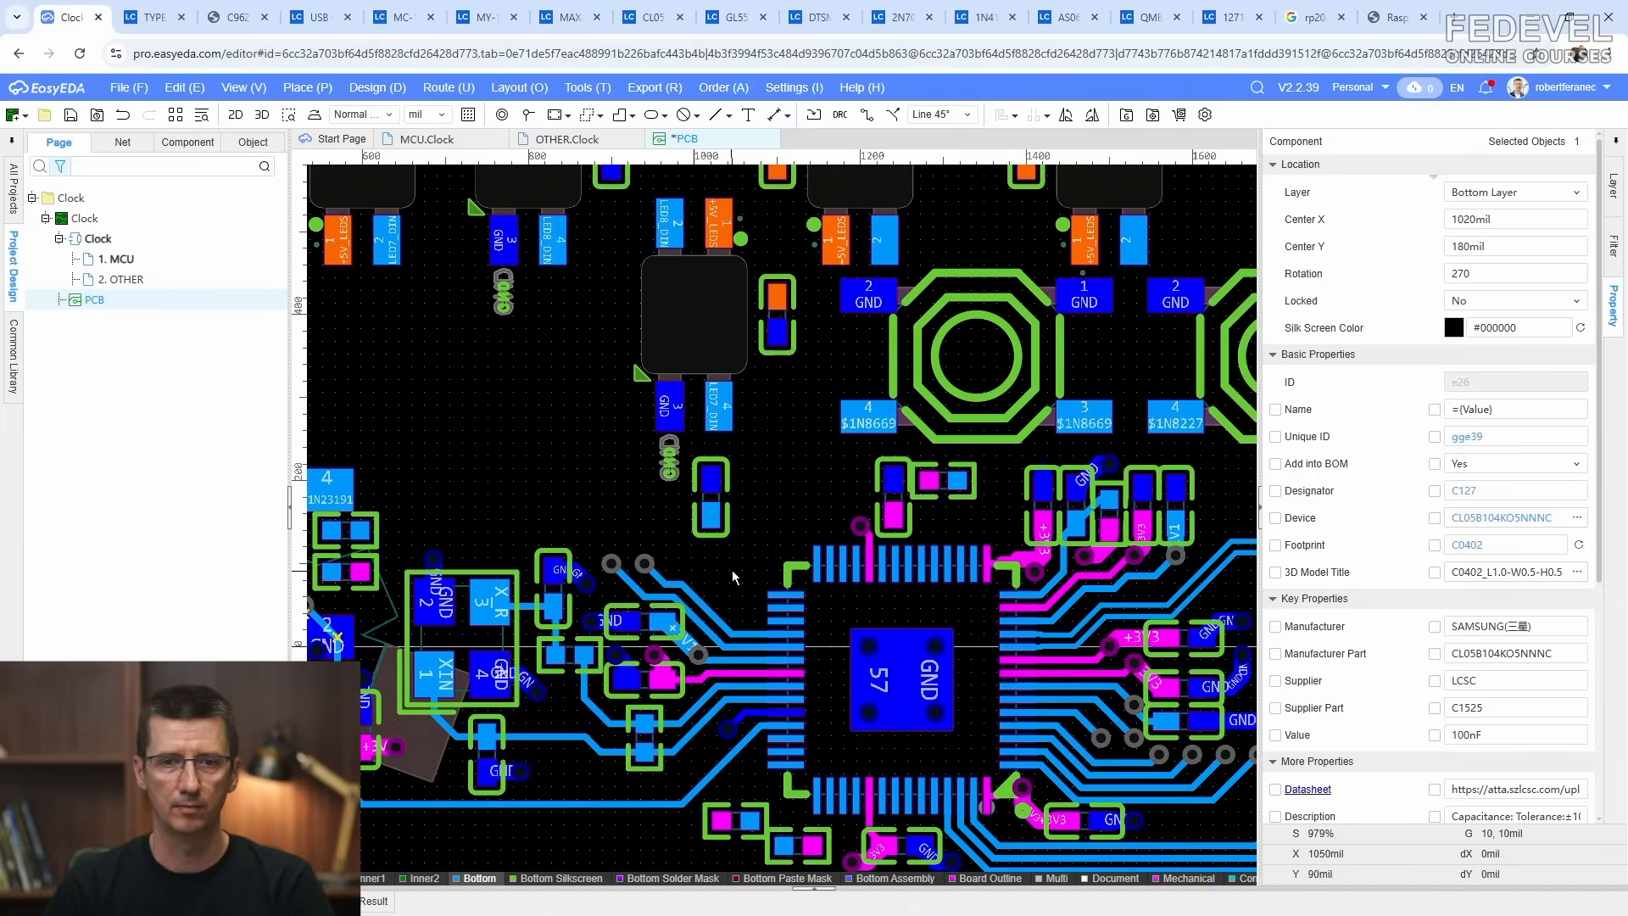
# Step: Place resistors R125 and R123 upright in a row beside C127, centred at X 1070 mil and X 1120 mil, both at Y 180 mil
pyautogui.scroll(-1, 727, 562)
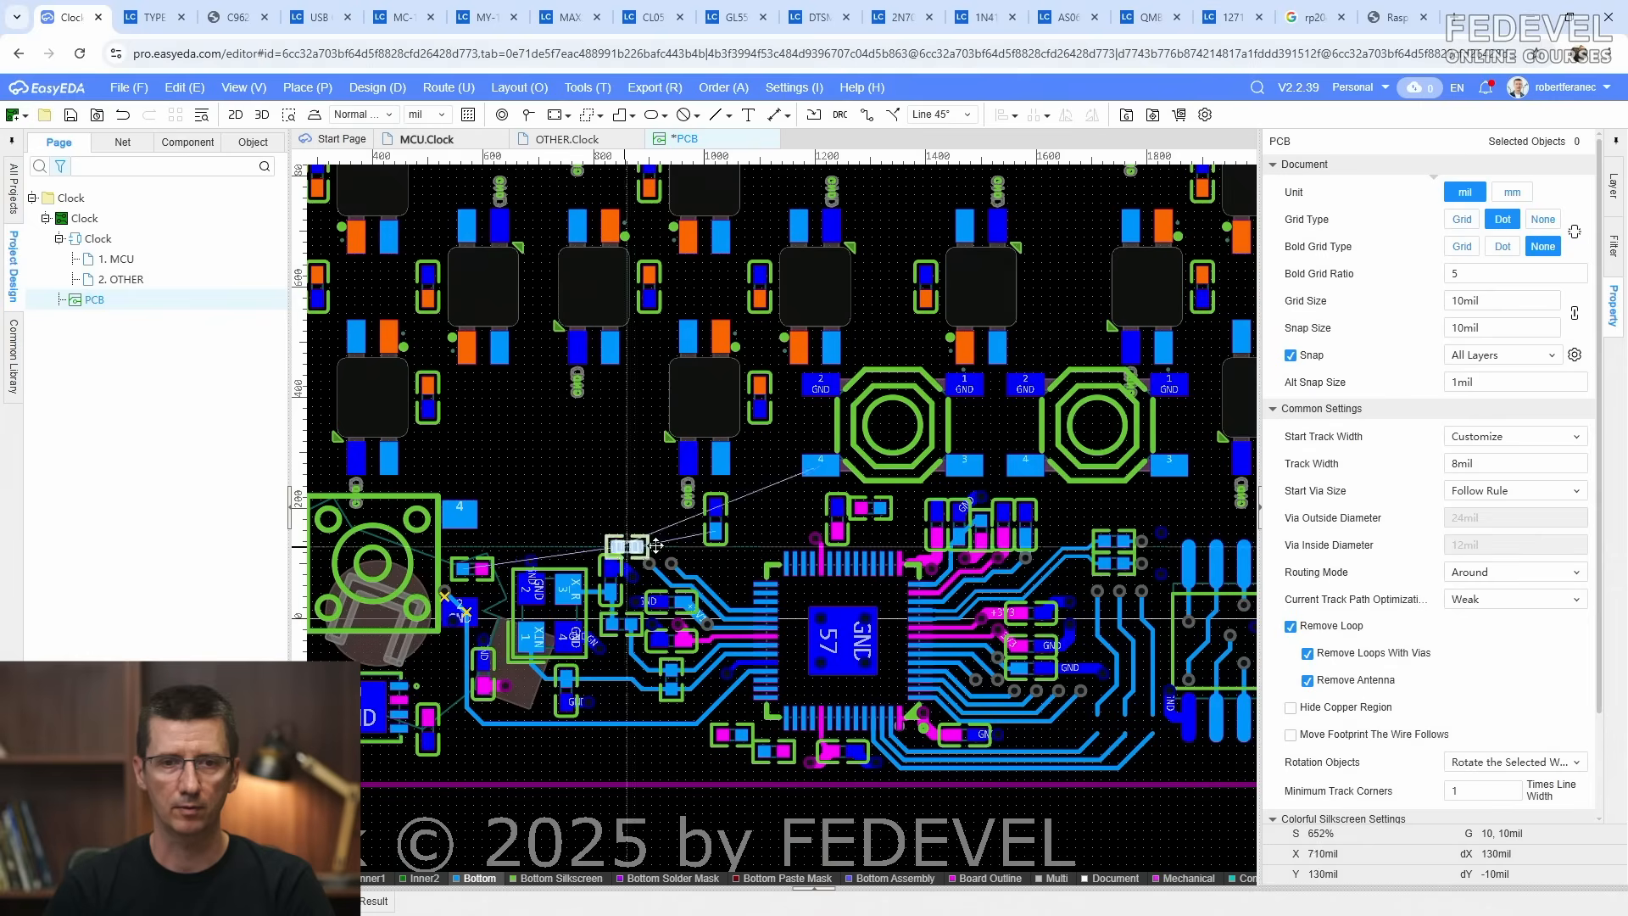
pyautogui.moveTo(718, 532); pyautogui.dragTo(744, 518)
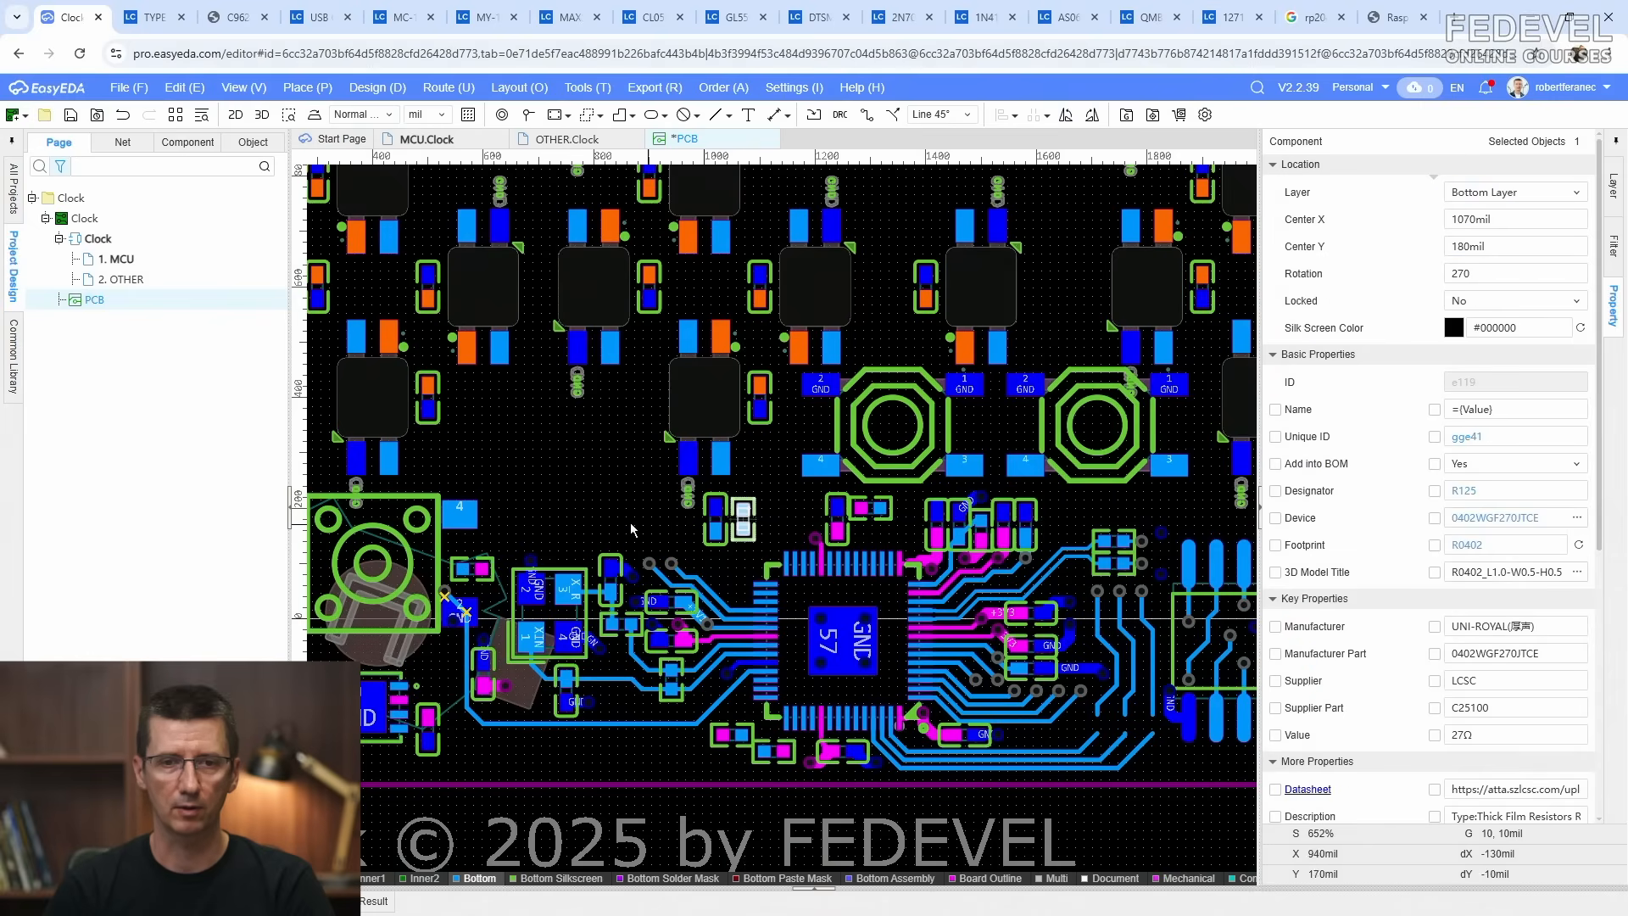
pyautogui.press('Escape')
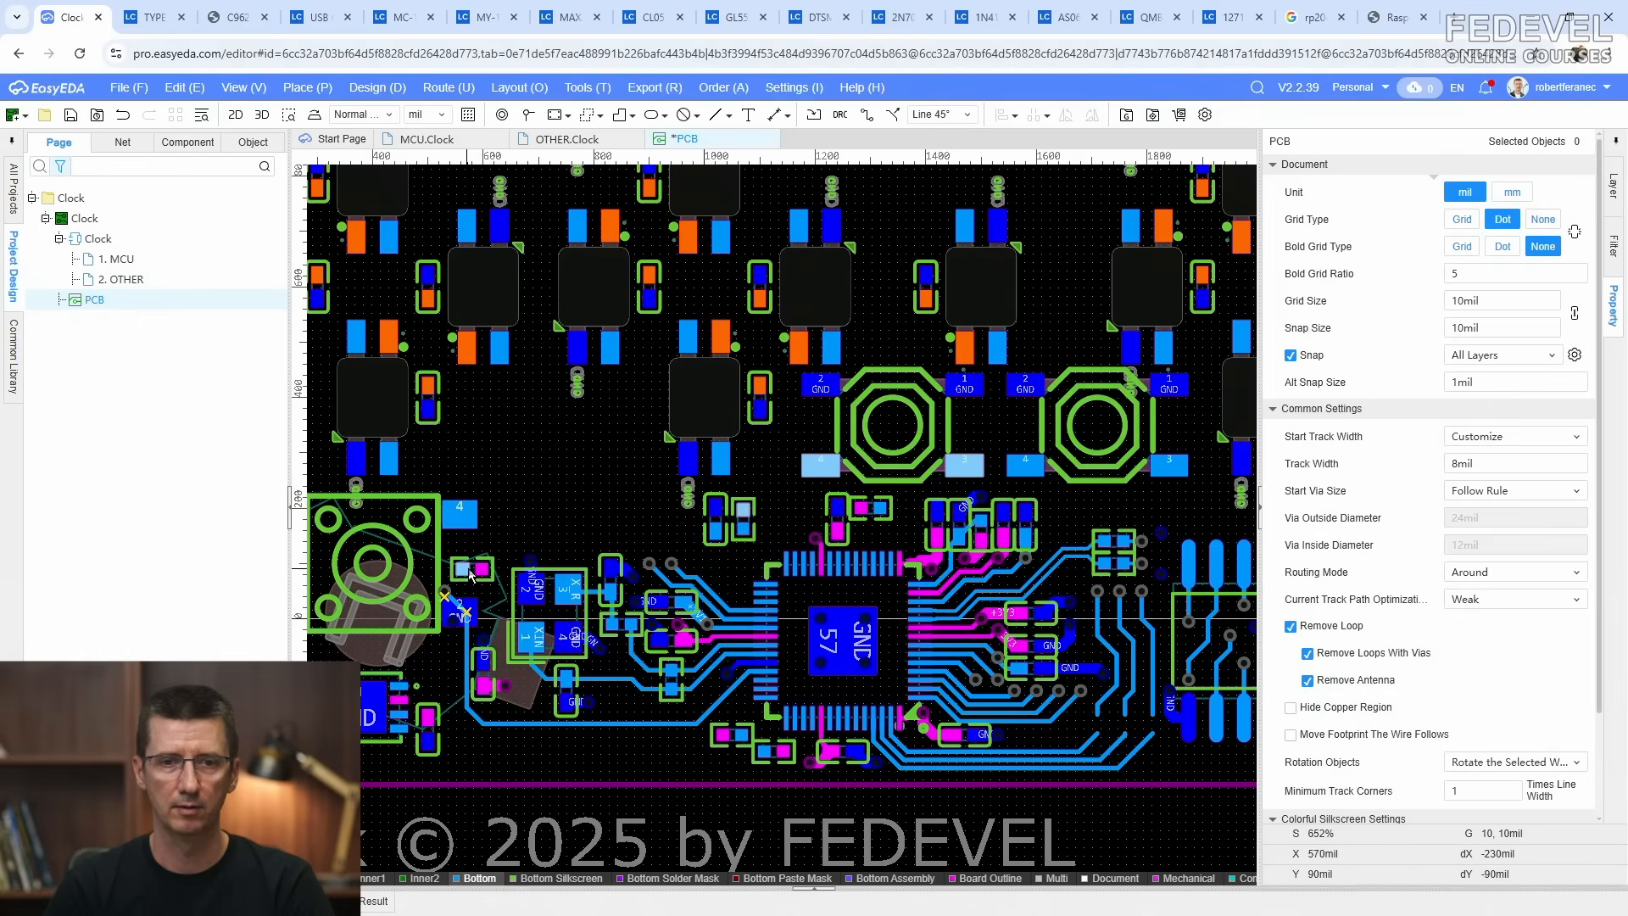
pyautogui.moveTo(471, 574); pyautogui.dragTo(771, 520)
pyautogui.scroll(5, 802, 492)
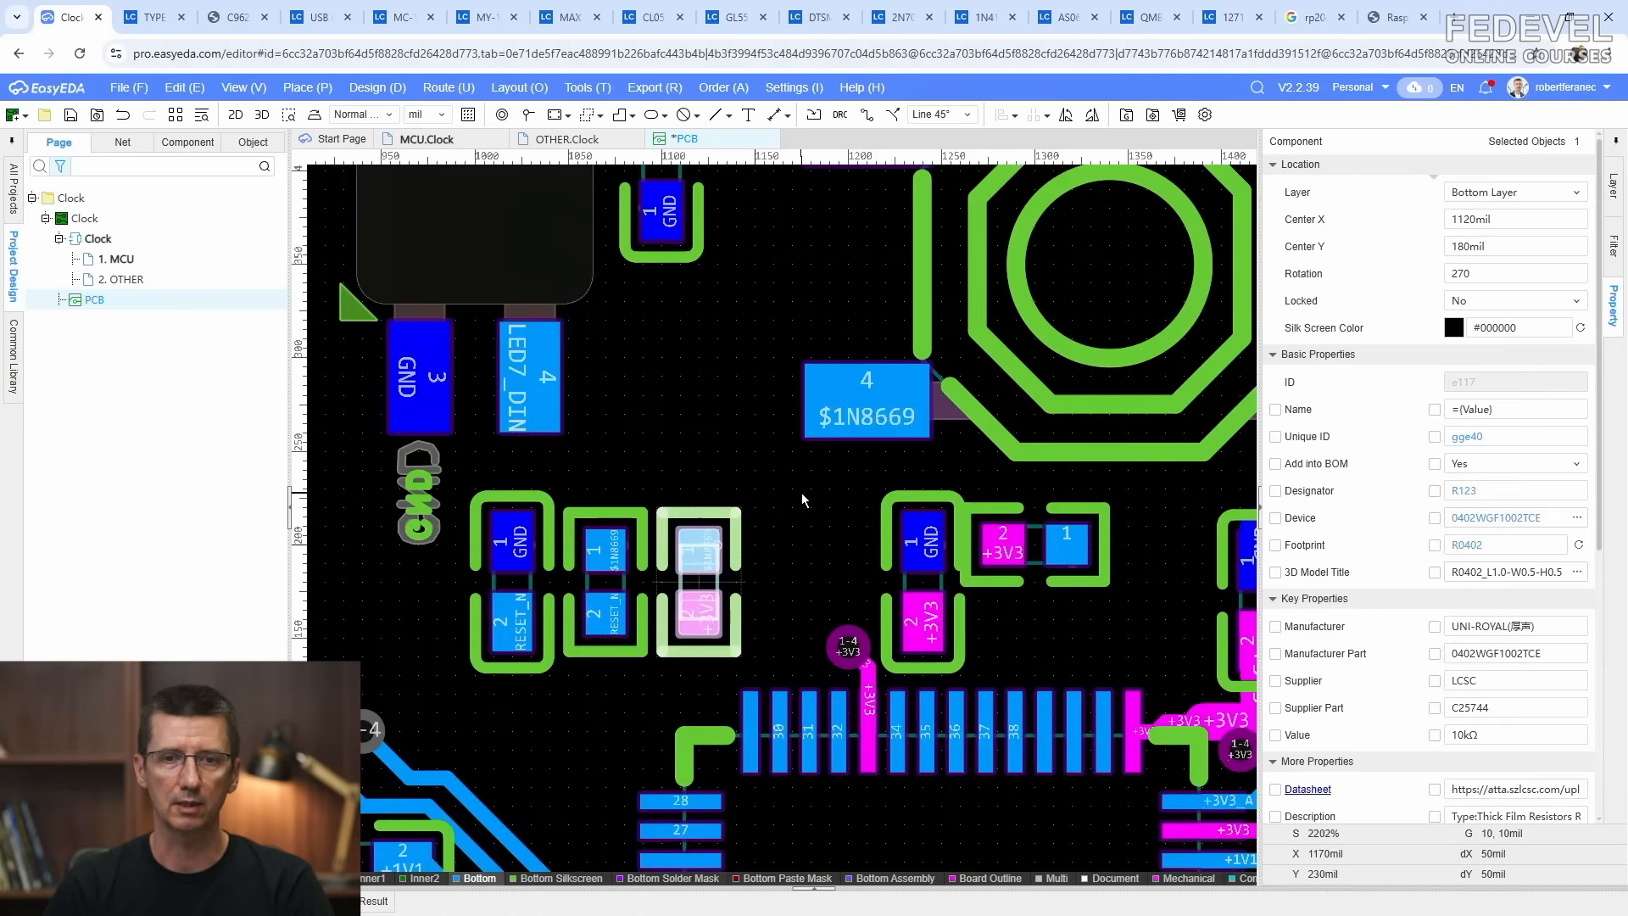
pyautogui.press('Escape')
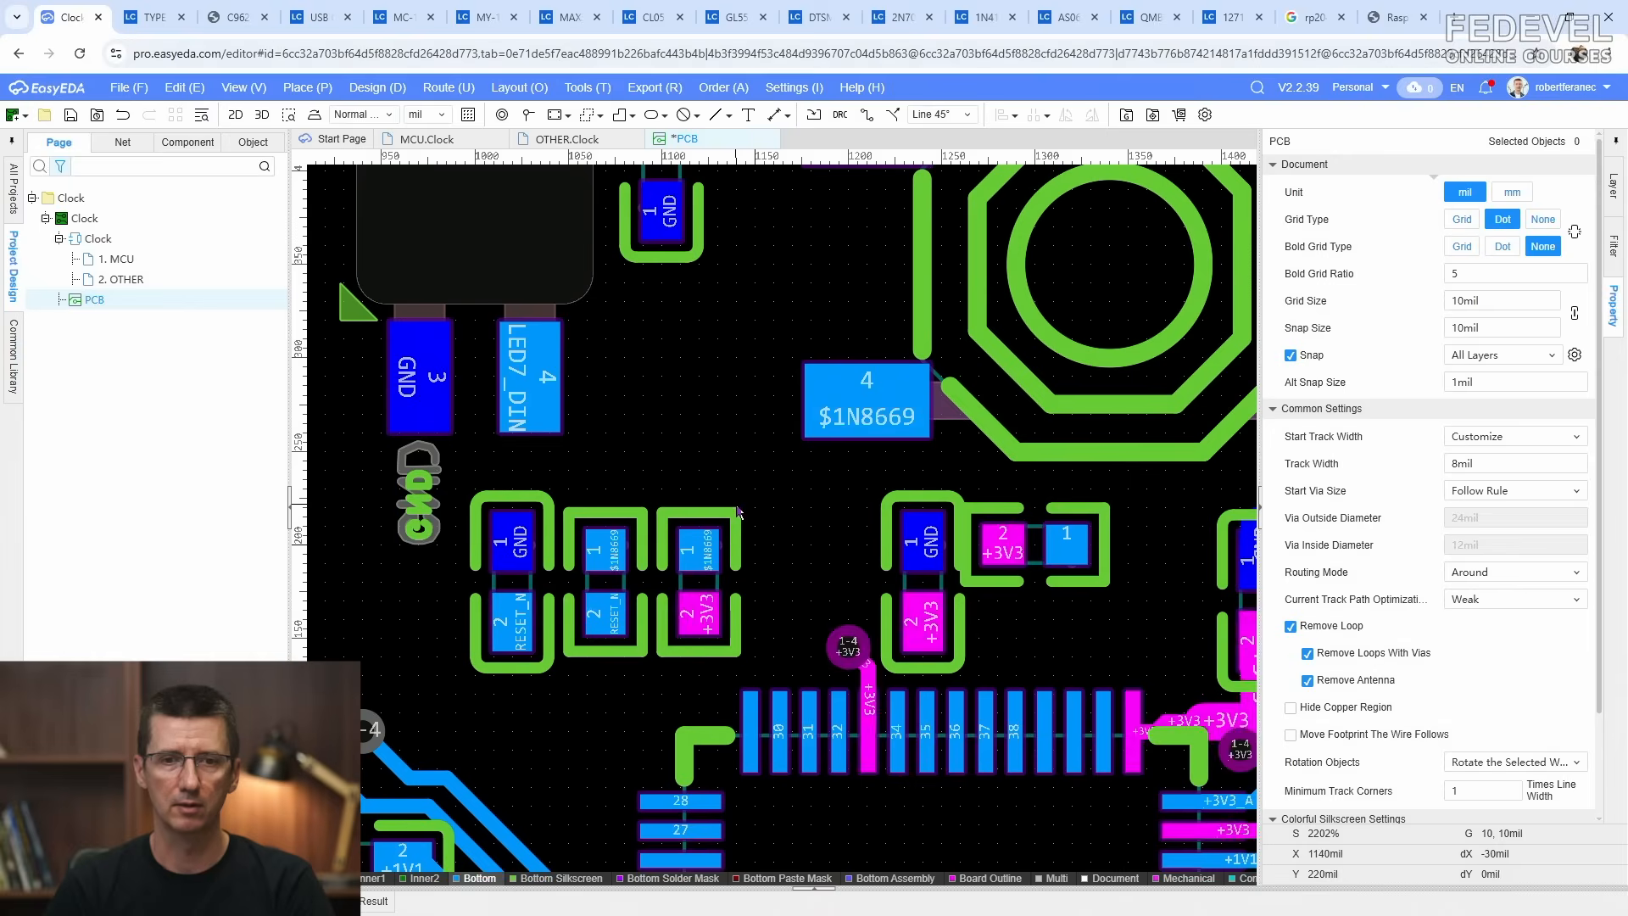
# Step: Save the PCB with the placed reset components
pyautogui.scroll(-5, 737, 511)
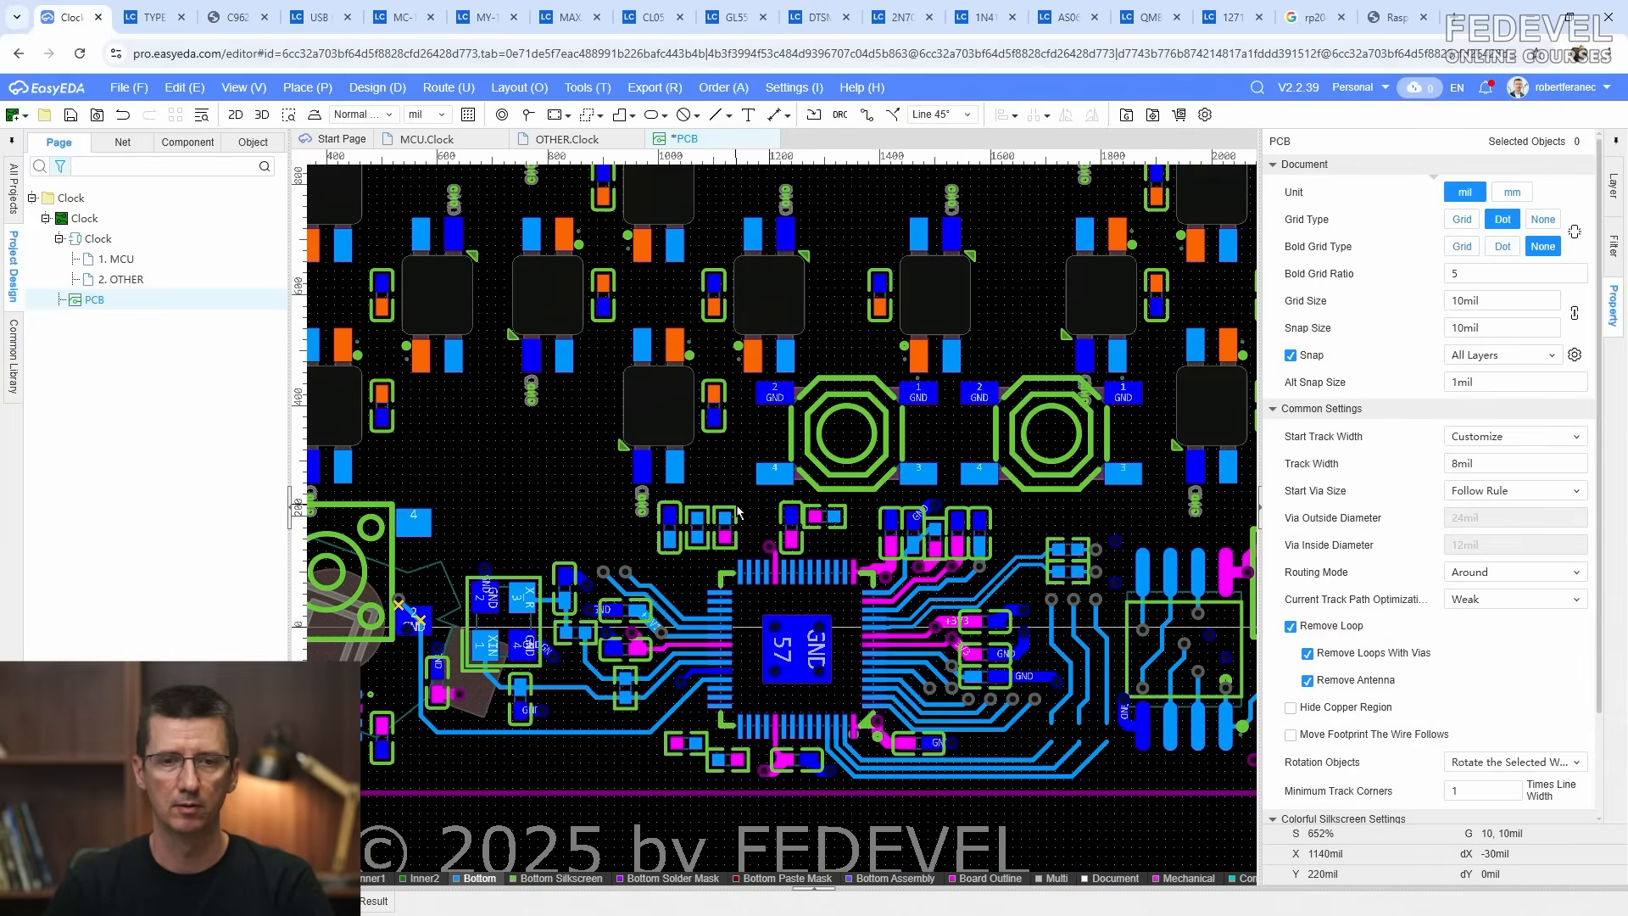
pyautogui.scroll(-4, 562, 470)
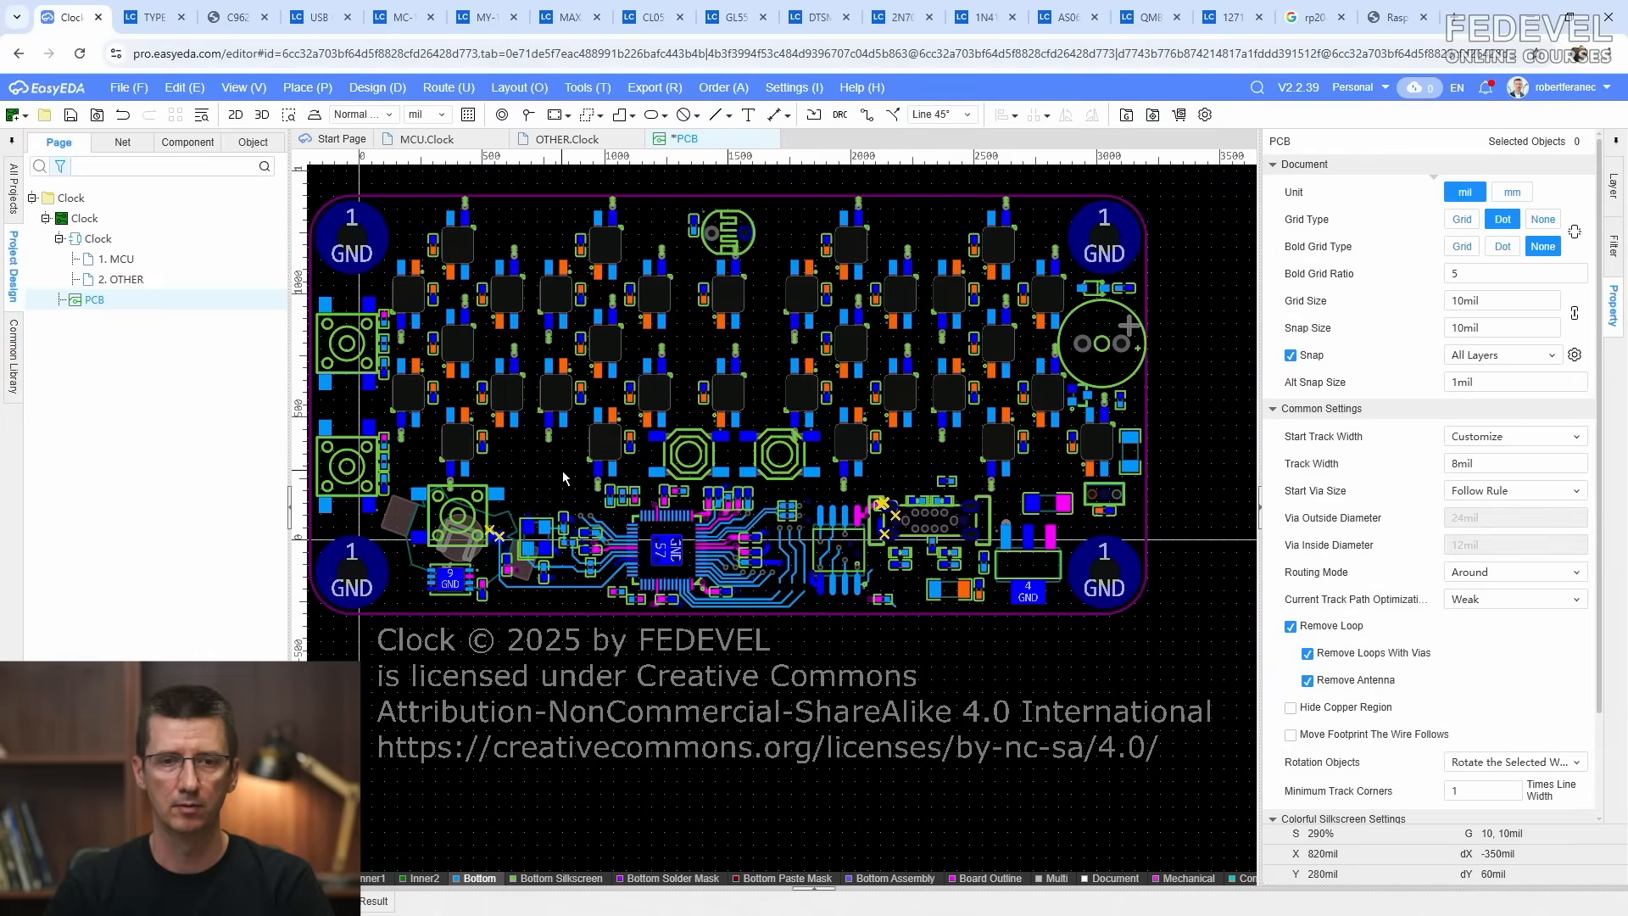
pyautogui.scroll(-2, 562, 470)
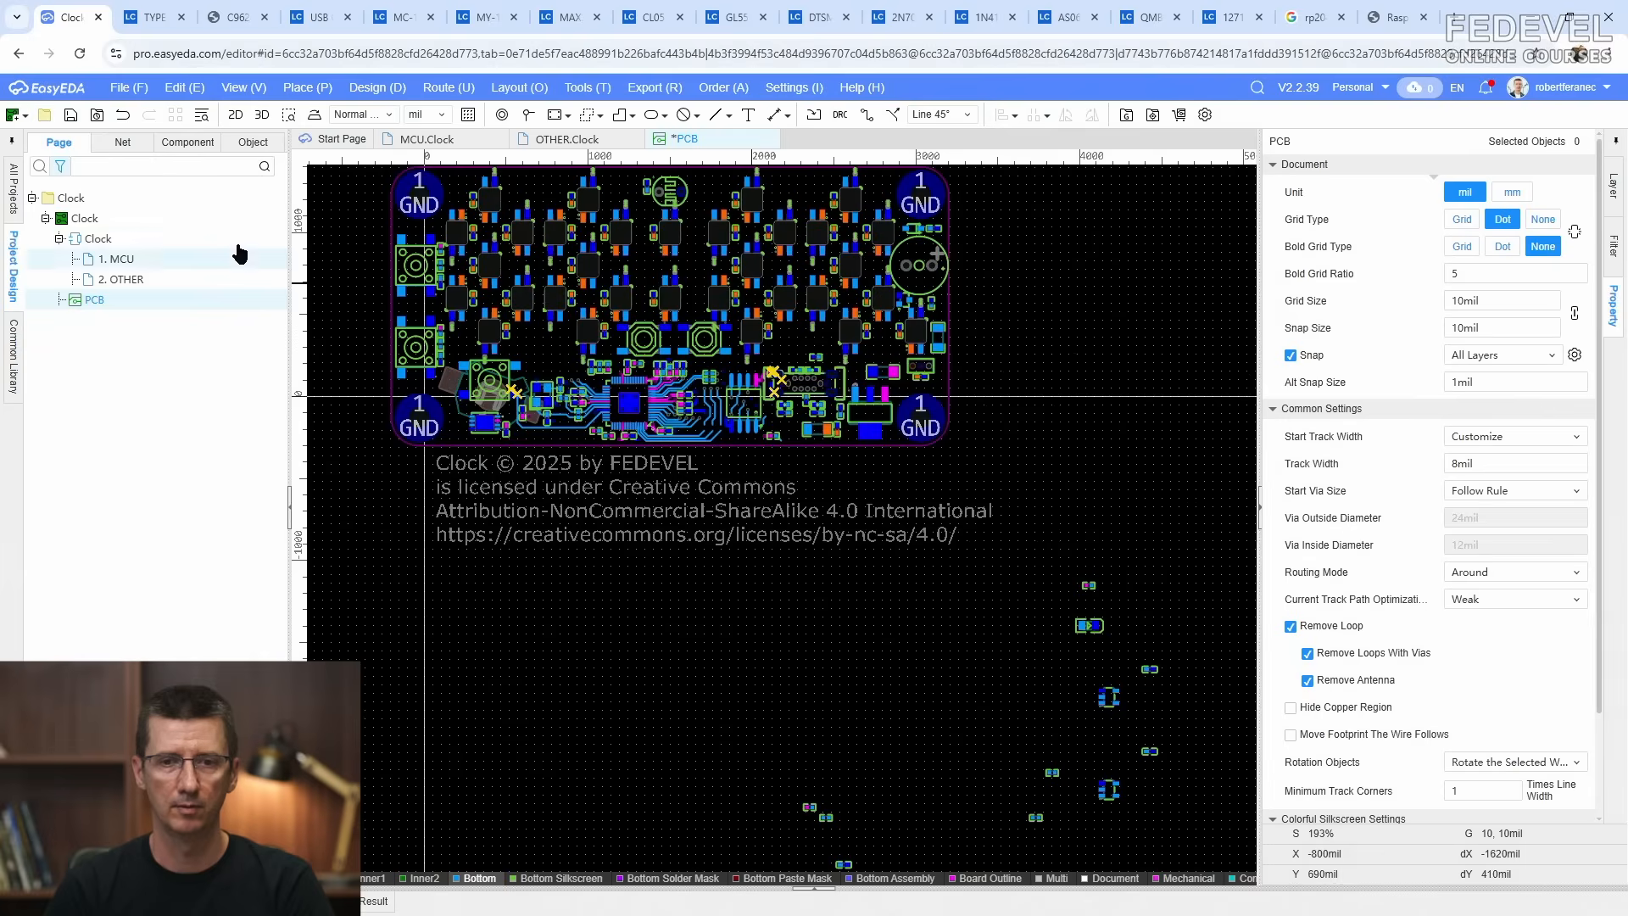
pyautogui.click(71, 115)
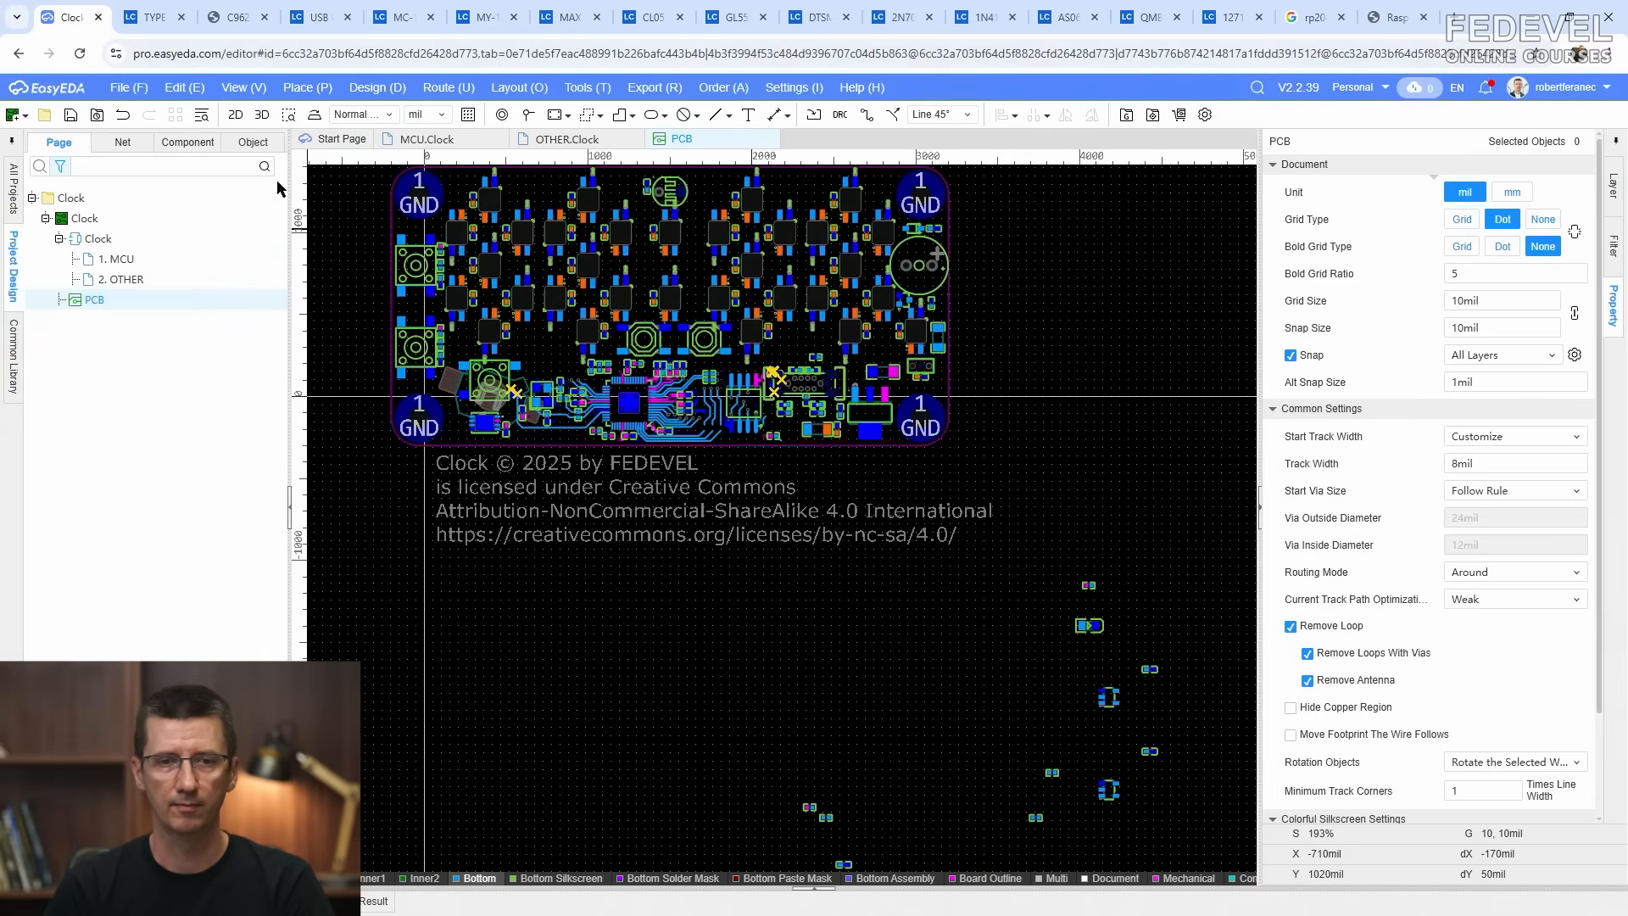
# Step: Transfer level translator U103 from the MCU schematic to the PCB and place it above the crystal with rotation 270 and Y 200 mil
pyautogui.click(441, 141)
pyautogui.scroll(-5, 495, 386)
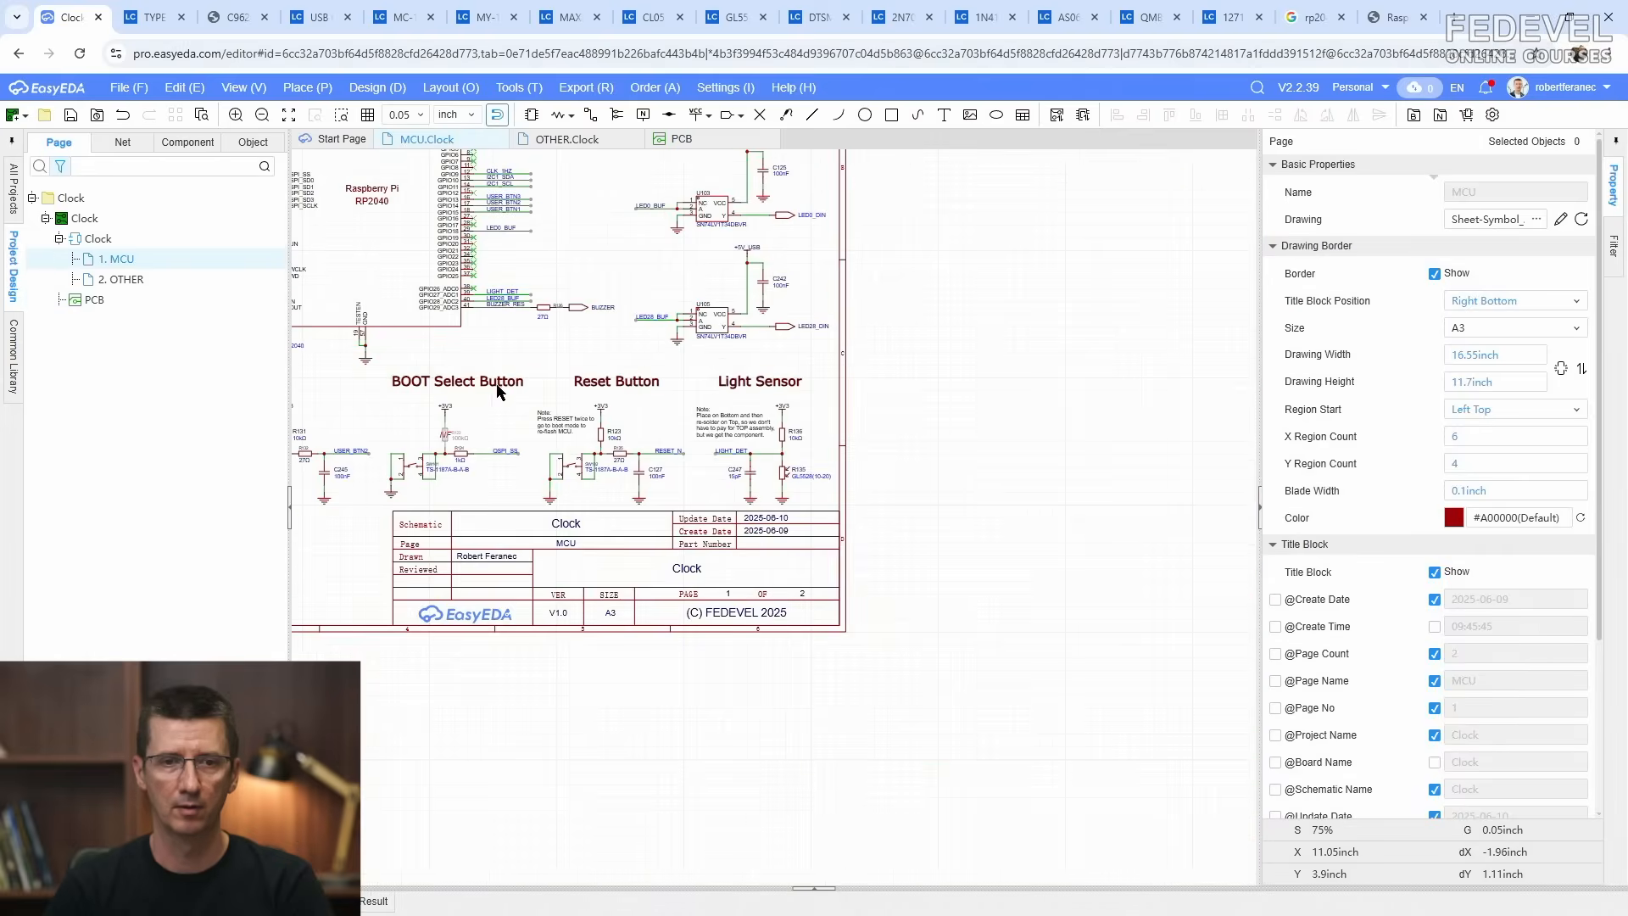
pyautogui.scroll(3, 724, 175)
pyautogui.click(707, 239)
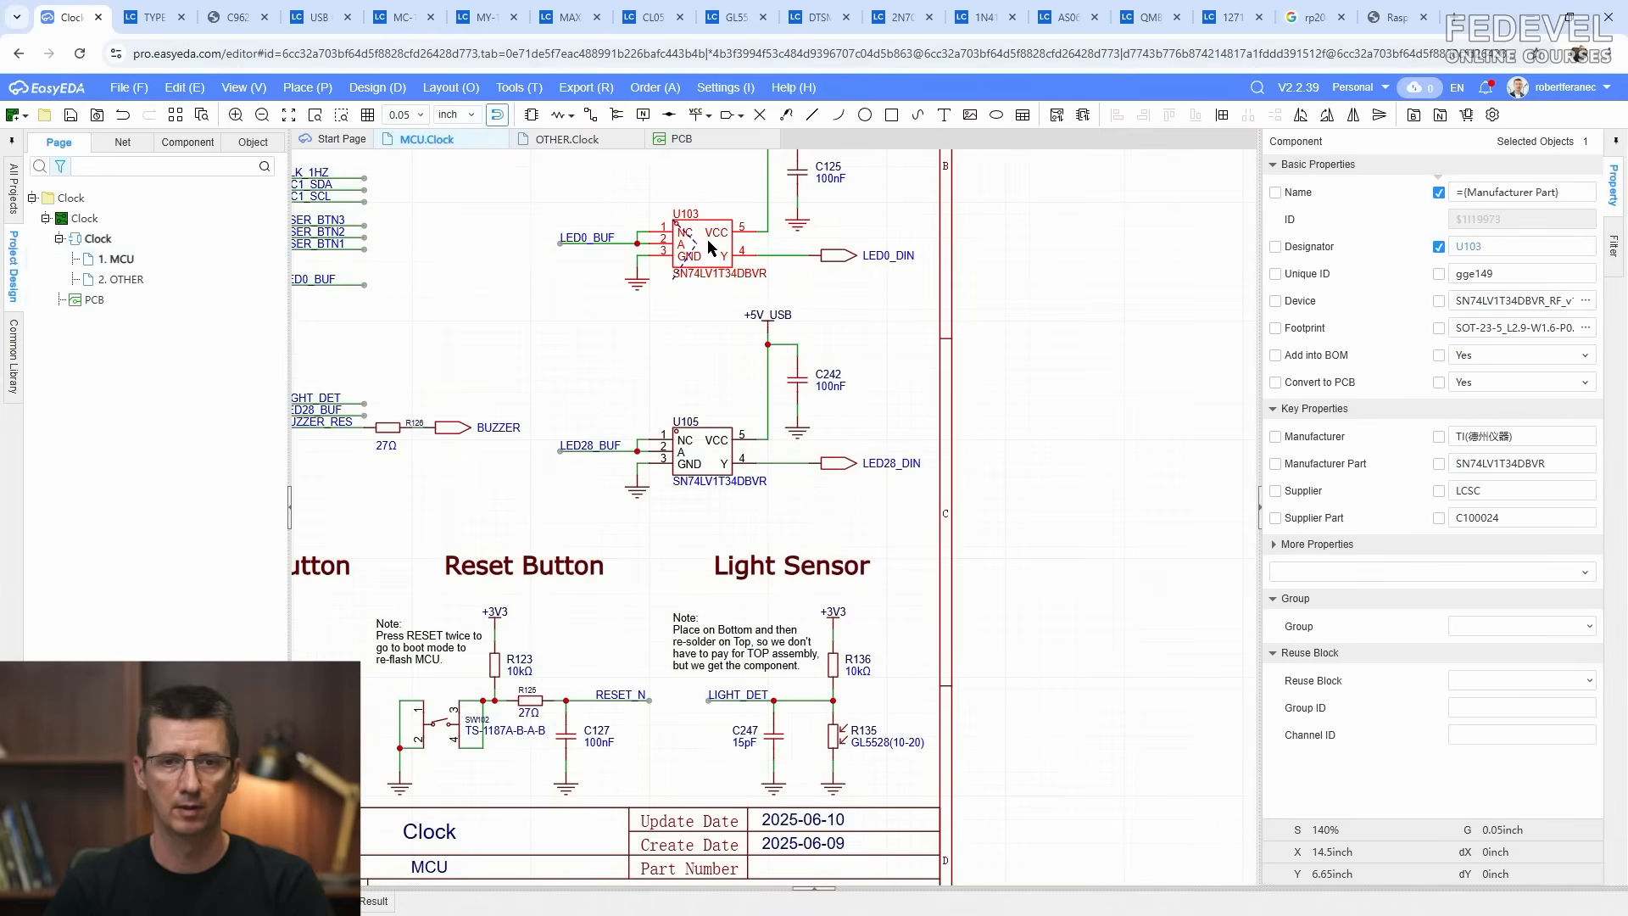
pyautogui.rightClick(707, 239)
pyautogui.click(761, 275)
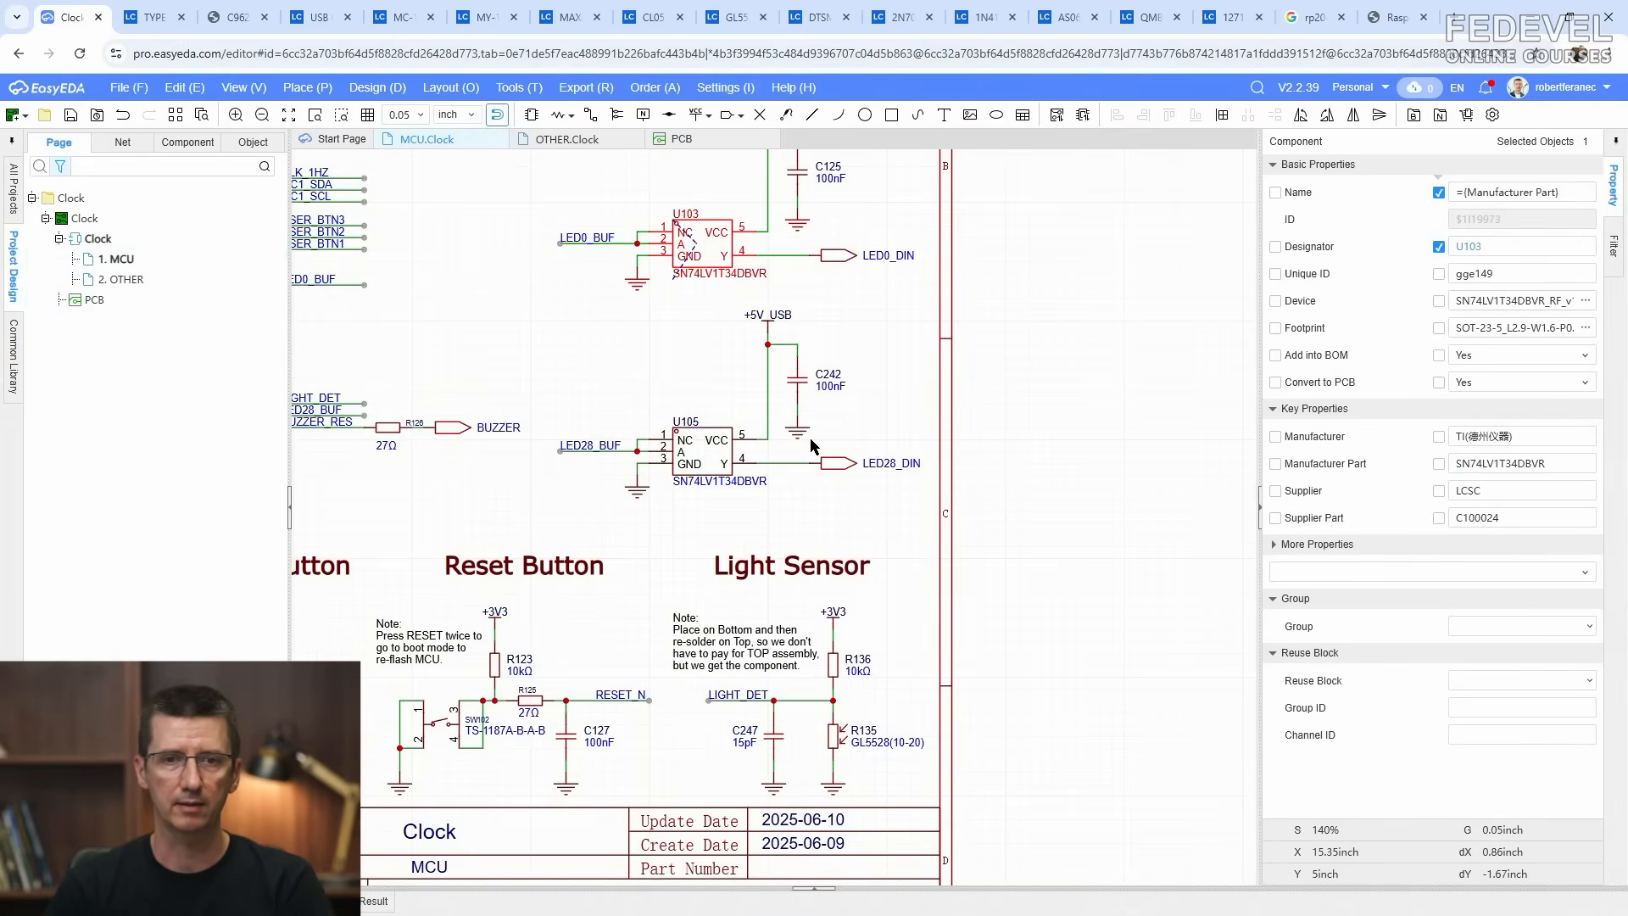
pyautogui.scroll(6, 567, 338)
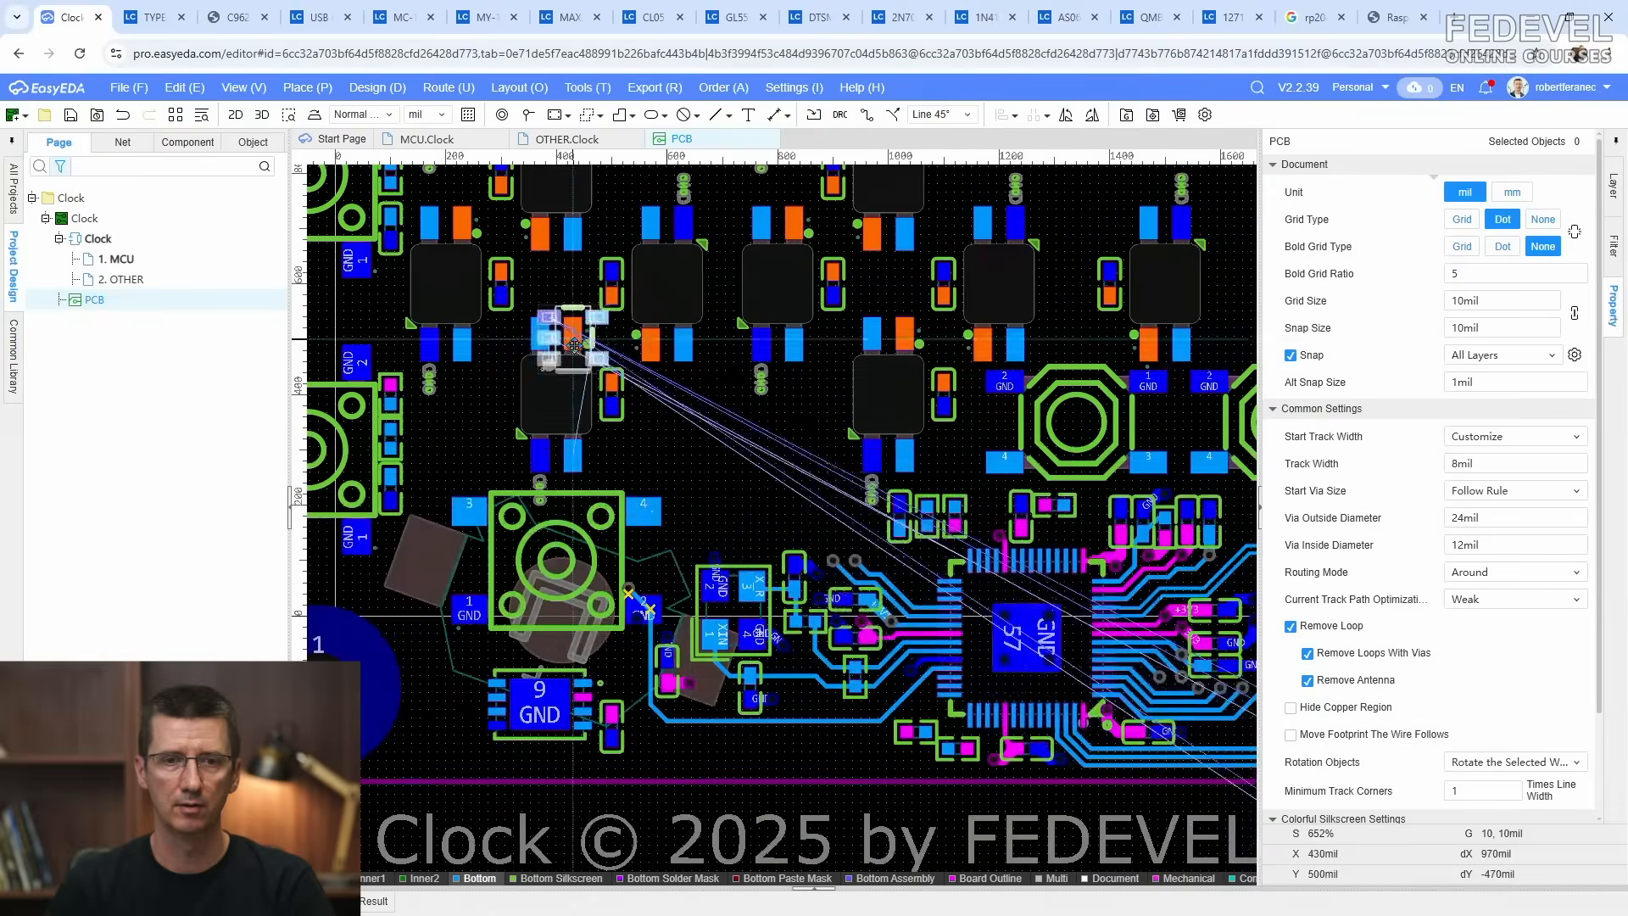
pyautogui.scroll(2, 708, 497)
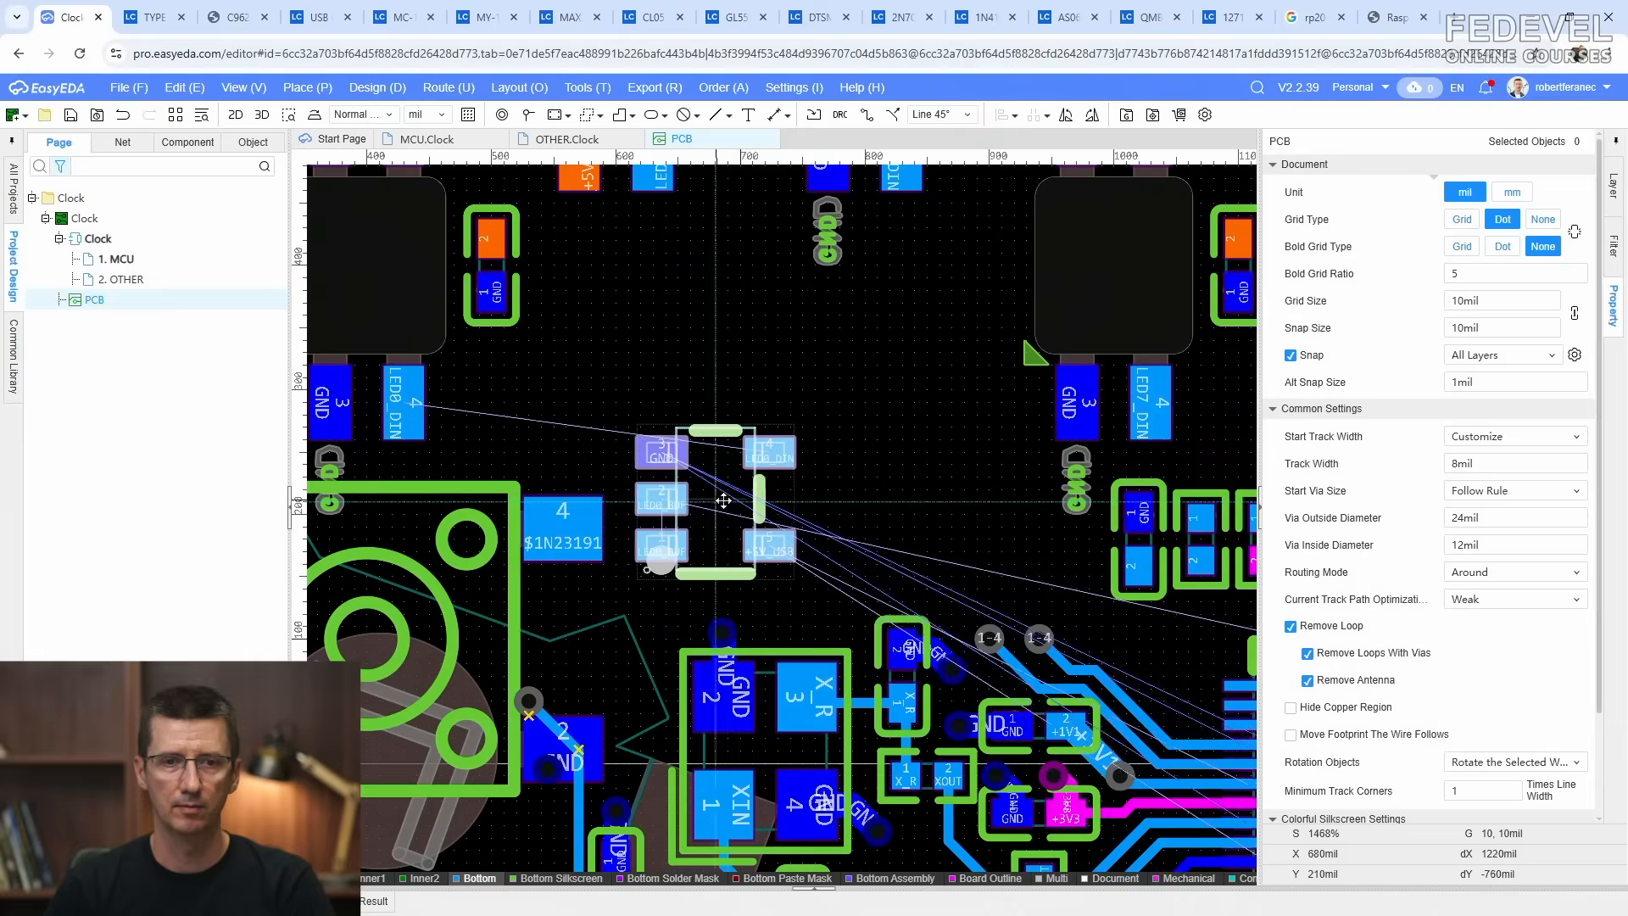
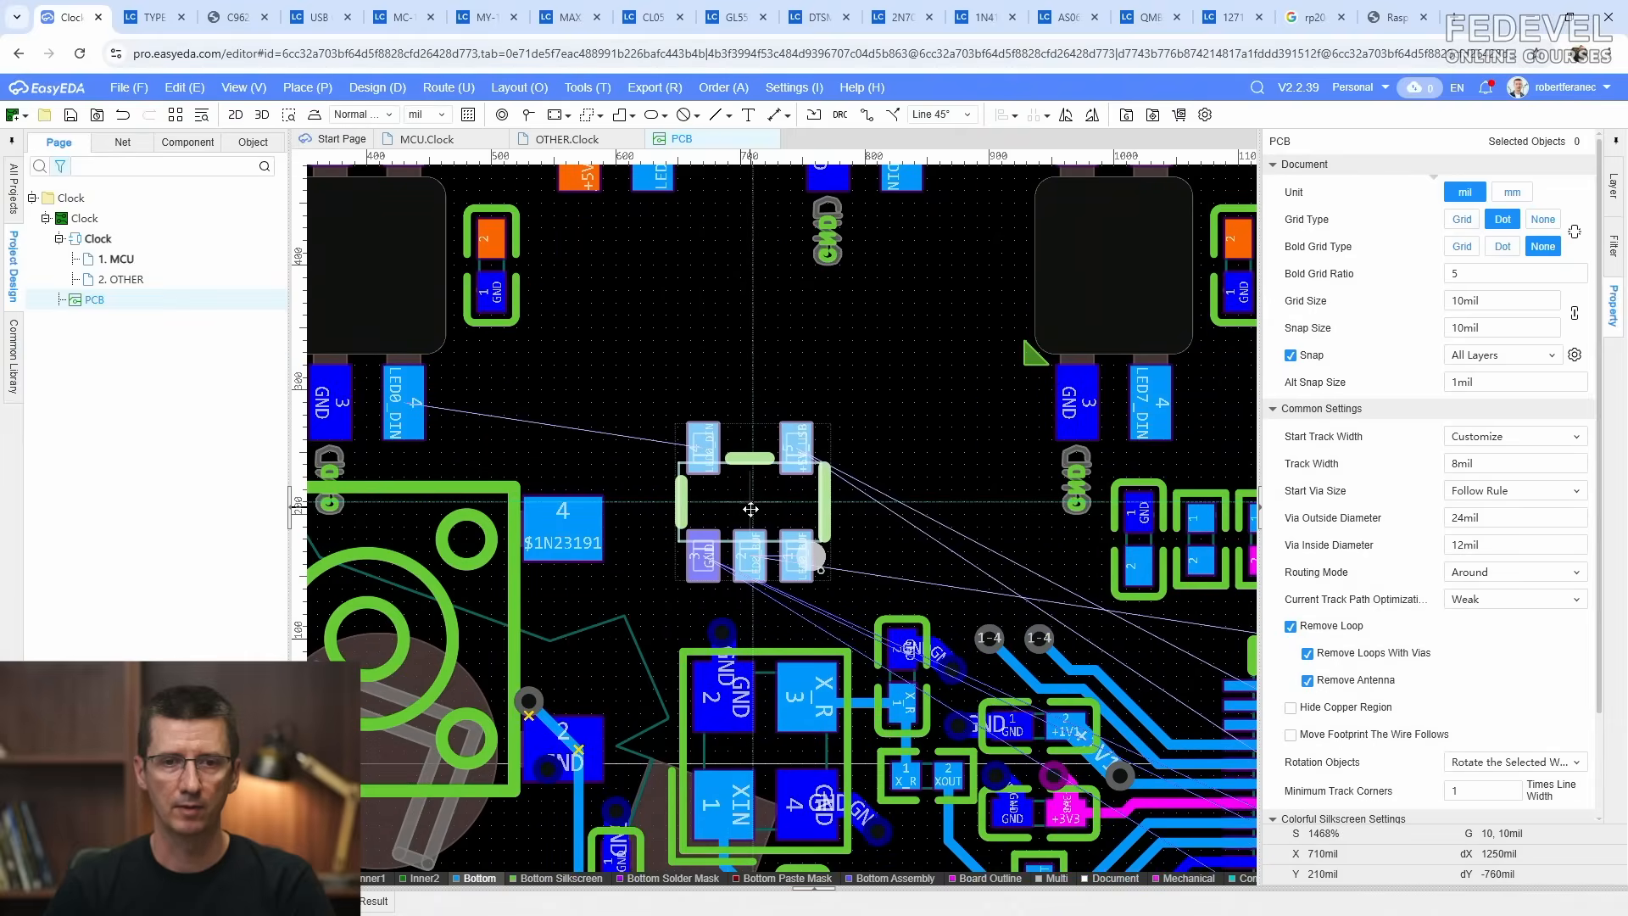
pyautogui.click(755, 517)
pyautogui.click(758, 524)
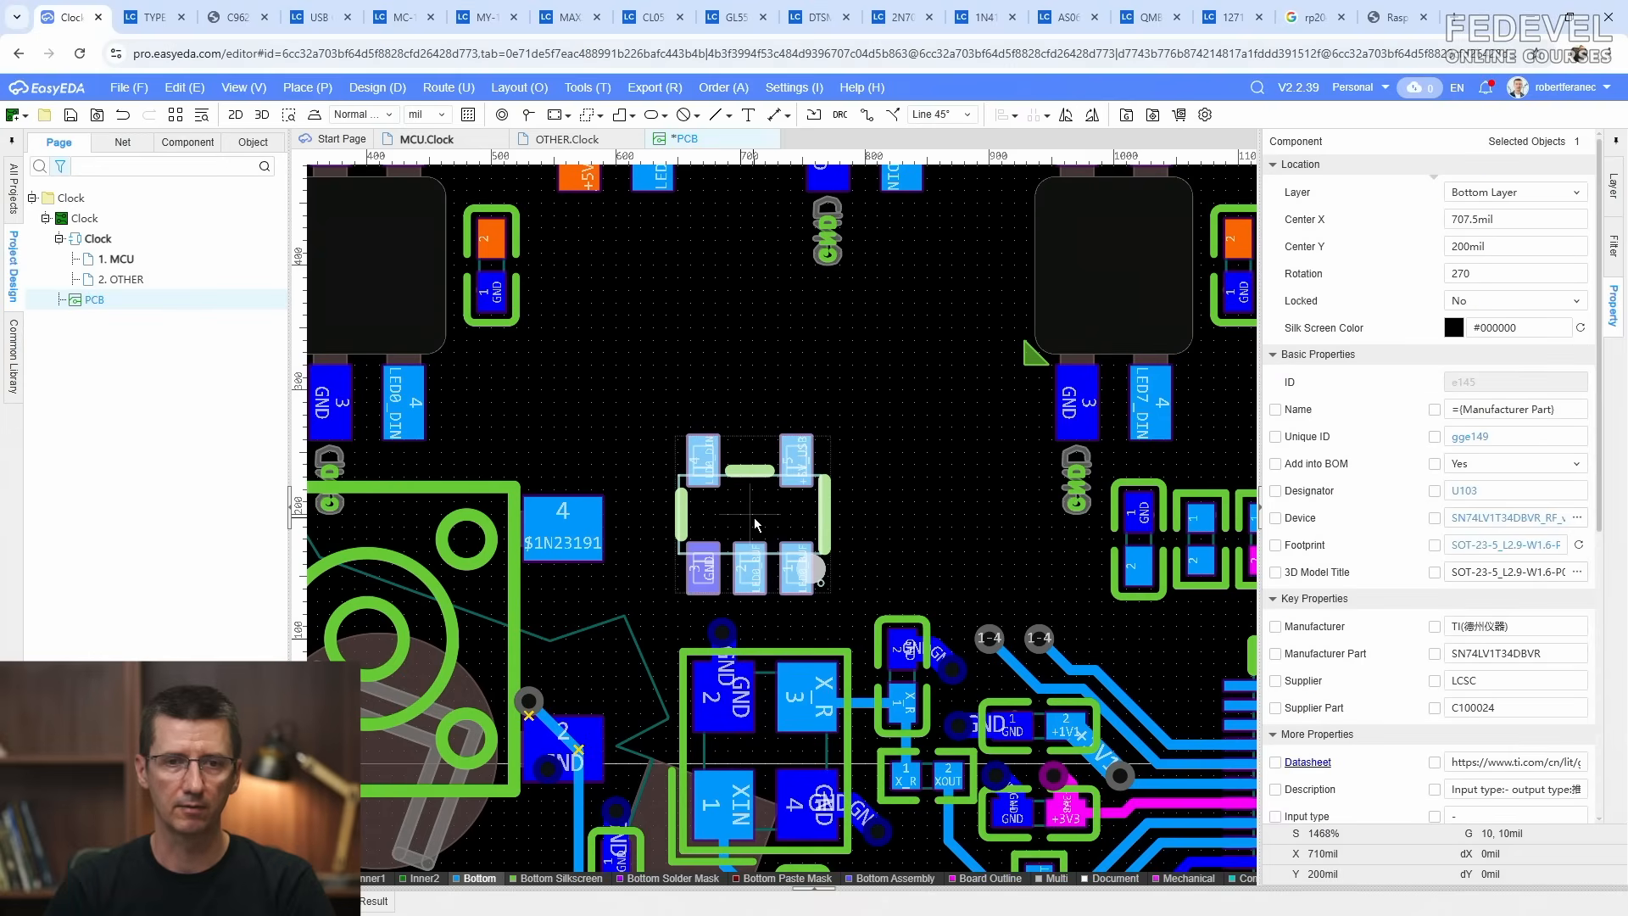
# Step: Set U103's centre X to 710 mil
pyautogui.click(1537, 218)
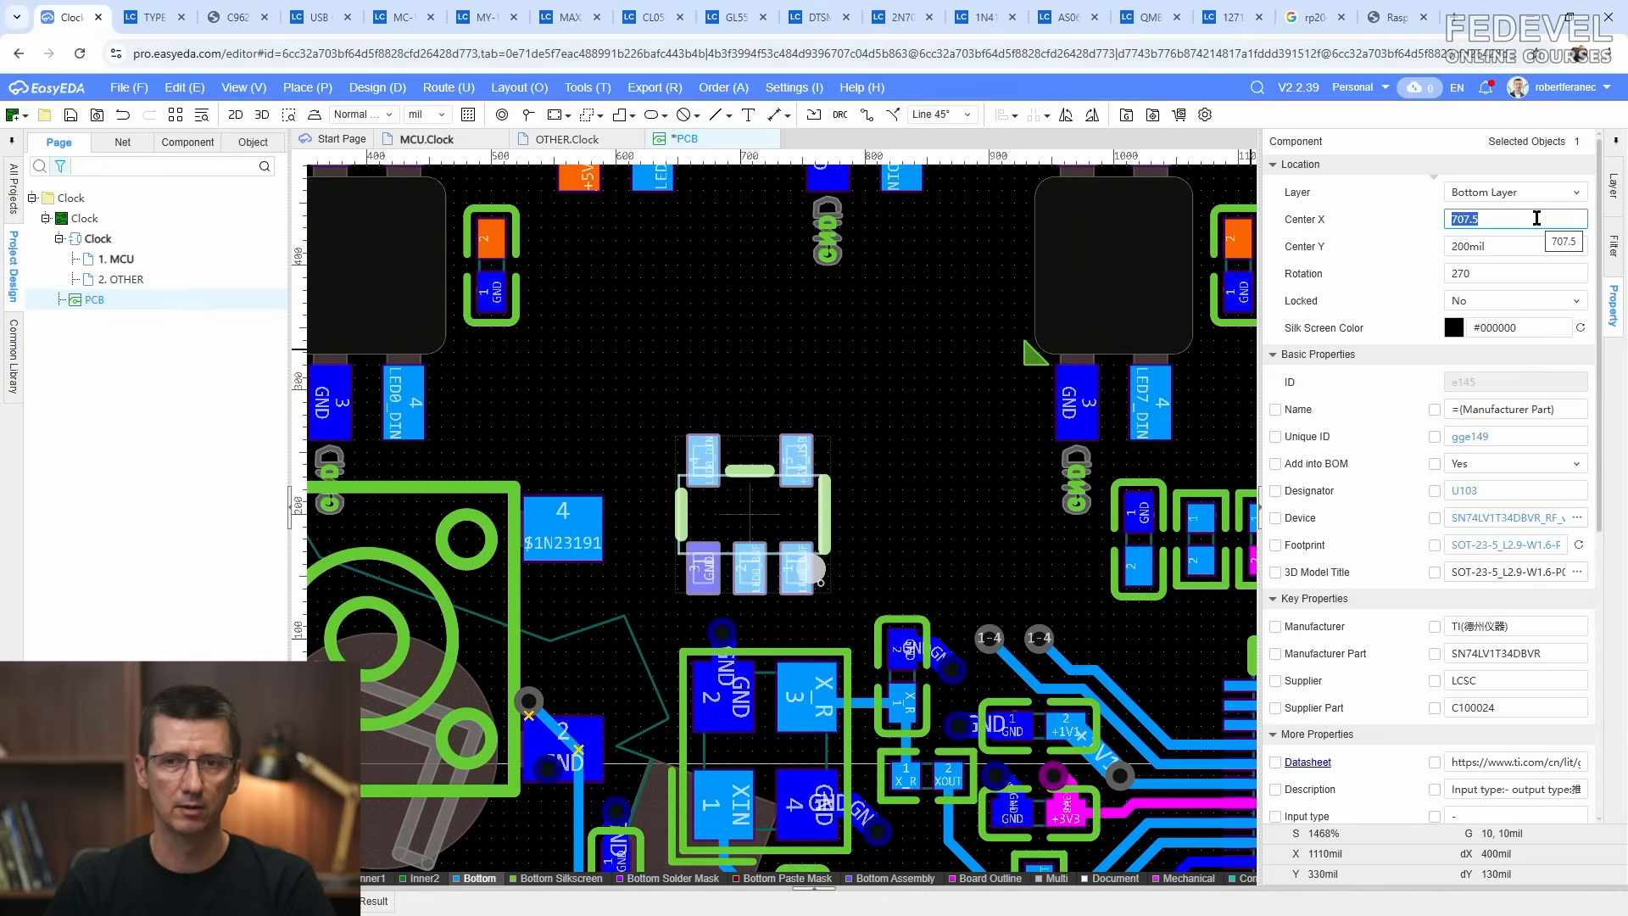
pyautogui.write('710')
pyautogui.press('Return')
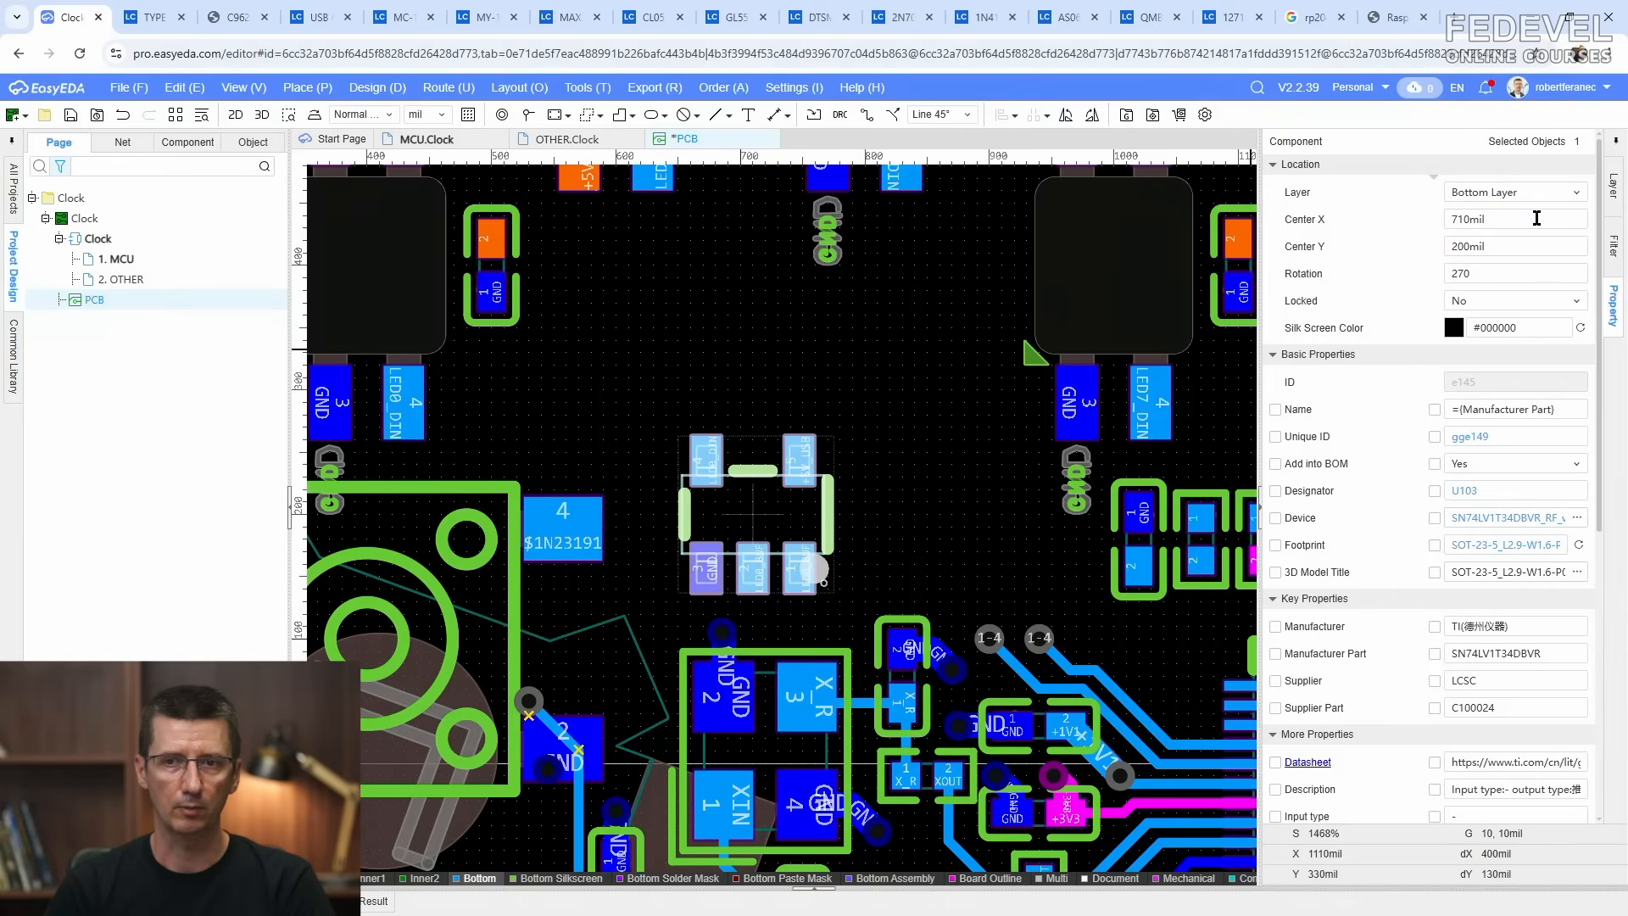
pyautogui.click(874, 505)
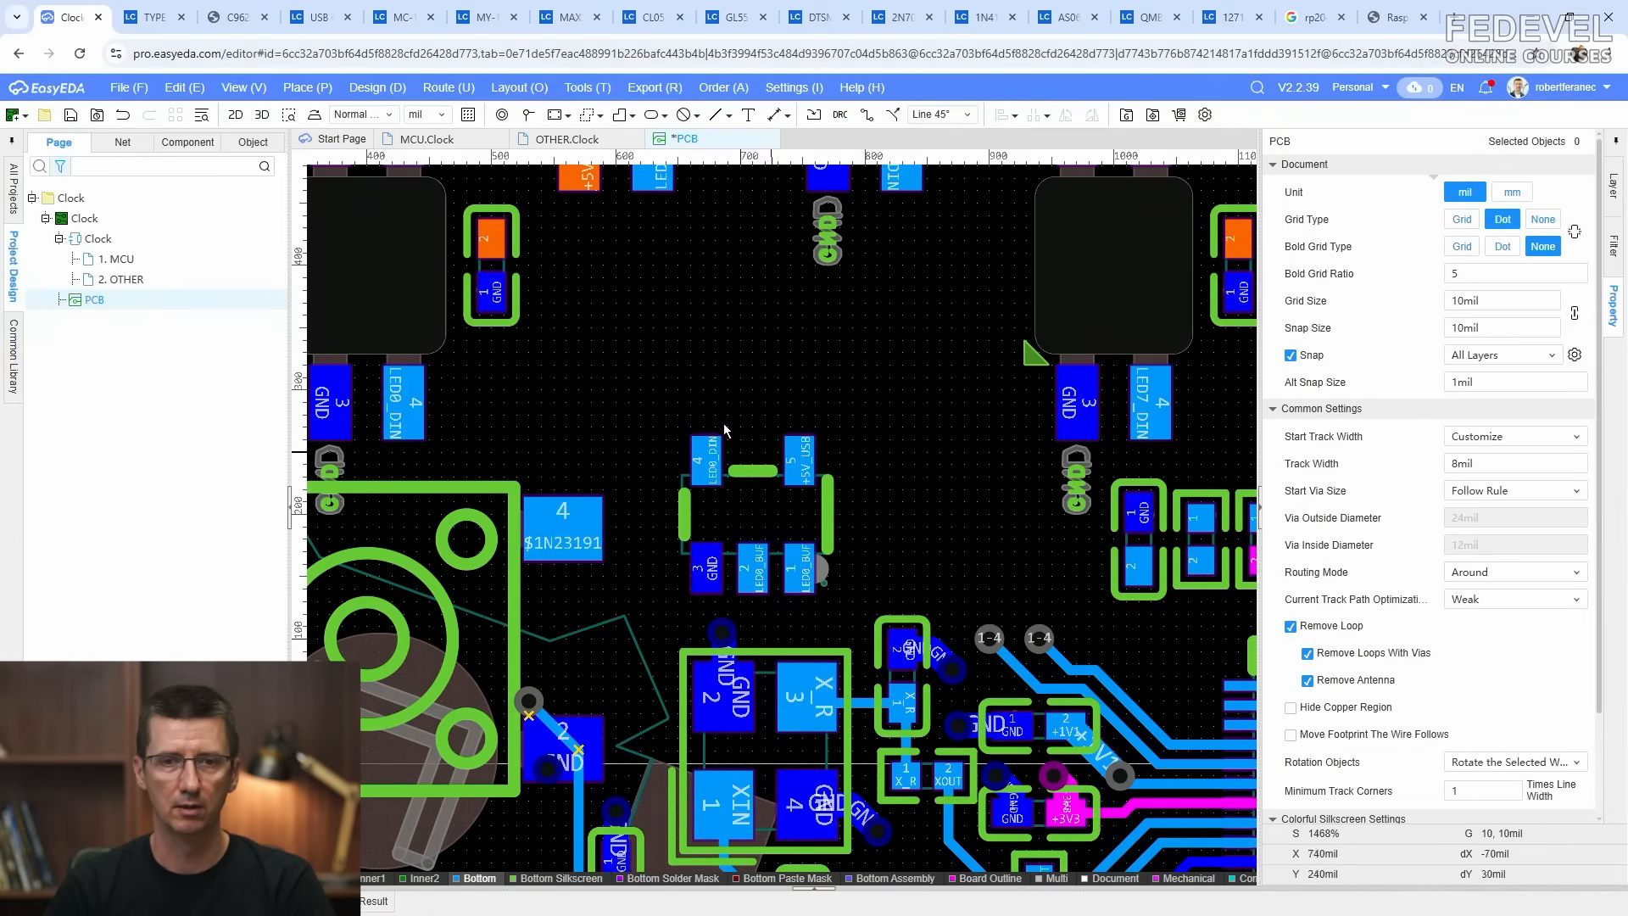
# Step: Transfer U103's 100nF capacitor C125 from the MCU schematic to the PCB and place it beside the level translator
pyautogui.click(426, 139)
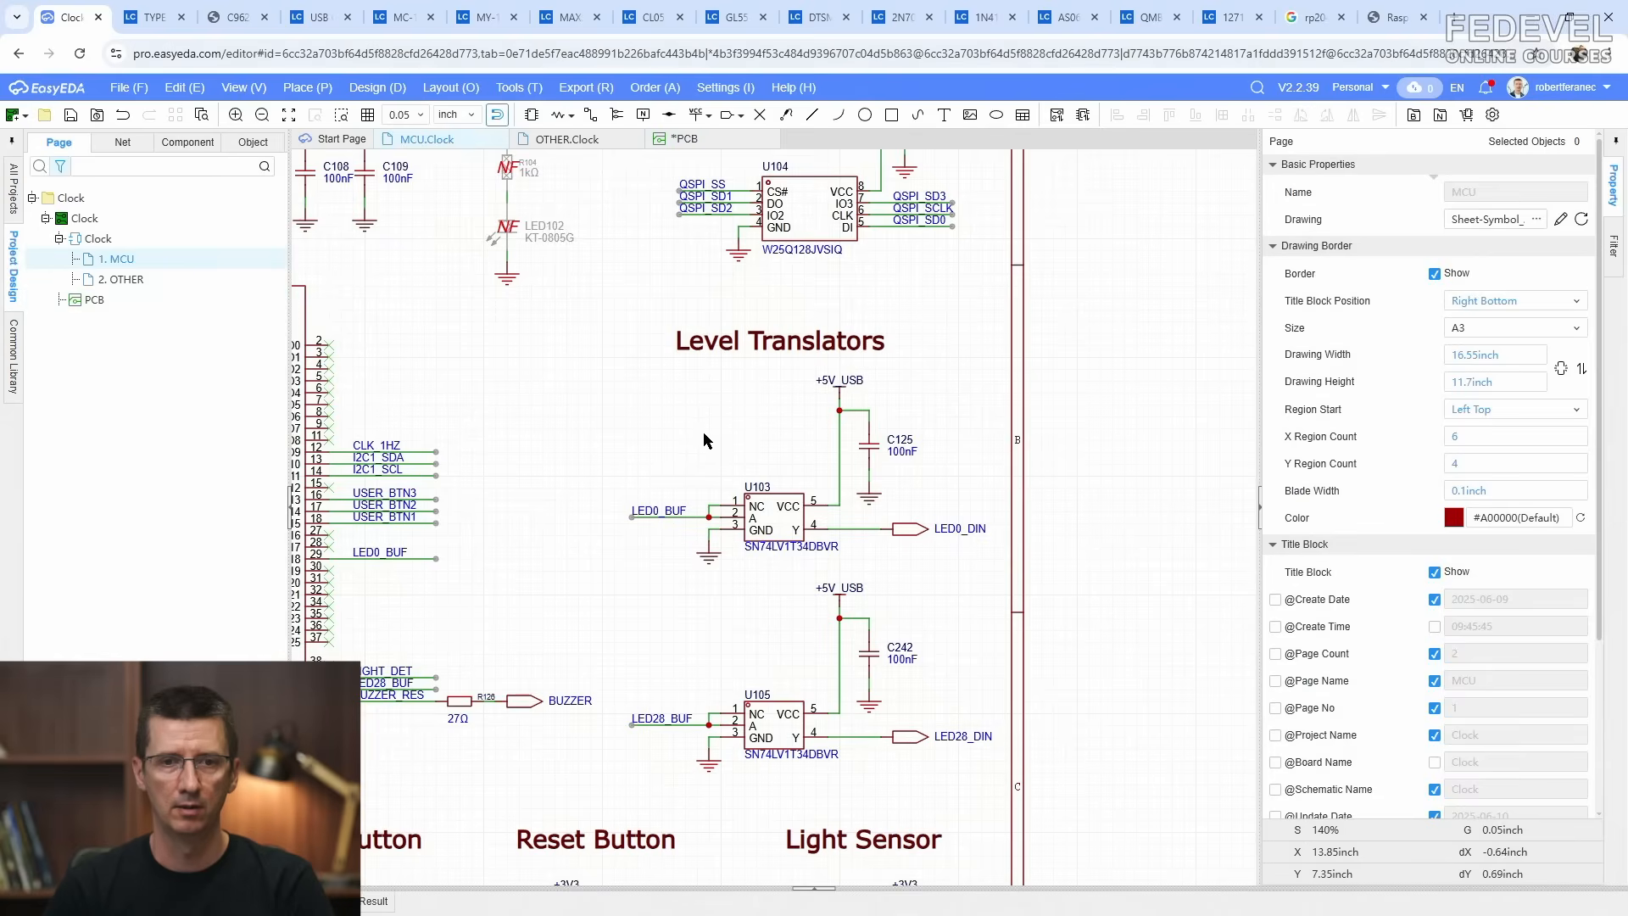
pyautogui.click(869, 447)
pyautogui.rightClick(869, 447)
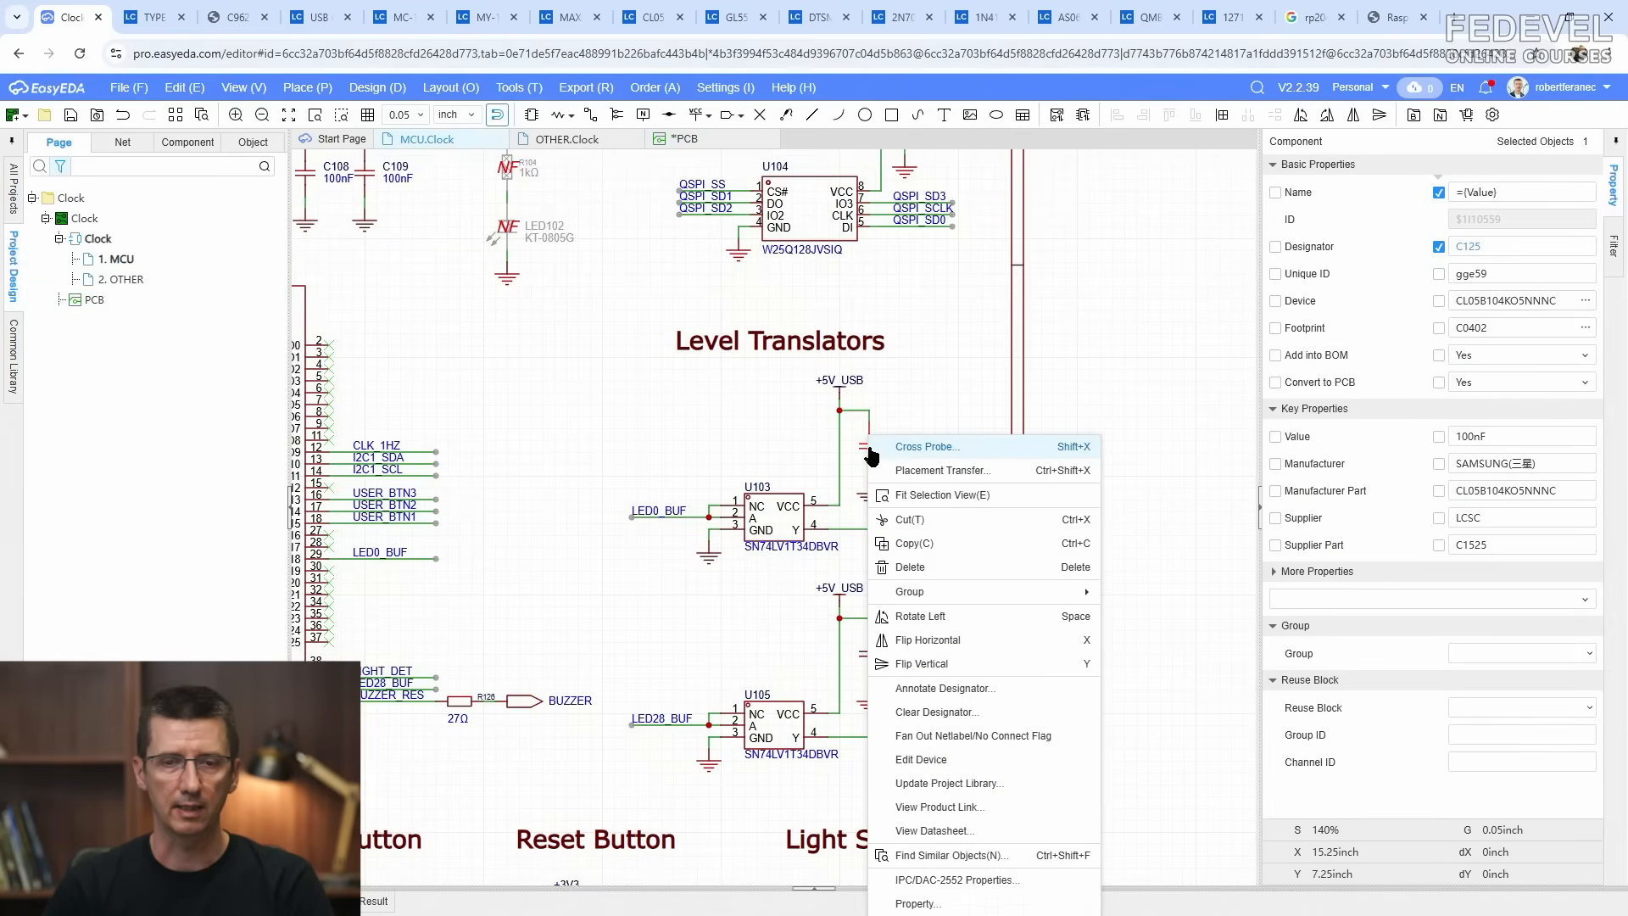
pyautogui.click(888, 471)
pyautogui.scroll(-8, 879, 592)
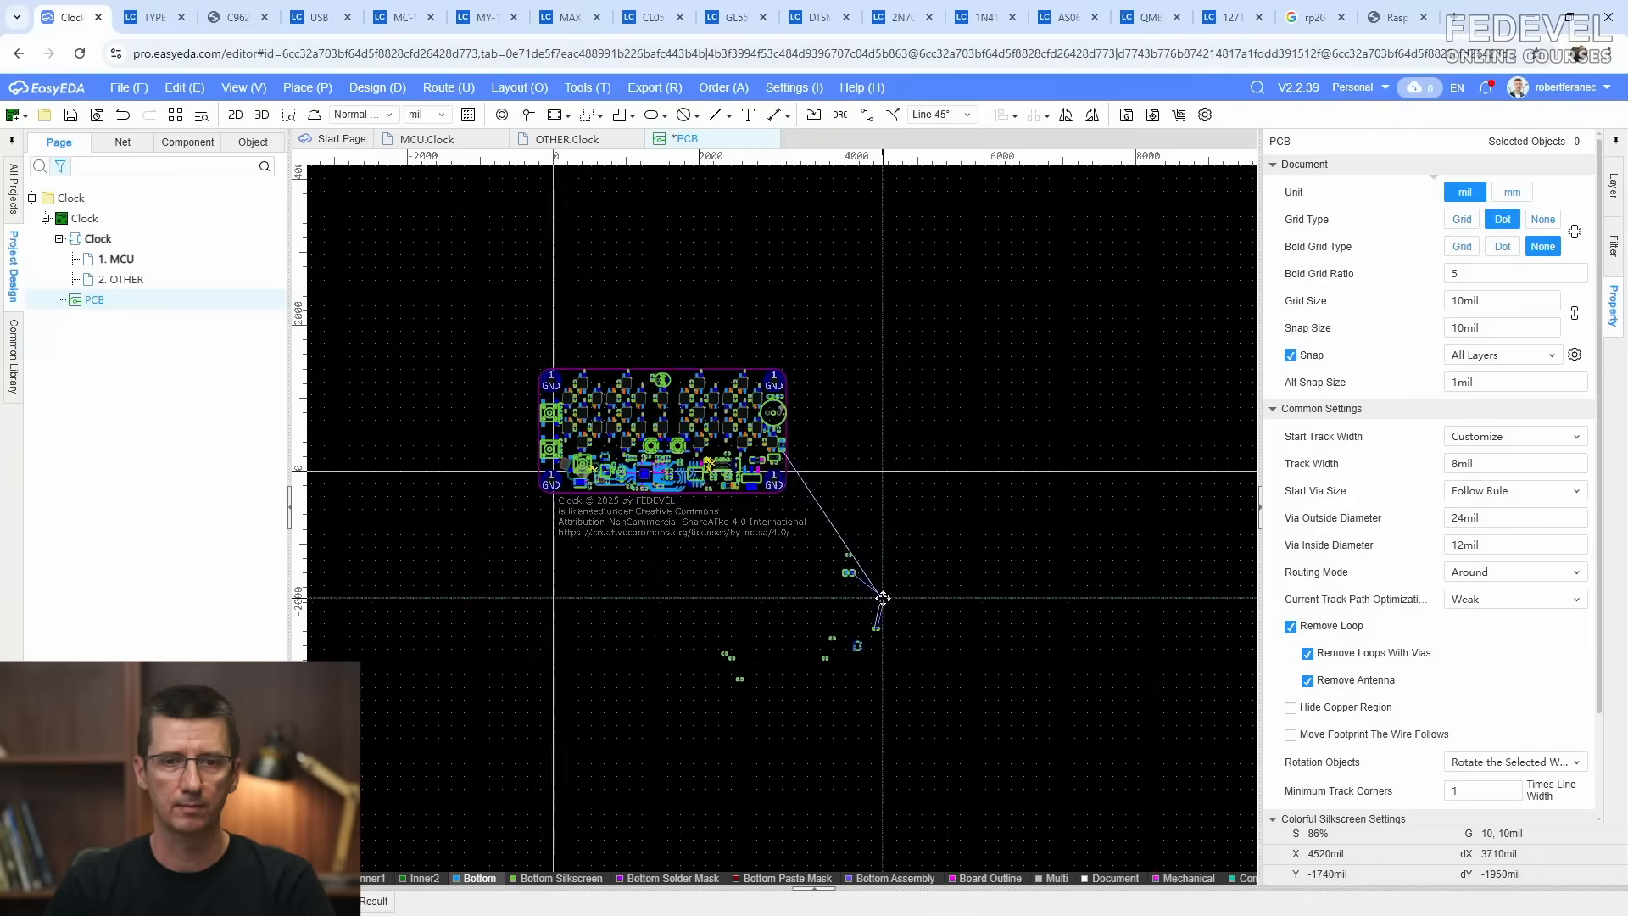
pyautogui.scroll(5, 593, 465)
pyautogui.scroll(8, 595, 466)
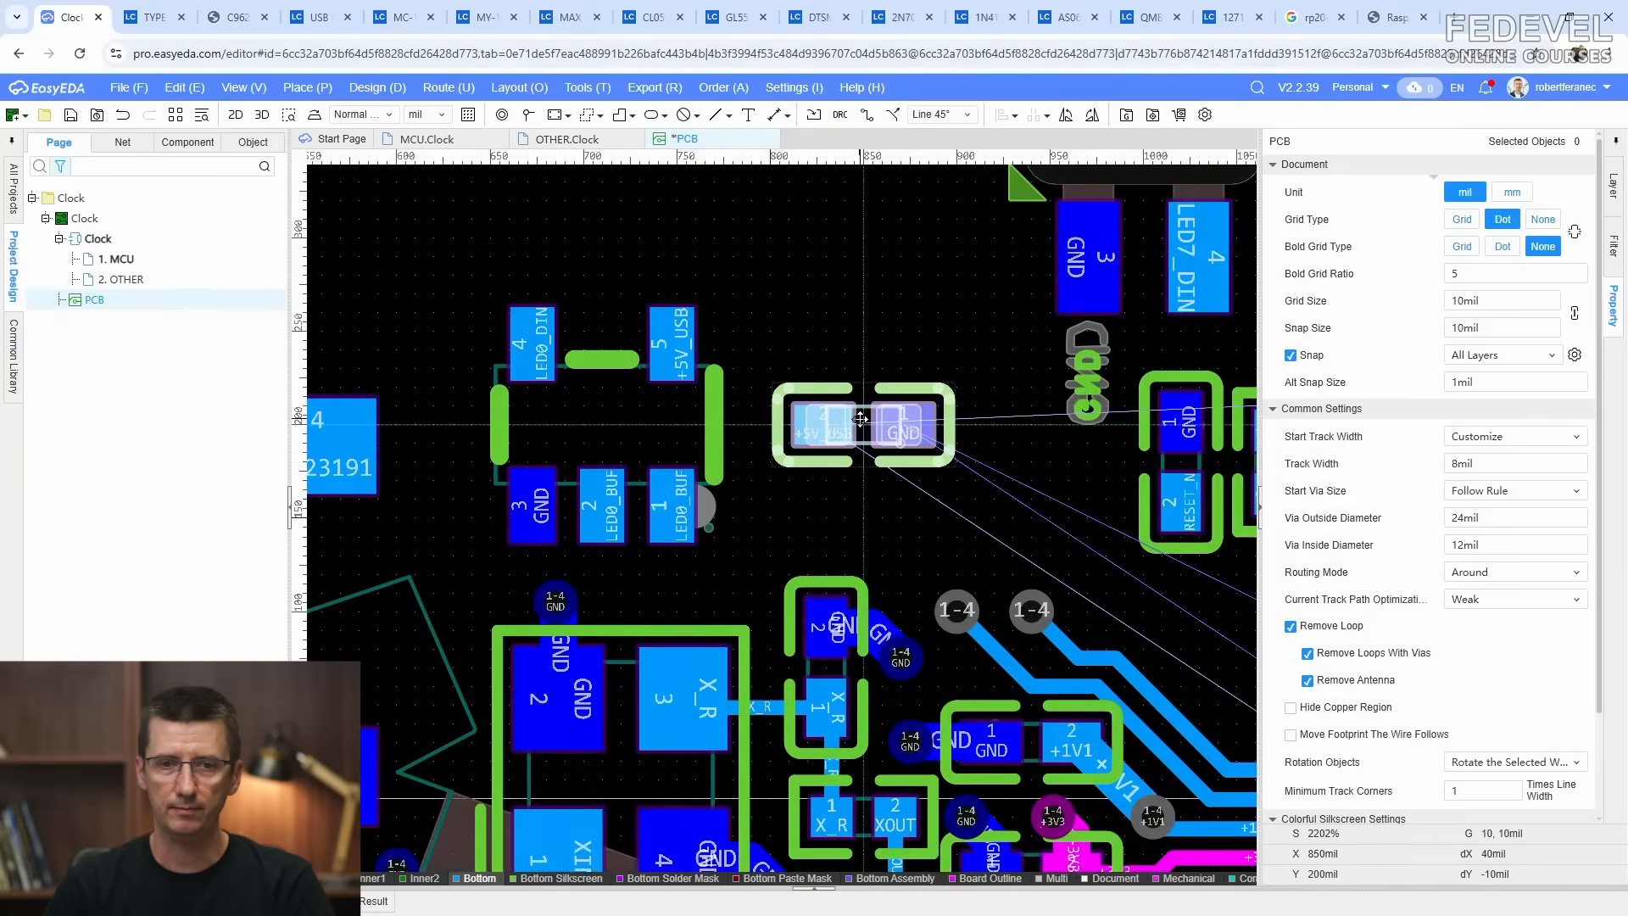
pyautogui.click(869, 428)
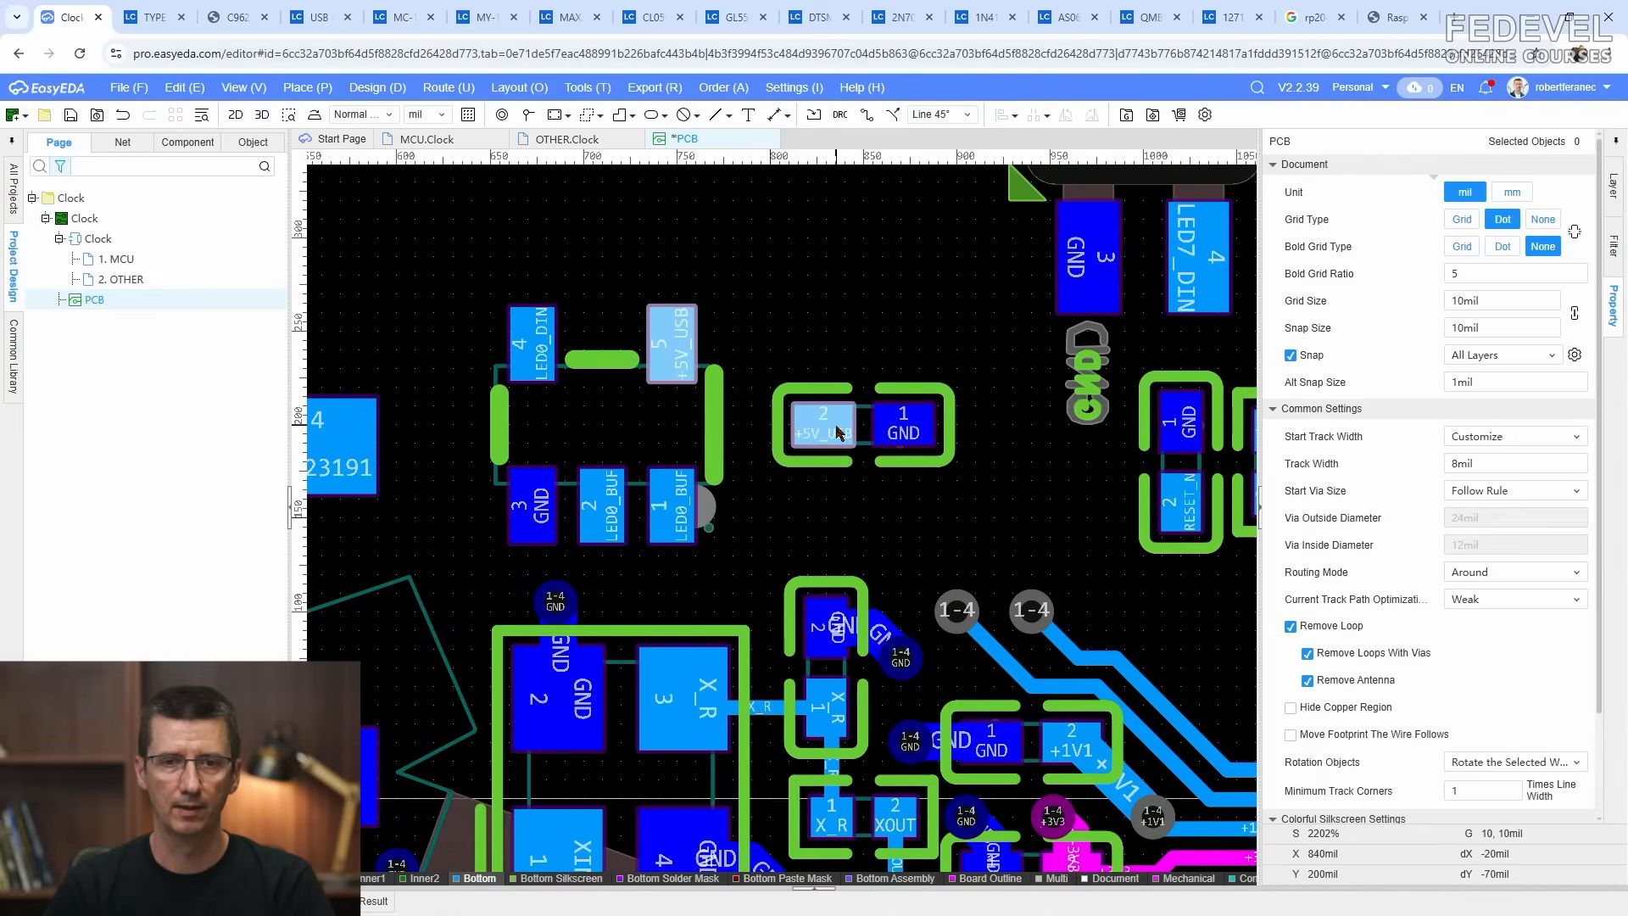
# Step: Rotate C125 upright and move it close to U103's +5V_USB pin
pyautogui.moveTo(866, 428); pyautogui.dragTo(788, 384)
pyautogui.press('space')
pyautogui.click(907, 458)
pyautogui.scroll(-2, 545, 421)
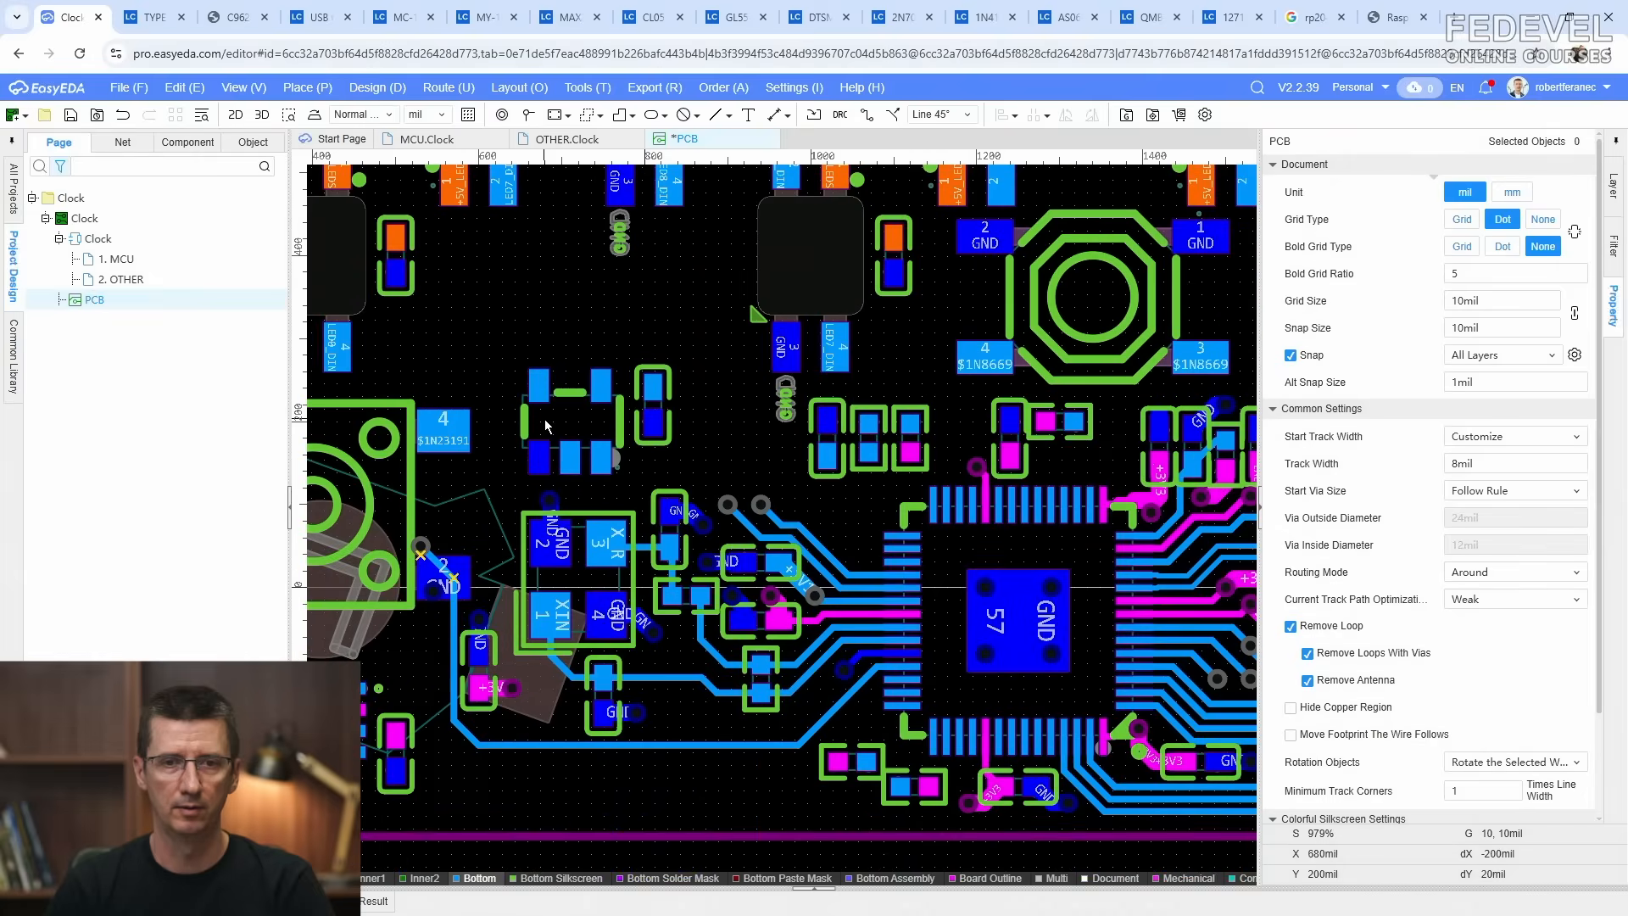
# Step: Transfer level translator U105 from the MCU schematic to the PCB and place it between the LEDs at about X 1360, Y 800 mil, rotation 270
pyautogui.click(428, 139)
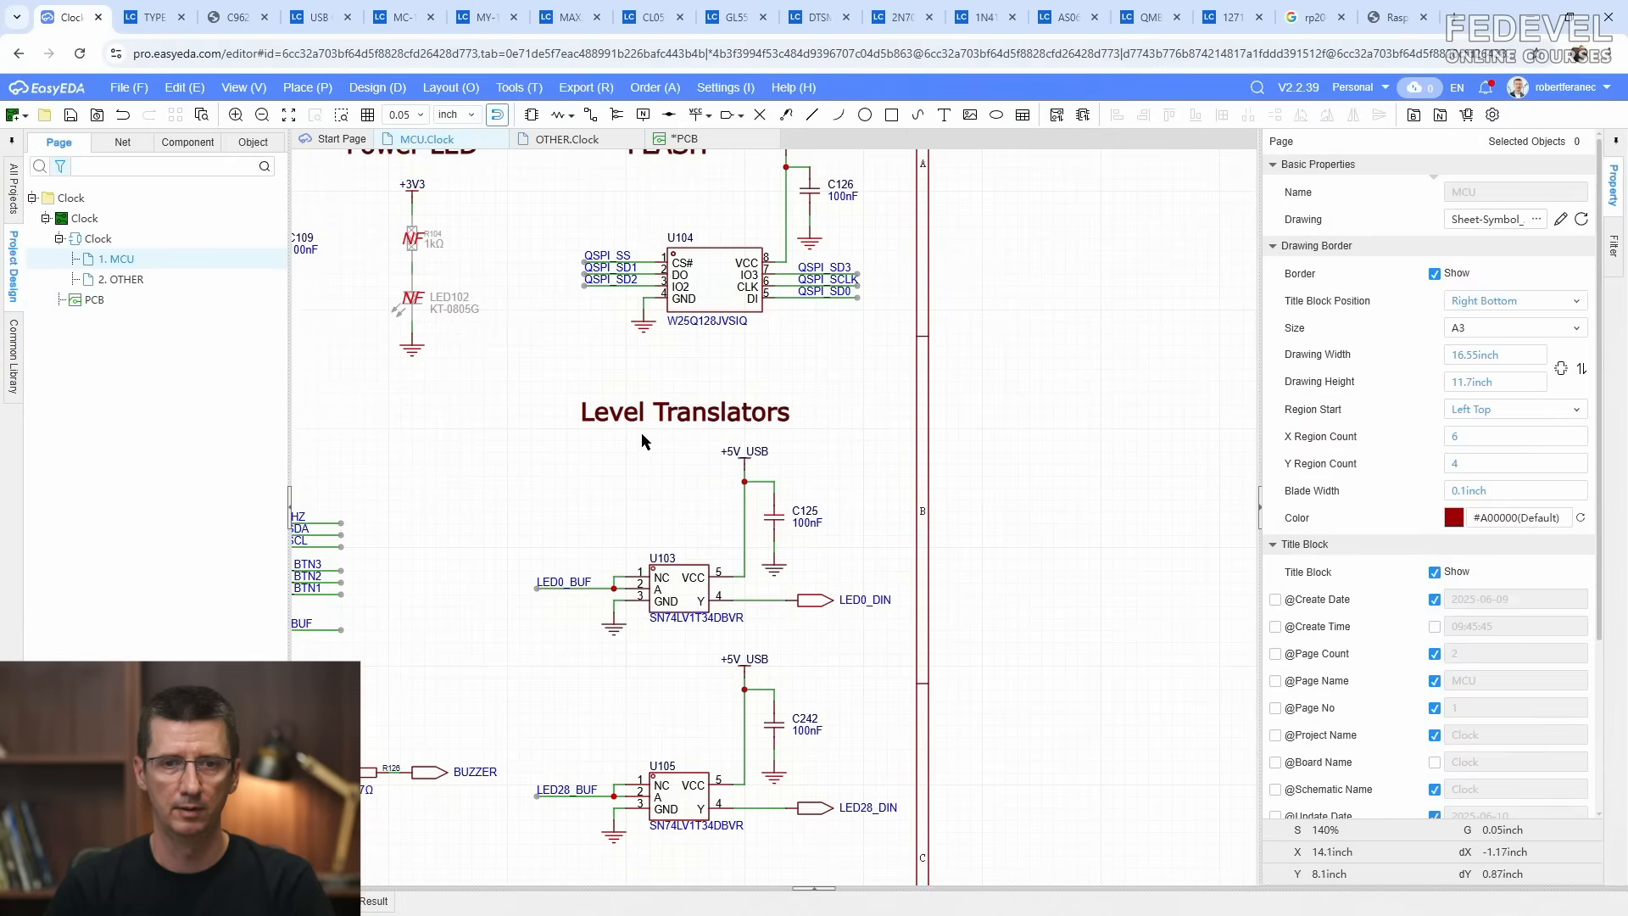
pyautogui.click(673, 781)
pyautogui.rightClick(678, 780)
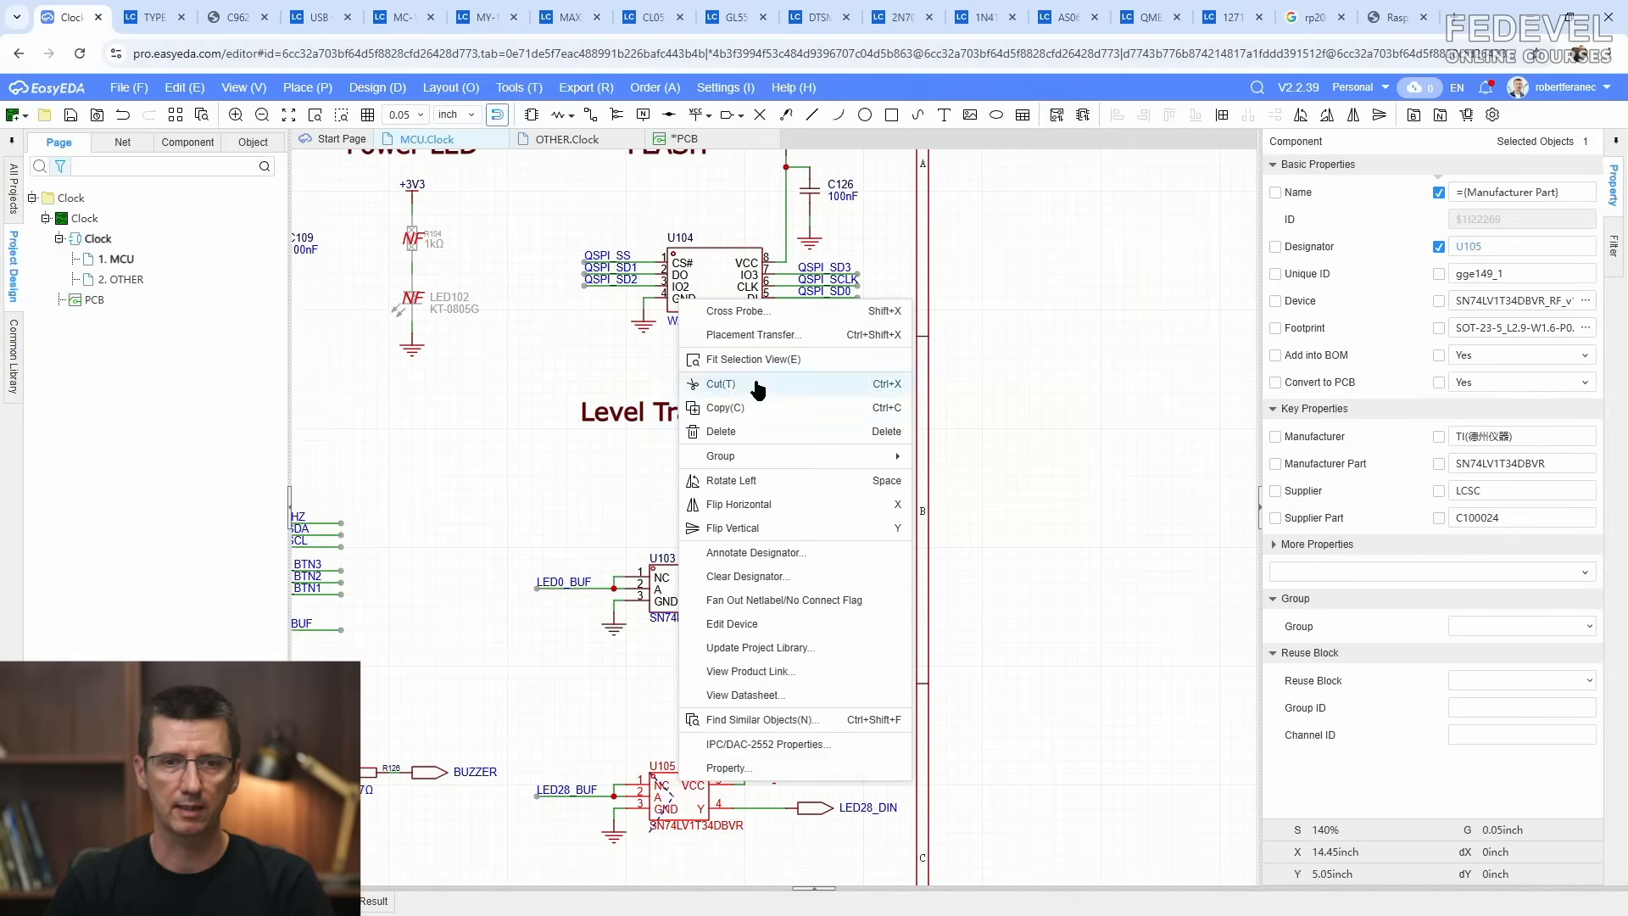
pyautogui.click(760, 334)
pyautogui.scroll(-5, 759, 336)
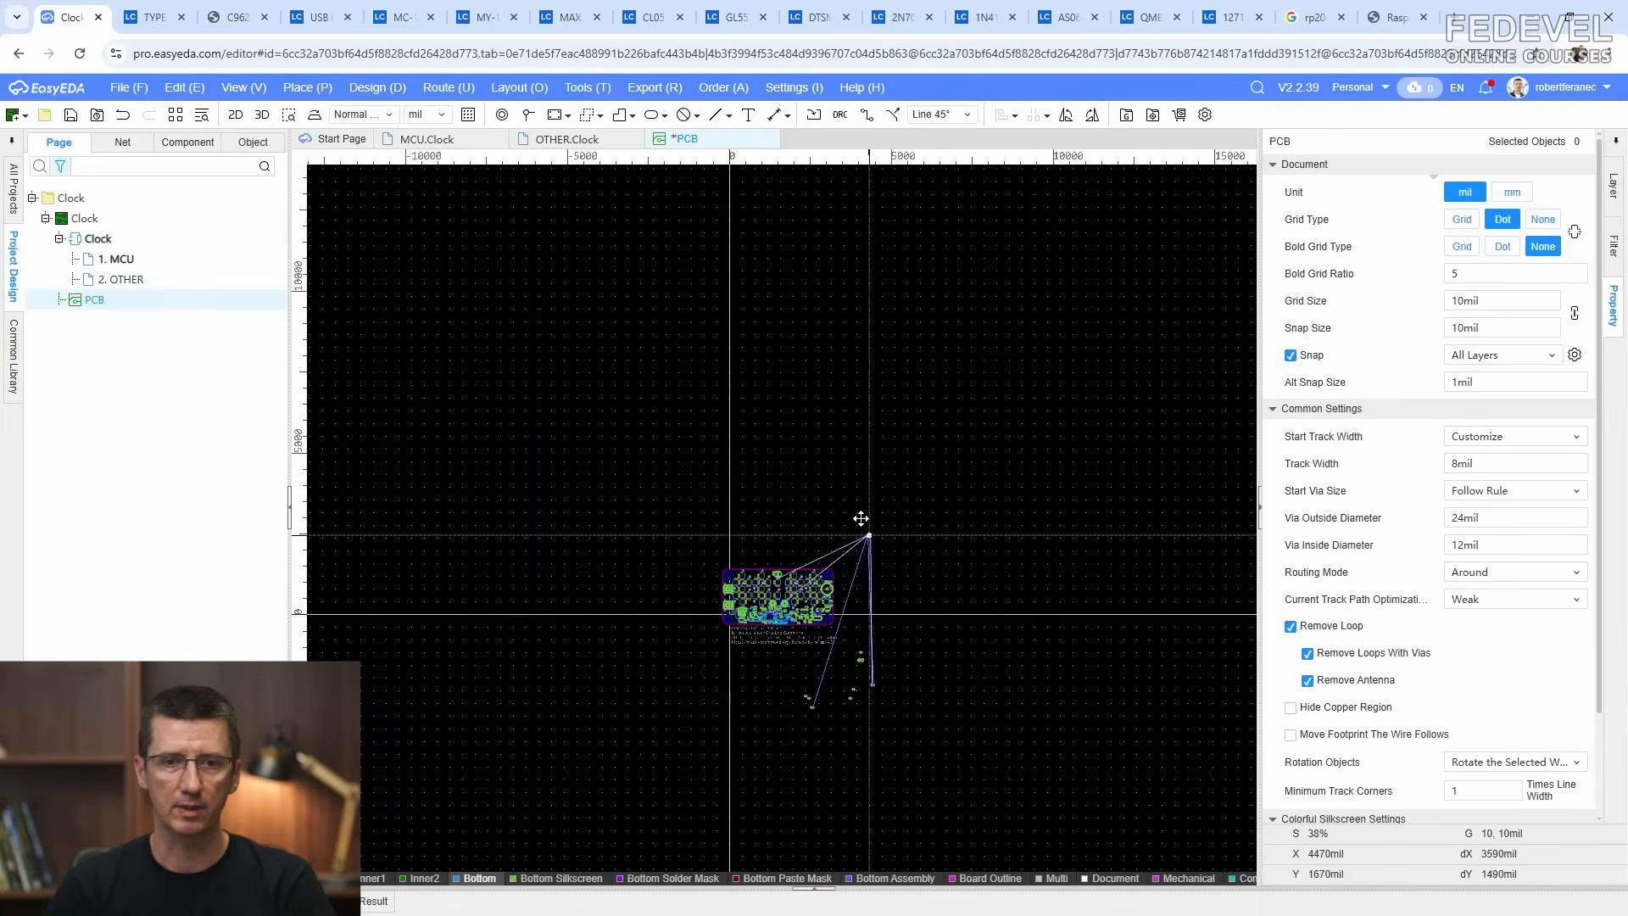
pyautogui.scroll(5, 754, 582)
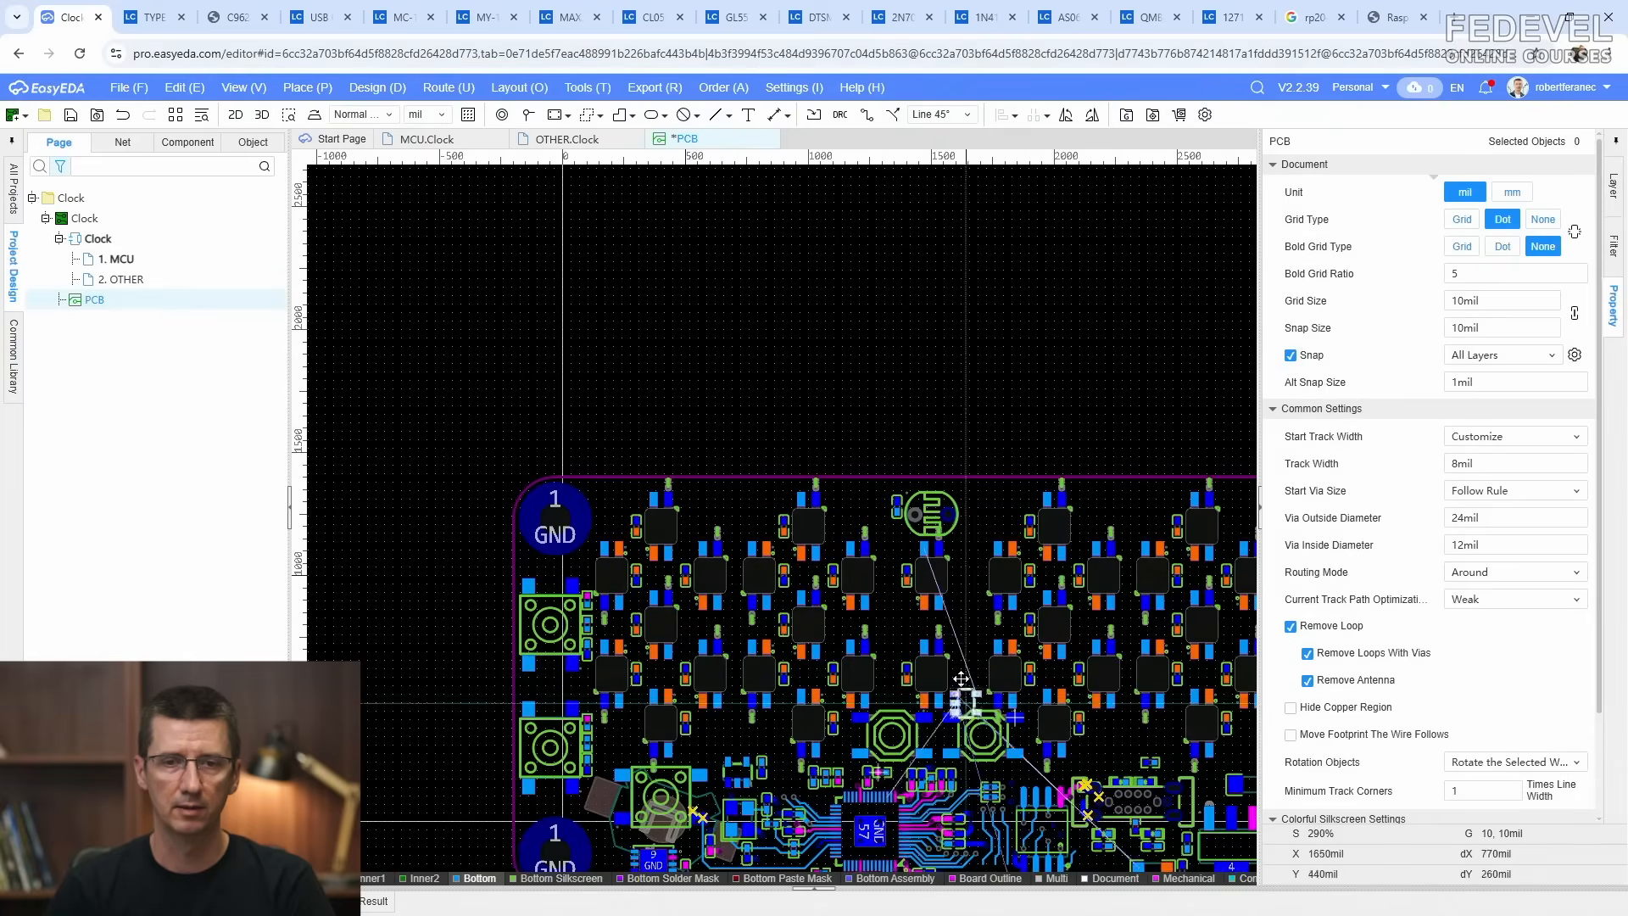
pyautogui.scroll(4, 961, 678)
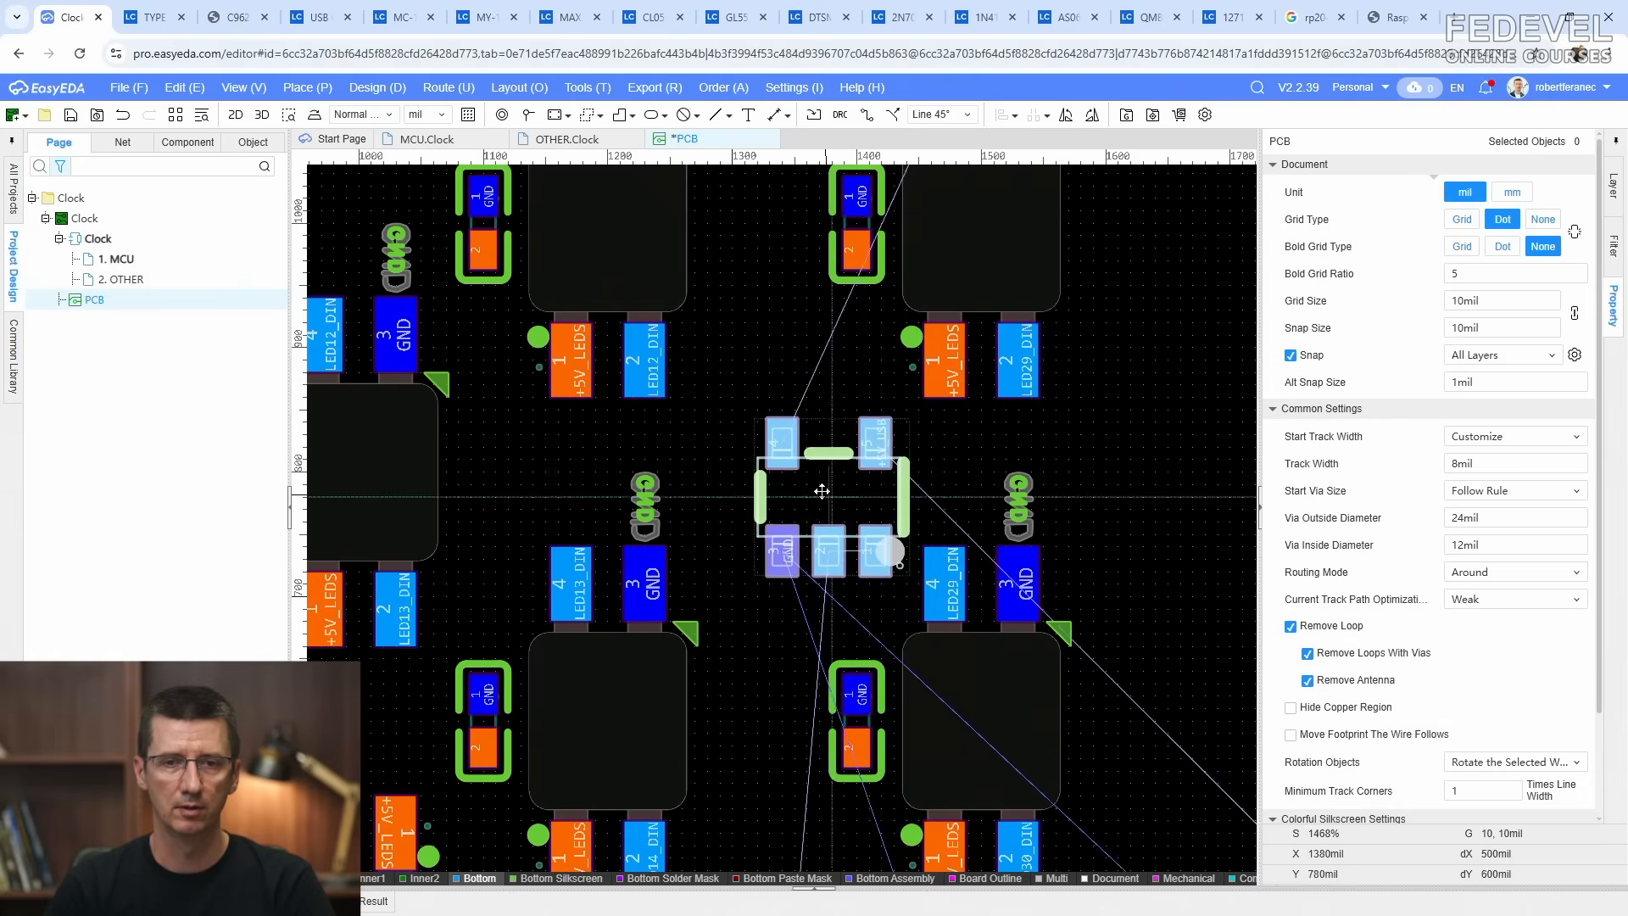
pyautogui.press('space')
pyautogui.click(807, 485)
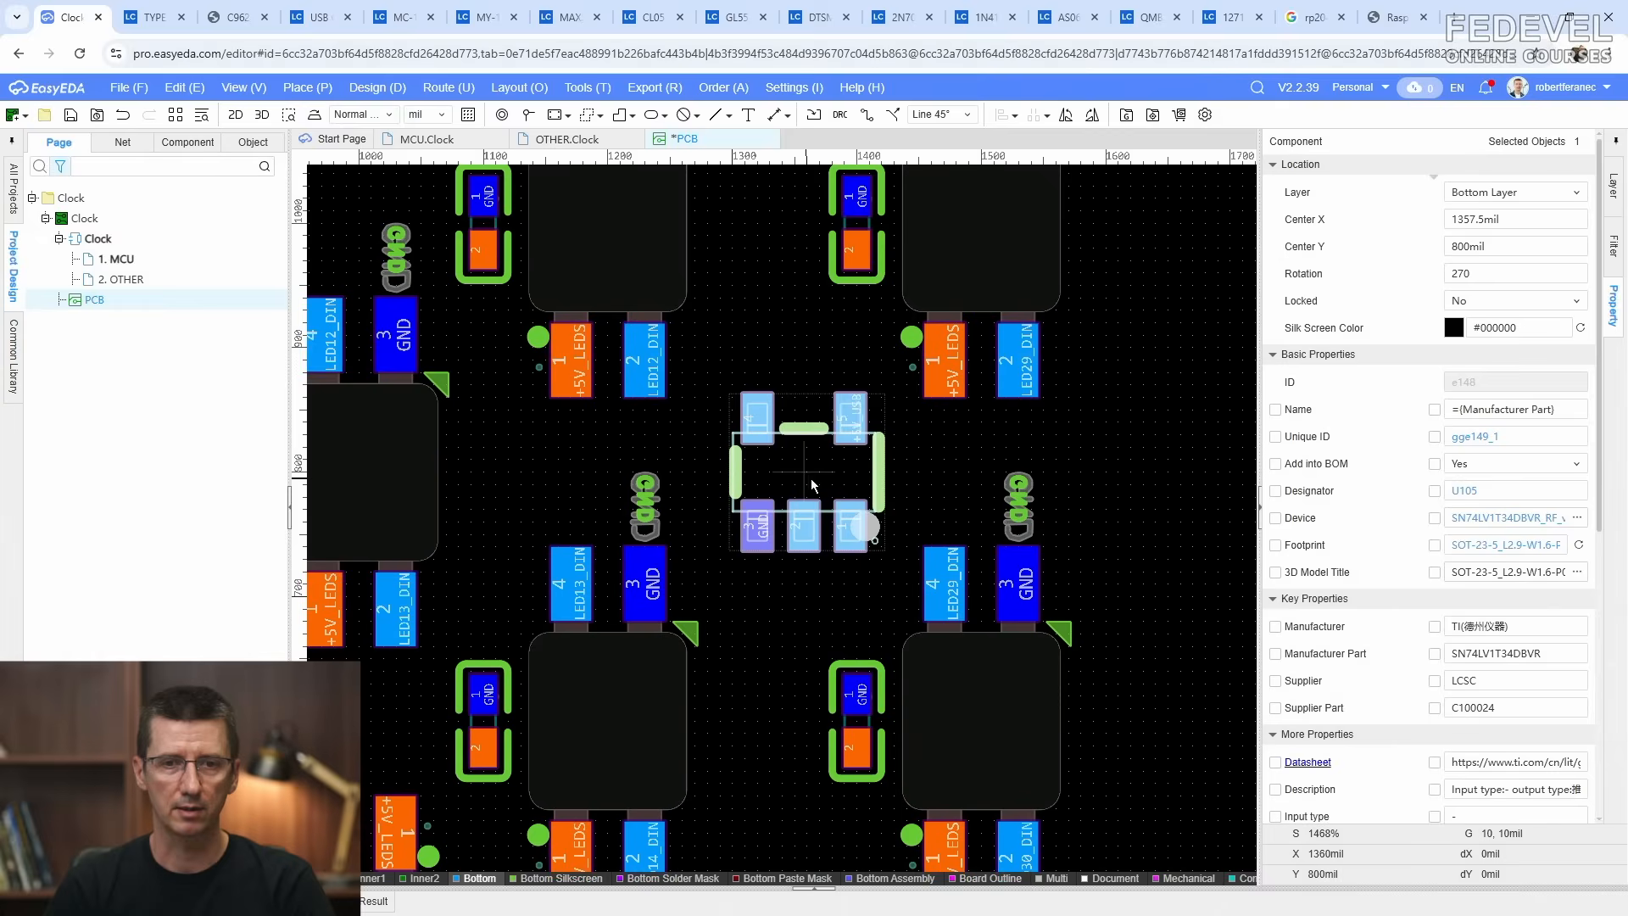
# Step: Turn U105 to a rotation of 180 in its spot between the LEDs
pyautogui.click(920, 466)
pyautogui.scroll(-3, 762, 571)
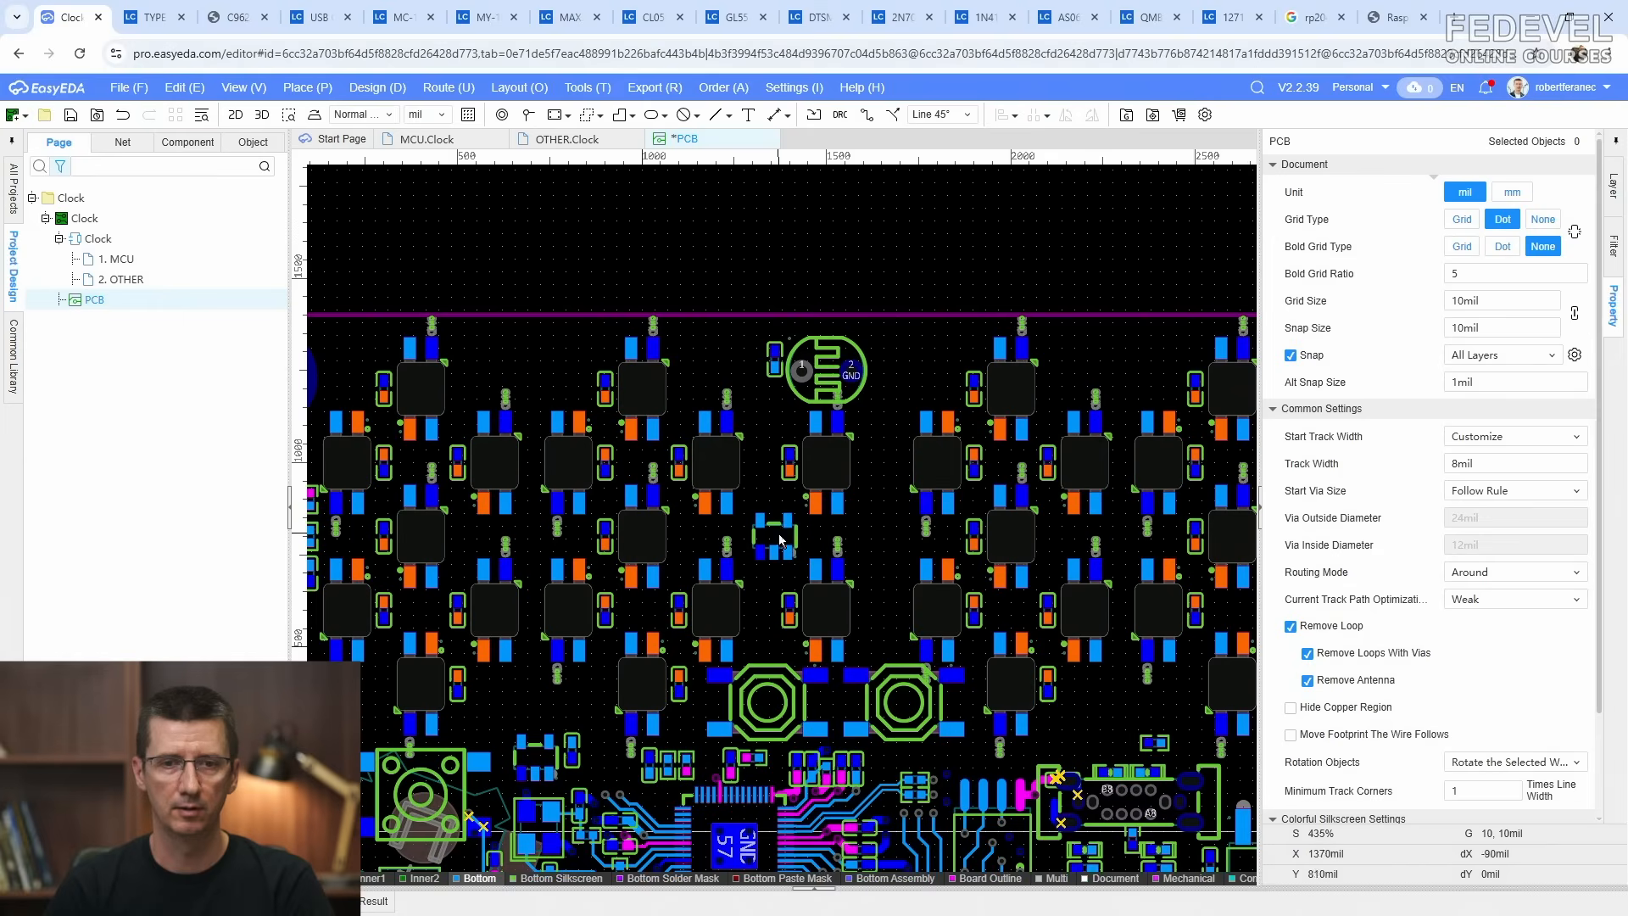
pyautogui.click(779, 540)
pyautogui.press('space')
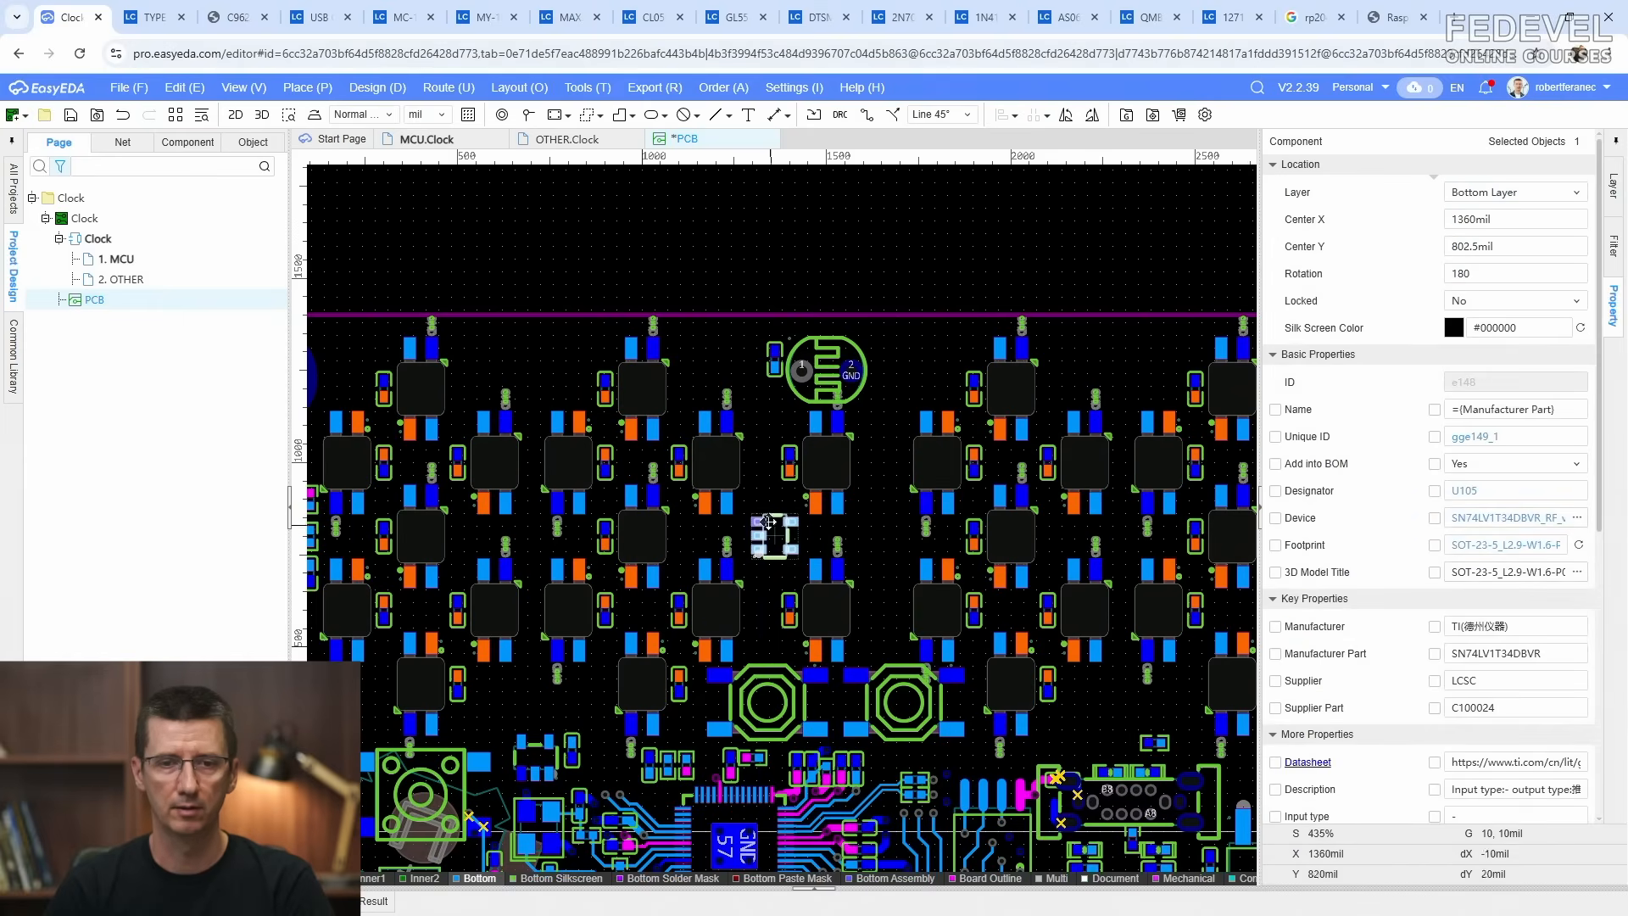
# Step: Transfer U105's 100nF capacitor C242 from the MCU schematic to the PCB and place it directly below the level translator at about X 1380, Y 710 mil
pyautogui.click(420, 139)
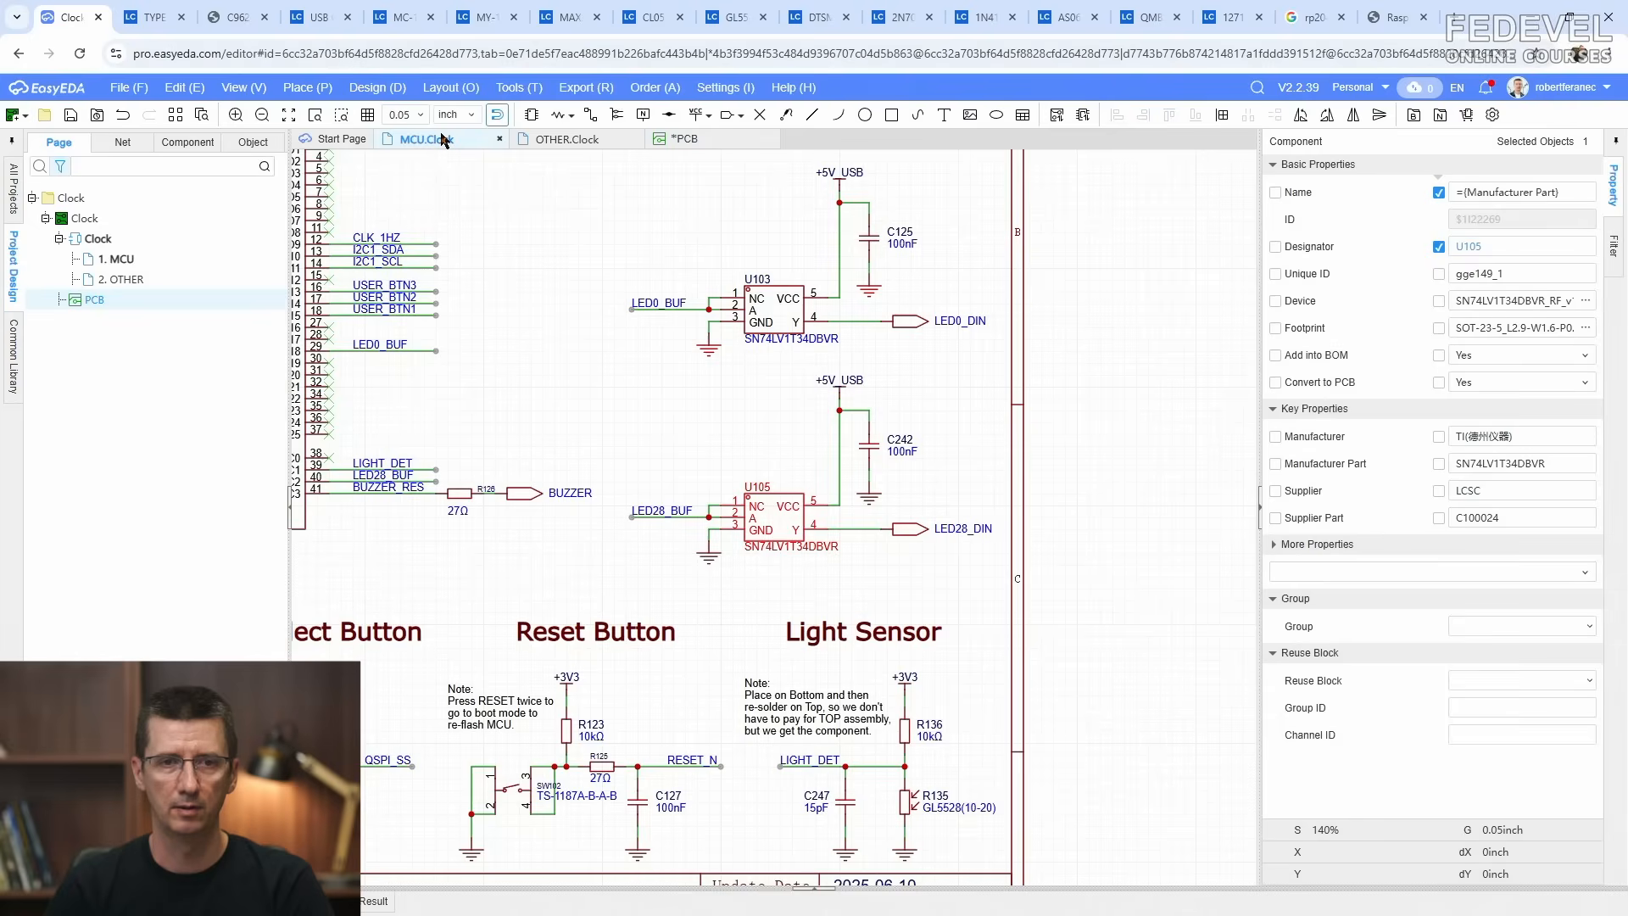
pyautogui.rightClick(864, 436)
pyautogui.click(892, 462)
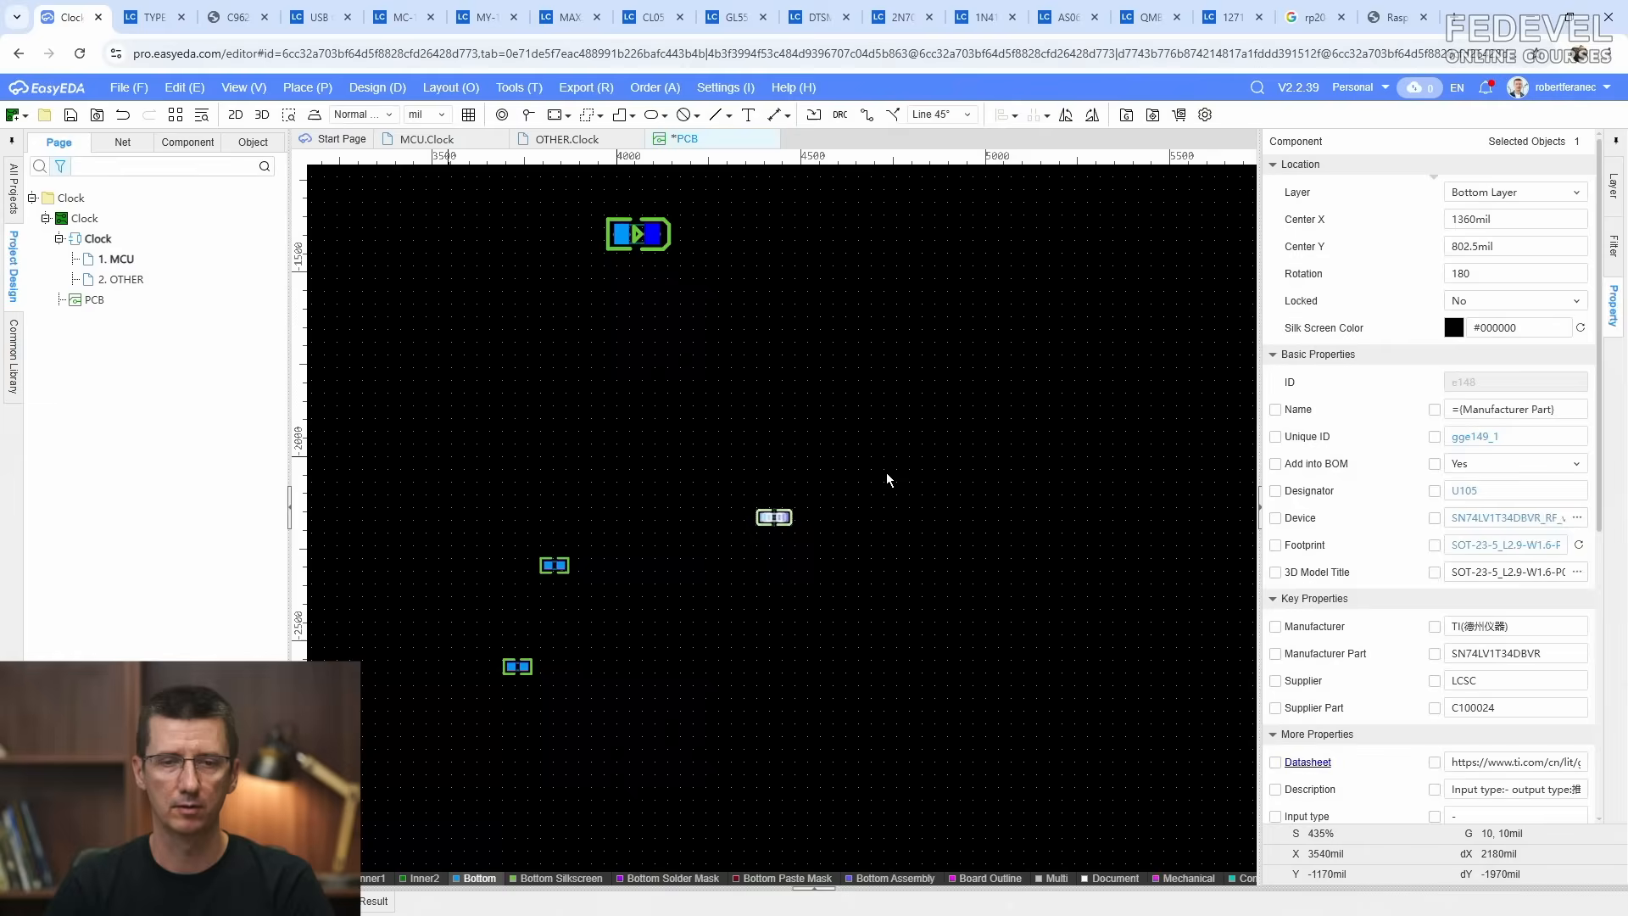
pyautogui.scroll(-3, 1005, 642)
pyautogui.scroll(2, 604, 295)
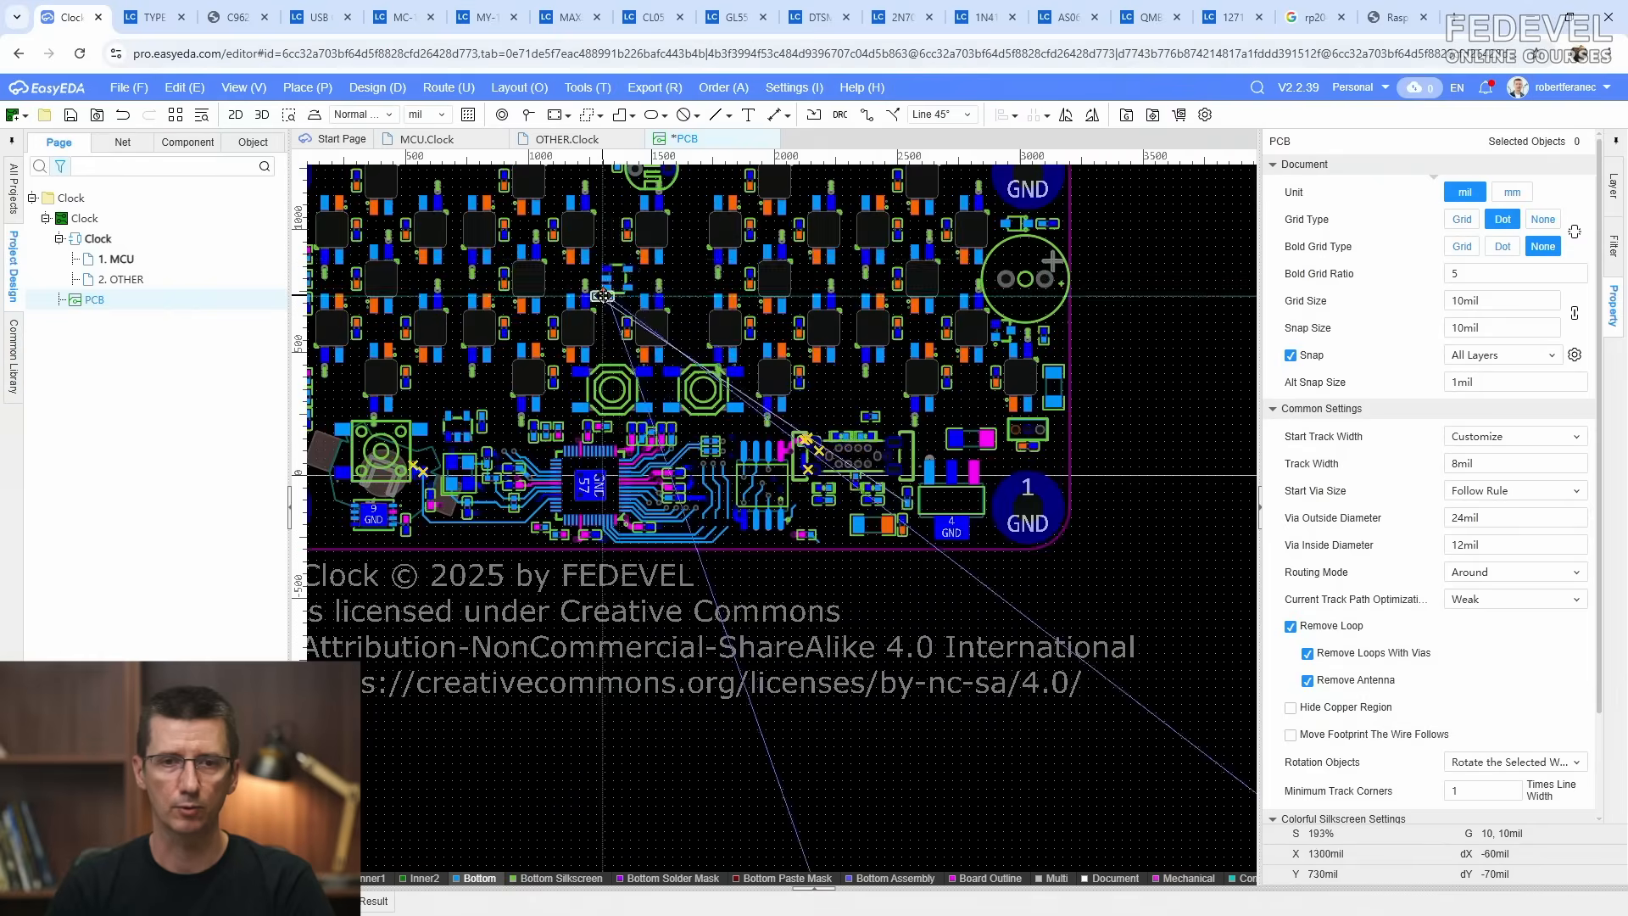
pyautogui.scroll(5, 602, 295)
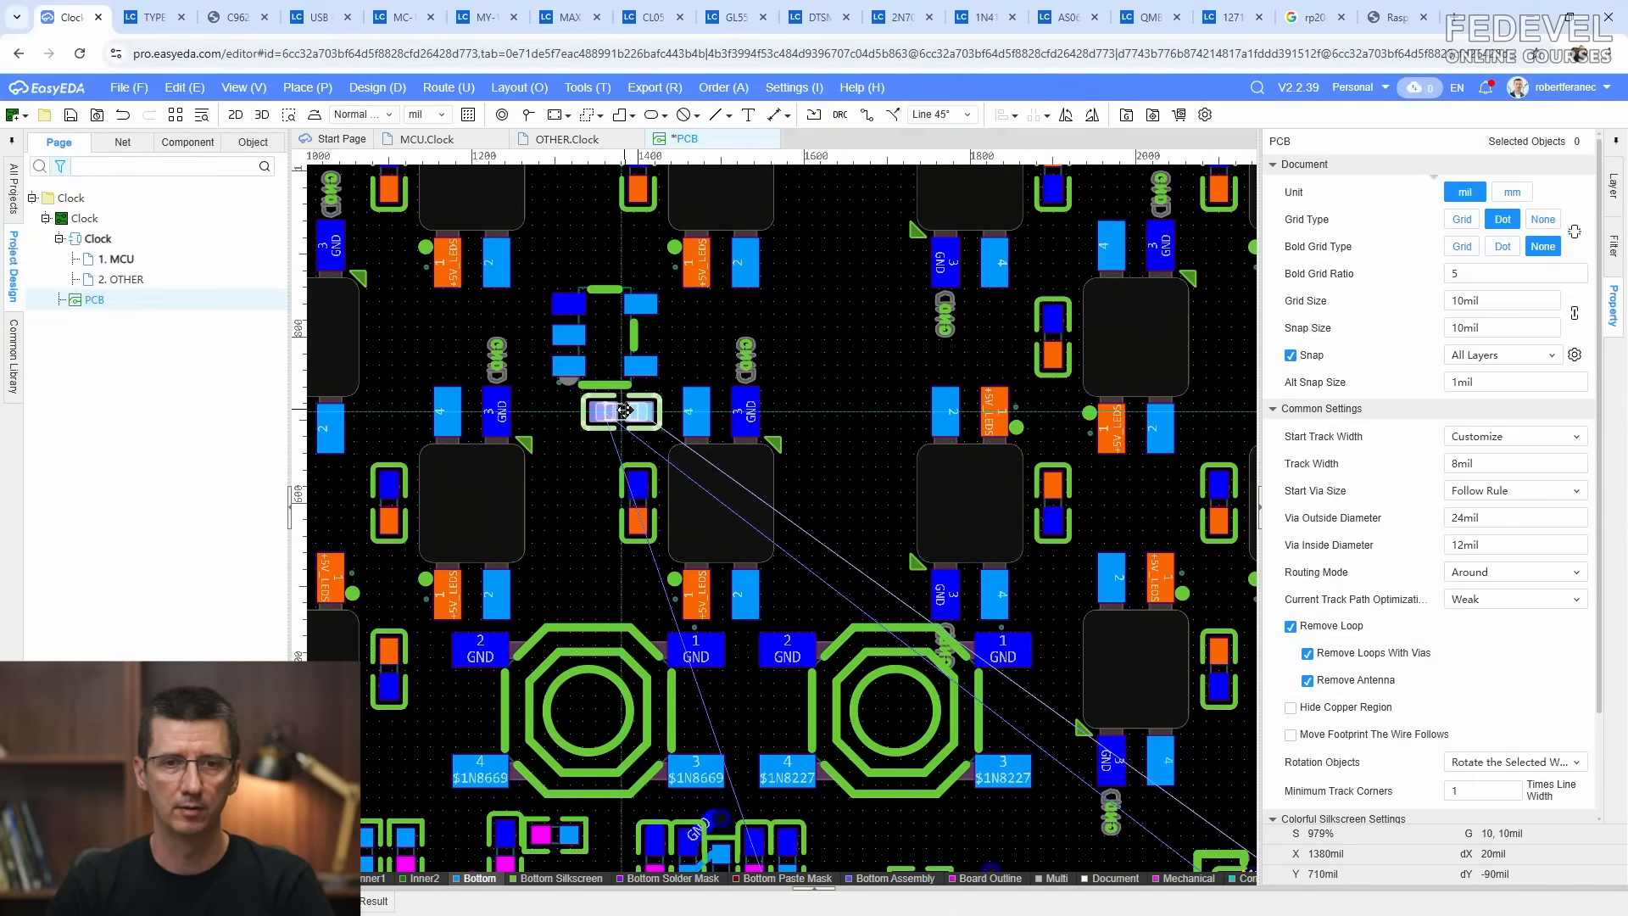
pyautogui.click(623, 411)
pyautogui.press('Escape')
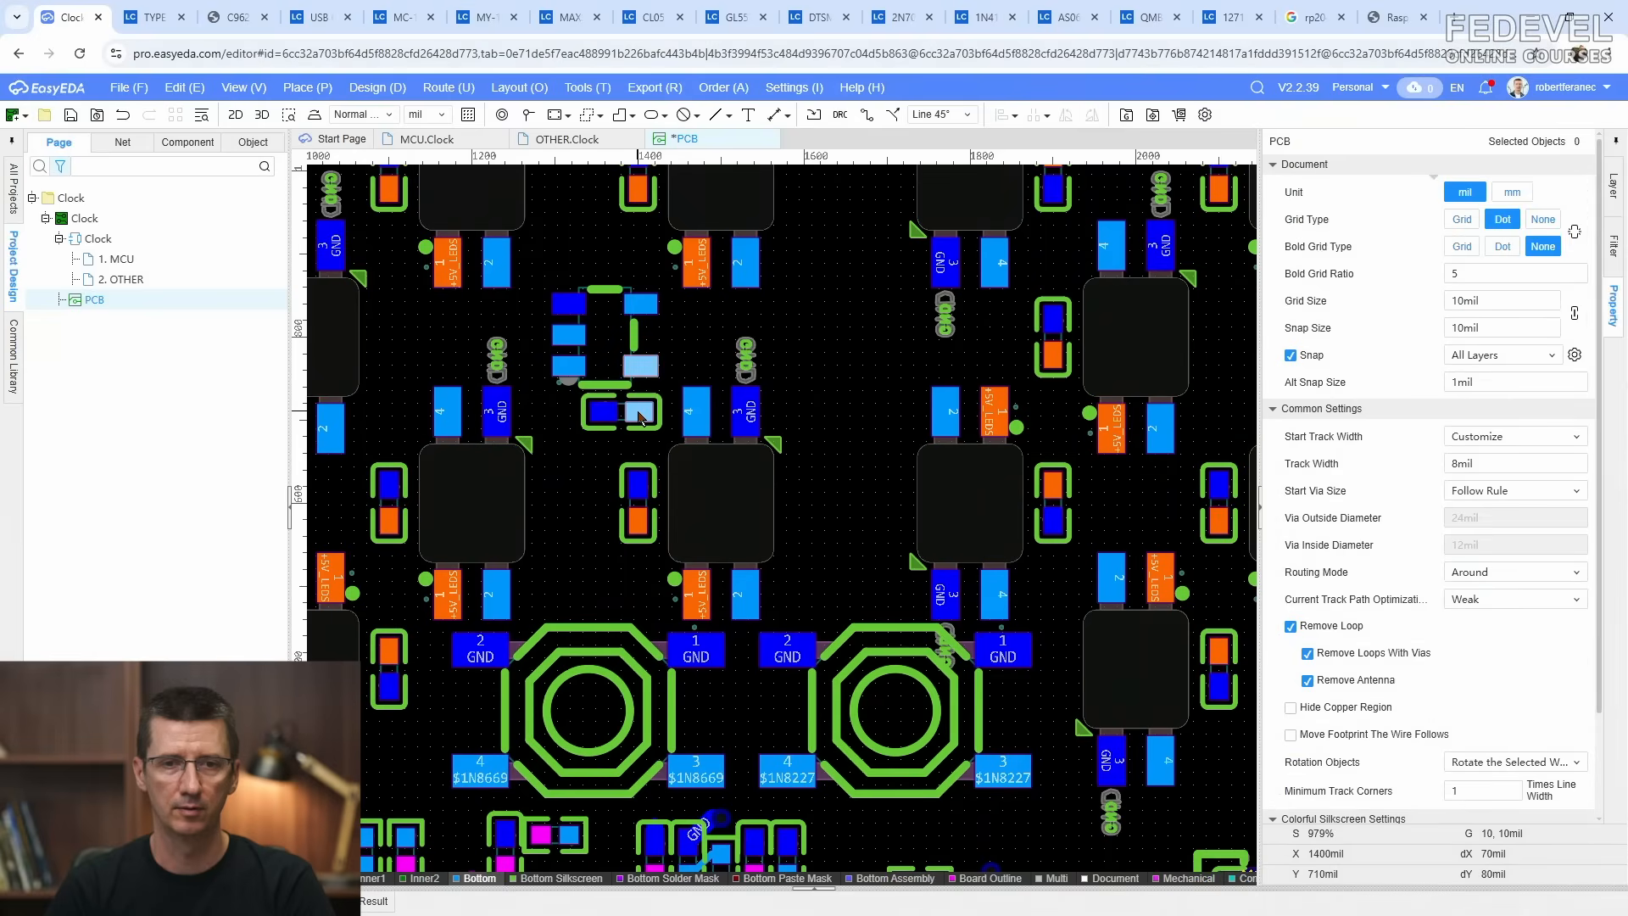
# Step: Save the PCB with the newly placed level translators and capacitors
pyautogui.scroll(-4, 626, 508)
pyautogui.scroll(-1, 626, 514)
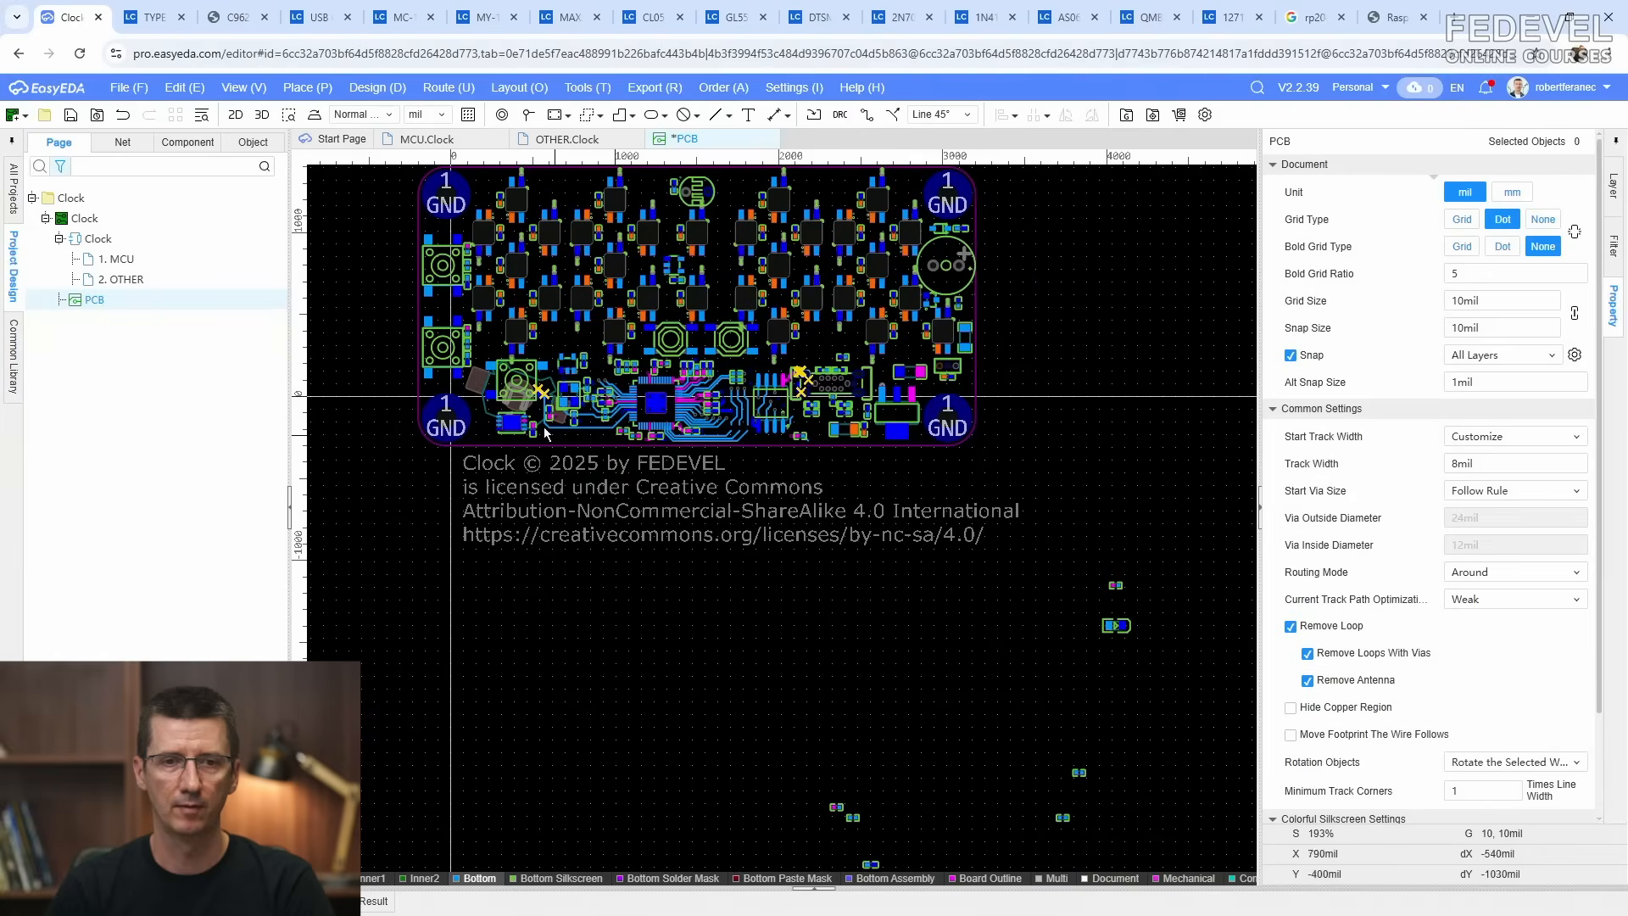
pyautogui.click(71, 115)
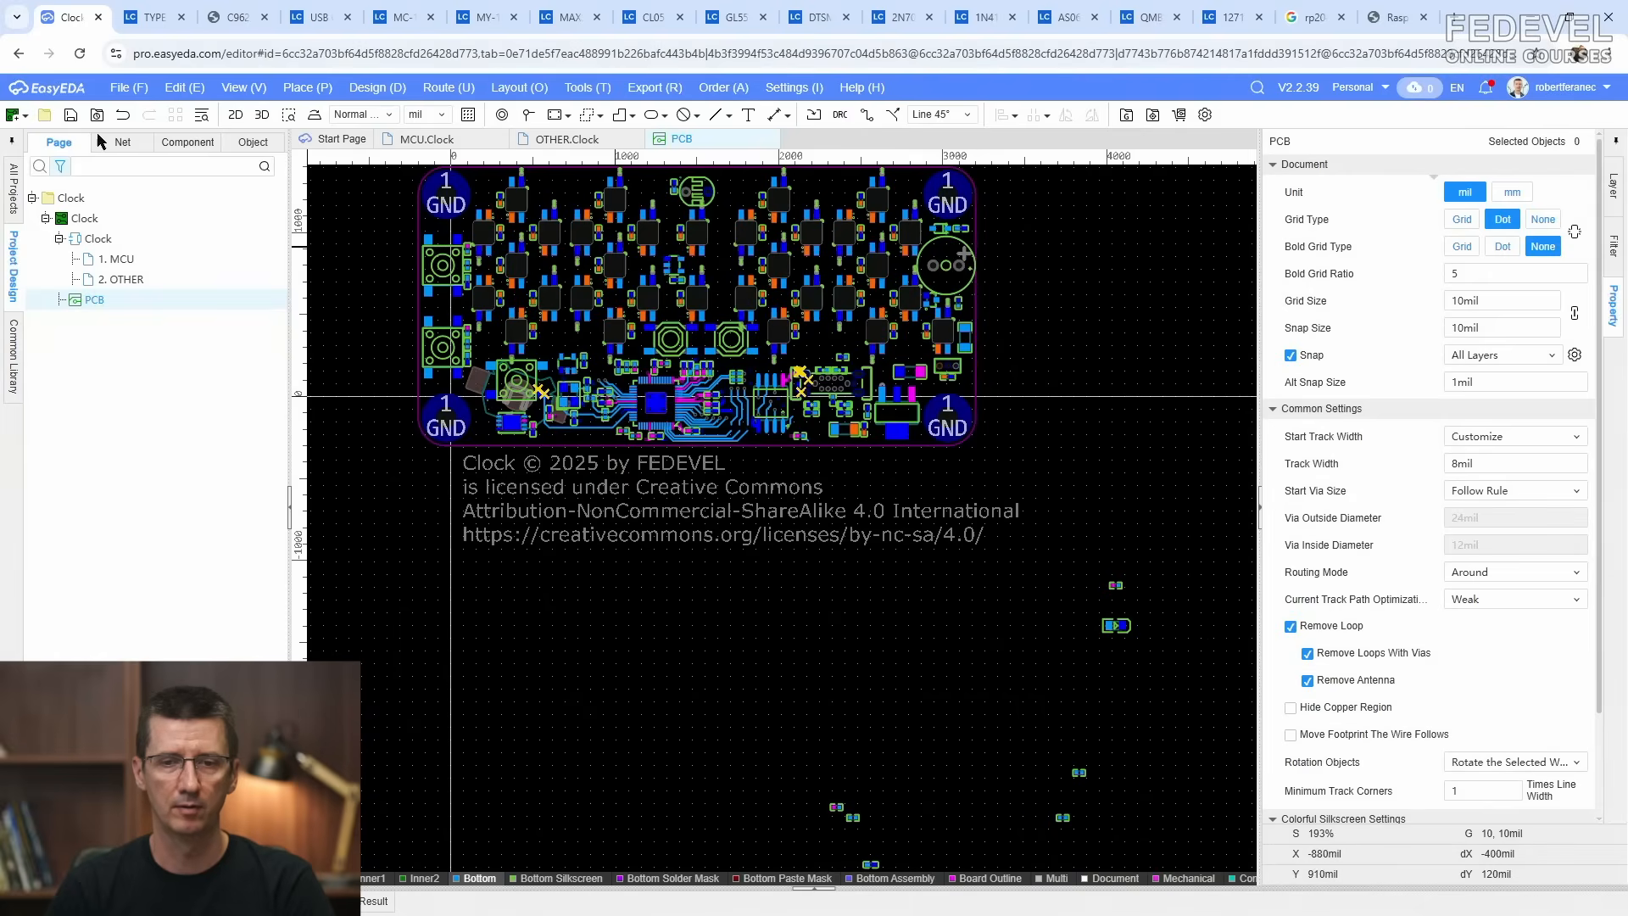
# Step: Show the top side layers and limit the selection filter's independent objects to vias and tracks
pyautogui.scroll(5, 757, 394)
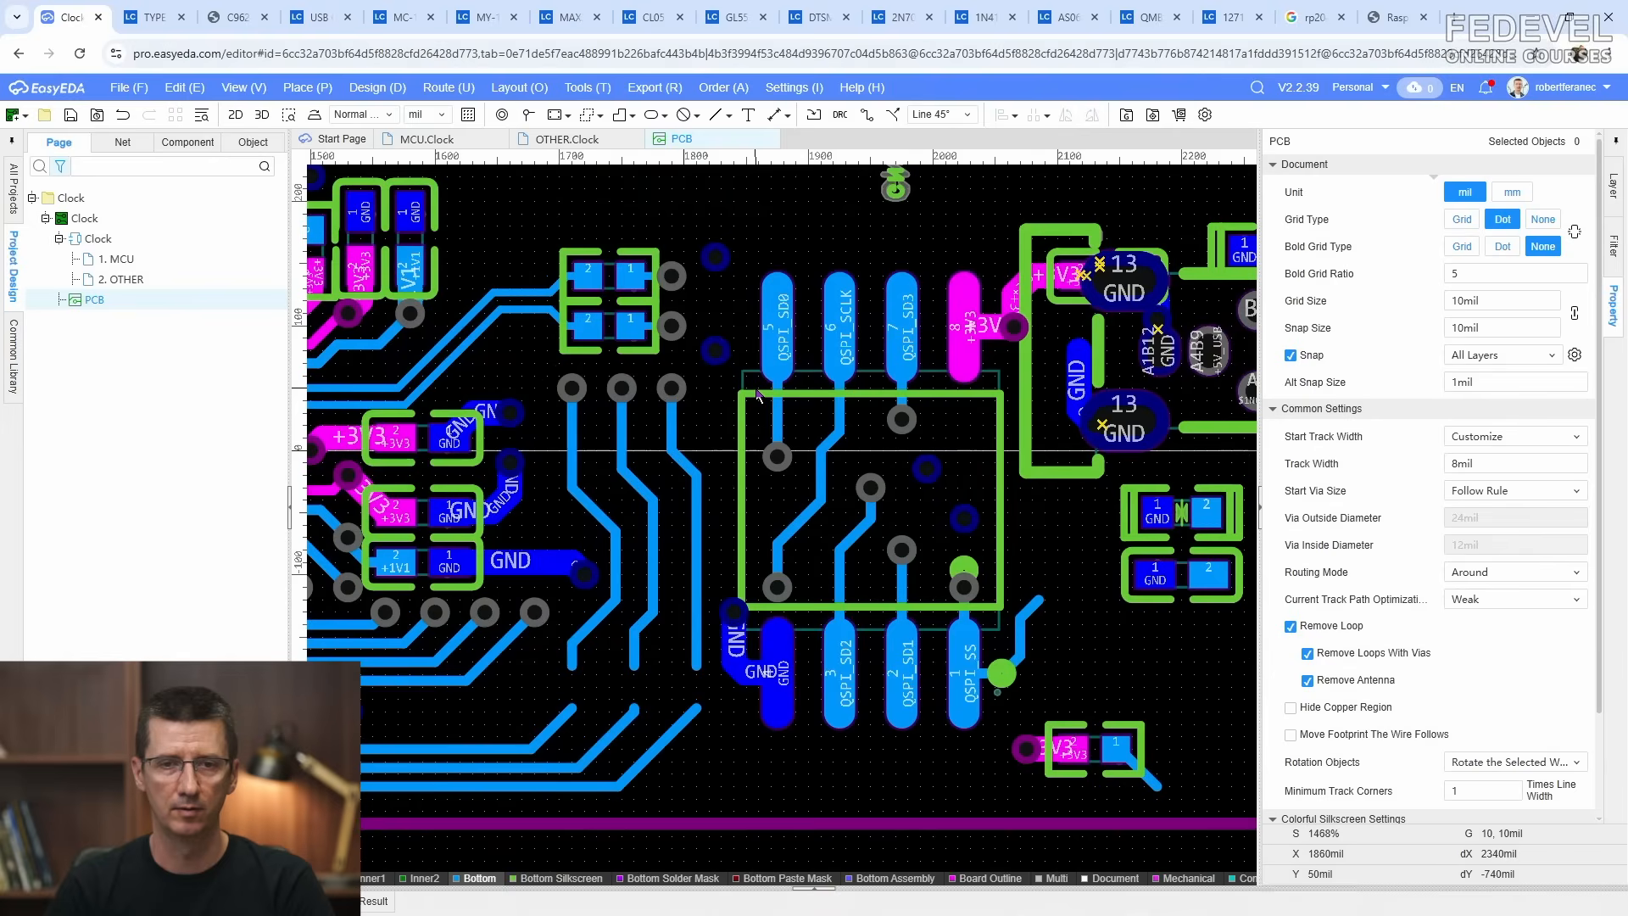
pyautogui.click(1614, 187)
pyautogui.click(1291, 207)
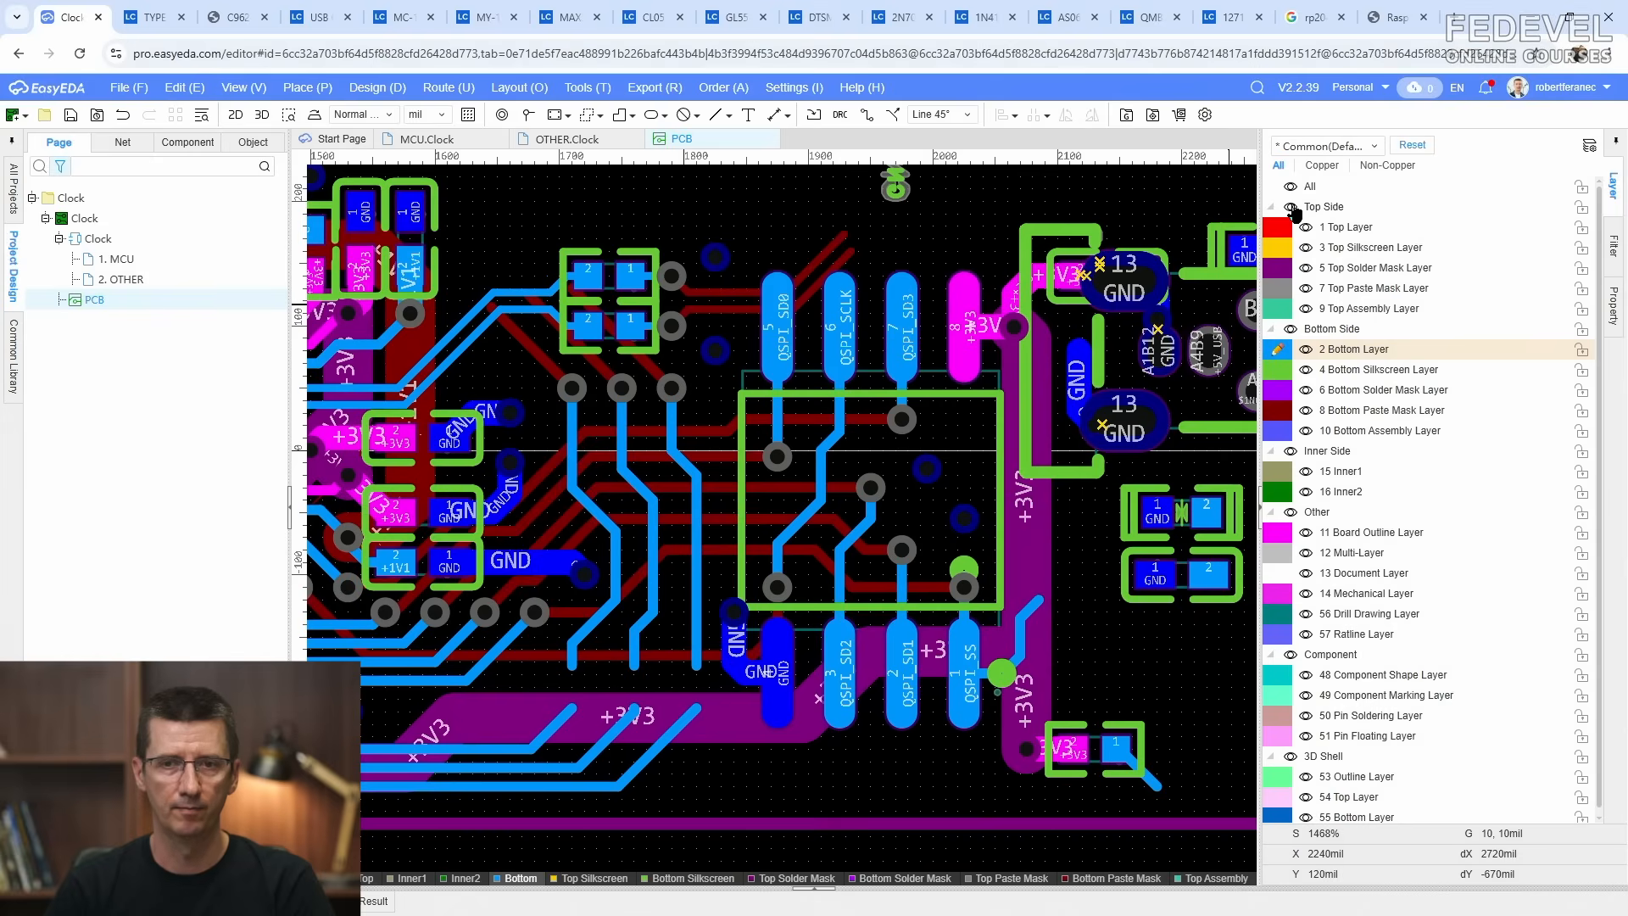
pyautogui.click(1613, 250)
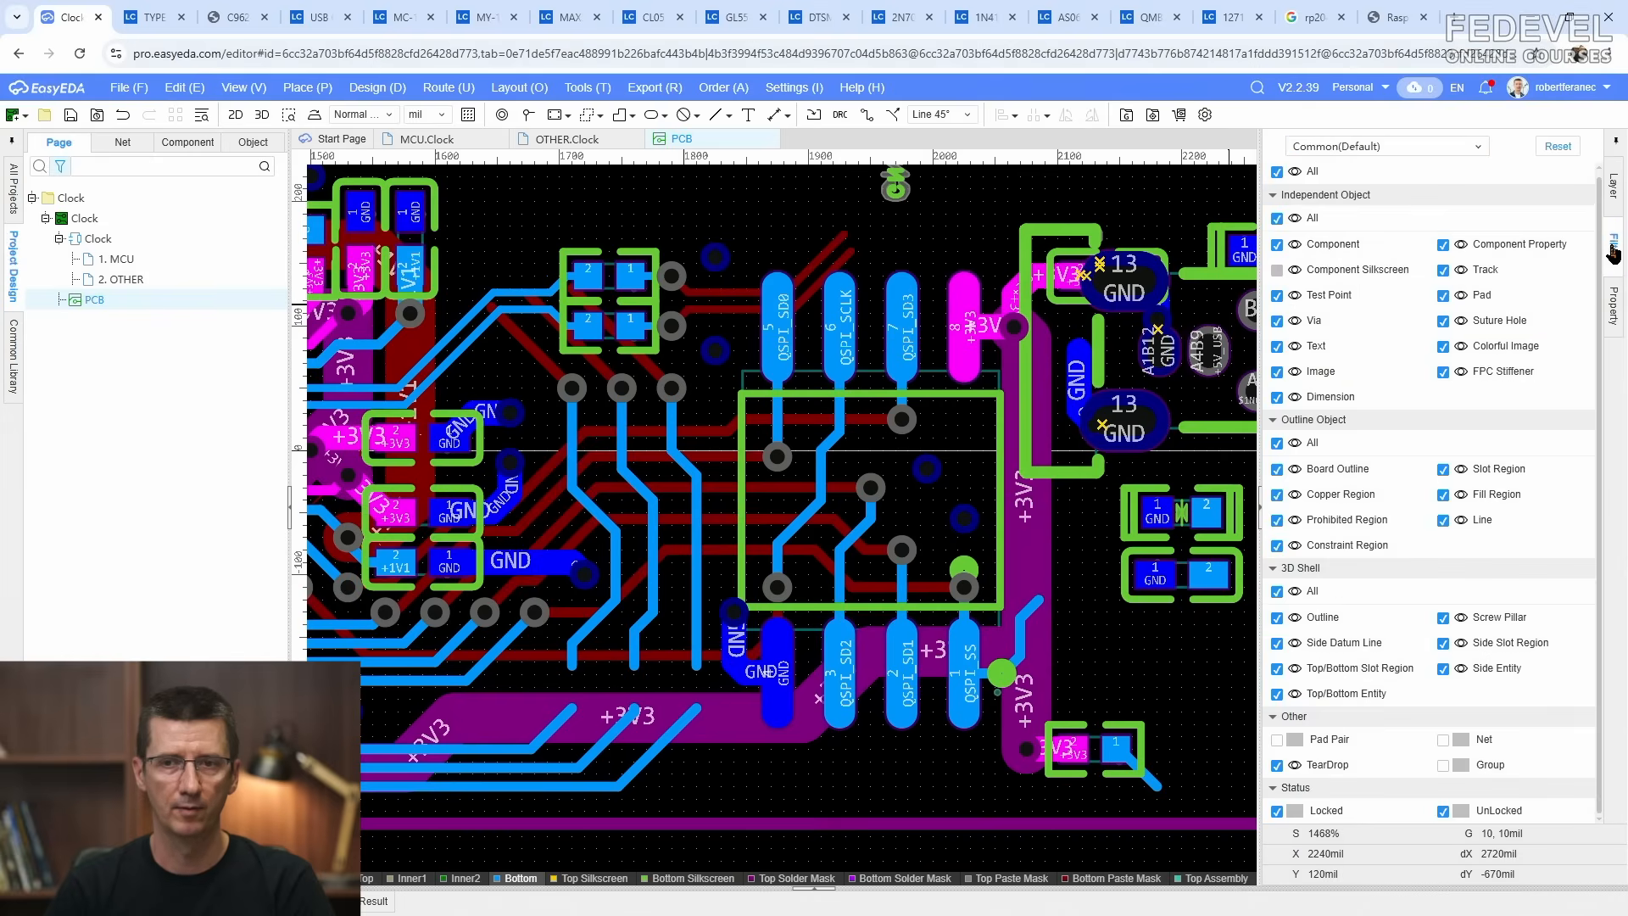
pyautogui.click(1276, 172)
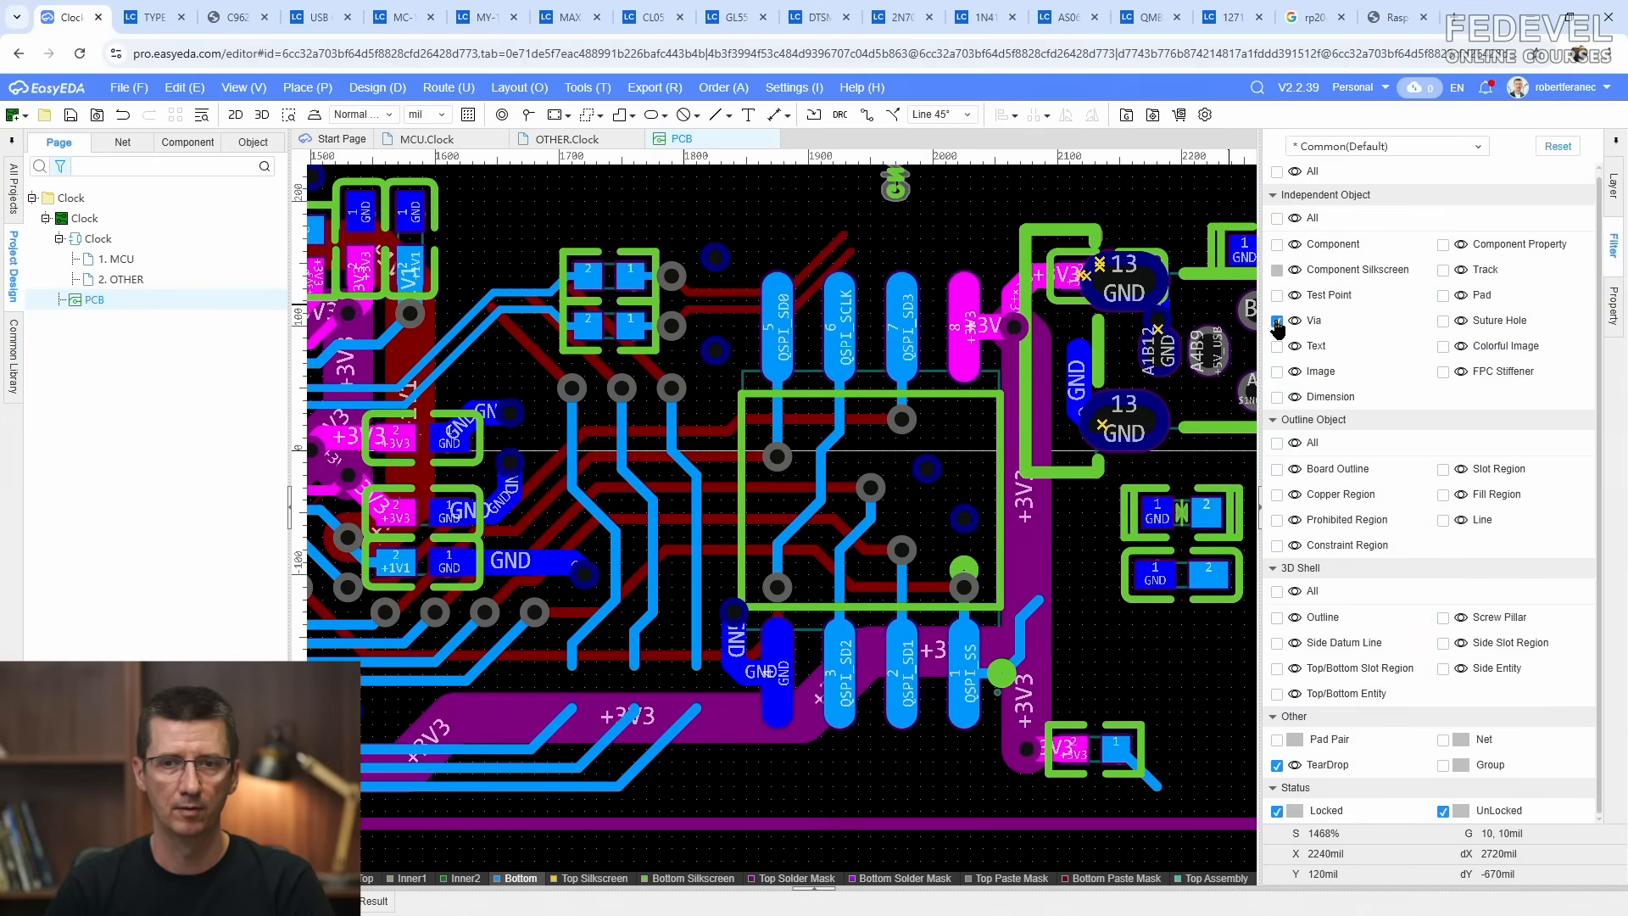
pyautogui.click(1443, 270)
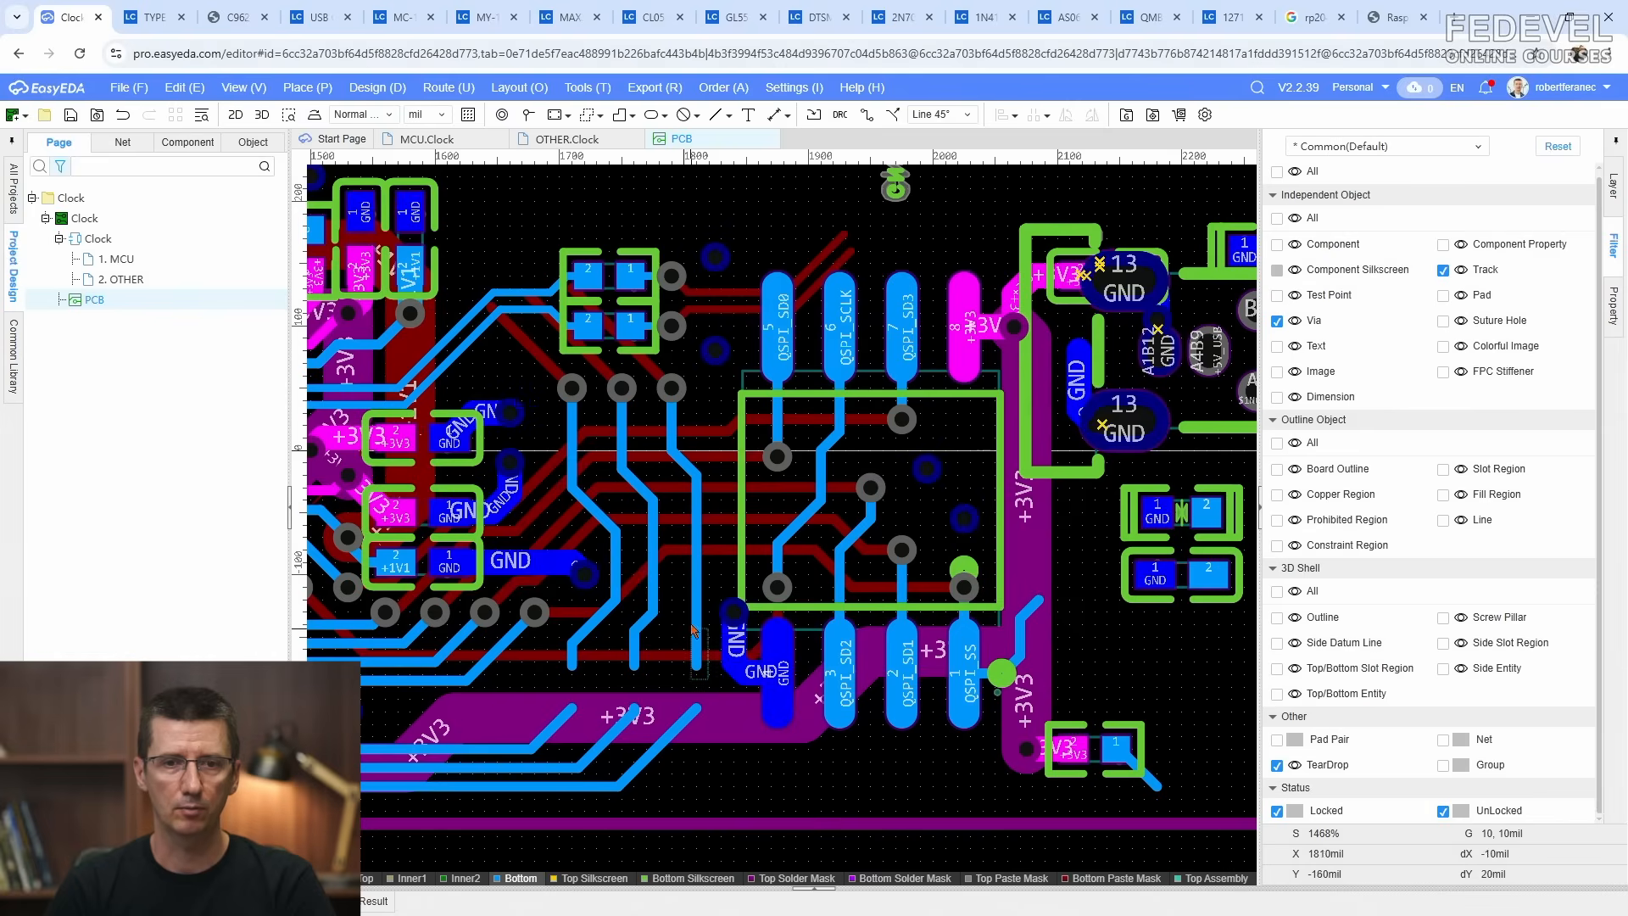
# Step: Delete the leftover bottom and top tracks between the MCU and the flash chip, including the row of three vias below the USB resistors
pyautogui.moveTo(708, 678); pyautogui.dragTo(628, 417)
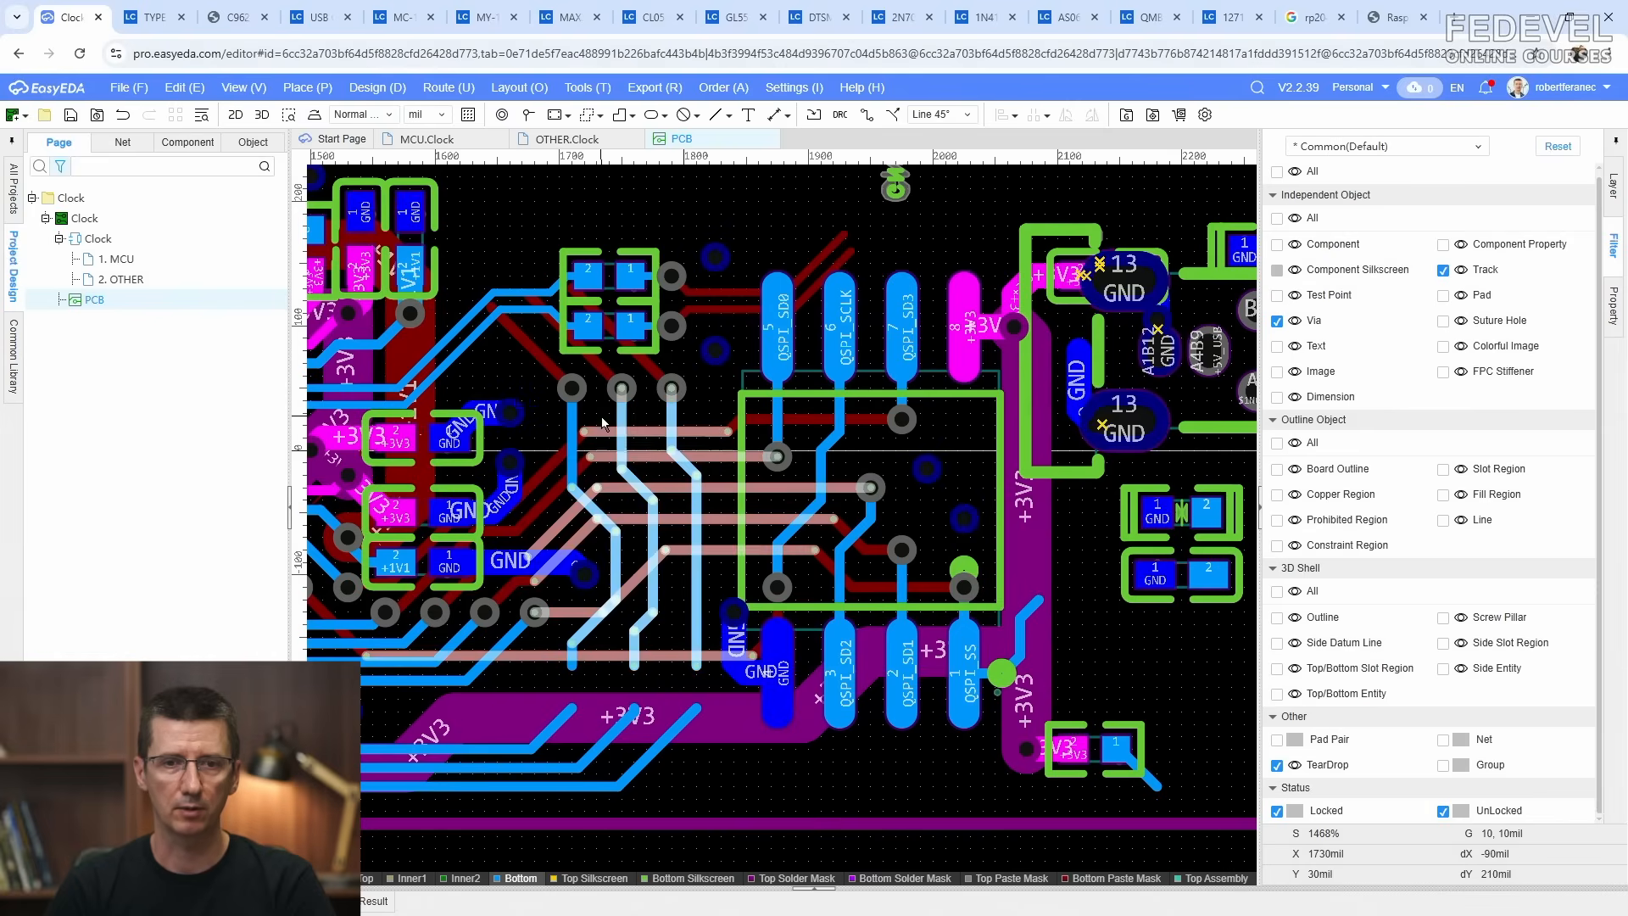
pyautogui.press('Delete')
pyautogui.moveTo(623, 511); pyautogui.dragTo(576, 431)
pyautogui.press('Delete')
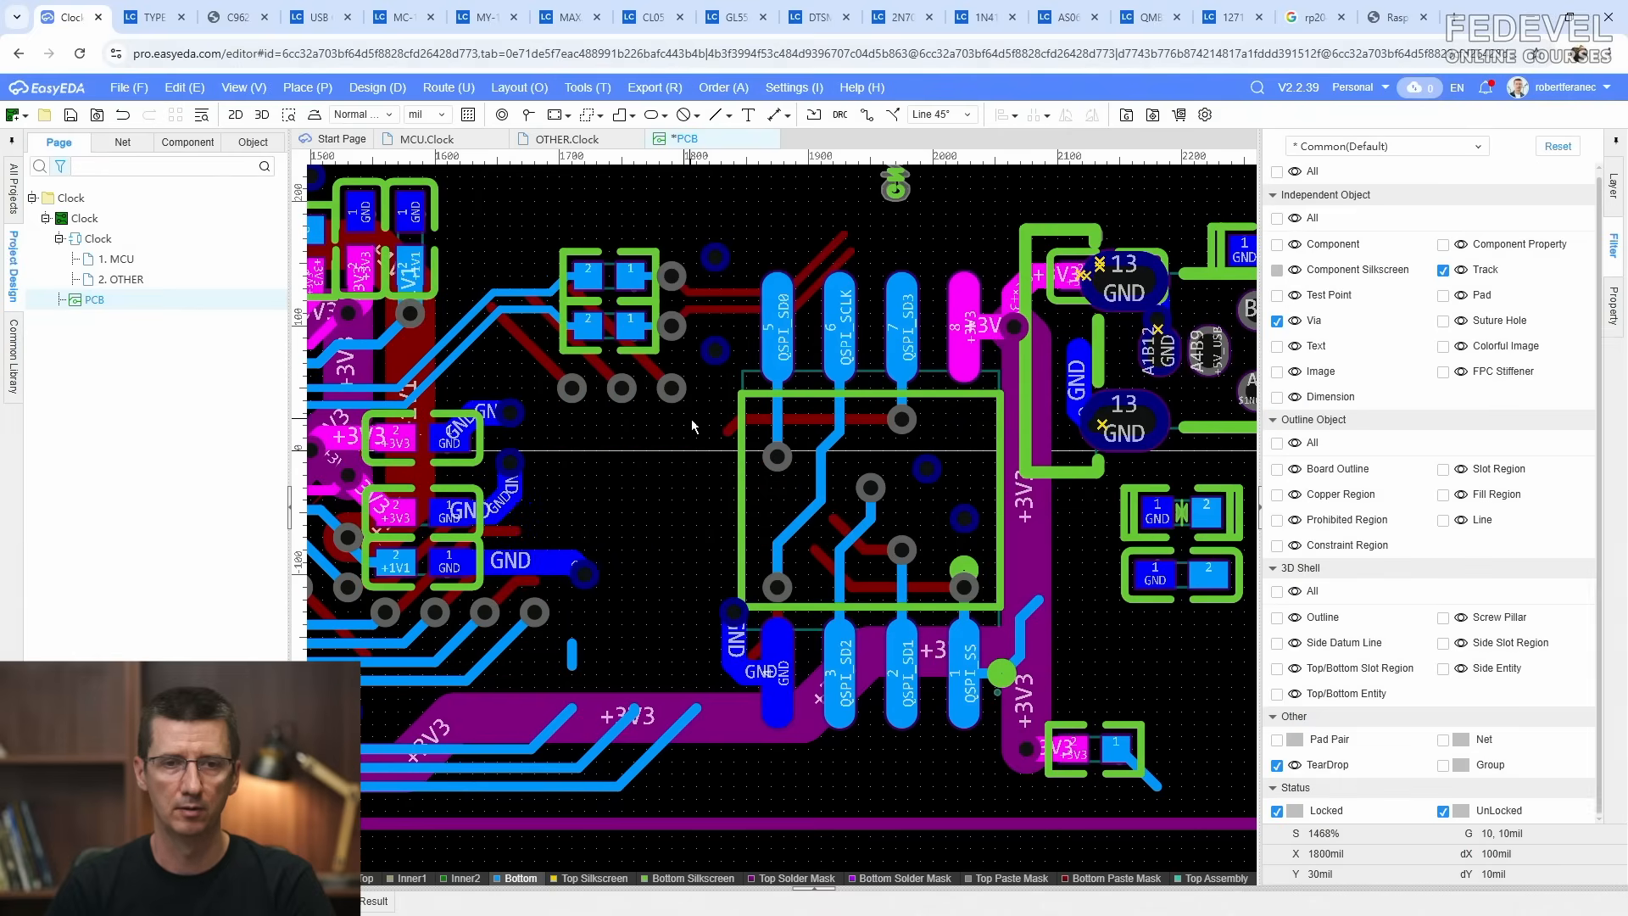
pyautogui.moveTo(678, 436); pyautogui.dragTo(551, 378)
pyautogui.press('Delete')
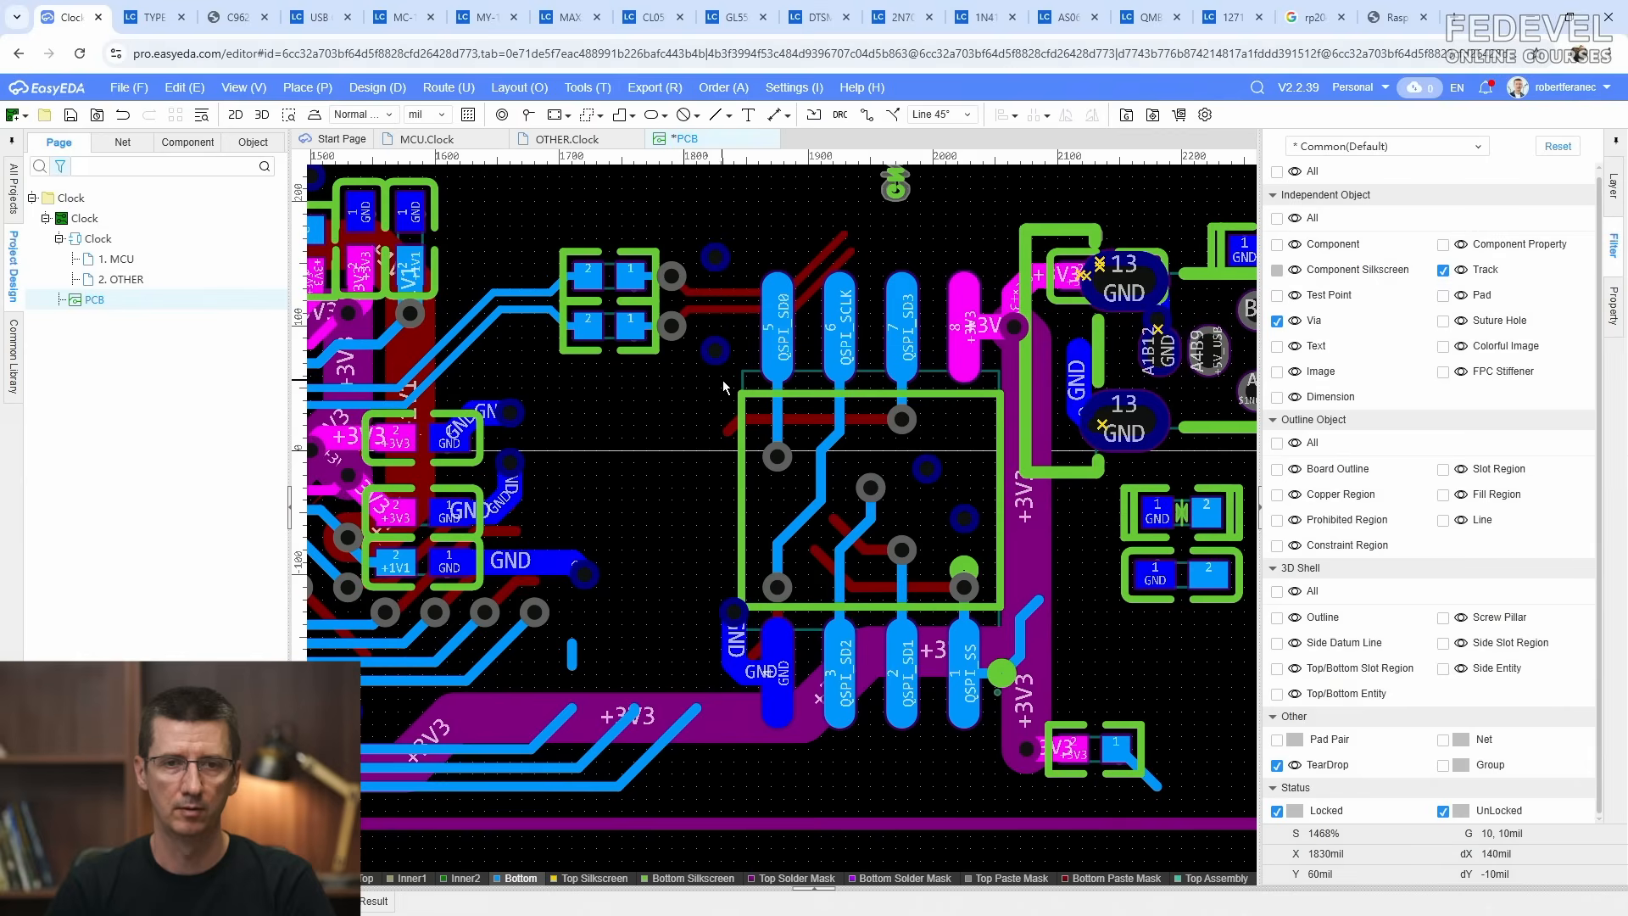
# Step: Delete the vias beside the two USB resistors and the leftover top-layer tracks running towards the flash chip's SD0 and SCLK pins
pyautogui.moveTo(723, 379); pyautogui.dragTo(682, 227)
pyautogui.press('Delete')
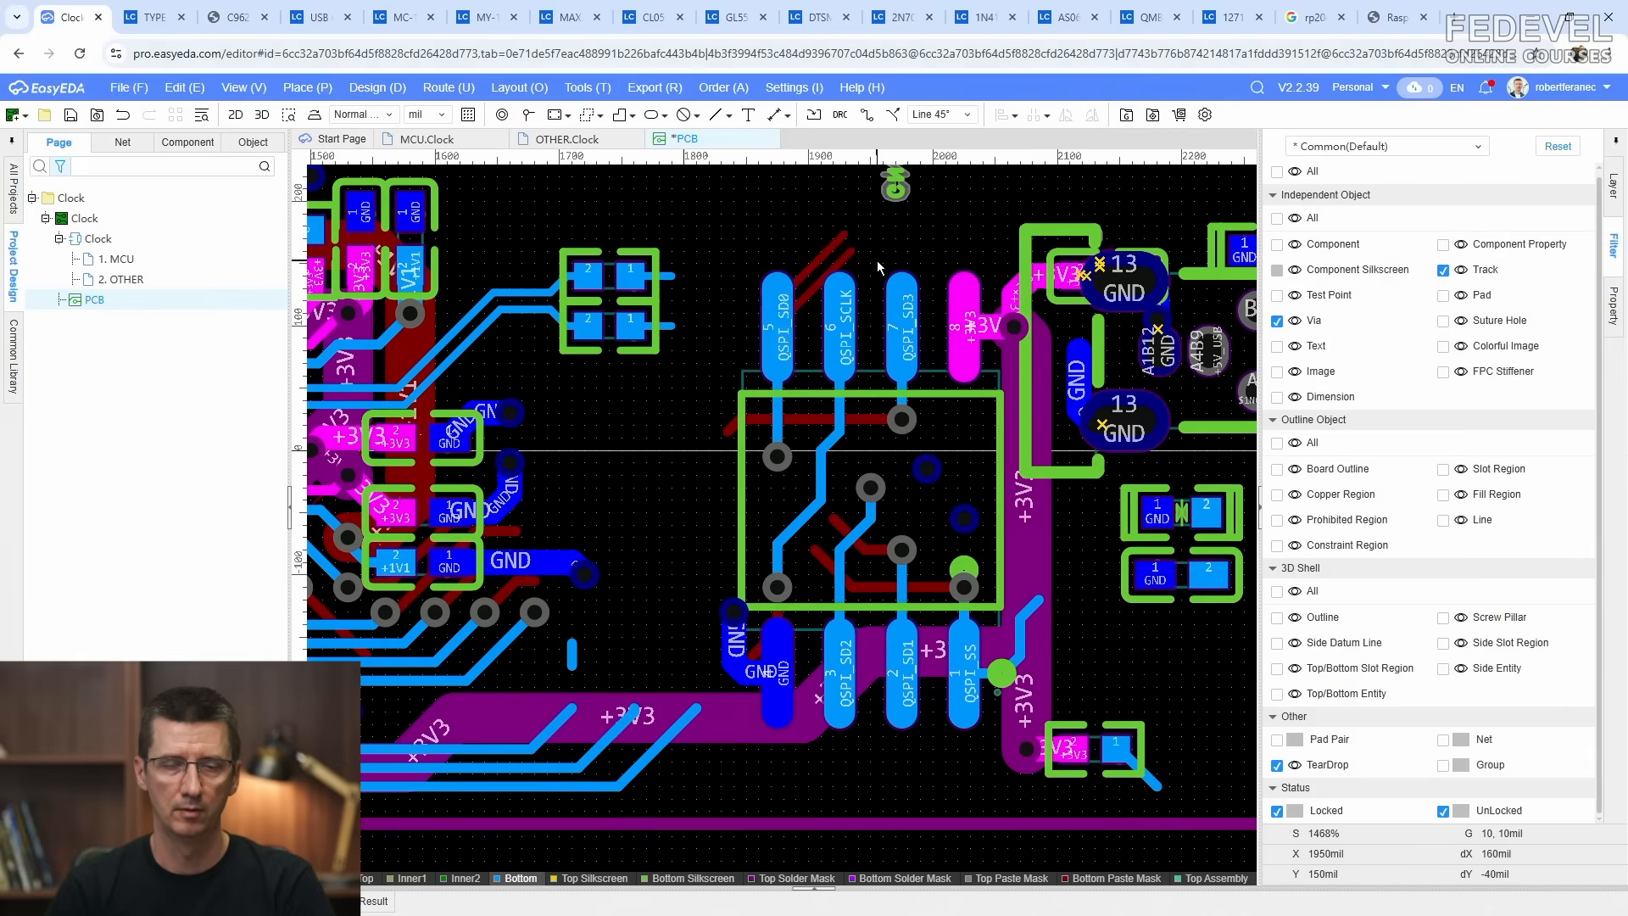
pyautogui.moveTo(882, 224); pyautogui.dragTo(780, 288)
pyautogui.press('Delete')
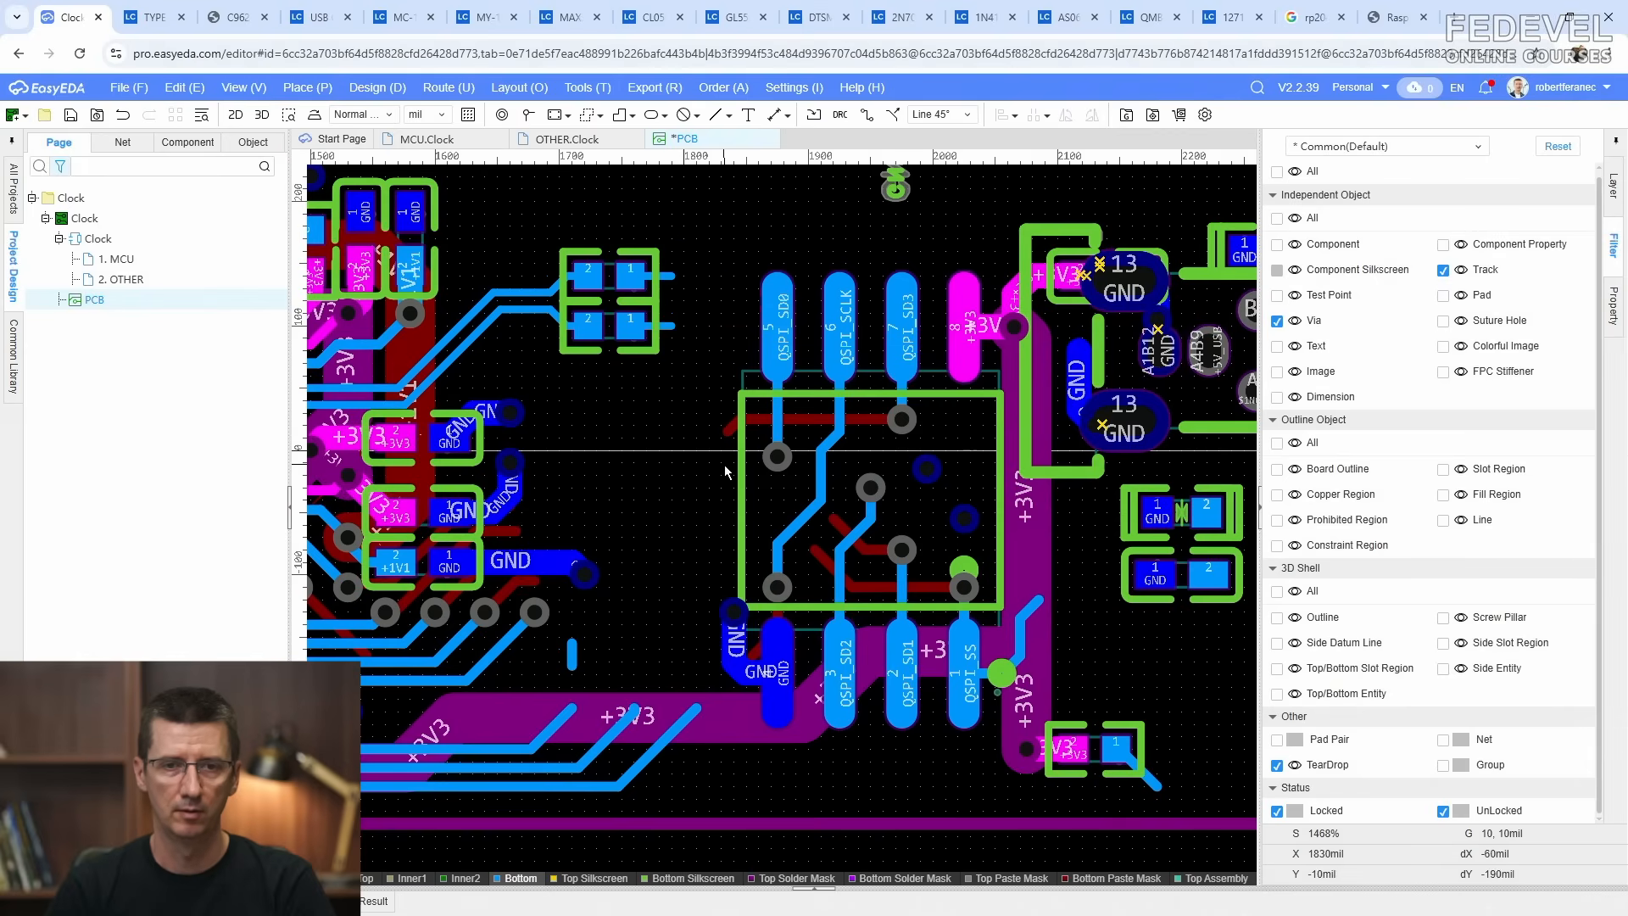
# Step: Delete the remaining top-layer track stubs at the edge of and inside the flash chip's outline
pyautogui.click(734, 429)
pyautogui.press('Delete')
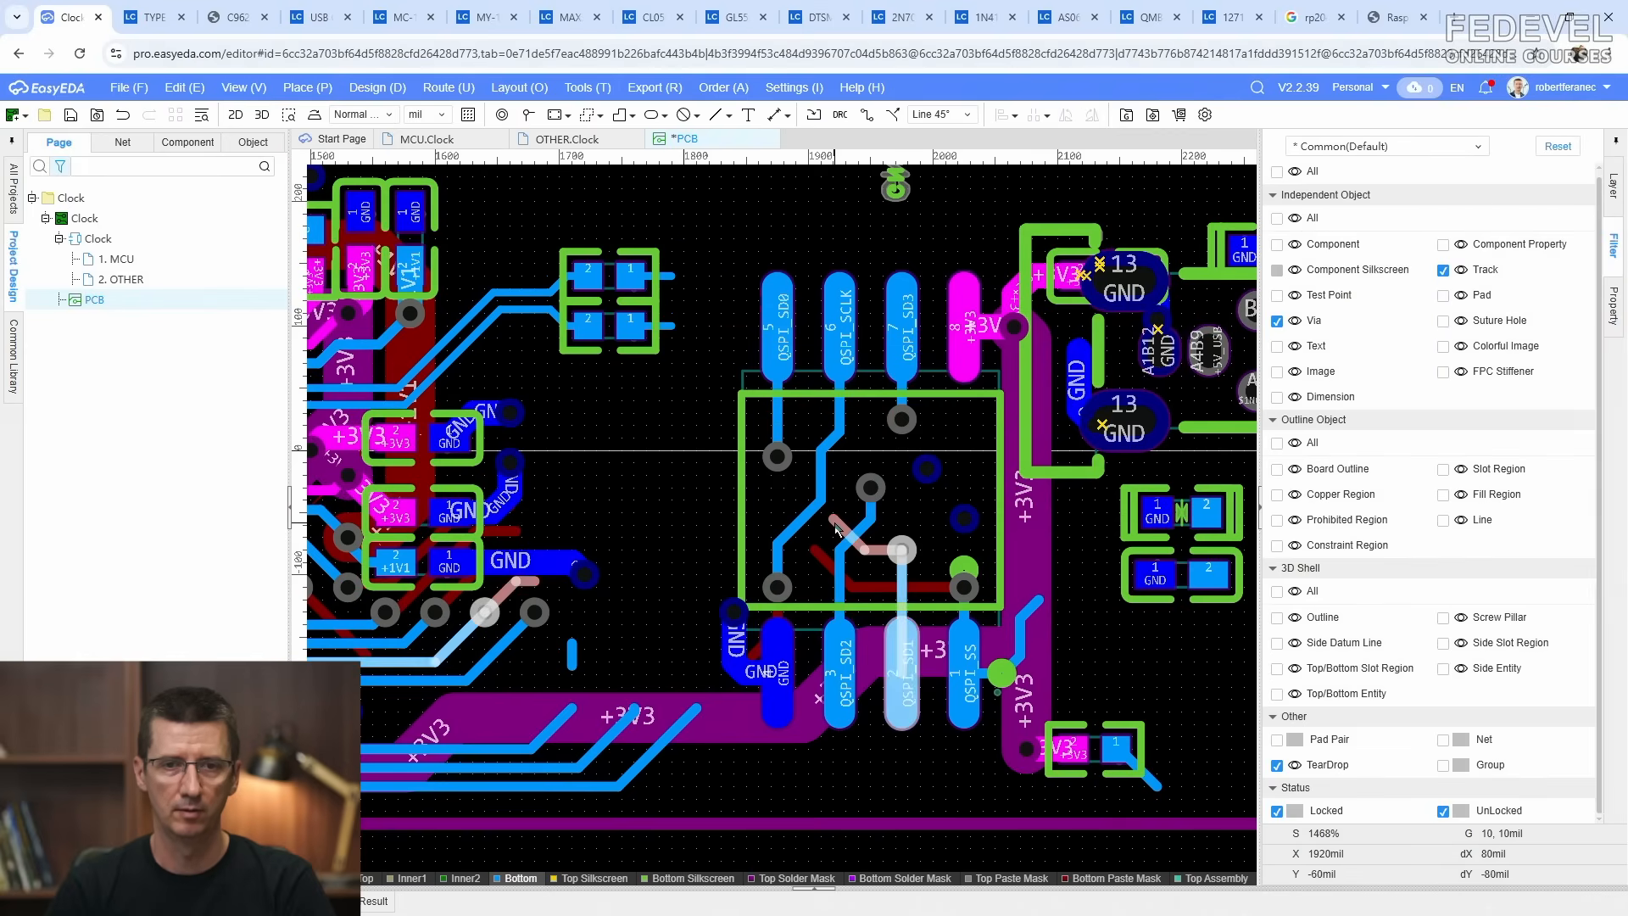
pyautogui.click(826, 556)
pyautogui.press('Delete')
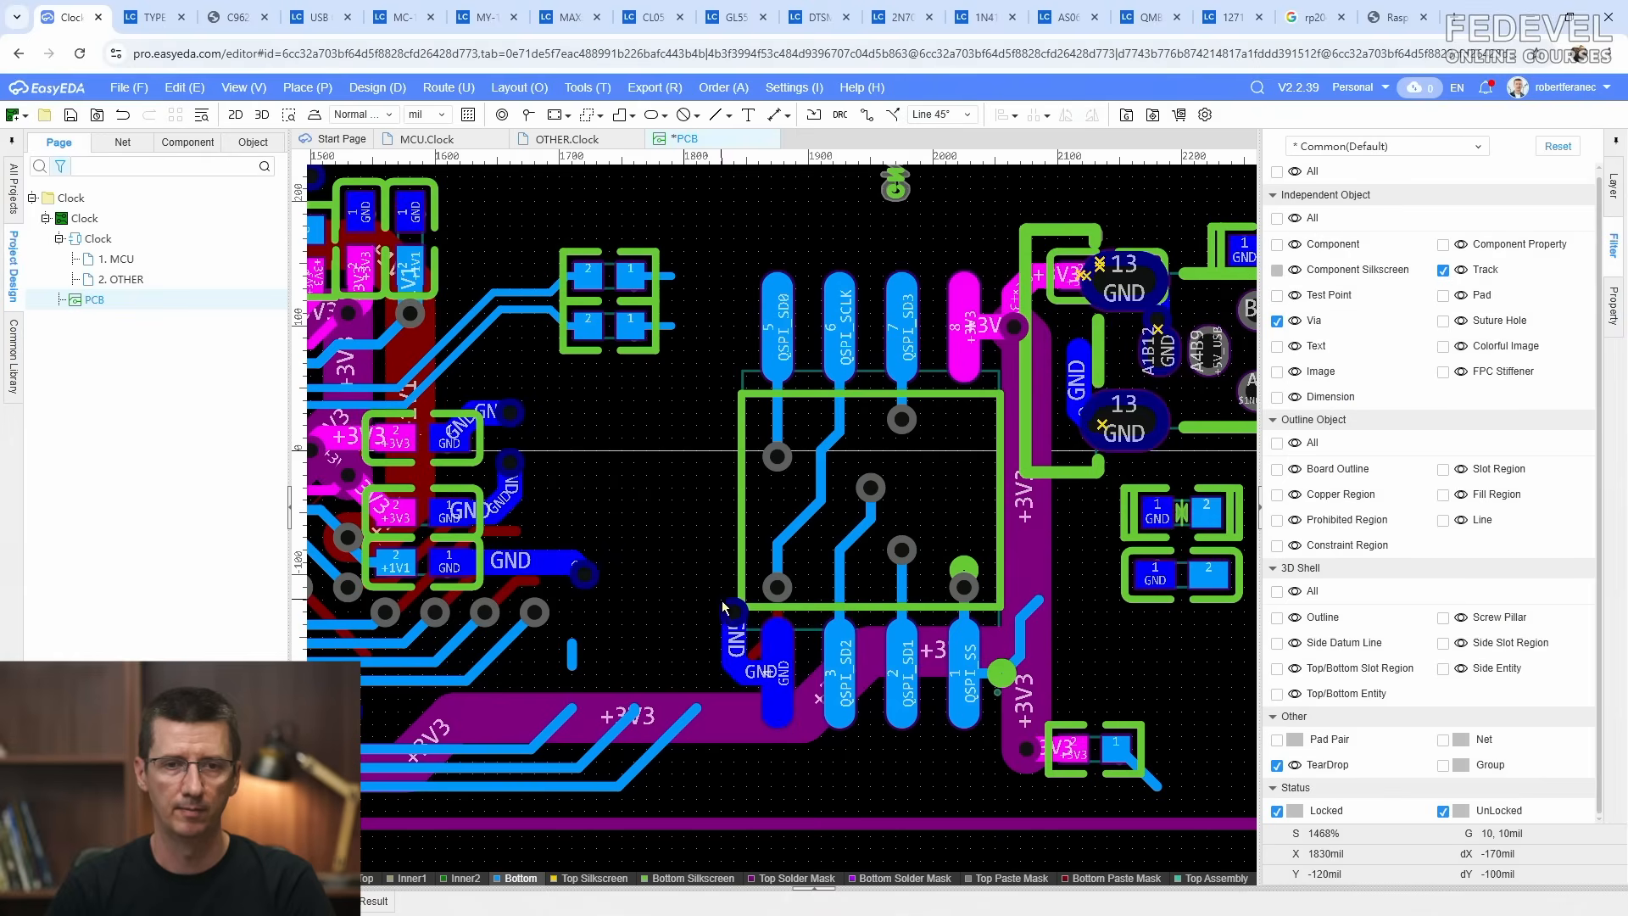
# Step: Delete the GND track and via at the flash chip's pin 4 and the loose track stub beside its QSPI_SS pin
pyautogui.click(736, 659)
pyautogui.press('Delete')
pyautogui.click(753, 651)
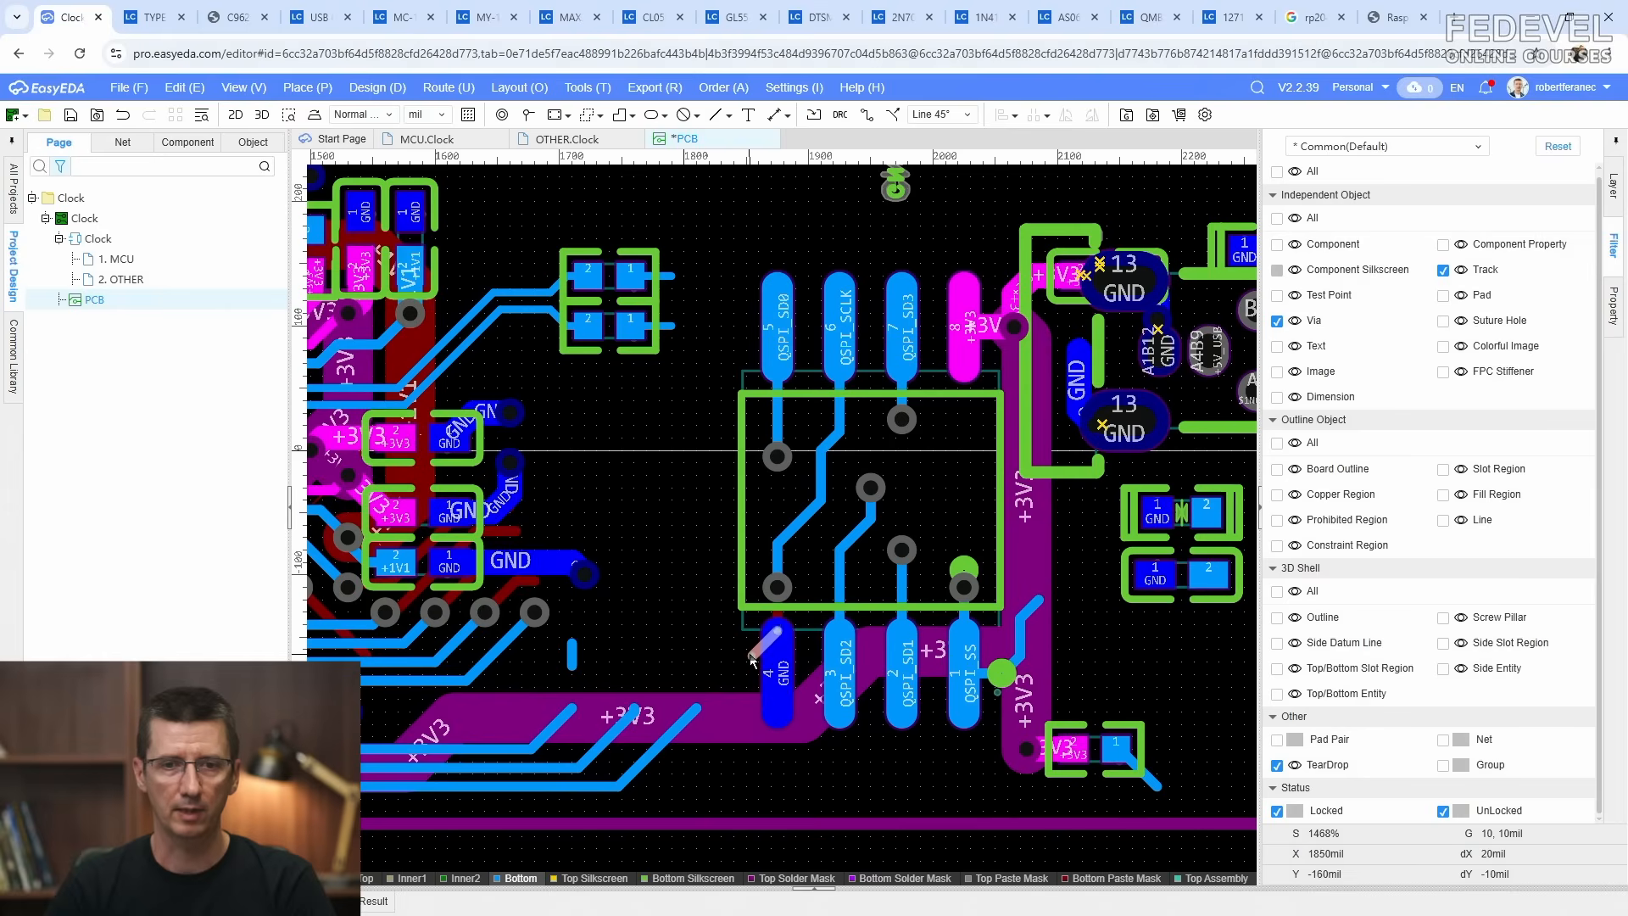
pyautogui.press('Delete')
pyautogui.click(1035, 614)
pyautogui.press('Delete')
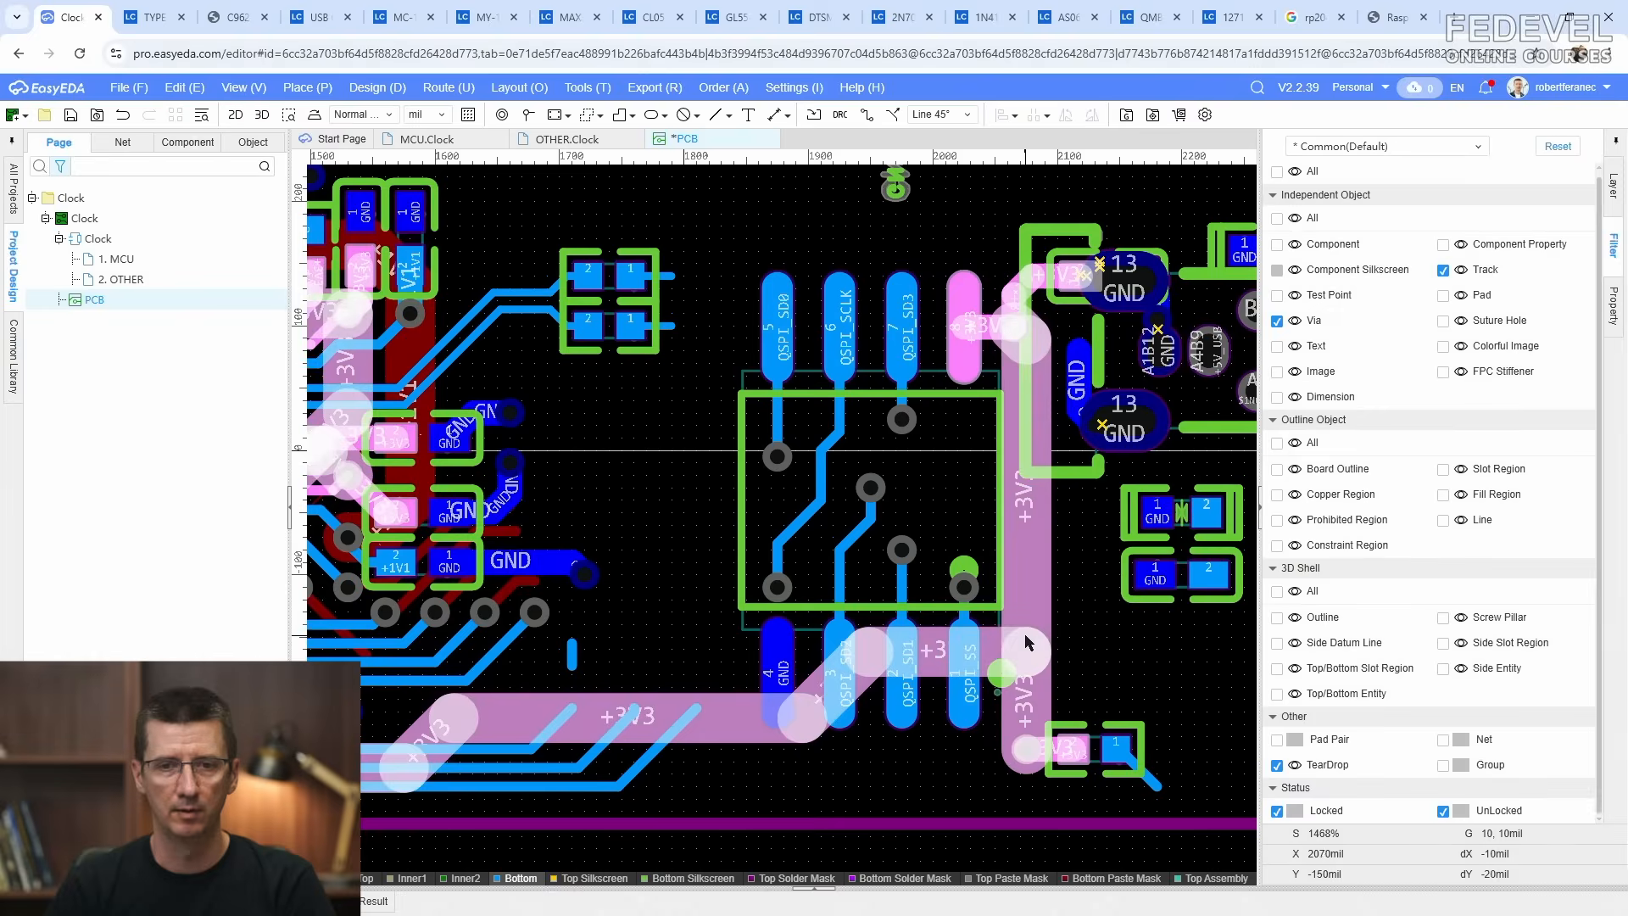
# Step: Hide all top side layers again
pyautogui.scroll(-1, 632, 551)
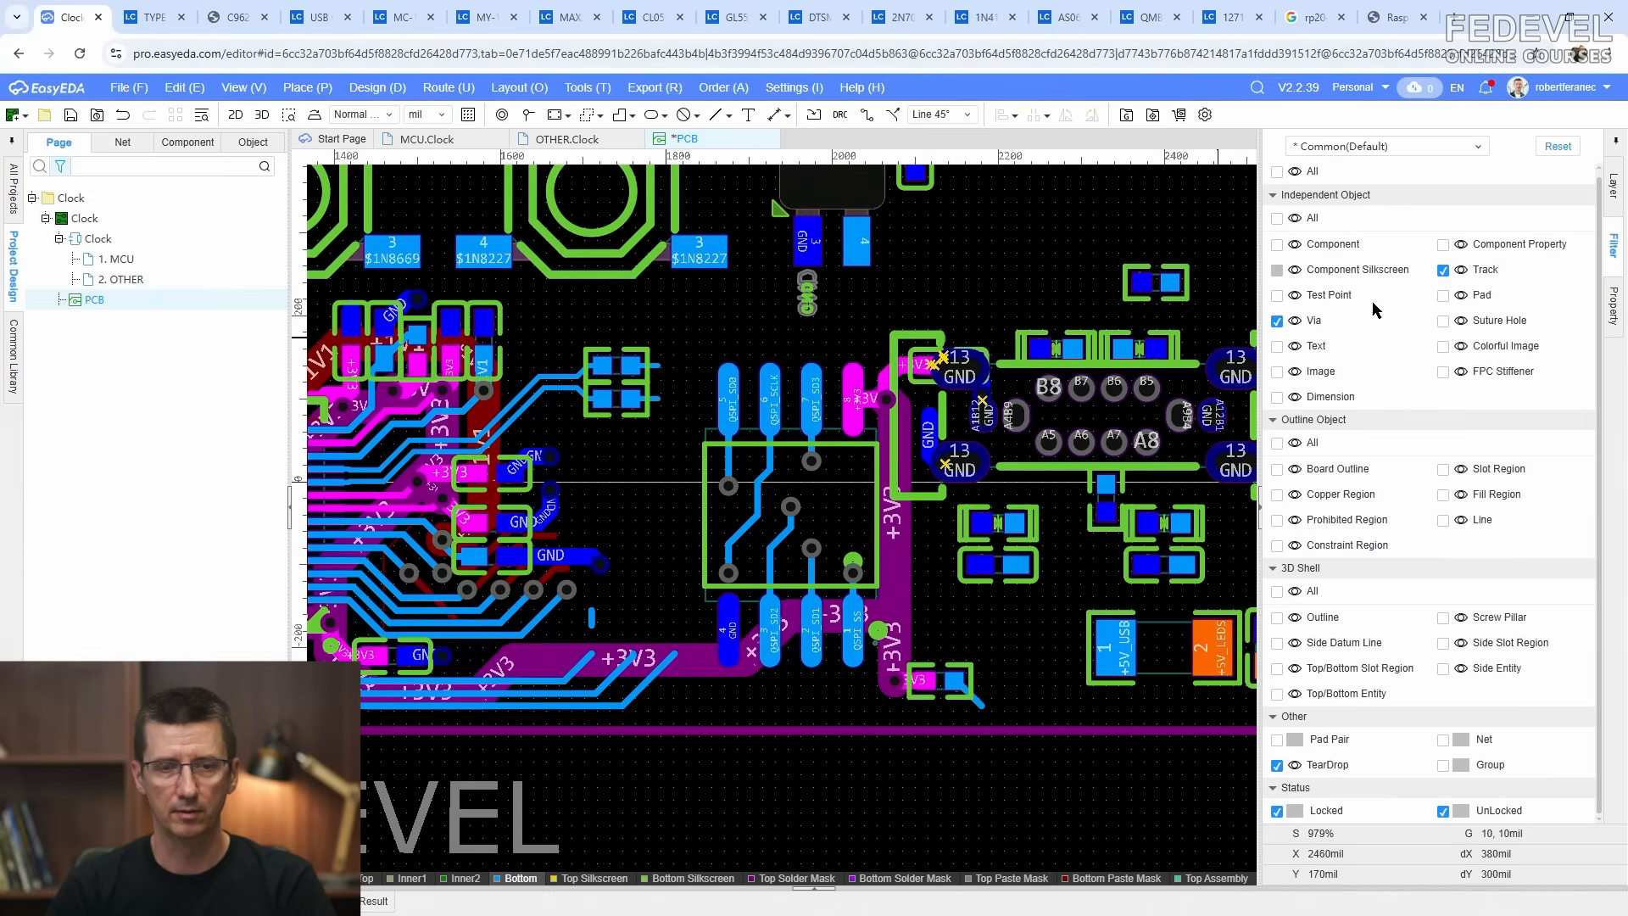
pyautogui.click(1612, 199)
pyautogui.click(1289, 208)
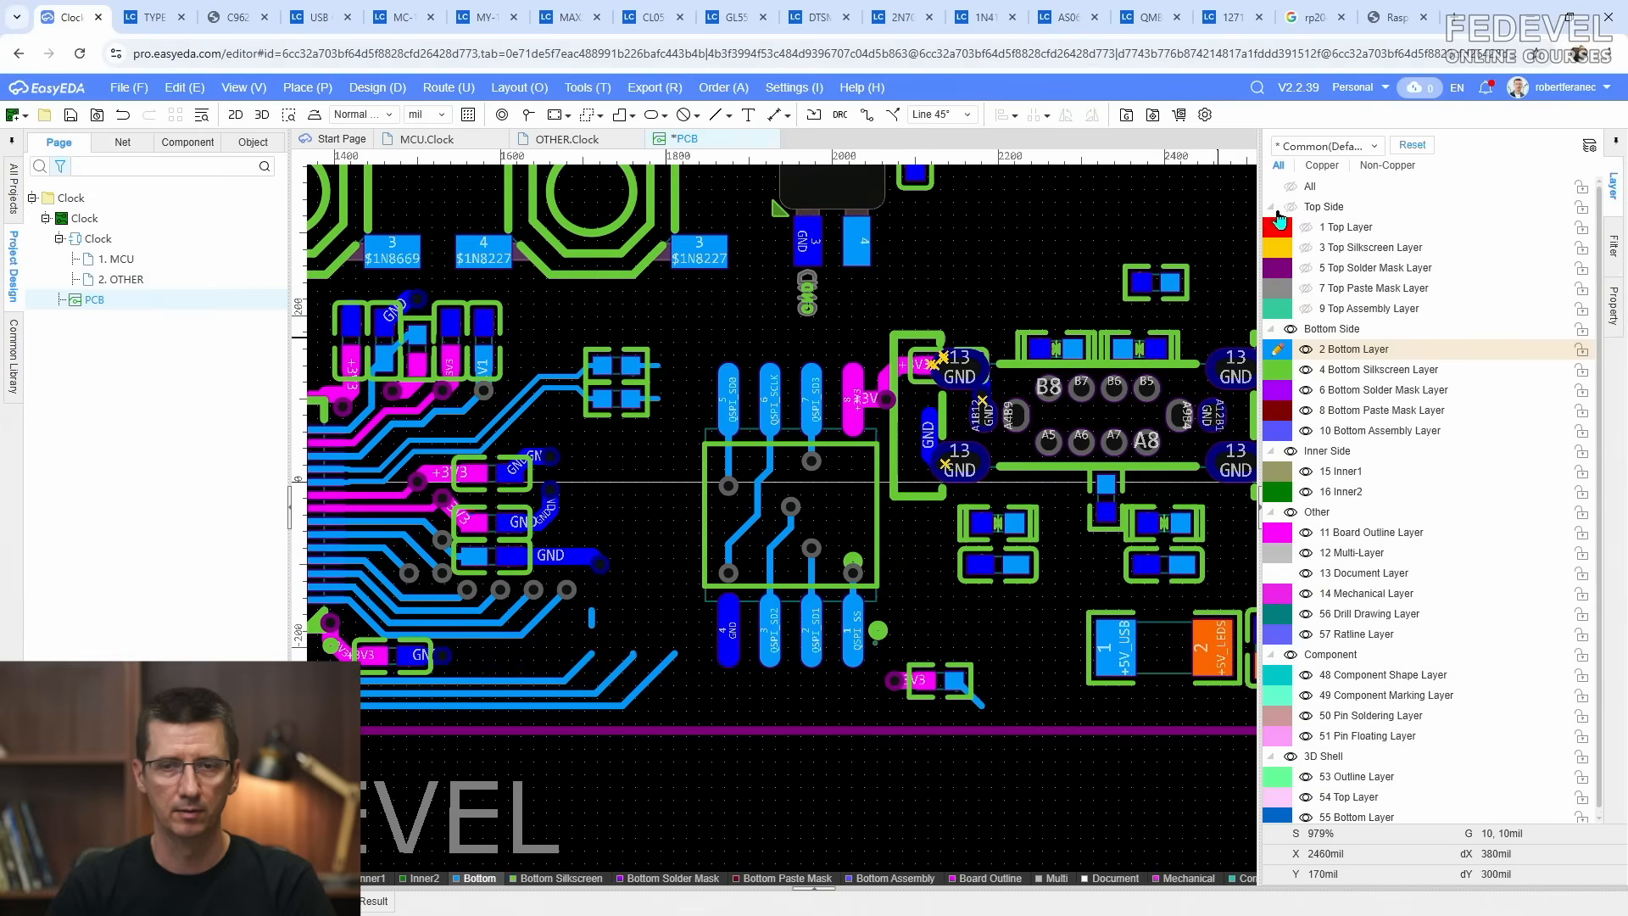
# Step: Delete the CON_USB stubs and the short USB_N and USB_P track segments around the two USB series resistors
pyautogui.scroll(2, 496, 309)
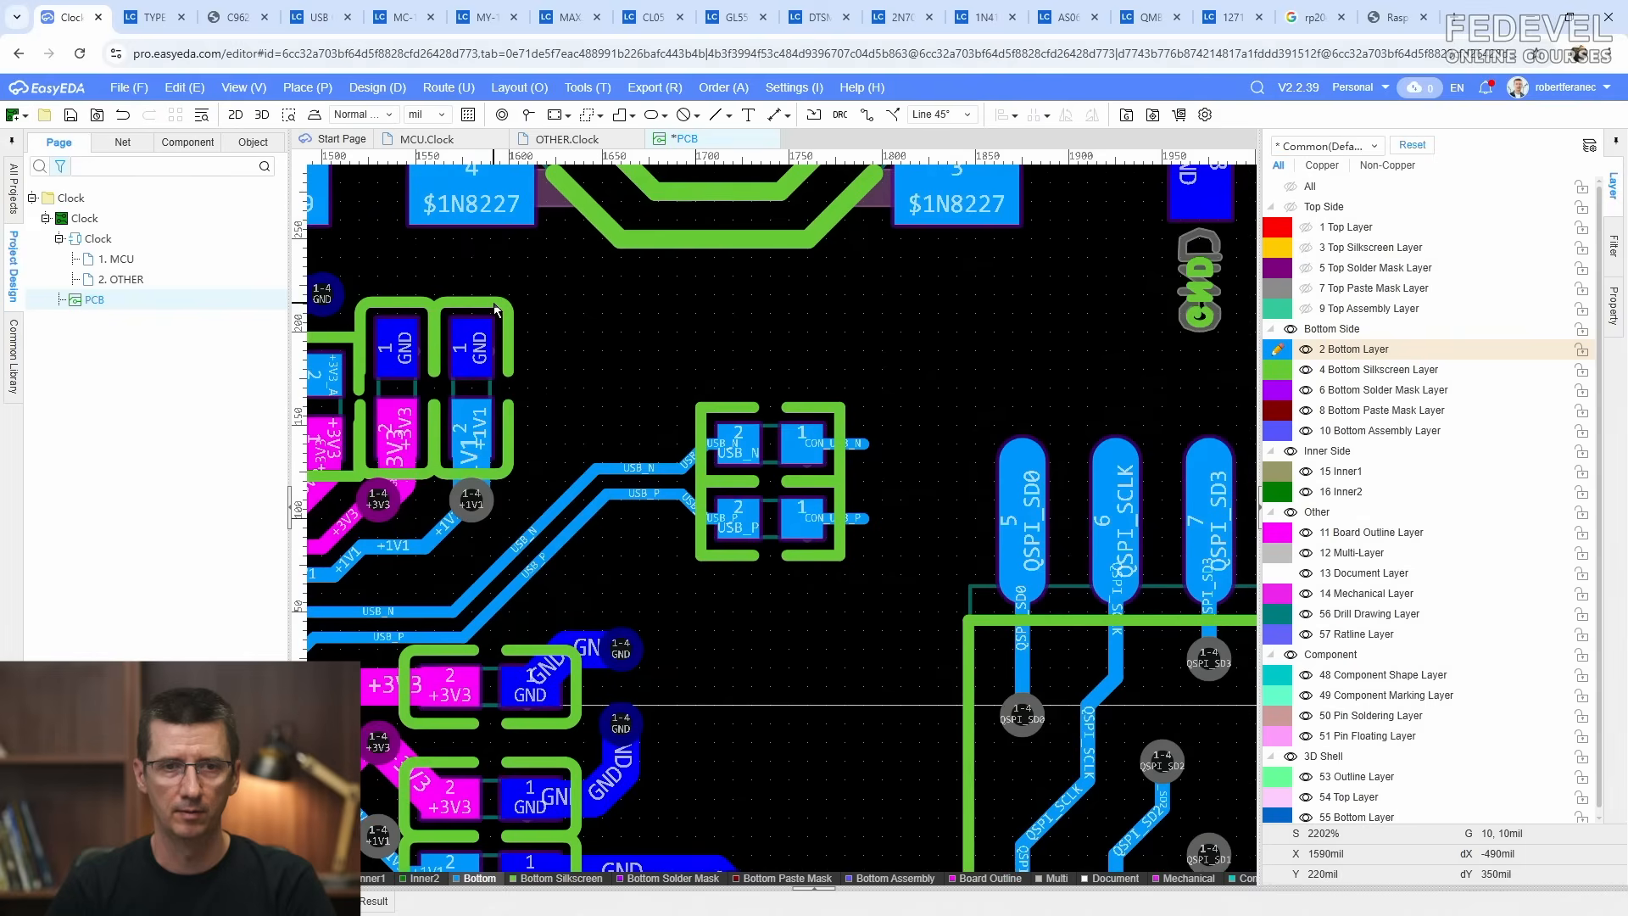
pyautogui.moveTo(892, 549); pyautogui.dragTo(860, 414)
pyautogui.press('Delete')
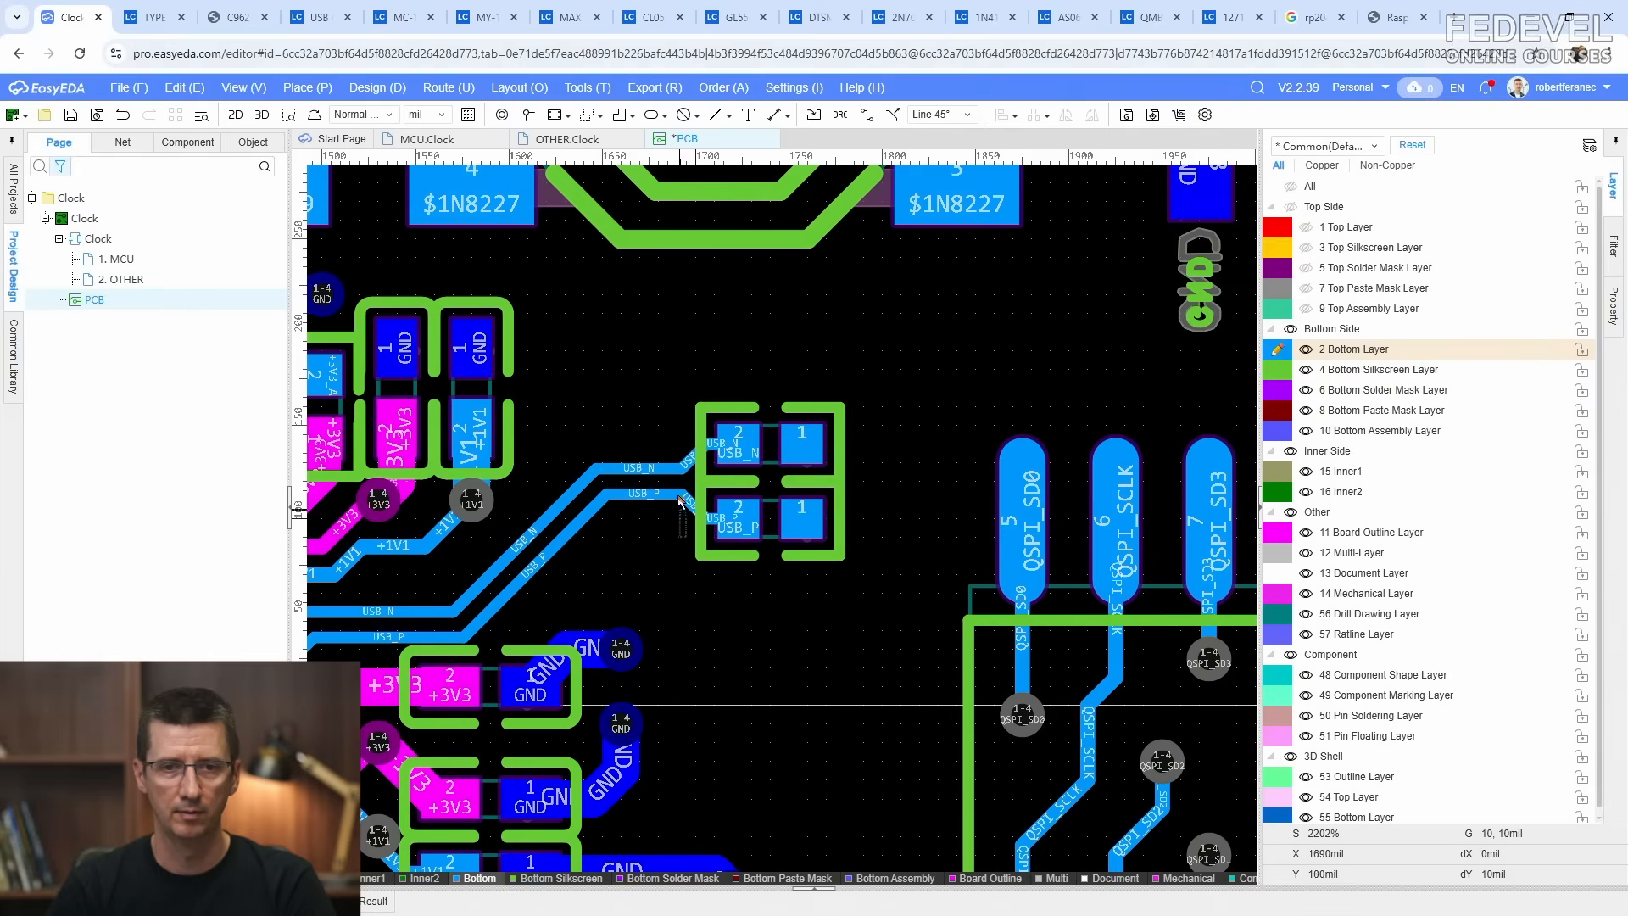
pyautogui.moveTo(680, 501); pyautogui.dragTo(653, 443)
pyautogui.press('Delete')
pyautogui.click(710, 446)
pyautogui.press('Delete')
pyautogui.click(711, 522)
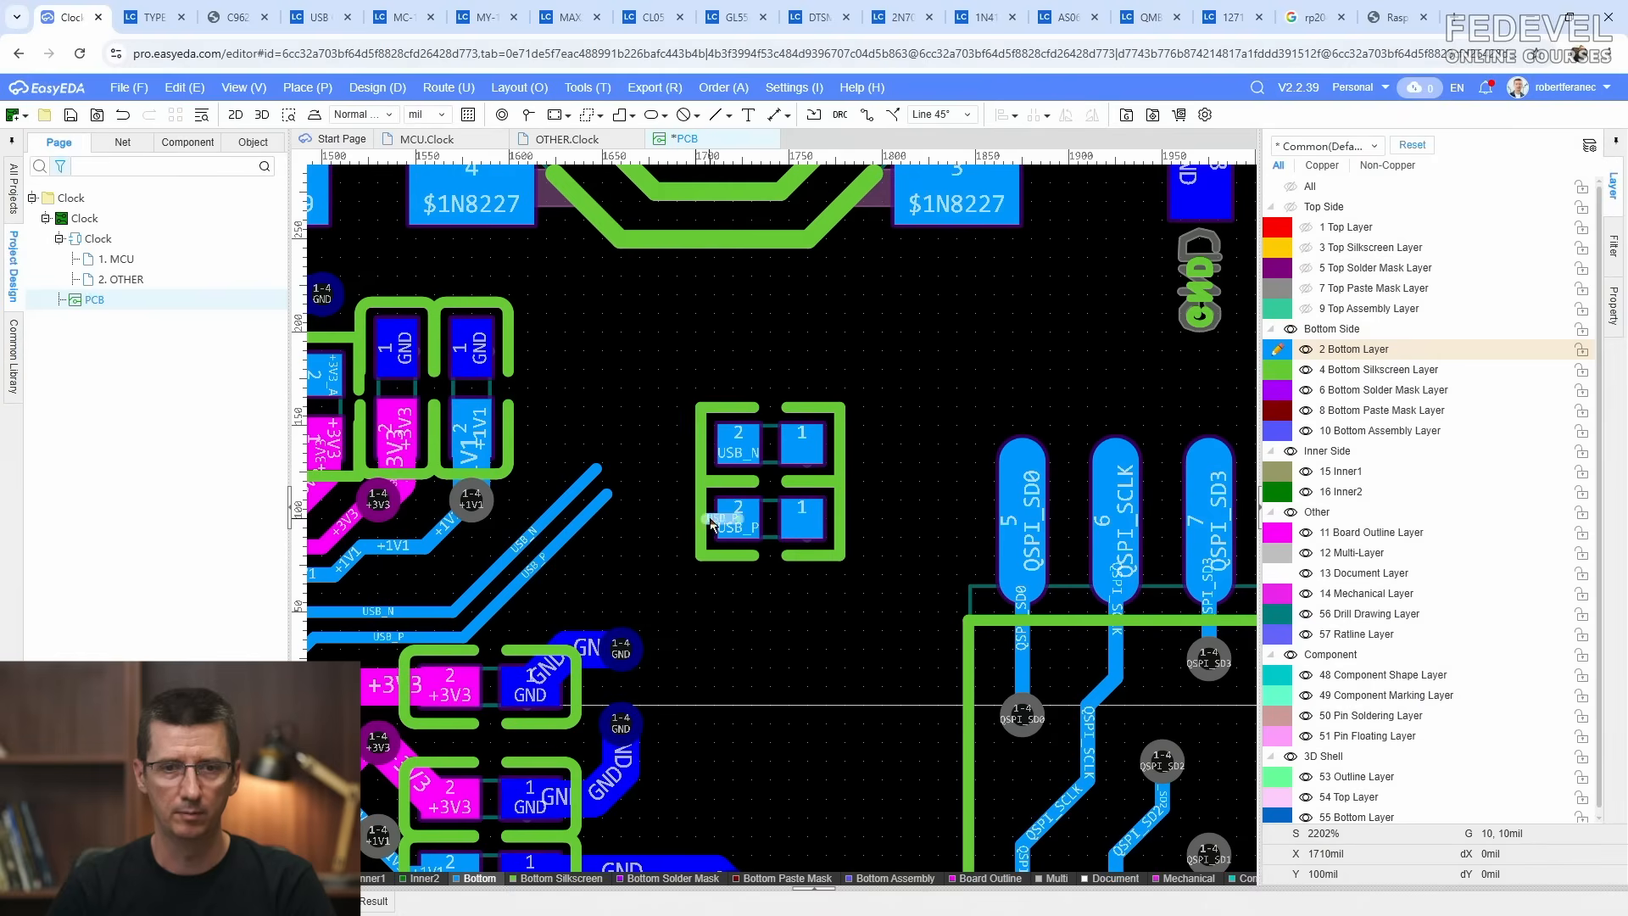
pyautogui.press('Delete')
# Step: Make all object types selectable and place the two USB series resistors upright side by side next to the capacitors above the USB tracks
pyautogui.click(1612, 251)
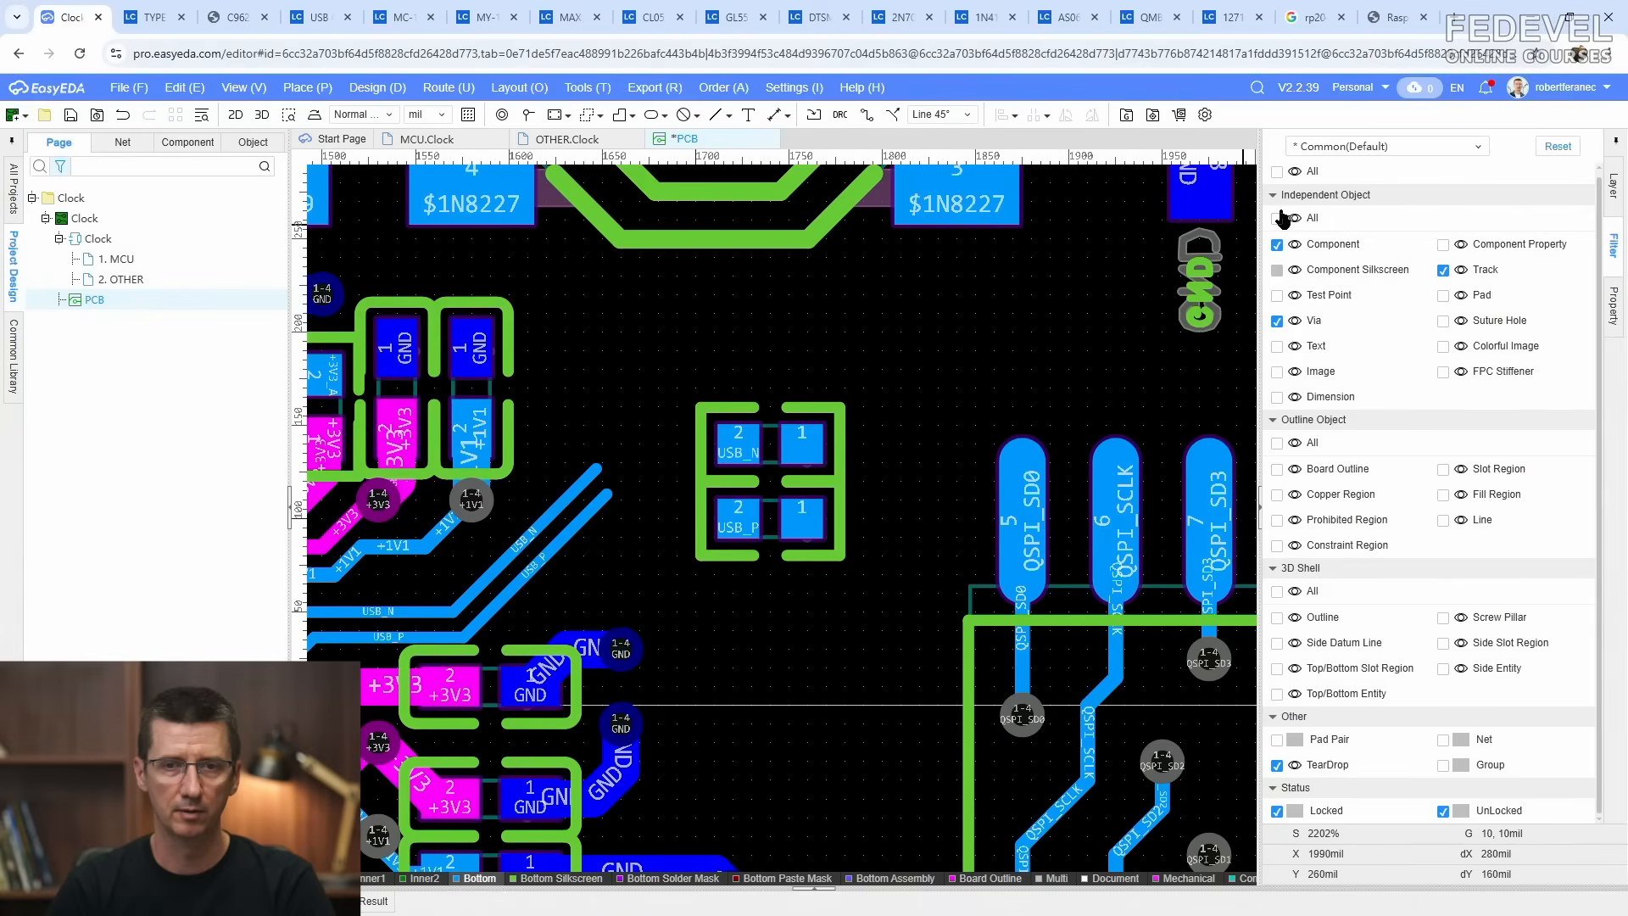
pyautogui.click(1277, 173)
pyautogui.moveTo(773, 446); pyautogui.dragTo(608, 405)
pyautogui.press('space')
pyautogui.moveTo(763, 517); pyautogui.dragTo(684, 407)
pyautogui.press('space')
pyautogui.click(806, 449)
# Step: Move the flash chip with its attached tracks and vias closer to the MCU, centring the chip at X 1830 mil, Y -40 mil
pyautogui.scroll(-4, 786, 361)
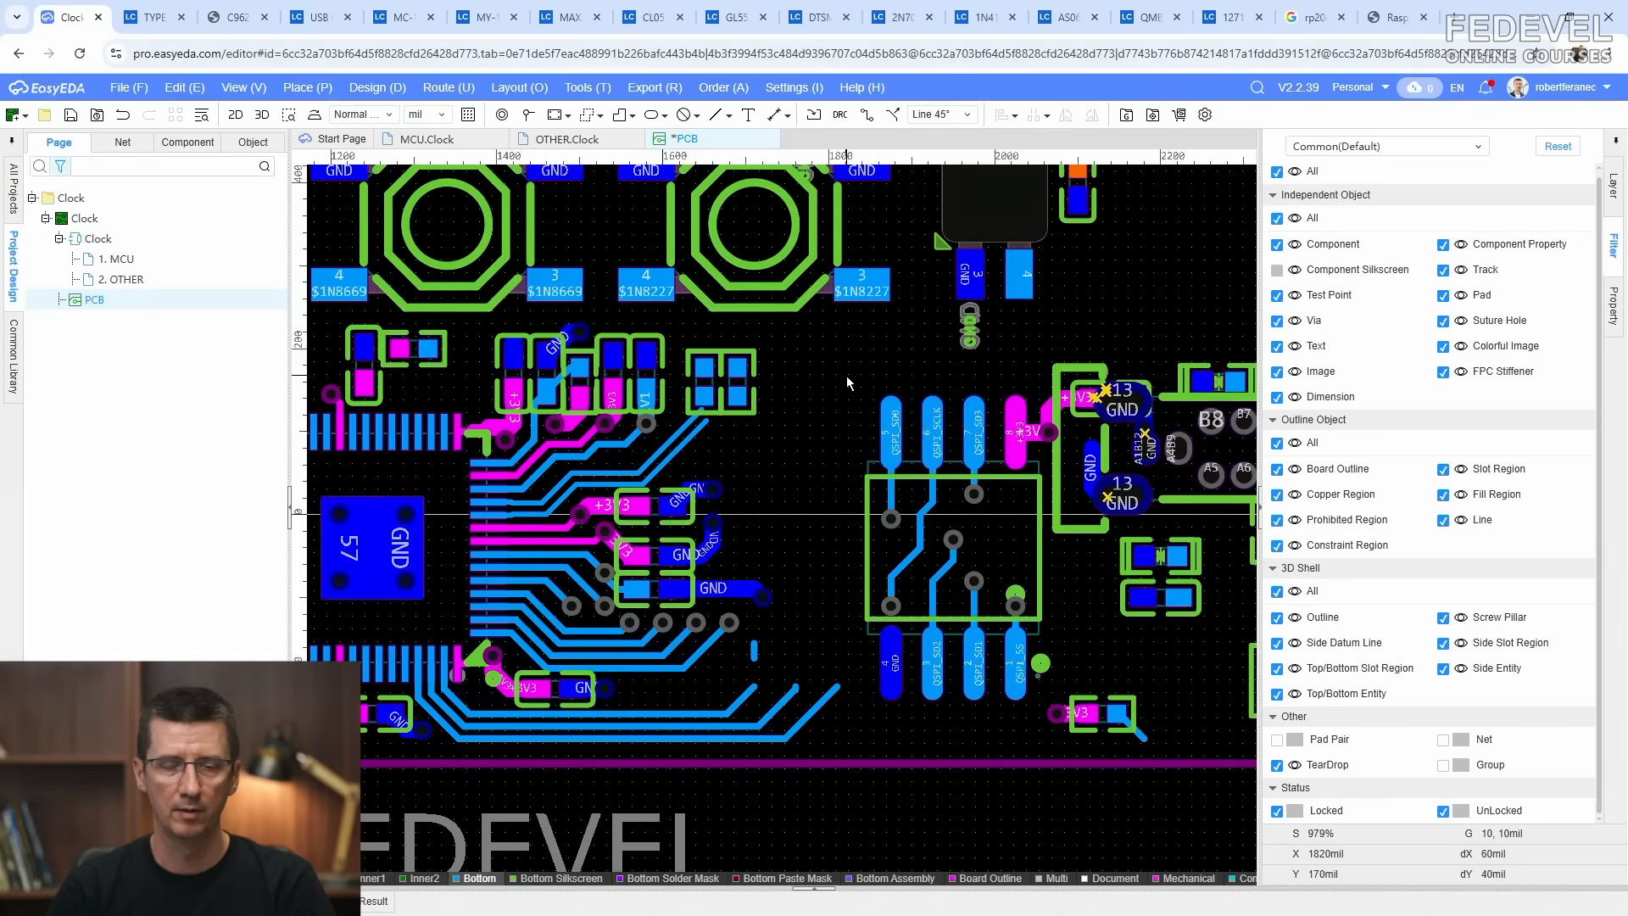
pyautogui.moveTo(846, 375); pyautogui.dragTo(1070, 711)
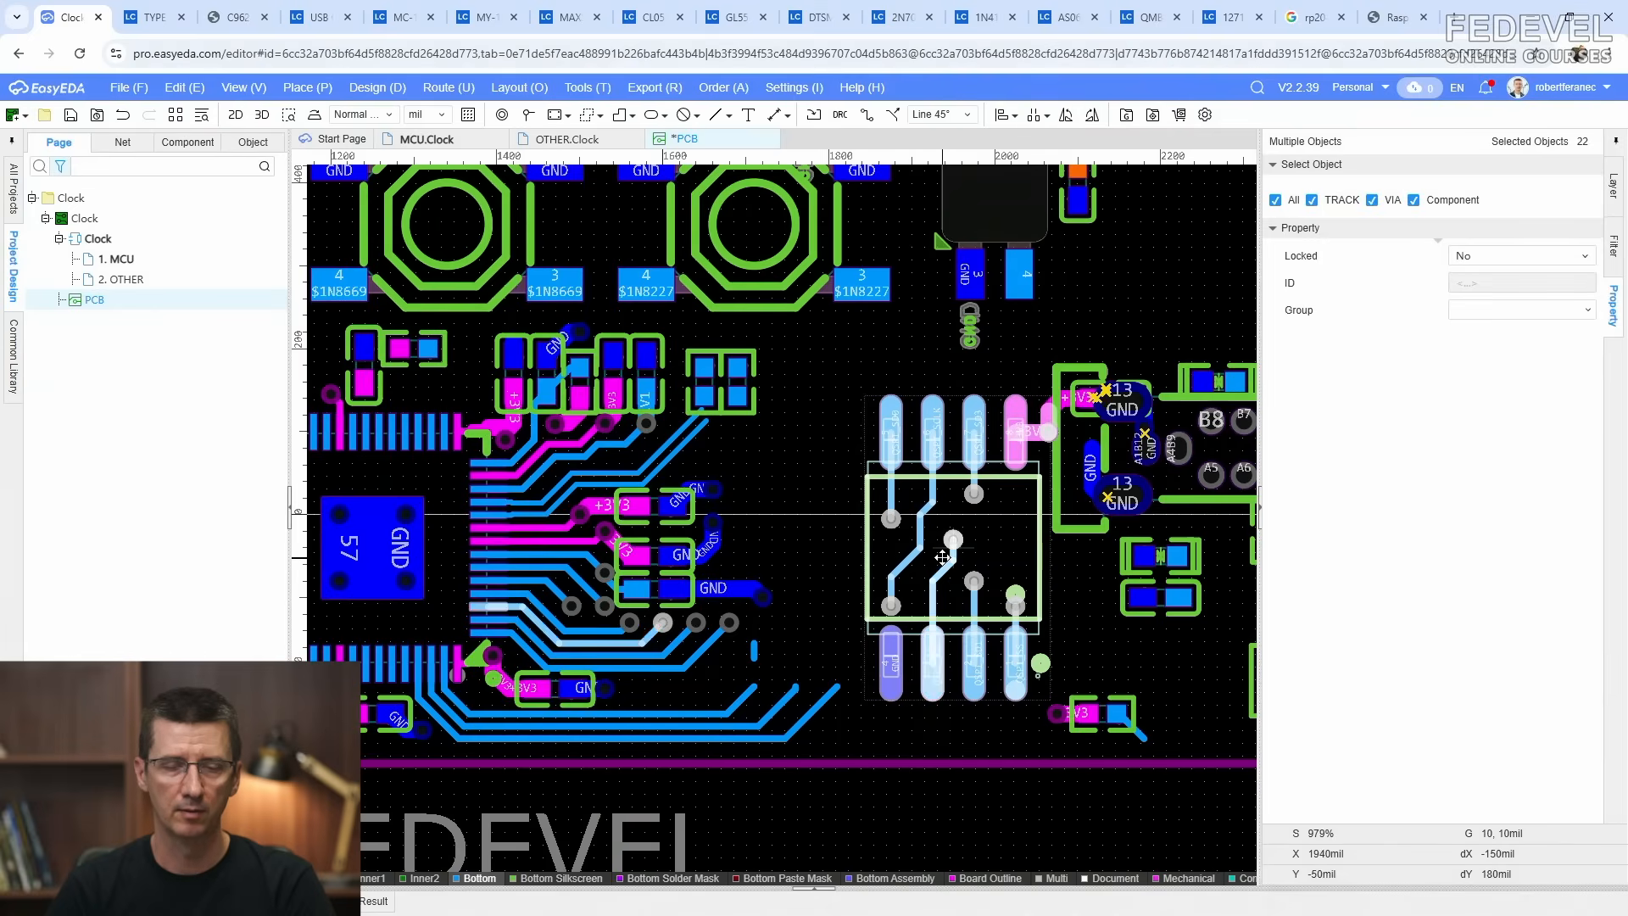
pyautogui.scroll(6, 949, 549)
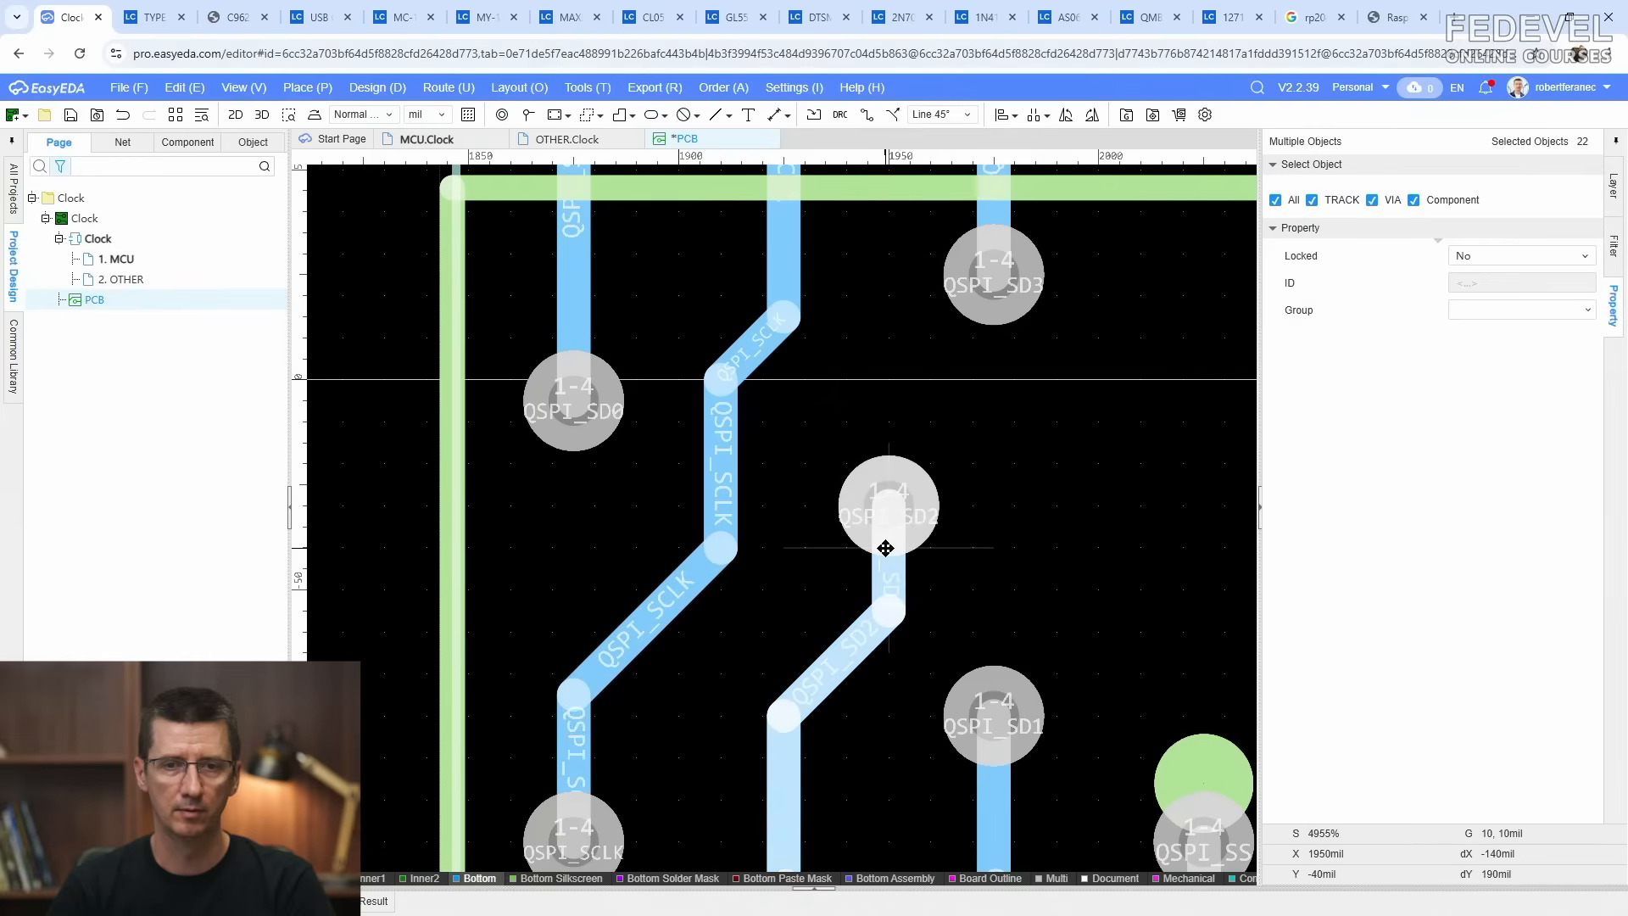
pyautogui.moveTo(886, 548)
pyautogui.moveTo(885, 548); pyautogui.dragTo(646, 554)
pyautogui.scroll(-2, 842, 548)
pyautogui.scroll(-1, 1023, 547)
pyautogui.click(974, 555)
pyautogui.click(846, 541)
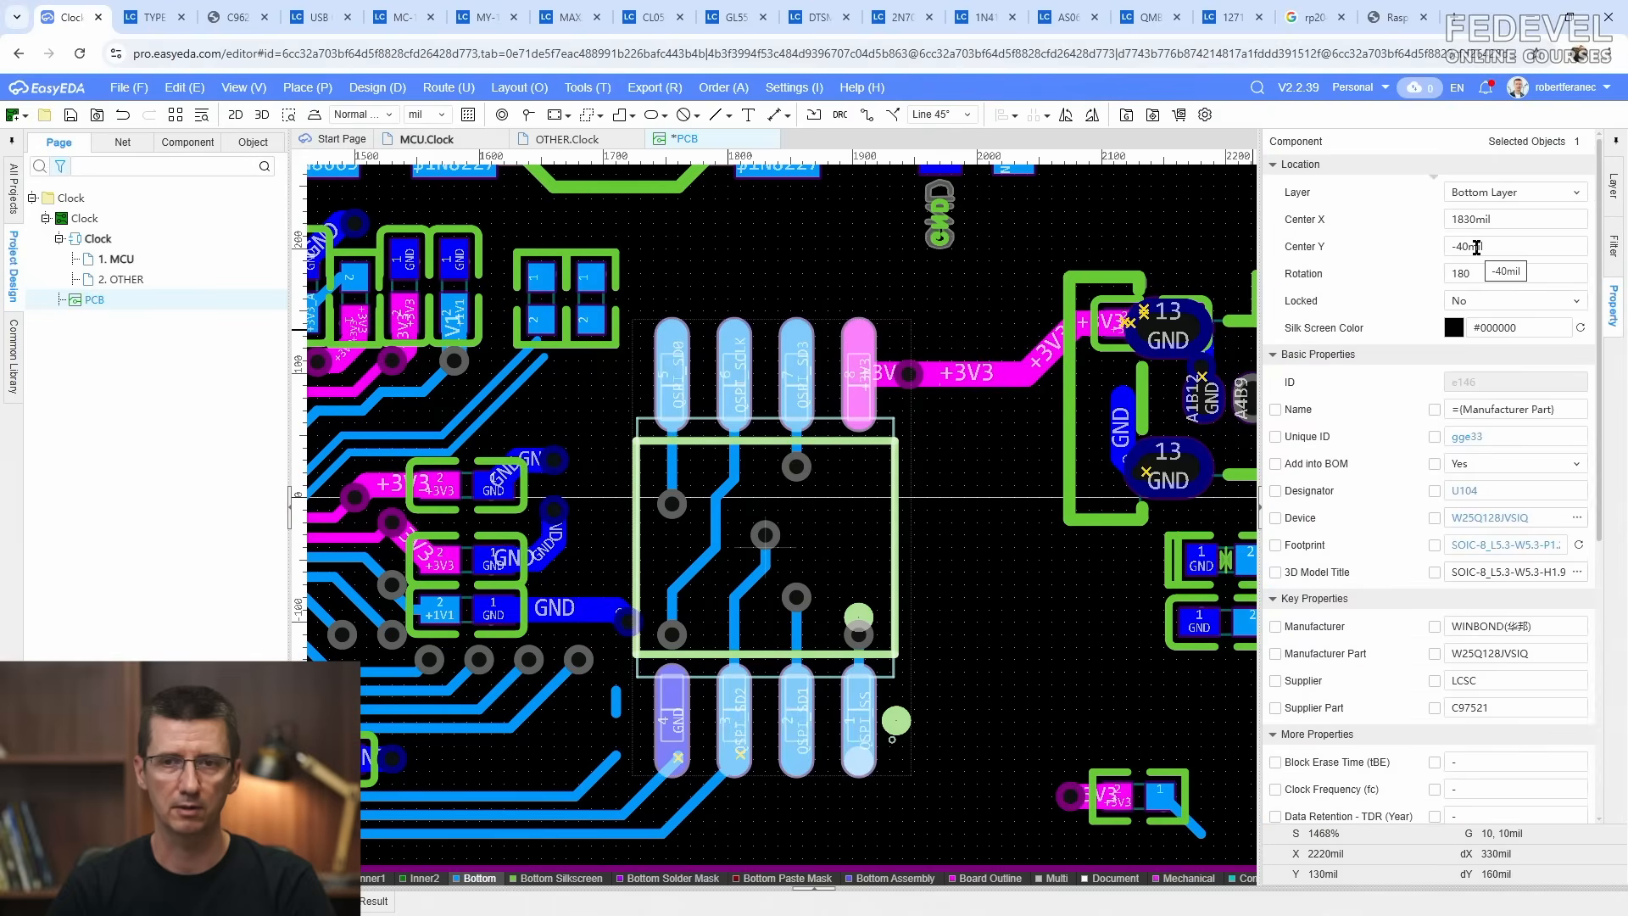
pyautogui.click(994, 557)
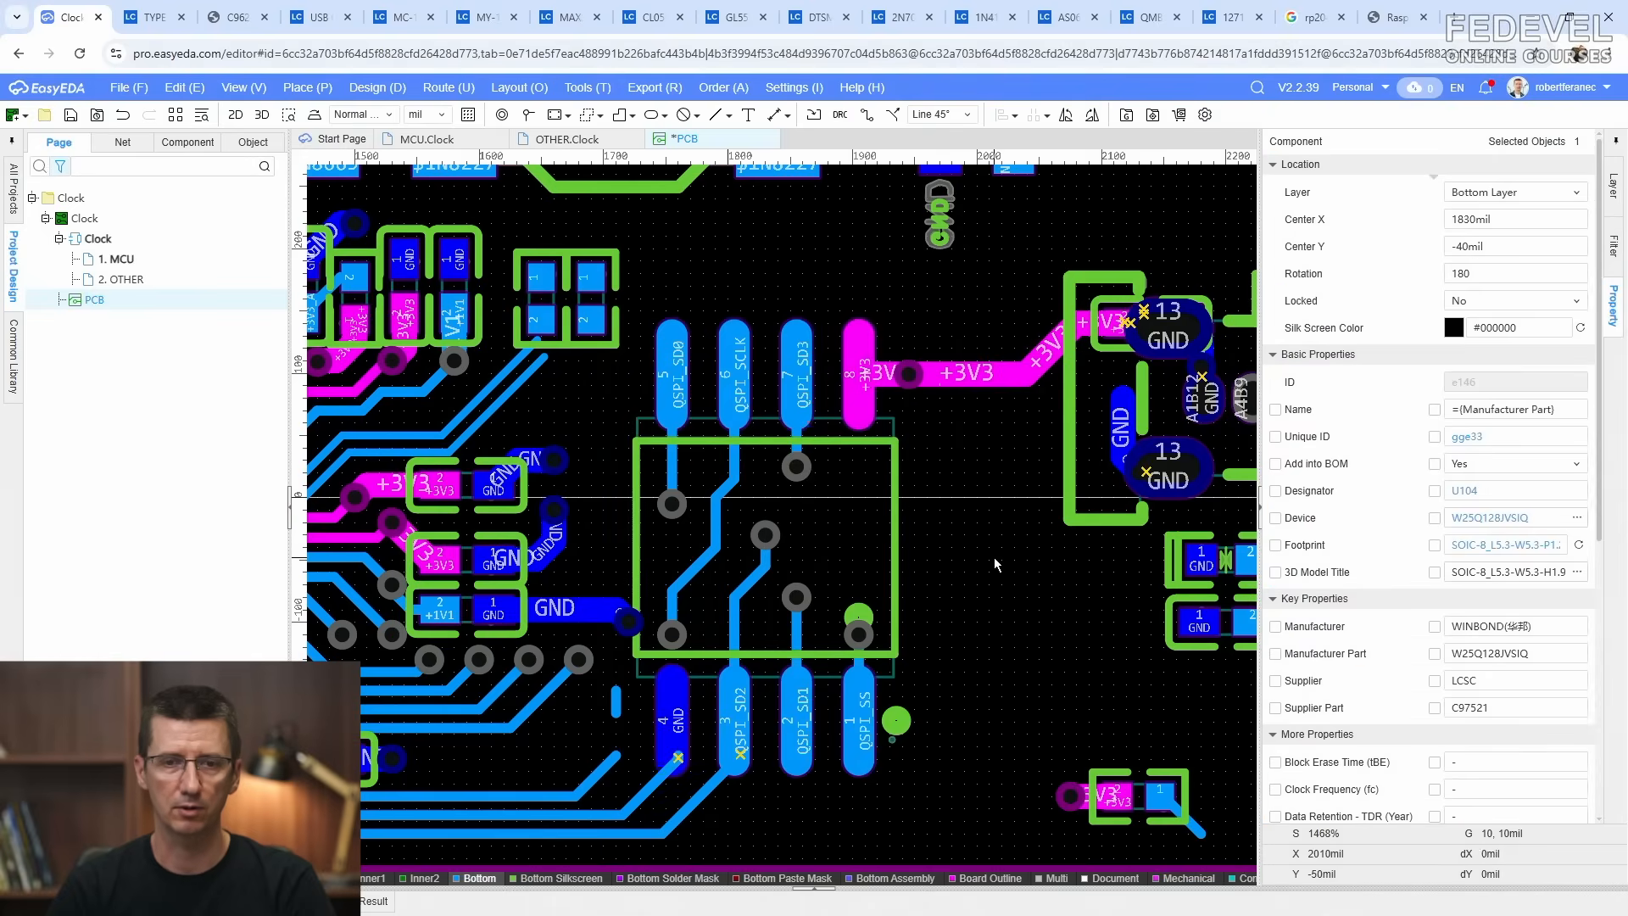
# Step: Delete the loose diagonal and vertical track segments at and beside the flash chip's pins 3 and 4
pyautogui.click(700, 807)
pyautogui.click(735, 812)
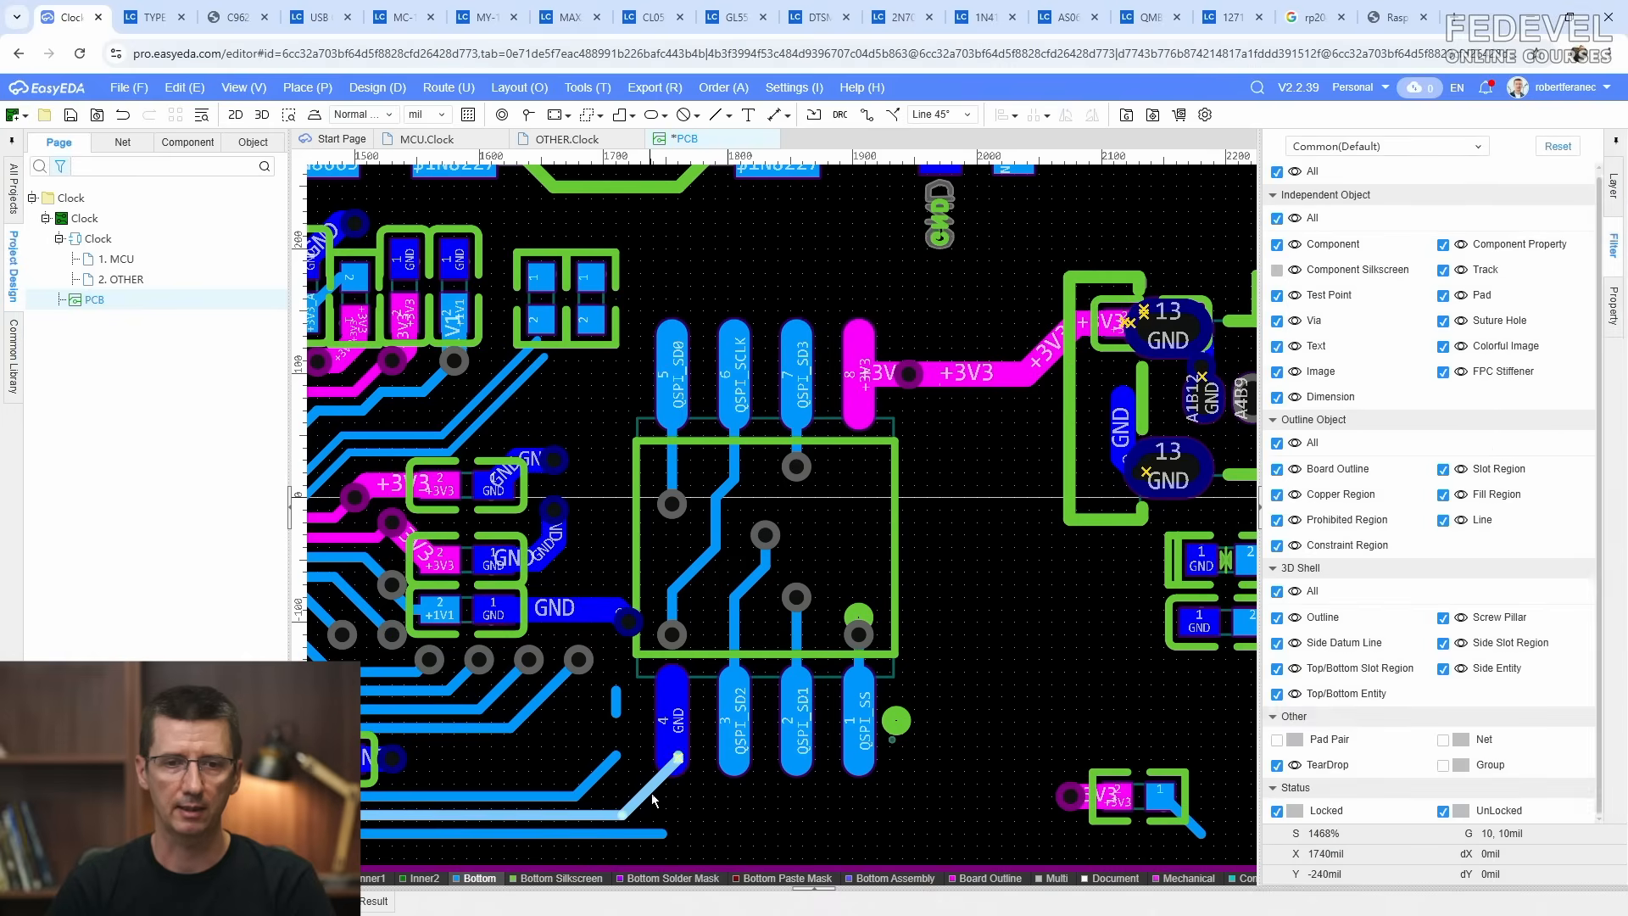
pyautogui.click(653, 797)
pyautogui.press('Delete')
pyautogui.click(606, 767)
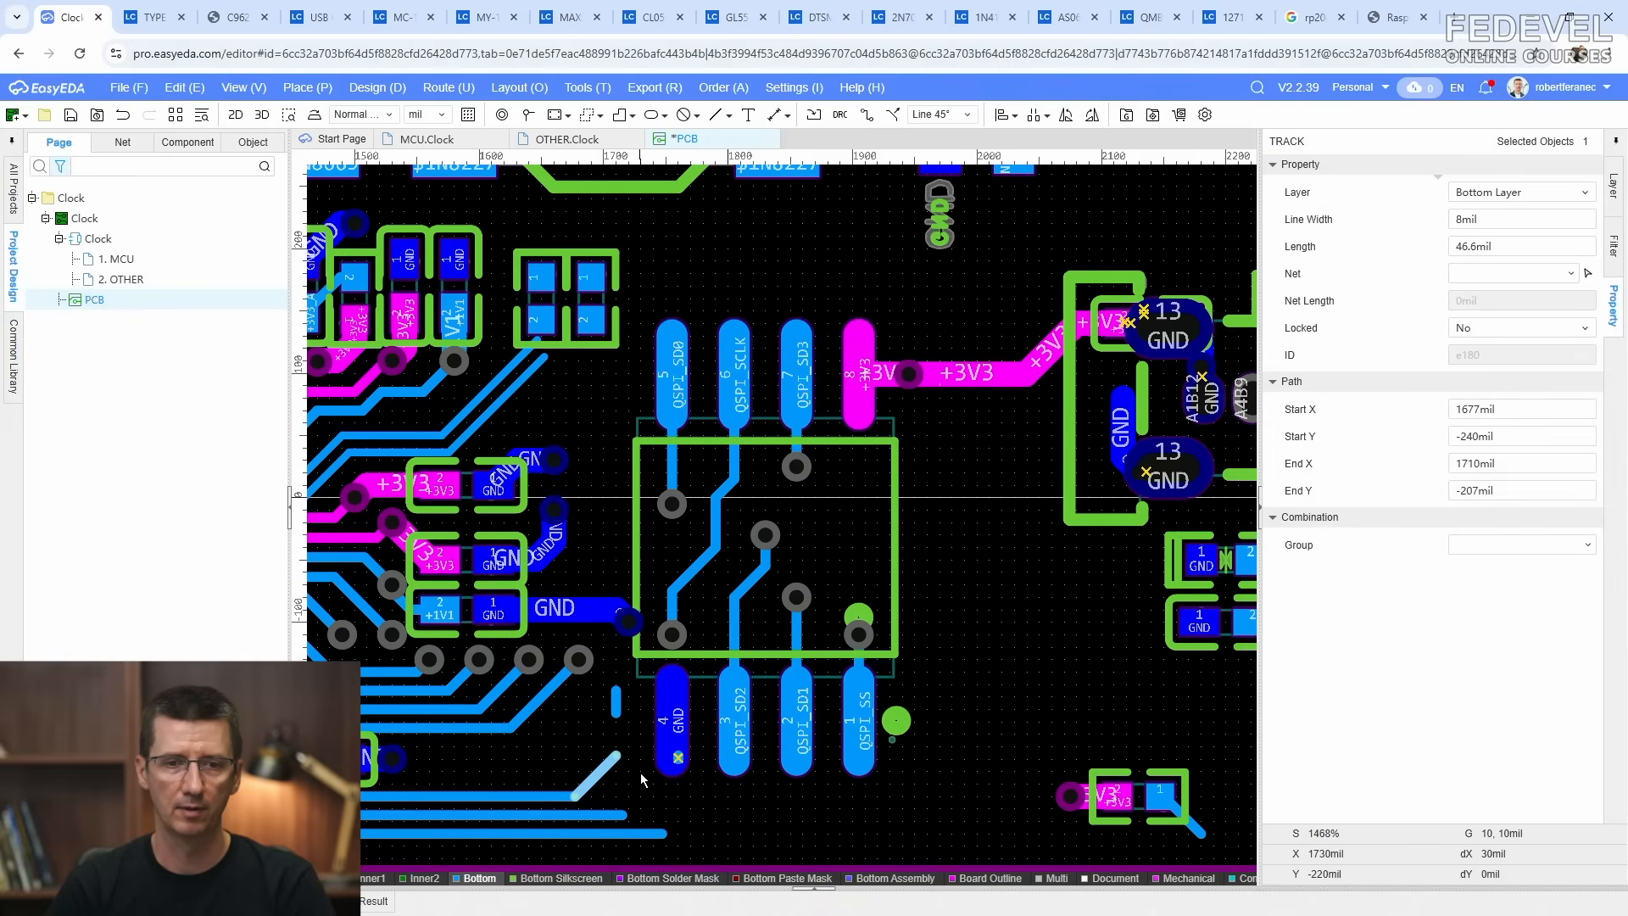
pyautogui.press('Delete')
pyautogui.click(616, 708)
pyautogui.press('Delete')
# Step: Delete the three unassigned tracks running from MCU pins 2, 3 and 4 along the board's lower edge
pyautogui.scroll(-1, 1044, 707)
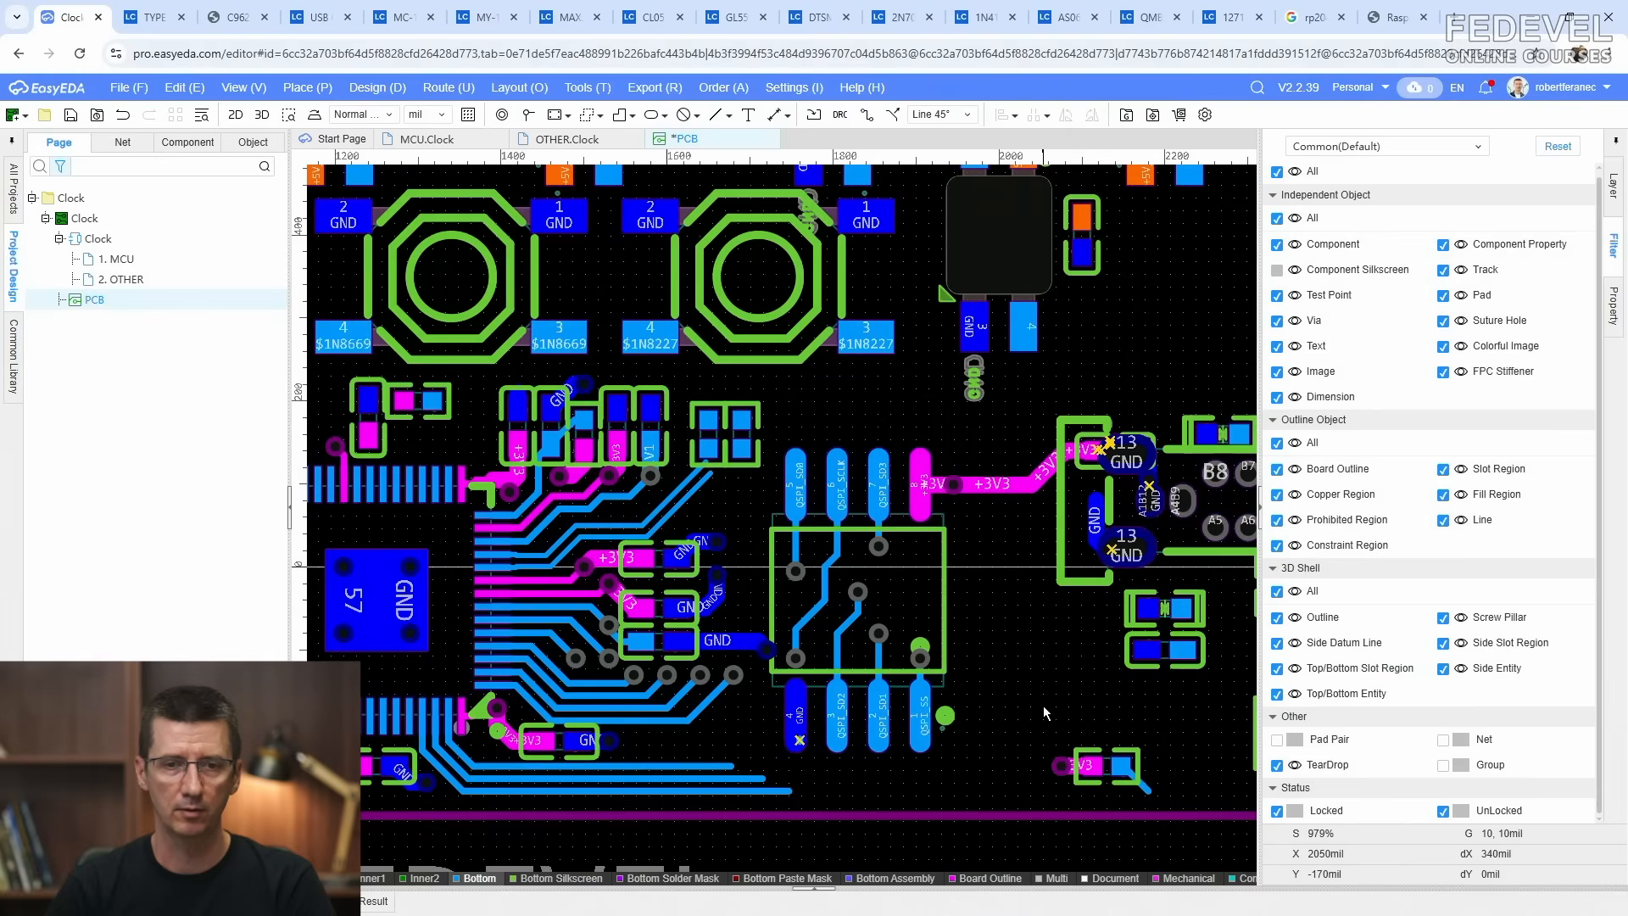
pyautogui.scroll(2, 449, 768)
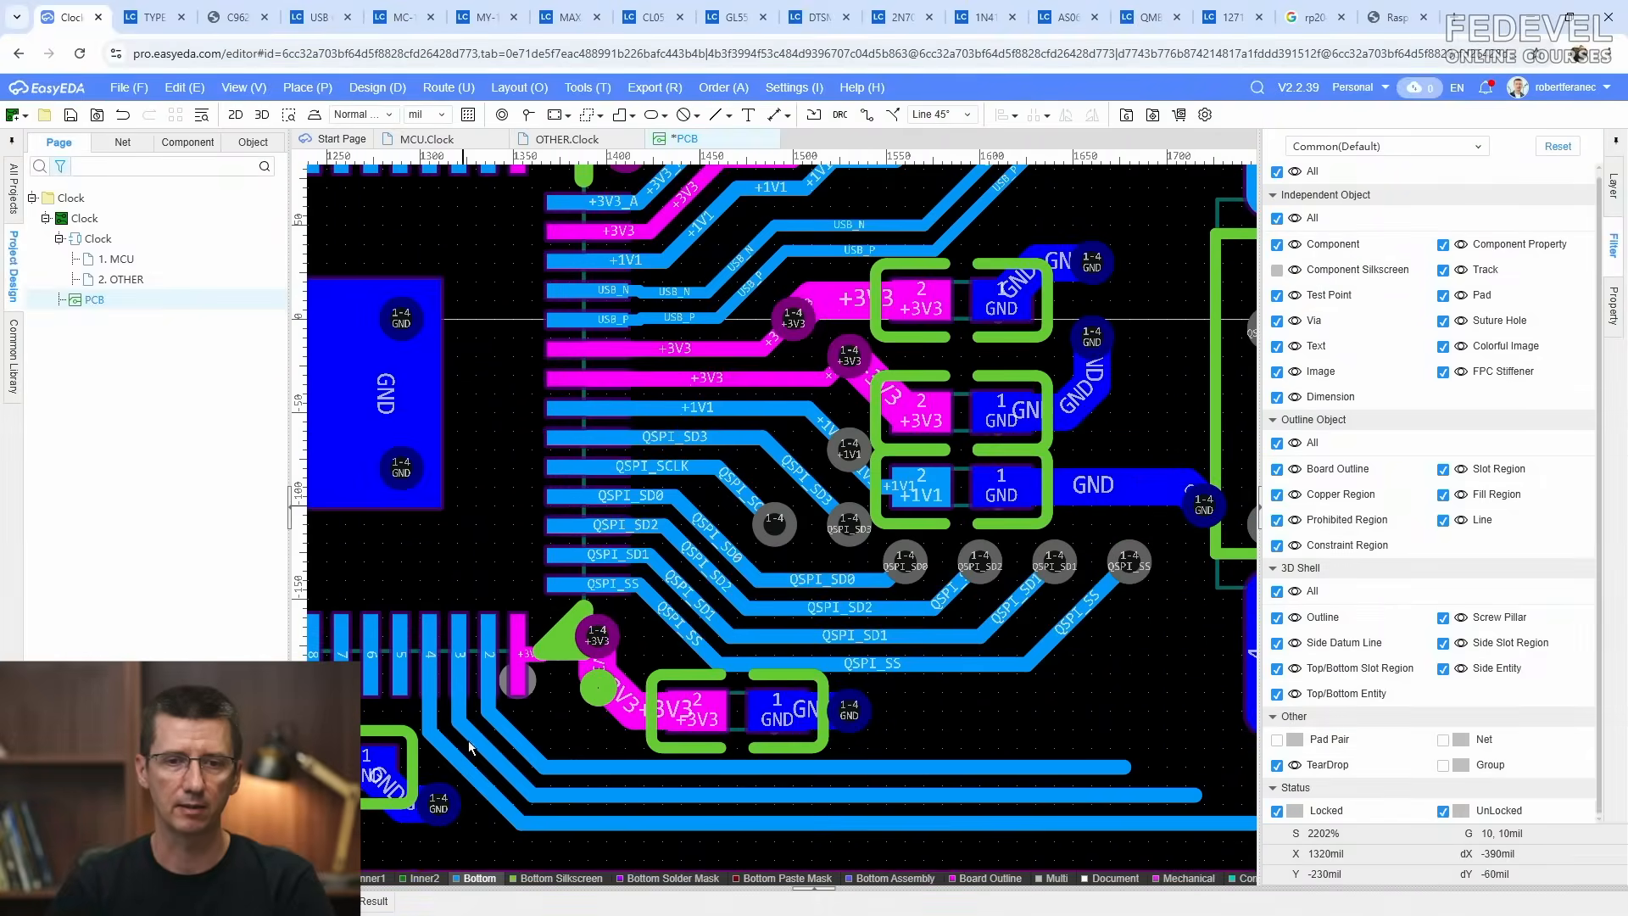
pyautogui.doubleClick(499, 727)
pyautogui.press('Delete')
pyautogui.doubleClick(489, 754)
pyautogui.press('Delete')
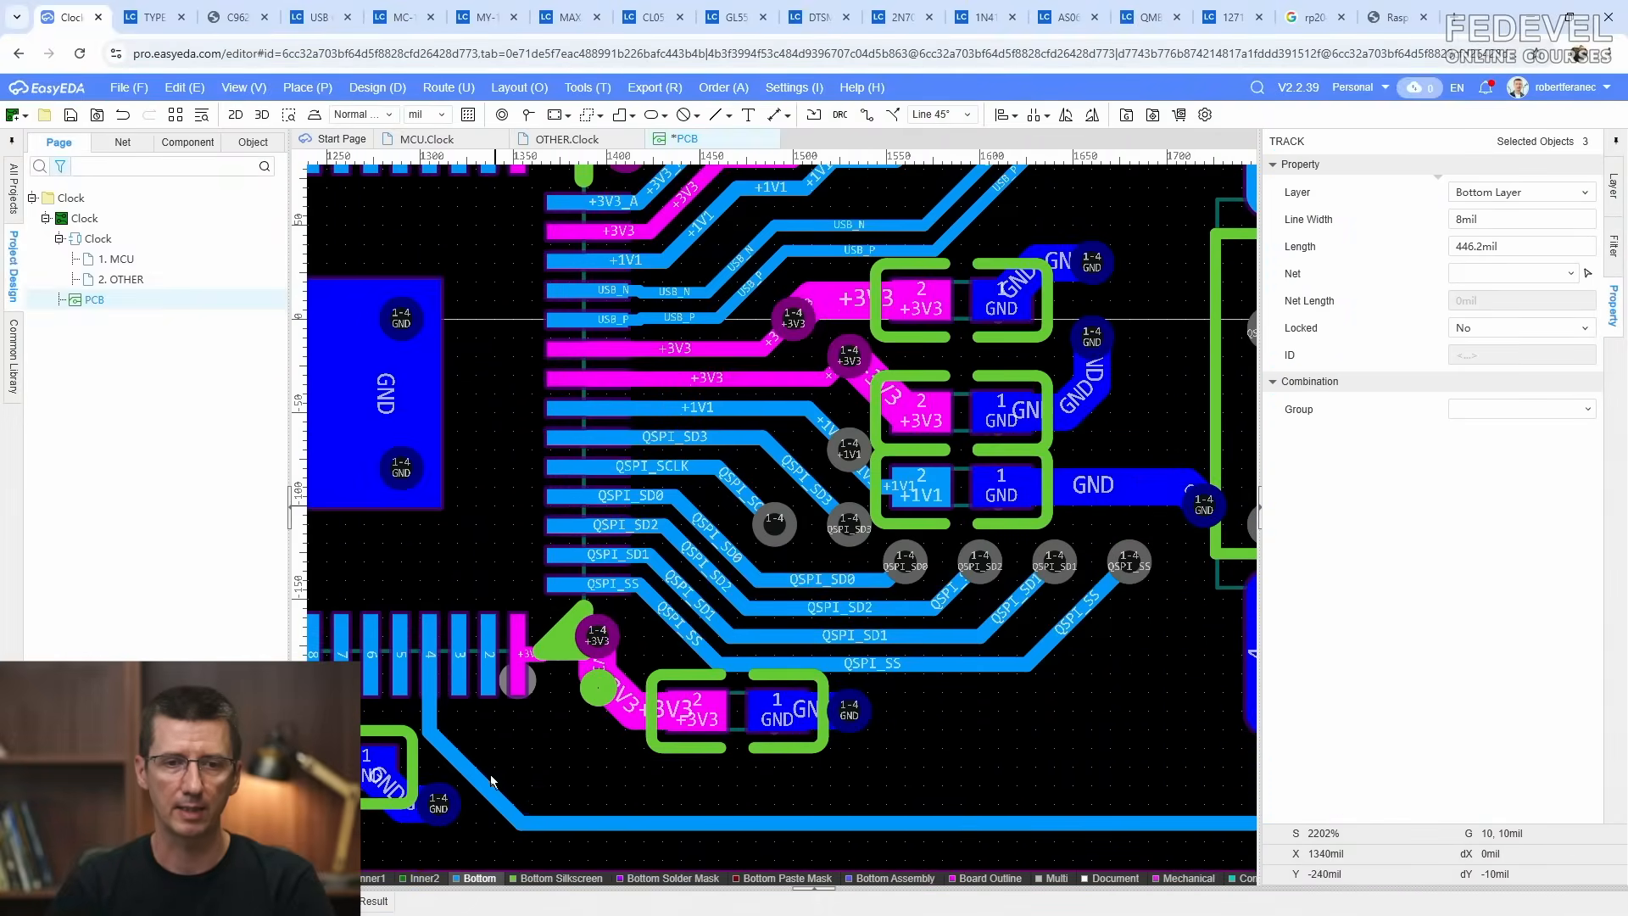
pyautogui.click(521, 743)
pyautogui.scroll(-2, 470, 735)
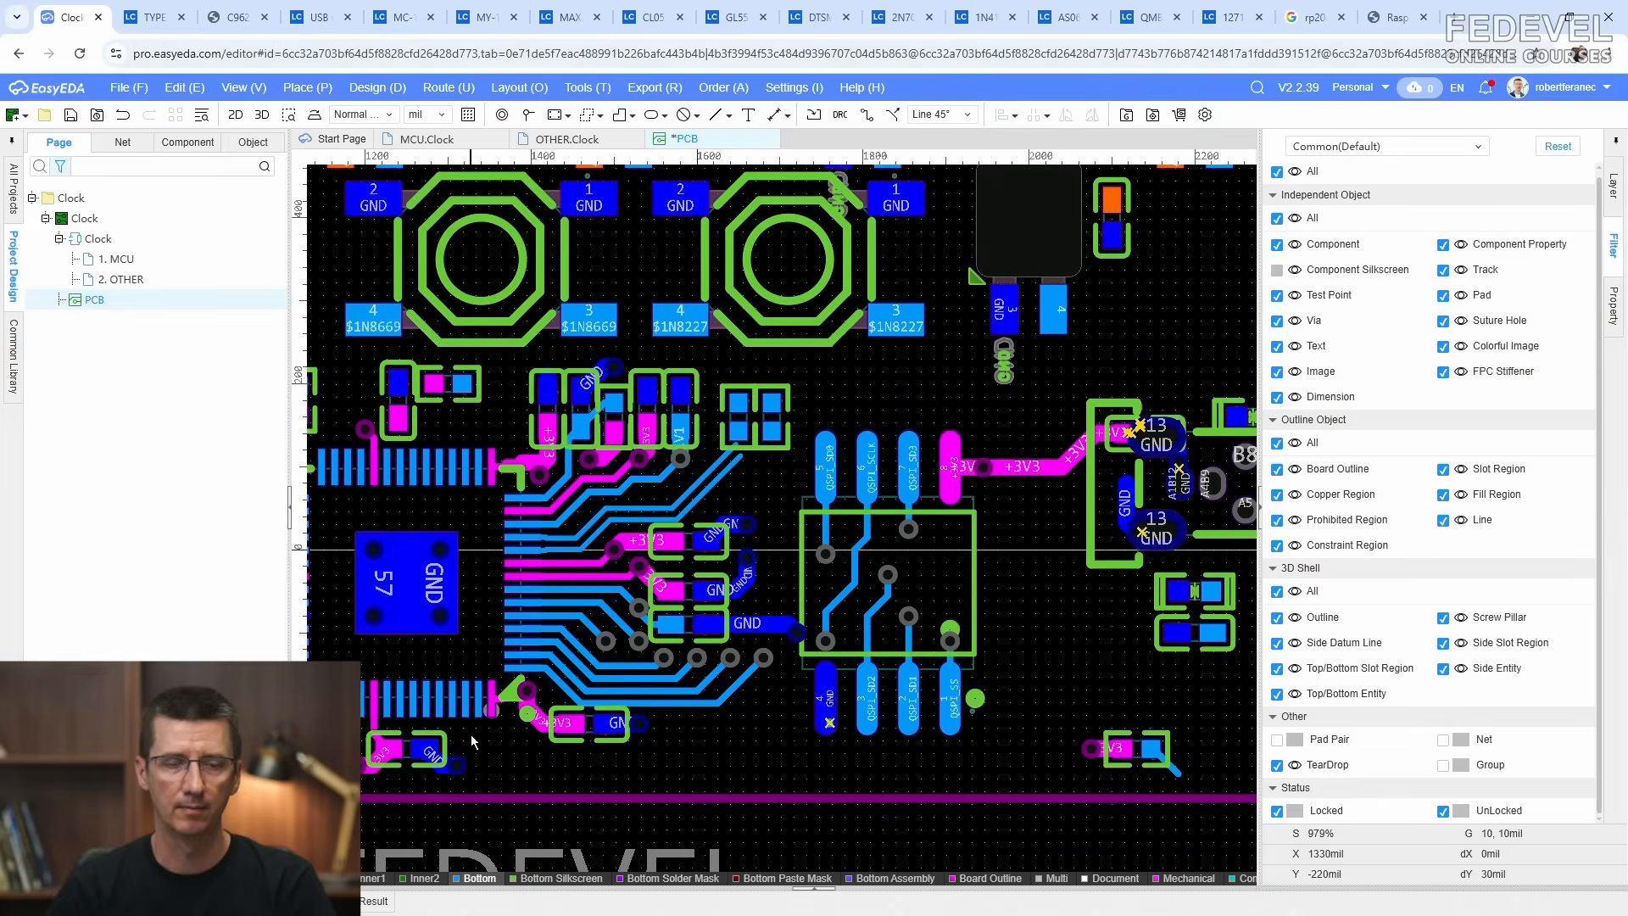
# Step: Delete the +3V3 track between the via at the flash chip's pin 8 and the USB connector
pyautogui.moveTo(1019, 703); pyautogui.dragTo(824, 776, button='right')
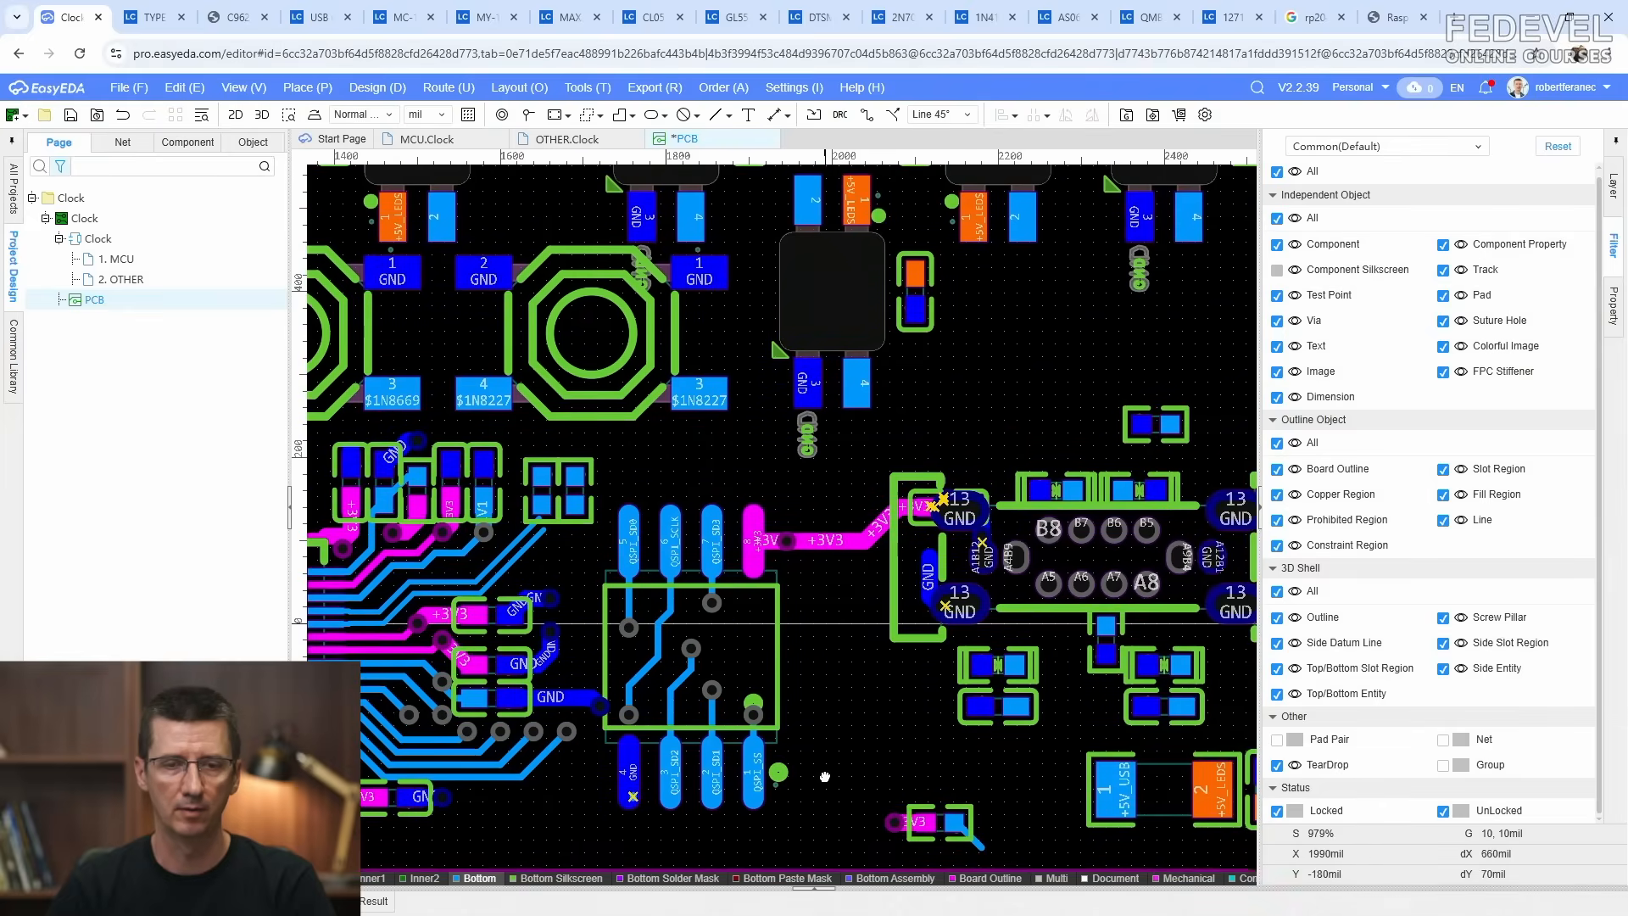
pyautogui.scroll(2, 850, 547)
pyautogui.doubleClick(849, 547)
pyautogui.press('Delete')
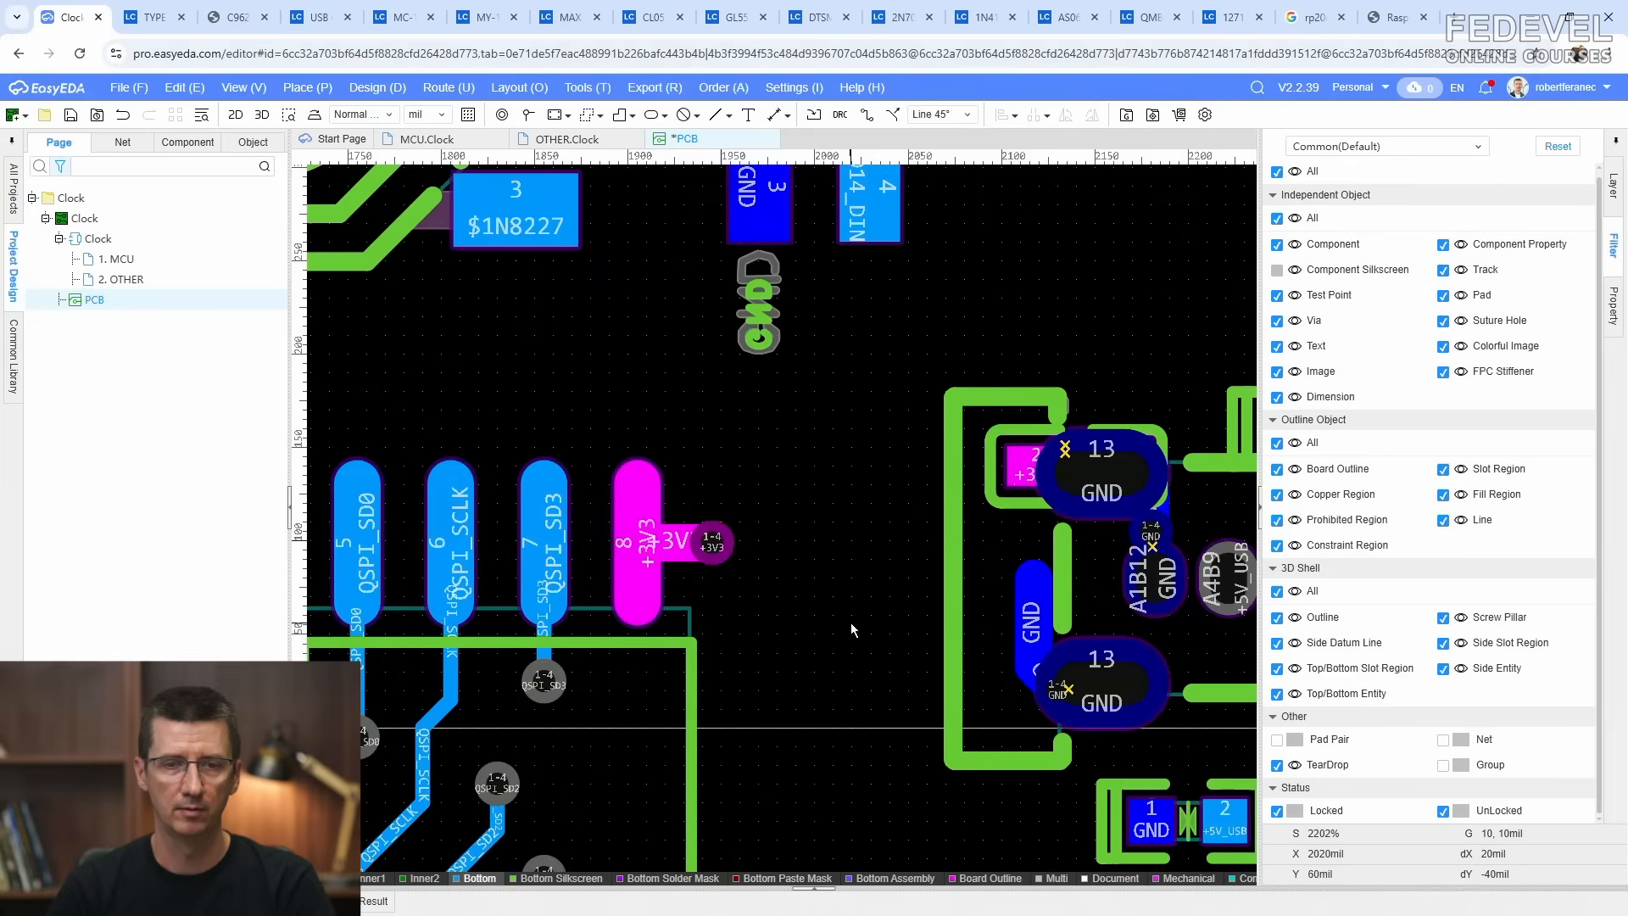
# Step: Transfer flash capacitor C126 from the MCU schematic and place it beside the flash chip's pin 8 at X 2010 mil, Y 70 mil, rotated 90°
pyautogui.click(427, 139)
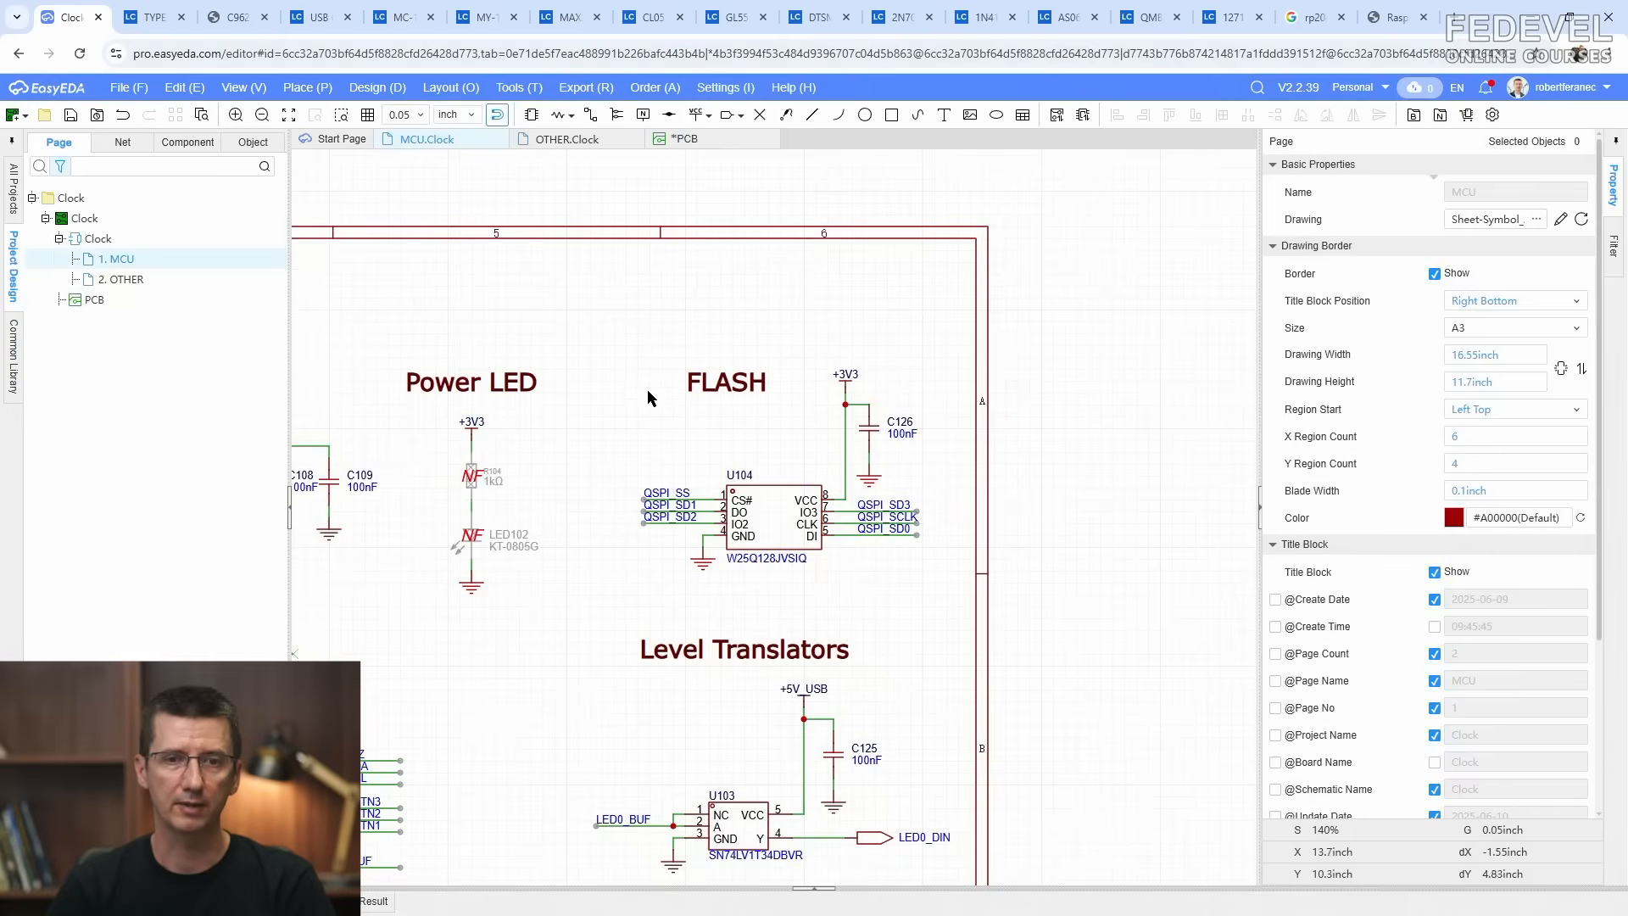
pyautogui.click(871, 433)
pyautogui.rightClick(871, 433)
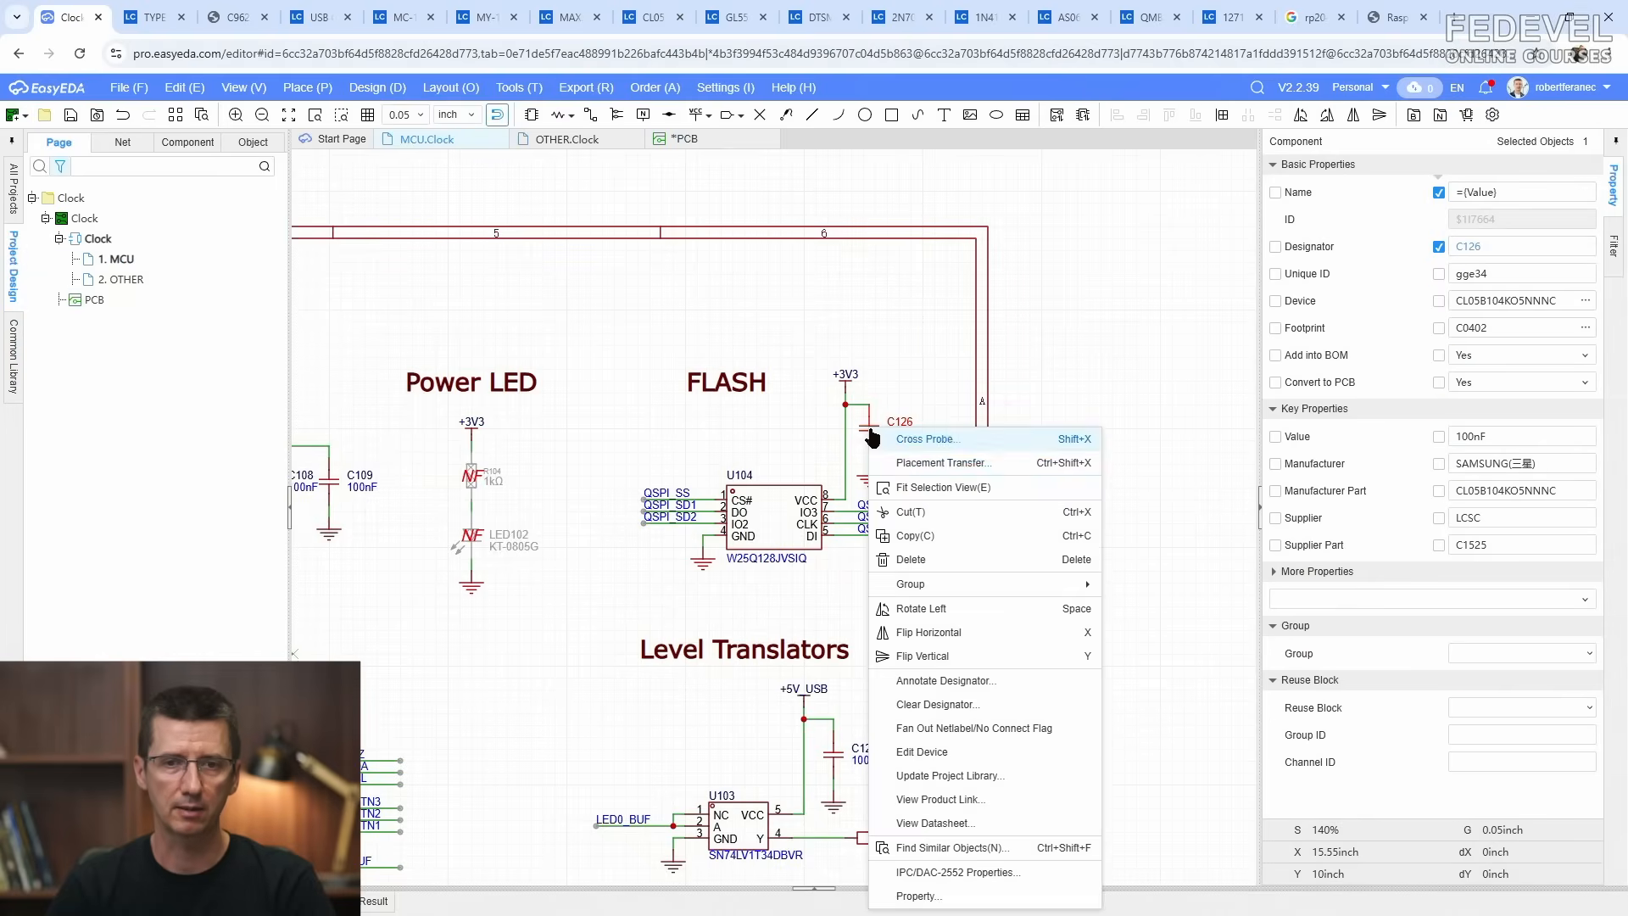
pyautogui.click(906, 461)
pyautogui.scroll(-3, 1056, 483)
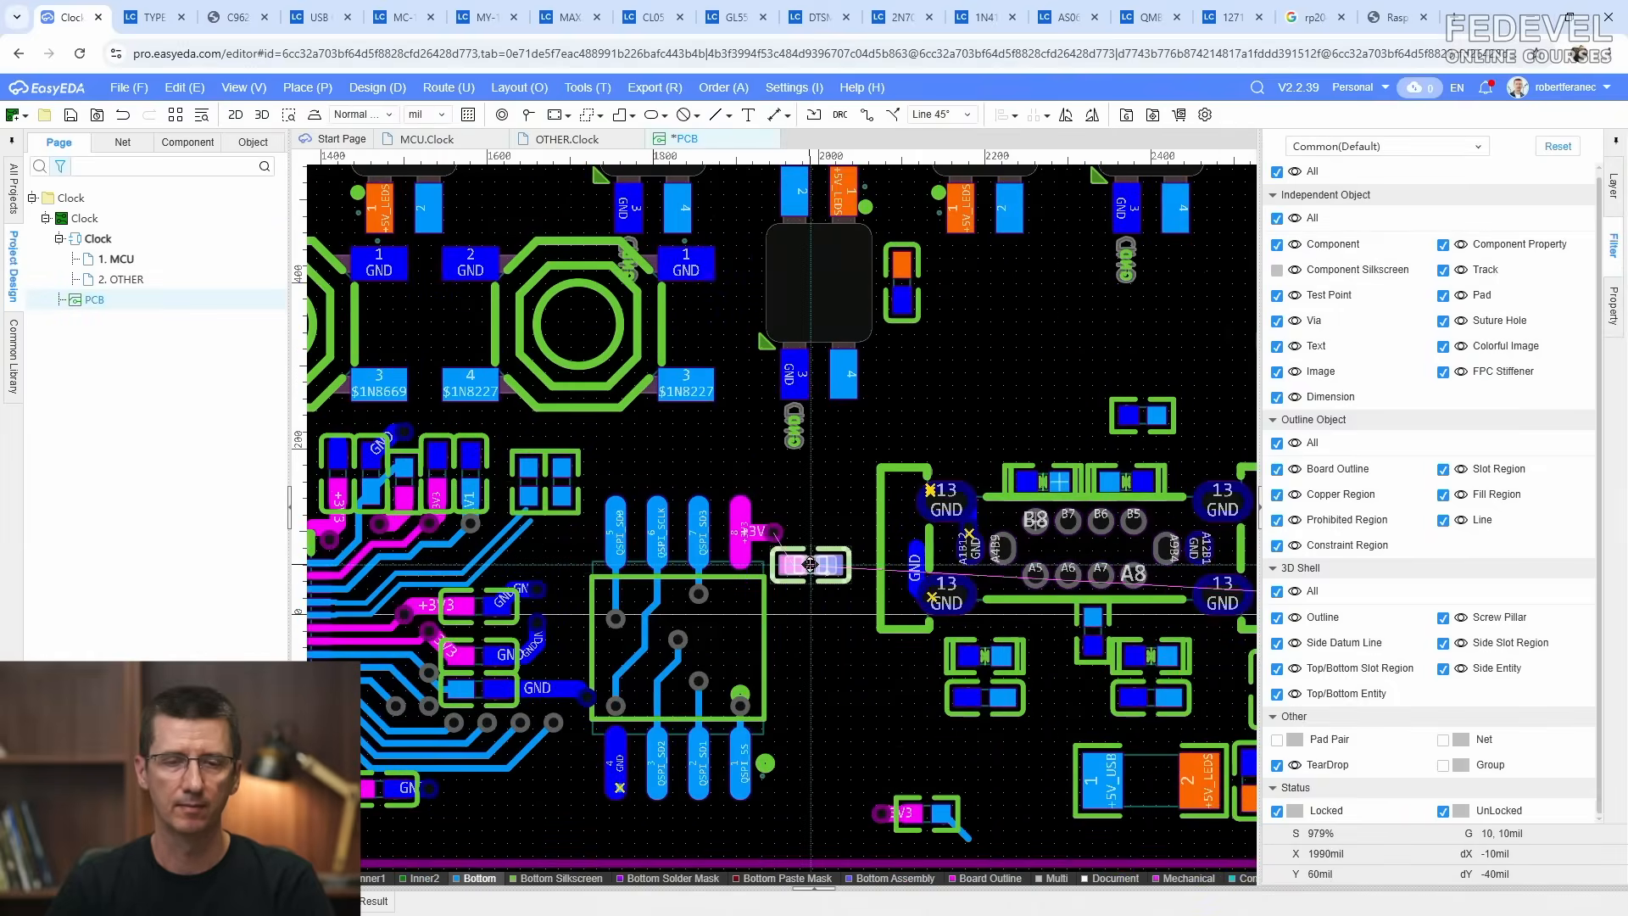
pyautogui.scroll(2, 821, 569)
pyautogui.press('space')
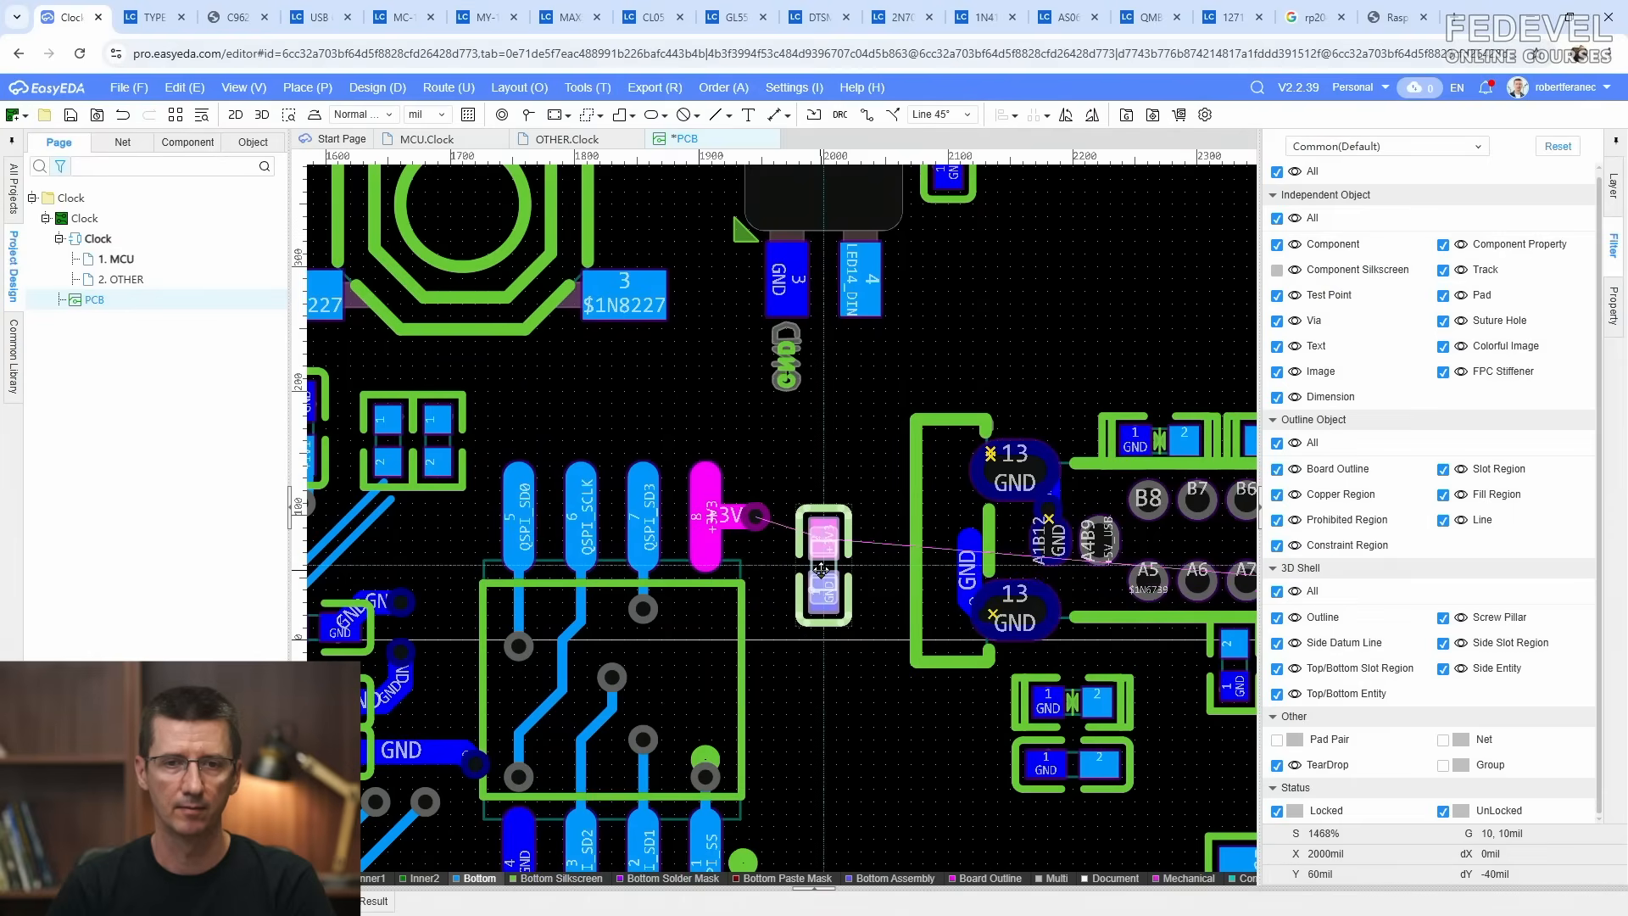
pyautogui.click(836, 551)
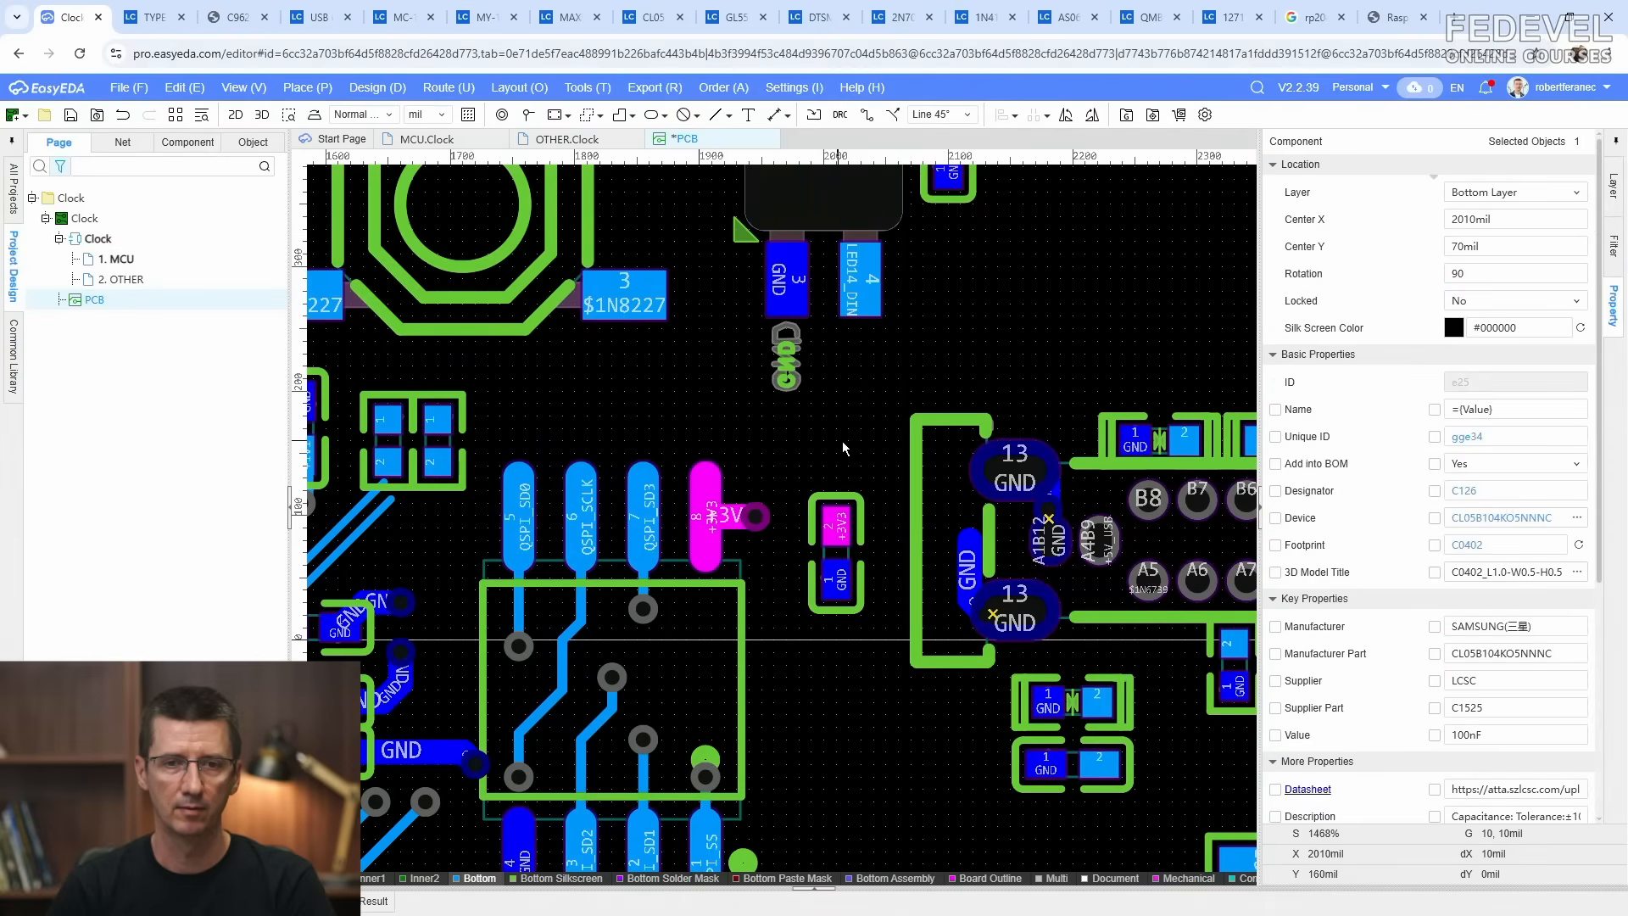
# Step: Transfer R124 from the BOOT Select Button circuit and place it beside the flash chip's QSPI_SS pin at X 2000 mil, Y -120 mil, rotated 90°
pyautogui.scroll(-1, 841, 441)
pyautogui.scroll(-1, 853, 443)
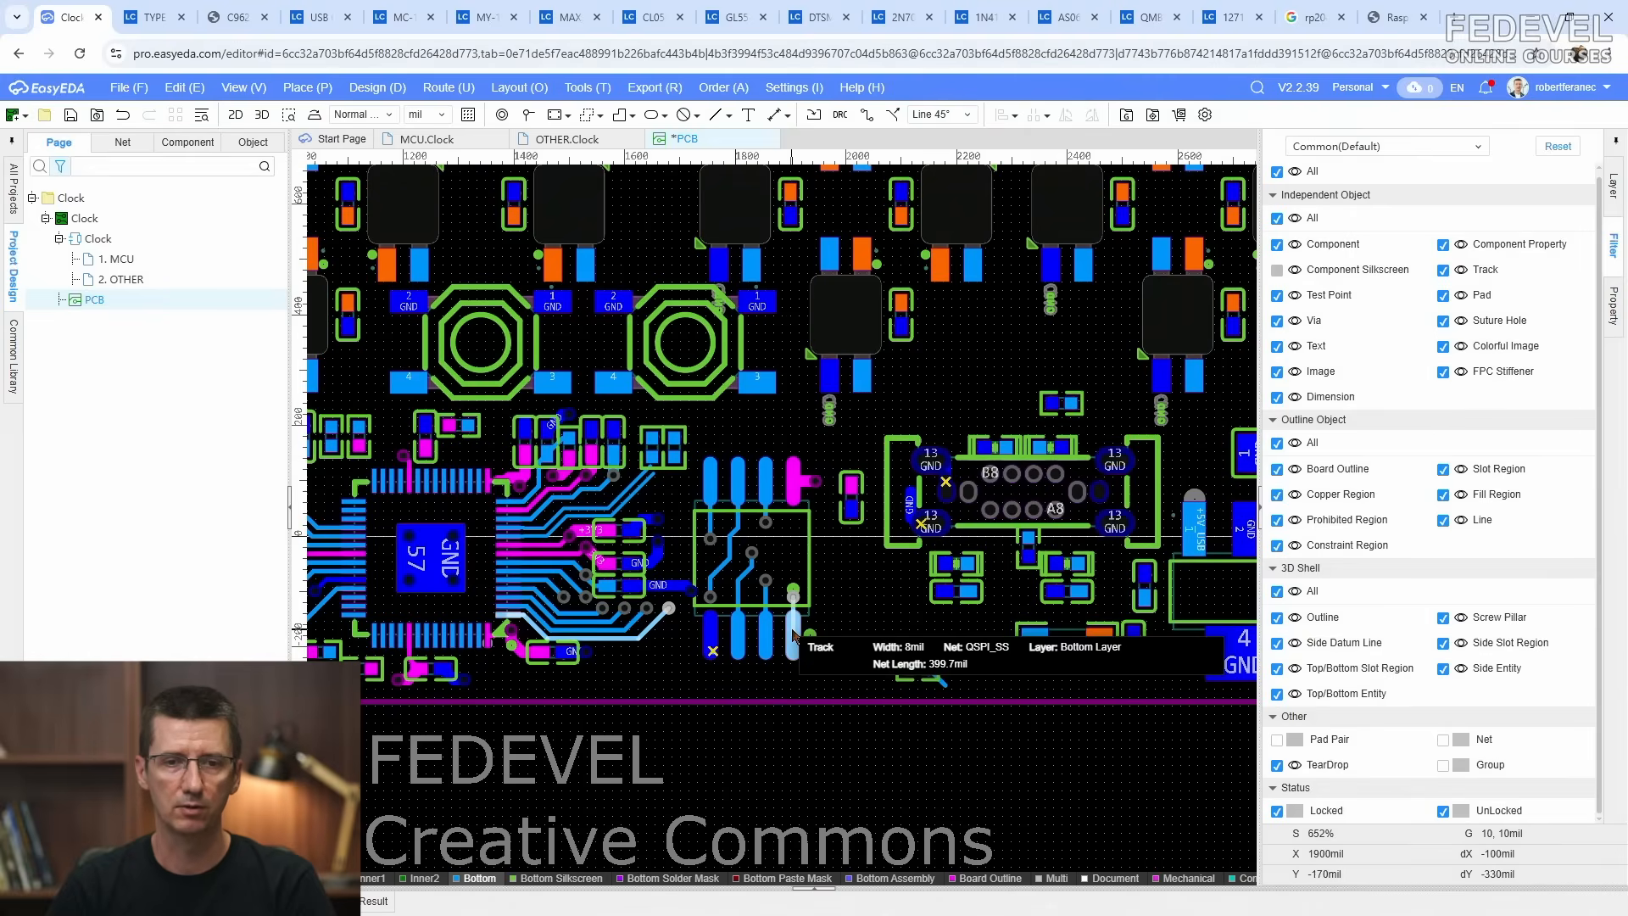
pyautogui.click(458, 140)
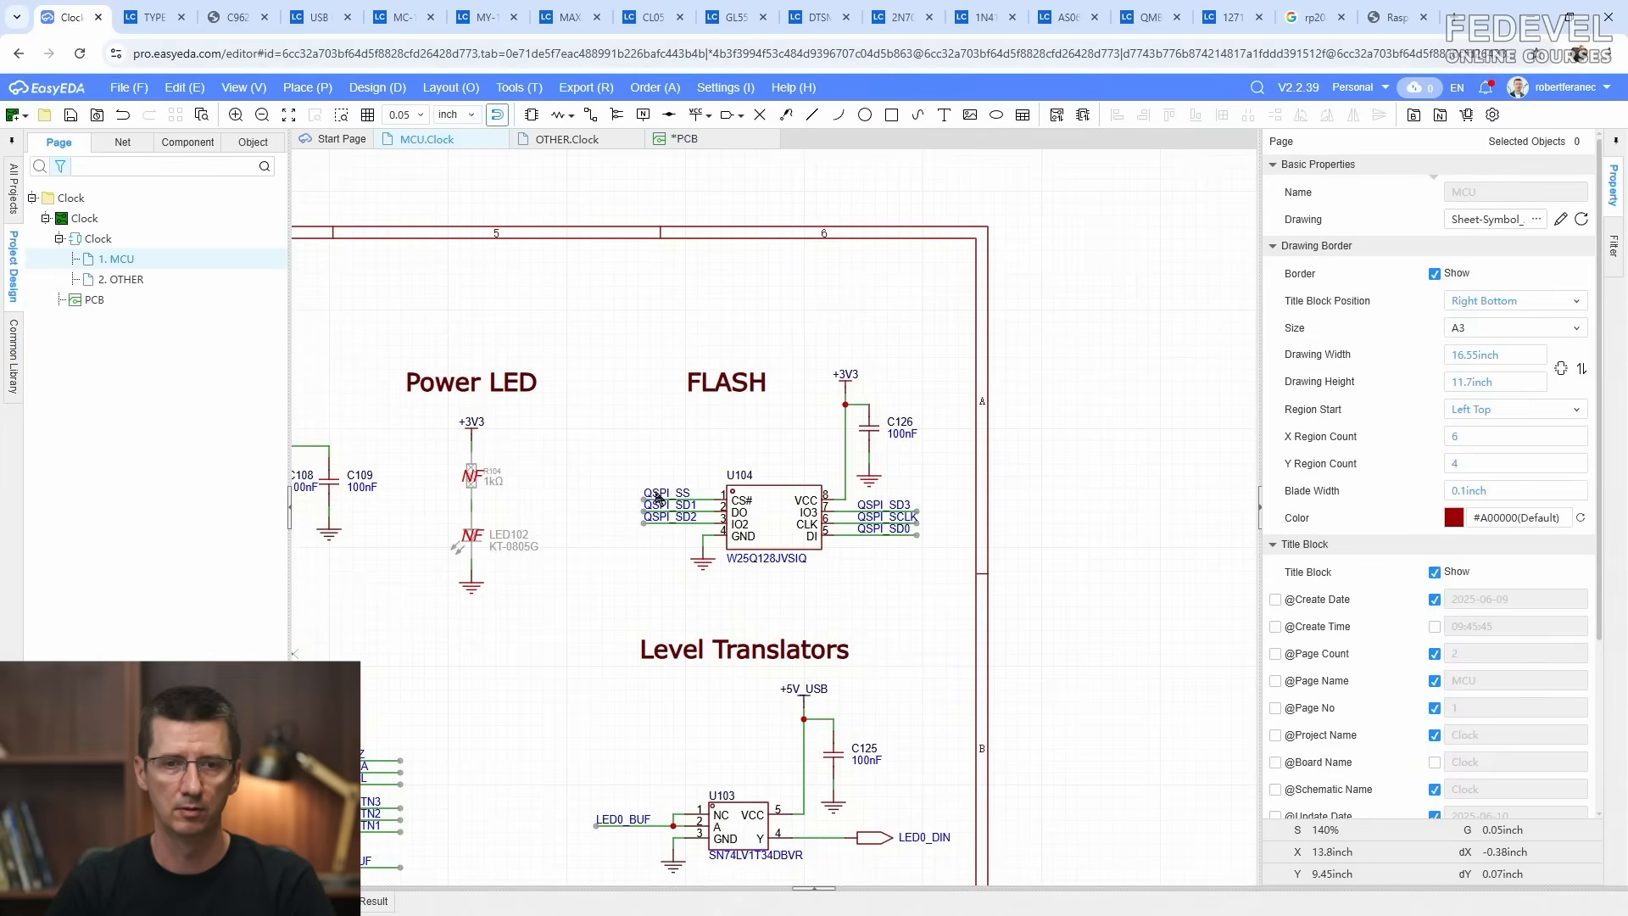
pyautogui.scroll(3, 646, 496)
pyautogui.scroll(-6, 806, 374)
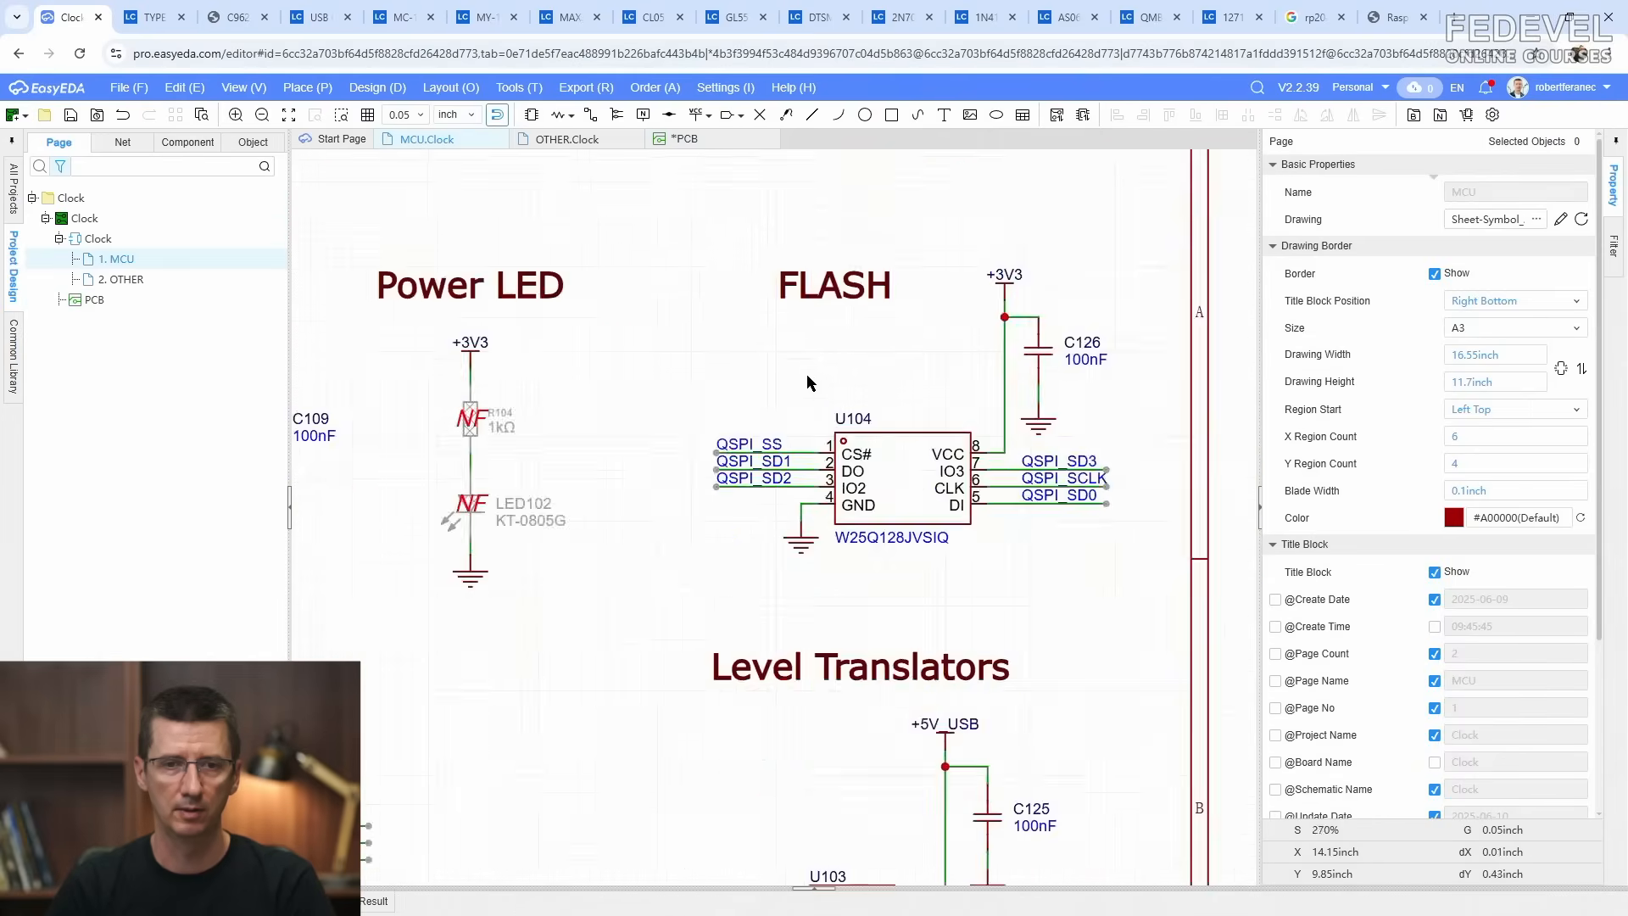
pyautogui.scroll(3, 636, 727)
pyautogui.scroll(3, 635, 724)
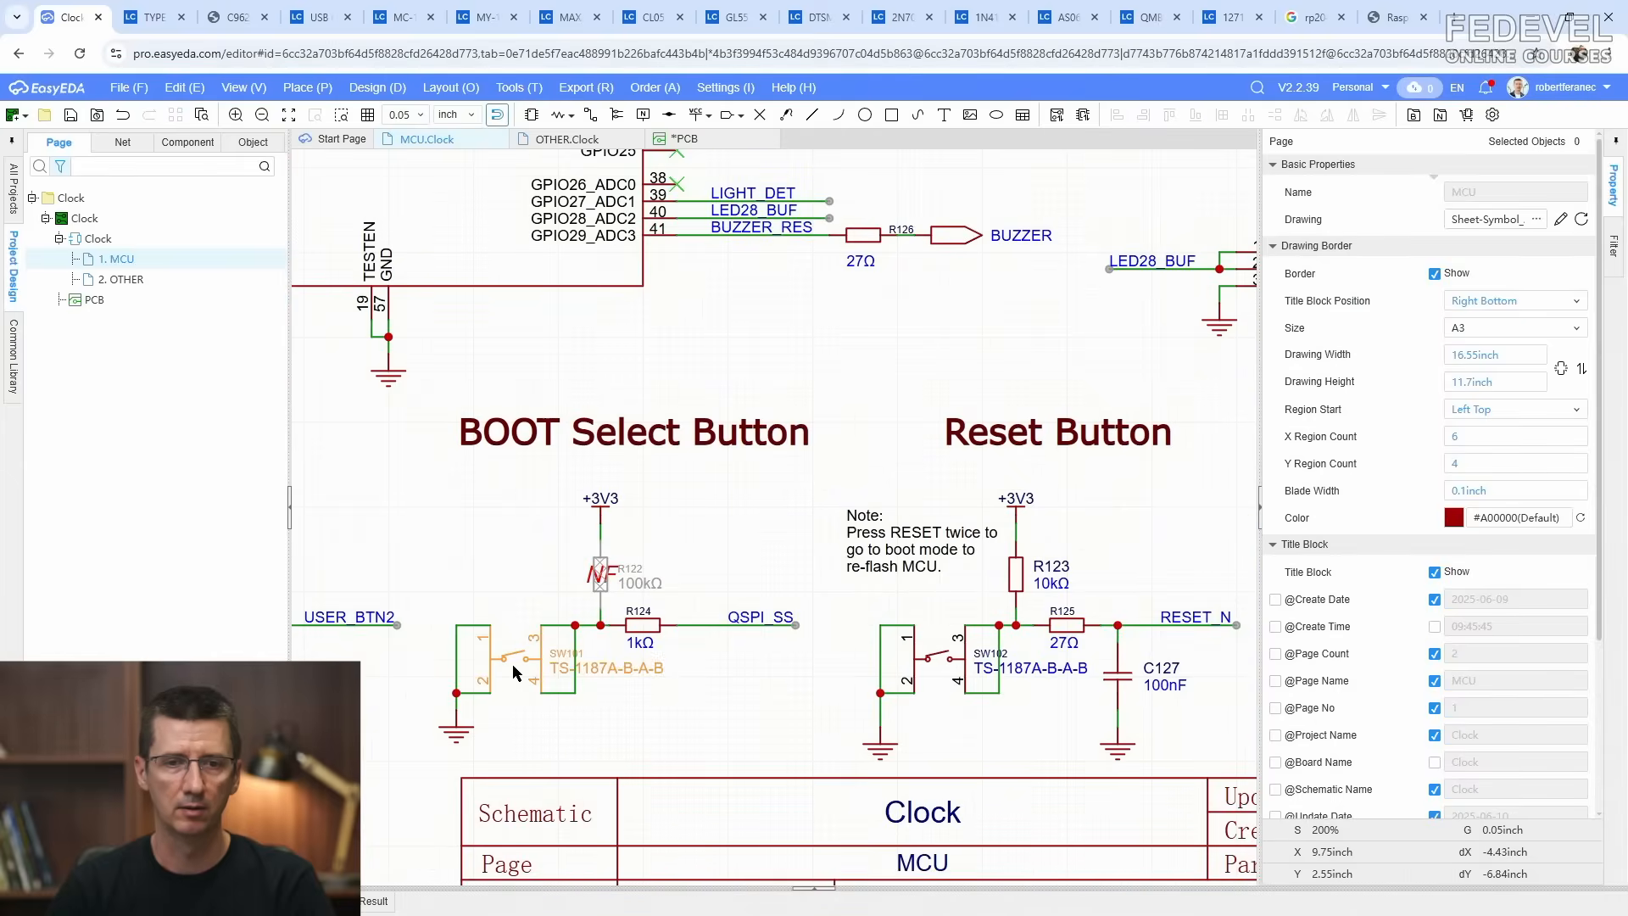
pyautogui.click(641, 626)
pyautogui.rightClick(641, 627)
pyautogui.click(727, 175)
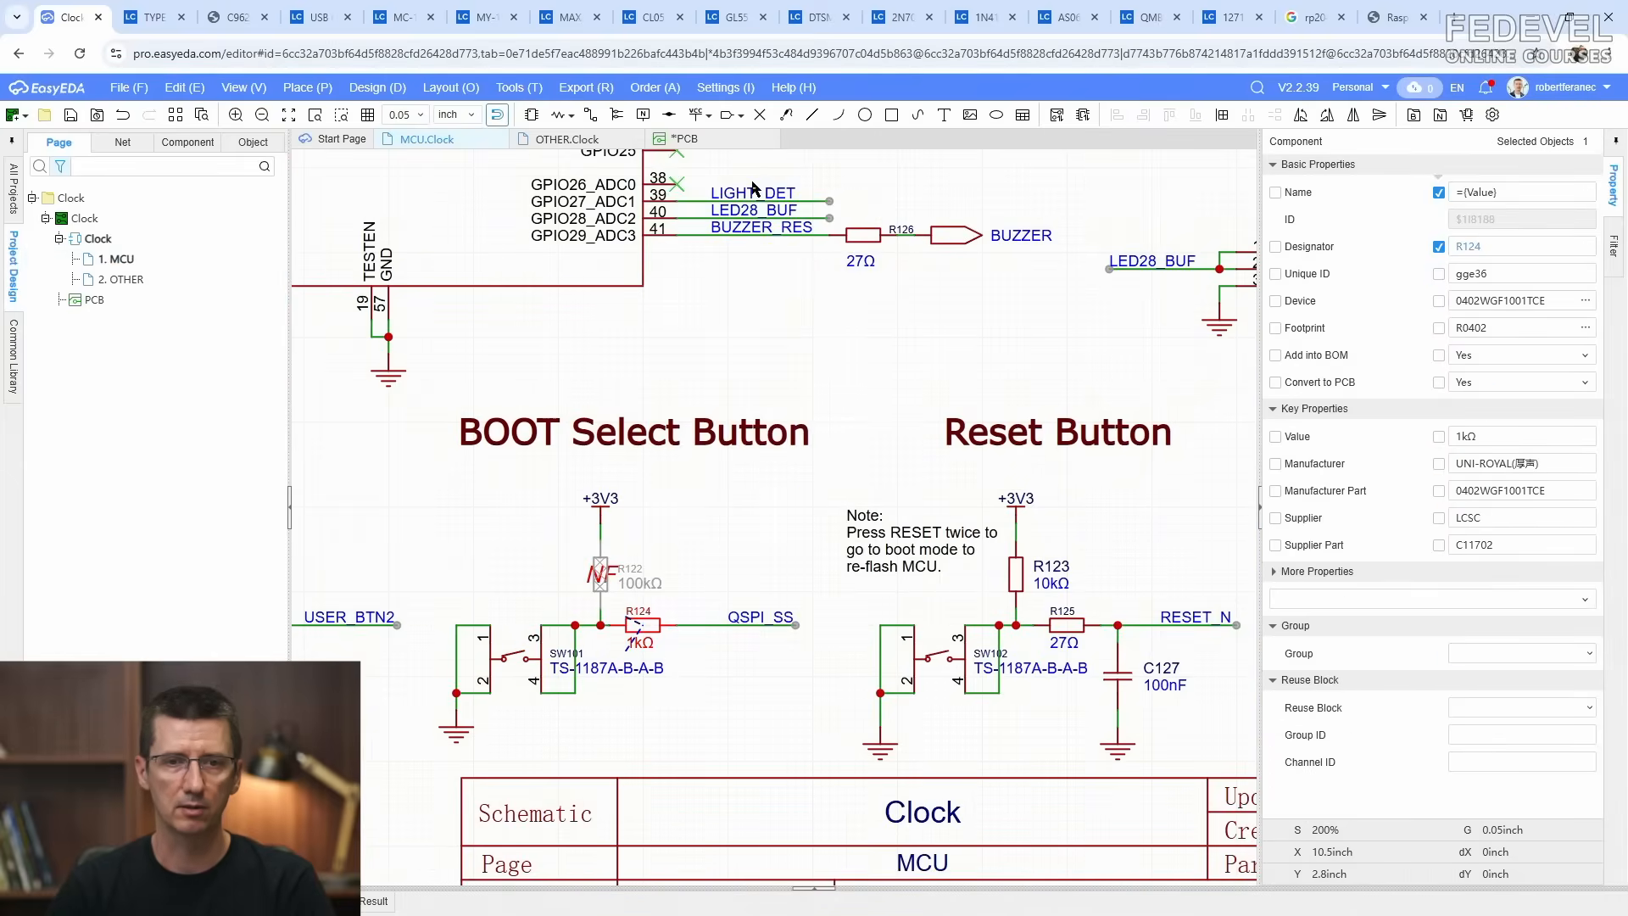
pyautogui.scroll(-7, 931, 509)
pyautogui.moveTo(773, 517); pyautogui.dragTo(789, 606)
pyautogui.scroll(7, 789, 293)
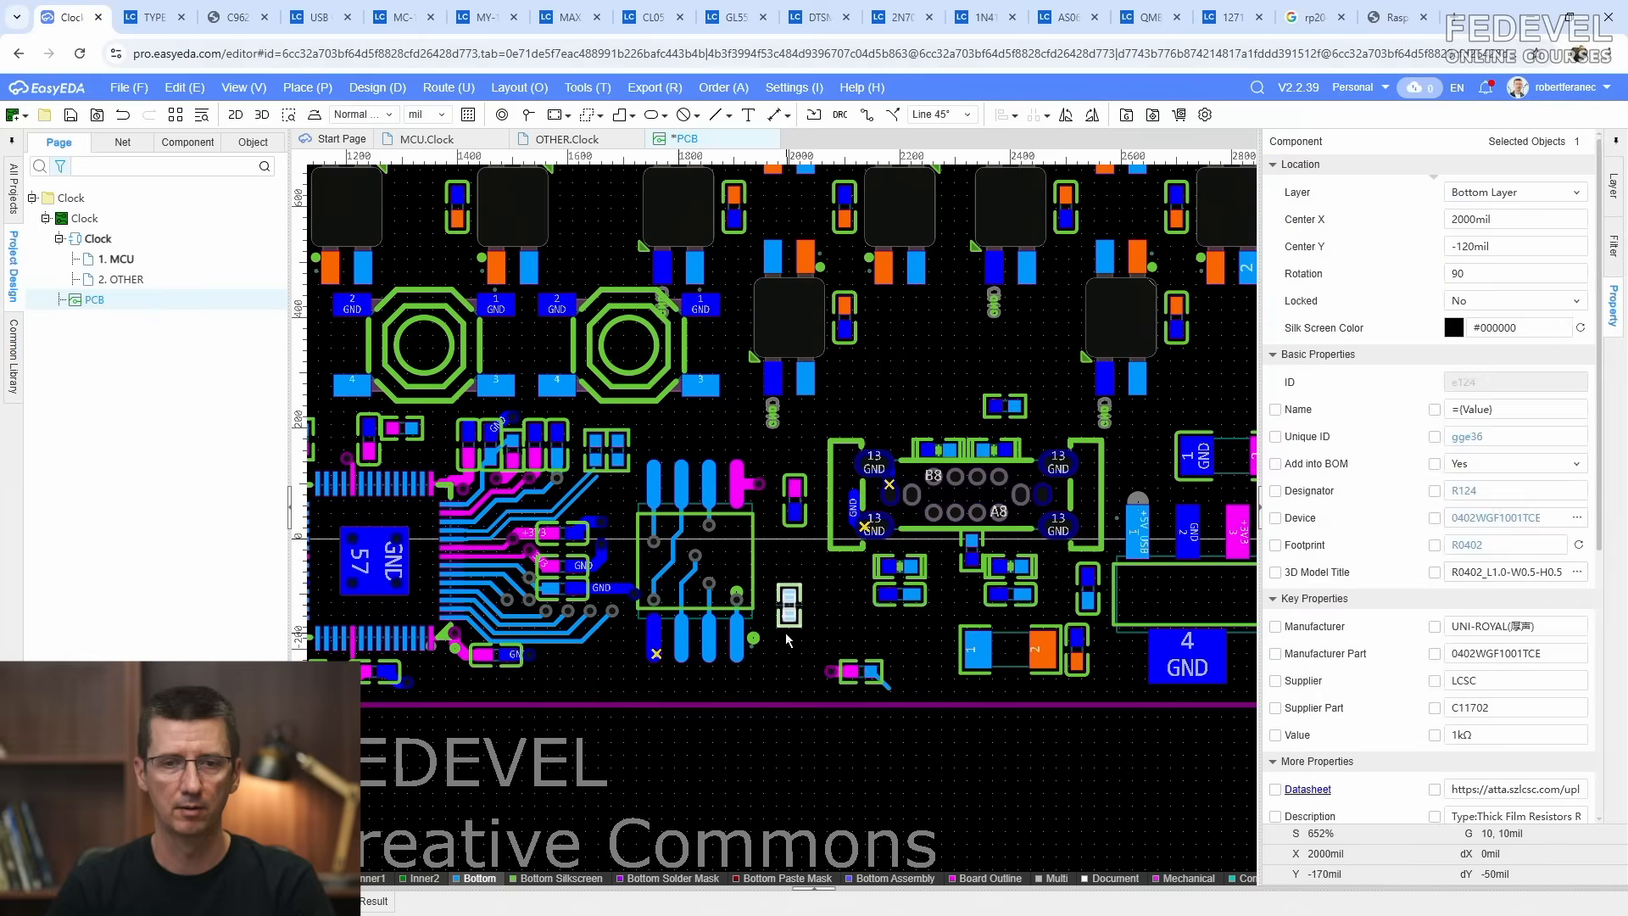
pyautogui.scroll(5, 787, 640)
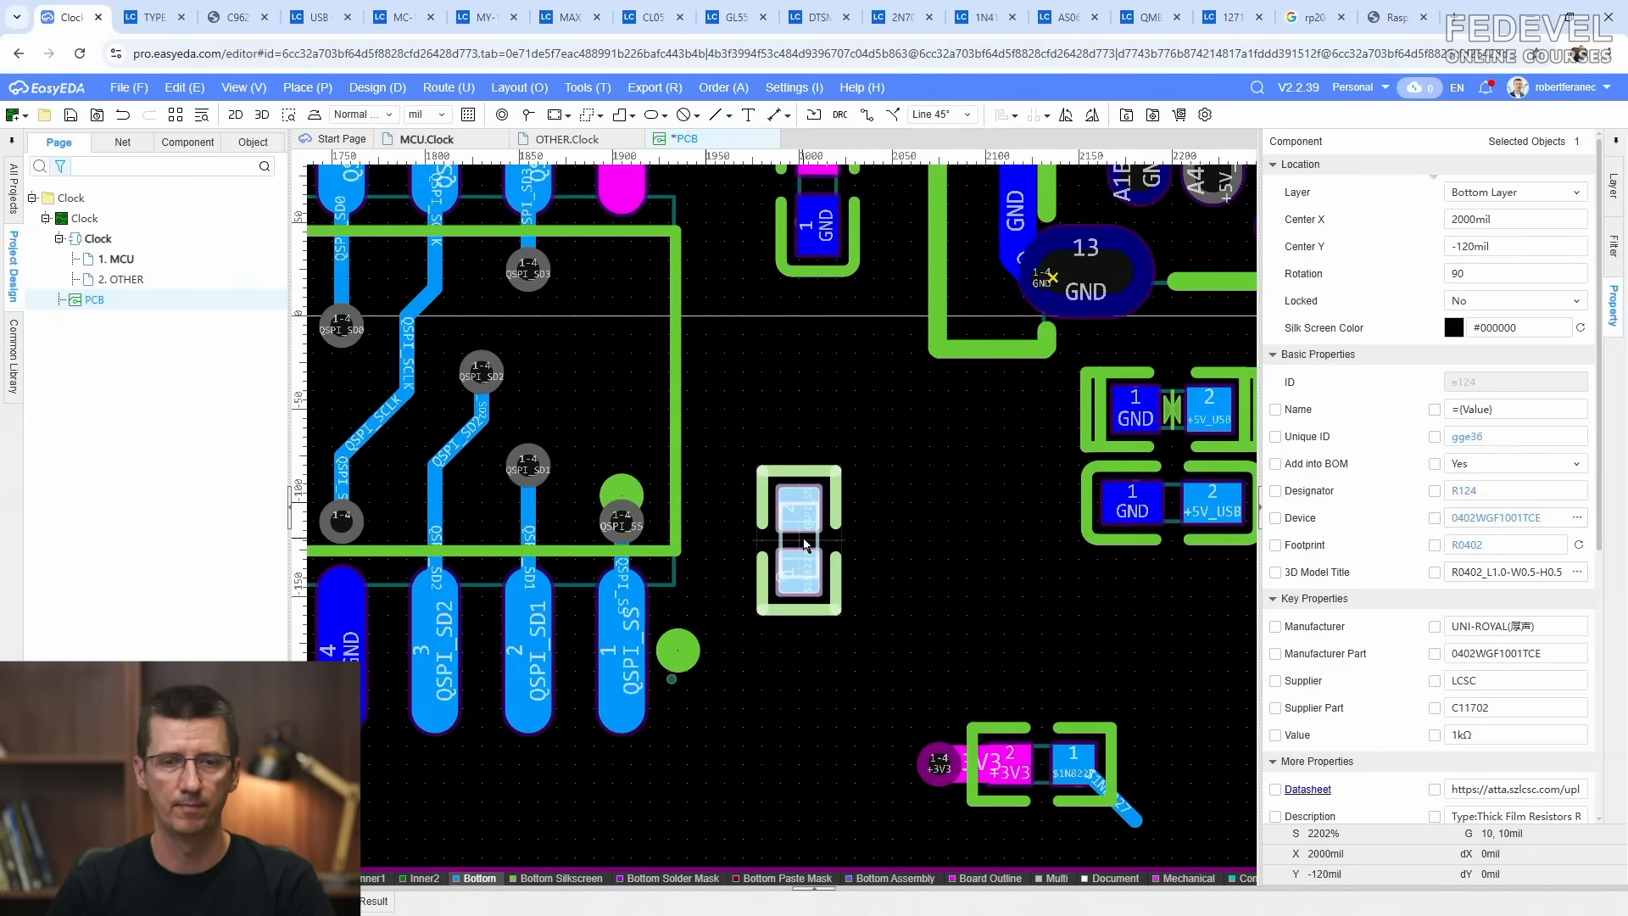
# Step: Locate R122 from the BOOT Select Button circuit on the PCB and delete its track stub and its +3V3 track and via
pyautogui.click(465, 143)
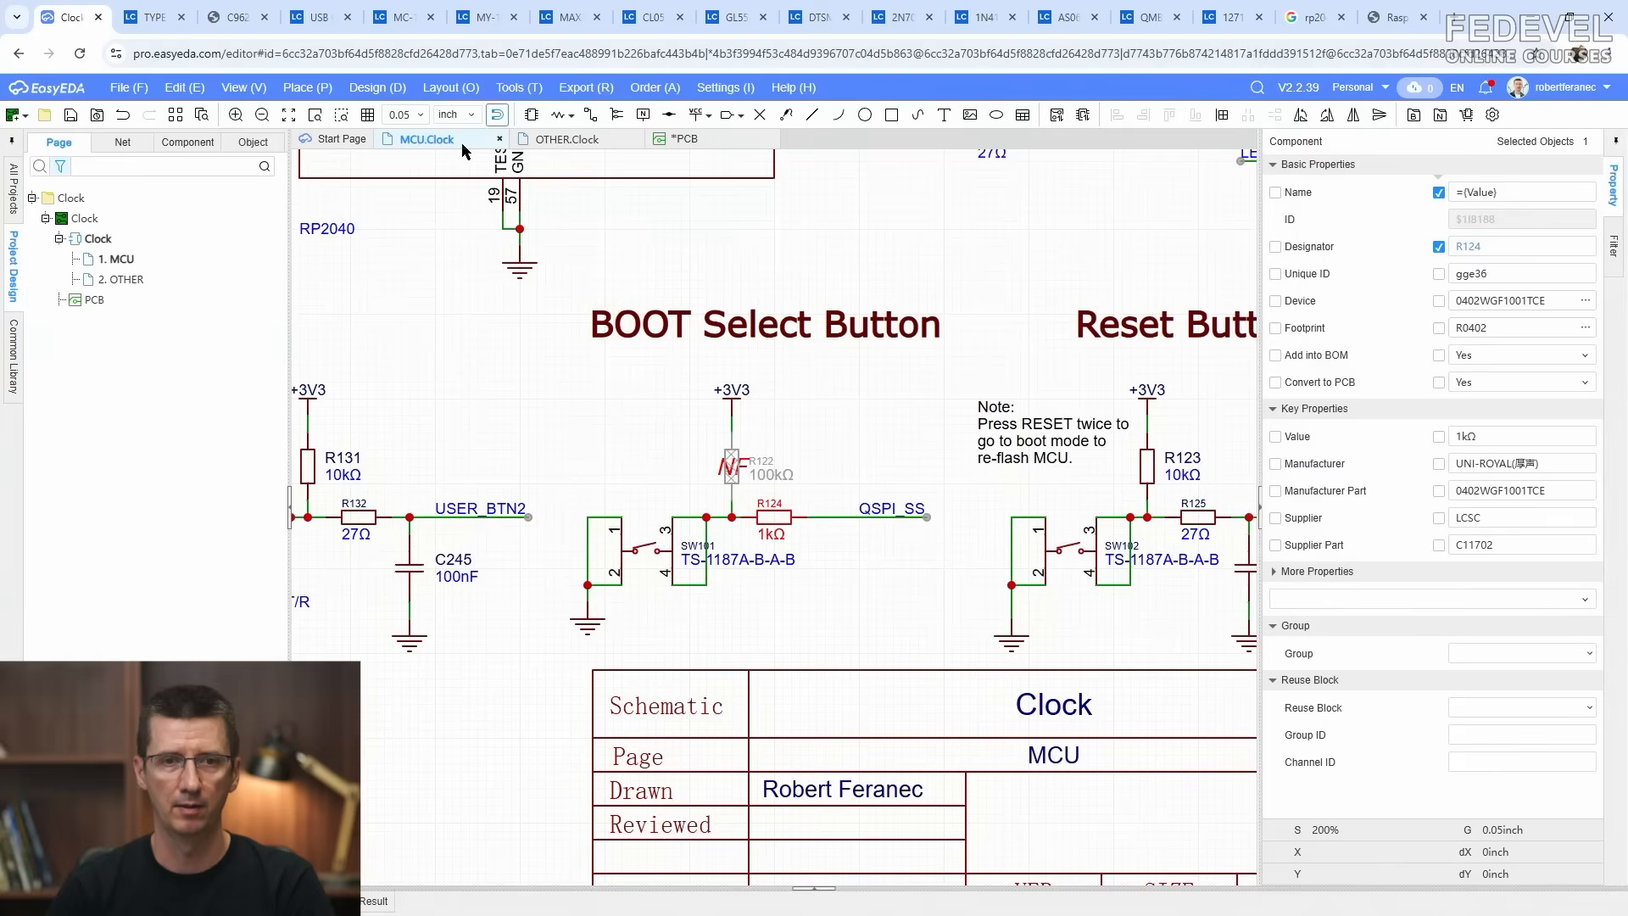
pyautogui.click(731, 457)
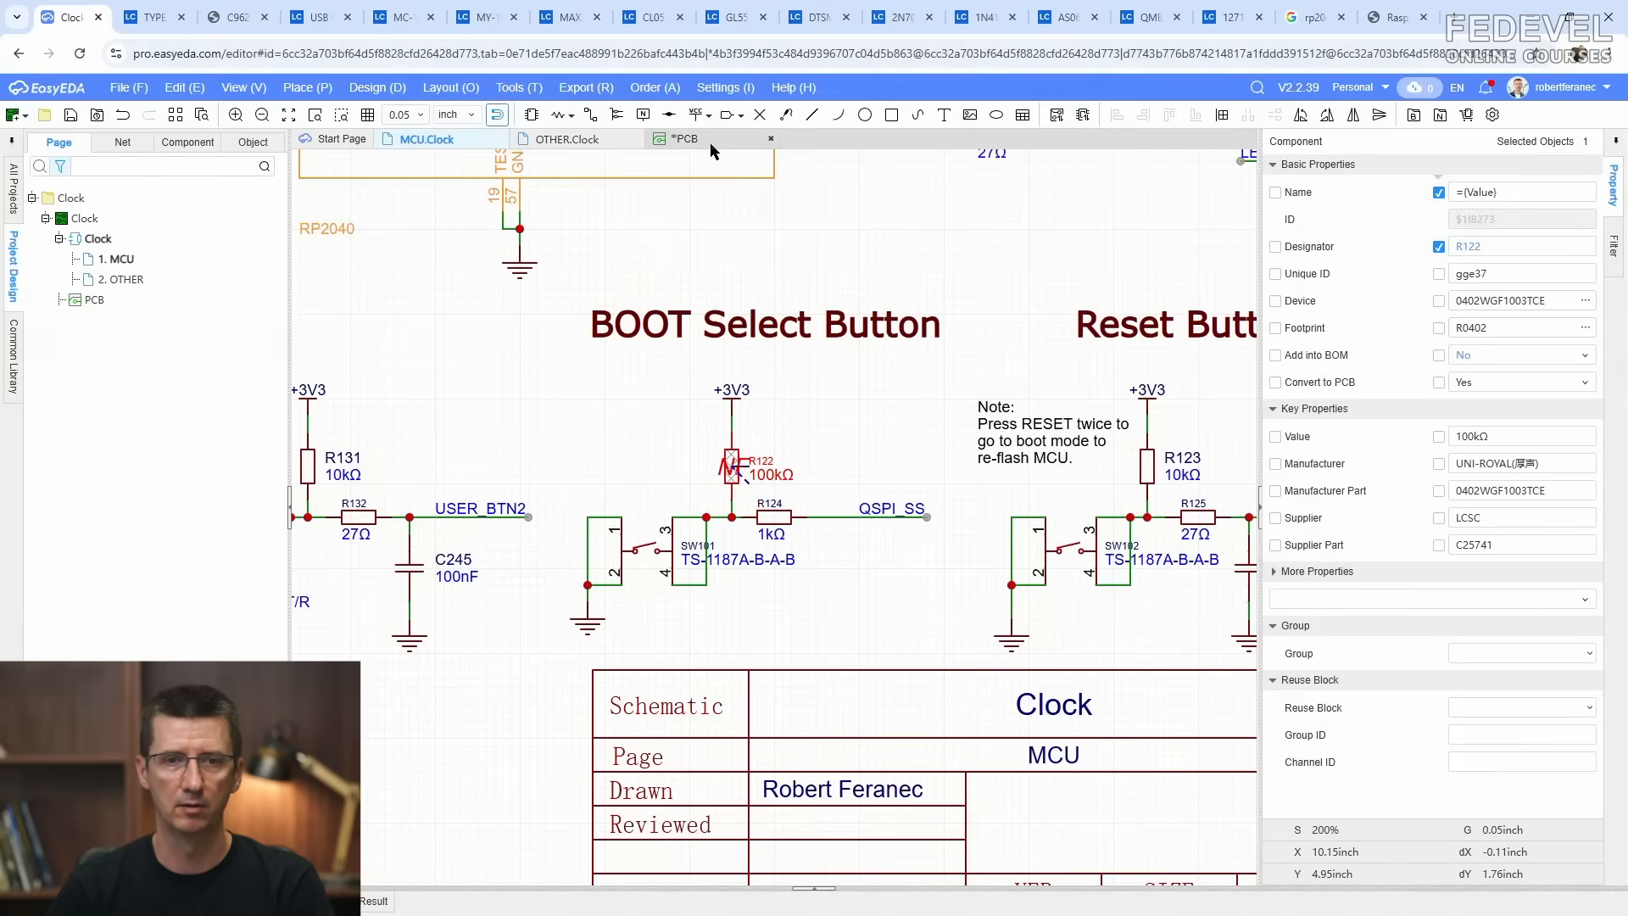
pyautogui.click(686, 139)
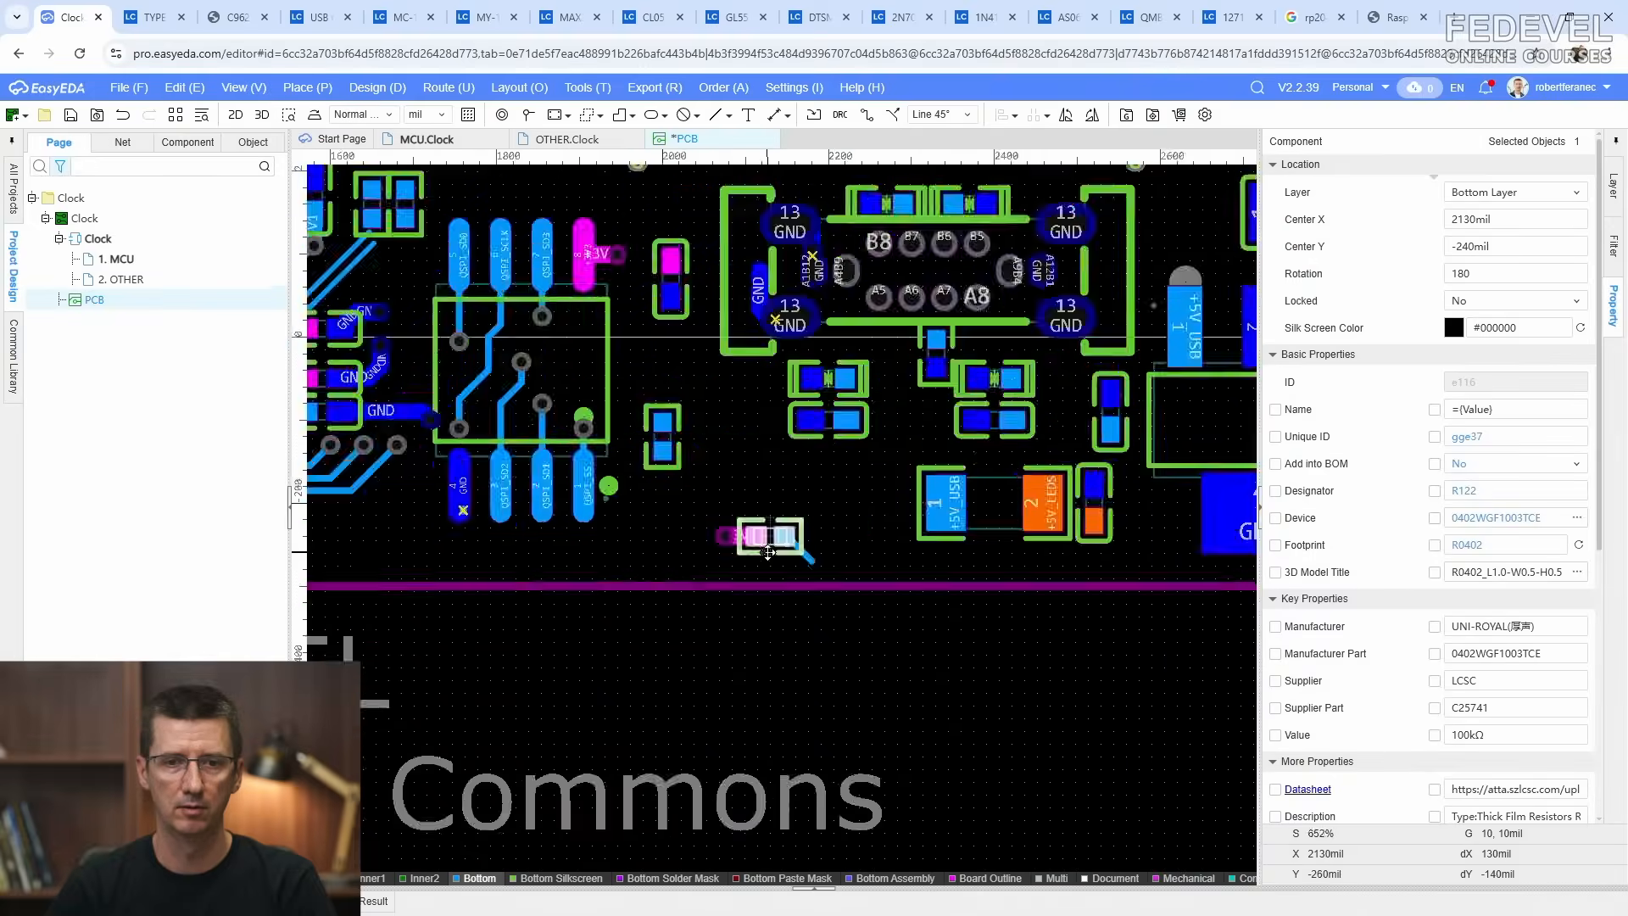
pyautogui.click(768, 400)
pyautogui.click(858, 561)
pyautogui.press('Delete')
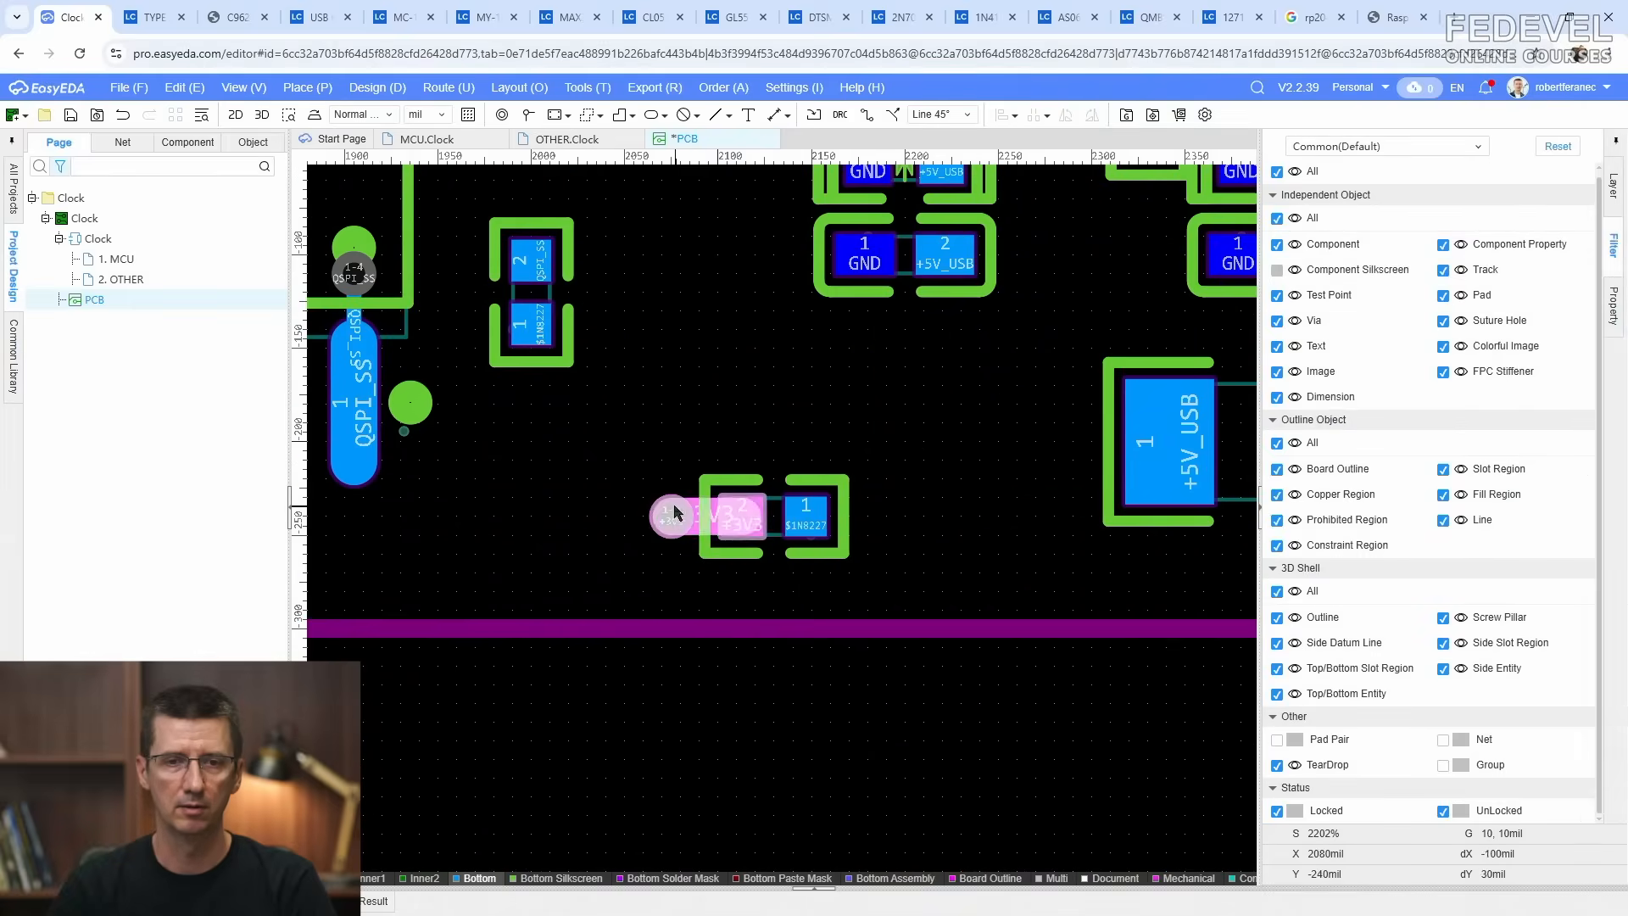
pyautogui.click(687, 521)
pyautogui.click(688, 519)
pyautogui.press('Delete')
# Step: Place R122 directly below R124 at X 2000 mil, Y -200 mil, rotated 270°
pyautogui.moveTo(774, 516); pyautogui.dragTo(531, 440)
pyautogui.press('space')
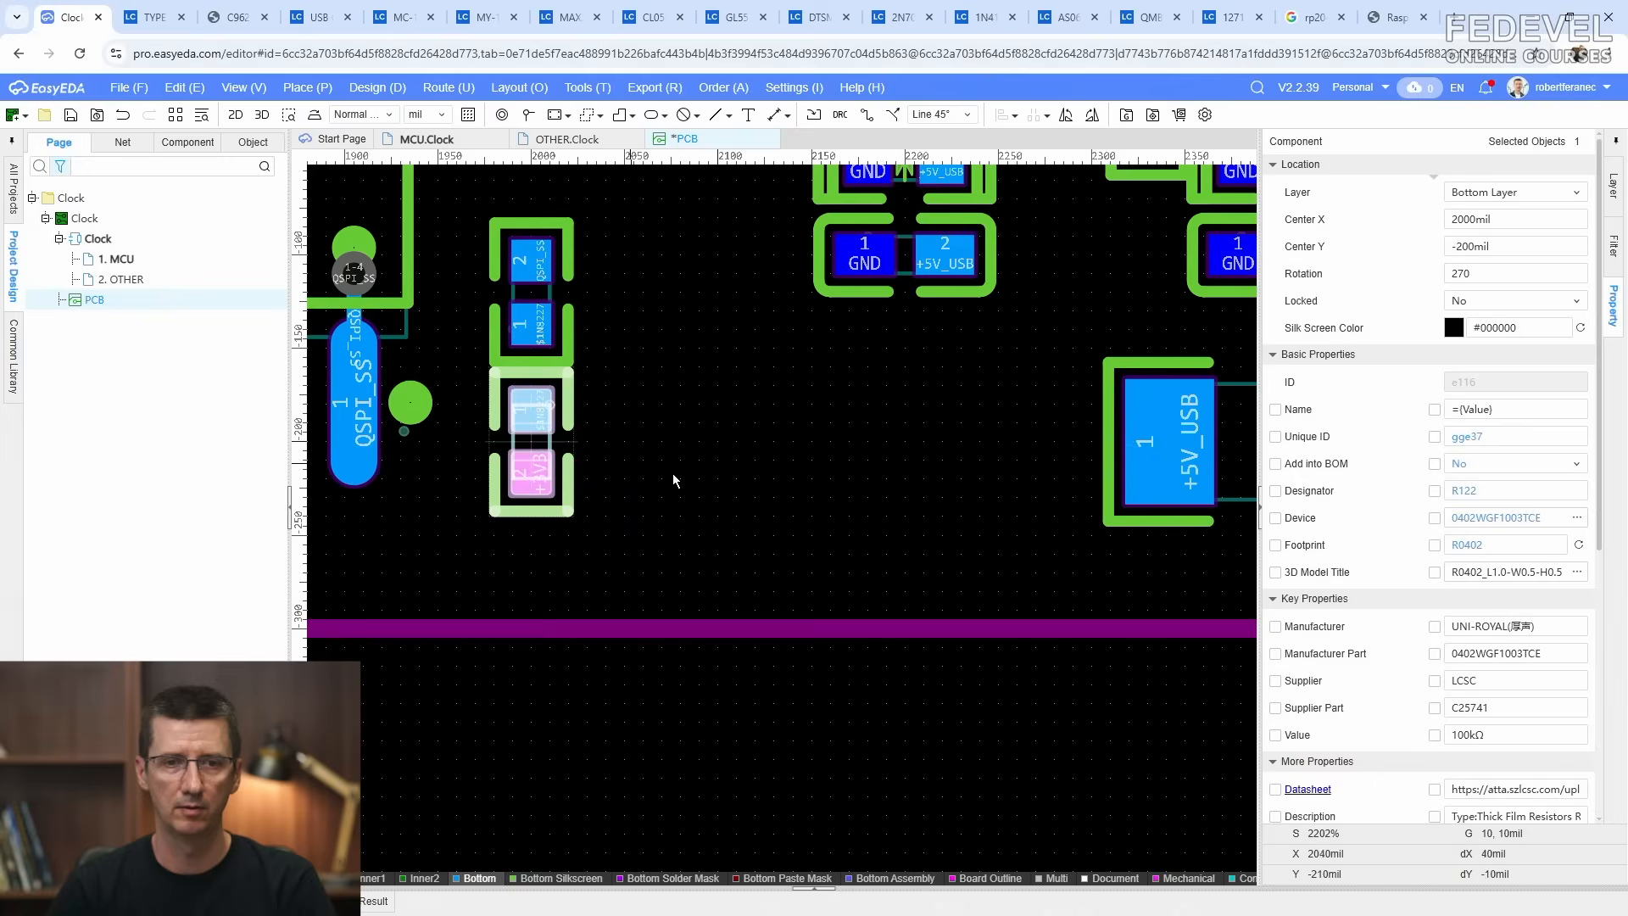
pyautogui.click(734, 499)
# Step: Delete the leftover track fragment on the flash chip's GND pin 4
pyautogui.scroll(-2, 824, 549)
pyautogui.scroll(-2, 824, 556)
pyautogui.scroll(10, 781, 621)
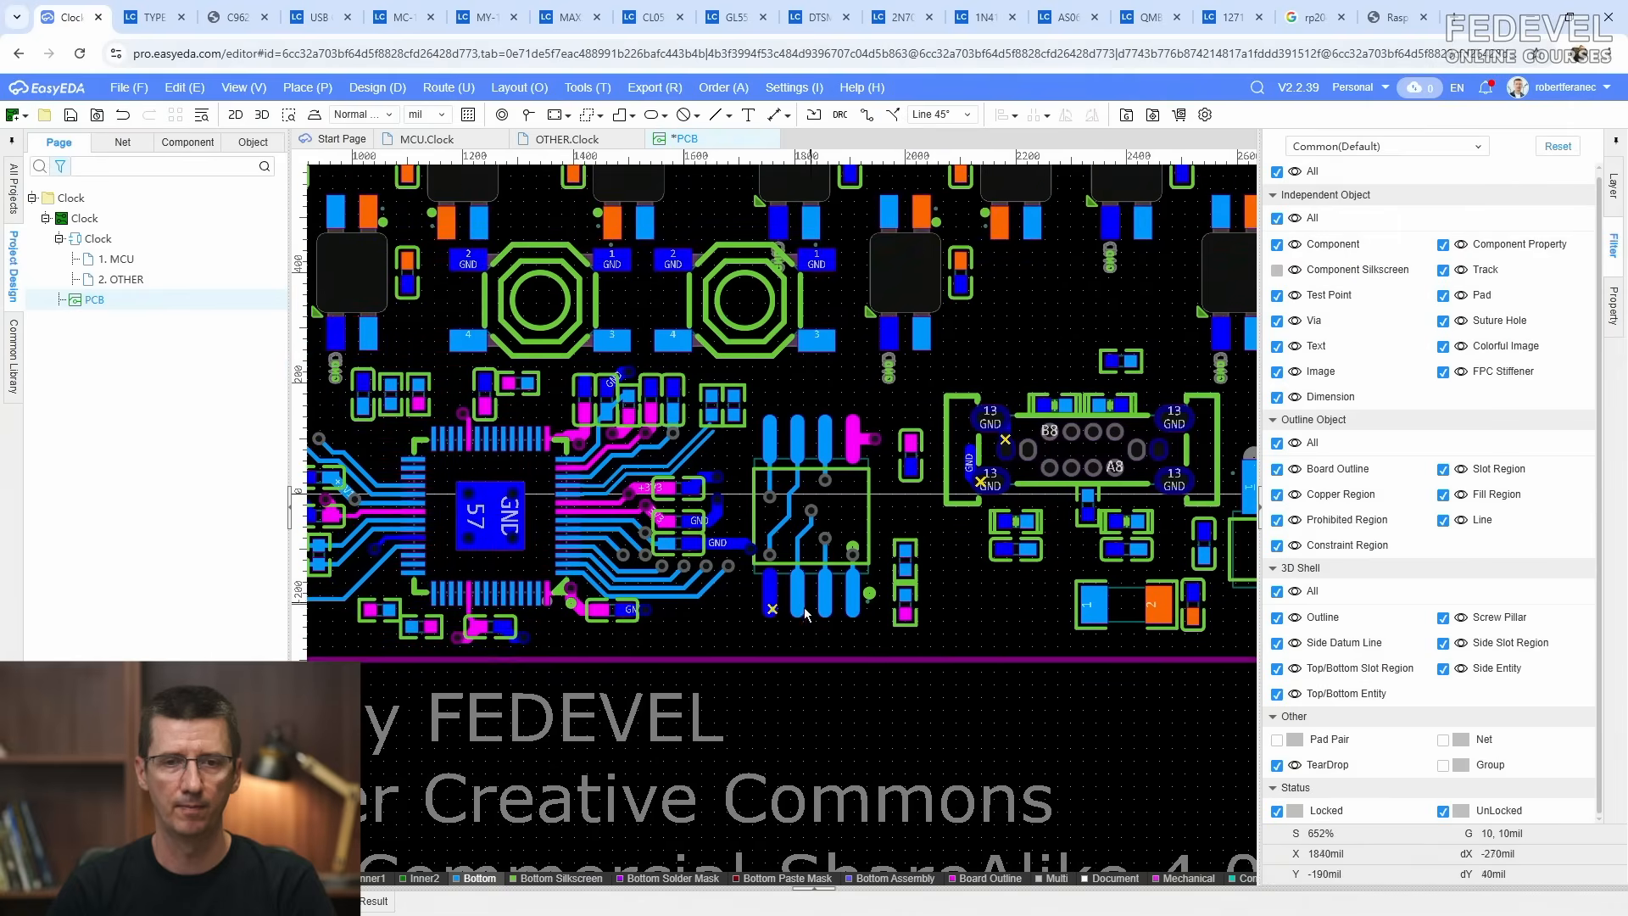
pyautogui.click(723, 573)
pyautogui.press('Delete')
pyautogui.scroll(-4, 728, 657)
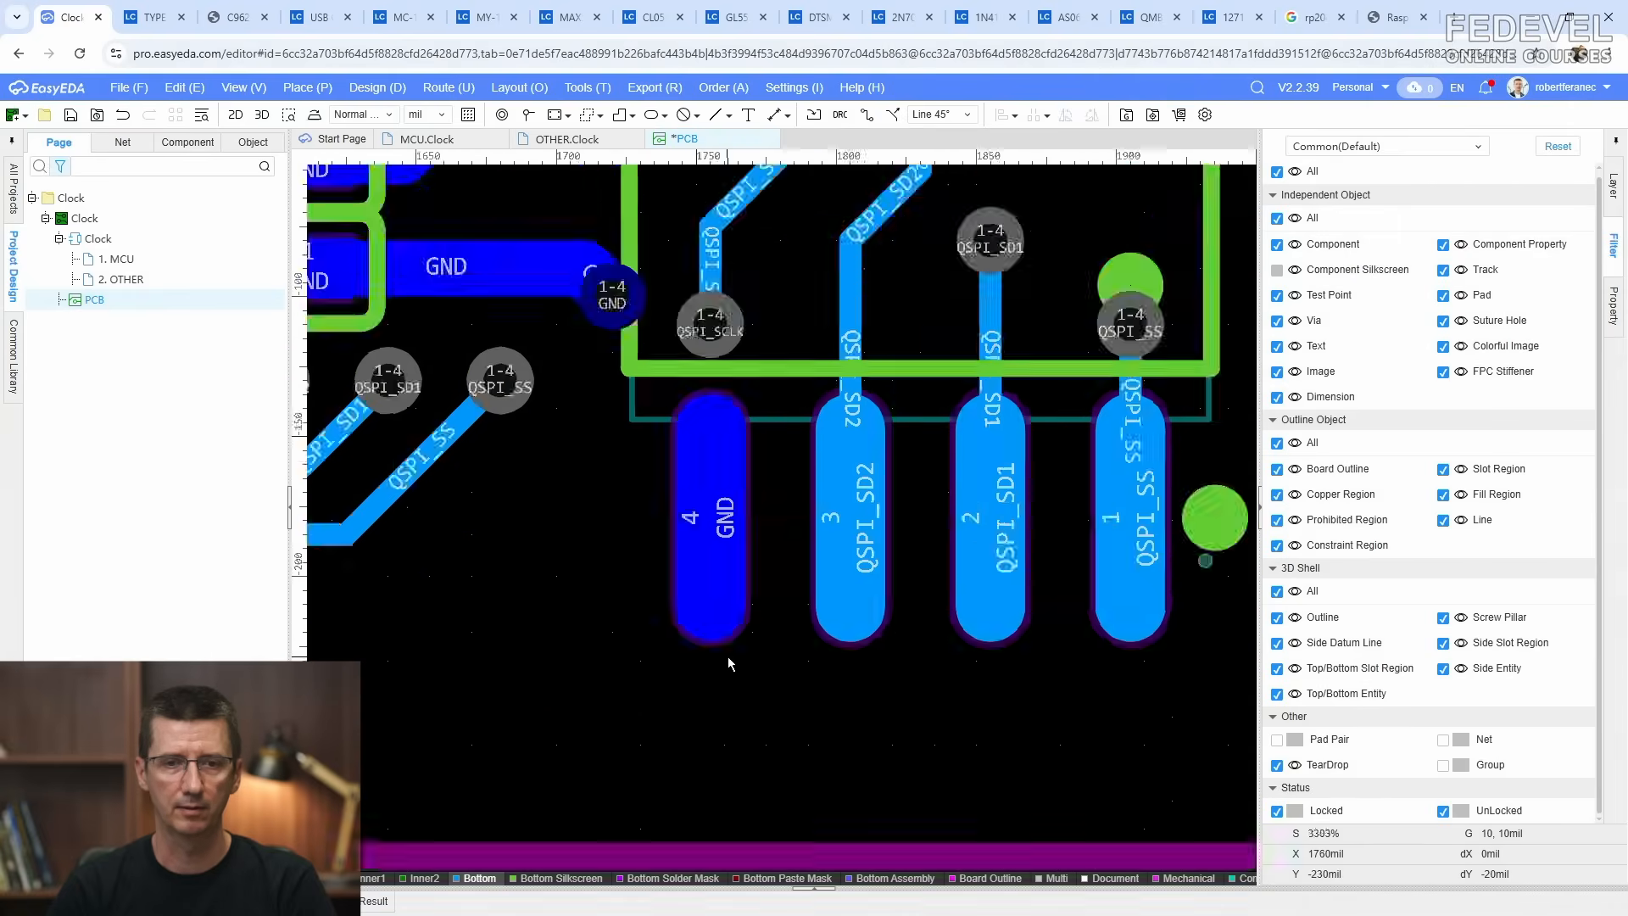
pyautogui.moveTo(933, 505); pyautogui.dragTo(1010, 558, button='right')
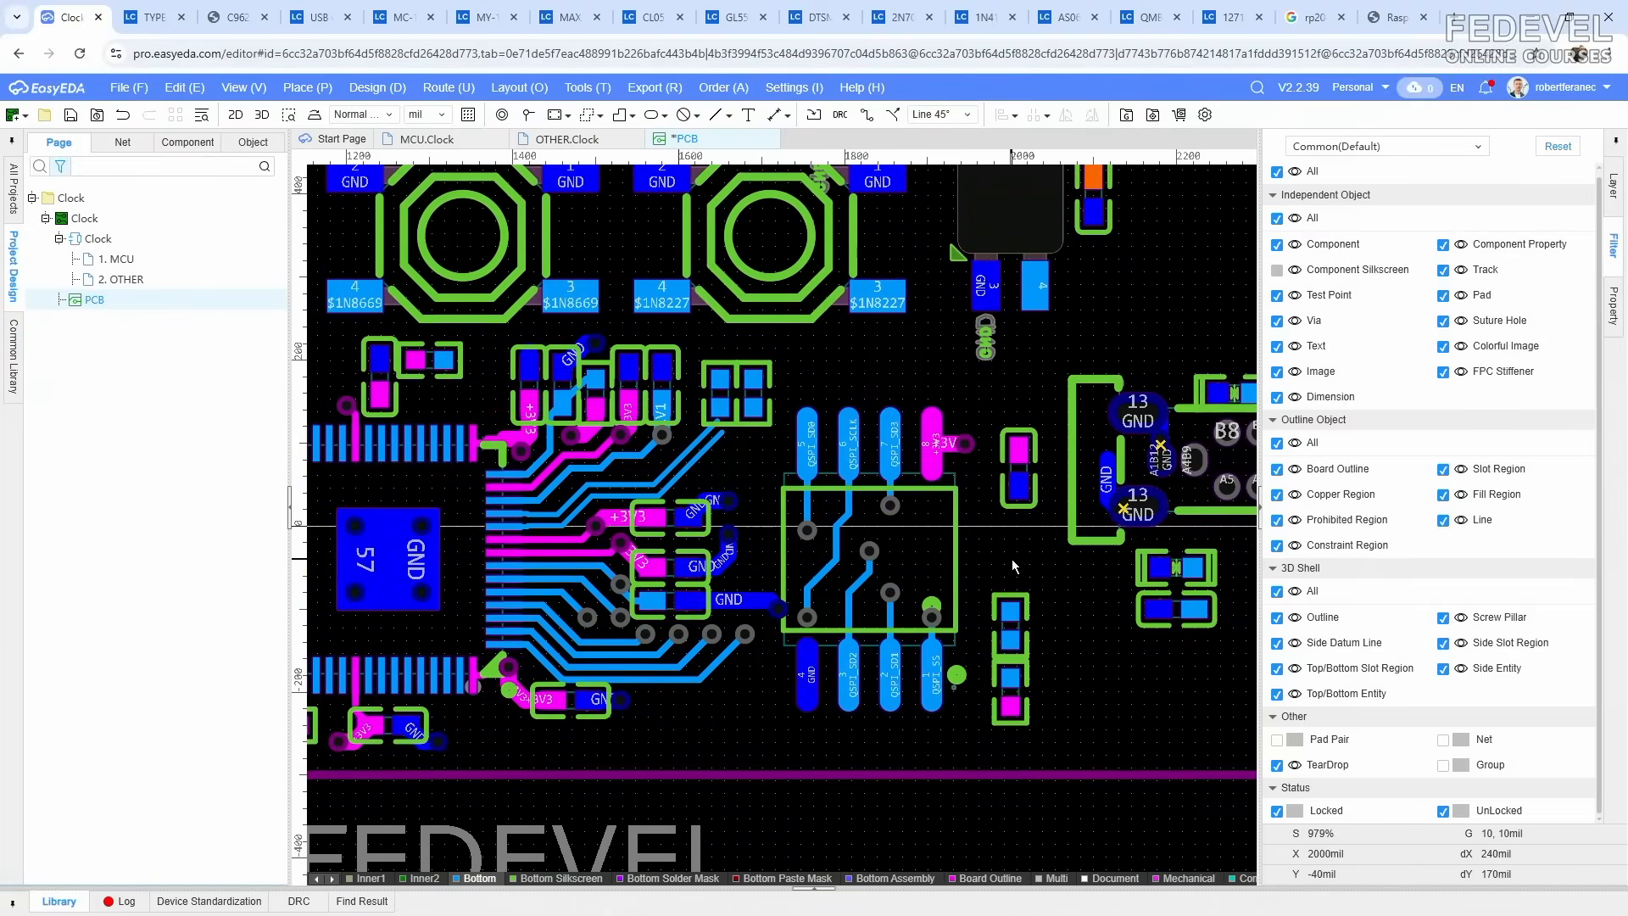
pyautogui.scroll(-4, 1010, 558)
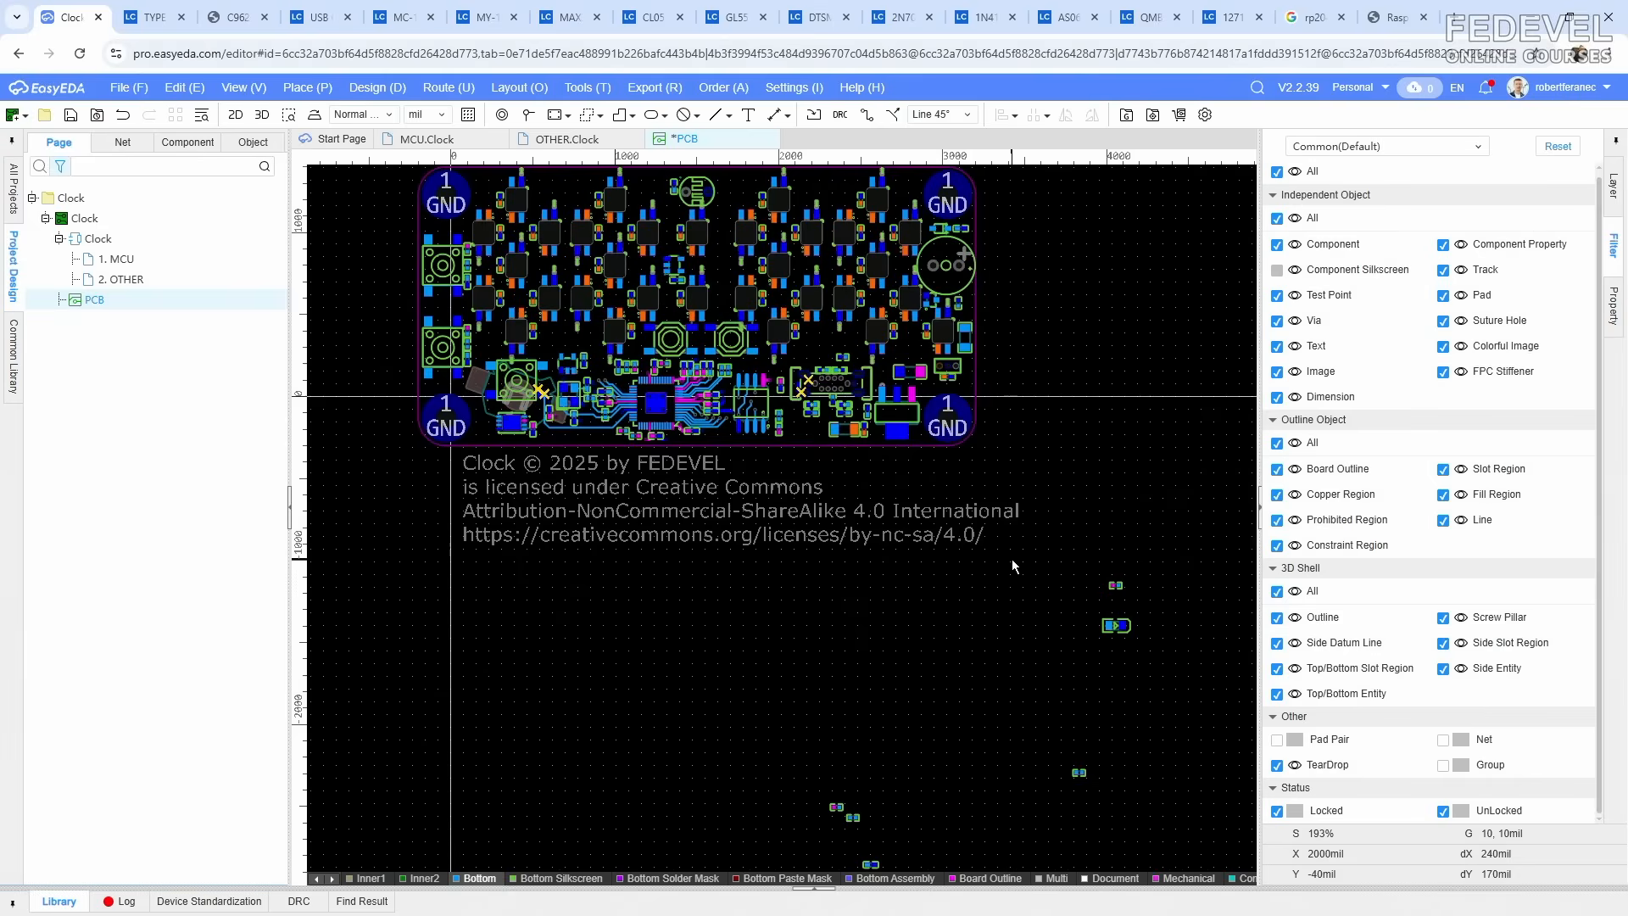
# Step: Save the board and place the power LED LED102 below the USB connector at X 2200 mil, Y -200 mil
pyautogui.click(72, 122)
pyautogui.click(1116, 626)
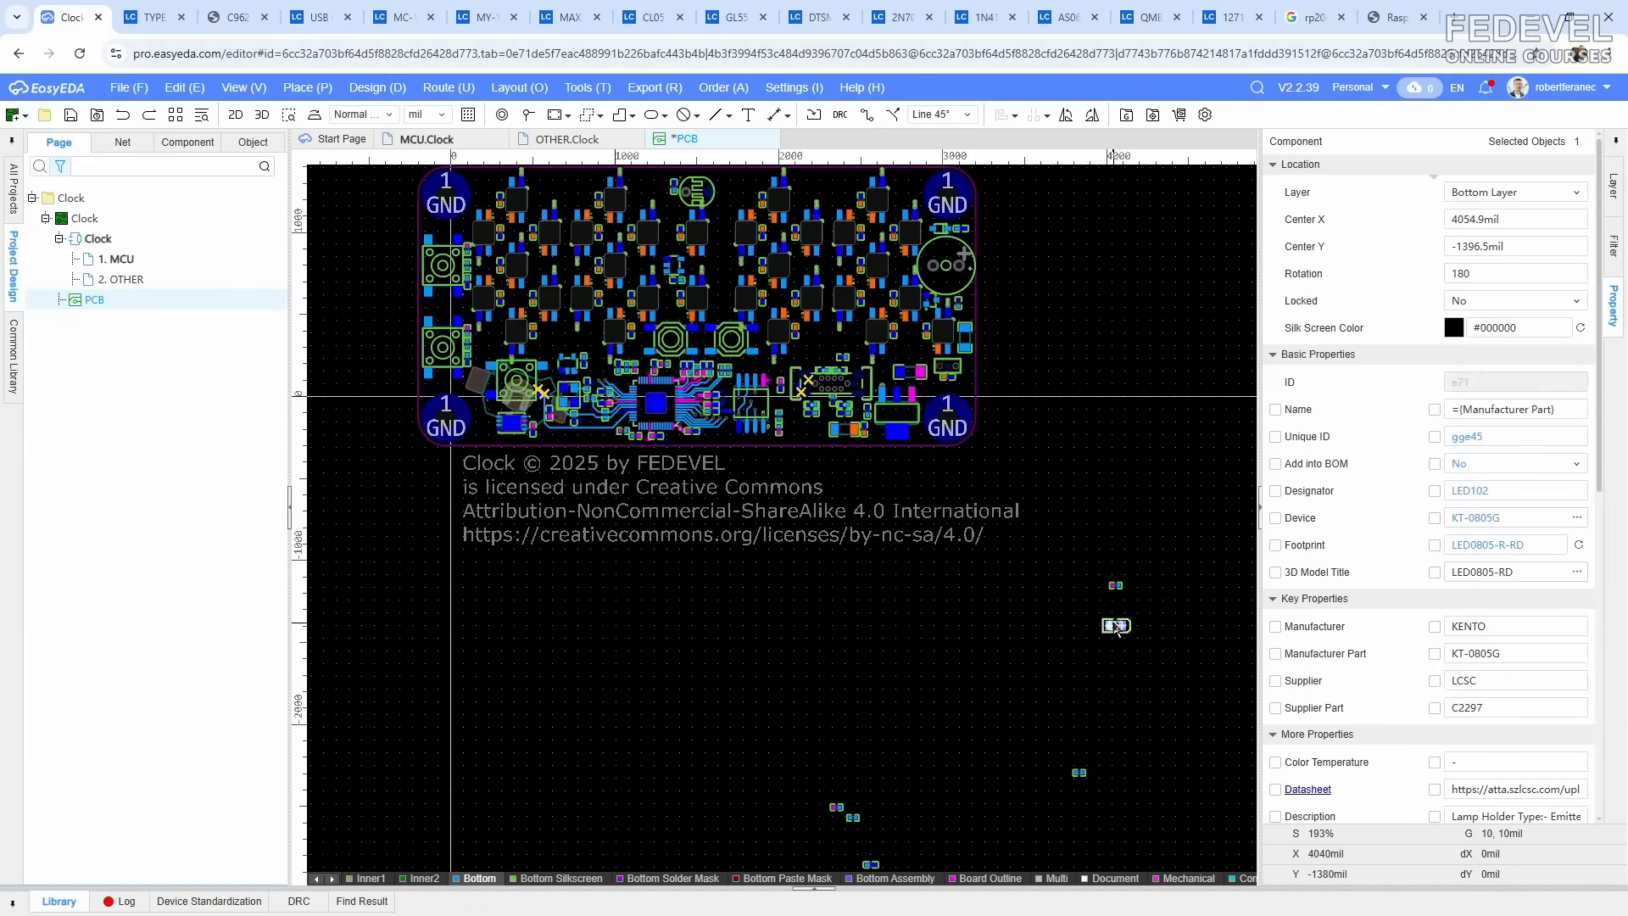
pyautogui.click(462, 142)
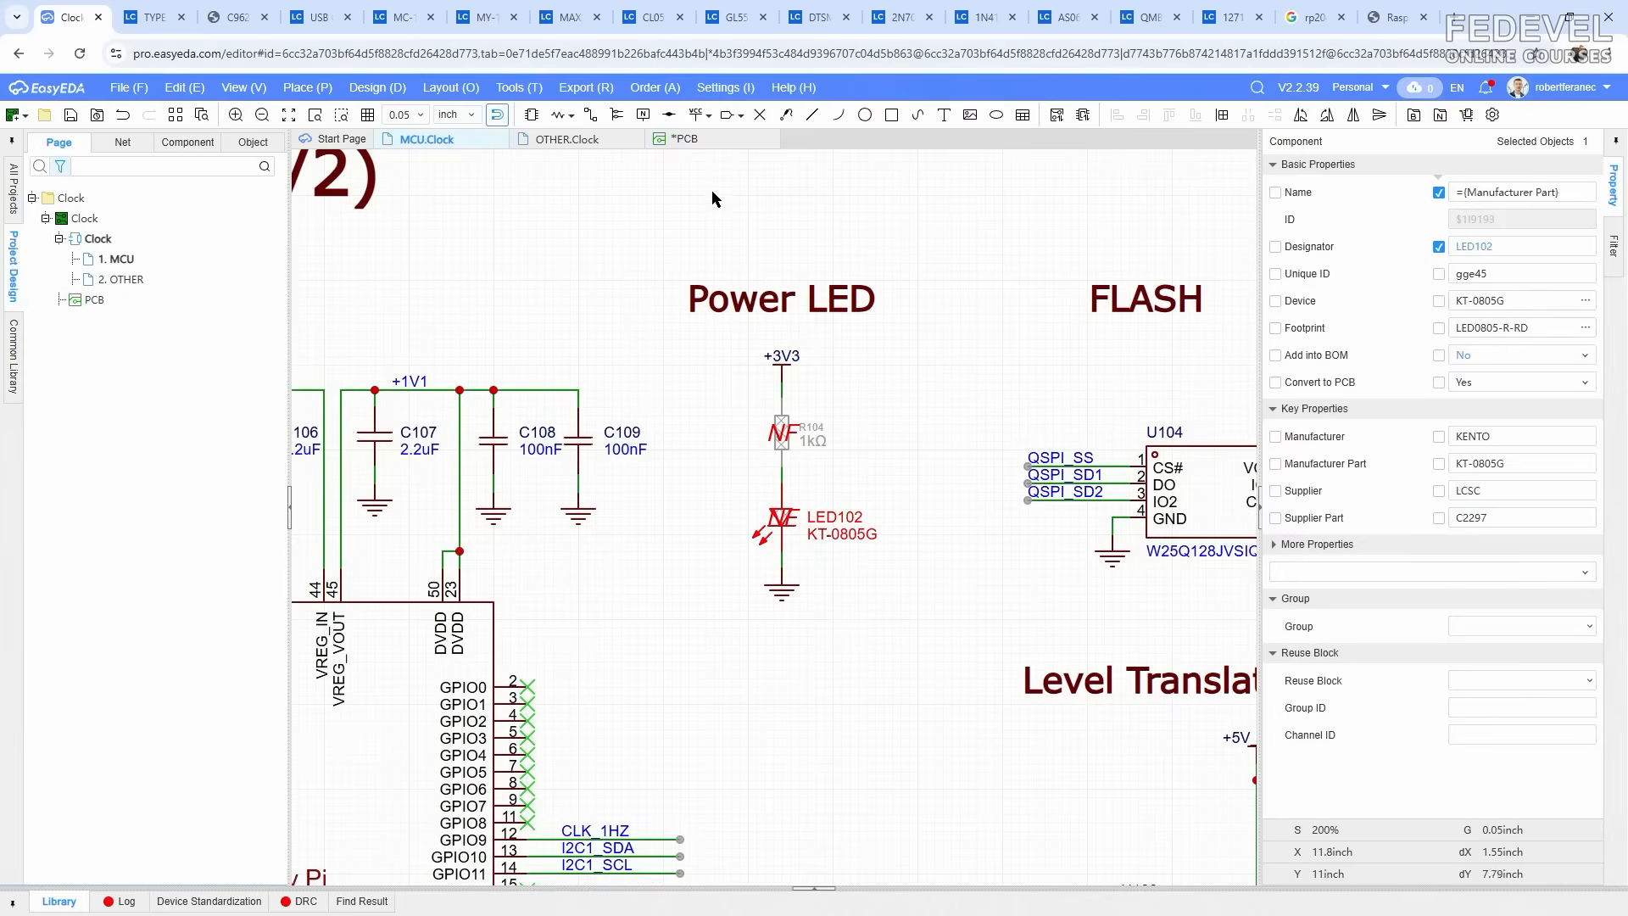
pyautogui.click(702, 142)
pyautogui.moveTo(1116, 628); pyautogui.dragTo(809, 436)
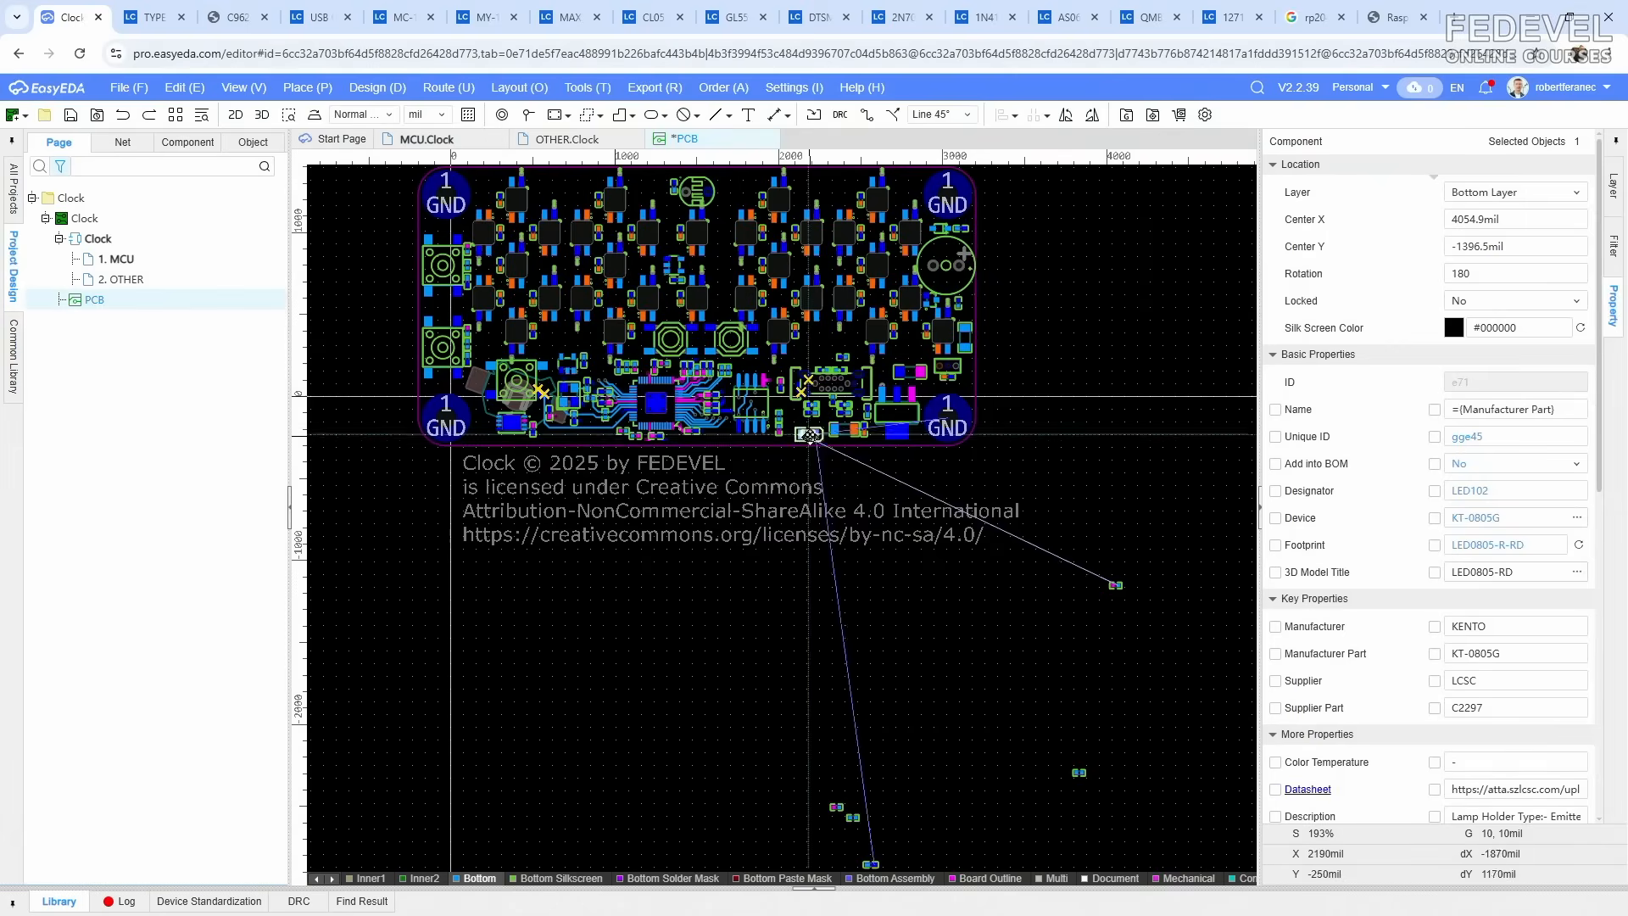
pyautogui.scroll(10, 810, 436)
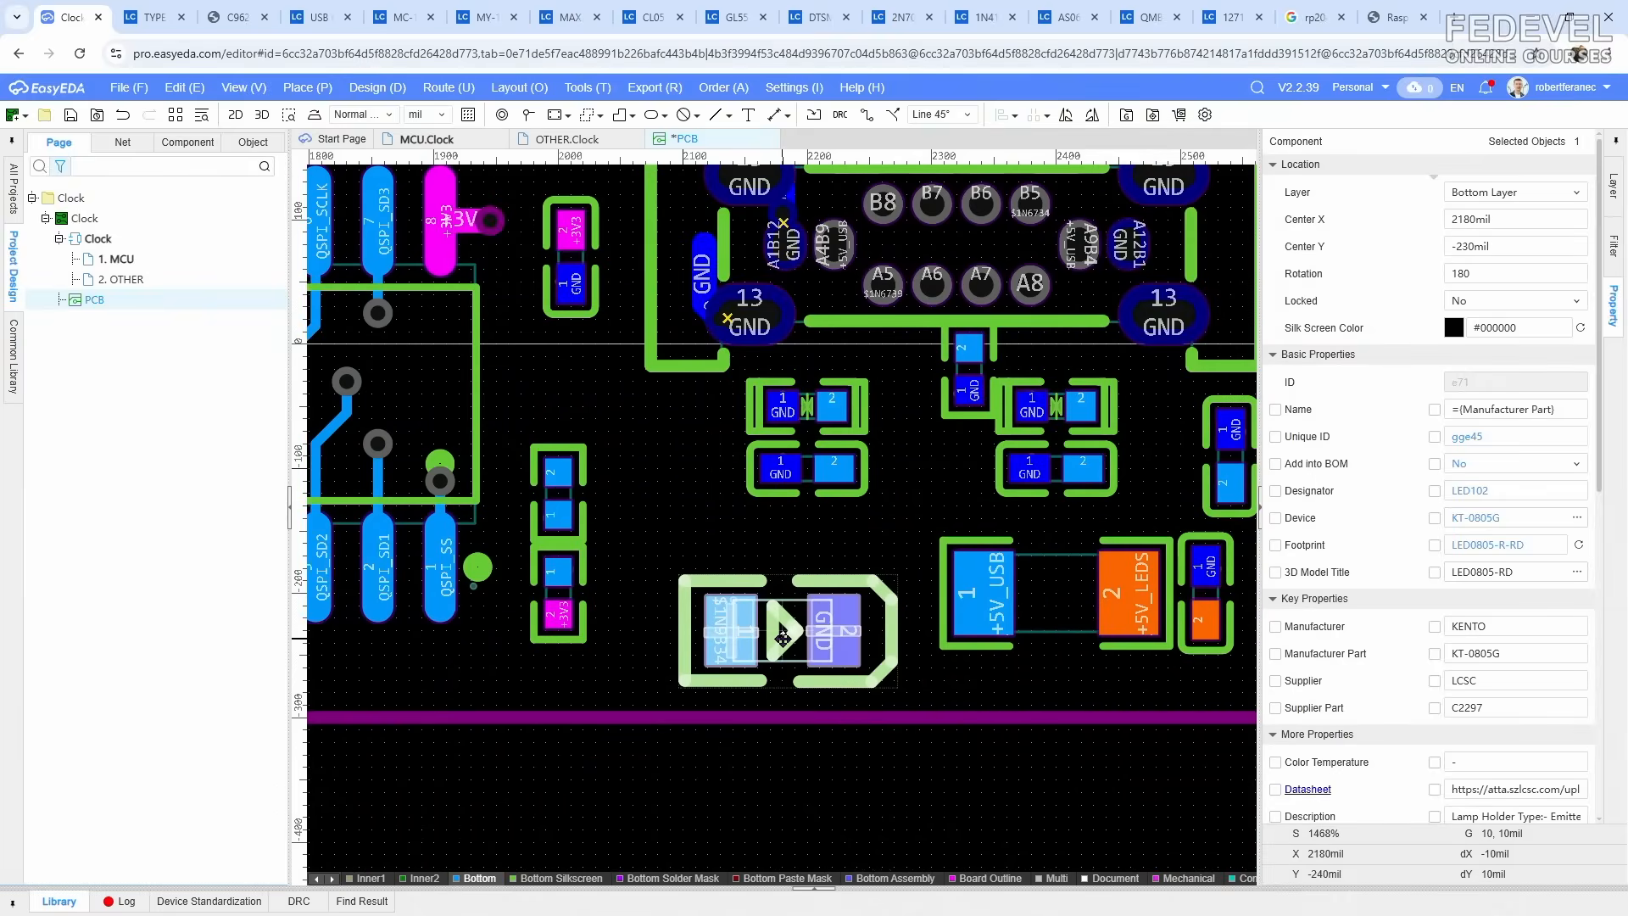
pyautogui.moveTo(782, 638); pyautogui.dragTo(806, 599)
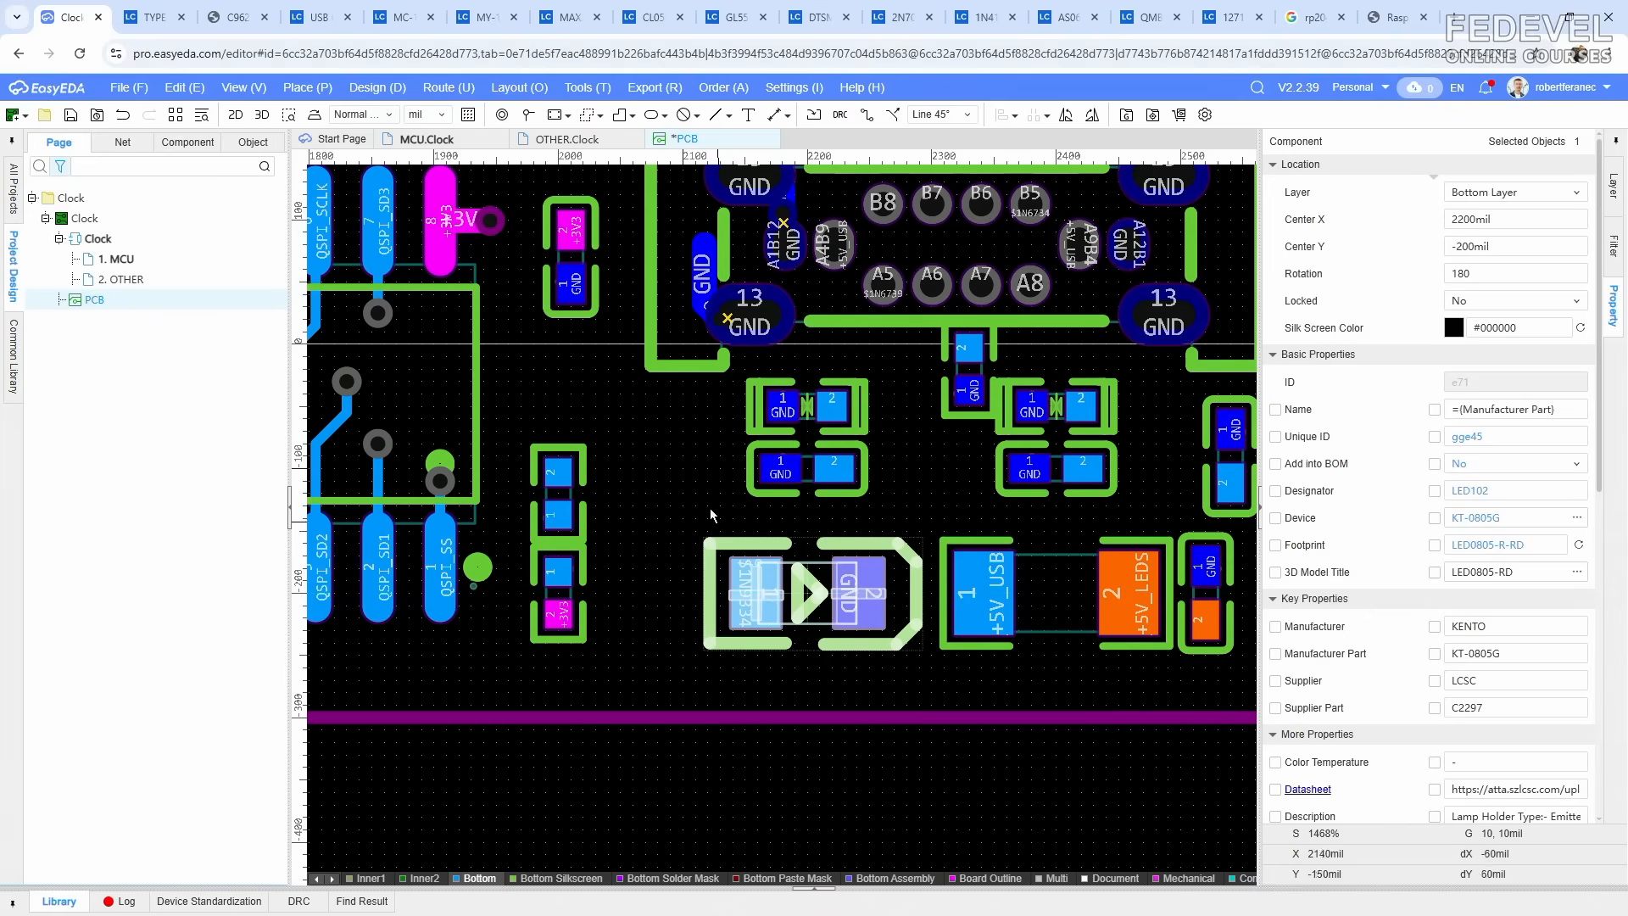
# Step: Transfer R104 from the Power LED circuit and place it beside LED102 at X 2090 mil, Y -200 mil, rotated 270°
pyautogui.click(456, 141)
pyautogui.click(778, 421)
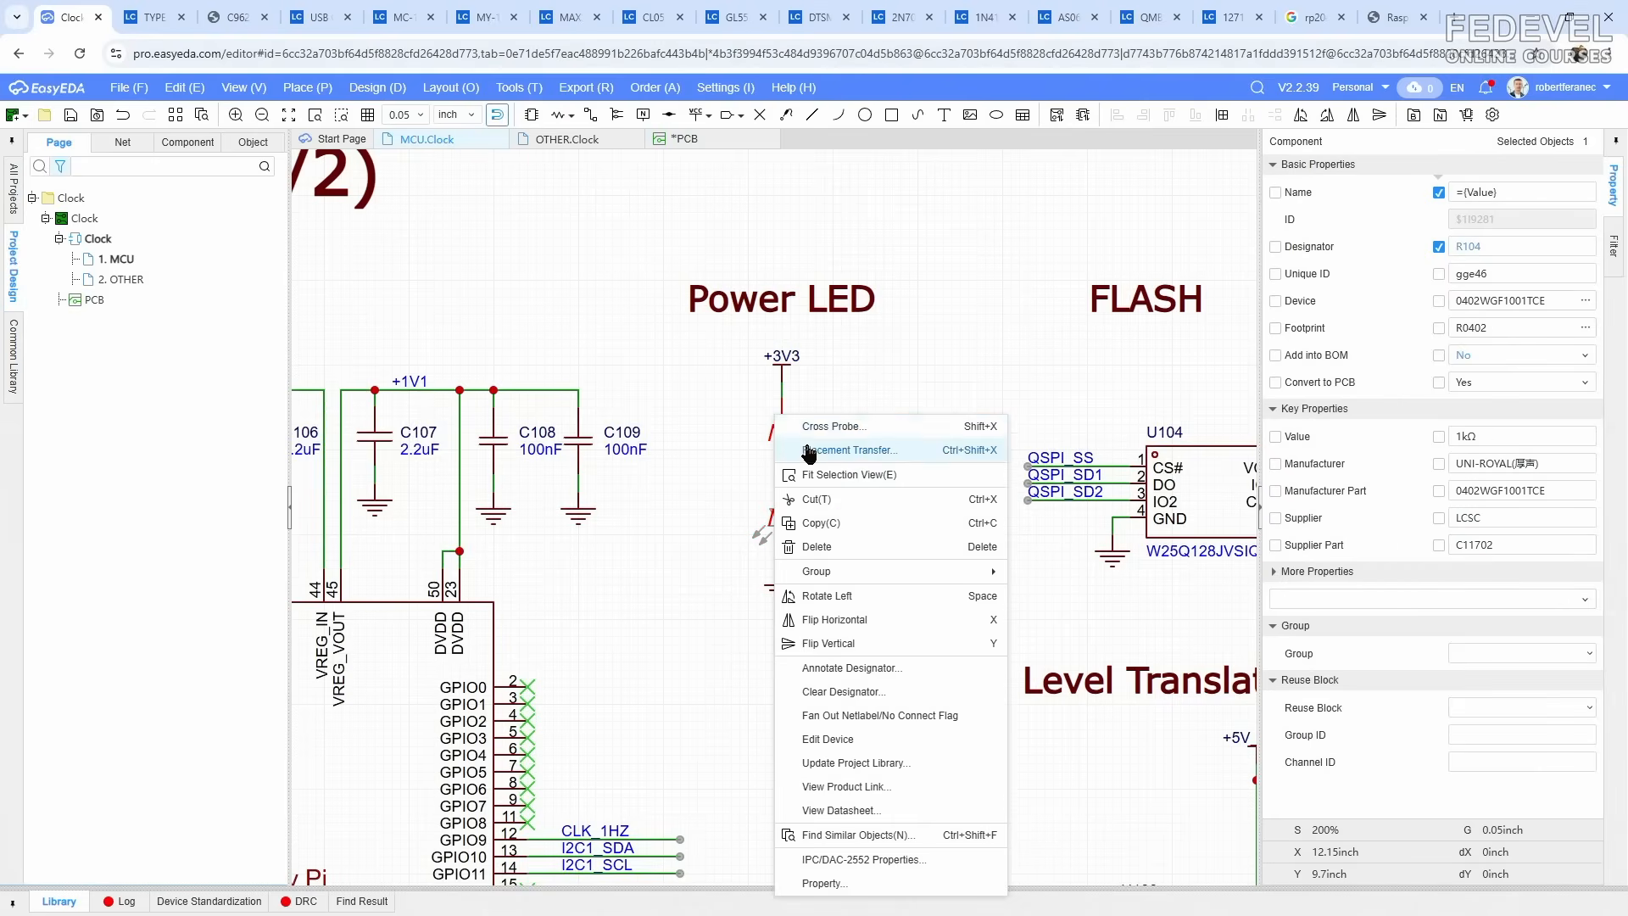
pyautogui.click(809, 452)
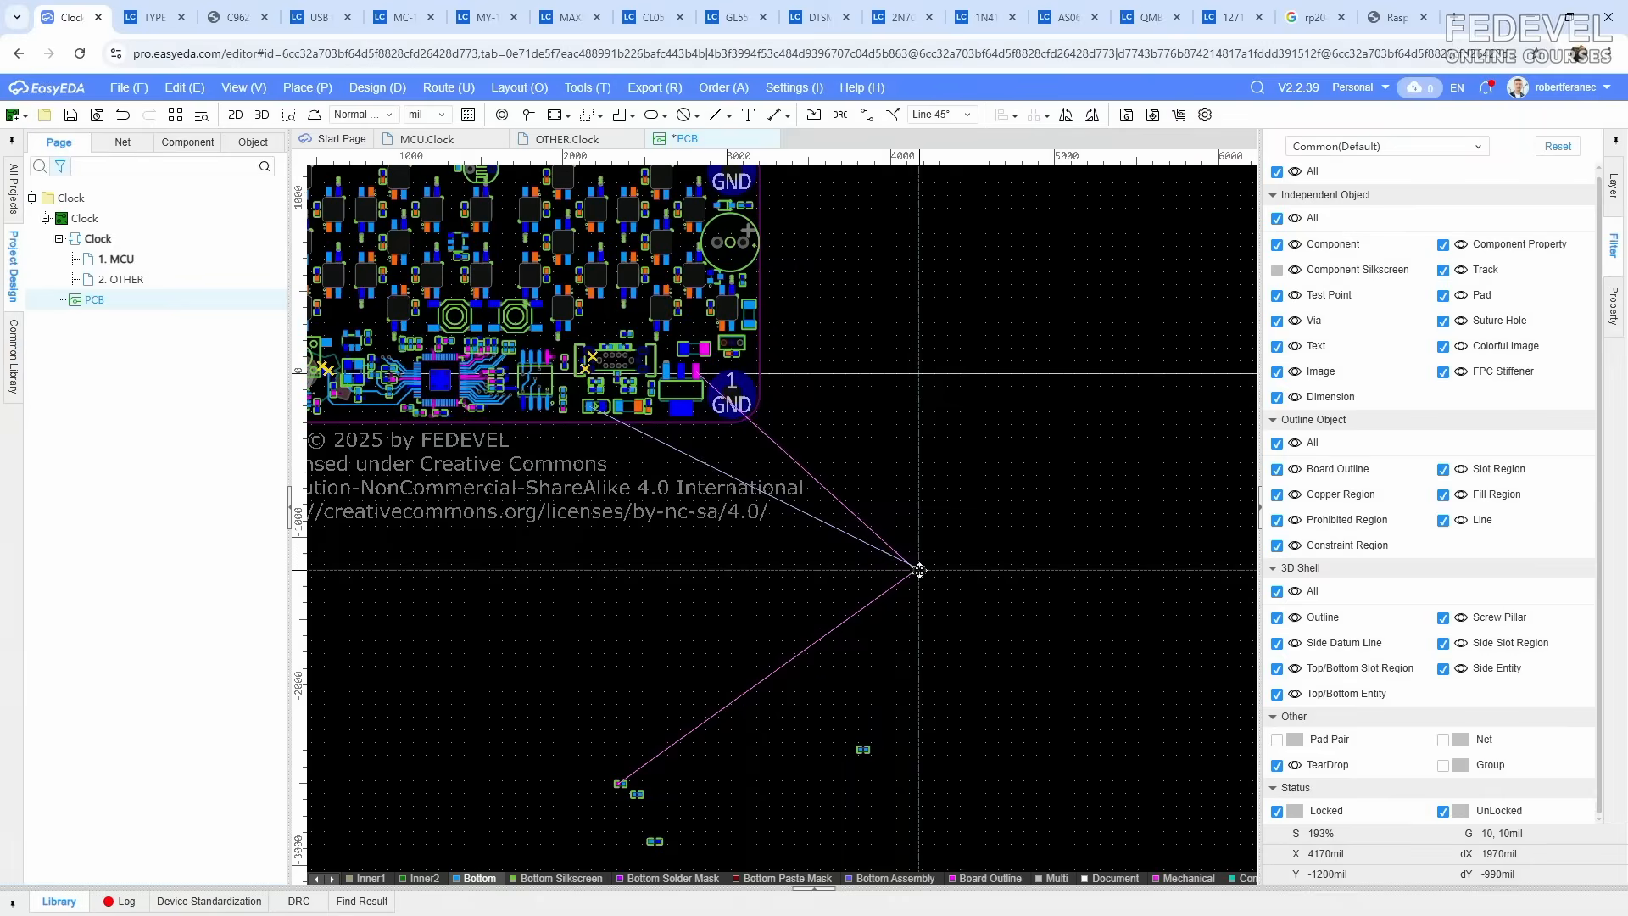
pyautogui.scroll(10, 561, 378)
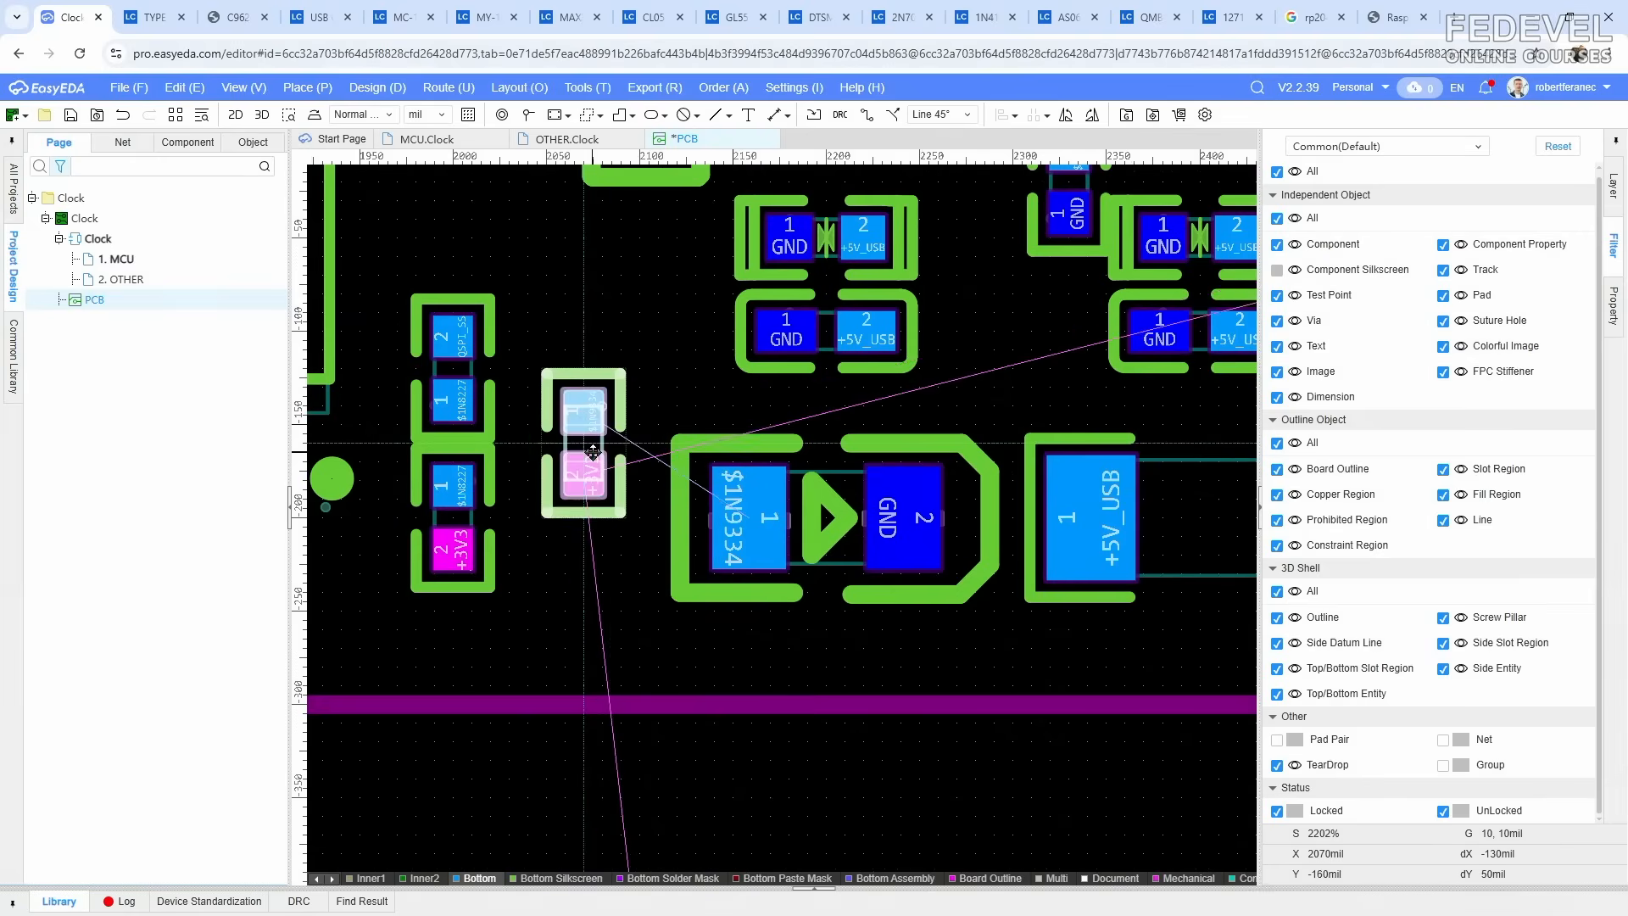
pyautogui.click(622, 512)
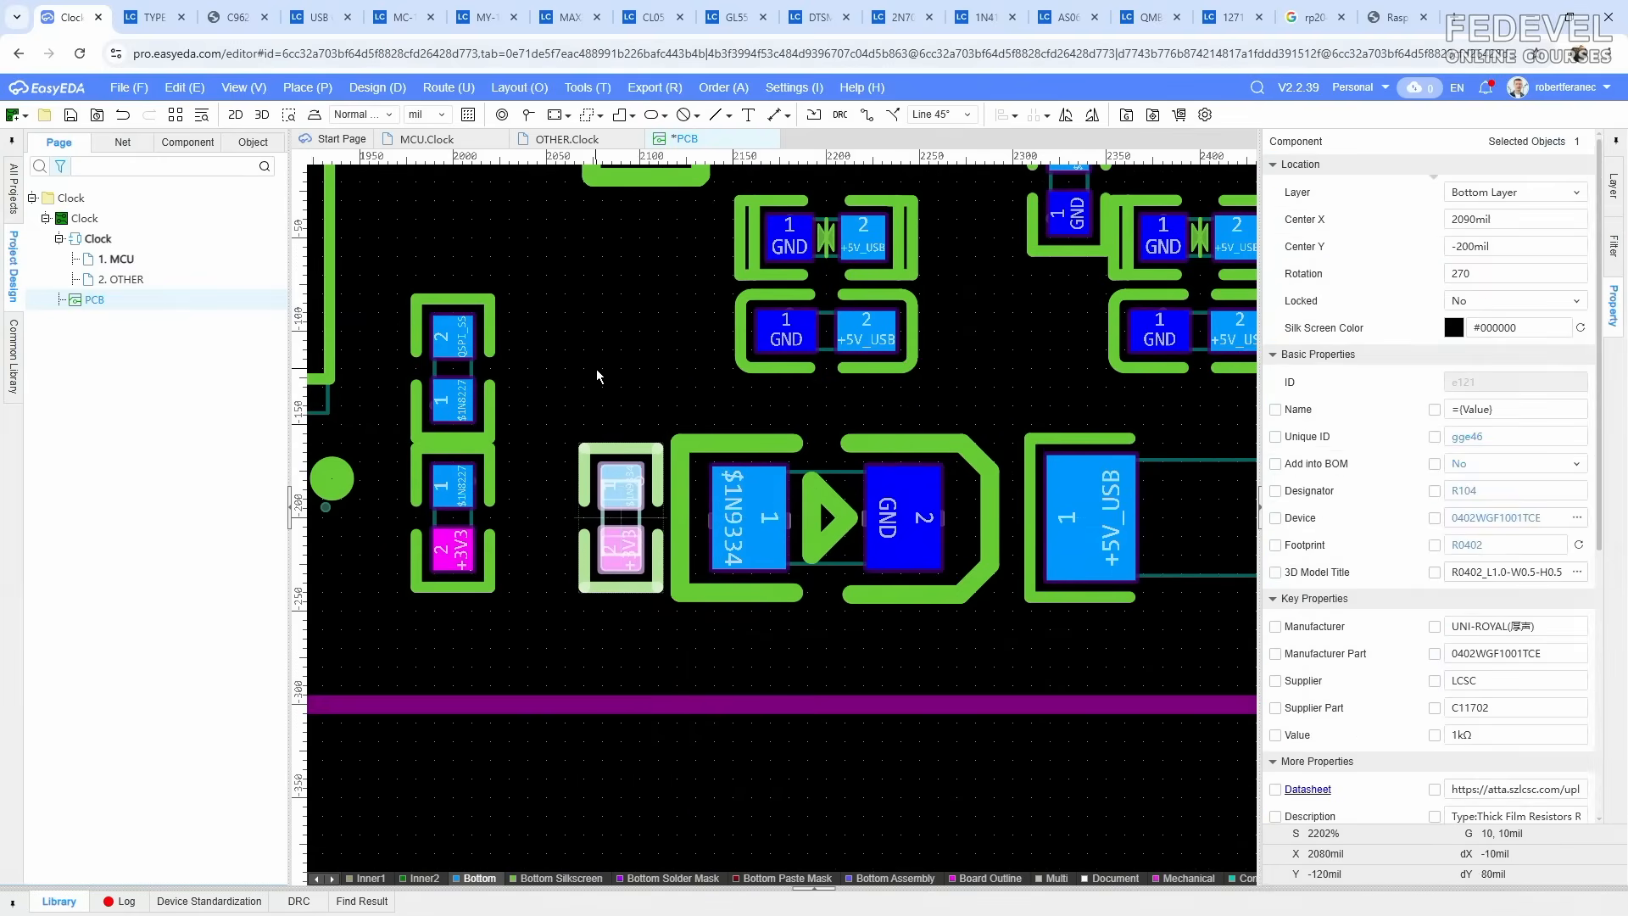
# Step: Delete the leftover GND tracks and both GND vias around the USB connector's shield pads and pin A1B12
pyautogui.scroll(-5, 577, 591)
pyautogui.scroll(5, 629, 367)
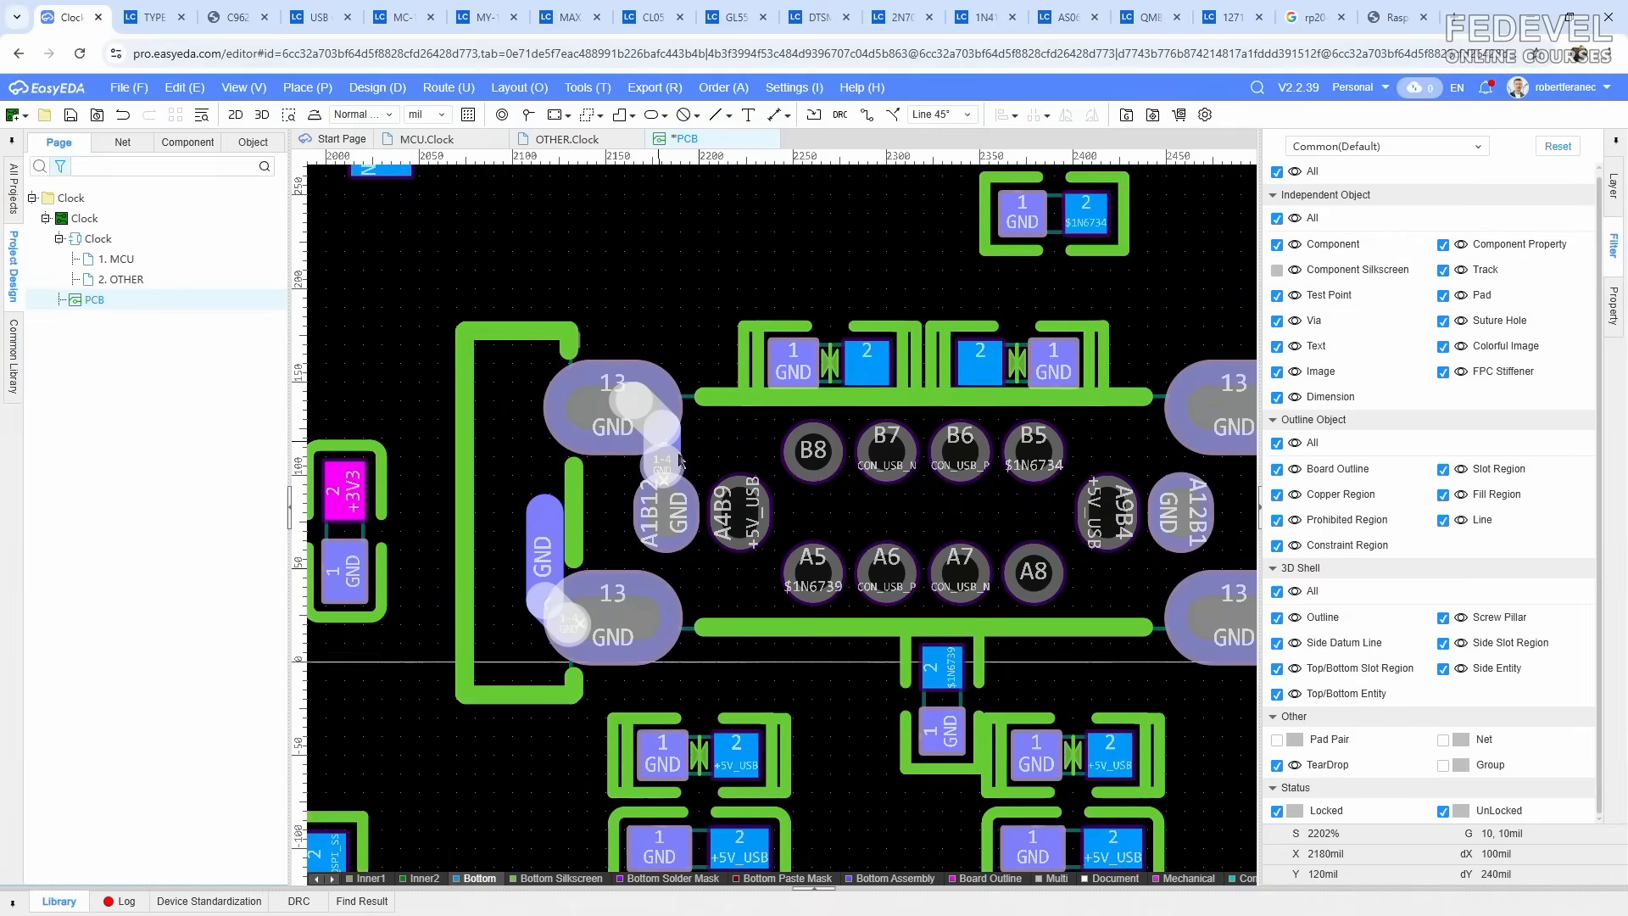
pyautogui.click(547, 518)
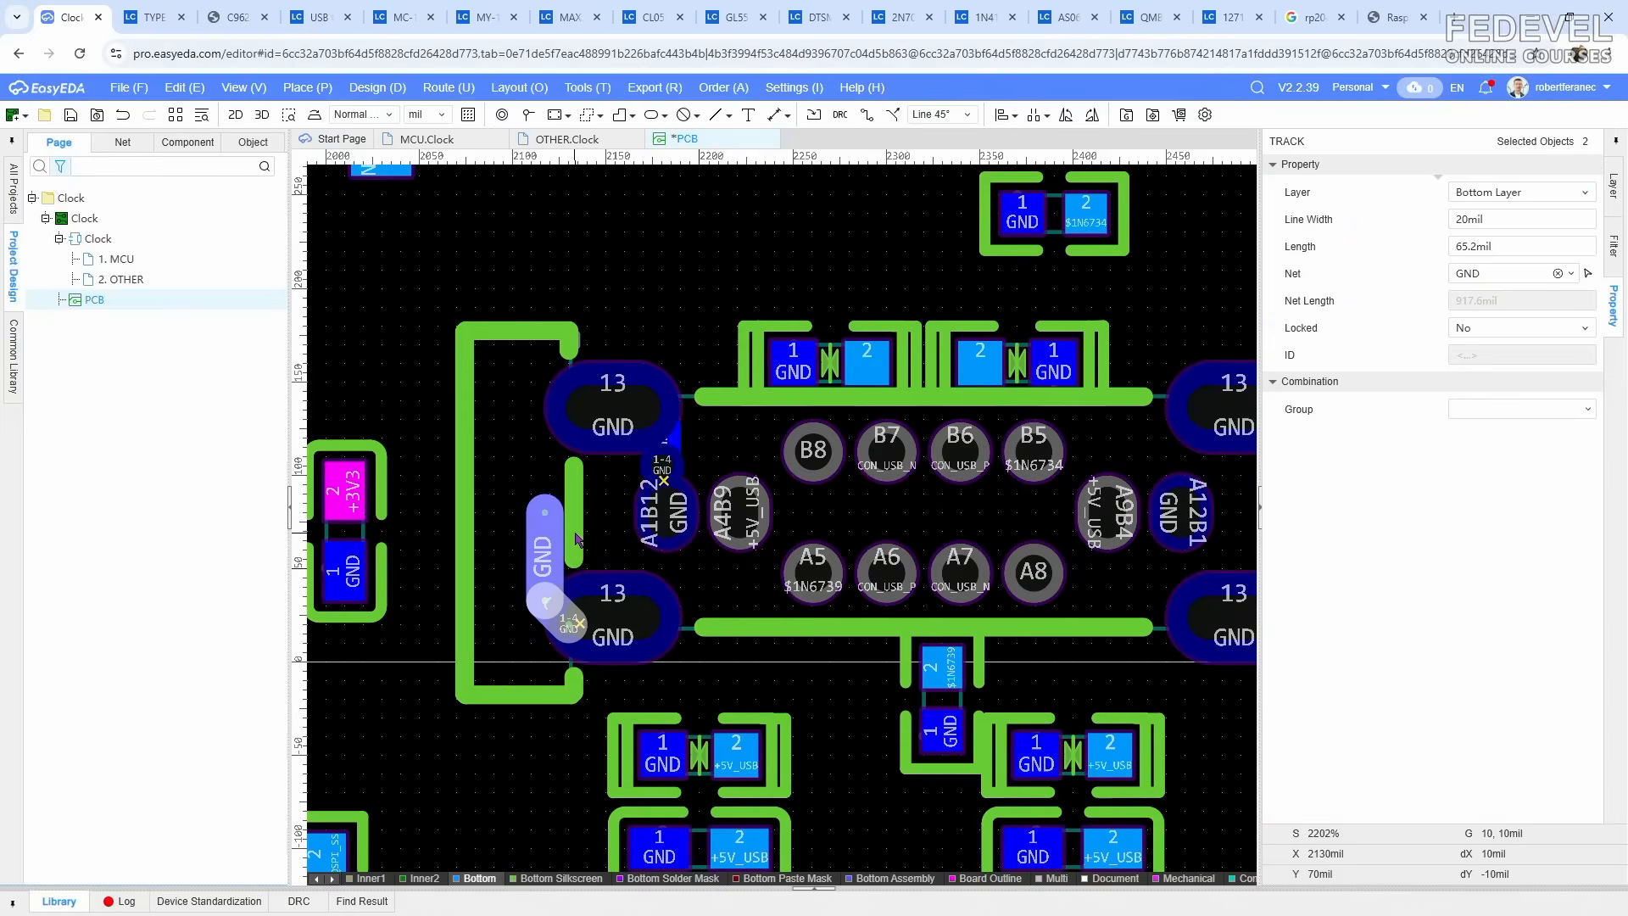
pyautogui.press('Delete')
pyautogui.click(580, 627)
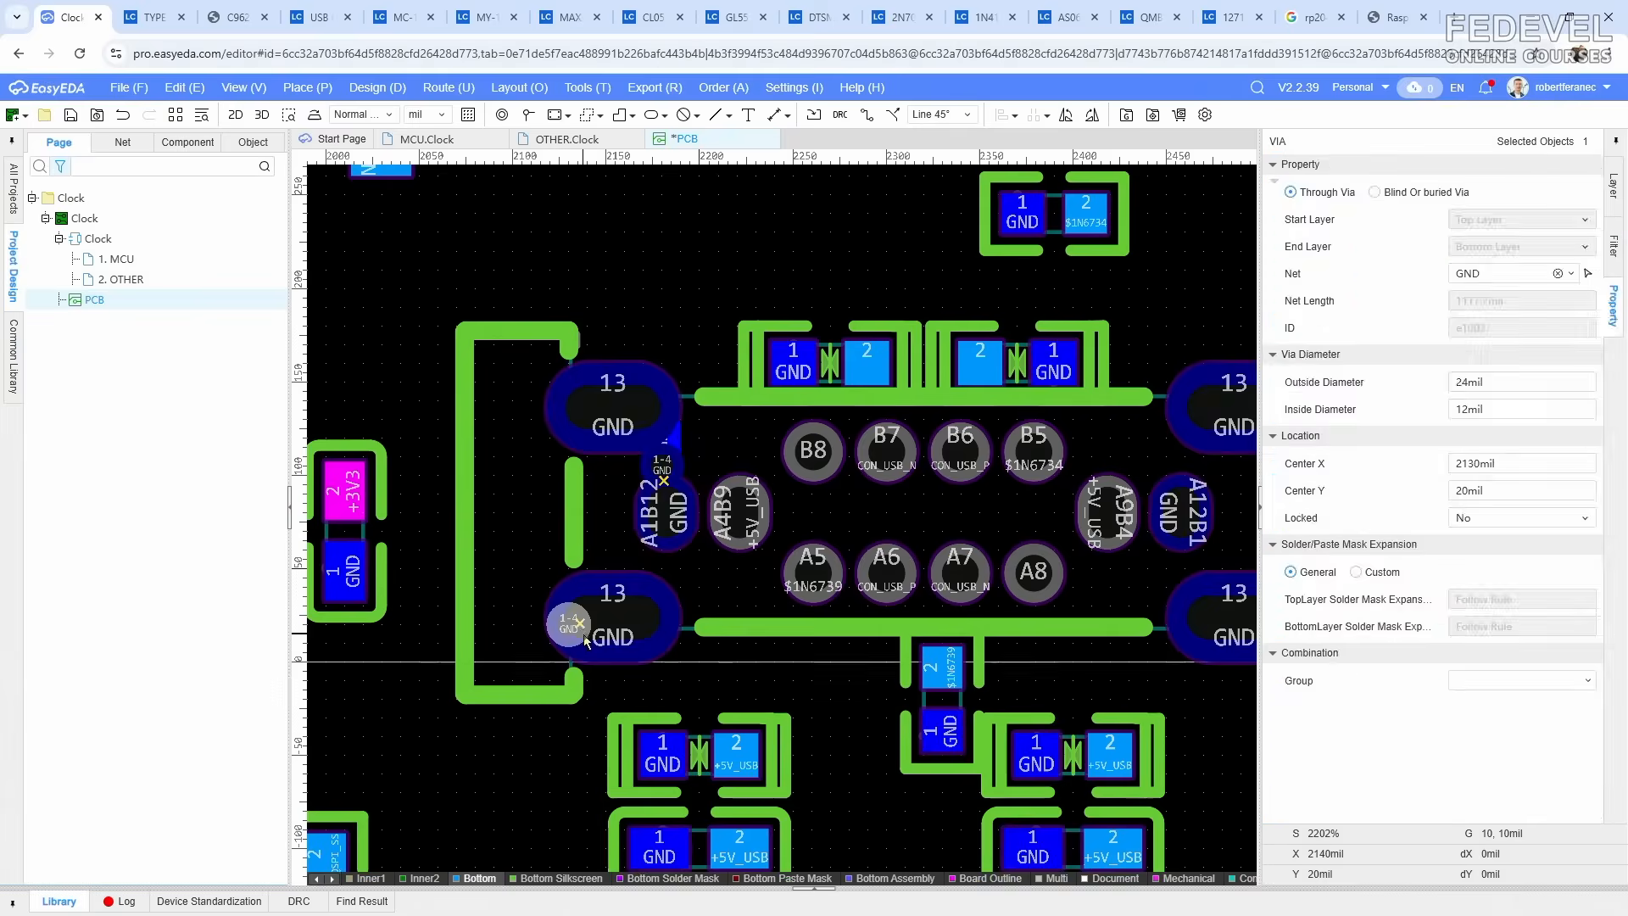
pyautogui.press('Delete')
pyautogui.click(678, 443)
pyautogui.press('Delete')
pyautogui.click(676, 456)
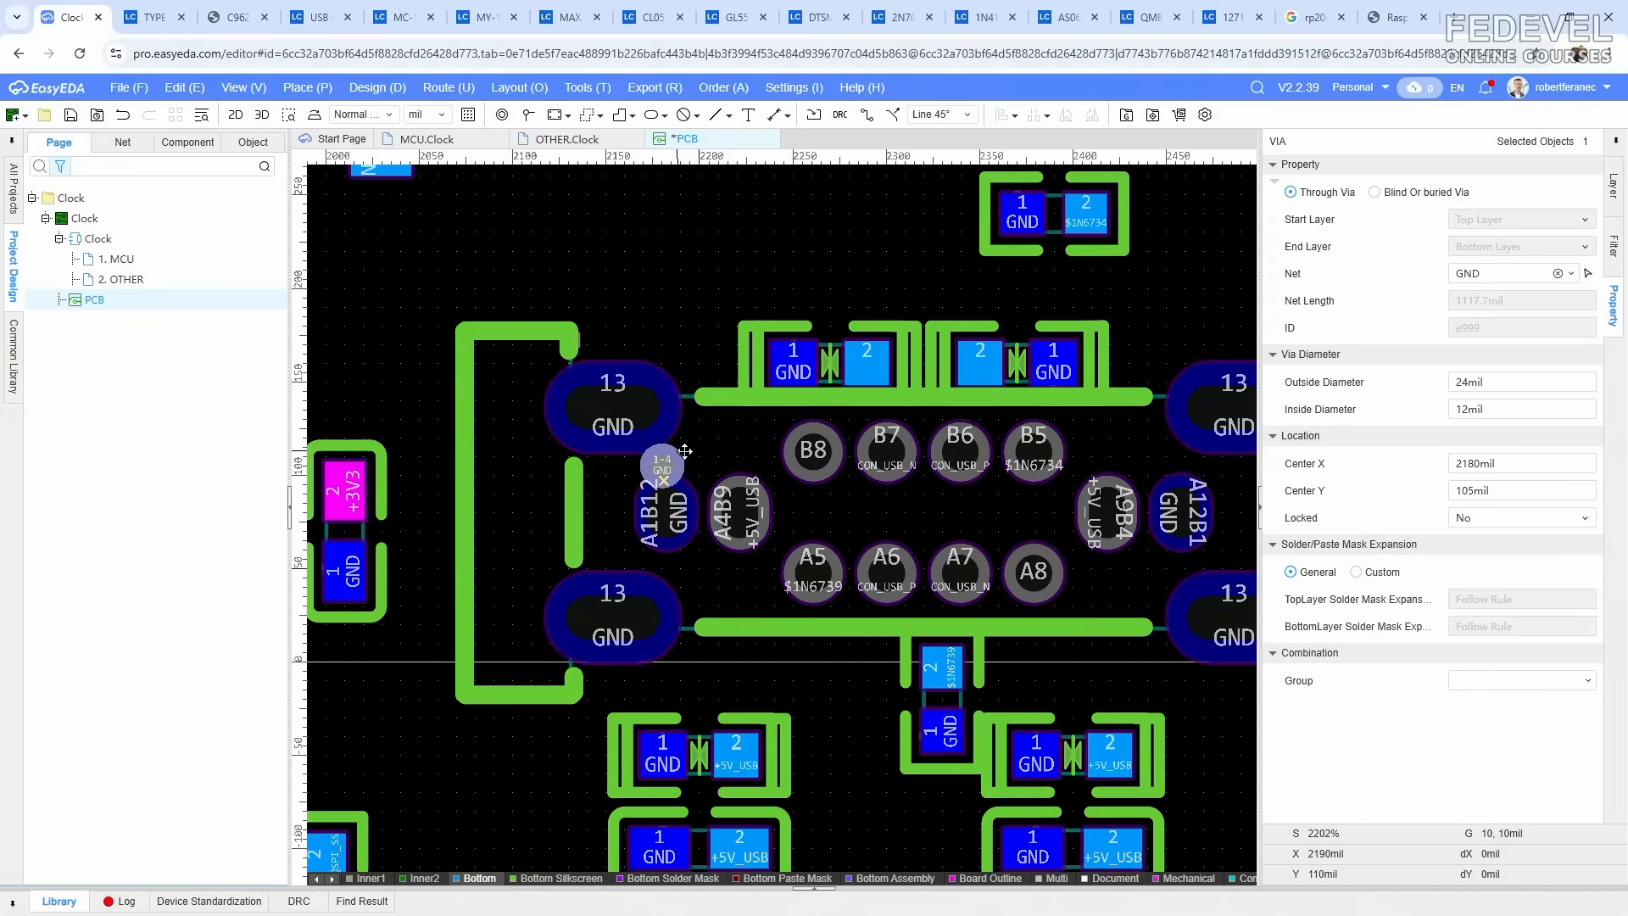
pyautogui.press('Delete')
# Step: Save the board, trace unplaced resistor R129 to its User Buttons circuit, and locate the related button SW103 on the PCB
pyautogui.scroll(-1, 548, 479)
pyautogui.scroll(-2, 547, 479)
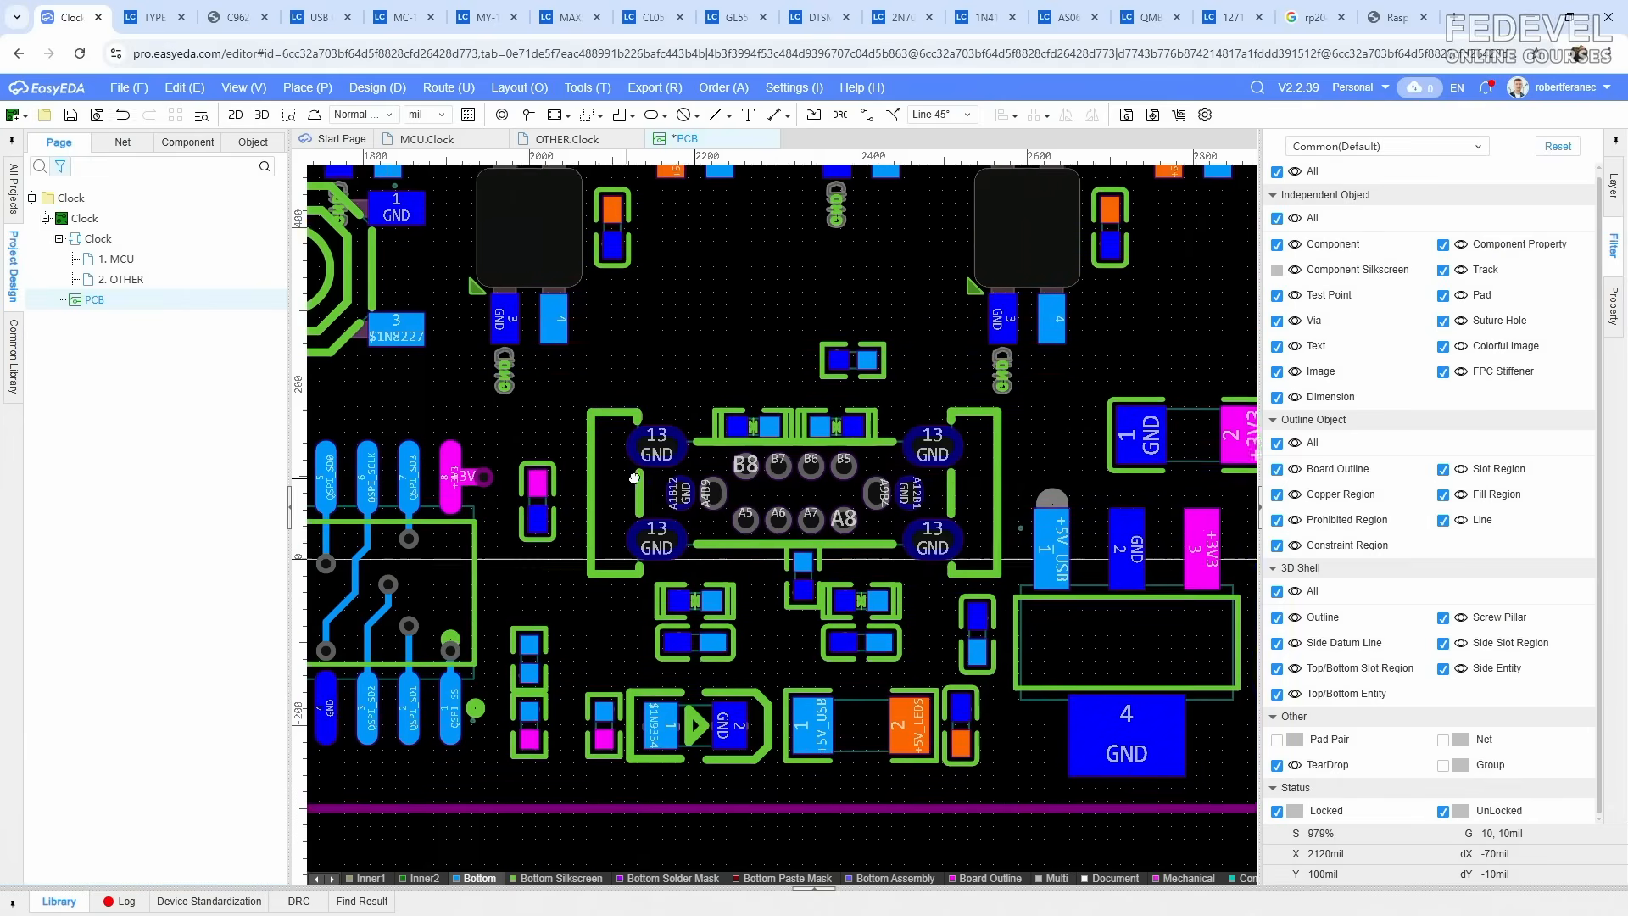
pyautogui.scroll(-3, 638, 480)
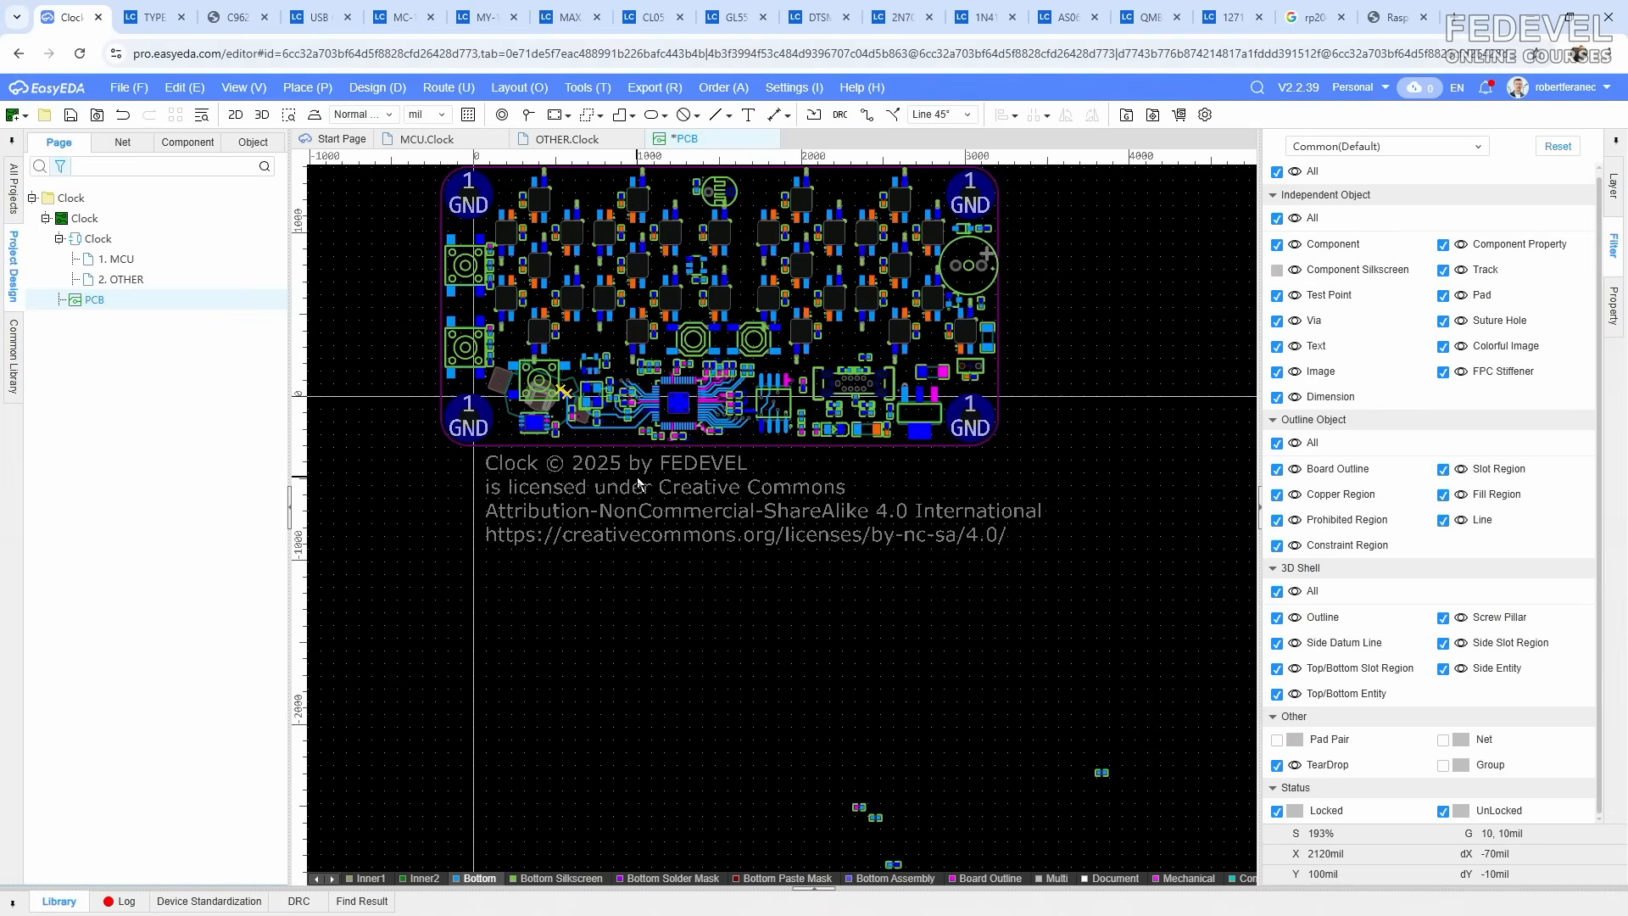
pyautogui.click(71, 119)
pyautogui.scroll(3, 868, 855)
pyautogui.click(837, 698)
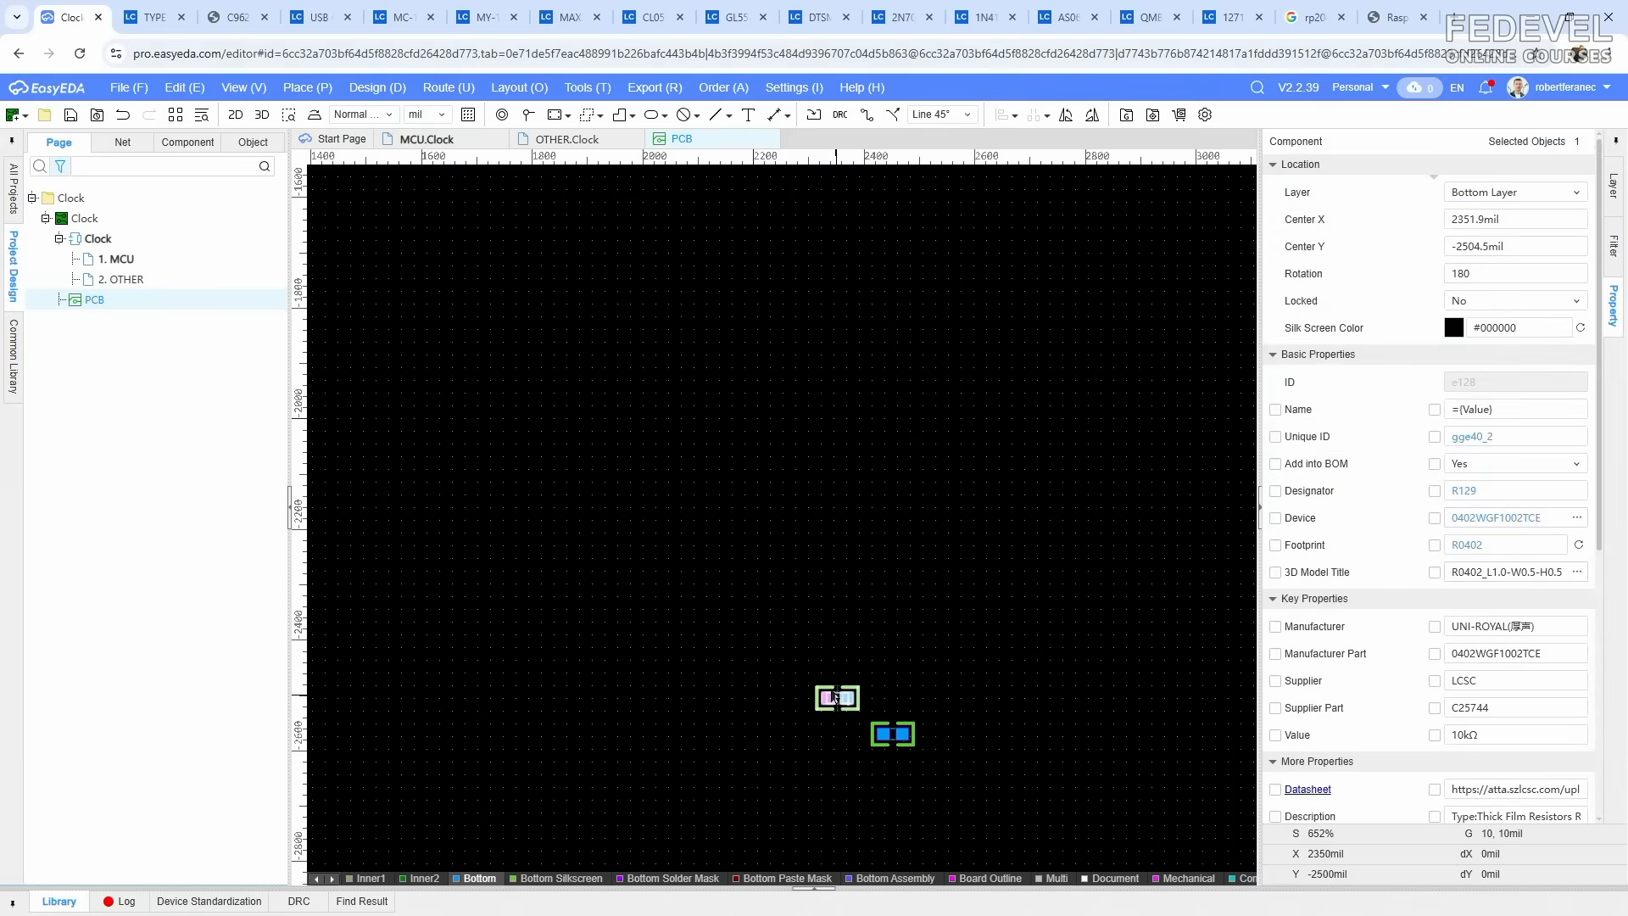
pyautogui.click(440, 140)
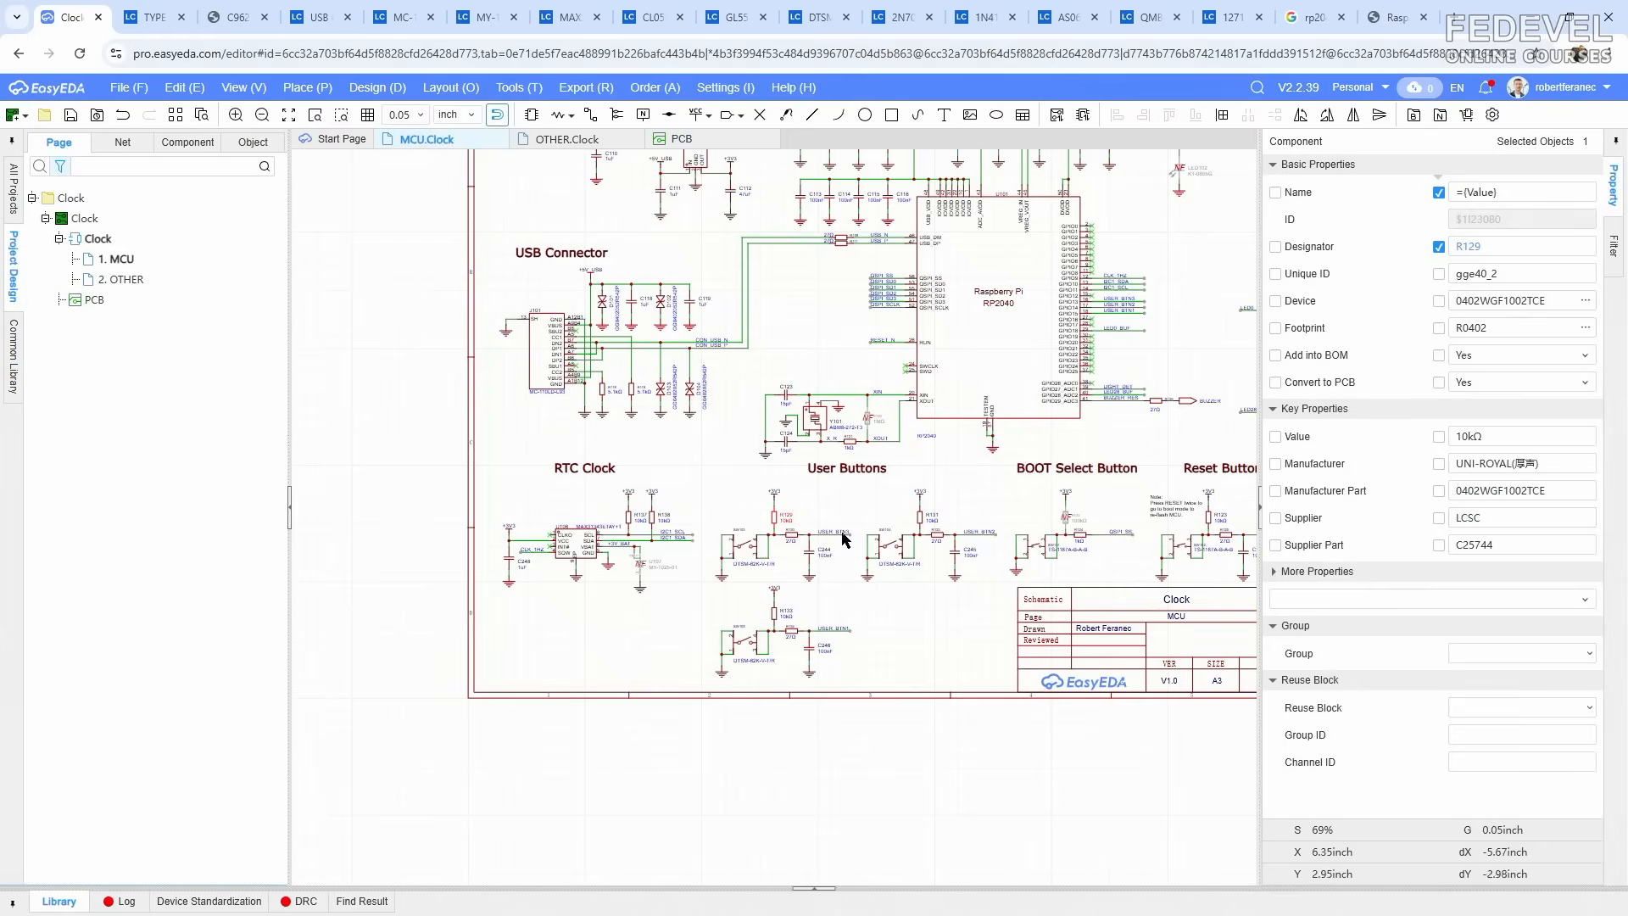
pyautogui.scroll(5, 801, 552)
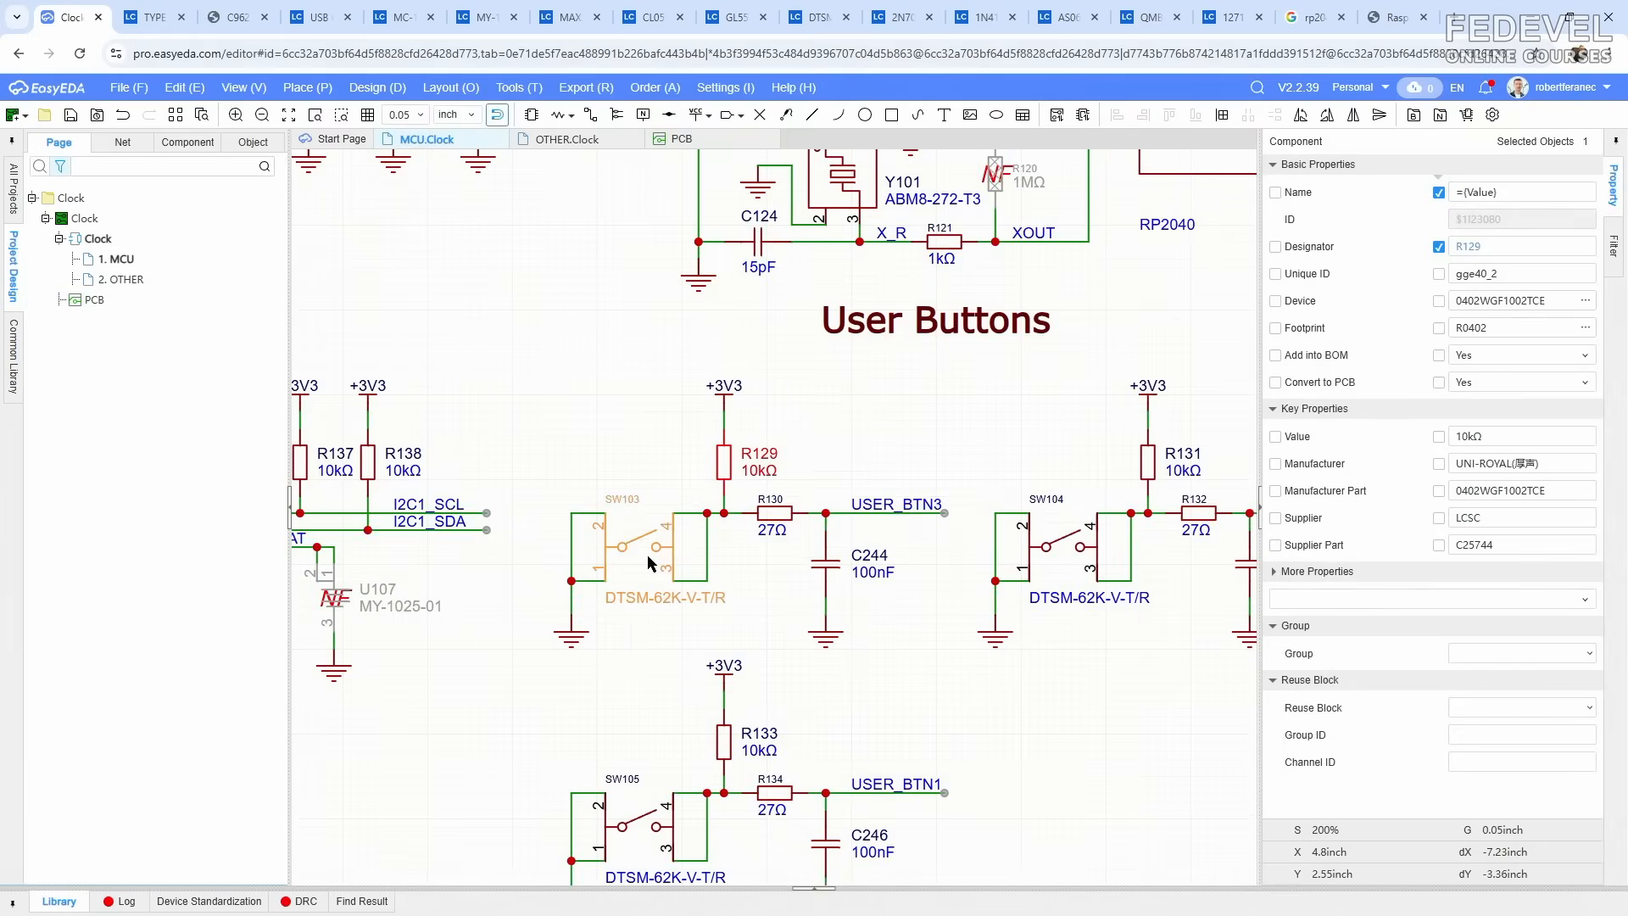
pyautogui.click(651, 563)
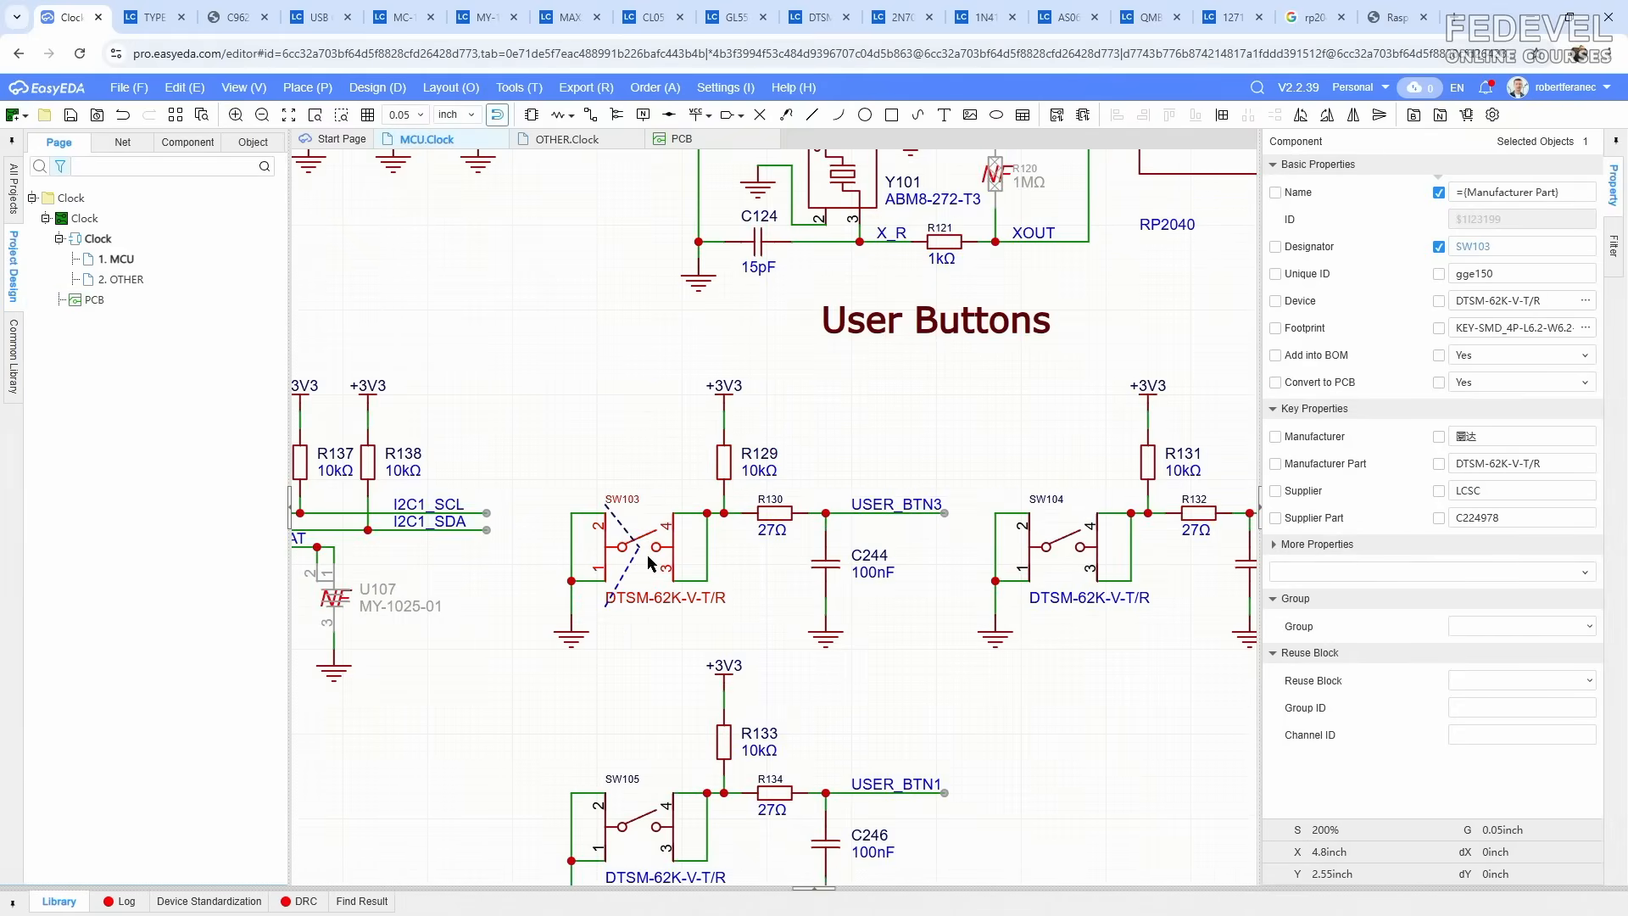
pyautogui.click(689, 141)
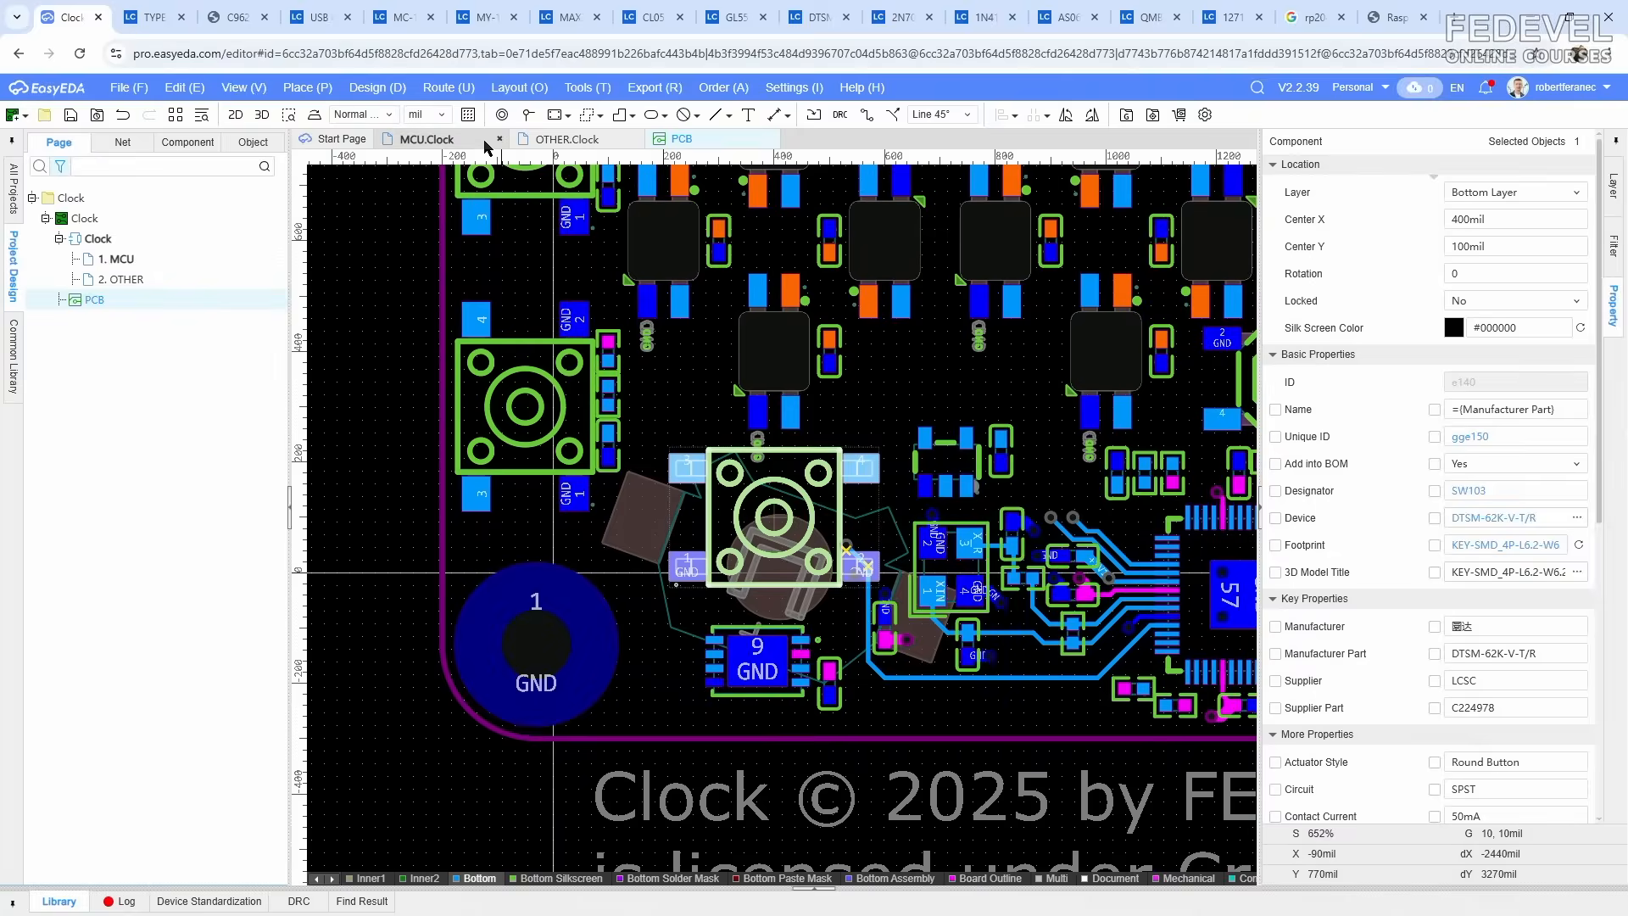
# Step: Transfer R129 from the User Buttons circuit and place it above SW103 at X 280 mil, Y 370 mil, rotated 90°
pyautogui.click(426, 139)
pyautogui.click(728, 467)
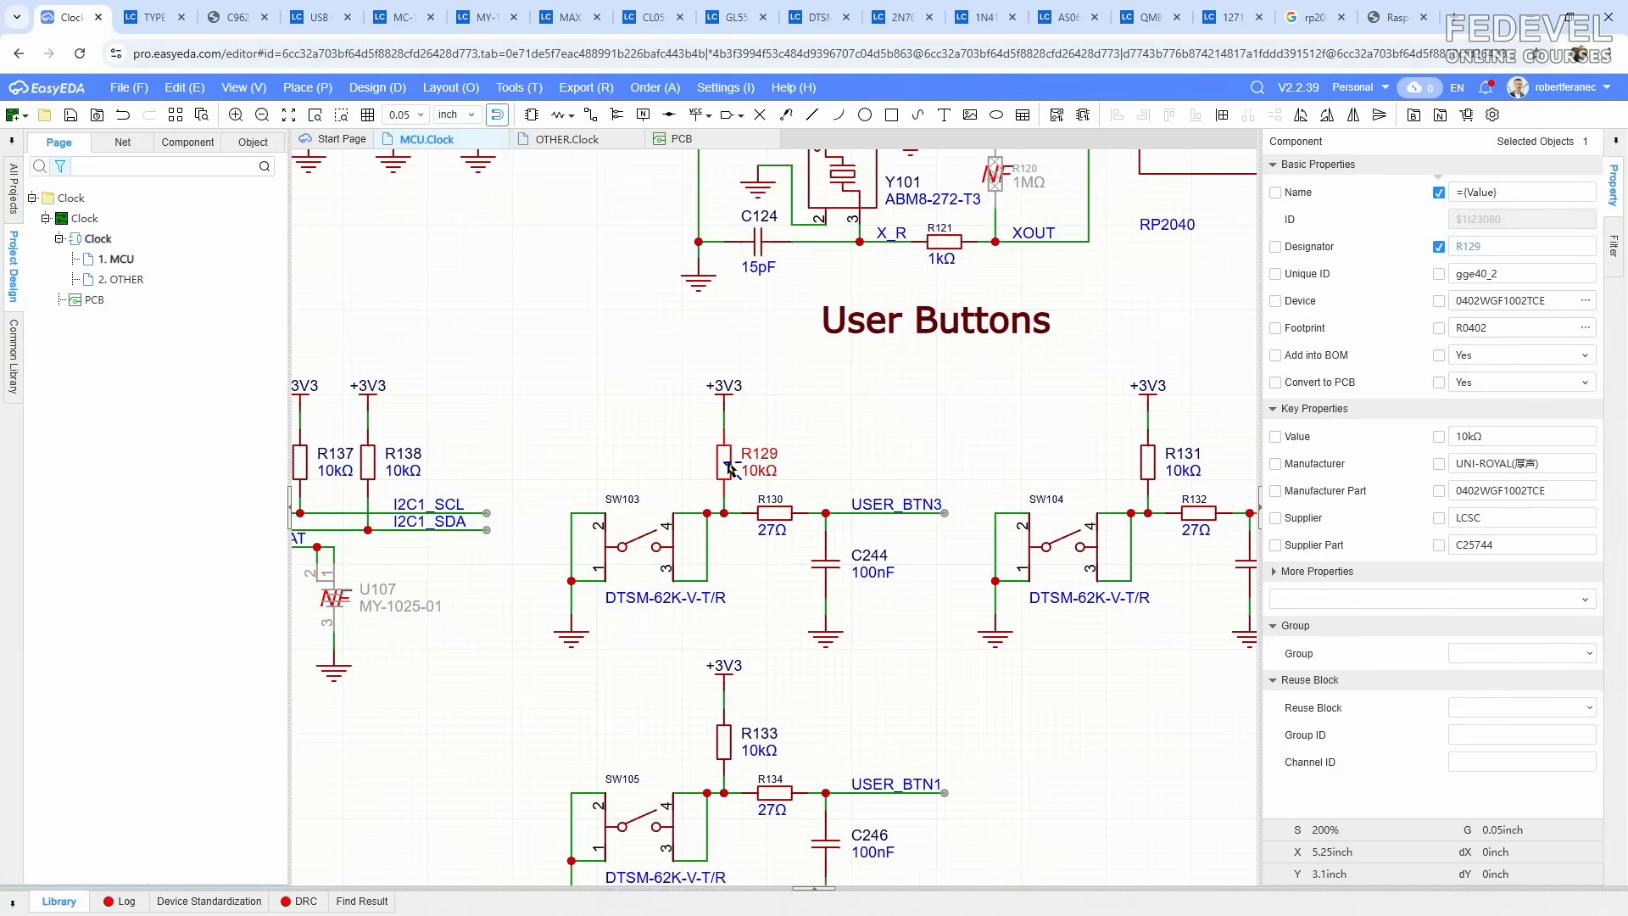
pyautogui.rightClick(729, 469)
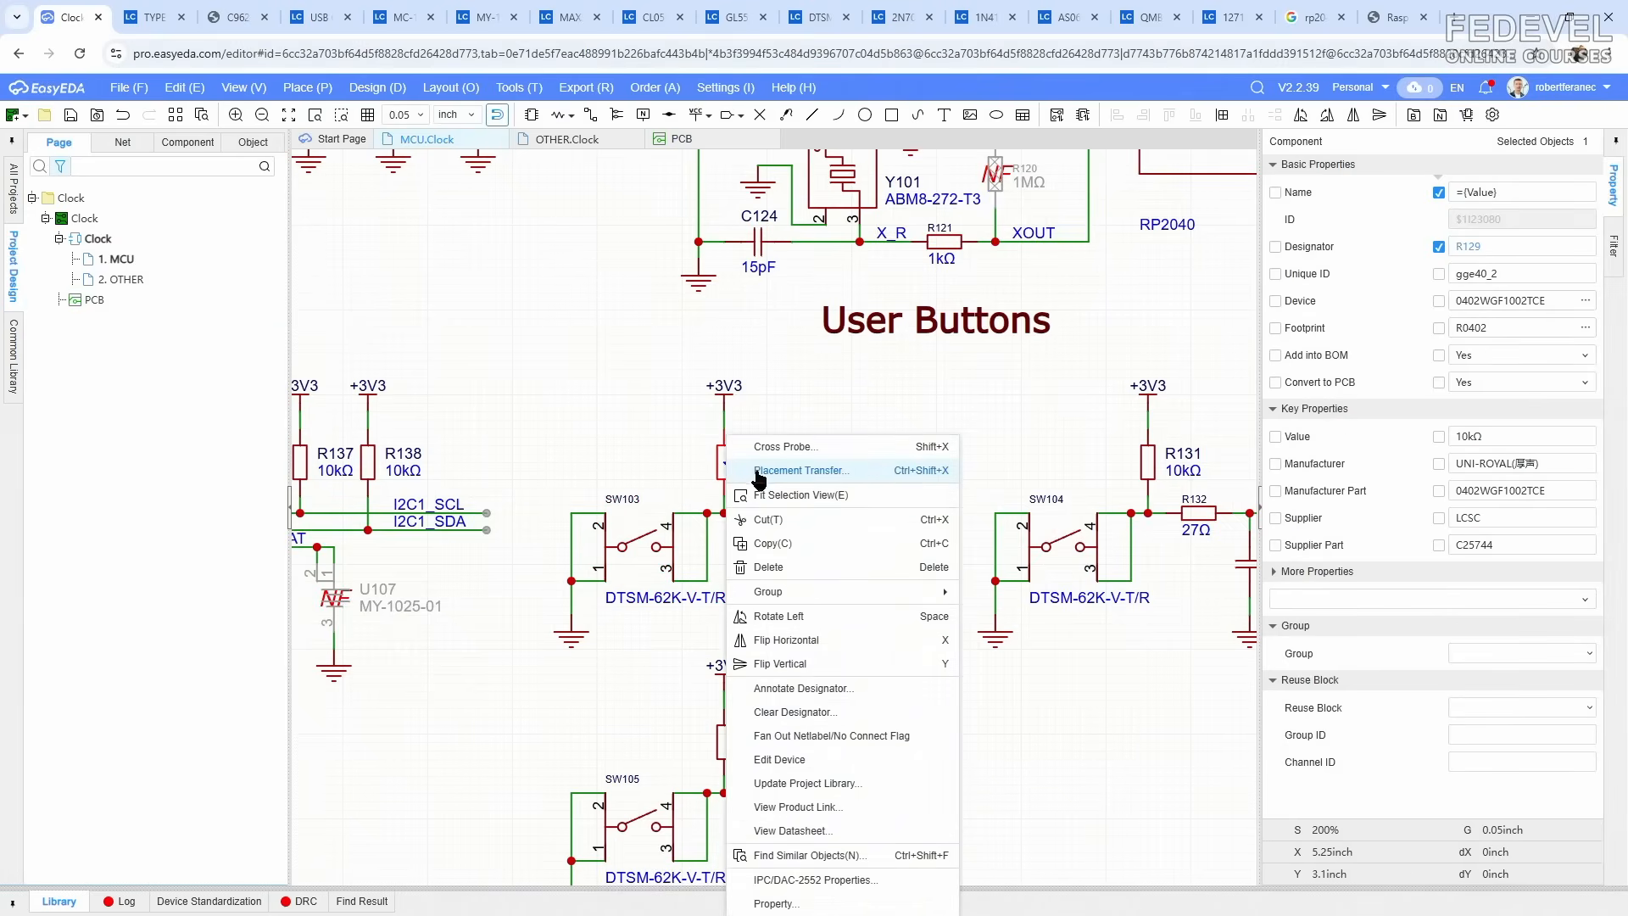
pyautogui.click(757, 472)
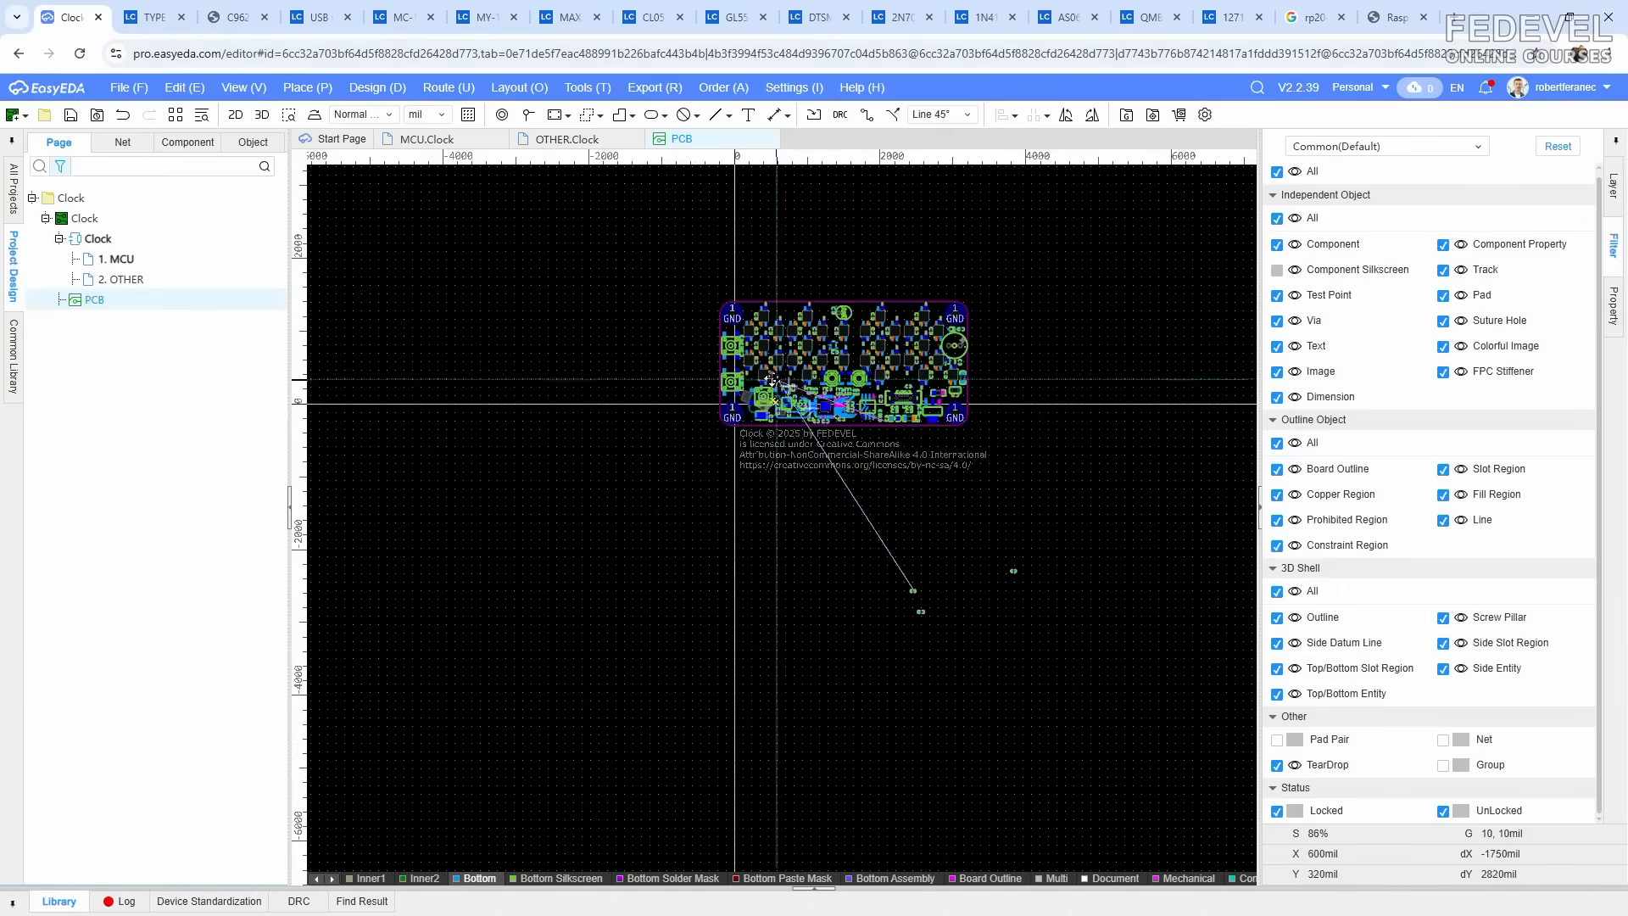
pyautogui.scroll(10, 770, 379)
pyautogui.press('space')
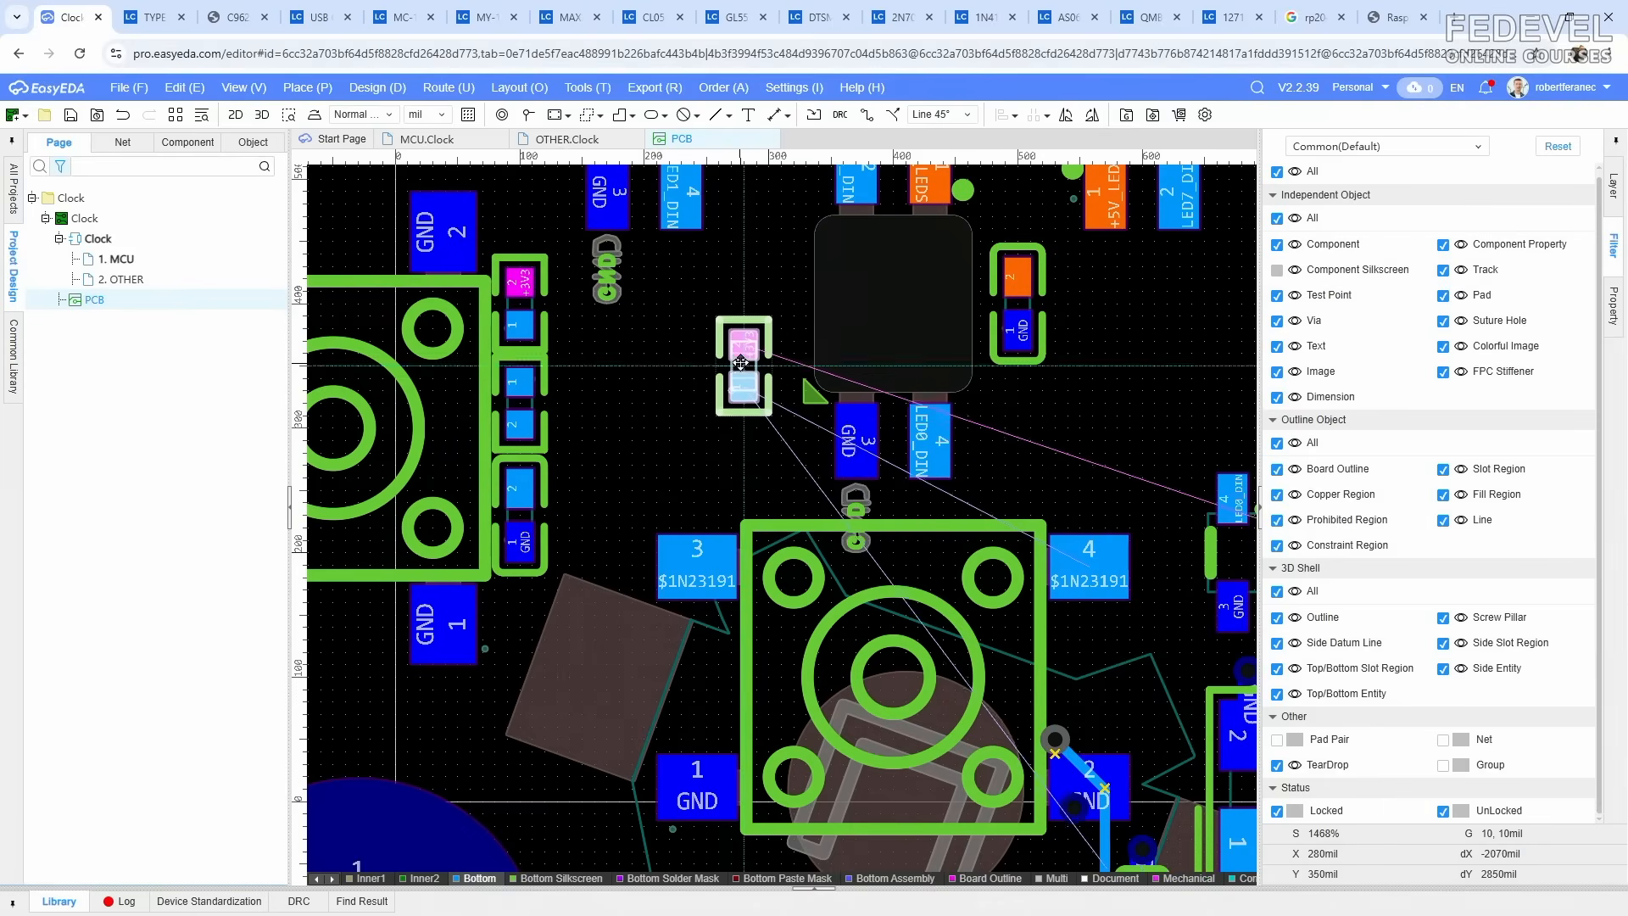
pyautogui.click(739, 343)
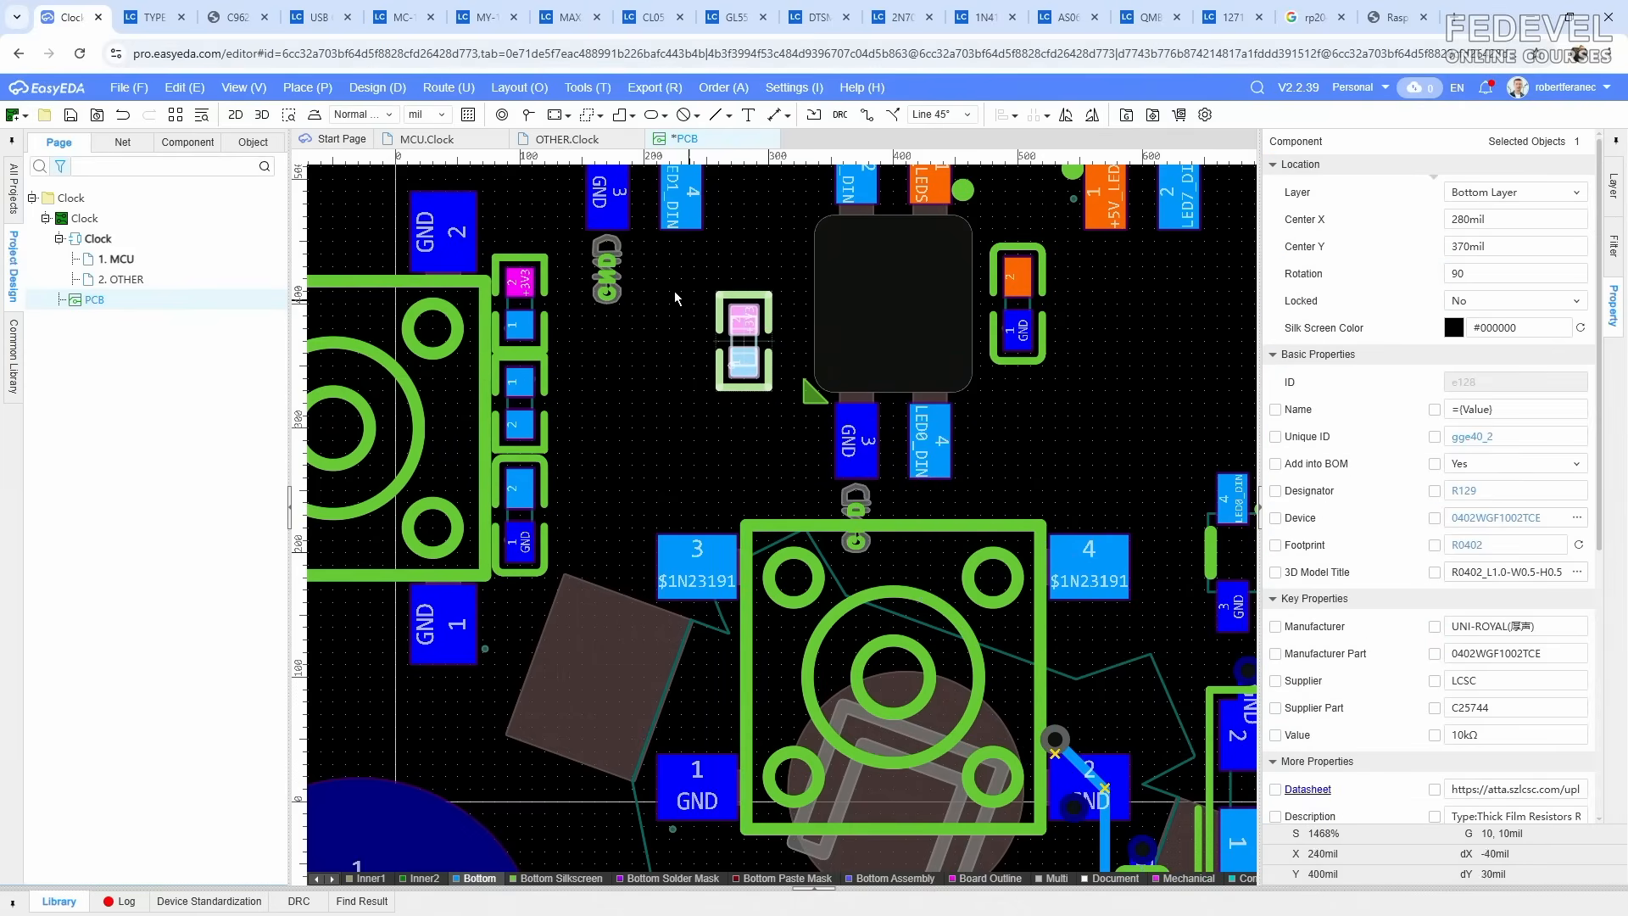
# Step: Transfer capacitor C244 from the USER_BTN3 circuit and place it upright beside R129 at about X 230 mil, Y 370 mil
pyautogui.click(438, 141)
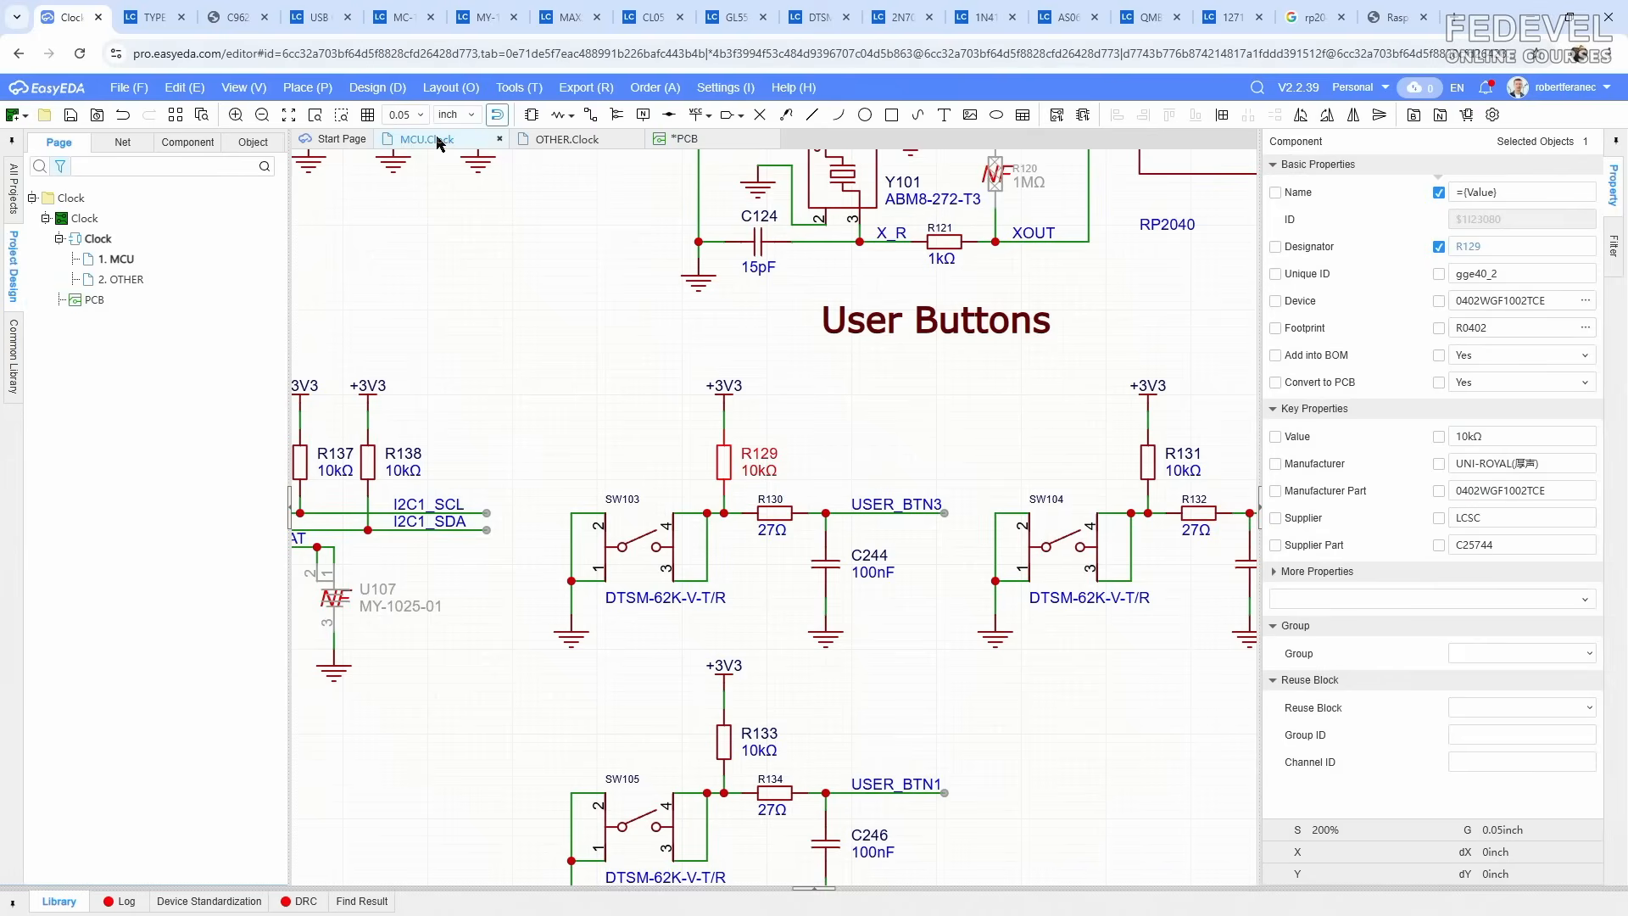
pyautogui.click(822, 568)
pyautogui.rightClick(823, 573)
pyautogui.click(878, 96)
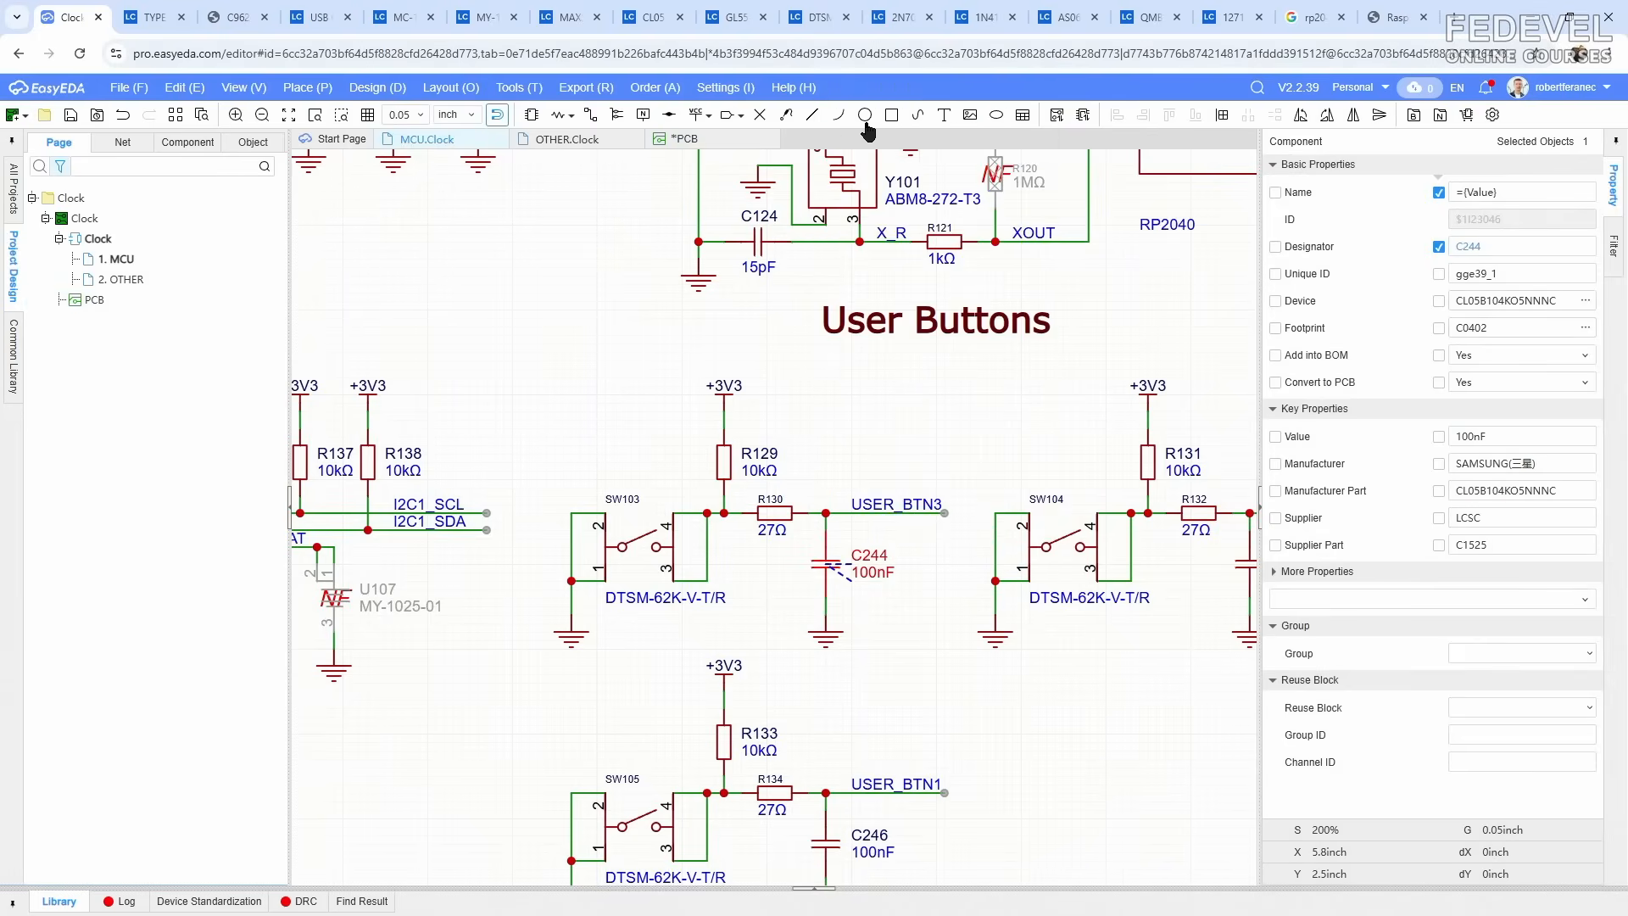
pyautogui.press('m')
pyautogui.scroll(-6, 857, 618)
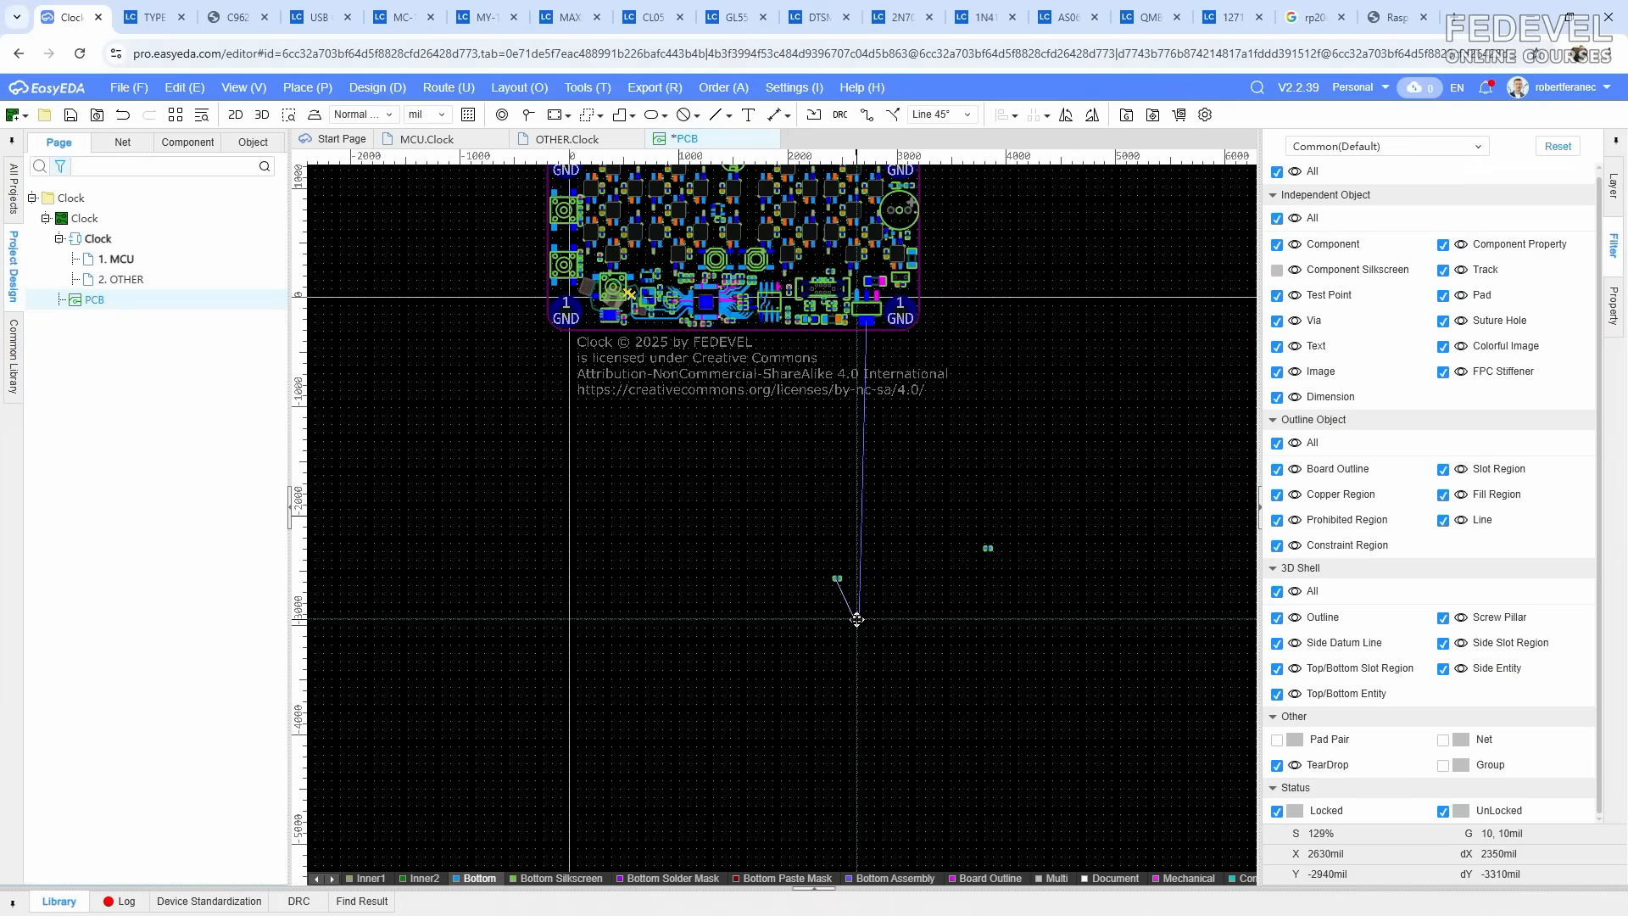
pyautogui.scroll(3, 640, 244)
pyautogui.scroll(5, 642, 244)
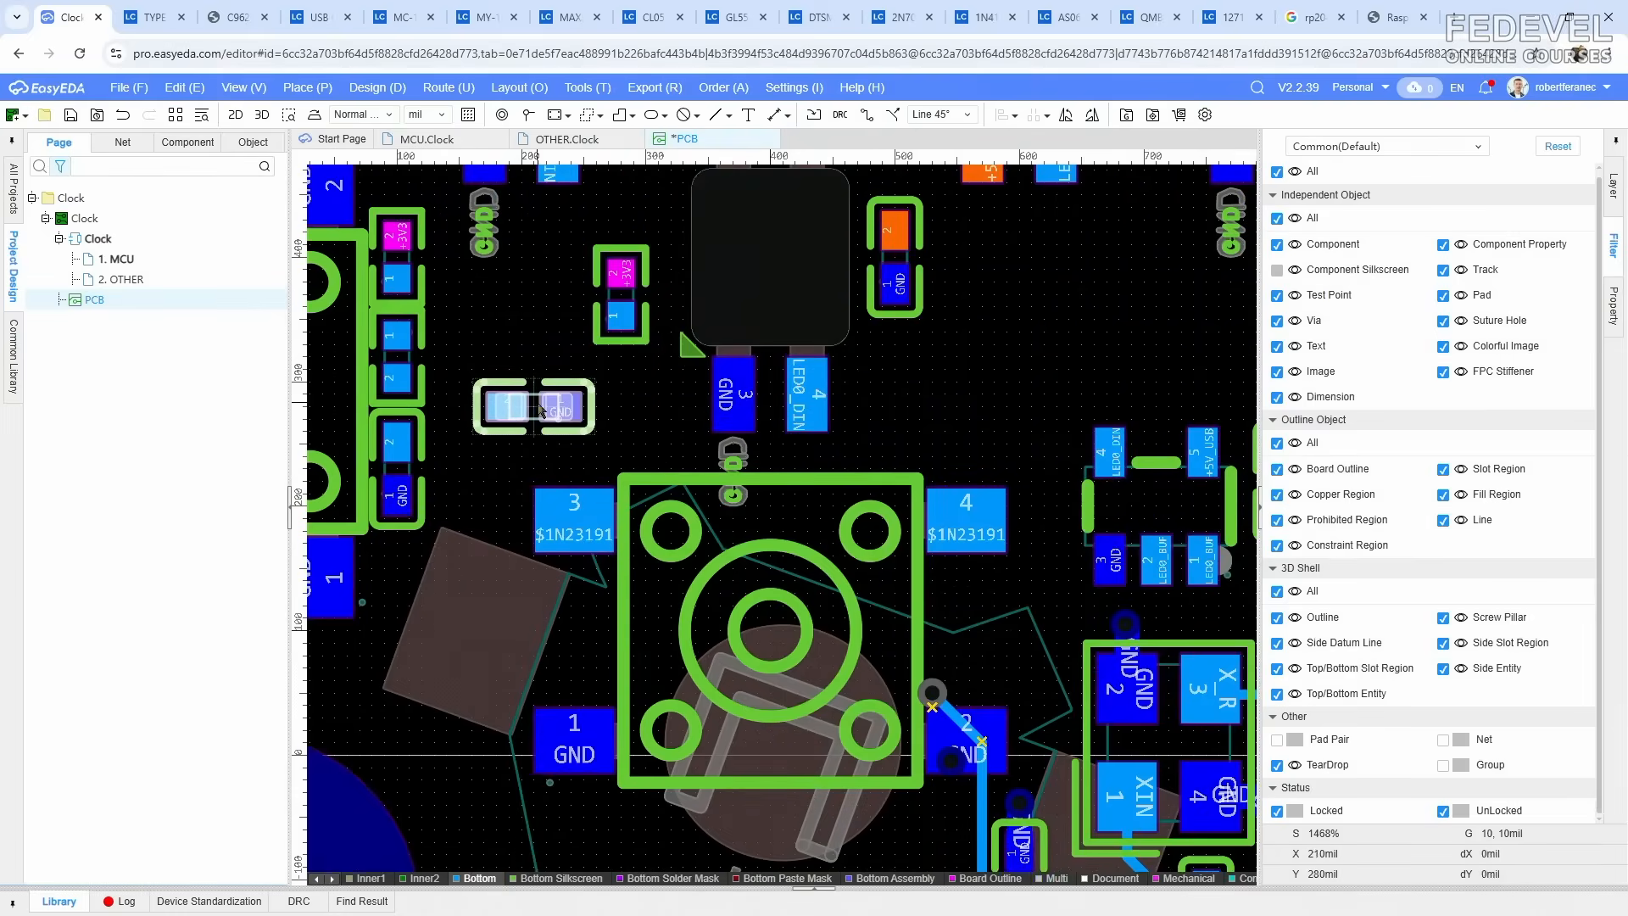
pyautogui.click(506, 401)
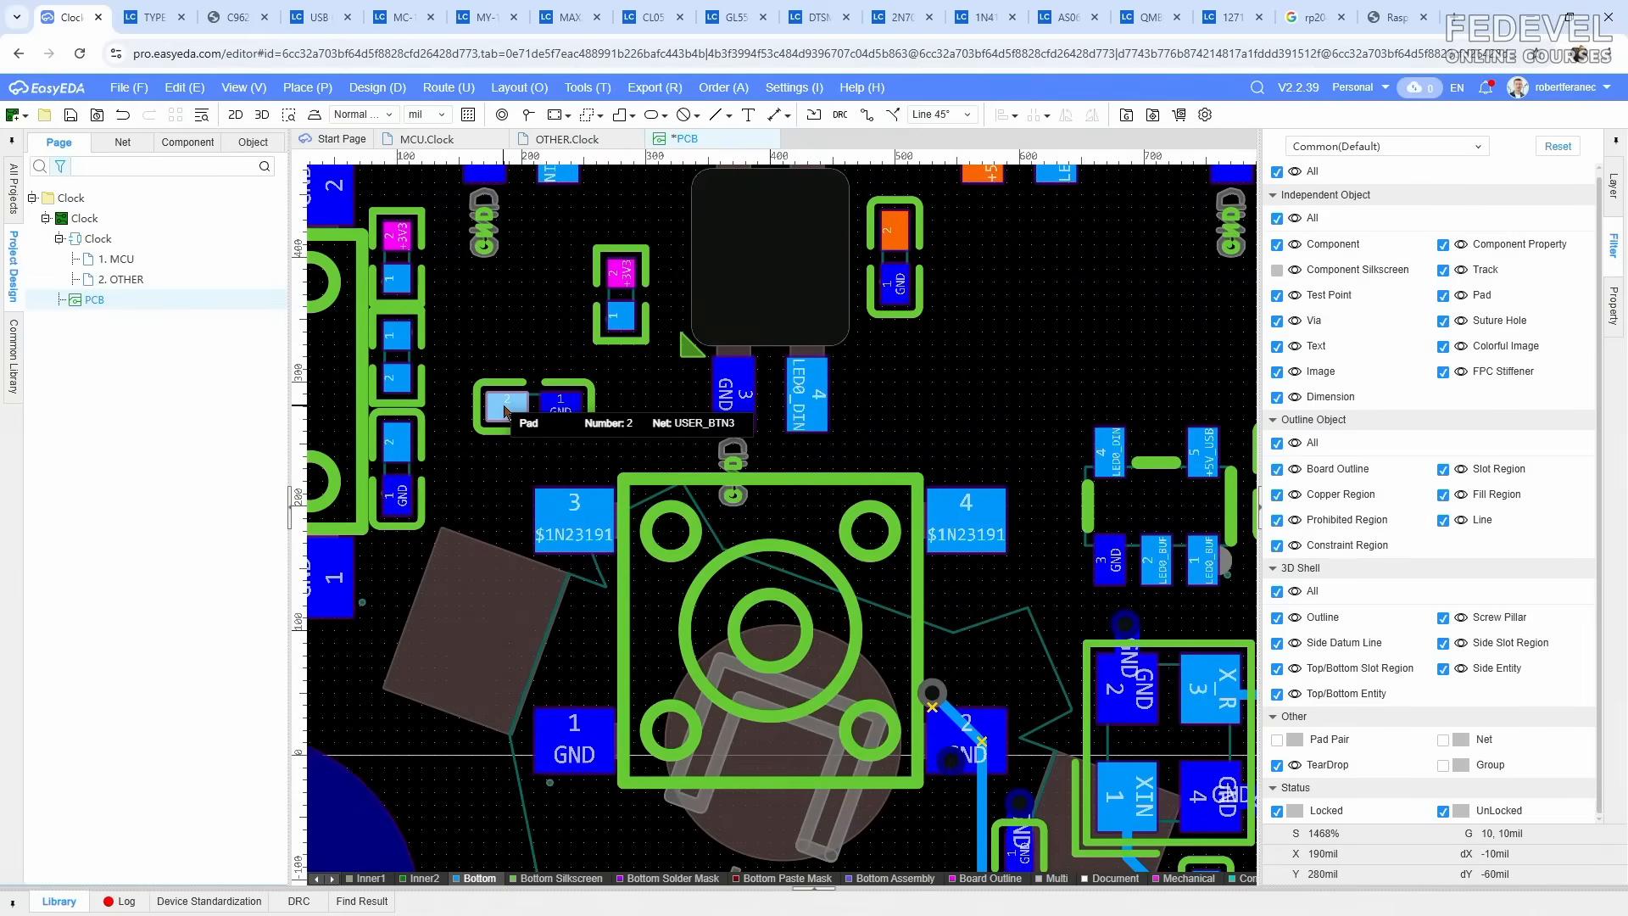
pyautogui.press('space')
pyautogui.moveTo(536, 410); pyautogui.dragTo(559, 294)
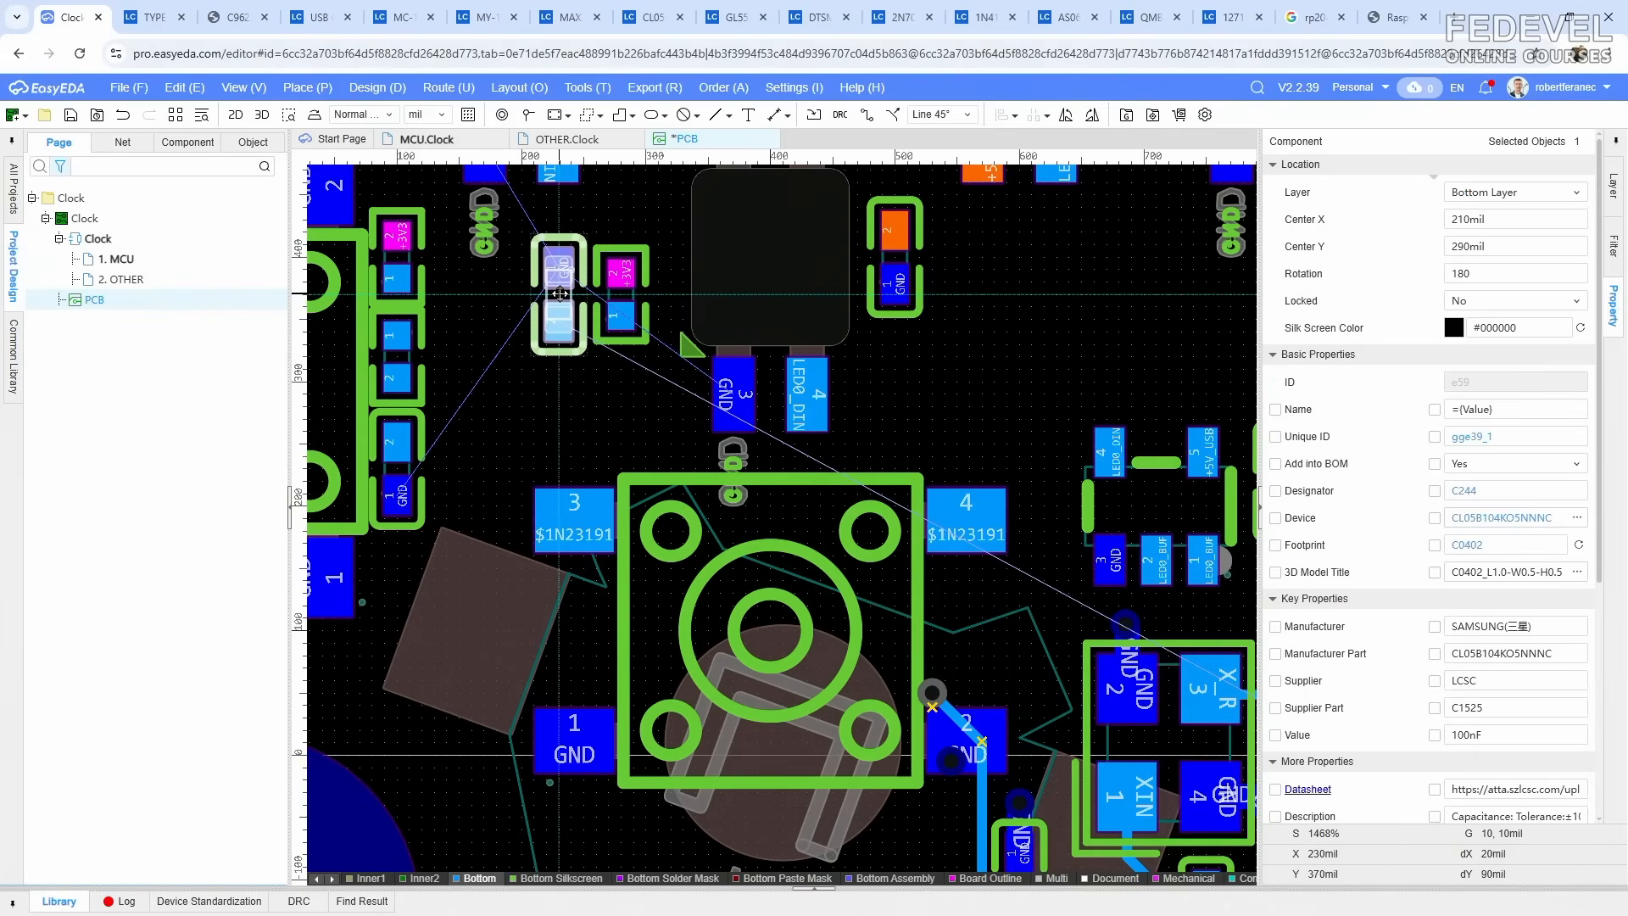
# Step: Transfer R130 from the USER_BTN3 circuit and place it below C244 and R129 at X 260 mil, Y 280 mil
pyautogui.click(454, 142)
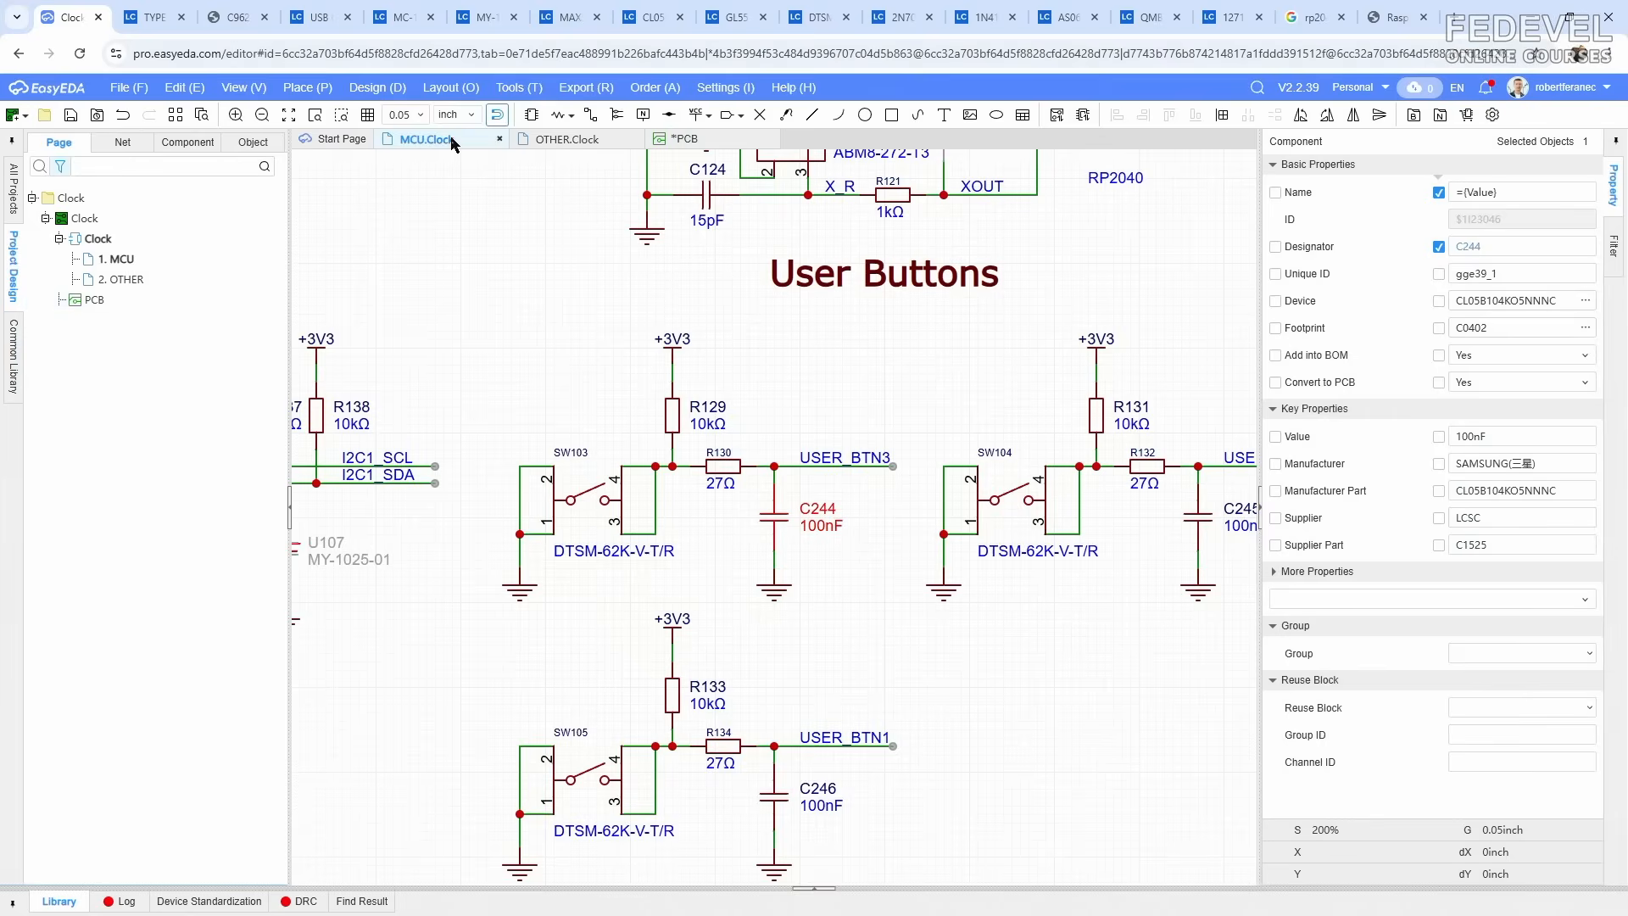
pyautogui.click(713, 462)
pyautogui.rightClick(723, 471)
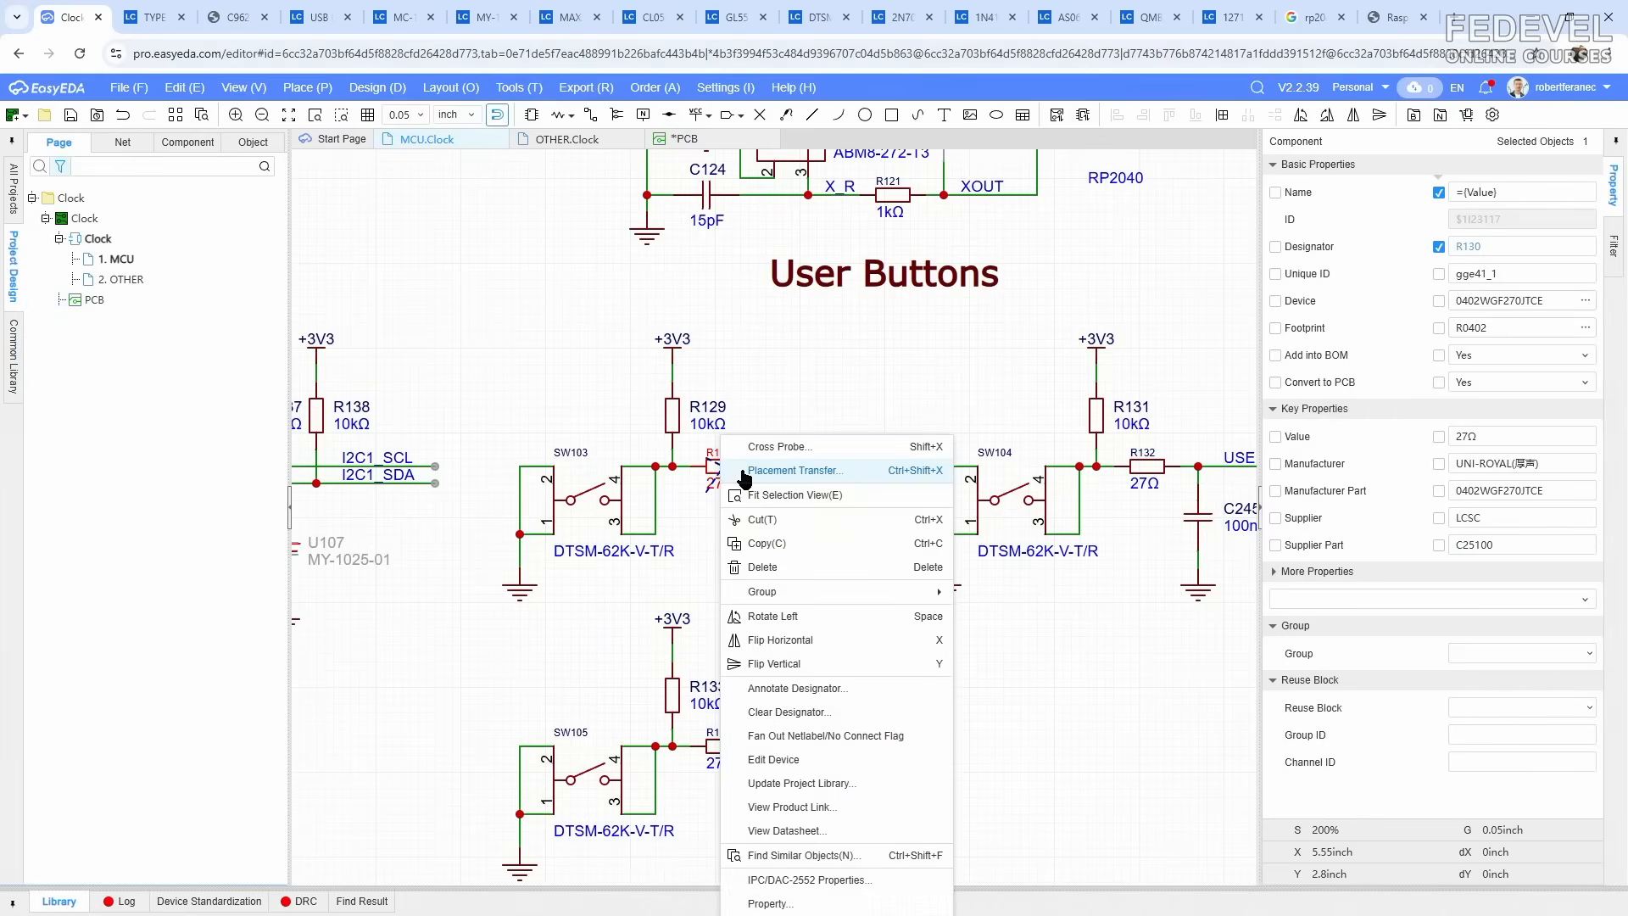
pyautogui.click(743, 473)
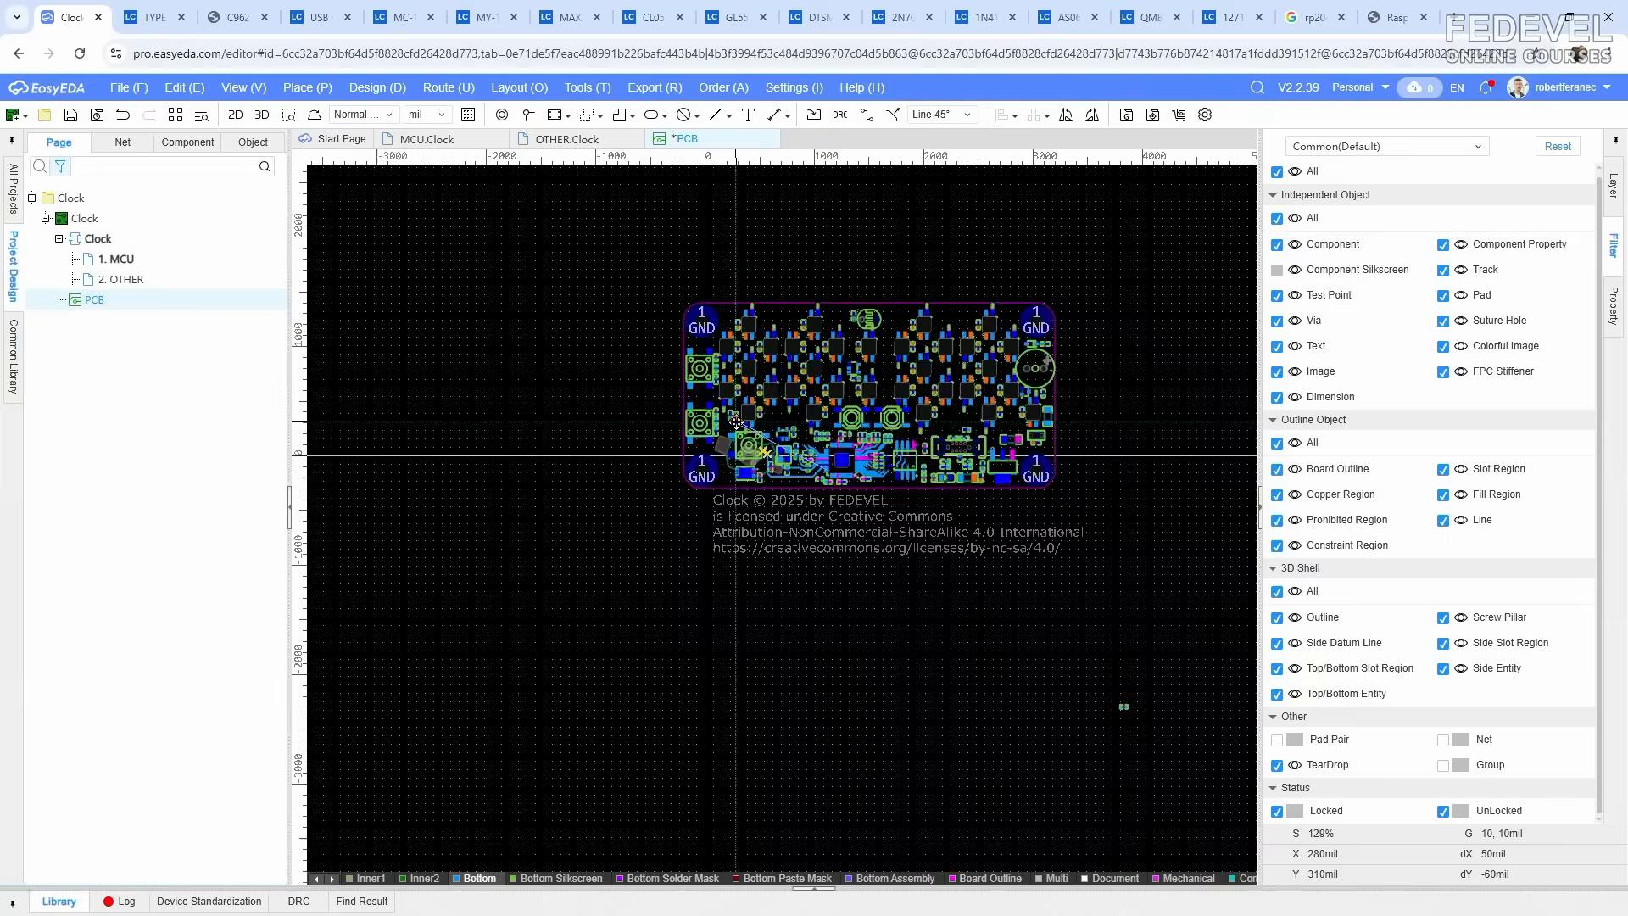
pyautogui.scroll(10, 736, 421)
pyautogui.click(715, 507)
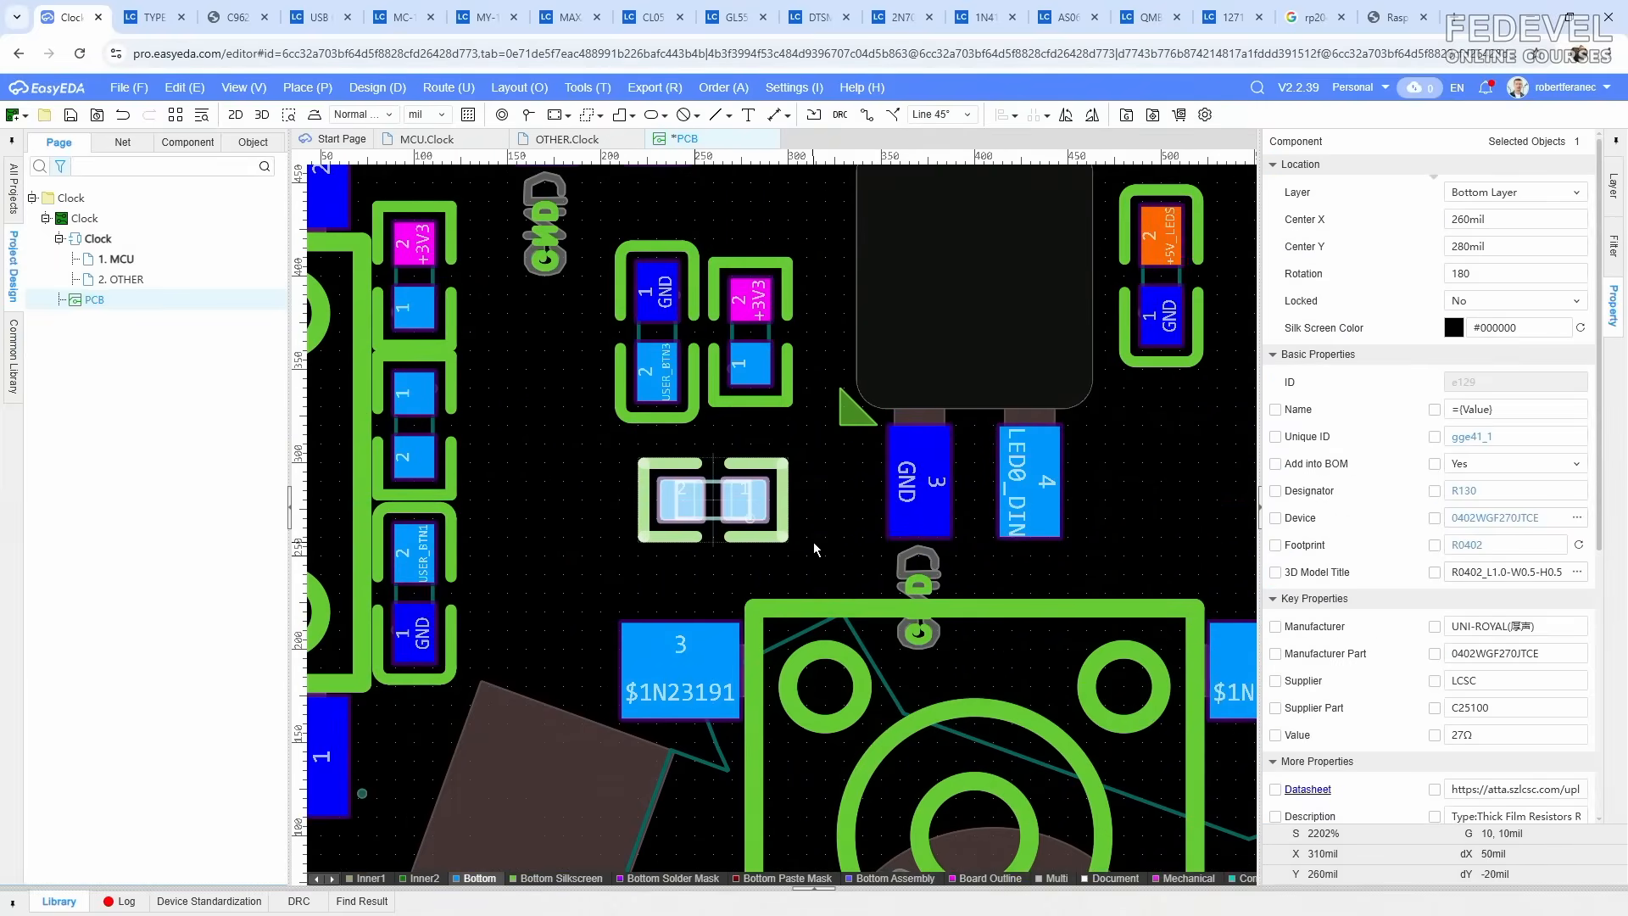
# Step: Move resistor R130 closer to C244 and R129, to X 260 mil, Y 300 mil
pyautogui.click(713, 506)
pyautogui.click(704, 533)
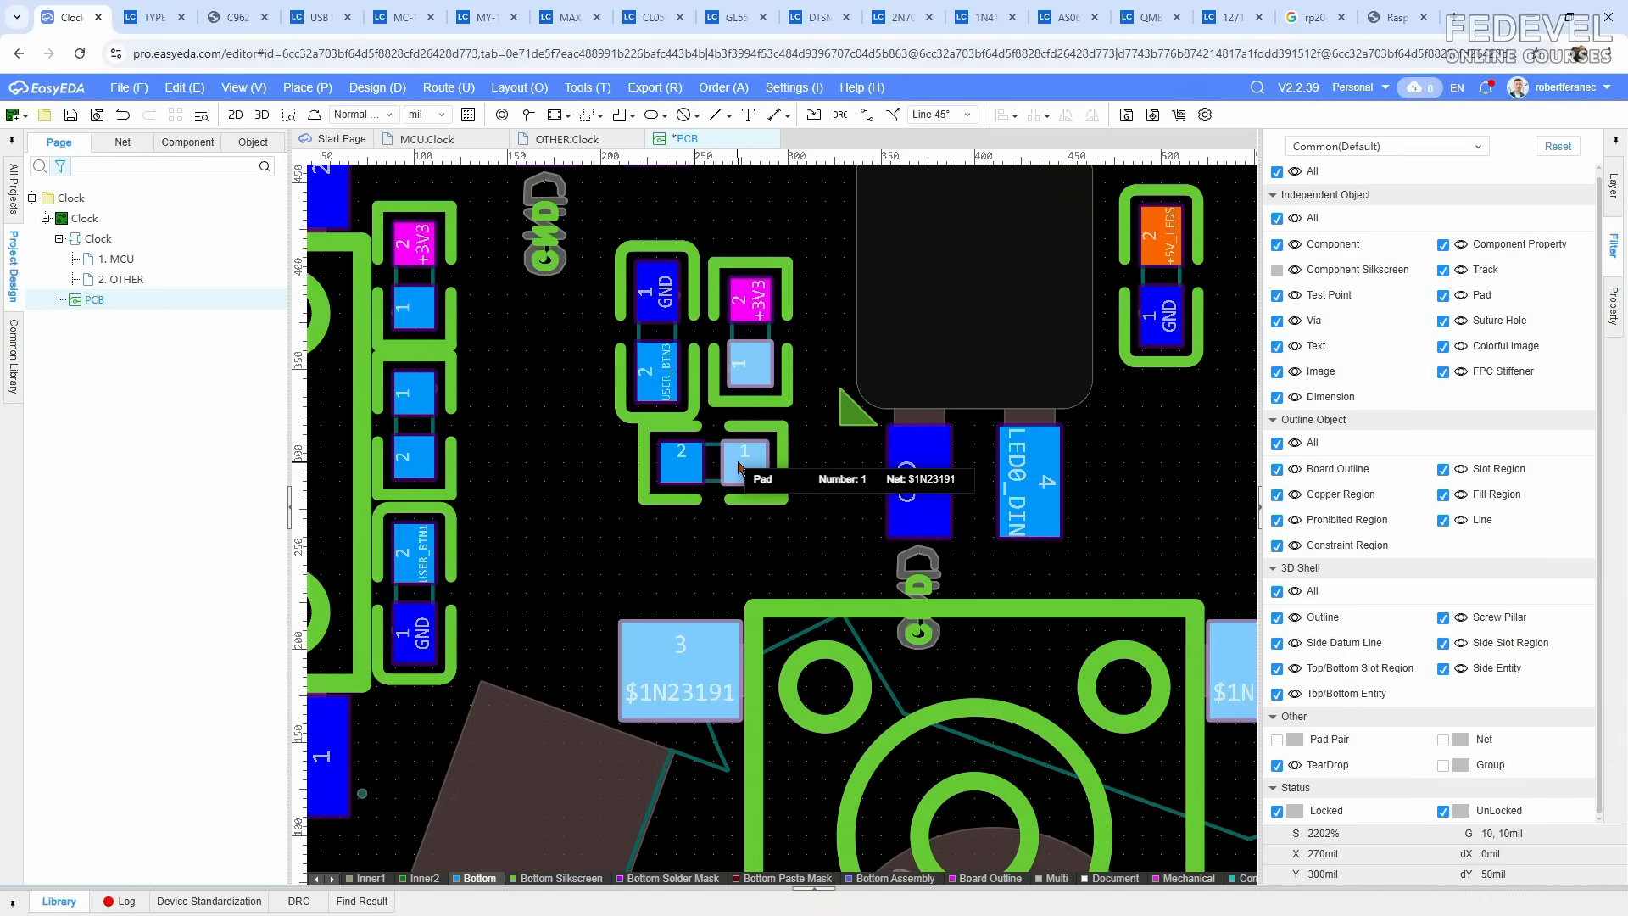
# Step: Delete the leftover USER_BTN1 via at X 530 mil, Y 50 mil and the bottom-layer track running from it
pyautogui.scroll(-6, 603, 486)
pyautogui.scroll(3, 852, 744)
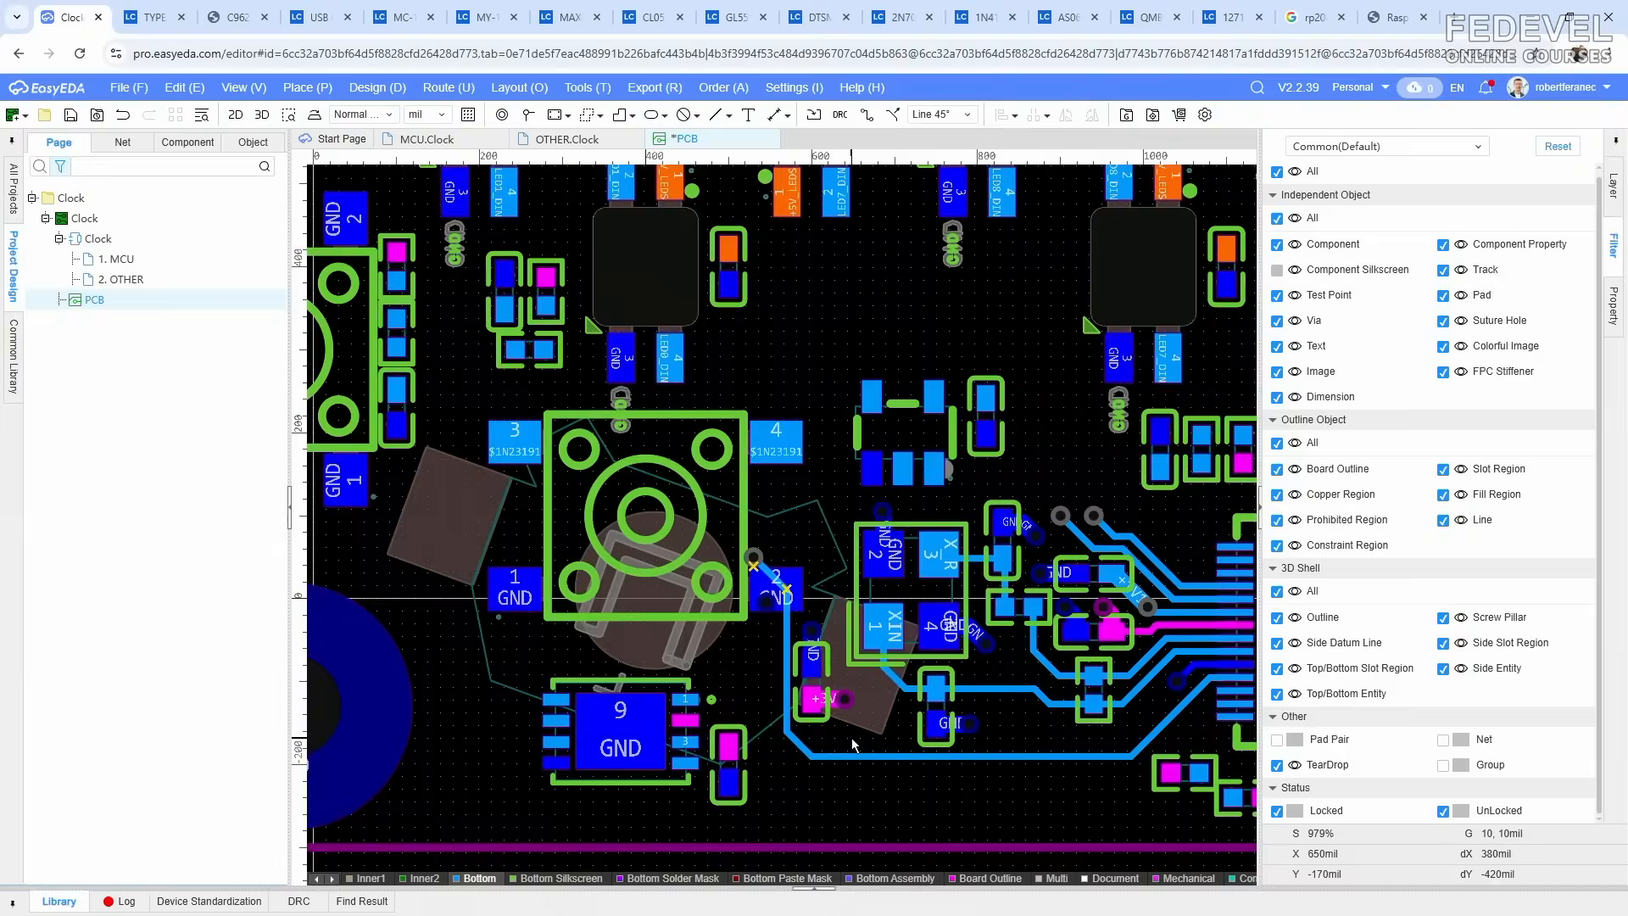
pyautogui.scroll(3, 852, 743)
pyautogui.click(636, 324)
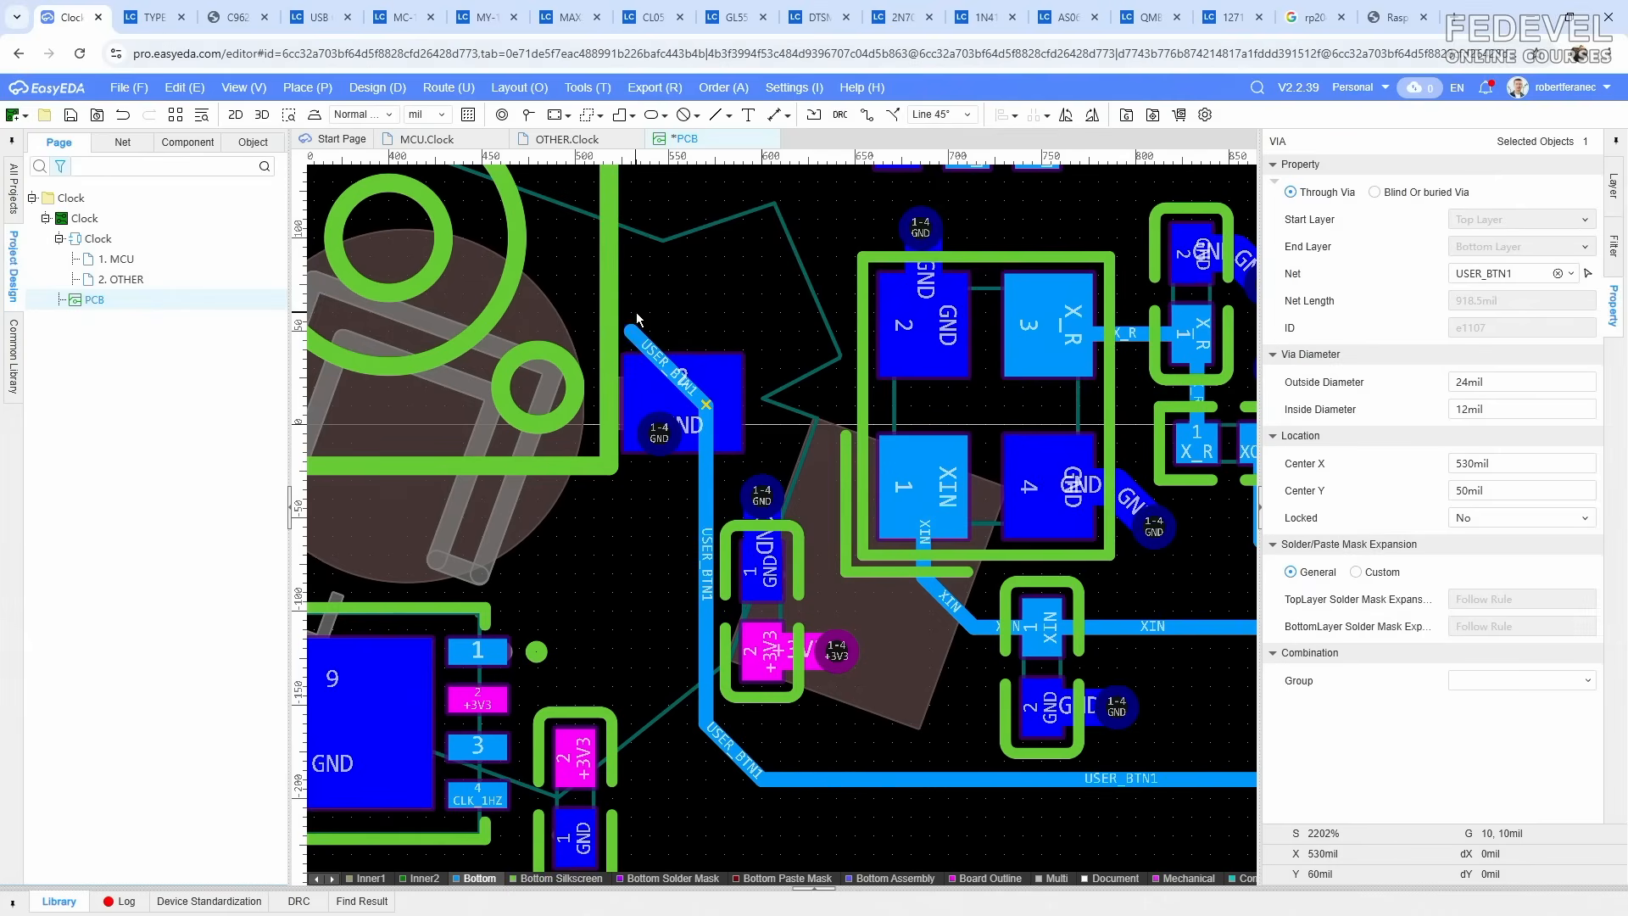
pyautogui.press('Delete')
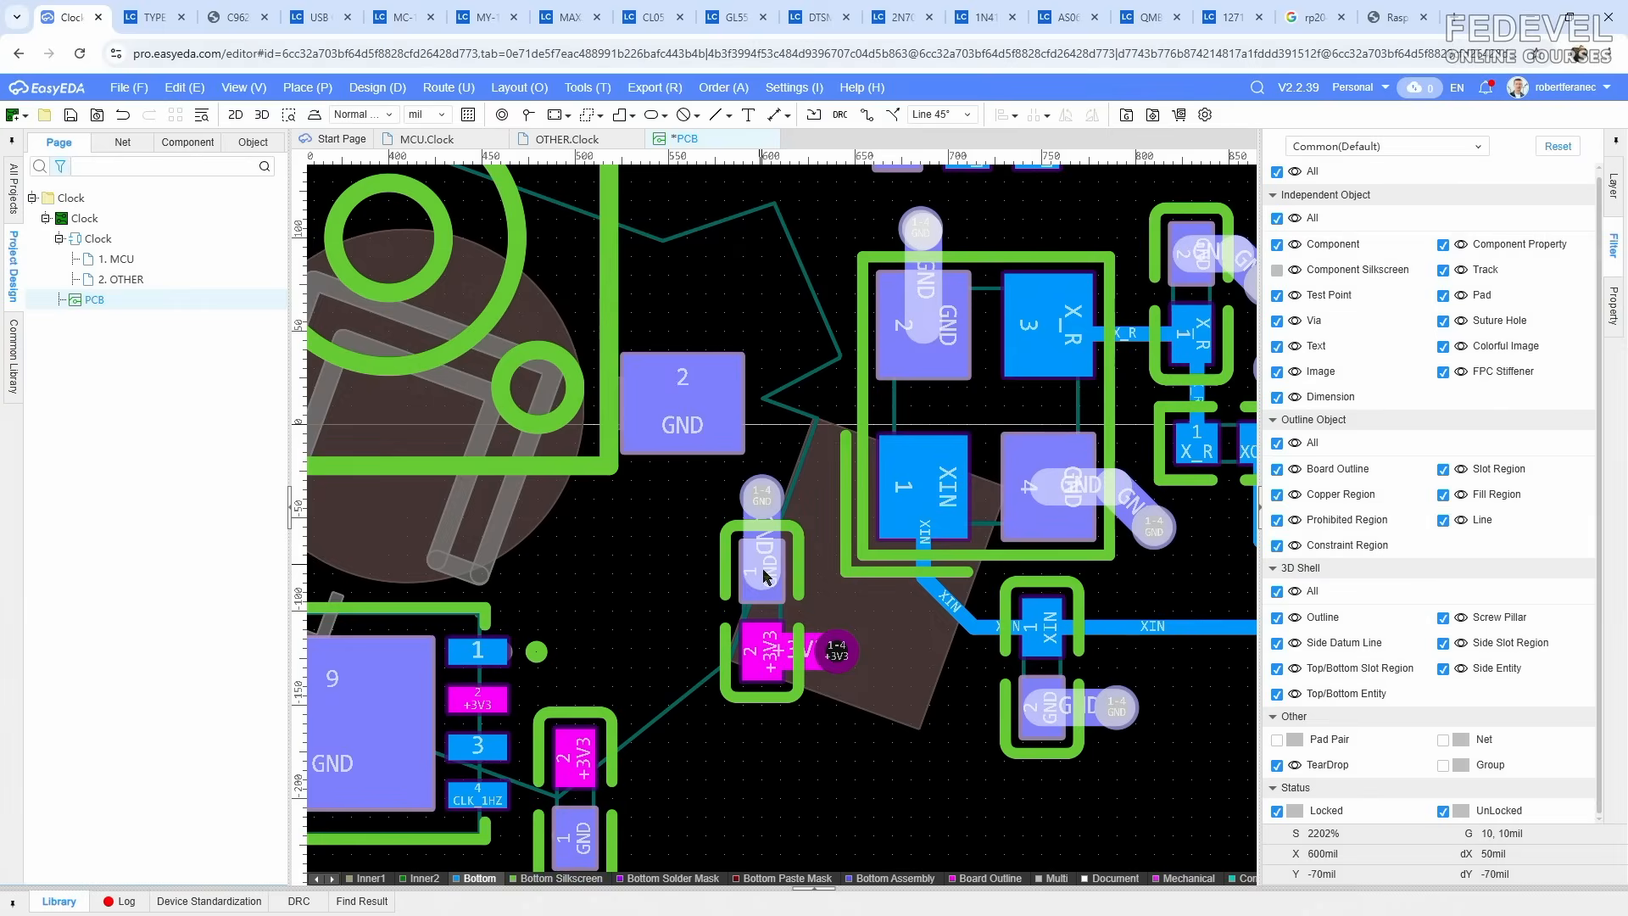
# Step: Look up capacitor C101, located beside the crystal, in the MCU schematic to see which circuit it belongs to
pyautogui.scroll(-4, 647, 552)
pyautogui.click(667, 567)
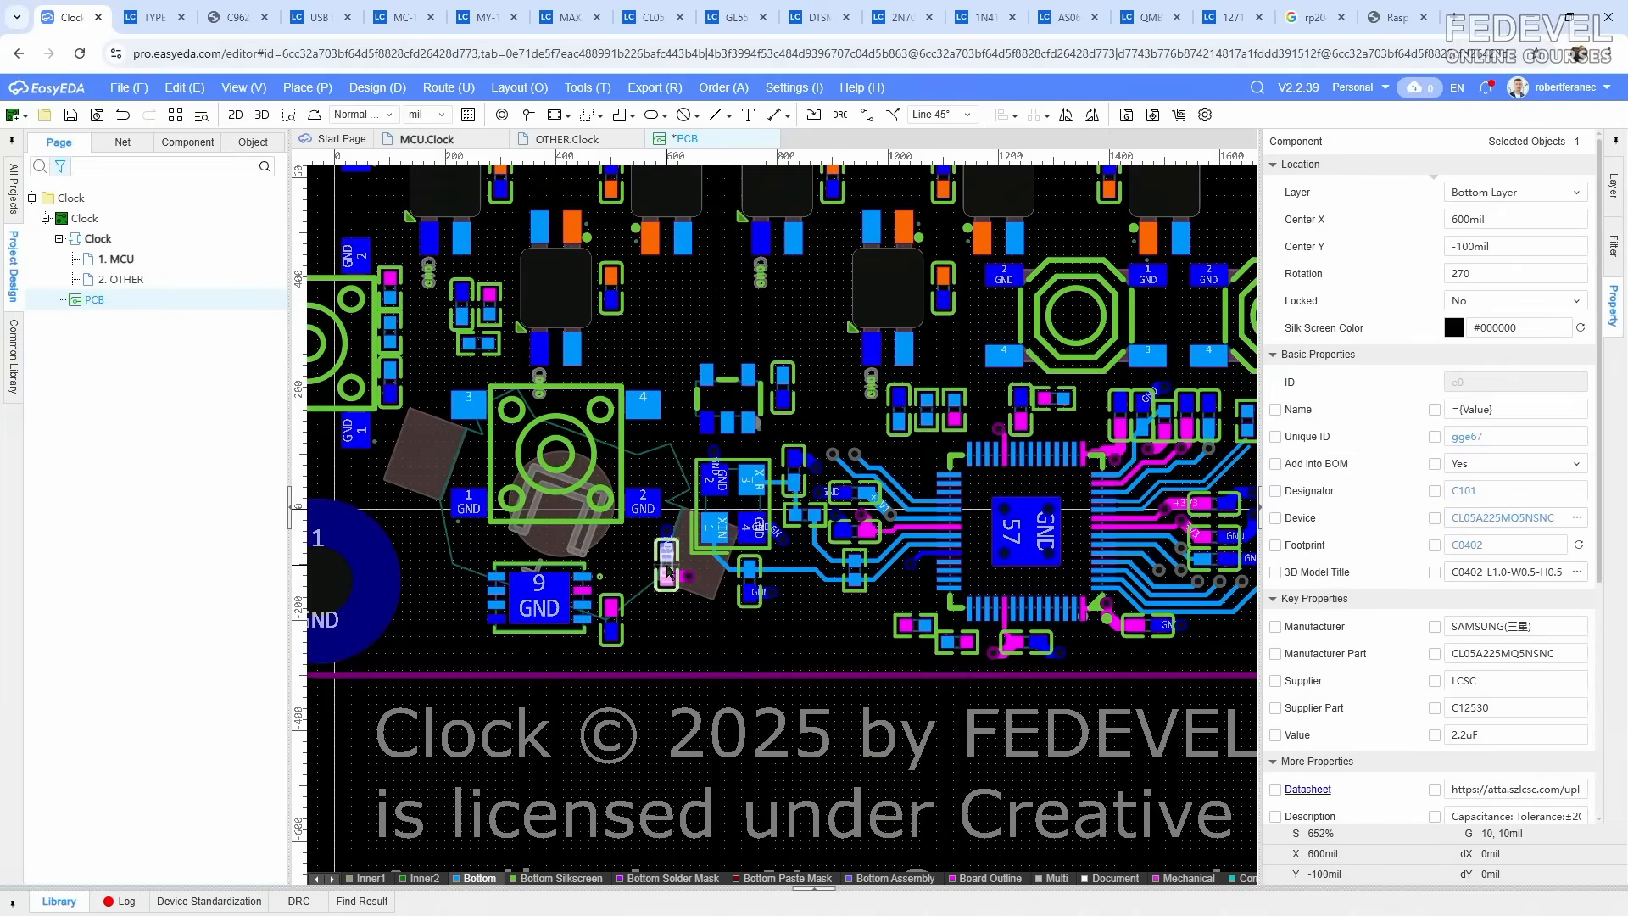
pyautogui.click(454, 140)
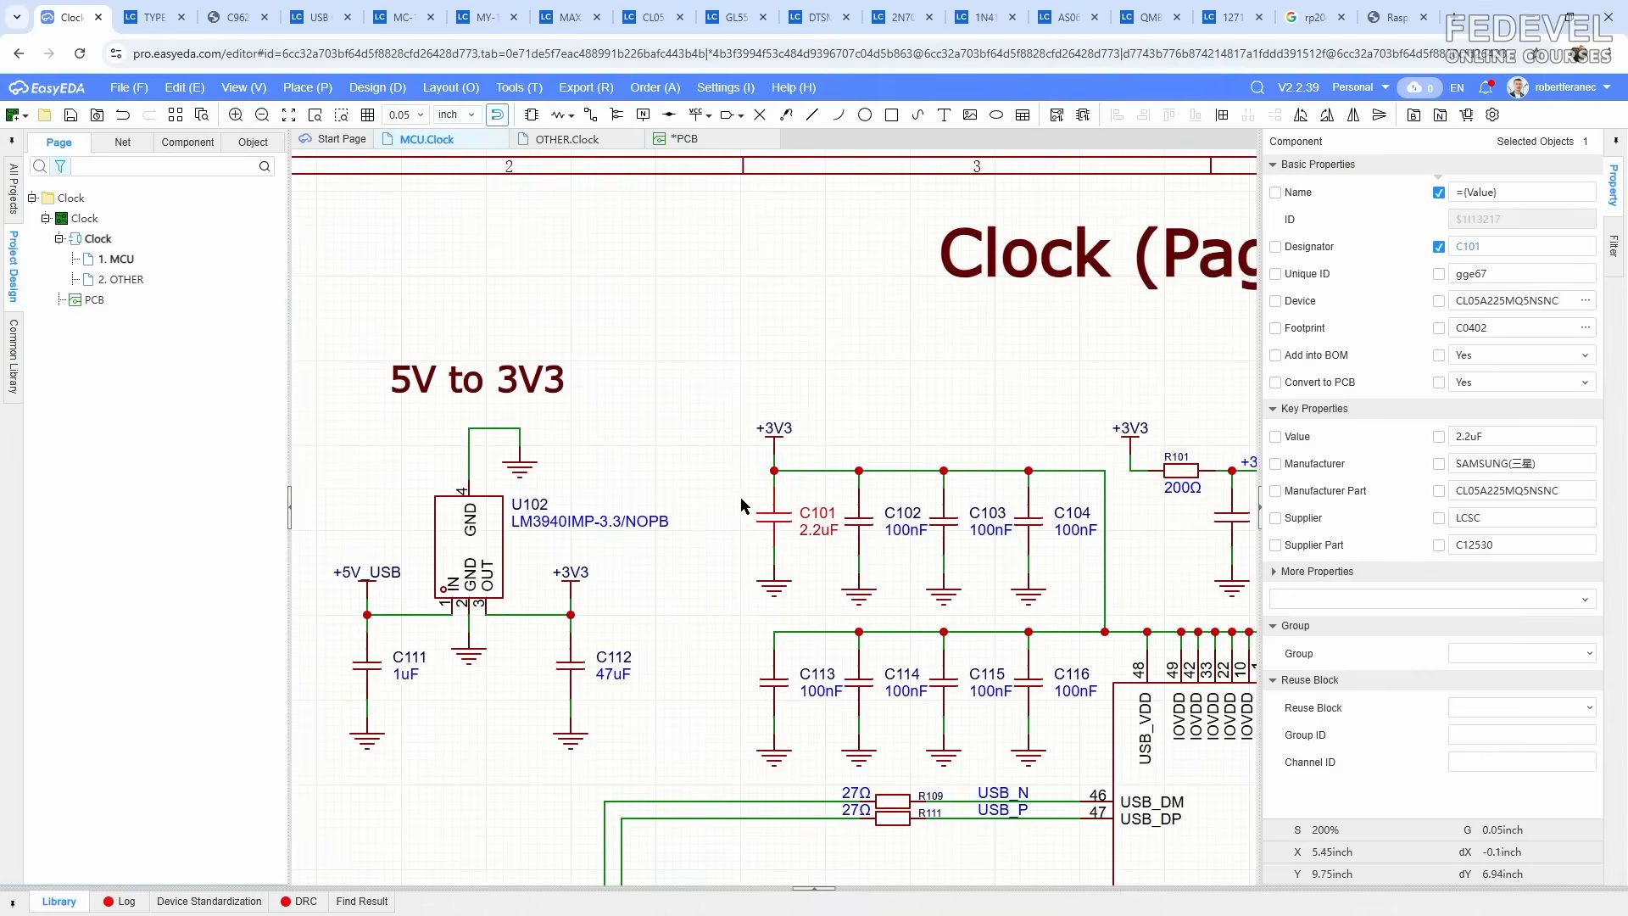
pyautogui.click(684, 143)
pyautogui.scroll(4, 693, 562)
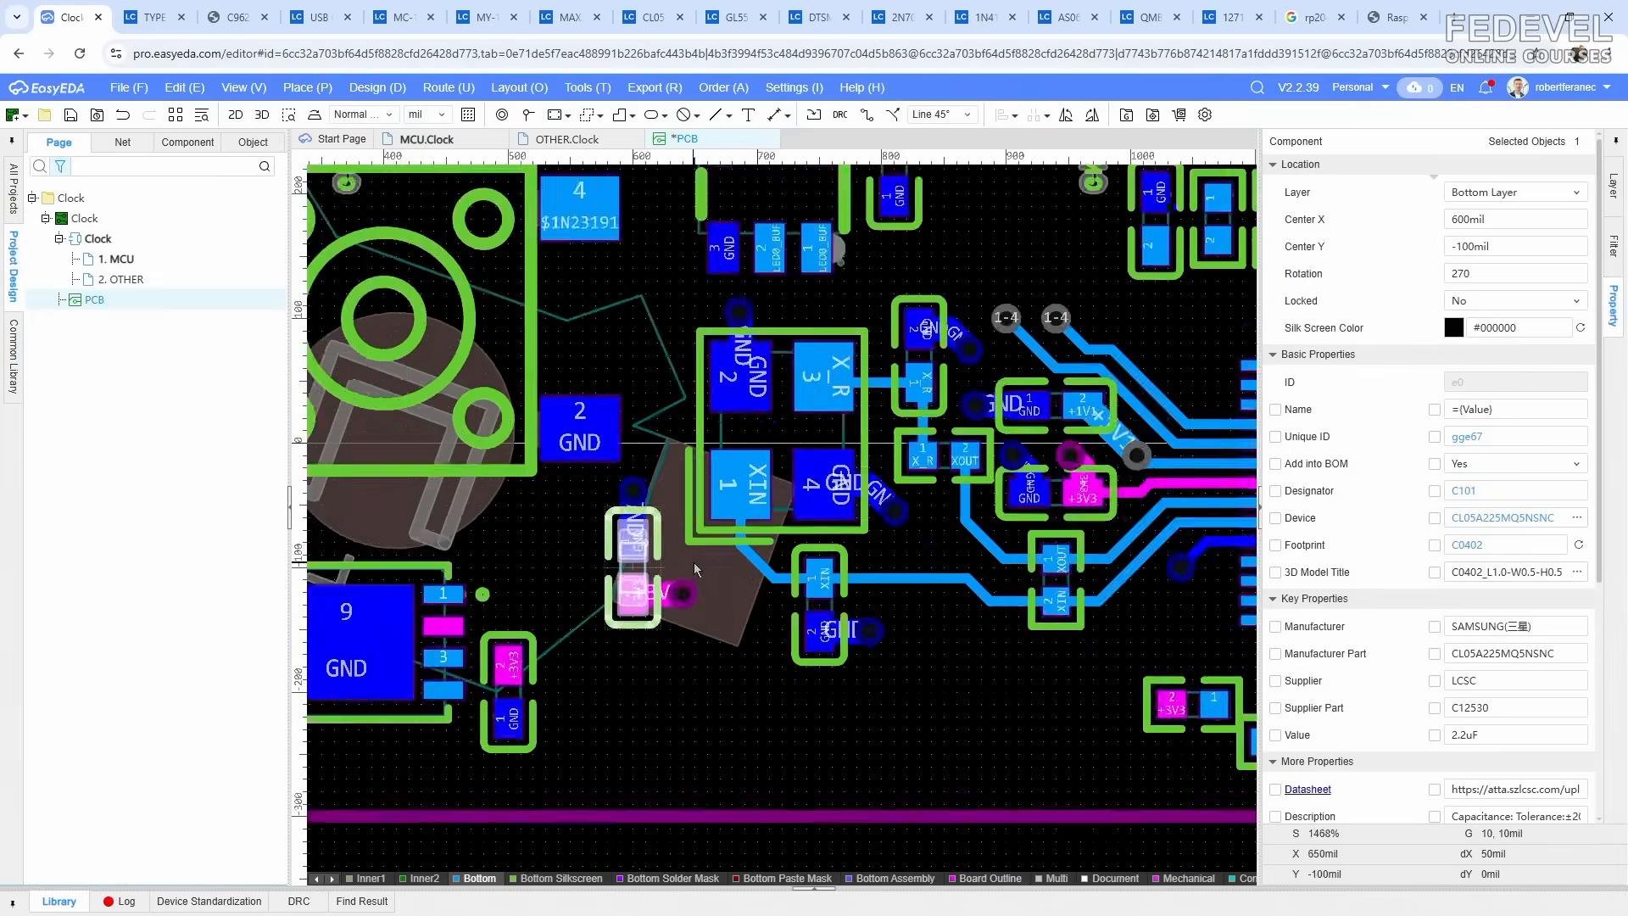
# Step: Delete the GND and +3V3 vias and short tracks attached to capacitor C101
pyautogui.click(600, 450)
pyautogui.press('Delete')
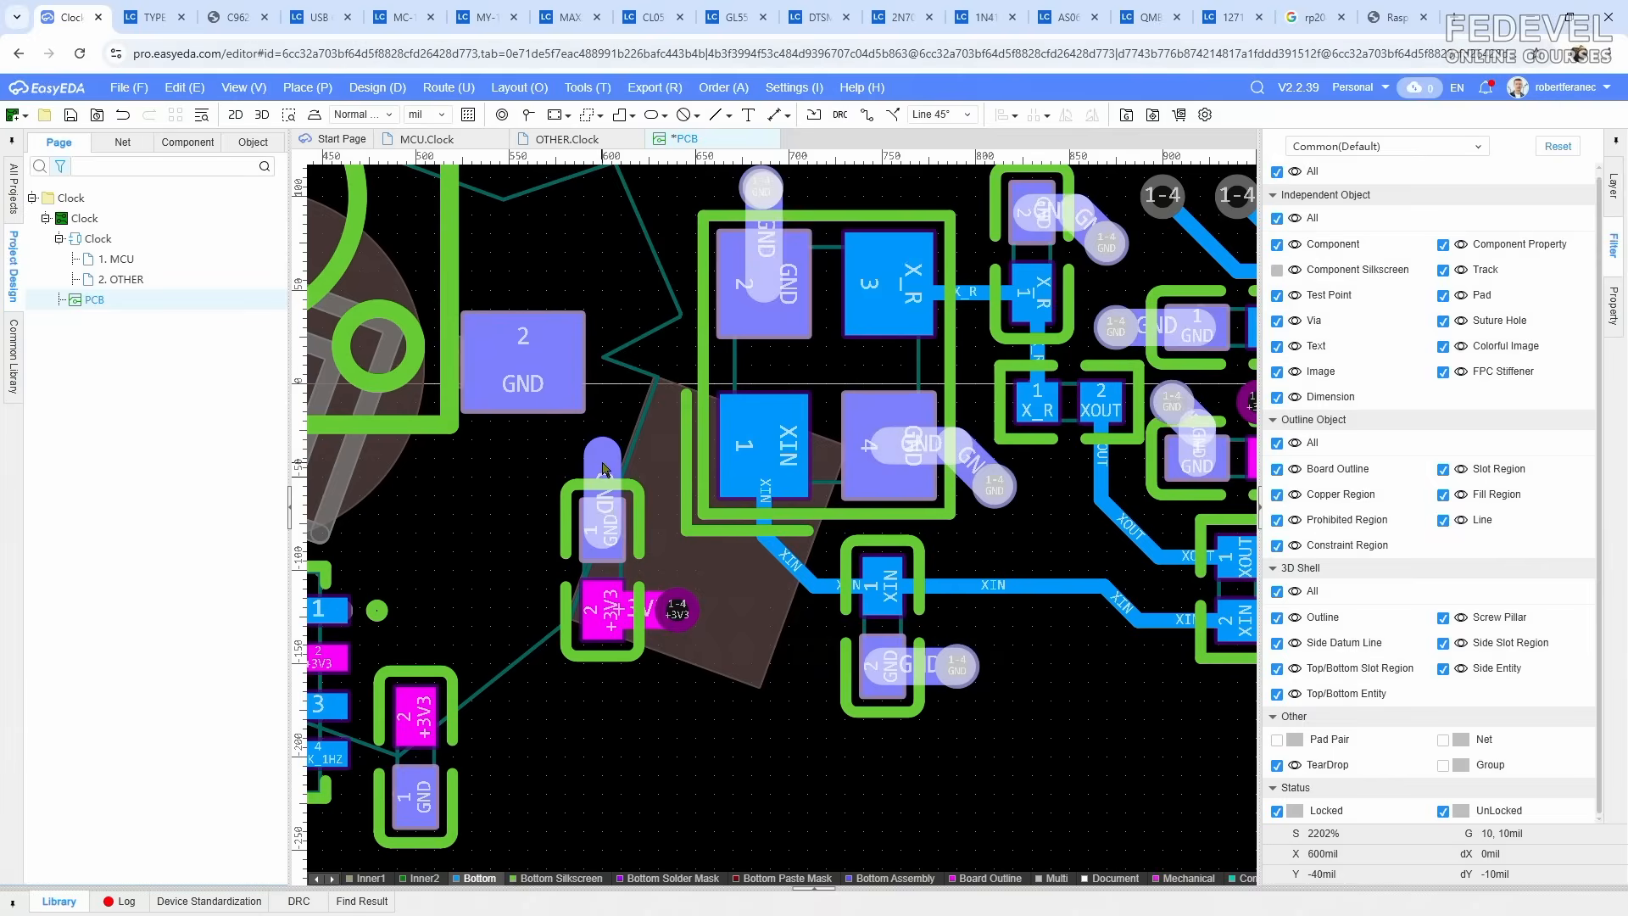
pyautogui.click(600, 454)
pyautogui.press('Delete')
pyautogui.click(690, 611)
pyautogui.press('Delete')
pyautogui.click(659, 612)
pyautogui.press('Delete')
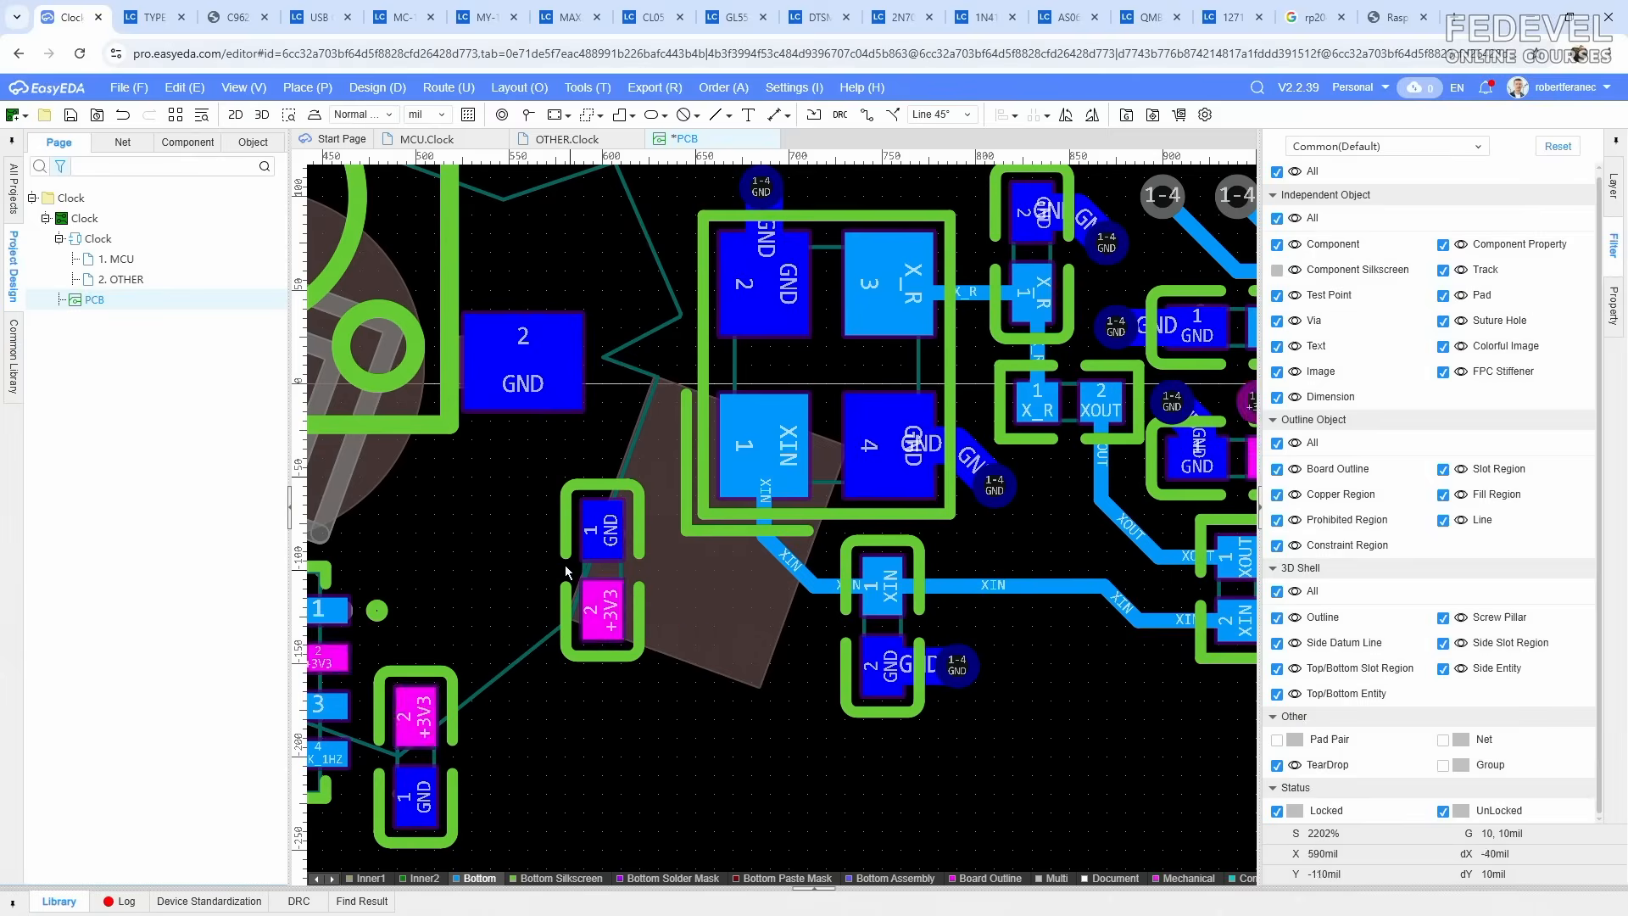
# Step: Move C101 below the crystal circuit and rotate it horizontal, at about X 850 mil, Y -160 mil
pyautogui.scroll(-1, 524, 545)
pyautogui.moveTo(572, 568); pyautogui.dragTo(886, 598)
pyautogui.press('space')
pyautogui.scroll(2, 907, 676)
pyautogui.click(895, 664)
pyautogui.click(886, 618)
pyautogui.click(892, 710)
pyautogui.scroll(-3, 843, 712)
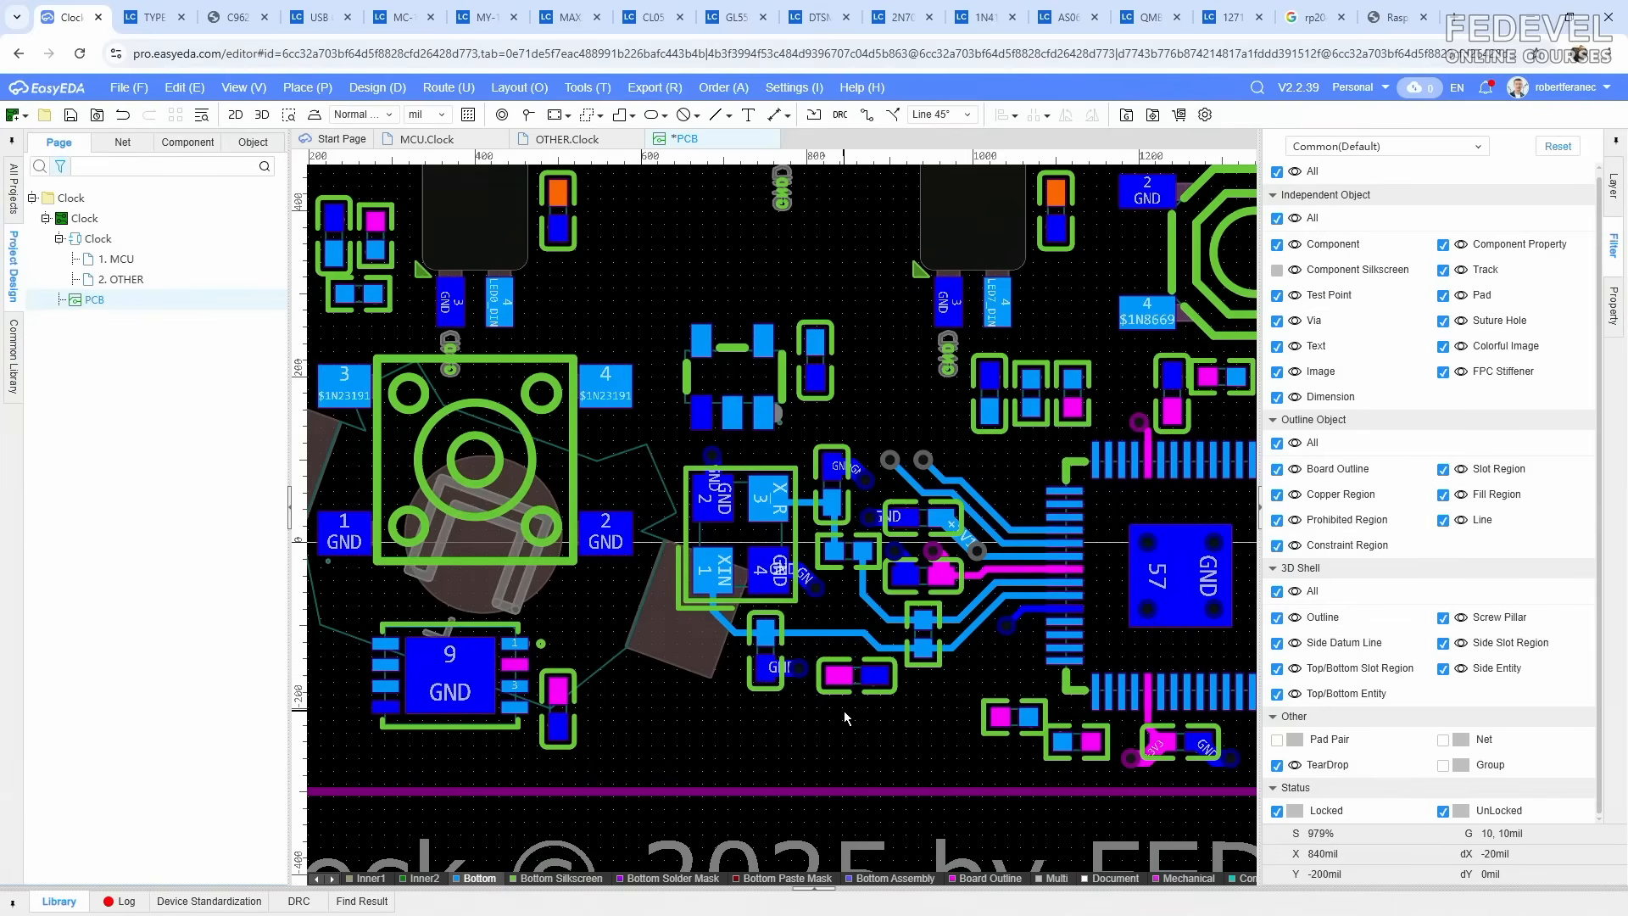
# Step: Find the unplaced resistor R126 outside the board and trace it to its circuit in the MCU schematic
pyautogui.scroll(-6, 842, 711)
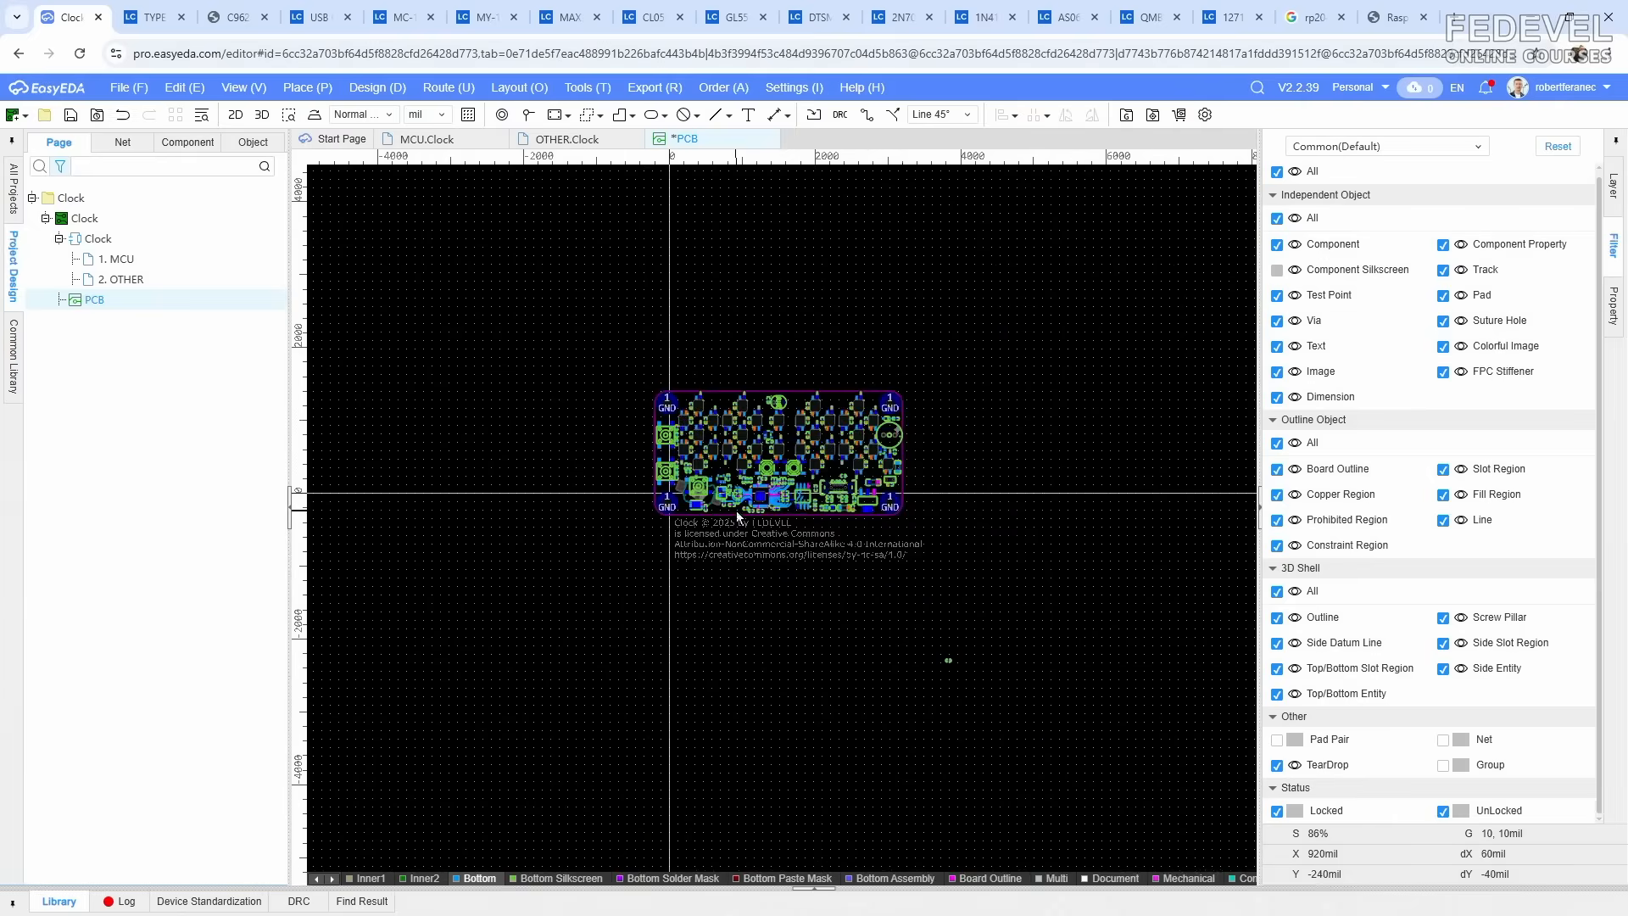
pyautogui.scroll(5, 947, 660)
pyautogui.click(926, 547)
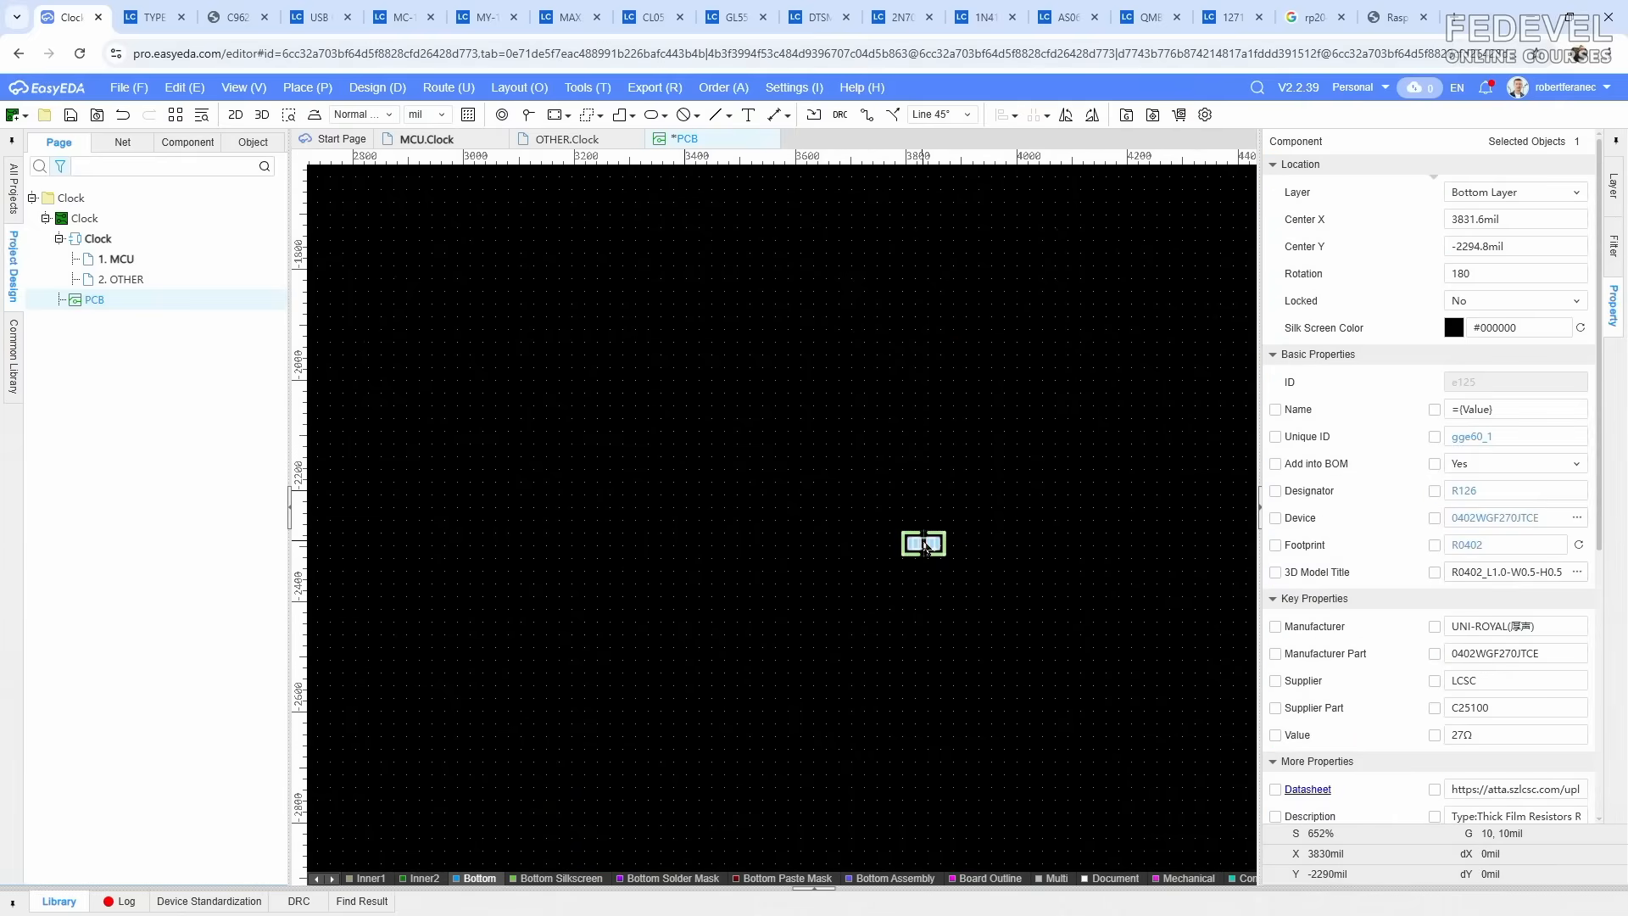
pyautogui.click(448, 140)
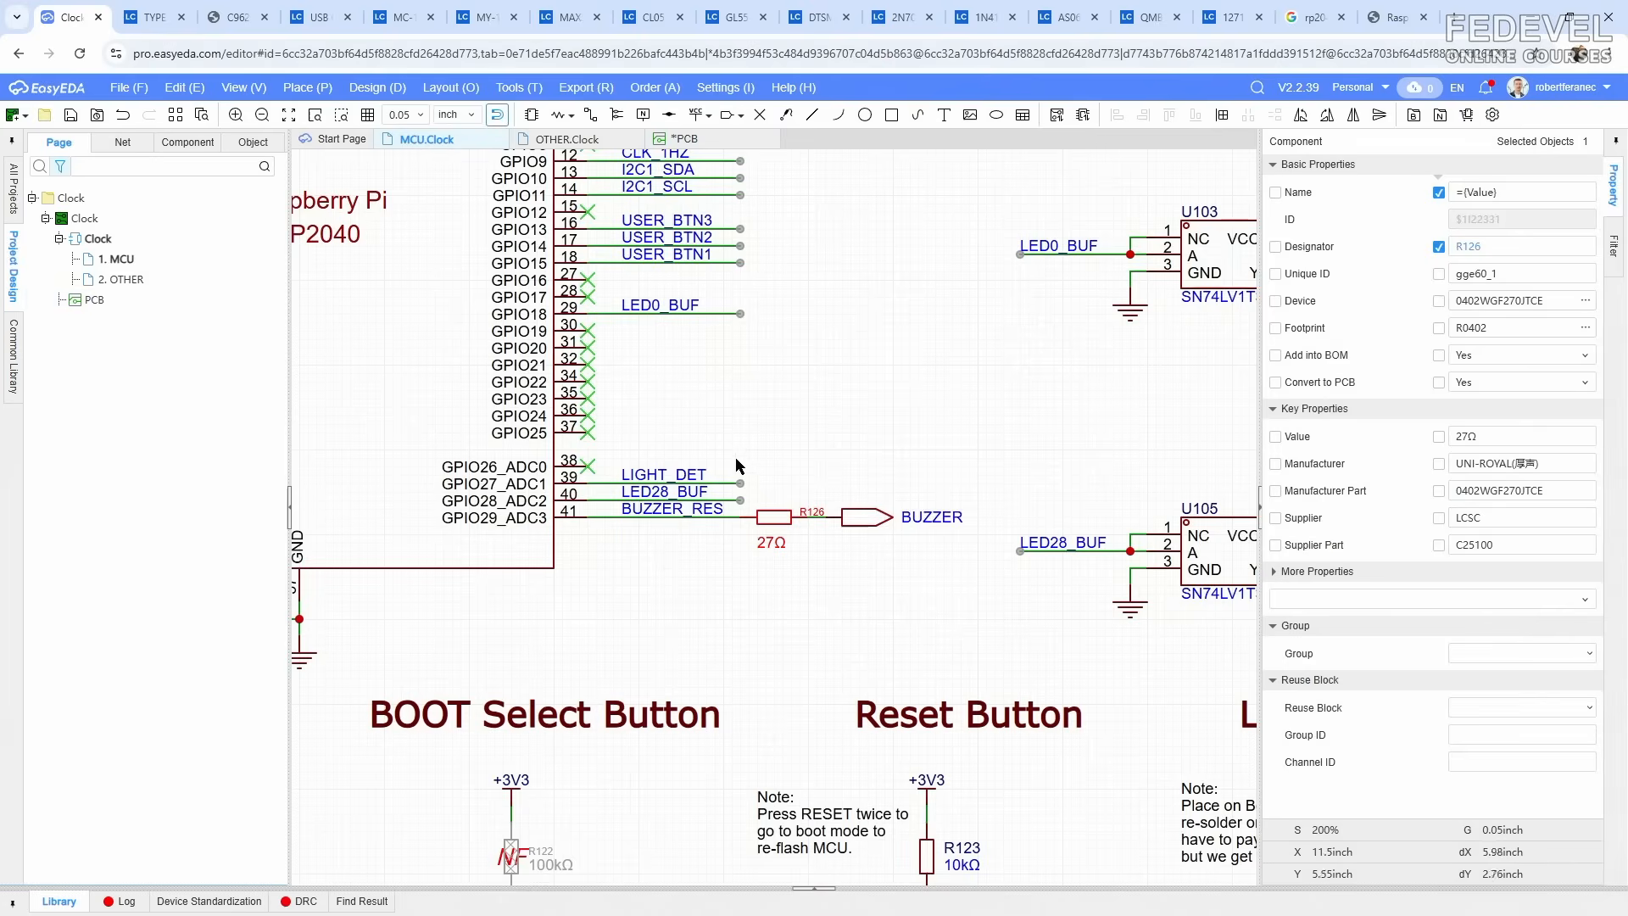
pyautogui.click(685, 138)
# Step: Place R126 above the MCU's upper pin row at X 1380 mil, Y 180 mil, rotated 90°
pyautogui.scroll(-2, 930, 649)
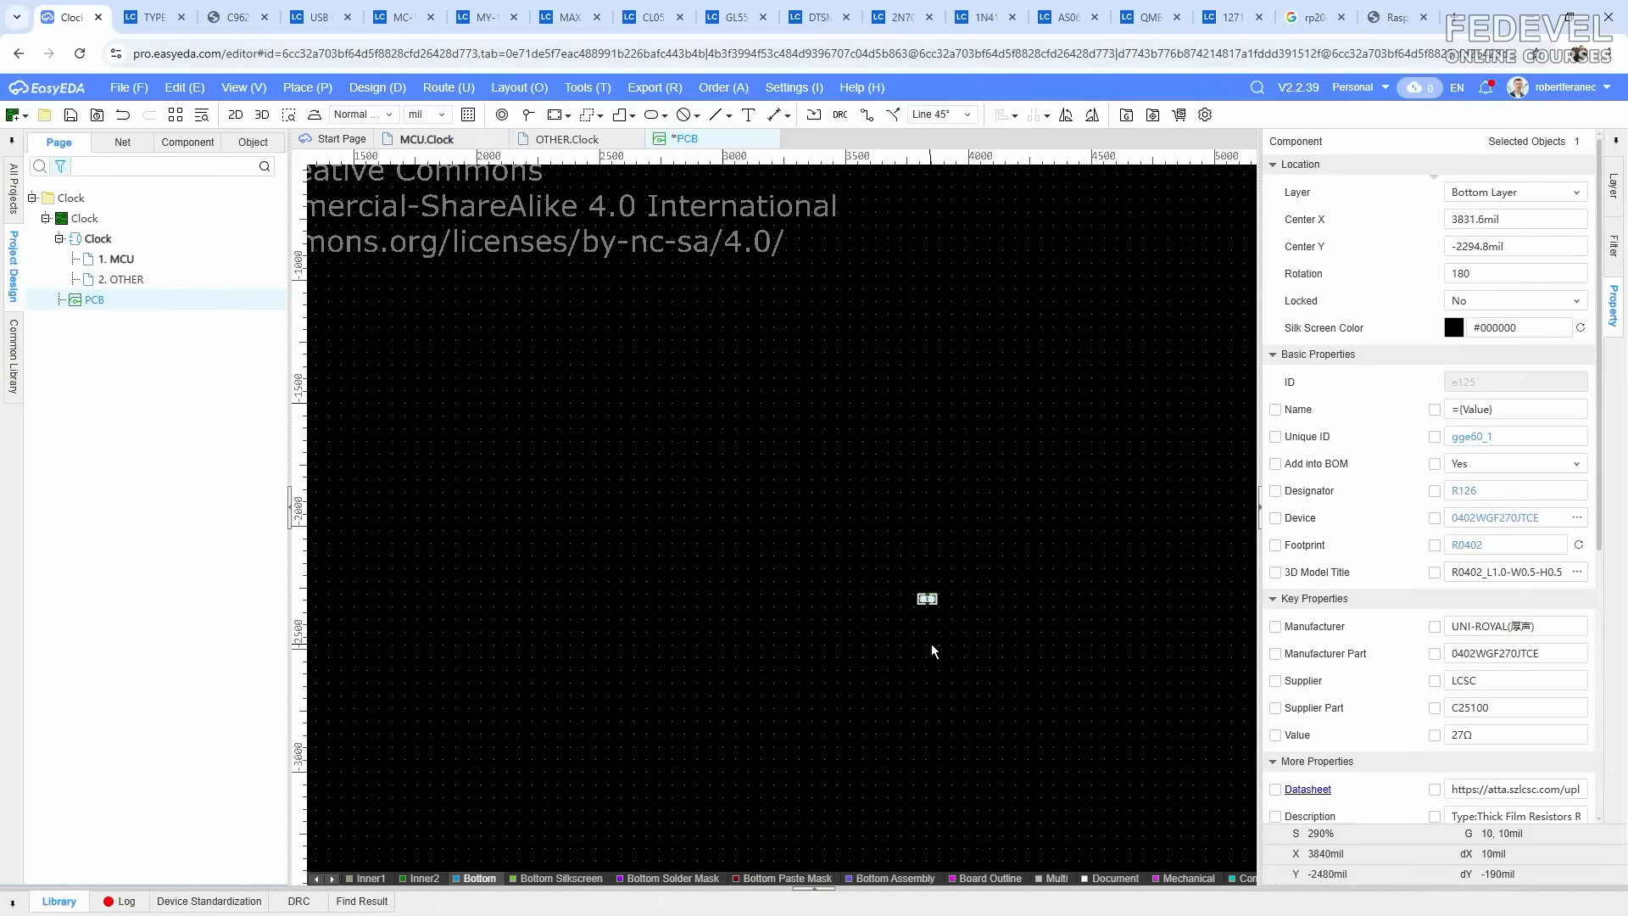
pyautogui.moveTo(926, 602); pyautogui.dragTo(635, 409)
pyautogui.moveTo(807, 516); pyautogui.dragTo(1138, 870, button='right')
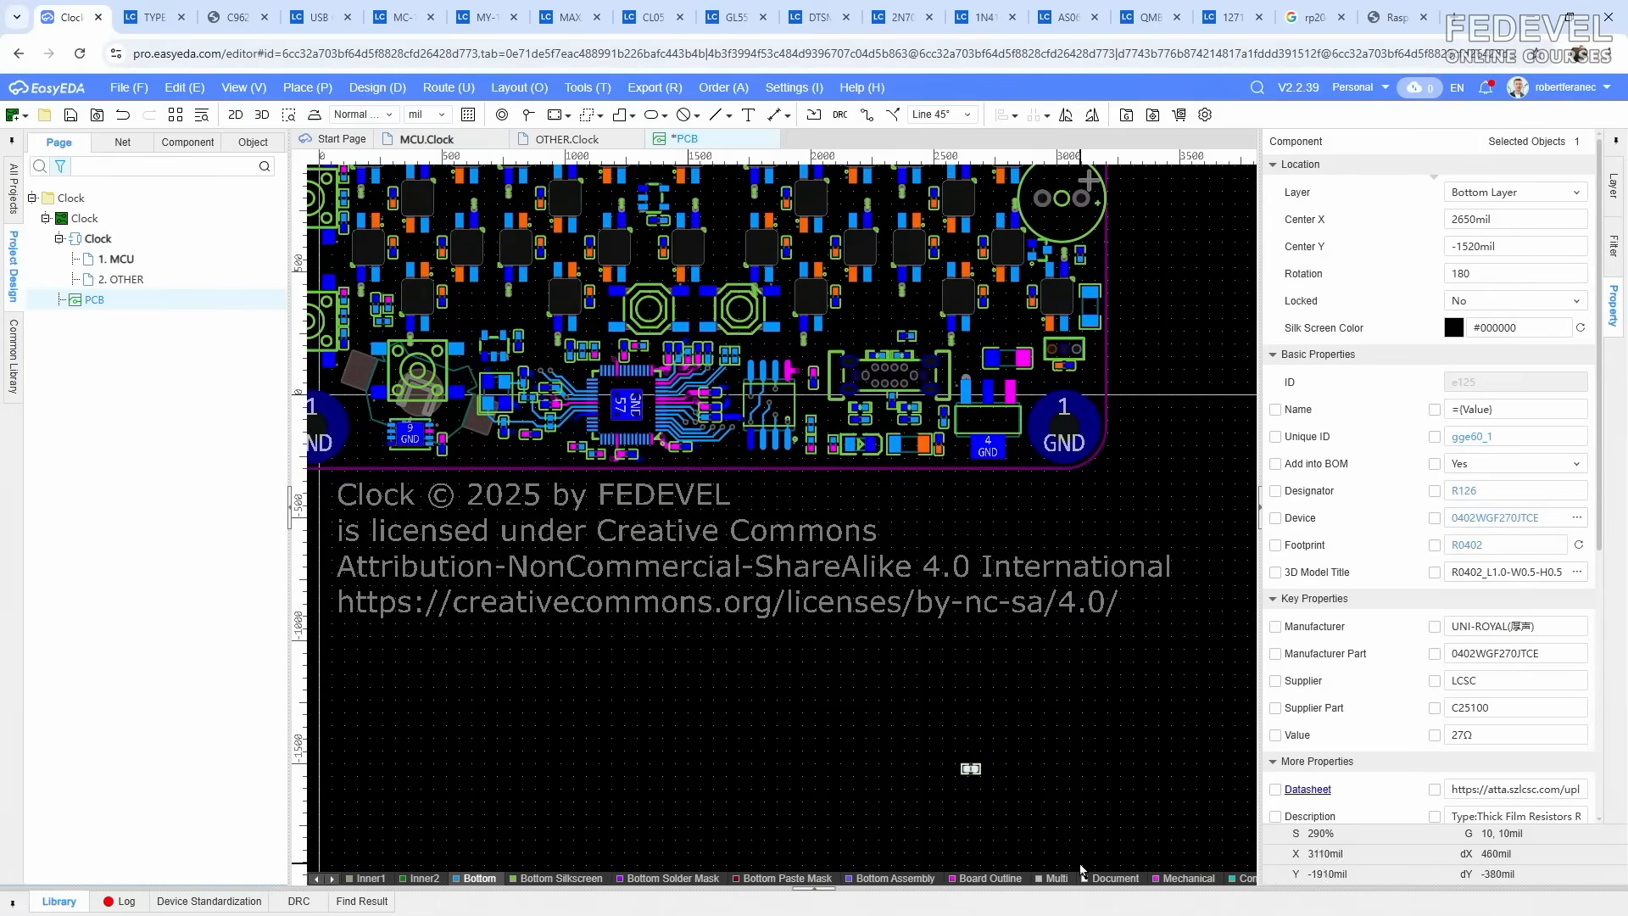
pyautogui.moveTo(970, 768); pyautogui.dragTo(649, 351)
pyautogui.scroll(8, 612, 319)
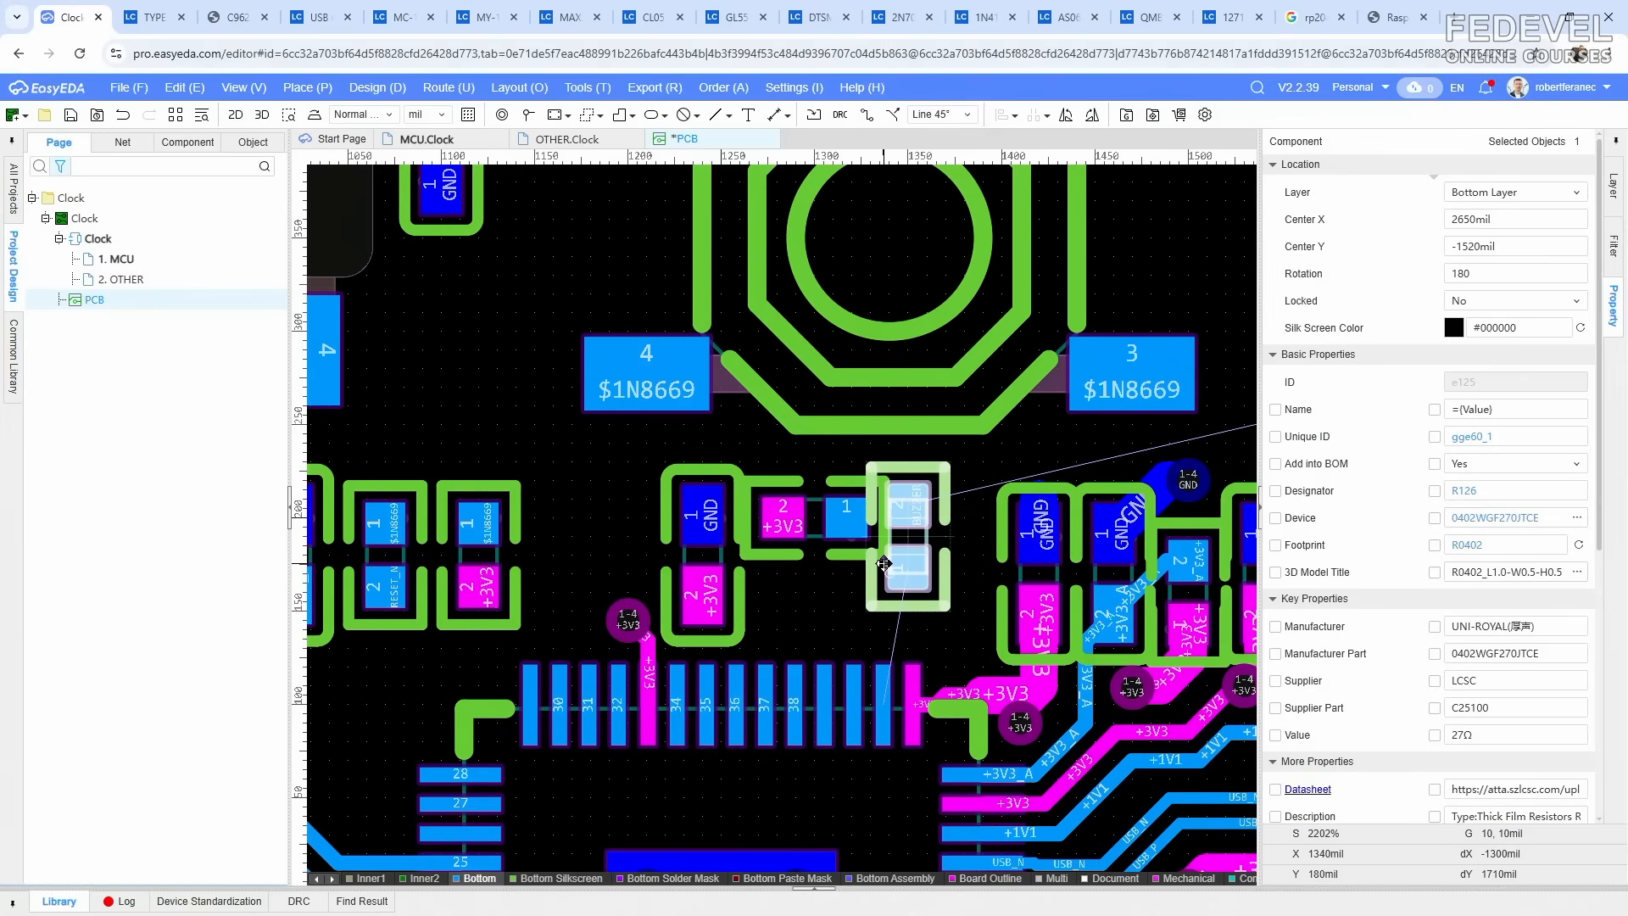
pyautogui.moveTo(883, 563); pyautogui.dragTo(941, 577)
pyautogui.scroll(2, 1020, 573)
pyautogui.click(1009, 327)
pyautogui.click(887, 532)
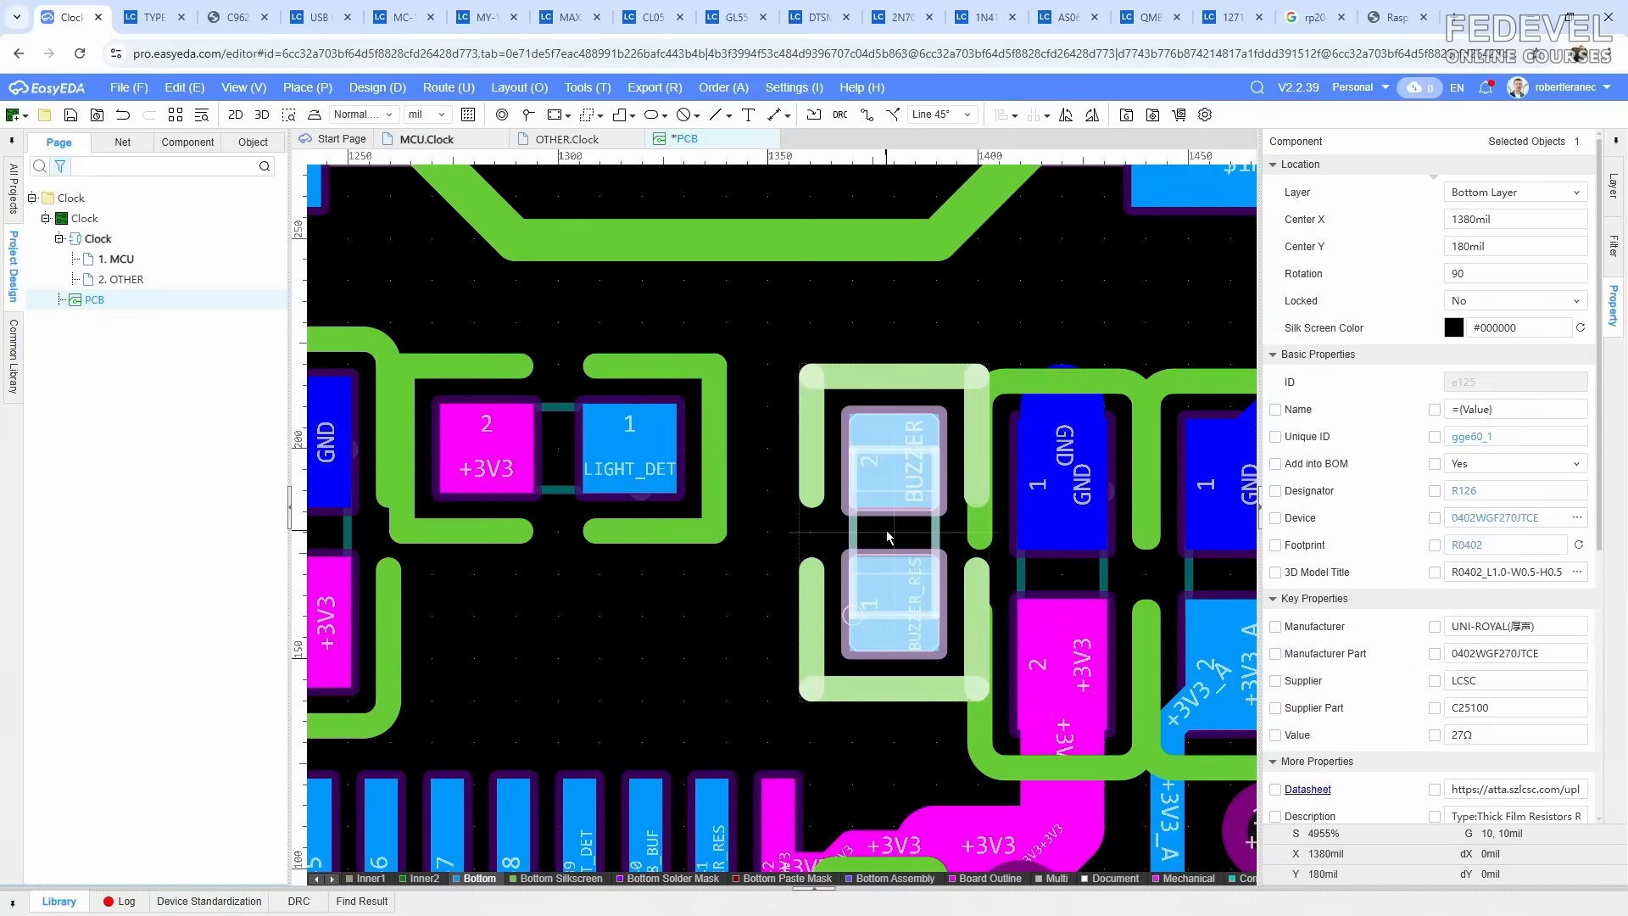
pyautogui.scroll(-3, 887, 535)
pyautogui.click(851, 568)
# Step: Temporarily show the top-side layers and check around the whole board for components still unplaced
pyautogui.scroll(-1, 805, 553)
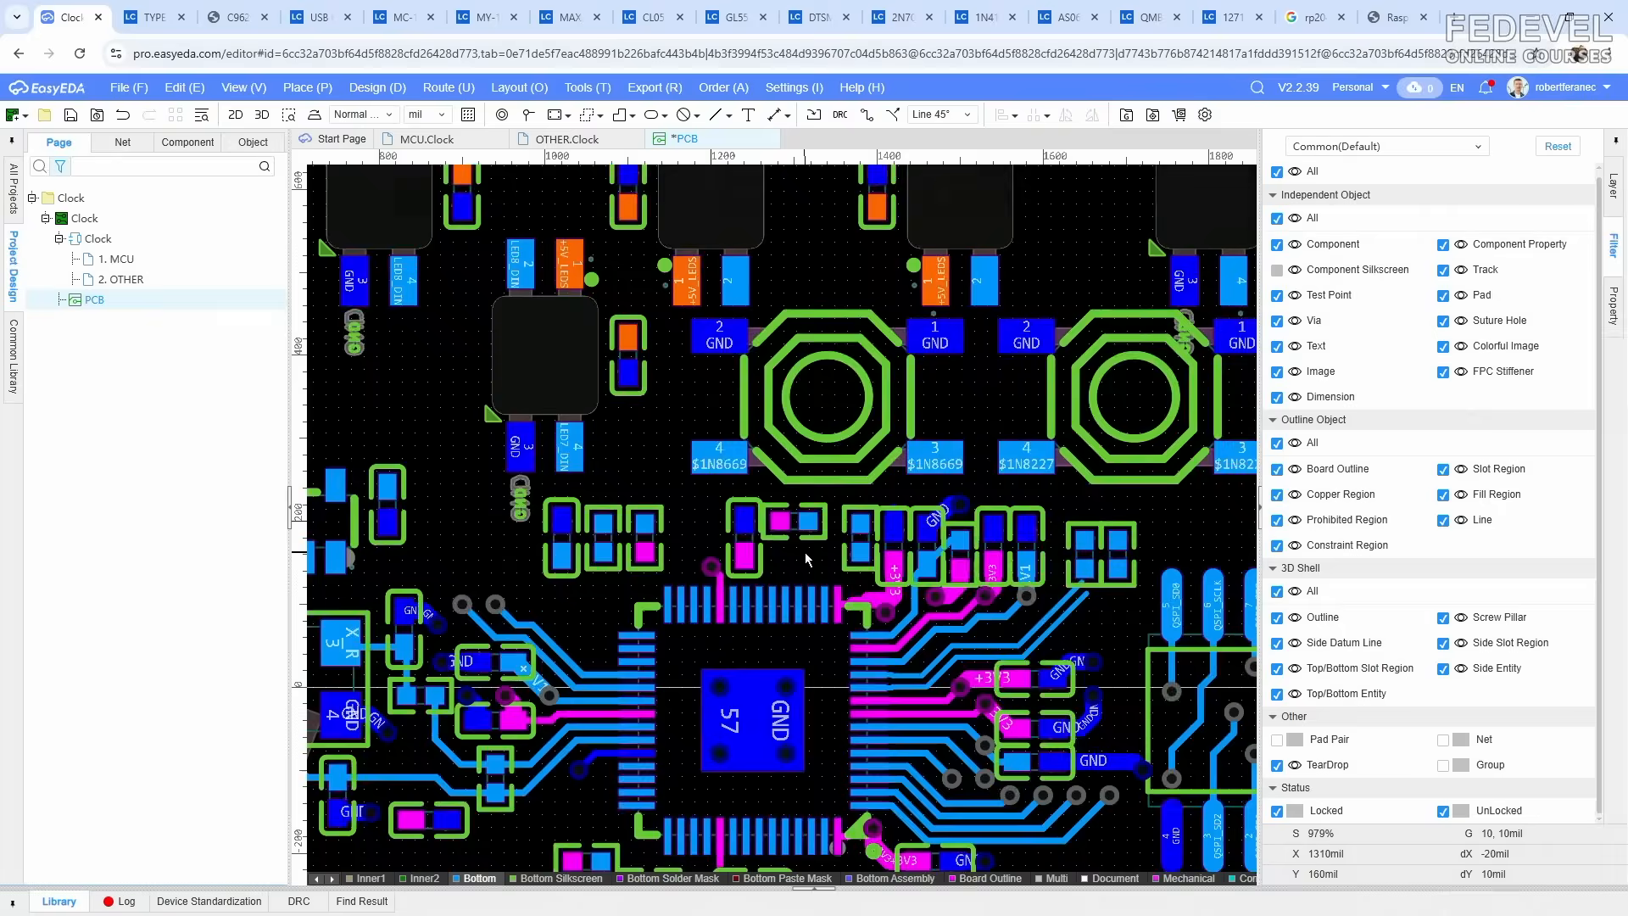
pyautogui.scroll(-3, 806, 558)
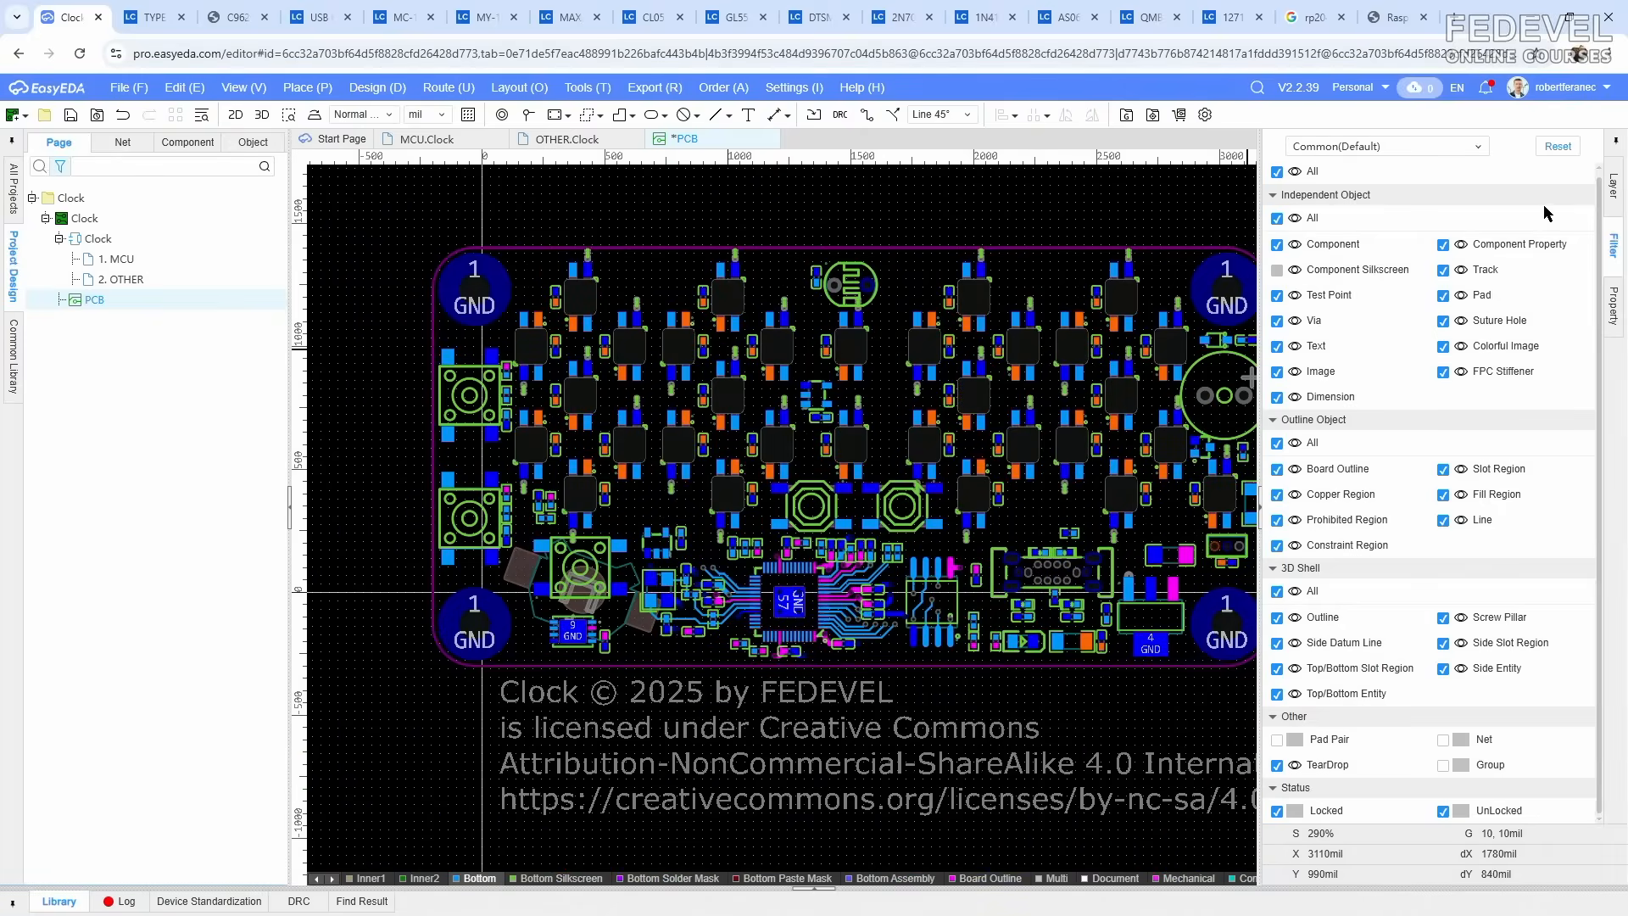
pyautogui.click(1610, 191)
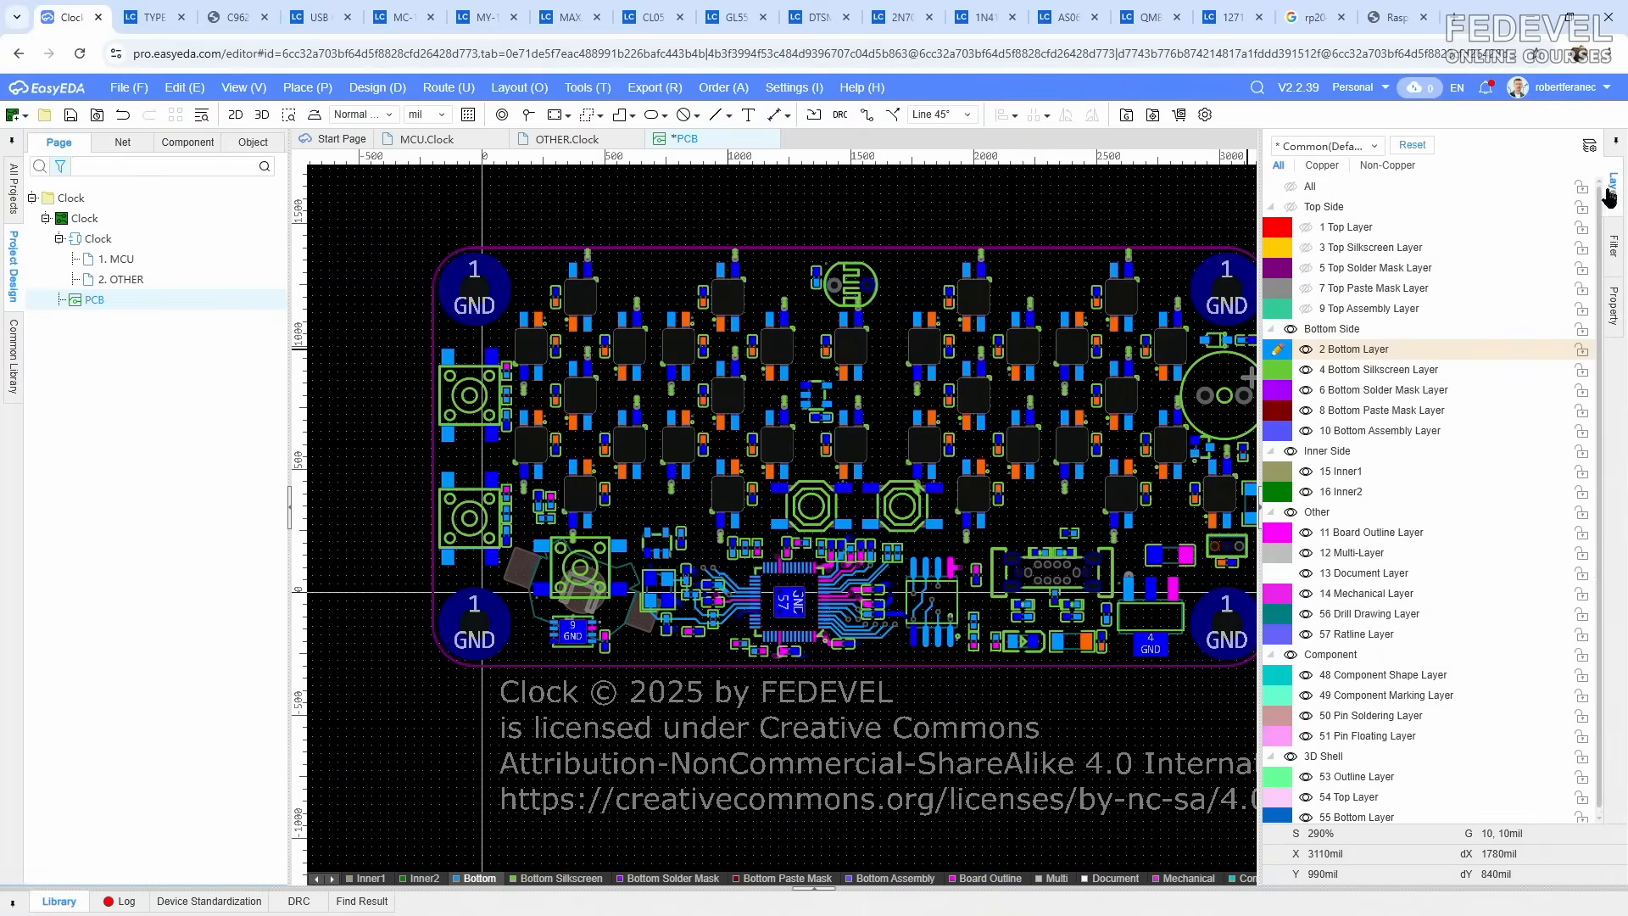
pyautogui.click(1290, 208)
pyautogui.scroll(-2, 669, 441)
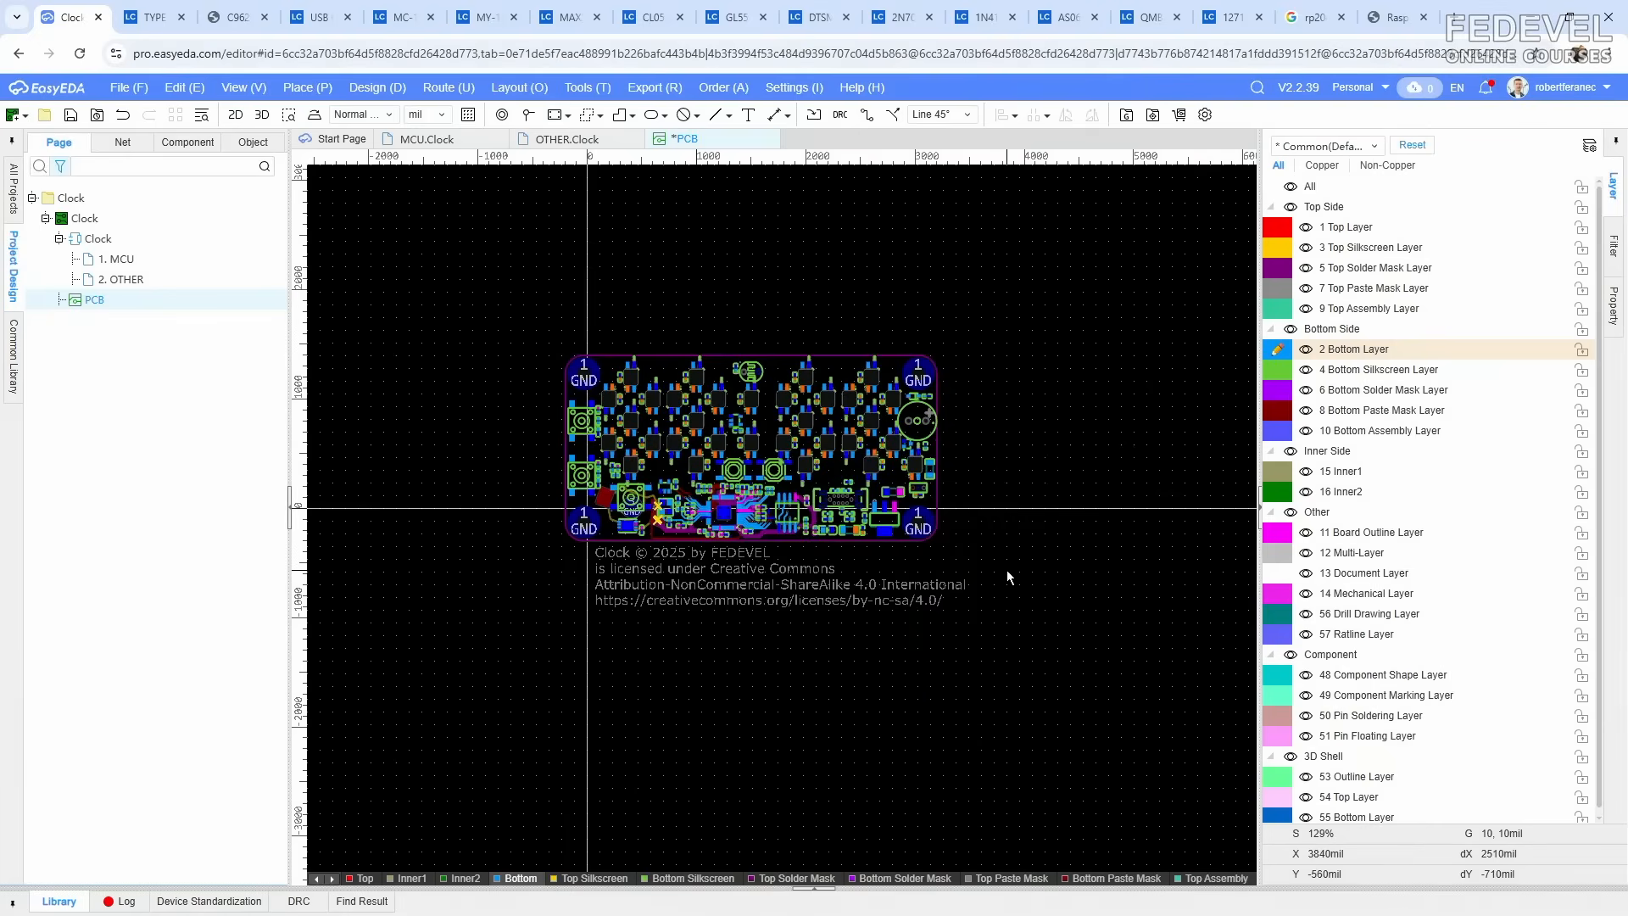
pyautogui.scroll(2, 1007, 576)
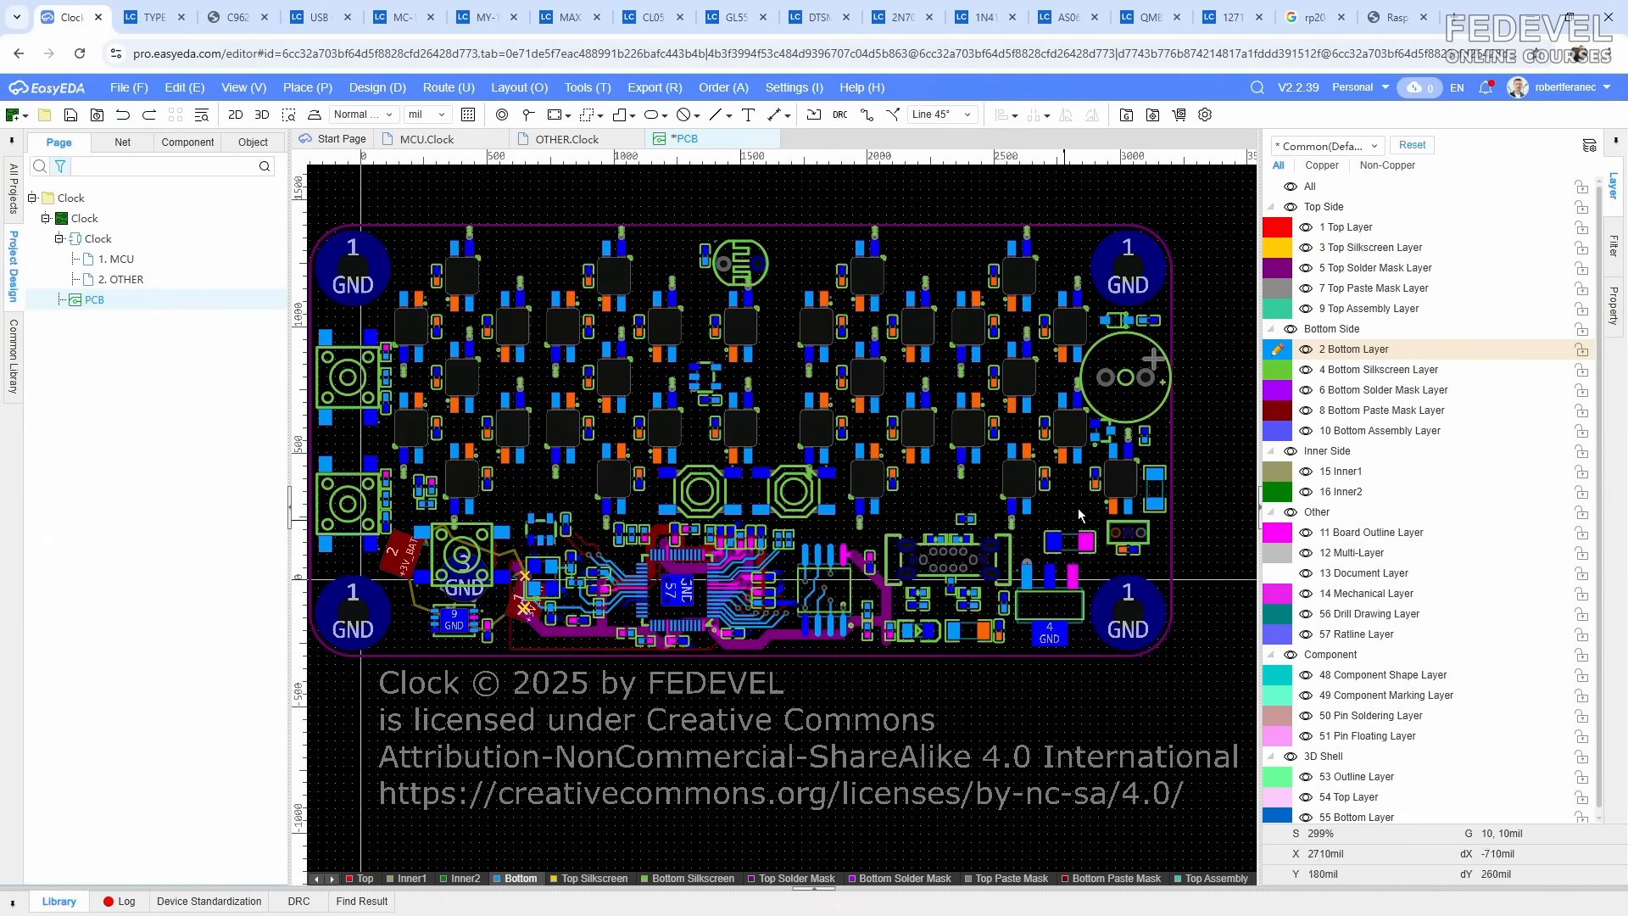
pyautogui.click(1290, 209)
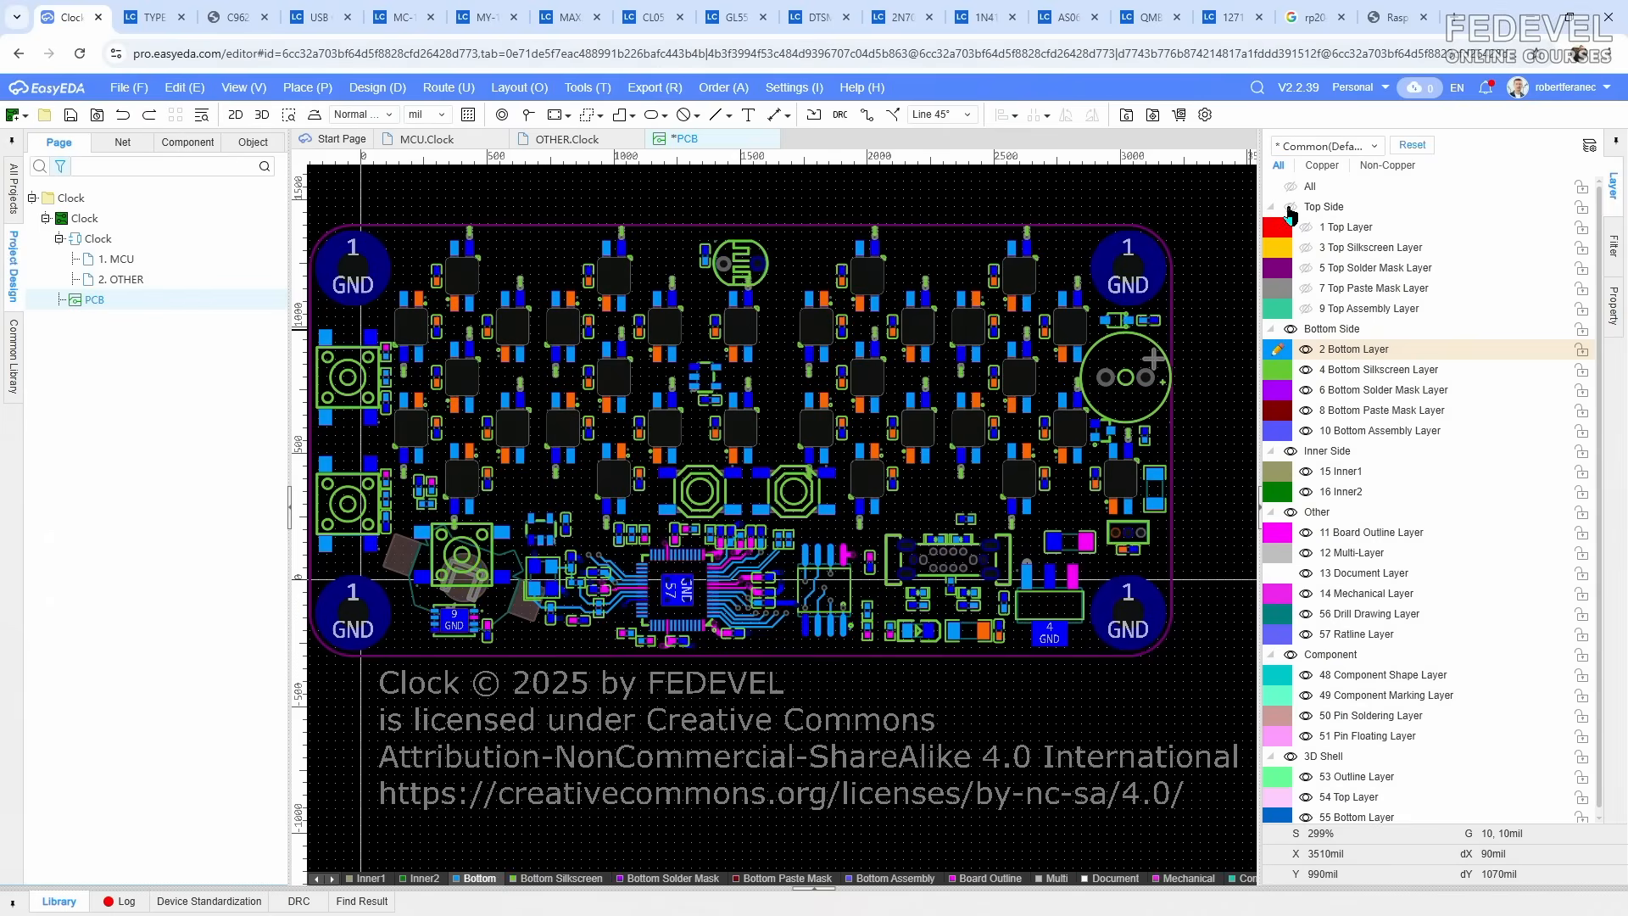
# Step: Delete the two leftover bottom-layer tracks running from MCU pins 24 and 25, including their end vias
pyautogui.scroll(6, 669, 597)
pyautogui.scroll(-2, 649, 593)
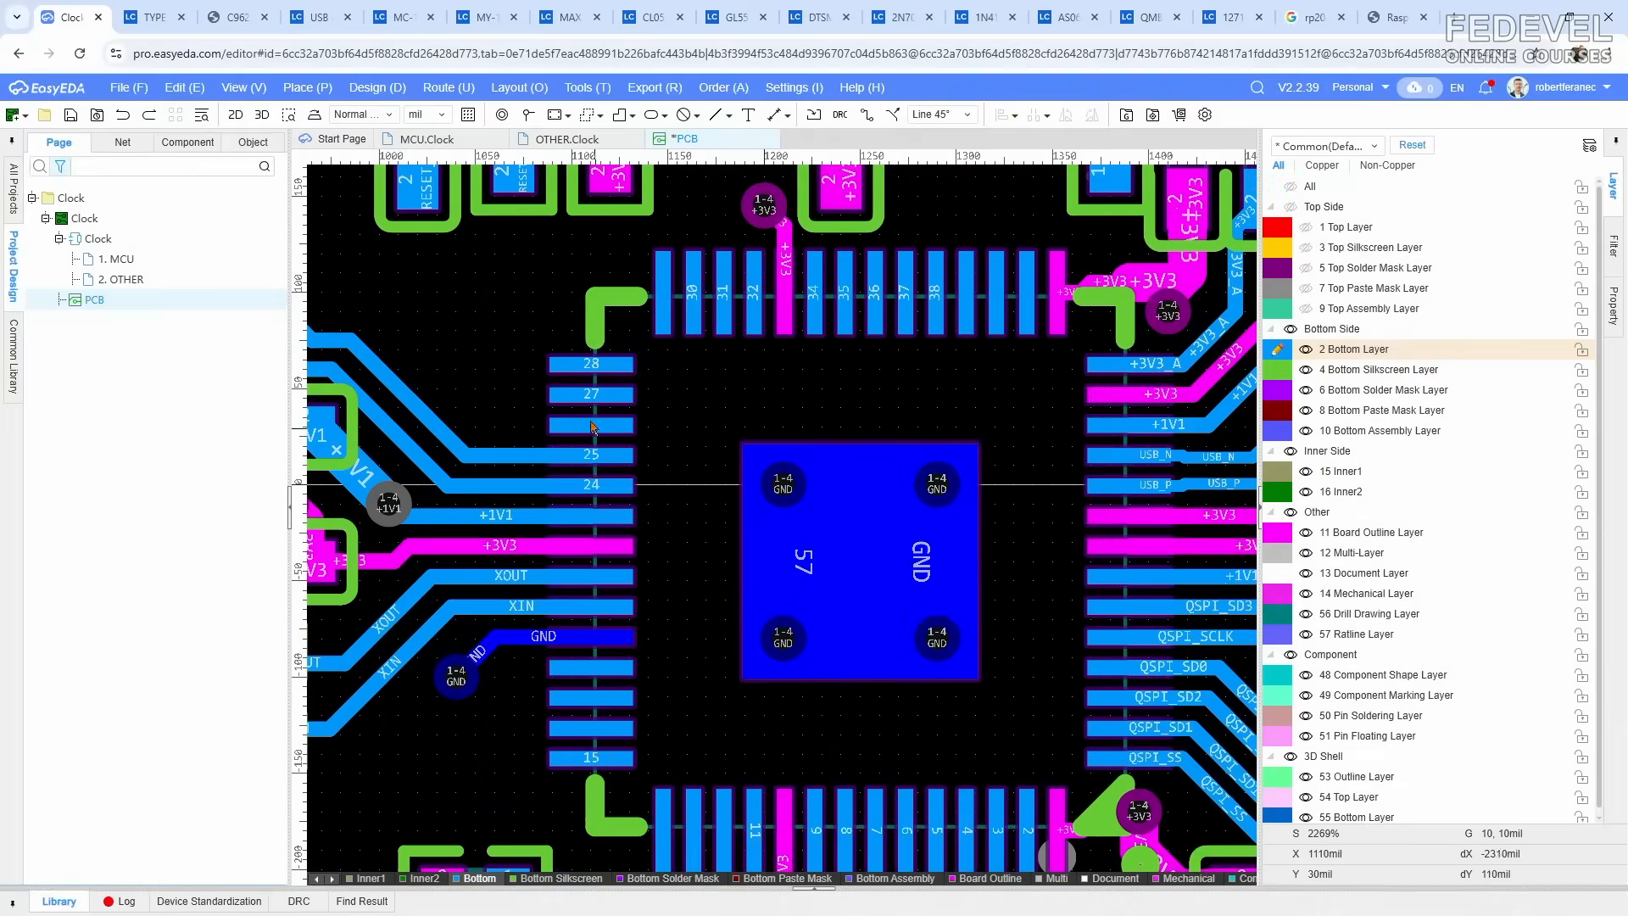
pyautogui.scroll(2, 465, 350)
pyautogui.scroll(-3, 637, 516)
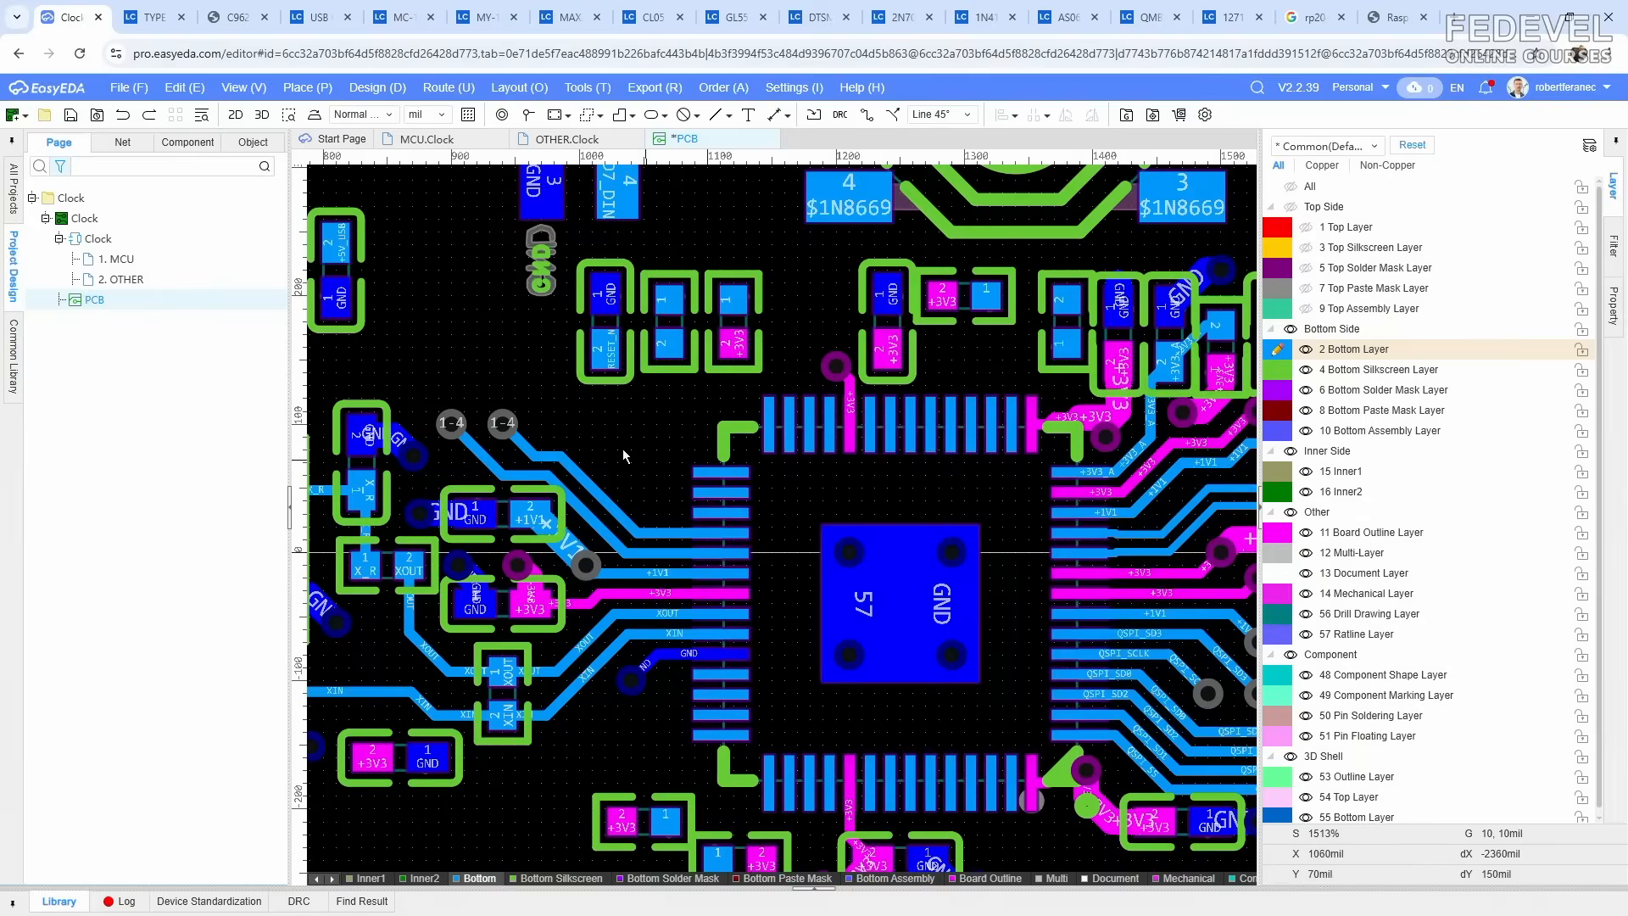
pyautogui.scroll(2, 622, 449)
pyautogui.click(560, 483)
pyautogui.press('Delete')
pyautogui.click(563, 521)
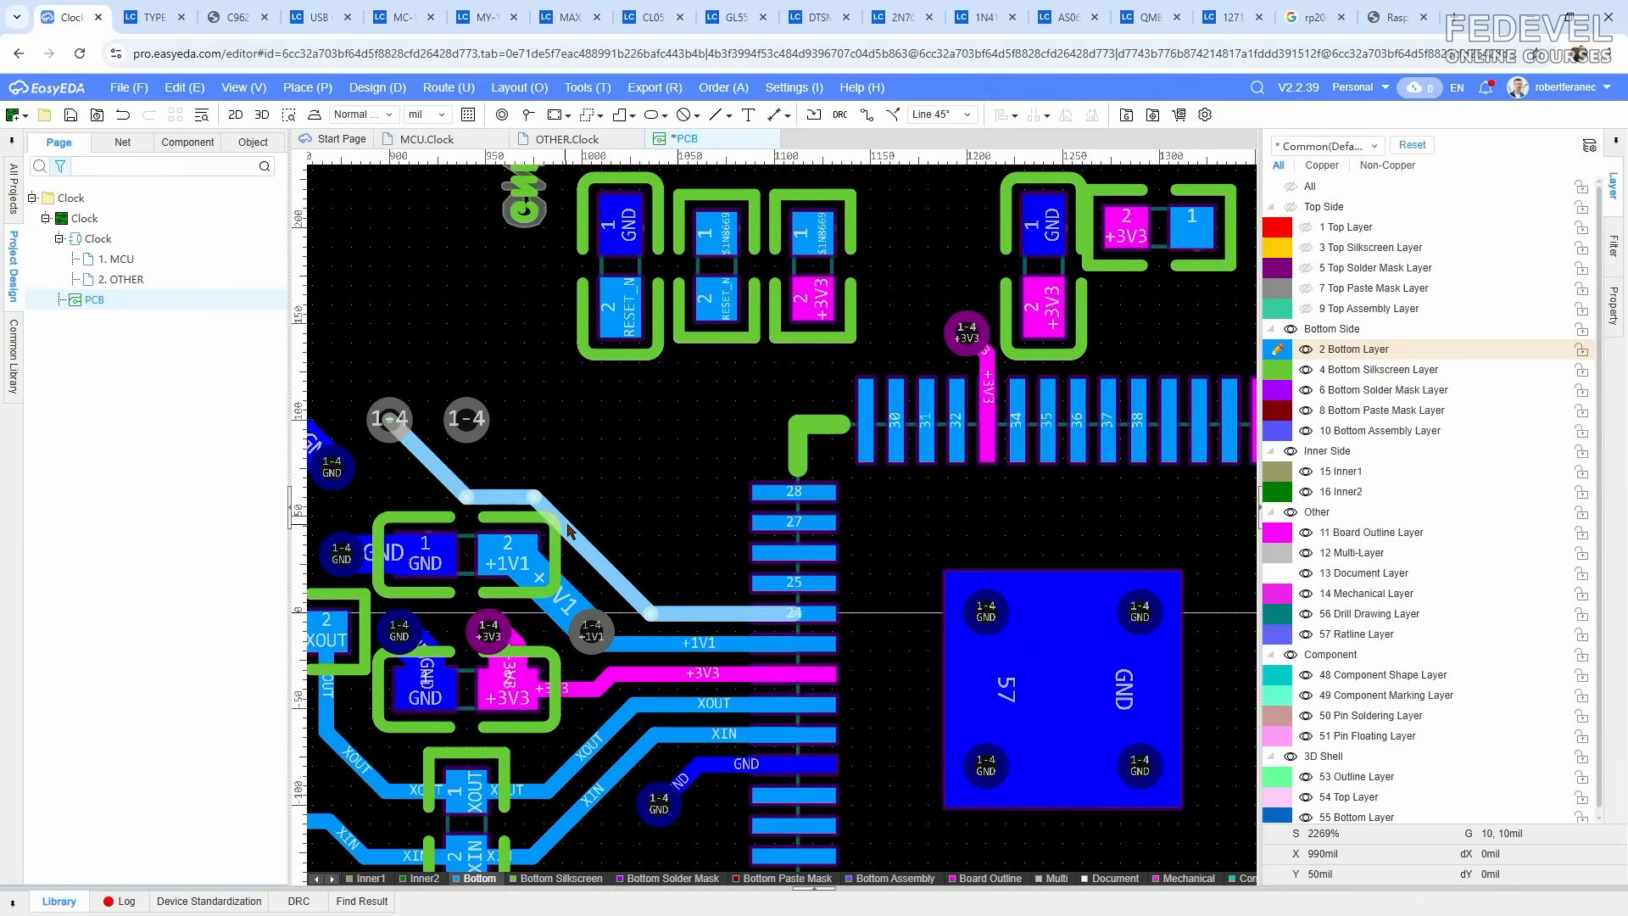
pyautogui.press('Delete')
# Step: Examine the pins and bottom-layer tracks around the MCU for other leftover routing
pyautogui.scroll(-3, 547, 431)
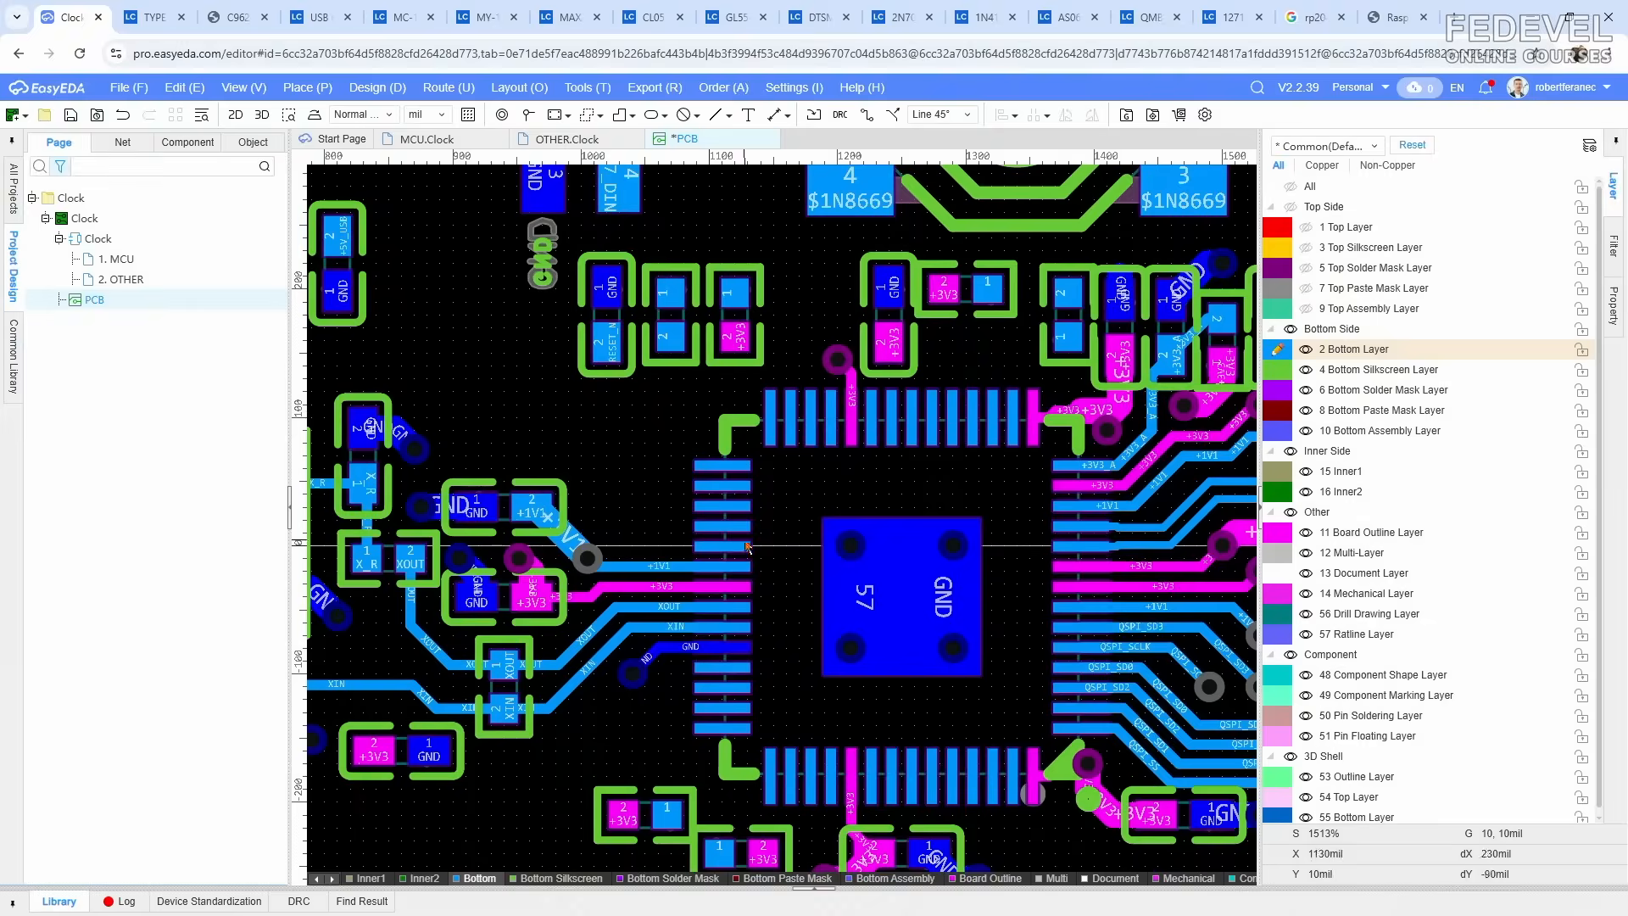
pyautogui.scroll(4, 715, 407)
pyautogui.scroll(-3, 714, 406)
pyautogui.scroll(3, 684, 682)
pyautogui.scroll(-3, 683, 681)
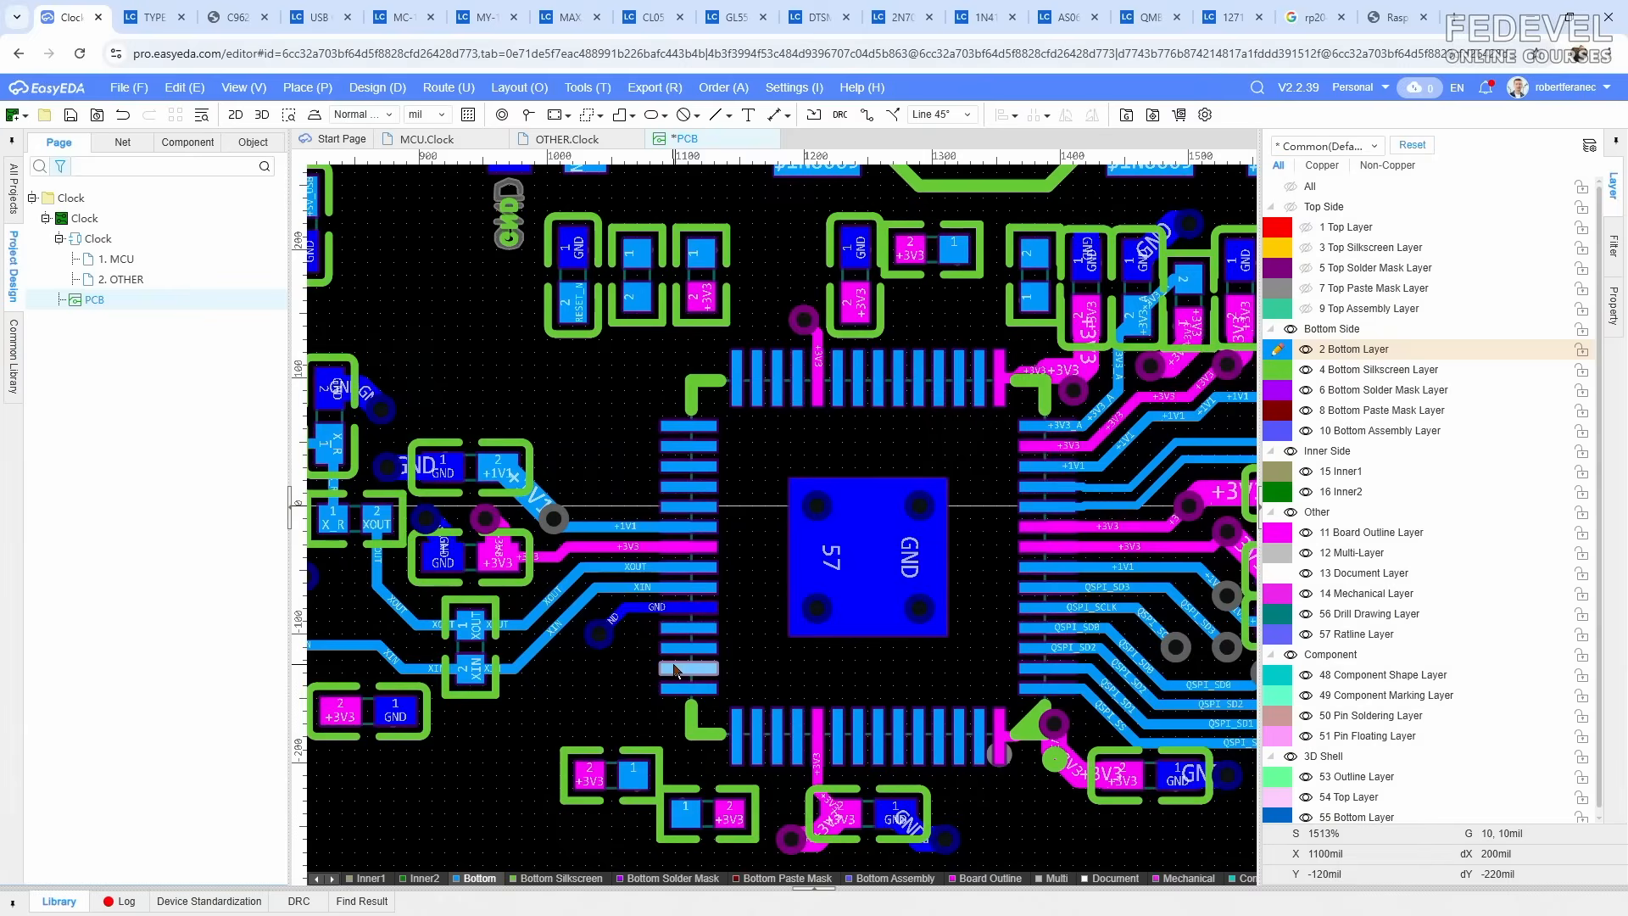
pyautogui.scroll(3, 890, 756)
pyautogui.scroll(-3, 890, 756)
pyautogui.scroll(3, 1065, 553)
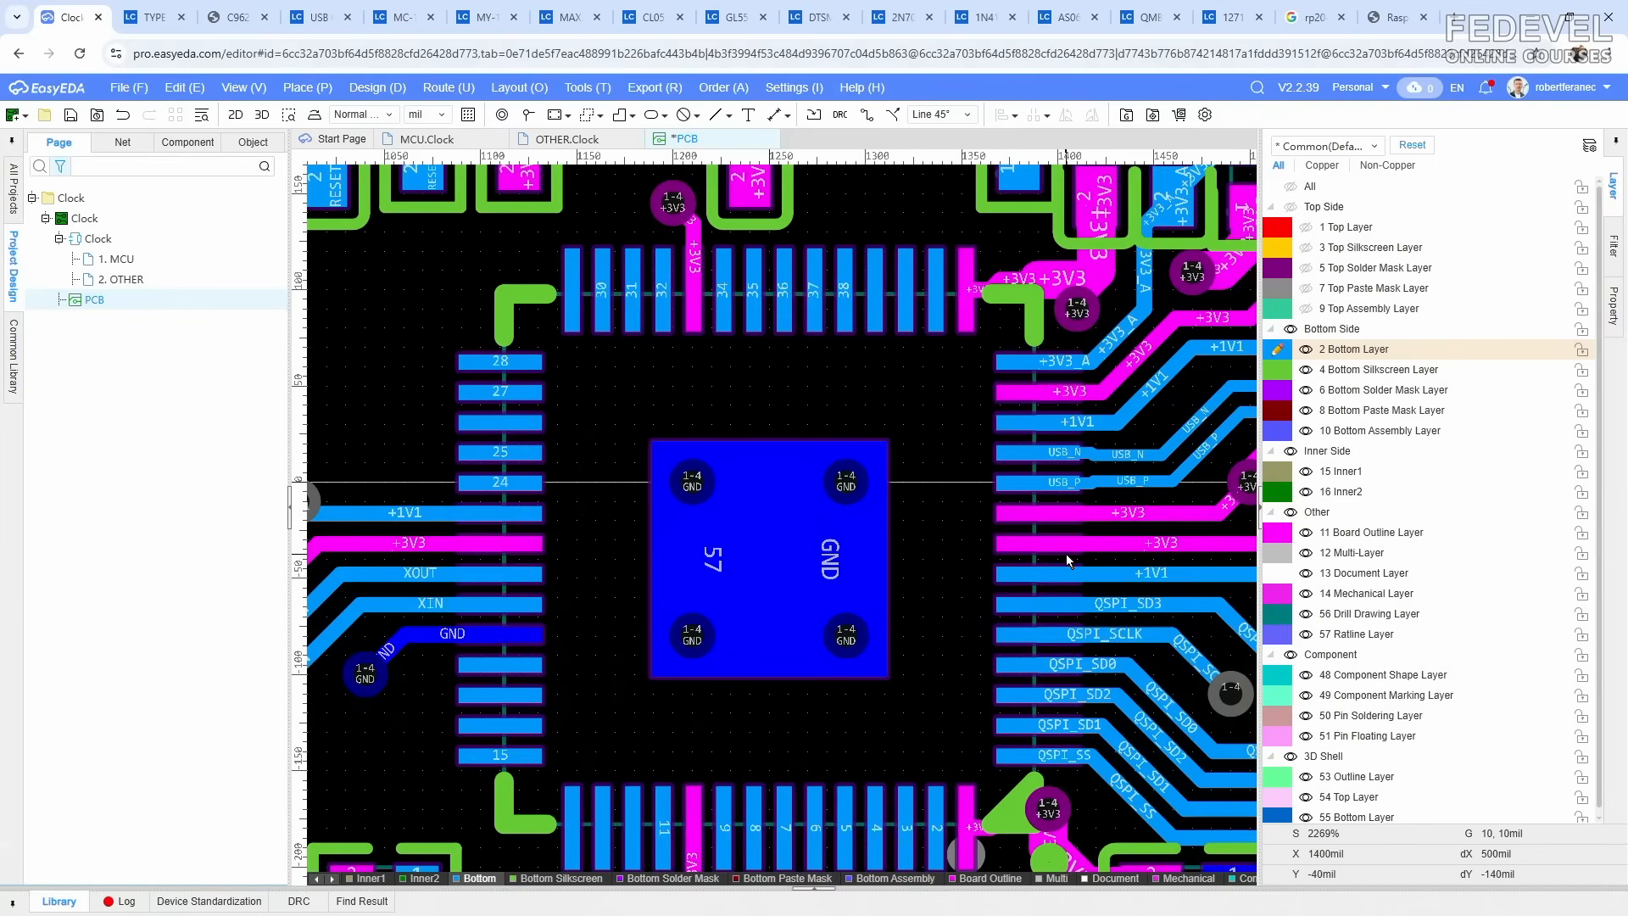
pyautogui.scroll(-2, 1066, 553)
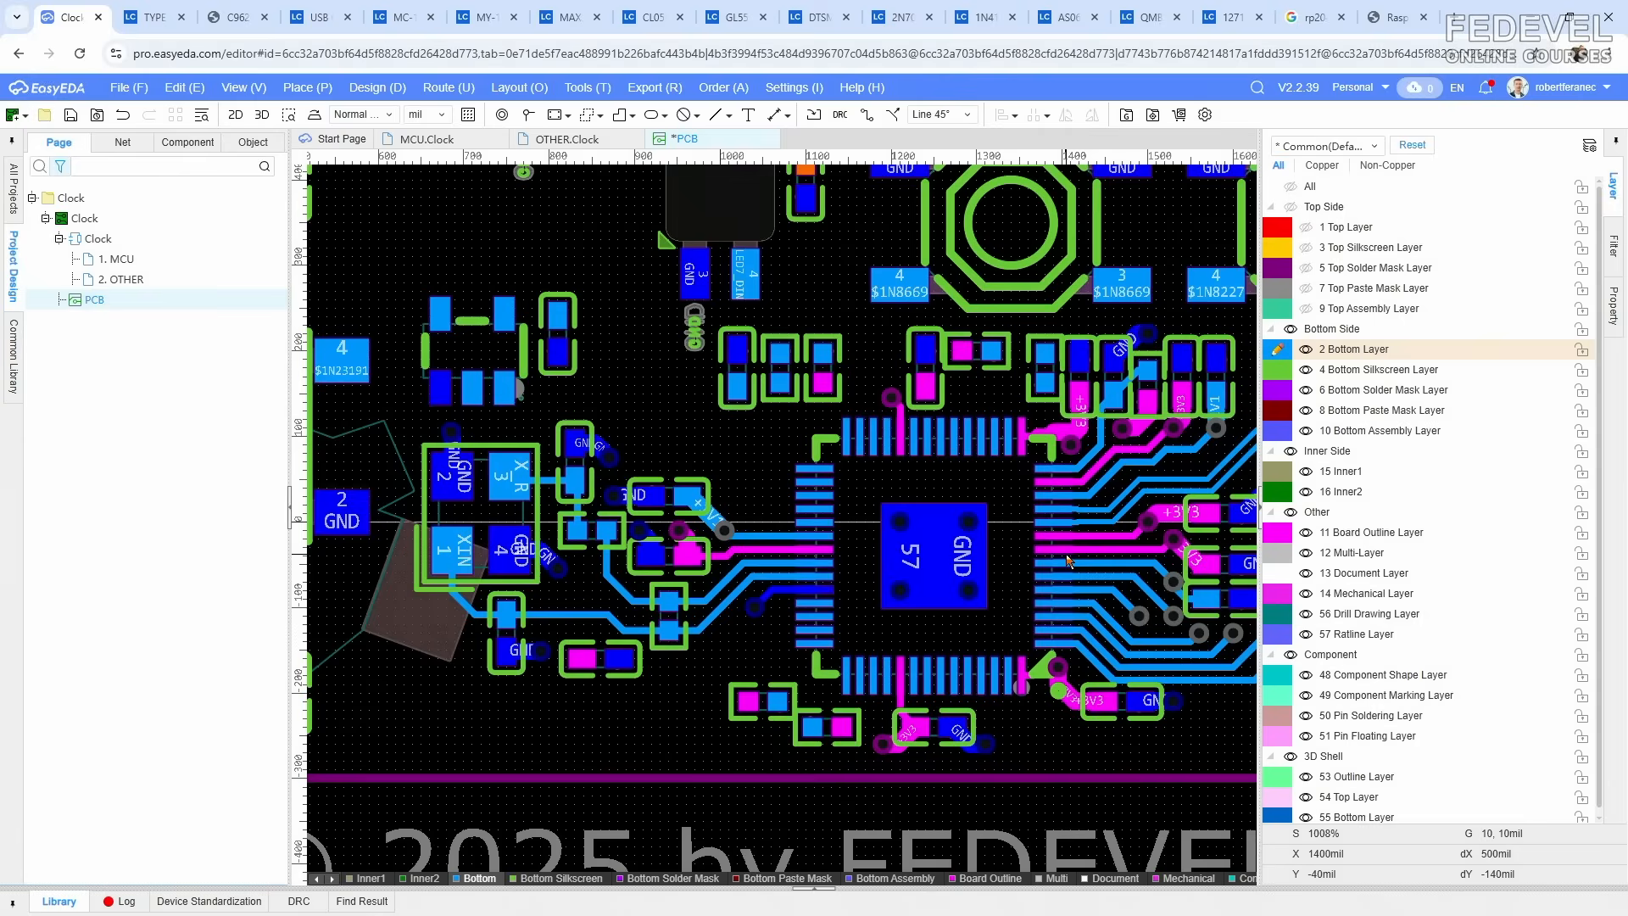
pyautogui.scroll(-2, 463, 549)
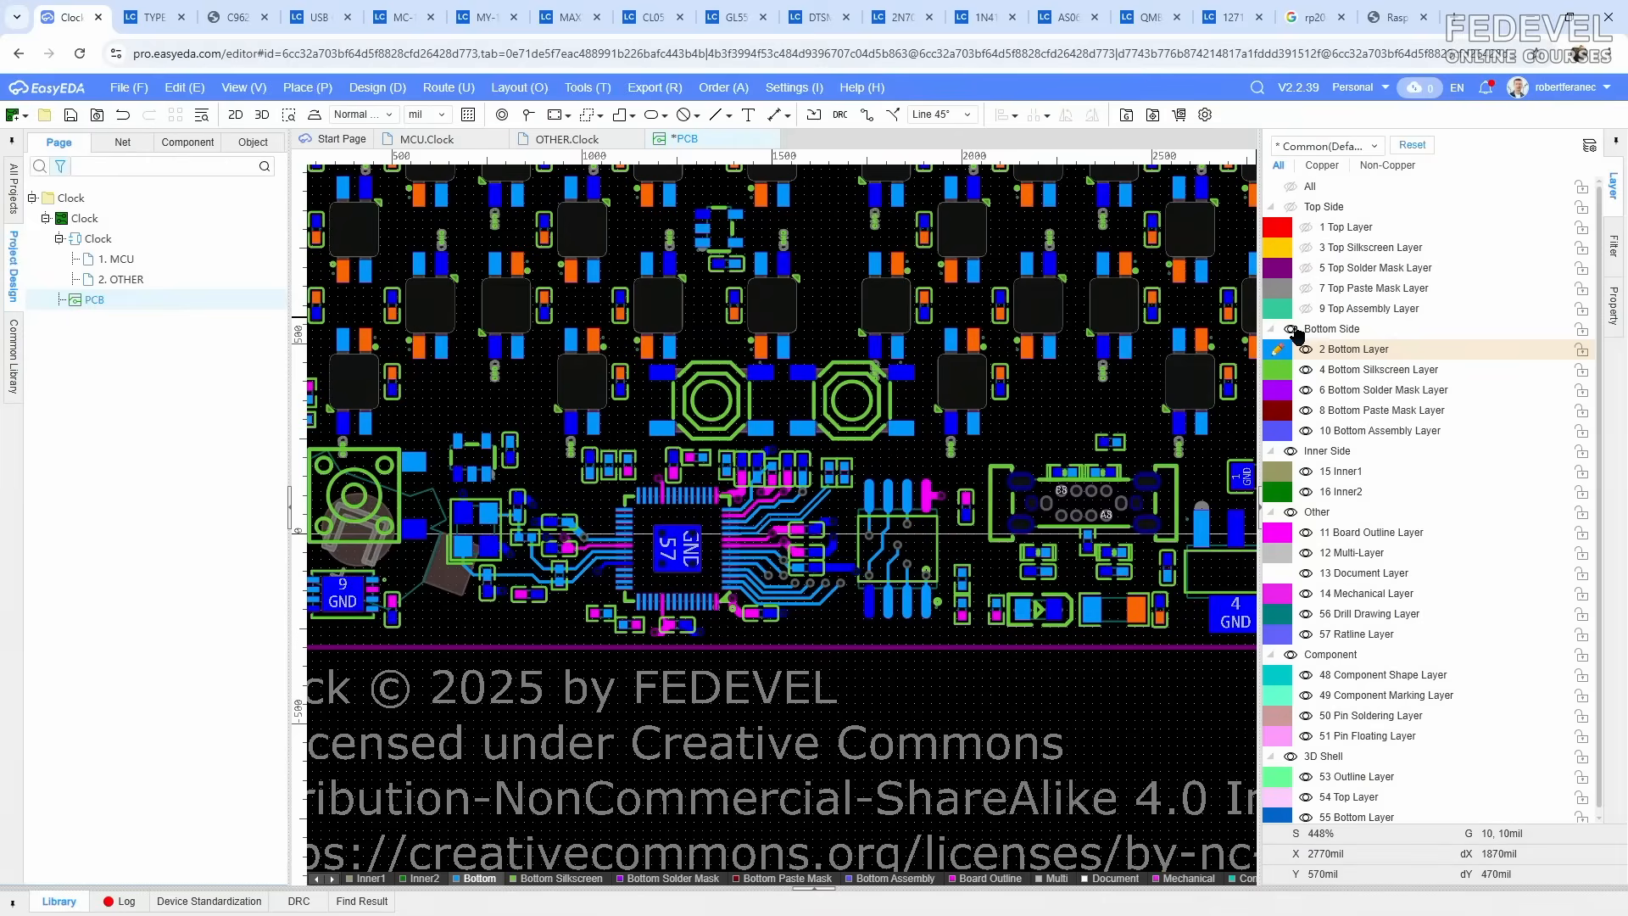
# Step: Hide all bottom-side layers and show the top-side layers
pyautogui.click(1291, 329)
pyautogui.click(1290, 207)
pyautogui.scroll(5, 774, 571)
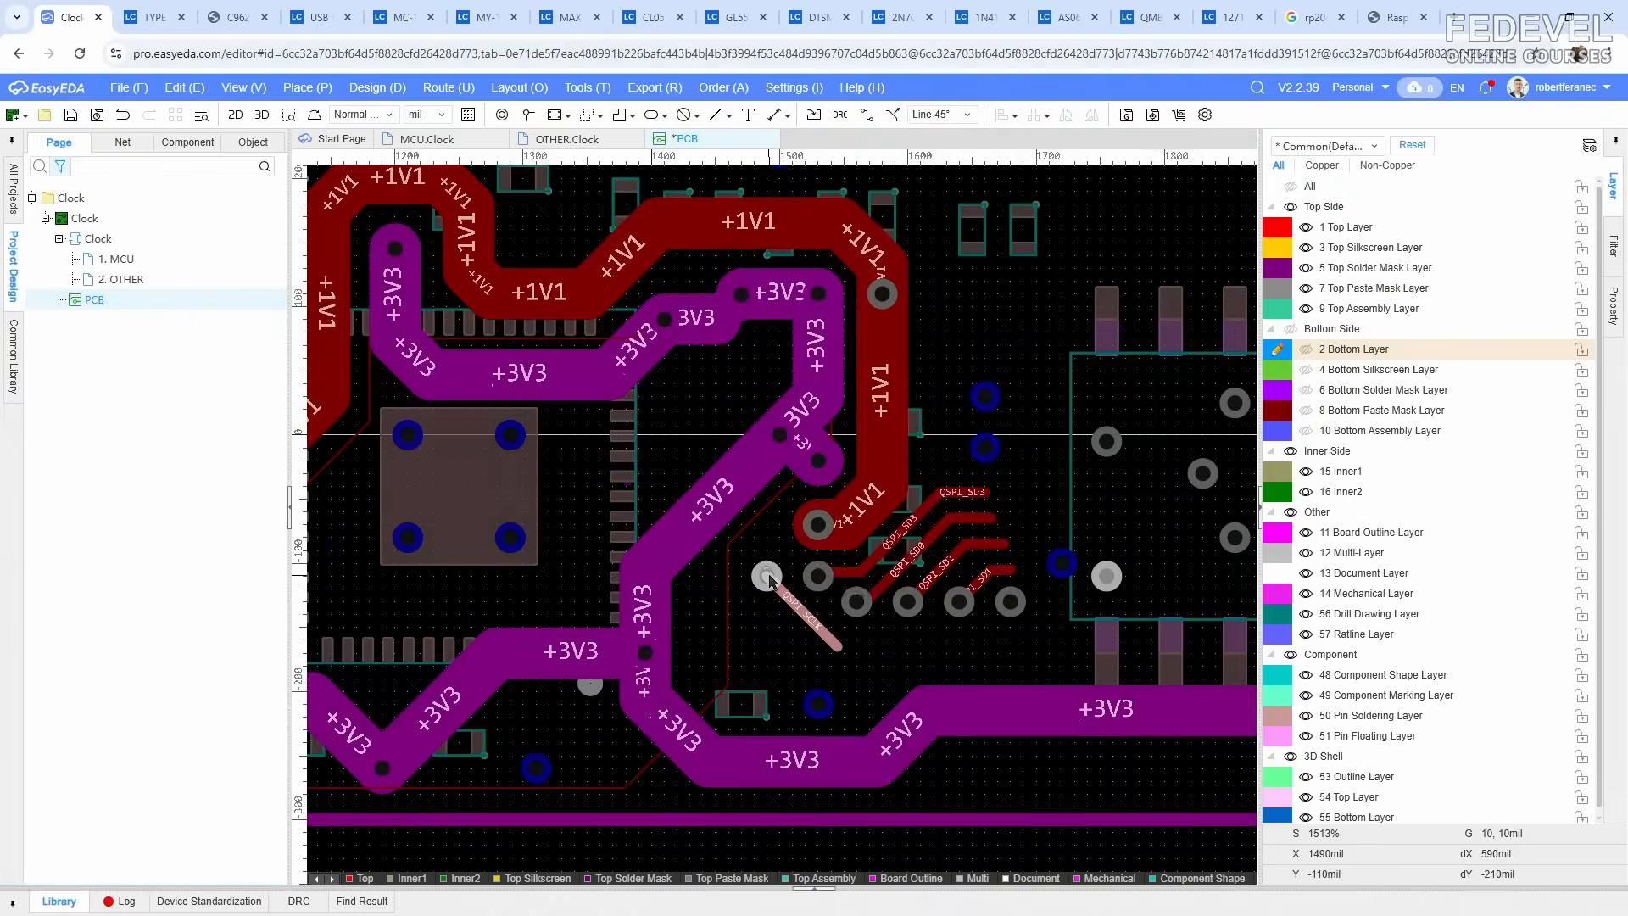
# Step: Delete the leftover top-layer tracks of QSPI_SD3, QSPI_SD0, QSPI_SD2, QSPI_SD1 and QSPI_SCLK
pyautogui.scroll(4, 941, 475)
pyautogui.click(947, 469)
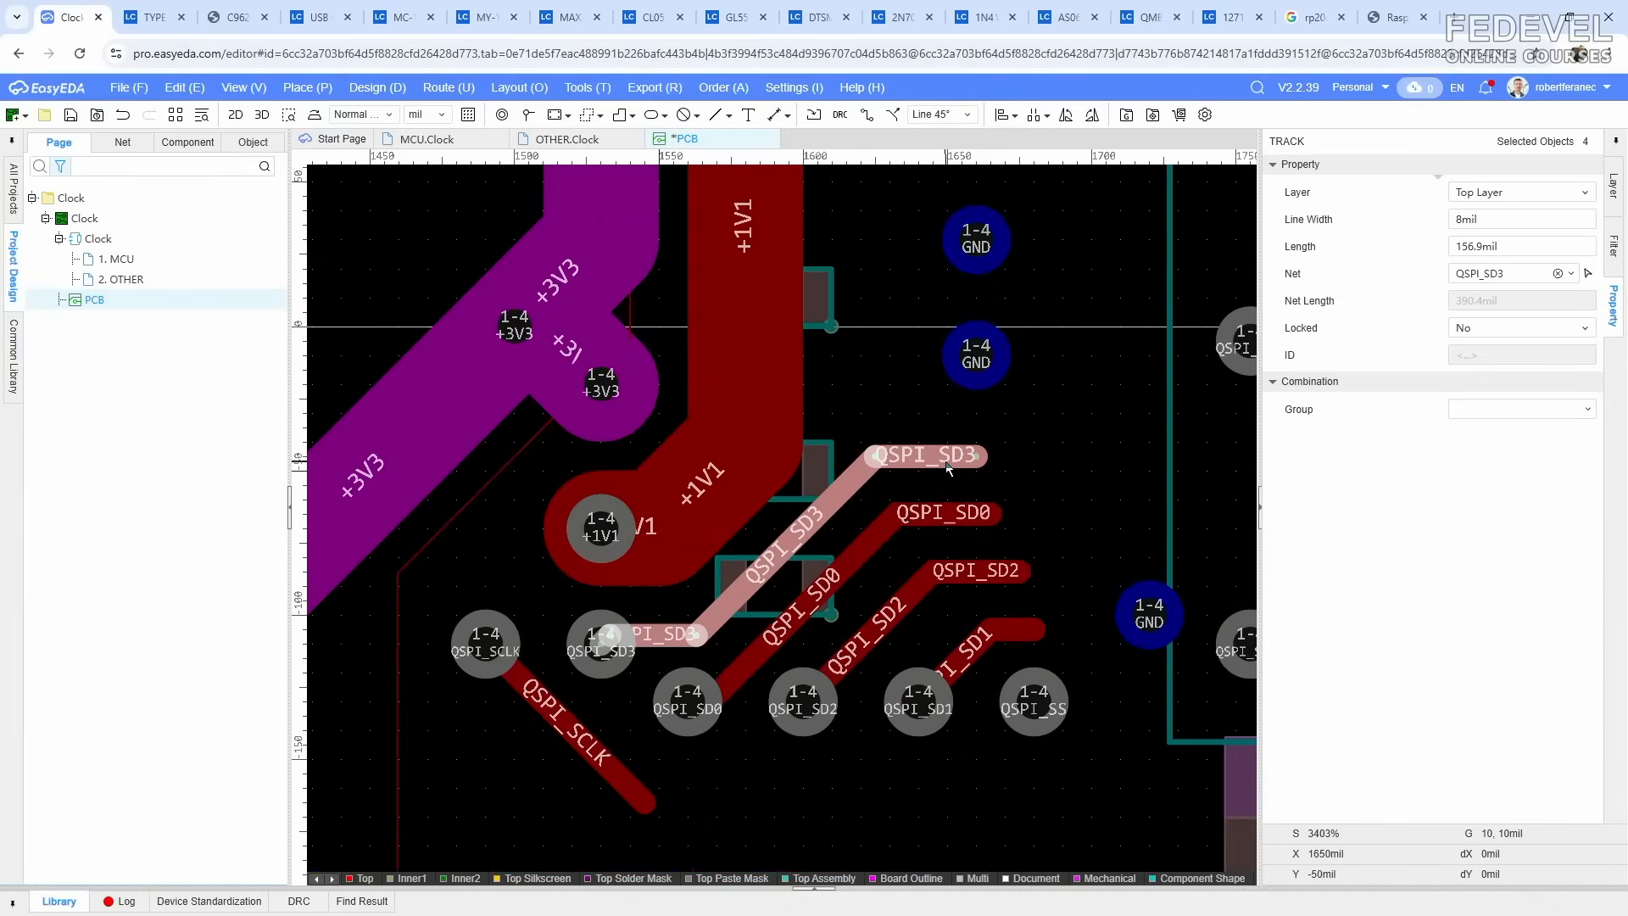
pyautogui.press('Delete')
pyautogui.click(953, 514)
pyautogui.press('Delete')
pyautogui.click(965, 575)
pyautogui.press('Delete')
pyautogui.click(981, 639)
pyautogui.press('Delete')
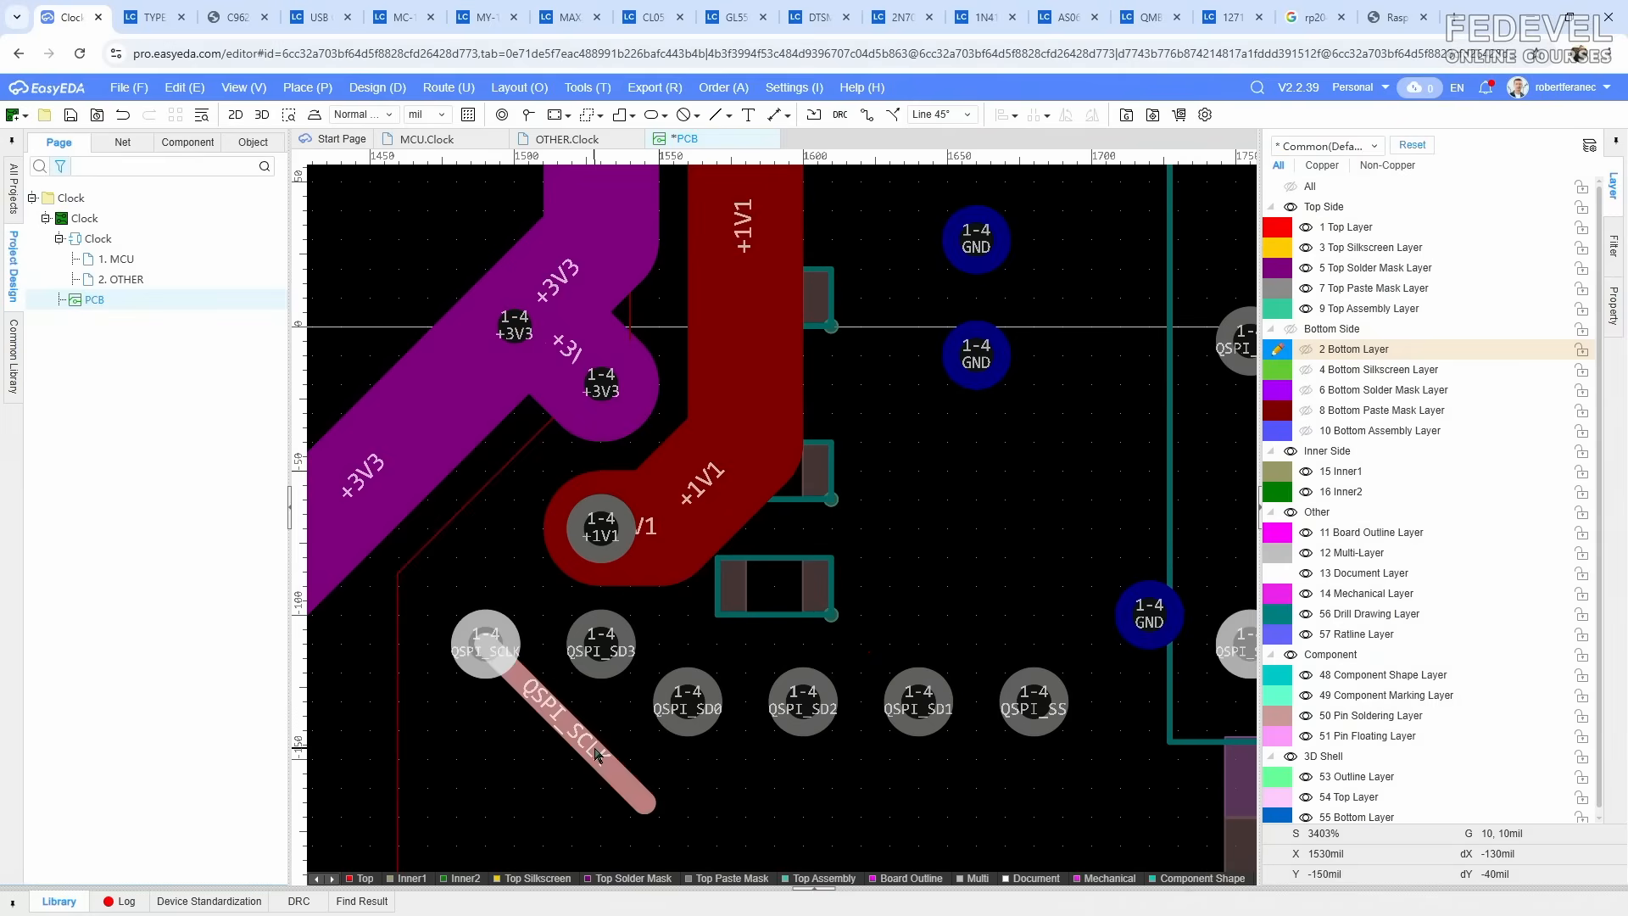
pyautogui.click(595, 749)
pyautogui.press('Delete')
pyautogui.scroll(-3, 925, 607)
pyautogui.moveTo(603, 597); pyautogui.dragTo(1030, 609, button='right')
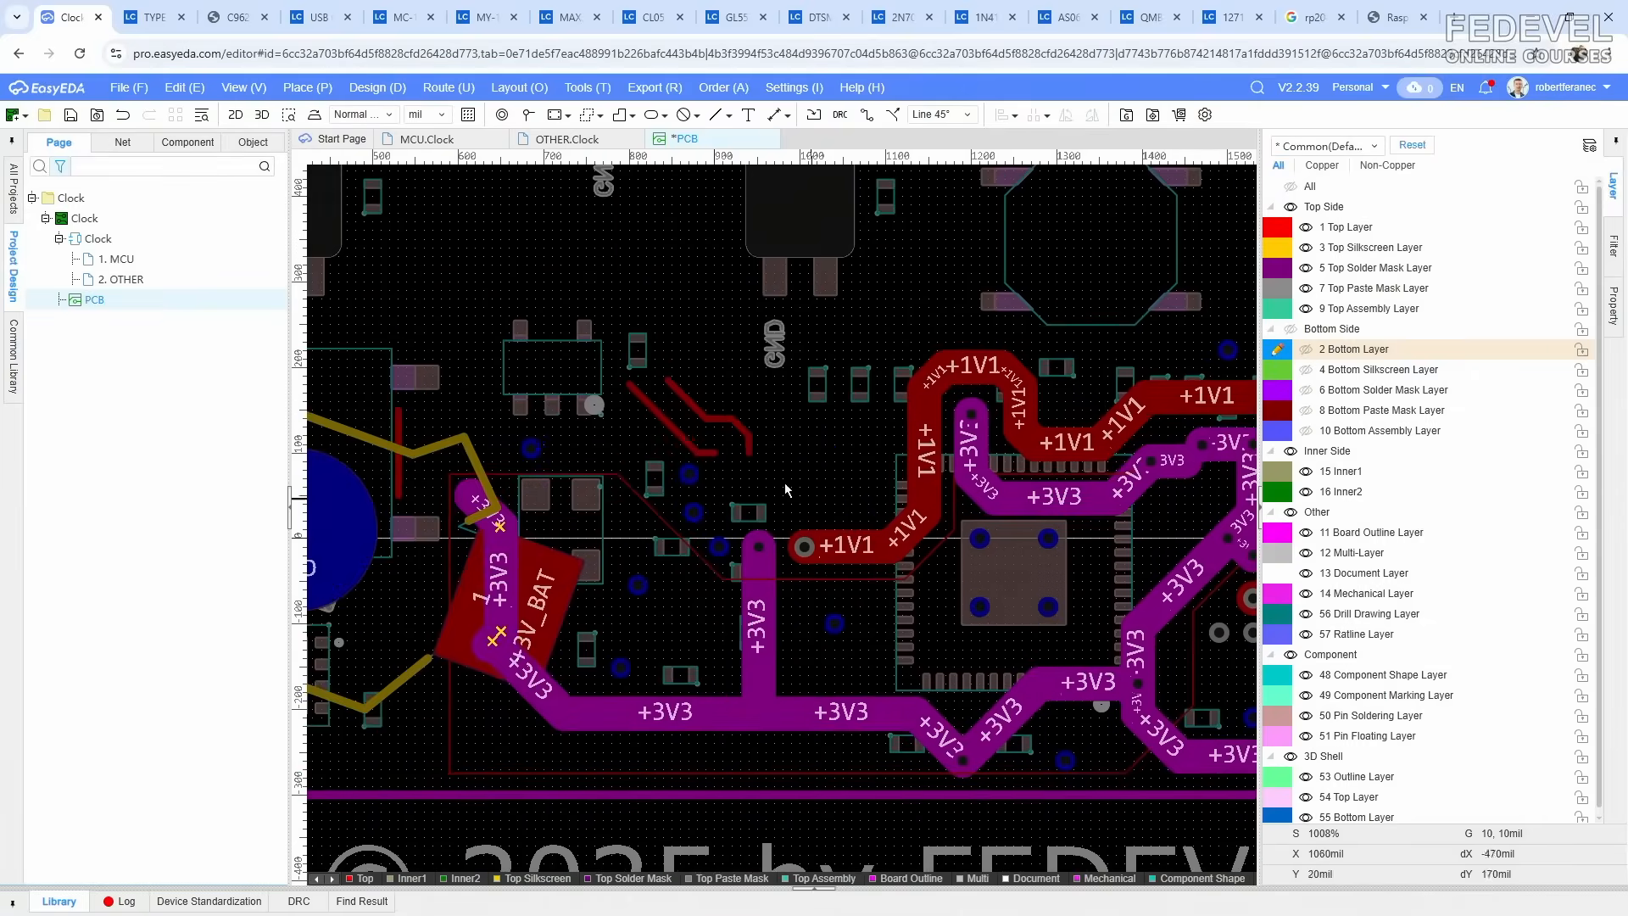
# Step: Delete the two leftover top-layer 8 mil tracks without a net in the area between the small five-pin chip and the MCU
pyautogui.scroll(3, 649, 411)
pyautogui.click(658, 468)
pyautogui.press('Delete')
pyautogui.click(760, 400)
pyautogui.press('Delete')
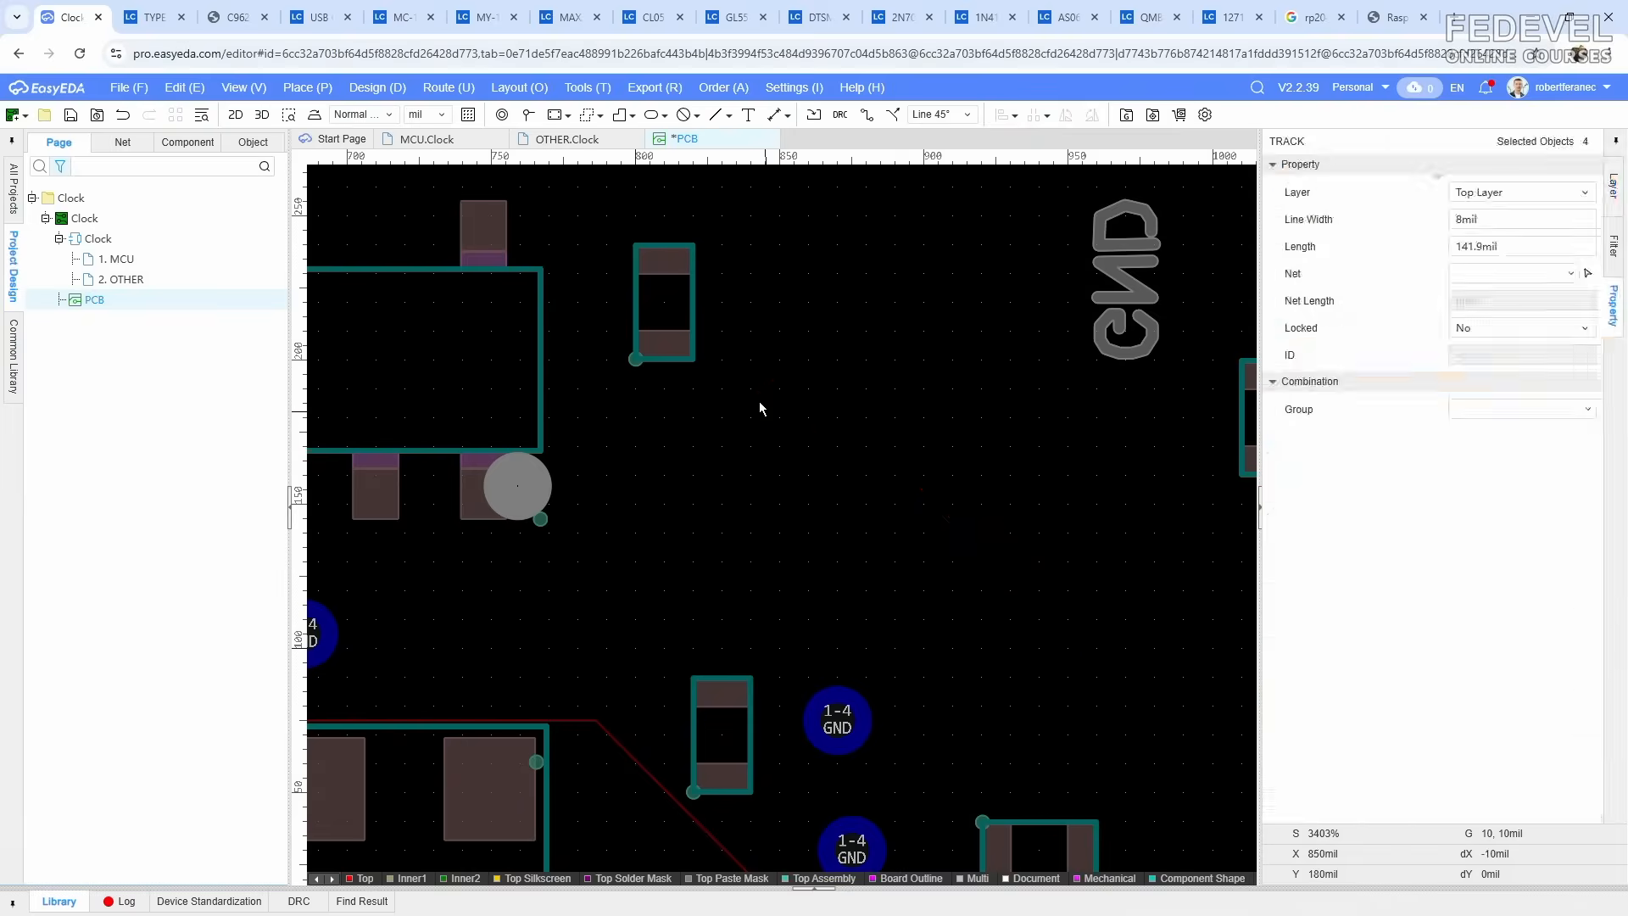
# Step: Delete the leftover top-layer +3V3 track segments crossing the +3V_BAT pad 1 and running to the vertical +3V3 branch near the MCU
pyautogui.scroll(-3, 737, 373)
pyautogui.click(696, 478)
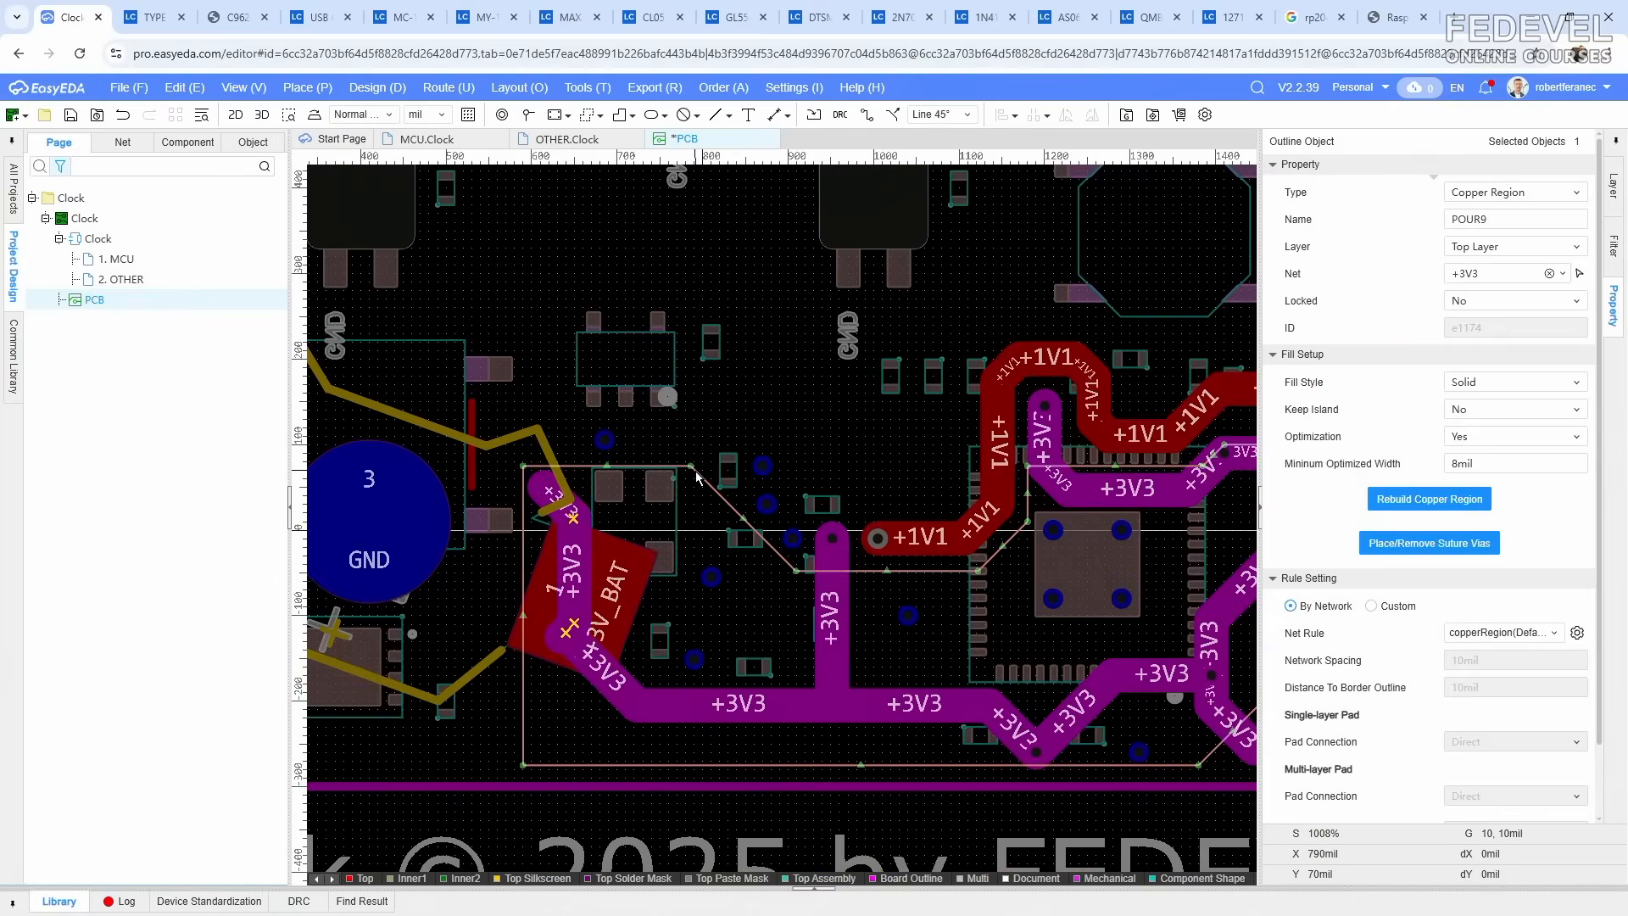
pyautogui.press('Escape')
pyautogui.click(536, 488)
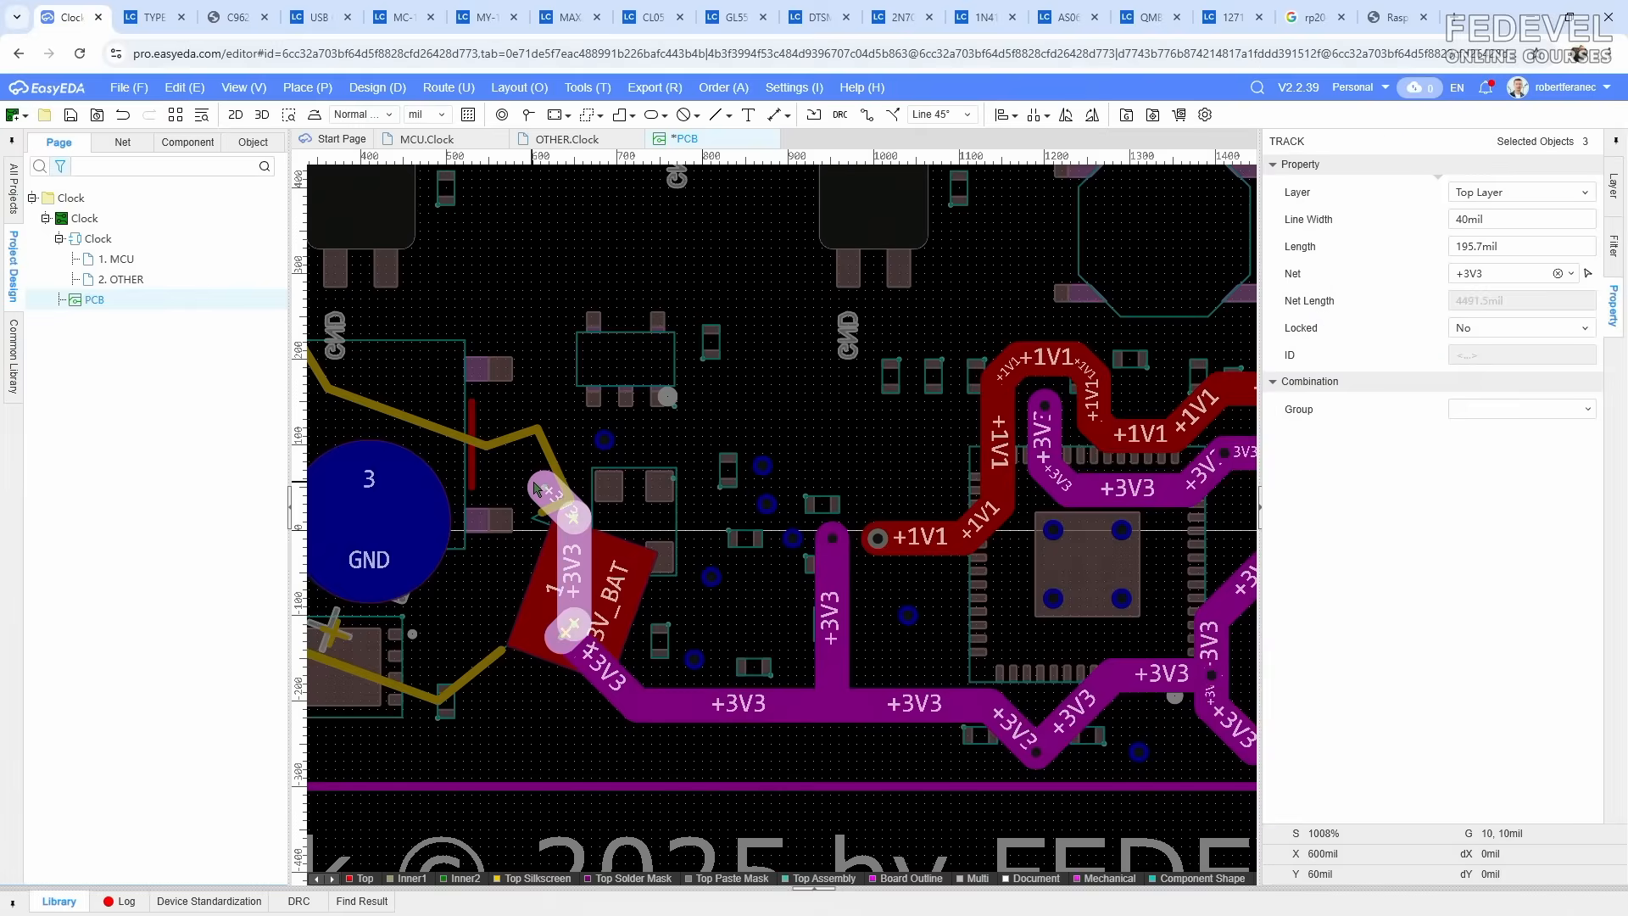
pyautogui.press('Delete')
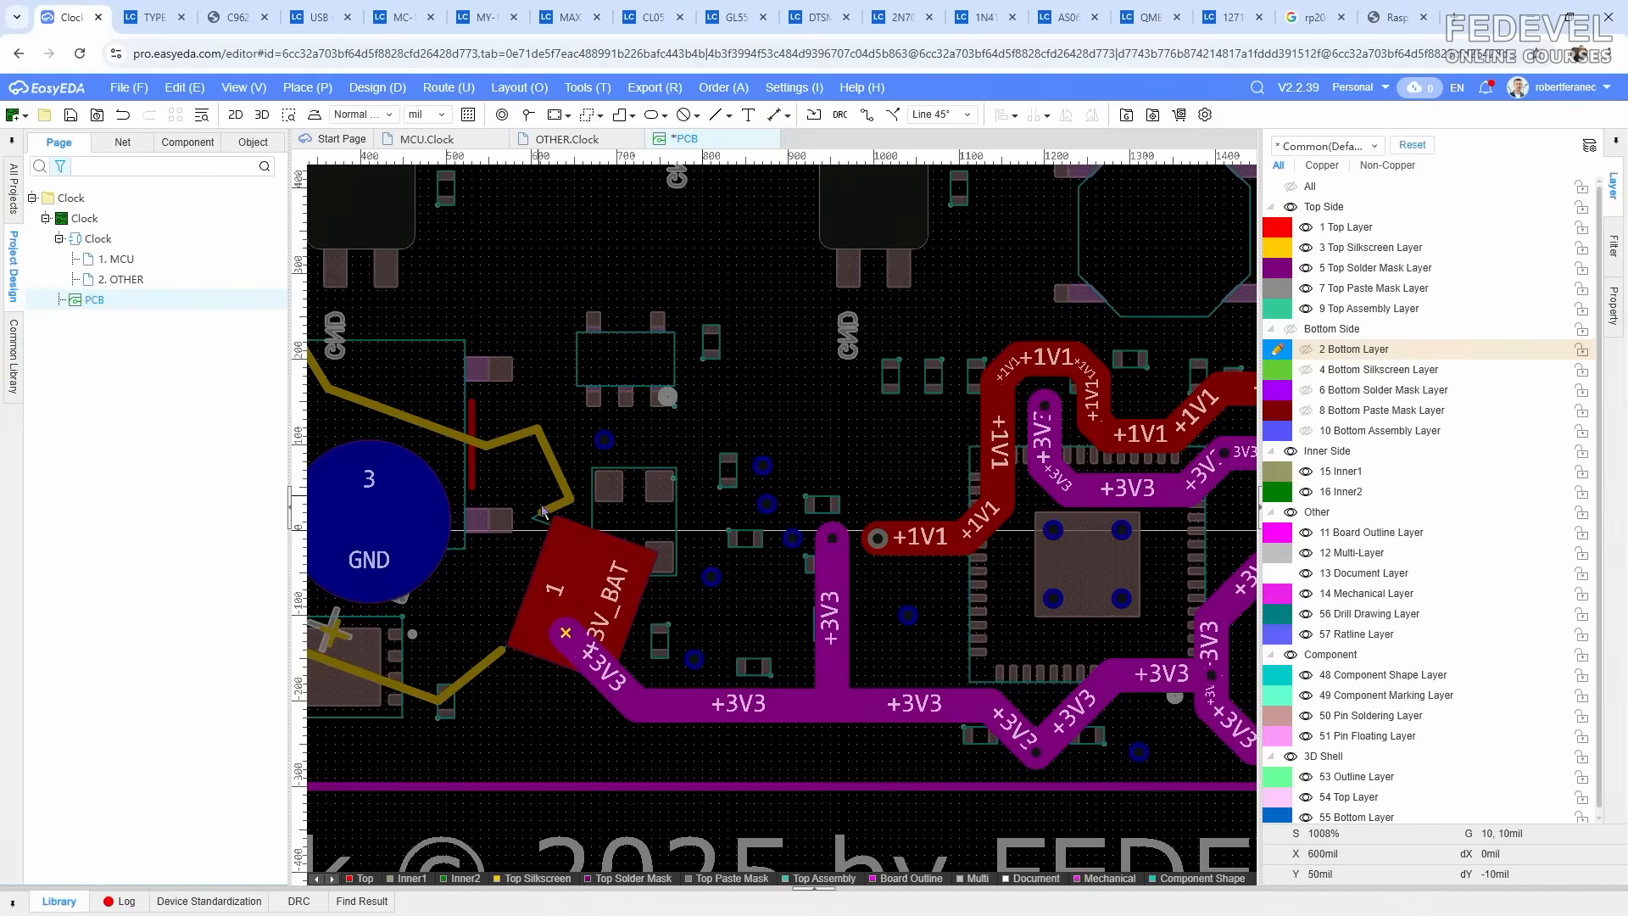
pyautogui.click(572, 648)
pyautogui.press('Delete')
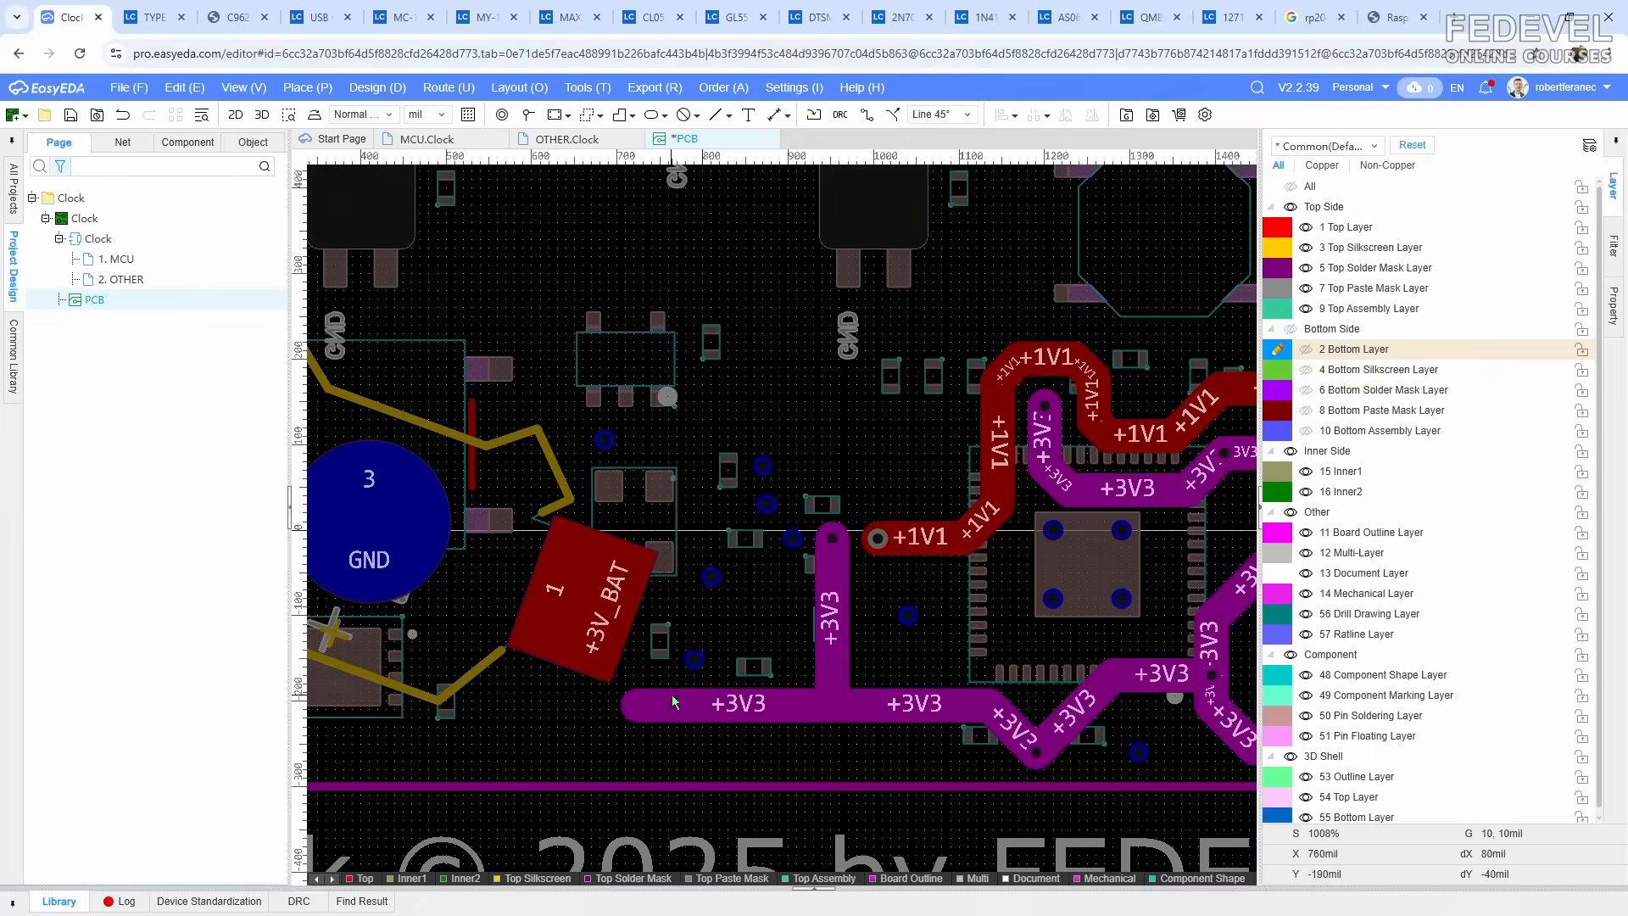
pyautogui.click(650, 691)
pyautogui.press('Delete')
# Step: Delete the leftover top-layer USER_BTN1 track beside the button next to the battery holder
pyautogui.scroll(-3, 661, 628)
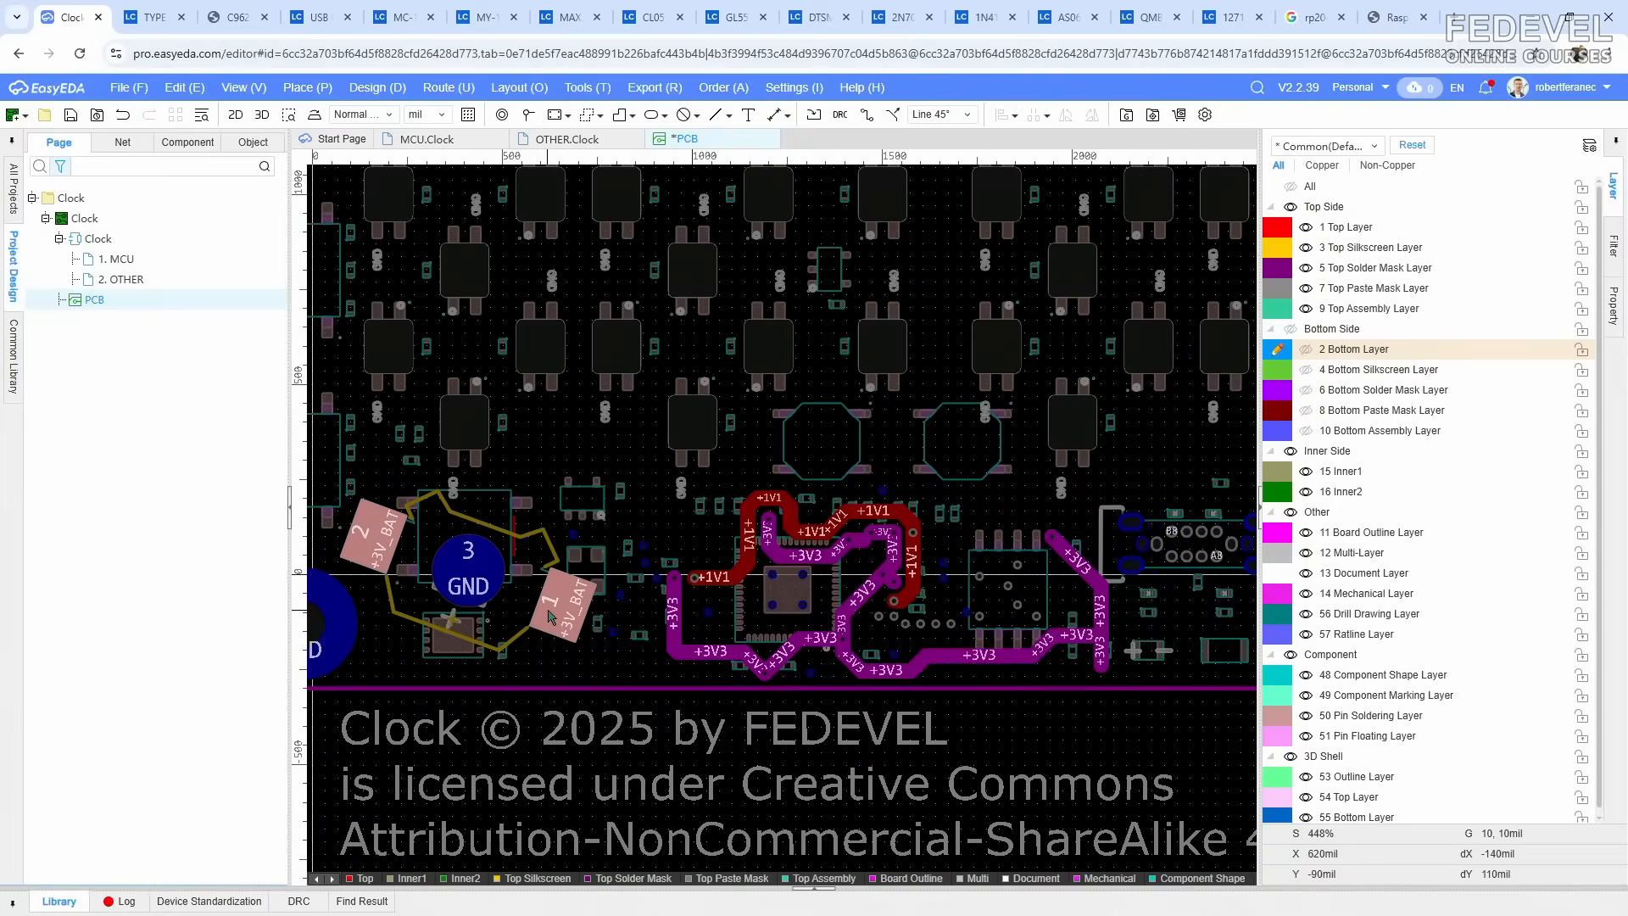
pyautogui.scroll(1, 674, 556)
pyautogui.scroll(3, 674, 556)
pyautogui.click(627, 542)
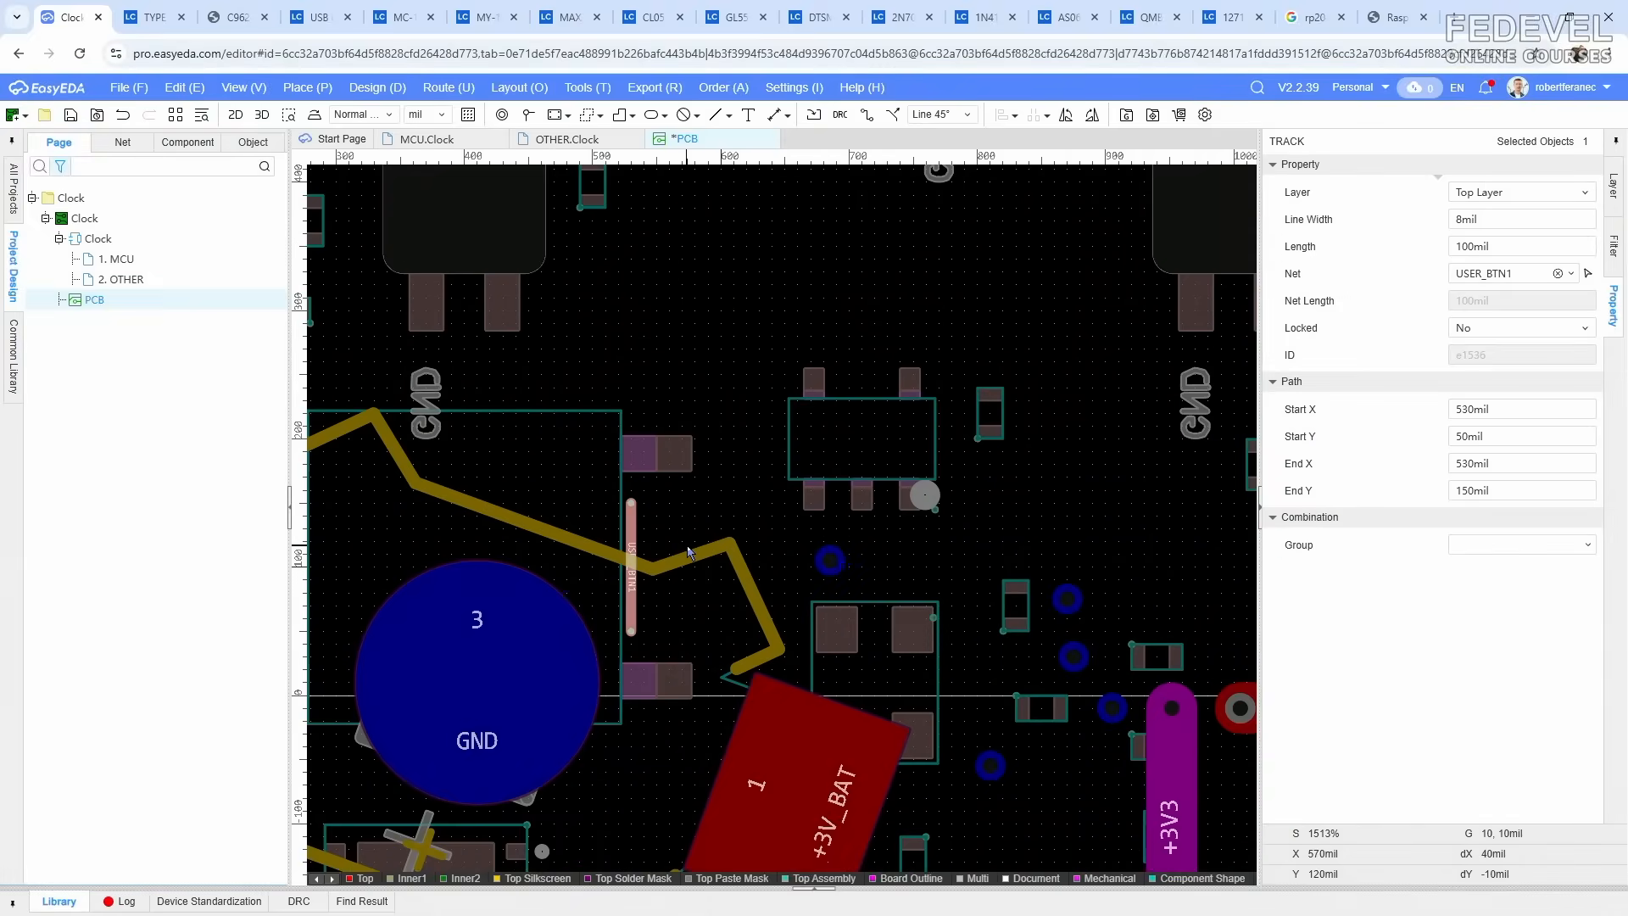
pyautogui.press('Delete')
# Step: Examine the remaining top-layer routing across the board, comparing it with the bottom-side layers
pyautogui.scroll(-1, 696, 520)
pyautogui.click(1290, 329)
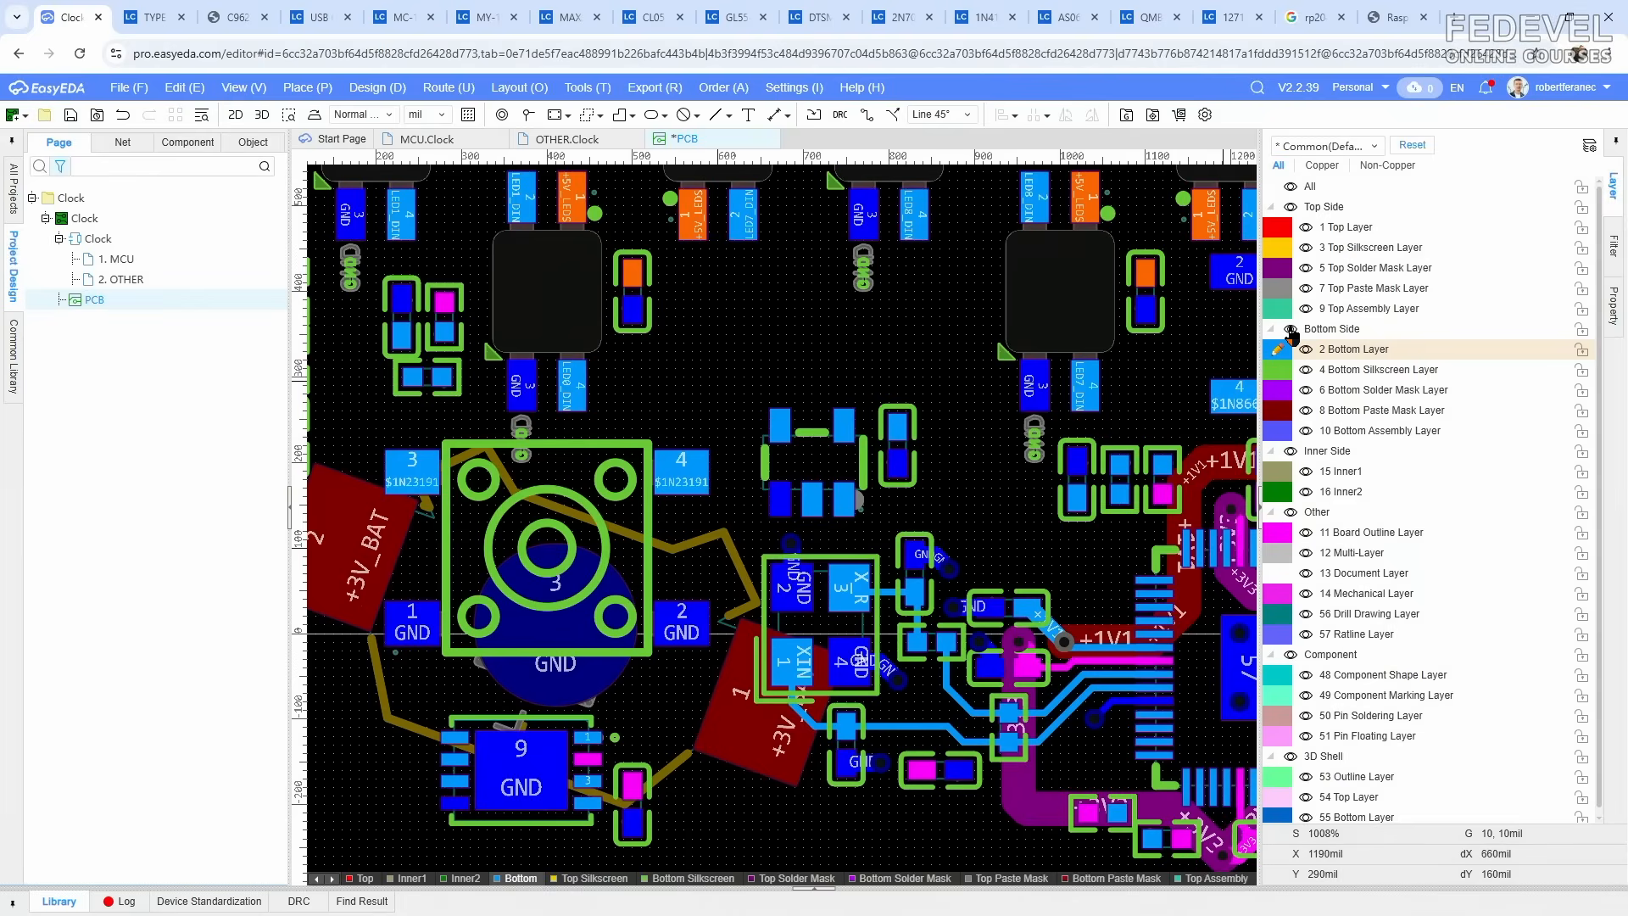
pyautogui.click(1290, 330)
pyautogui.moveTo(955, 514); pyautogui.dragTo(603, 437, button='right')
pyautogui.scroll(-1, 570, 442)
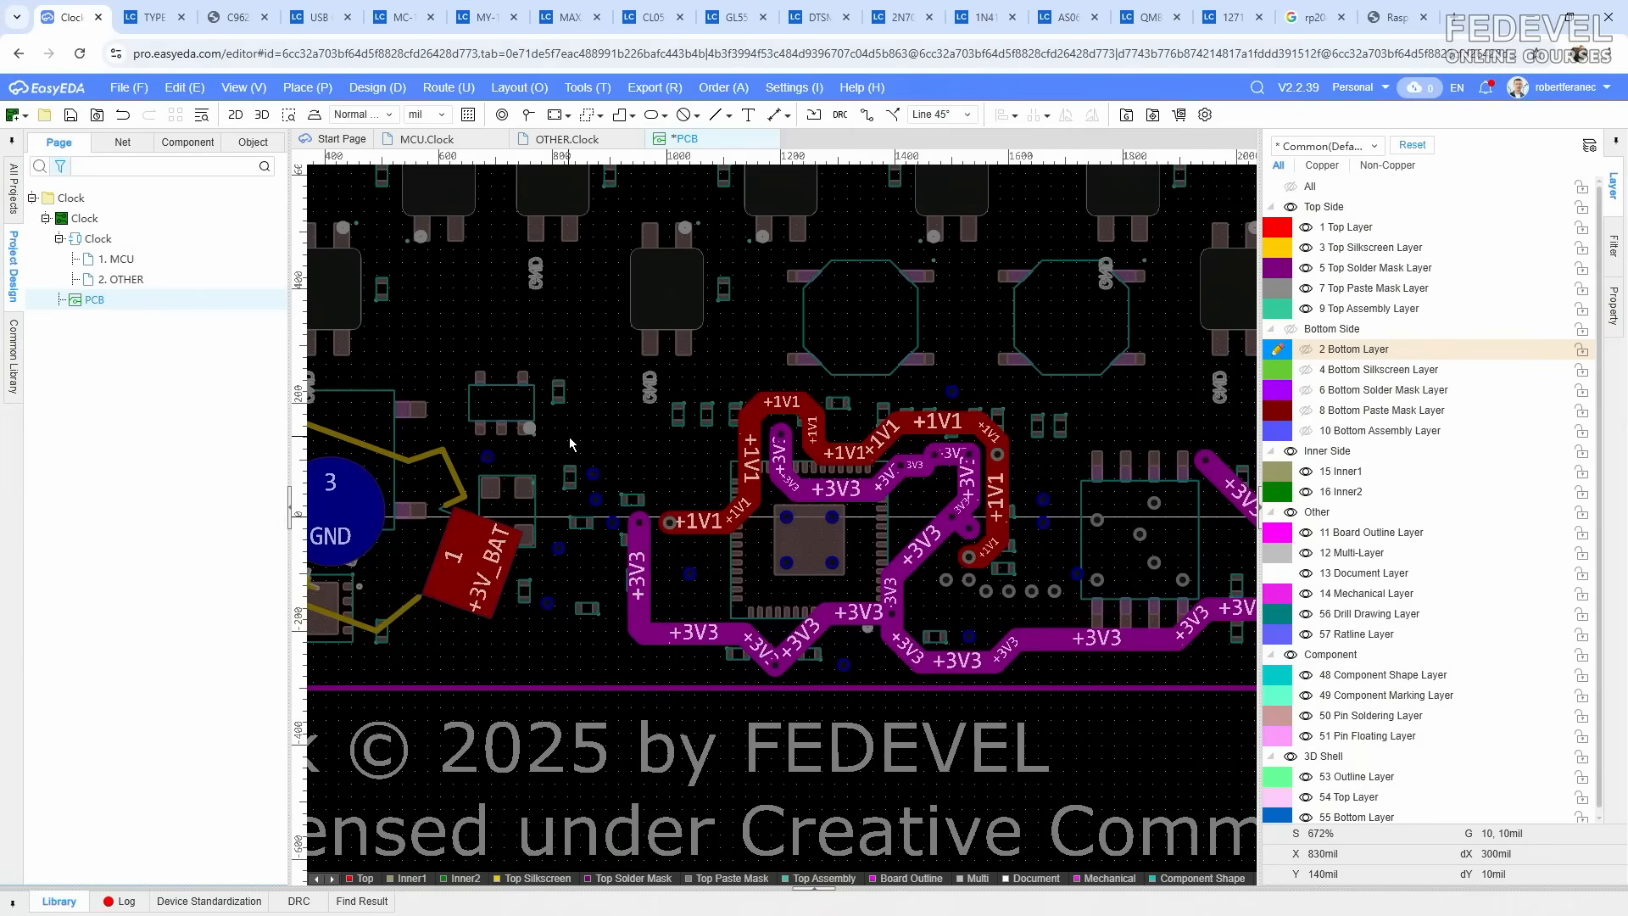
pyautogui.moveTo(833, 563); pyautogui.dragTo(604, 581, button='right')
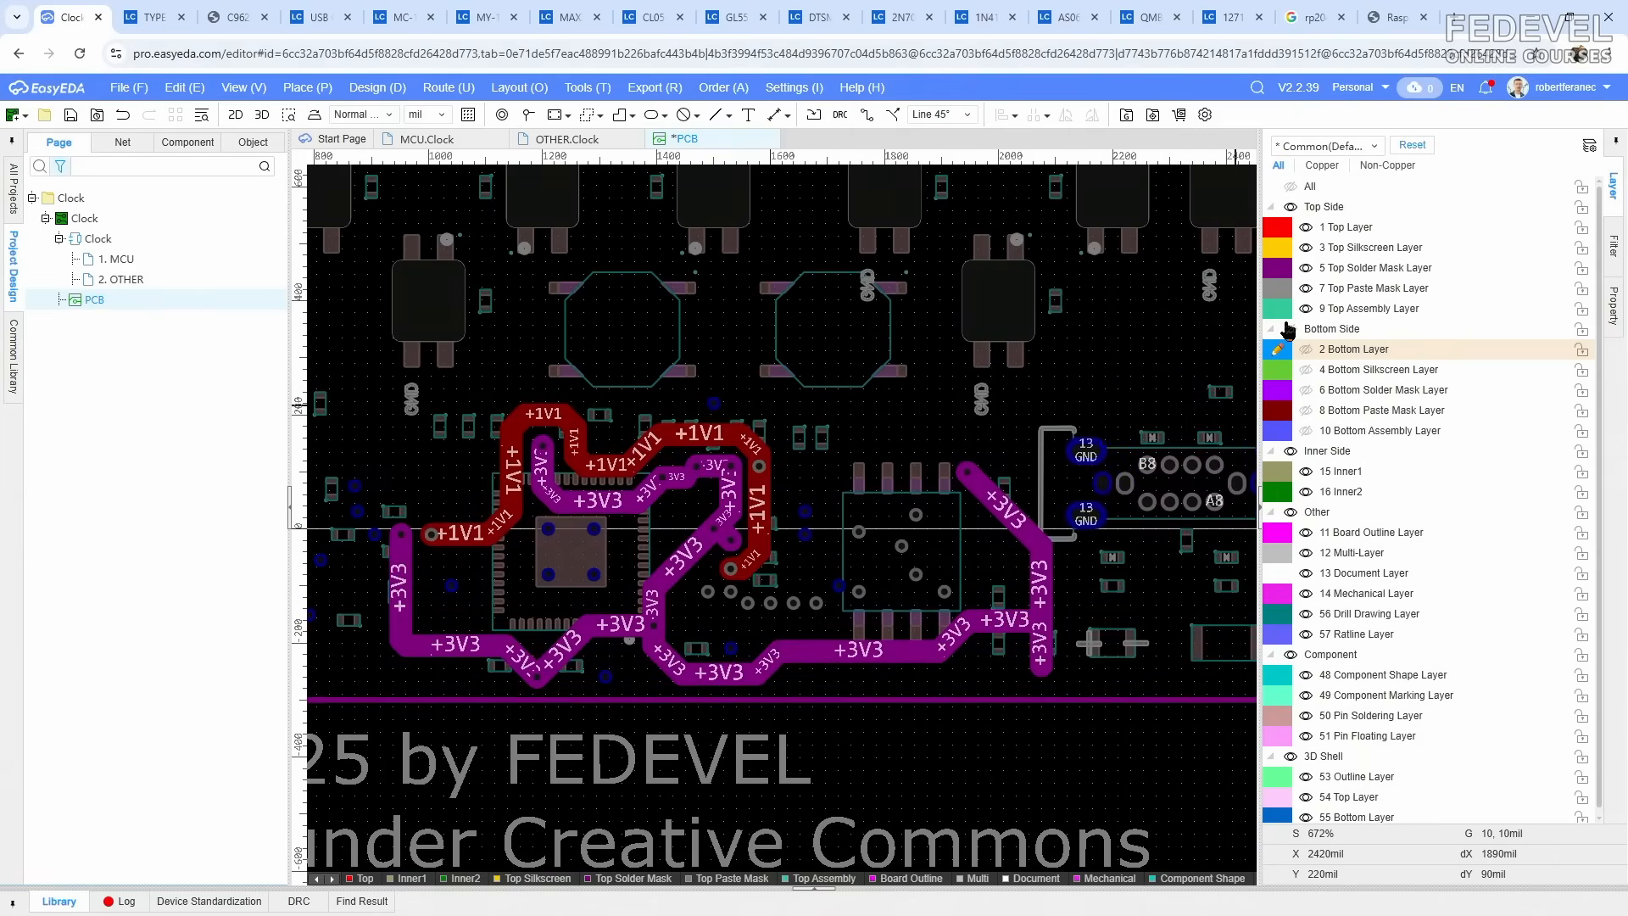
pyautogui.click(1291, 330)
pyautogui.click(1290, 330)
pyautogui.scroll(-2, 763, 500)
pyautogui.moveTo(790, 451); pyautogui.dragTo(854, 500, button='right')
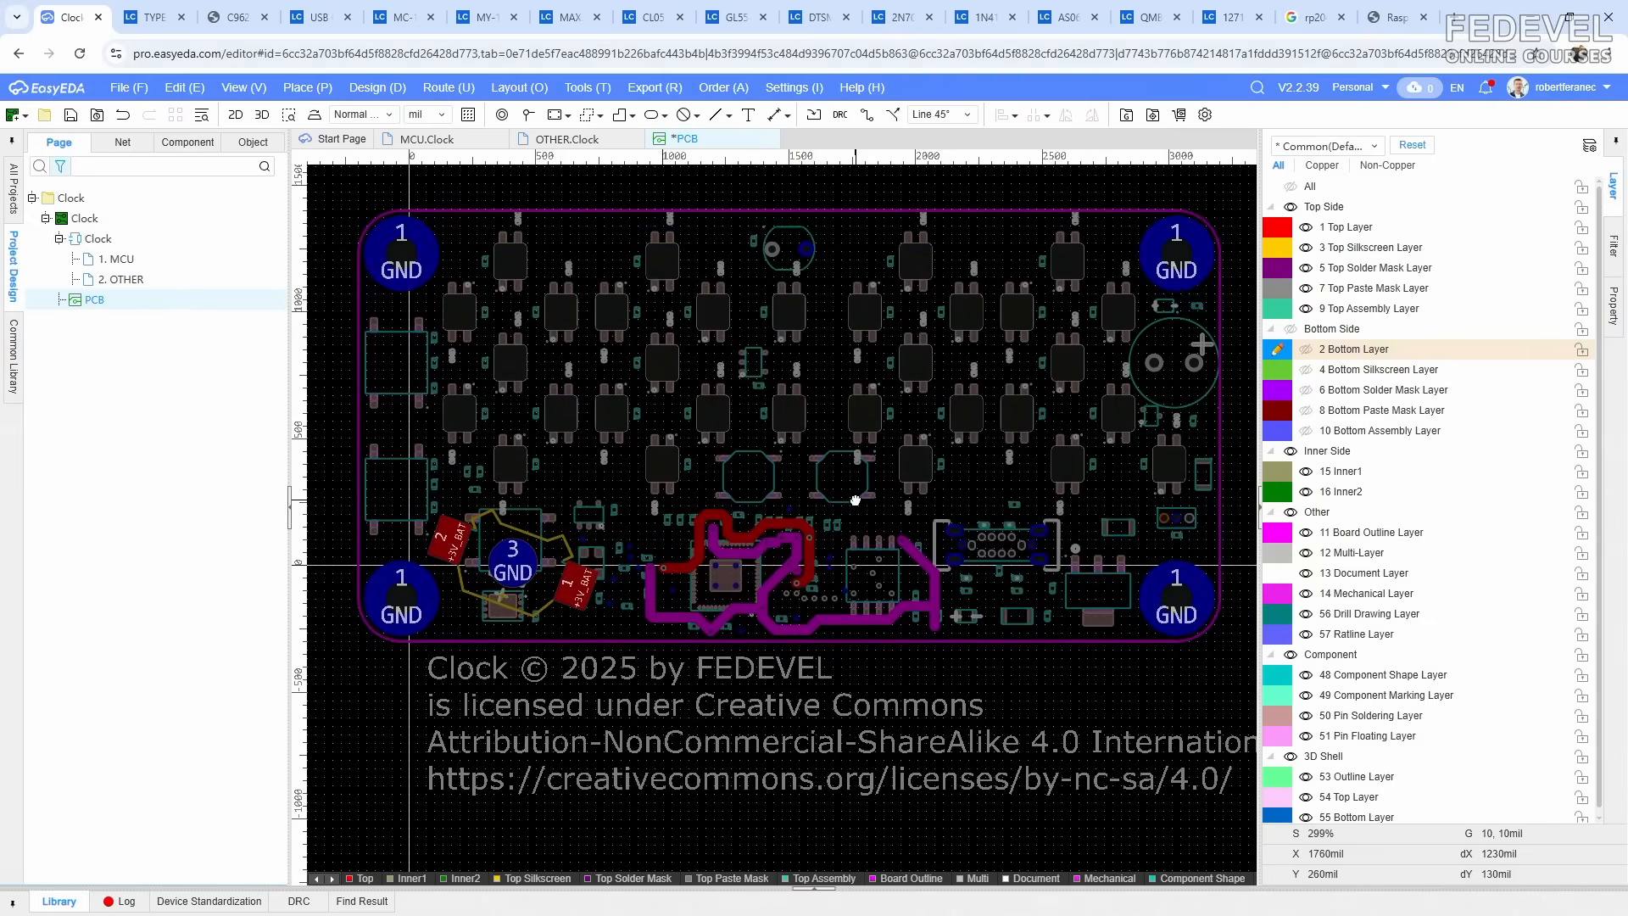
# Step: Show all bottom-side layers again and save the PCB
pyautogui.click(1290, 330)
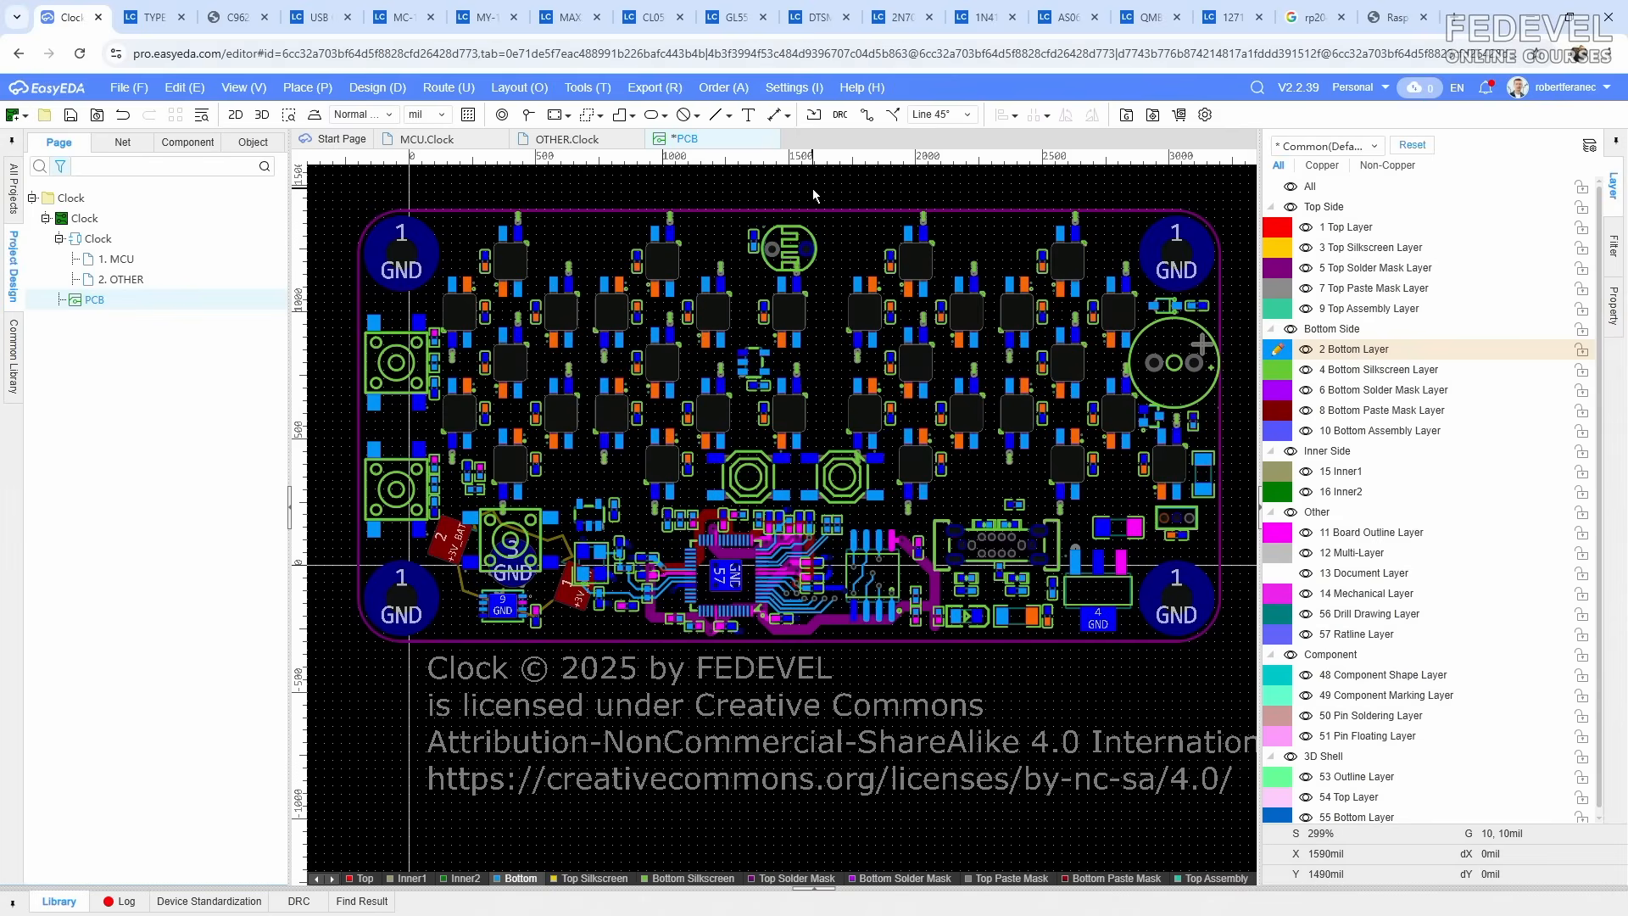
pyautogui.moveTo(812, 188); pyautogui.dragTo(764, 203, button='right')
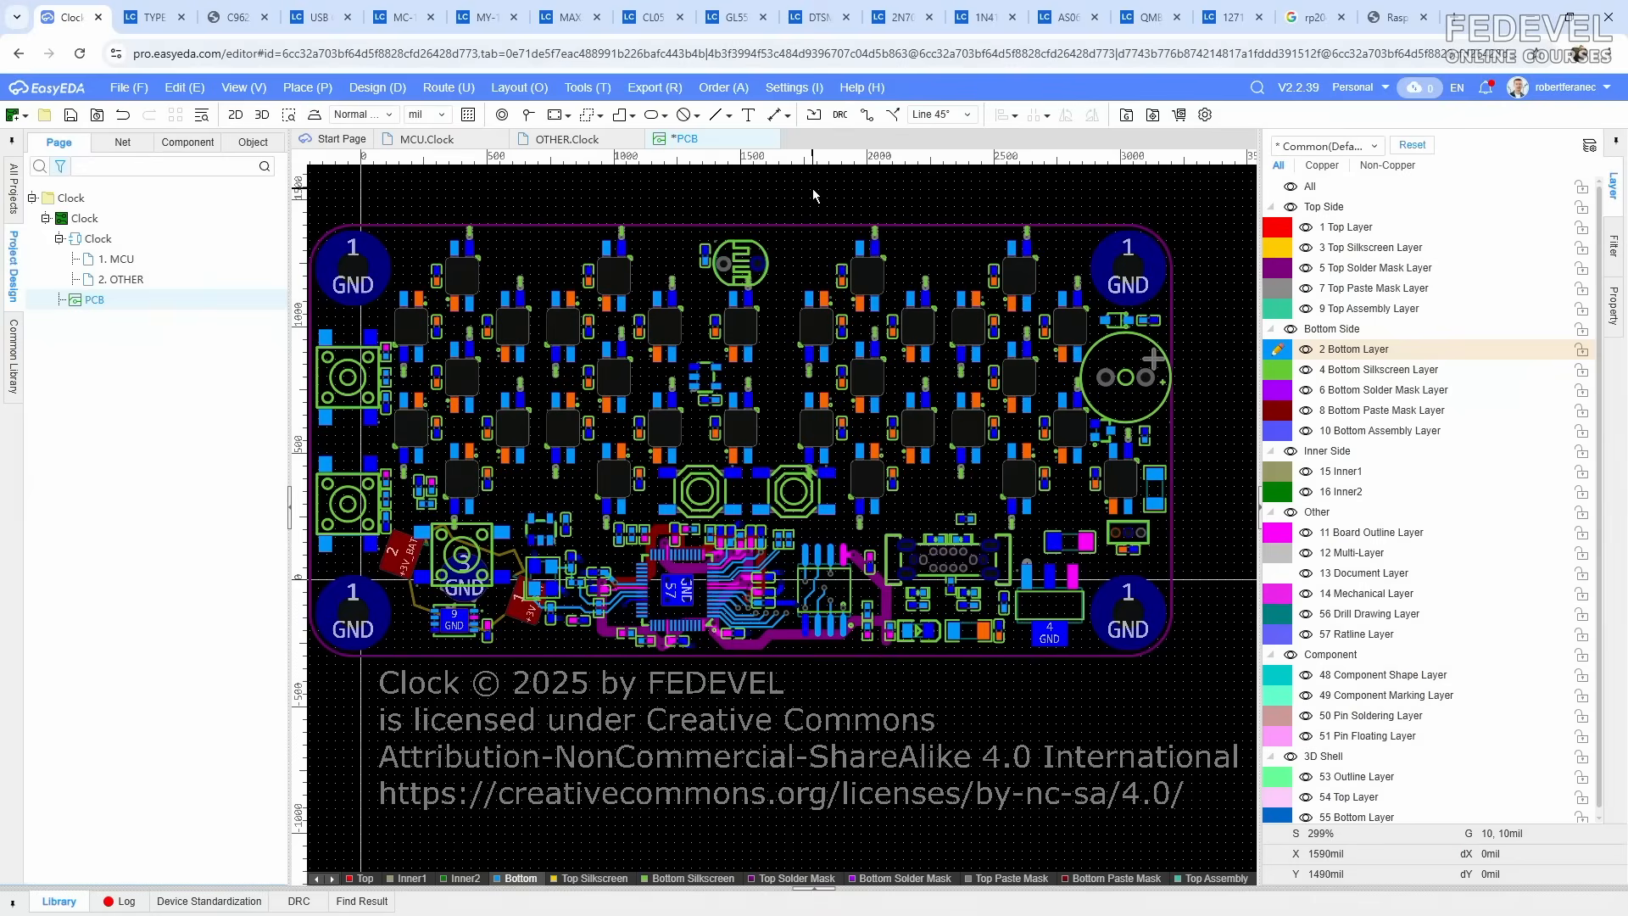
pyautogui.click(69, 117)
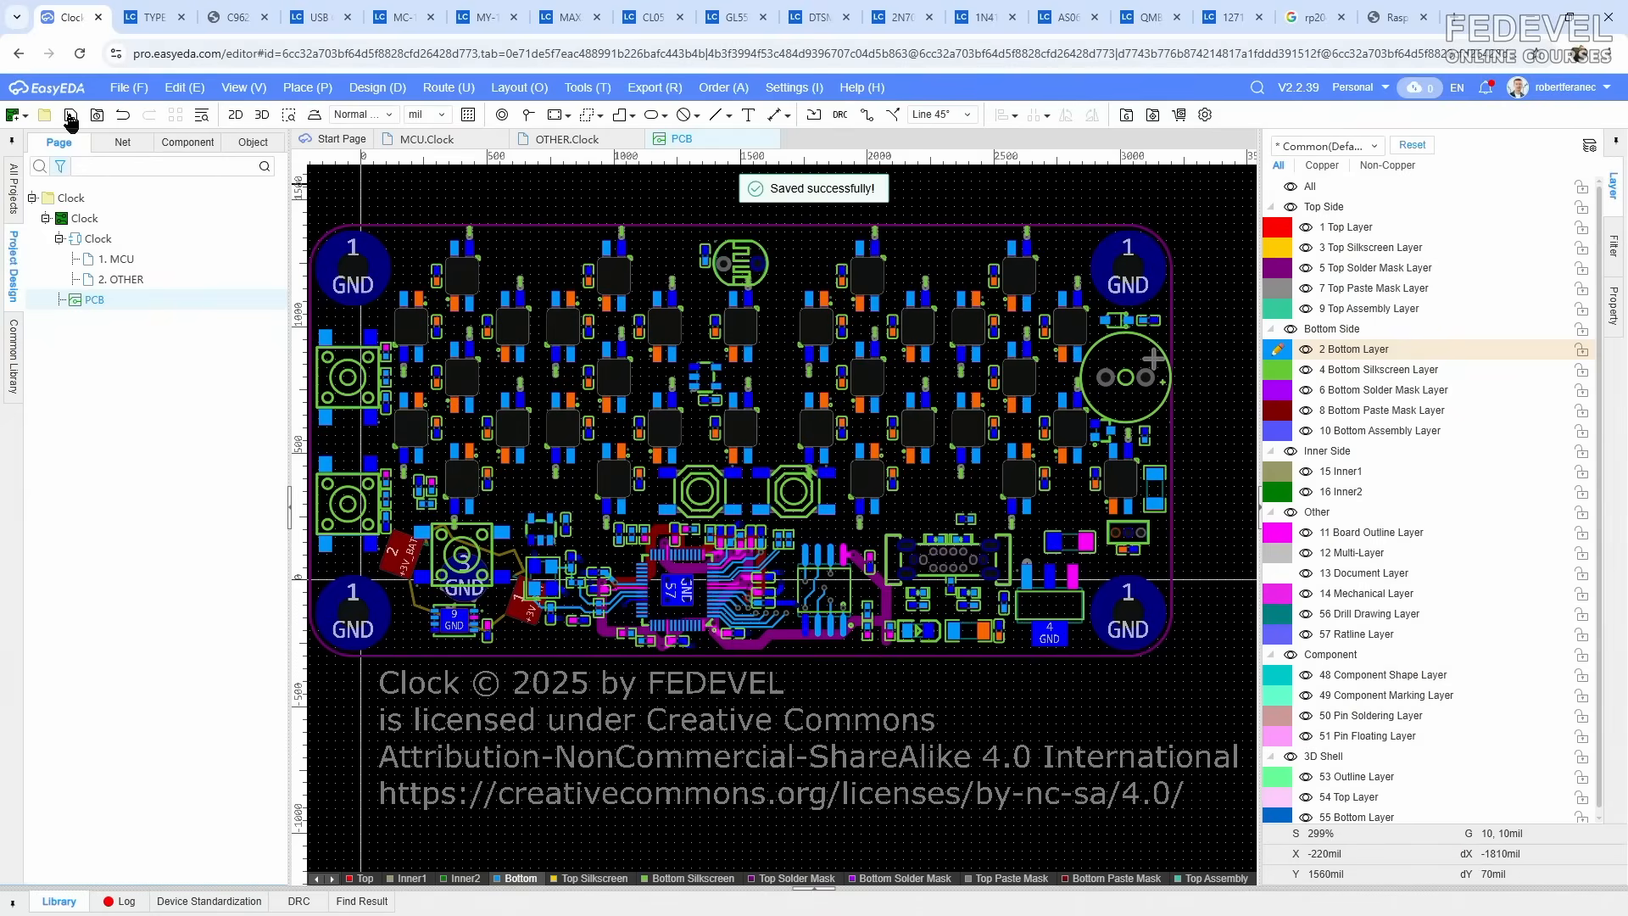
# Step: Restrict the independent objects in the selection filter to vias and tracks, and return to the layer list
pyautogui.scroll(8, 451, 509)
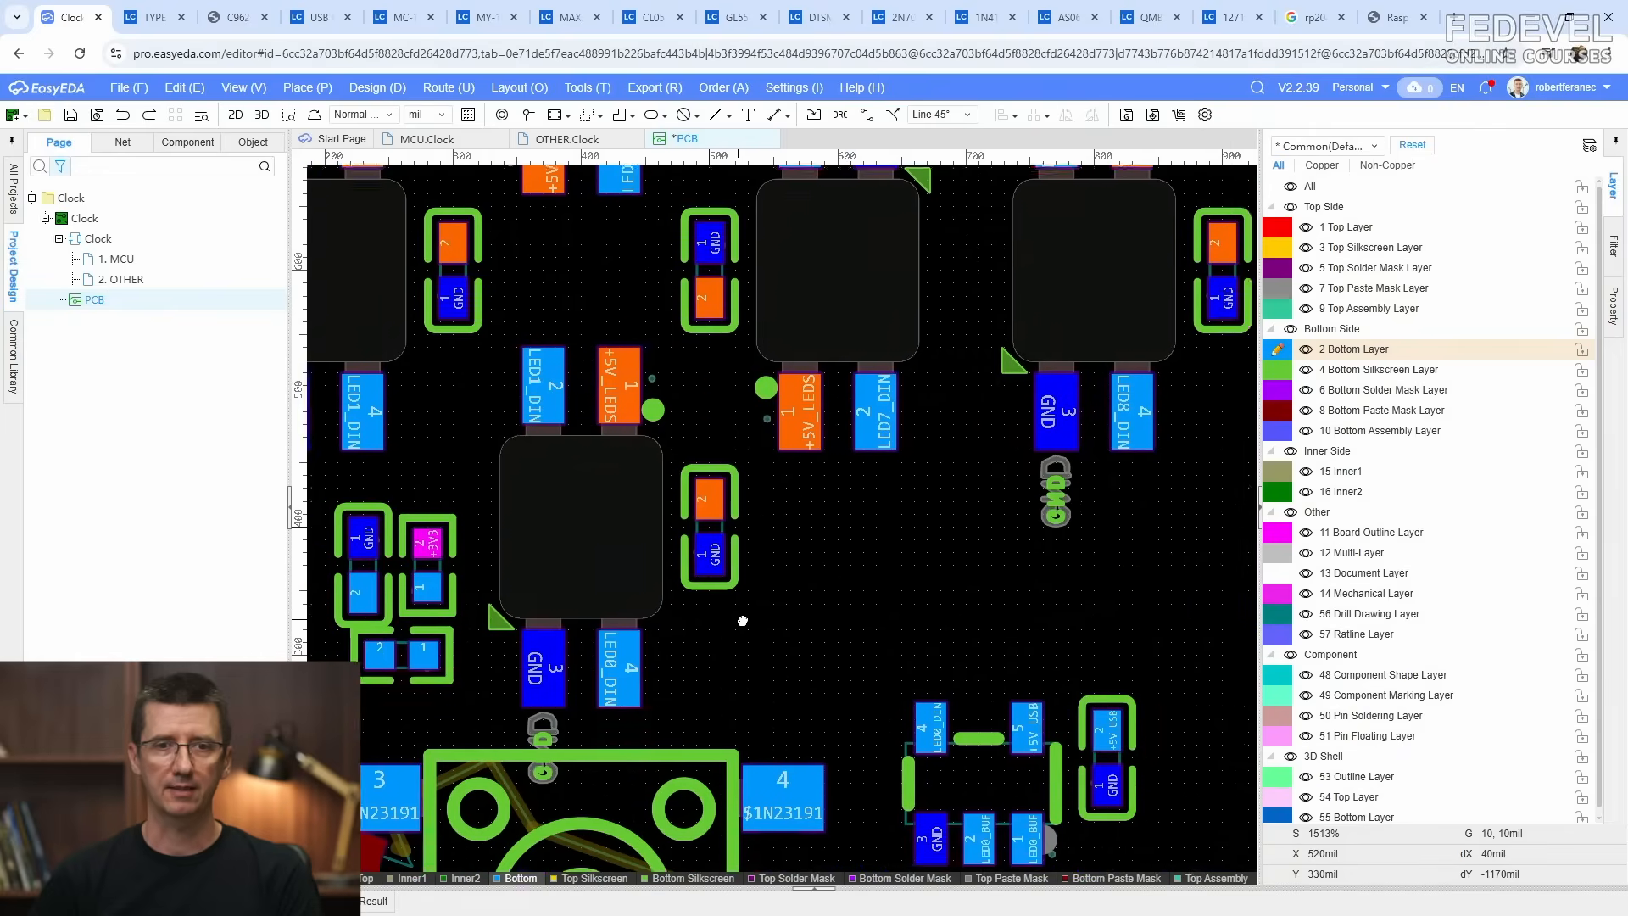
pyautogui.moveTo(742, 621); pyautogui.dragTo(761, 623, button='right')
pyautogui.click(1612, 248)
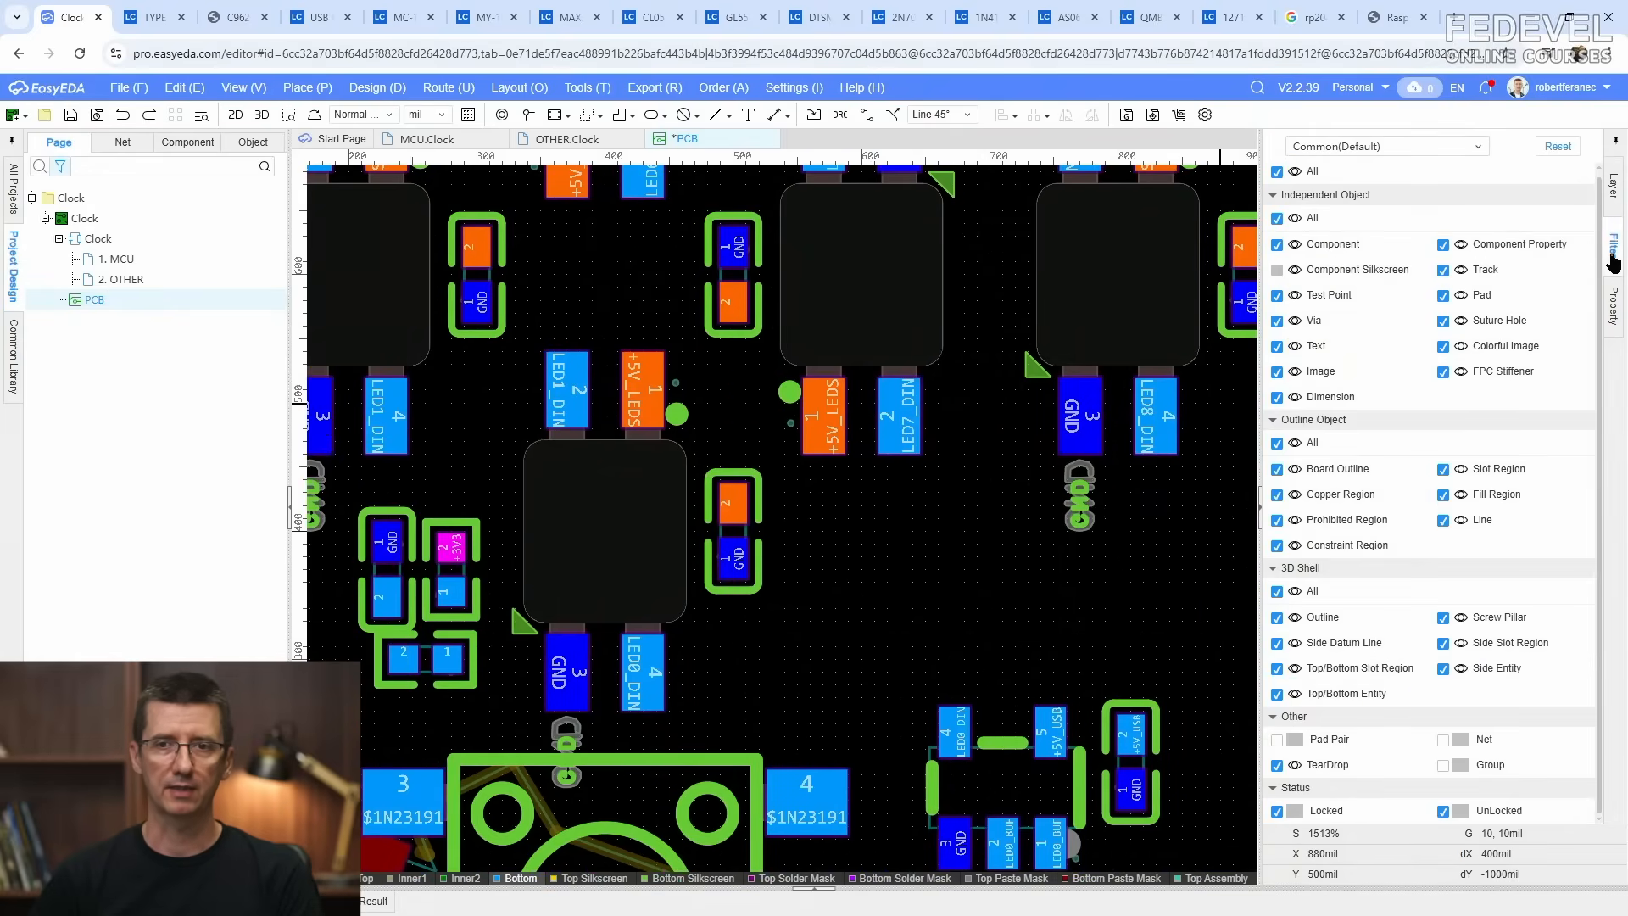
pyautogui.click(1278, 172)
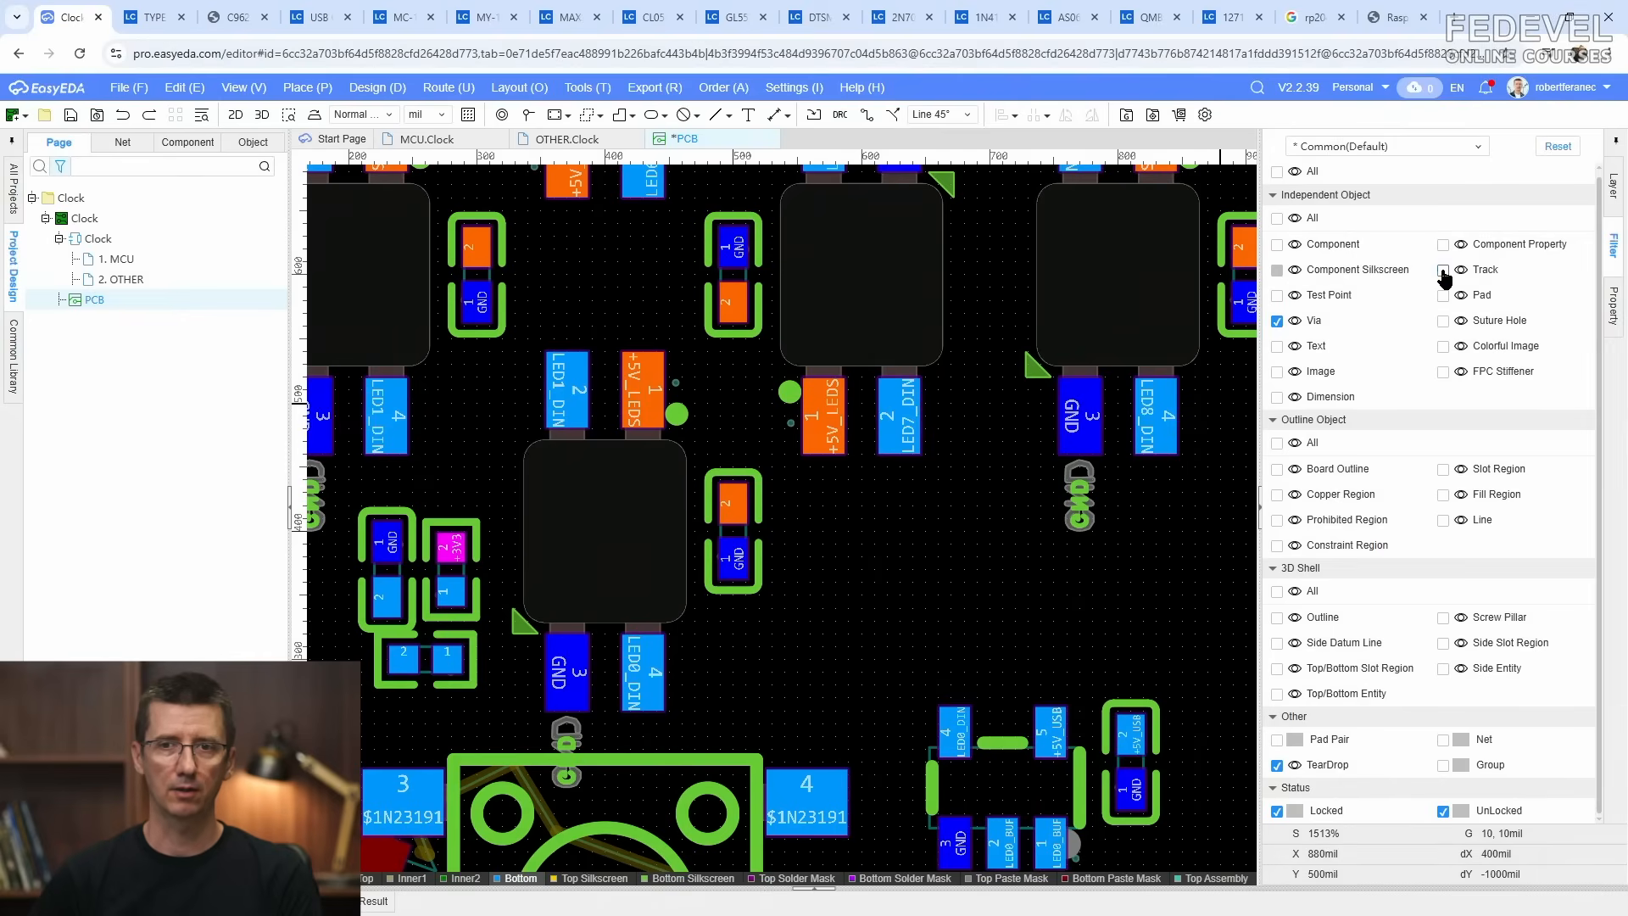
pyautogui.click(1613, 315)
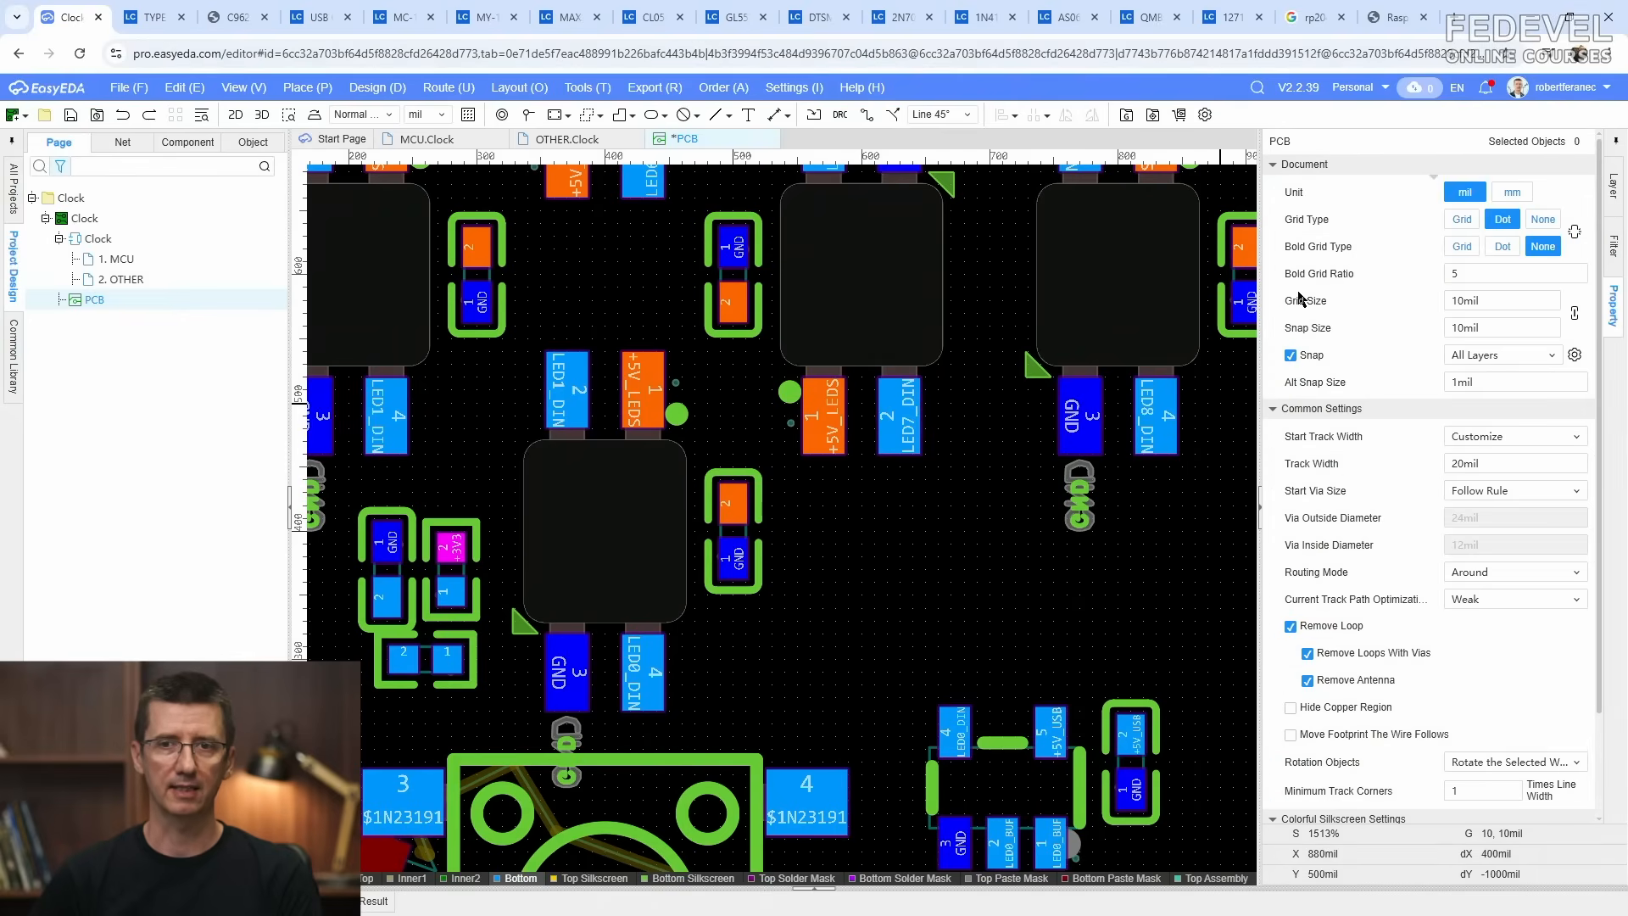
pyautogui.click(1613, 191)
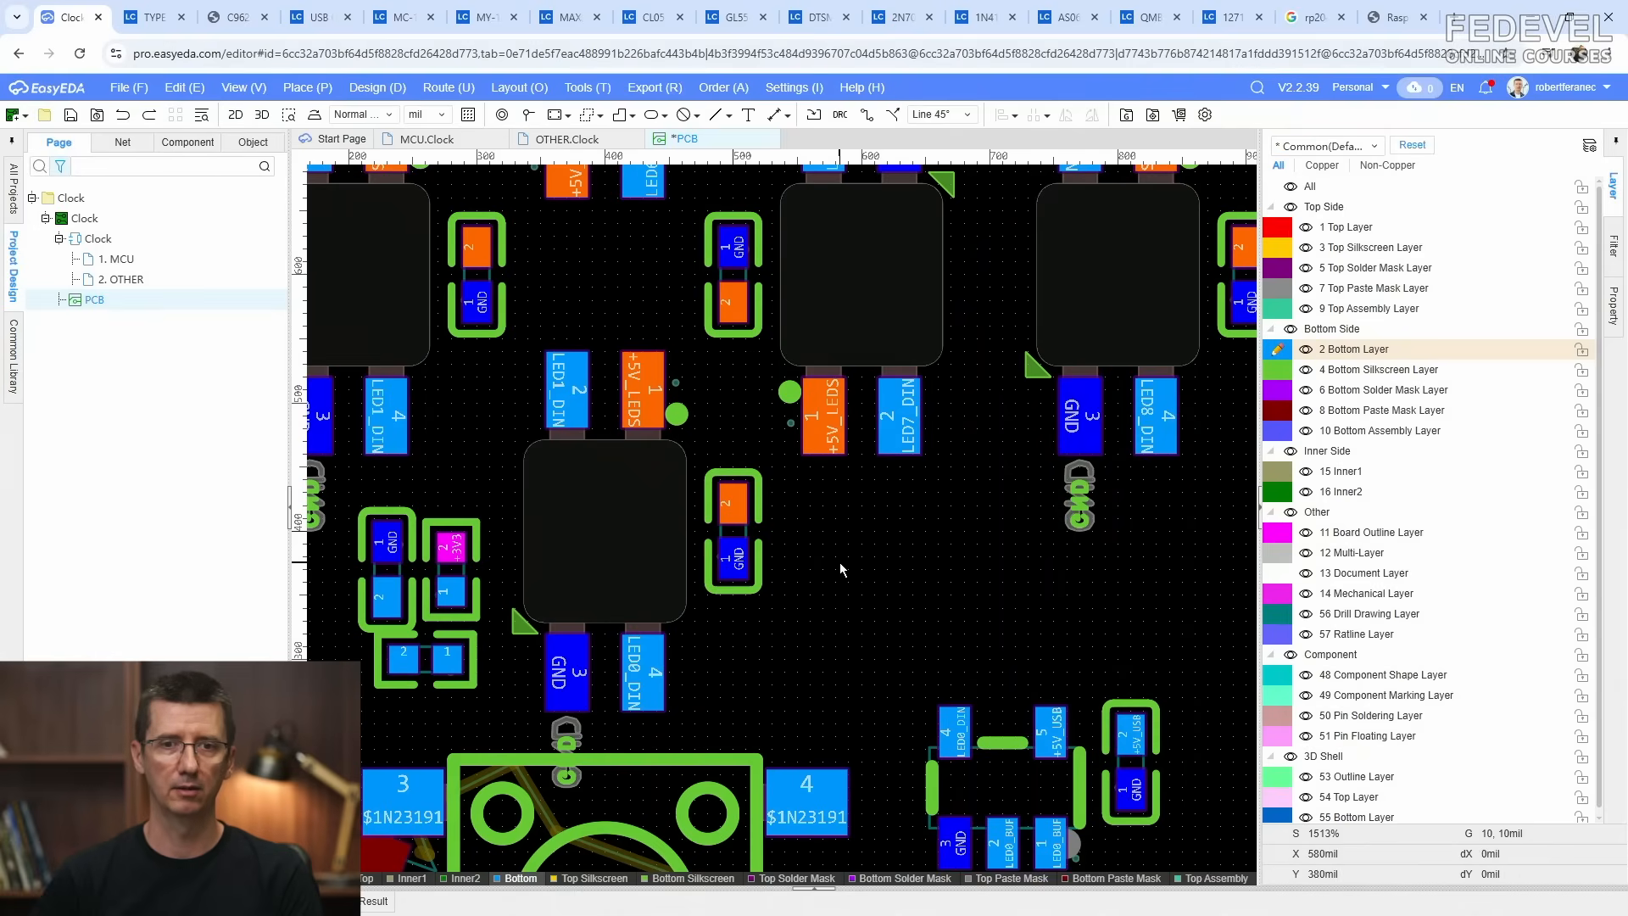
# Step: Route a 20 mil wide bottom-layer track about 30 mil long outward from the +5V_LEDS pad 1 of the lower LED, and check its properties
pyautogui.click(868, 116)
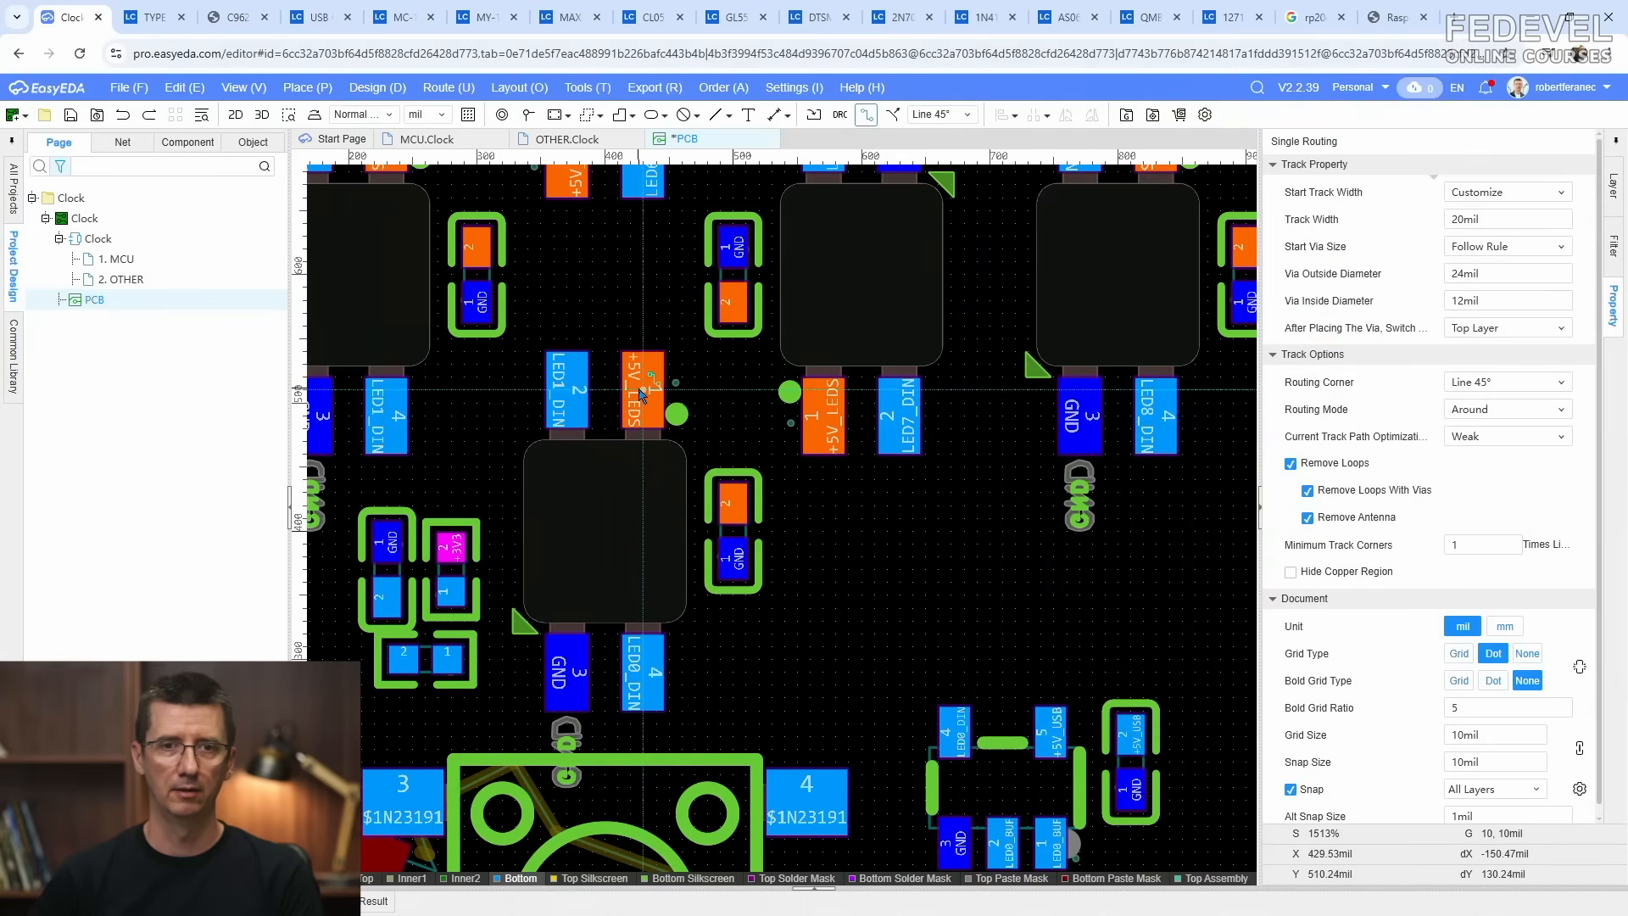
pyautogui.scroll(4, 644, 393)
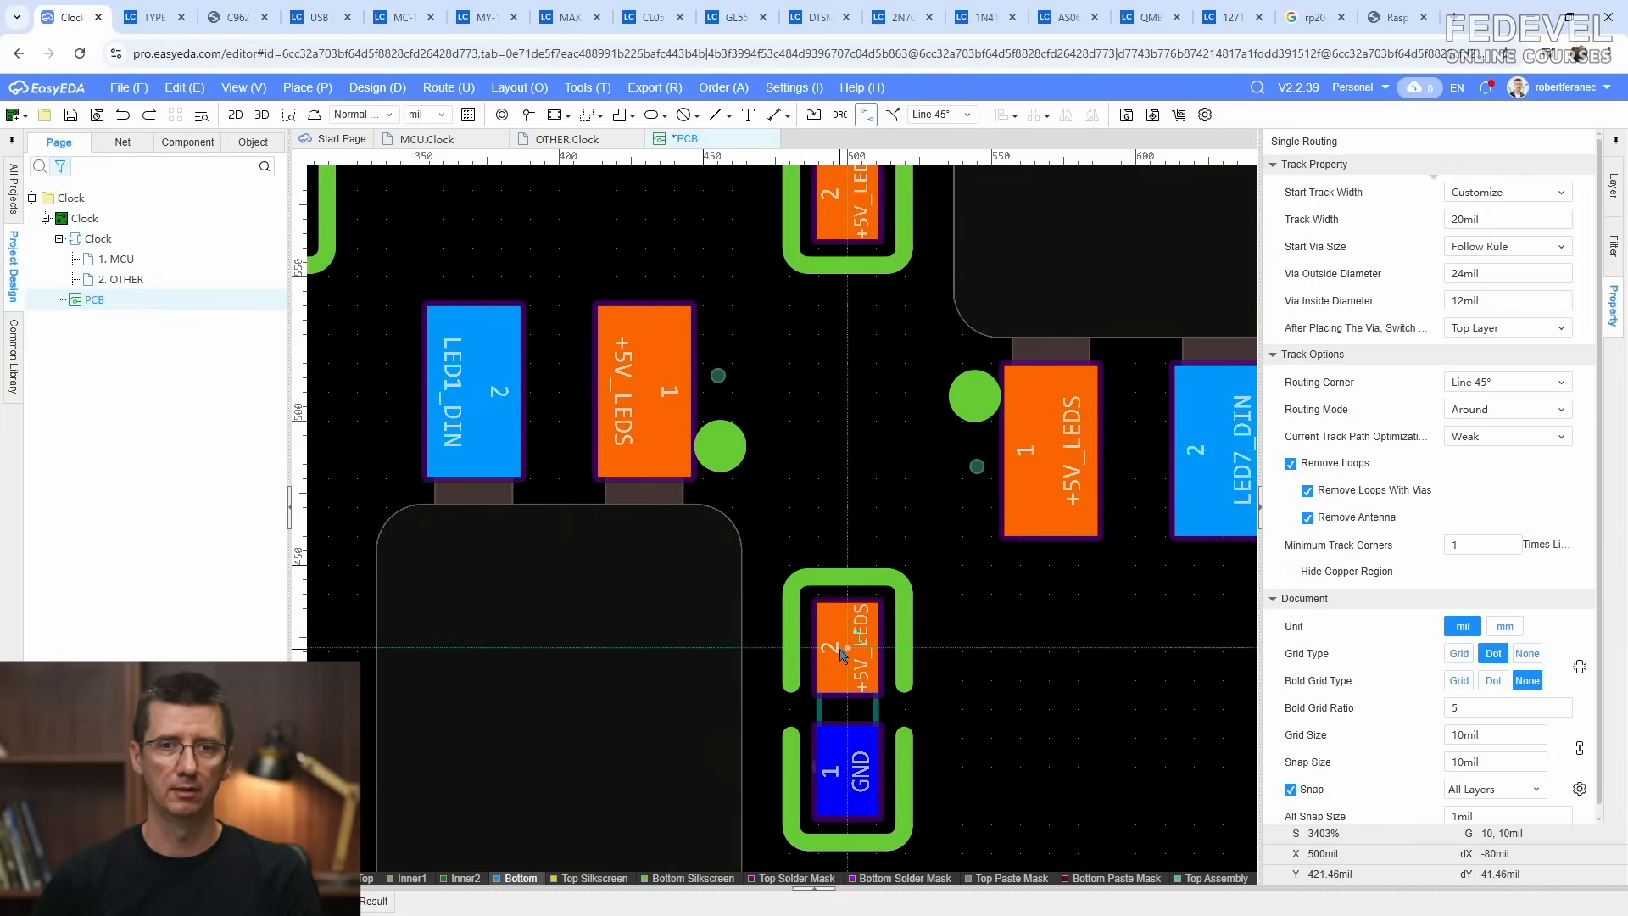
pyautogui.click(645, 393)
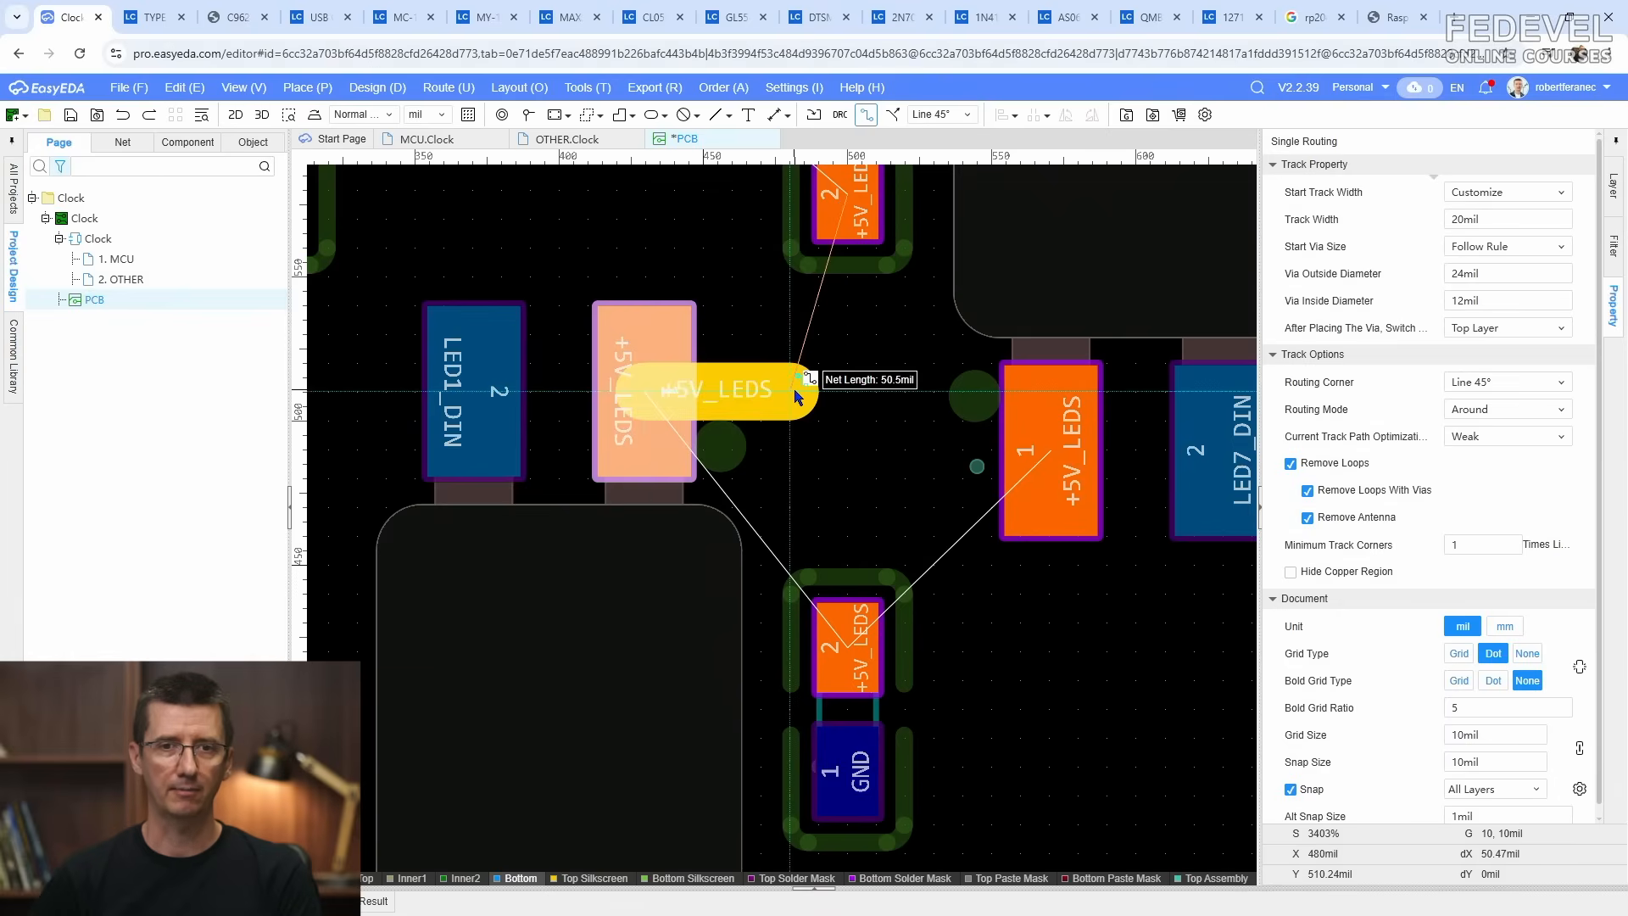
pyautogui.press('Tab')
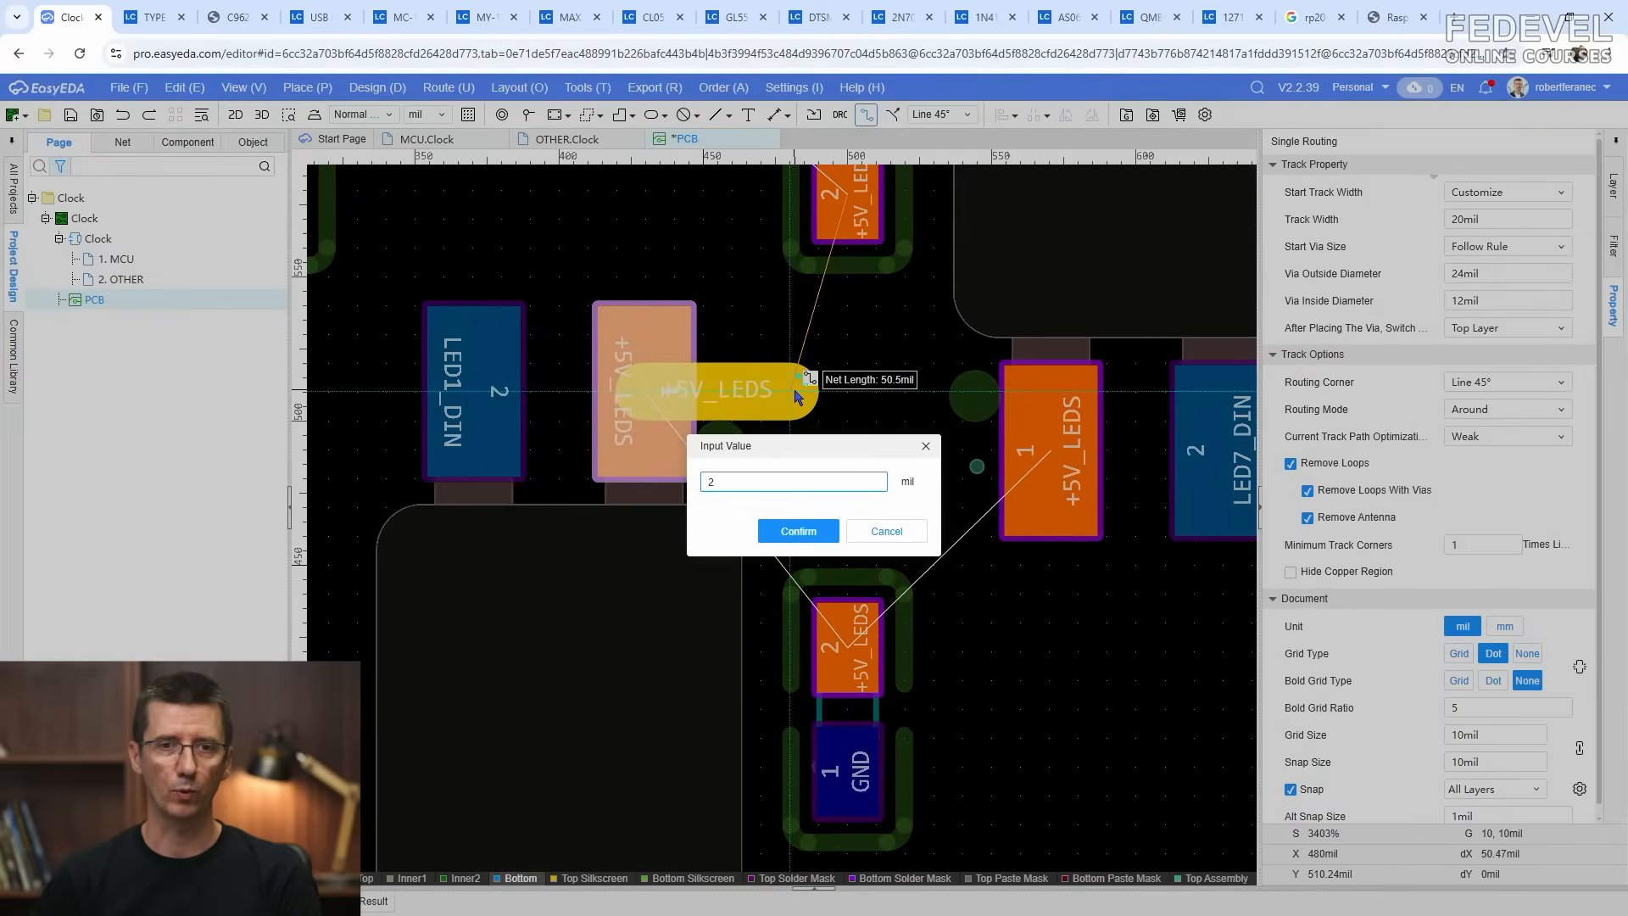
pyautogui.click(798, 530)
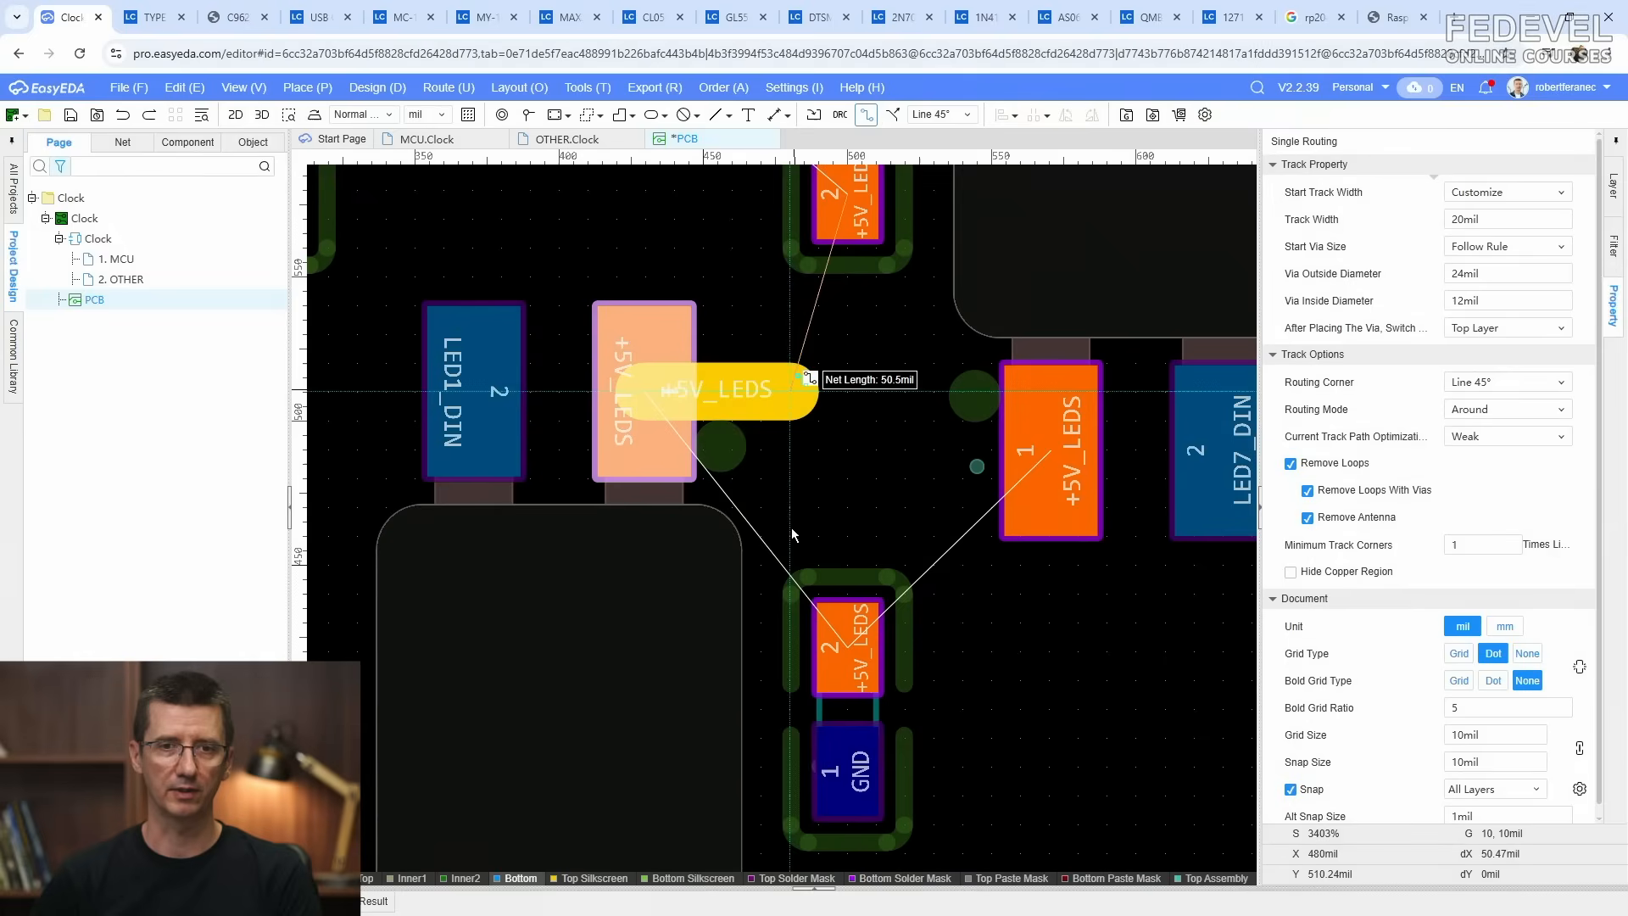
pyautogui.click(740, 393)
pyautogui.rightClick(781, 441)
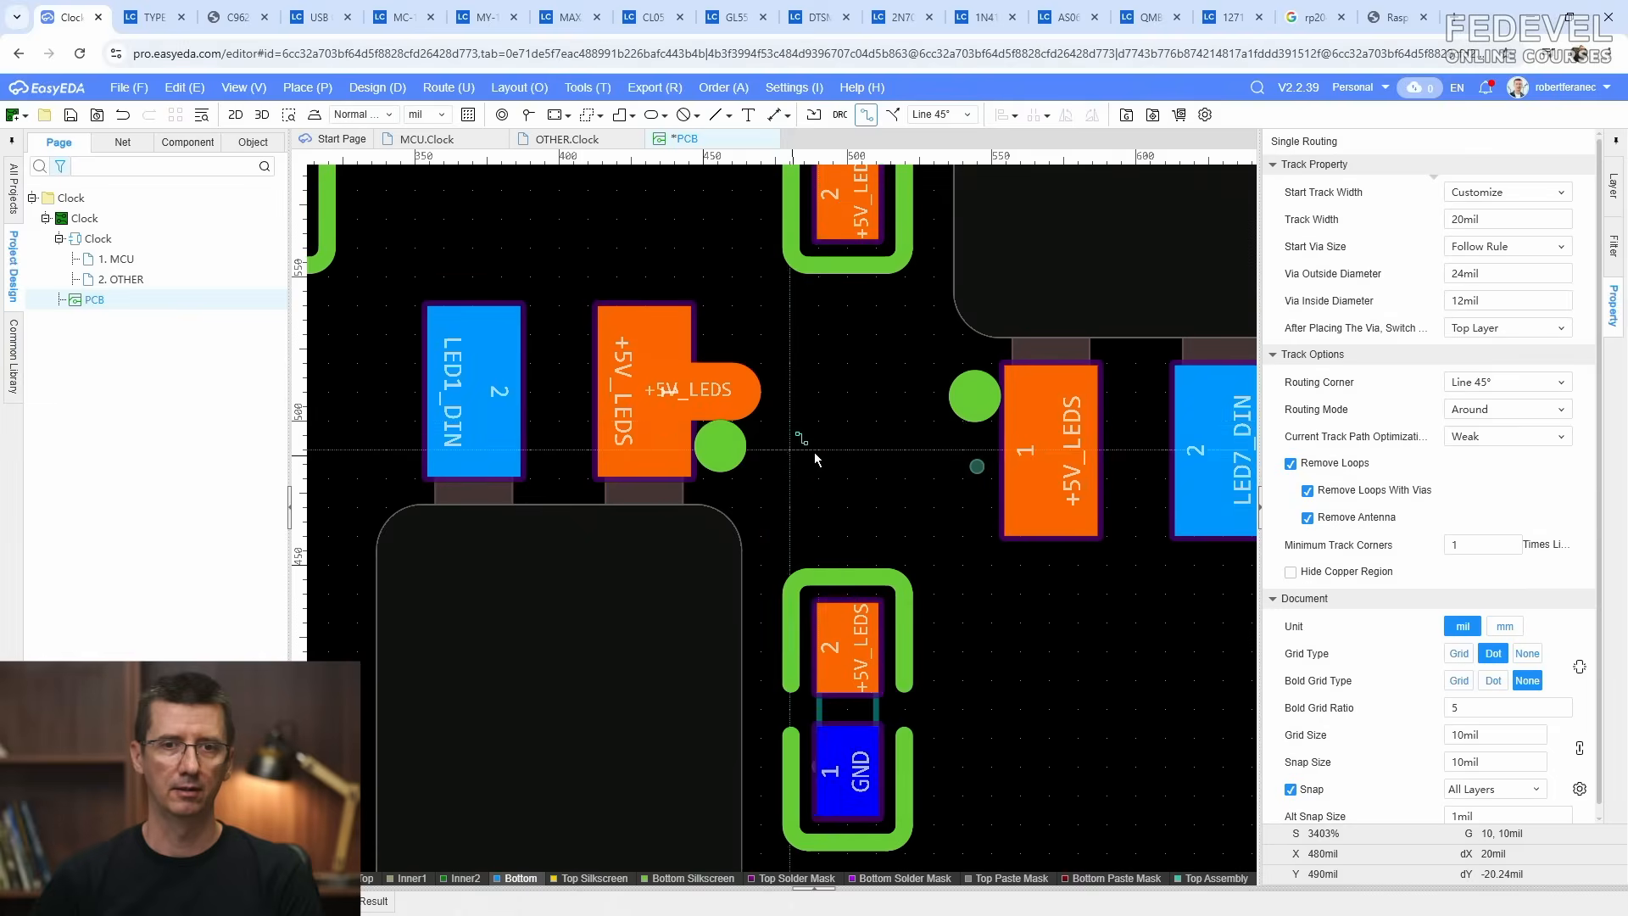
pyautogui.rightClick(822, 424)
pyautogui.click(722, 392)
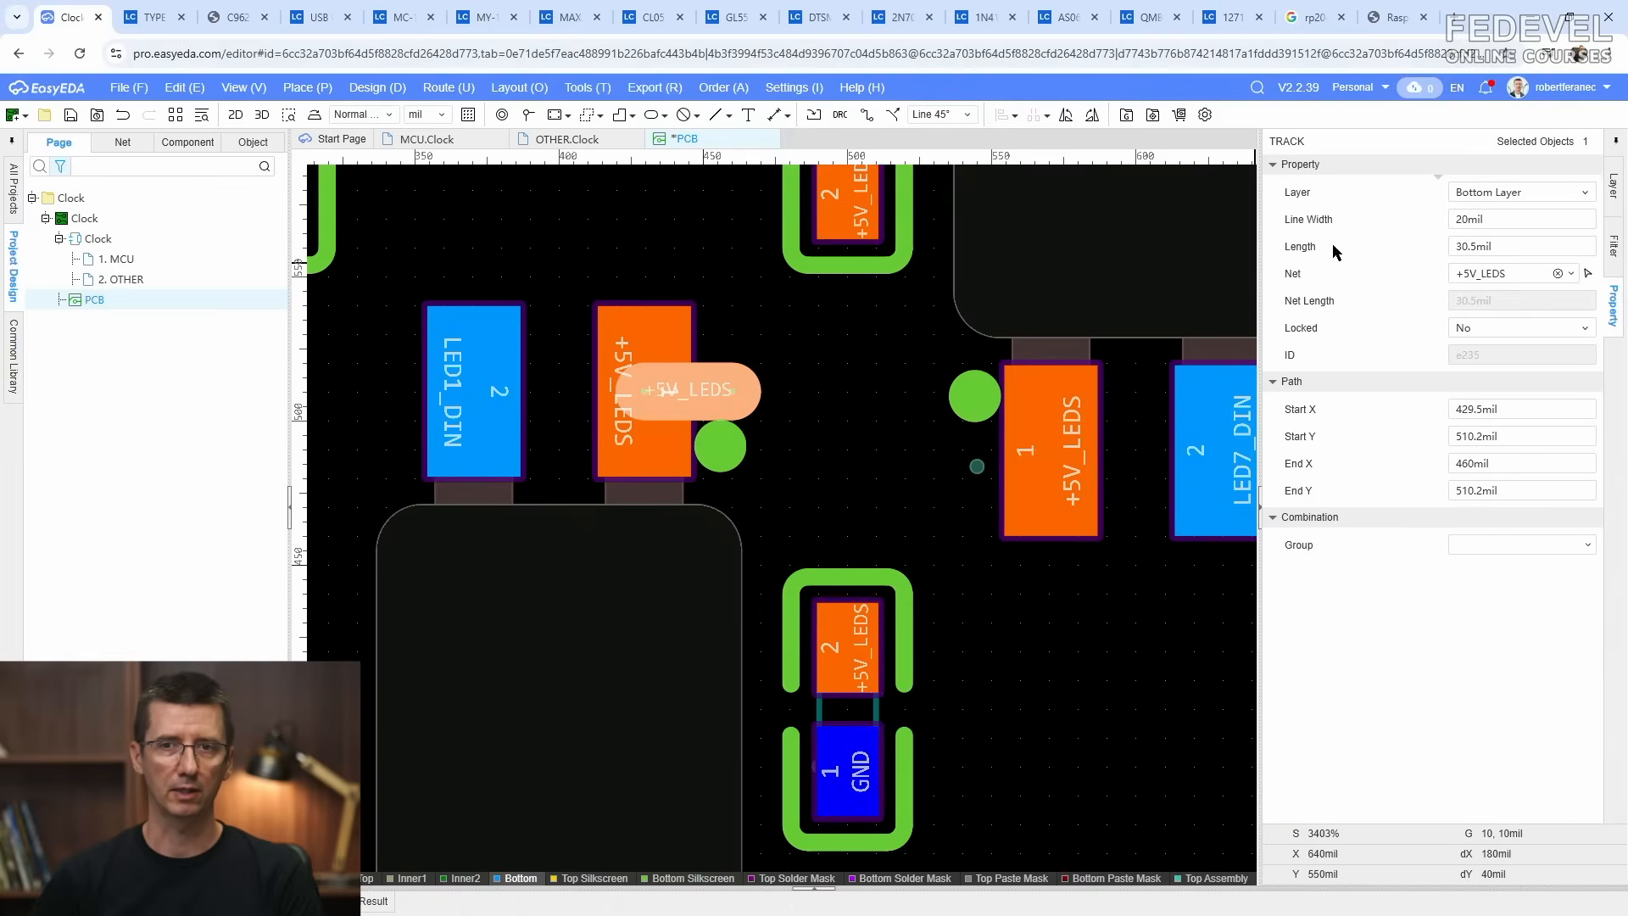
pyautogui.click(831, 453)
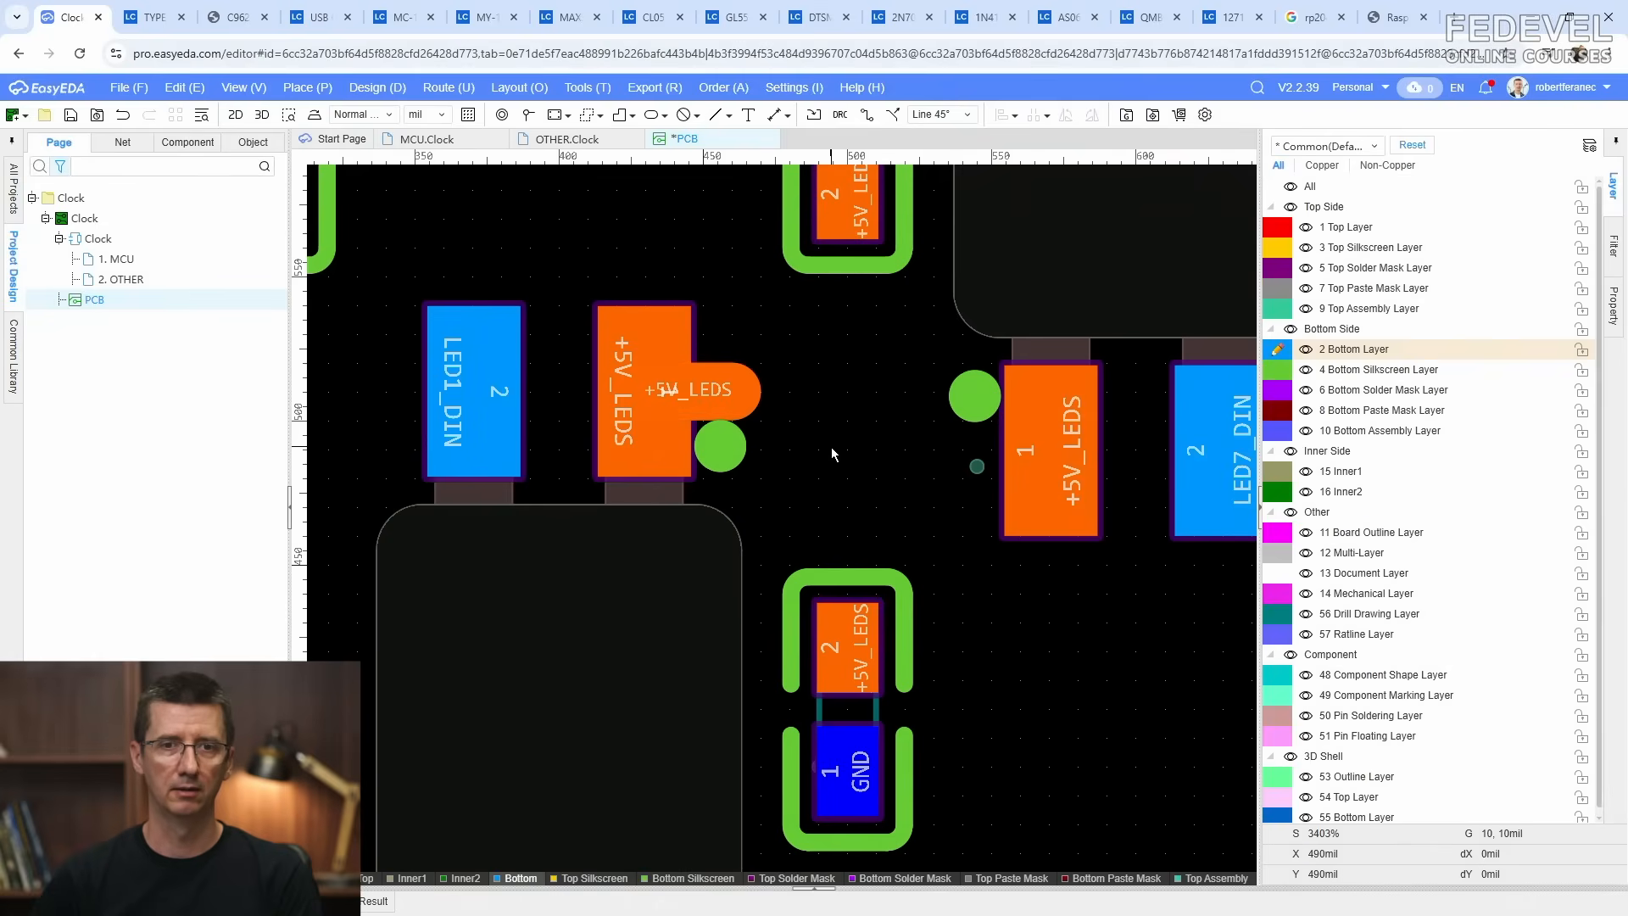
# Step: Place a +5V_LEDS through via, 24 mil outside and 12 mil inside diameter, at the free end of the short track
pyautogui.click(529, 115)
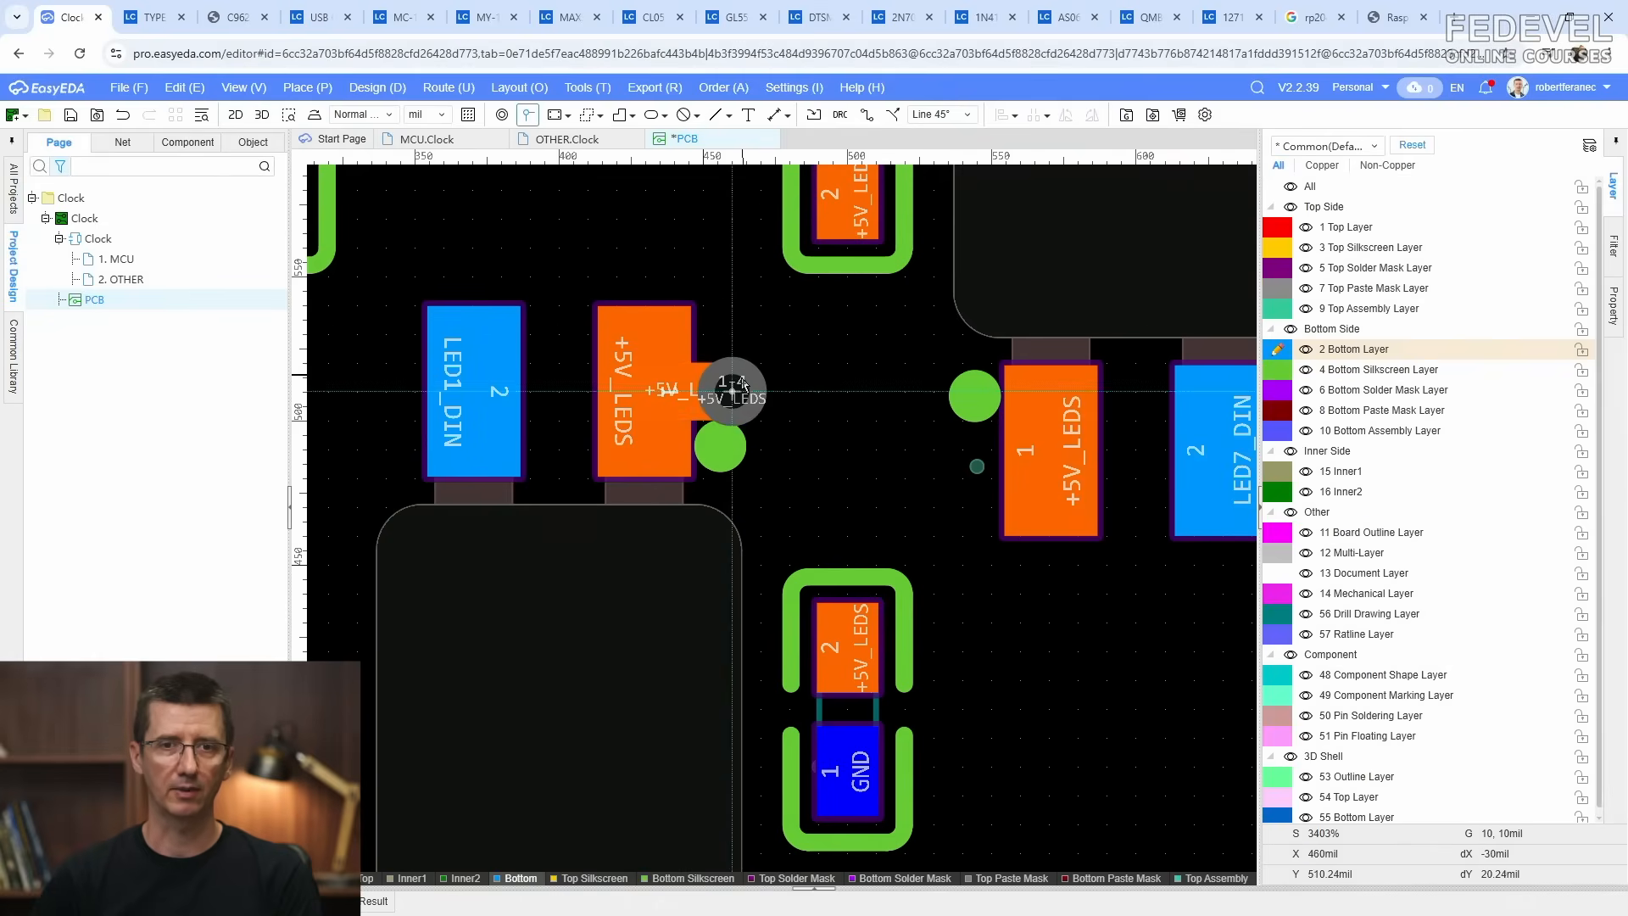
pyautogui.click(732, 391)
pyautogui.press('Escape')
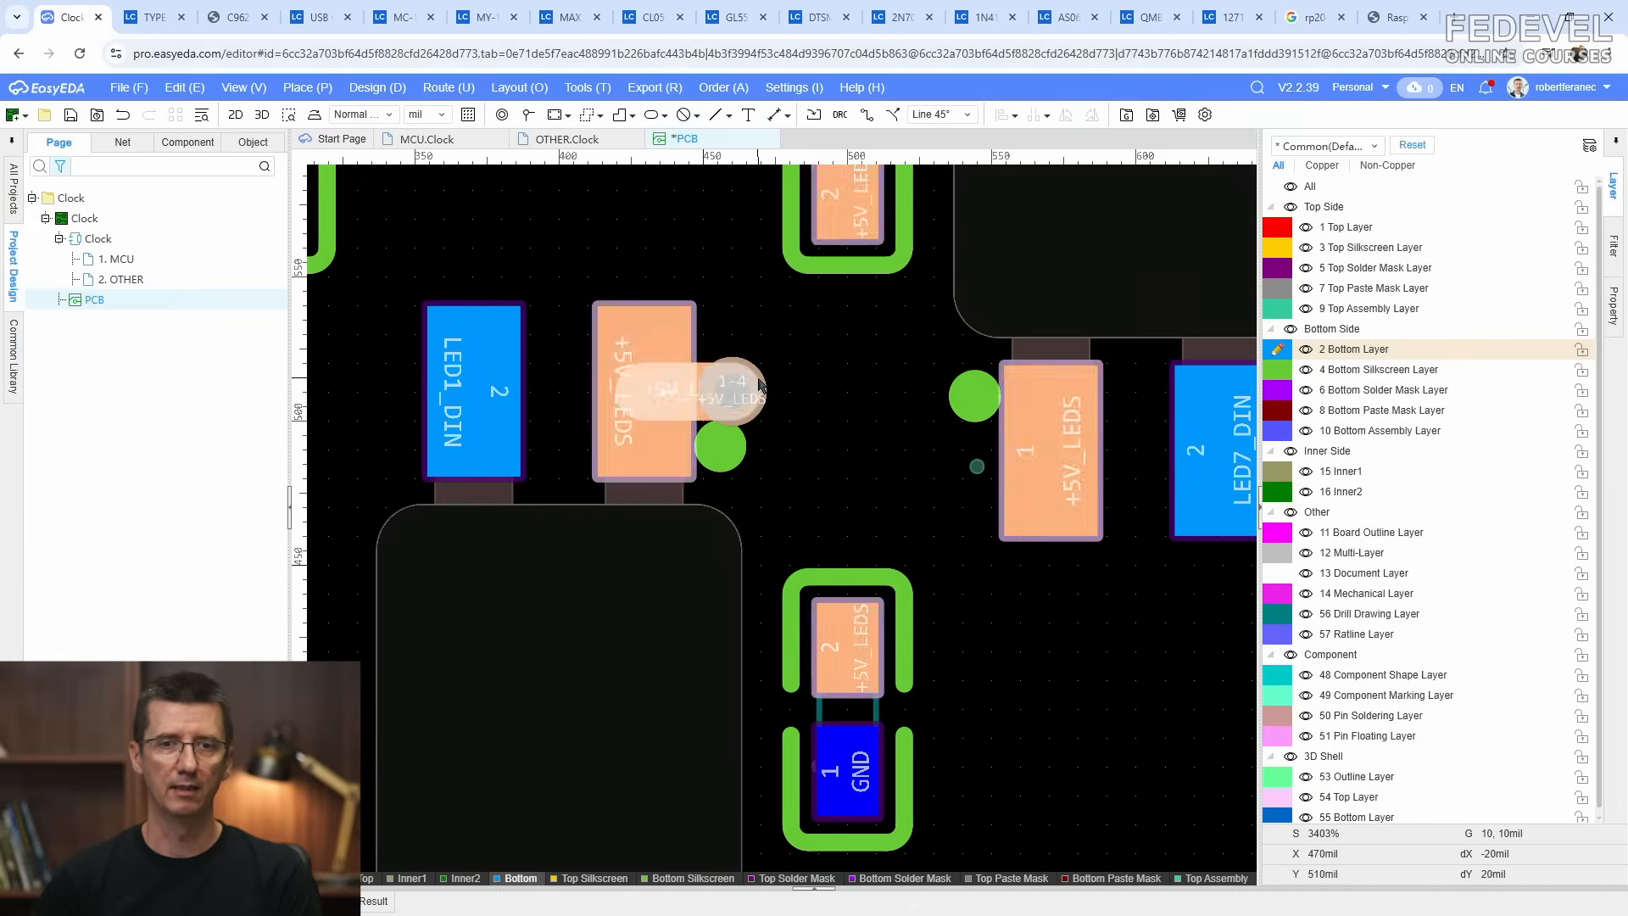
pyautogui.click(759, 385)
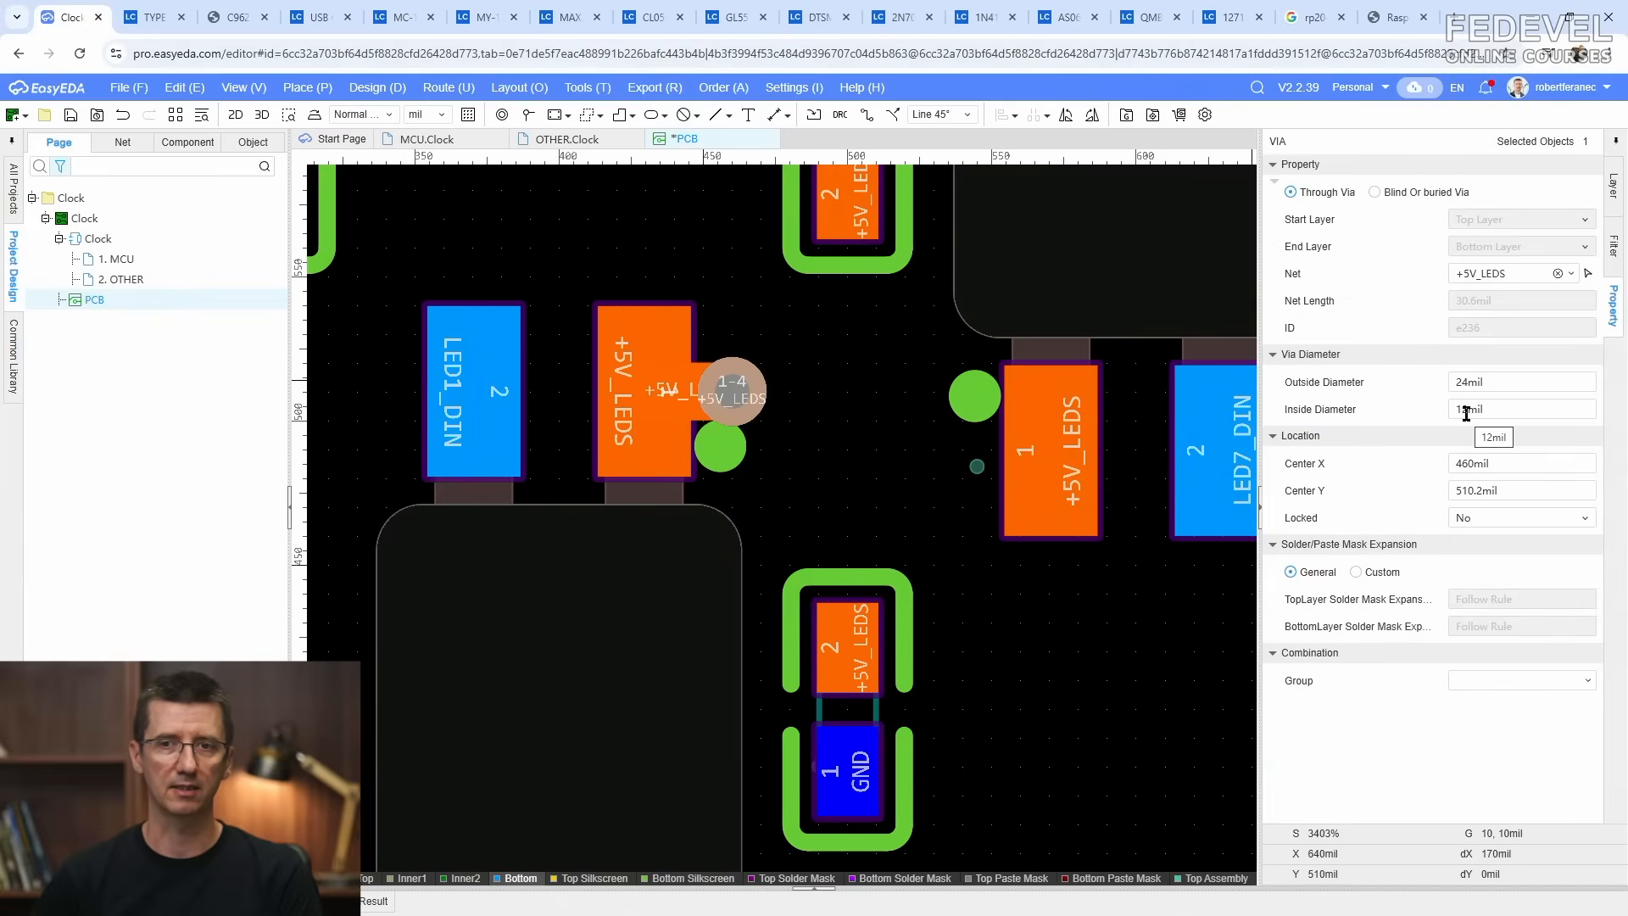
pyautogui.click(839, 477)
# Step: Copy the short +5V_LEDS track together with its via, using the centre of the LED's pad 1 as the reference point
pyautogui.scroll(-2, 839, 475)
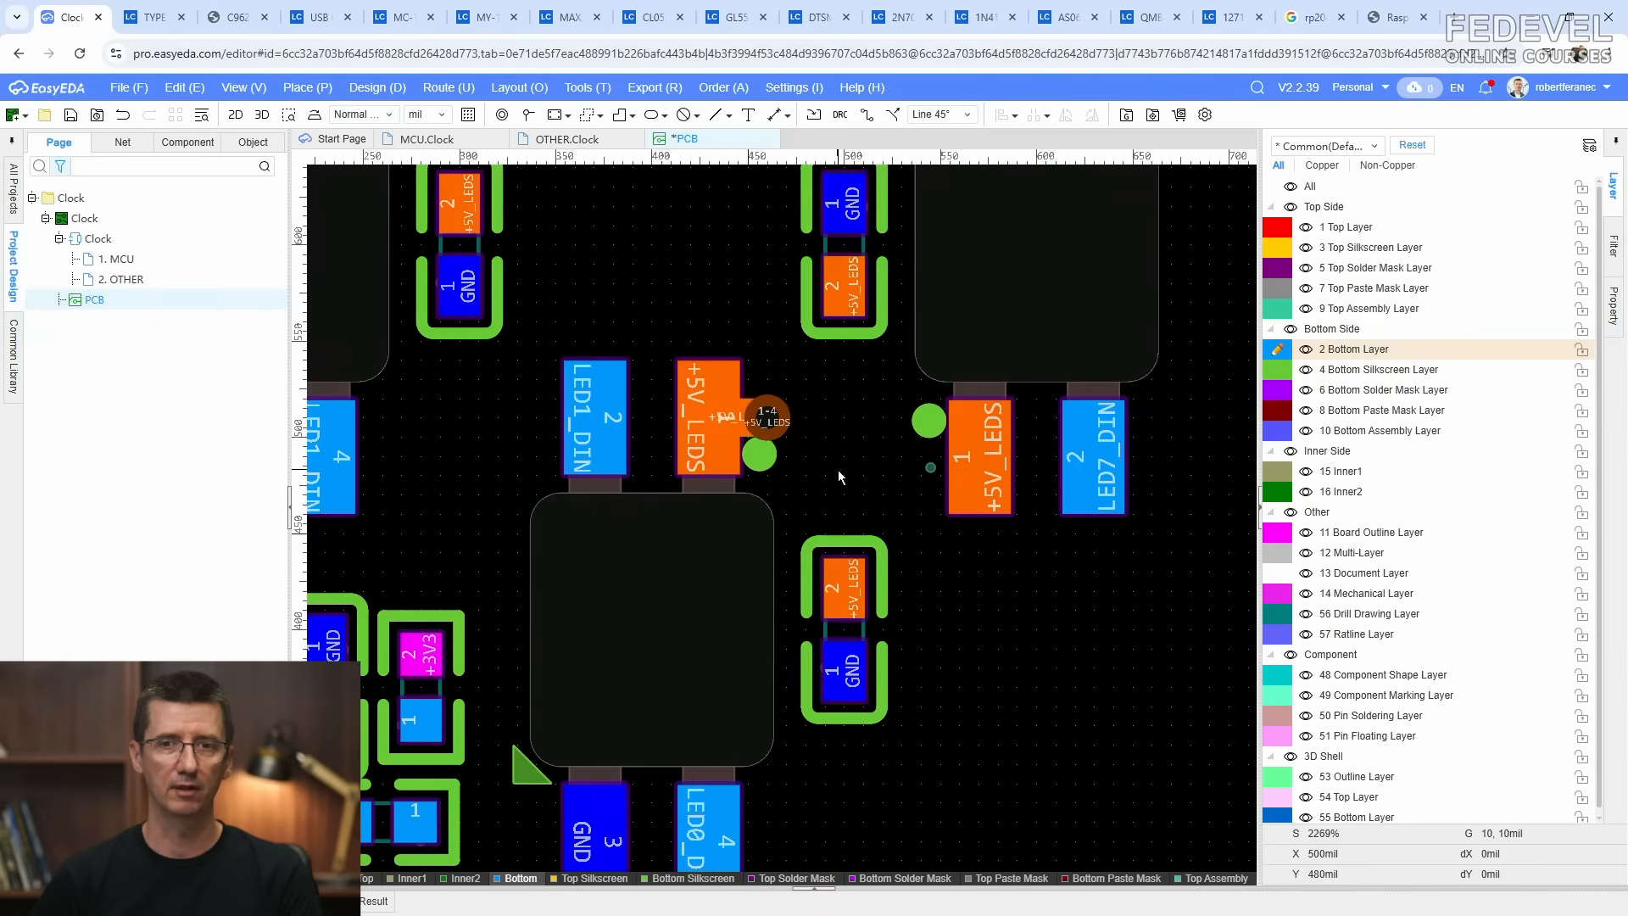
pyautogui.moveTo(836, 464); pyautogui.dragTo(653, 378)
pyautogui.rightClick(663, 303)
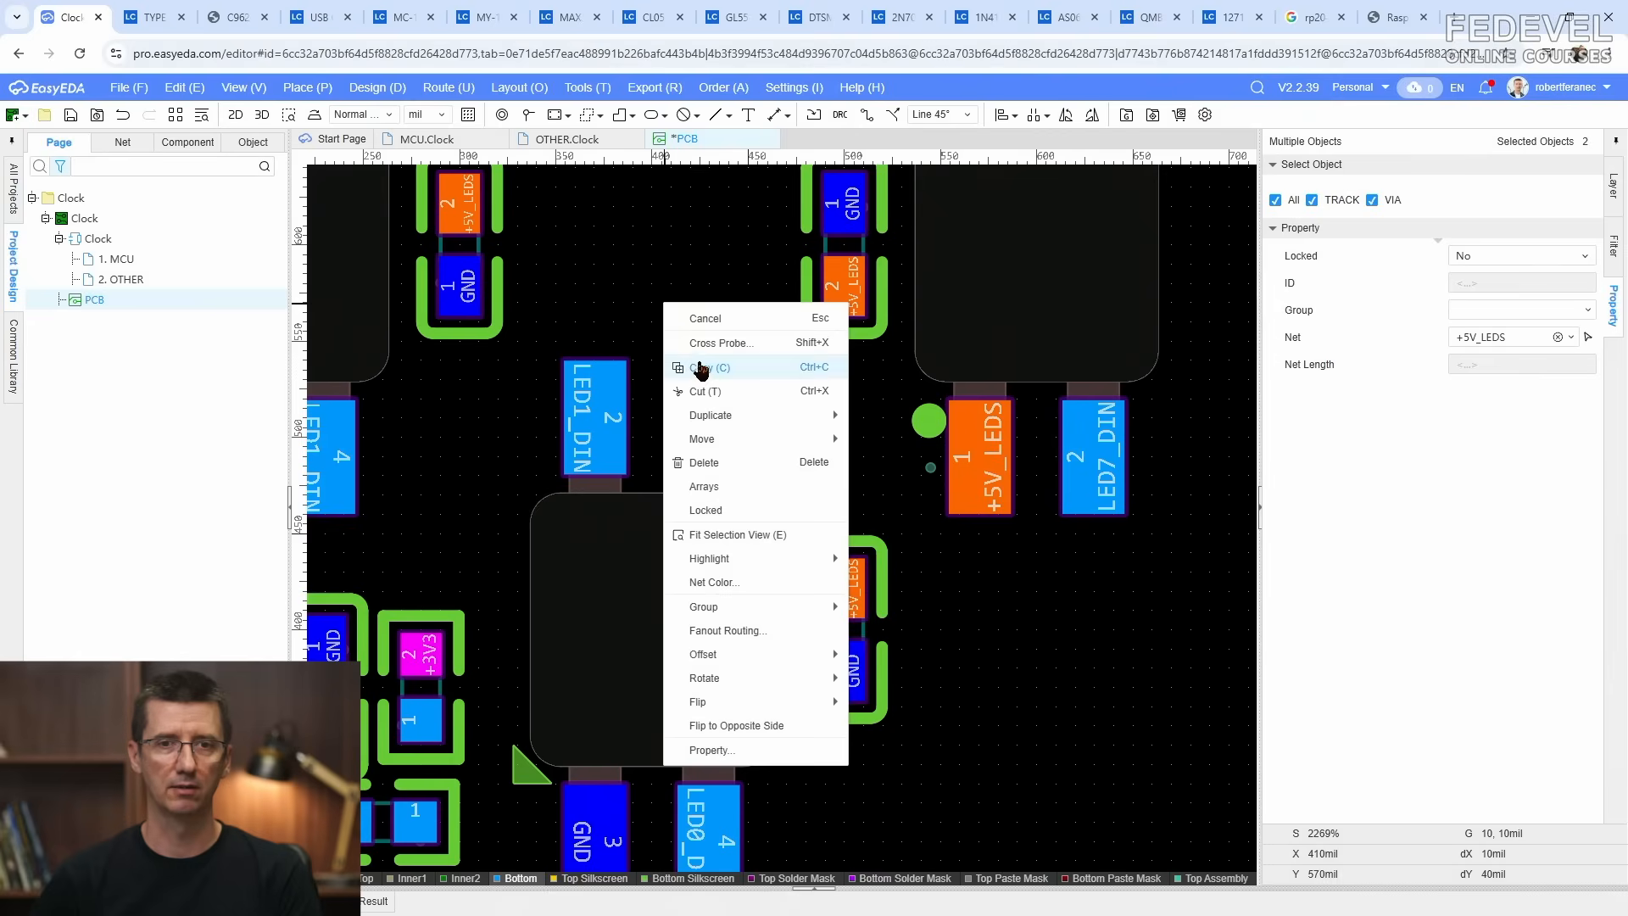
pyautogui.click(694, 366)
pyautogui.scroll(4, 717, 368)
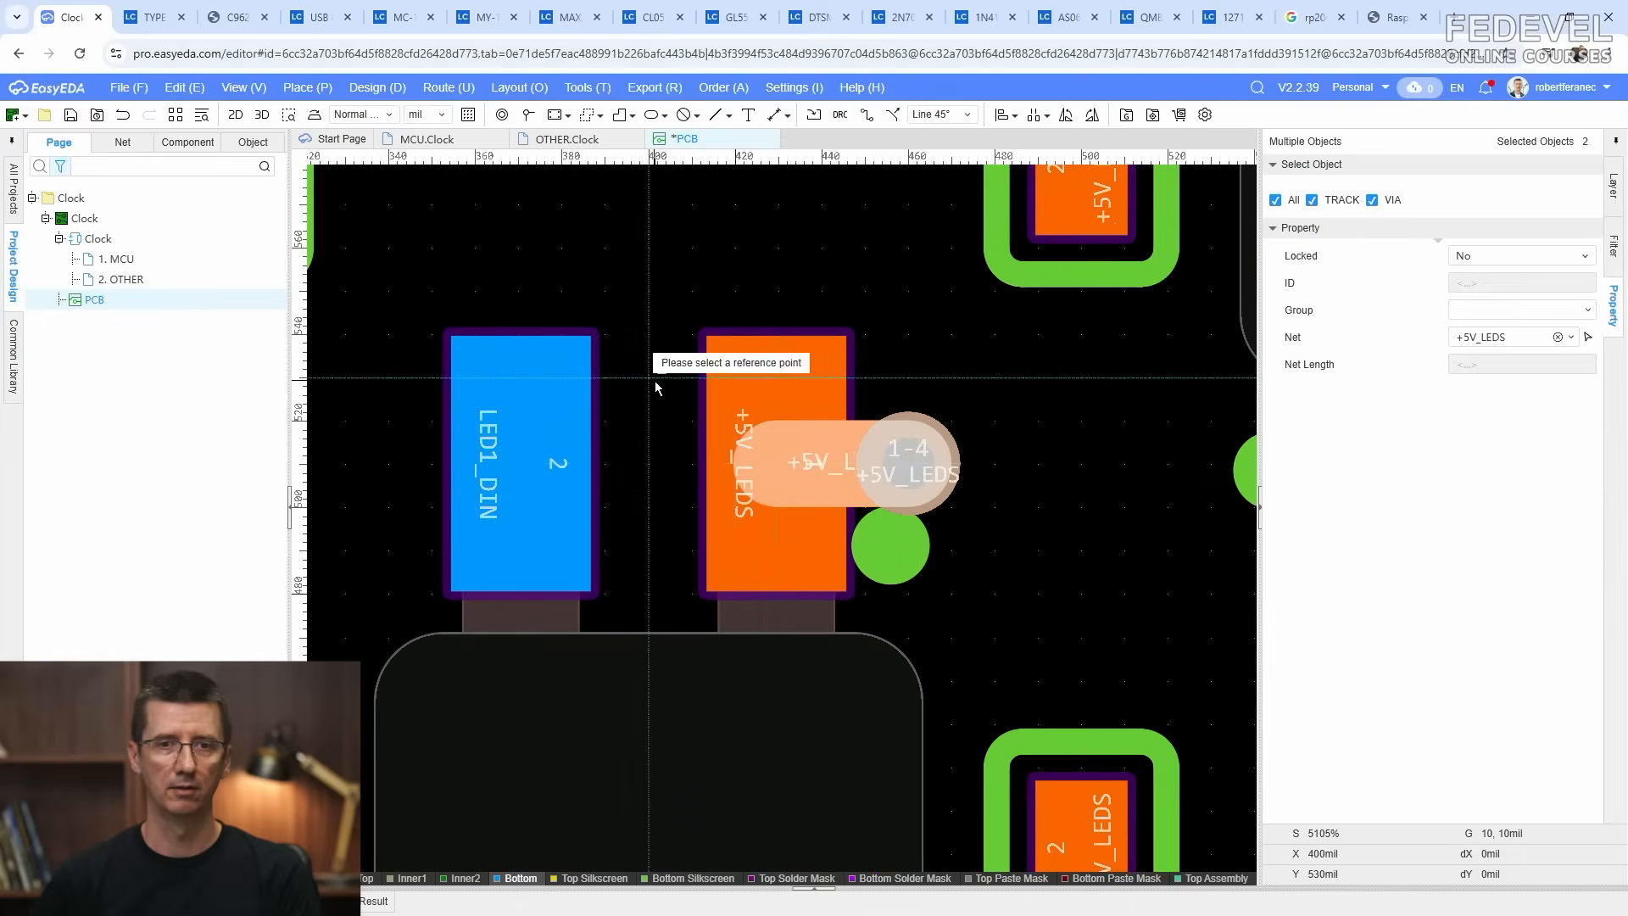
pyautogui.click(780, 462)
# Step: Paste the copied track and via onto the +5V_LEDS pad 2 and the GND pad 1 of the capacitor beside the lower LED
pyautogui.scroll(-6, 690, 284)
pyautogui.rightClick(877, 486)
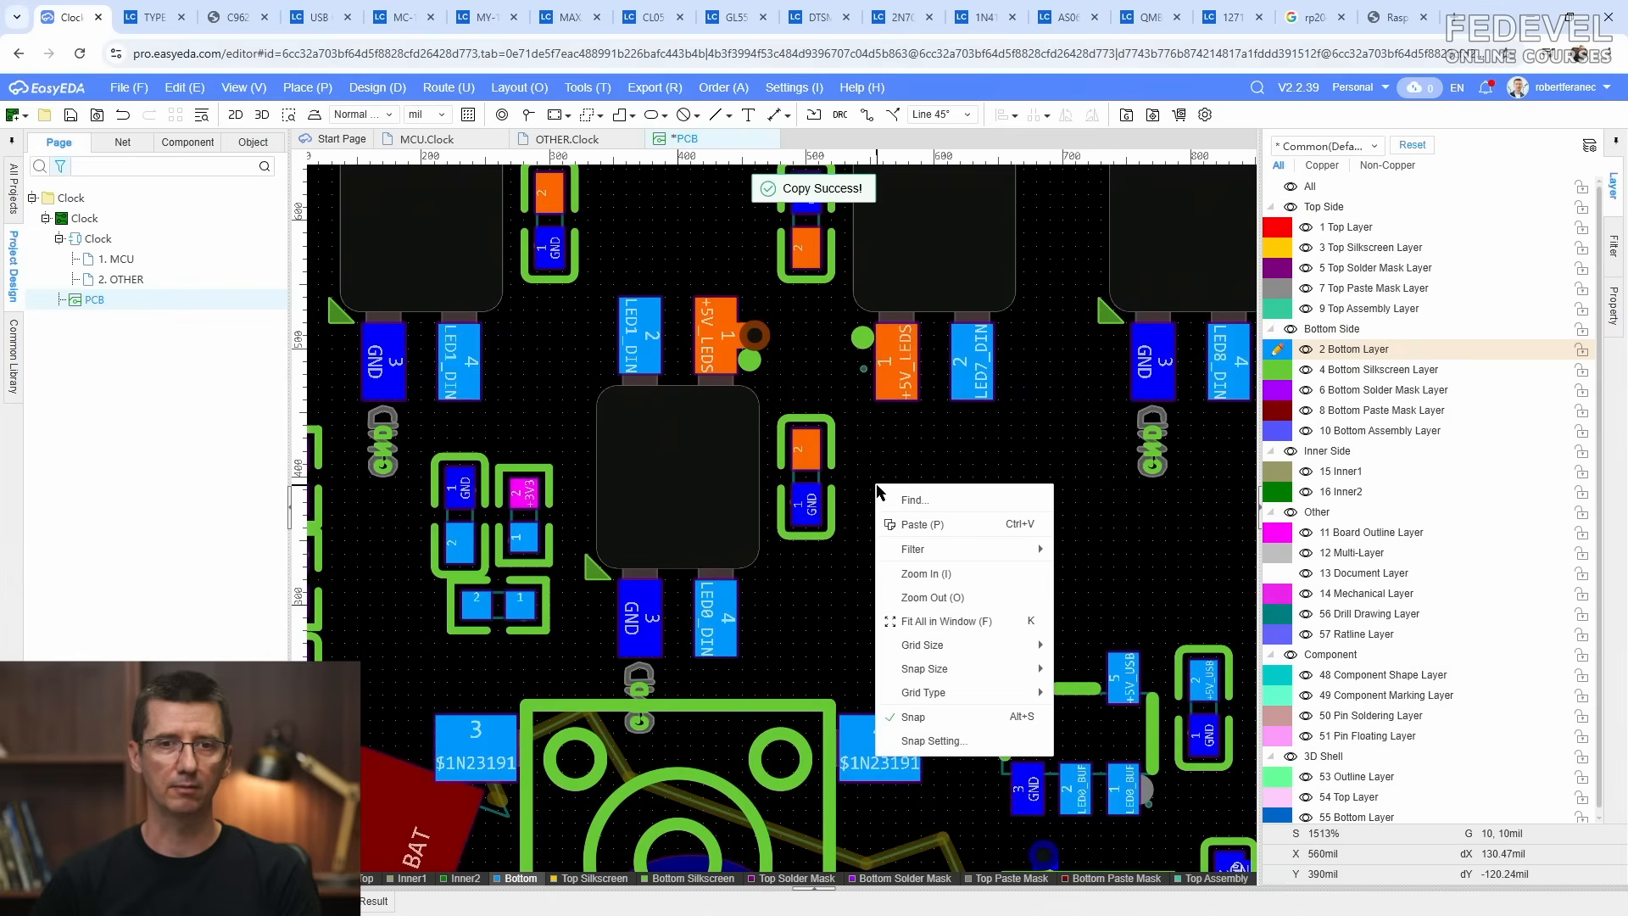
pyautogui.click(914, 524)
pyautogui.scroll(4, 926, 509)
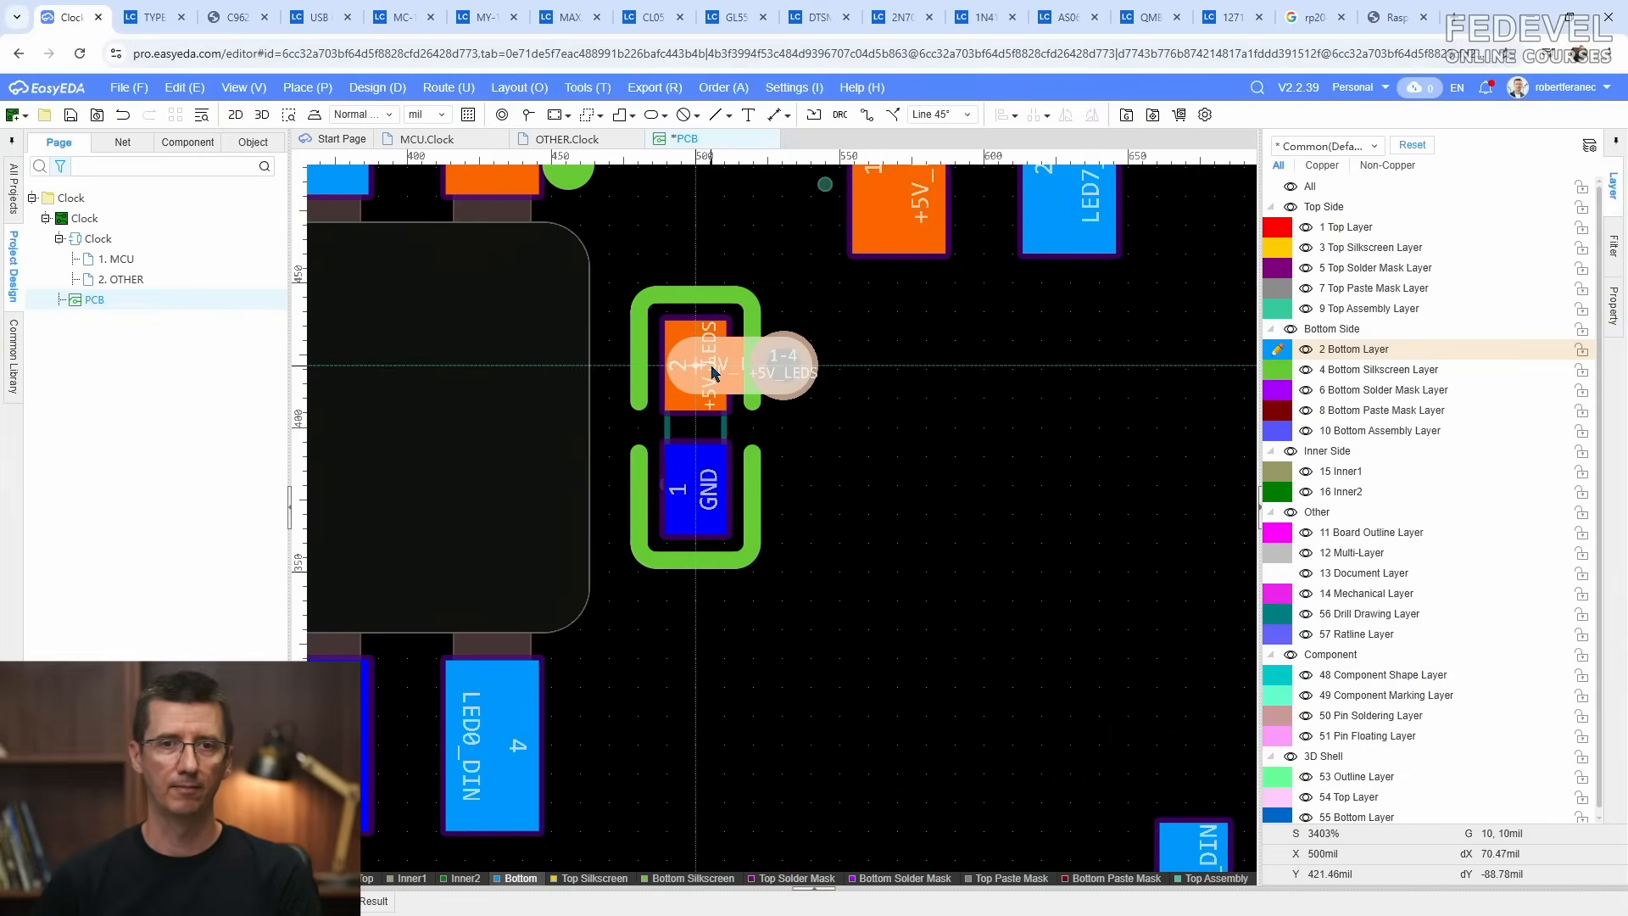
pyautogui.click(712, 373)
pyautogui.rightClick(874, 487)
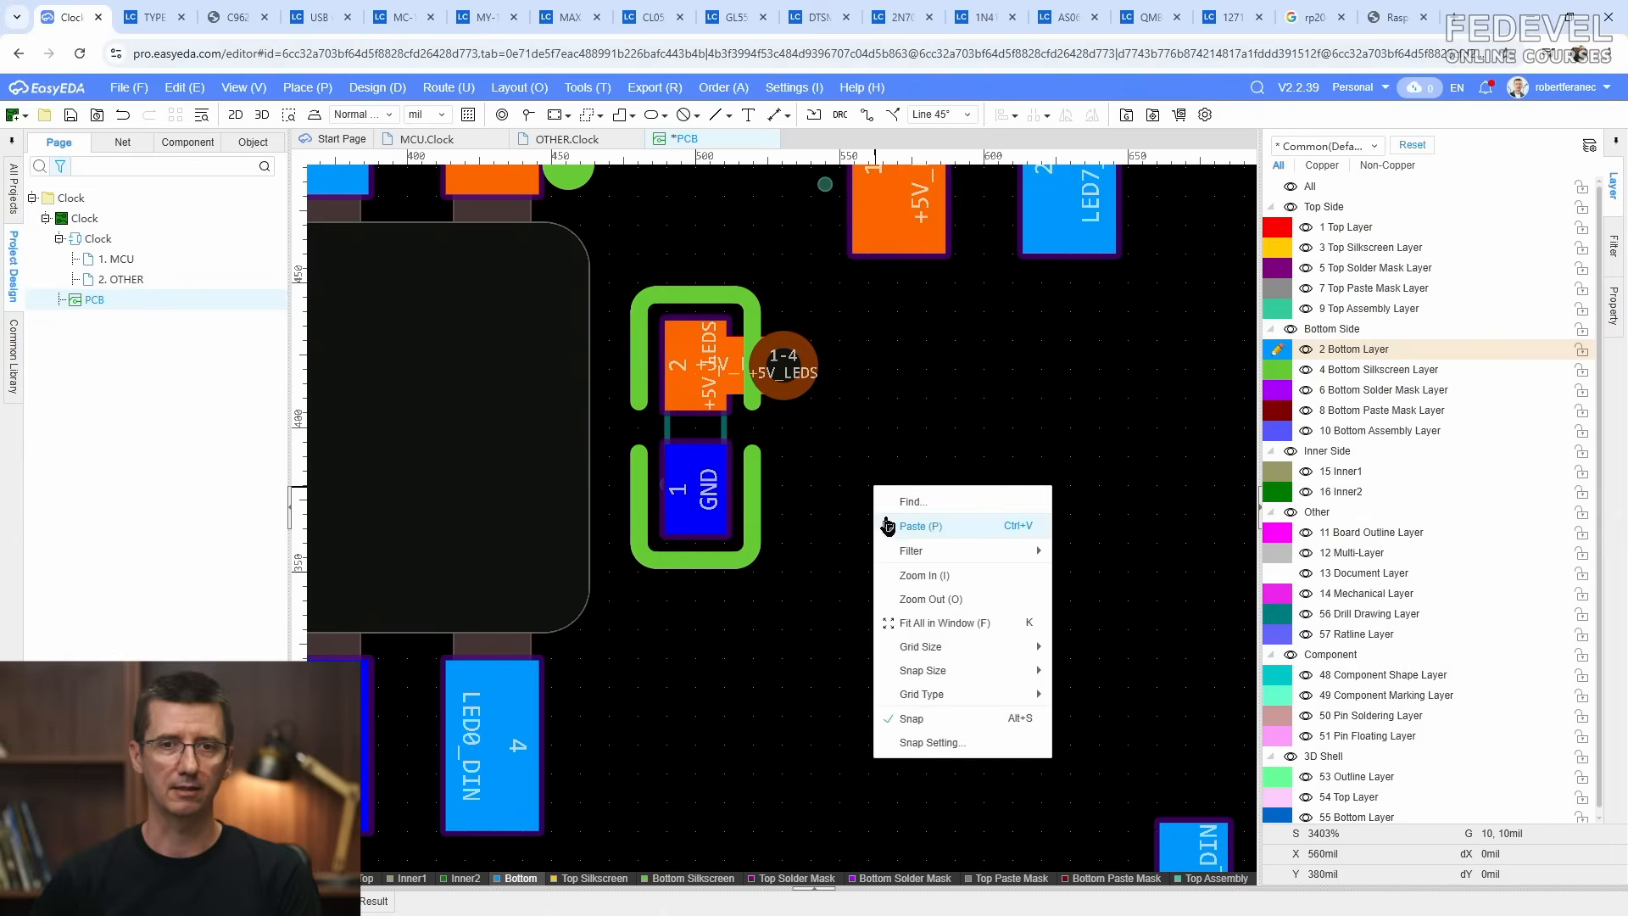
pyautogui.click(888, 526)
pyautogui.click(711, 494)
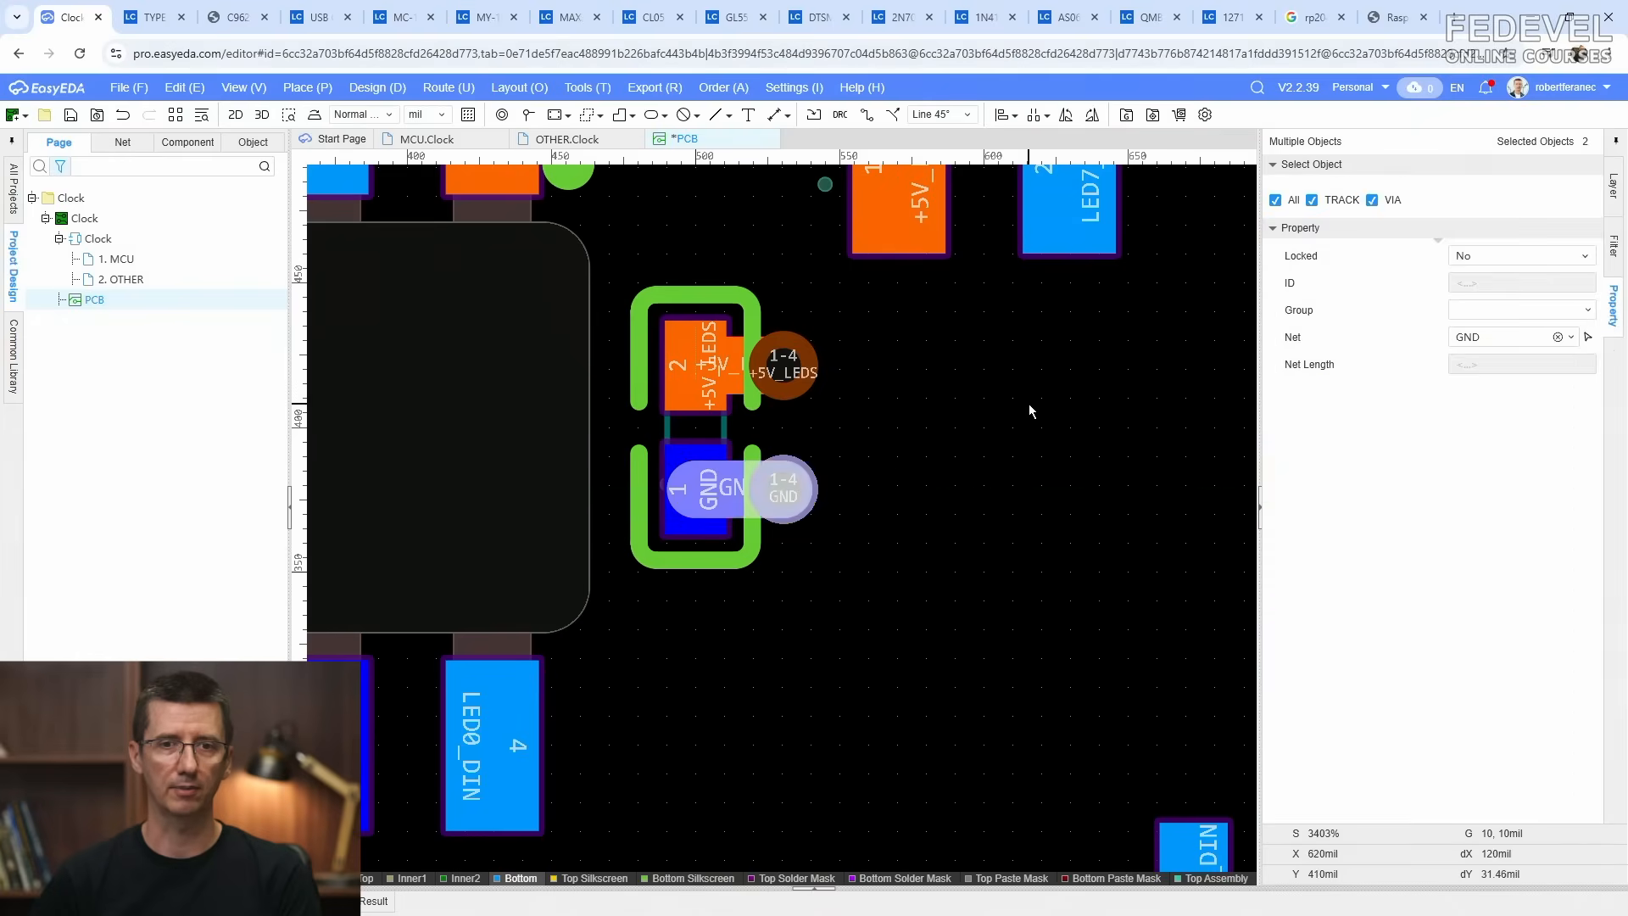
# Step: Paste the track and via onto the lower LED's GND pad 3, turned 180° so the via sits outside the LED
pyautogui.scroll(-3, 1029, 403)
pyautogui.scroll(2, 649, 578)
pyautogui.click(668, 557)
pyautogui.rightClick(668, 557)
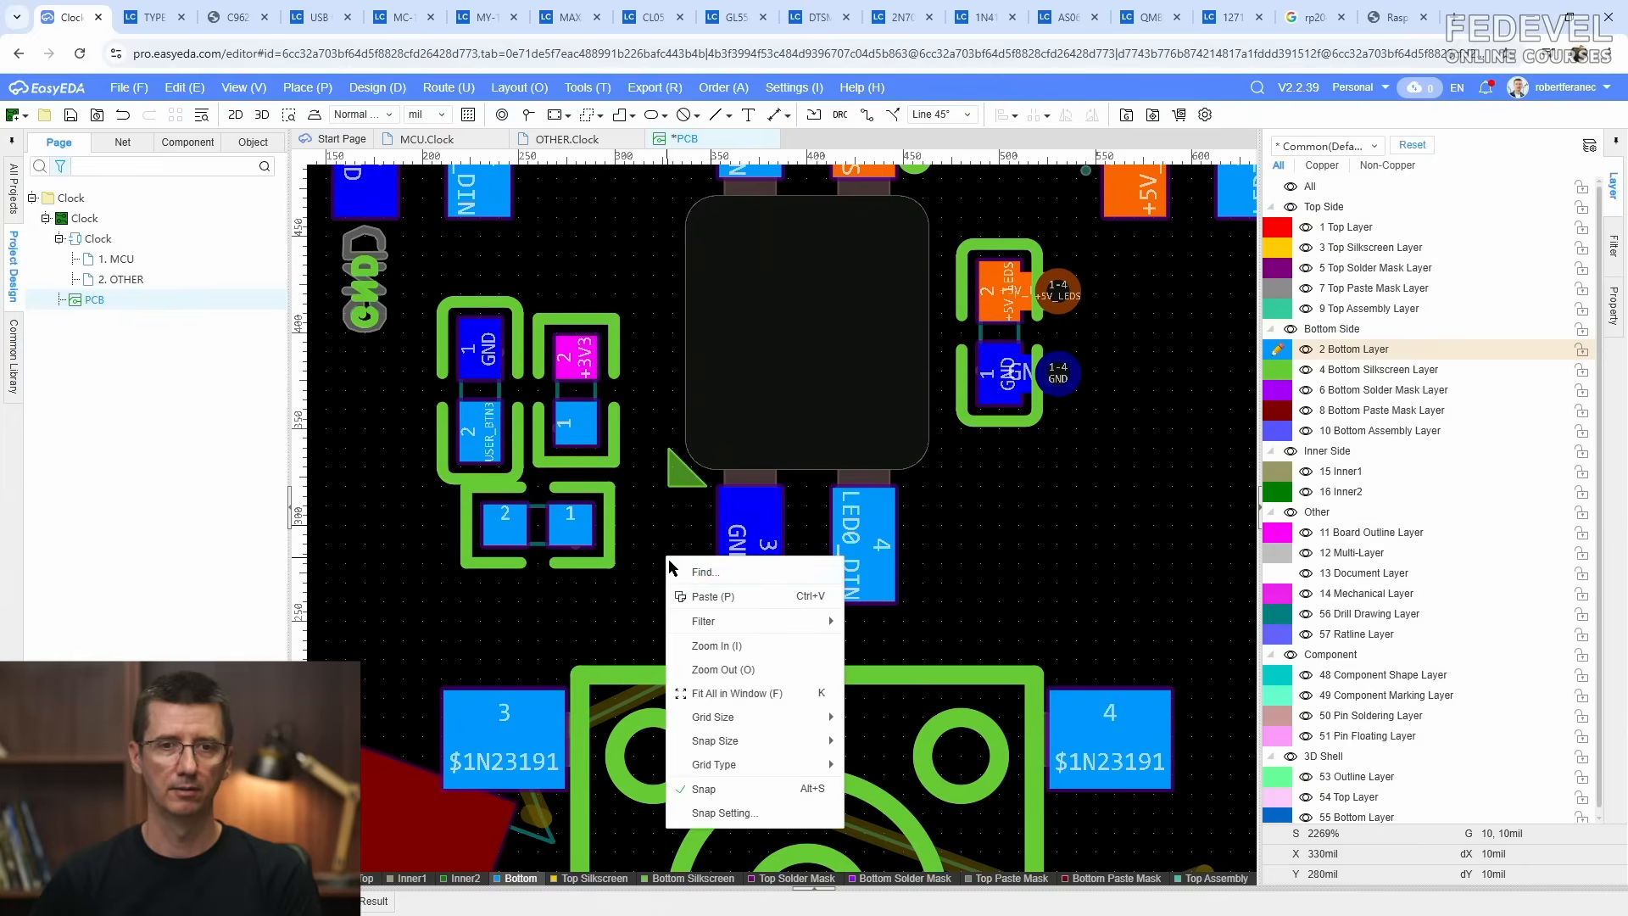
pyautogui.click(683, 594)
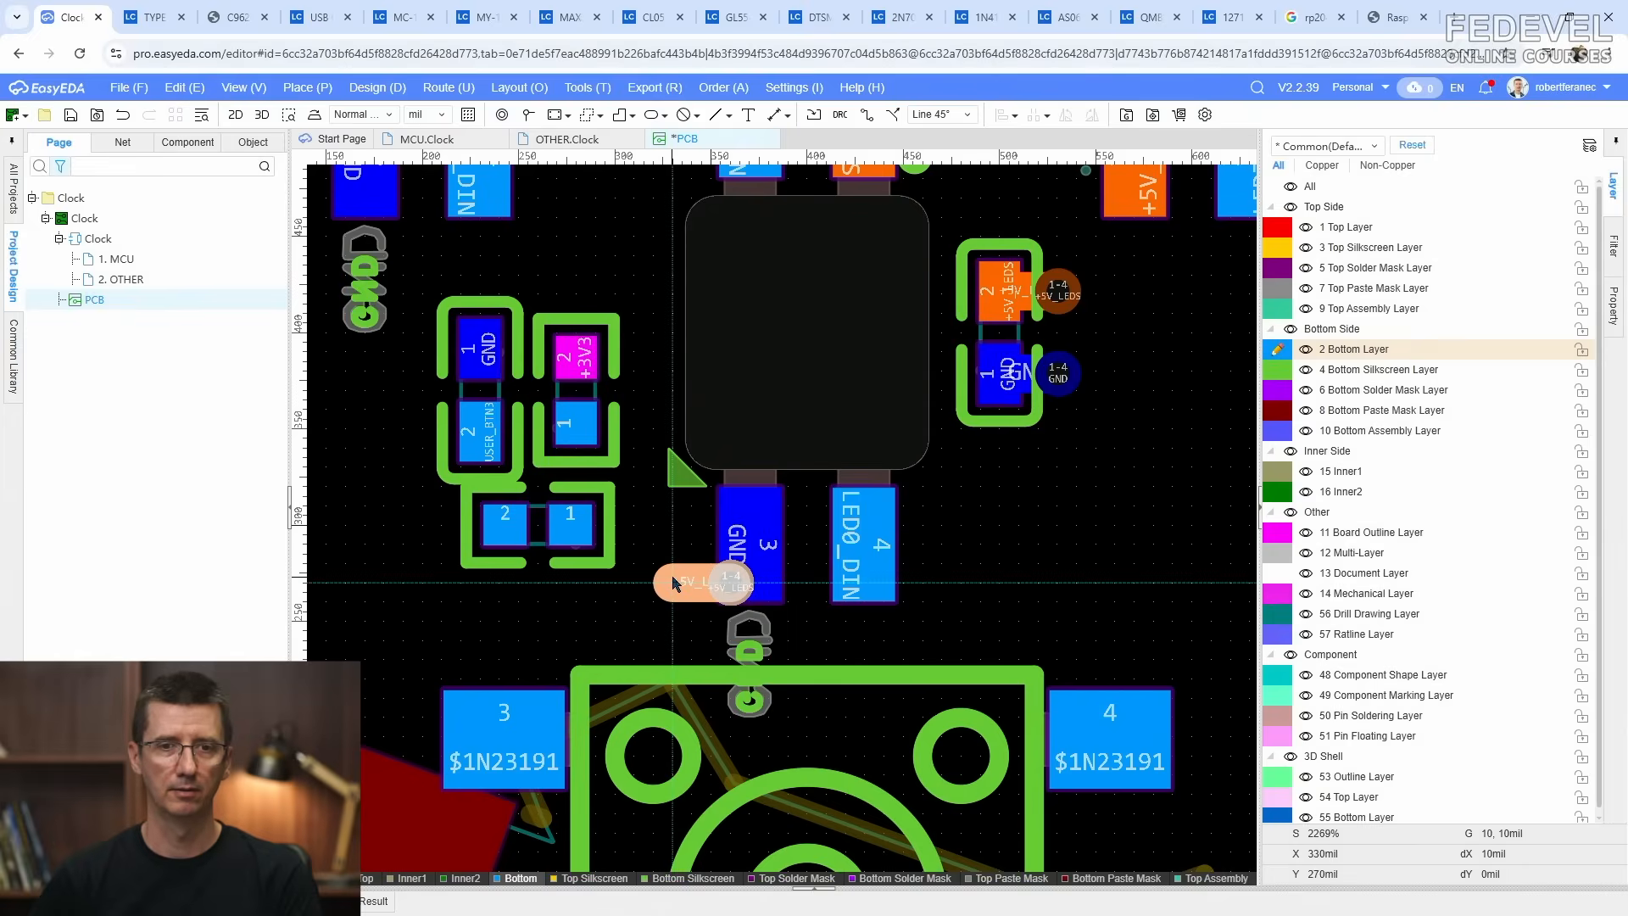
pyautogui.click(753, 549)
pyautogui.click(1071, 584)
pyautogui.scroll(-2, 984, 557)
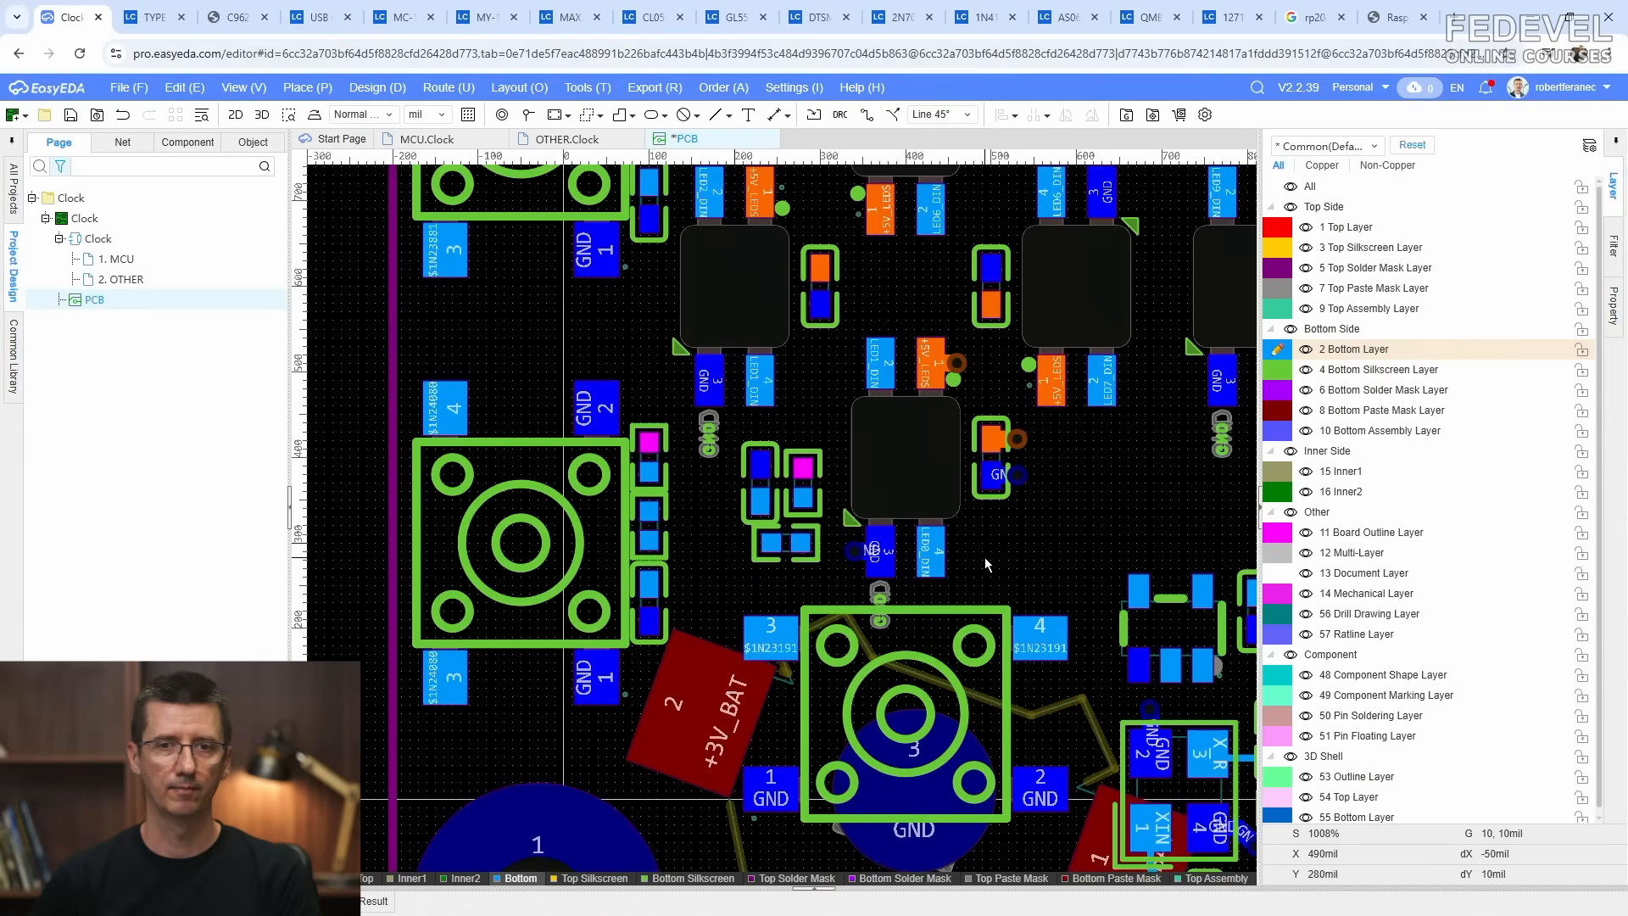
# Step: Copy the lower LED's +5V_LEDS and GND tracks with their vias, using the centre of its pad 1 as the reference point
pyautogui.moveTo(1069, 549); pyautogui.dragTo(976, 605, button='right')
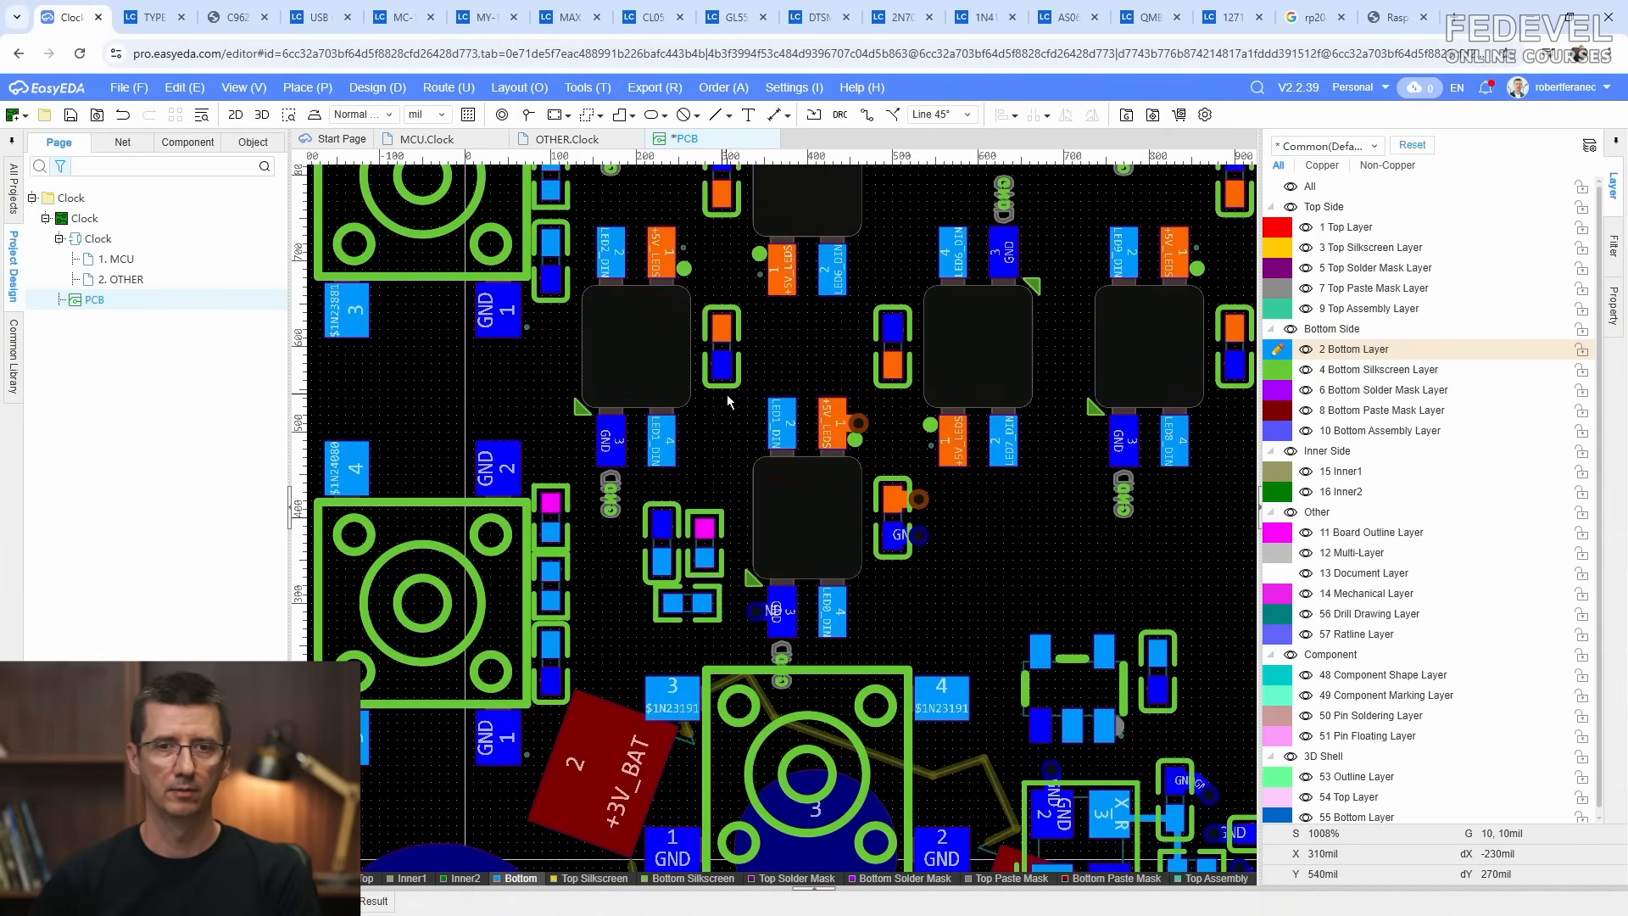
pyautogui.moveTo(727, 396); pyautogui.dragTo(881, 648)
pyautogui.scroll(3, 829, 381)
pyautogui.rightClick(829, 381)
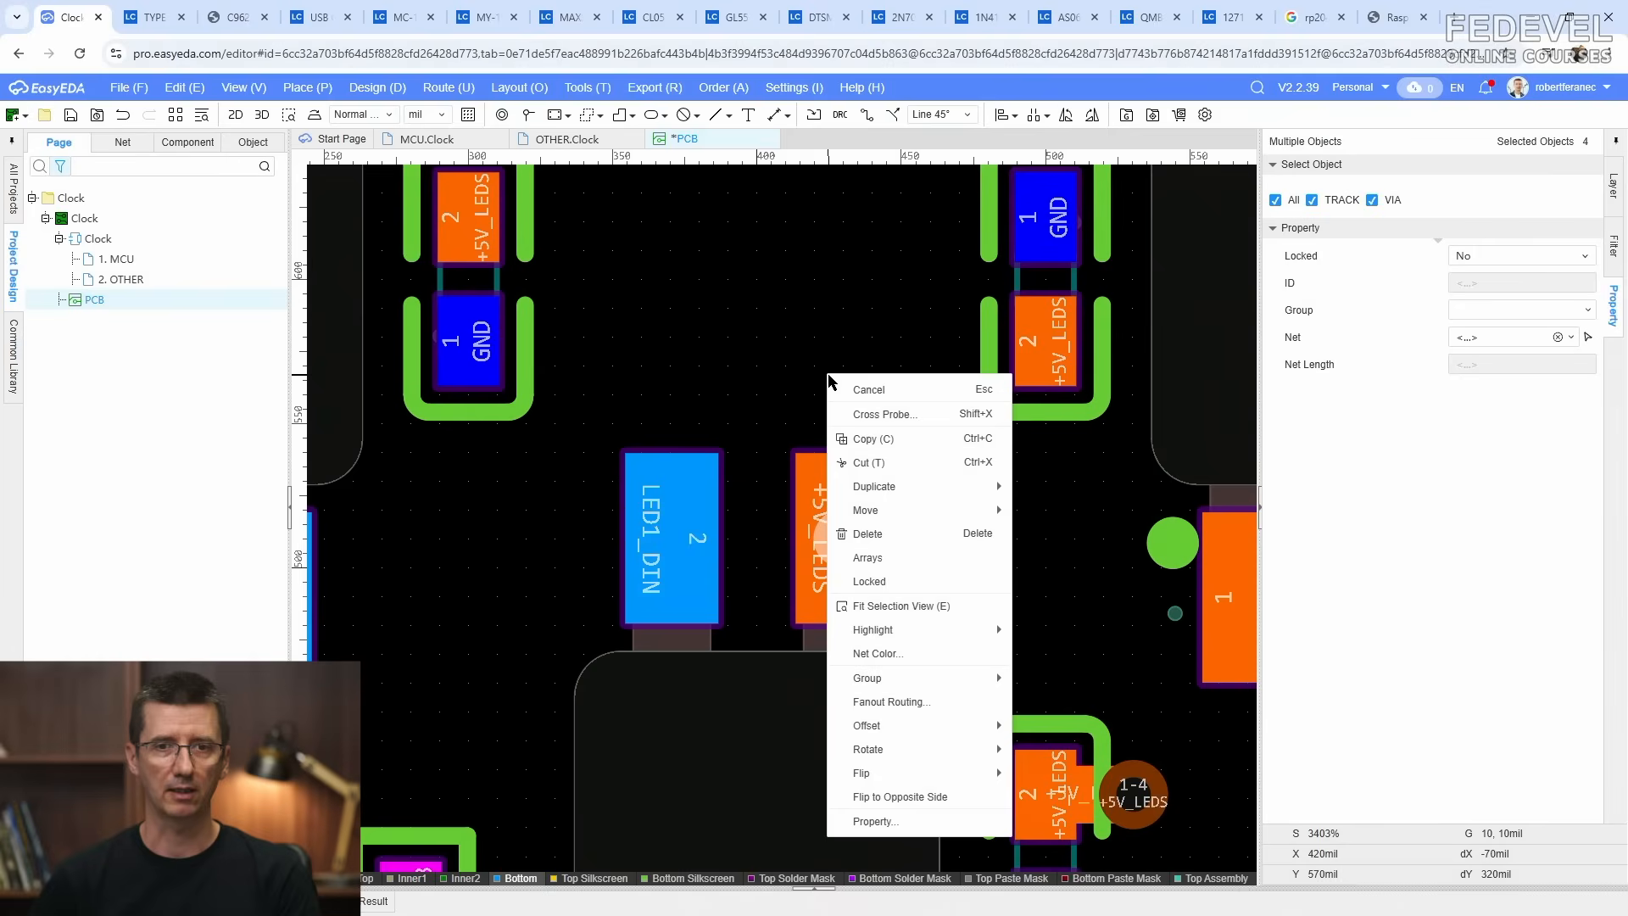
pyautogui.click(869, 439)
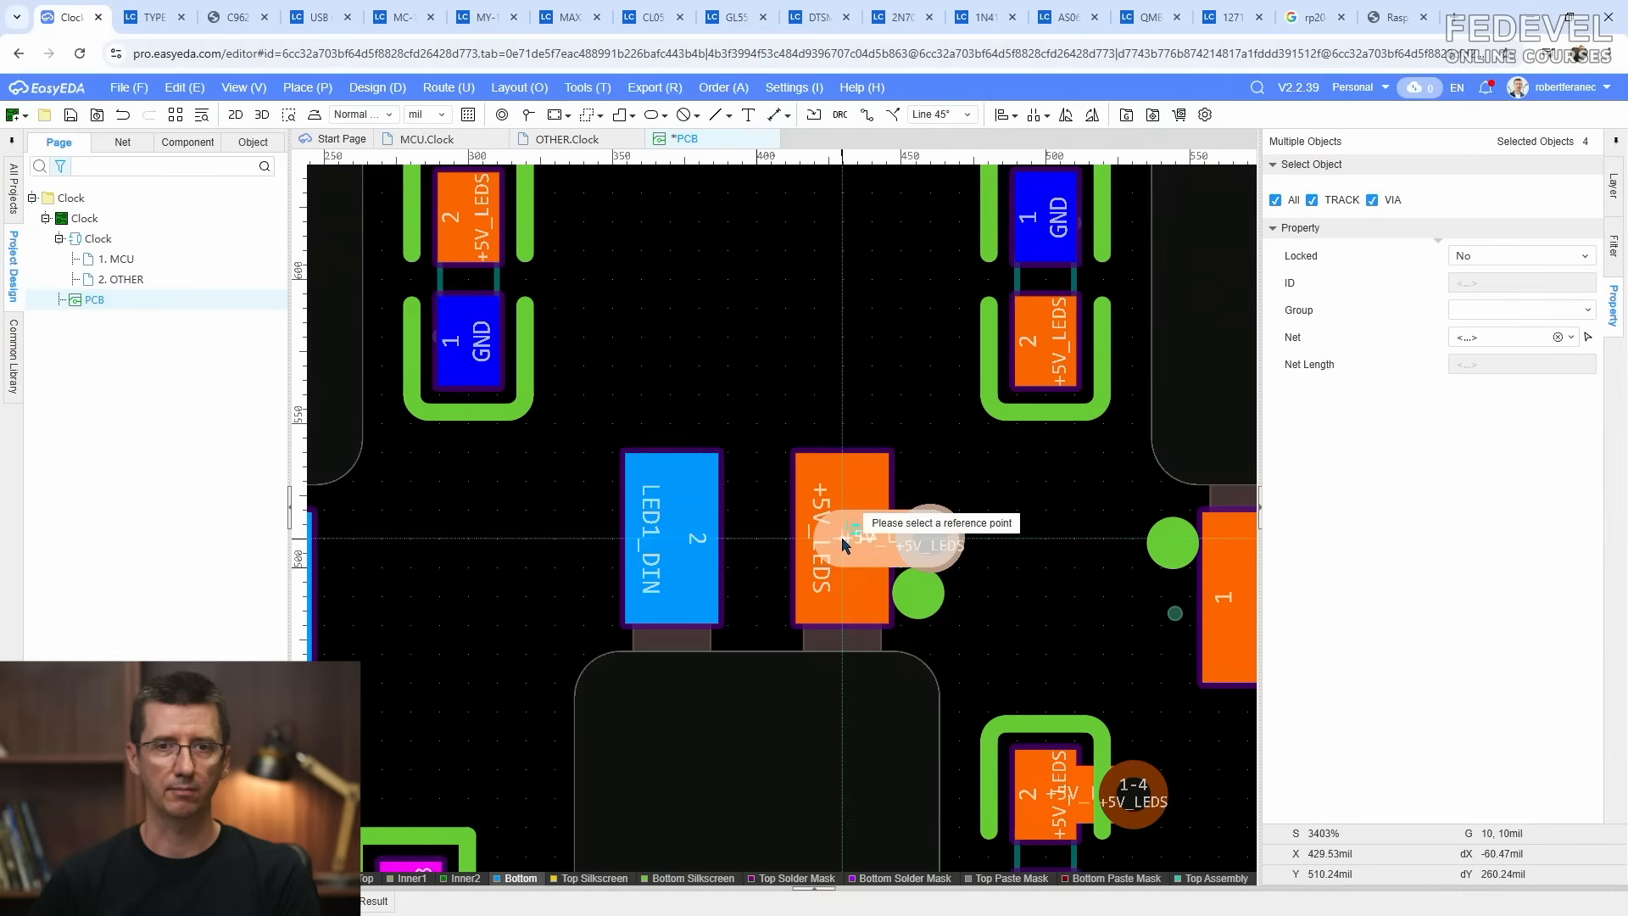
pyautogui.click(844, 543)
# Step: Paste the LED power tracks and vias onto the LED between LED1_DIN and LED2_DIN, aligned on its +5V_LEDS pad 1
pyautogui.scroll(-5, 843, 547)
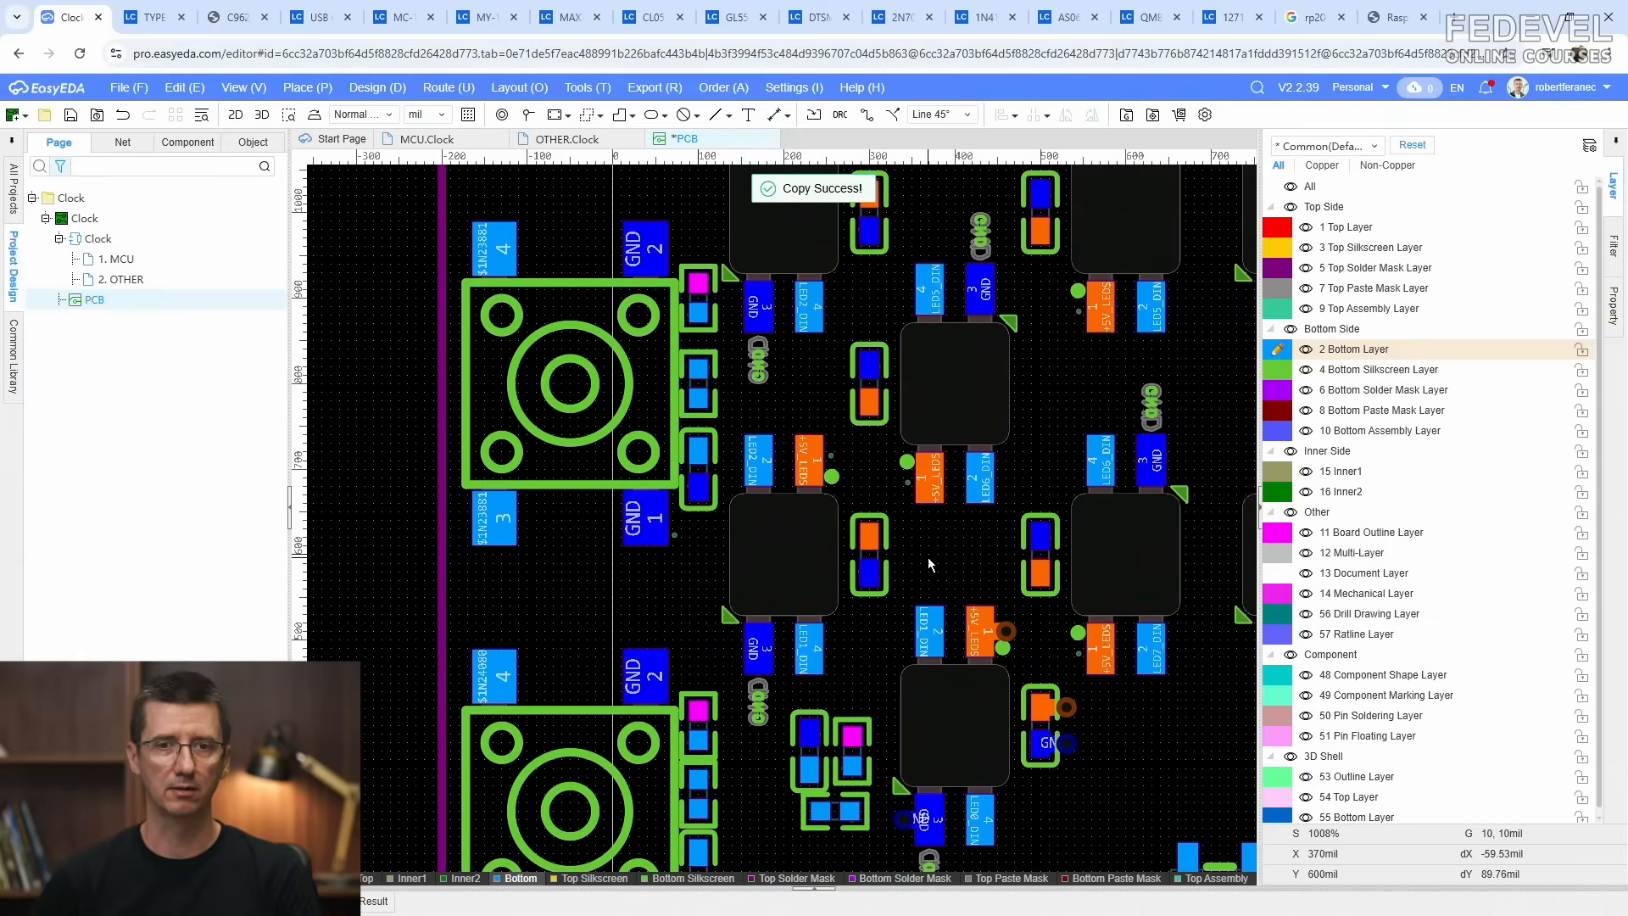
pyautogui.rightClick(929, 564)
pyautogui.click(954, 591)
pyautogui.scroll(5, 820, 467)
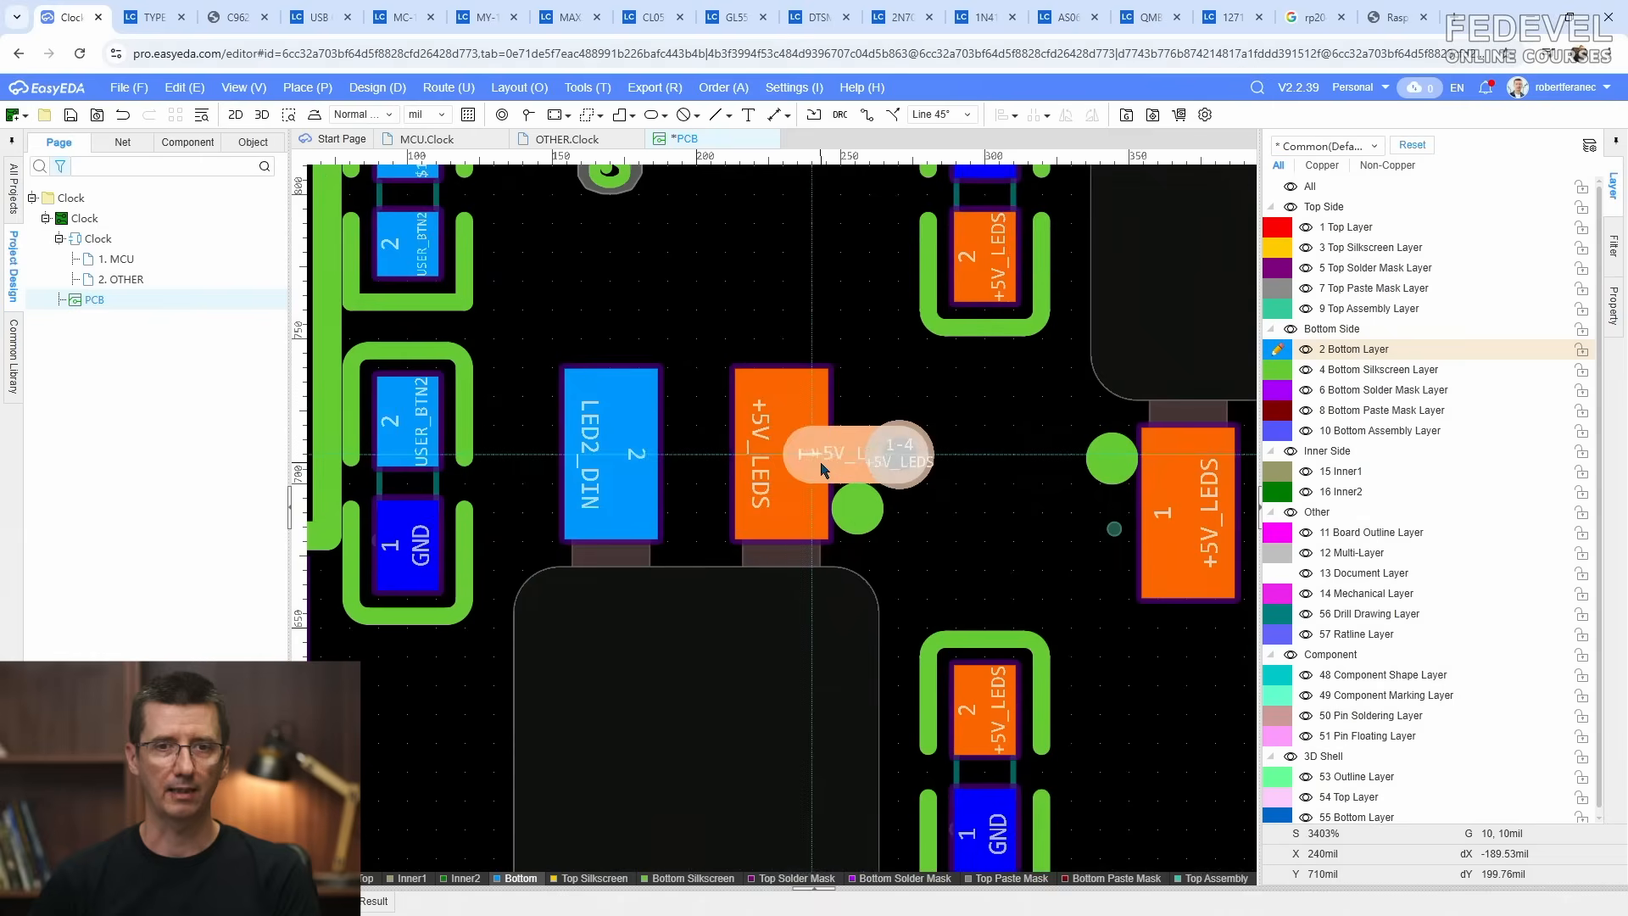
pyautogui.click(820, 467)
pyautogui.scroll(-5, 814, 465)
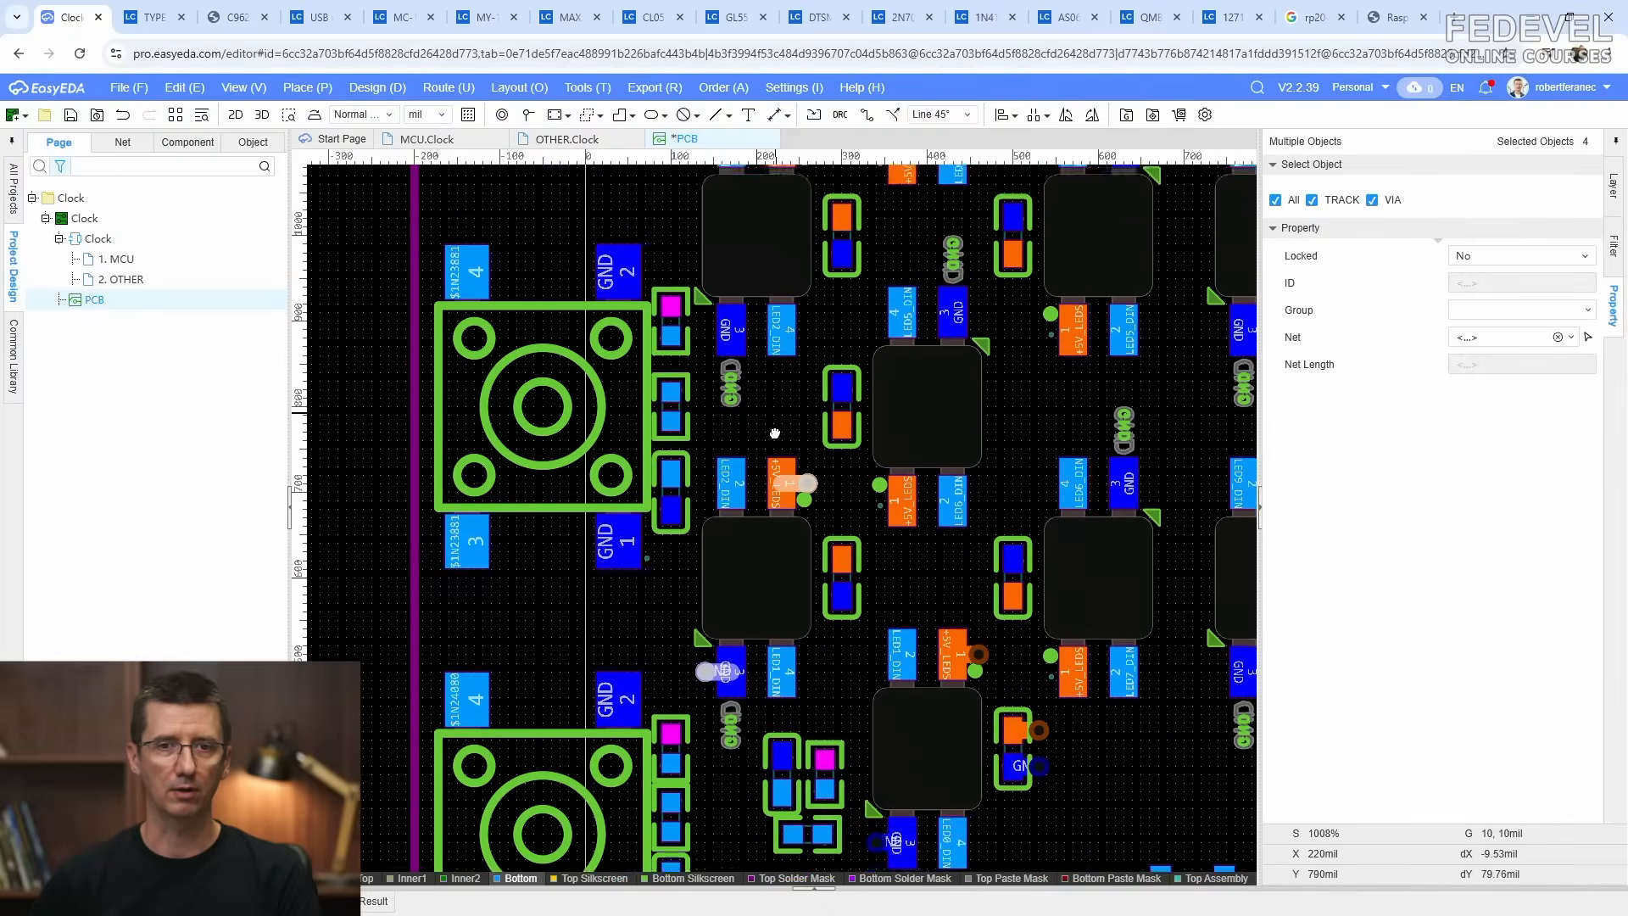
# Step: Paste the LED power tracks and vias onto the LED between LED2_DIN and LED3_DIN, aligned on its +5V_LEDS pad 1
pyautogui.moveTo(775, 433); pyautogui.dragTo(752, 644, button='right')
pyautogui.scroll(1, 745, 295)
pyautogui.click(746, 296)
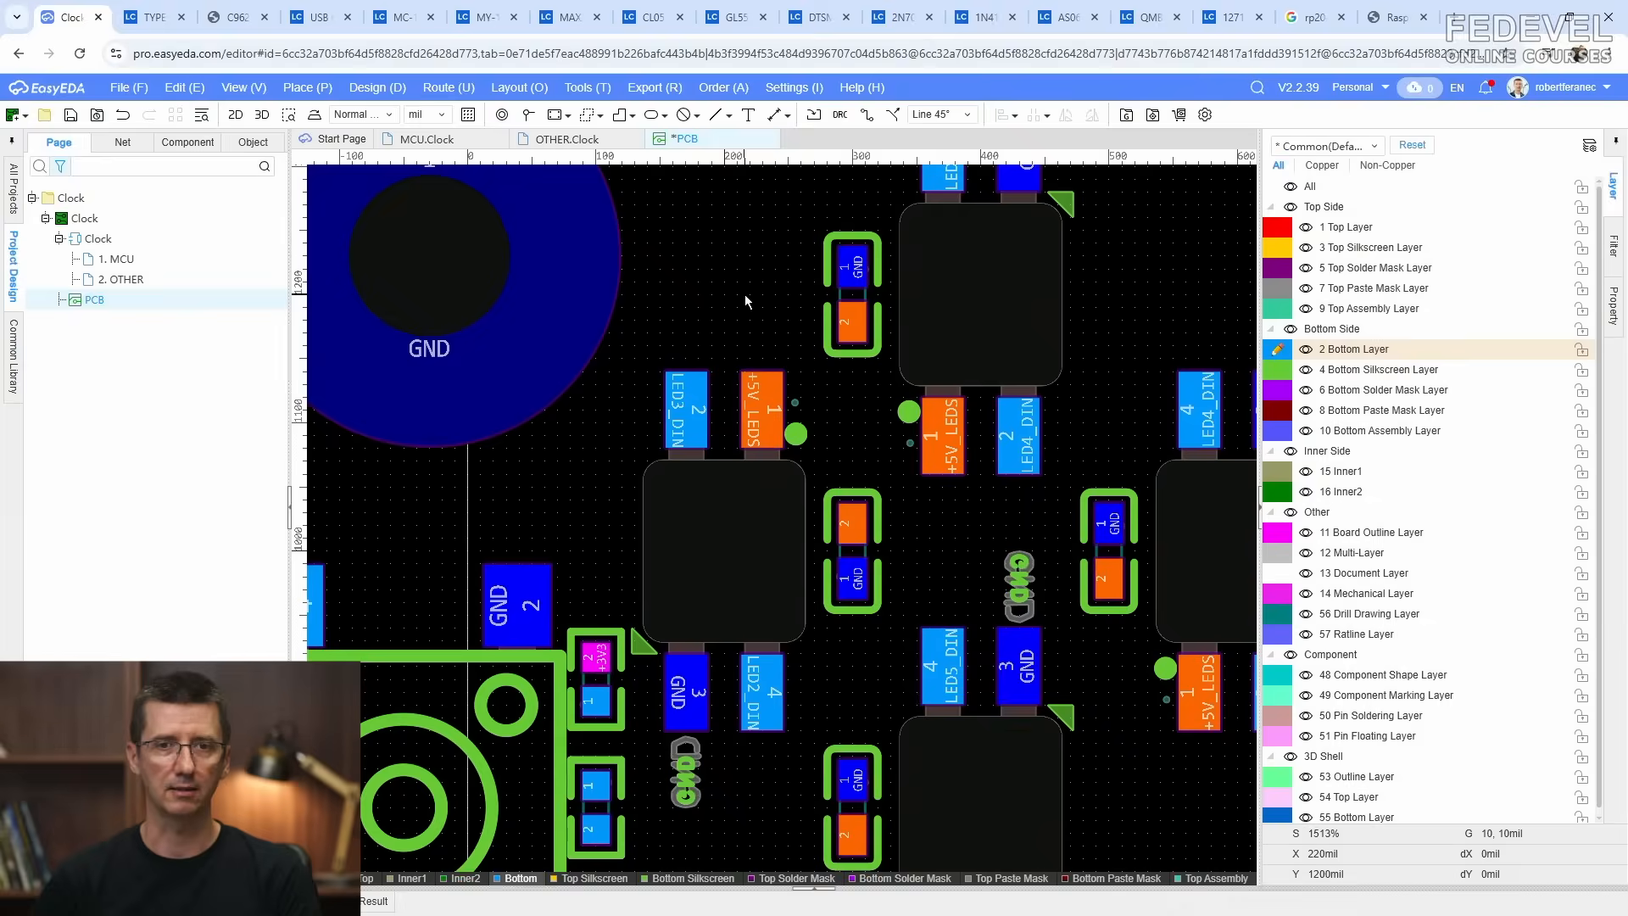
pyautogui.rightClick(745, 293)
pyautogui.click(769, 323)
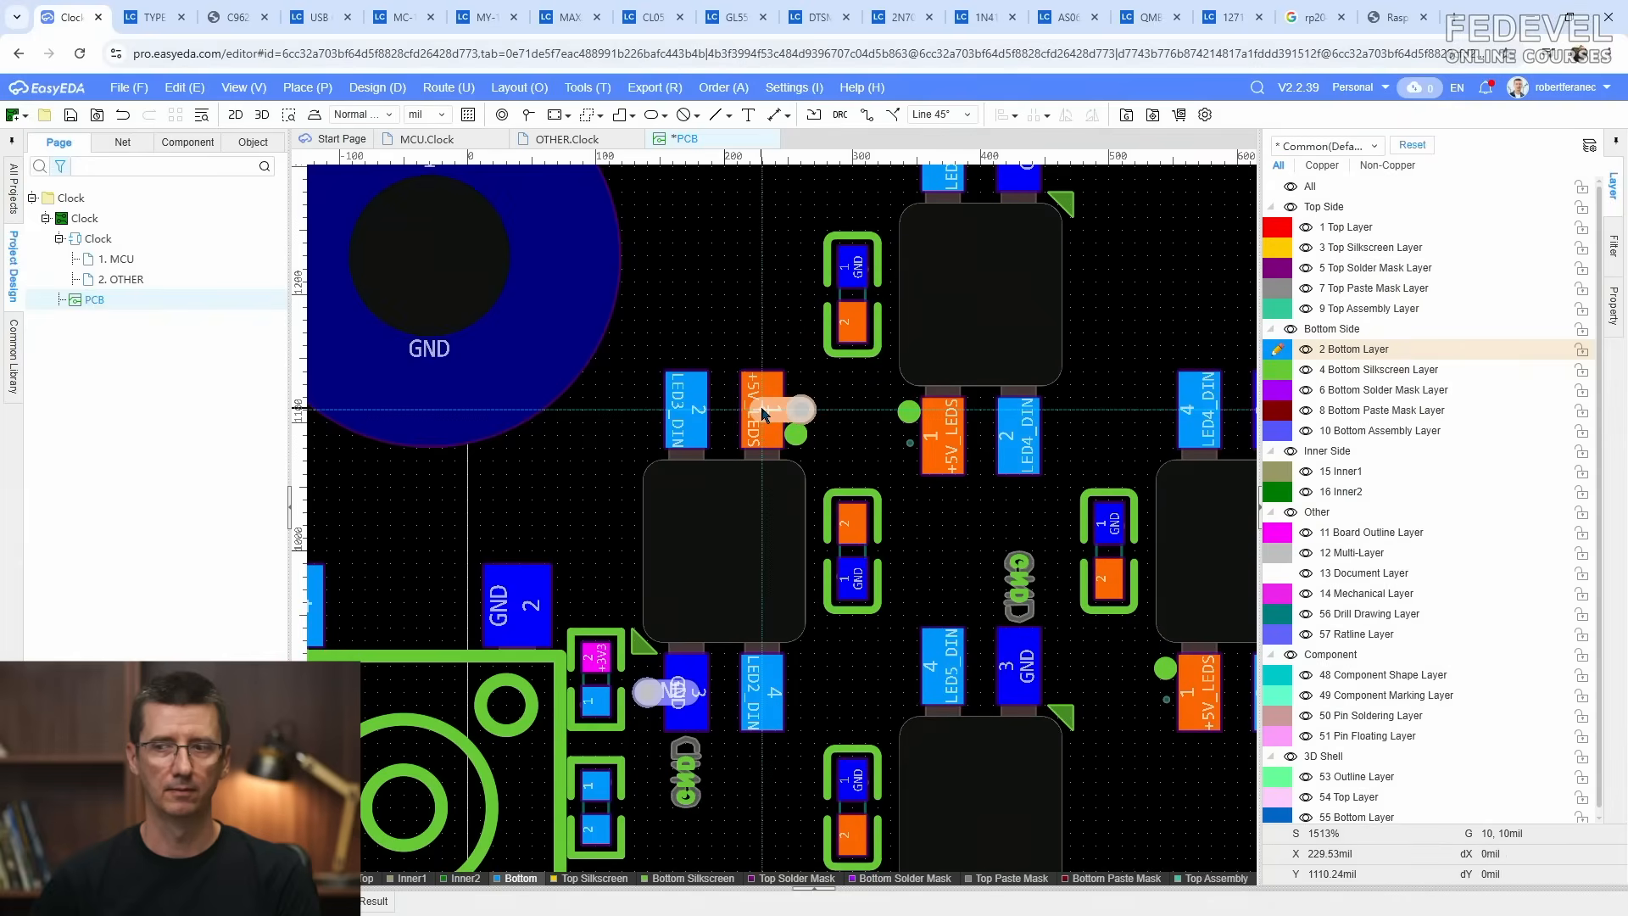
pyautogui.click(762, 413)
# Step: Paste the LED power tracks and vias, rotated 180°, onto the pads of the LED between LED3_DIN and LED4_DIN
pyautogui.moveTo(726, 293); pyautogui.dragTo(556, 465, button='right')
pyautogui.rightClick(993, 335)
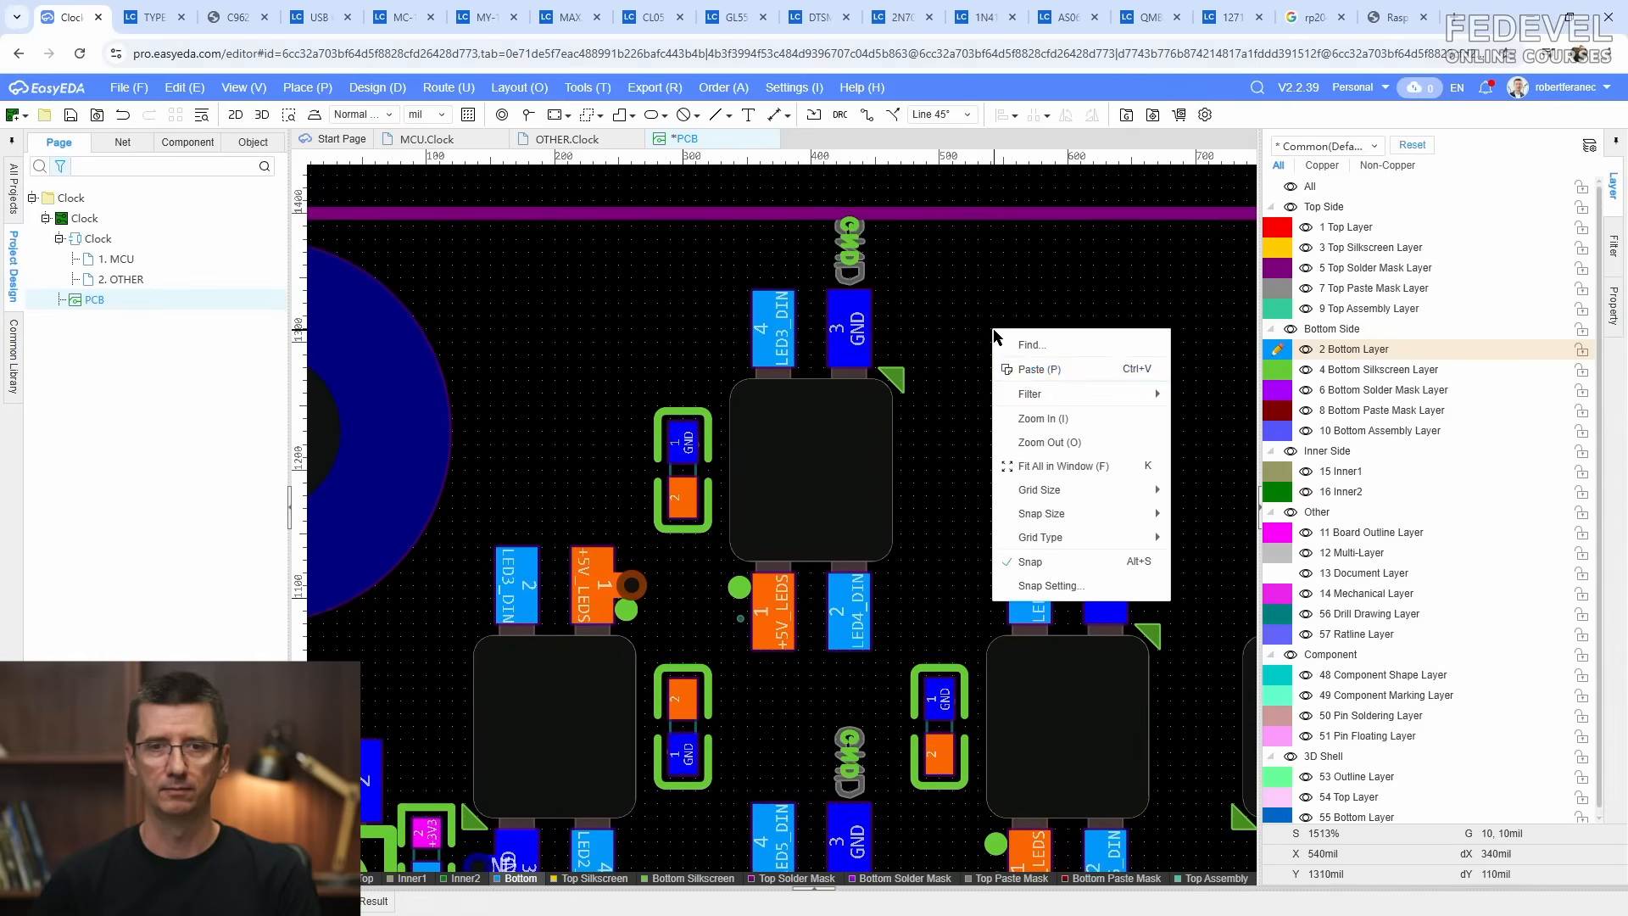
pyautogui.click(1030, 369)
pyautogui.click(870, 343)
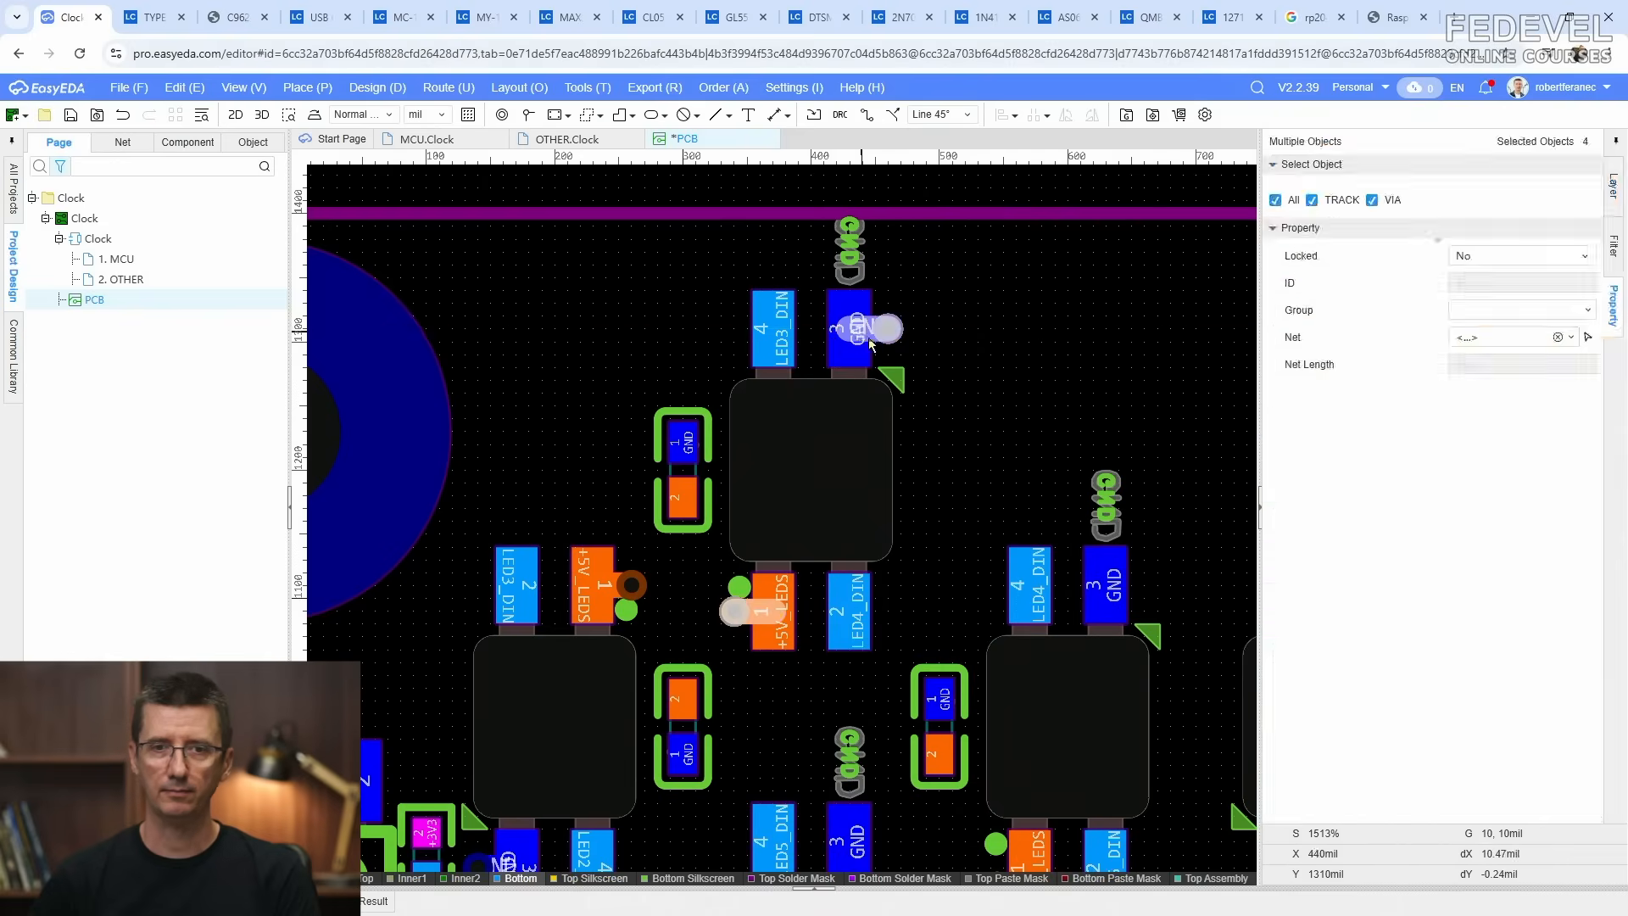
pyautogui.click(968, 513)
# Step: Paste the LED power tracks and vias, rotated 180°, onto the pads of the LED between LED4_DIN and LED5_DIN
pyautogui.moveTo(938, 582); pyautogui.dragTo(863, 308, button='right')
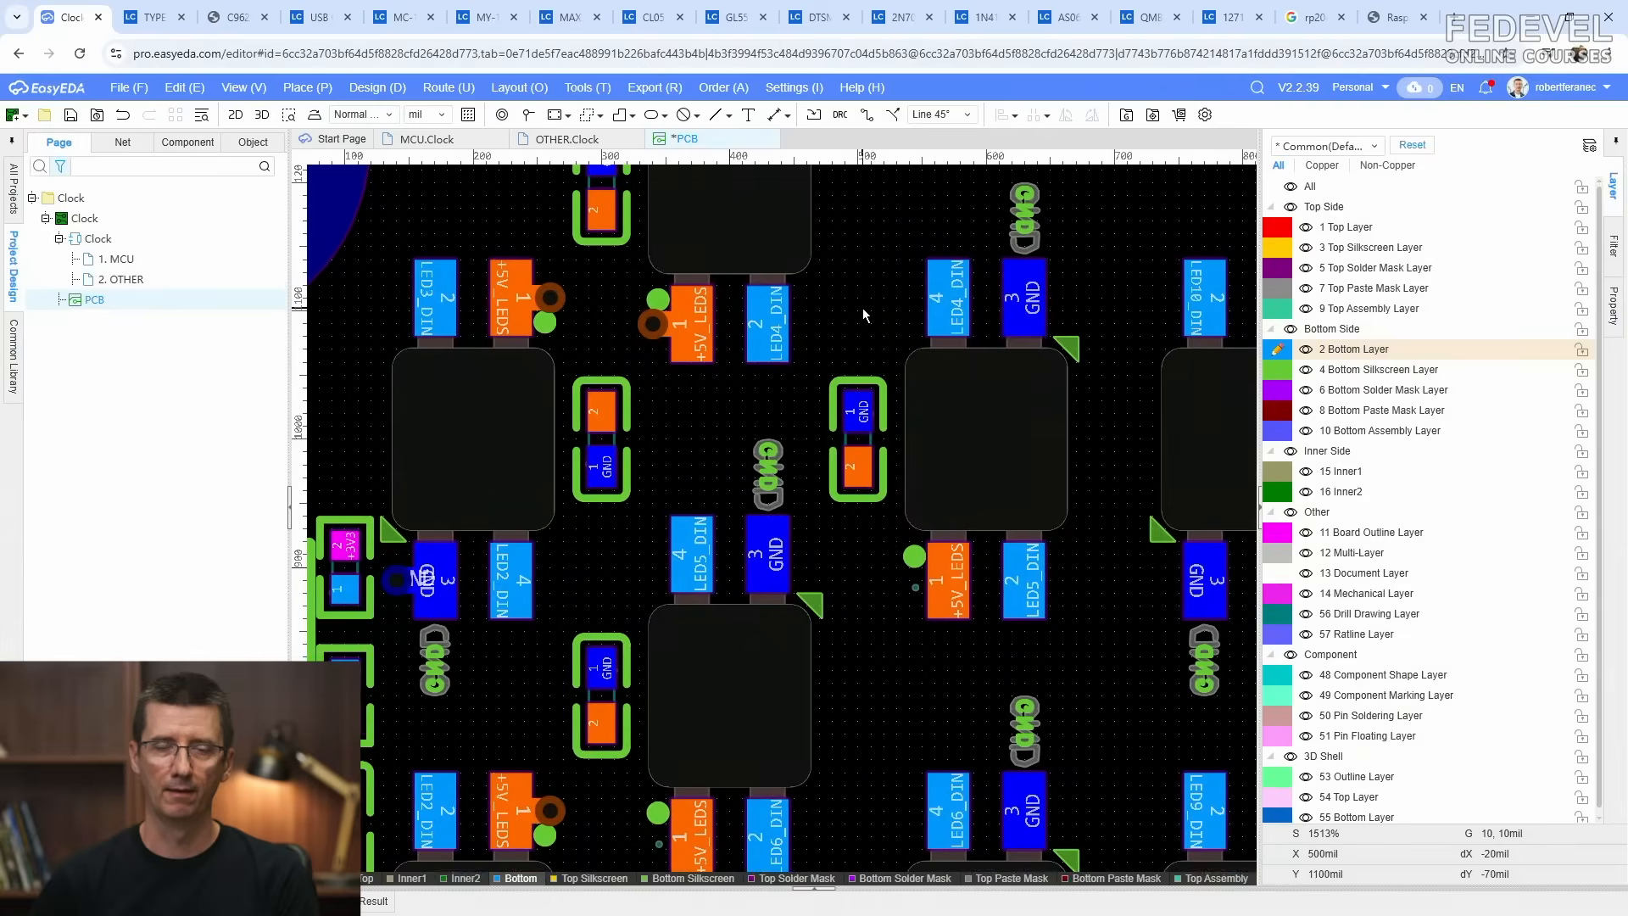
pyautogui.rightClick(862, 308)
pyautogui.click(898, 342)
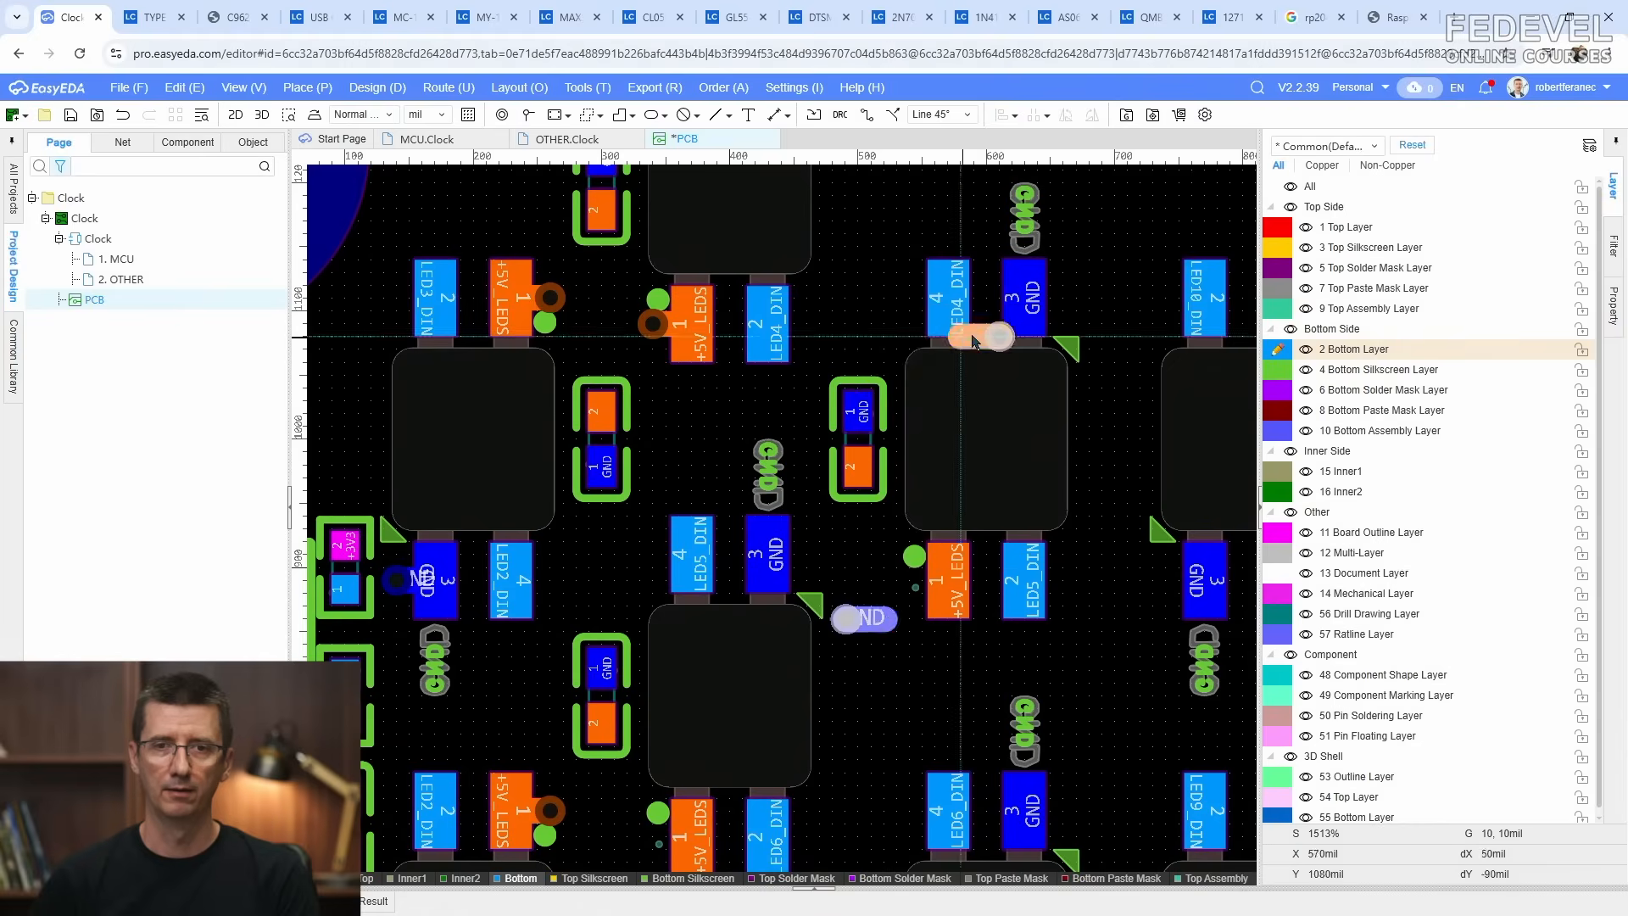
pyautogui.click(1028, 307)
pyautogui.click(892, 679)
# Step: Paste the LED power tracks and vias, rotated 180°, onto the pads of the LED between LED5_DIN and LED6_DIN
pyautogui.moveTo(868, 753); pyautogui.dragTo(860, 448, button='right')
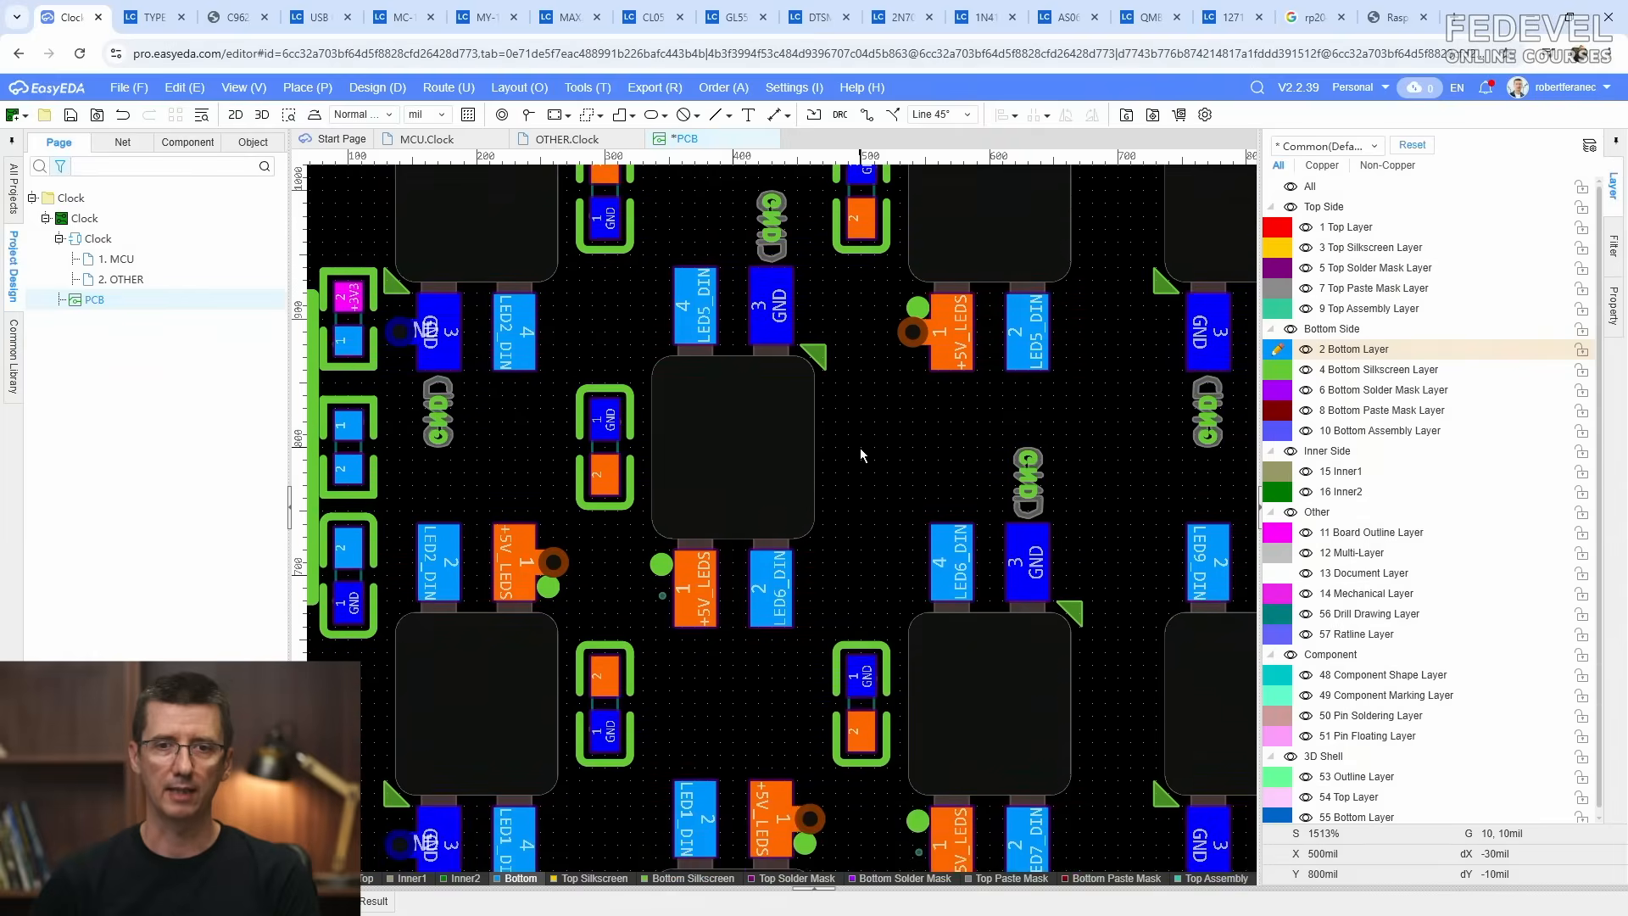
pyautogui.rightClick(860, 448)
pyautogui.click(882, 487)
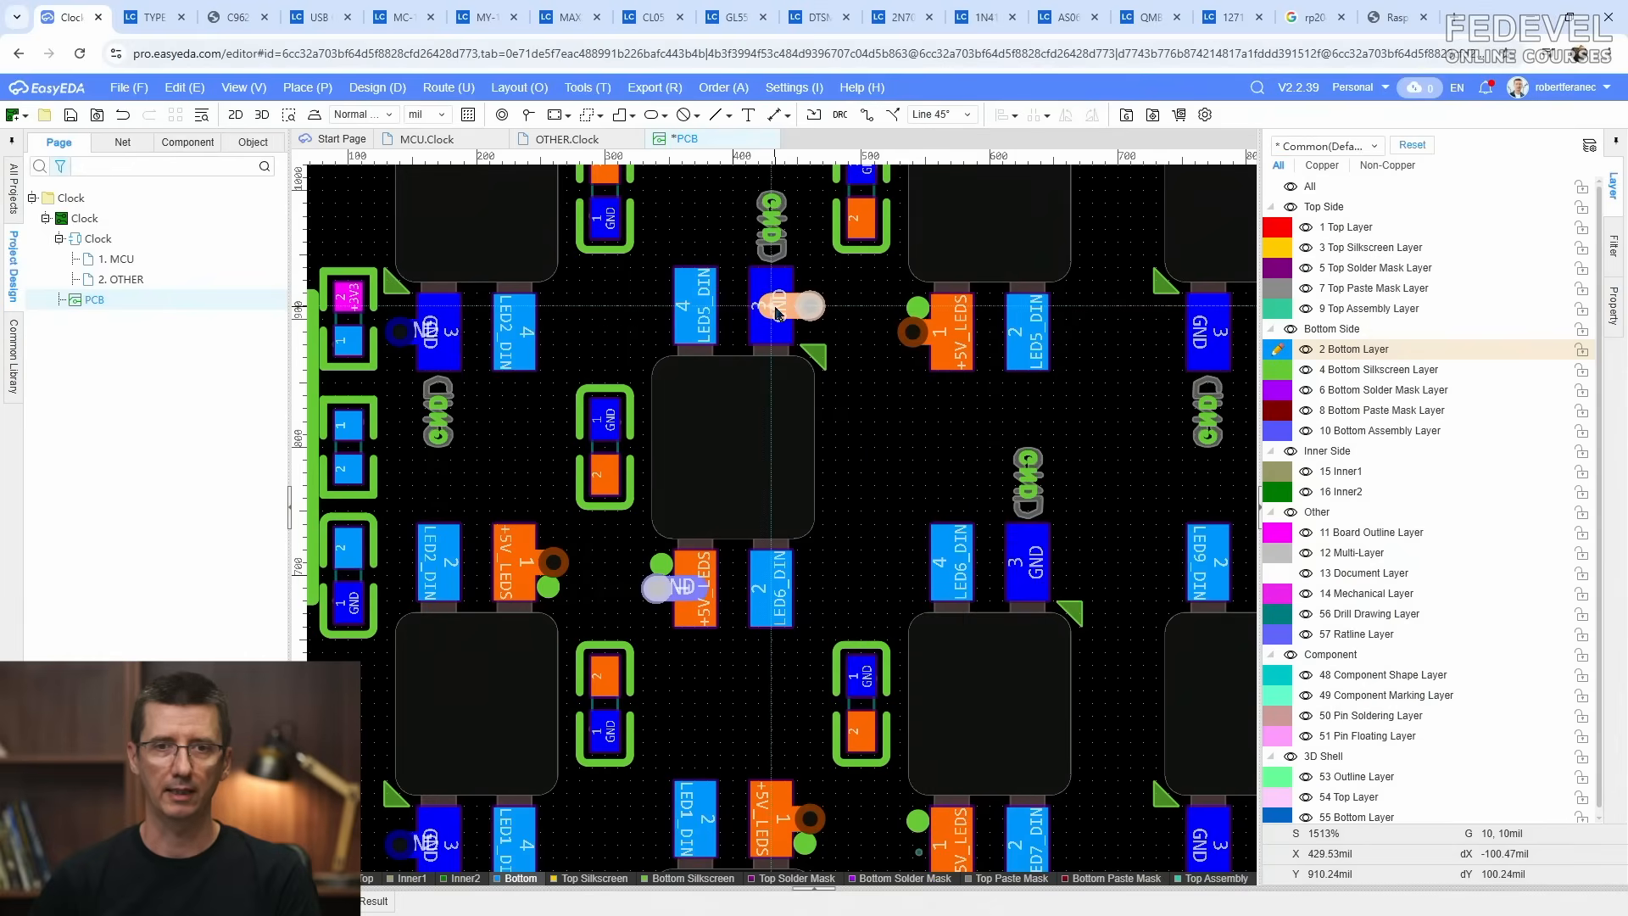
pyautogui.click(776, 312)
pyautogui.click(879, 583)
# Step: Paste the LED power tracks and vias, rotated 180°, onto the pads of the LED between LED6_DIN and LED7_DIN
pyautogui.moveTo(878, 584); pyautogui.dragTo(690, 351, button='right')
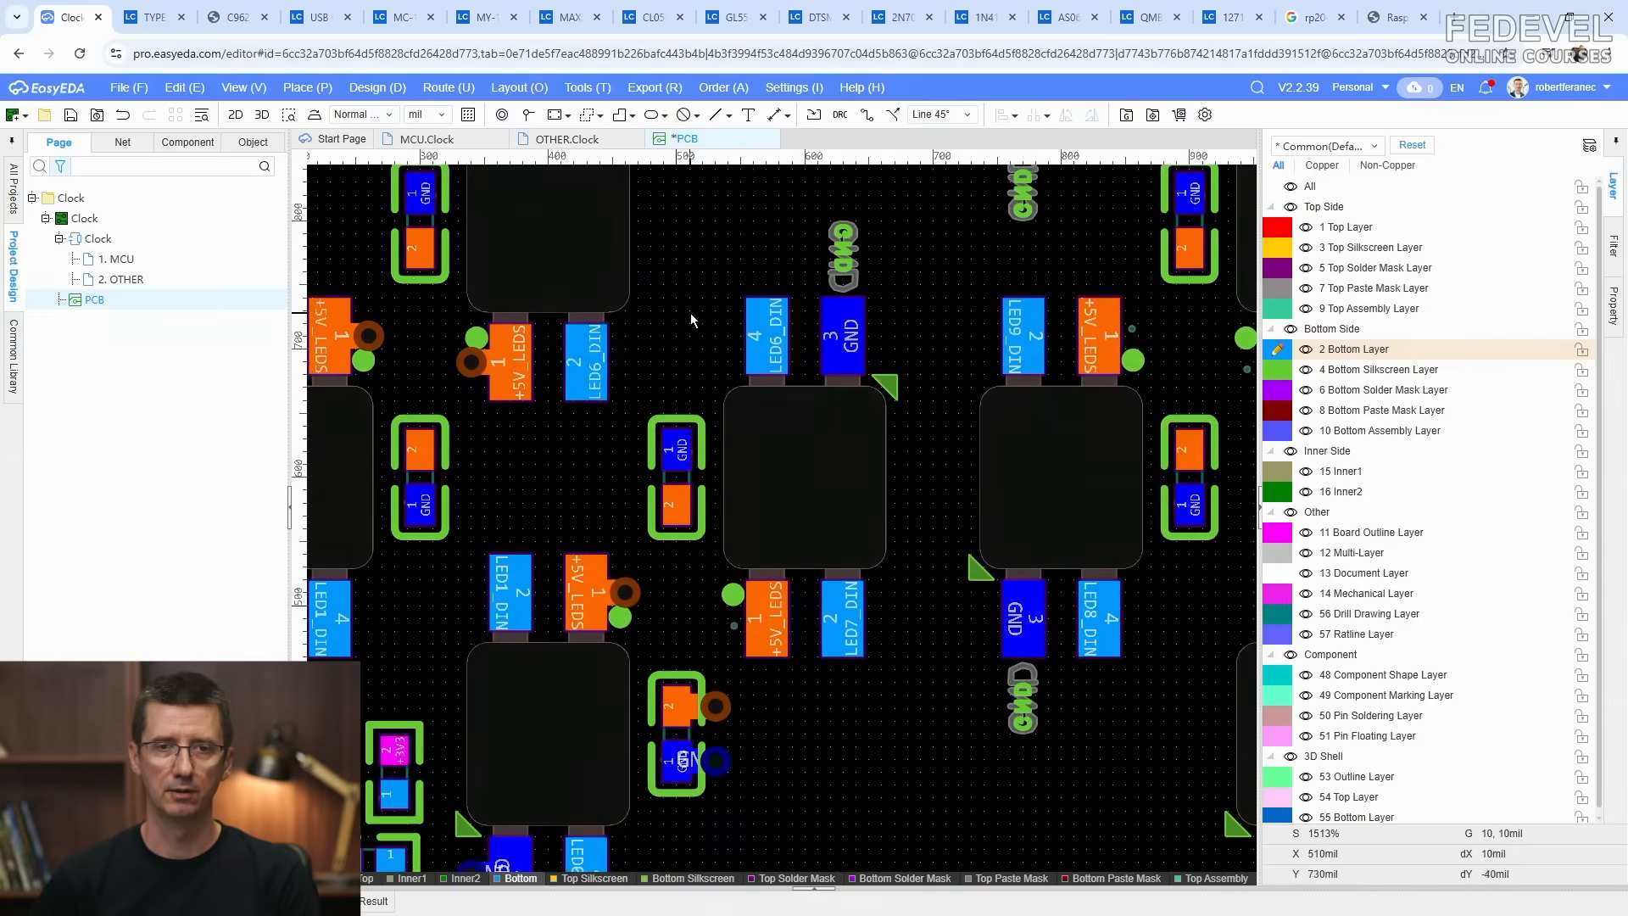
pyautogui.rightClick(690, 313)
pyautogui.click(712, 352)
pyautogui.click(854, 342)
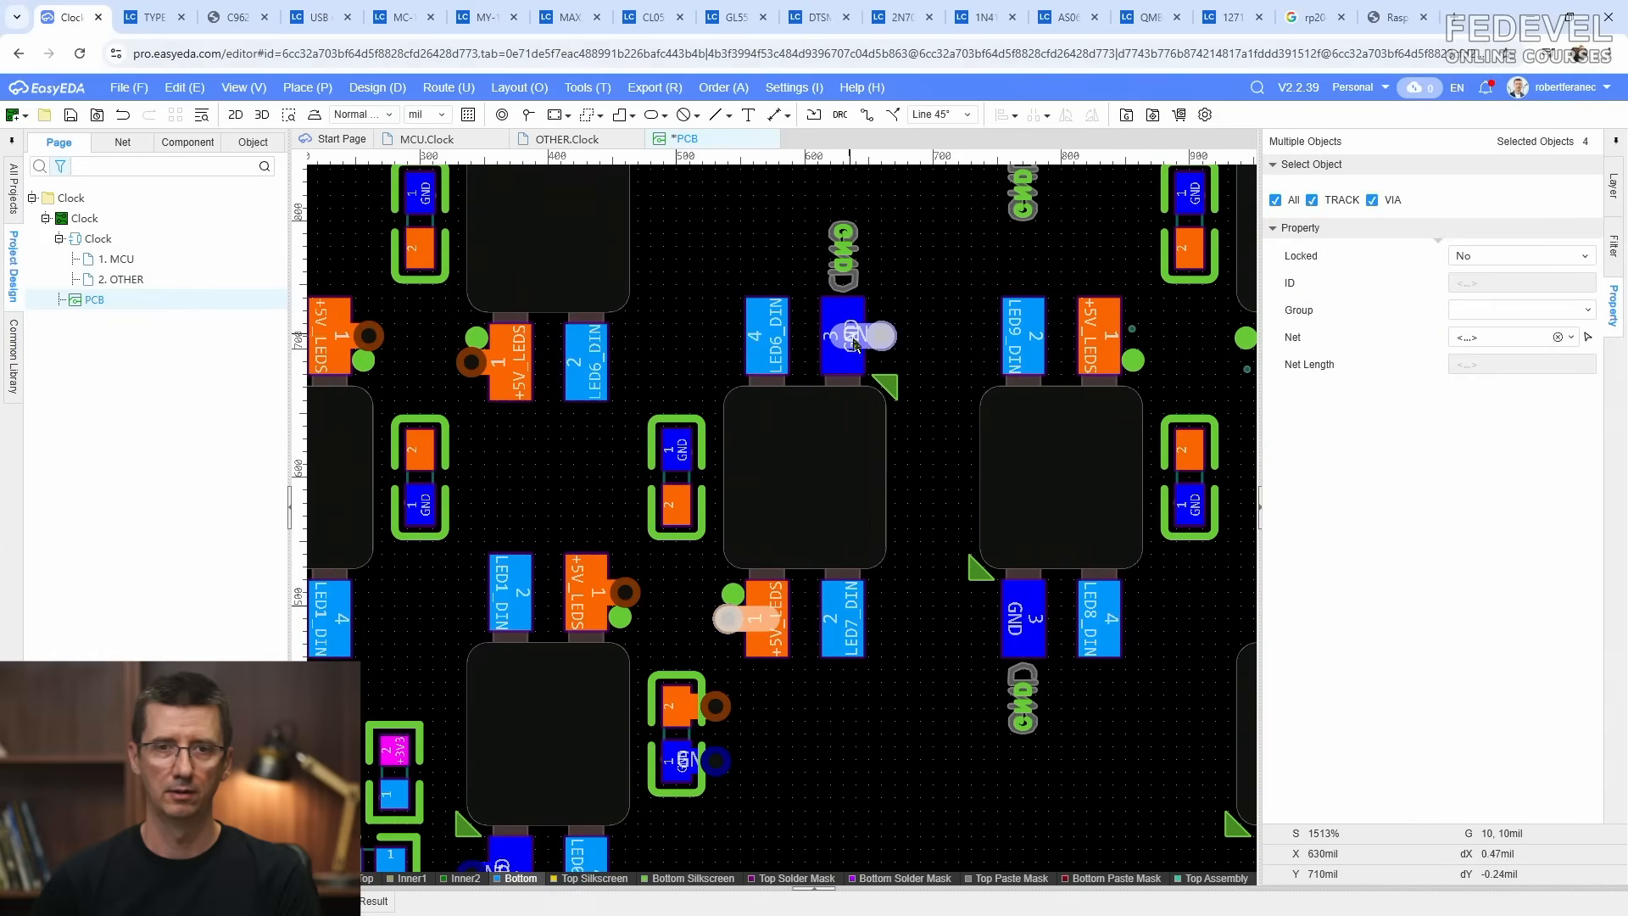
pyautogui.click(895, 754)
# Step: Copy the lower capacitor's +5V_LEDS and GND tracks with their vias, using the centre of its pad 2 as the reference point
pyautogui.moveTo(797, 797); pyautogui.dragTo(933, 666, button='right')
pyautogui.moveTo(904, 681); pyautogui.dragTo(785, 537)
pyautogui.rightClick(787, 511)
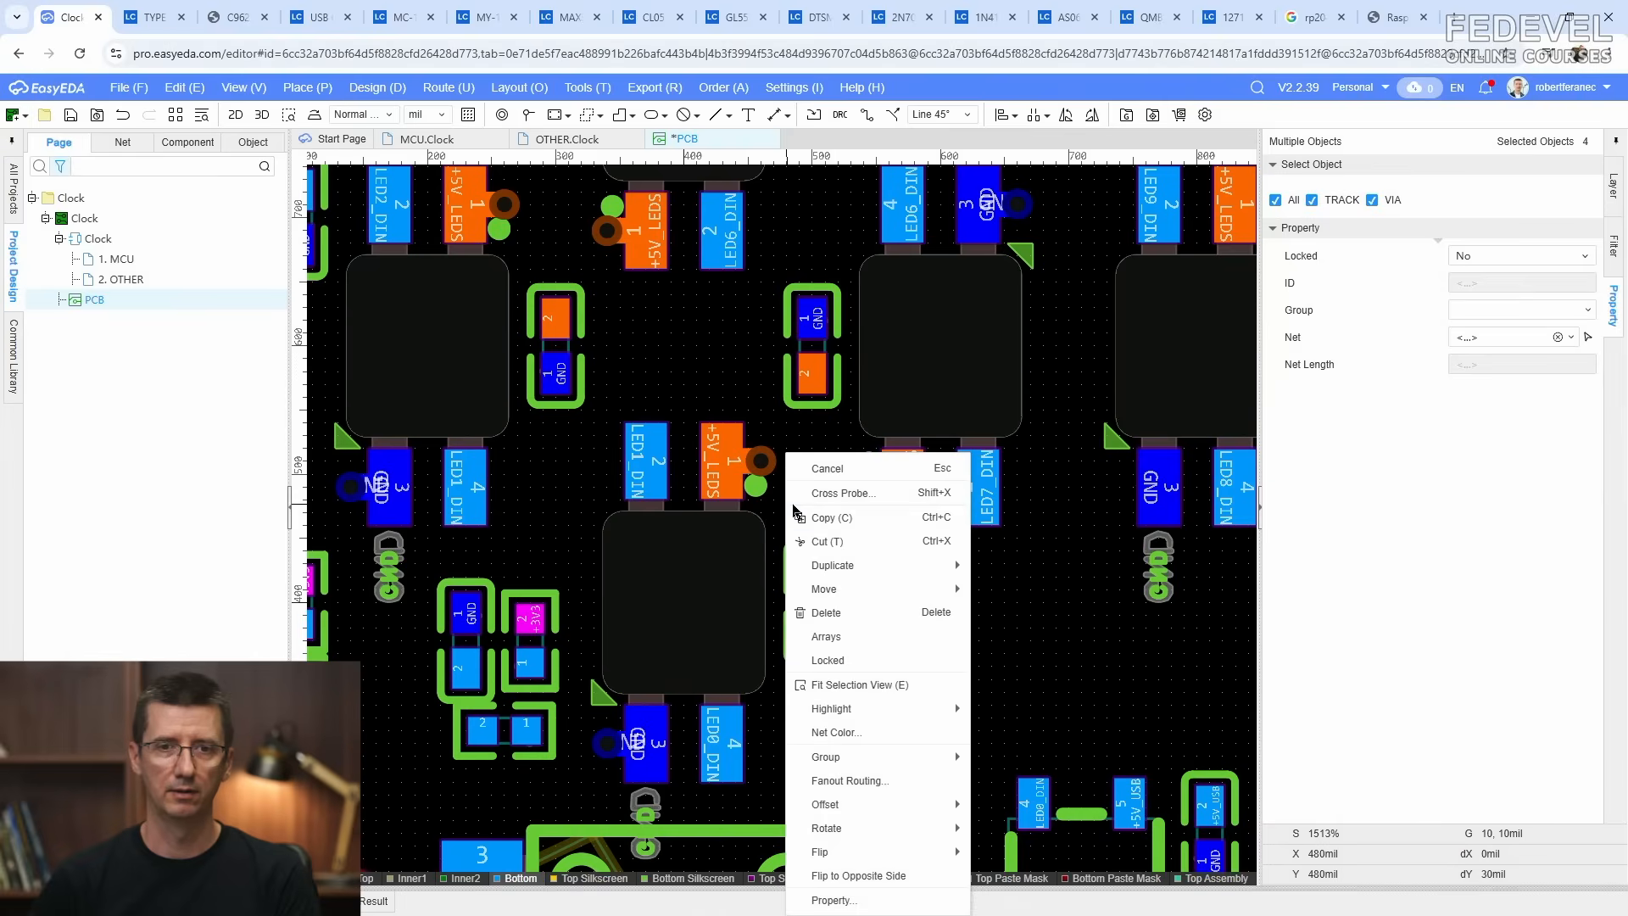
pyautogui.click(826, 520)
pyautogui.scroll(3, 821, 528)
pyautogui.click(819, 636)
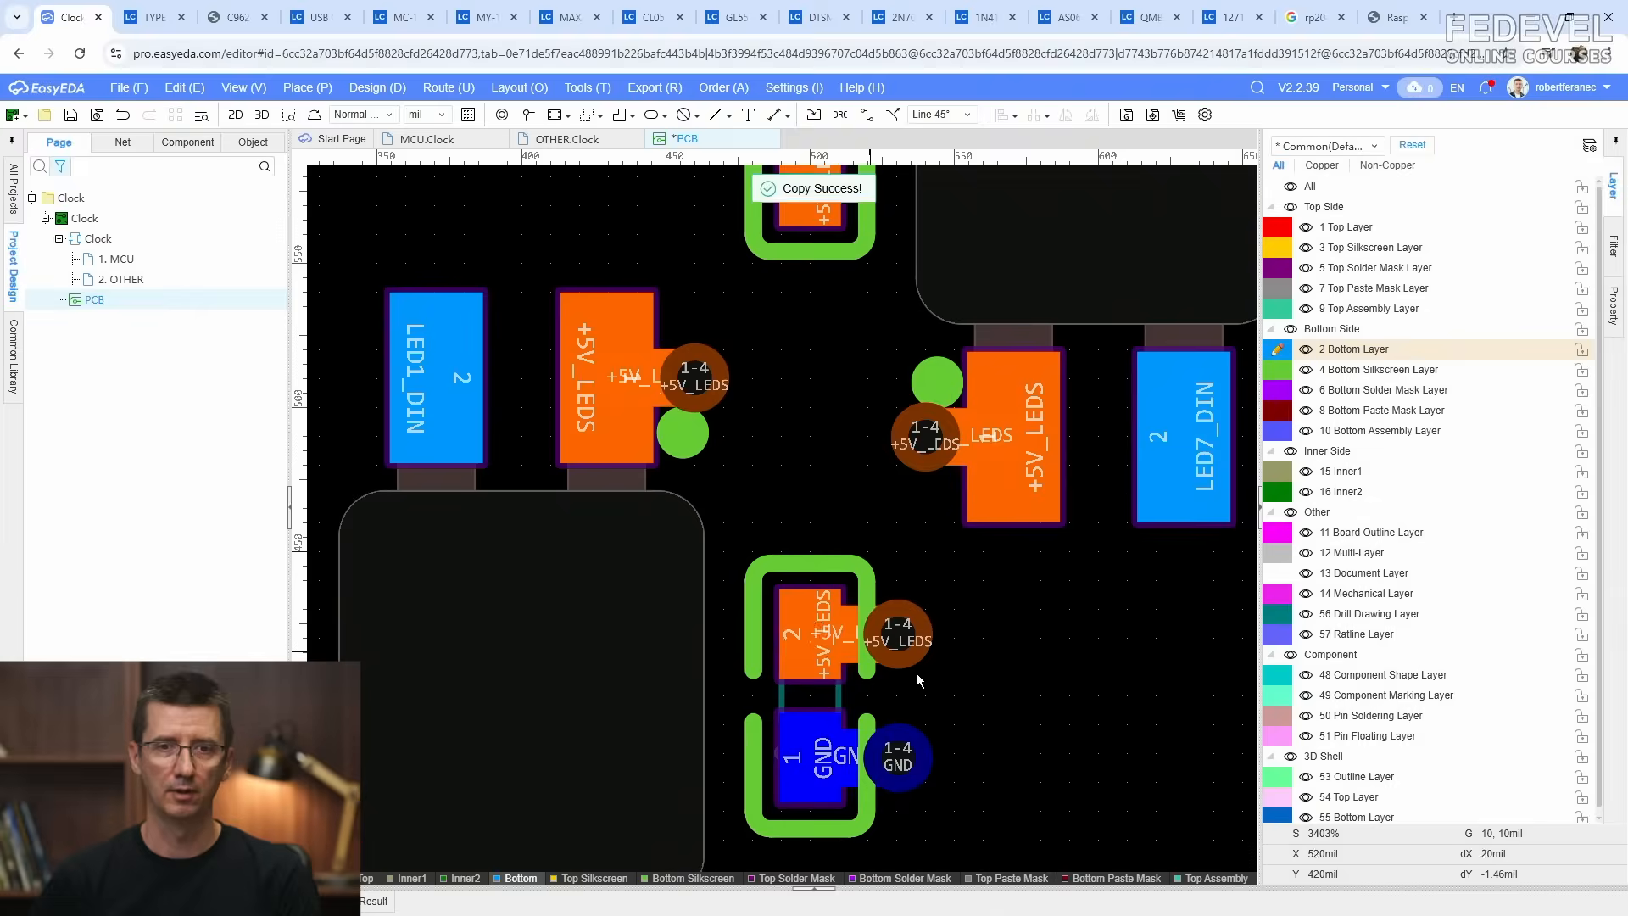
# Step: Paste the capacitor tracks and vias onto the capacitor beside the LED1_DIN–LED2_DIN LED, aligned on its +5V_LEDS pad 2
pyautogui.scroll(-3, 931, 680)
pyautogui.moveTo(775, 495); pyautogui.dragTo(880, 591, button='right')
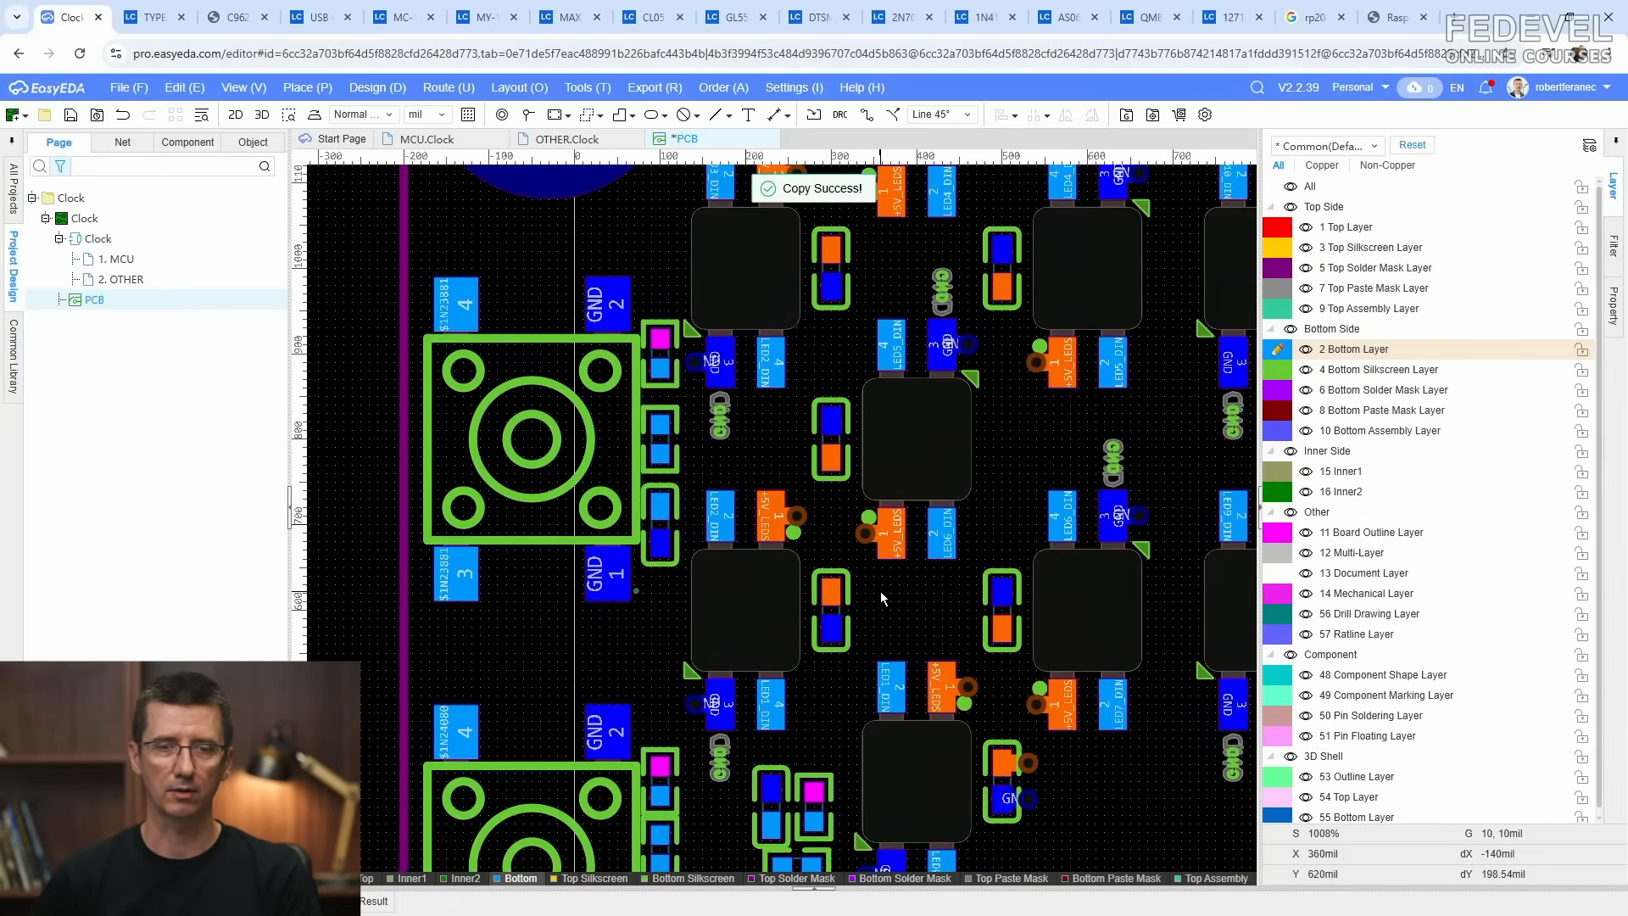
pyautogui.rightClick(881, 598)
pyautogui.click(908, 625)
pyautogui.scroll(1, 908, 625)
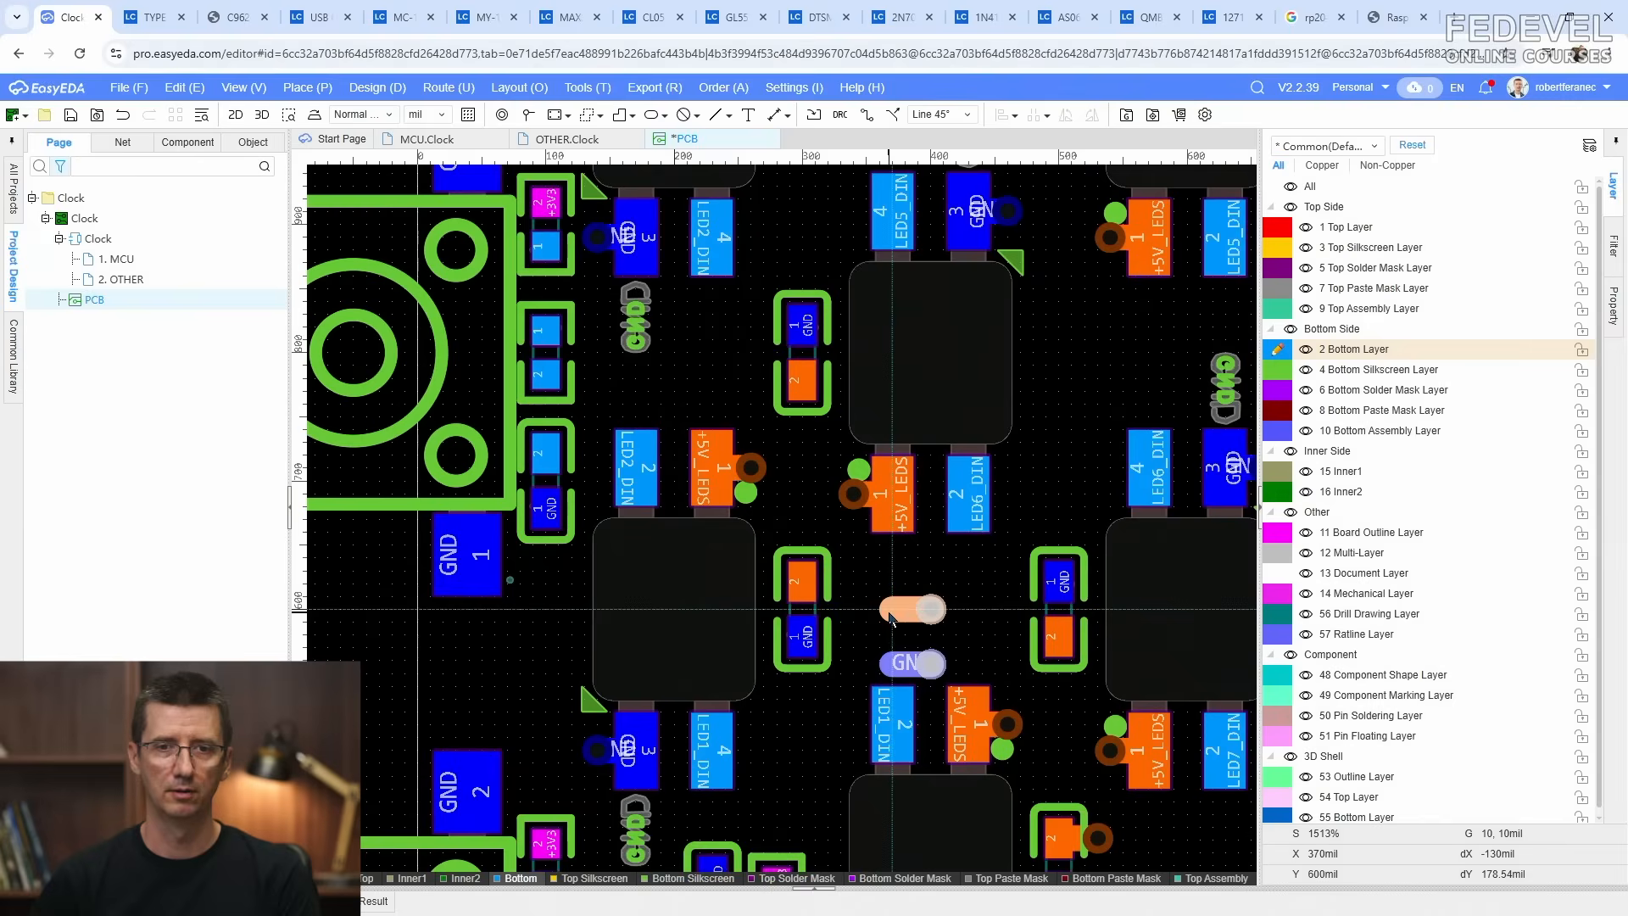
pyautogui.click(802, 579)
# Step: Paste the capacitor tracks and vias, rotated 180°, onto the capacitor beside the LED between LED5_DIN and LED6_DIN
pyautogui.rightClick(696, 351)
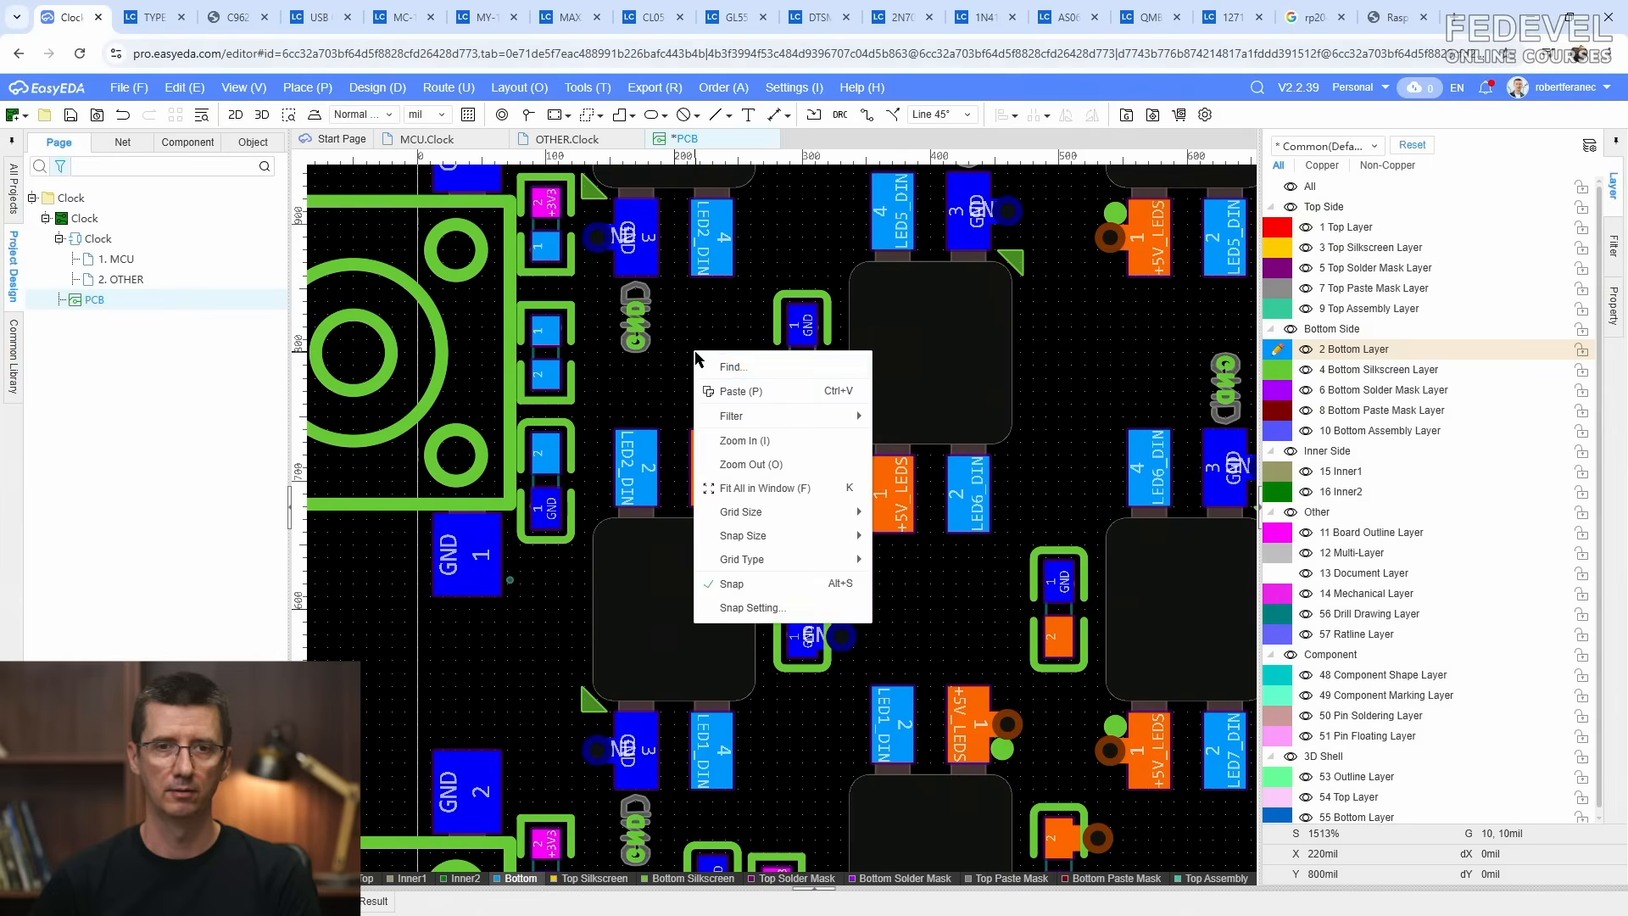
pyautogui.click(730, 391)
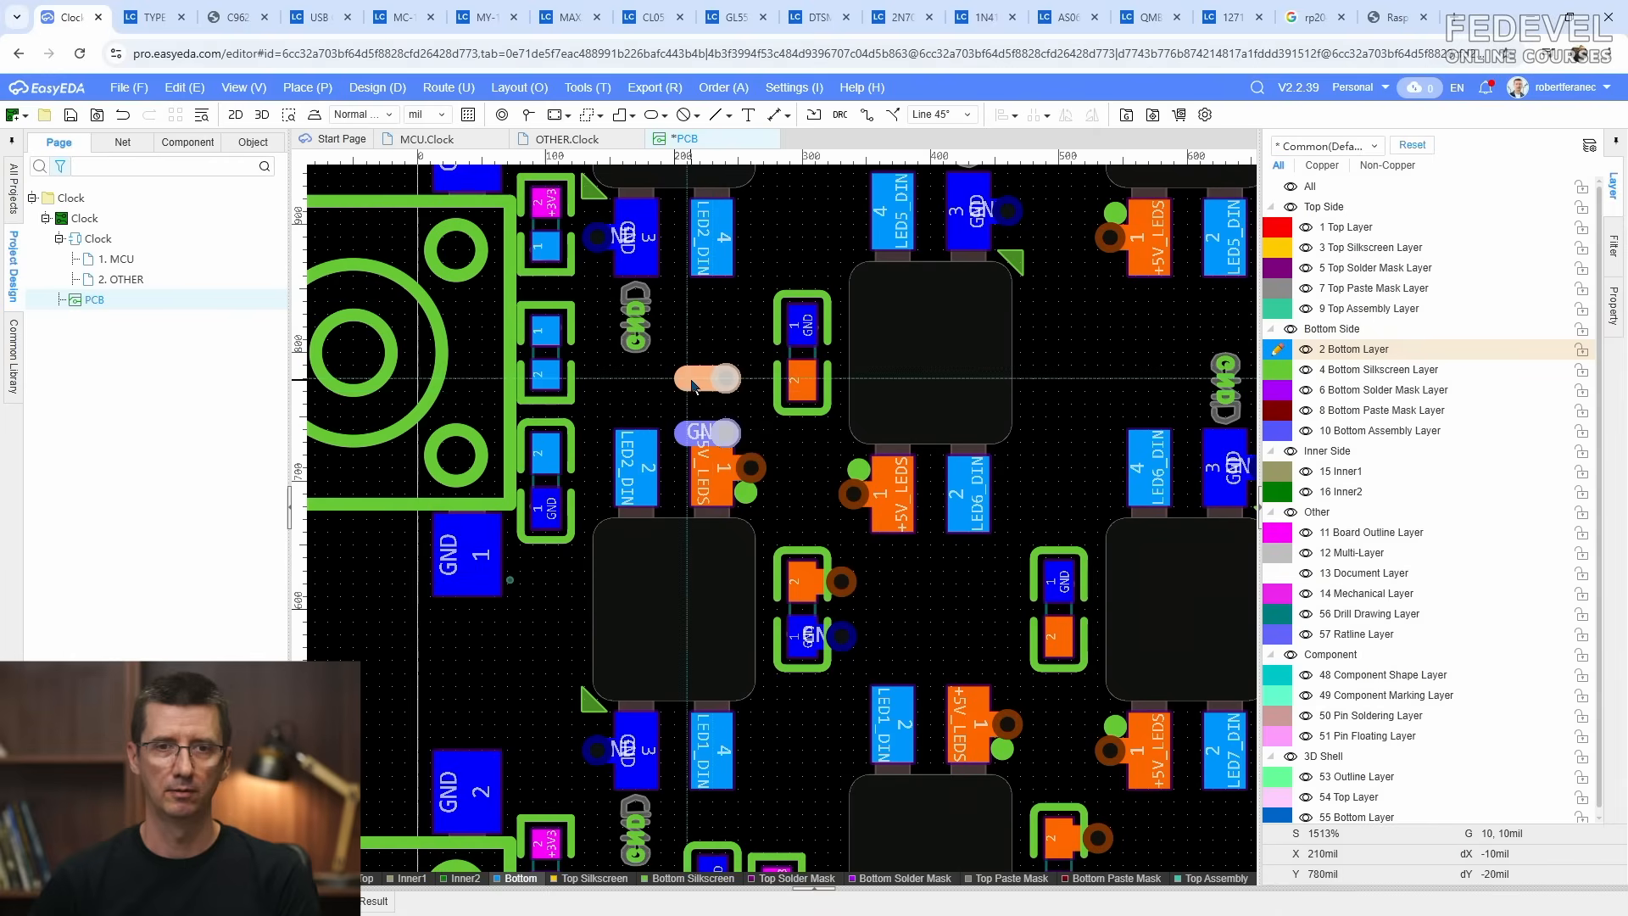
pyautogui.click(786, 389)
# Step: Paste the capacitor tracks and vias onto the capacitor beside the LED2_DIN–LED3_DIN LED, aligned on its +5V_LEDS pad 2
pyautogui.moveTo(807, 272); pyautogui.dragTo(801, 588, button='right')
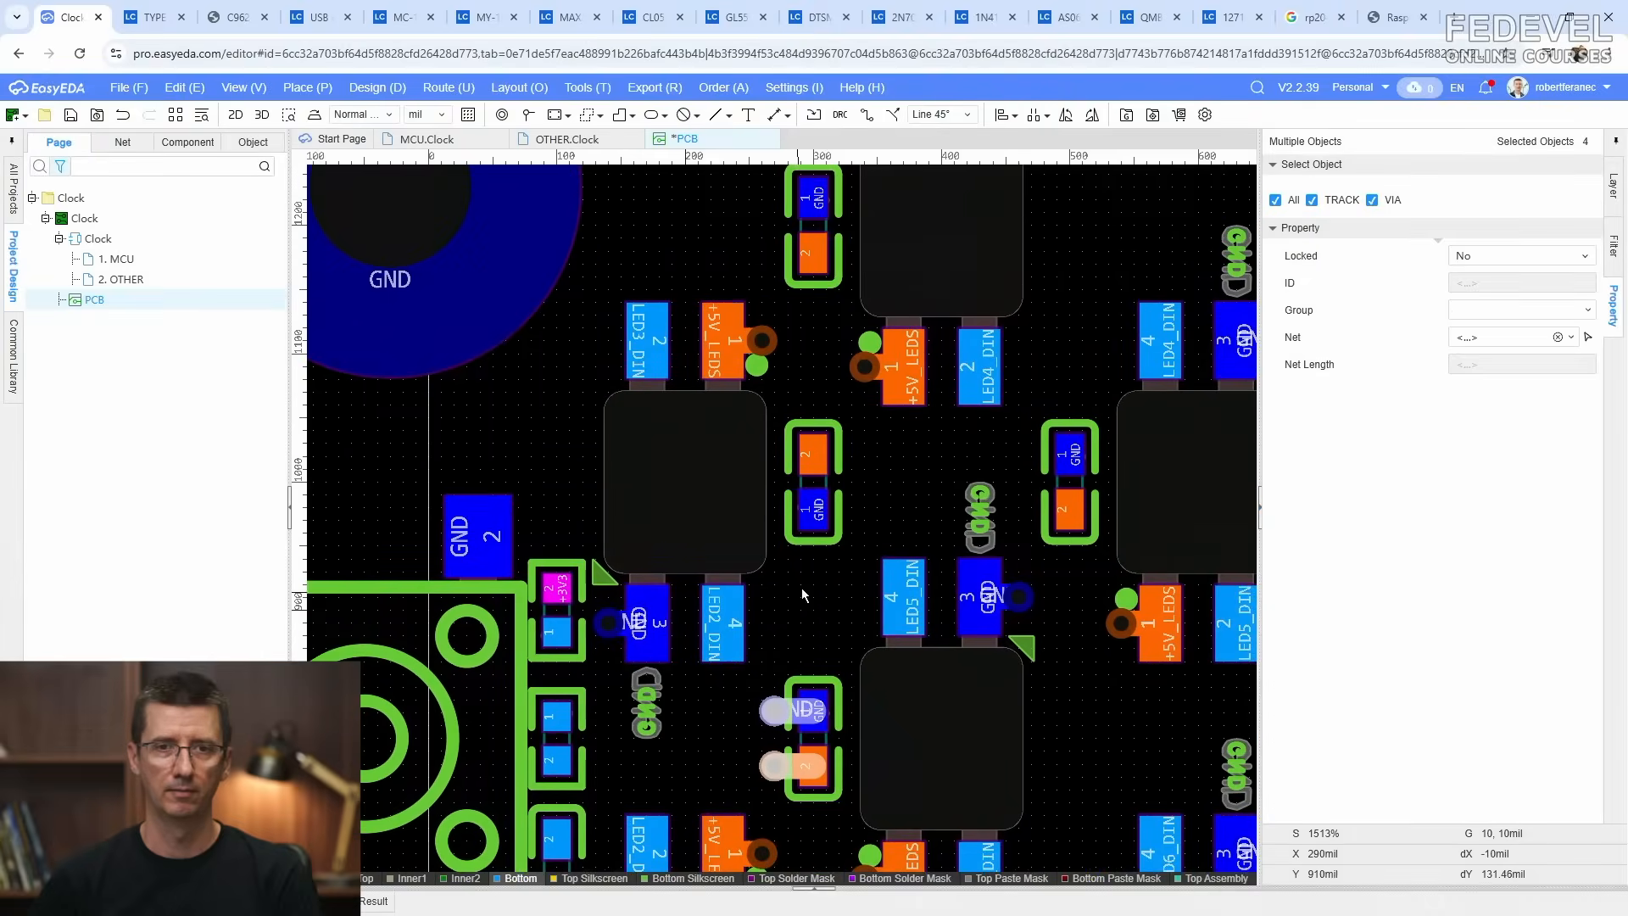
pyautogui.rightClick(889, 481)
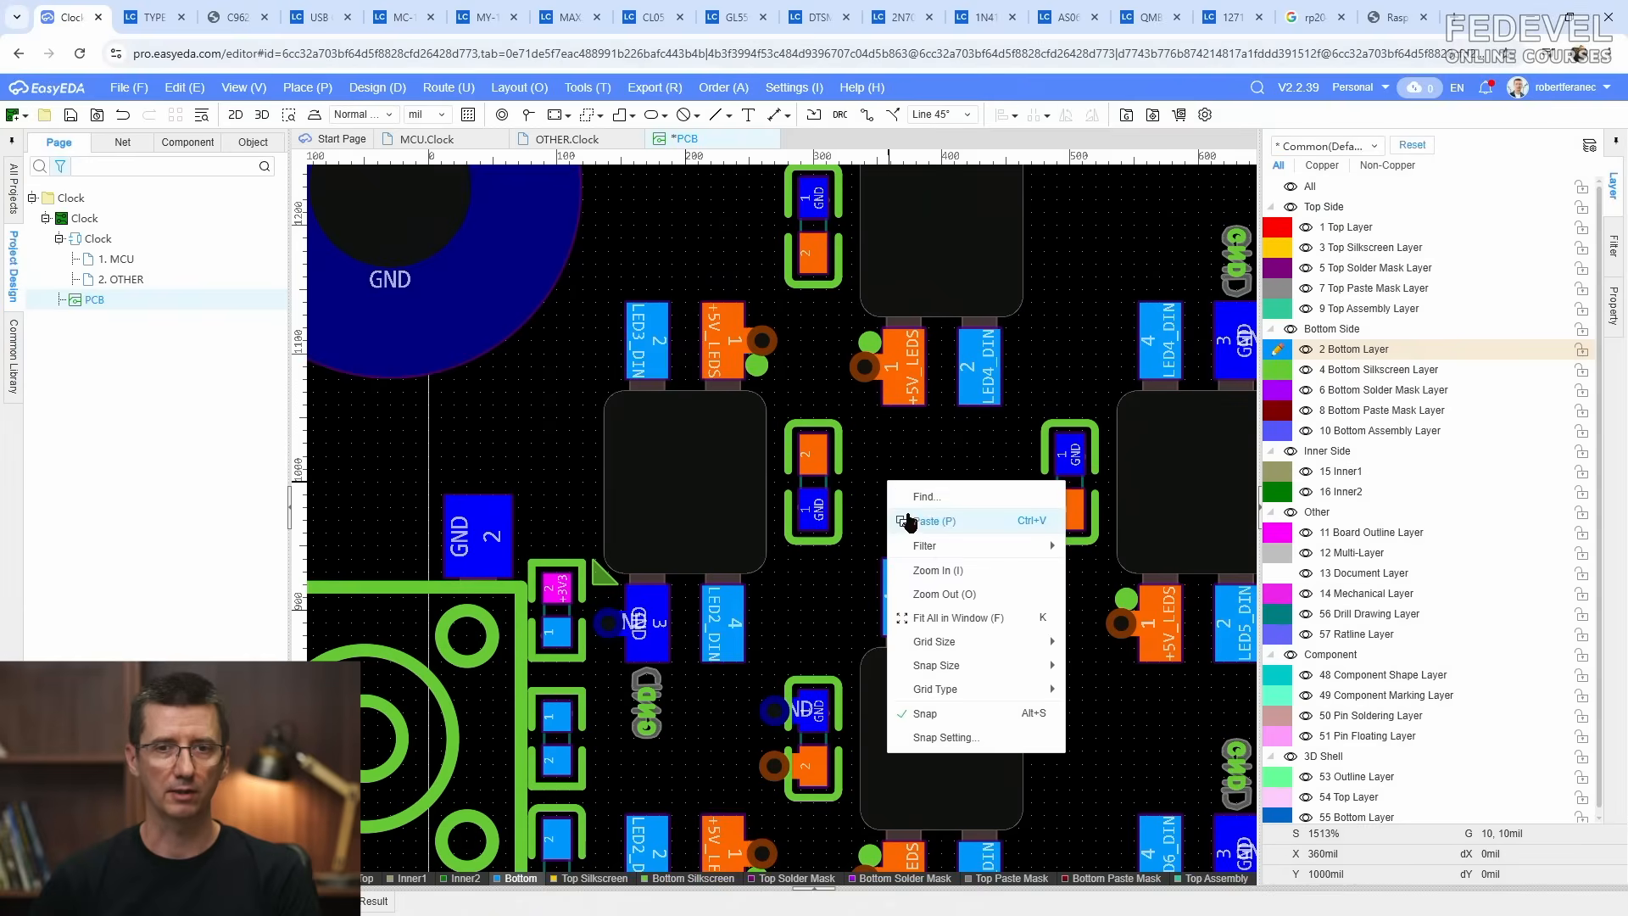
pyautogui.click(909, 520)
pyautogui.click(913, 456)
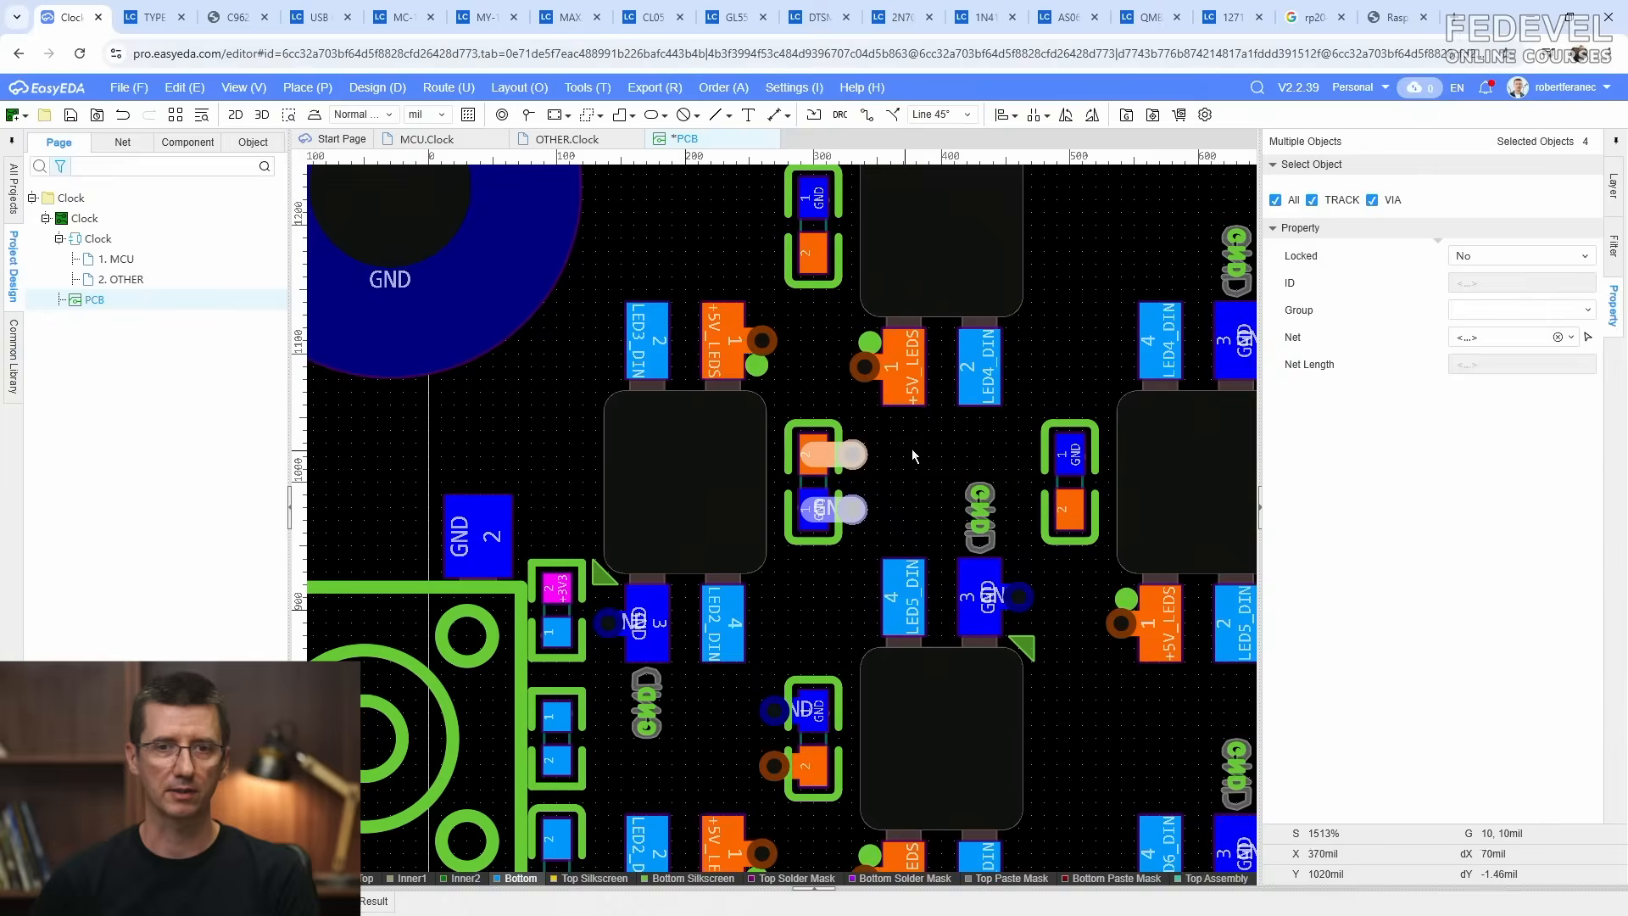
# Step: Paste the capacitor tracks and vias, rotated 180°, onto the capacitor beside the LED between LED3_DIN and LED4_DIN
pyautogui.moveTo(912, 455); pyautogui.dragTo(869, 640, button='right')
pyautogui.rightClick(678, 313)
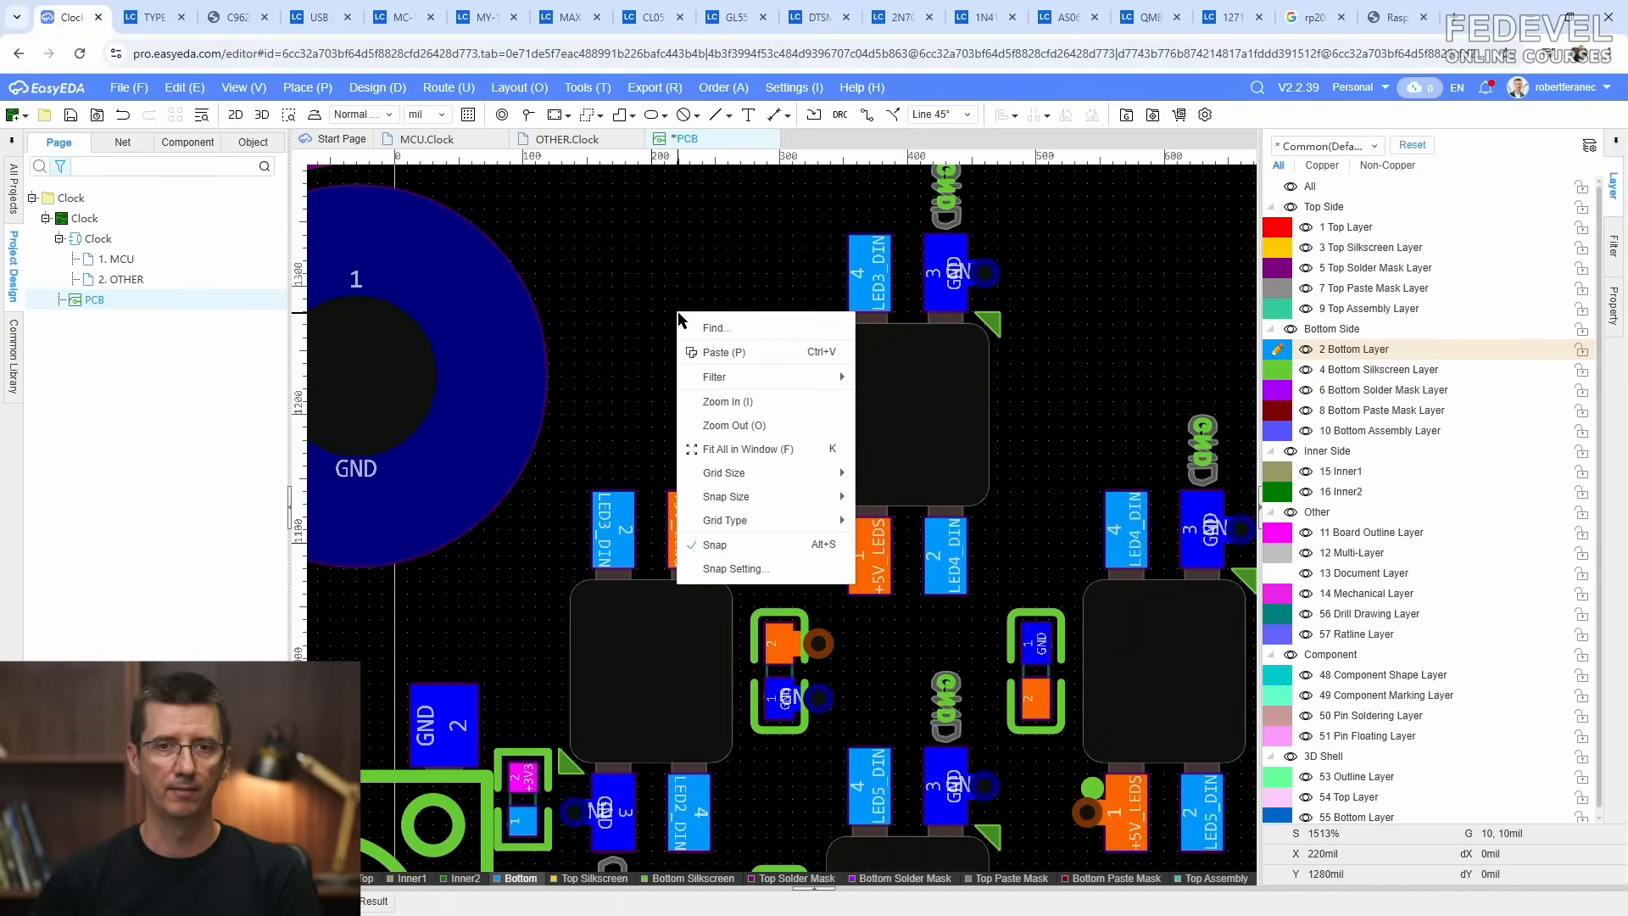
pyautogui.click(700, 353)
pyautogui.scroll(2, 678, 357)
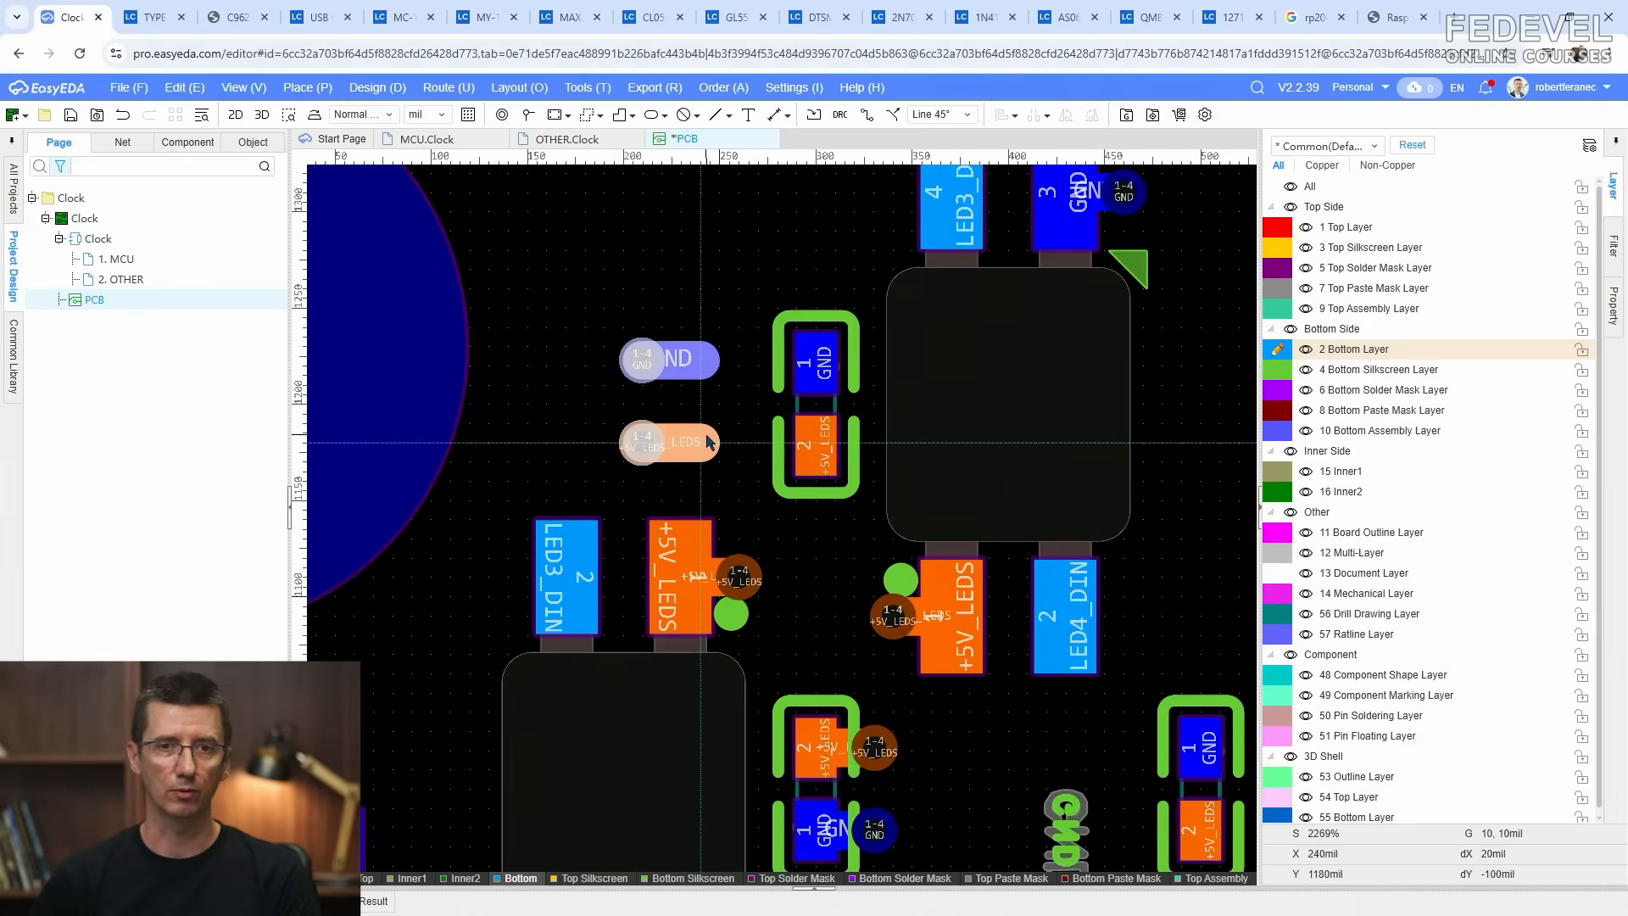
pyautogui.click(805, 452)
pyautogui.scroll(-2, 611, 349)
# Step: Paste the capacitor tracks and vias for the capacitor beside the LED between LED4_DIN and LED5_DIN
pyautogui.moveTo(897, 418); pyautogui.dragTo(806, 227, button='right')
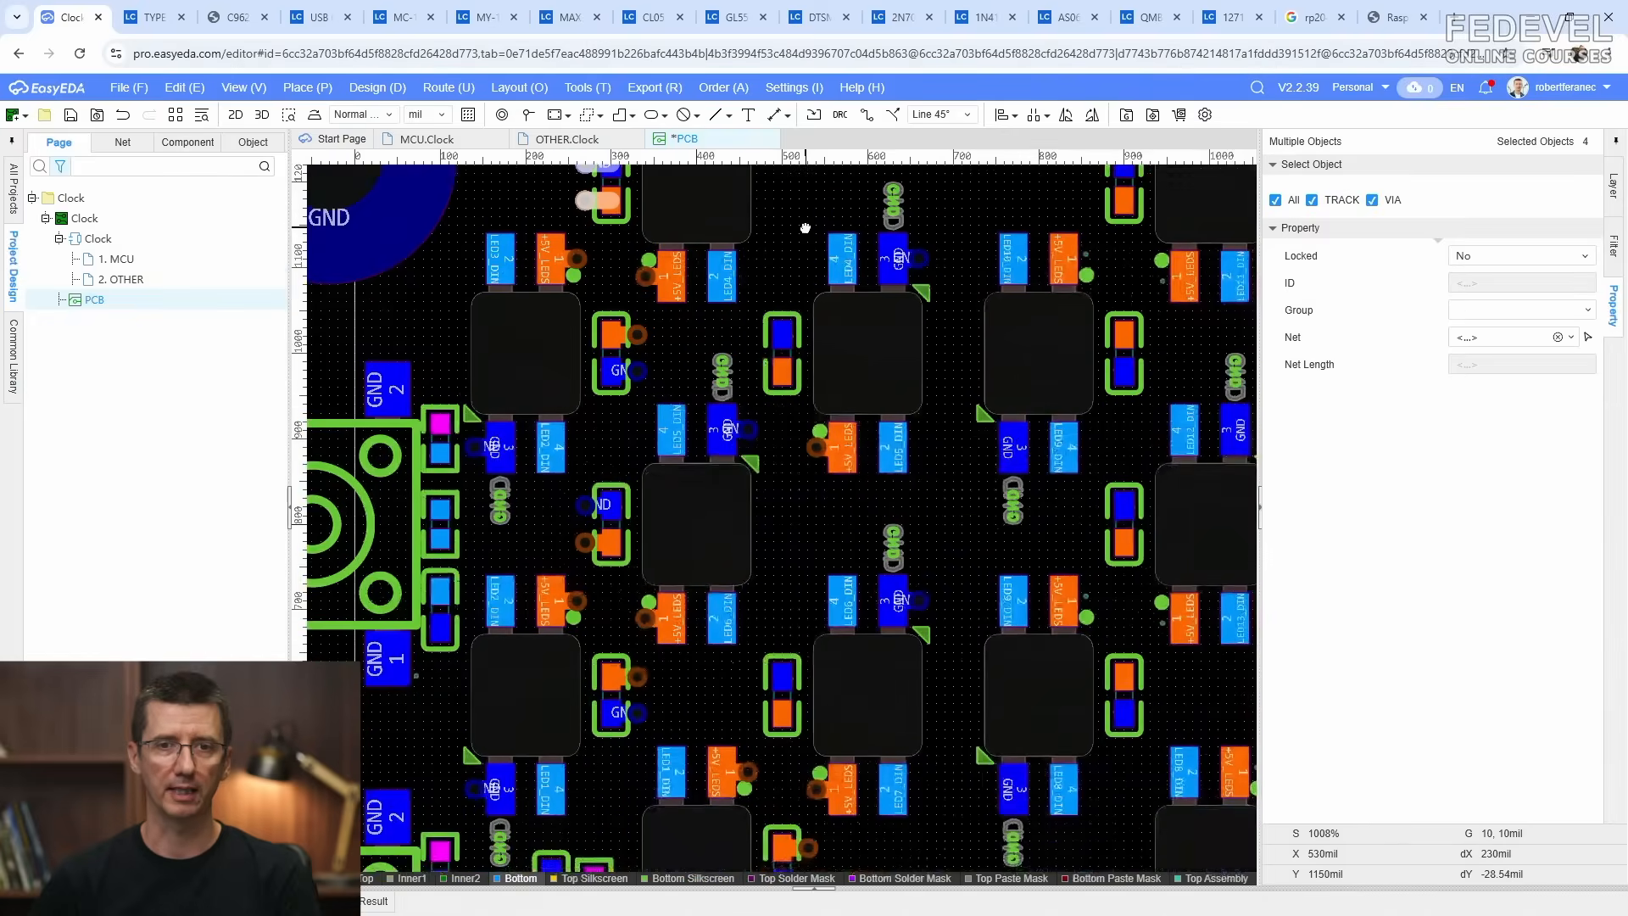
pyautogui.scroll(1, 716, 383)
pyautogui.rightClick(712, 385)
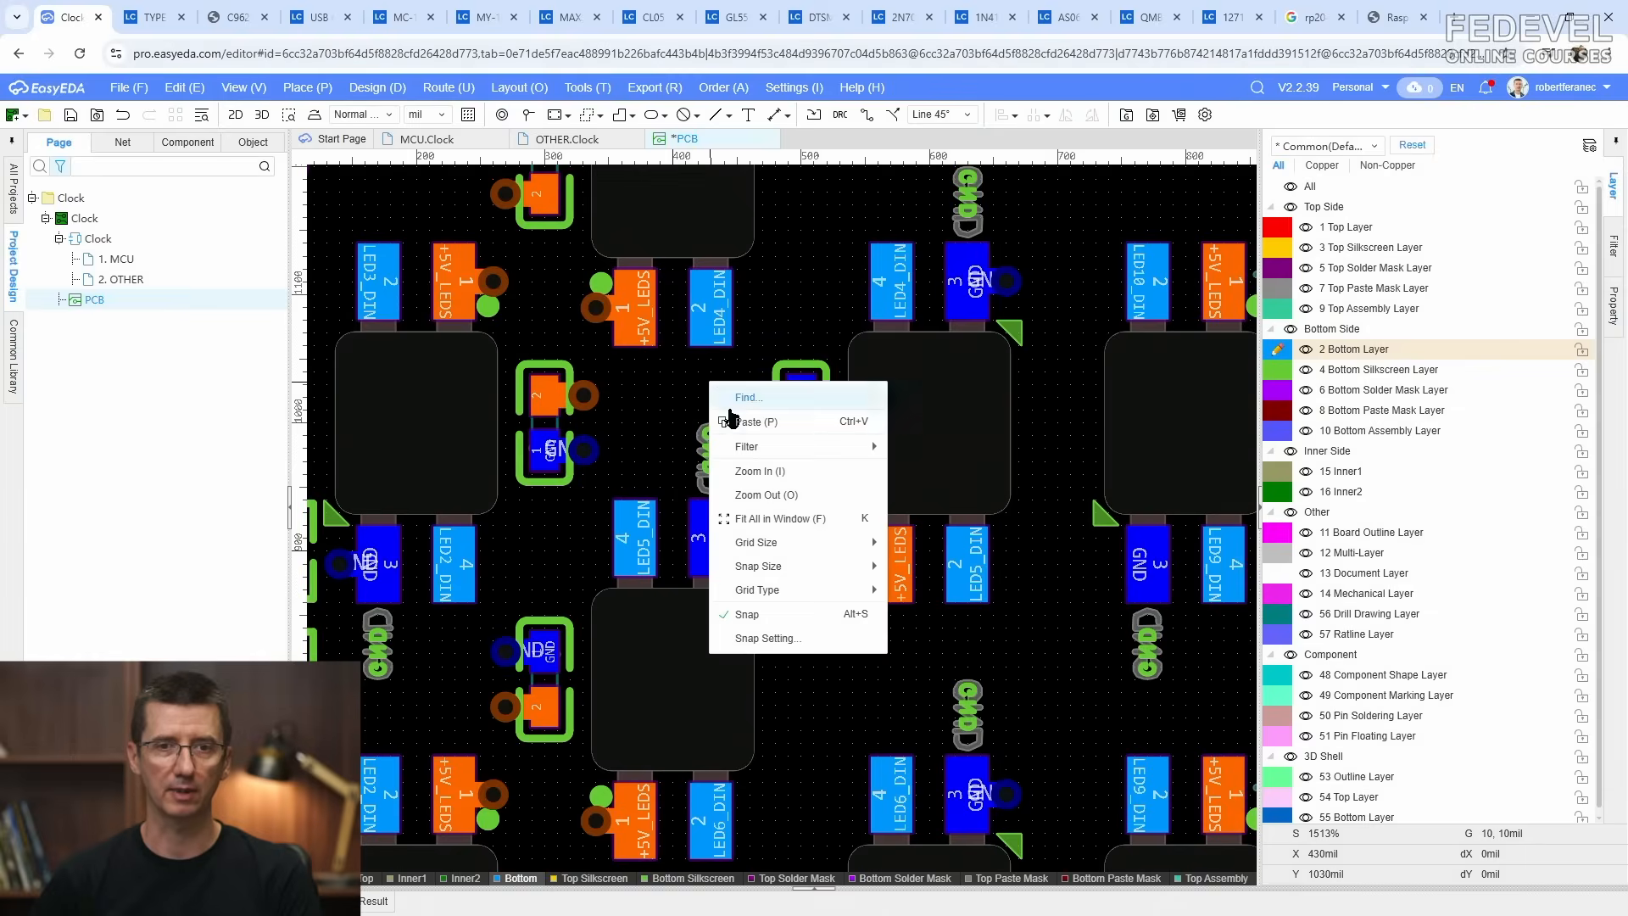
pyautogui.click(731, 420)
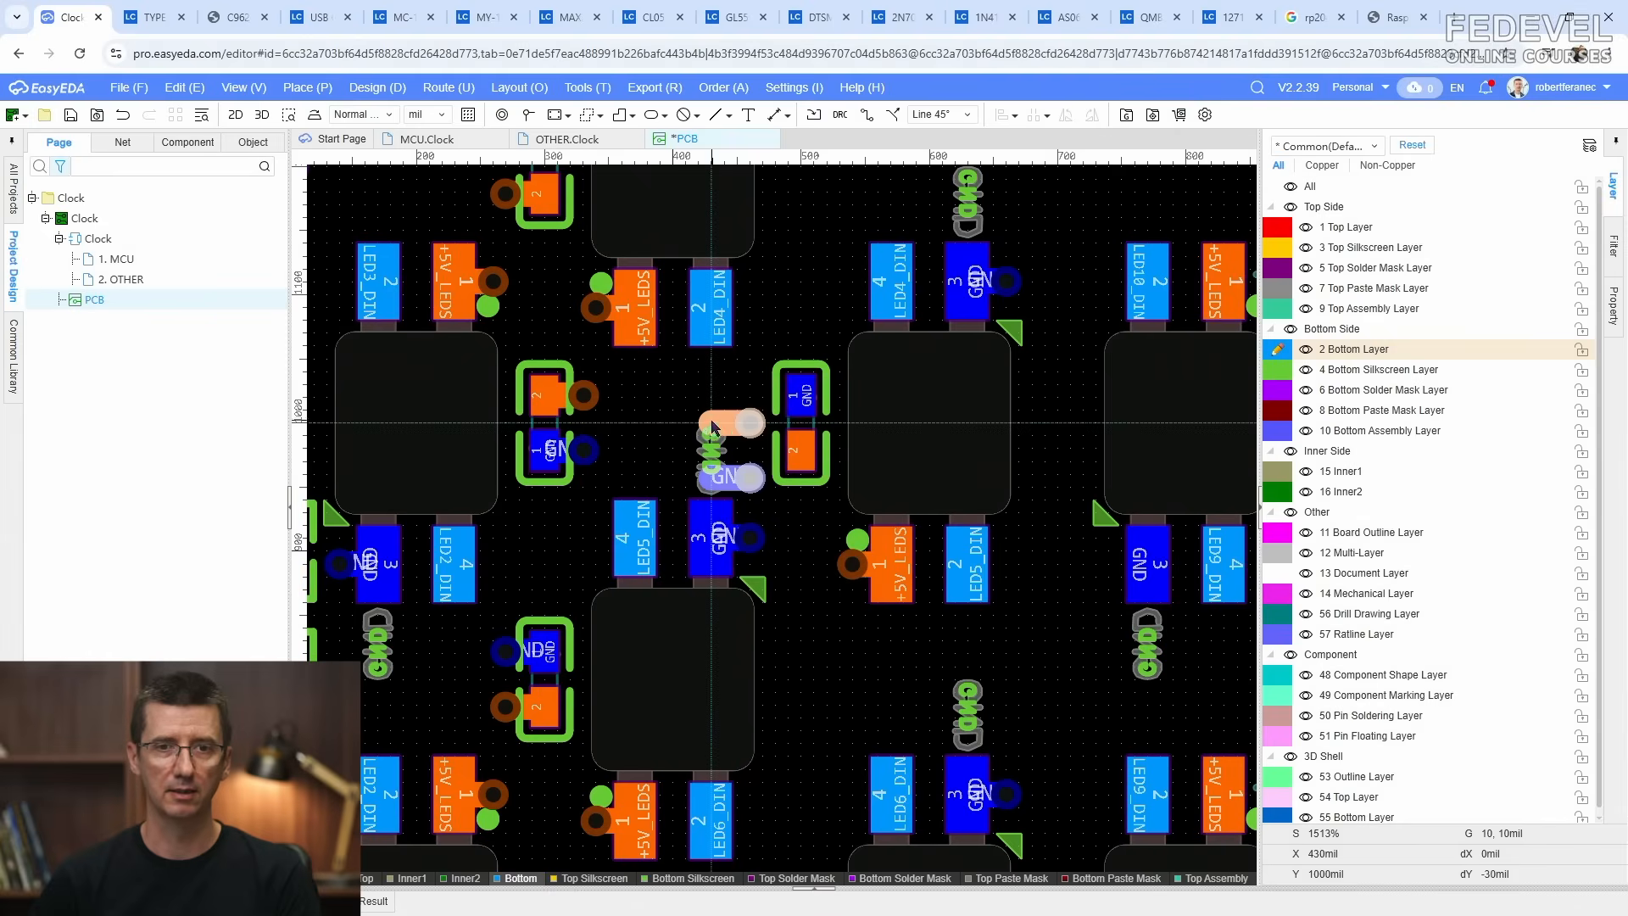
# Step: Place the copied +5V_LEDS and GND via pair at the capacitor beside the LED with the LED4_DIN and LED5_DIN pads
pyautogui.click(800, 457)
pyautogui.click(812, 629)
pyautogui.moveTo(824, 707); pyautogui.dragTo(745, 301, button='right')
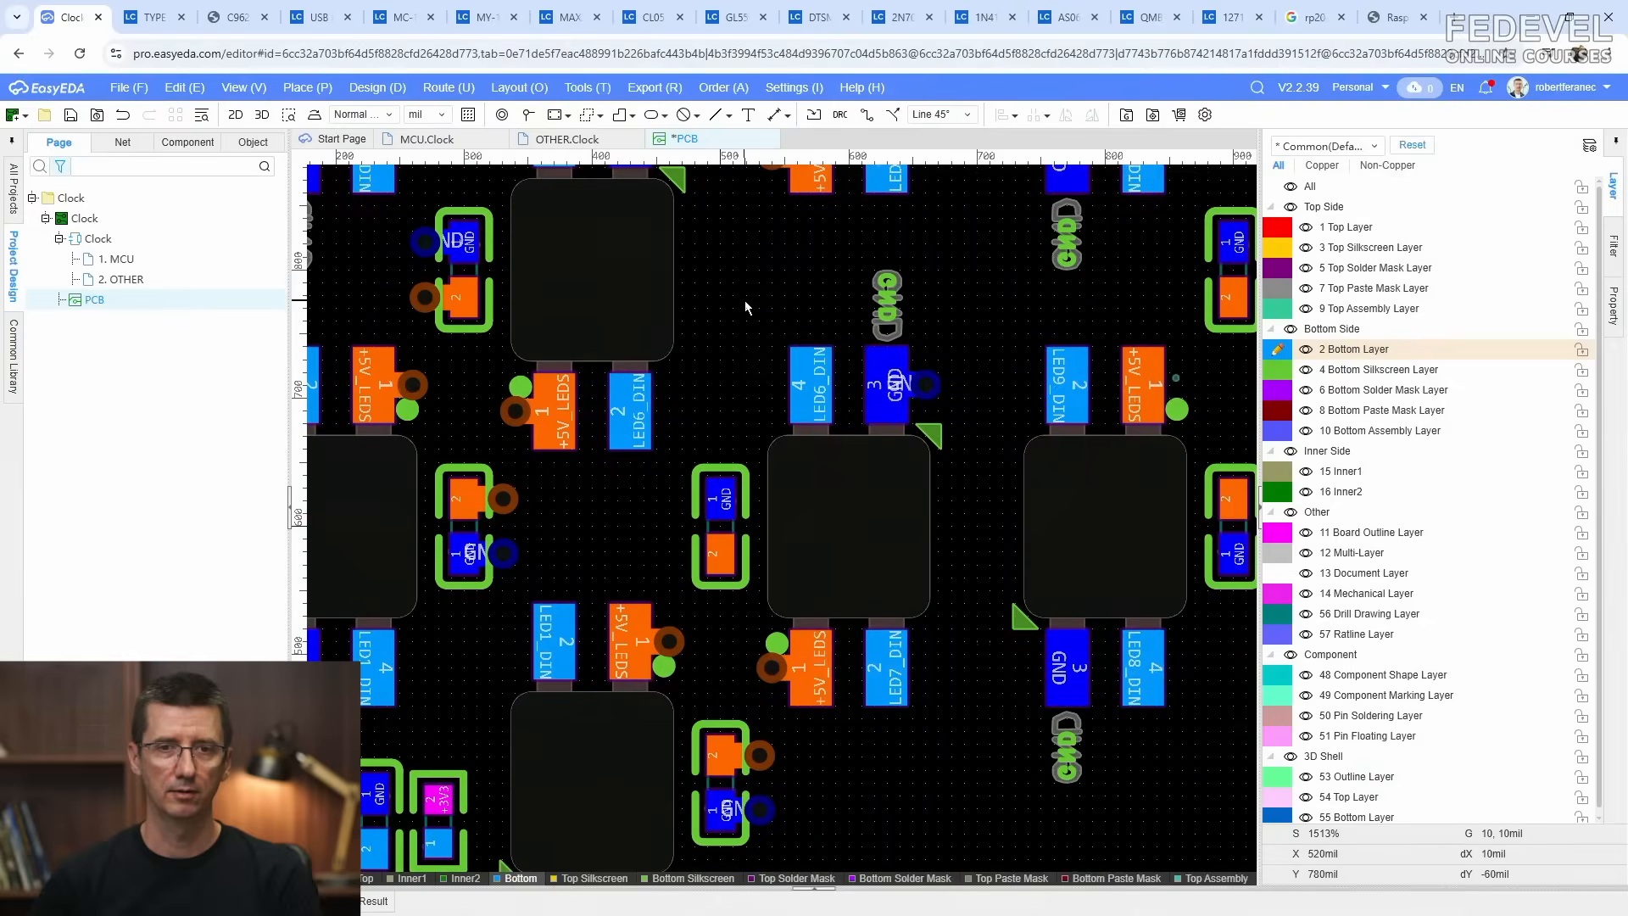
# Step: Place another copy of the +5V_LEDS and GND via pair, rotated 180°, at the capacitor beside the LED with LED6_DIN and LED7_DIN pads
pyautogui.rightClick(725, 313)
pyautogui.click(751, 353)
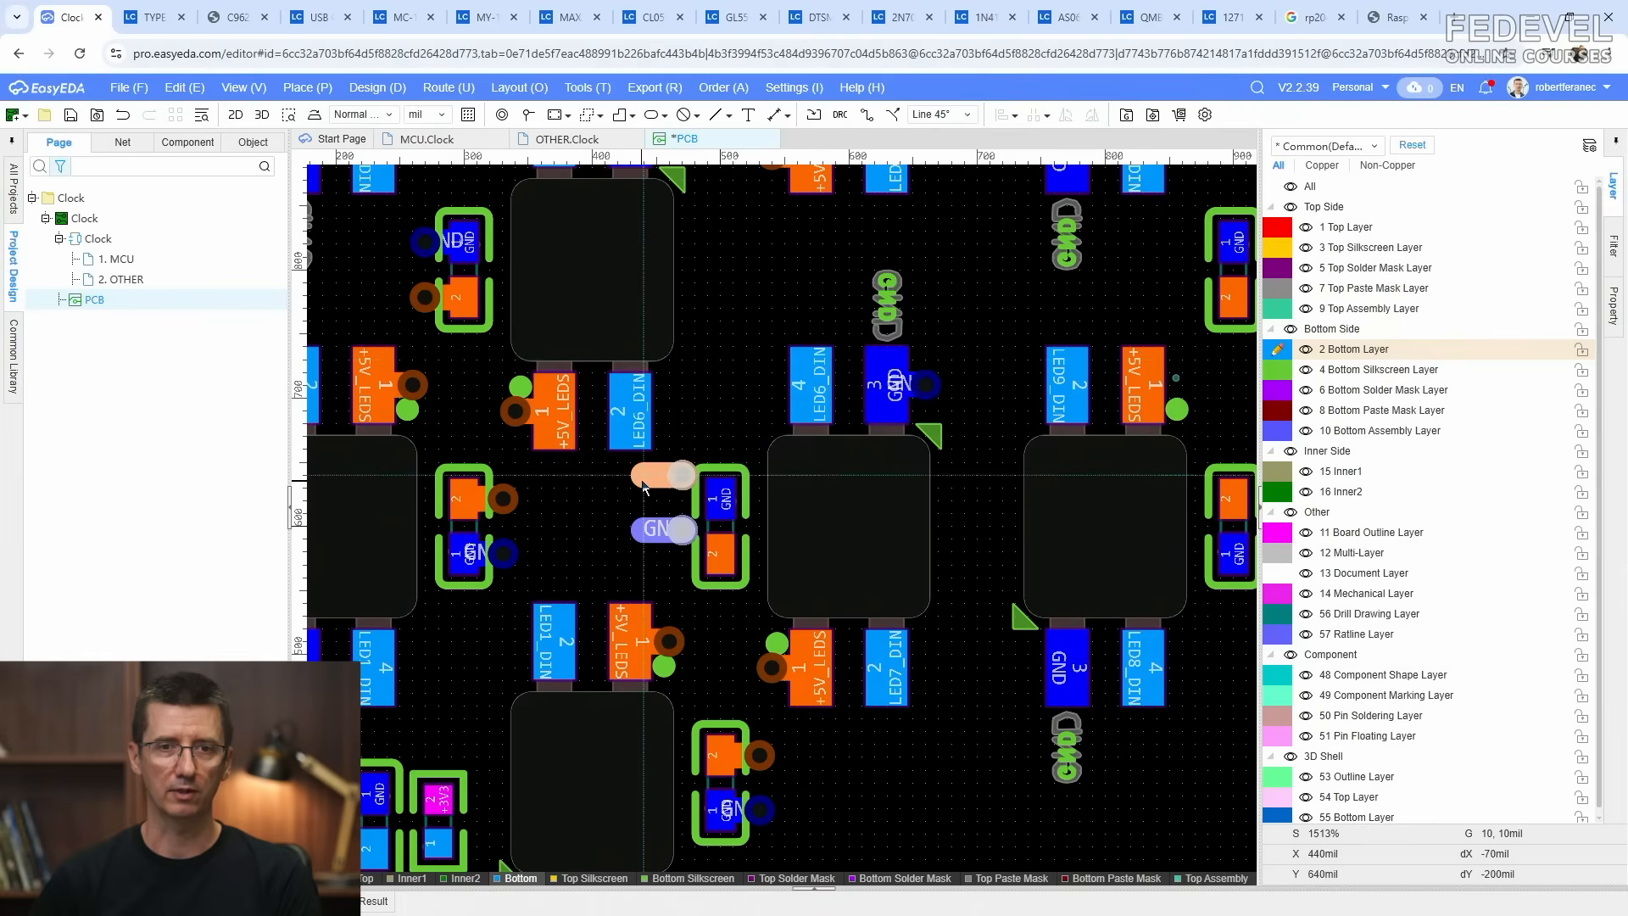
pyautogui.press('space')
pyautogui.press('space')
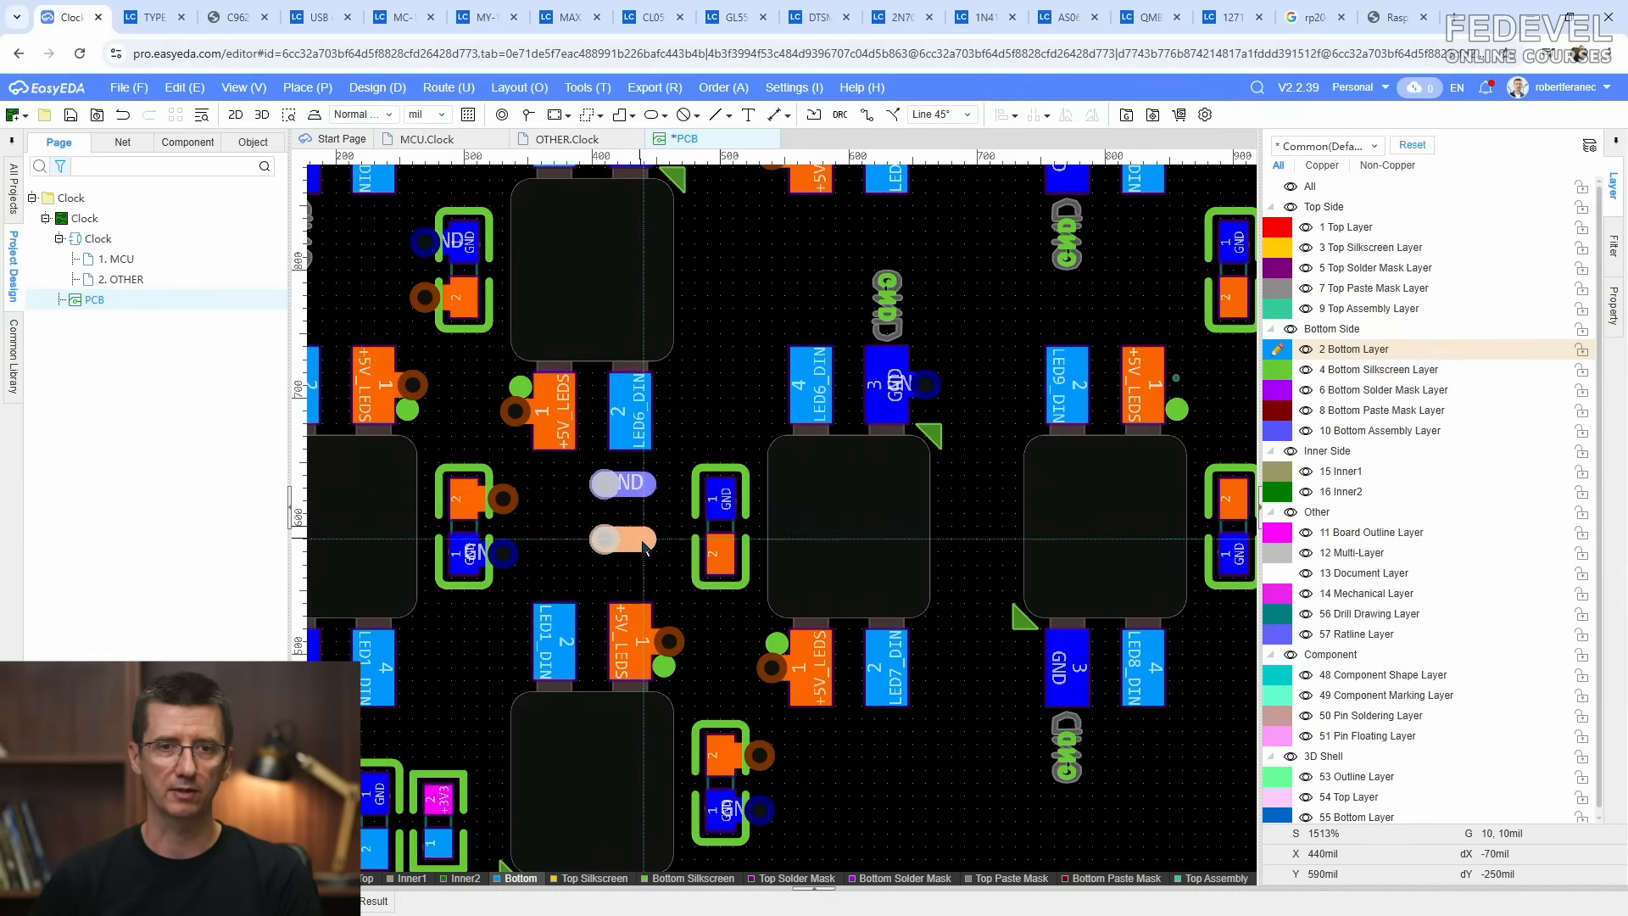
pyautogui.click(722, 557)
pyautogui.click(739, 355)
# Step: Fit the whole board in view and save the PCB
pyautogui.scroll(-2, 739, 355)
pyautogui.moveTo(741, 334); pyautogui.dragTo(853, 552, button='right')
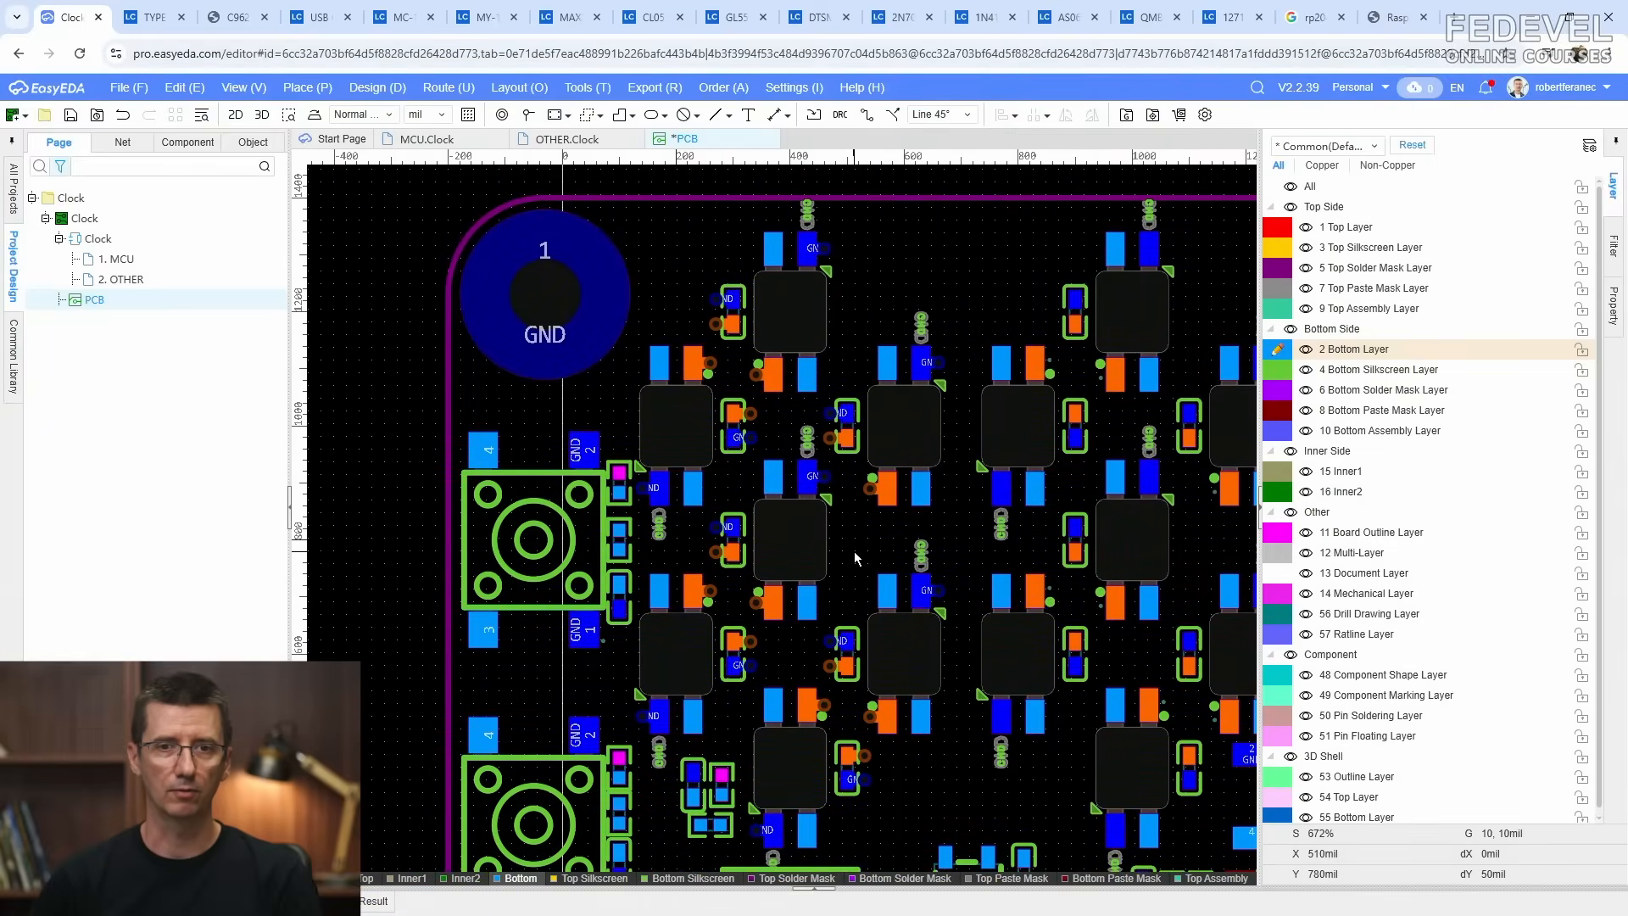
pyautogui.press('k')
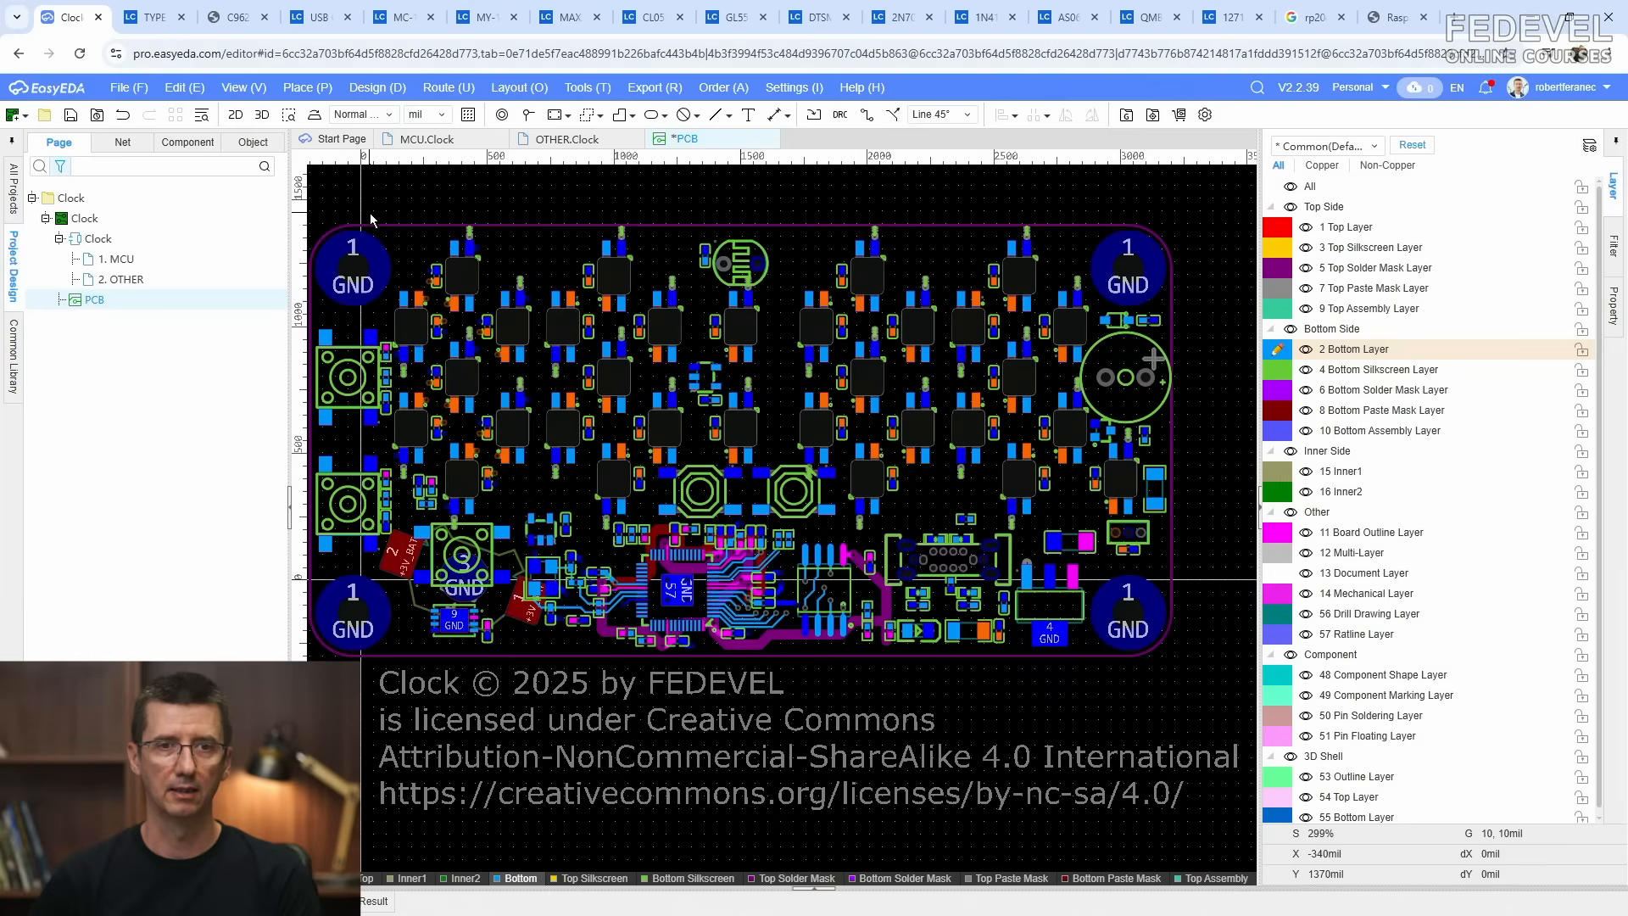
pyautogui.click(71, 115)
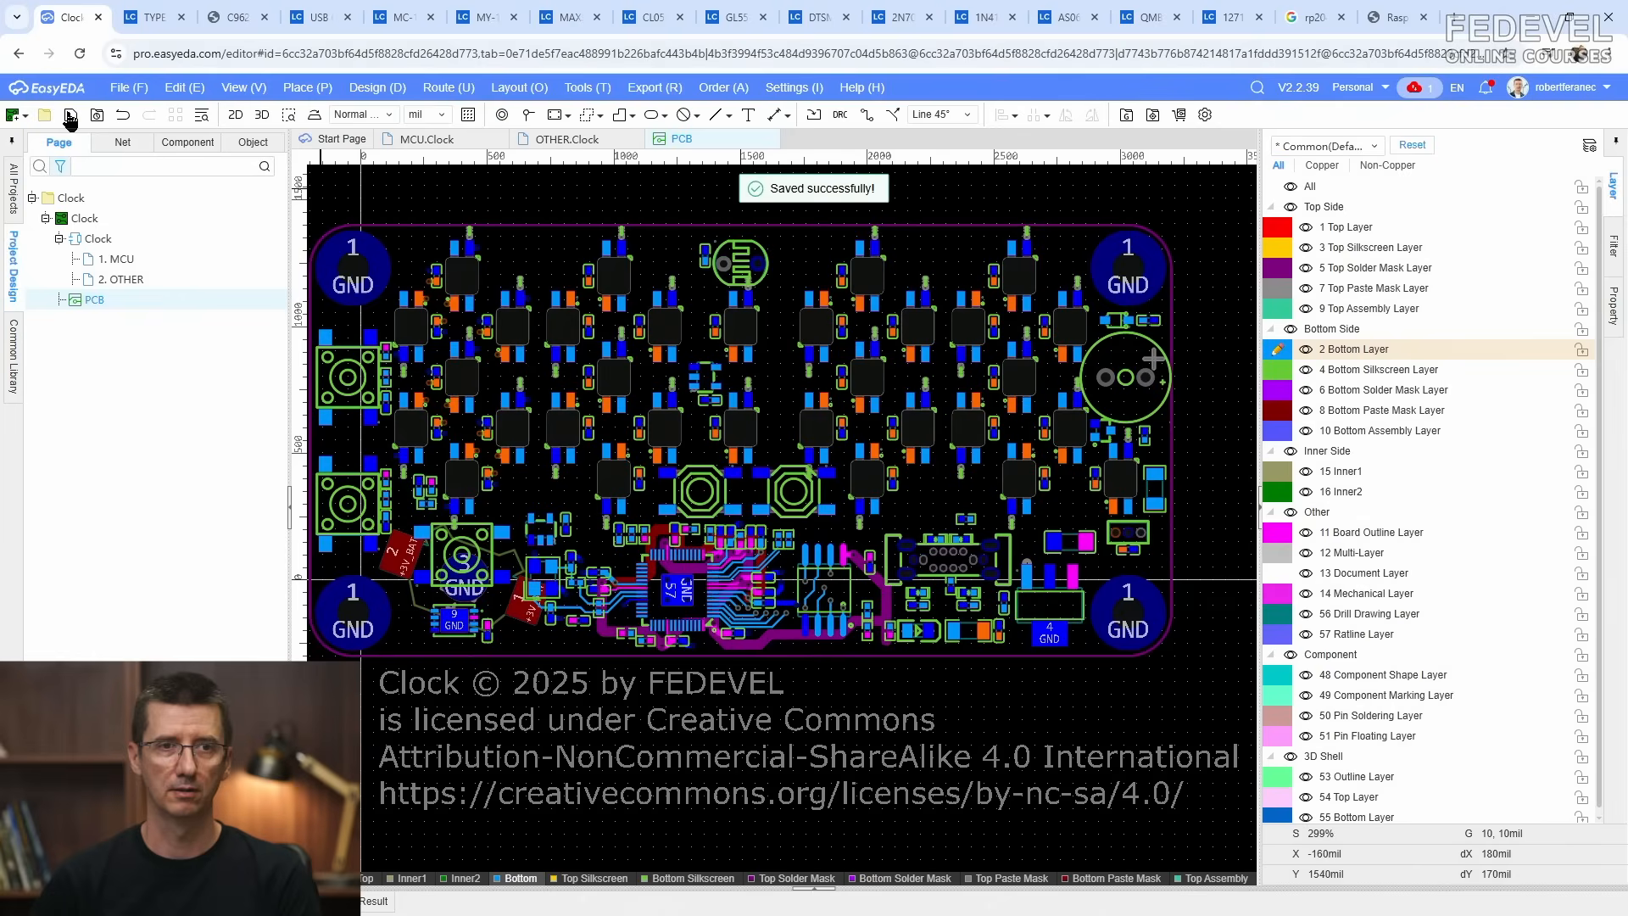
# Step: Enable pads in the selection filter and return to the layer list
pyautogui.scroll(6, 654, 434)
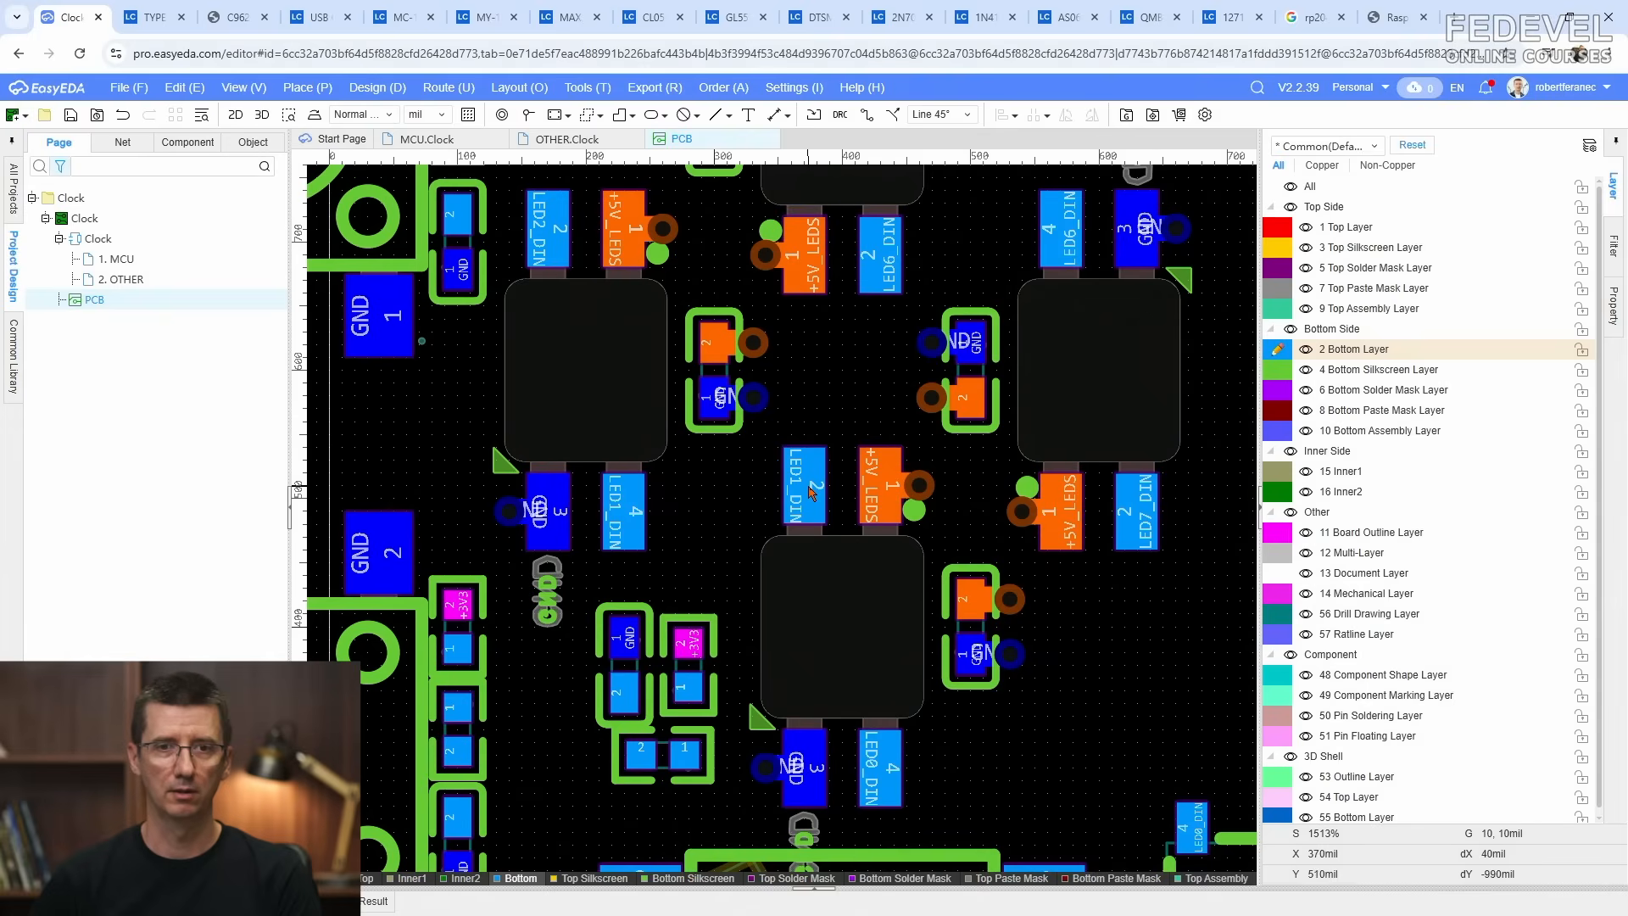
pyautogui.click(1614, 254)
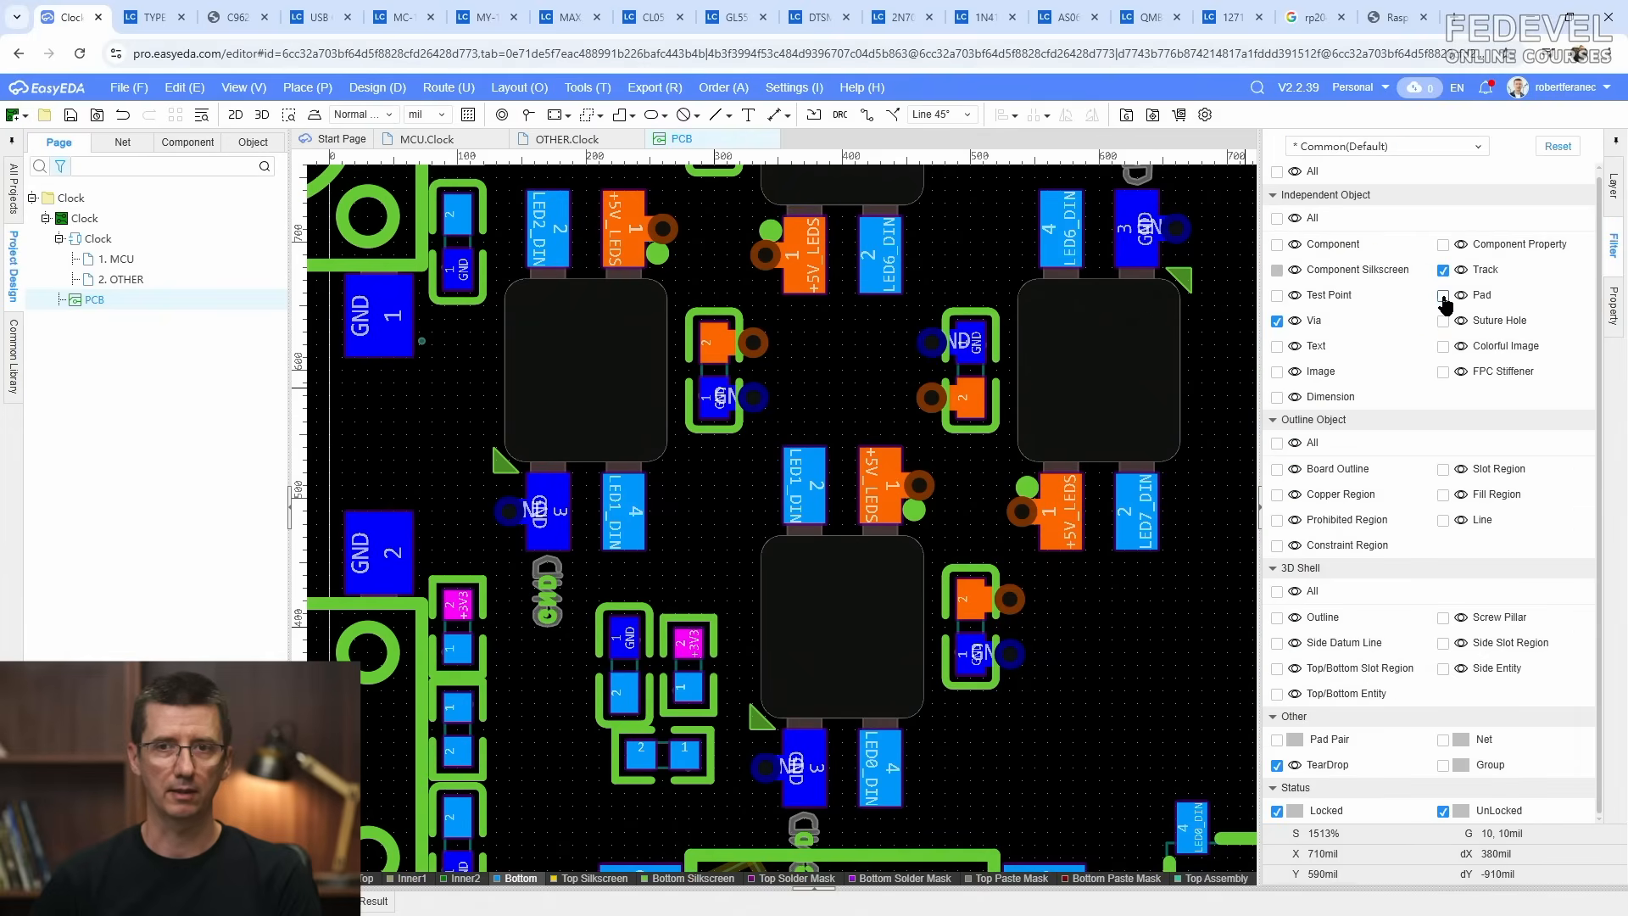
pyautogui.click(1611, 191)
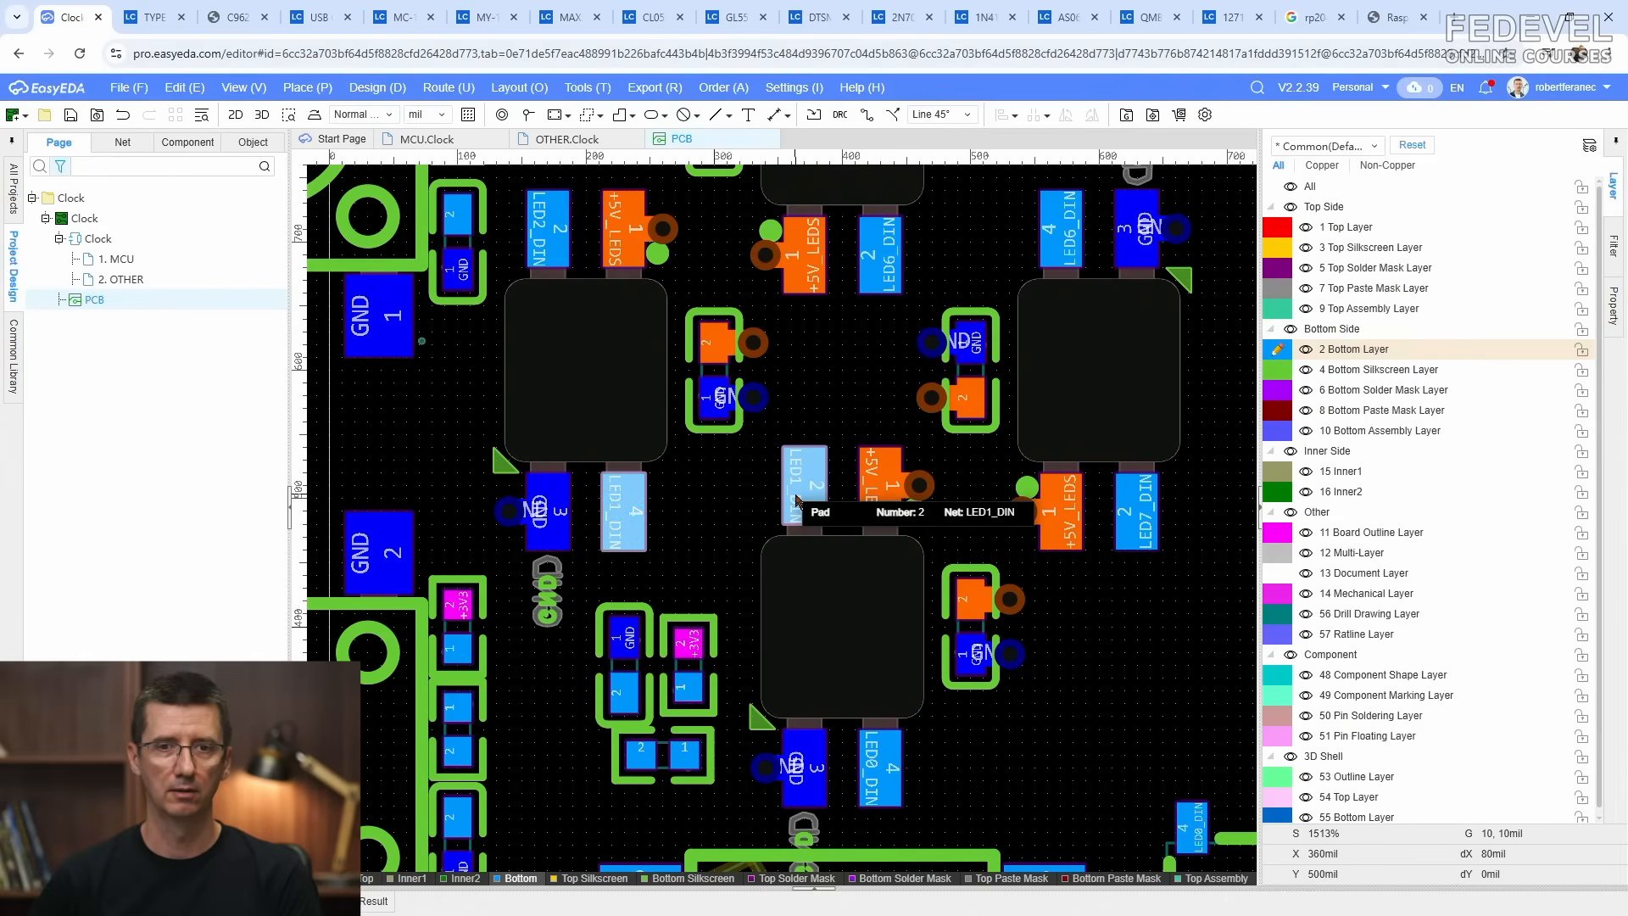
# Step: Route an 8 mil bottom-layer track between the two LED1_DIN pads
pyautogui.click(865, 115)
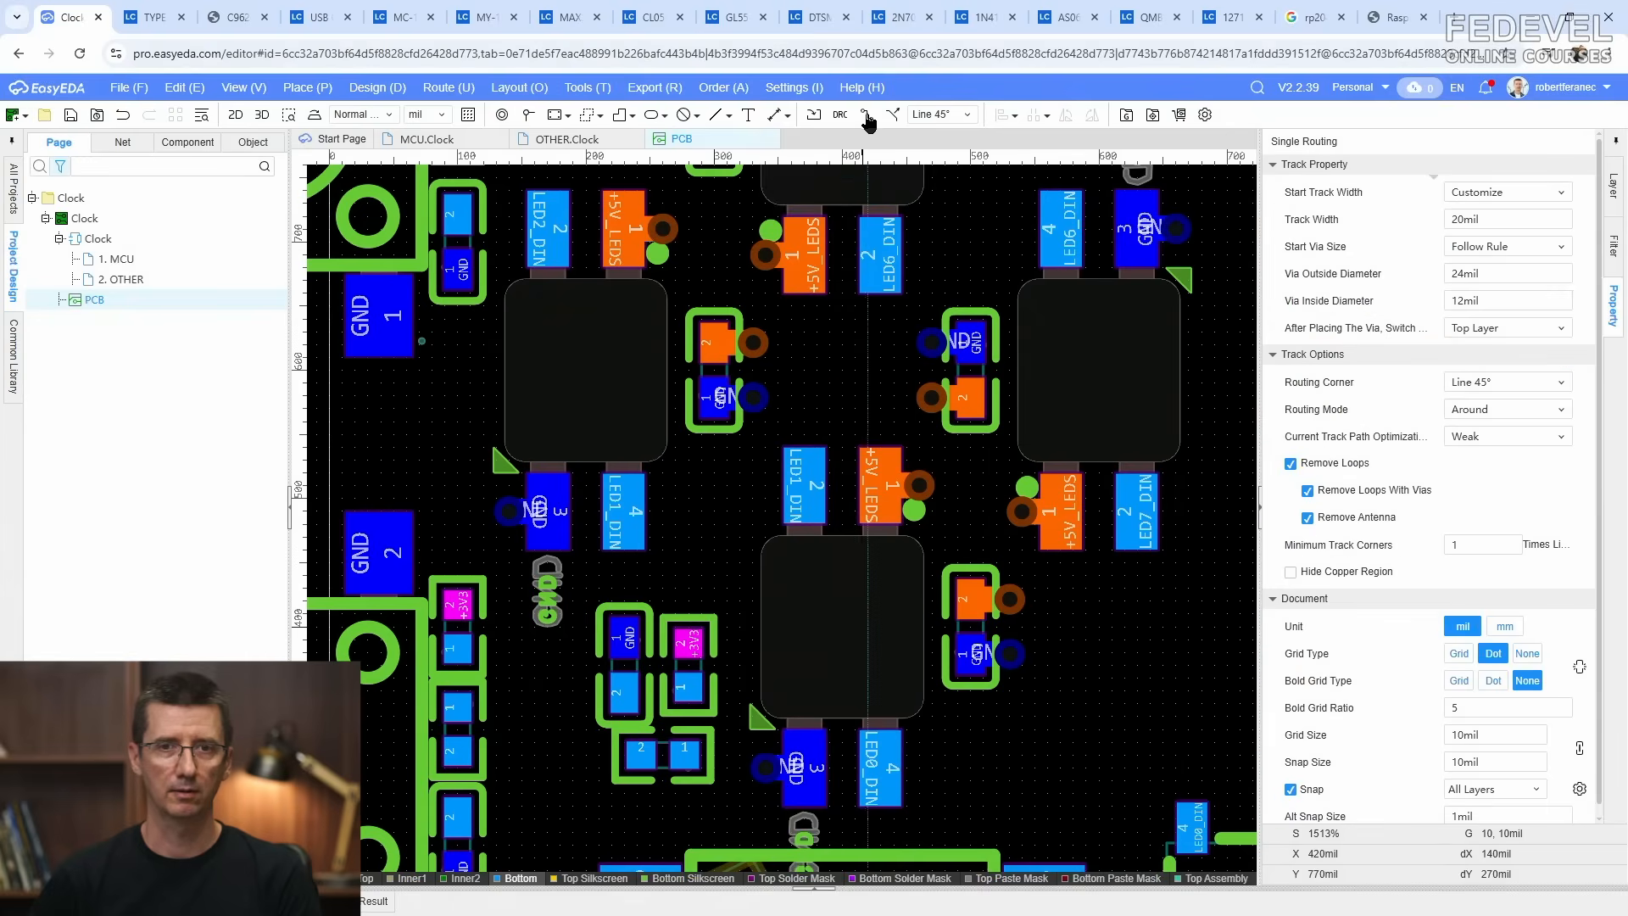
pyautogui.click(805, 490)
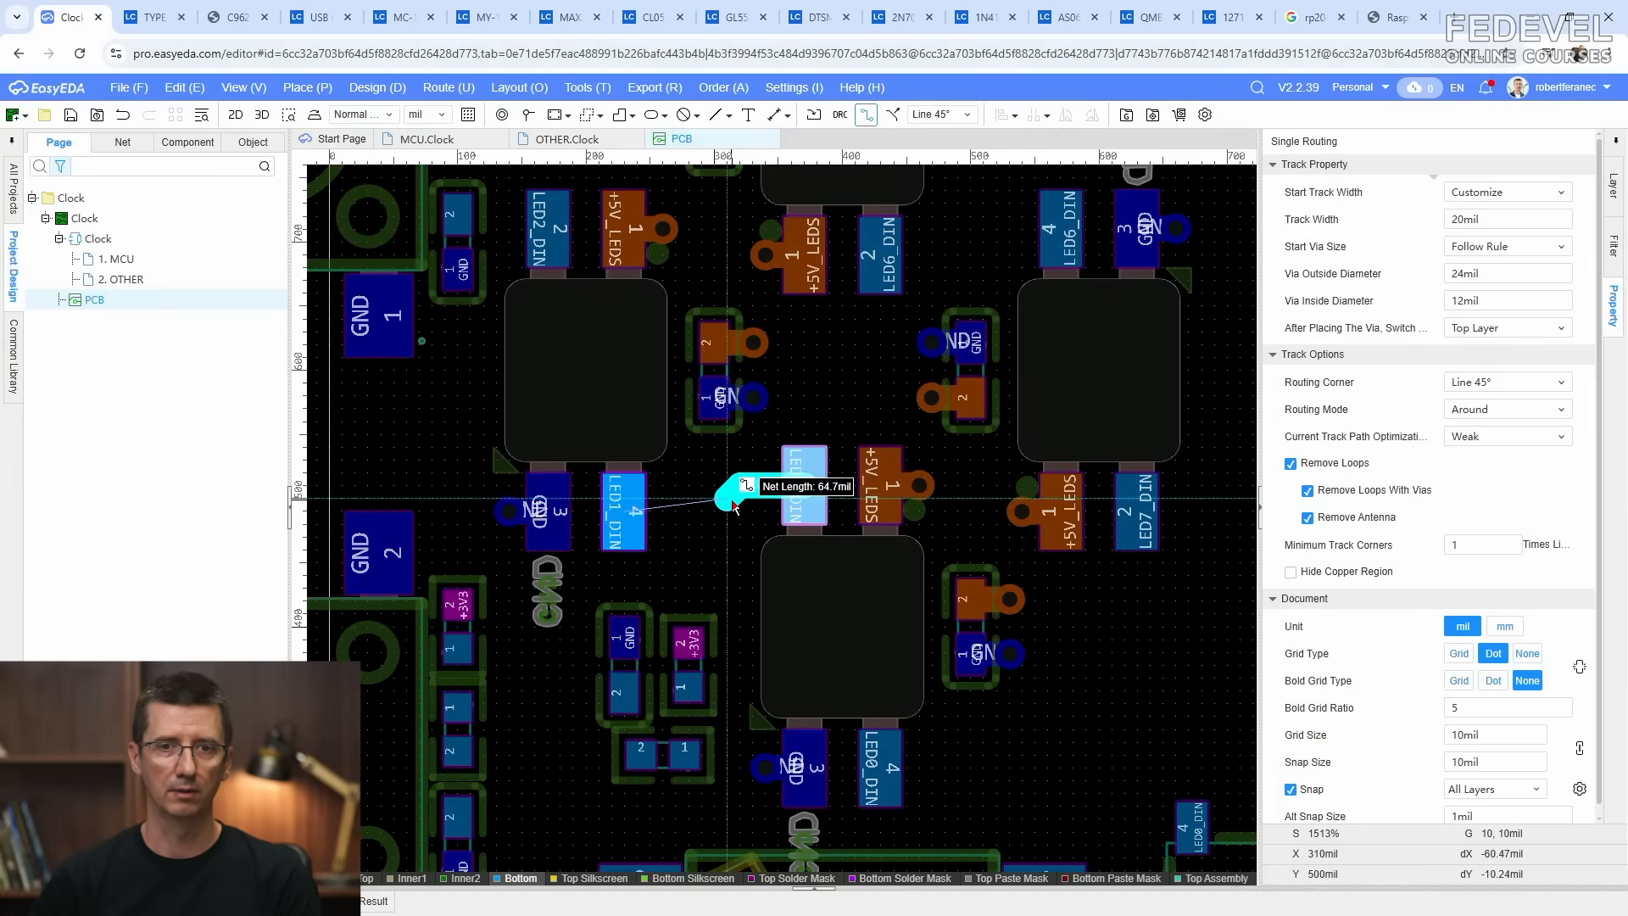
pyautogui.press('Tab')
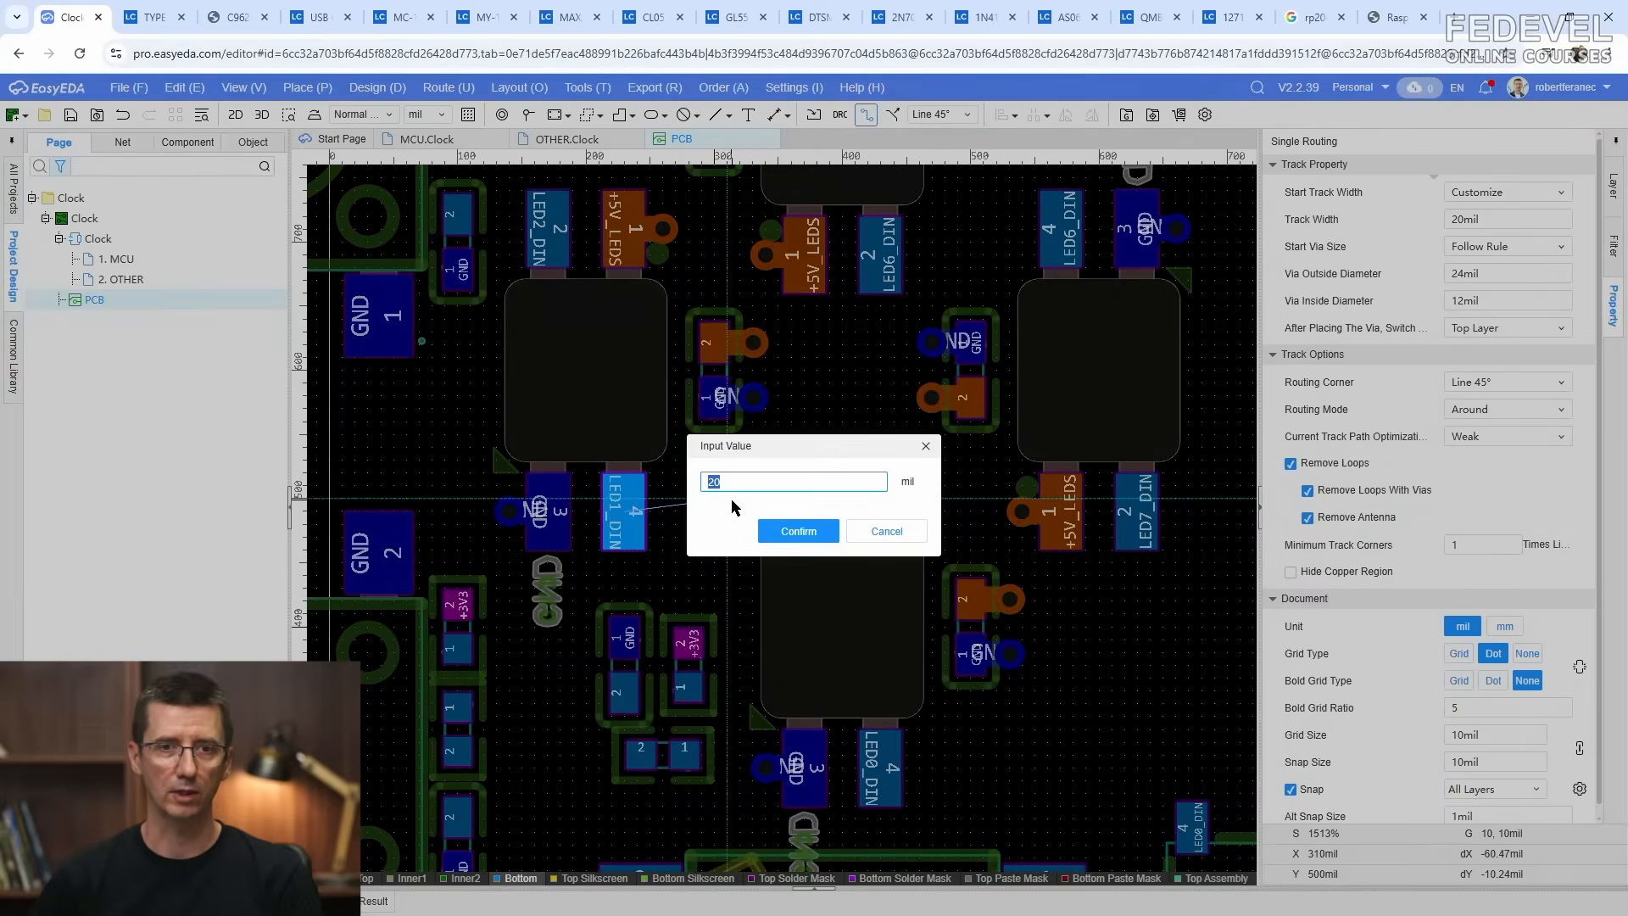
pyautogui.write('8')
pyautogui.click(787, 529)
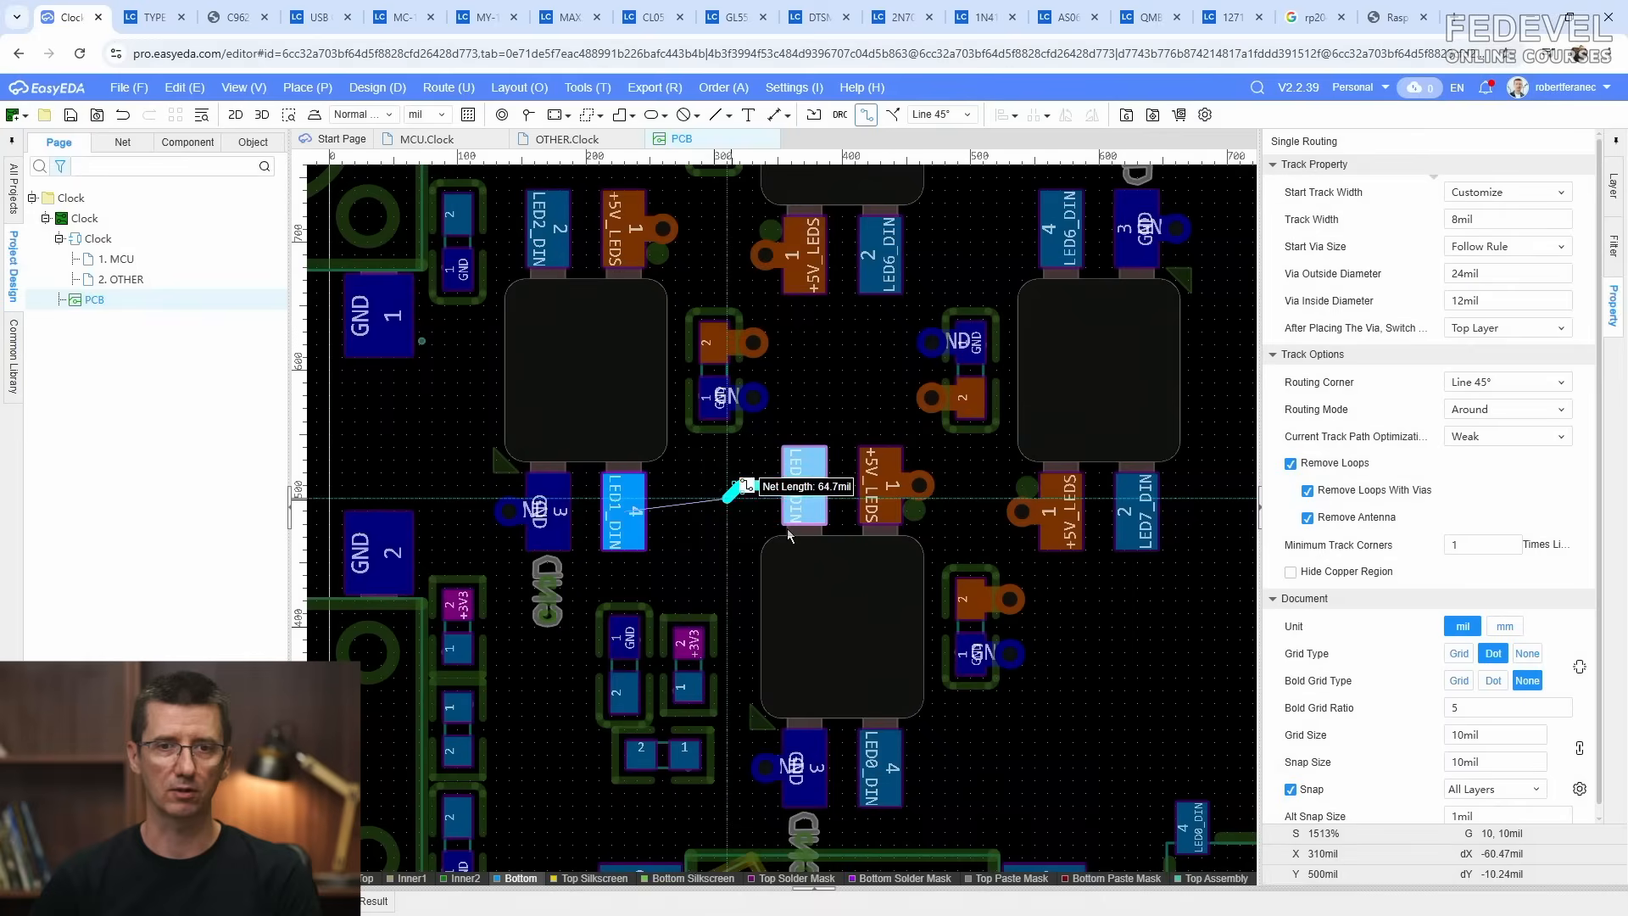
pyautogui.scroll(4, 741, 486)
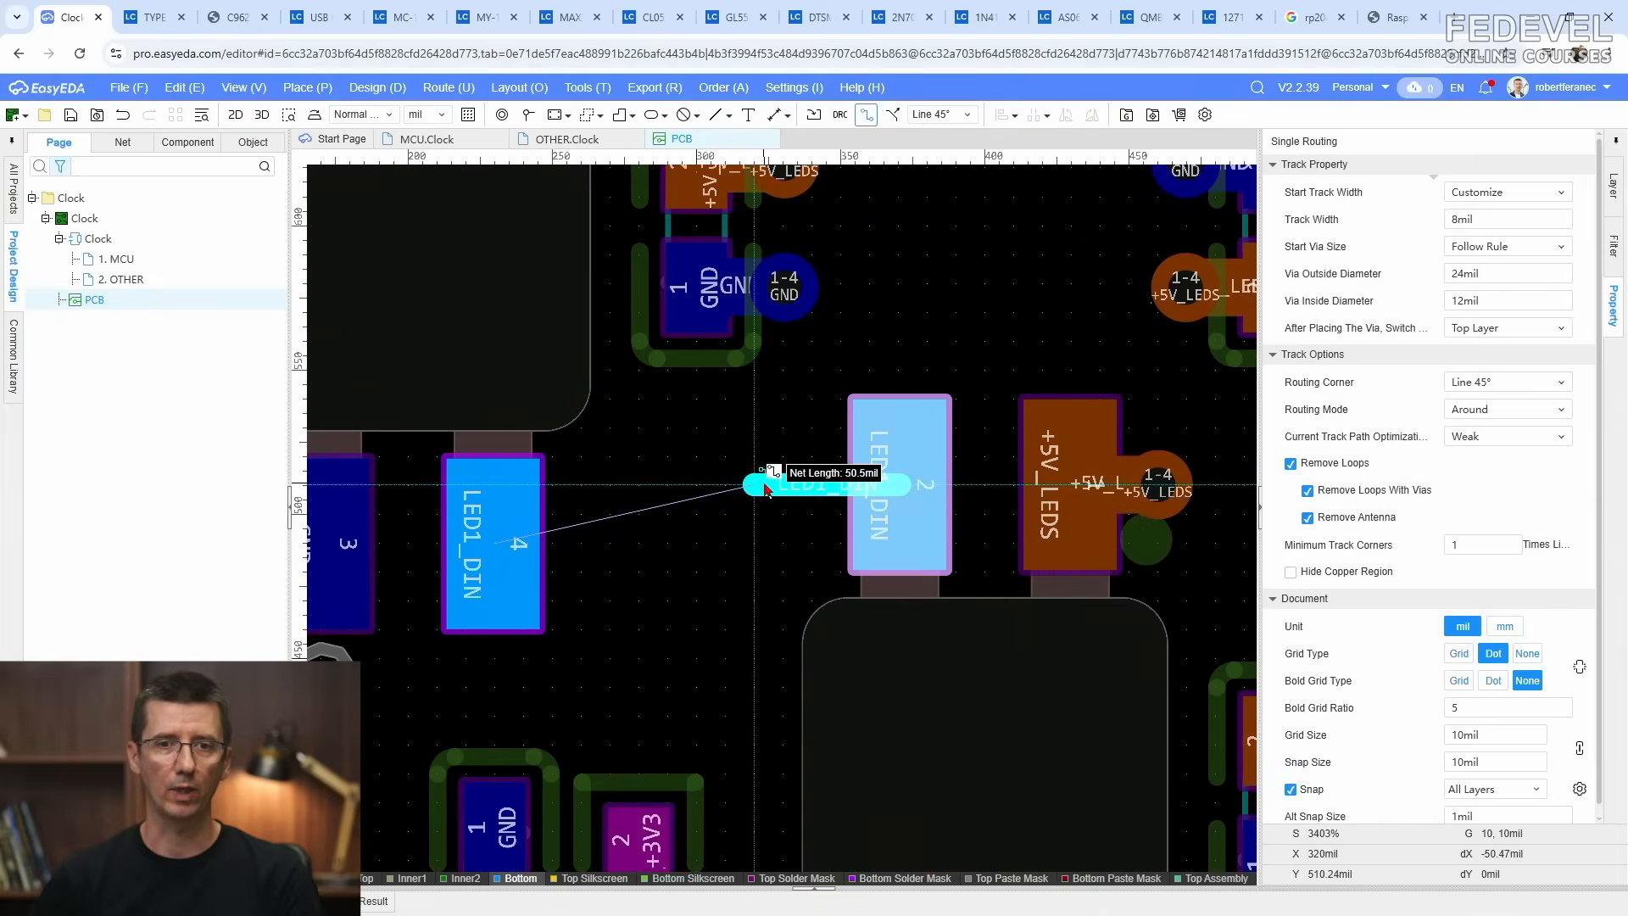
pyautogui.click(493, 558)
# Step: Route an 8 mil bottom-layer track from LED2_DIN pad 2 to LED2_DIN pad 4 on the LED above it
pyautogui.scroll(-6, 712, 596)
pyautogui.moveTo(729, 473); pyautogui.dragTo(846, 624, button='right')
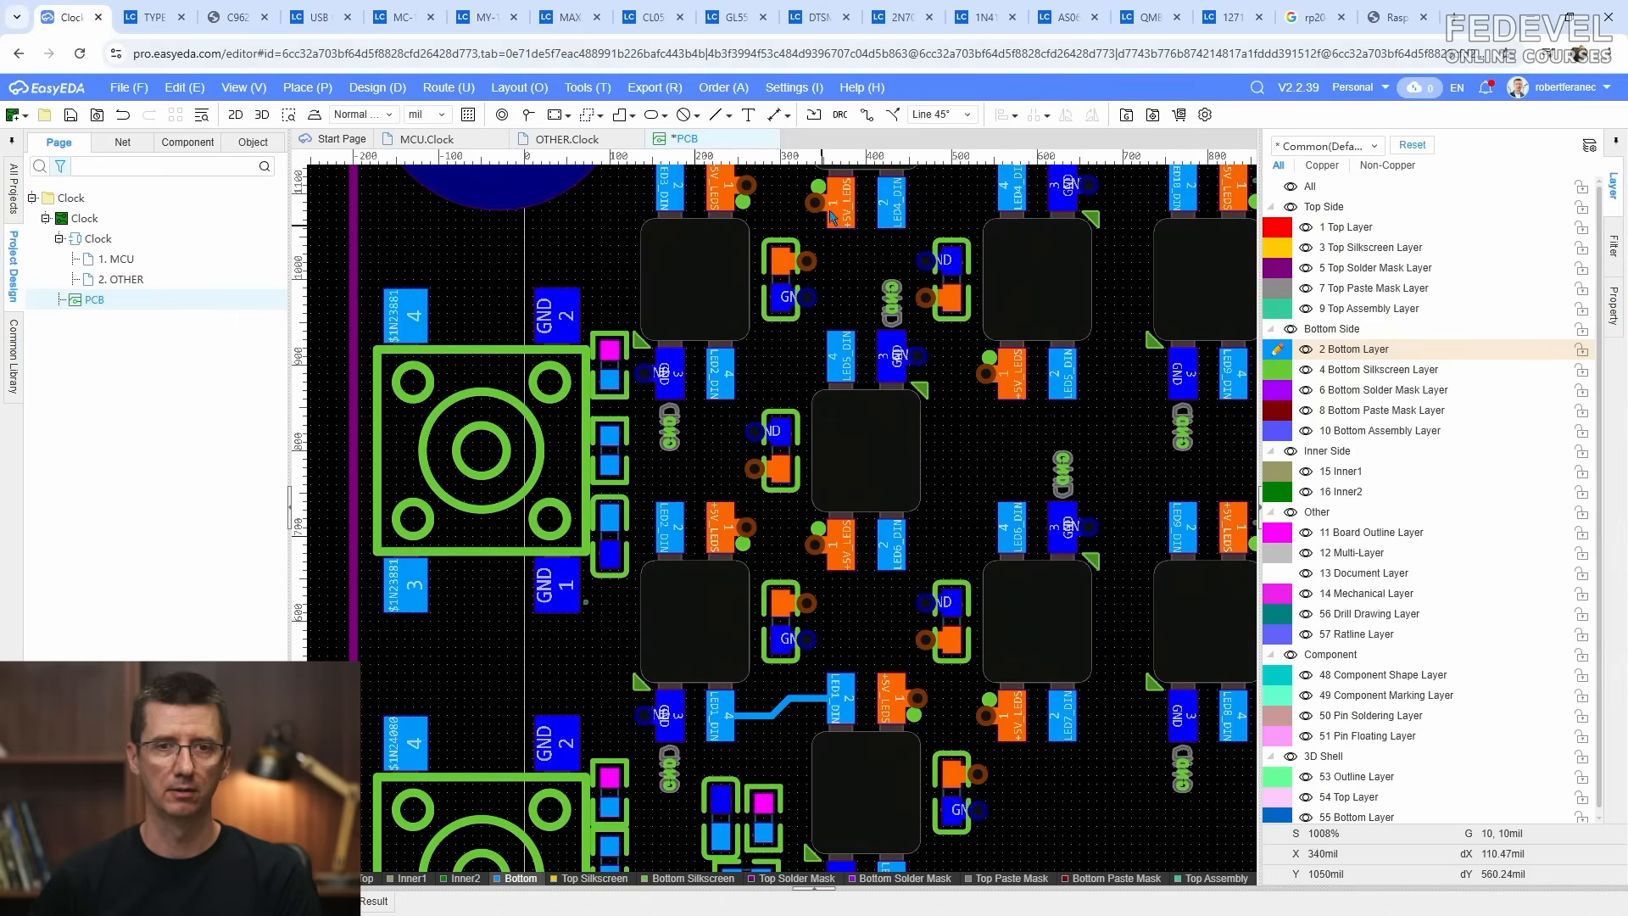
pyautogui.click(865, 114)
pyautogui.scroll(2, 670, 551)
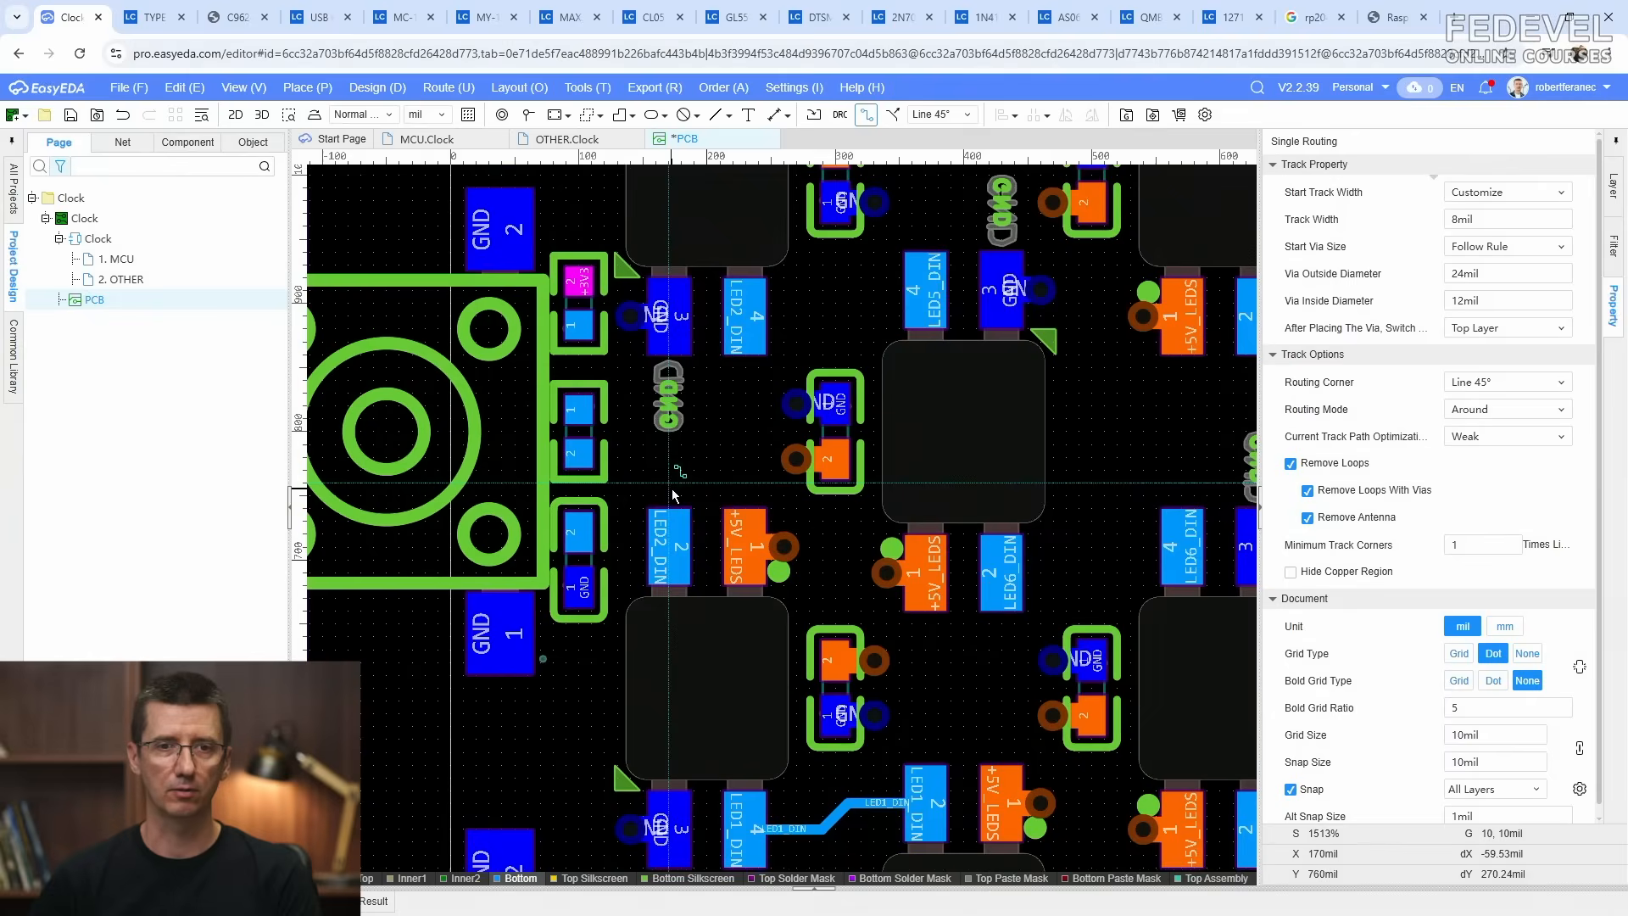
pyautogui.click(670, 556)
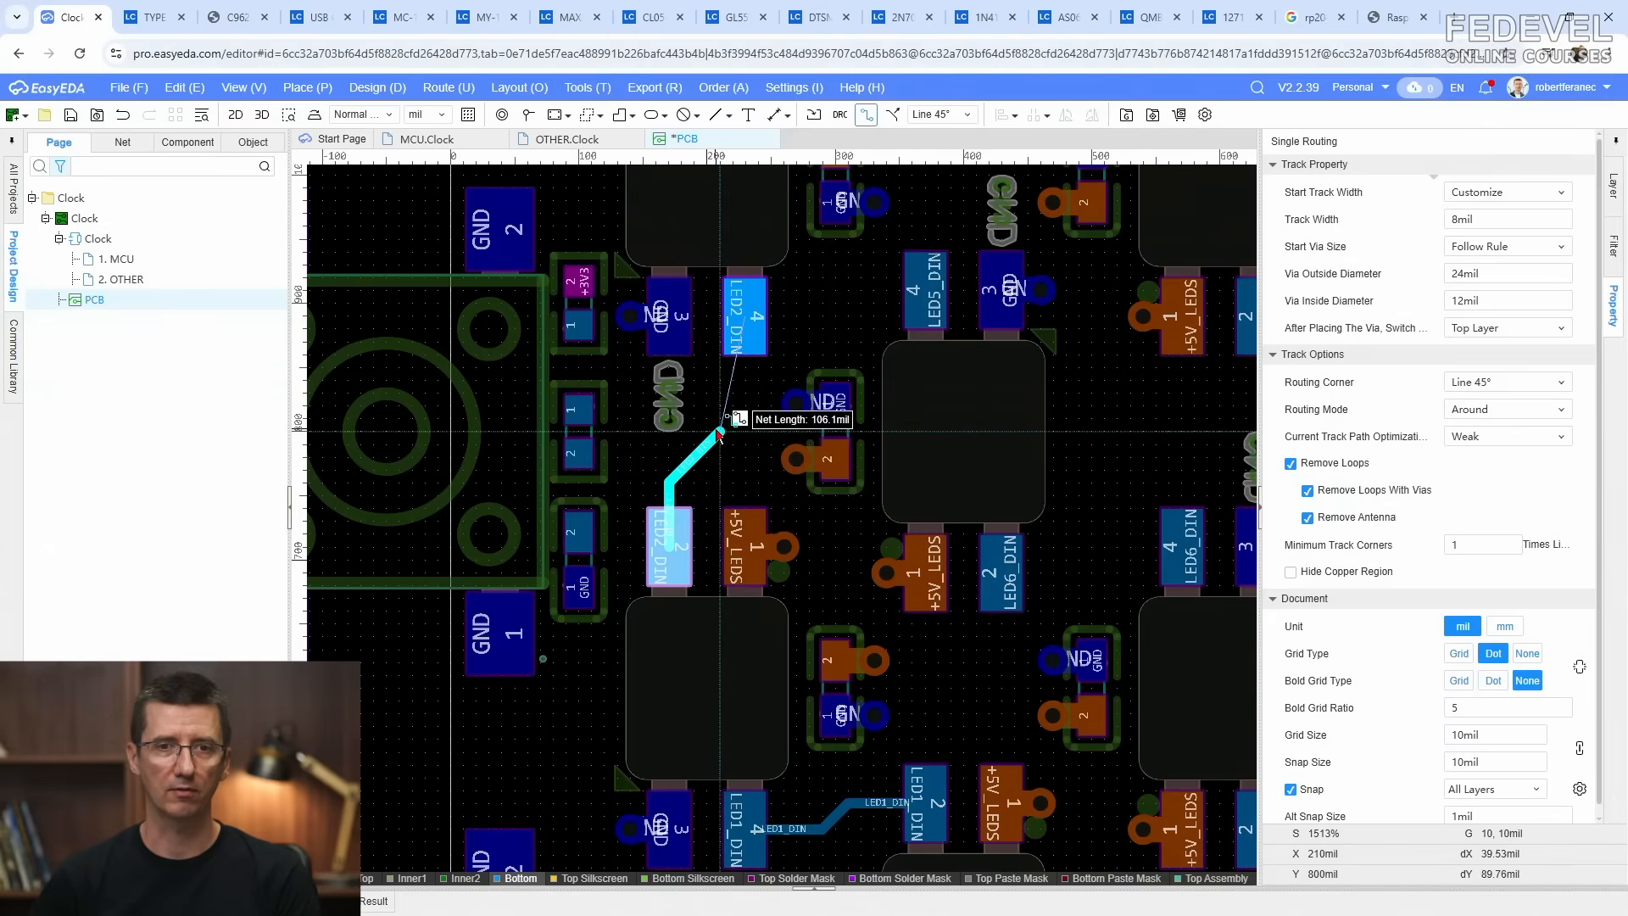
pyautogui.click(742, 330)
pyautogui.rightClick(745, 331)
# Step: Route an 8 mil track between the two LED3_DIN pads, passing around the capacitor, and shift its upper diagonal segment slightly
pyautogui.scroll(-1, 824, 313)
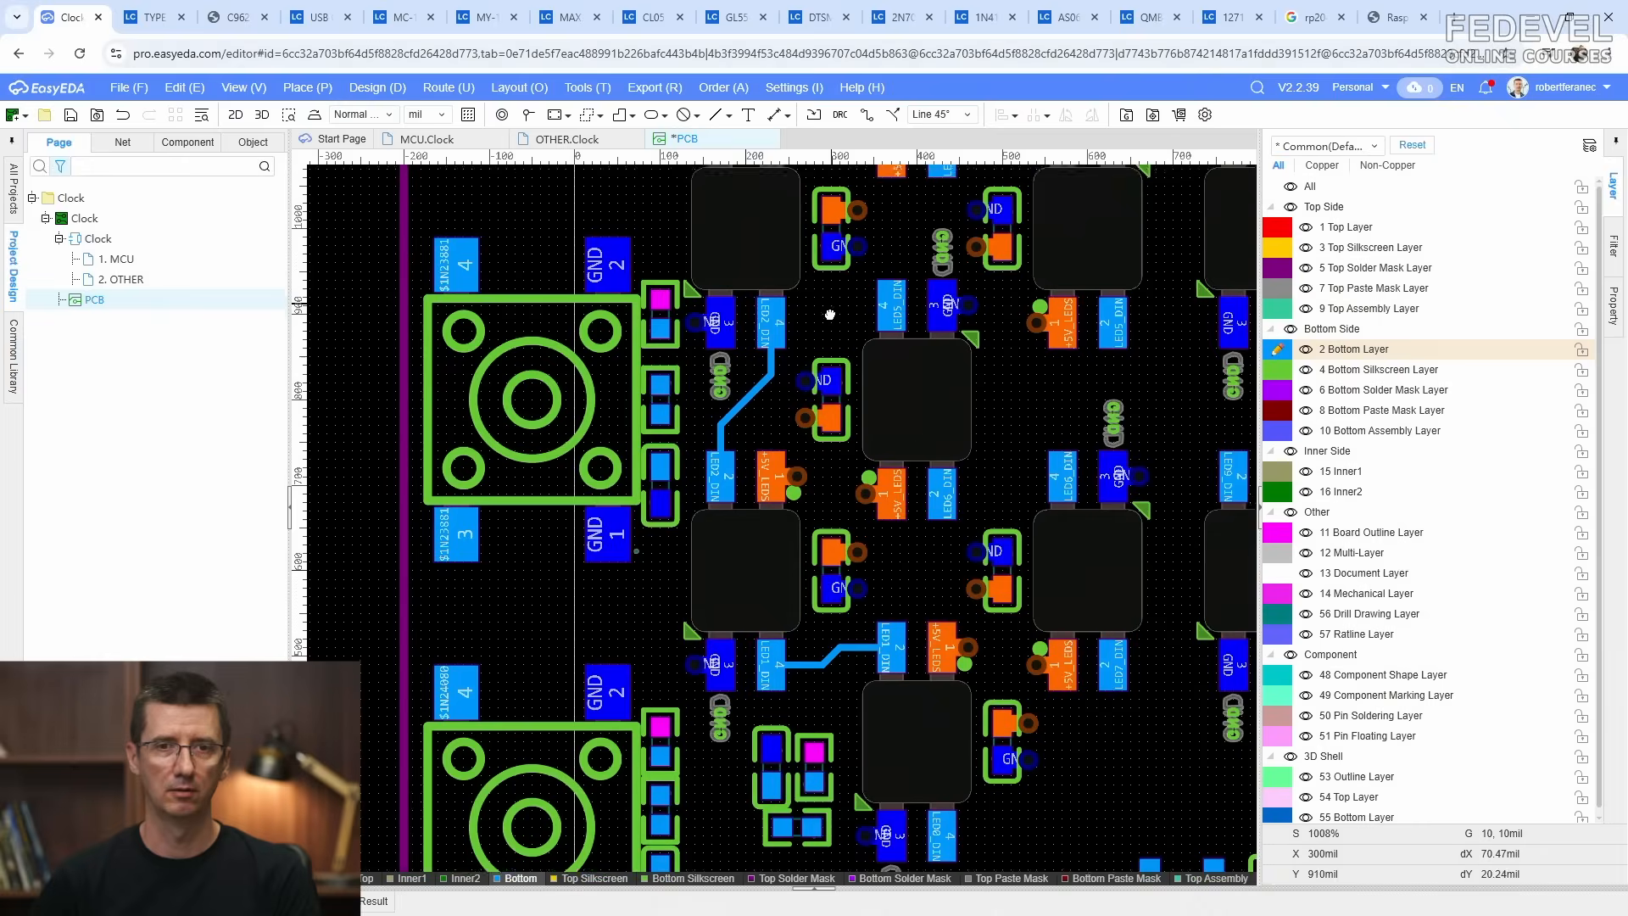
pyautogui.moveTo(828, 315); pyautogui.dragTo(740, 662, button='right')
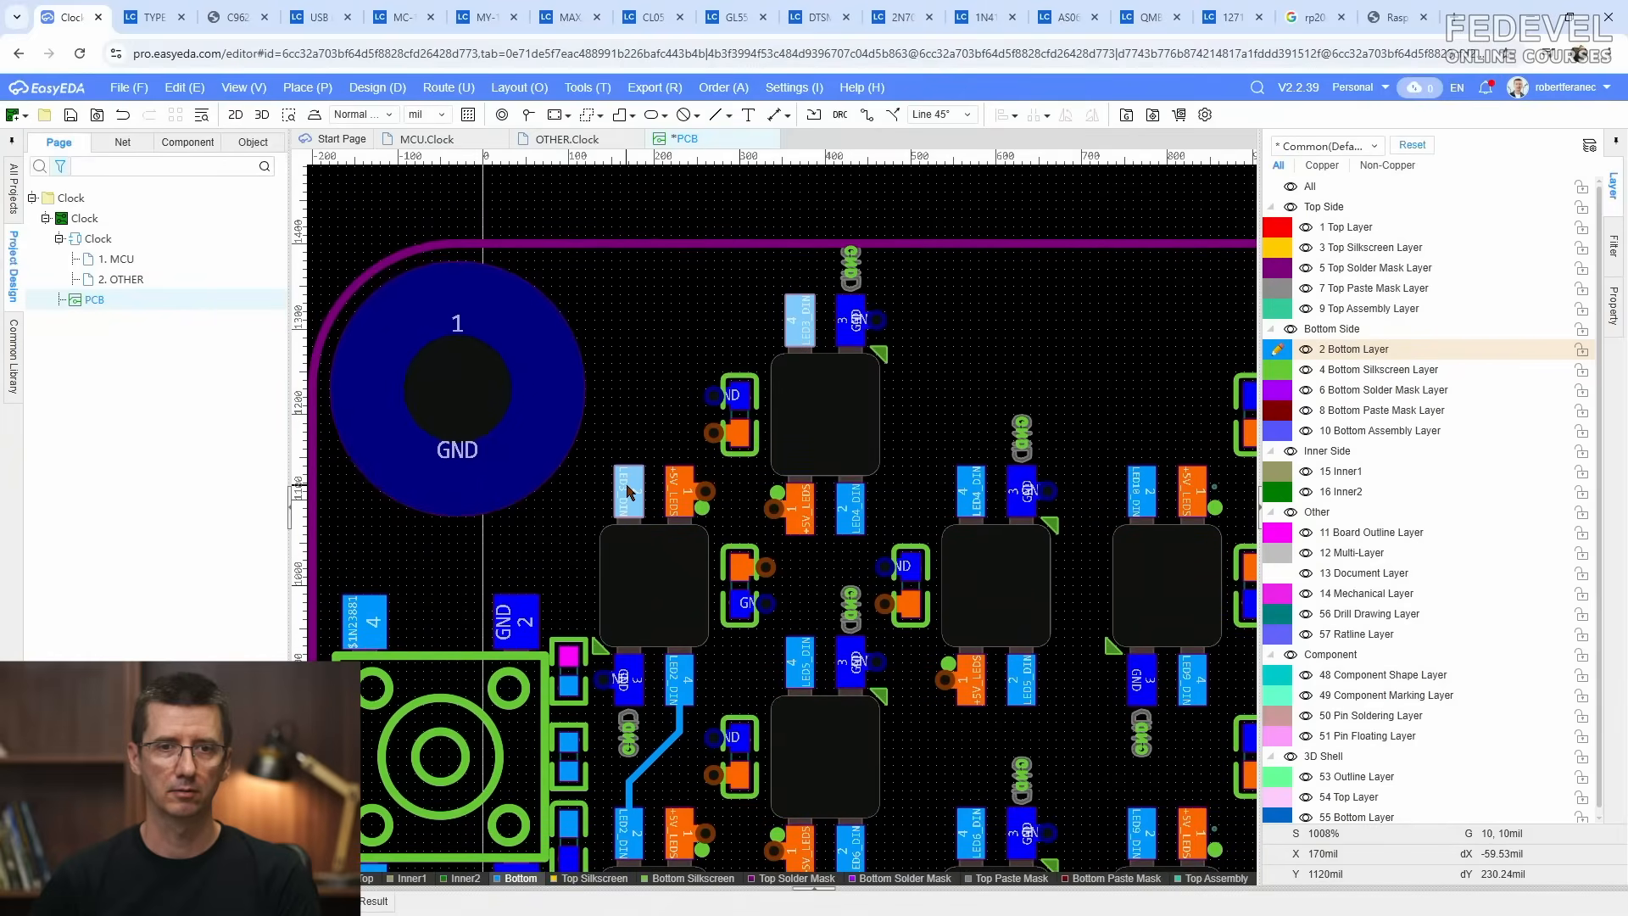
pyautogui.click(866, 115)
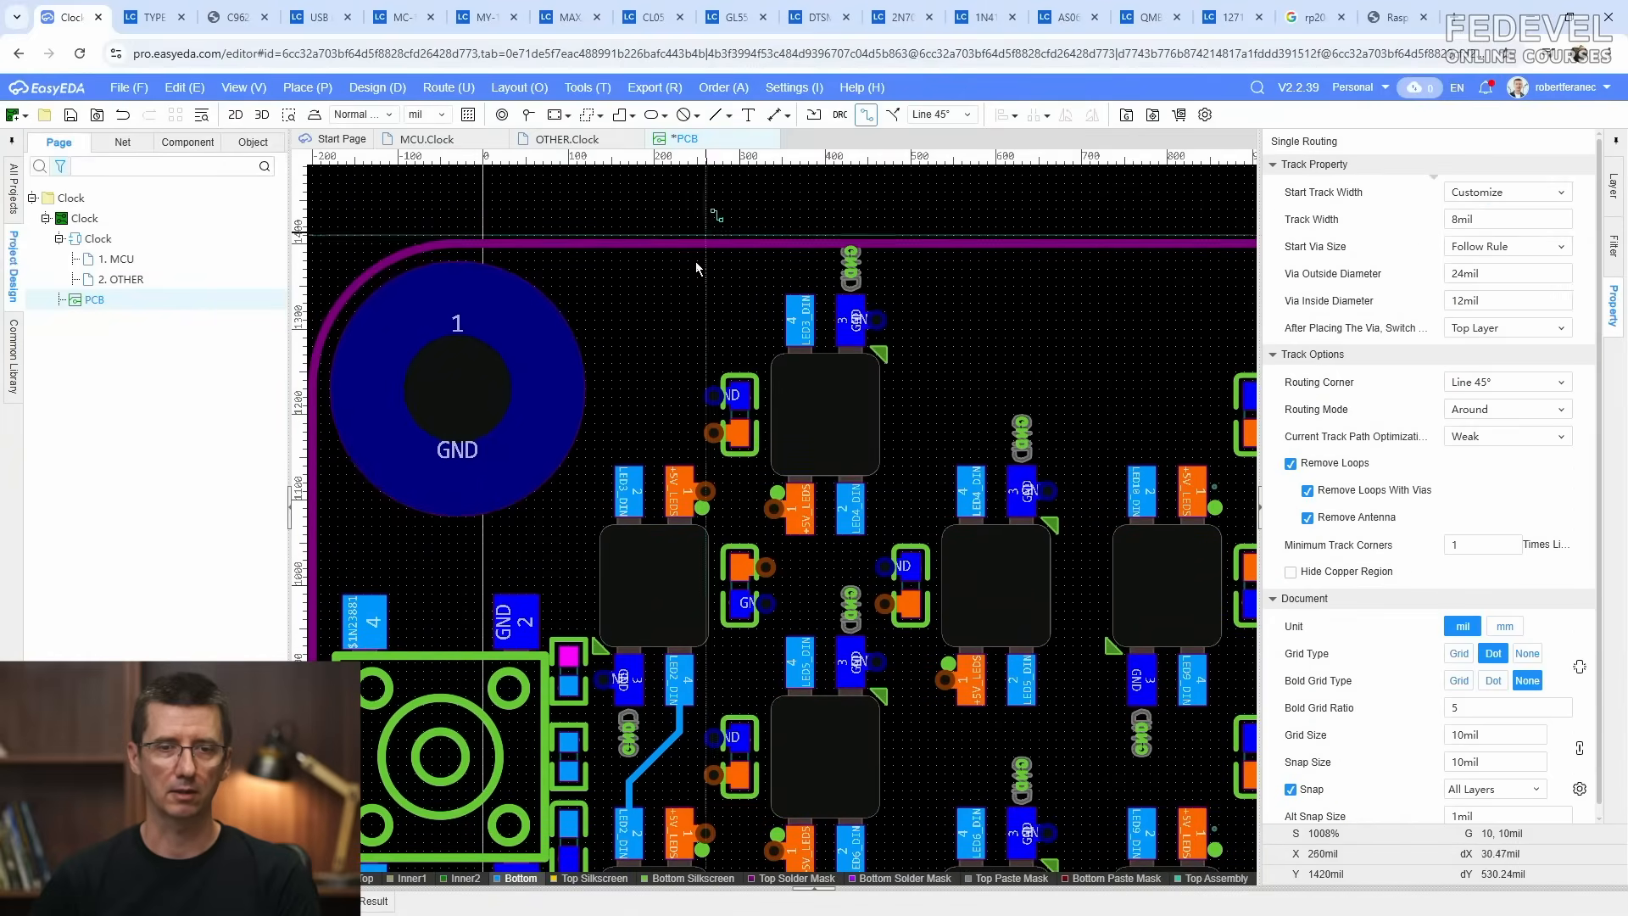
pyautogui.click(635, 502)
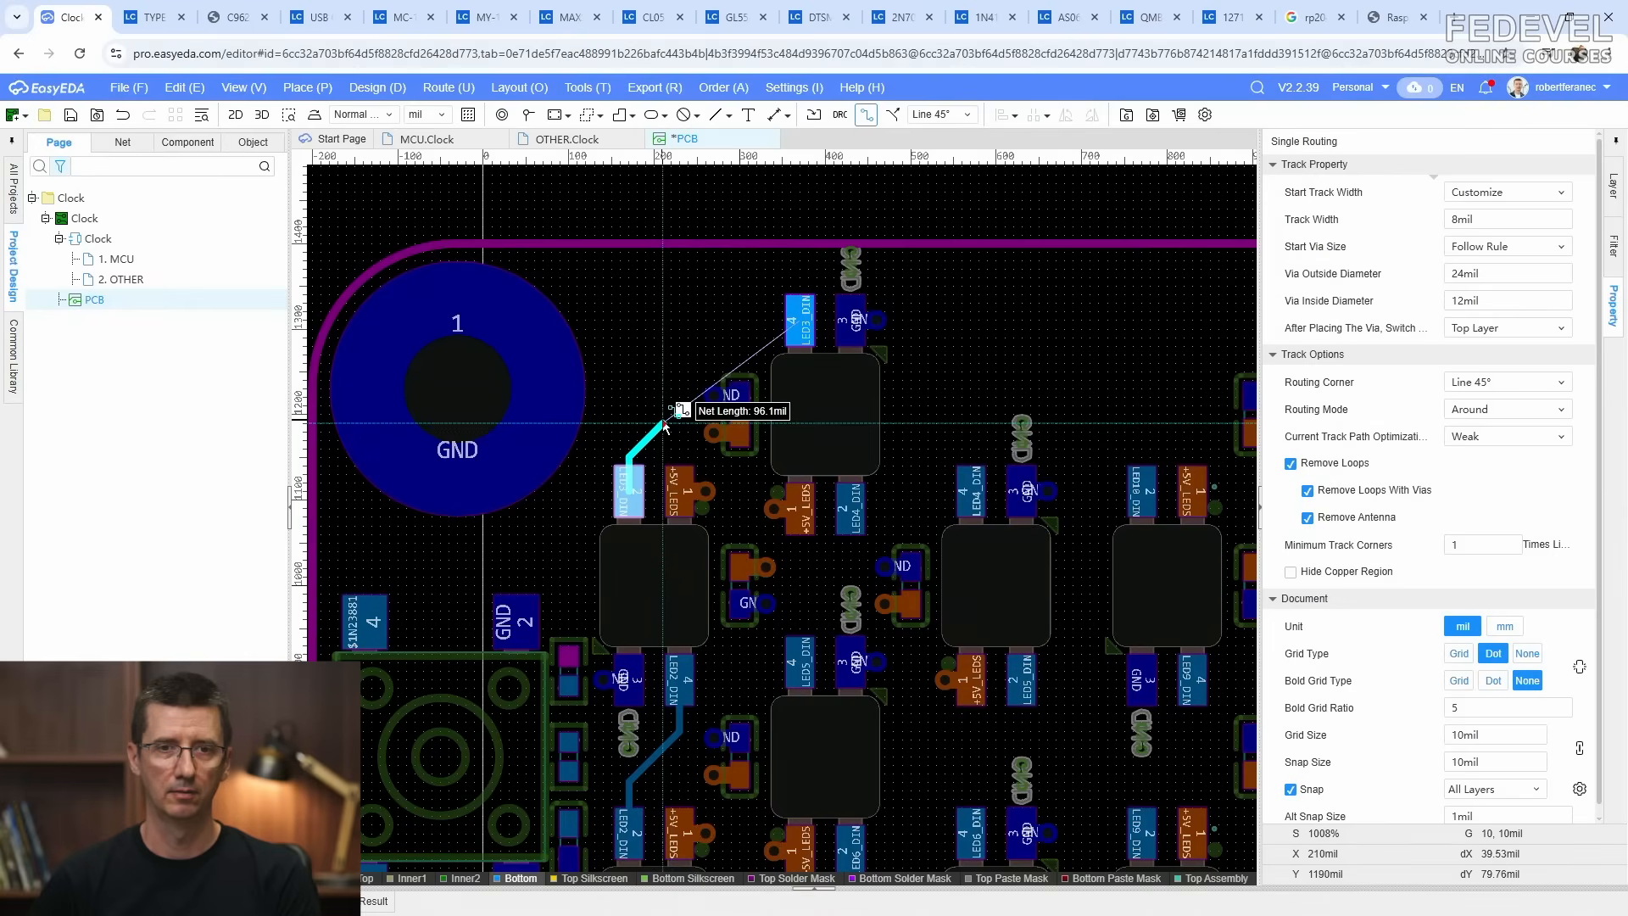
pyautogui.click(664, 423)
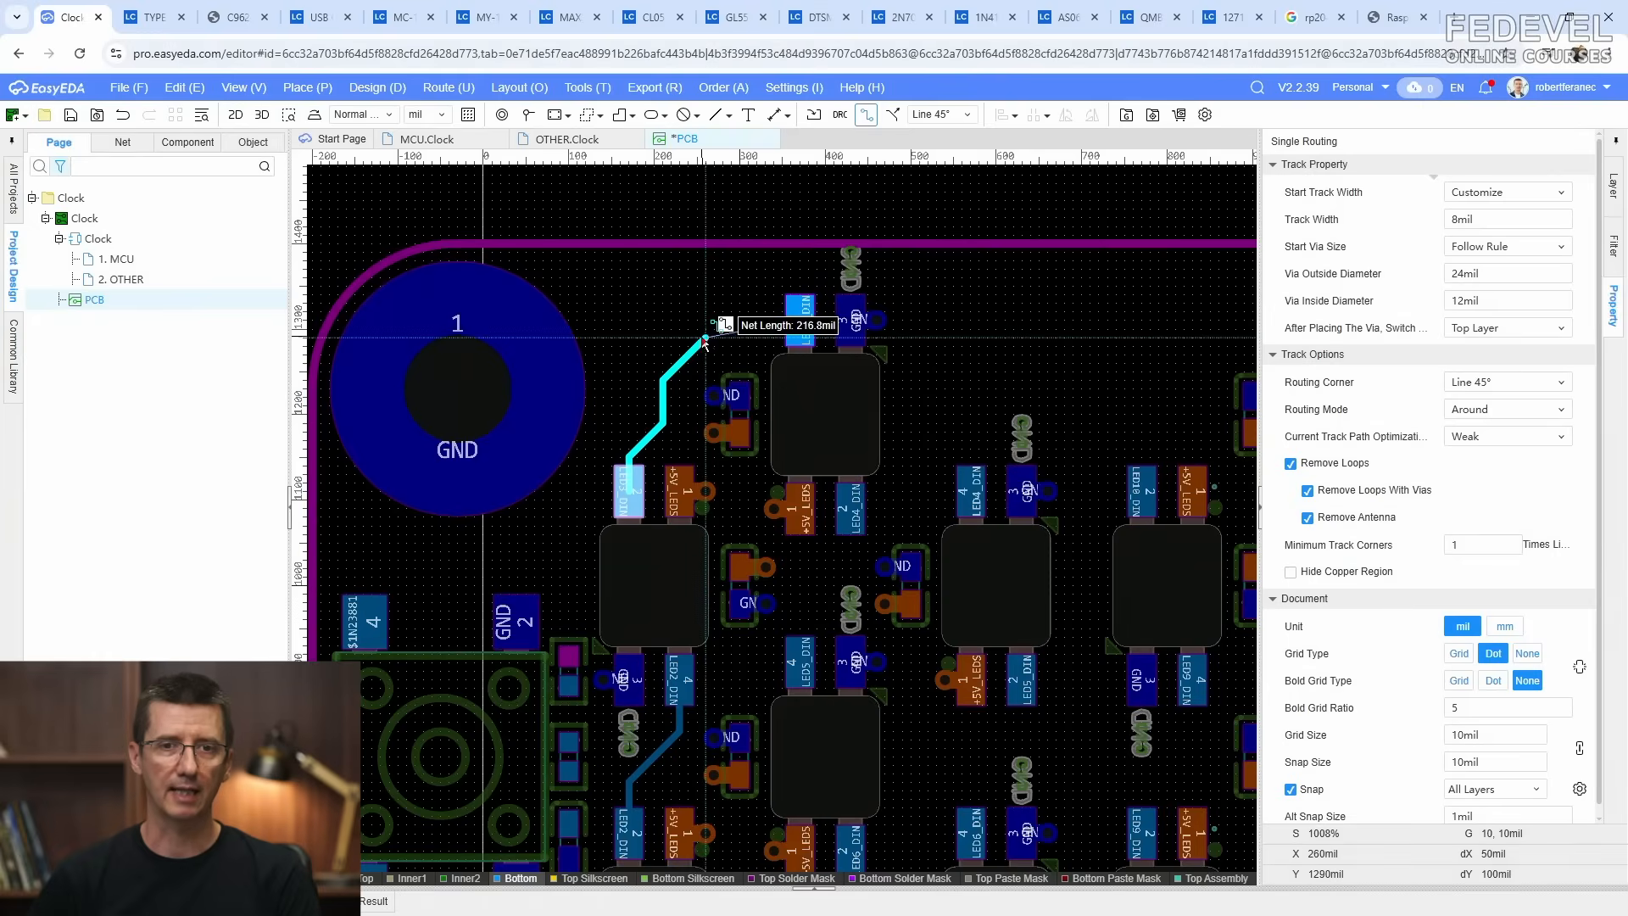
pyautogui.click(700, 340)
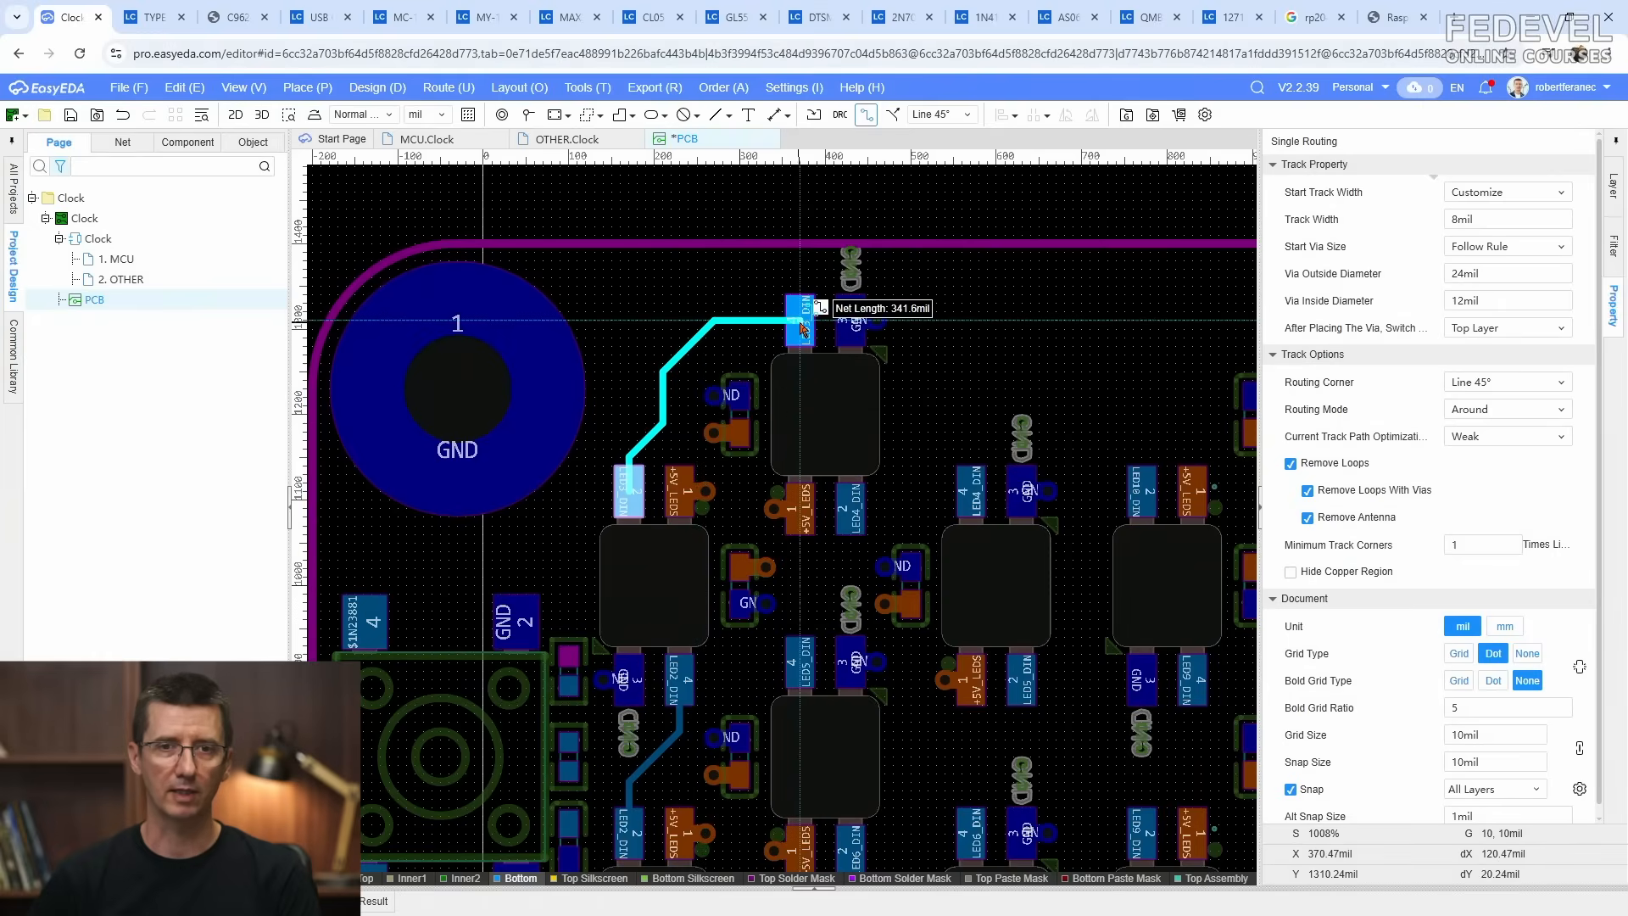
pyautogui.click(800, 324)
pyautogui.press('Escape')
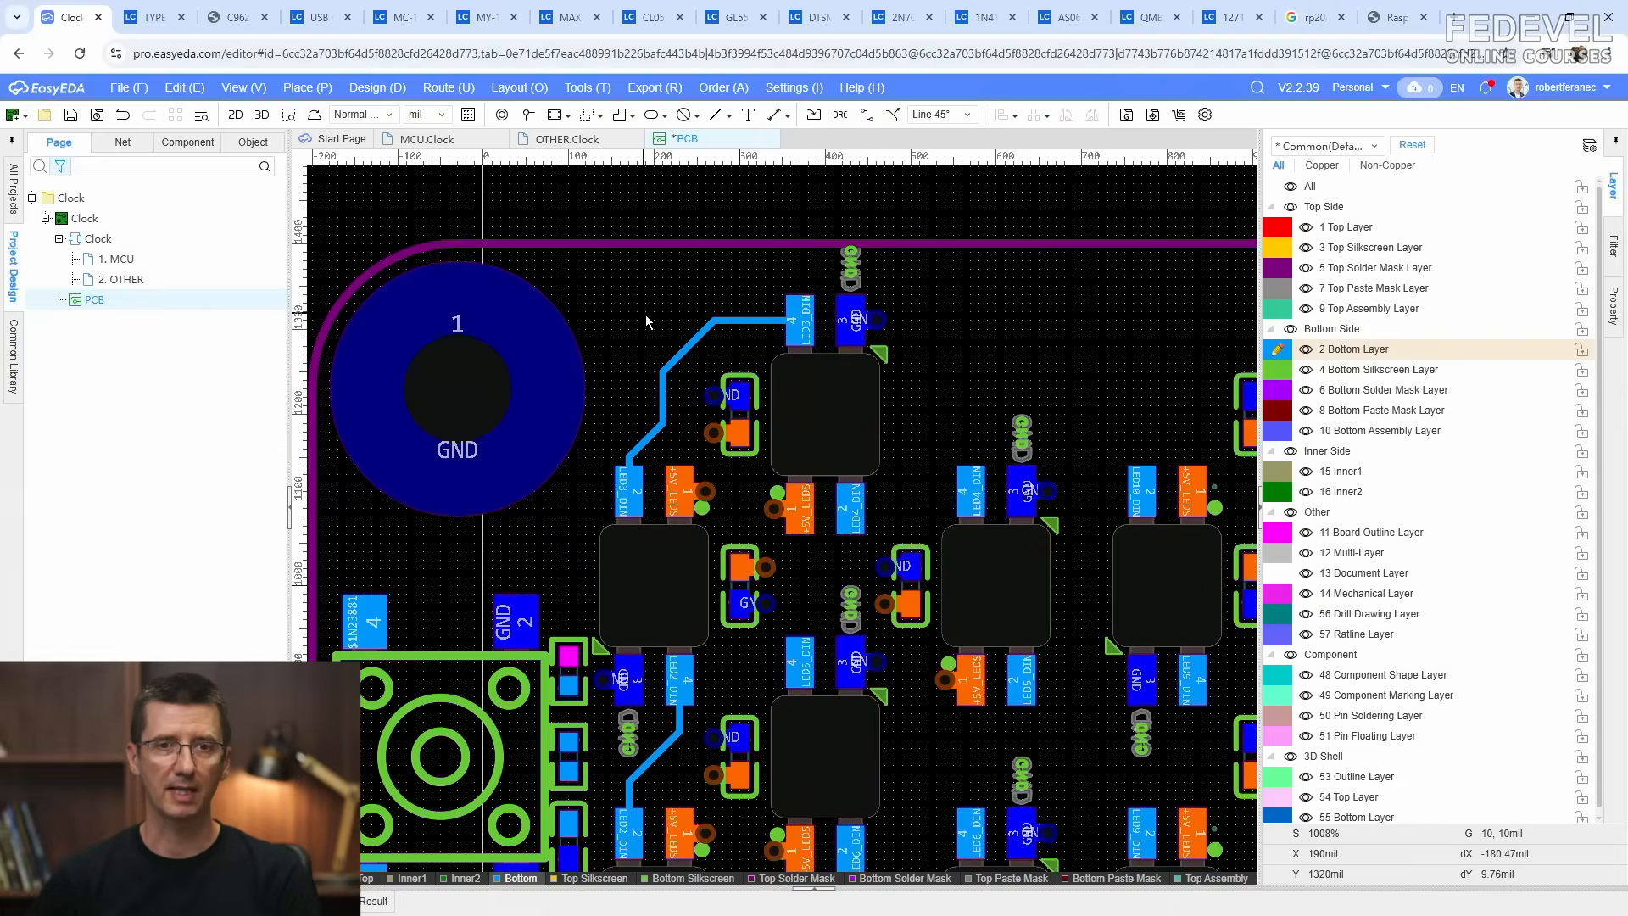
pyautogui.scroll(2, 649, 317)
pyautogui.moveTo(702, 365); pyautogui.dragTo(697, 357)
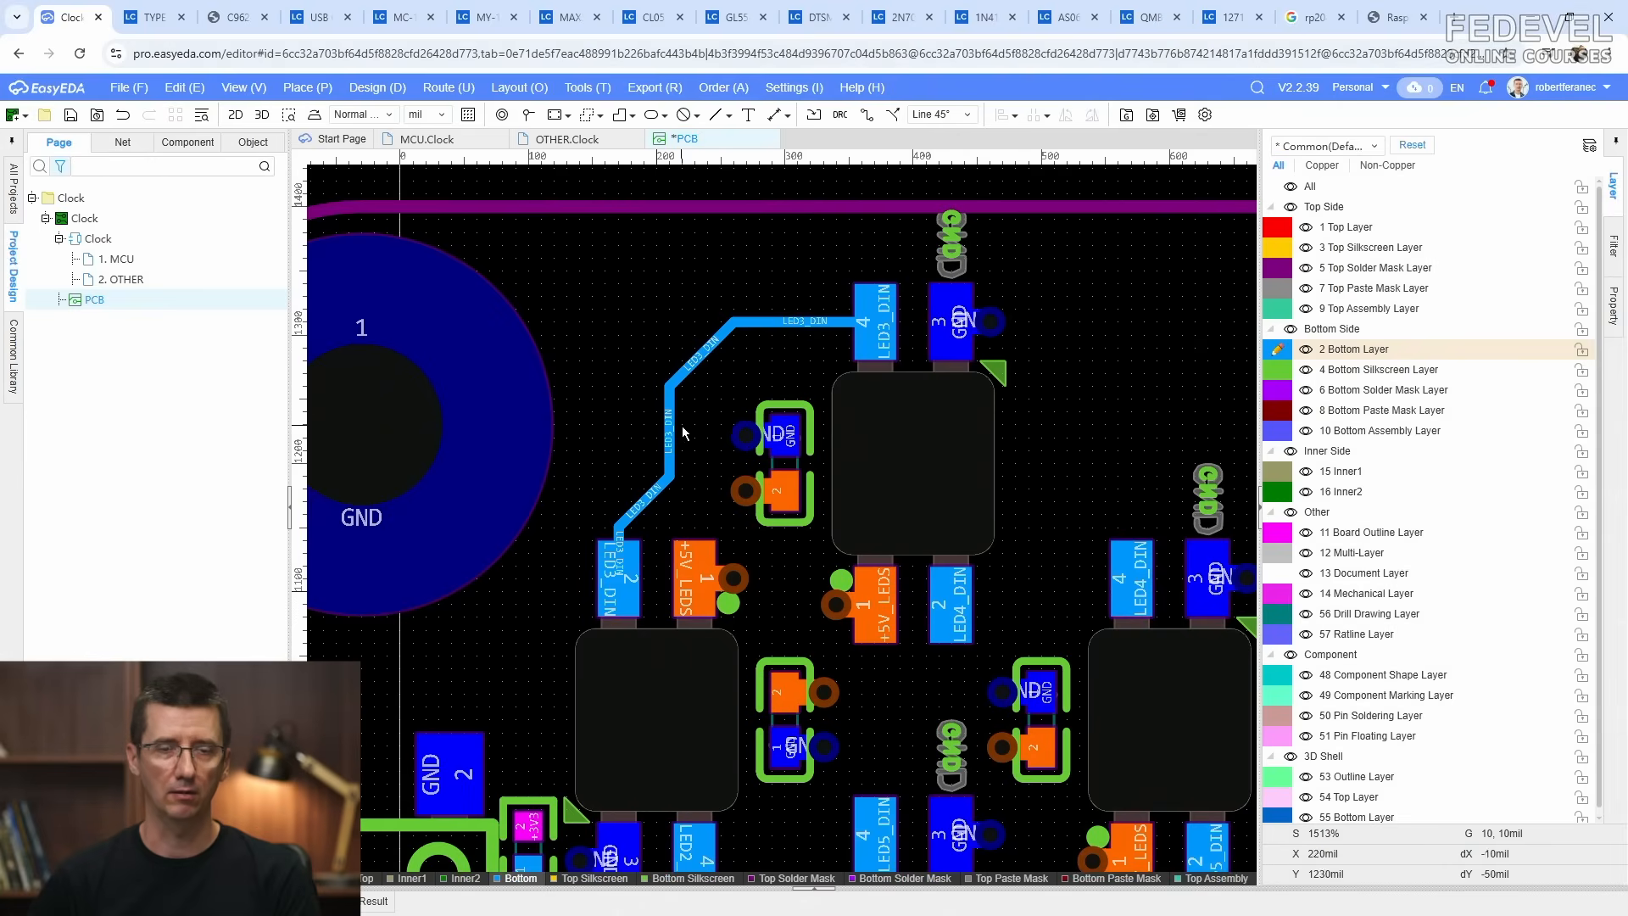
# Step: Route an 8 mil track between the two LED4_DIN pads and shift its short diagonal segment slightly
pyautogui.scroll(-1, 678, 426)
pyautogui.moveTo(948, 486); pyautogui.dragTo(696, 380, button='right')
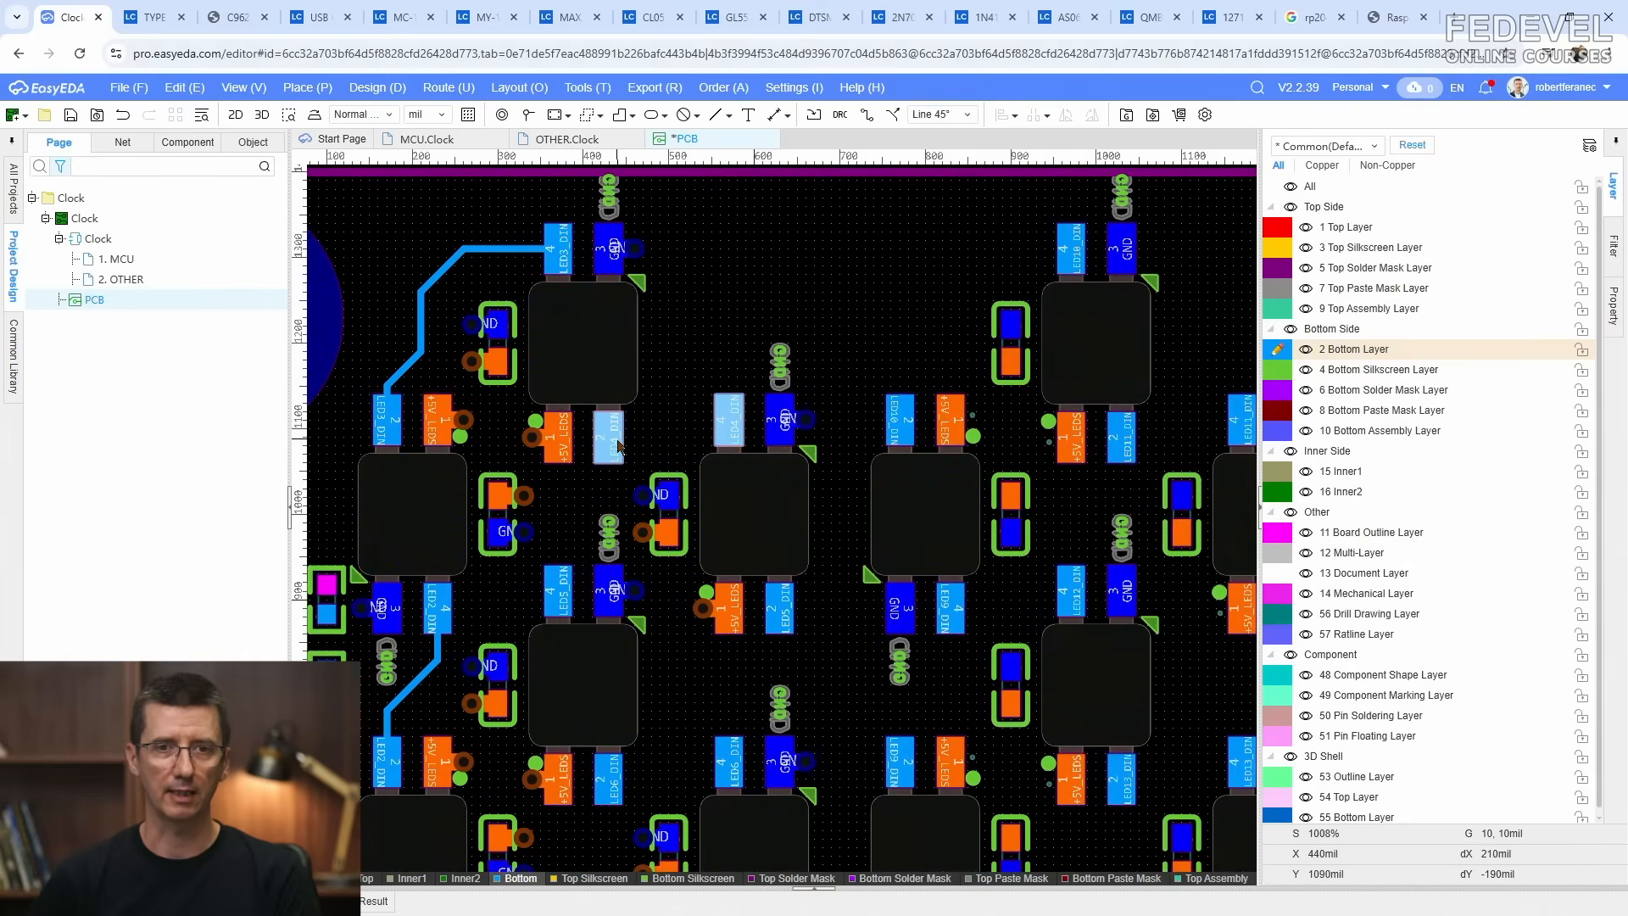
pyautogui.click(866, 115)
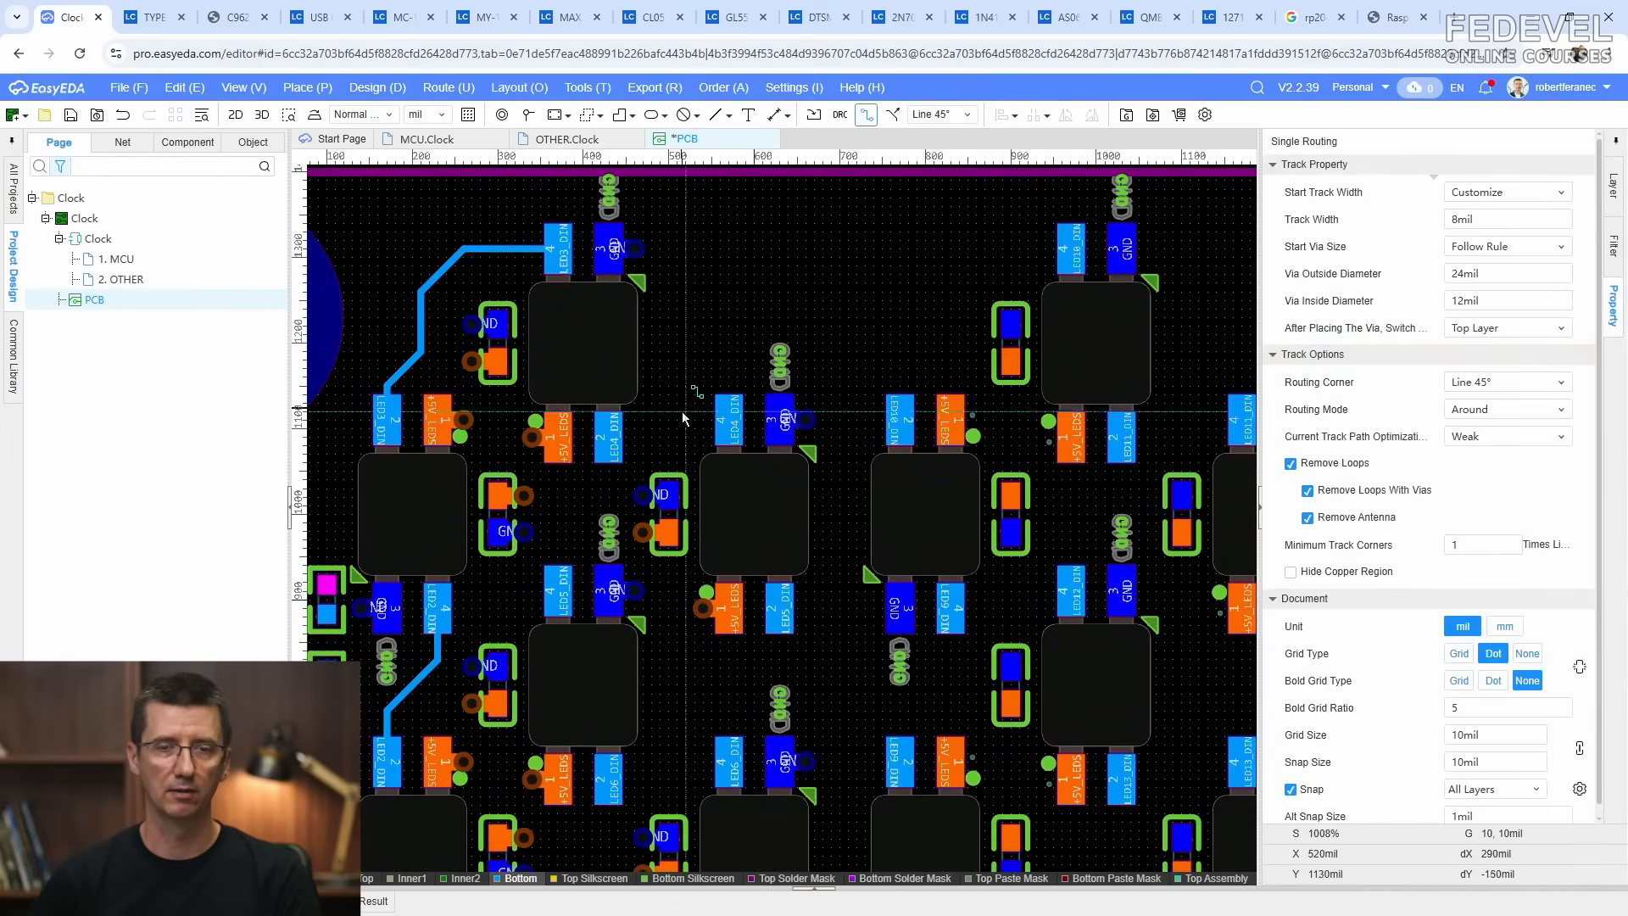
pyautogui.scroll(2, 682, 411)
pyautogui.click(524, 447)
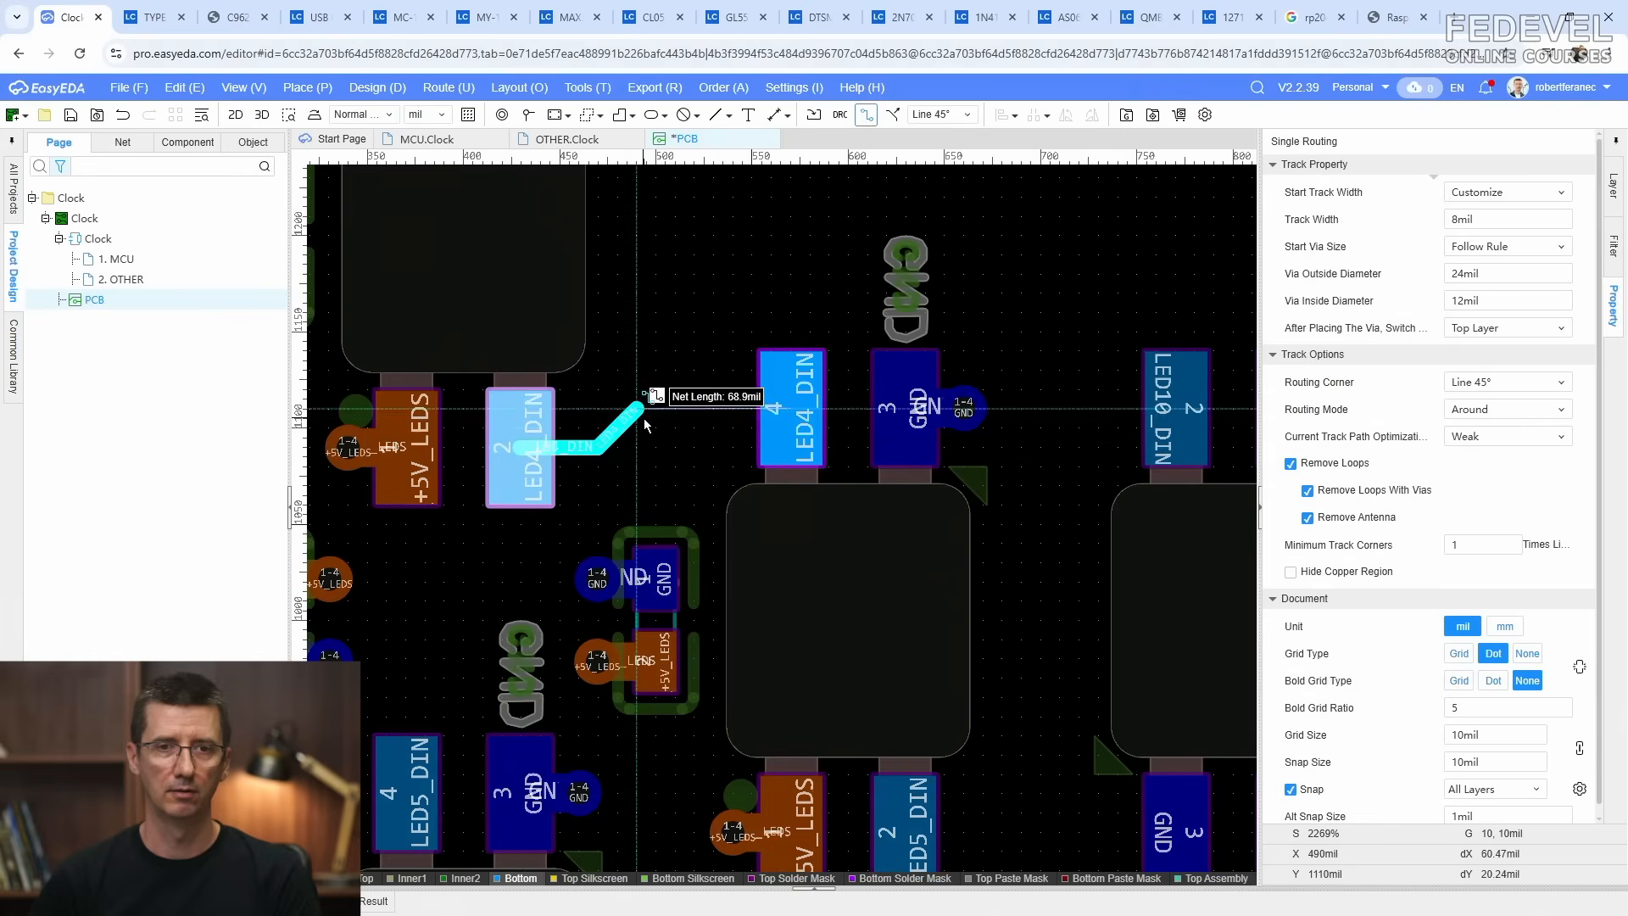
pyautogui.click(793, 409)
pyautogui.rightClick(699, 313)
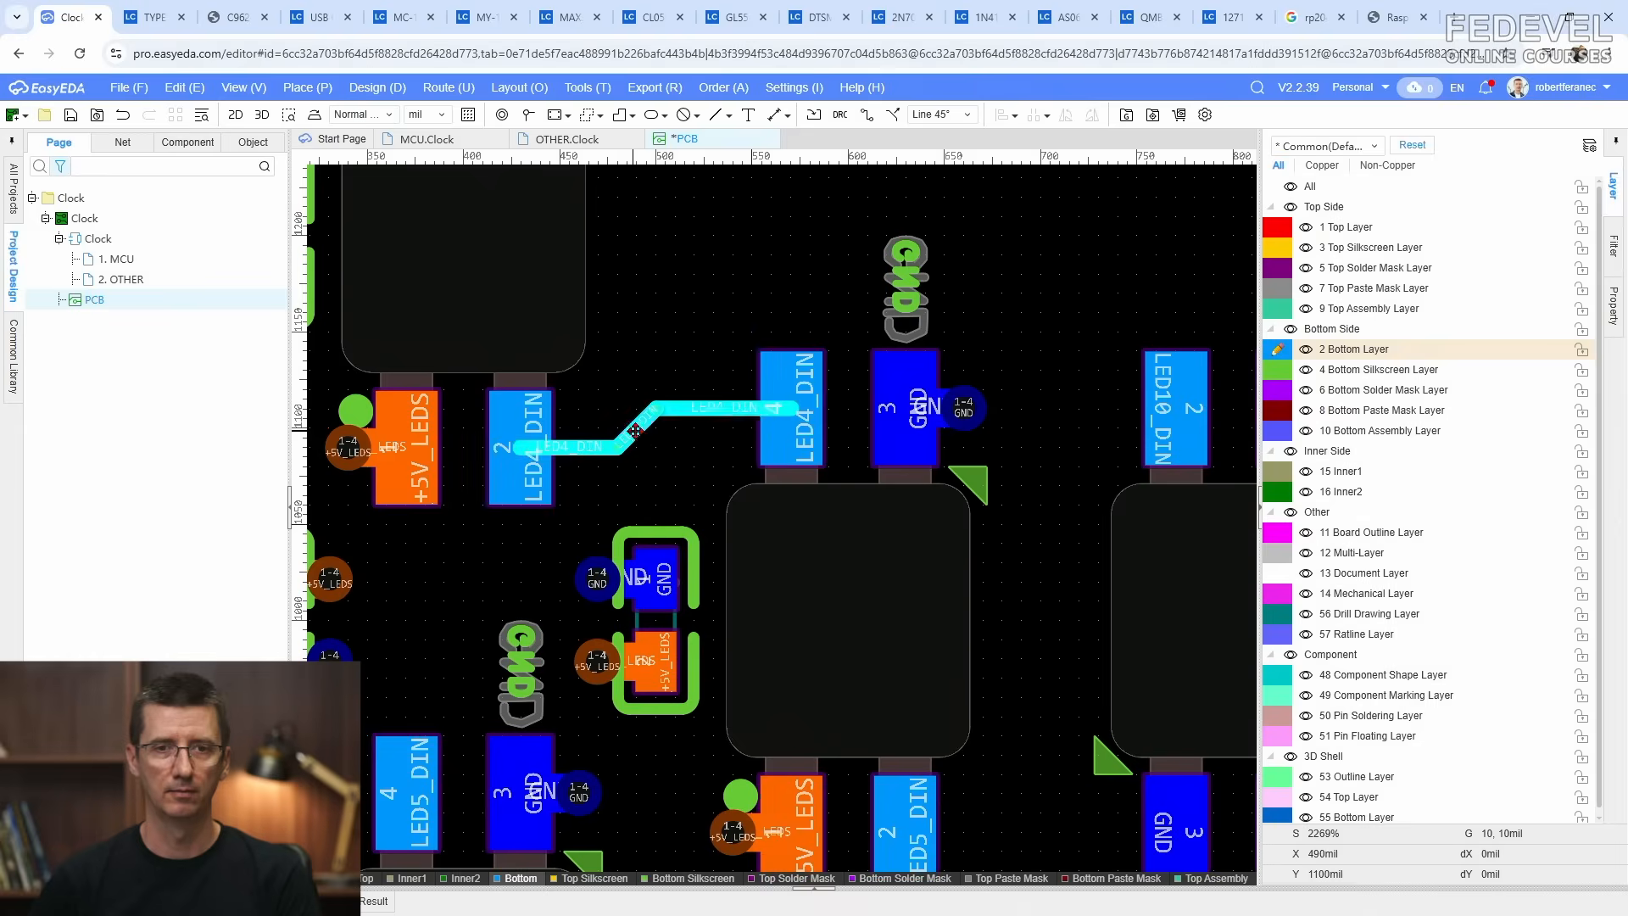
pyautogui.moveTo(634, 427); pyautogui.dragTo(648, 423)
pyautogui.press('Escape')
# Step: Route an 8 mil track from LED5_DIN pad 2 under the +5V_LEDS pad and over the GND pad to LED5_DIN pad 4
pyautogui.scroll(-4, 644, 342)
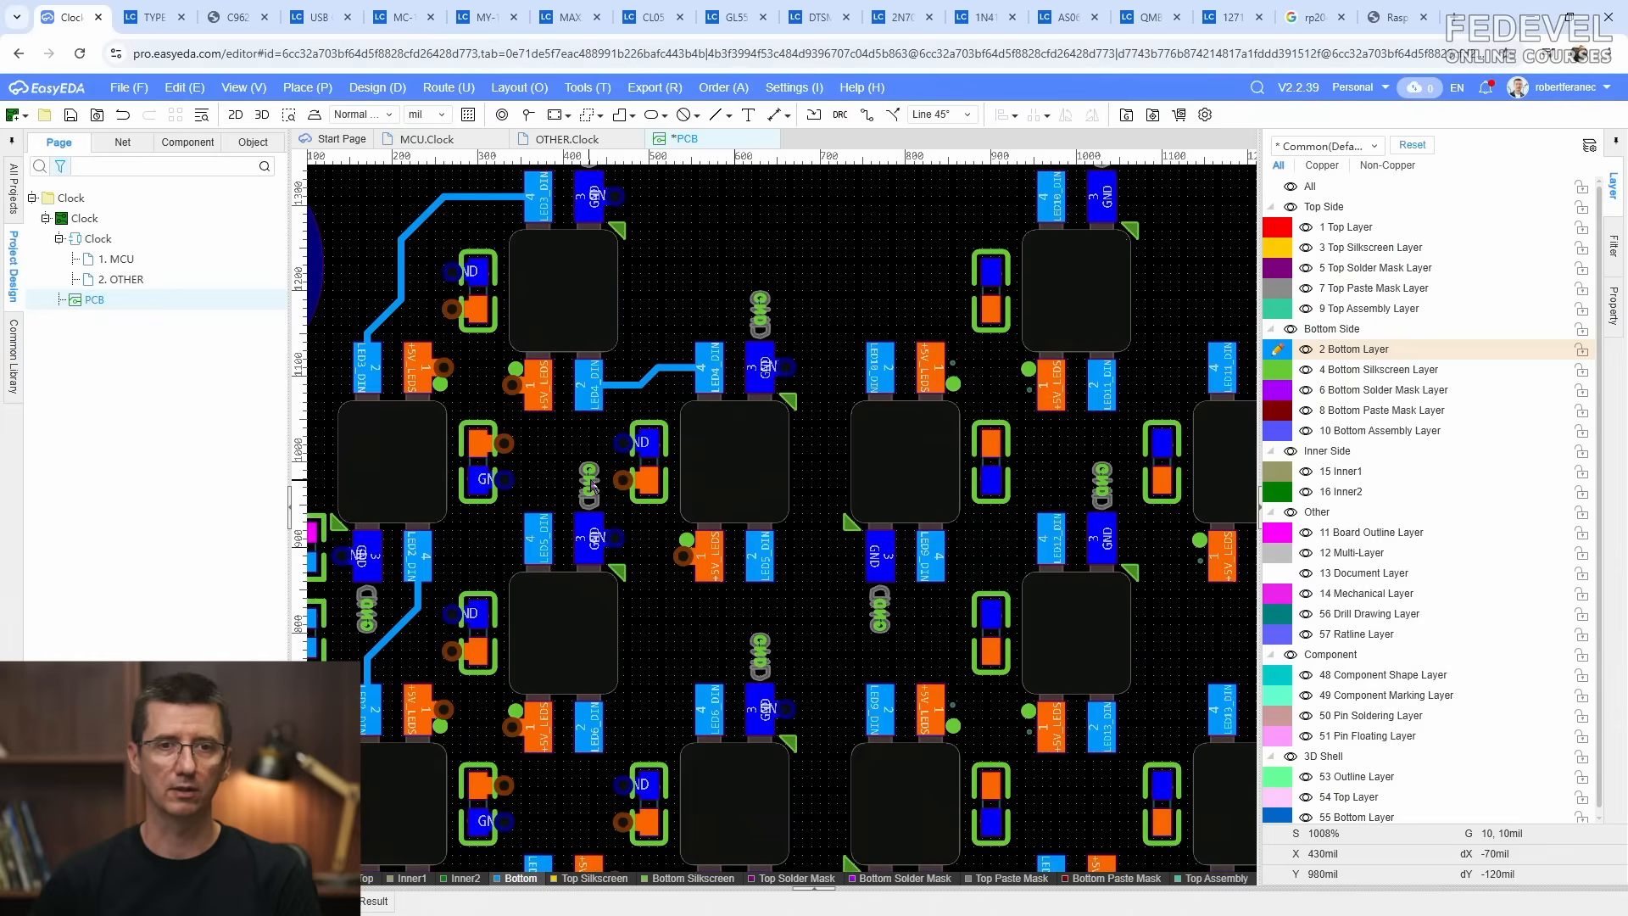
pyautogui.moveTo(591, 485); pyautogui.dragTo(697, 396, button='right')
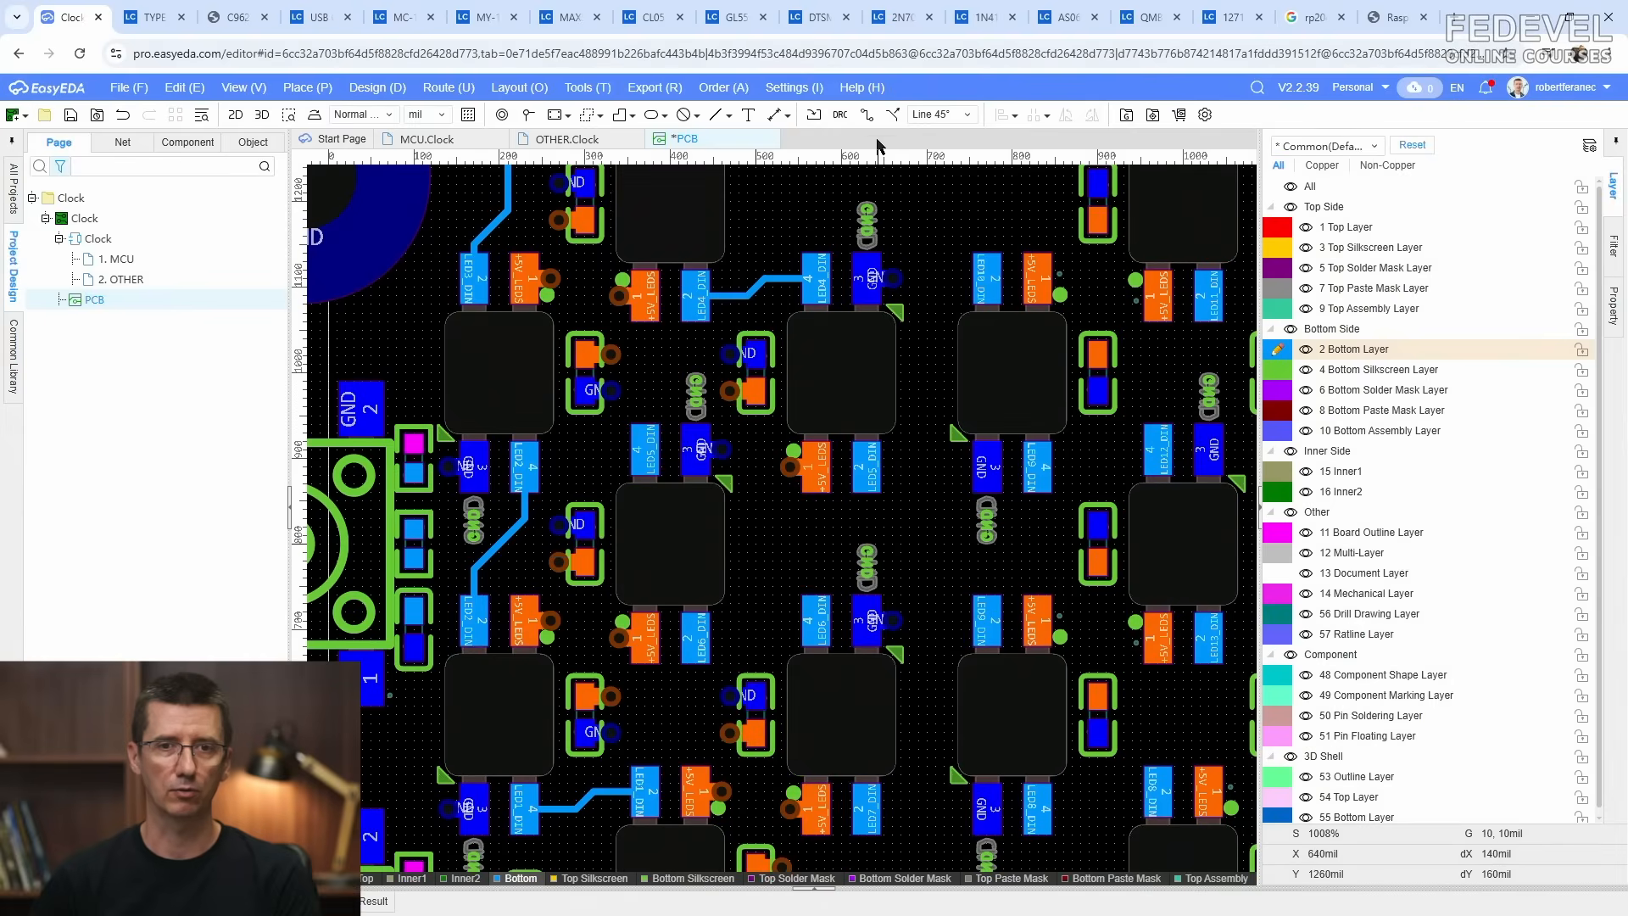
pyautogui.click(864, 112)
pyautogui.scroll(4, 853, 472)
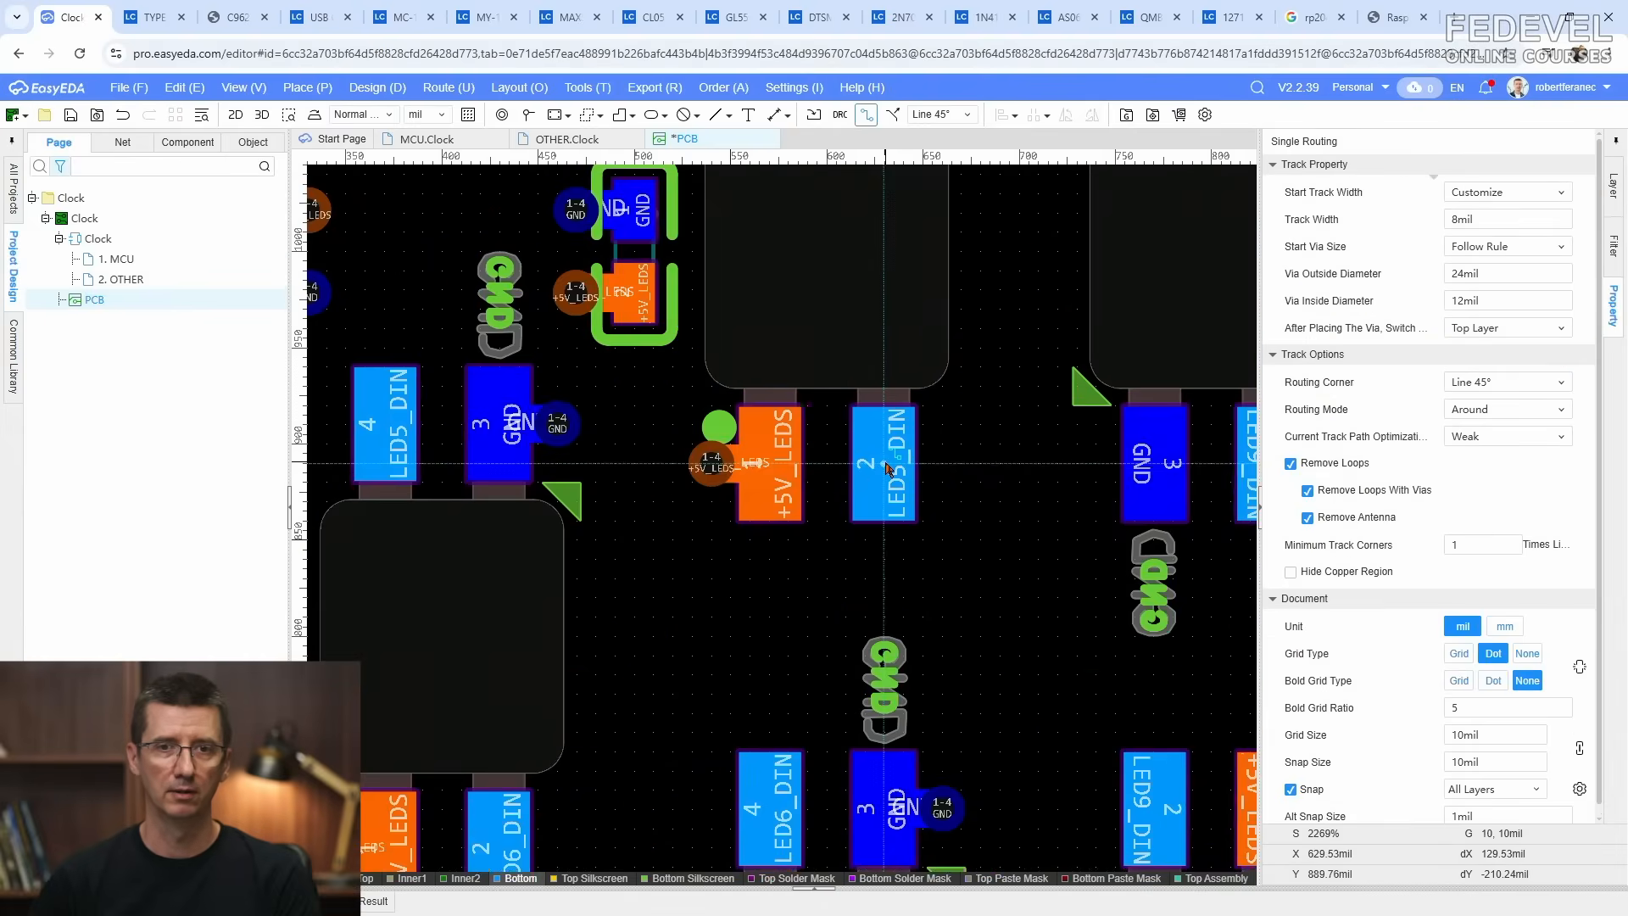
pyautogui.click(883, 465)
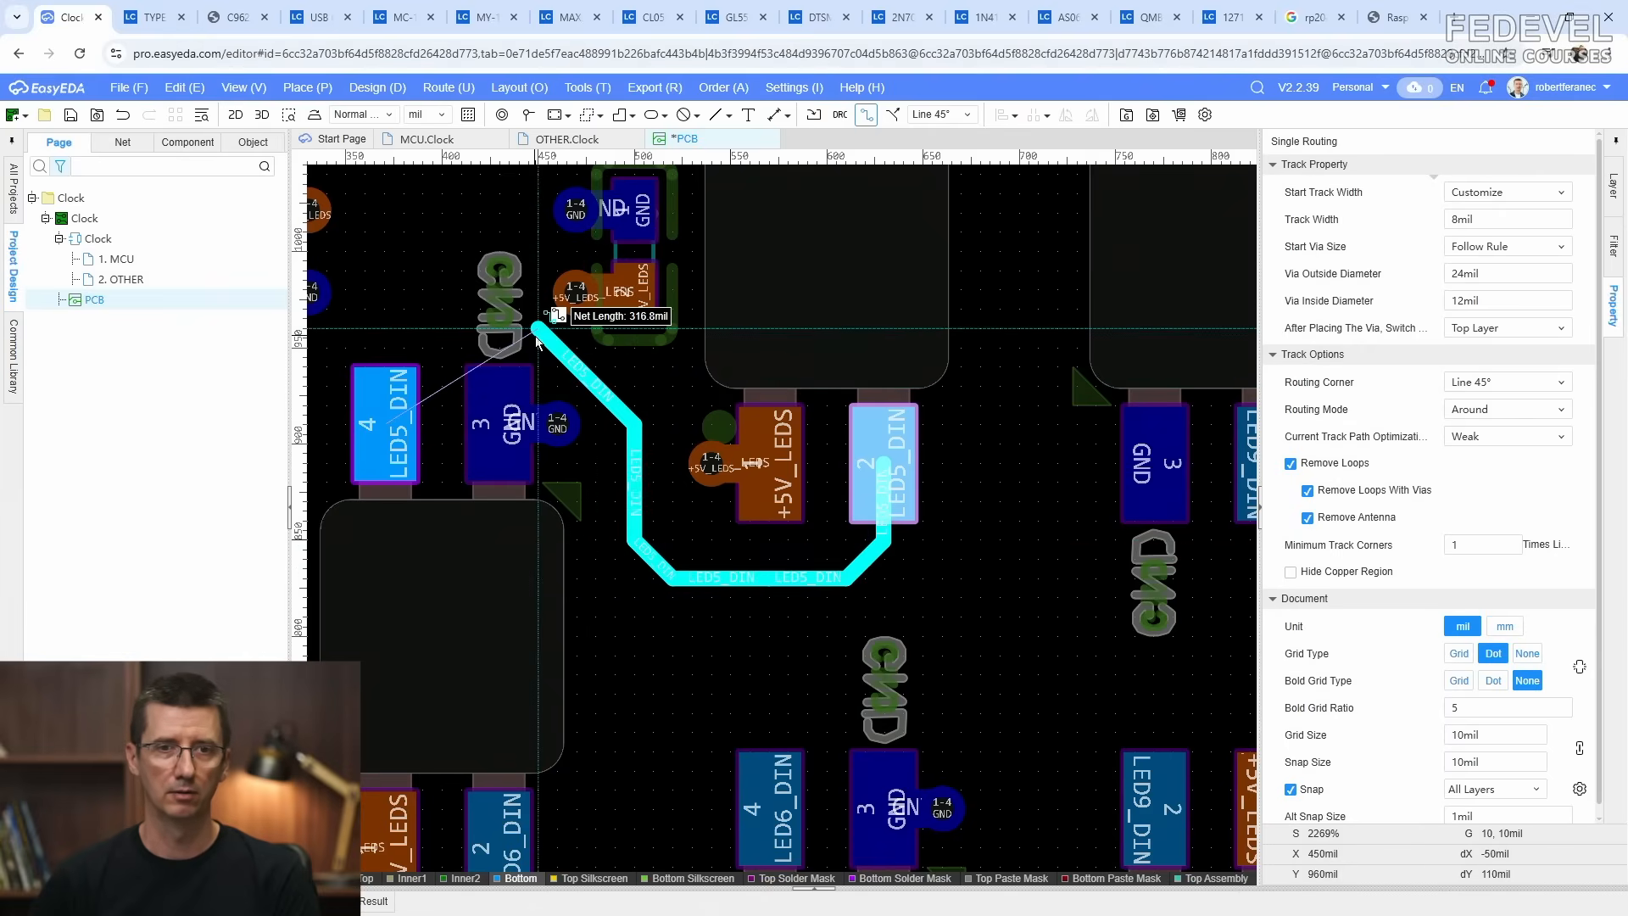
pyautogui.moveTo(535, 336); pyautogui.dragTo(964, 400, button='right')
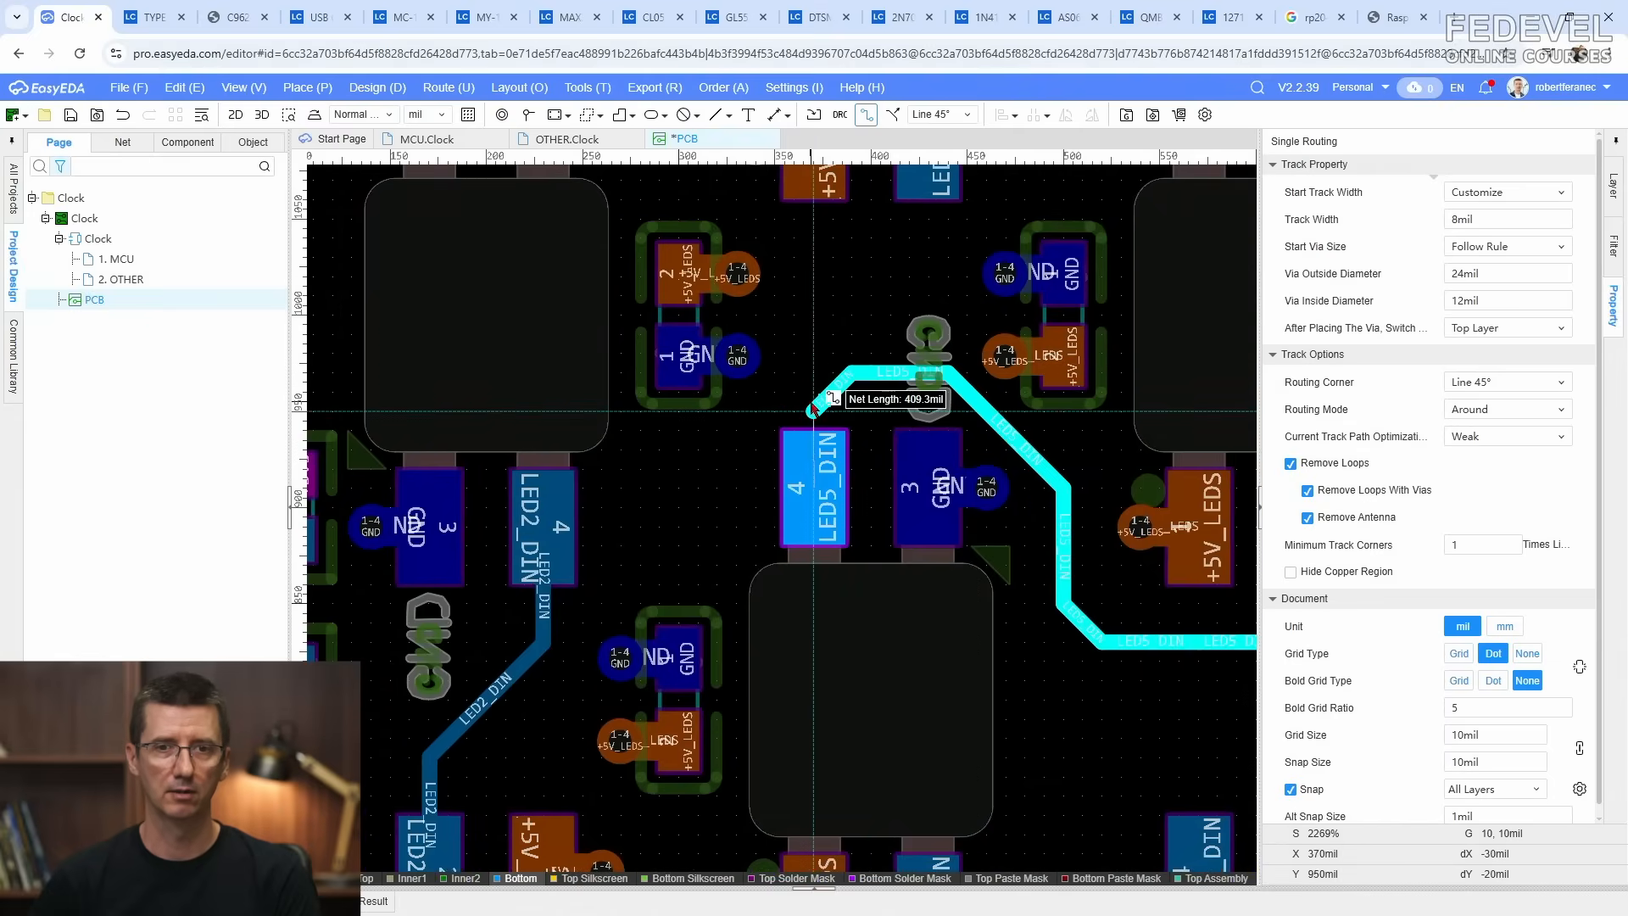
pyautogui.scroll(-4, 812, 409)
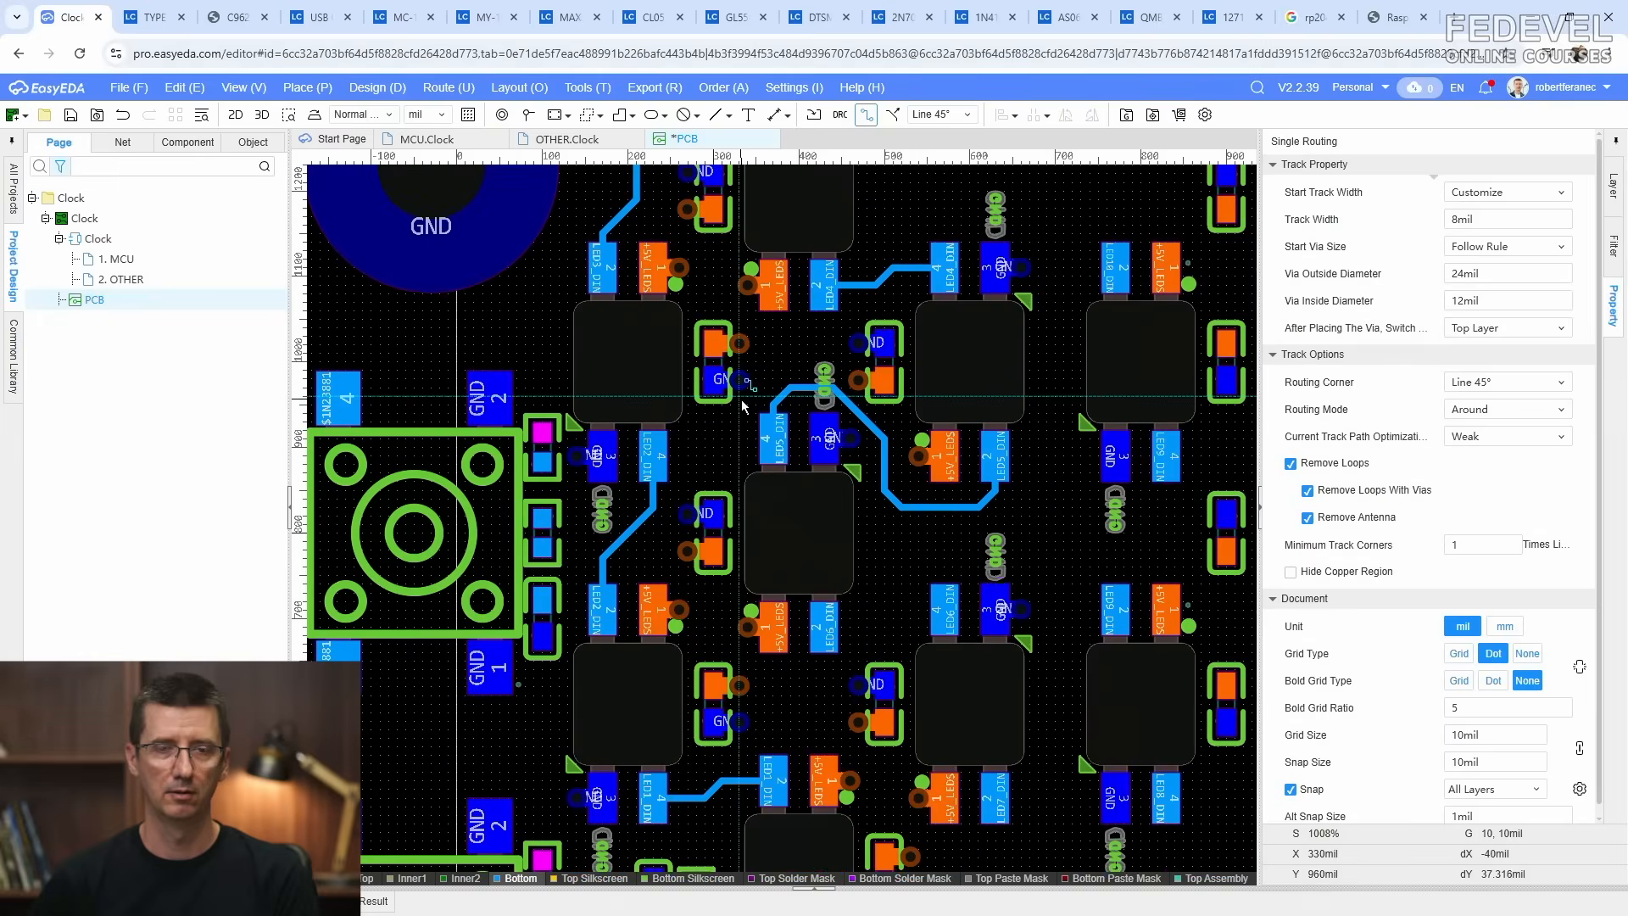
# Step: Route an 8 mil bottom-layer track from LED6_DIN pad 2 across to LED6_DIN pad 4
pyautogui.press('Escape')
pyautogui.moveTo(907, 548); pyautogui.dragTo(876, 379, button='right')
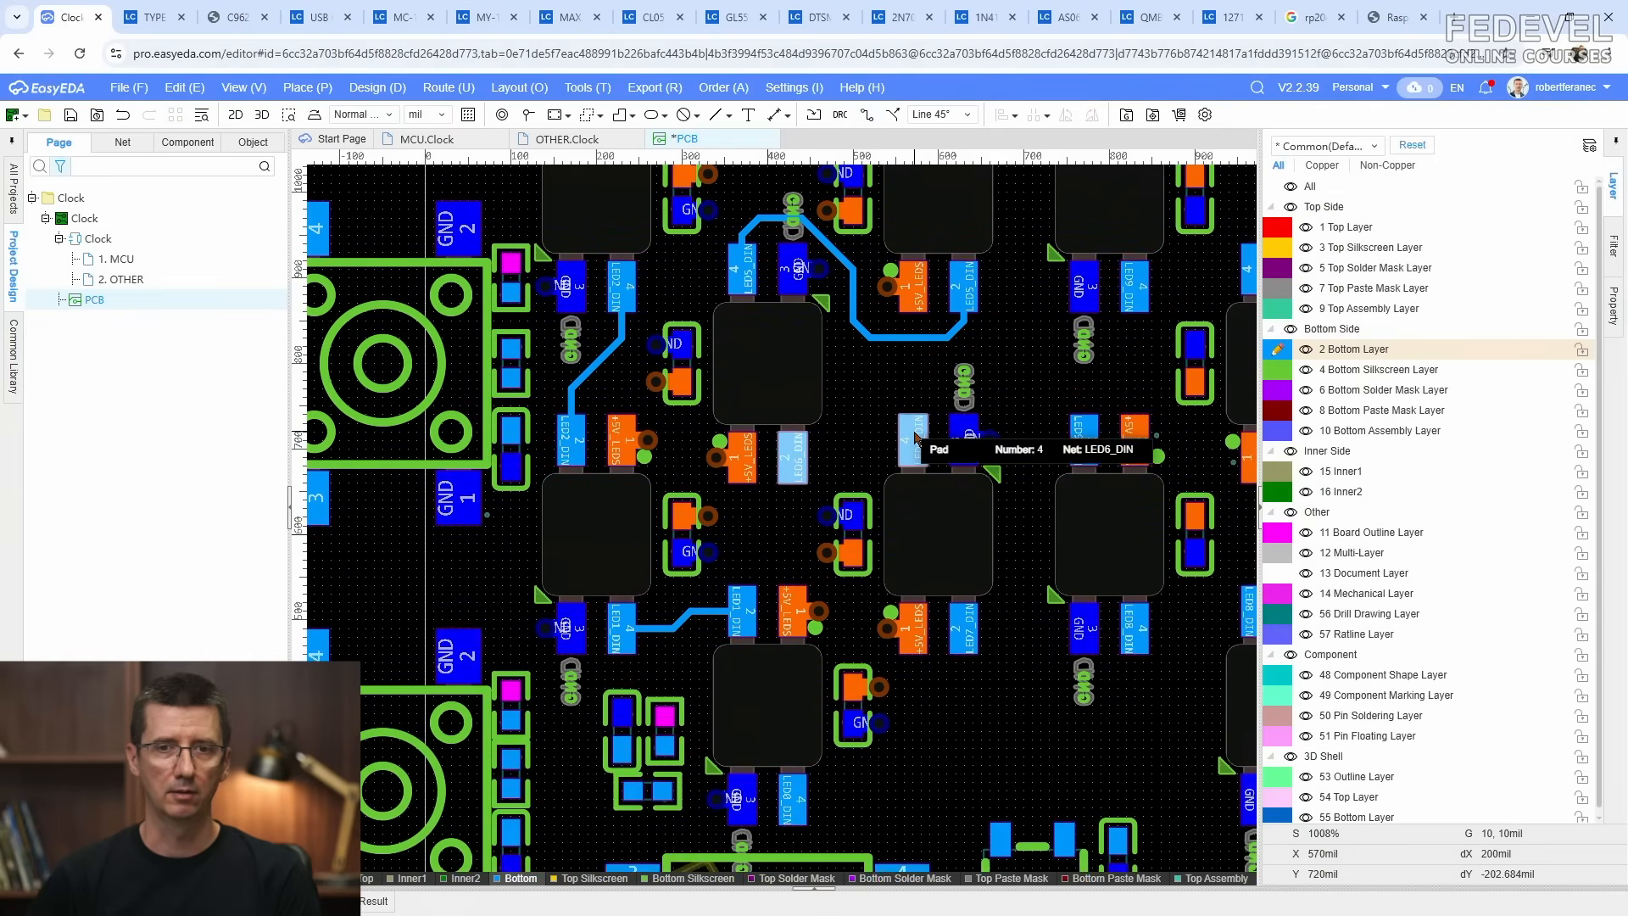
pyautogui.click(866, 115)
pyautogui.scroll(4, 856, 451)
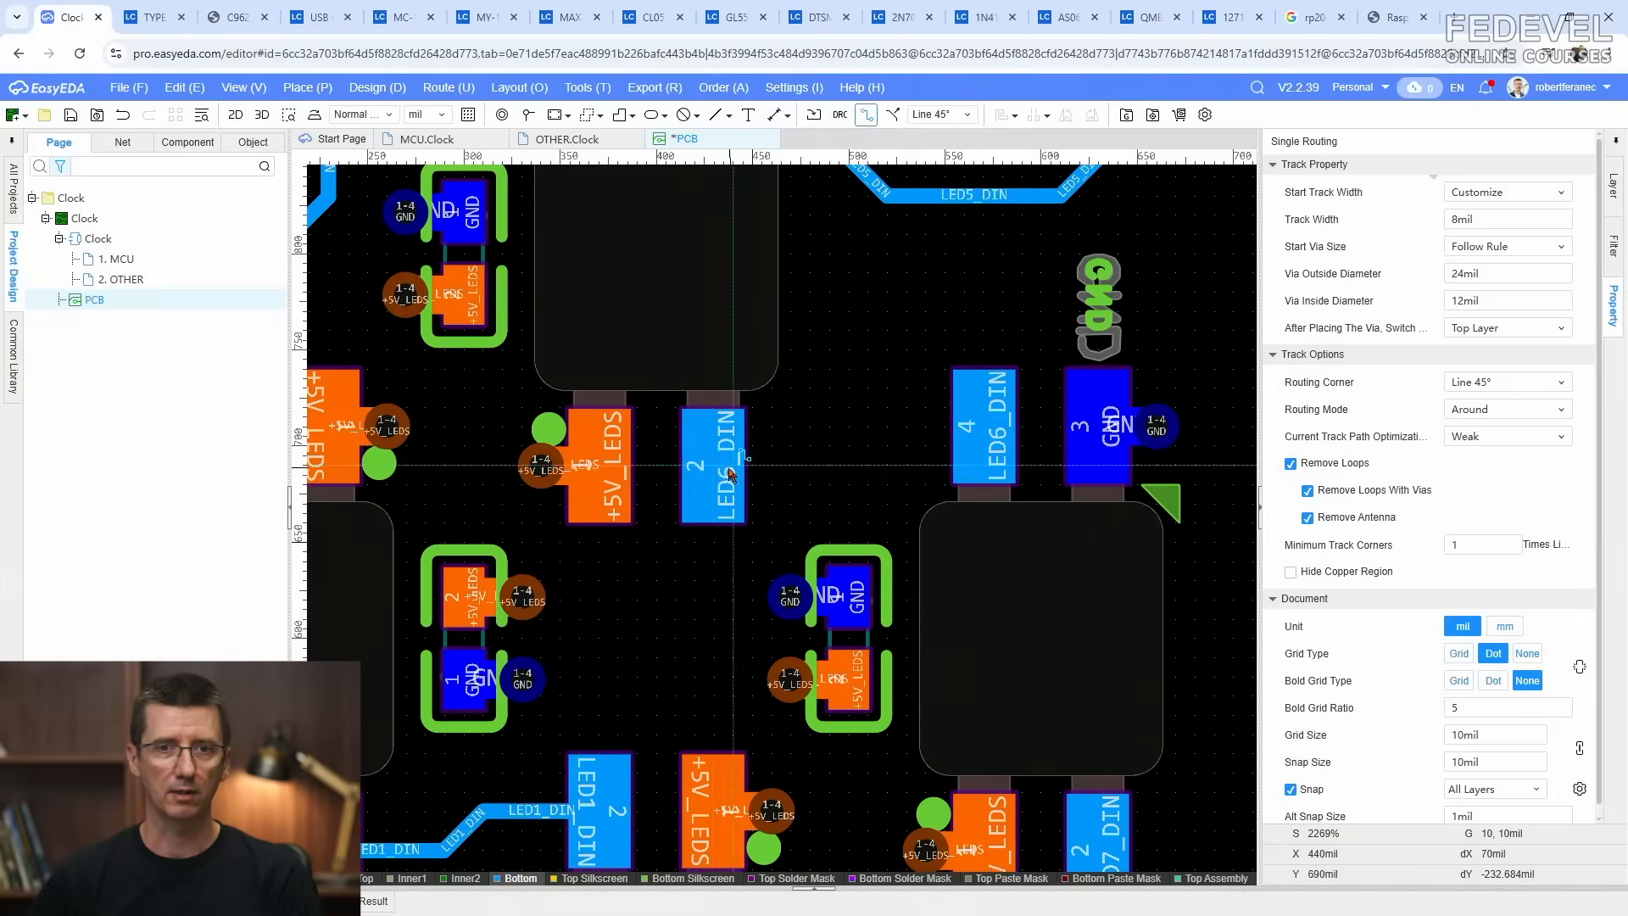
pyautogui.click(716, 463)
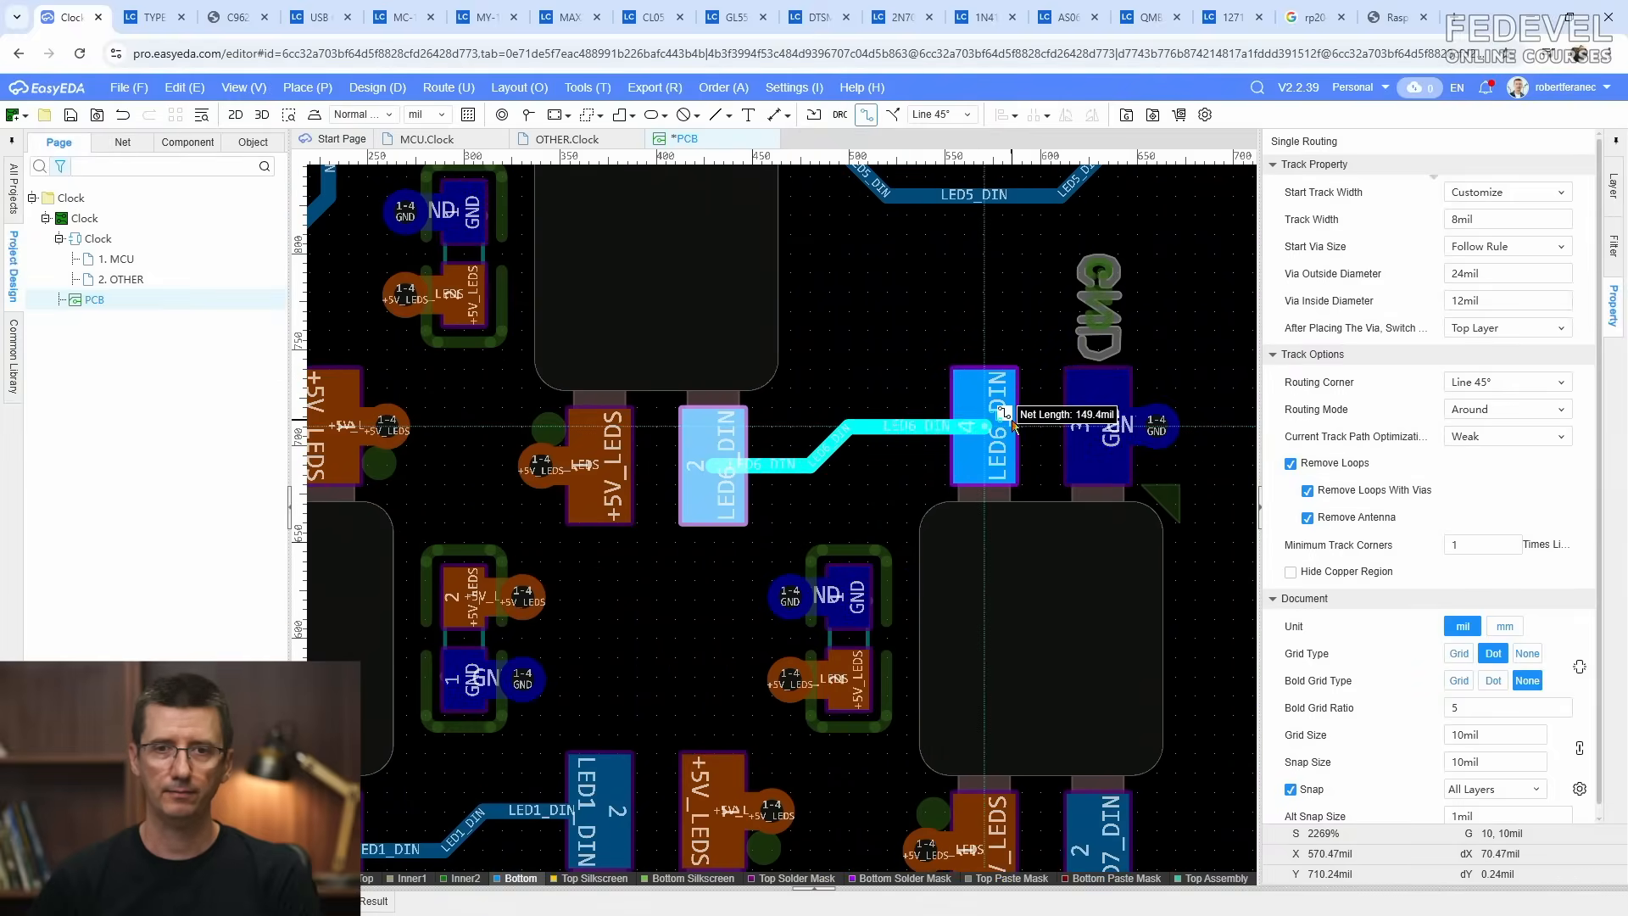
pyautogui.click(979, 420)
pyautogui.scroll(-6, 871, 386)
pyautogui.press('Escape')
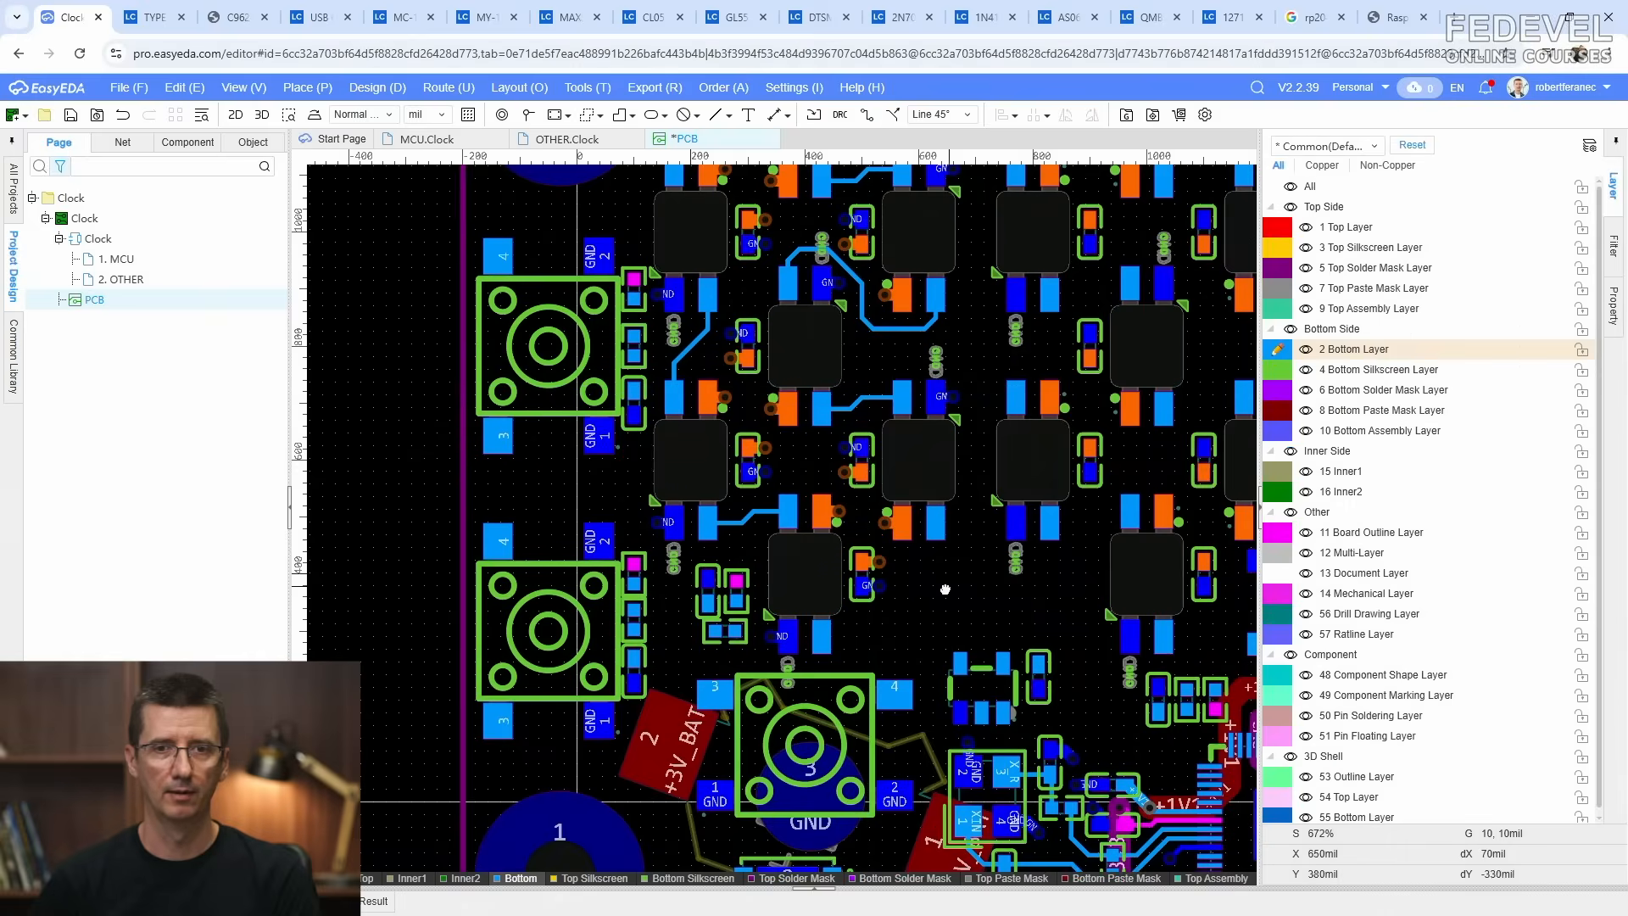
# Step: Check the routed tracks of the first LED digit against the whole board and save the PCB
pyautogui.scroll(-2, 820, 594)
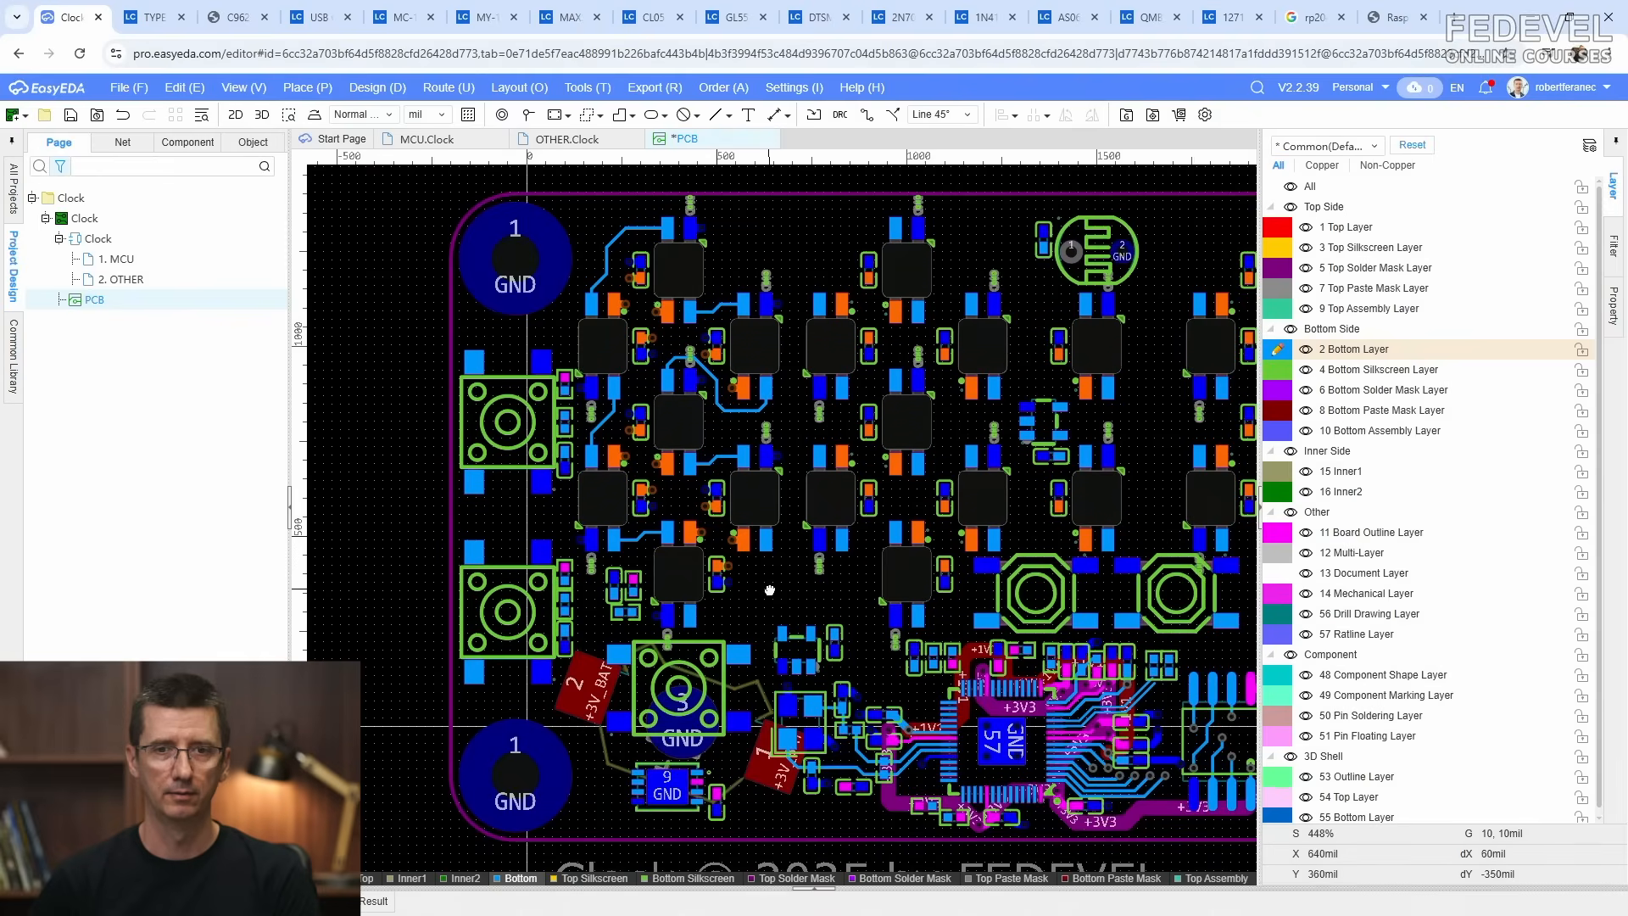
pyautogui.moveTo(769, 590); pyautogui.dragTo(825, 639, button='right')
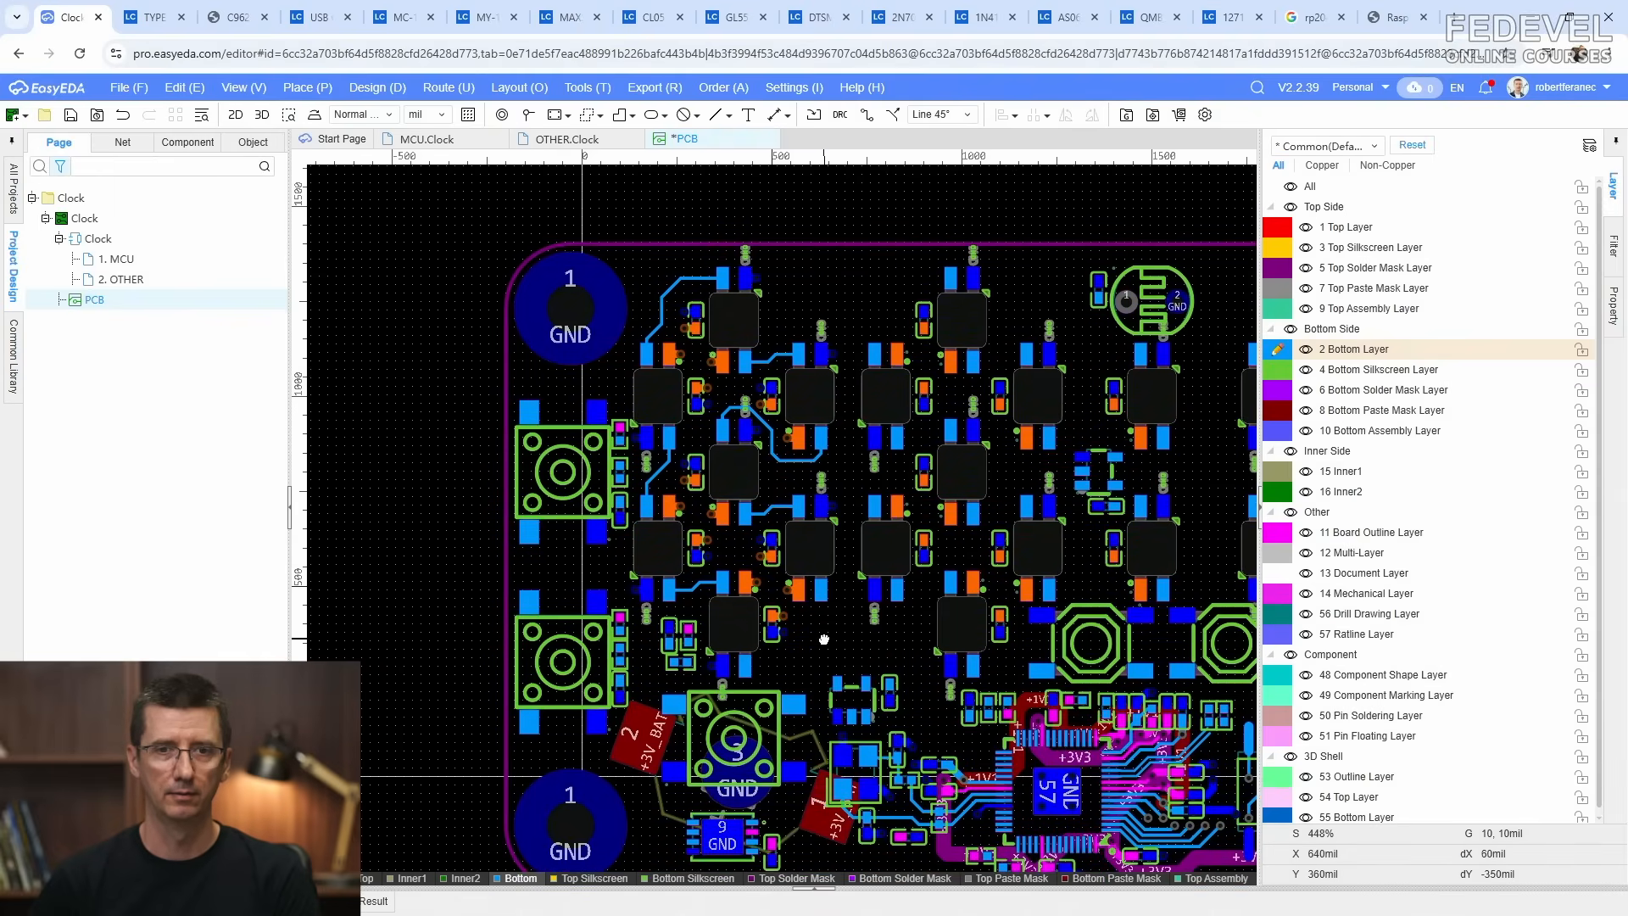
pyautogui.scroll(6, 739, 391)
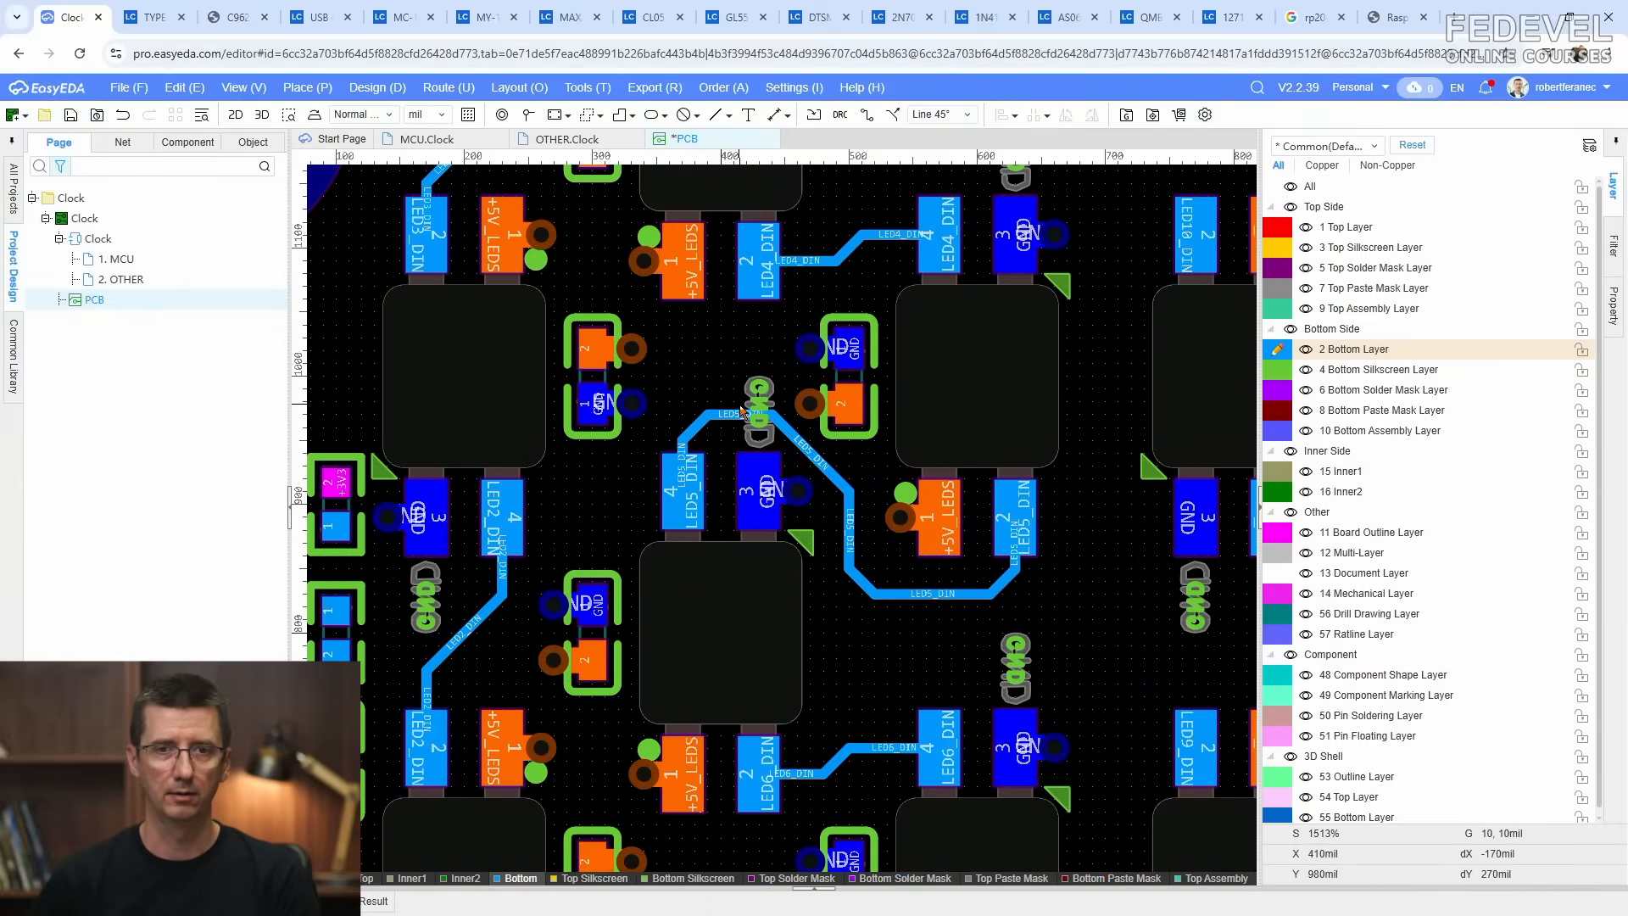
pyautogui.scroll(-4, 740, 409)
pyautogui.moveTo(798, 296); pyautogui.dragTo(798, 362, button='right')
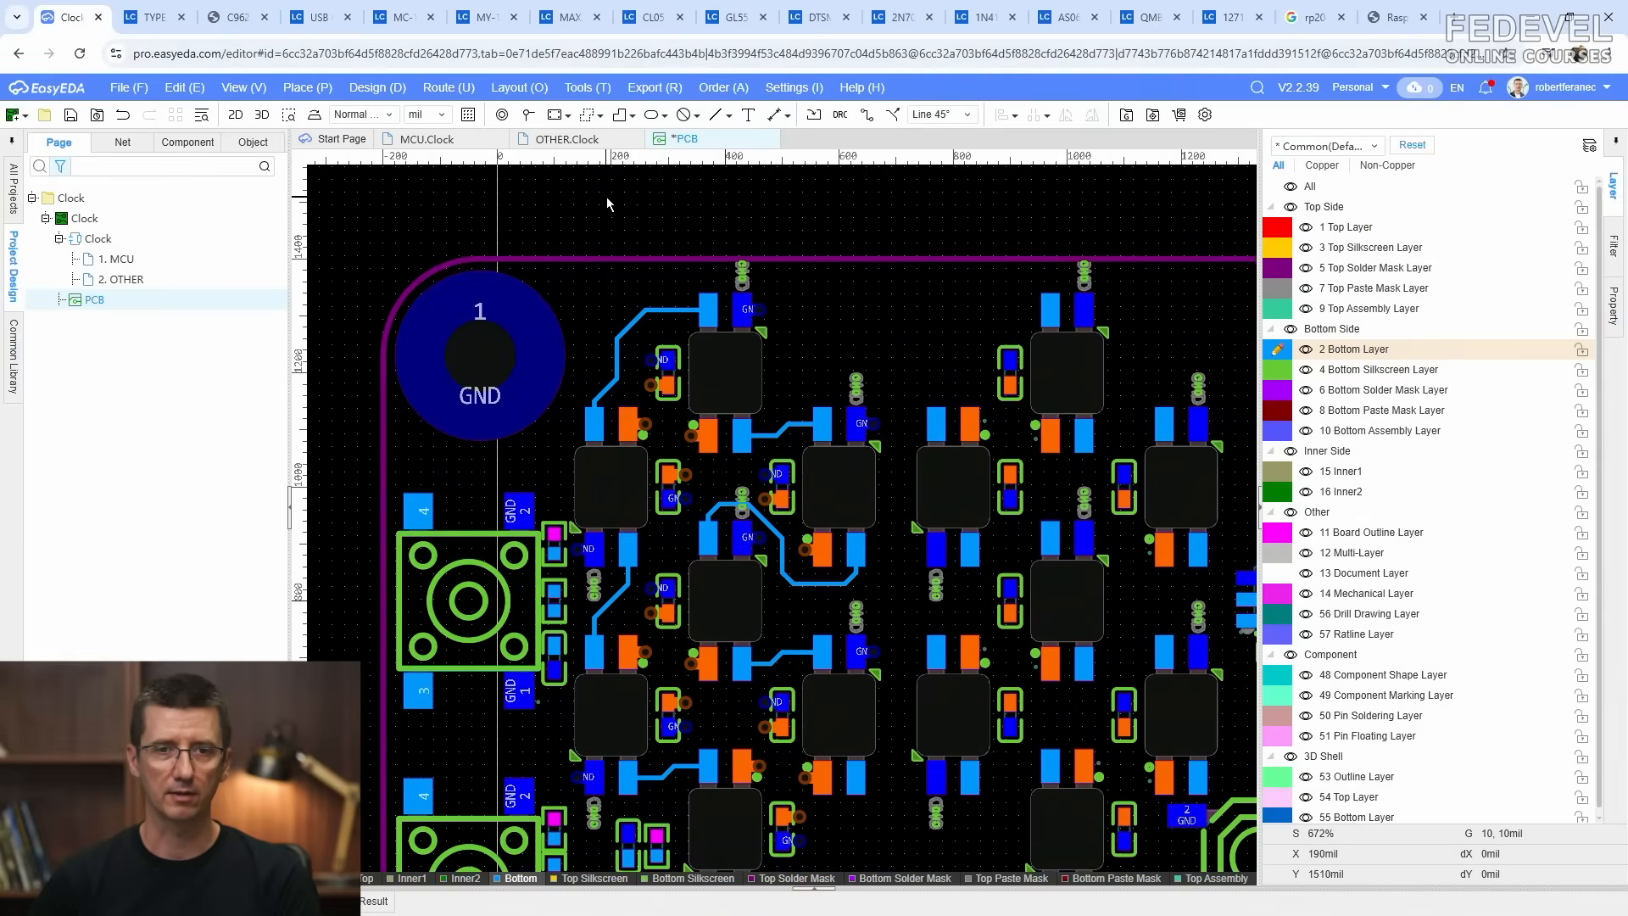
pyautogui.press('k')
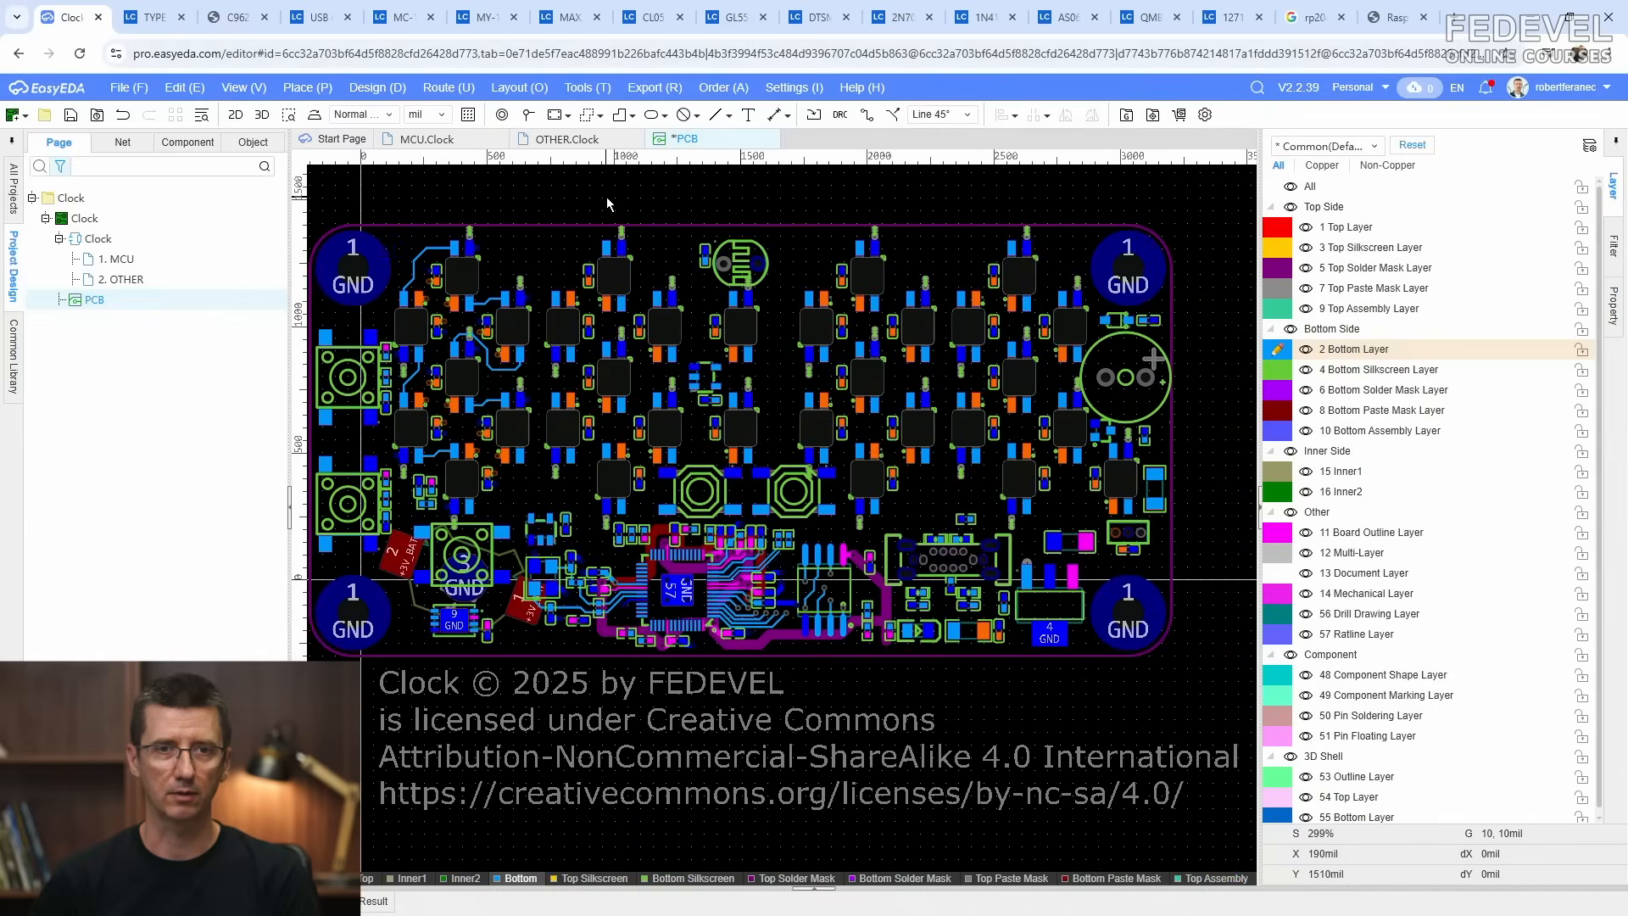
pyautogui.click(71, 117)
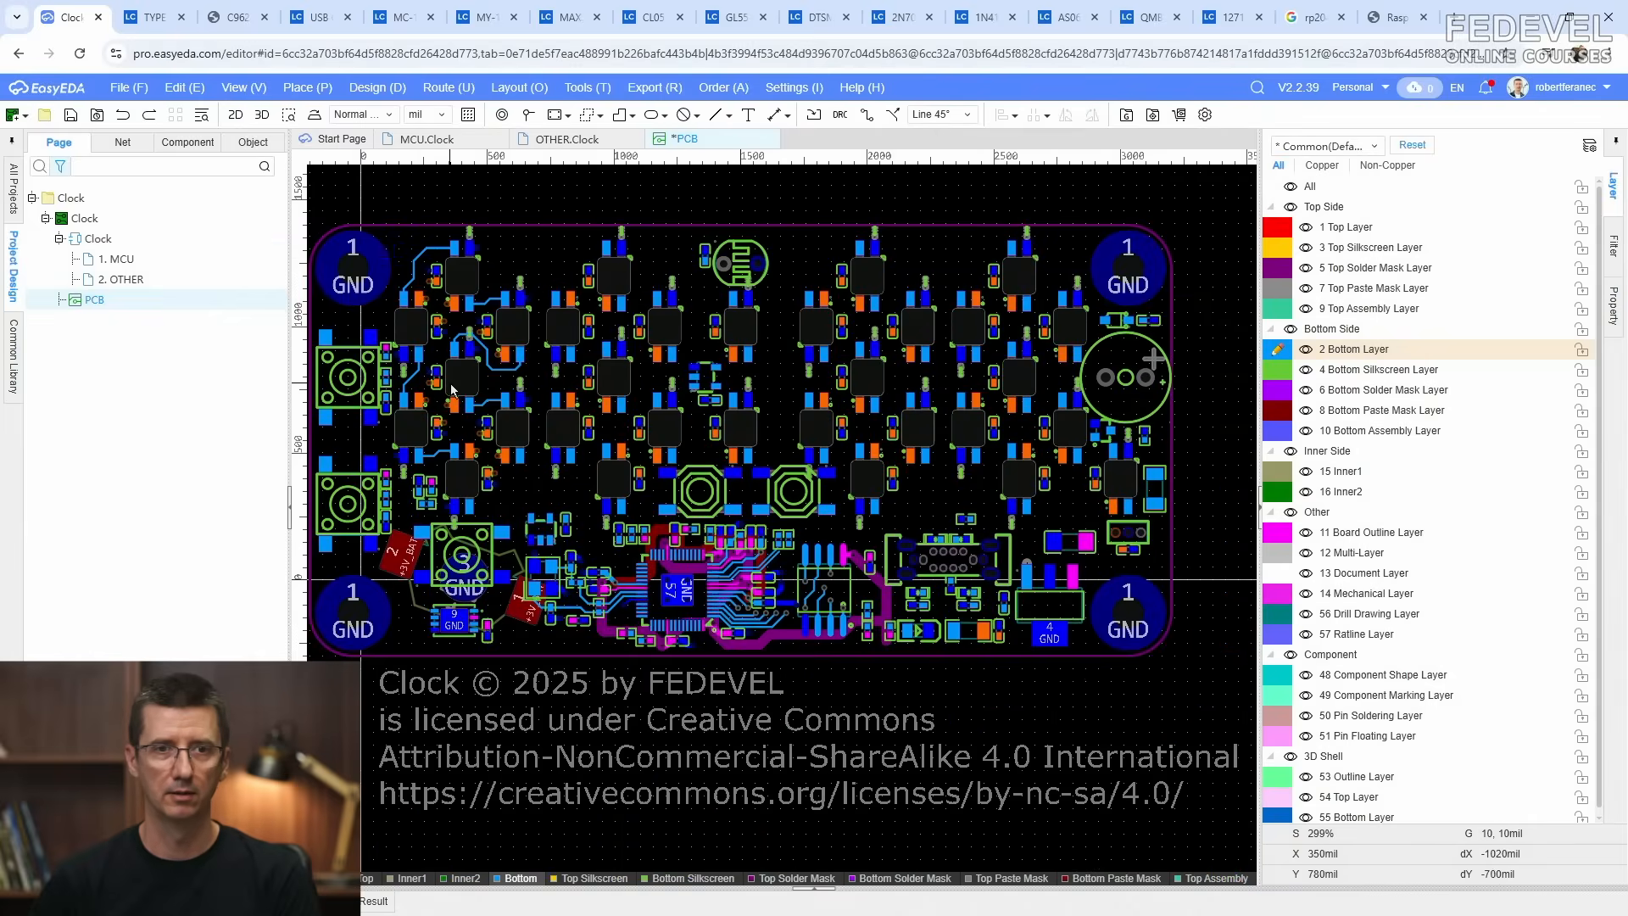
# Step: Shift the short diagonal segment of the LED6_DIN track slightly towards pad 4
pyautogui.scroll(3, 450, 383)
pyautogui.moveTo(412, 385); pyautogui.dragTo(624, 566, button='right')
pyautogui.scroll(2, 799, 638)
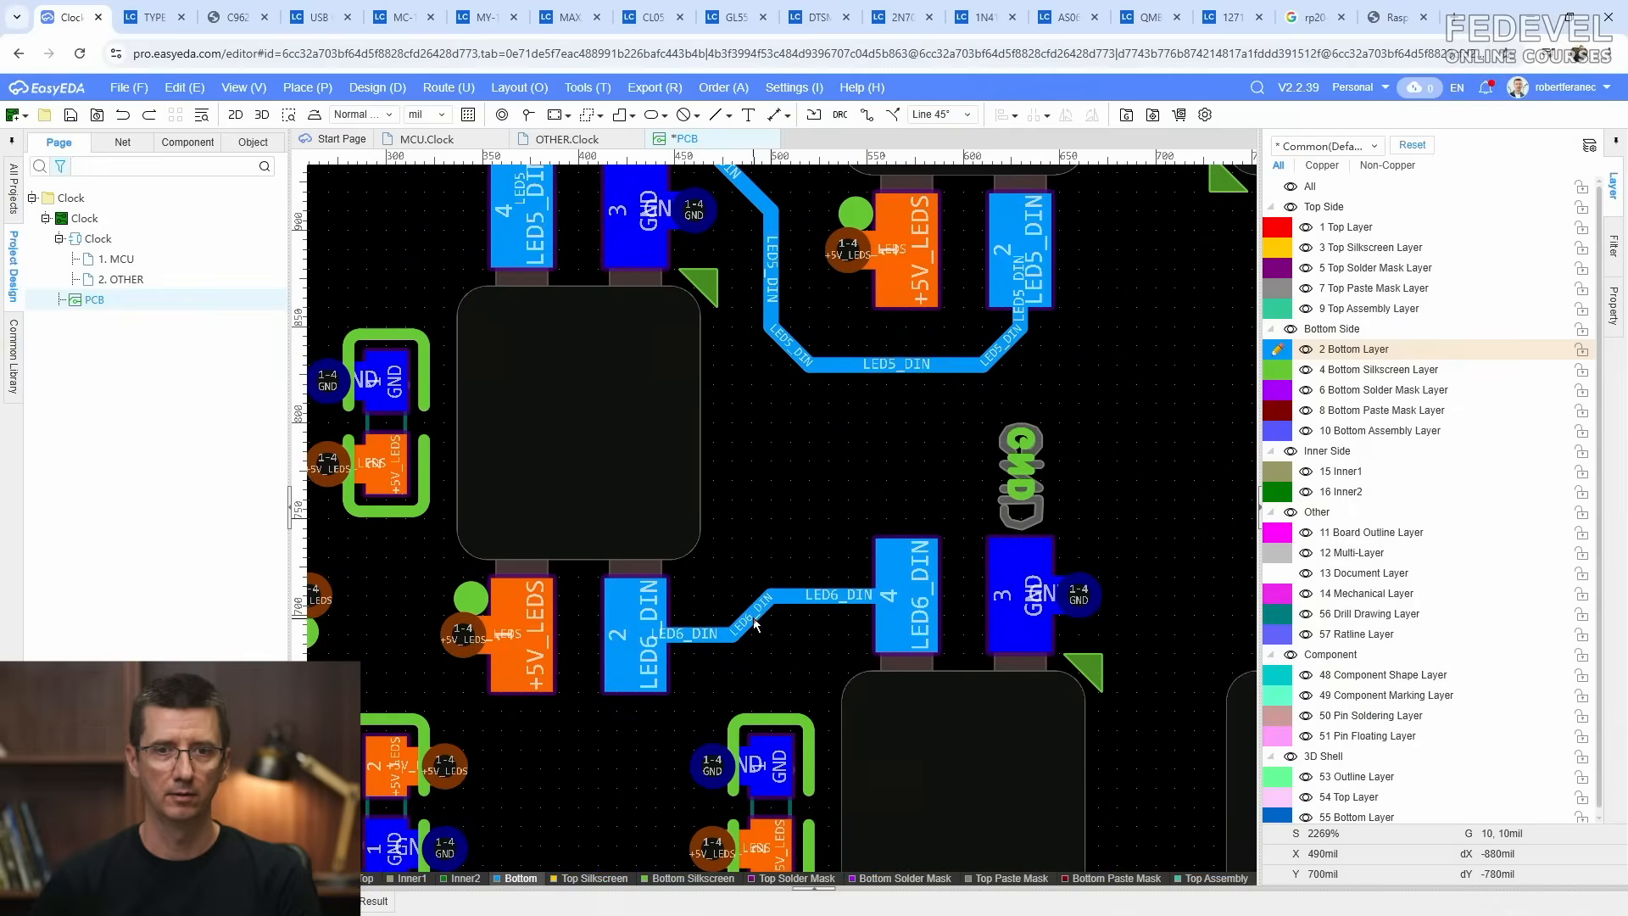
pyautogui.moveTo(754, 618); pyautogui.dragTo(769, 618)
pyautogui.scroll(-1, 764, 549)
pyautogui.scroll(-2, 763, 553)
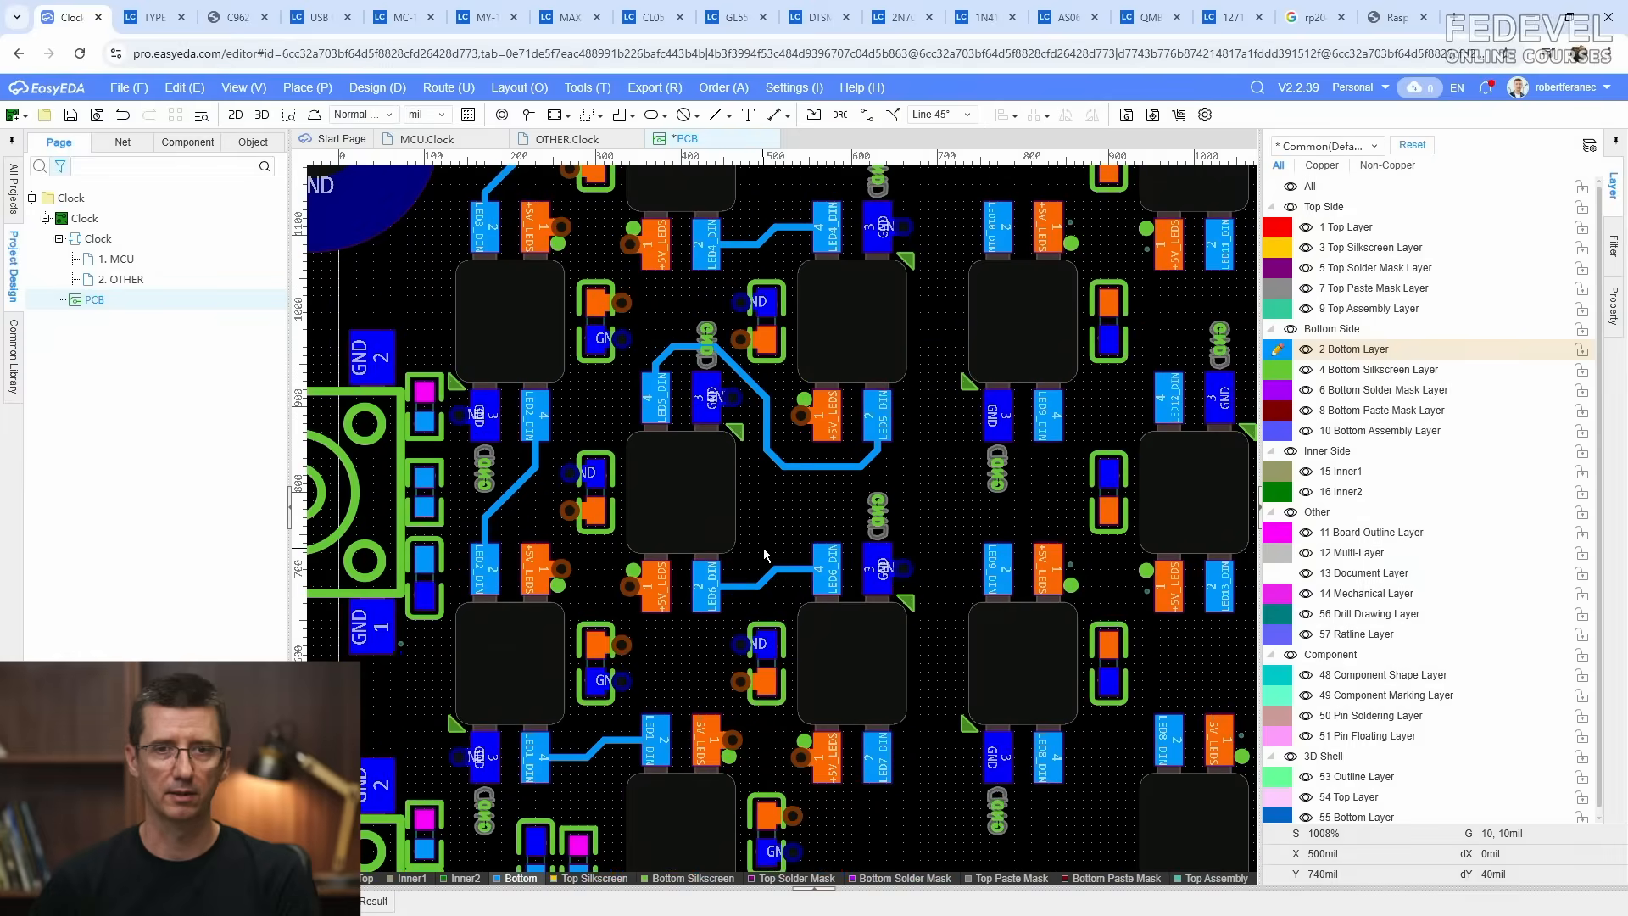
# Step: Exclude pads from selection and copy the first LED digit's tracks and vias, using the GND pad beside LED3_DIN as the reference point
pyautogui.click(1614, 248)
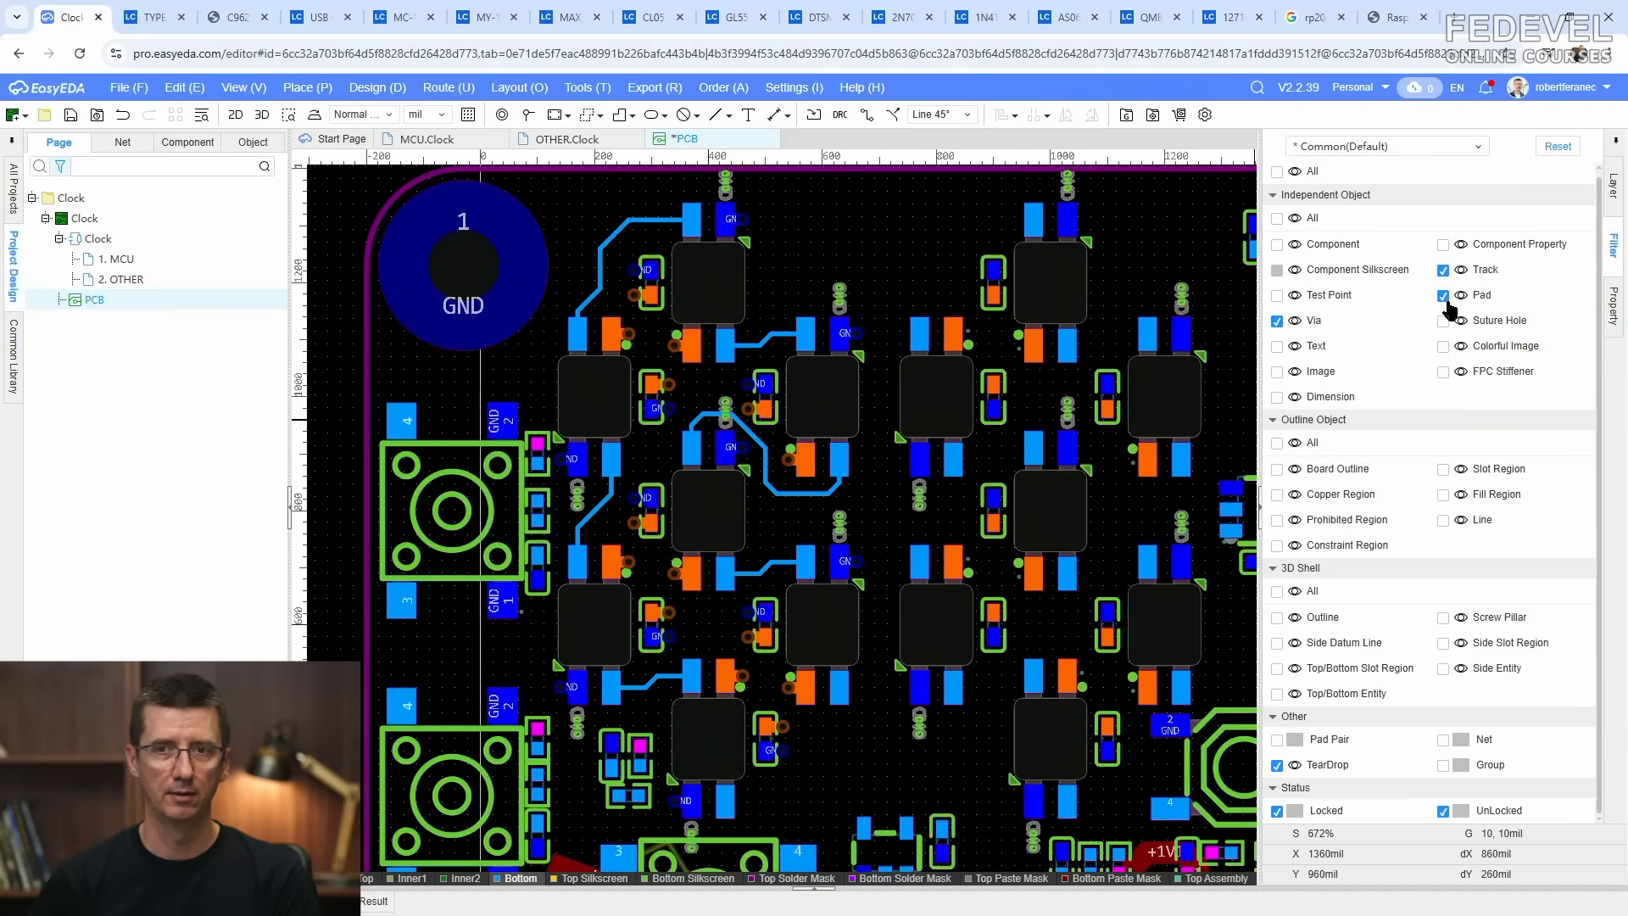
pyautogui.scroll(-1, 928, 373)
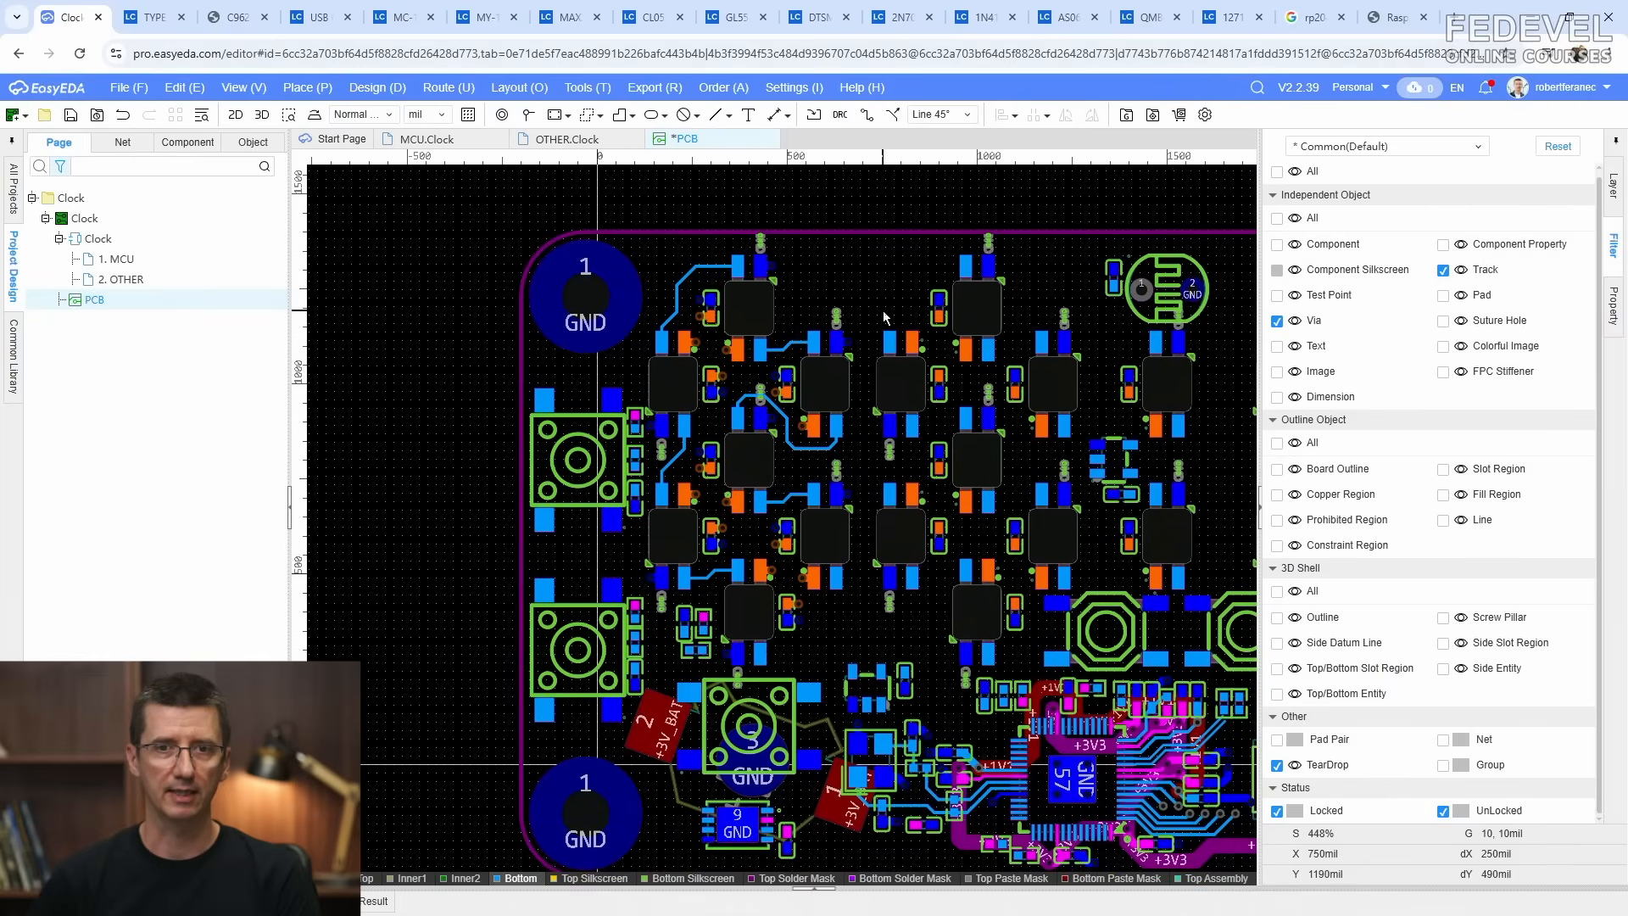
pyautogui.moveTo(615, 196); pyautogui.dragTo(873, 678)
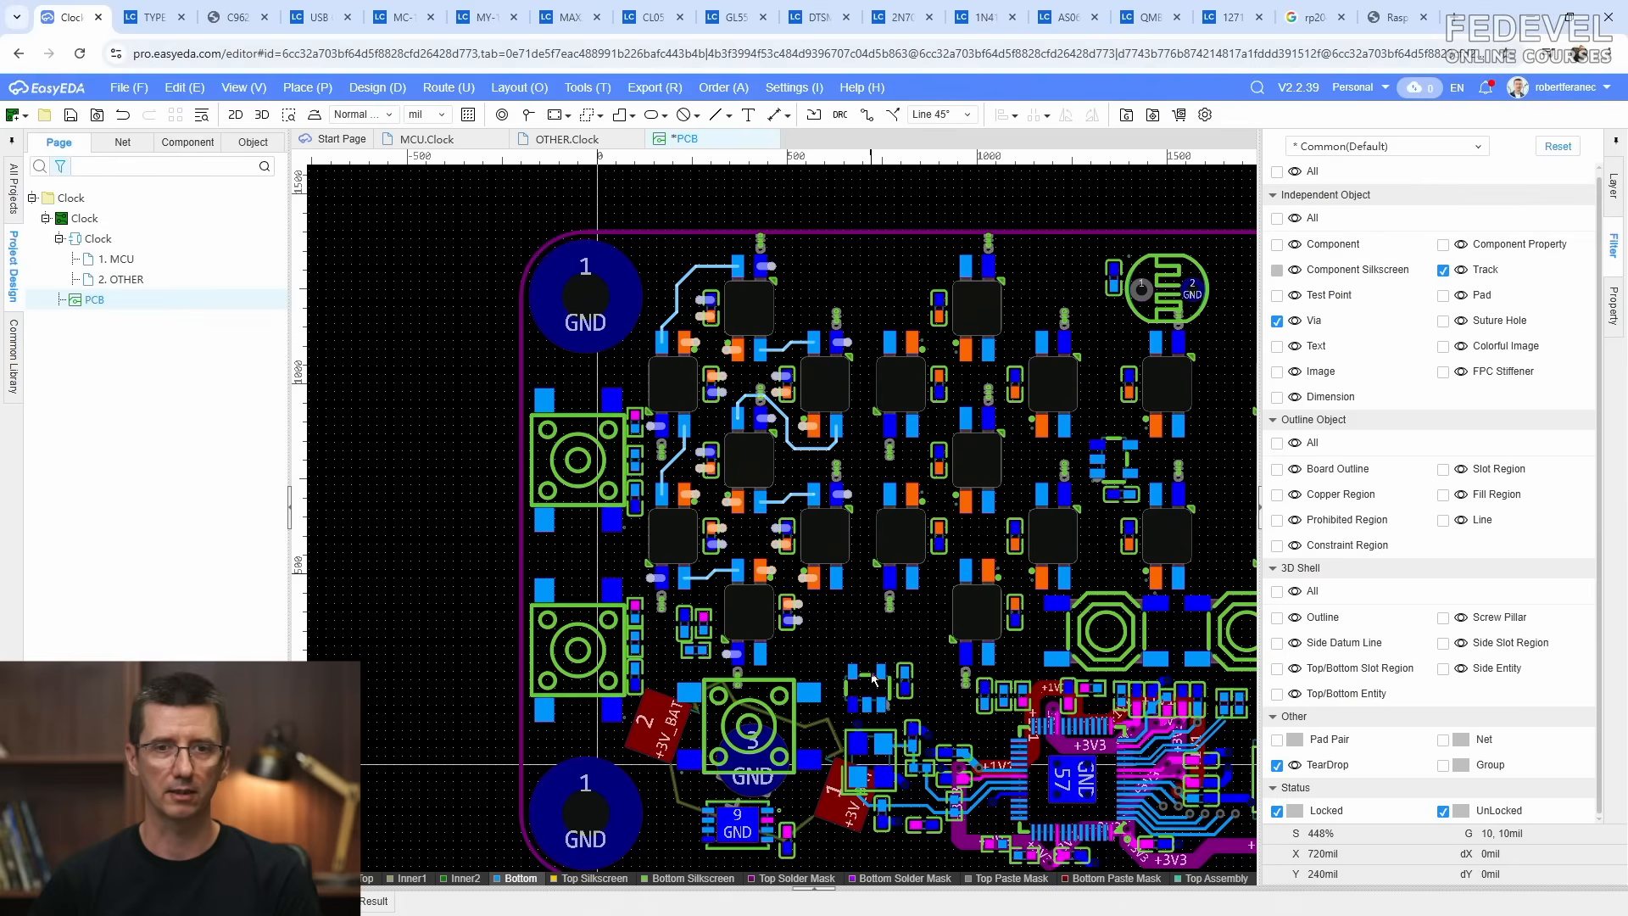
pyautogui.rightClick(812, 282)
pyautogui.click(820, 337)
pyautogui.scroll(7, 810, 271)
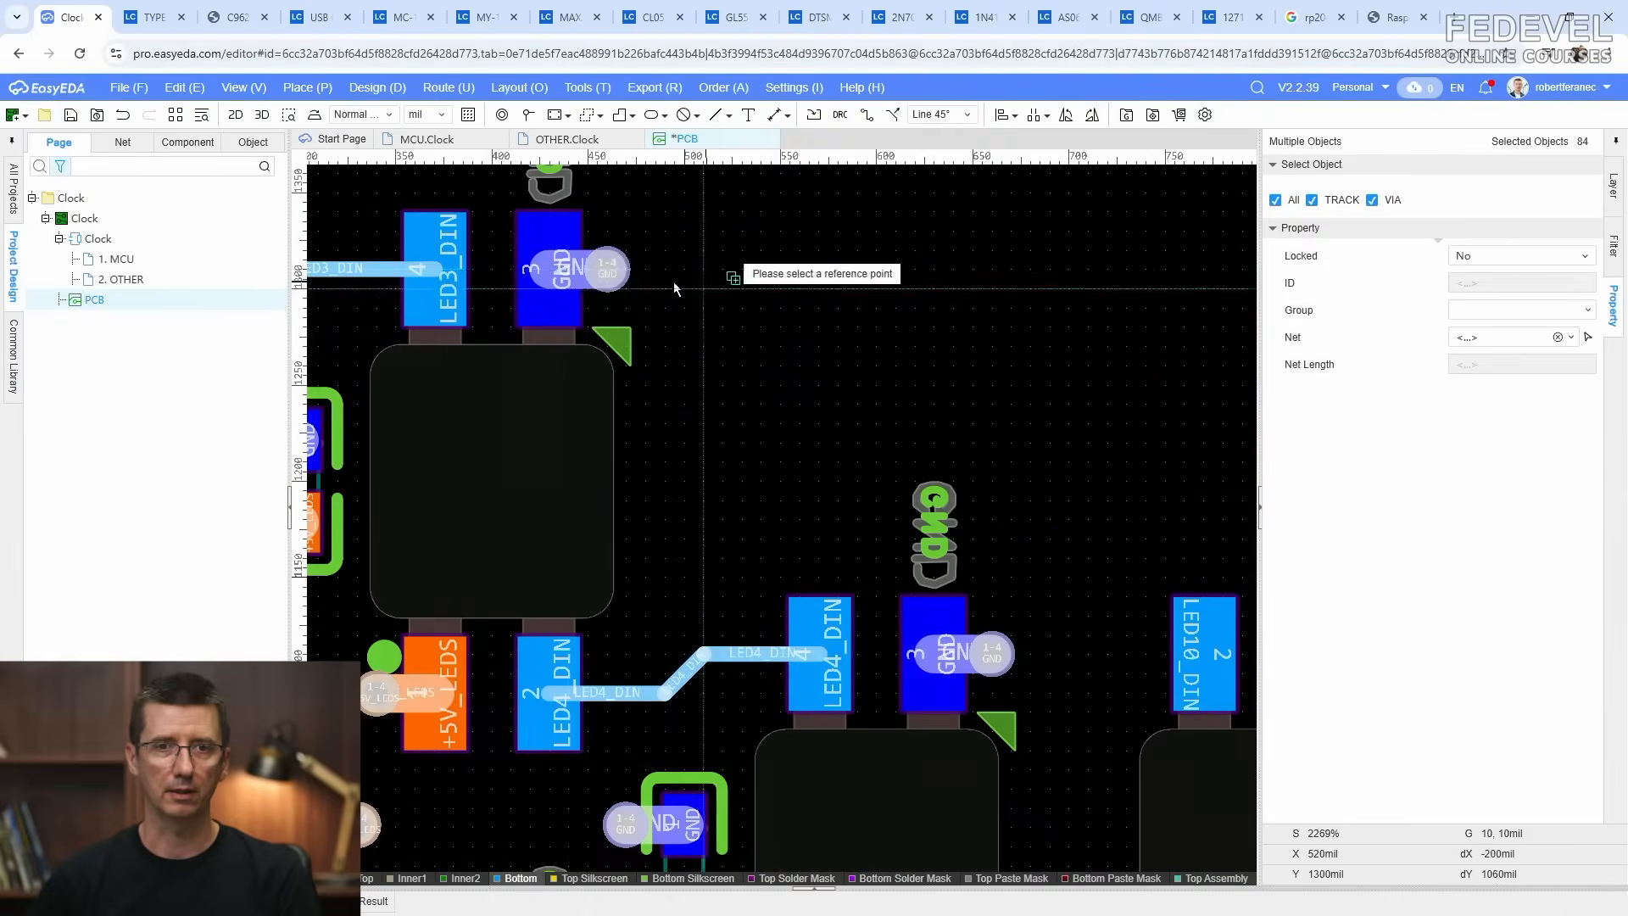
pyautogui.click(674, 288)
pyautogui.scroll(-7, 593, 280)
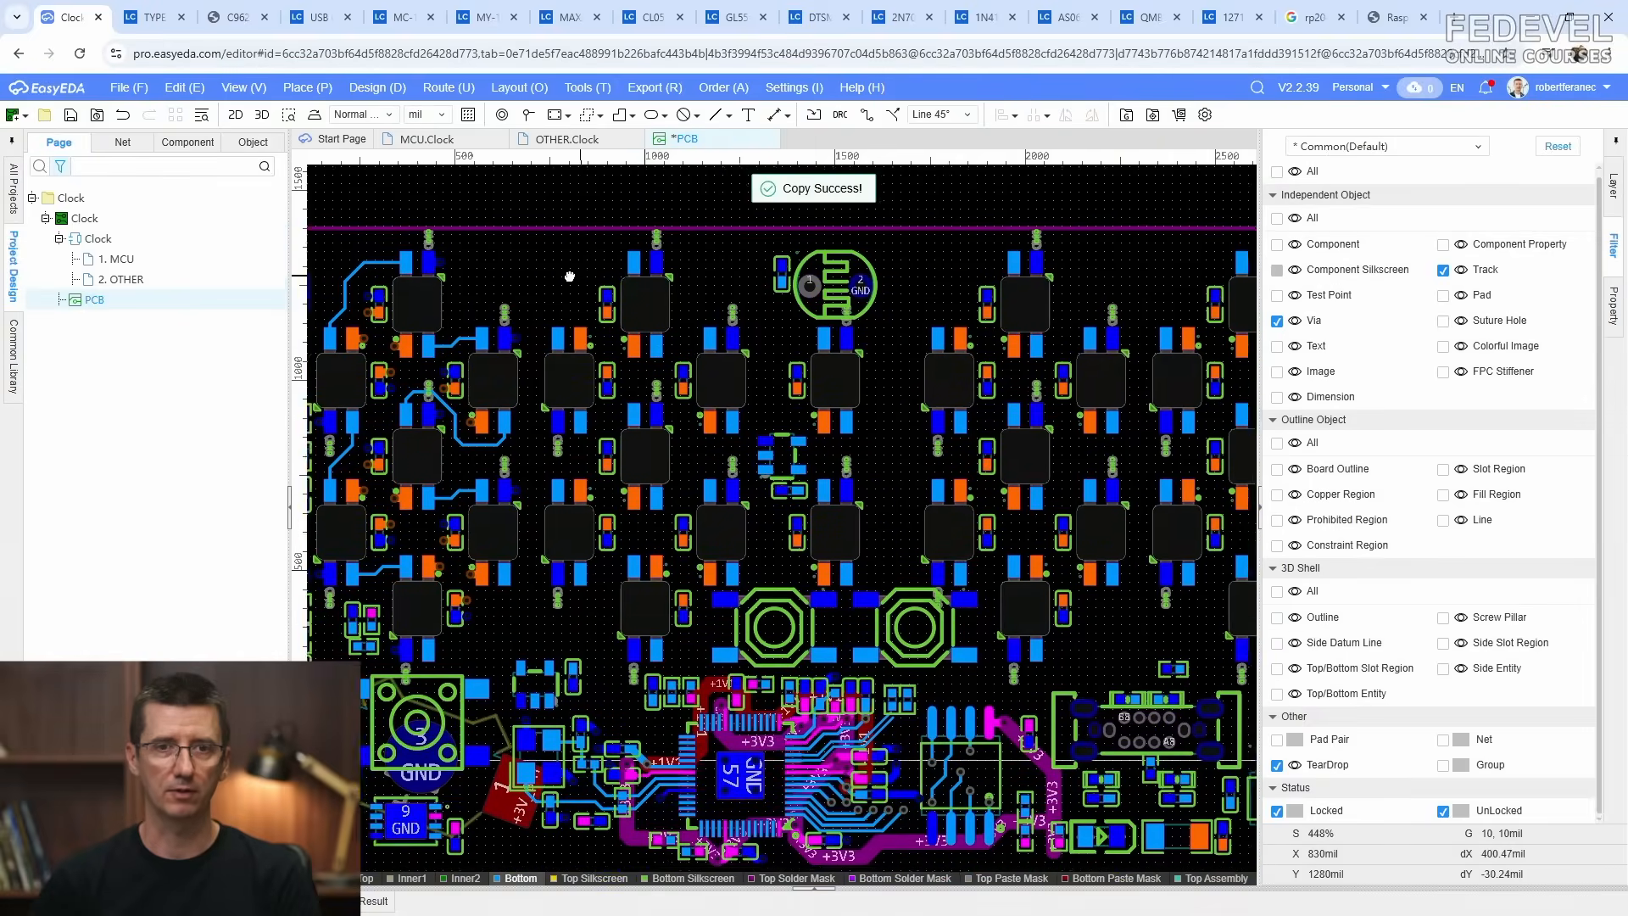
# Step: Paste the copied tracks and vias onto the second LED digit, aligned to the GND pad of its topmost LED
pyautogui.rightClick(530, 269)
pyautogui.click(563, 307)
pyautogui.scroll(4, 581, 263)
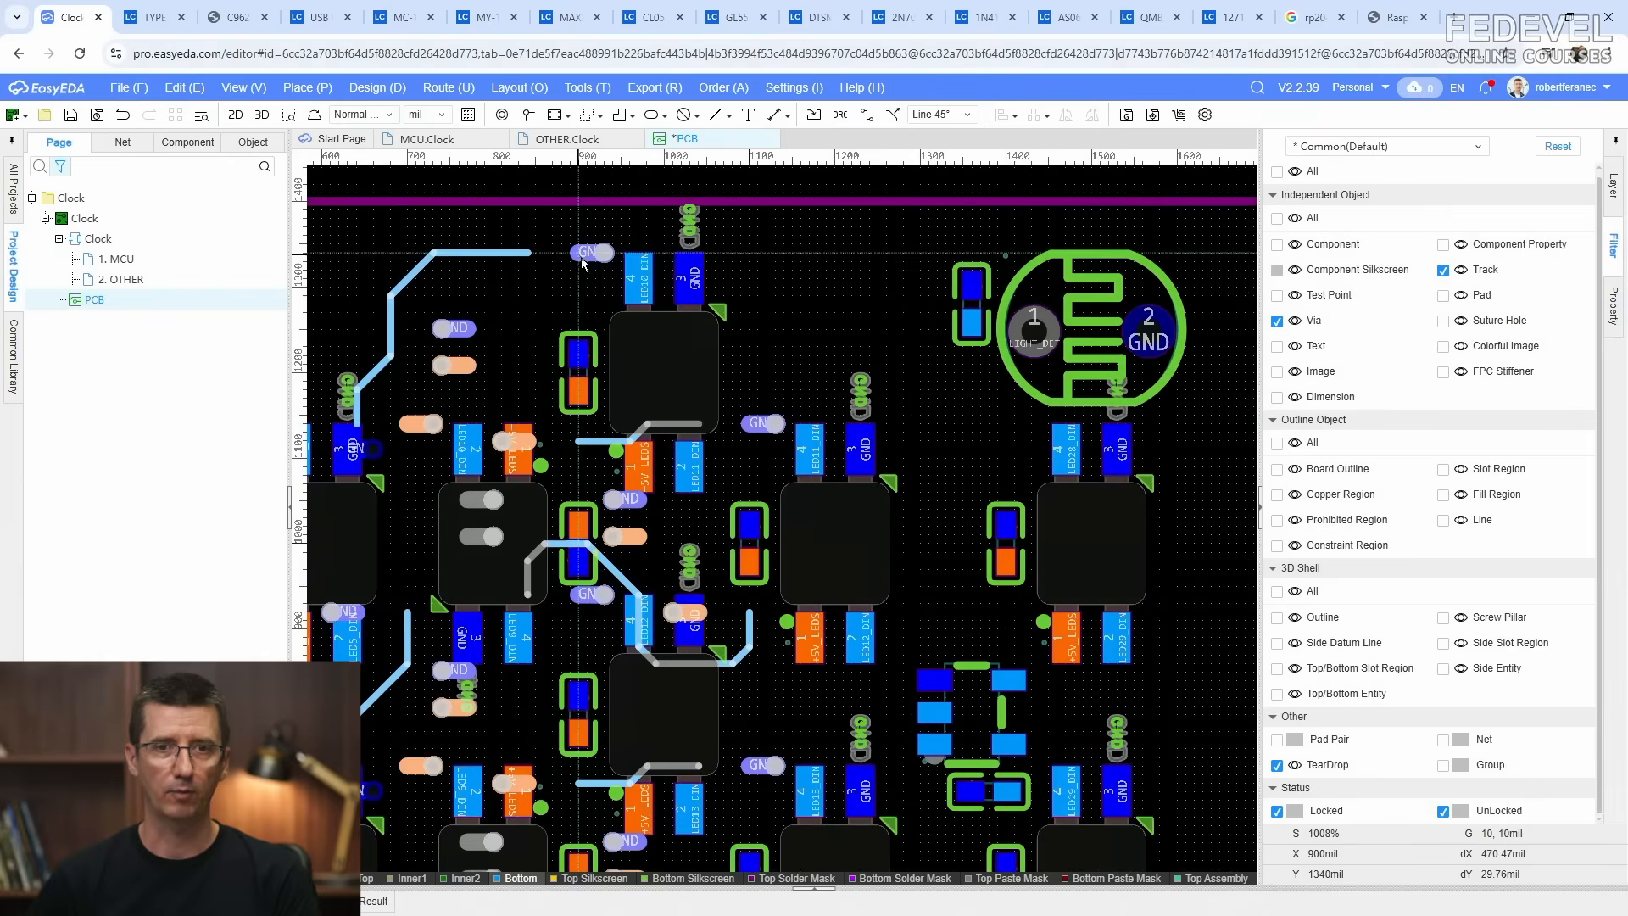
pyautogui.click(691, 280)
pyautogui.scroll(-6, 691, 280)
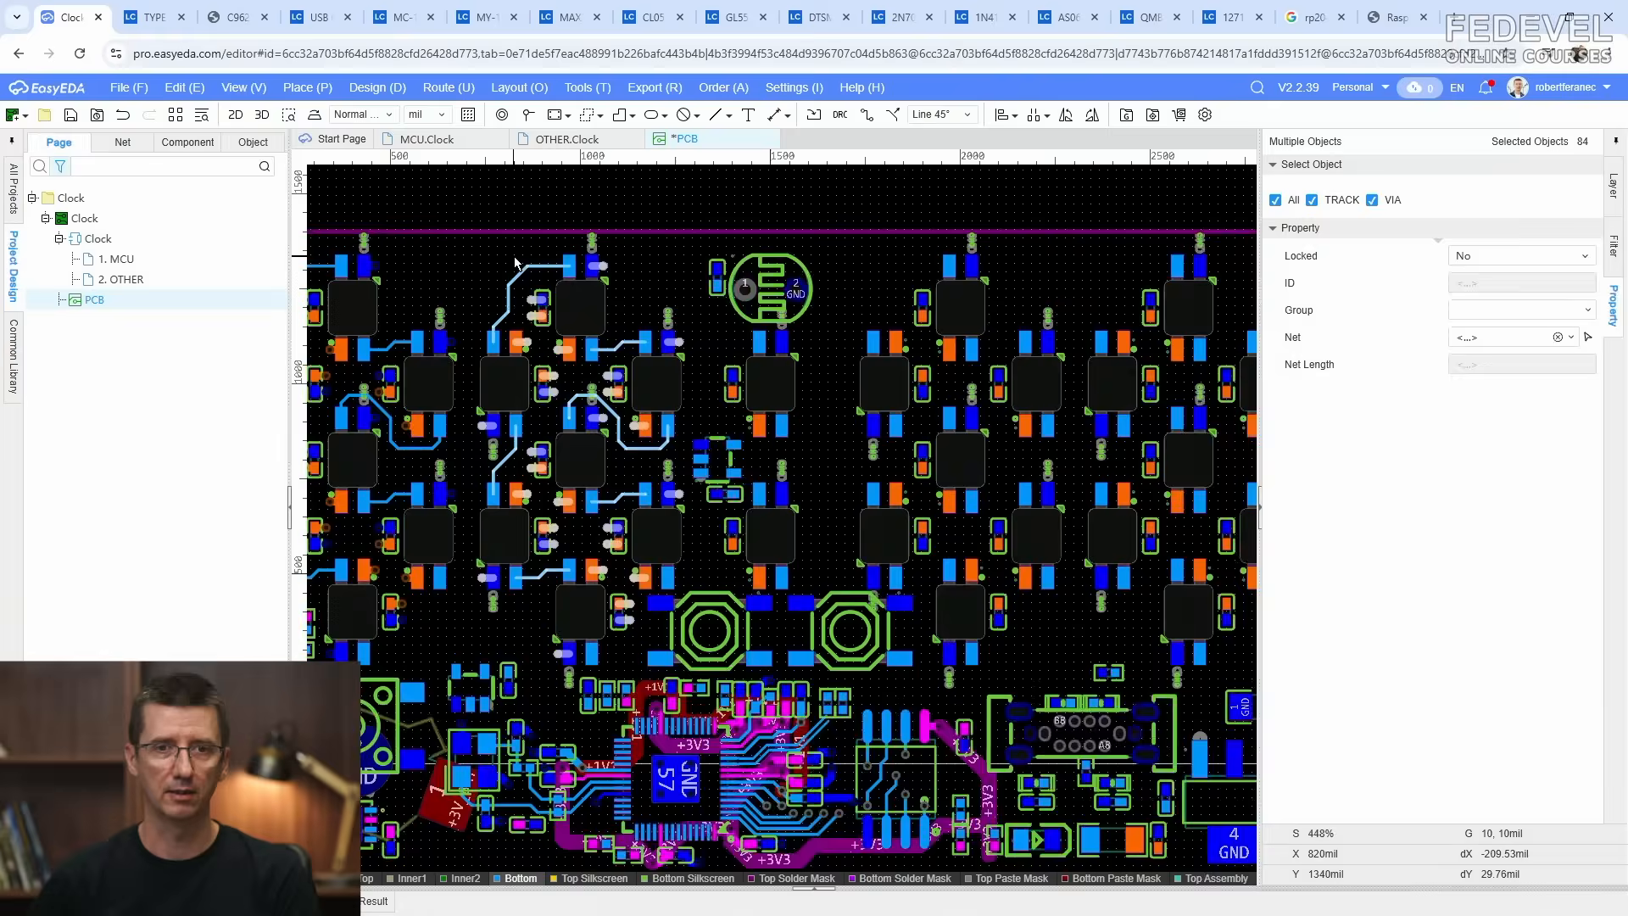
# Step: Paste the copied tracks and vias onto the third LED digit, aligned to the GND pad of its topmost LED
pyautogui.scroll(2, 618, 348)
pyautogui.scroll(2, 618, 349)
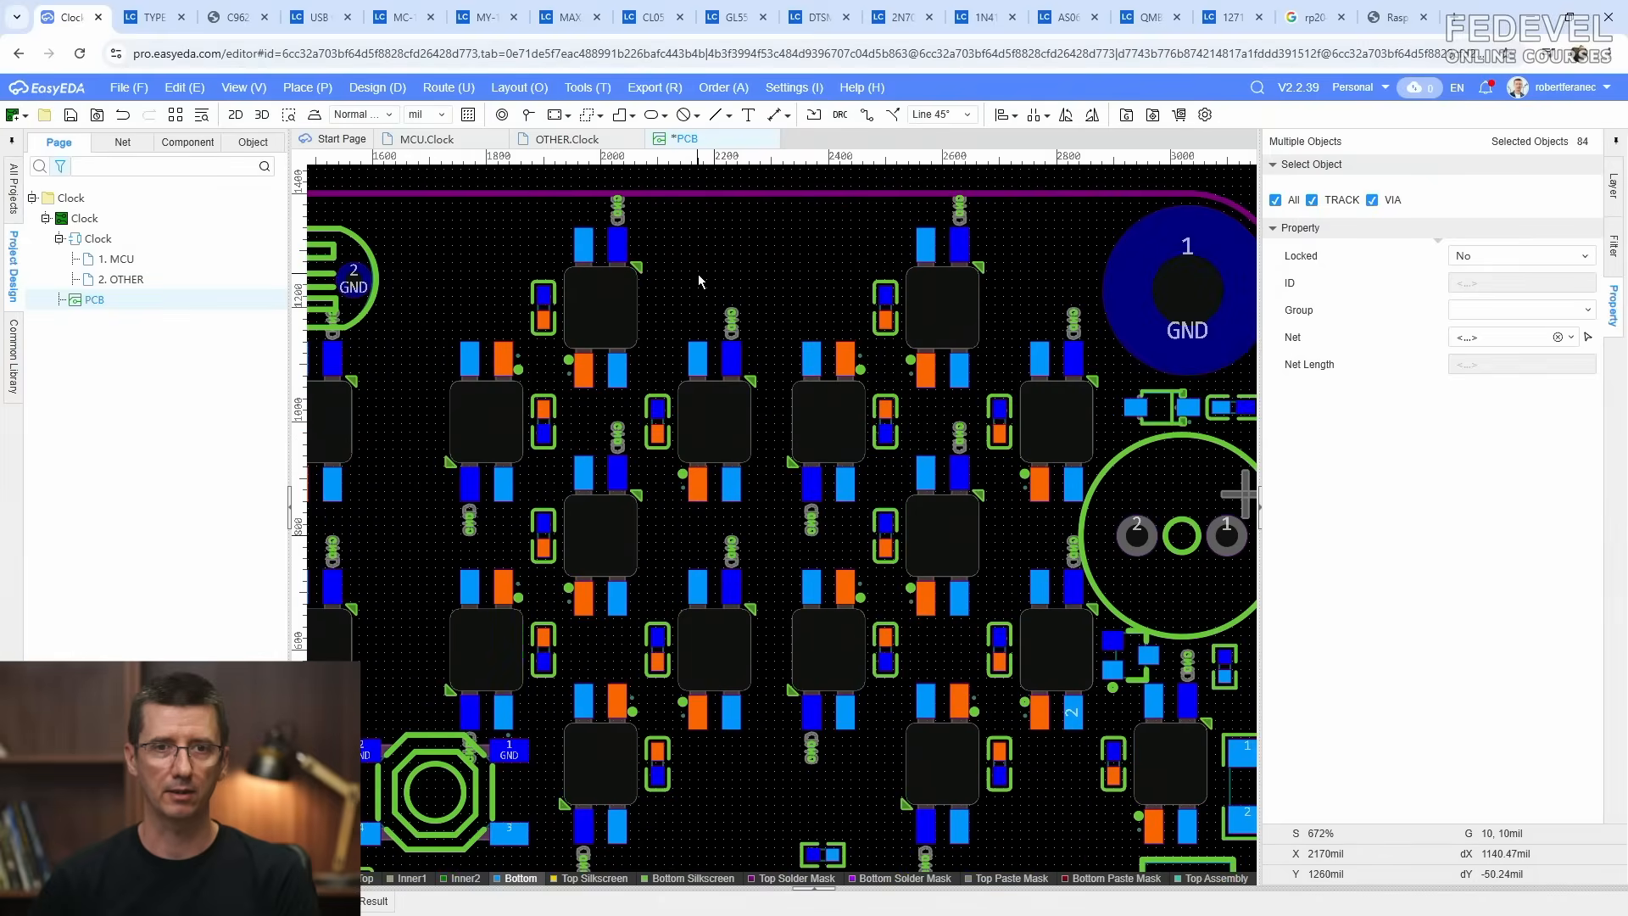
pyautogui.click(699, 273)
pyautogui.rightClick(699, 273)
pyautogui.click(734, 314)
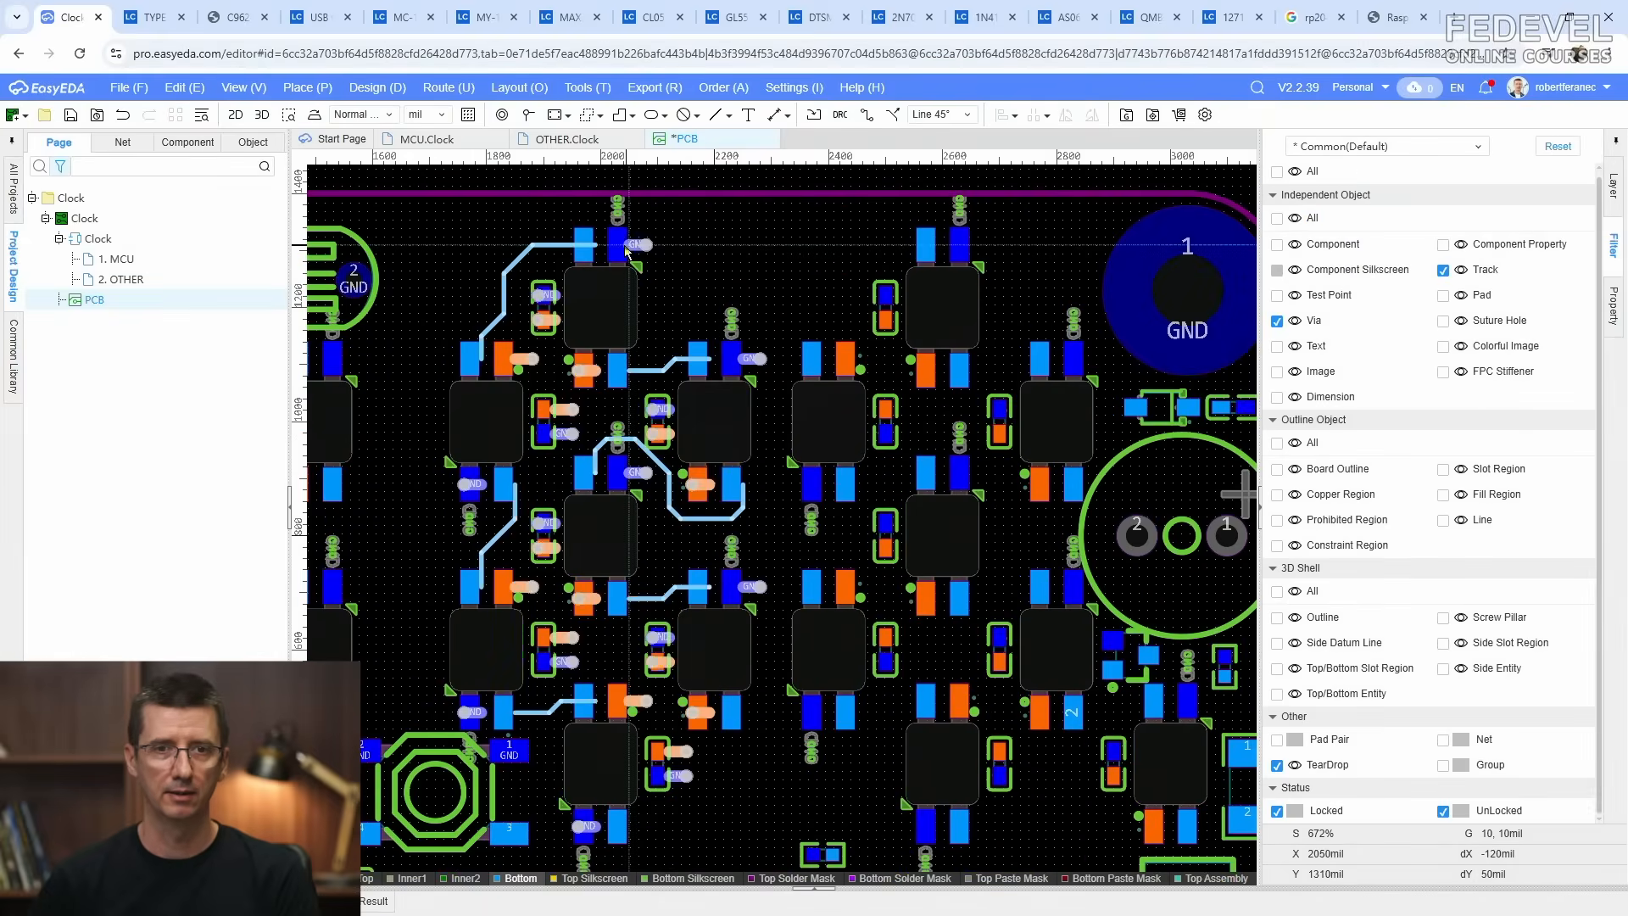
pyautogui.click(756, 254)
# Step: Paste the copied tracks and vias onto the fourth LED digit, aligned to the GND pad beside LED24_DIN
pyautogui.moveTo(792, 255); pyautogui.dragTo(611, 270, button='right')
pyautogui.rightClick(623, 270)
pyautogui.click(654, 312)
pyautogui.scroll(1, 804, 270)
pyautogui.scroll(1, 780, 265)
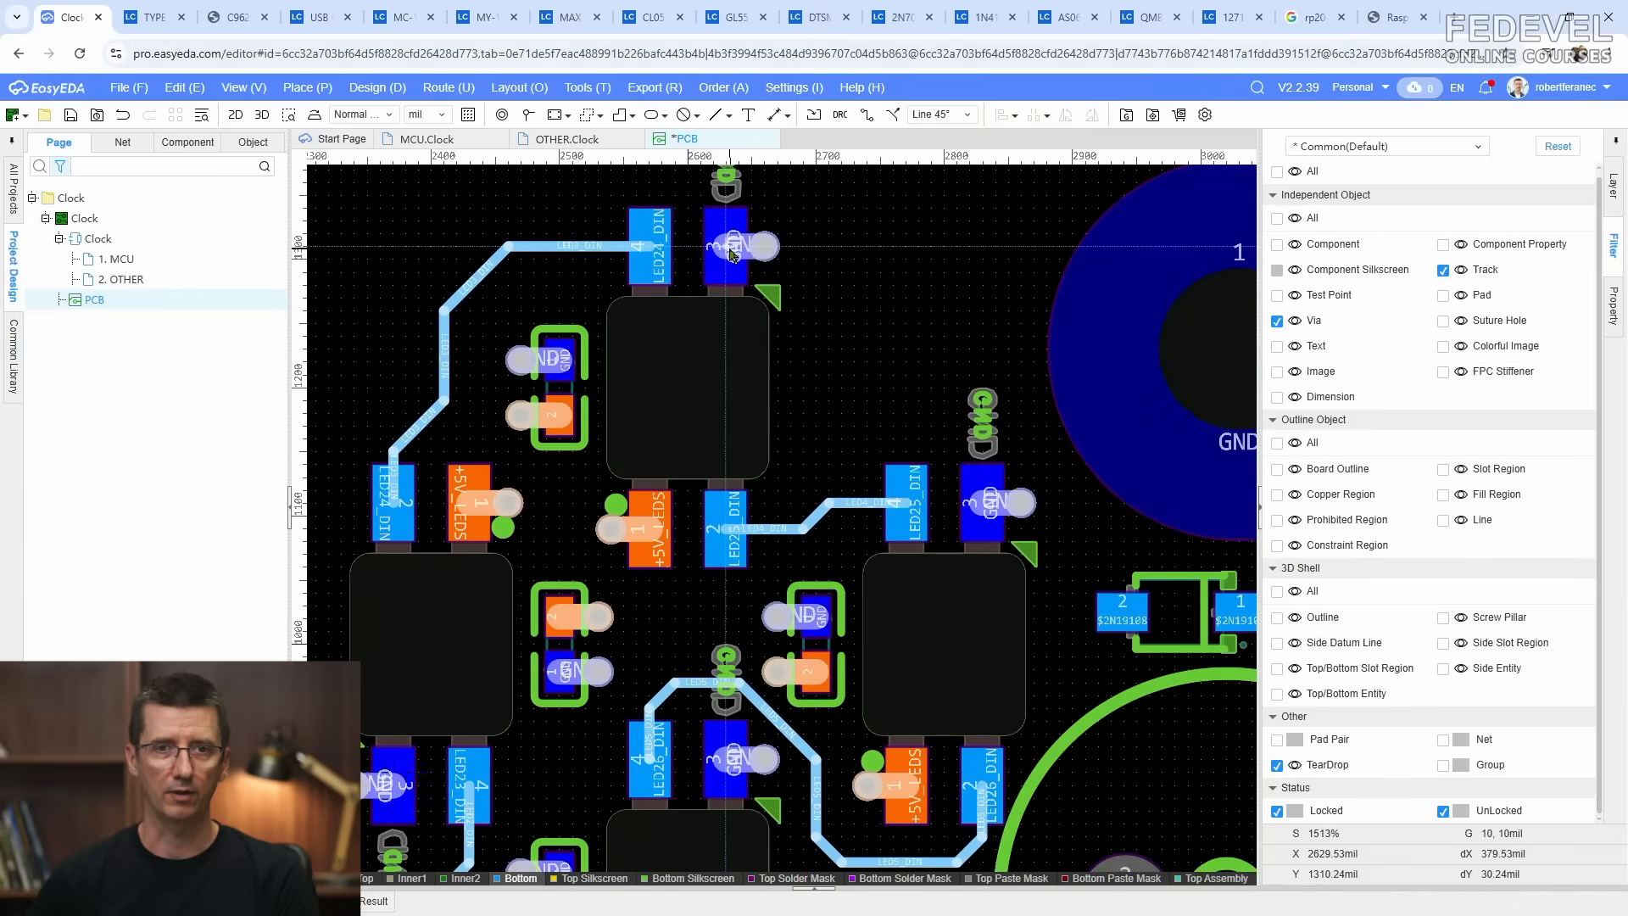
pyautogui.click(731, 255)
pyautogui.scroll(-3, 868, 293)
pyautogui.click(727, 210)
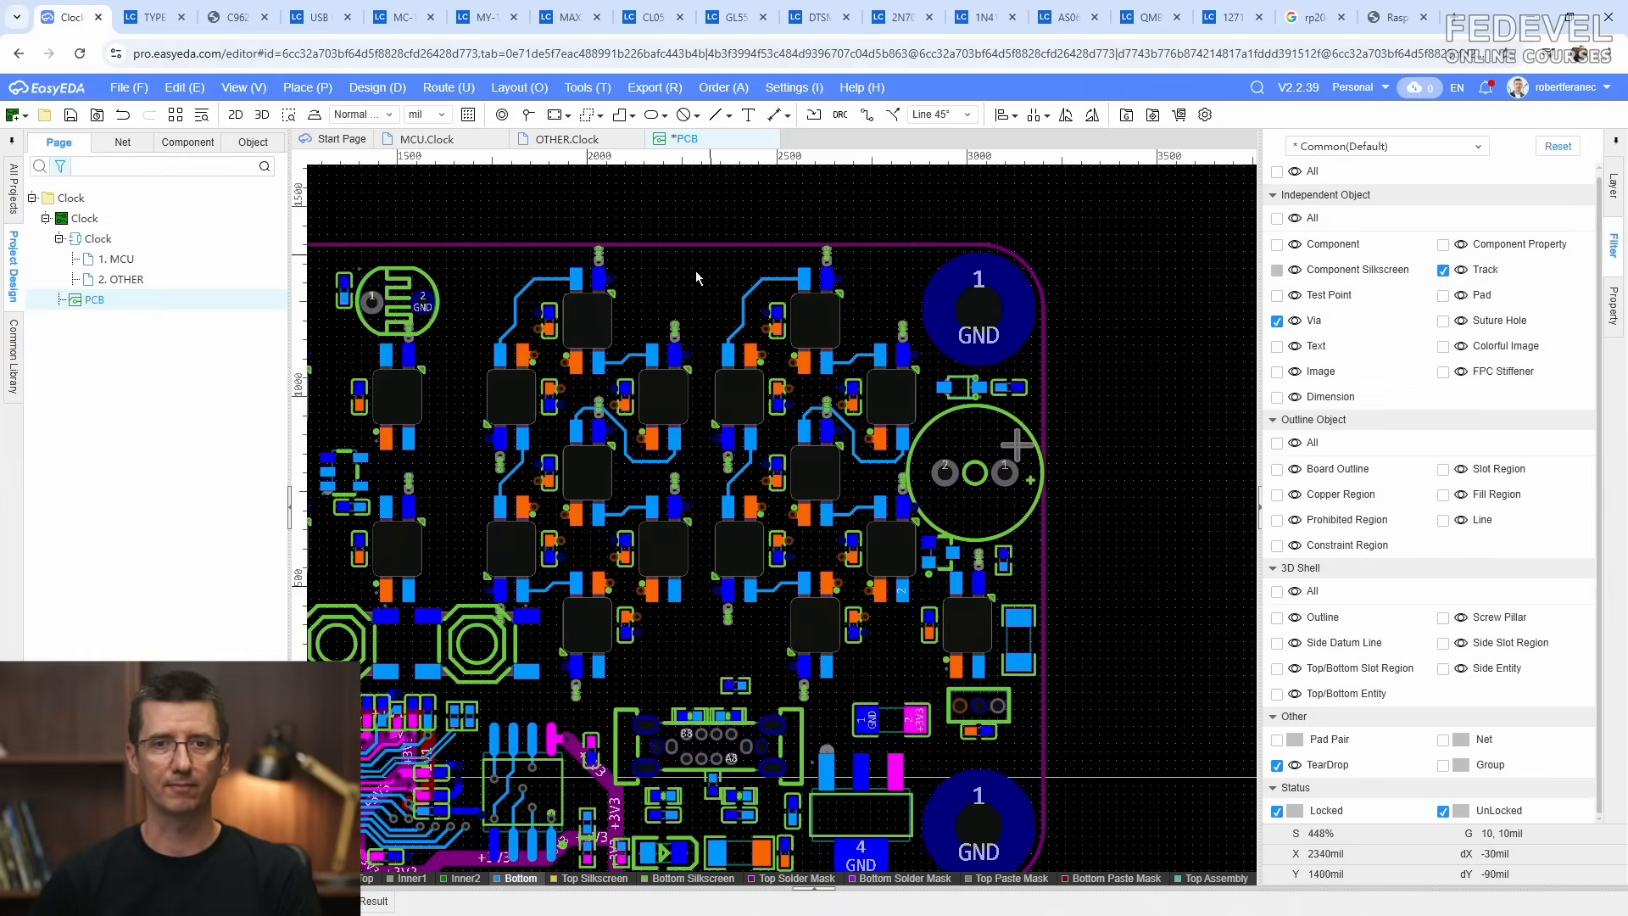
# Step: Save the PCB with the tracks and vias pasted onto all four LED digits
pyautogui.moveTo(682, 289); pyautogui.dragTo(911, 335, button='right')
pyautogui.scroll(-1, 913, 341)
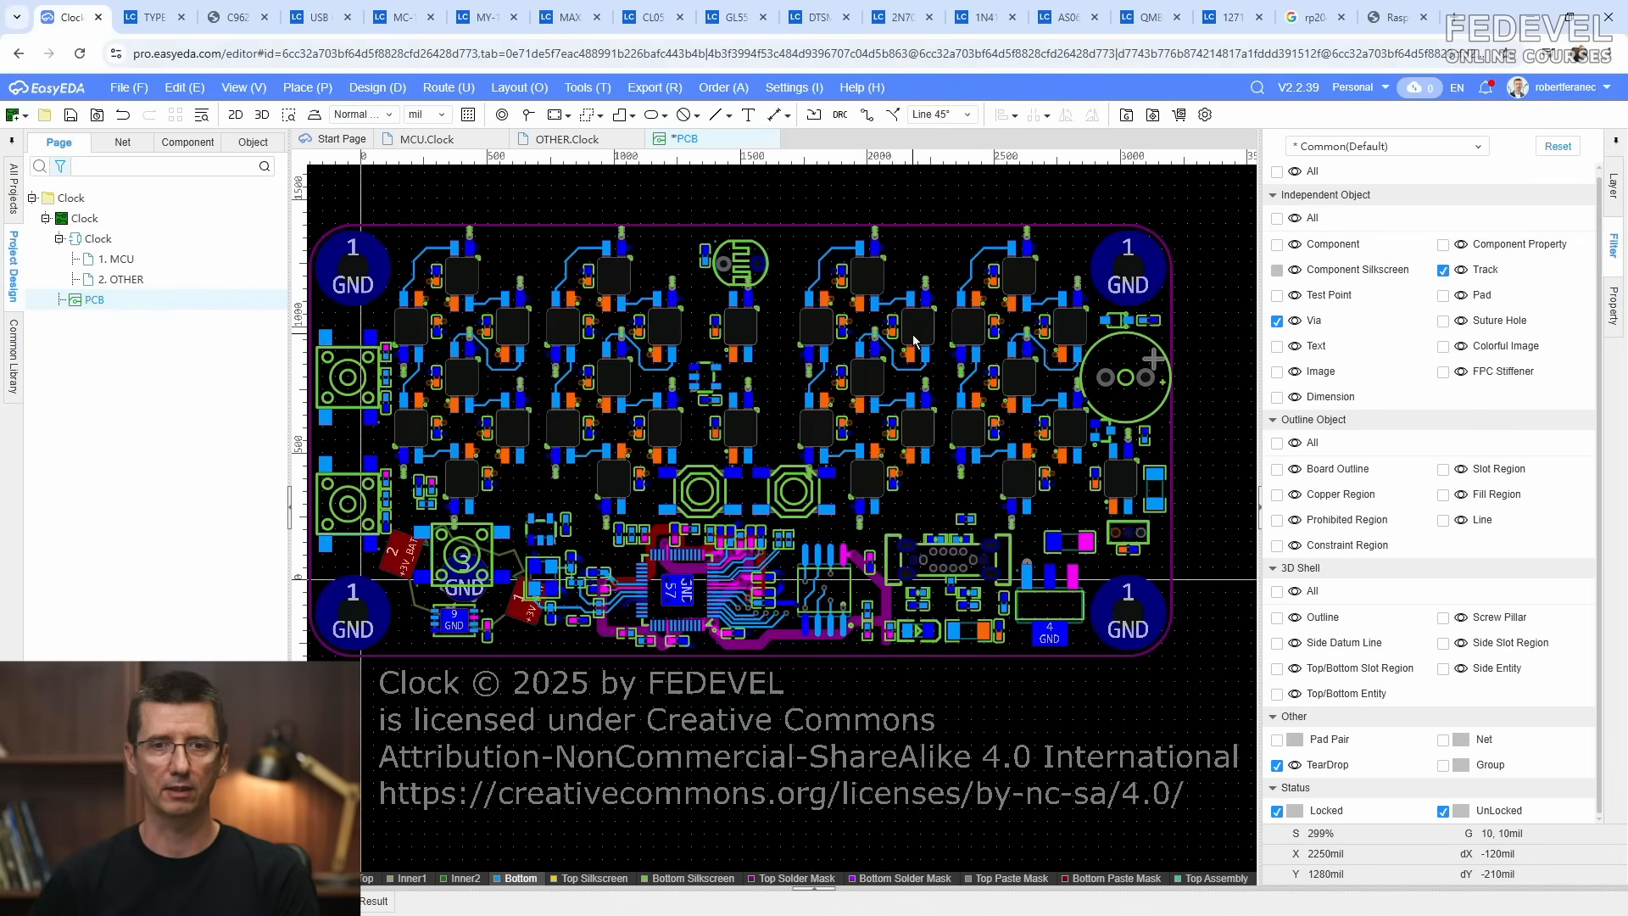
pyautogui.click(70, 119)
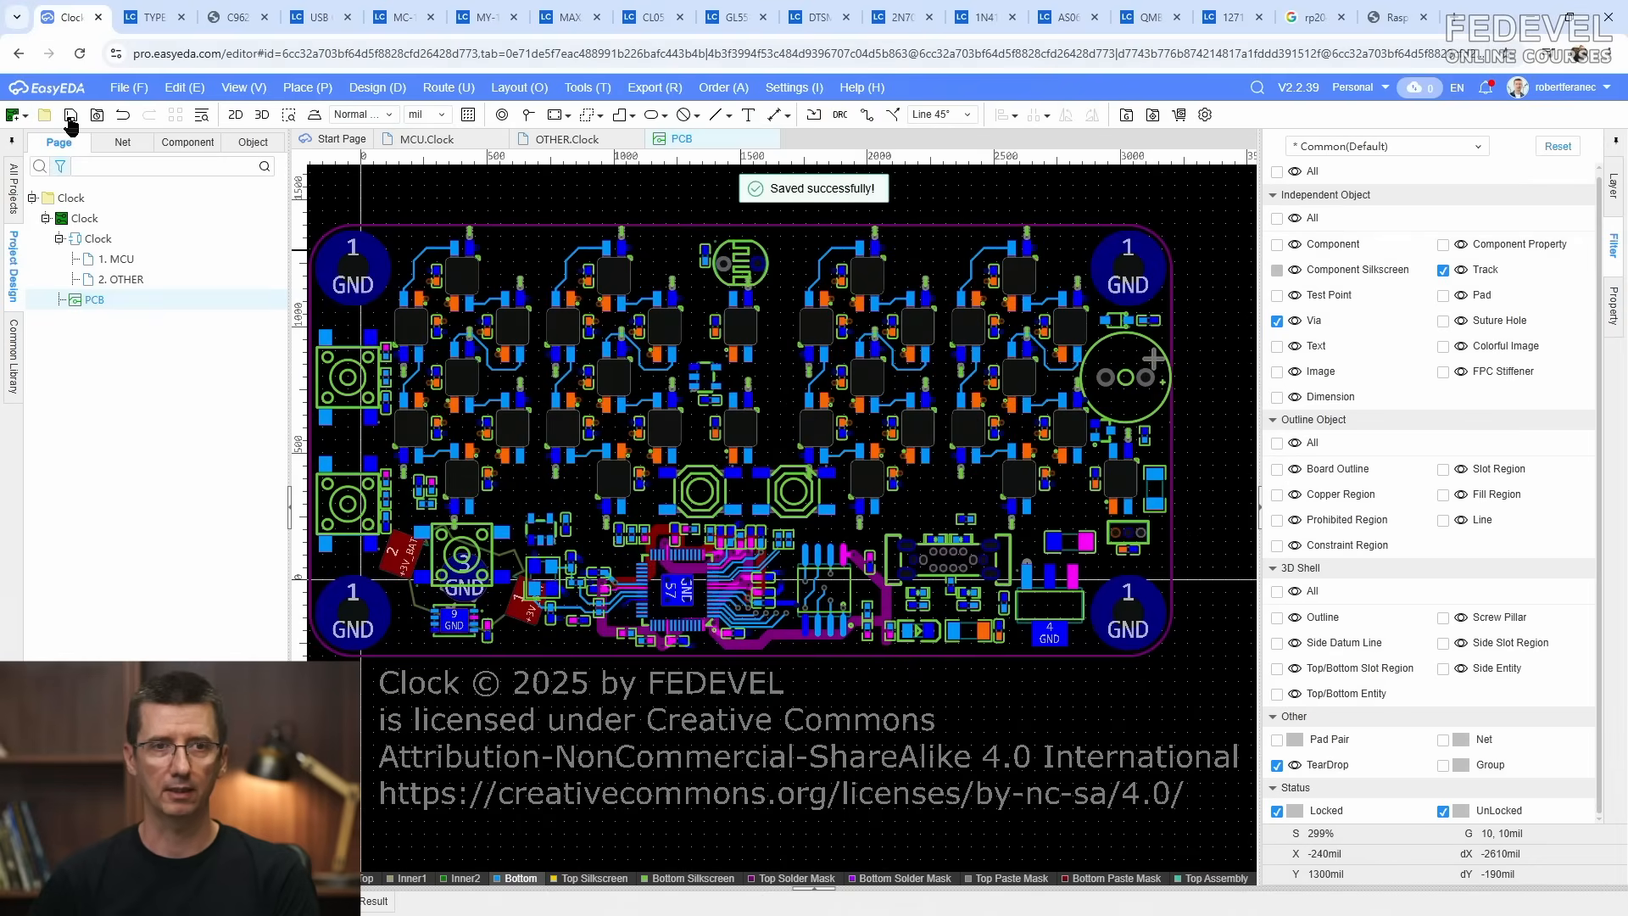
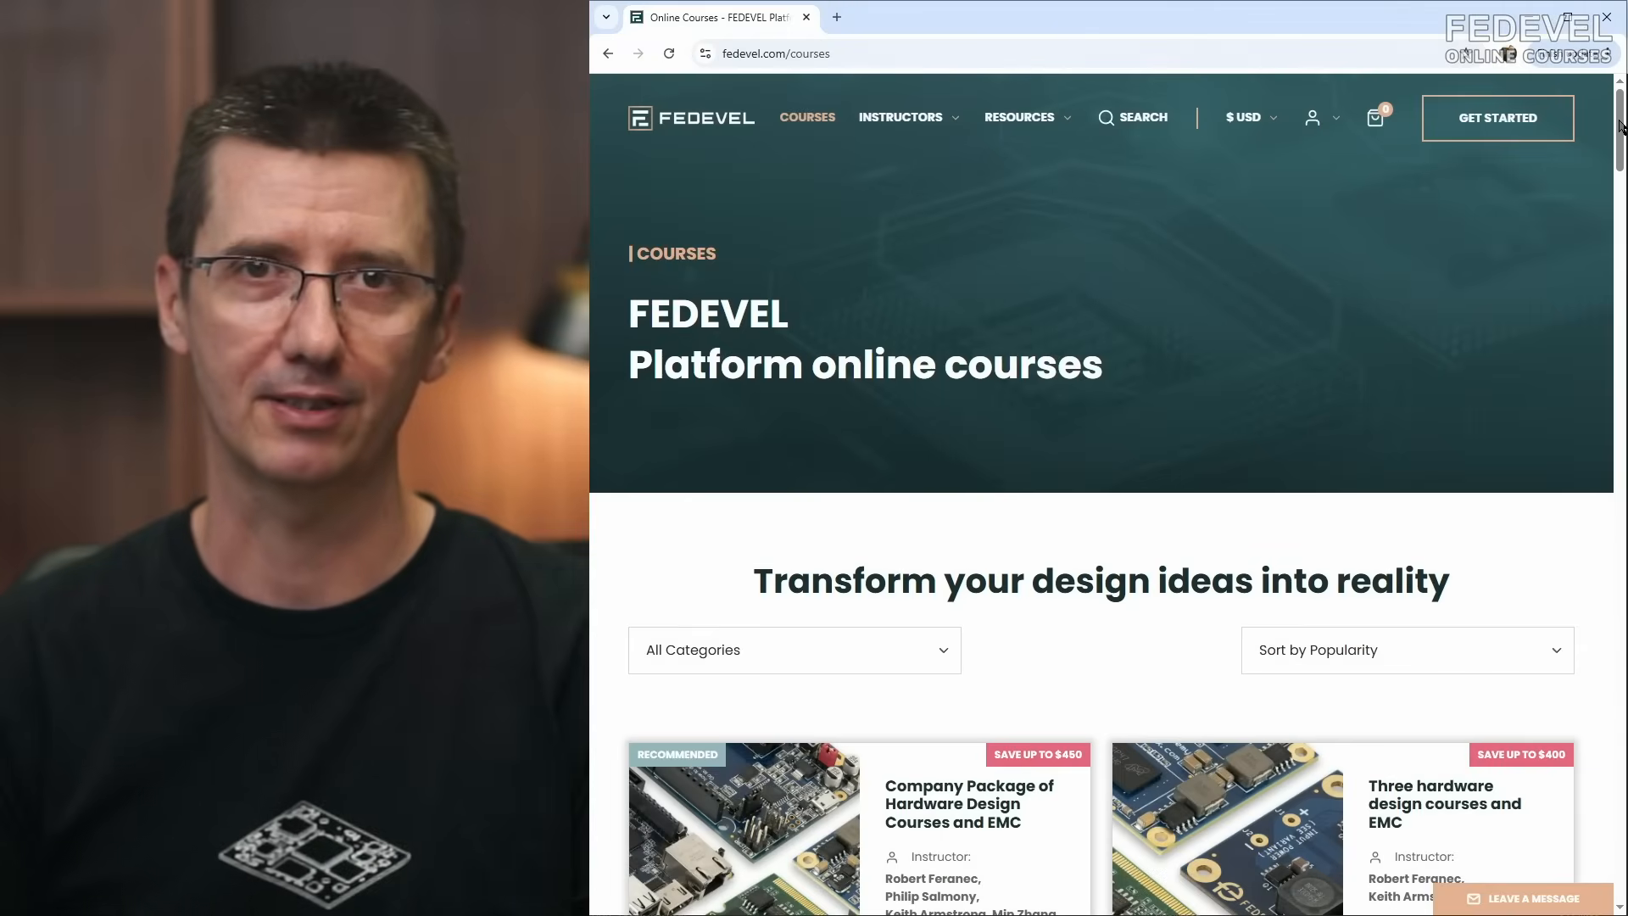
pyautogui.scroll(-2, 1619, 143)
pyautogui.moveTo(1619, 142); pyautogui.dragTo(1618, 790)
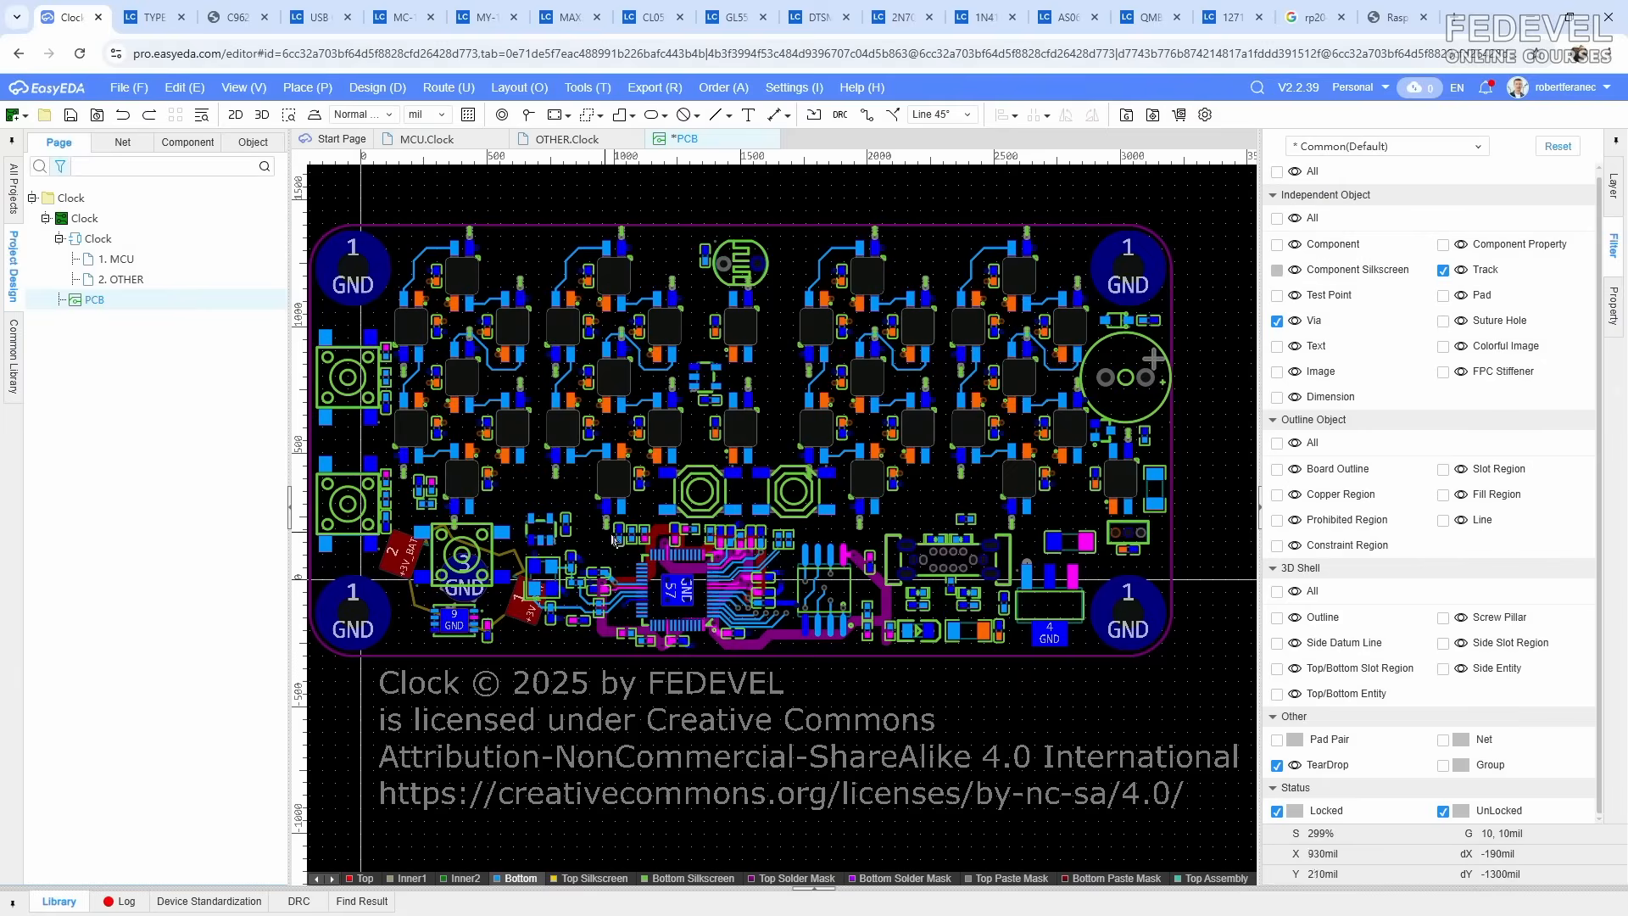
# Step: Make the top layer active for the area around the QSPI flash chip and grey out the inactive layers
pyautogui.scroll(6, 1109, 436)
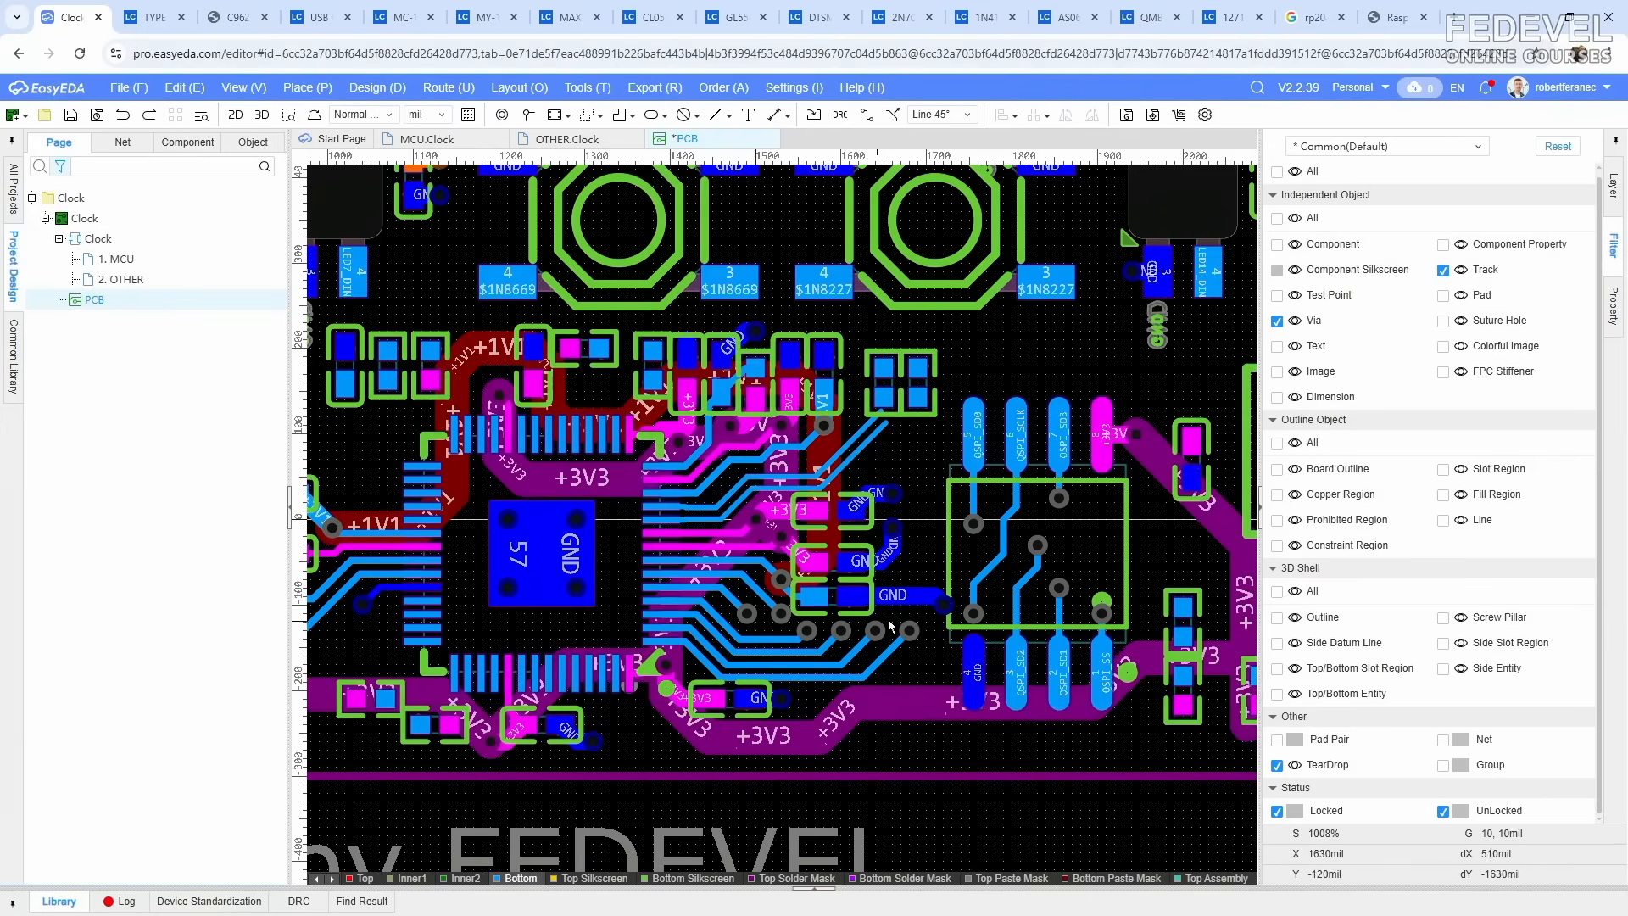
pyautogui.click(1614, 200)
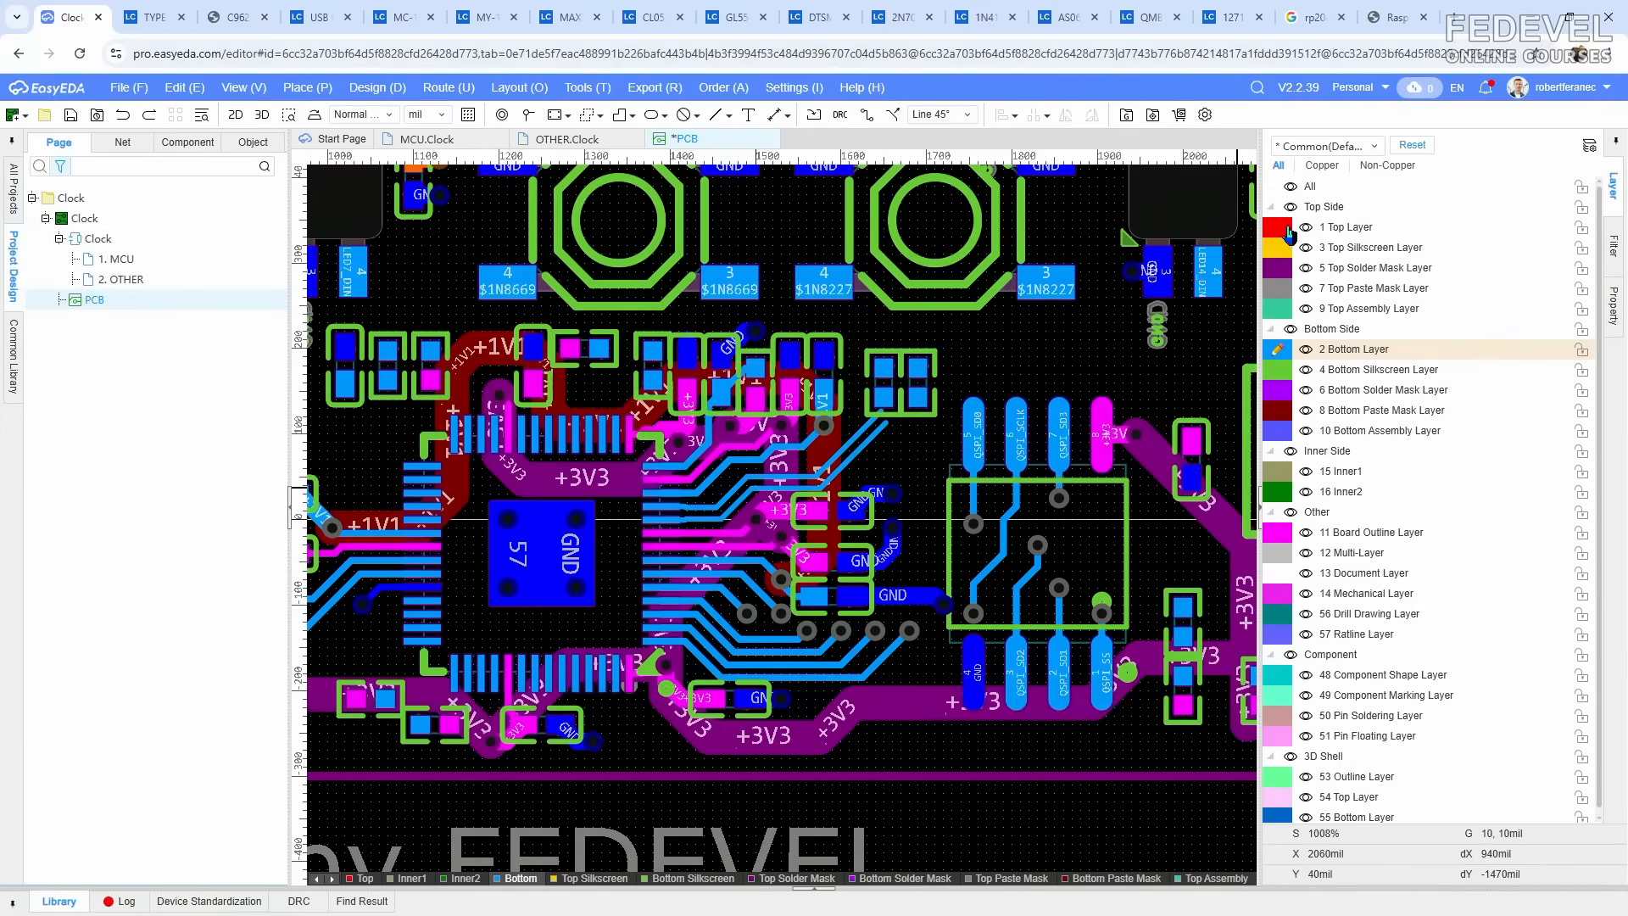
pyautogui.click(1280, 231)
pyautogui.moveTo(1102, 373); pyautogui.dragTo(1017, 369, button='right')
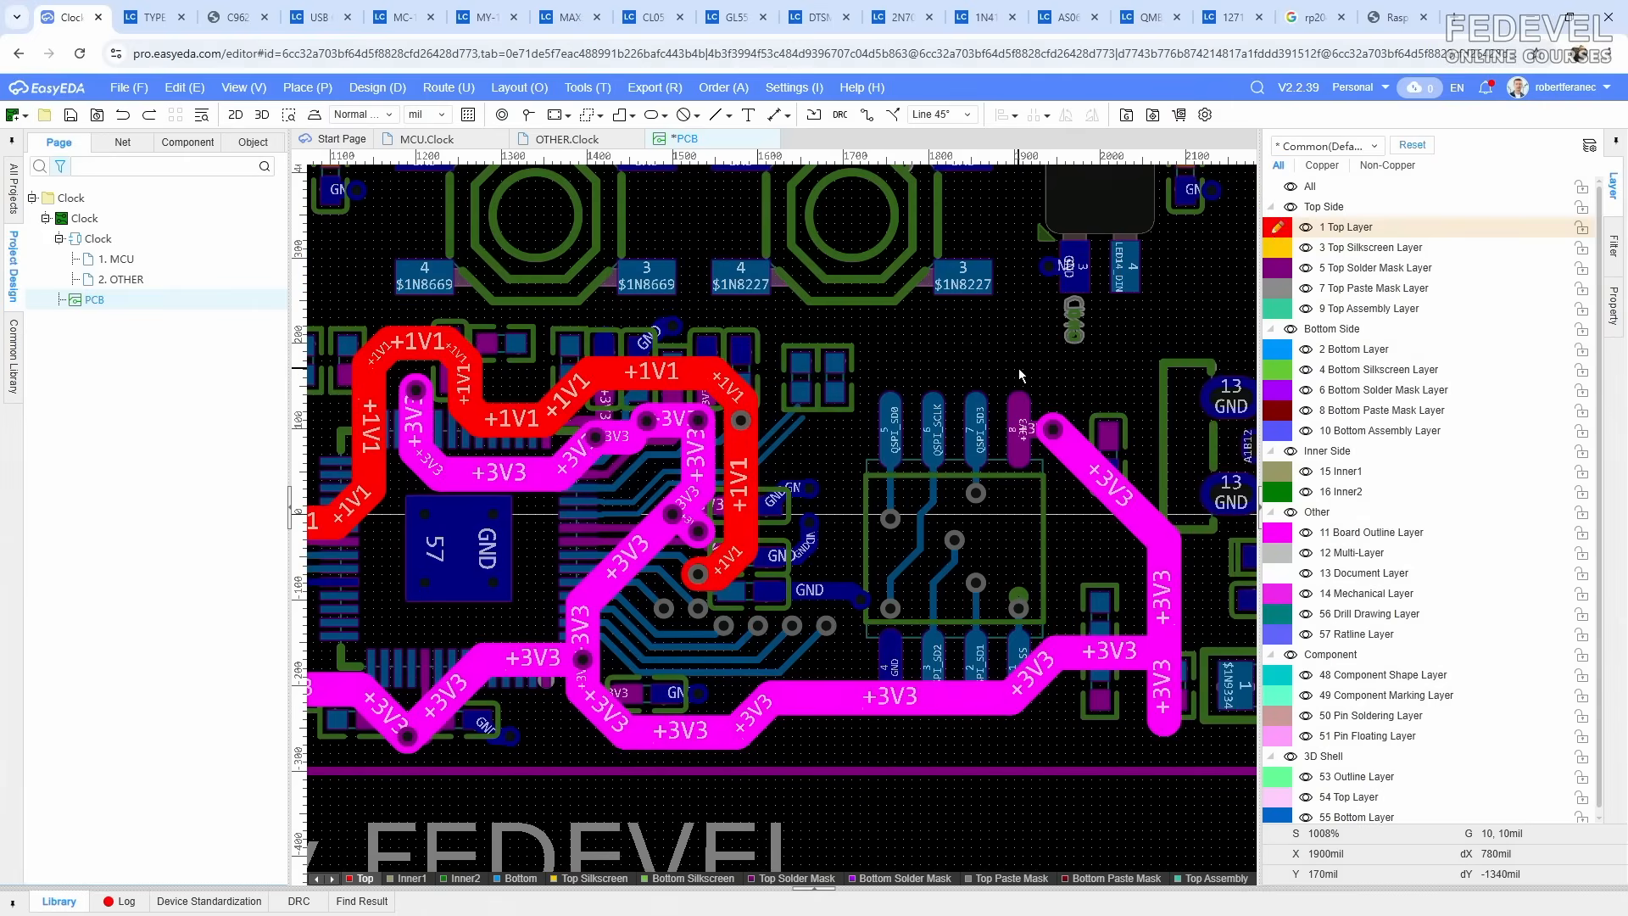
pyautogui.hotkey('shift', 's')
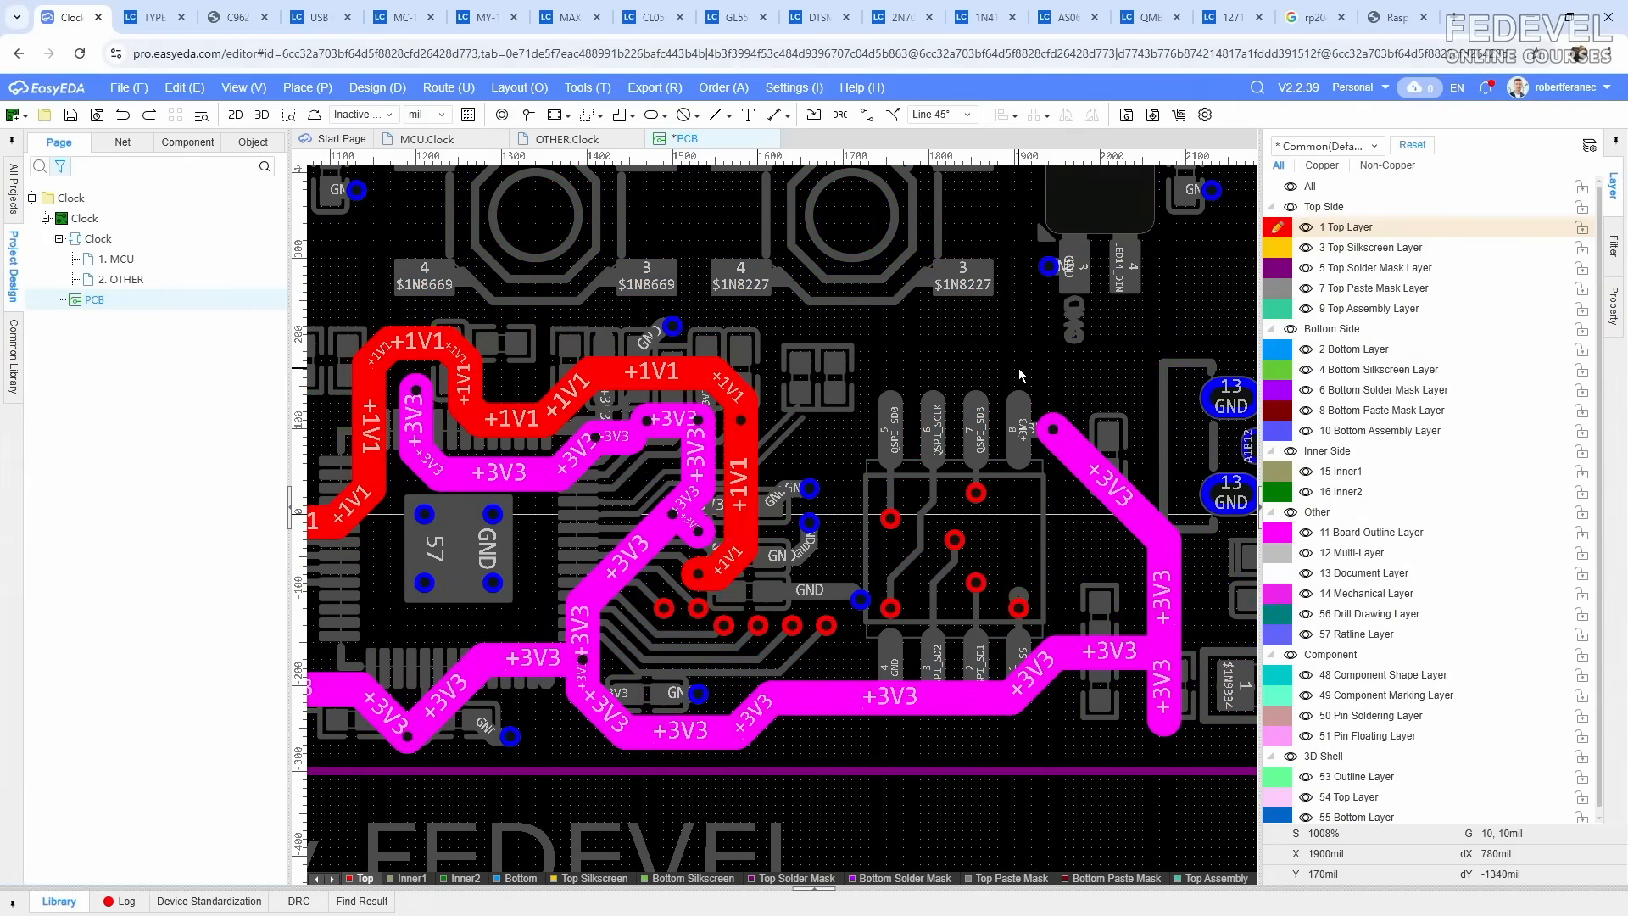
# Step: Set the PCB's grid size and snap size to 5 mil
pyautogui.click(1613, 314)
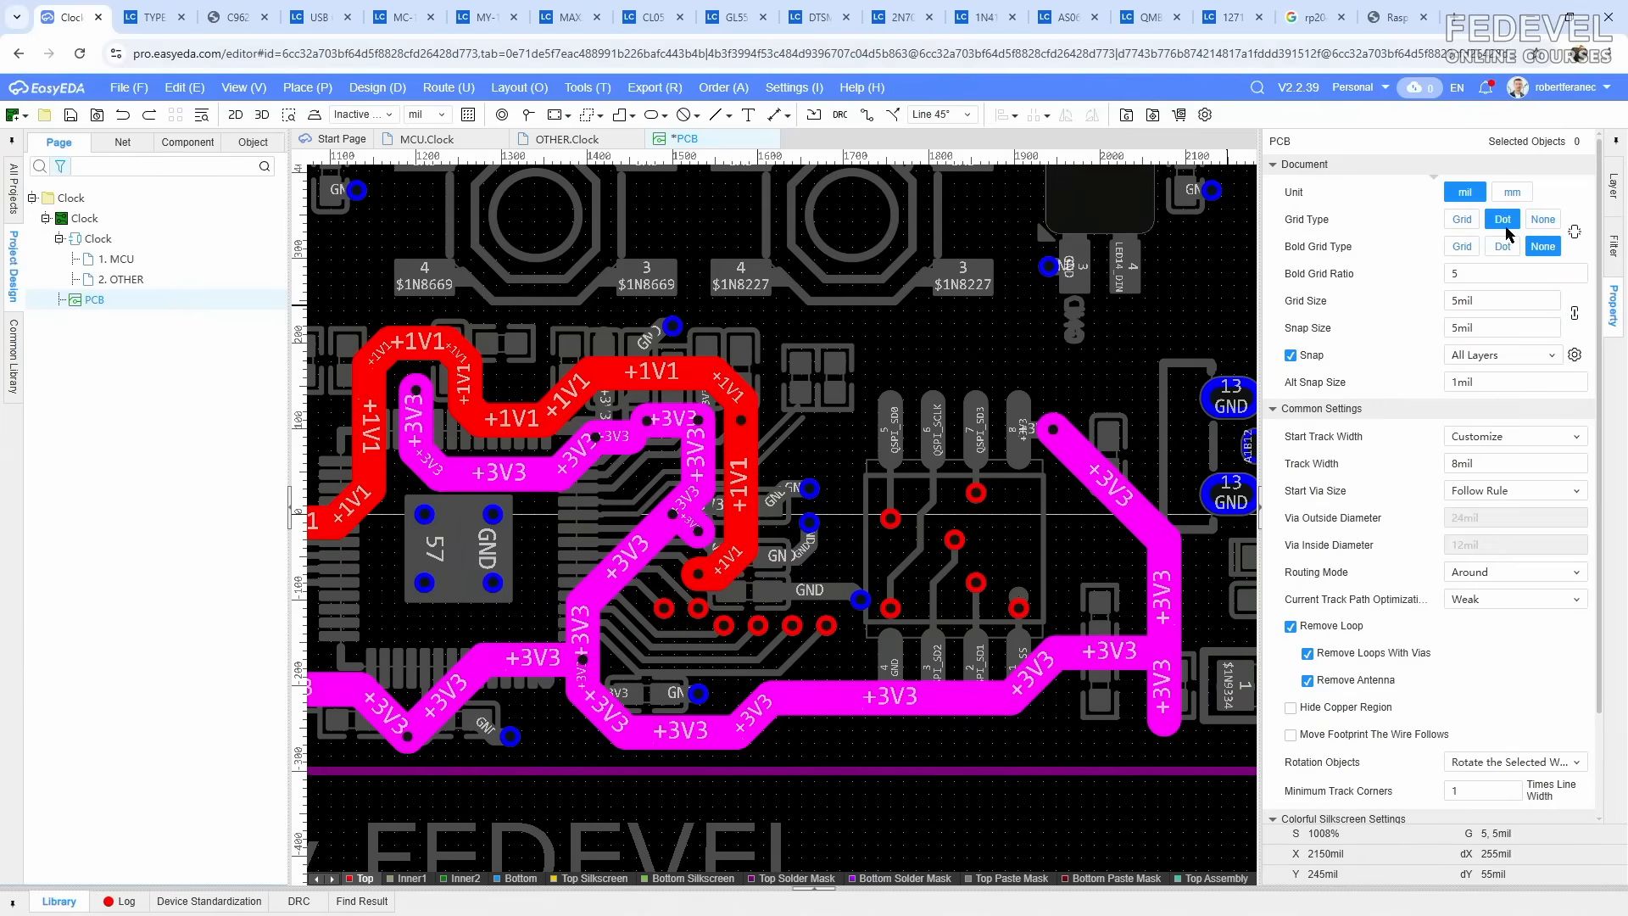
pyautogui.click(1608, 191)
# Step: Route QSPI_SD0 as an 8 mil top-layer track from the via below flash pin 5 to its matching via on the MCU side
pyautogui.scroll(2, 851, 585)
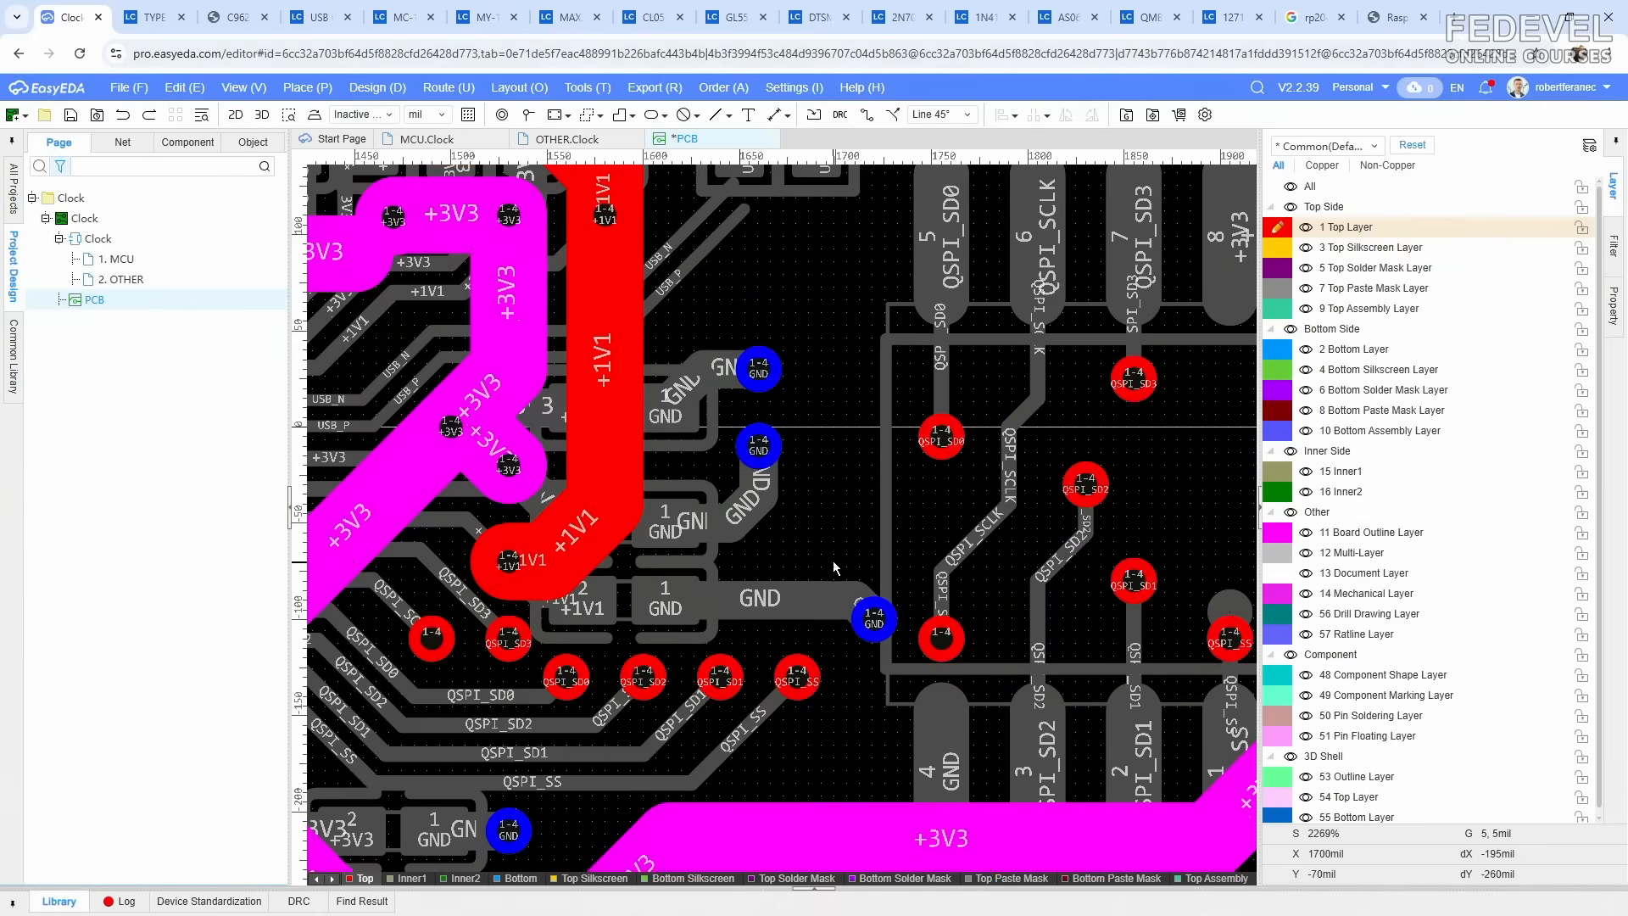
pyautogui.moveTo(831, 543); pyautogui.dragTo(794, 517, button='right')
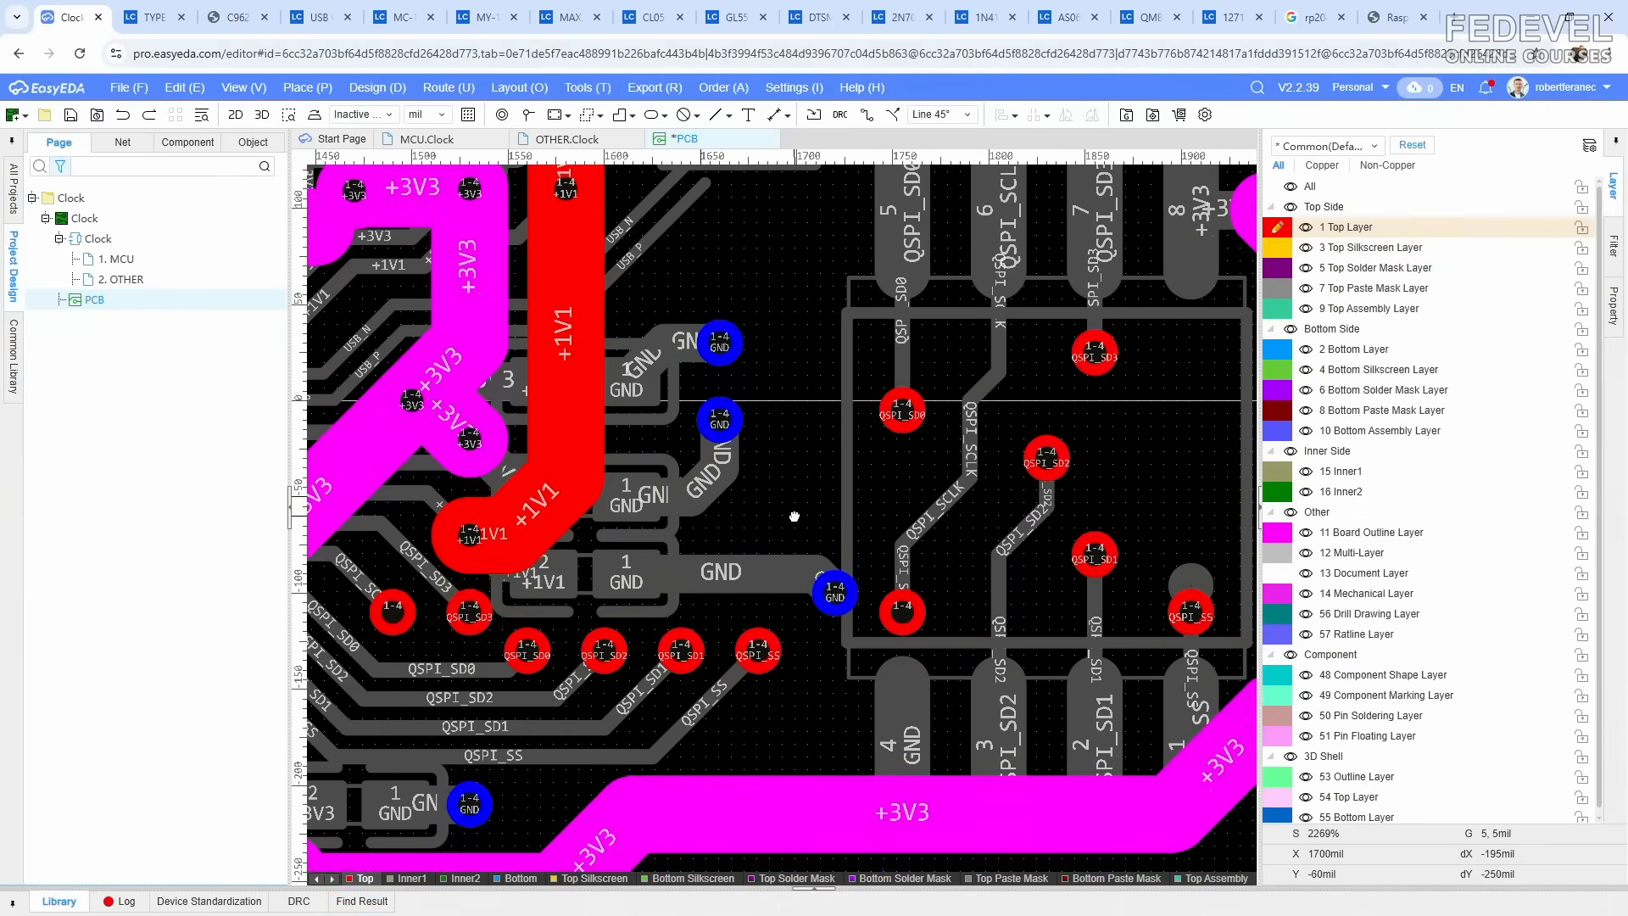
pyautogui.click(870, 122)
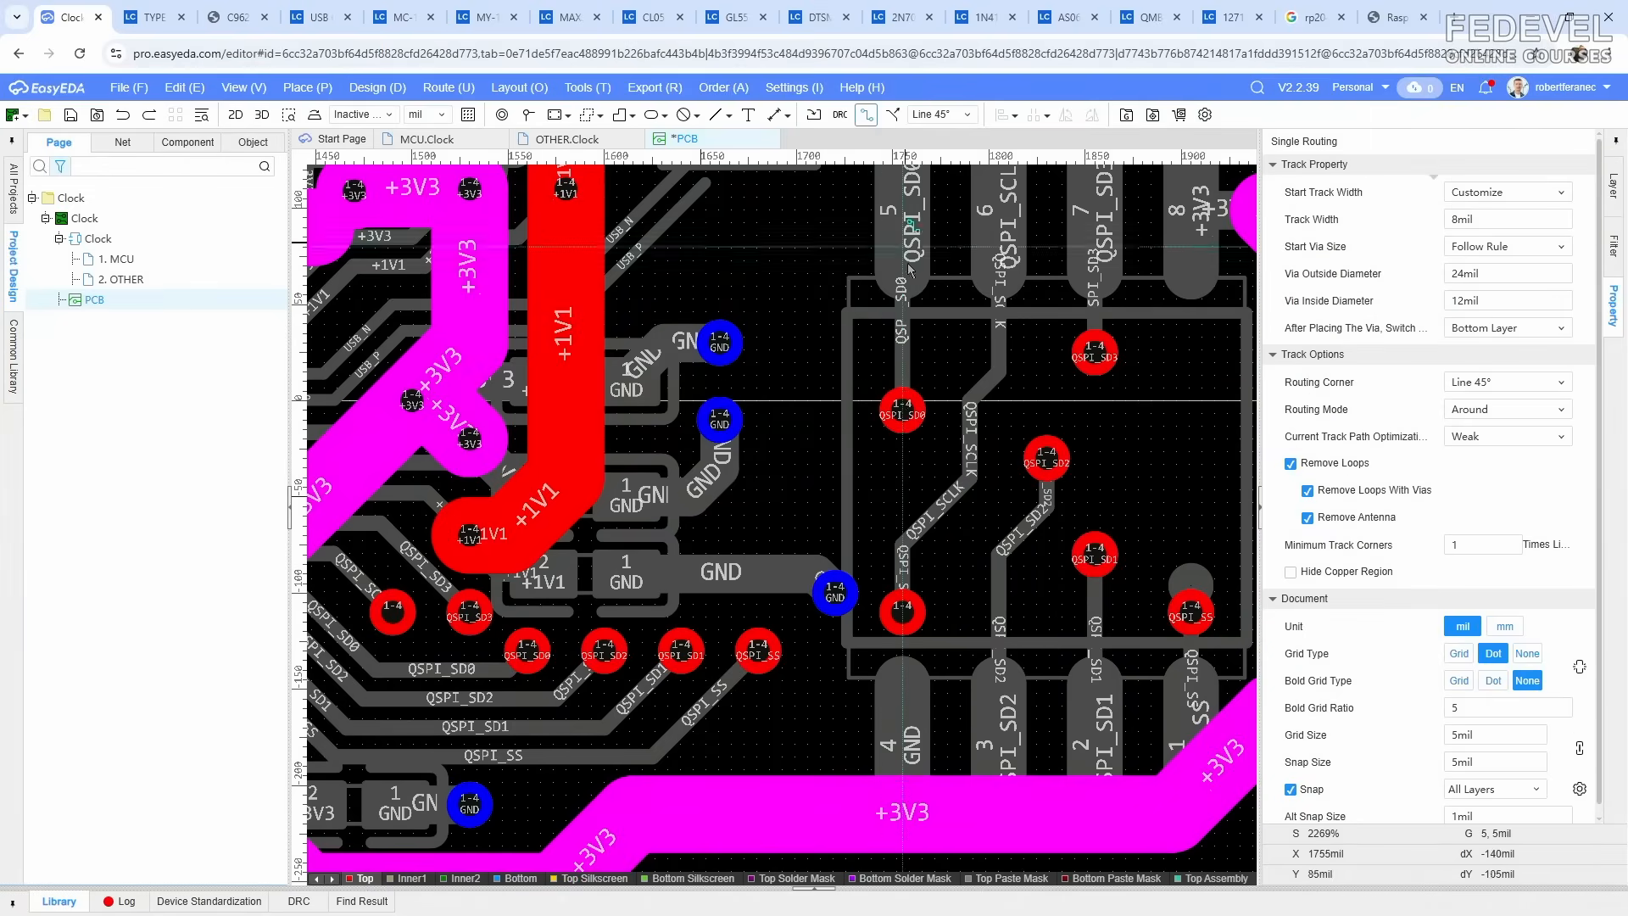
pyautogui.click(904, 412)
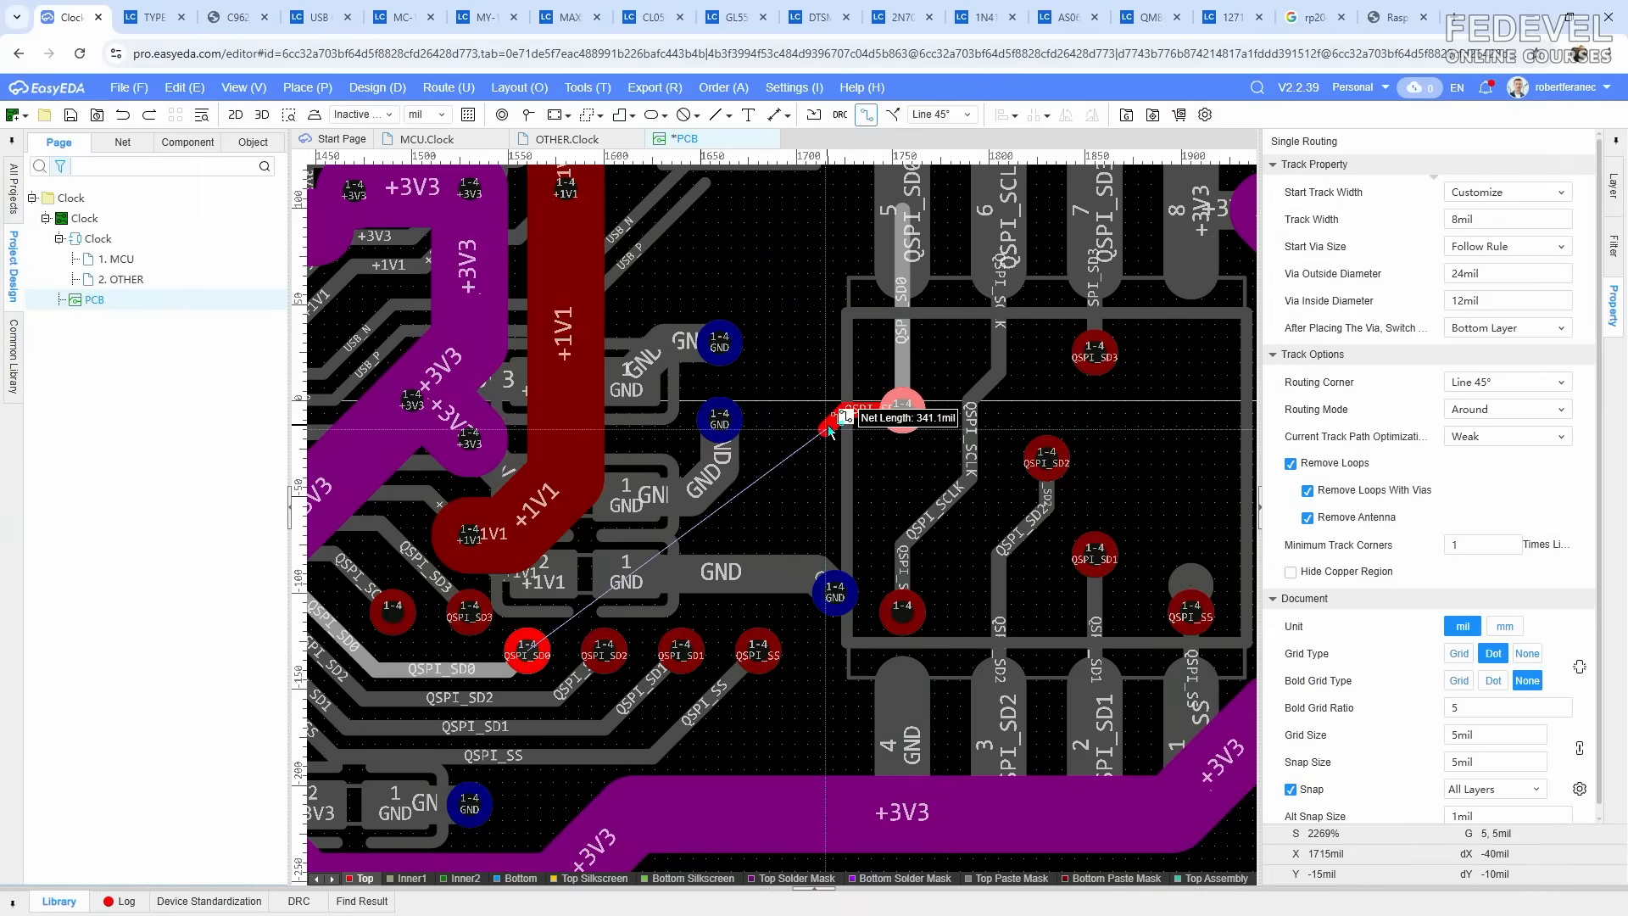
pyautogui.press('Tab')
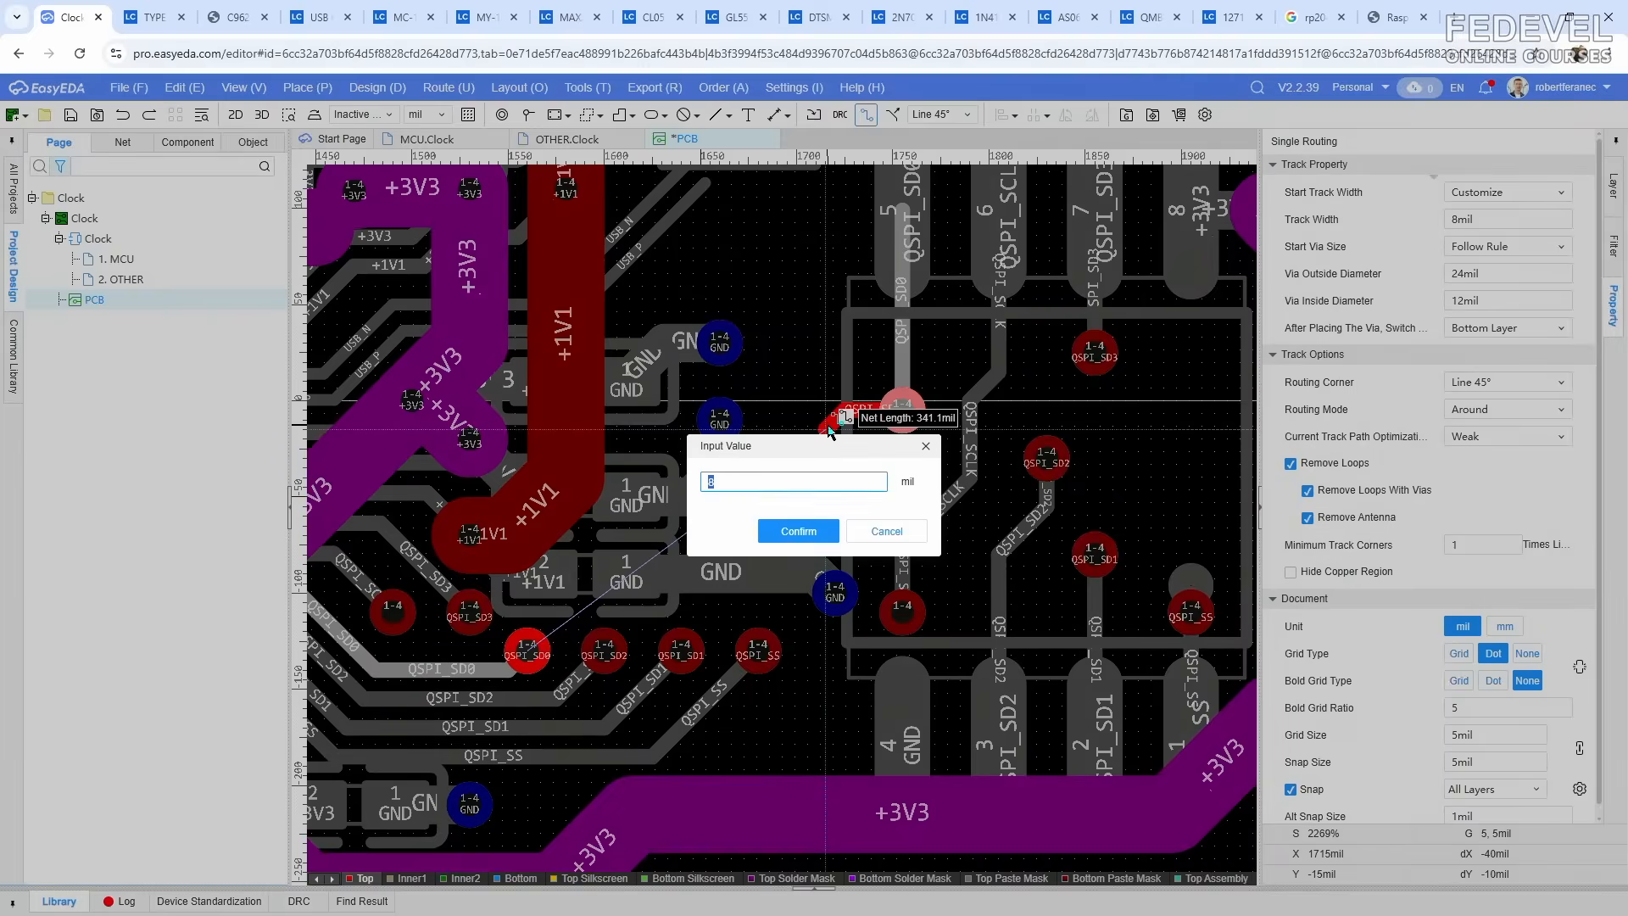
pyautogui.click(792, 532)
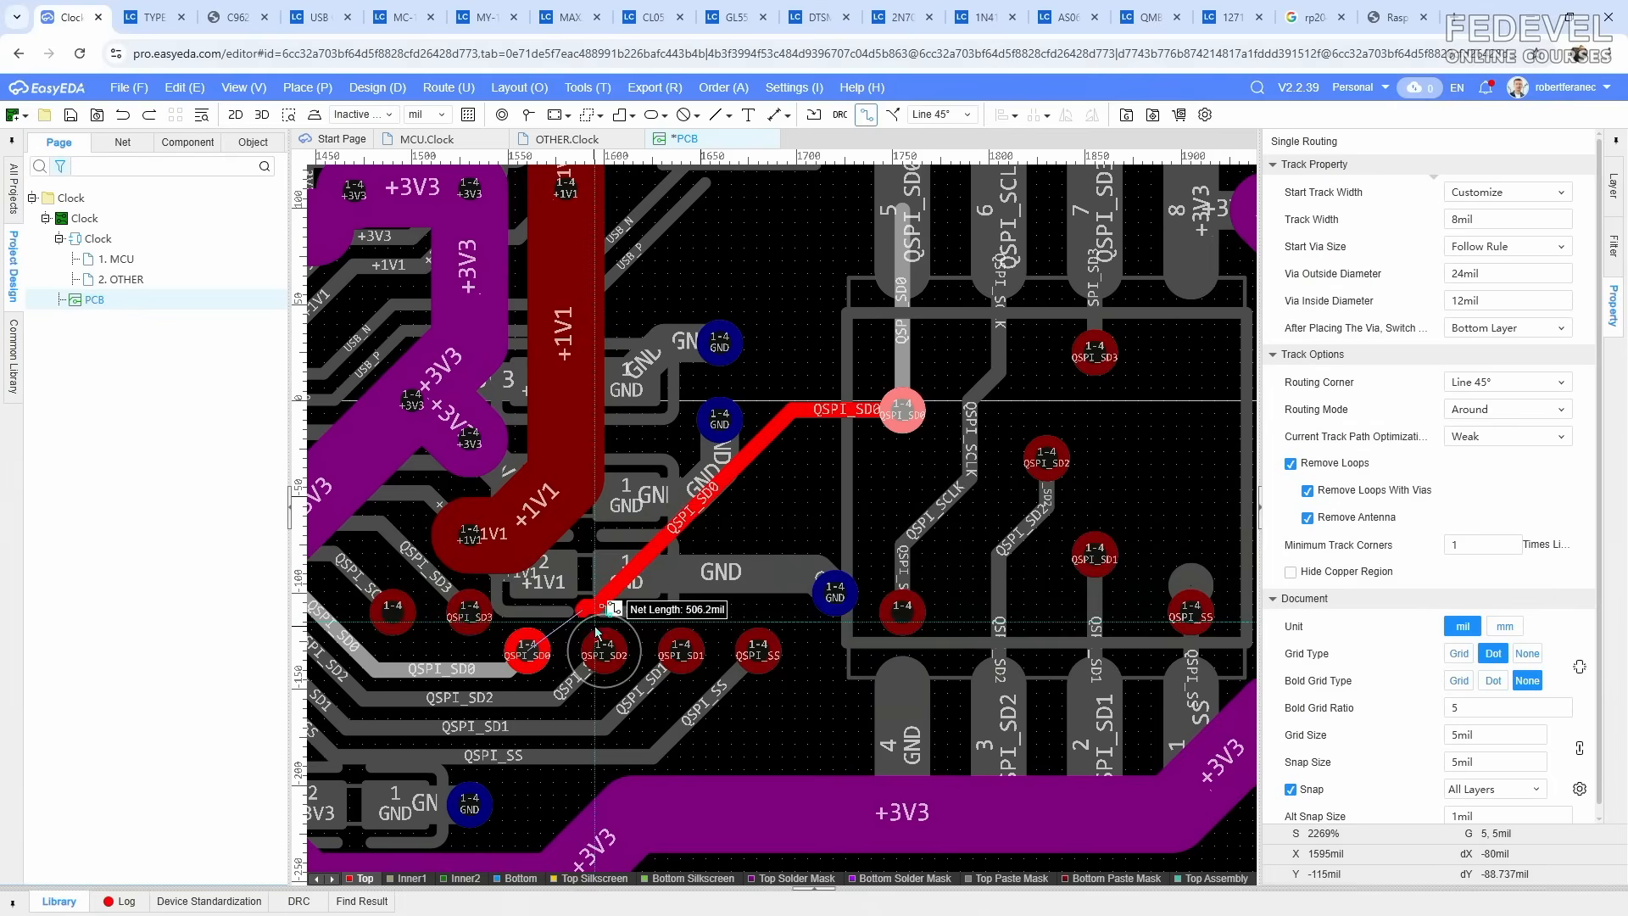
pyautogui.click(529, 658)
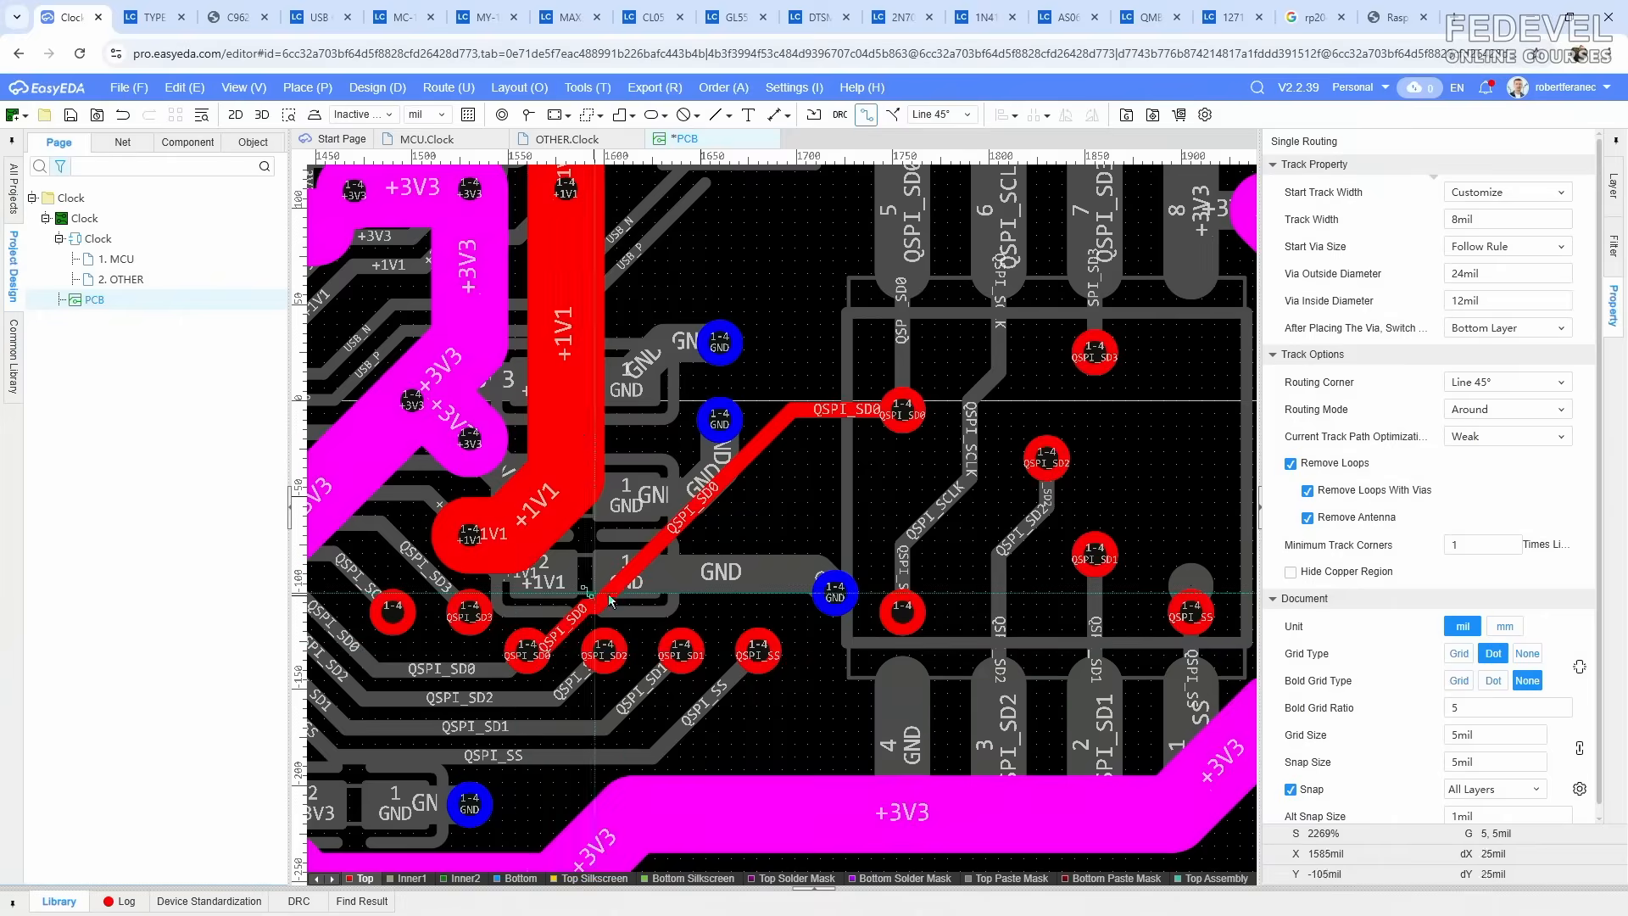
# Step: Shift the short jog in the QSPI_SD0 track farther up its diagonal run, away from the MCU-side via row
pyautogui.scroll(2, 625, 596)
pyautogui.click(573, 608)
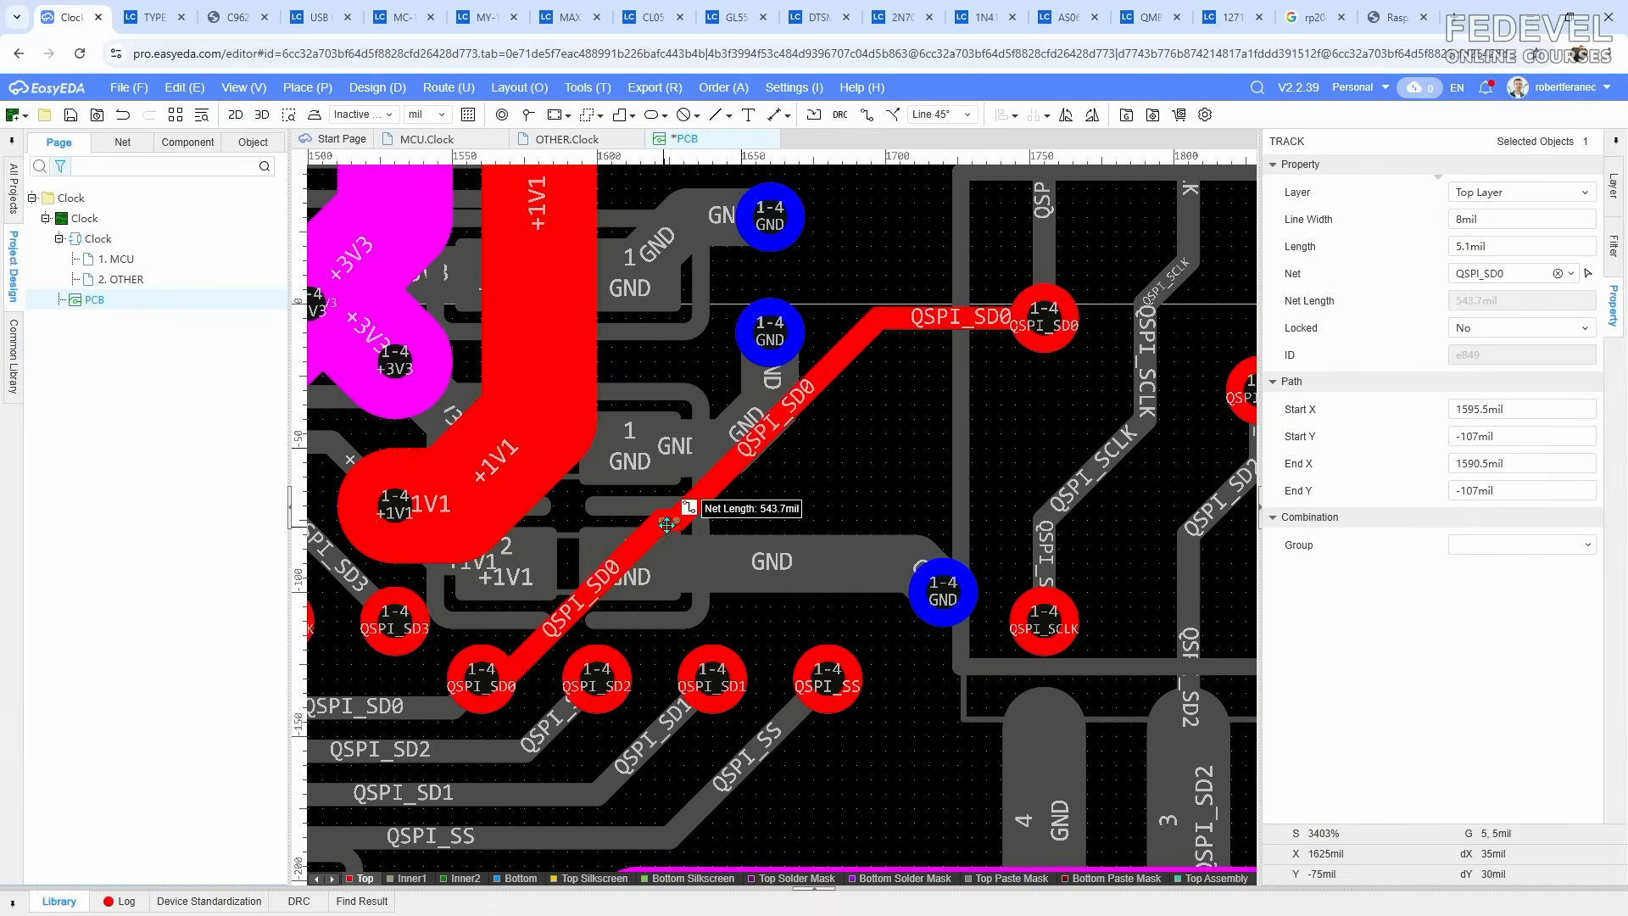
pyautogui.moveTo(718, 499); pyautogui.dragTo(724, 494)
pyautogui.click(723, 498)
pyautogui.scroll(-1, 672, 436)
pyautogui.moveTo(812, 449); pyautogui.dragTo(711, 486, button='right')
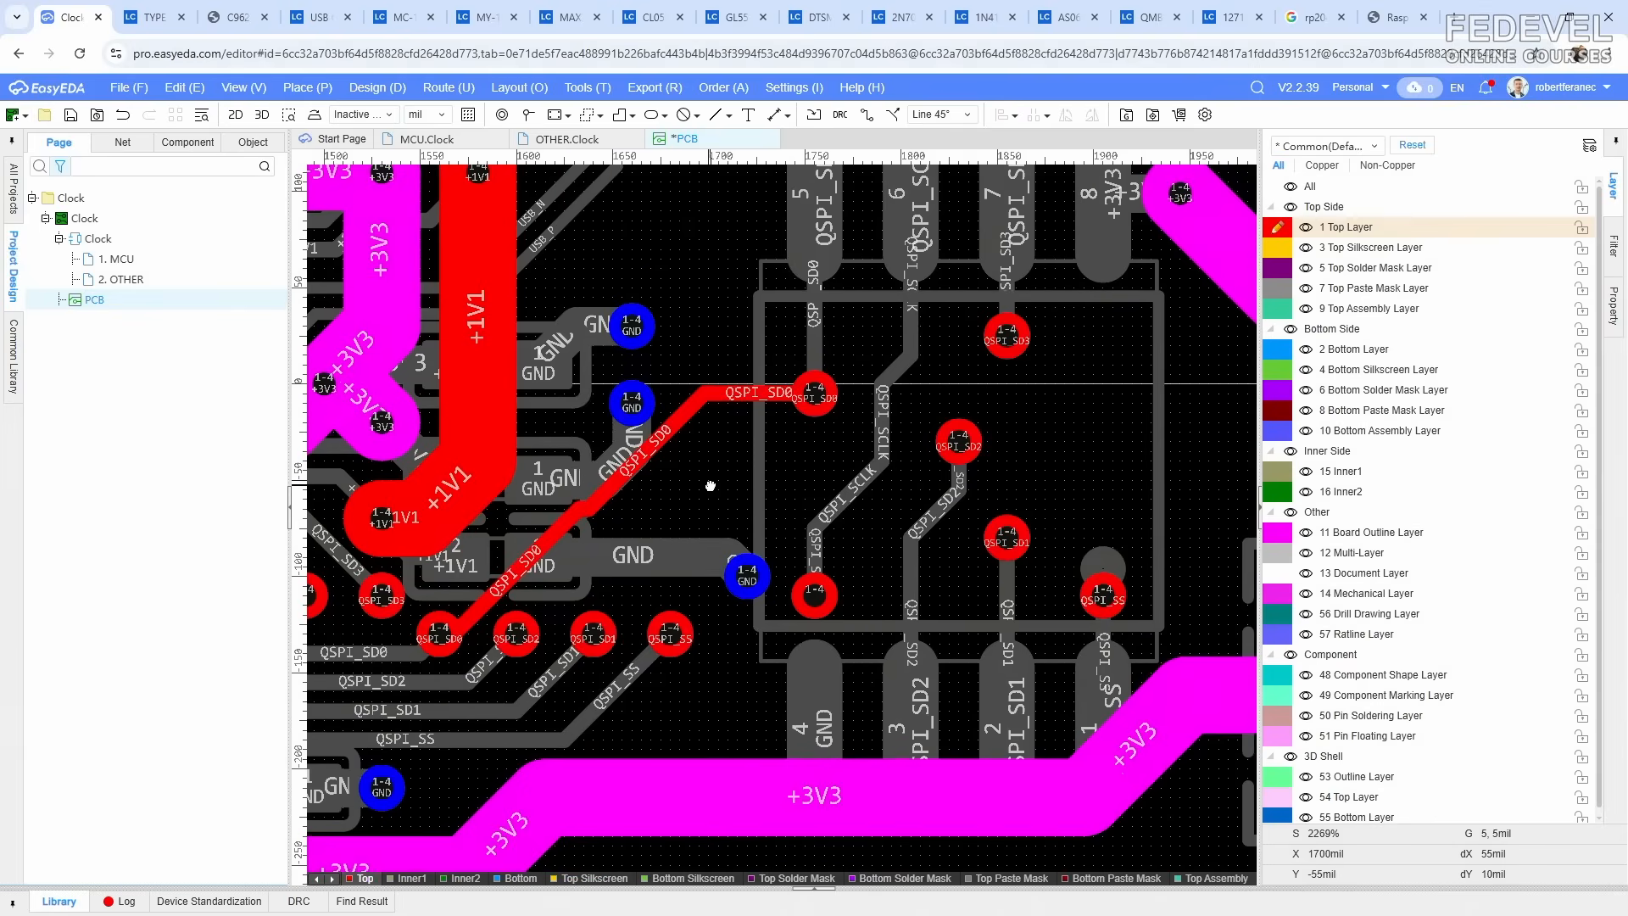
# Step: Route QSPI_SD2 as an 8 mil top-layer track between its flash-side and MCU-side vias, running parallel to QSPI_SD0
pyautogui.click(866, 118)
pyautogui.click(958, 441)
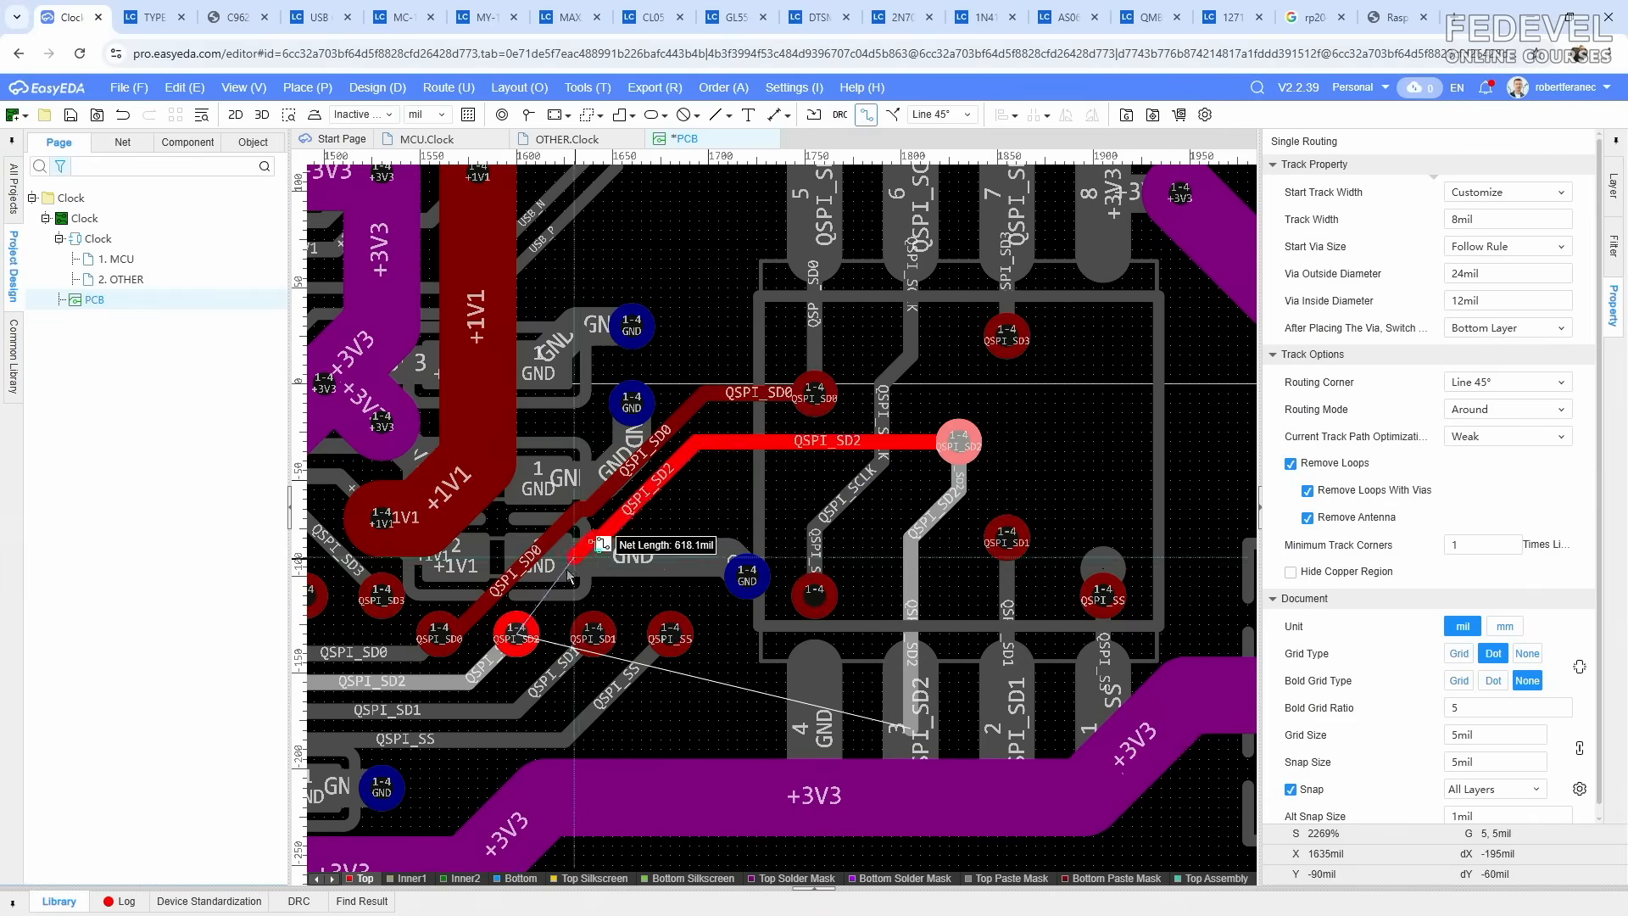
pyautogui.click(517, 636)
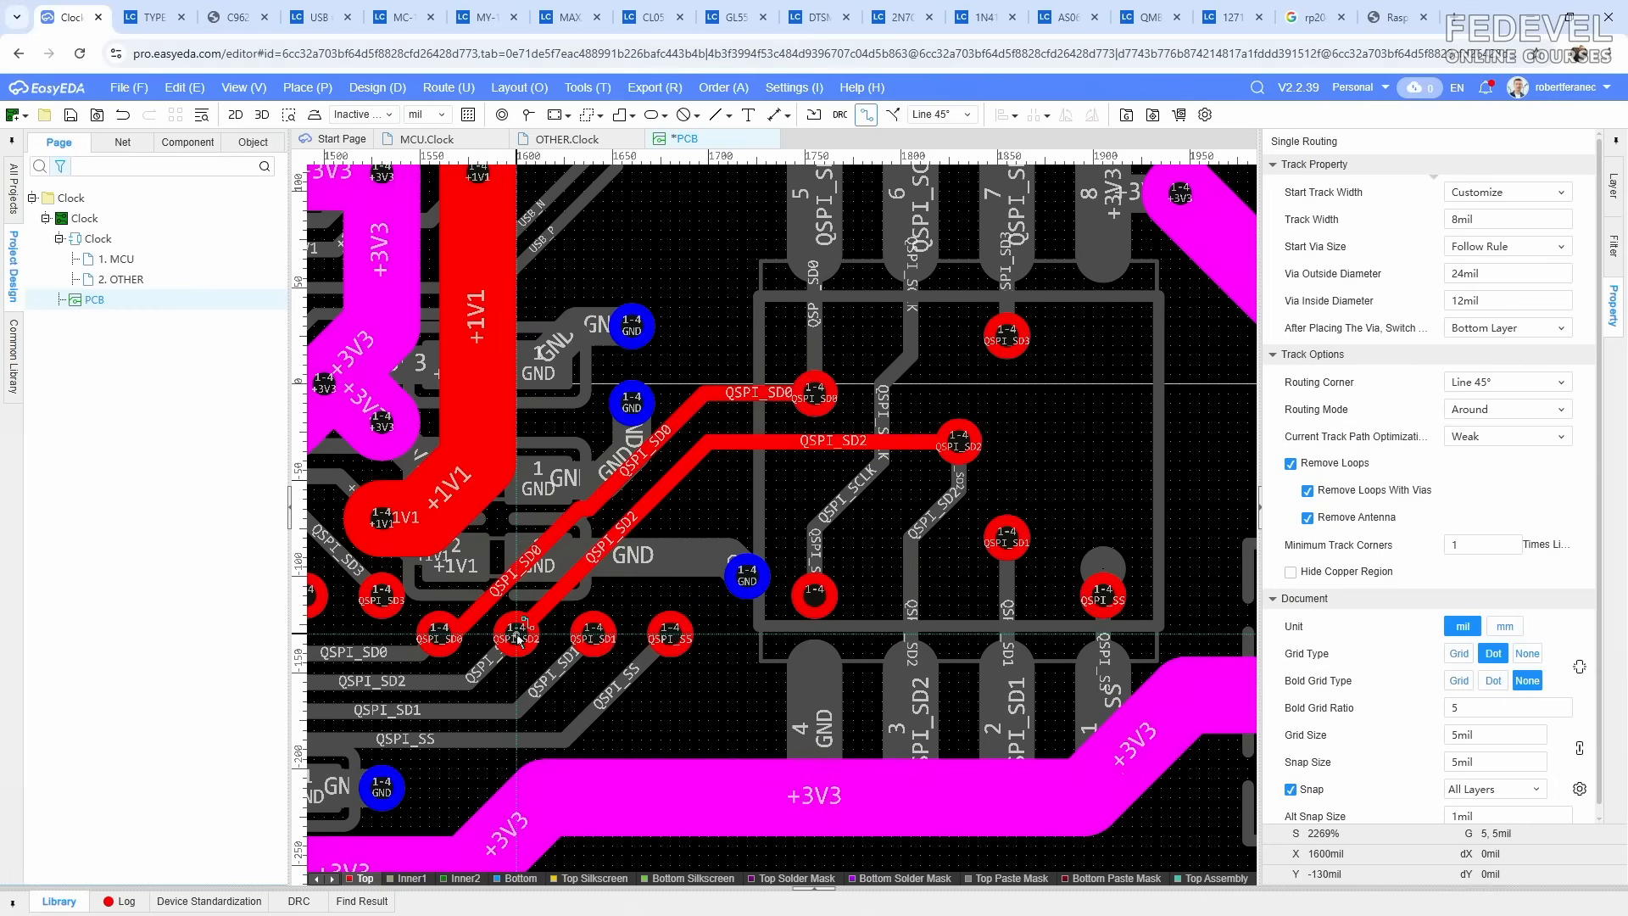
# Step: Route QSPI_SD1 as an 8 mil top-layer track between its two vias, running below the QSPI_SD2 track
pyautogui.click(1009, 541)
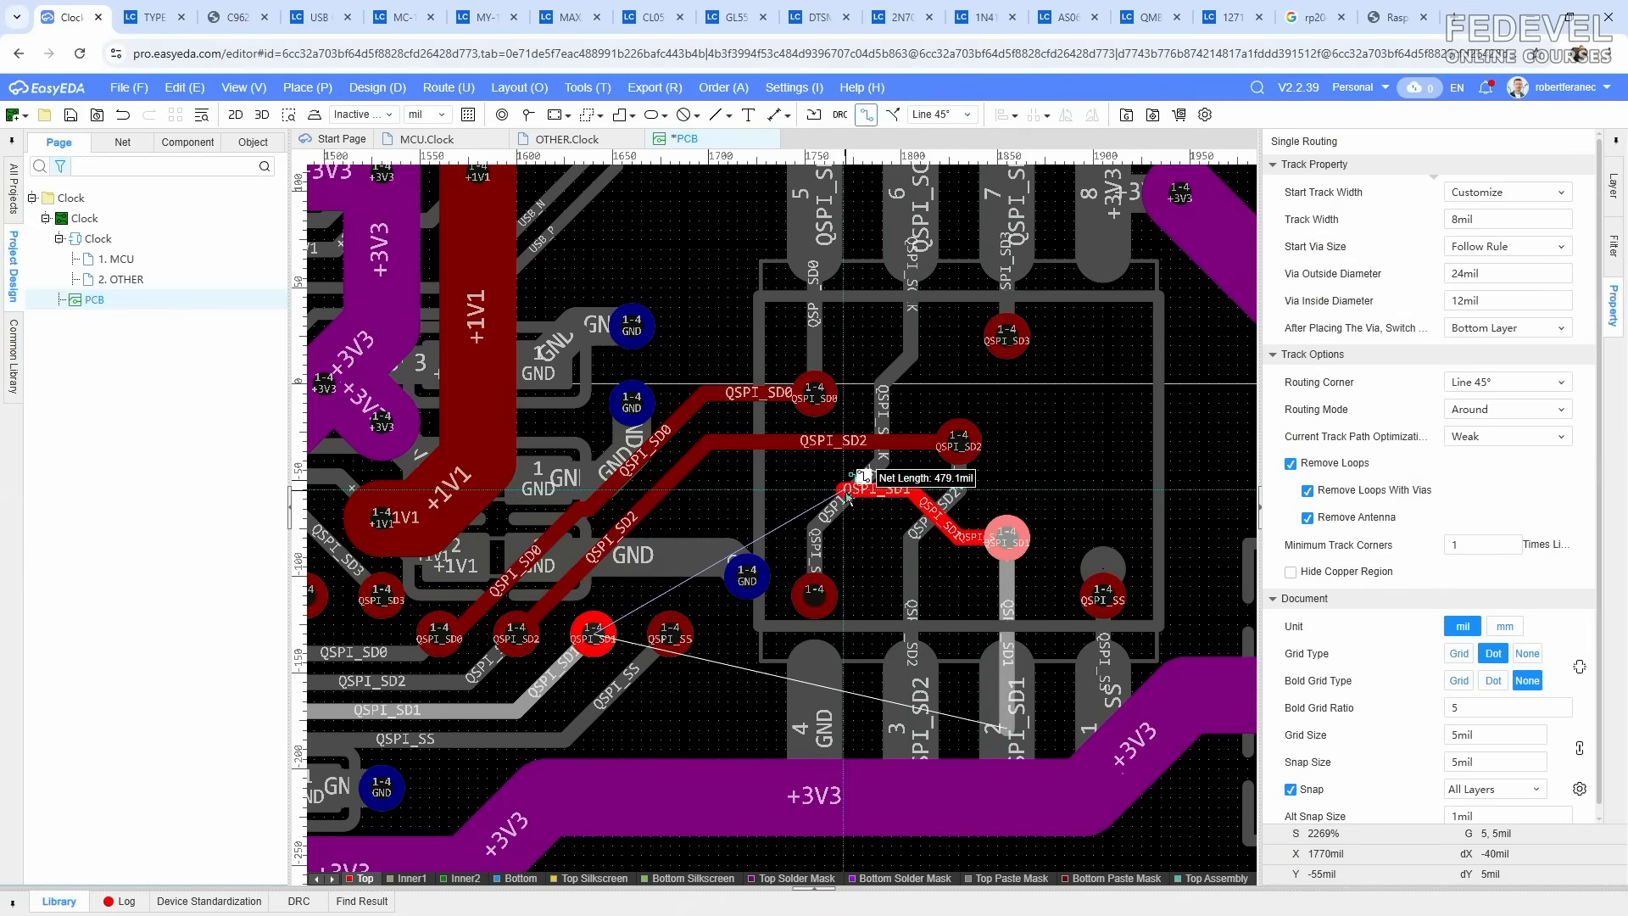
pyautogui.click(846, 491)
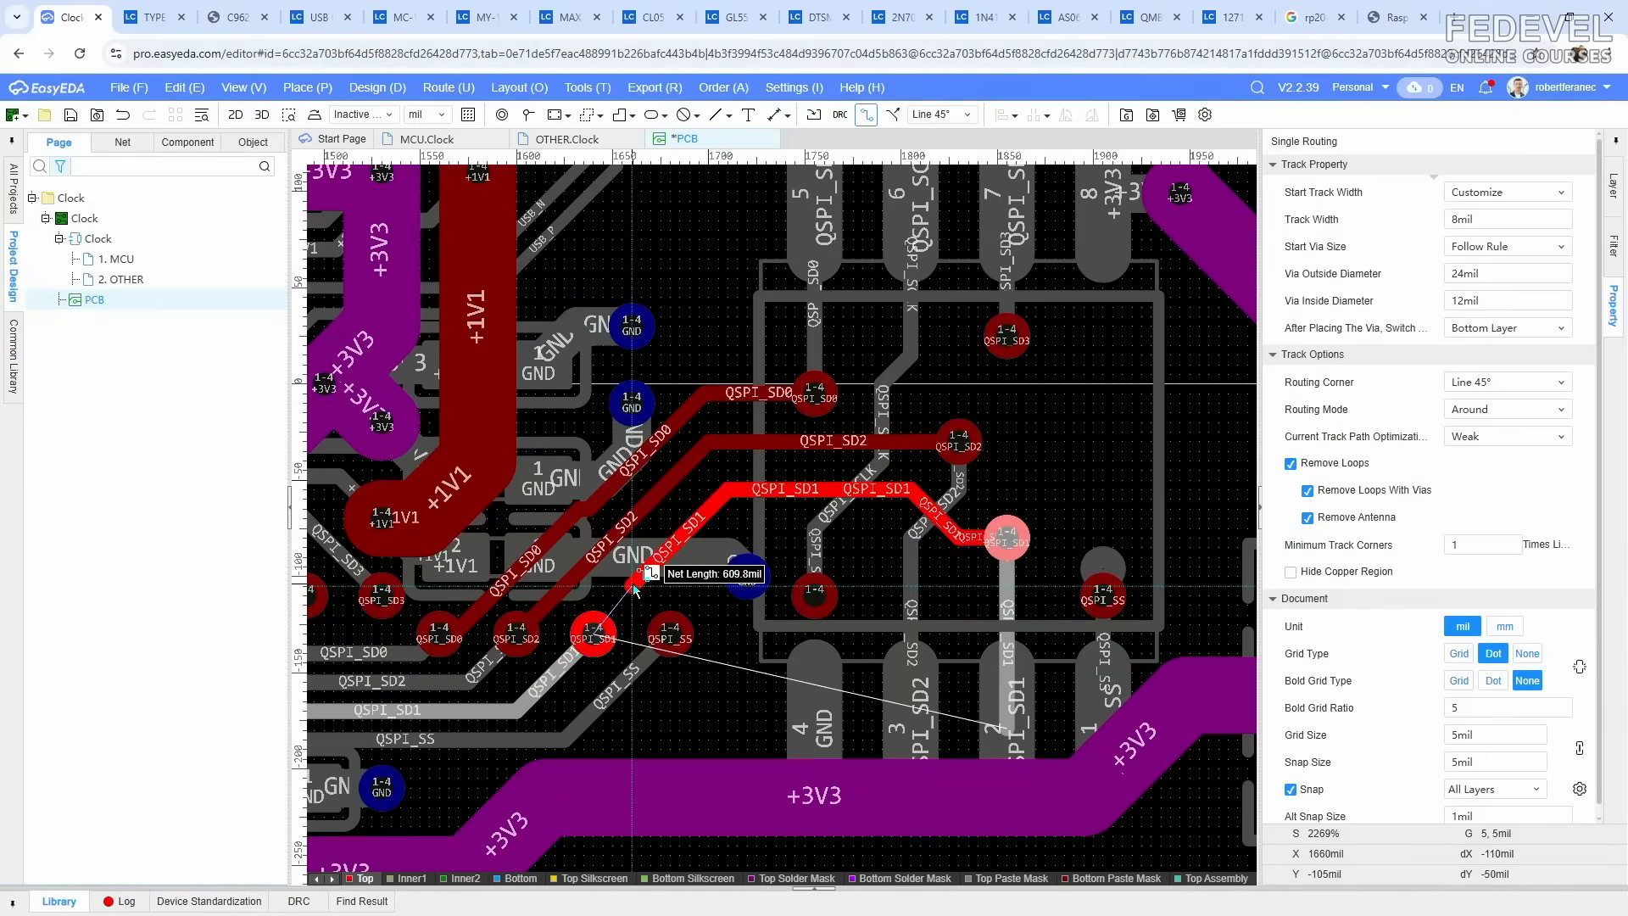
pyautogui.click(594, 635)
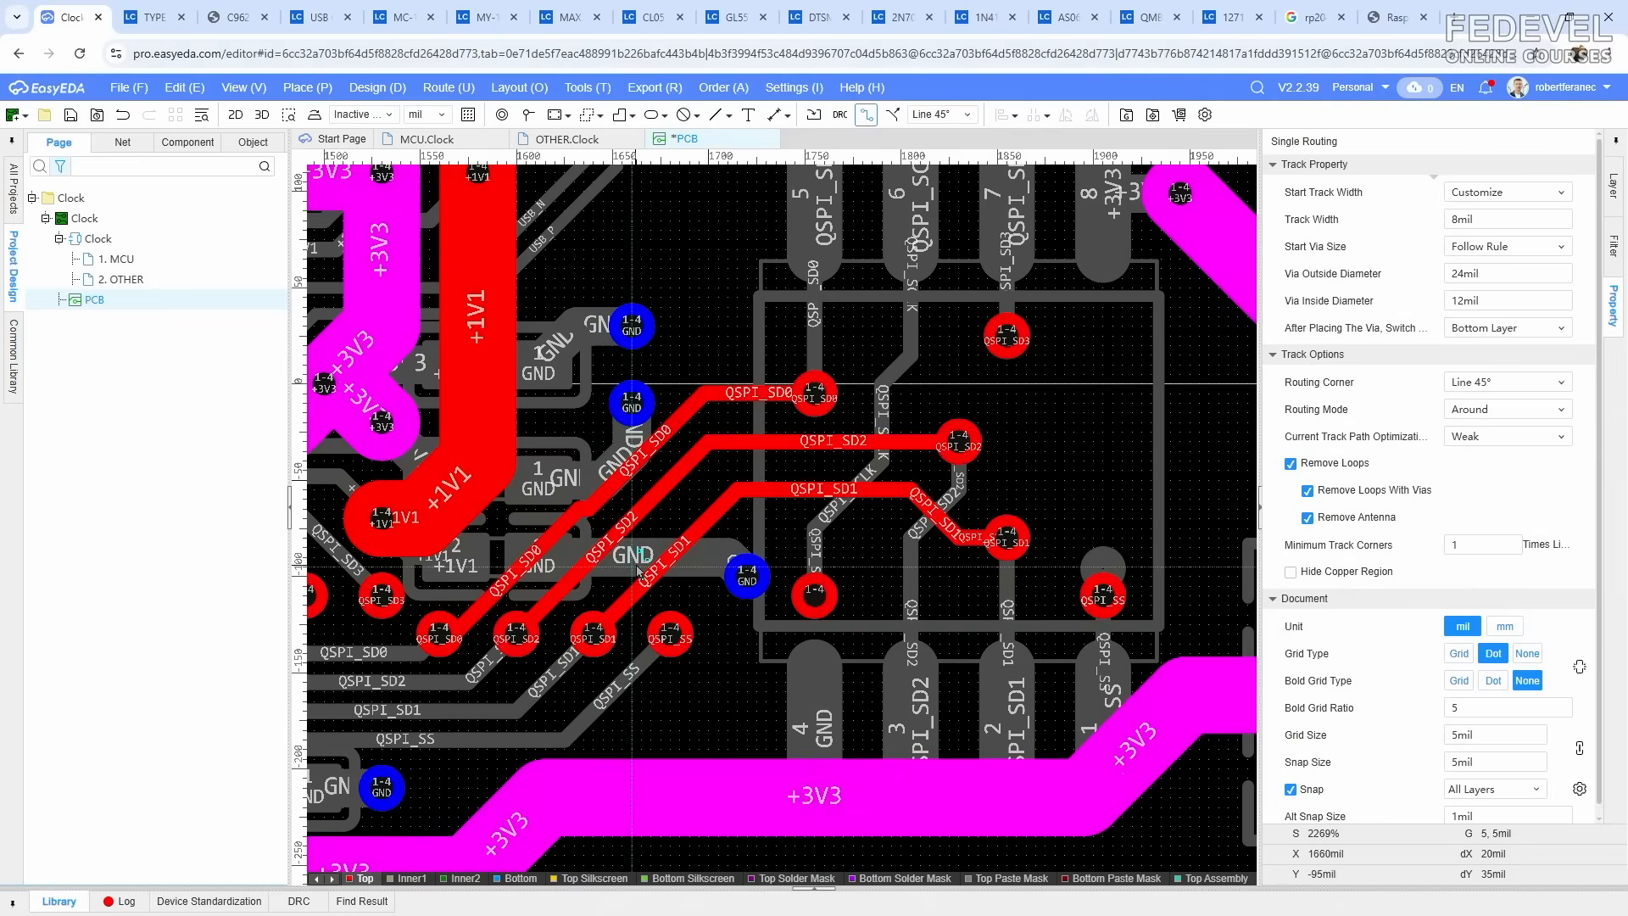
pyautogui.press('Escape')
# Step: Move the GND via beside the QSPI_SD1 track closer to its capacitor, and shift the QSPI_SD1 diagonal closer to QSPI_SD2
pyautogui.scroll(1, 745, 655)
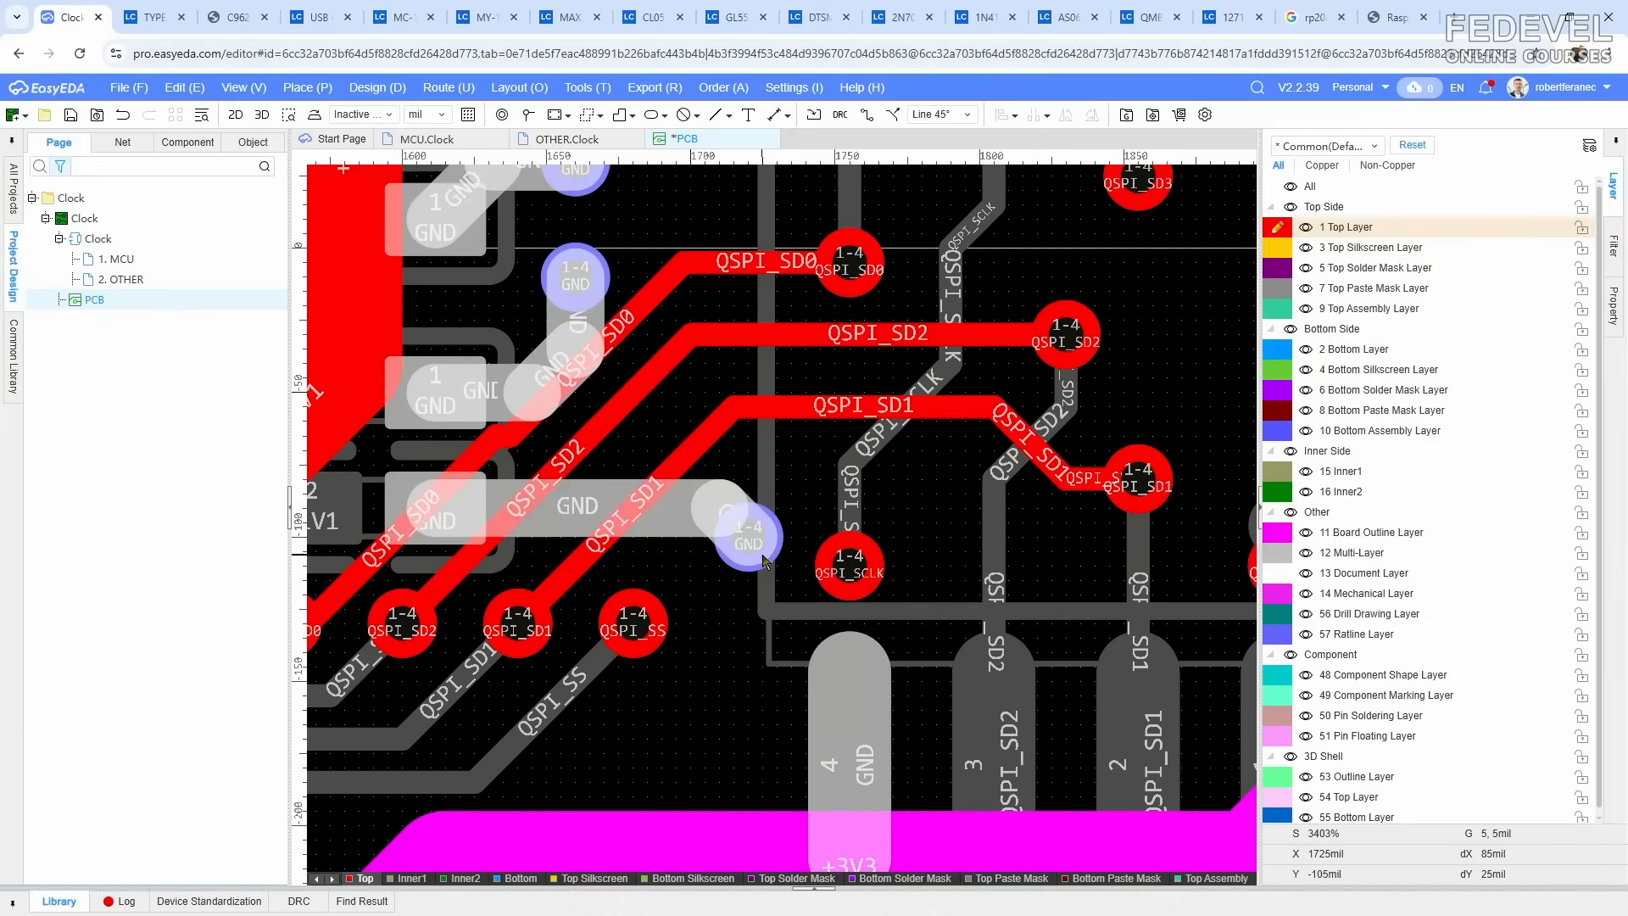
pyautogui.moveTo(766, 561); pyautogui.dragTo(704, 546)
pyautogui.moveTo(685, 453); pyautogui.dragTo(696, 436)
pyautogui.moveTo(722, 536)
pyautogui.mouseDown()
pyautogui.moveTo(708, 536)
pyautogui.moveTo(726, 537)
pyautogui.mouseUp()
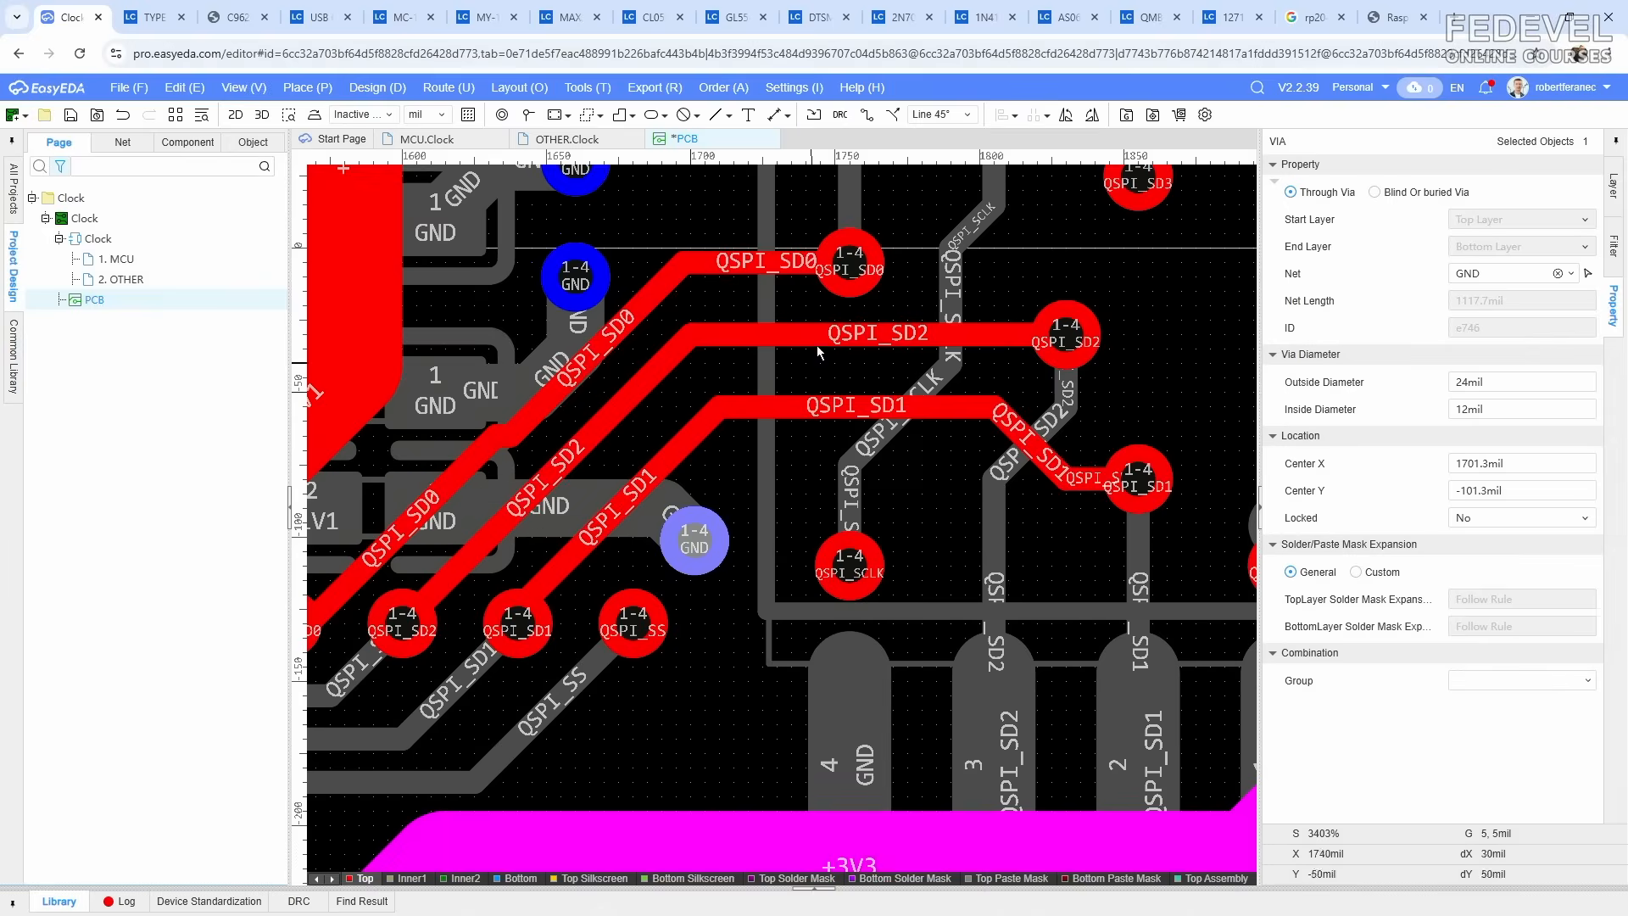
# Step: Route QSPI_SS as an 8 mil top-layer track from its MCU-side via, above the QSPI_SCLK via, to the via near flash pin 1
pyautogui.click(868, 117)
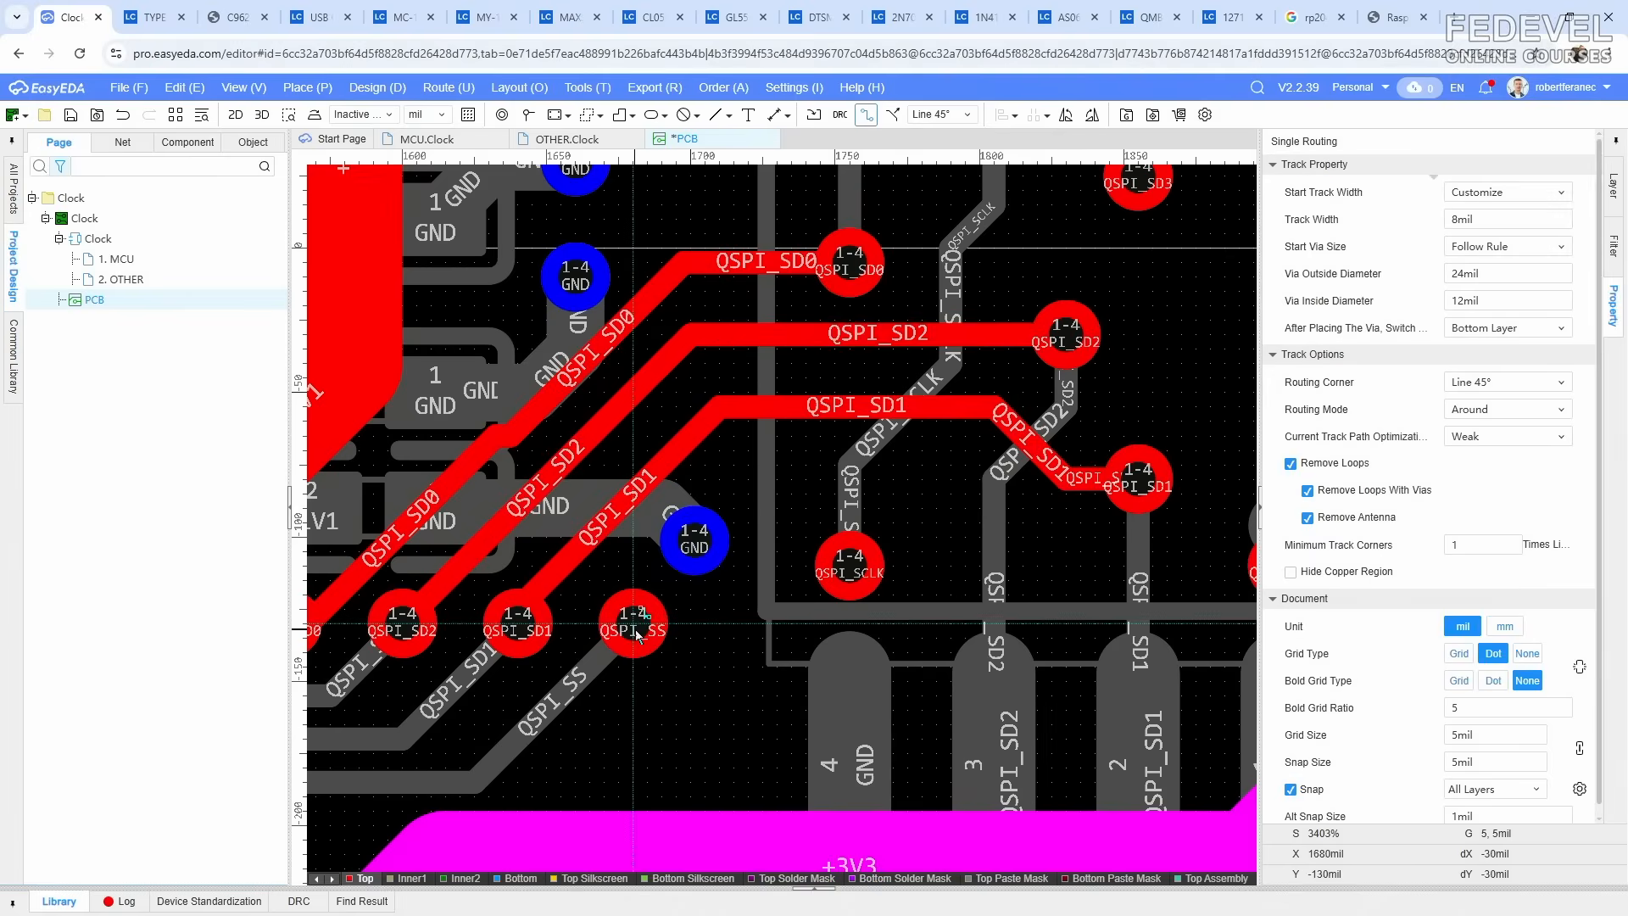
pyautogui.click(637, 634)
pyautogui.click(767, 593)
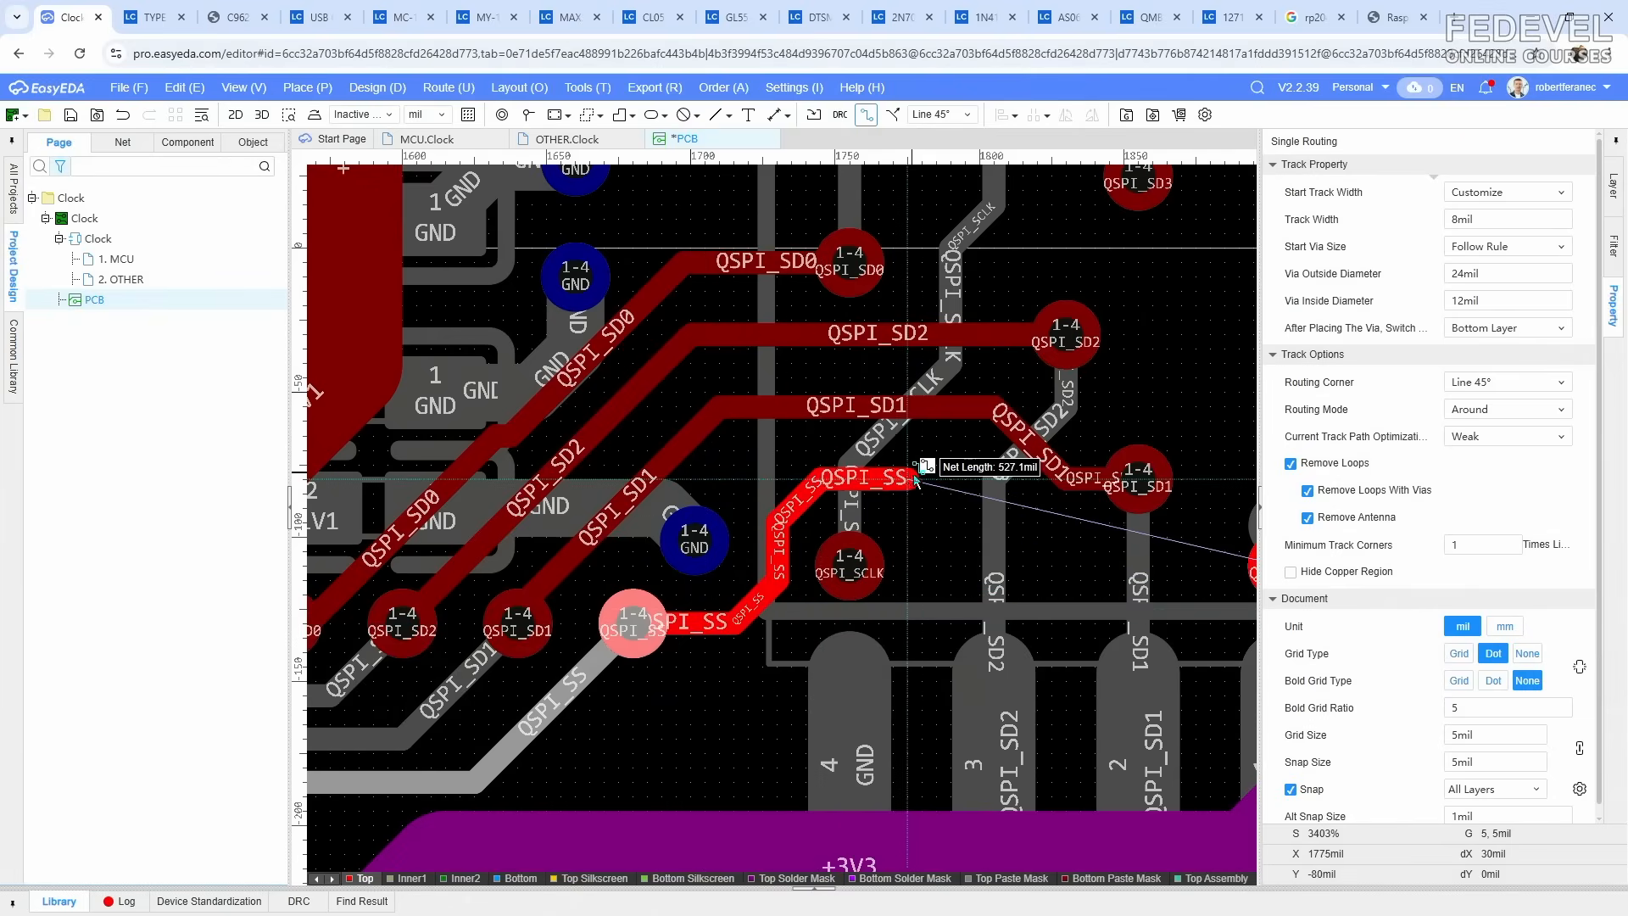
pyautogui.moveTo(919, 481); pyautogui.dragTo(734, 472, button='right')
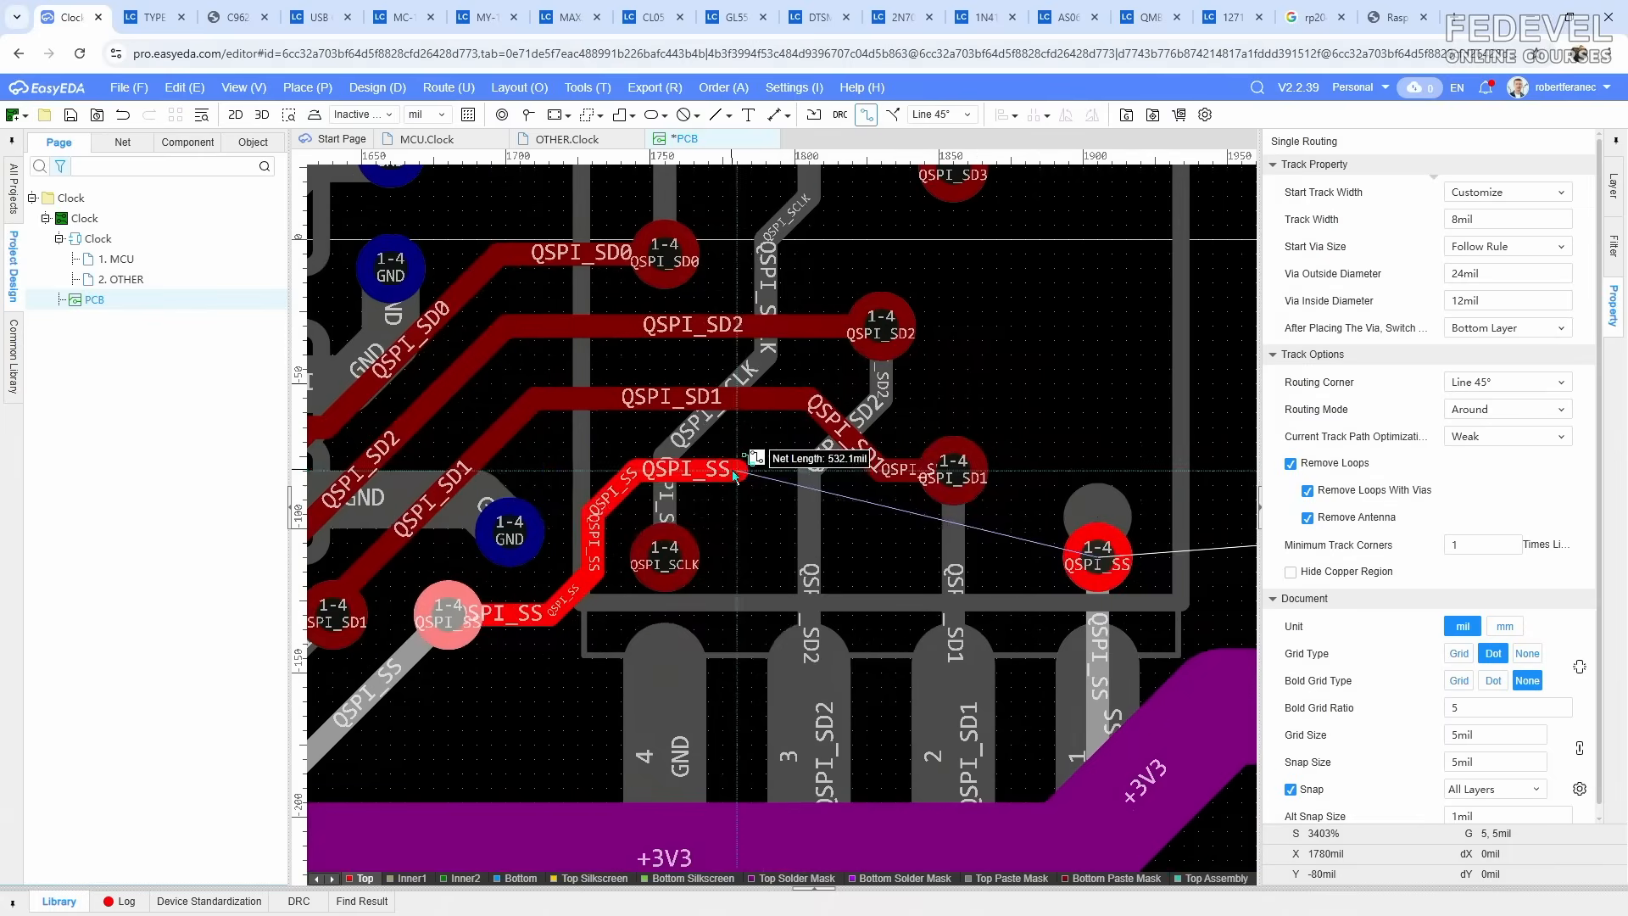
pyautogui.click(810, 530)
pyautogui.click(1102, 560)
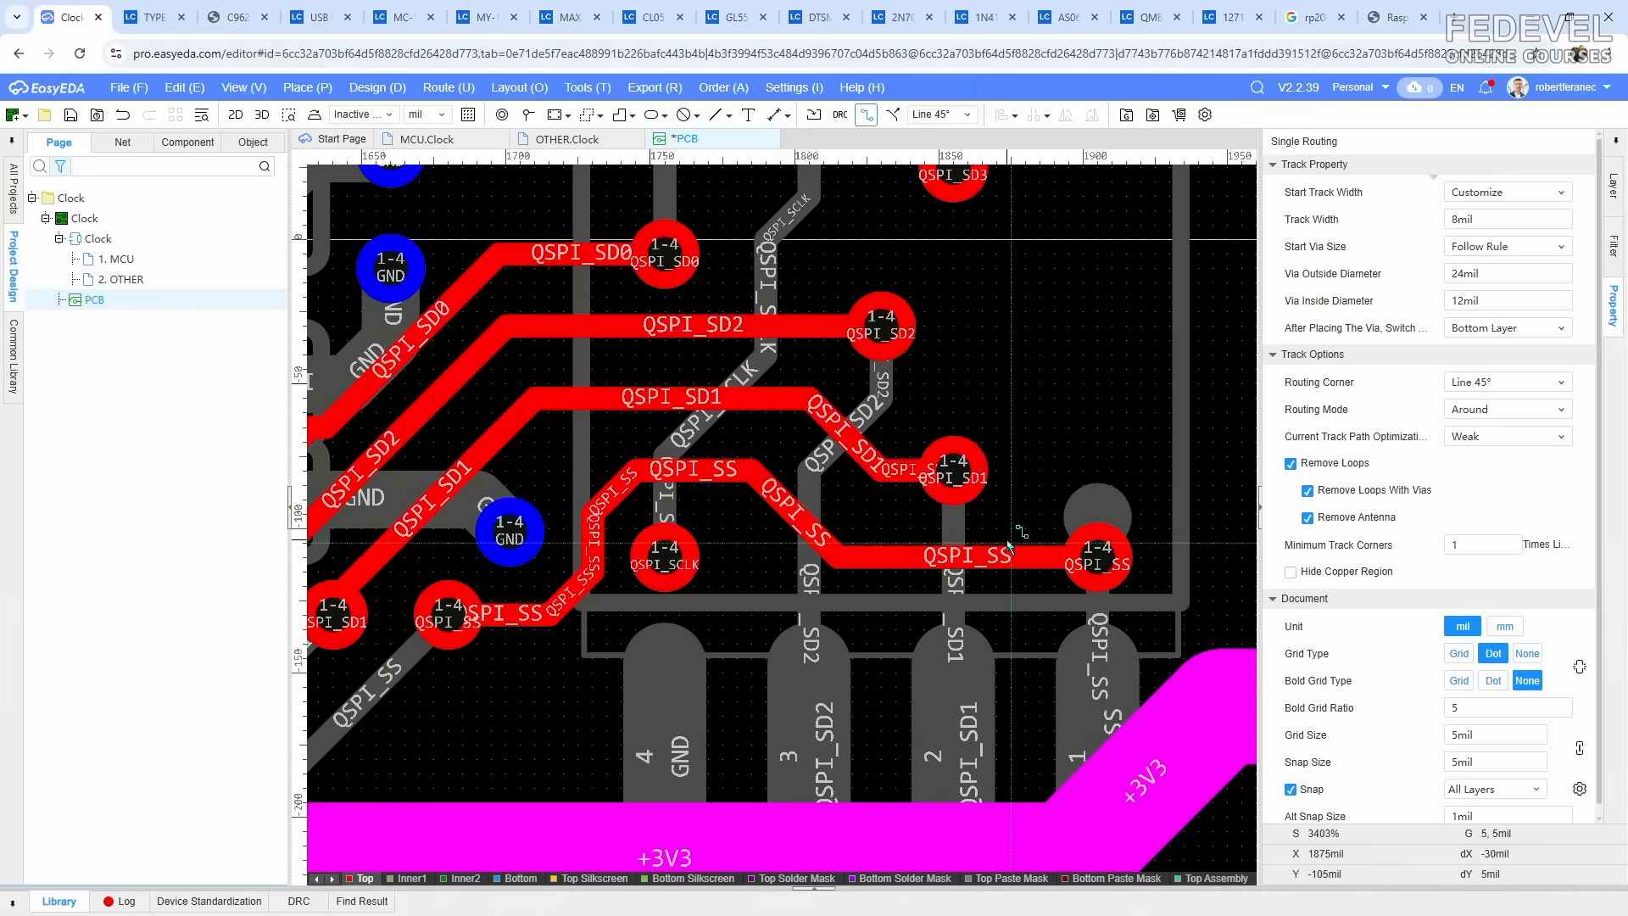
pyautogui.press('Escape')
# Step: Examine the QSPI_SS track's bend between the GND via and the flash-side QSPI_SCLK via
pyautogui.moveTo(755, 558); pyautogui.dragTo(905, 540, button='right')
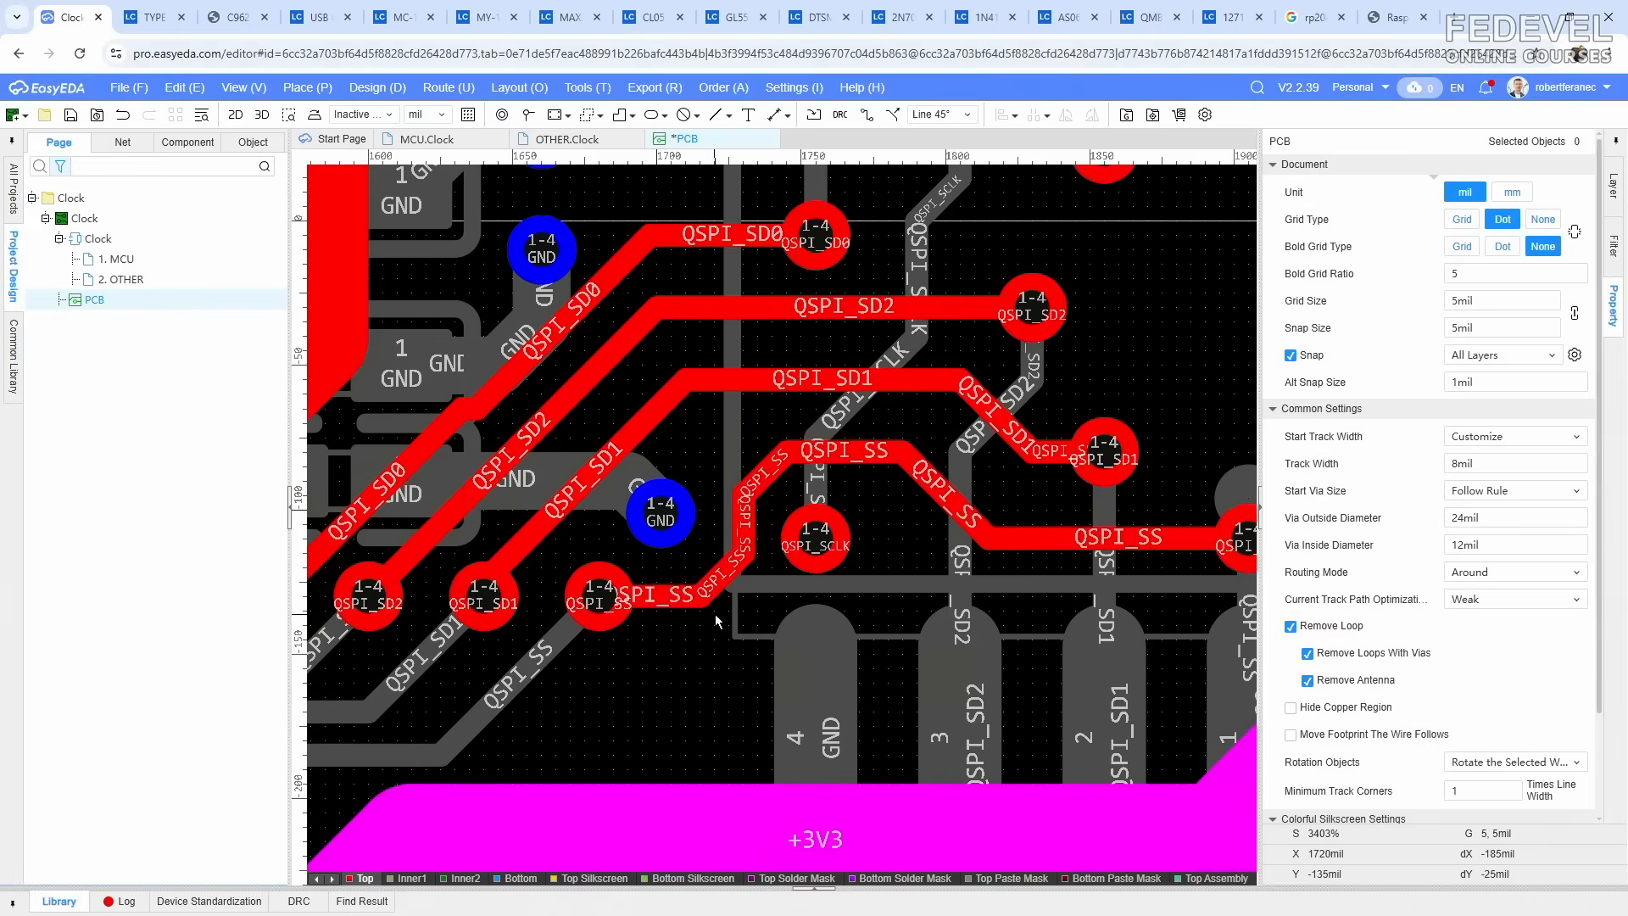
pyautogui.scroll(2, 716, 621)
pyautogui.click(744, 487)
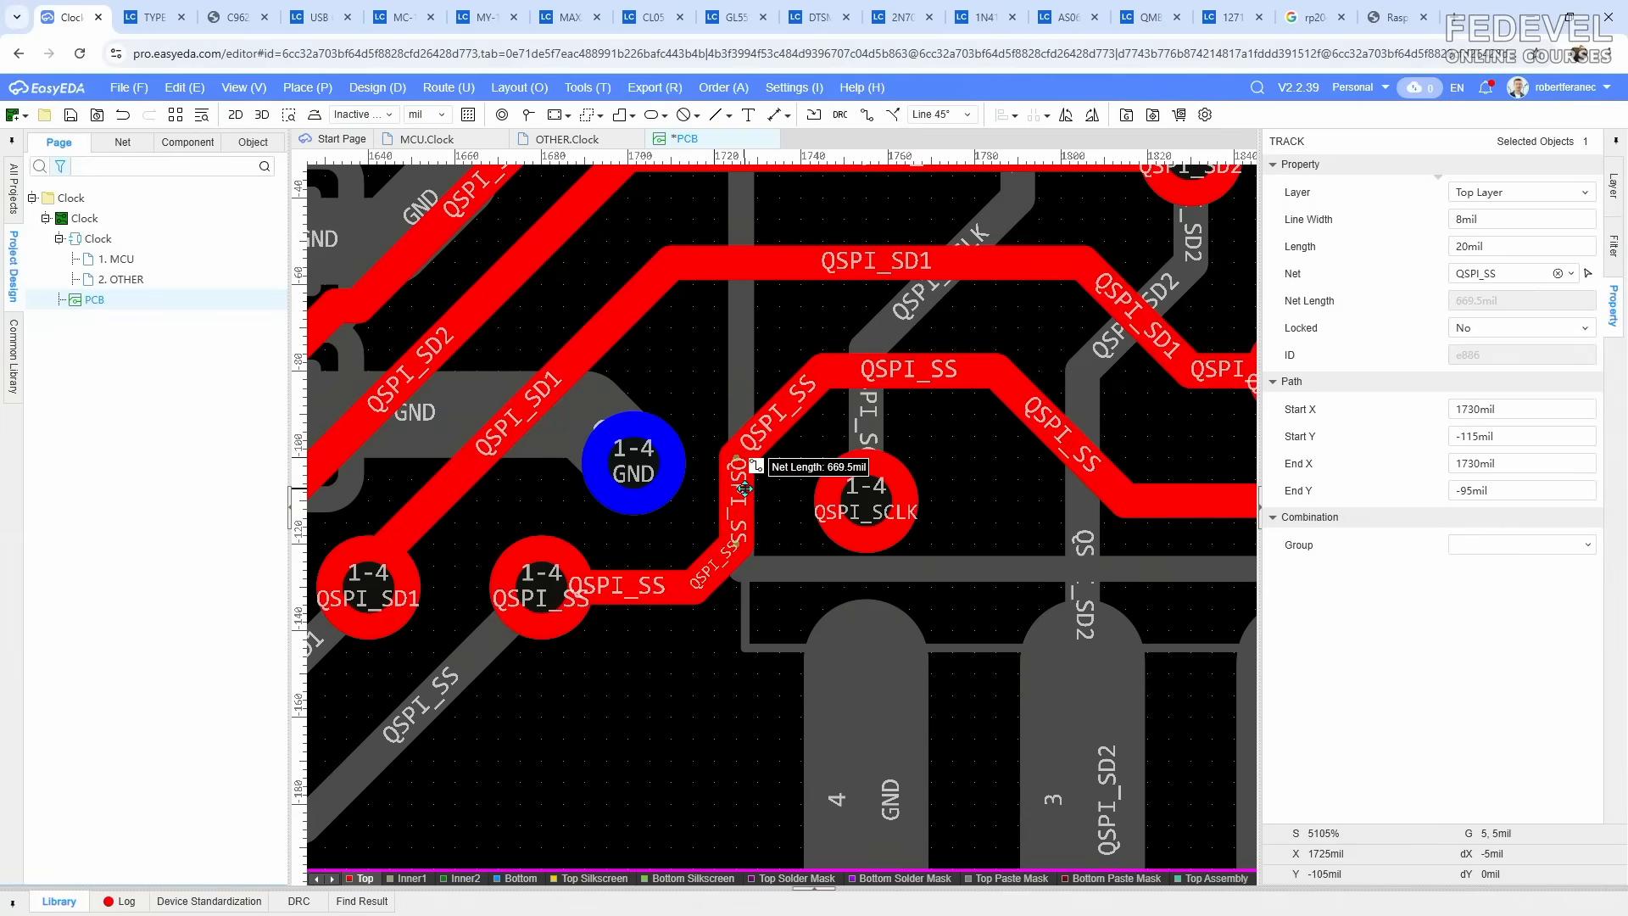
pyautogui.press('Escape')
pyautogui.scroll(-2, 780, 569)
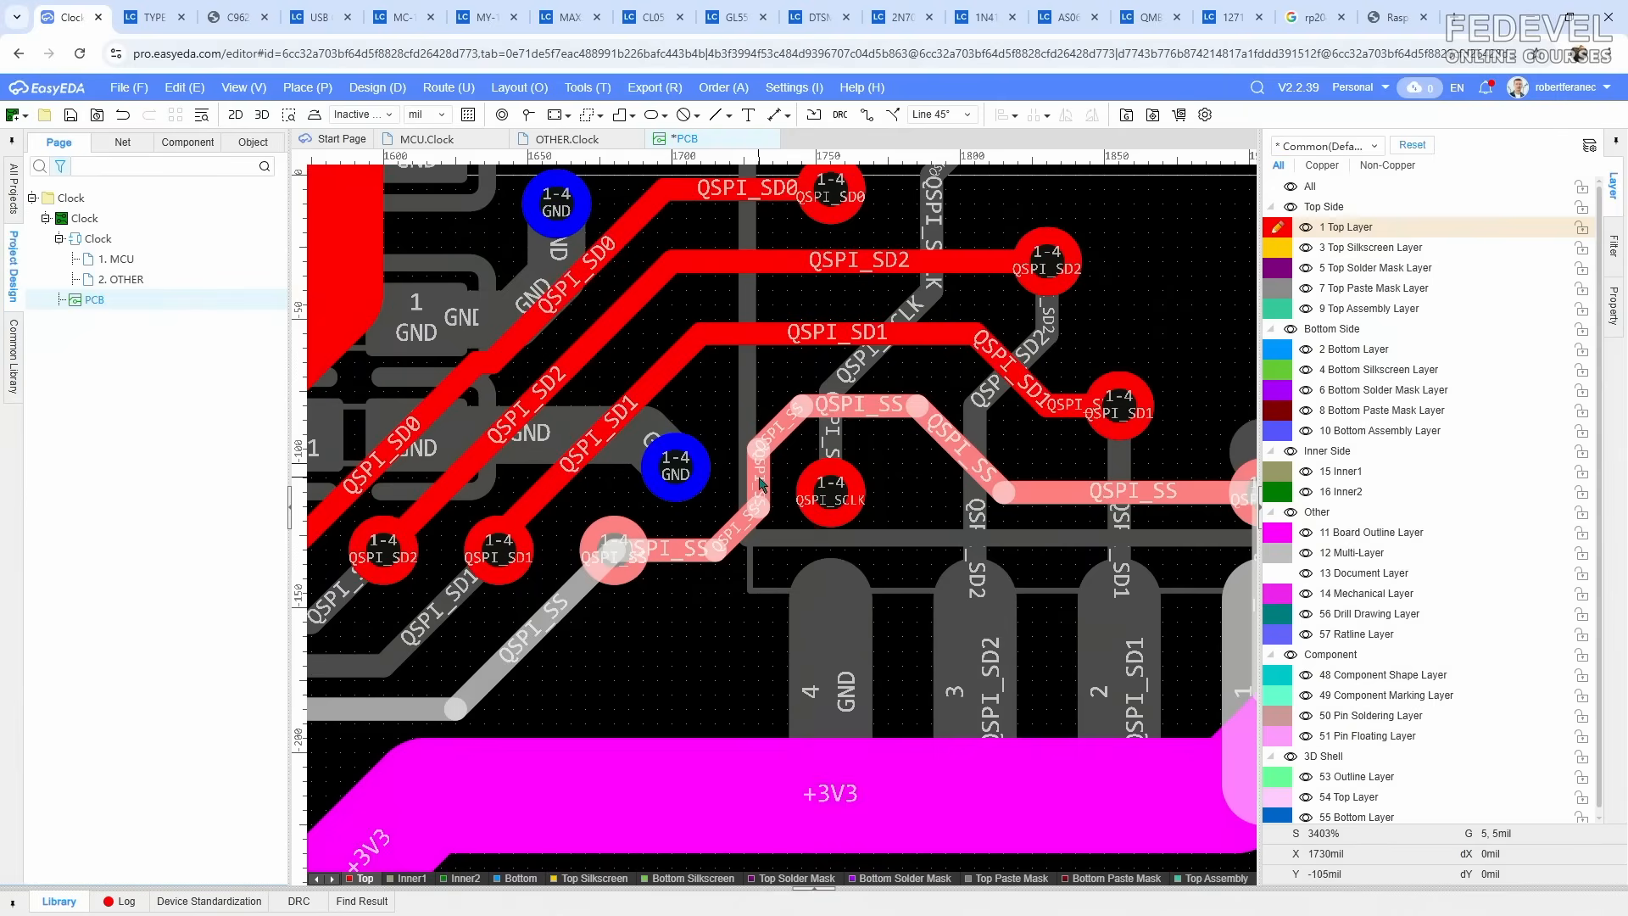
# Step: Route QSPI_SCLK as an 8 mil top-layer track from its MCU-side via, below the other QSPI vias, to the via above flash pin 4
pyautogui.scroll(-2, 781, 569)
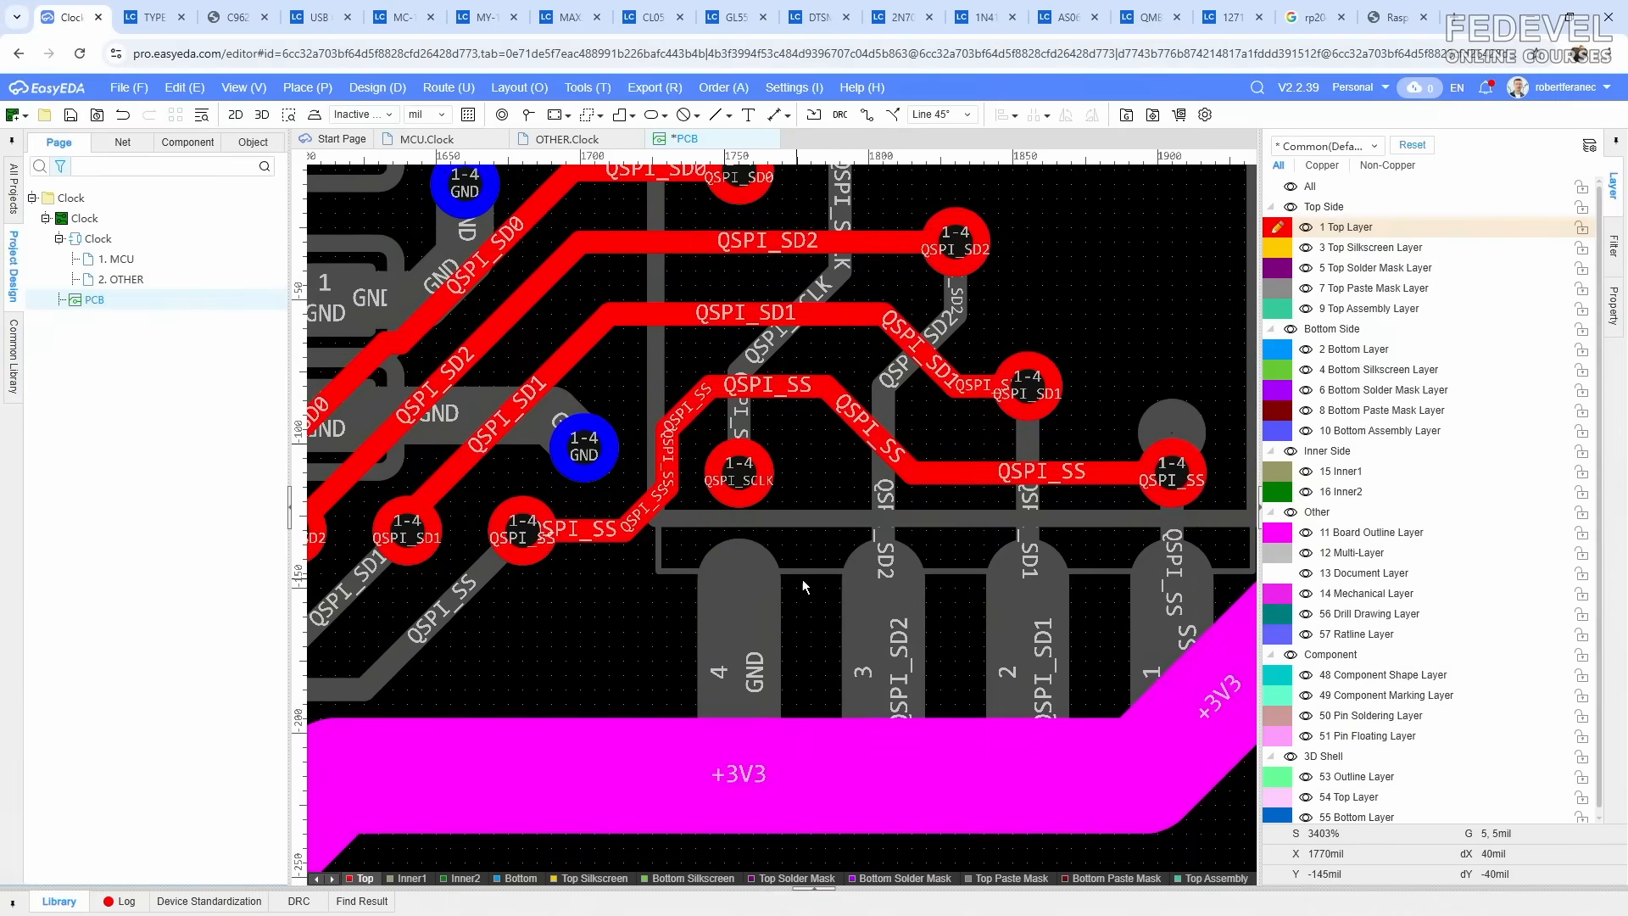
pyautogui.moveTo(710, 596); pyautogui.dragTo(803, 602, button='right')
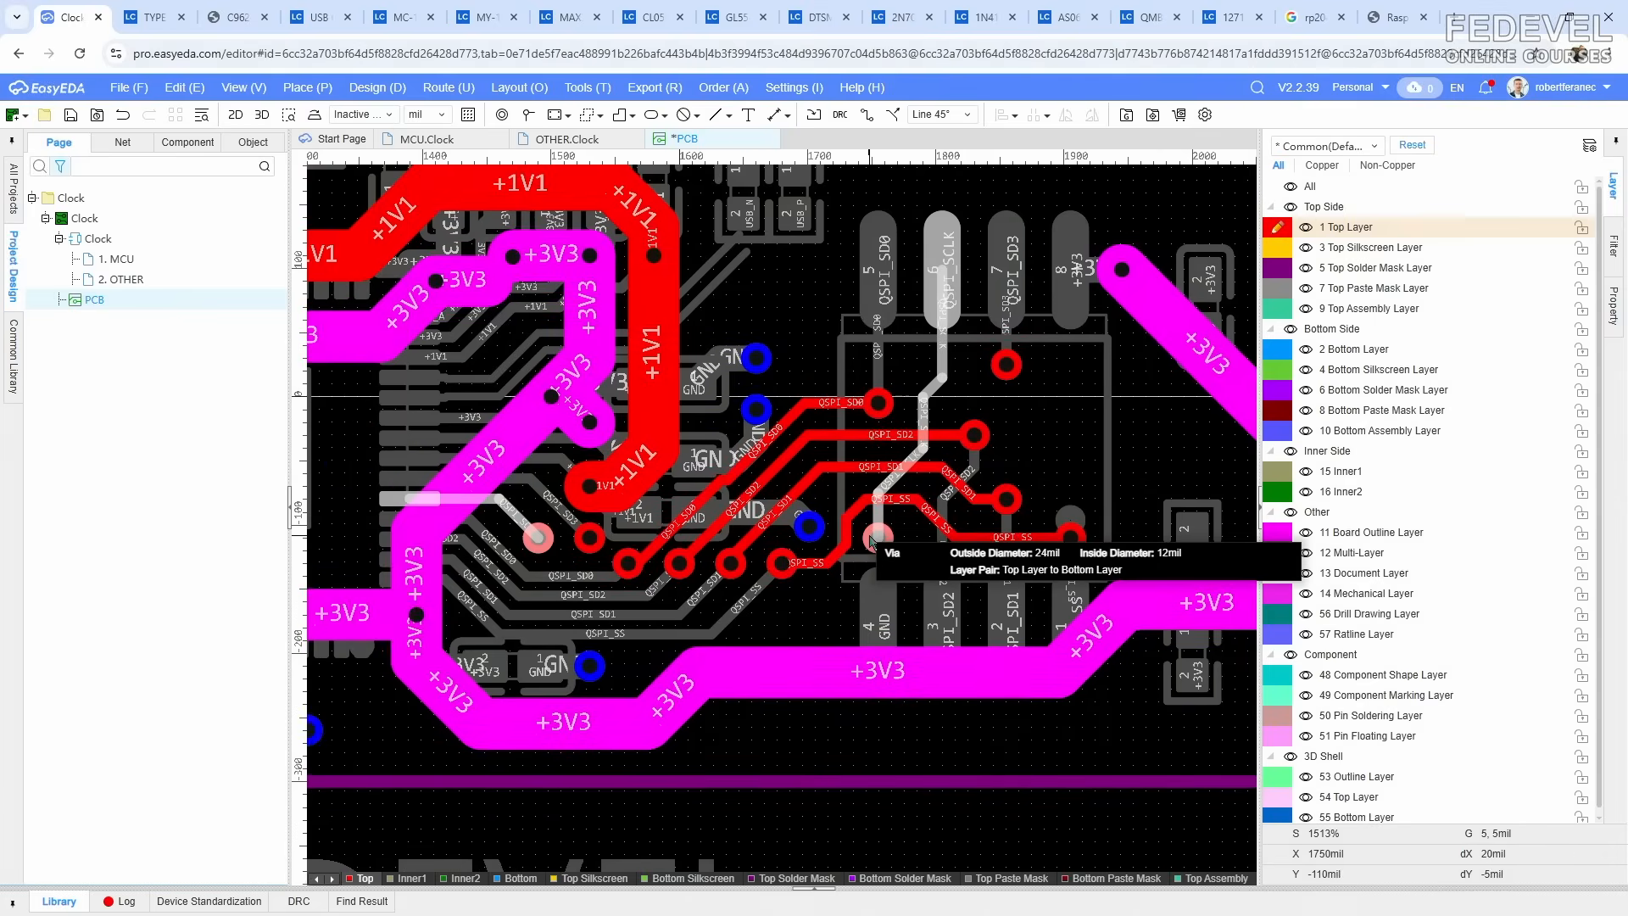
pyautogui.click(866, 115)
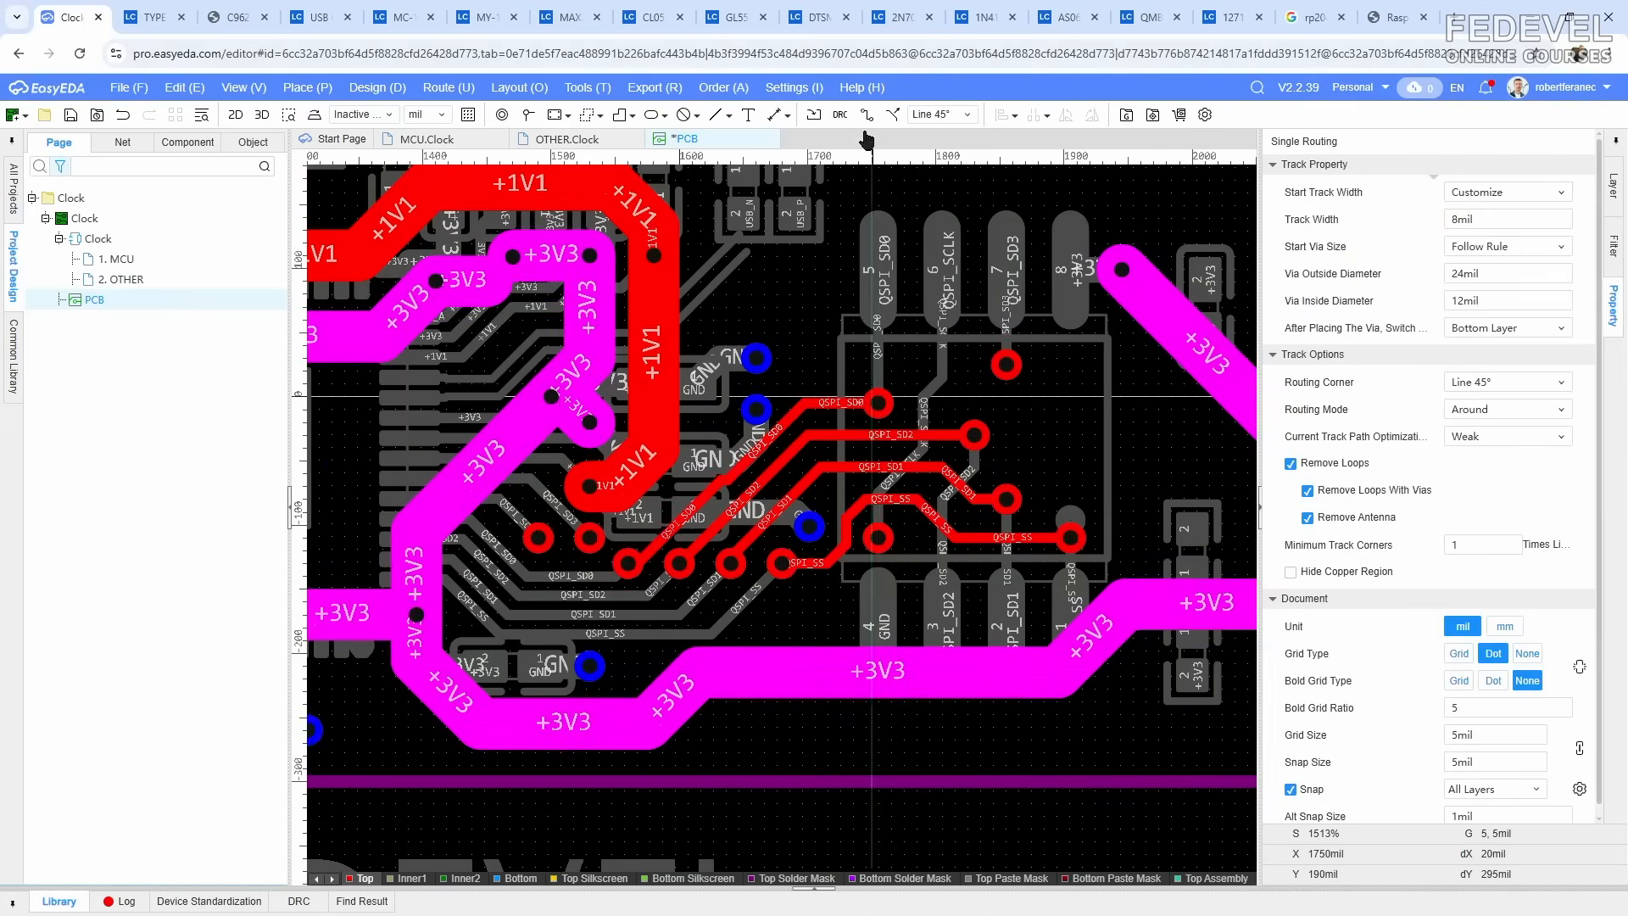
pyautogui.click(538, 539)
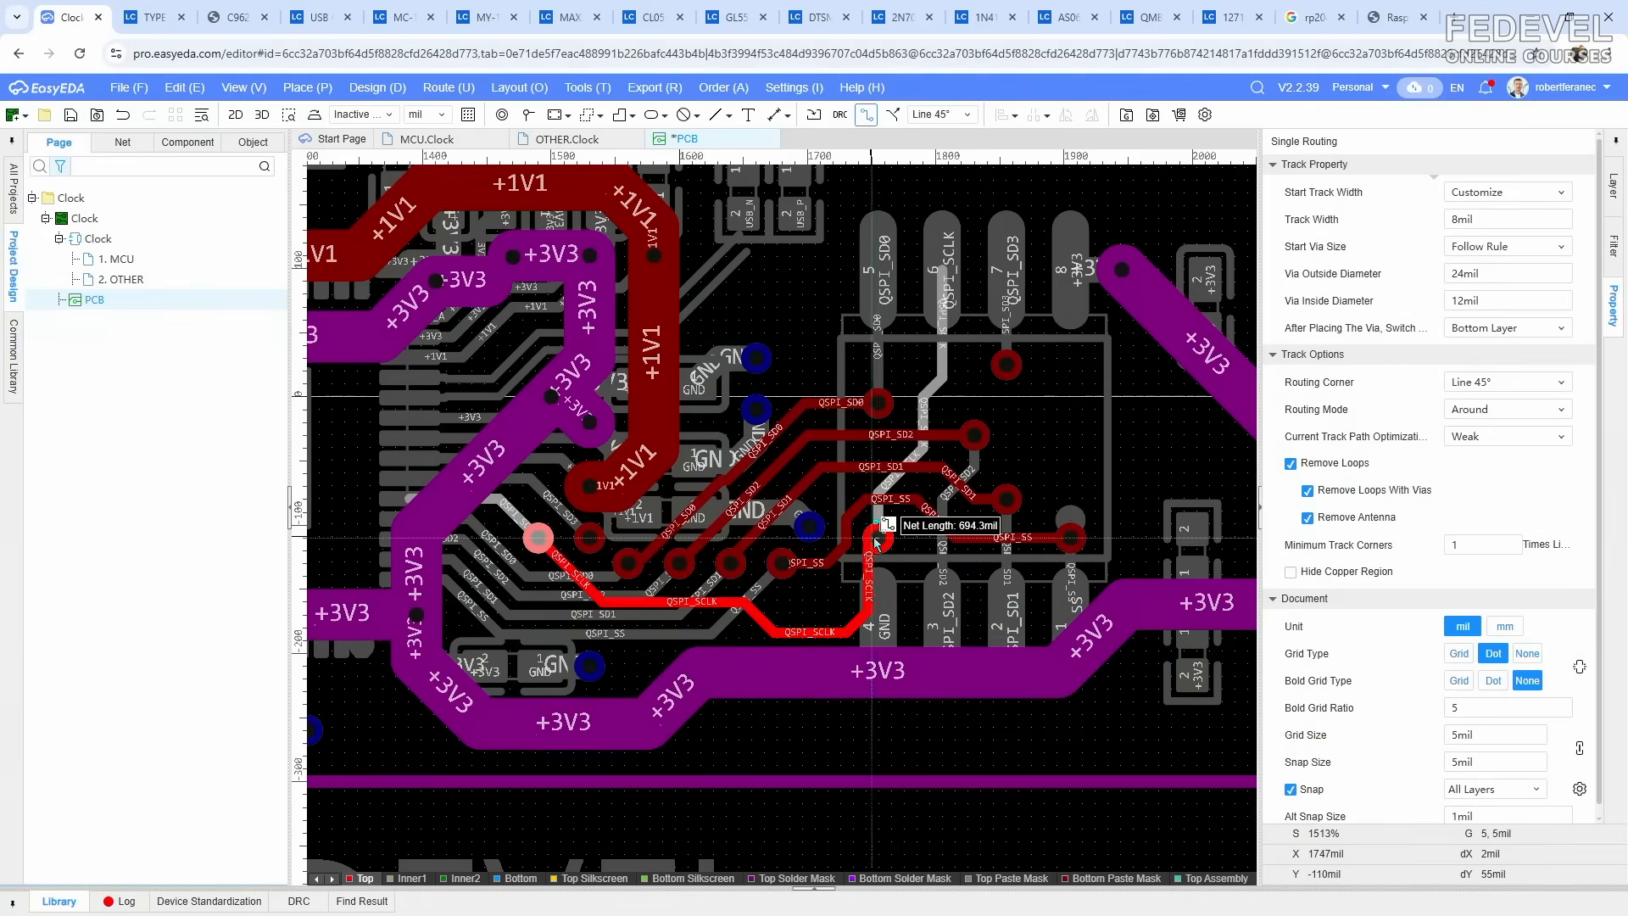
pyautogui.scroll(4, 876, 541)
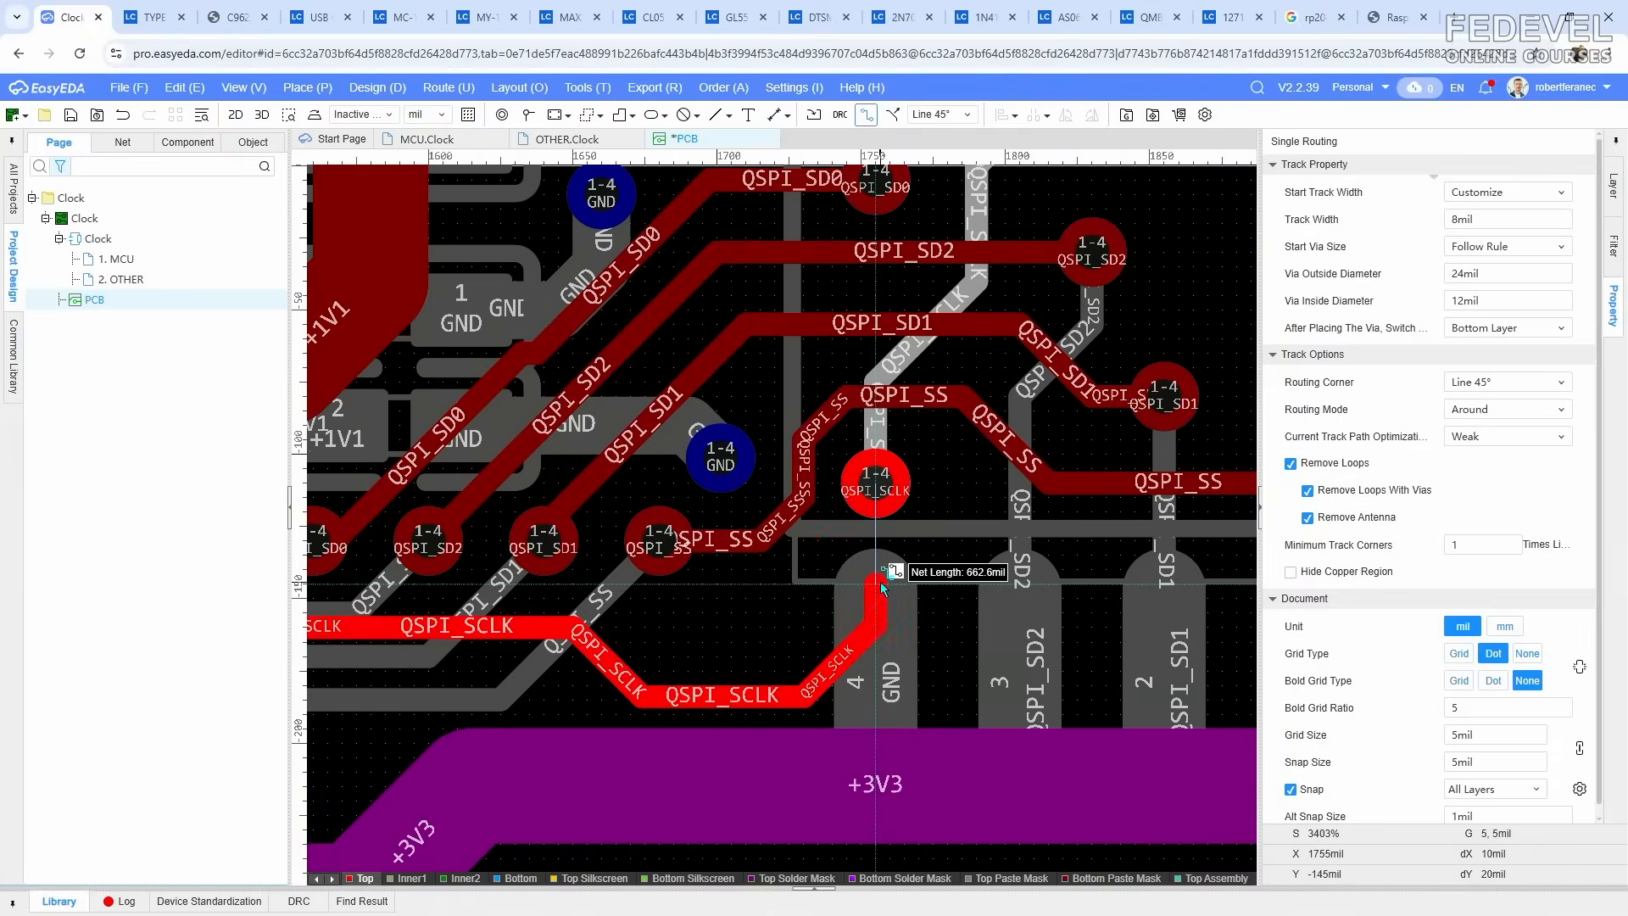
pyautogui.click(874, 482)
pyautogui.scroll(-2, 824, 530)
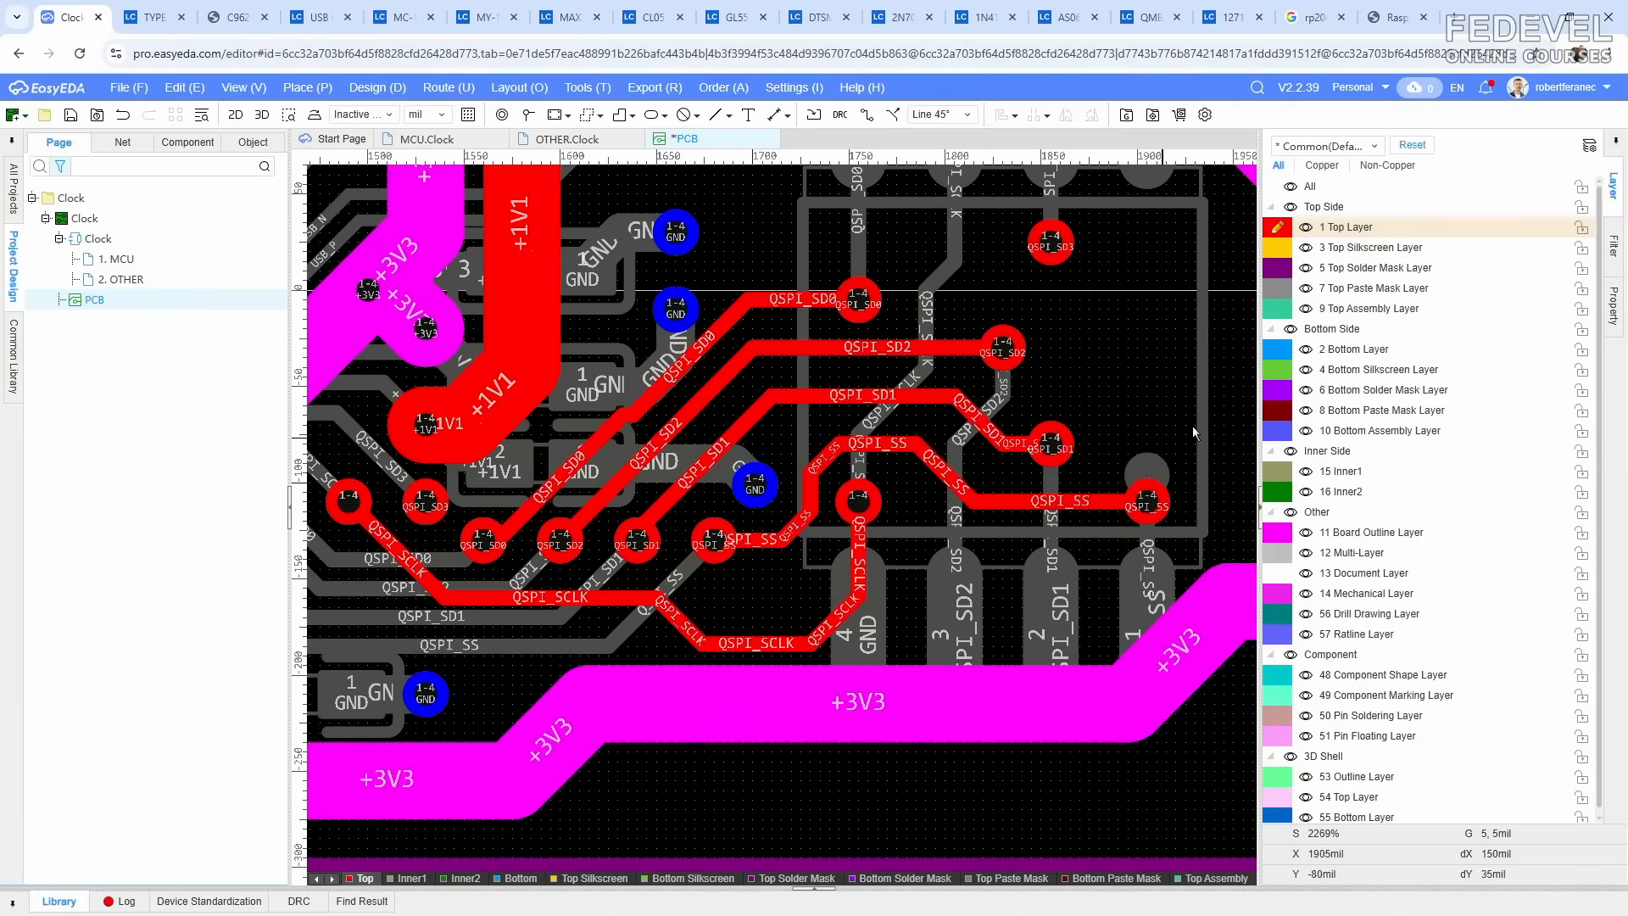
# Step: Make the bottom layer active and route a short 20 mil GND track outward from flash pin 4 toward the QSPI_SS via
pyautogui.click(1287, 351)
pyautogui.click(866, 115)
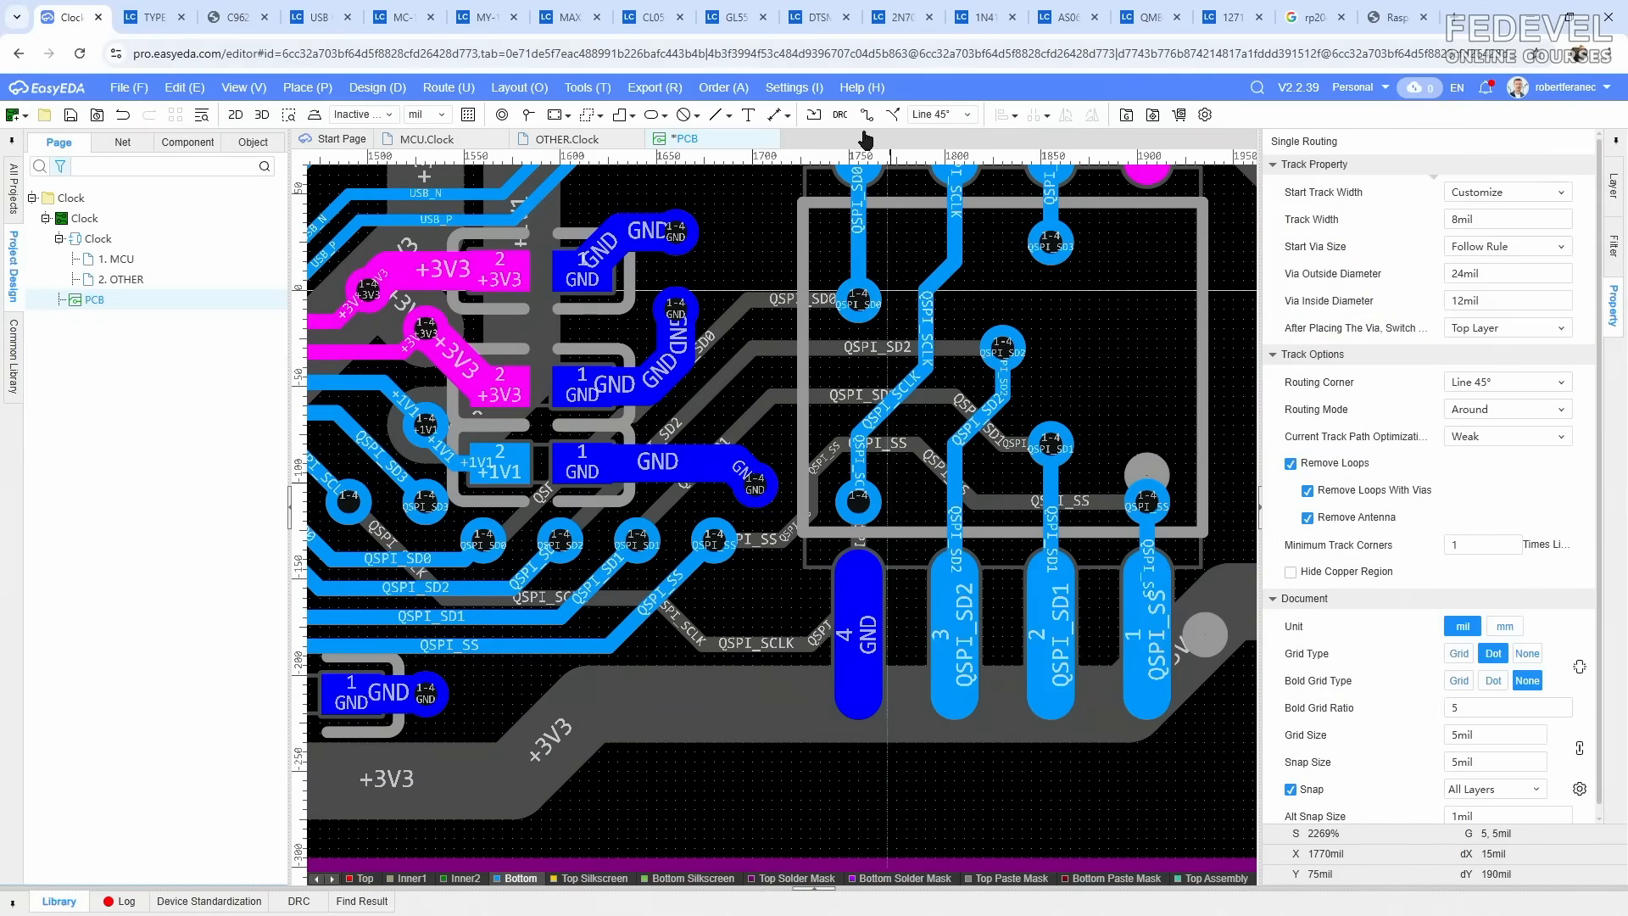
pyautogui.click(857, 624)
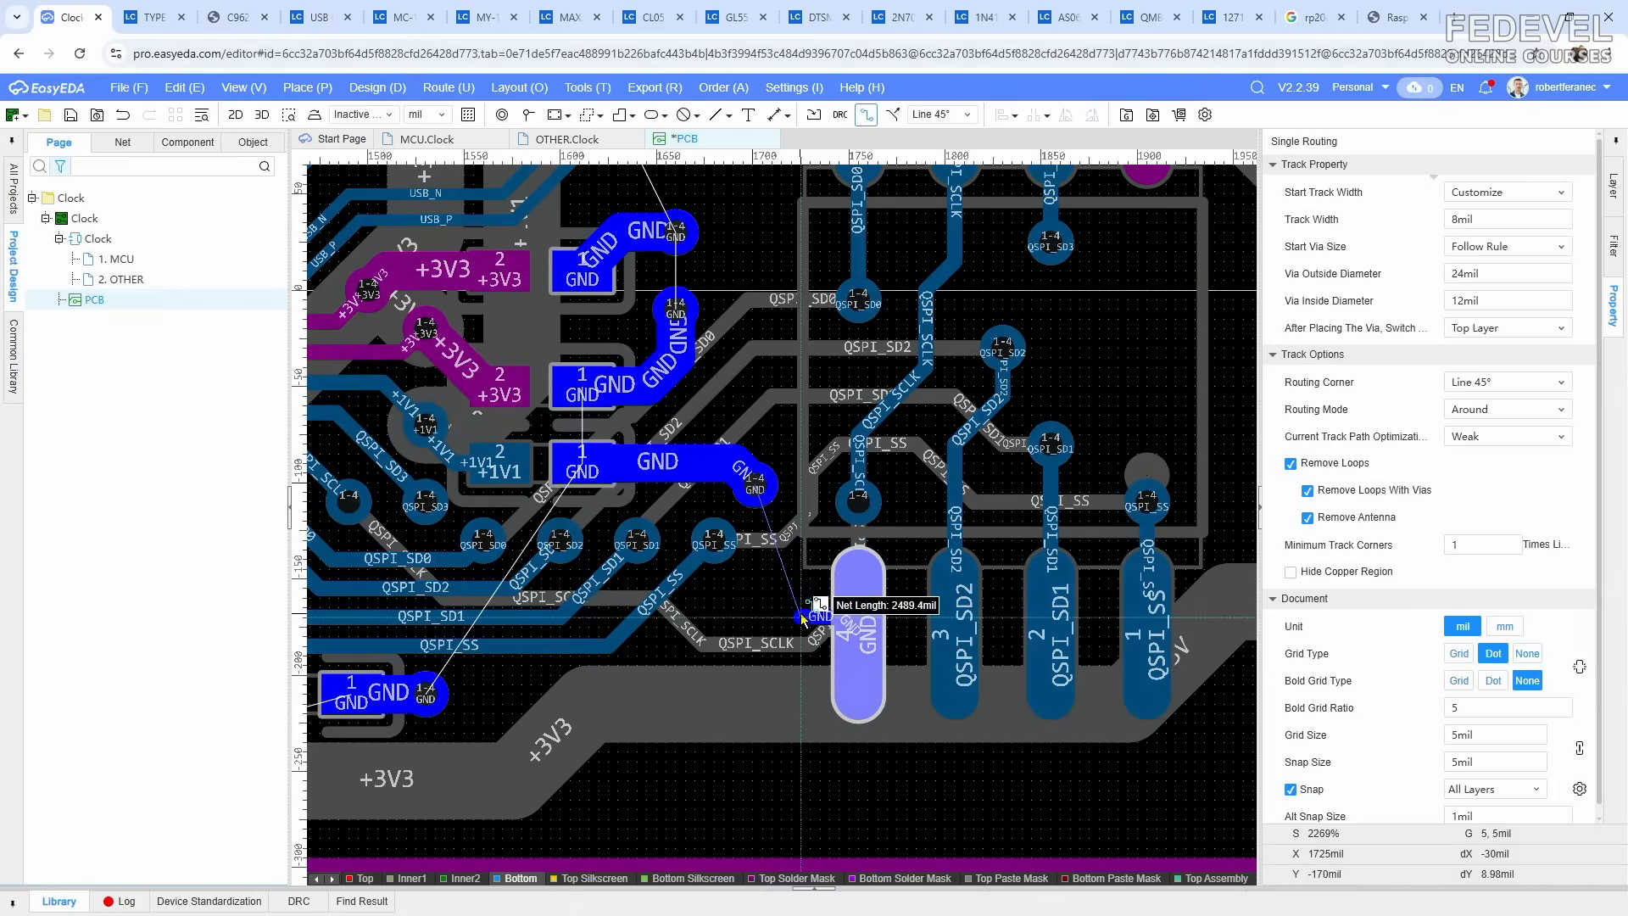
pyautogui.press('Tab')
pyautogui.press('Return')
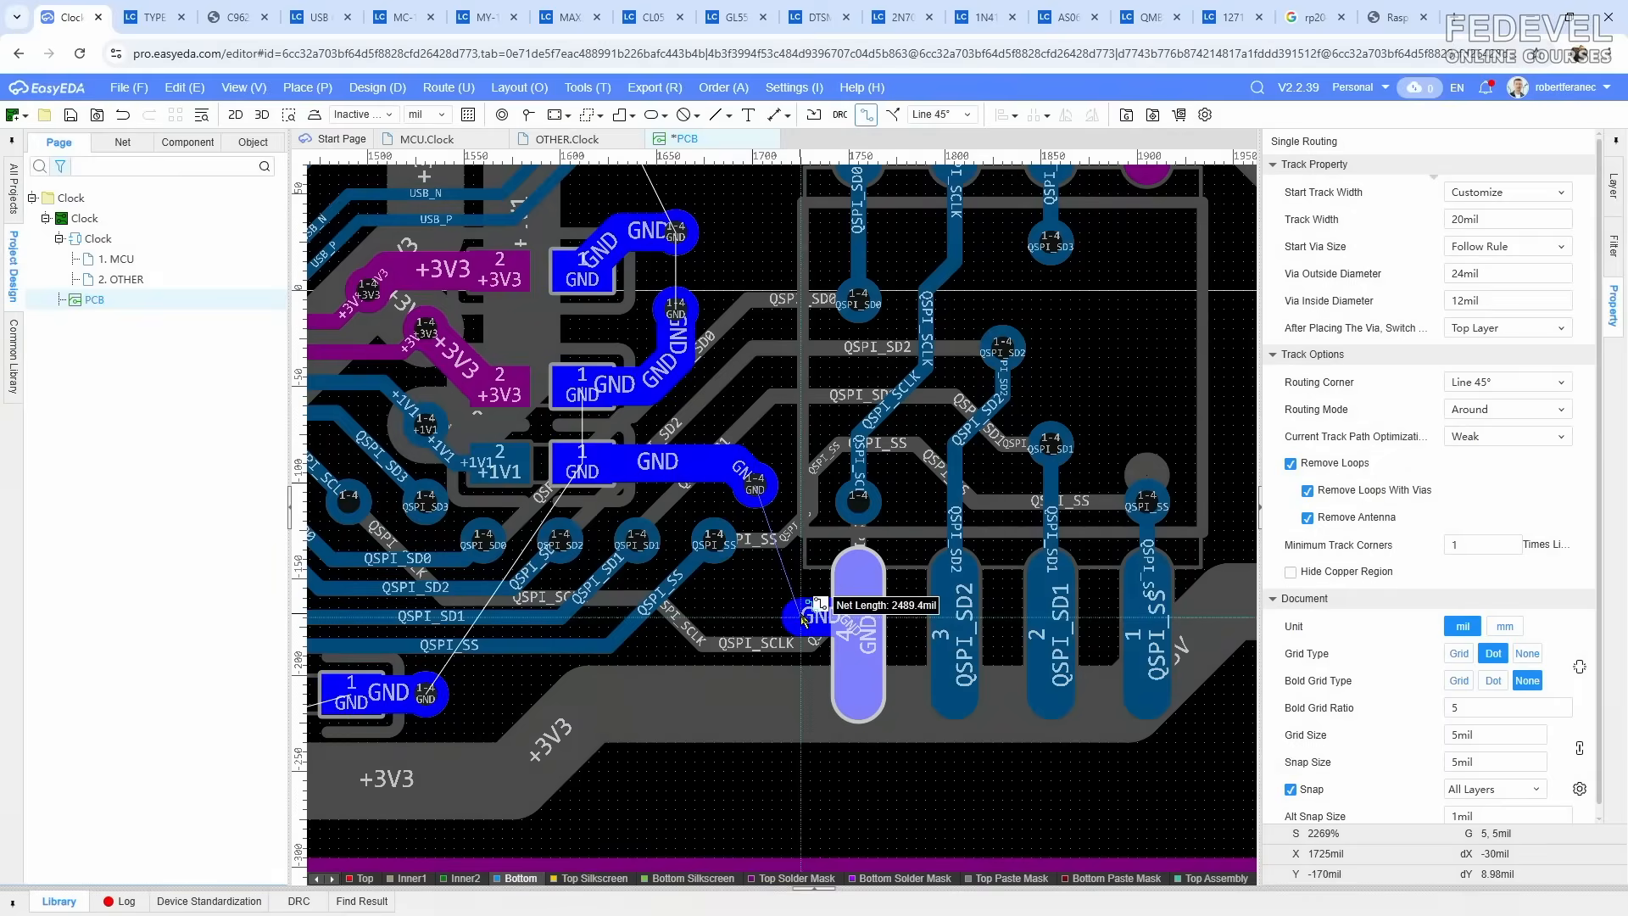
pyautogui.scroll(2, 803, 619)
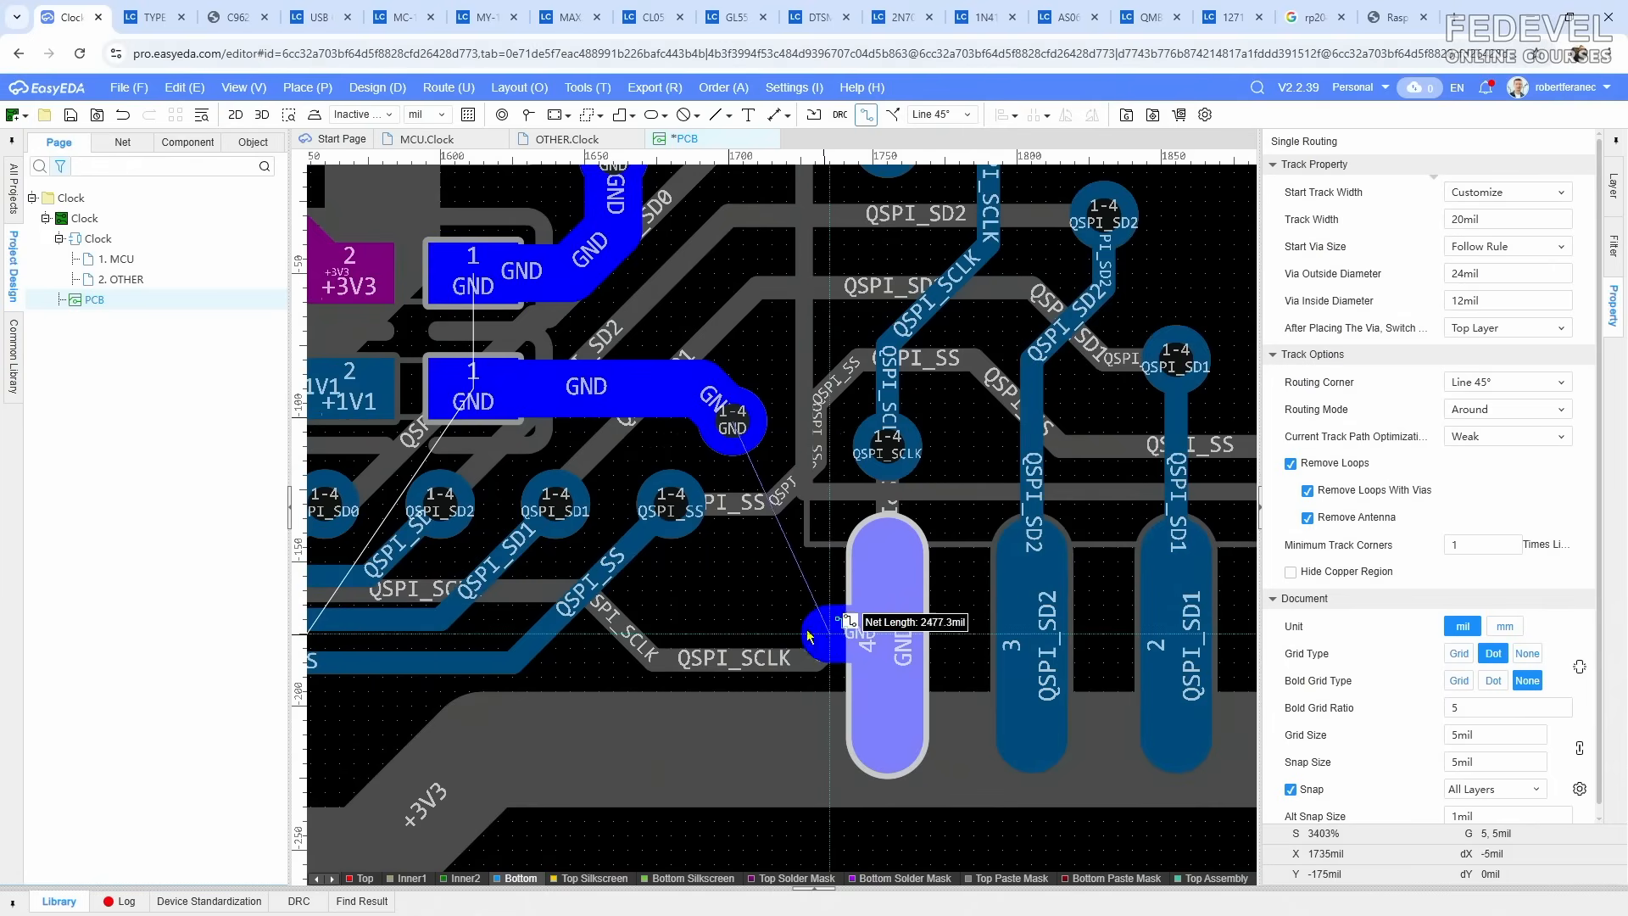
pyautogui.press('Escape')
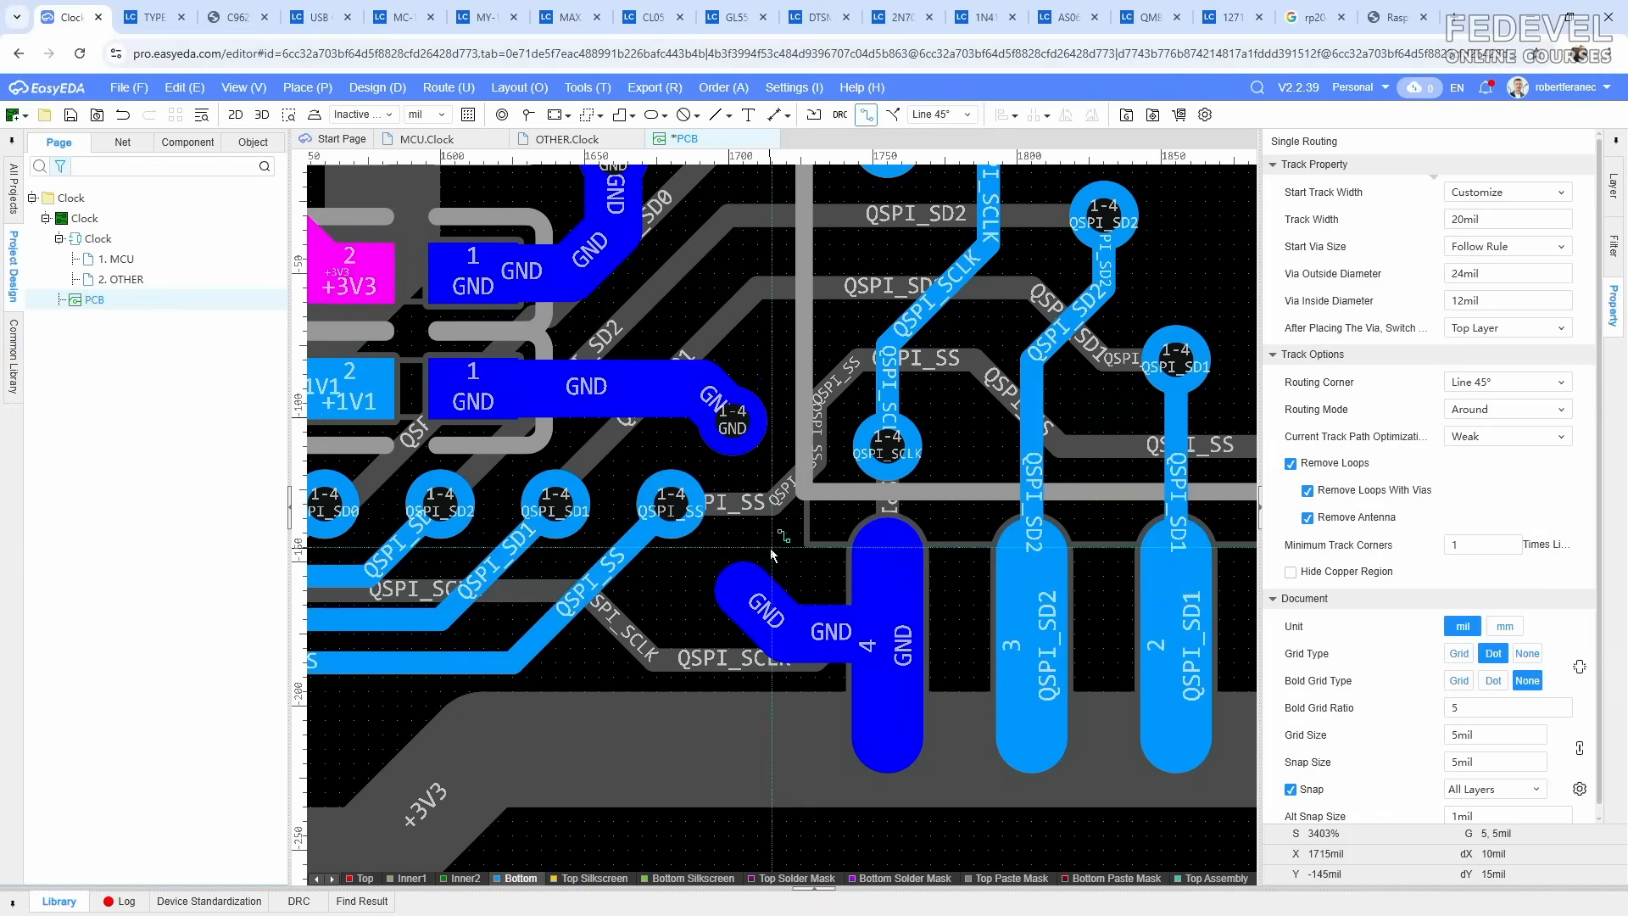
# Step: Place a GND via at the free end of flash pin 4's GND track and shift it to X 1710 mil, Y -160 mil
pyautogui.click(528, 114)
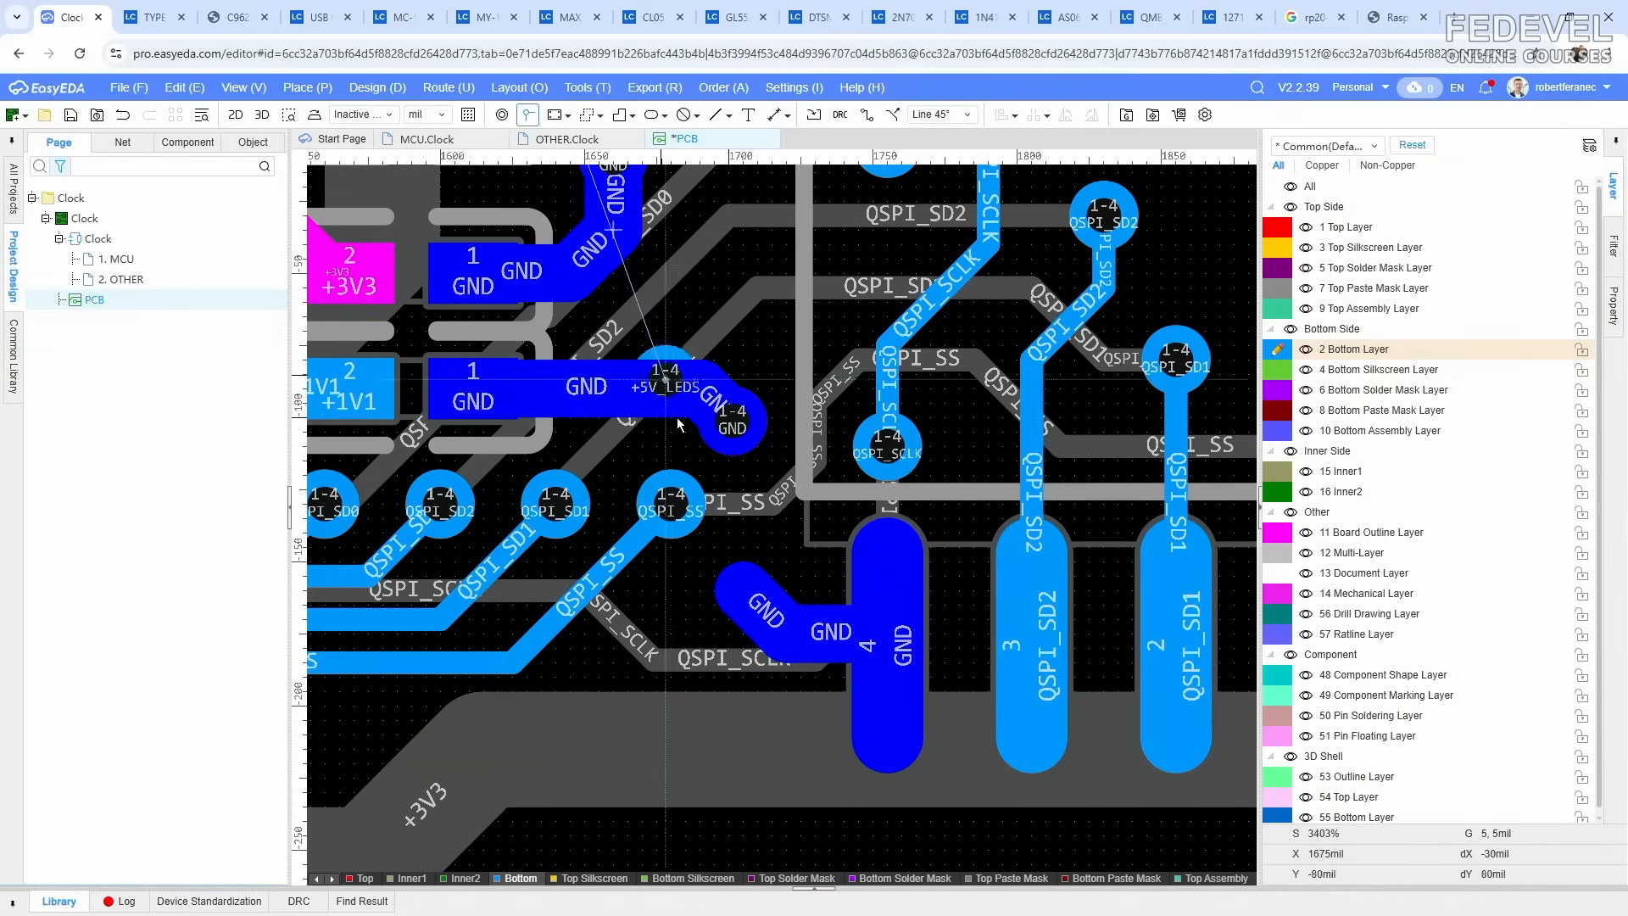
pyautogui.click(742, 591)
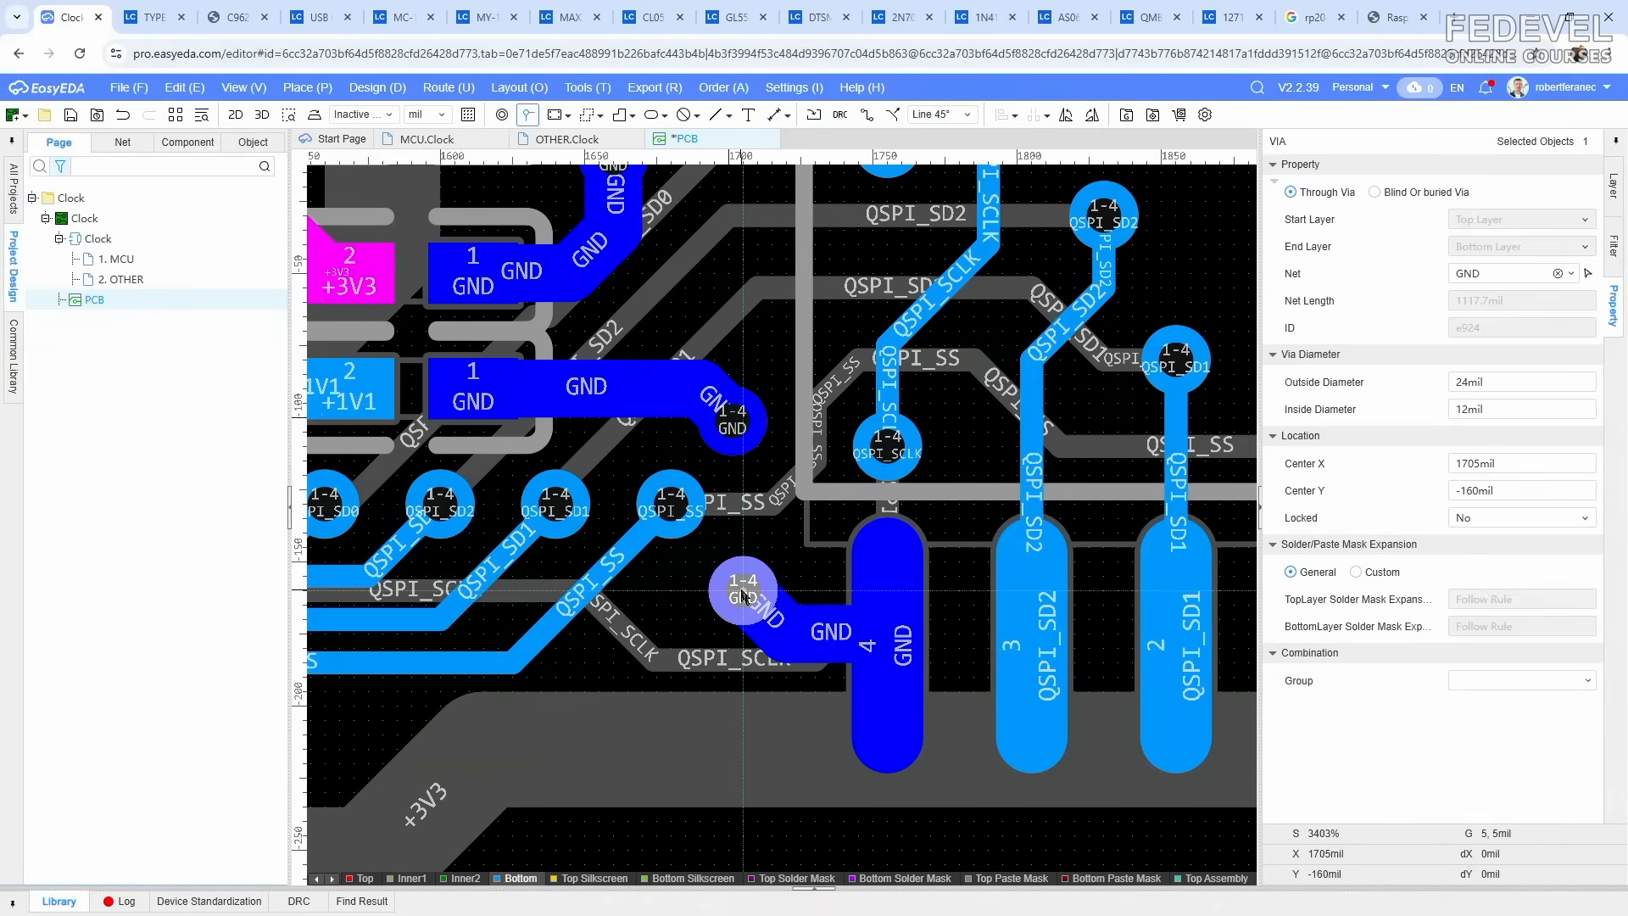
pyautogui.scroll(2, 743, 591)
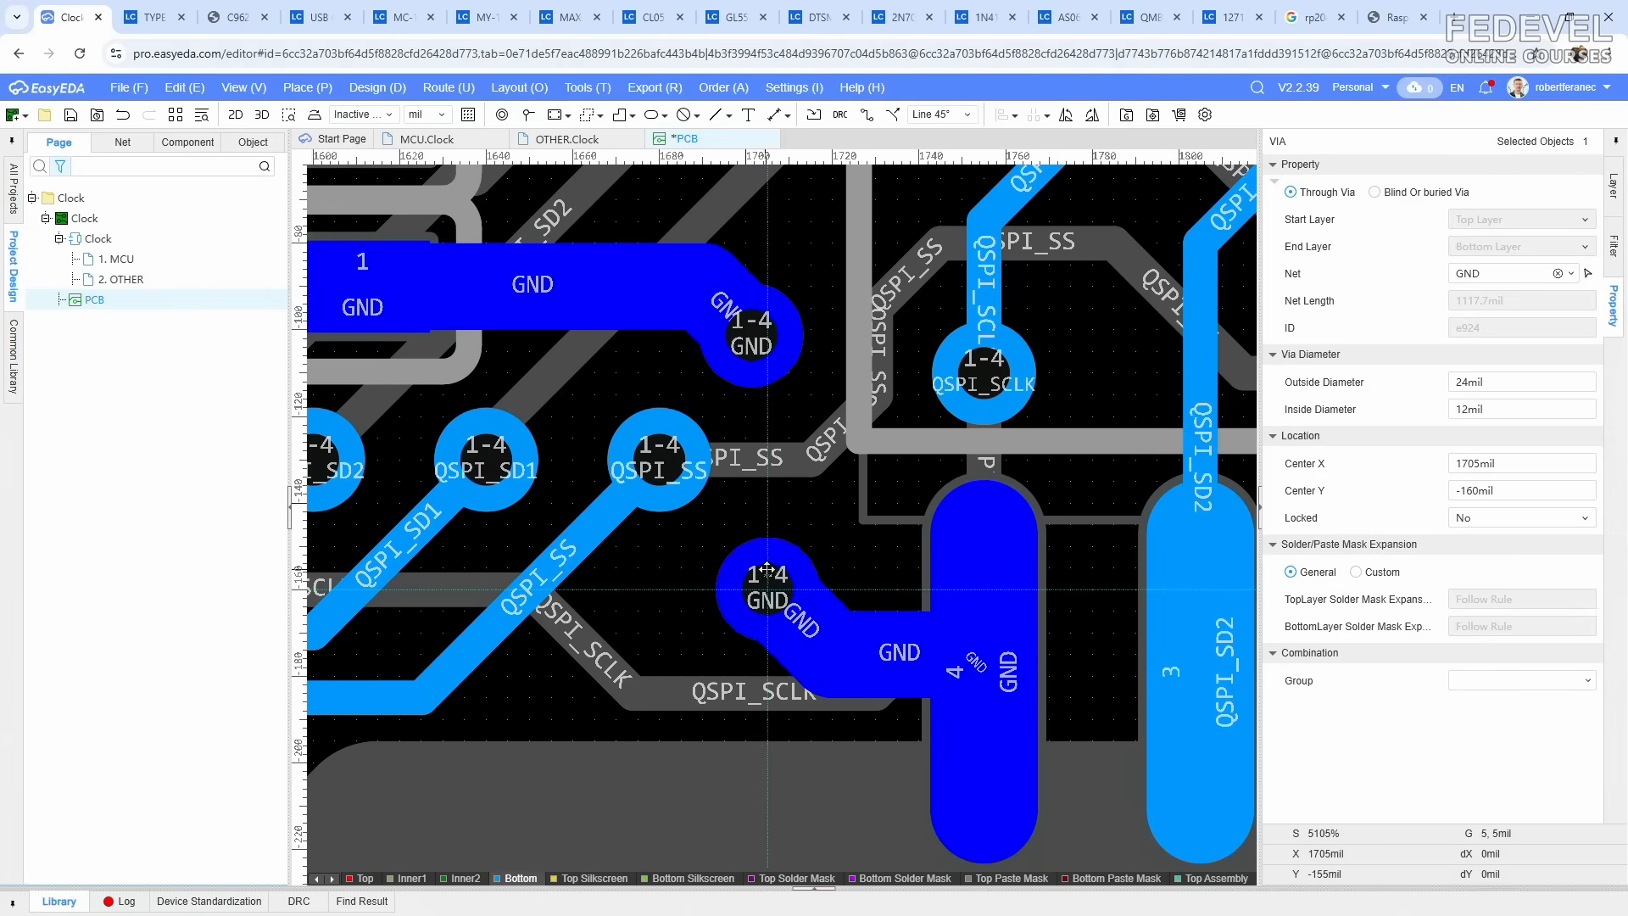
pyautogui.moveTo(767, 570); pyautogui.dragTo(781, 570)
pyautogui.scroll(-2, 783, 569)
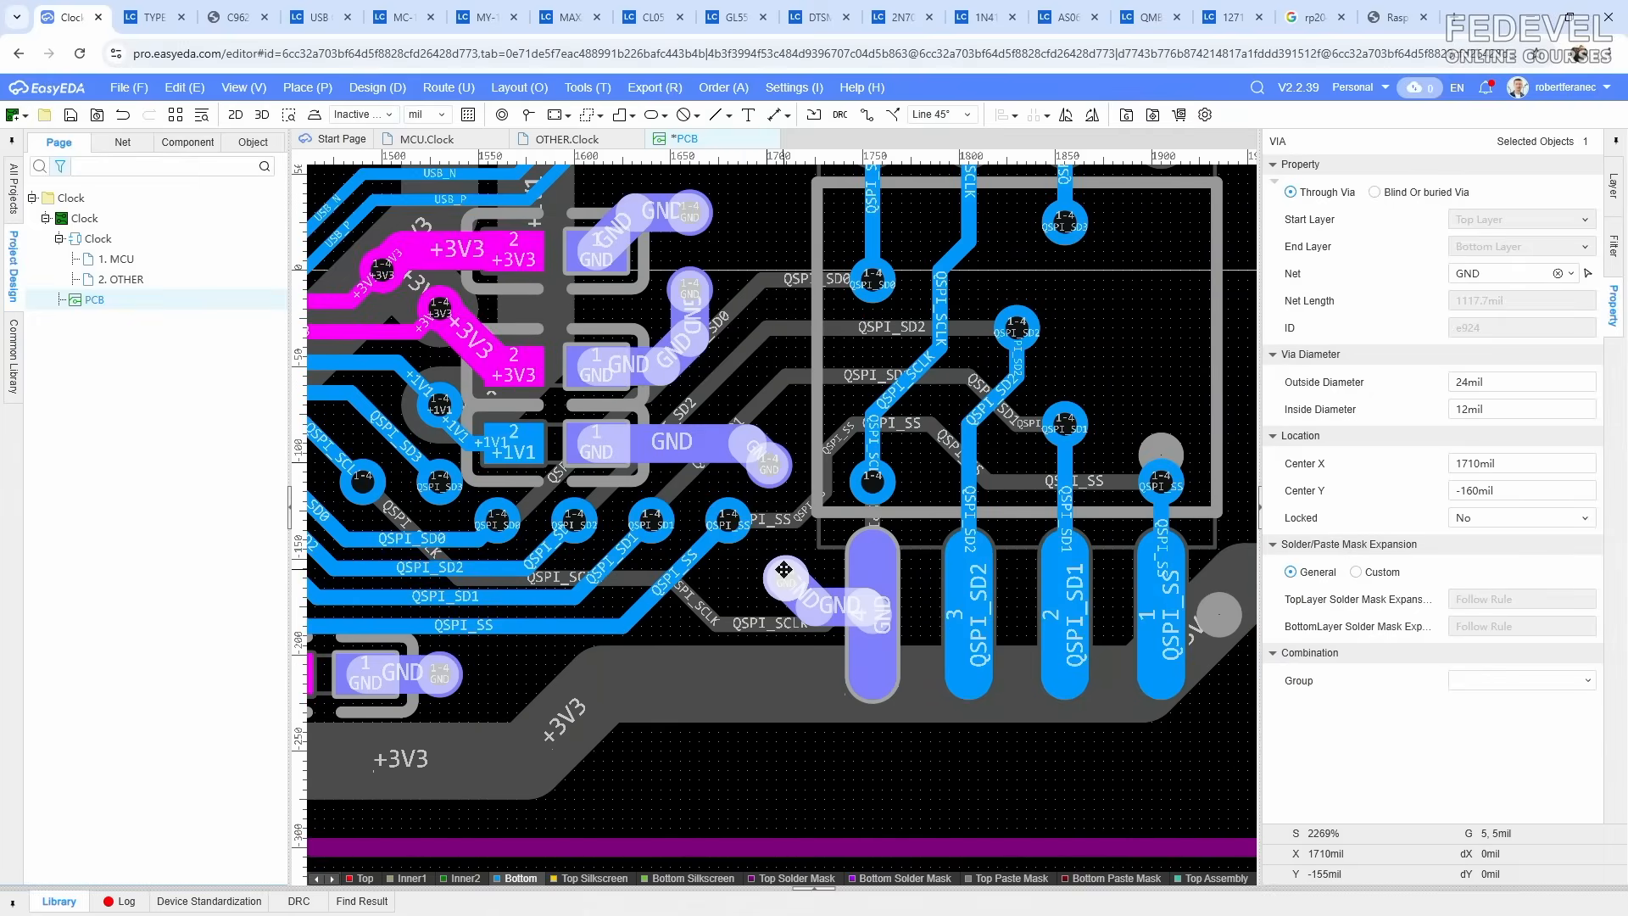
# Step: On the top layer, start an 8 mil QSPI_SD3 track from the flash-side via and lead it above the uppermost GND via
pyautogui.click(1613, 188)
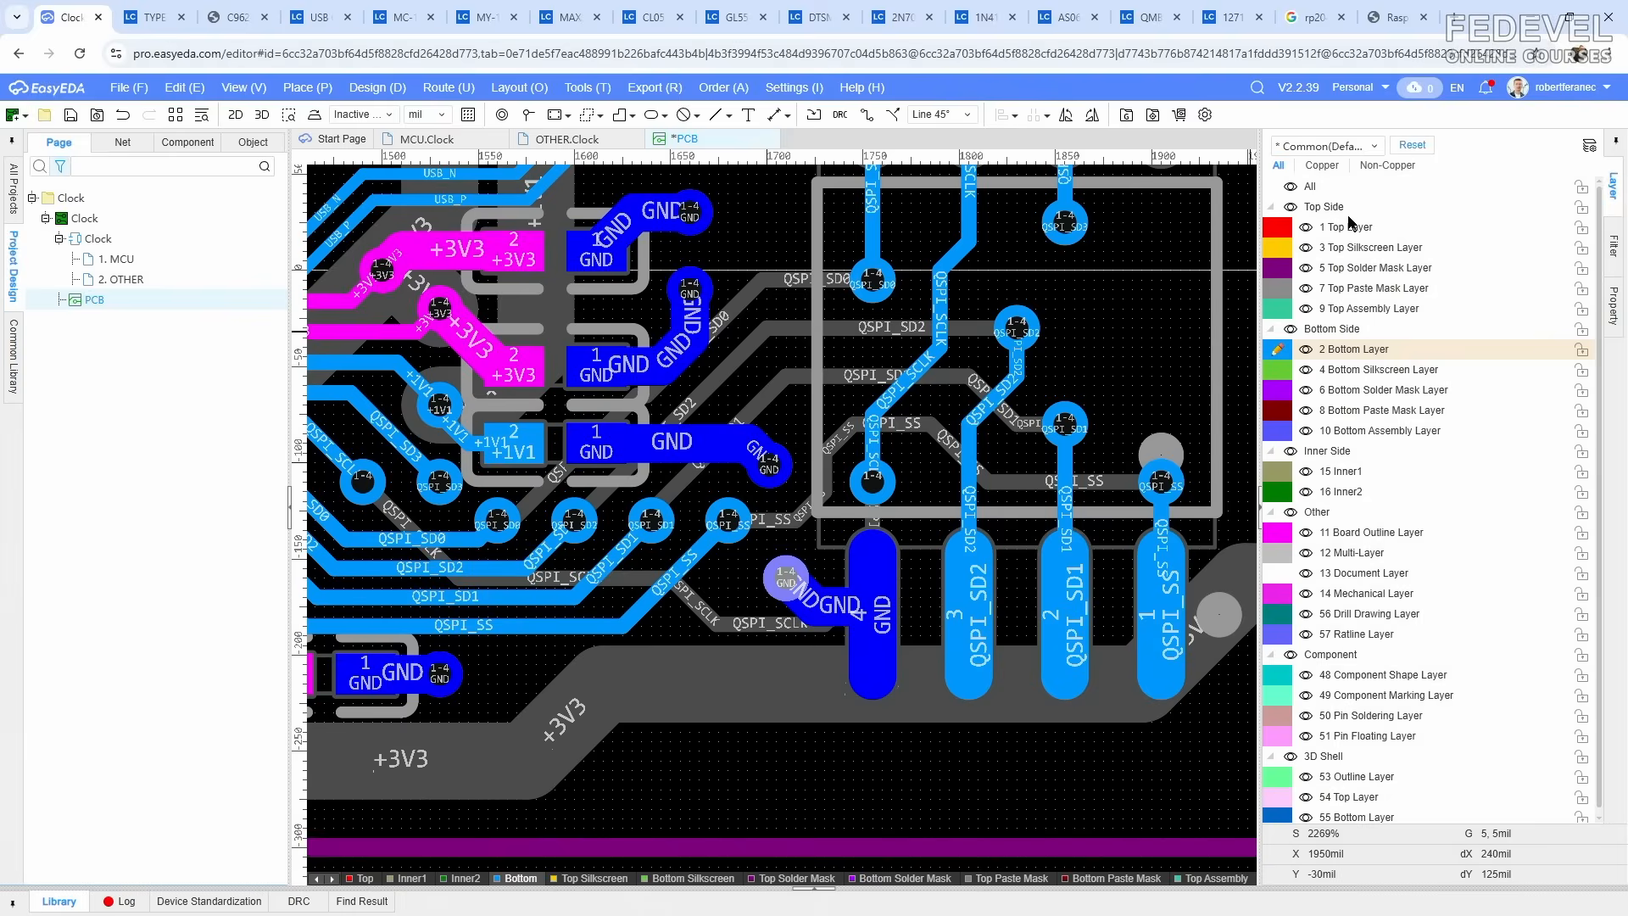
pyautogui.click(1351, 226)
pyautogui.scroll(-1, 970, 465)
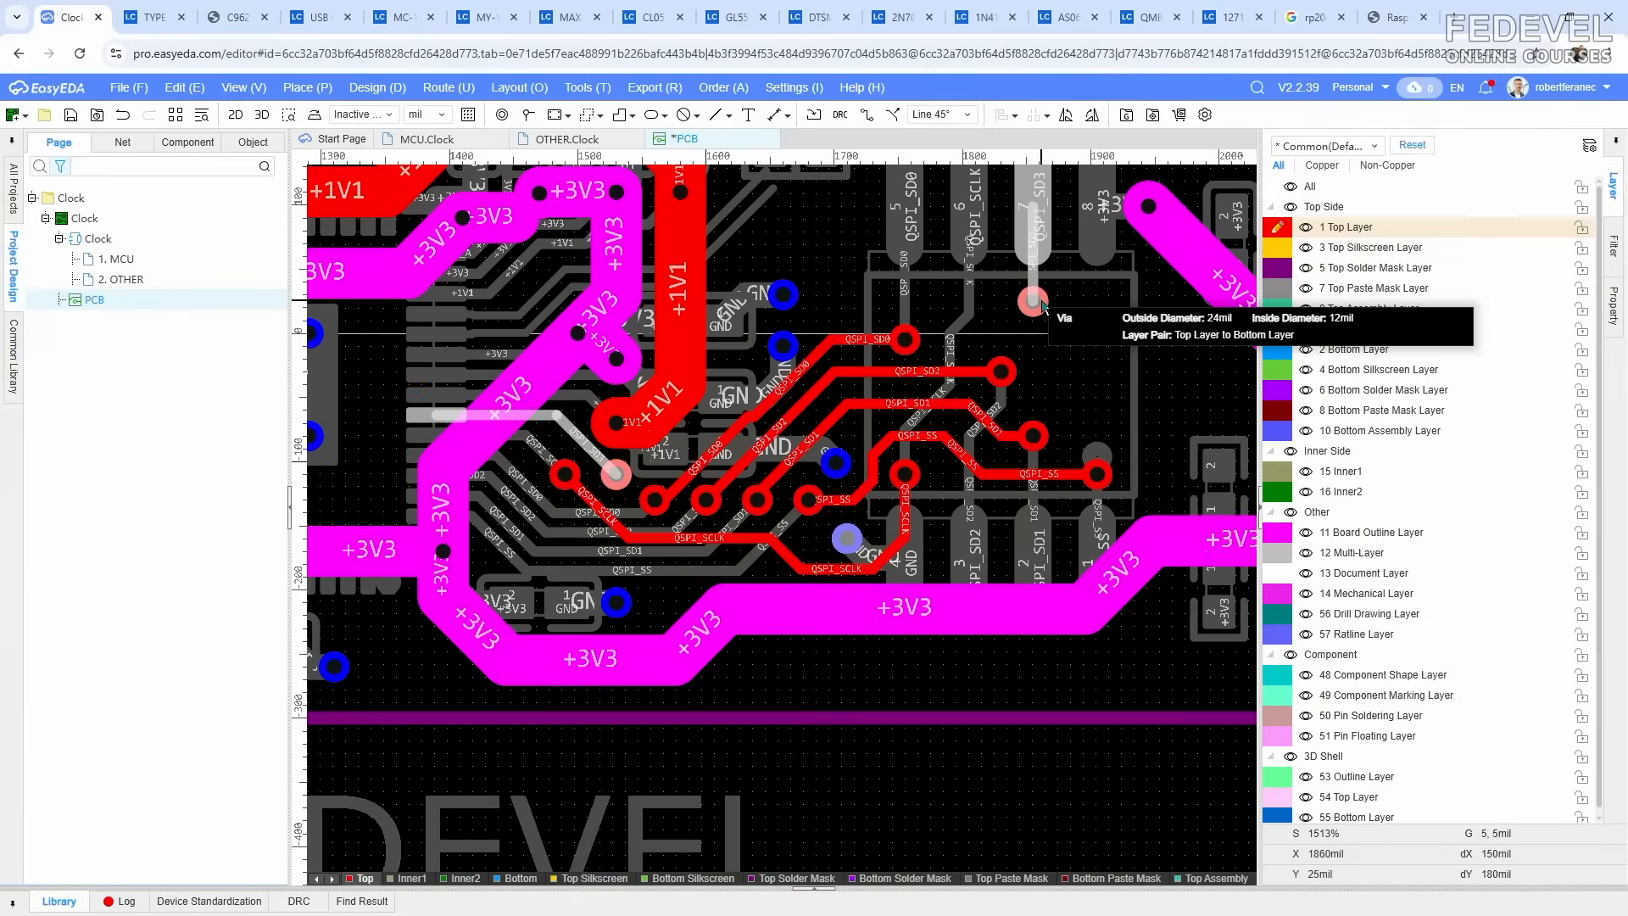
pyautogui.press('w')
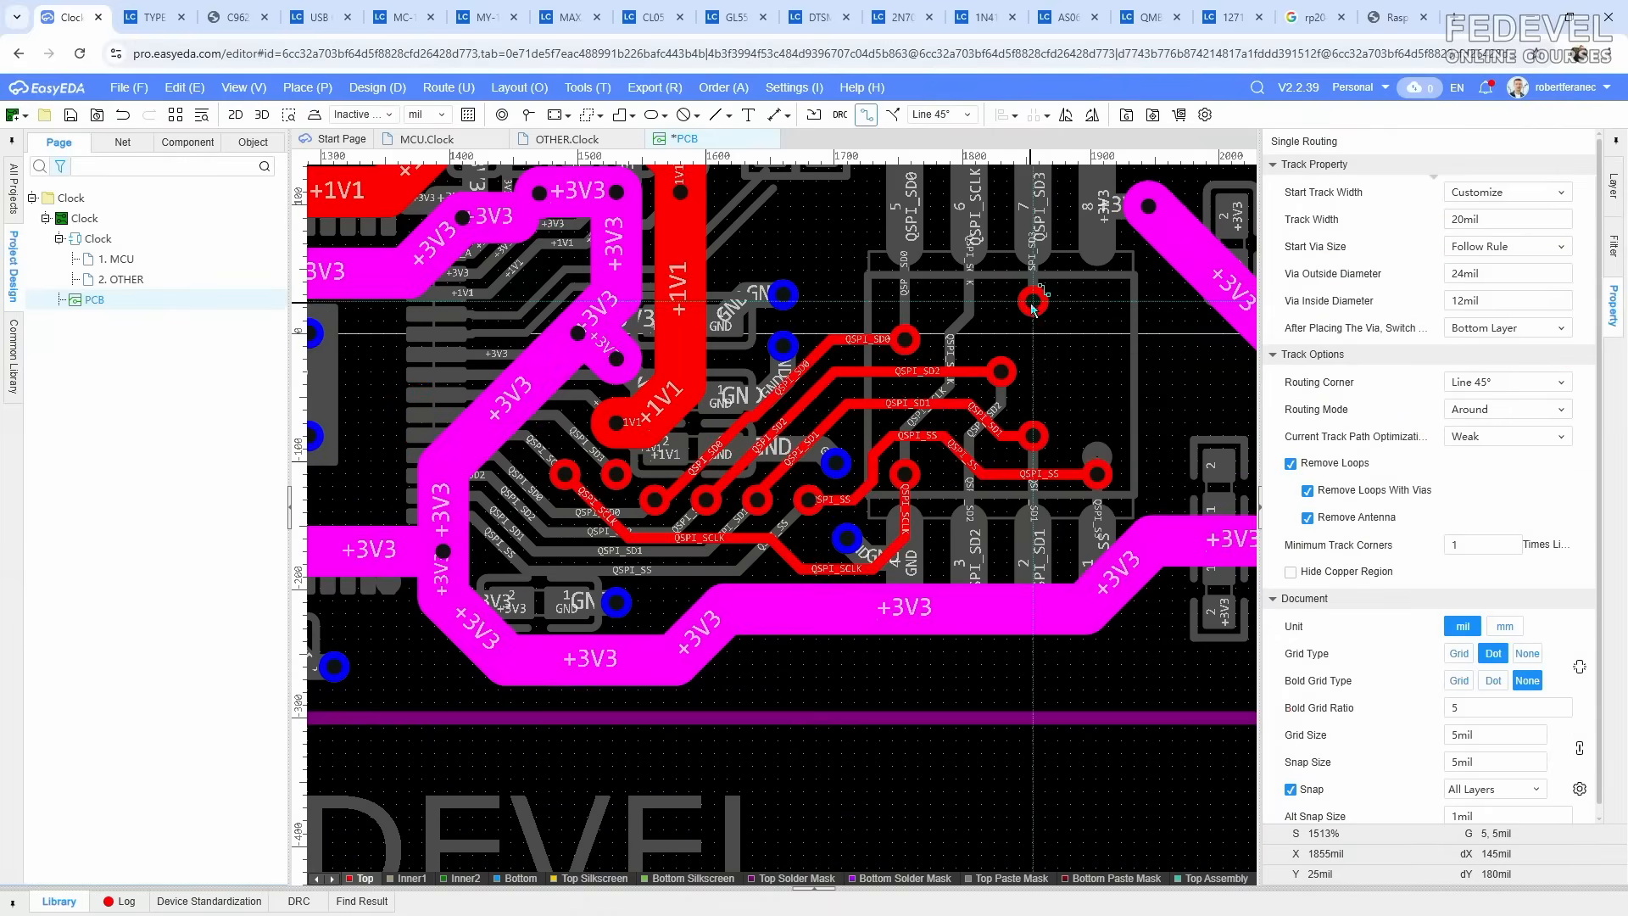
pyautogui.press('Tab')
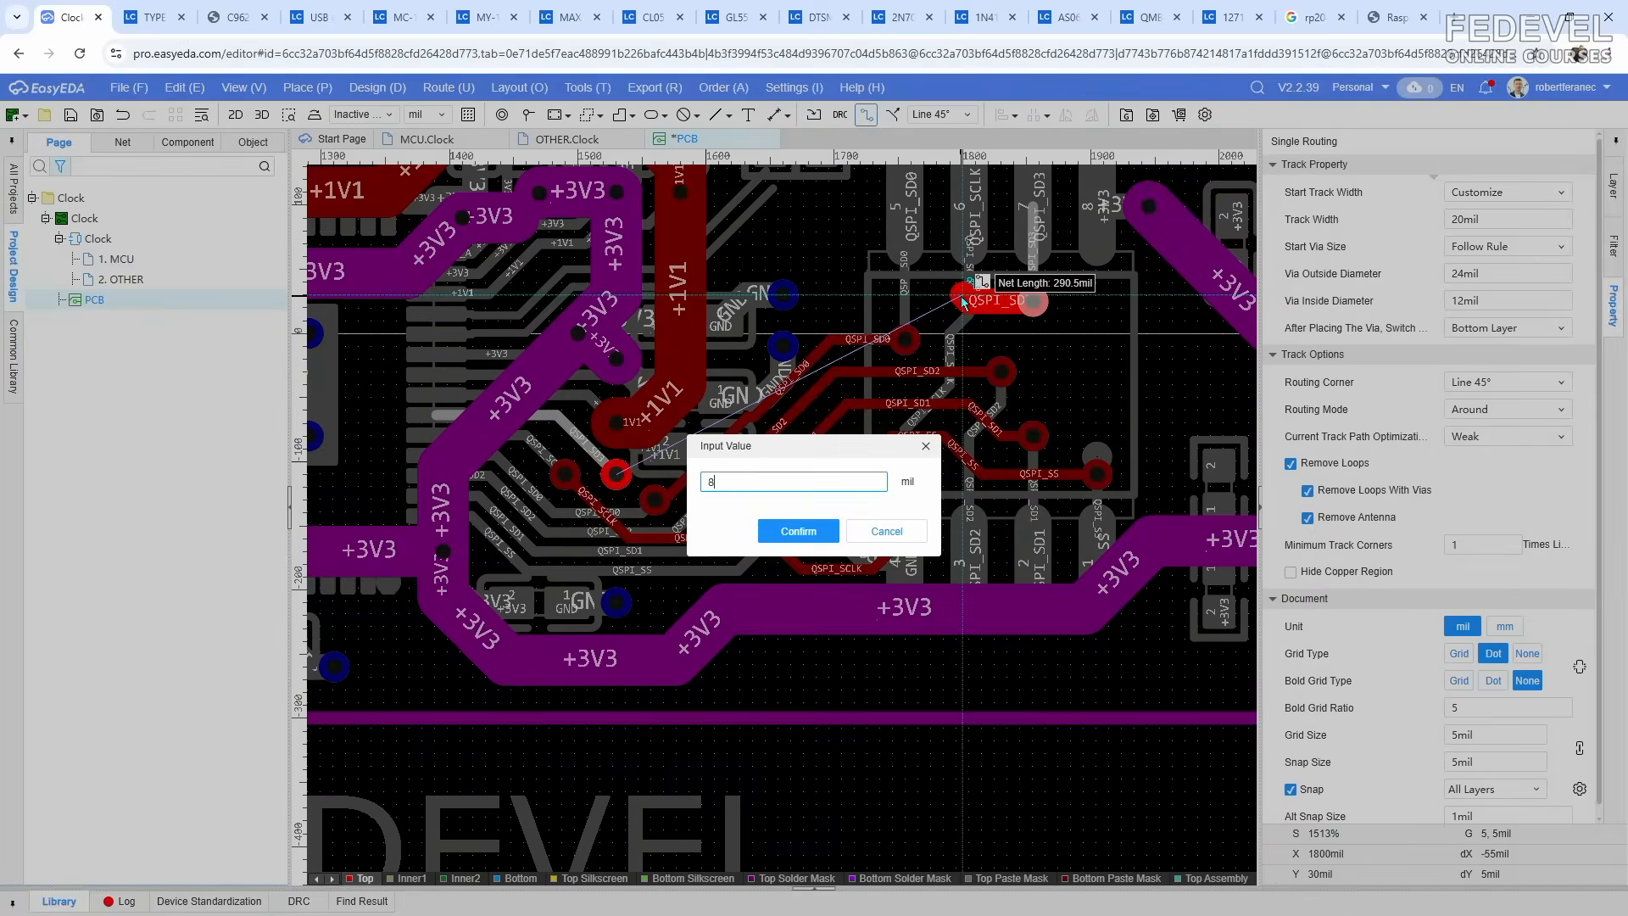
pyautogui.write('8')
pyautogui.click(798, 531)
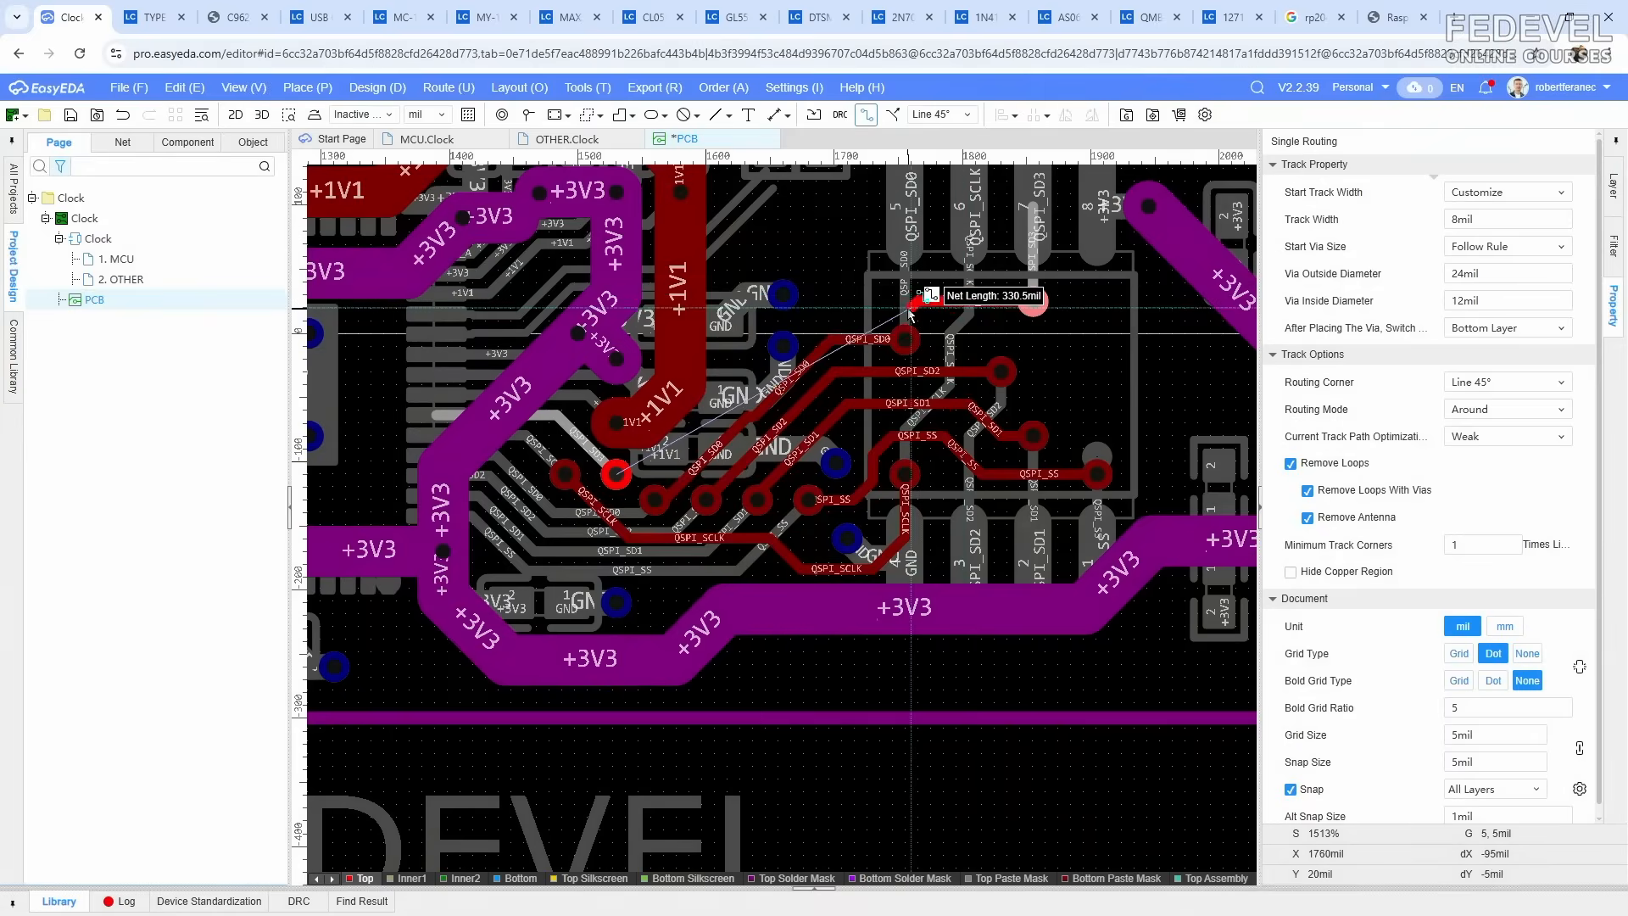
pyautogui.scroll(2, 863, 288)
pyautogui.click(848, 280)
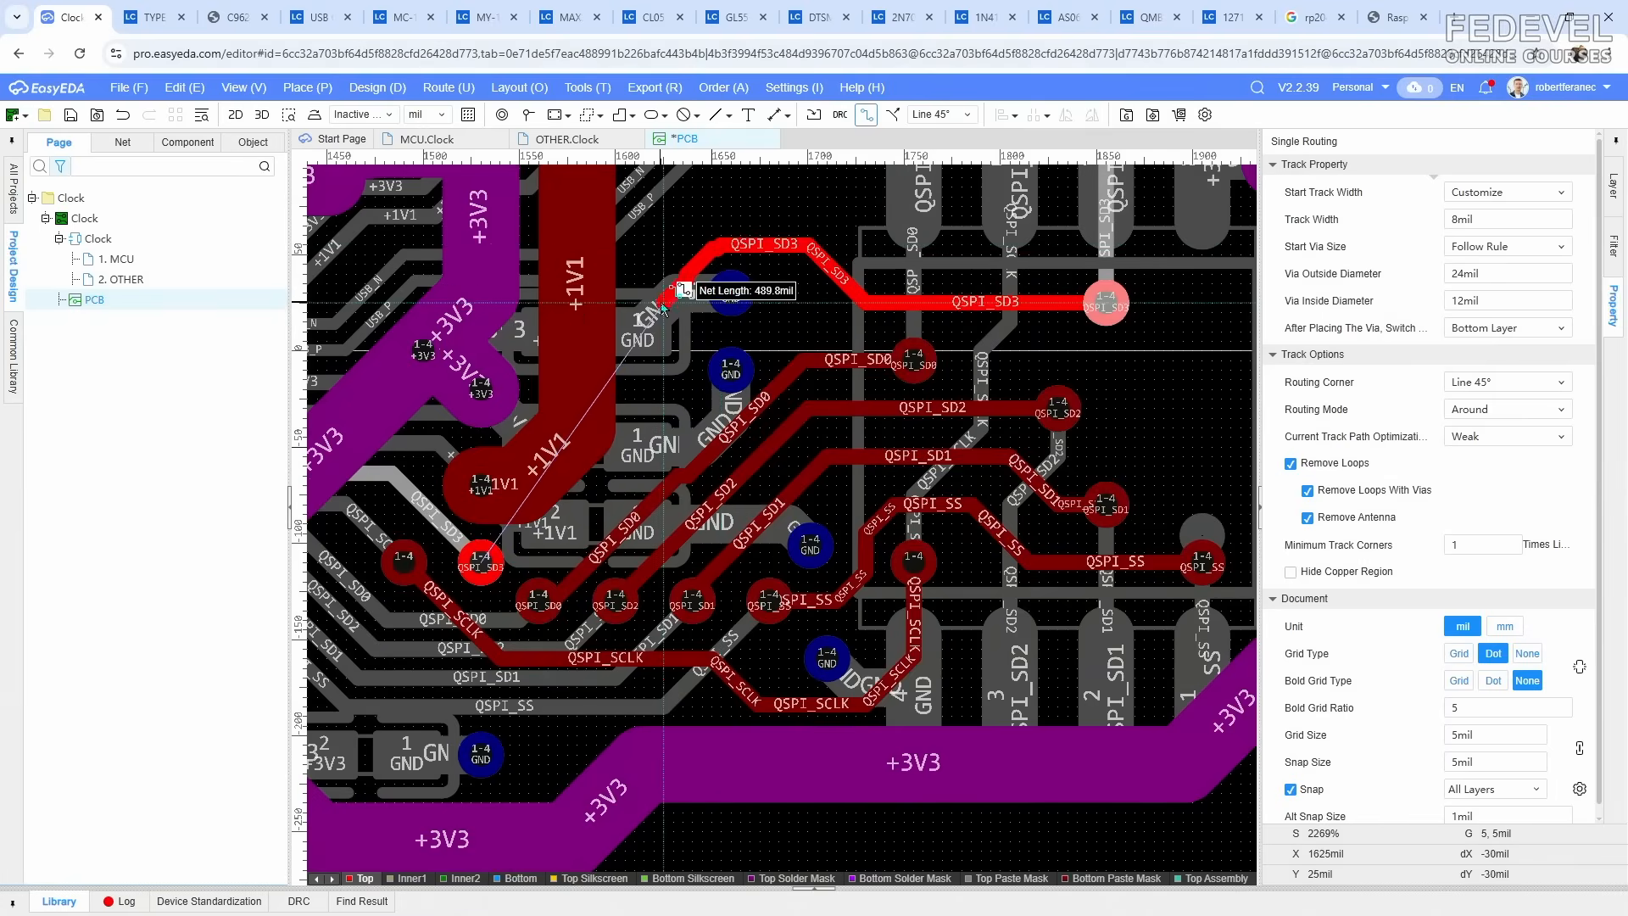
pyautogui.click(689, 269)
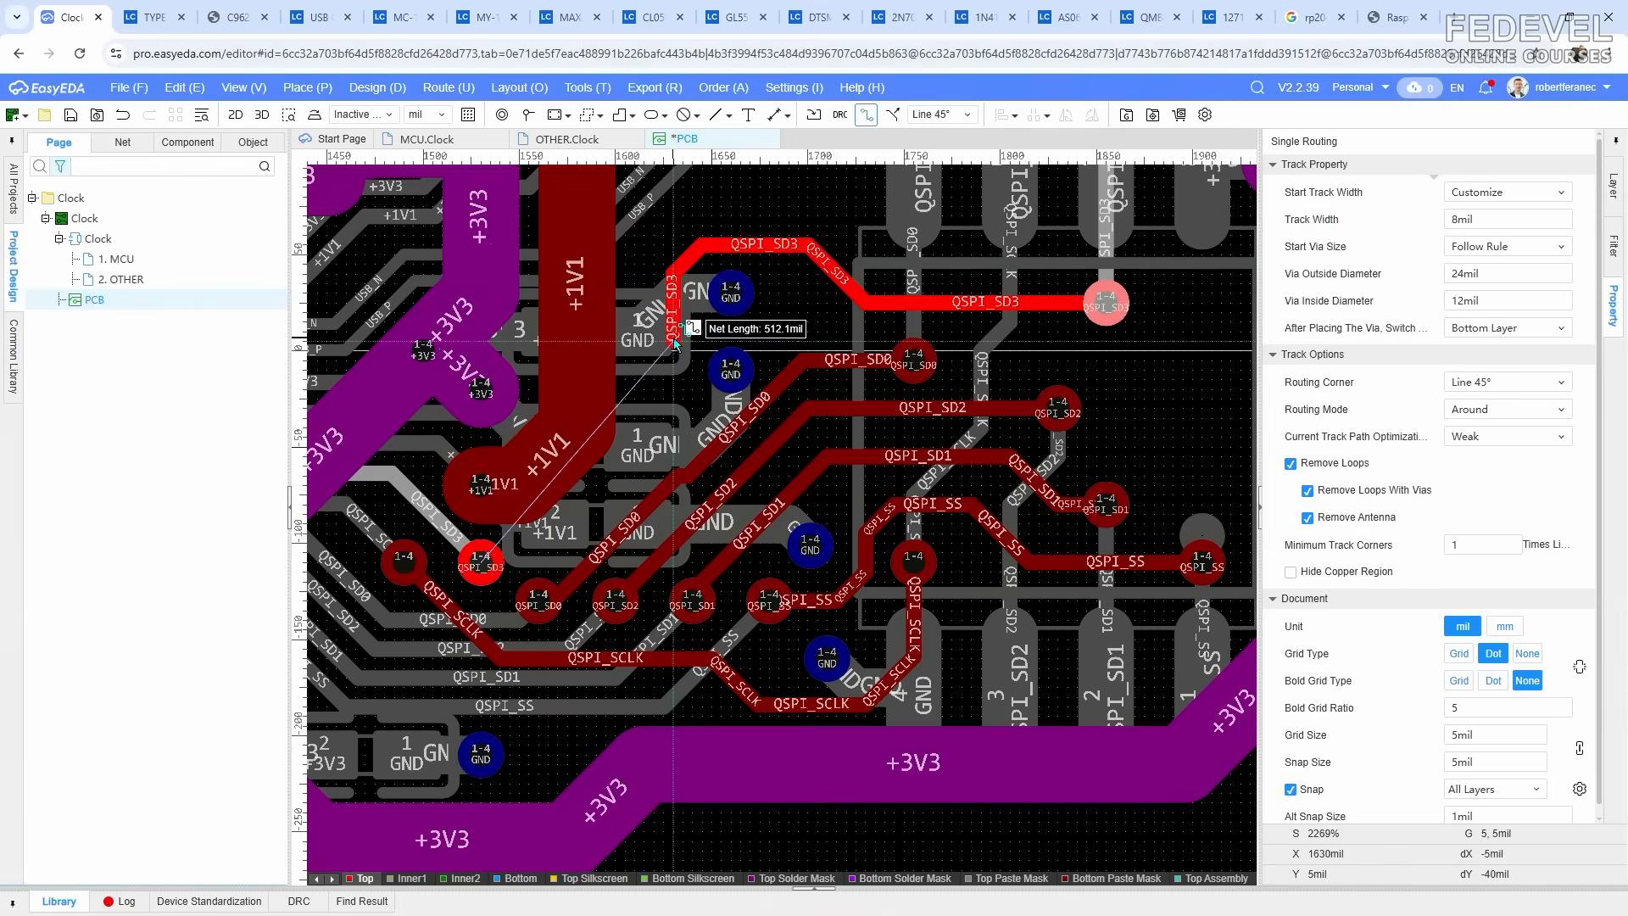
# Step: Continue the QSPI_SD3 track between the GND vias and the +1V1 track, ending it at the MCU-side QSPI_SD3 via
pyautogui.click(675, 344)
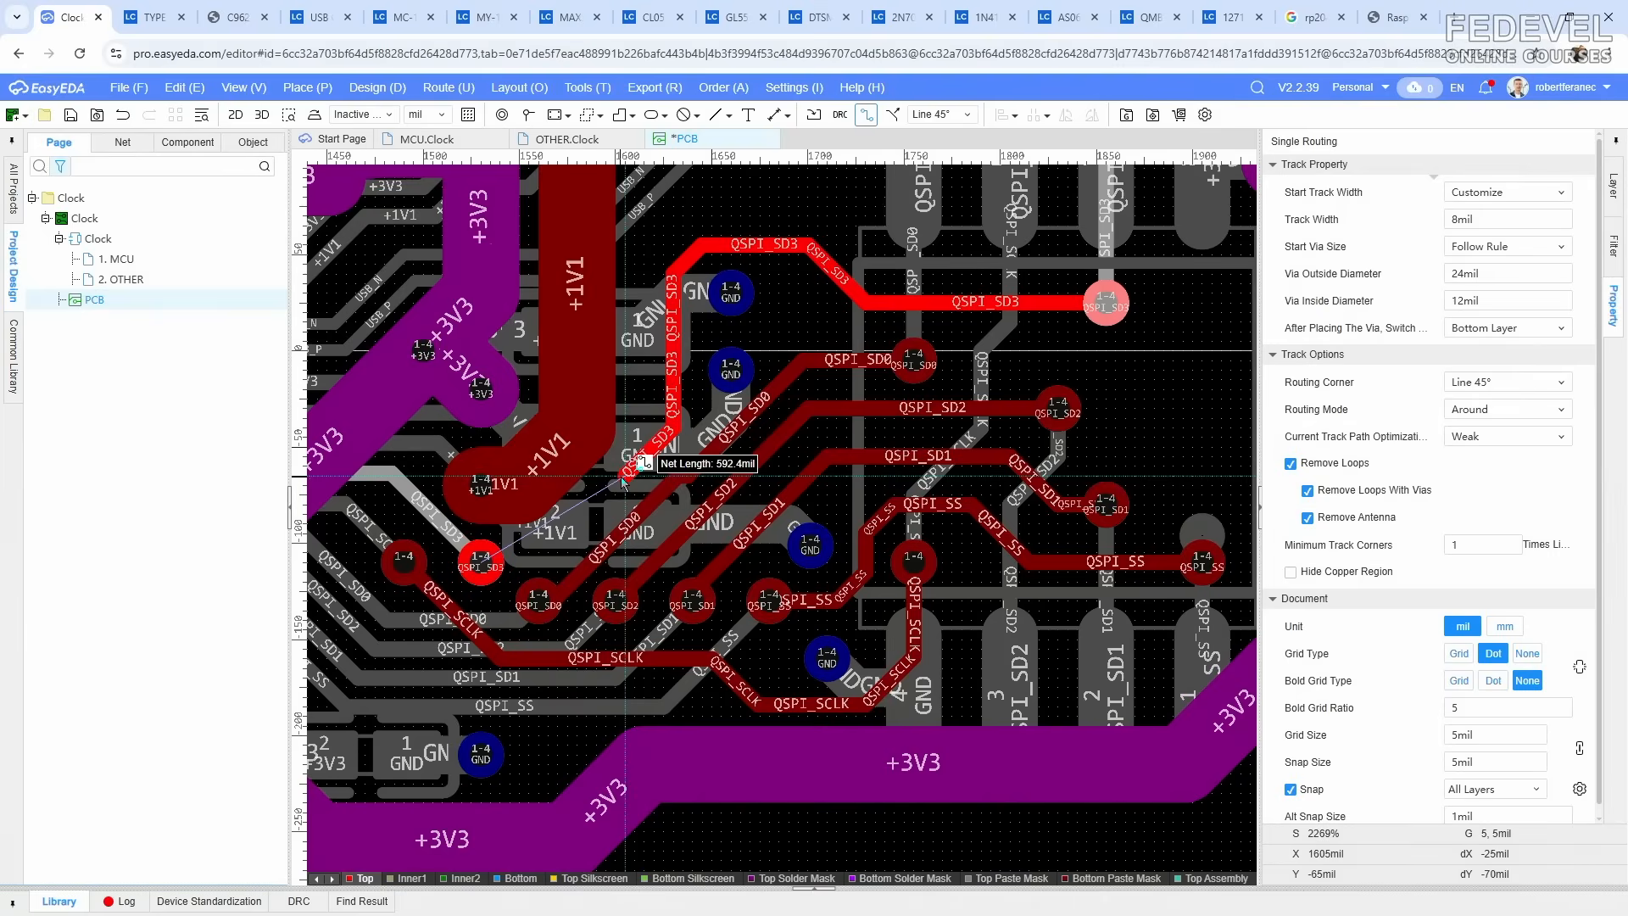
pyautogui.click(623, 482)
pyautogui.scroll(2, 513, 572)
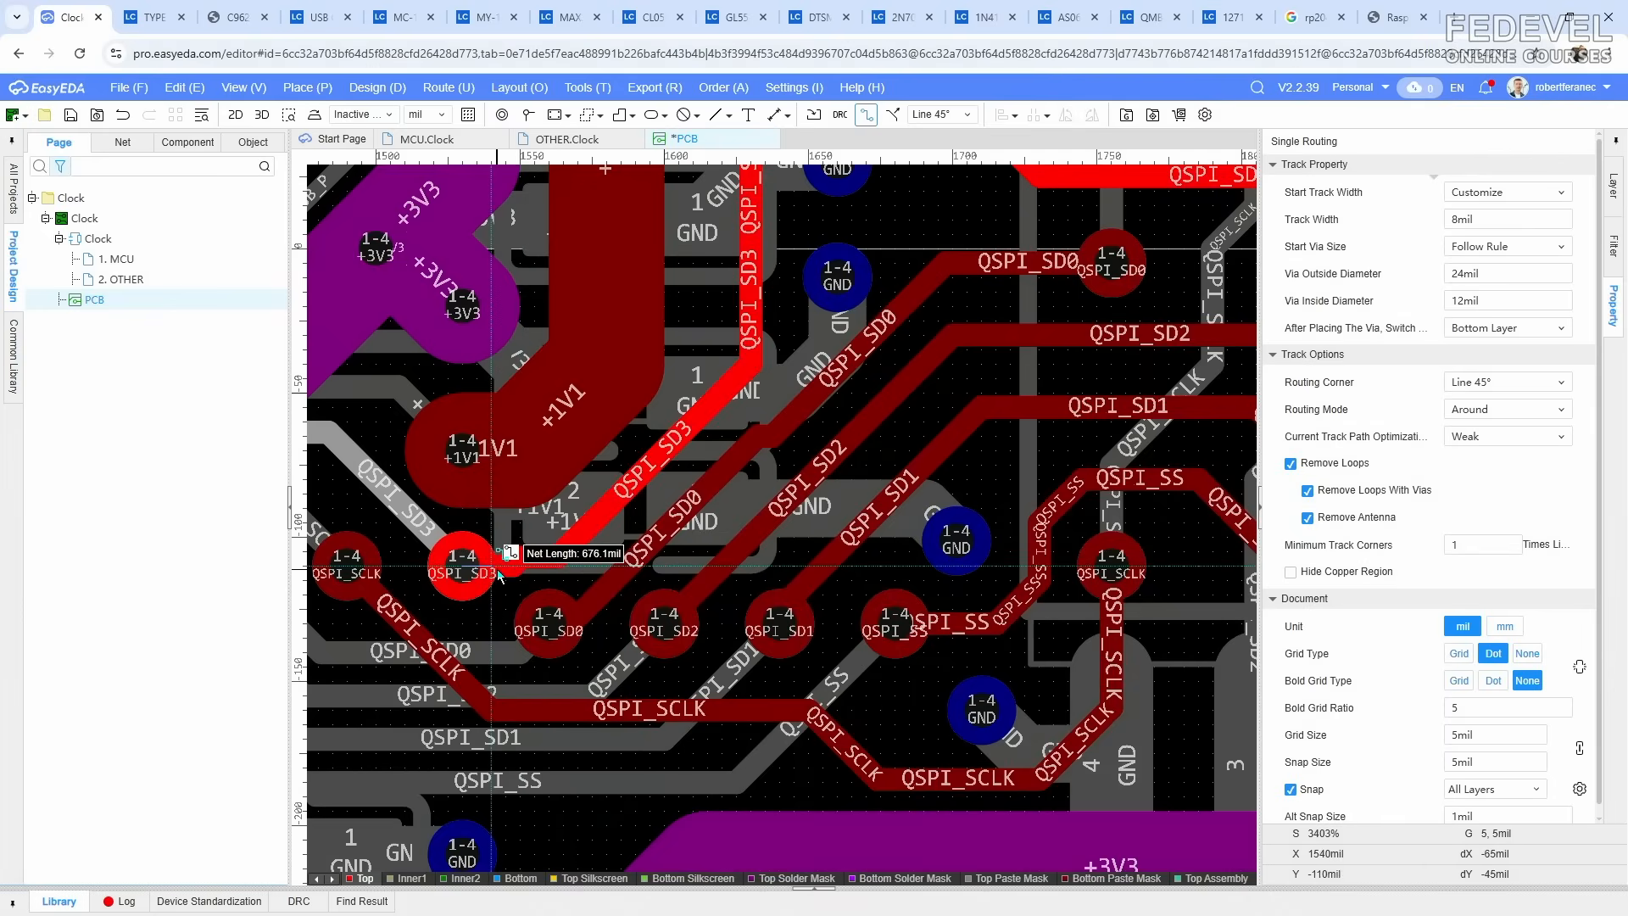
pyautogui.scroll(1, 499, 577)
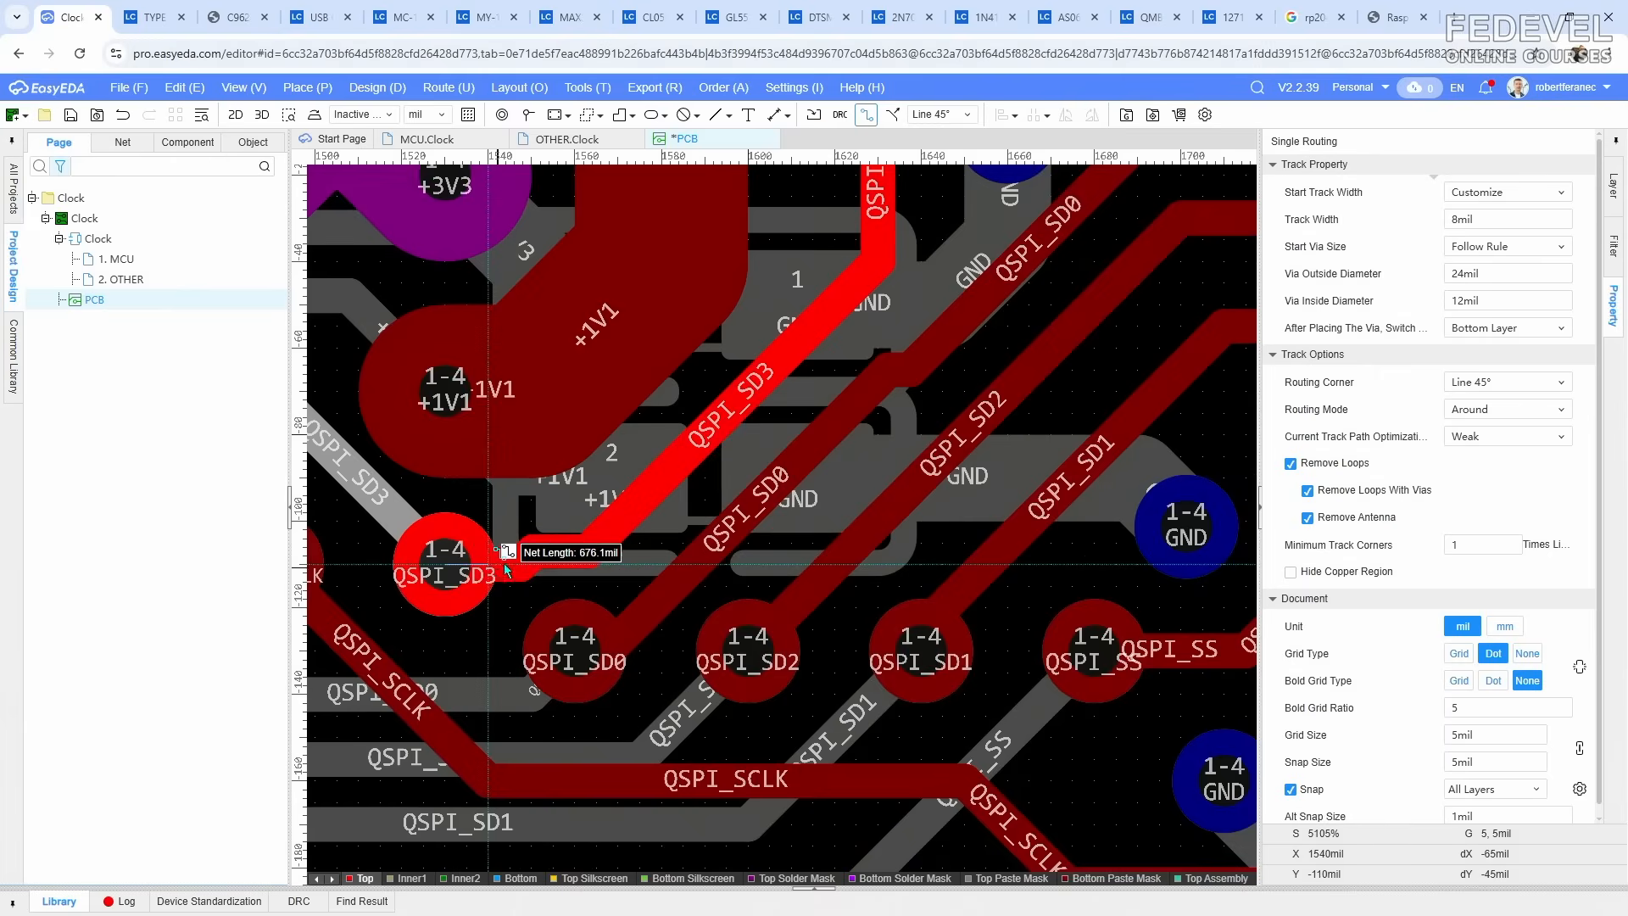
pyautogui.click(452, 578)
pyautogui.scroll(-1, 457, 575)
pyautogui.rightClick(543, 551)
pyautogui.scroll(-1, 606, 530)
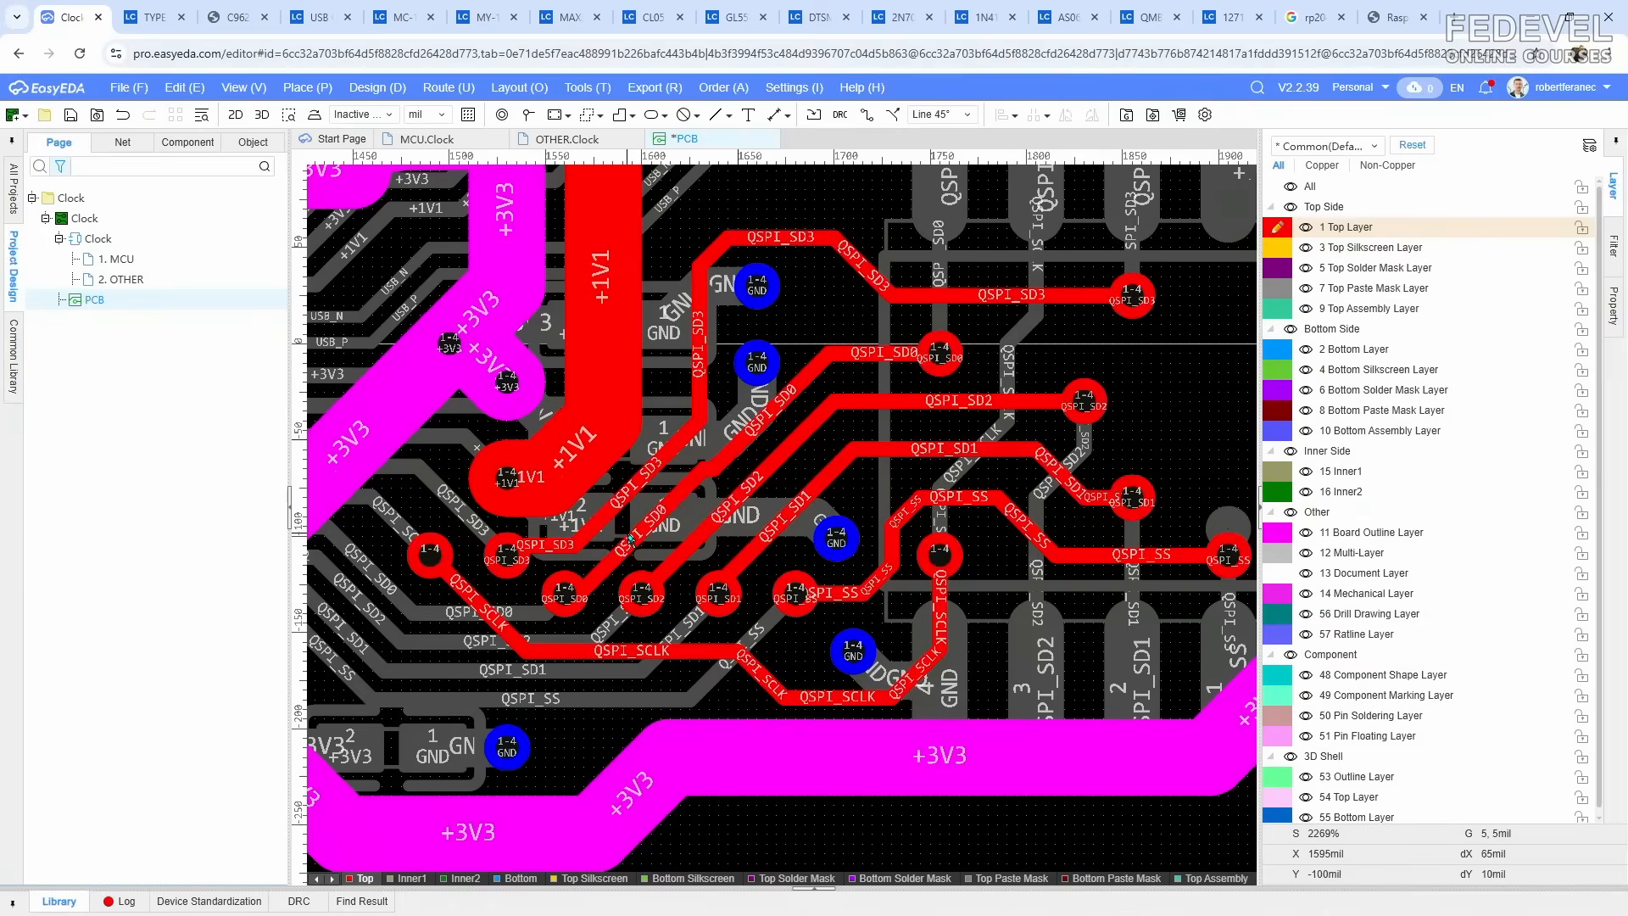
# Step: Make the bottom layer active, review the QSPI routing, fit the whole board in view and save the PCB
pyautogui.moveTo(733, 392); pyautogui.dragTo(618, 363, button='right')
pyautogui.scroll(-1, 618, 362)
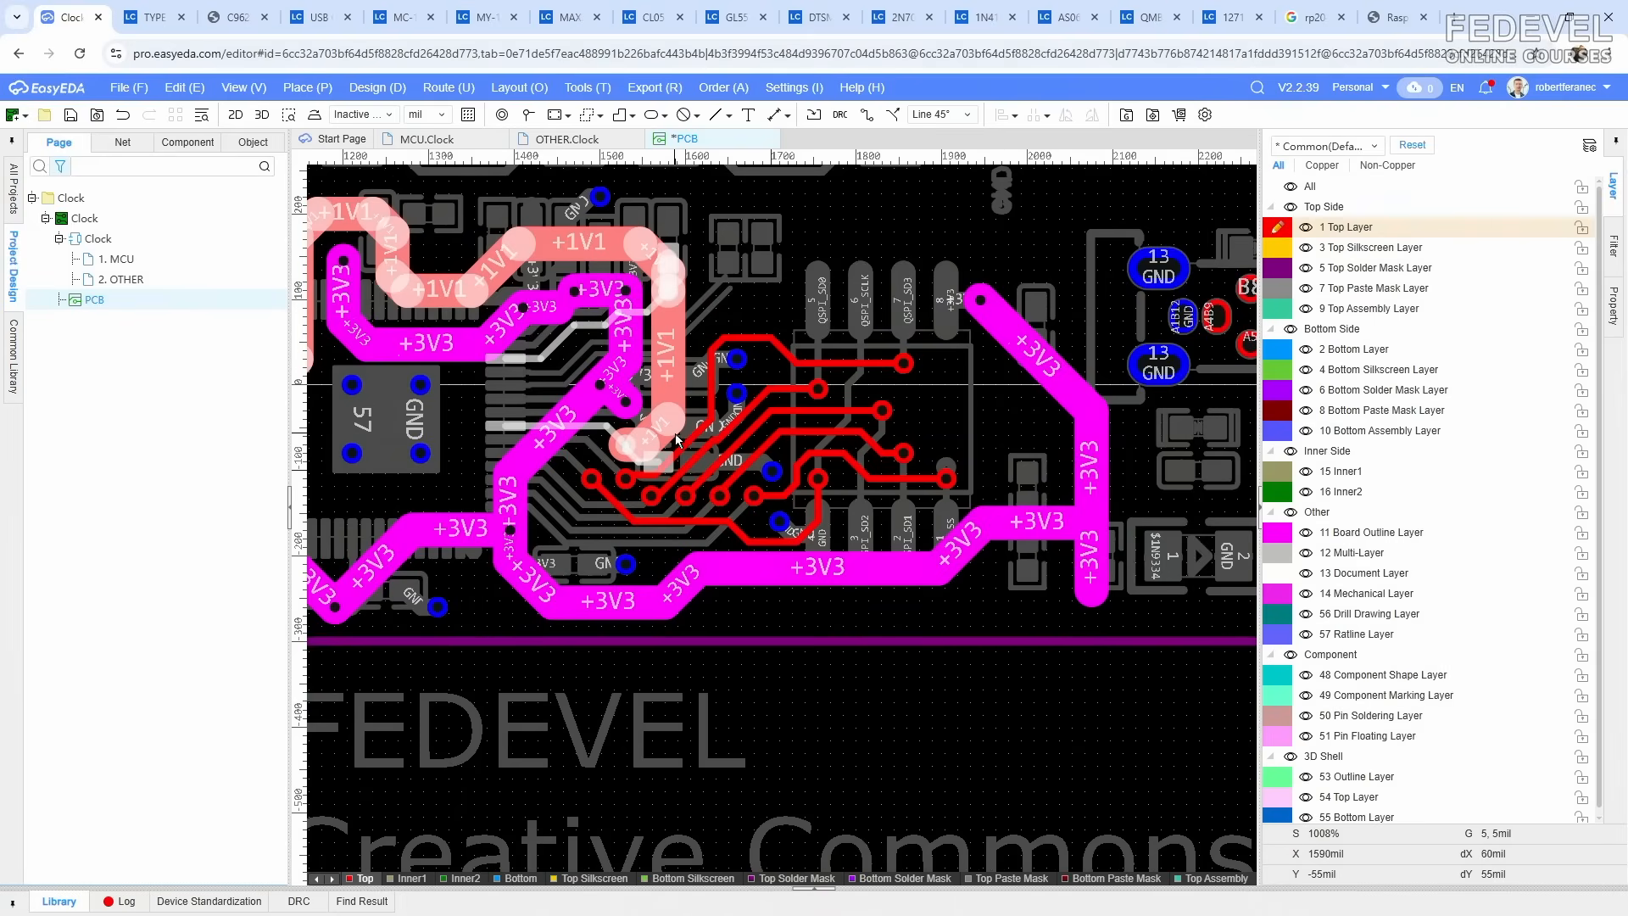
pyautogui.moveTo(675, 434); pyautogui.dragTo(718, 505, button='right')
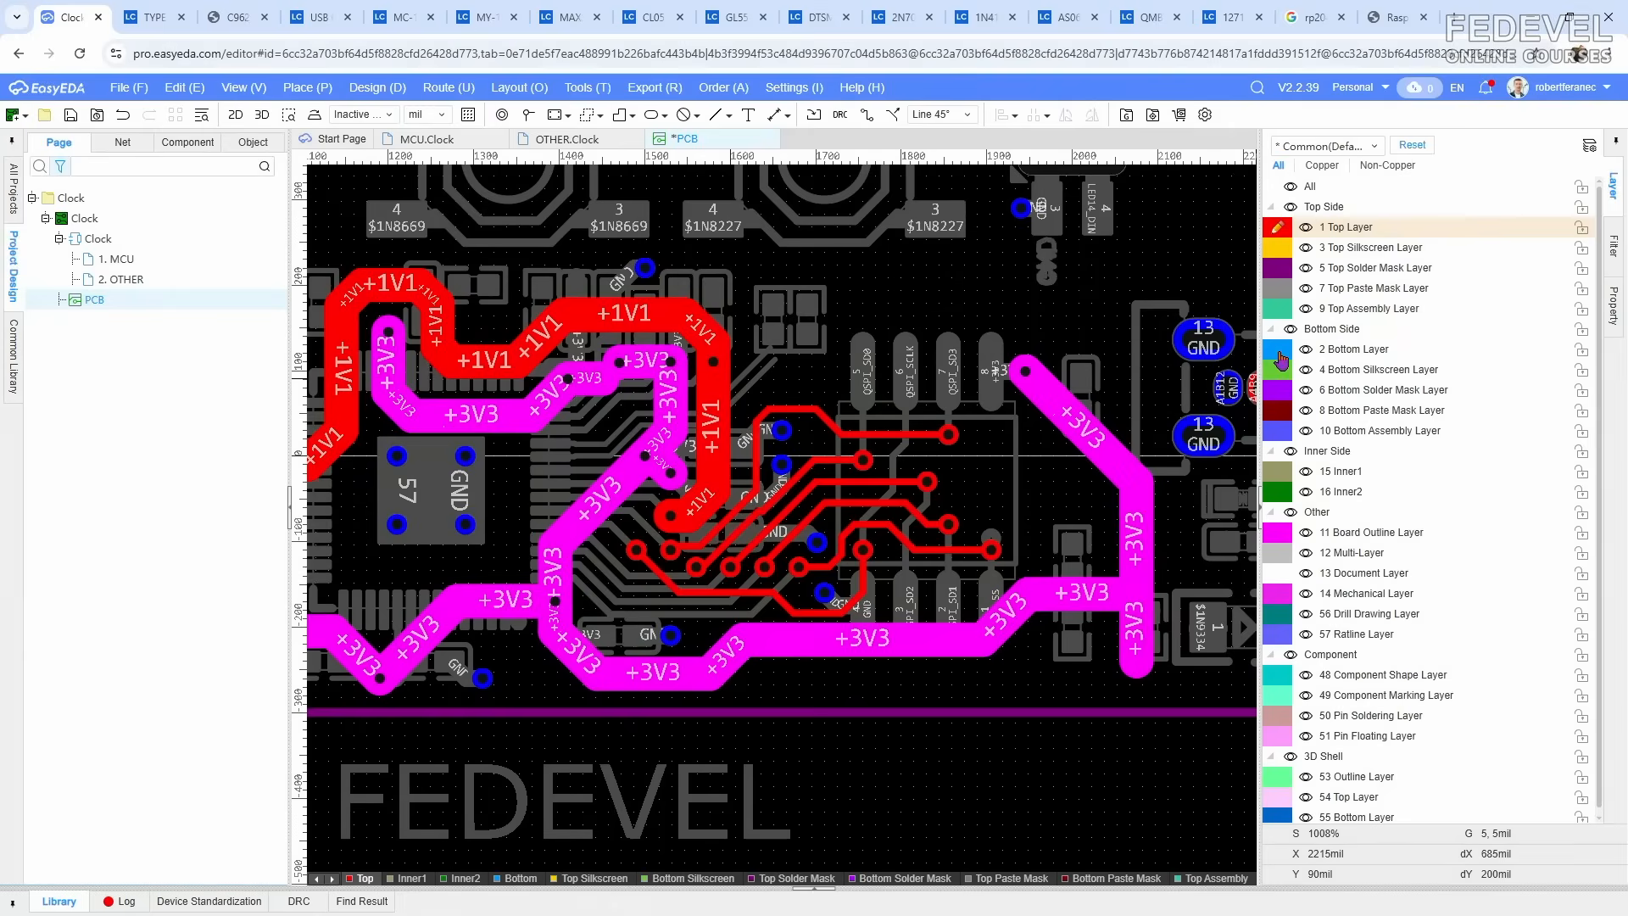
pyautogui.click(1275, 353)
pyautogui.moveTo(987, 476); pyautogui.dragTo(932, 515, button='right')
pyautogui.scroll(1, 638, 607)
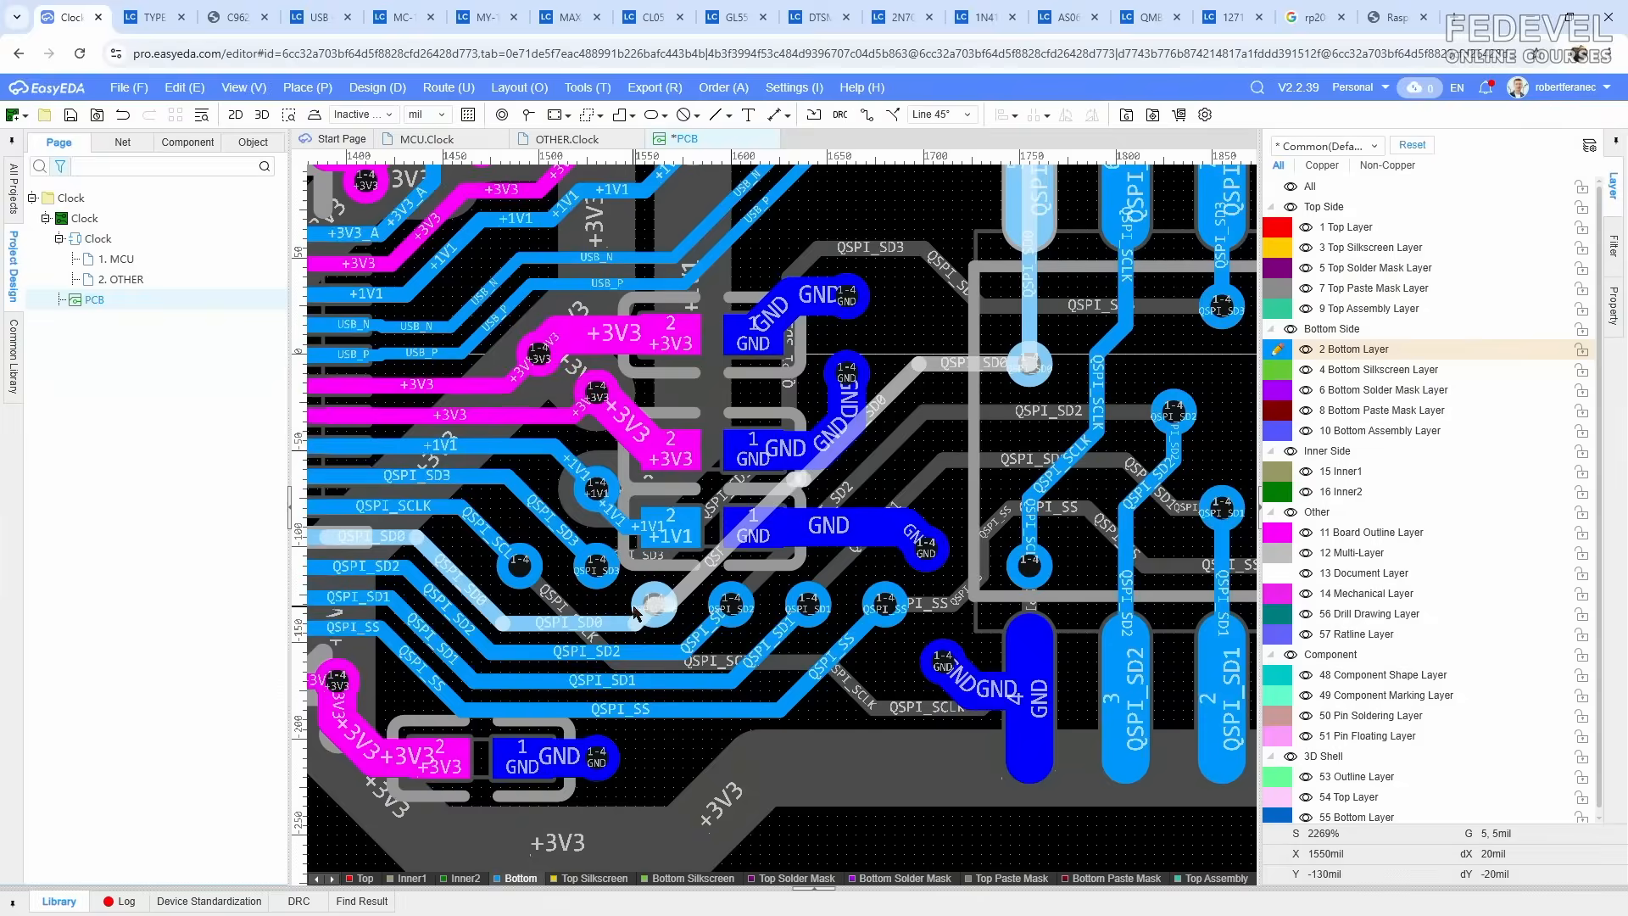
pyautogui.scroll(-1, 635, 611)
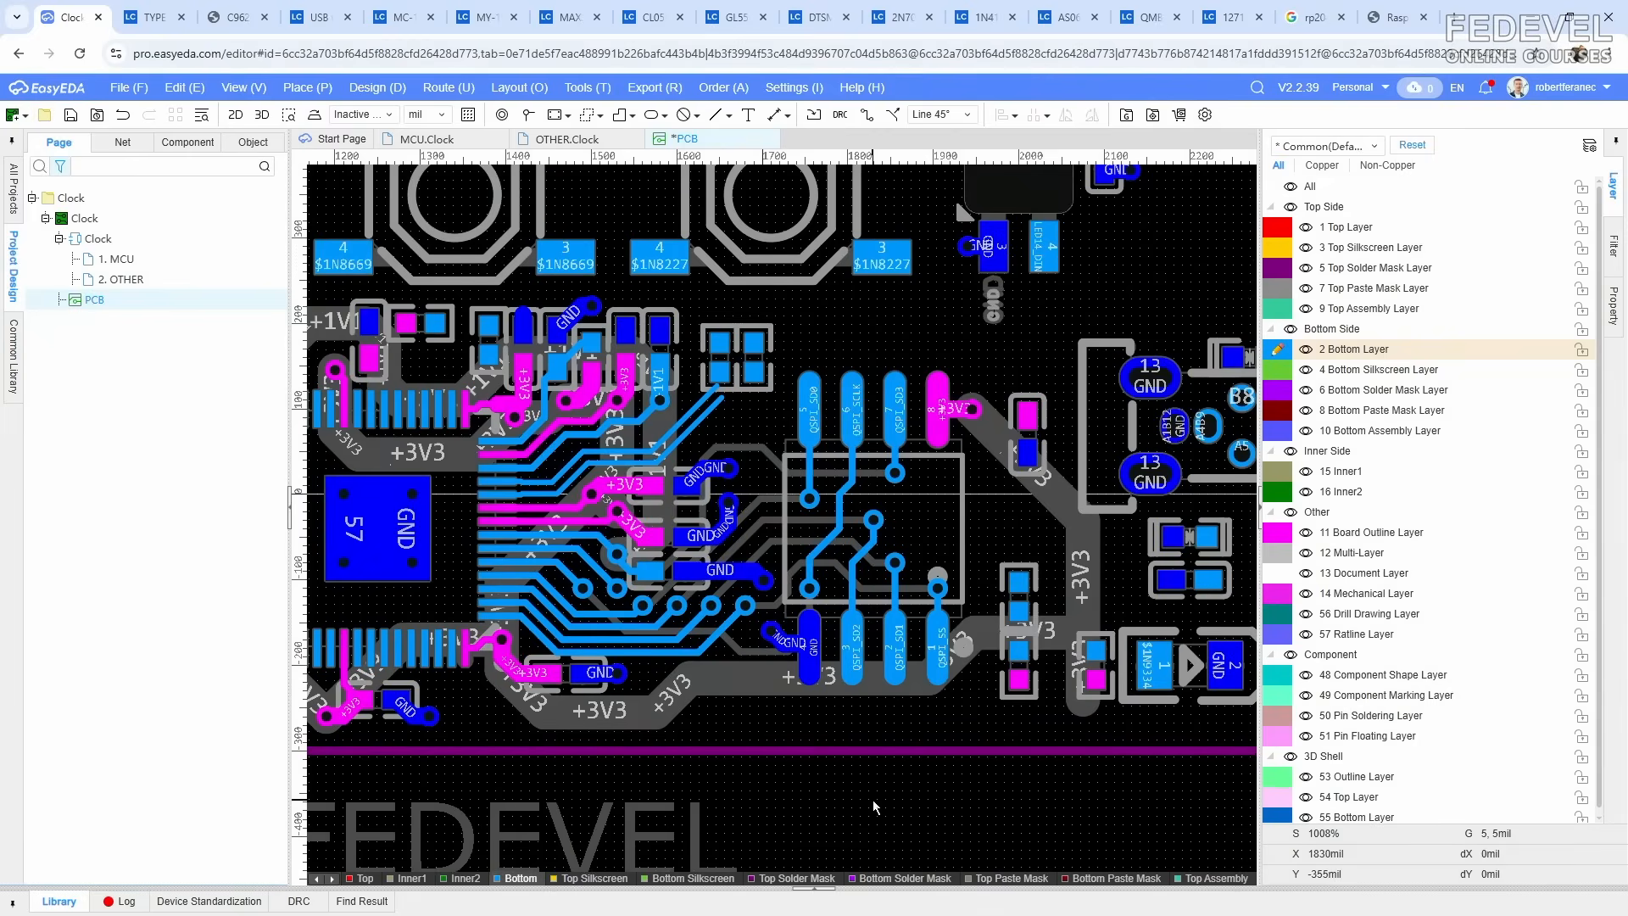
pyautogui.press('k')
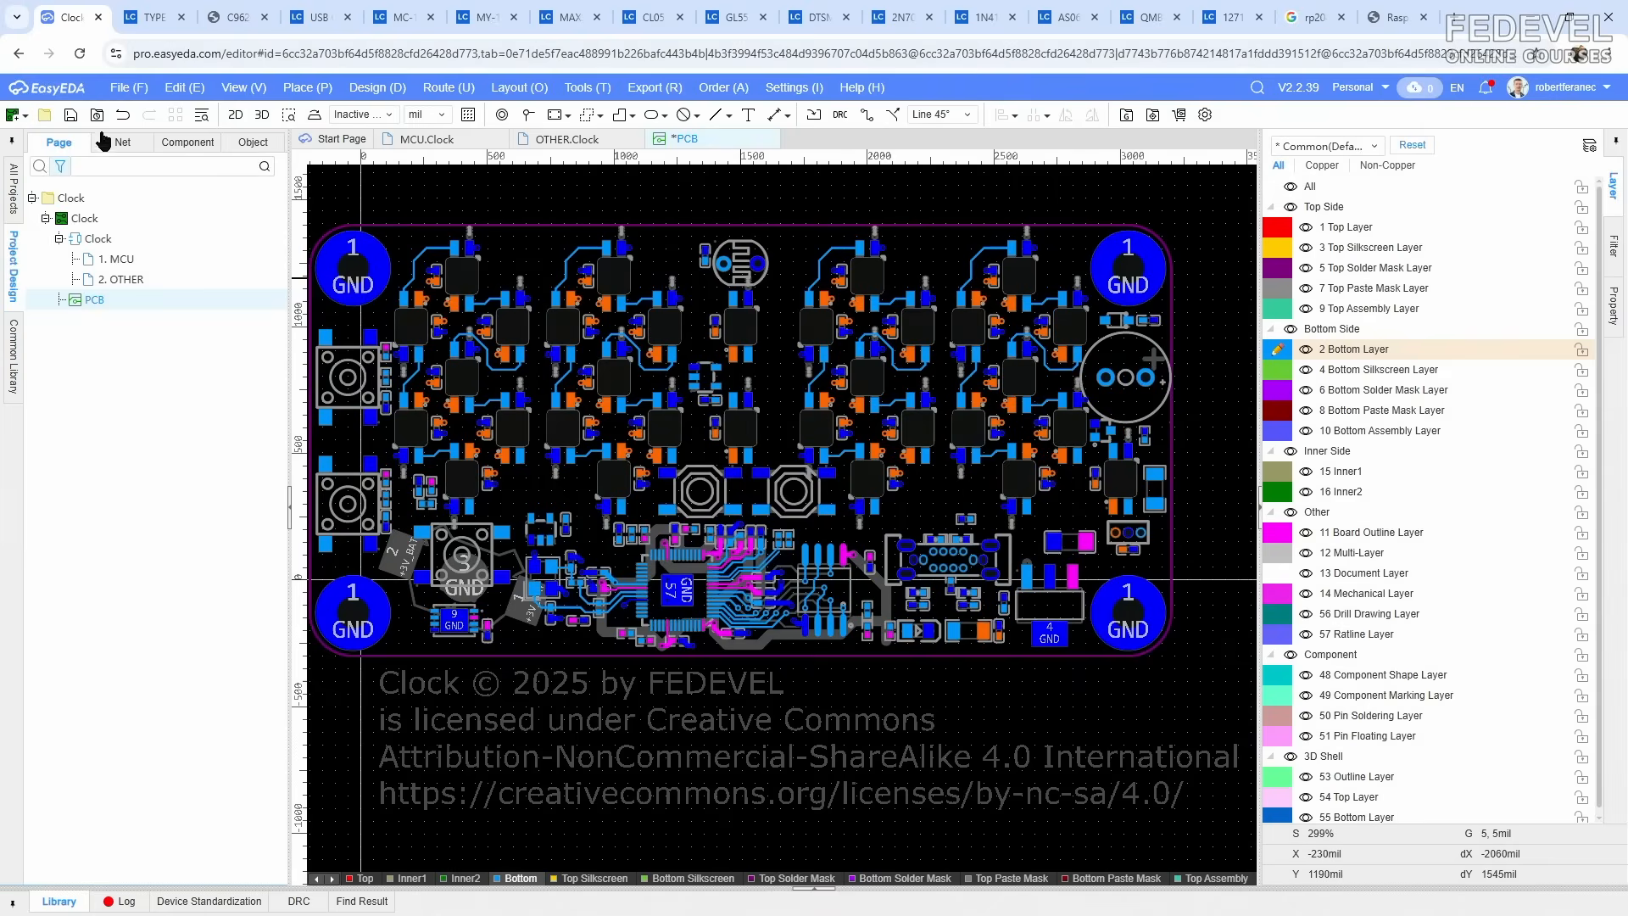
pyautogui.click(71, 117)
# Step: Route an 8 mil bottom-layer QSPI_SS track from the via near flash pin 1 to pad 2 of the adjacent two-pad component
pyautogui.scroll(1, 833, 624)
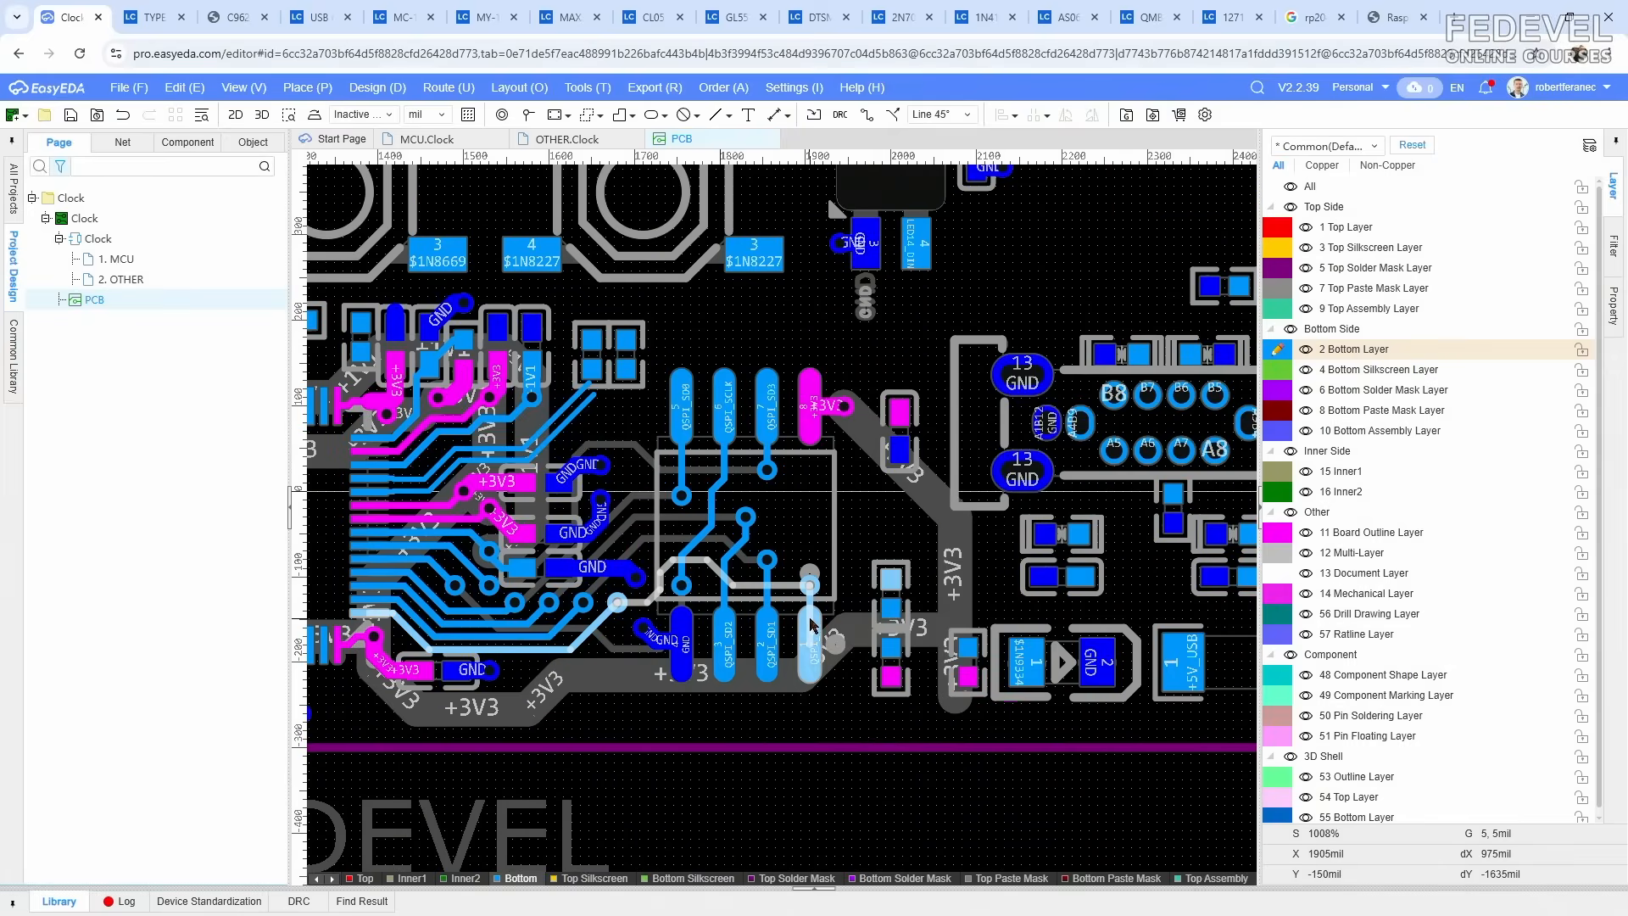
pyautogui.moveTo(845, 509); pyautogui.dragTo(842, 628, button='right')
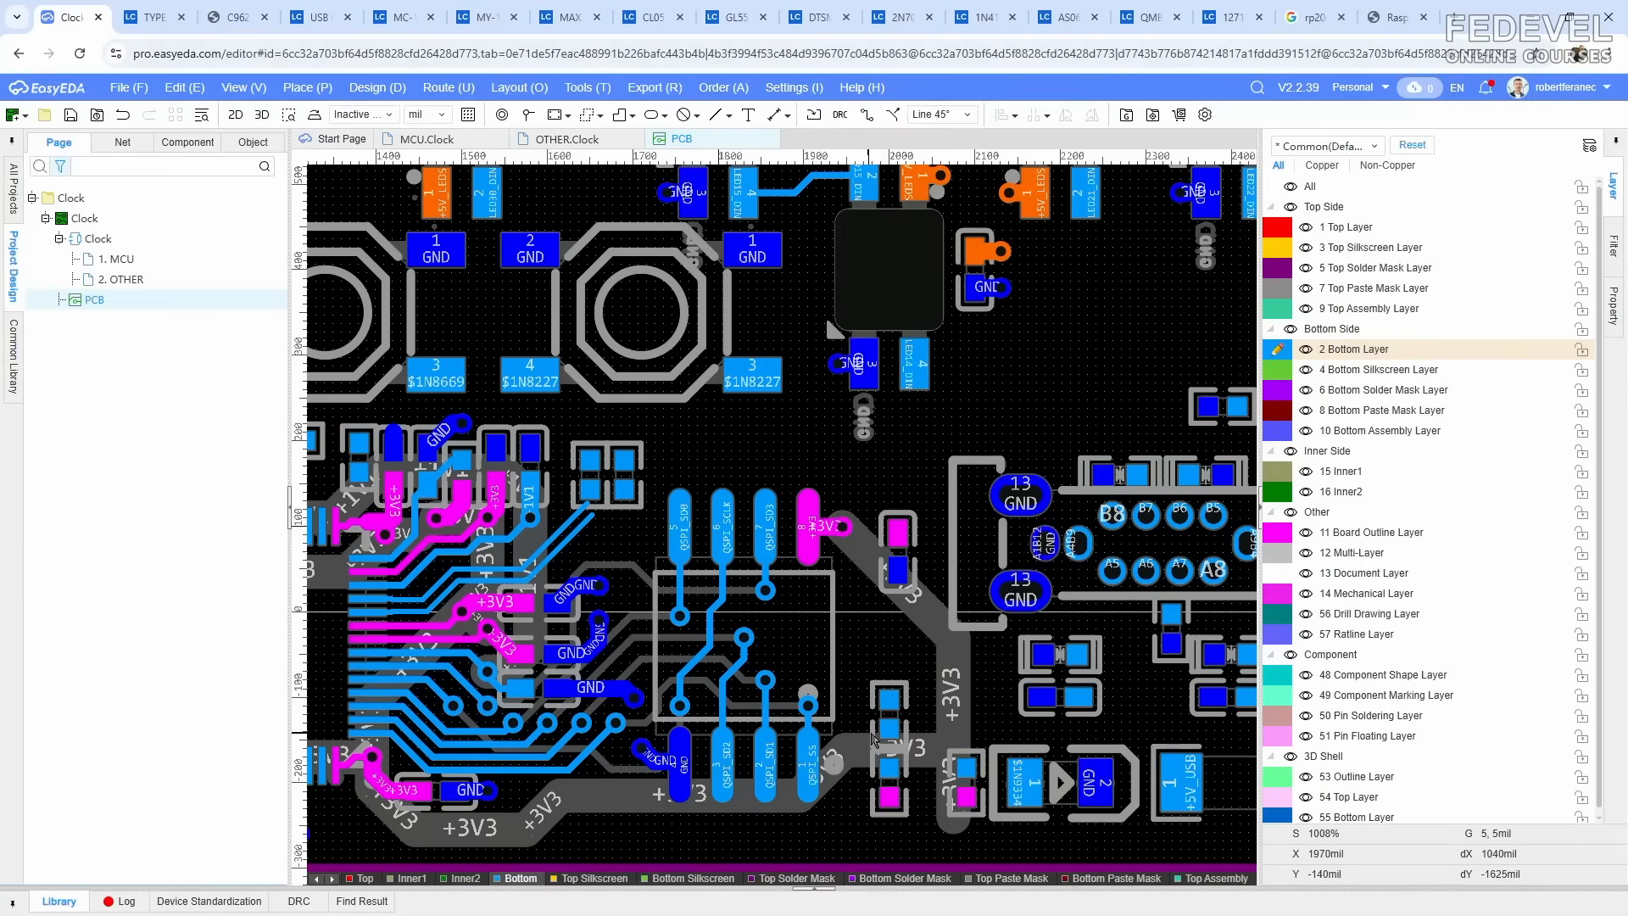
pyautogui.scroll(1, 896, 755)
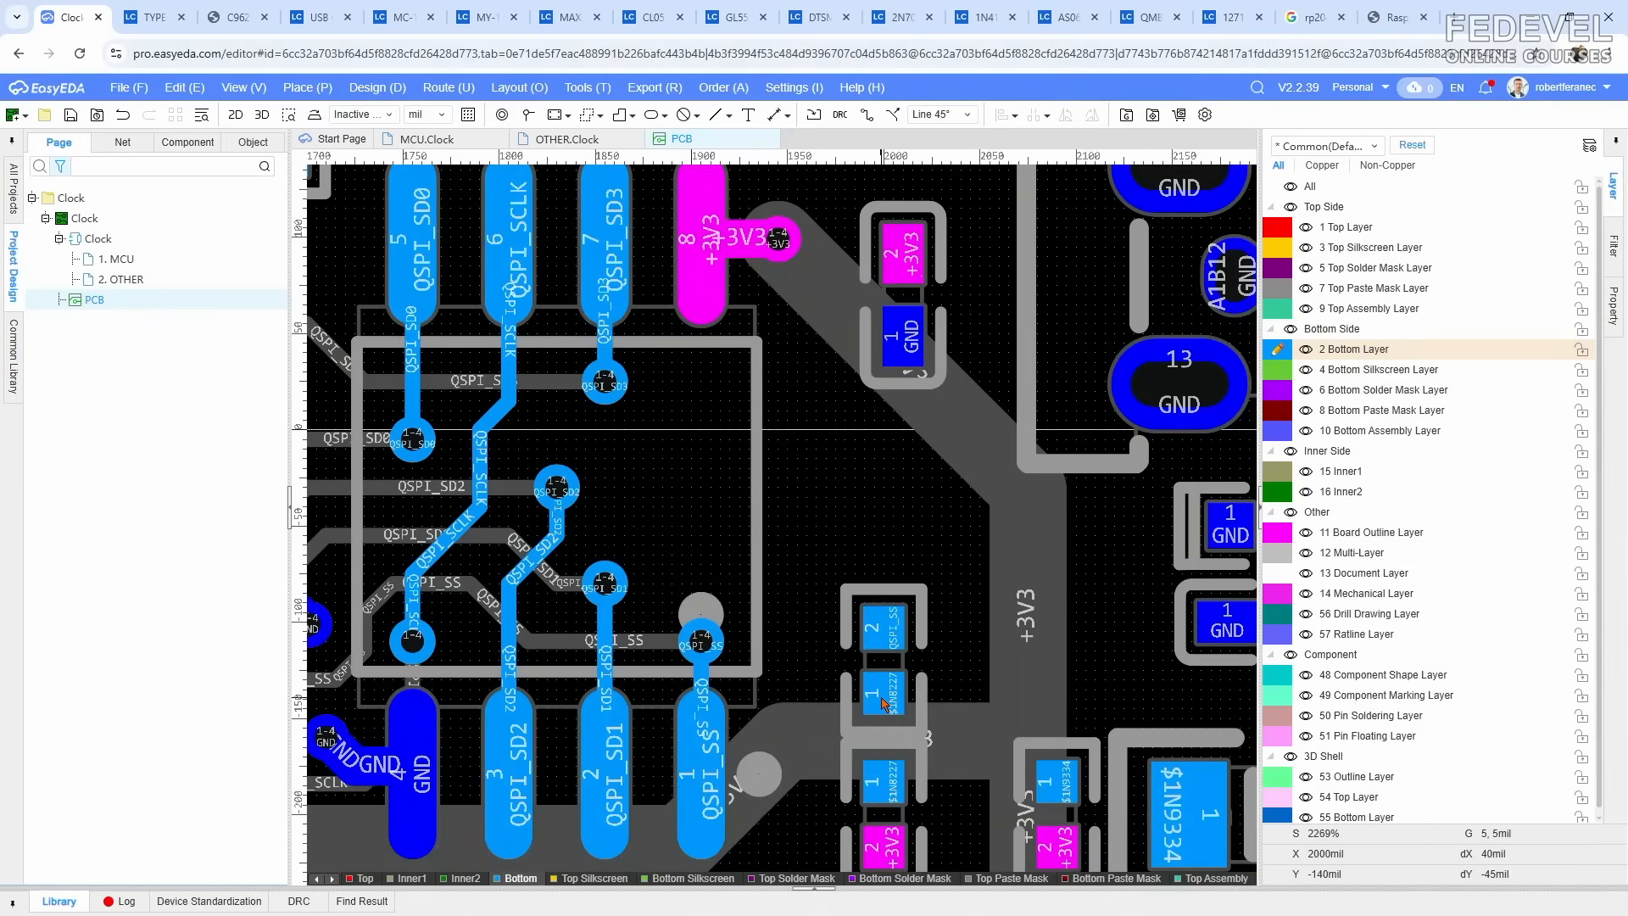
pyautogui.scroll(-2, 884, 702)
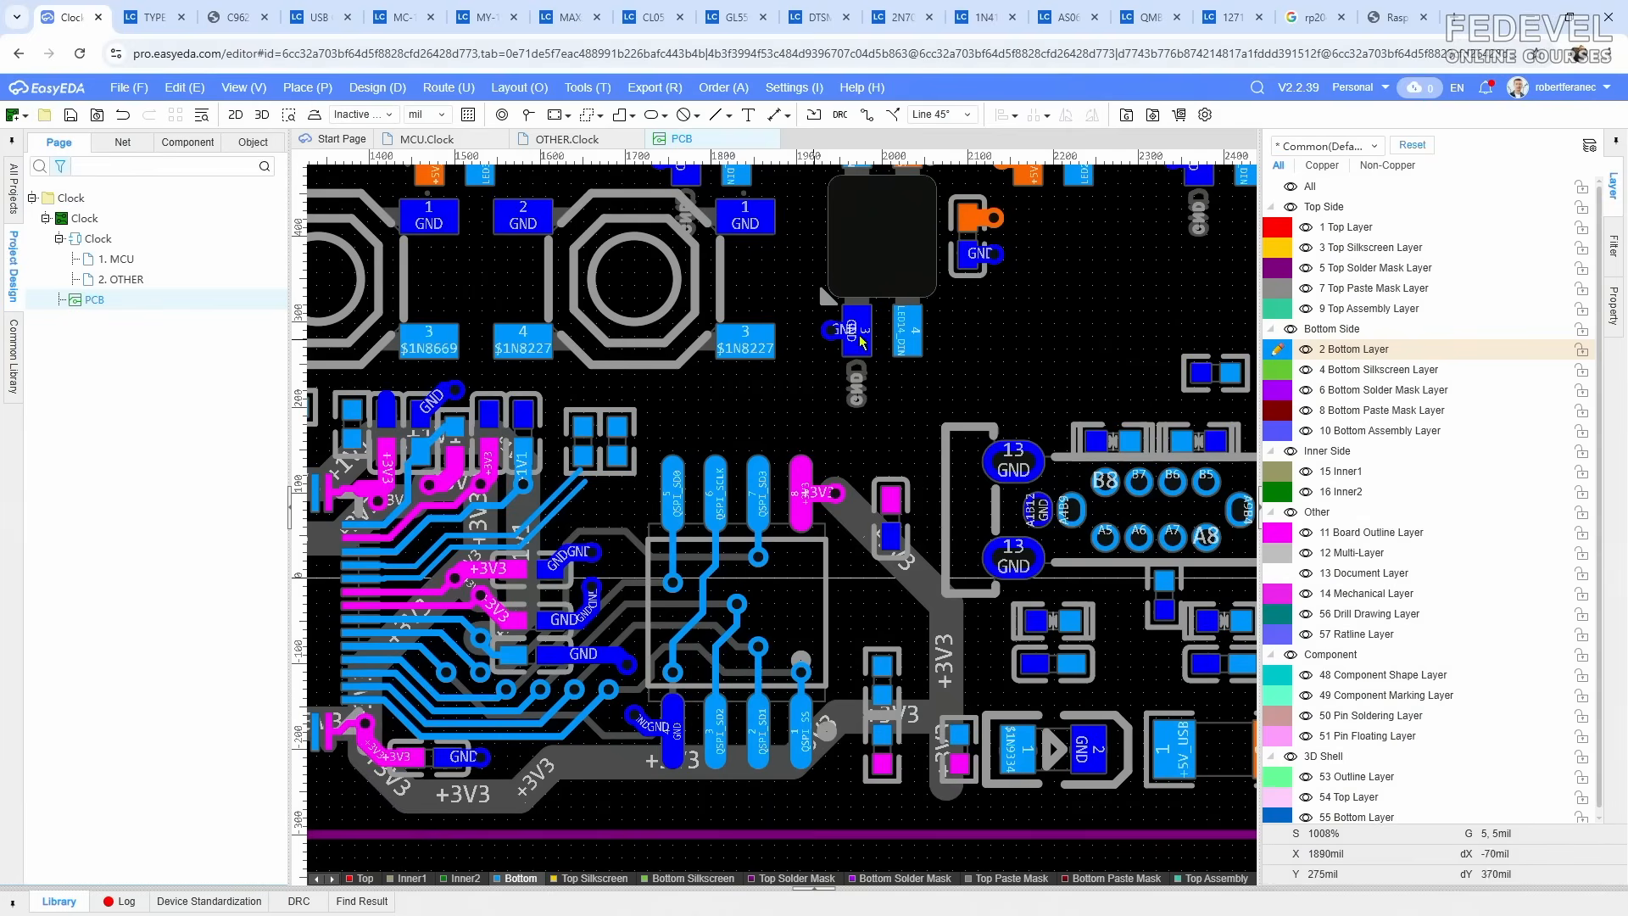
pyautogui.click(1613, 246)
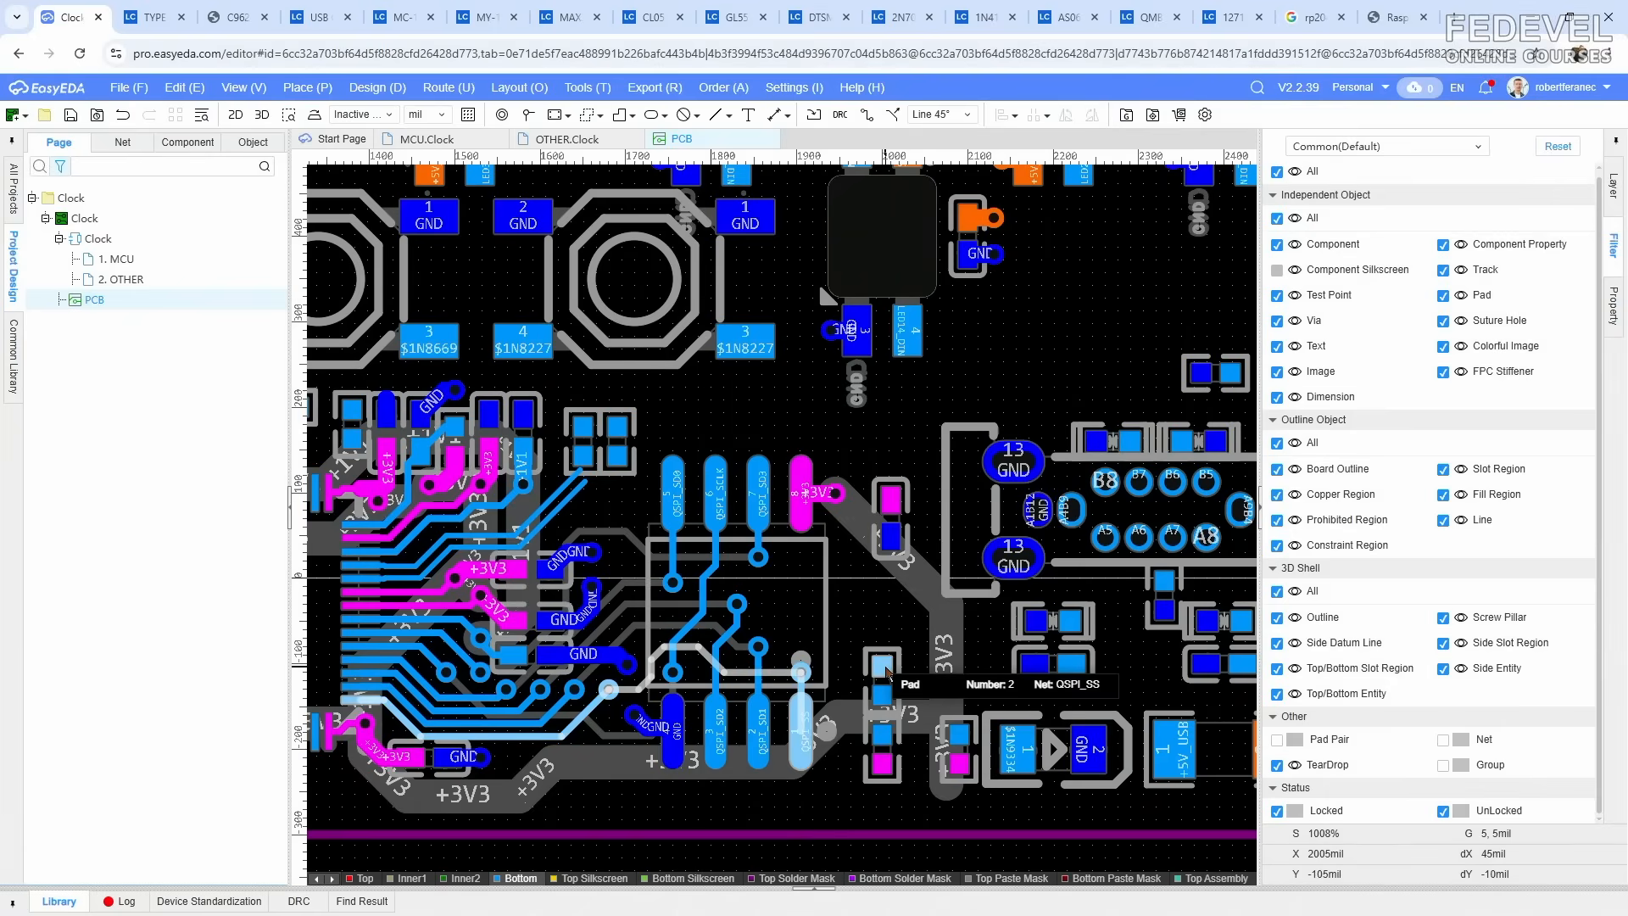
pyautogui.click(865, 114)
pyautogui.scroll(2, 859, 636)
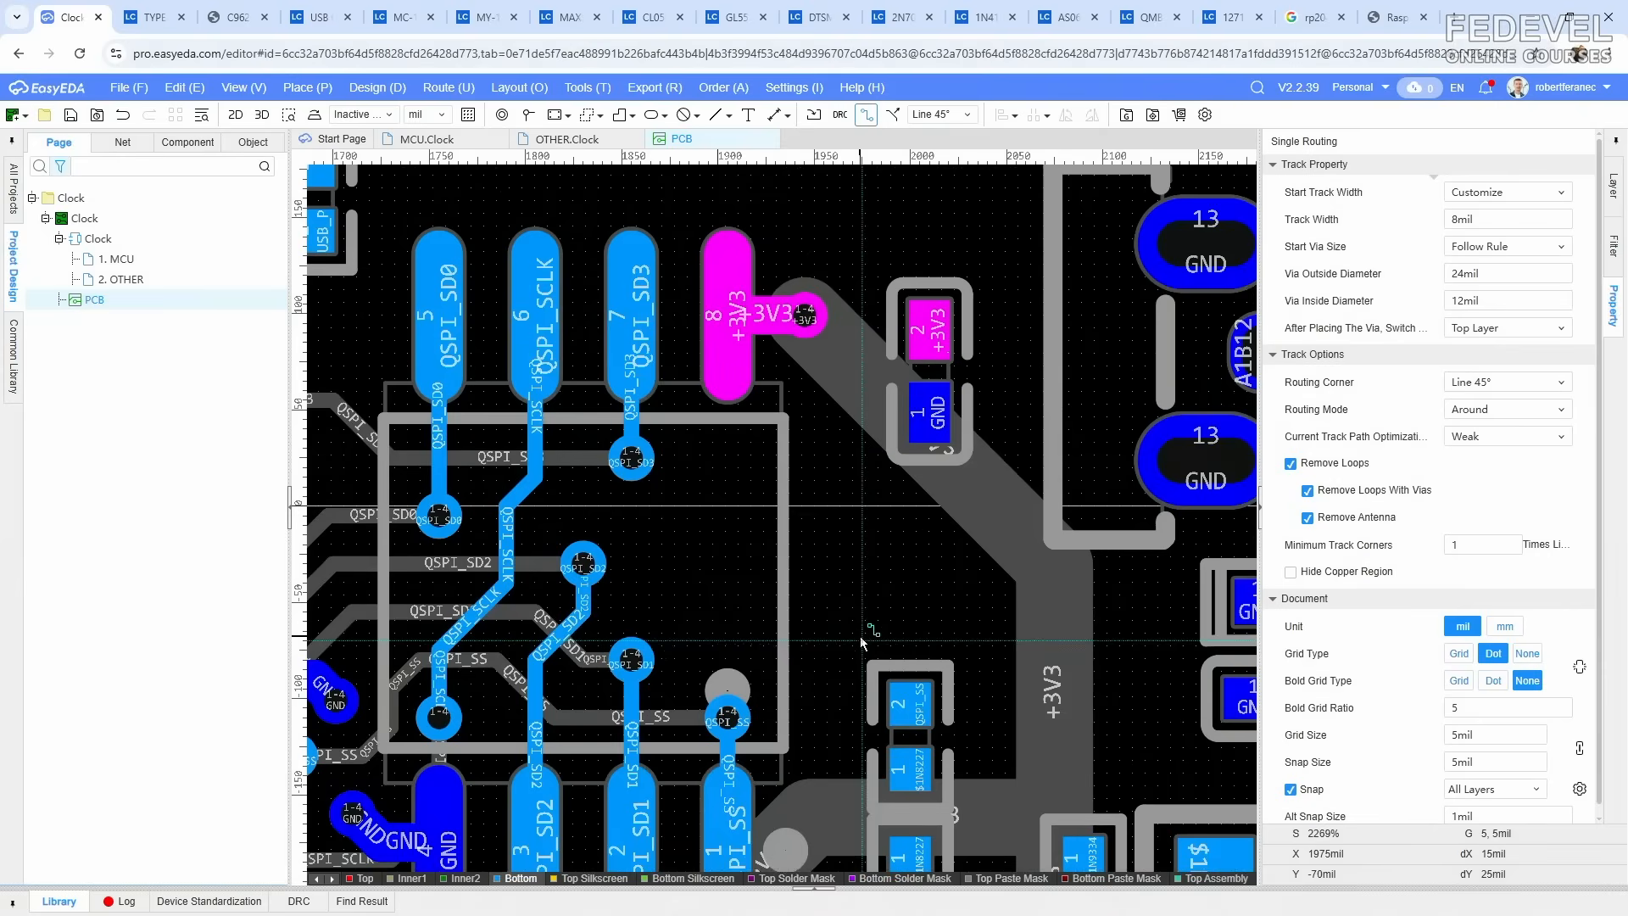
pyautogui.scroll(1, 810, 700)
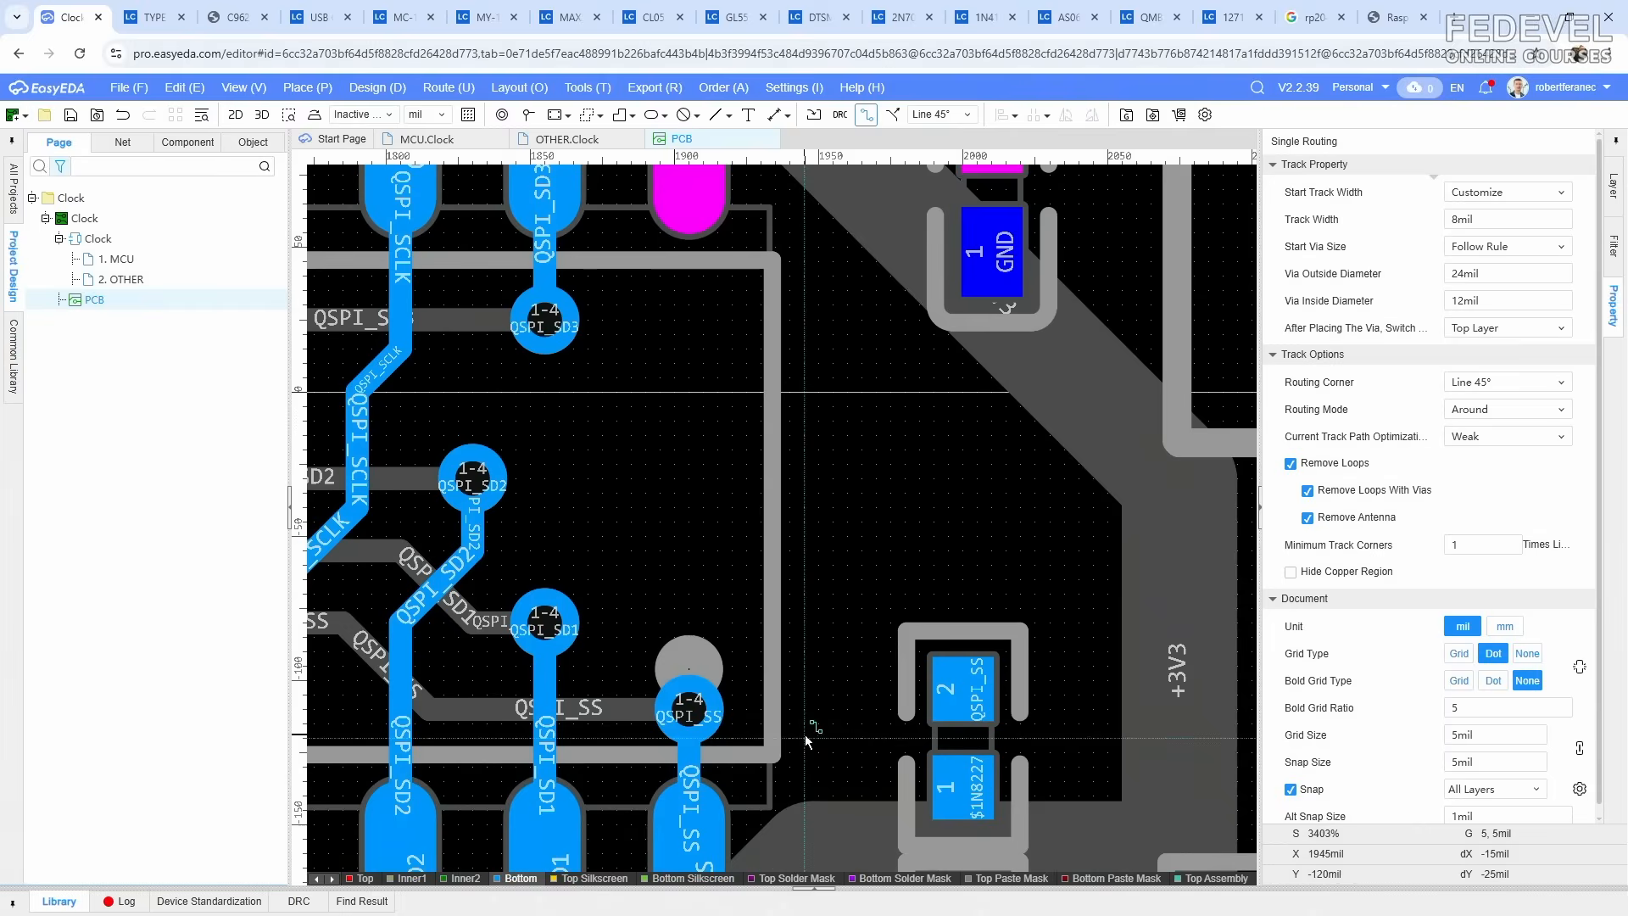
pyautogui.click(685, 722)
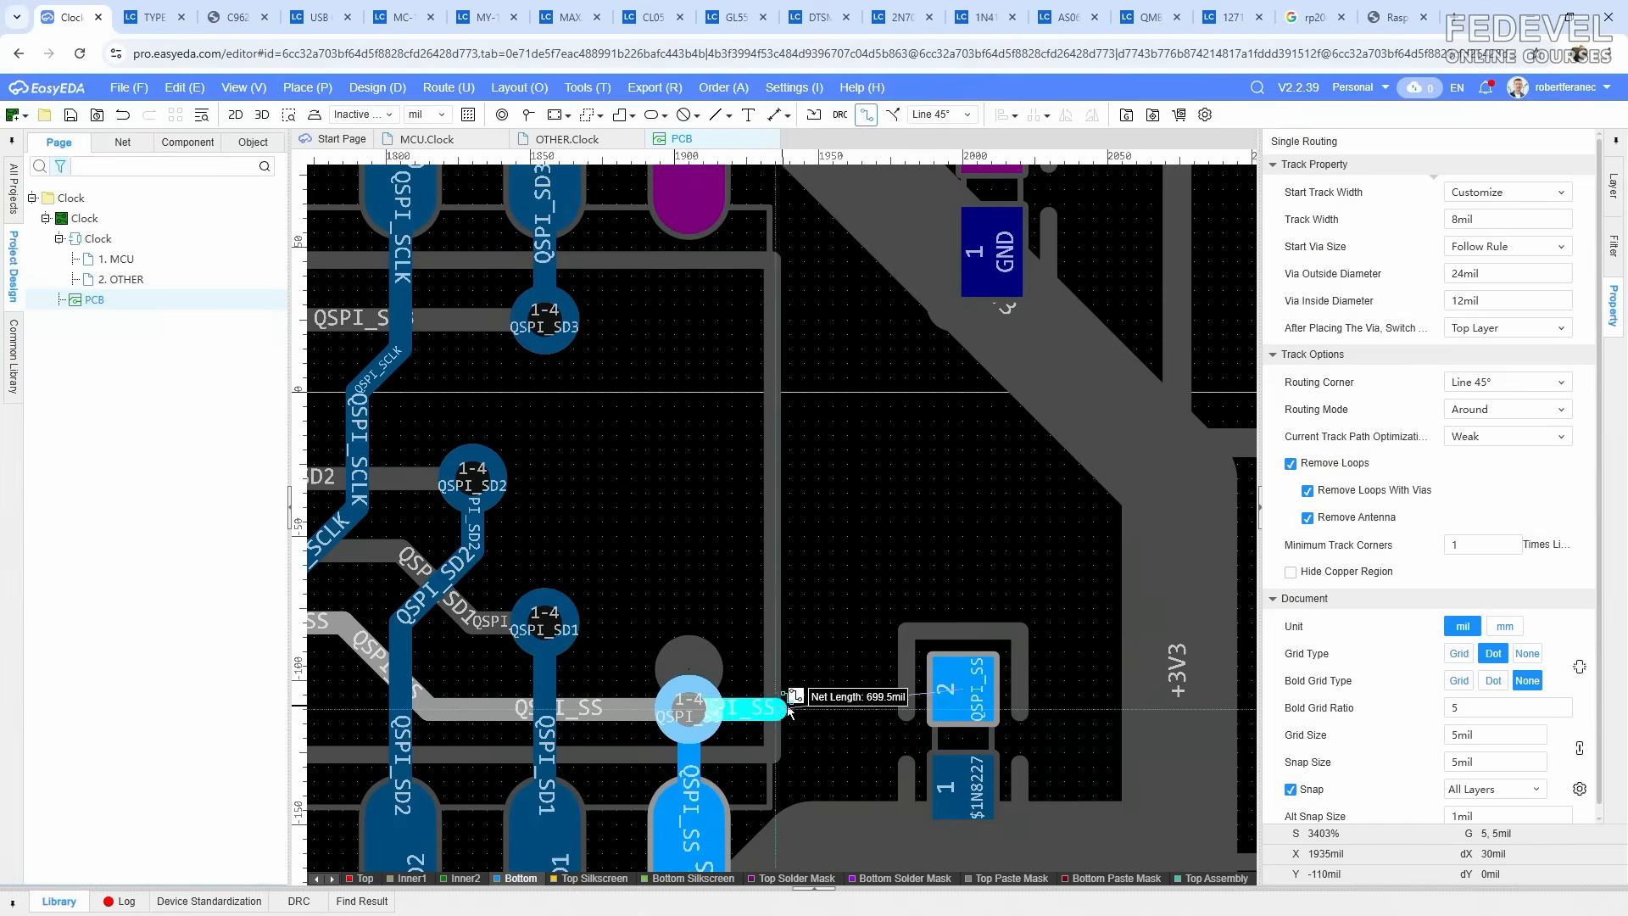
pyautogui.click(950, 691)
pyautogui.rightClick(947, 687)
pyautogui.moveTo(886, 686); pyautogui.dragTo(830, 690)
# Step: Connect the two neighbouring $1N8227 pads beside the flash chip with a straight 8 mil bottom-layer track
pyautogui.scroll(-1, 795, 469)
pyautogui.moveTo(810, 487); pyautogui.dragTo(678, 354, button='right')
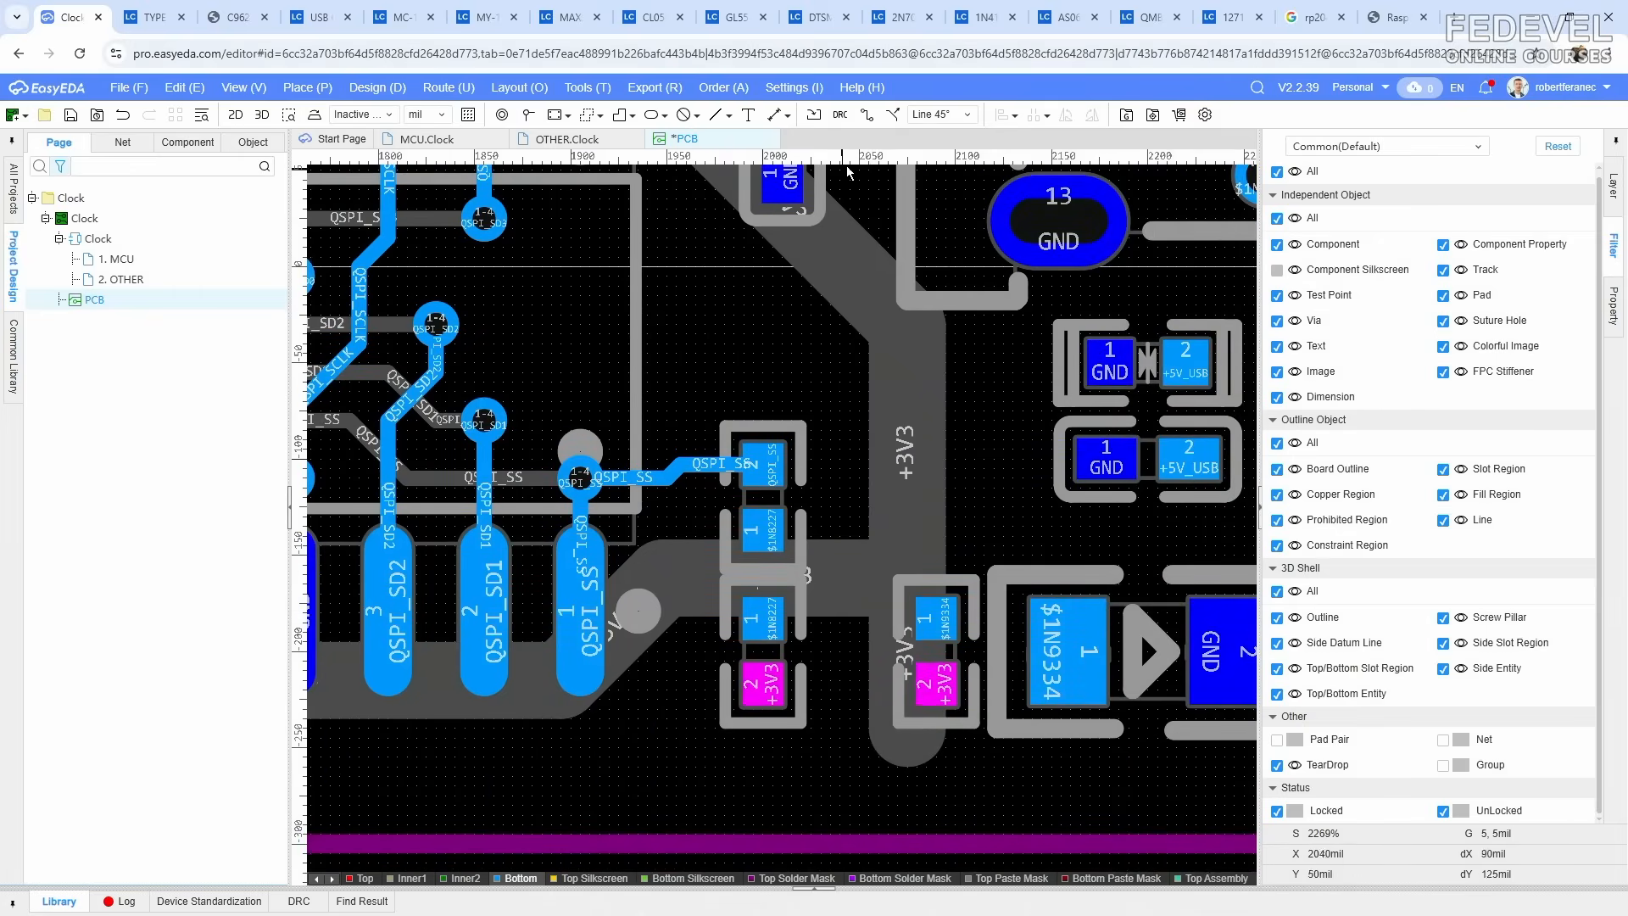
pyautogui.click(866, 114)
pyautogui.click(763, 536)
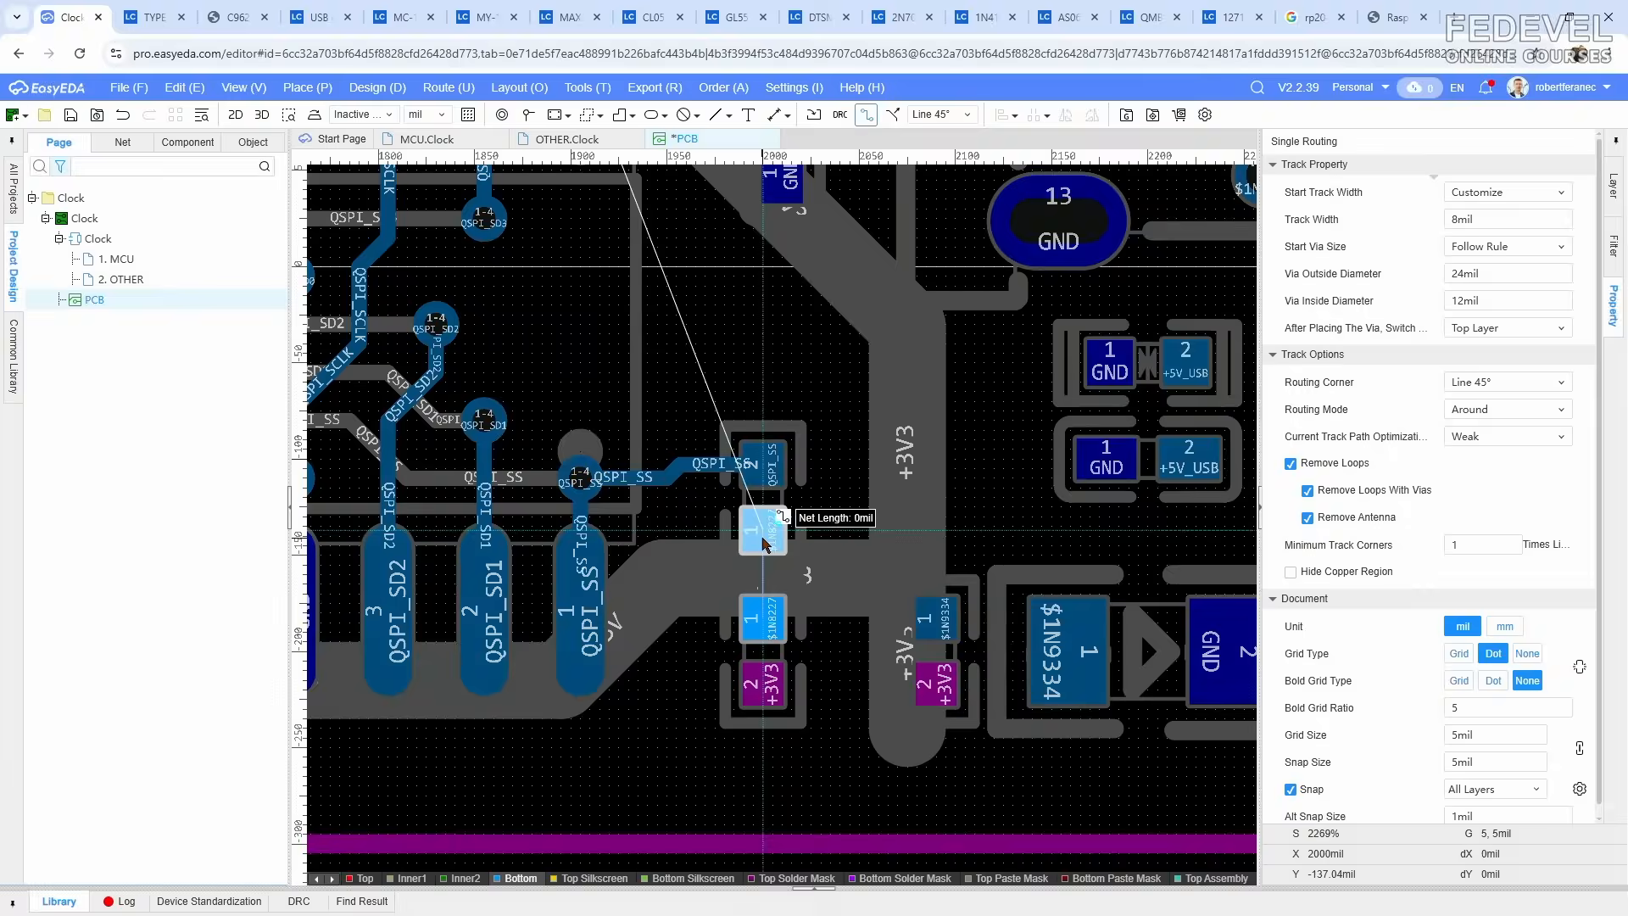
pyautogui.click(765, 628)
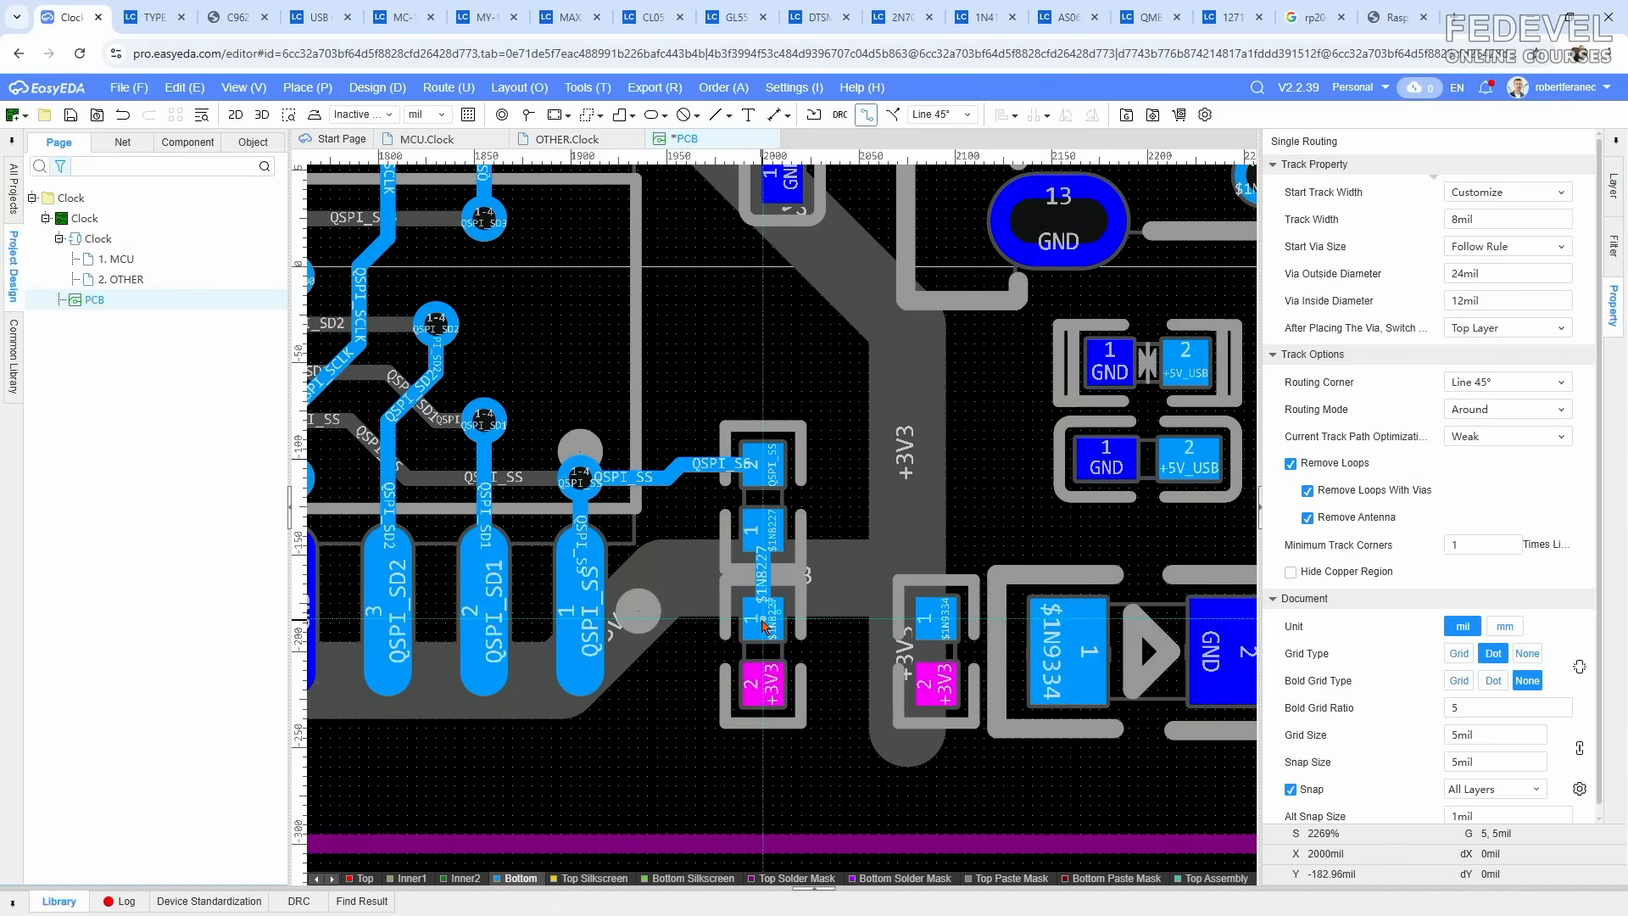
# Step: Route a 33 mil long +3V3 track downward from pad 2 of the lower $1N8227 component and set its width to 20 mil
pyautogui.click(764, 680)
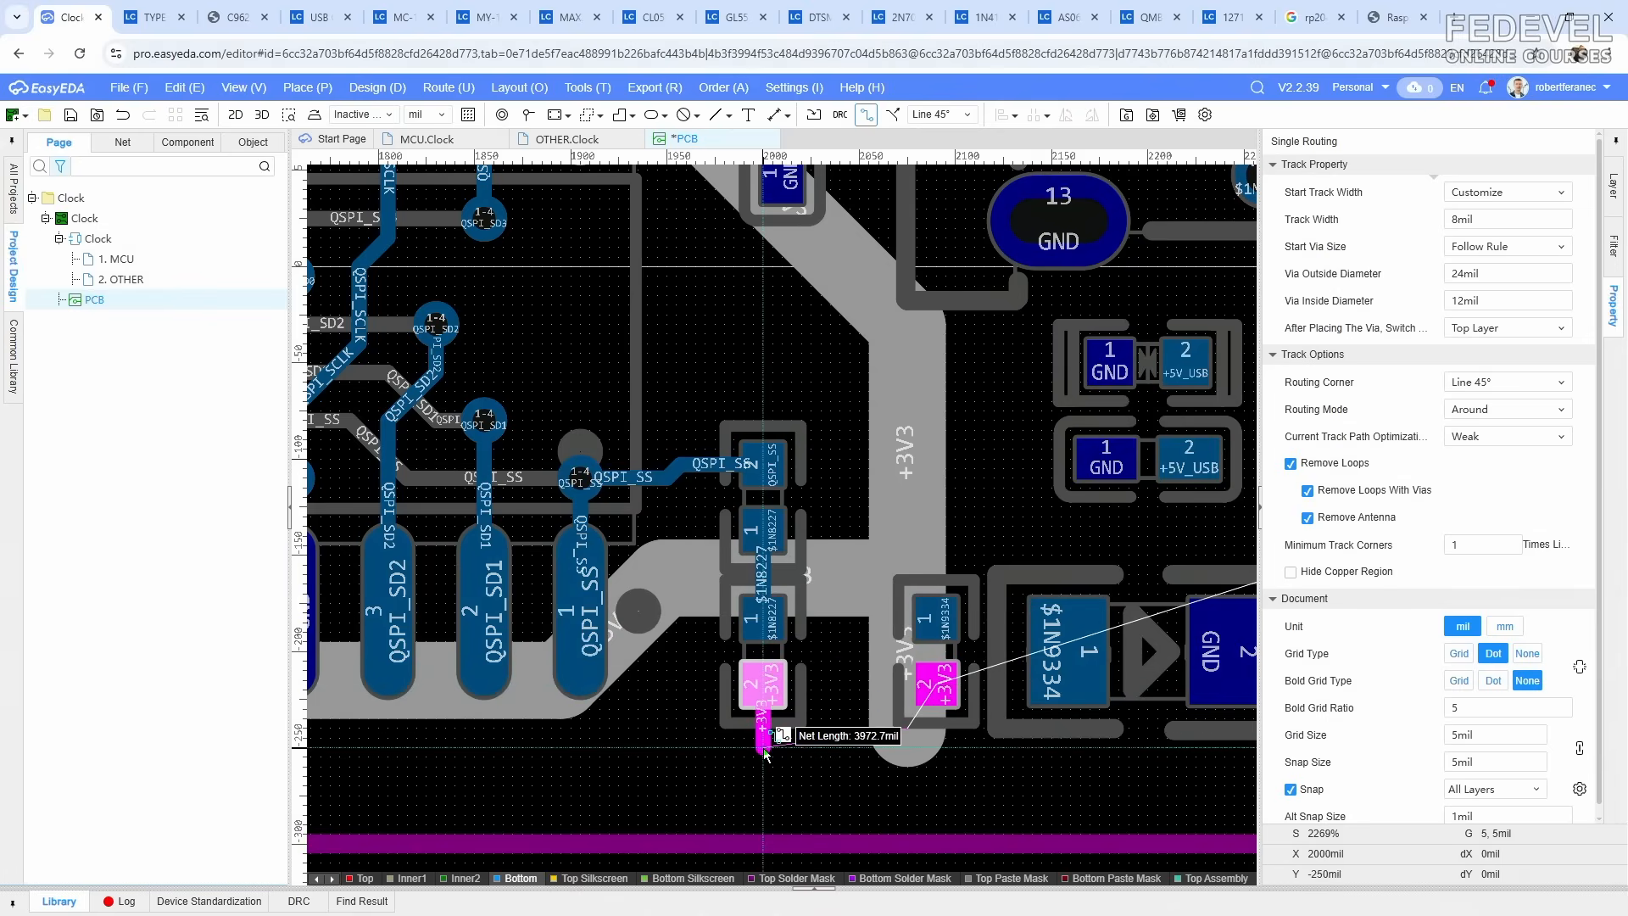
pyautogui.rightClick(764, 753)
pyautogui.rightClick(784, 777)
pyautogui.scroll(1, 787, 777)
pyautogui.click(752, 719)
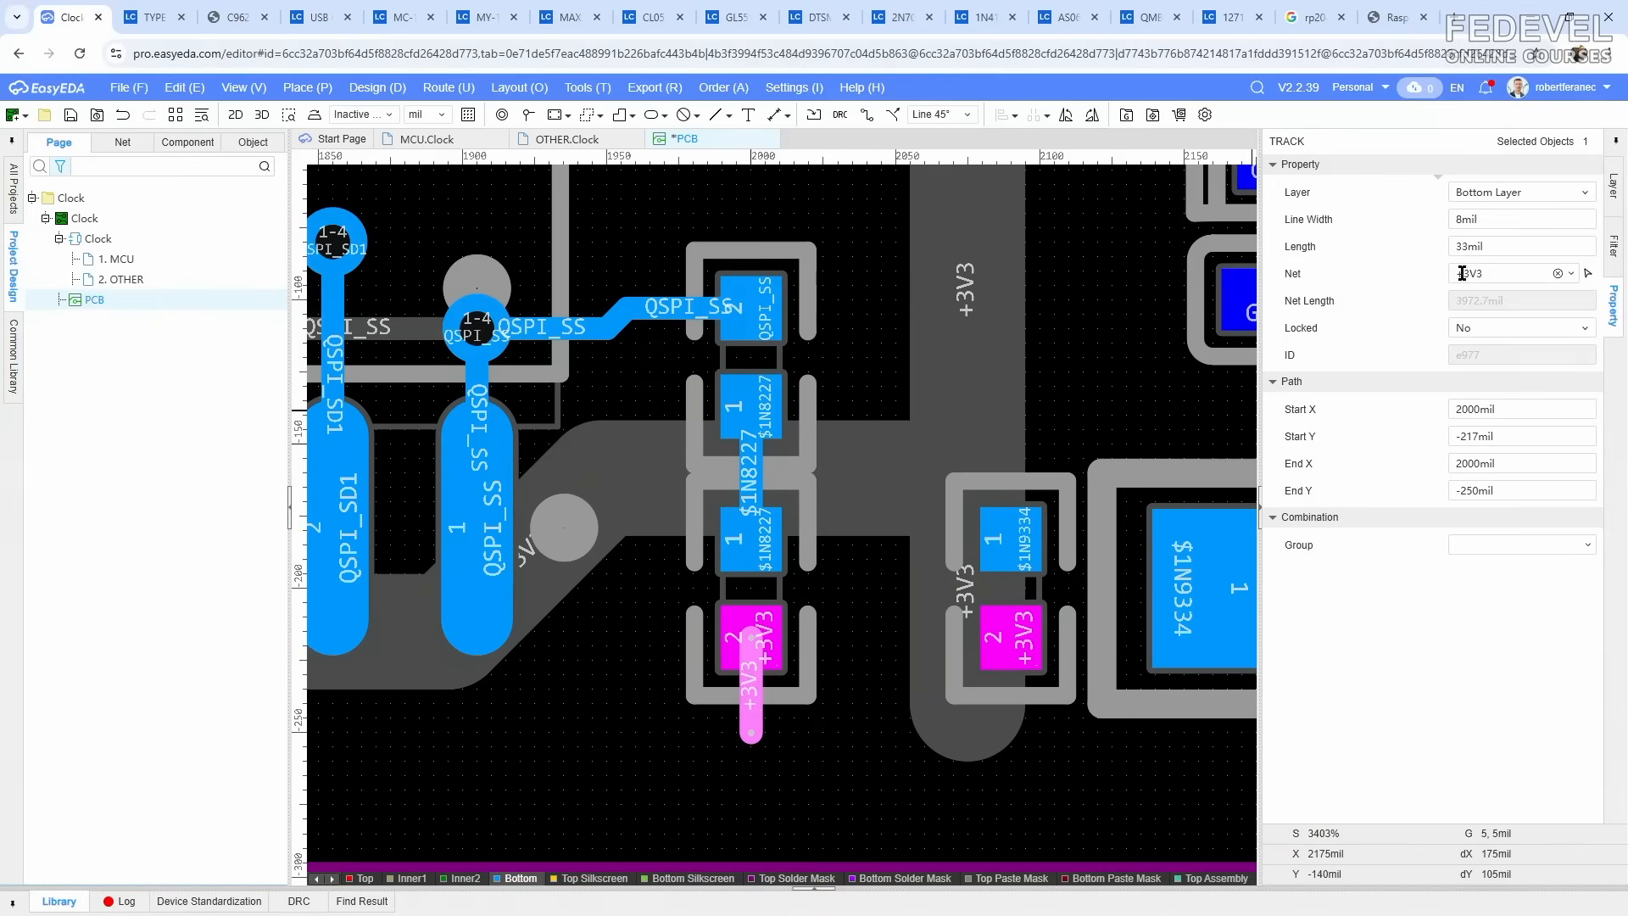
pyautogui.click(1526, 219)
pyautogui.press('Return')
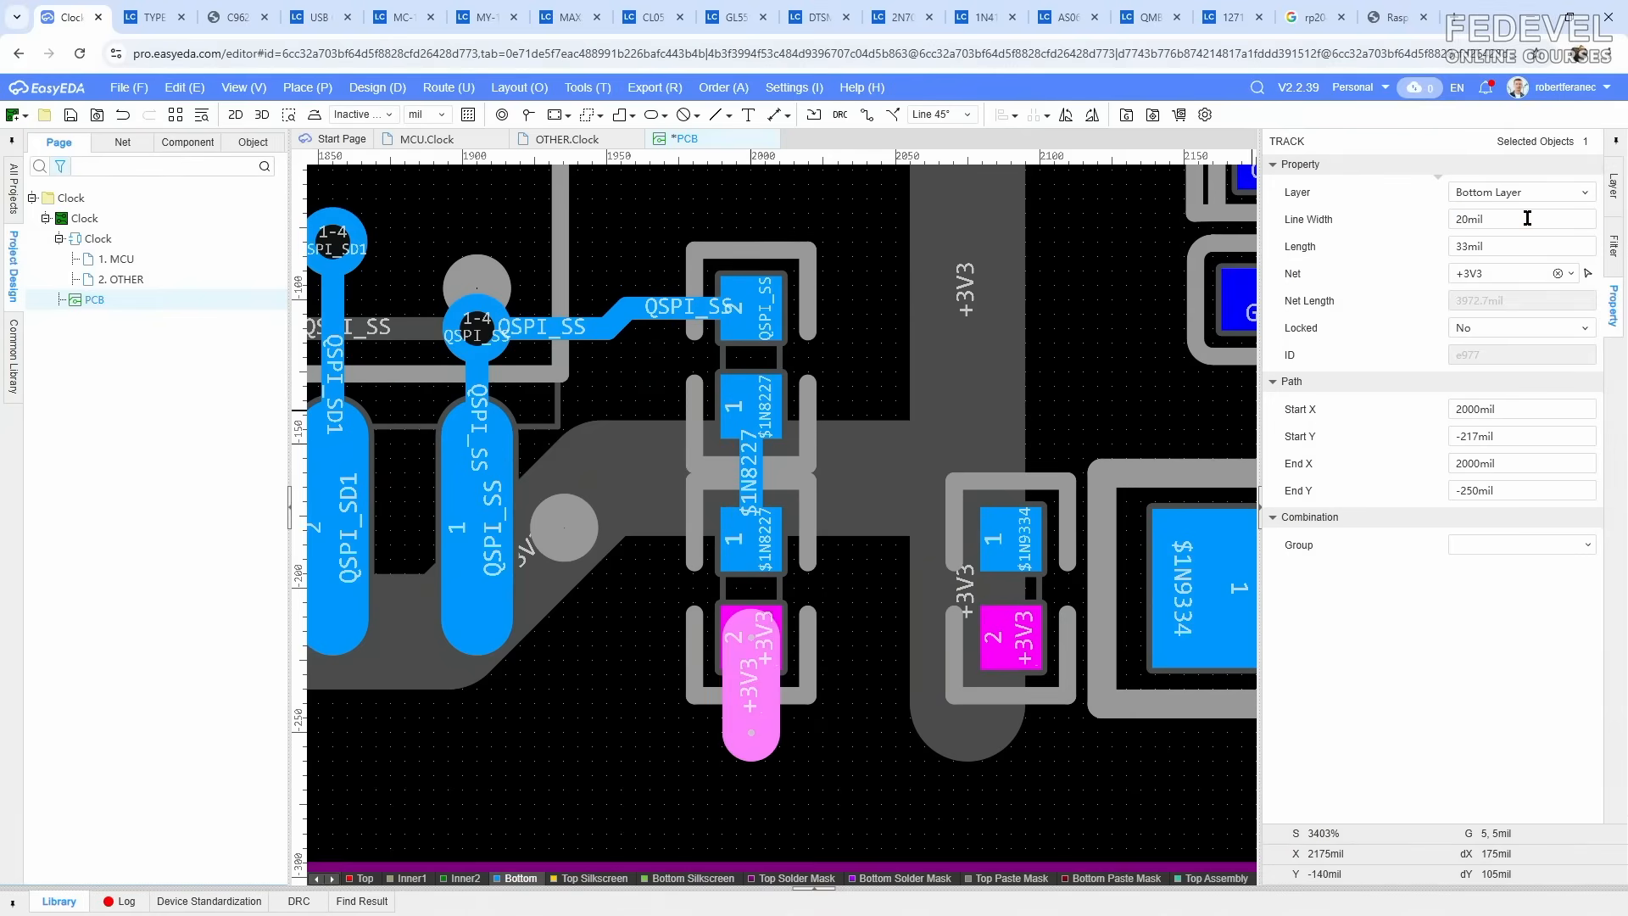
pyautogui.click(593, 736)
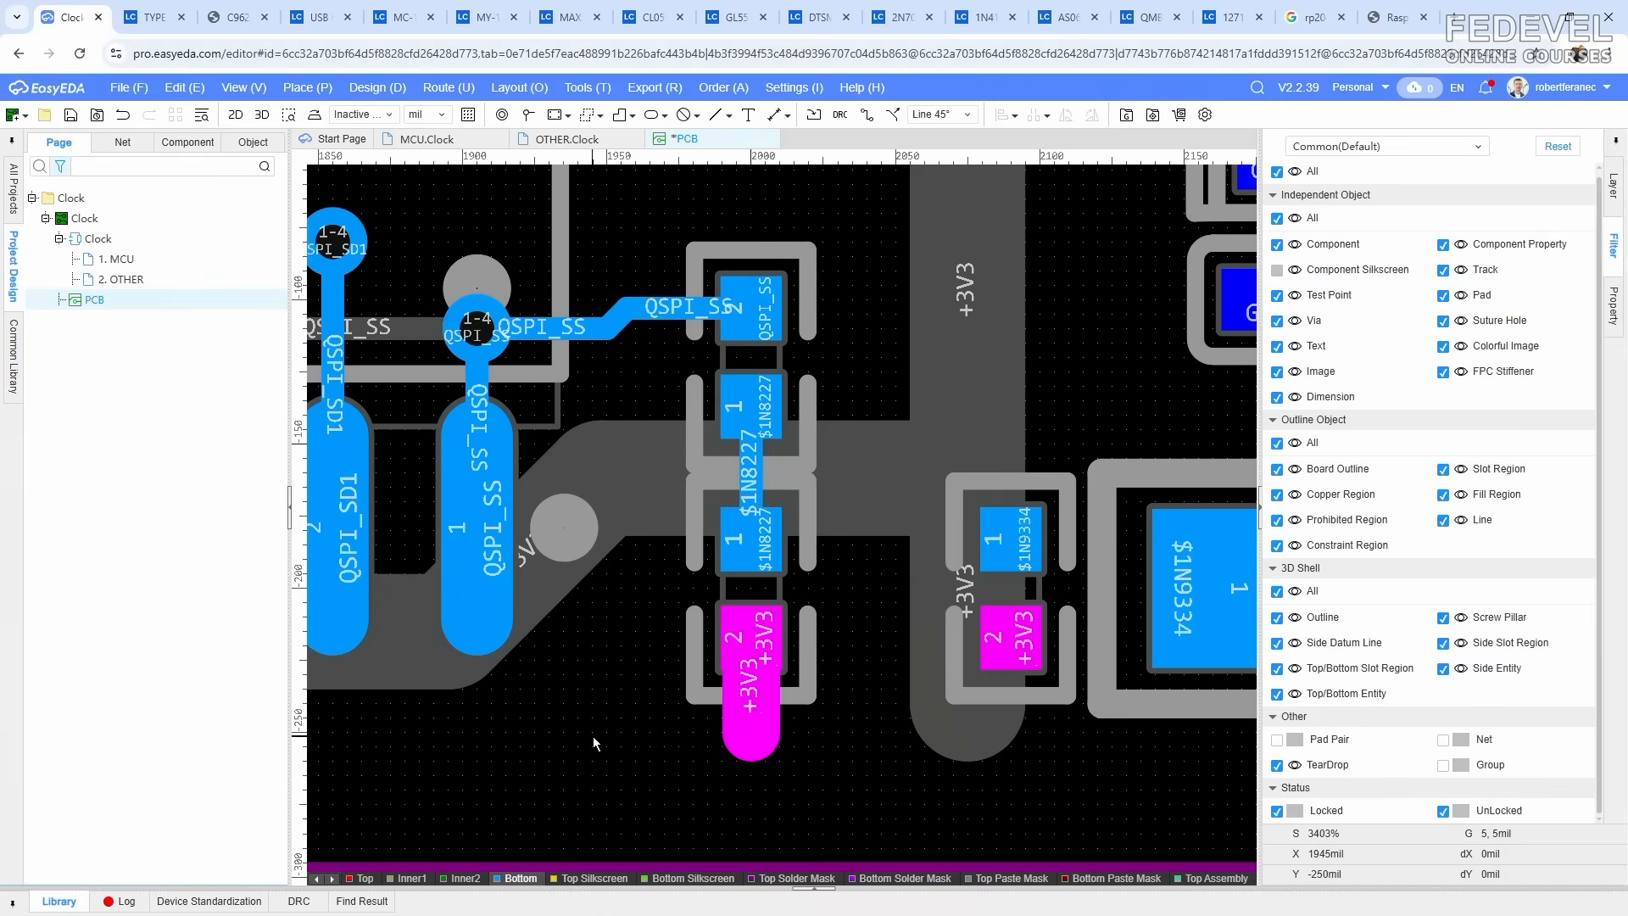
# Step: Place a +3V3 through via with 24 mil outside and 12 mil inside diameter at the free end of the short +3V3 track
pyautogui.click(527, 115)
pyautogui.click(751, 734)
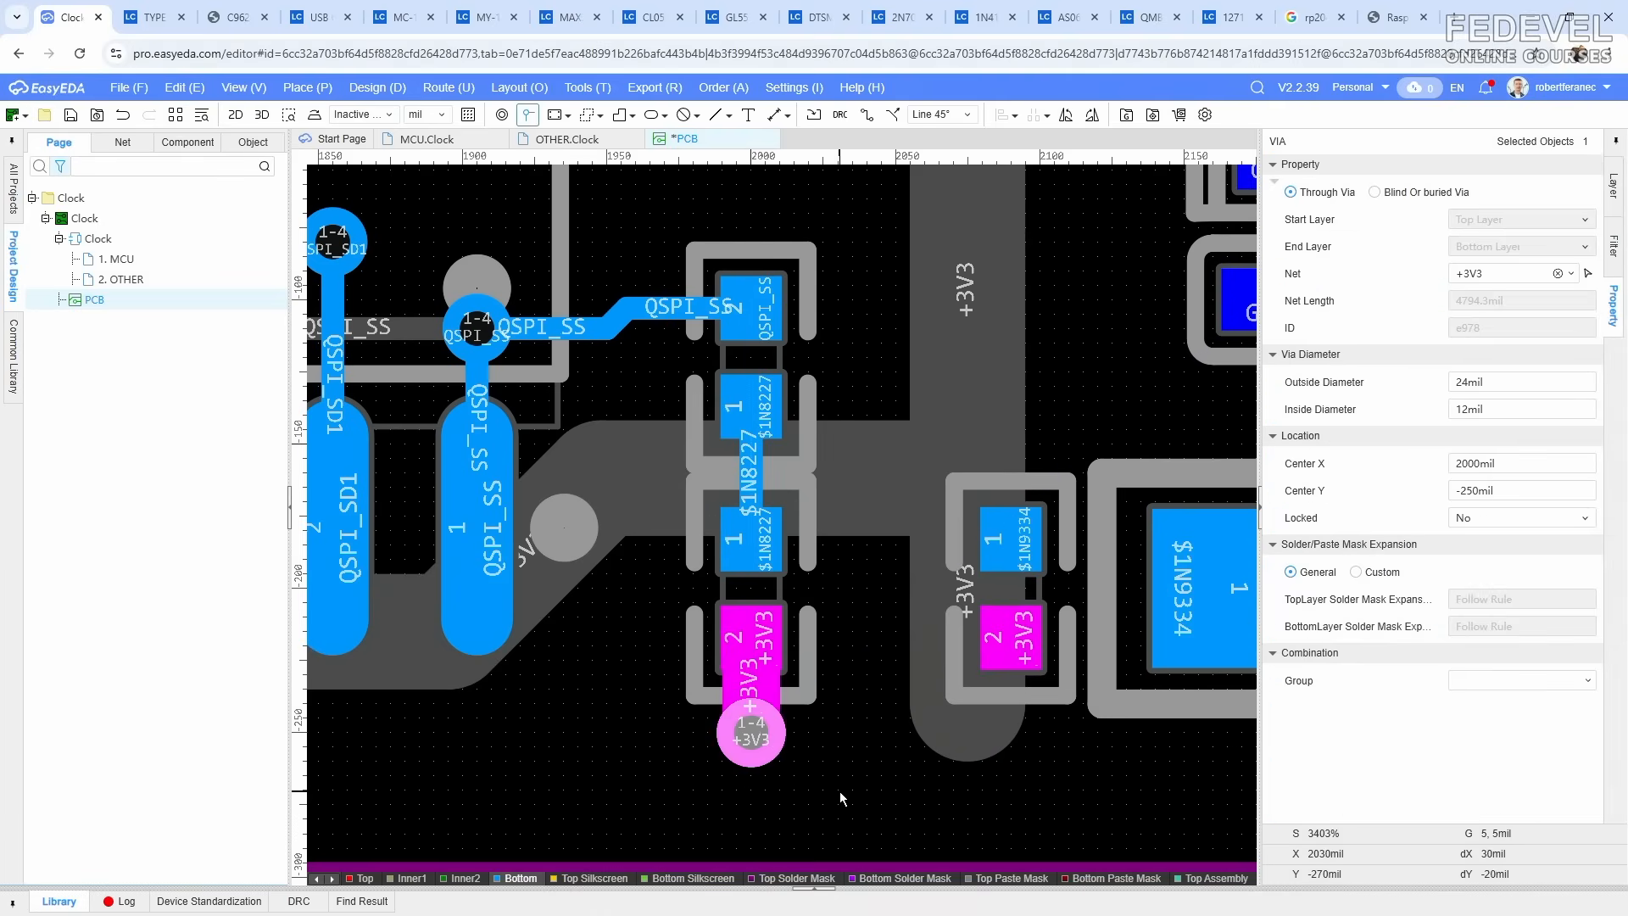
pyautogui.press('Escape')
pyautogui.scroll(-5, 833, 790)
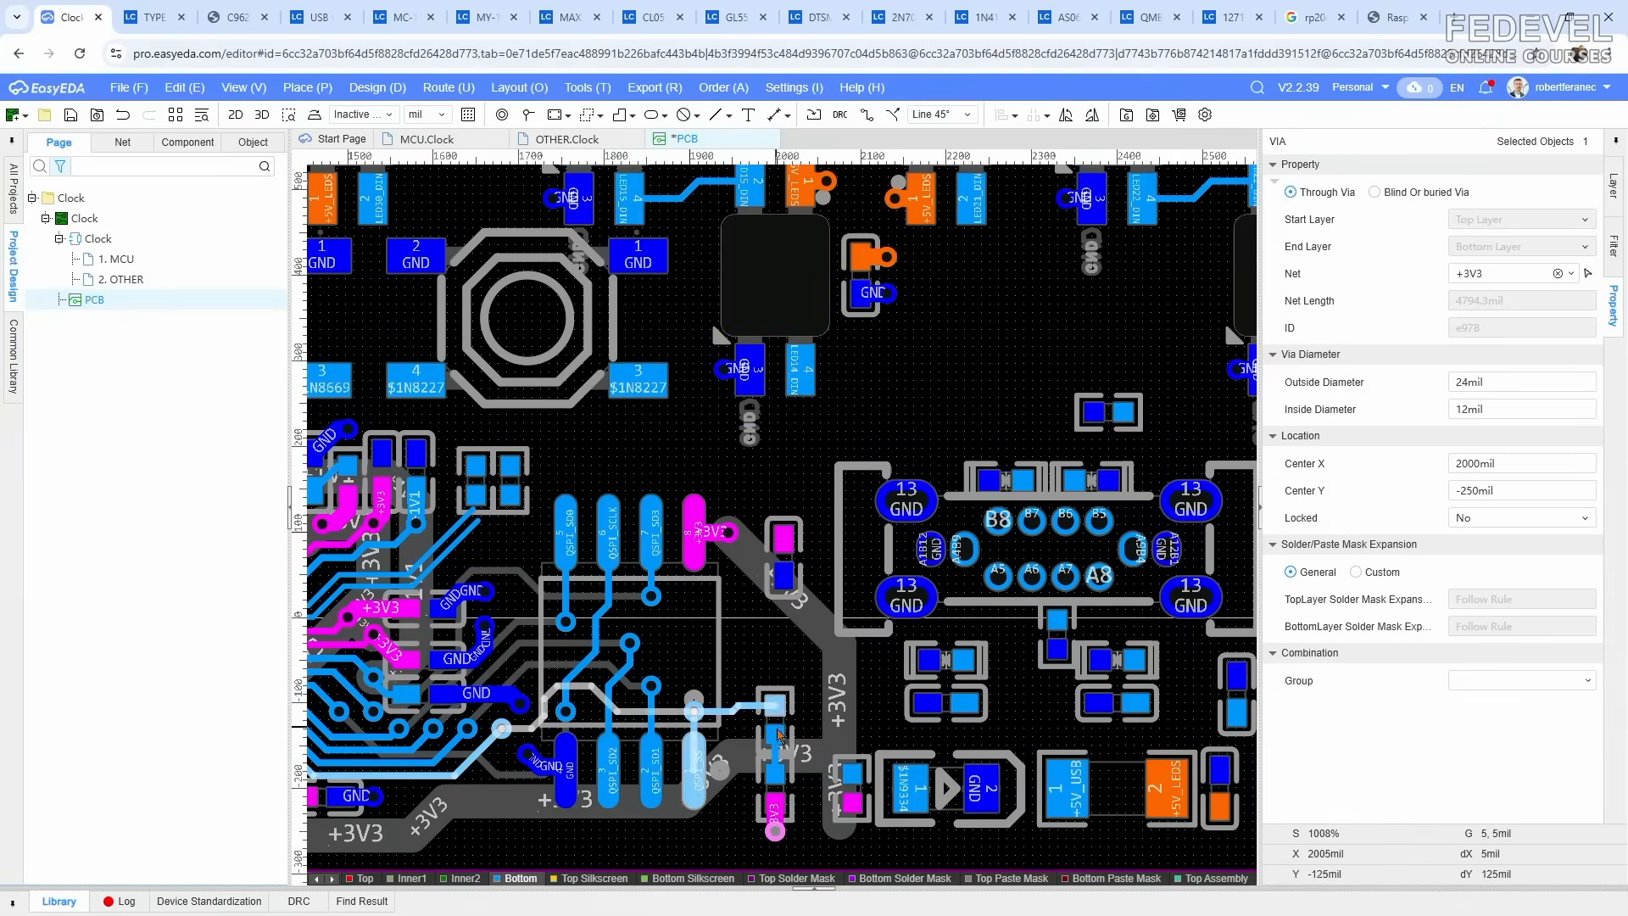
# Step: Route a straight 8 mil bottom-layer track between pads 4 and 3 of the $1N8227 push button
pyautogui.press('w')
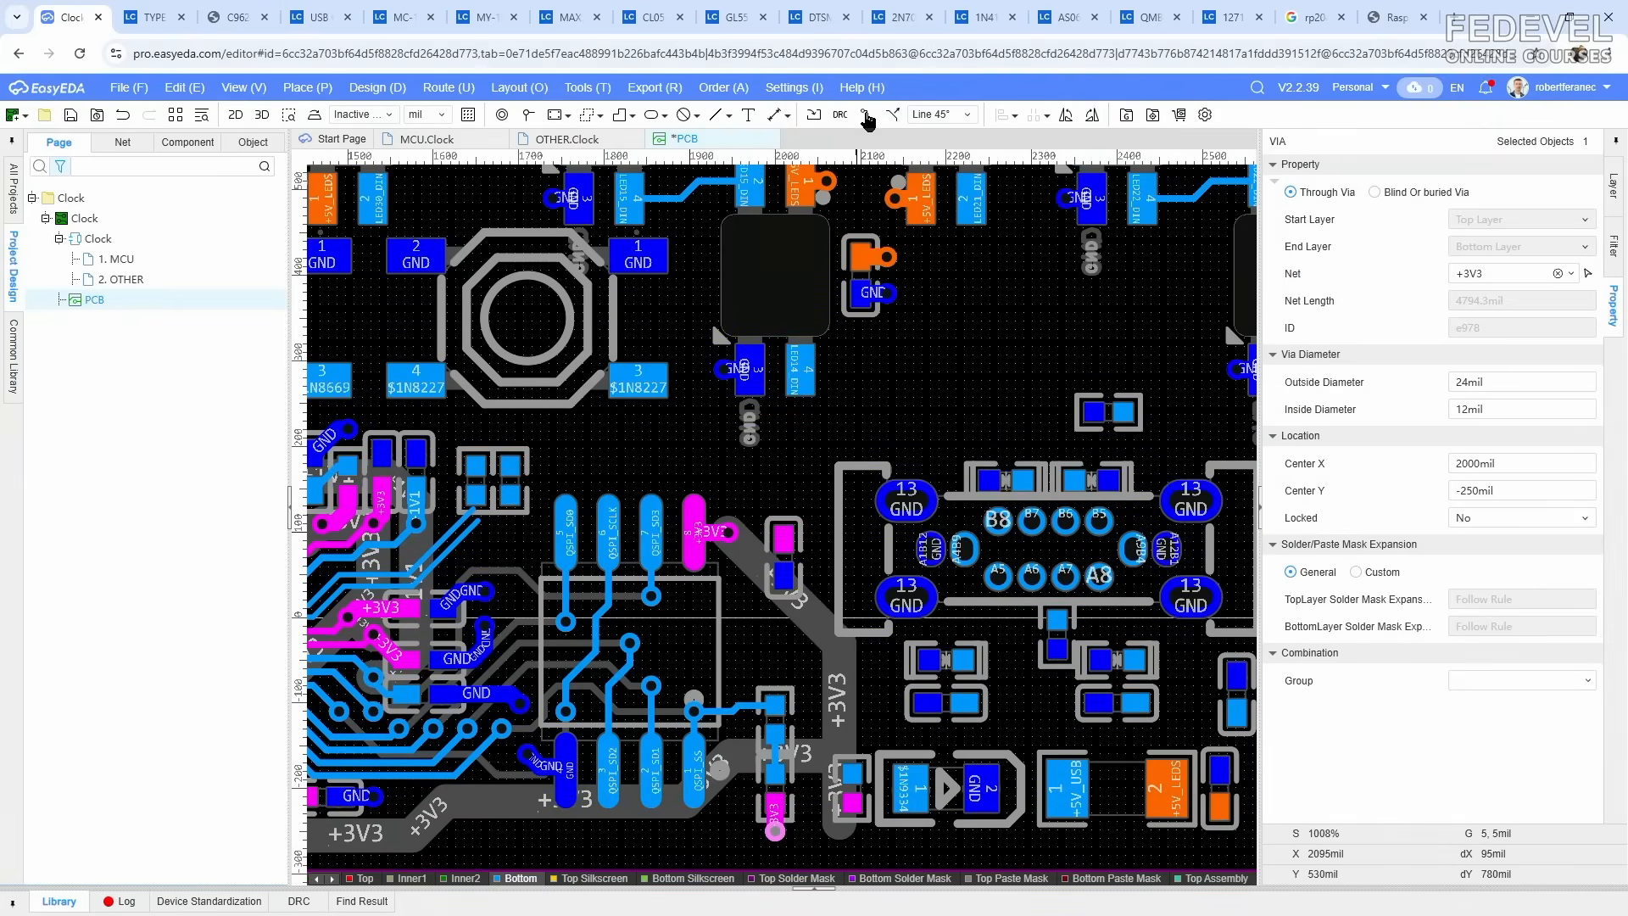
pyautogui.scroll(3, 428, 368)
pyautogui.click(381, 415)
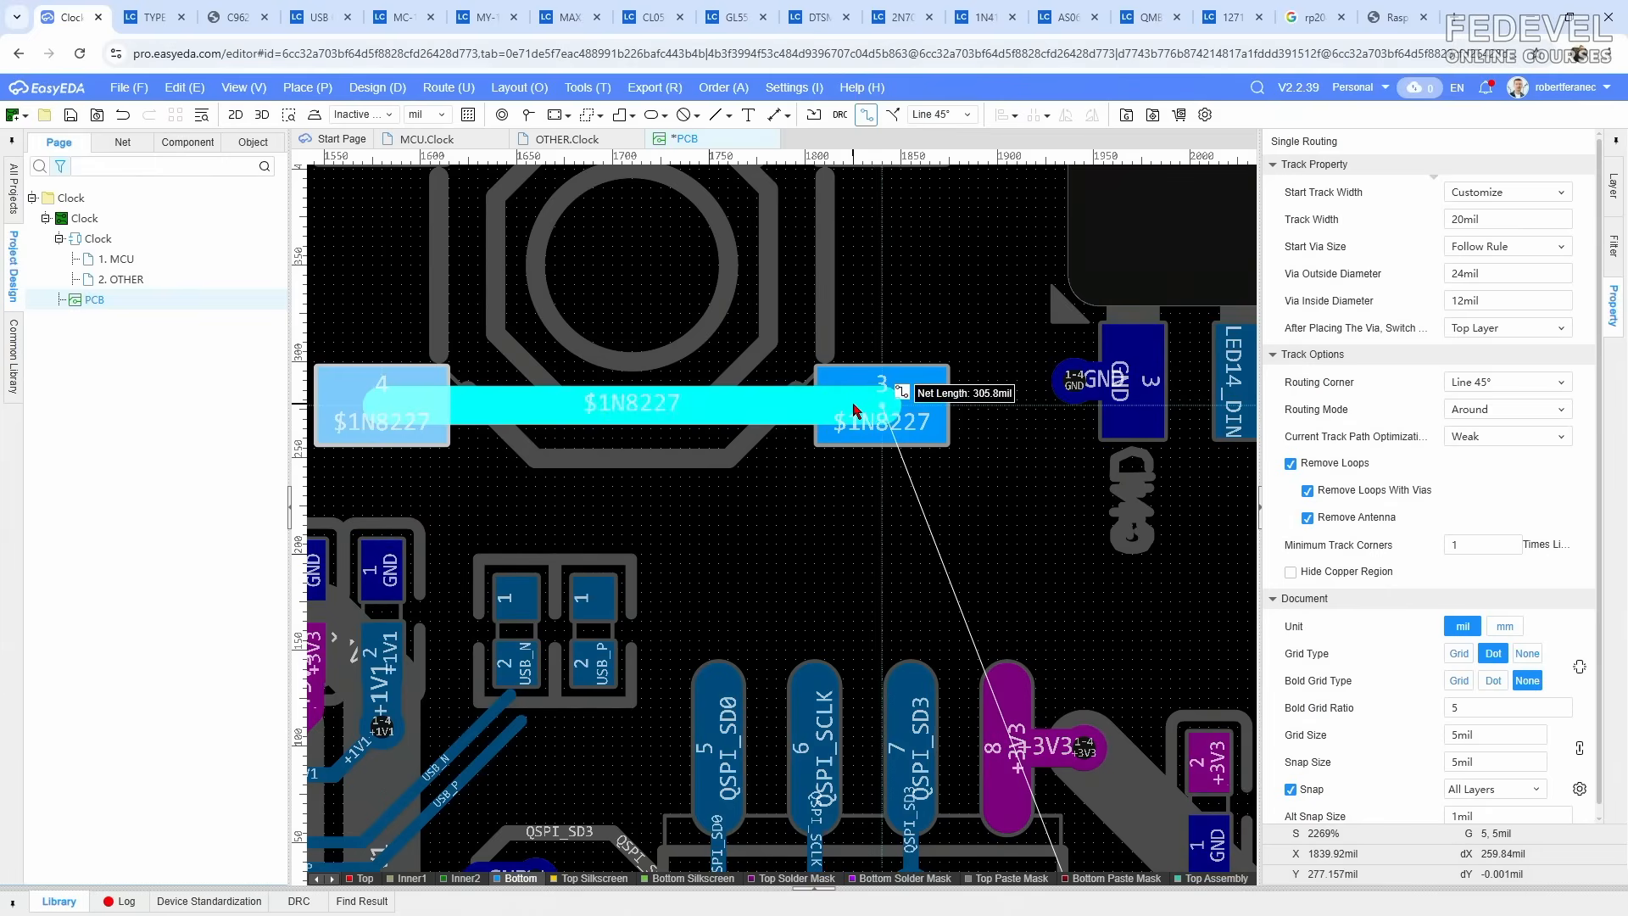
pyautogui.press('Tab')
pyautogui.write('8')
pyautogui.press('Return')
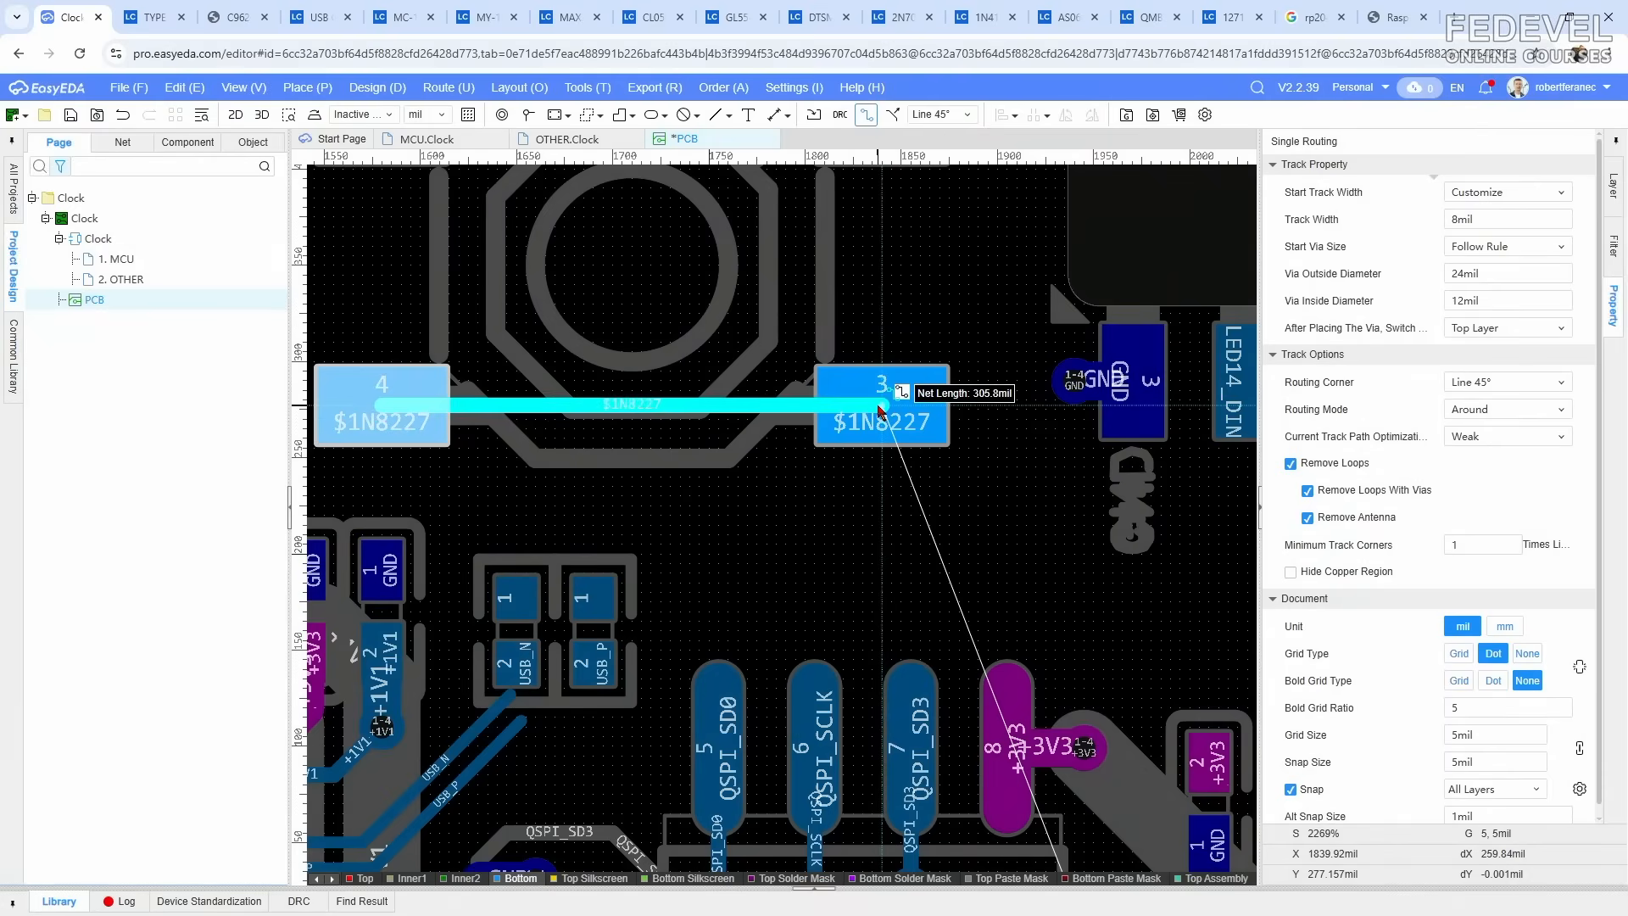
pyautogui.click(880, 410)
# Step: Route an 8 mil bottom-layer $1N8227 track from button pad 3 around the +3V3 capacitor to pad 1 of the QSPI_SS resistor
pyautogui.click(880, 410)
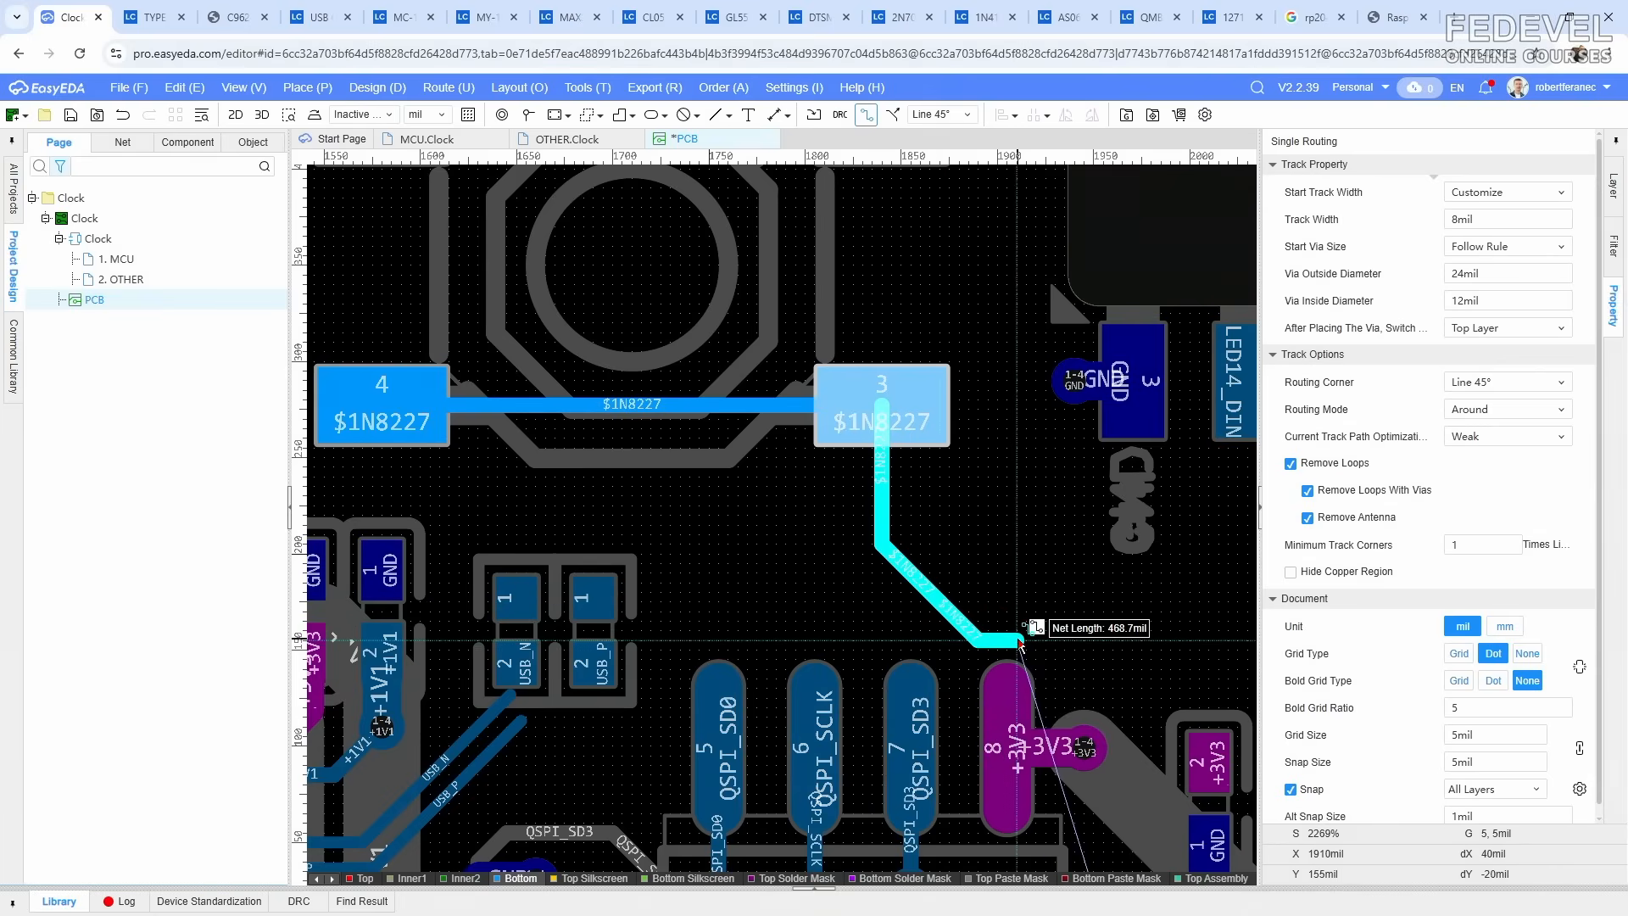
pyautogui.moveTo(1108, 643); pyautogui.dragTo(742, 485, button='right')
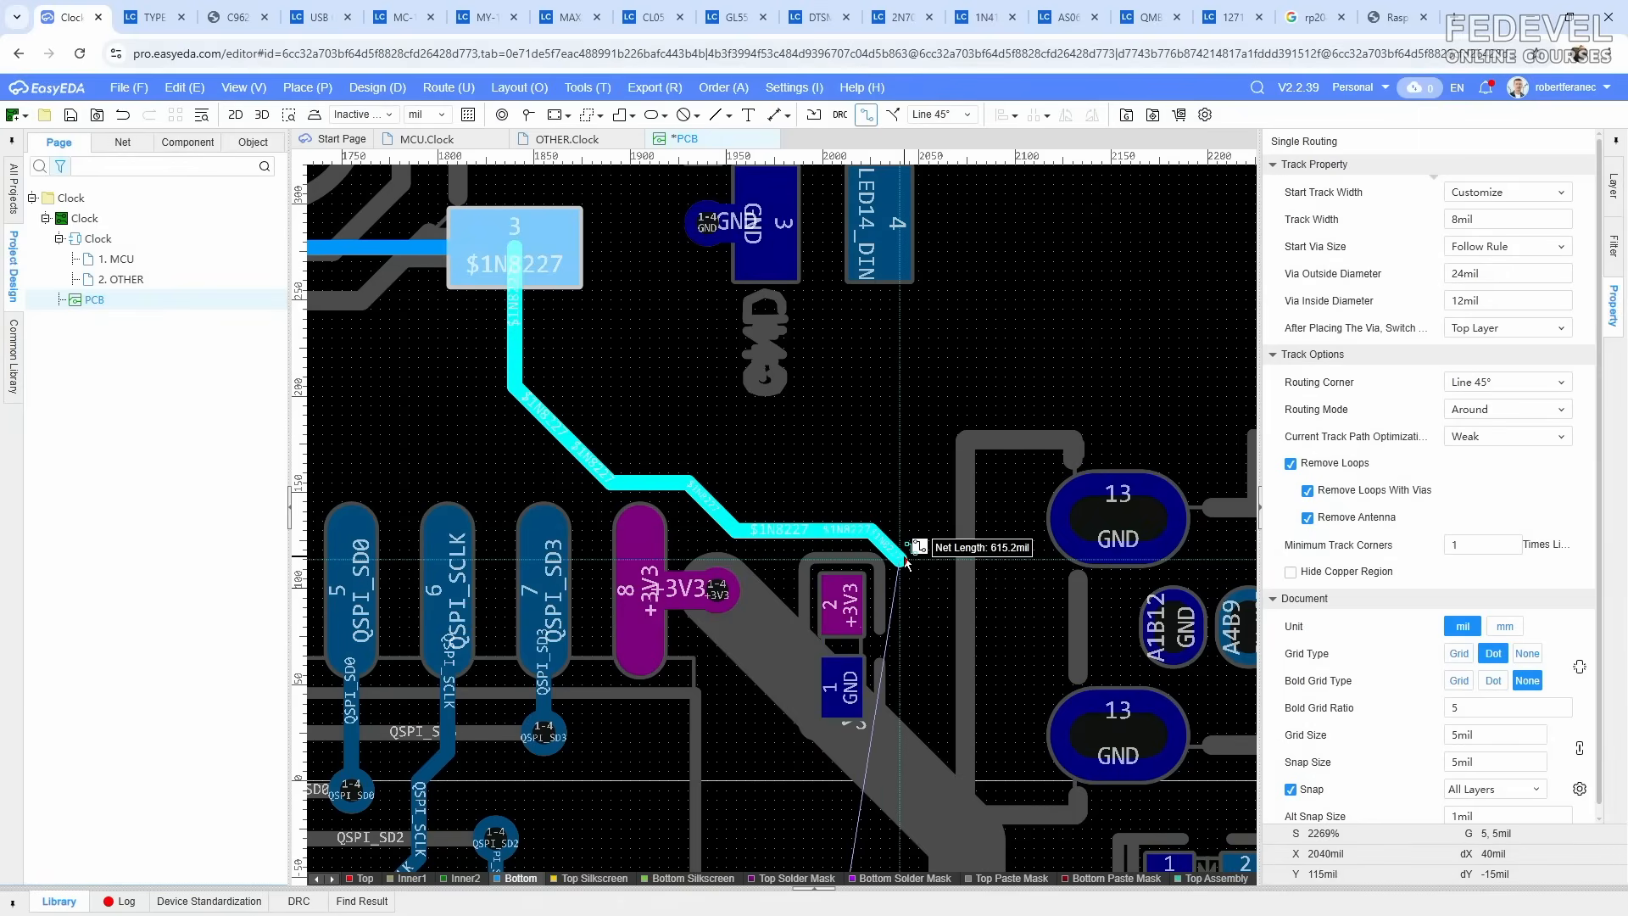
pyautogui.moveTo(903, 555); pyautogui.dragTo(847, 326, button='right')
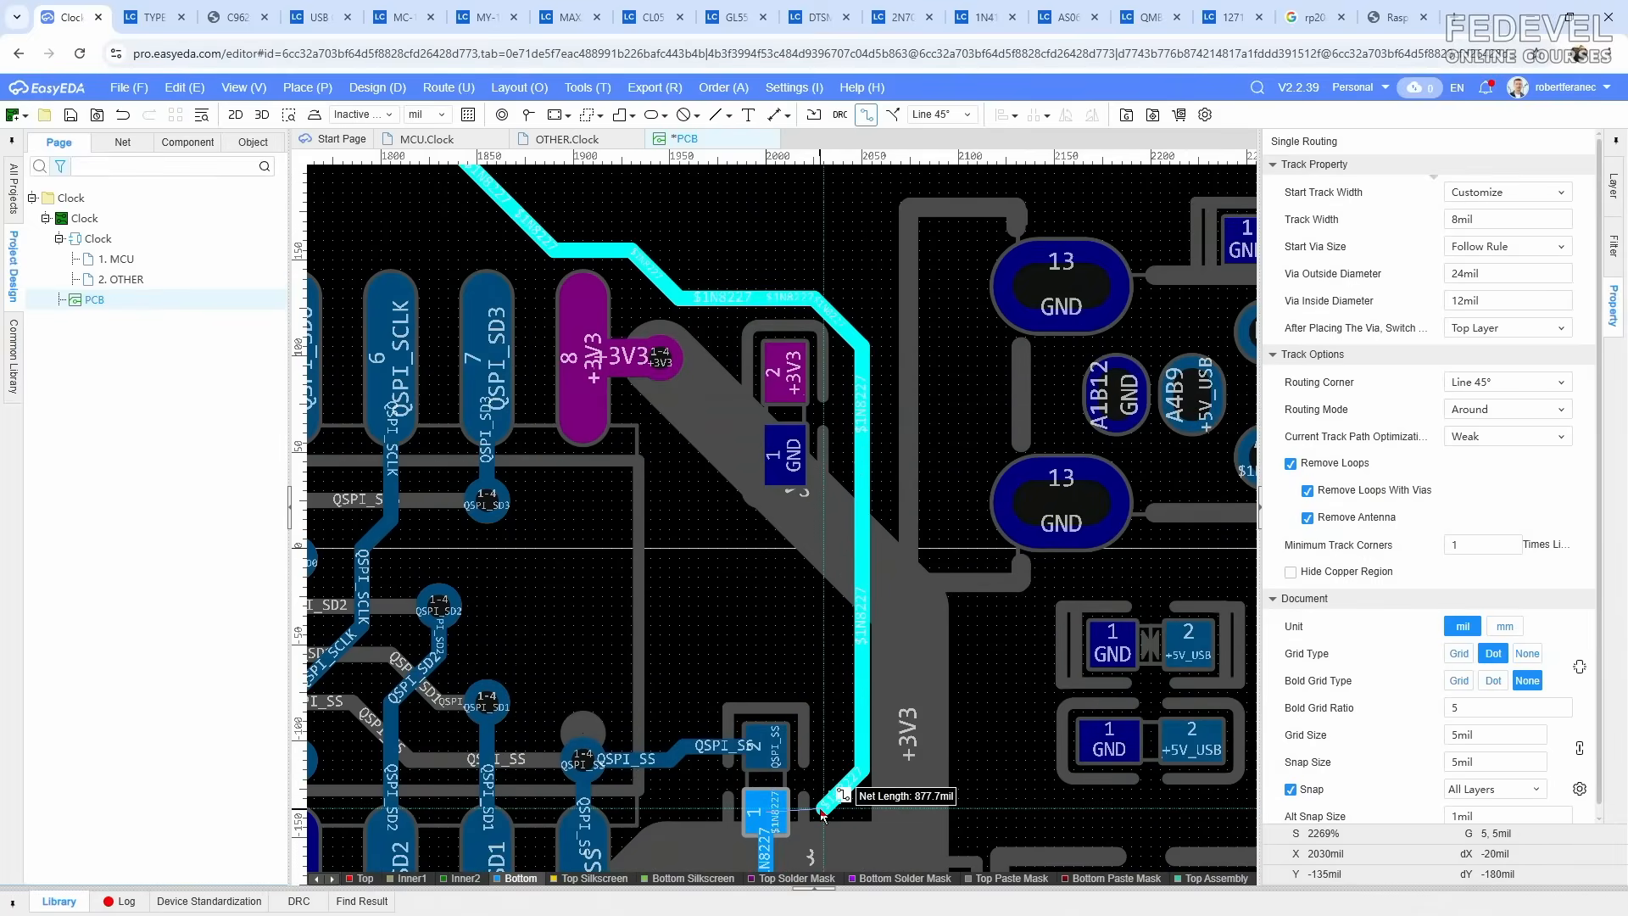
pyautogui.click(821, 811)
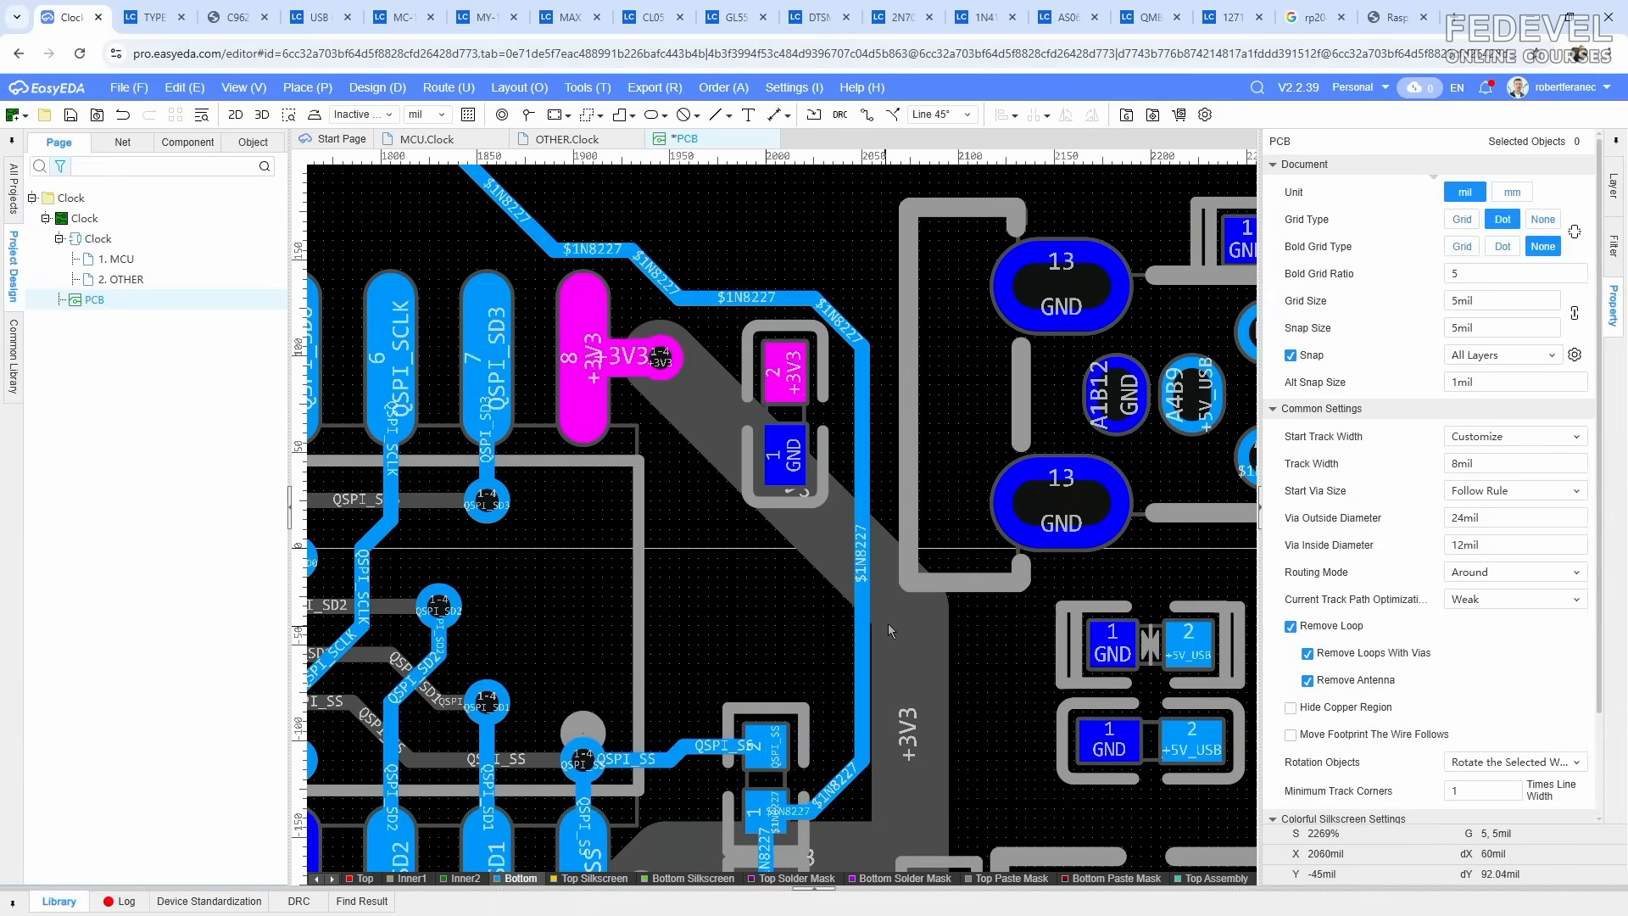
# Step: Examine the path of the $1N8227 track between the button, the flash chip's capacitor and the QSPI_SS resistor
pyautogui.scroll(-4, 888, 623)
pyautogui.moveTo(819, 607); pyautogui.dragTo(861, 634, button='right')
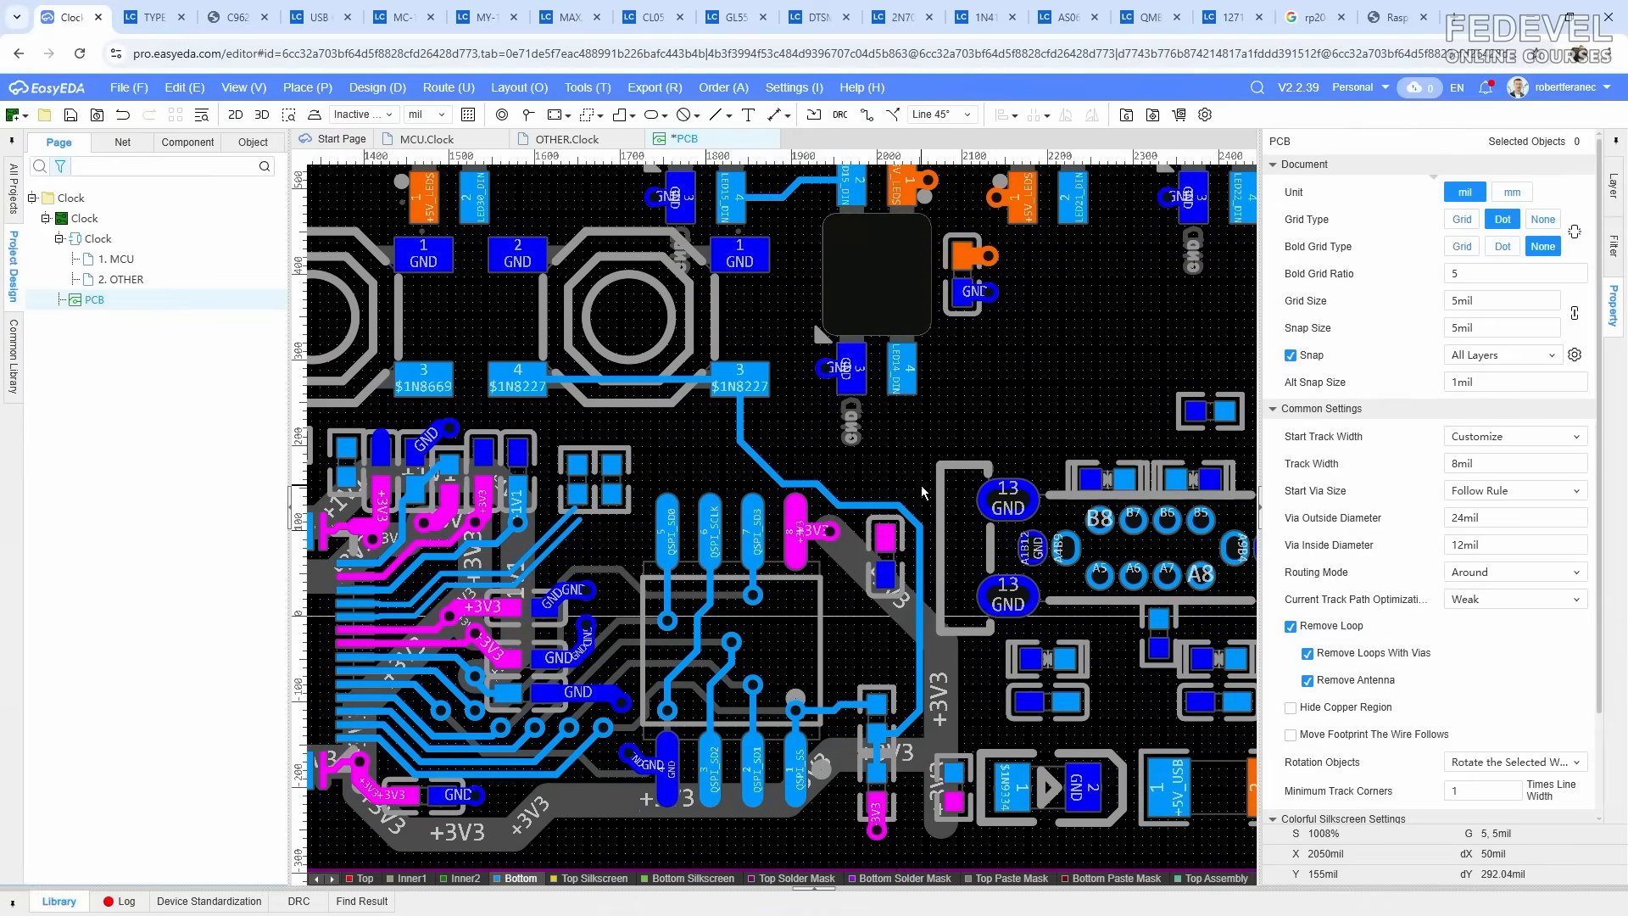
pyautogui.scroll(4, 923, 491)
pyautogui.click(892, 539)
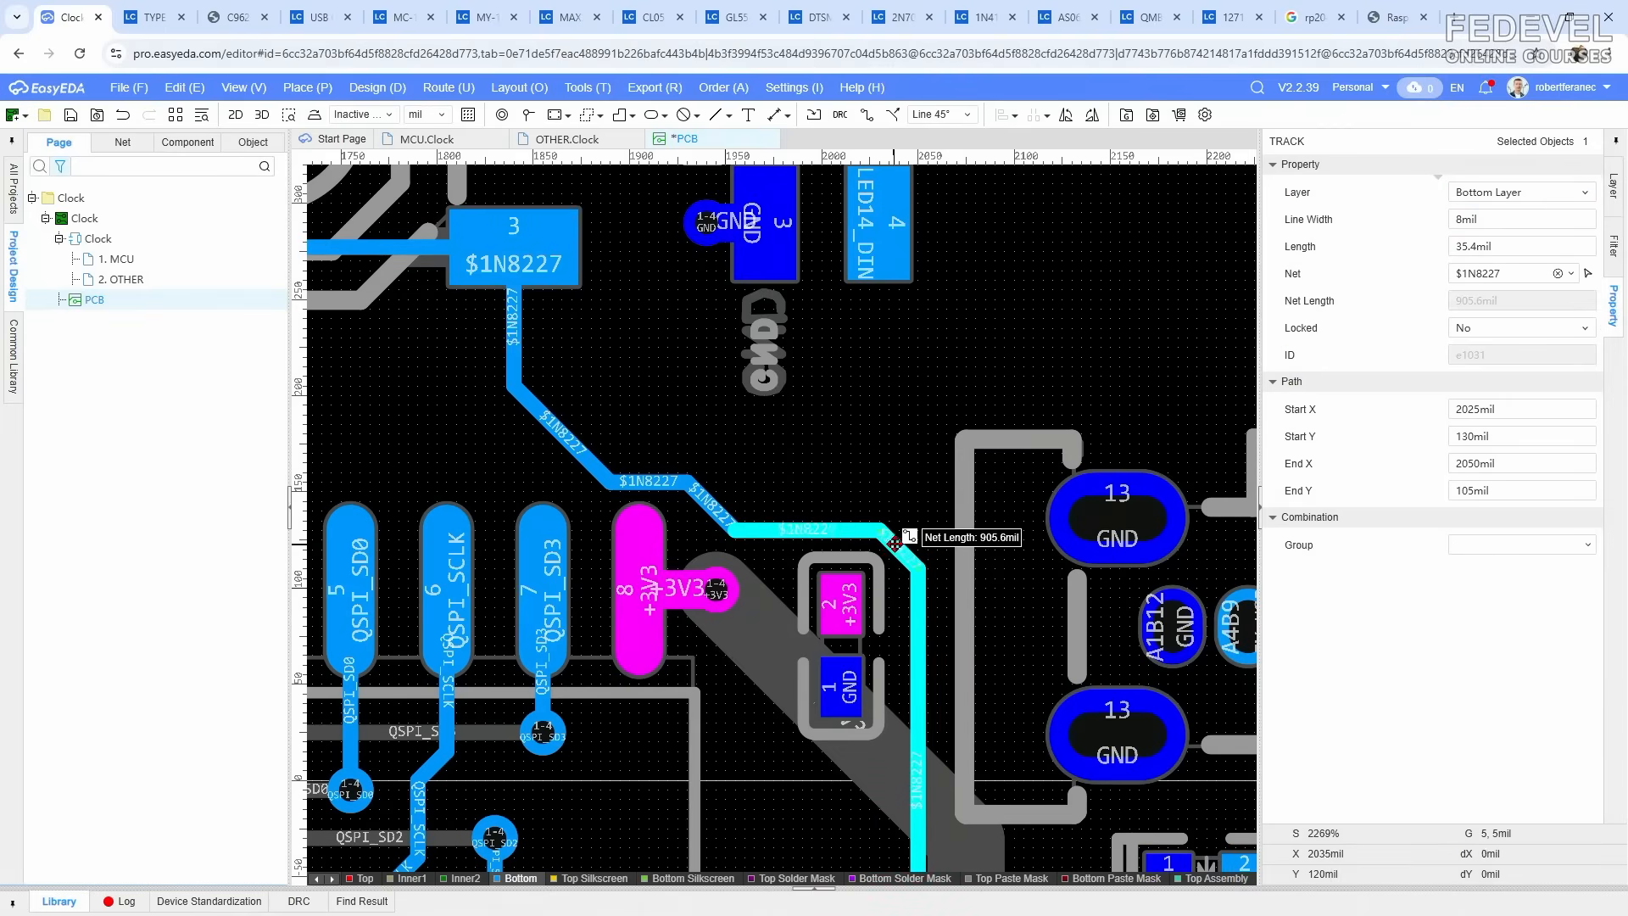
pyautogui.click(877, 475)
pyautogui.scroll(-2, 873, 465)
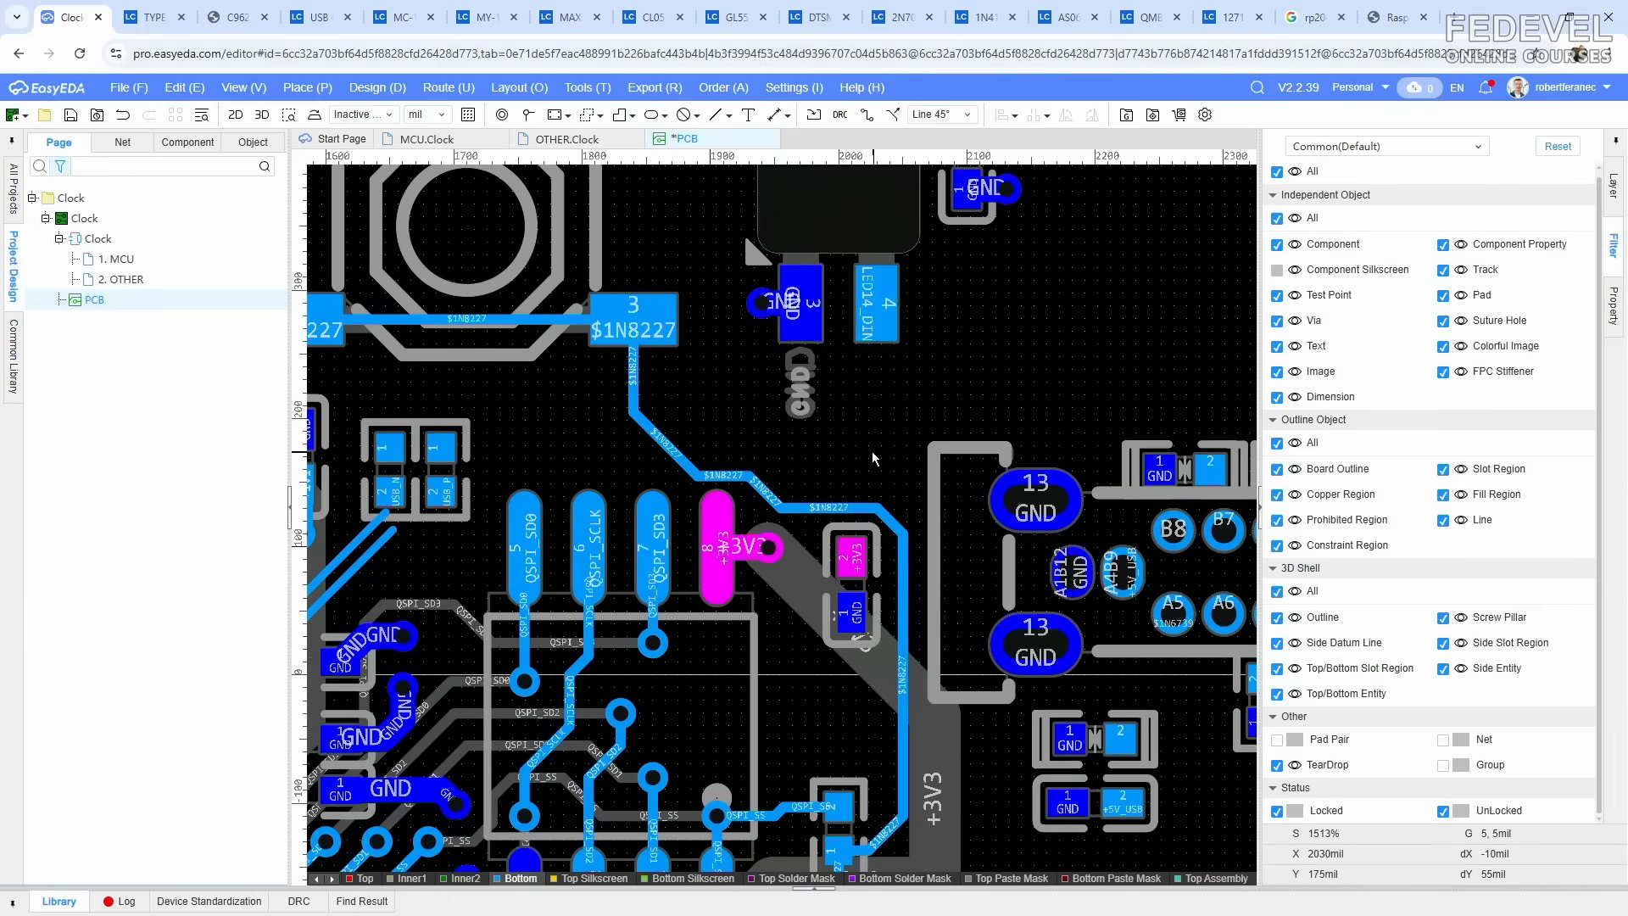
pyautogui.scroll(-1, 871, 458)
pyautogui.moveTo(872, 457); pyautogui.dragTo(953, 414, button='right')
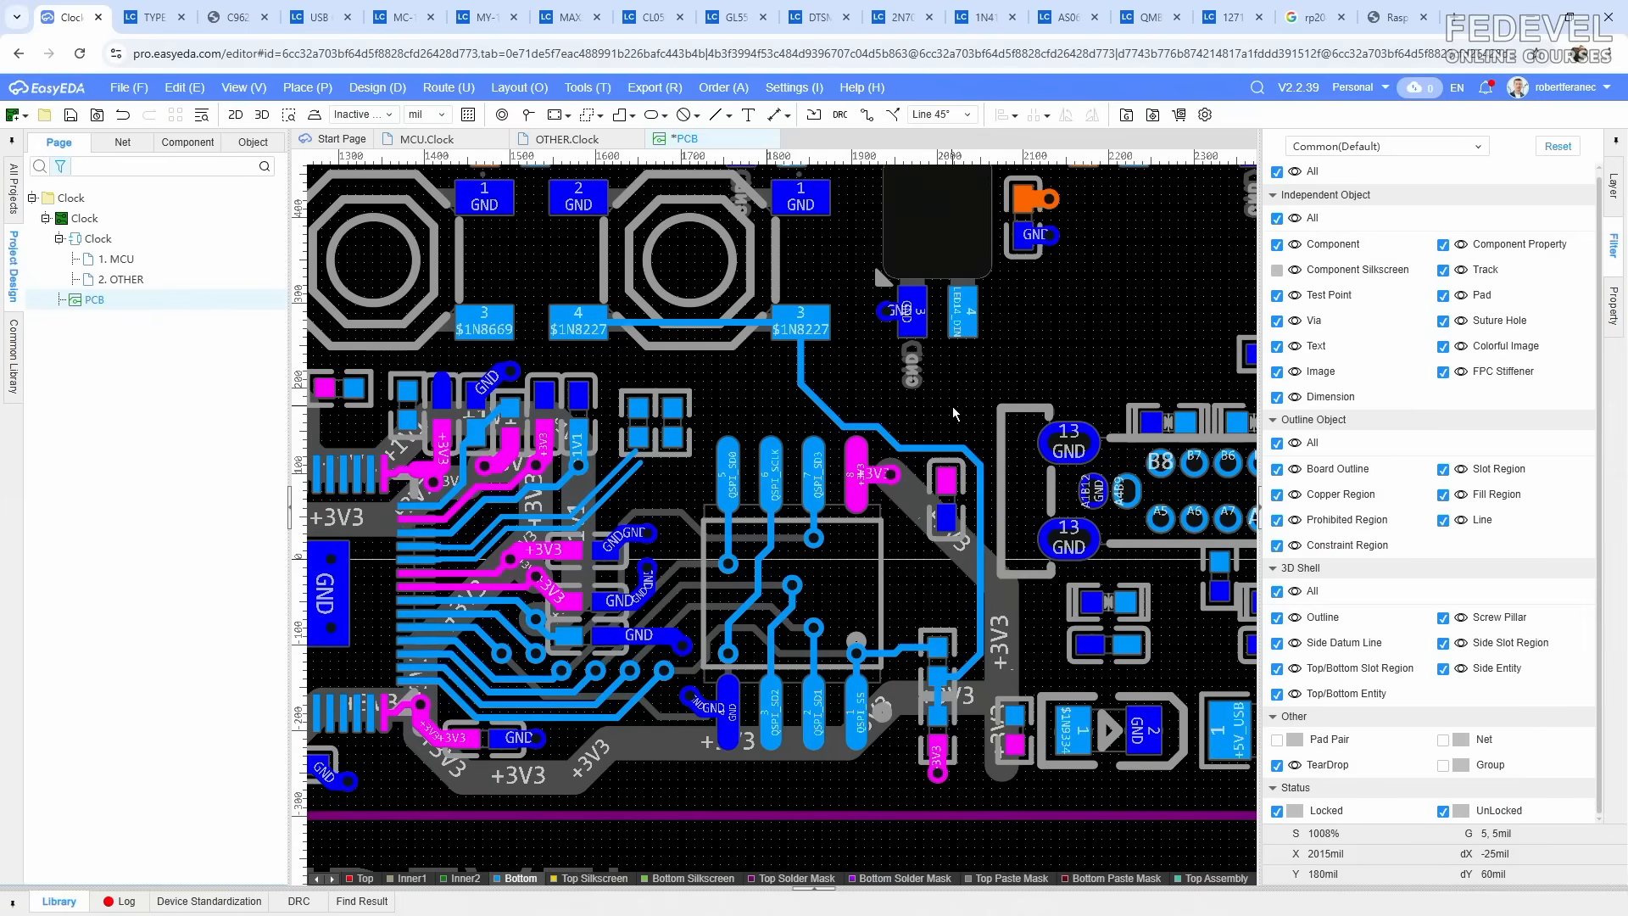
# Step: Fit the whole board in view, show the layer list and save the PCB
pyautogui.press('k')
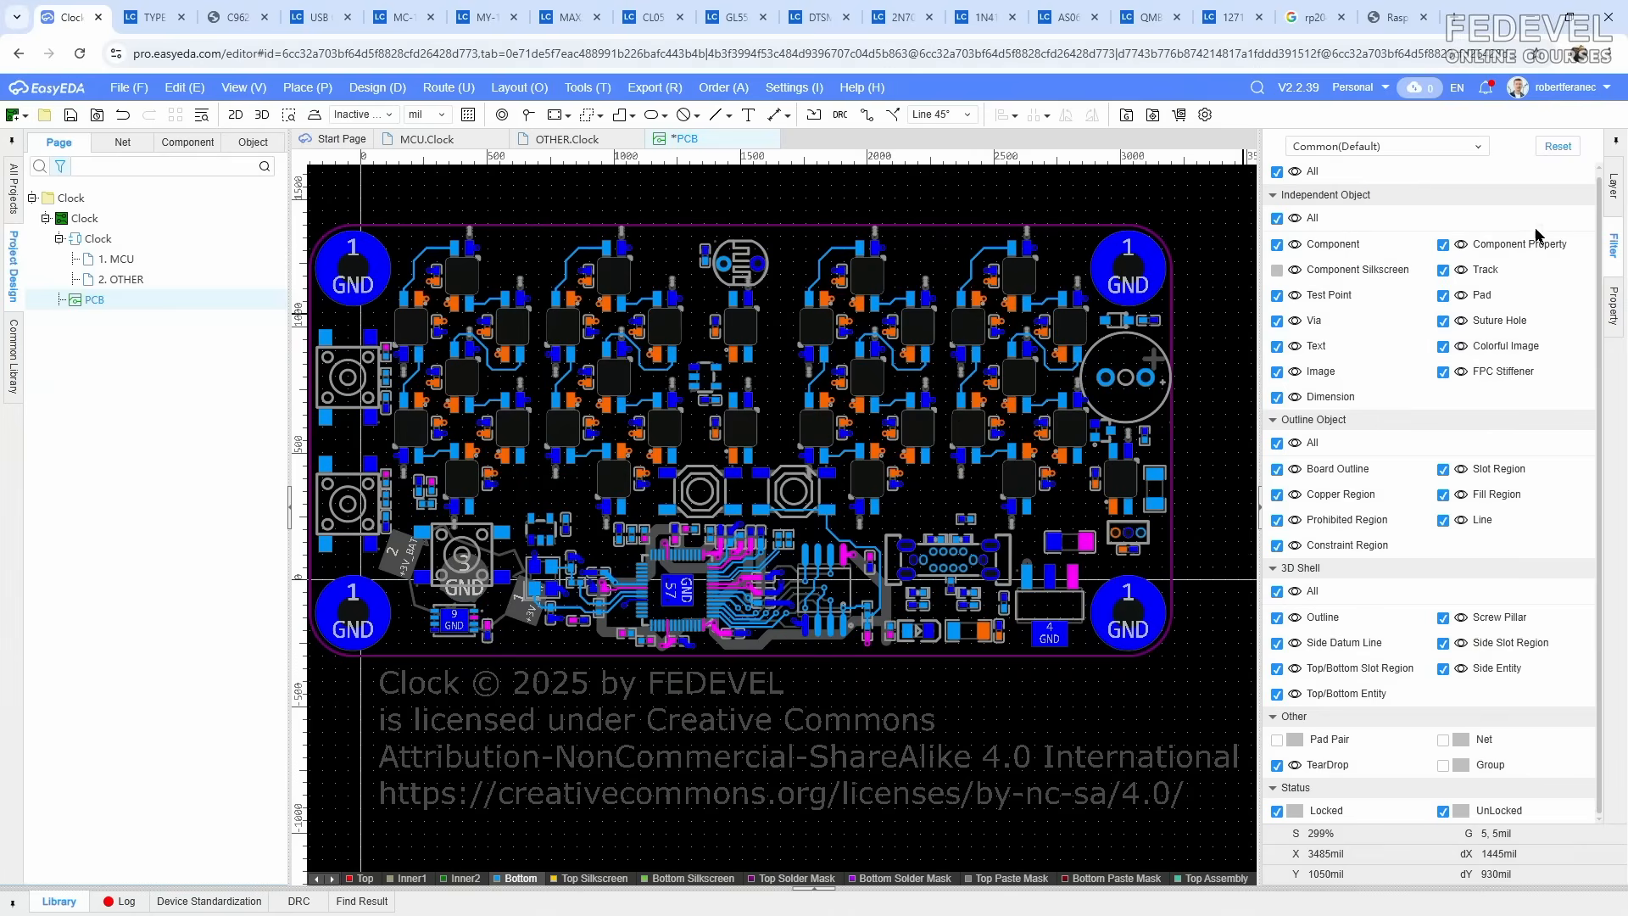
pyautogui.click(1613, 188)
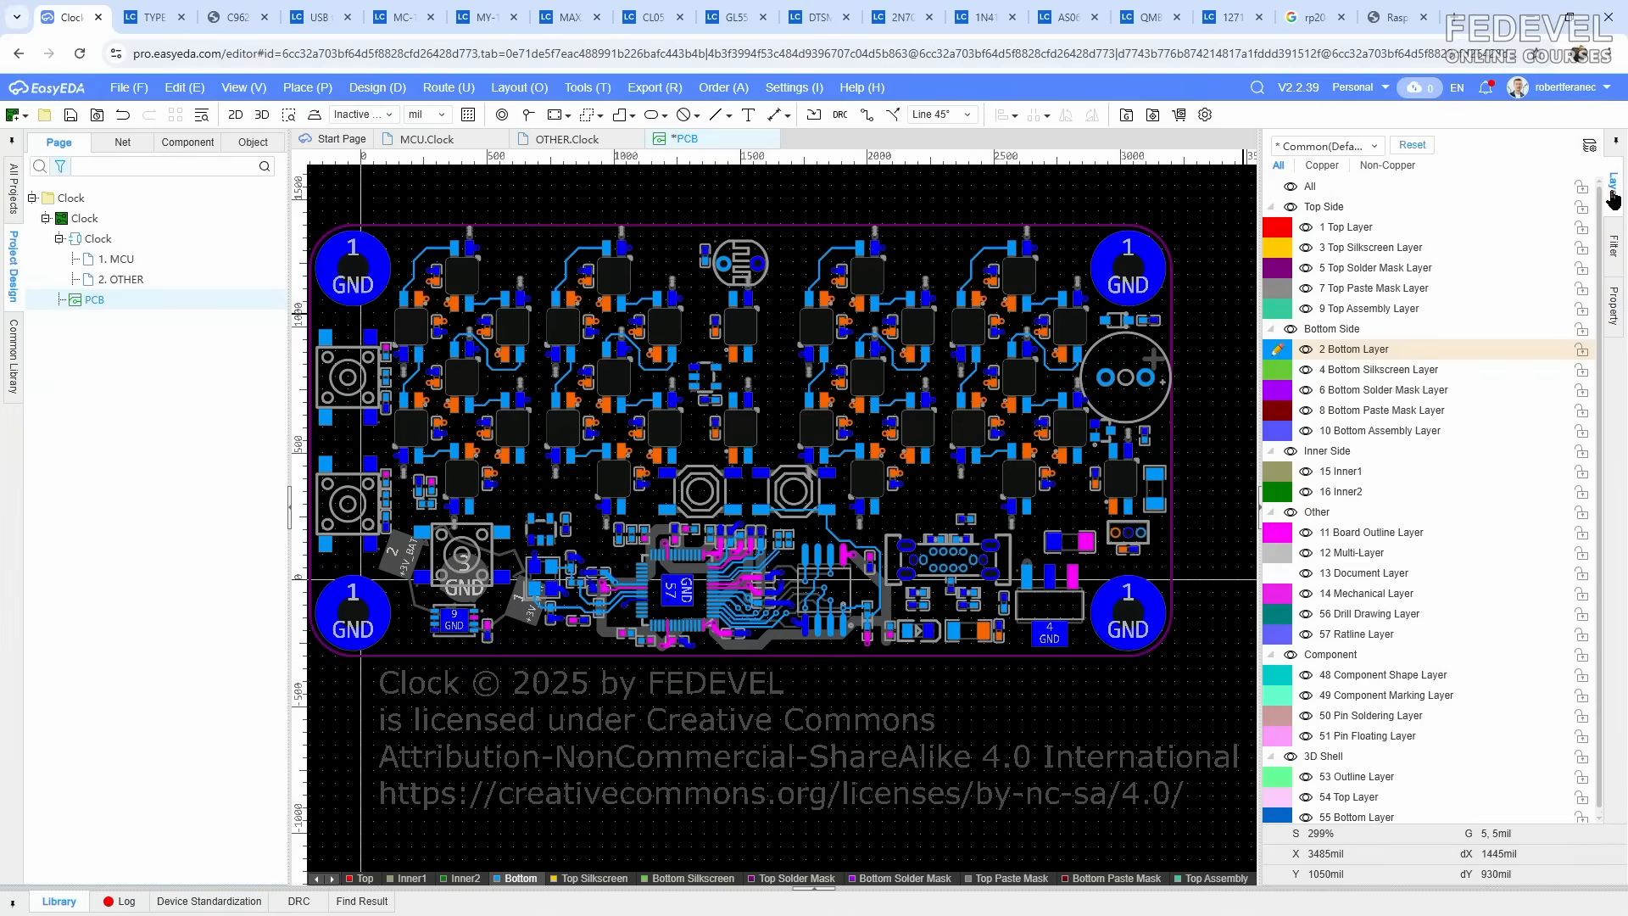
pyautogui.click(71, 117)
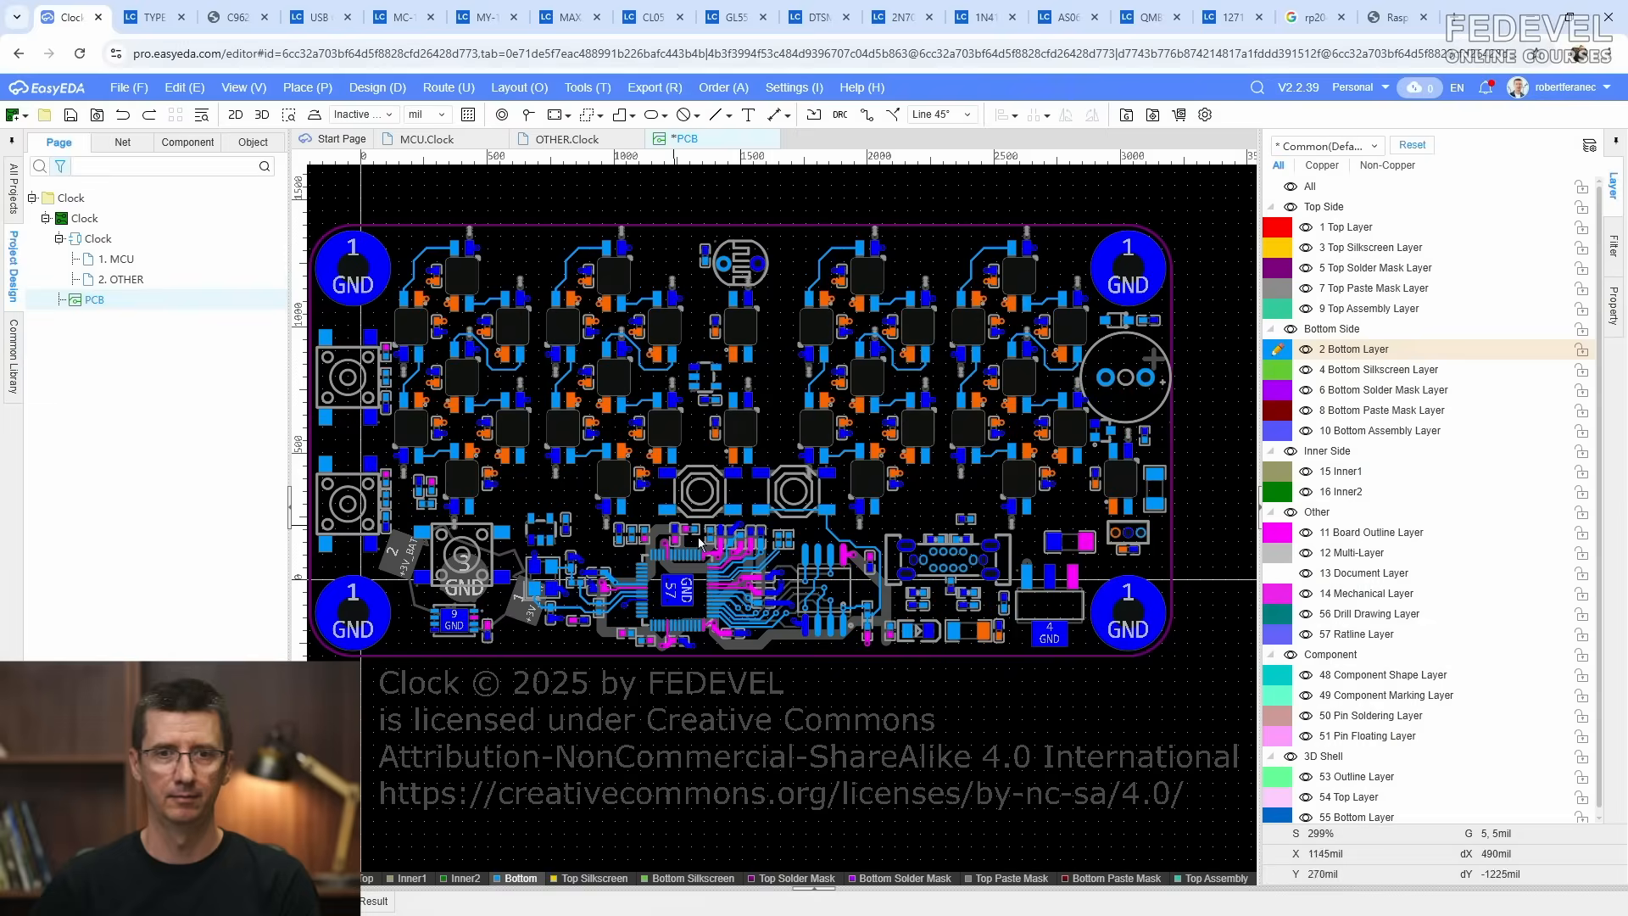
# Step: Route a 20 mil bottom-layer +3V3 track from pad 2 of the capacitor beside the flash chip to the via at flash pin 8
pyautogui.scroll(6, 857, 586)
pyautogui.moveTo(631, 591); pyautogui.dragTo(641, 607, button='right')
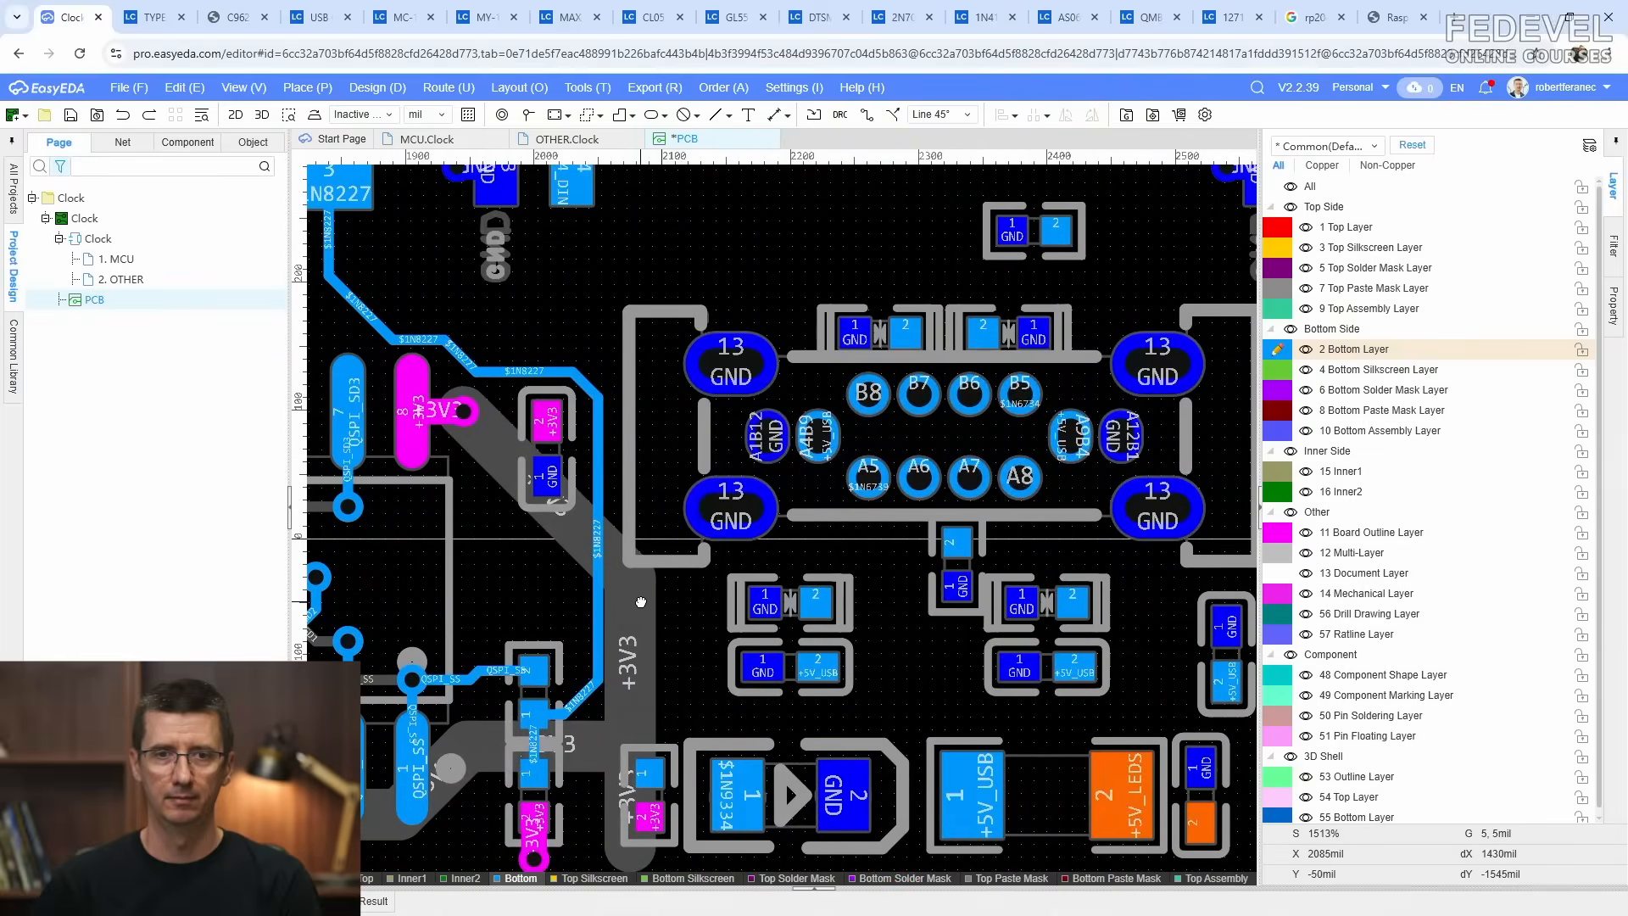
pyautogui.press('w')
pyautogui.scroll(1, 554, 372)
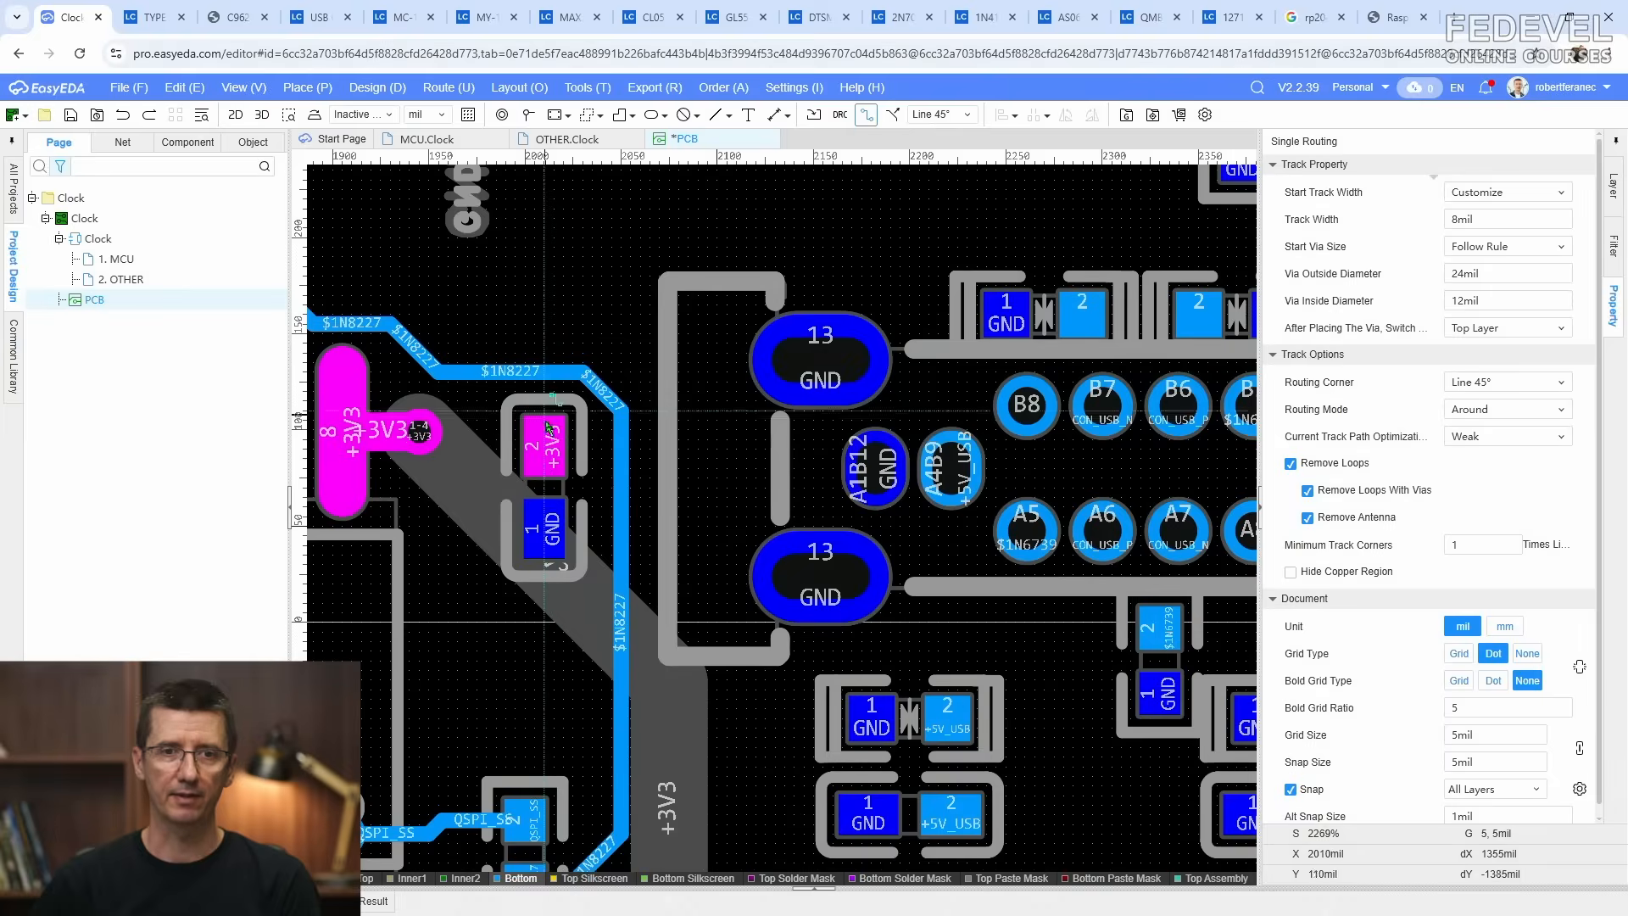
pyautogui.click(543, 448)
pyautogui.press('Tab')
pyautogui.write('20')
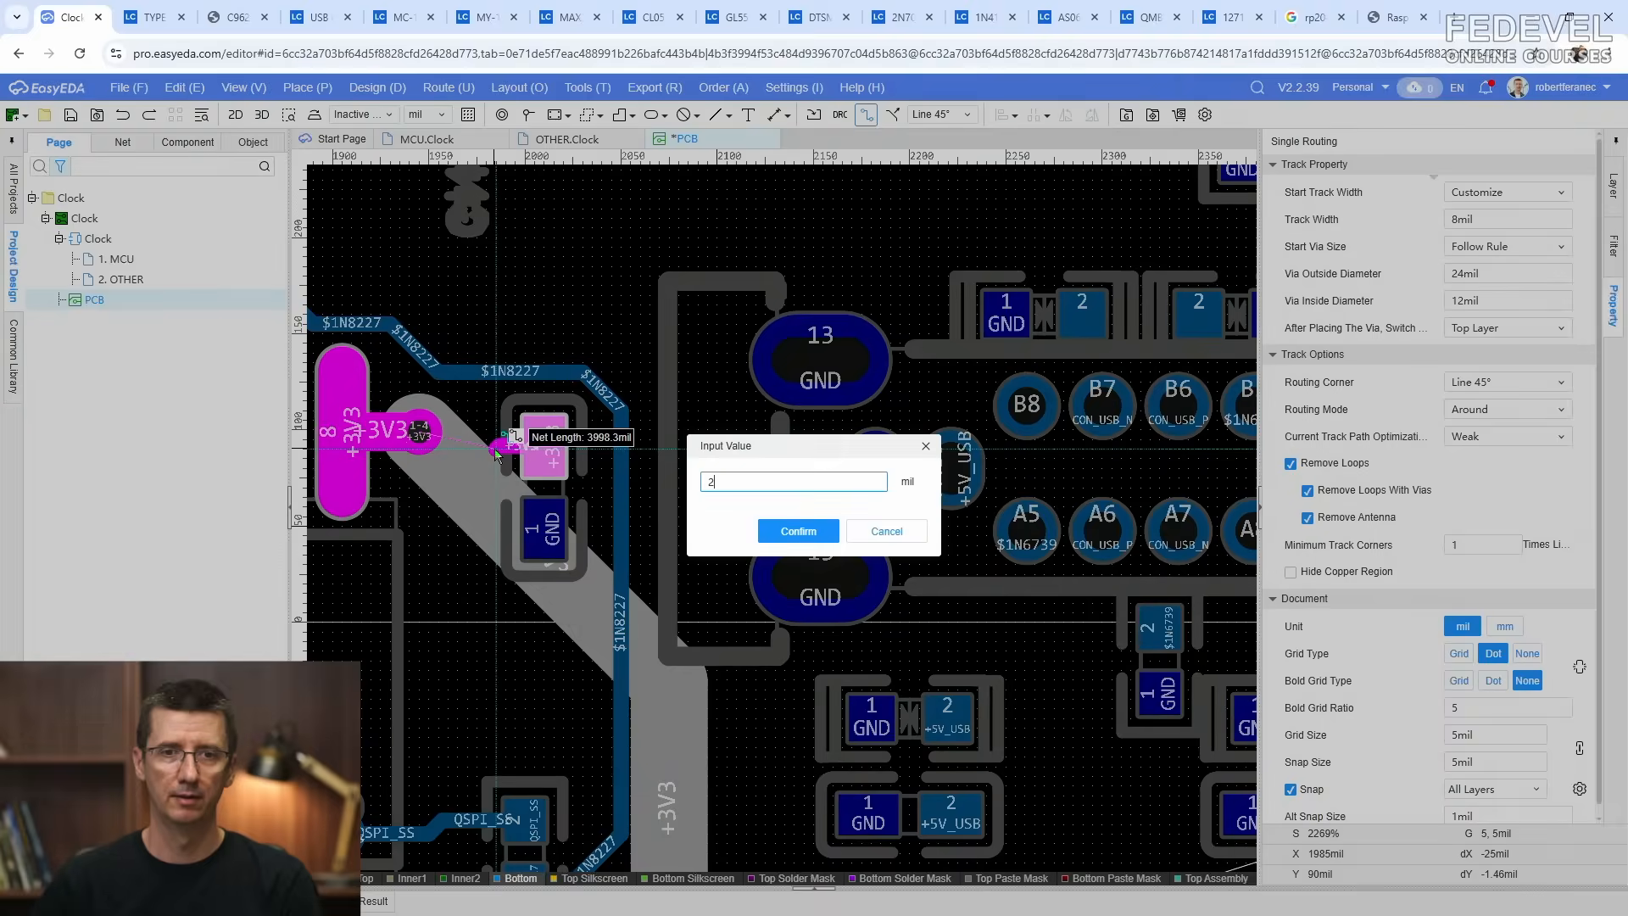
pyautogui.press('Return')
pyautogui.click(428, 439)
# Step: Route a 20 mil wide, about 40 mil long GND track leftward from pad 1 of the upper-left component below the USB connector, ending in a via
pyautogui.scroll(-1, 428, 439)
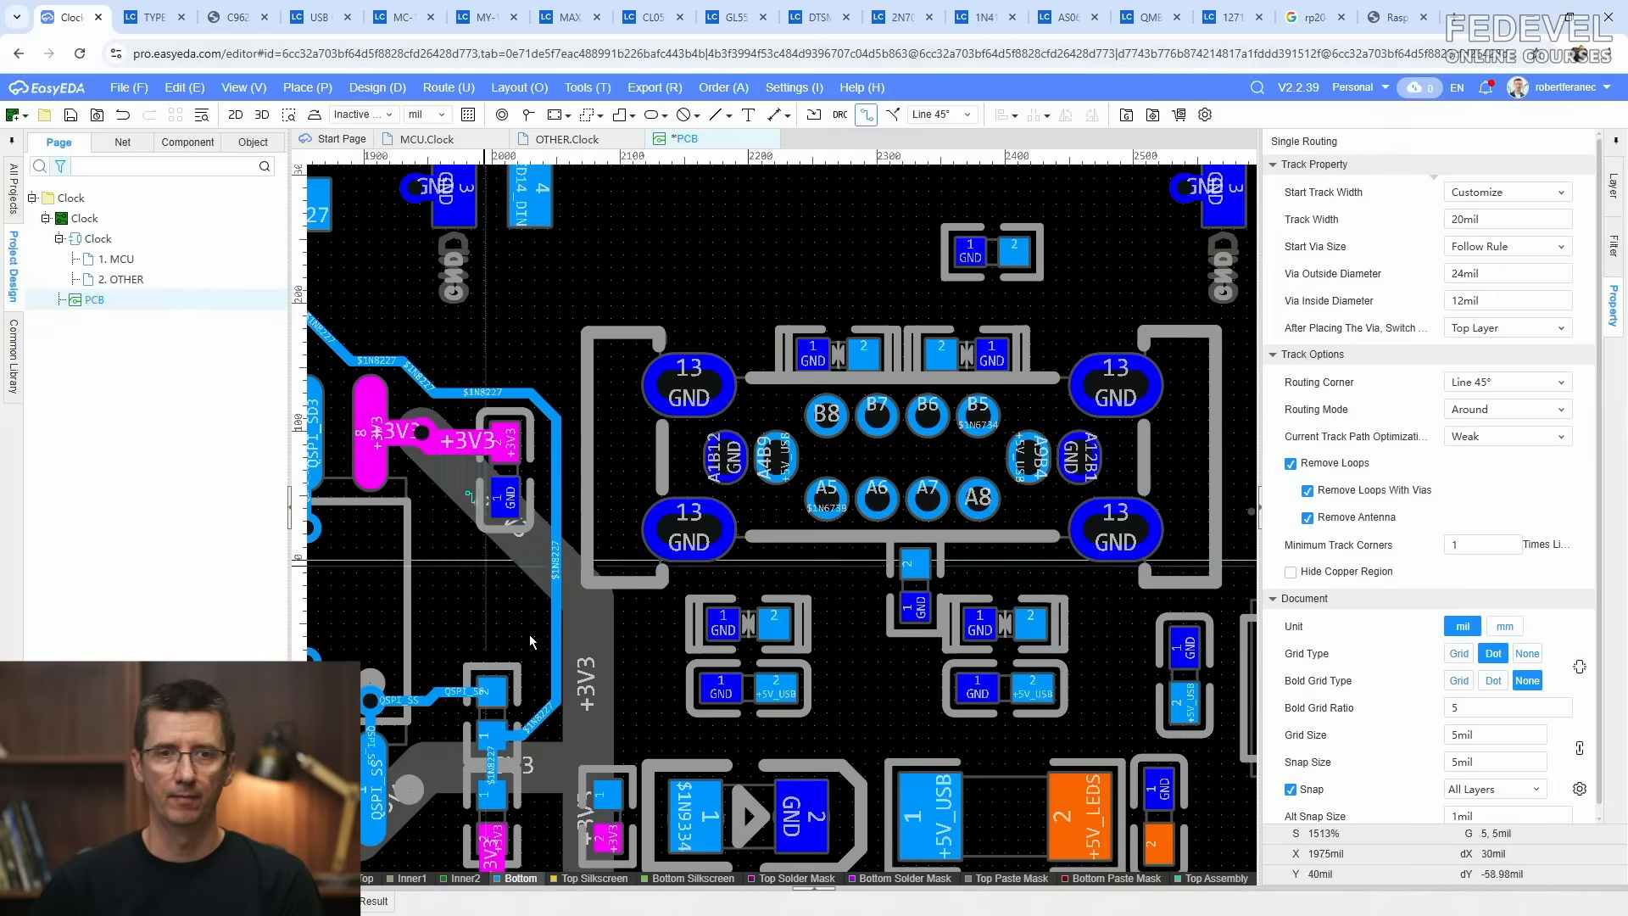
pyautogui.scroll(1, 741, 737)
pyautogui.click(706, 566)
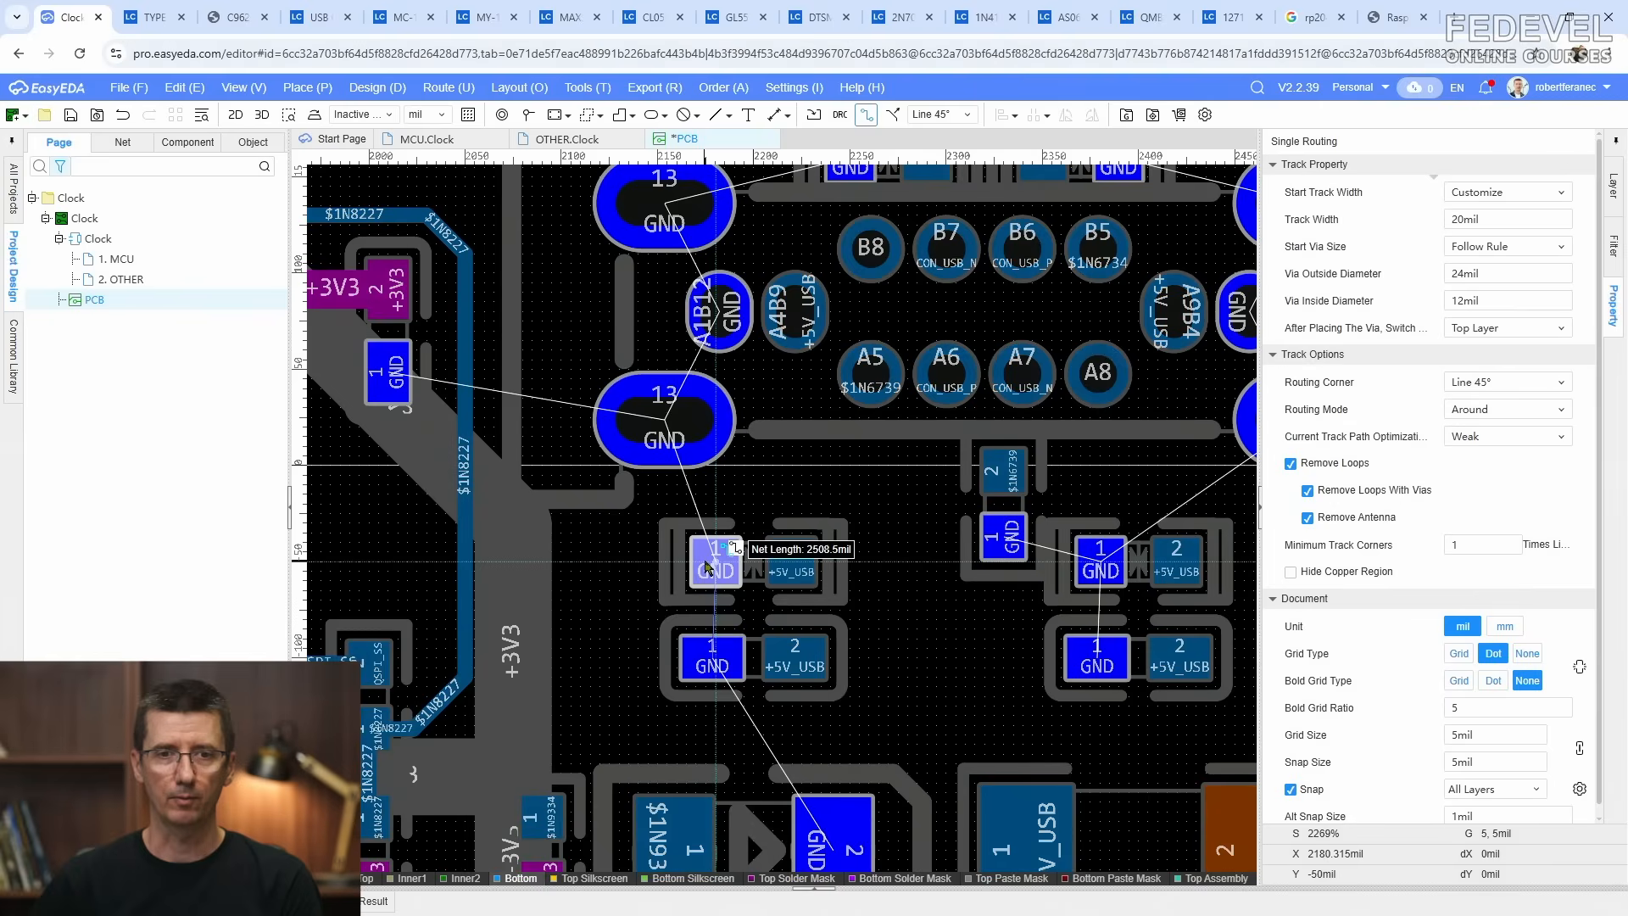
pyautogui.click(638, 562)
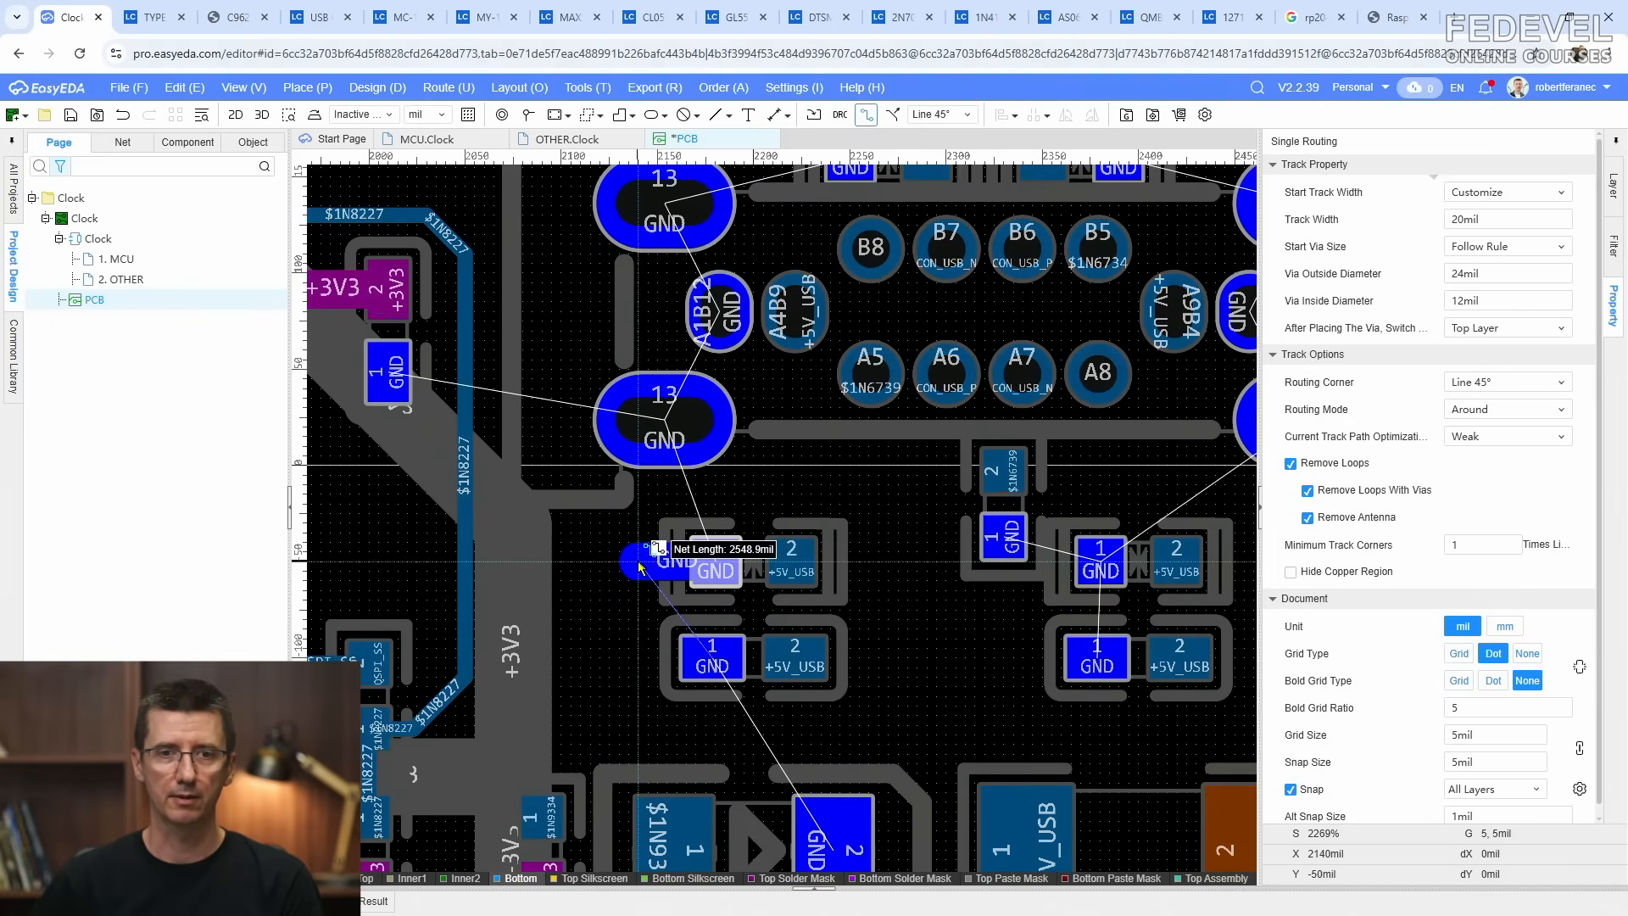
pyautogui.rightClick(638, 562)
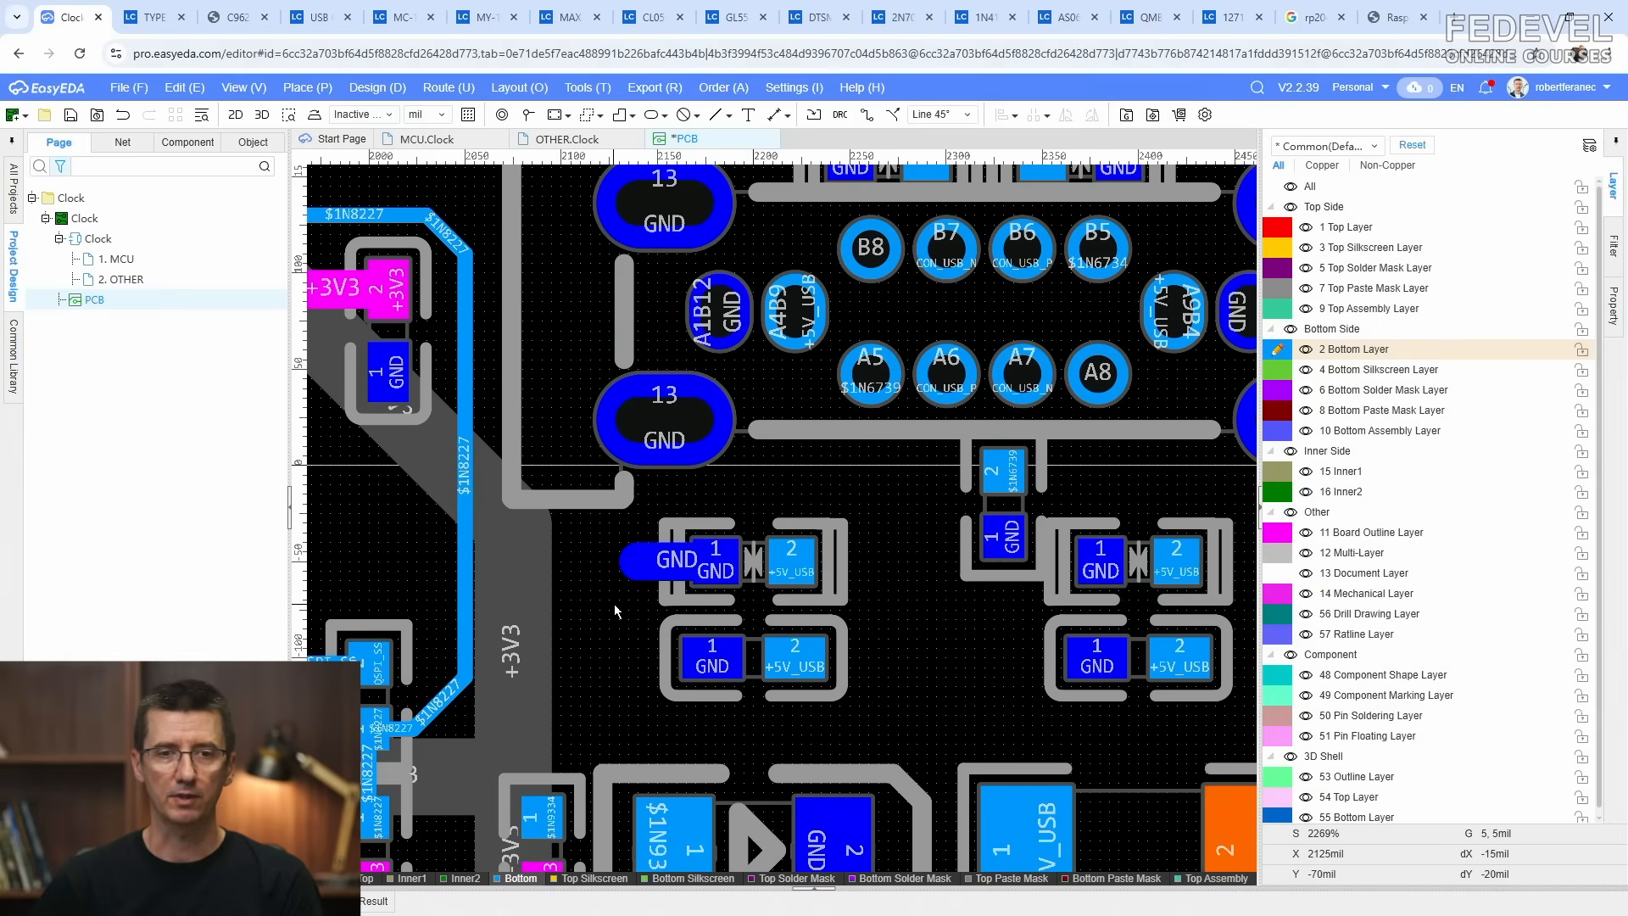
pyautogui.press('v')
pyautogui.click(662, 546)
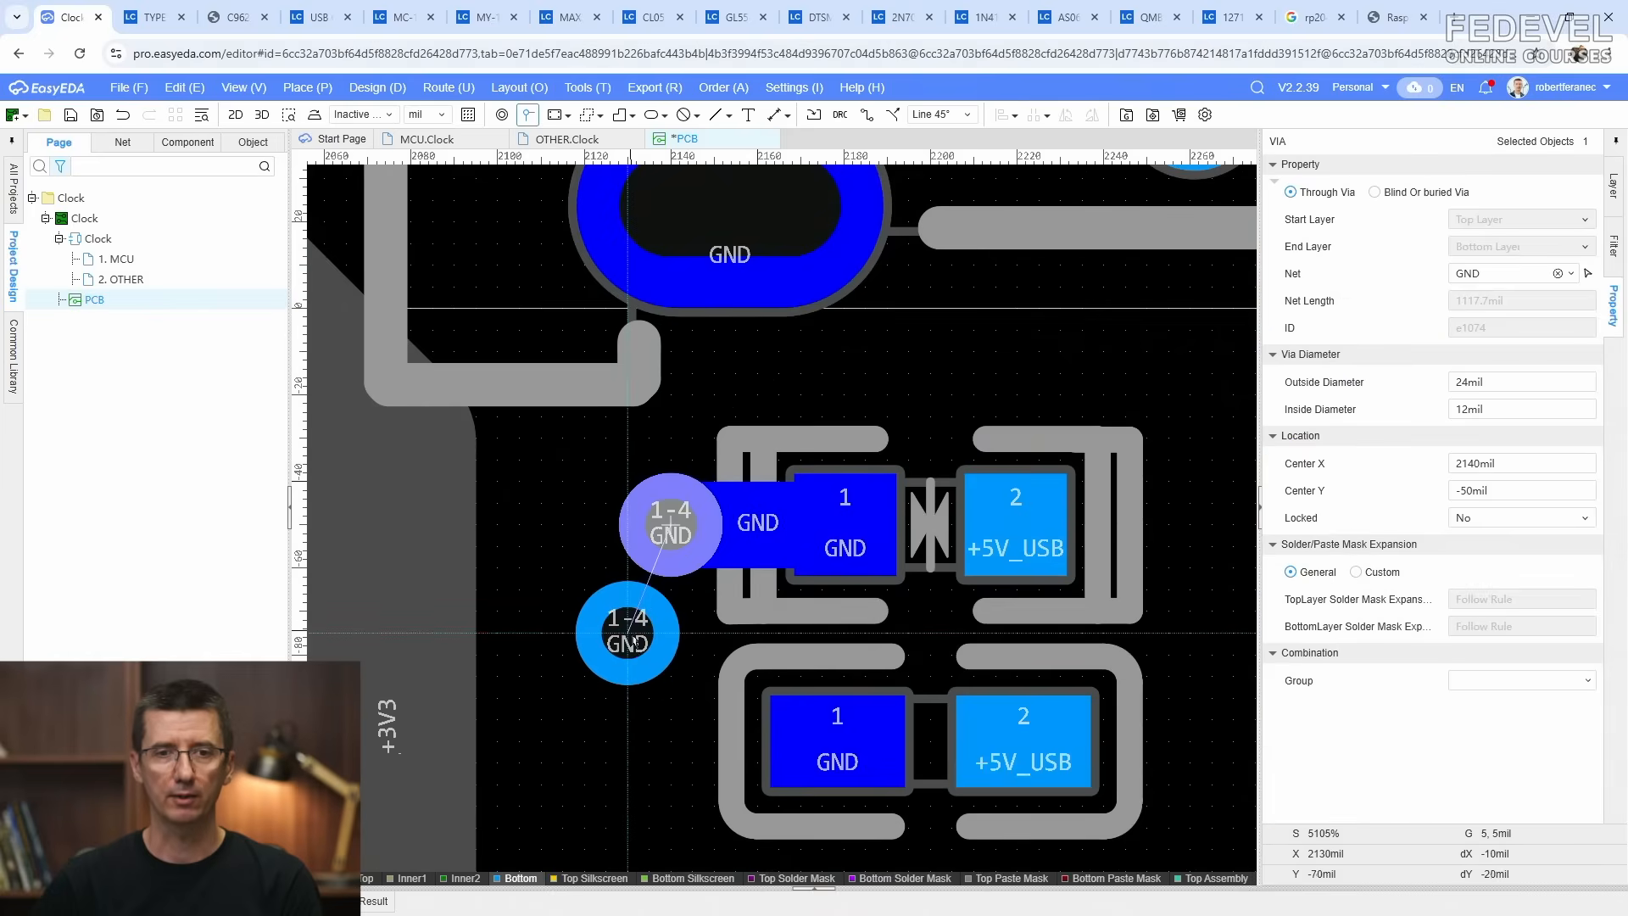
# Step: Copy the new GND track with its via and paste it onto GND pad 1 of the +5V_USB component directly below
pyautogui.click(750, 541)
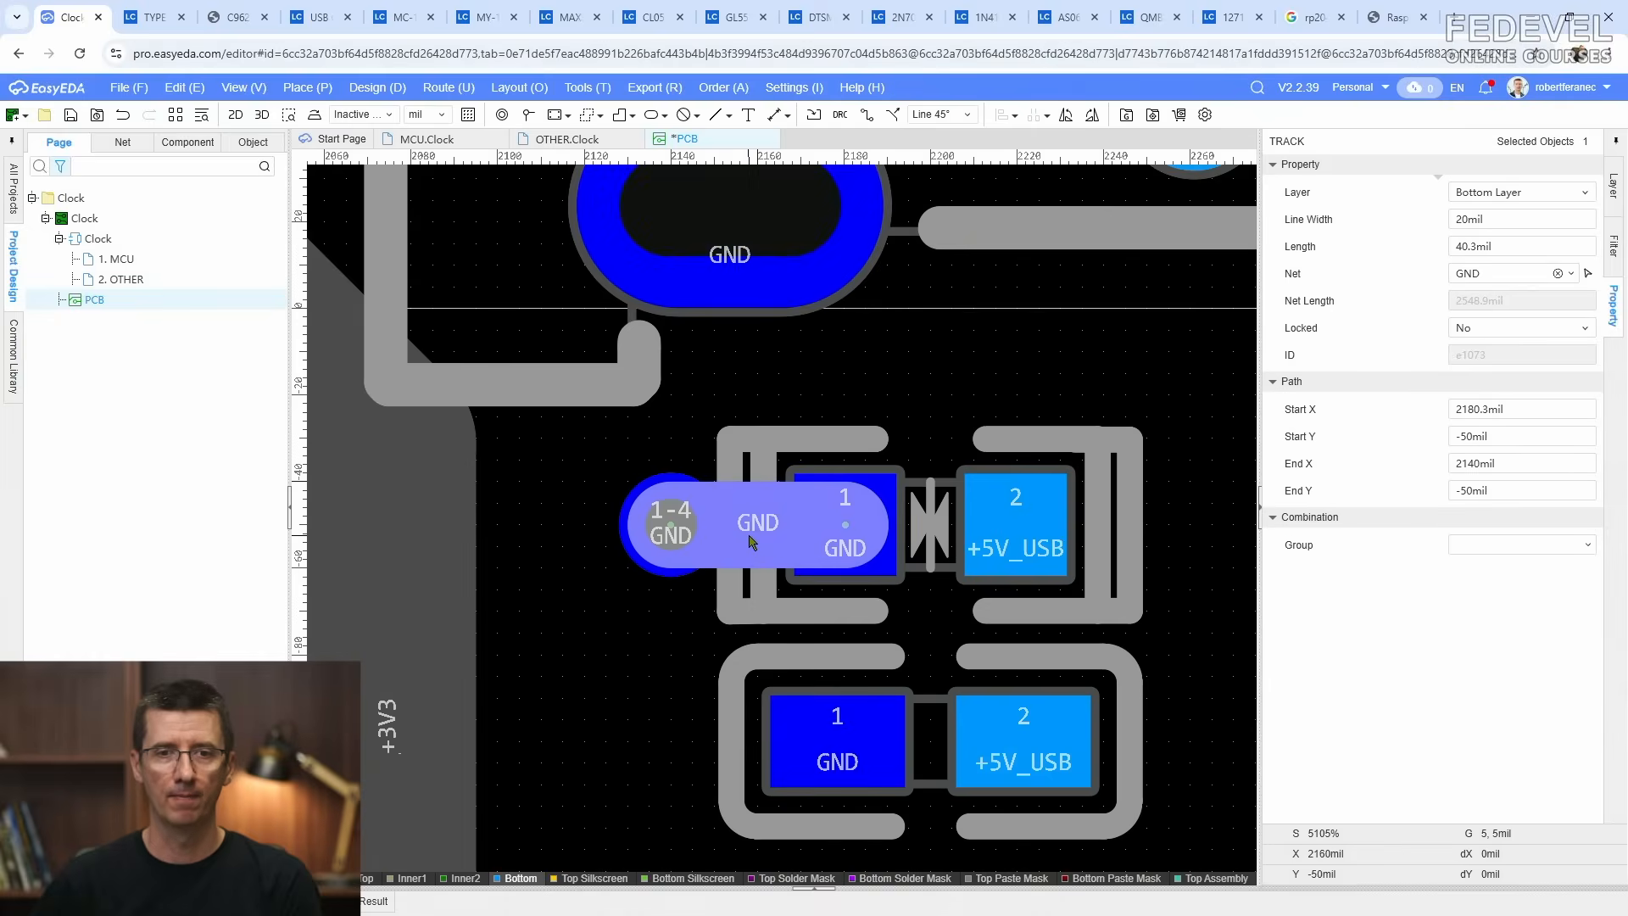
pyautogui.keyDown('ctrl'); pyautogui.click(668, 518); pyautogui.keyUp('ctrl')
pyautogui.rightClick(610, 670)
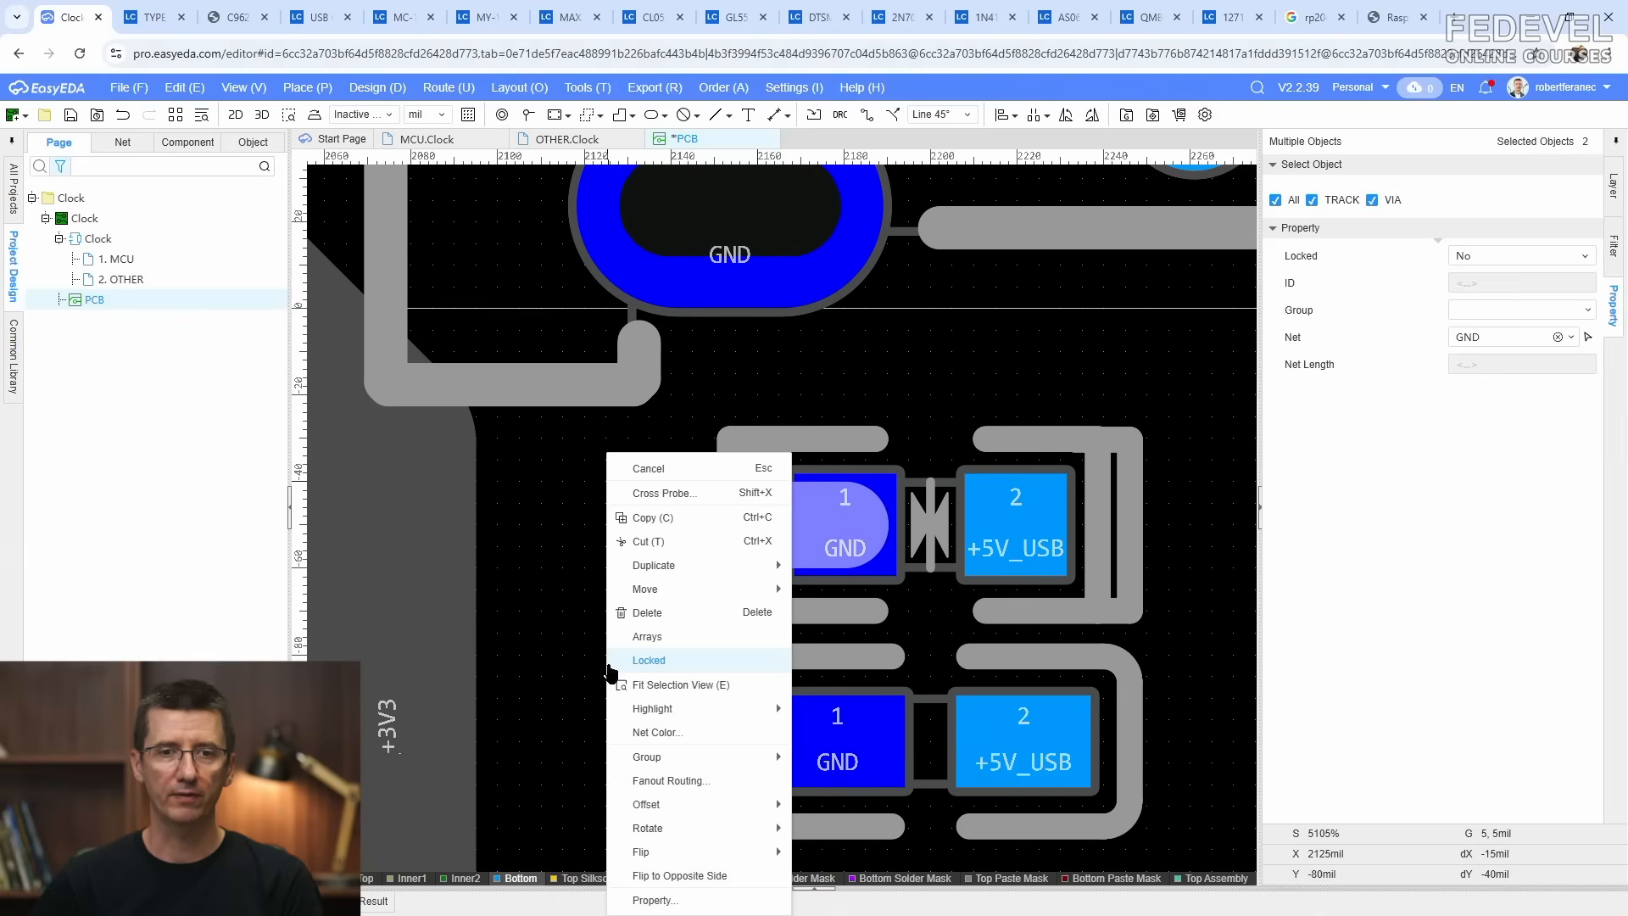
pyautogui.click(669, 518)
pyautogui.click(586, 661)
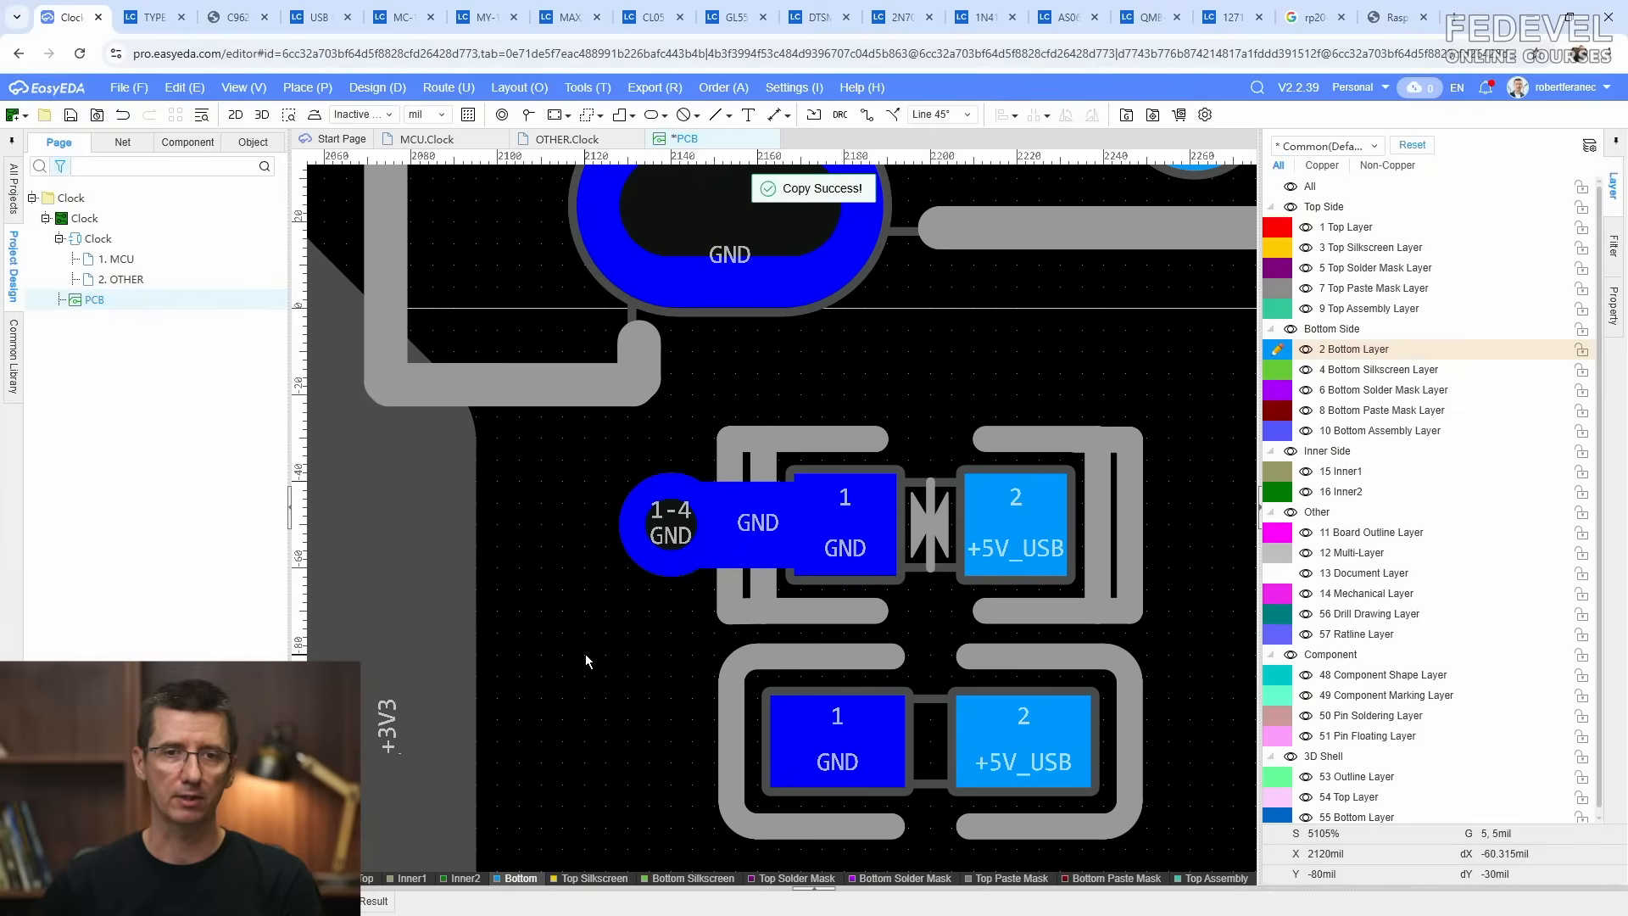
pyautogui.rightClick(585, 661)
pyautogui.click(619, 679)
pyautogui.scroll(-5, 613, 596)
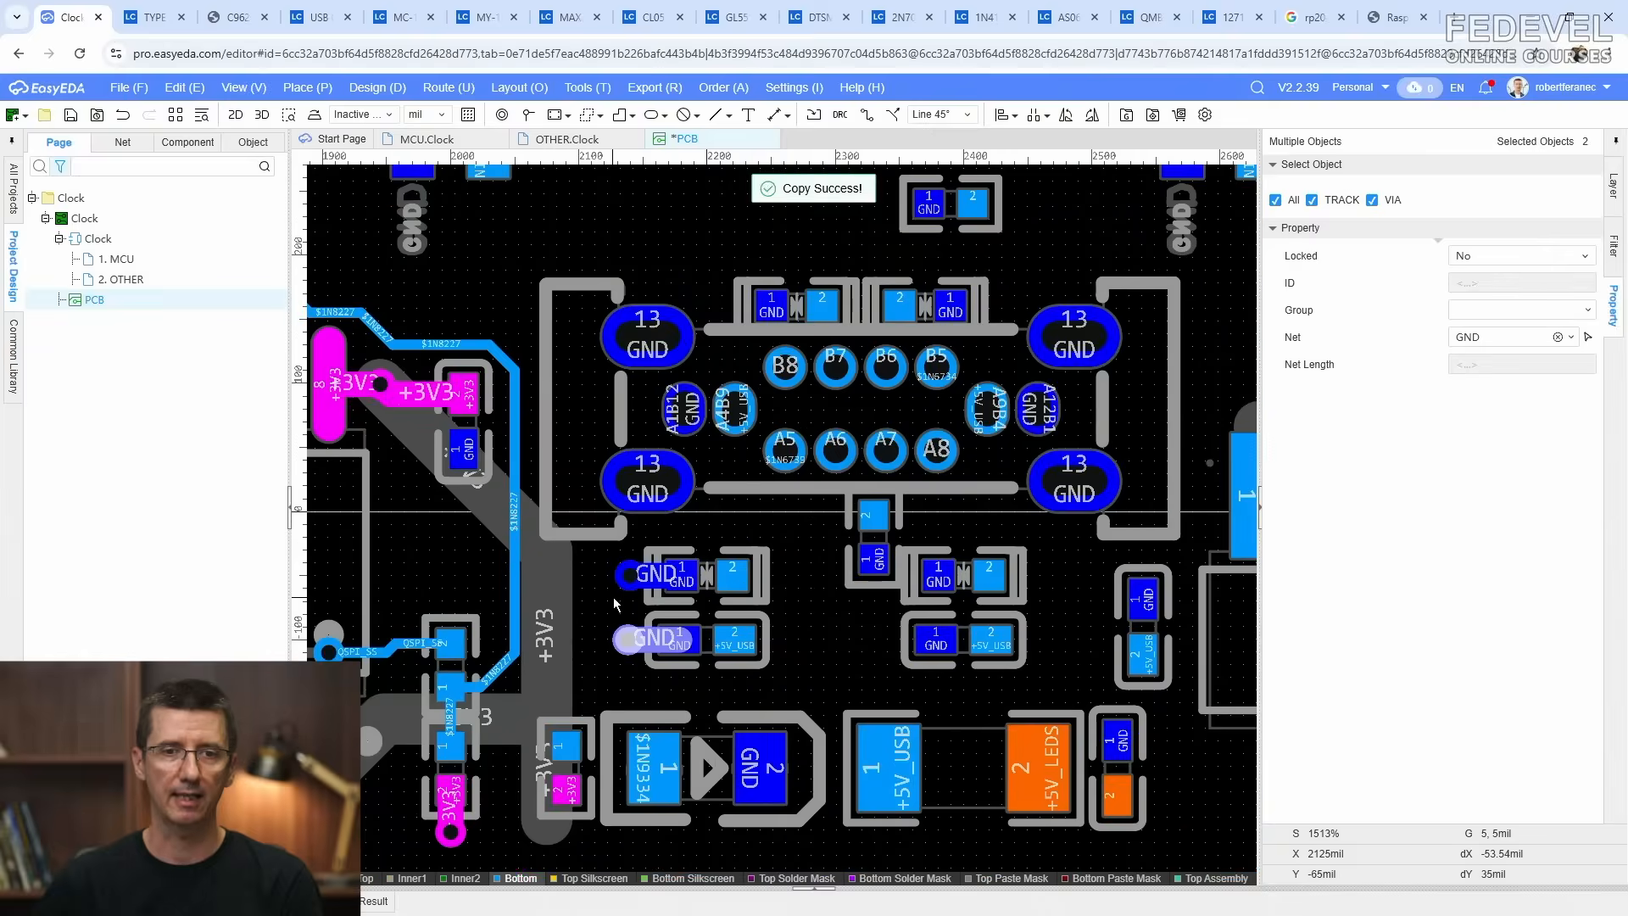
# Step: Paste the GND track and via onto pad 1 of the lower component in the right-hand pair below the USB connector
pyautogui.moveTo(829, 669); pyautogui.dragTo(563, 647, button='right')
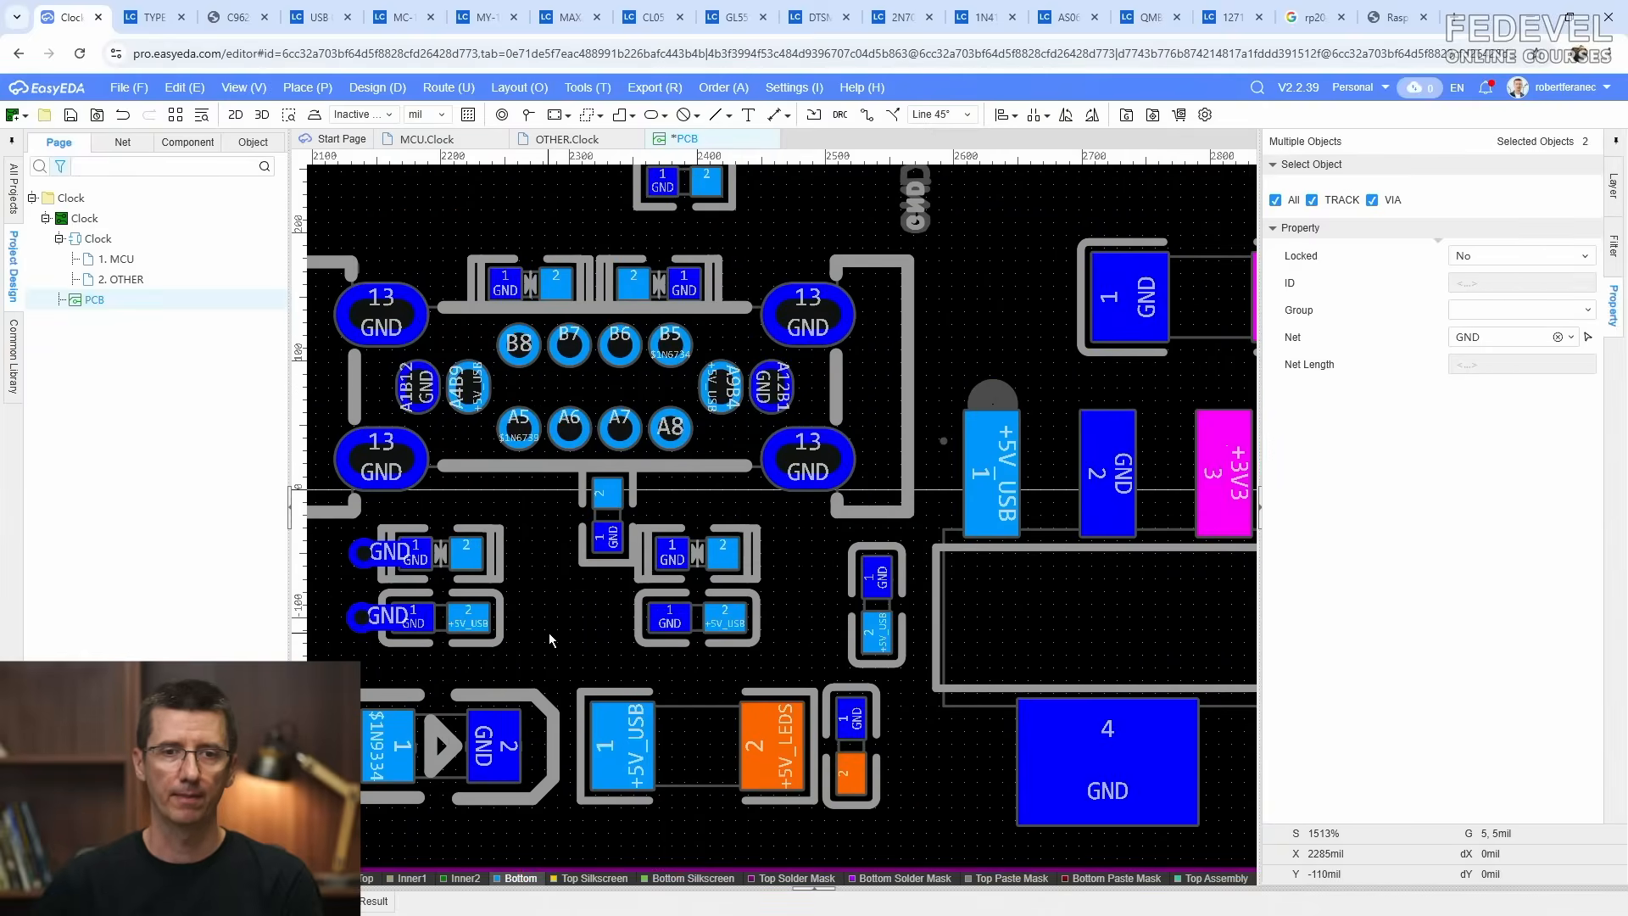
pyautogui.rightClick(548, 632)
pyautogui.click(577, 670)
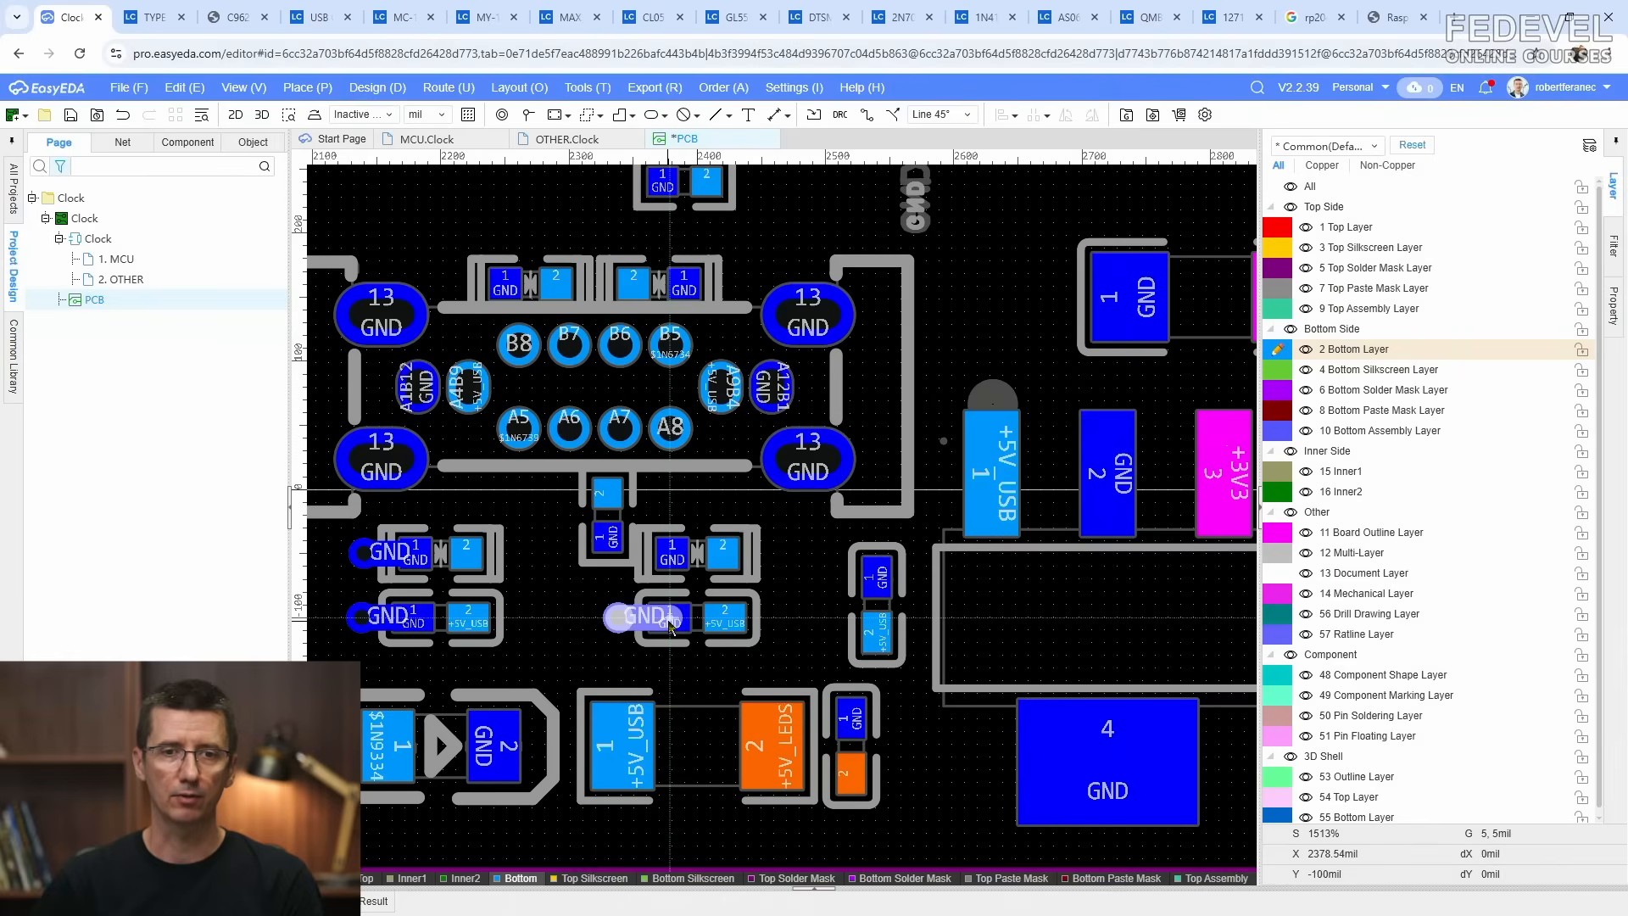
pyautogui.click(669, 628)
# Step: Paste the GND track and via onto pad 1 of the right-hand pair's upper component, rotated so the via points up
pyautogui.rightClick(800, 643)
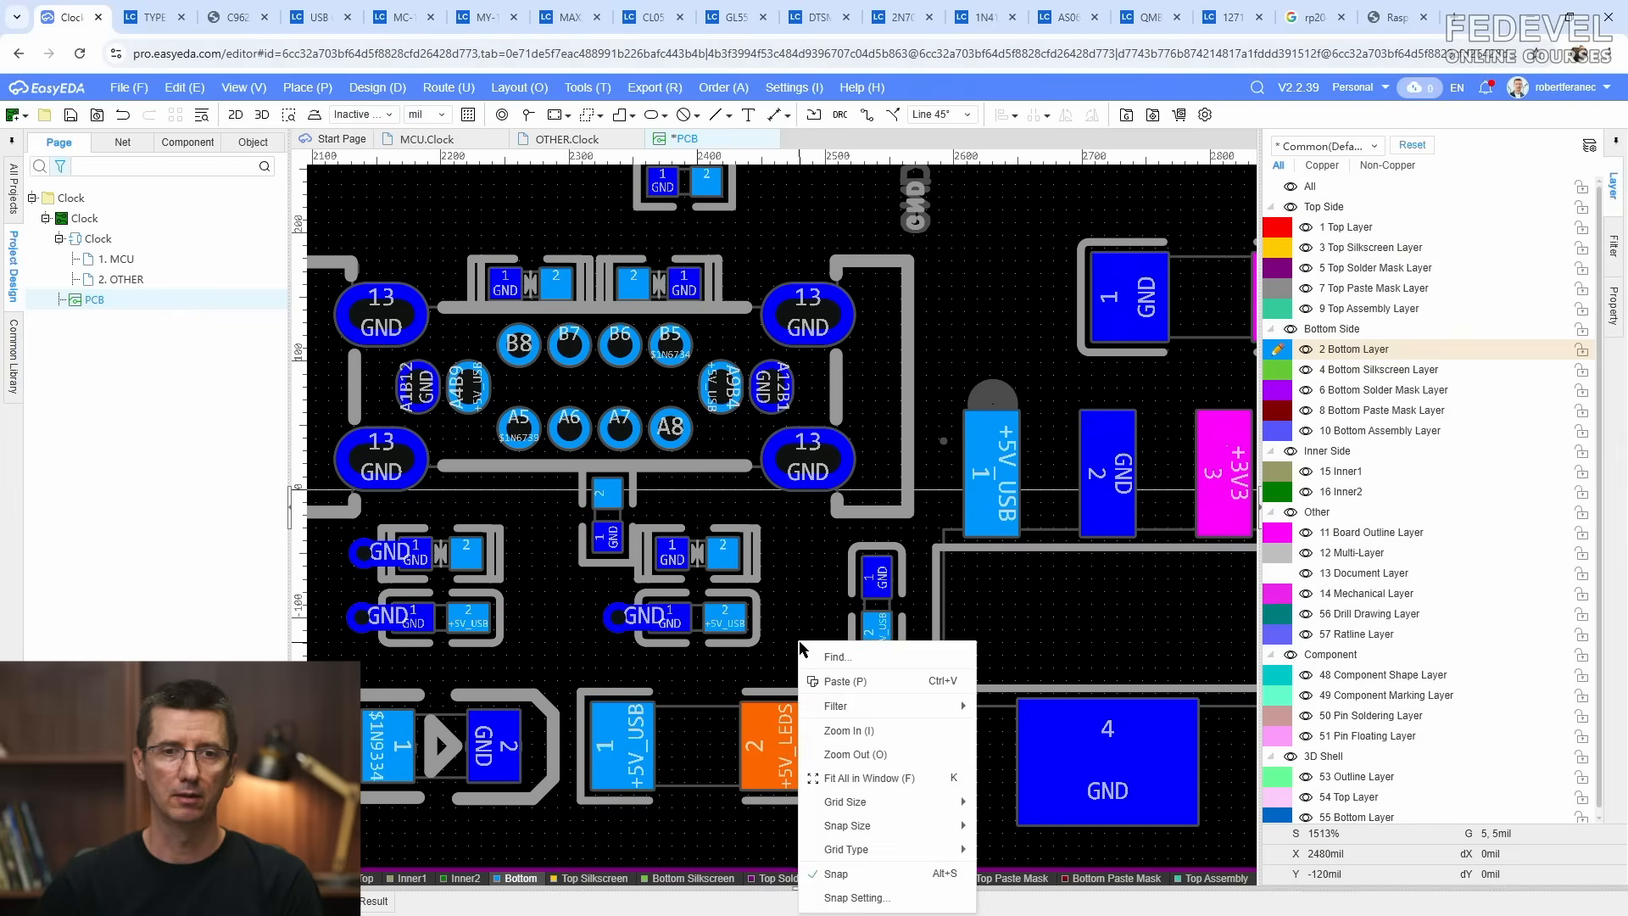
pyautogui.click(826, 682)
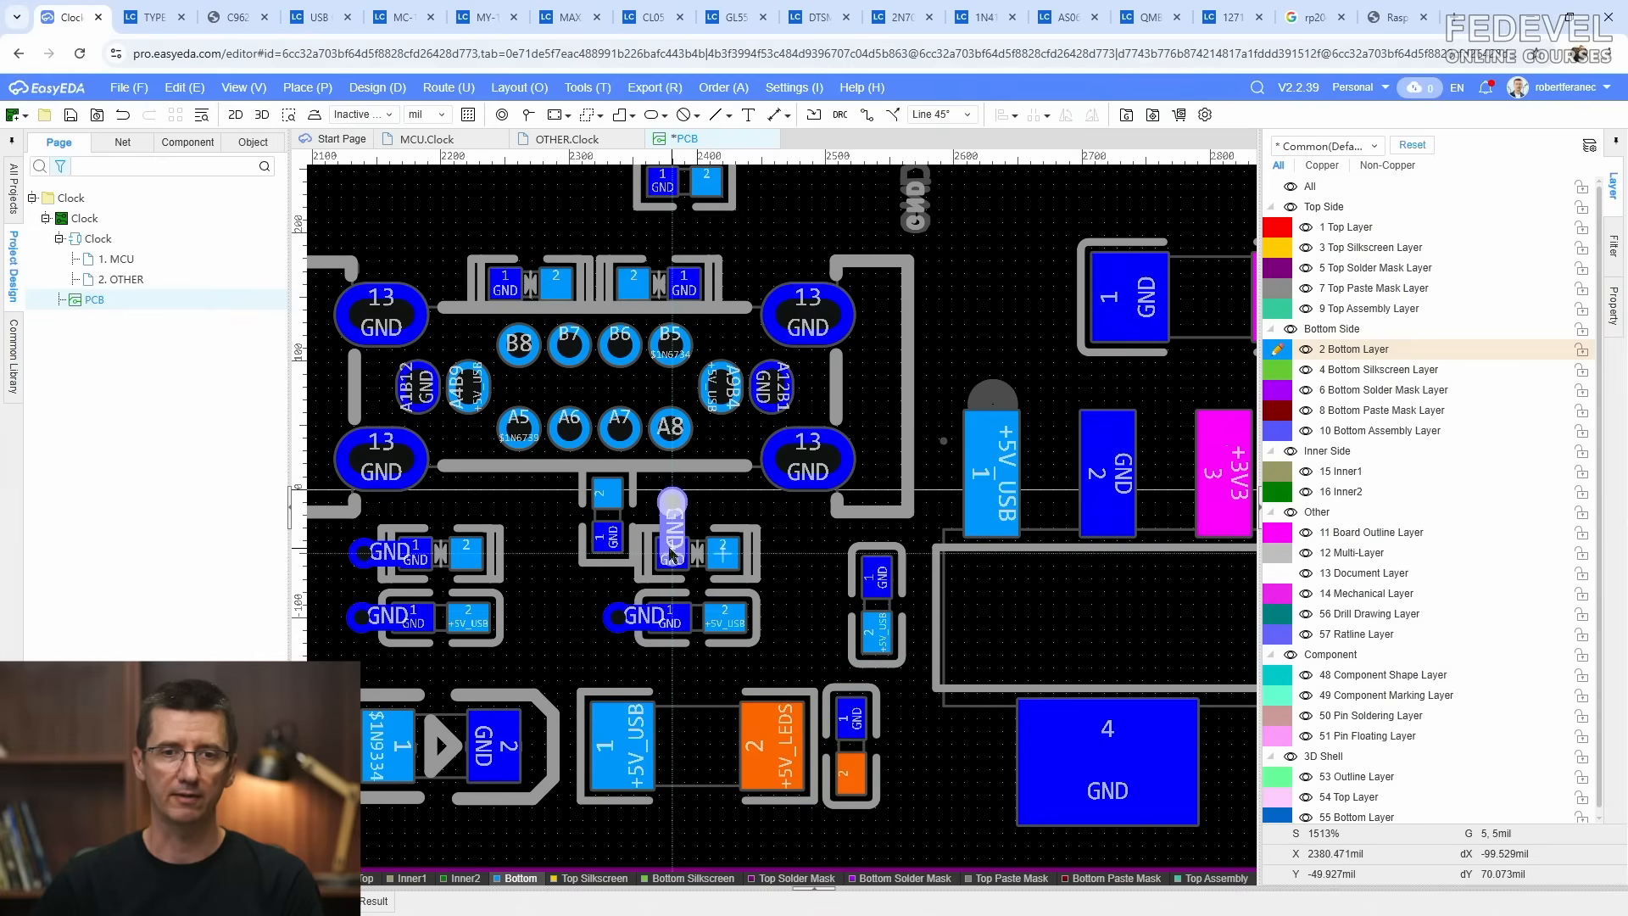
pyautogui.click(667, 550)
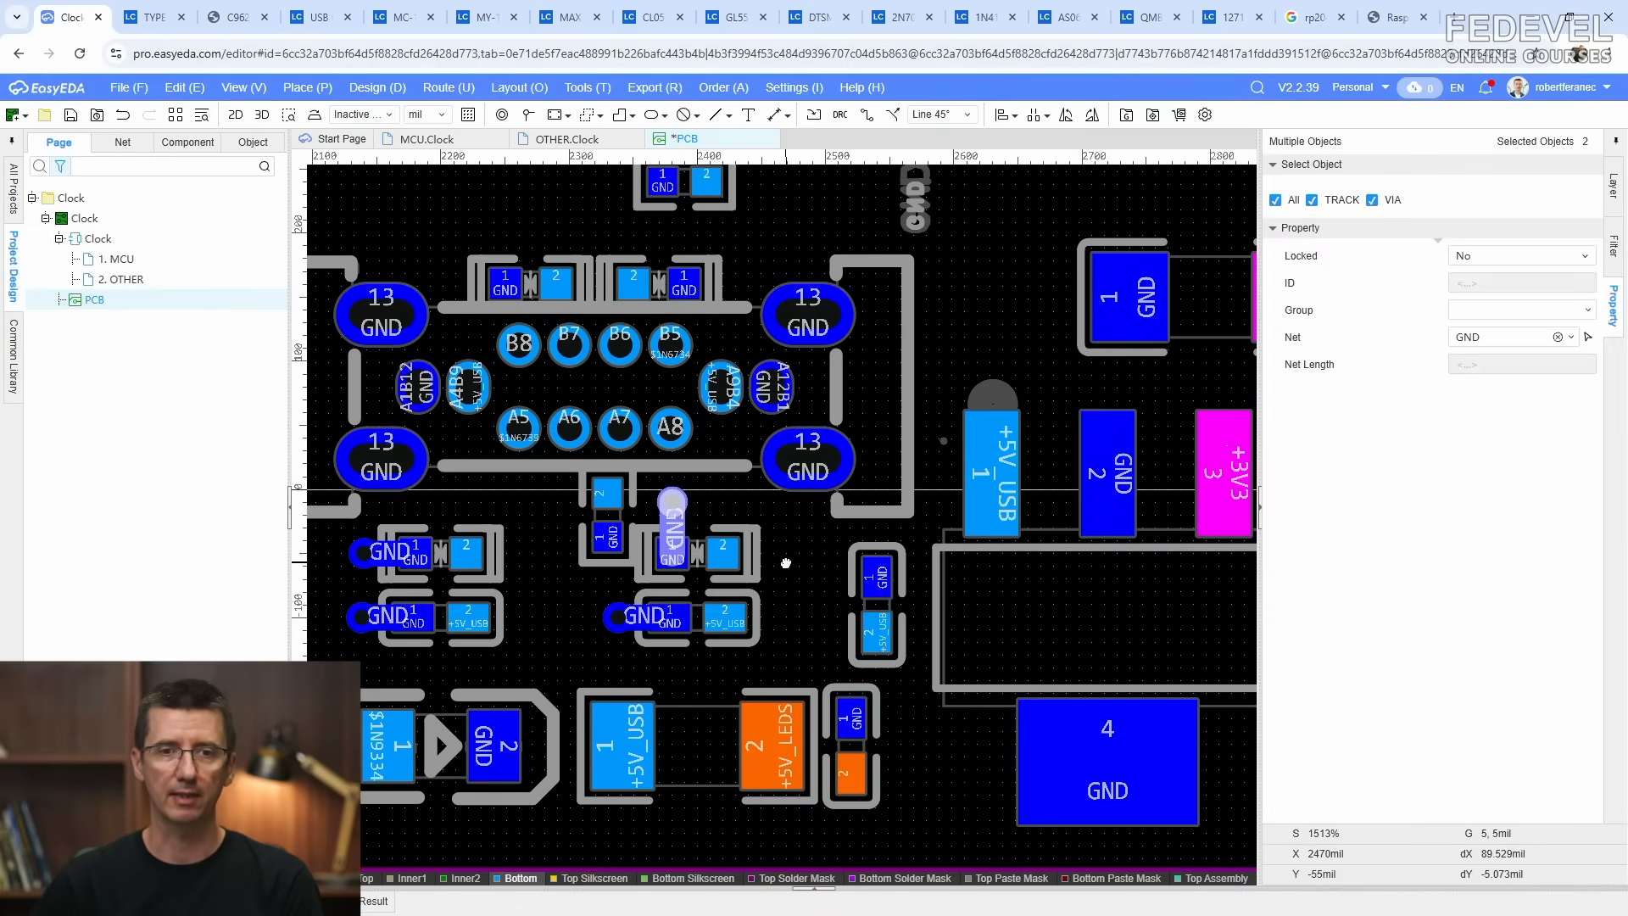
# Step: Paste the GND track and via onto GND pad 1 of the right-hand component directly above the USB connector pins, via pointing up
pyautogui.moveTo(784, 561); pyautogui.dragTo(892, 730, button='right')
pyautogui.click(585, 349)
pyautogui.rightClick(585, 348)
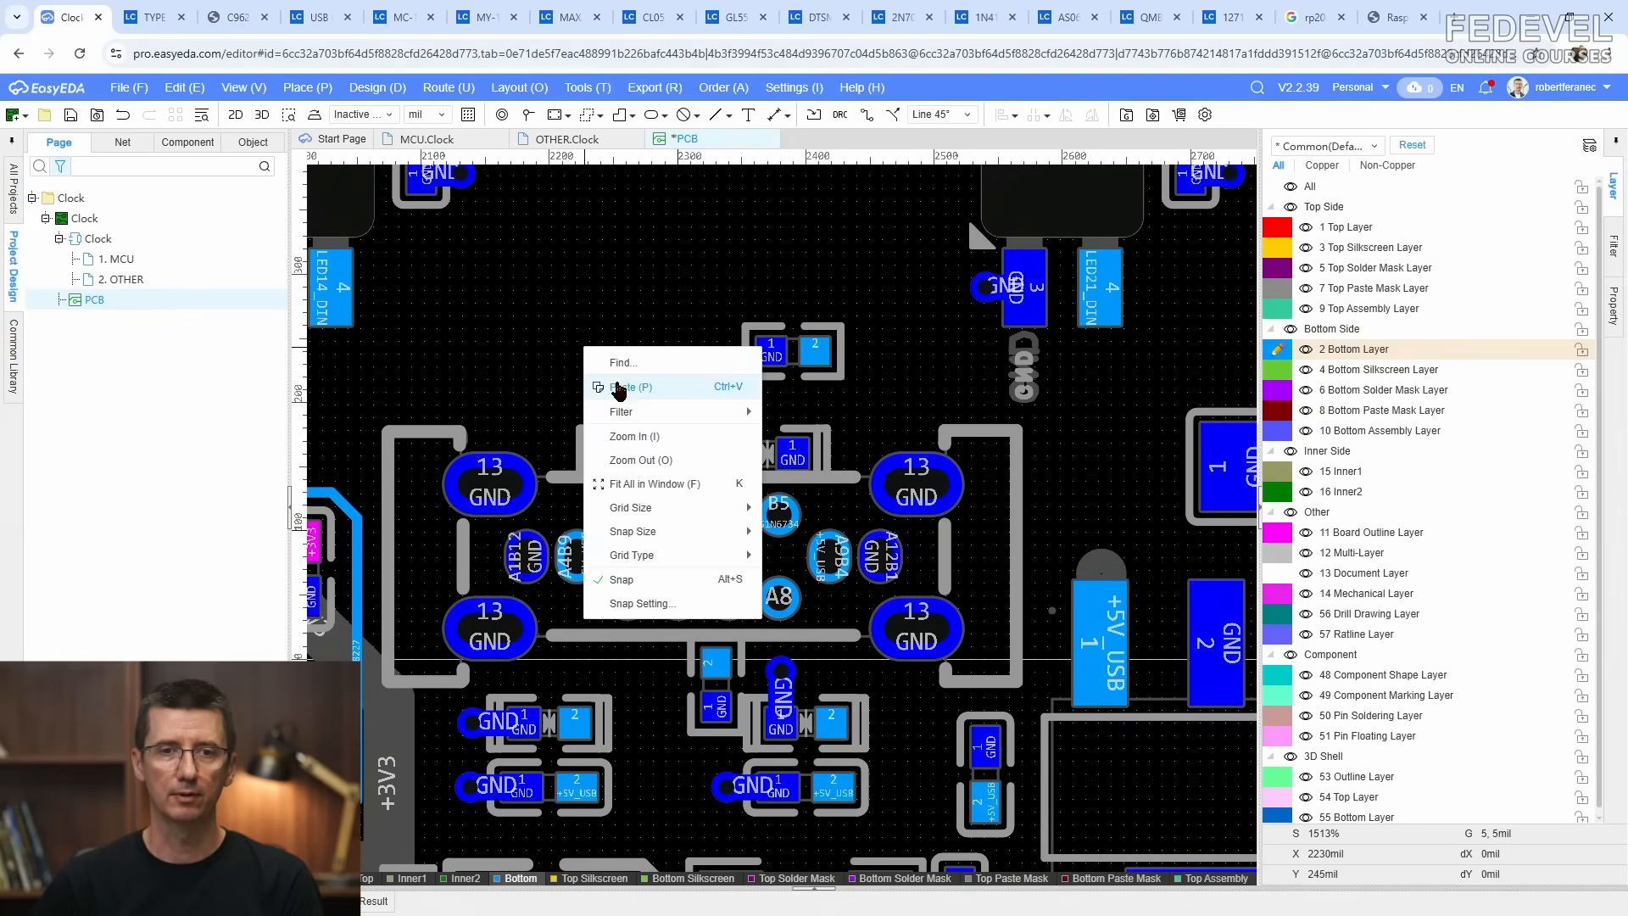
pyautogui.click(614, 386)
pyautogui.press('space')
pyautogui.press('space')
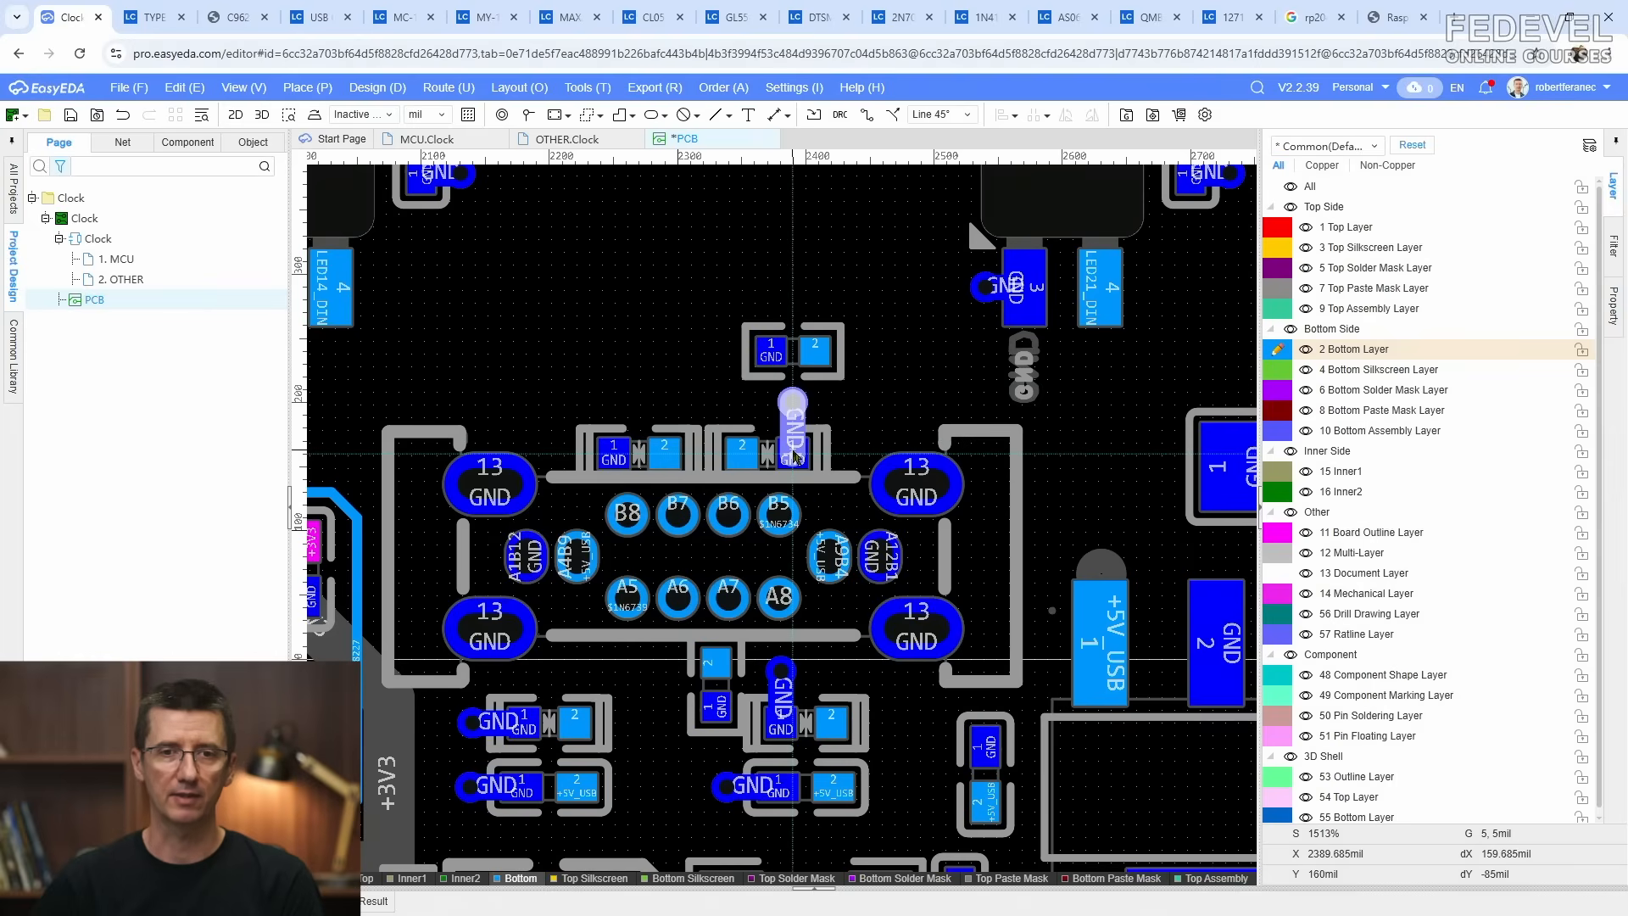
pyautogui.click(794, 458)
pyautogui.scroll(4, 826, 397)
pyautogui.click(825, 408)
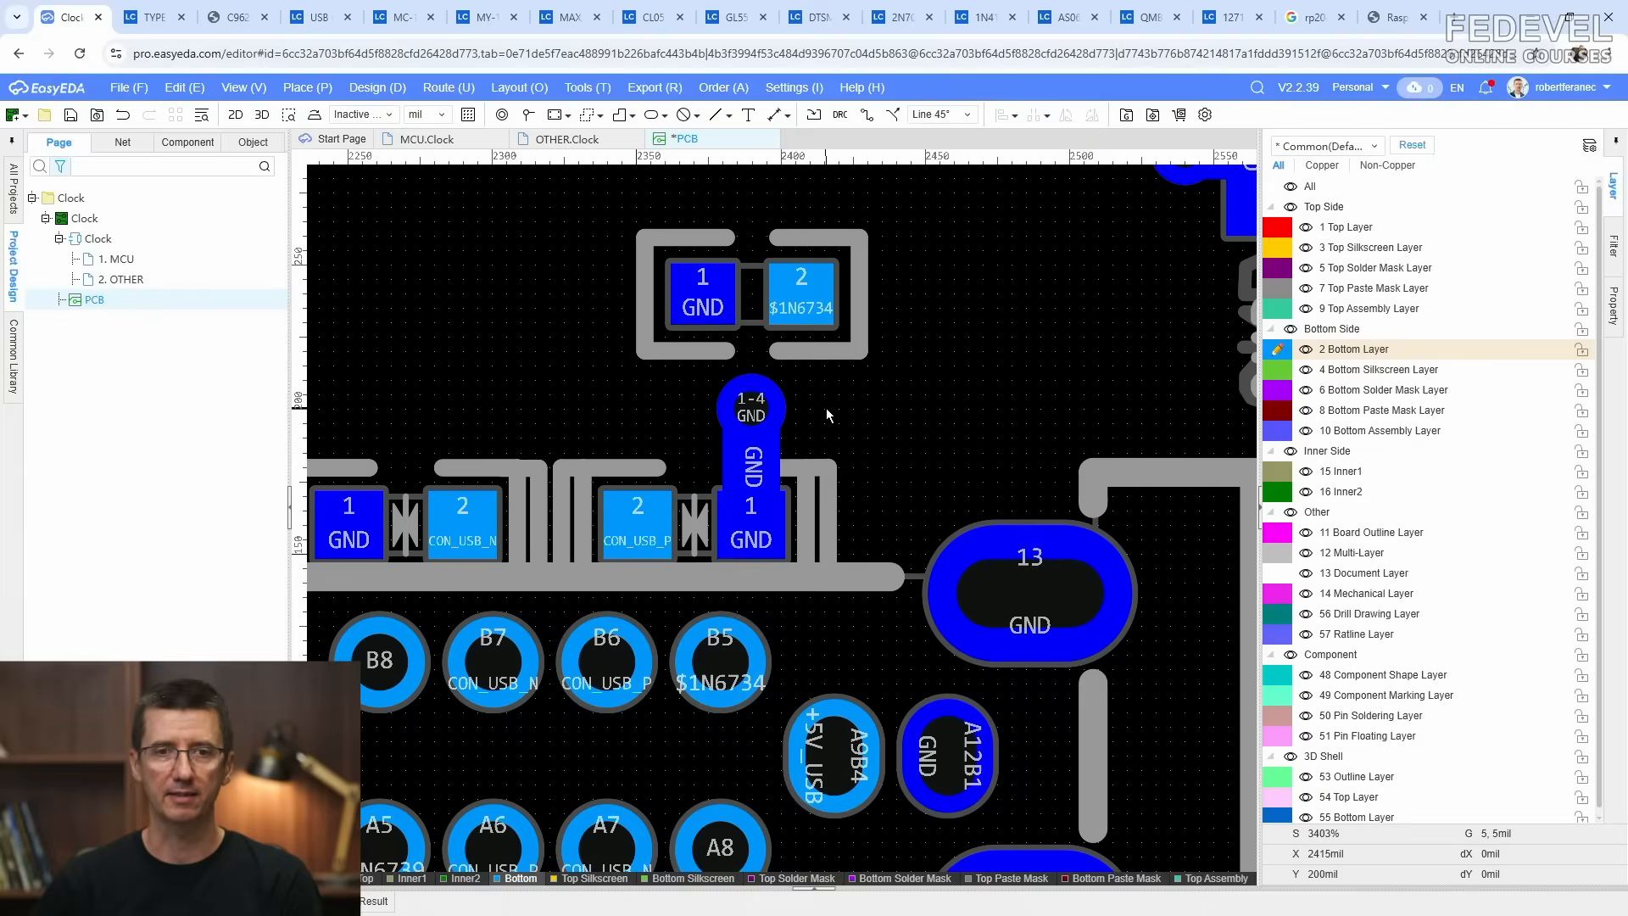
# Step: Paste the GND track and via, via pointing up, onto GND pad 1 of the CON_USB_N component above the USB connector pins
pyautogui.scroll(-4, 828, 415)
pyautogui.moveTo(574, 382); pyautogui.dragTo(683, 363, button='right')
pyautogui.rightClick(685, 366)
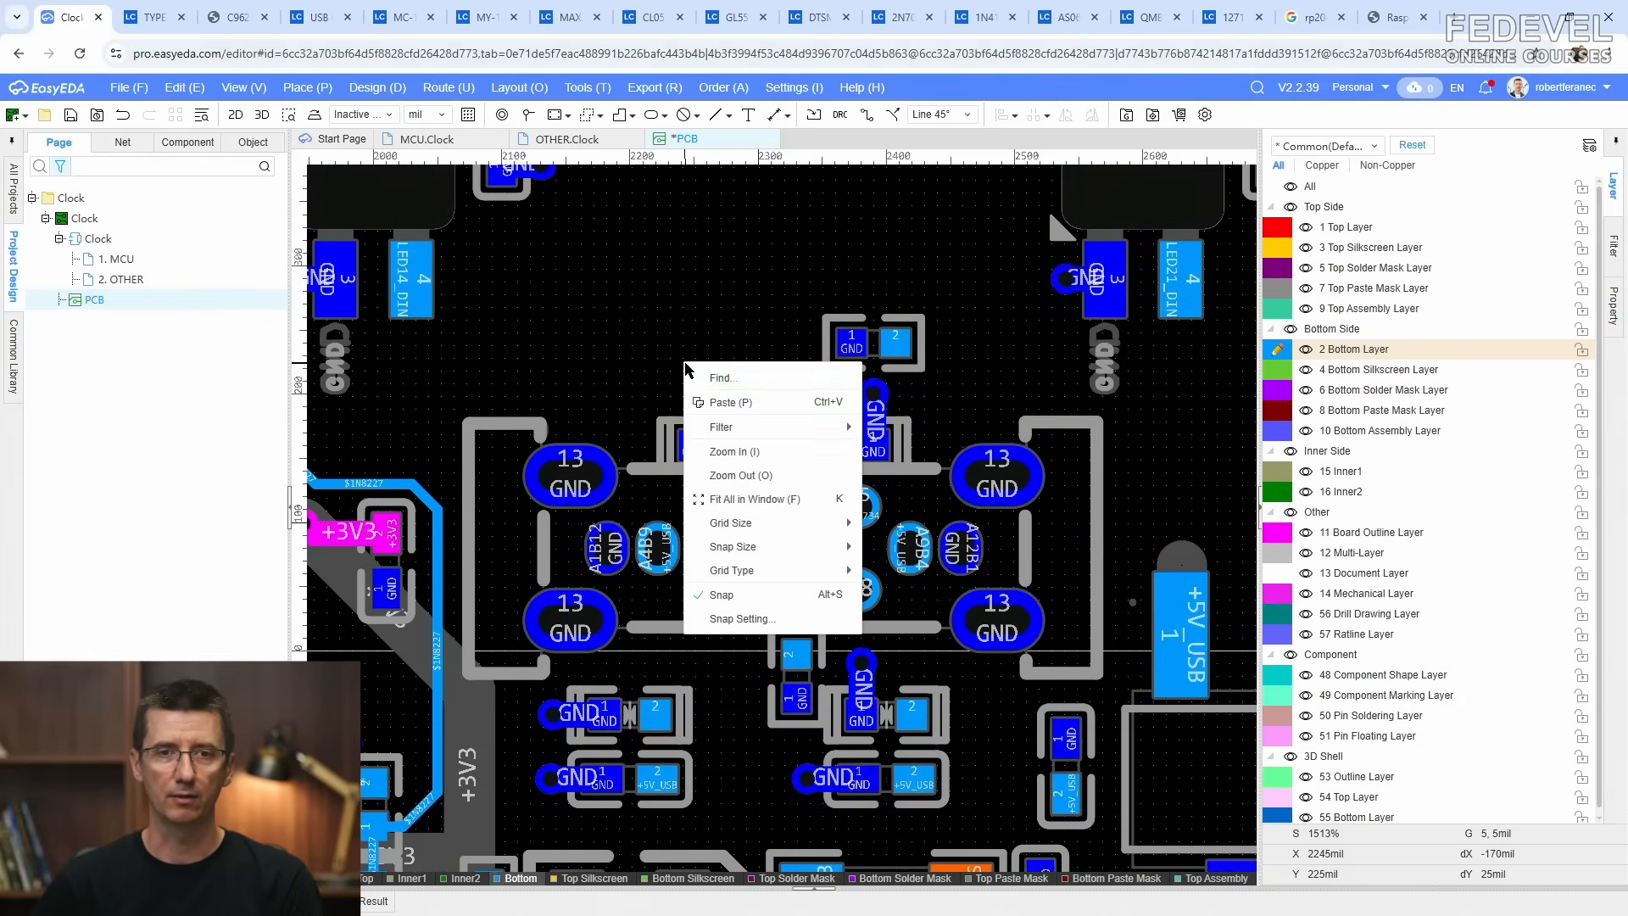
pyautogui.click(719, 402)
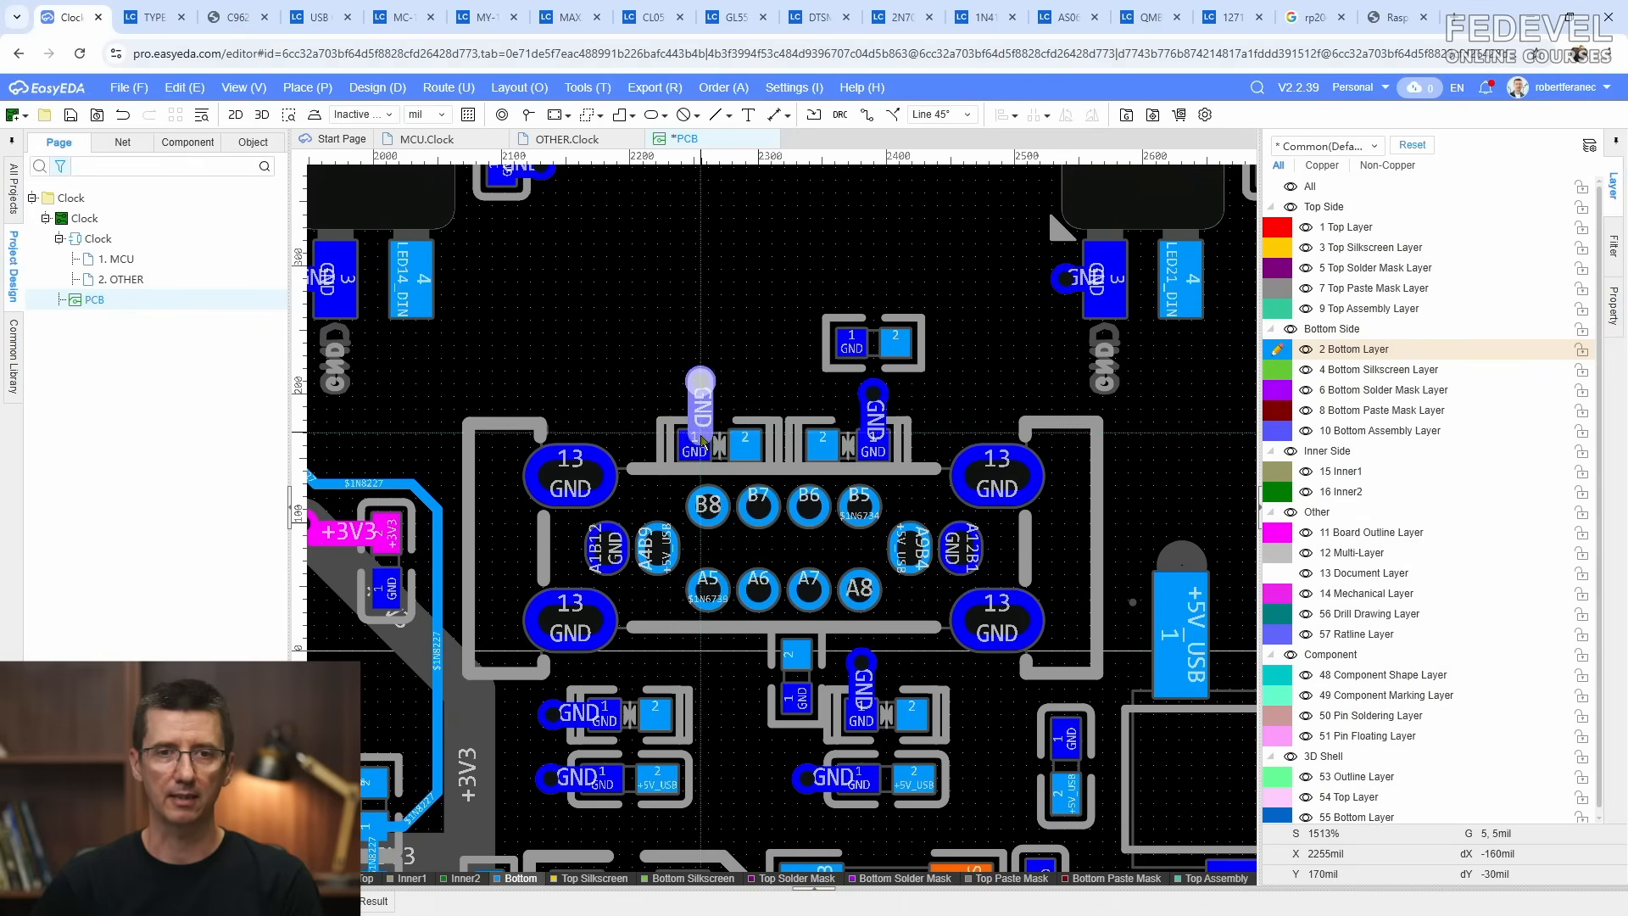
pyautogui.click(695, 450)
pyautogui.click(782, 390)
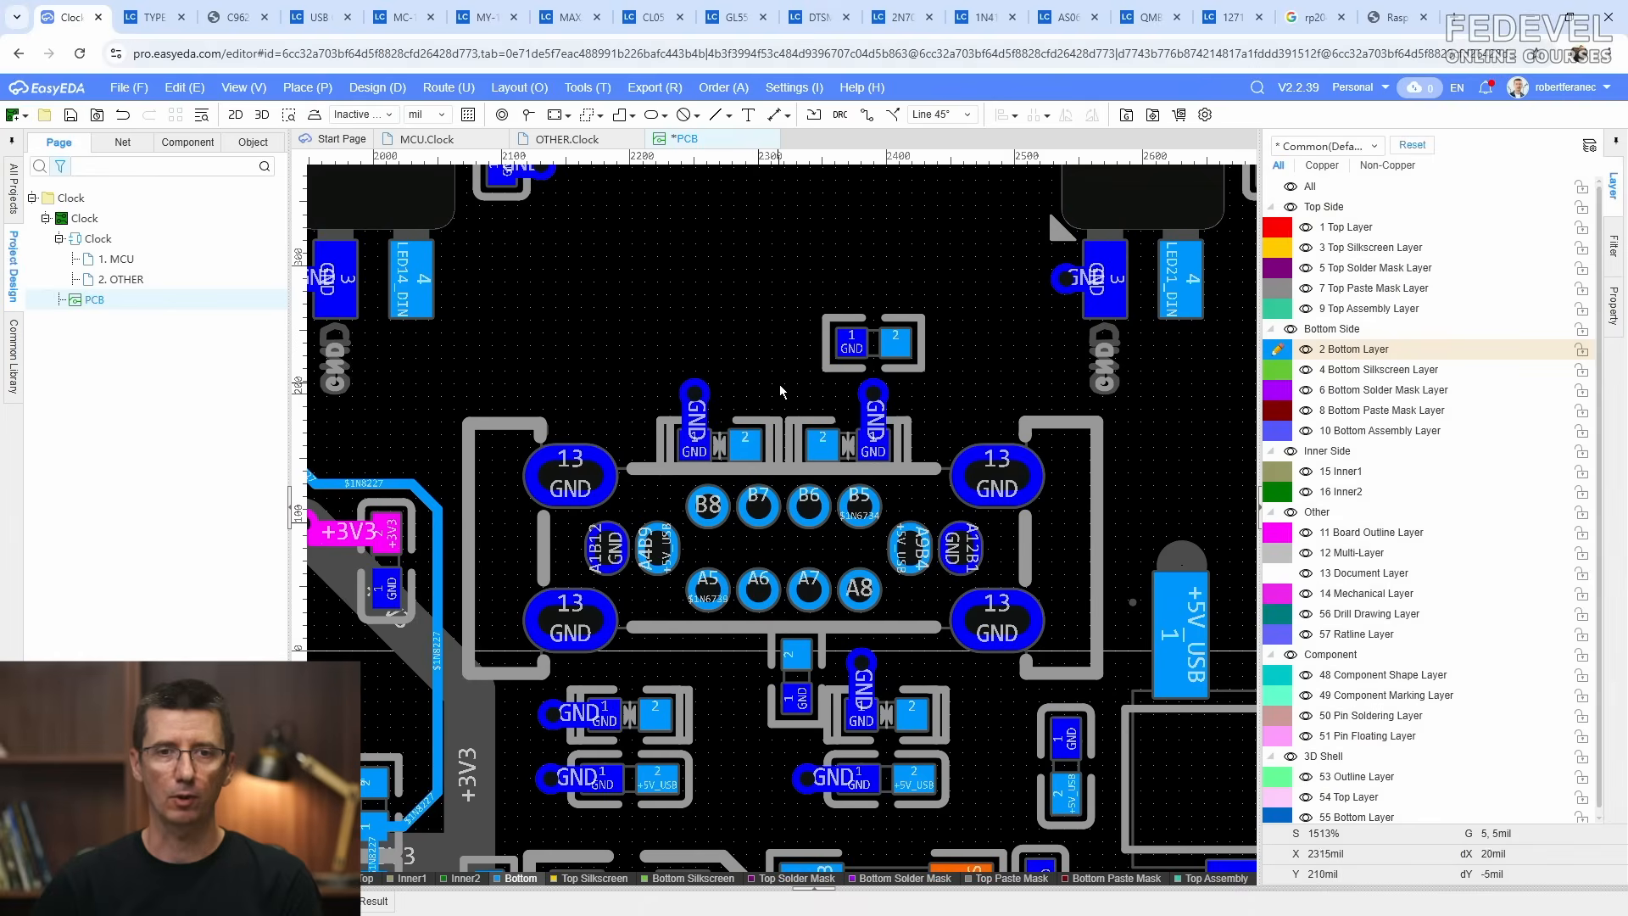
# Step: Paste the GND track and via, via pointing up, onto GND pad 1 of the $1N6734 component above the USB connector
pyautogui.moveTo(780, 390); pyautogui.dragTo(716, 400, button='right')
pyautogui.rightClick(703, 356)
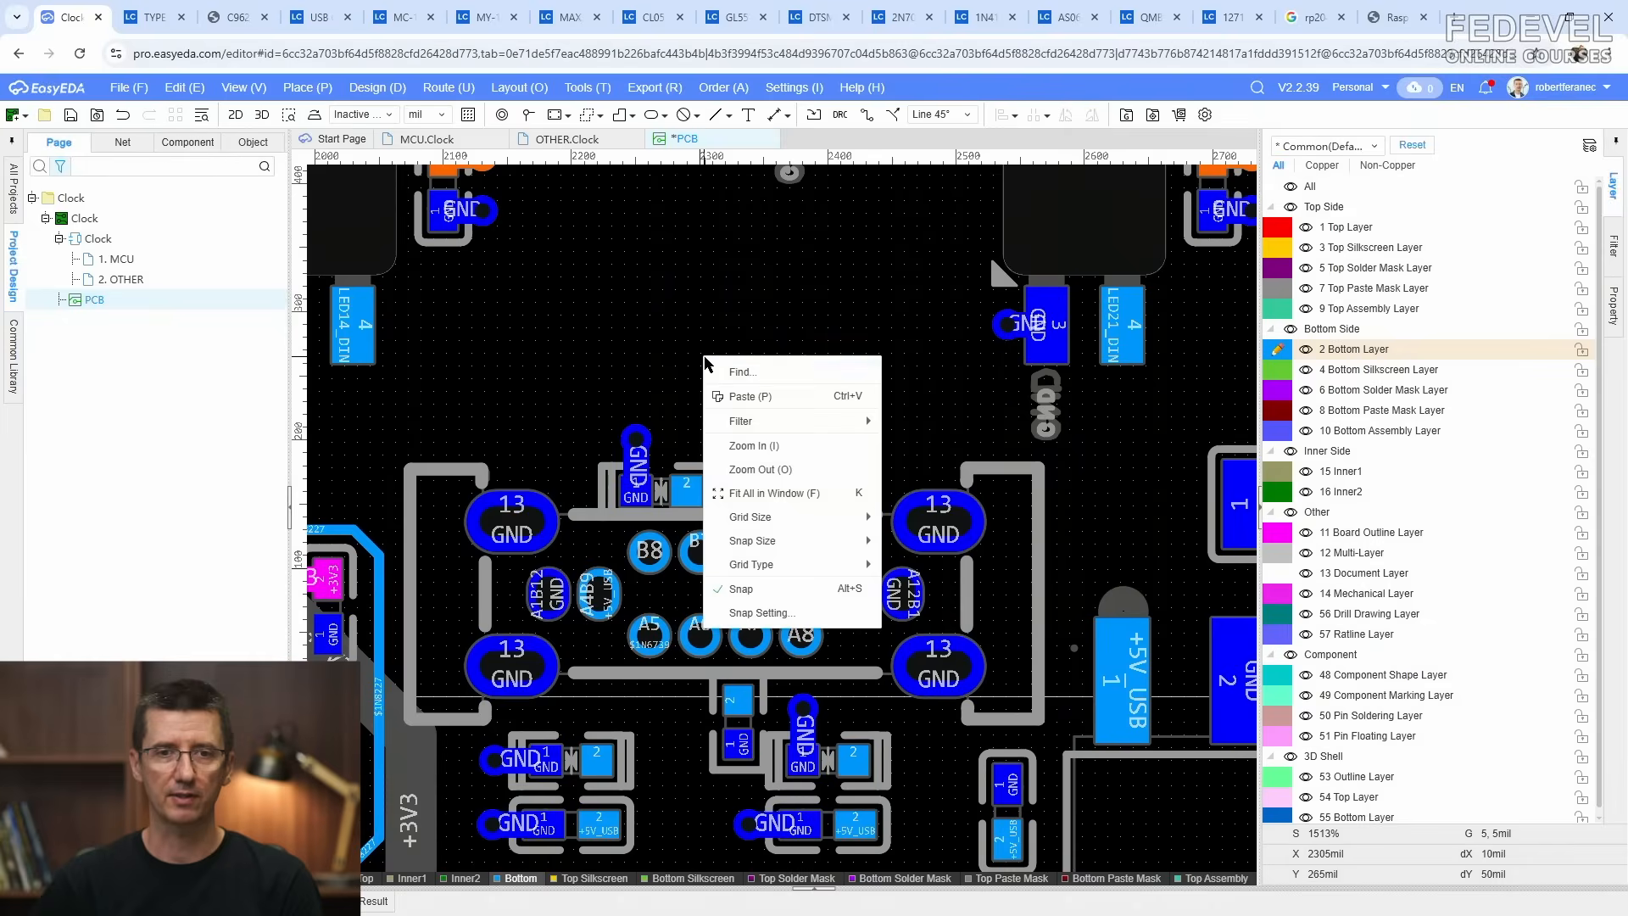
pyautogui.click(727, 396)
pyautogui.press('space')
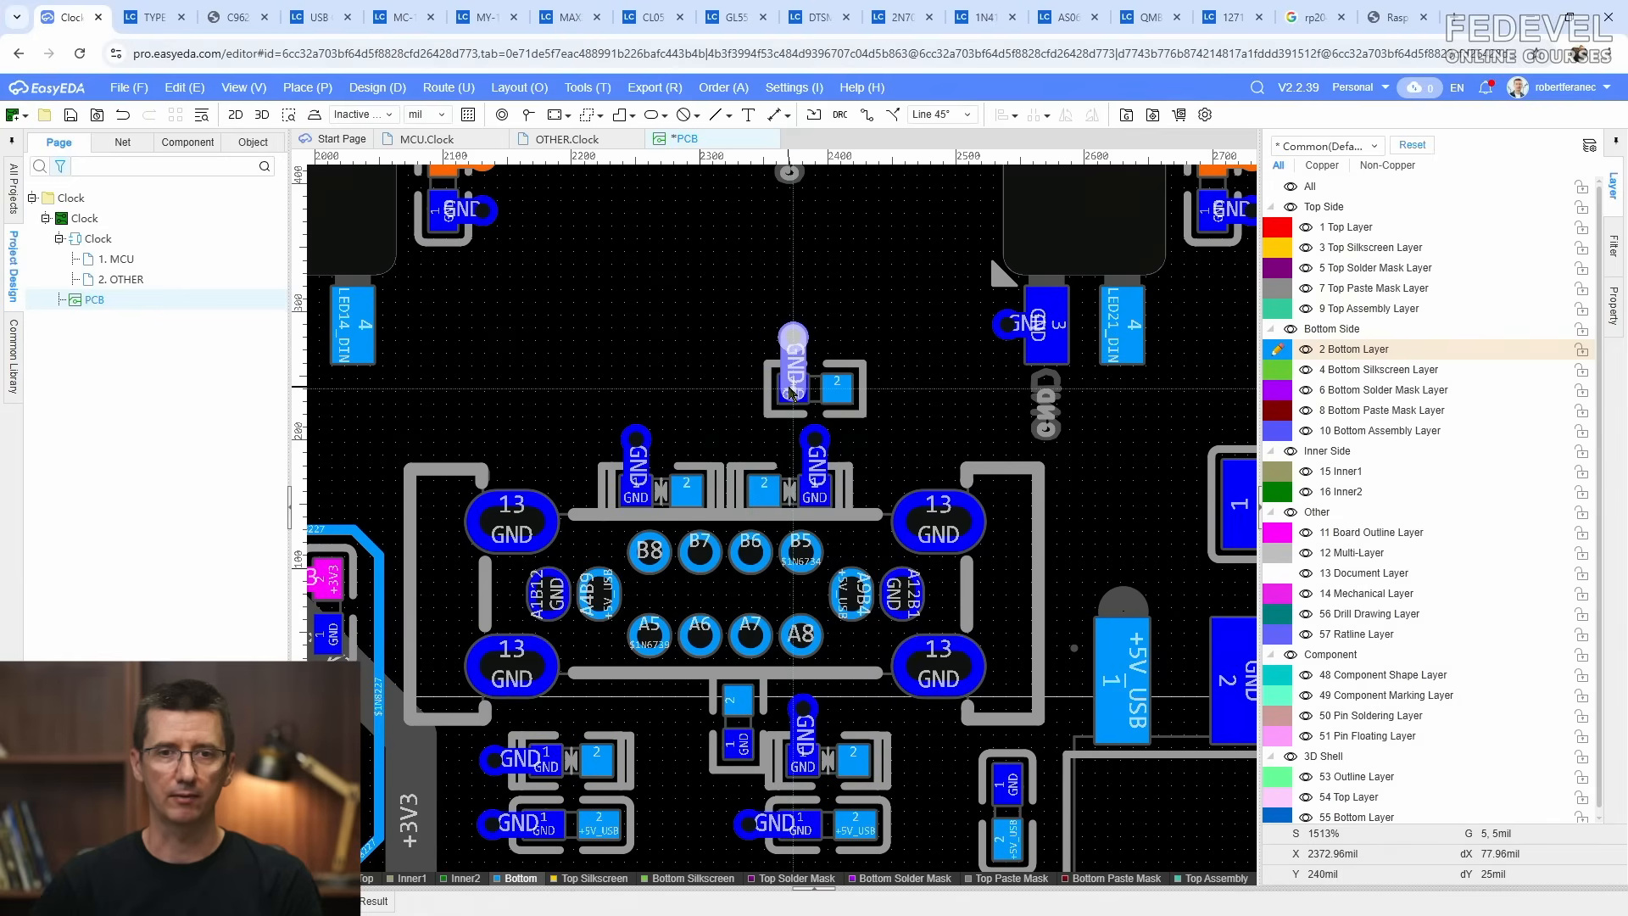
pyautogui.click(790, 388)
pyautogui.scroll(-1, 829, 312)
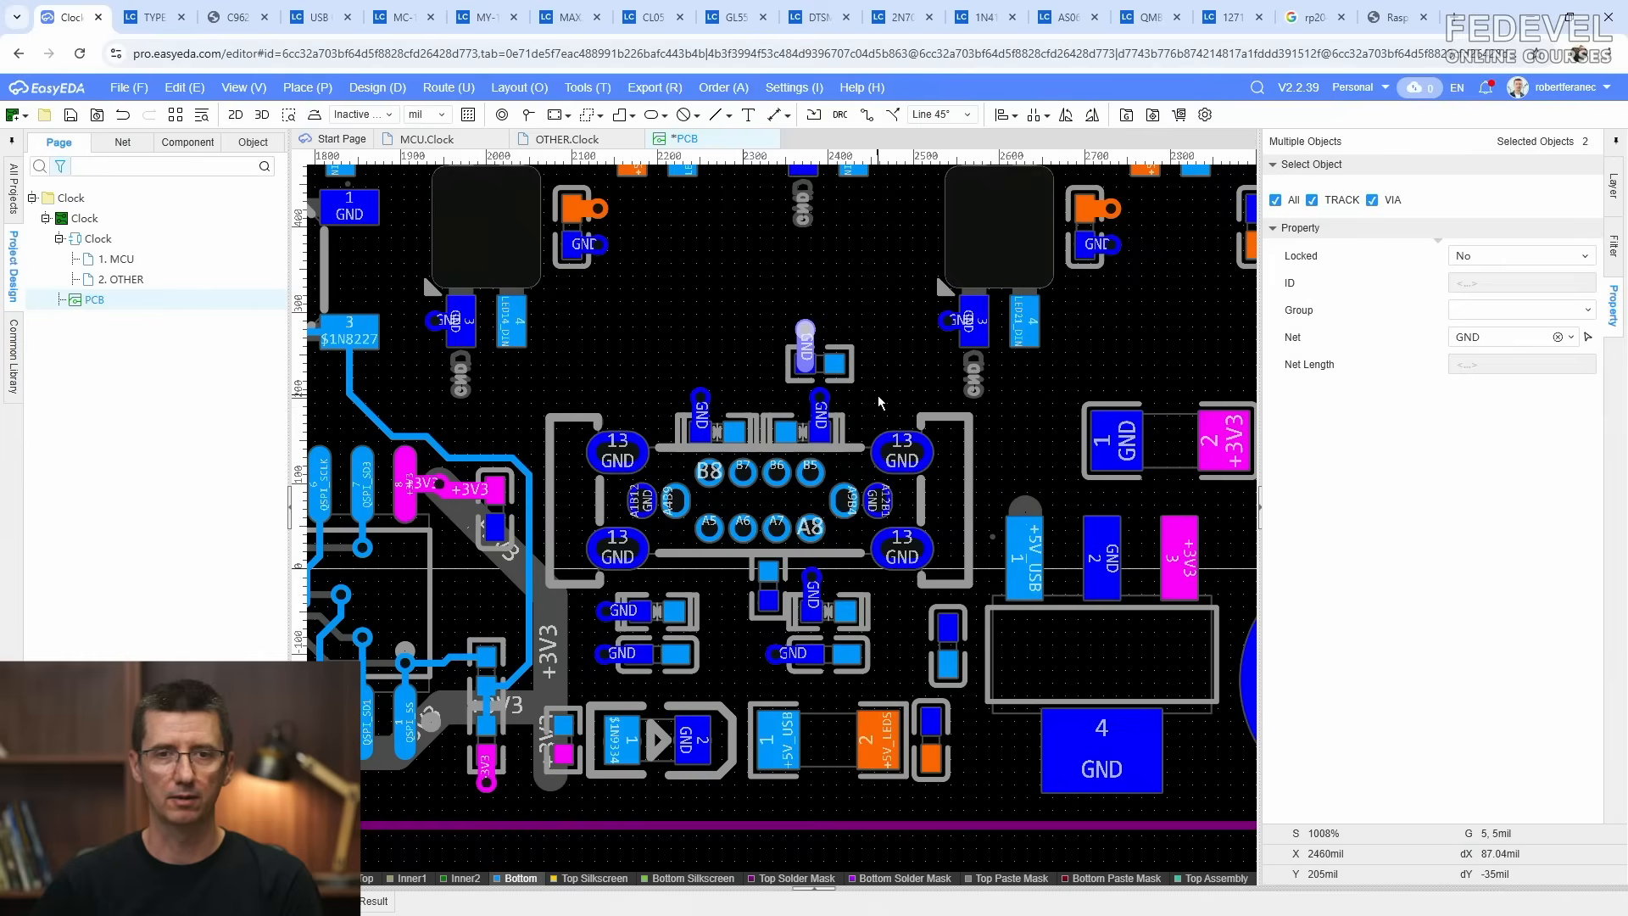
pyautogui.click(879, 394)
# Step: Route CON_USB_P on the bottom layer from USB connector pad A6 to B6, with the start track width set to Follow Rule
pyautogui.moveTo(878, 583); pyautogui.dragTo(891, 620, button='right')
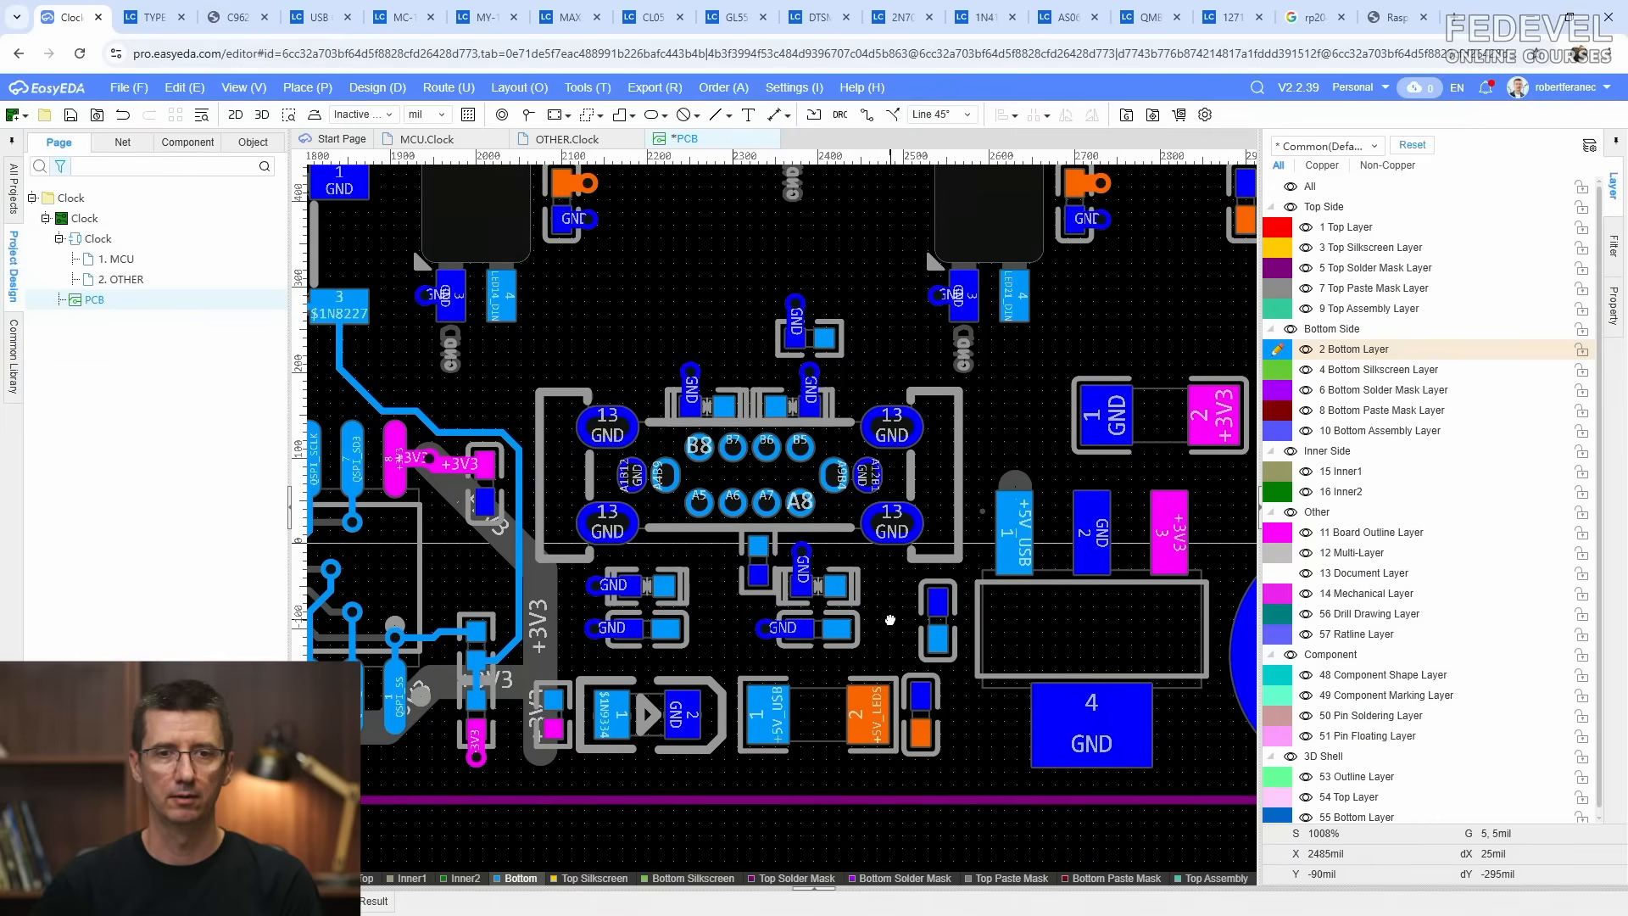
pyautogui.scroll(5, 772, 464)
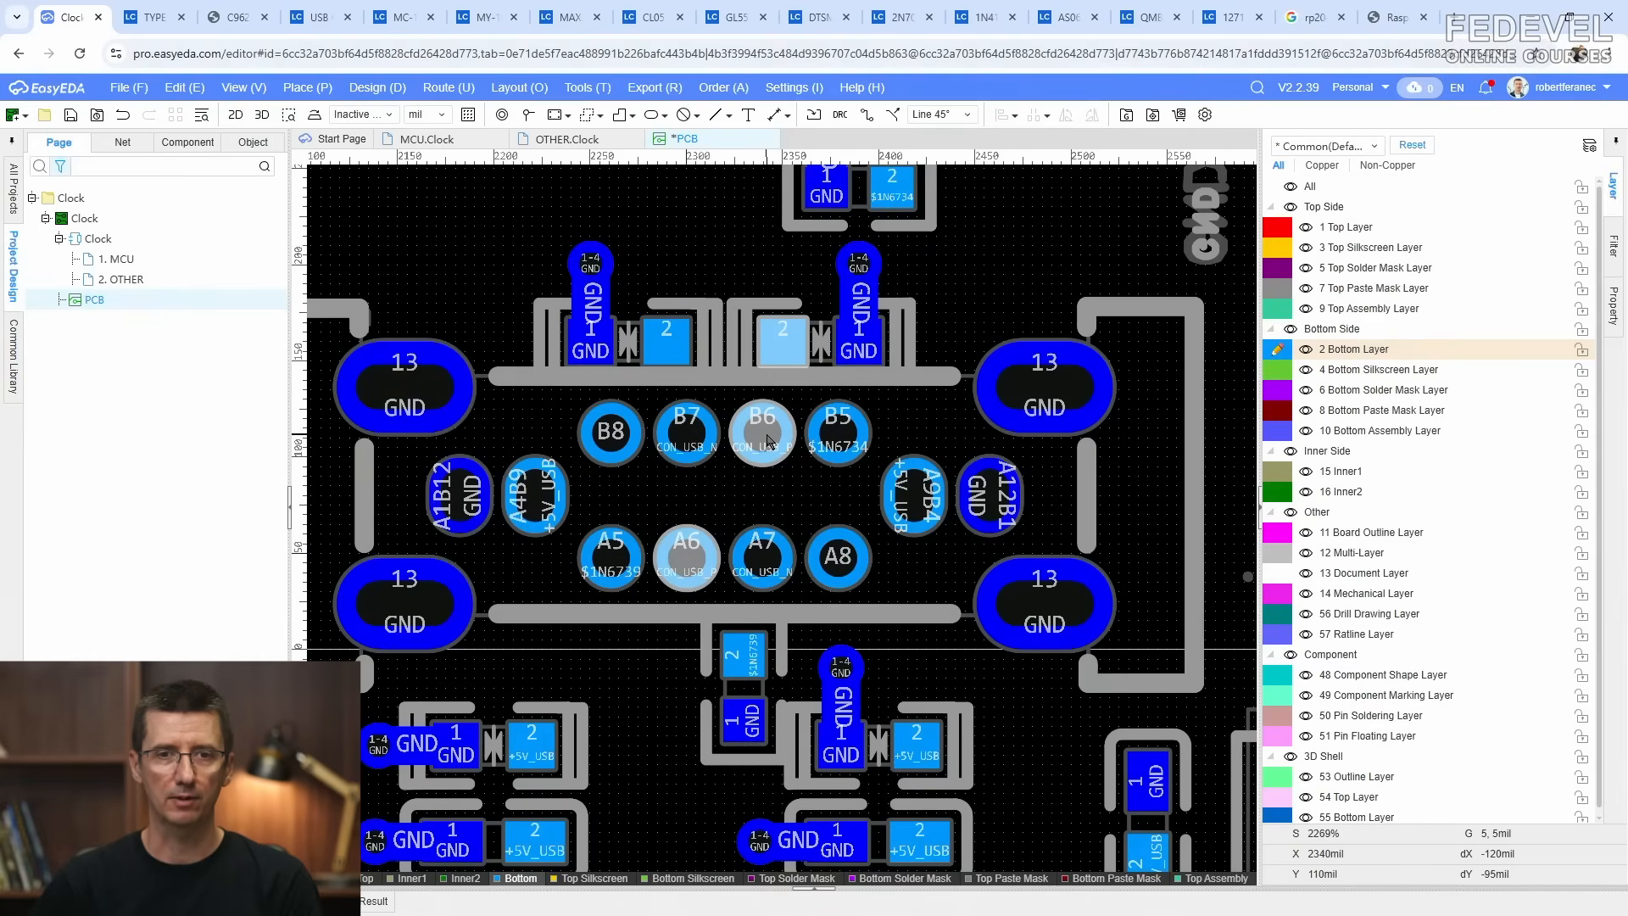
pyautogui.click(867, 118)
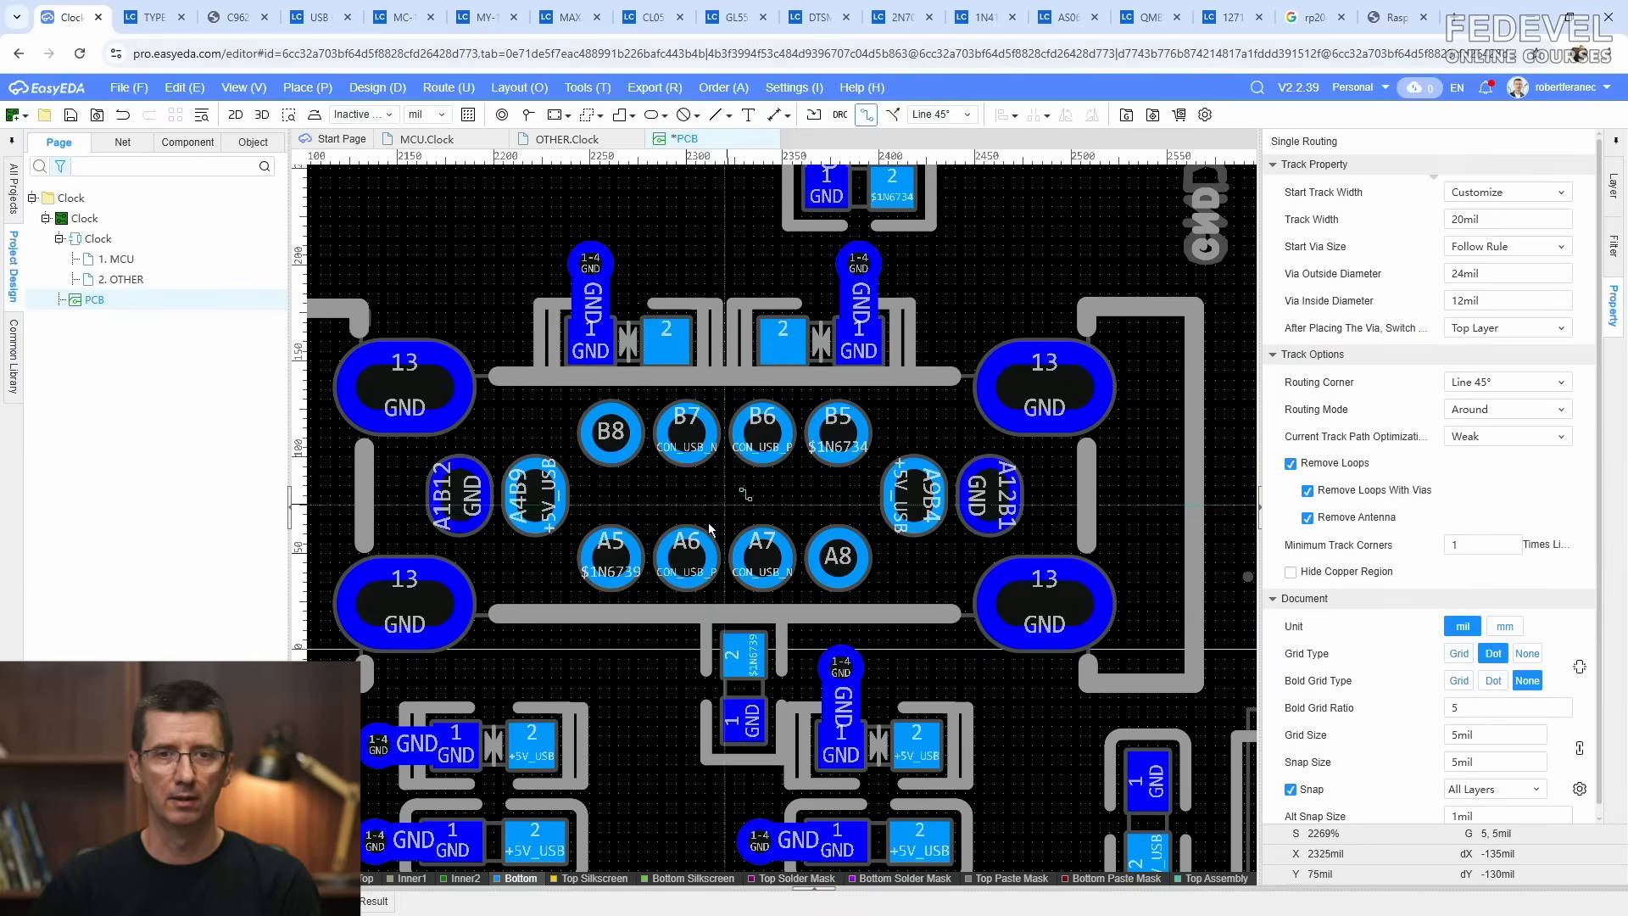
pyautogui.click(688, 553)
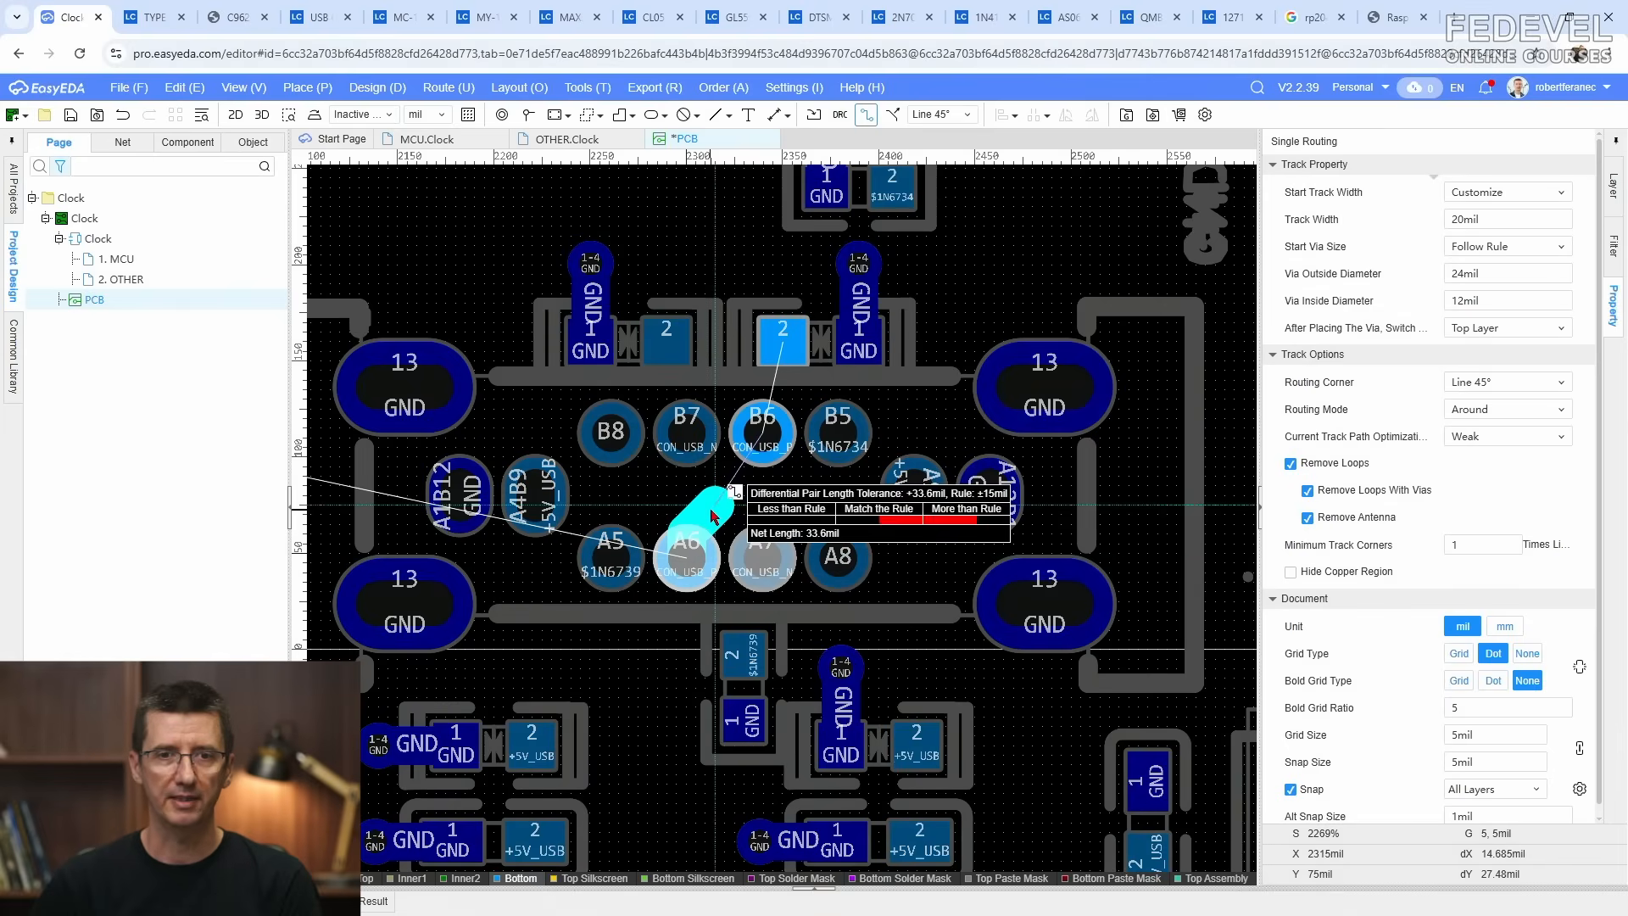
pyautogui.press('Tab')
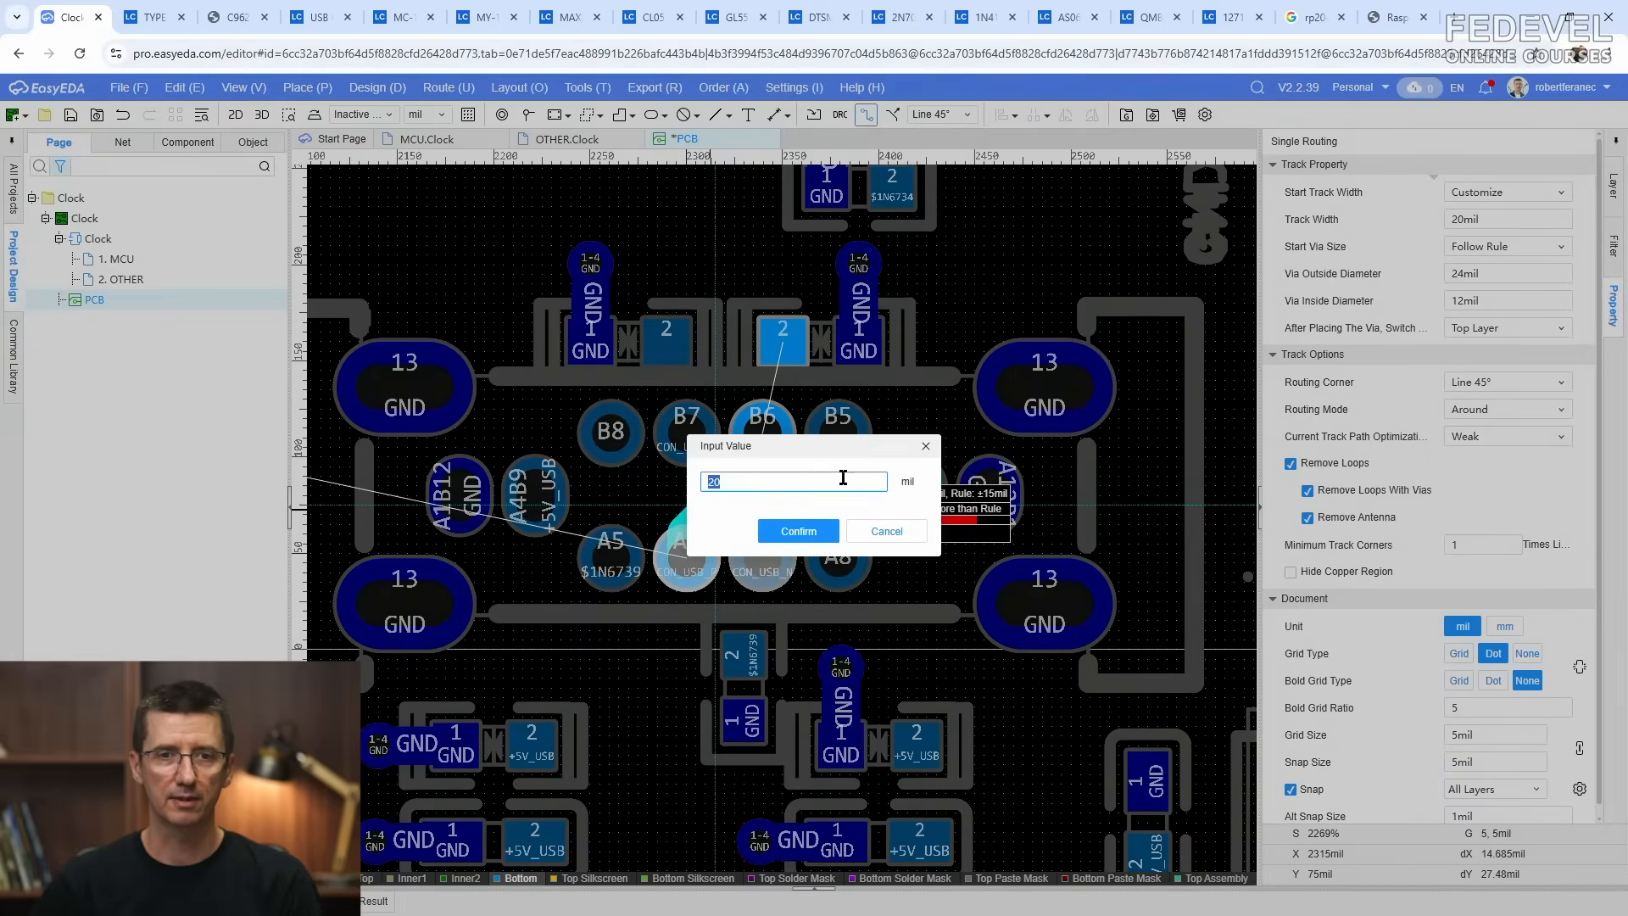
pyautogui.click(926, 446)
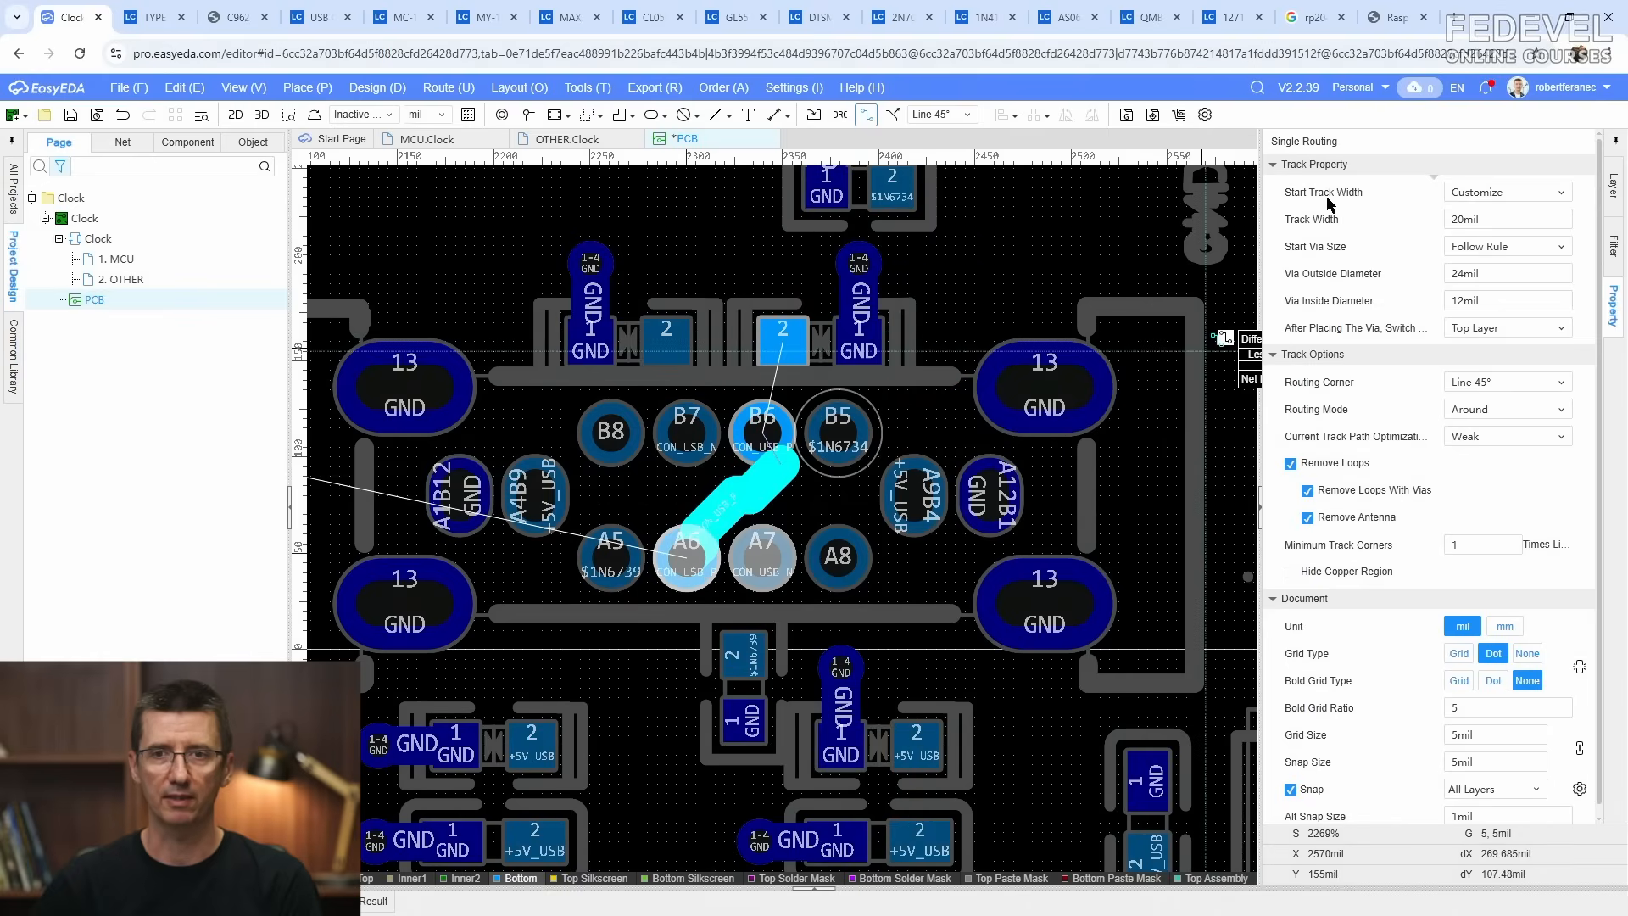
pyautogui.click(1483, 195)
pyautogui.click(1482, 214)
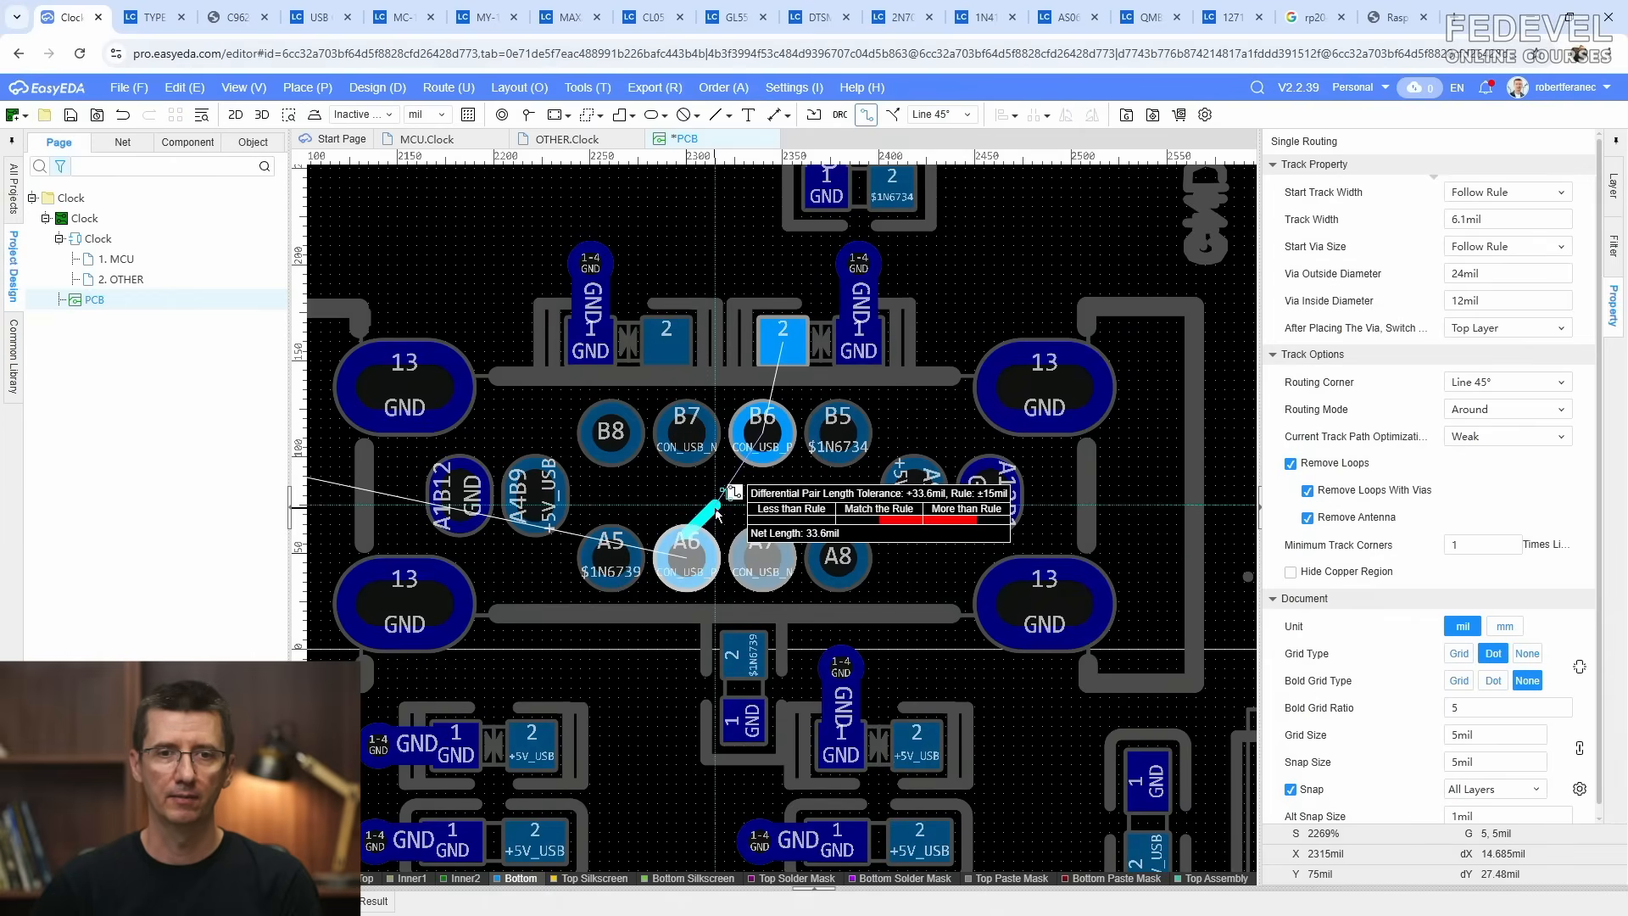
pyautogui.press('Tab')
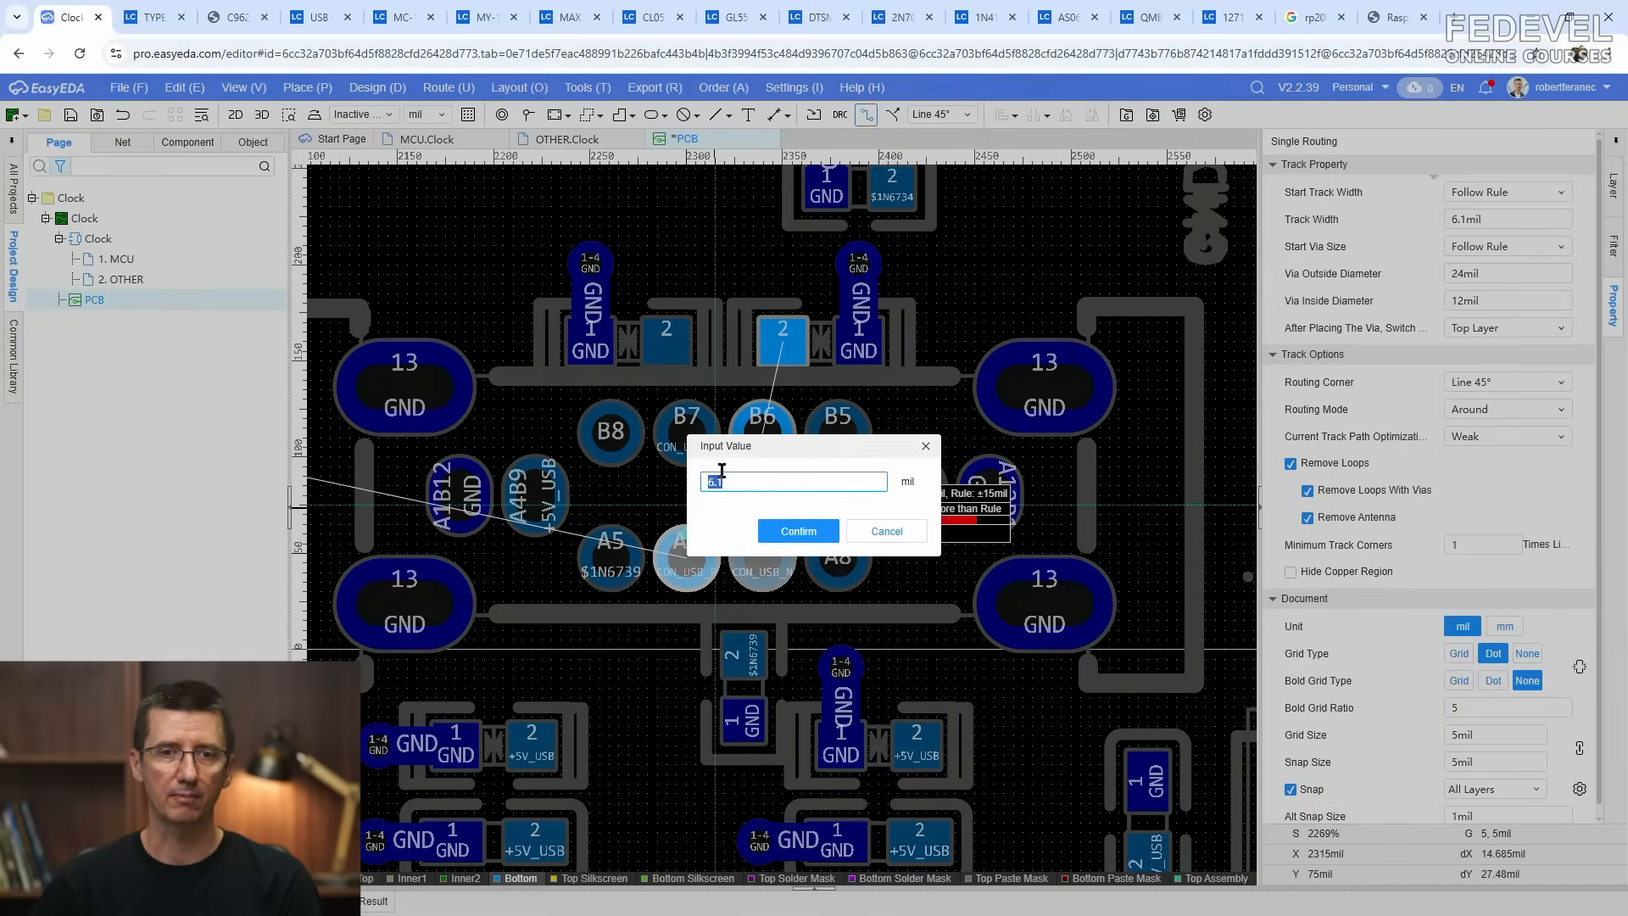
pyautogui.click(926, 445)
pyautogui.scroll(2, 758, 415)
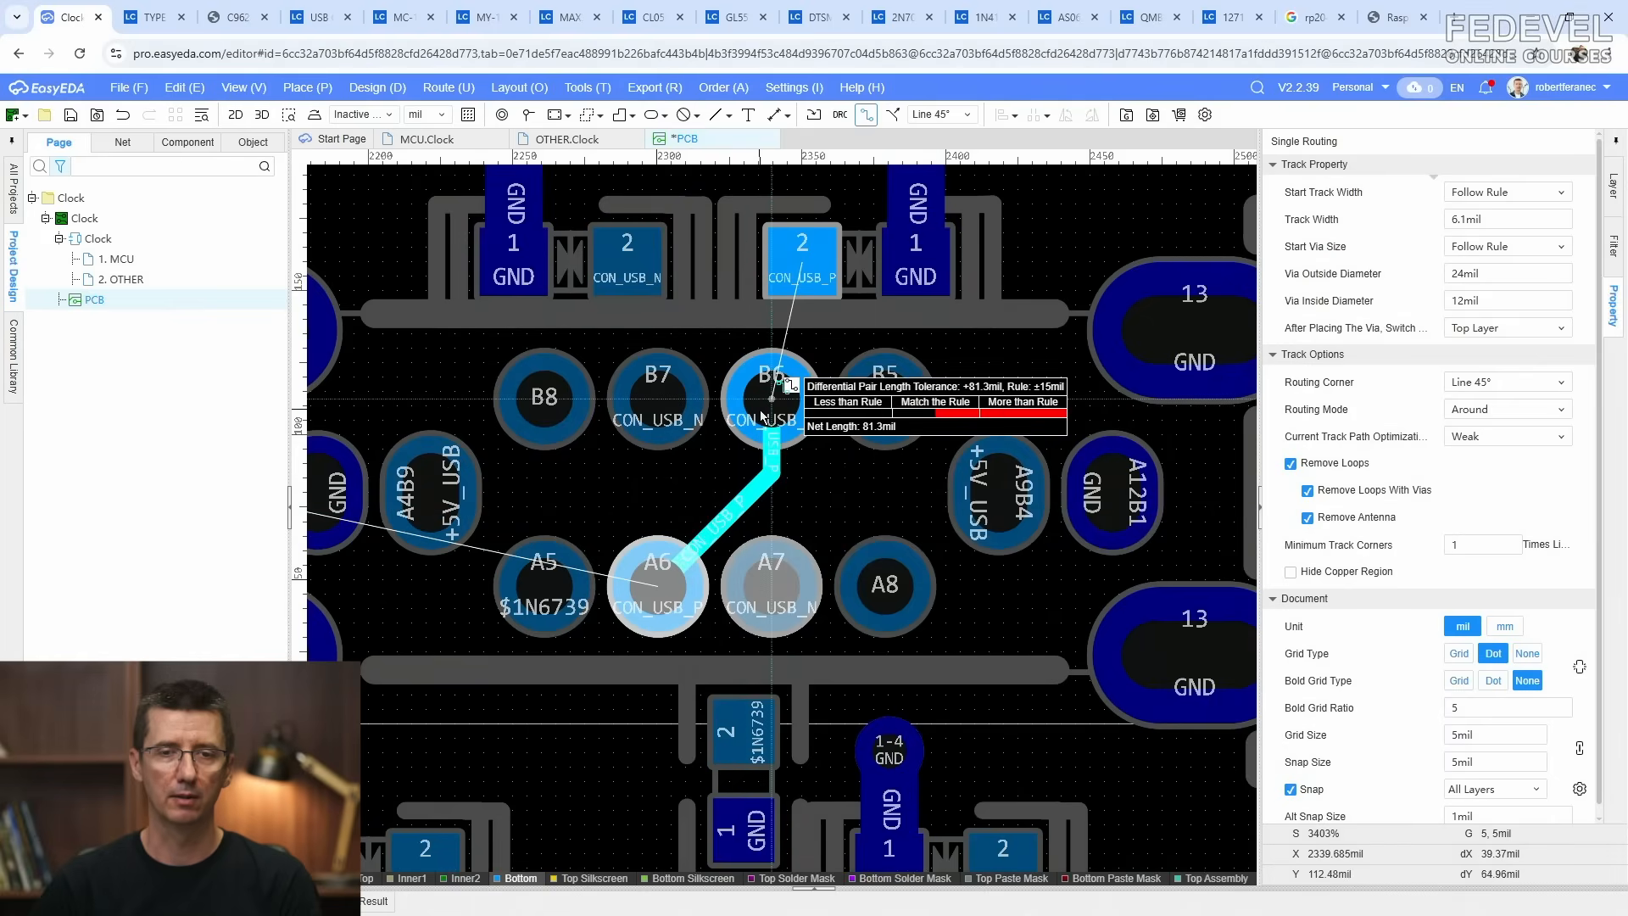
pyautogui.click(761, 415)
pyautogui.click(730, 480)
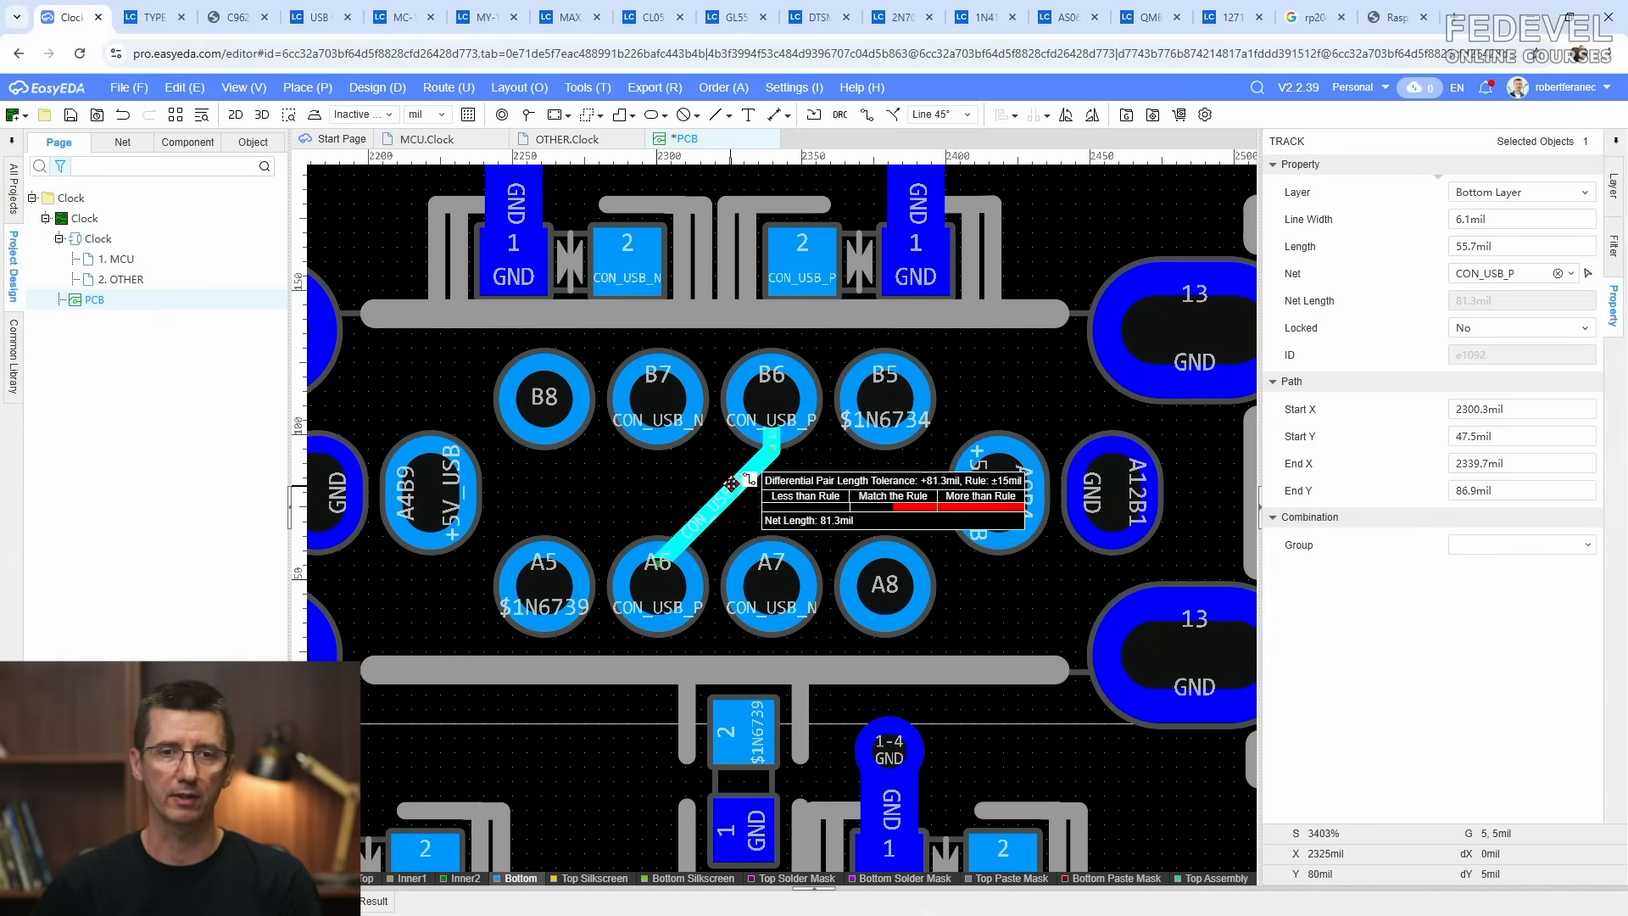
pyautogui.press('Escape')
# Step: Route CON_USB_P on the bottom layer from USB connector pad B6 up to pad 2 of the component above it
pyautogui.moveTo(699, 481); pyautogui.dragTo(661, 667, button='right')
pyautogui.click(866, 114)
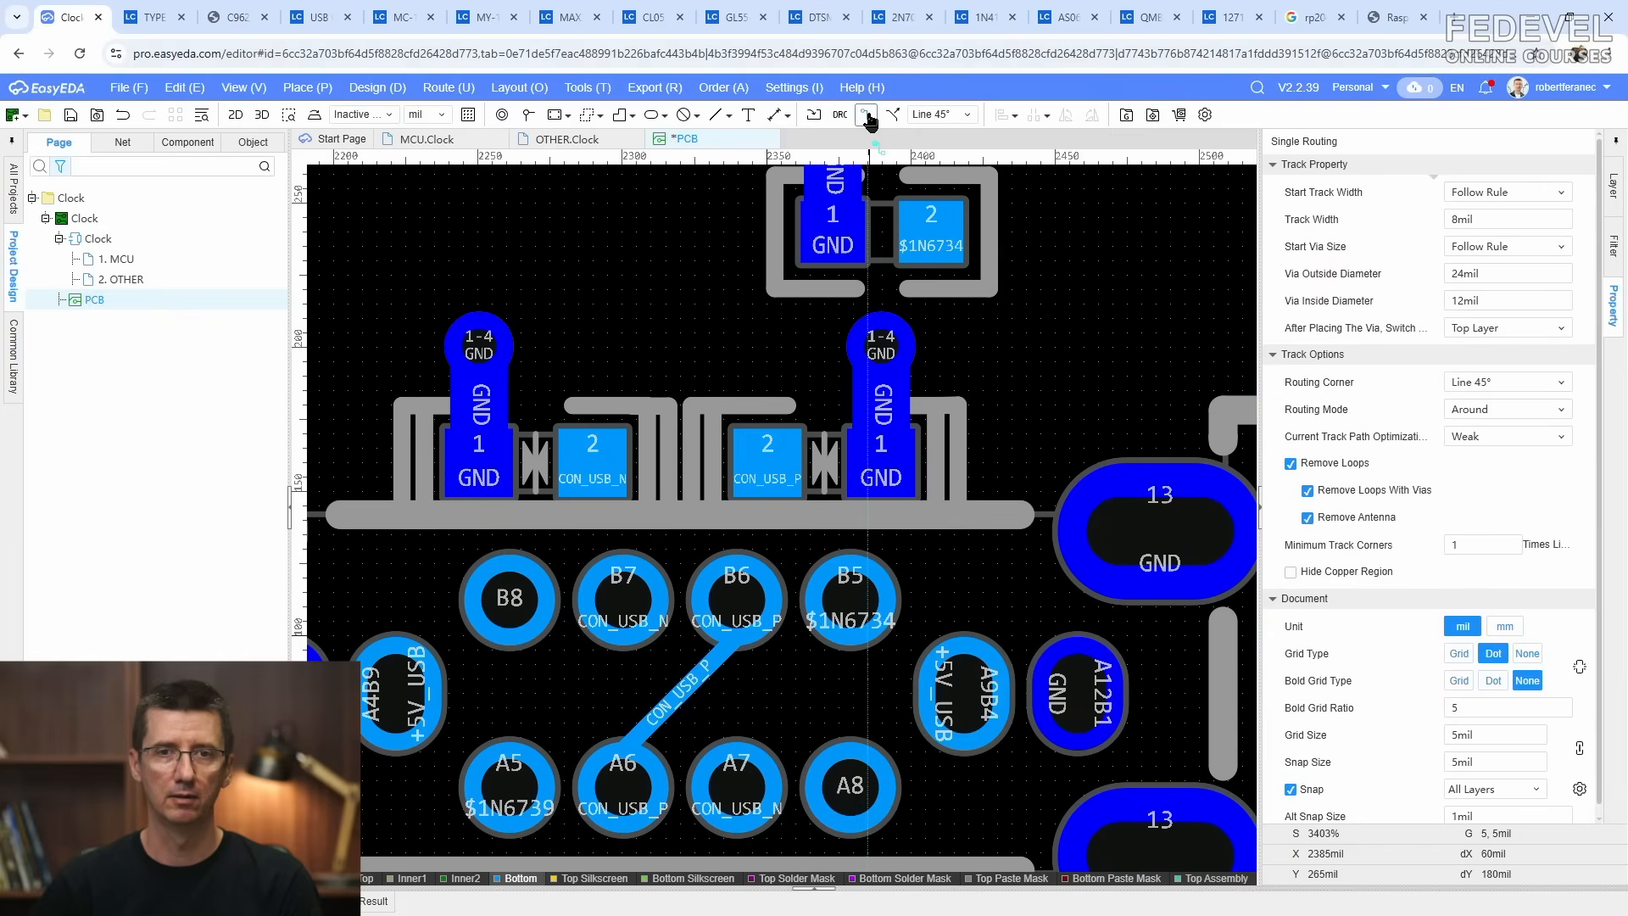
pyautogui.click(739, 599)
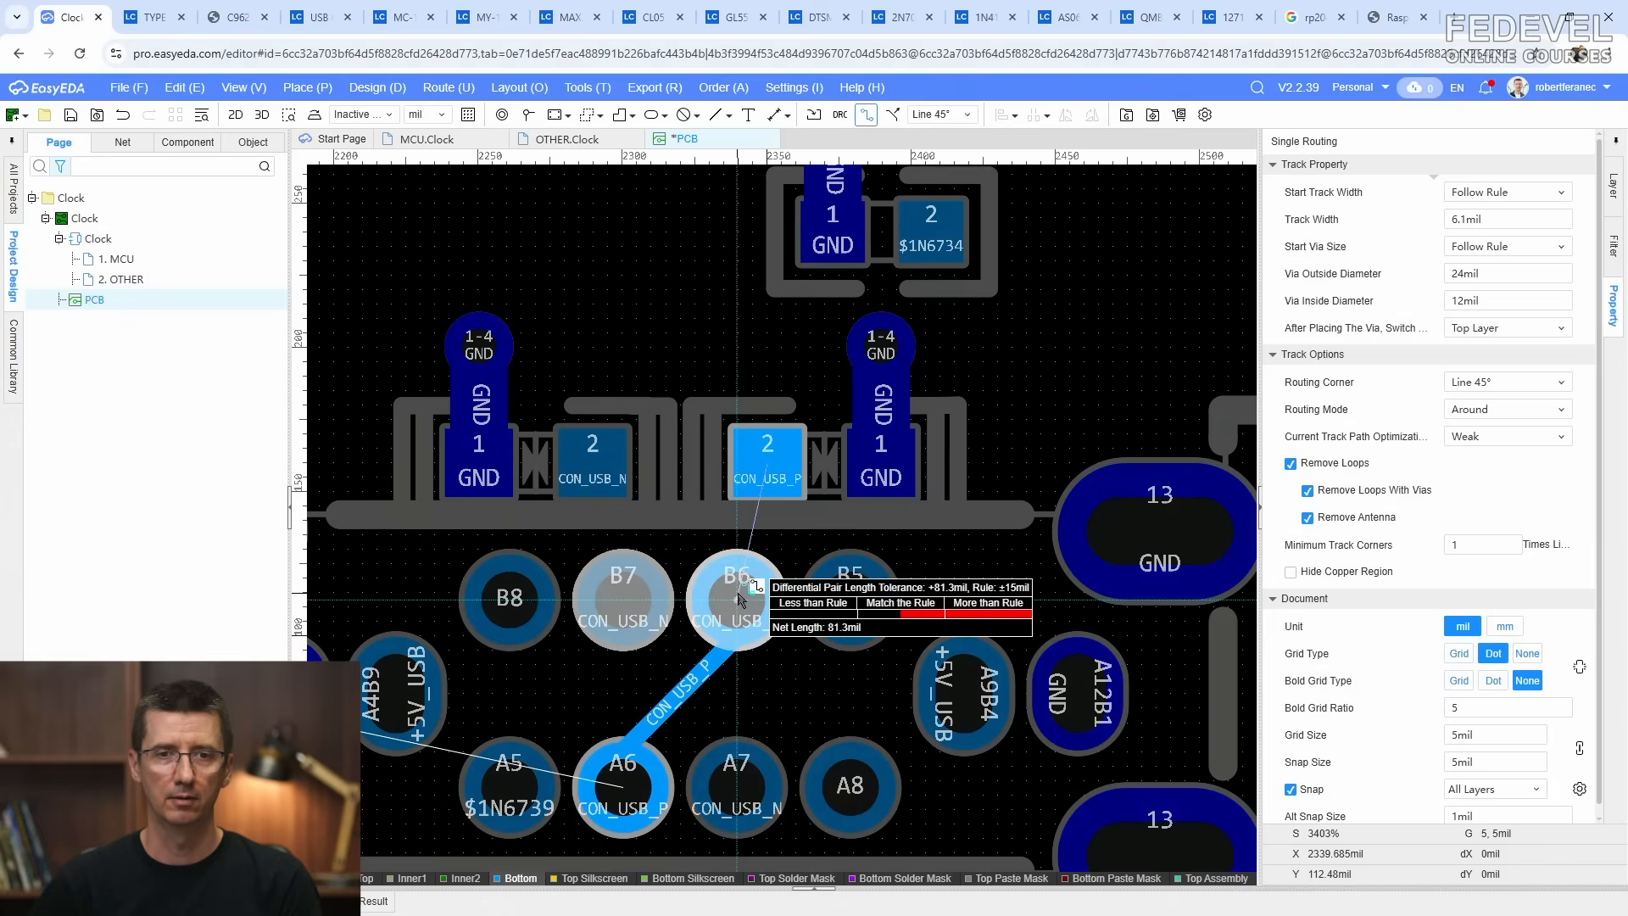
pyautogui.click(777, 479)
# Step: Route CON_USB_N on the bottom layer from pad 2 of the left component above the connector down to pad B7
pyautogui.click(592, 463)
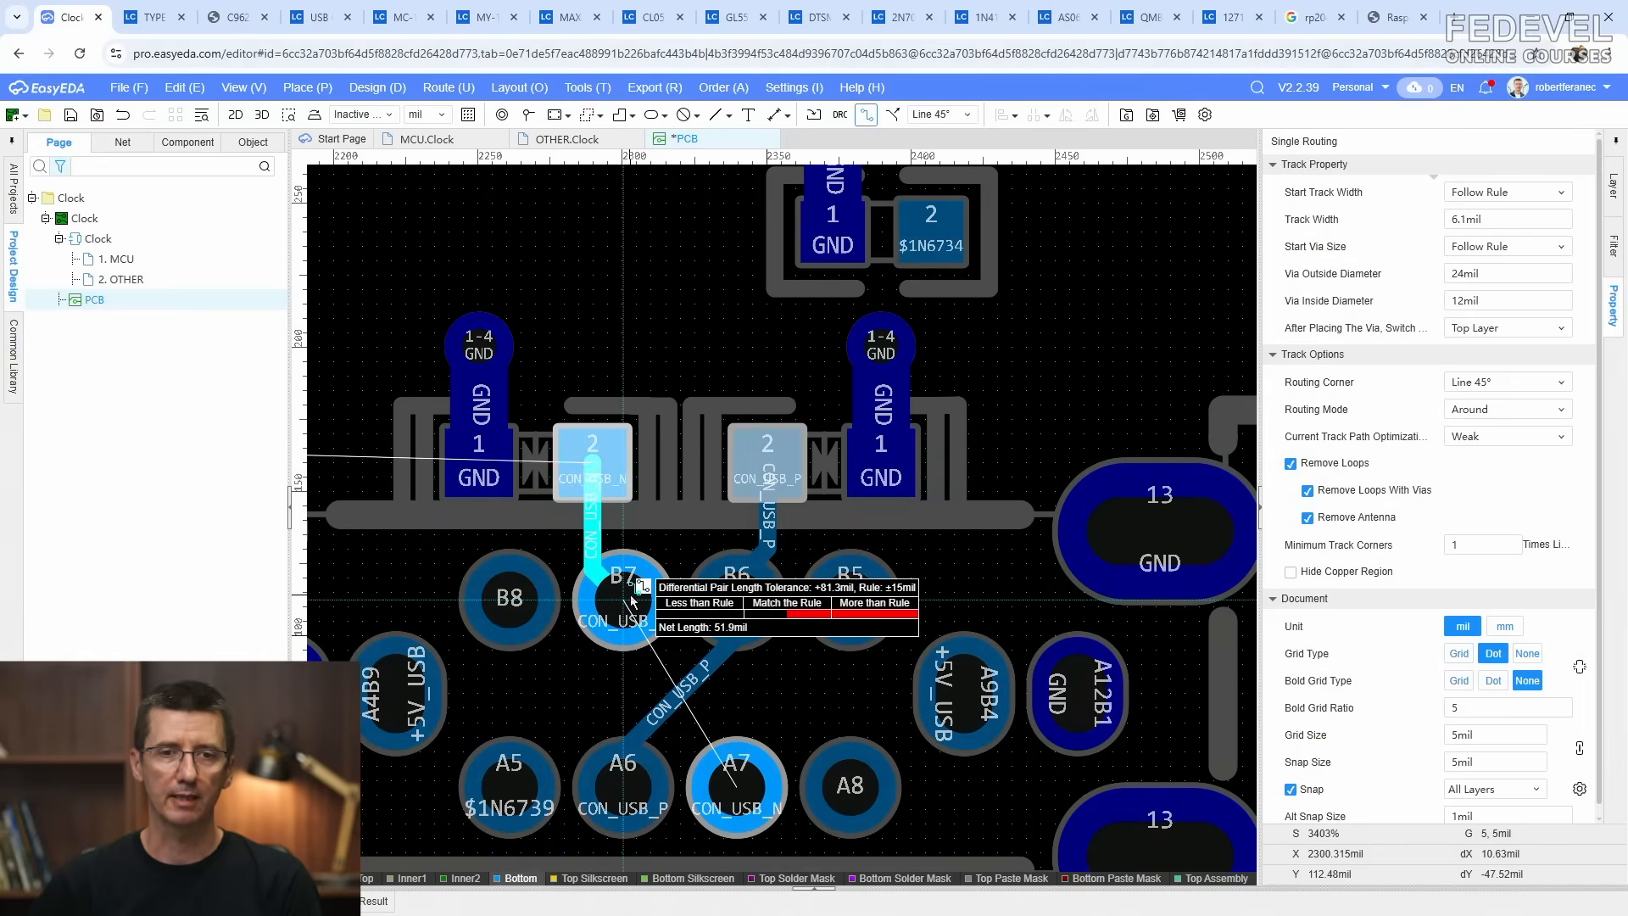
pyautogui.click(631, 600)
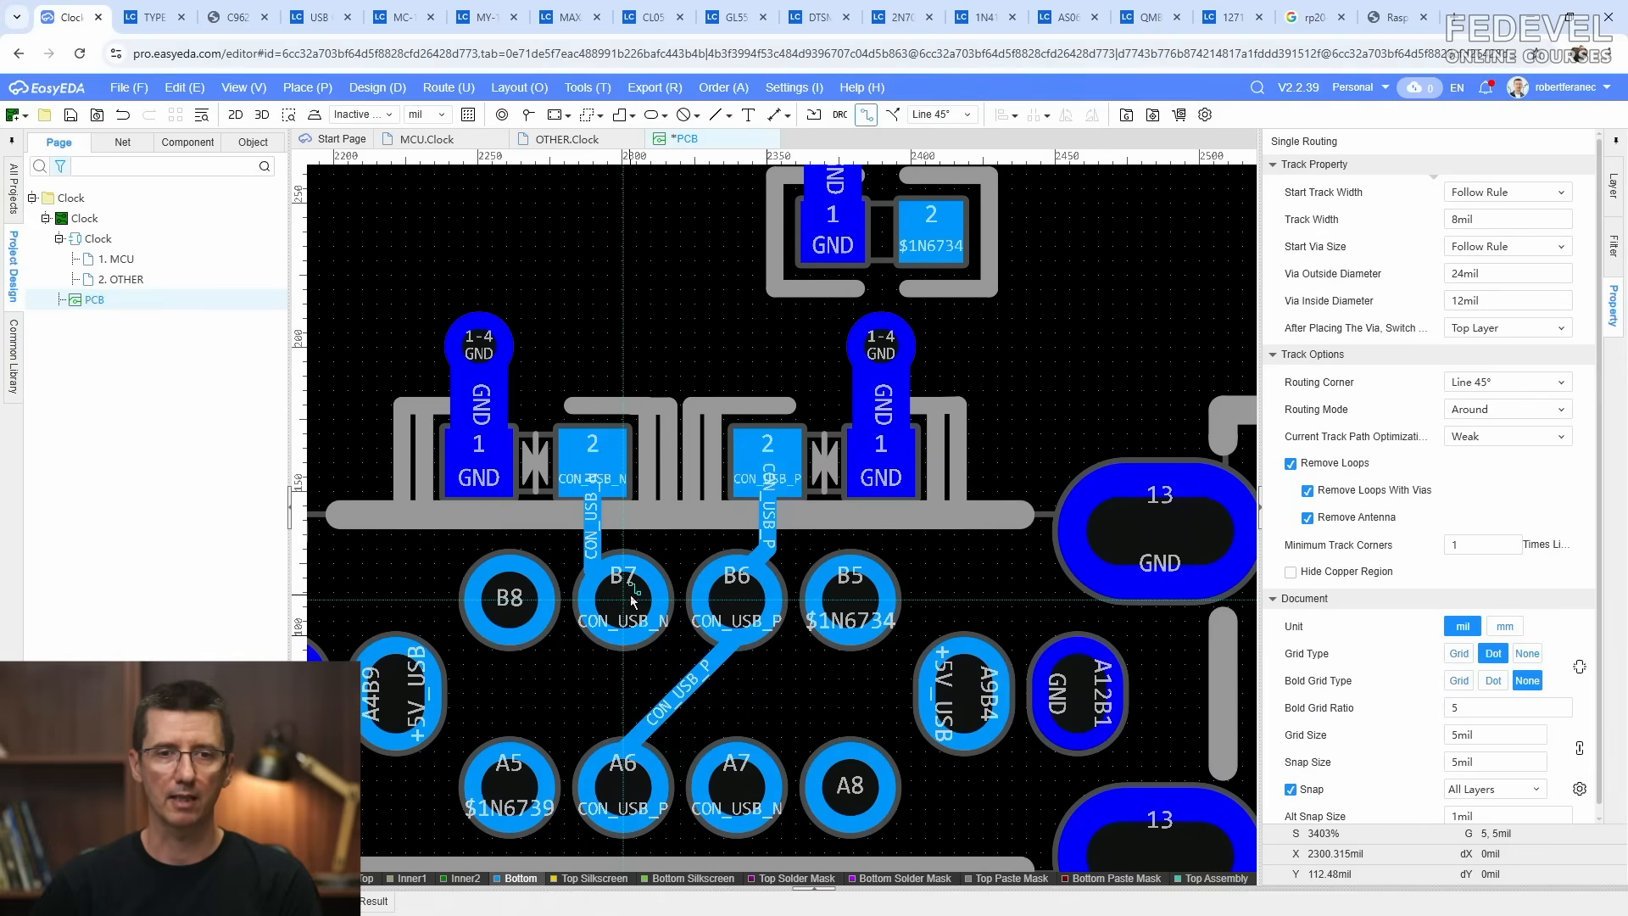
pyautogui.scroll(-1, 683, 516)
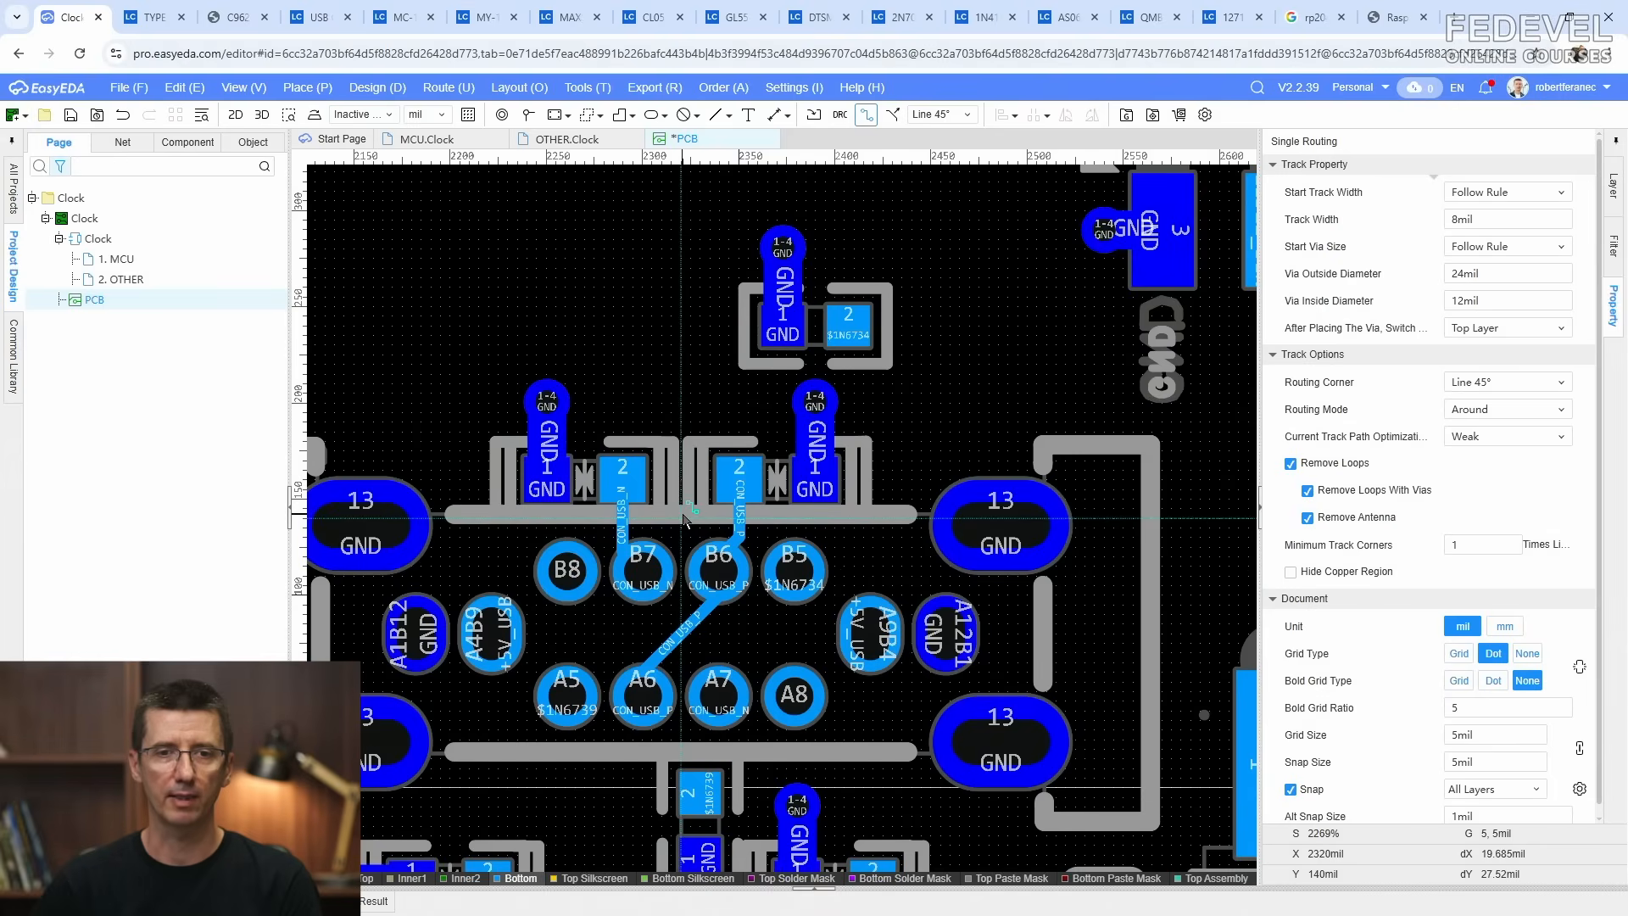
pyautogui.press('Escape')
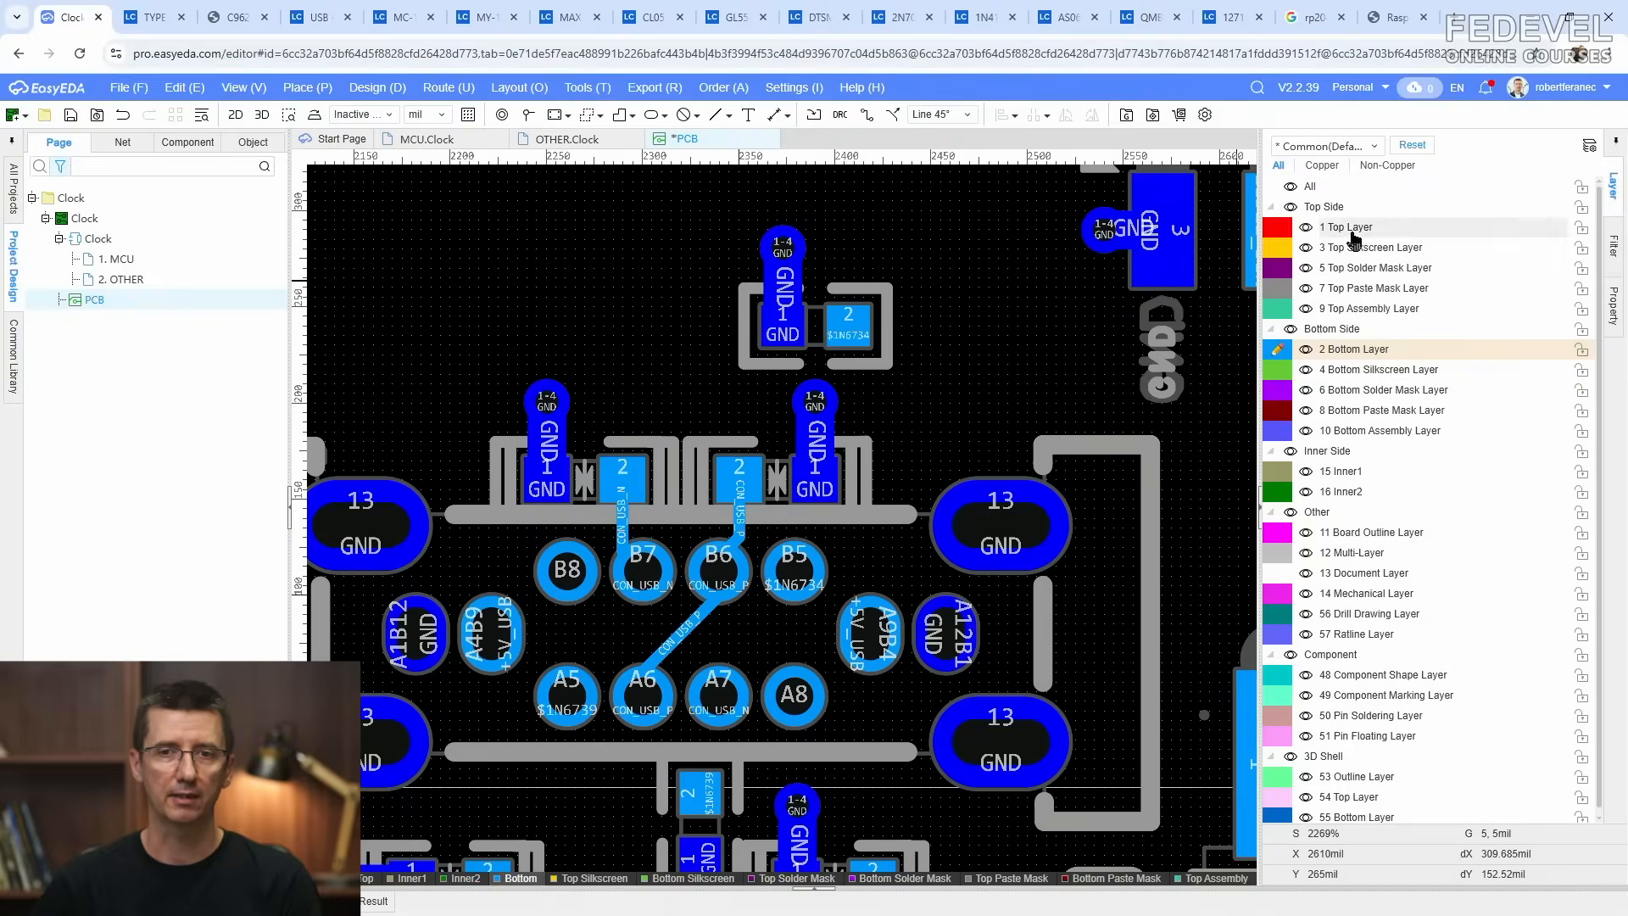
# Step: Route CON_USB_N on the top layer from pad B7 to A7 and straighten the track into a single diagonal
pyautogui.click(1278, 228)
pyautogui.click(865, 114)
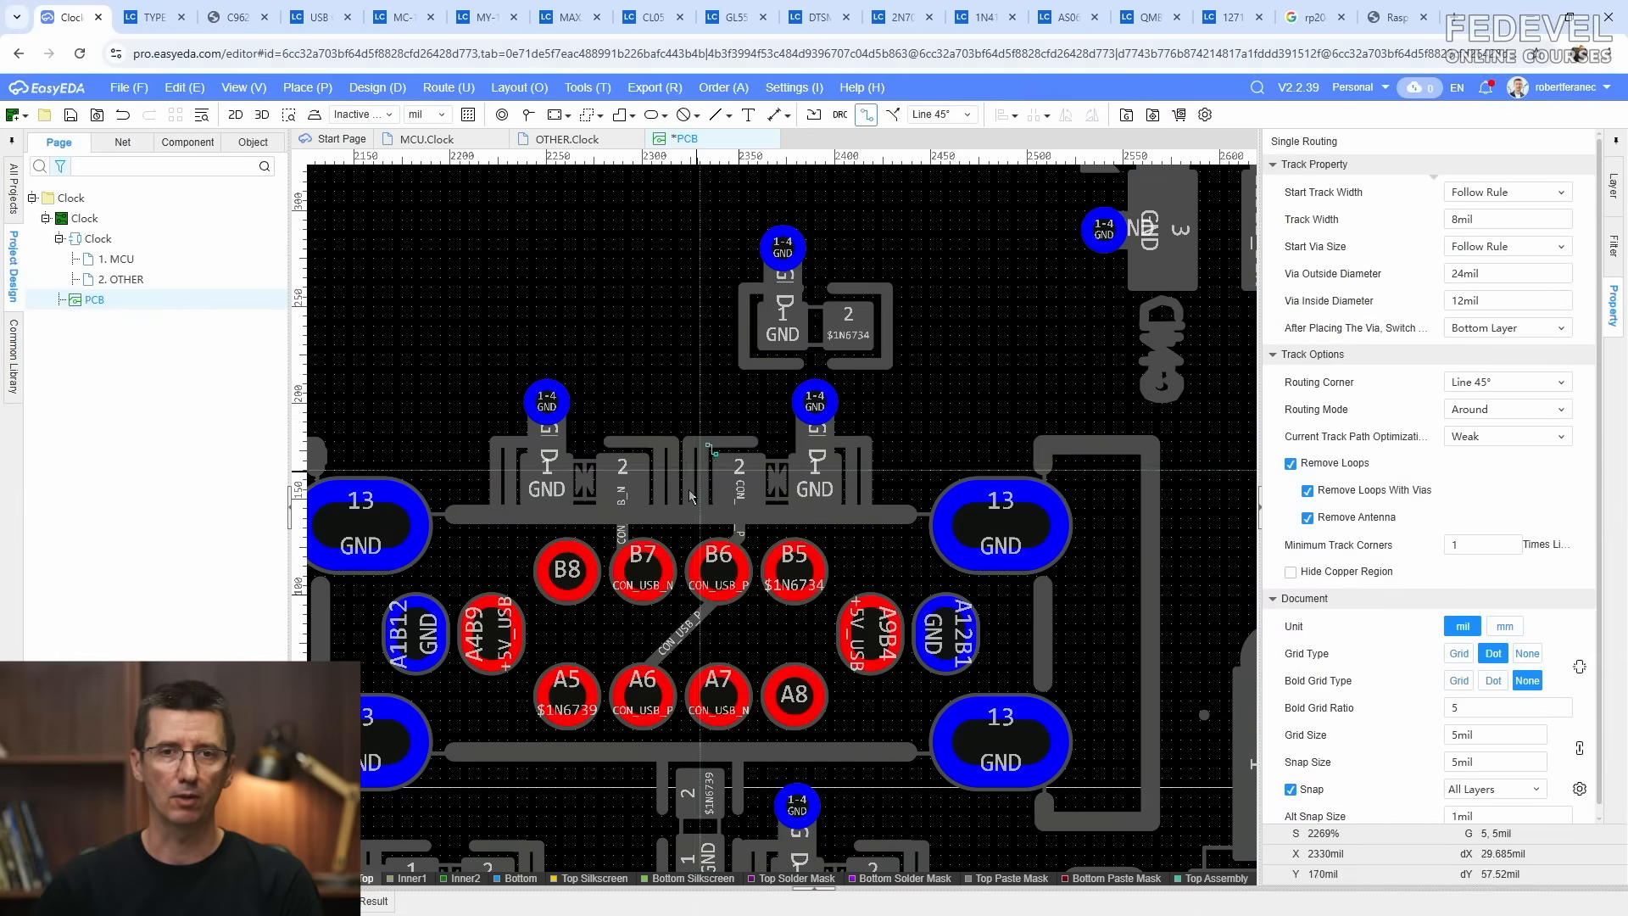
pyautogui.click(643, 566)
pyautogui.rightClick(709, 688)
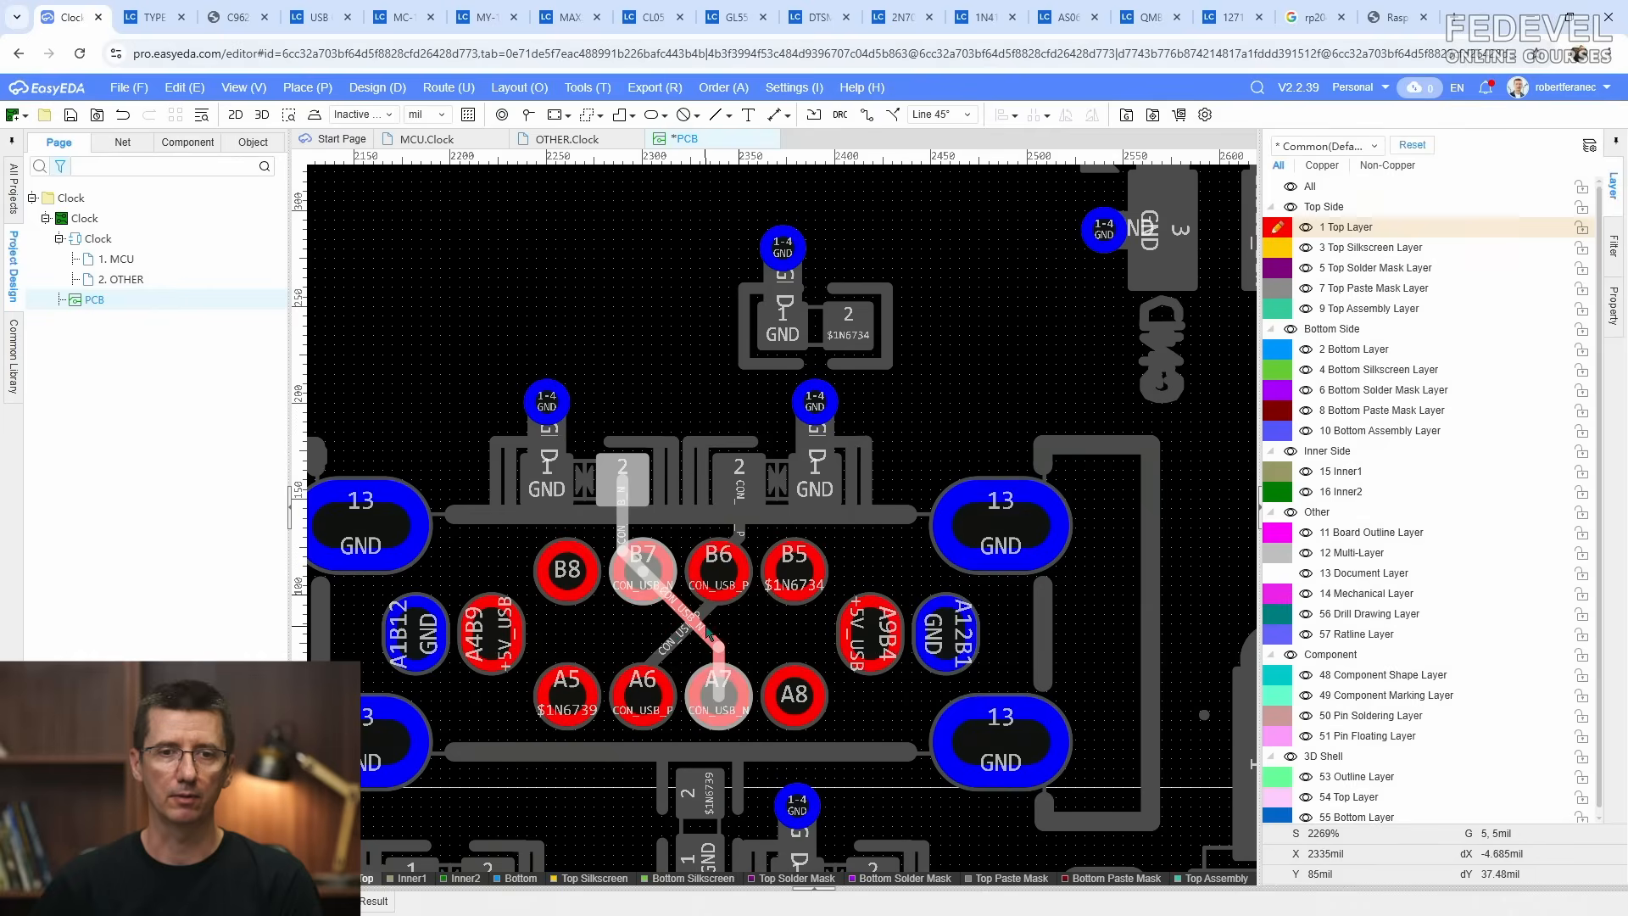
pyautogui.moveTo(702, 634); pyautogui.dragTo(702, 656)
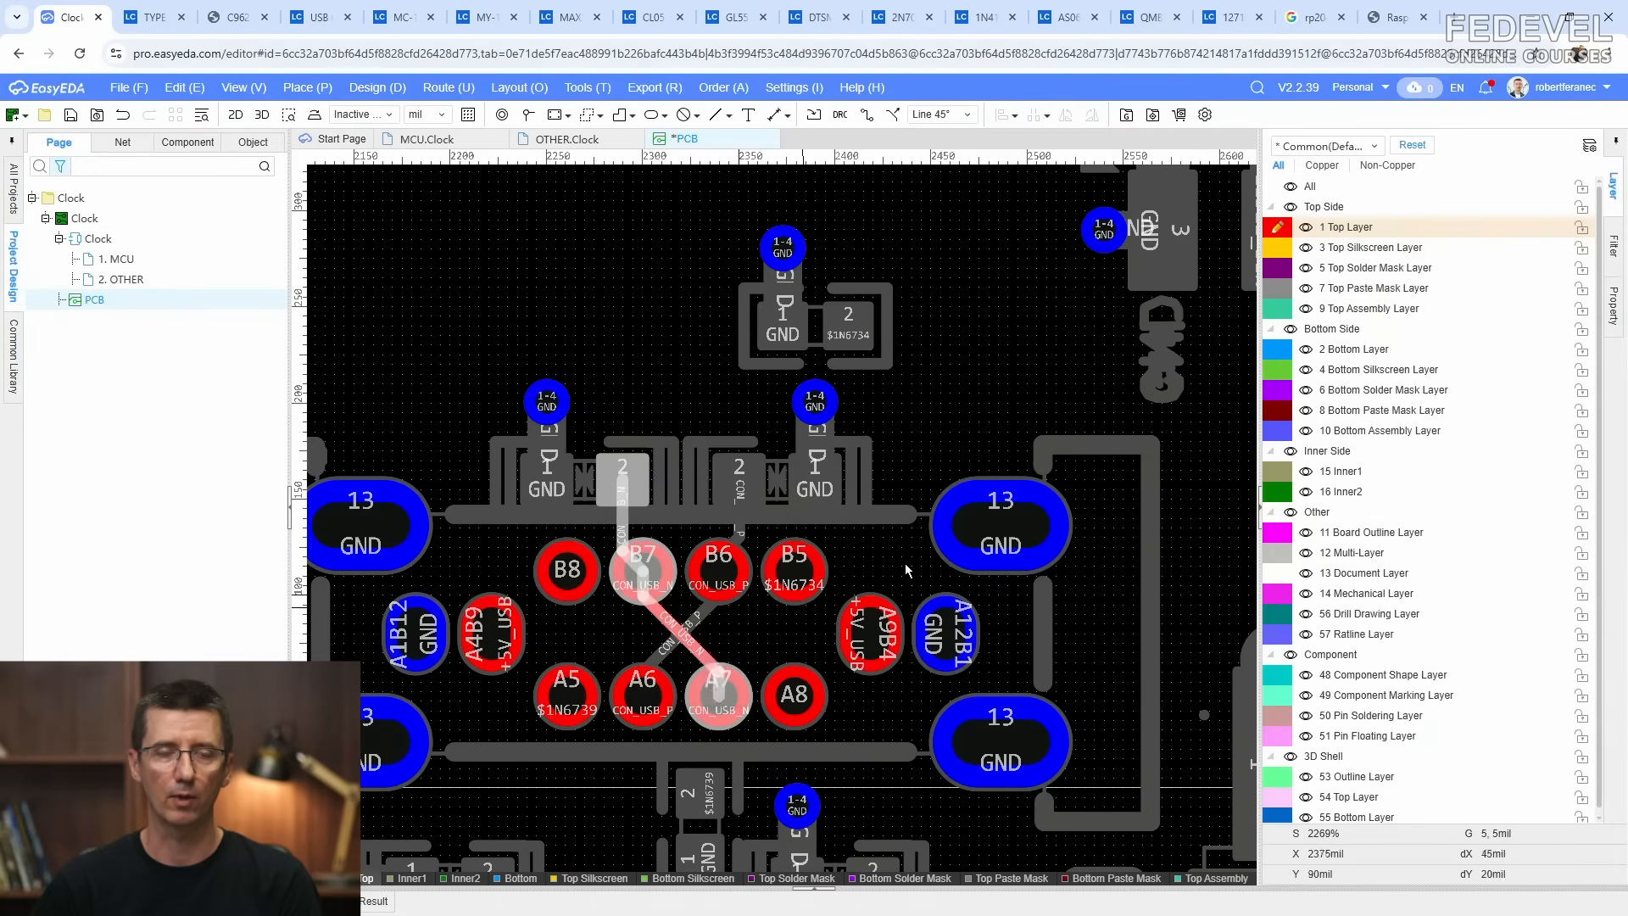
# Step: On the bottom layer, shift the vertical CON_USB_N and CON_USB_P segments so they run straight into pads B7 and B6
pyautogui.click(1278, 350)
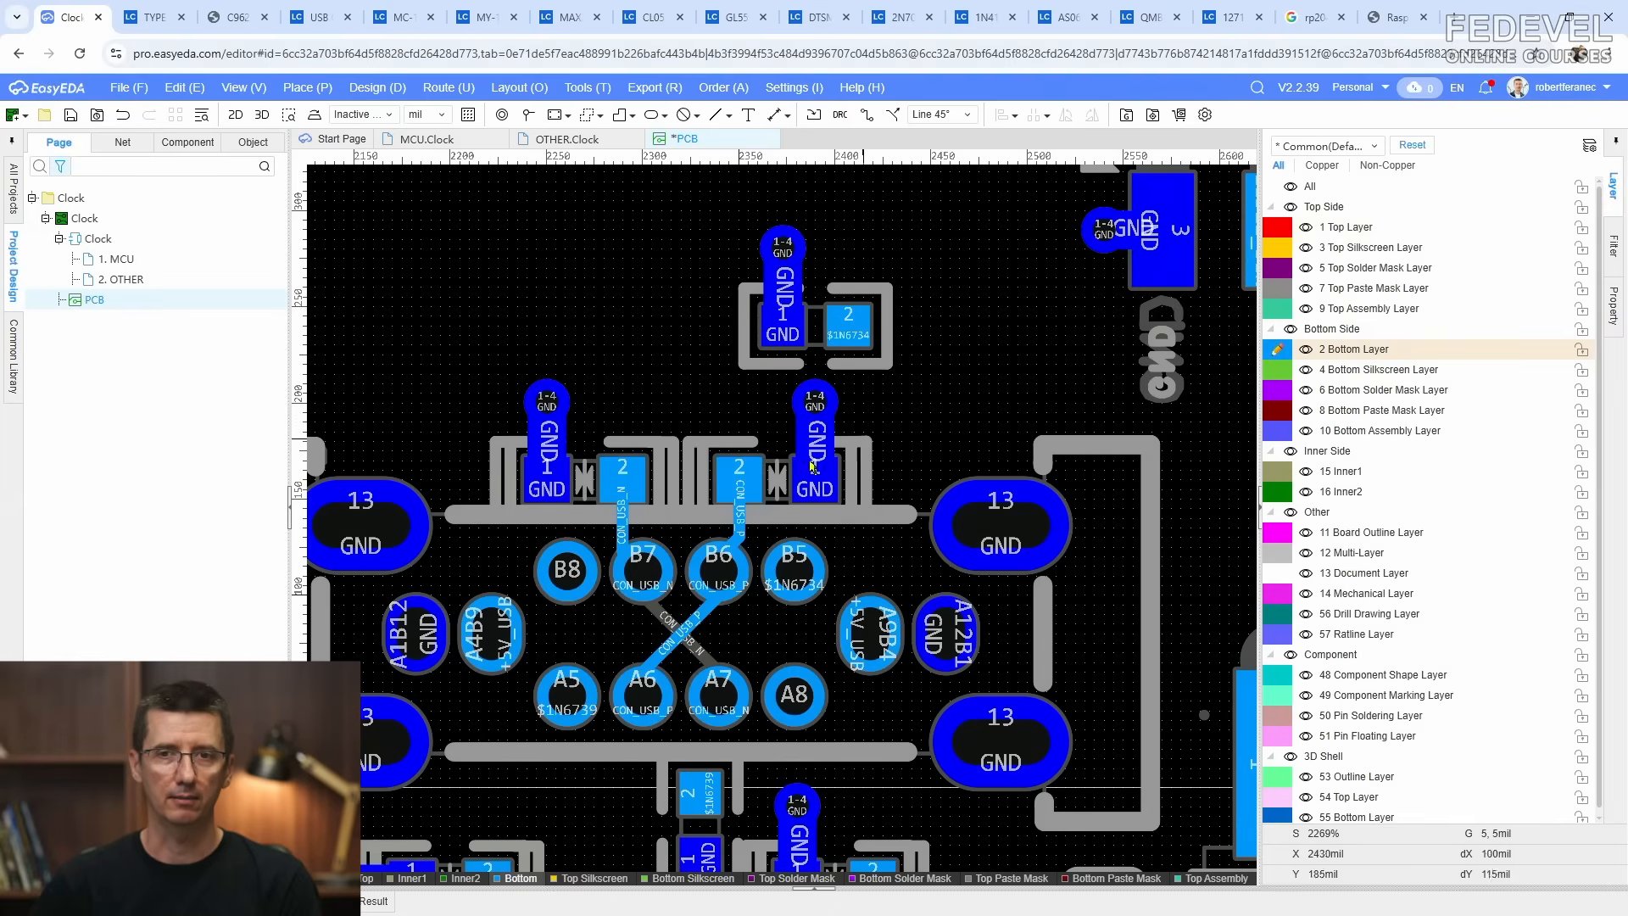
pyautogui.scroll(5, 635, 511)
pyautogui.click(620, 552)
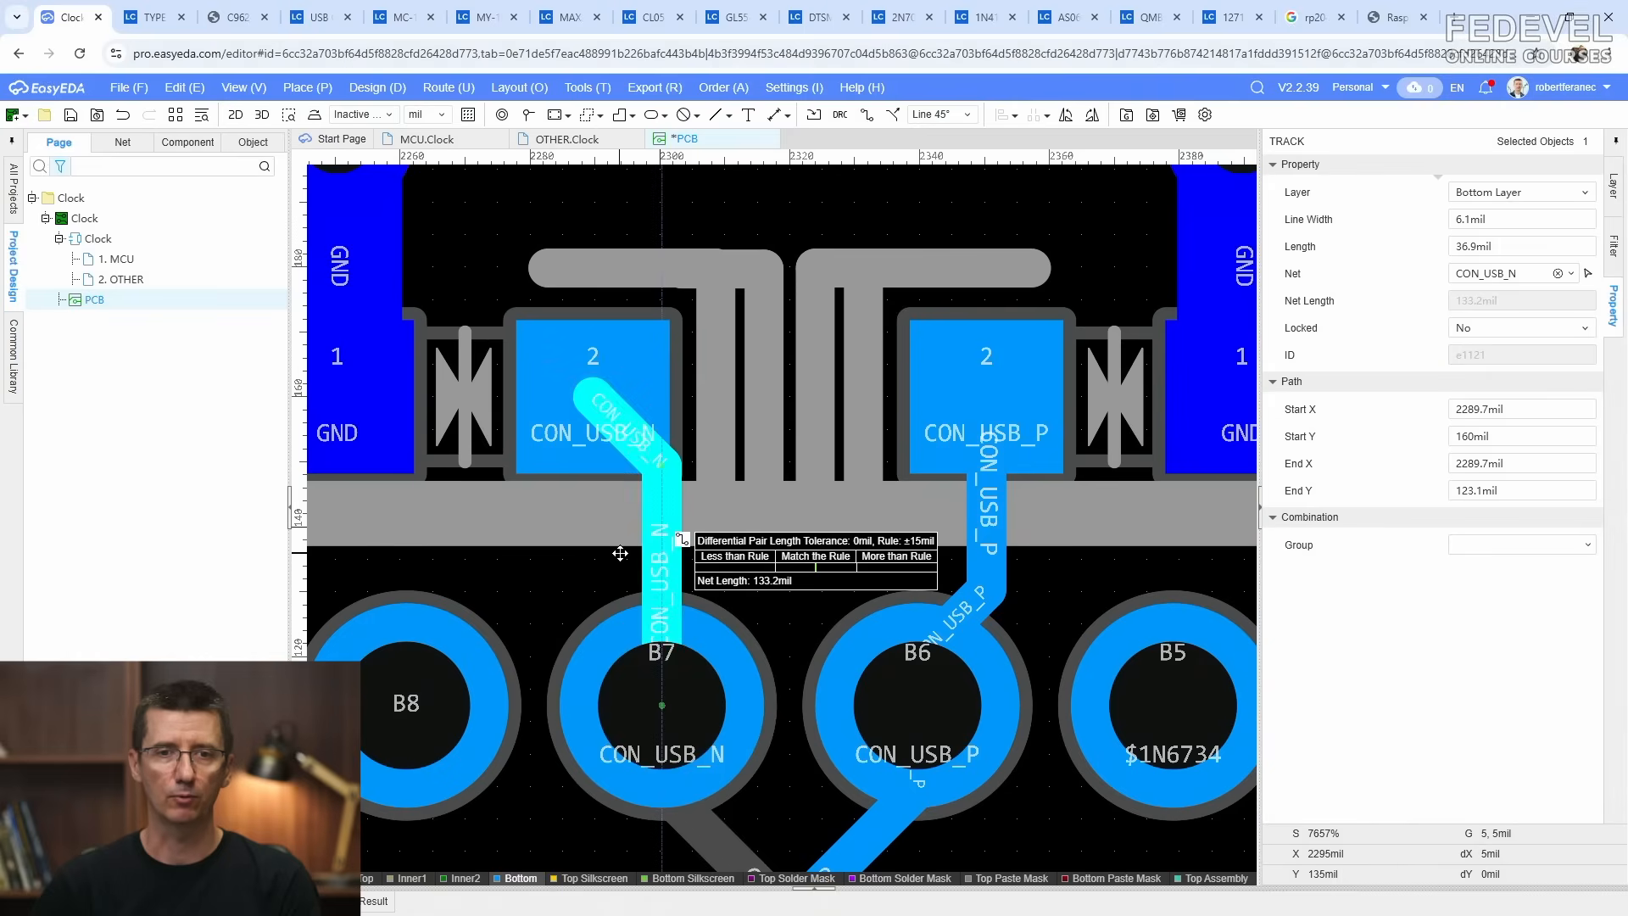
pyautogui.moveTo(619, 553); pyautogui.dragTo(623, 552)
pyautogui.moveTo(978, 532); pyautogui.dragTo(931, 526)
pyautogui.scroll(-1, 812, 473)
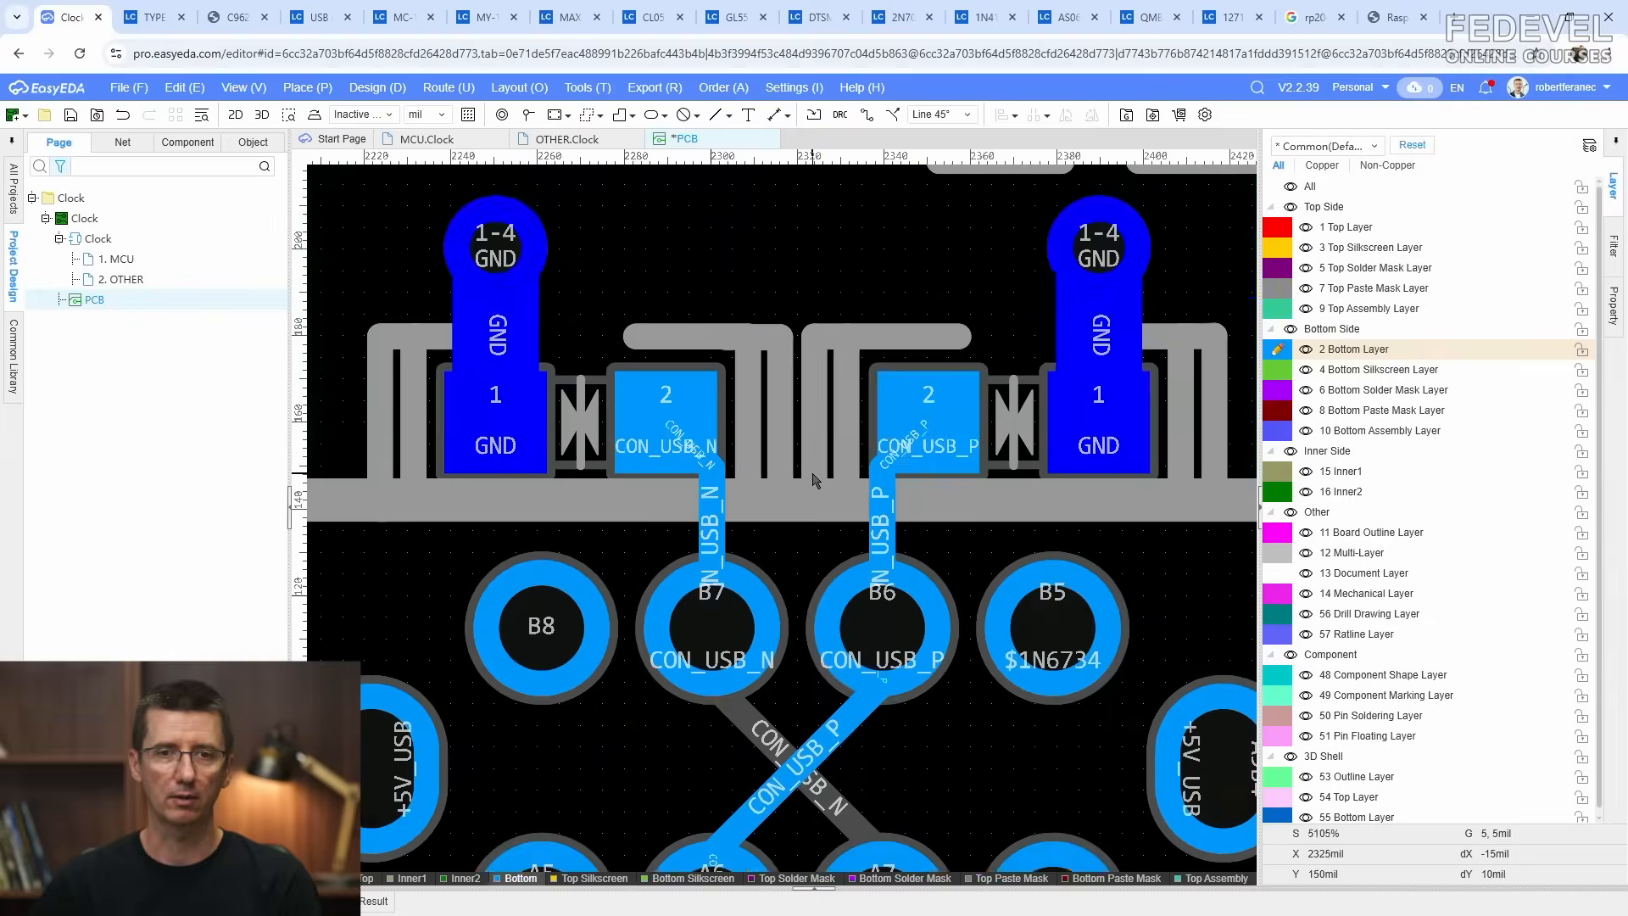
pyautogui.scroll(-1, 813, 480)
# Step: Route $1N6734 on the bottom layer from pad 2 of the upper component down to USB connector pad B5
pyautogui.moveTo(783, 305); pyautogui.dragTo(798, 486, button='right')
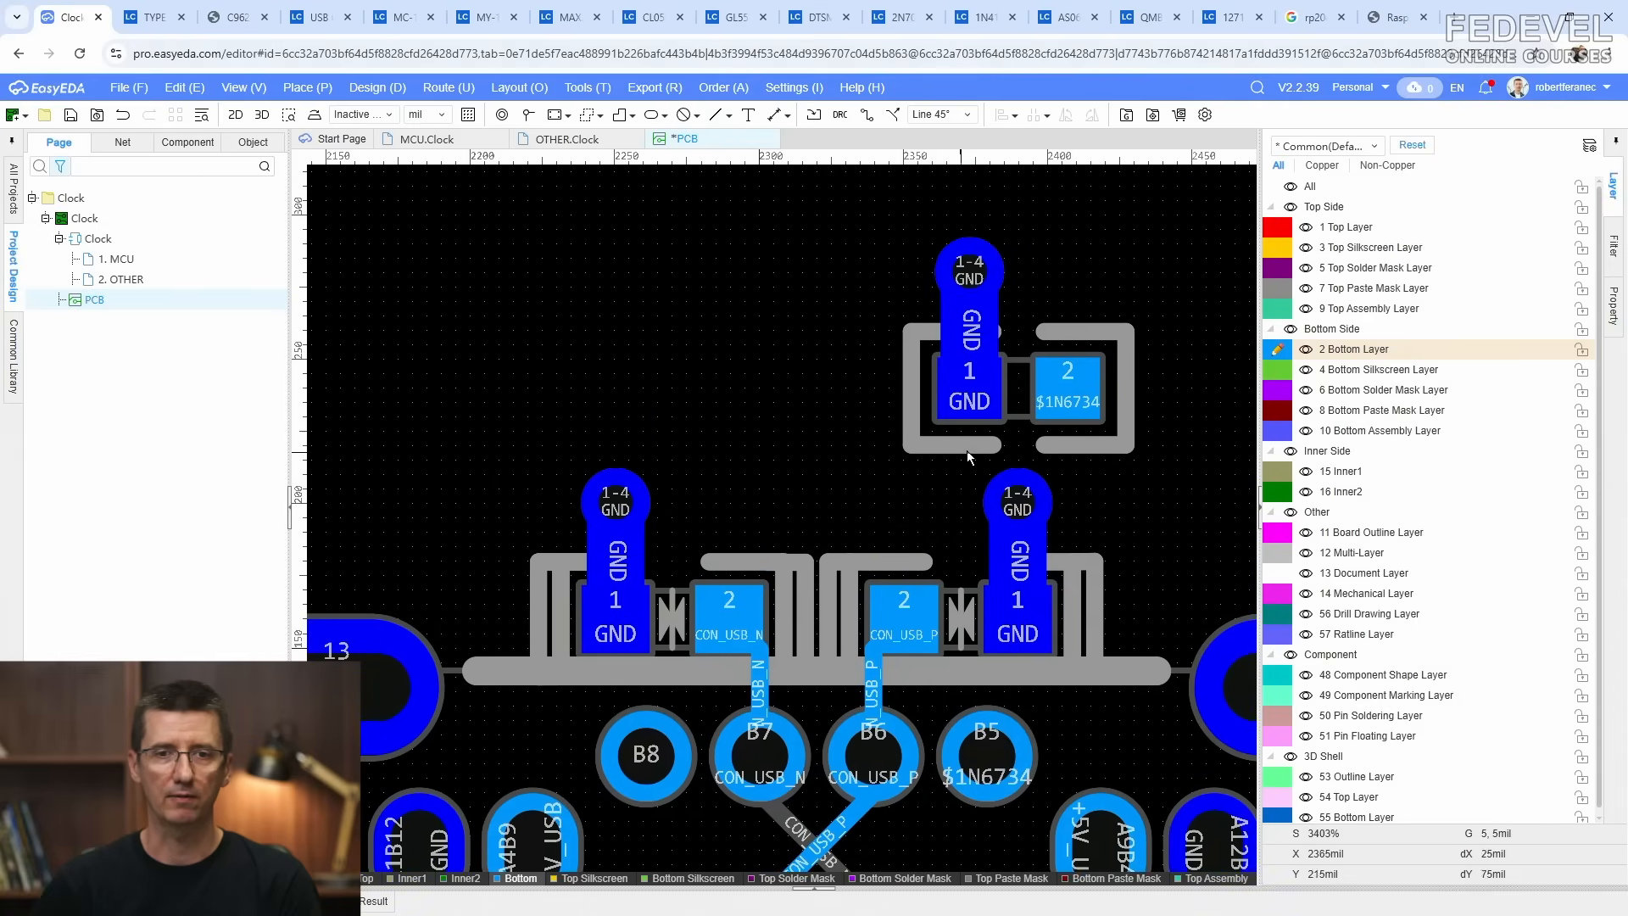
pyautogui.press('w')
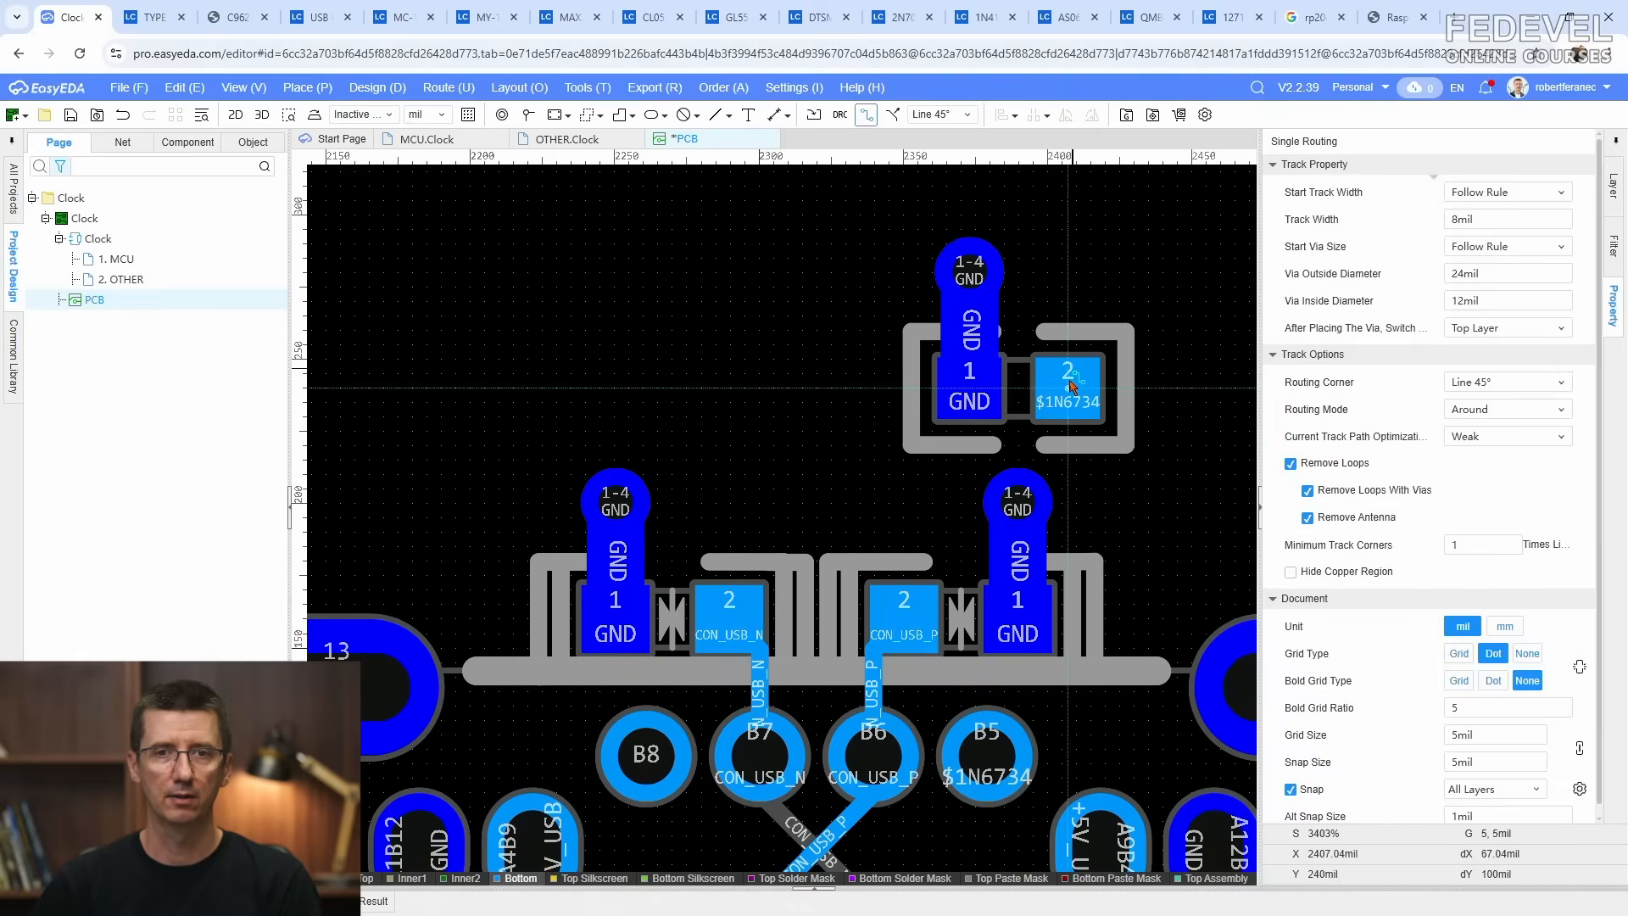
pyautogui.click(1071, 385)
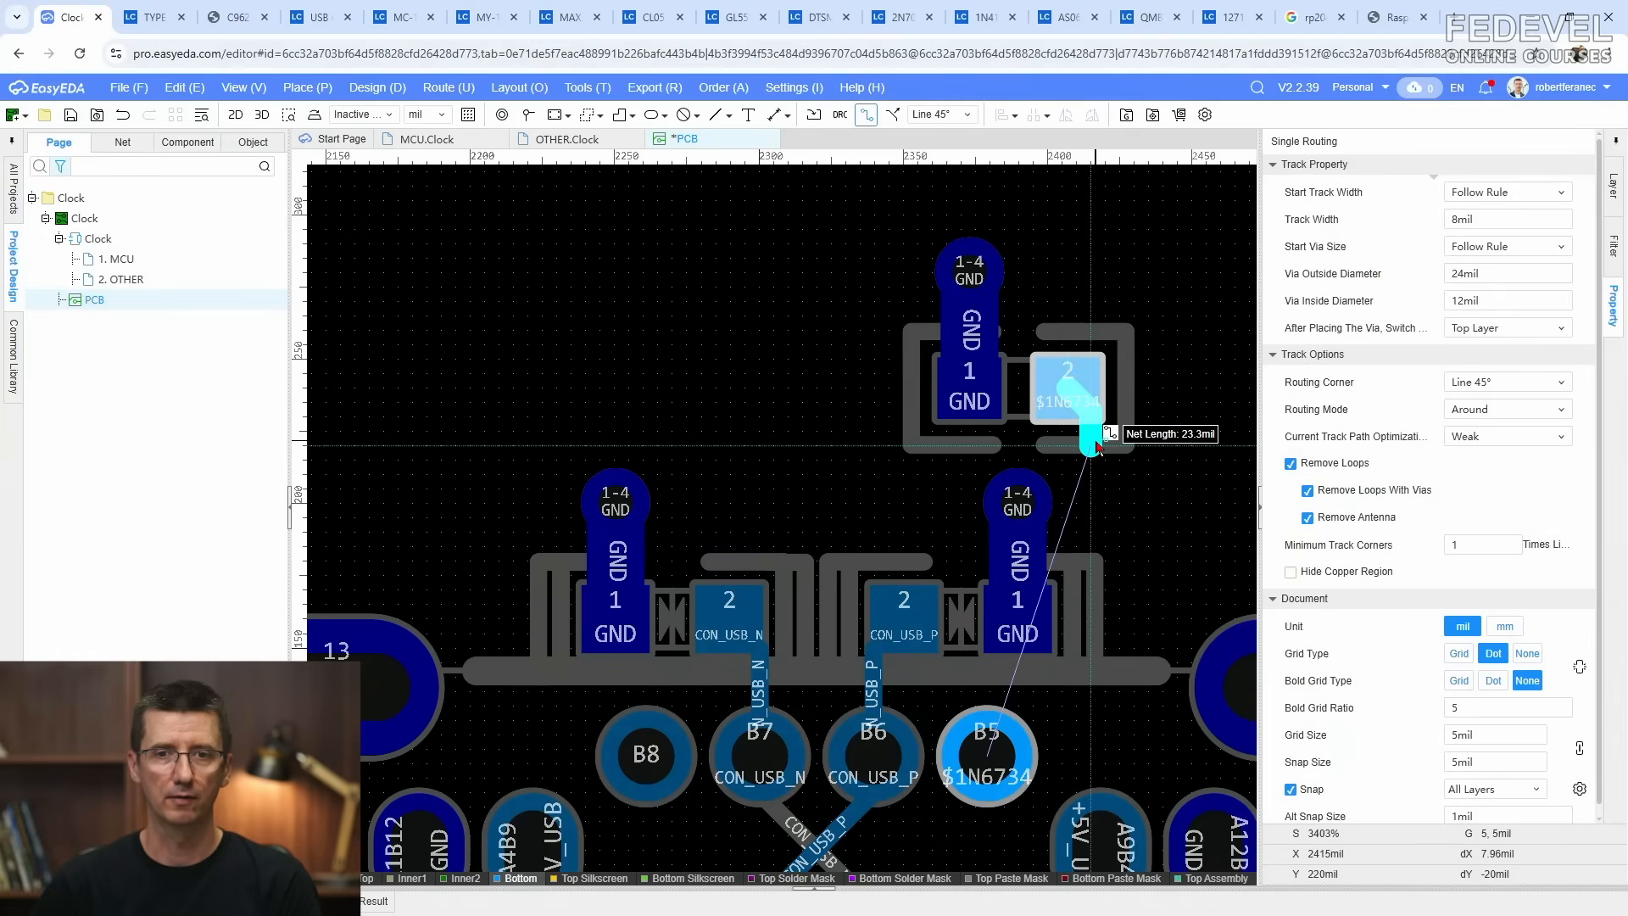
pyautogui.press('Tab')
pyautogui.click(836, 531)
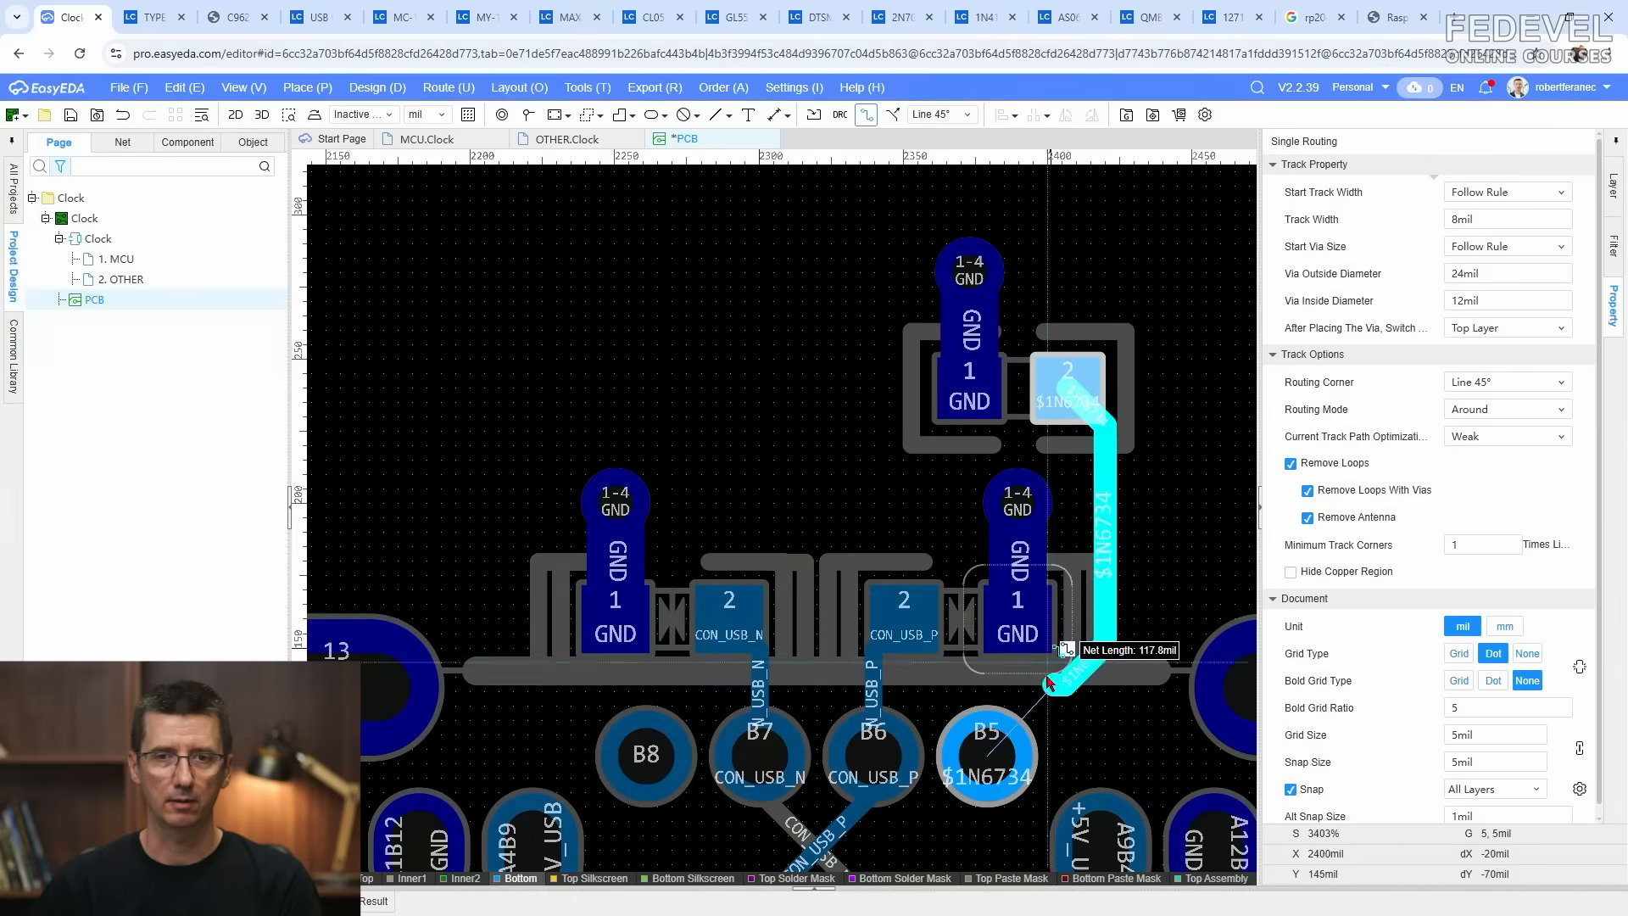
pyautogui.click(1004, 768)
pyautogui.press('Escape')
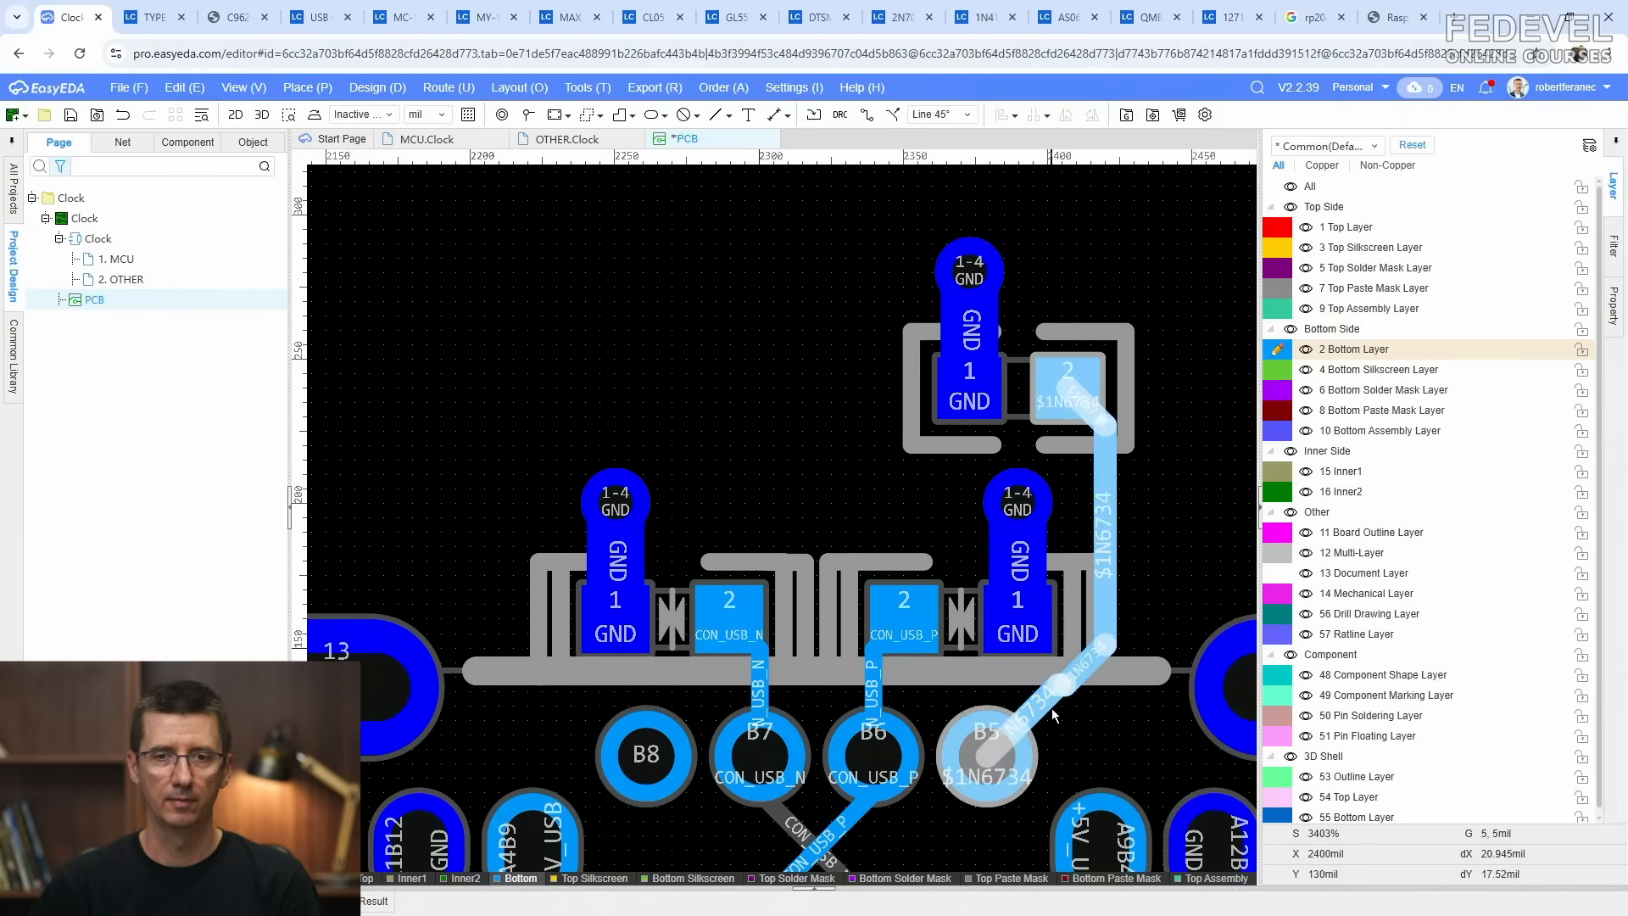
# Step: Shift the diagonal and vertical $1N6734 segments outward so the track clears the neighbouring GND pad and enters B5 cleanly
pyautogui.click(1059, 703)
pyautogui.moveTo(1060, 704); pyautogui.dragTo(1093, 714)
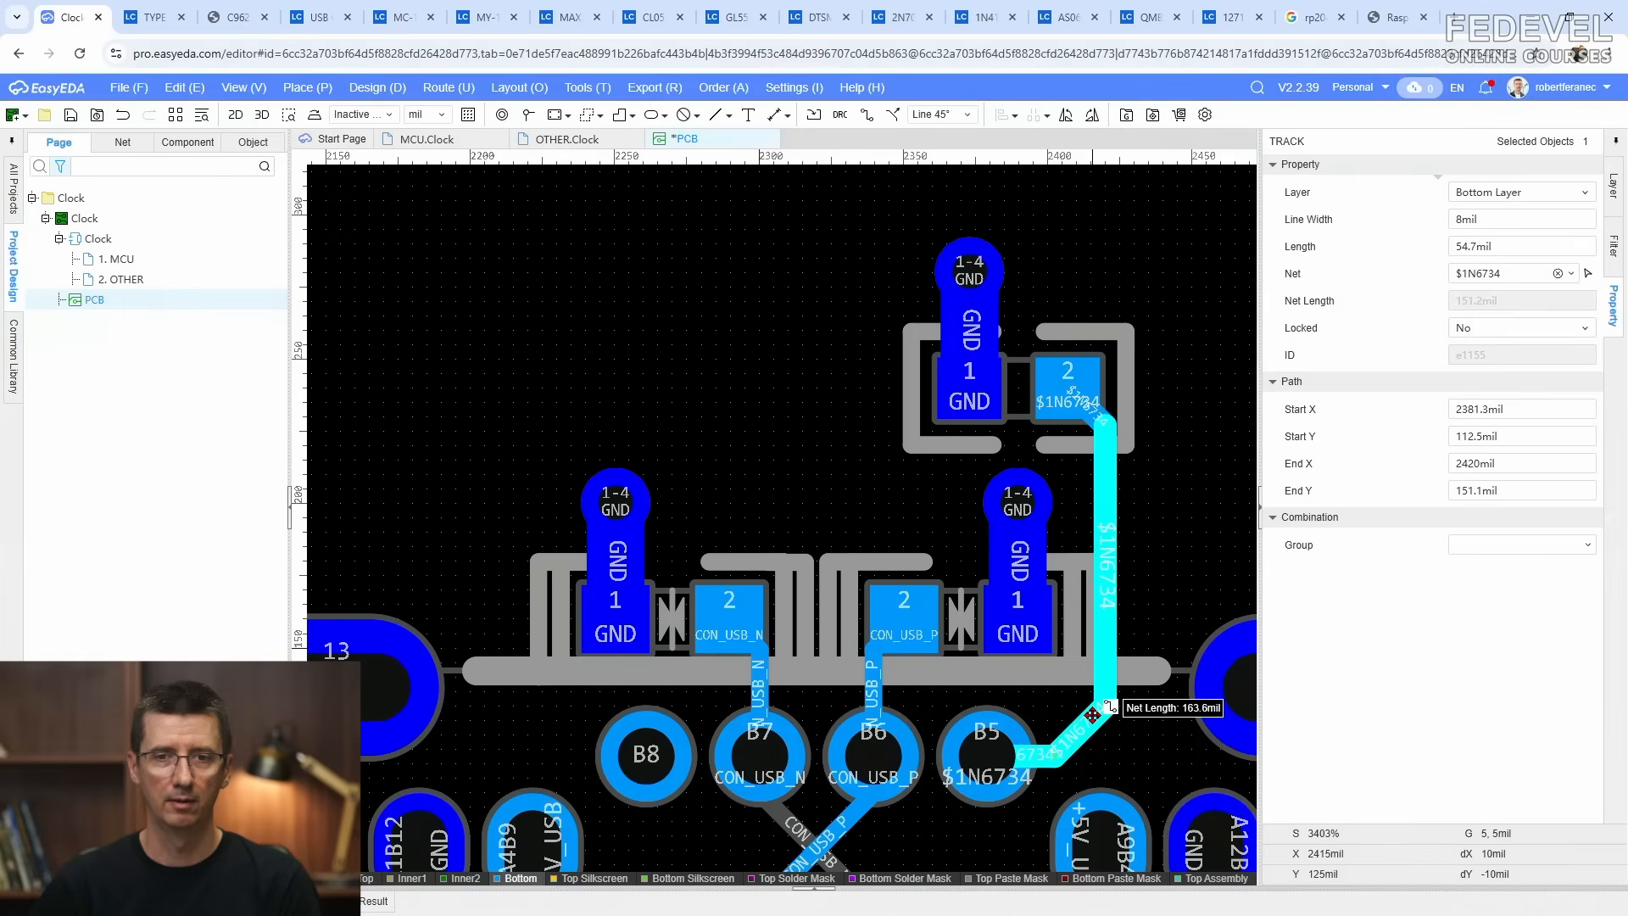
pyautogui.moveTo(1105, 608); pyautogui.dragTo(1117, 617)
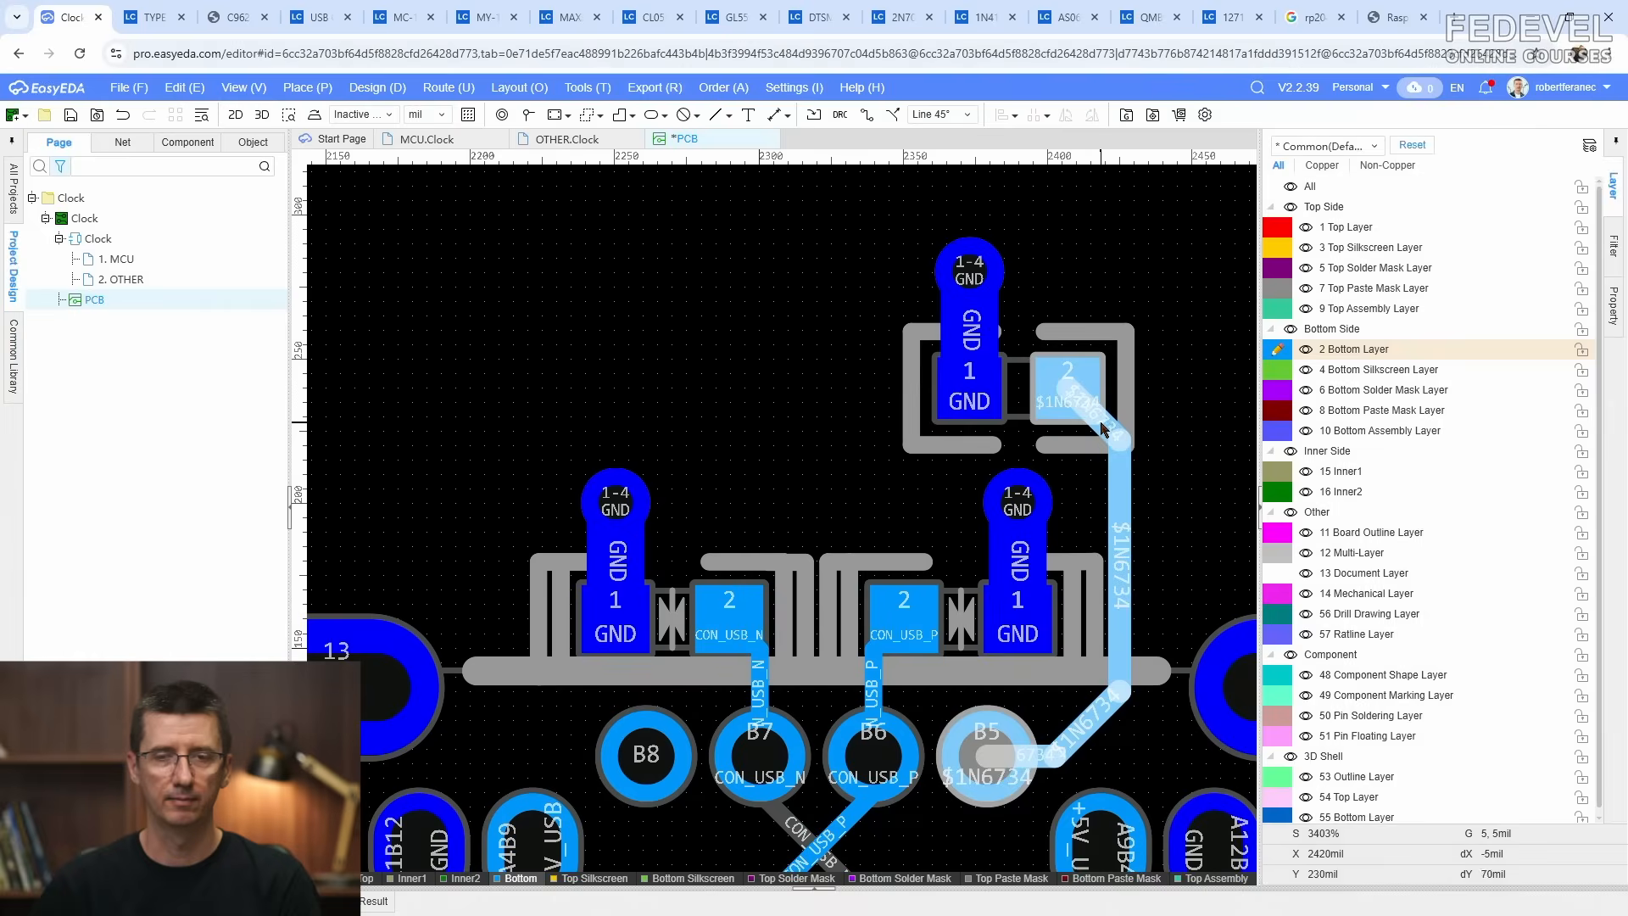
pyautogui.moveTo(1107, 423); pyautogui.dragTo(1093, 465)
pyautogui.scroll(-5, 1172, 464)
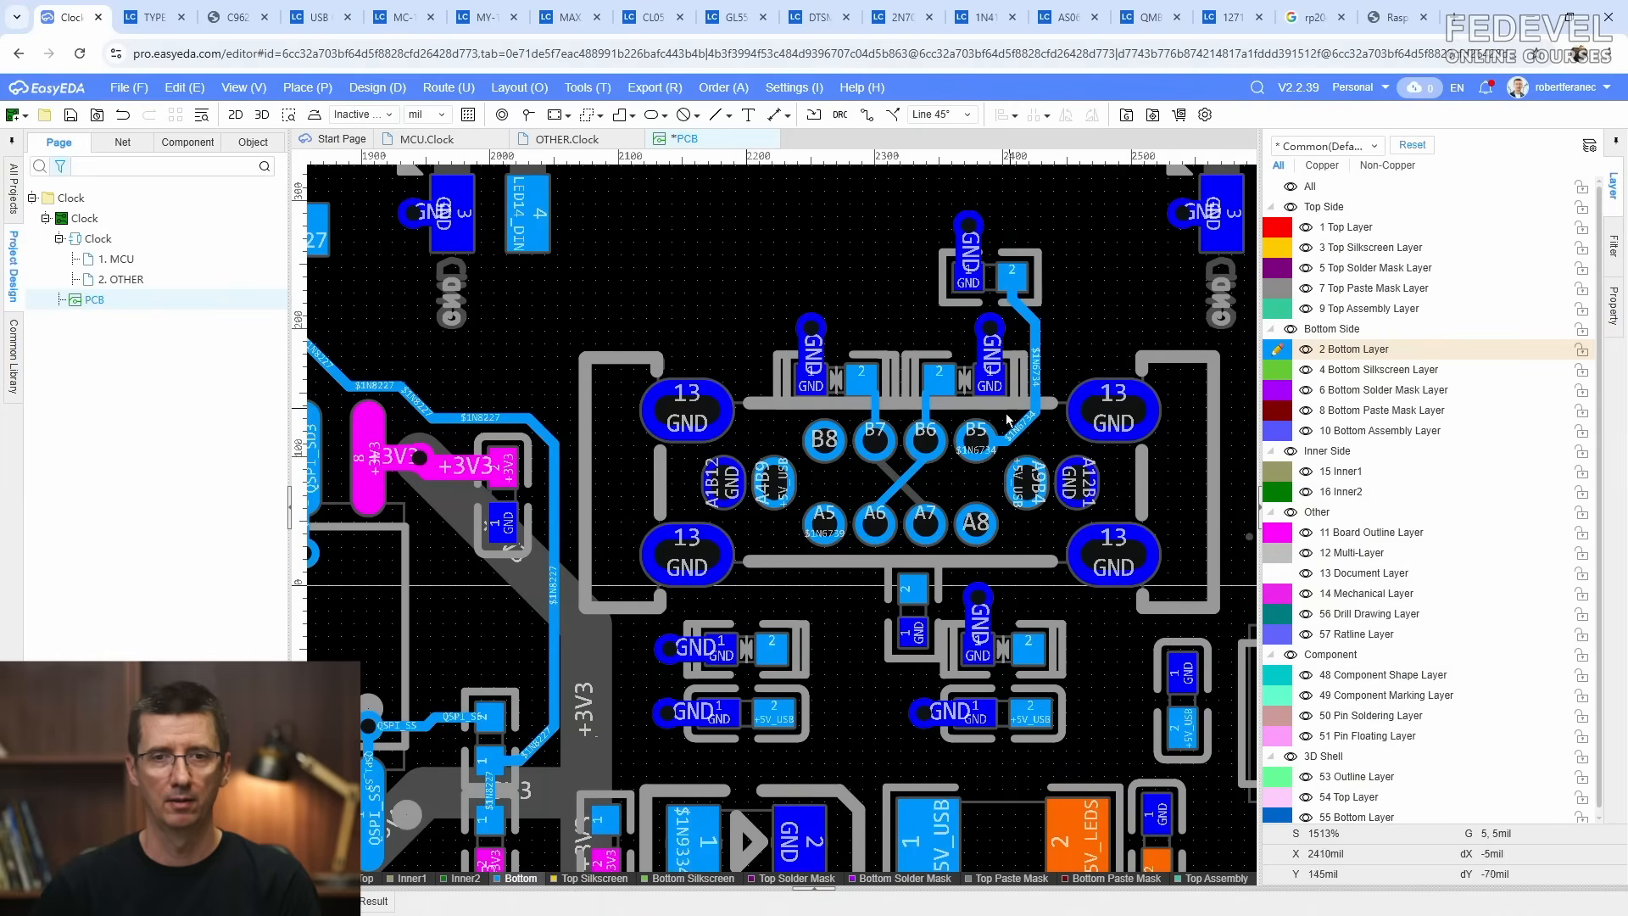
# Step: Route $1N6739 on the bottom layer from USB connector pad A5 to pad 2 of the component below, adjusting its diagonal segment
pyautogui.click(865, 117)
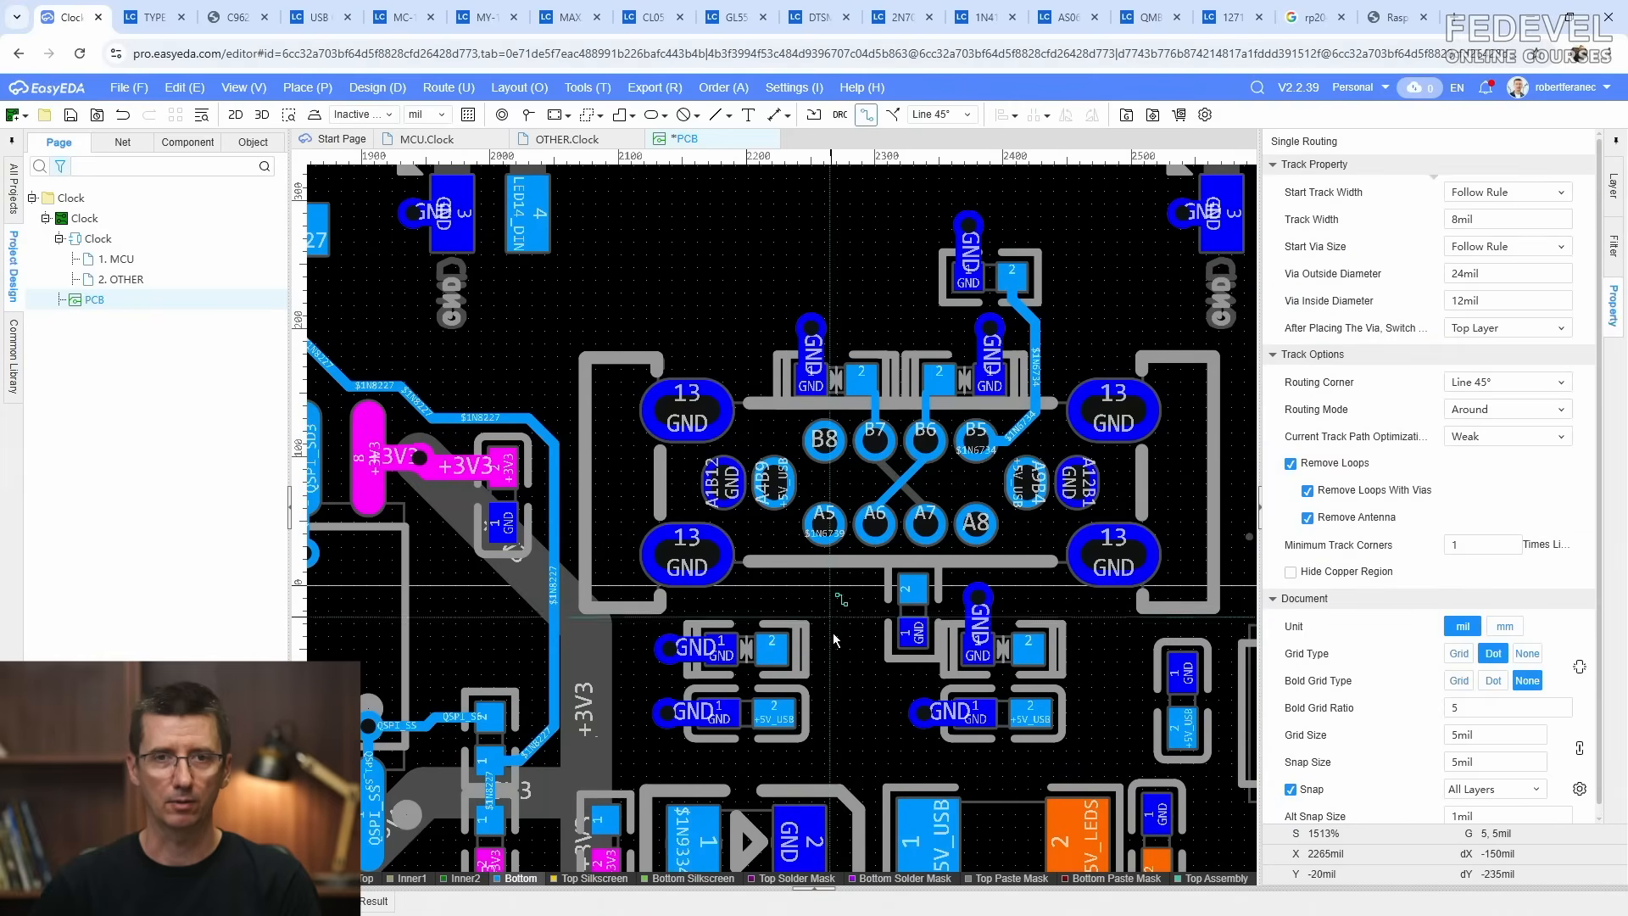
pyautogui.scroll(7, 852, 590)
pyautogui.click(760, 349)
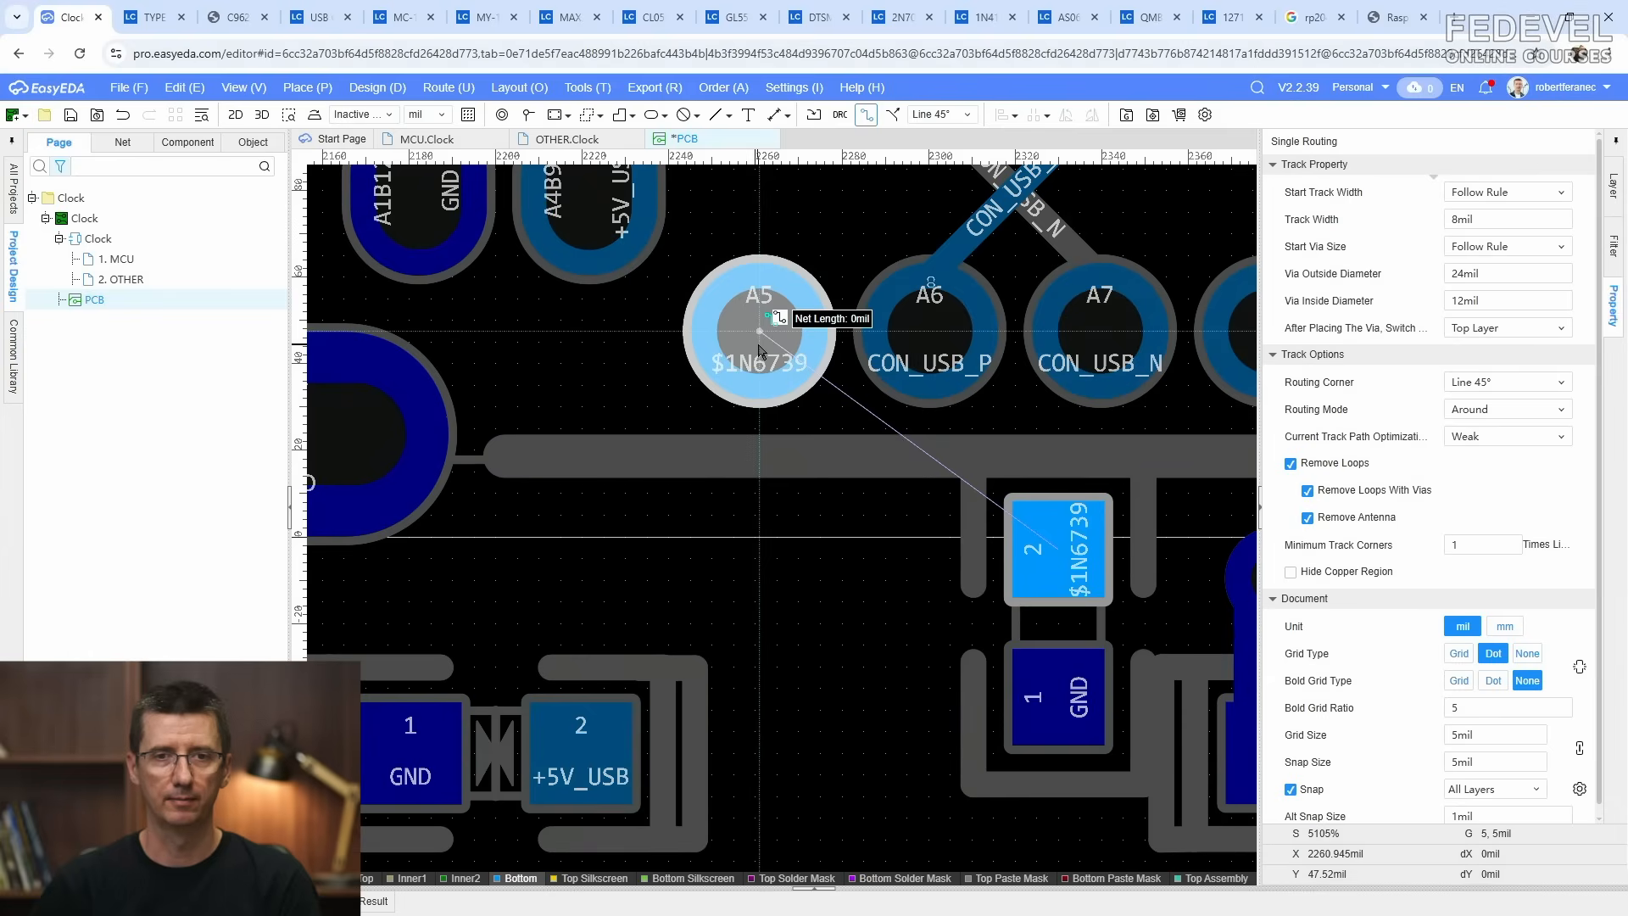
pyautogui.click(1034, 555)
pyautogui.press('Escape')
pyautogui.click(806, 512)
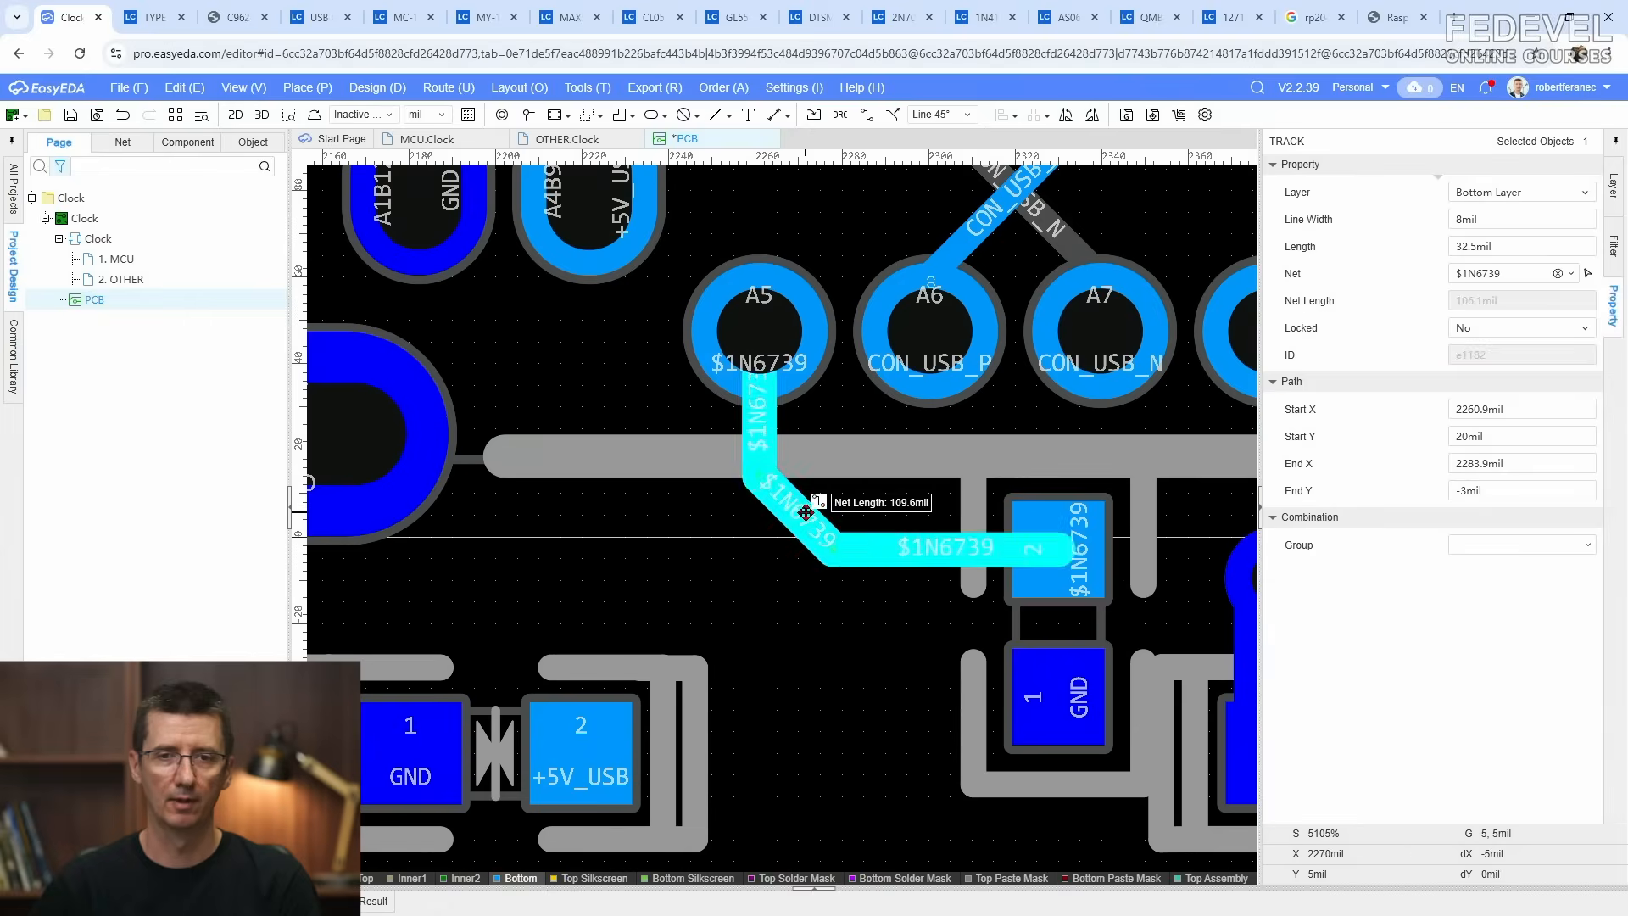
pyautogui.moveTo(805, 512); pyautogui.dragTo(804, 514)
# Step: Route a short 20 mil GND track on the bottom layer leftward from pad 1 of the $1N6739 component
pyautogui.scroll(-2, 761, 546)
pyautogui.moveTo(838, 694); pyautogui.dragTo(798, 605, button='right')
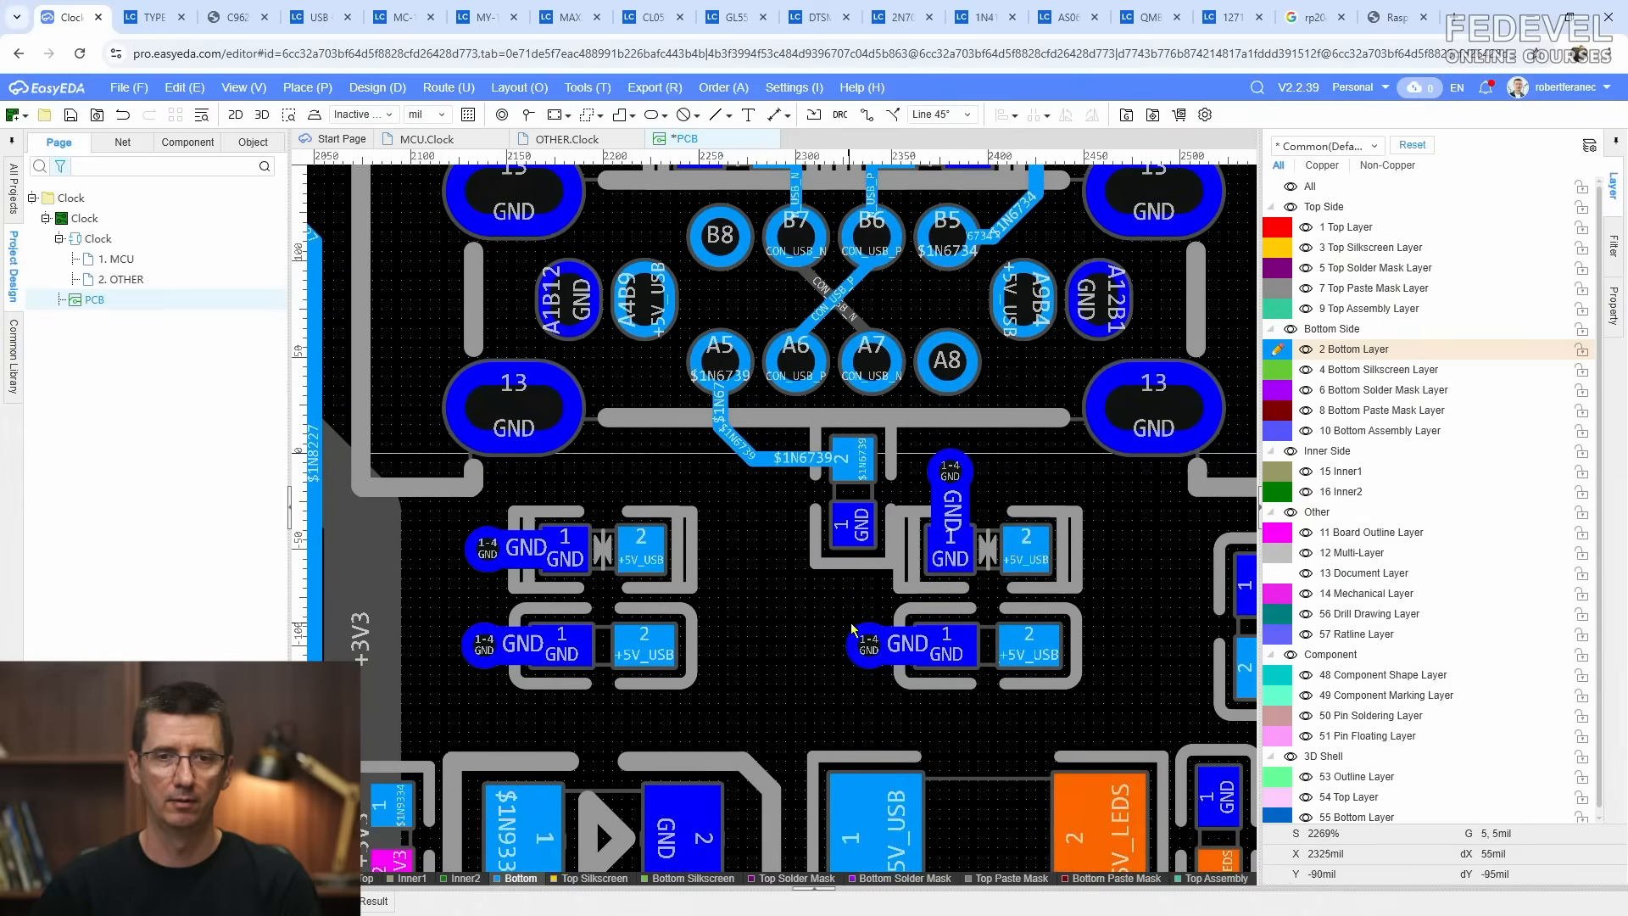
pyautogui.scroll(1, 852, 628)
pyautogui.press('w')
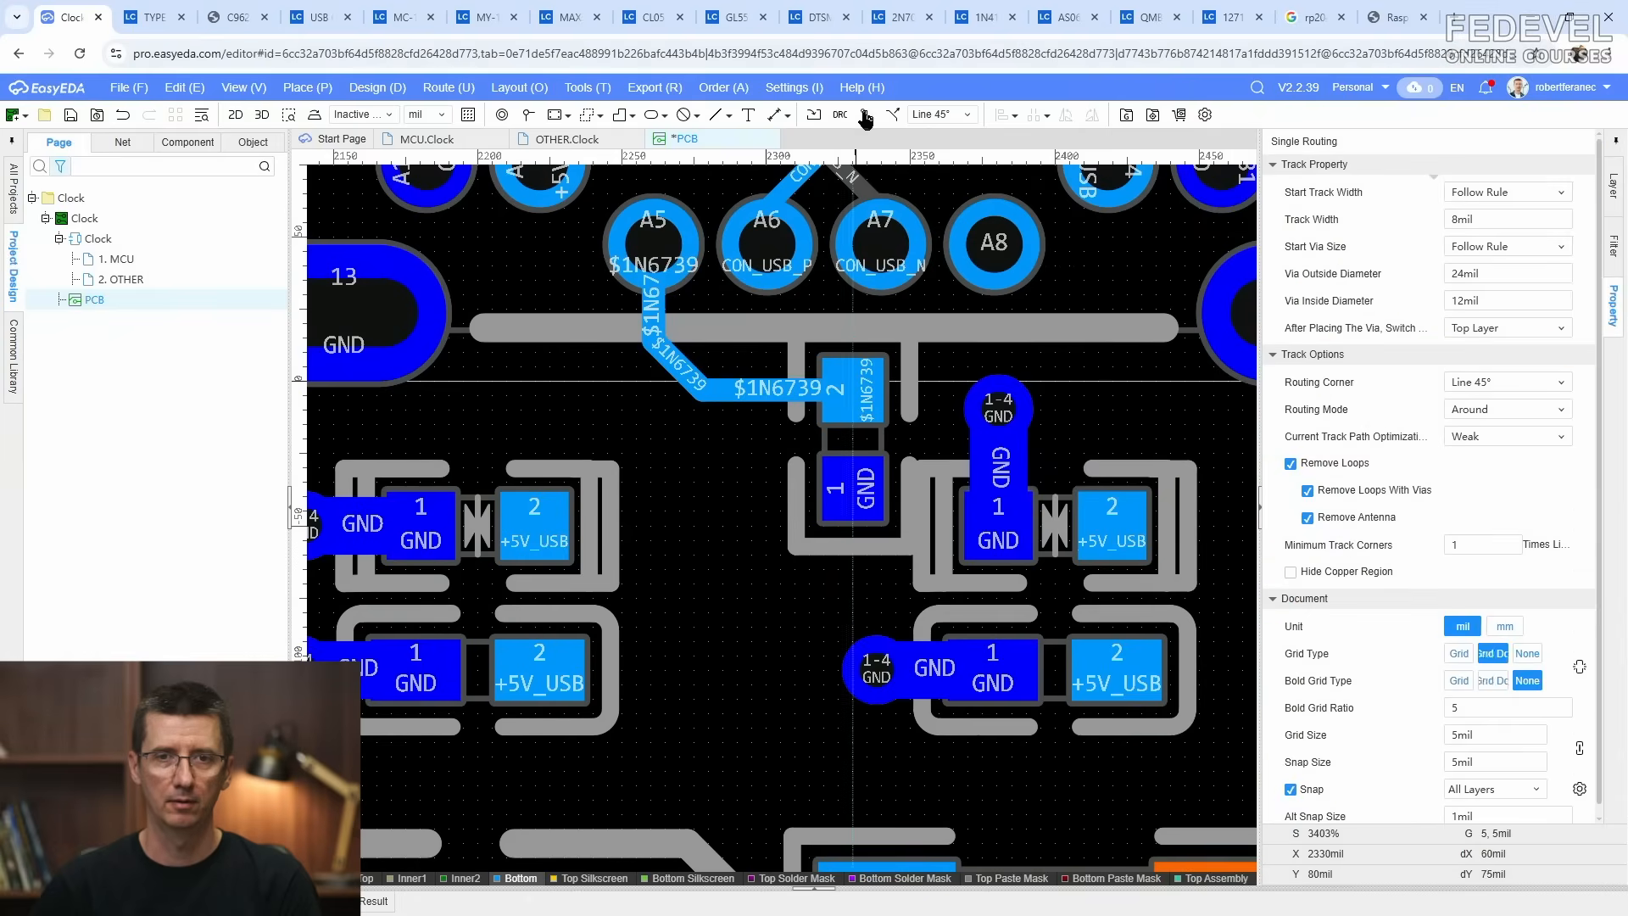
pyautogui.click(855, 490)
pyautogui.press('Tab')
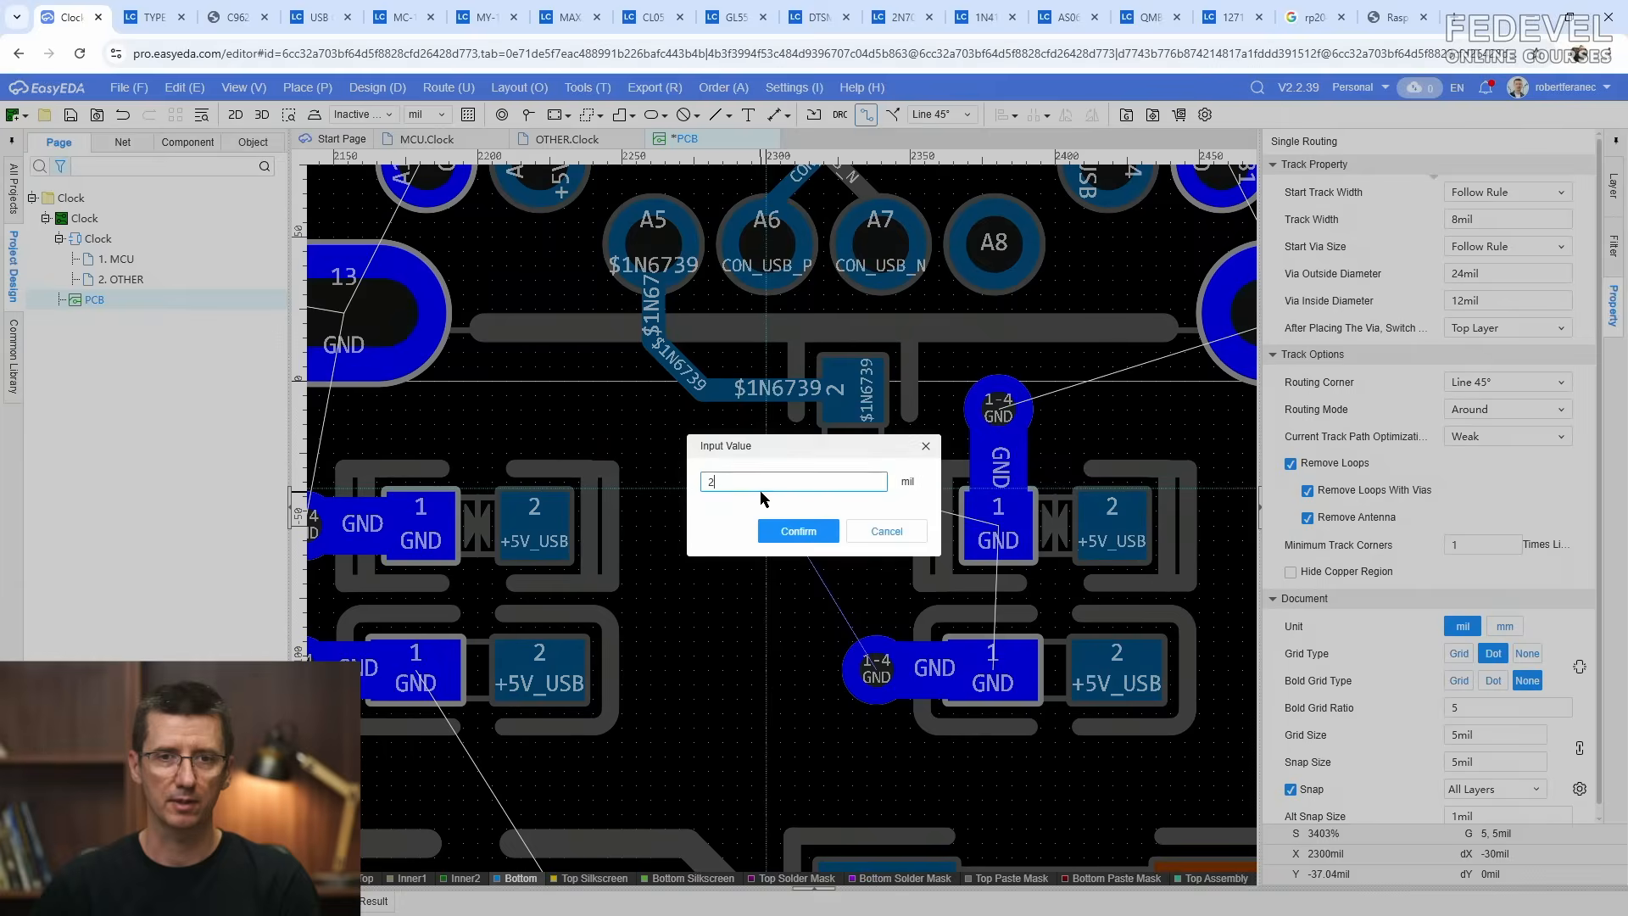
pyautogui.write('20')
pyautogui.press('Return')
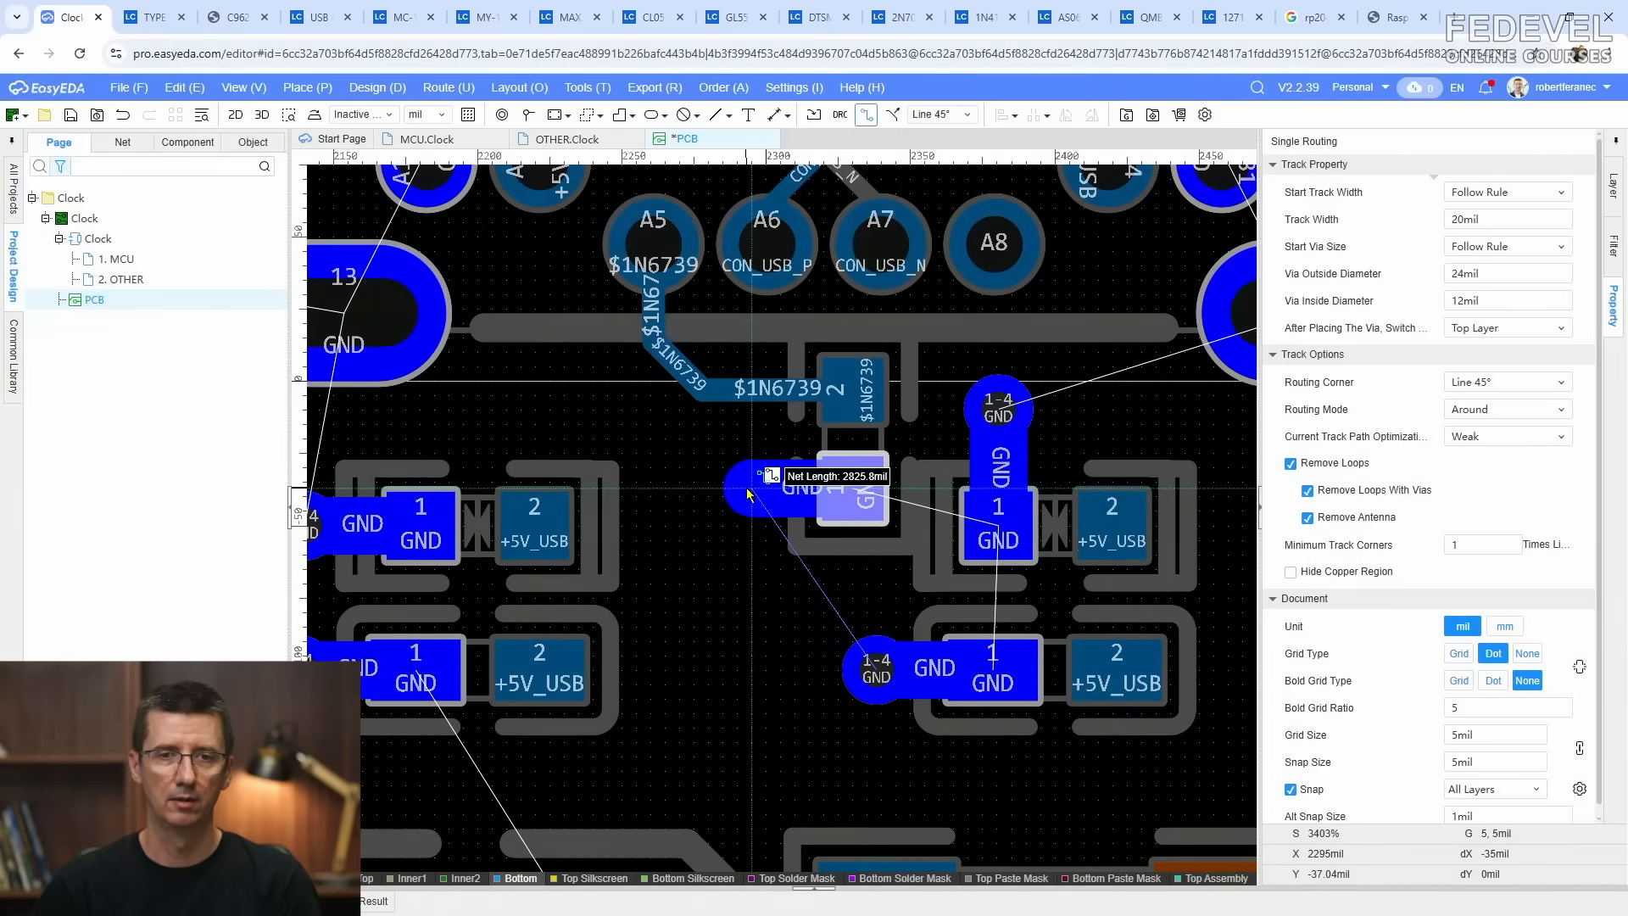
pyautogui.rightClick(780, 617)
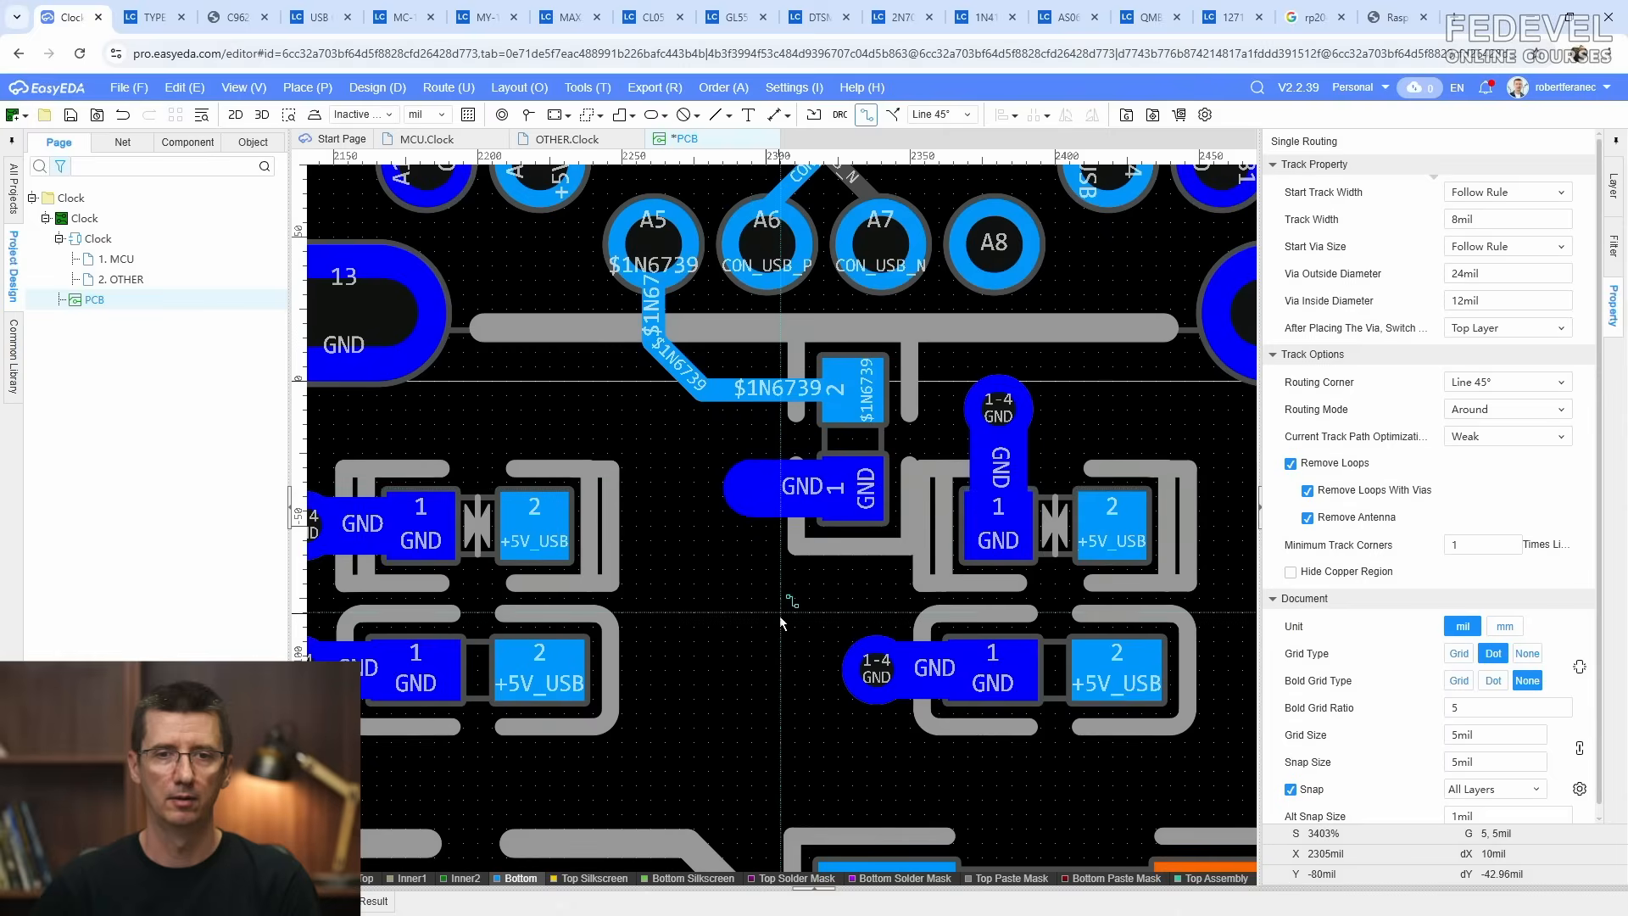
# Step: Place a GND via at the free end of the short track from the $1N6739 component's GND pad
pyautogui.click(525, 115)
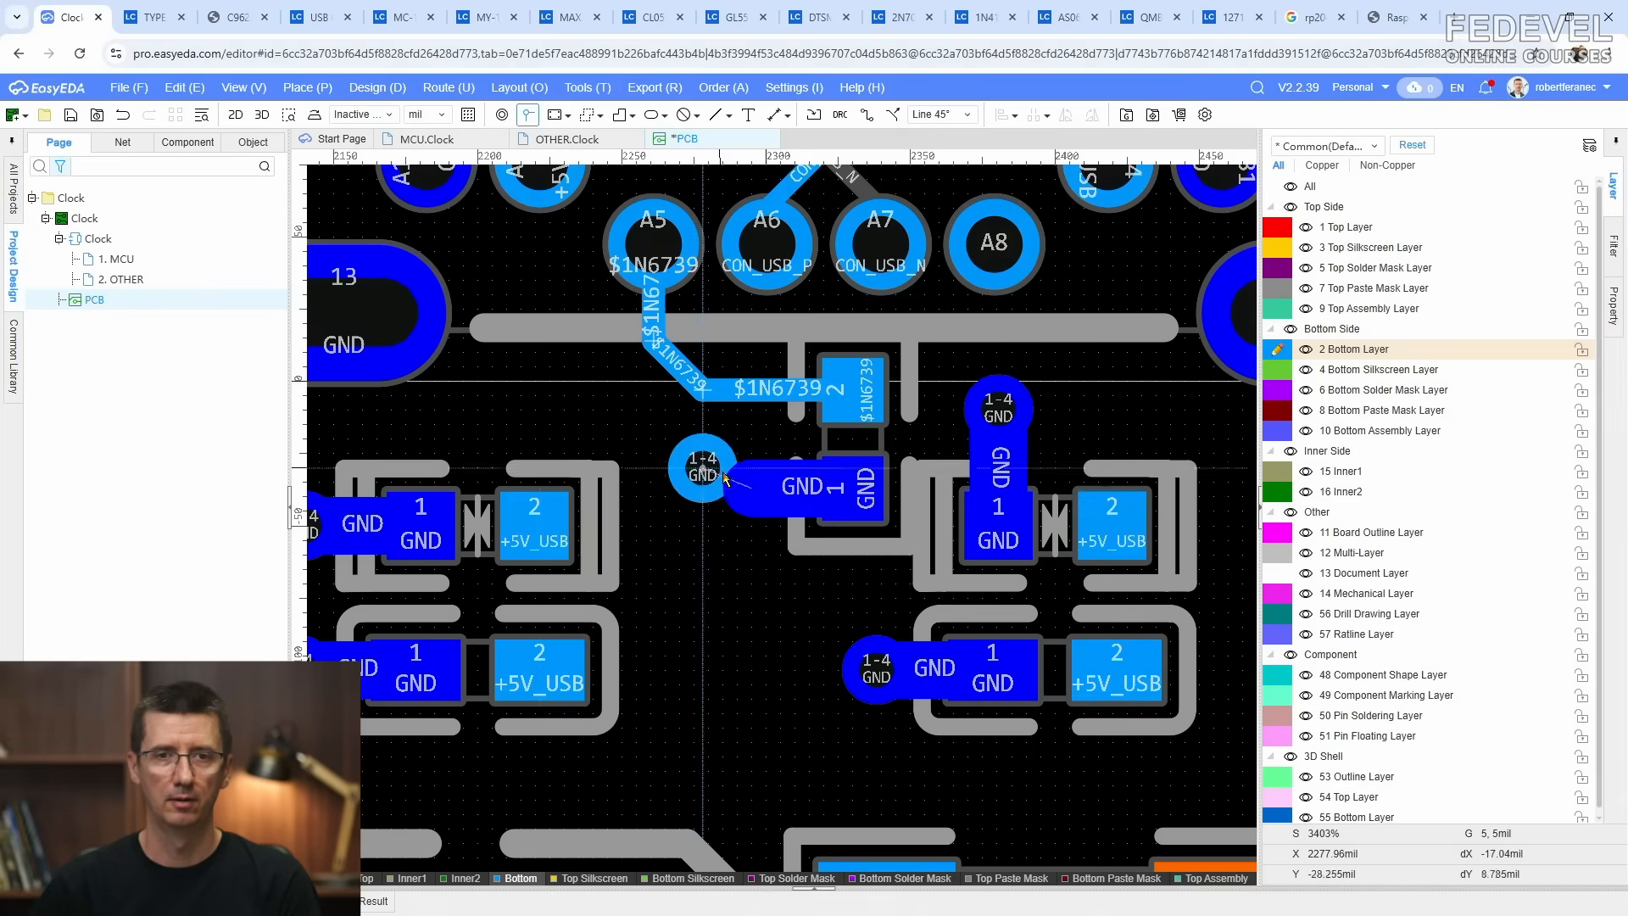
pyautogui.click(745, 484)
pyautogui.scroll(-2, 773, 635)
pyautogui.rightClick(774, 632)
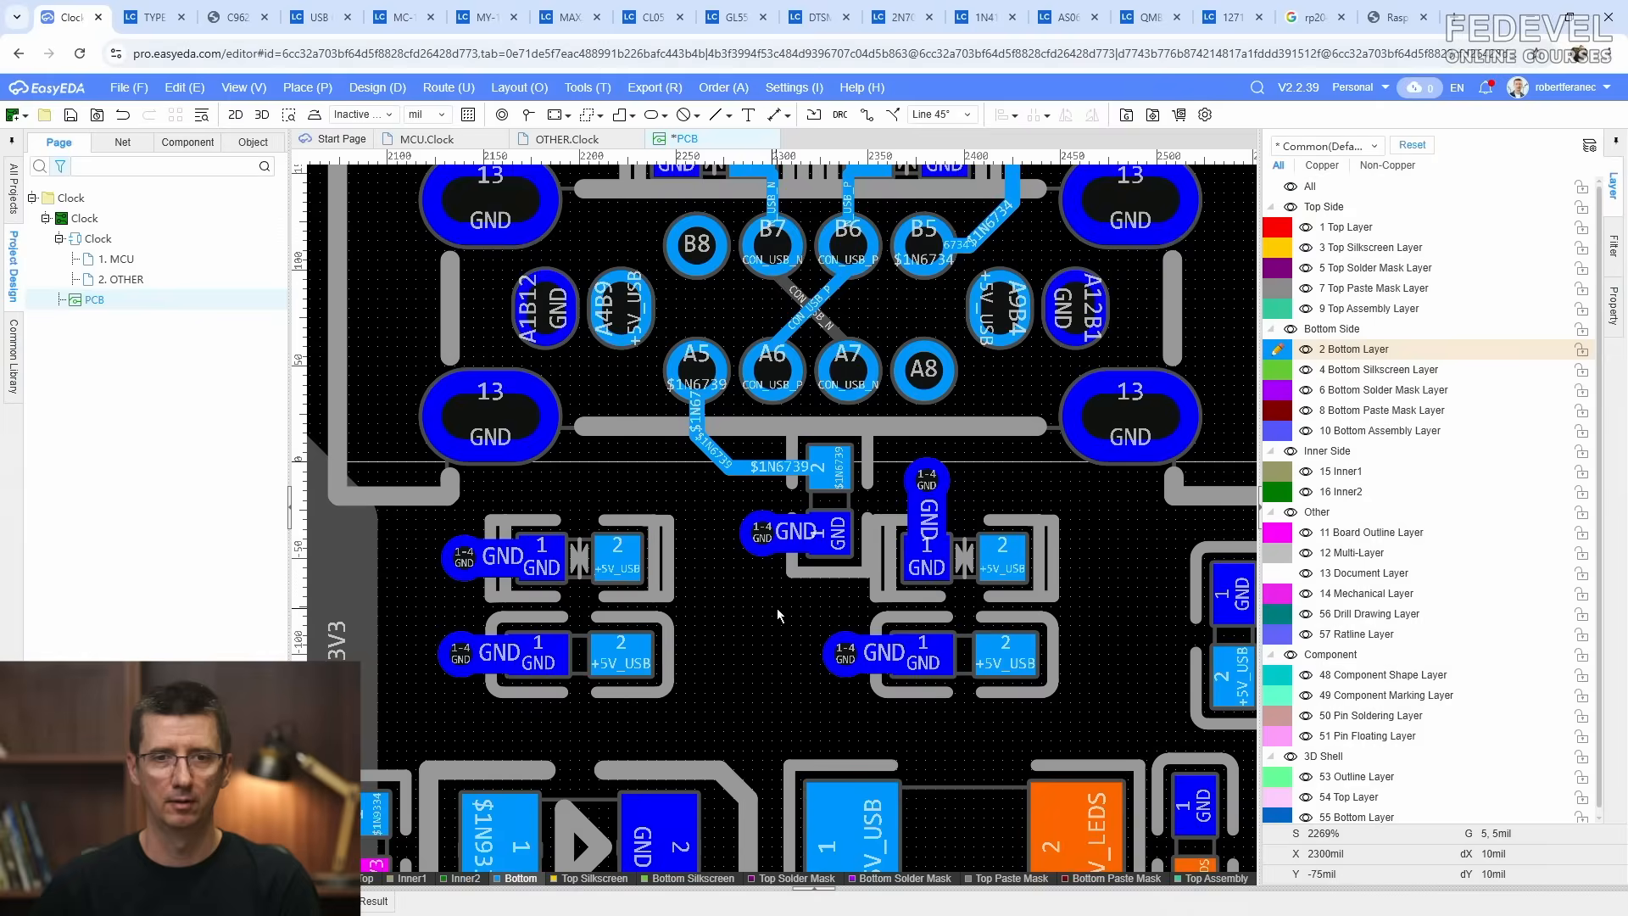
# Step: Route +5V_USB at 20 mil on the bottom layer from connector pad A4B9 straight down to pad 2 of the first component below
pyautogui.scroll(-2, 777, 610)
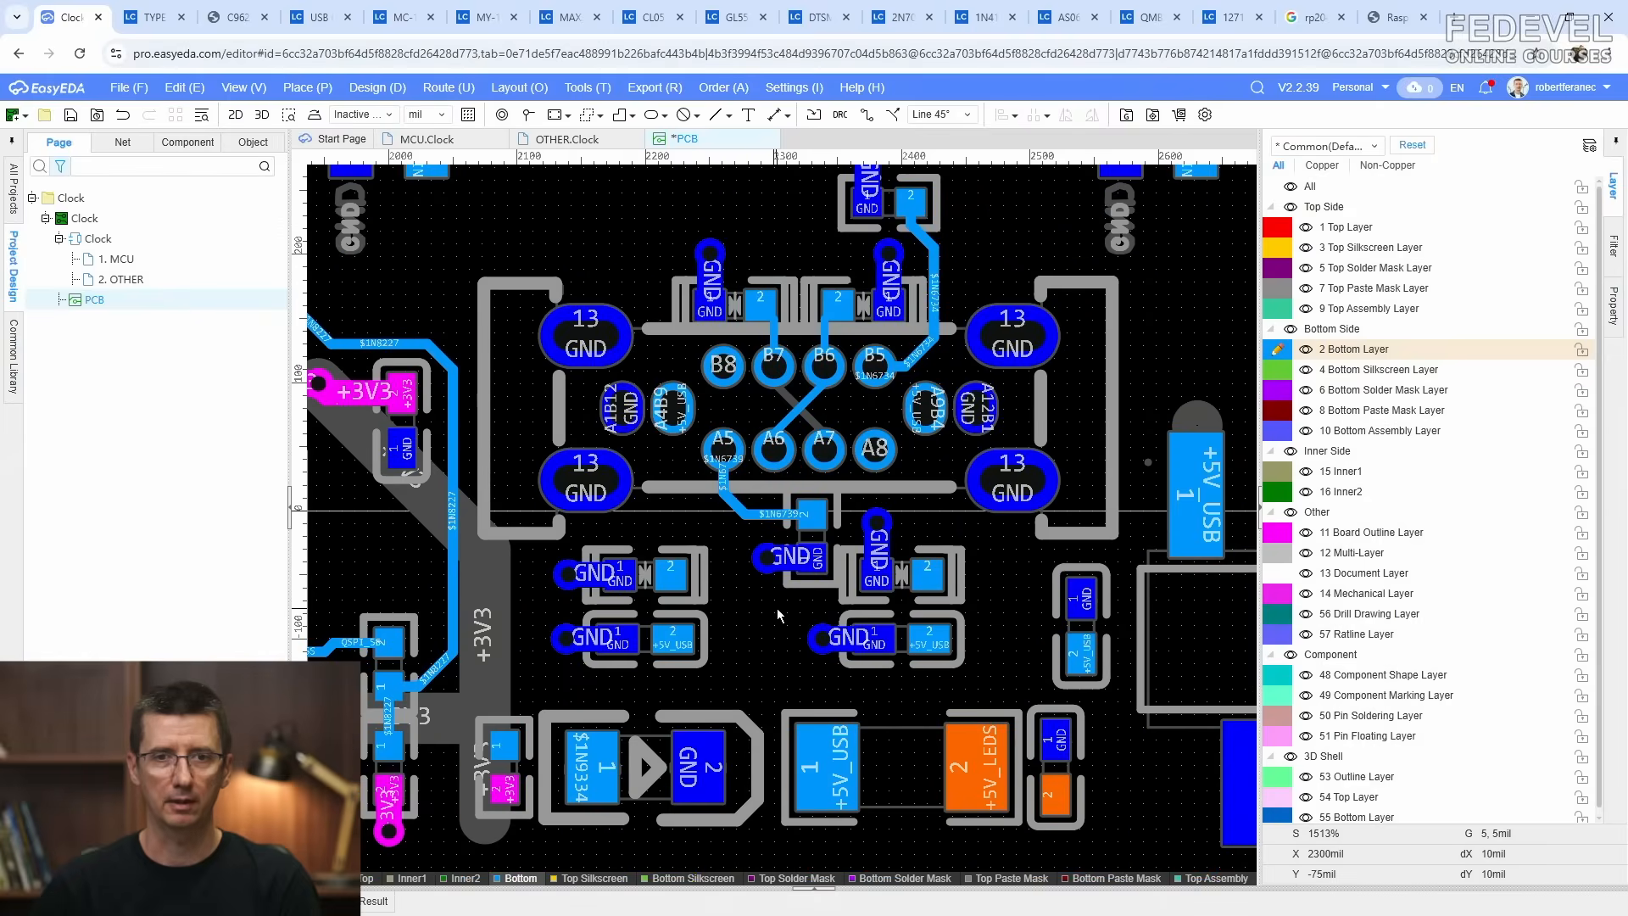
pyautogui.scroll(-1, 778, 613)
pyautogui.scroll(2, 702, 517)
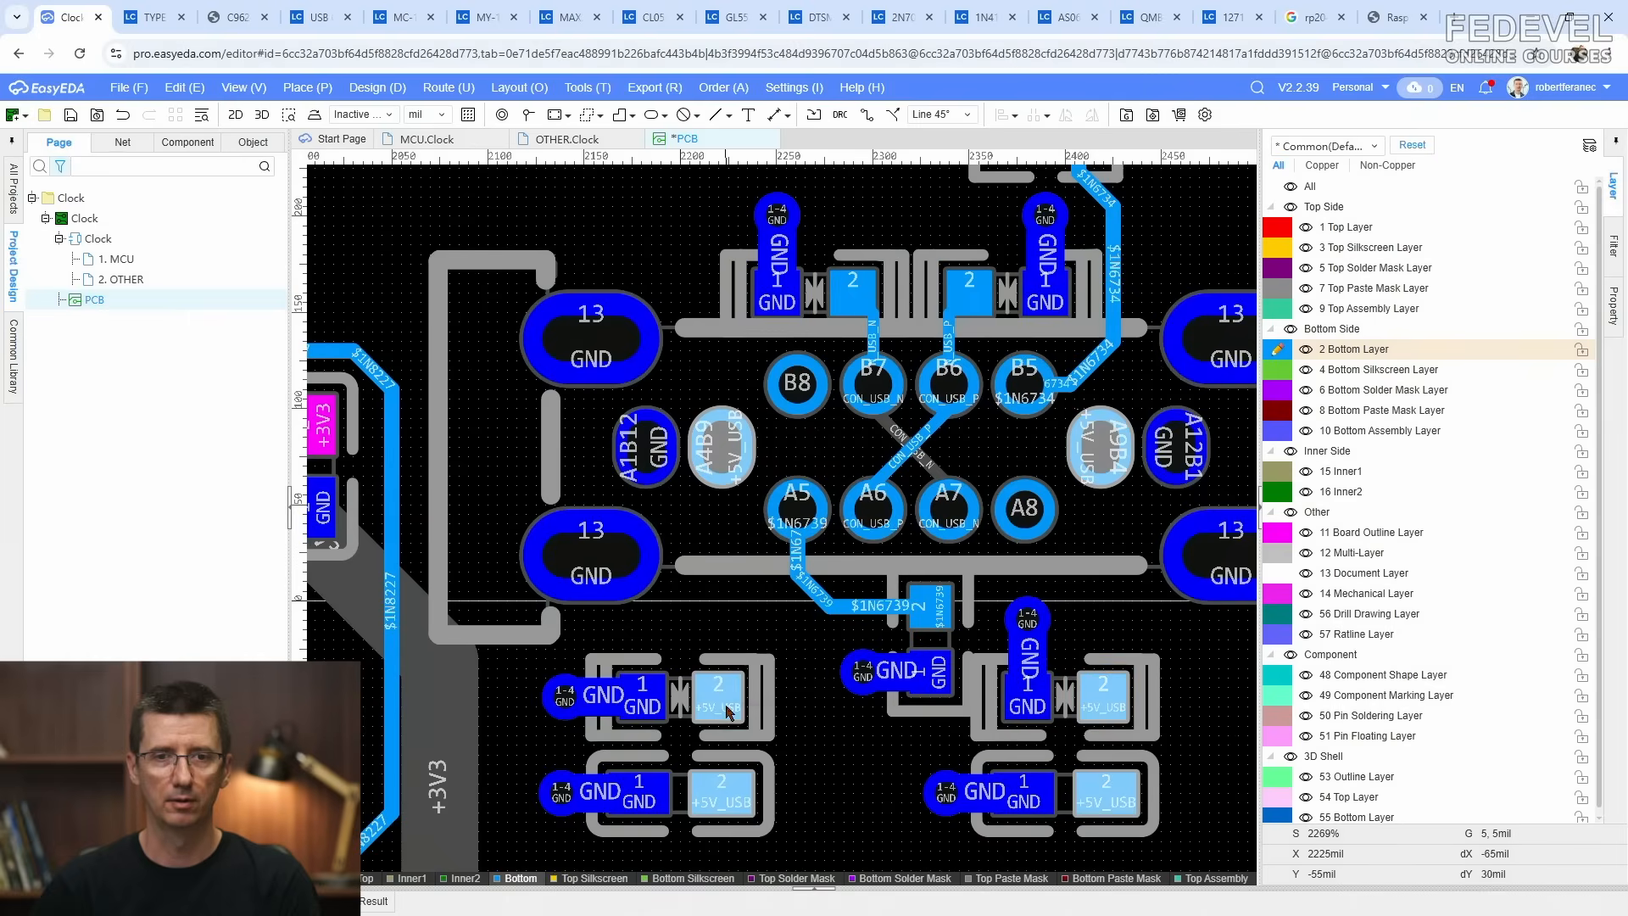
pyautogui.press('w')
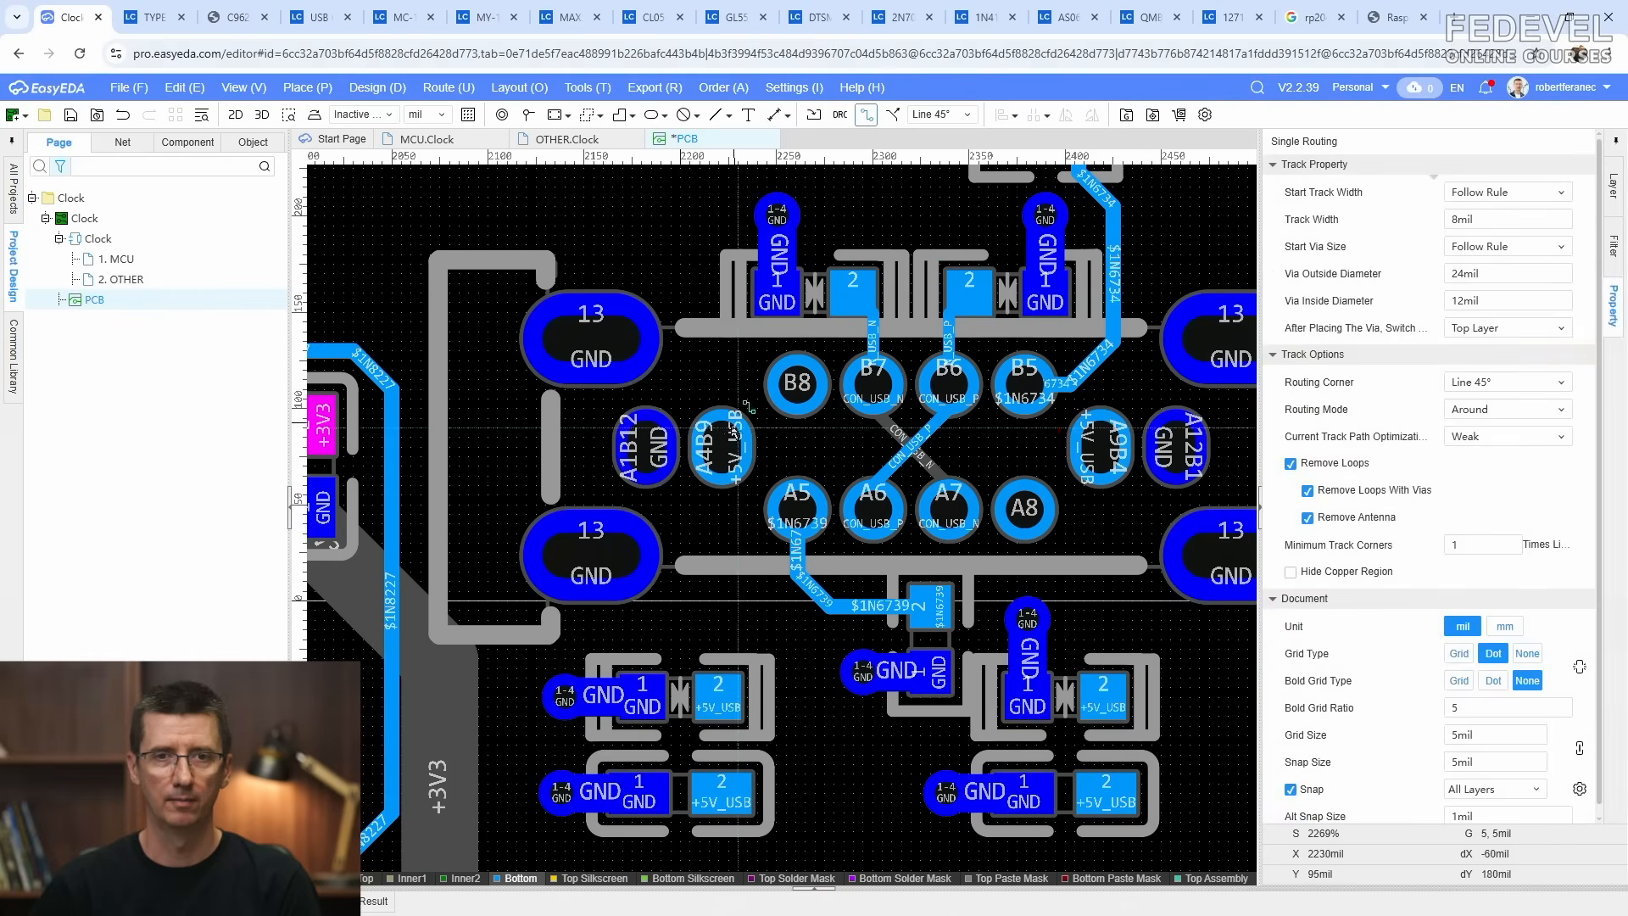
pyautogui.click(719, 447)
pyautogui.press('Tab')
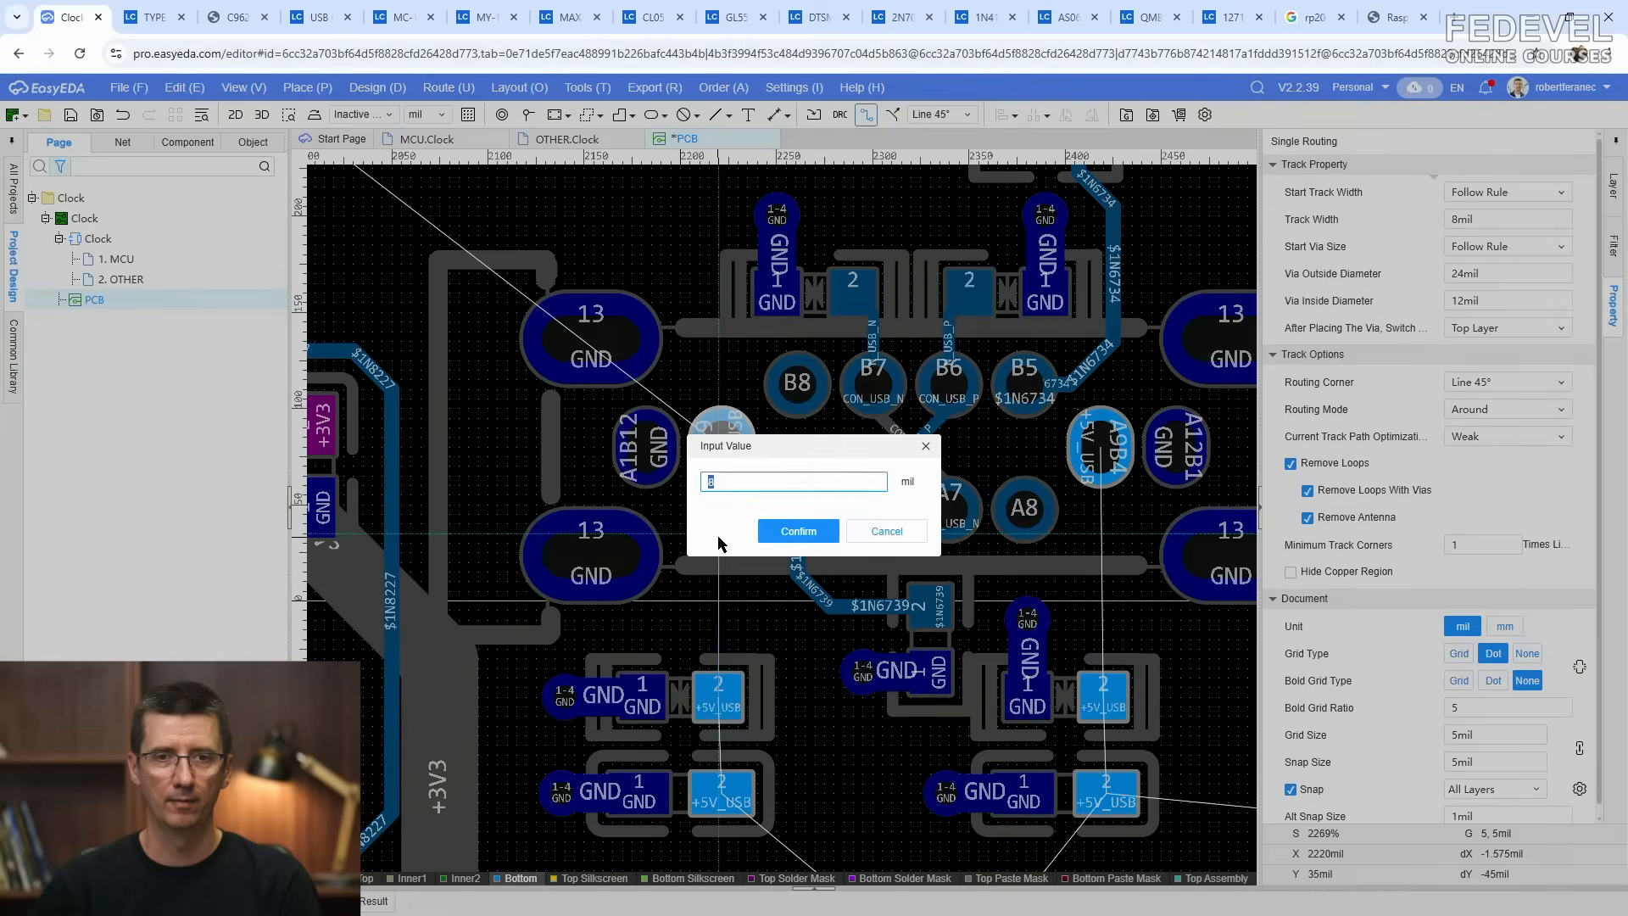
pyautogui.write('20')
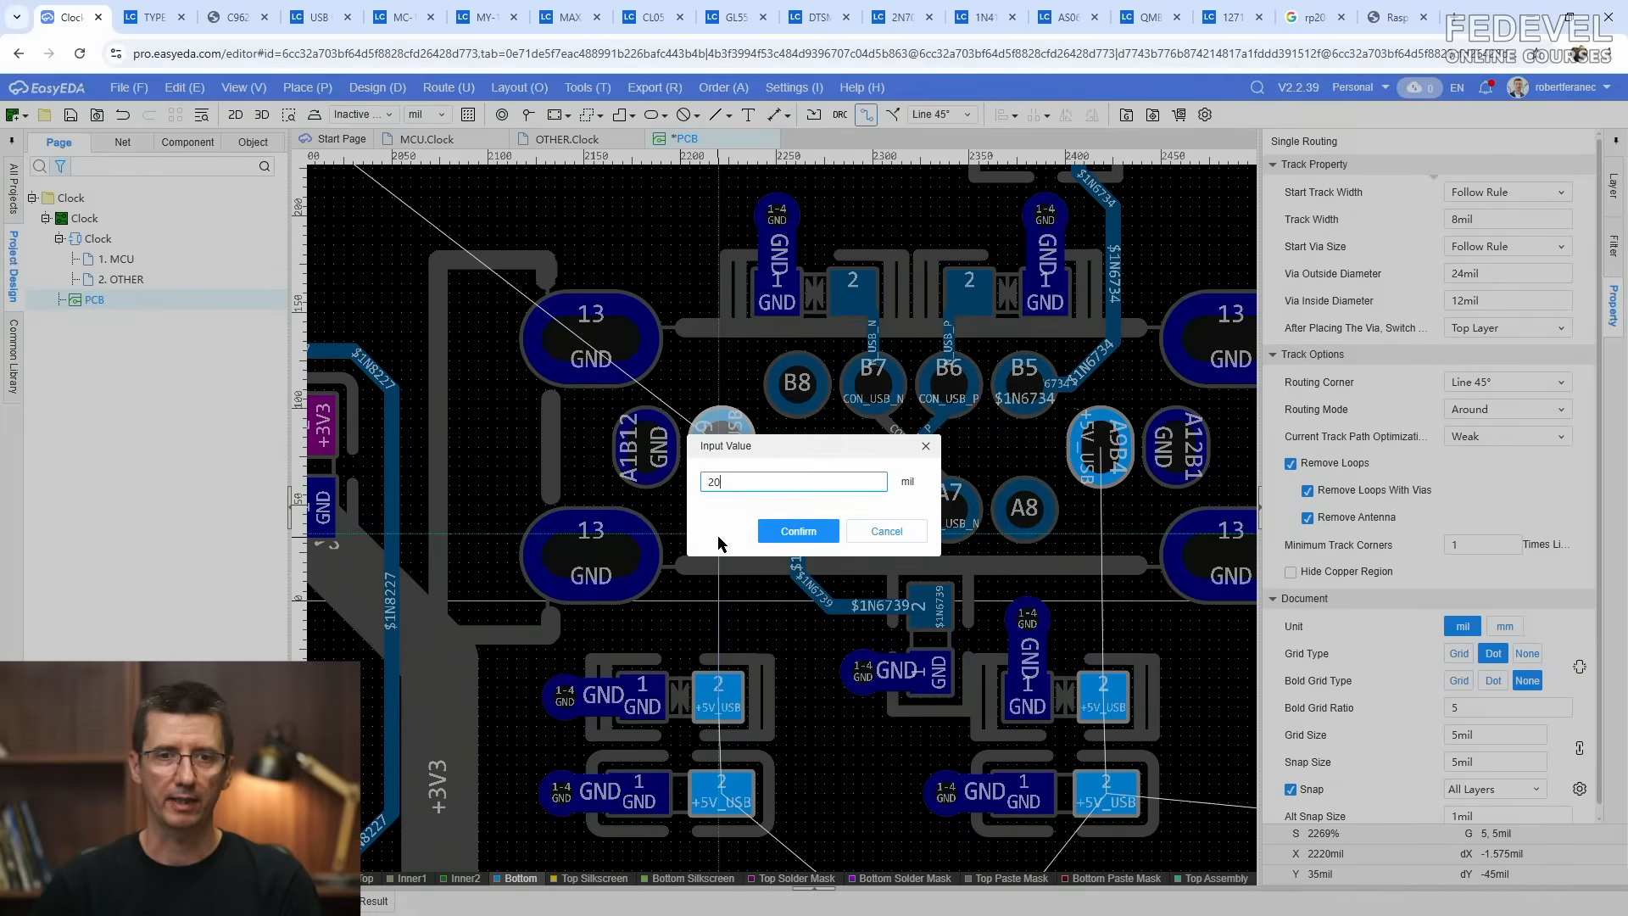
pyautogui.press('Return')
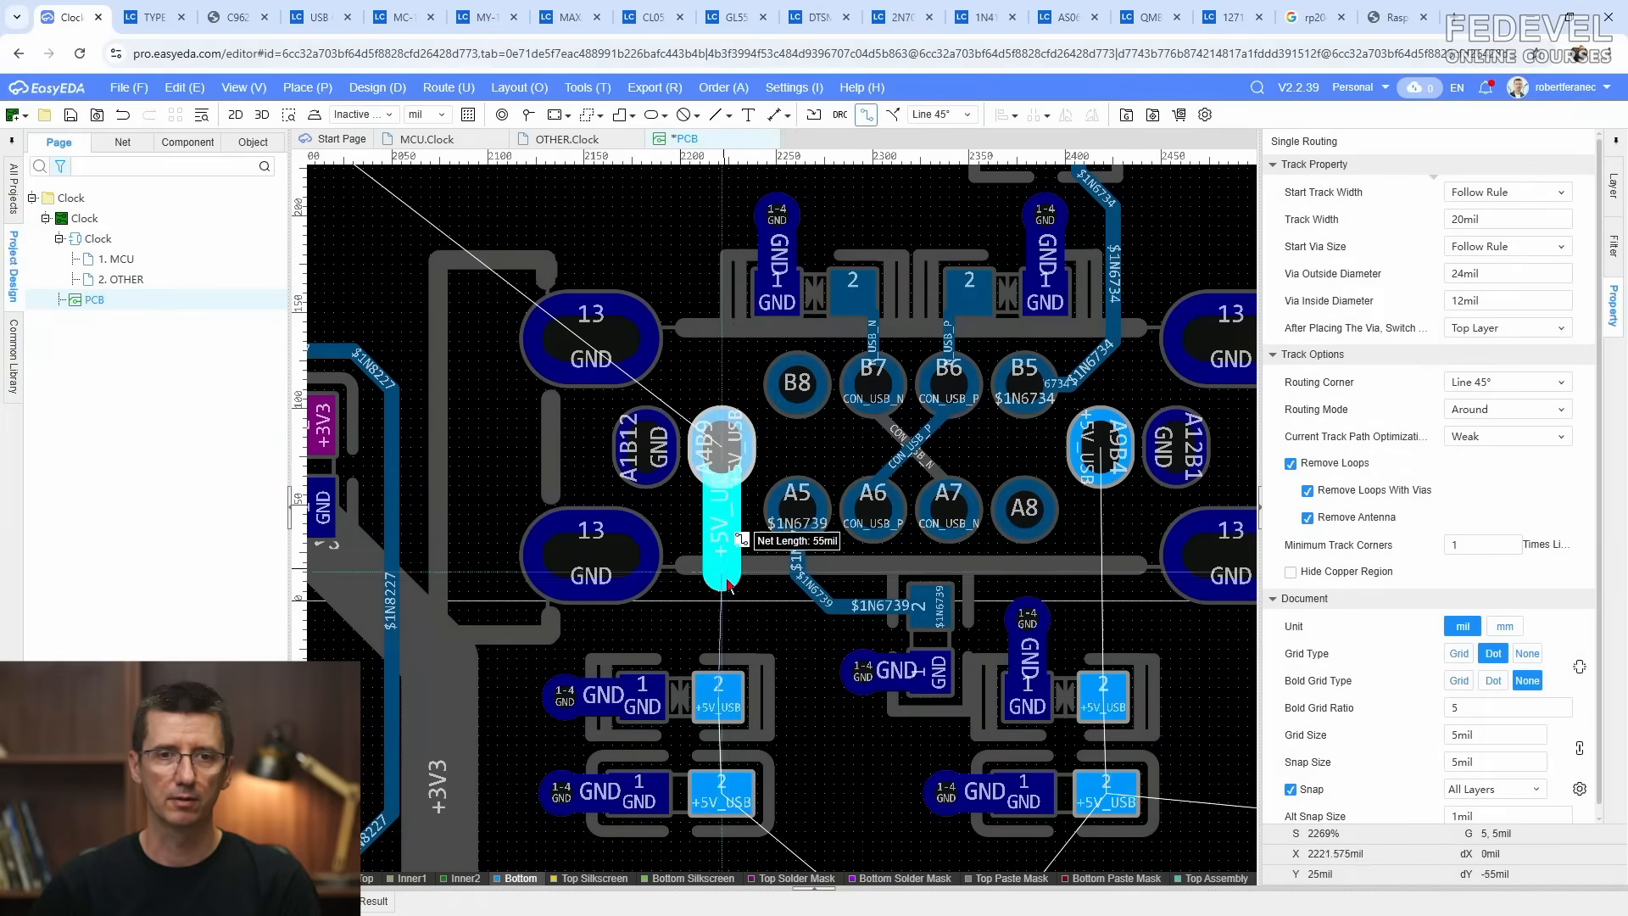
pyautogui.click(715, 697)
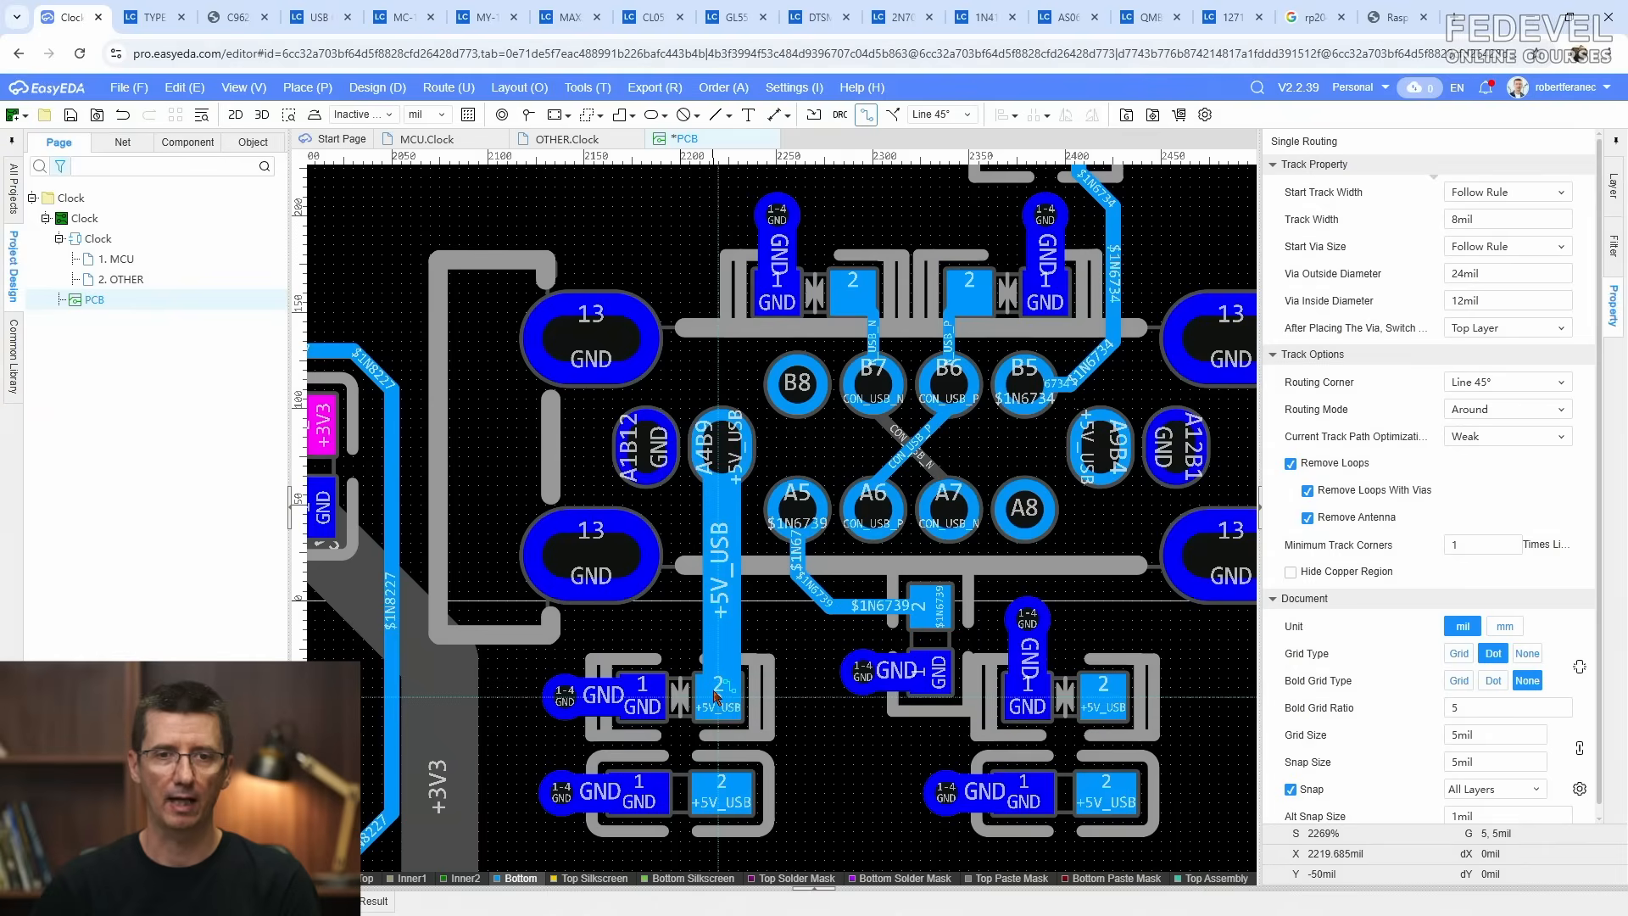
# Step: Extend +5V_USB at 20 mil from that component's pad 2 down to pad 2 of the next component below
pyautogui.click(715, 696)
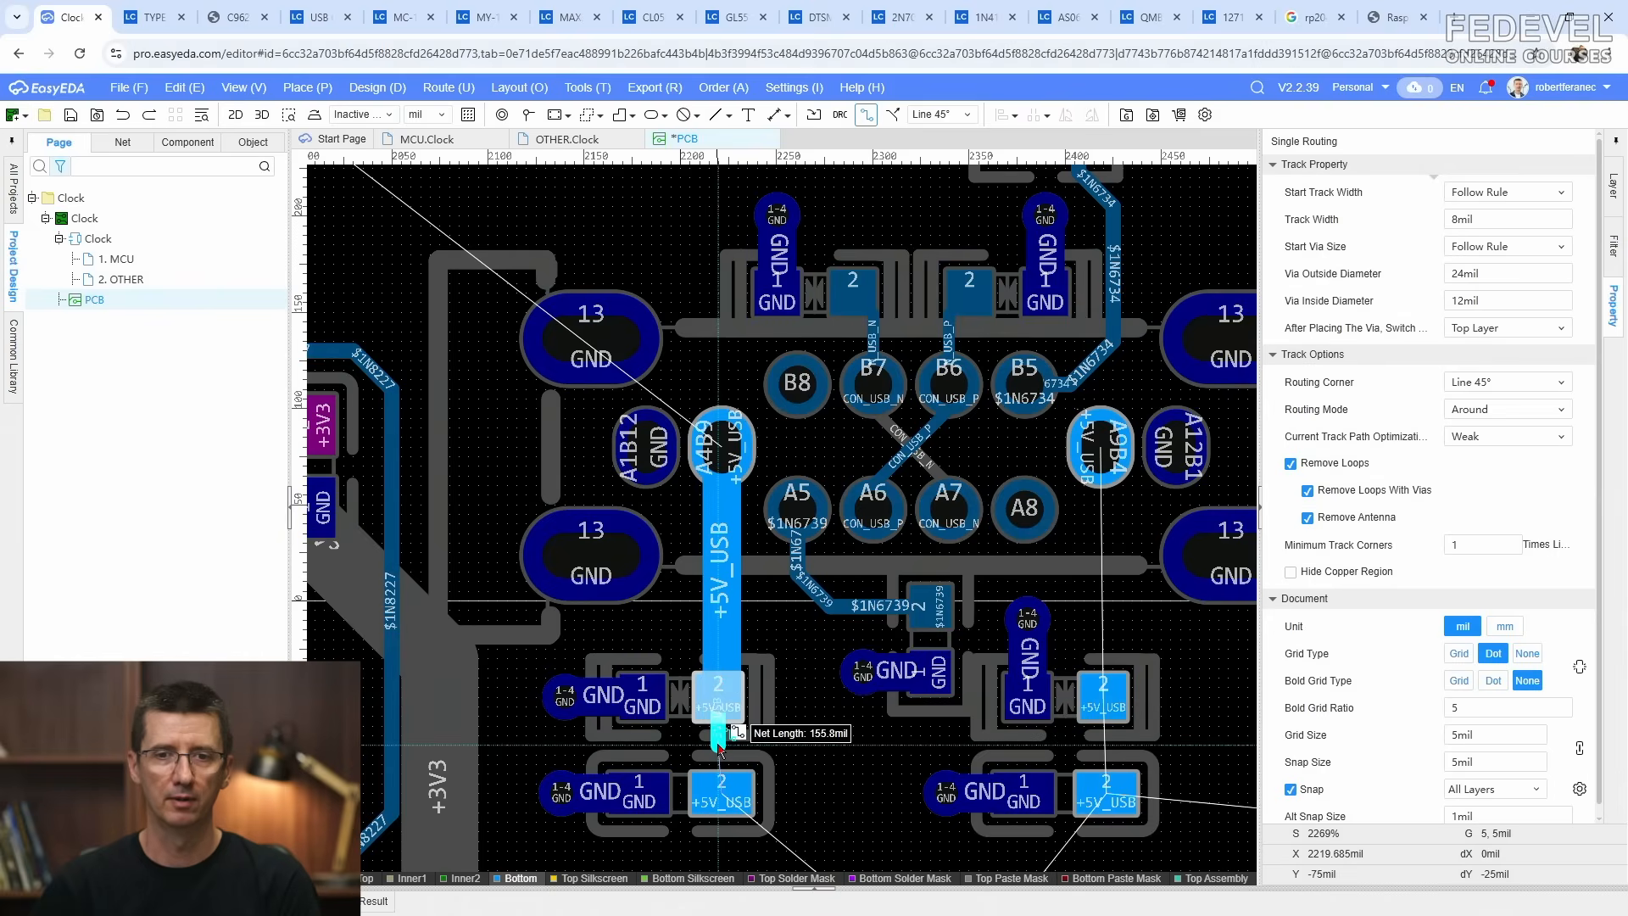
pyautogui.press('Tab')
pyautogui.write('20')
pyautogui.press('Return')
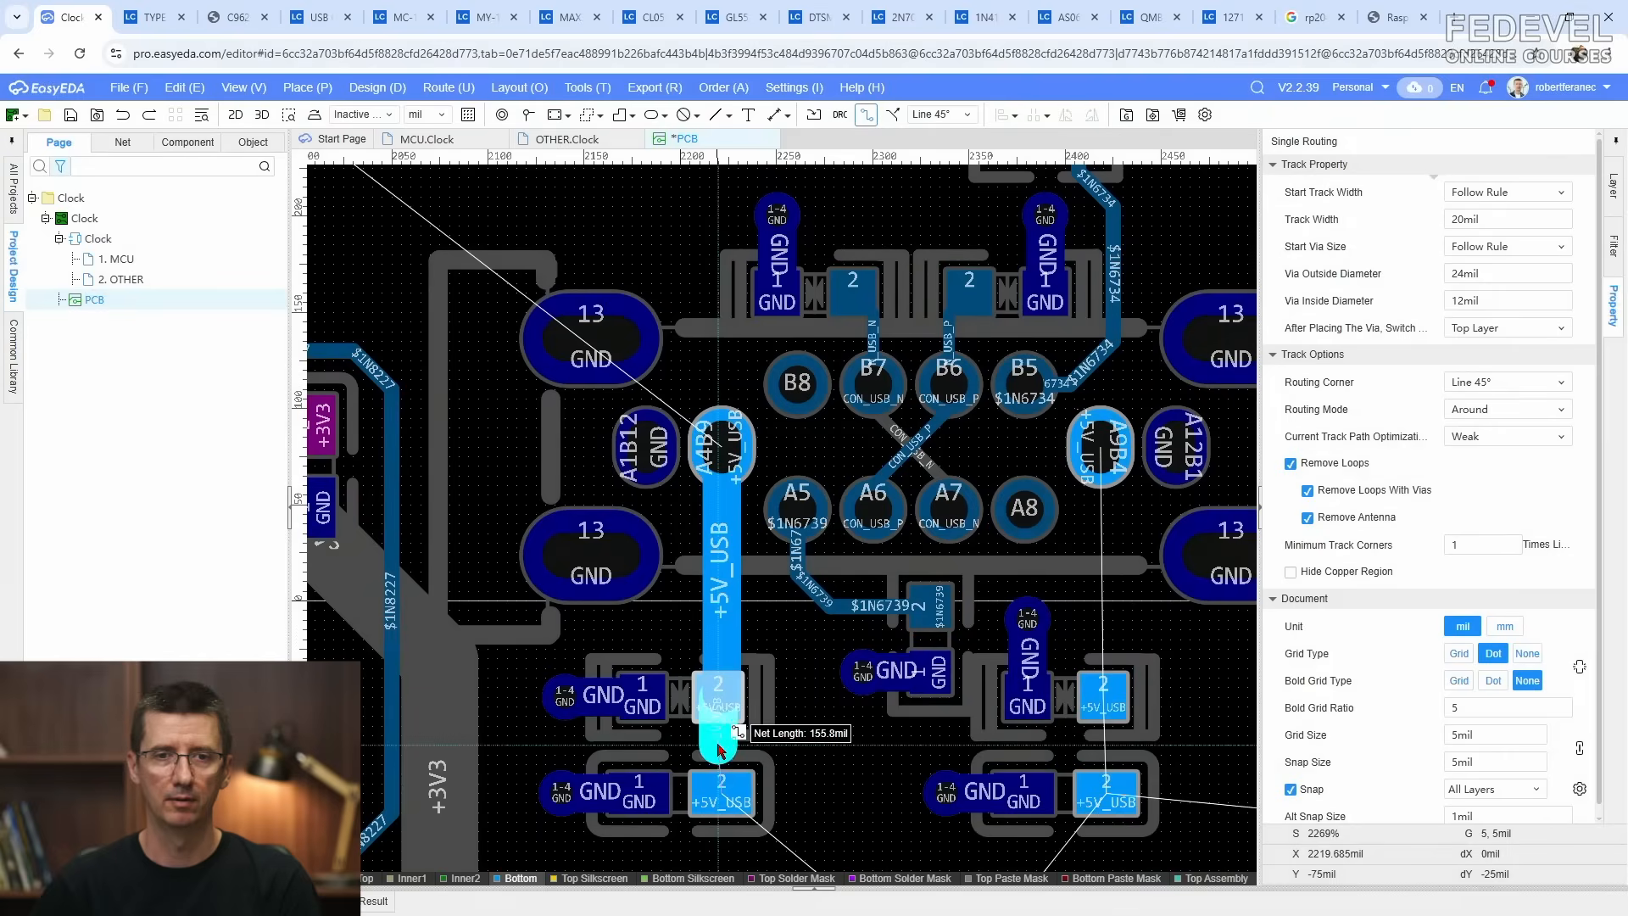
pyautogui.click(719, 787)
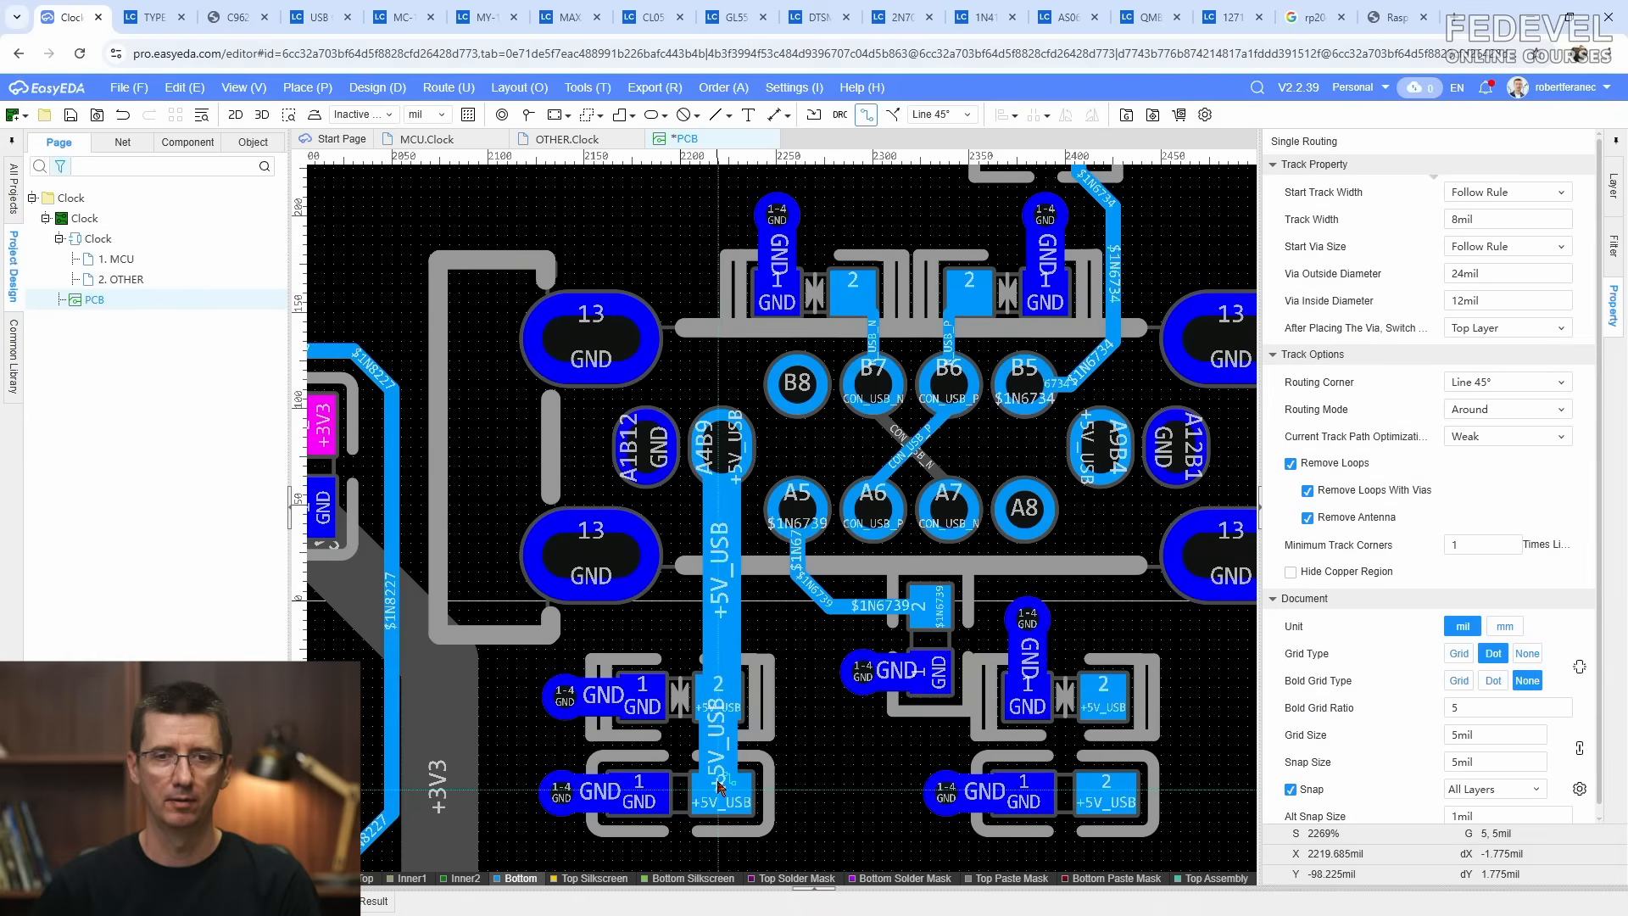
# Step: Route +5V_USB from connector pad A9B4 through pad 2 of both components below, setting the start track width to Customize, 20 mil
pyautogui.click(1100, 447)
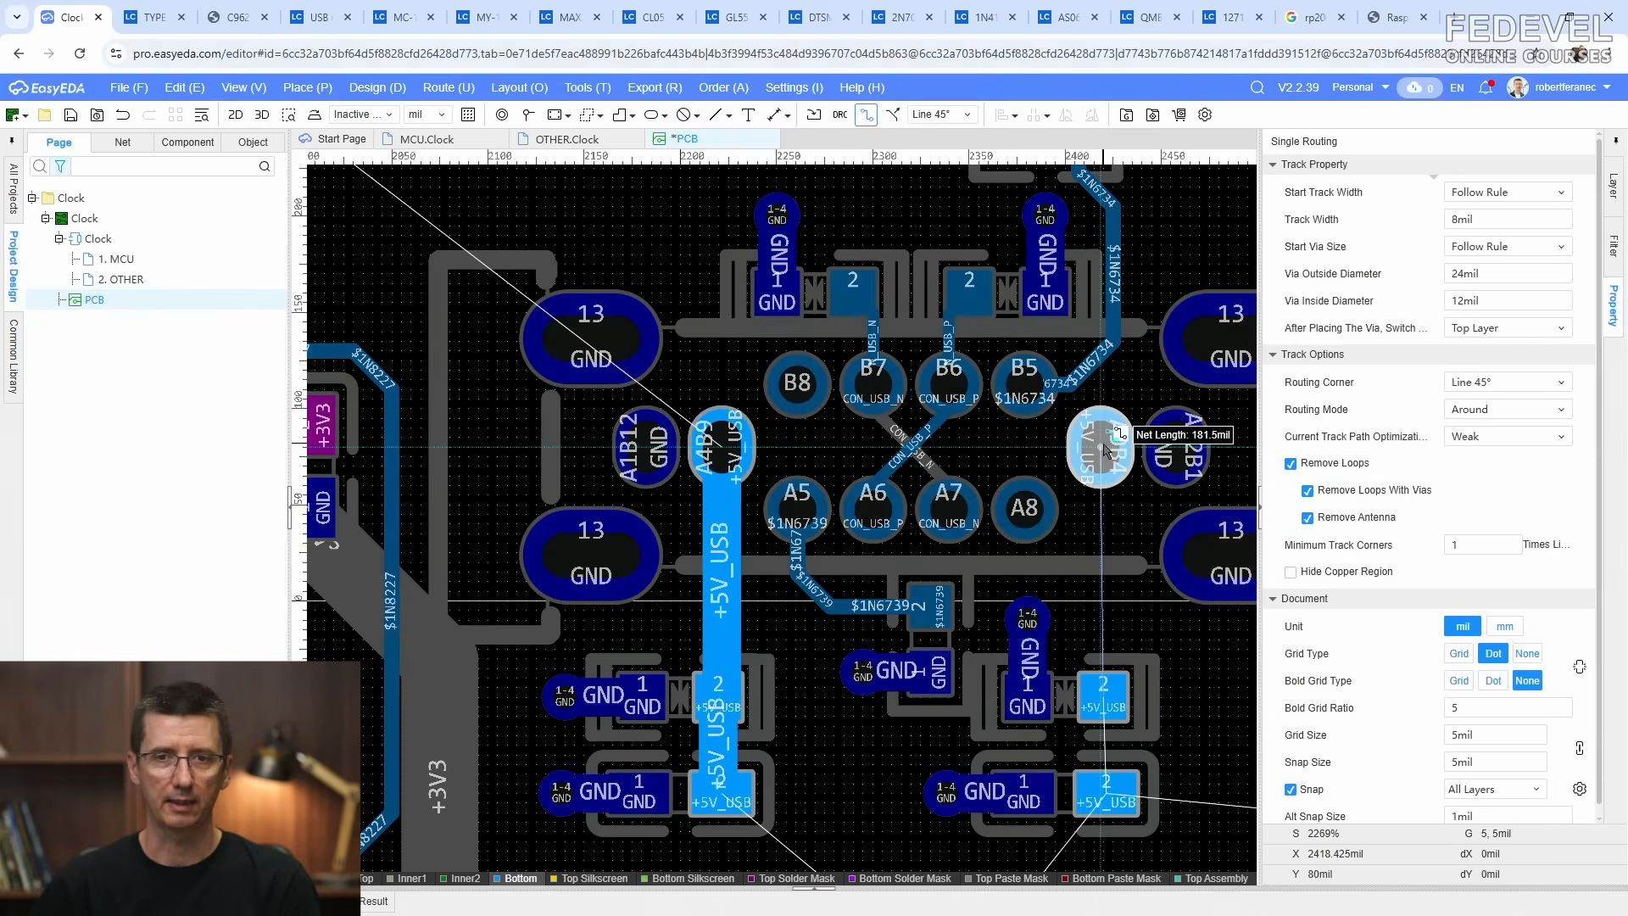
pyautogui.press('Tab')
pyautogui.write('2')
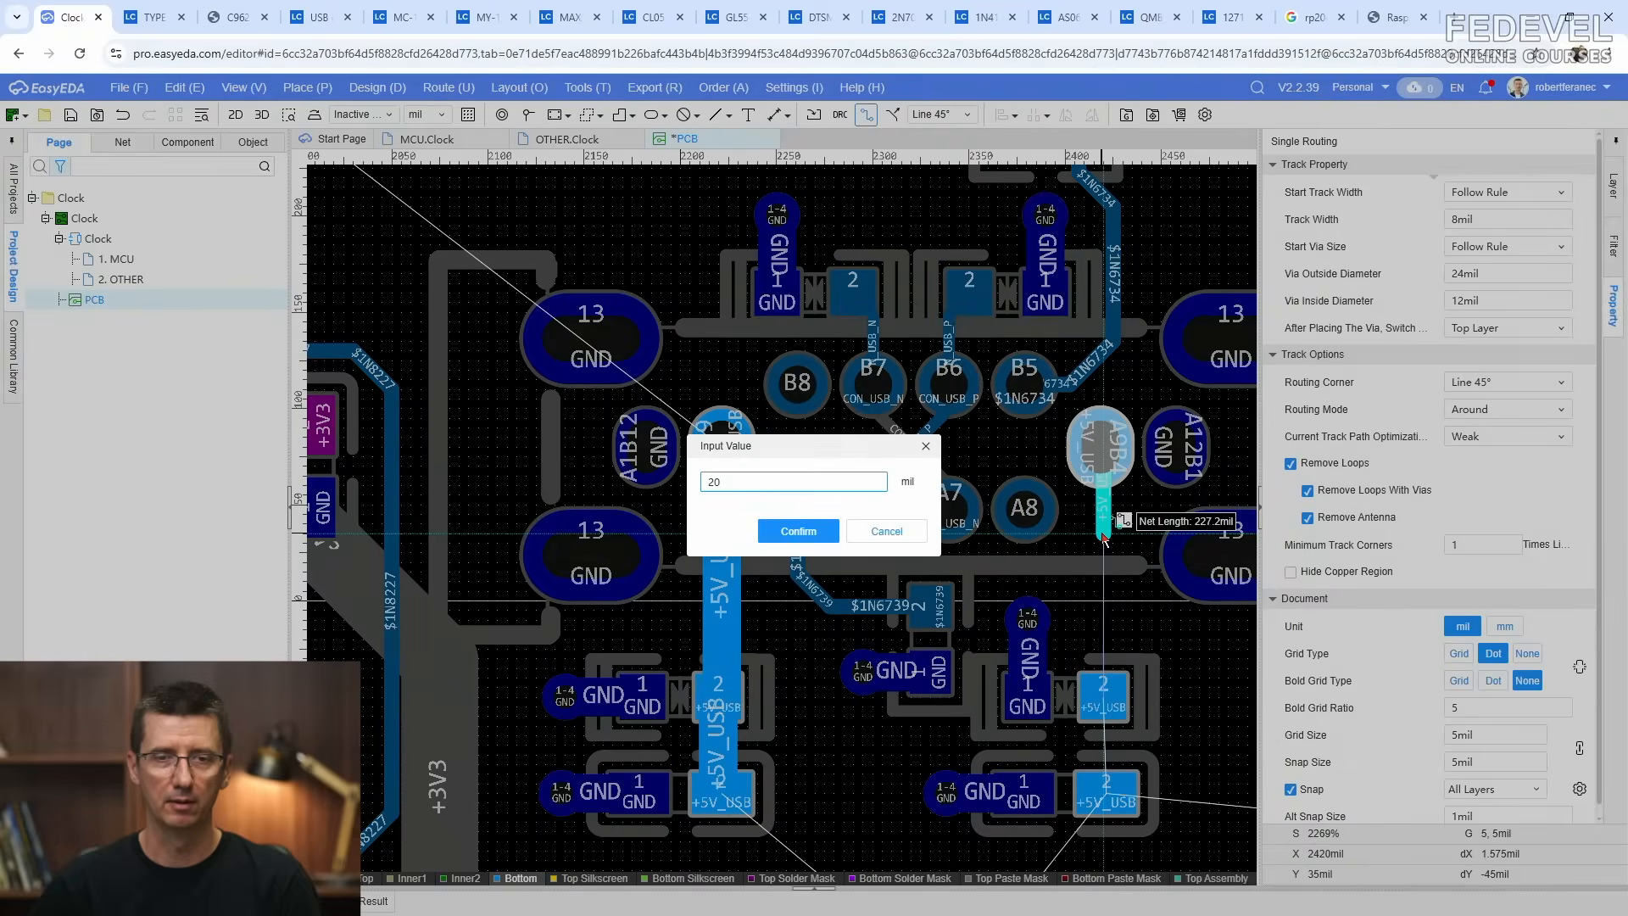
pyautogui.press('Return')
pyautogui.click(1100, 694)
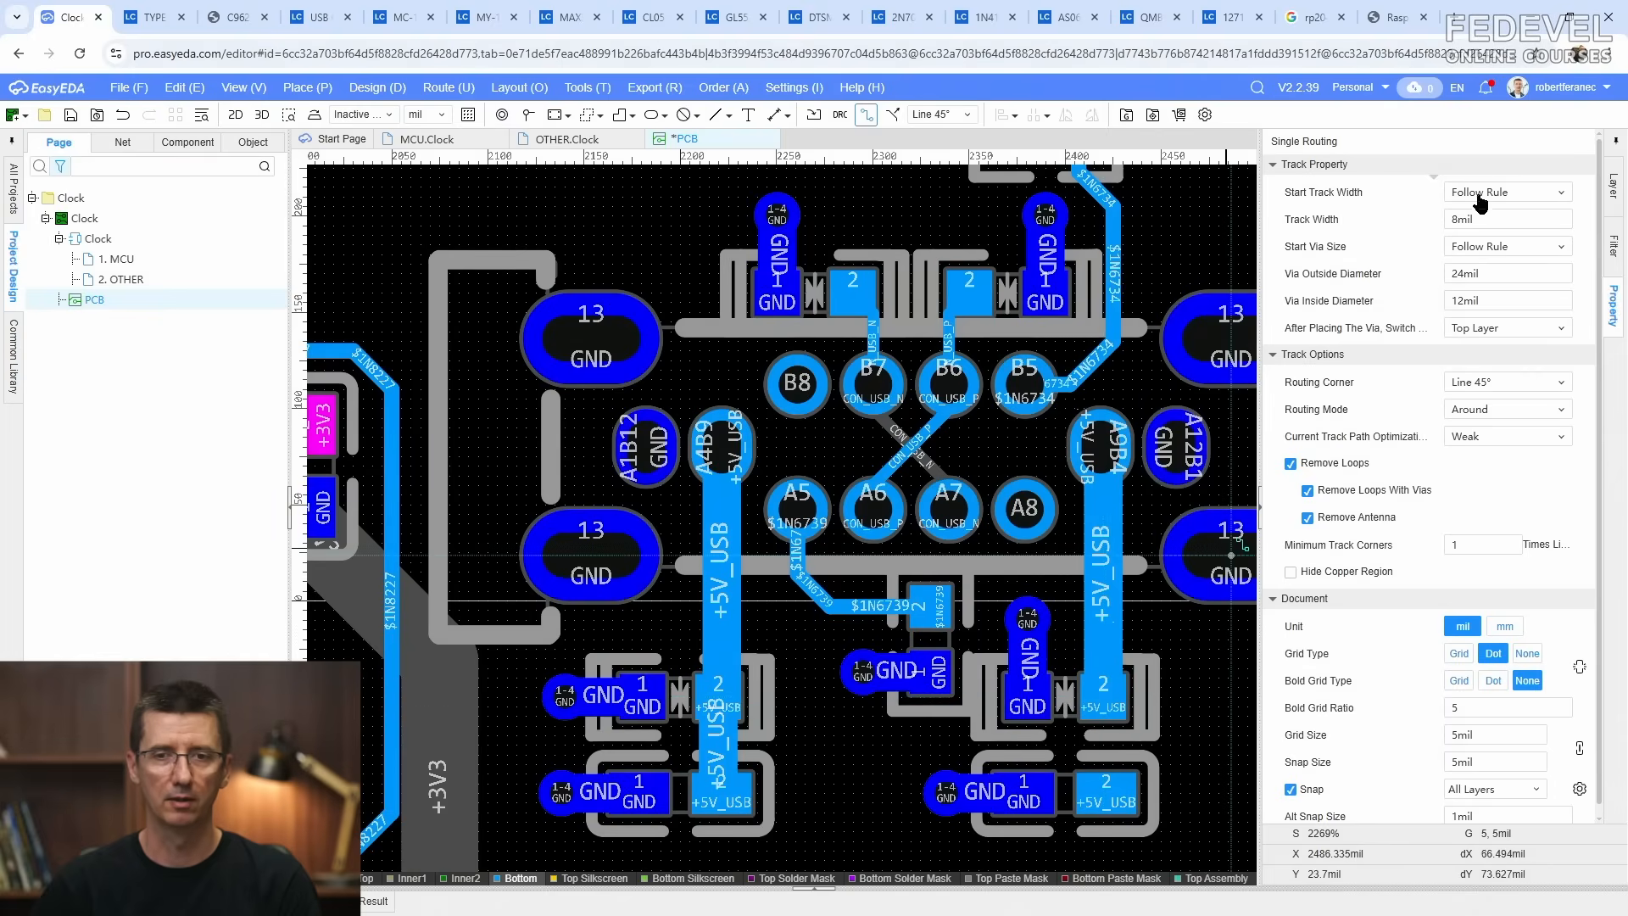
pyautogui.click(1102, 686)
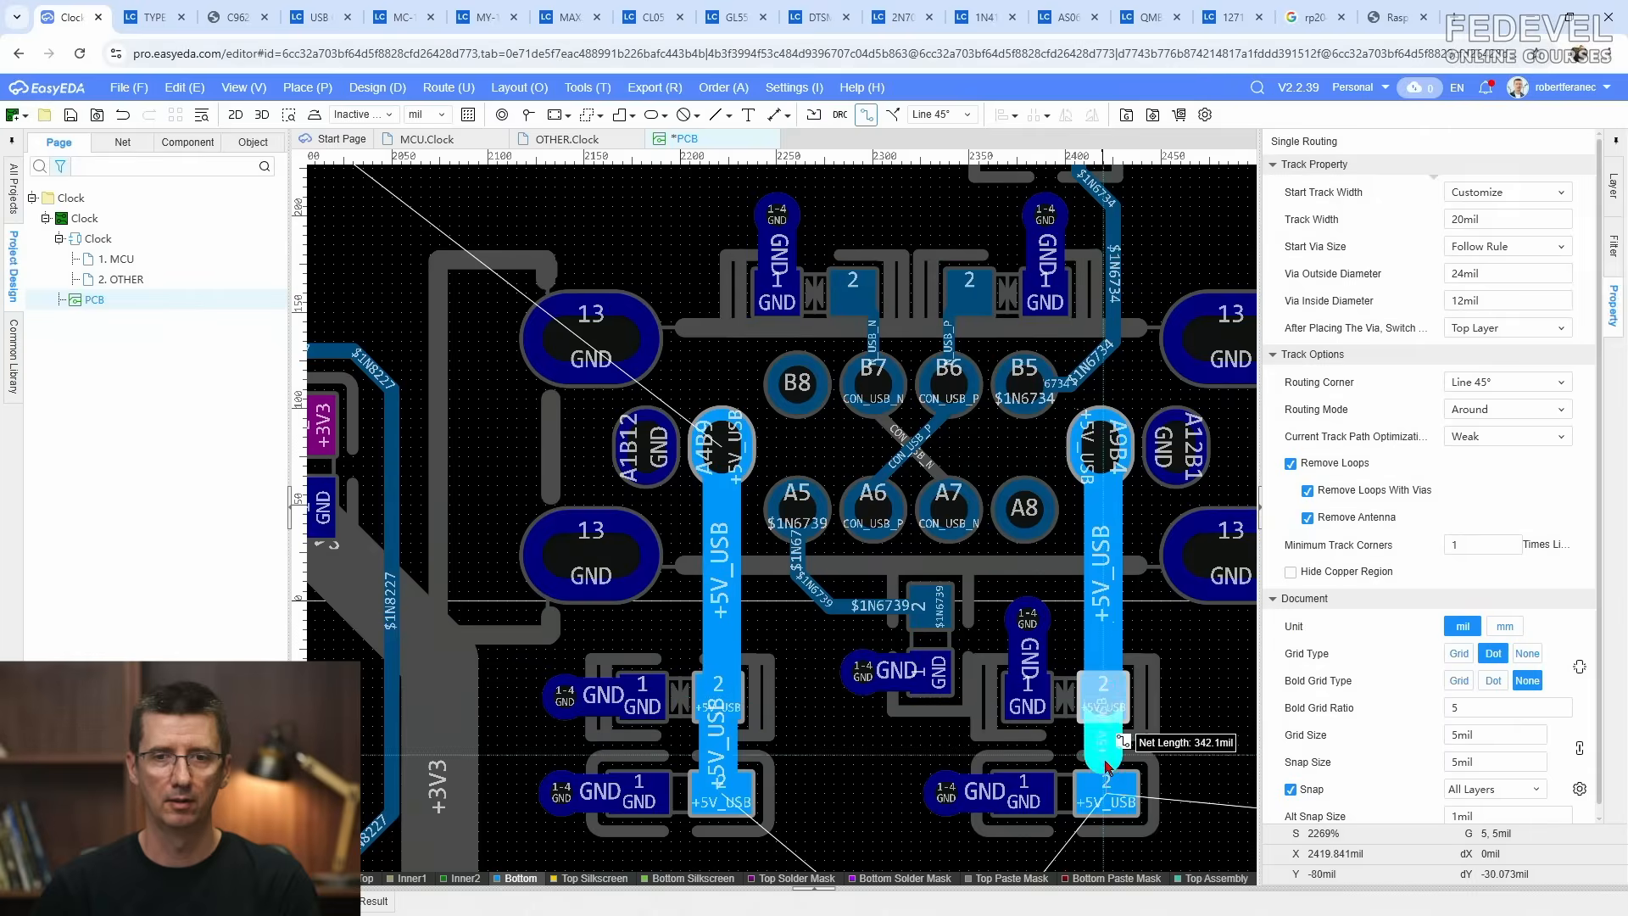
pyautogui.click(1104, 793)
# Step: Route +5V_USB from both lower components' pad 2 to pad 1 of the +5V_USB/+5V_LEDS component, and shift the left diagonal onto that pad's centre
pyautogui.scroll(-6, 998, 680)
pyautogui.scroll(6, 988, 746)
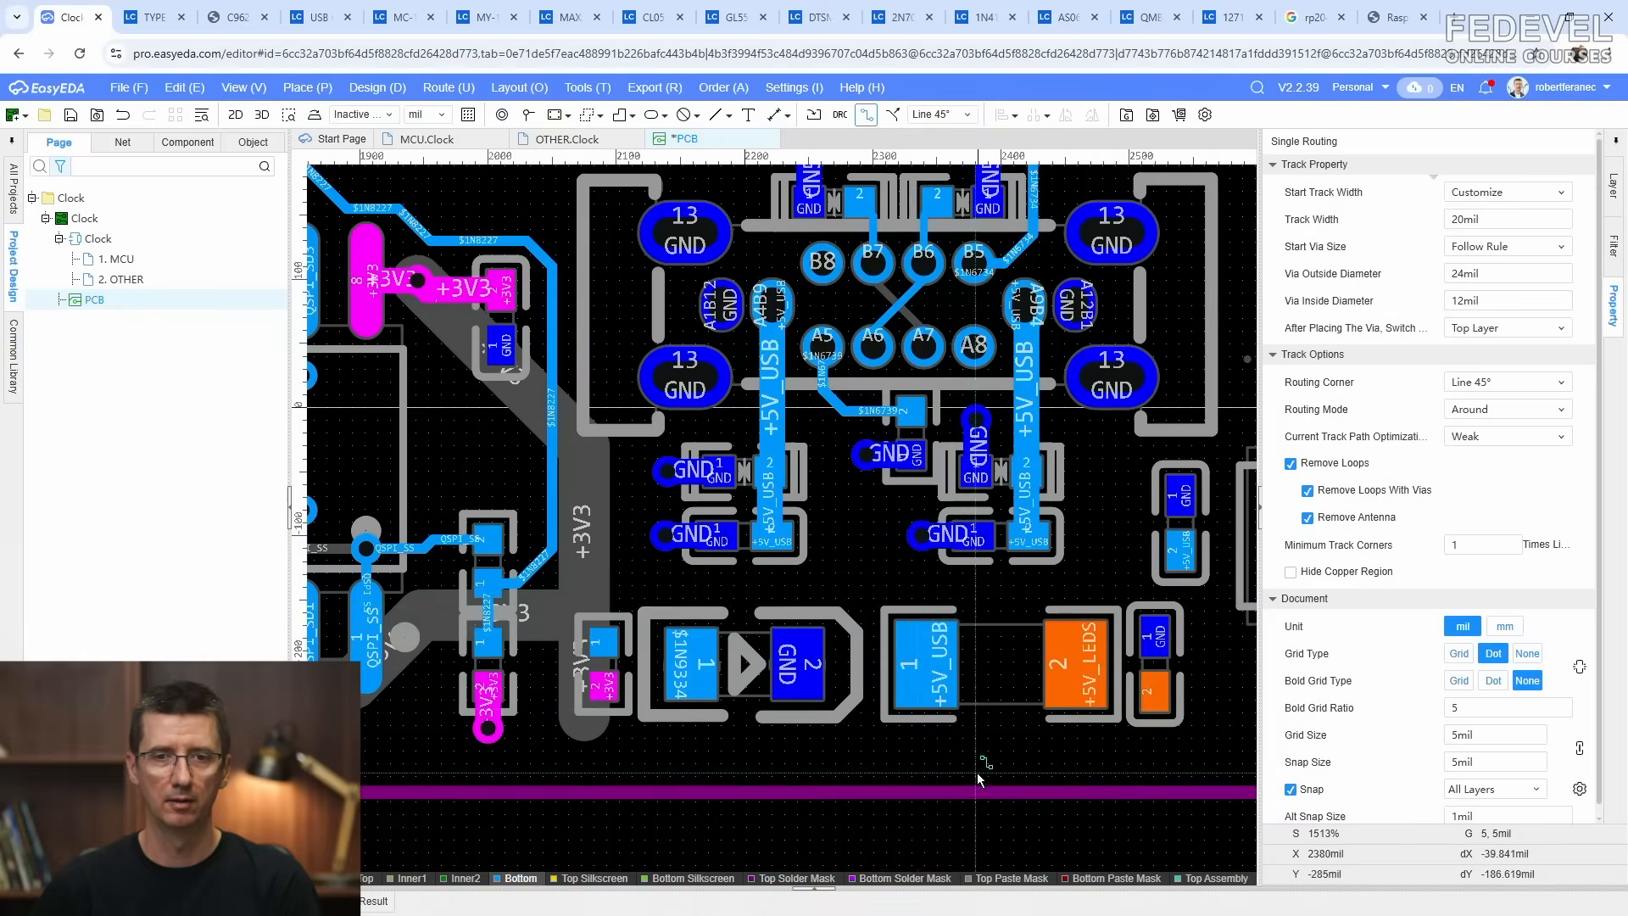
pyautogui.click(701, 509)
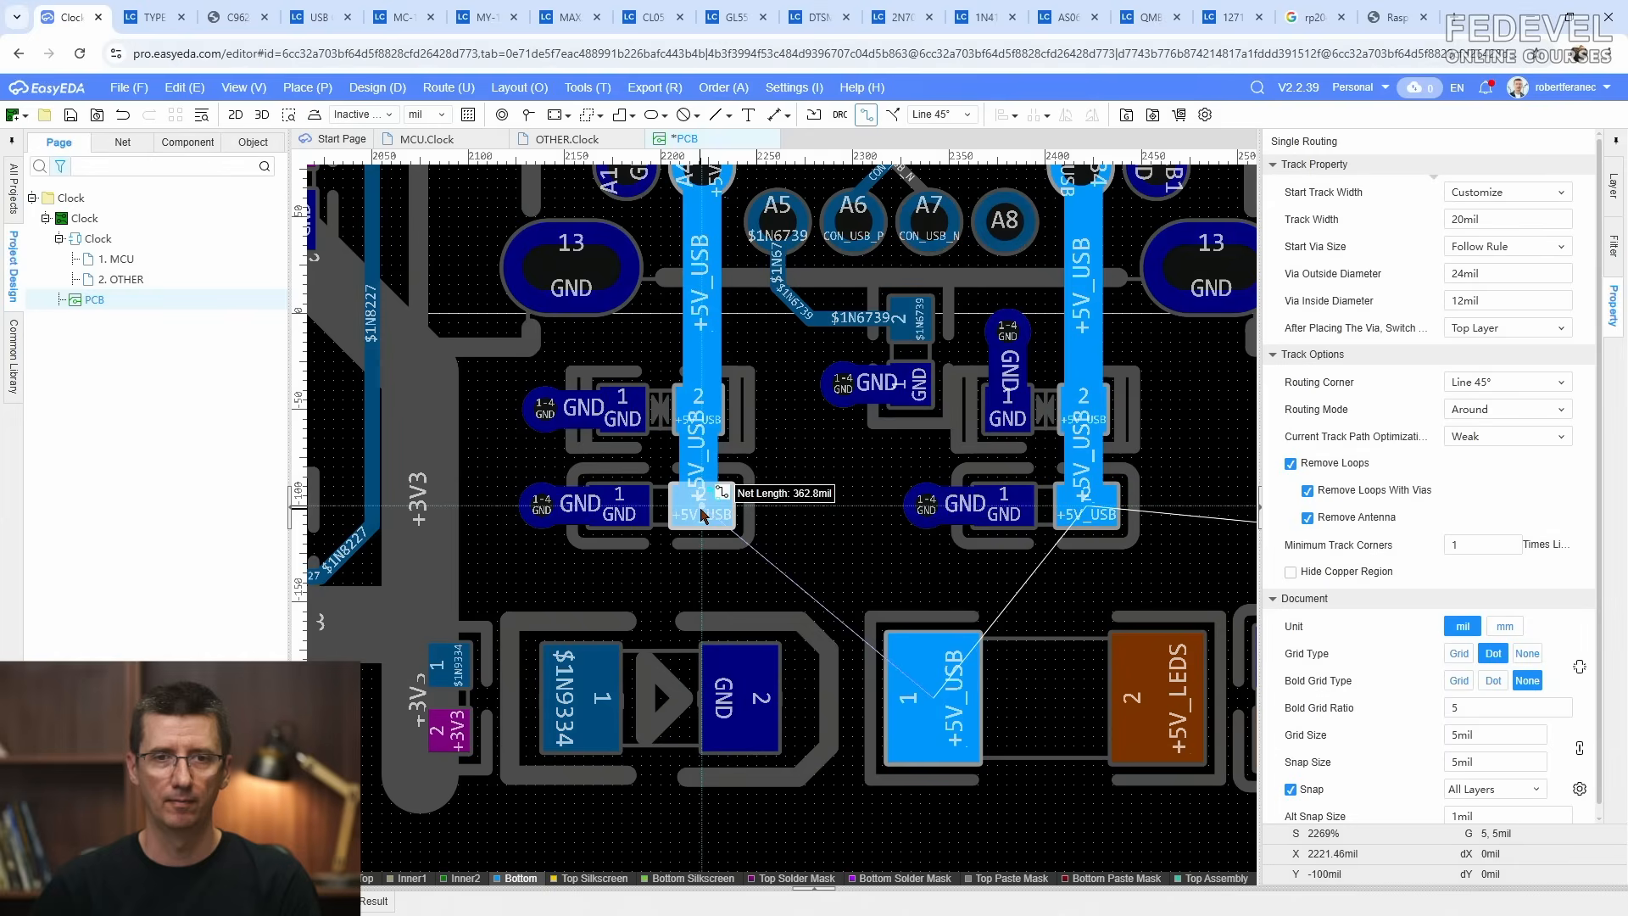
pyautogui.click(914, 691)
pyautogui.click(1091, 500)
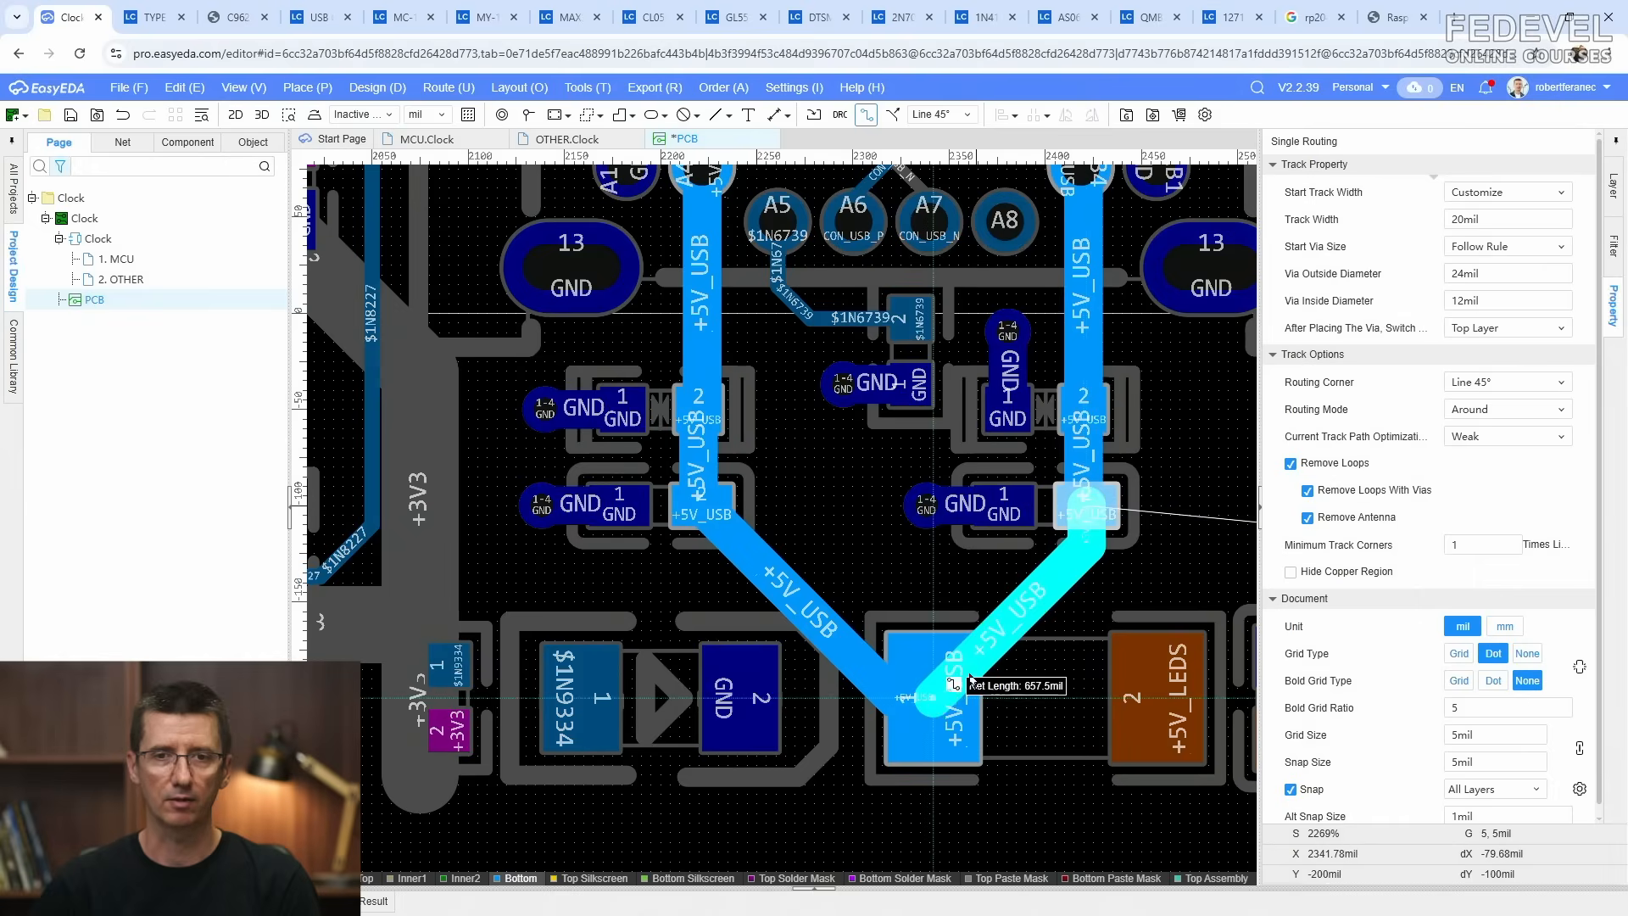
pyautogui.click(950, 693)
pyautogui.press('Escape')
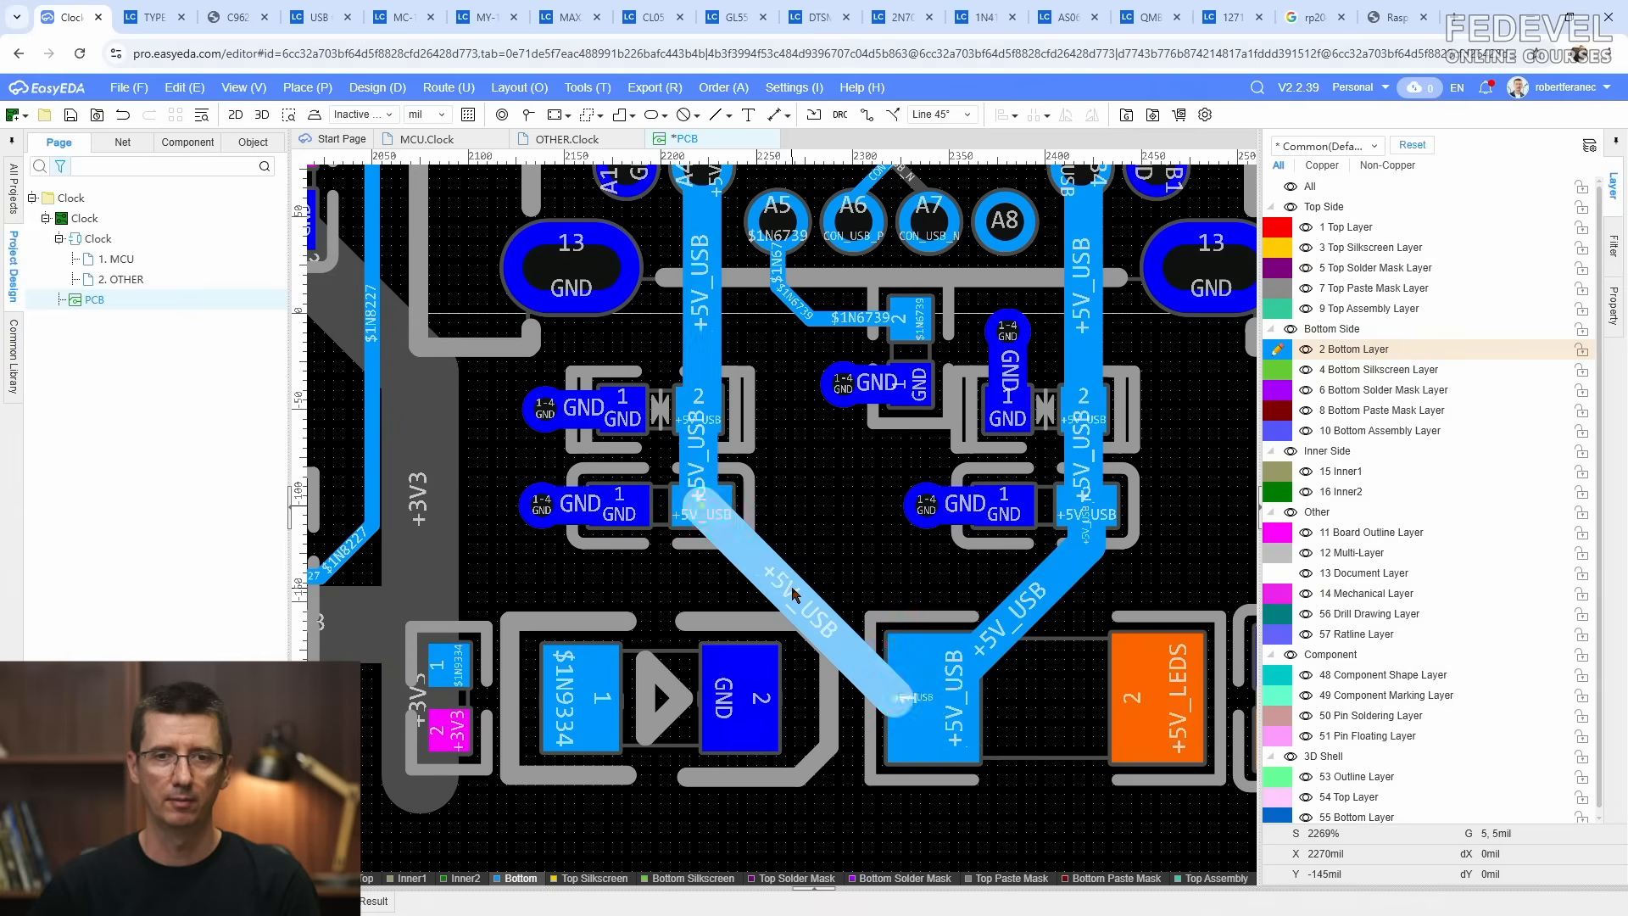
pyautogui.click(823, 582)
pyautogui.click(828, 530)
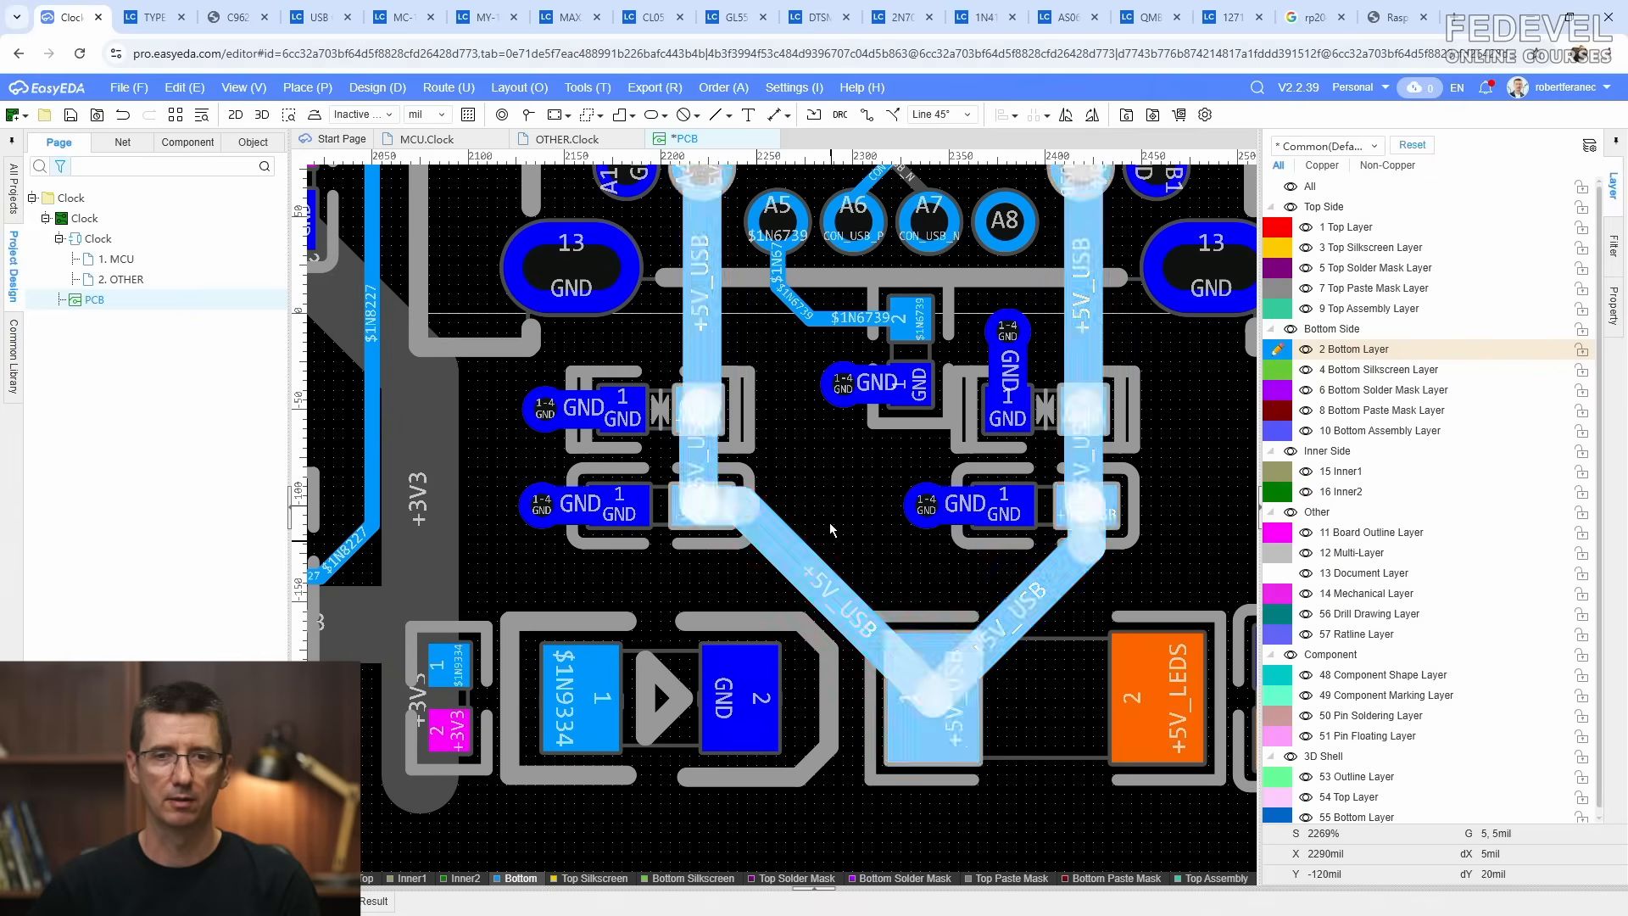
# Step: Save the PCB document
pyautogui.scroll(-1, 829, 512)
pyautogui.moveTo(822, 488); pyautogui.dragTo(815, 610, button='right')
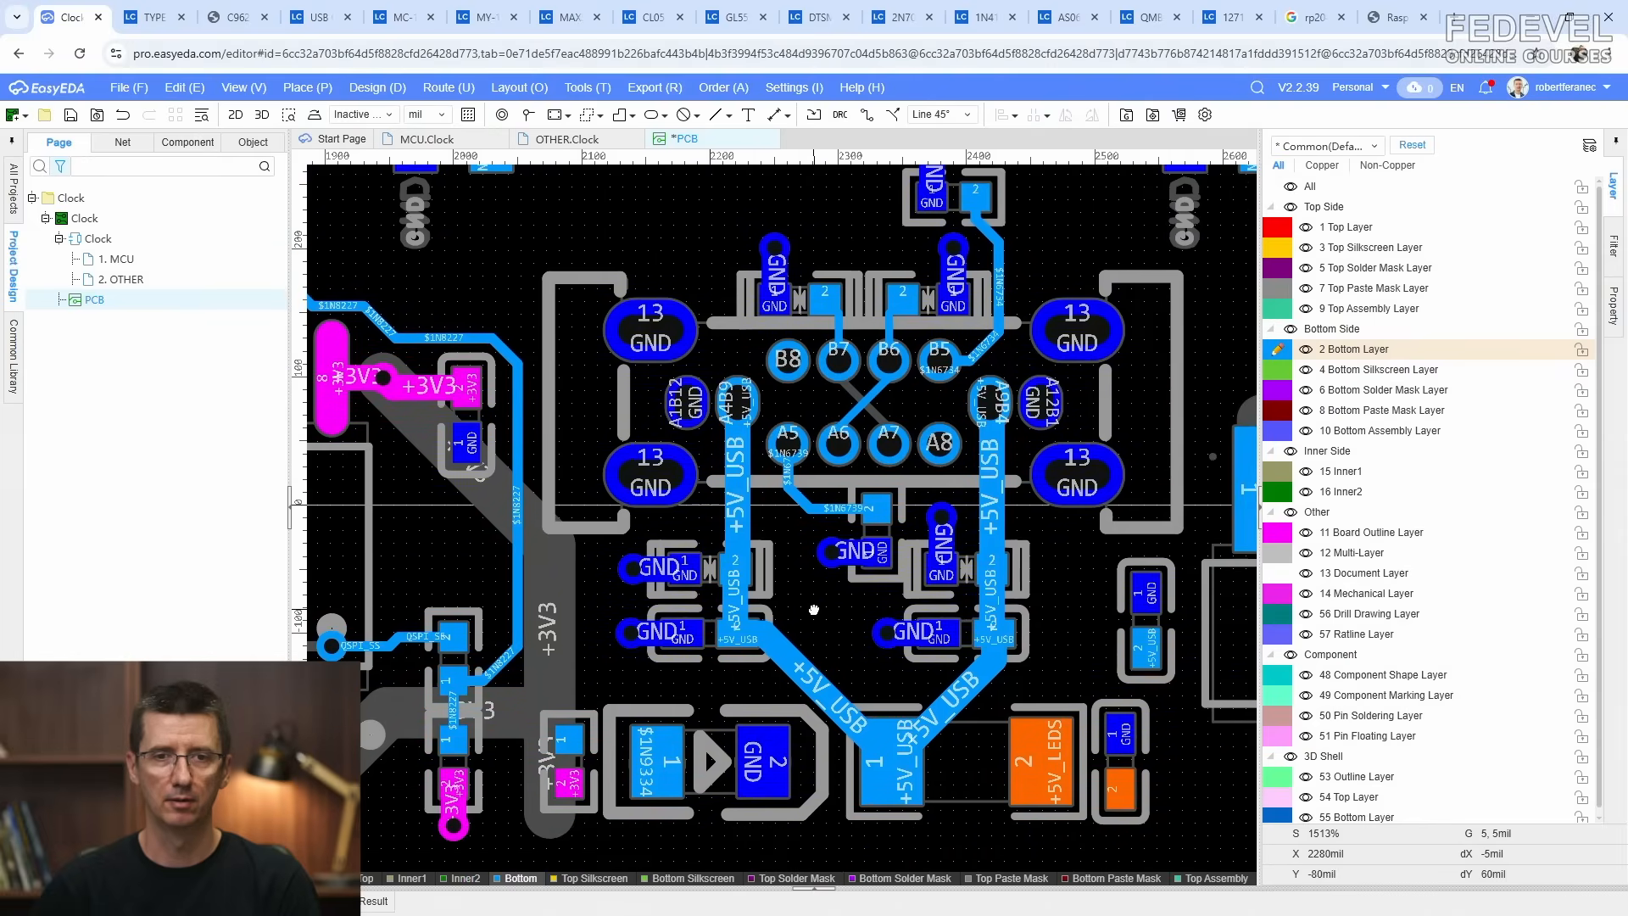
pyautogui.scroll(-1, 816, 608)
pyautogui.press('k')
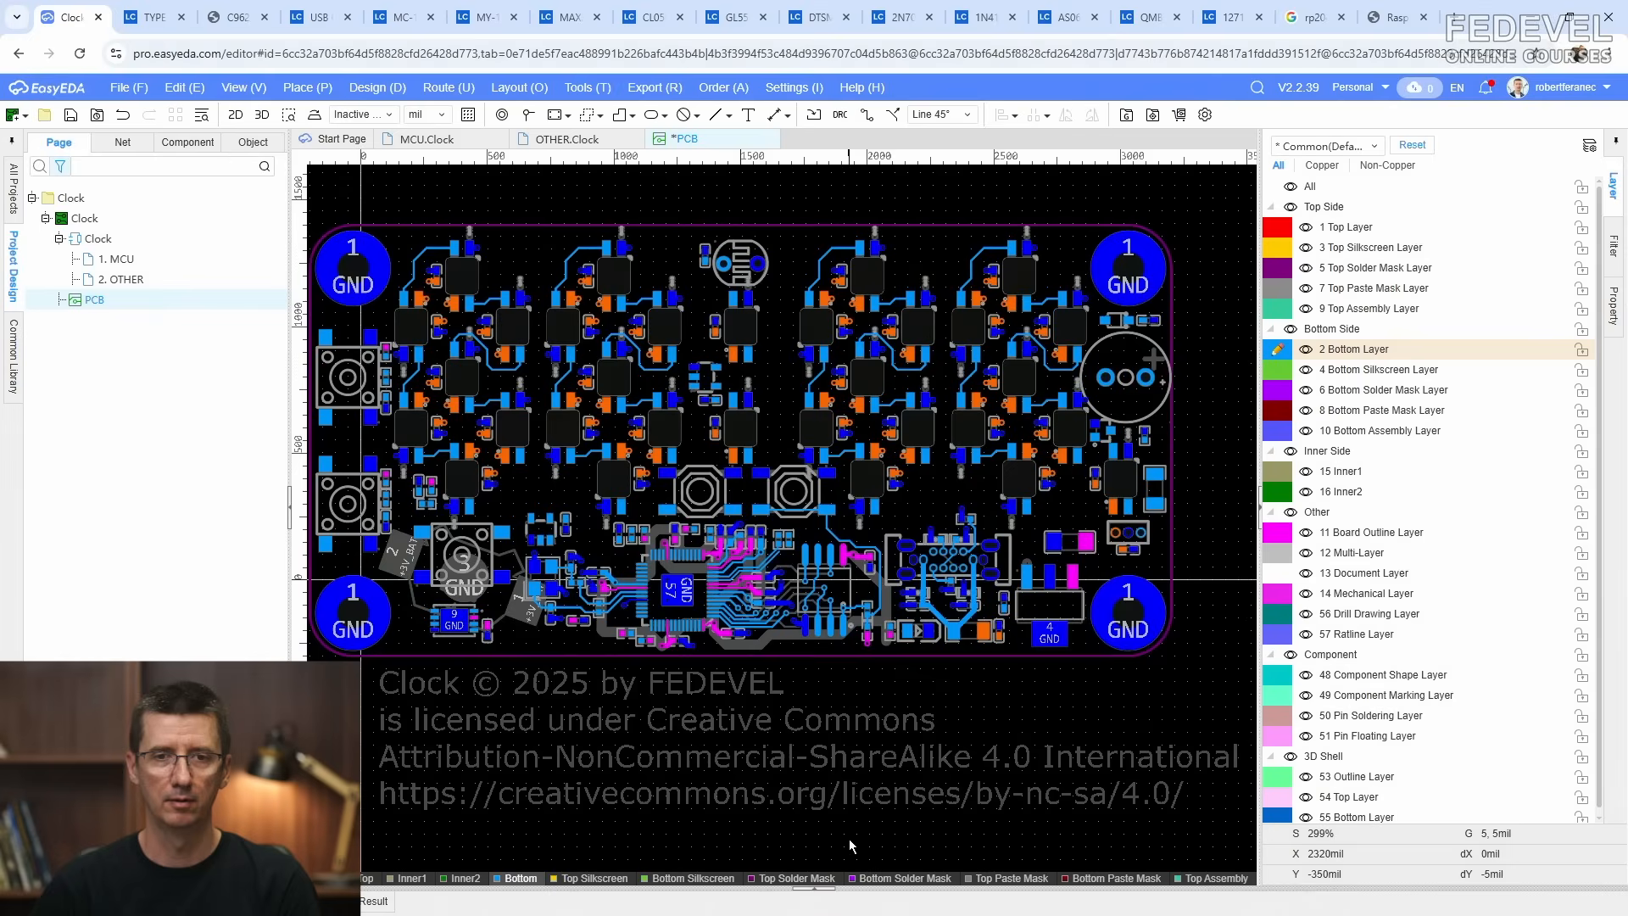
pyautogui.click(70, 117)
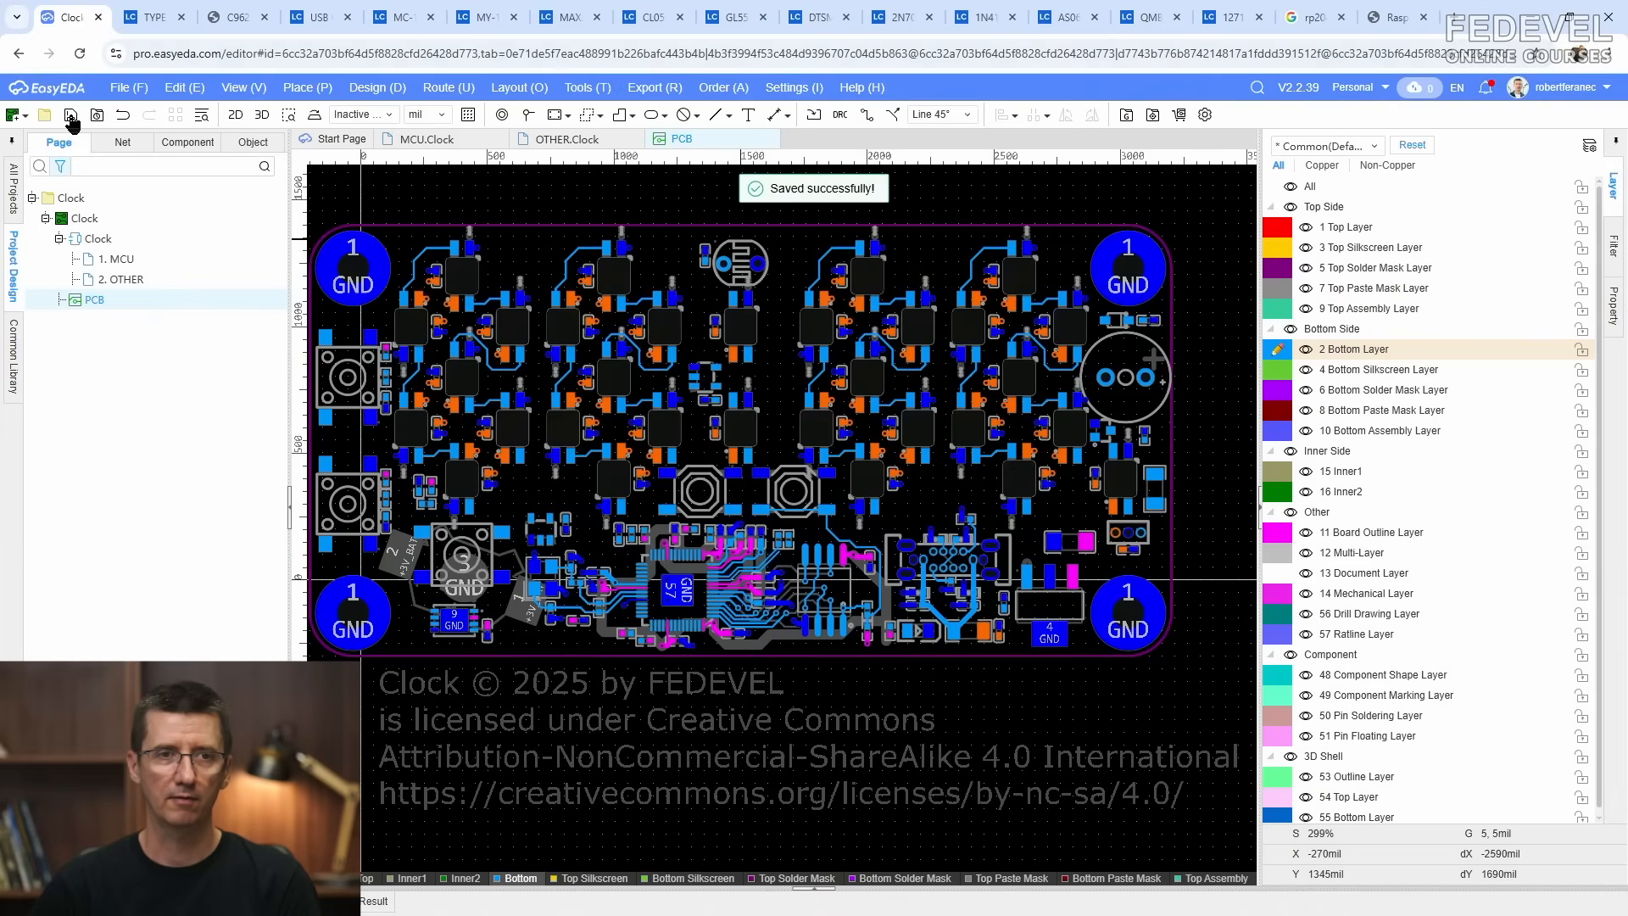
# Step: Delete the GND track and via attached to pad 1 of the component below the MCU's bottom pin row
pyautogui.scroll(2, 548, 648)
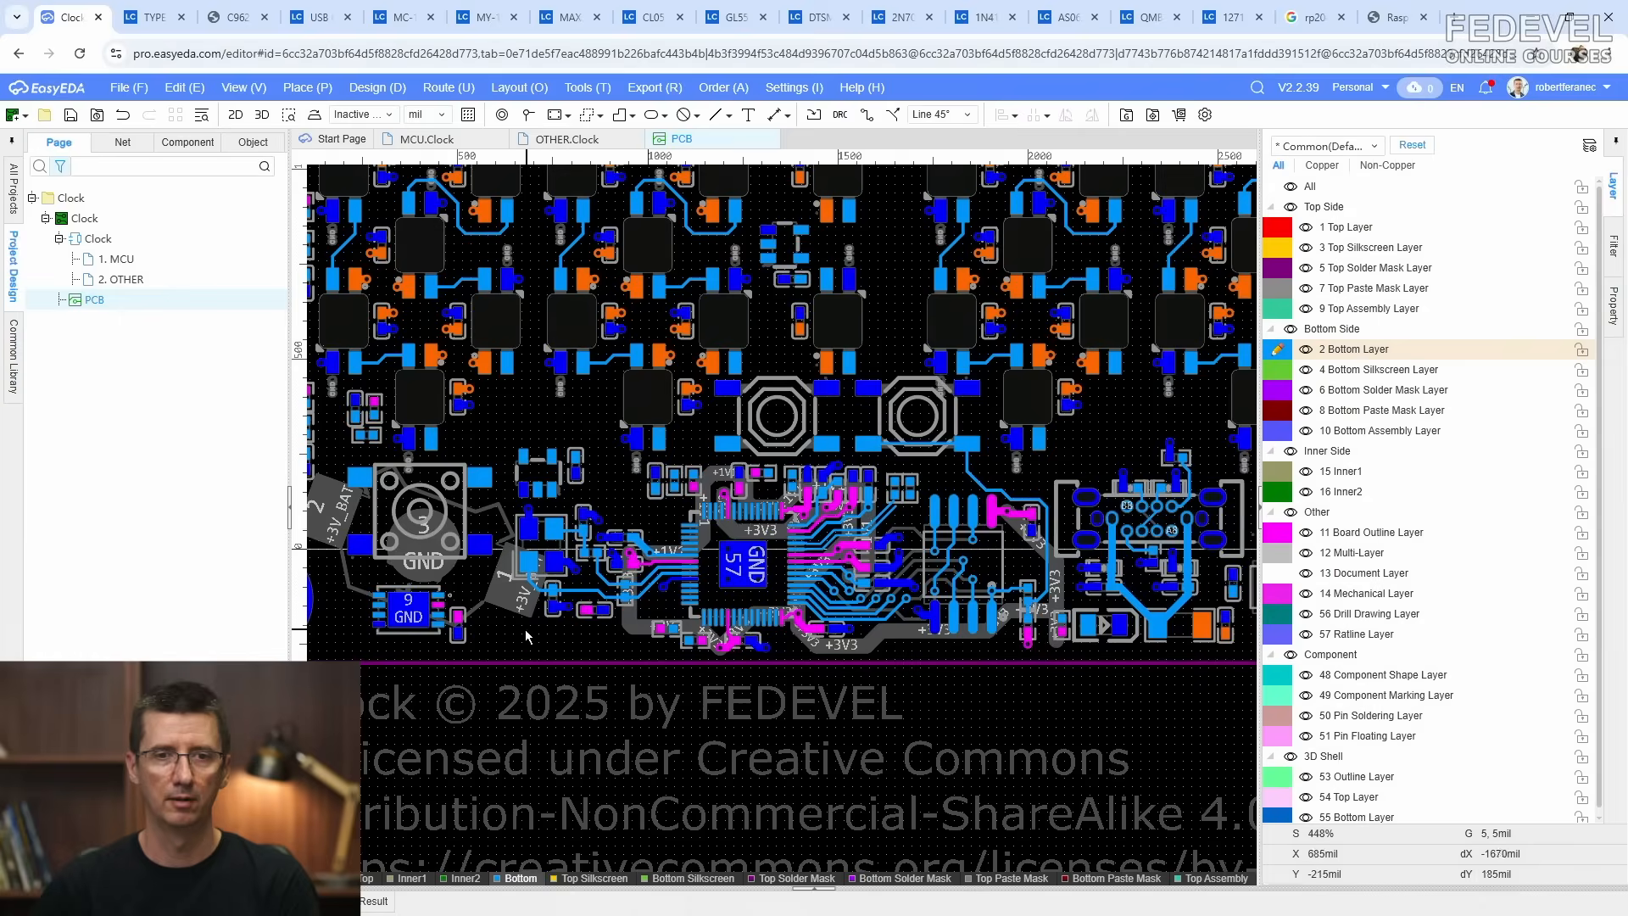
pyautogui.scroll(10, 656, 730)
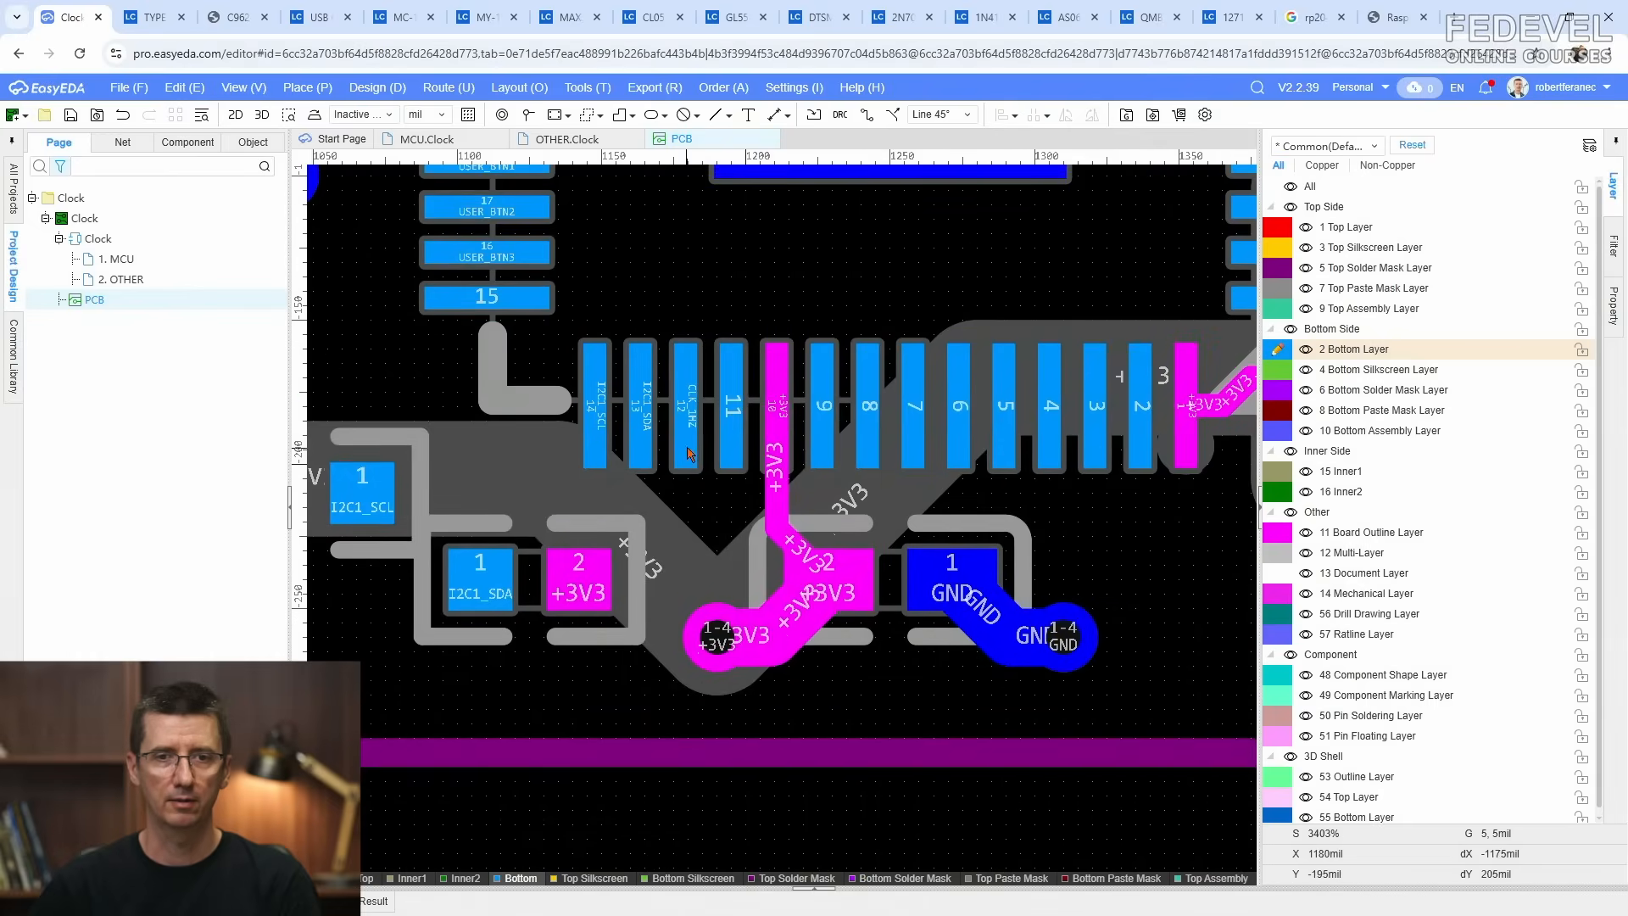
pyautogui.scroll(-2, 649, 506)
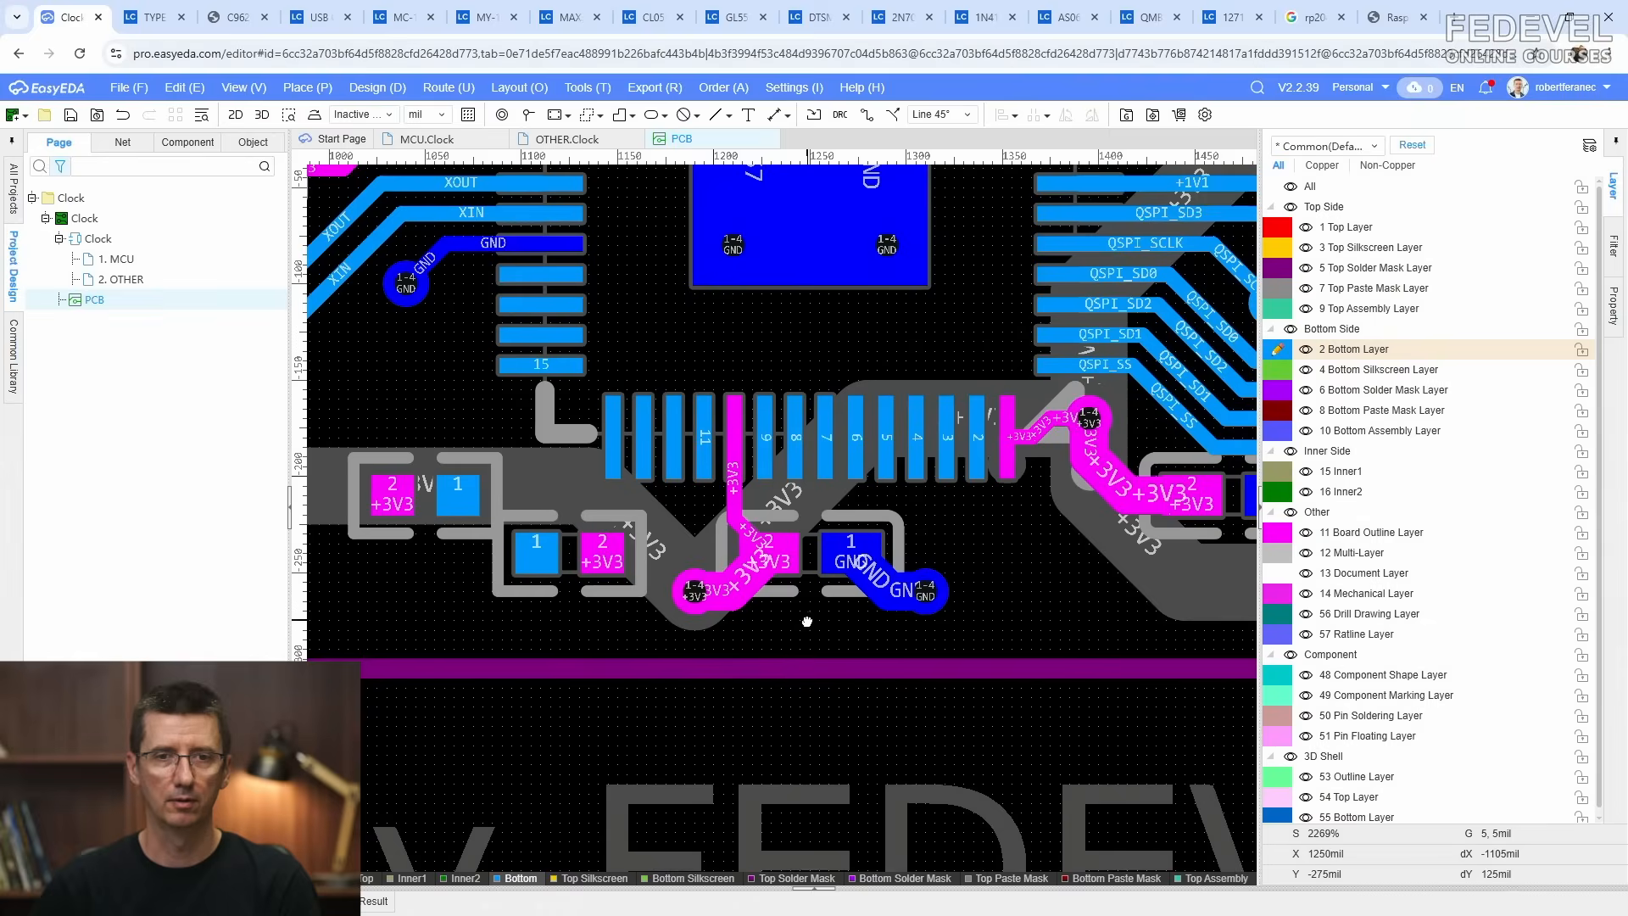
pyautogui.moveTo(807, 621); pyautogui.dragTo(773, 641, button='right')
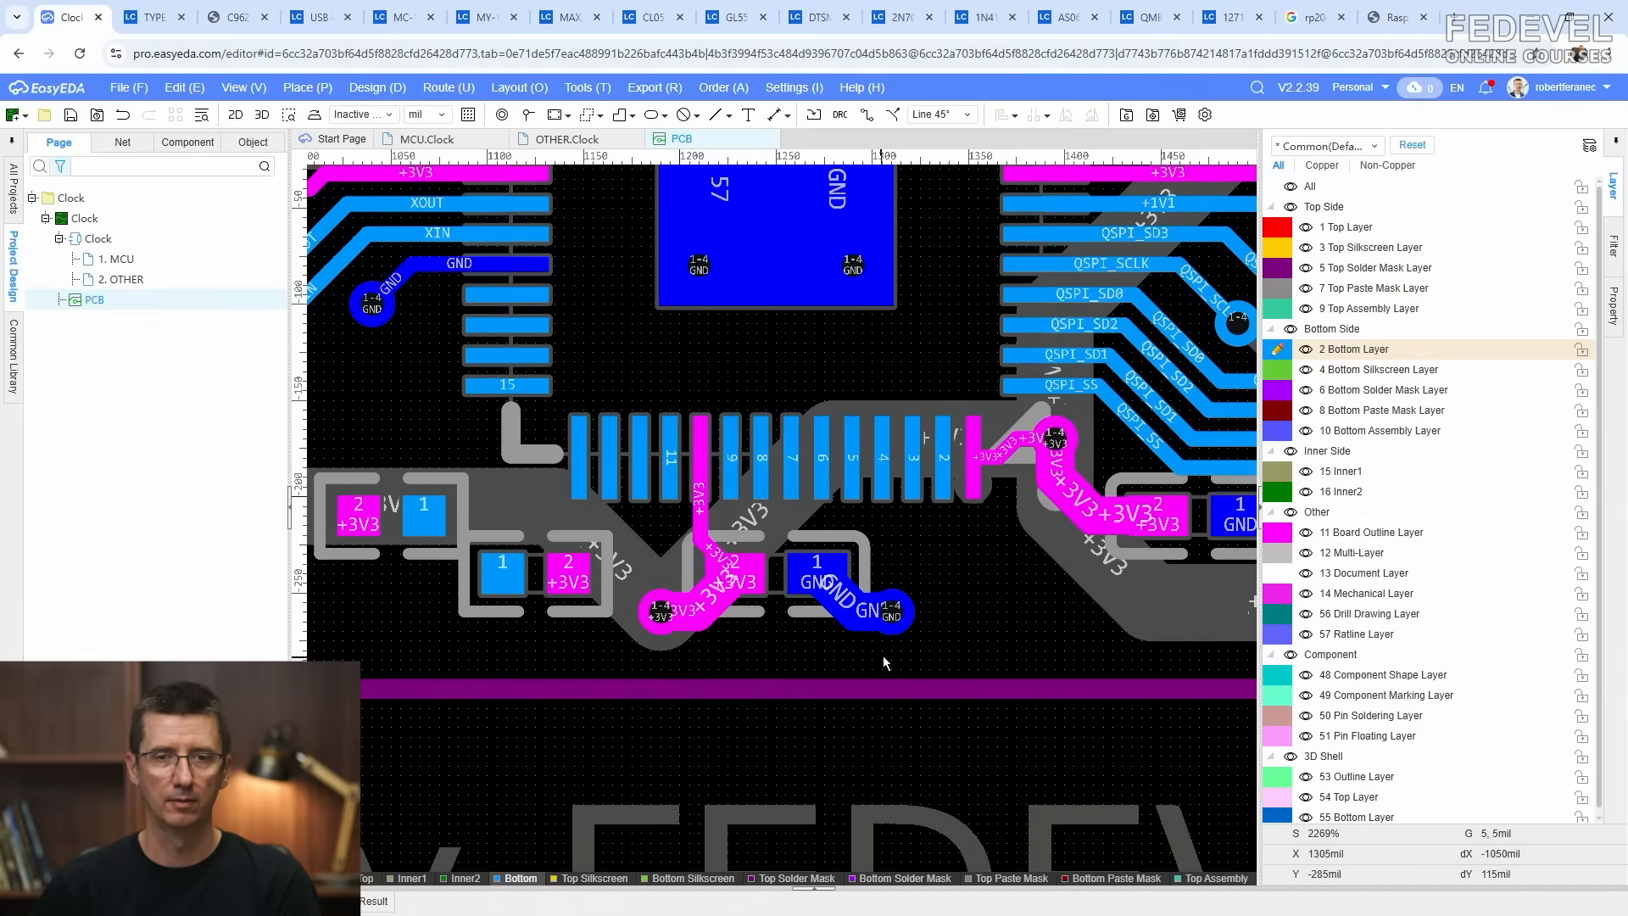
pyautogui.click(889, 614)
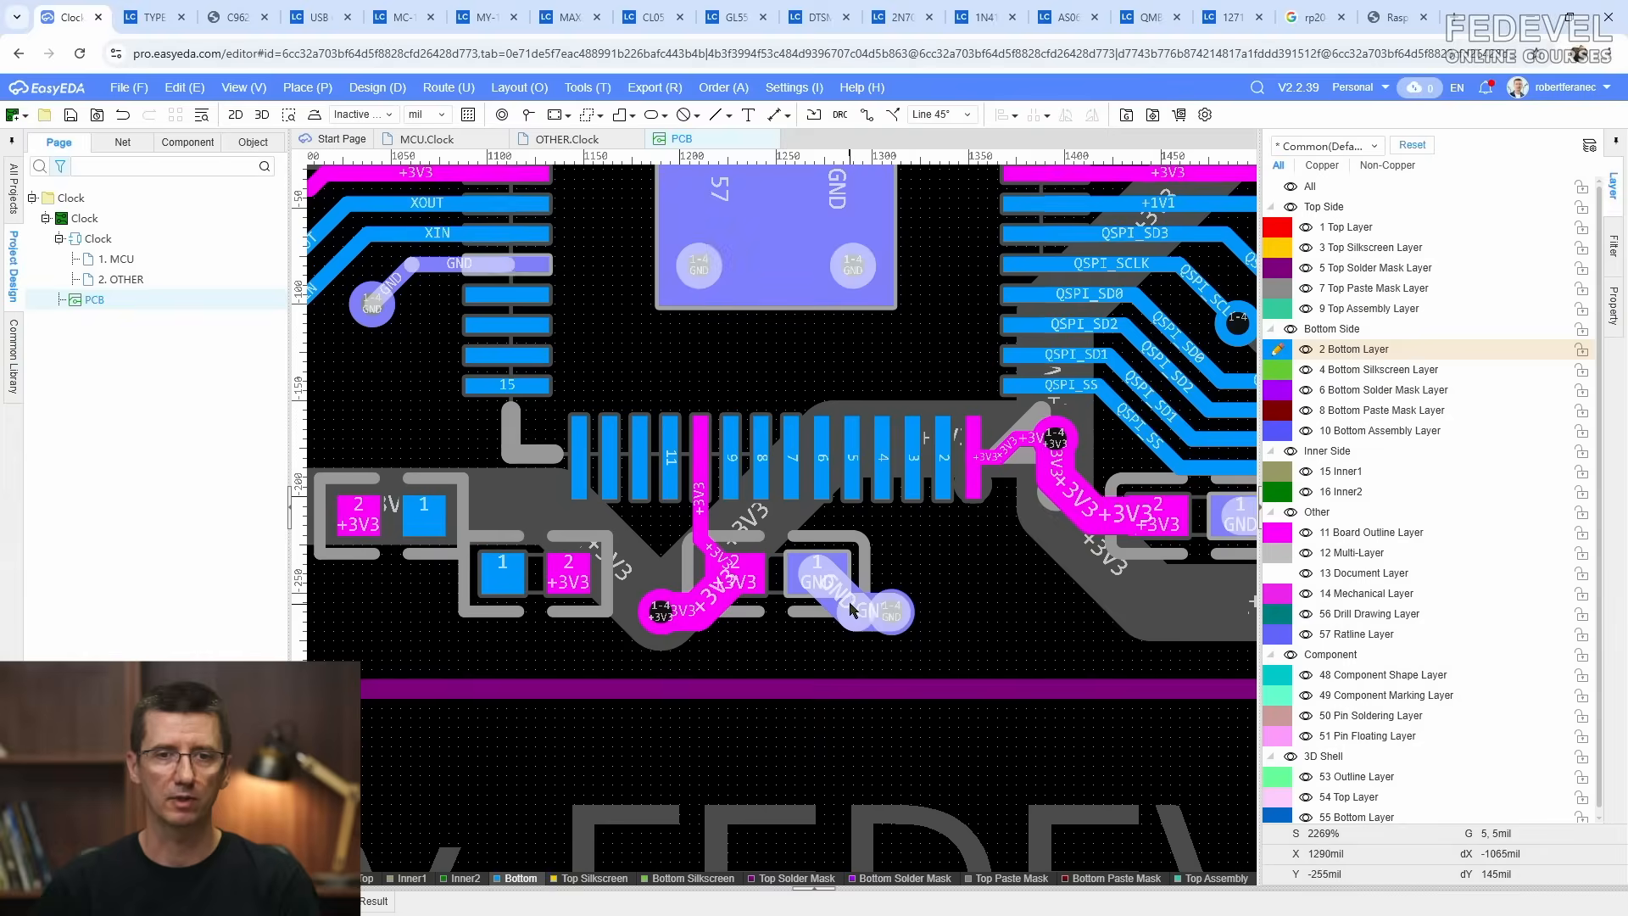
pyautogui.doubleClick(850, 608)
pyautogui.press('Delete')
pyautogui.click(892, 614)
pyautogui.press('Delete')
# Step: Delete the +3V3 tracks and via between MCU pin 10 and that component's pad 2, and move the component about 50 mil right
pyautogui.click(691, 627)
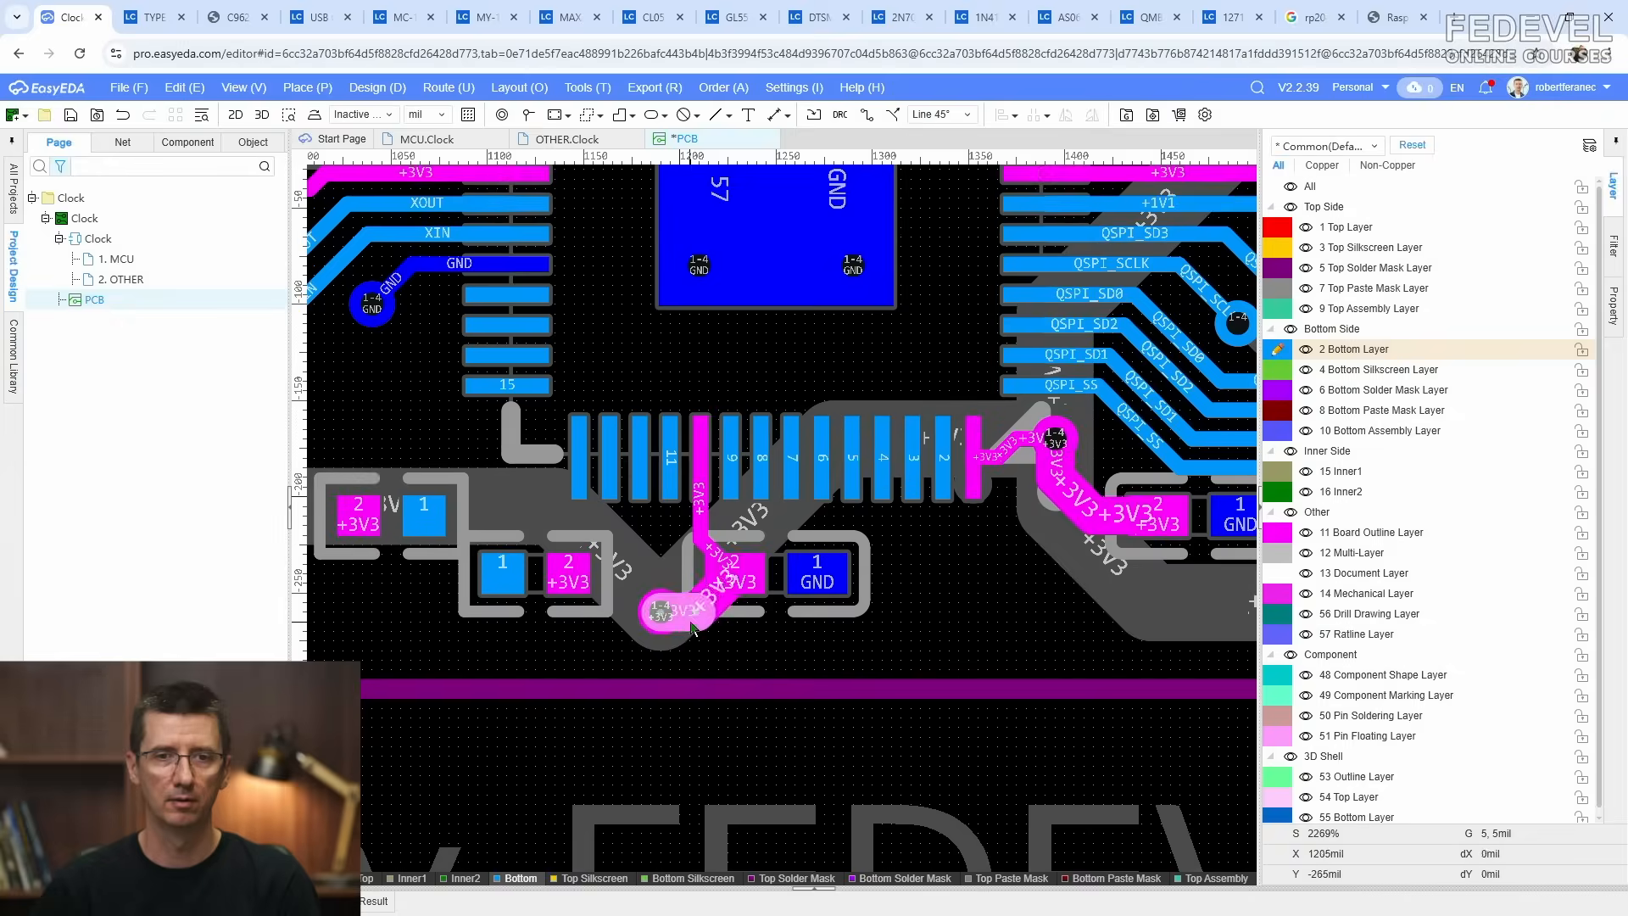
pyautogui.doubleClick(691, 627)
pyautogui.press('Delete')
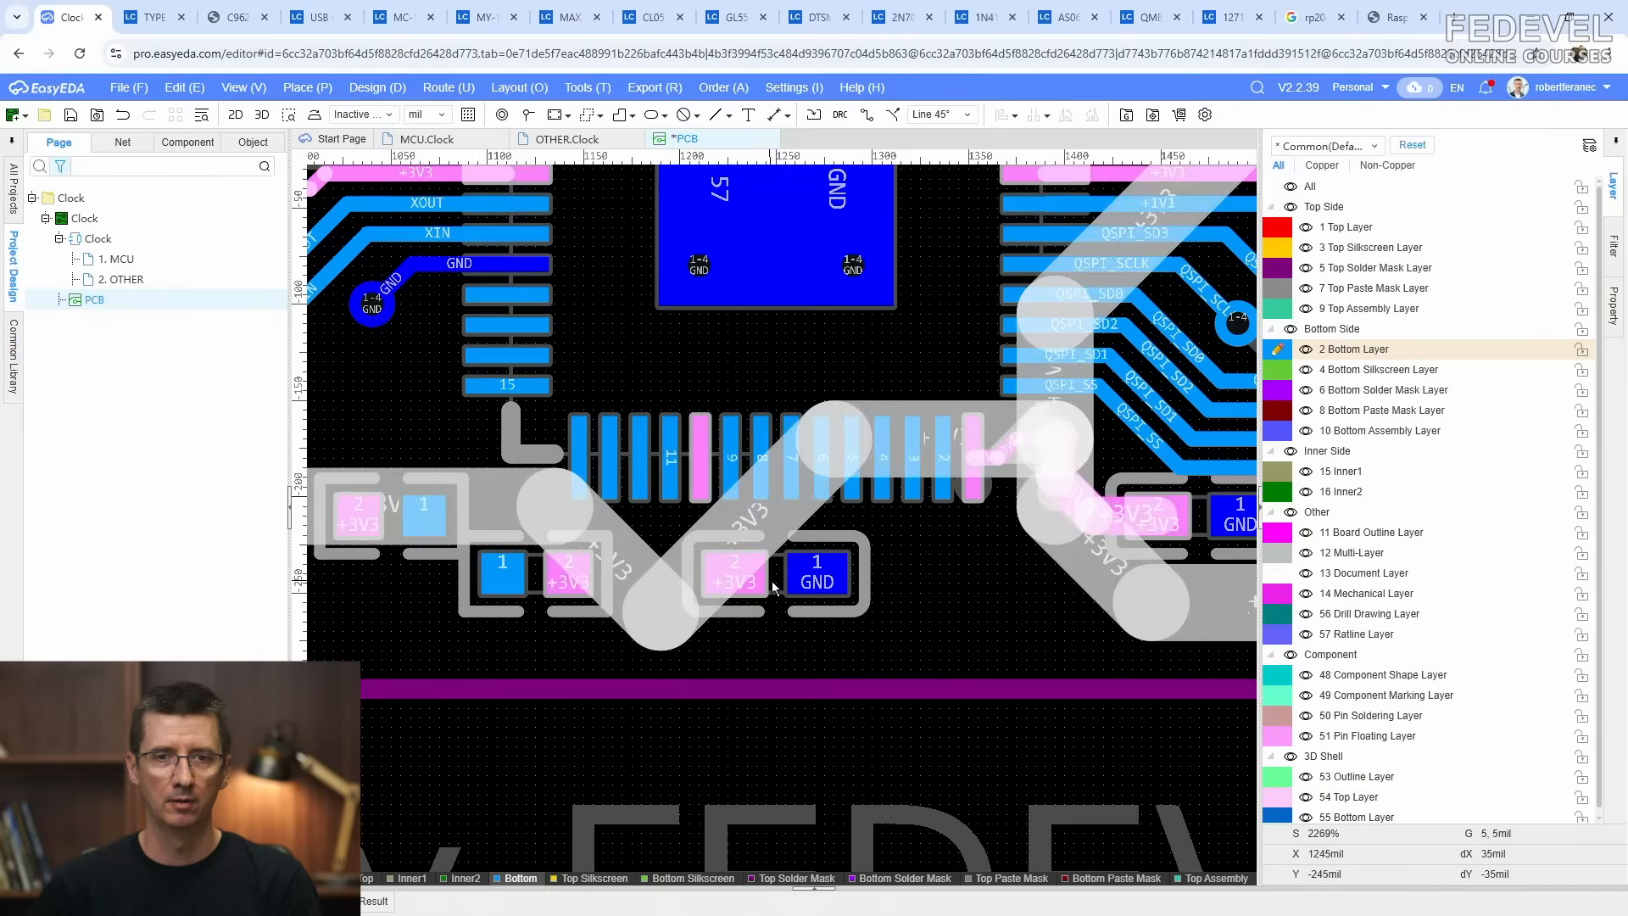
pyautogui.moveTo(777, 575); pyautogui.dragTo(872, 575)
pyautogui.click(879, 654)
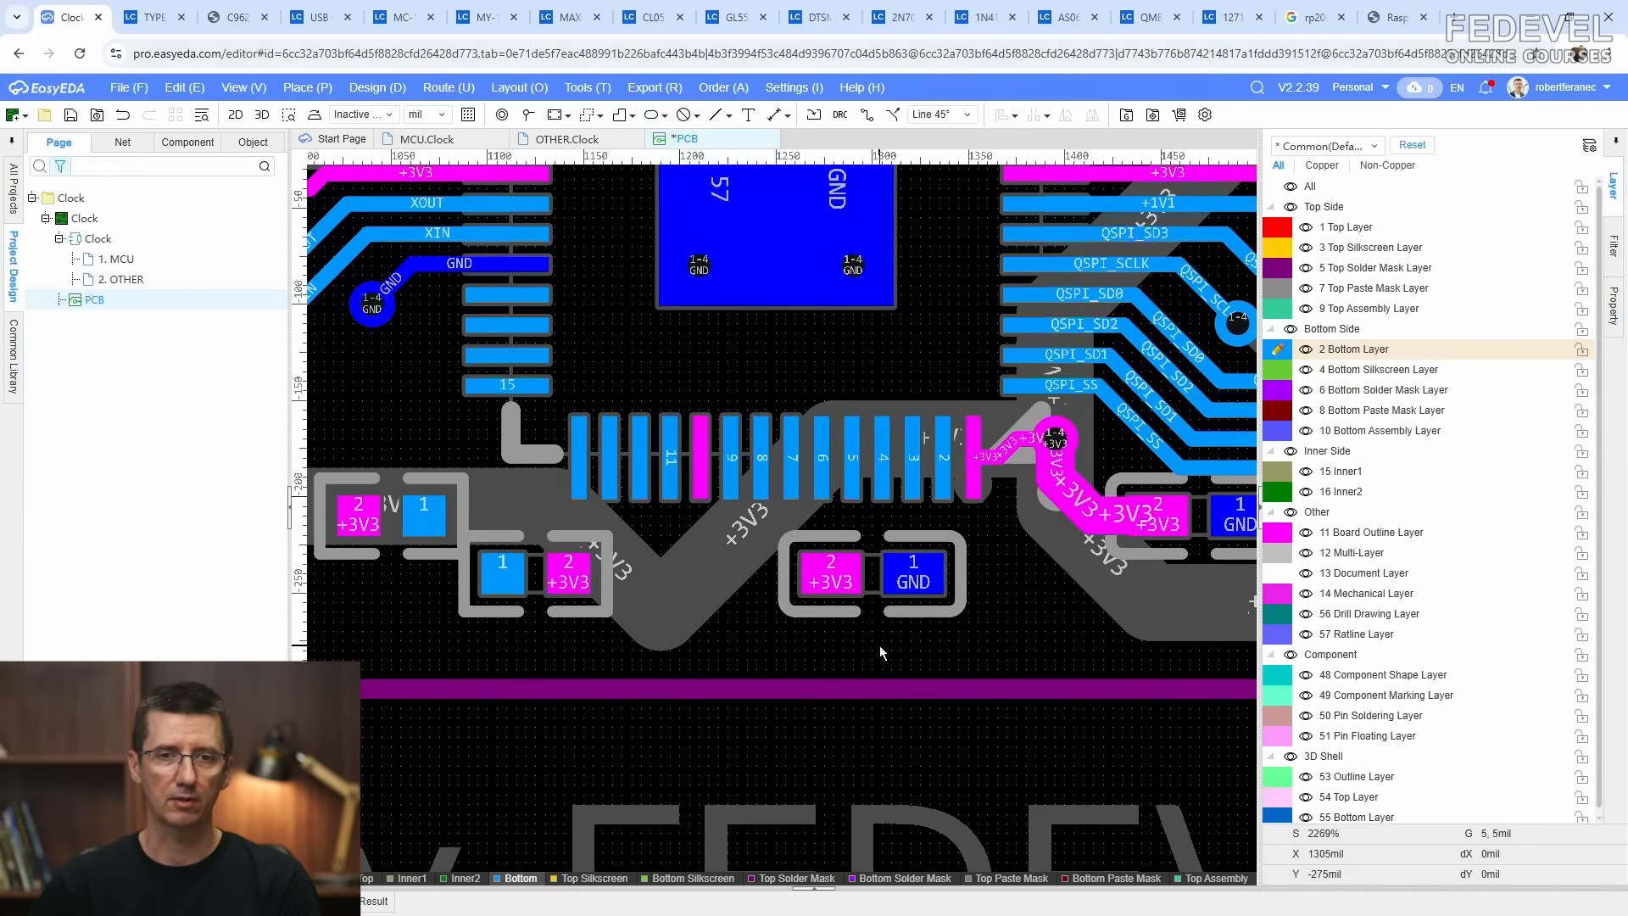
# Step: Route short 20 mil stubs outward from the moved component: GND right from pad 1 and +3V3 left from pad 2
pyautogui.click(866, 115)
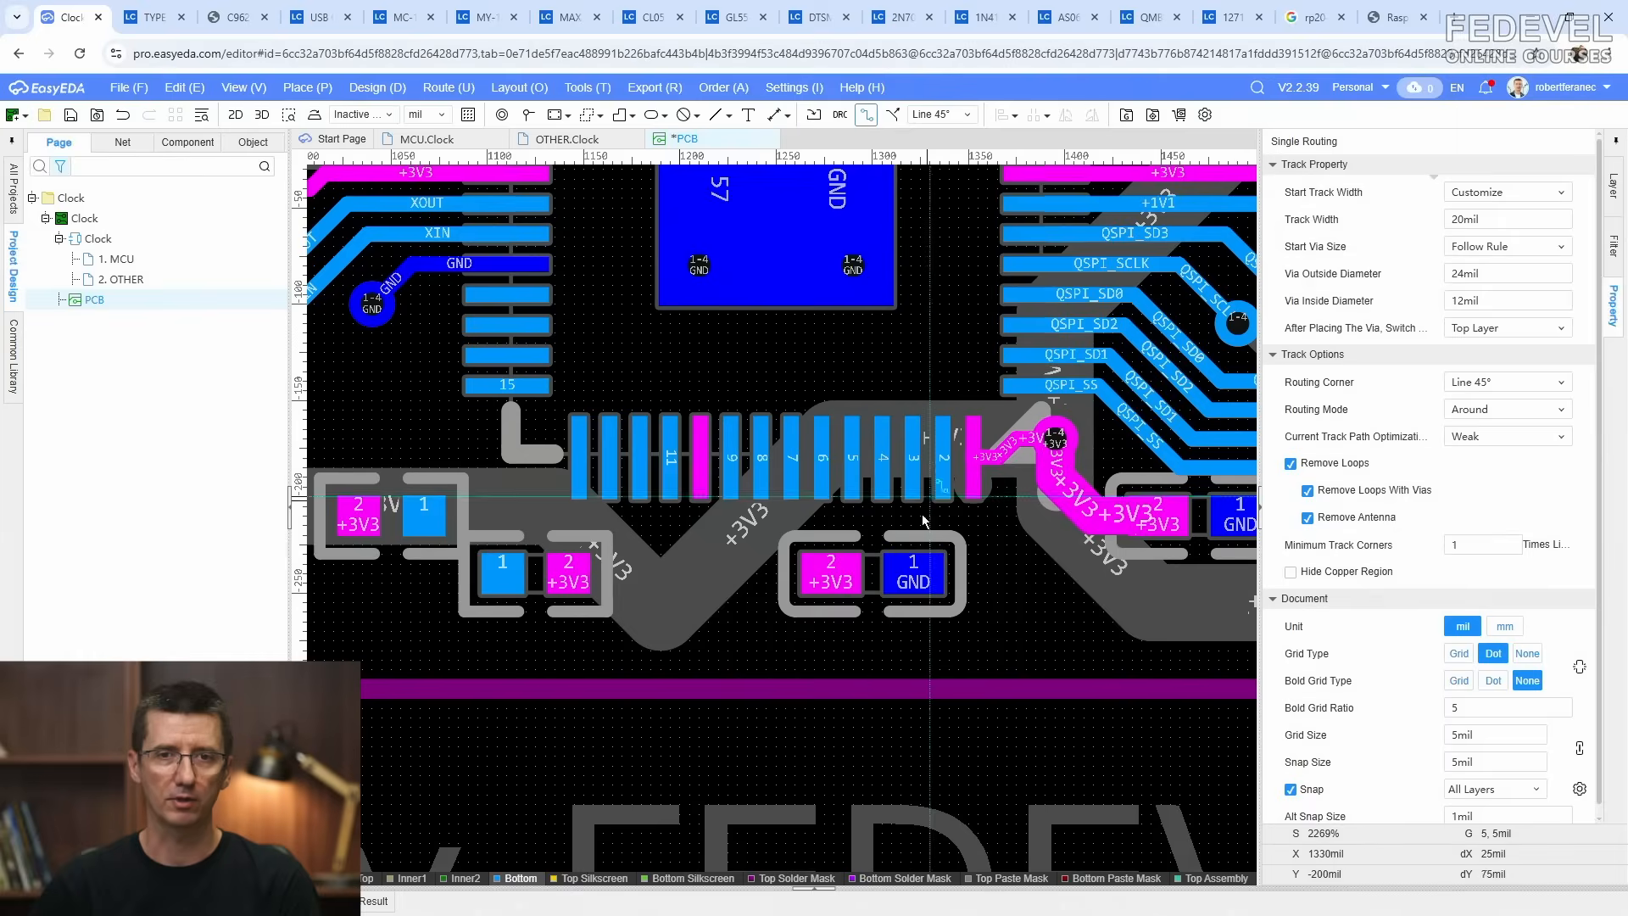
pyautogui.click(913, 573)
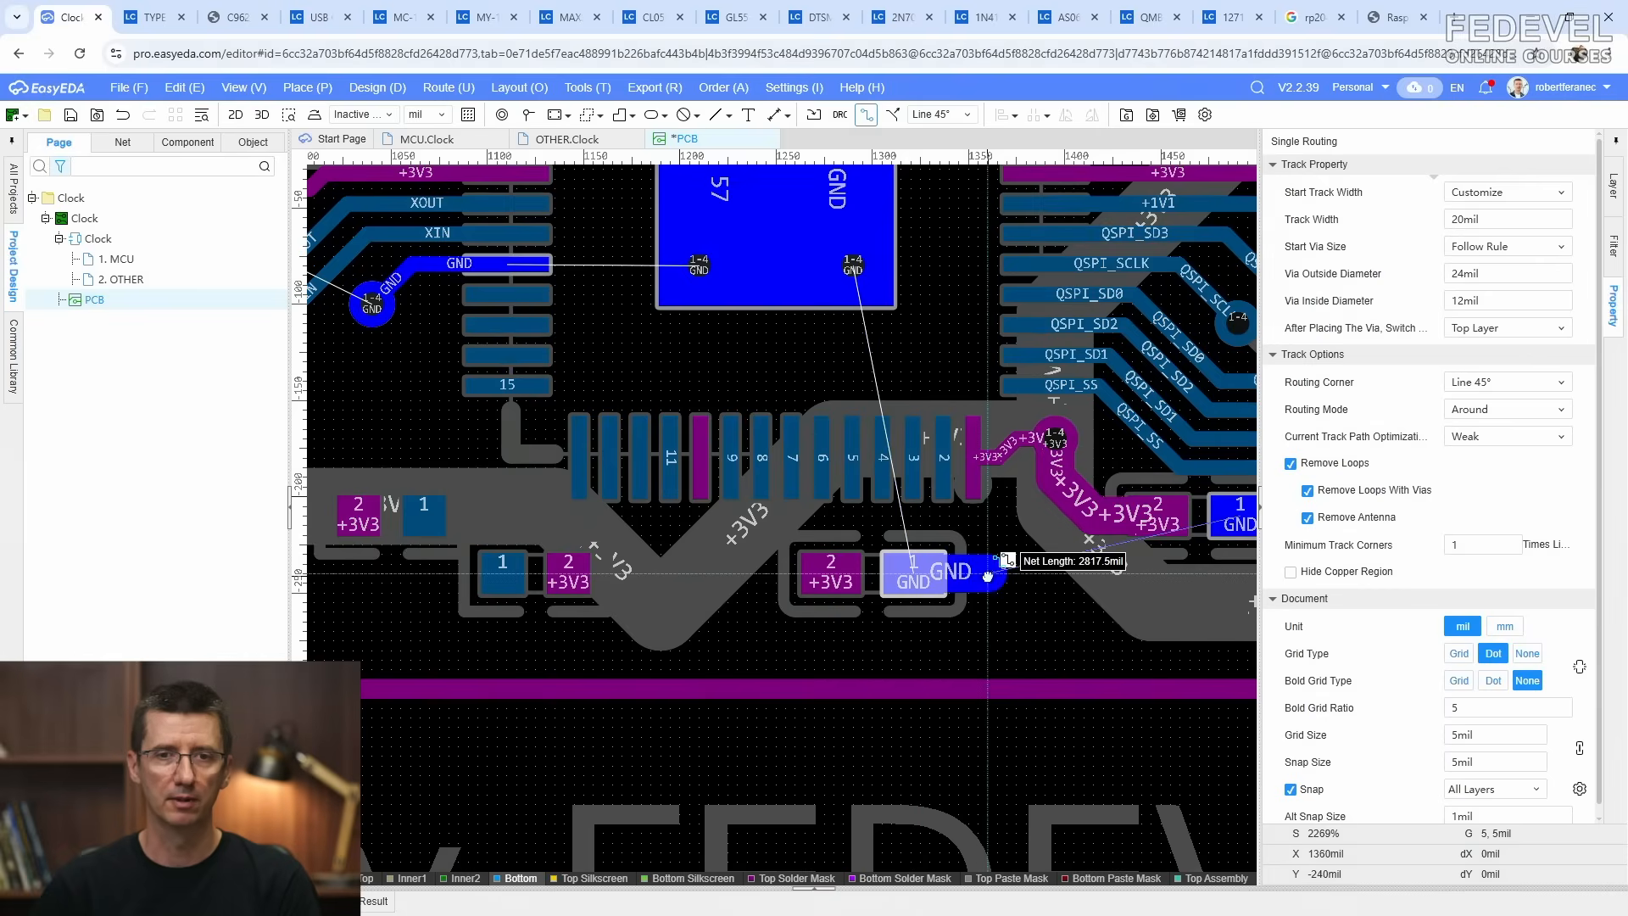
pyautogui.rightClick(987, 577)
pyautogui.click(834, 574)
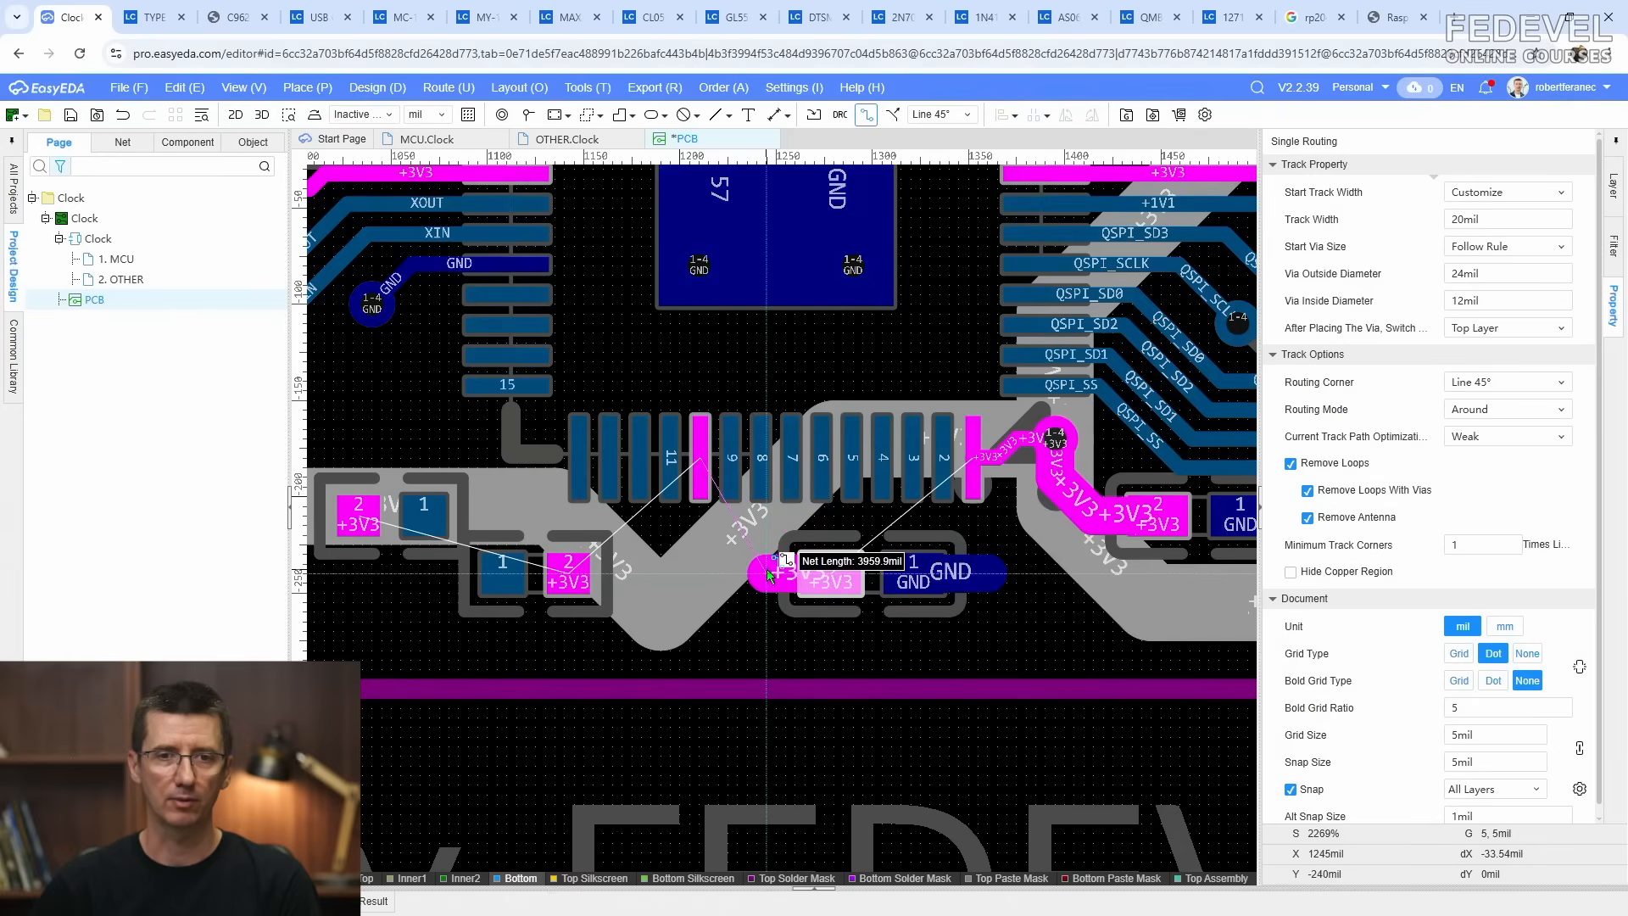
pyautogui.click(757, 574)
pyautogui.rightClick(757, 576)
pyautogui.rightClick(762, 625)
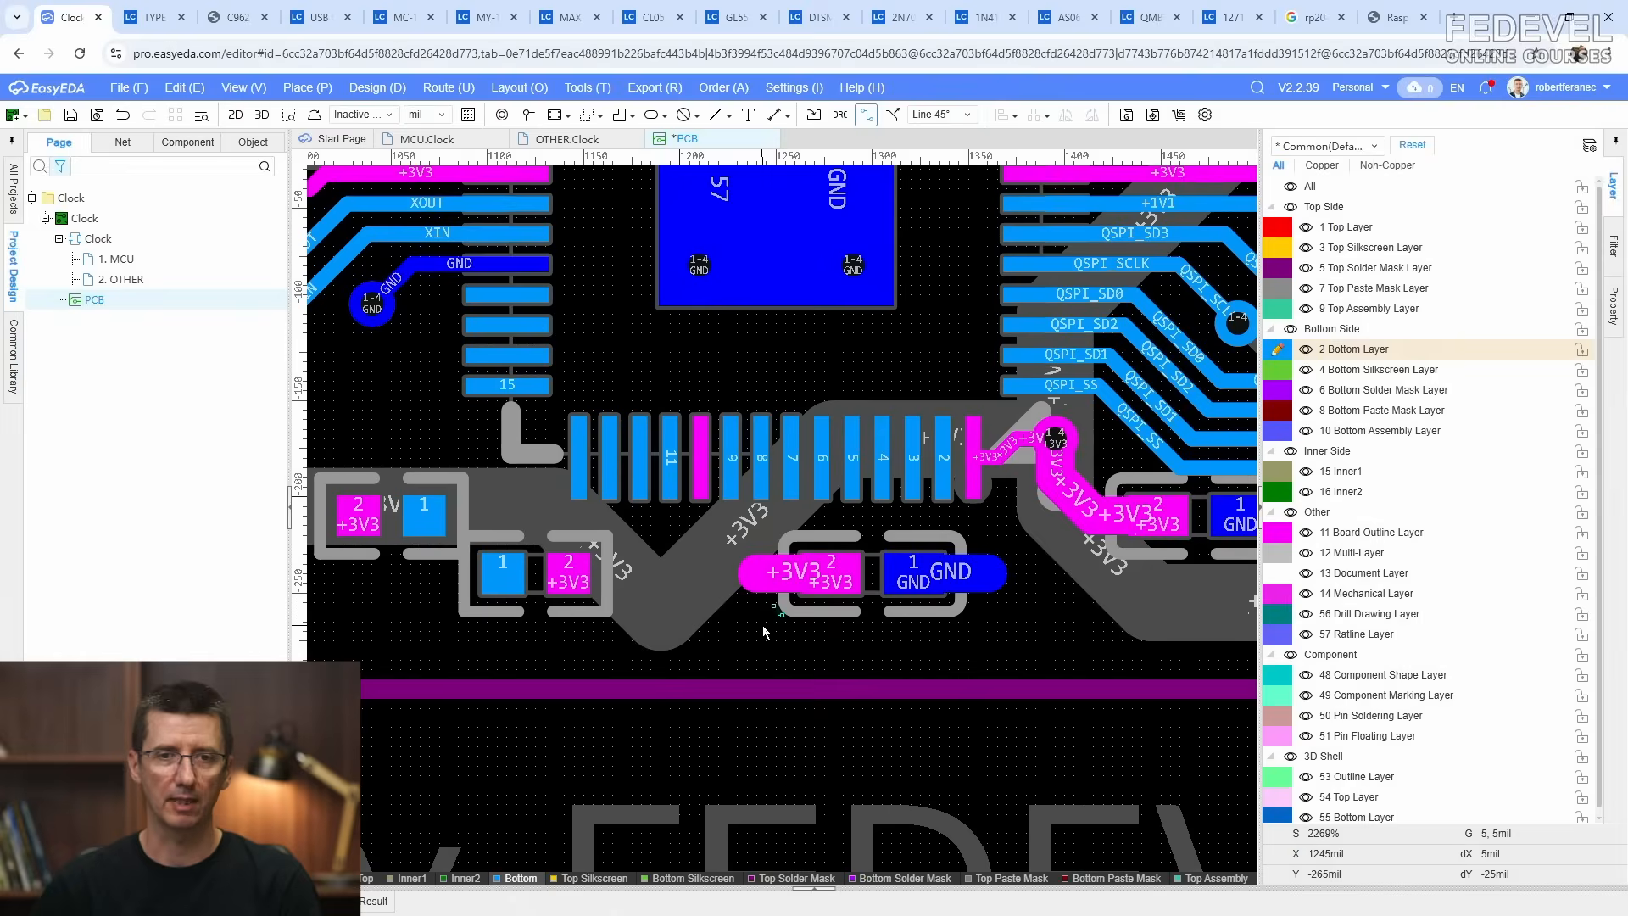
# Step: Place 24/12 mil vias at the free ends of the GND stub (1360, -240 mil) and the +3V3 stub (1240, -240 mil)
pyautogui.click(527, 114)
pyautogui.click(988, 577)
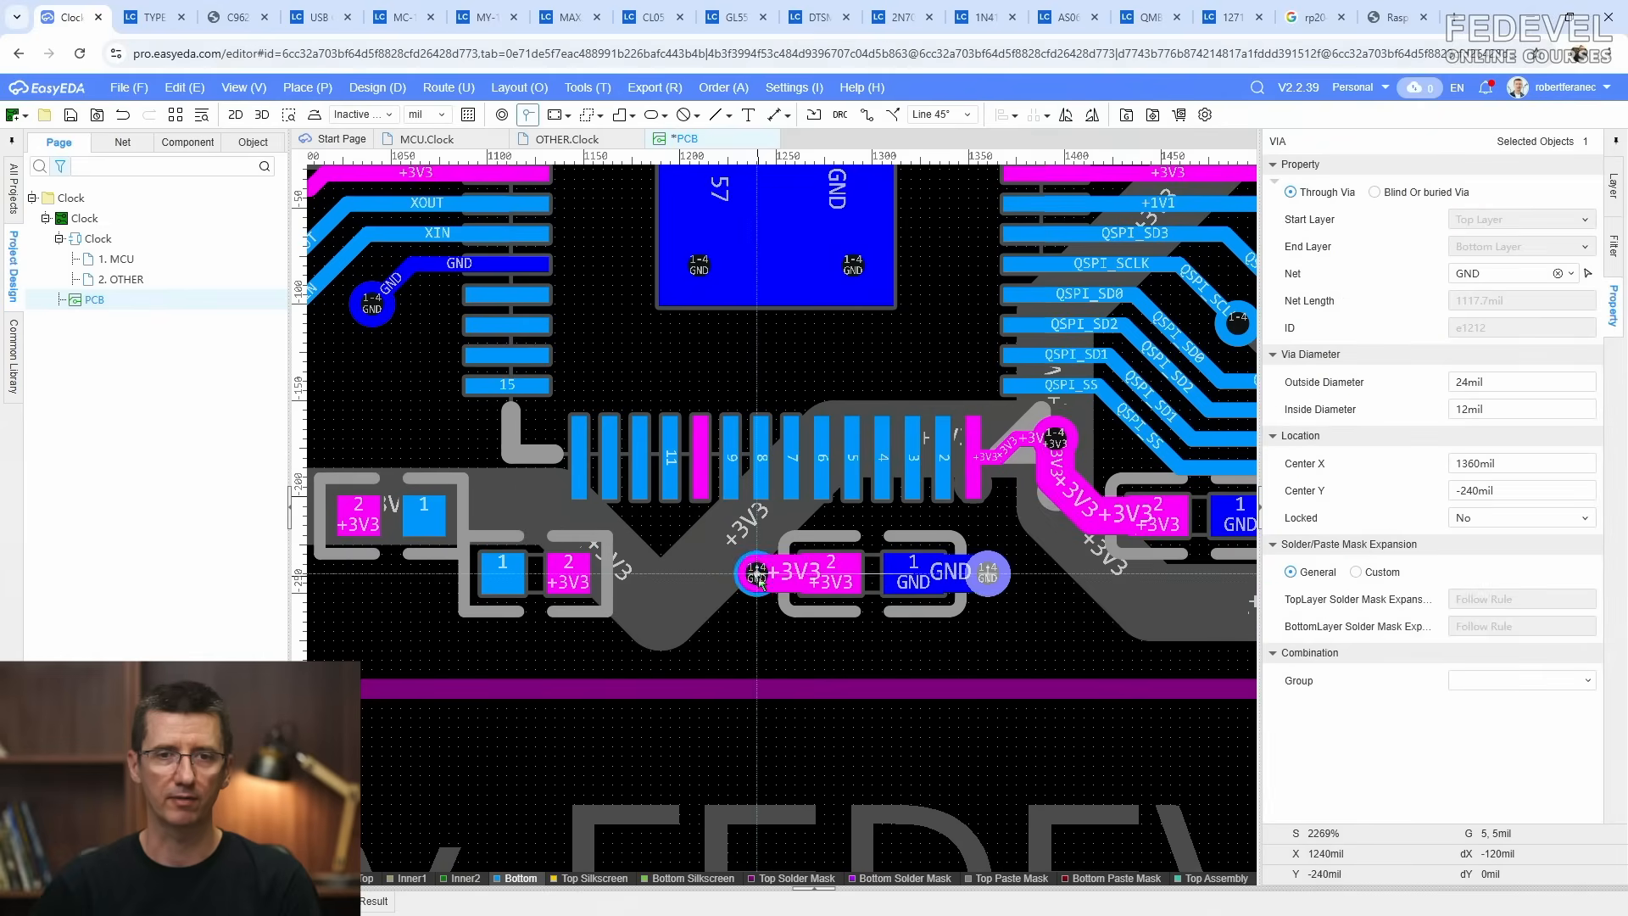
pyautogui.click(757, 576)
pyautogui.rightClick(761, 659)
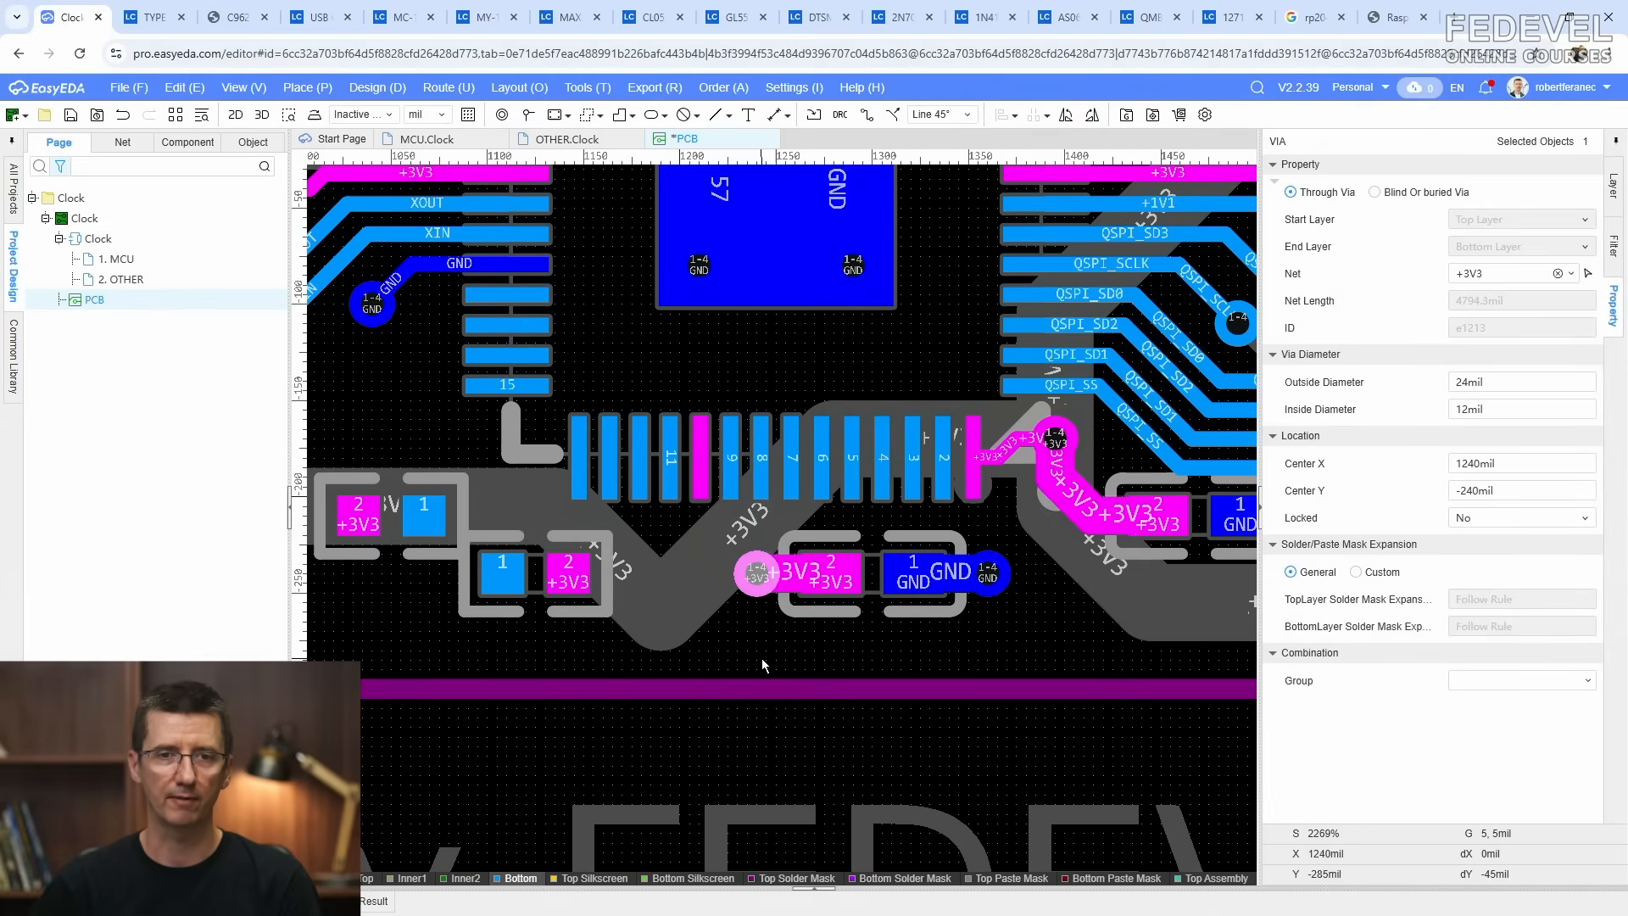
# Step: Route +3V3 from MCU pin 10 down to the new +3V3 via with an 8.1 mil track
pyautogui.click(866, 116)
pyautogui.scroll(4, 723, 522)
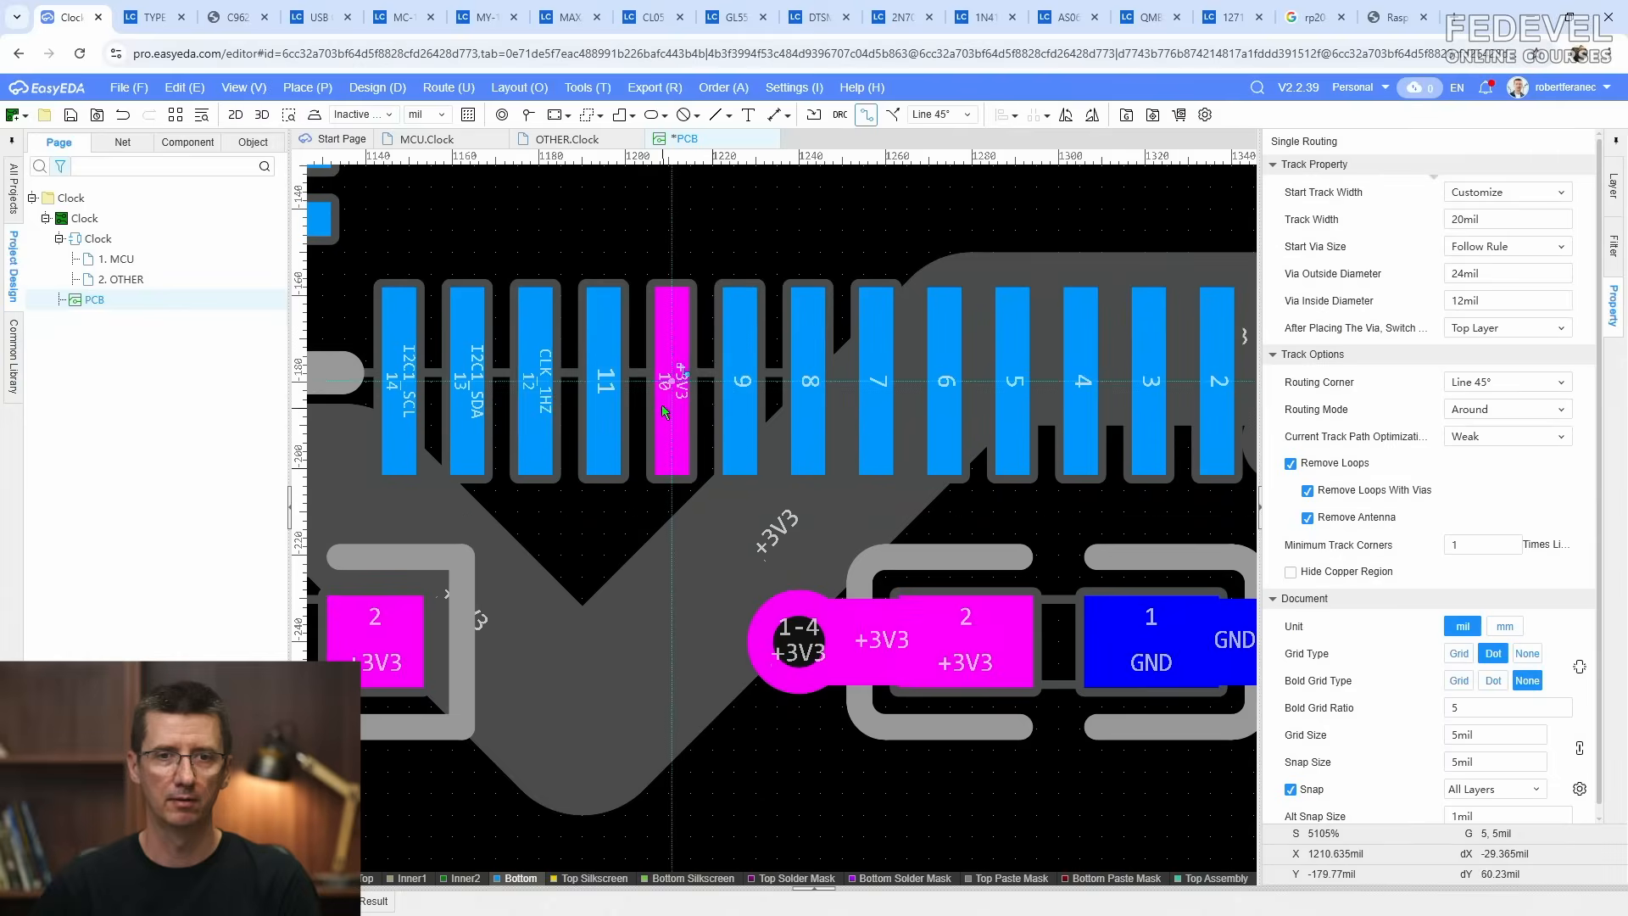
pyautogui.click(670, 377)
pyautogui.press('Tab')
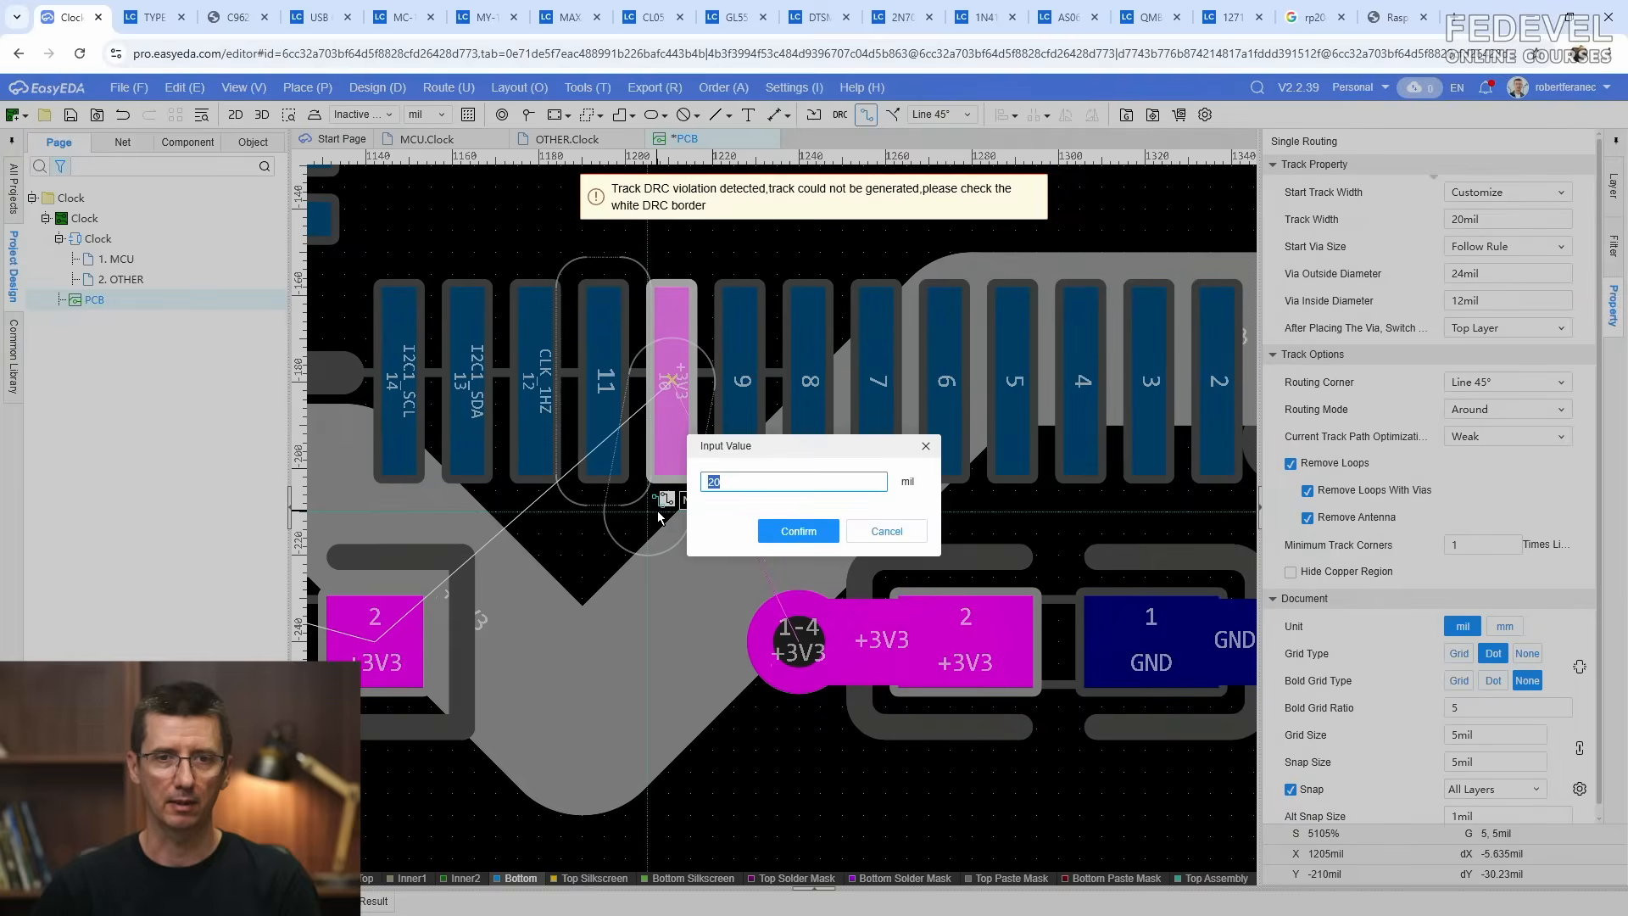
pyautogui.write('8.1')
pyautogui.press('Return')
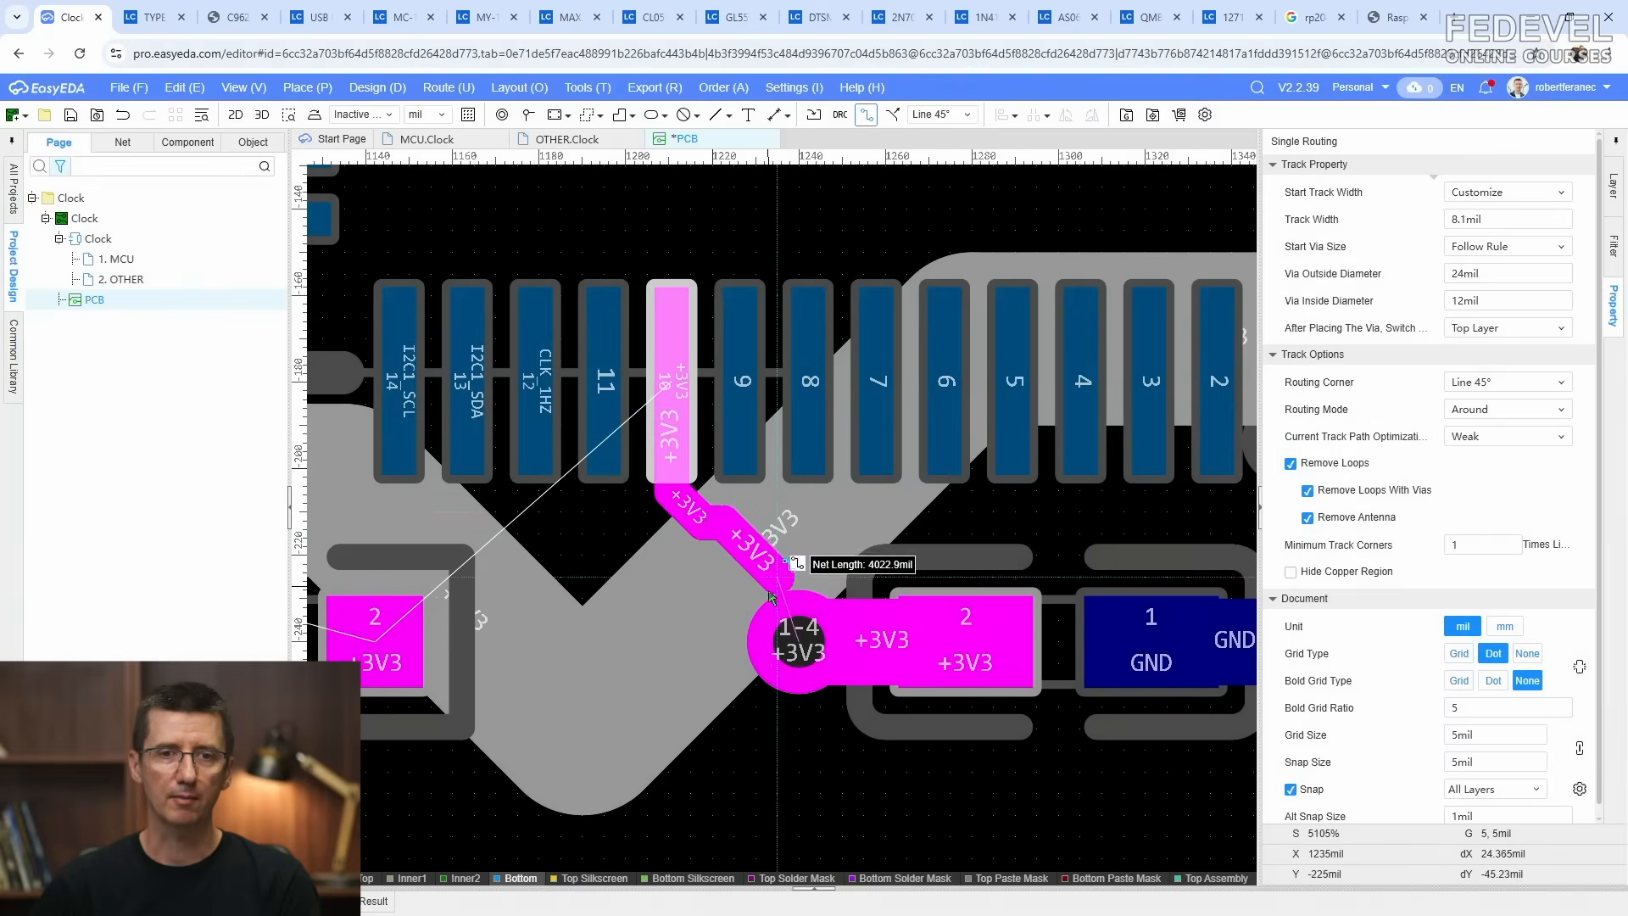
pyautogui.click(798, 649)
pyautogui.scroll(-6, 797, 649)
pyautogui.press('Escape')
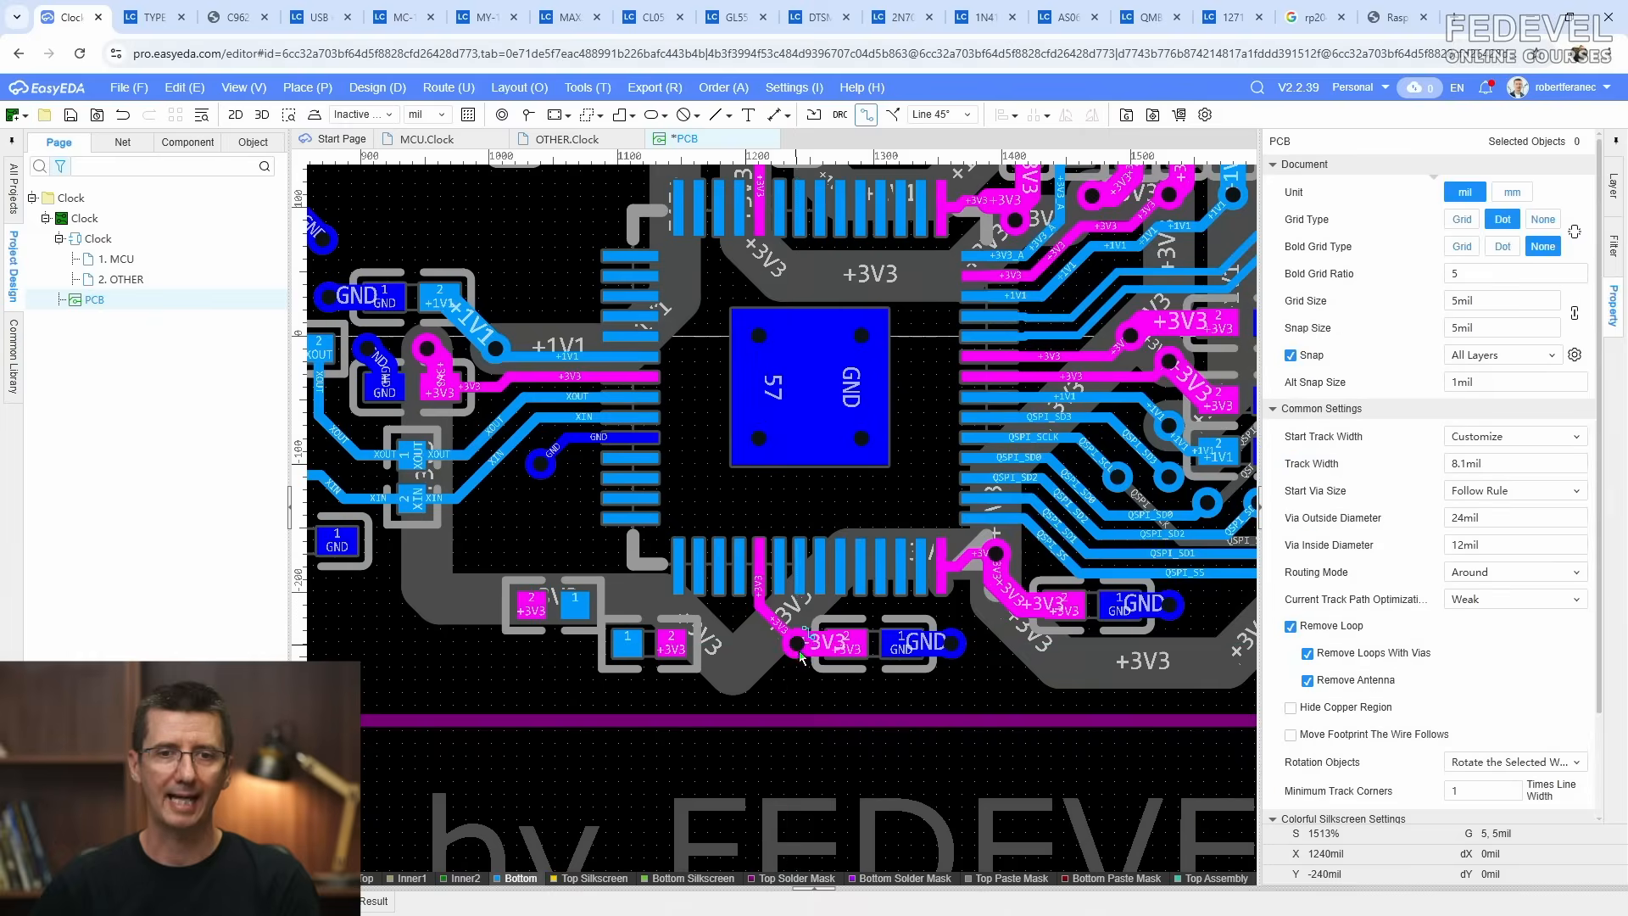
pyautogui.click(769, 624)
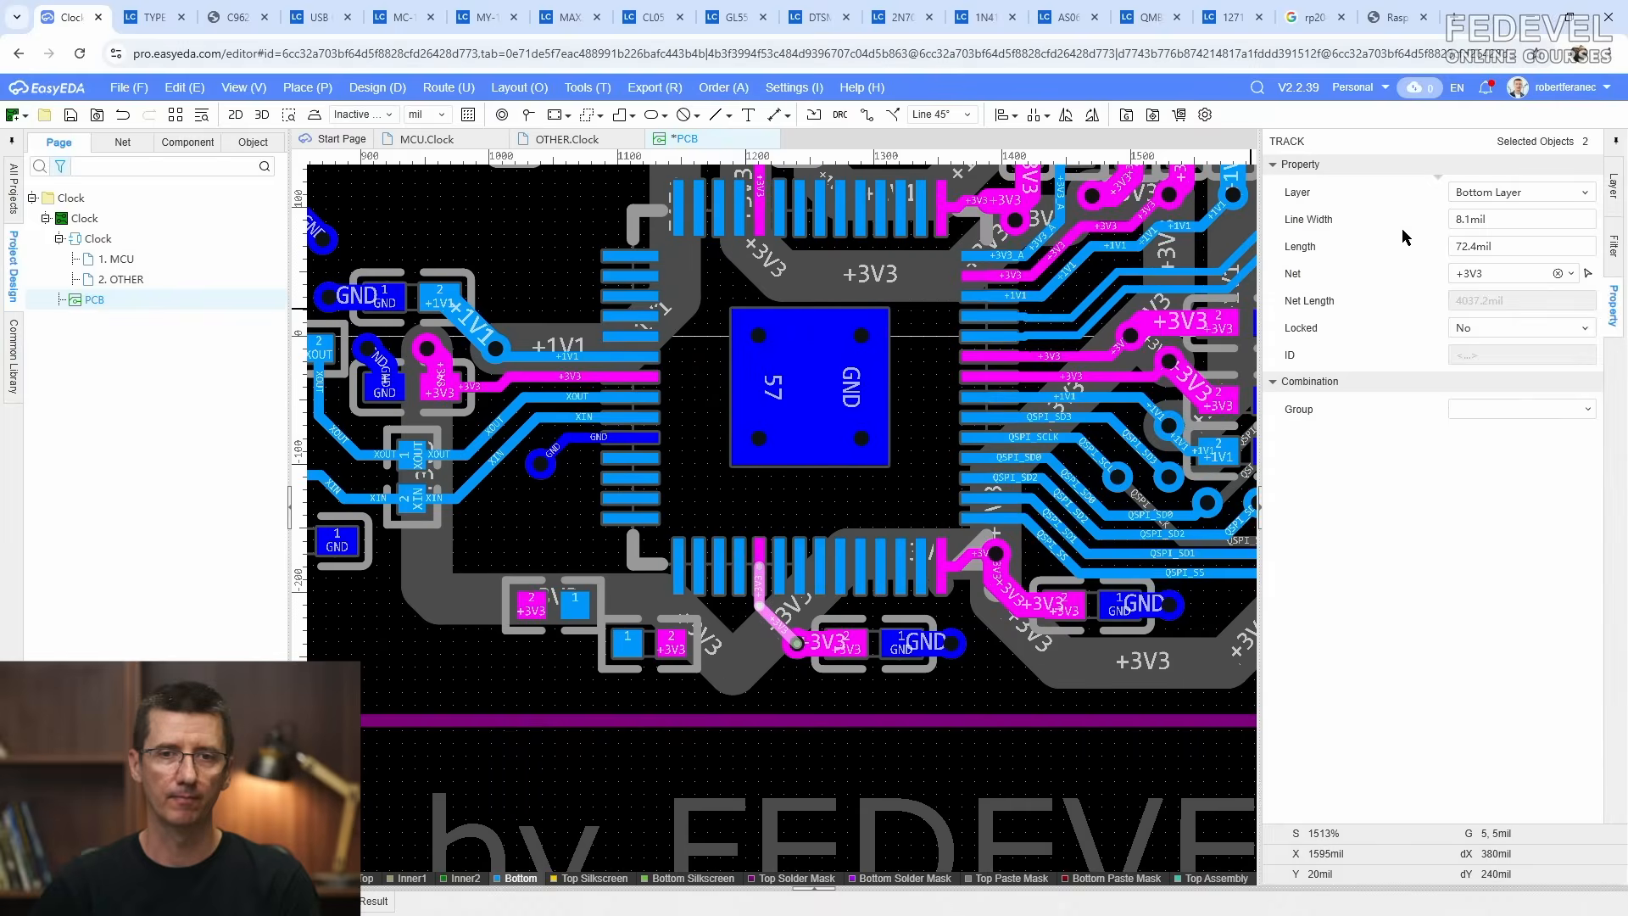
pyautogui.click(832, 702)
# Step: Route a 20 mil +3V3 track from pad 2 of the I2C1_SDA component diagonally down and then right, ending near X 1205 mil
pyautogui.moveTo(772, 697); pyautogui.dragTo(949, 691, button='right')
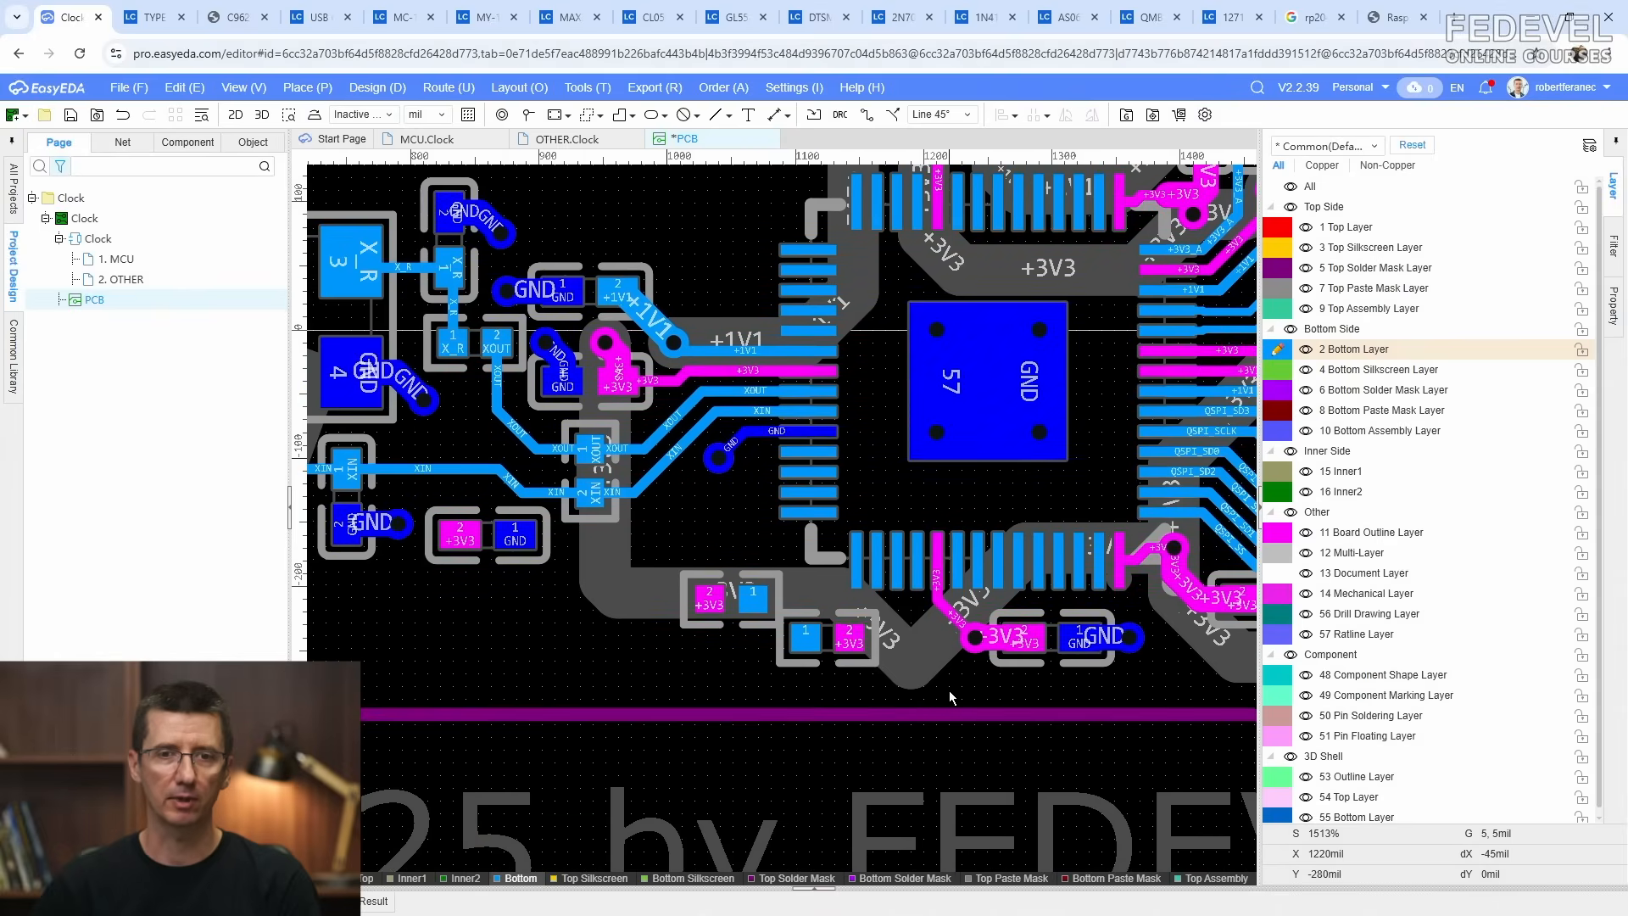
pyautogui.scroll(4, 894, 677)
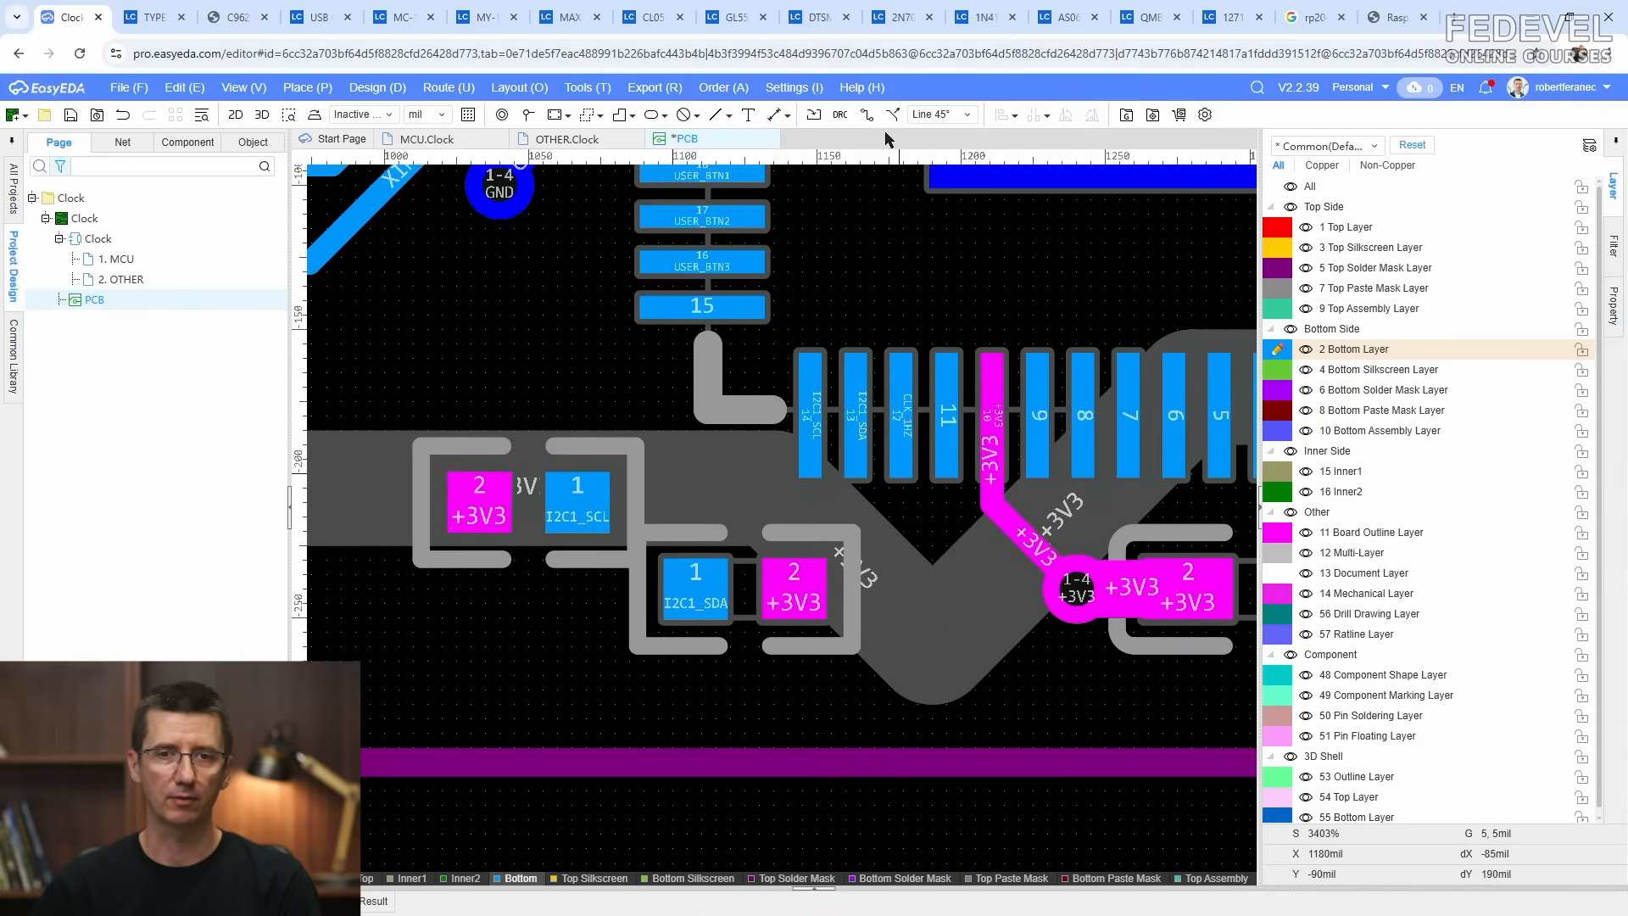
pyautogui.click(866, 115)
pyautogui.click(843, 627)
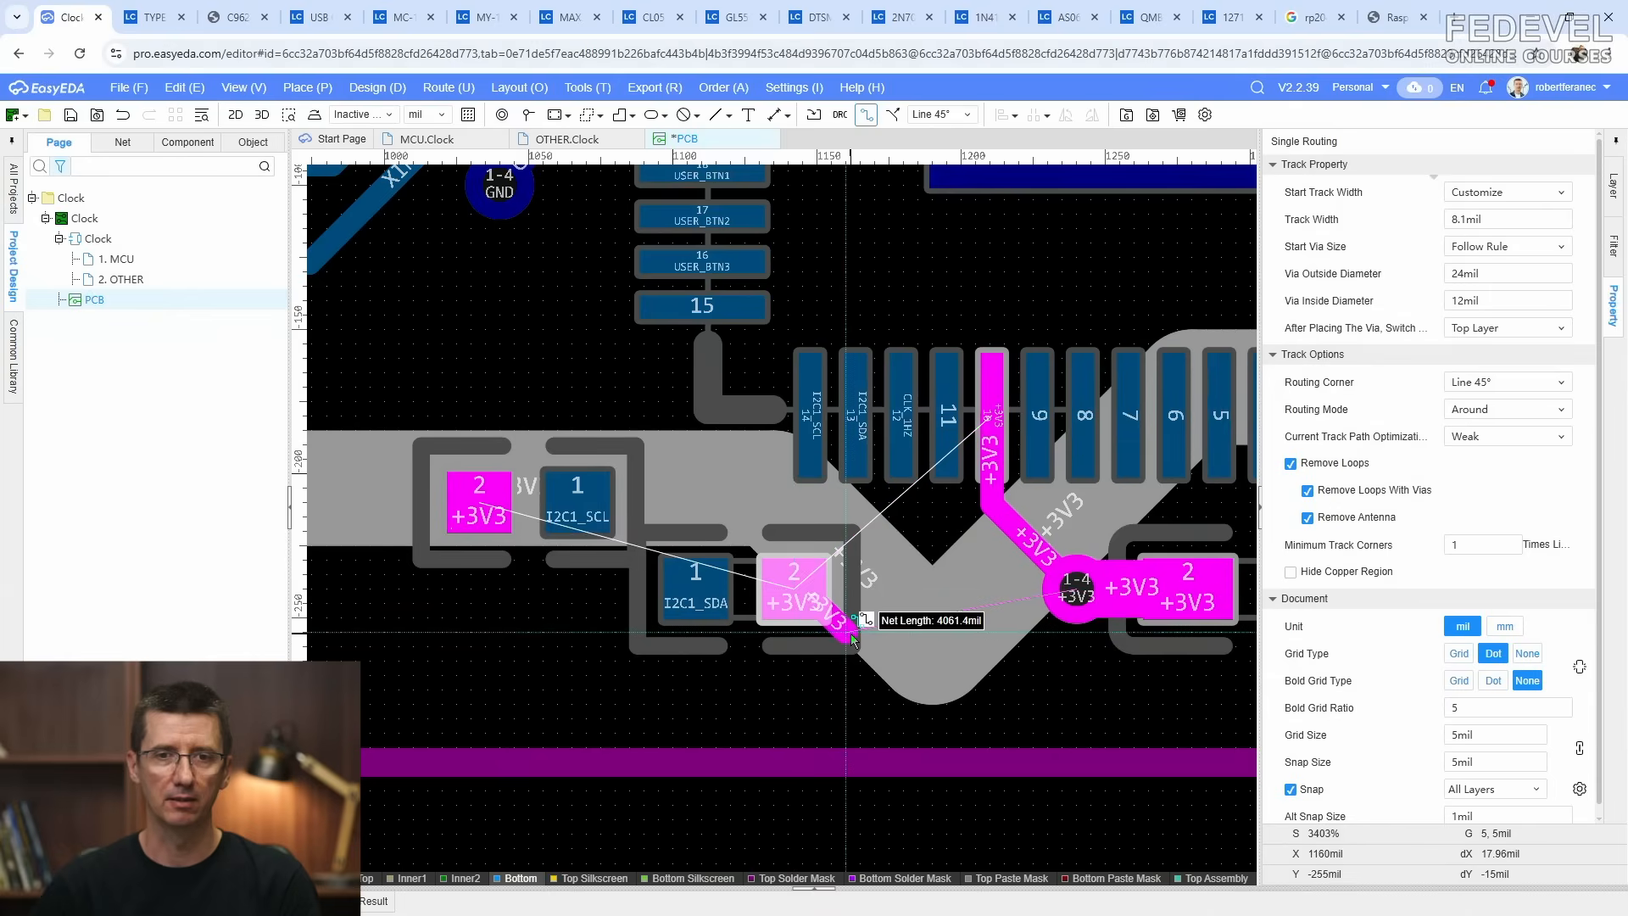
pyautogui.press('Tab')
pyautogui.press('Return')
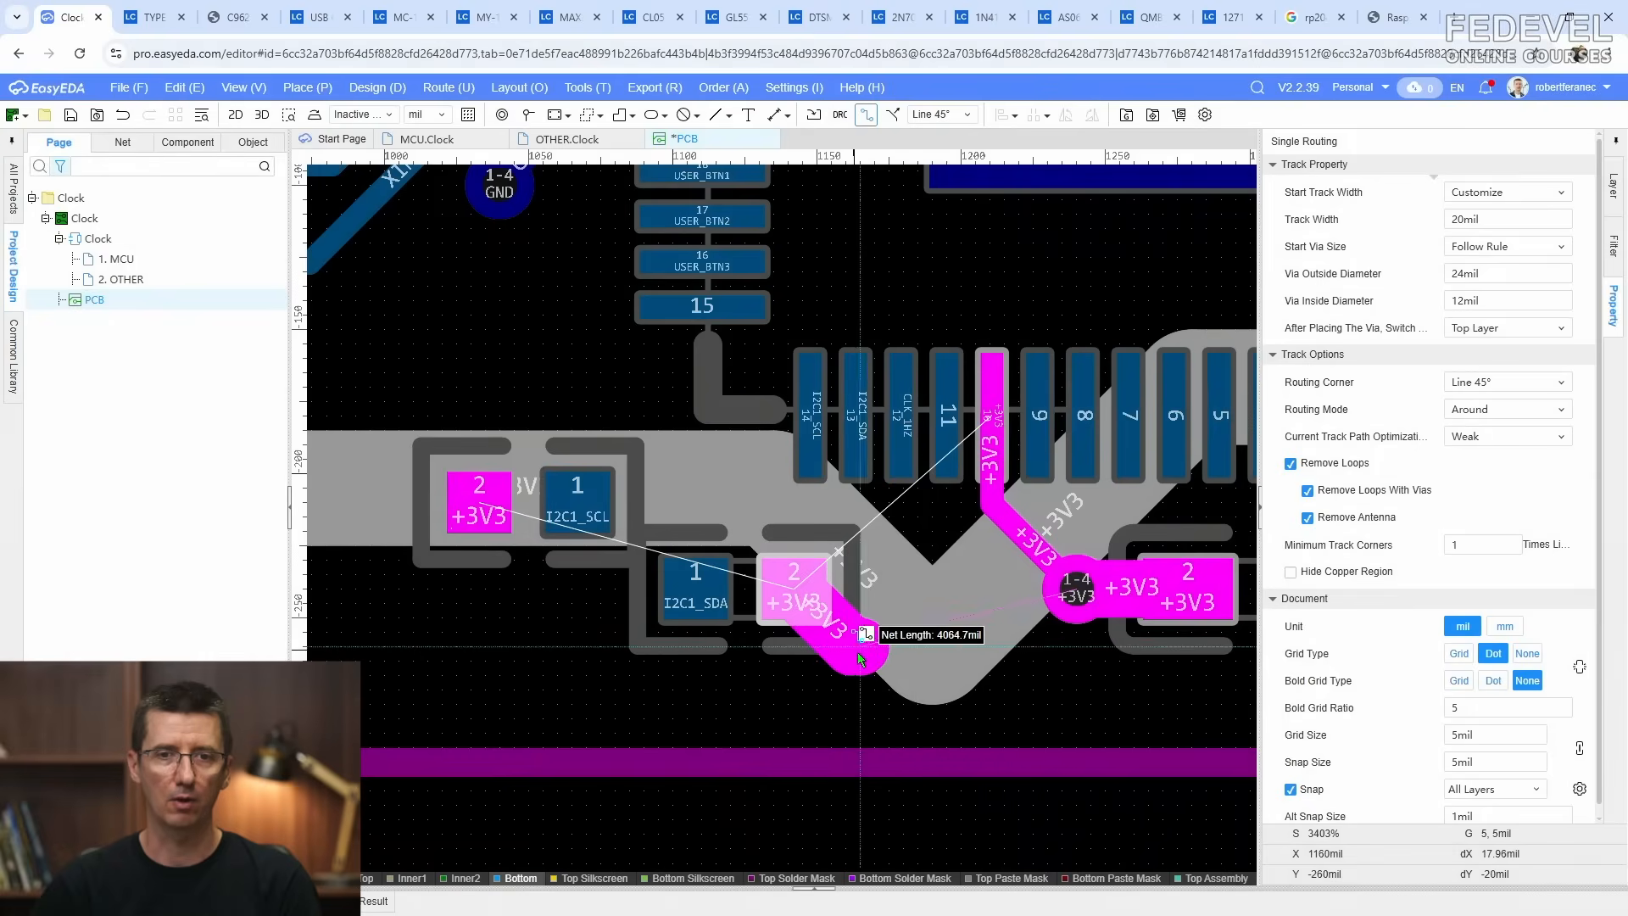
pyautogui.click(979, 617)
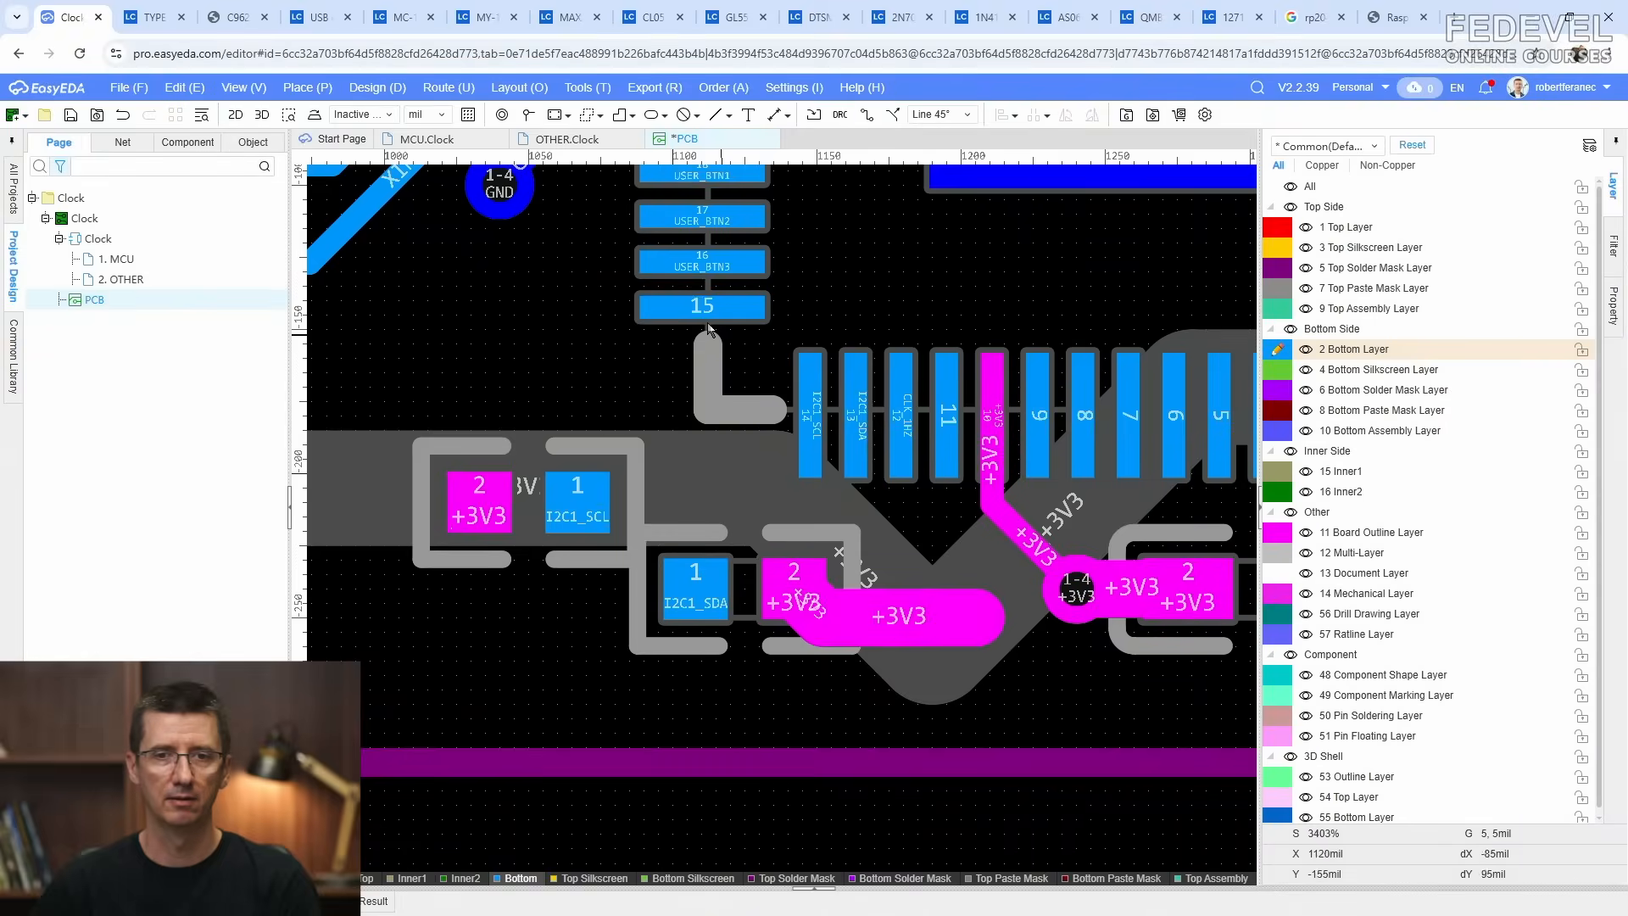
# Step: Place a +3V3 via at 1205, -250 mil on the free end of the I2C1_SDA component's track
pyautogui.click(527, 114)
pyautogui.click(975, 617)
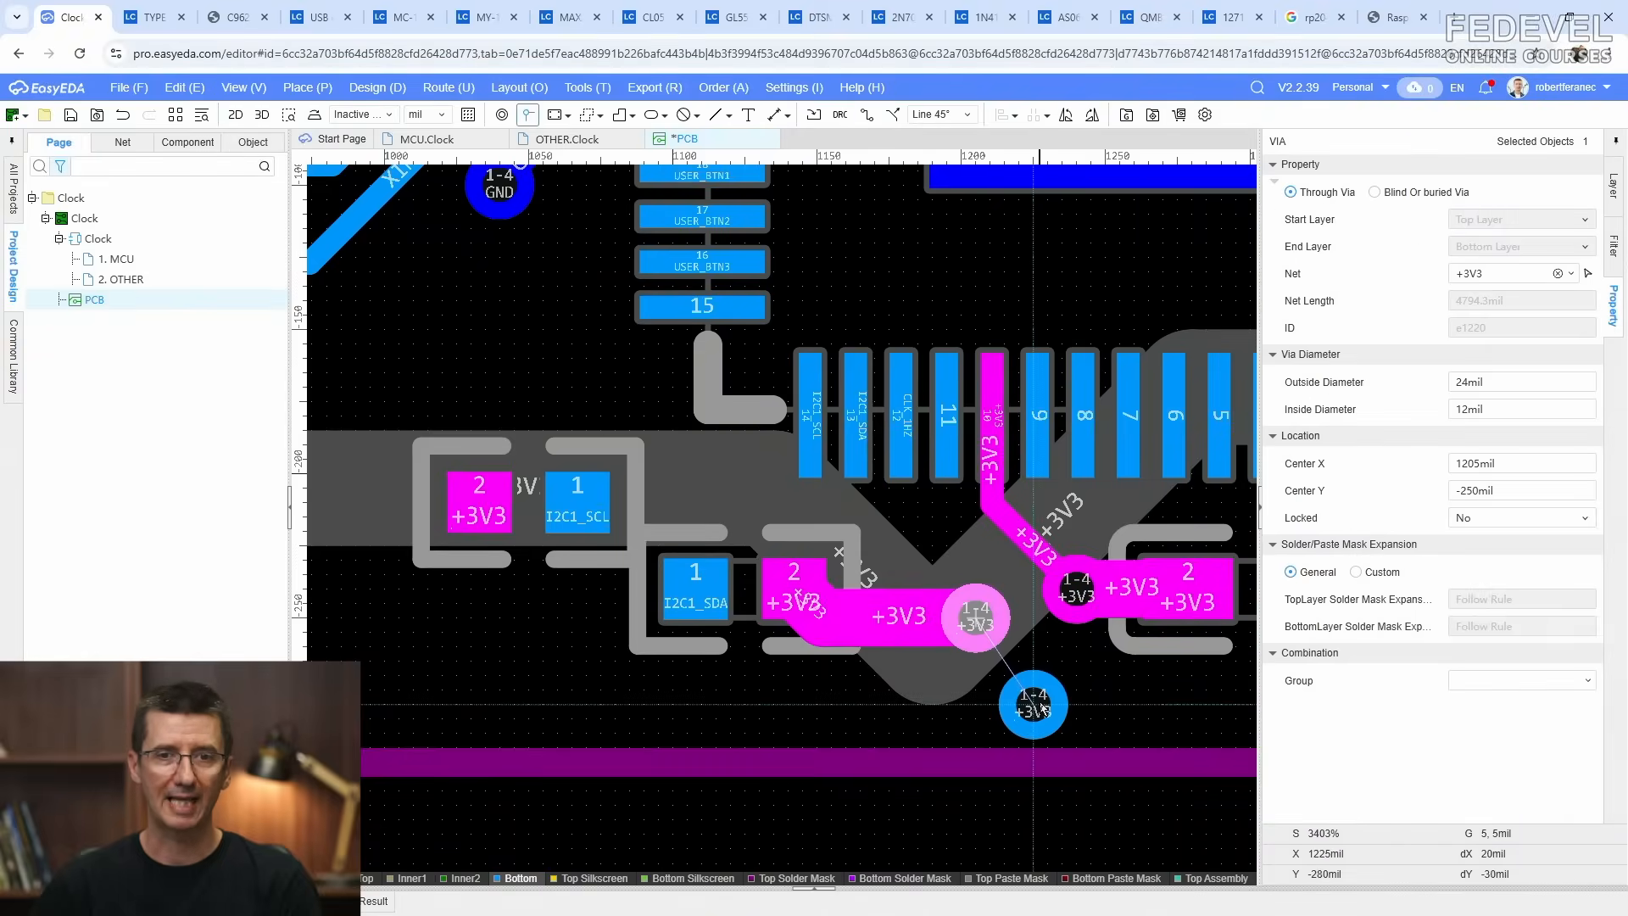
pyautogui.press('Escape')
# Step: Shift the horizontal +3V3 track segment next to pad 2 of the I2C1_SDA component down about 5 mil
pyautogui.scroll(2, 950, 648)
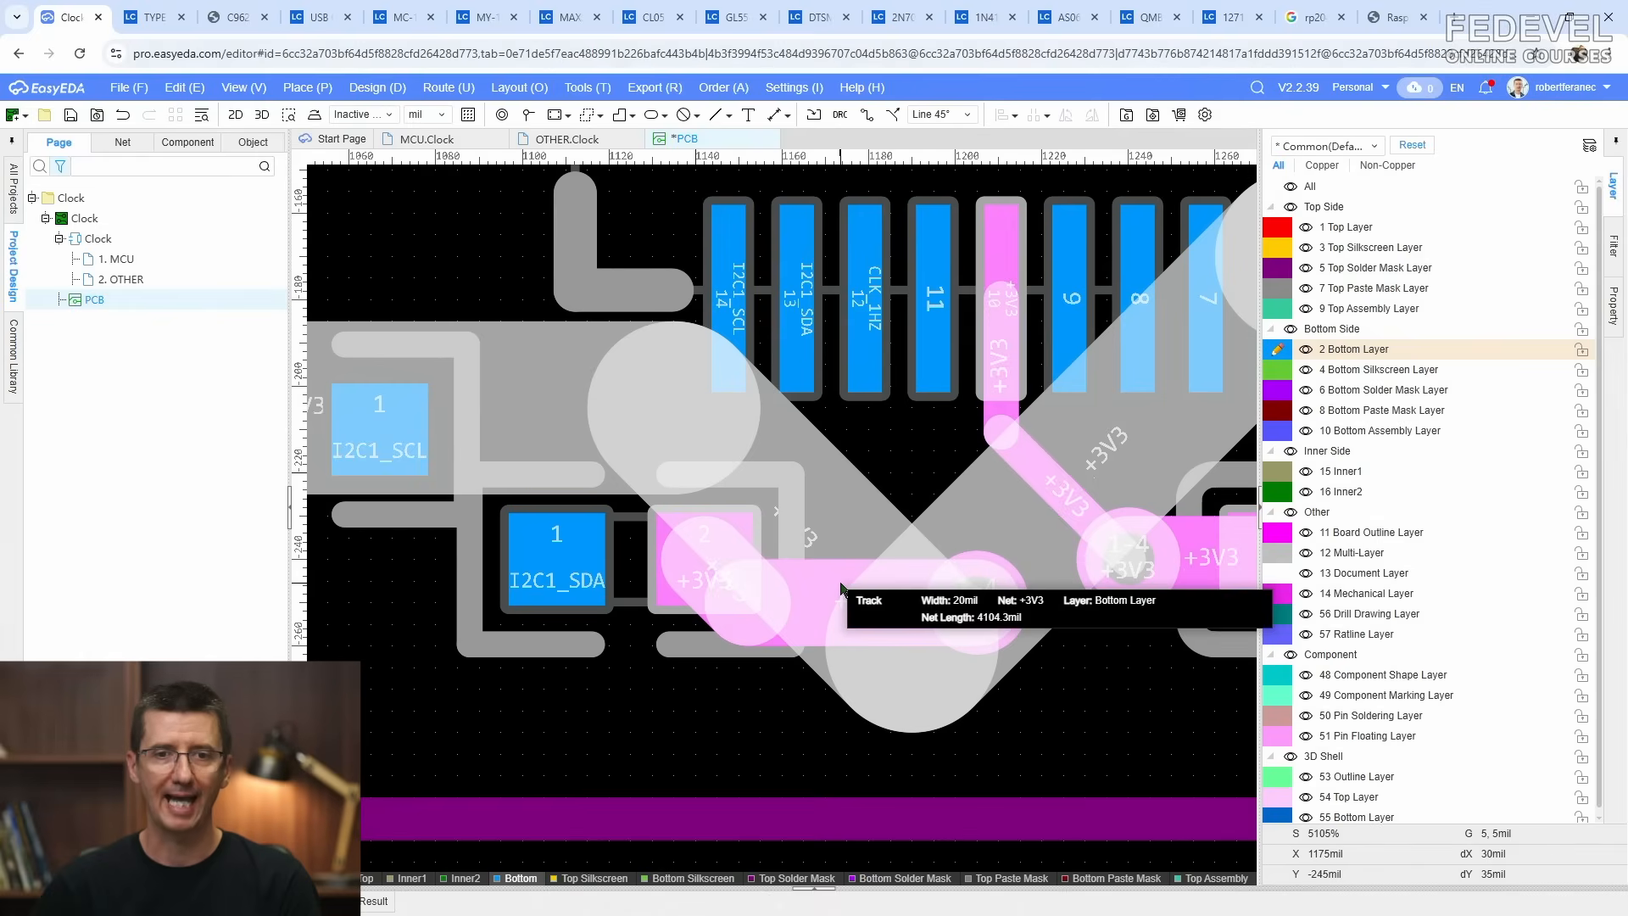
pyautogui.click(823, 603)
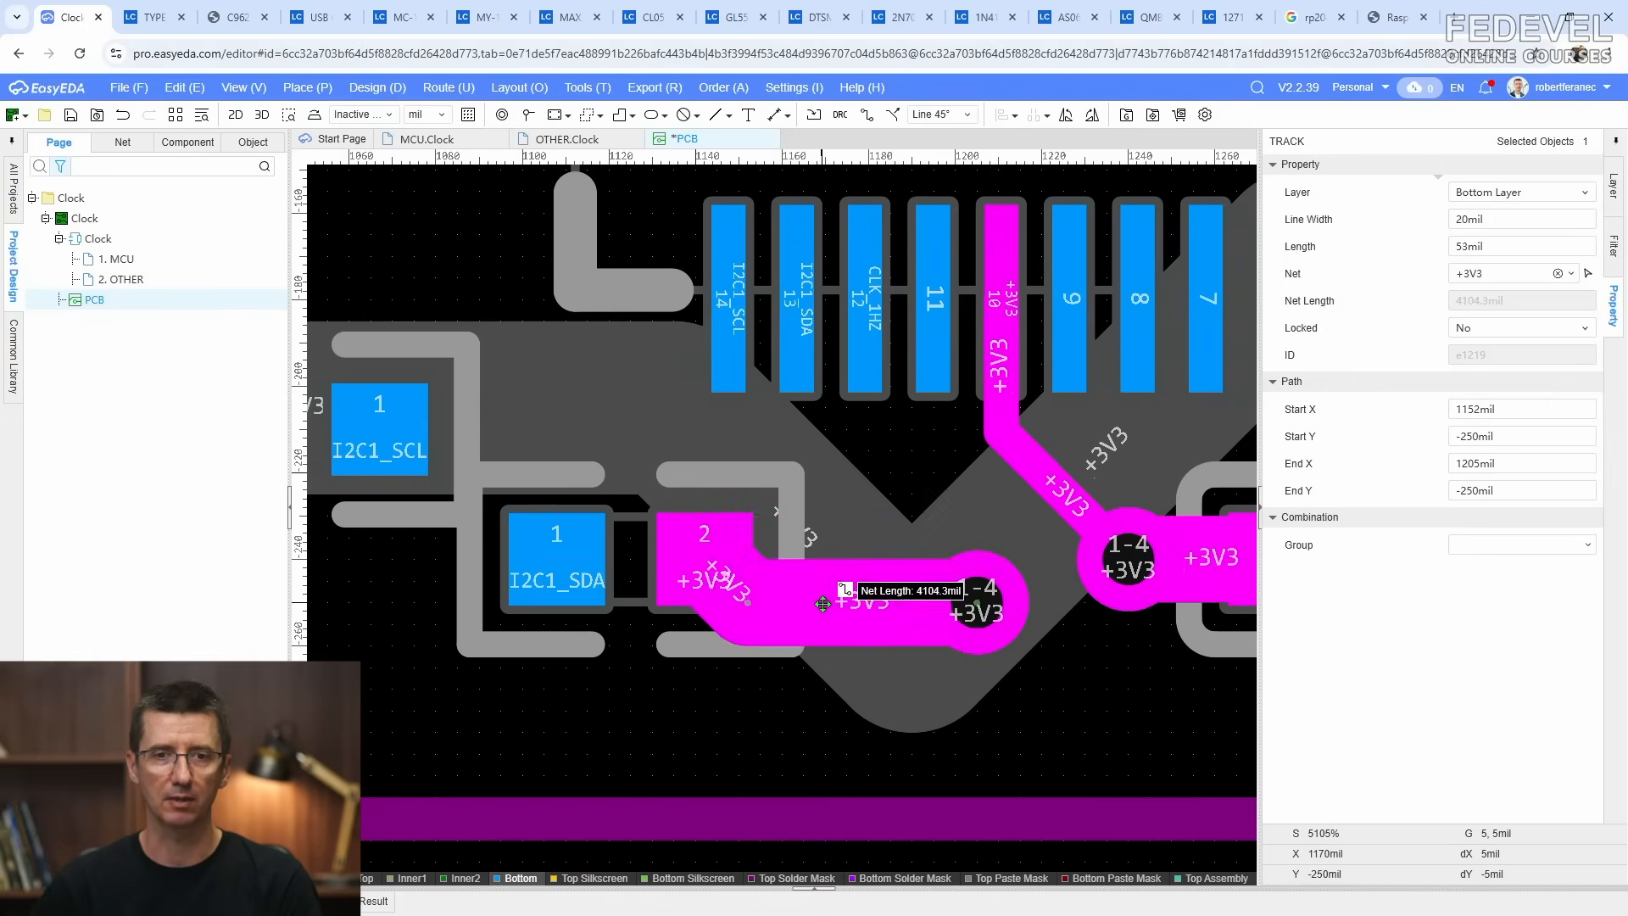
pyautogui.moveTo(823, 604); pyautogui.dragTo(836, 634)
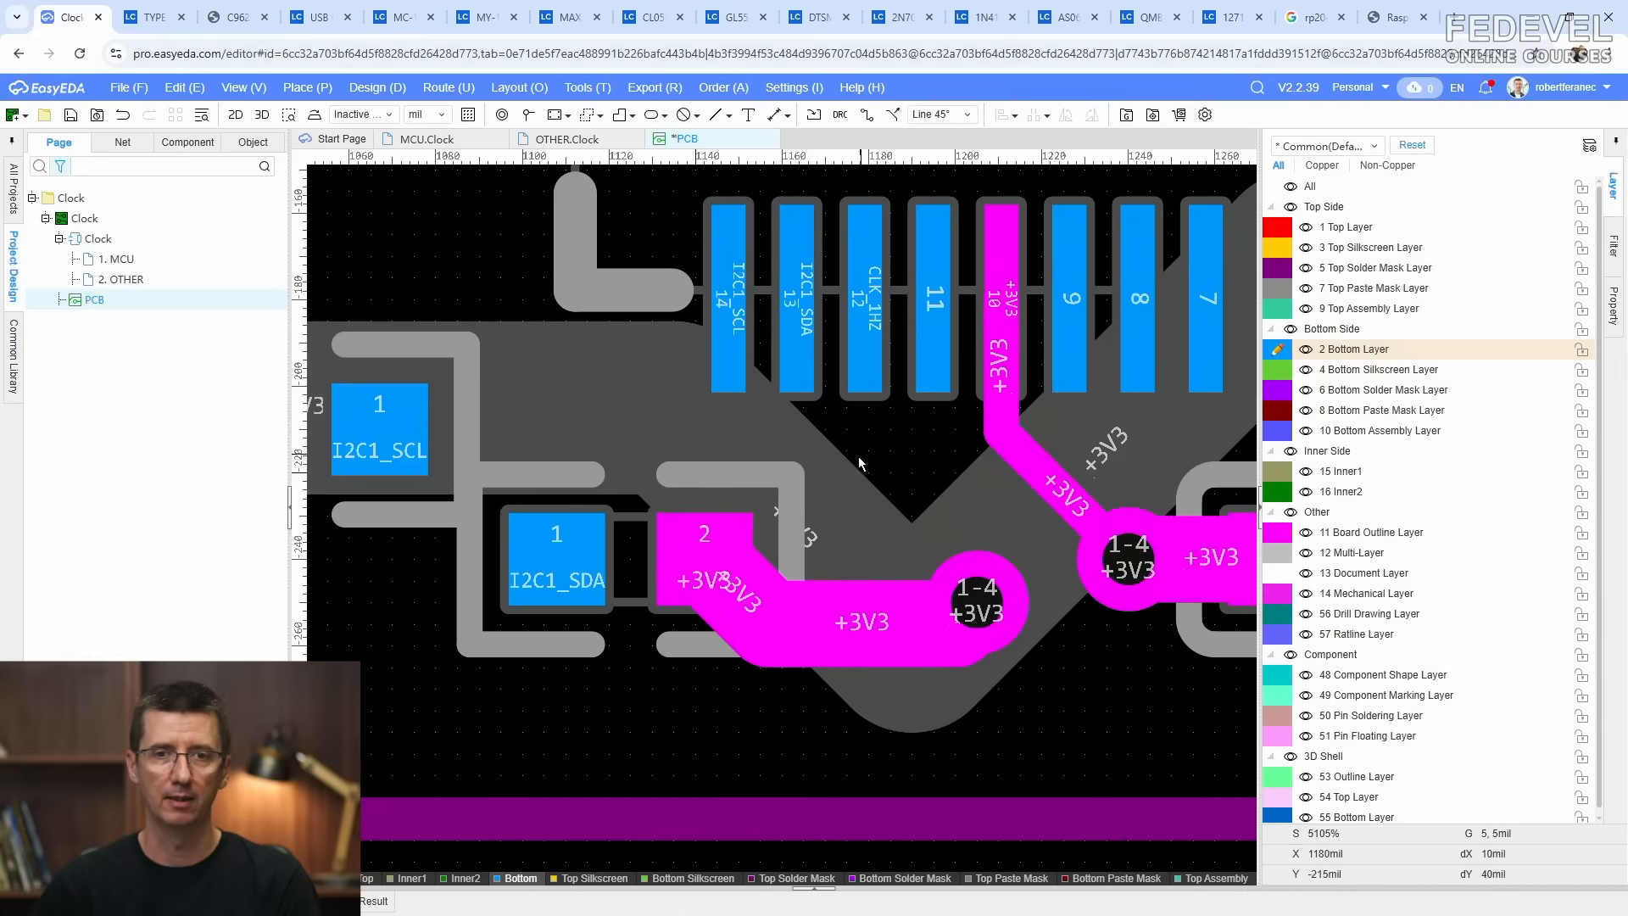
# Step: Route I2C1_SDA from MCU pin 13 down and left to pad 1 of the I2C1_SDA component with an 8 mil track
pyautogui.scroll(-4, 868, 510)
pyautogui.moveTo(868, 510); pyautogui.dragTo(947, 557, button='right')
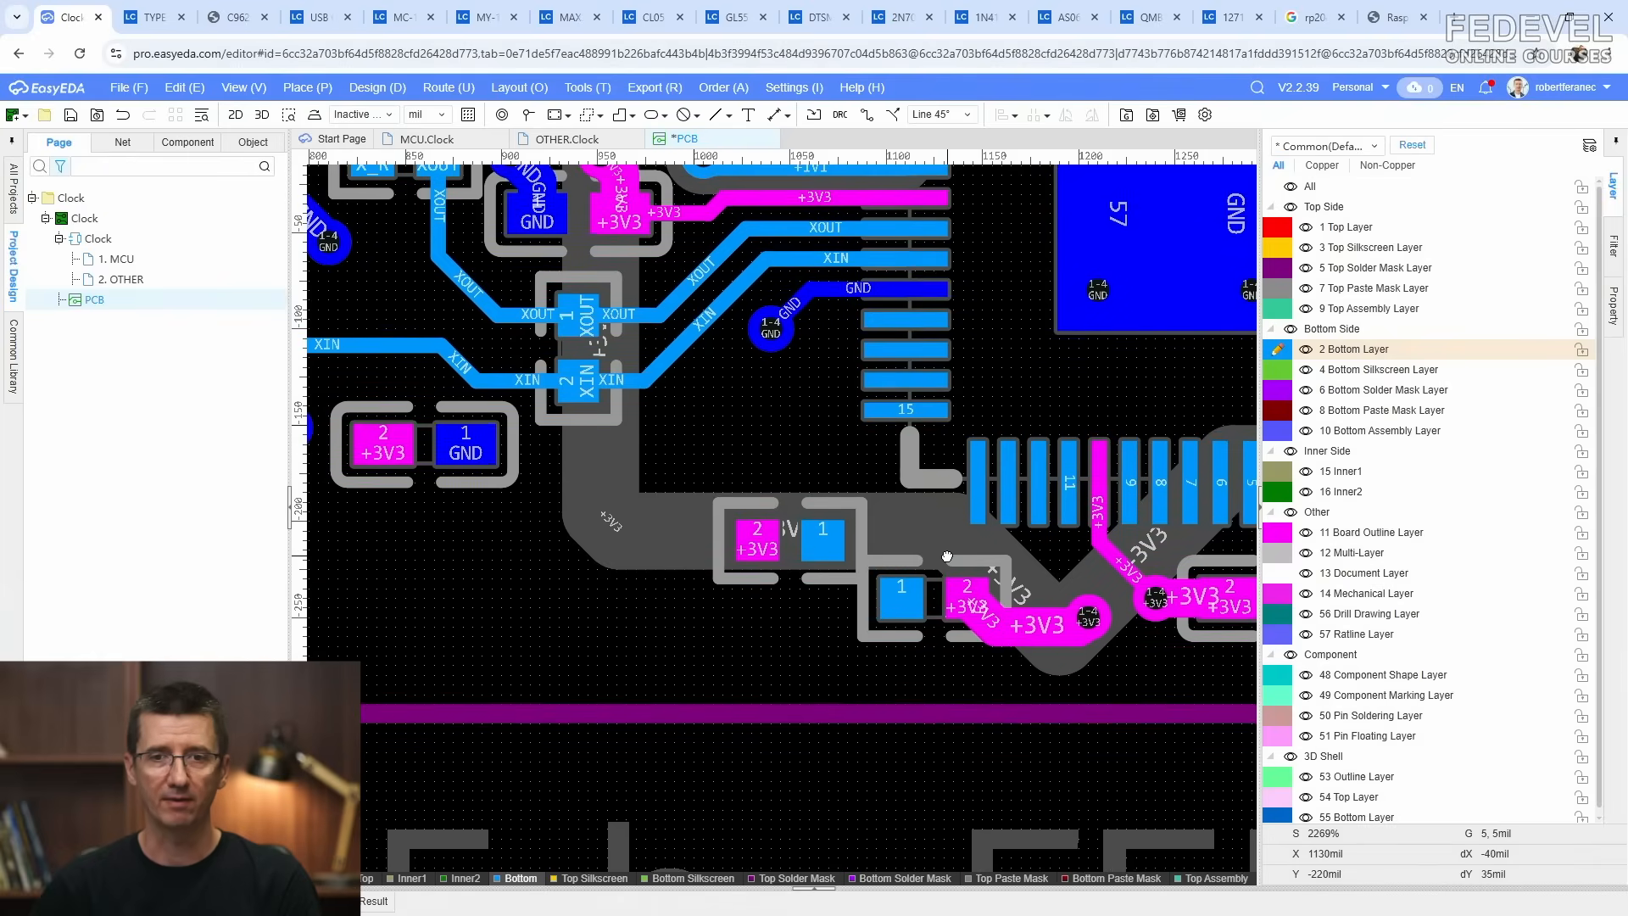
pyautogui.click(867, 116)
pyautogui.scroll(4, 978, 517)
pyautogui.click(1050, 424)
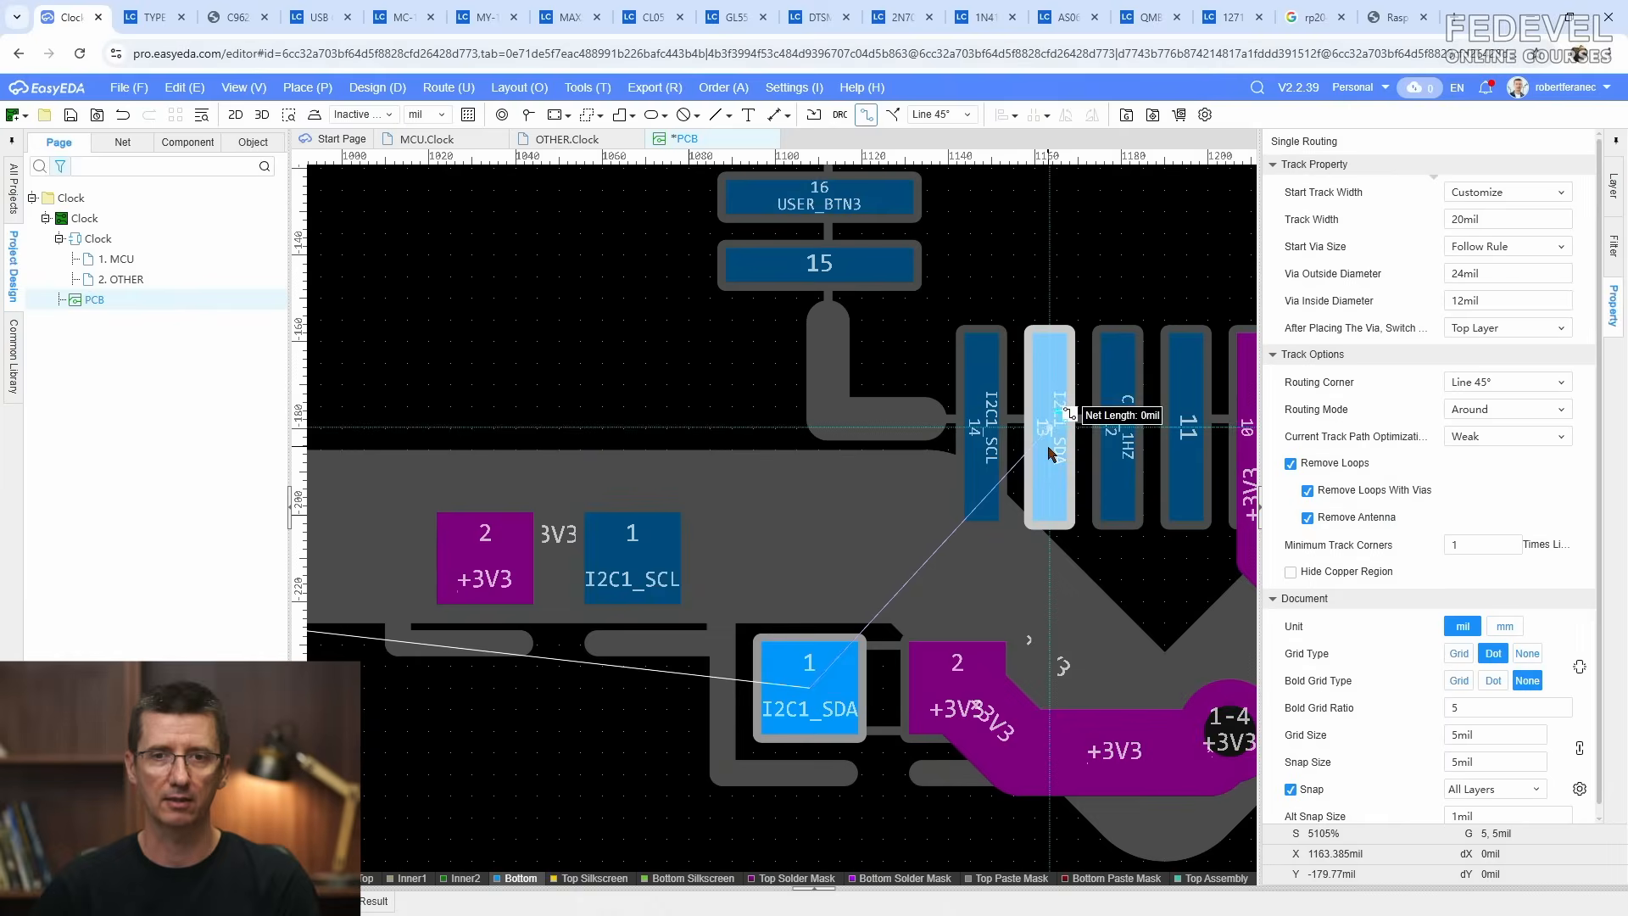
pyautogui.press('Tab')
pyautogui.write('8')
pyautogui.press('Return')
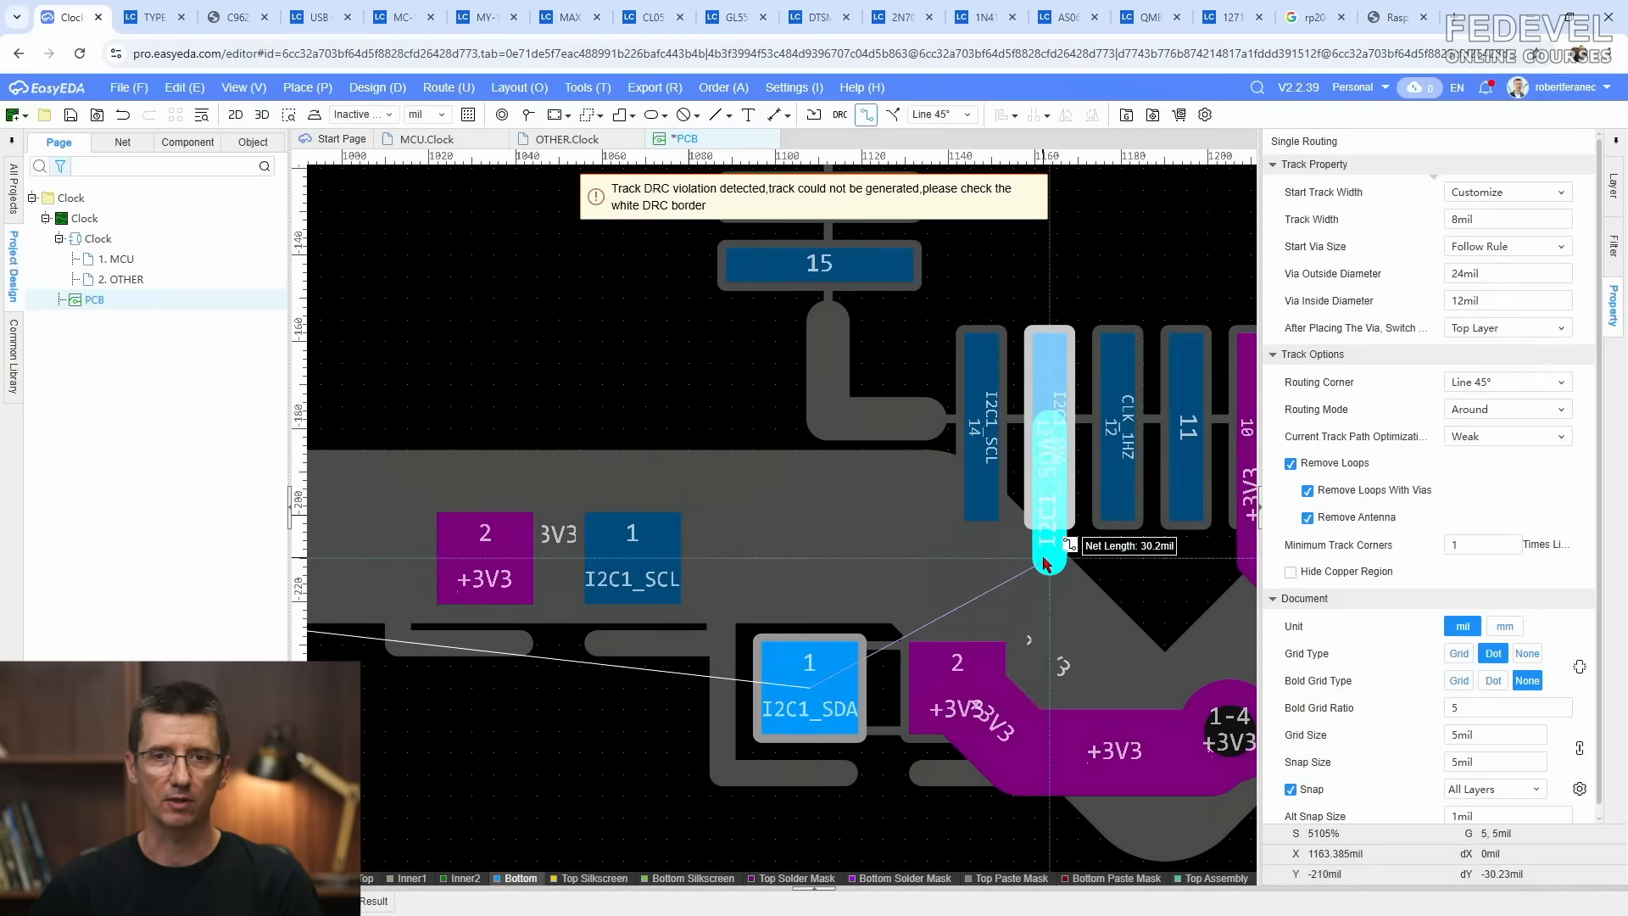
pyautogui.scroll(2, 1047, 557)
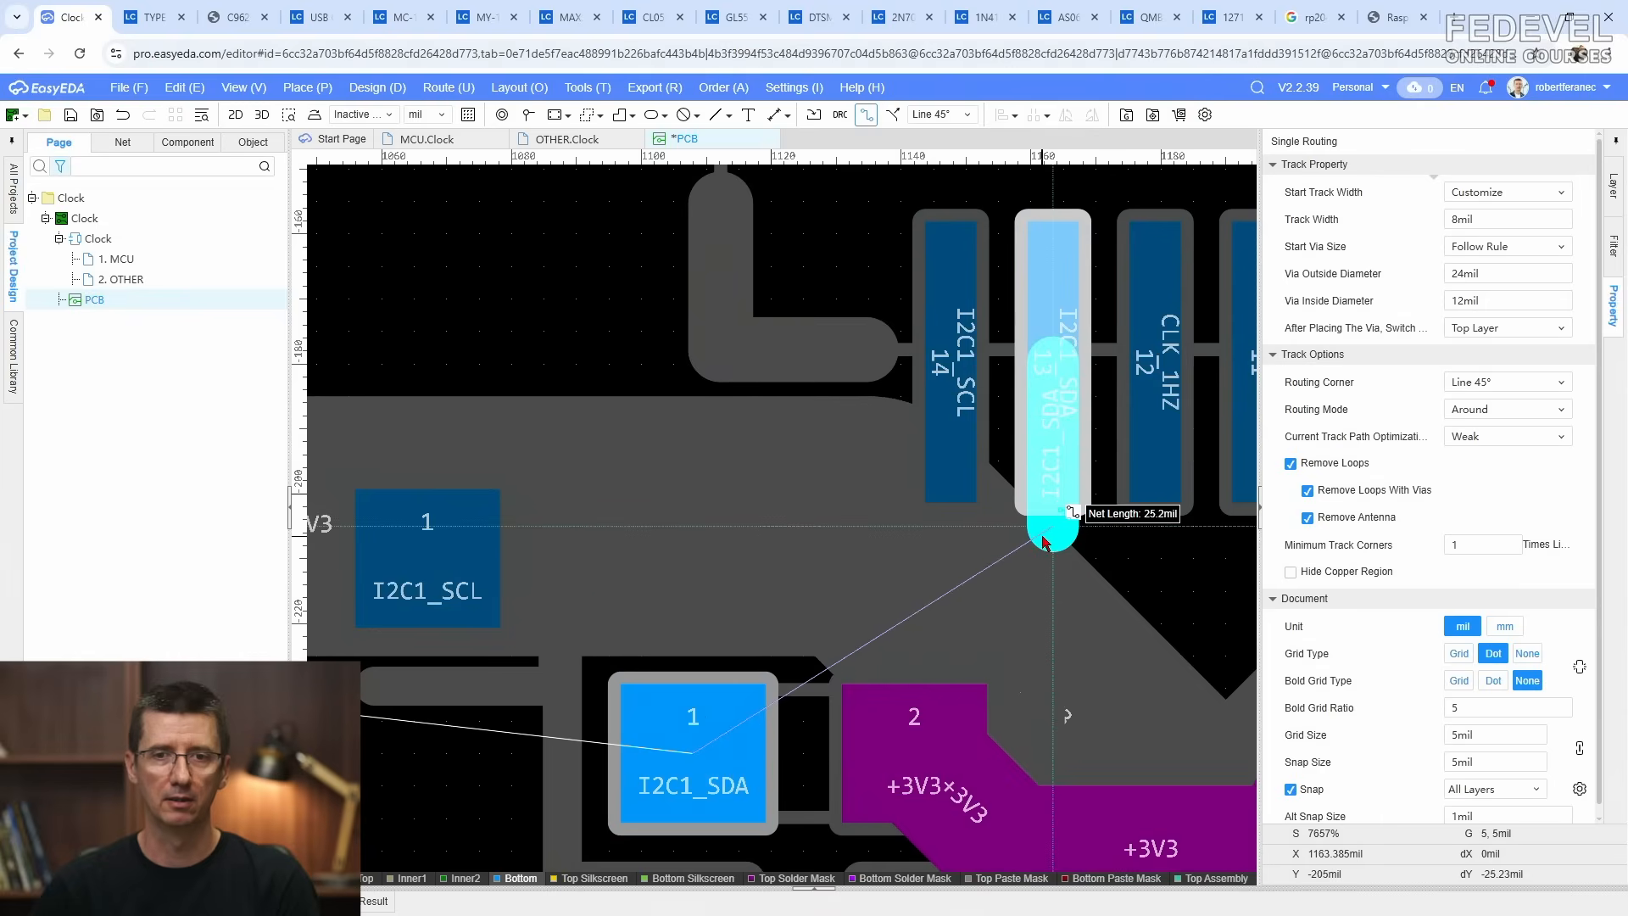
pyautogui.click(983, 589)
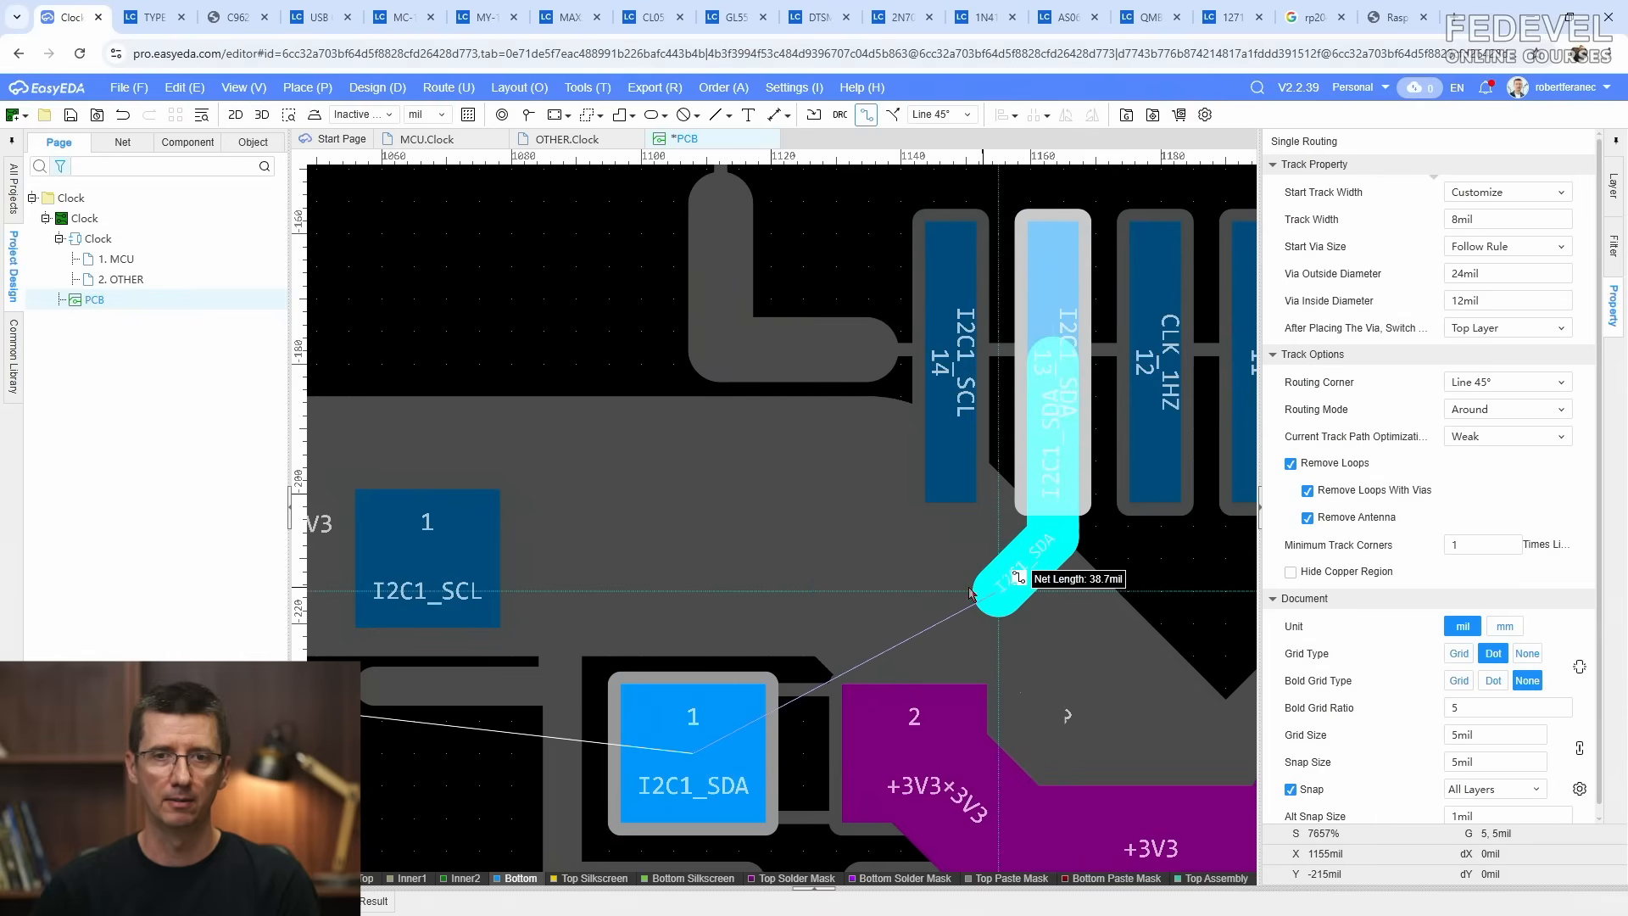
pyautogui.click(821, 589)
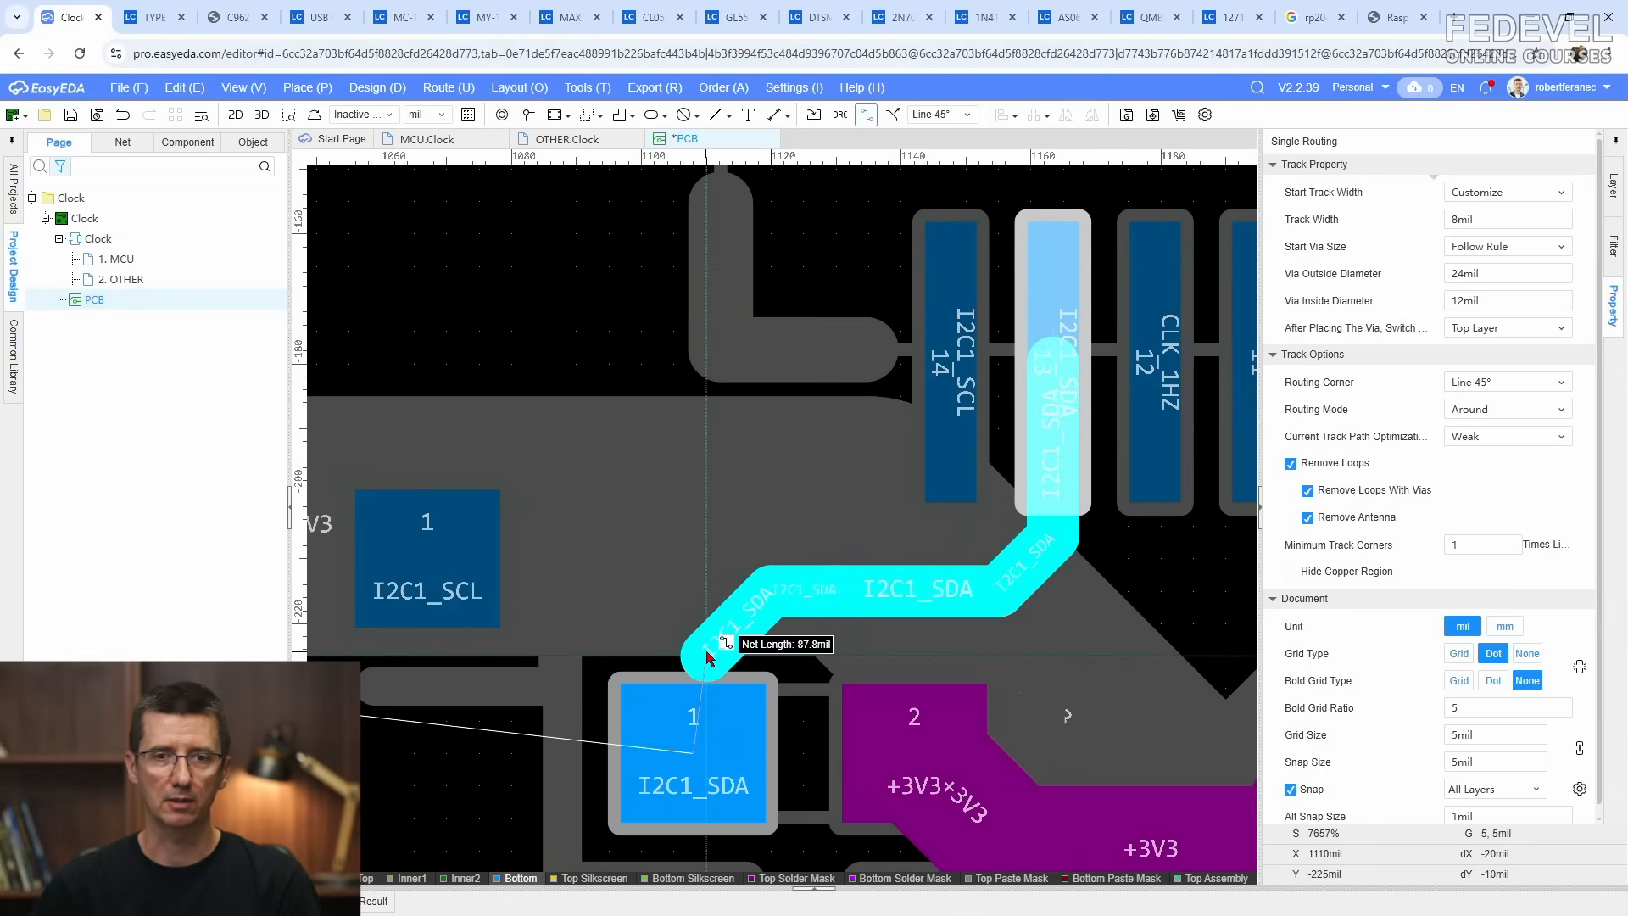
pyautogui.click(709, 657)
pyautogui.scroll(-5, 875, 691)
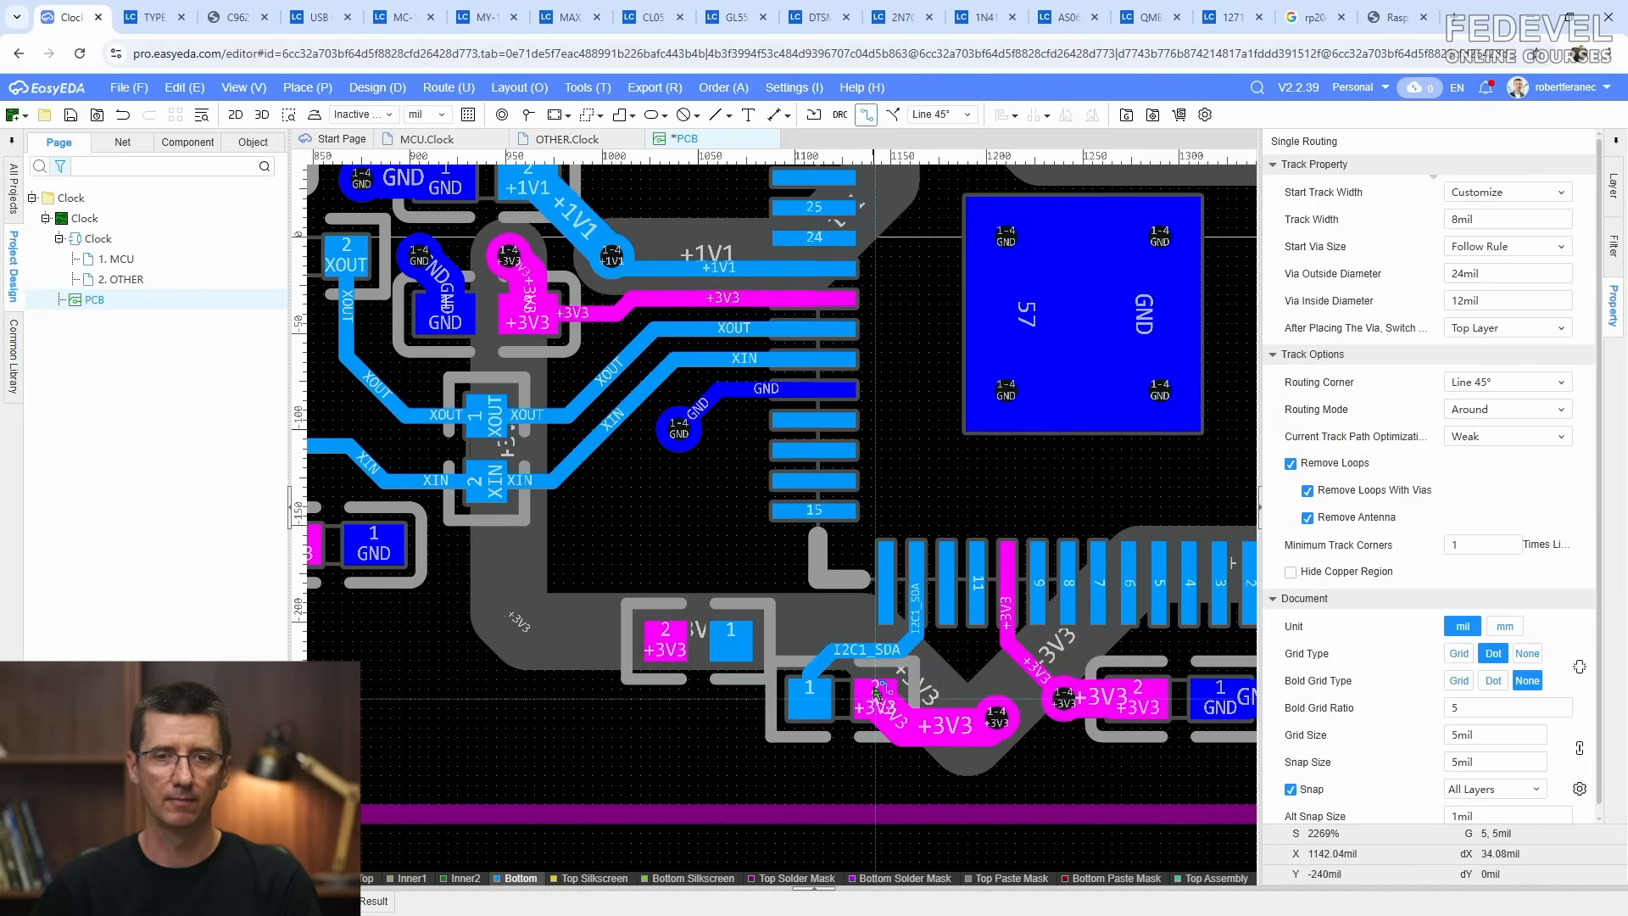
pyautogui.press('Escape')
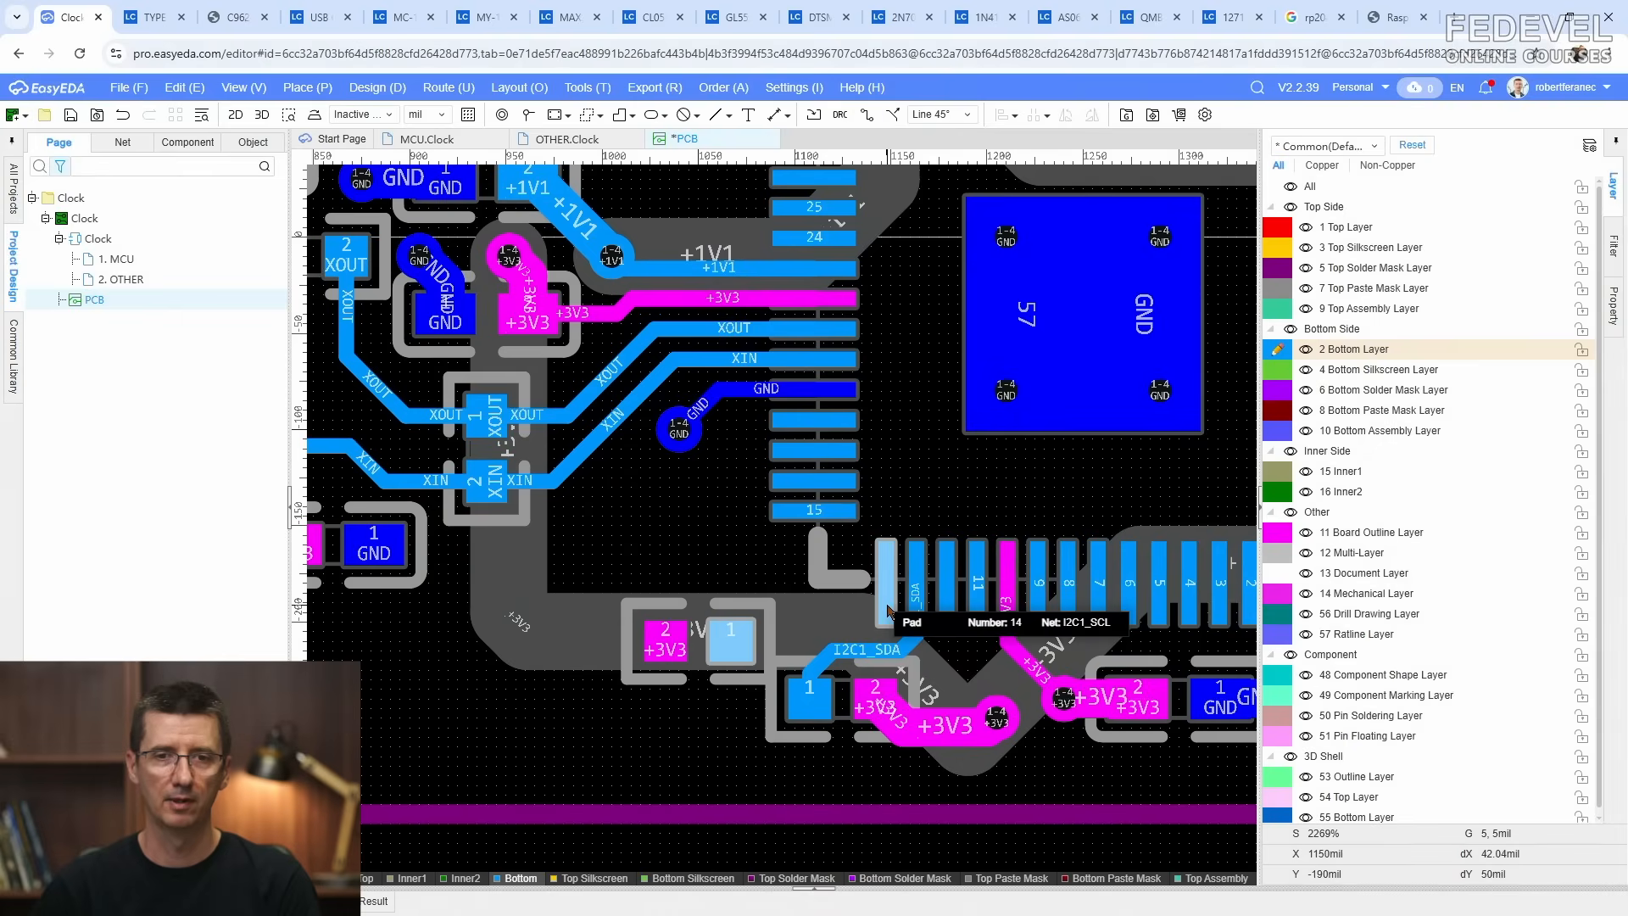
# Step: Route I2C1_SCL from MCU pin 14 left and diagonally down to pad 1 of the I2C1_SCL component with an 8 mil track
pyautogui.press('w')
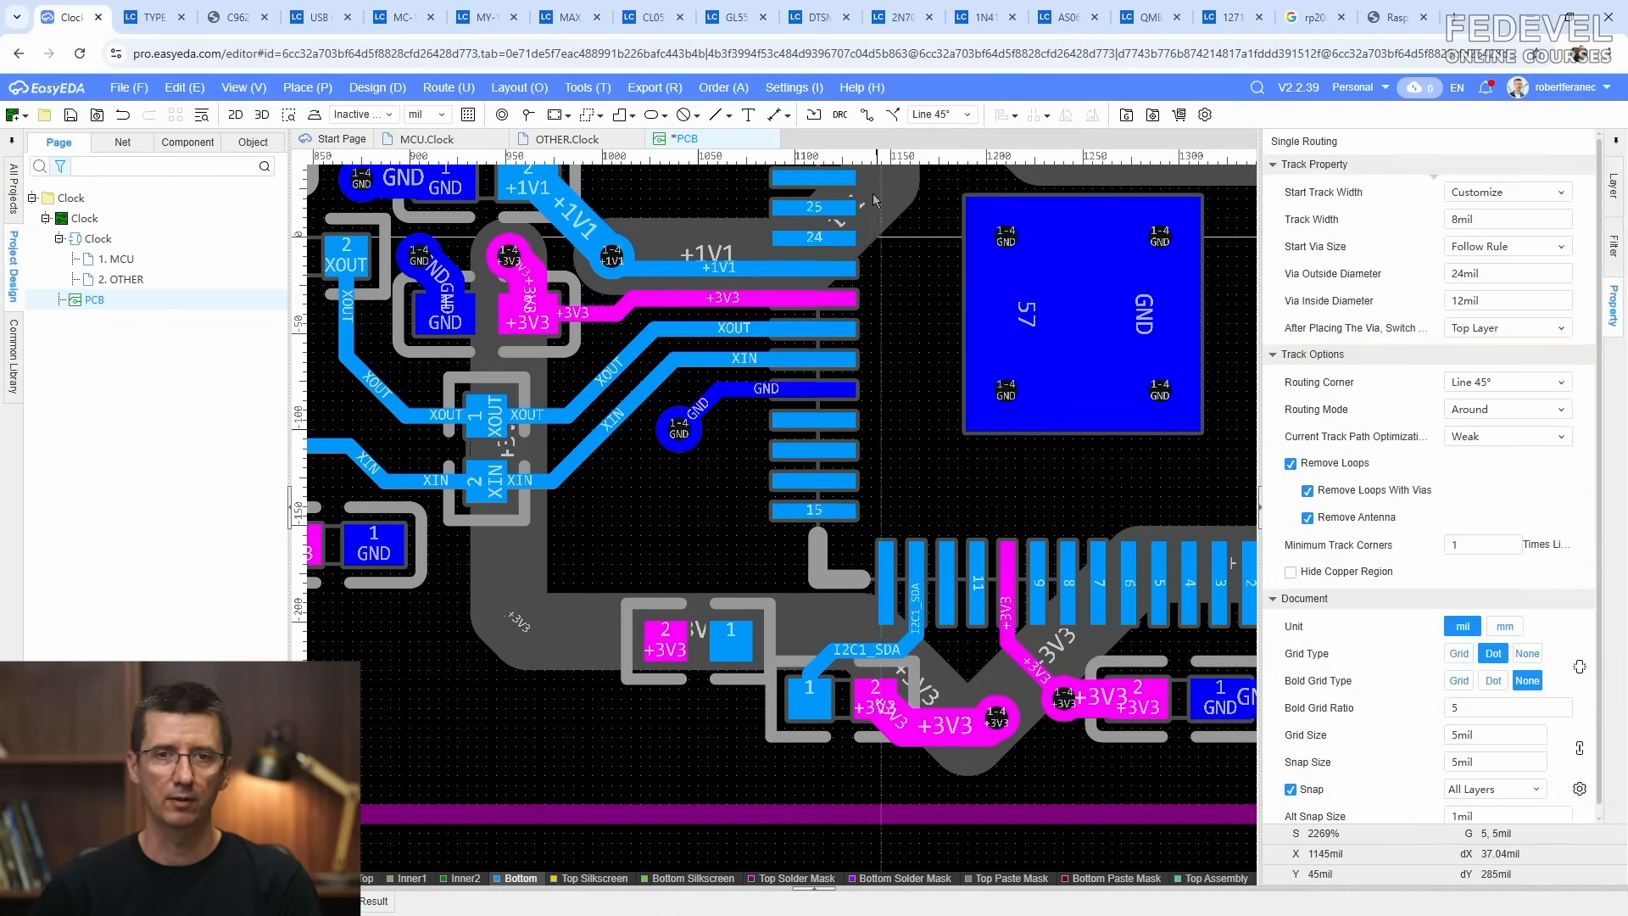
pyautogui.scroll(5, 886, 597)
pyautogui.click(1043, 574)
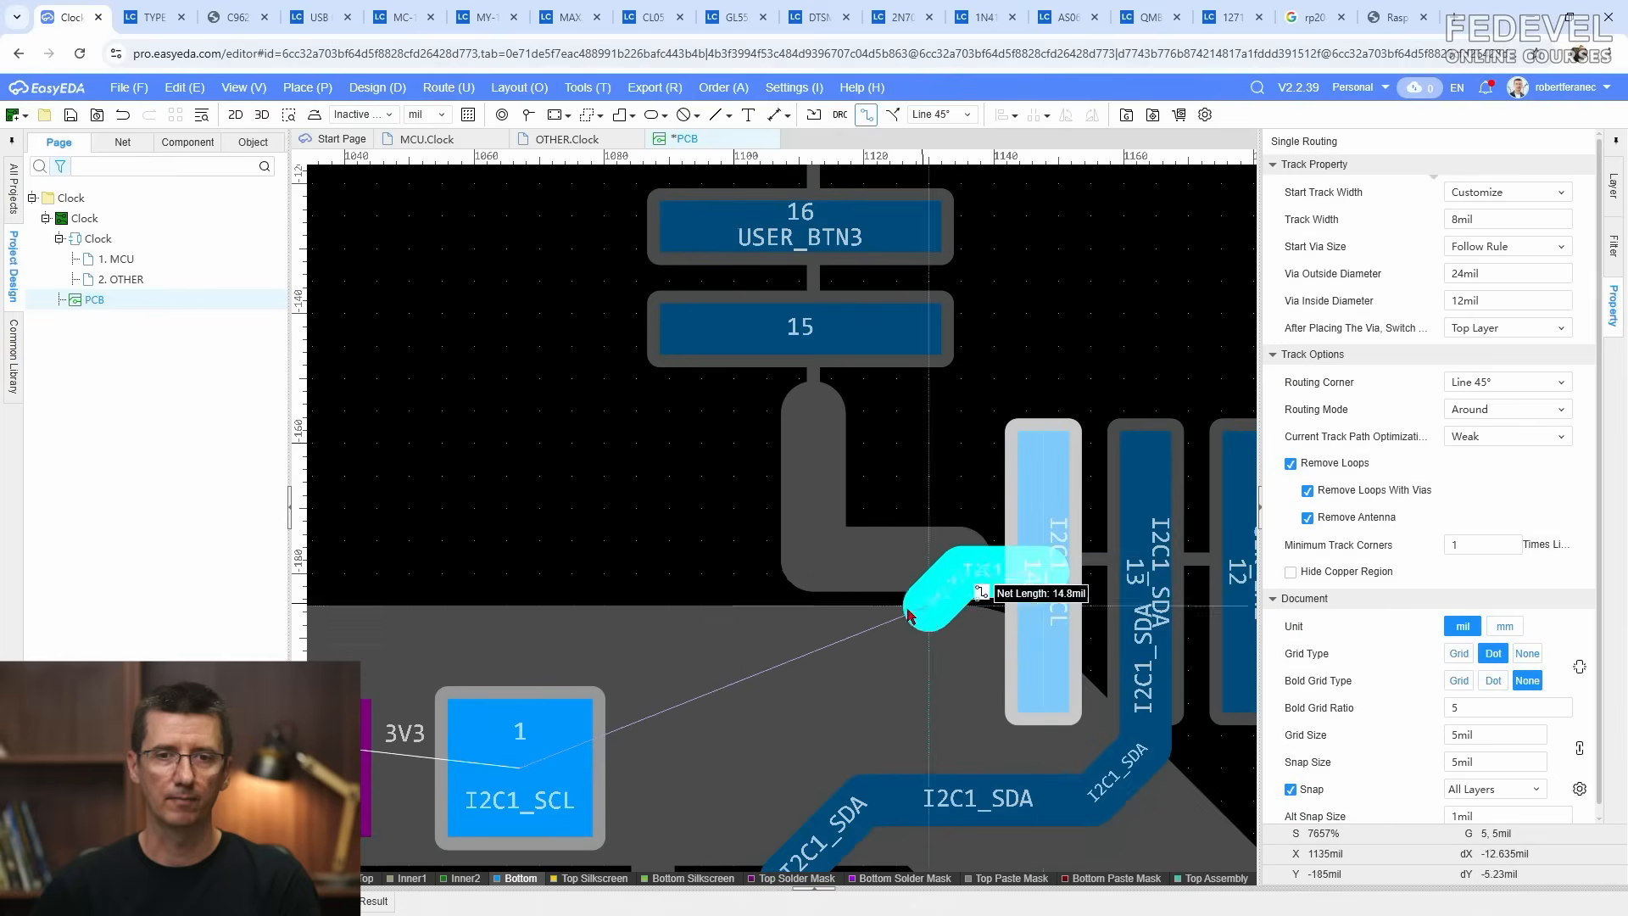
pyautogui.click(507, 753)
pyautogui.press('Escape')
# Step: Route an 8 mil I2C1_SDA stub from the component's pad 1 diagonally down and left, ending at 1050, -270 mil
pyautogui.scroll(-5, 884, 649)
pyautogui.scroll(-5, 883, 651)
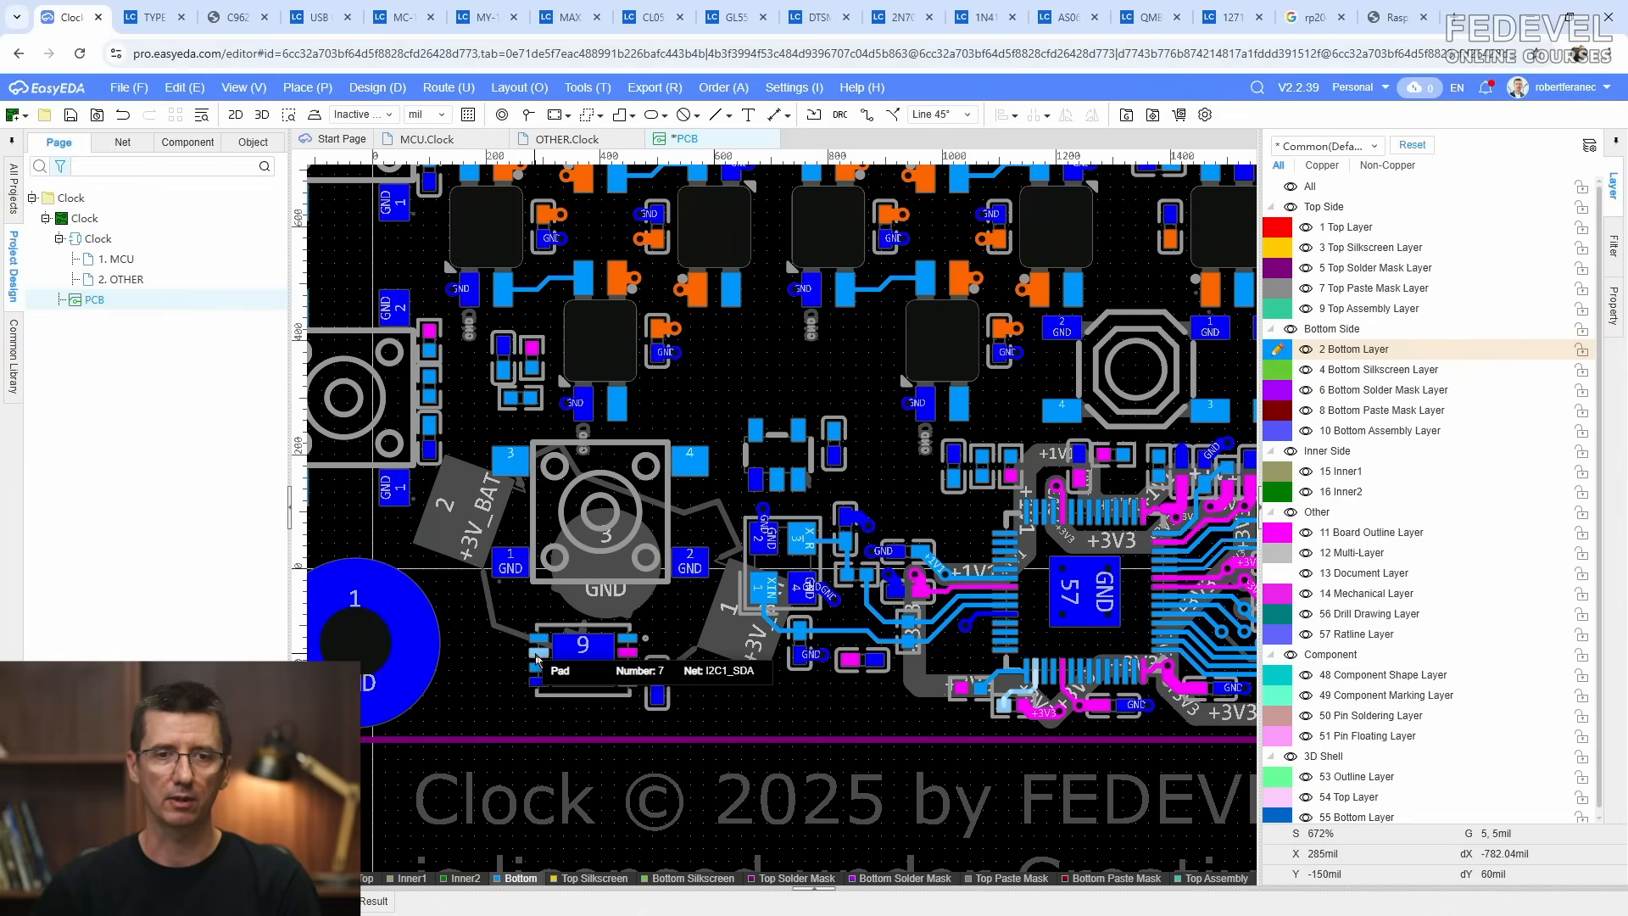
pyautogui.press('w')
pyautogui.scroll(7, 1004, 702)
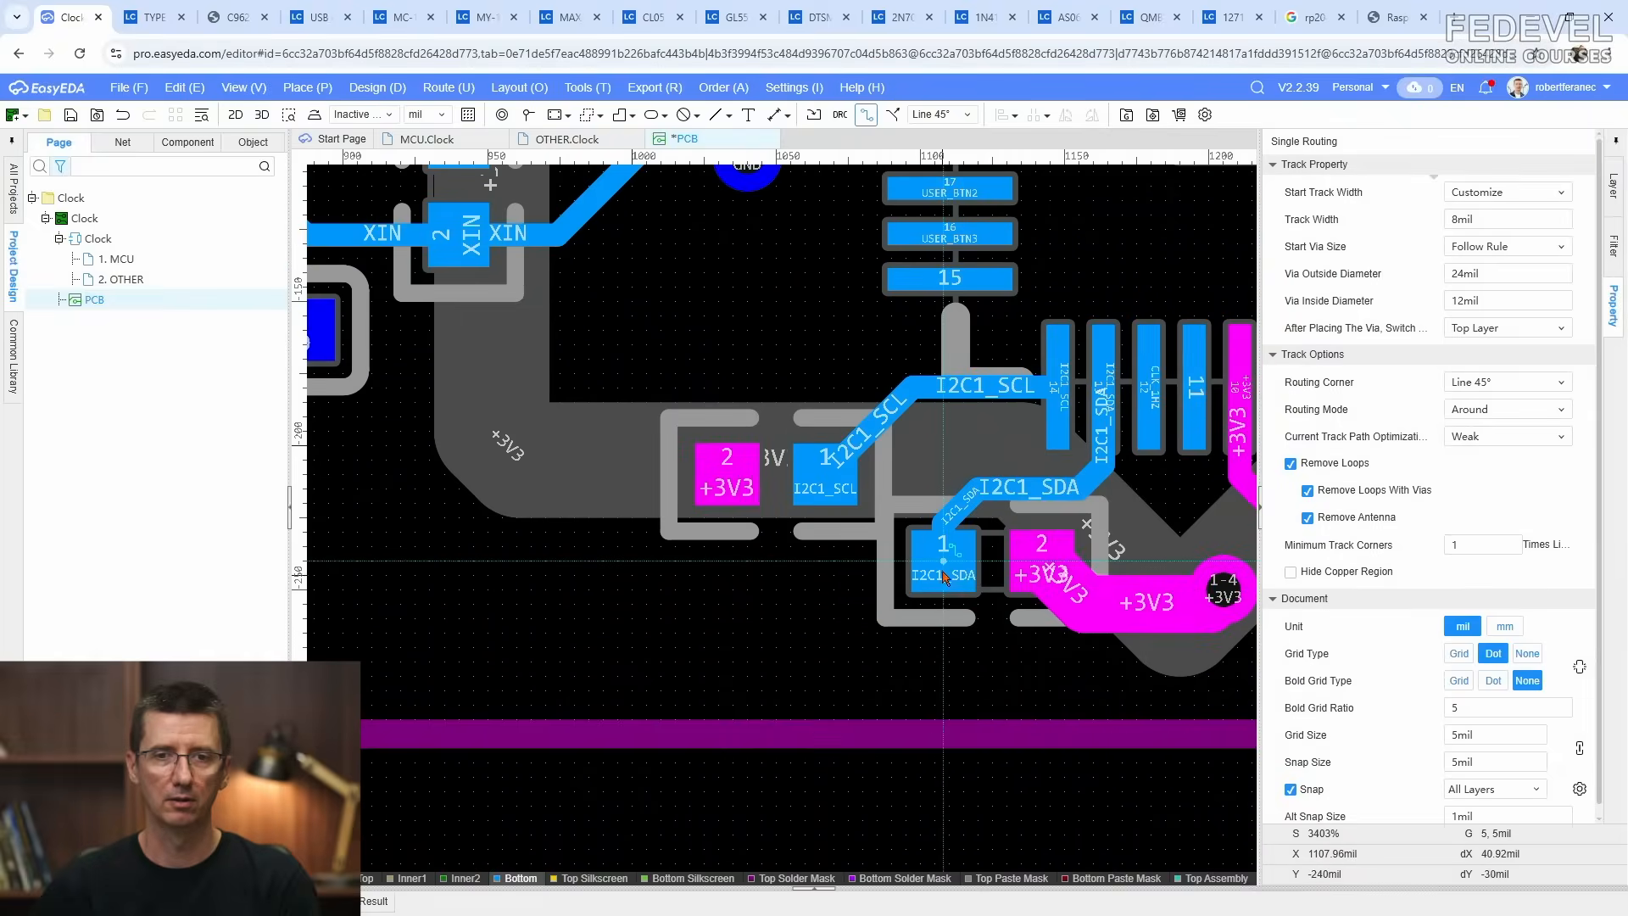
pyautogui.click(943, 566)
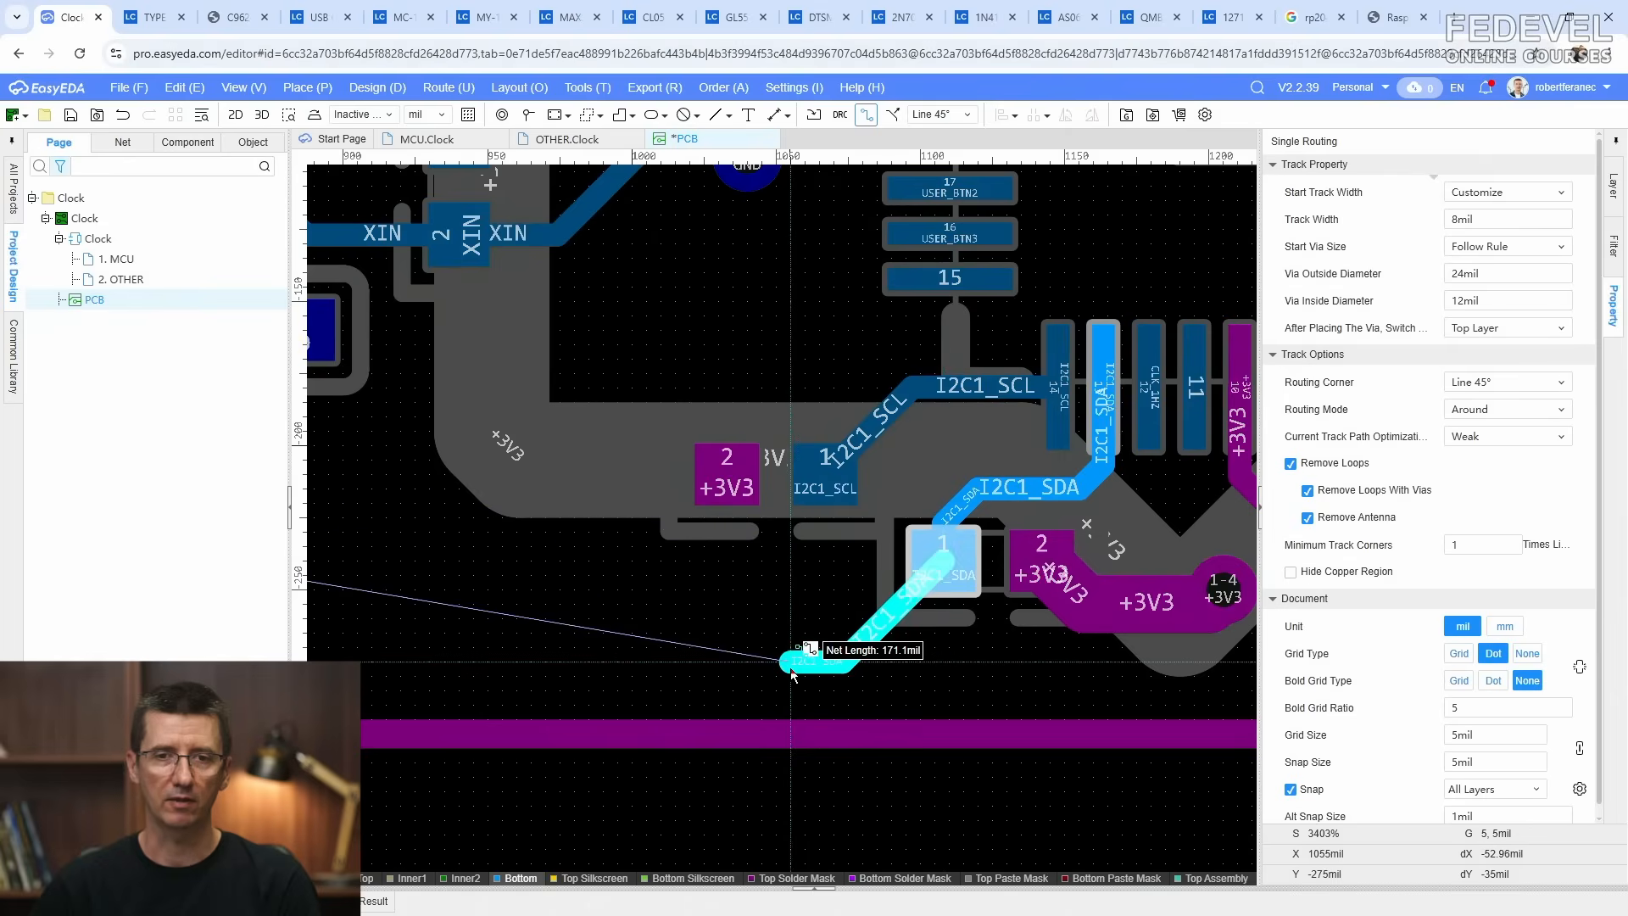
pyautogui.click(779, 650)
pyautogui.rightClick(779, 650)
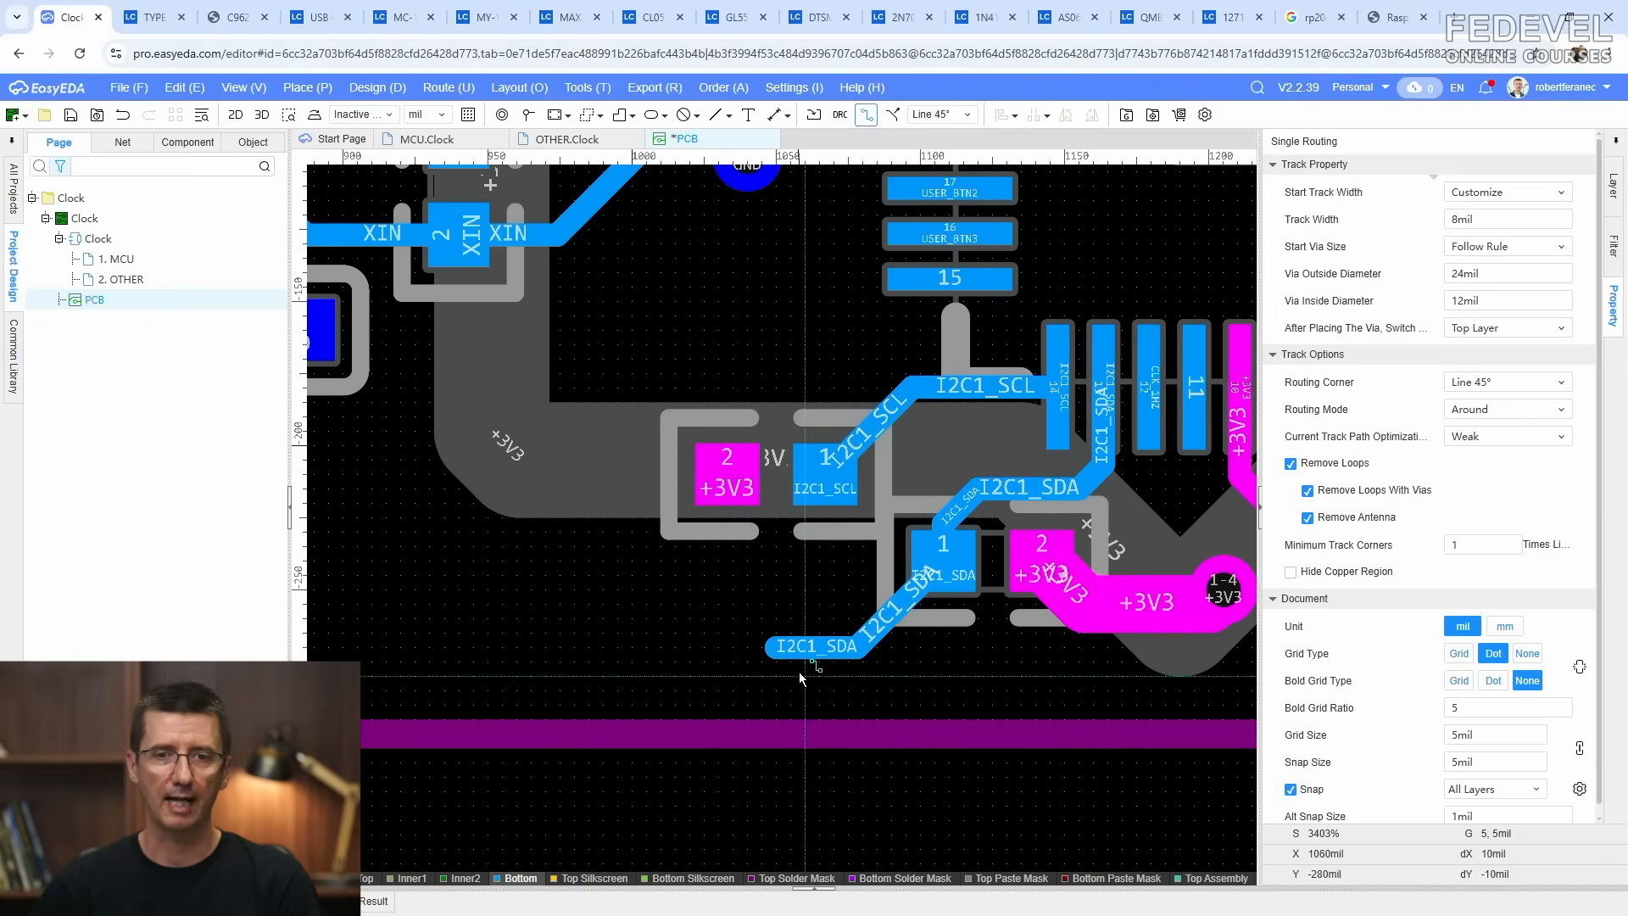
pyautogui.press('Escape')
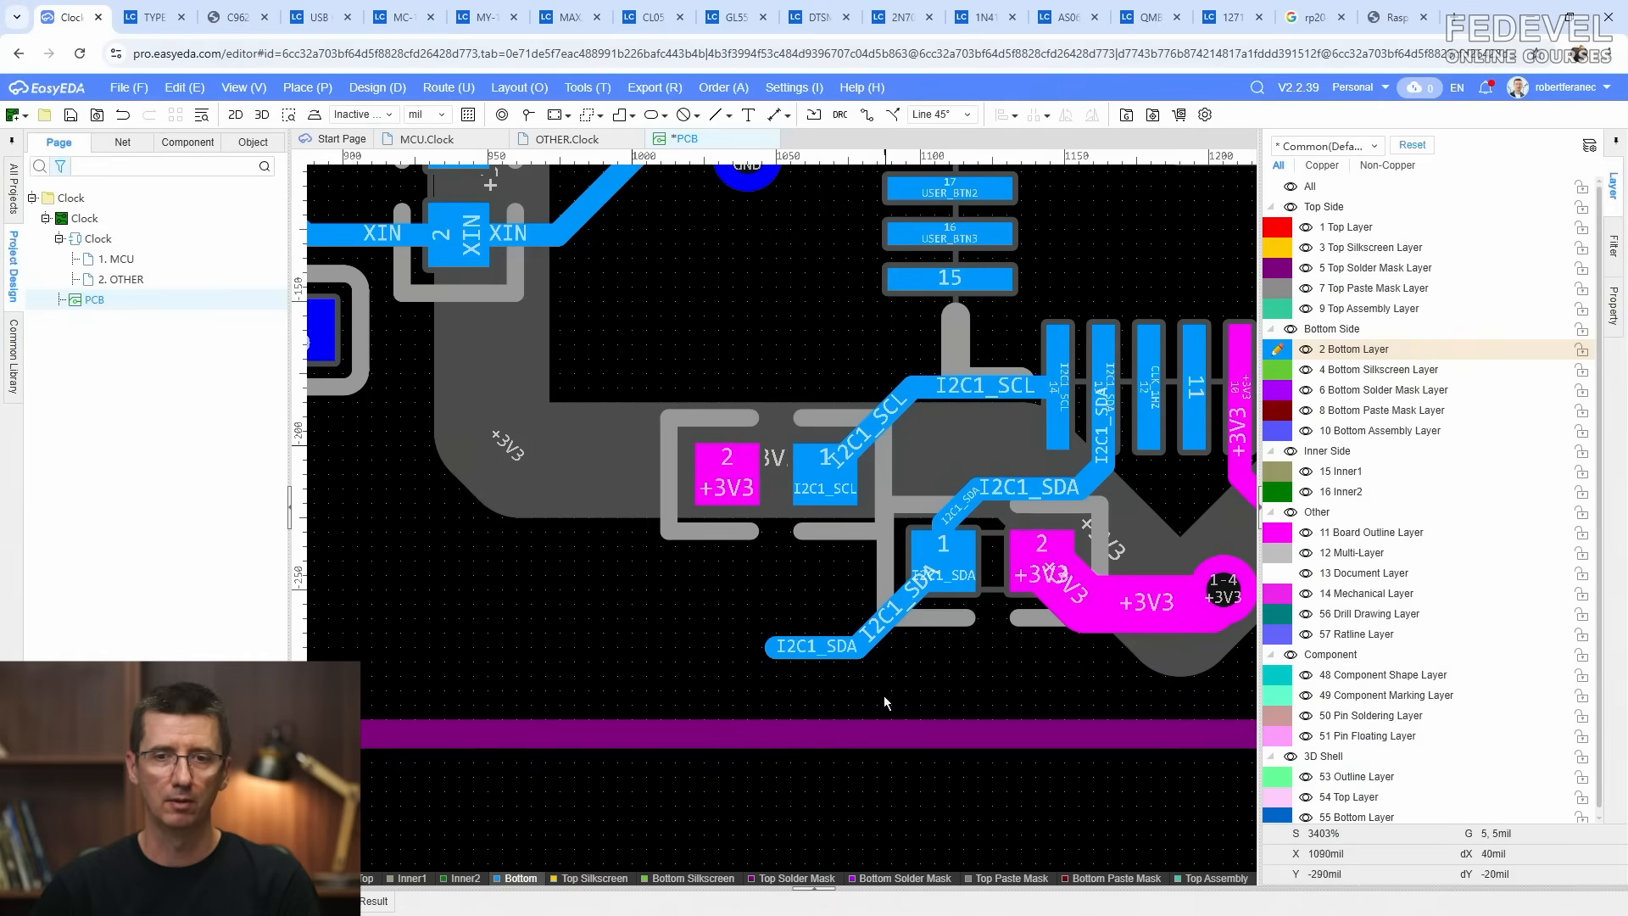
# Step: Extend the I2C1_SDA track from 1050, -270 mil left along the lower board edge and up around to pad 7 of the 9-pad chip
pyautogui.press('w')
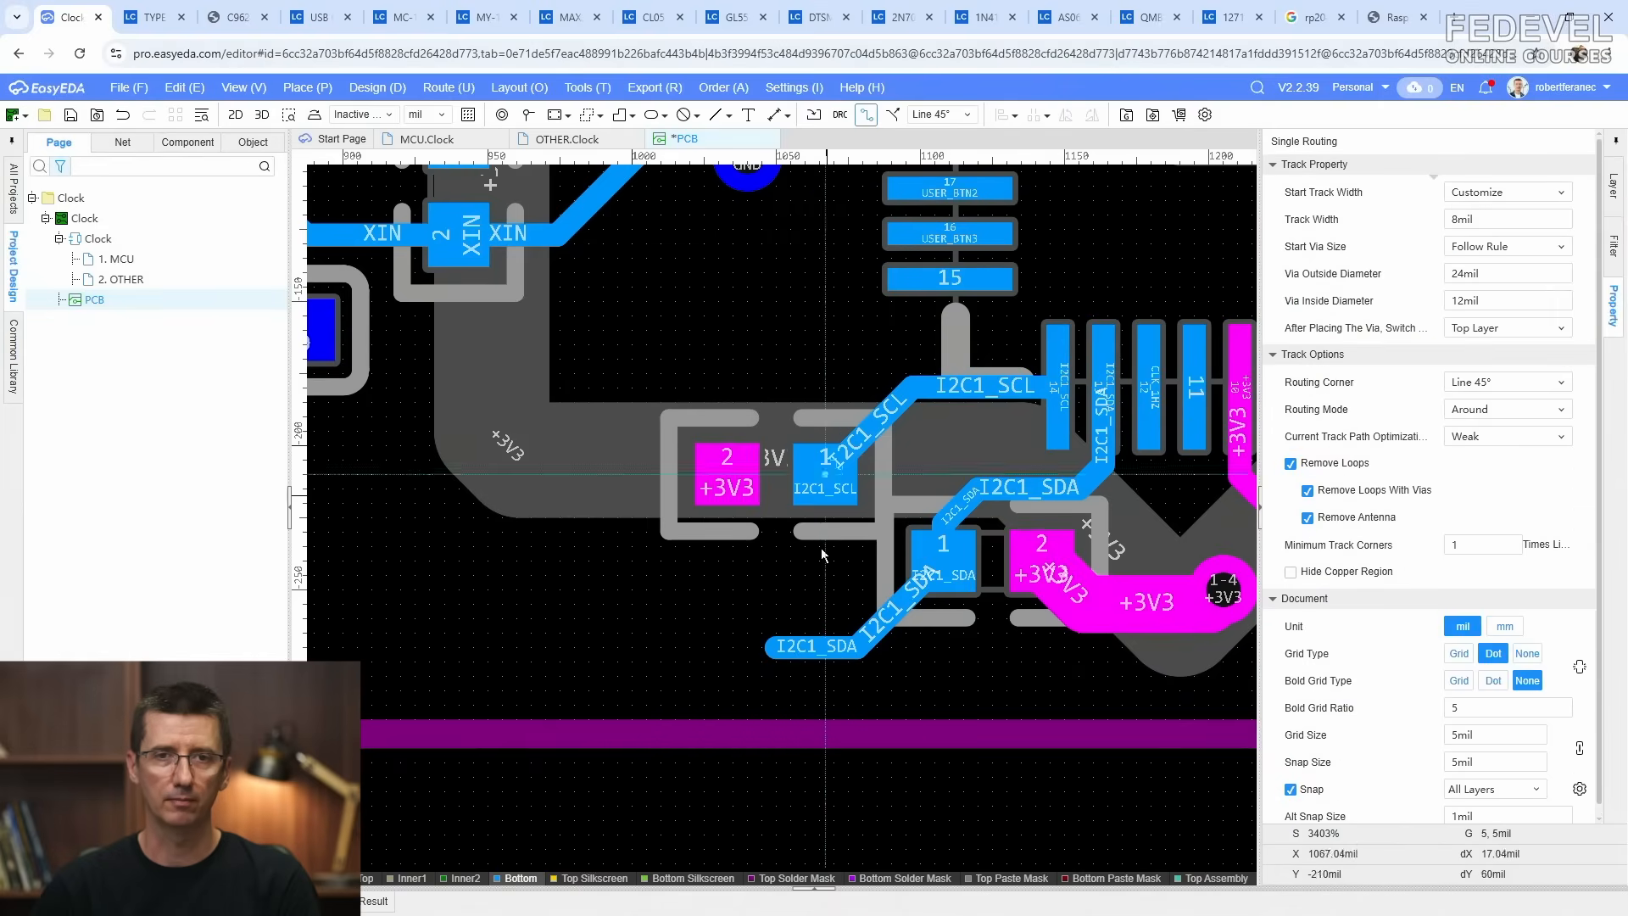
pyautogui.click(776, 648)
pyautogui.scroll(-8, 670, 650)
pyautogui.scroll(3, 661, 653)
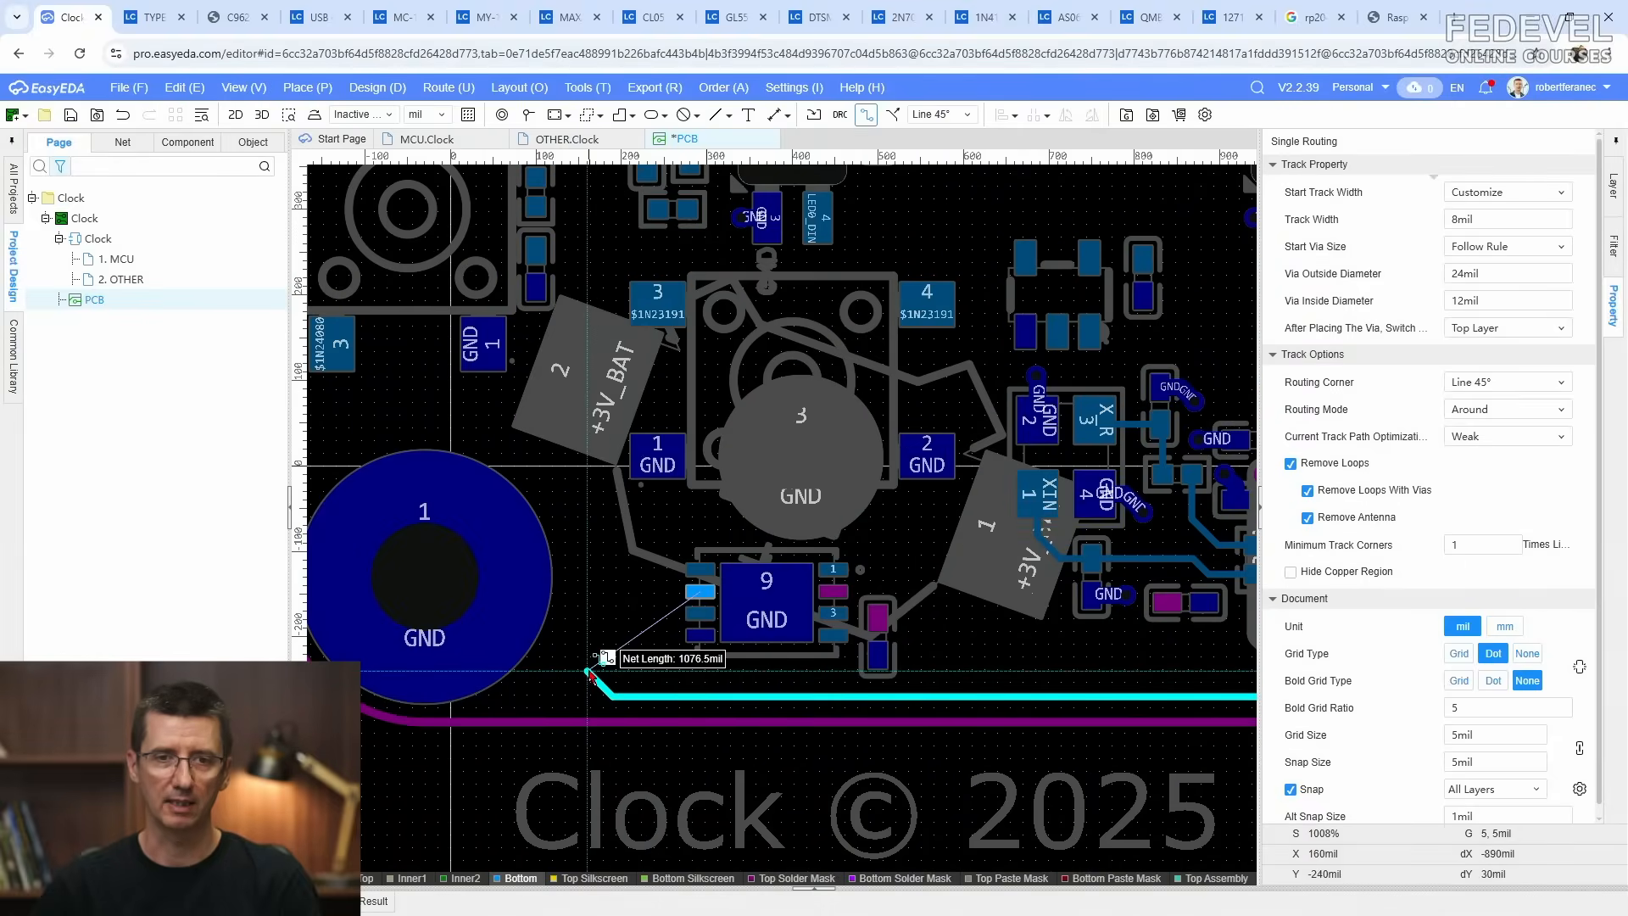
pyautogui.scroll(3, 623, 679)
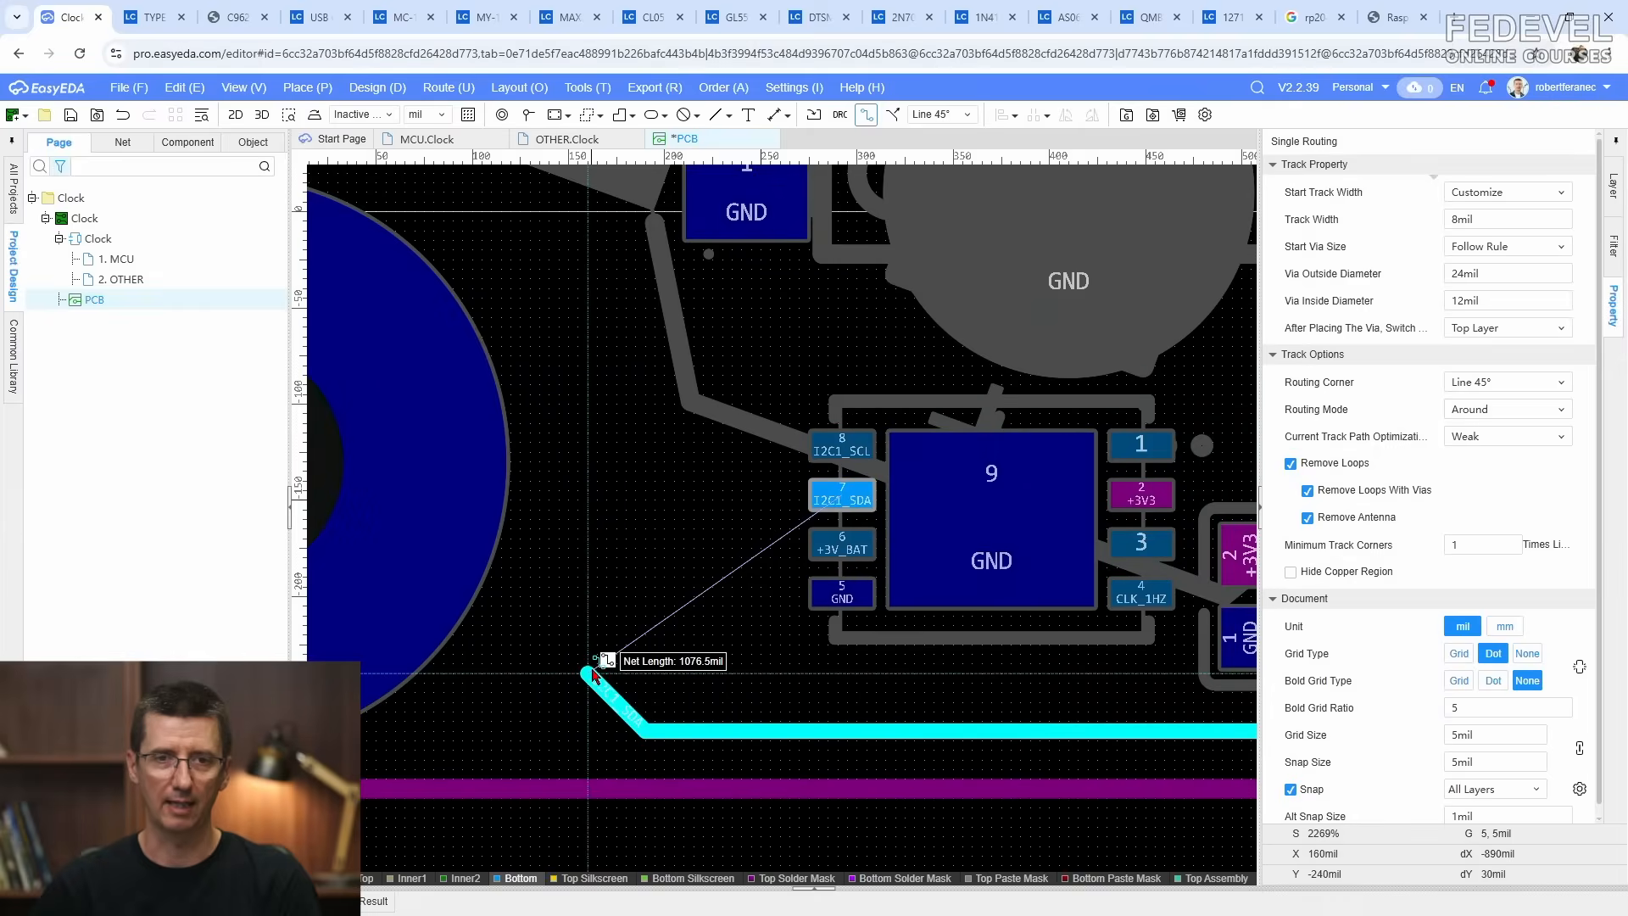
pyautogui.click(593, 674)
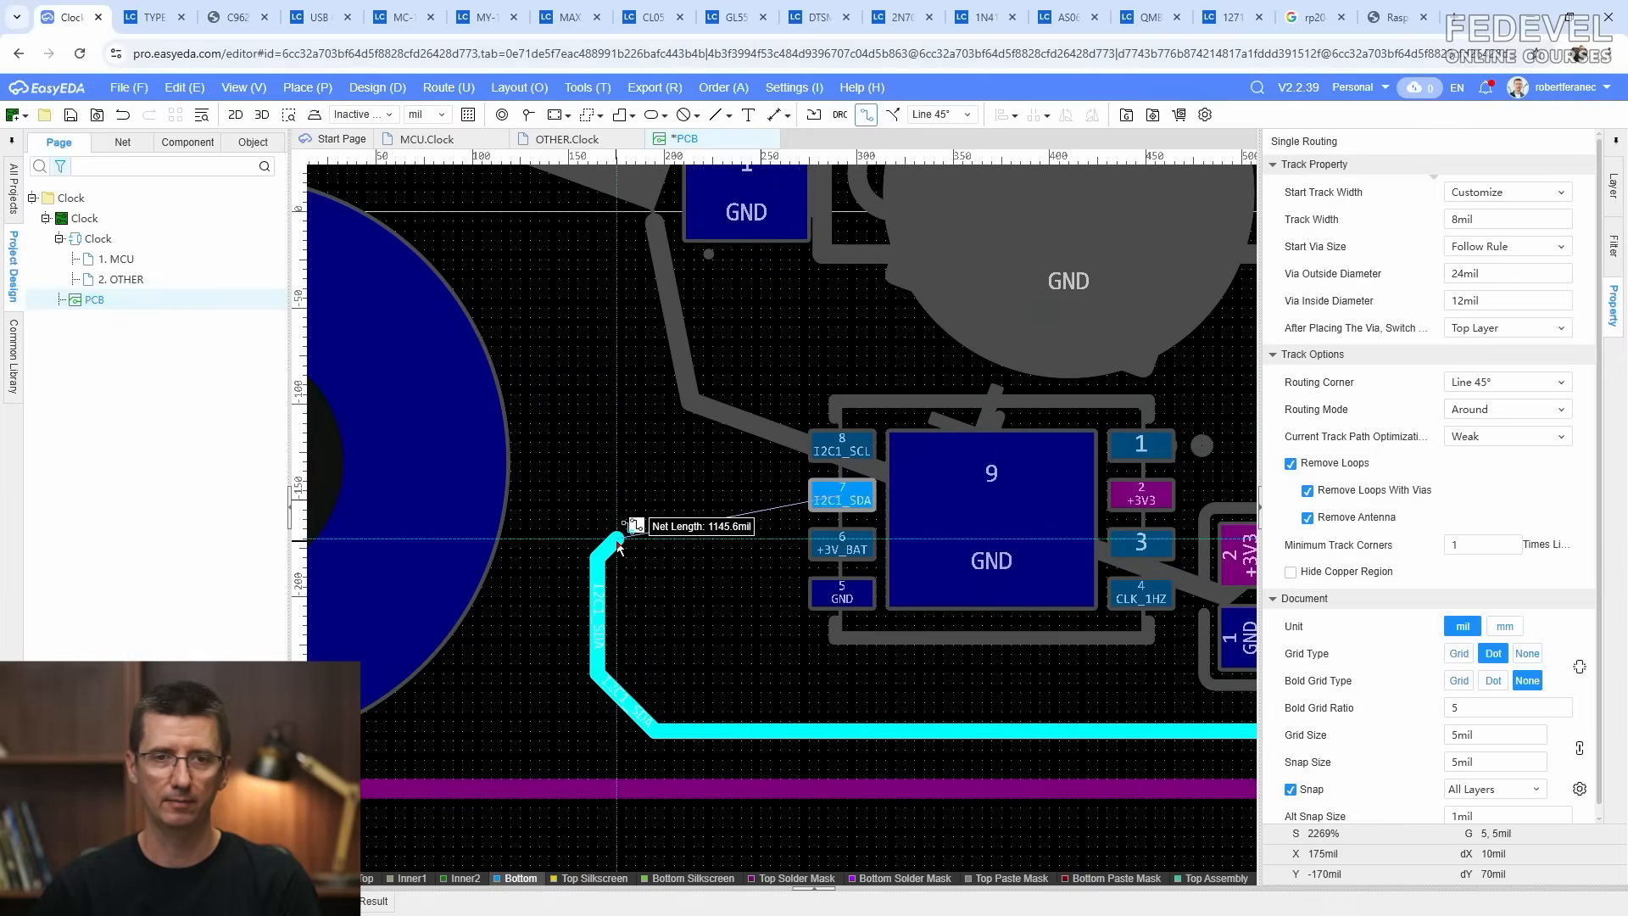
pyautogui.click(841, 496)
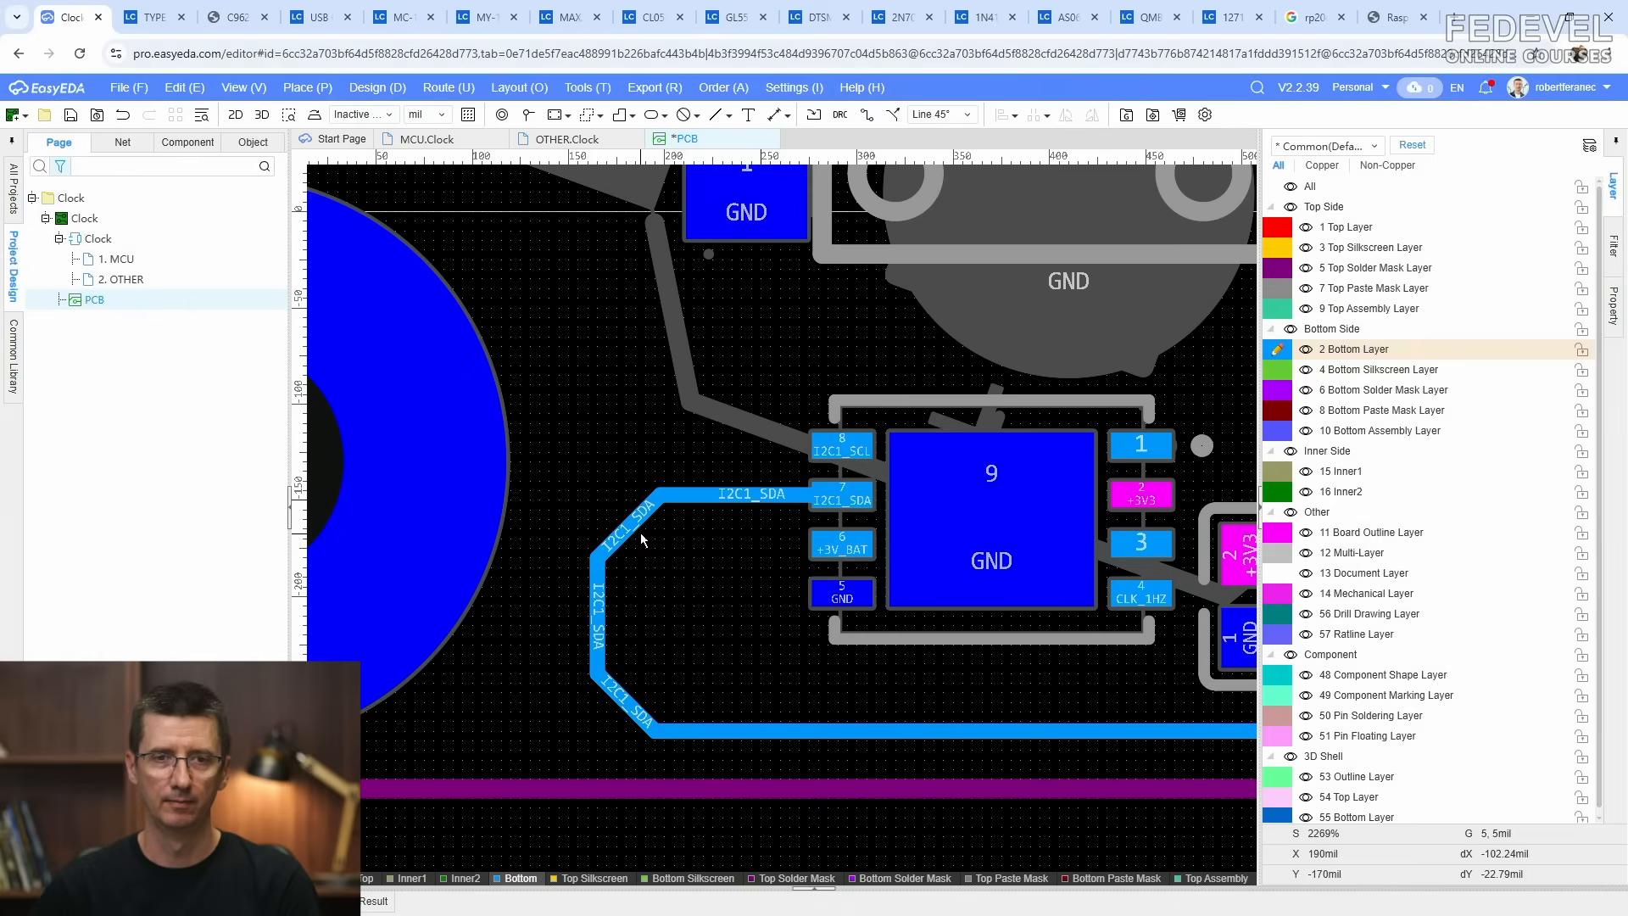
# Step: Move the two diagonal segments of the I2C1_SDA track near the 9-pad chip outward to shorten its corners, and save the PCB
pyautogui.moveTo(632, 524); pyautogui.dragTo(621, 512)
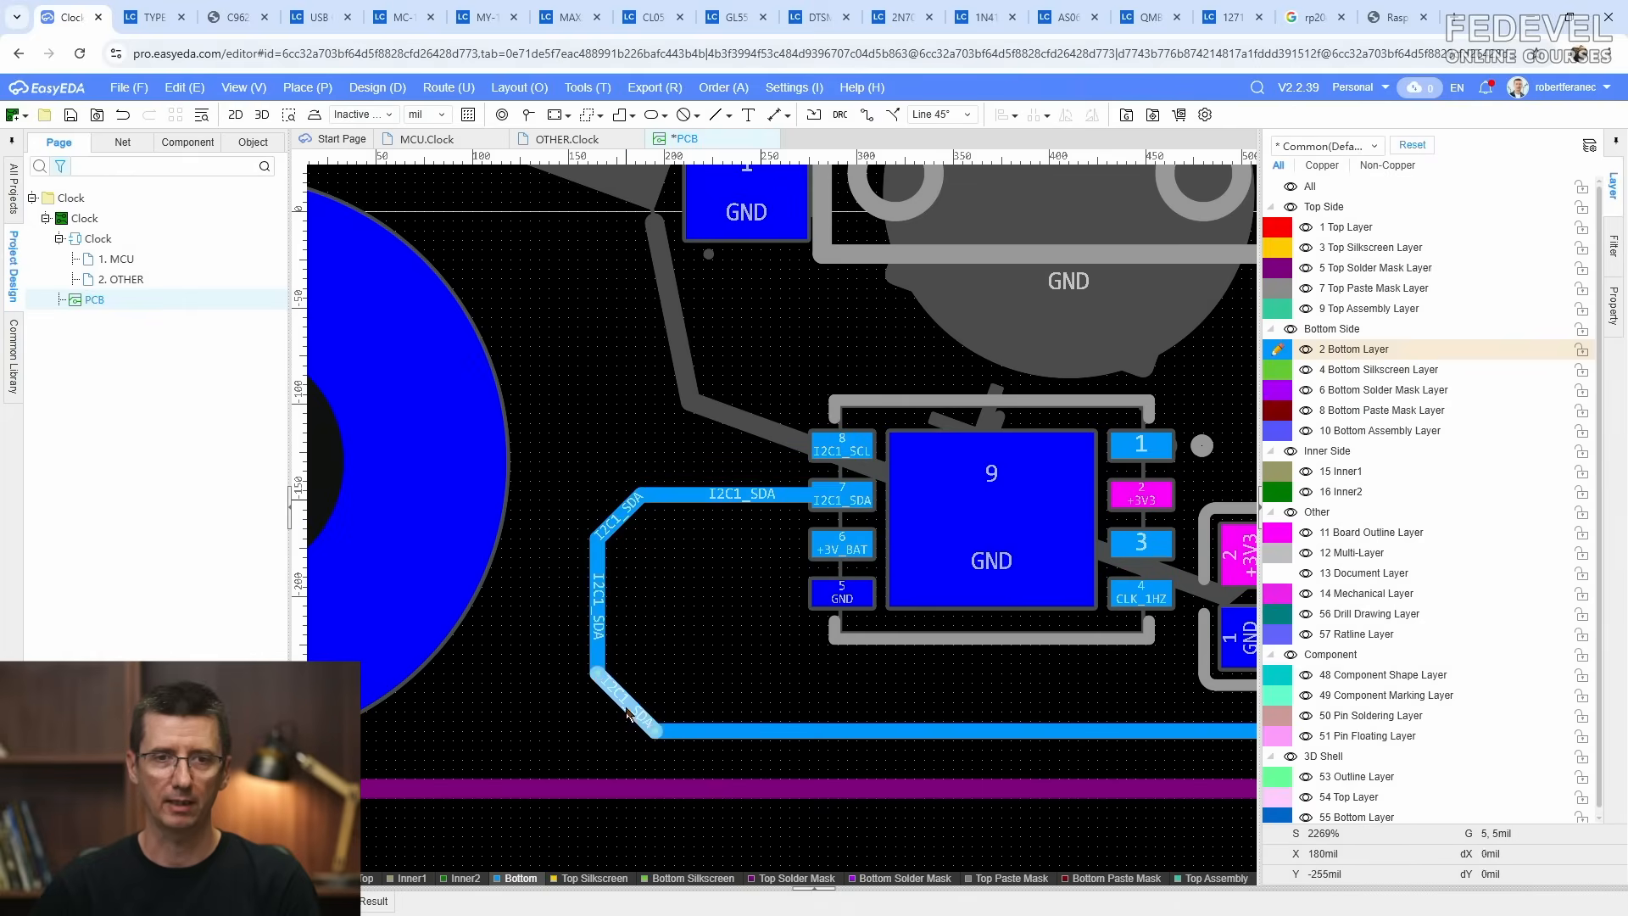
pyautogui.moveTo(627, 715); pyautogui.dragTo(617, 723)
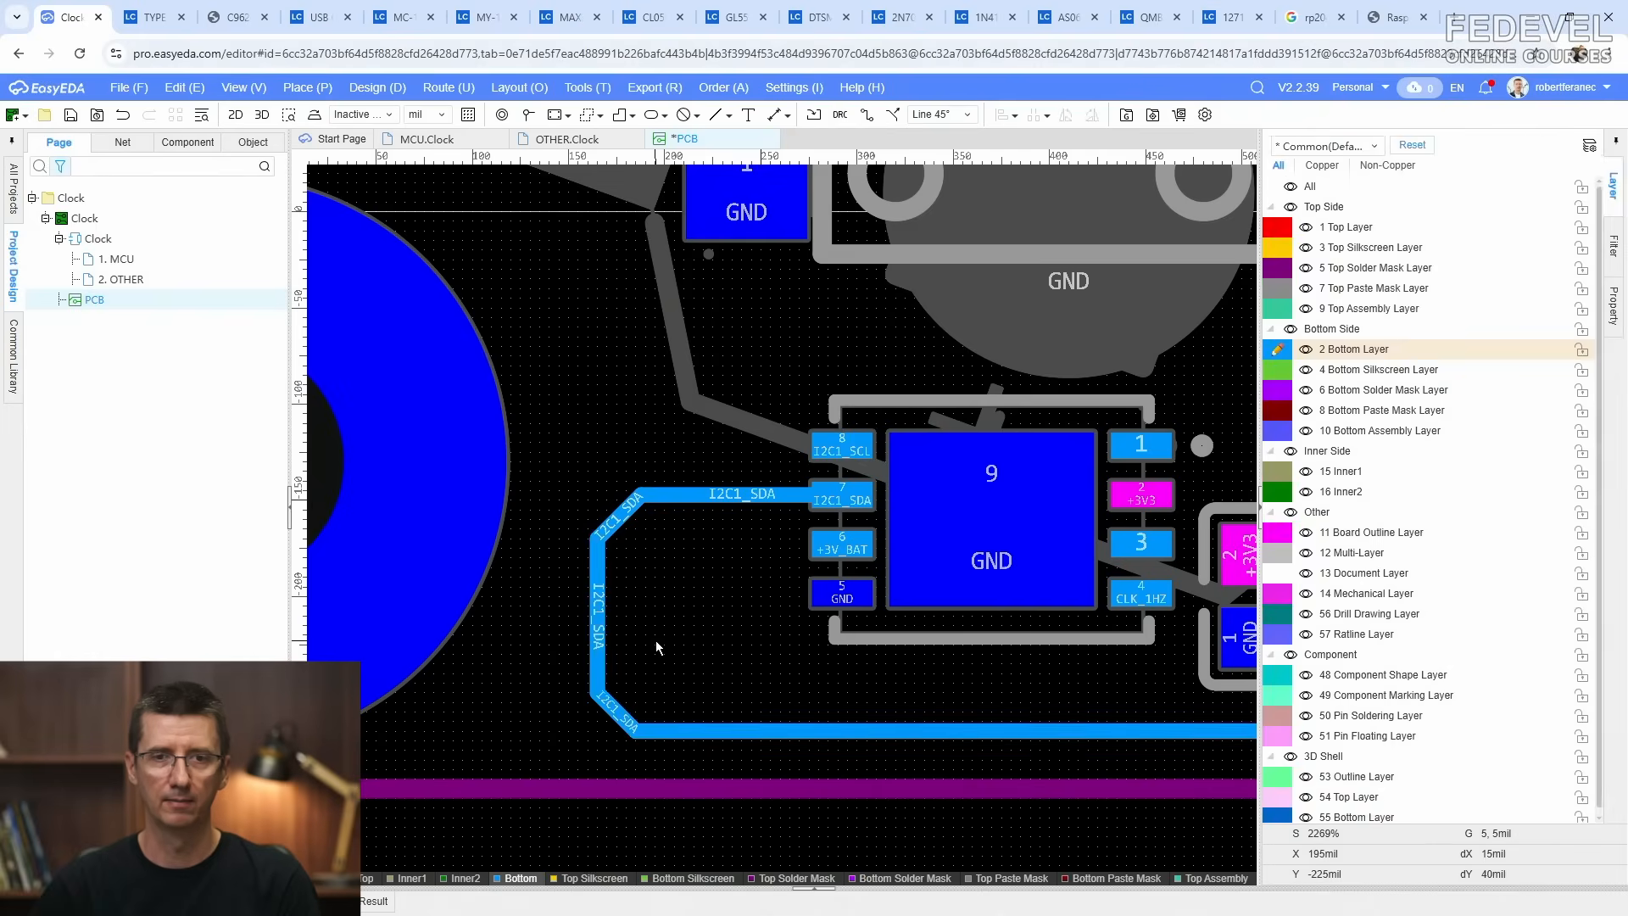
pyautogui.scroll(-5, 657, 648)
pyautogui.scroll(3, 670, 729)
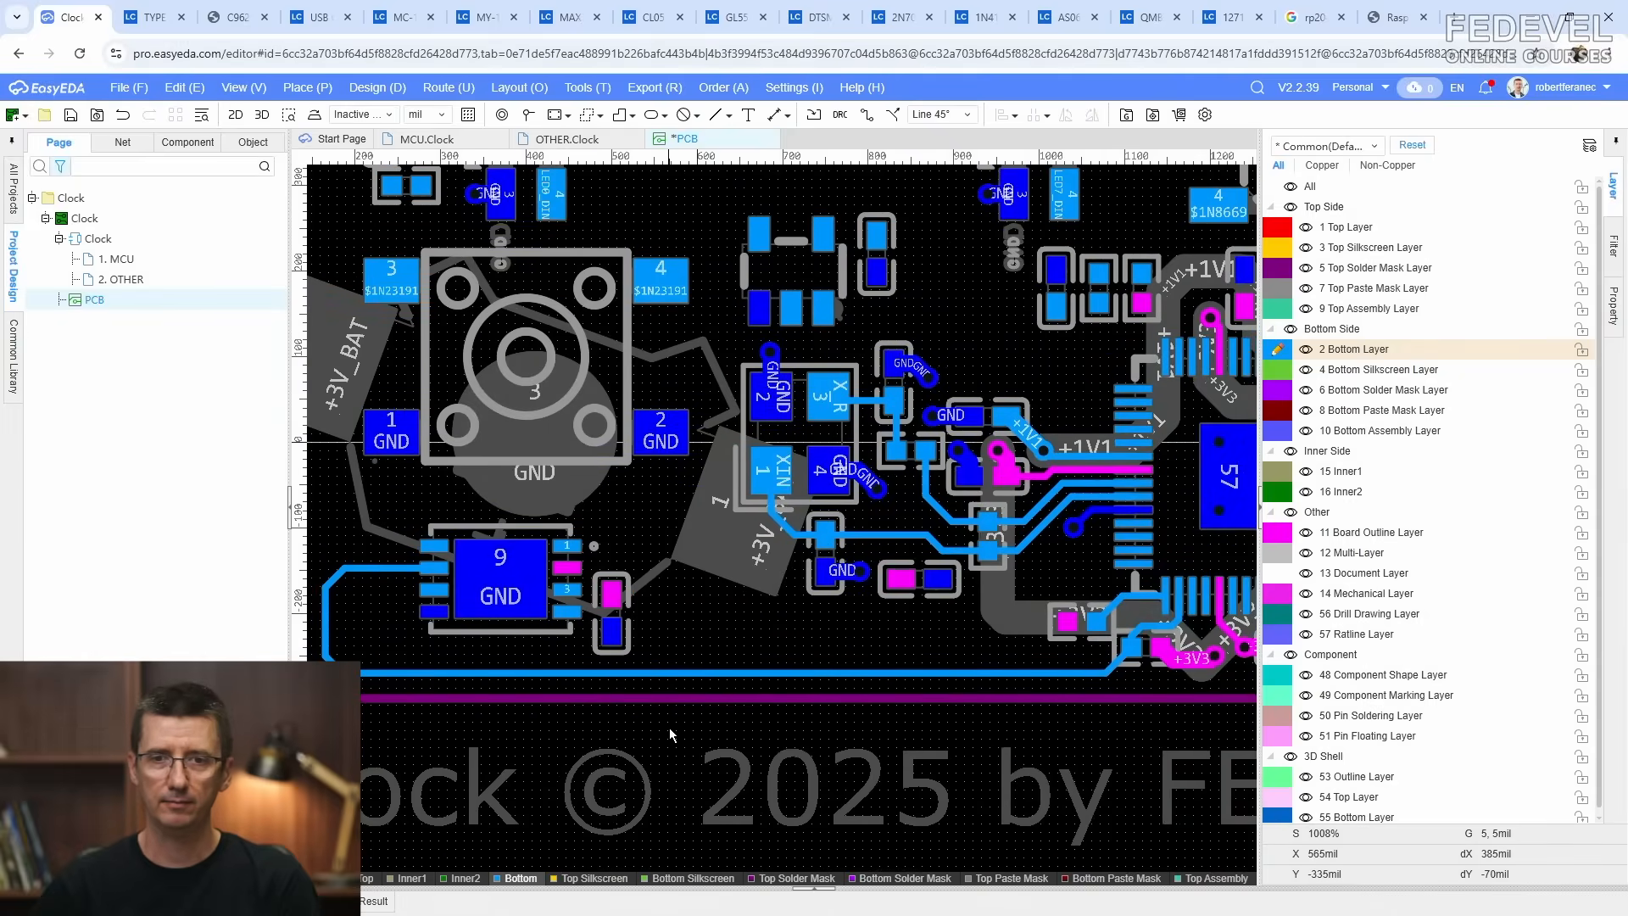
pyautogui.press('k')
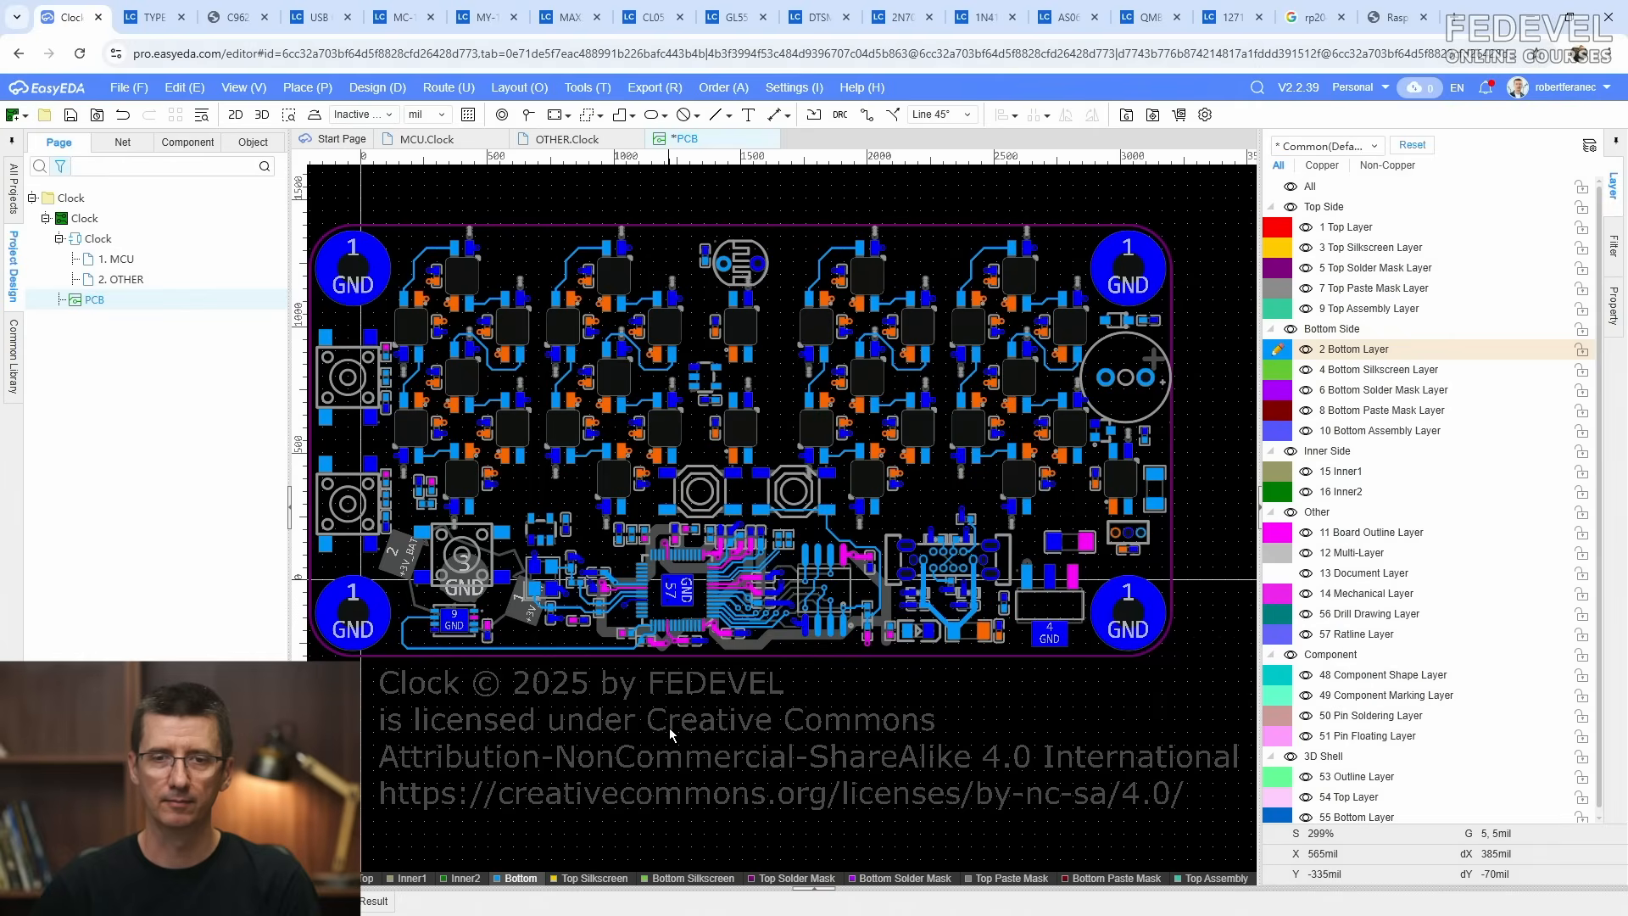
pyautogui.click(70, 118)
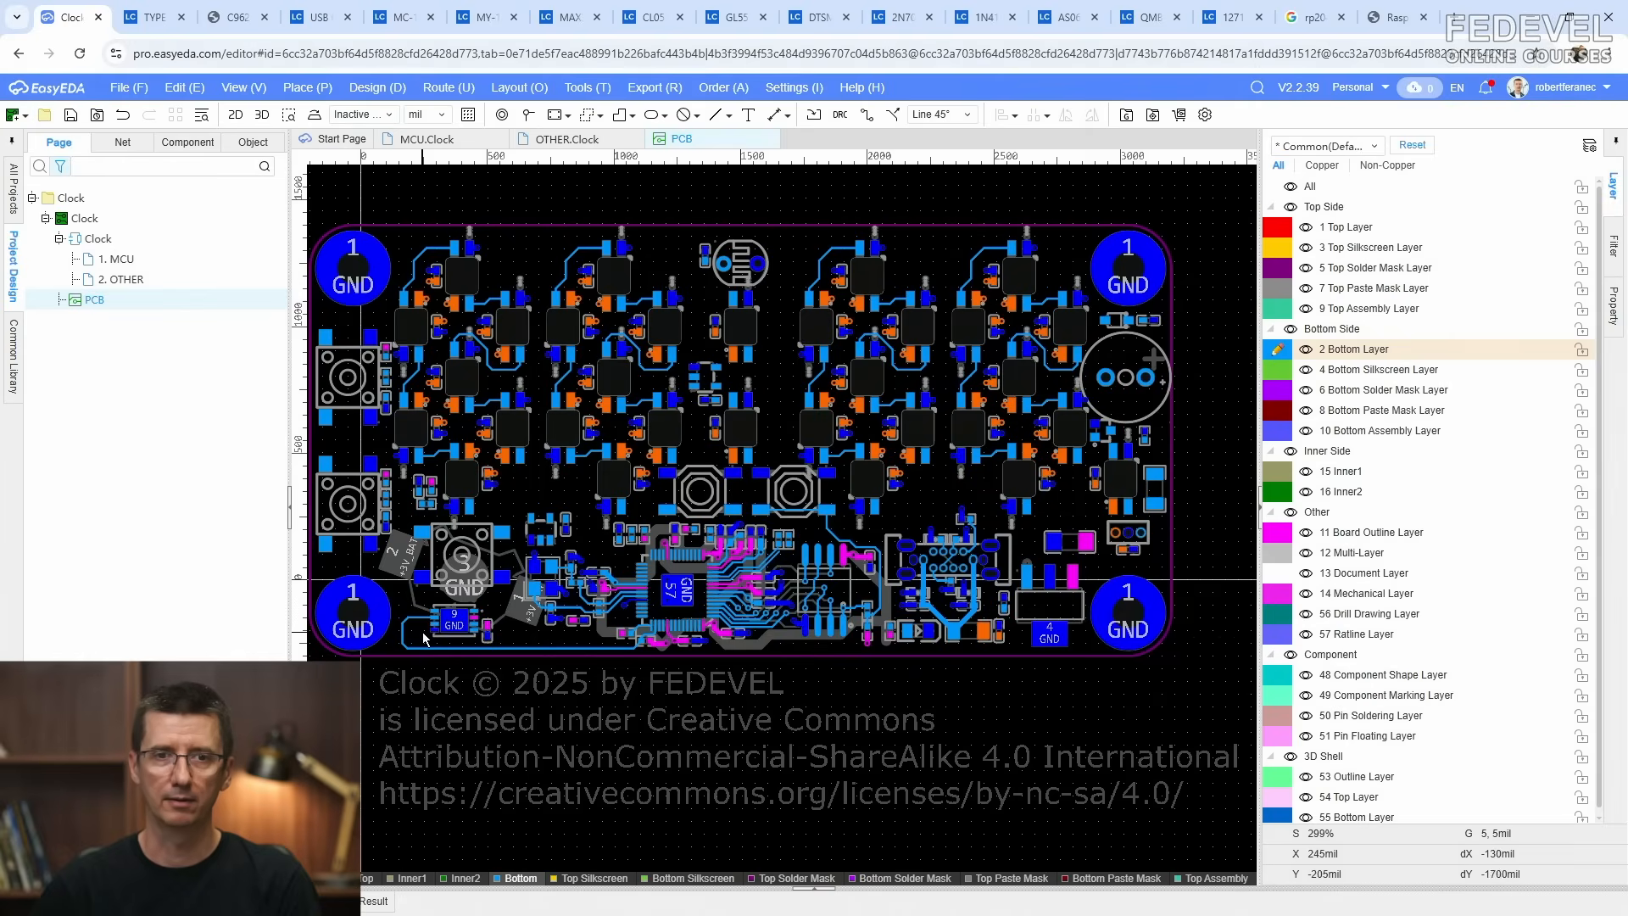
# Step: Route a 15 mil +3V_BAT track from pad 6 of the 9-pad chip left and diagonally down to 190, -205 mil, ending with a via
pyautogui.scroll(5, 423, 633)
pyautogui.moveTo(491, 673); pyautogui.dragTo(616, 607, button='right')
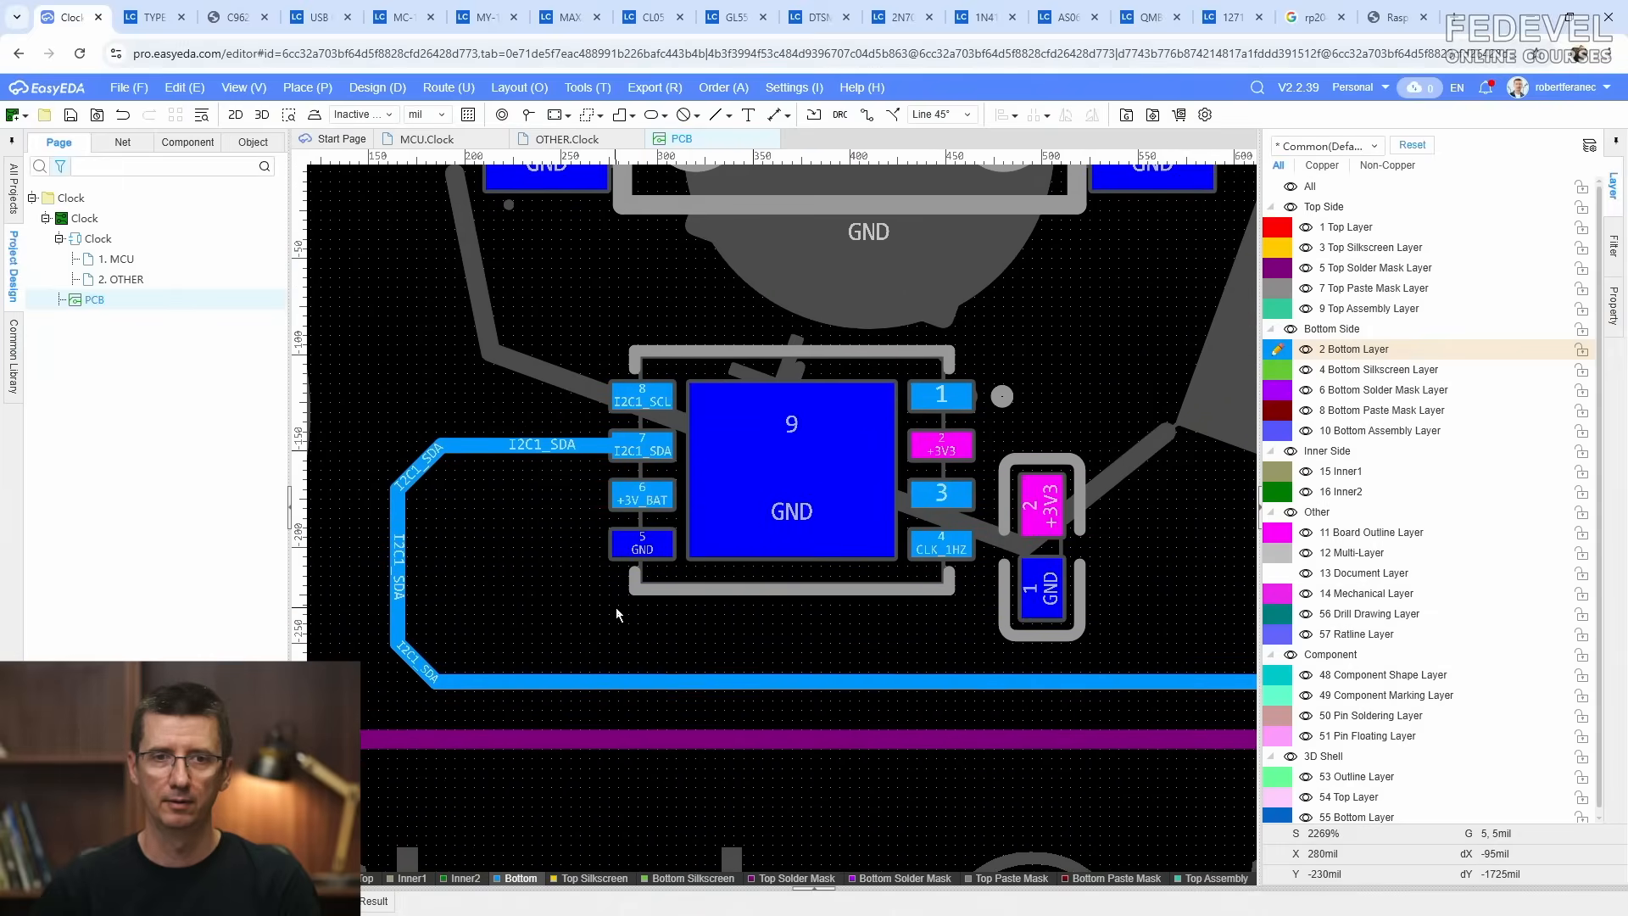
pyautogui.click(866, 116)
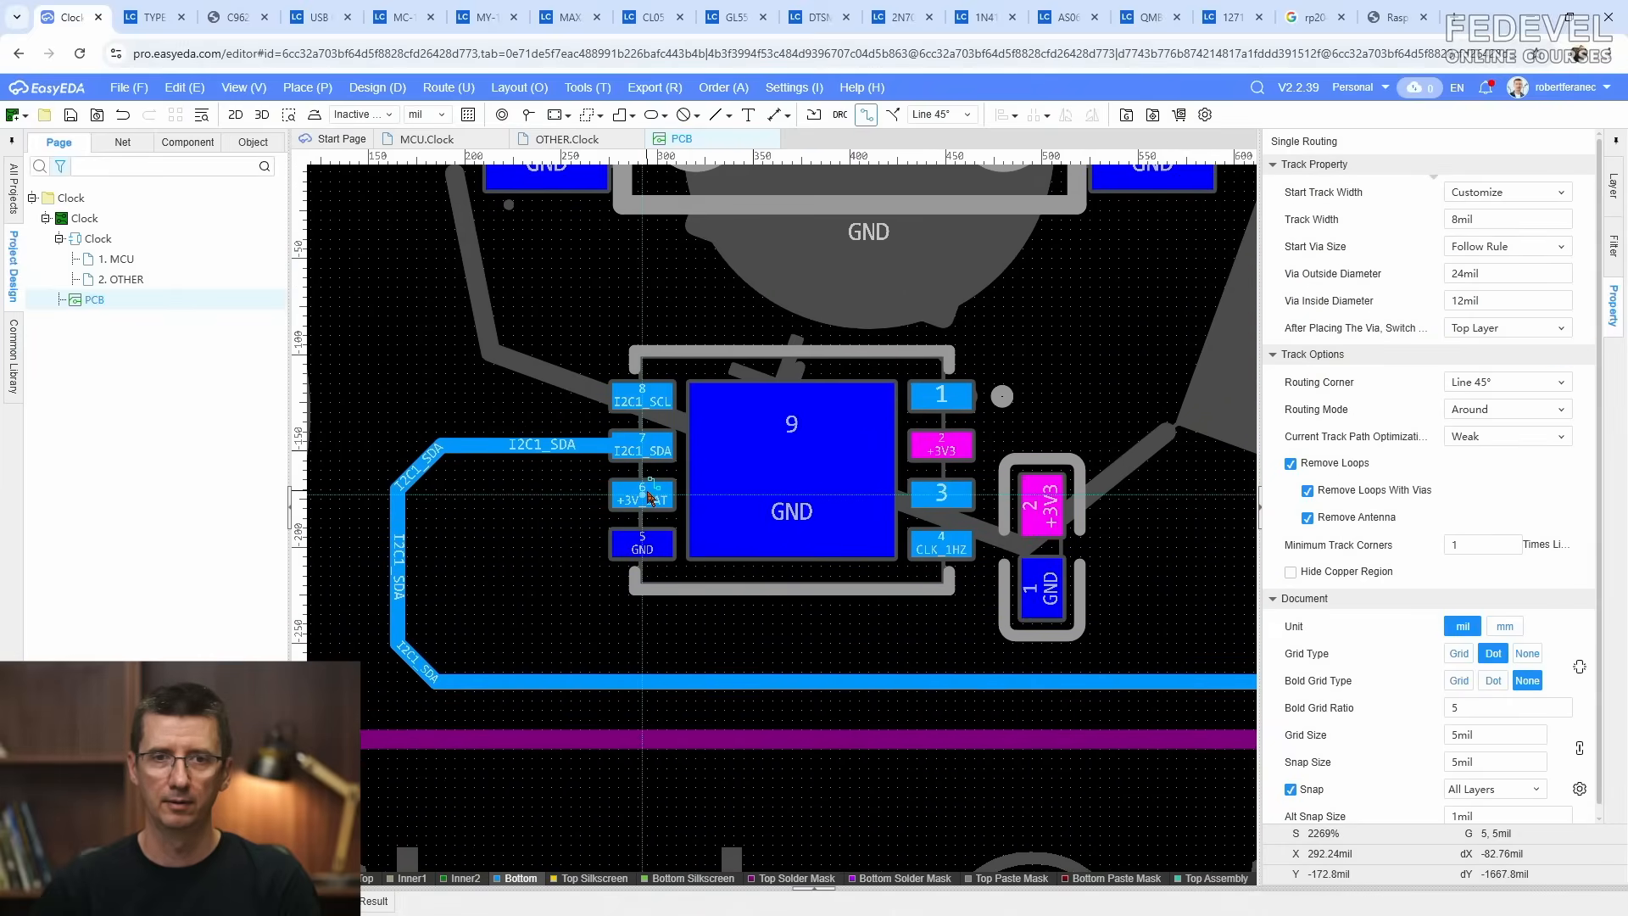
pyautogui.click(650, 498)
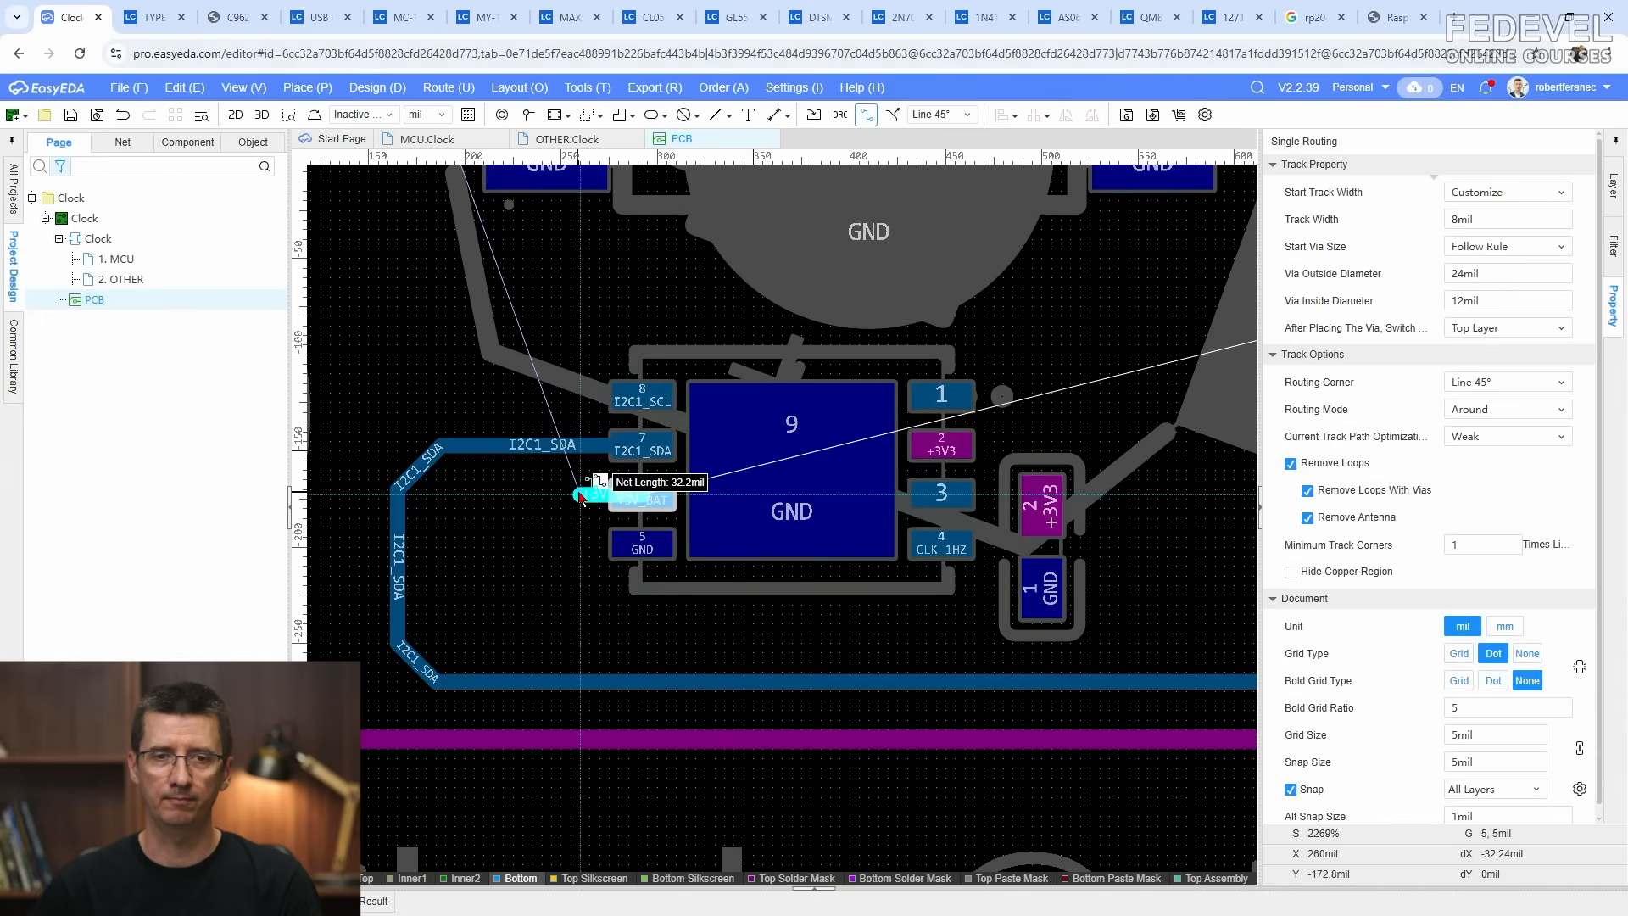
pyautogui.press('Tab')
pyautogui.write('20')
pyautogui.press('Return')
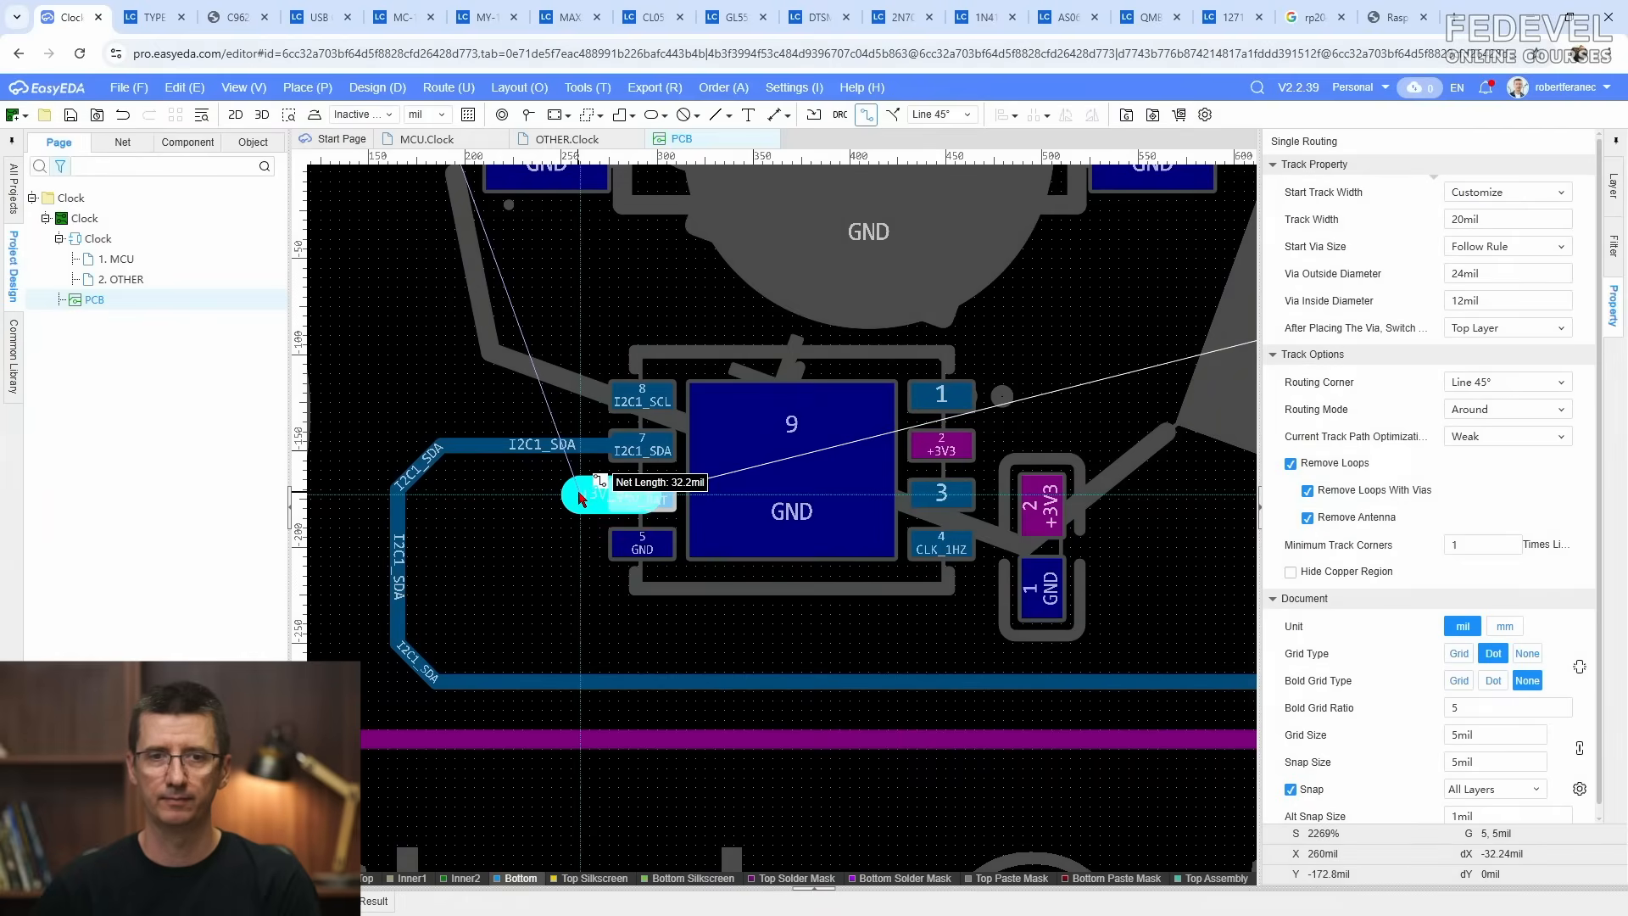
pyautogui.press('Tab')
pyautogui.write('16')
pyautogui.press('Return')
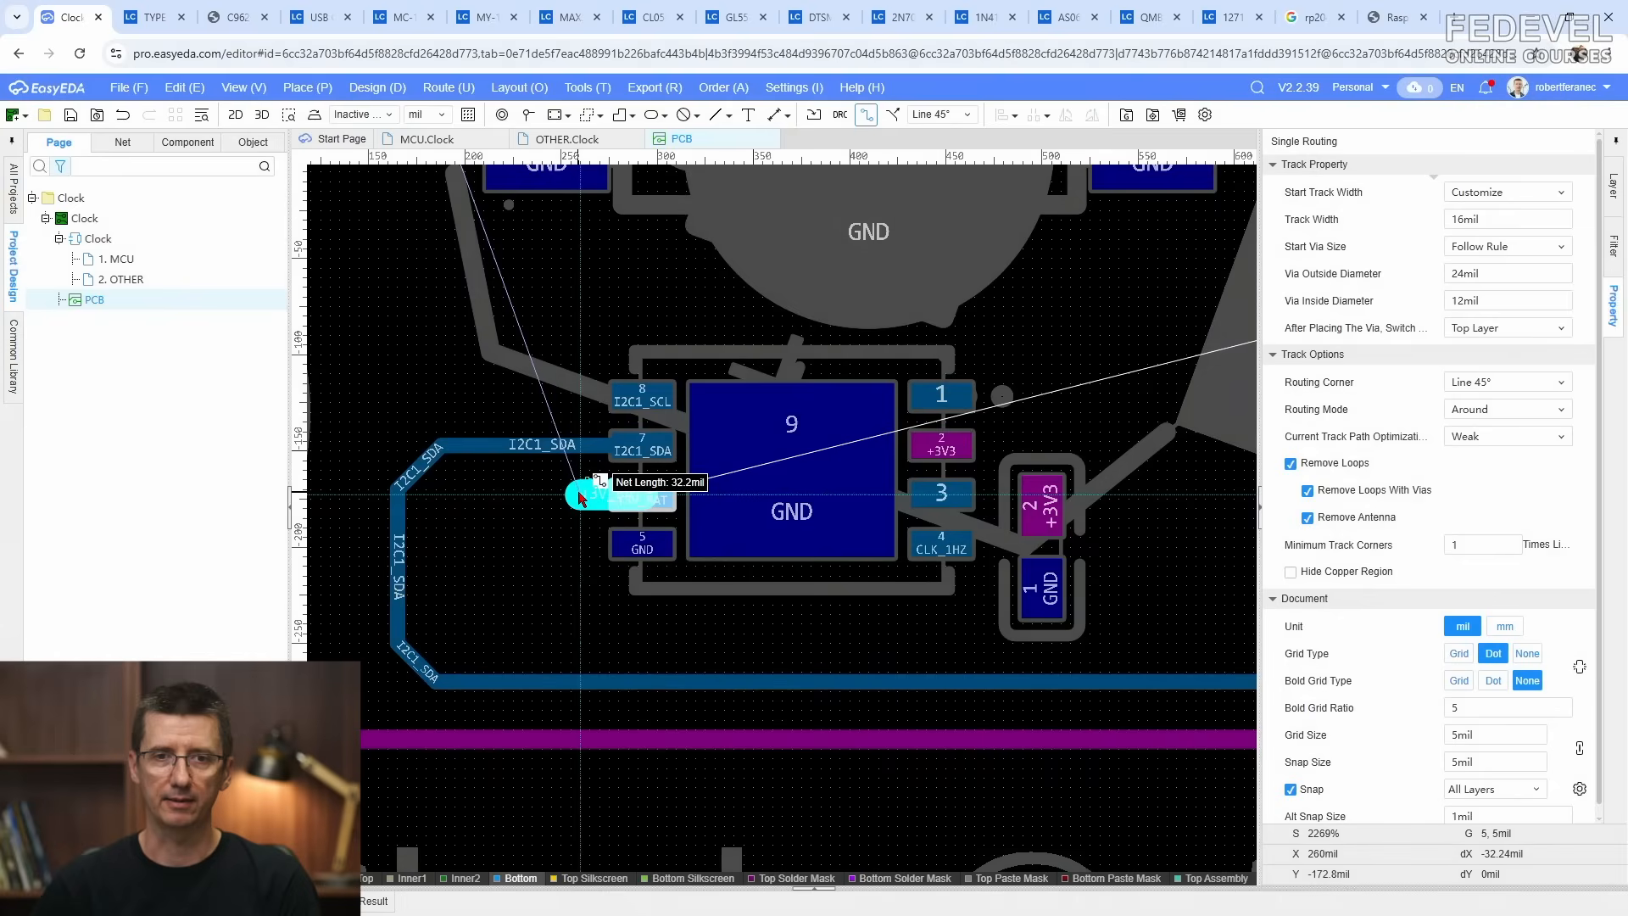
pyautogui.press('Tab')
pyautogui.write('15')
pyautogui.press('Return')
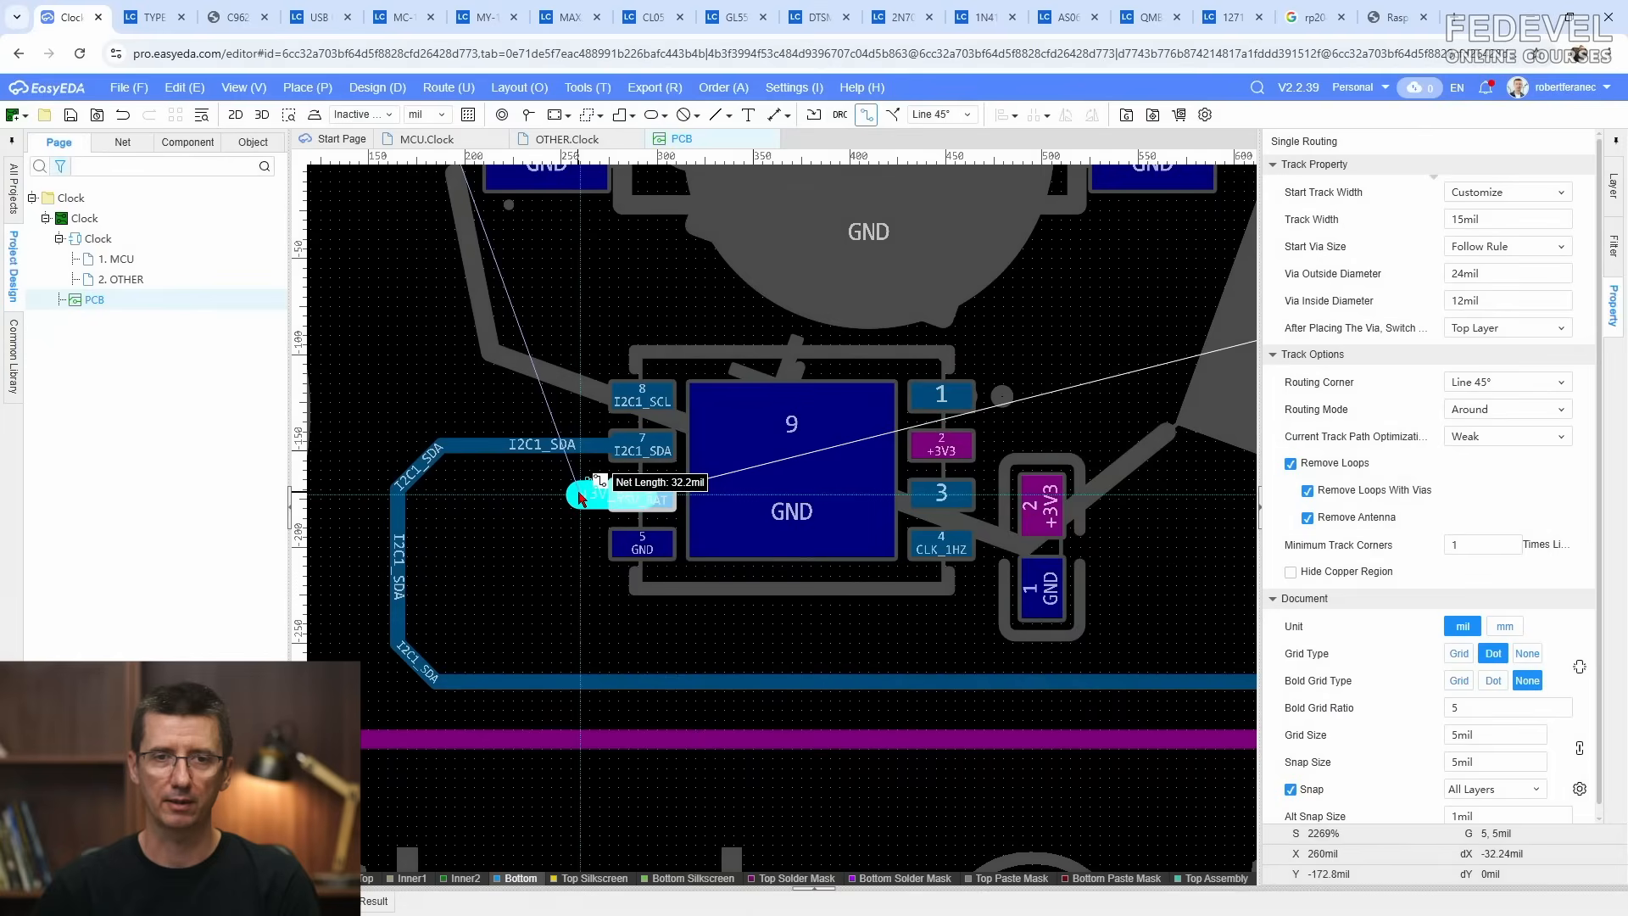
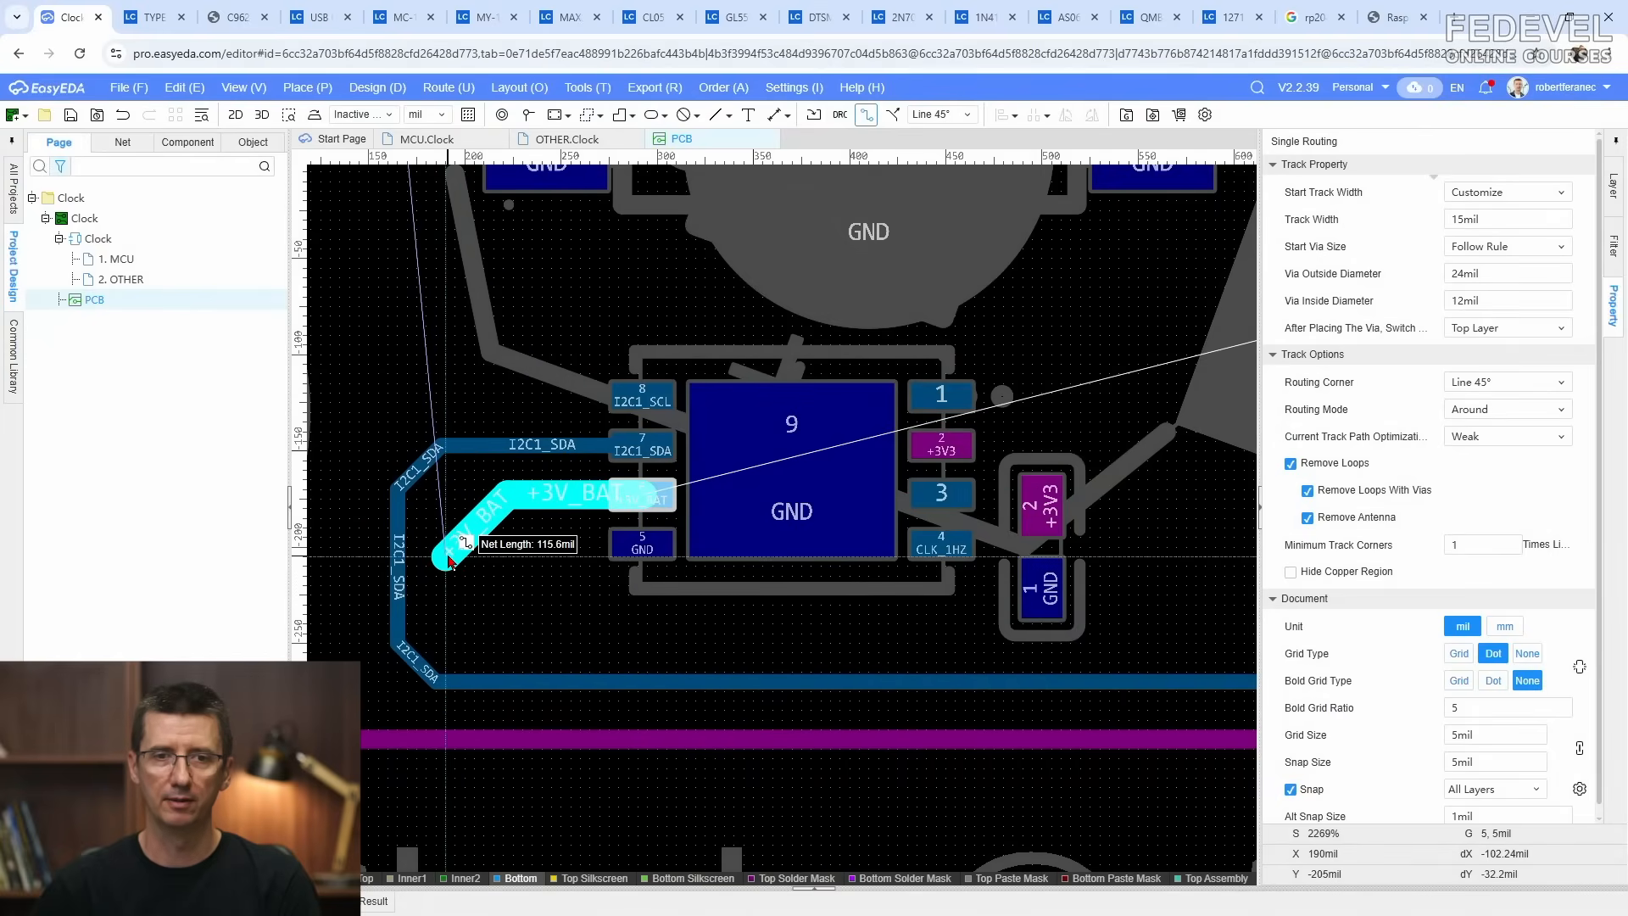
pyautogui.click(447, 558)
pyautogui.rightClick(484, 600)
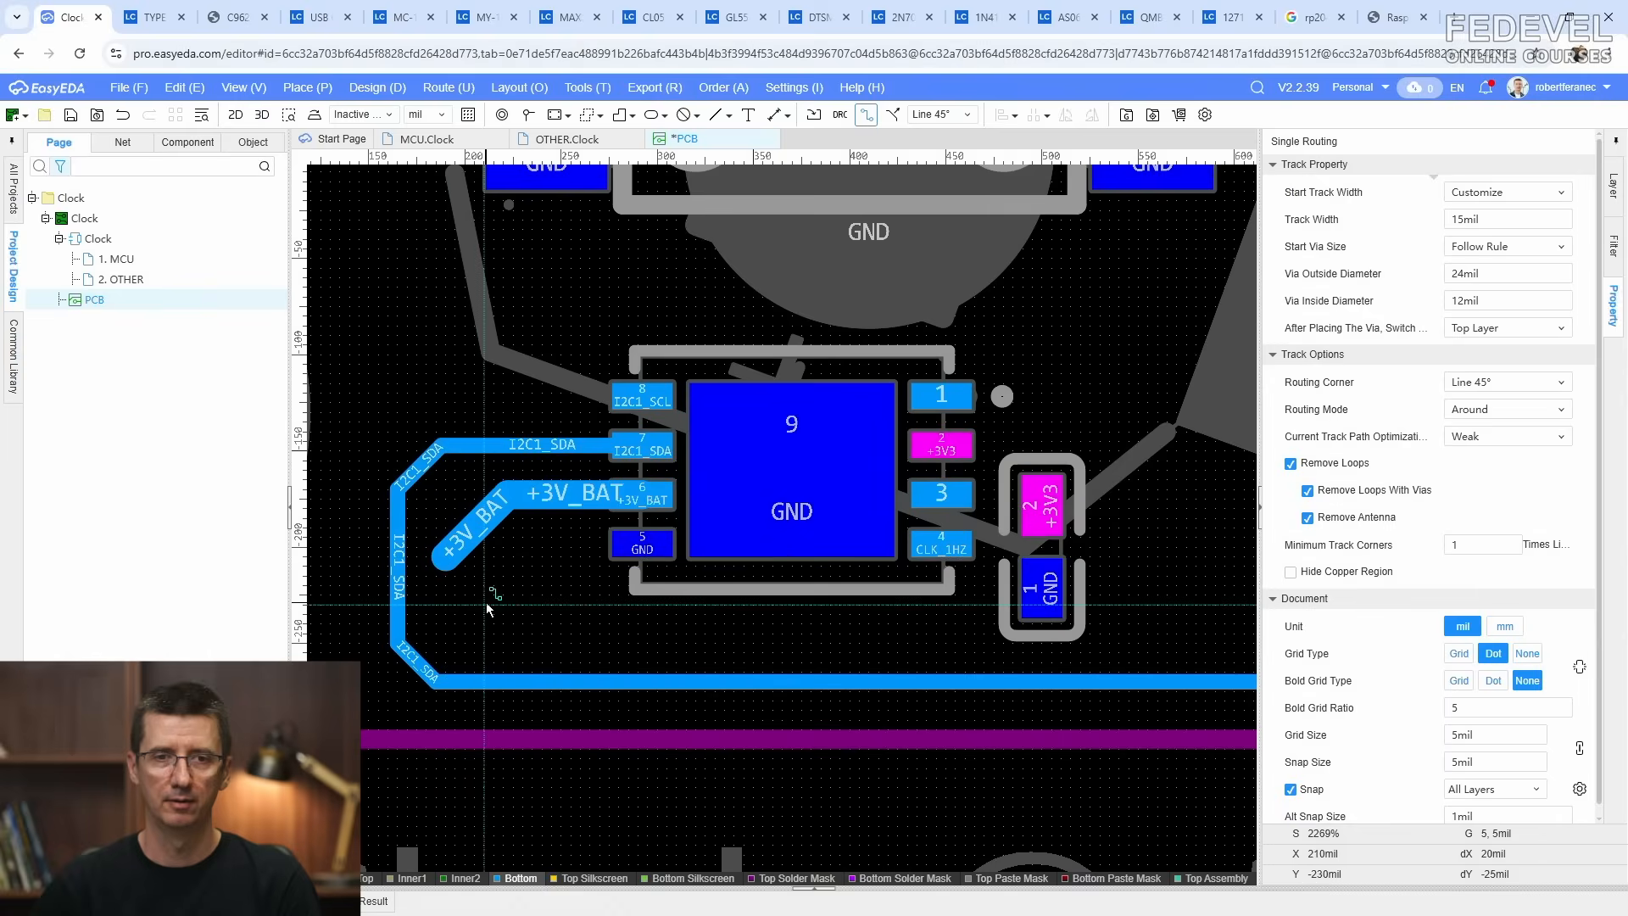
pyautogui.rightClick(487, 605)
pyautogui.click(527, 115)
pyautogui.click(446, 557)
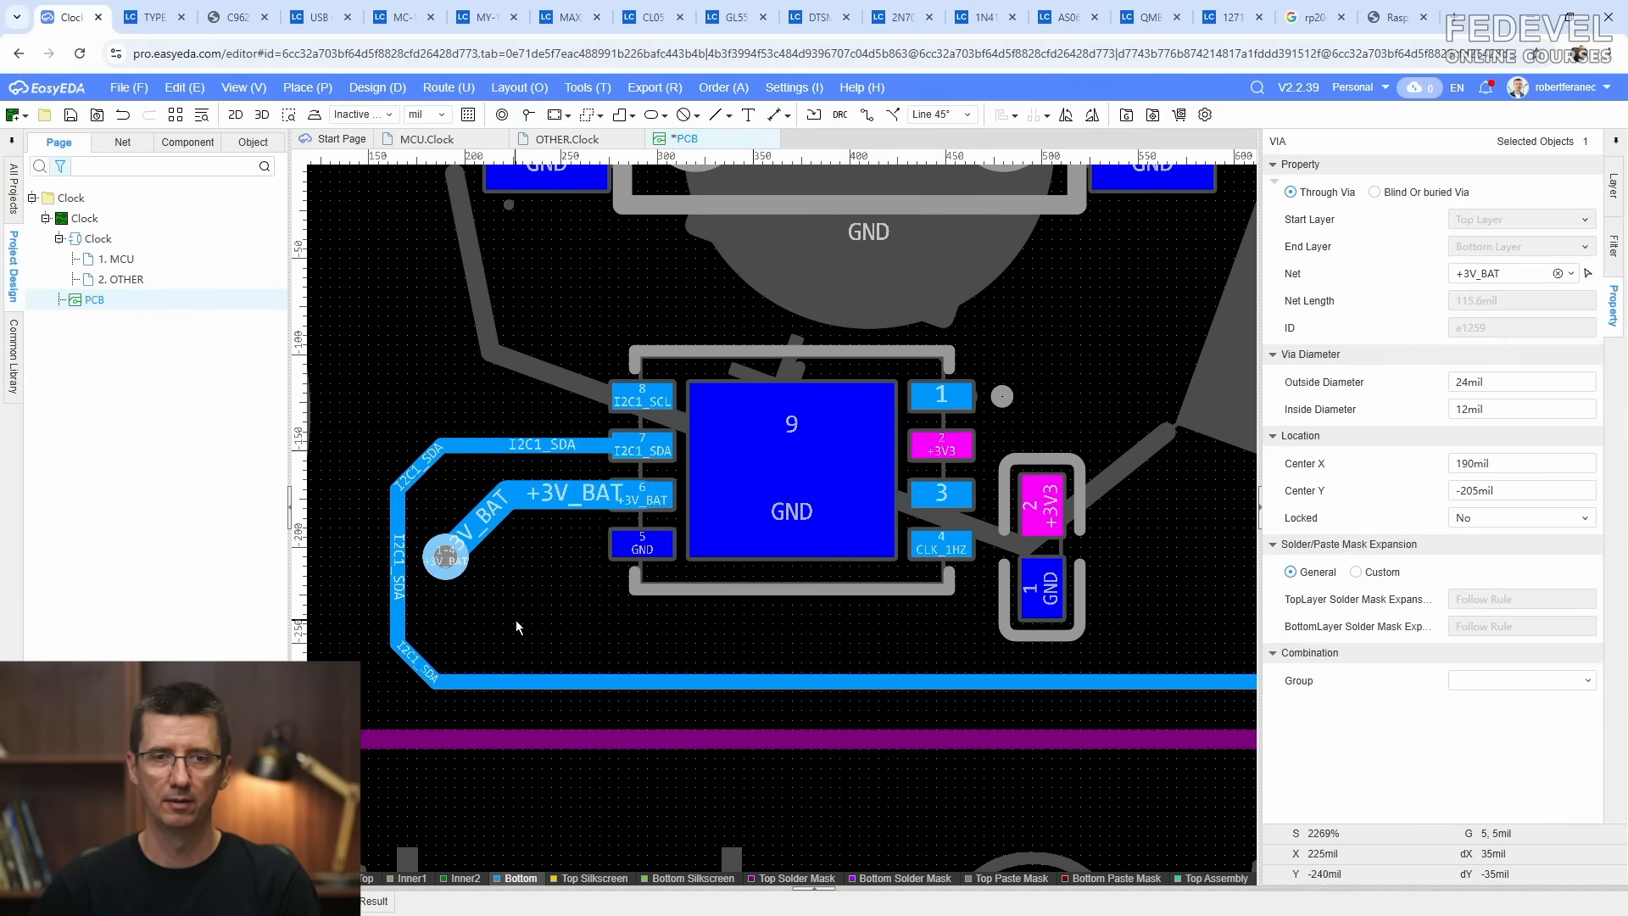
# Step: Check the size of pad 6 and set the line width of both +3V_BAT track segments to 13 mil
pyautogui.click(866, 114)
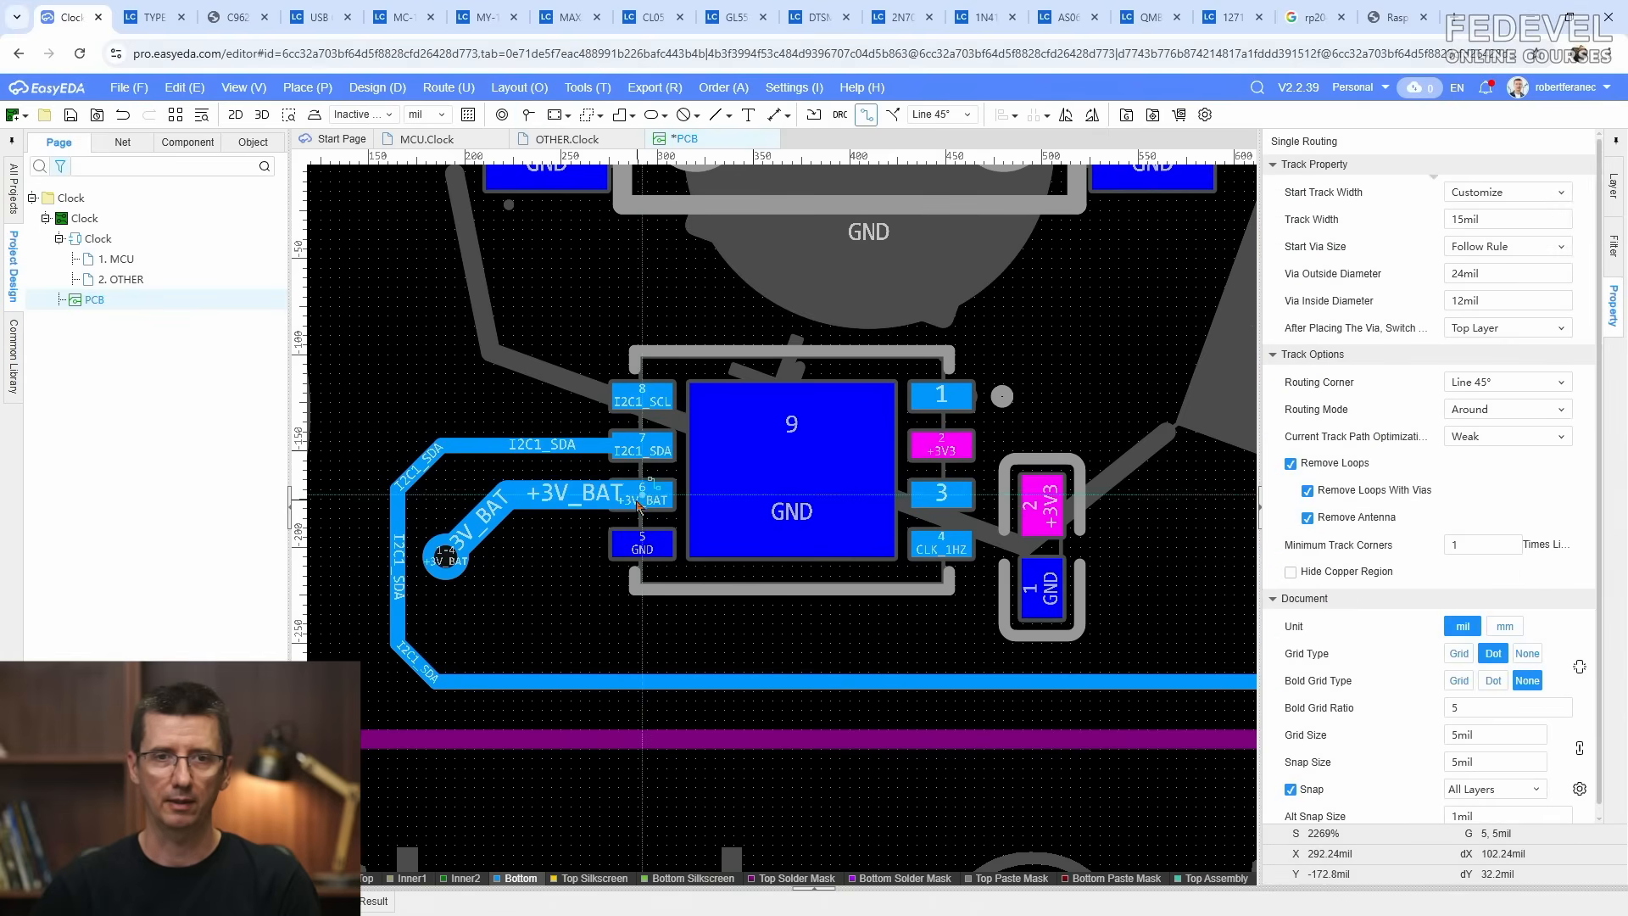
pyautogui.click(636, 500)
pyautogui.scroll(2, 635, 500)
pyautogui.rightClick(666, 546)
pyautogui.scroll(1, 613, 459)
pyautogui.click(728, 476)
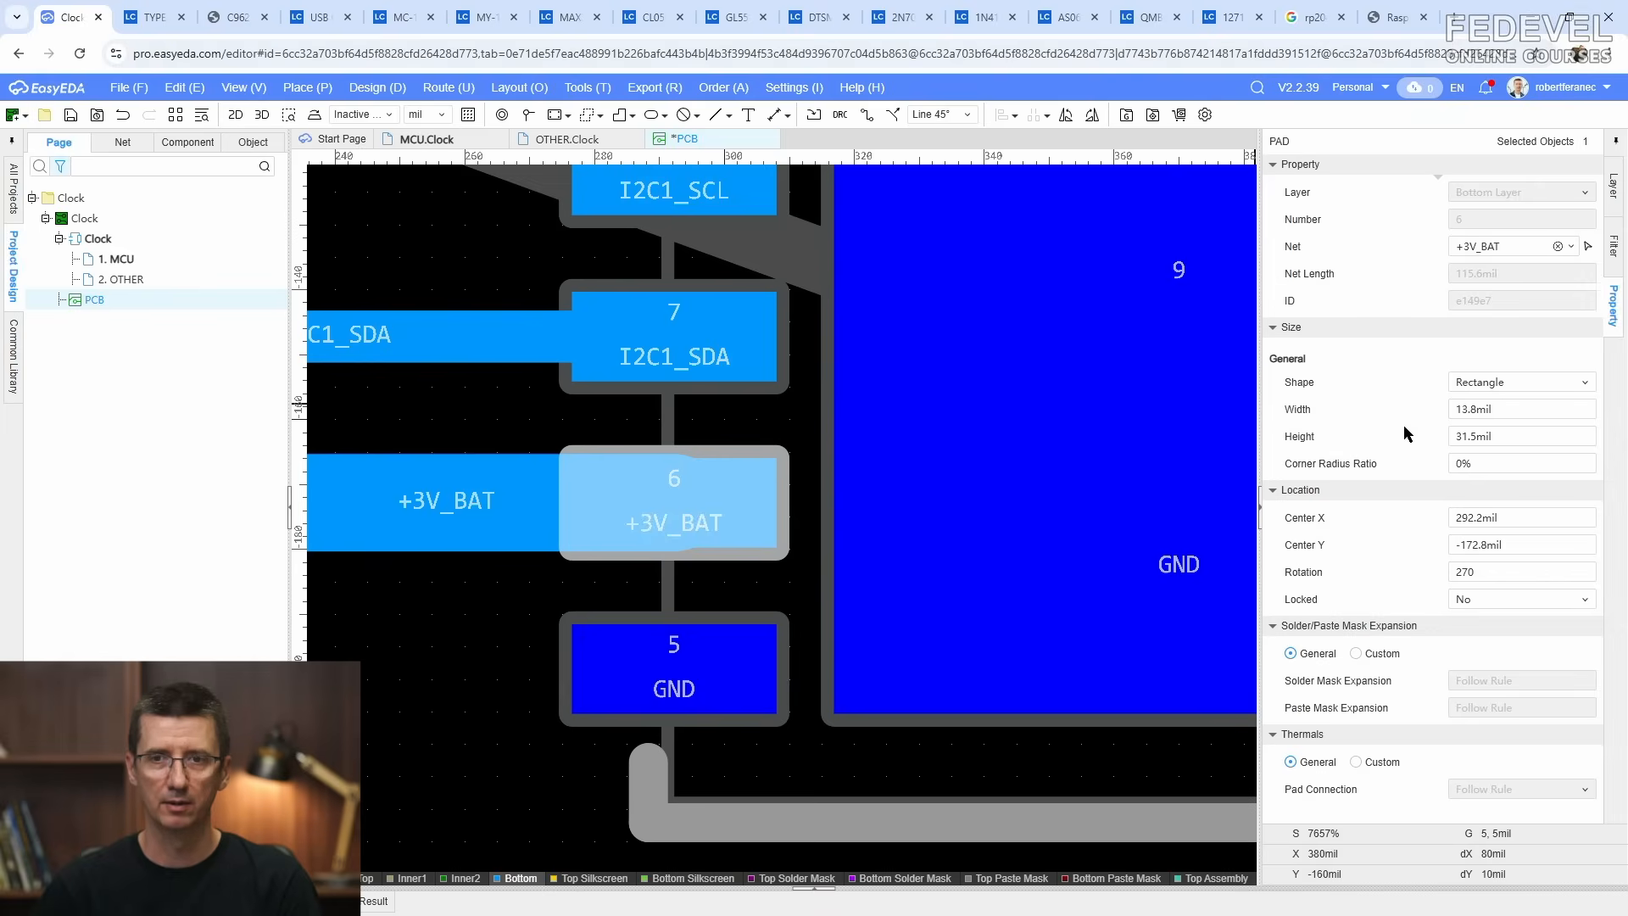
pyautogui.click(767, 551)
pyautogui.scroll(-3, 772, 568)
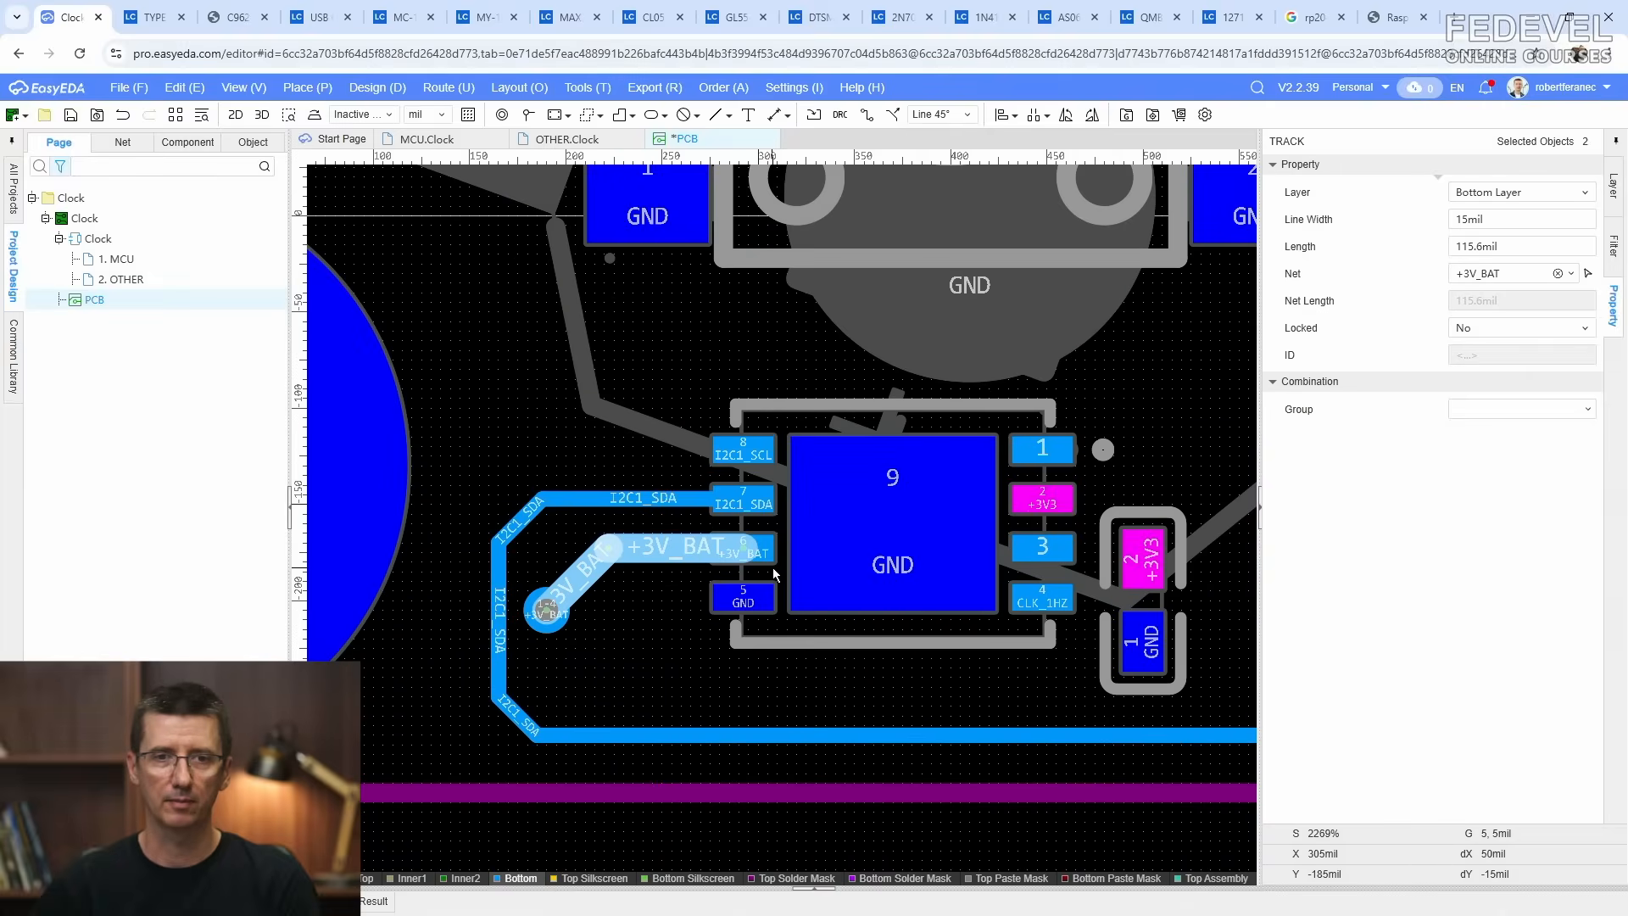
pyautogui.click(1510, 218)
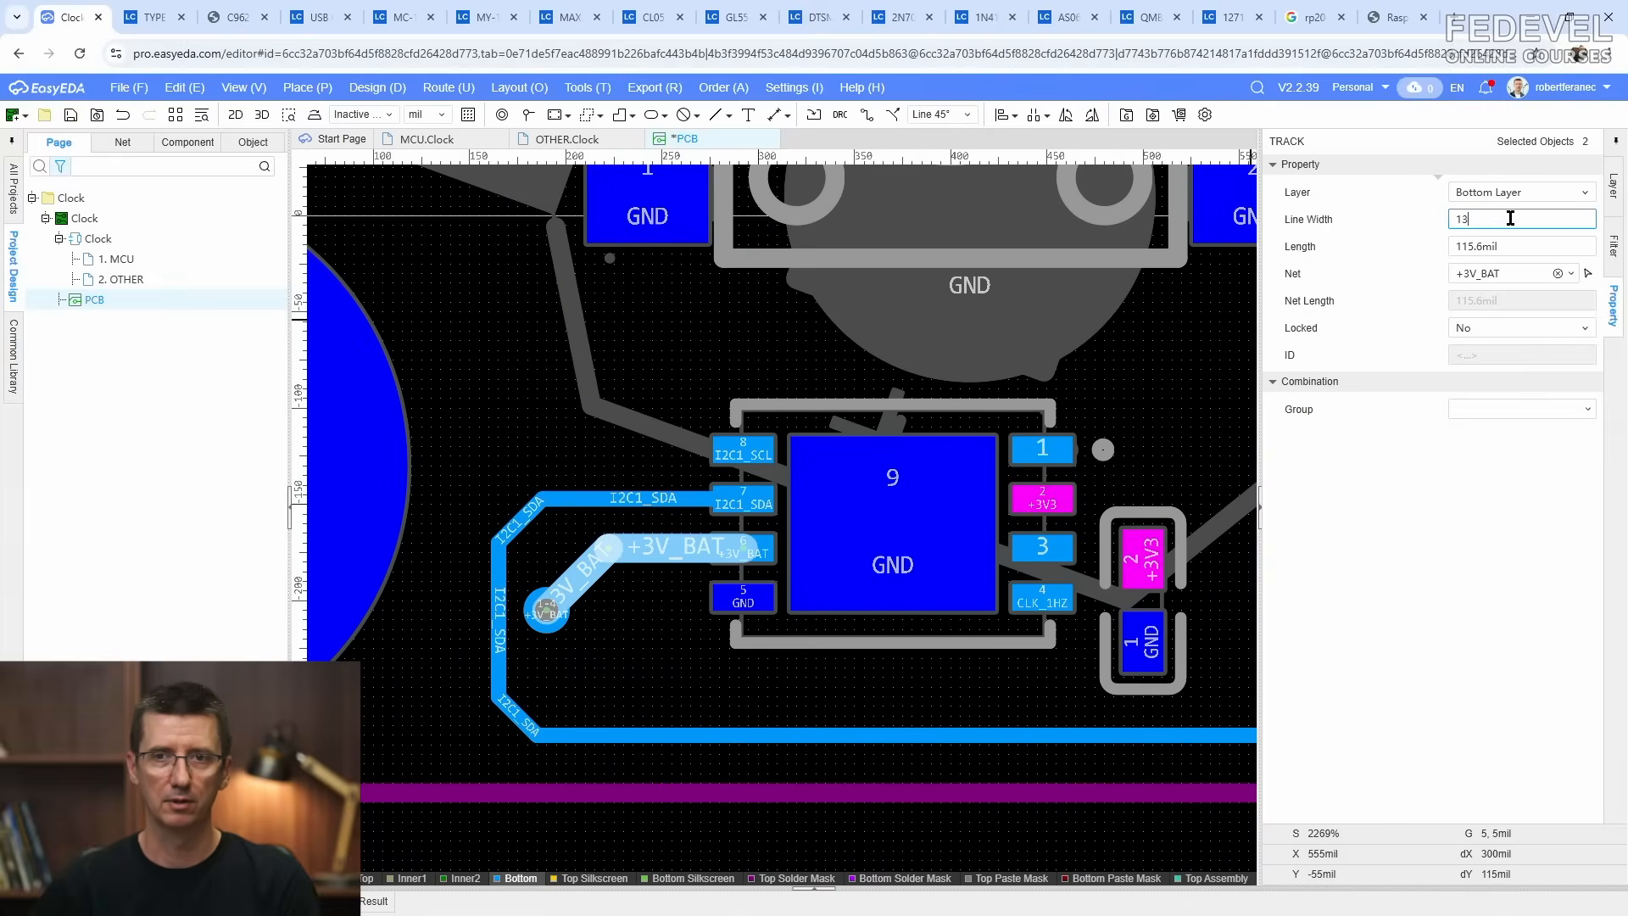
pyautogui.press('Return')
pyautogui.click(644, 641)
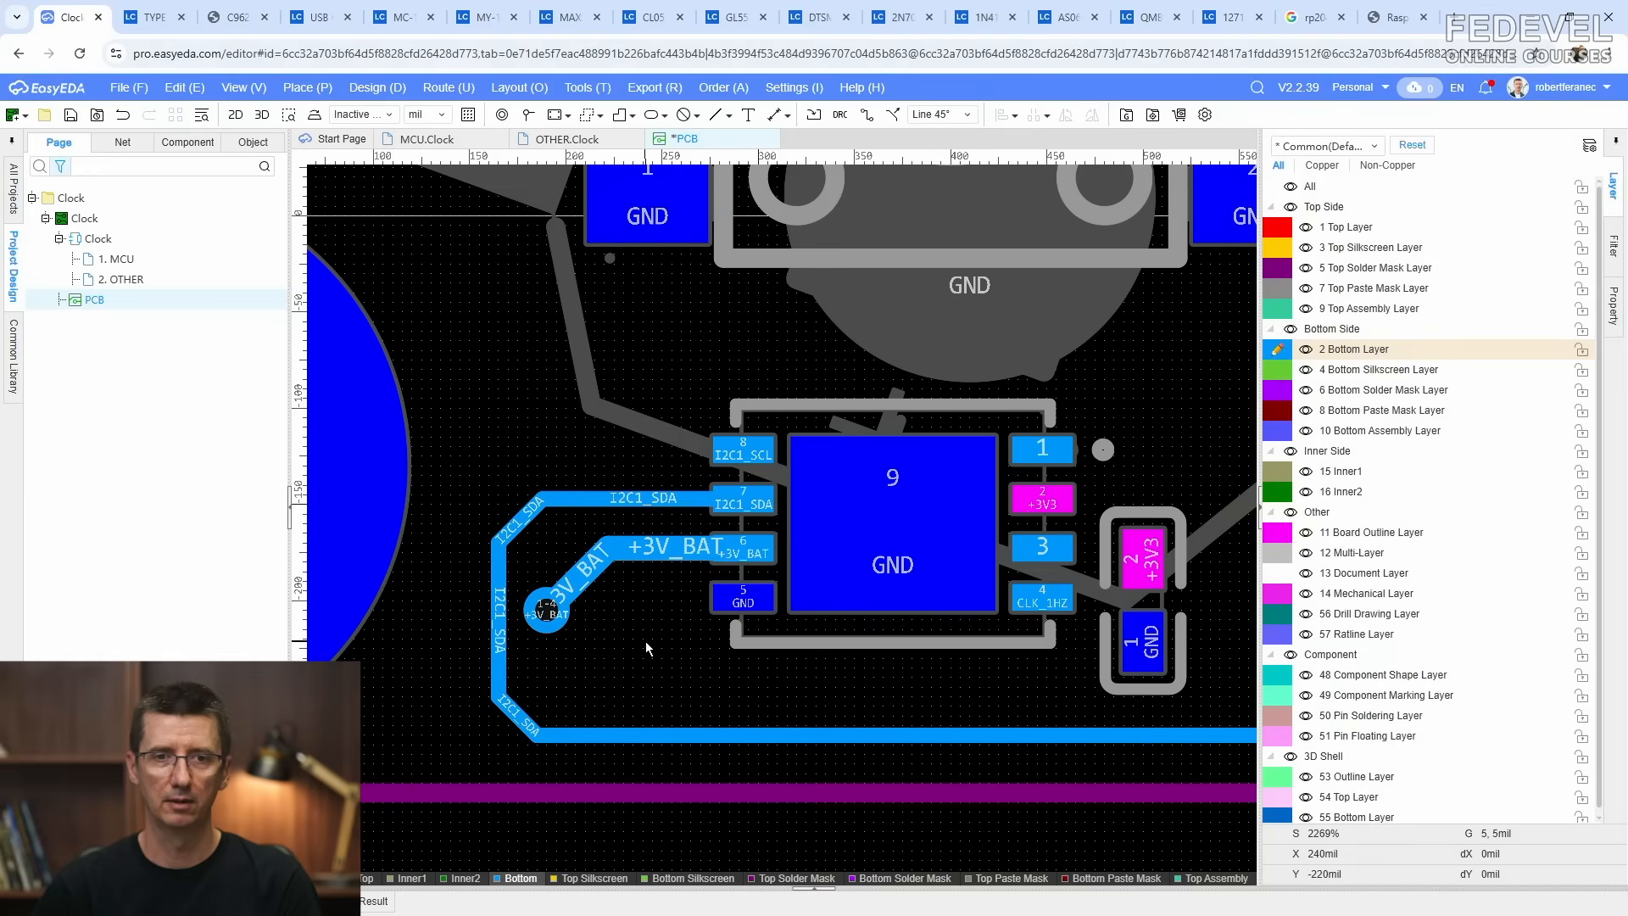
# Step: Route a 13 mil GND stub from pad 5 of the 9-pad chip to 255, -215 mil and place a via at its end
pyautogui.click(866, 114)
pyautogui.scroll(1, 671, 610)
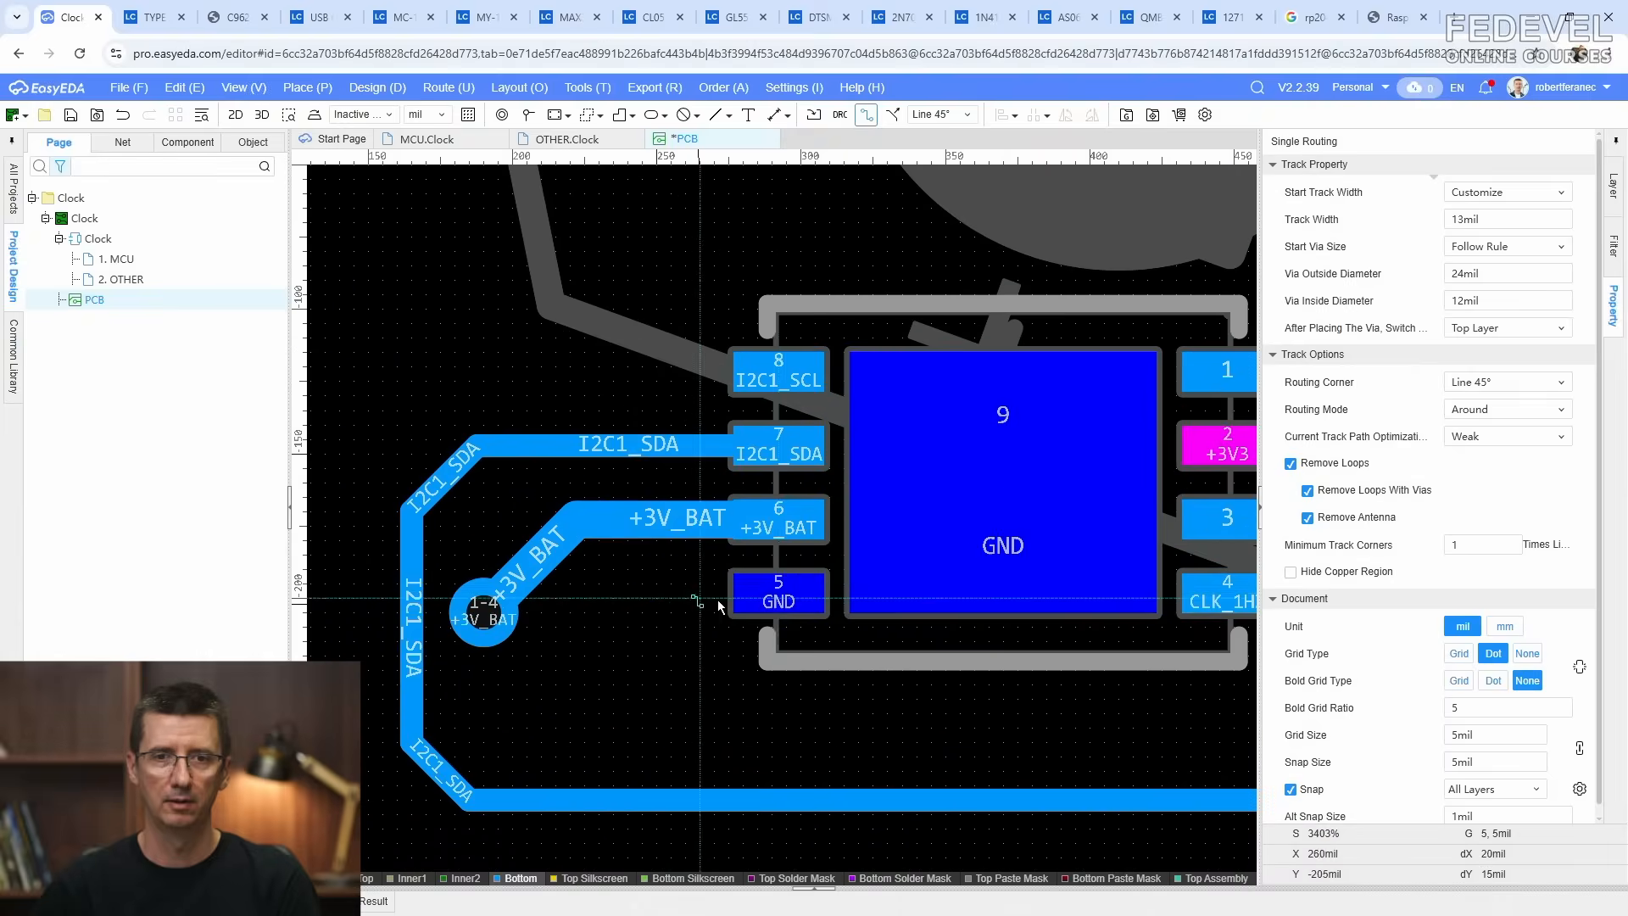
pyautogui.click(770, 596)
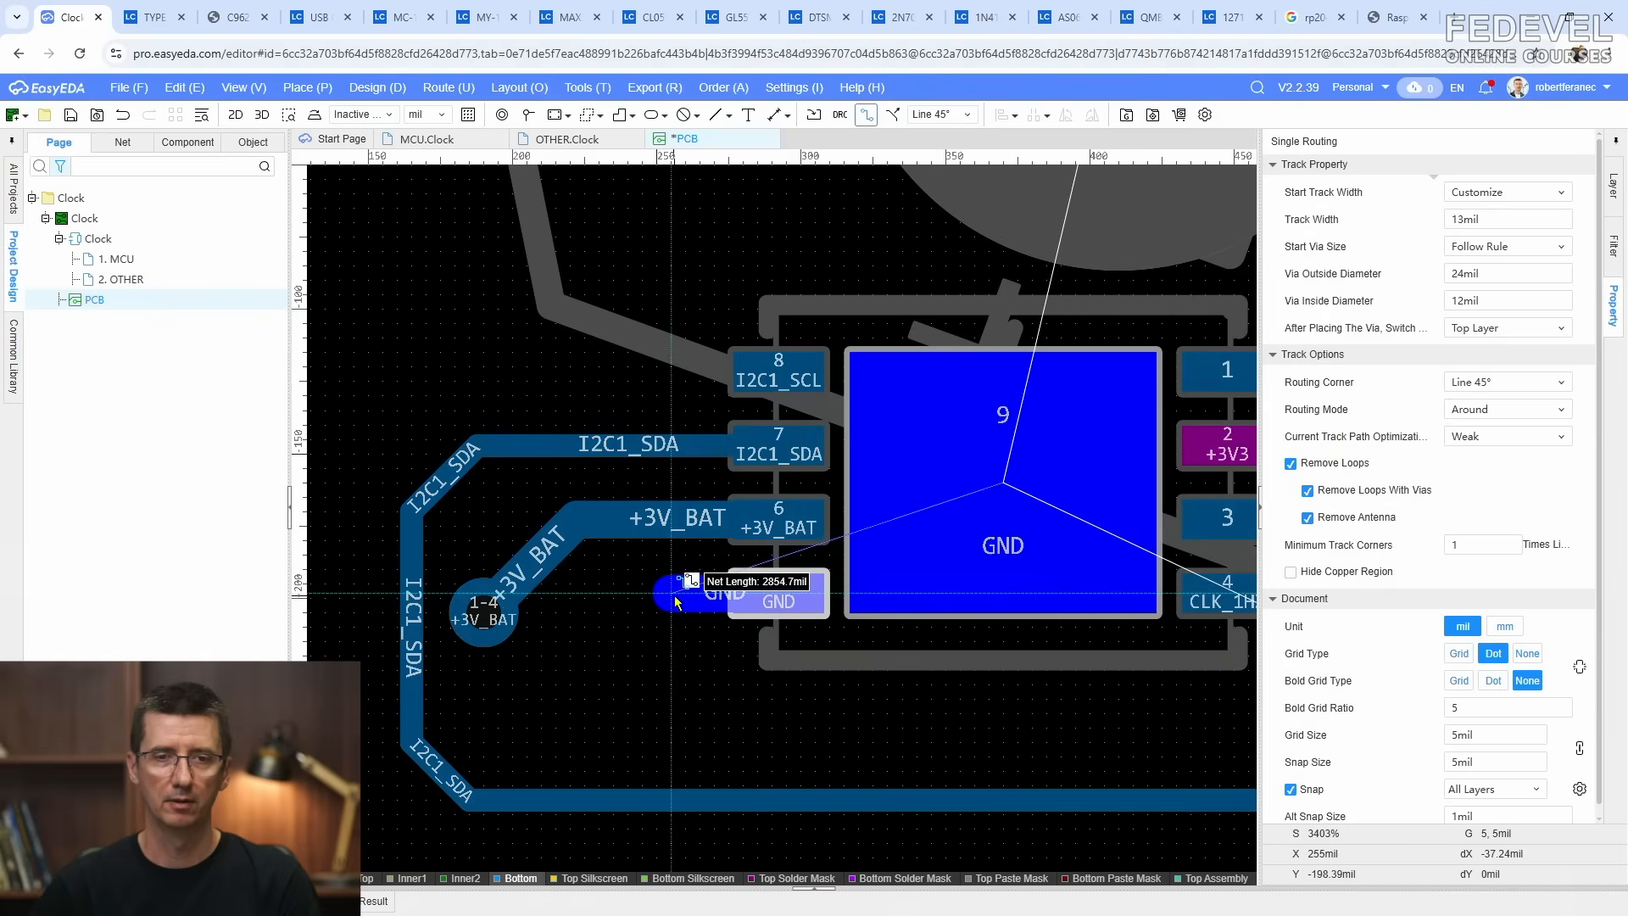
pyautogui.press('Tab')
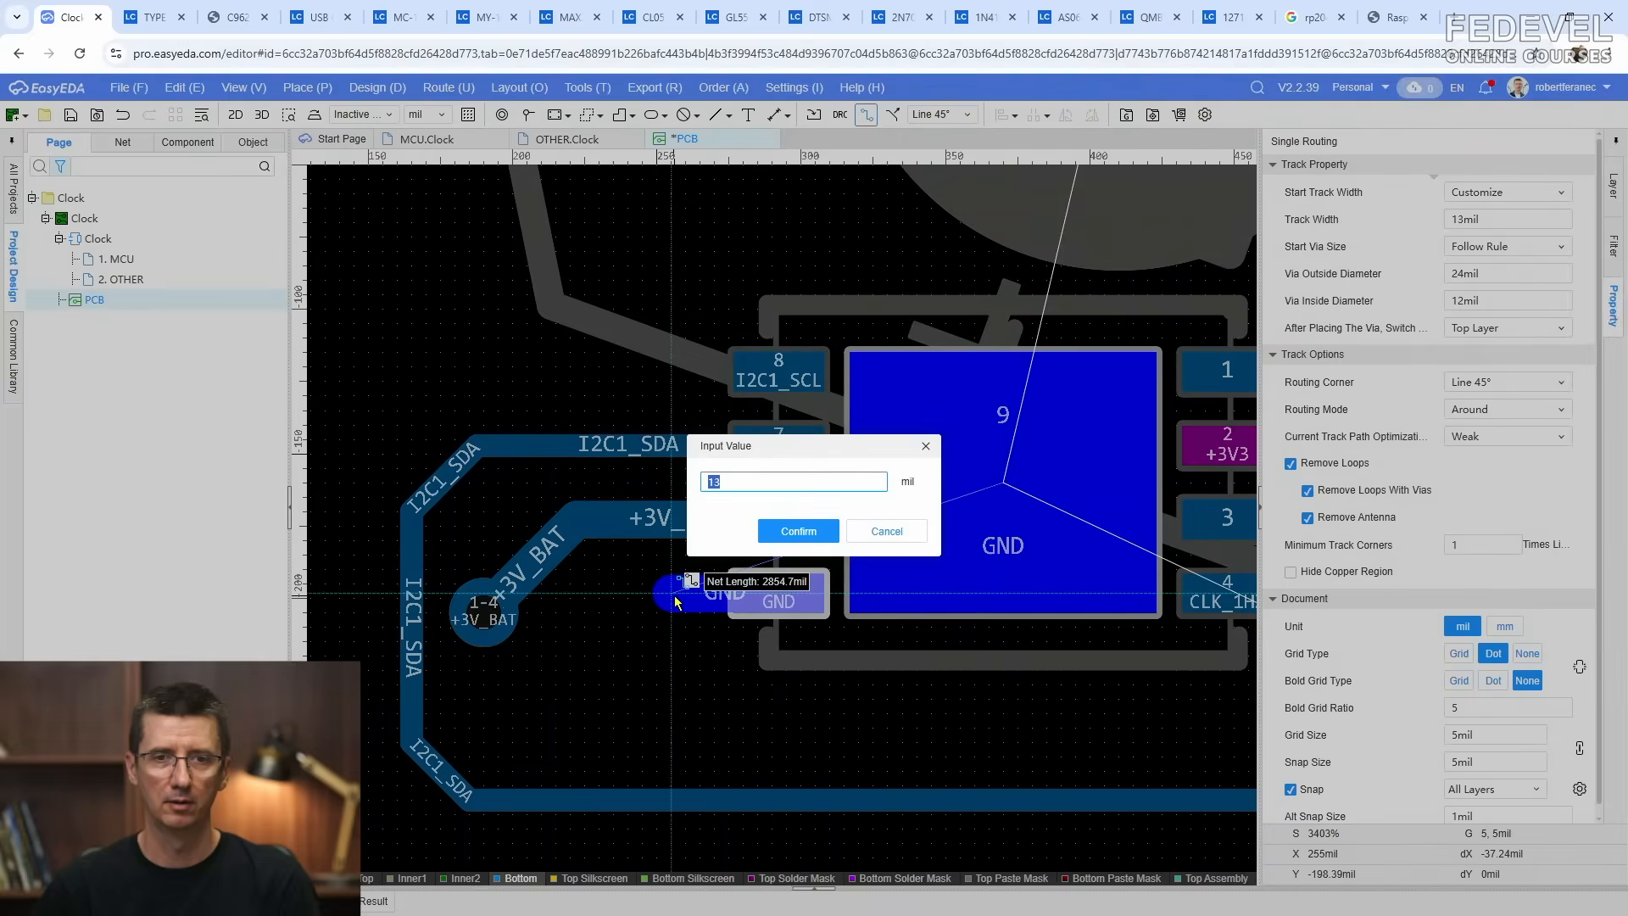
pyautogui.click(773, 530)
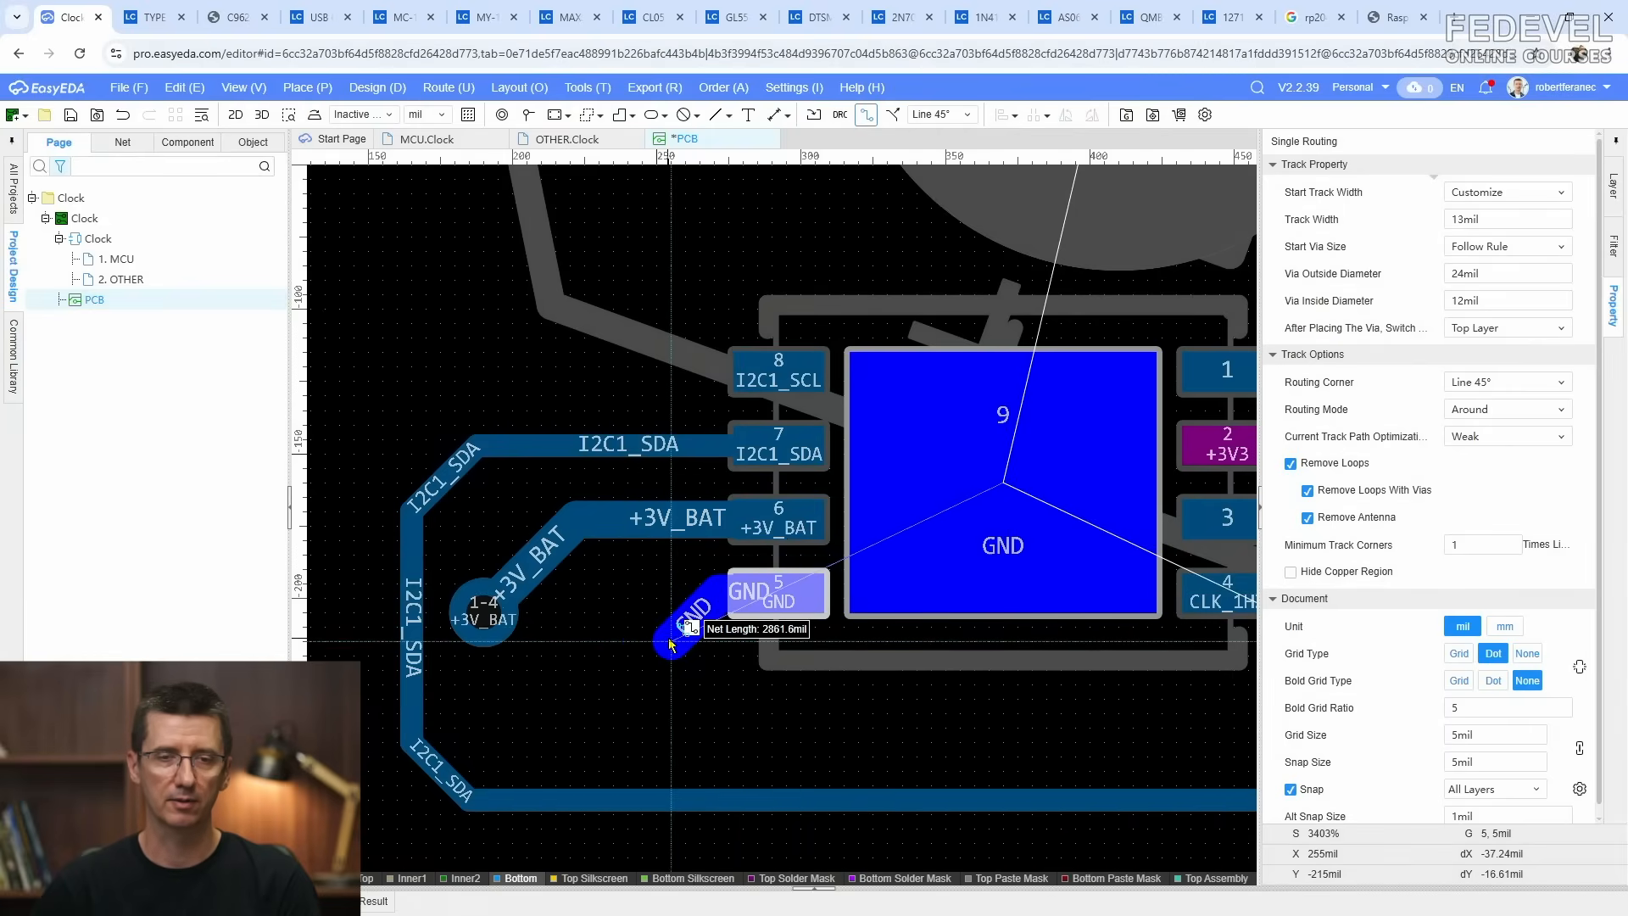
pyautogui.press('Escape')
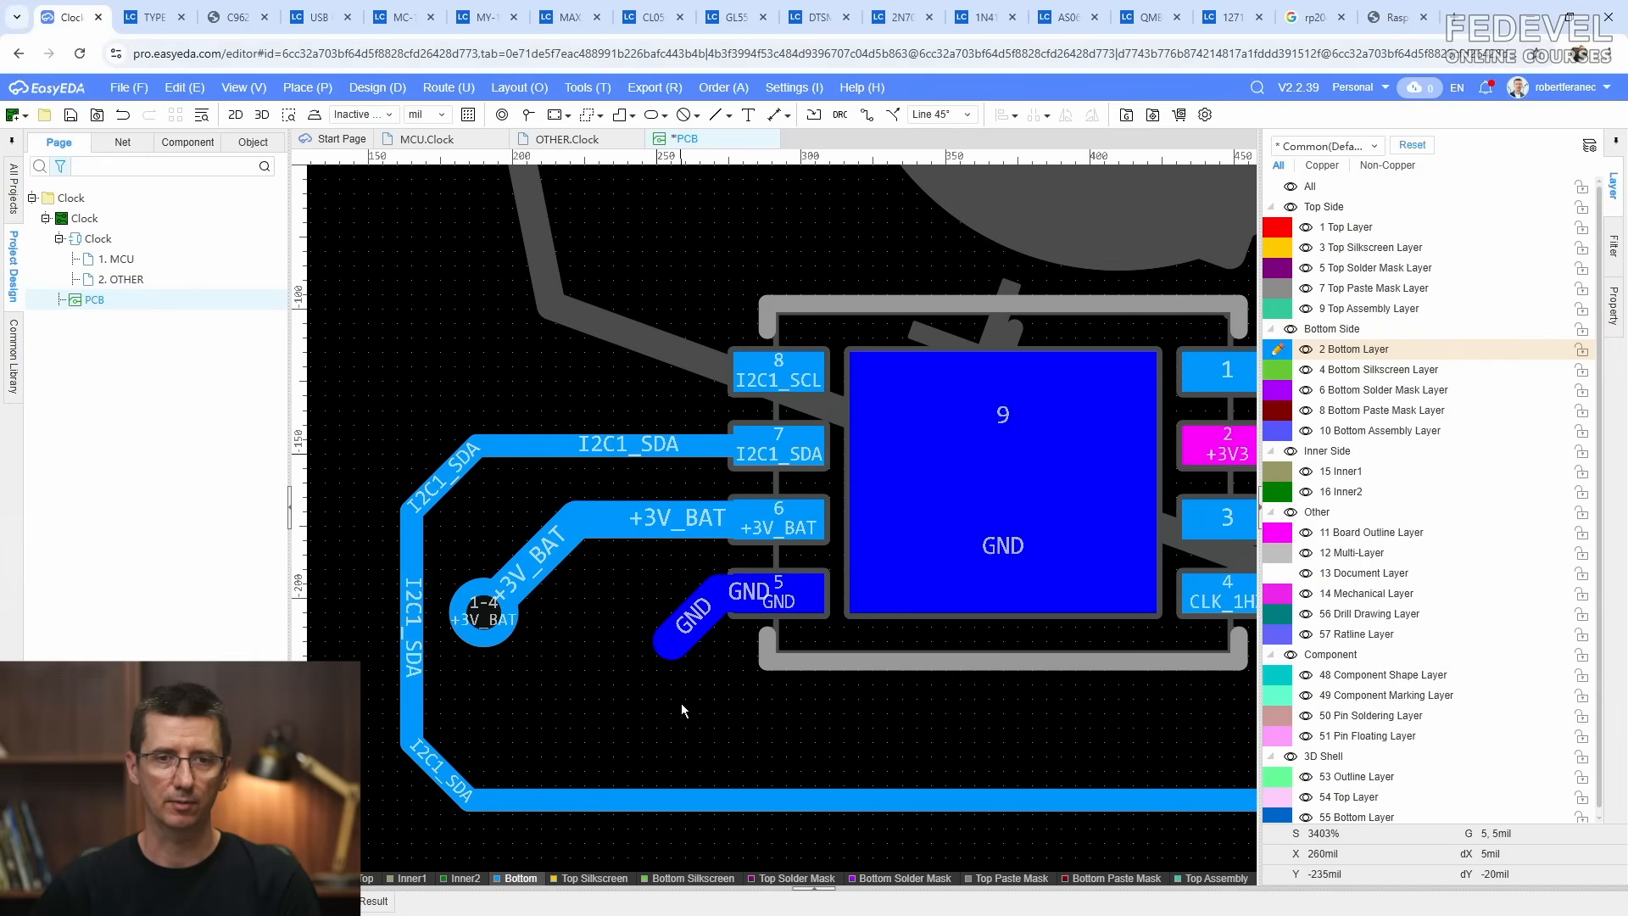
pyautogui.press('v')
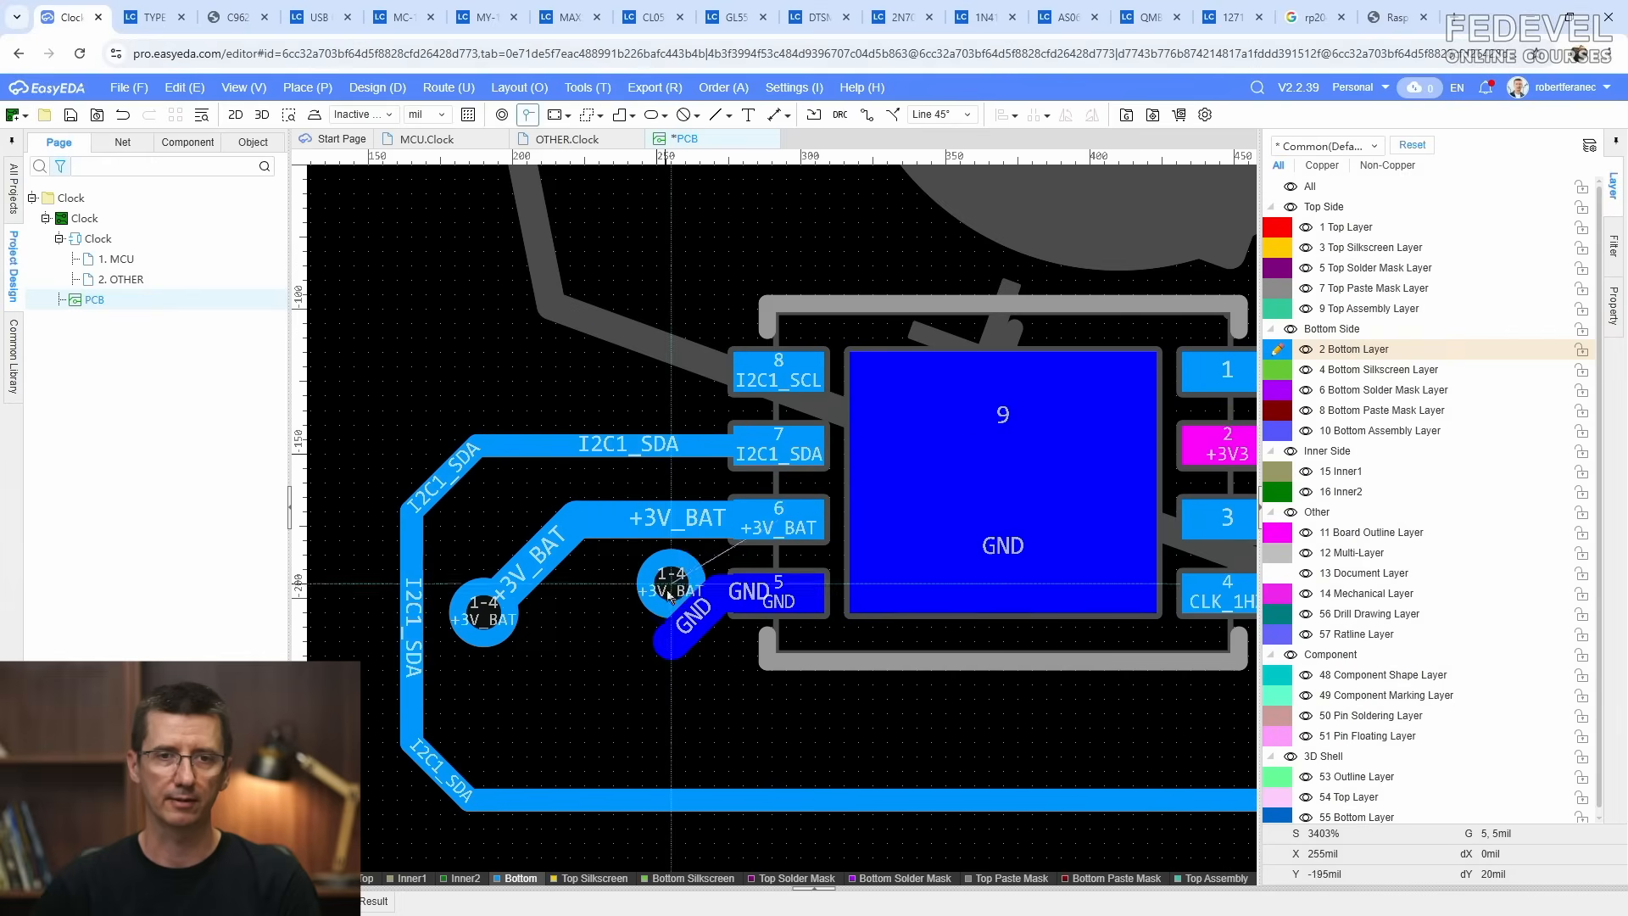
pyautogui.click(670, 640)
pyautogui.press('Escape')
# Step: Route a 20 mil GND stub from pad 1 of the two-pad component beside the chip to 530, -221.5 mil, ending with a via
pyautogui.scroll(-4, 559, 670)
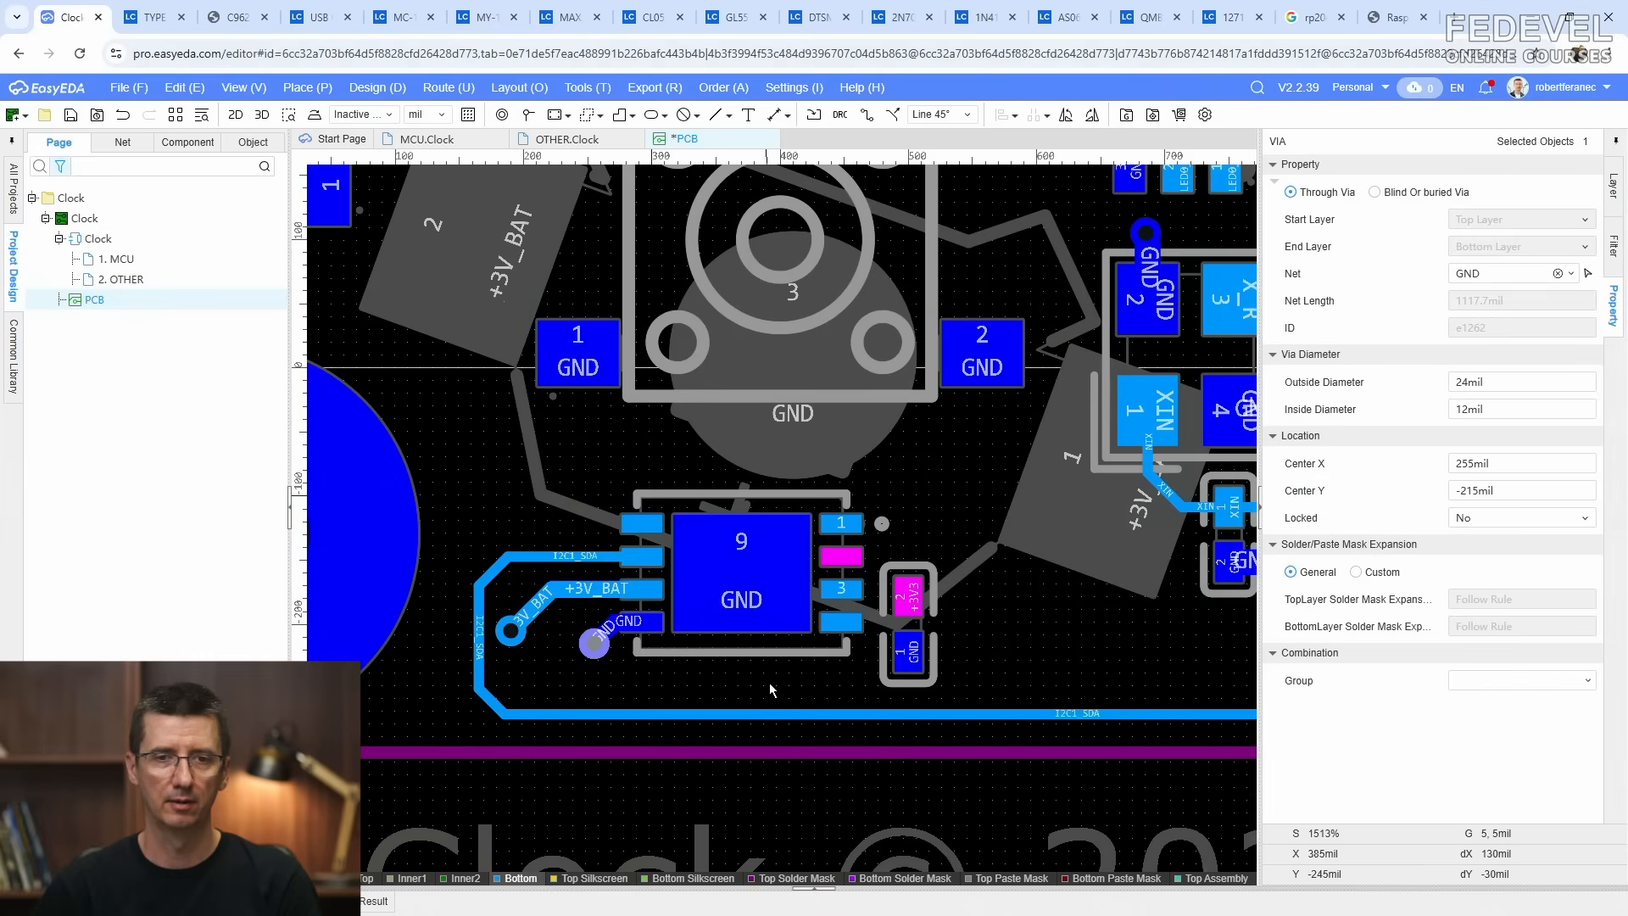
pyautogui.moveTo(772, 689); pyautogui.dragTo(575, 659, button='right')
pyautogui.click(823, 609)
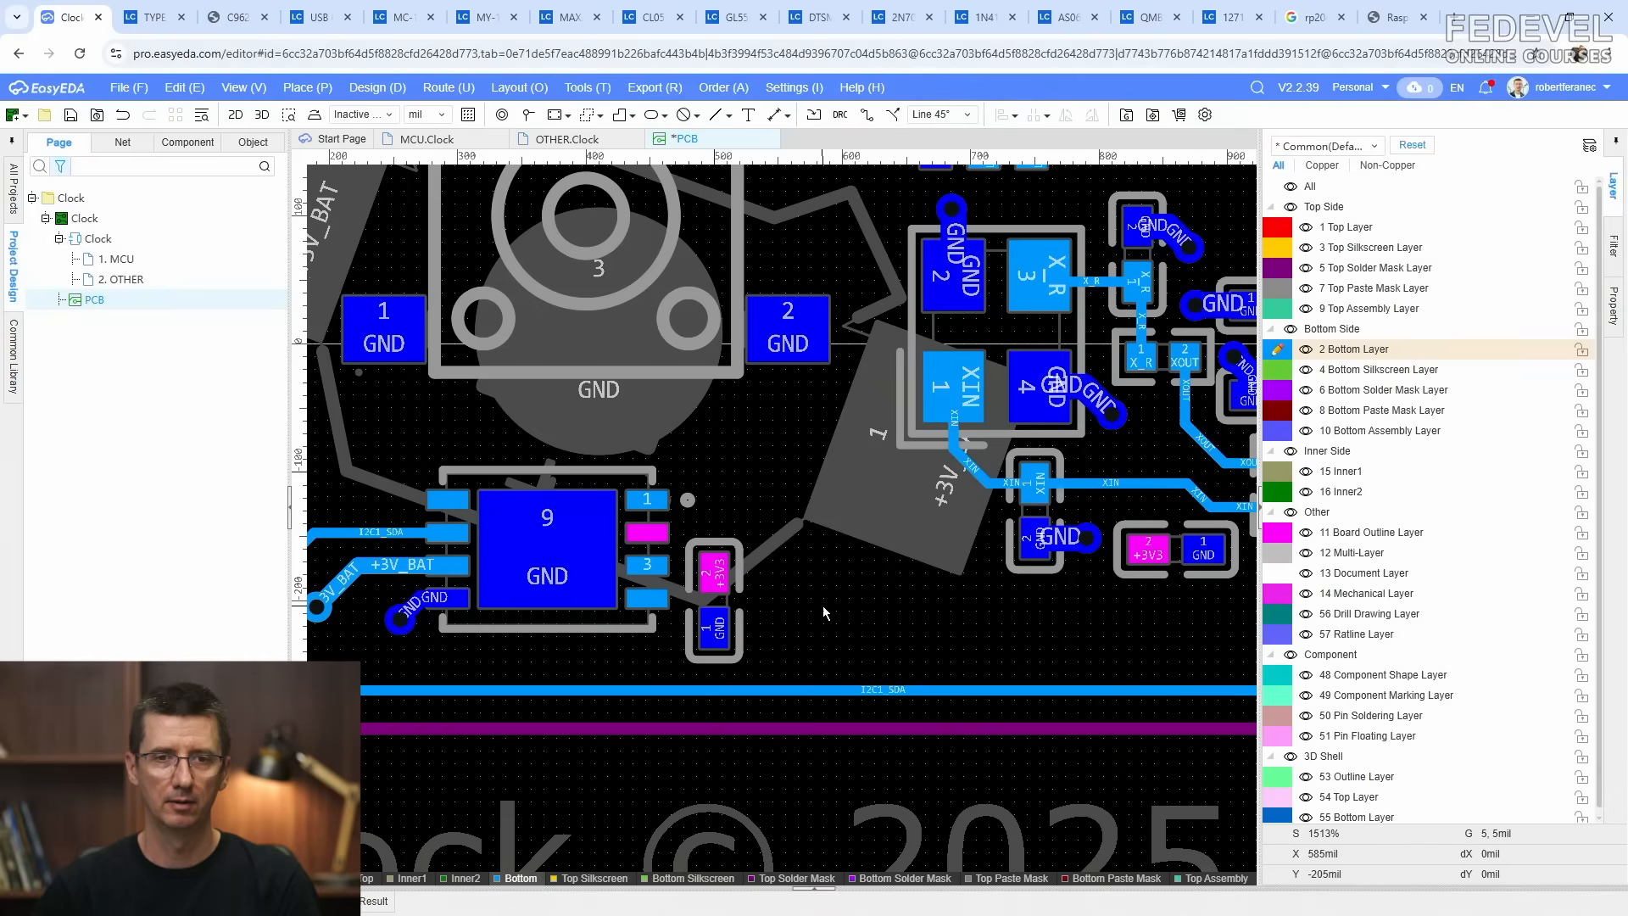
pyautogui.click(865, 116)
pyautogui.scroll(4, 786, 594)
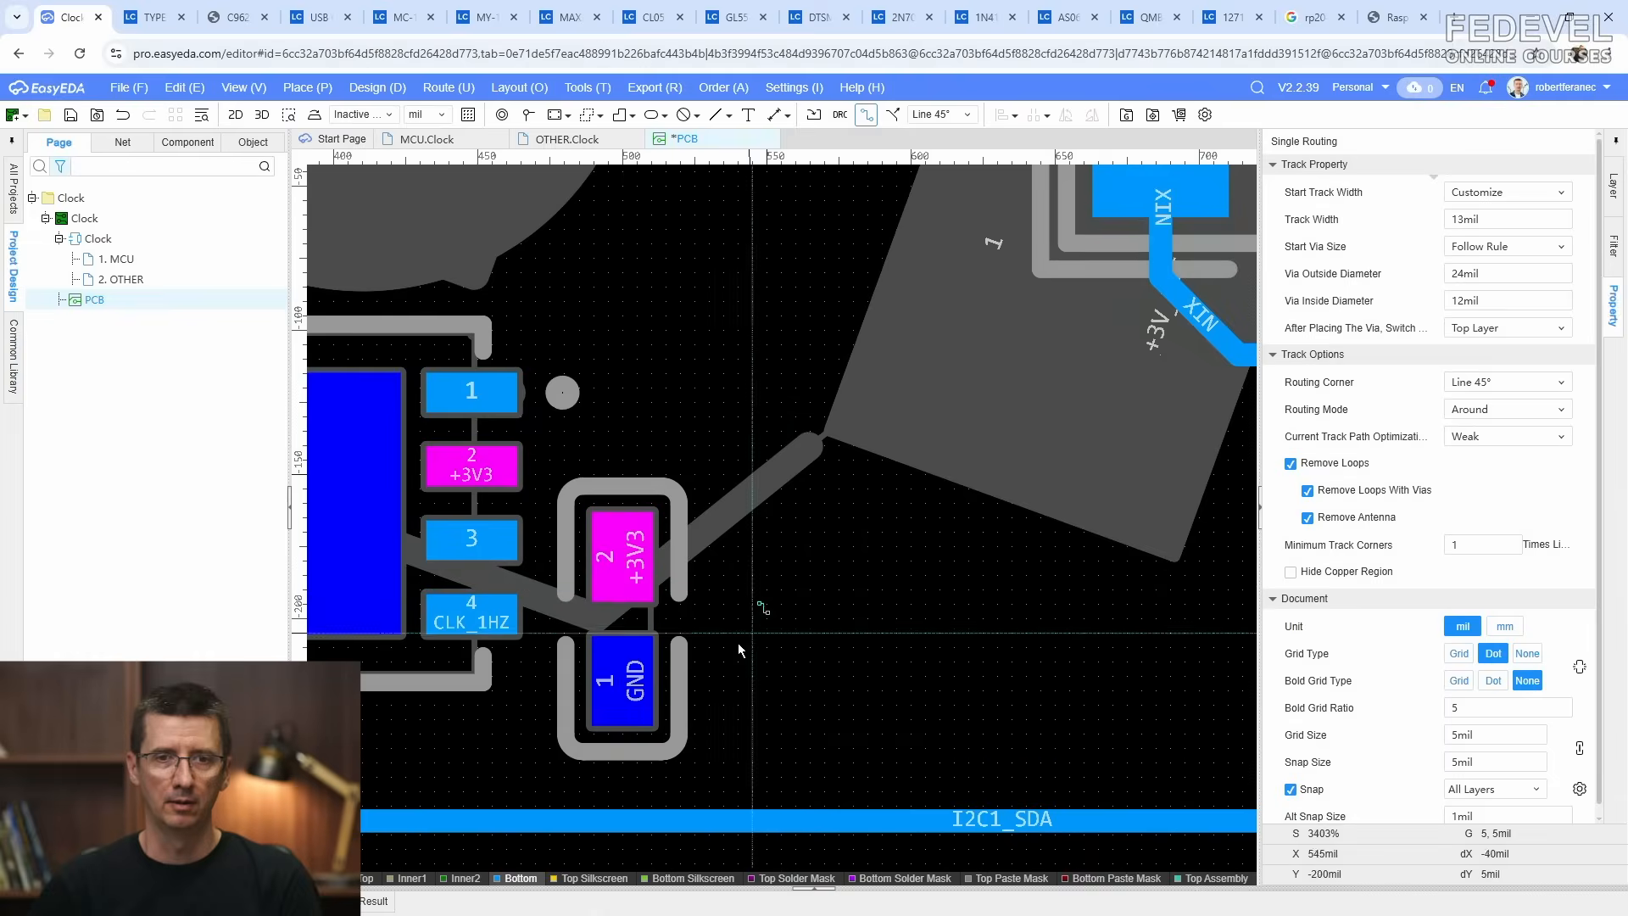
pyautogui.click(628, 694)
pyautogui.press('Tab')
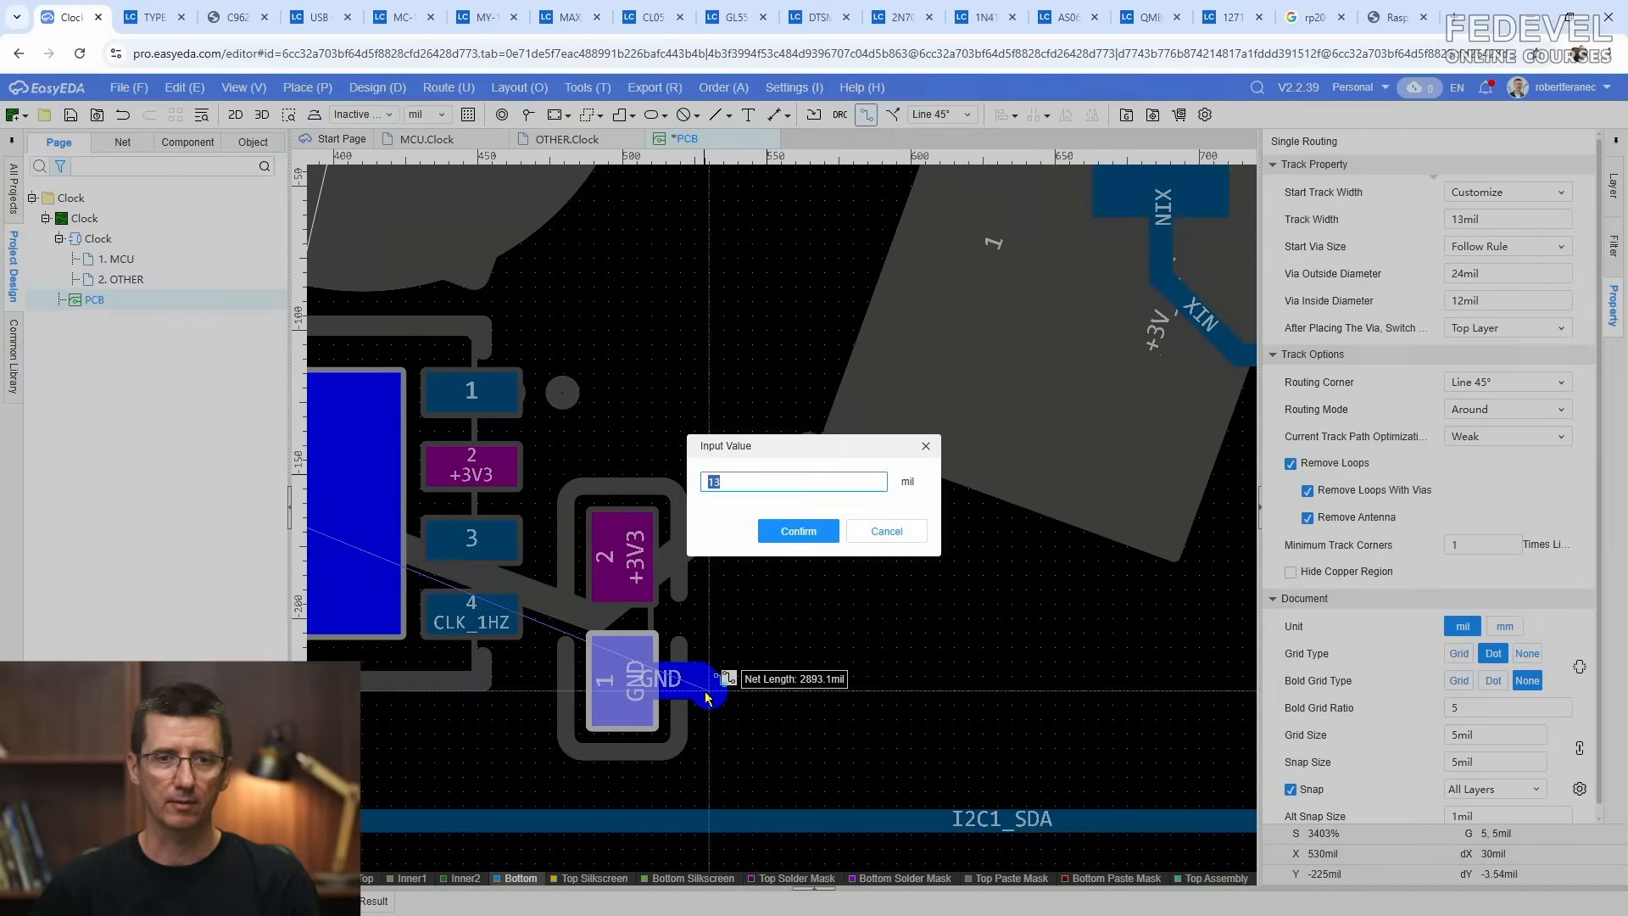
pyautogui.write('20')
pyautogui.press('Return')
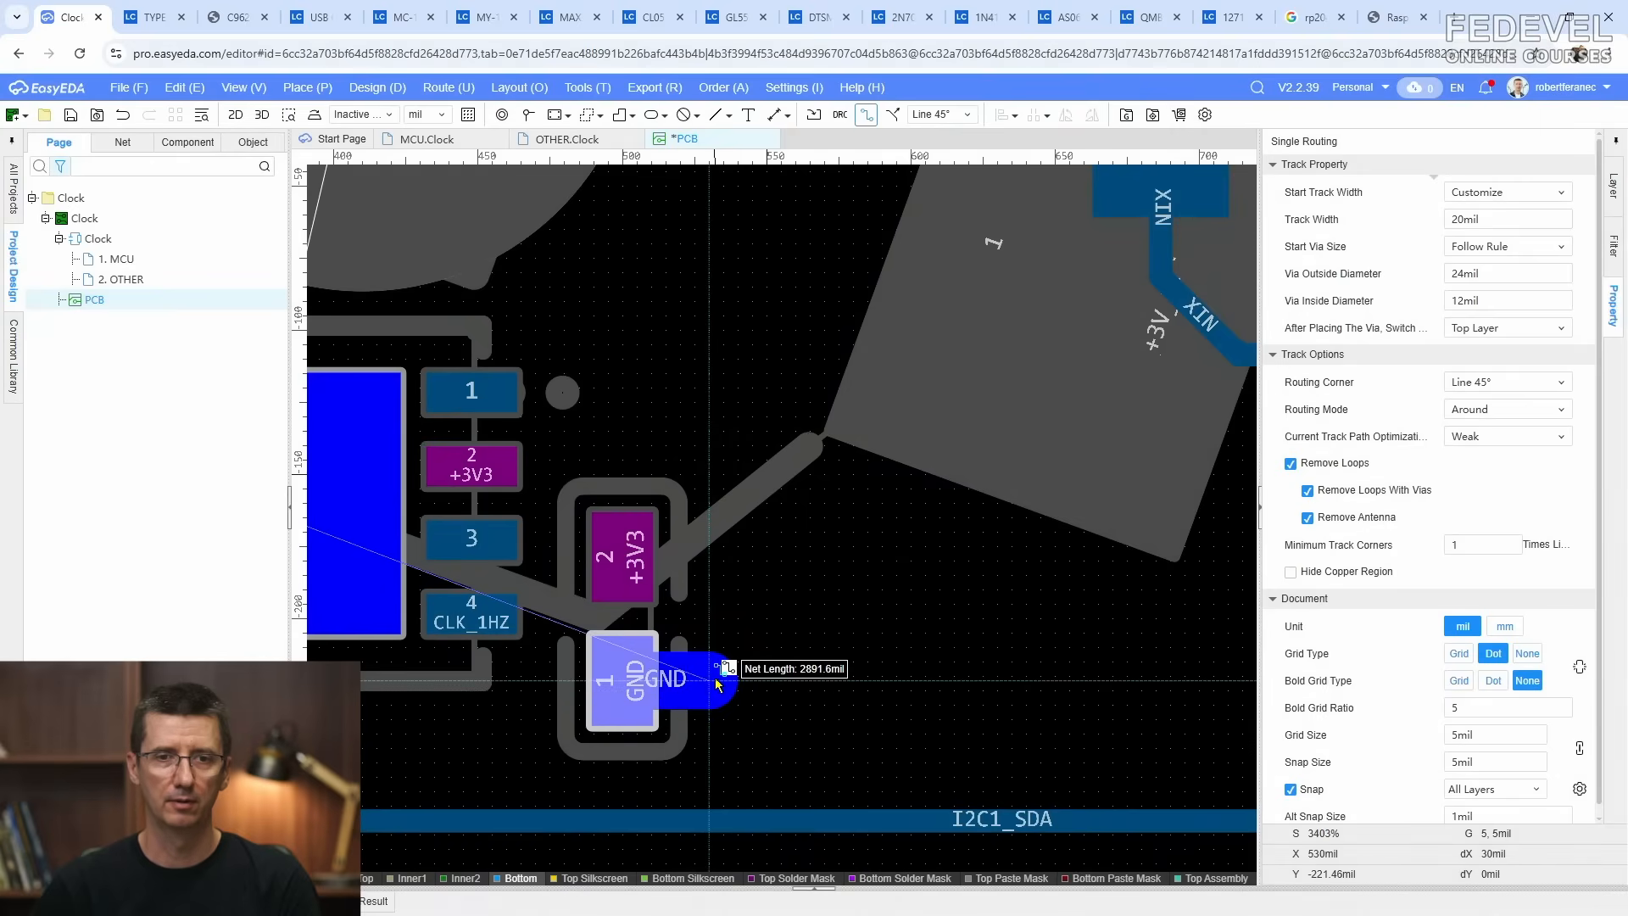
pyautogui.press('Escape')
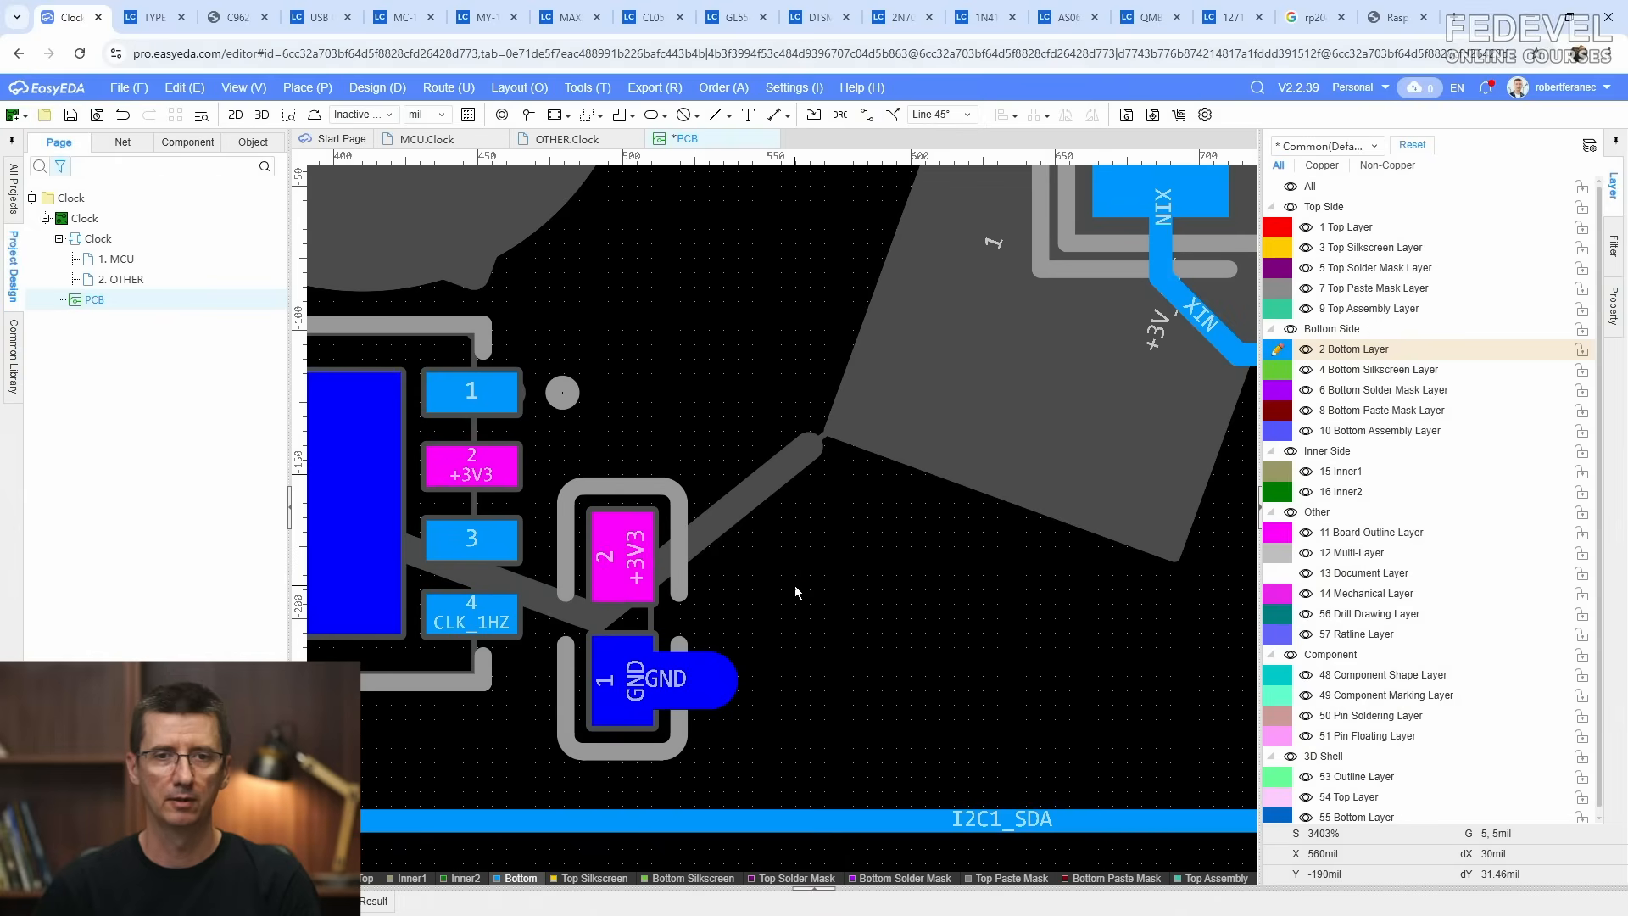
pyautogui.click(527, 114)
pyautogui.click(709, 681)
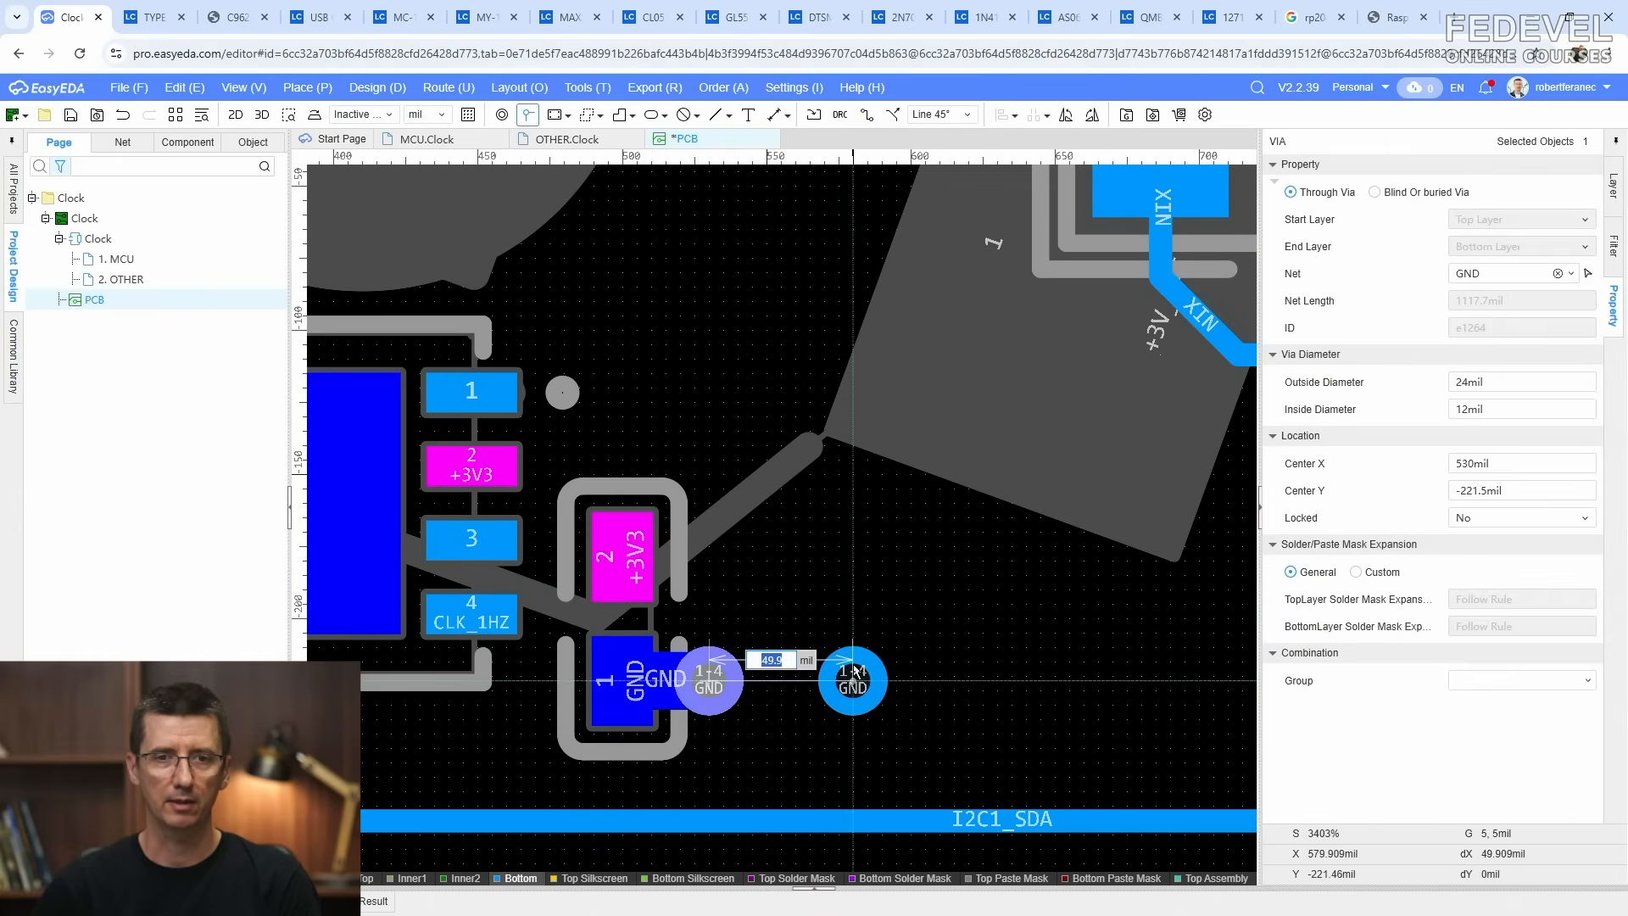
pyautogui.press('Escape')
# Step: Route a 13 mil +3V3 track from pad 2 of the 9-pad chip to pad 2 of the neighbouring two-pad component
pyautogui.scroll(-2, 831, 580)
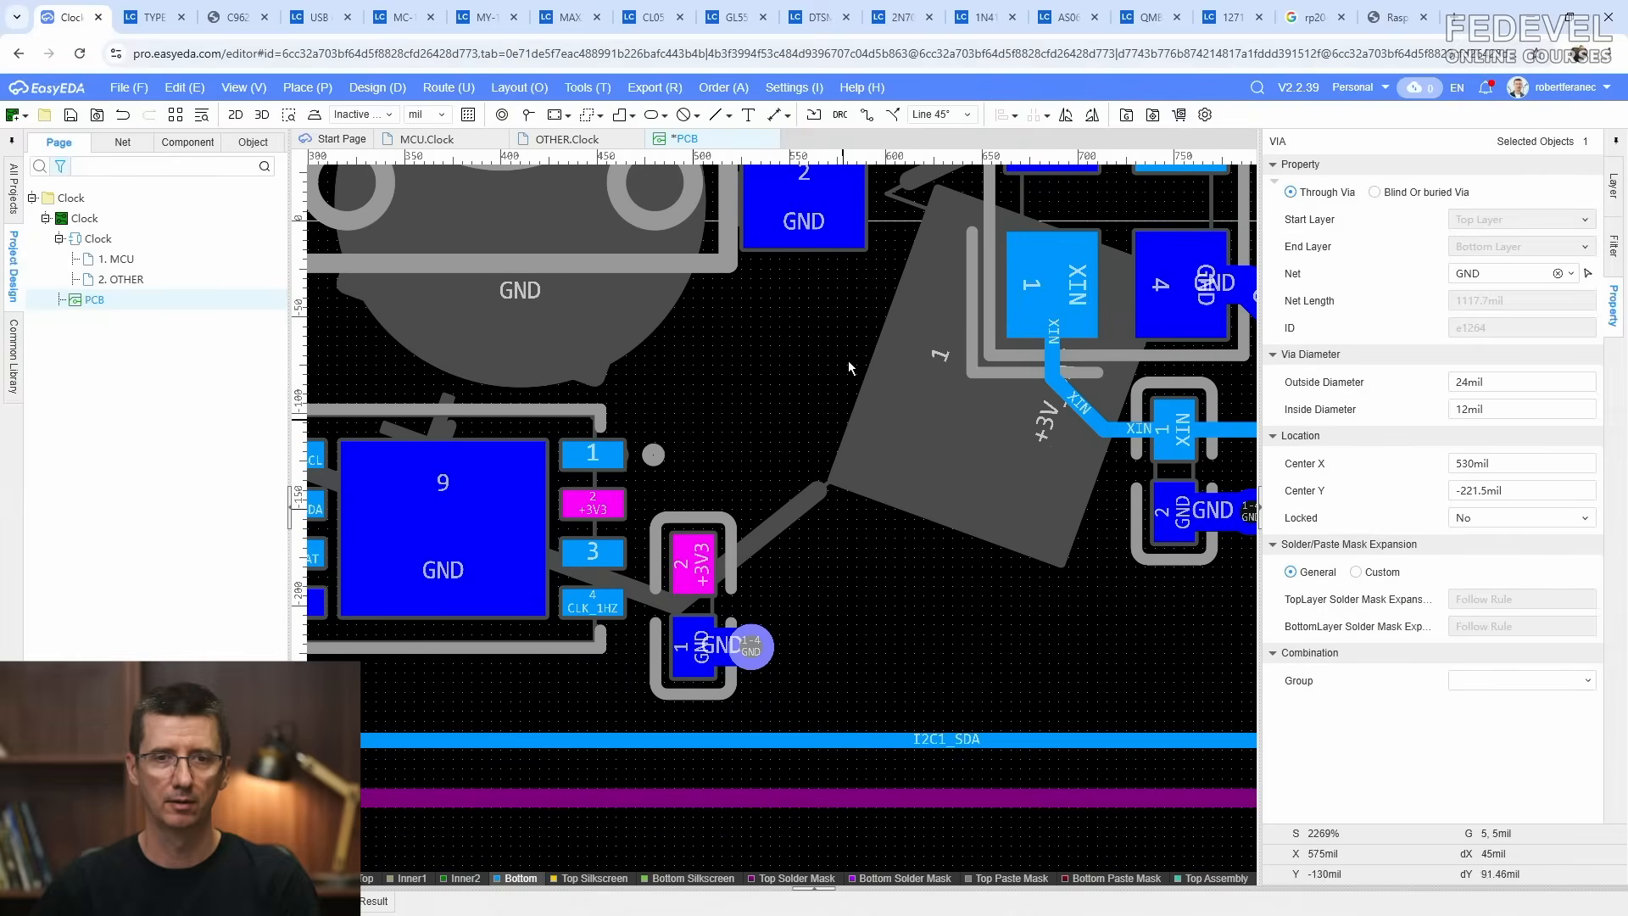
pyautogui.press('w')
pyautogui.scroll(2, 677, 492)
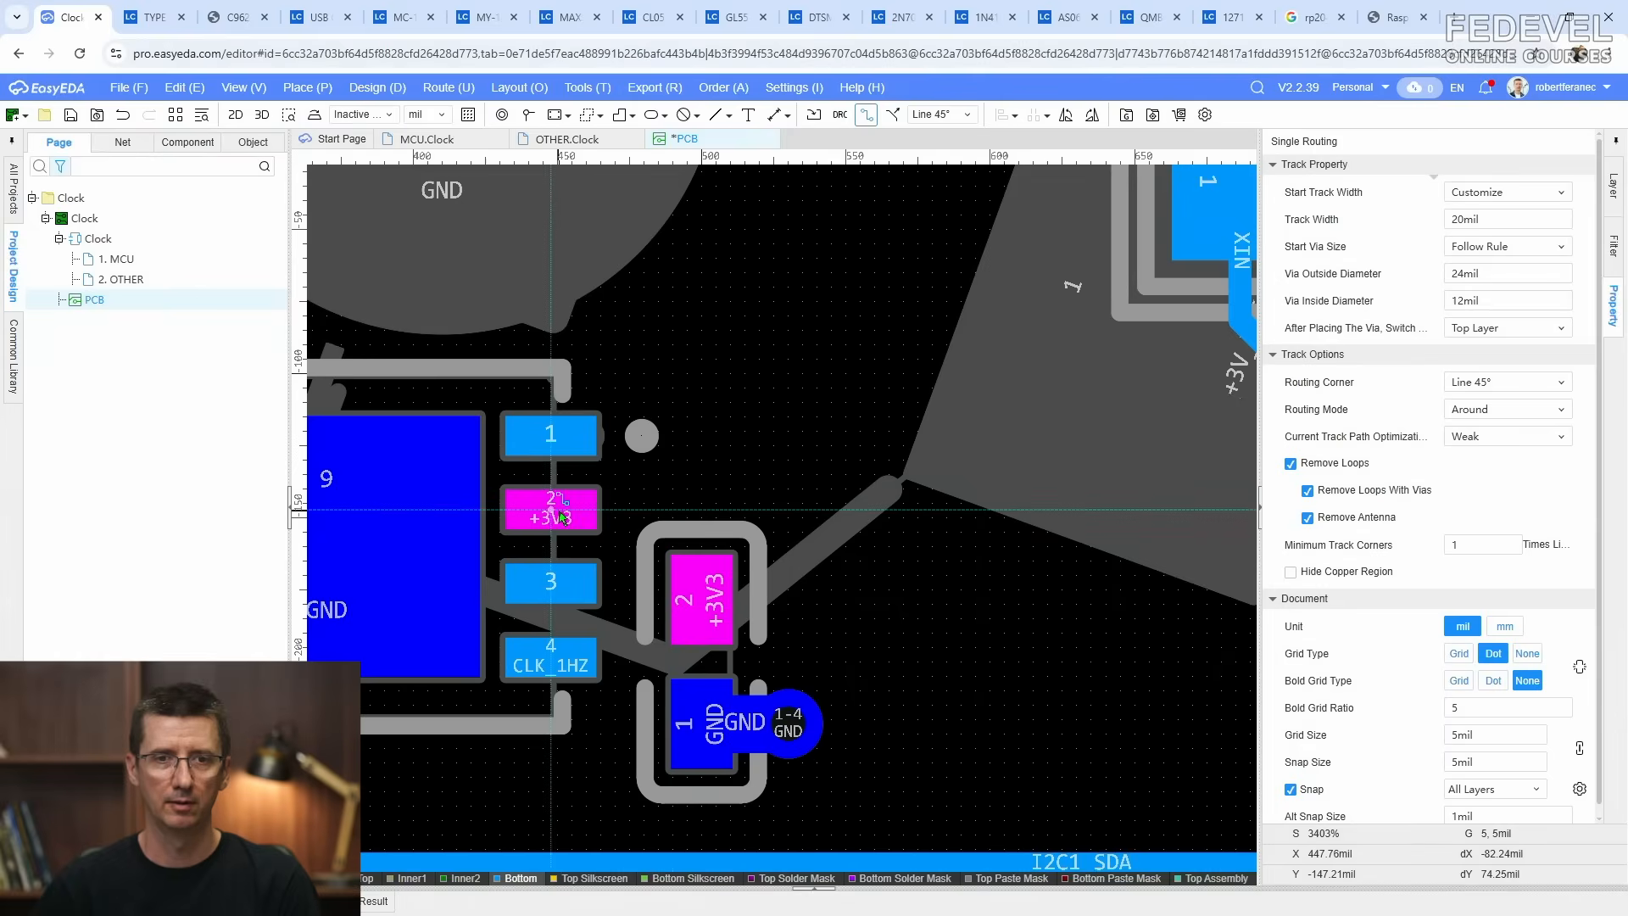
pyautogui.click(562, 515)
pyautogui.press('Tab')
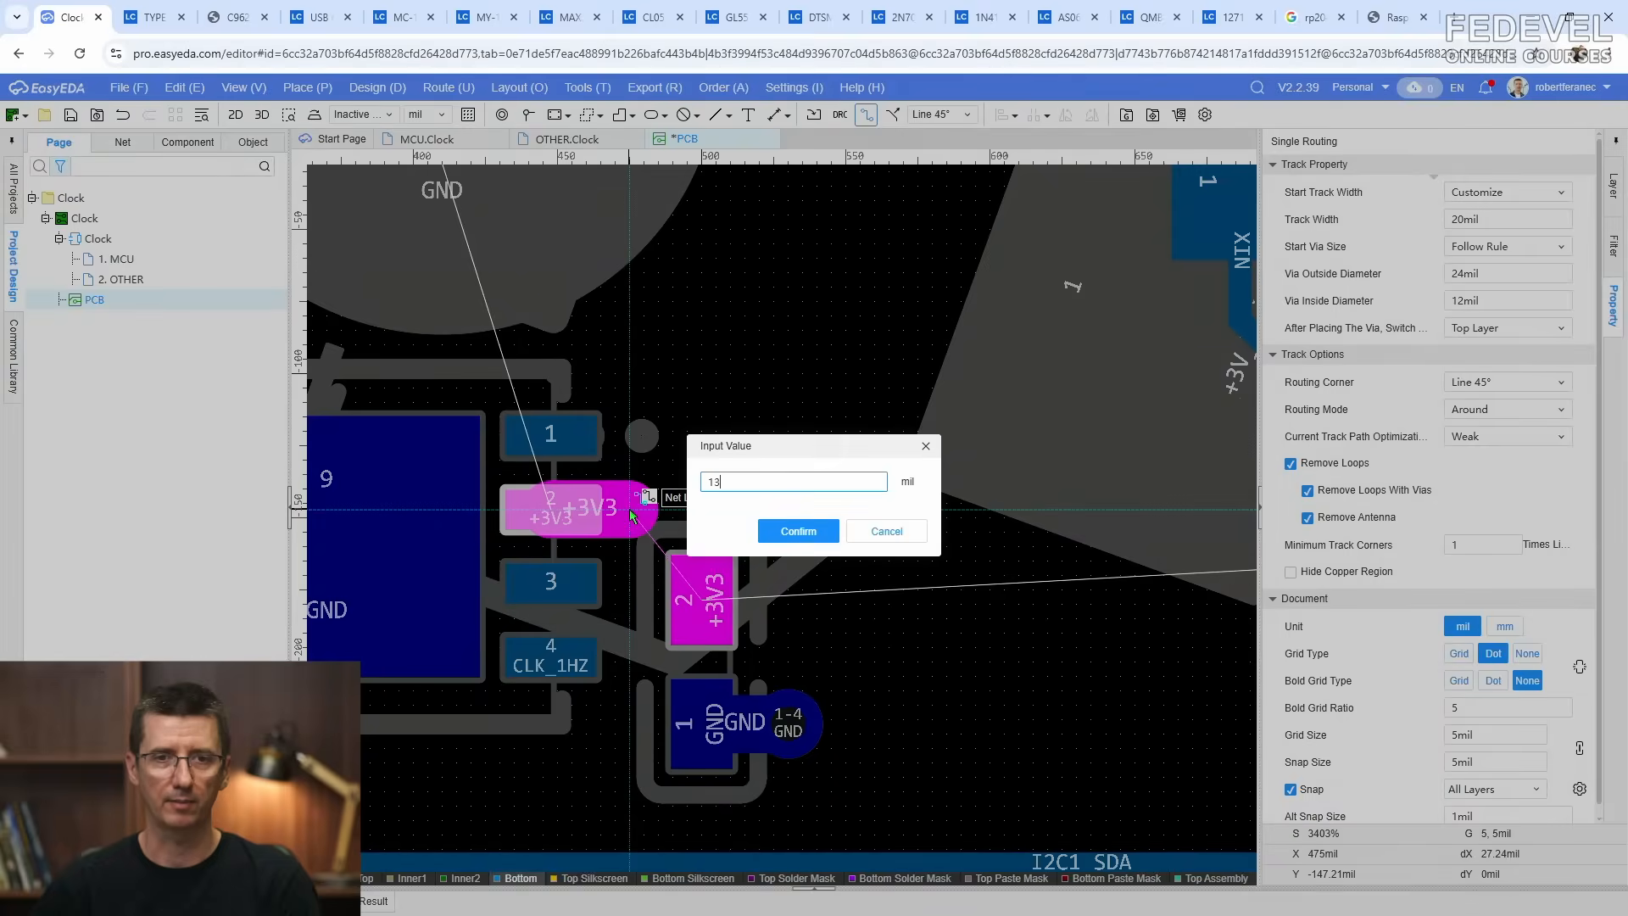
pyautogui.click(715, 588)
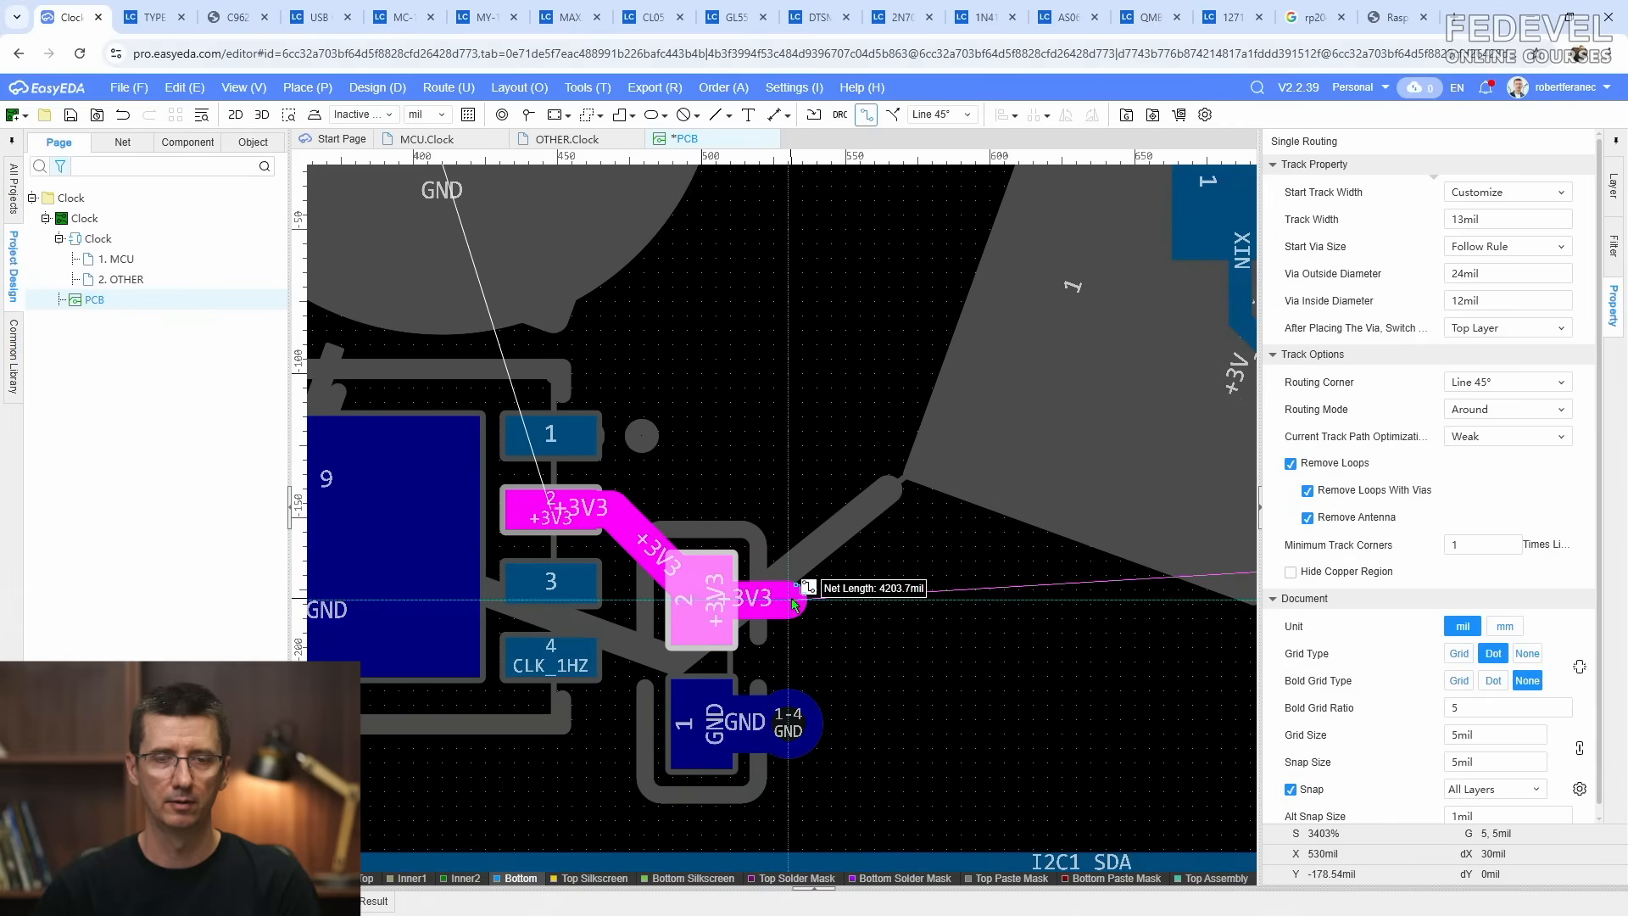
# Step: Continue the +3V3 track at 20 mil width from the two-pad component right and diagonally down, ending at 630, -210 mil
pyautogui.press('Tab')
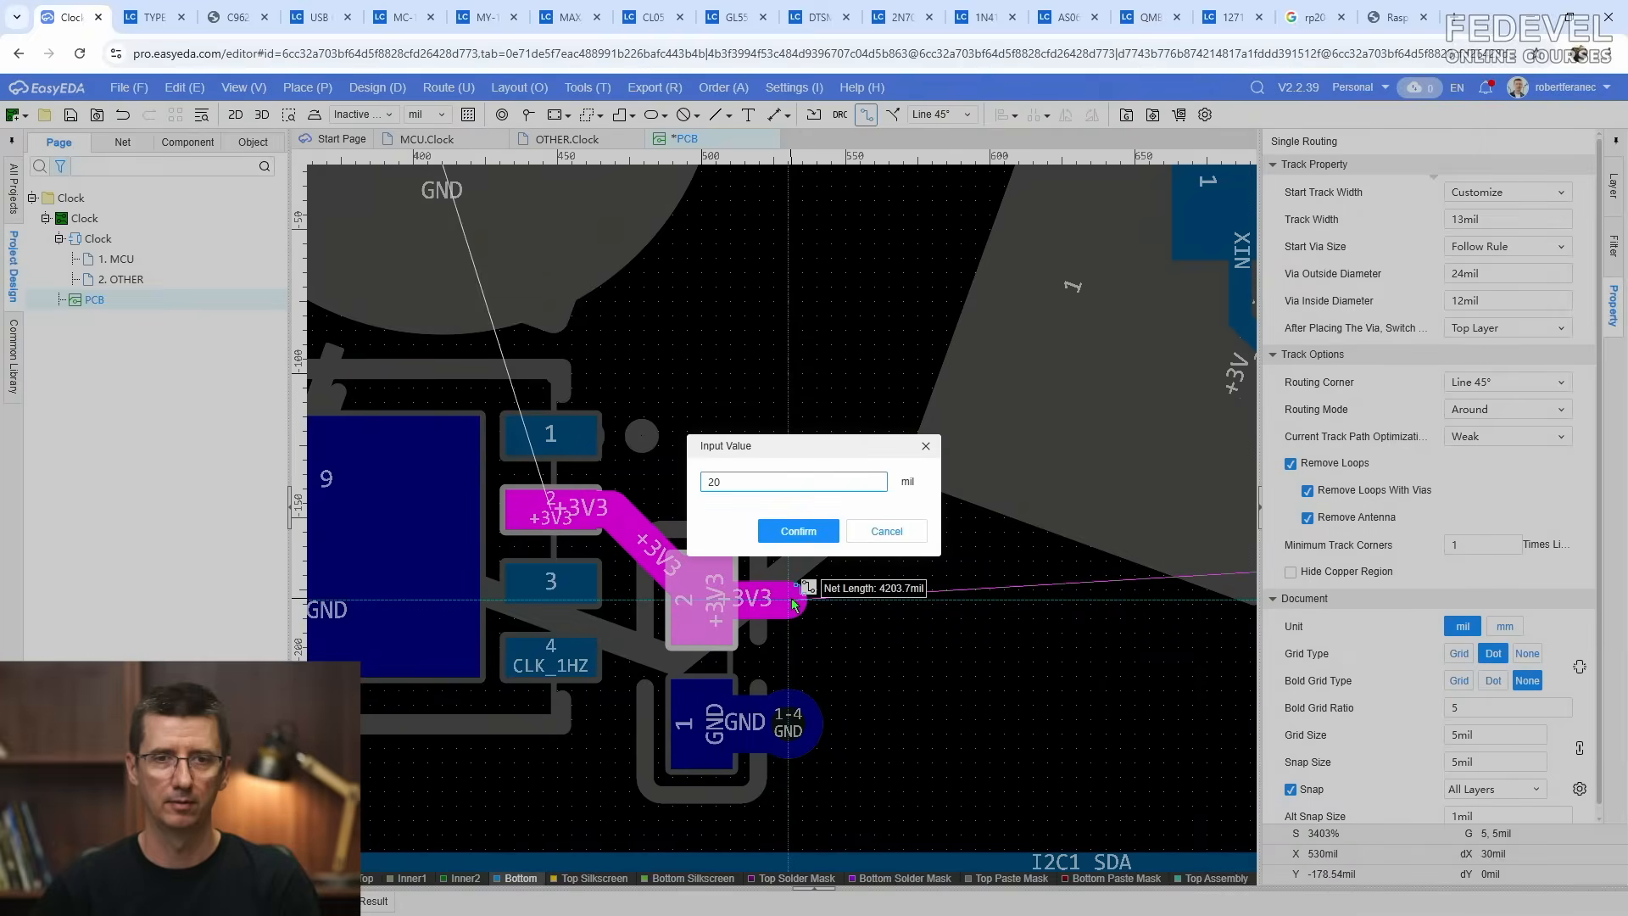
pyautogui.write('20')
pyautogui.press('Return')
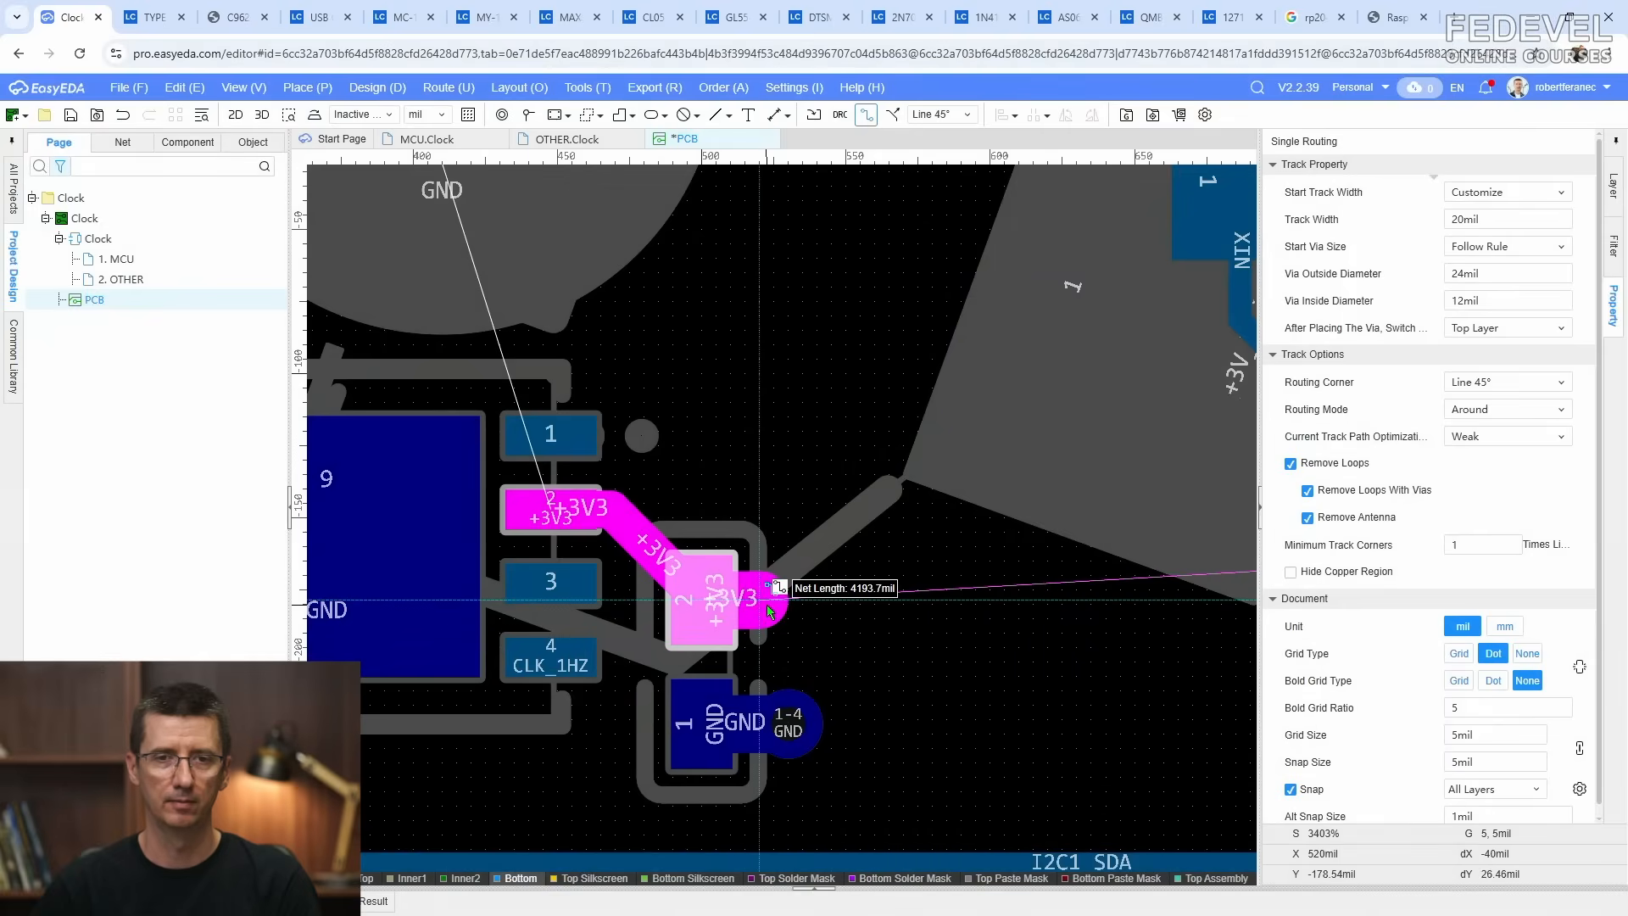
pyautogui.click(845, 605)
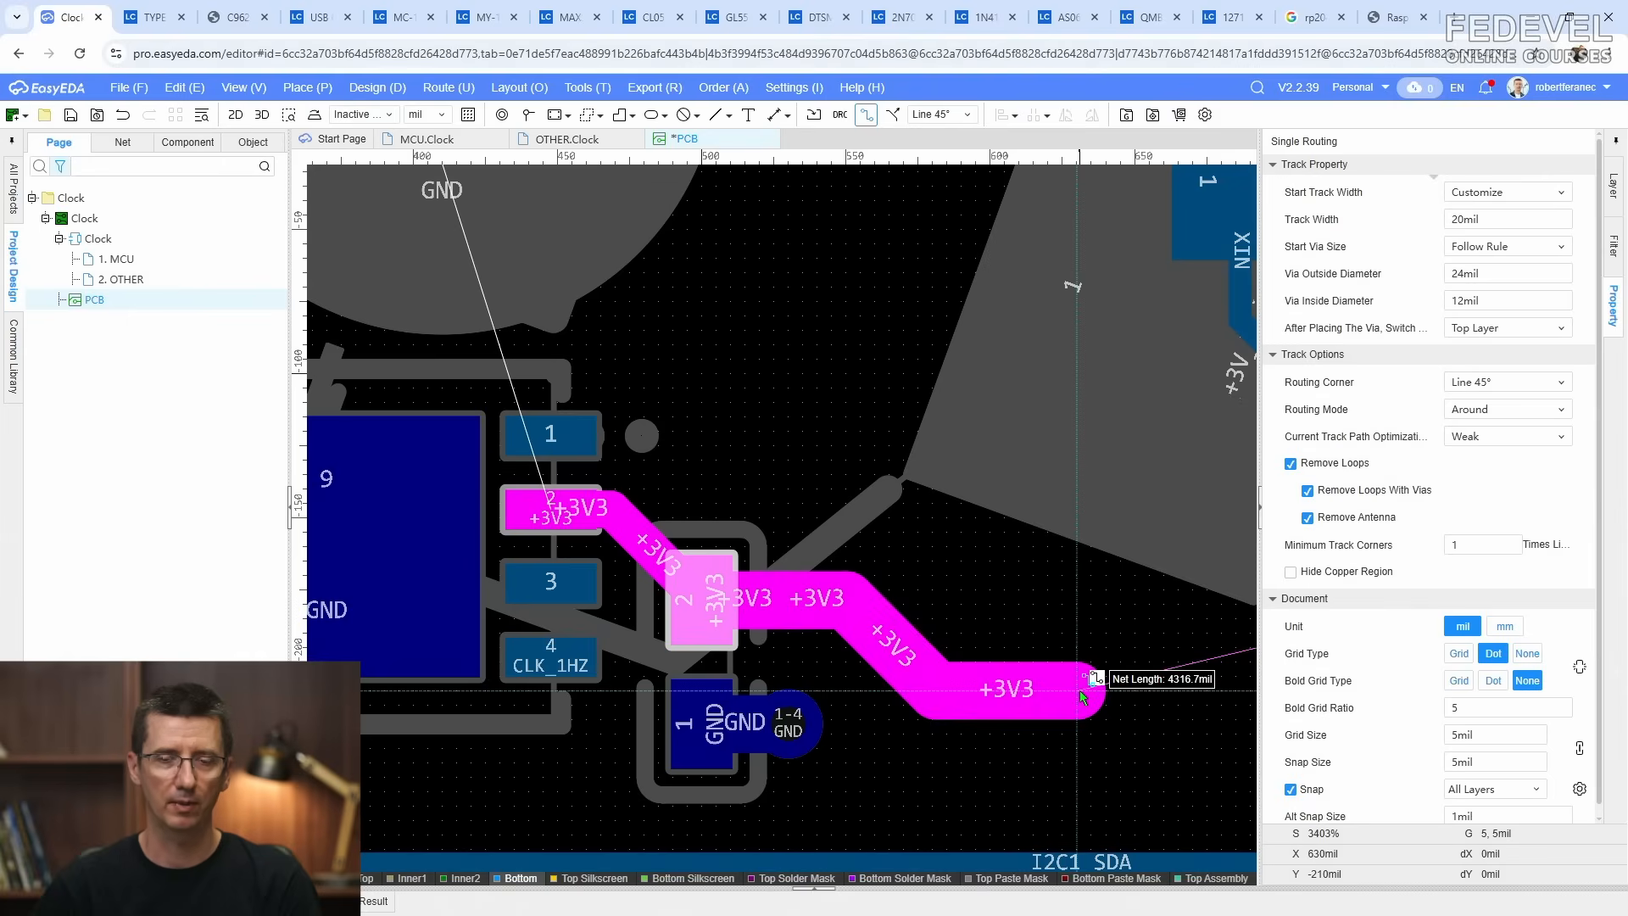
pyautogui.rightClick(1081, 697)
pyautogui.rightClick(998, 599)
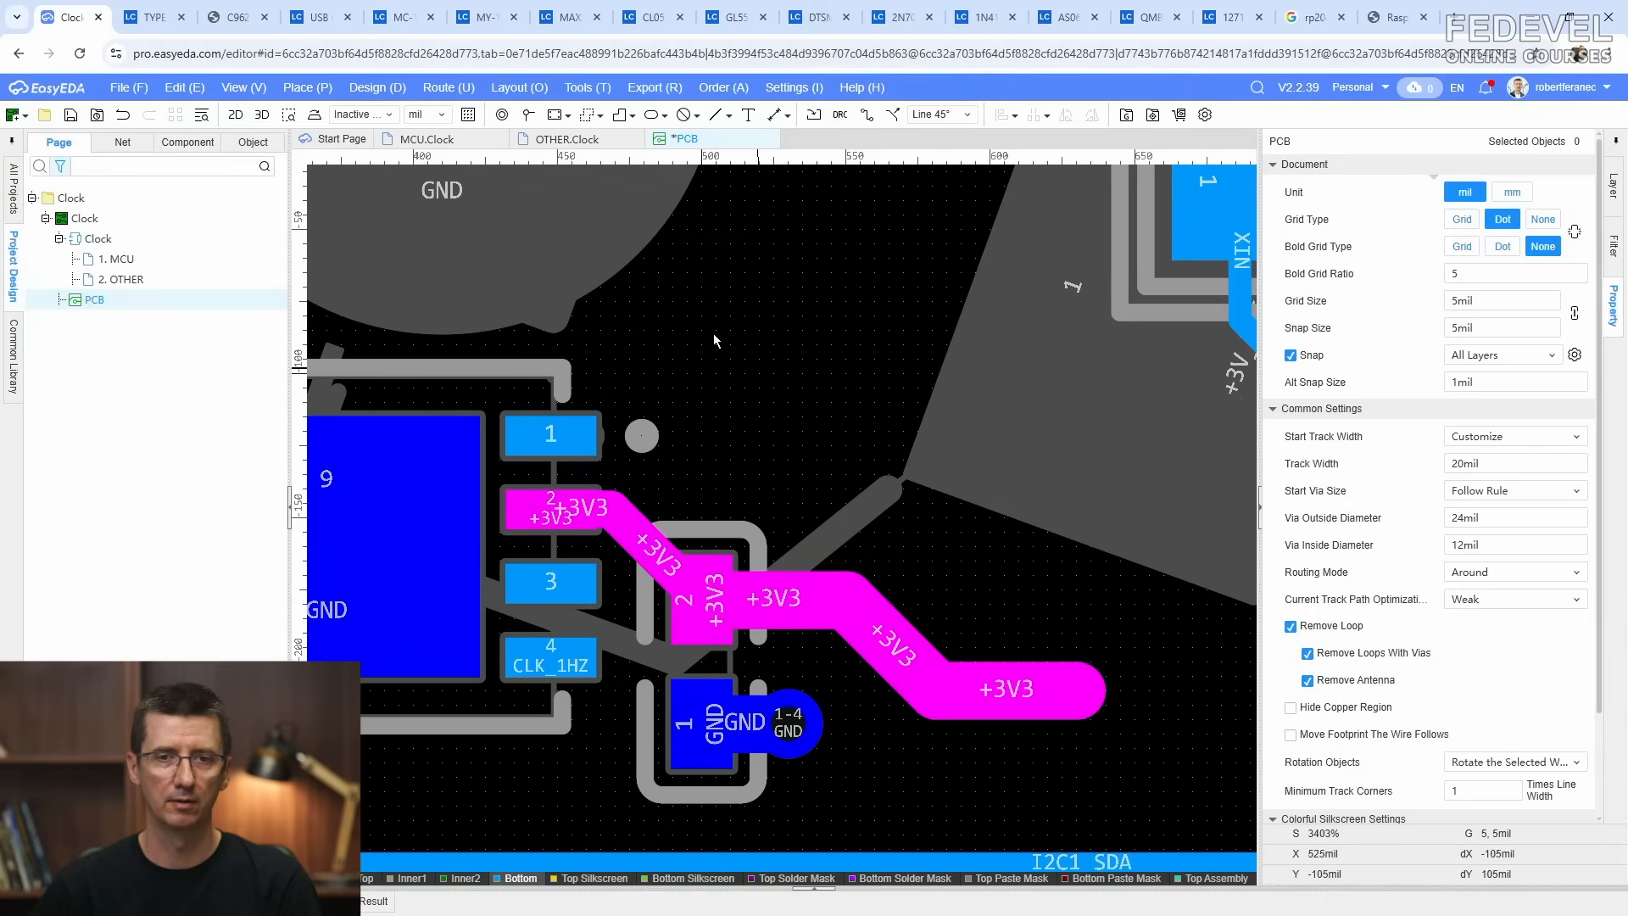
# Step: Place a via at the end of the +3V3 track at 630, -210 mil and save the board
pyautogui.click(529, 117)
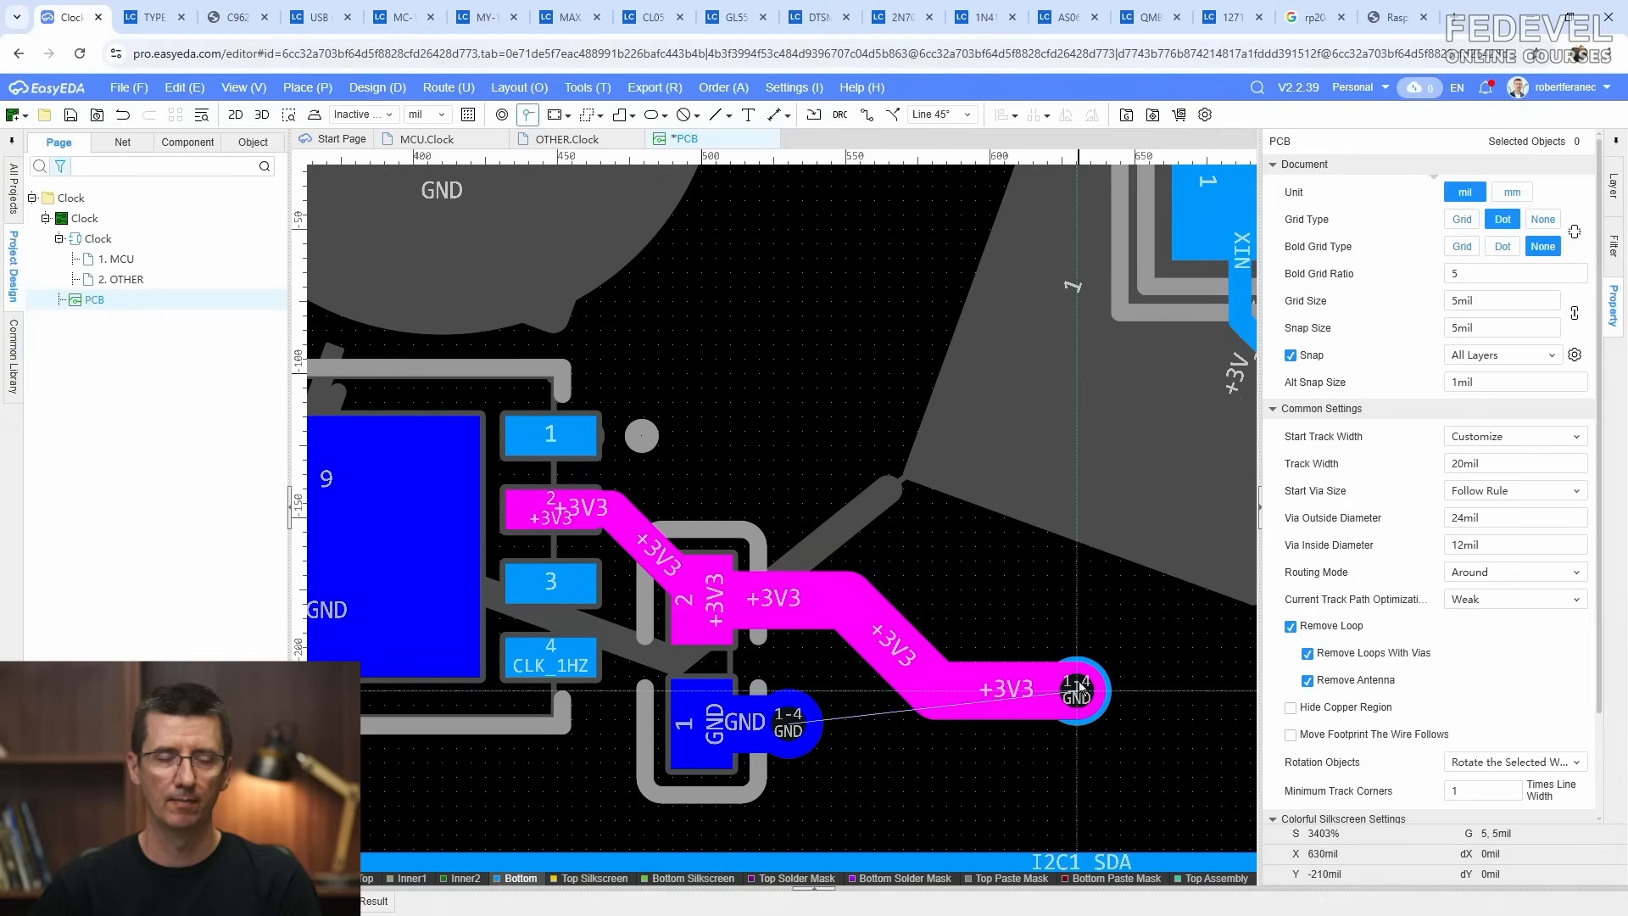
pyautogui.click(1077, 690)
pyautogui.rightClick(1077, 690)
pyautogui.scroll(-2, 1000, 551)
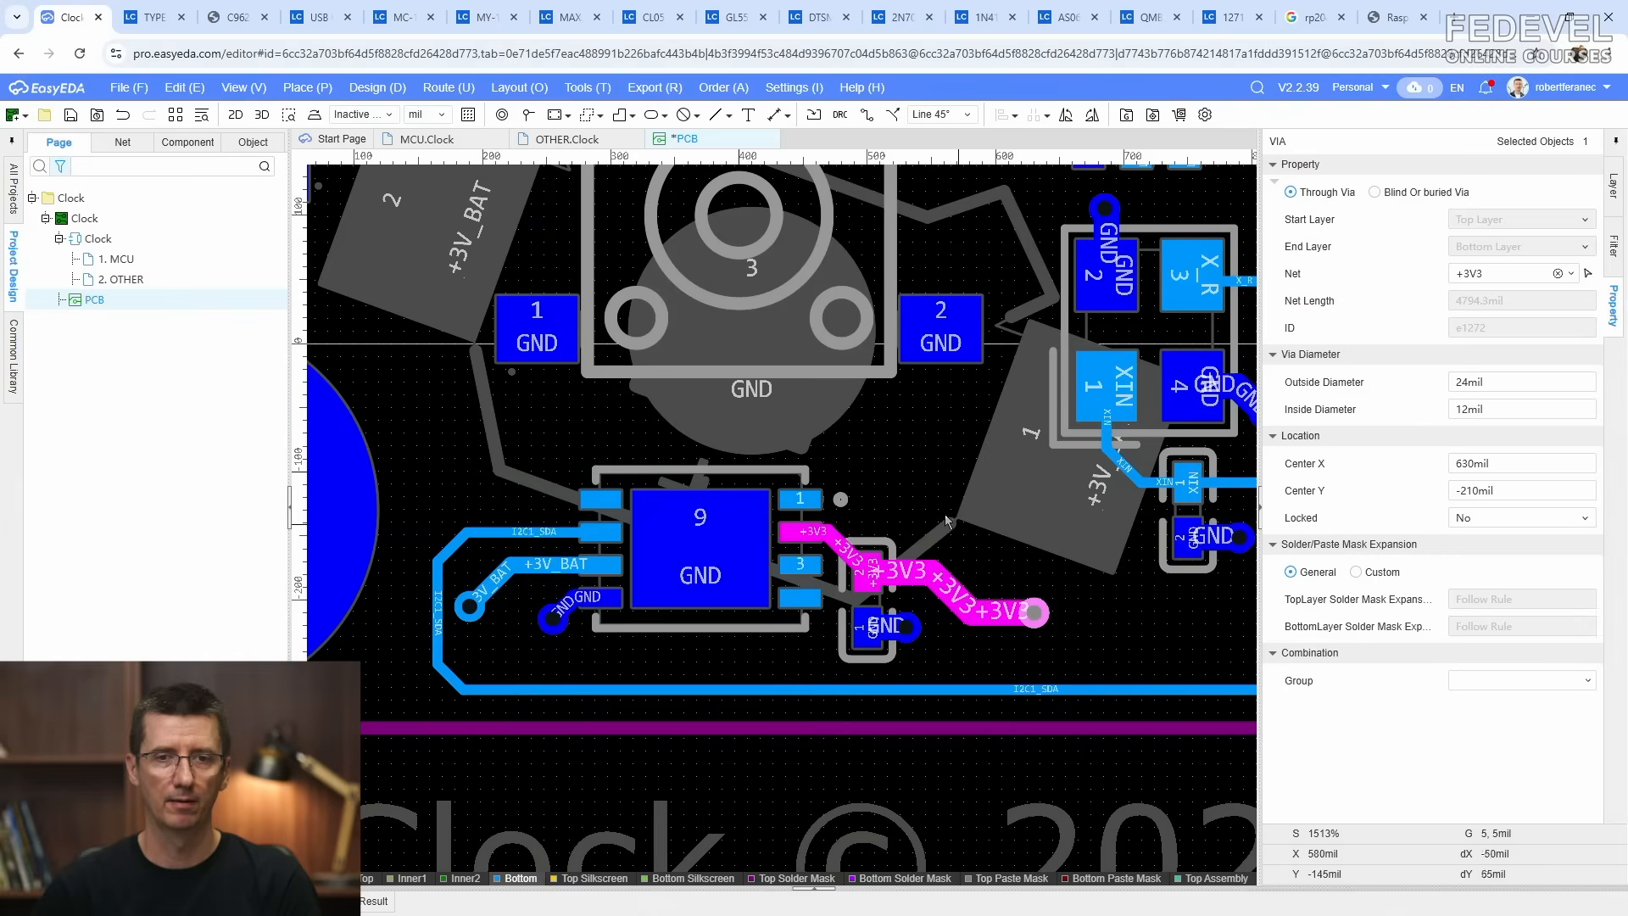
pyautogui.click(878, 475)
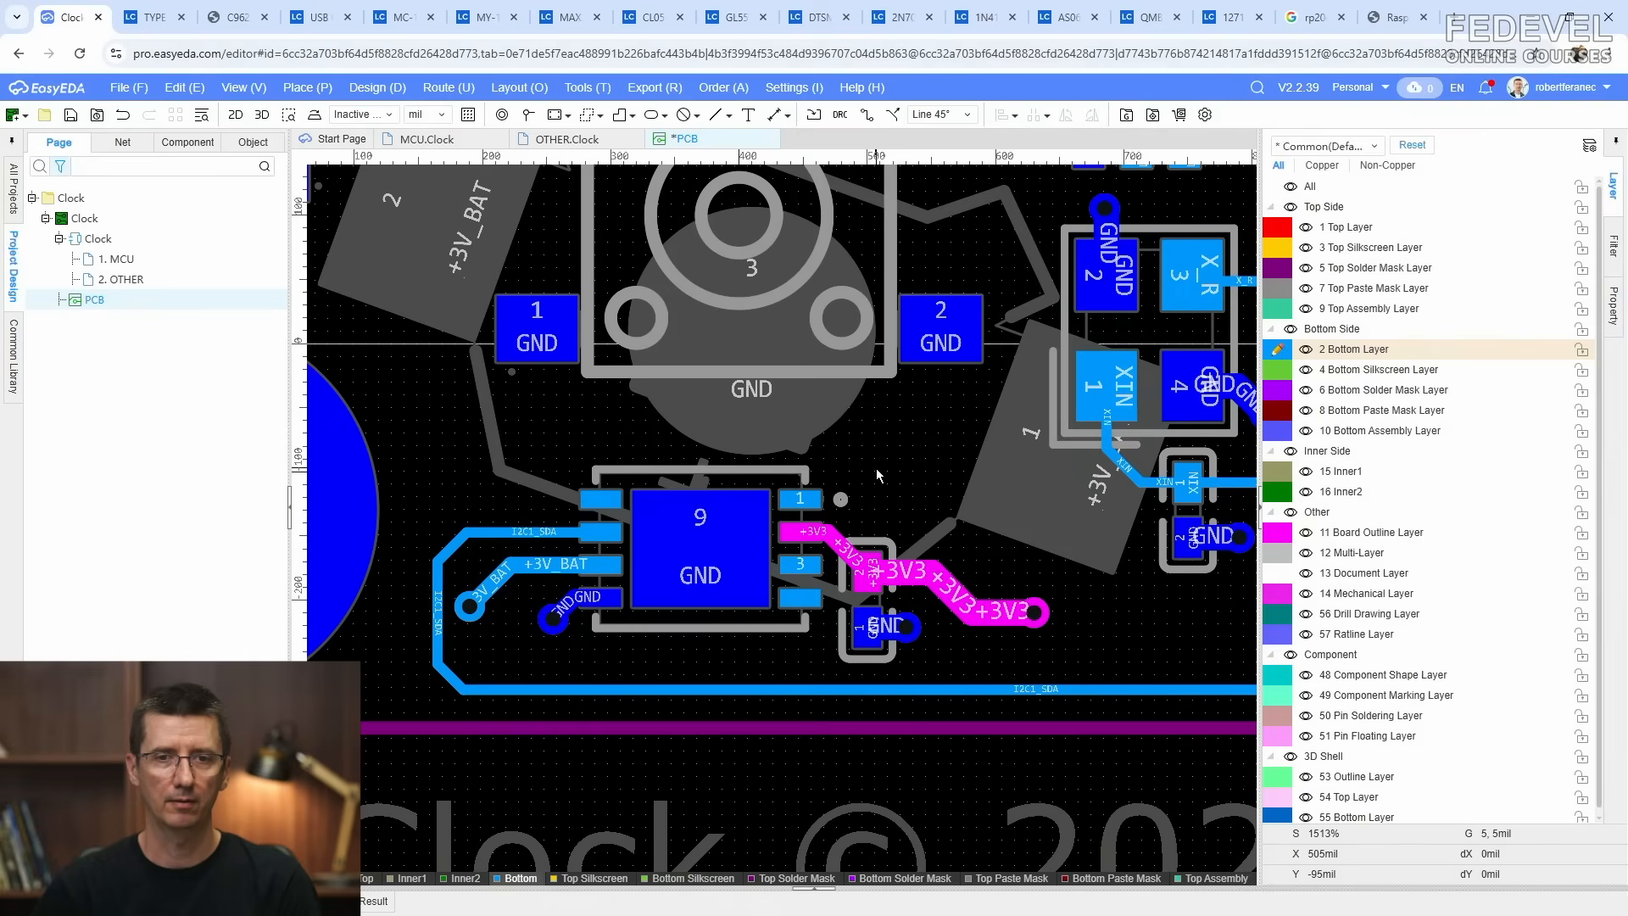
pyautogui.press('k')
pyautogui.click(71, 120)
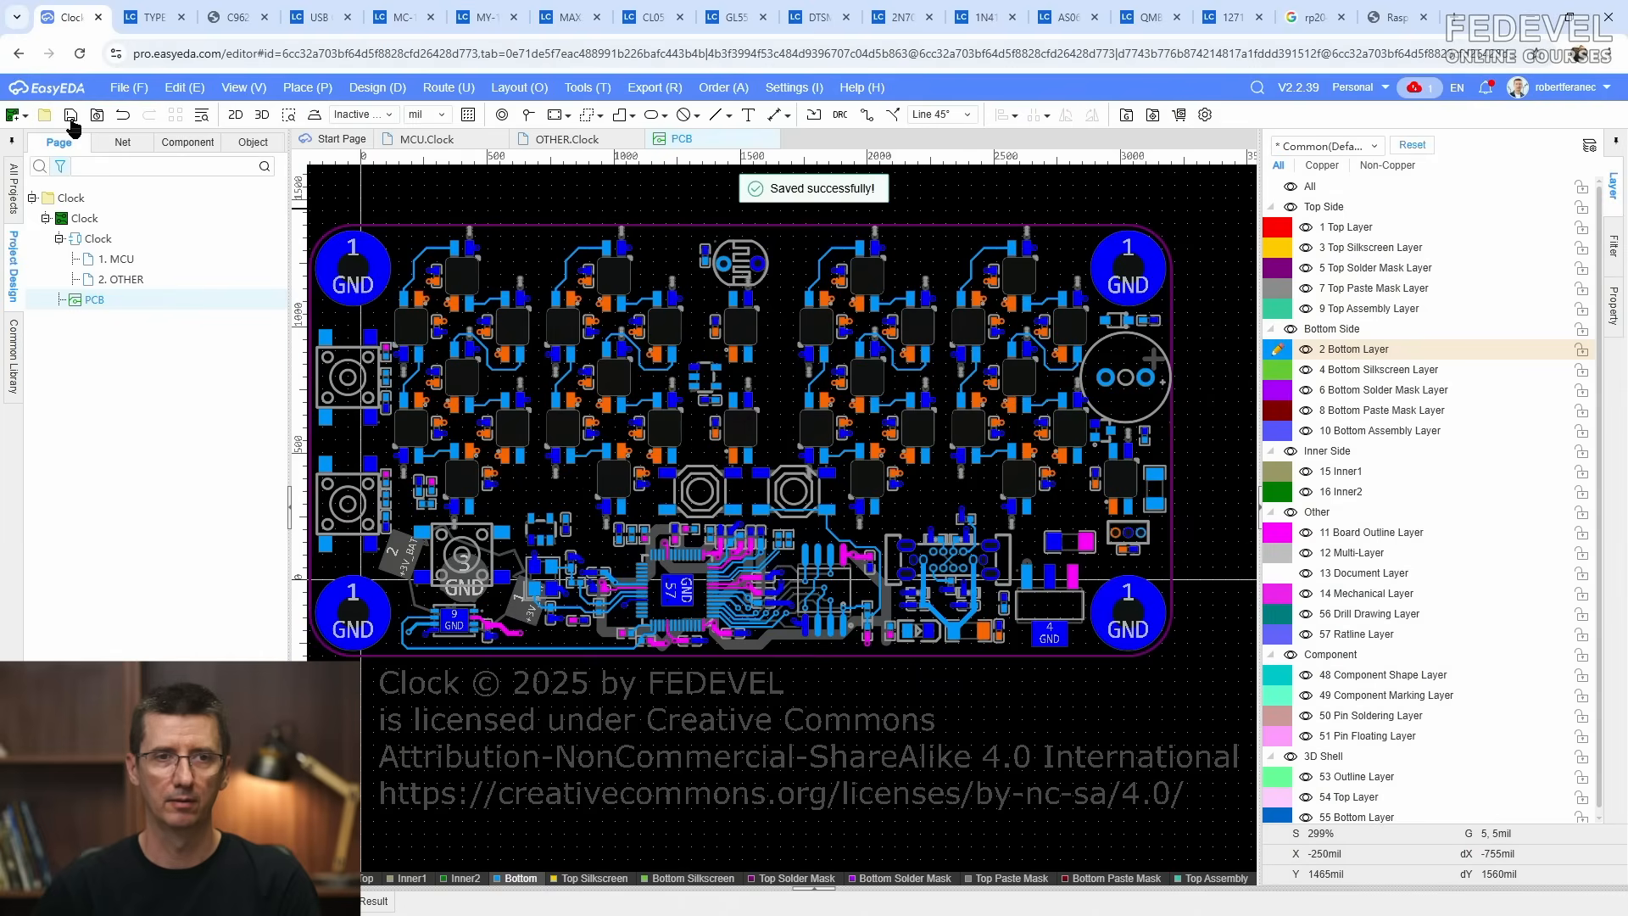
# Step: On the bottom layer, route a 20 mil GND stub from the button's pad 1 to 155, -15 mil and place a via at its end
pyautogui.scroll(4, 520, 604)
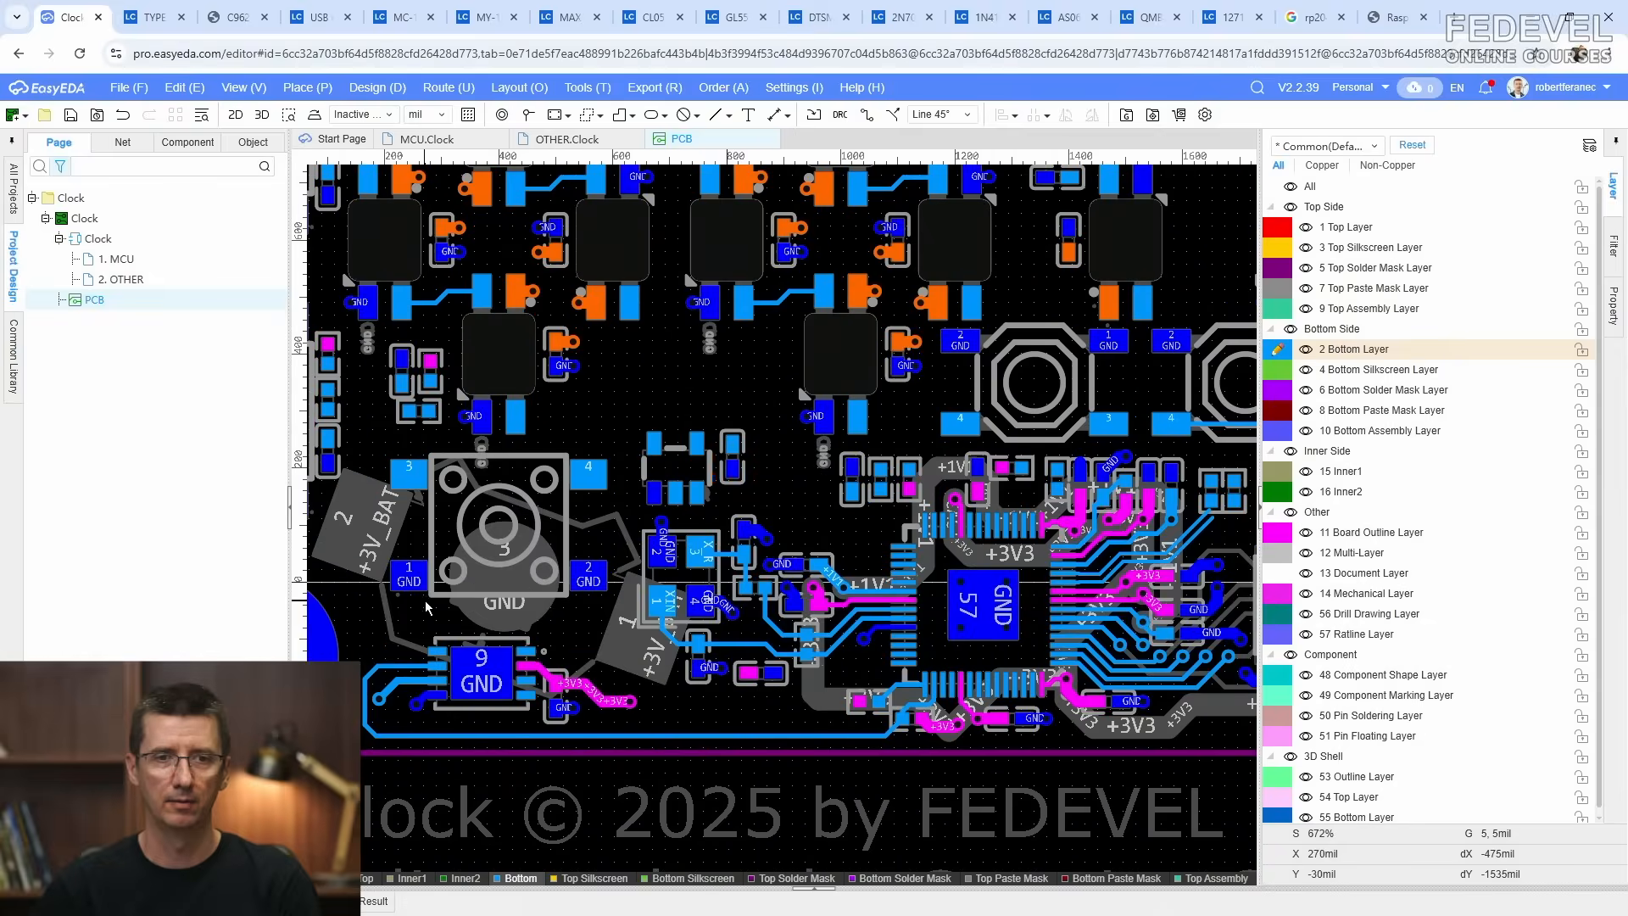
pyautogui.click(1282, 231)
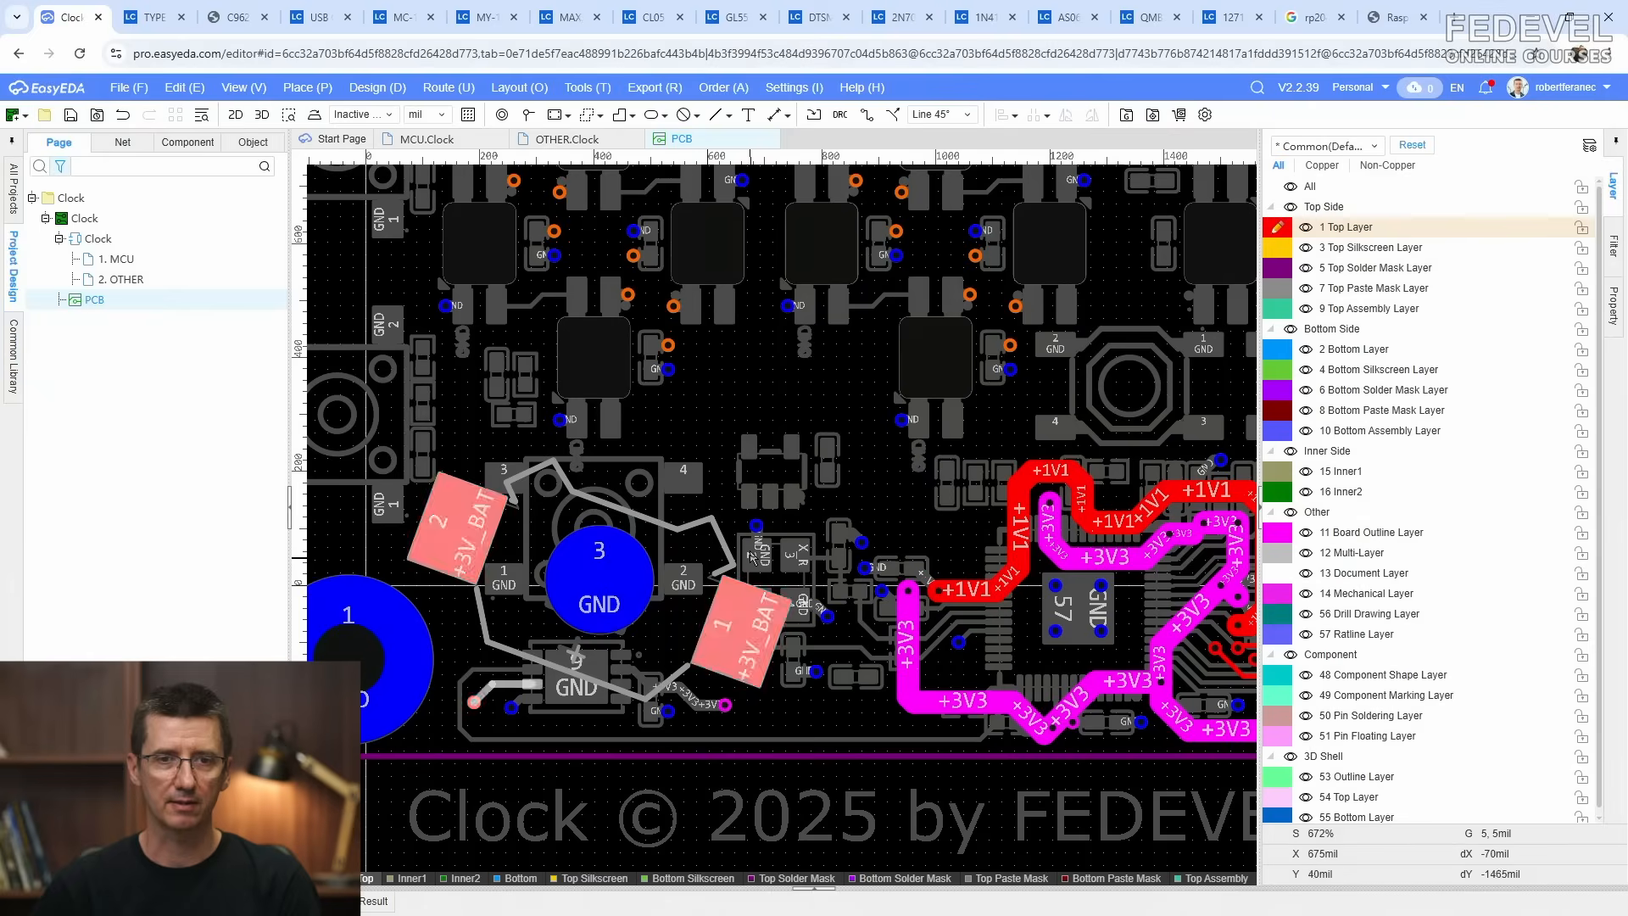
pyautogui.click(1277, 351)
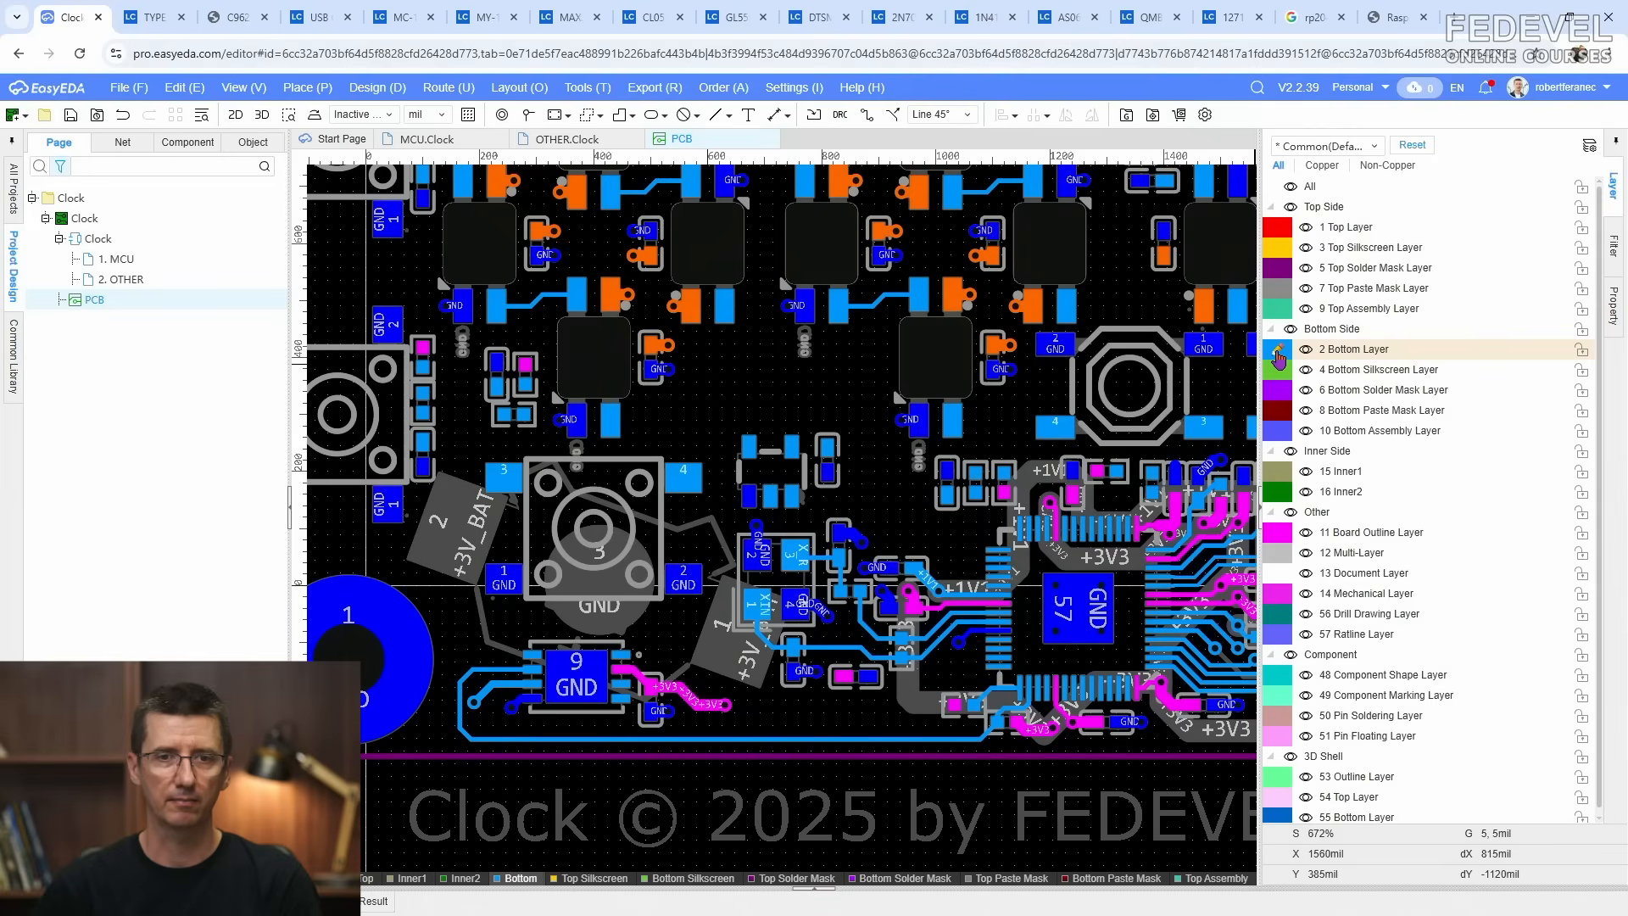
pyautogui.scroll(4, 446, 629)
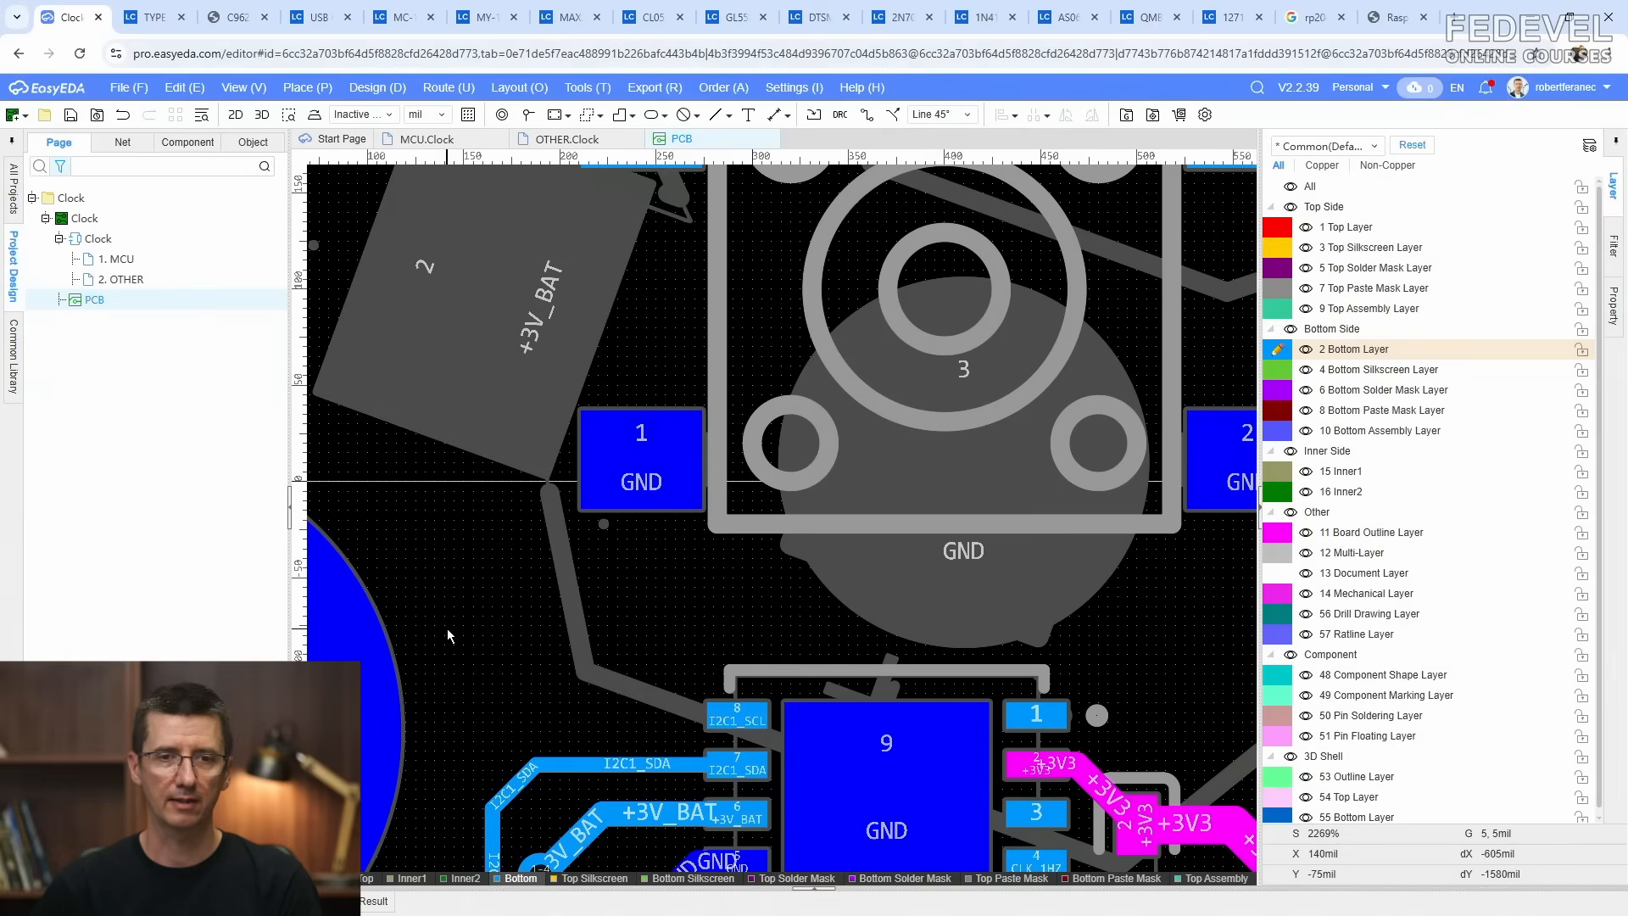
pyautogui.click(866, 116)
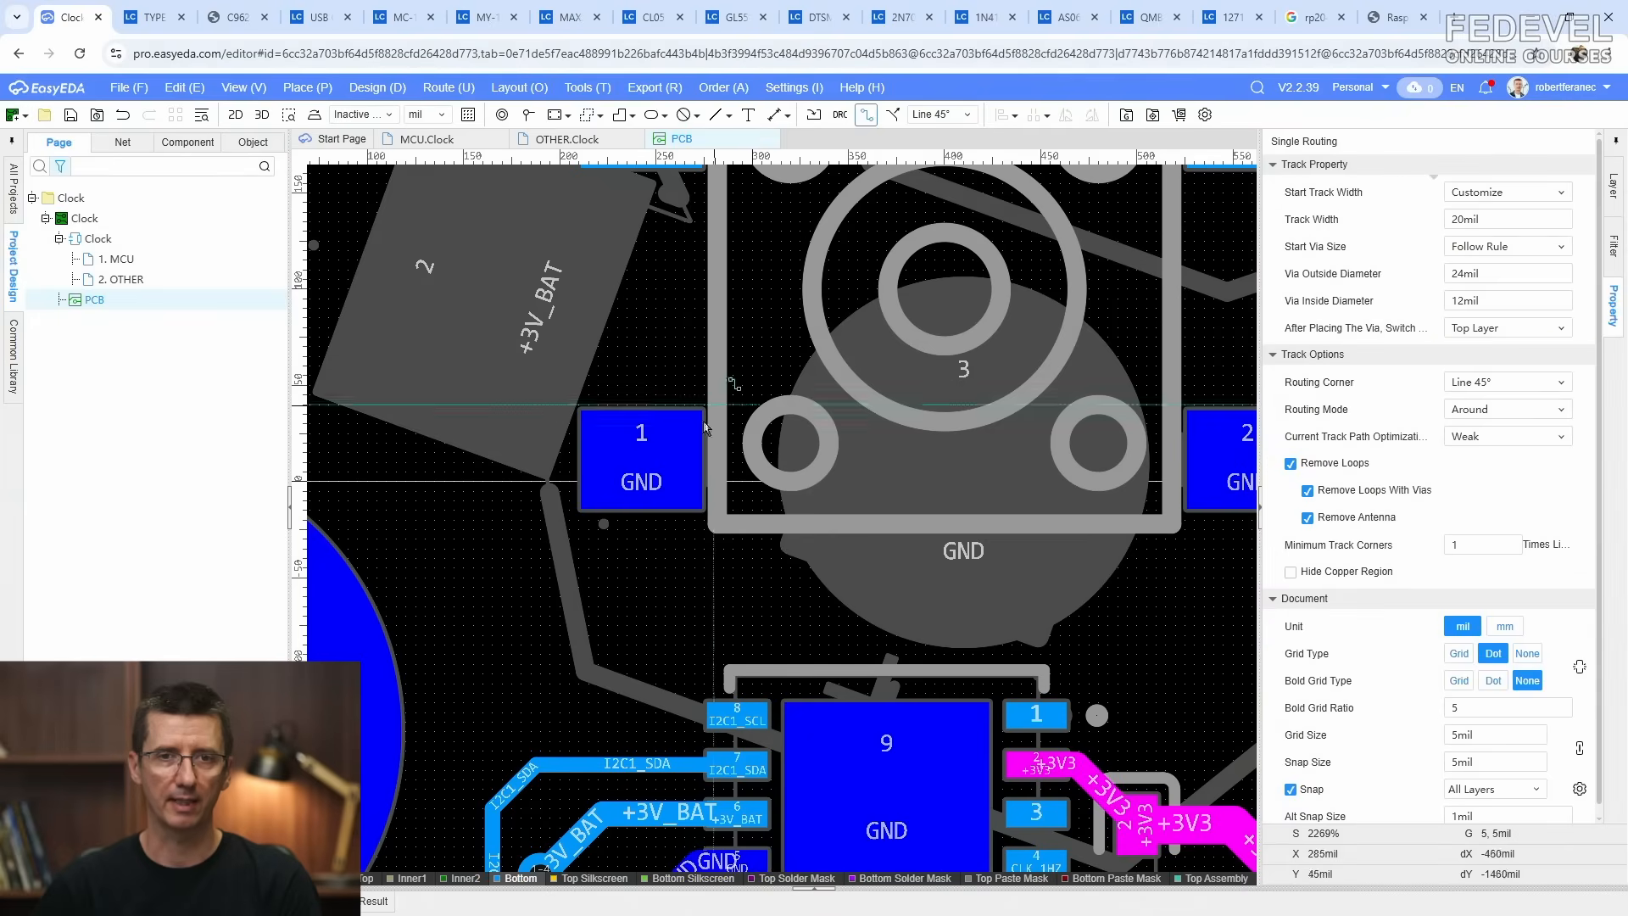
pyautogui.click(547, 511)
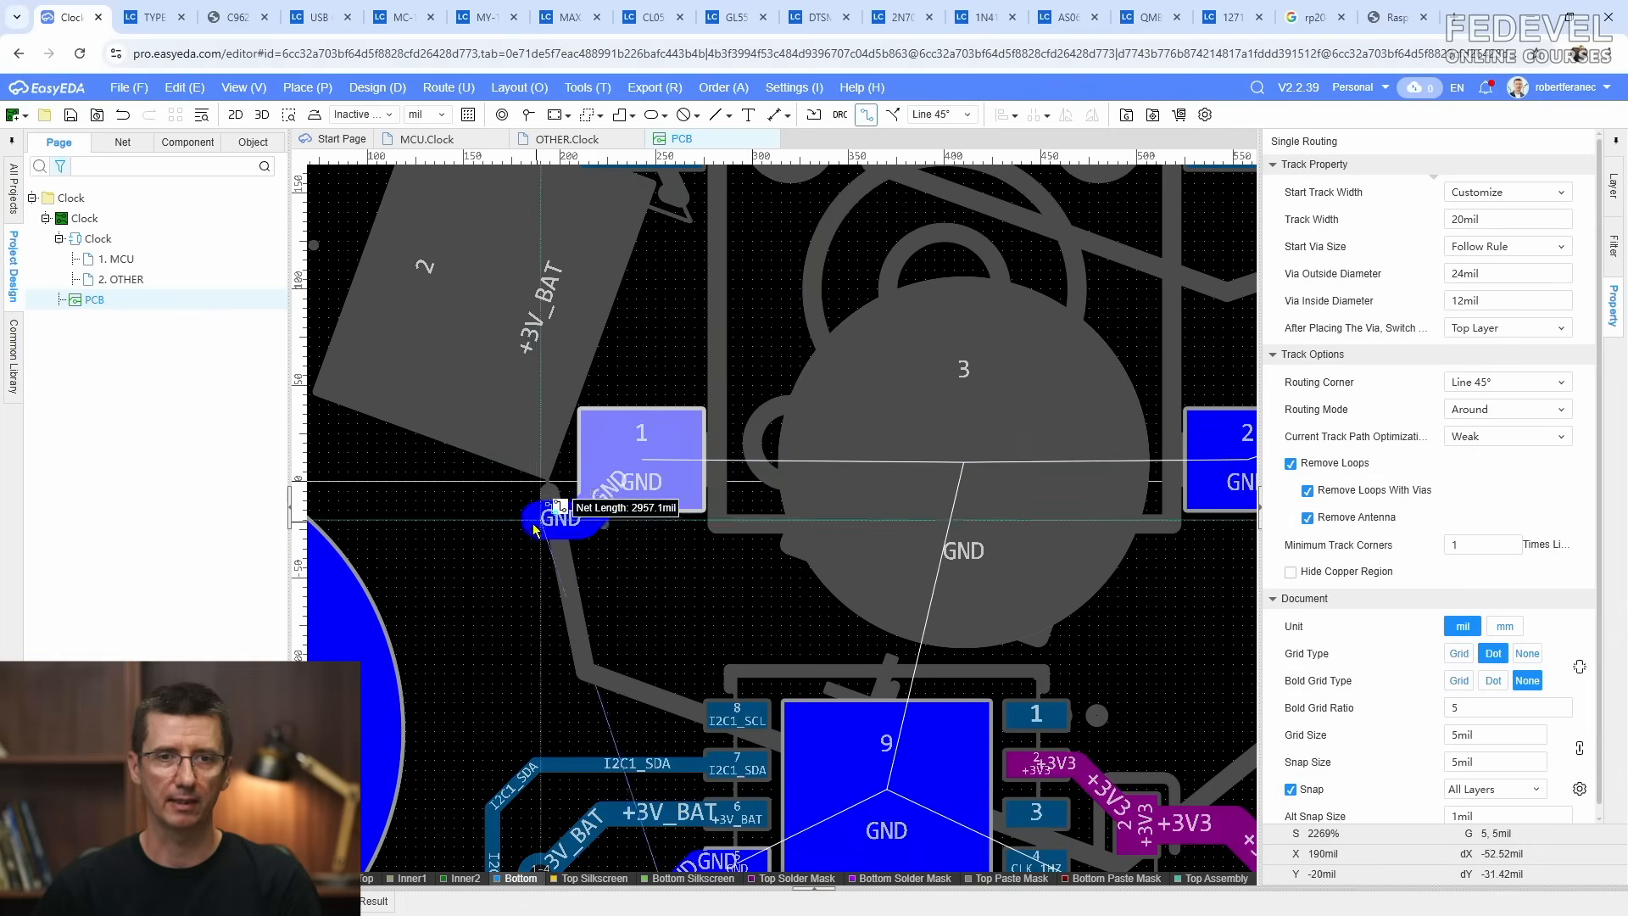
pyautogui.rightClick(472, 514)
pyautogui.rightClick(494, 568)
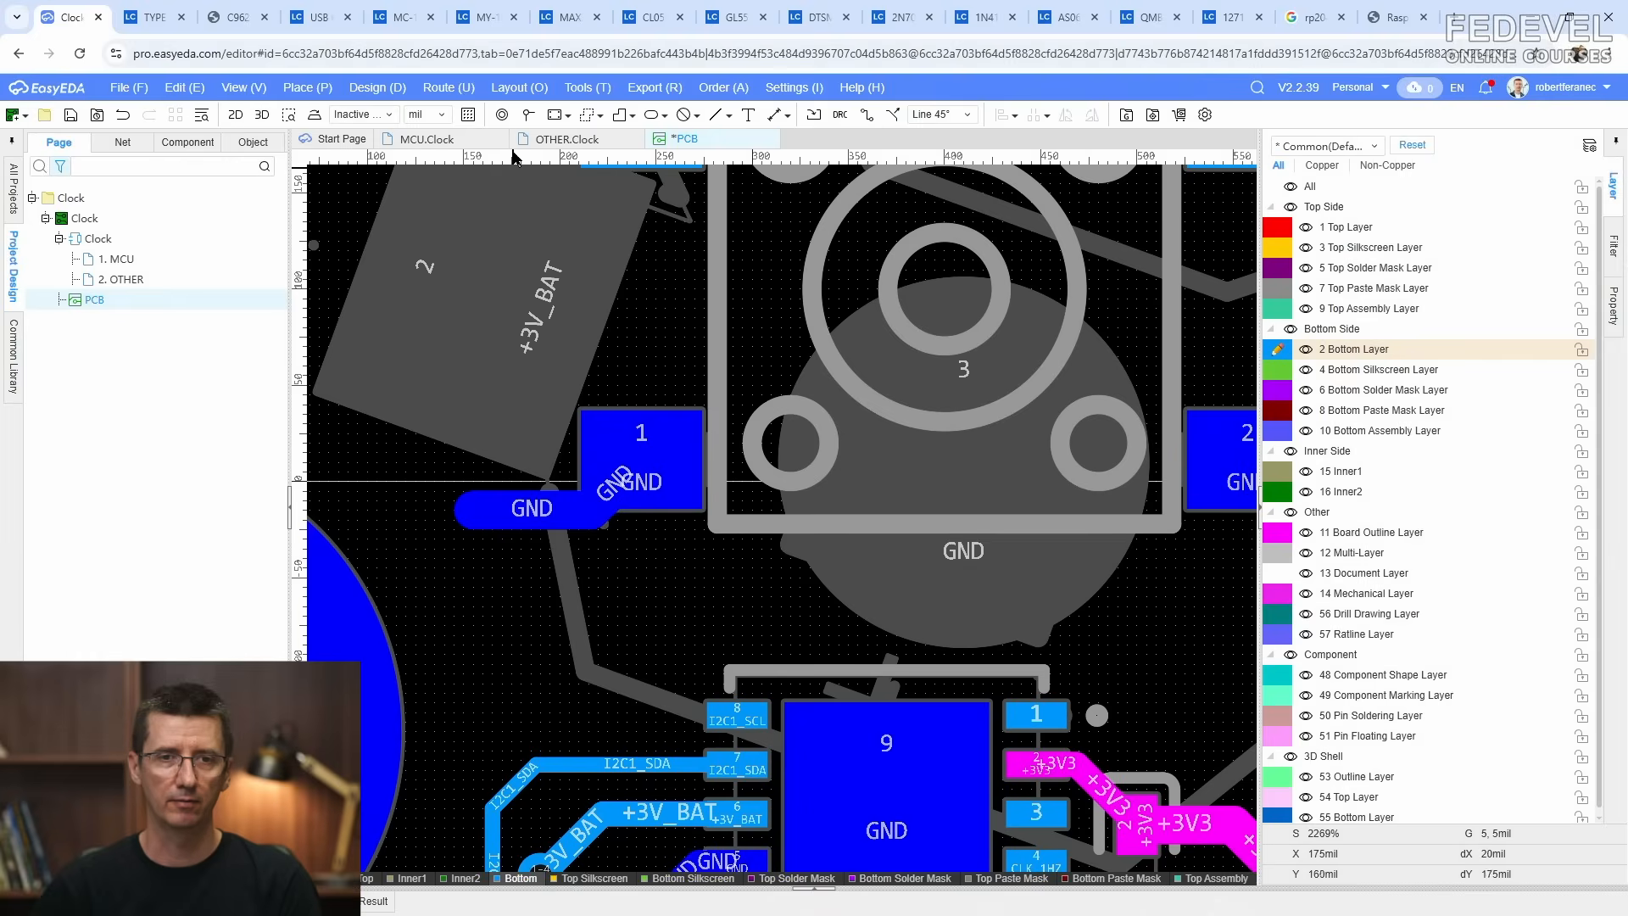
pyautogui.click(527, 116)
pyautogui.click(473, 510)
pyautogui.scroll(-3, 456, 578)
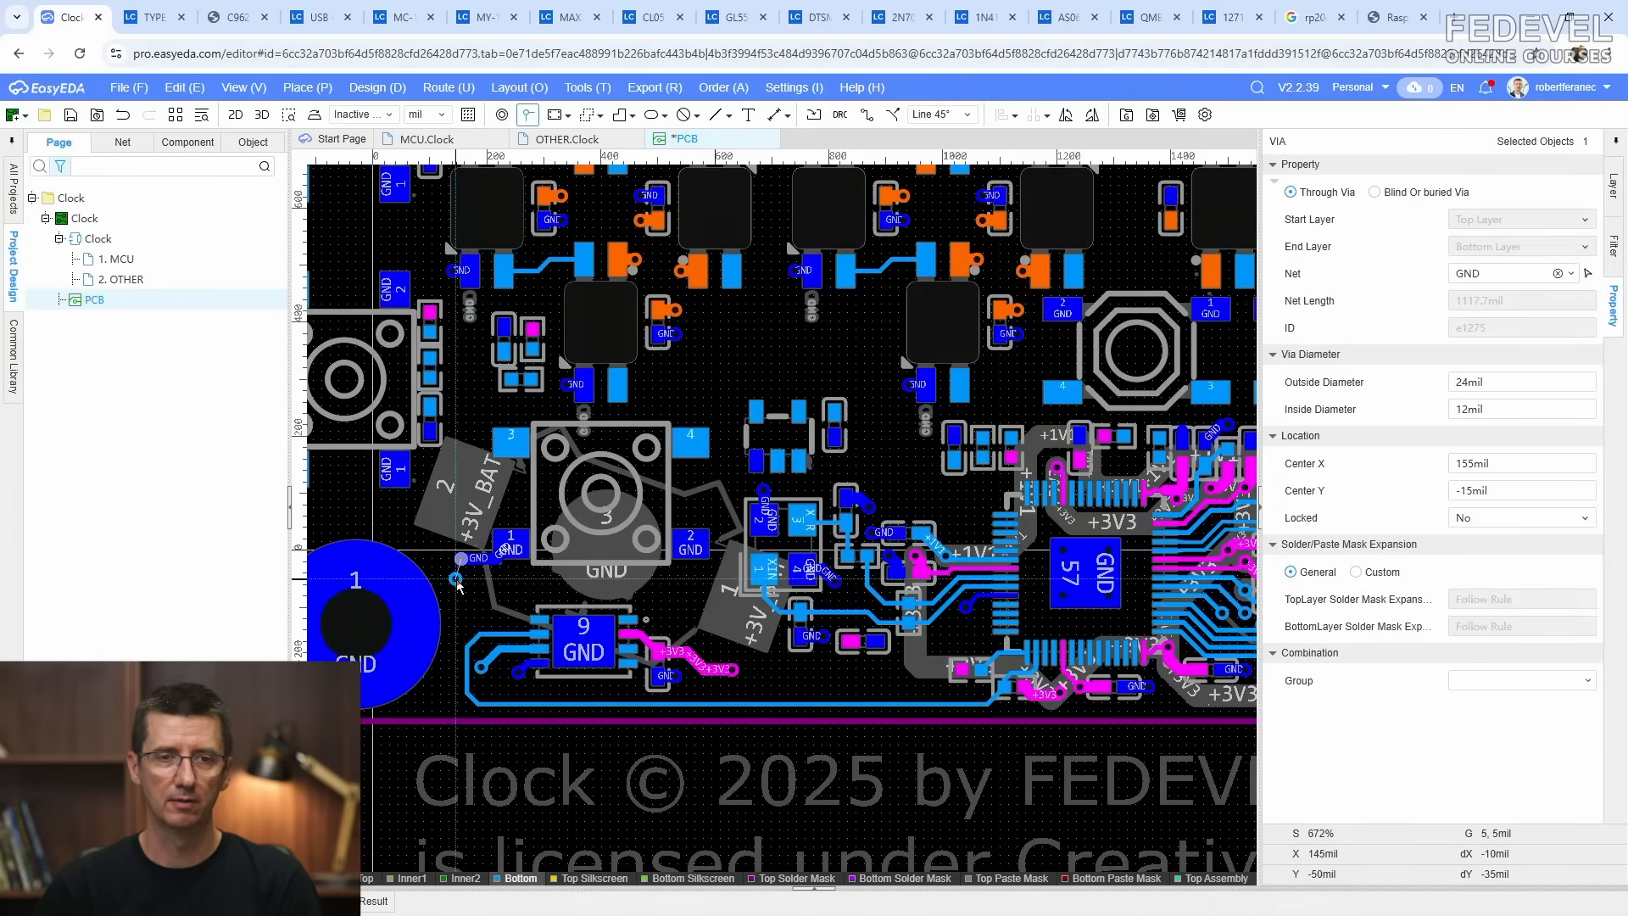
pyautogui.rightClick(457, 579)
# Step: Route a 20 mil GND track from the button's pad 2 diagonally and up to 635, 150 mil, ending with a via
pyautogui.scroll(4, 773, 557)
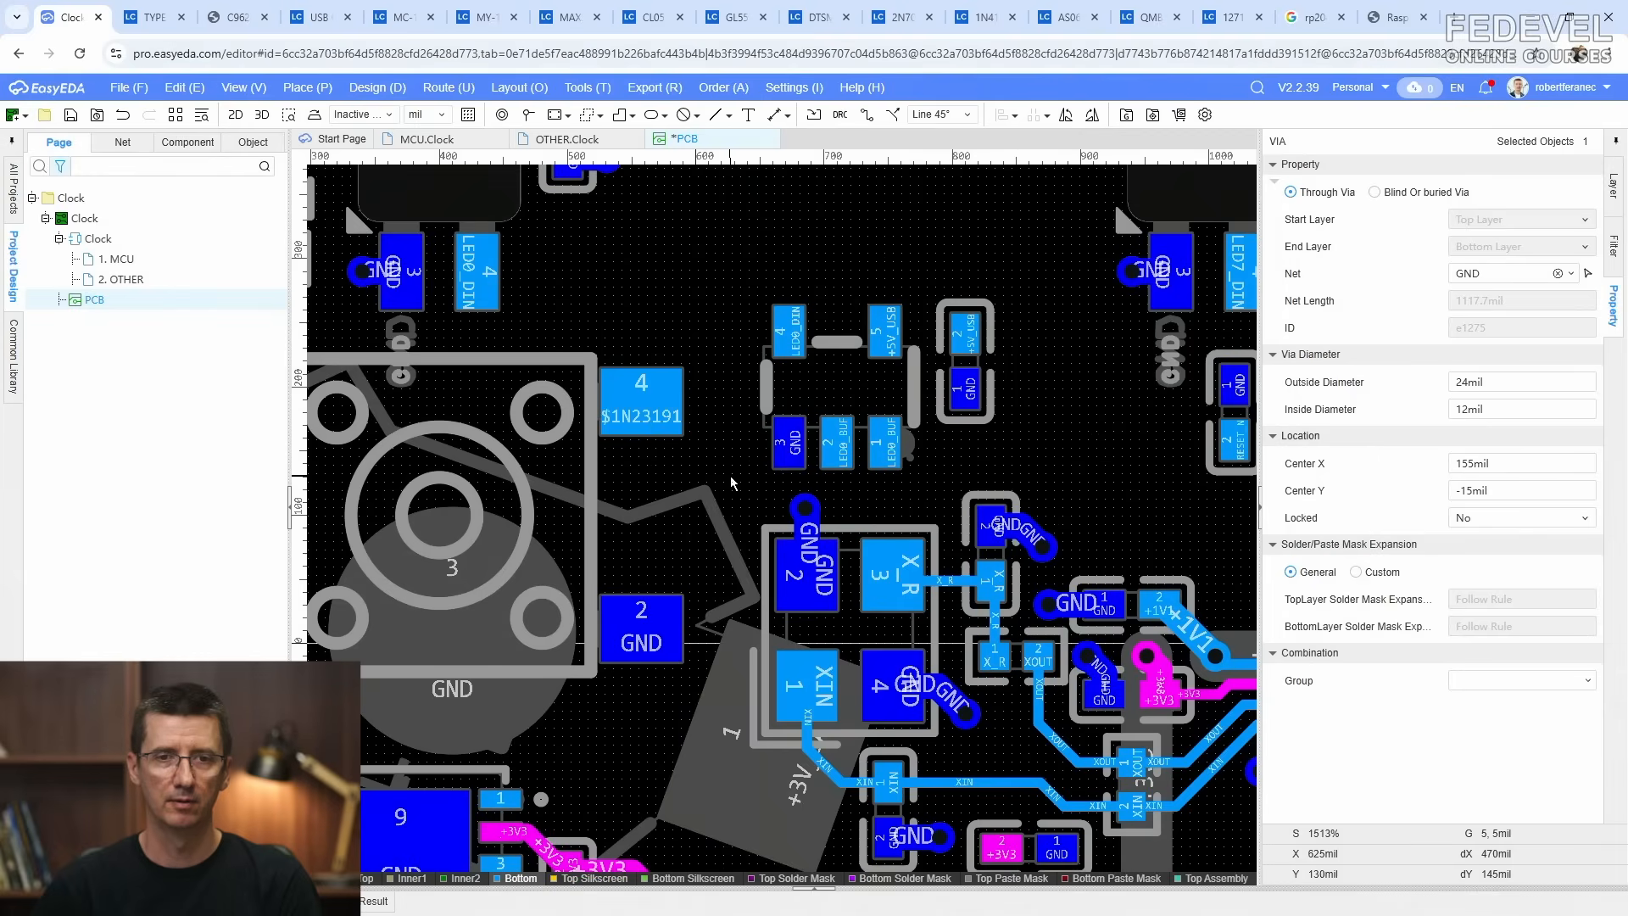
pyautogui.click(866, 115)
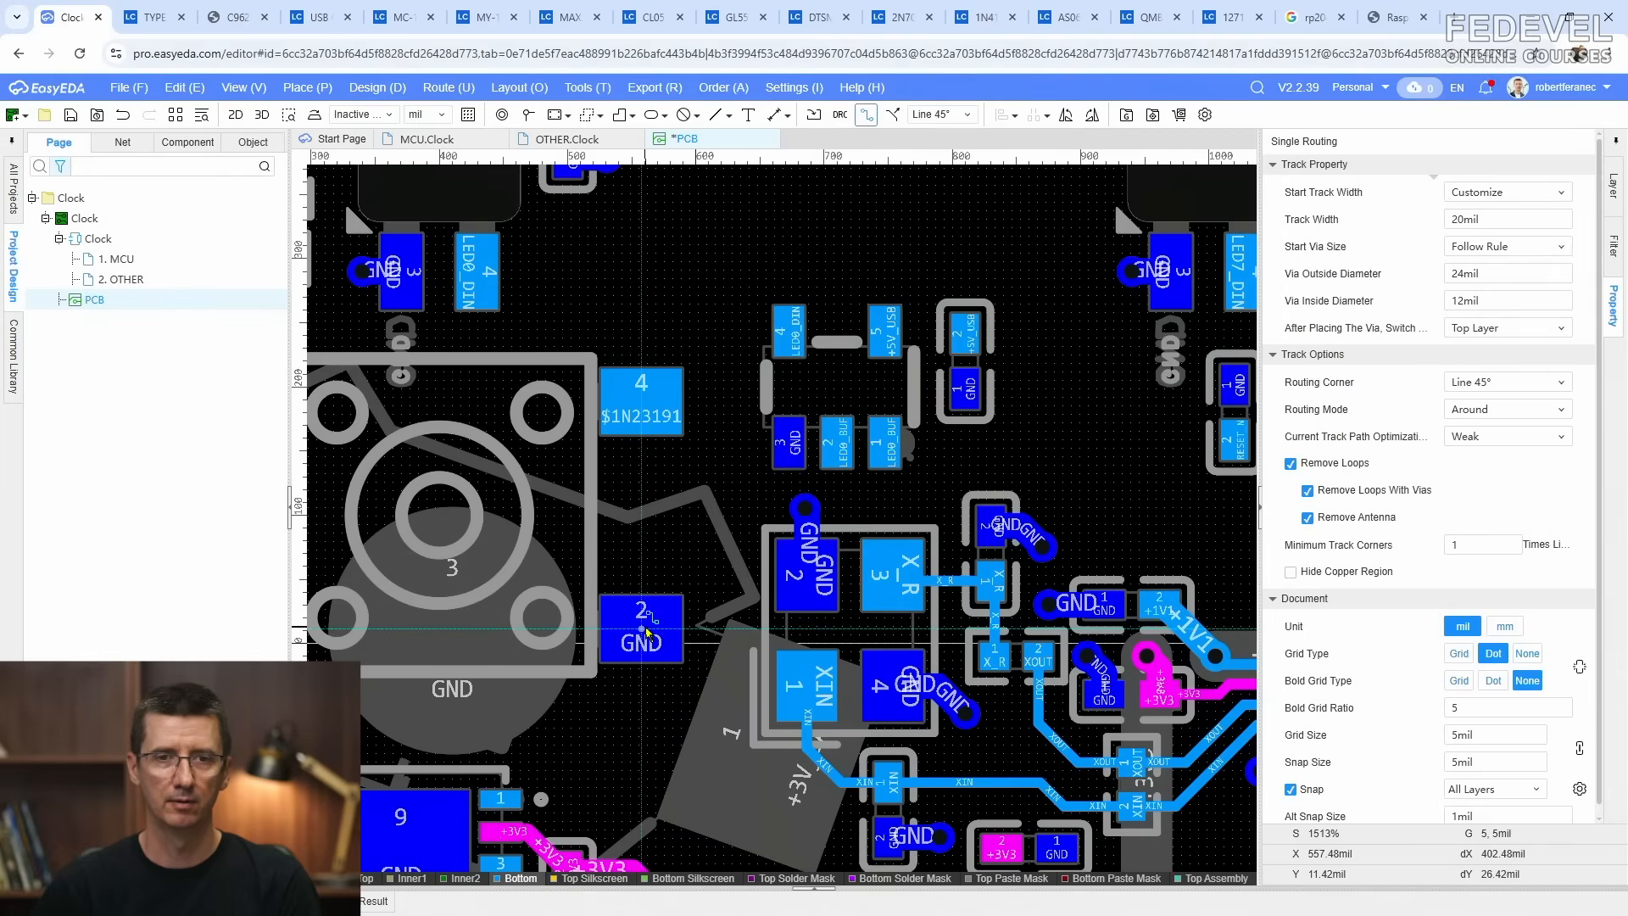
pyautogui.click(646, 632)
pyautogui.scroll(4, 753, 445)
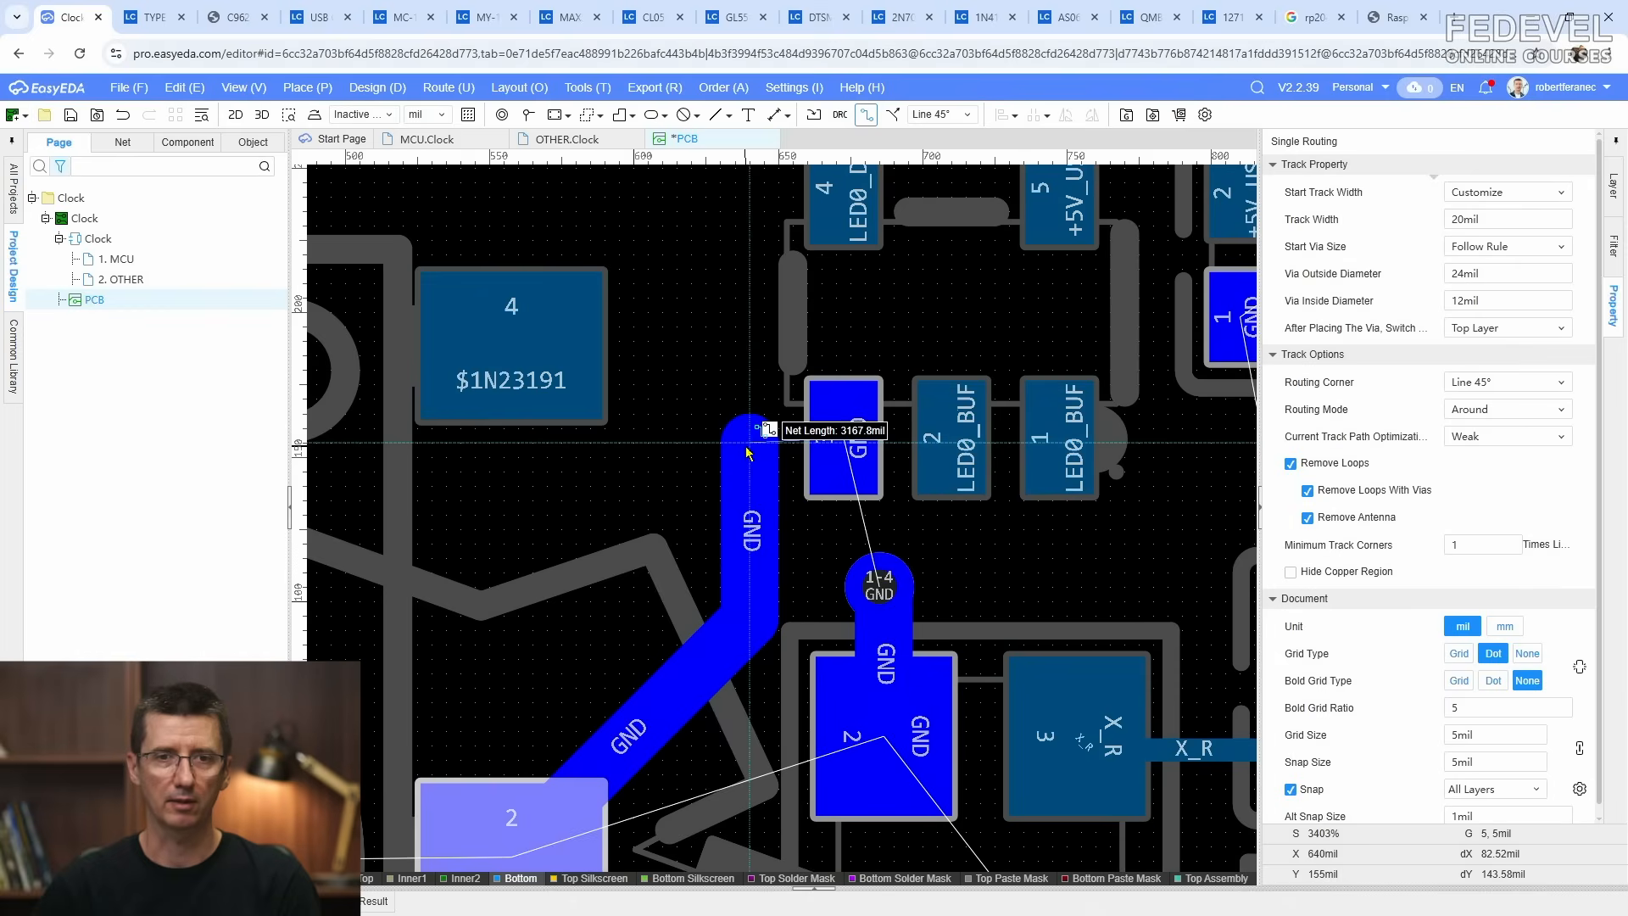
pyautogui.click(735, 458)
pyautogui.rightClick(735, 458)
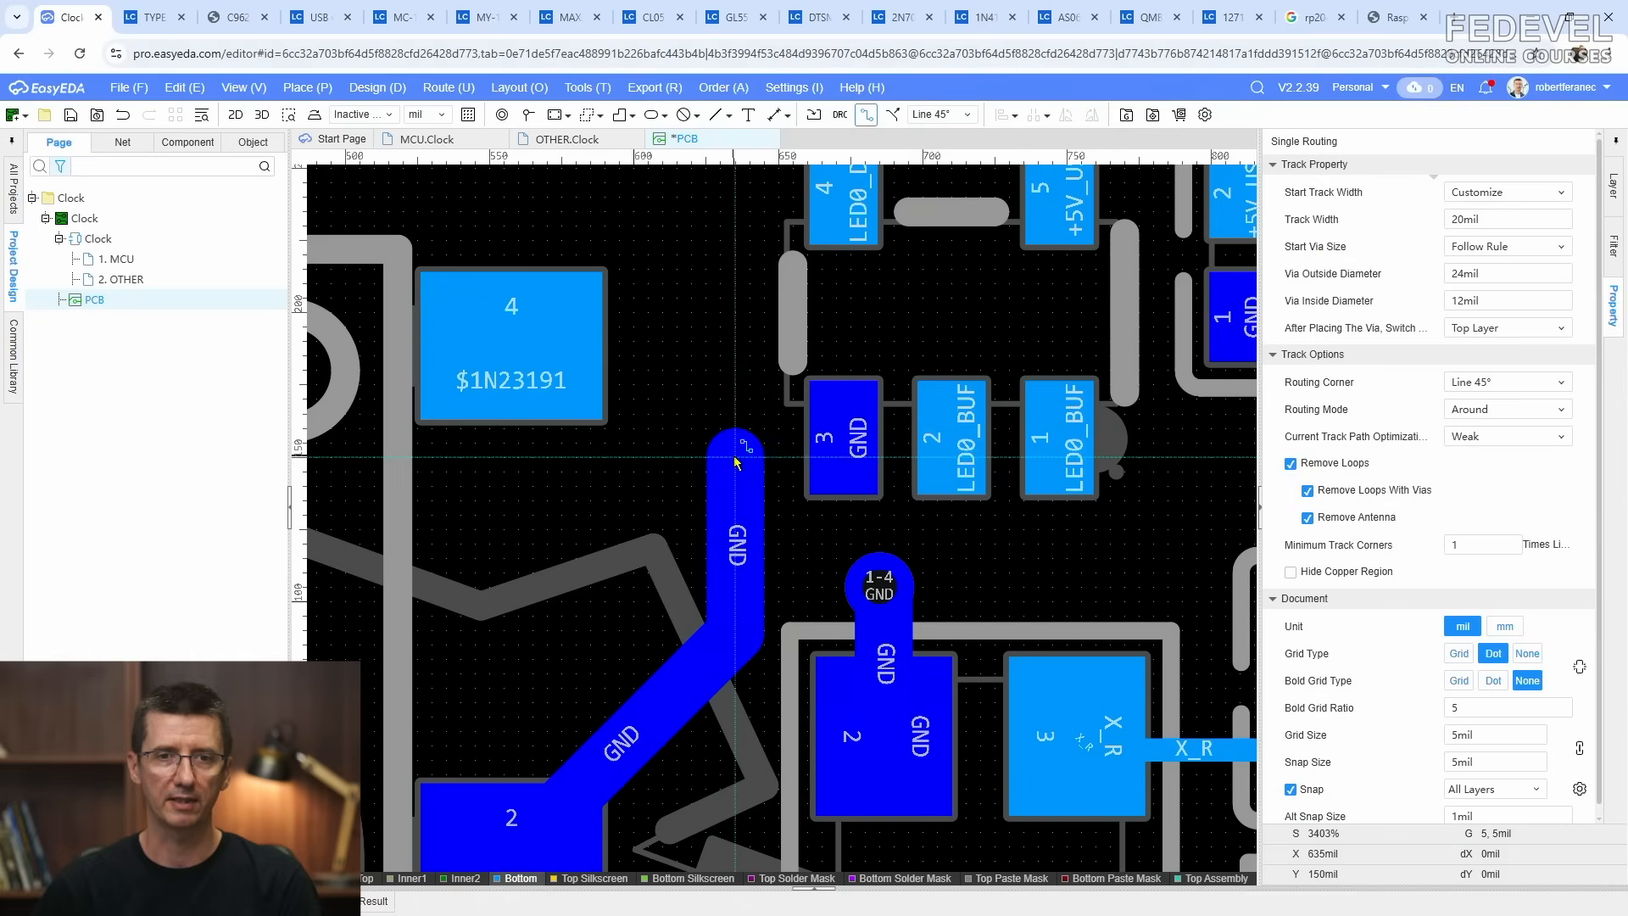
pyautogui.rightClick(698, 356)
pyautogui.click(528, 116)
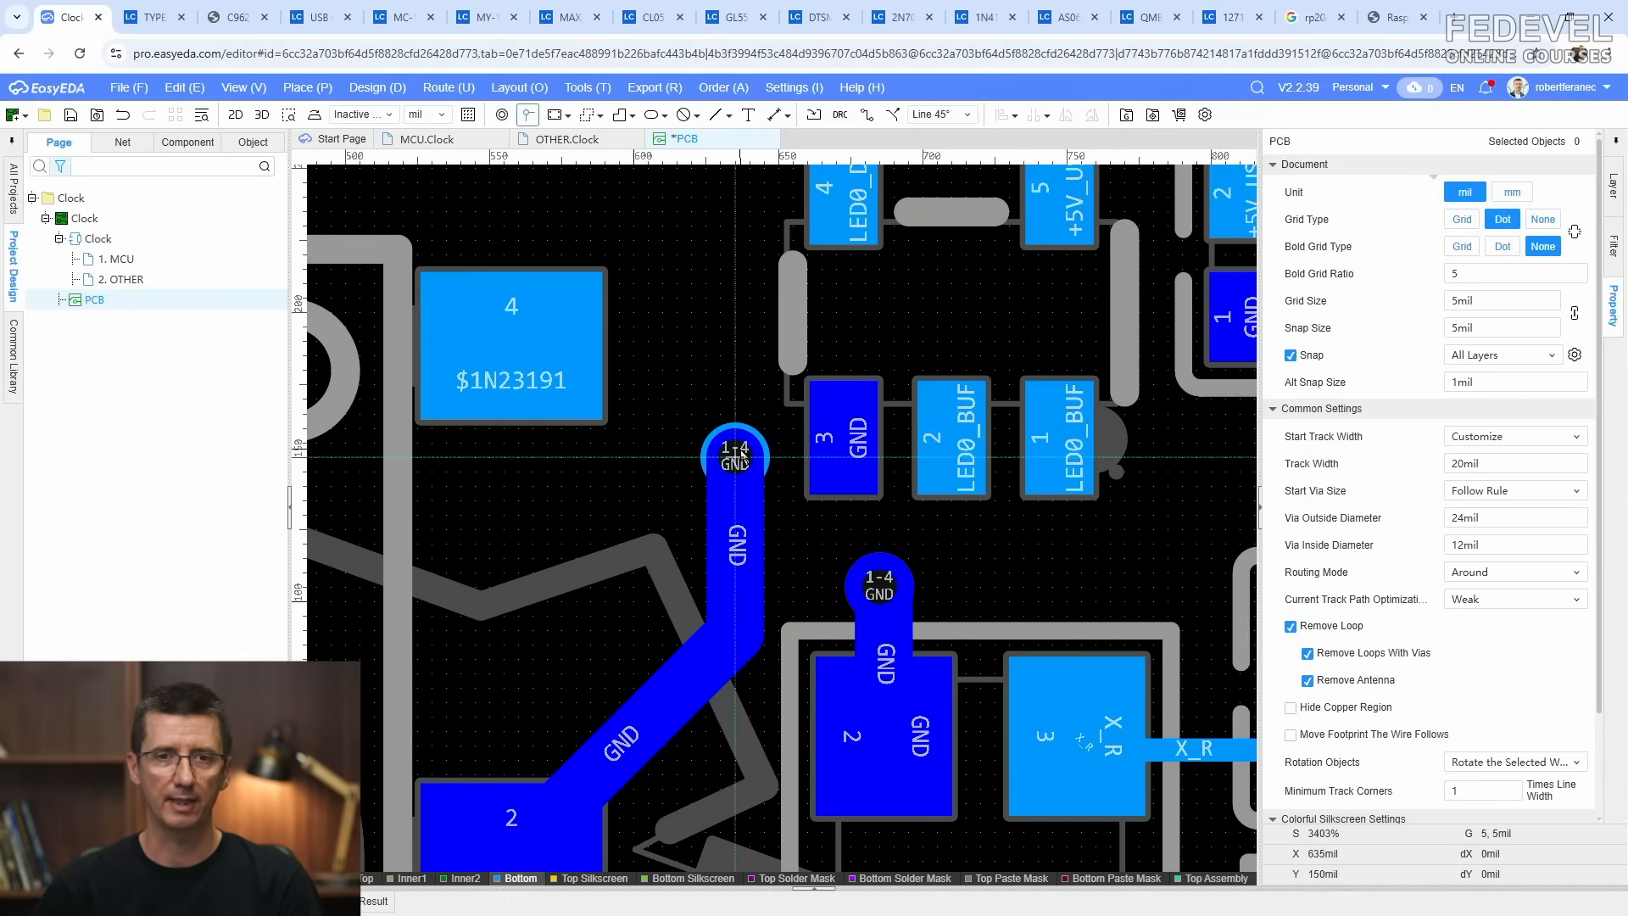
pyautogui.click(735, 448)
pyautogui.scroll(-6, 726, 318)
# Step: On the top layer, place a GND via in the centre of the large round pad 3 at 410, 10 mil
pyautogui.moveTo(642, 549); pyautogui.dragTo(818, 559, button='right')
pyautogui.click(1614, 185)
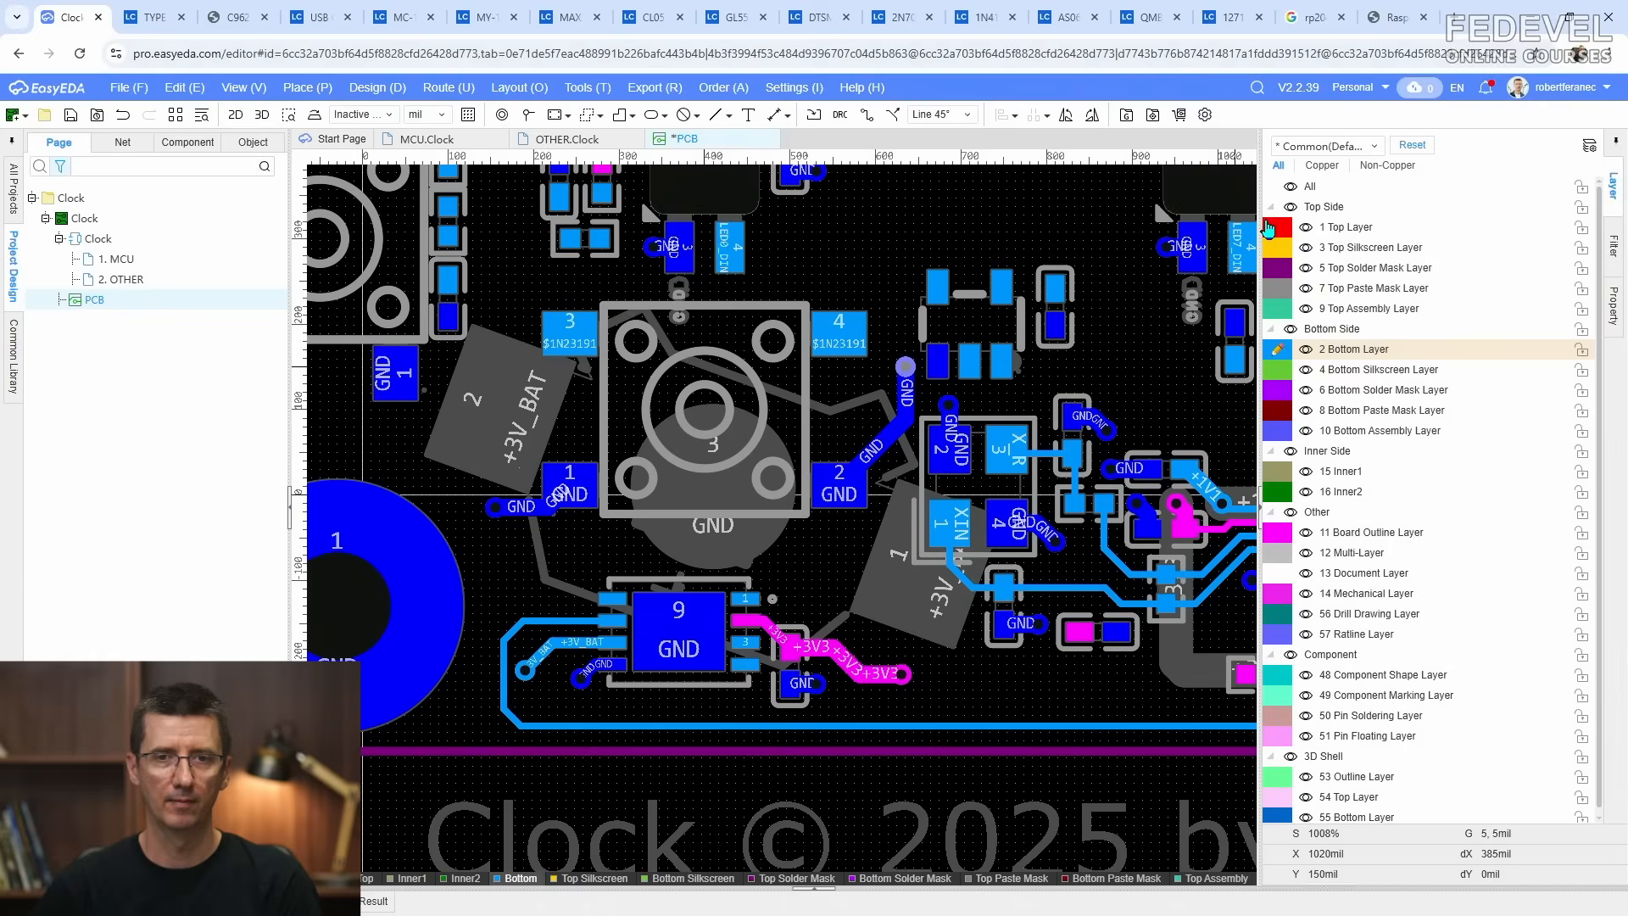
pyautogui.click(1271, 227)
pyautogui.click(529, 116)
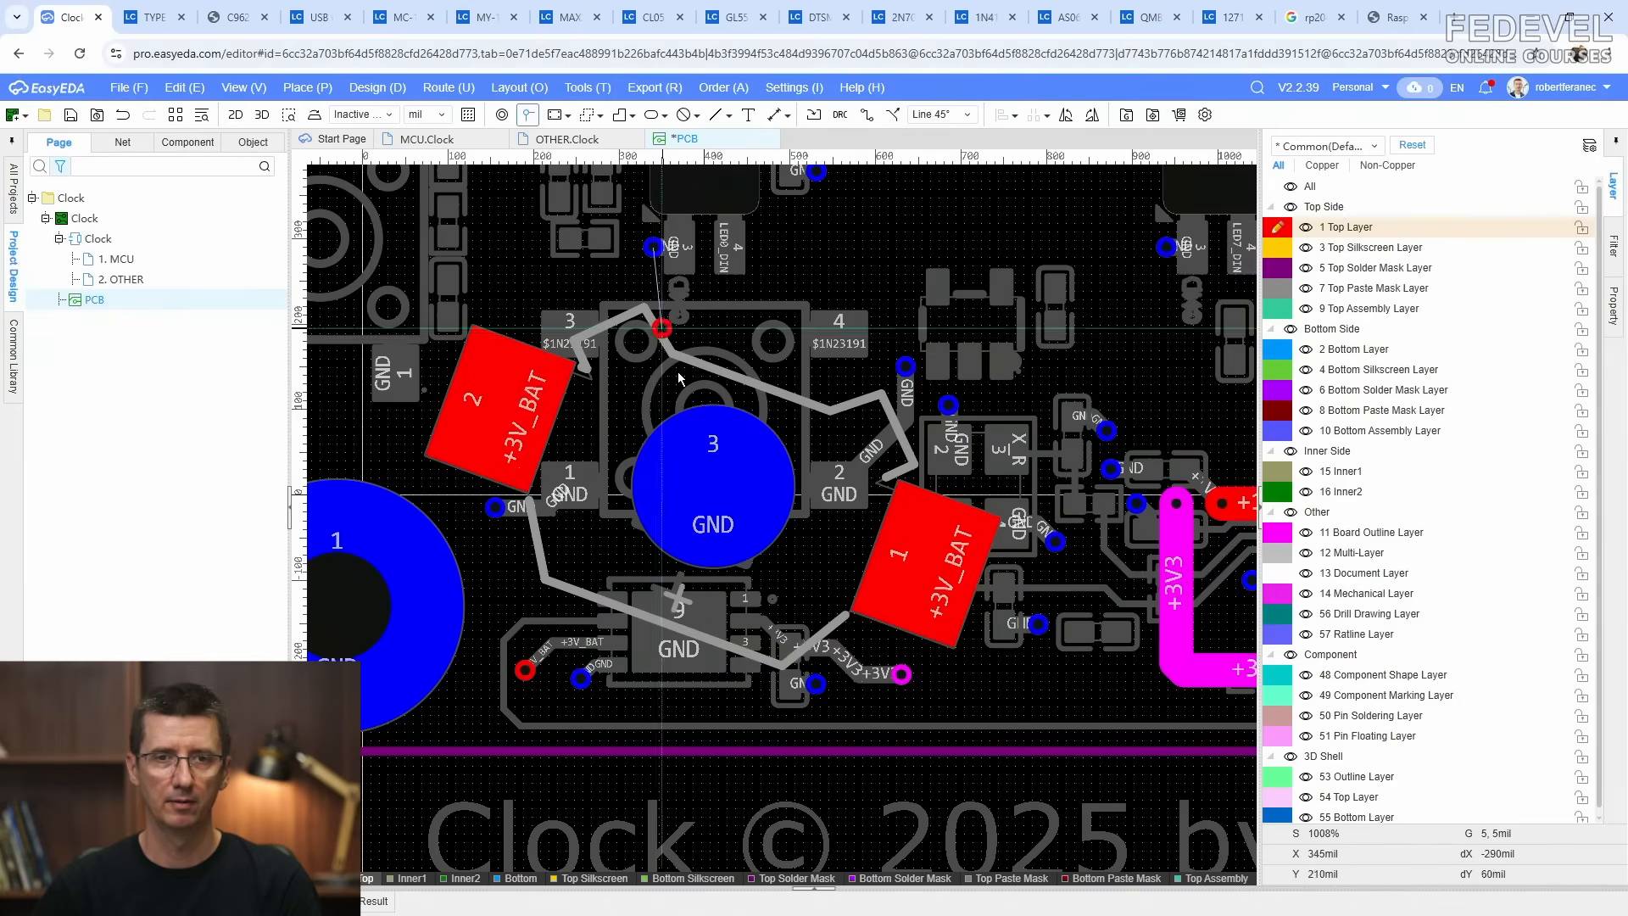
pyautogui.click(713, 486)
pyautogui.rightClick(713, 487)
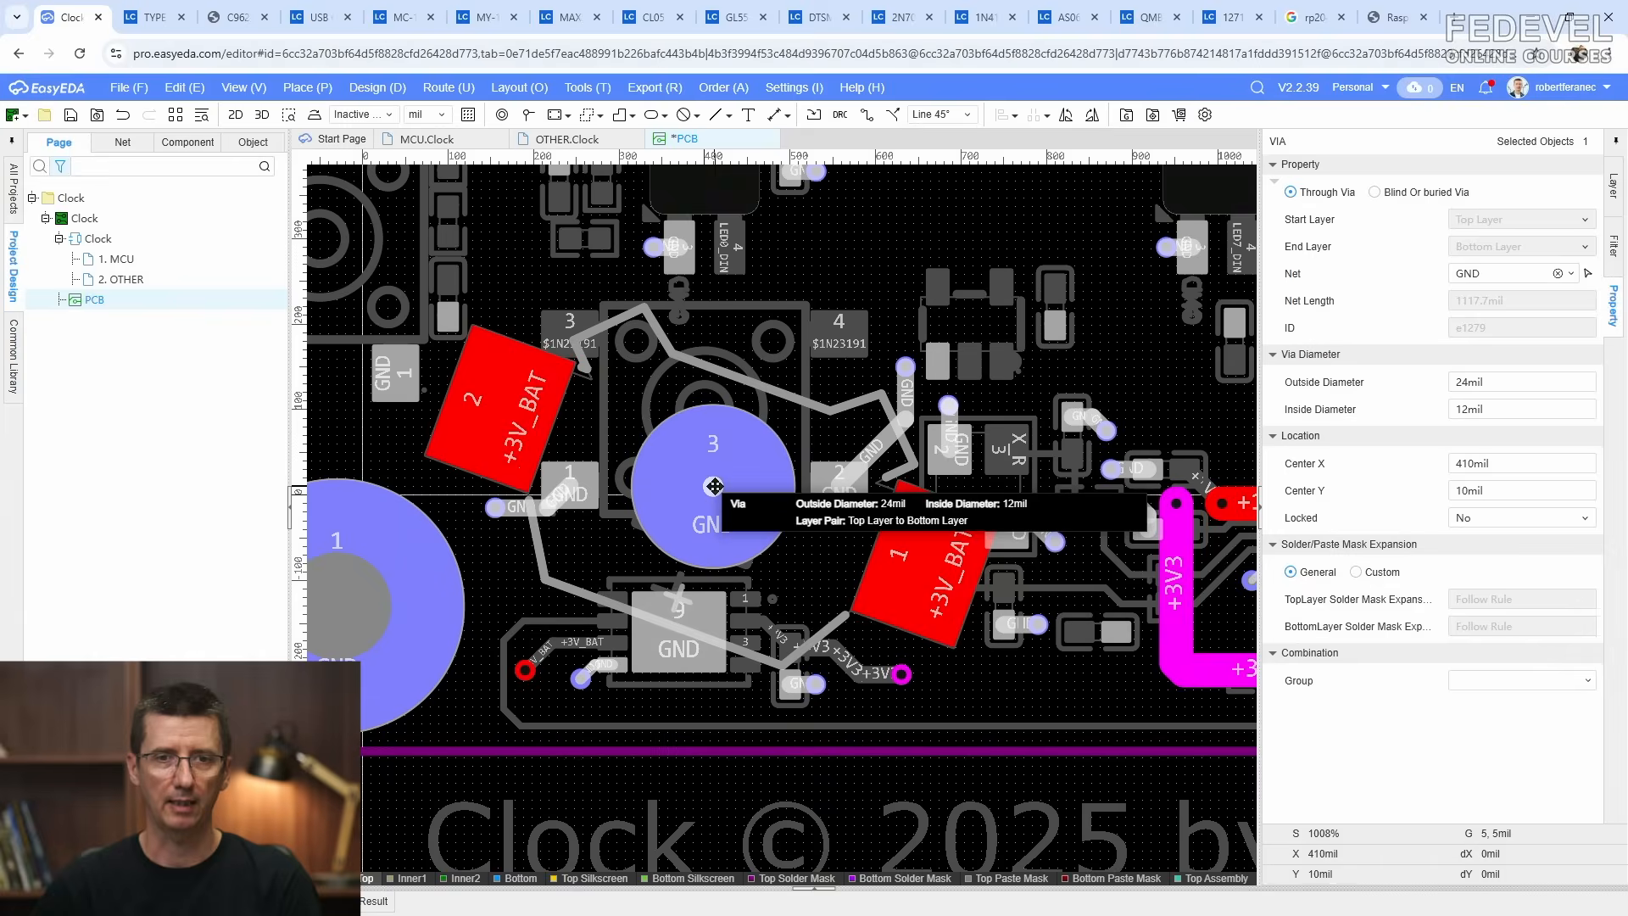
# Step: Start a top-layer +3V_BAT track from the large rectangular pad 2 and set its width to 30 mil
pyautogui.click(866, 118)
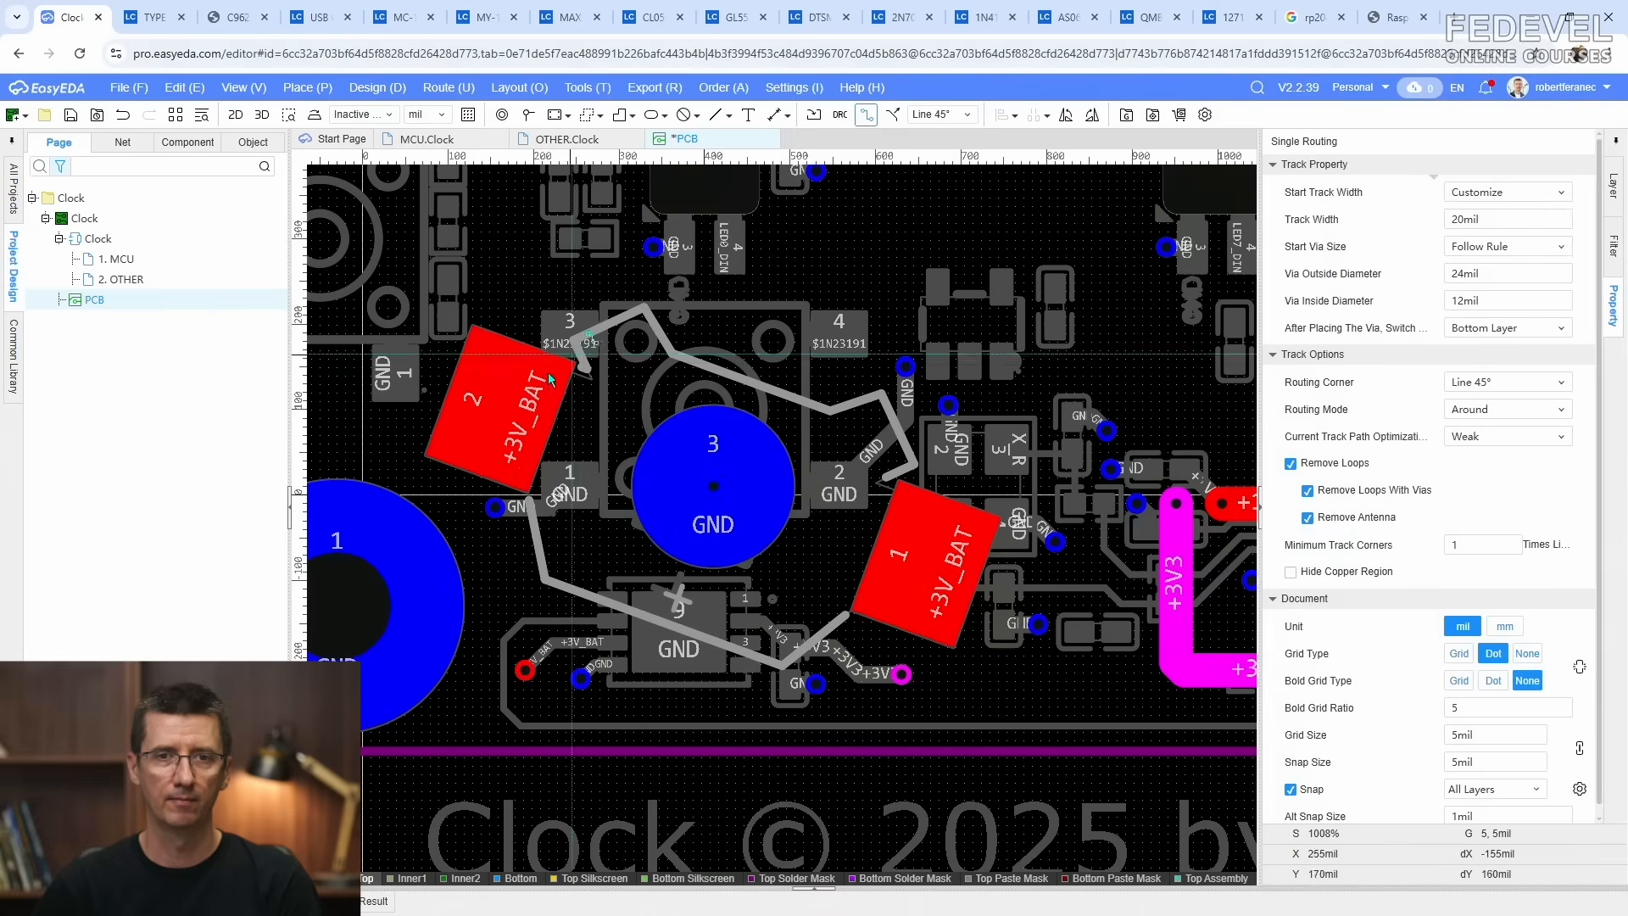
pyautogui.click(504, 408)
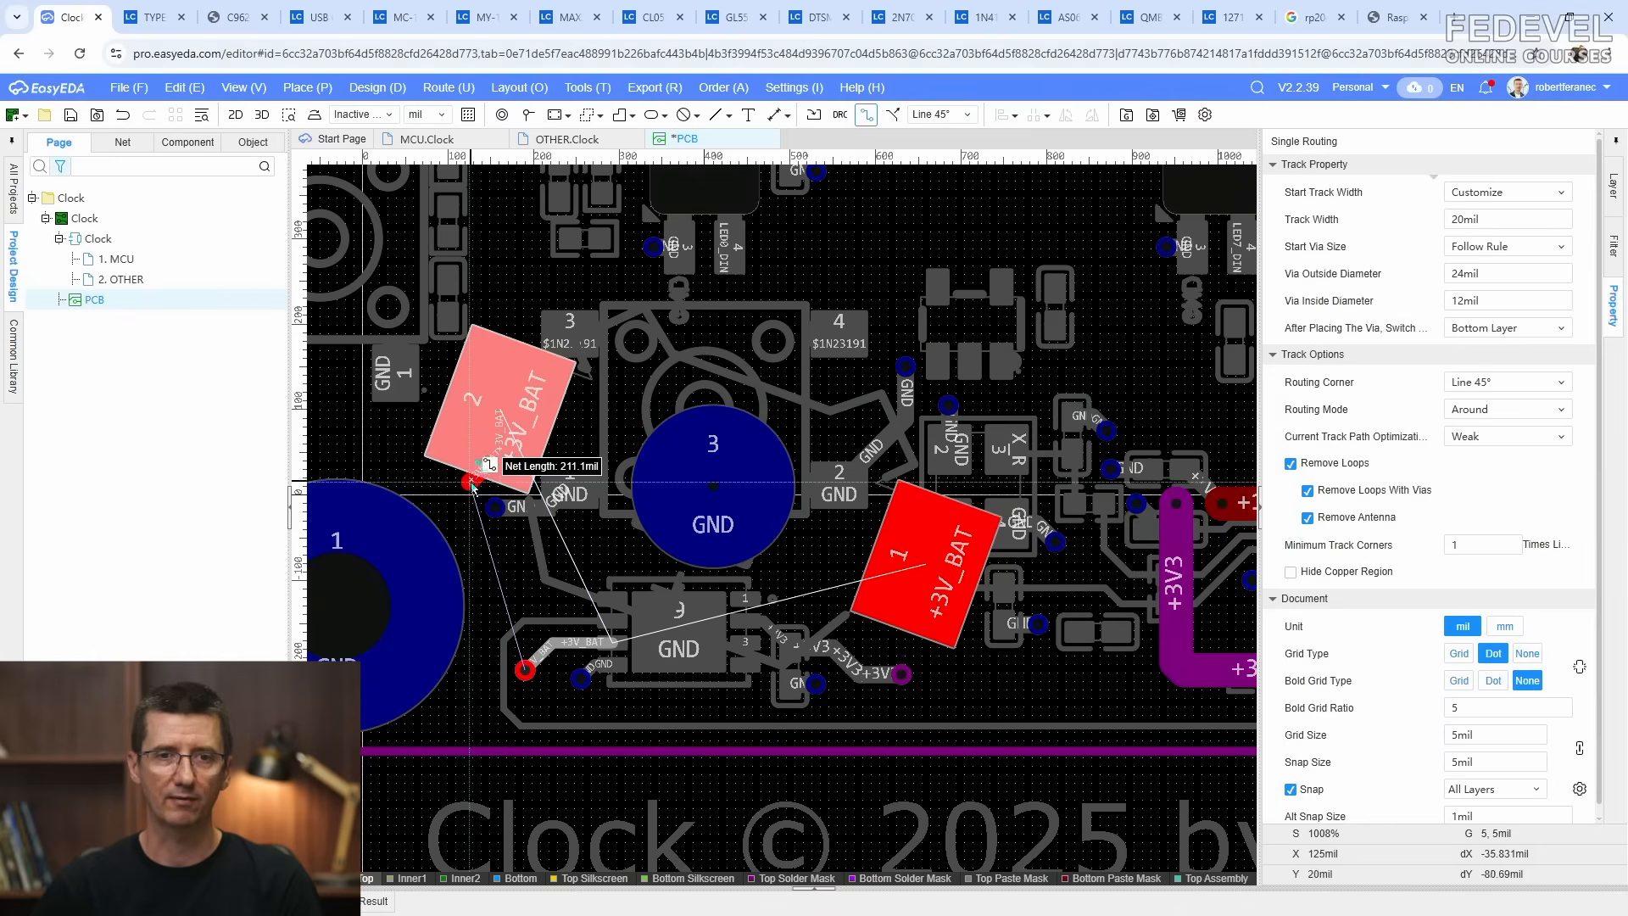
pyautogui.press('Tab')
pyautogui.write('30')
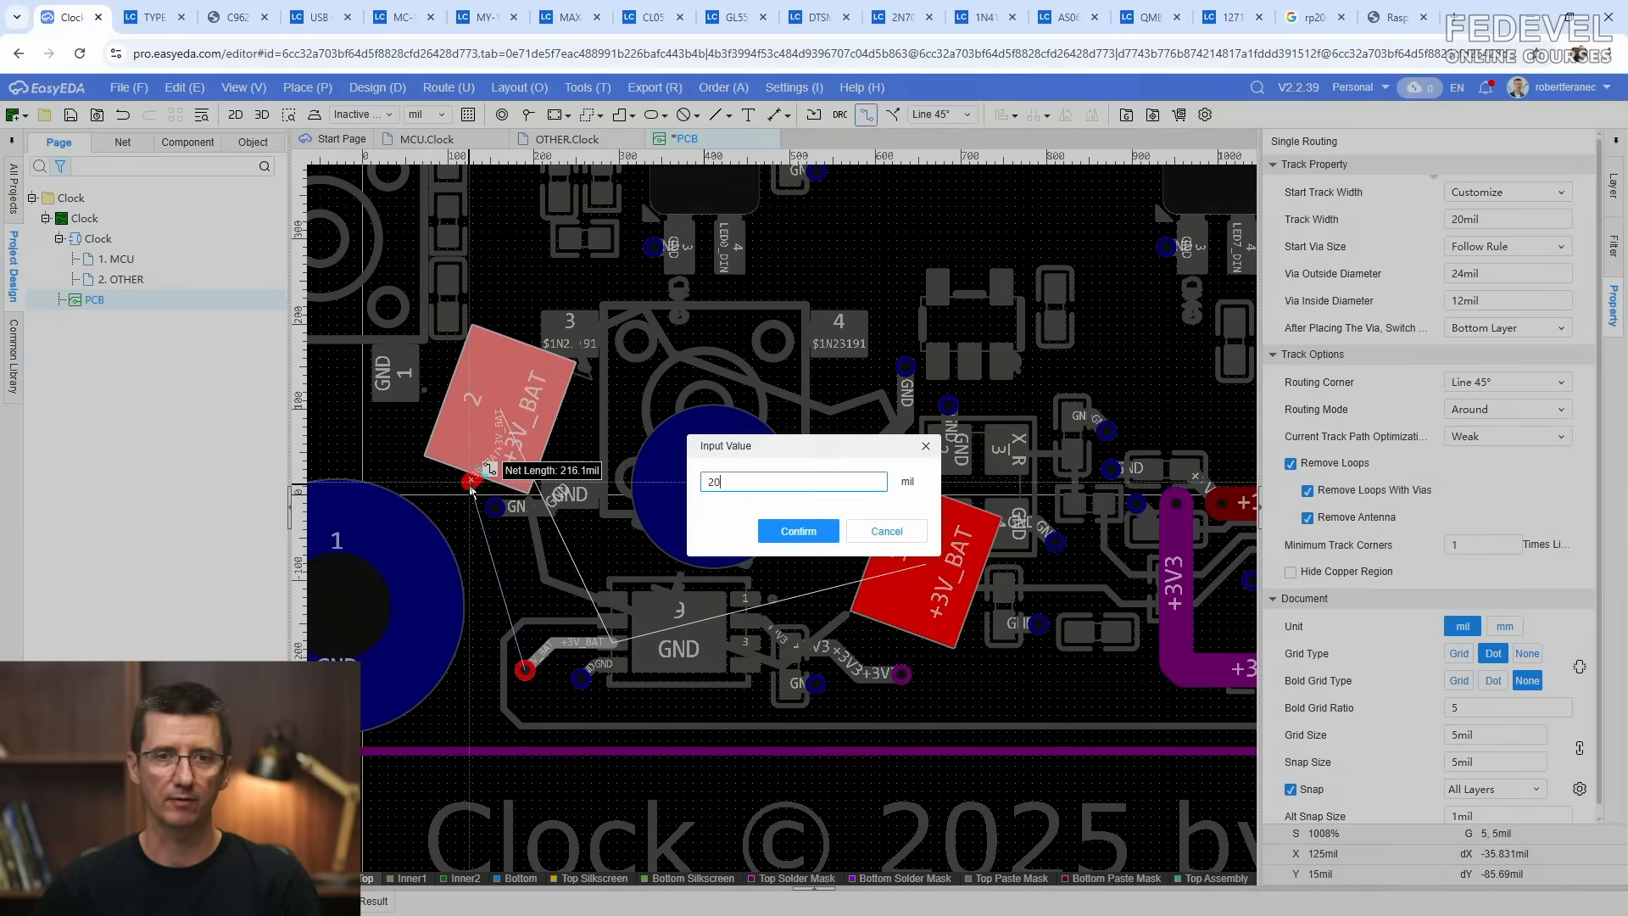
pyautogui.press('Return')
pyautogui.press('Tab')
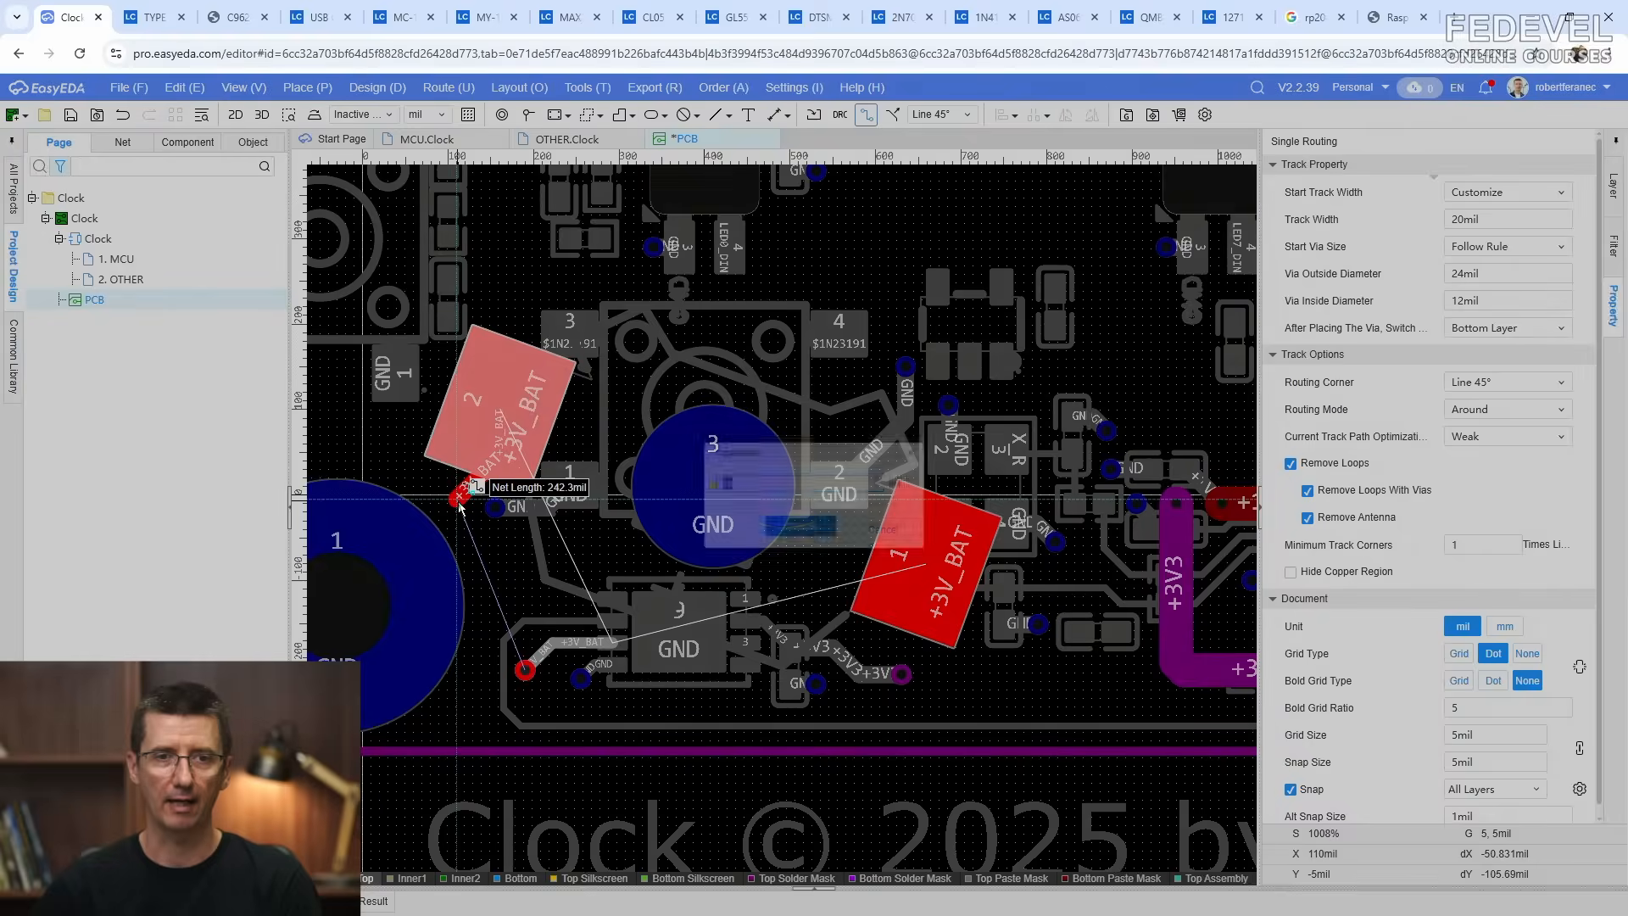
pyautogui.write('40')
pyautogui.press('Return')
pyautogui.scroll(3, 473, 436)
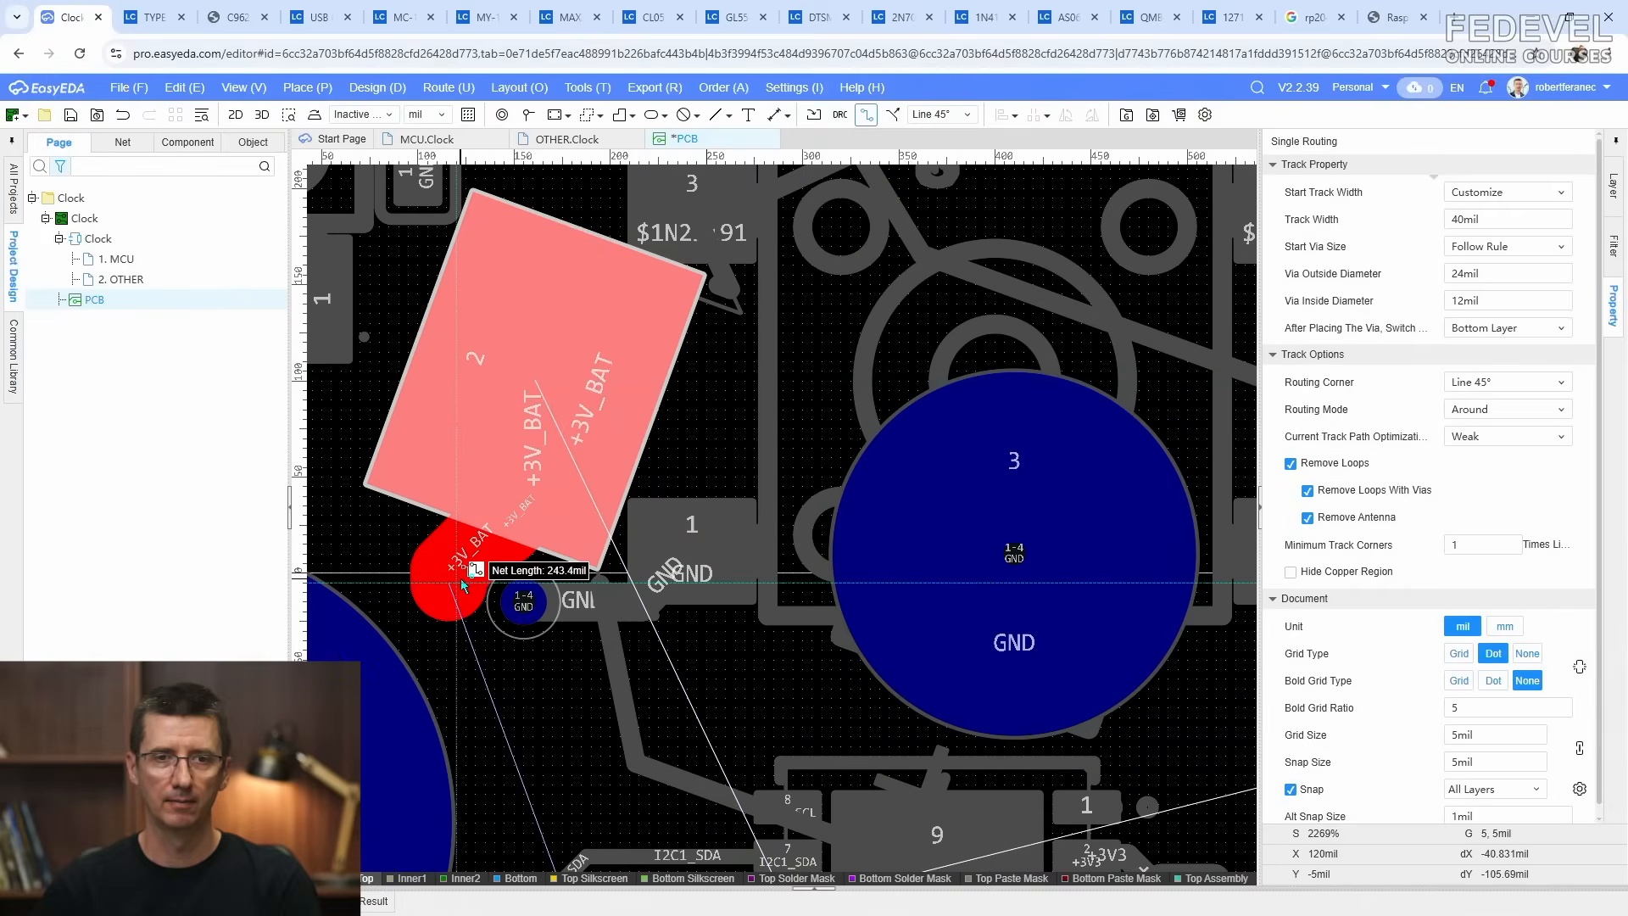
pyautogui.press('Tab')
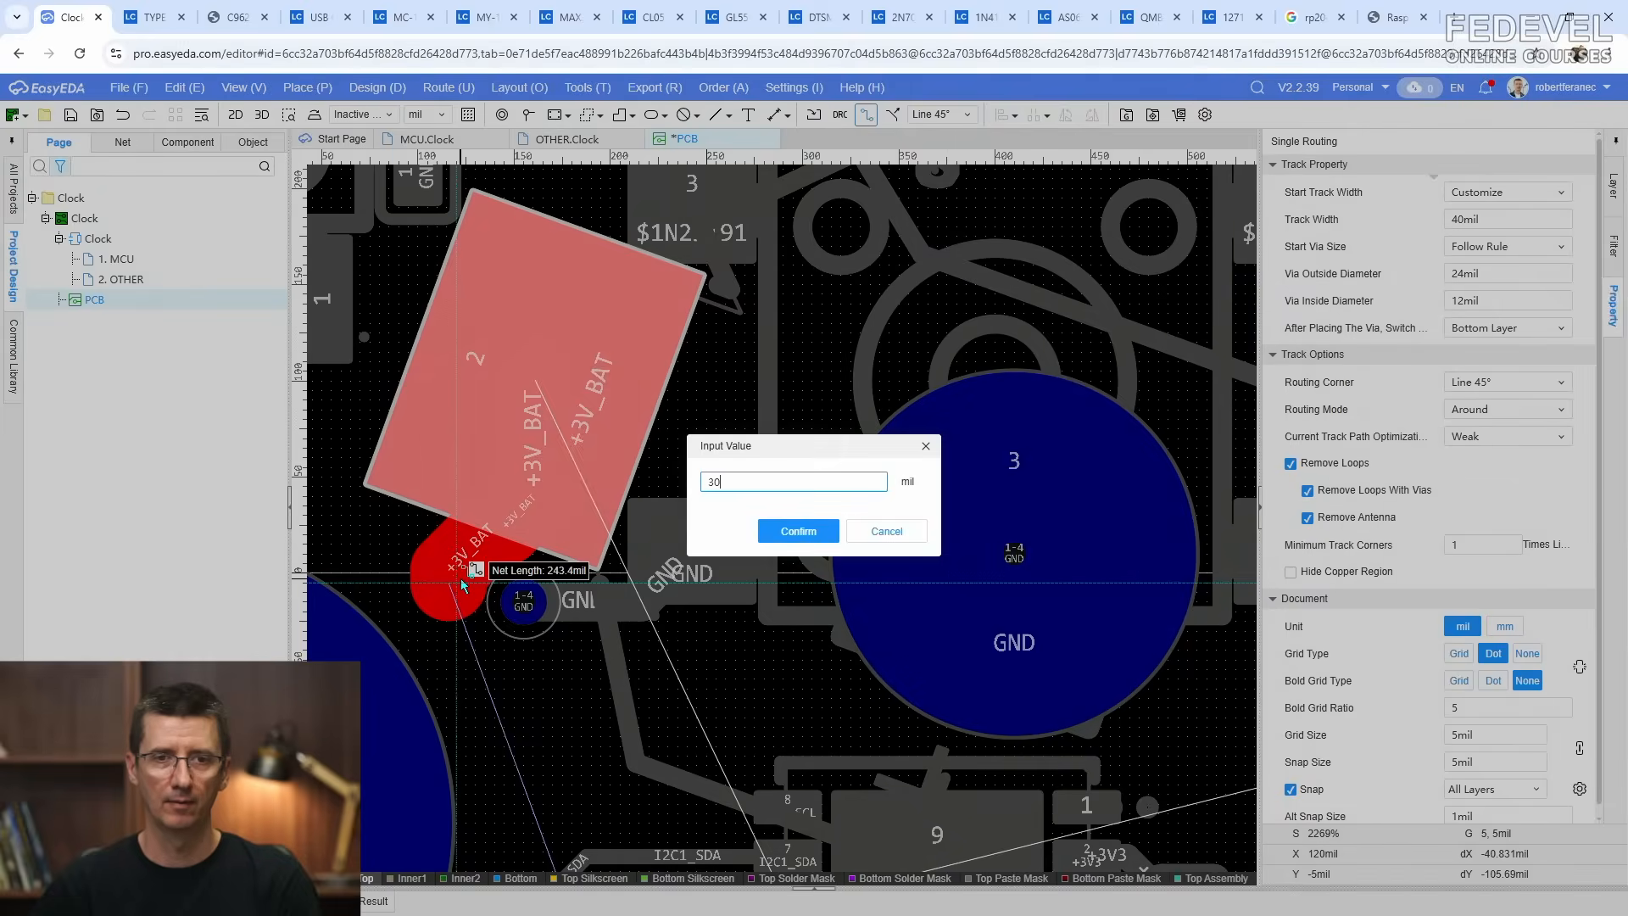
pyautogui.press('Return')
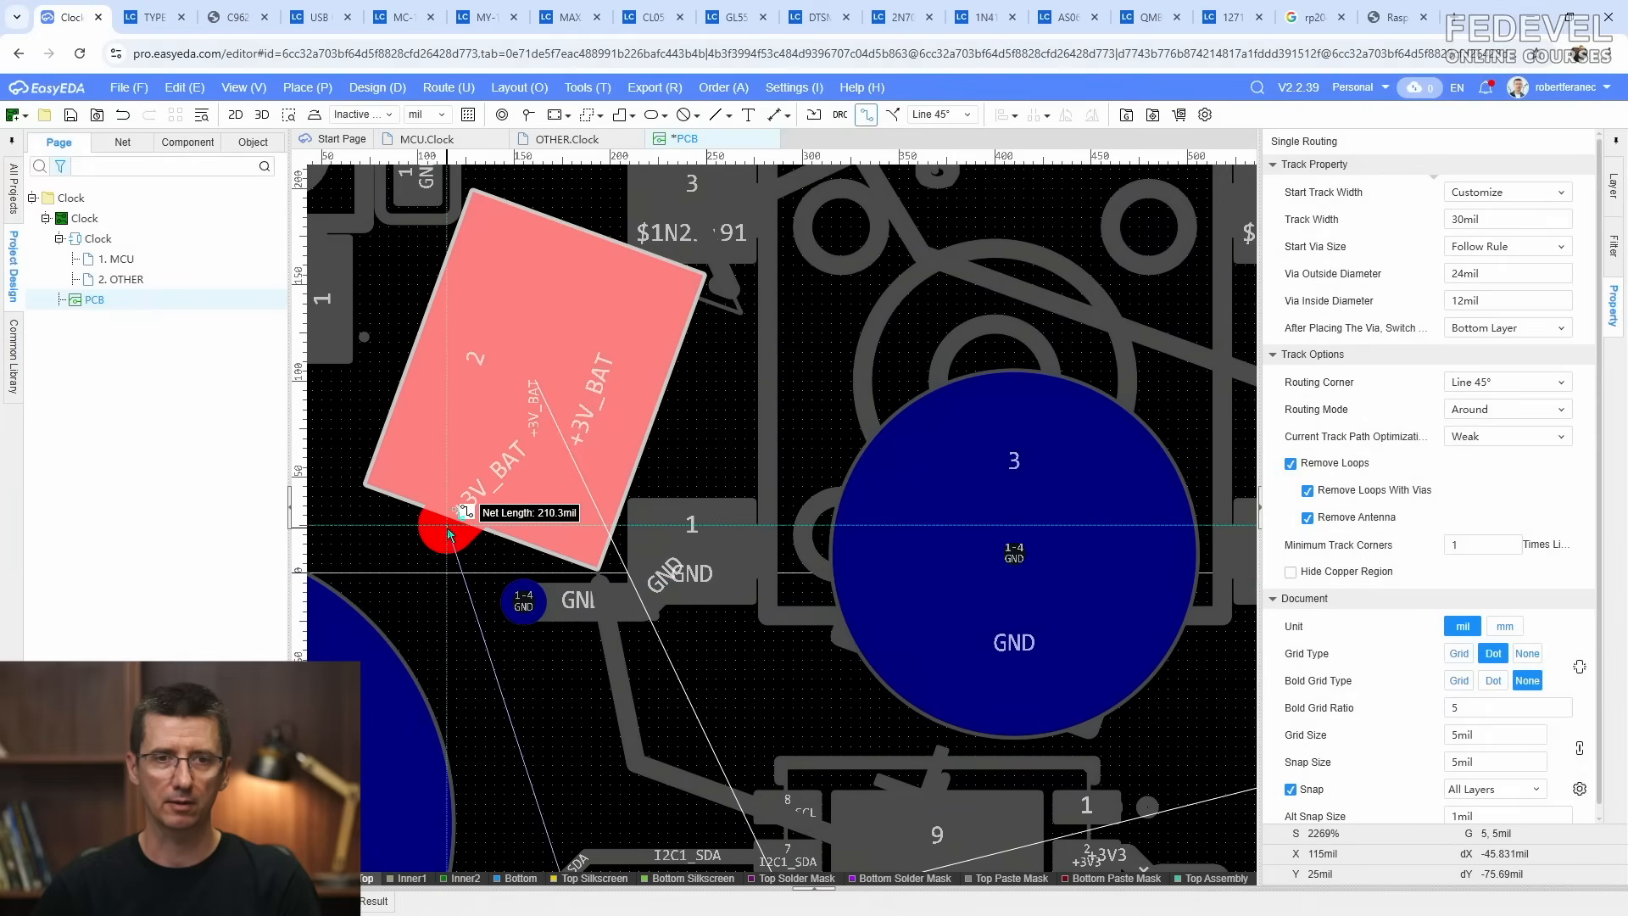
# Step: Run the 30 mil +3V_BAT track around the GND via to the +3V_BAT via, and shift its lower vertical segment slightly away from the mounting hole
pyautogui.scroll(-2, 462, 513)
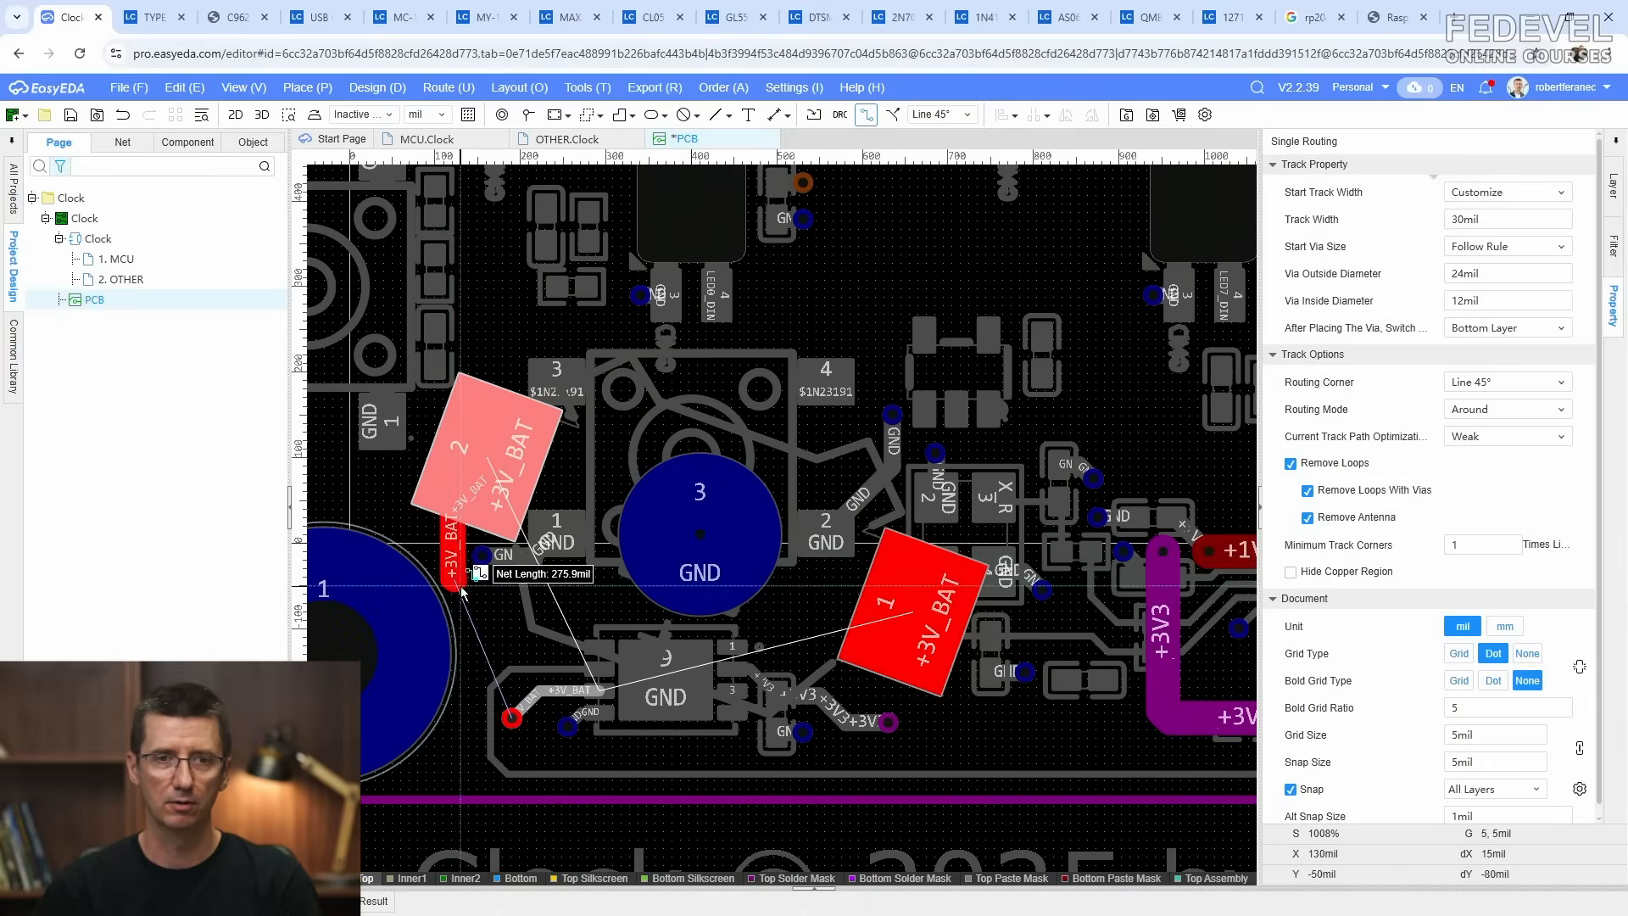
pyautogui.scroll(1, 462, 591)
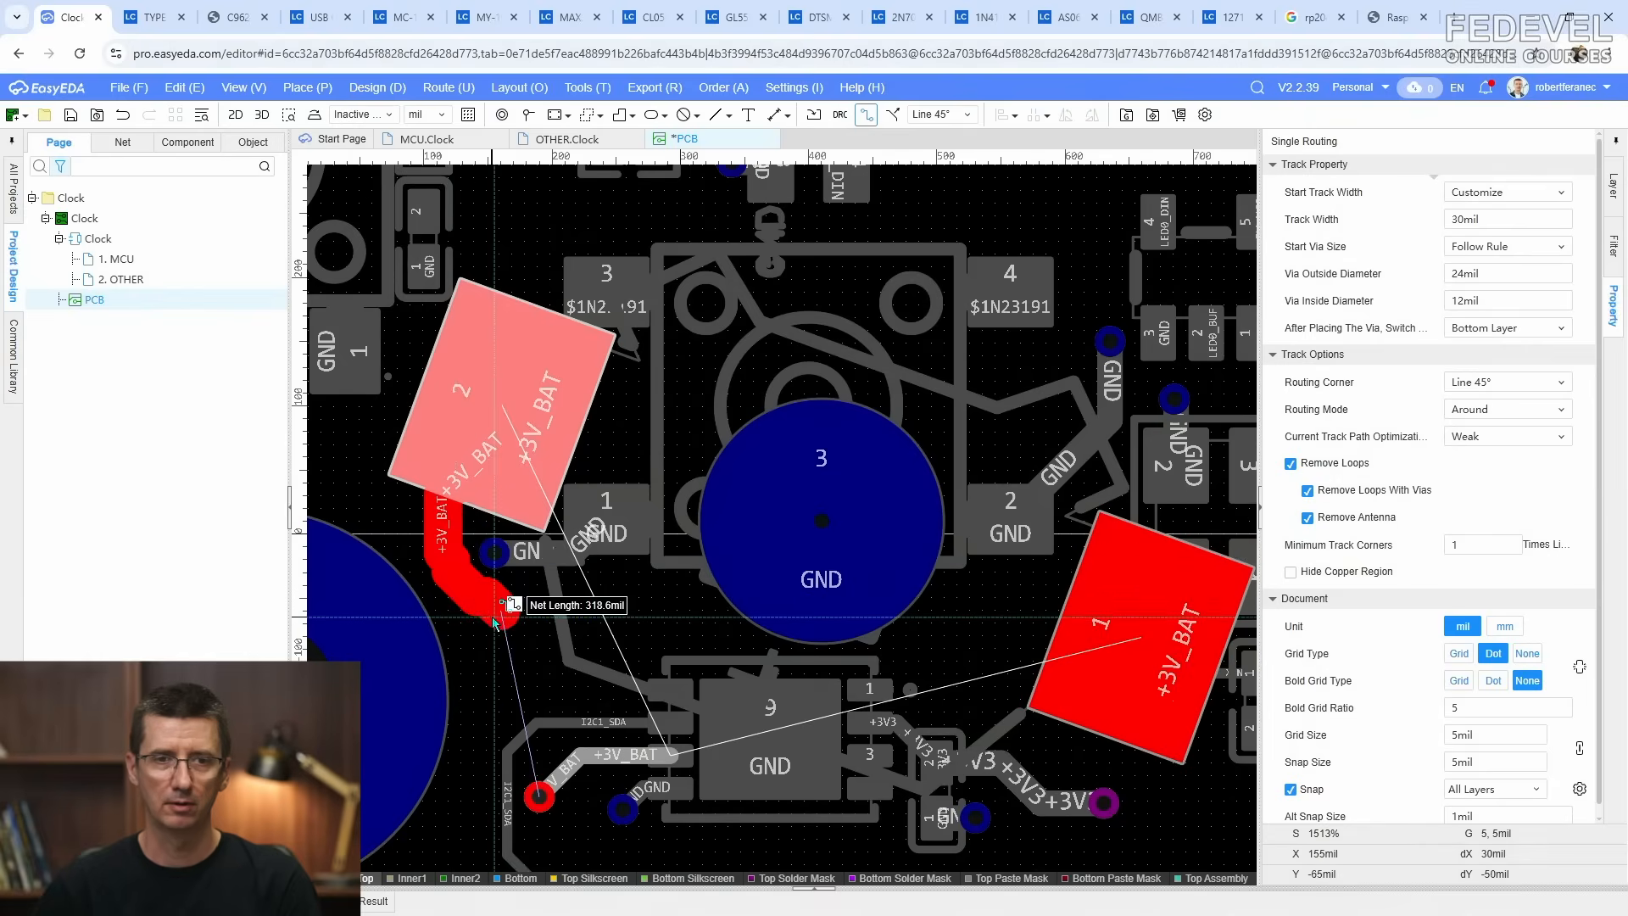
pyautogui.scroll(3, 492, 617)
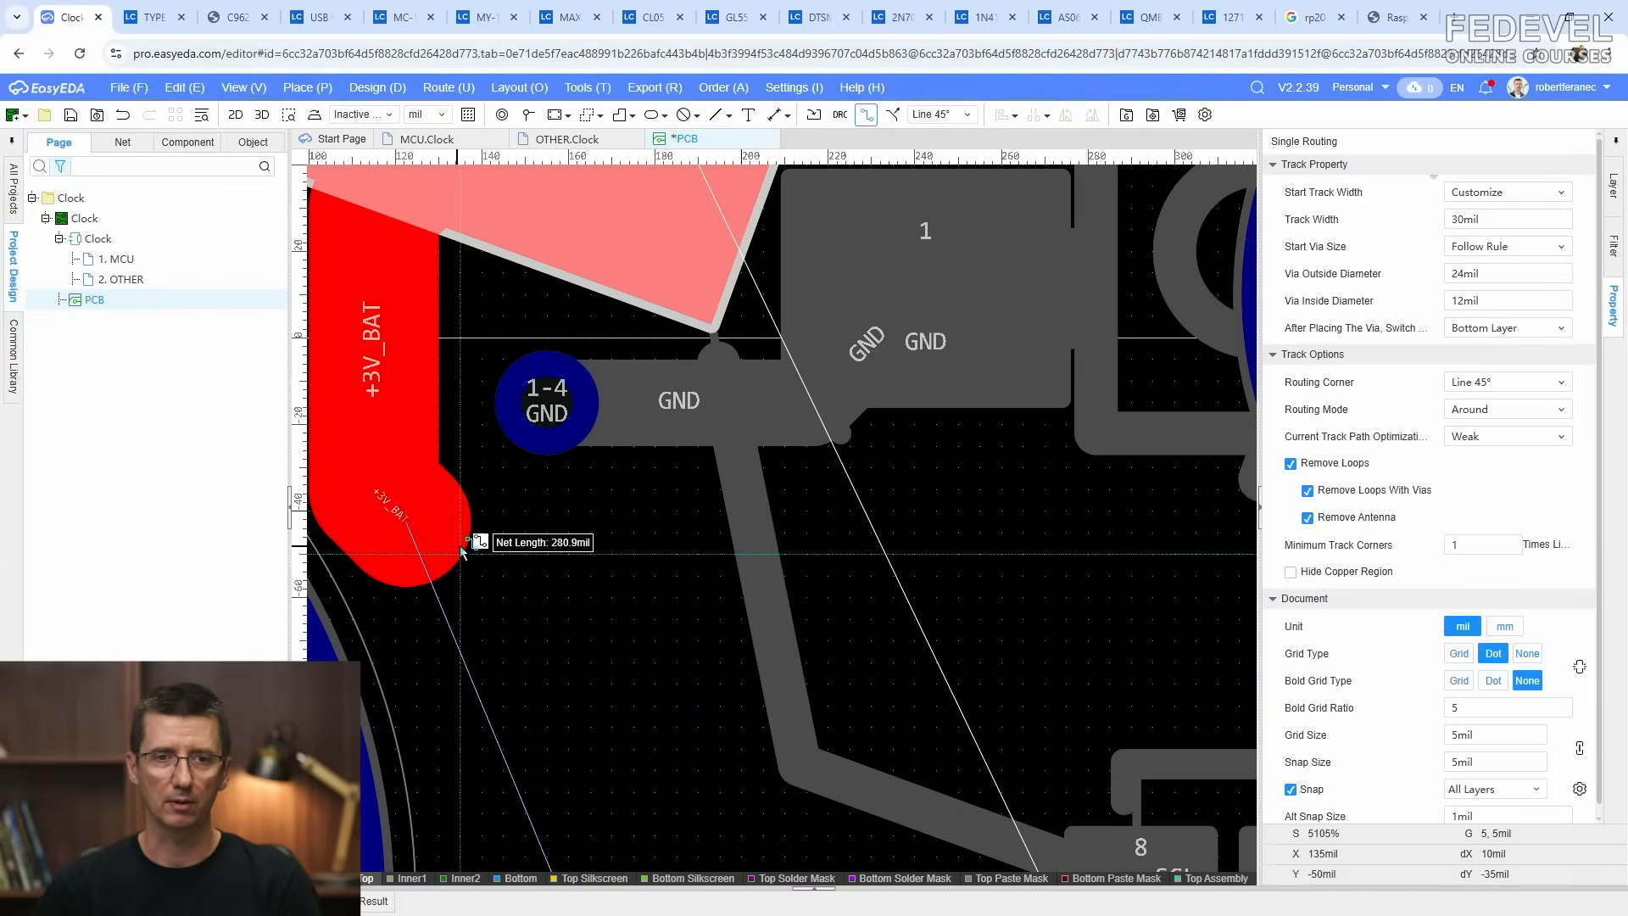
pyautogui.scroll(-1, 469, 555)
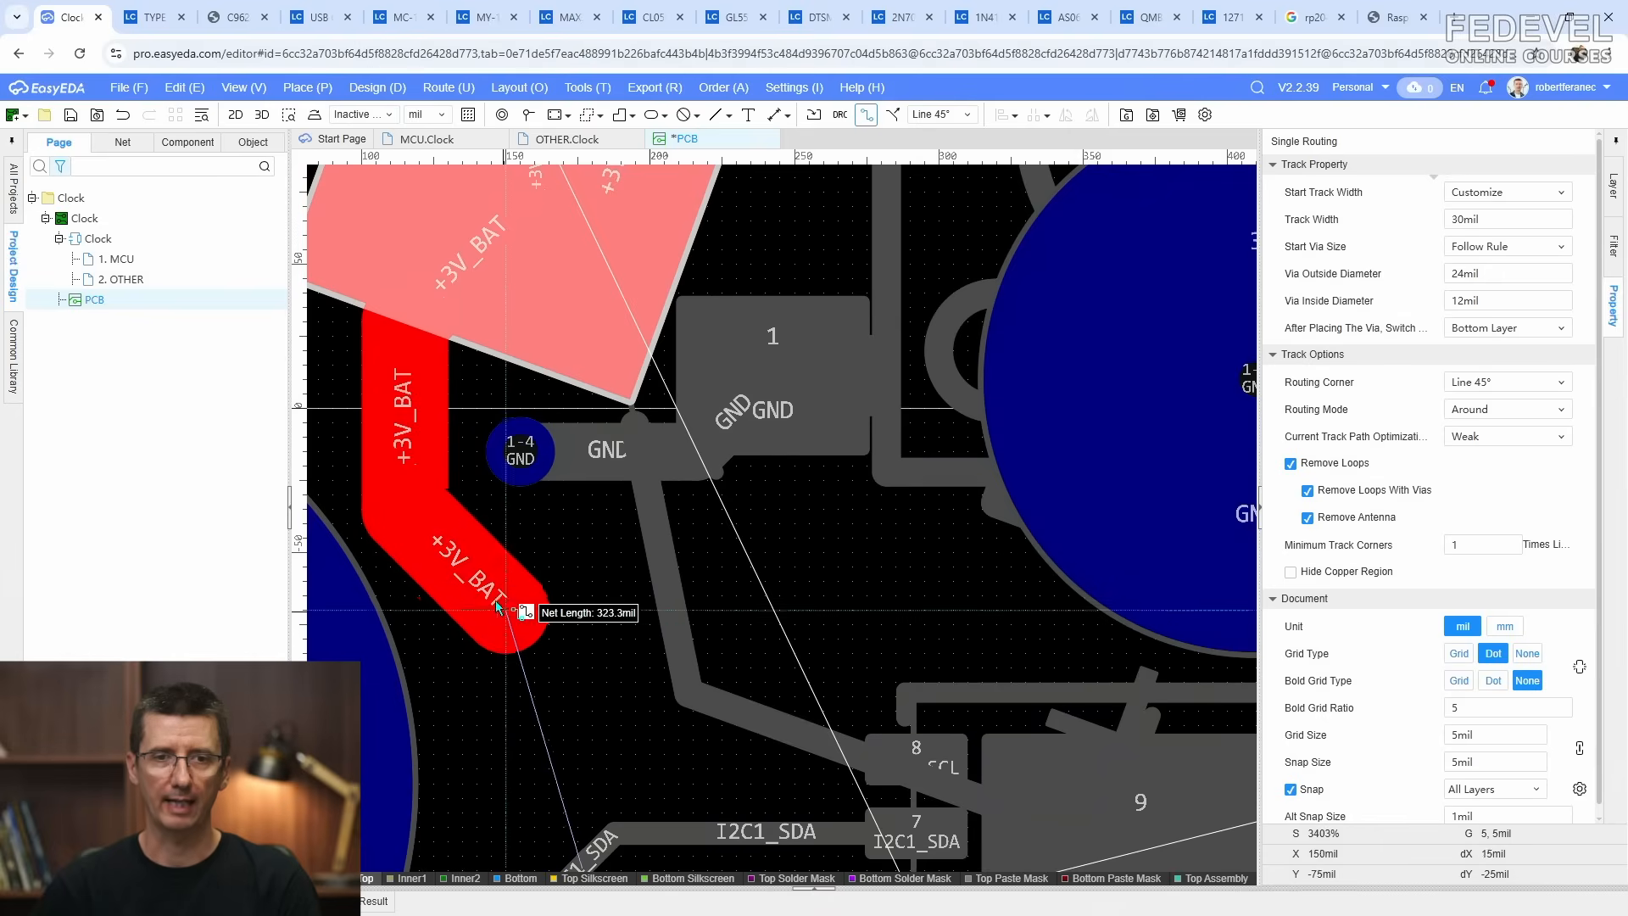
pyautogui.scroll(-2, 497, 607)
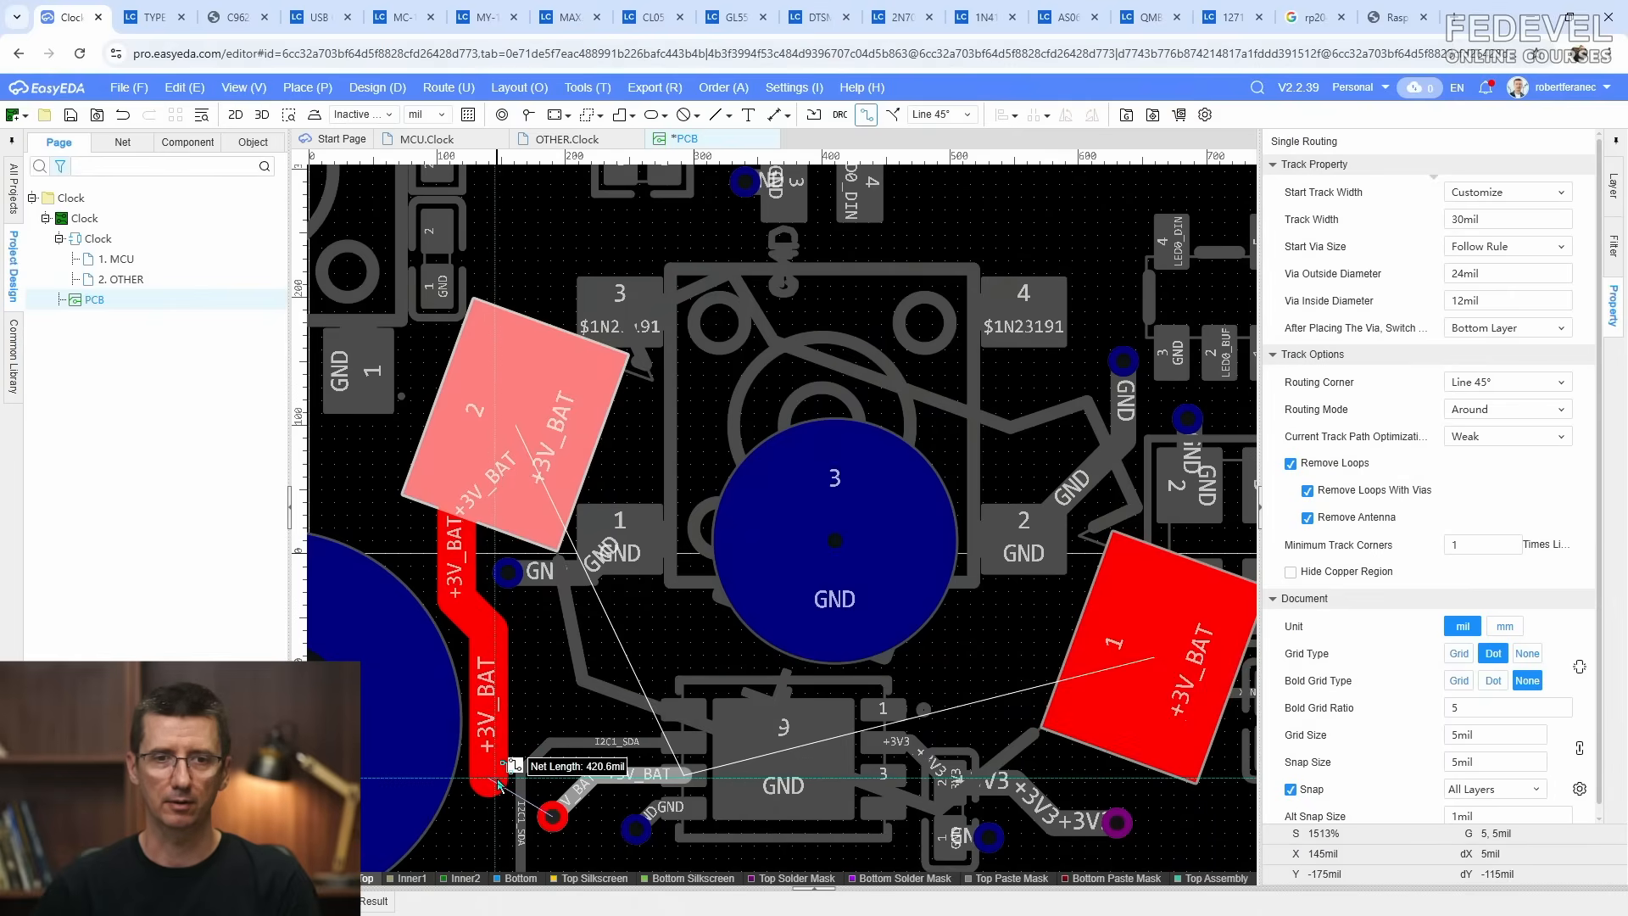
pyautogui.click(553, 817)
pyautogui.scroll(1, 526, 724)
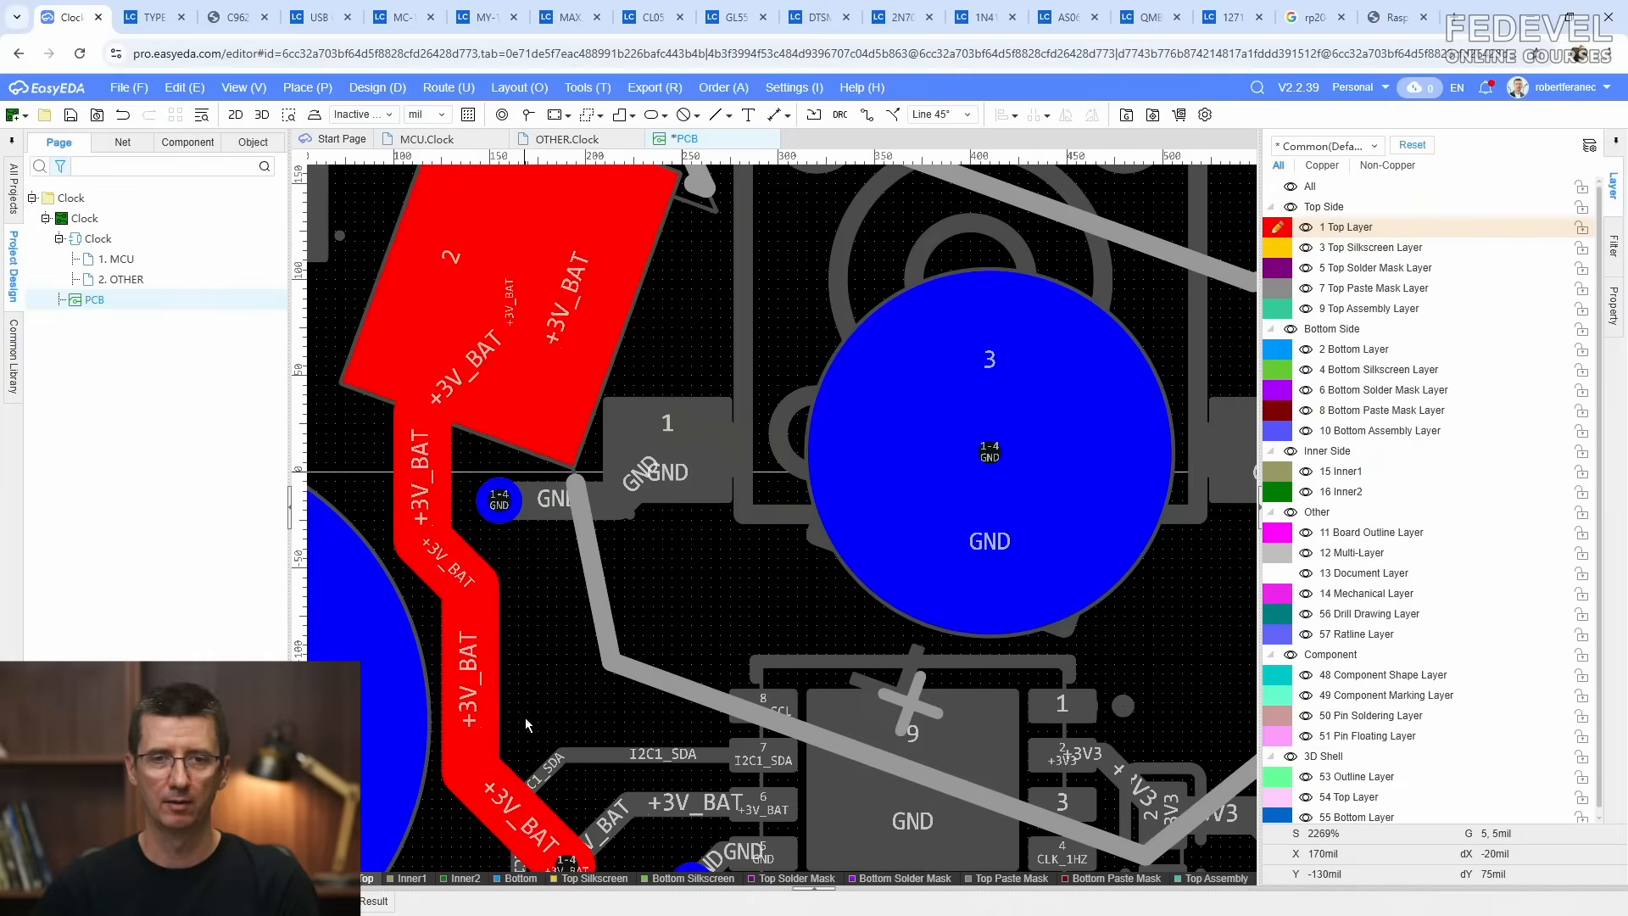
pyautogui.moveTo(526, 725); pyautogui.dragTo(593, 651, button='right')
pyautogui.moveTo(547, 629)
pyautogui.mouseDown()
pyautogui.moveTo(566, 629)
pyautogui.moveTo(555, 619)
pyautogui.mouseUp()
# Step: Route a 30 mil top-layer +3V_BAT track from the +3V_BAT via, passing below the chip, to the large rectangular pad 1
pyautogui.scroll(-1, 524, 427)
pyautogui.moveTo(688, 659); pyautogui.dragTo(507, 539, button='right')
pyautogui.press('w')
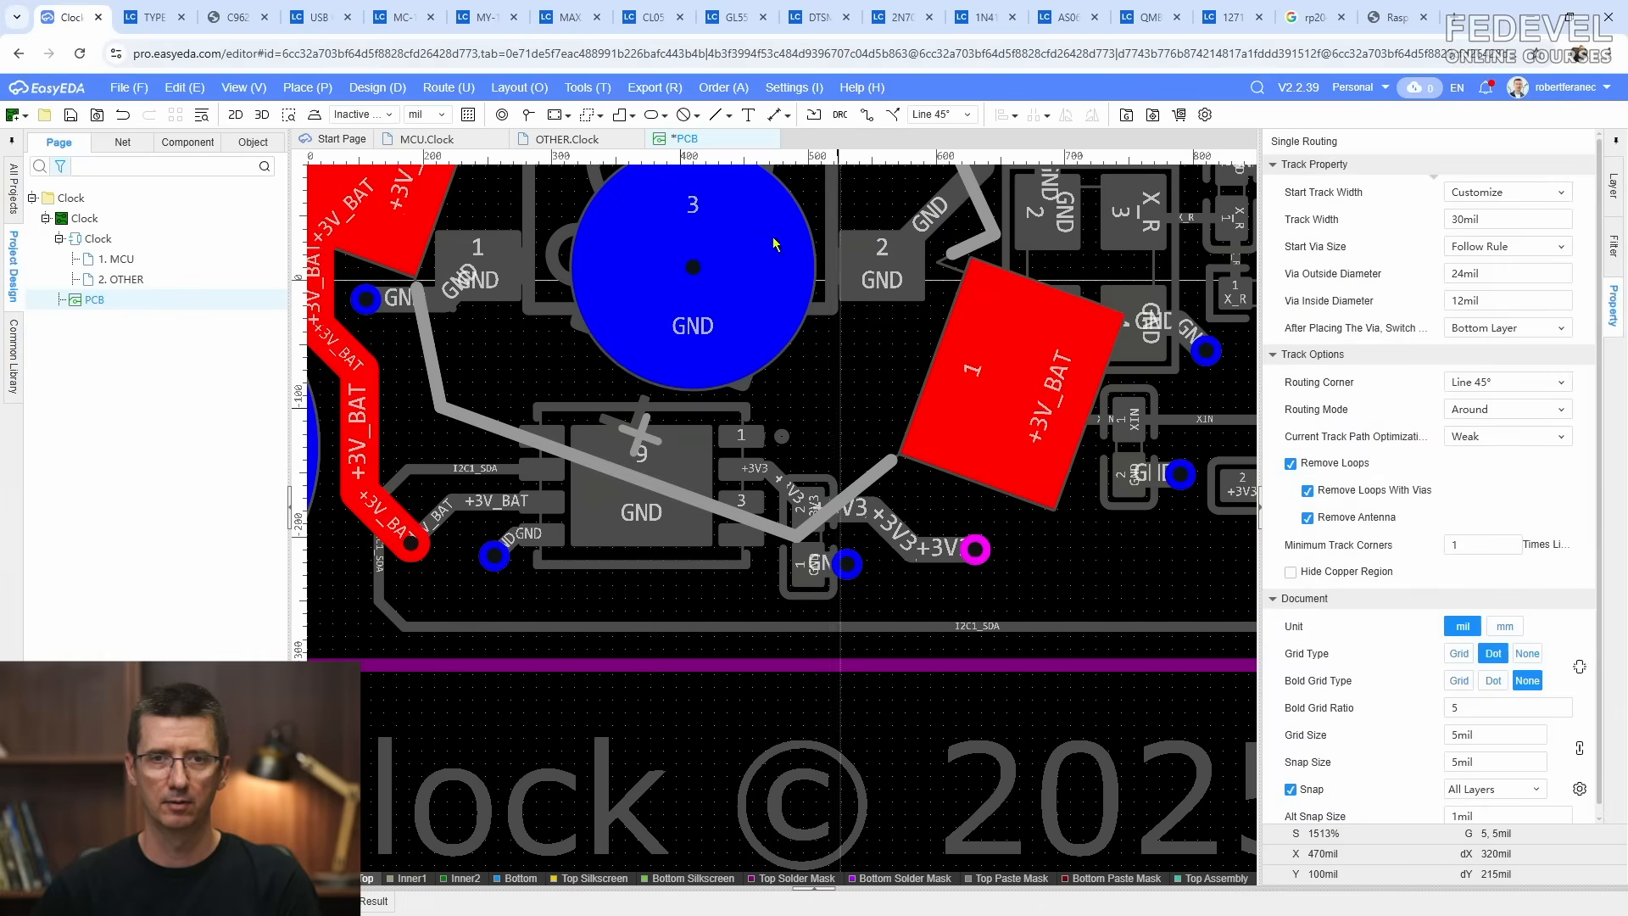
pyautogui.click(415, 548)
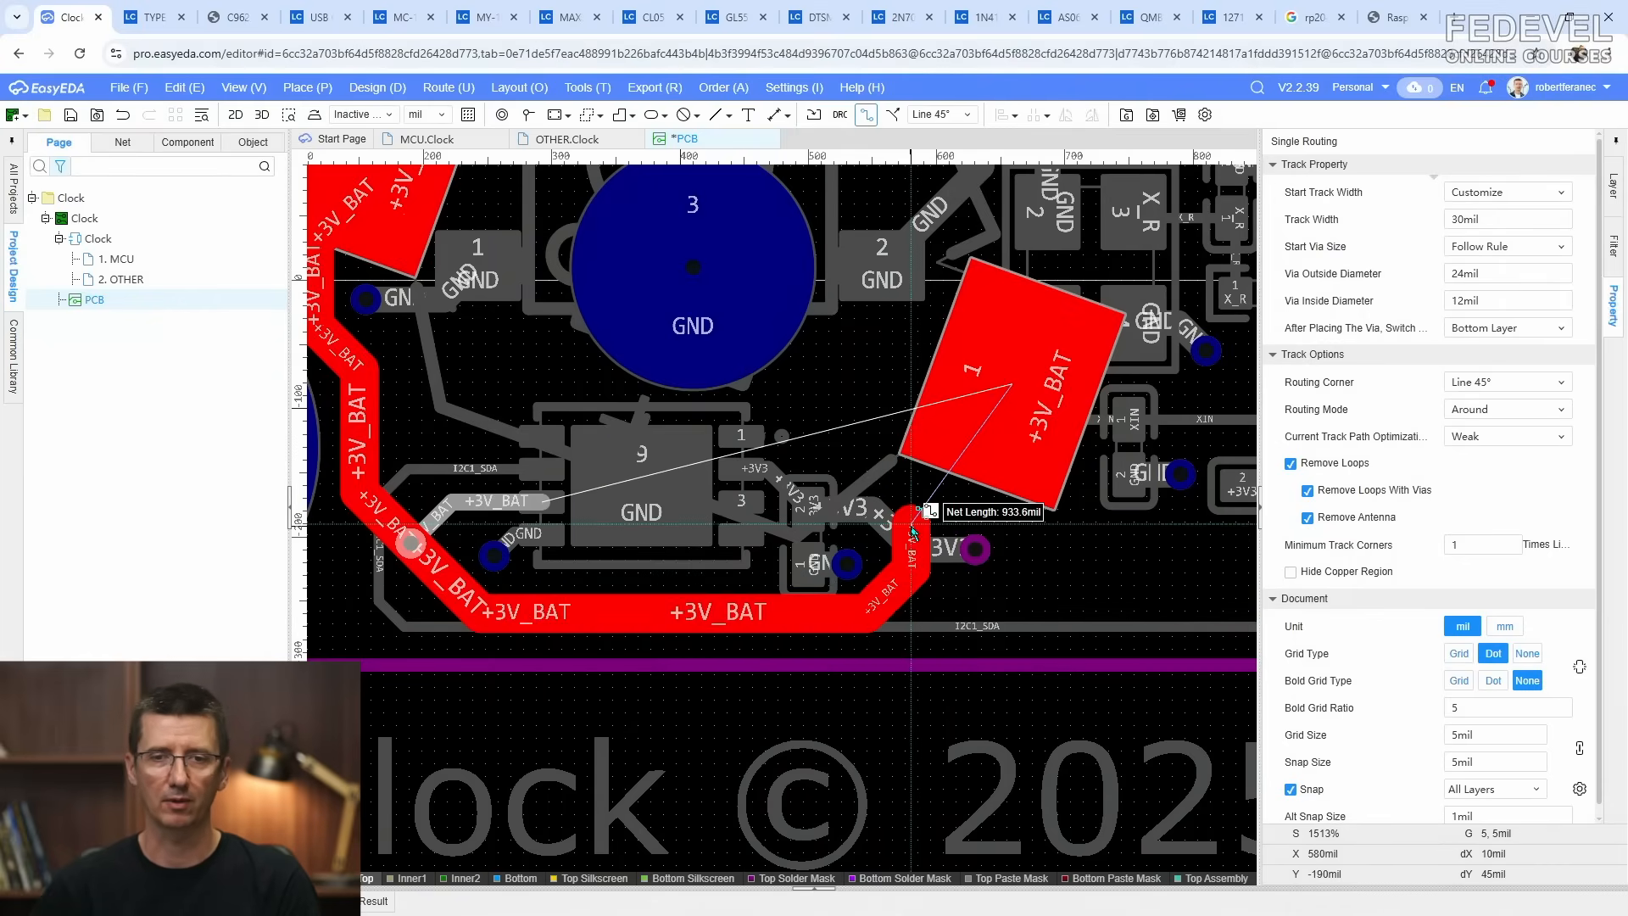
pyautogui.click(1005, 339)
# Step: Shift the new +3V_BAT track's diagonal and neighbouring segments near pad 1 to reshape its bend beside the +3V3 via
pyautogui.scroll(4, 974, 511)
pyautogui.click(888, 443)
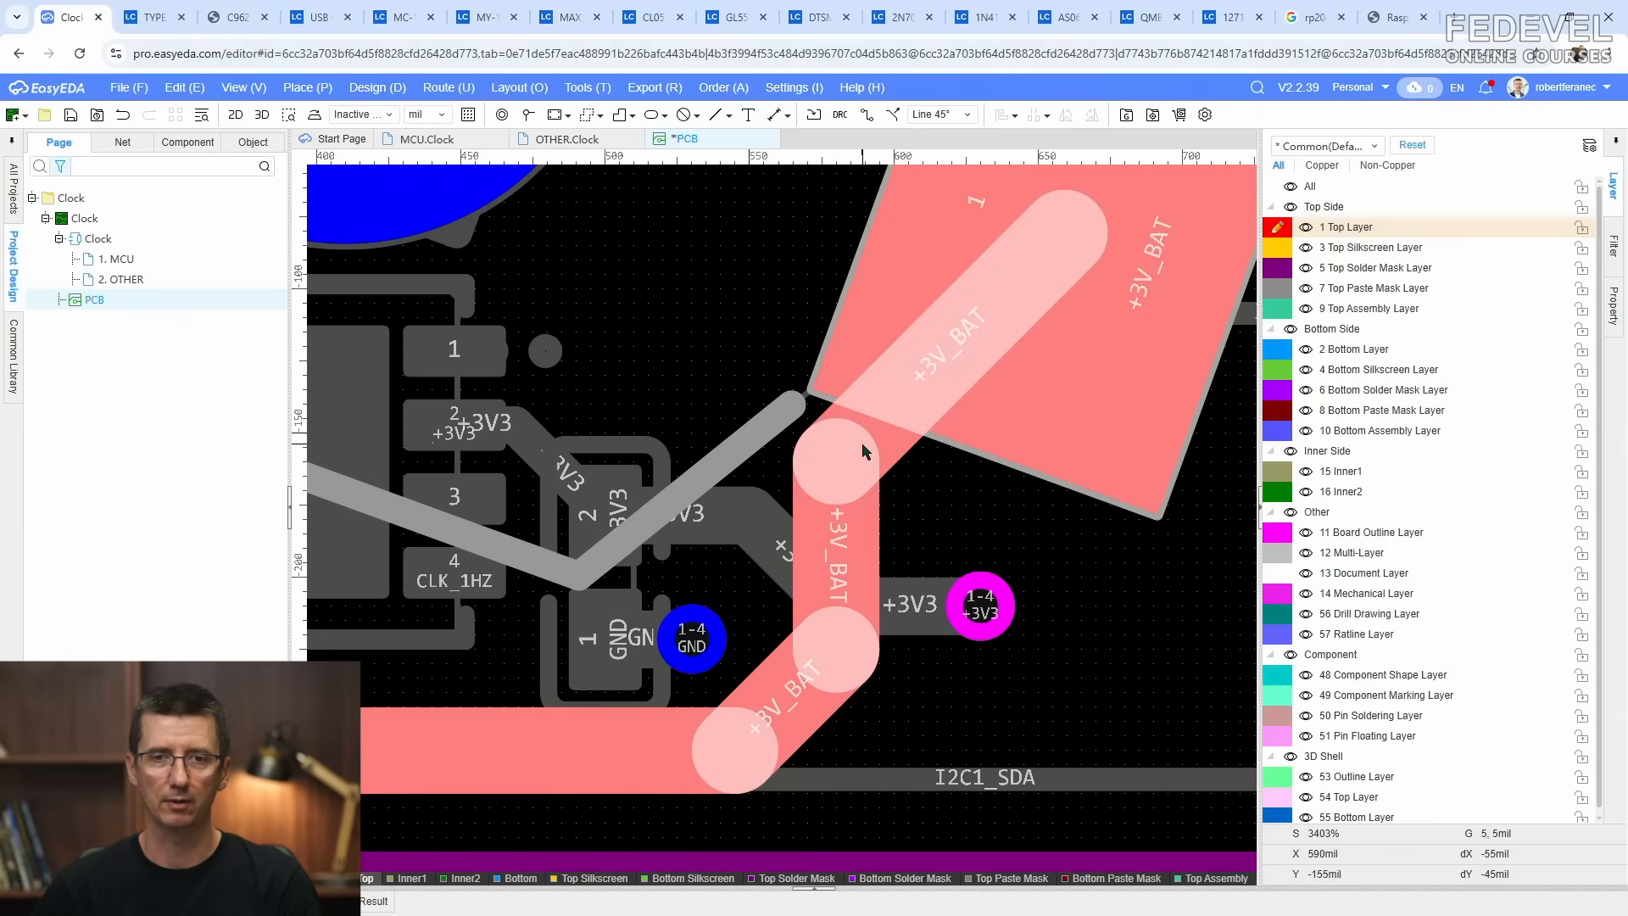
pyautogui.moveTo(887, 443); pyautogui.dragTo(897, 476)
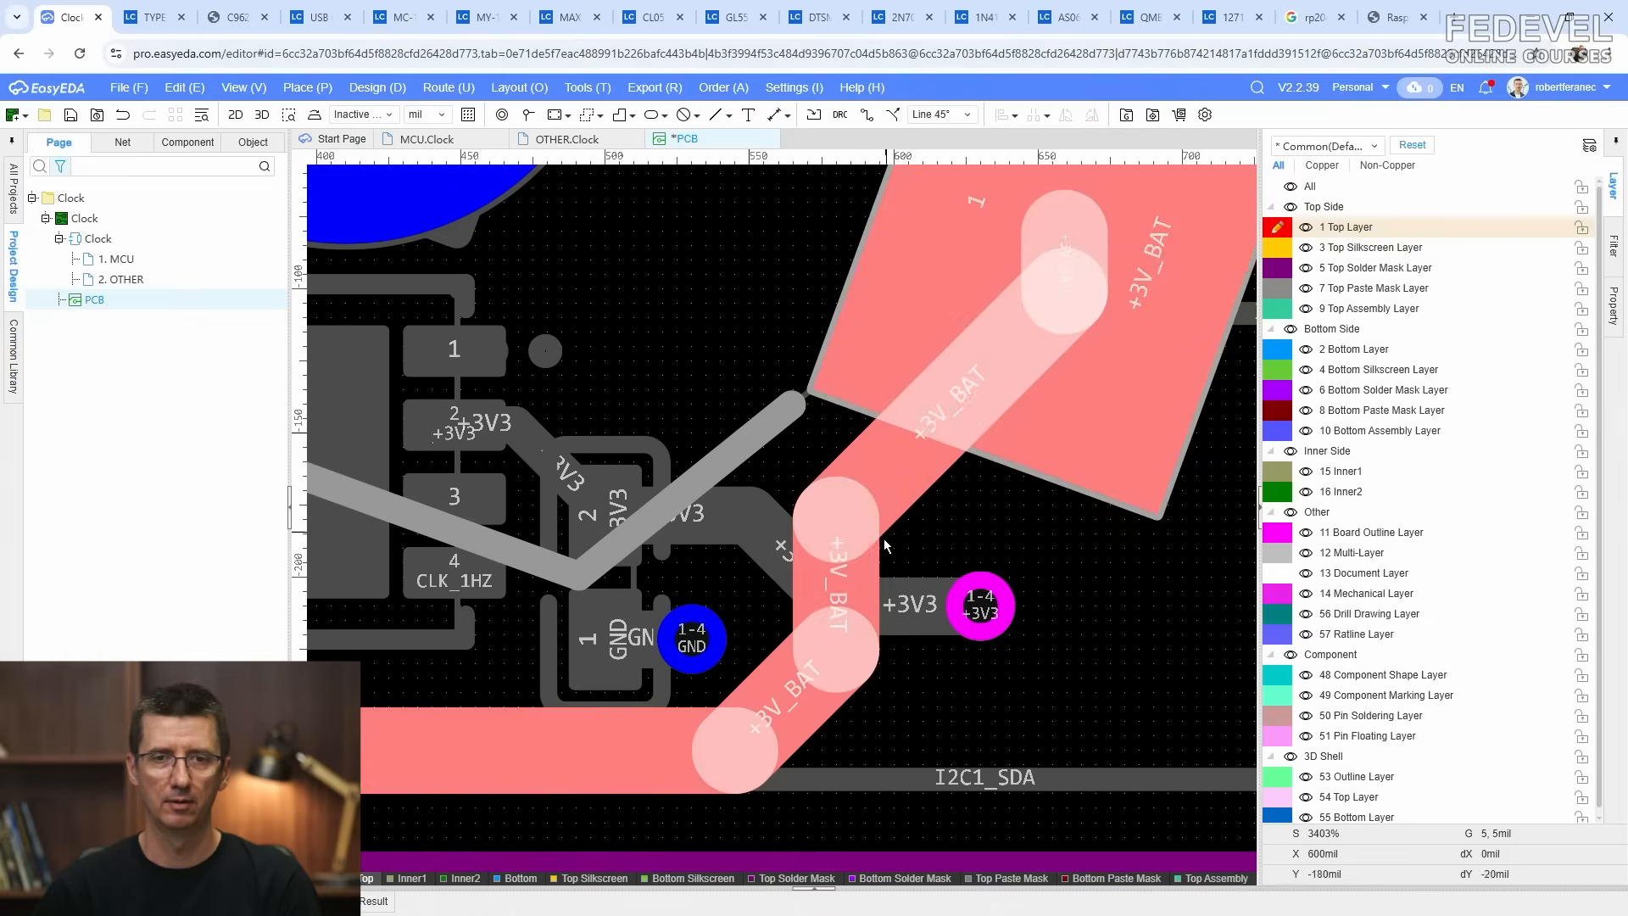
pyautogui.moveTo(850, 600); pyautogui.dragTo(749, 582)
pyautogui.moveTo(754, 708)
pyautogui.mouseDown()
pyautogui.moveTo(773, 711)
pyautogui.moveTo(760, 695)
pyautogui.moveTo(769, 710)
pyautogui.mouseUp()
pyautogui.scroll(-2, 880, 722)
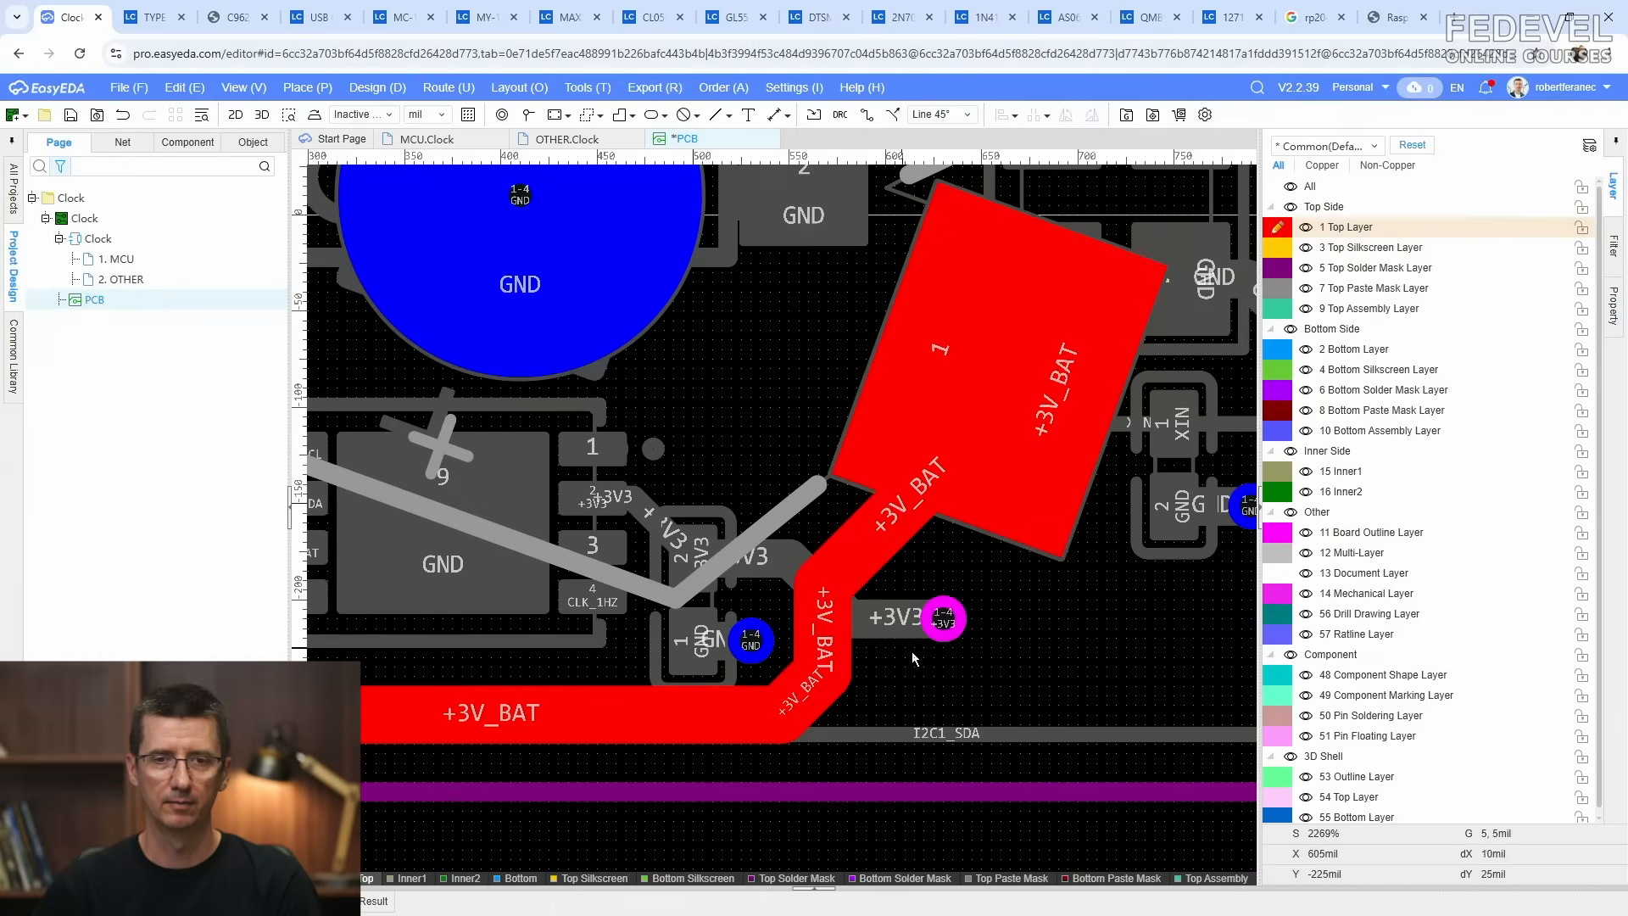
pyautogui.scroll(-1, 913, 659)
# Step: On the bottom layer, route a 20 mil +3V3 track about 30 mil up from pad 2 of the two-pad component below the XIN track
pyautogui.moveTo(933, 662); pyautogui.dragTo(981, 736, button='right')
pyautogui.press('b')
pyautogui.scroll(-1, 702, 541)
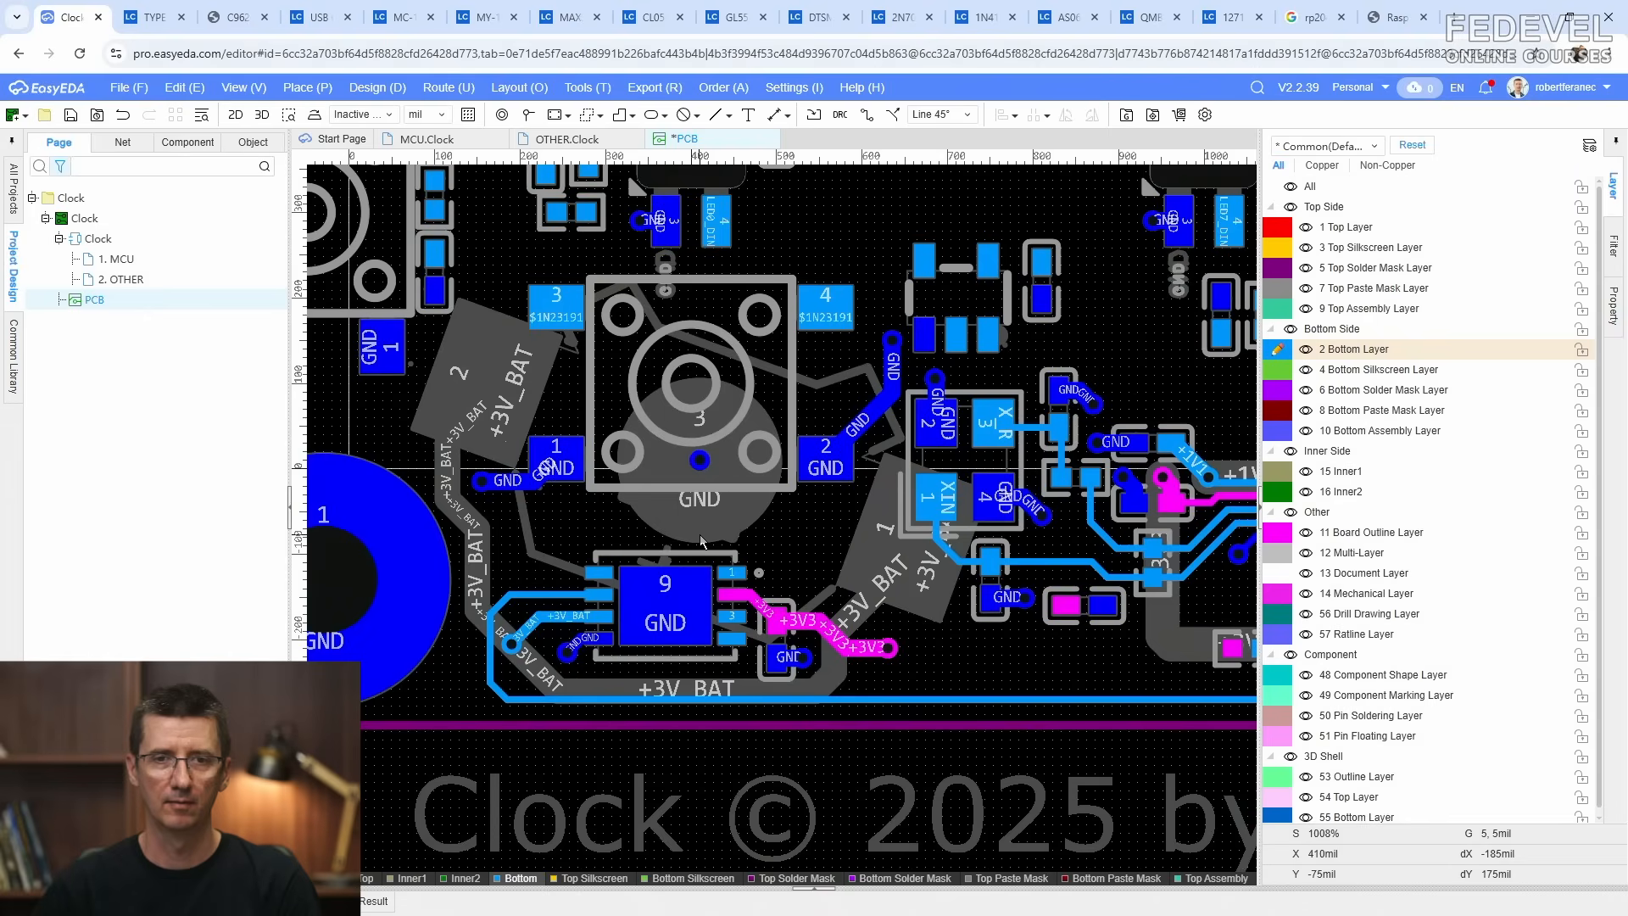
pyautogui.moveTo(962, 666); pyautogui.dragTo(751, 696, button='right')
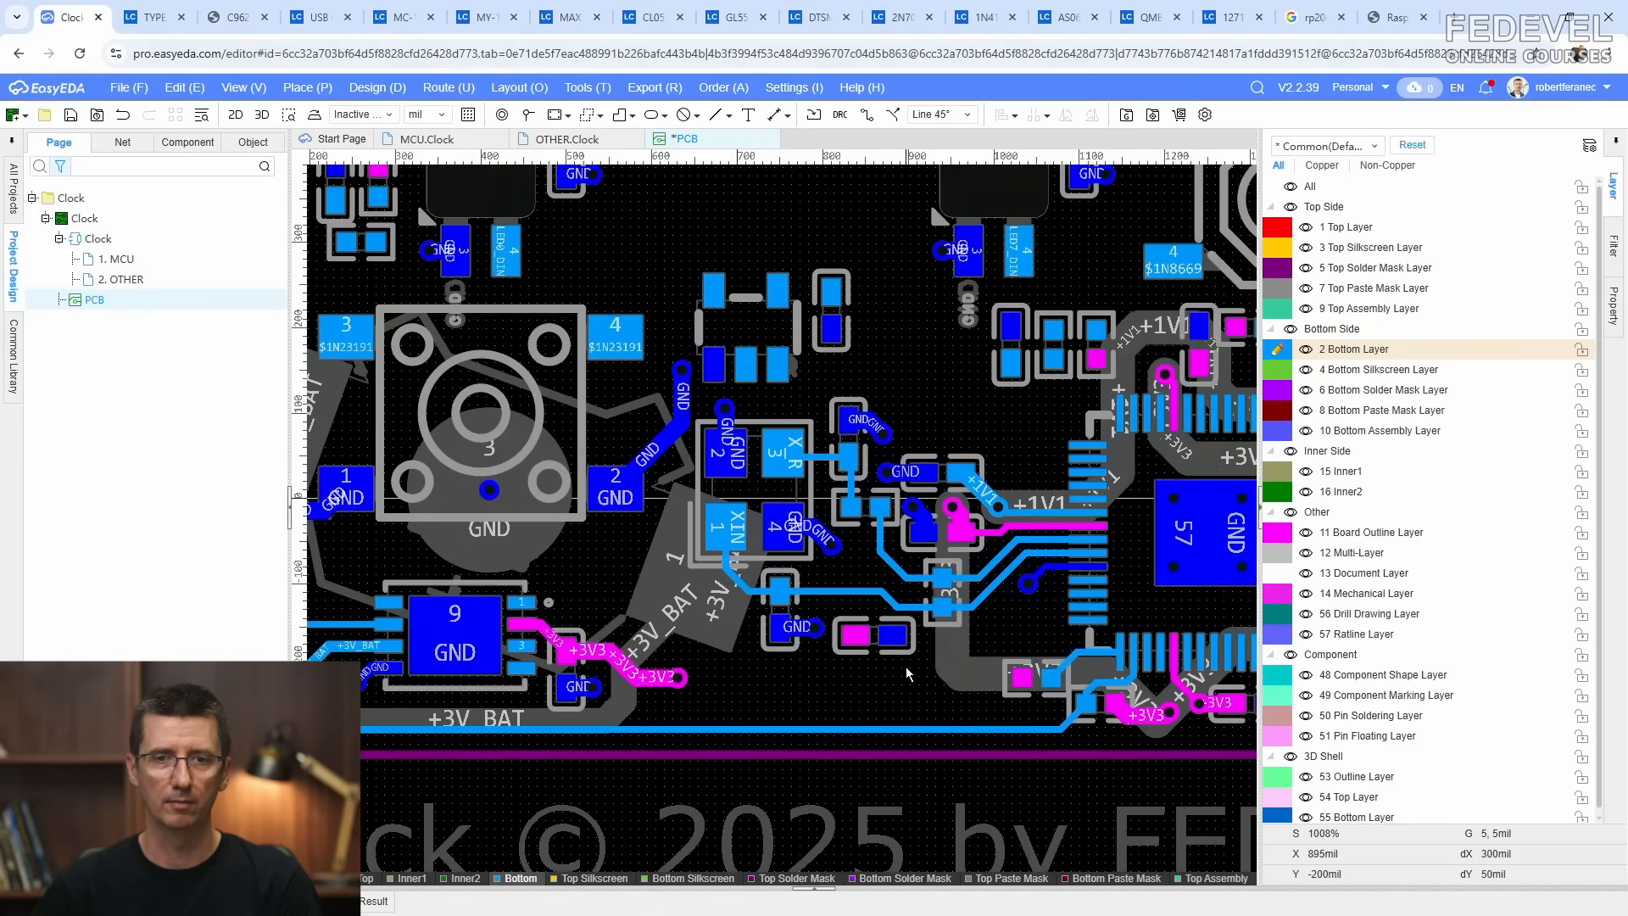
pyautogui.scroll(2, 907, 674)
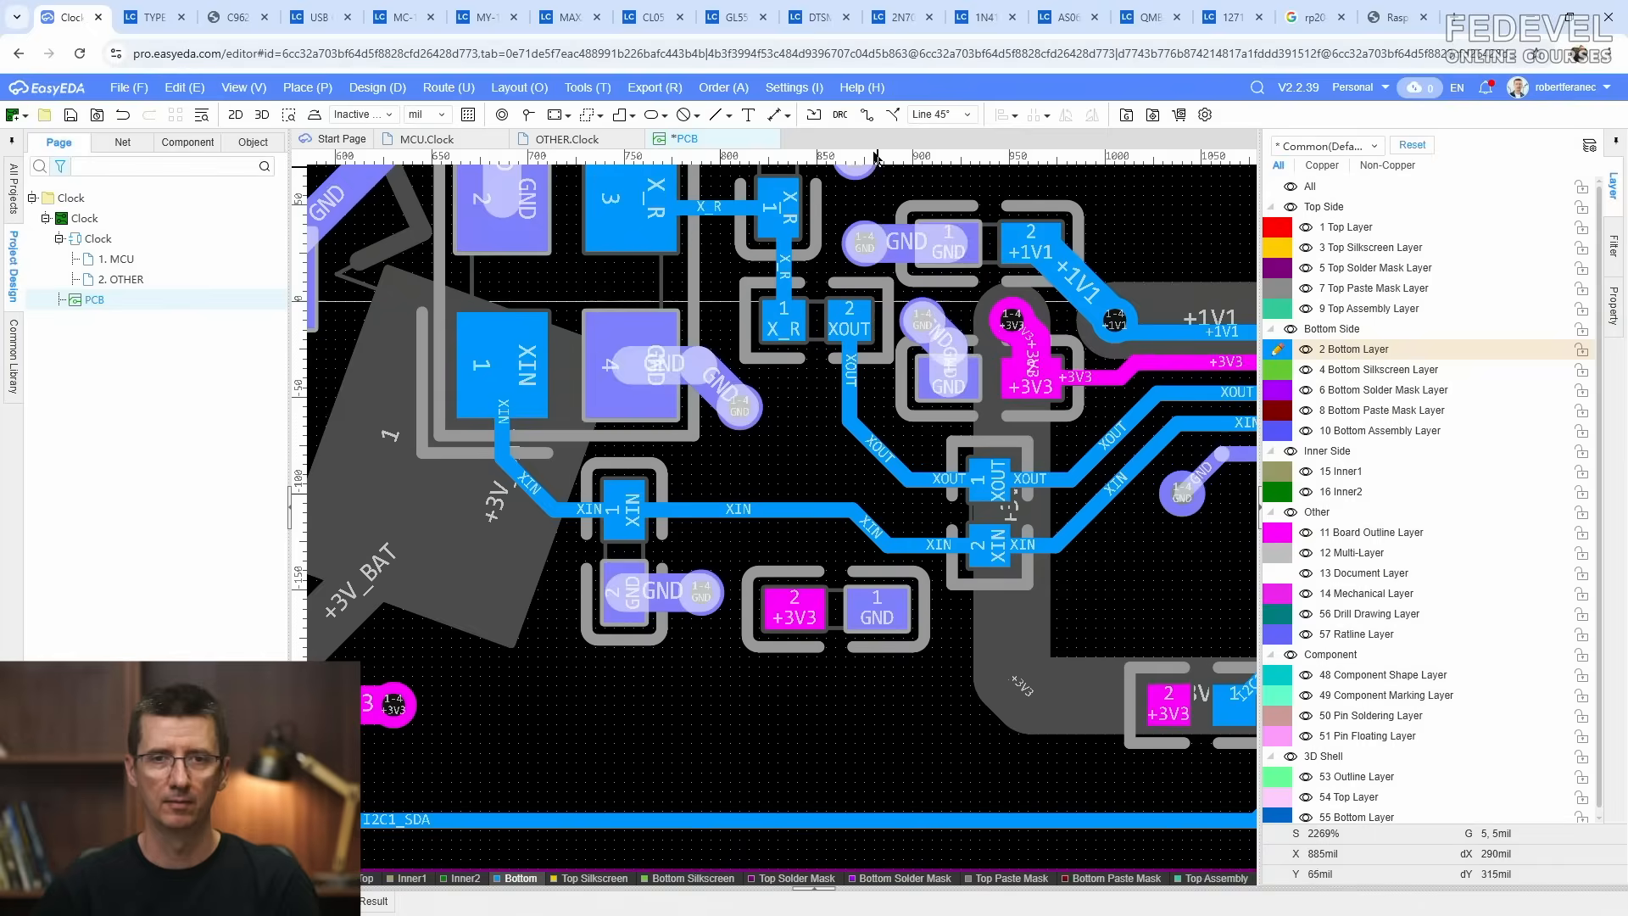
pyautogui.click(866, 114)
pyautogui.scroll(1, 858, 544)
pyautogui.click(795, 604)
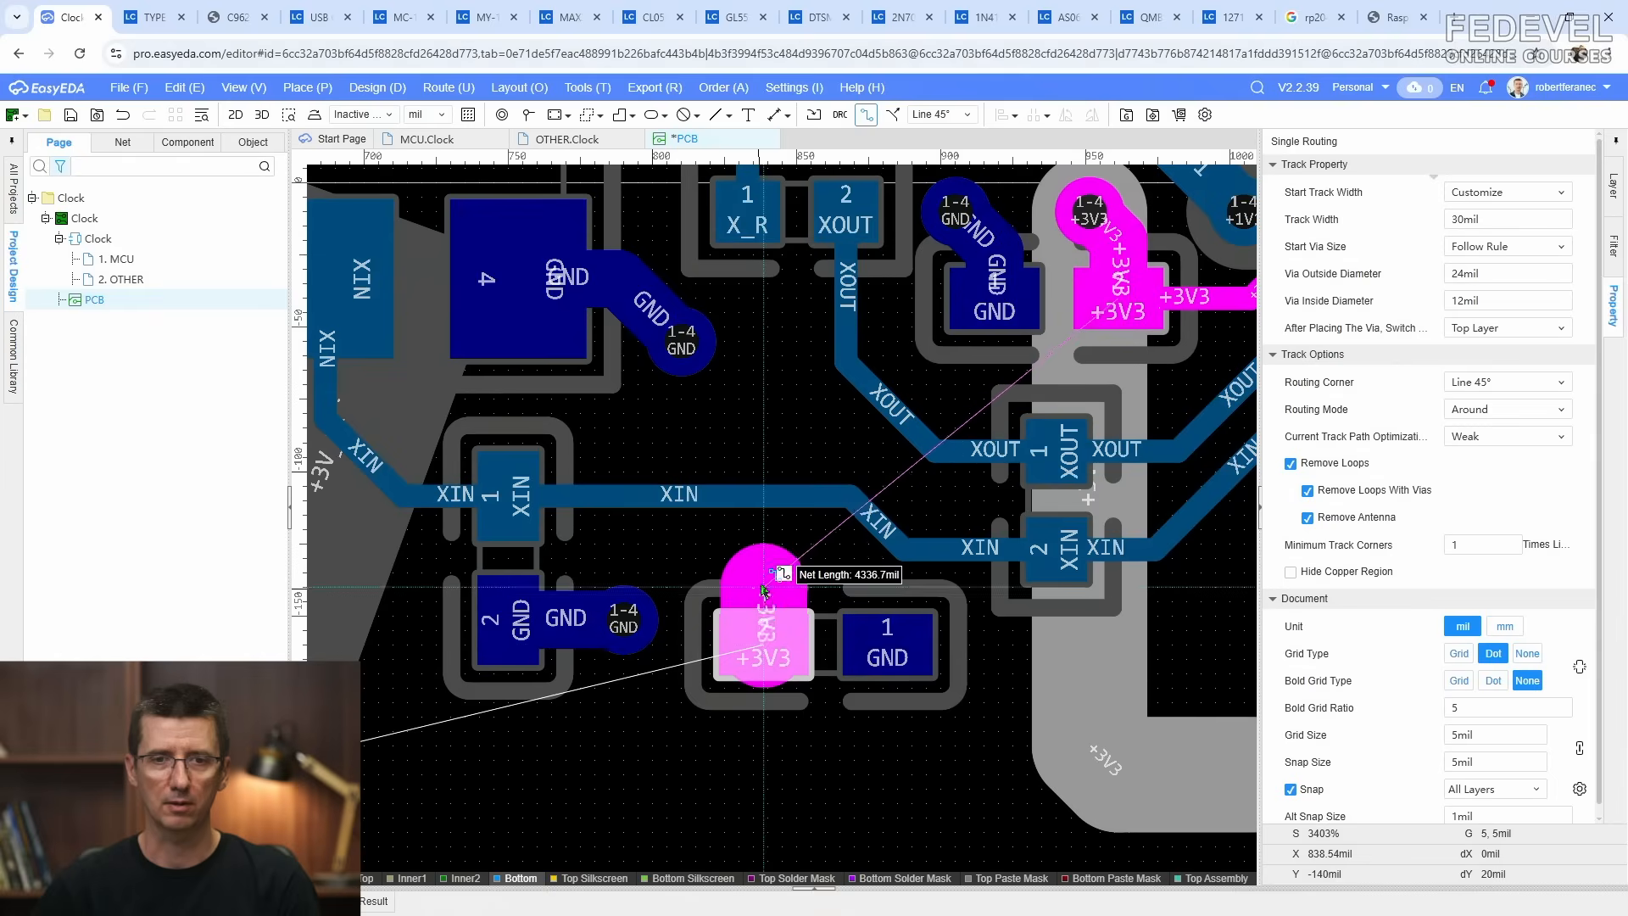
pyautogui.write('20')
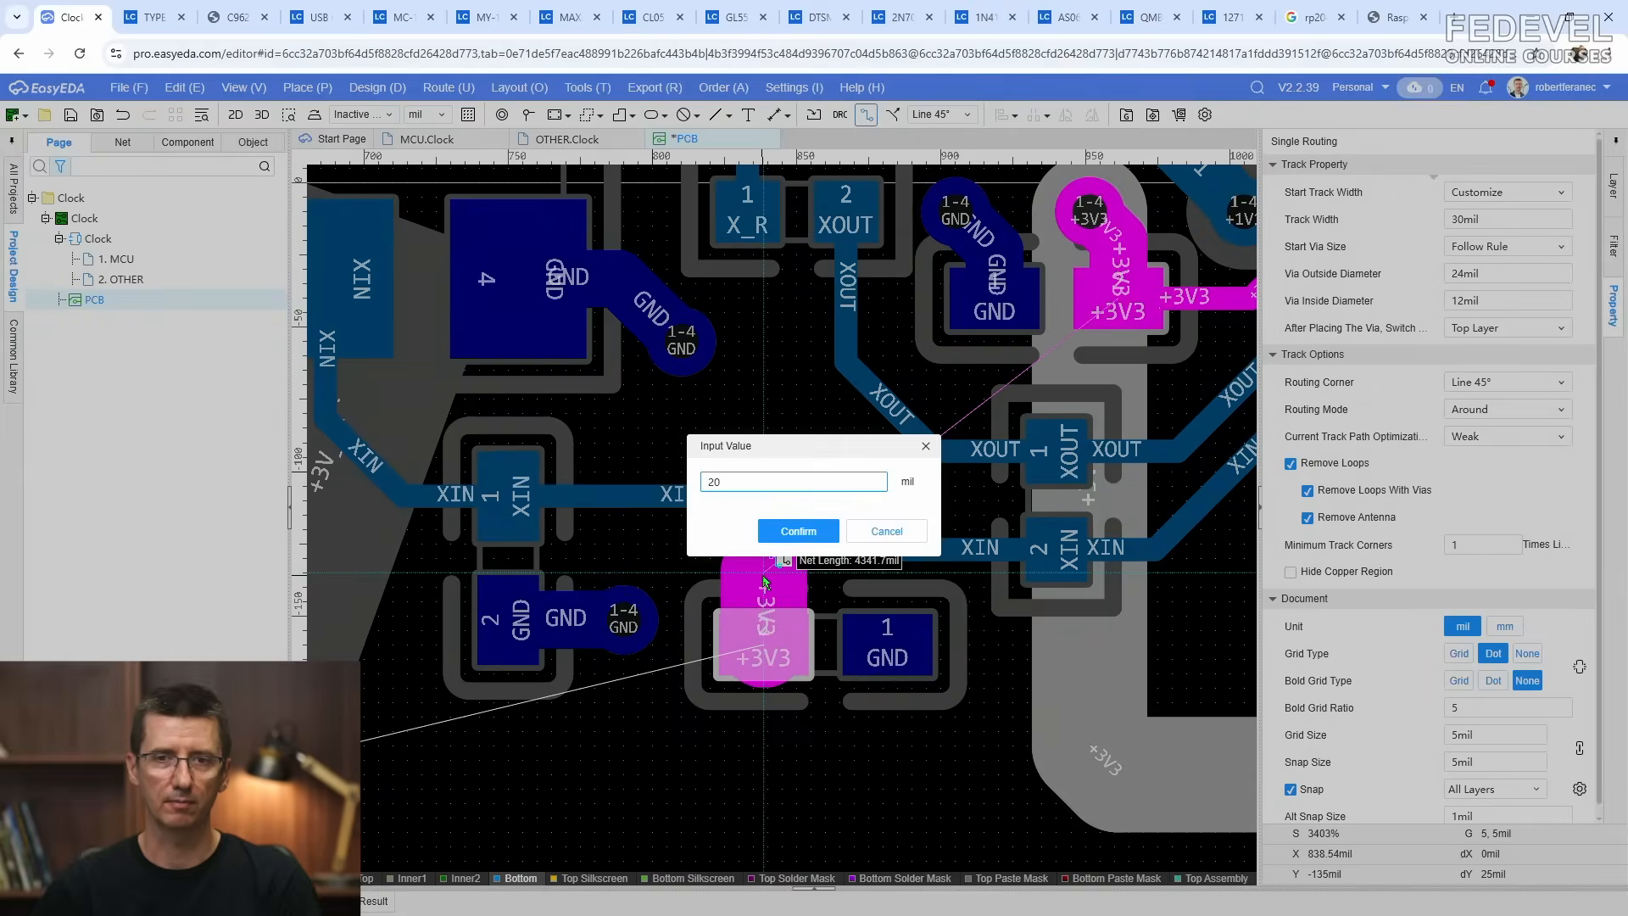
pyautogui.press('Return')
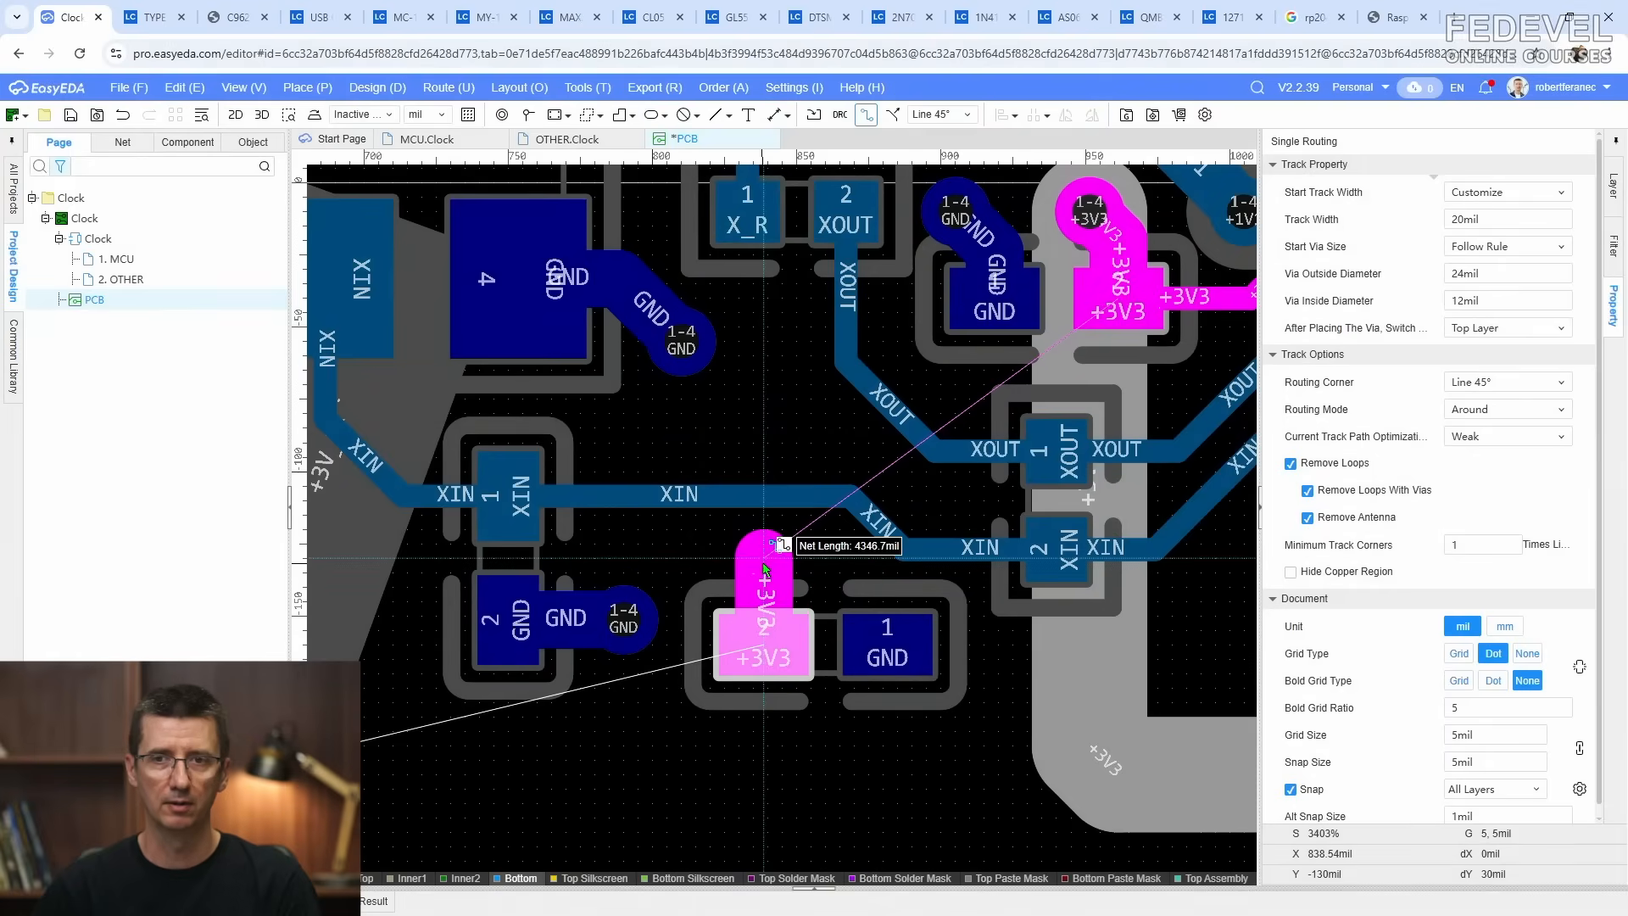
pyautogui.press('Escape')
pyautogui.press('Escape')
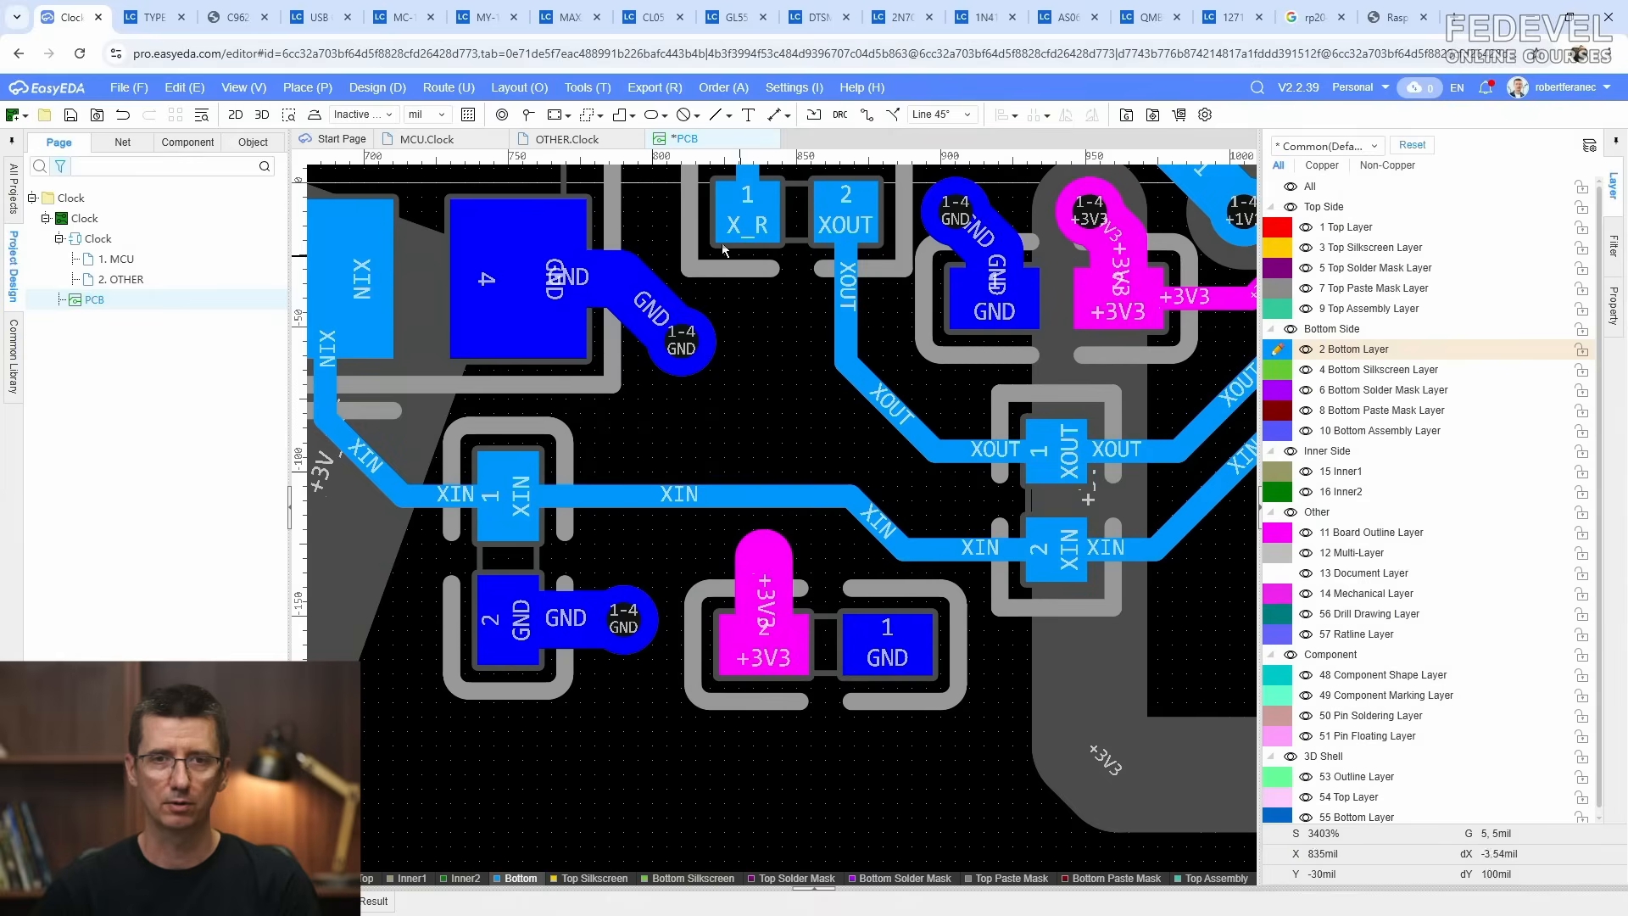
# Step: Place a +3V3 via at the free end of the short track, at 838.5, -130 mil
pyautogui.click(527, 117)
pyautogui.click(763, 556)
pyautogui.press('Escape')
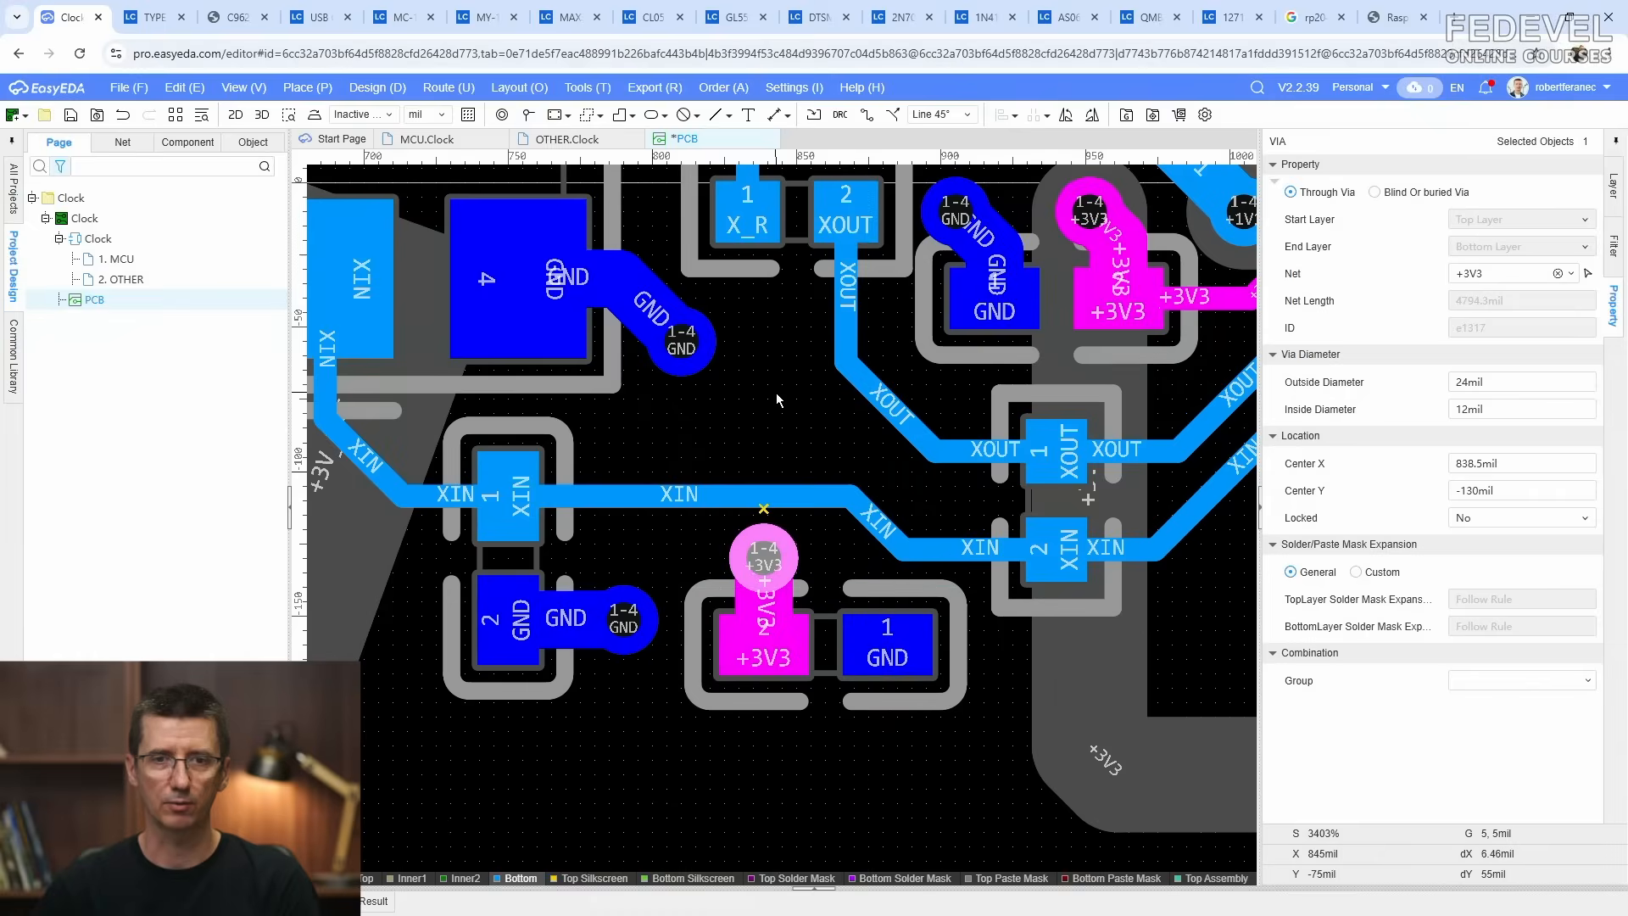
# Step: Shift the diagonal segment of the XIN track about 10 mil away from the new +3V3 via, towards the XOUT/XIN component
pyautogui.scroll(2, 775, 395)
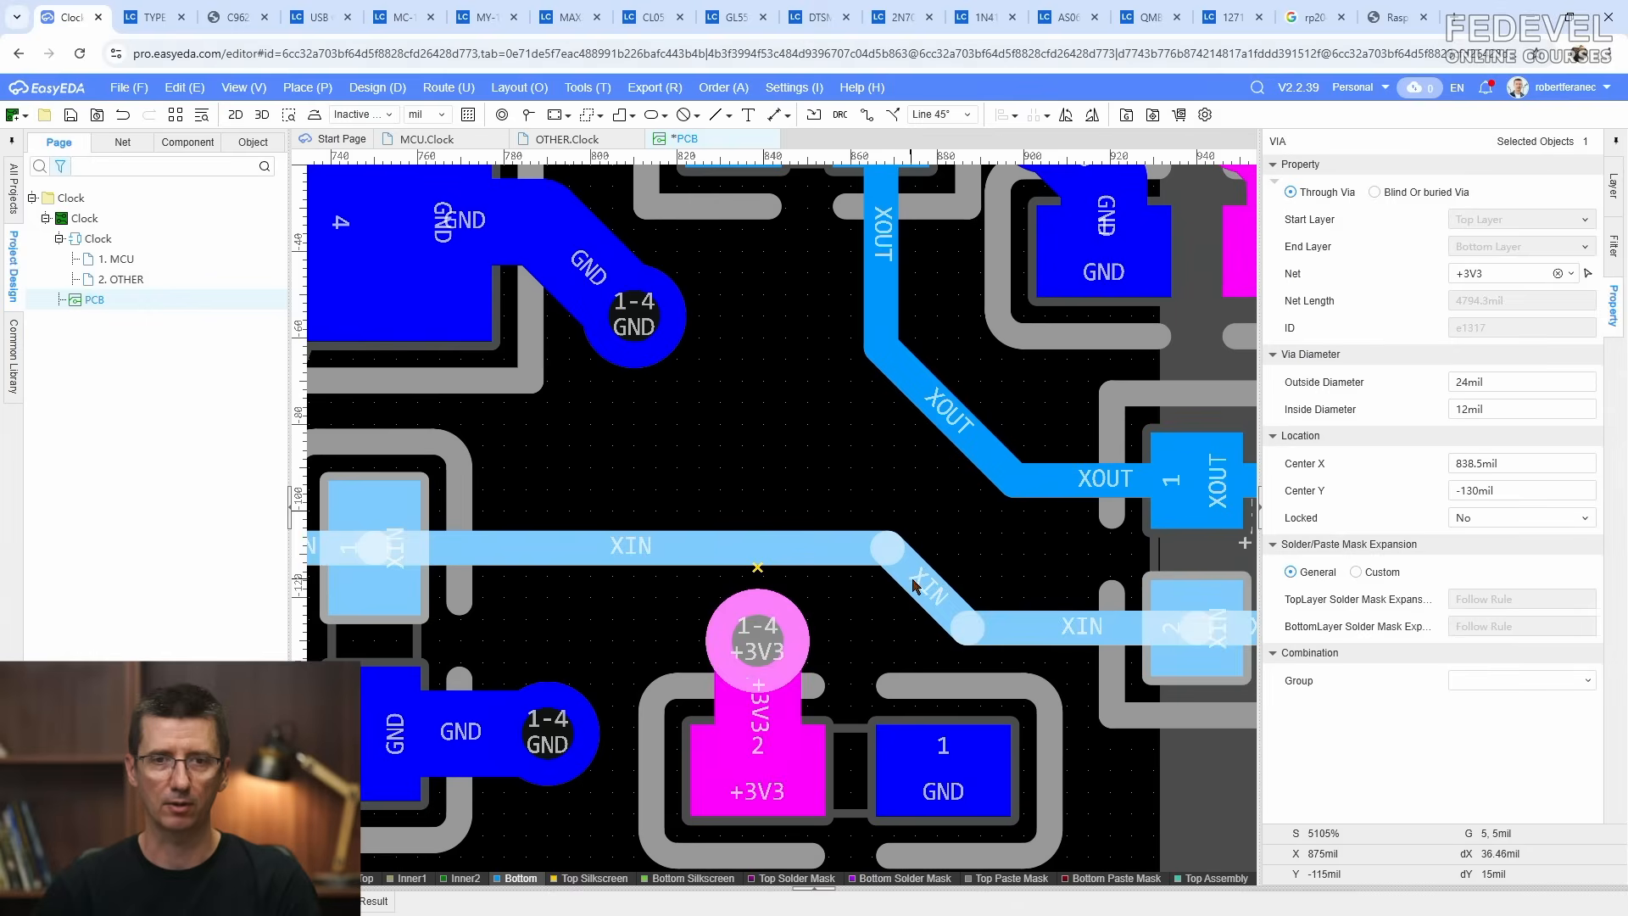
pyautogui.click(953, 573)
pyautogui.moveTo(957, 585); pyautogui.dragTo(958, 585)
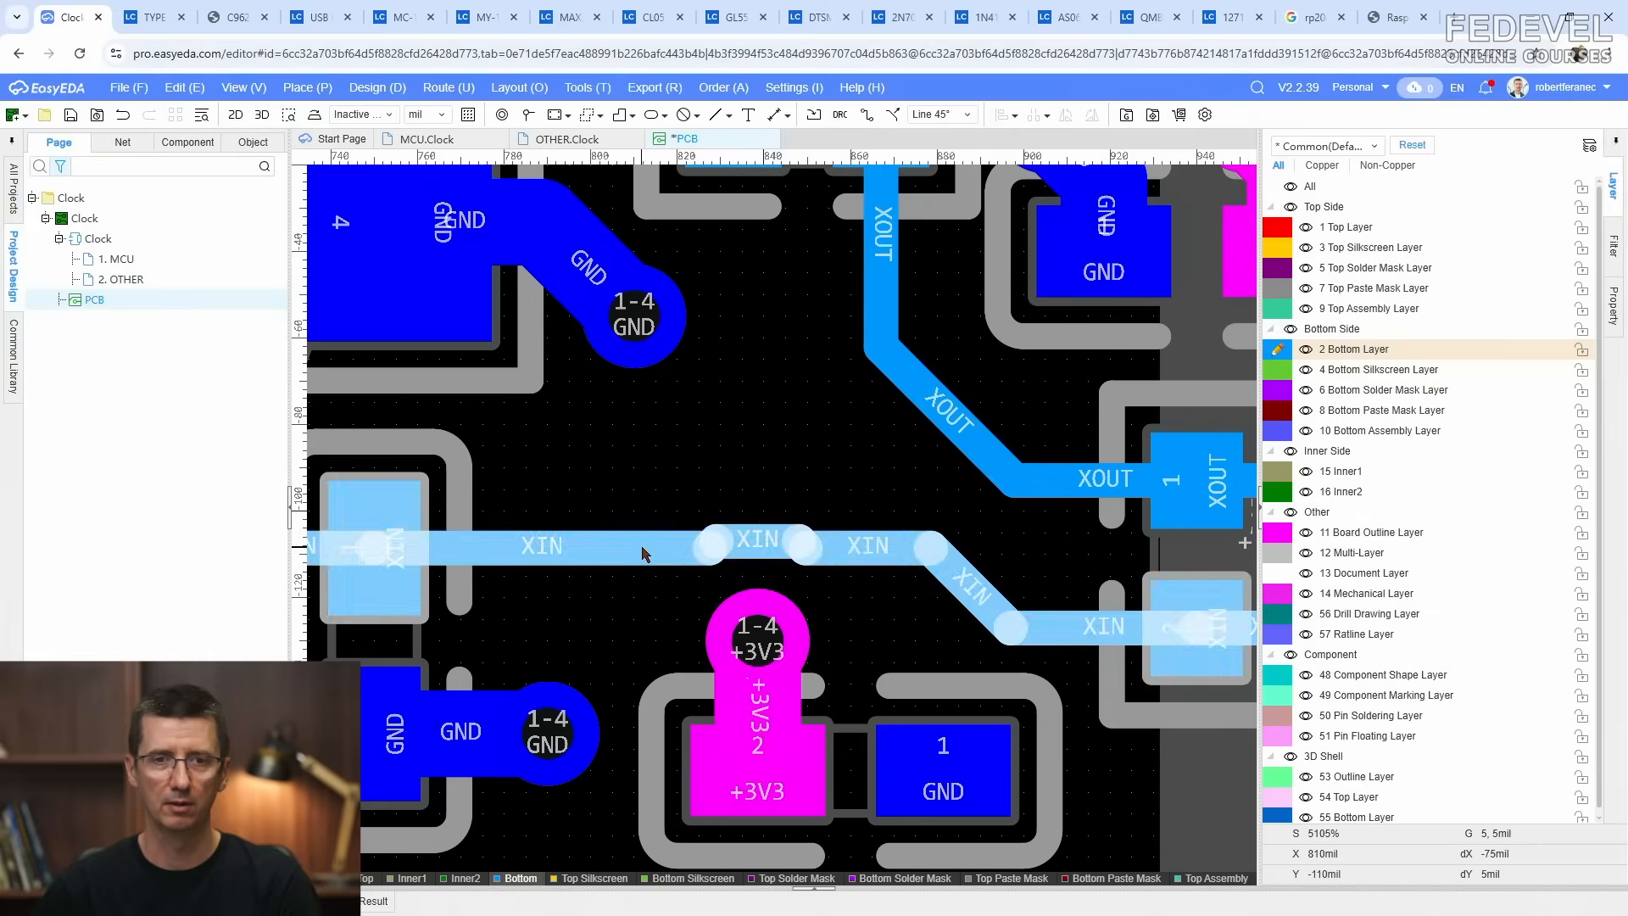
# Step: Straighten the XIN track into a horizontal run aligned with pad 1 of the XIN capacitor
pyautogui.moveTo(646, 552); pyautogui.dragTo(659, 543)
pyautogui.moveTo(848, 548); pyautogui.dragTo(831, 536)
pyautogui.scroll(-2, 847, 597)
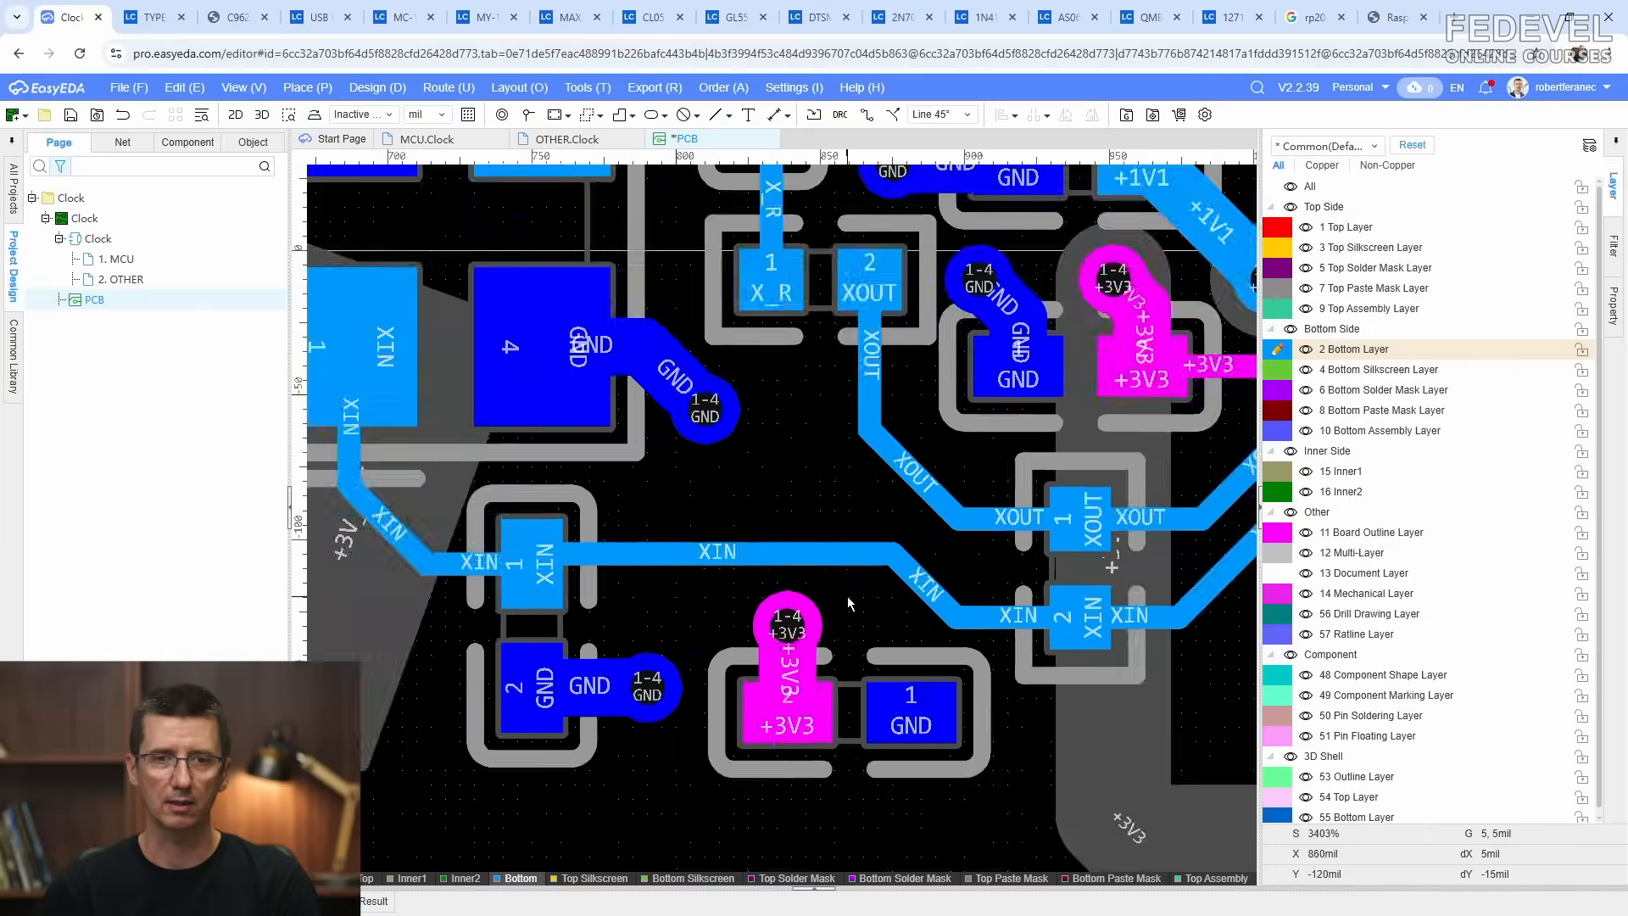
pyautogui.scroll(1, 602, 559)
pyautogui.moveTo(612, 577); pyautogui.dragTo(625, 572)
# Step: Shift the diagonal segments of the XOUT and XIN tracks closer to the two-pad component joining these nets
pyautogui.moveTo(773, 623); pyautogui.dragTo(605, 576, button='right')
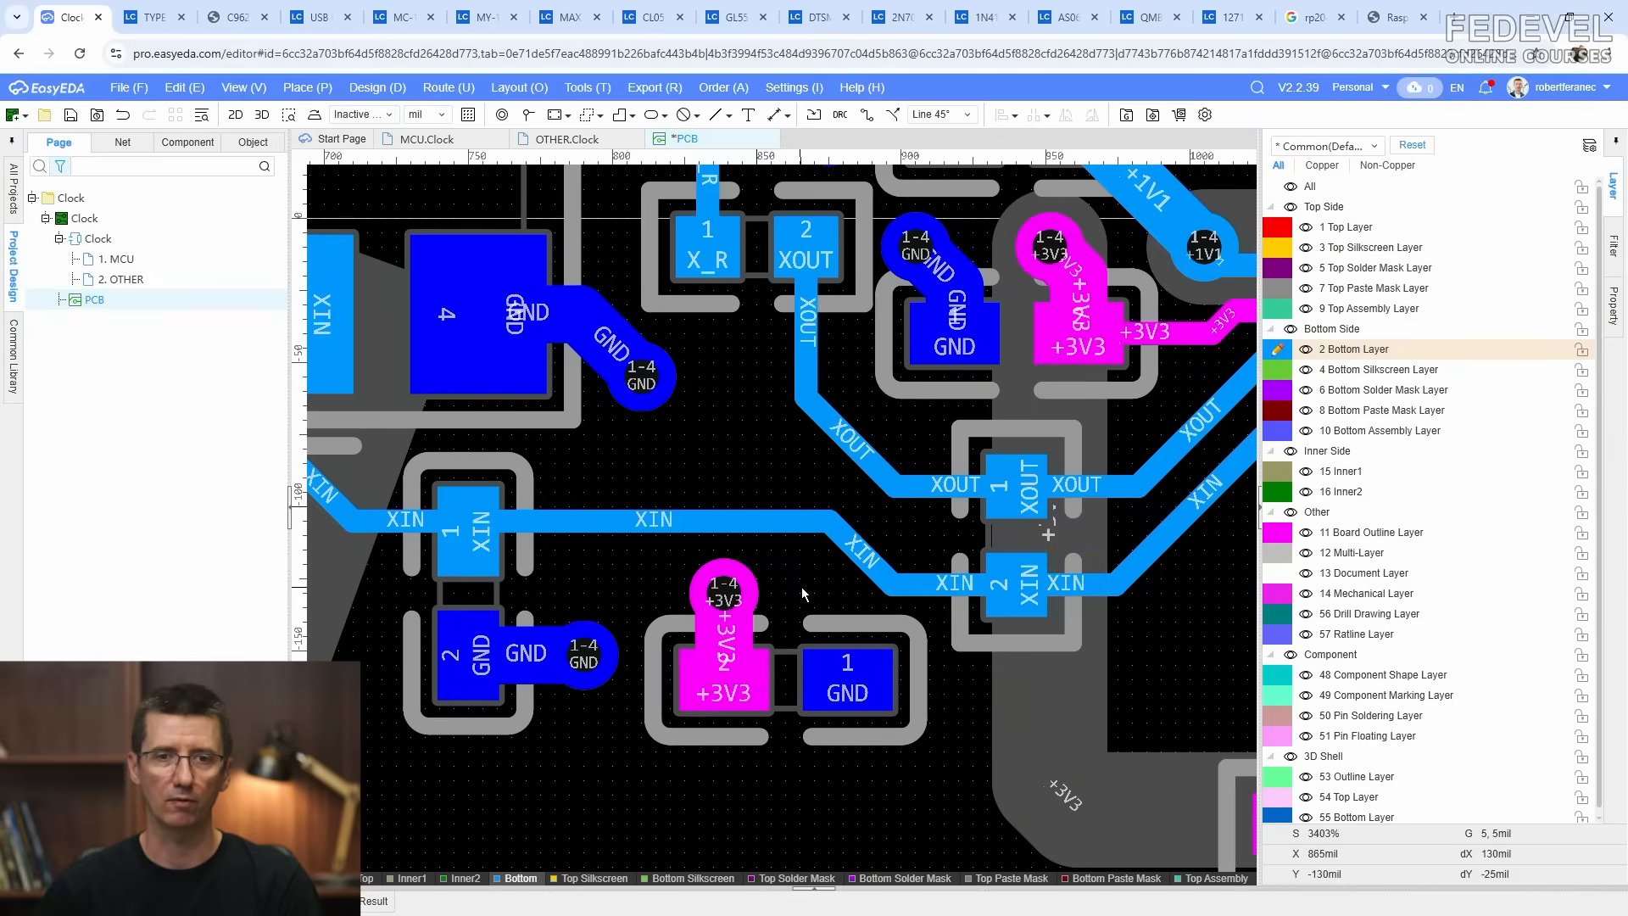
pyautogui.moveTo(864, 452); pyautogui.dragTo(911, 457)
pyautogui.moveTo(888, 551); pyautogui.dragTo(910, 536)
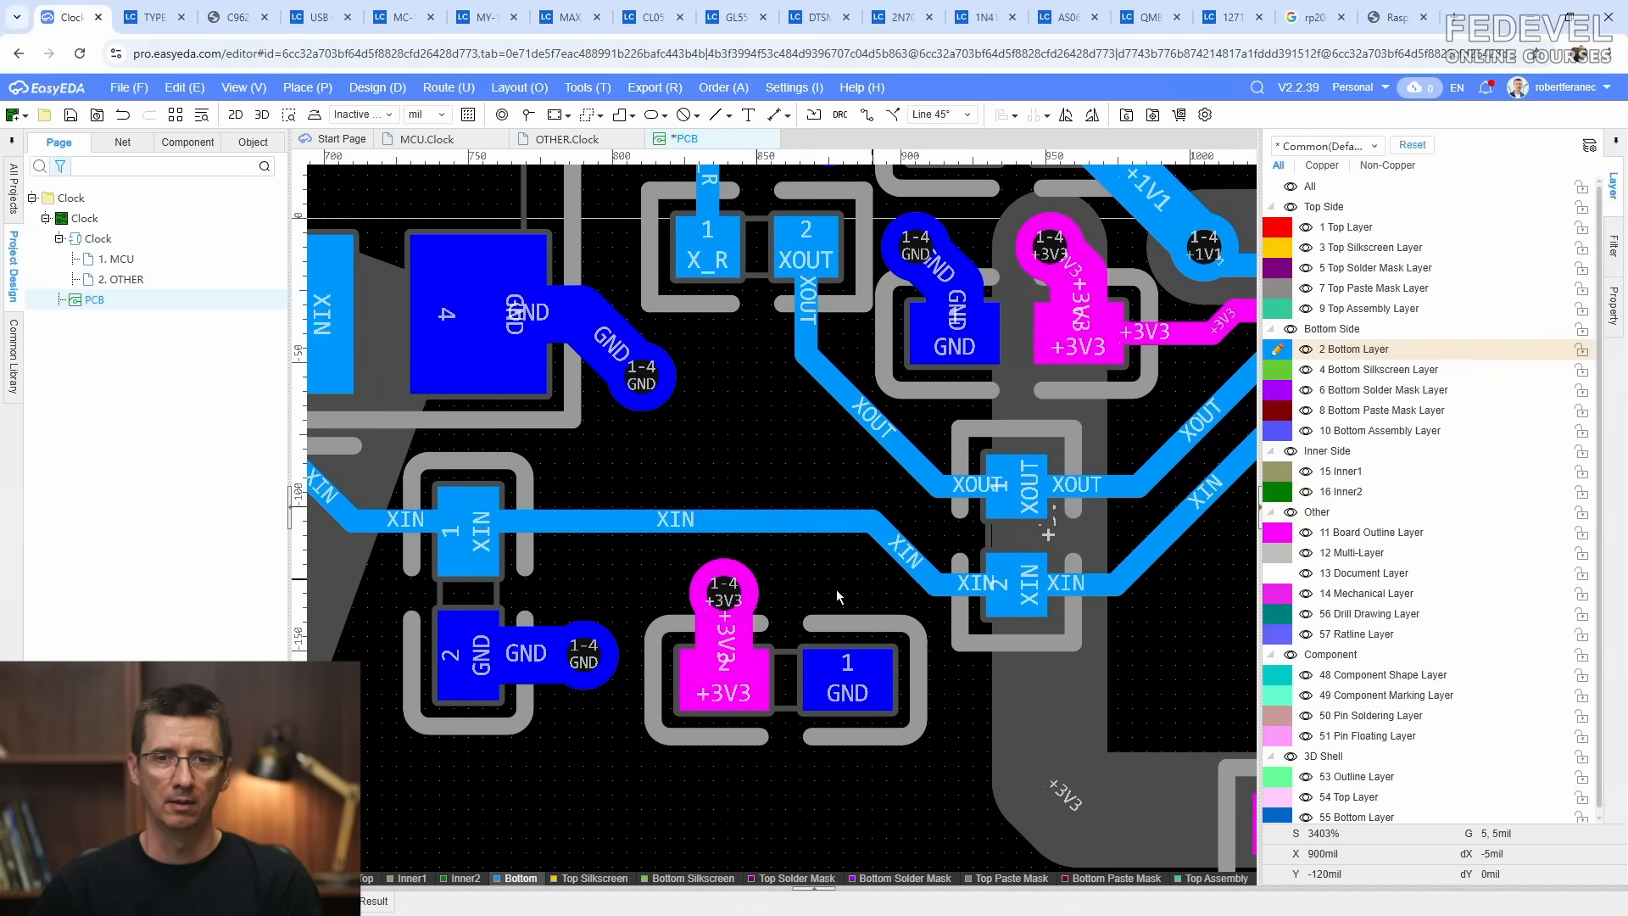
# Step: Copy the +3V3 via and its short track from the decoupling capacitor's pad 2 and paste them onto its GND pad
pyautogui.click(752, 638)
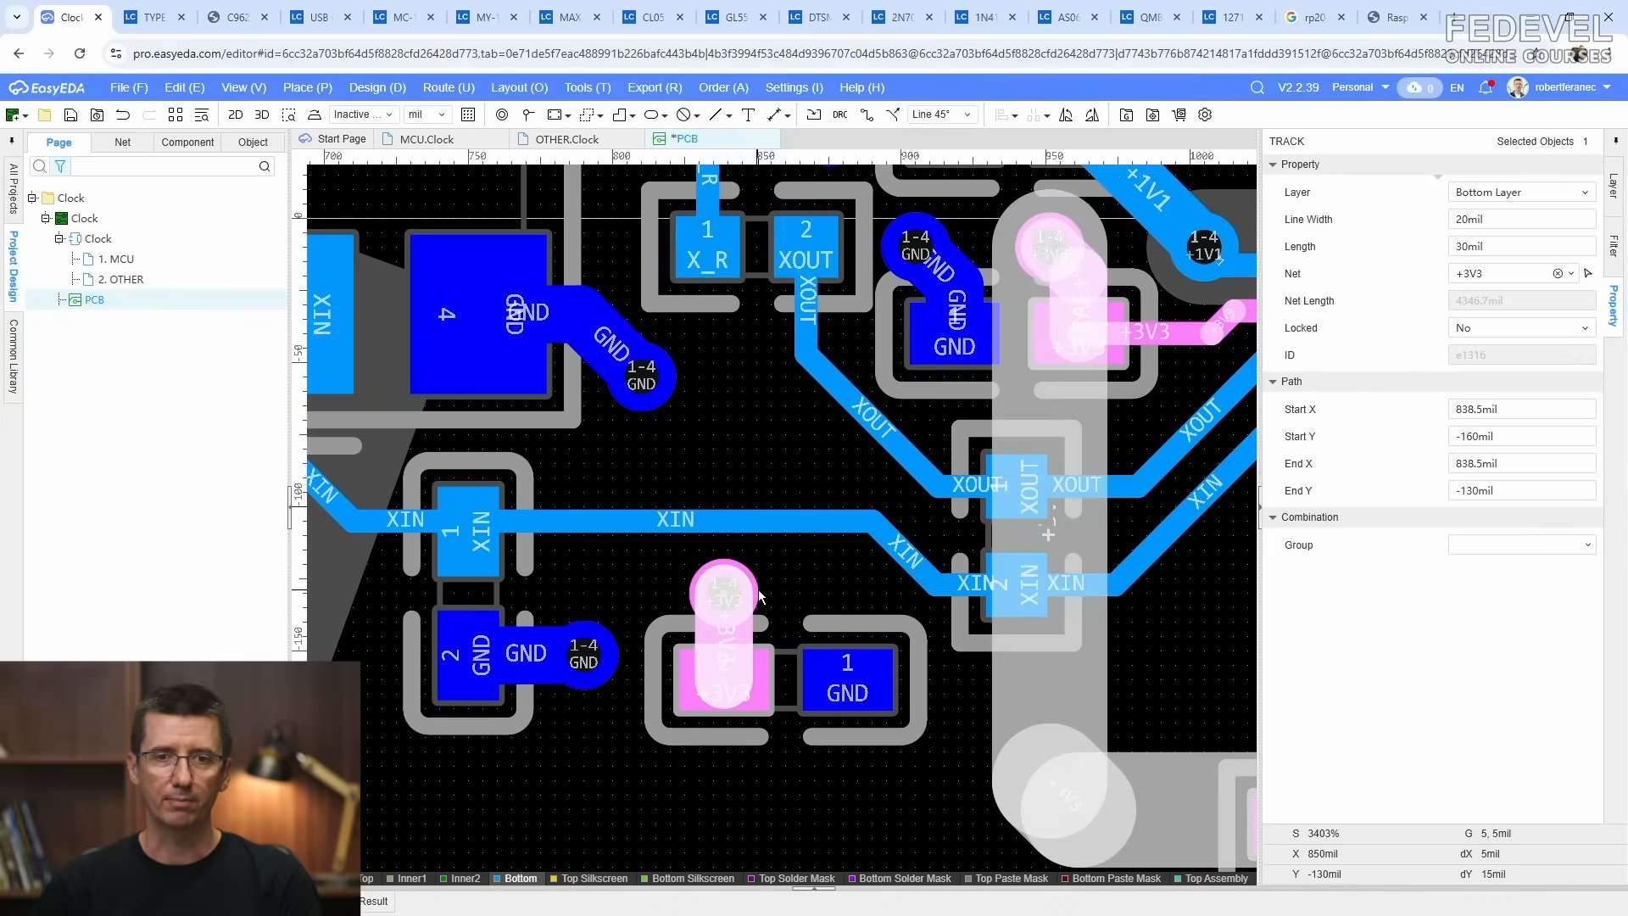
pyautogui.keyDown('ctrl'); pyautogui.click(759, 596); pyautogui.keyUp('ctrl')
pyautogui.rightClick(790, 586)
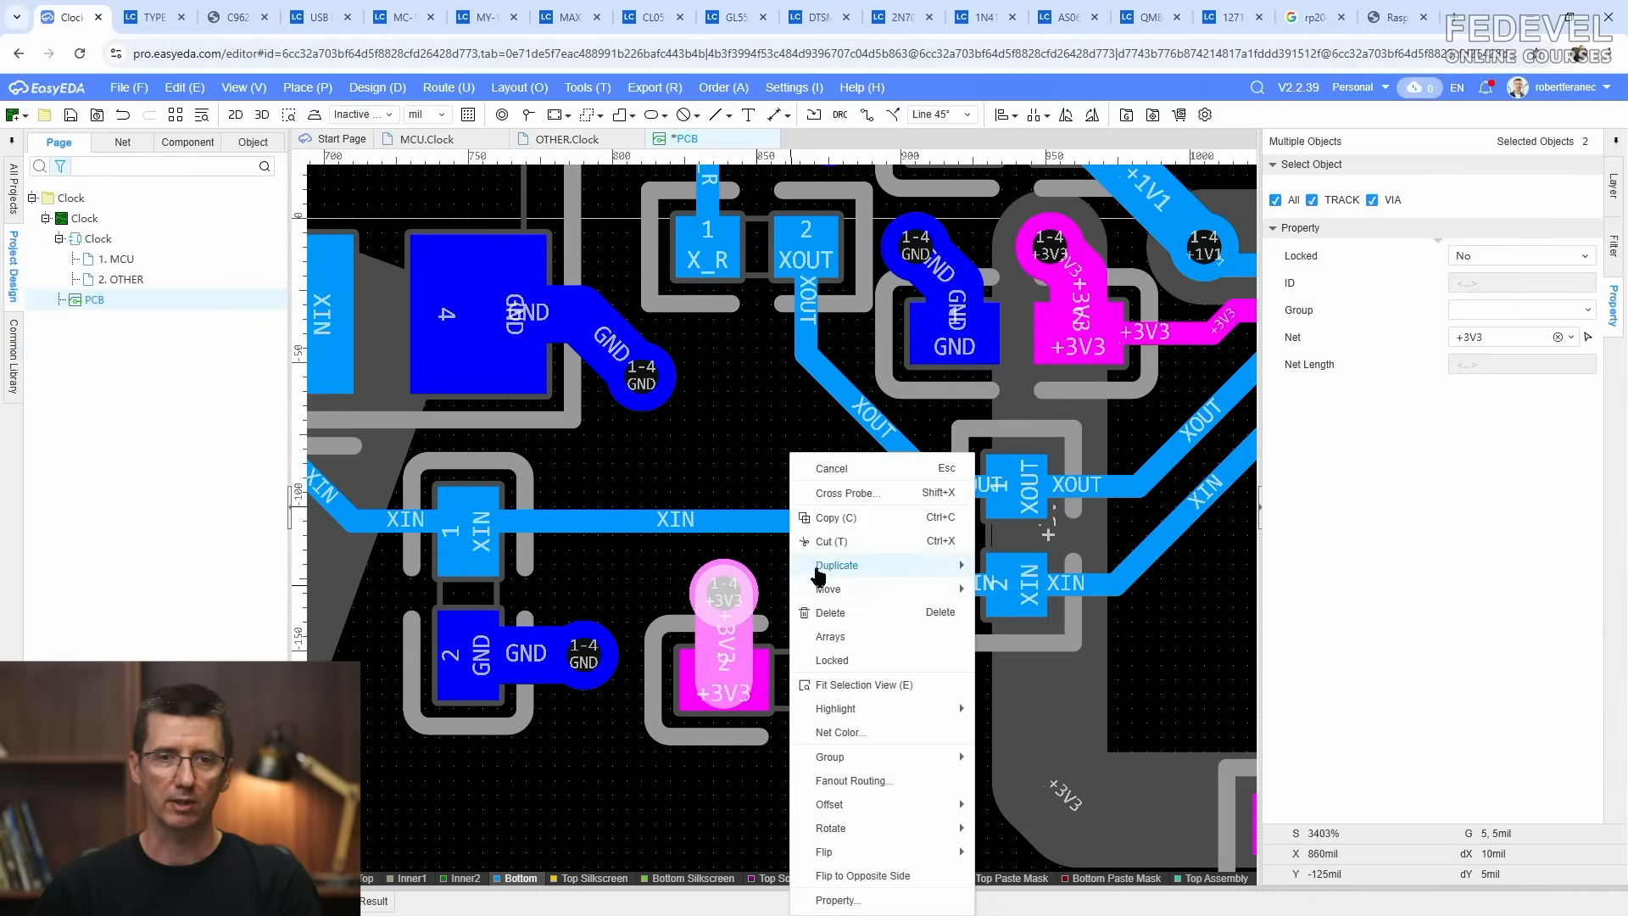
pyautogui.click(844, 519)
pyautogui.click(730, 640)
pyautogui.rightClick(812, 579)
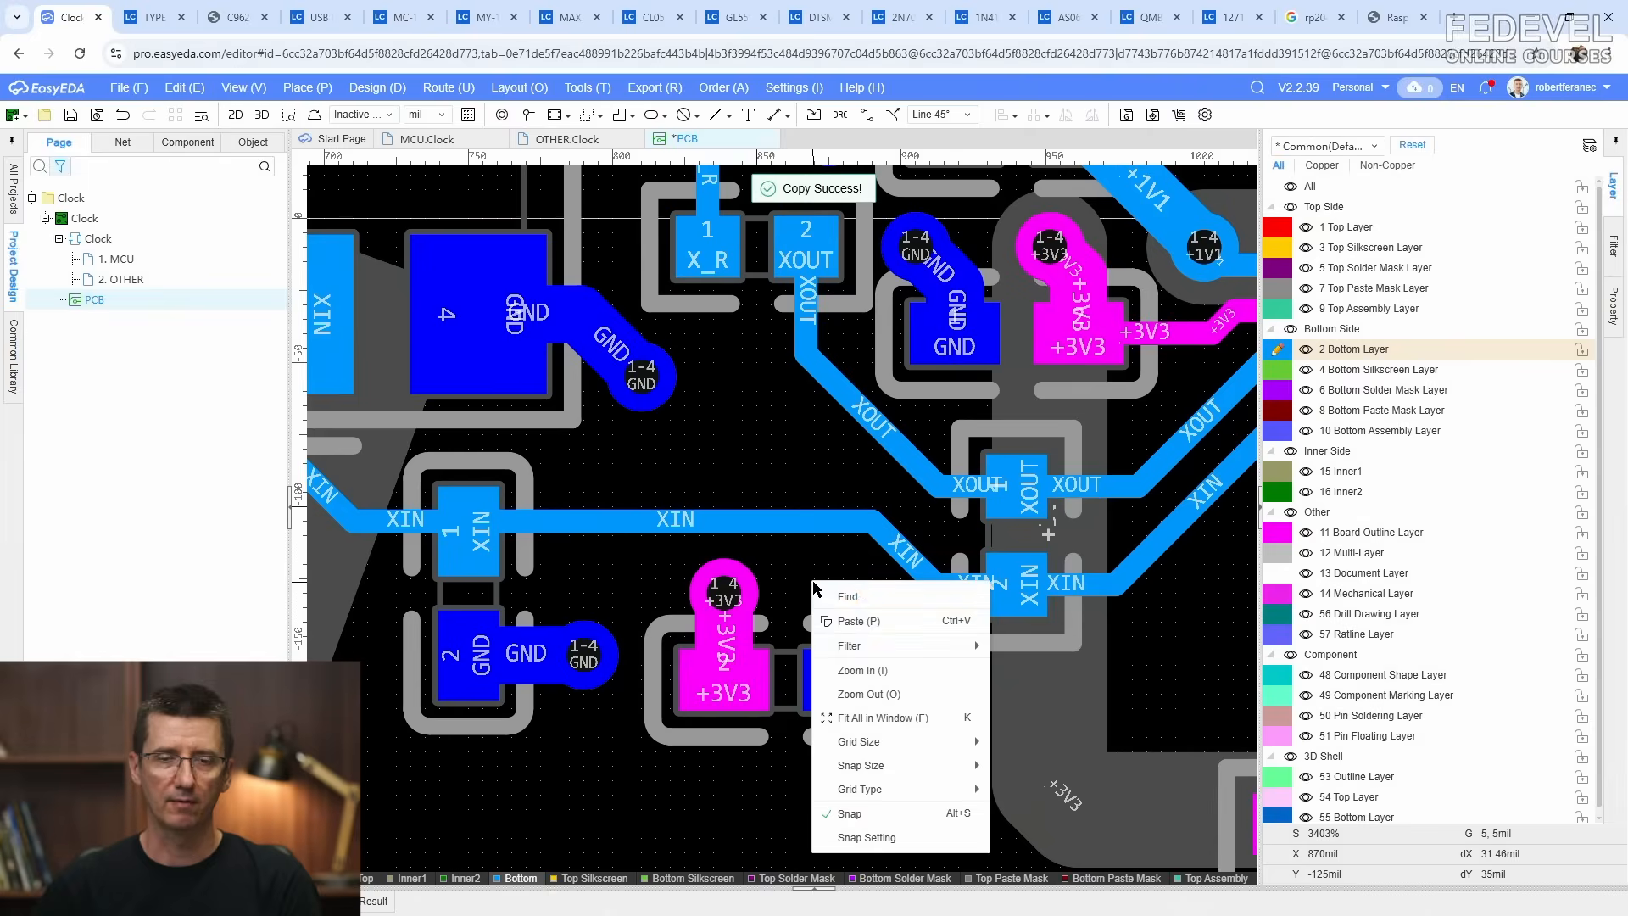
pyautogui.click(852, 621)
pyautogui.click(831, 642)
pyautogui.scroll(-5, 765, 663)
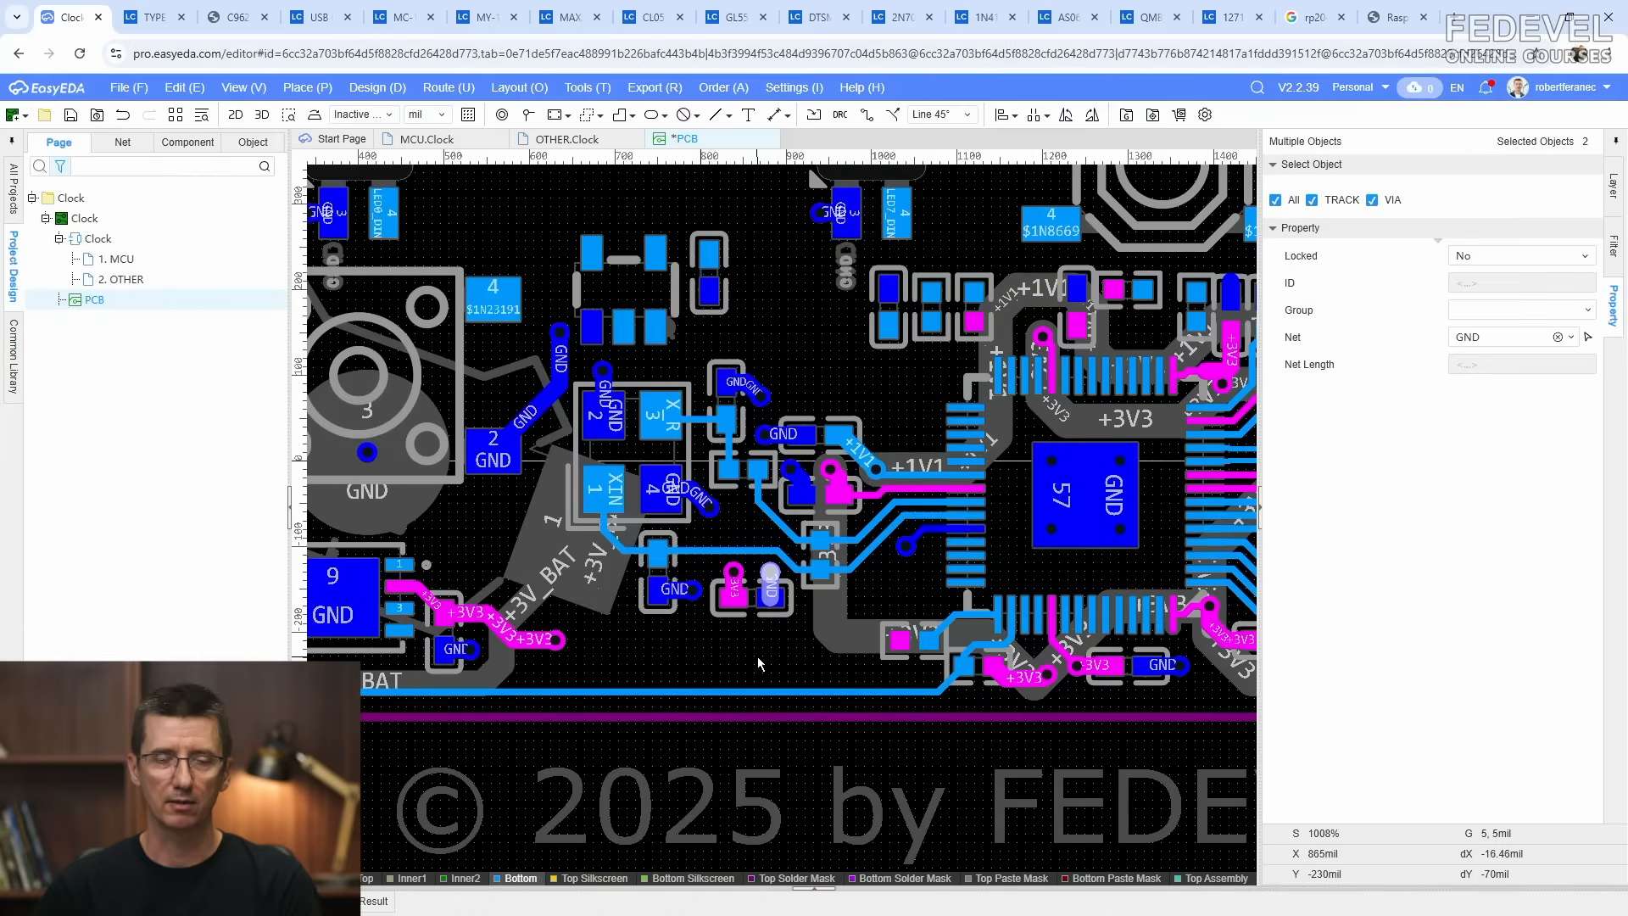
pyautogui.click(758, 657)
# Step: Route a 20 mil bottom-layer track out of the +3V3 pad of the component beside the I2C1_SCL track
pyautogui.moveTo(740, 649); pyautogui.dragTo(570, 636, button='right')
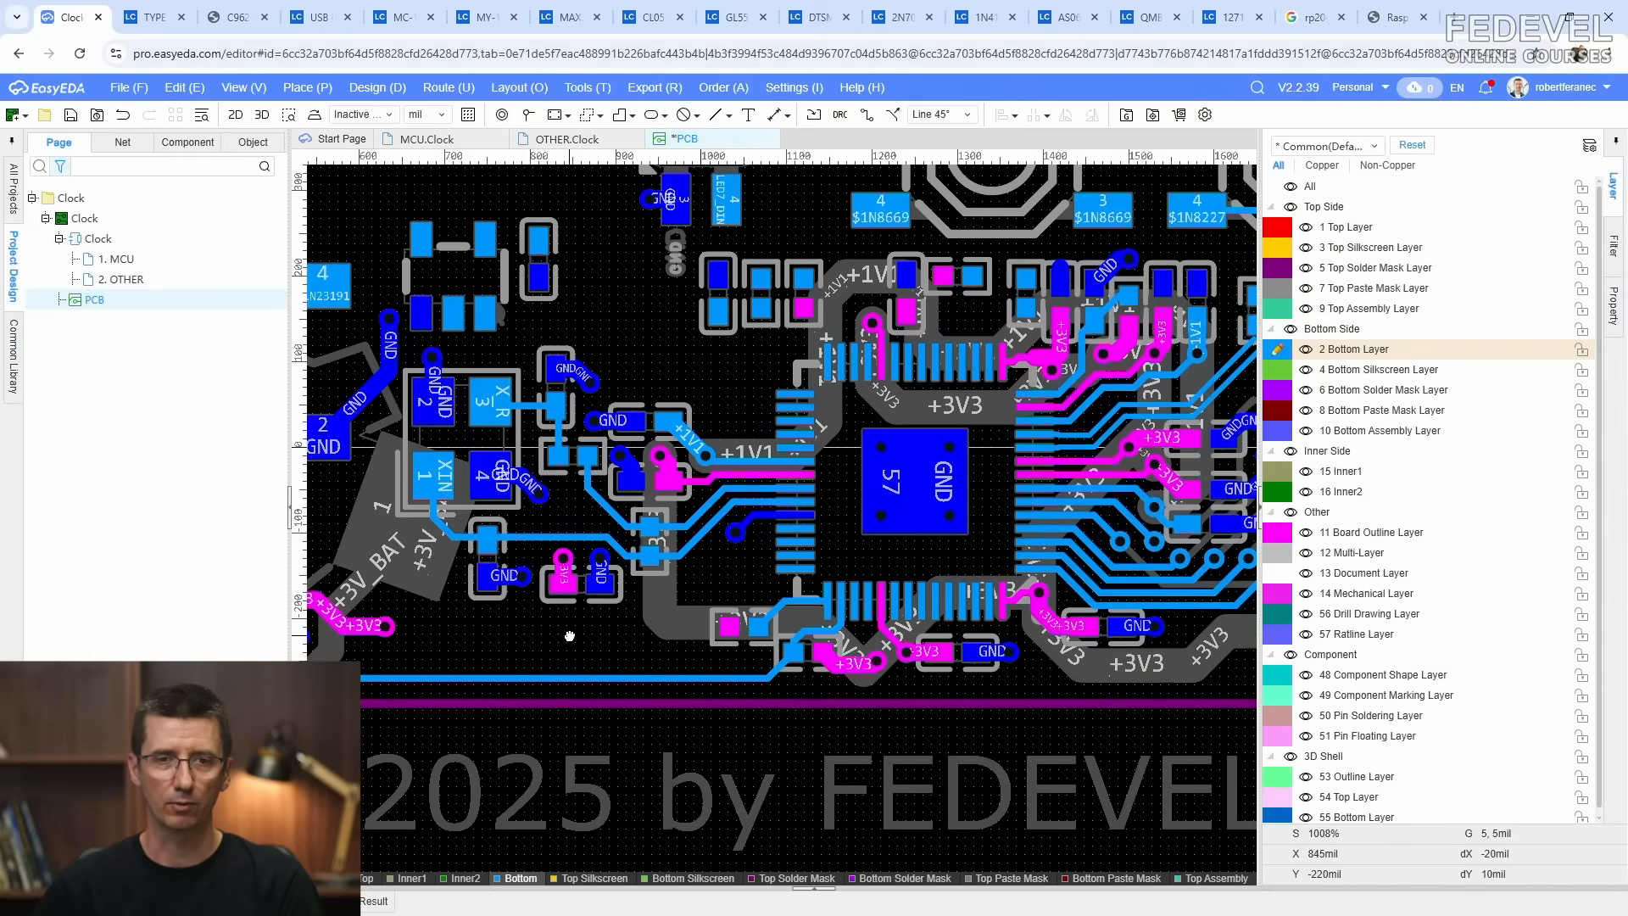
pyautogui.scroll(4, 761, 642)
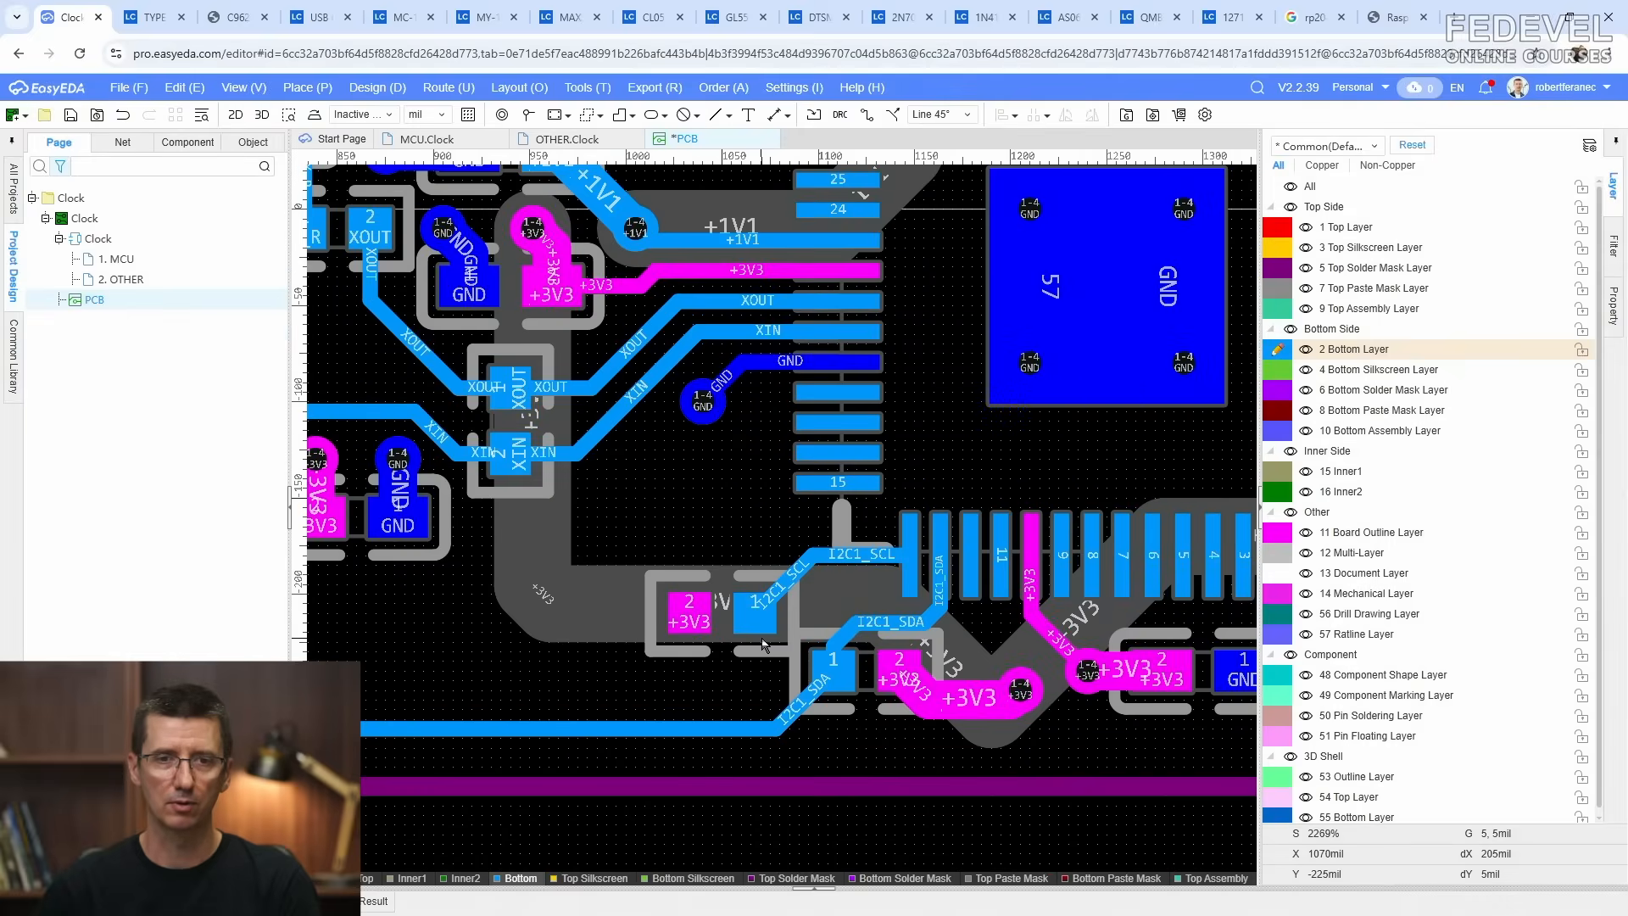
pyautogui.click(865, 114)
pyautogui.click(689, 604)
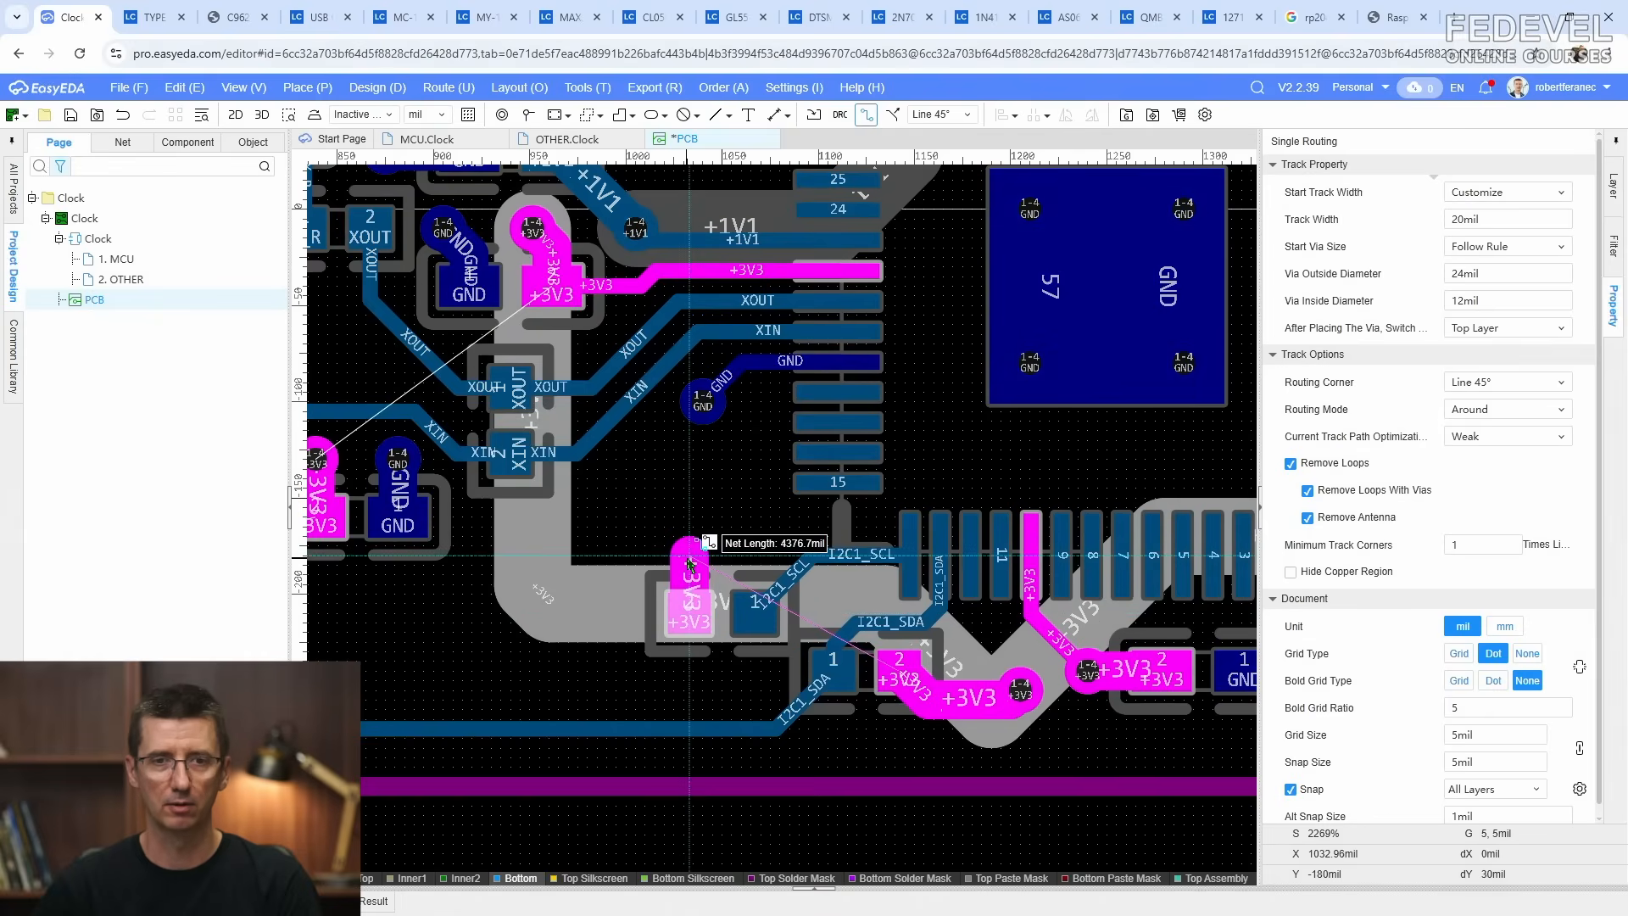
pyautogui.rightClick(742, 558)
pyautogui.scroll(1, 730, 485)
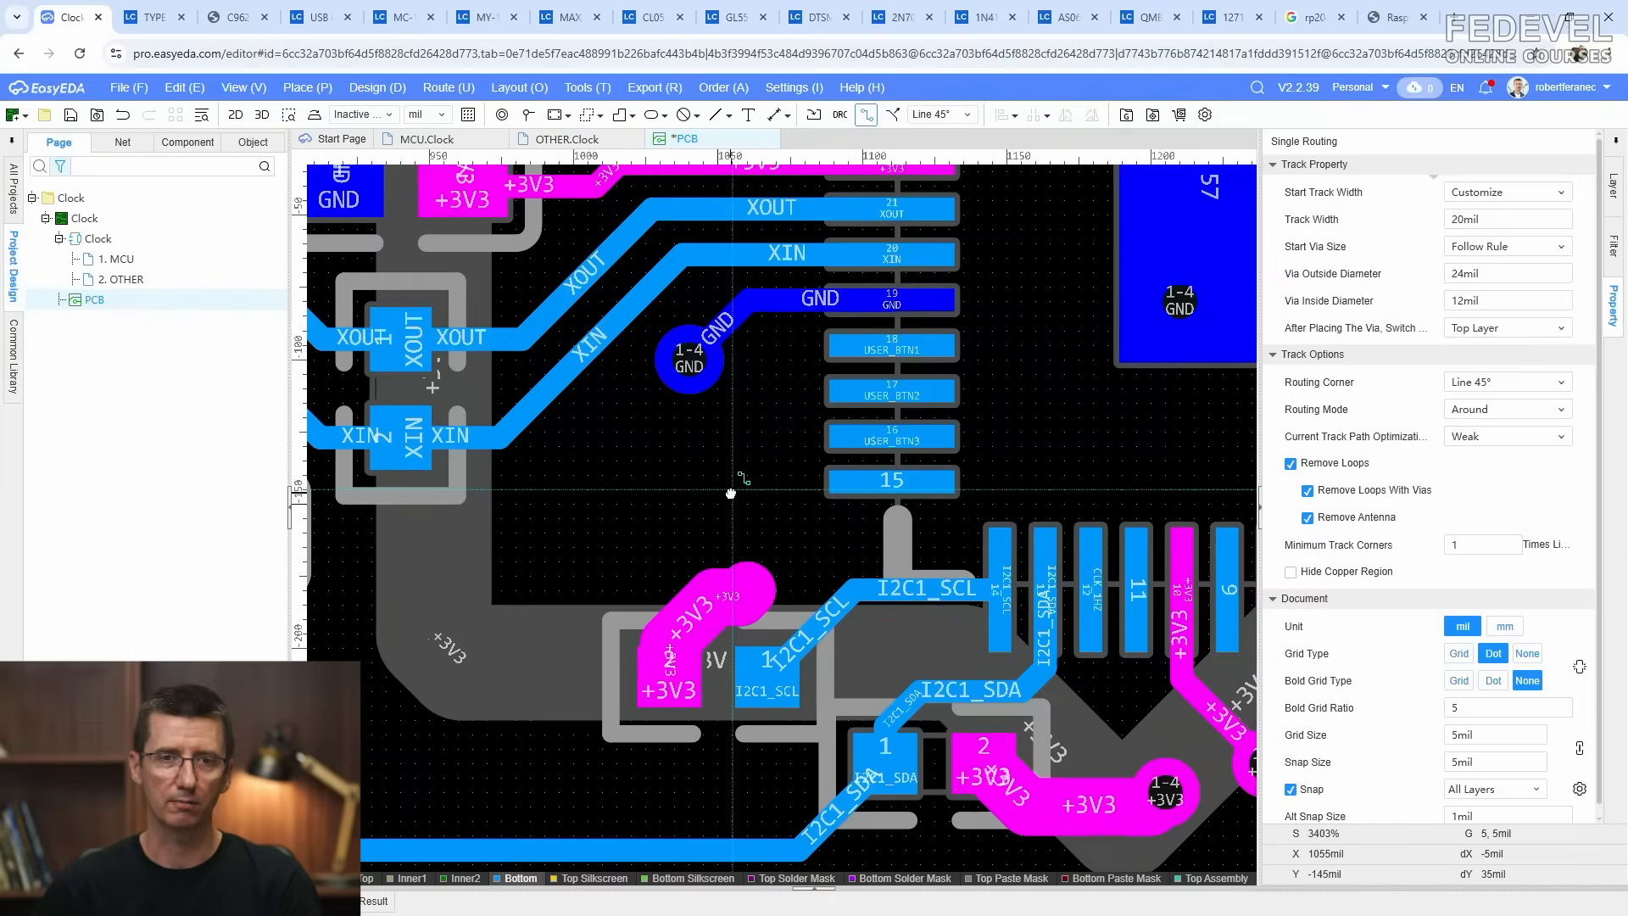
pyautogui.rightClick(730, 487)
# Step: Place a +3V3 via at the end of the new track and adjust the diagonal segment leading into it
pyautogui.scroll(2, 730, 536)
pyautogui.click(526, 119)
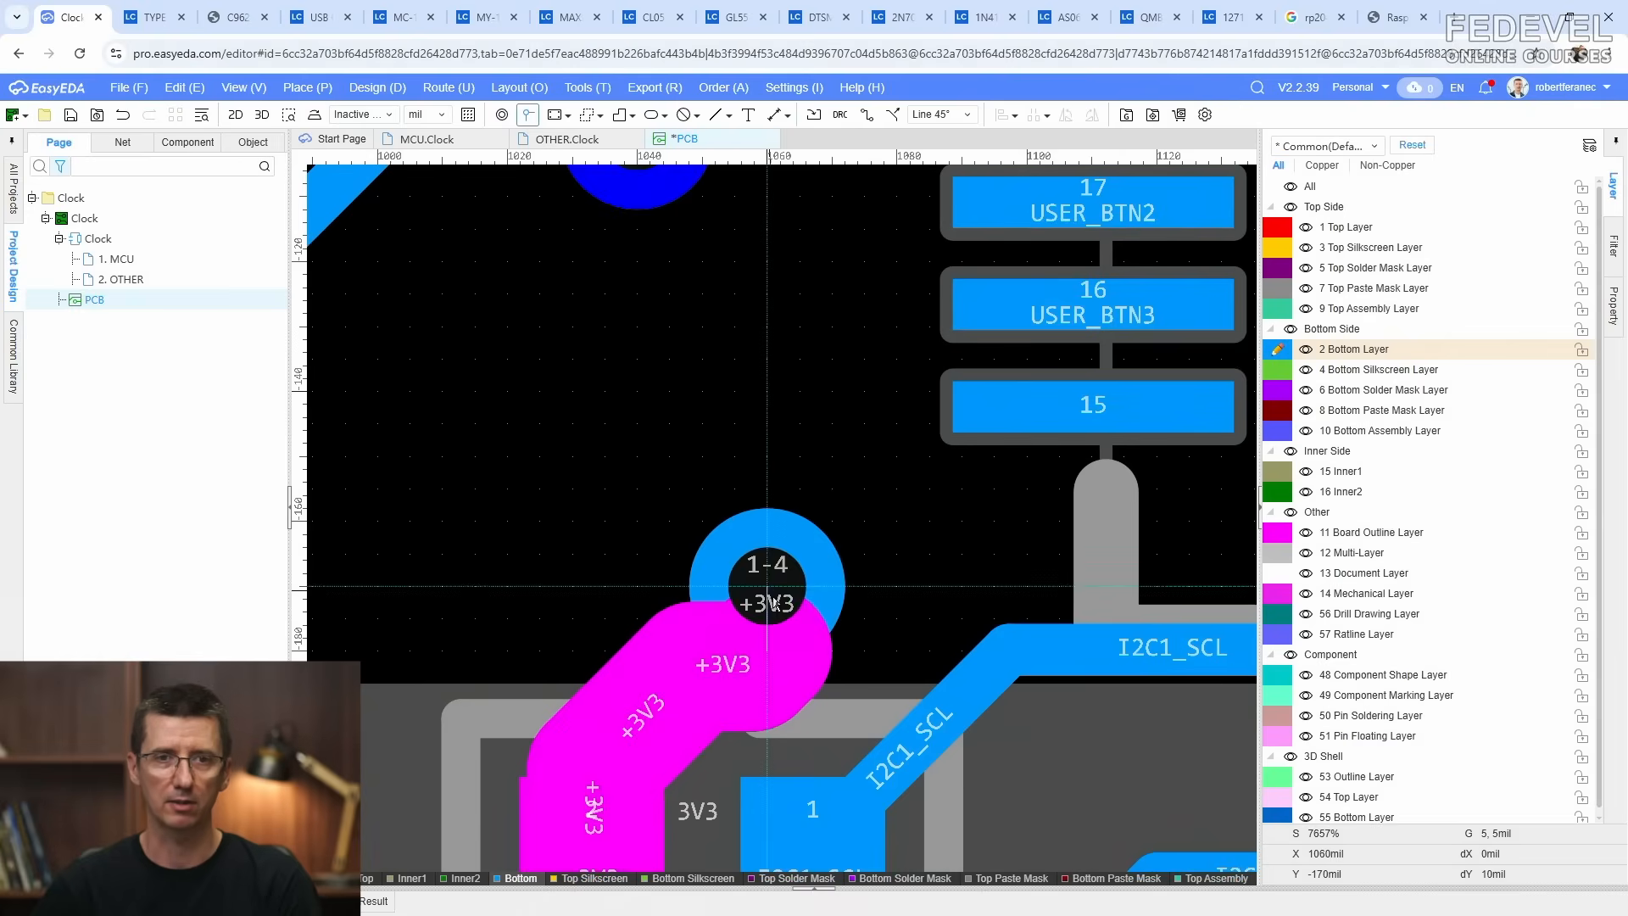
pyautogui.click(767, 651)
pyautogui.click(673, 546)
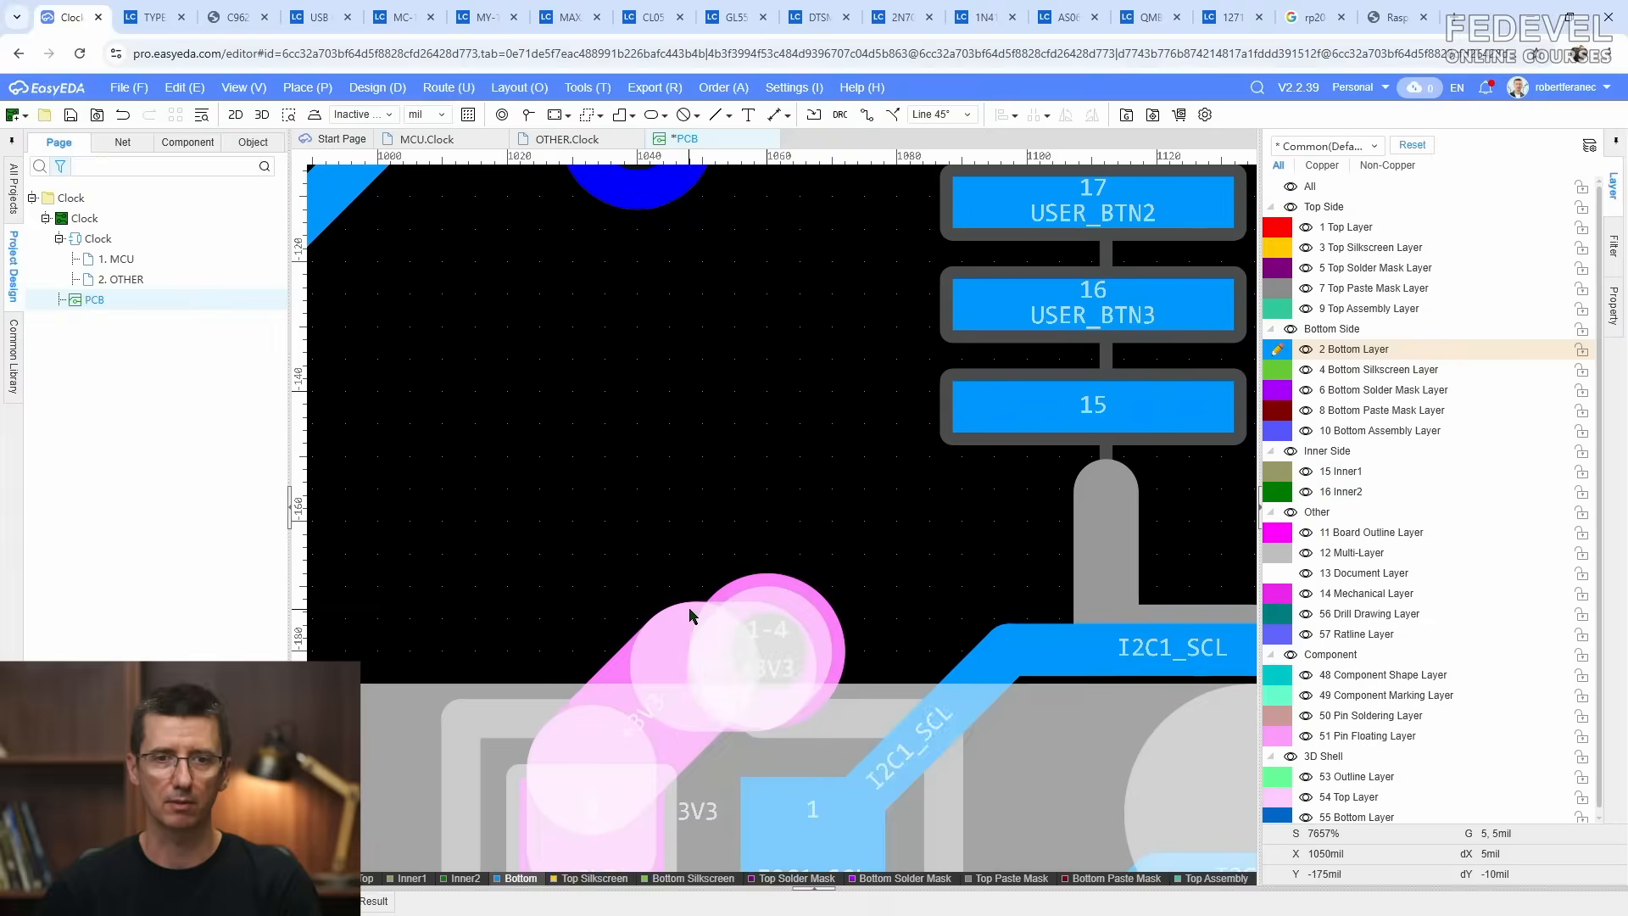
pyautogui.moveTo(692, 612); pyautogui.dragTo(753, 642)
pyautogui.scroll(-2, 791, 538)
pyautogui.scroll(-2, 791, 538)
pyautogui.scroll(2, 797, 531)
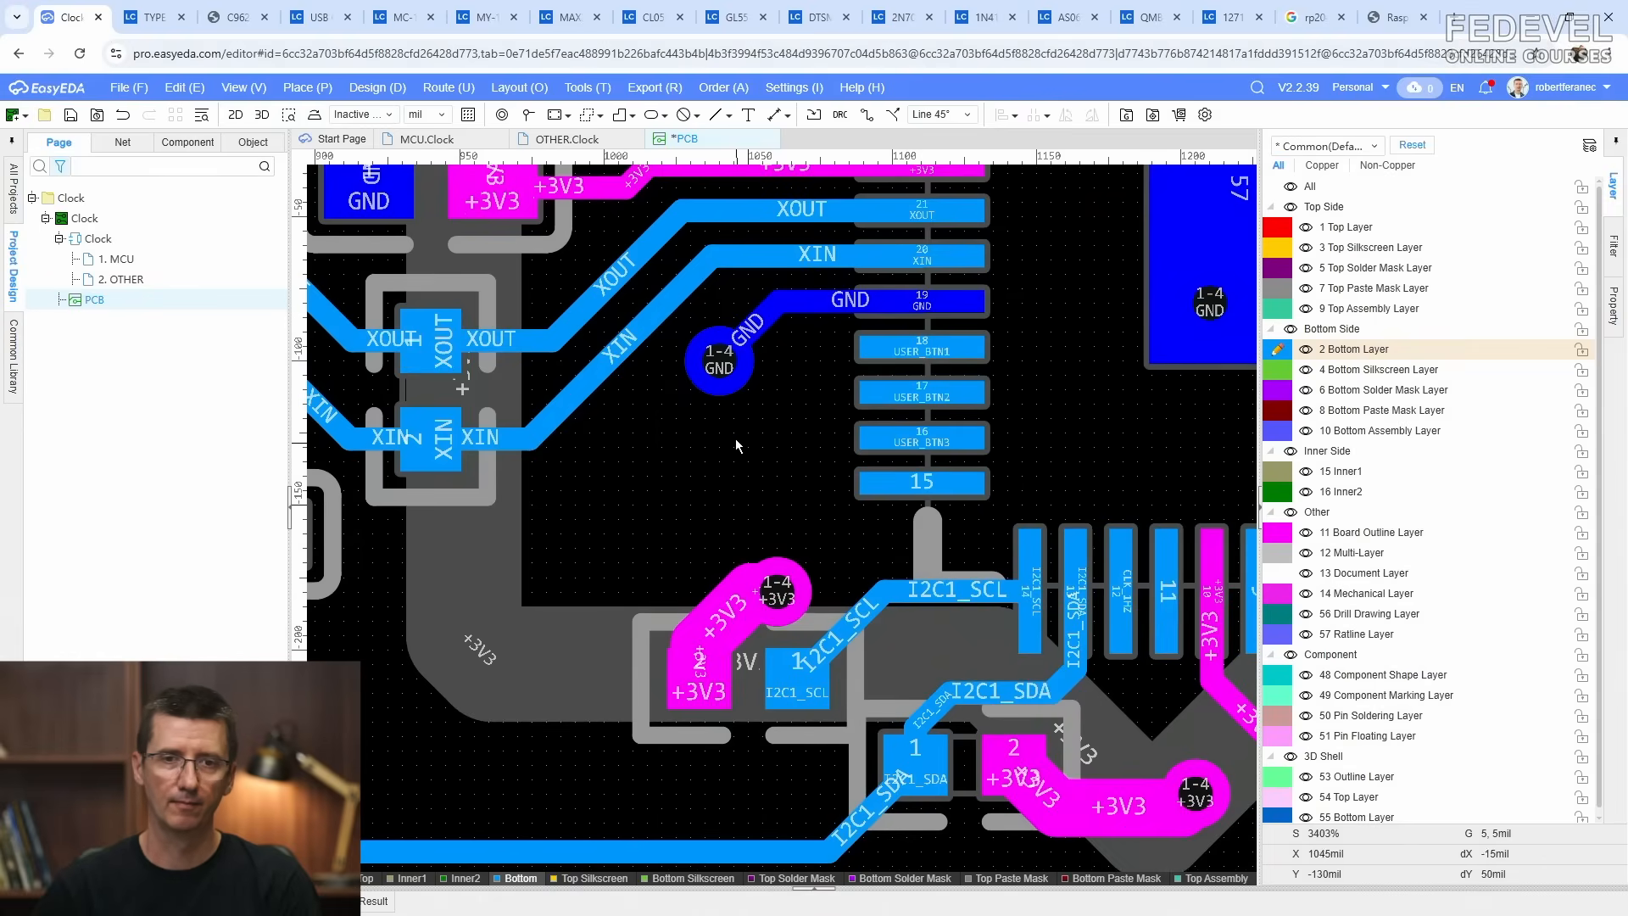
# Step: Fit the whole board in view and save the PCB
pyautogui.scroll(-2, 812, 455)
pyautogui.moveTo(627, 543); pyautogui.dragTo(874, 635, button='right')
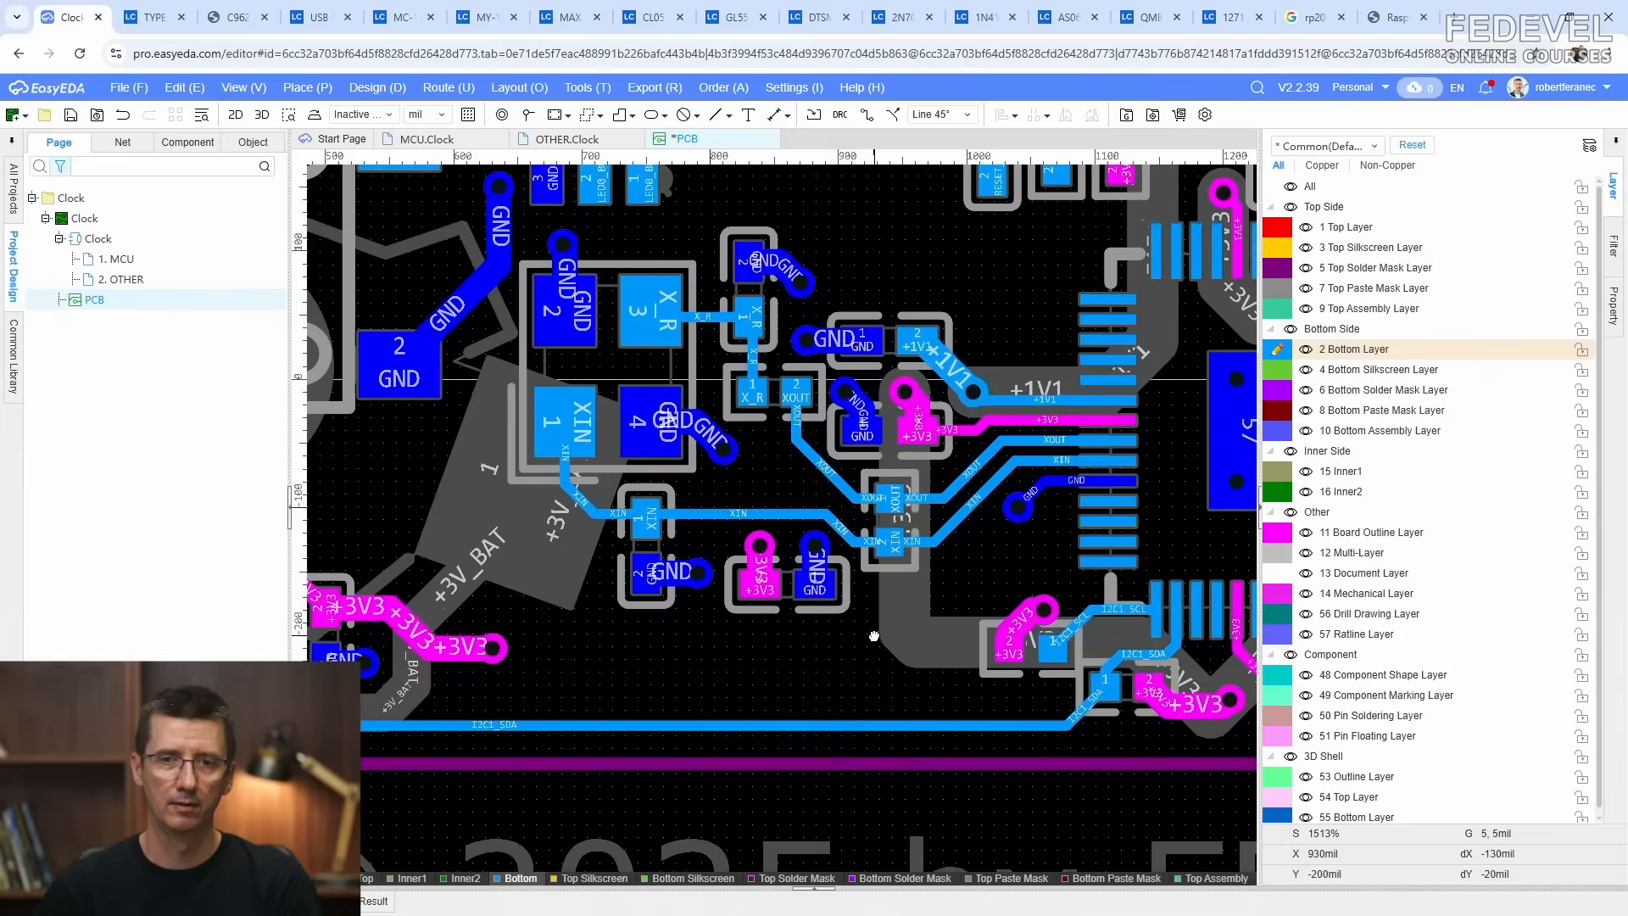
pyautogui.scroll(-1, 874, 636)
pyautogui.moveTo(709, 643); pyautogui.dragTo(836, 697, button='right')
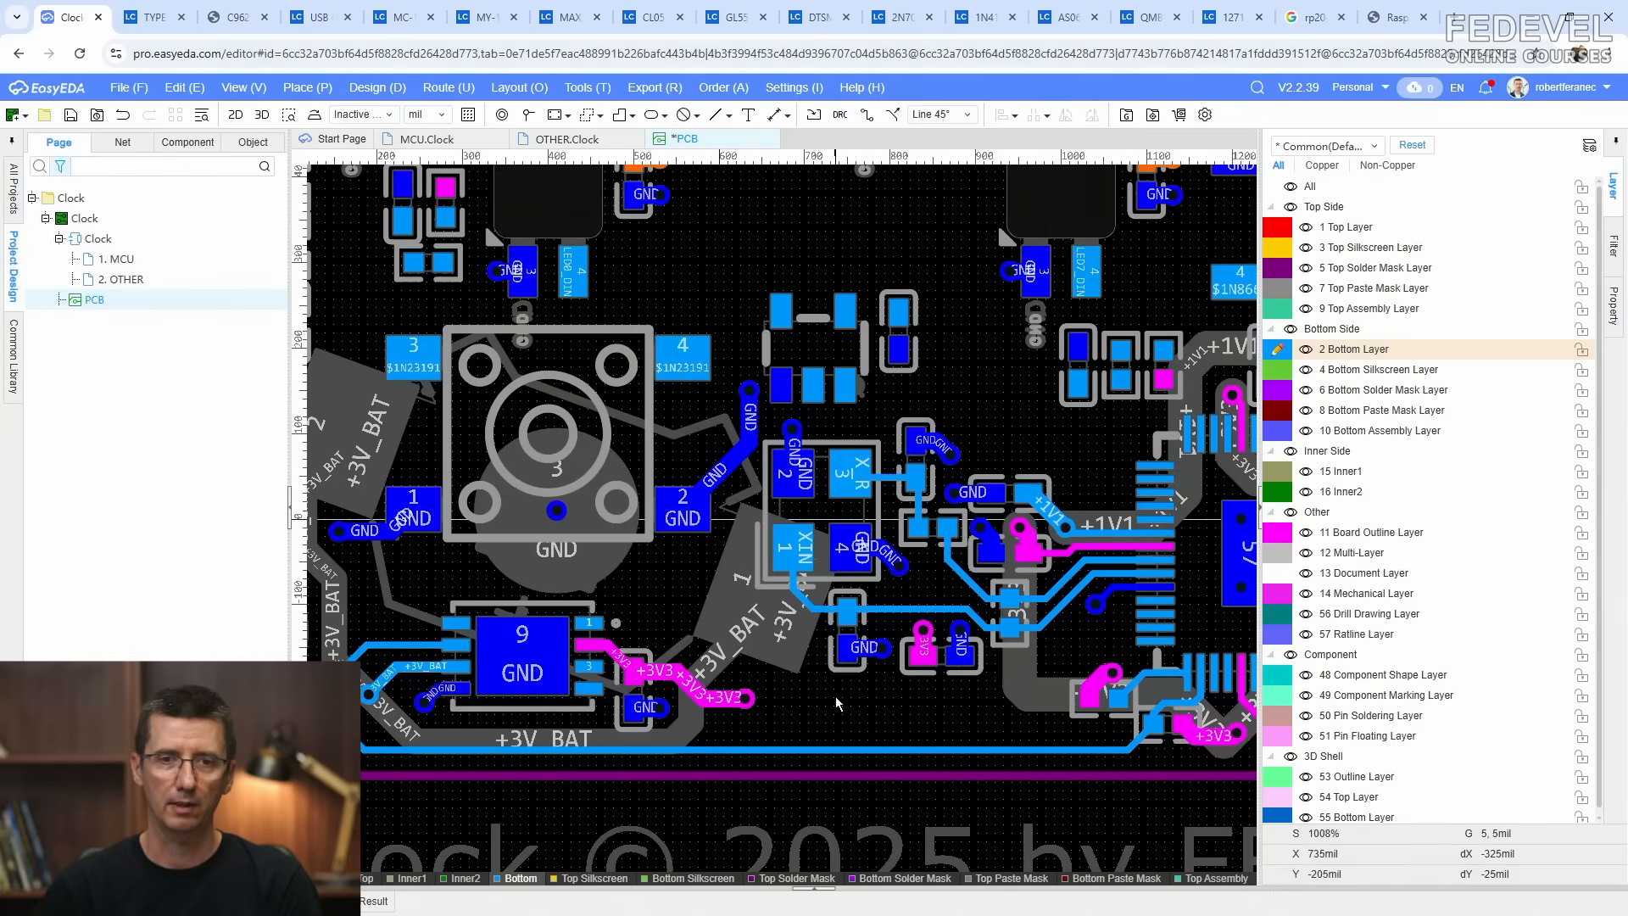
pyautogui.press('k')
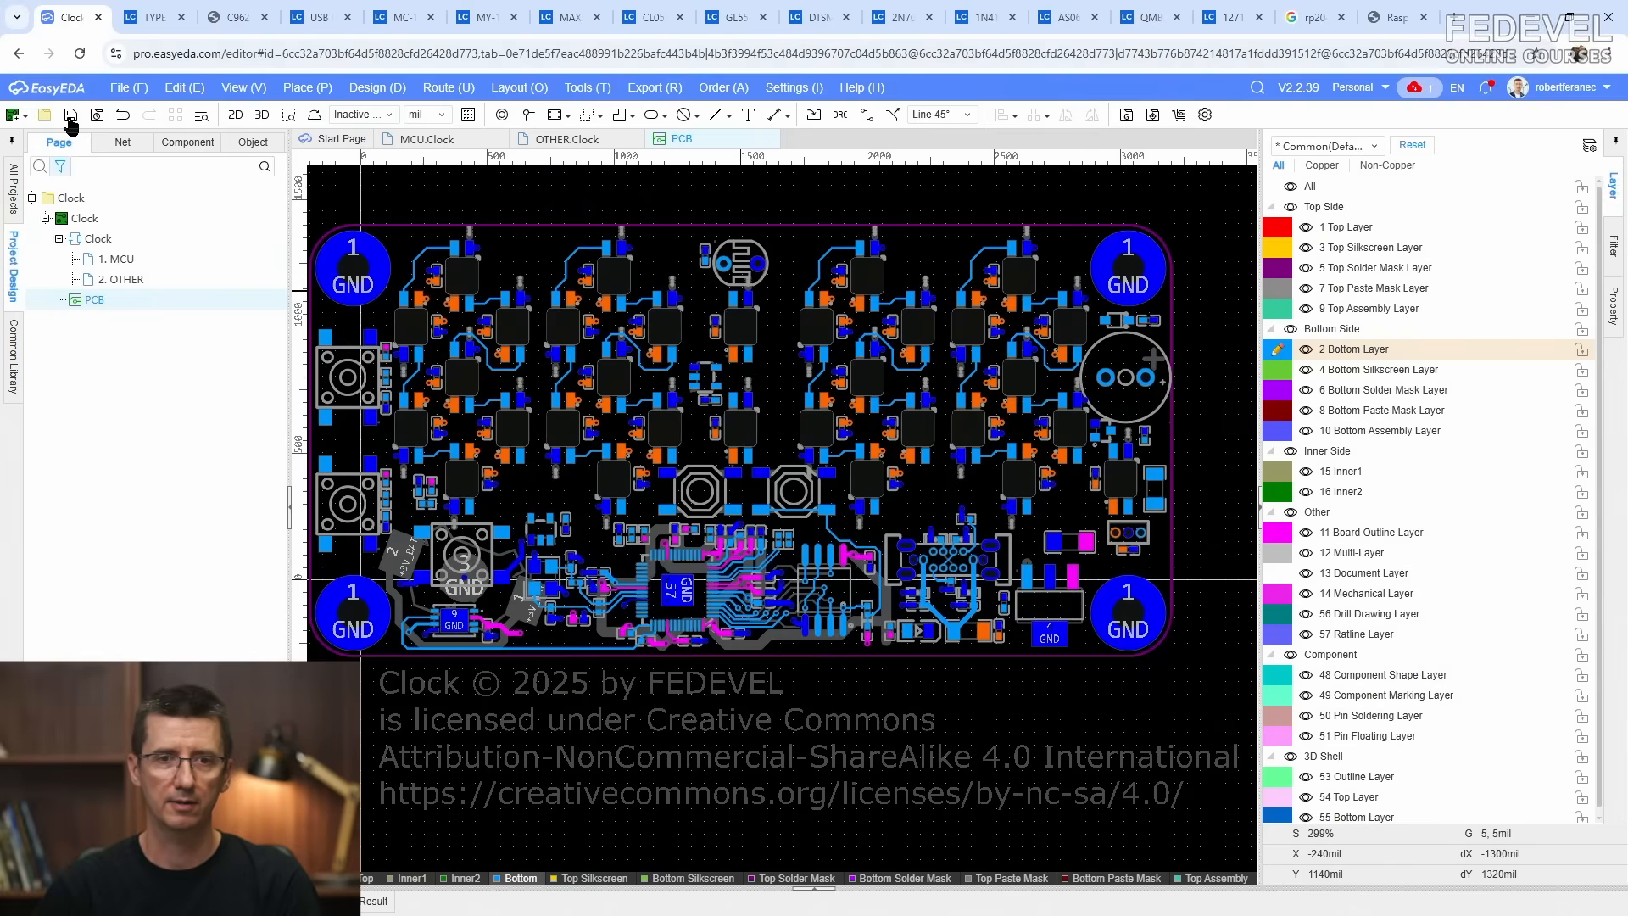
pyautogui.click(70, 117)
# Step: Draw a circular prohibited region with a 240 mil radius on the Top Layer, centred on the battery holder's GND pad 3
pyautogui.scroll(3, 591, 575)
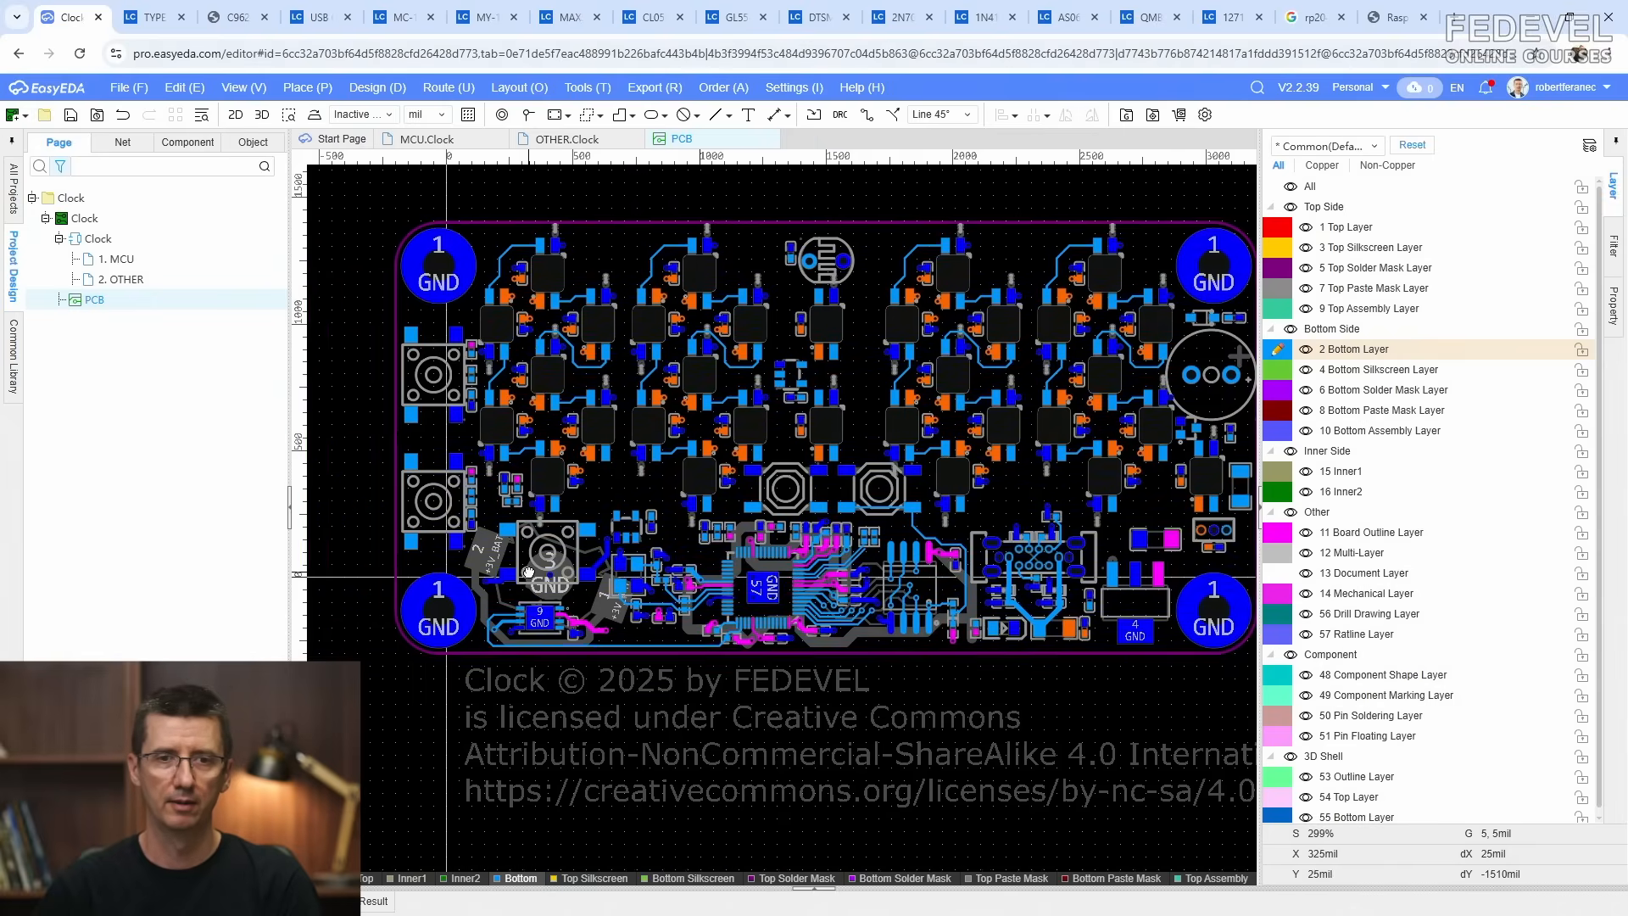
pyautogui.click(1275, 229)
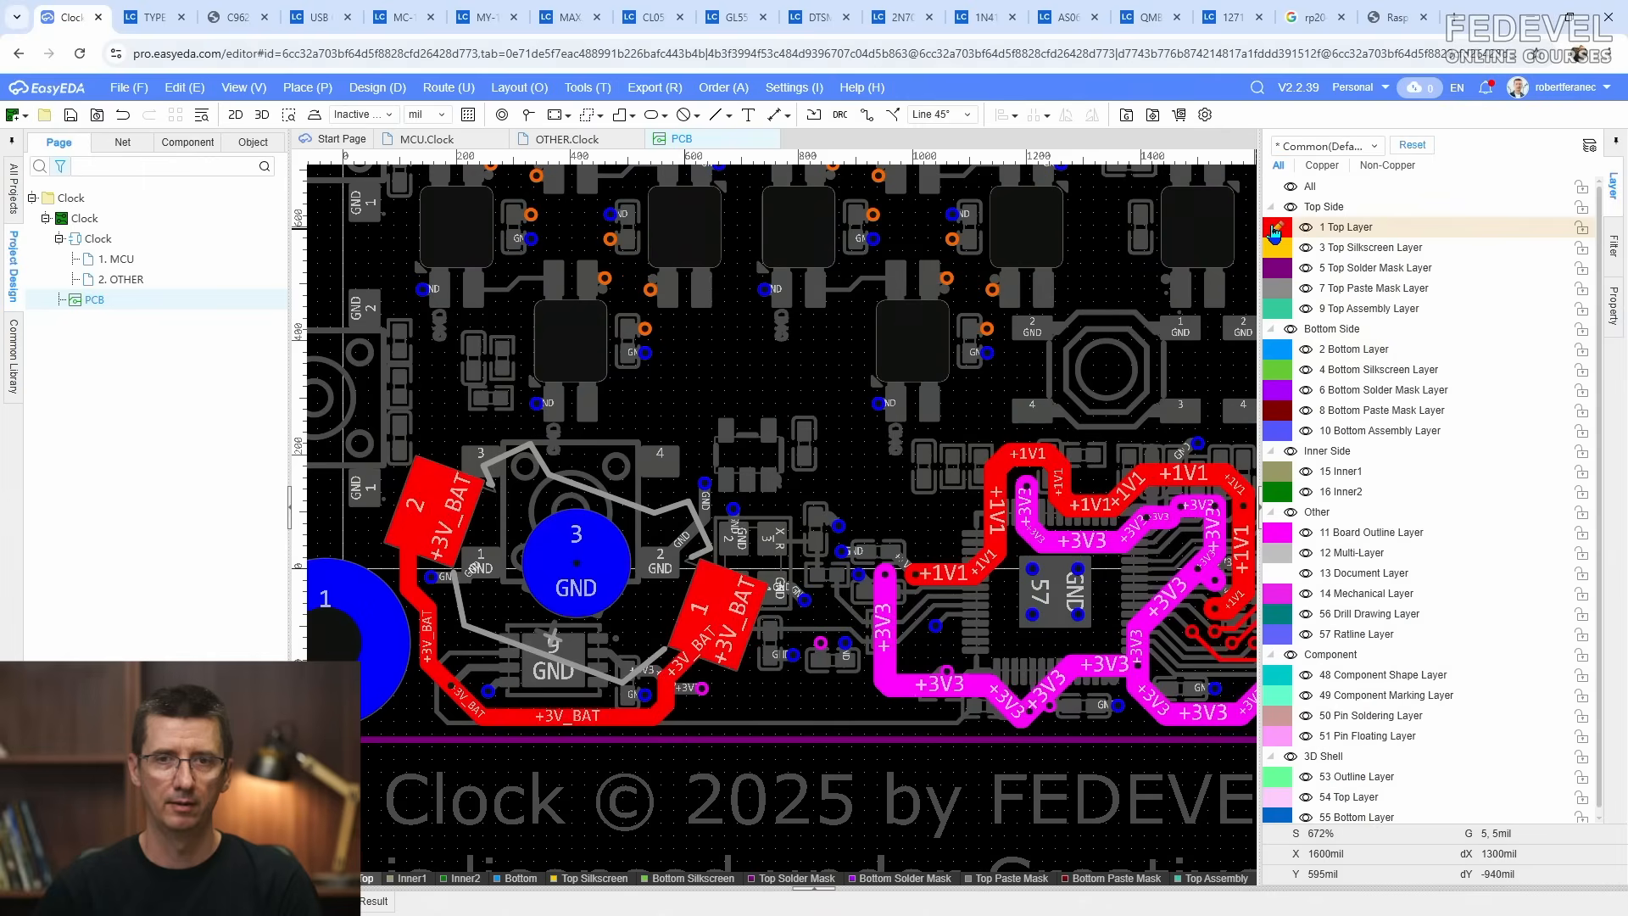
pyautogui.click(307, 87)
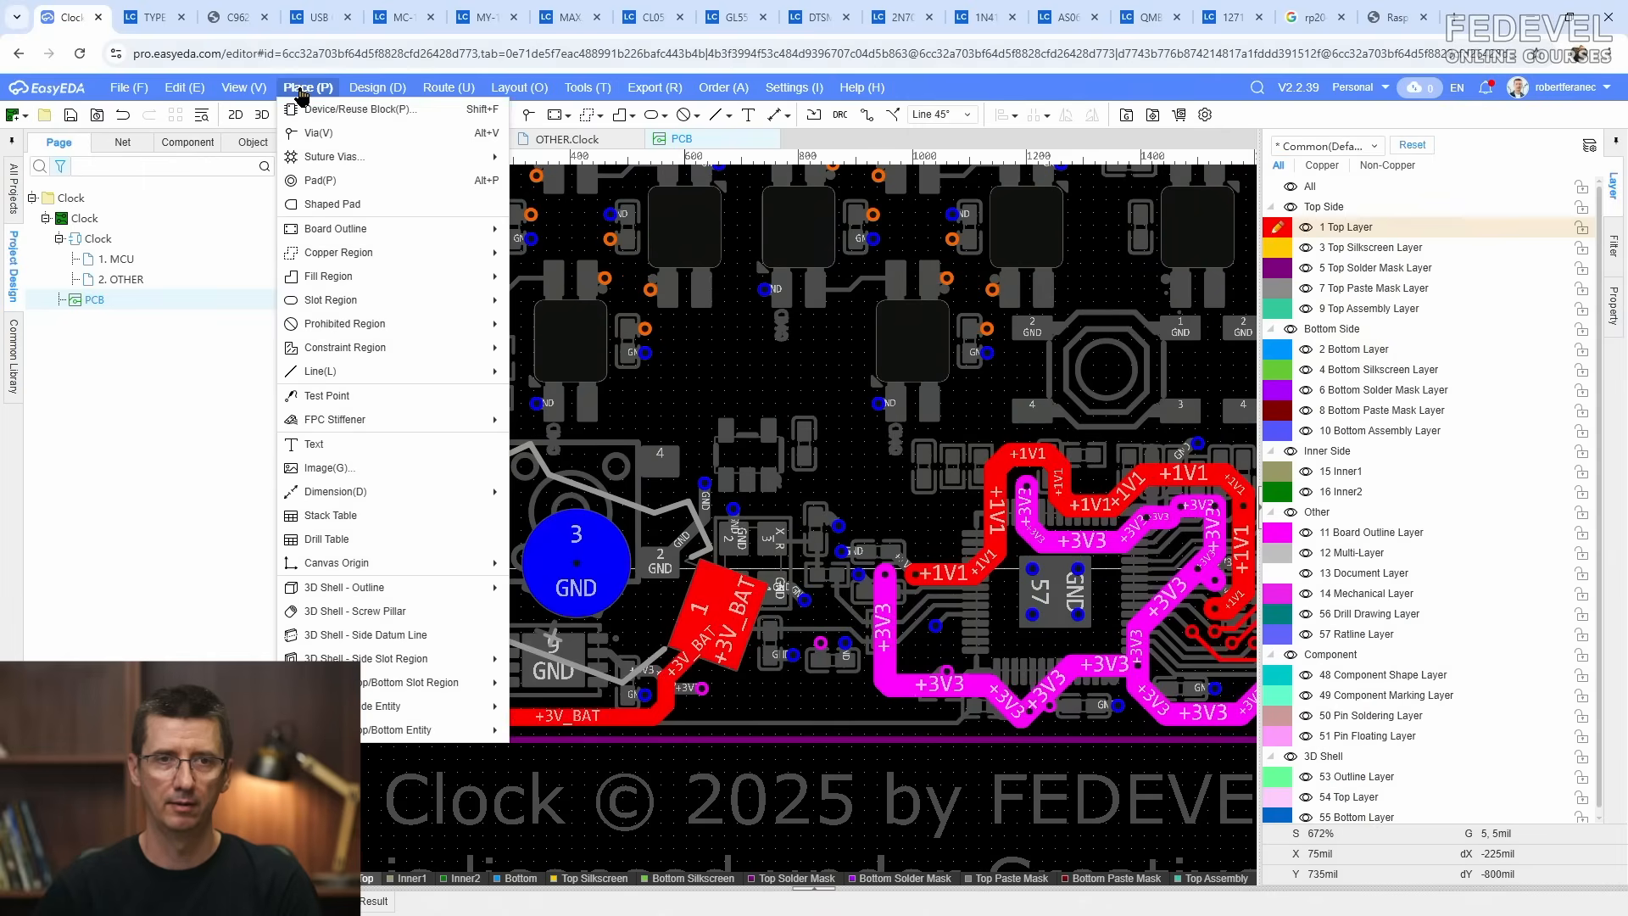
pyautogui.moveTo(310, 334)
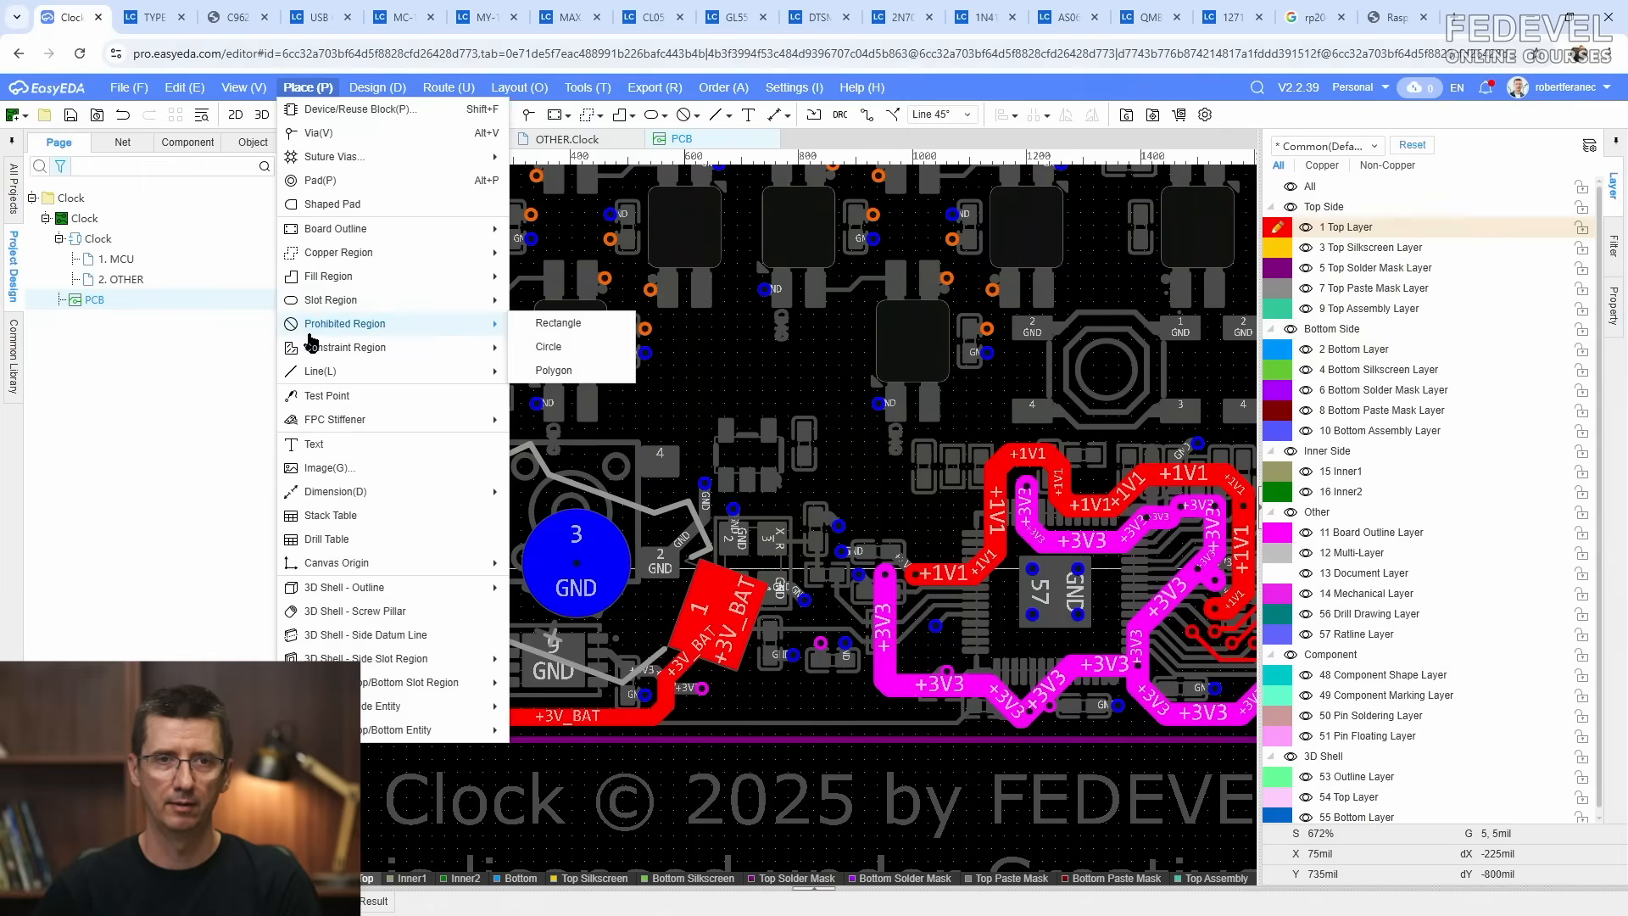
pyautogui.click(549, 347)
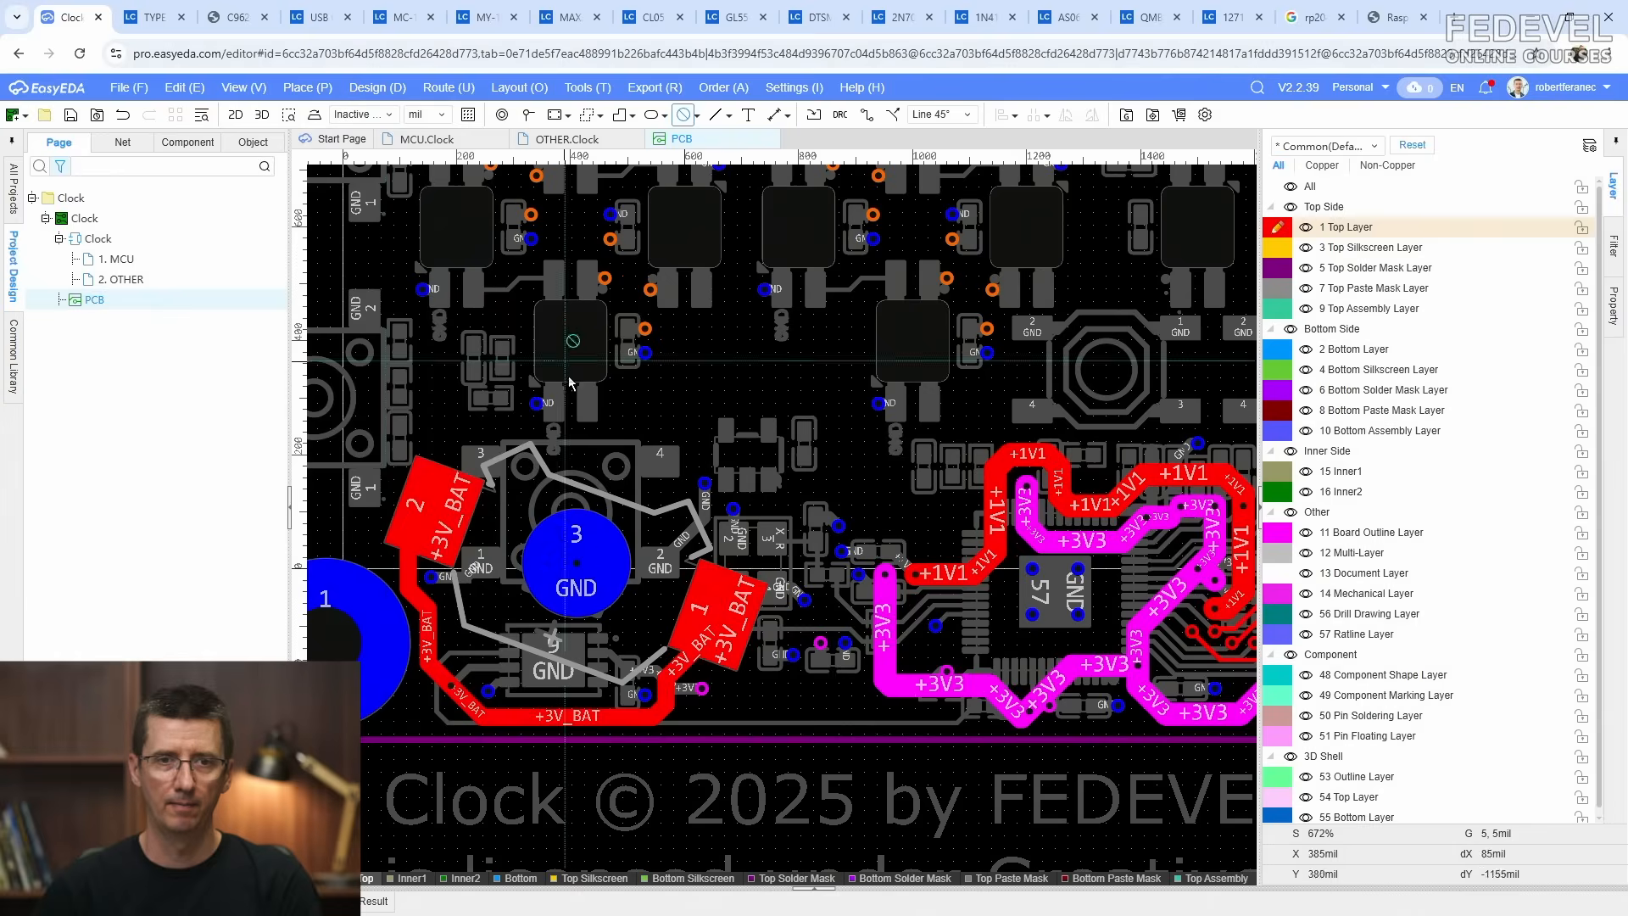
pyautogui.click(574, 585)
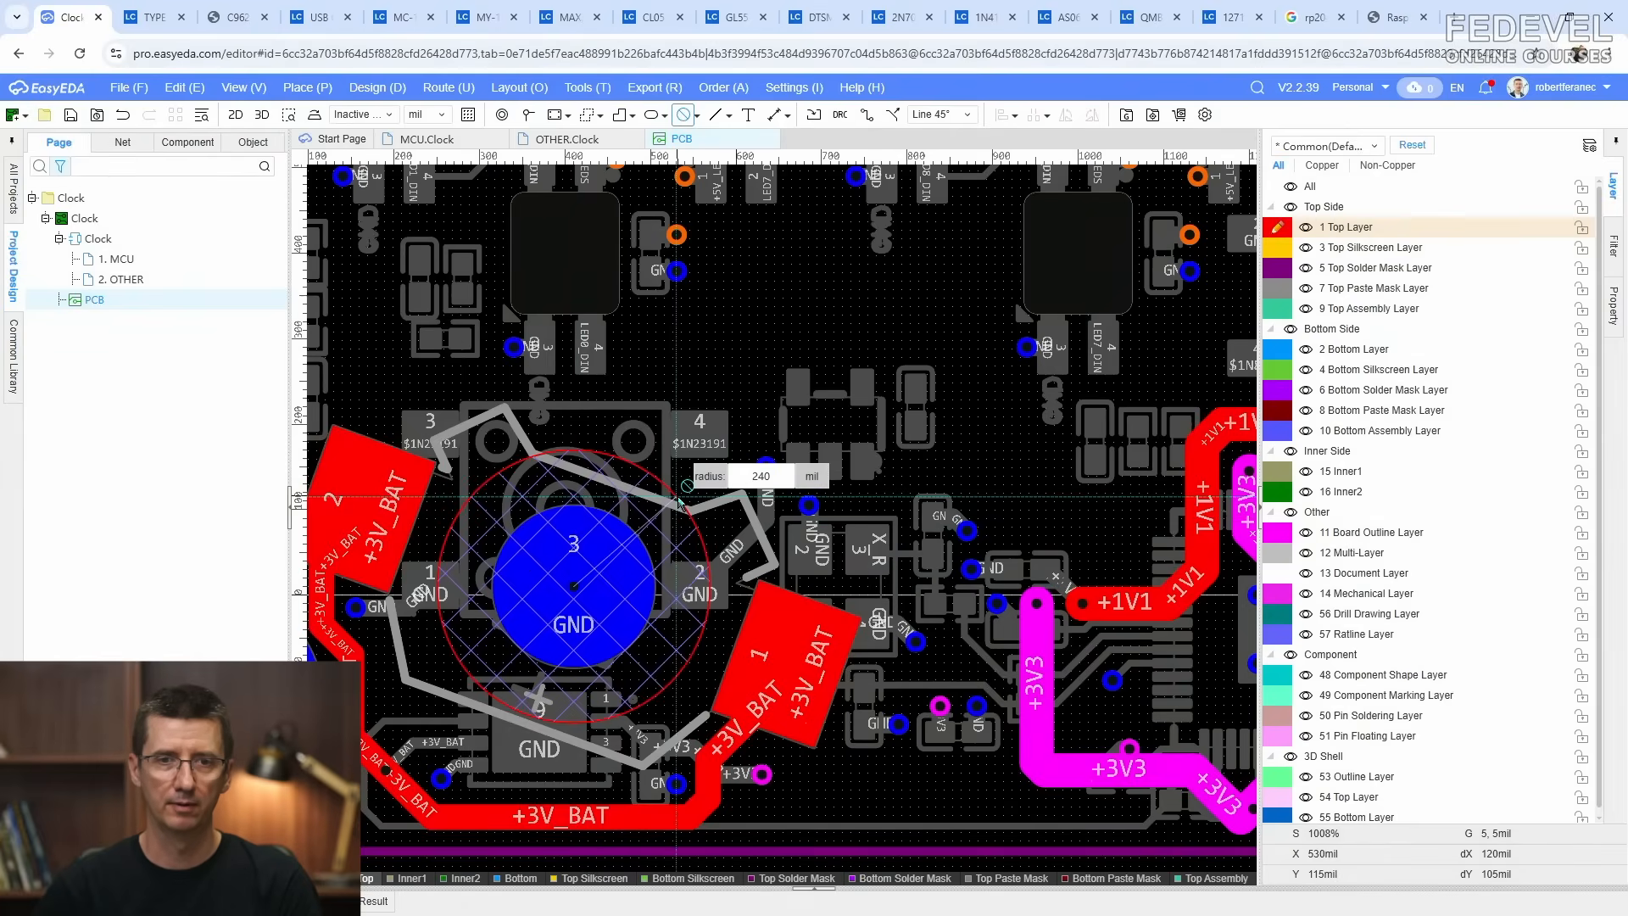
pyautogui.click(679, 501)
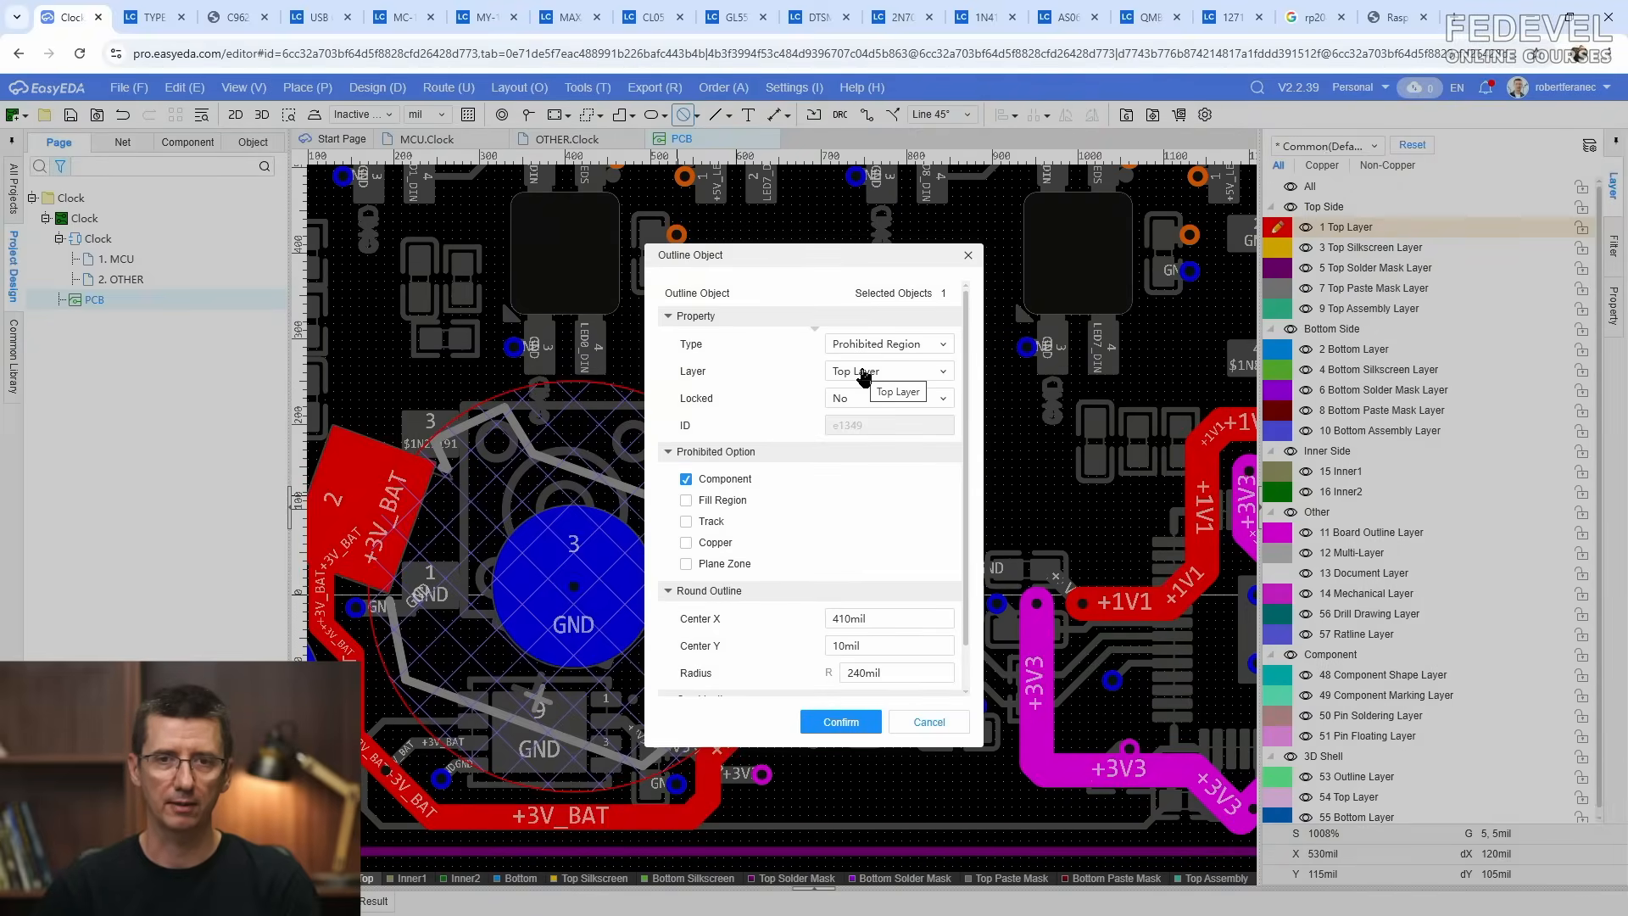
pyautogui.click(855, 398)
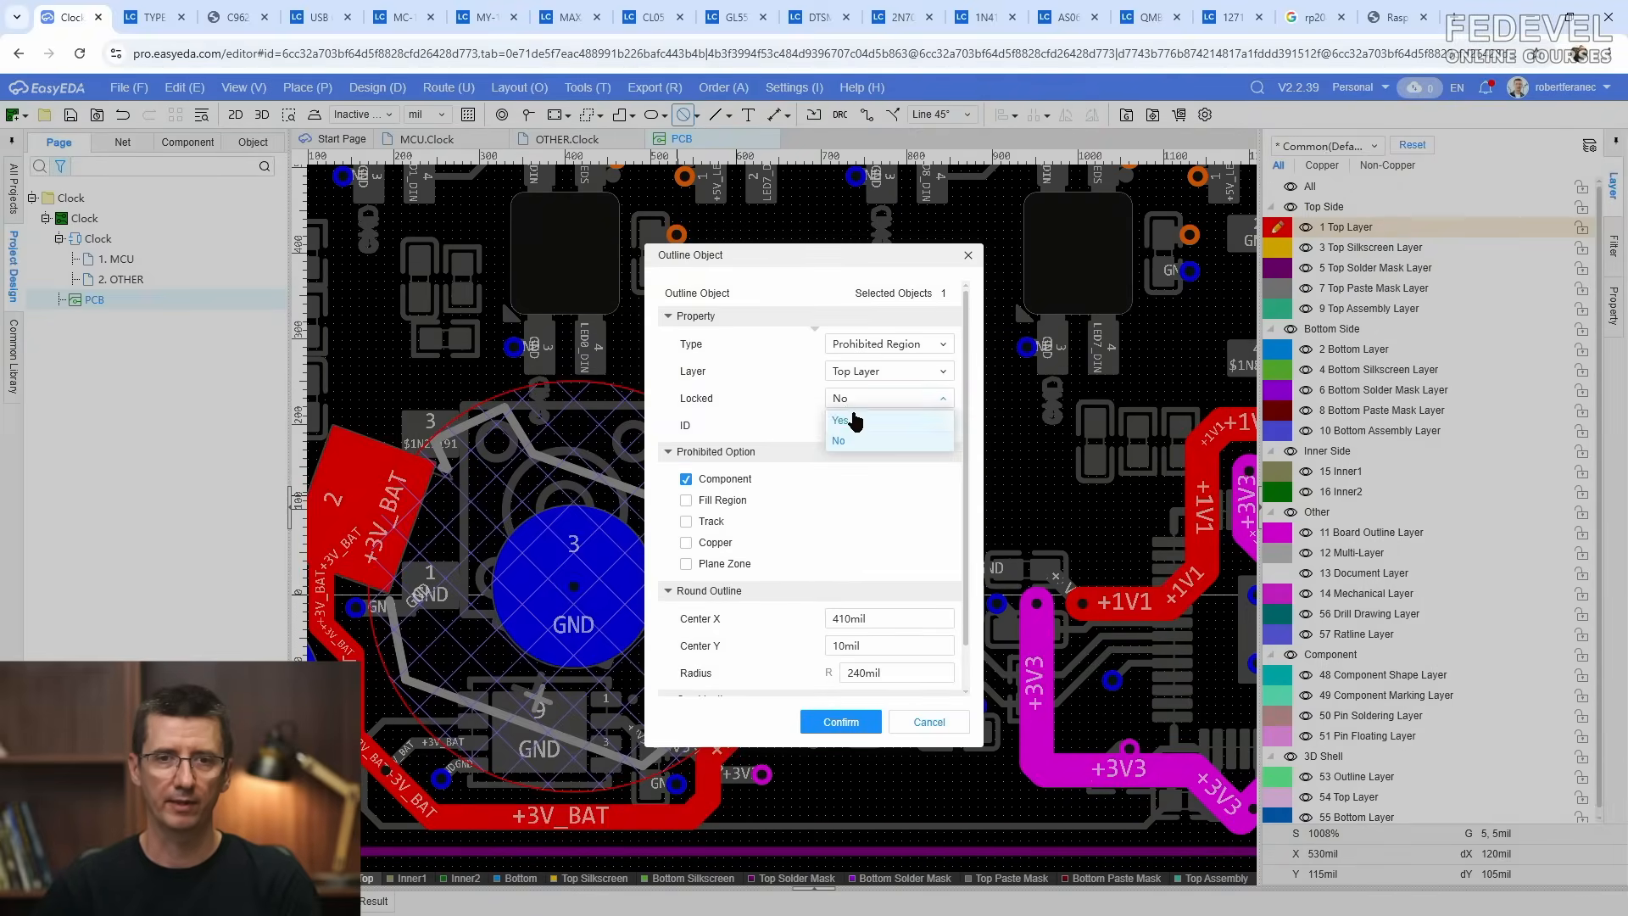
pyautogui.click(854, 423)
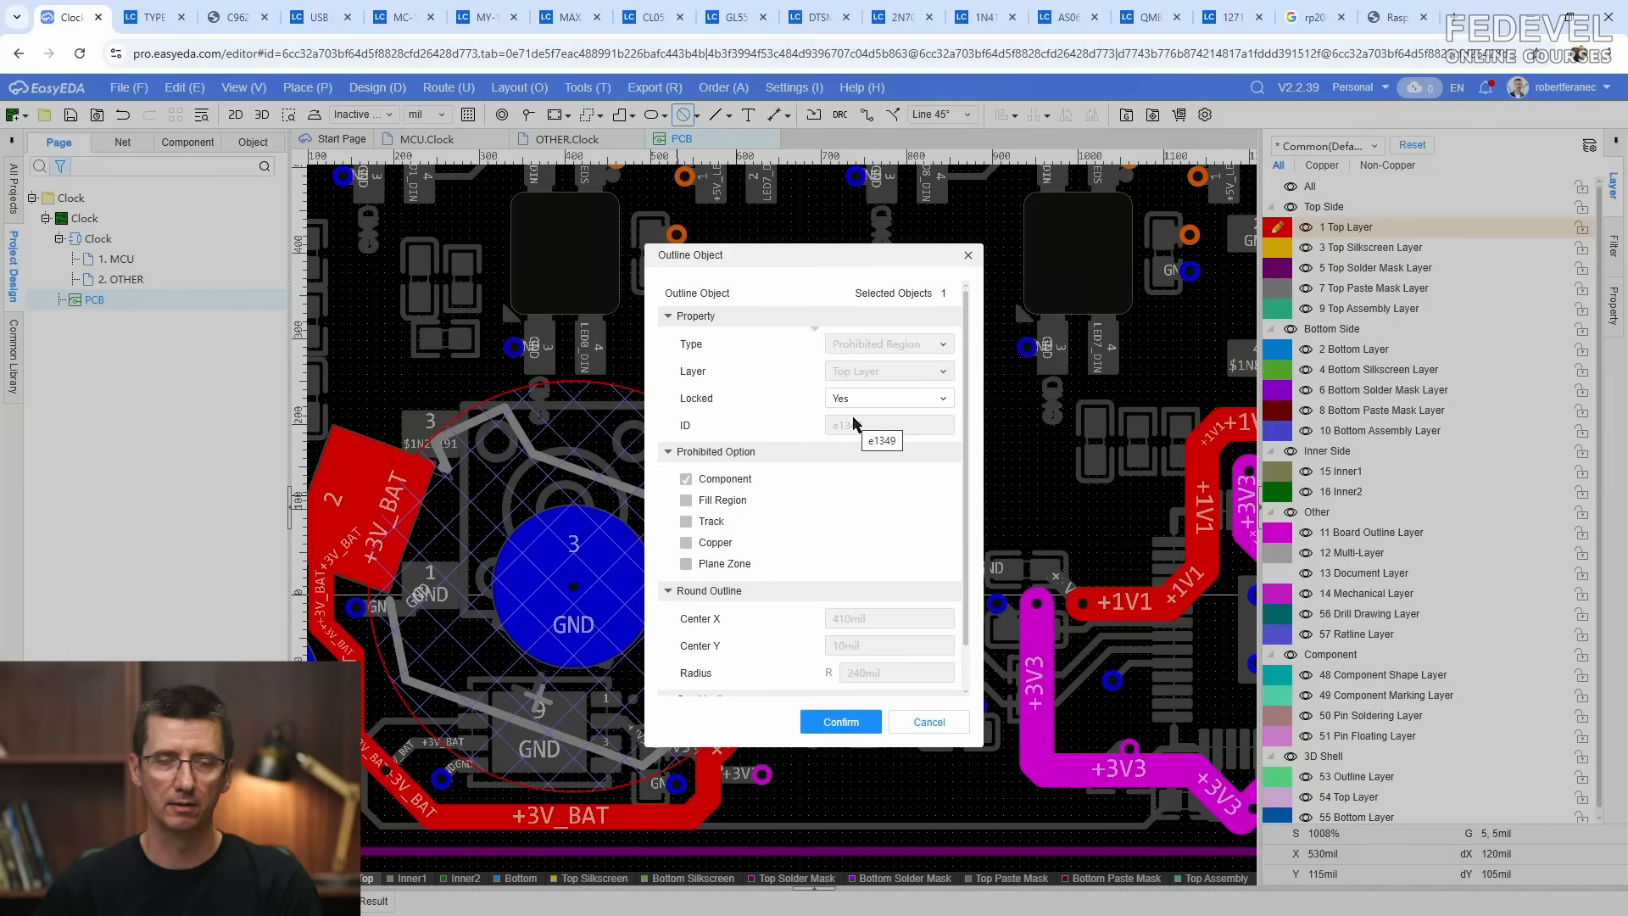
pyautogui.click(848, 399)
pyautogui.click(850, 446)
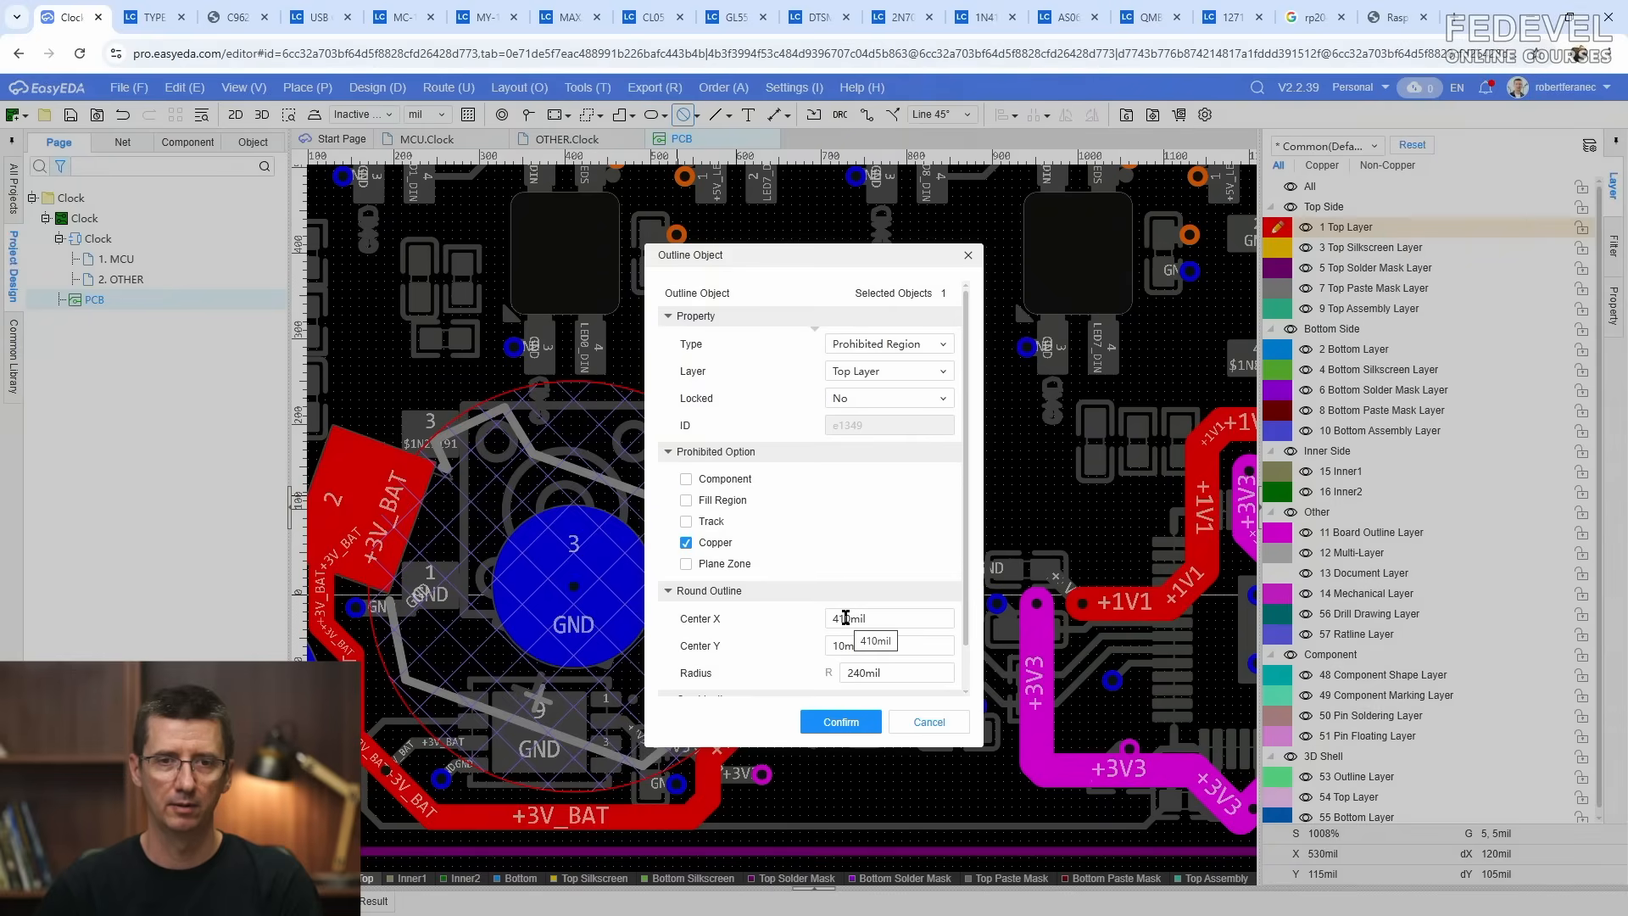
# Step: Make the circular region prohibit only copper instead of components, and finish placing regions
pyautogui.scroll(-1, 959, 637)
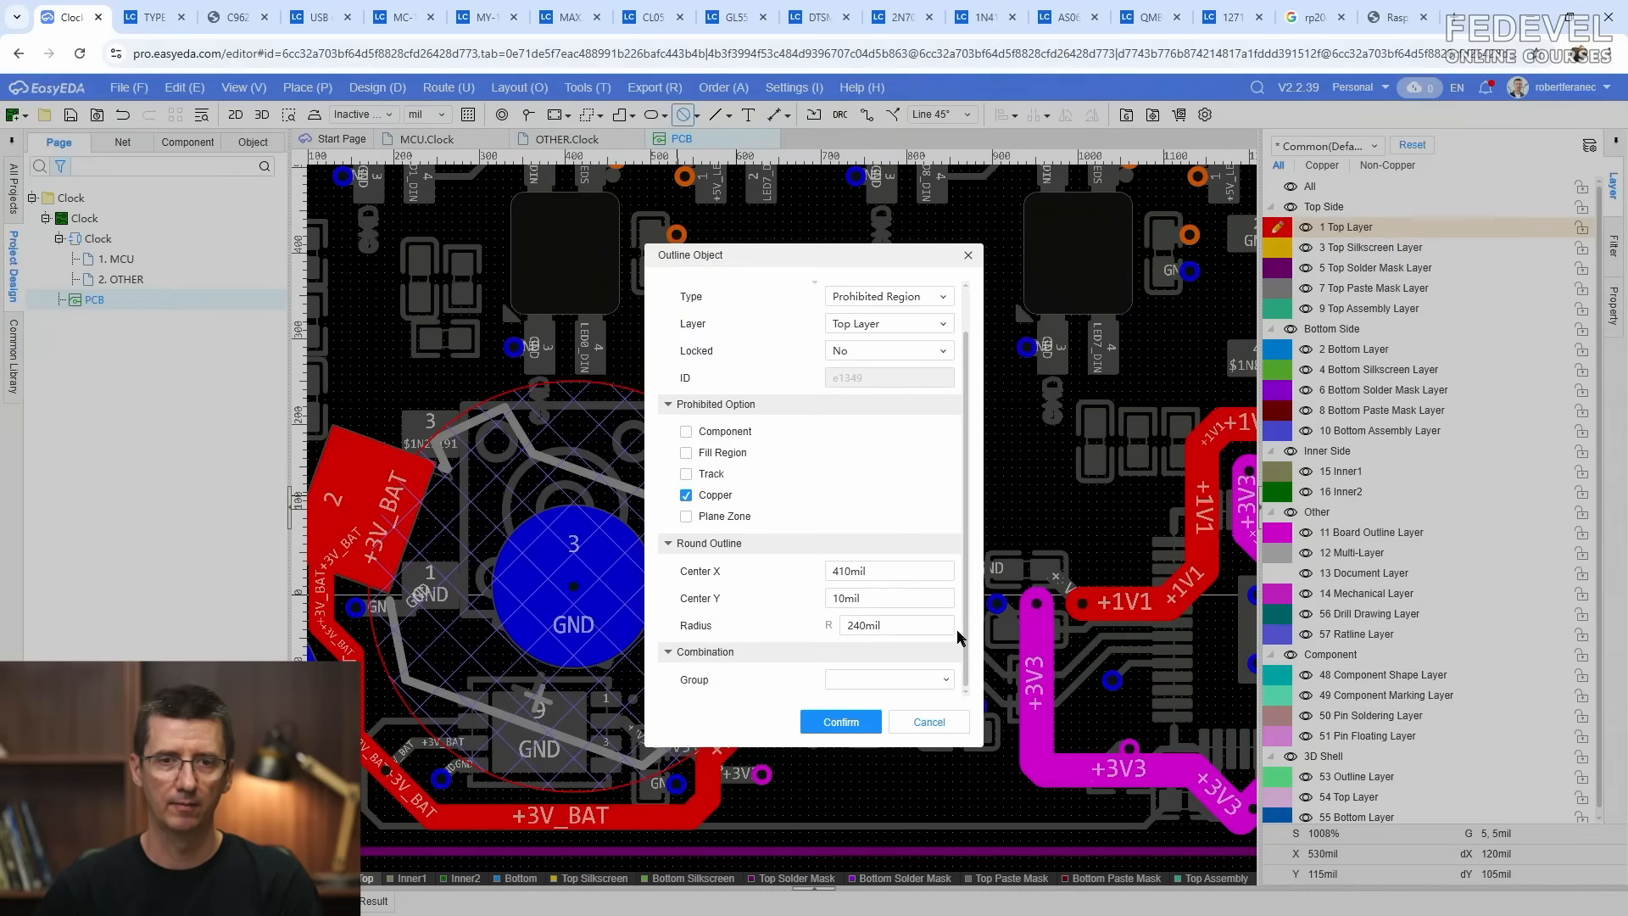
pyautogui.click(873, 722)
pyautogui.scroll(-1, 890, 603)
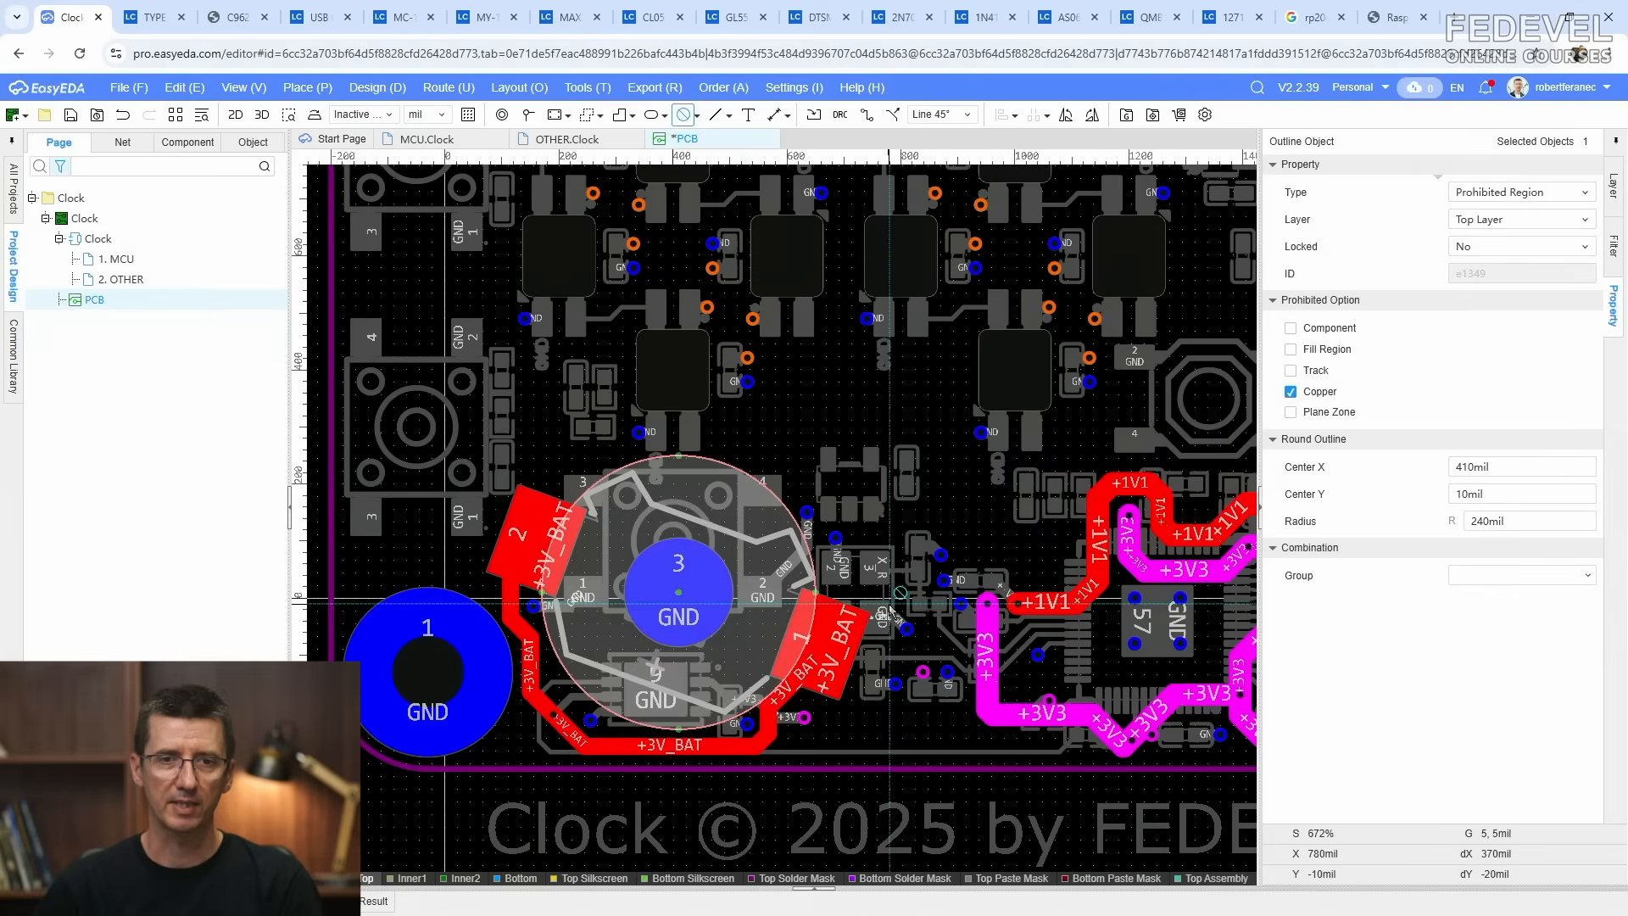
pyautogui.press('Escape')
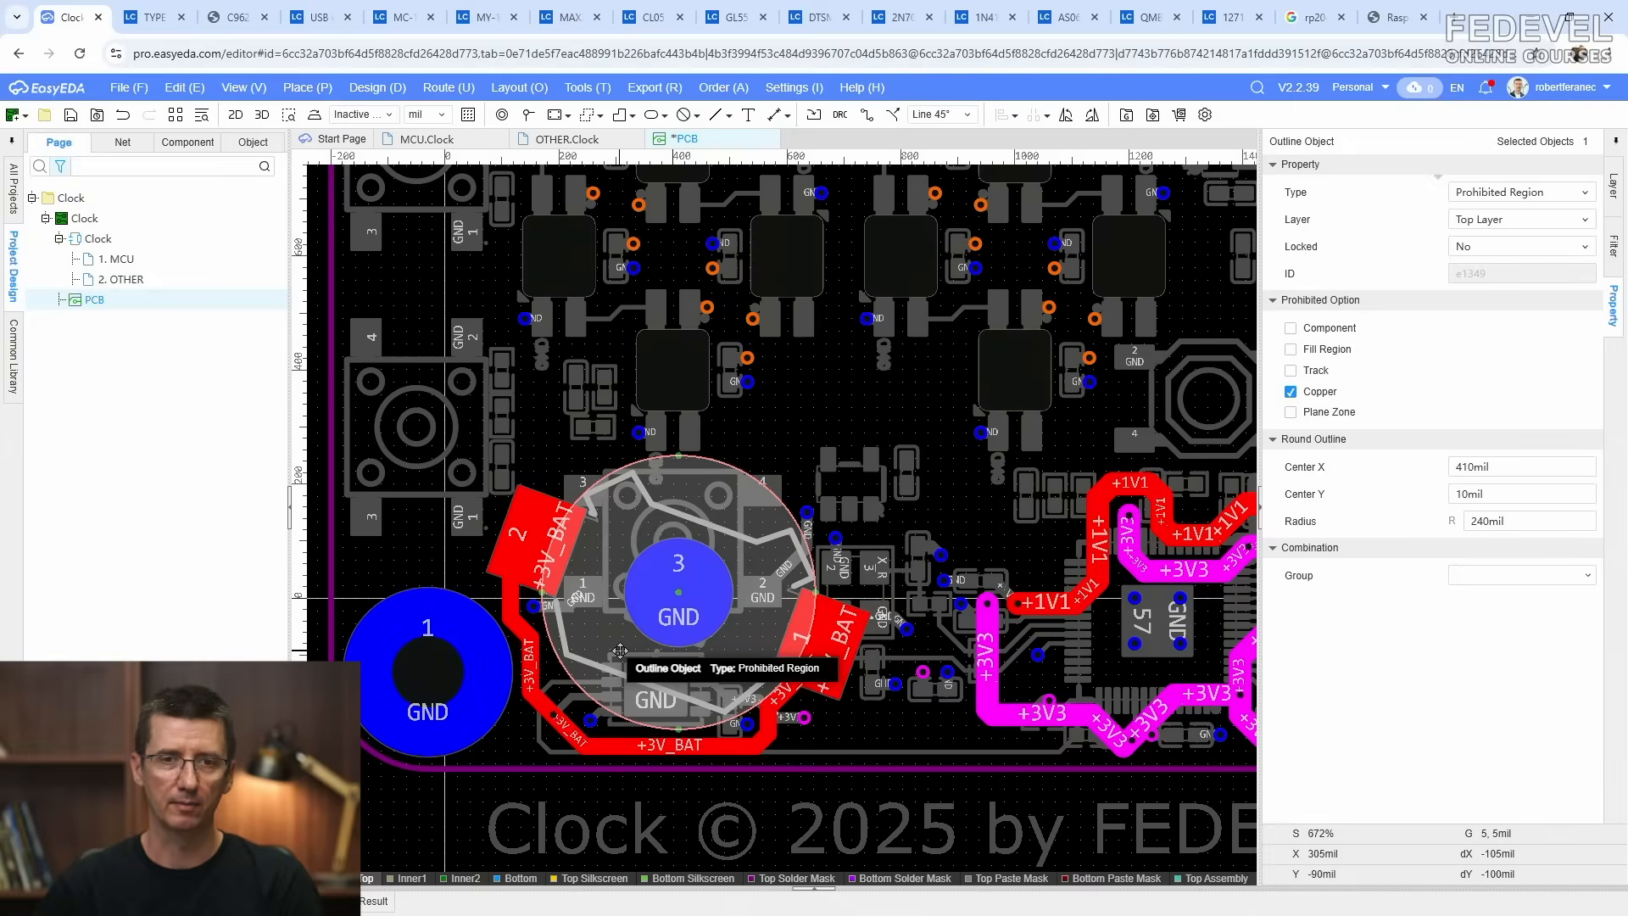
# Step: Make the Bottom Layer active and examine the vias and tracks around the circular prohibited region
pyautogui.click(1613, 185)
pyautogui.click(1280, 351)
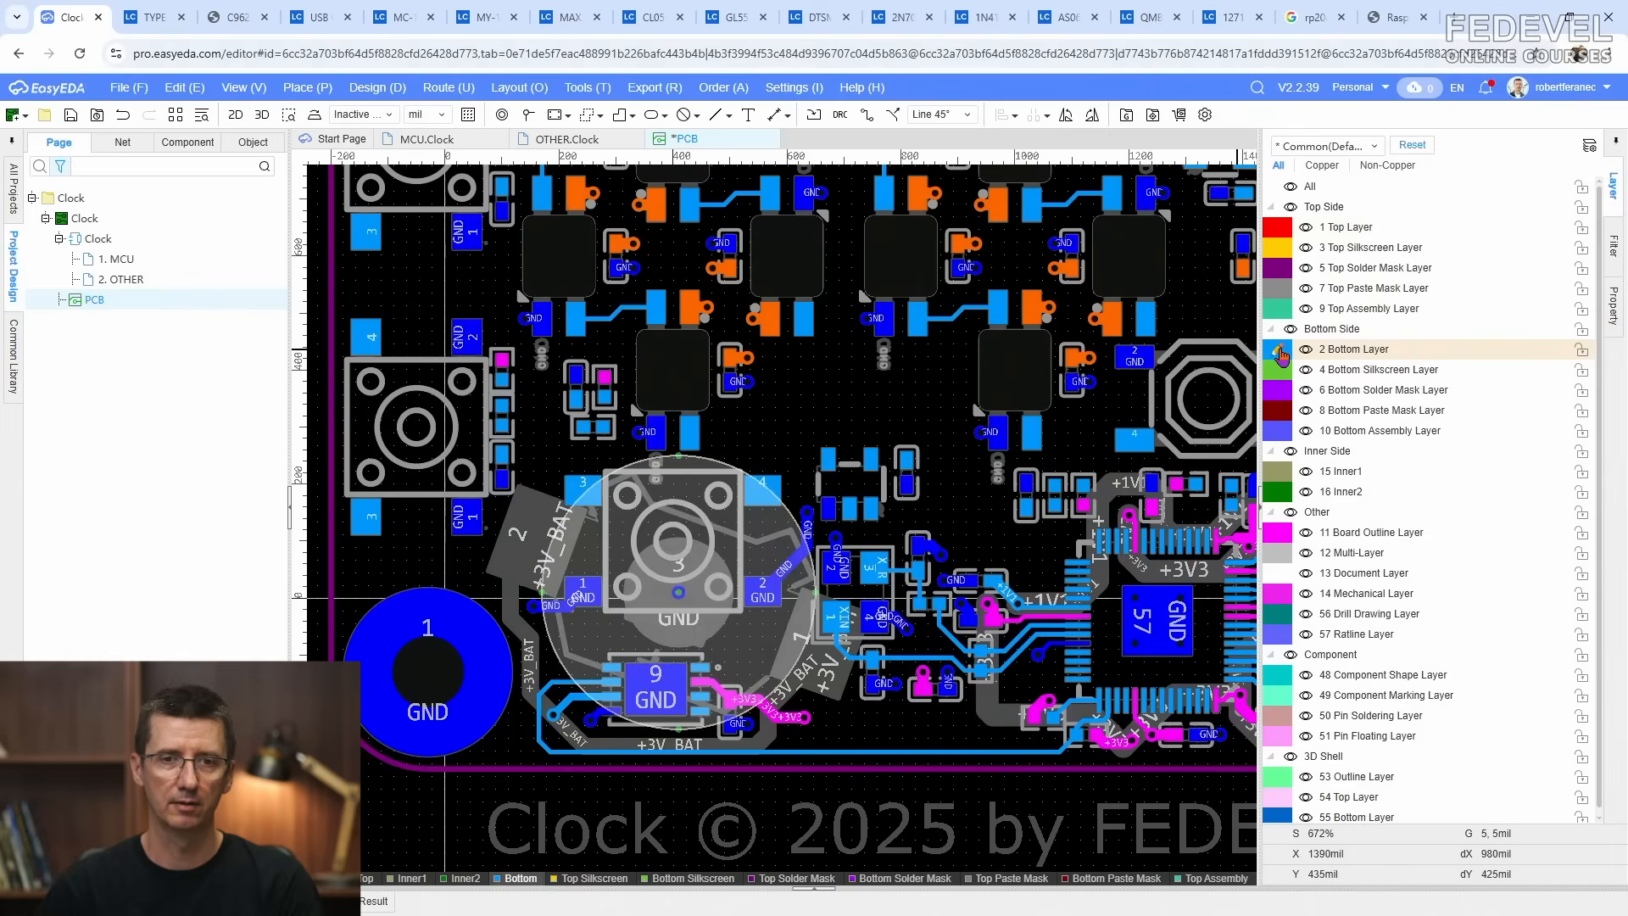
pyautogui.click(780, 420)
pyautogui.scroll(5, 632, 649)
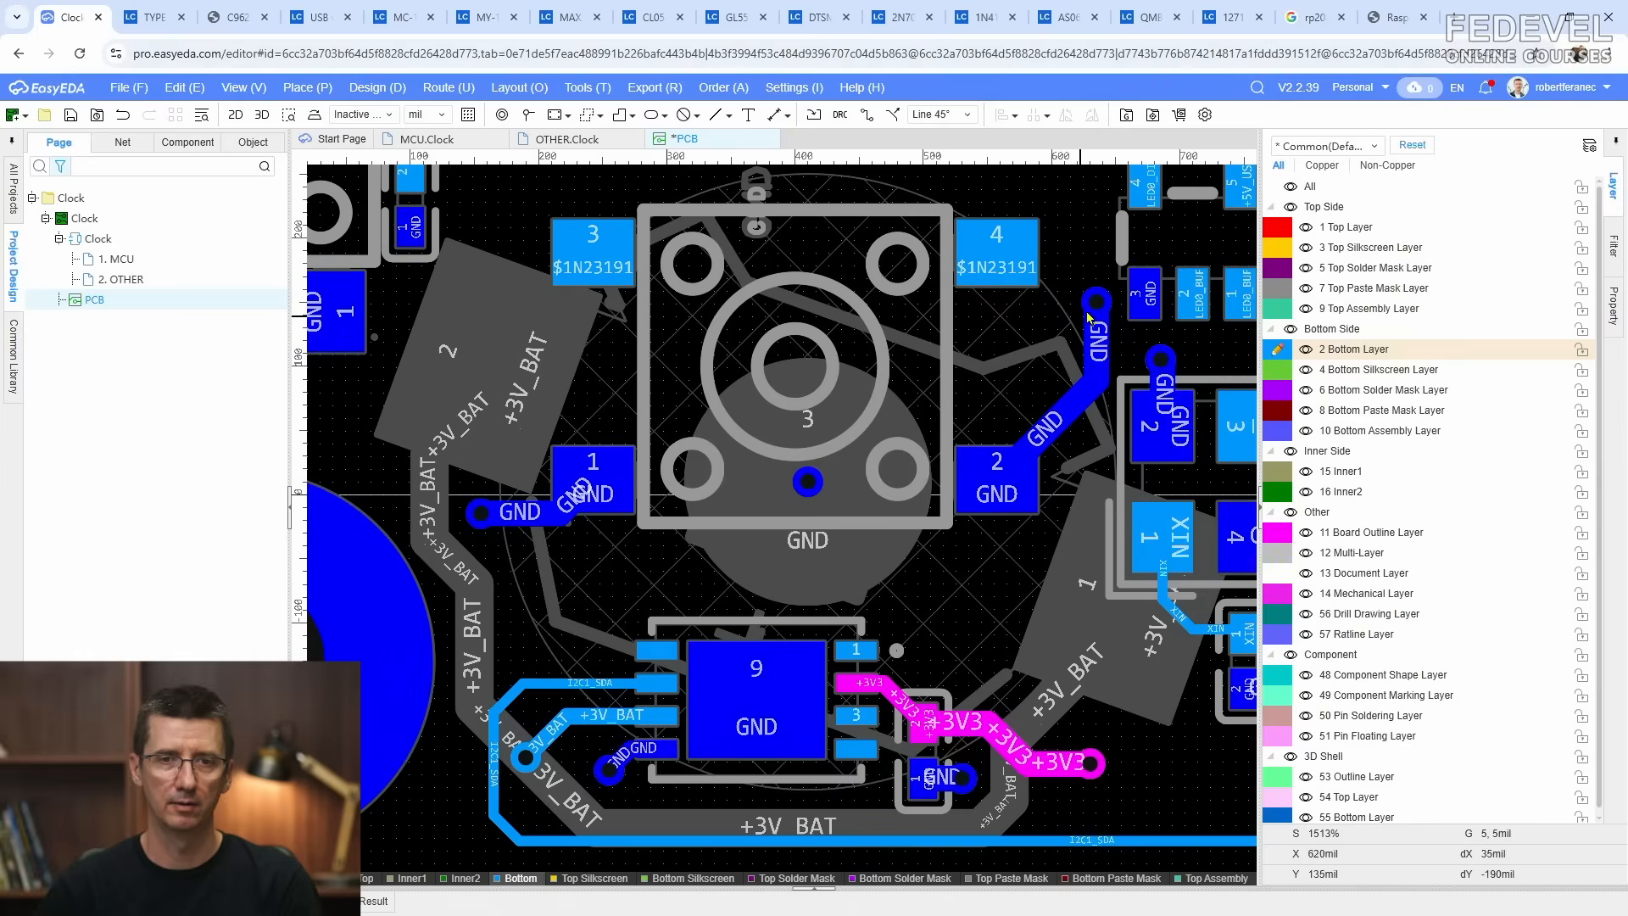
pyautogui.scroll(2, 1098, 748)
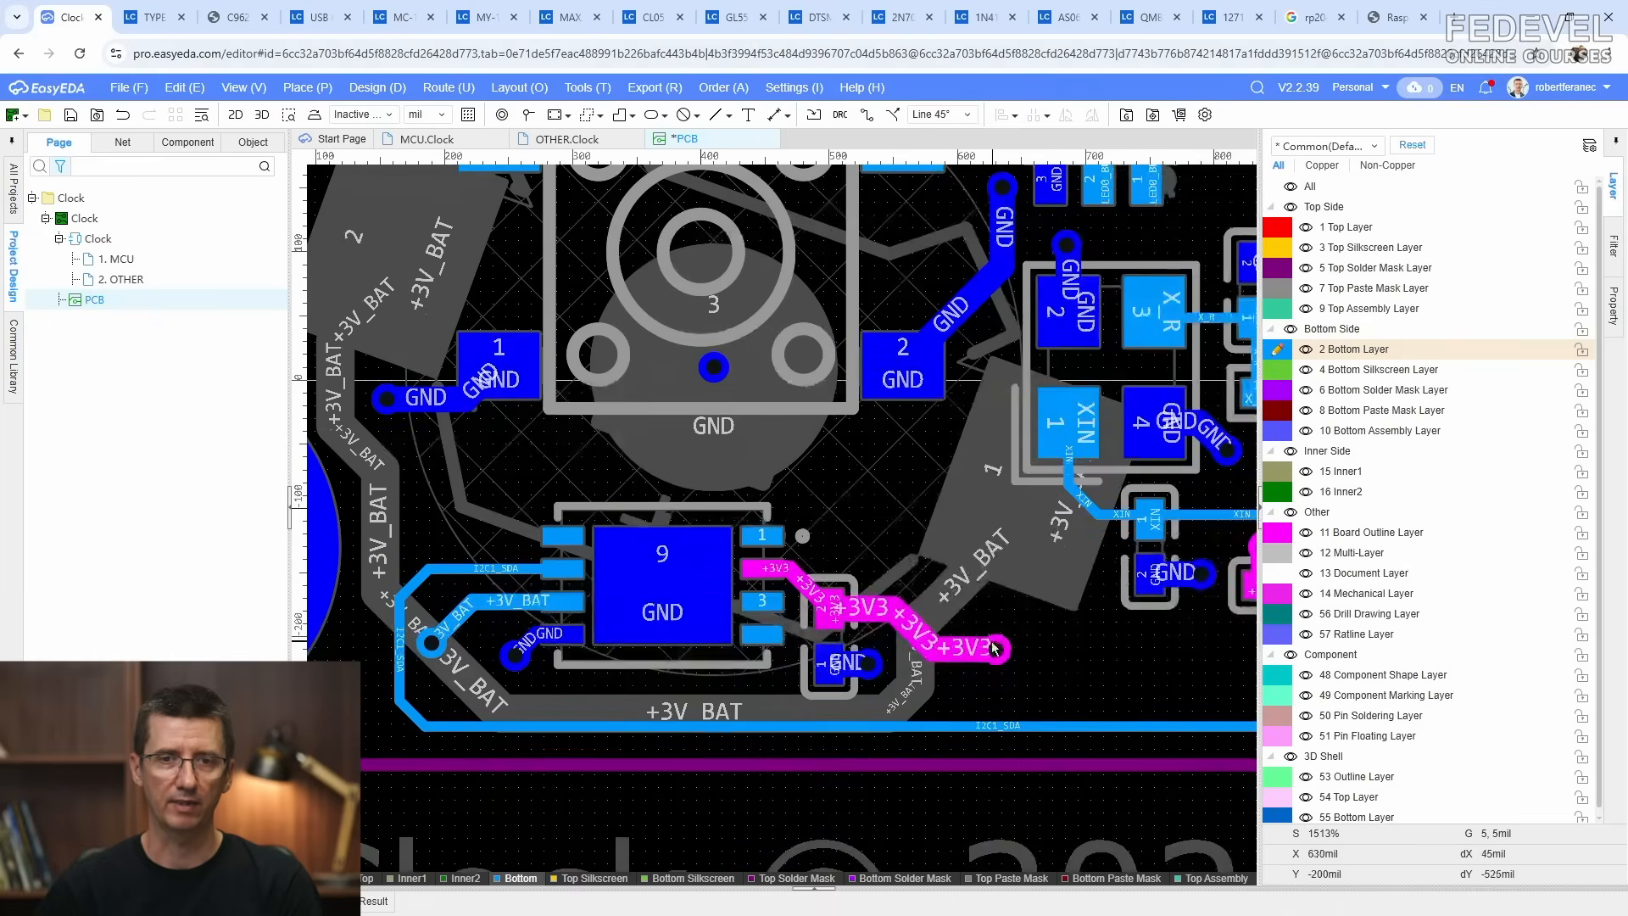
# Step: Shift the diagonal +3V_BAT track at battery pad 1 away from the circular prohibited region on the Top Layer
pyautogui.click(367, 878)
pyautogui.scroll(1, 933, 612)
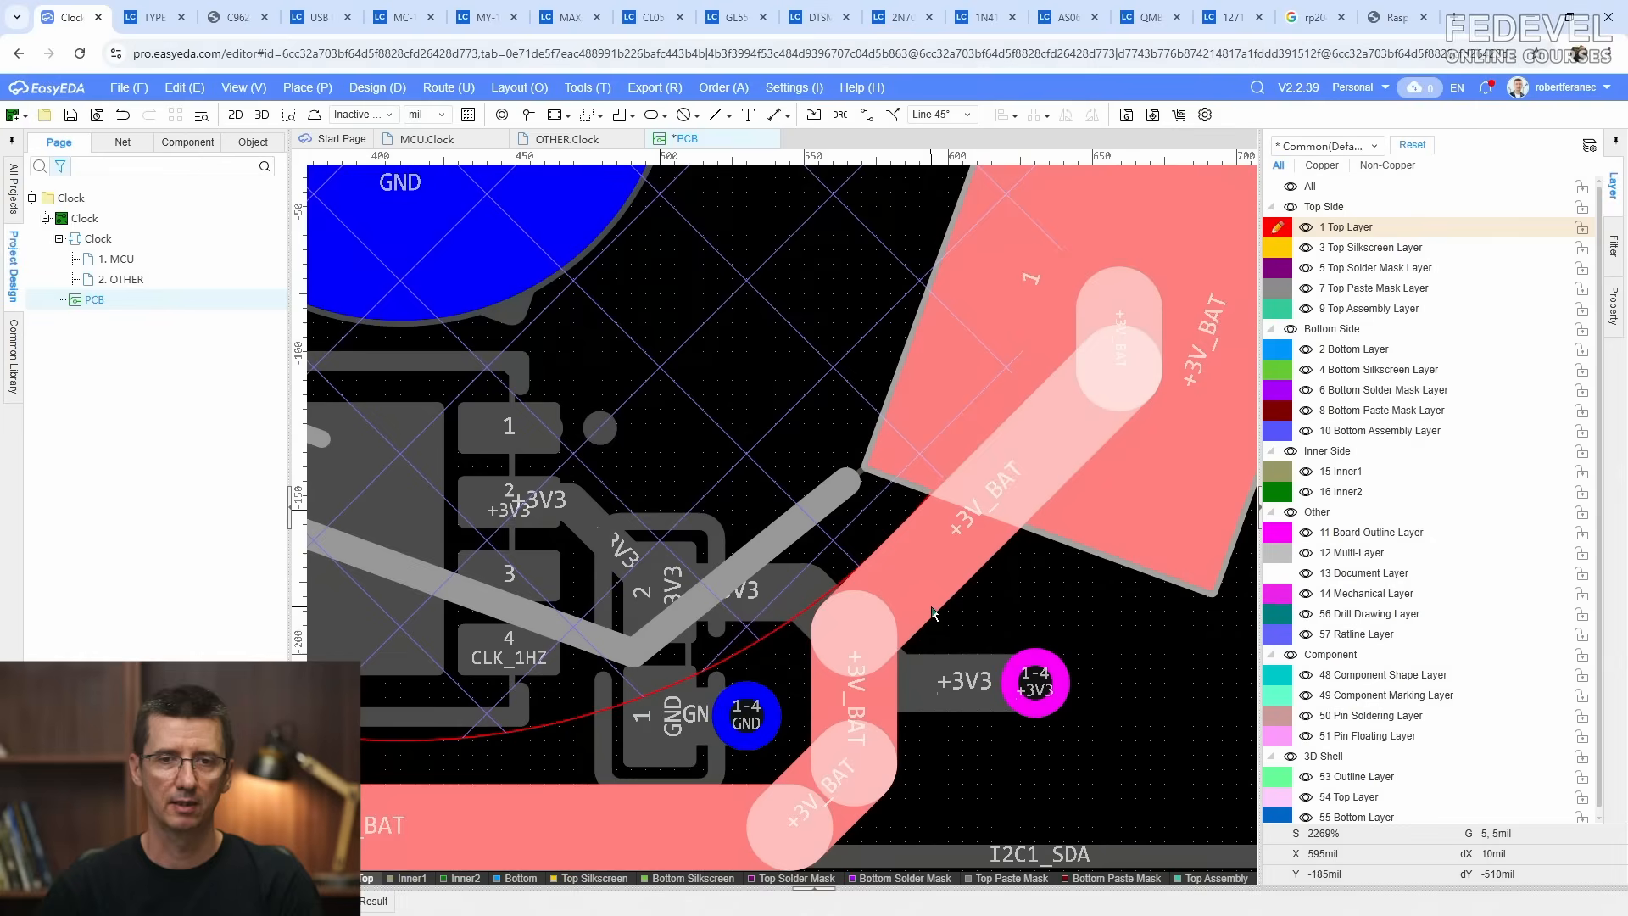
pyautogui.click(941, 561)
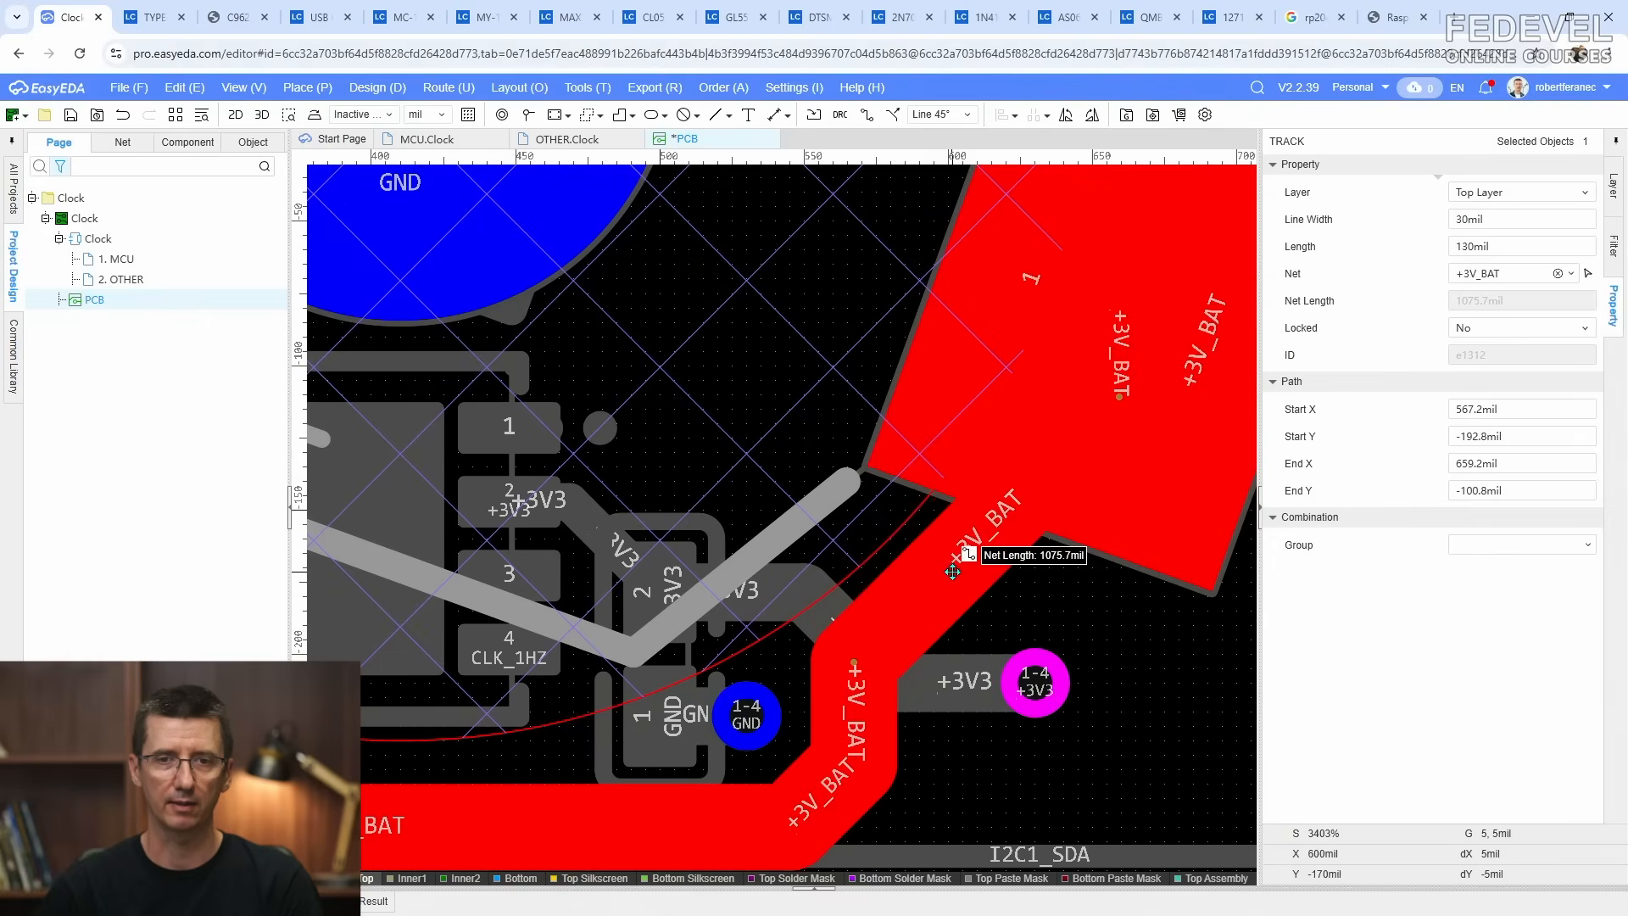
pyautogui.click(953, 571)
pyautogui.scroll(-1, 953, 571)
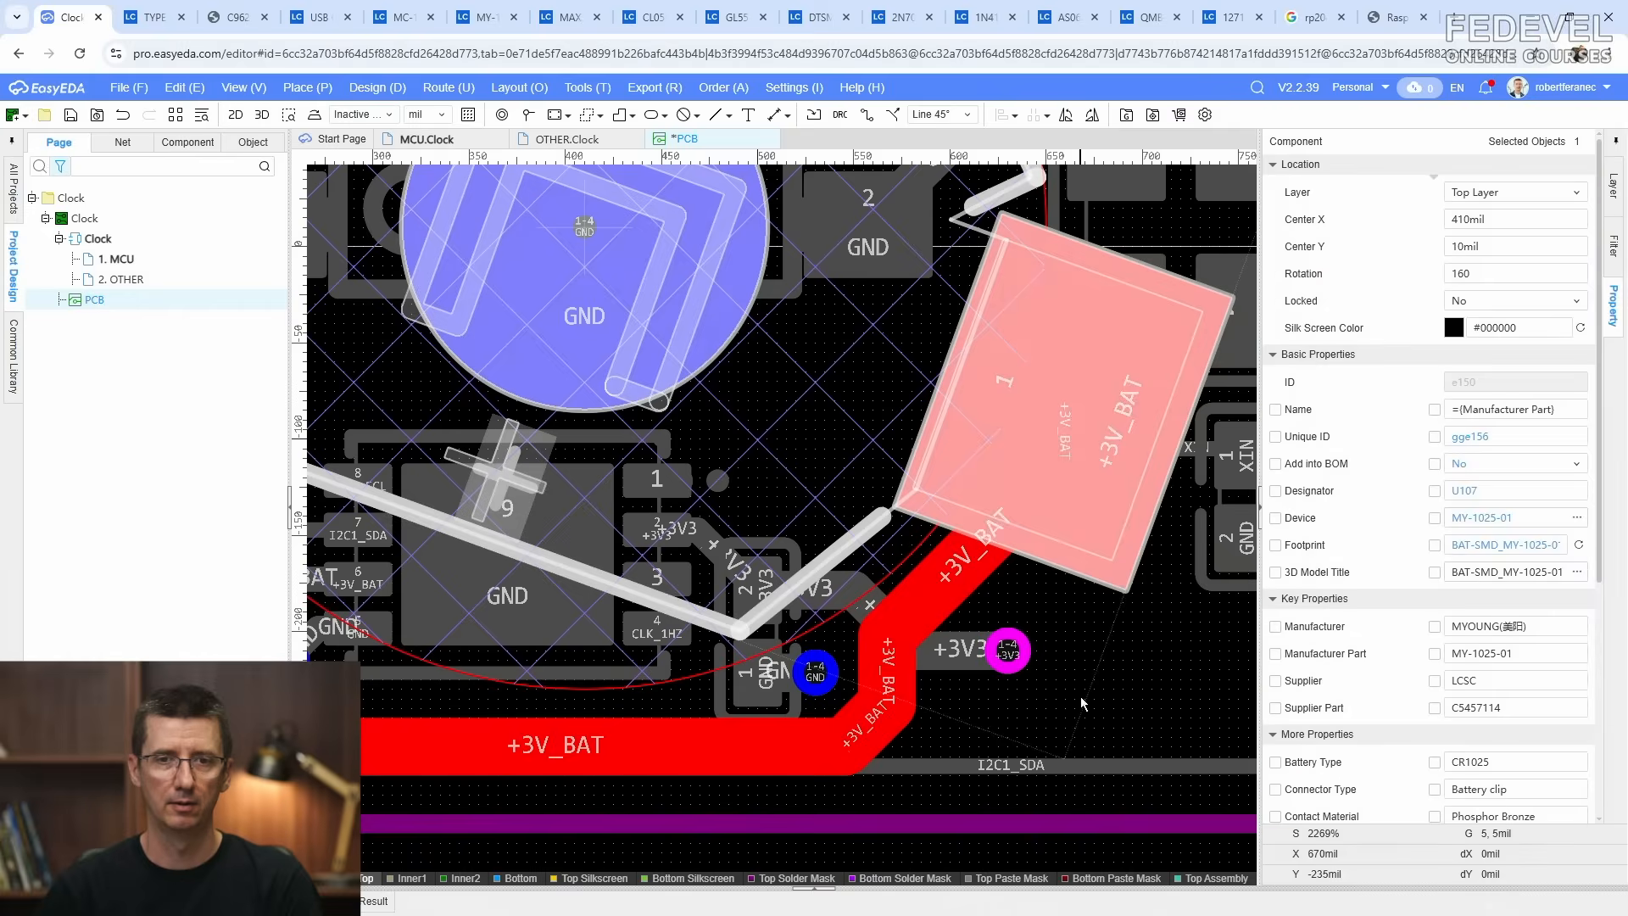
pyautogui.scroll(-2, 1082, 704)
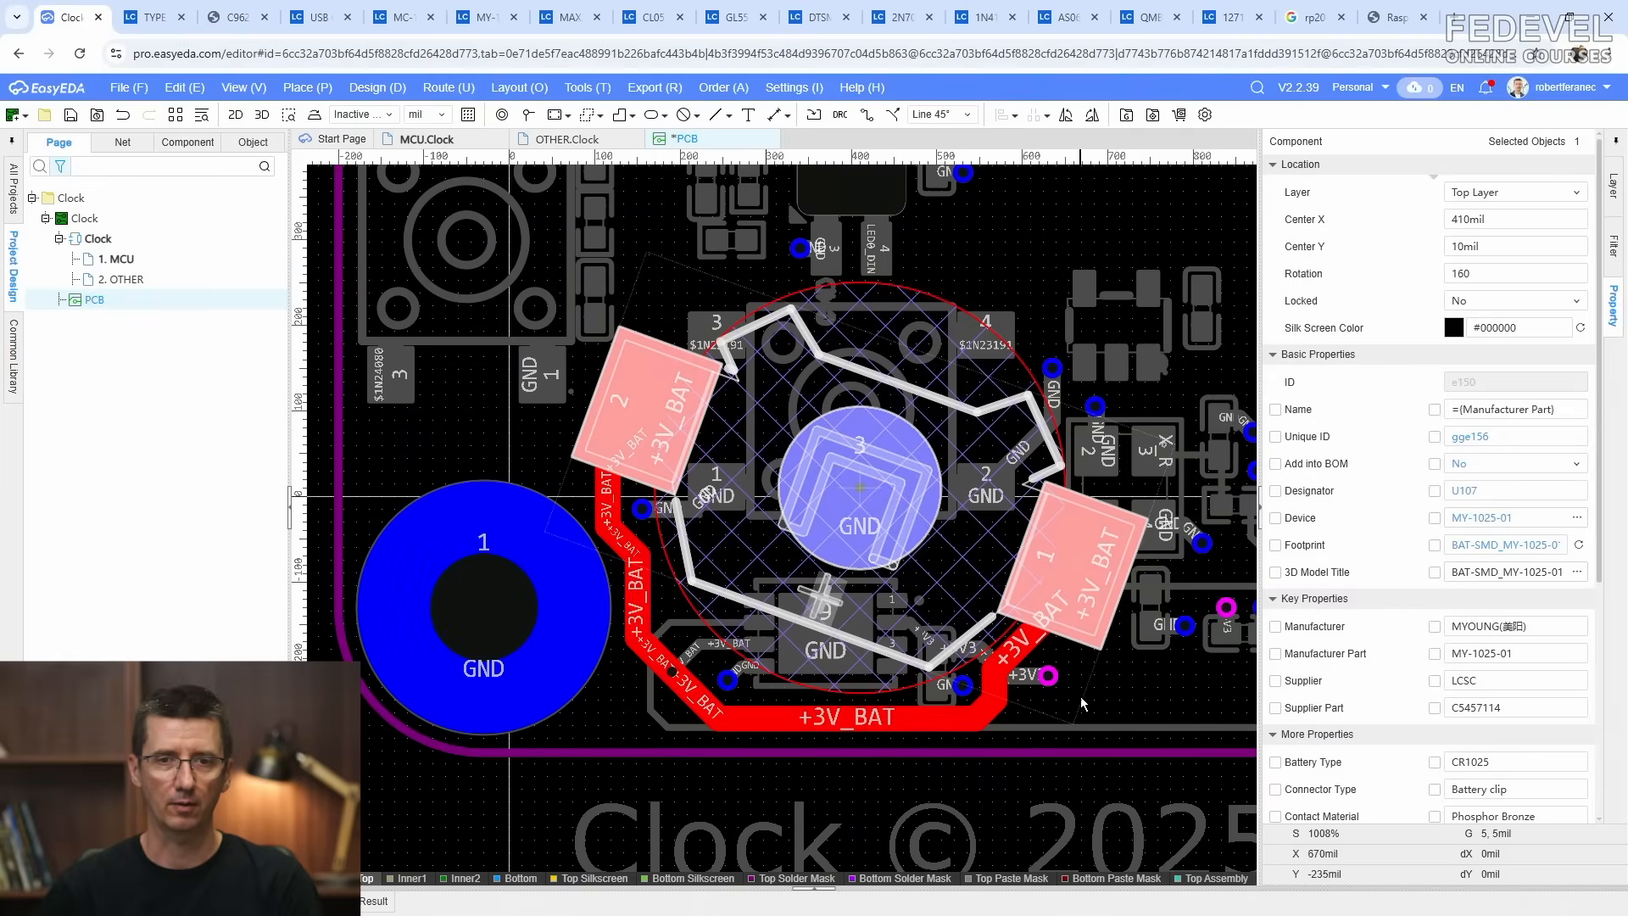
# Step: Make the Bottom Layer active and save the PCB
pyautogui.click(1612, 190)
pyautogui.click(1278, 349)
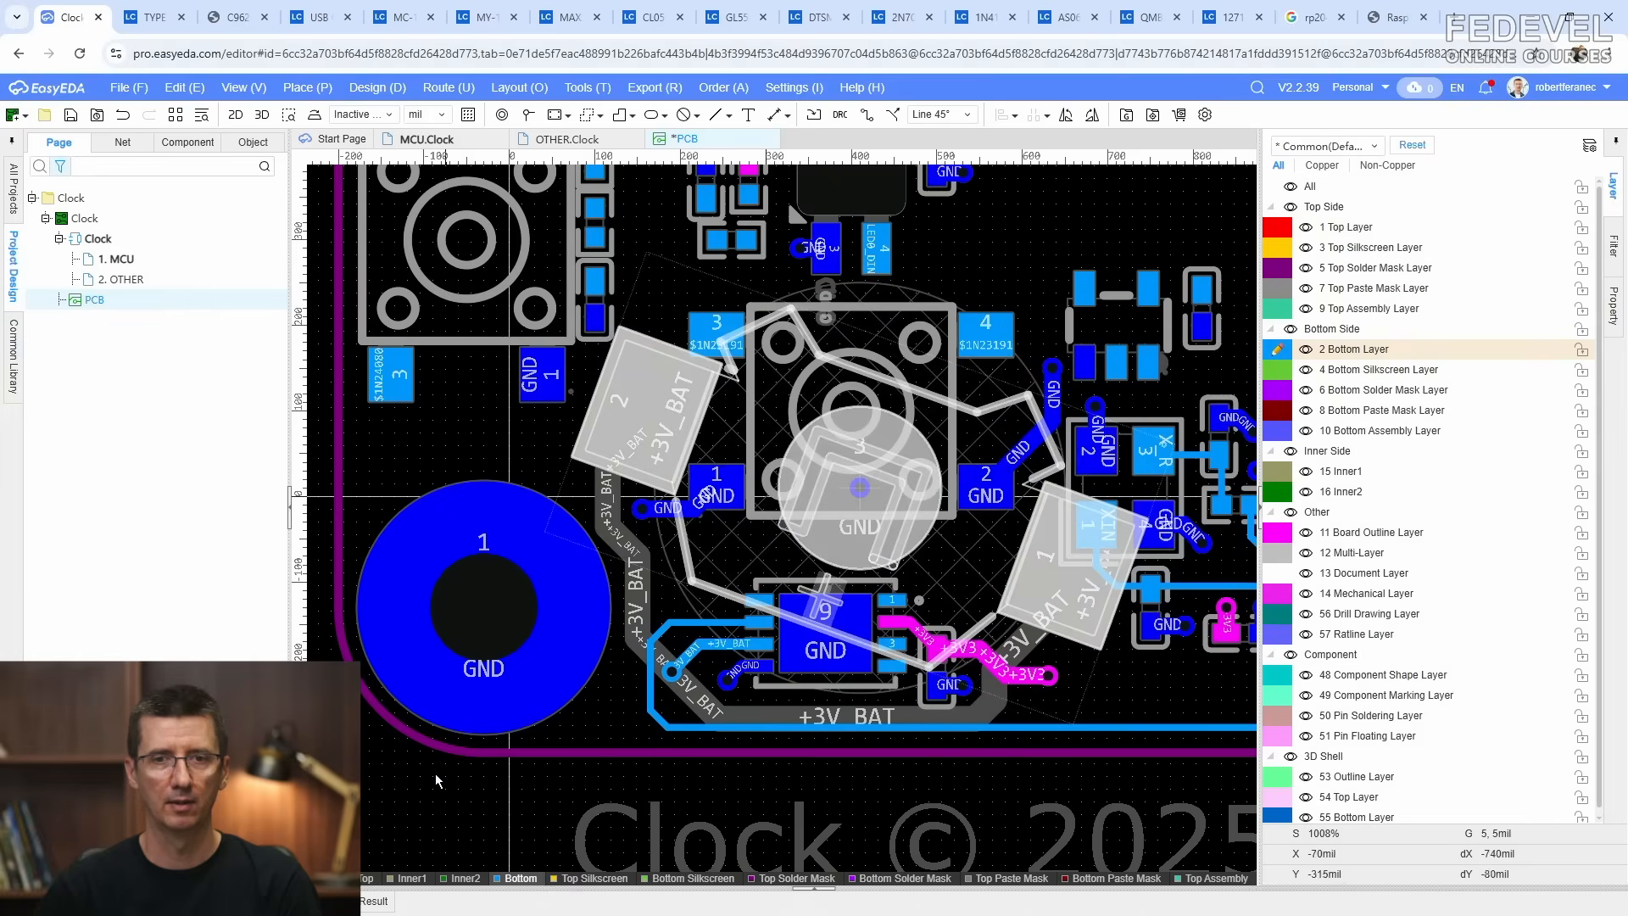
pyautogui.scroll(-3, 416, 789)
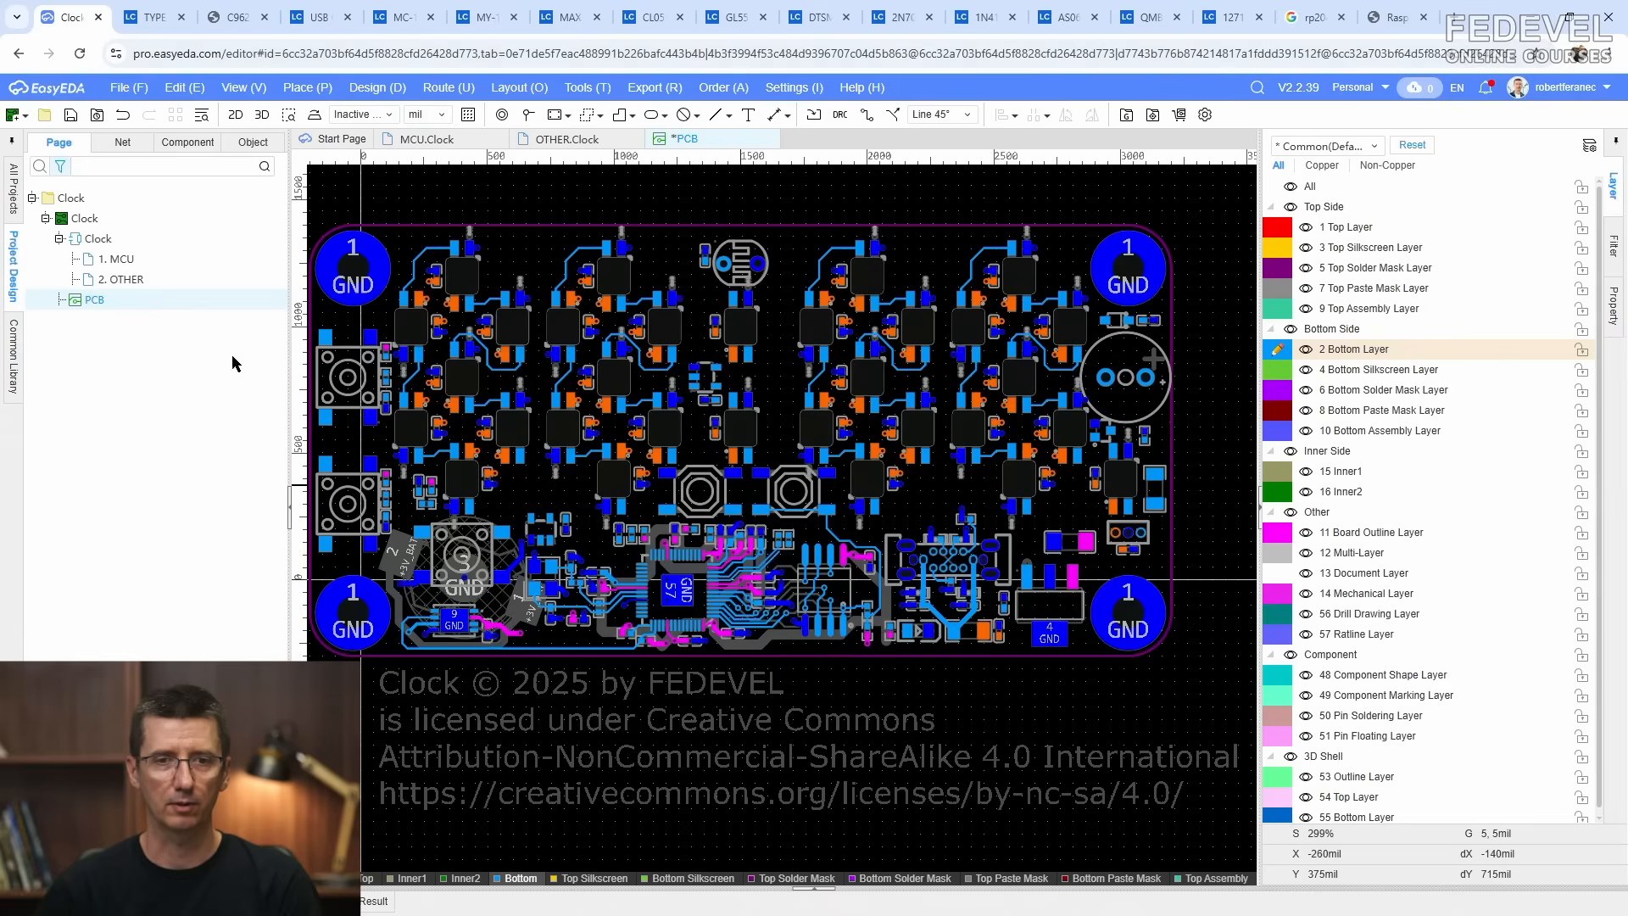
pyautogui.click(71, 117)
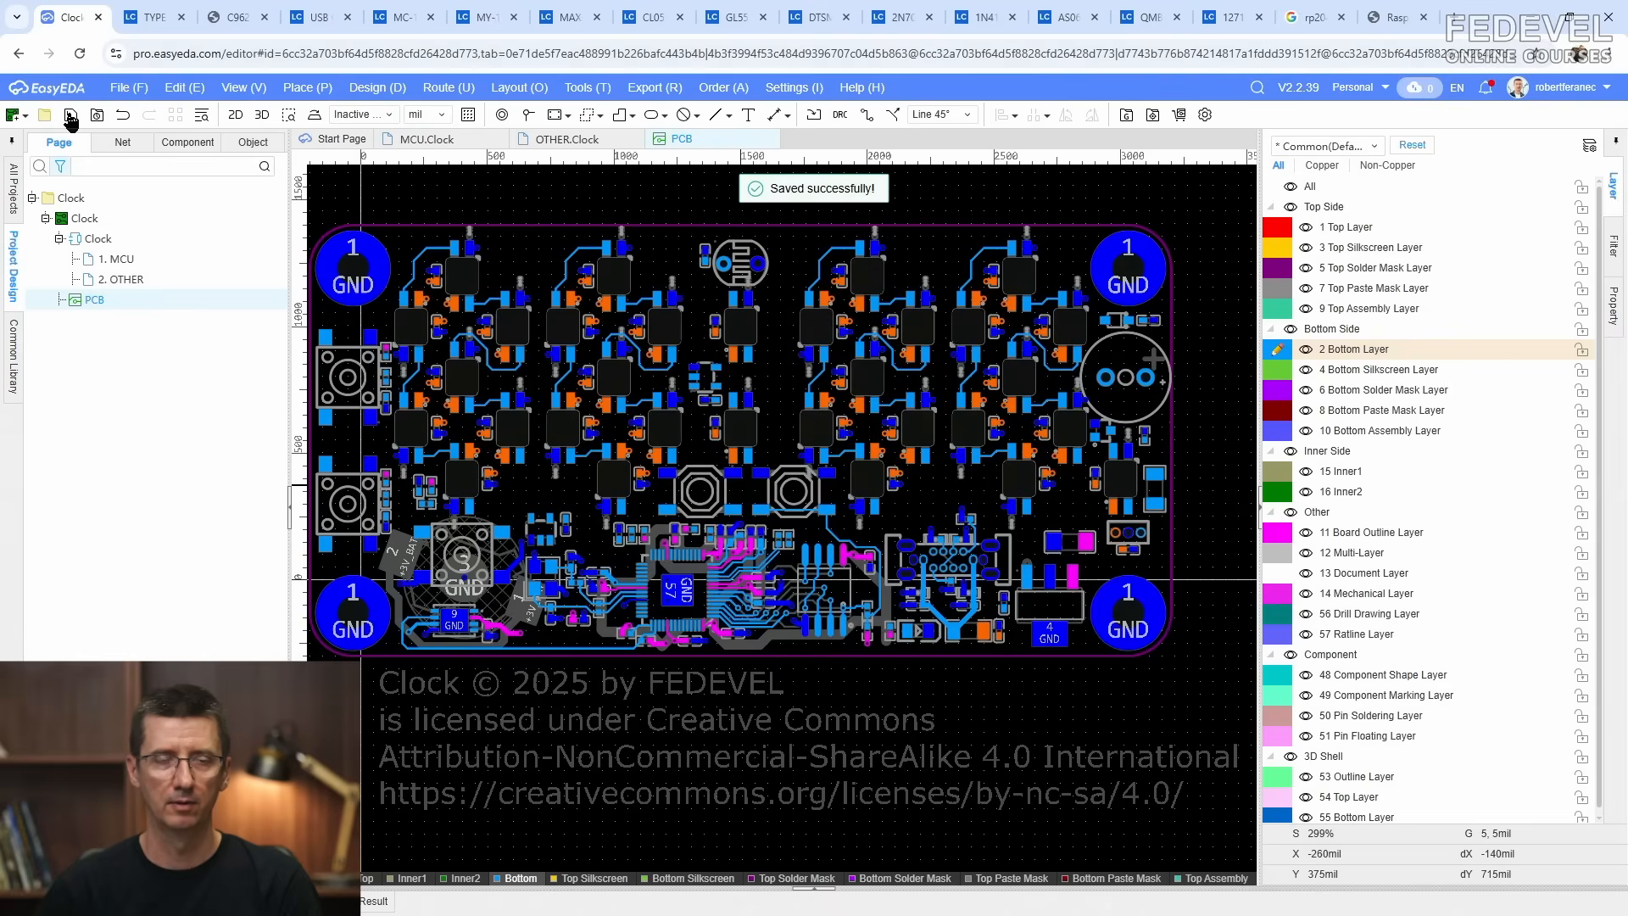
# Step: Route an 8 mil CLK_1HZ track about 45 mil long on the Bottom Layer, straight out from microcontroller pad 12
pyautogui.scroll(6, 636, 652)
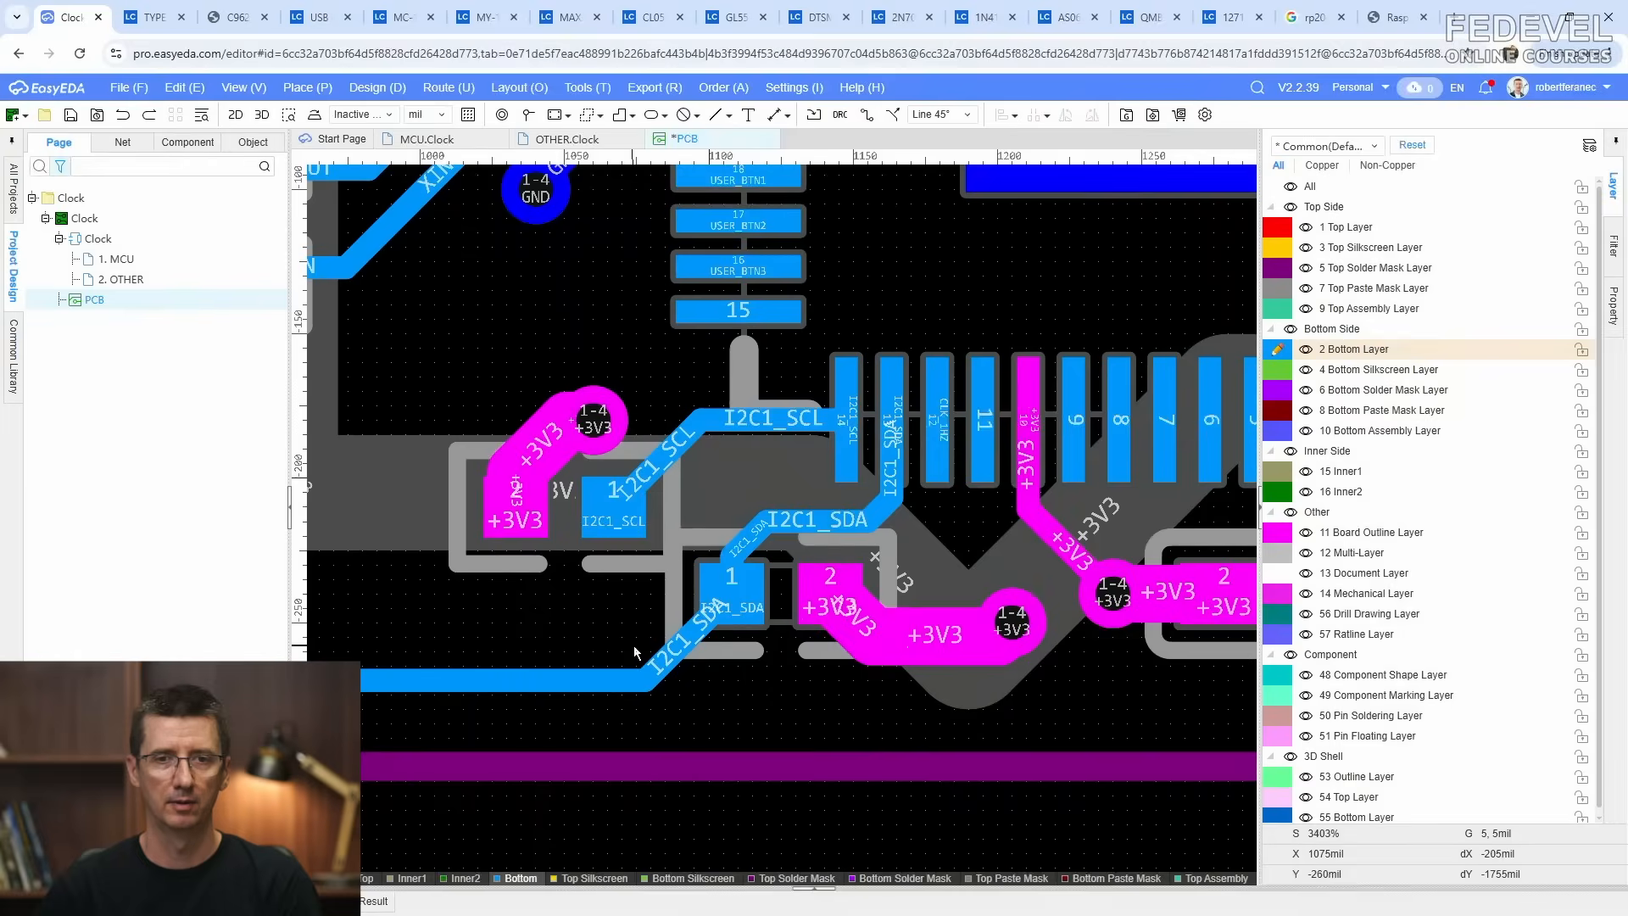
pyautogui.scroll(-4, 942, 432)
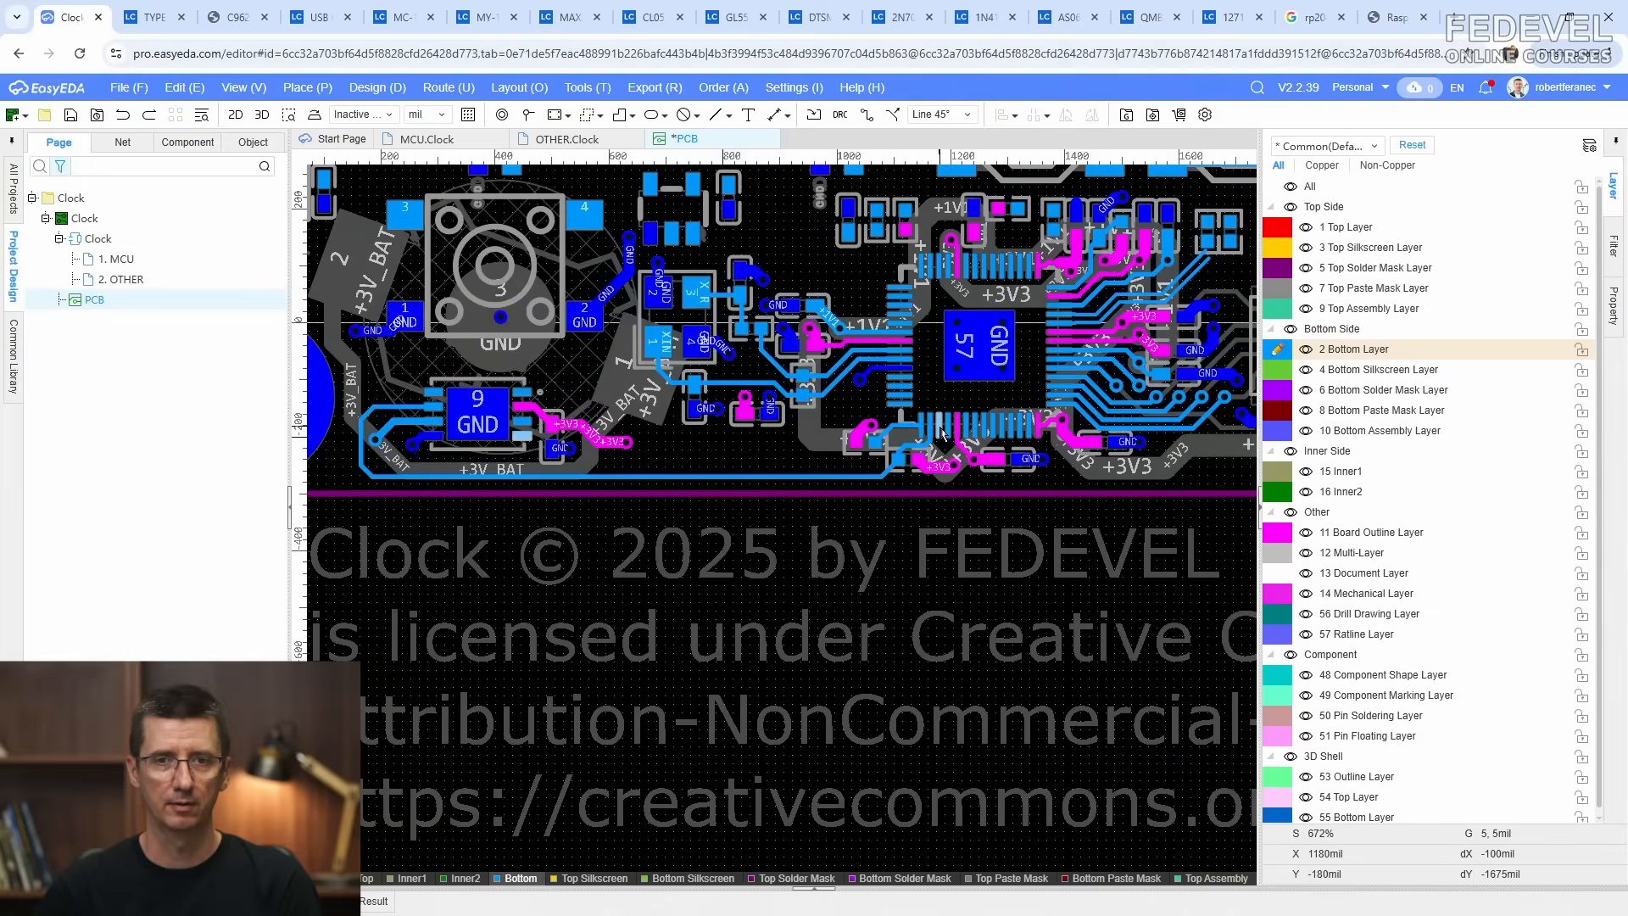
pyautogui.scroll(5, 943, 428)
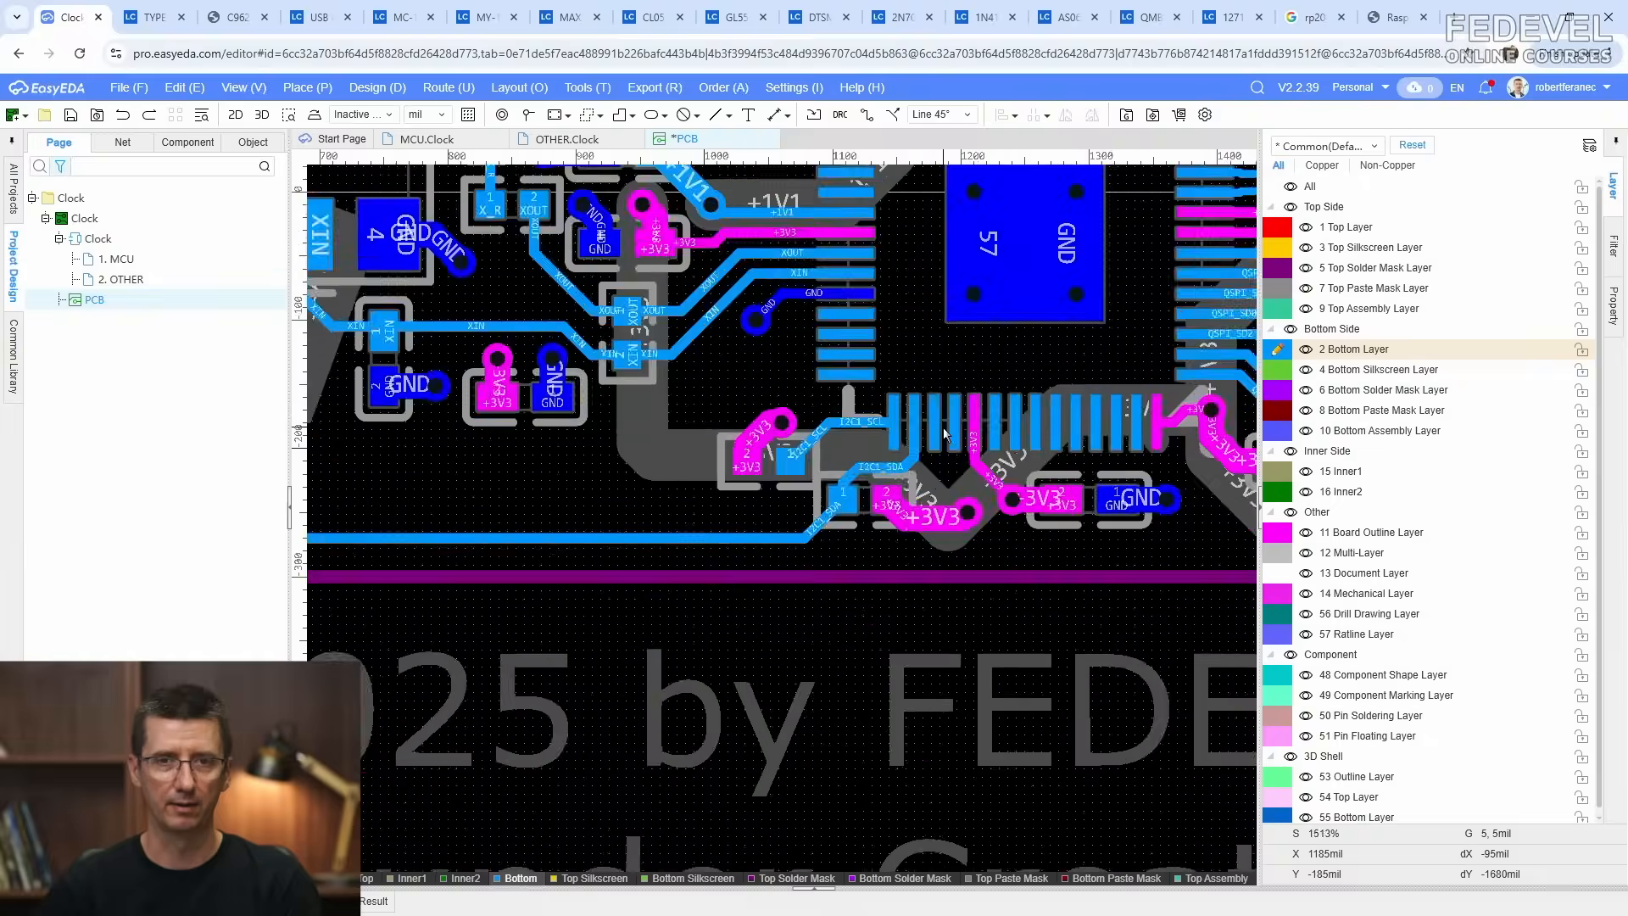
pyautogui.press('w')
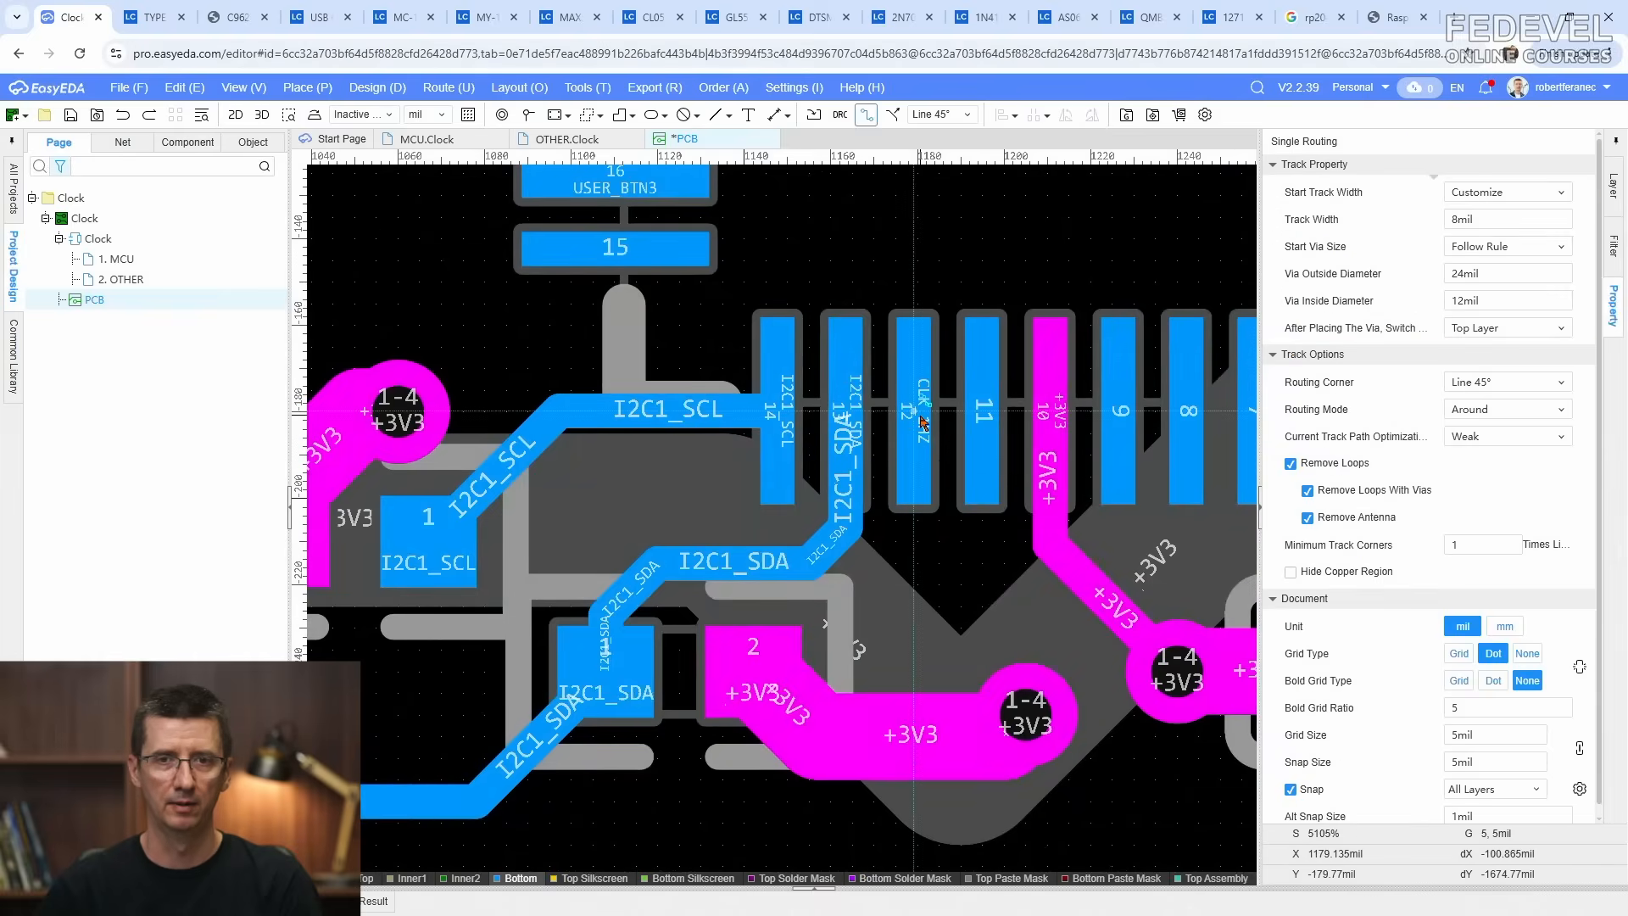
pyautogui.click(917, 416)
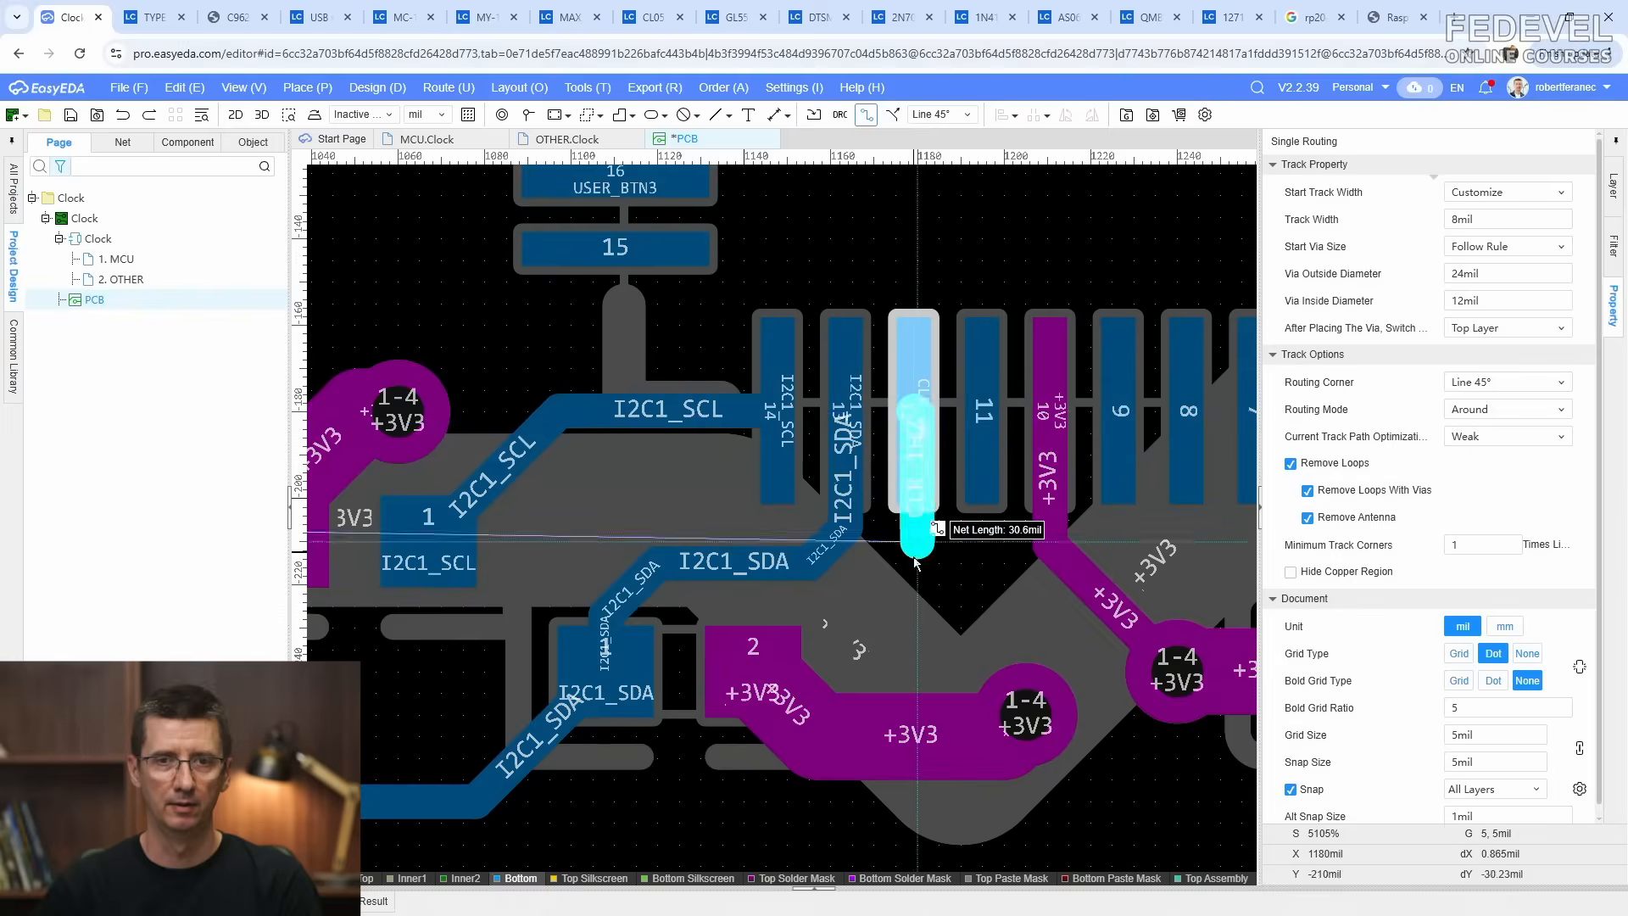
pyautogui.click(914, 614)
pyautogui.press('Escape')
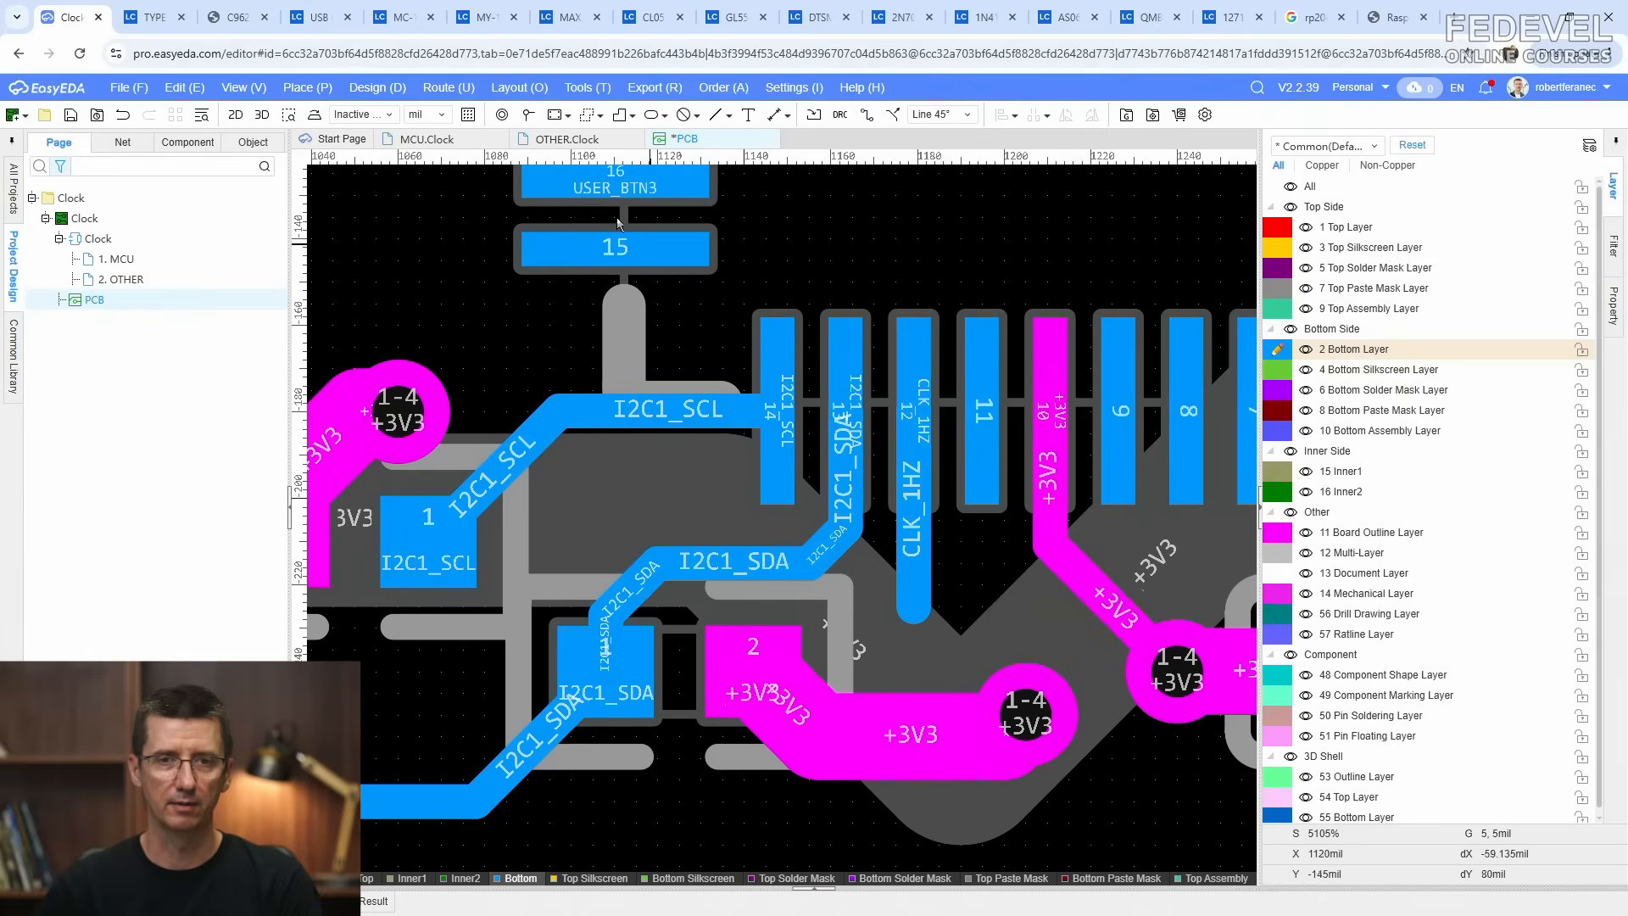
# Step: Place a CLK_1HZ via with 24 mil outside and 12 mil inside diameter at the end of the short track
pyautogui.click(528, 114)
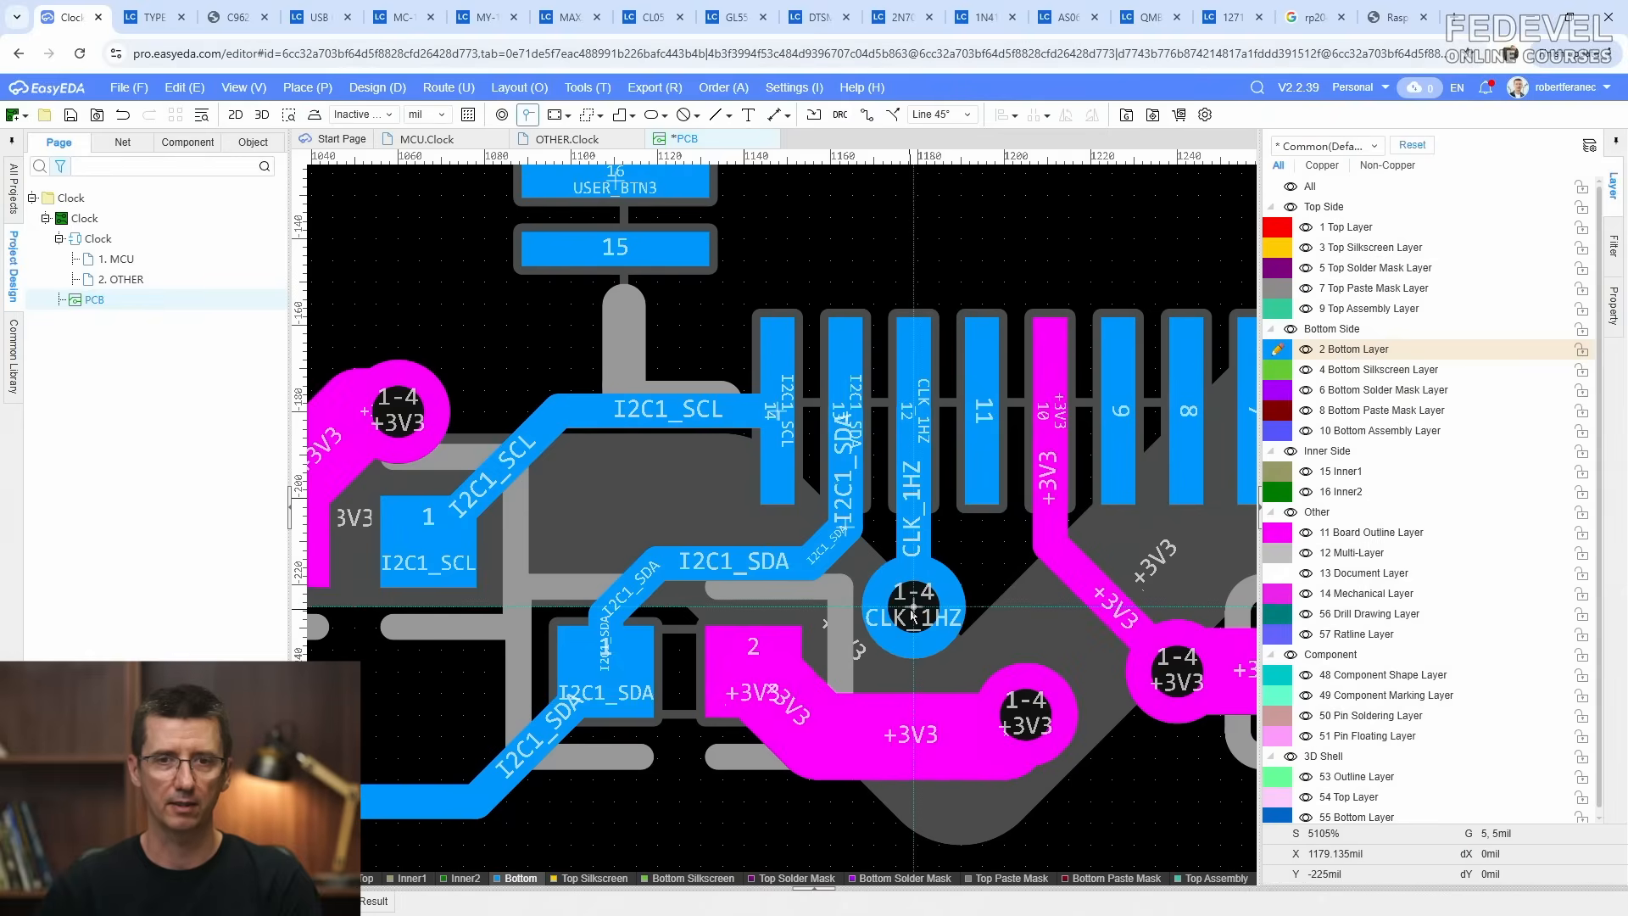
pyautogui.click(912, 611)
pyautogui.click(928, 628)
pyautogui.press('Escape')
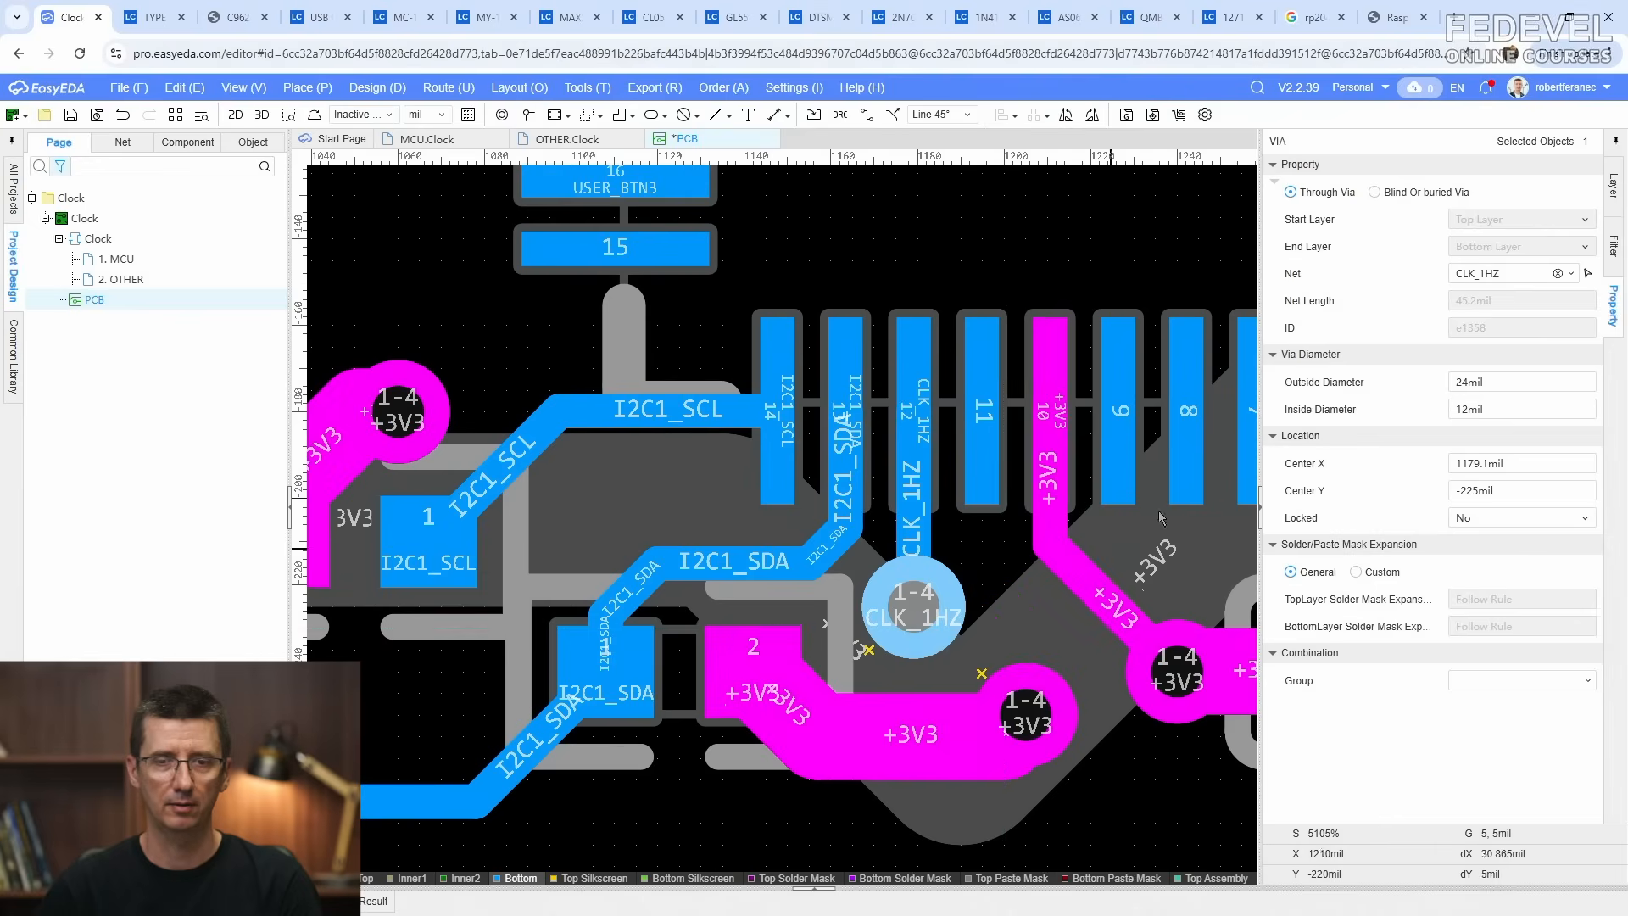
# Step: Delete the two diagonal +3V3 track segments passing the new CLK_1HZ via on the Top Layer
pyautogui.click(1614, 192)
pyautogui.click(1286, 237)
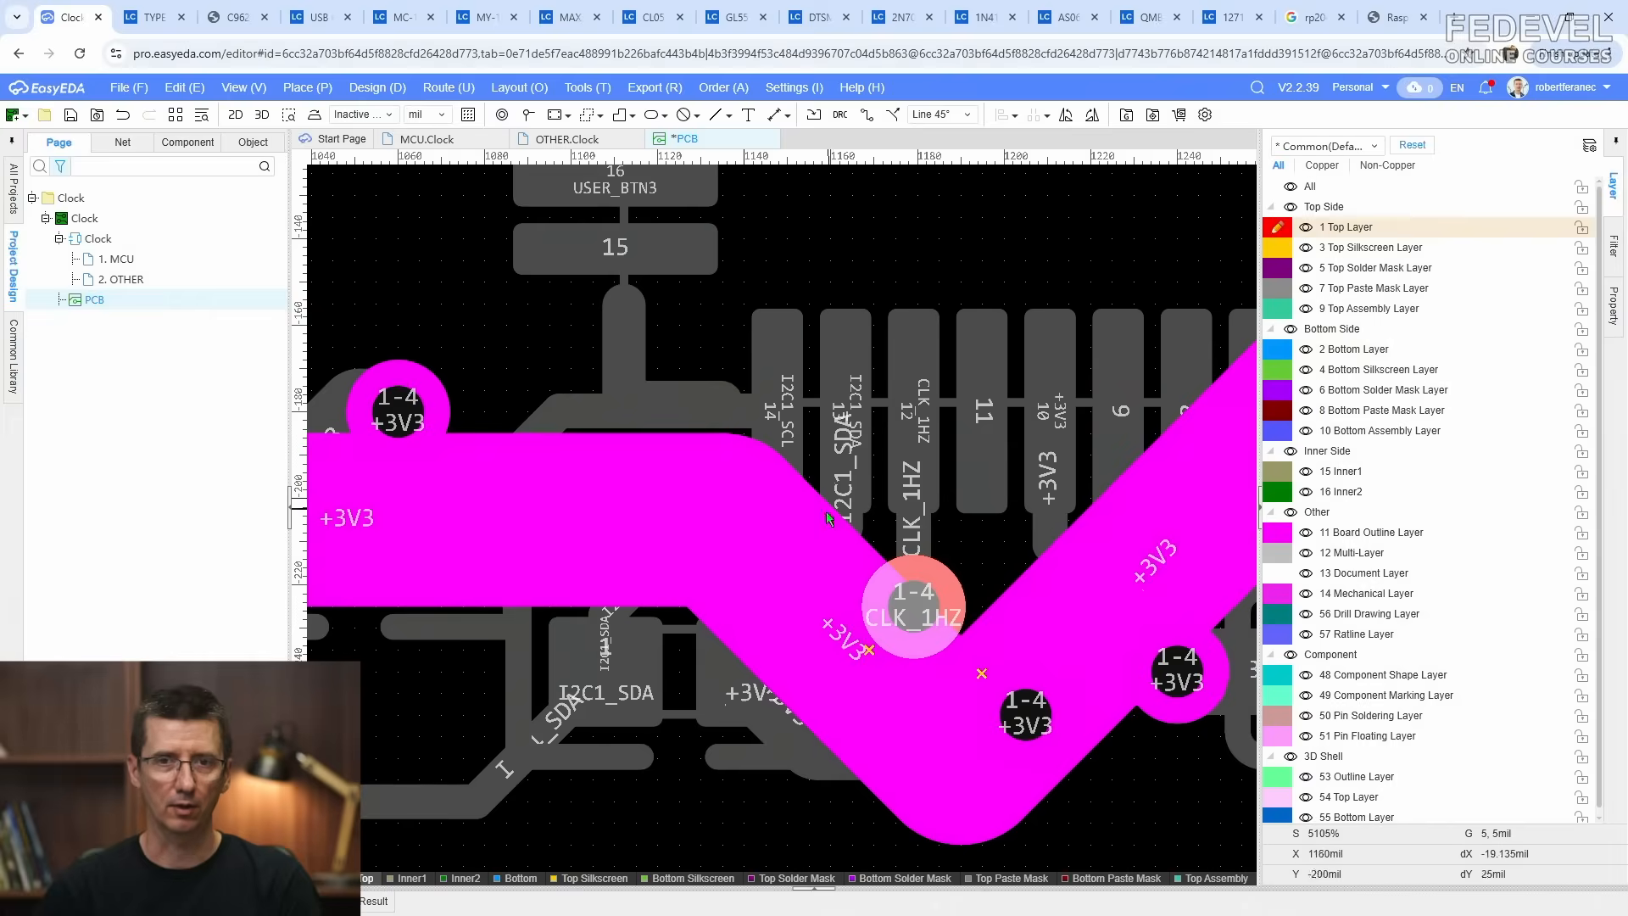
pyautogui.click(833, 546)
pyautogui.press('Delete')
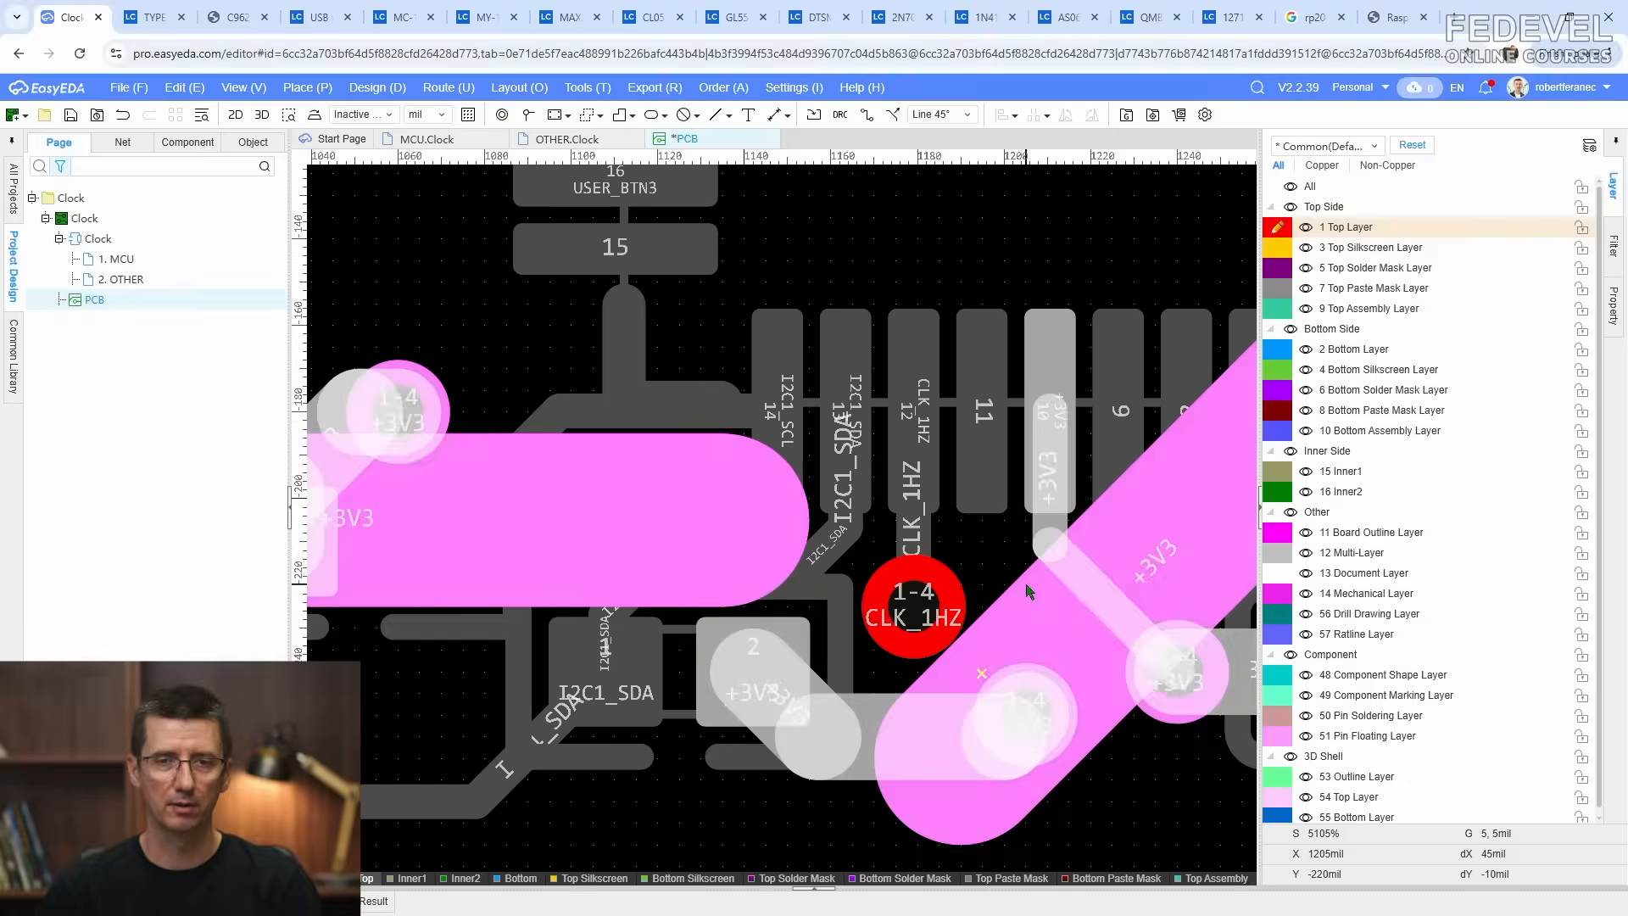
pyautogui.click(1027, 589)
pyautogui.click(1027, 590)
pyautogui.press('Delete')
# Step: Move the remaining horizontal +3V3 track on the Top Layer so it runs across the +3V3 via above the I2C resistors
pyautogui.scroll(-1, 1060, 493)
pyautogui.scroll(-2, 1059, 500)
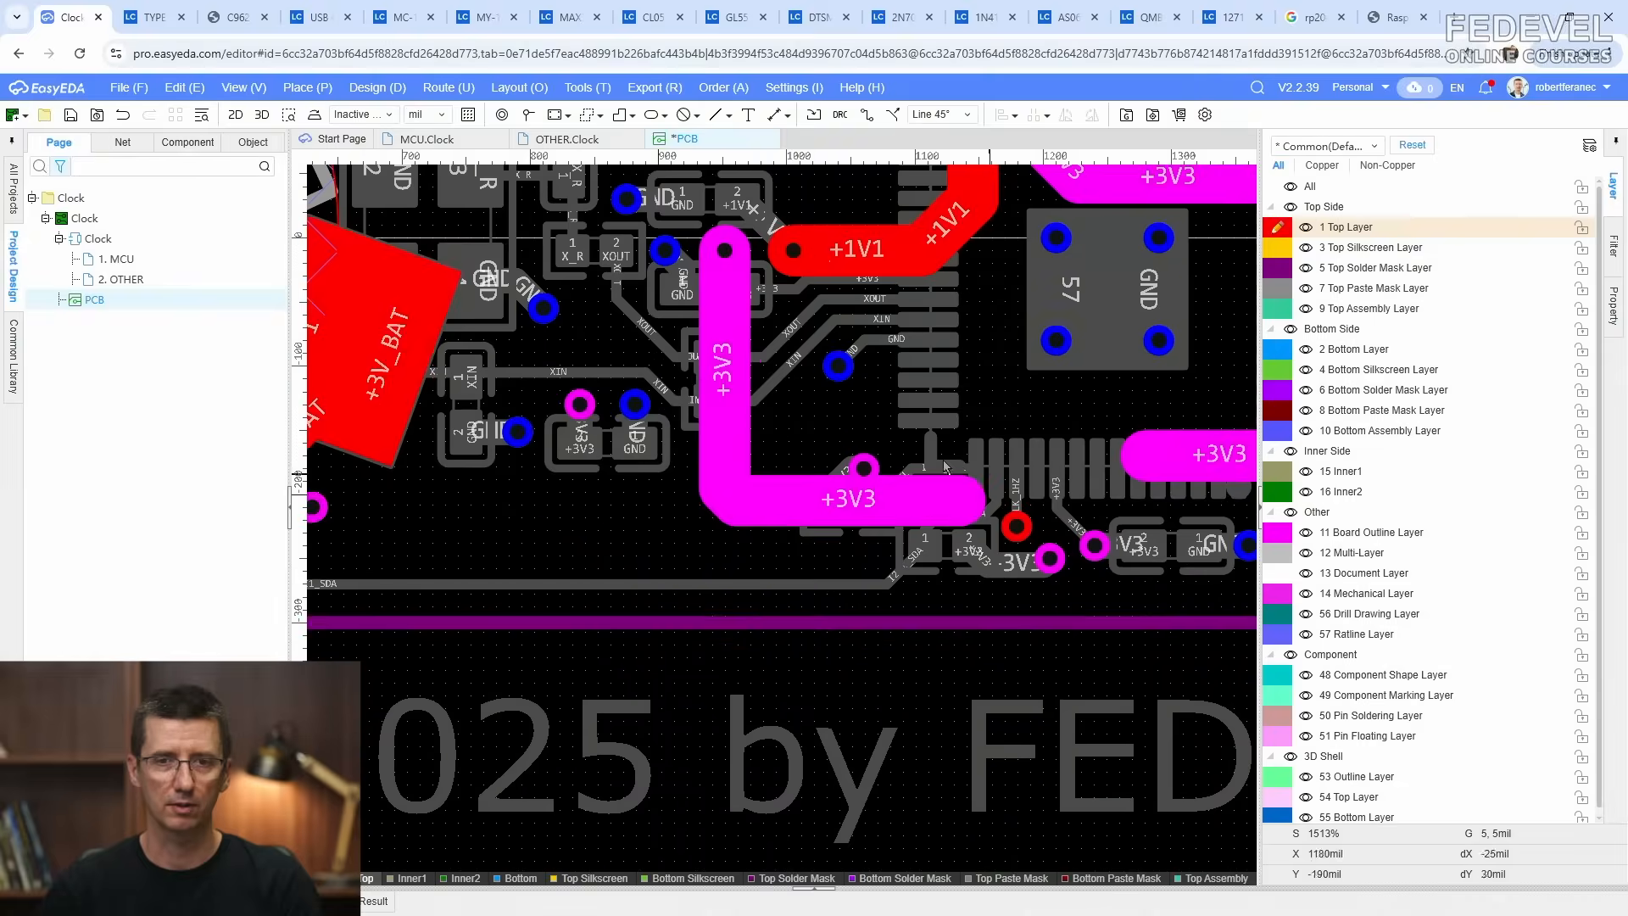
pyautogui.scroll(2, 874, 451)
pyautogui.moveTo(975, 571); pyautogui.dragTo(881, 505)
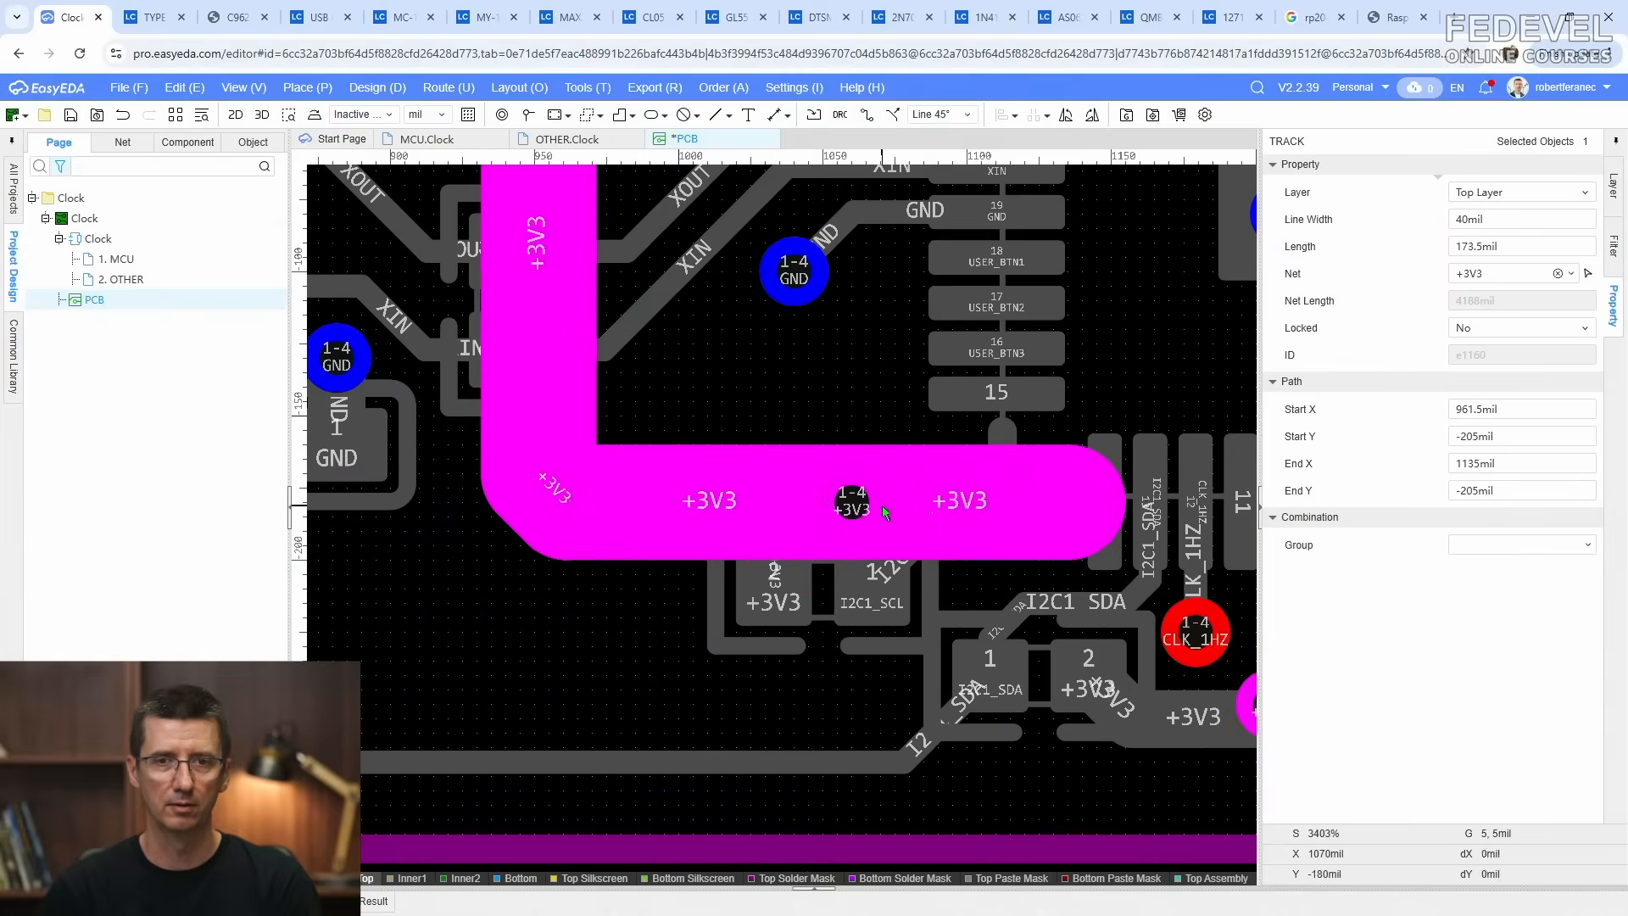
pyautogui.click(800, 402)
pyautogui.scroll(-2, 801, 402)
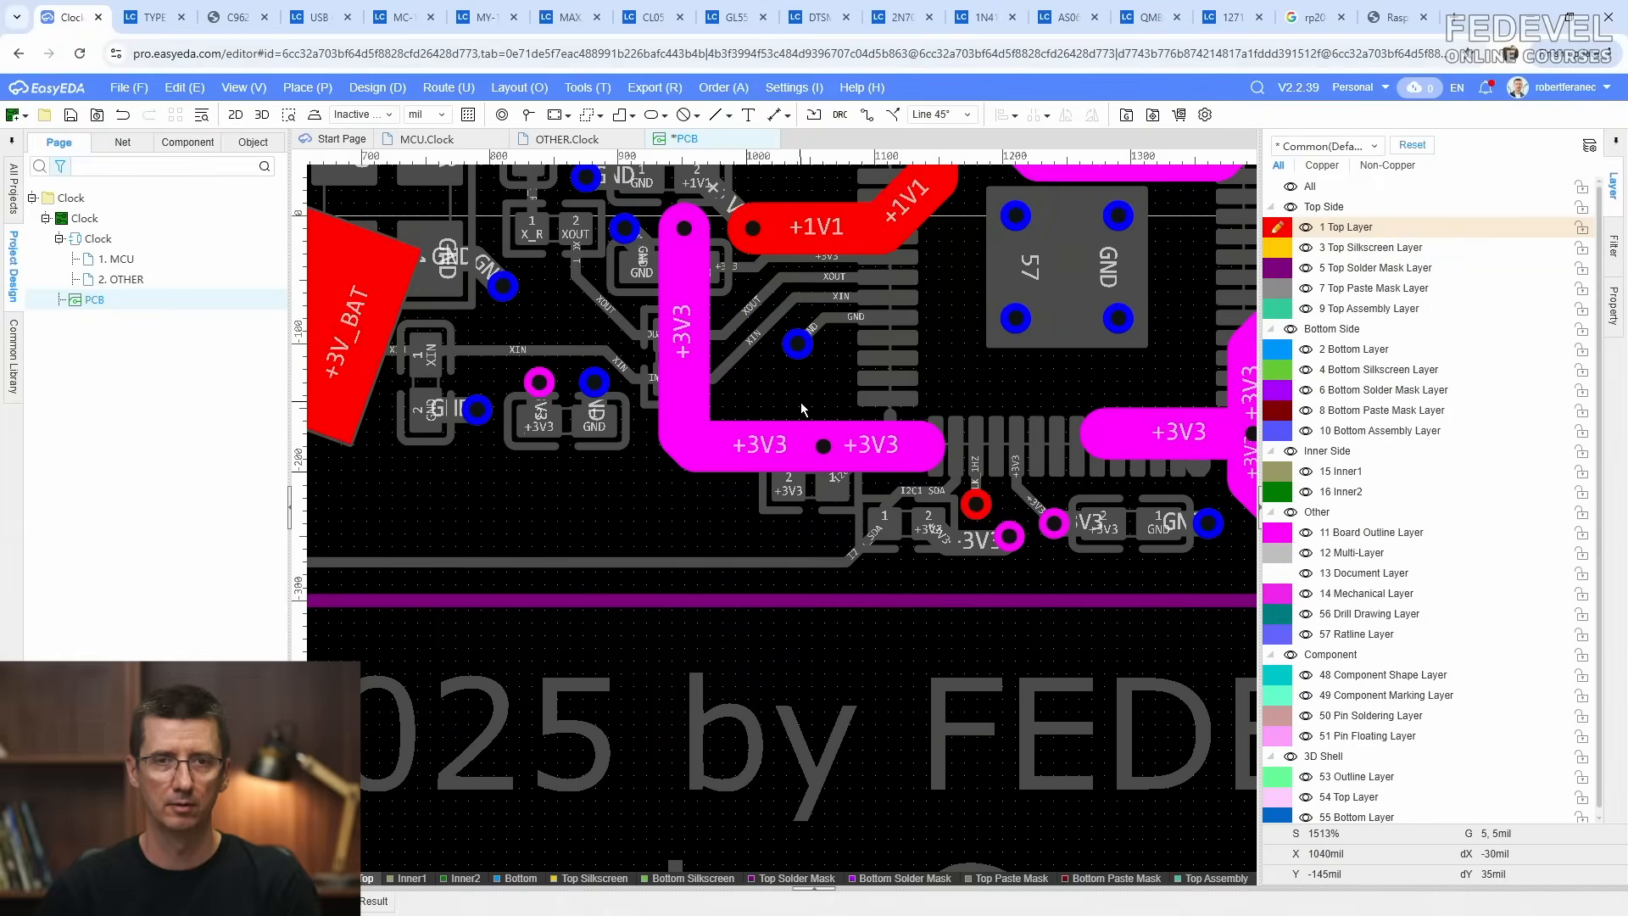
# Step: Route an 8 mil CLK_1HZ track on the Top Layer from the new via toward the battery, ending at X 615 mil, Y -240 mil
pyautogui.click(866, 114)
pyautogui.scroll(2, 992, 593)
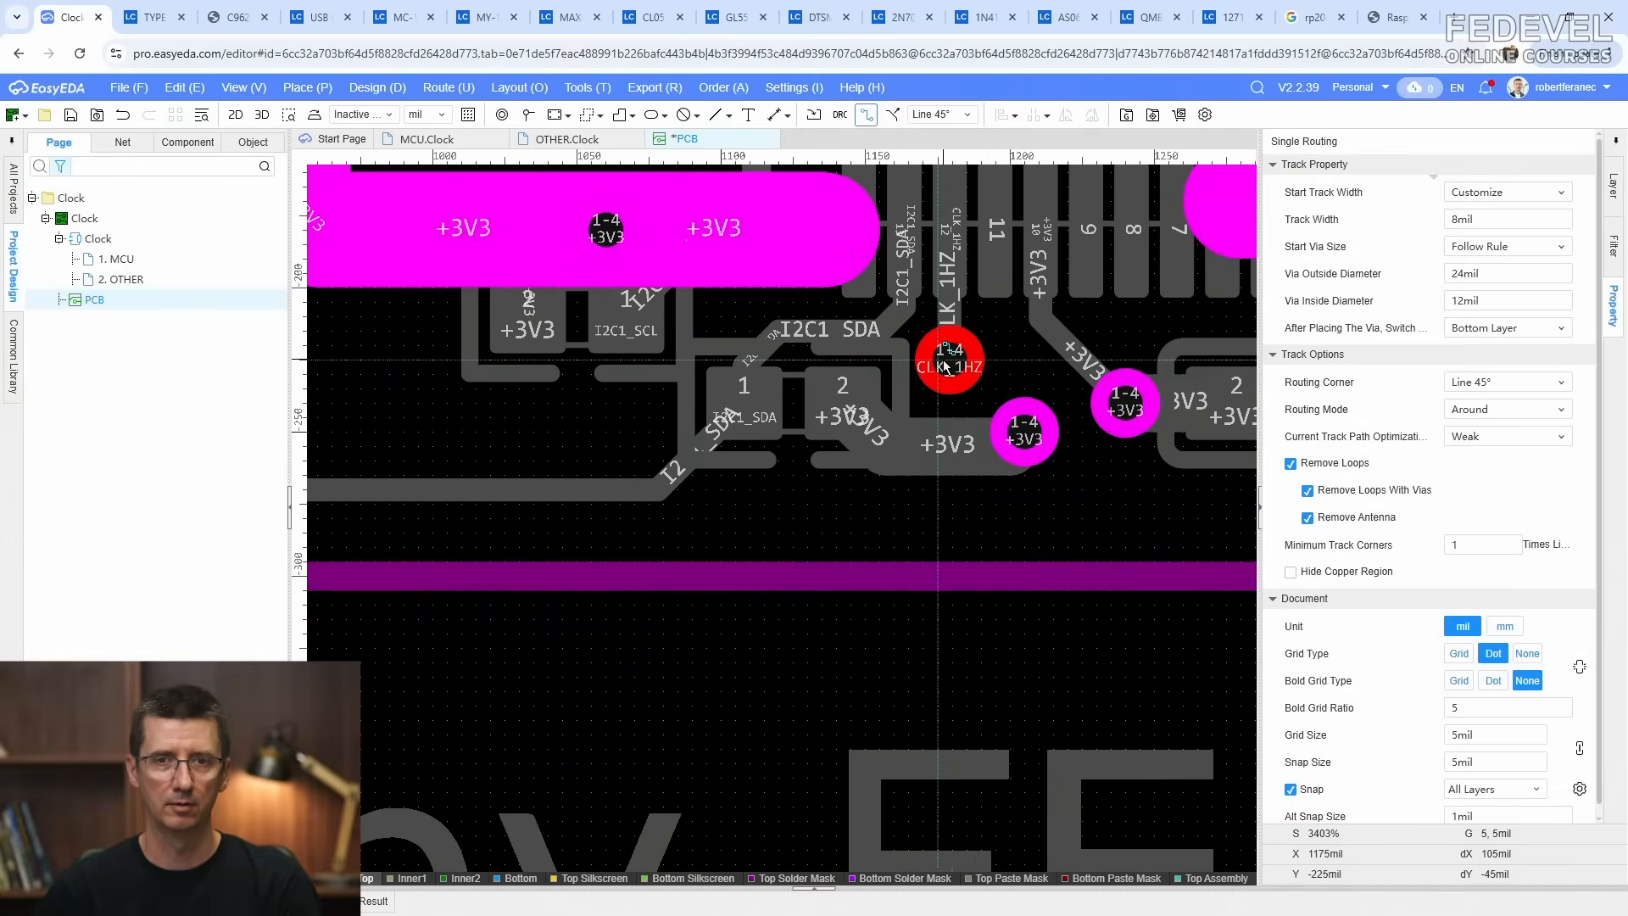
pyautogui.click(950, 367)
pyautogui.scroll(-3, 881, 416)
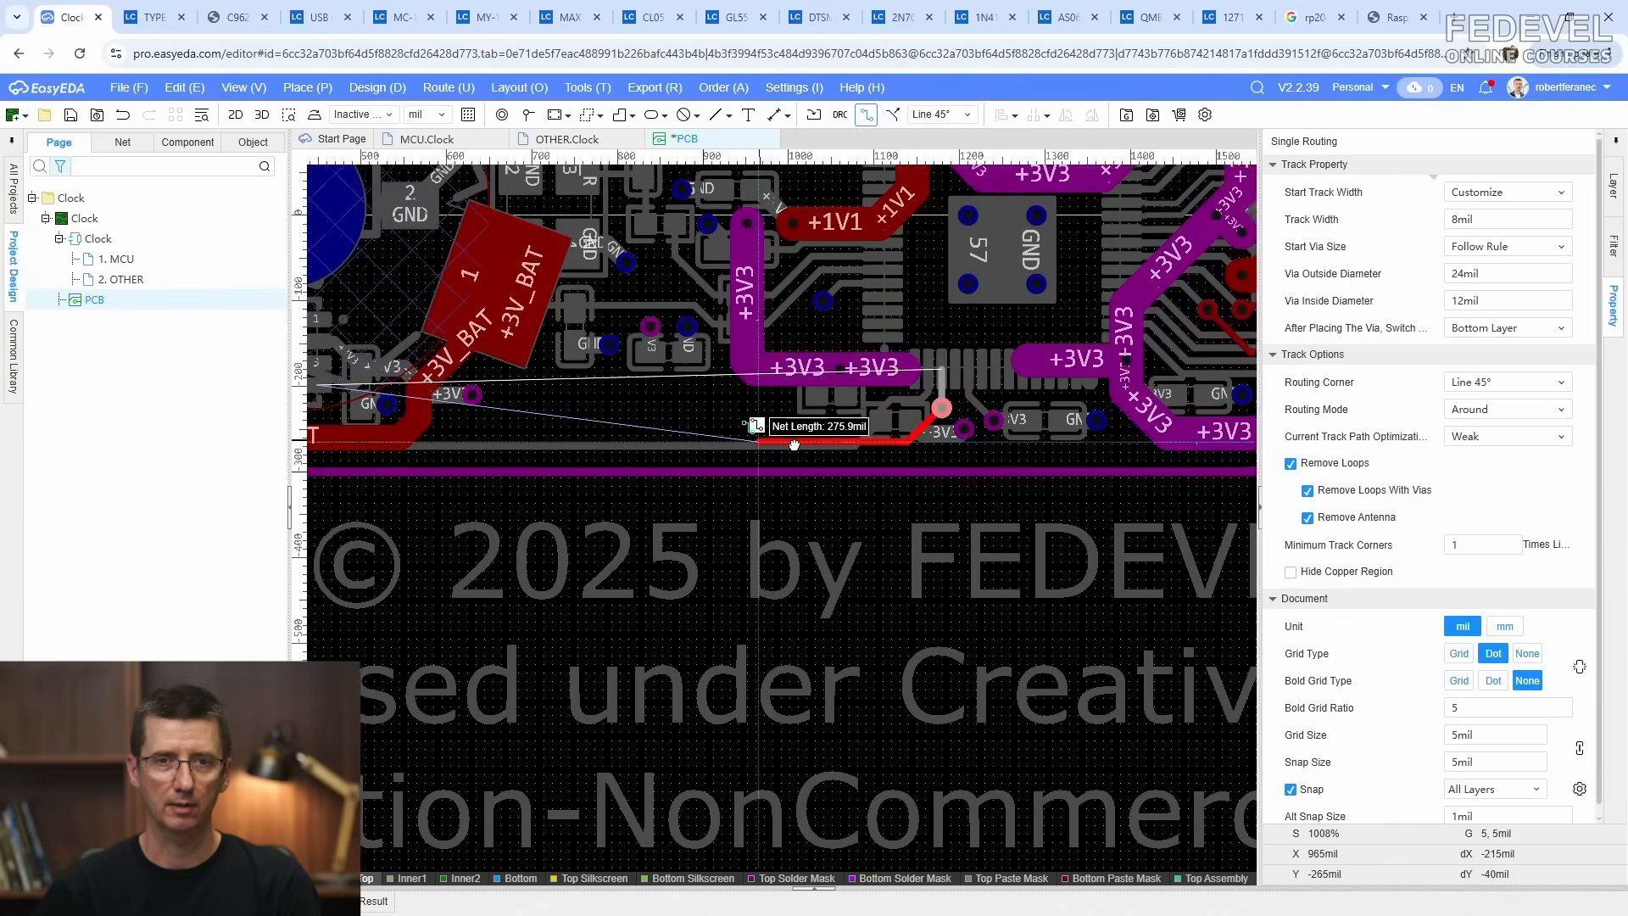
pyautogui.moveTo(735, 441); pyautogui.dragTo(1055, 463, button='right')
pyautogui.scroll(3, 771, 459)
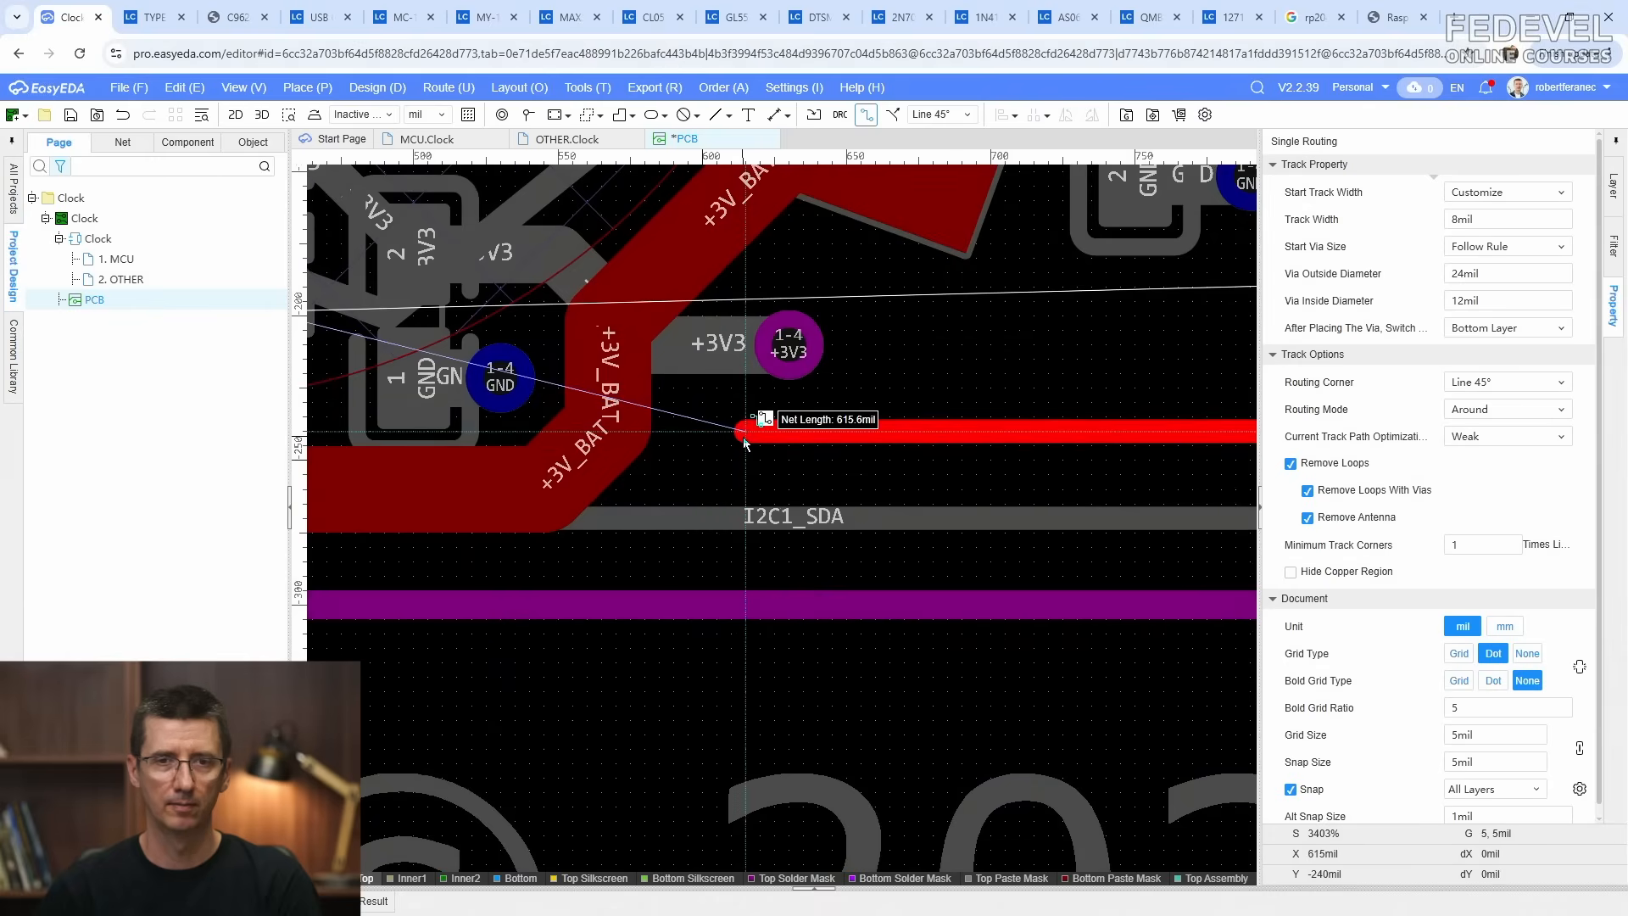
pyautogui.press('Escape')
# Step: Place a 24/12 mil CLK_1HZ via at the free end of the top track and make the Bottom Layer active
pyautogui.click(528, 114)
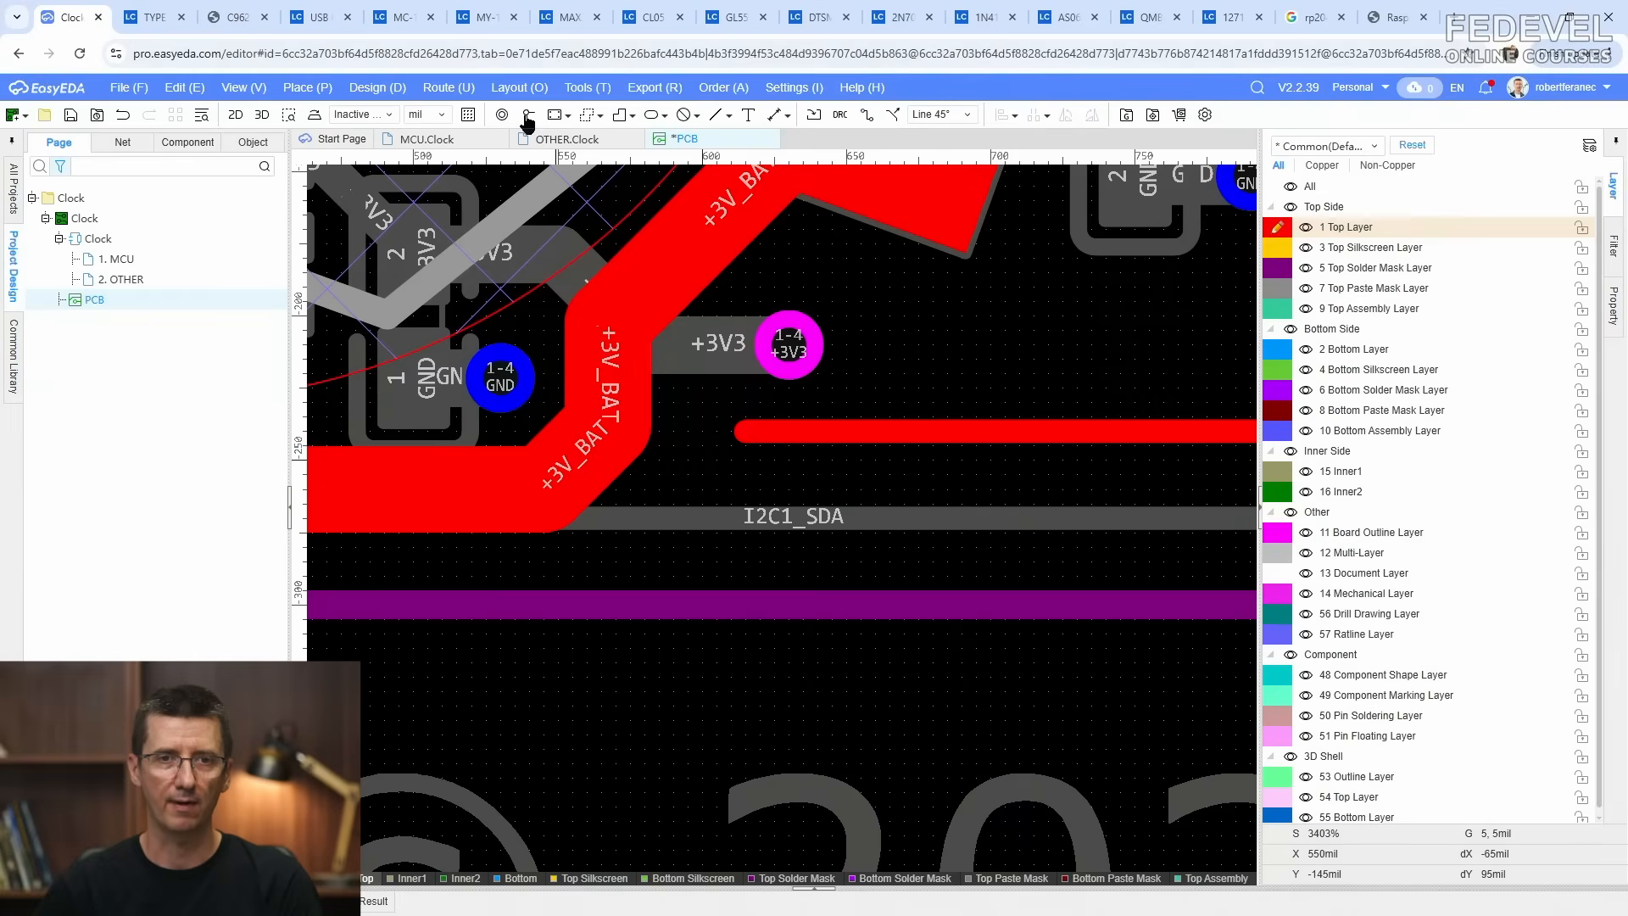
pyautogui.click(746, 436)
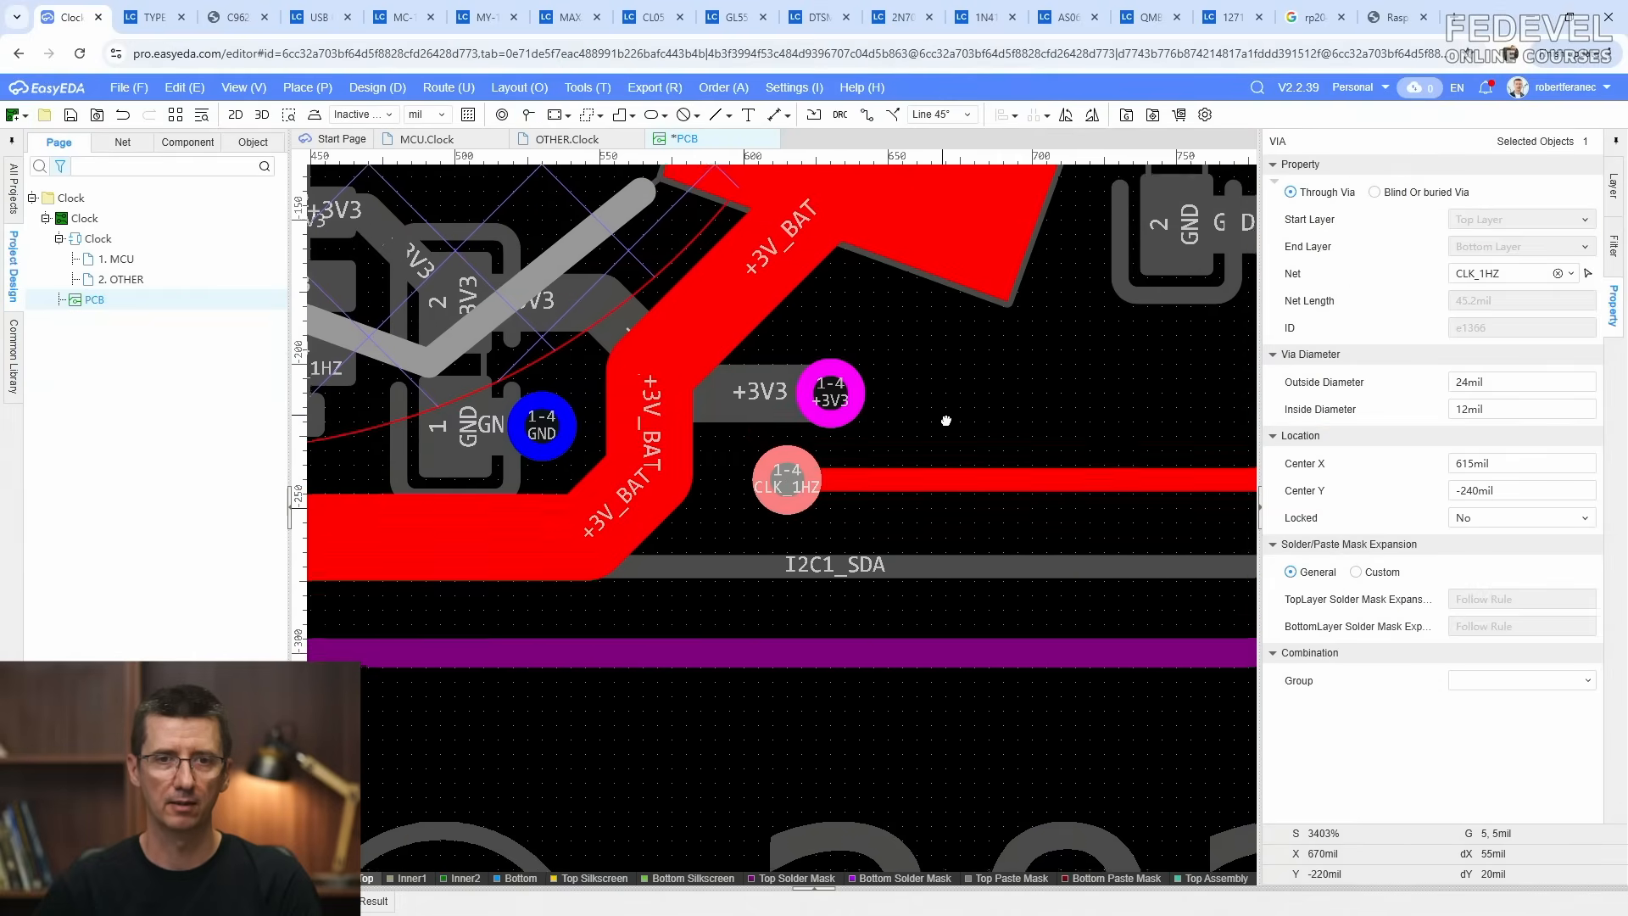
pyautogui.click(1613, 187)
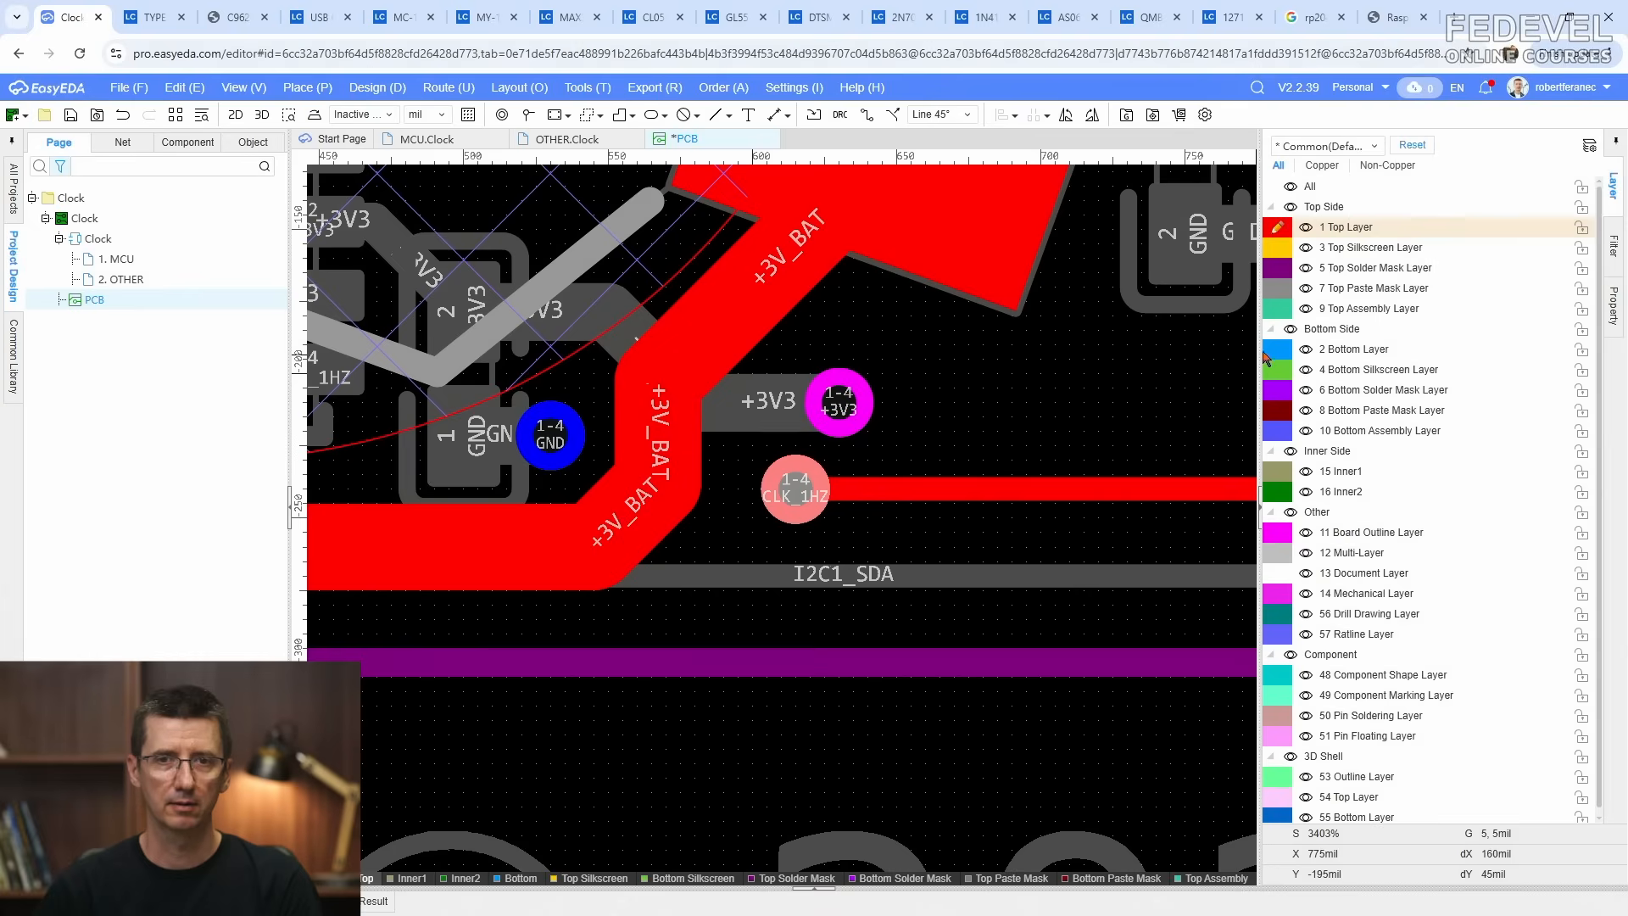
pyautogui.press('b')
pyautogui.click(861, 446)
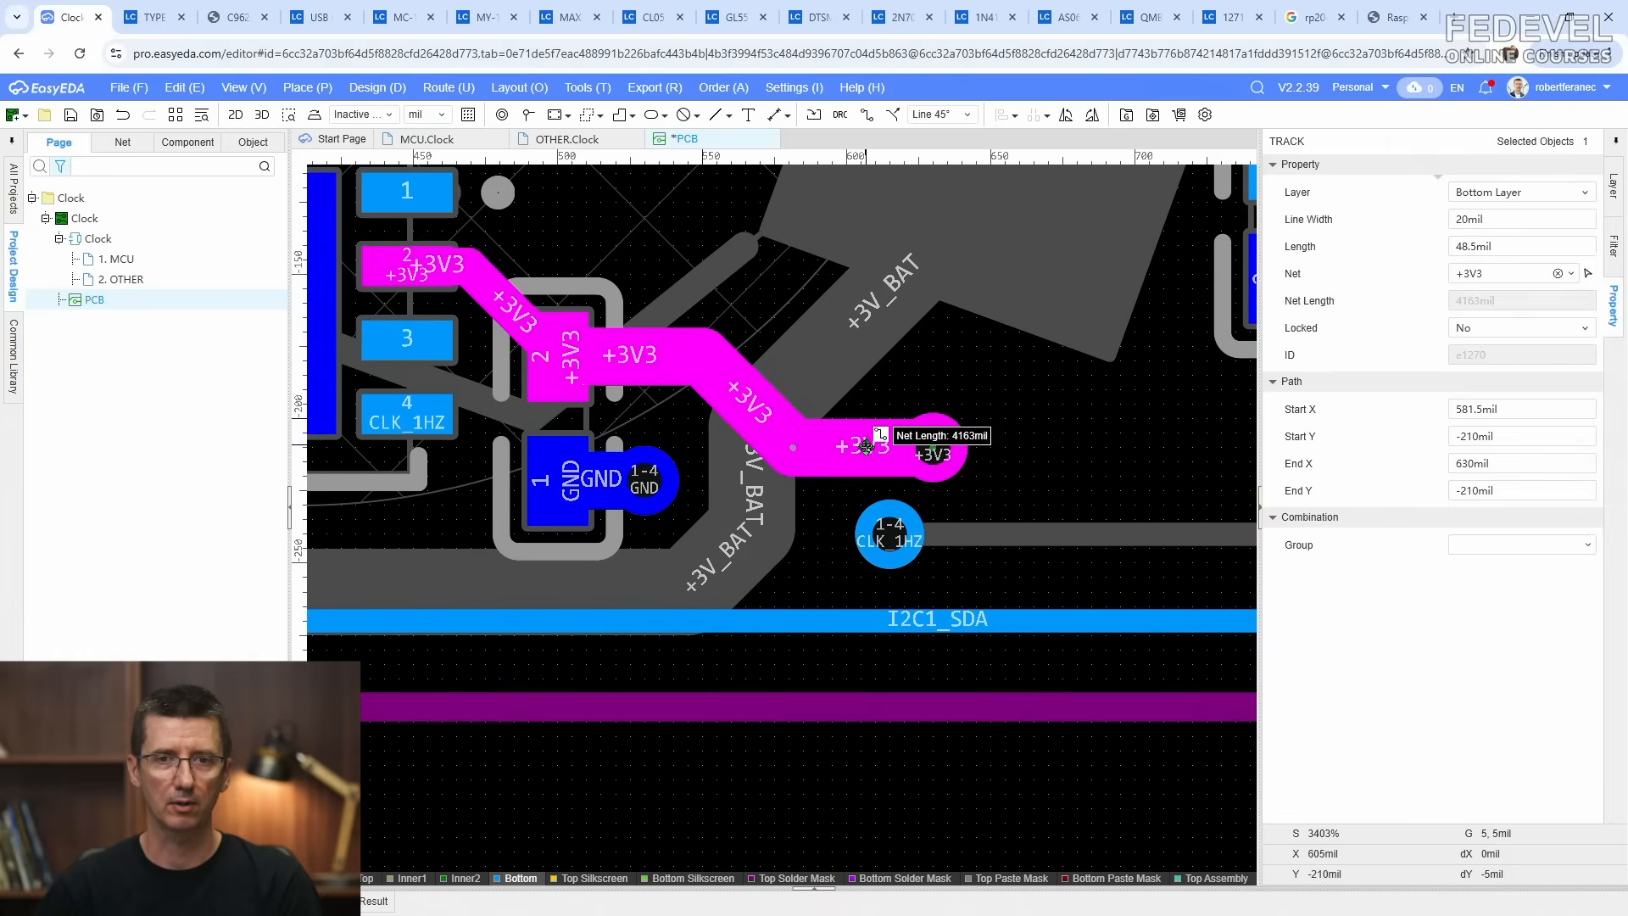
pyautogui.click(1033, 479)
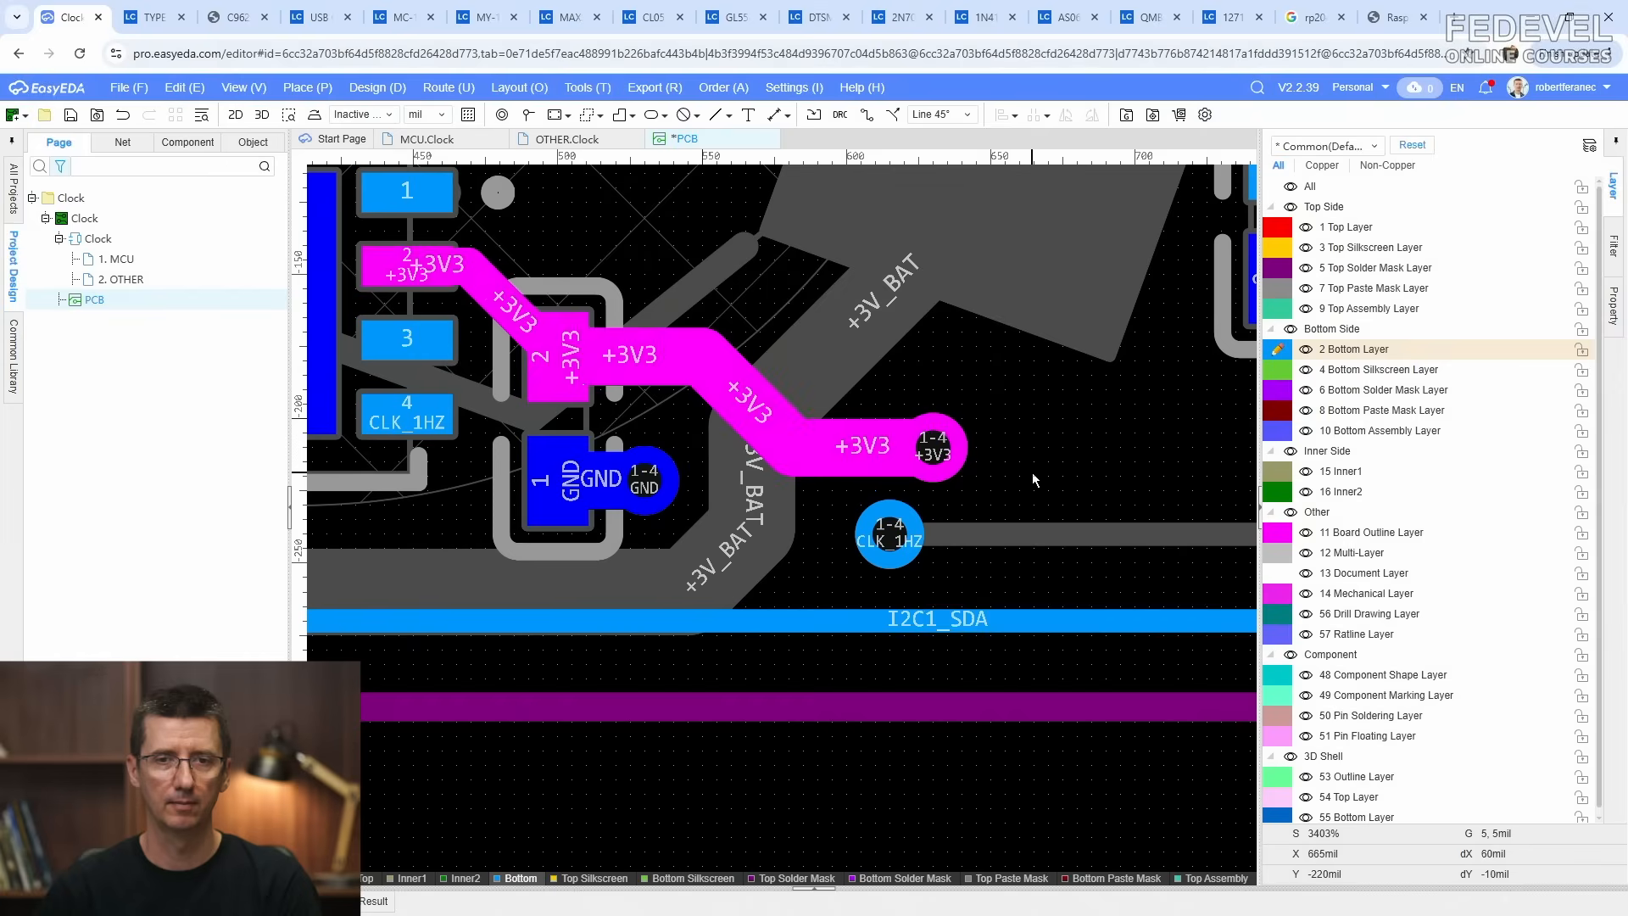
# Step: Route an 8 mil CLK_1HZ track on the Bottom Layer from pad 4 around the capacitor to the new via
pyautogui.click(867, 114)
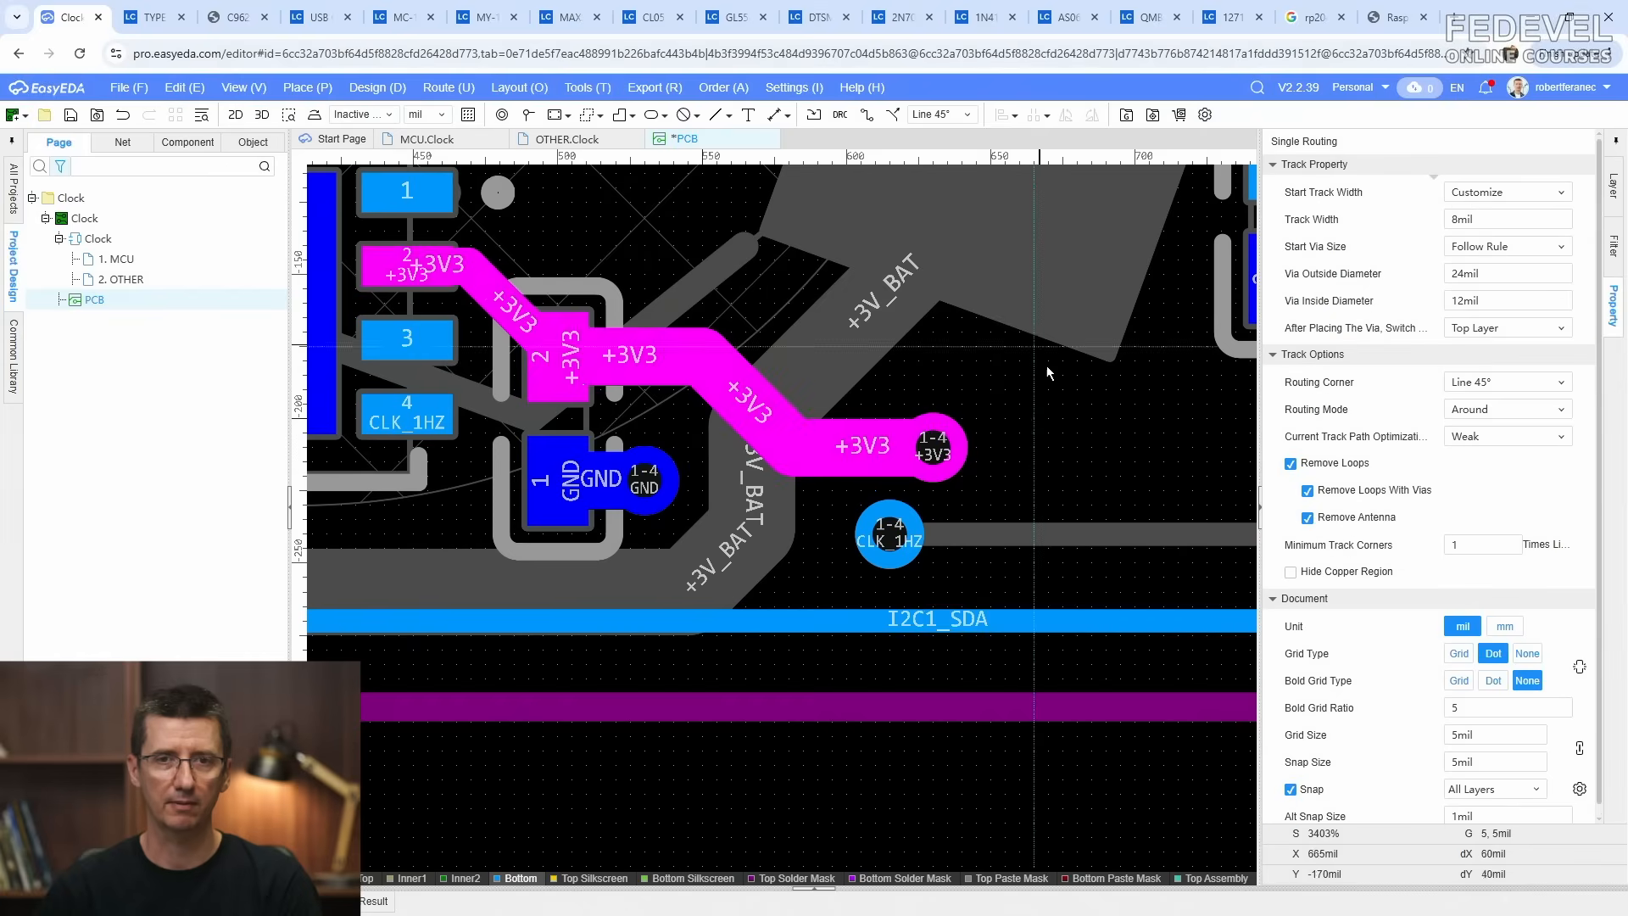
pyautogui.click(403, 428)
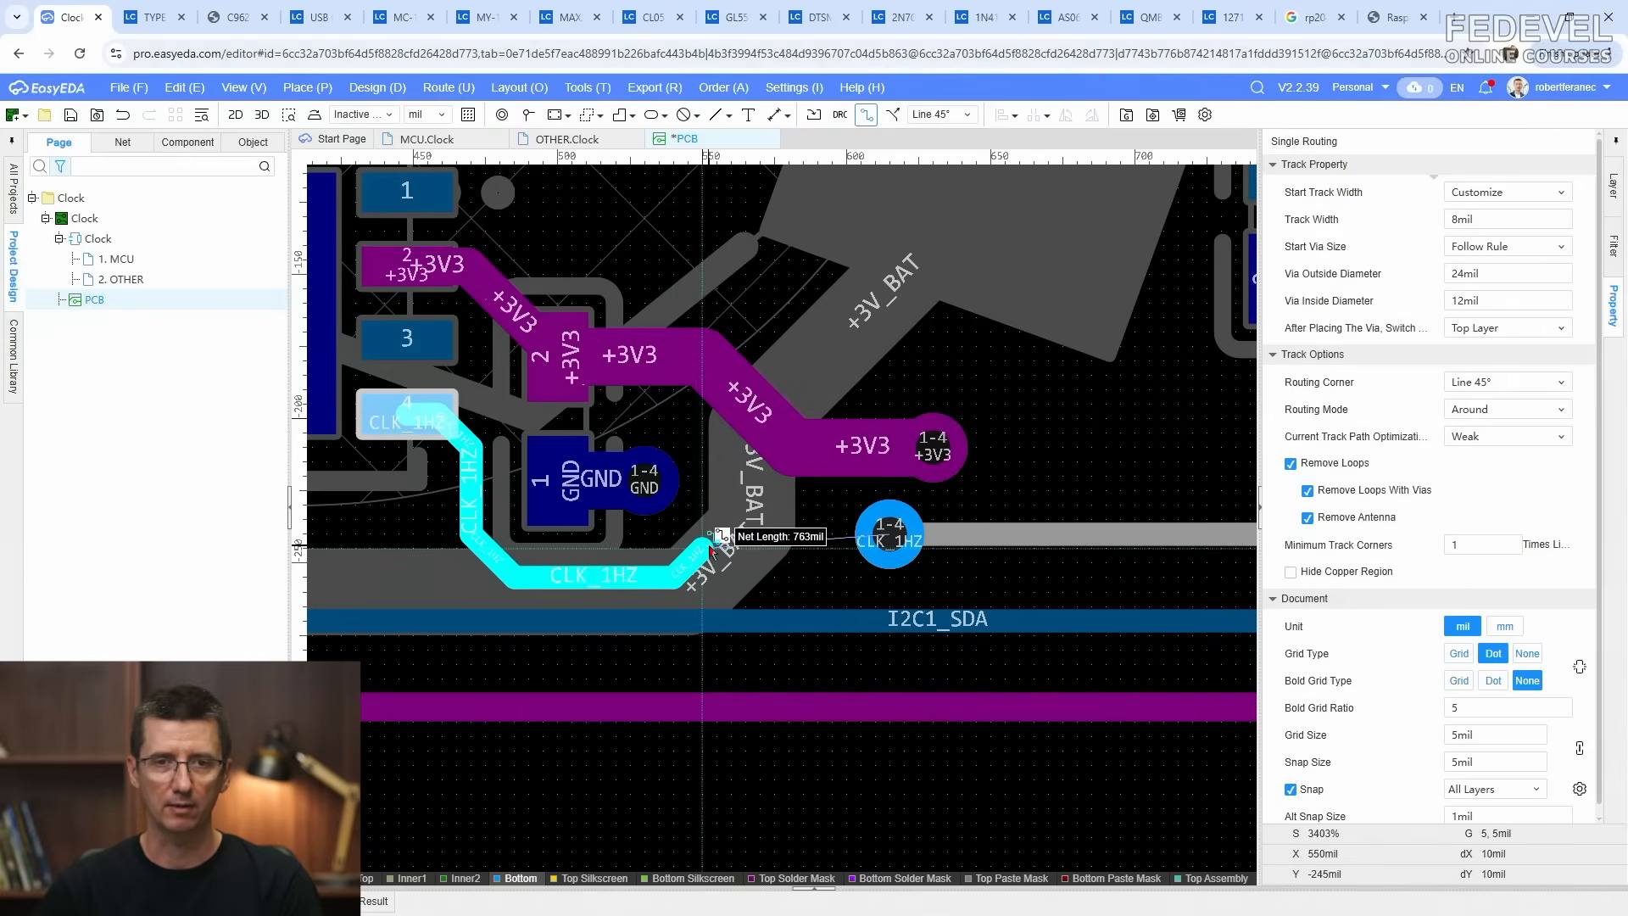
pyautogui.click(846, 544)
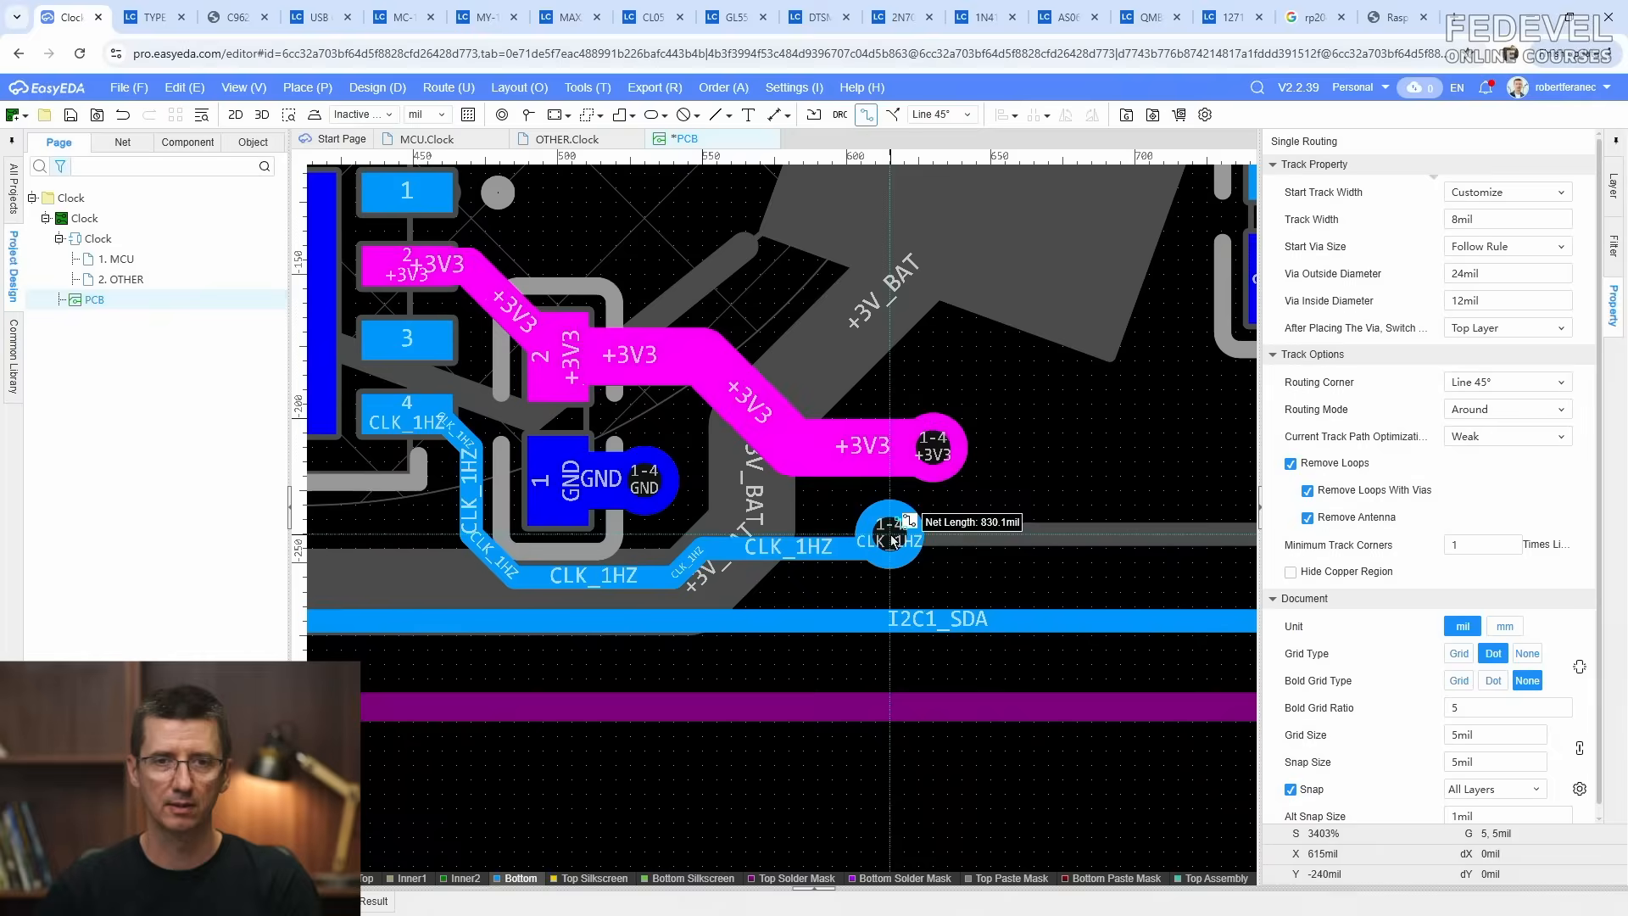
pyautogui.click(833, 541)
pyautogui.moveTo(832, 540); pyautogui.dragTo(832, 541)
pyautogui.moveTo(763, 582); pyautogui.dragTo(850, 574, button='right')
# Step: Nudge the diagonal and horizontal CLK_1HZ segments below the capacitor so the track runs closer around it
pyautogui.scroll(1, 763, 540)
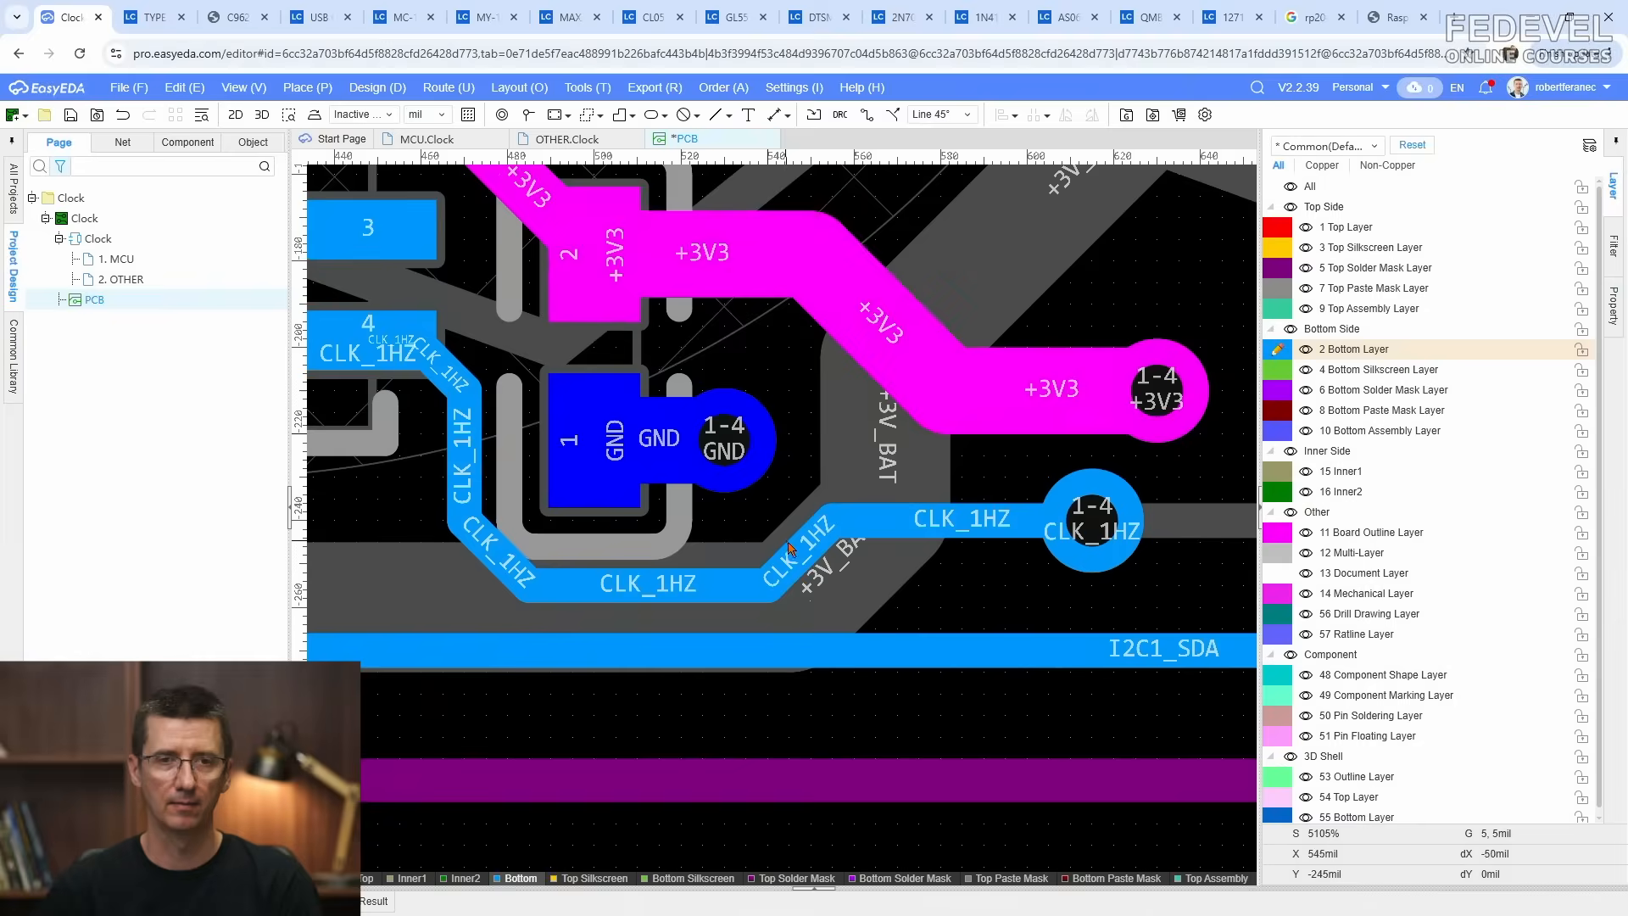
pyautogui.moveTo(799, 542); pyautogui.dragTo(789, 543)
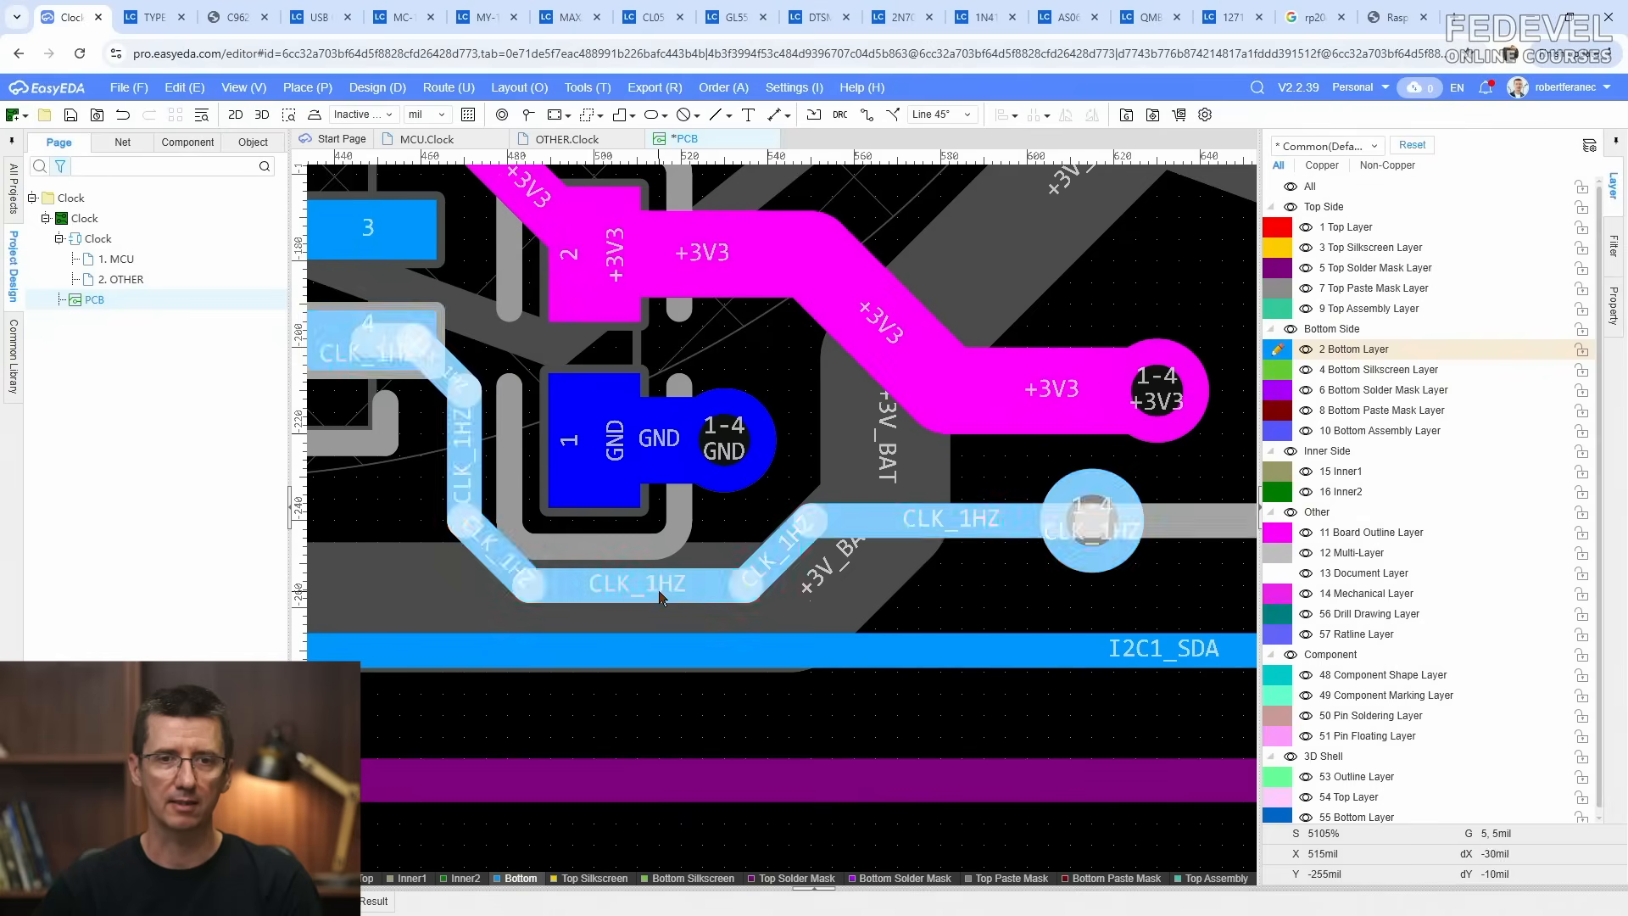
pyautogui.moveTo(679, 579); pyautogui.dragTo(686, 562)
pyautogui.scroll(-3, 522, 540)
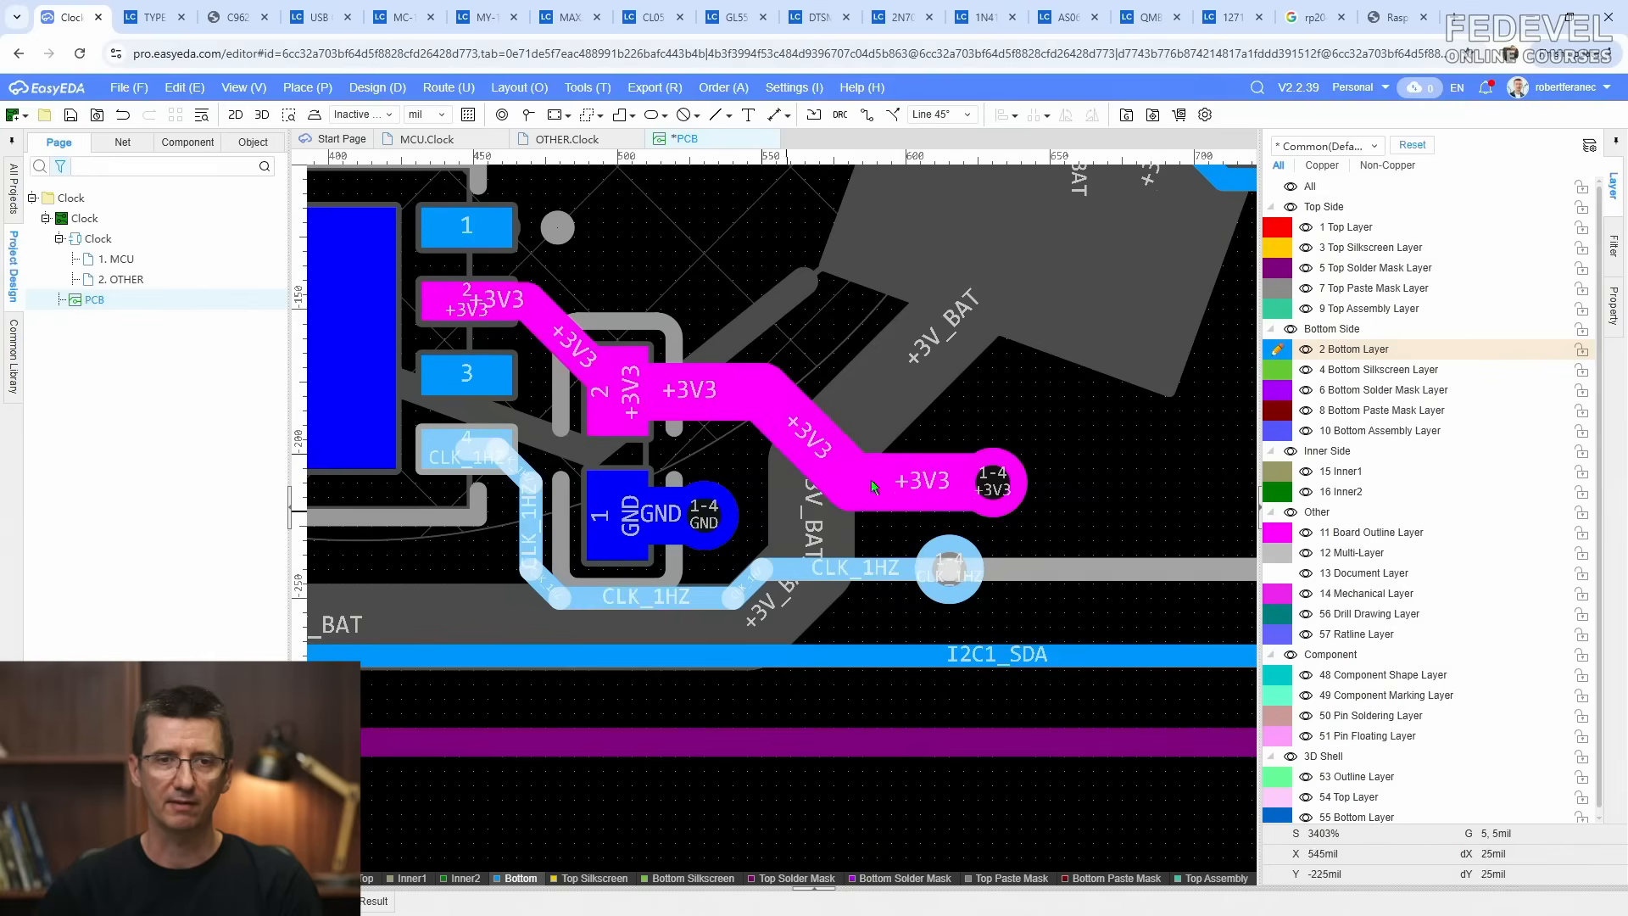
# Step: Shift the diagonal 30 mil +3V_BAT track segment on the Top Layer beside battery pad 1
pyautogui.press('t')
pyautogui.click(874, 405)
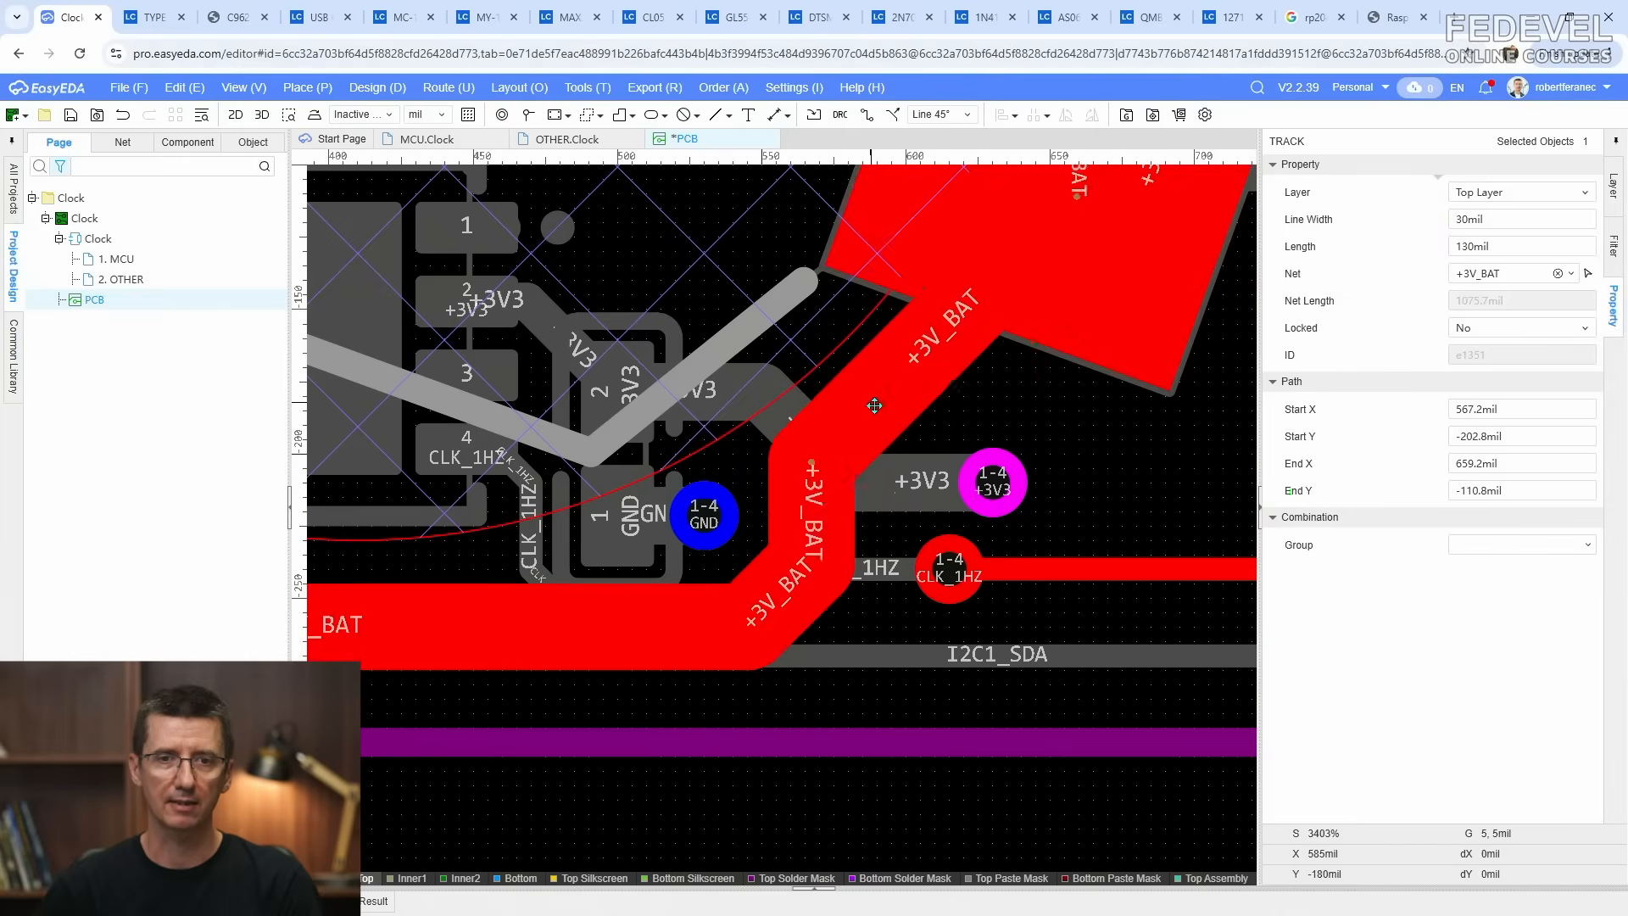
pyautogui.moveTo(875, 405)
pyautogui.mouseDown()
pyautogui.moveTo(806, 614)
pyautogui.moveTo(824, 392)
pyautogui.mouseUp()
pyautogui.scroll(-2, 934, 462)
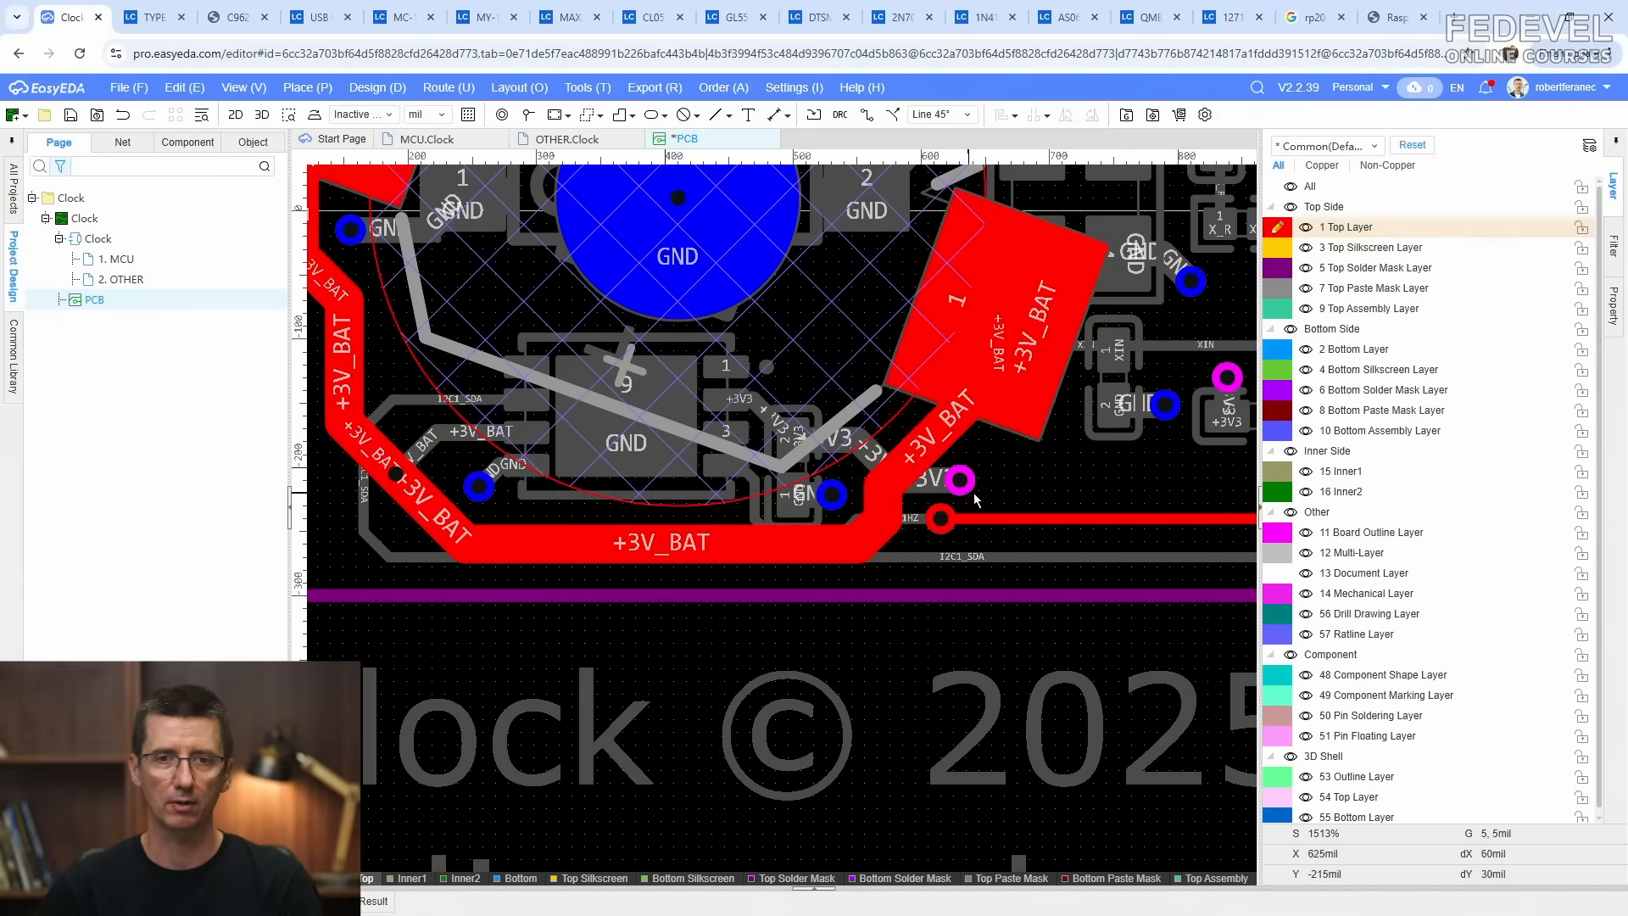
# Step: Check the CLK_1HZ route on the top and bottom copper layers, make the Bottom Layer active and save the PCB
pyautogui.moveTo(997, 483); pyautogui.dragTo(986, 551, button='right')
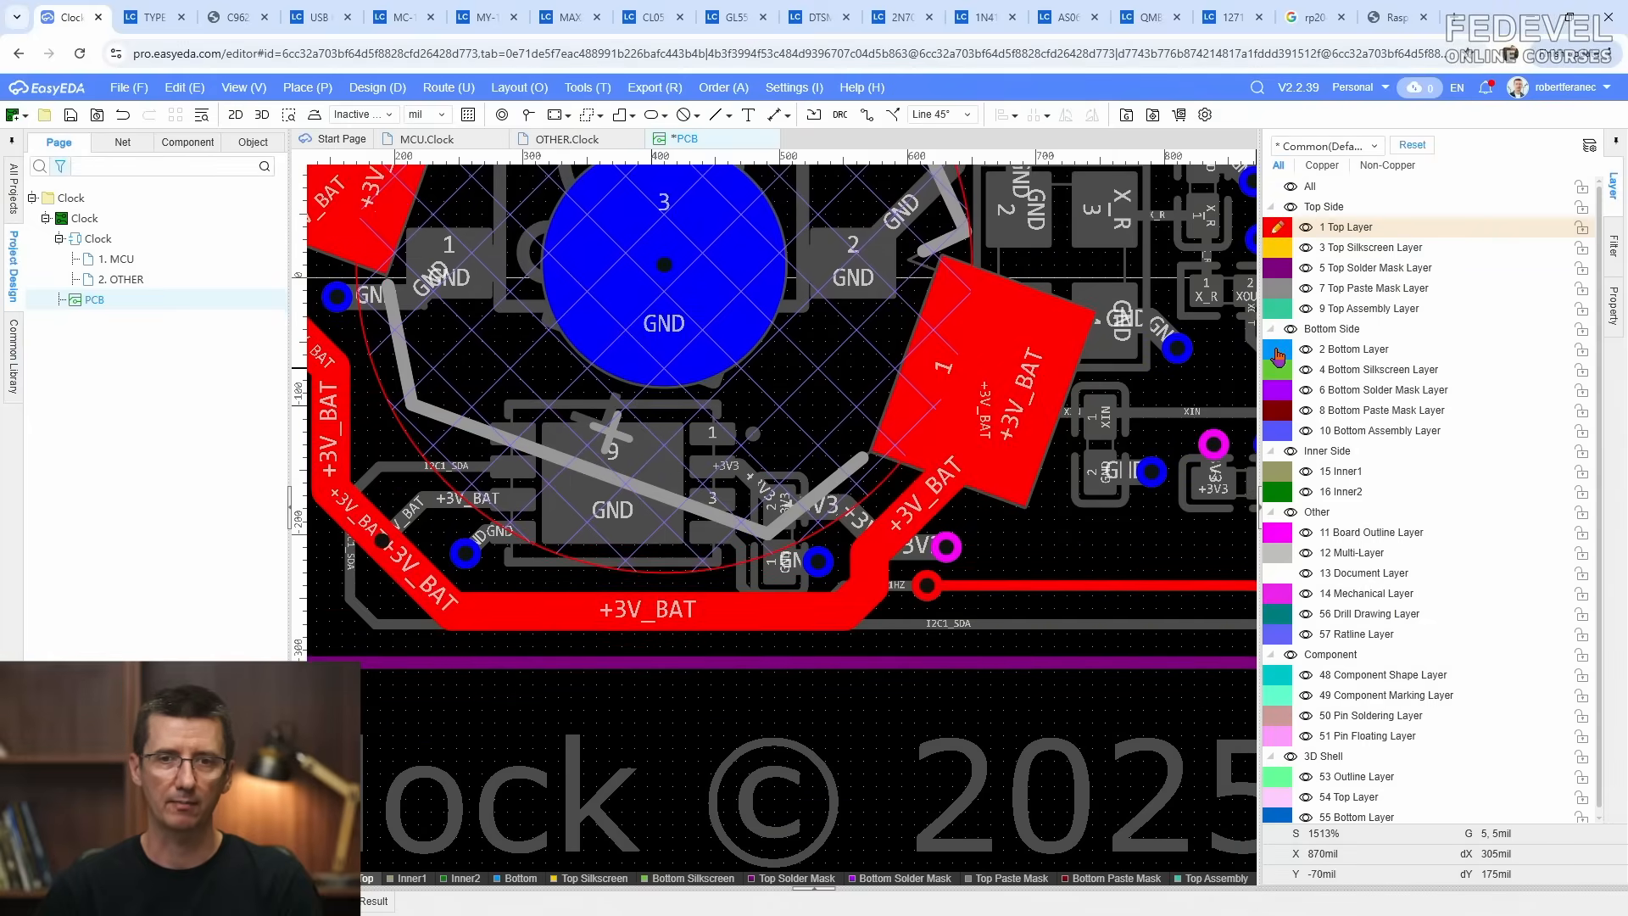
pyautogui.click(1278, 358)
pyautogui.moveTo(1139, 522); pyautogui.dragTo(598, 521, button='right')
pyautogui.click(1280, 236)
pyautogui.moveTo(836, 581)
pyautogui.mouseDown(button='right')
pyautogui.moveTo(930, 588)
pyautogui.moveTo(830, 584)
pyautogui.mouseUp(button='right')
pyautogui.press('b')
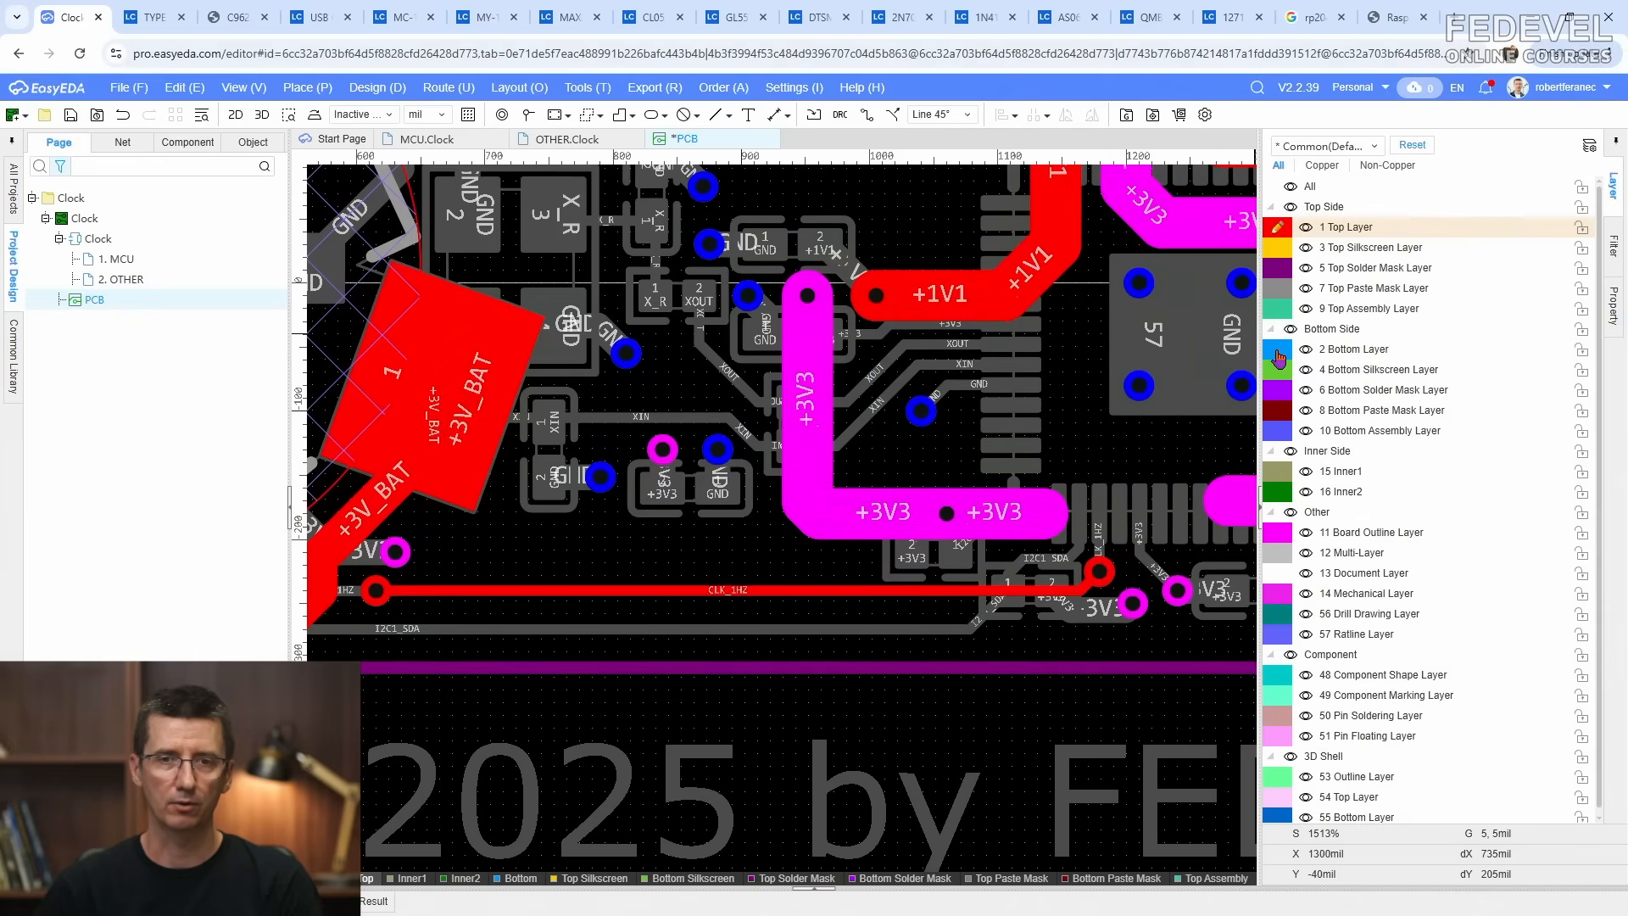
pyautogui.scroll(-6, 781, 449)
pyautogui.press('k')
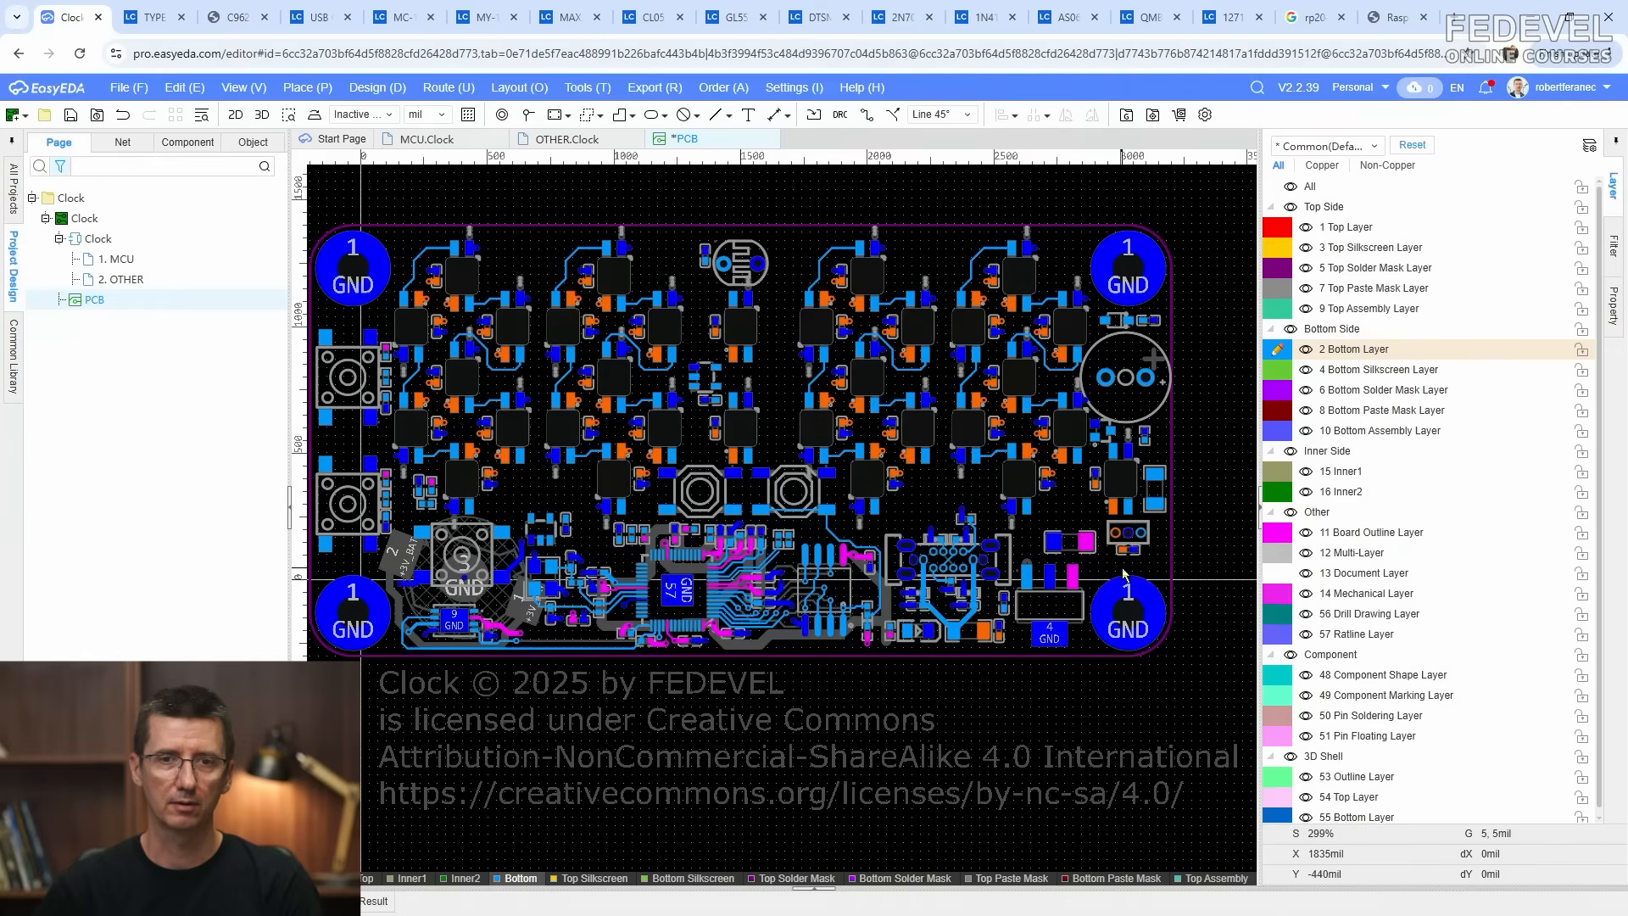
pyautogui.click(70, 119)
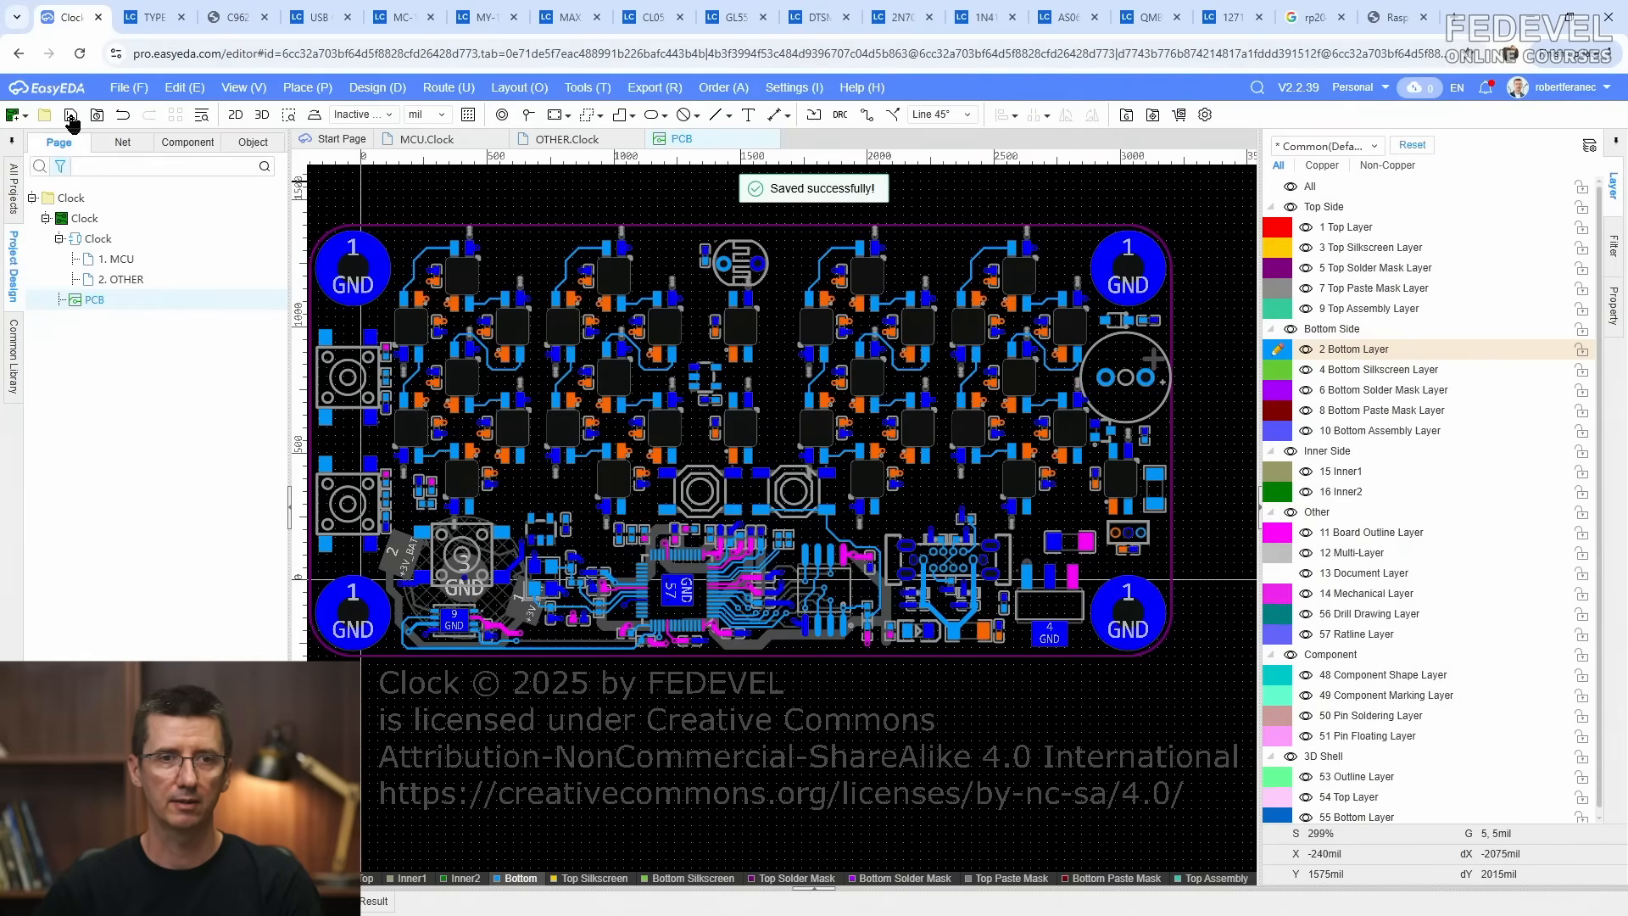
# Step: Route an 8 mil I2C1_SCL track on the Bottom Layer from the pull-up resistor's pad 1 to pad 8 of the clock chip
pyautogui.scroll(10, 572, 644)
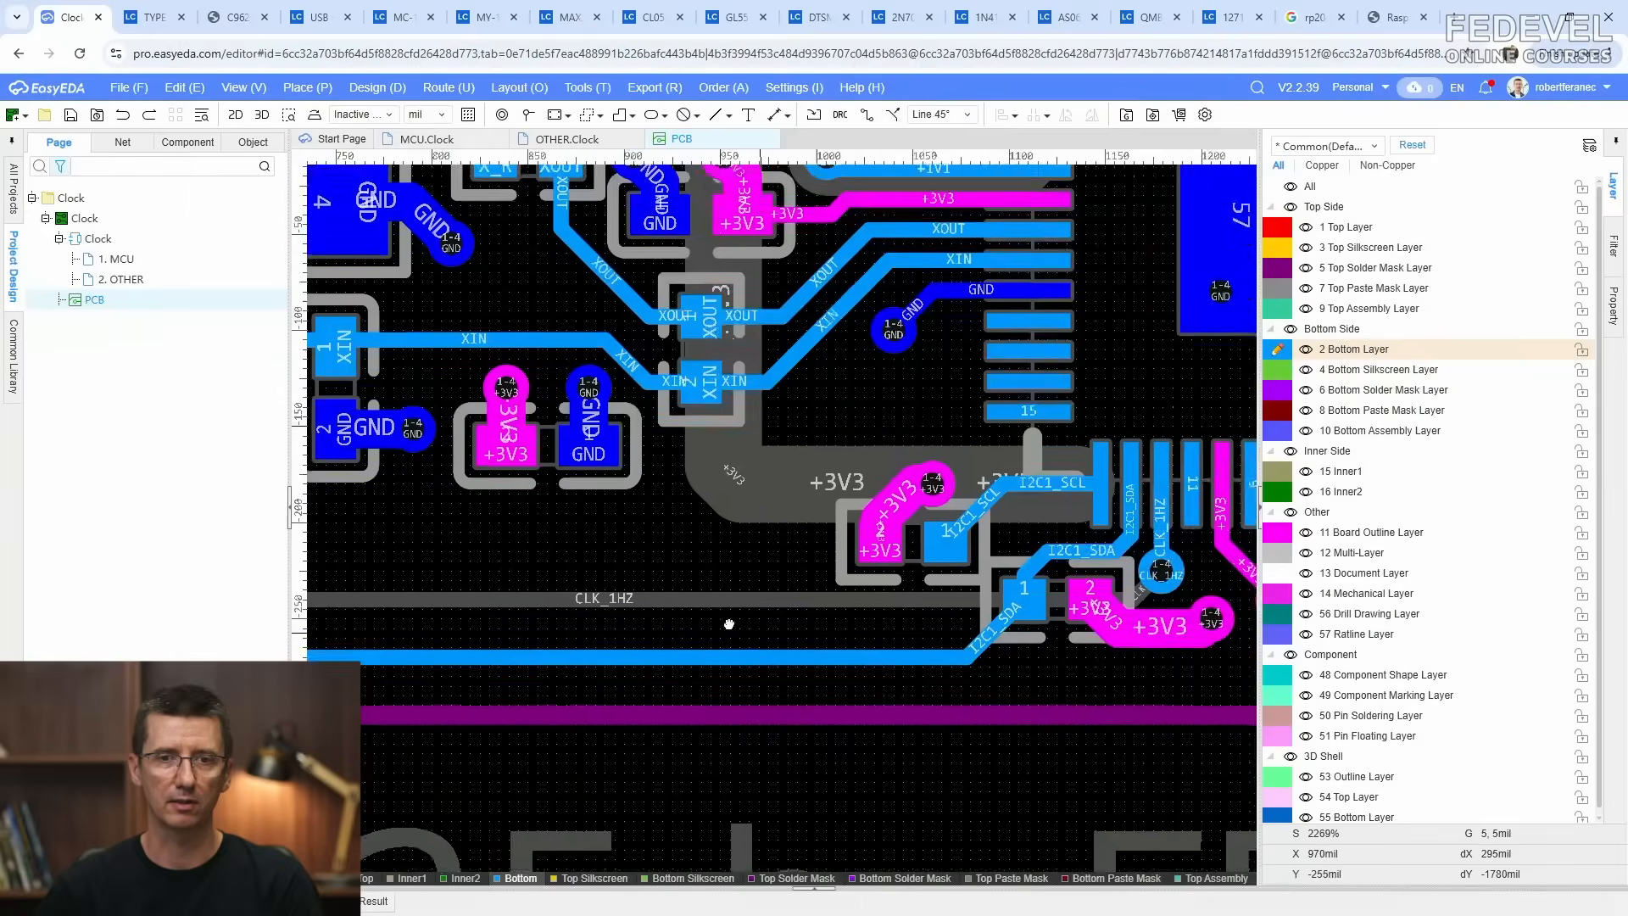
pyautogui.scroll(-5, 729, 624)
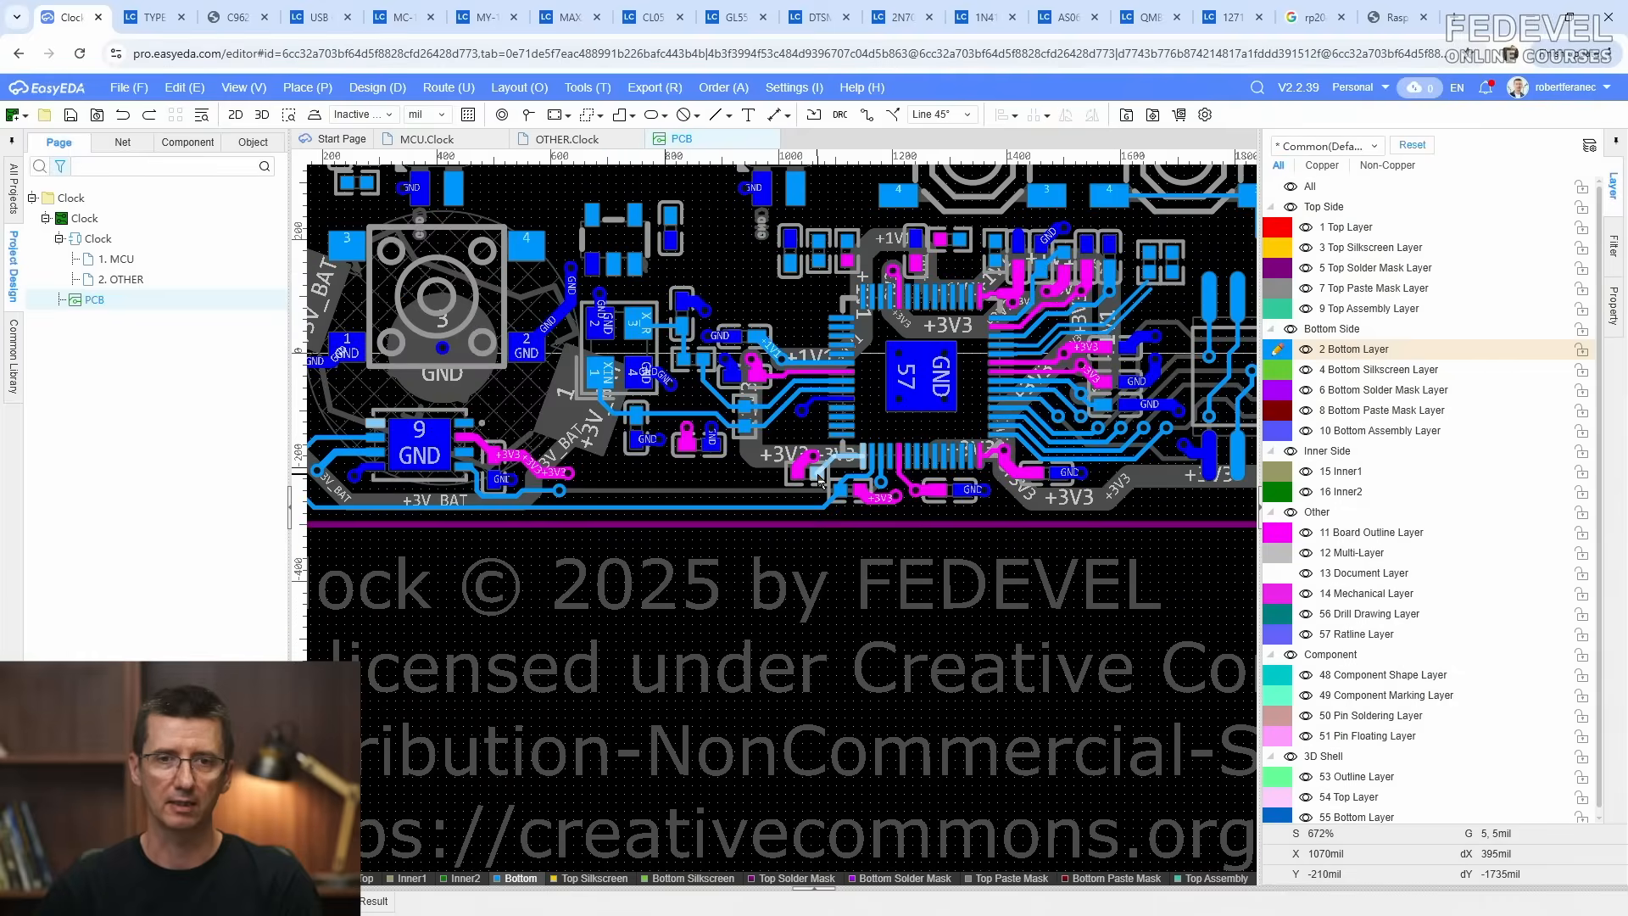
pyautogui.click(870, 117)
pyautogui.scroll(5, 801, 479)
pyautogui.click(916, 437)
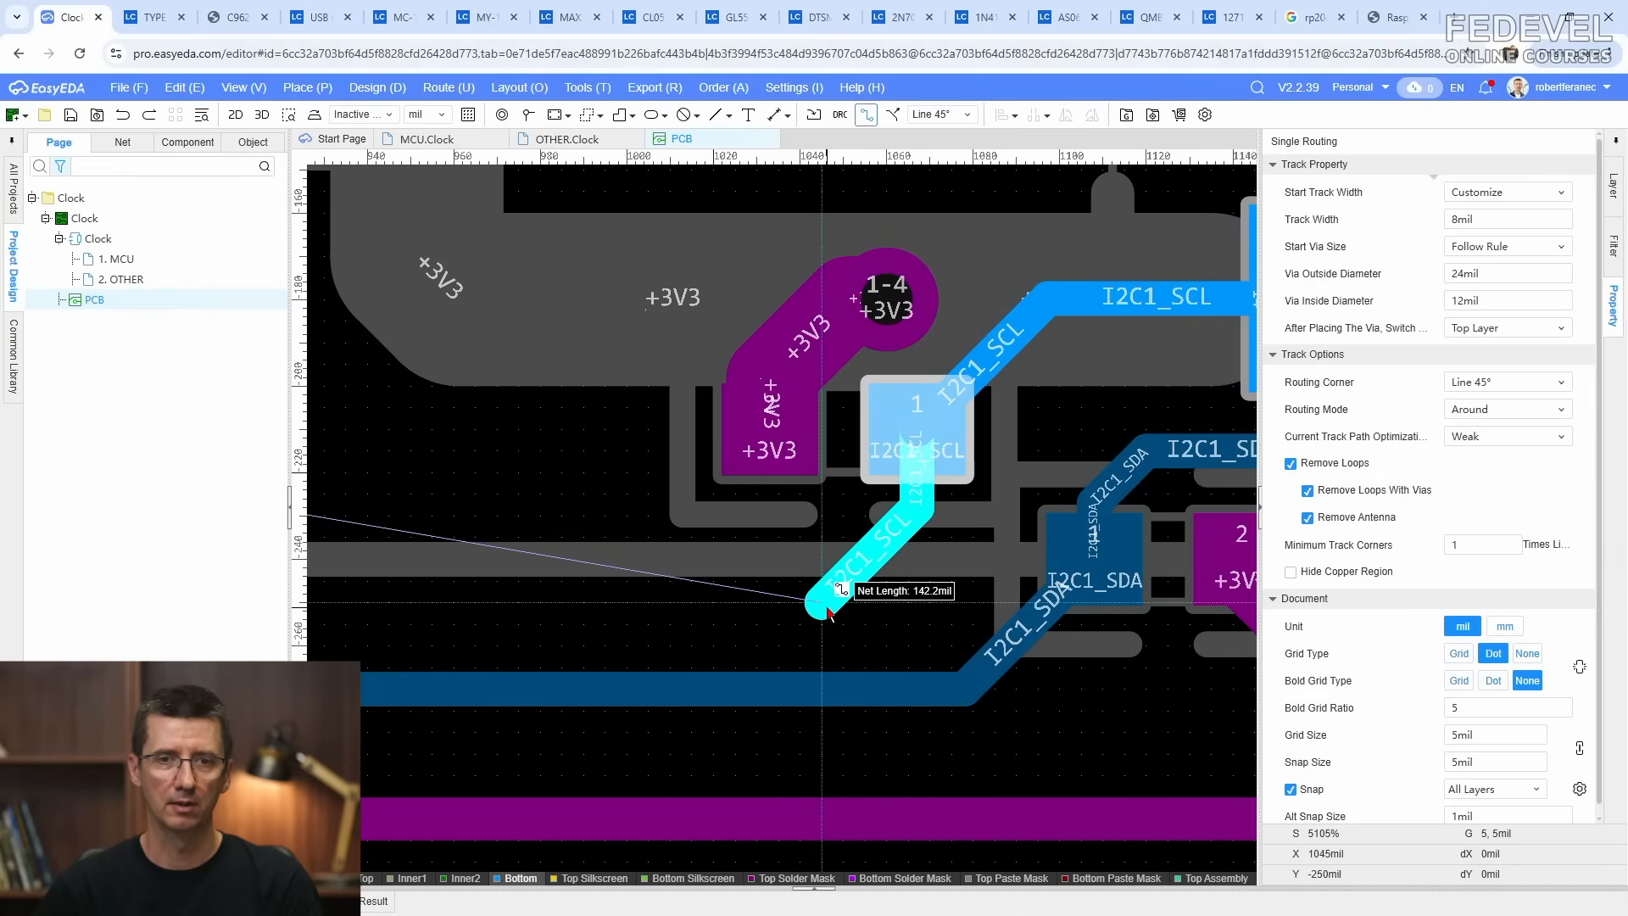
pyautogui.scroll(-3, 829, 612)
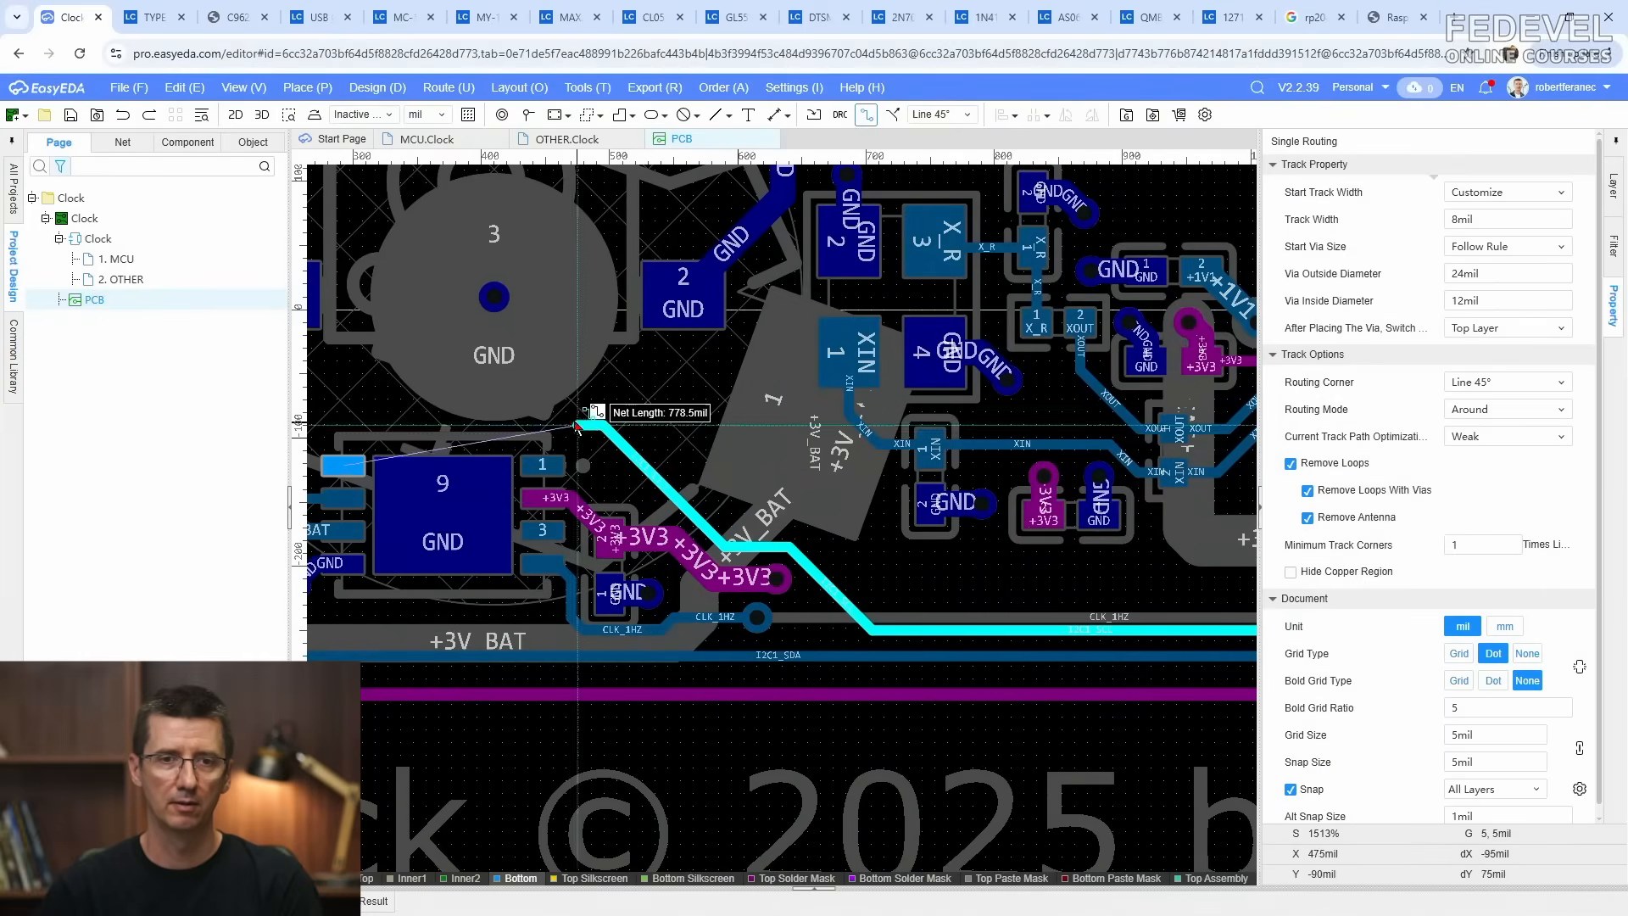
pyautogui.scroll(4, 558, 426)
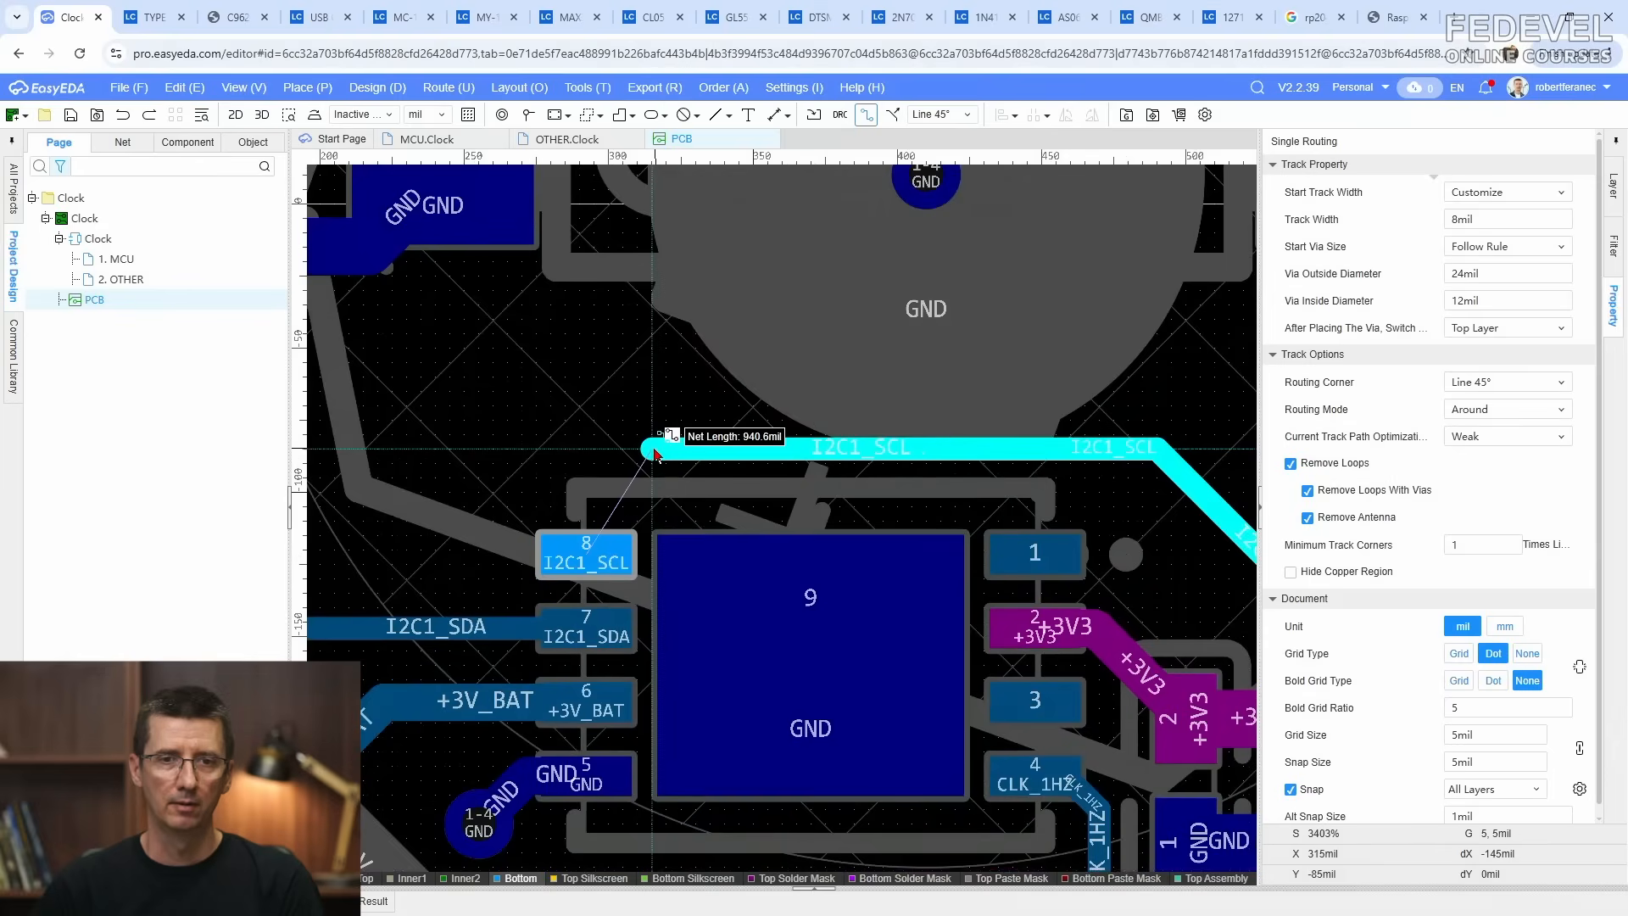
pyautogui.click(585, 555)
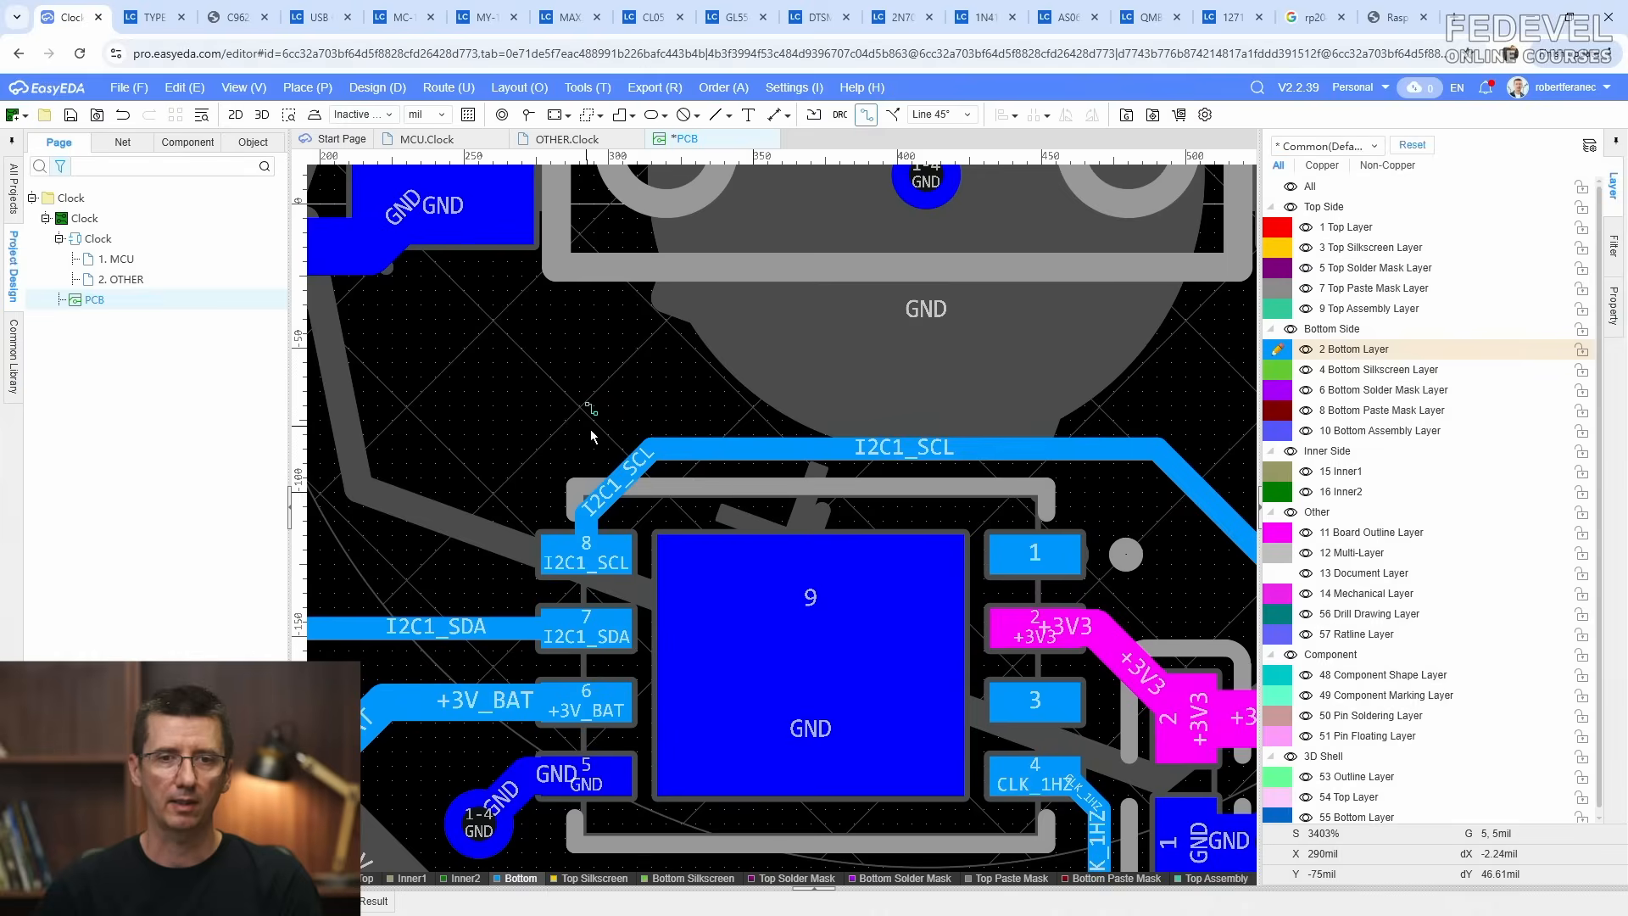
# Step: Nudge the diagonal and horizontal I2C1_SCL segments near pad 8 of the clock chip and save the PCB
pyautogui.click(614, 480)
pyautogui.moveTo(614, 480); pyautogui.dragTo(615, 479)
pyautogui.moveTo(777, 450); pyautogui.dragTo(782, 434)
pyautogui.scroll(-1, 1060, 588)
pyautogui.moveTo(1061, 589); pyautogui.dragTo(564, 421, button='right')
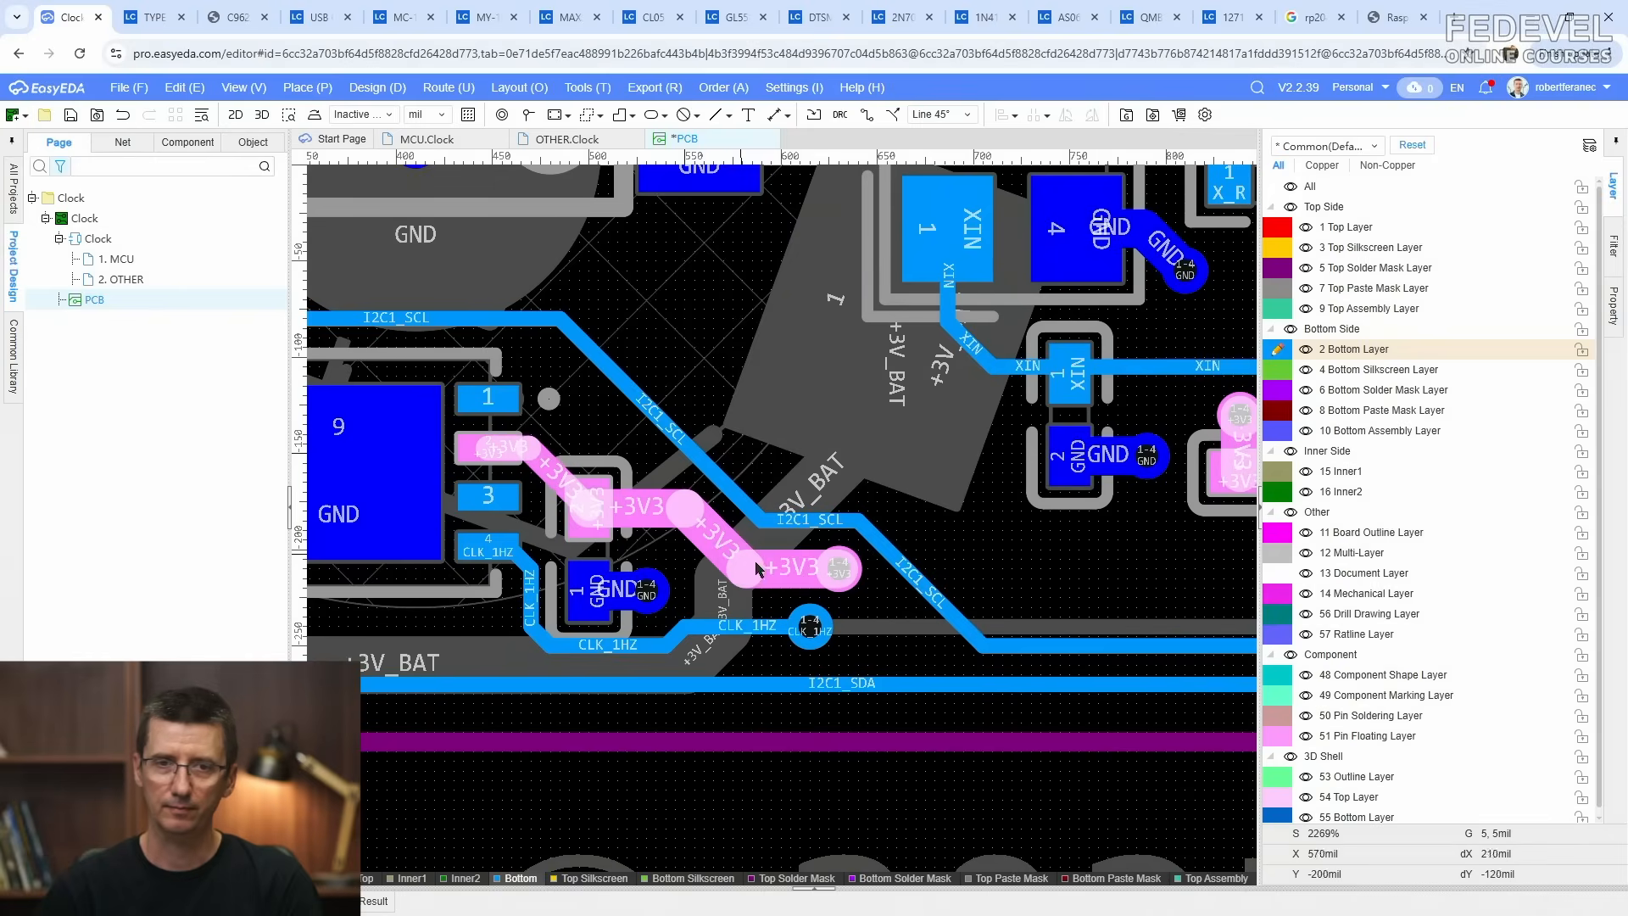
pyautogui.moveTo(898, 646); pyautogui.dragTo(375, 513, button='right')
pyautogui.scroll(-2, 663, 564)
pyautogui.scroll(-1, 740, 567)
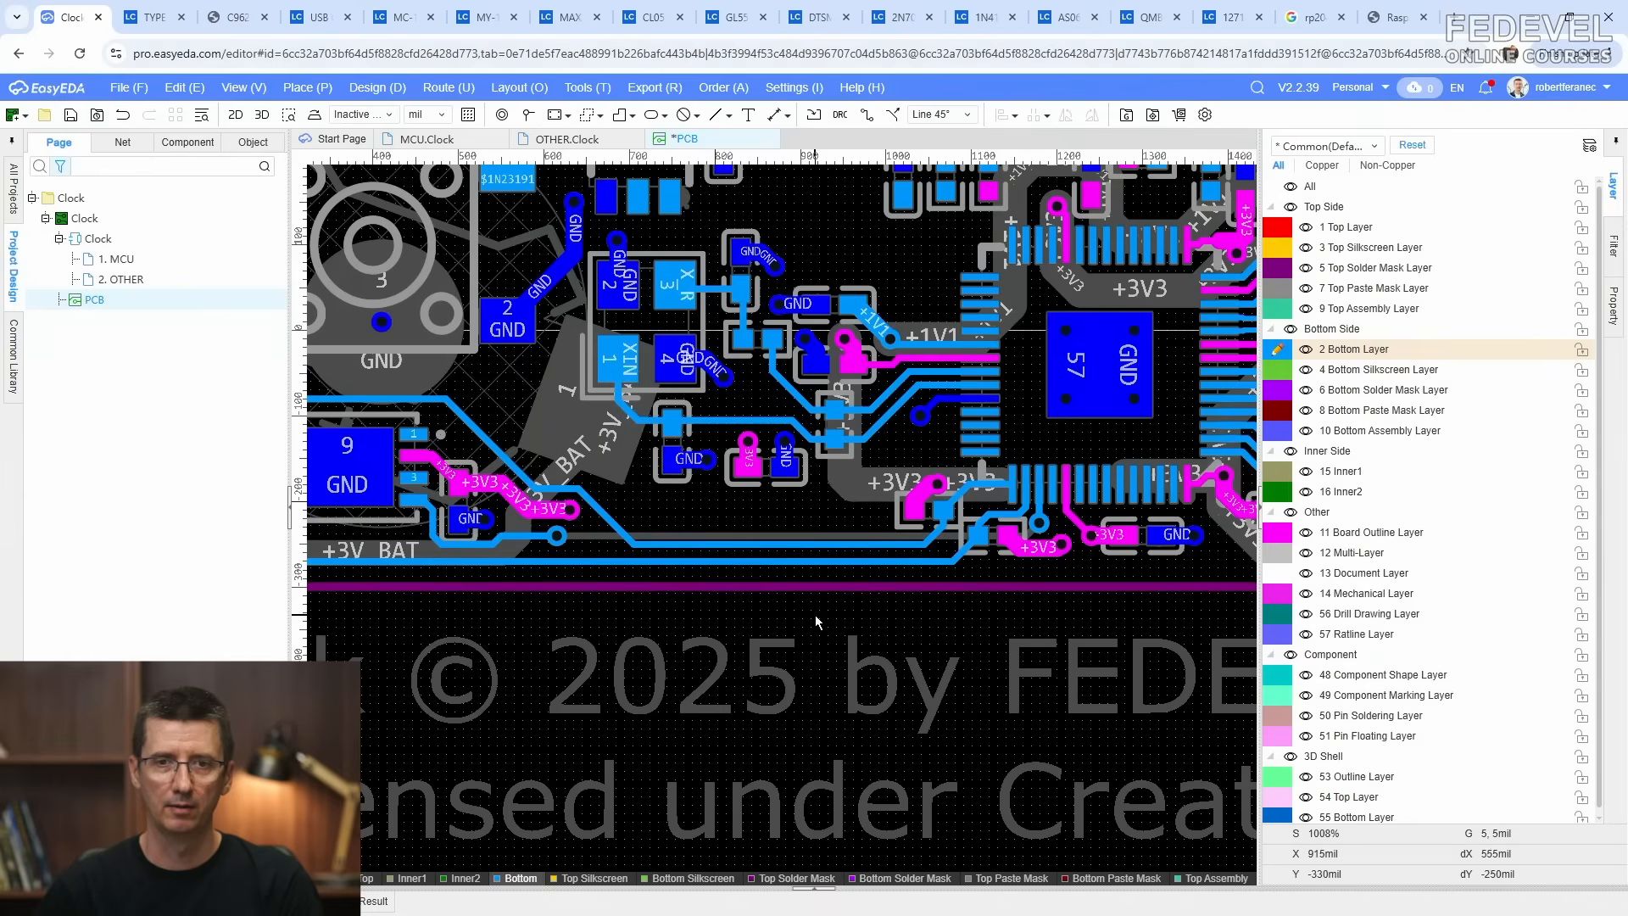
pyautogui.press('k')
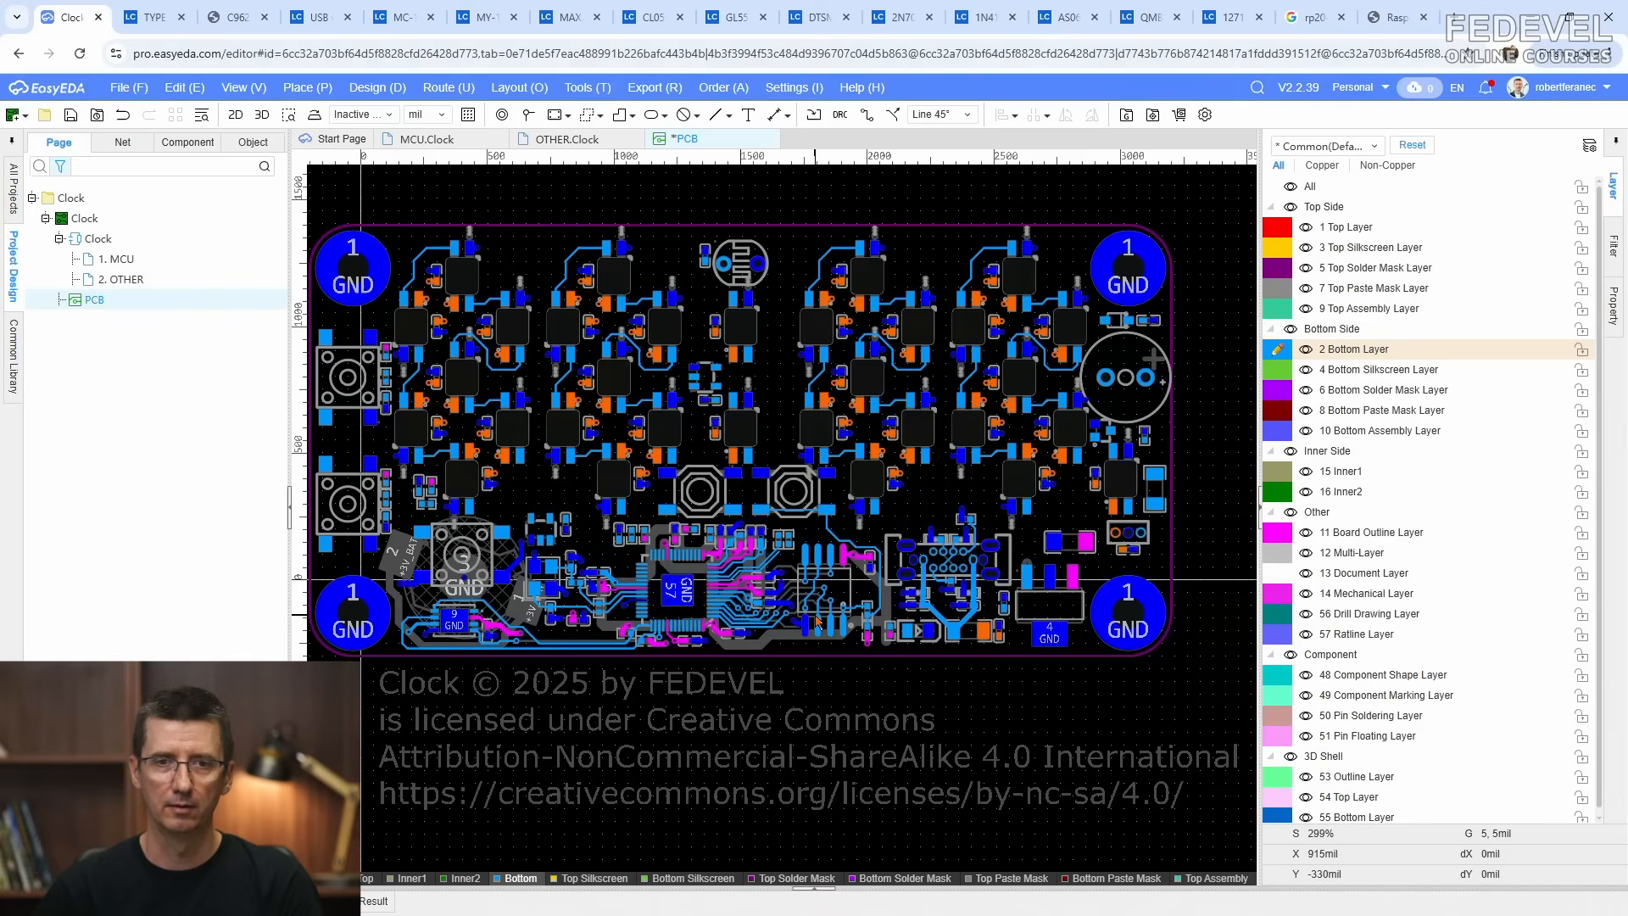
pyautogui.click(70, 115)
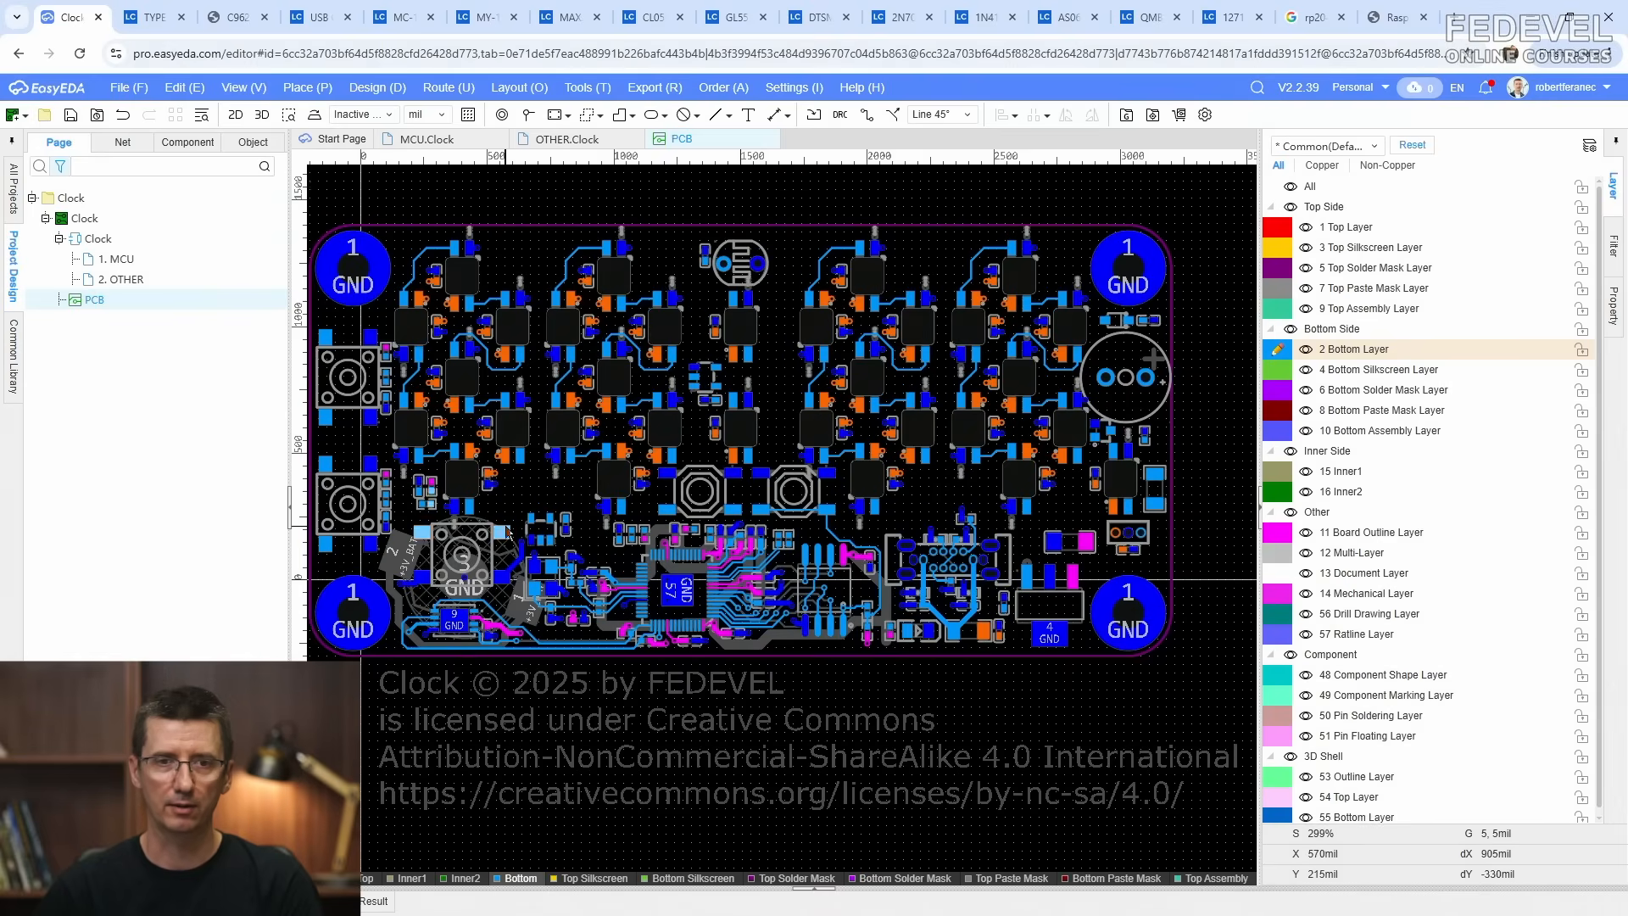
# Step: Examine the USER_BTN pads 16 to 18 on the microcontroller and the User Buttons circuits on the MCU schematic page
pyautogui.scroll(6, 639, 628)
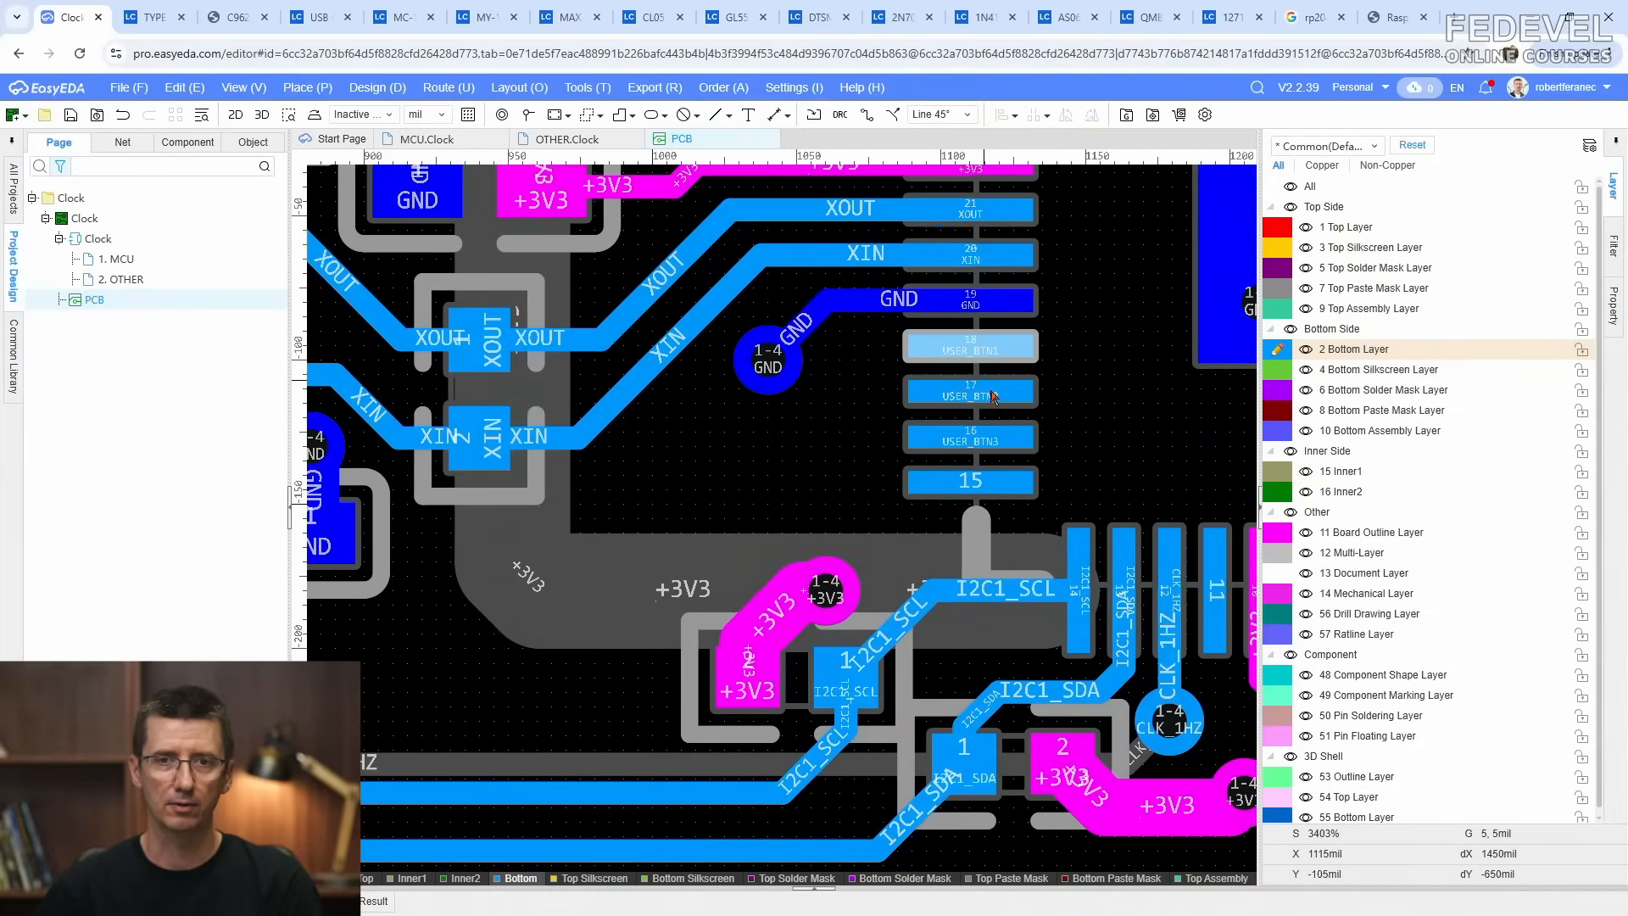
pyautogui.scroll(-4, 994, 396)
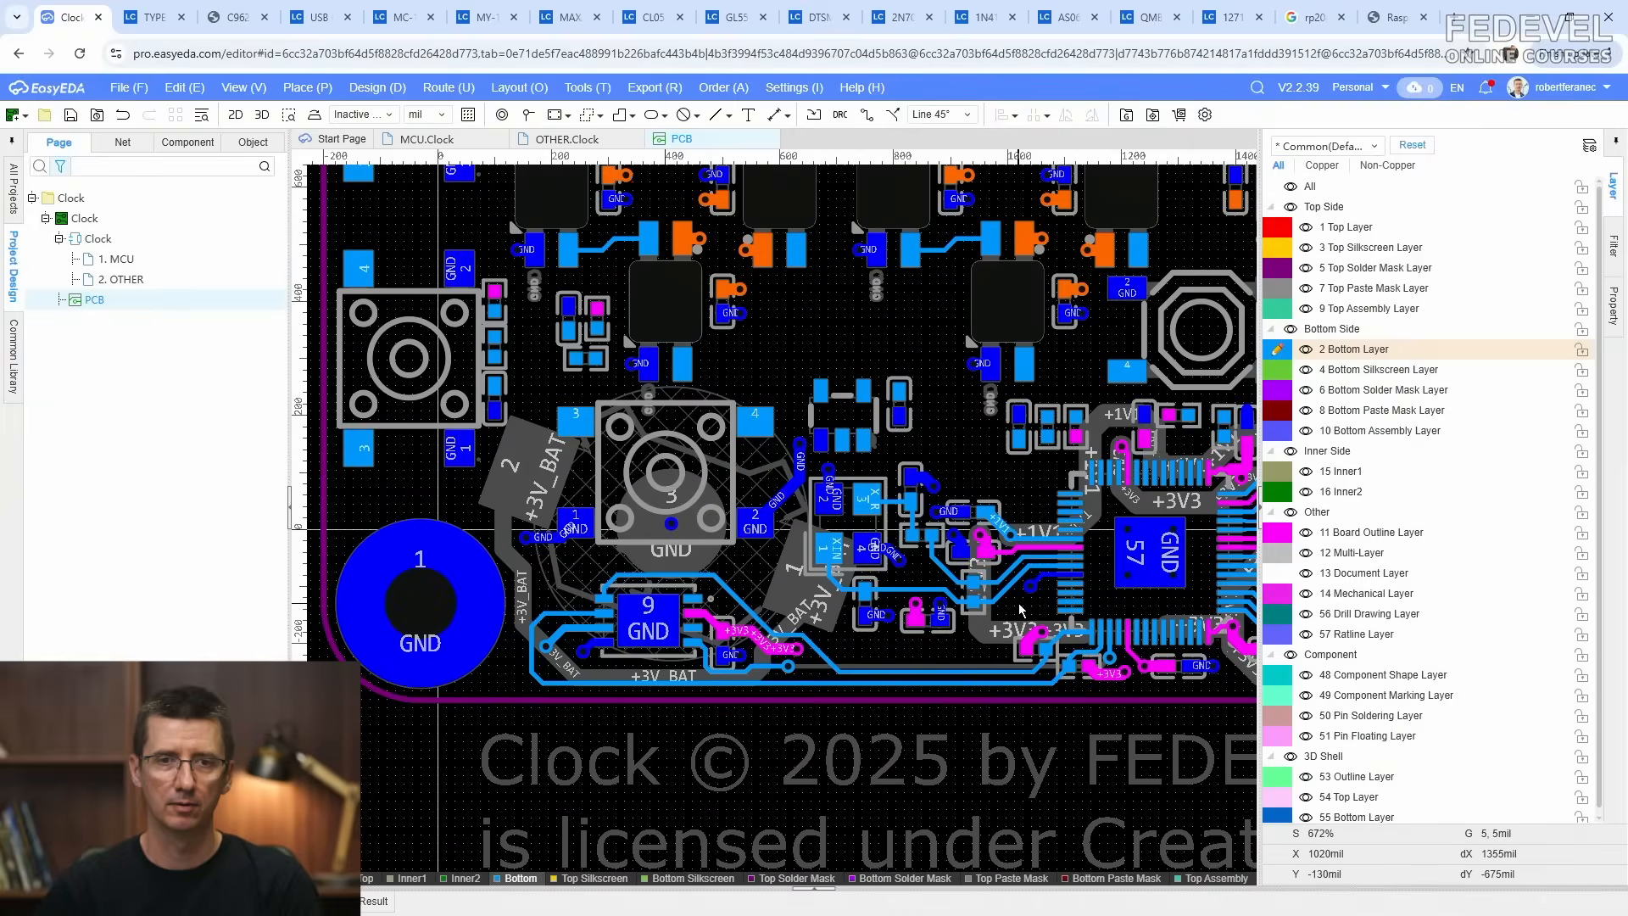
pyautogui.moveTo(1020, 608); pyautogui.dragTo(1009, 778, button='right')
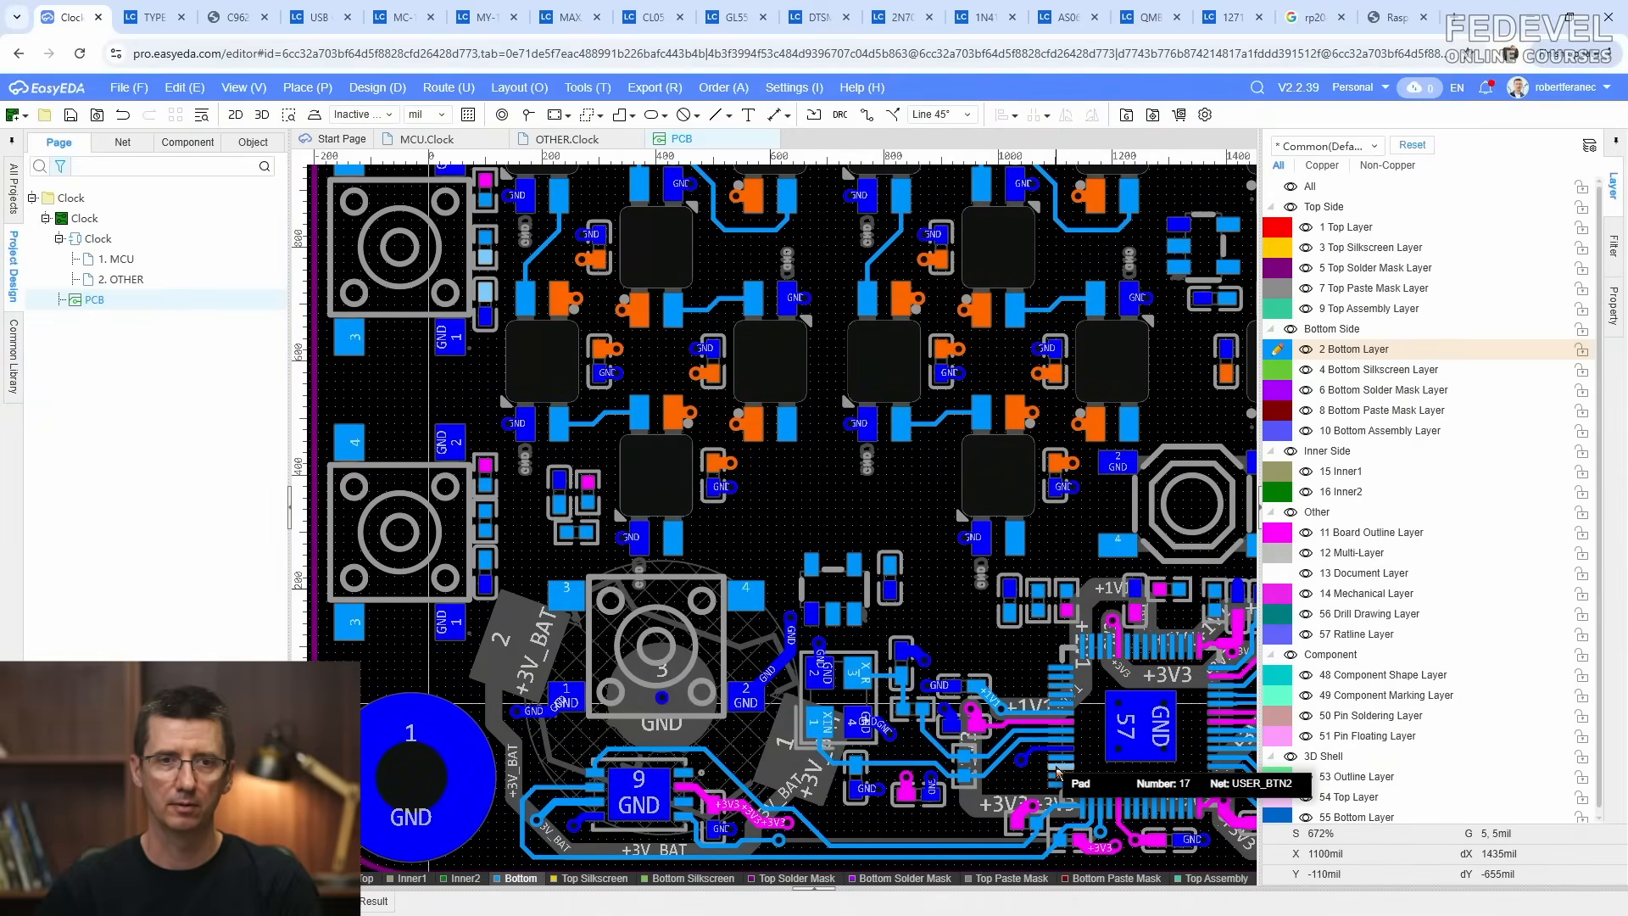
pyautogui.scroll(8, 1058, 763)
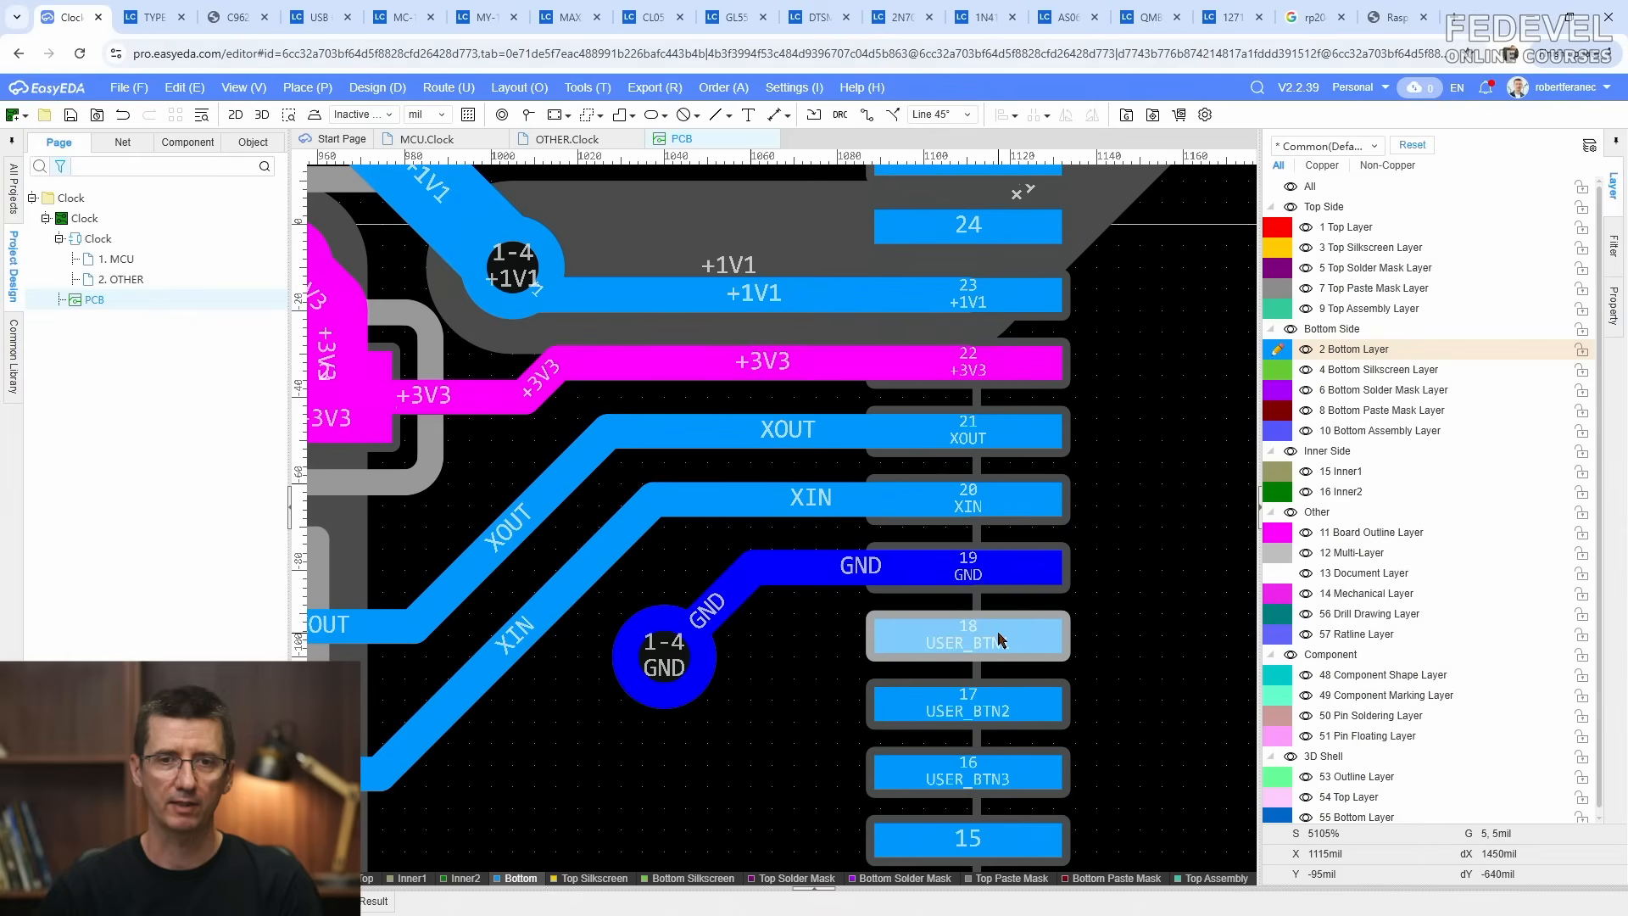
pyautogui.click(999, 637)
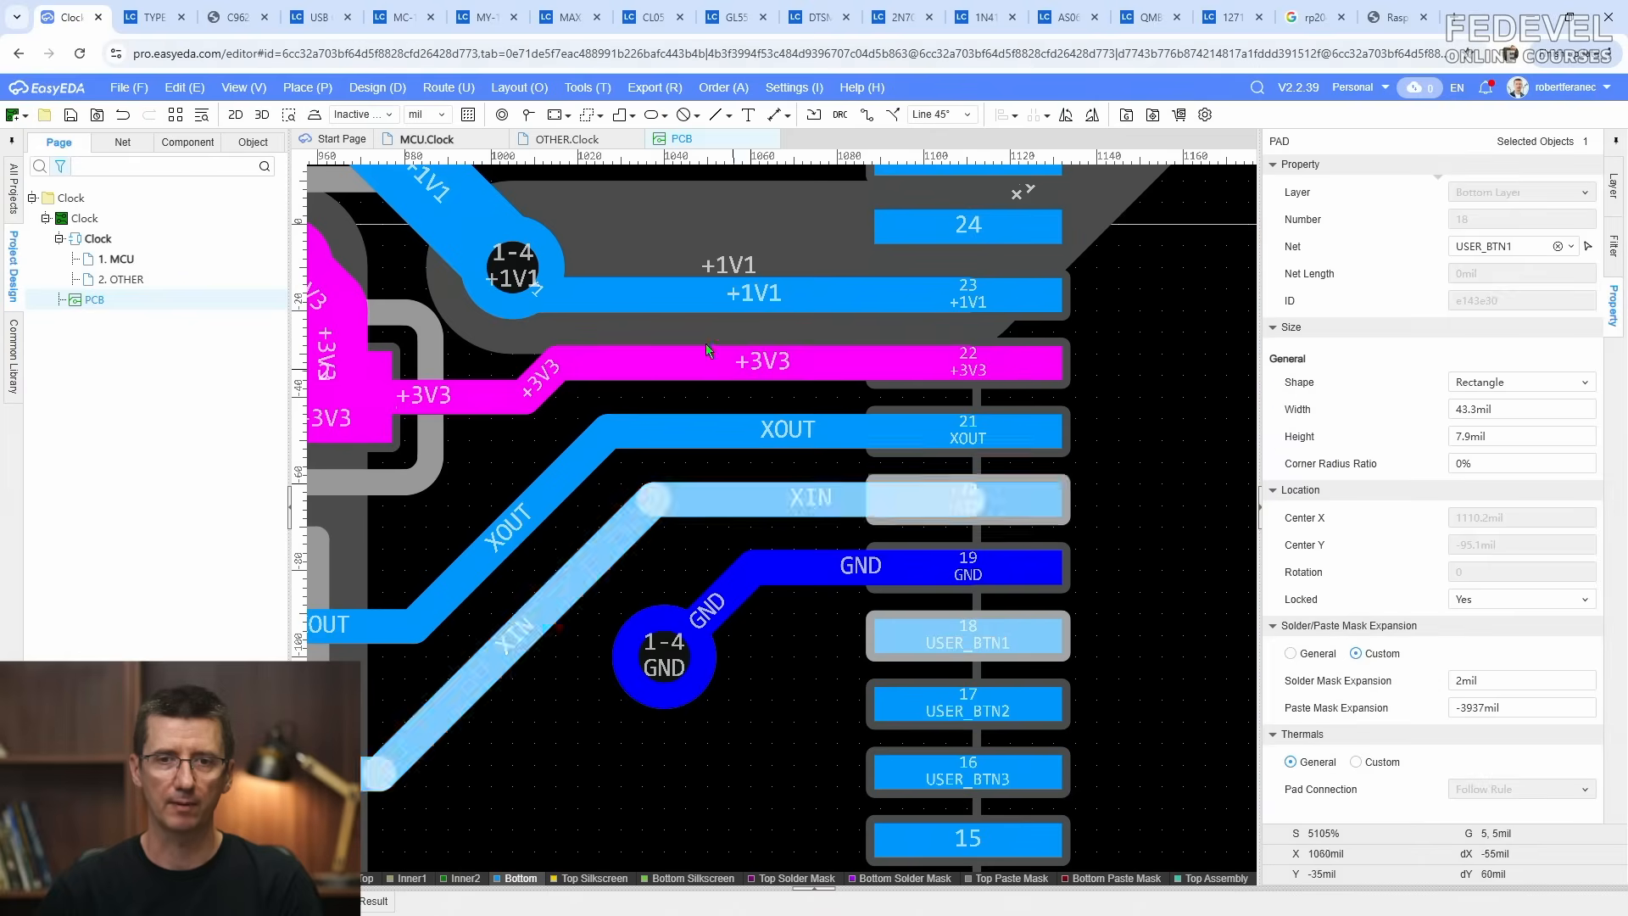
pyautogui.click(432, 145)
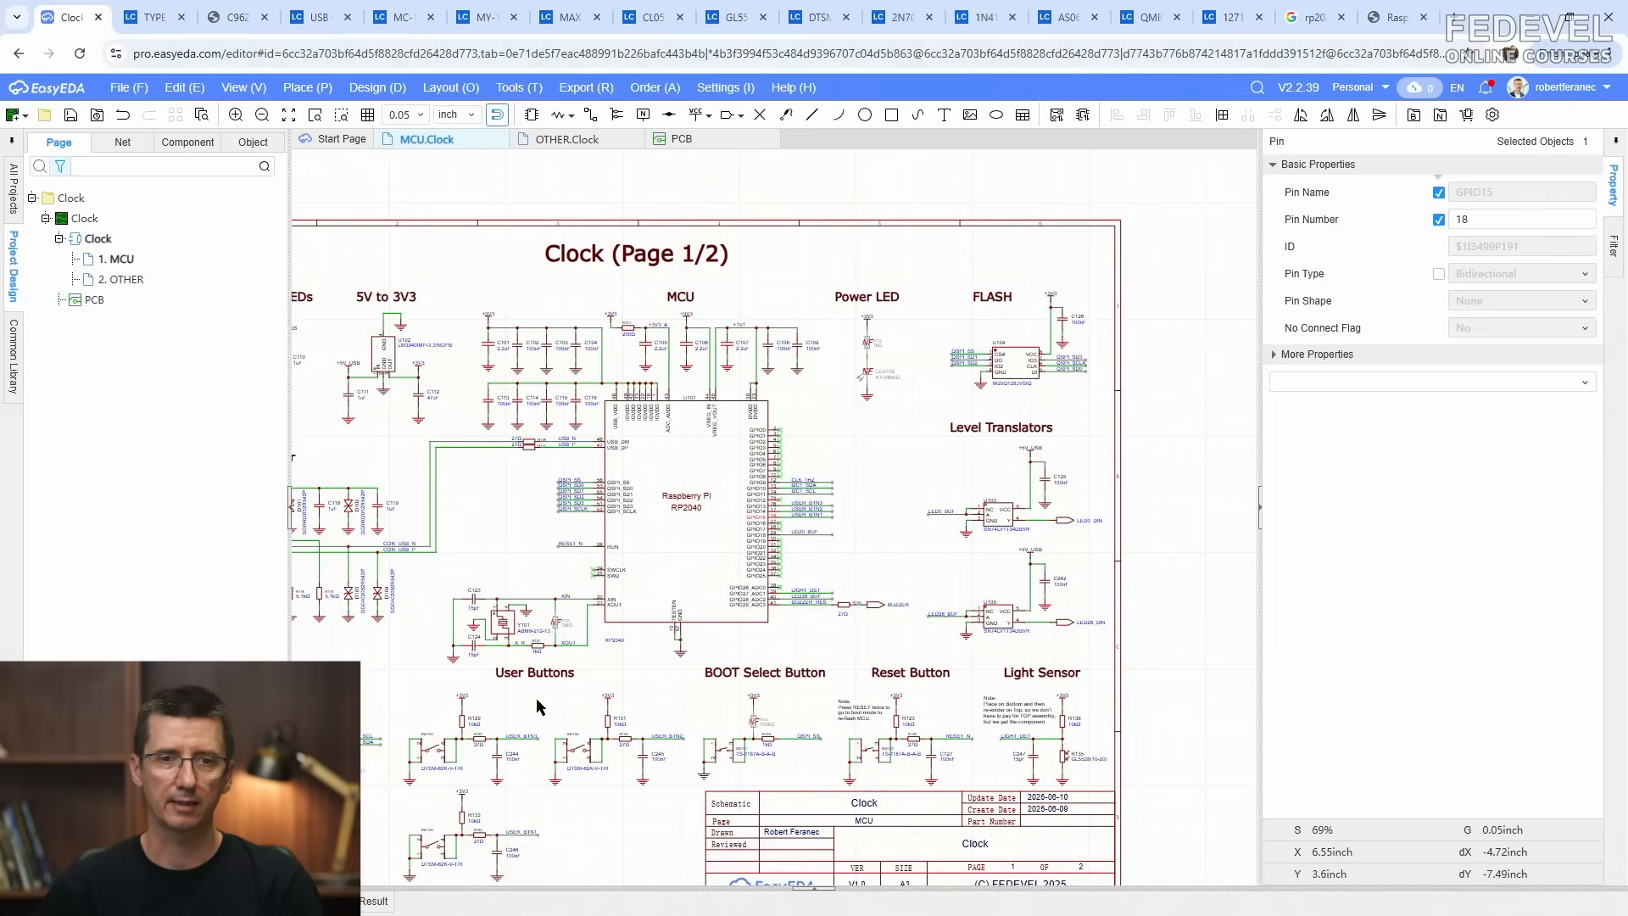
pyautogui.moveTo(537, 708); pyautogui.dragTo(695, 434, button='right')
pyautogui.scroll(5, 701, 503)
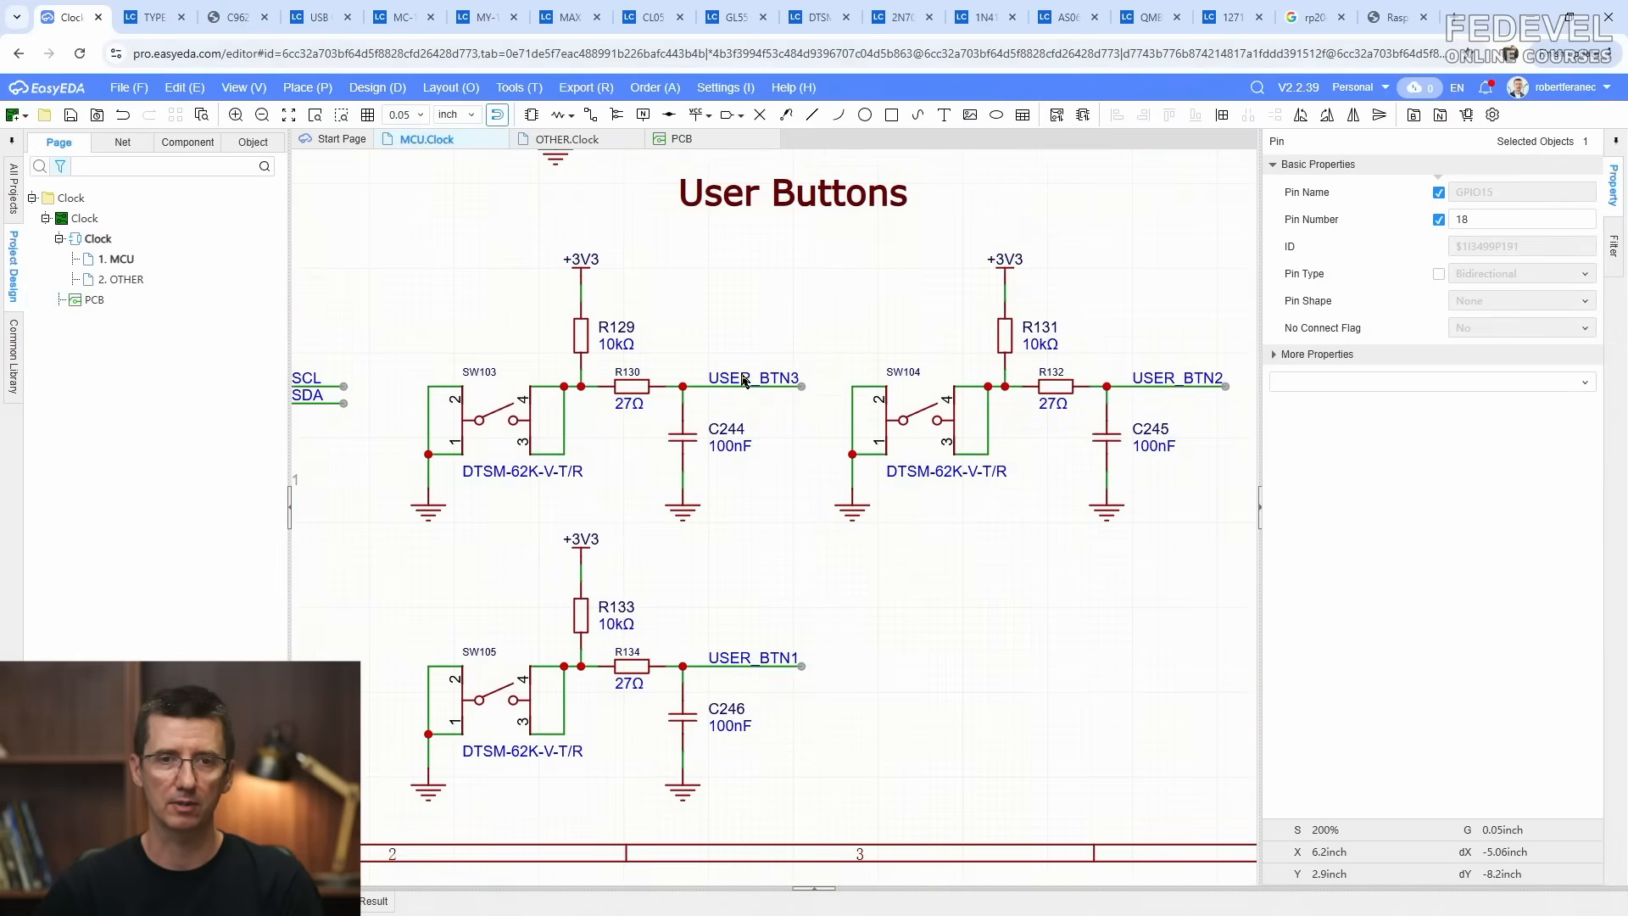
# Step: Enable all independent object types in the schematic's selection filter
pyautogui.click(749, 379)
pyautogui.click(1611, 250)
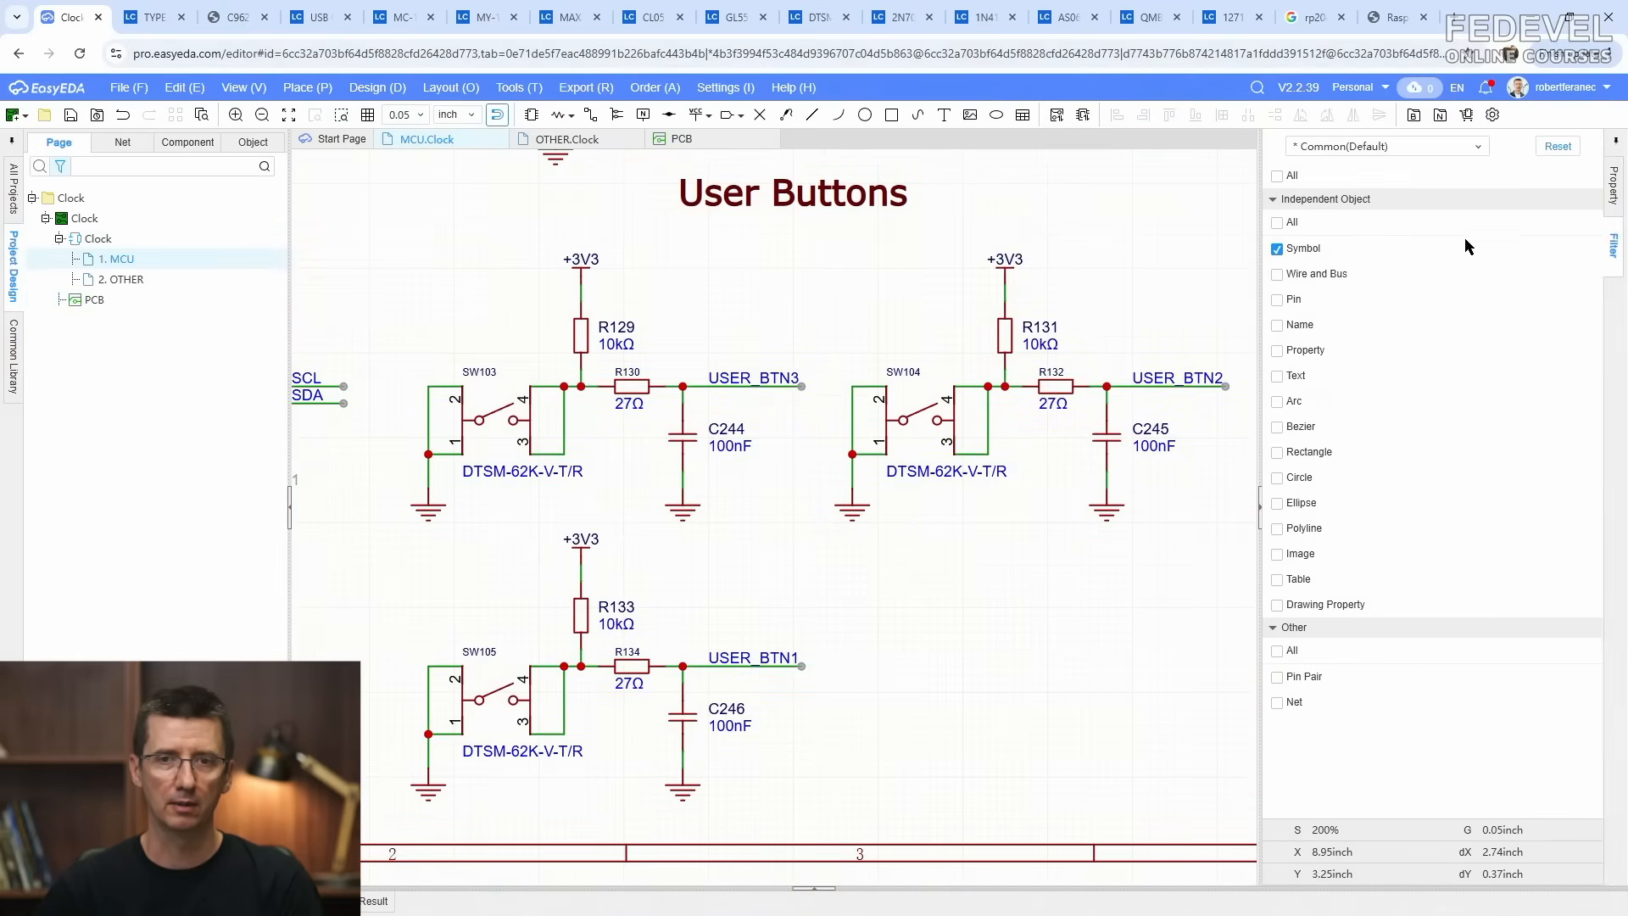
pyautogui.click(1278, 223)
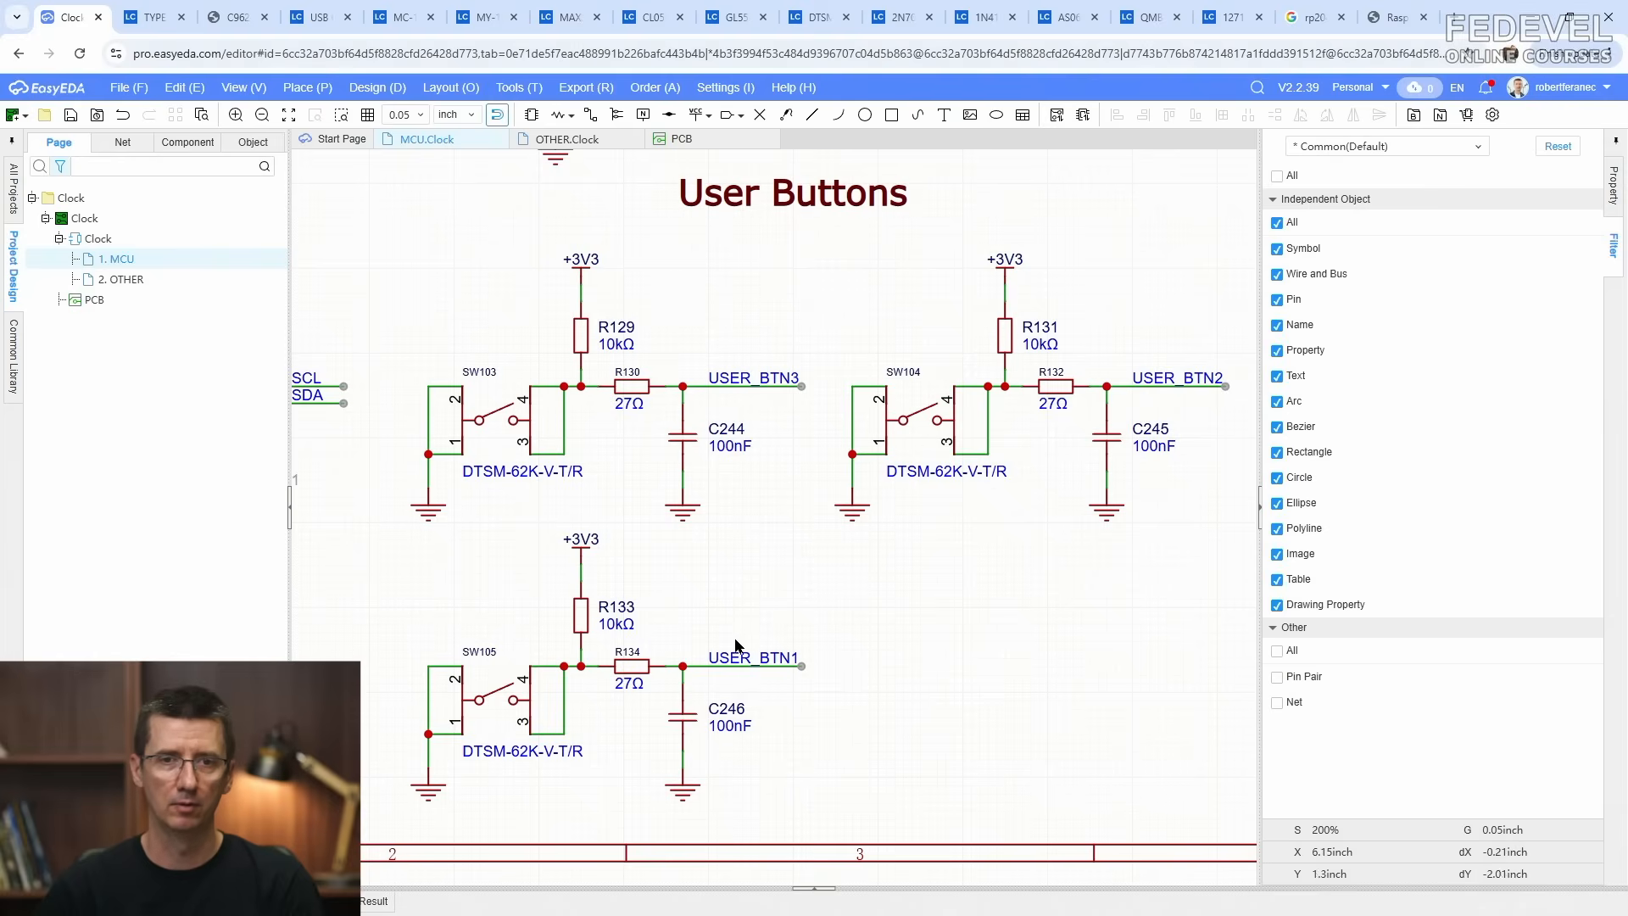
# Step: Copy the USER_BTN1 net label into the empty area above R130's circuit and delete the original from the SW105 circuit
pyautogui.click(738, 661)
pyautogui.rightClick(738, 662)
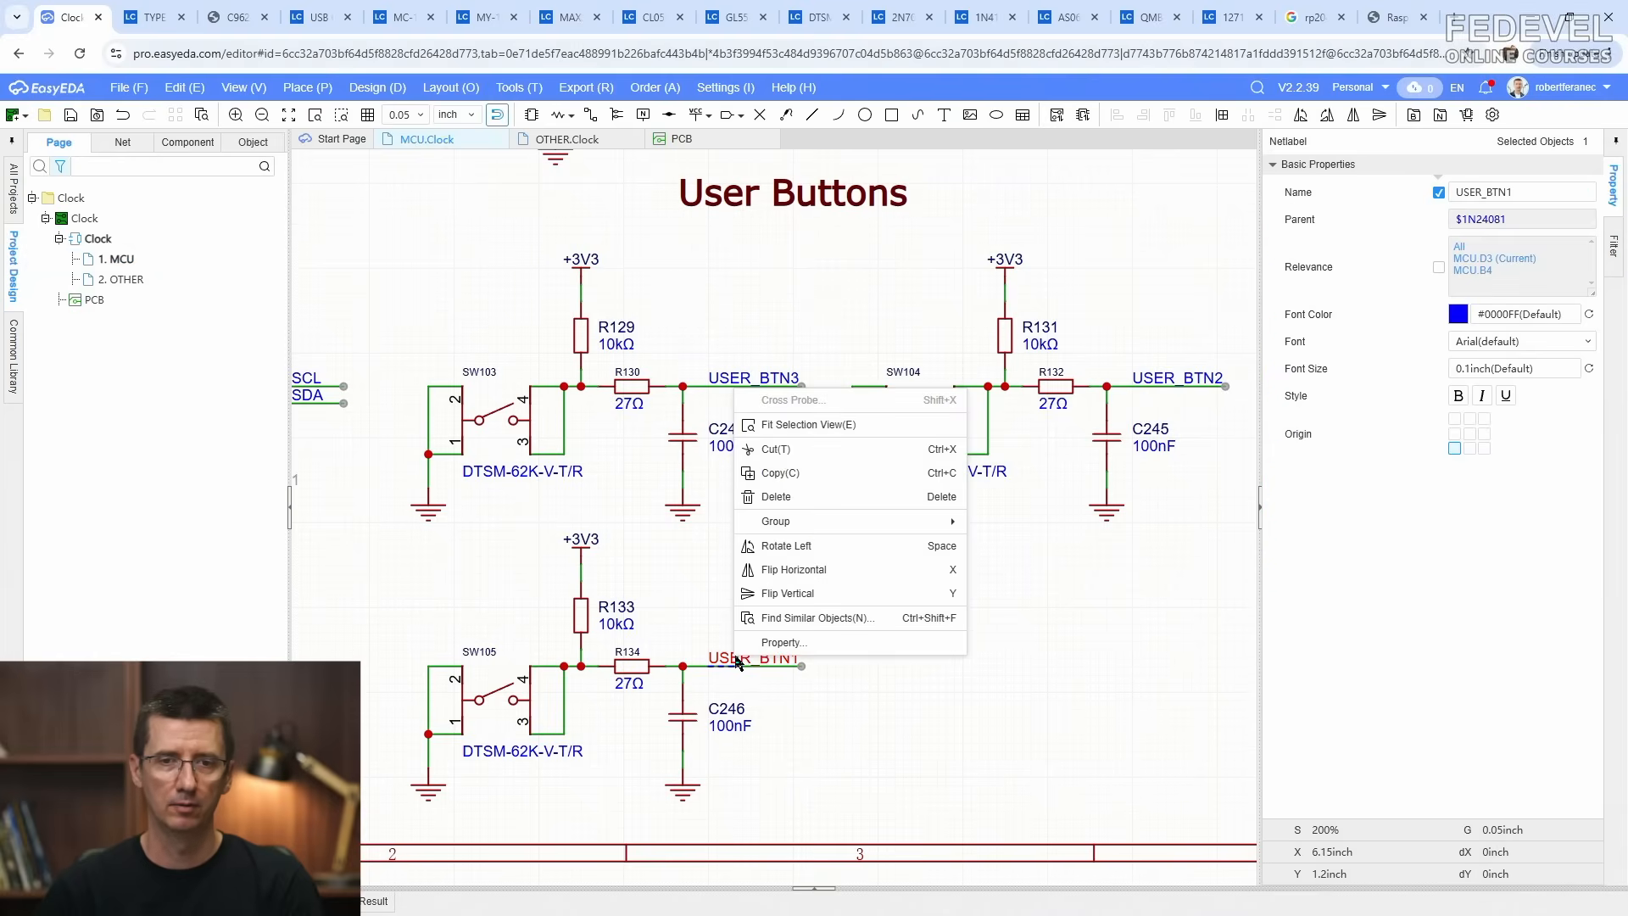
pyautogui.rightClick(739, 295)
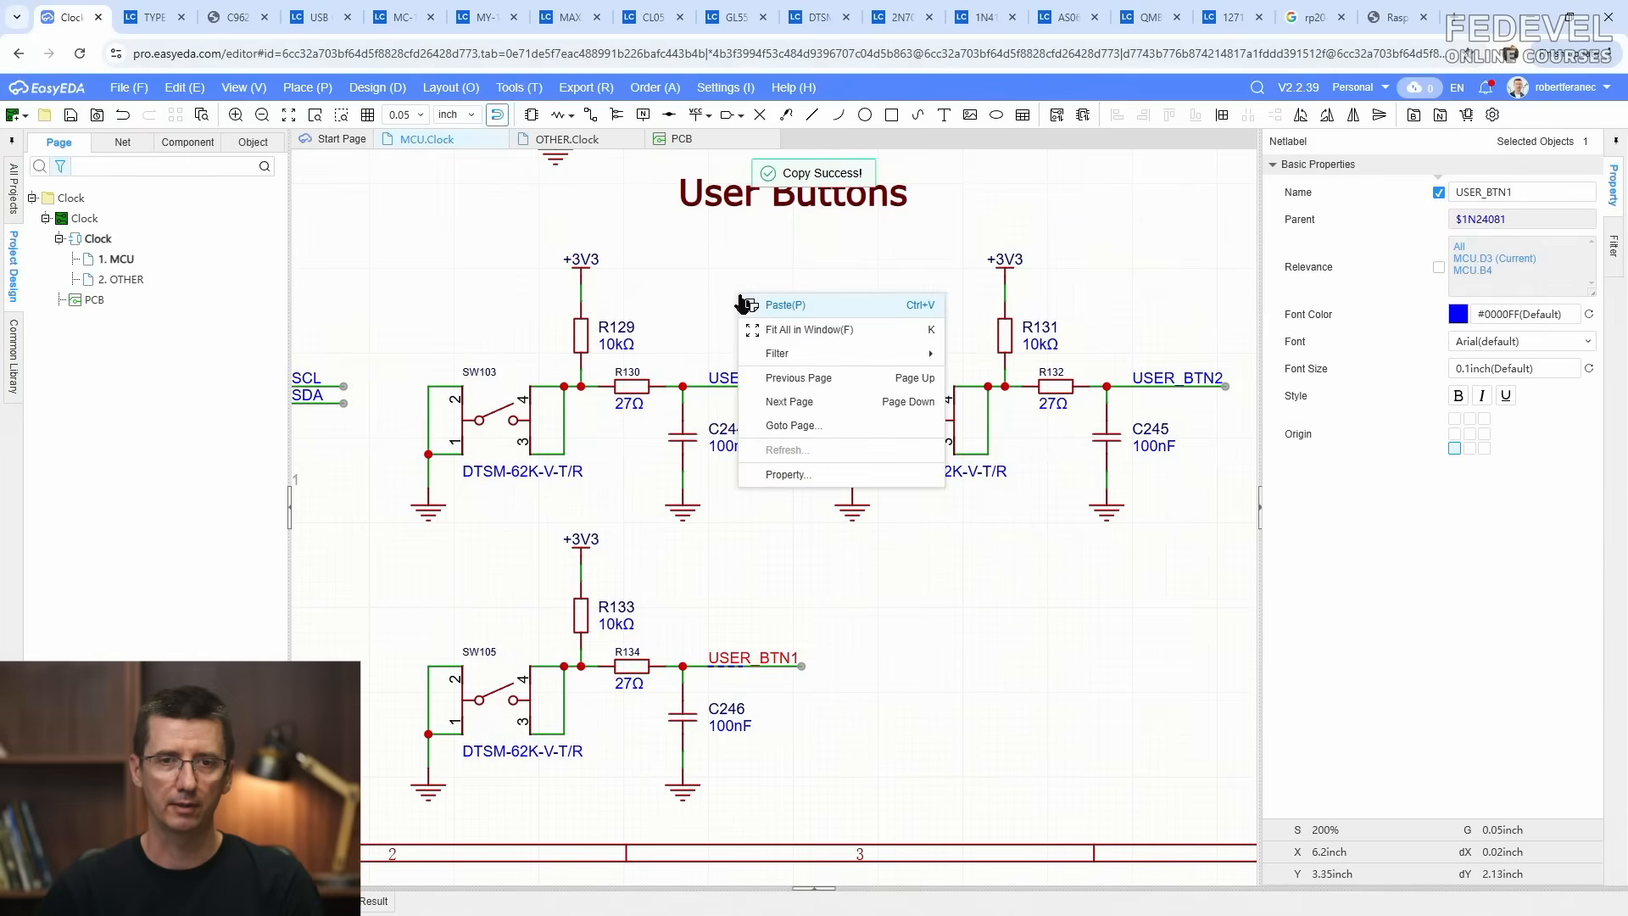
pyautogui.click(762, 306)
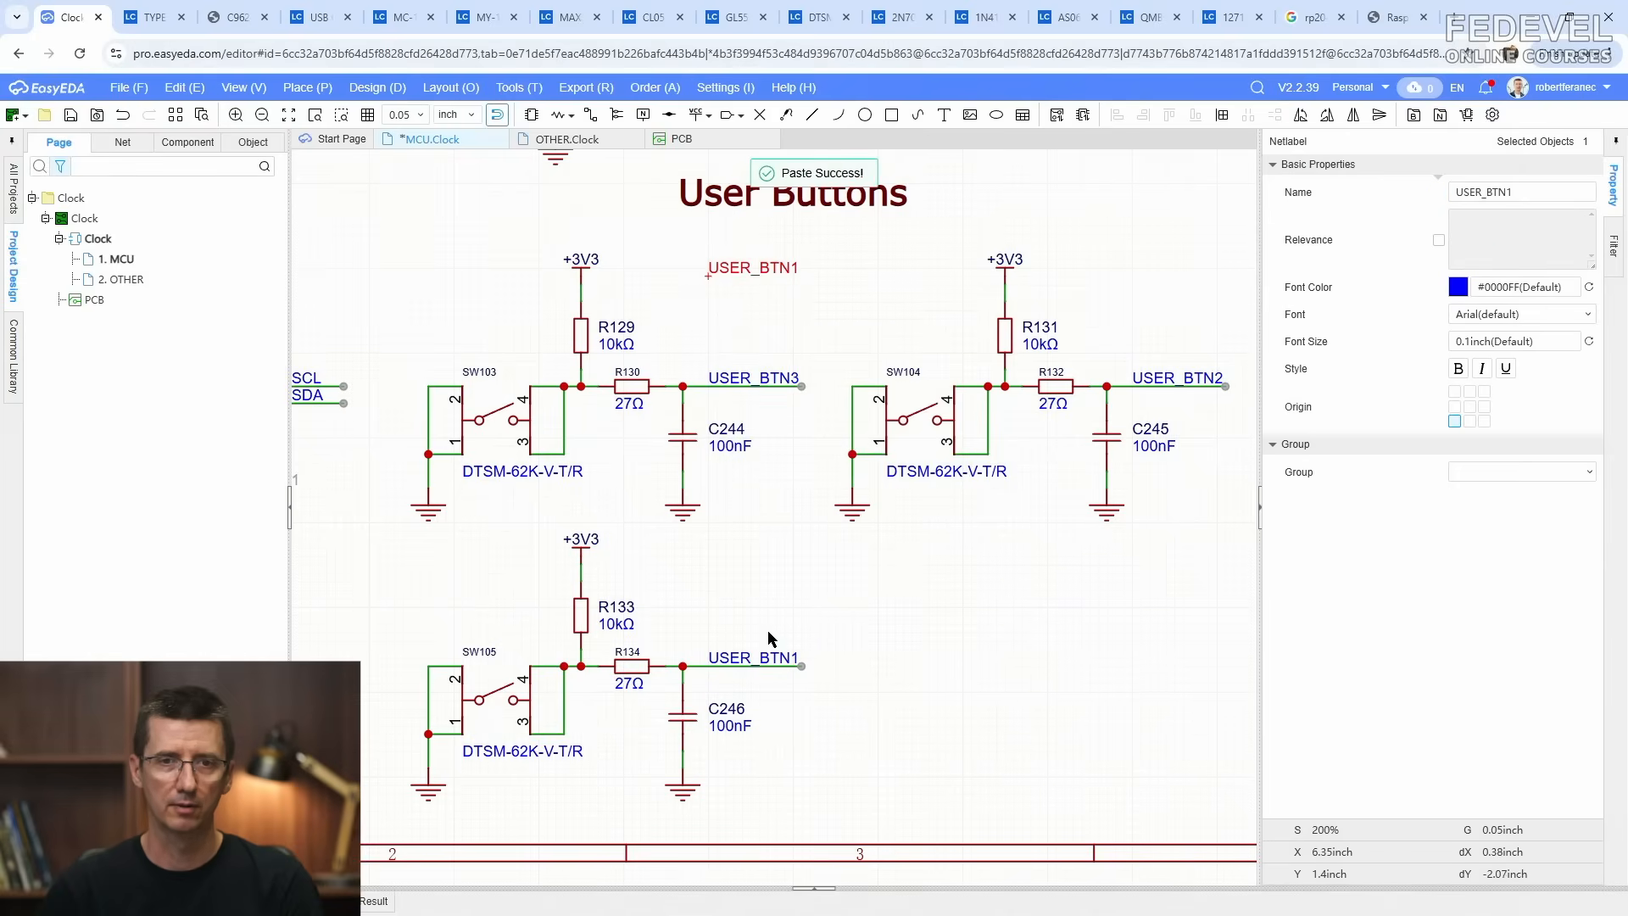
pyautogui.click(756, 660)
pyautogui.rightClick(757, 660)
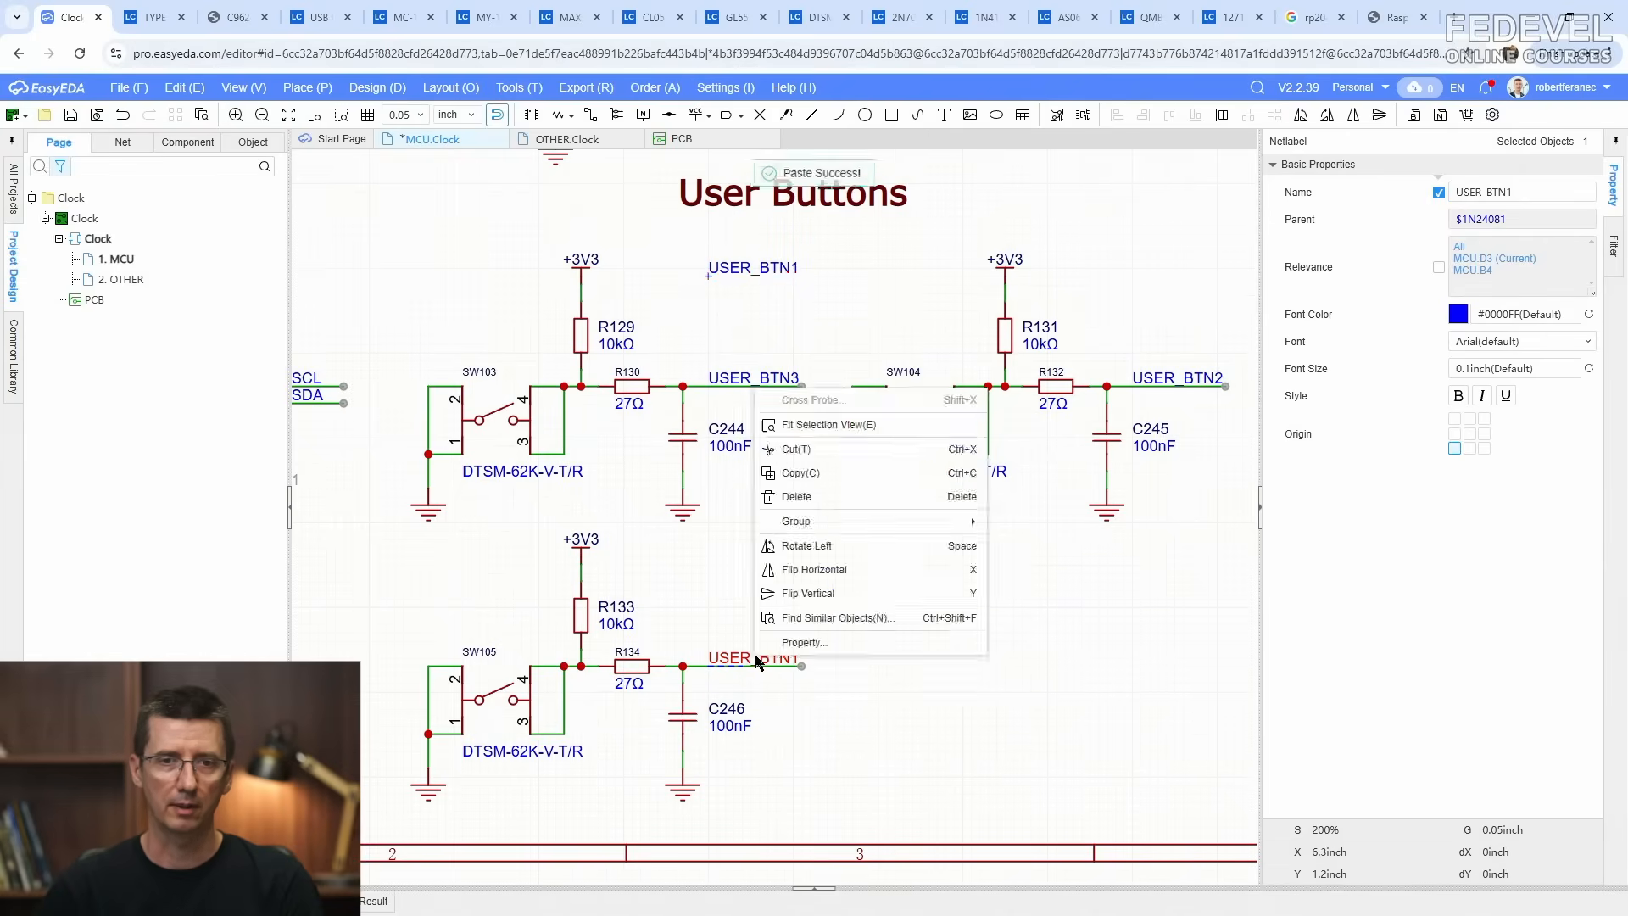
pyautogui.click(793, 498)
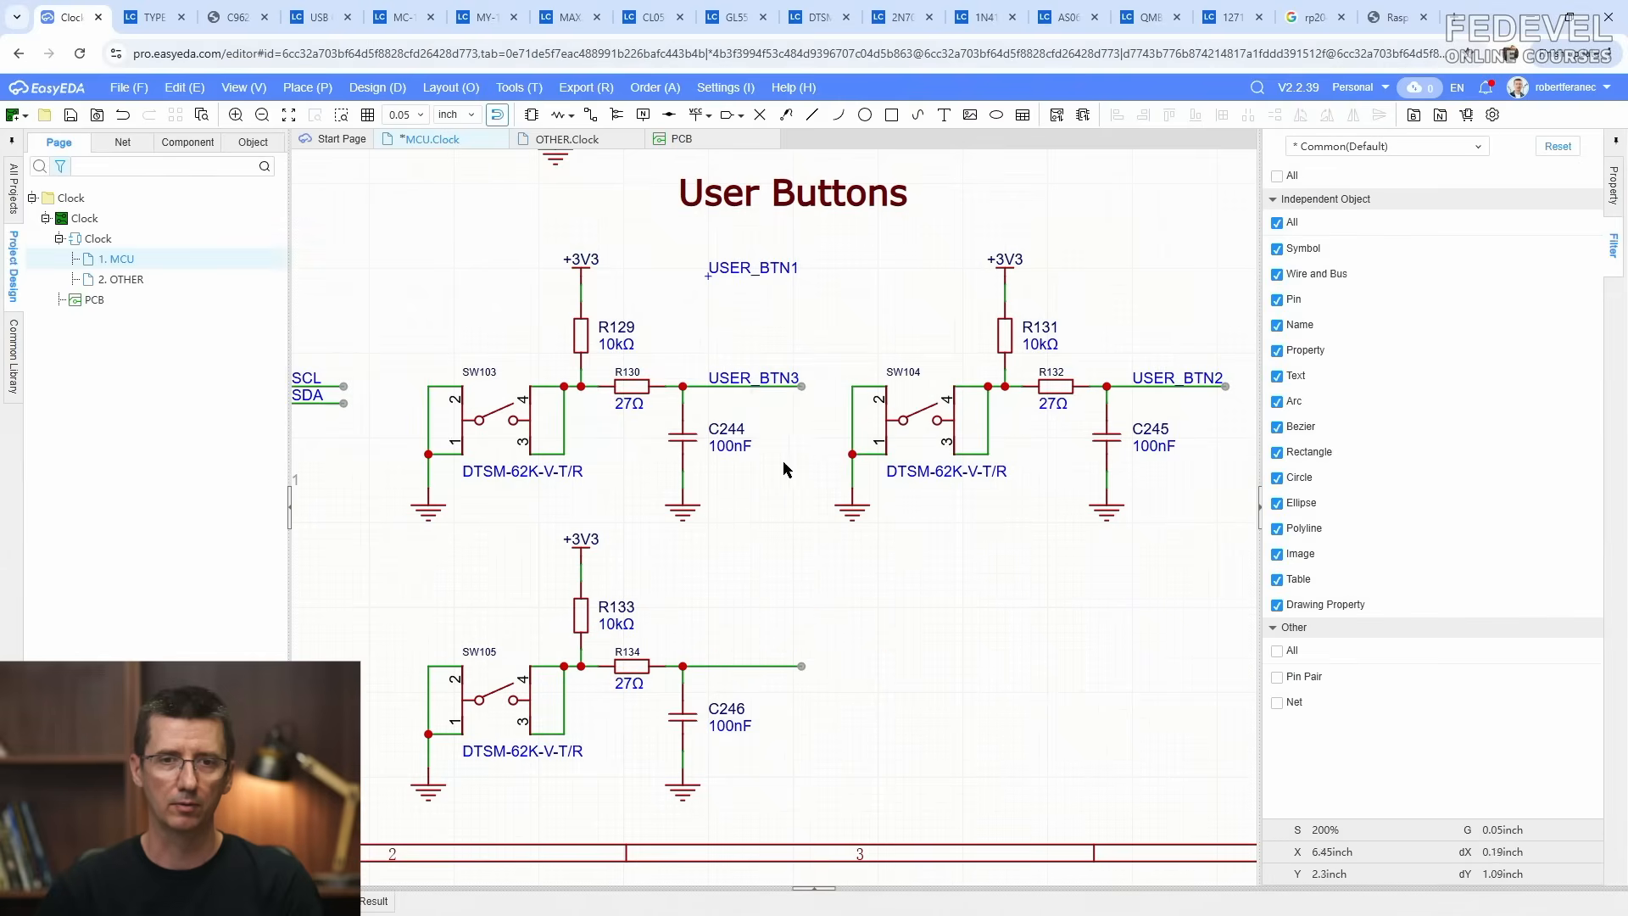
# Step: Copy the USER_BTN3 net label from the SW103 circuit onto the output wire of the SW105 circuit
pyautogui.click(743, 383)
pyautogui.rightClick(741, 382)
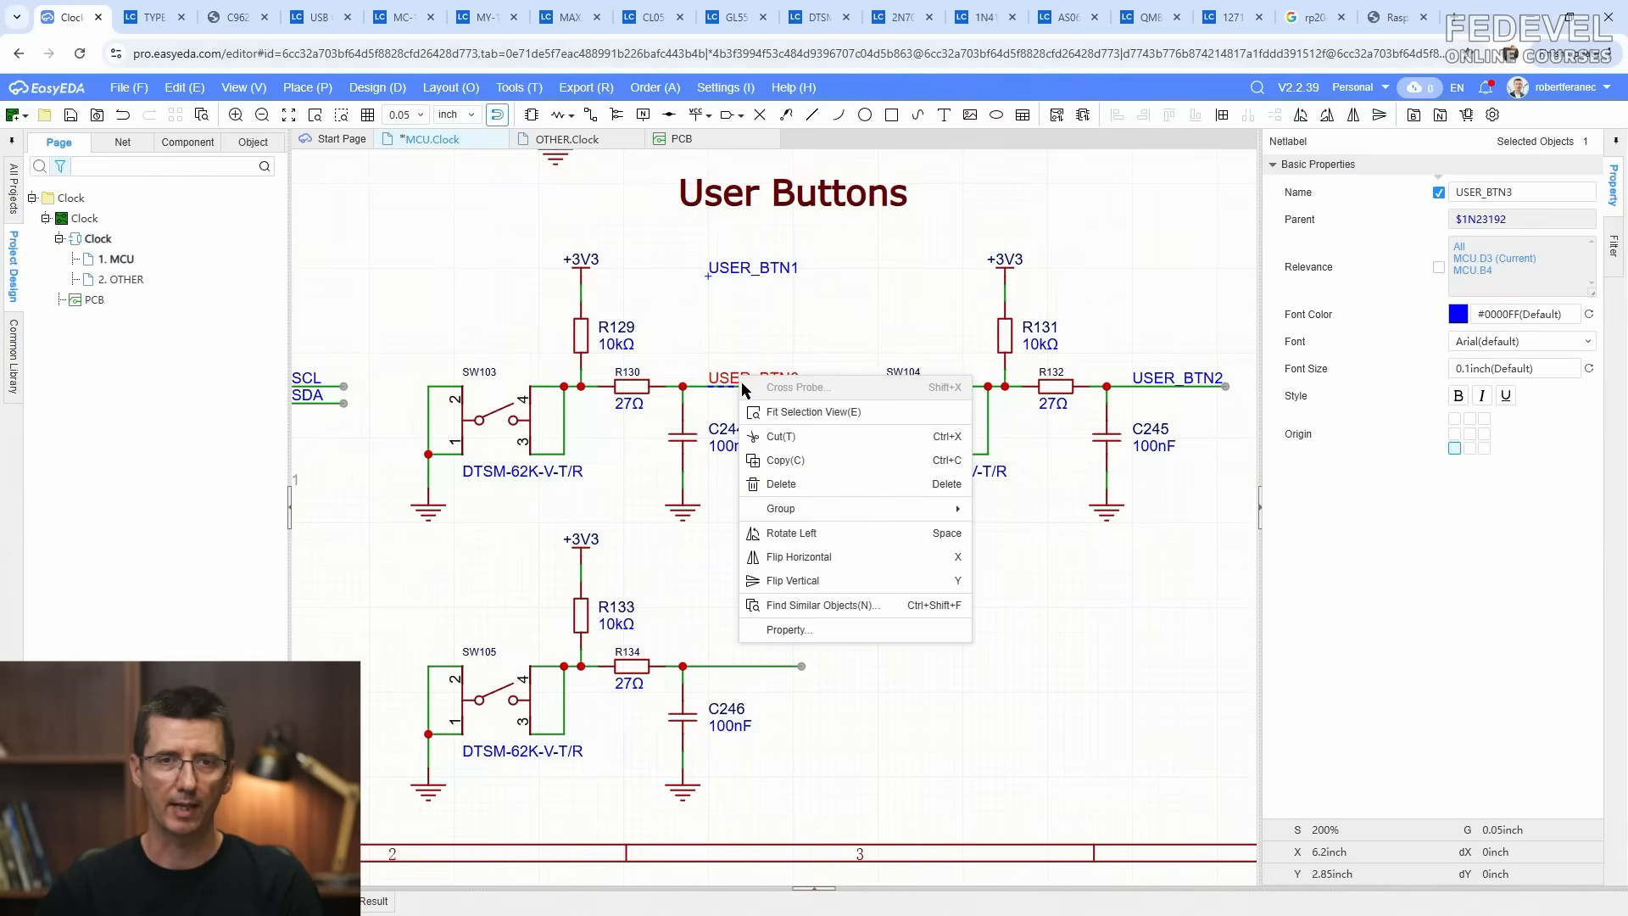
pyautogui.click(772, 457)
pyautogui.rightClick(761, 512)
pyautogui.click(776, 525)
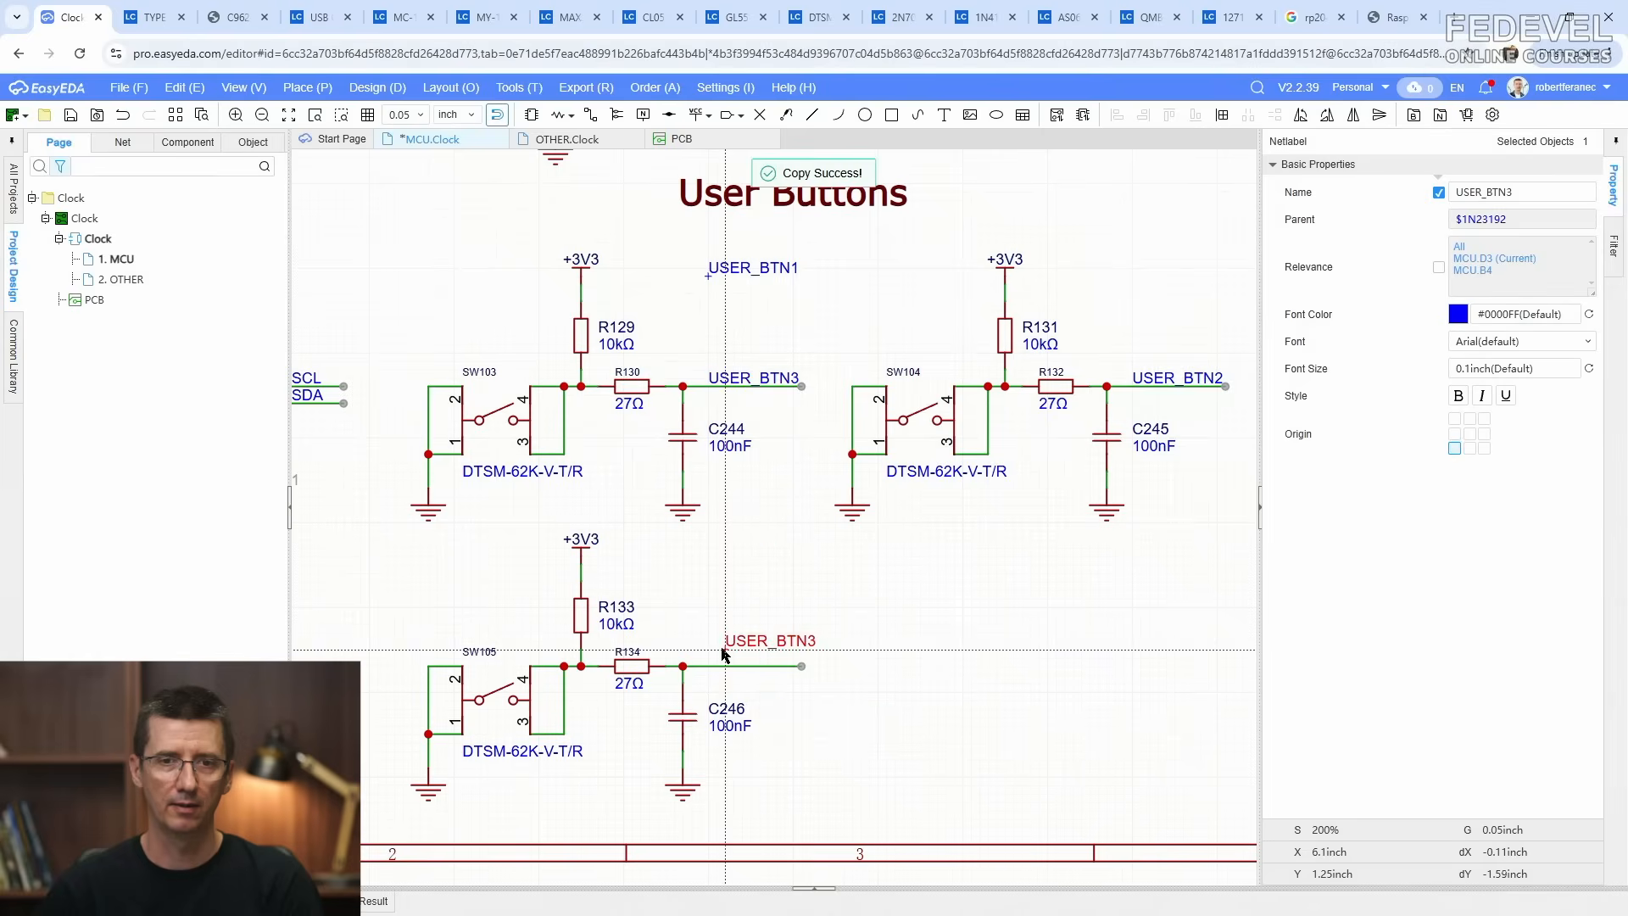
pyautogui.click(712, 668)
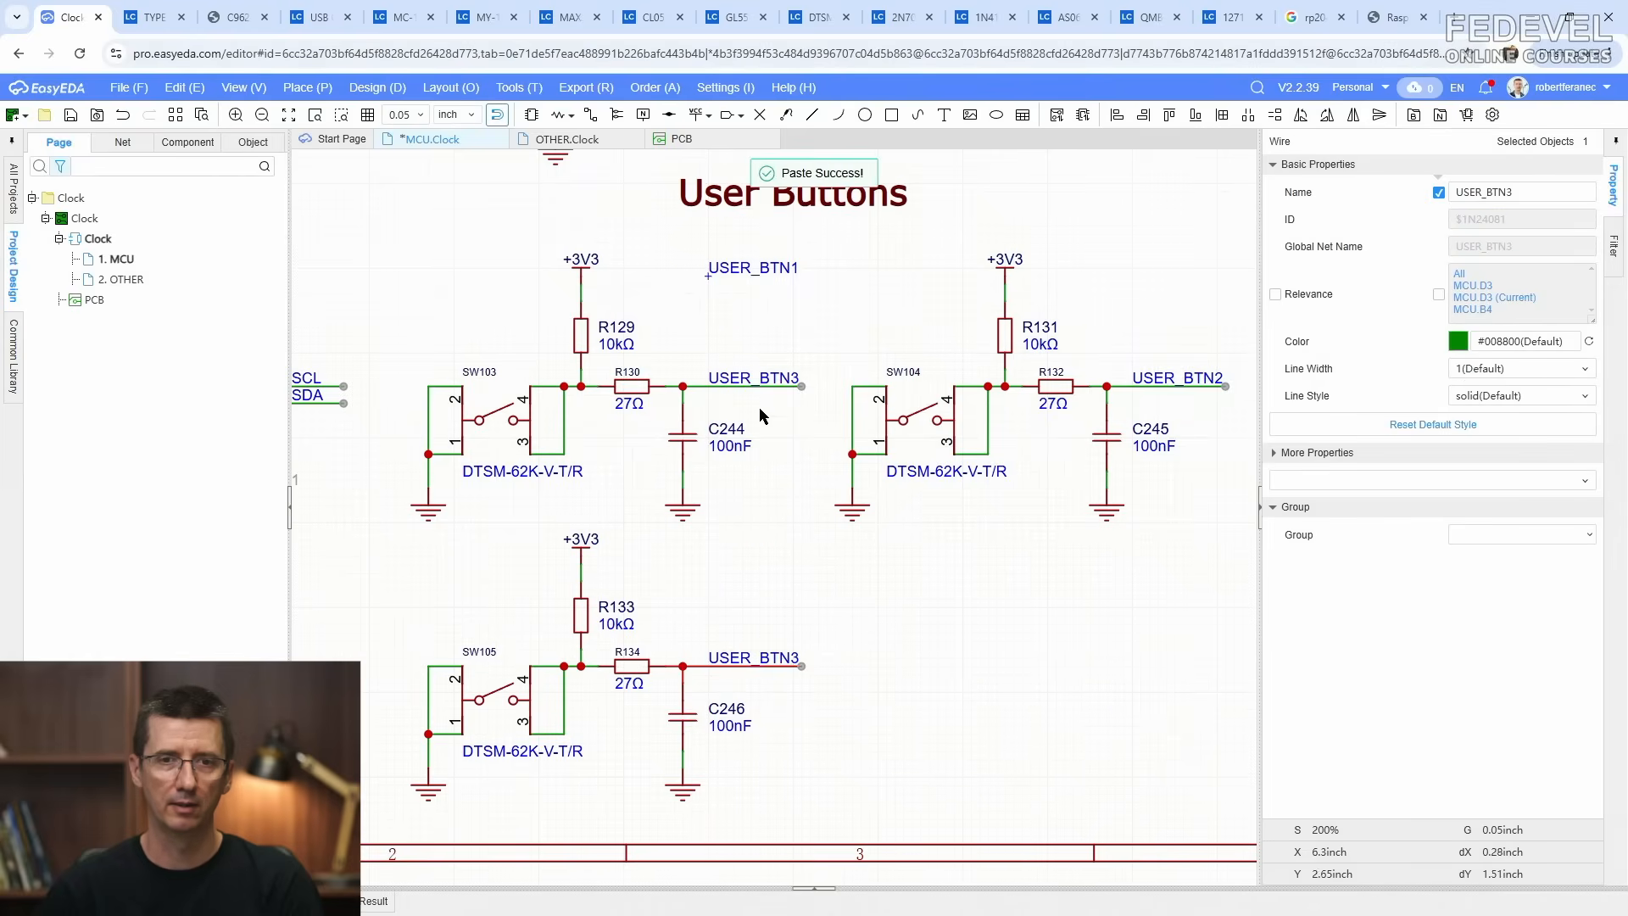
# Step: Replace the USER_BTN3 net label on the SW103 circuit's output wire with the spare USER_BTN1 label
pyautogui.click(755, 376)
pyautogui.rightClick(755, 376)
pyautogui.click(776, 484)
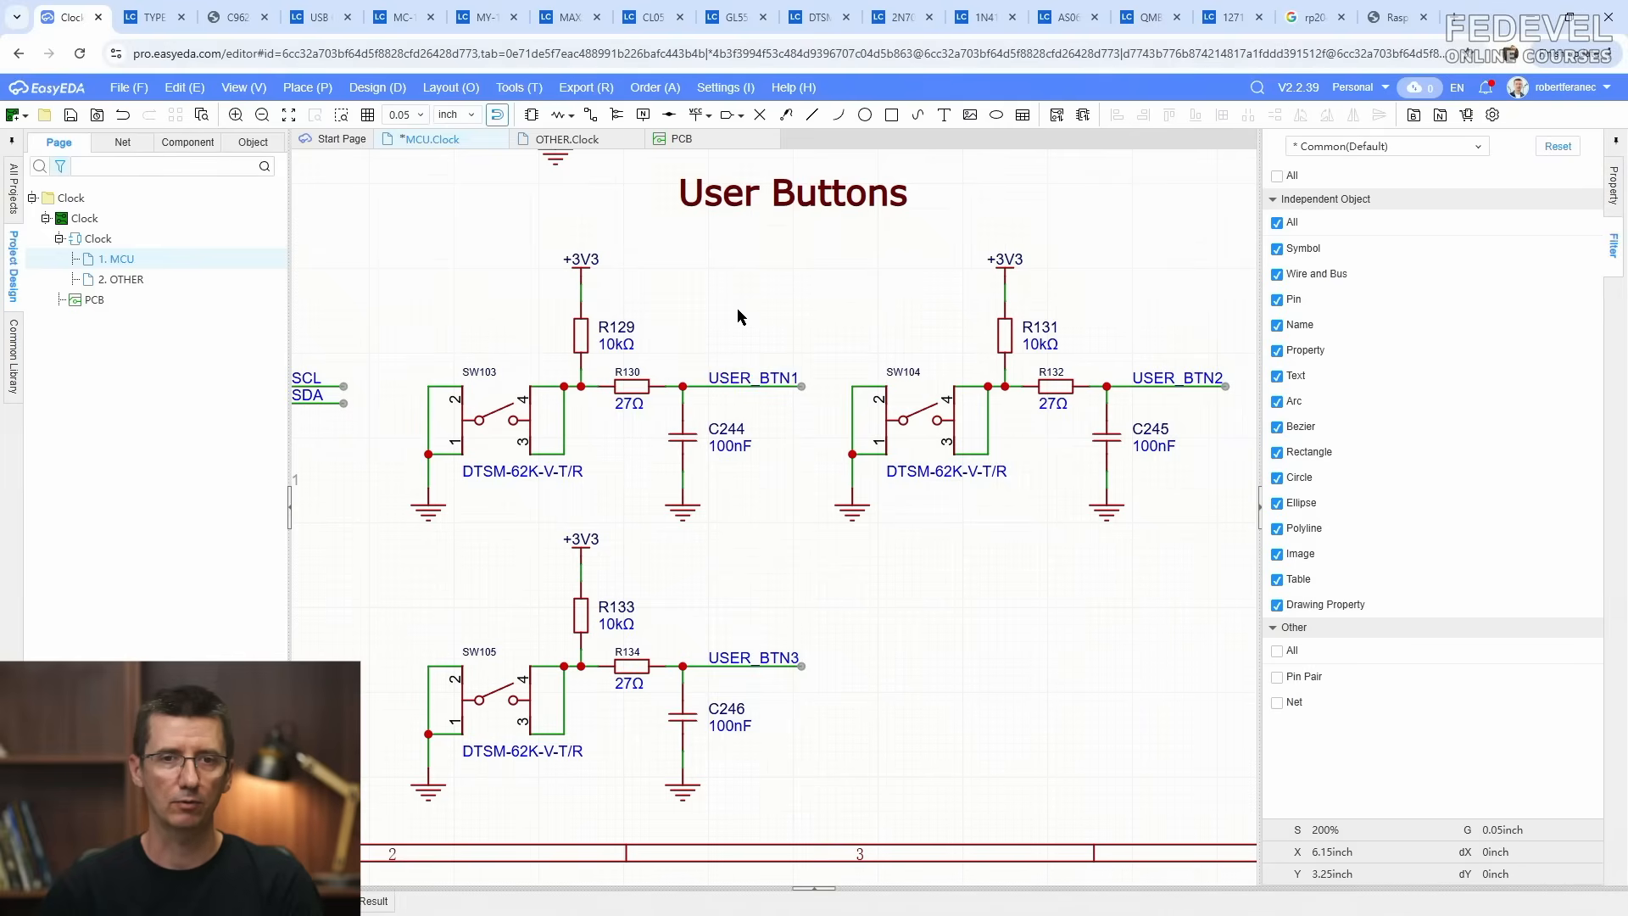
# Step: Update the PCB from the schematic, applying the USER_BTN1 and USER_BTN3 net changes on C244, C246, R130 and R134
pyautogui.click(379, 90)
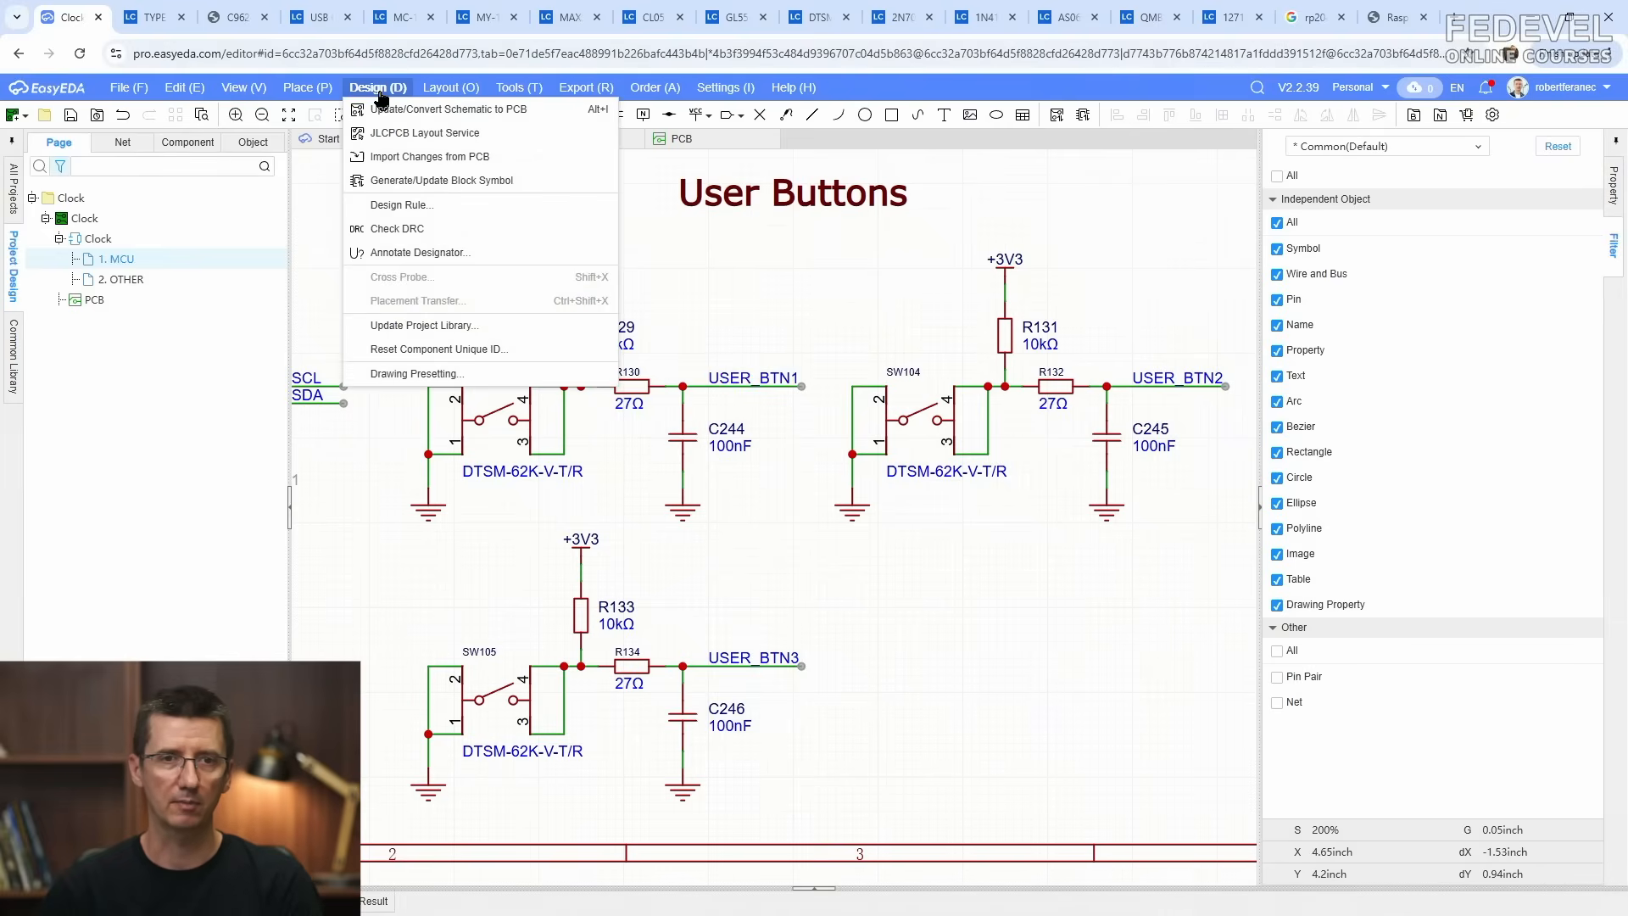
pyautogui.click(475, 111)
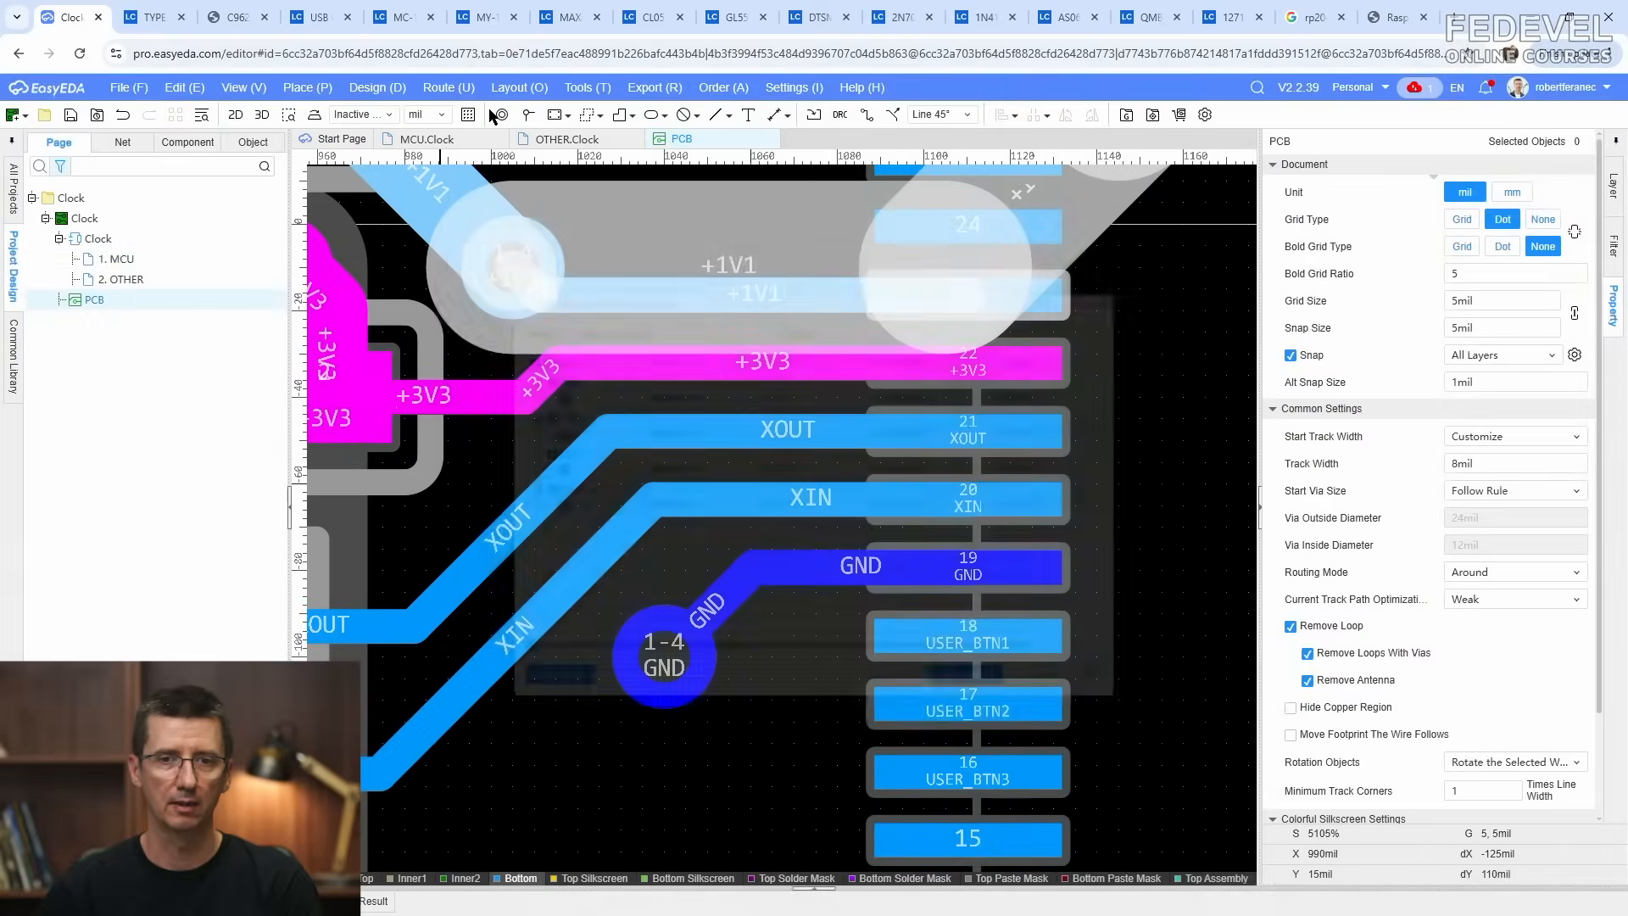
pyautogui.moveTo(535, 144); pyautogui.dragTo(413, 100)
pyautogui.moveTo(977, 780)
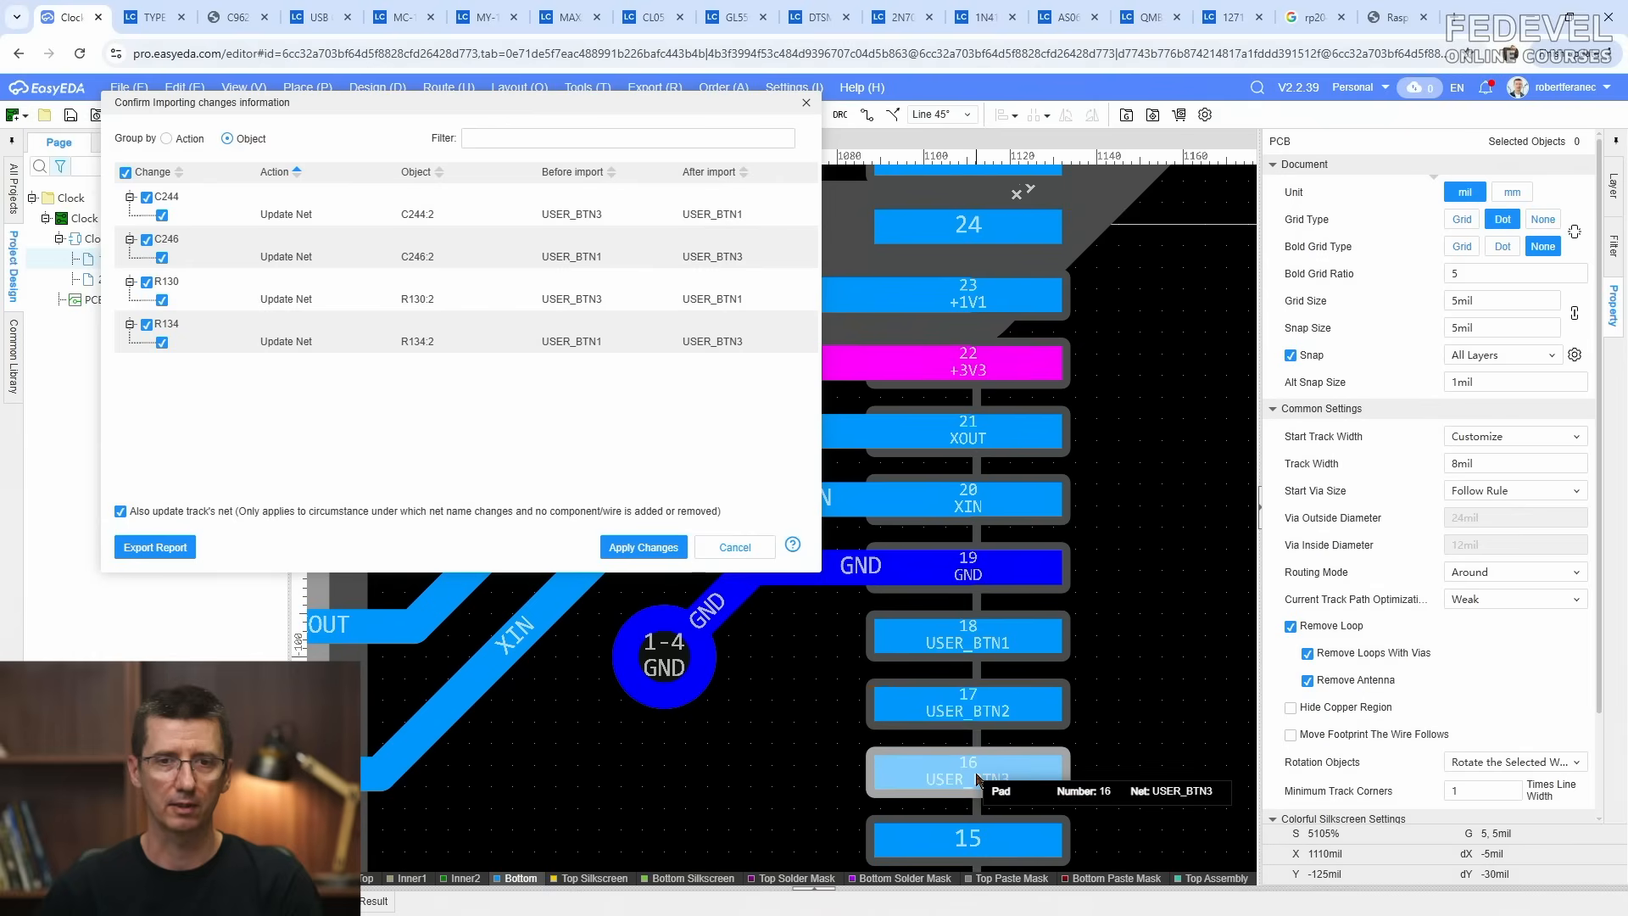
pyautogui.scroll(-4, 978, 780)
pyautogui.moveTo(509, 678); pyautogui.dragTo(1036, 772, button='right')
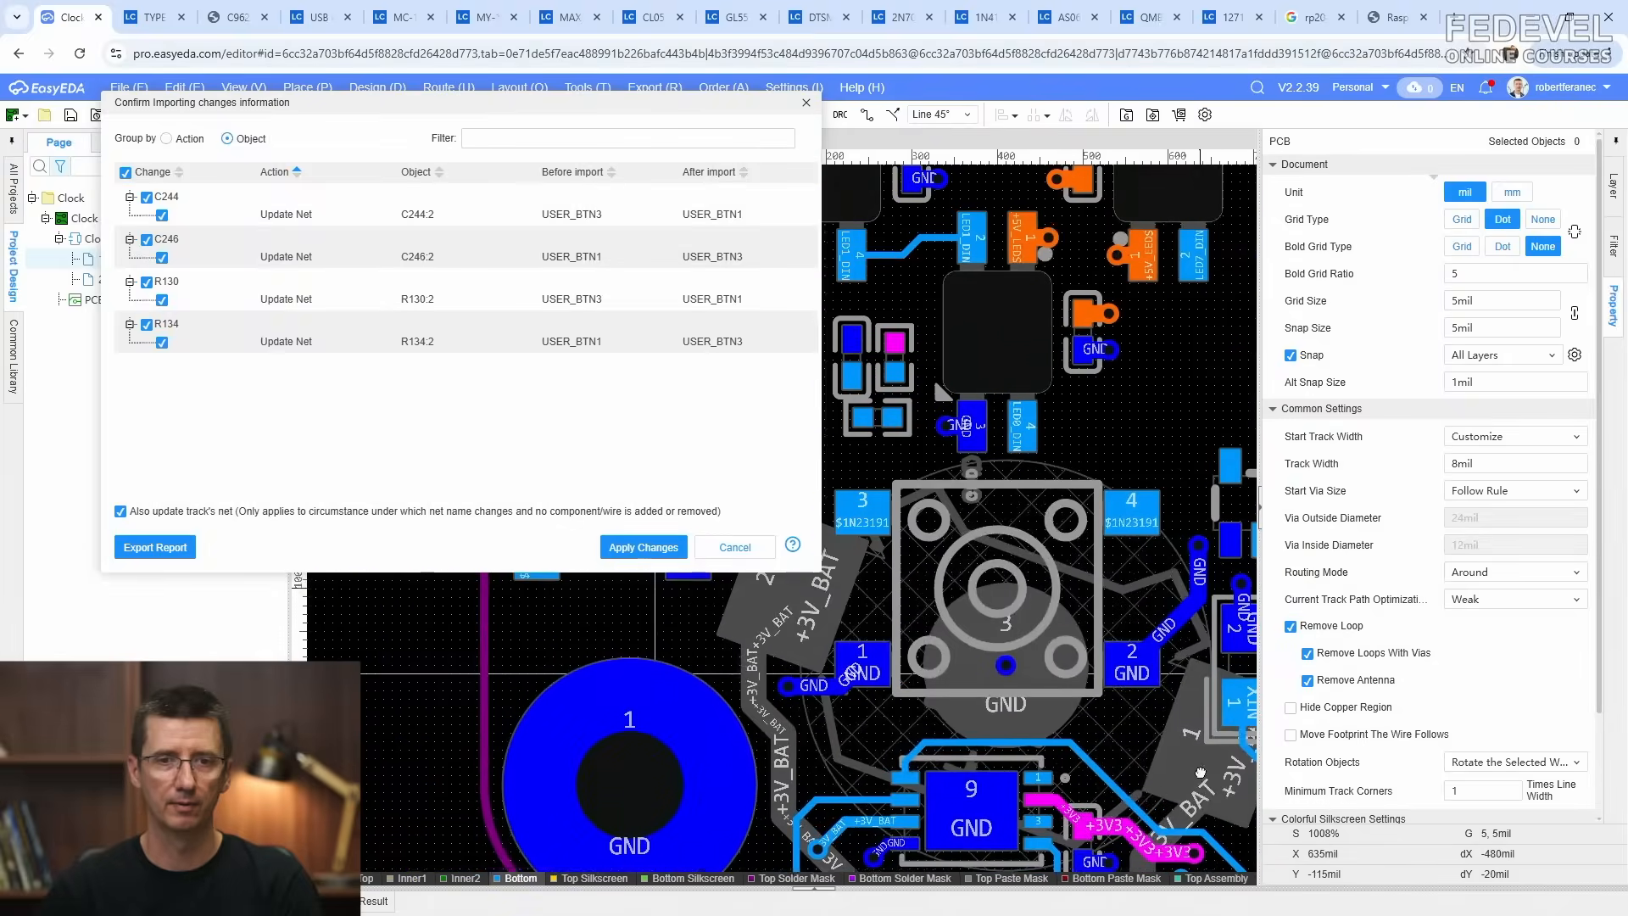
pyautogui.moveTo(780, 688); pyautogui.dragTo(986, 888, button='right')
pyautogui.scroll(4, 1066, 690)
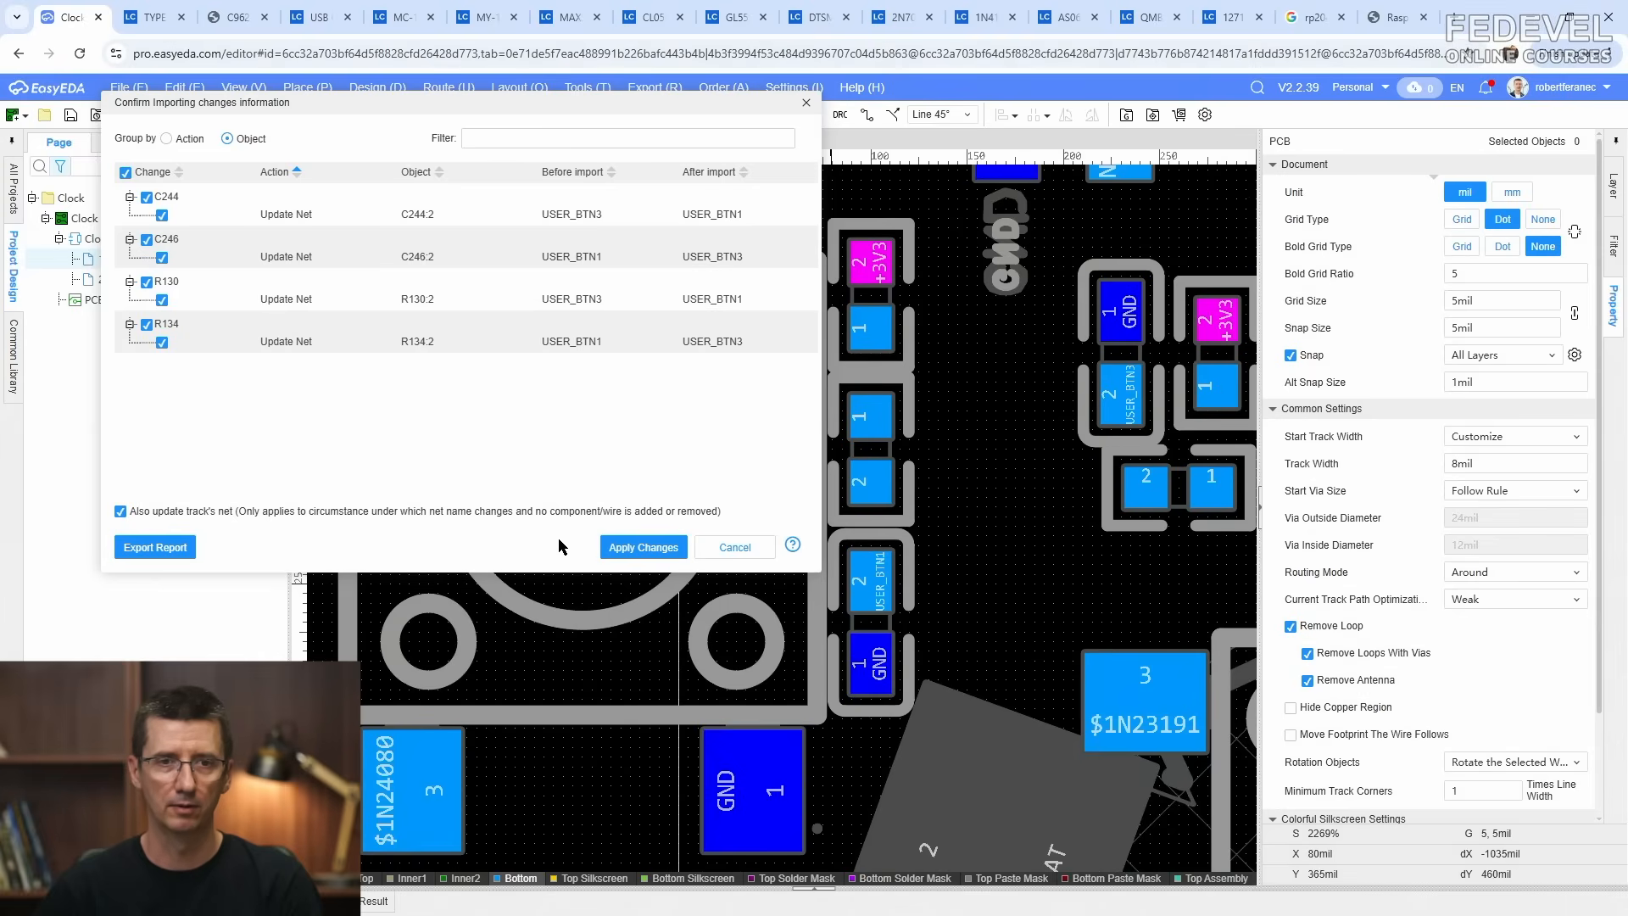
pyautogui.click(636, 550)
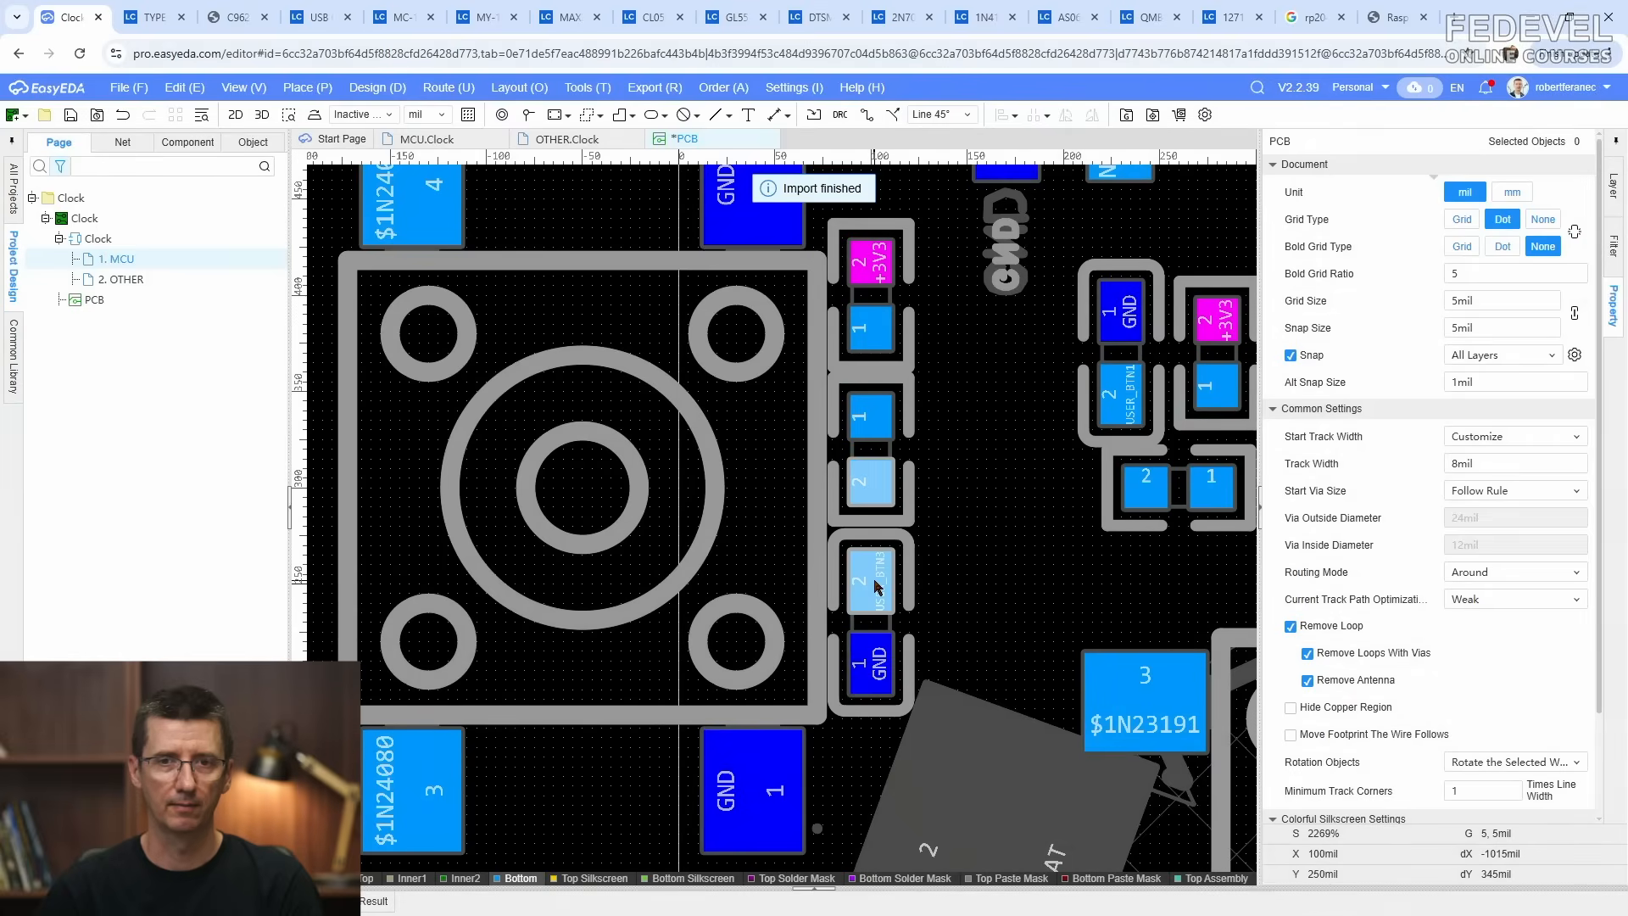
# Step: Save the PCB with the swapped button nets
pyautogui.scroll(-3, 669, 360)
pyautogui.moveTo(1021, 543); pyautogui.dragTo(761, 670, button='right')
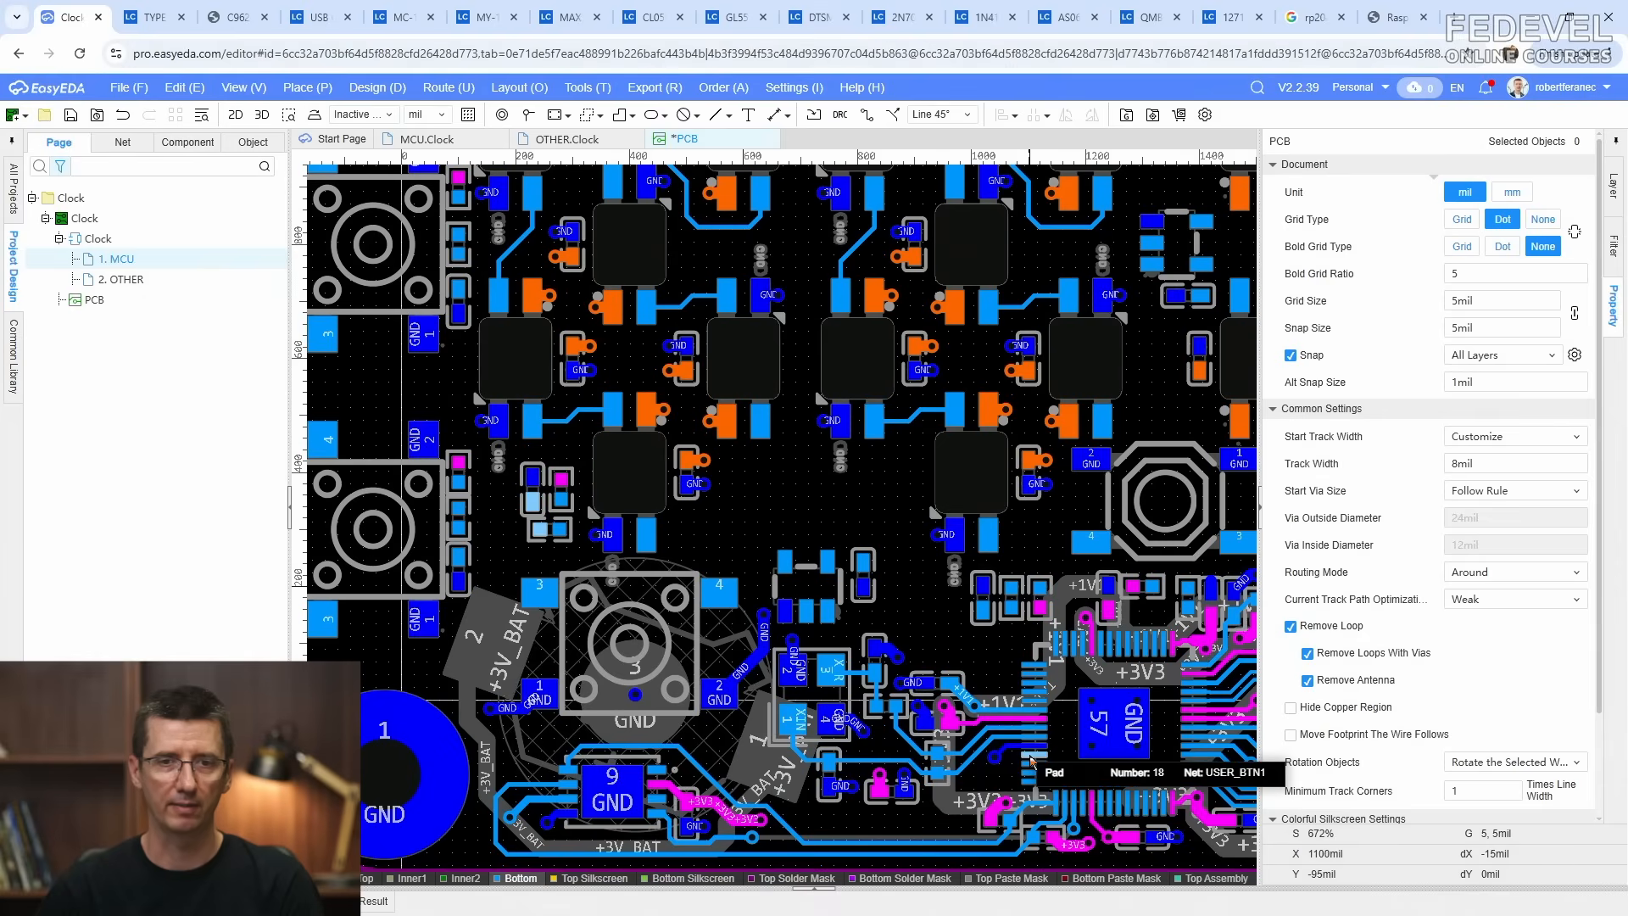
pyautogui.press('k')
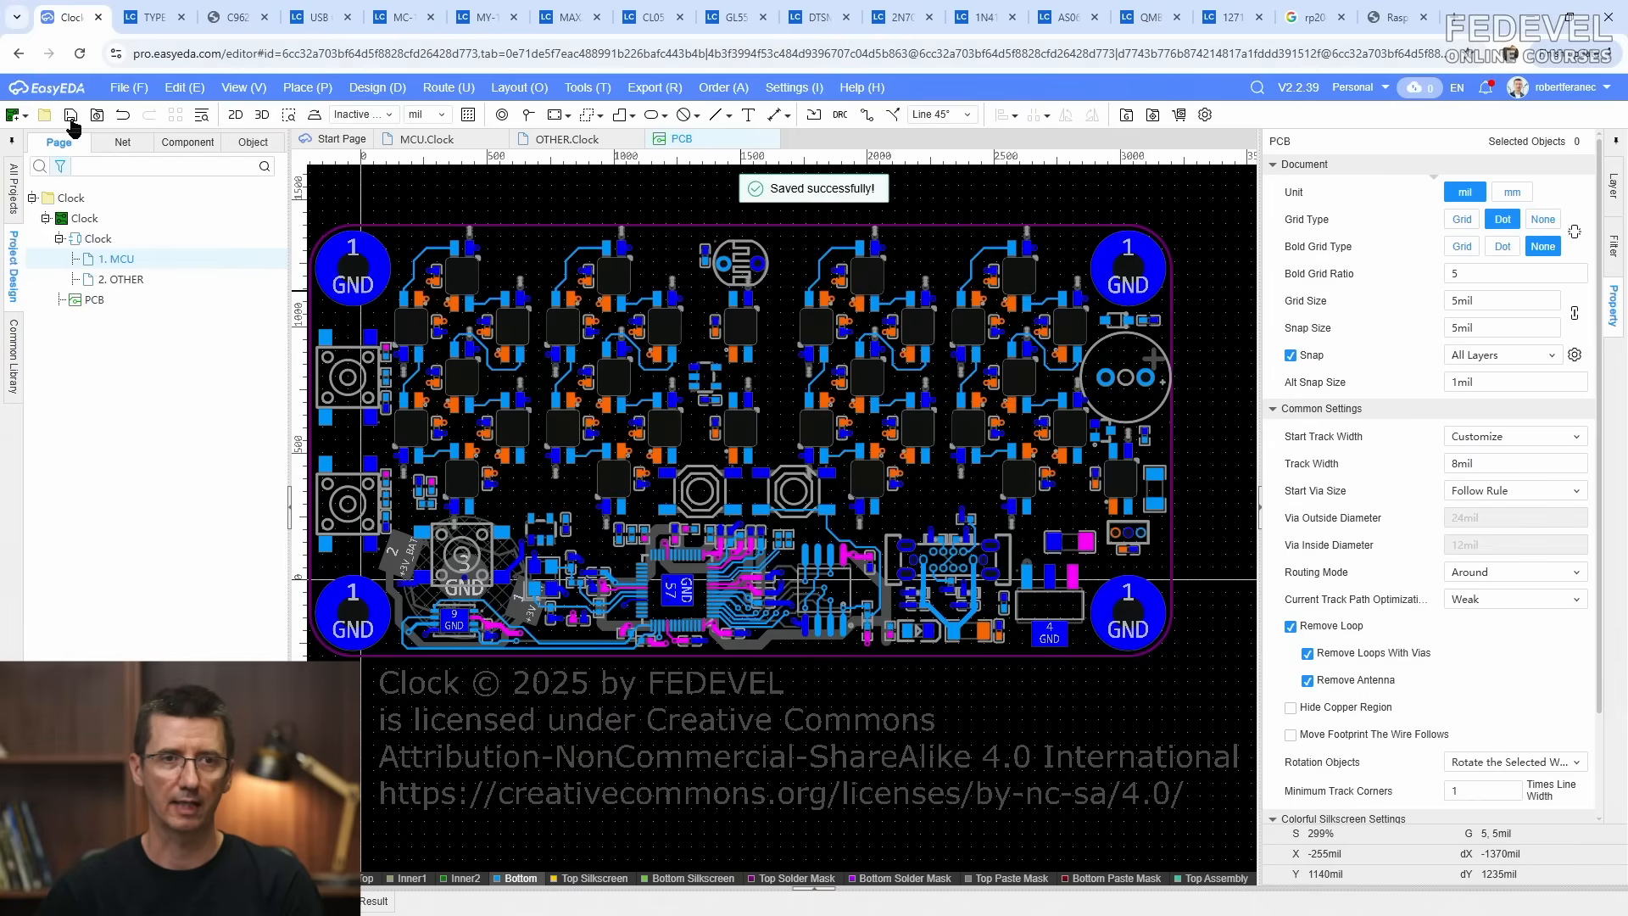
# Step: Start an 8 mil bottom-layer USER_BTN3 track at MCU pin 16 and run it diagonally down beside the CLK_1HZ track
pyautogui.scroll(10, 632, 619)
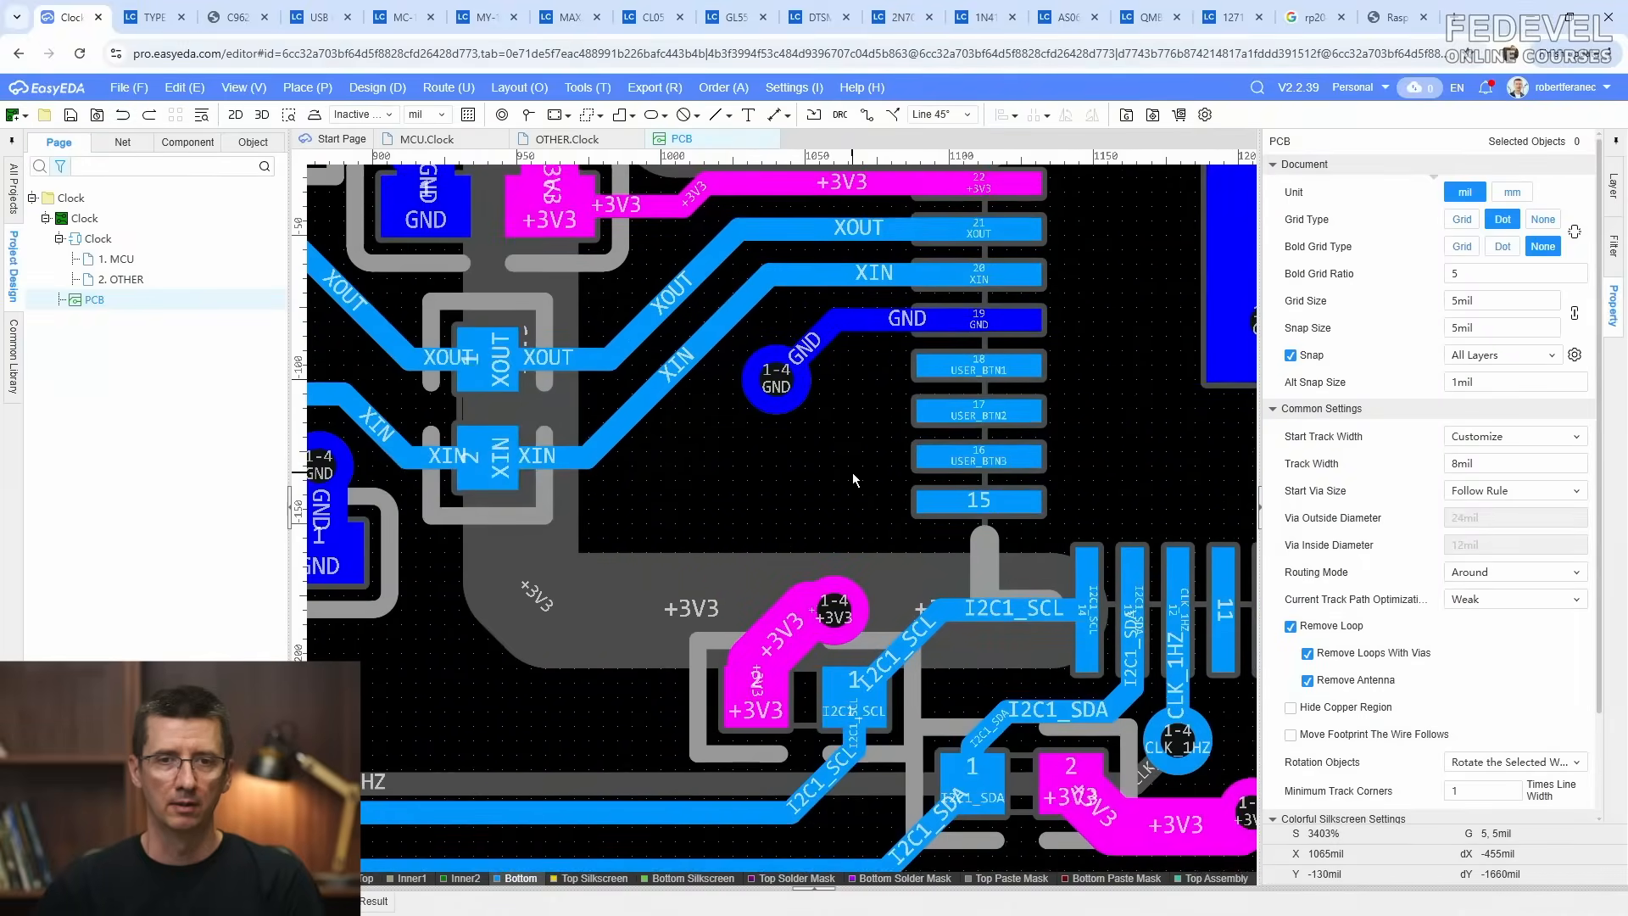
pyautogui.click(866, 114)
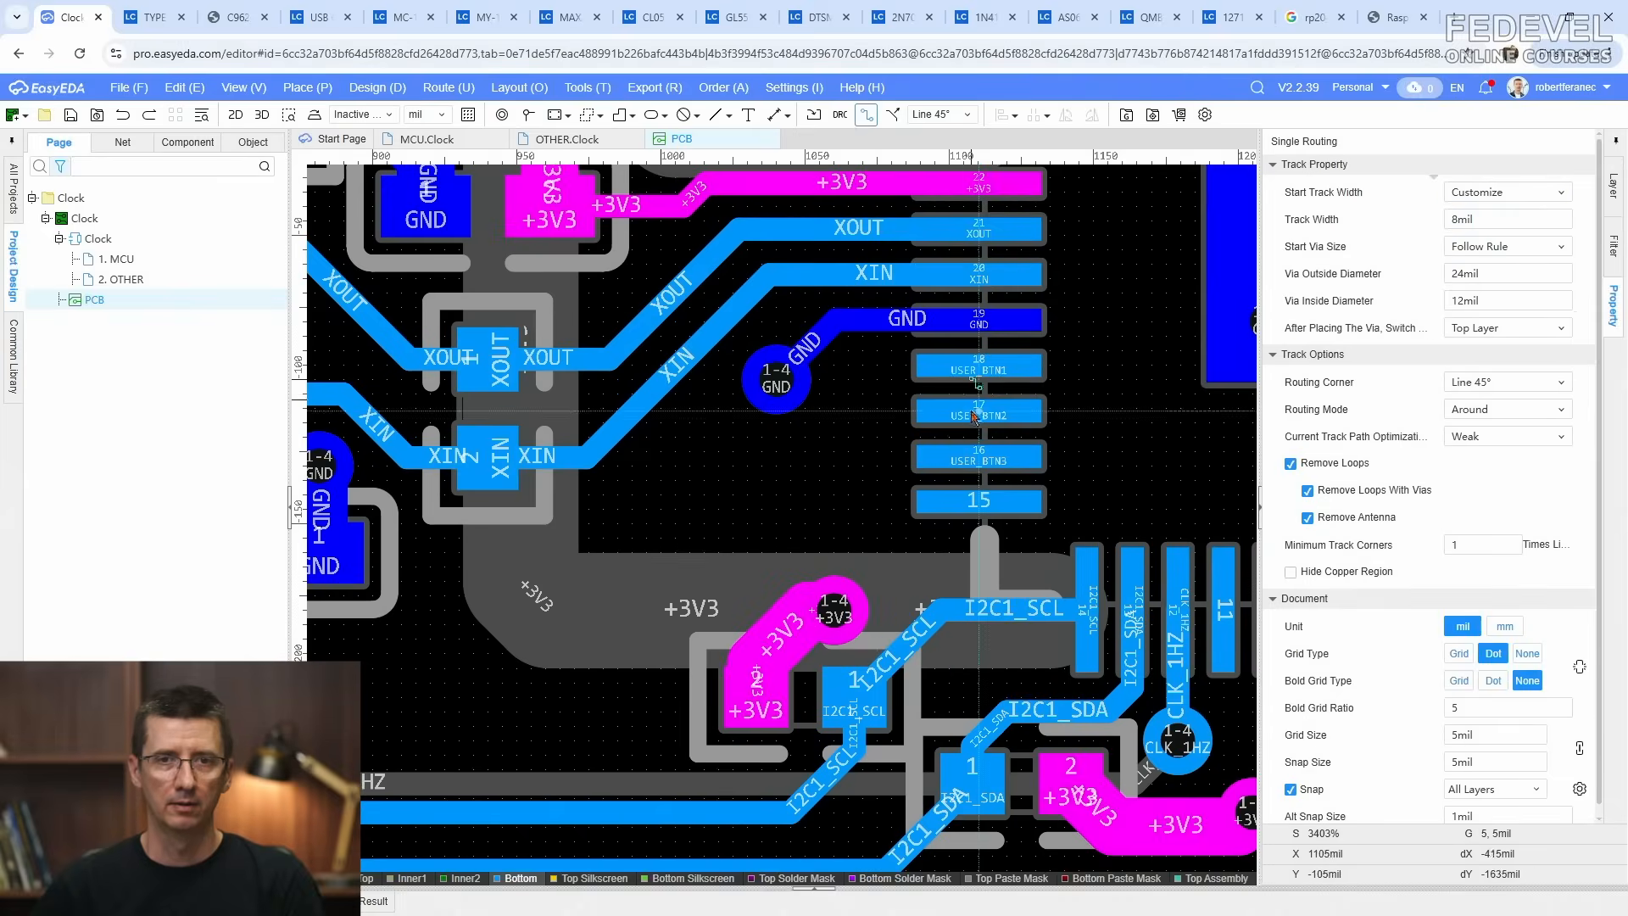
pyautogui.click(976, 463)
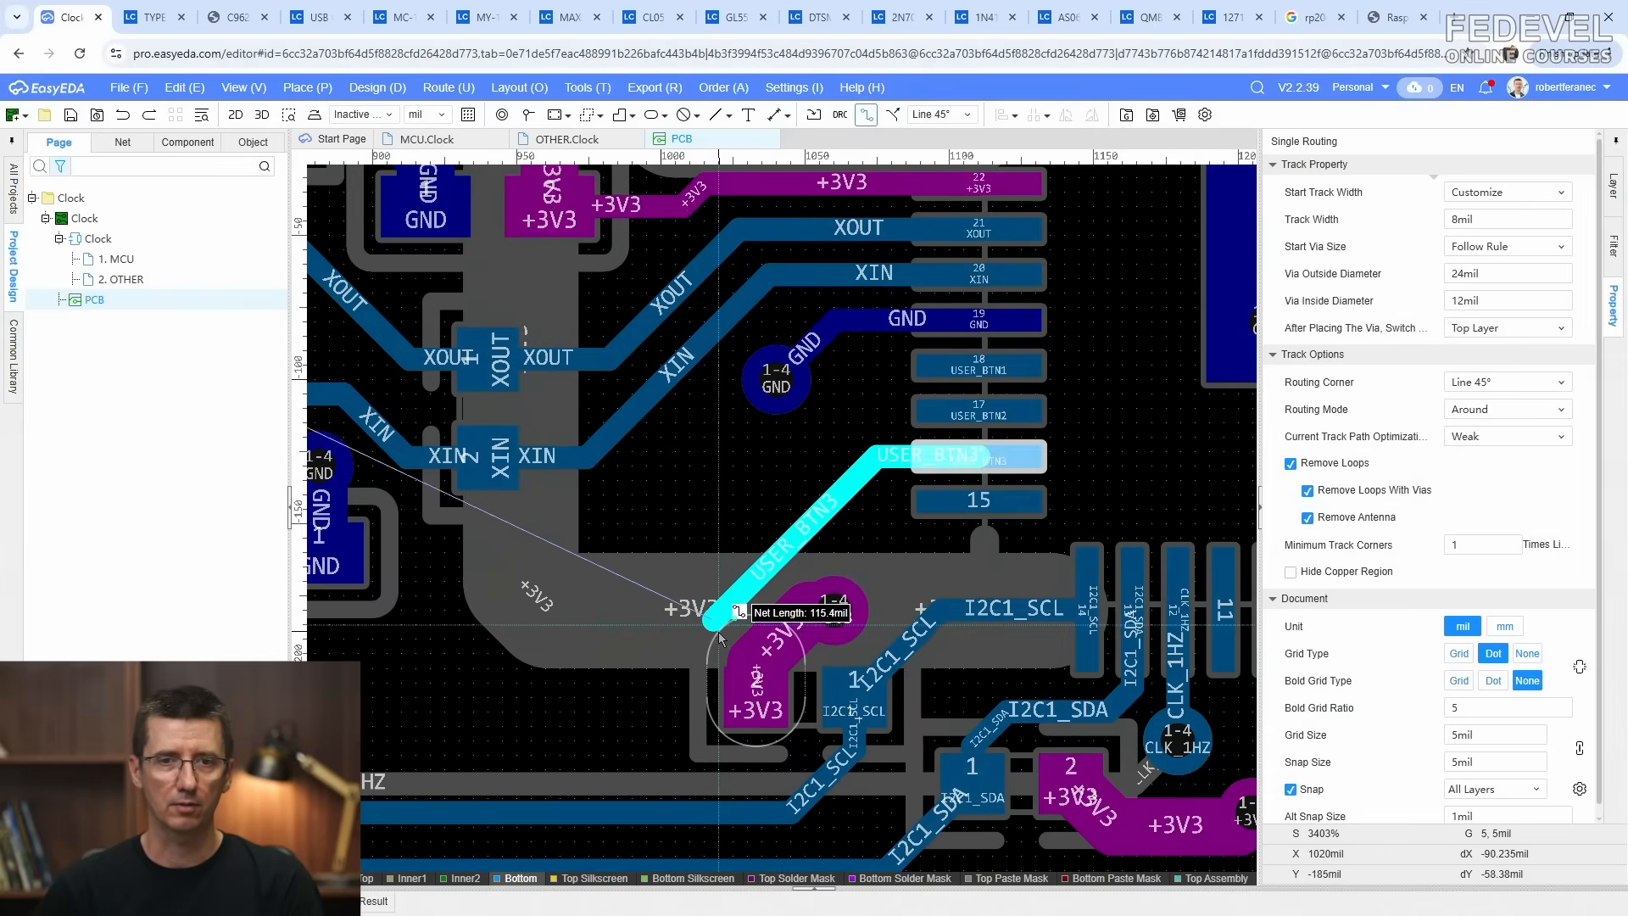
pyautogui.moveTo(715, 641); pyautogui.dragTo(1086, 488, button='right')
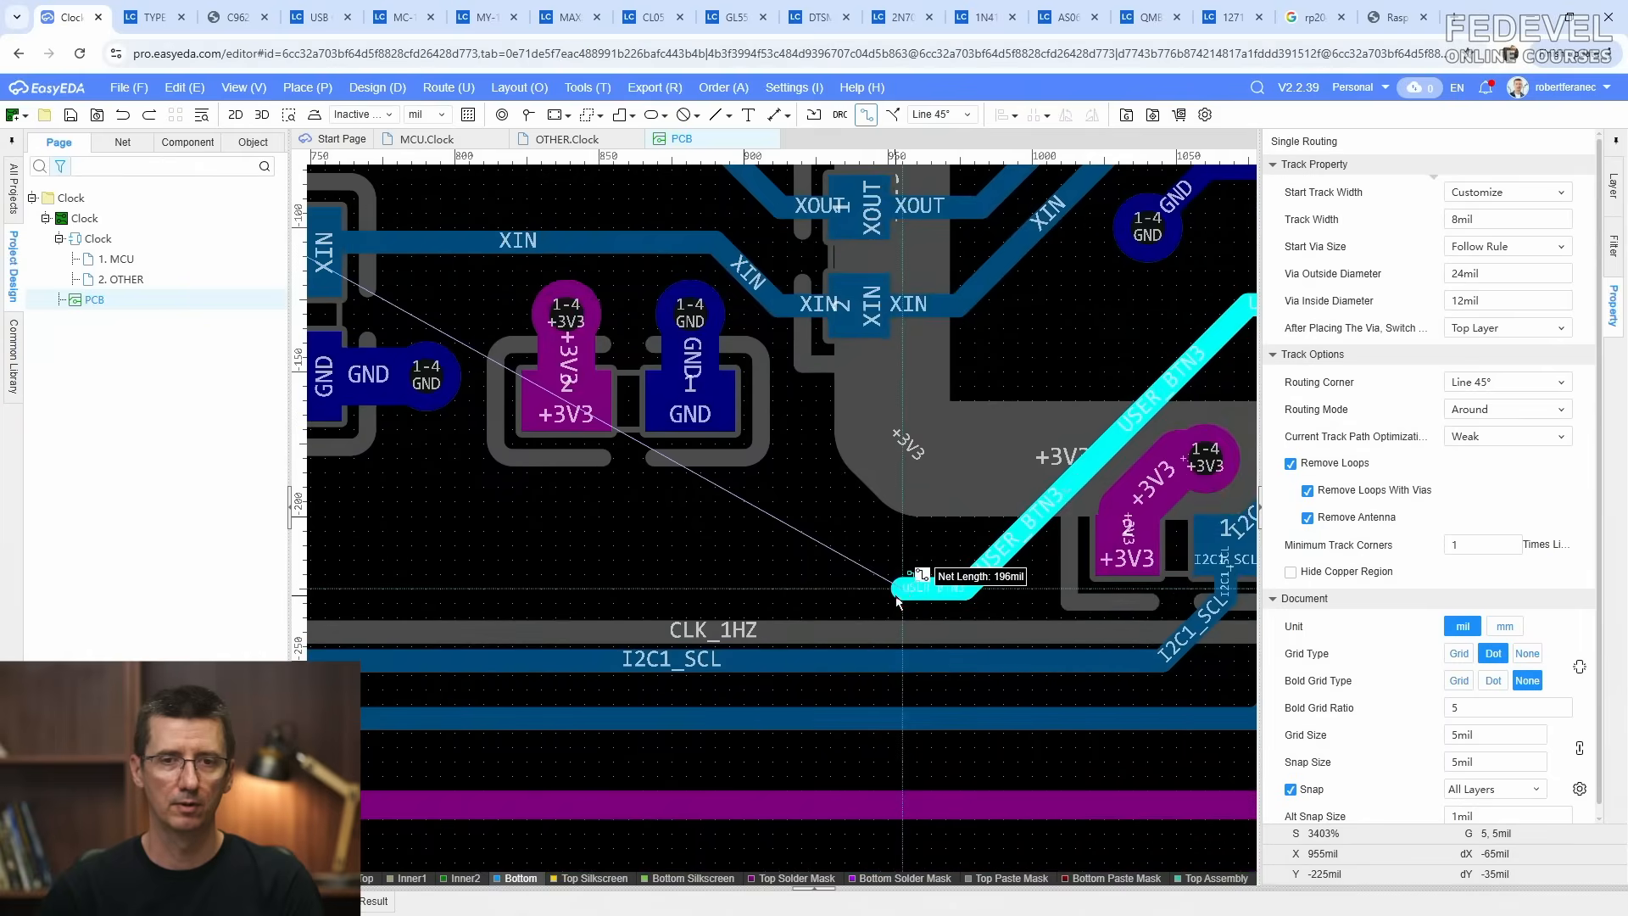
pyautogui.scroll(-2, 893, 600)
pyautogui.click(893, 599)
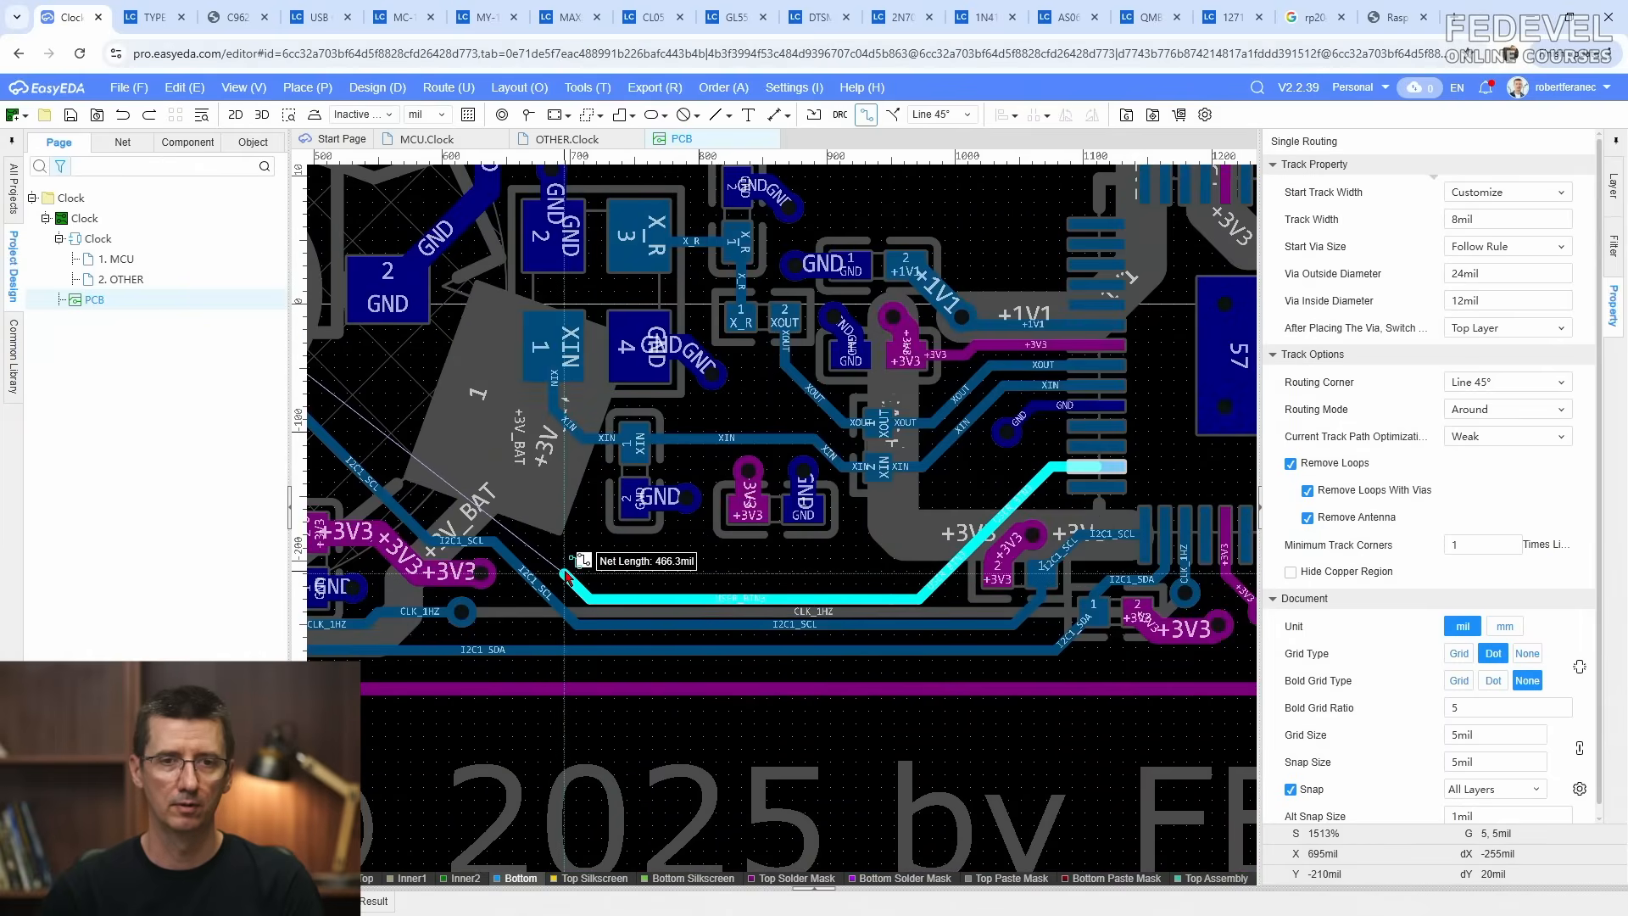
# Step: Continue the USER_BTN3 track alongside I2C1_SCL, beneath the middle push button and on to C246 pad 2 at the board's lower-left button
pyautogui.click(476, 516)
pyautogui.moveTo(479, 502); pyautogui.dragTo(770, 548, button='right')
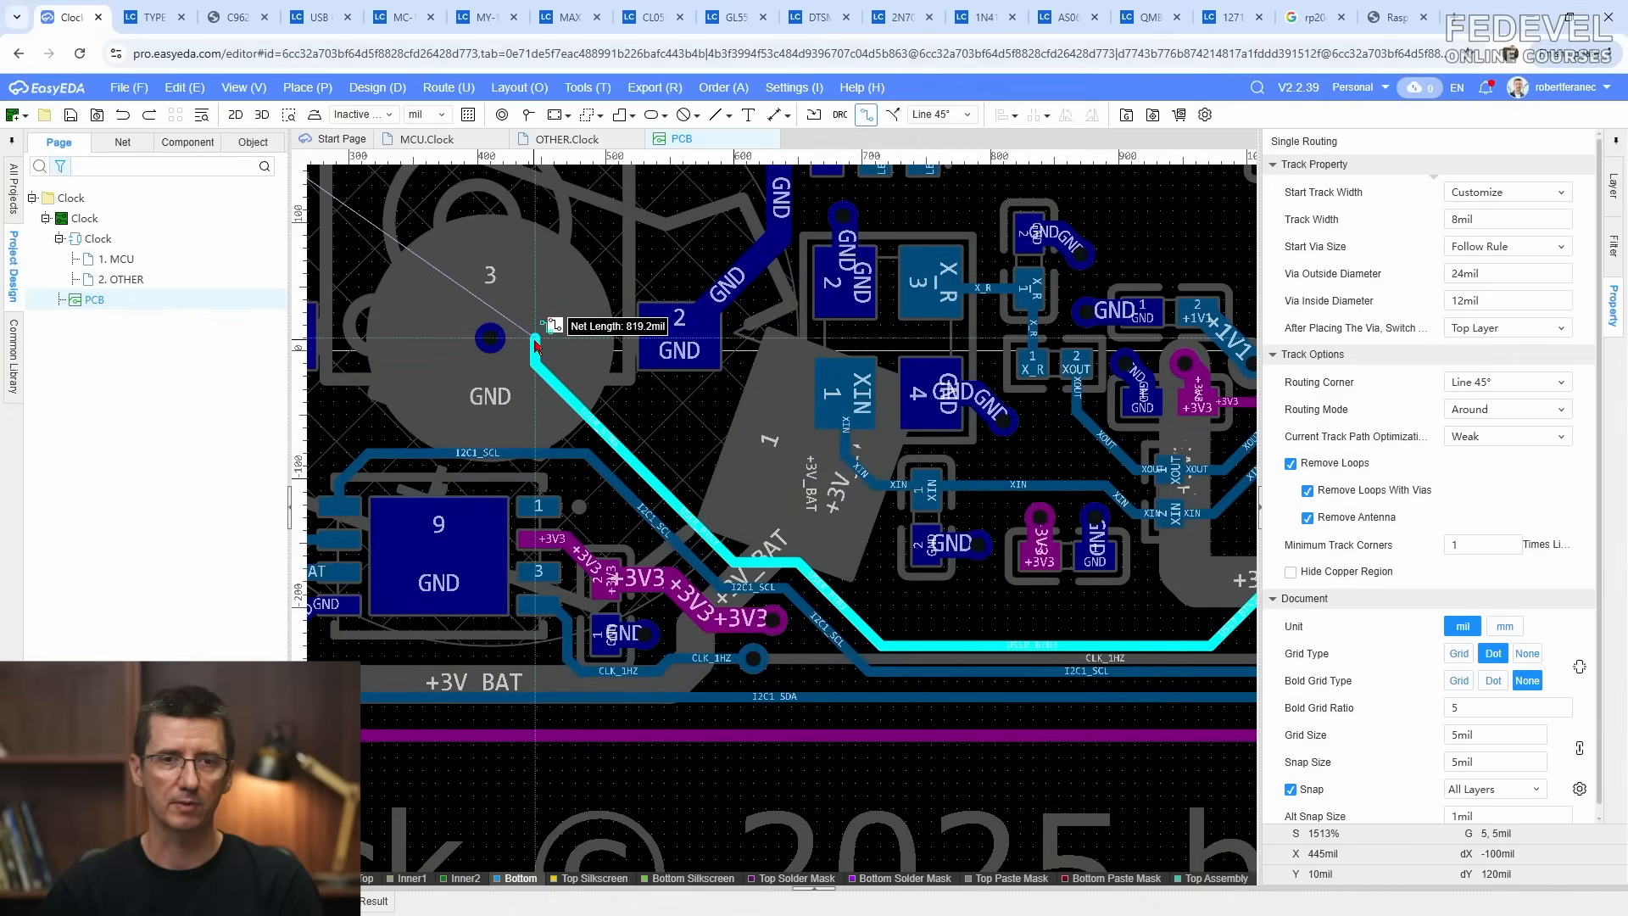
pyautogui.moveTo(517, 275); pyautogui.dragTo(1102, 428, button='right')
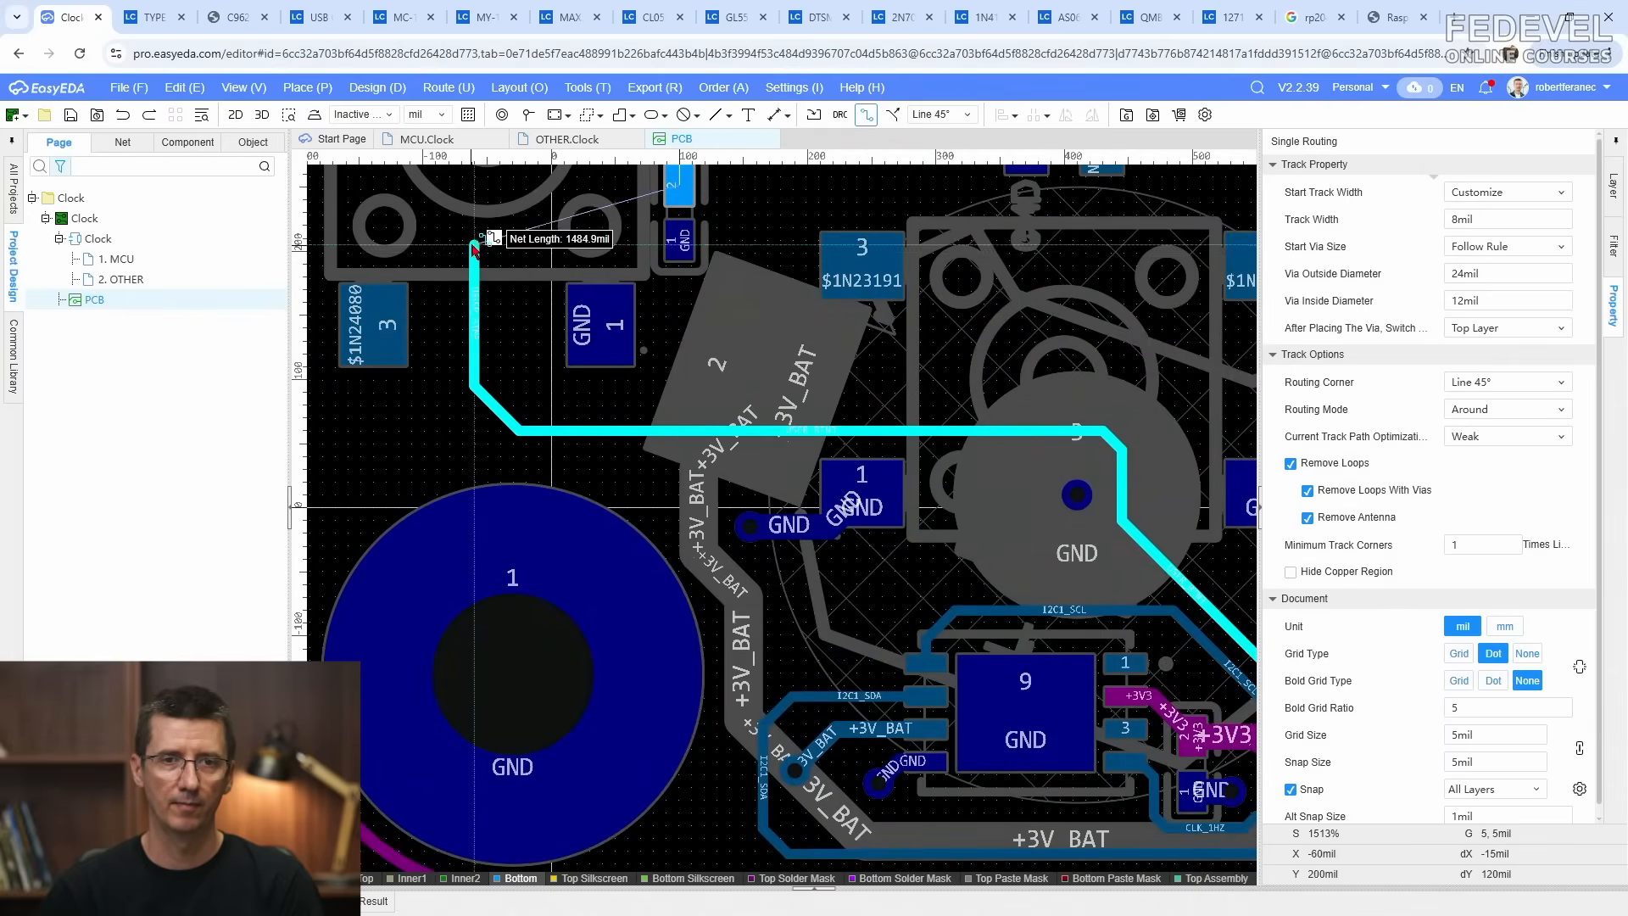
pyautogui.moveTo(492, 242); pyautogui.dragTo(549, 445, button='right')
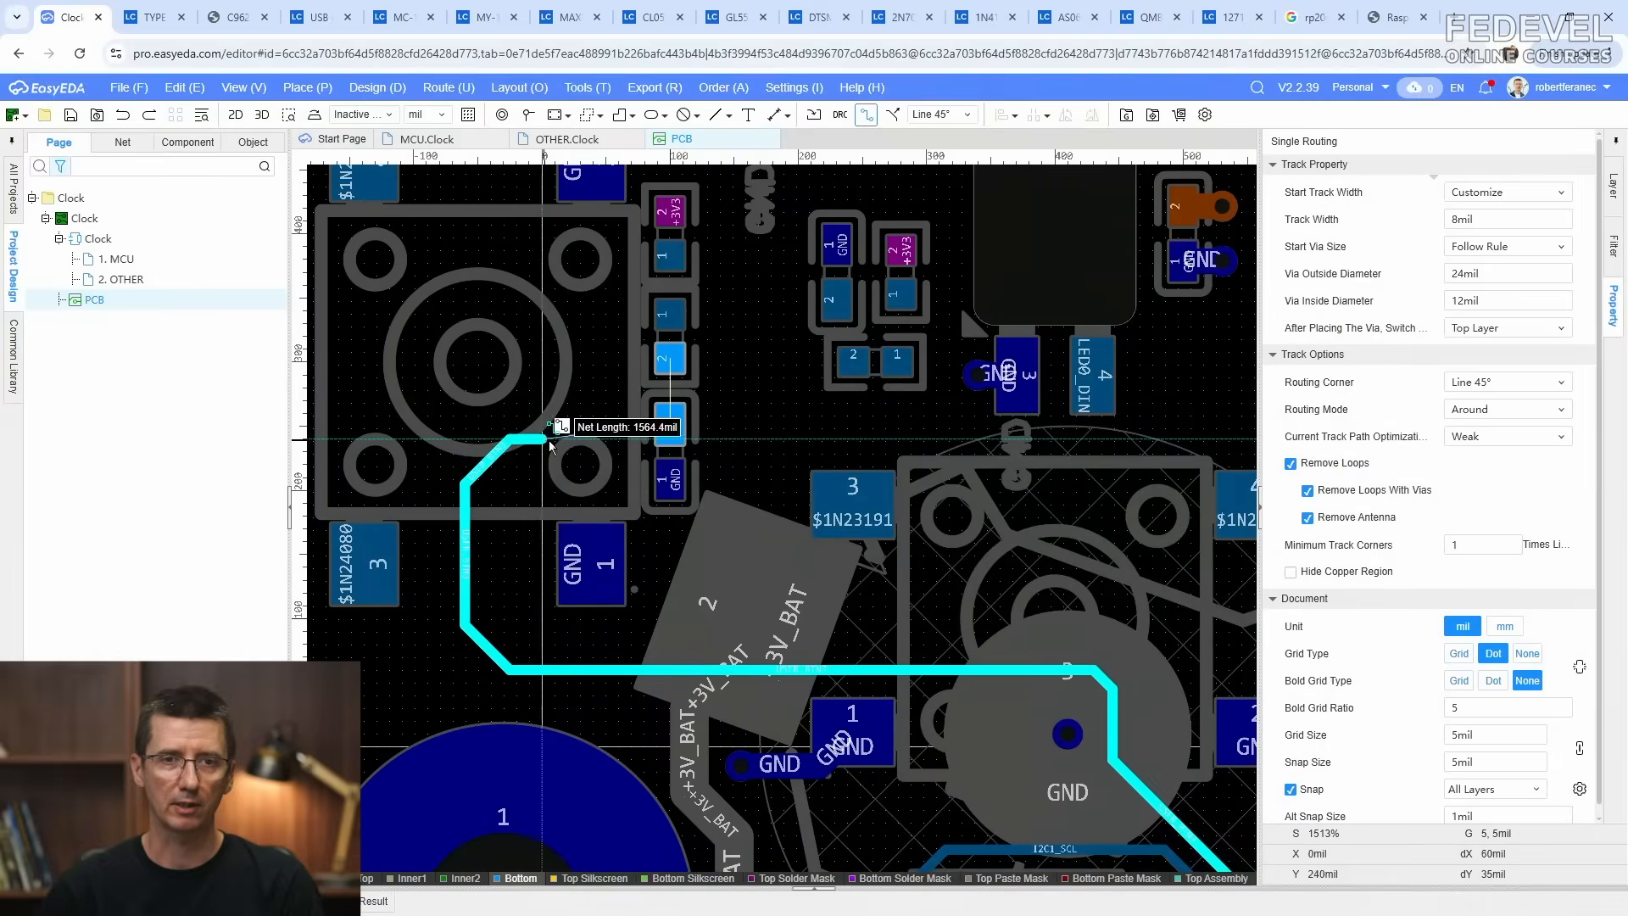
pyautogui.click(670, 422)
pyautogui.rightClick(563, 363)
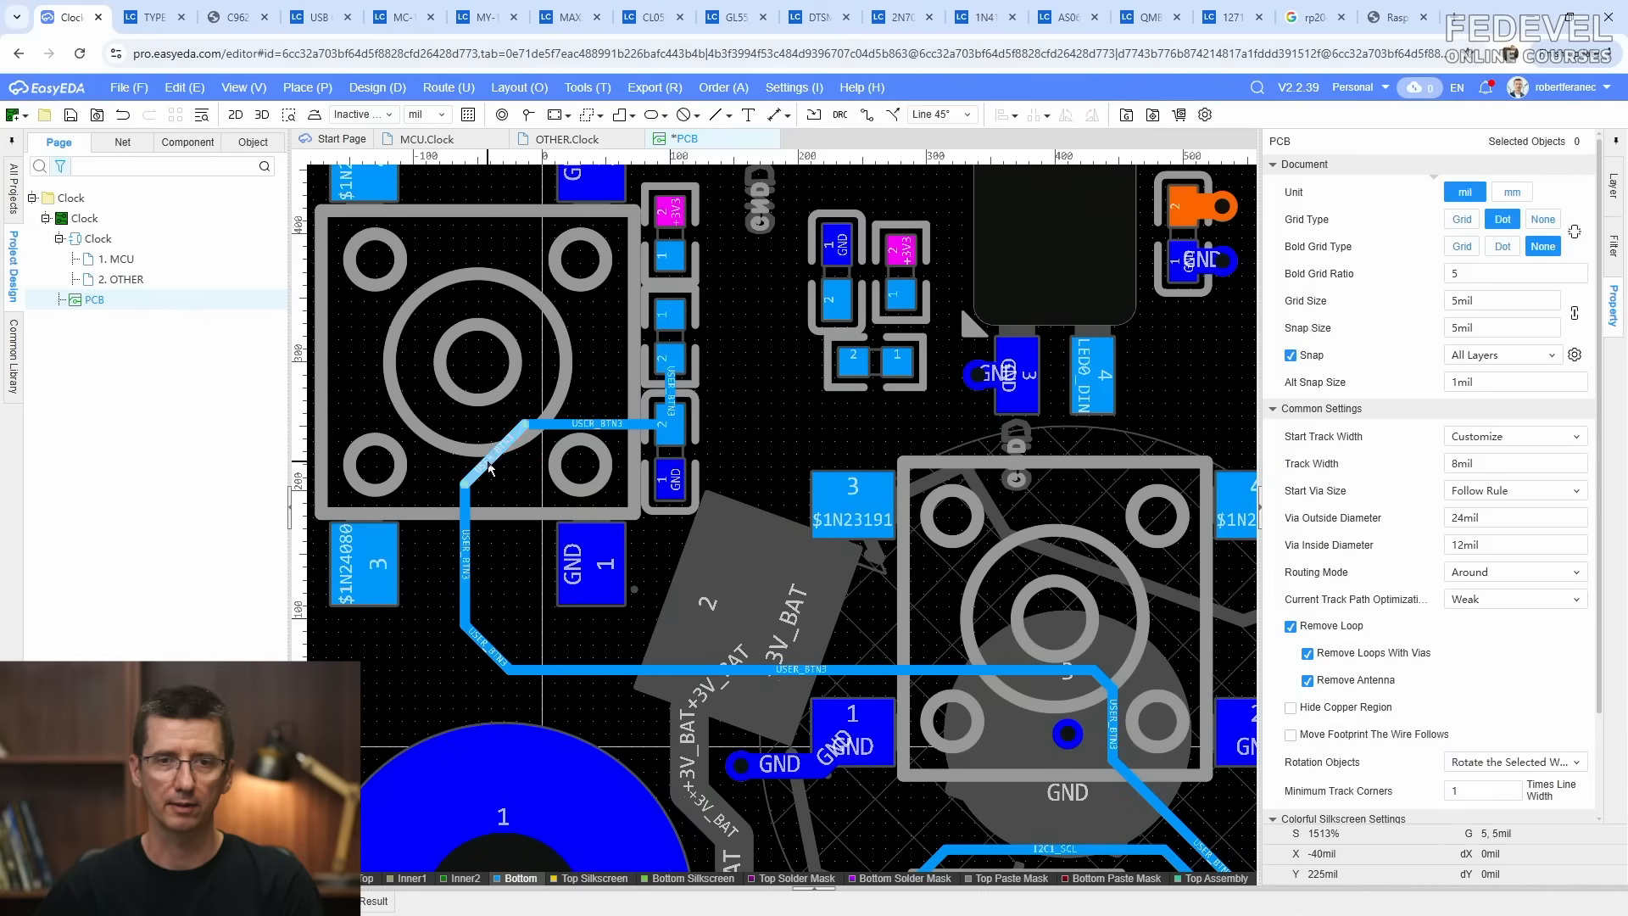
# Step: Adjust the USER_BTN3 track's diagonal bends inside the lower-left push button and above the 9-pad chip
pyautogui.moveTo(503, 446); pyautogui.dragTo(497, 439)
pyautogui.moveTo(504, 583); pyautogui.dragTo(498, 441, button='right')
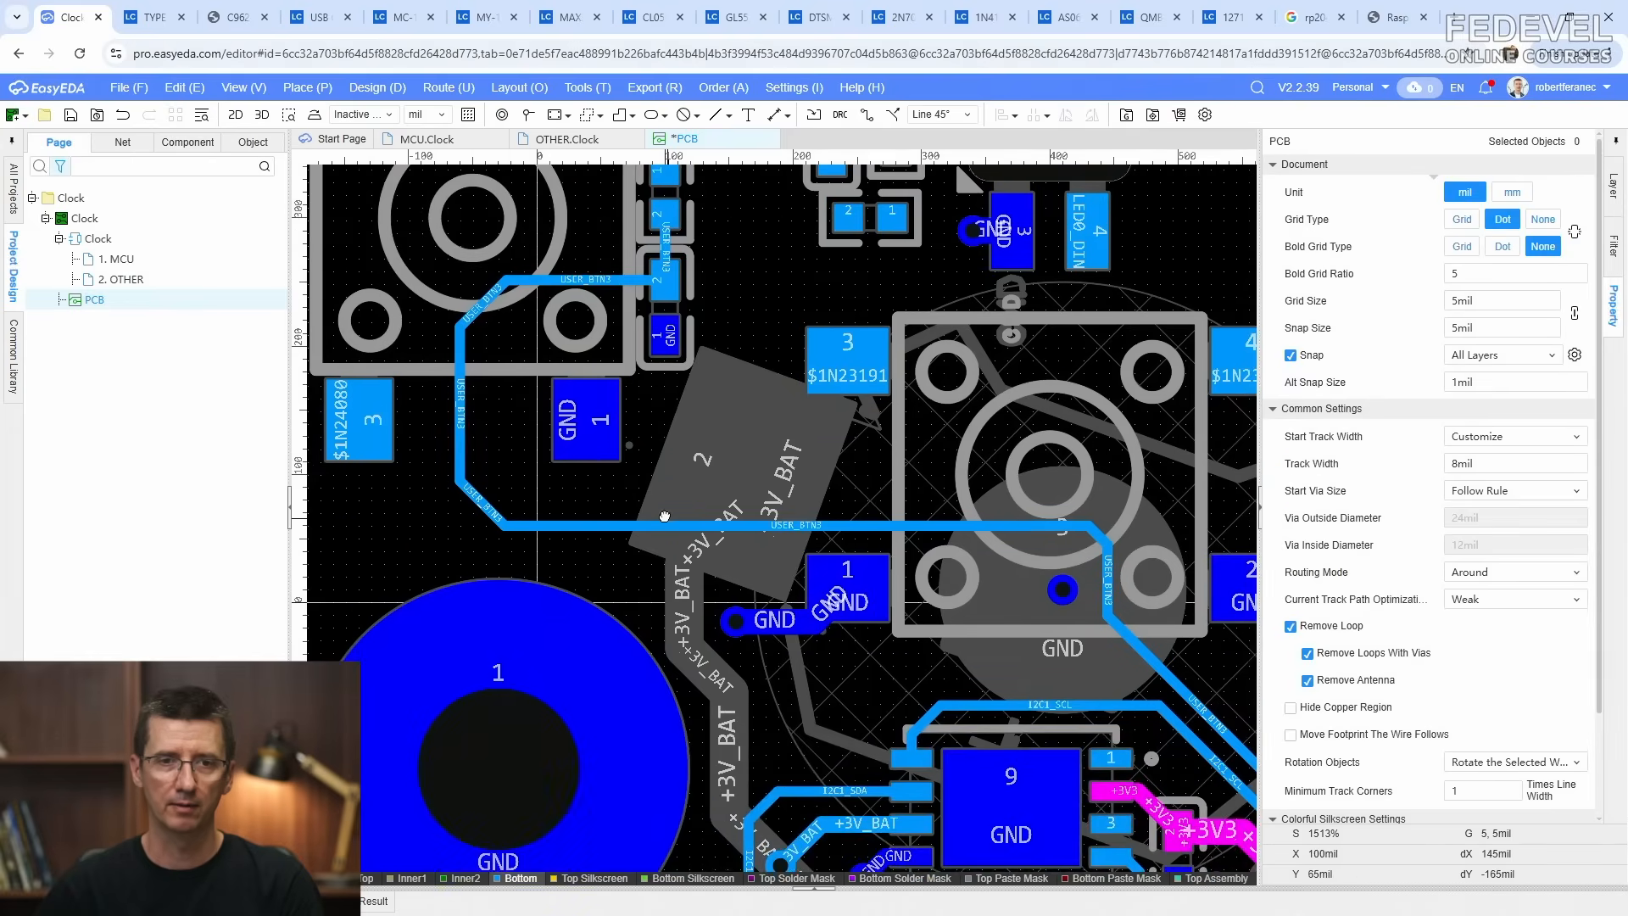
pyautogui.moveTo(664, 516); pyautogui.dragTo(421, 363, button='right')
pyautogui.scroll(1, 850, 425)
pyautogui.moveTo(859, 368); pyautogui.dragTo(839, 382)
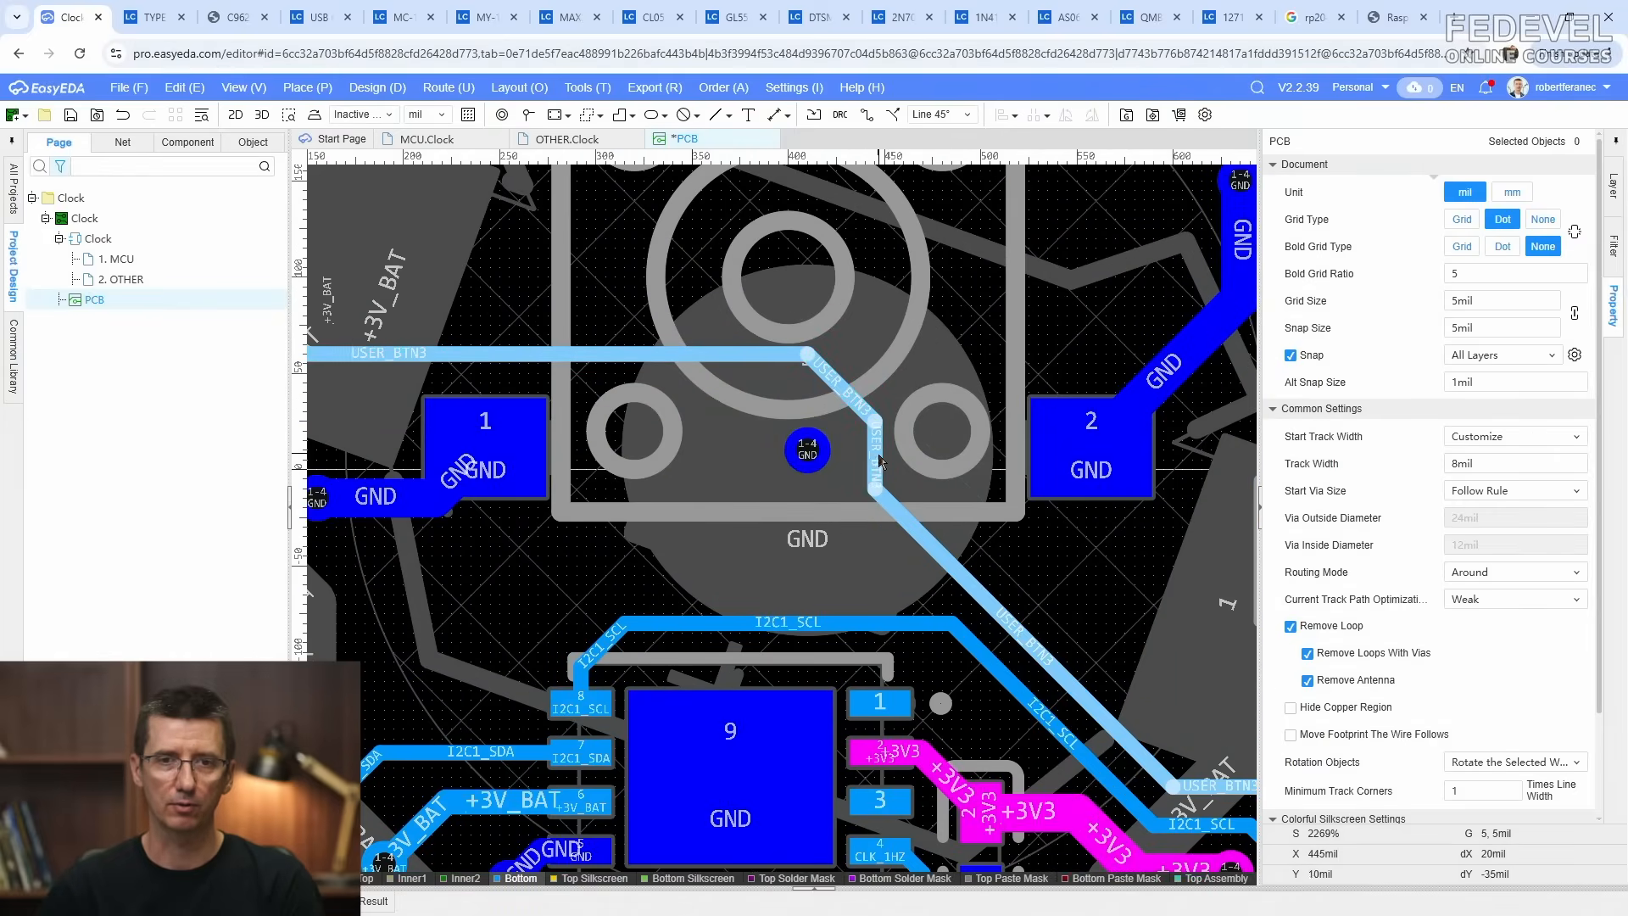
pyautogui.moveTo(823, 560); pyautogui.dragTo(689, 417, button='right')
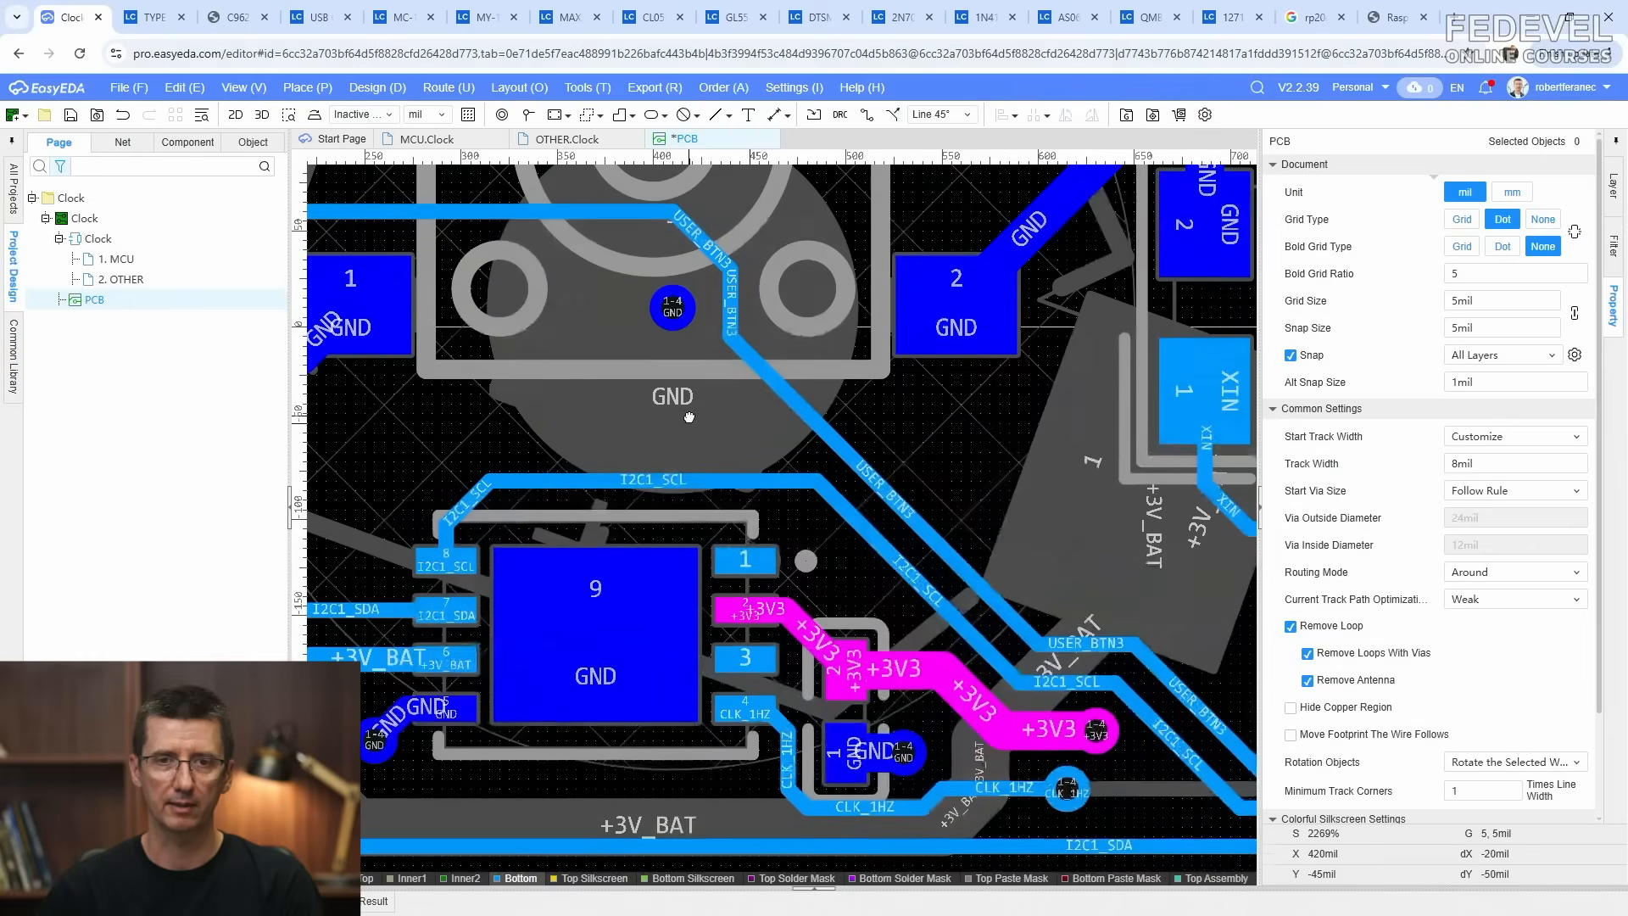
pyautogui.moveTo(914, 462); pyautogui.dragTo(944, 301, button='right')
# Step: Move the horizontal I2C1_SCL segment above the 9-pad chip about 10 mil farther from the chip
pyautogui.click(965, 547)
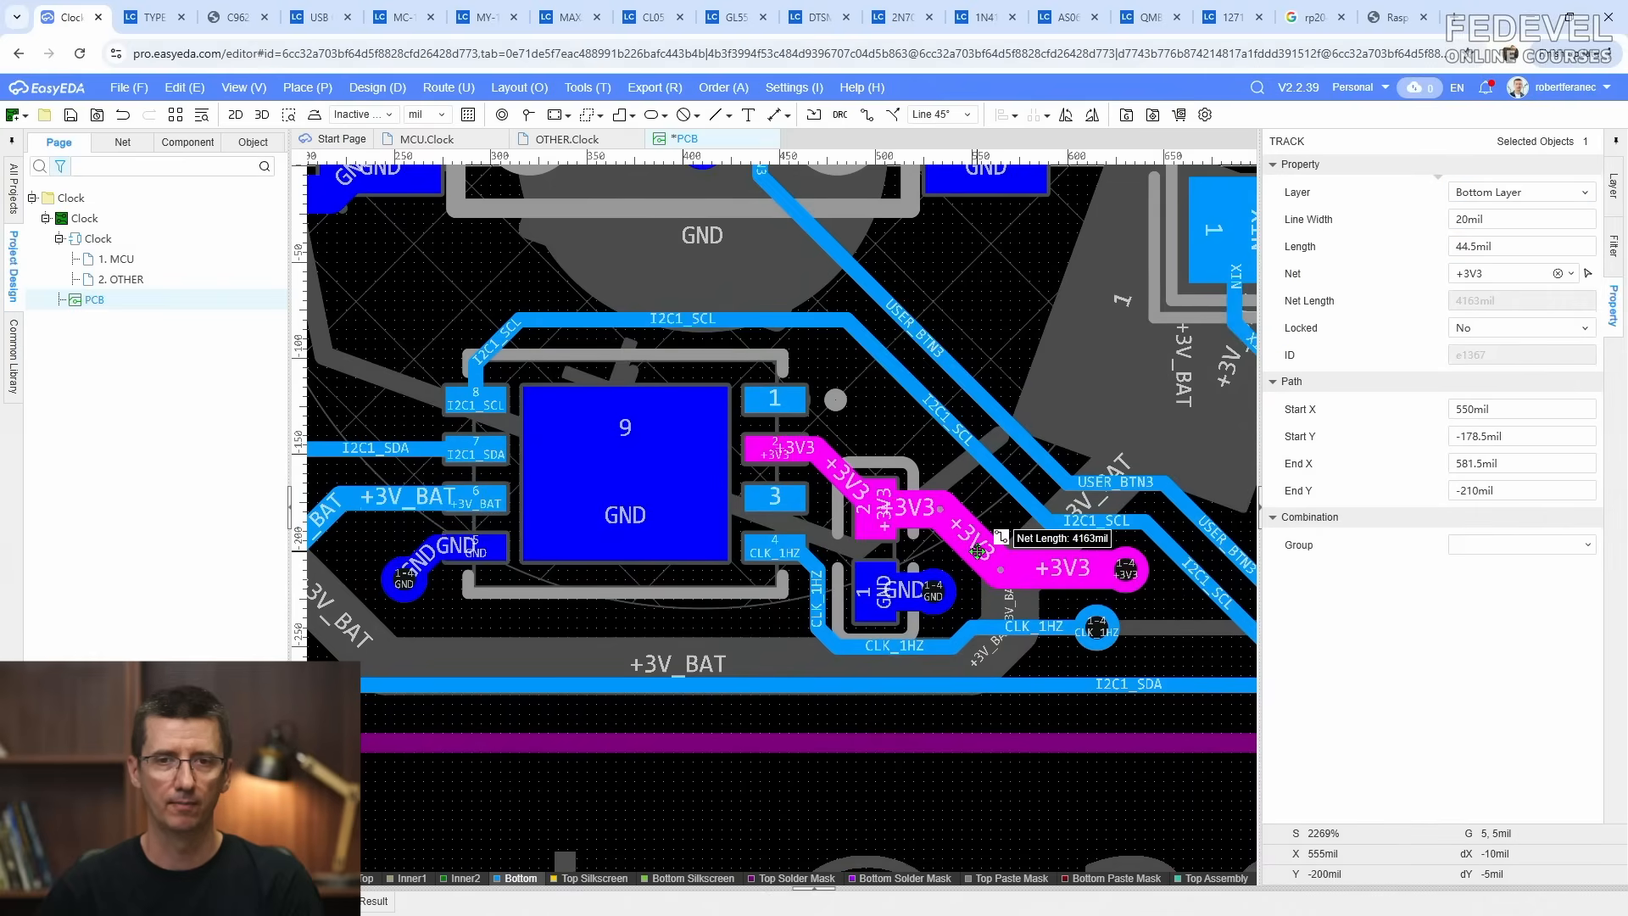
pyautogui.moveTo(978, 551); pyautogui.dragTo(990, 586, button='right')
pyautogui.click(1003, 518)
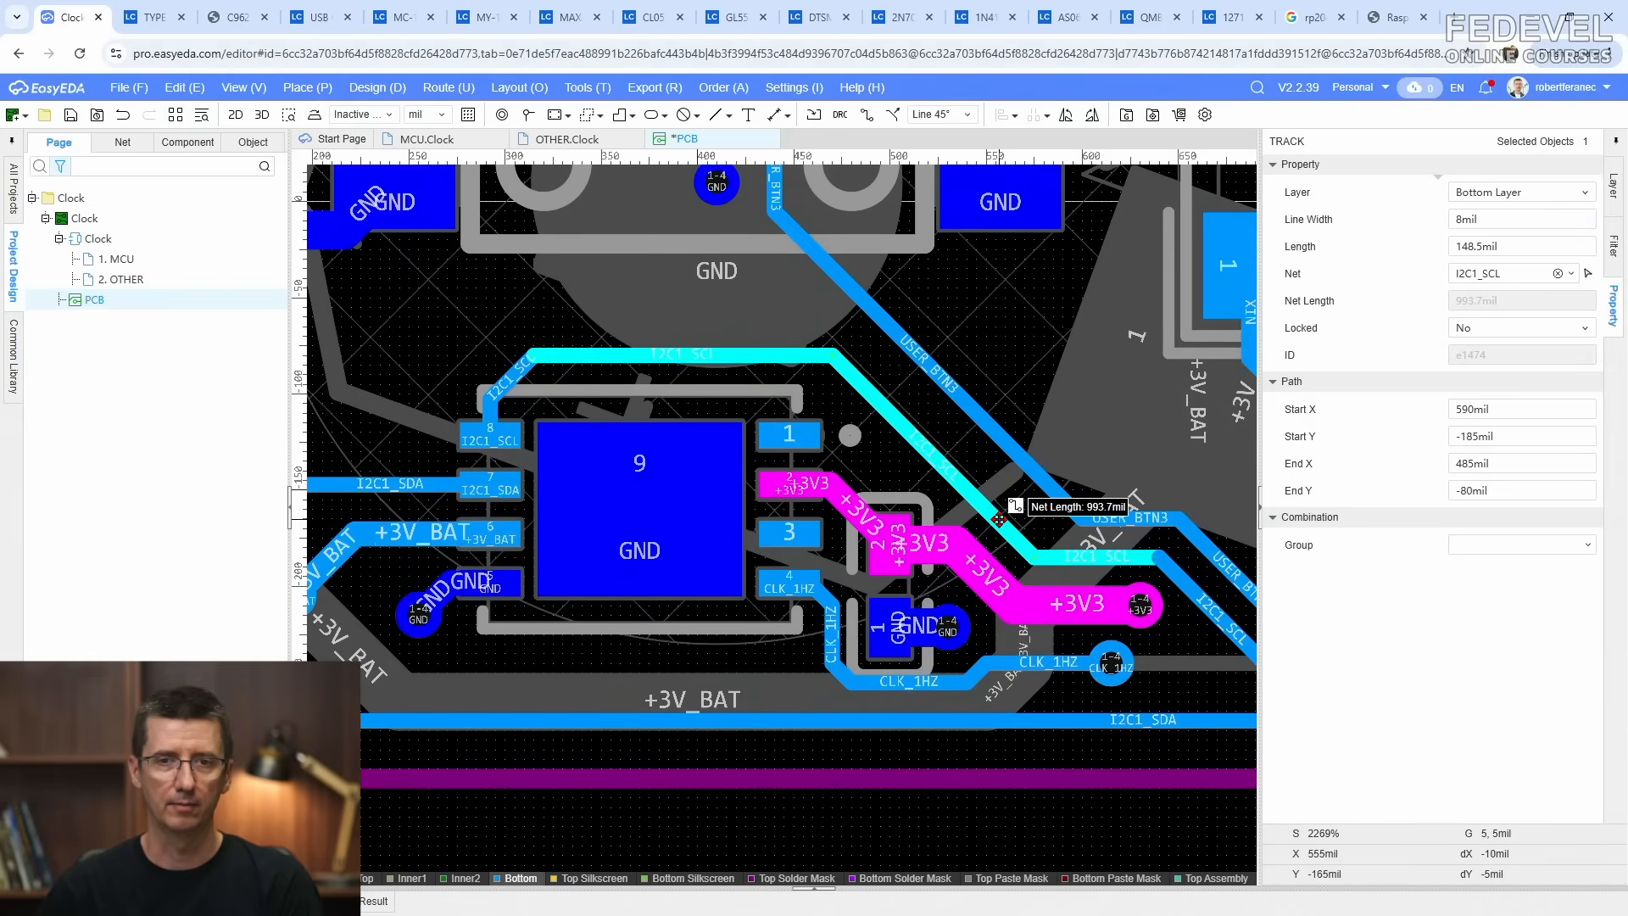
pyautogui.moveTo(755, 354); pyautogui.dragTo(755, 335)
# Step: Shift the short horizontal USER_BTN3 segment over the +3V_BAT pad about 5 mil away from the I2C1_SCL track
pyautogui.moveTo(938, 445); pyautogui.dragTo(606, 445, button='right')
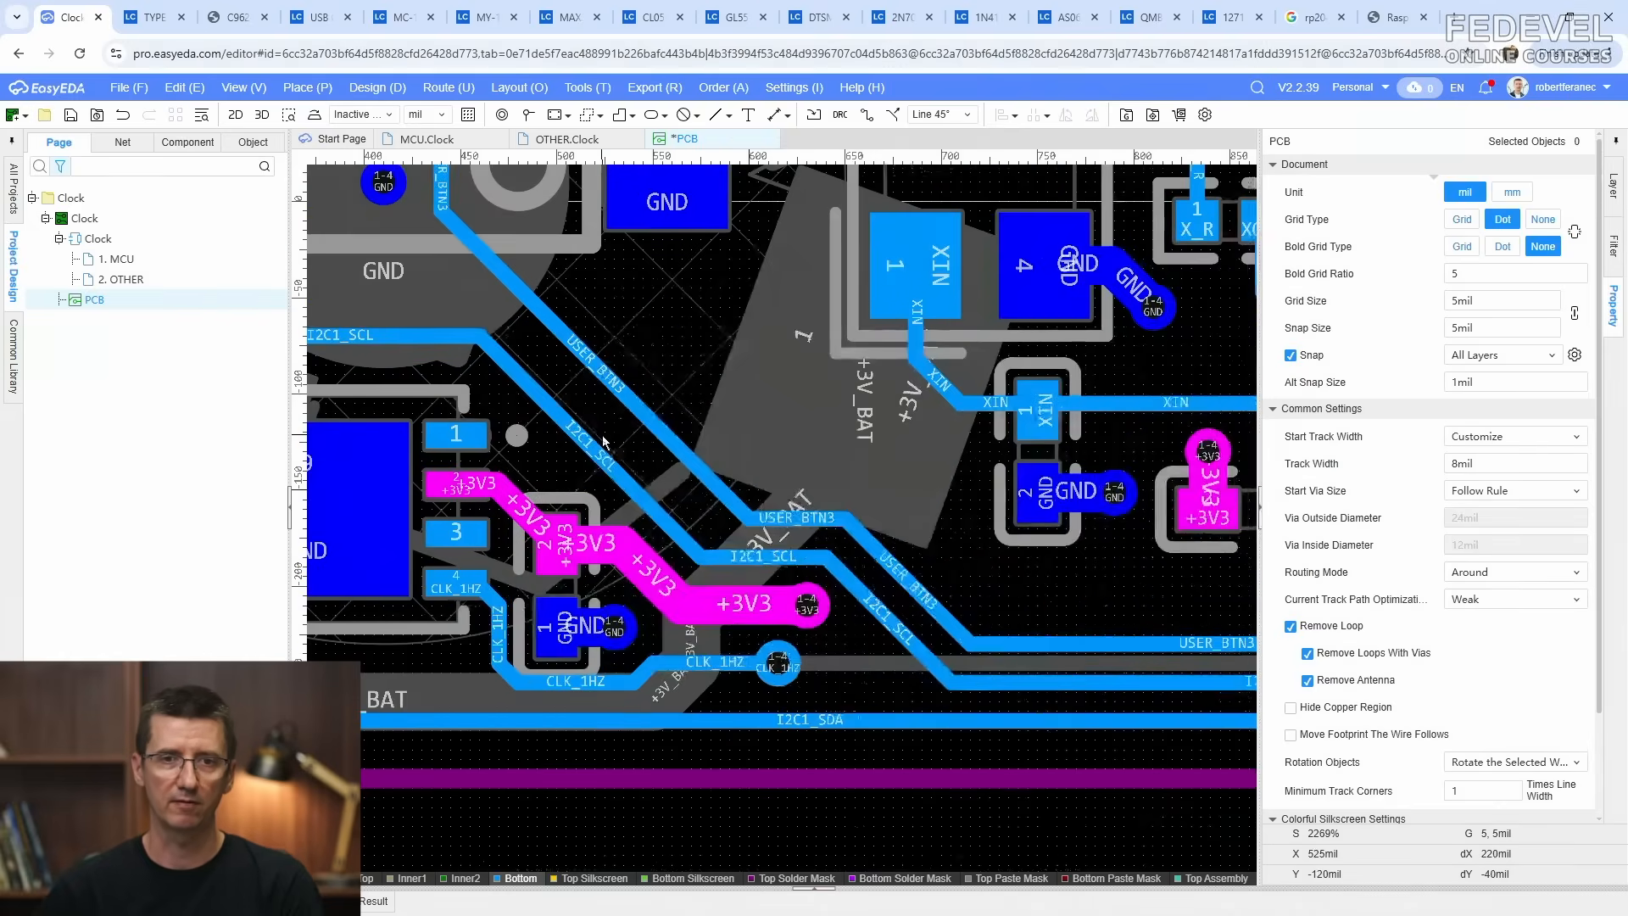
pyautogui.click(639, 426)
pyautogui.moveTo(640, 427); pyautogui.dragTo(636, 429)
pyautogui.moveTo(775, 518); pyautogui.dragTo(771, 507)
pyautogui.moveTo(883, 589); pyautogui.dragTo(642, 524, button='right')
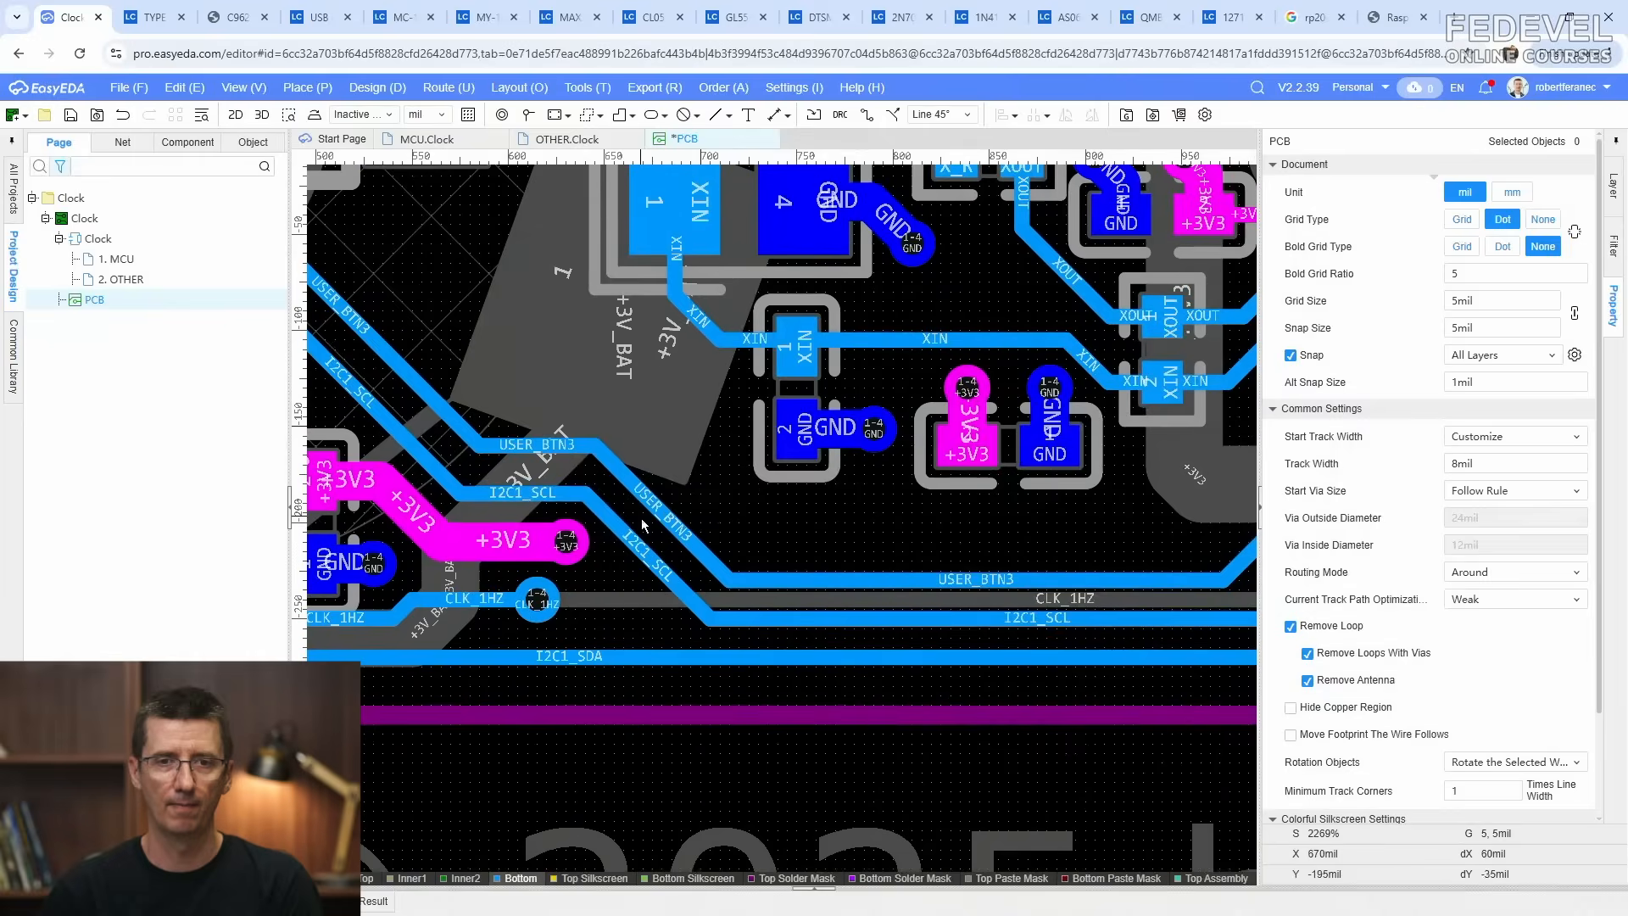
# Step: Start an 8 mil bottom-layer USER_BTN2 track at MCU pin 17 and run it parallel to the USER_BTN3 track
pyautogui.scroll(-5, 821, 560)
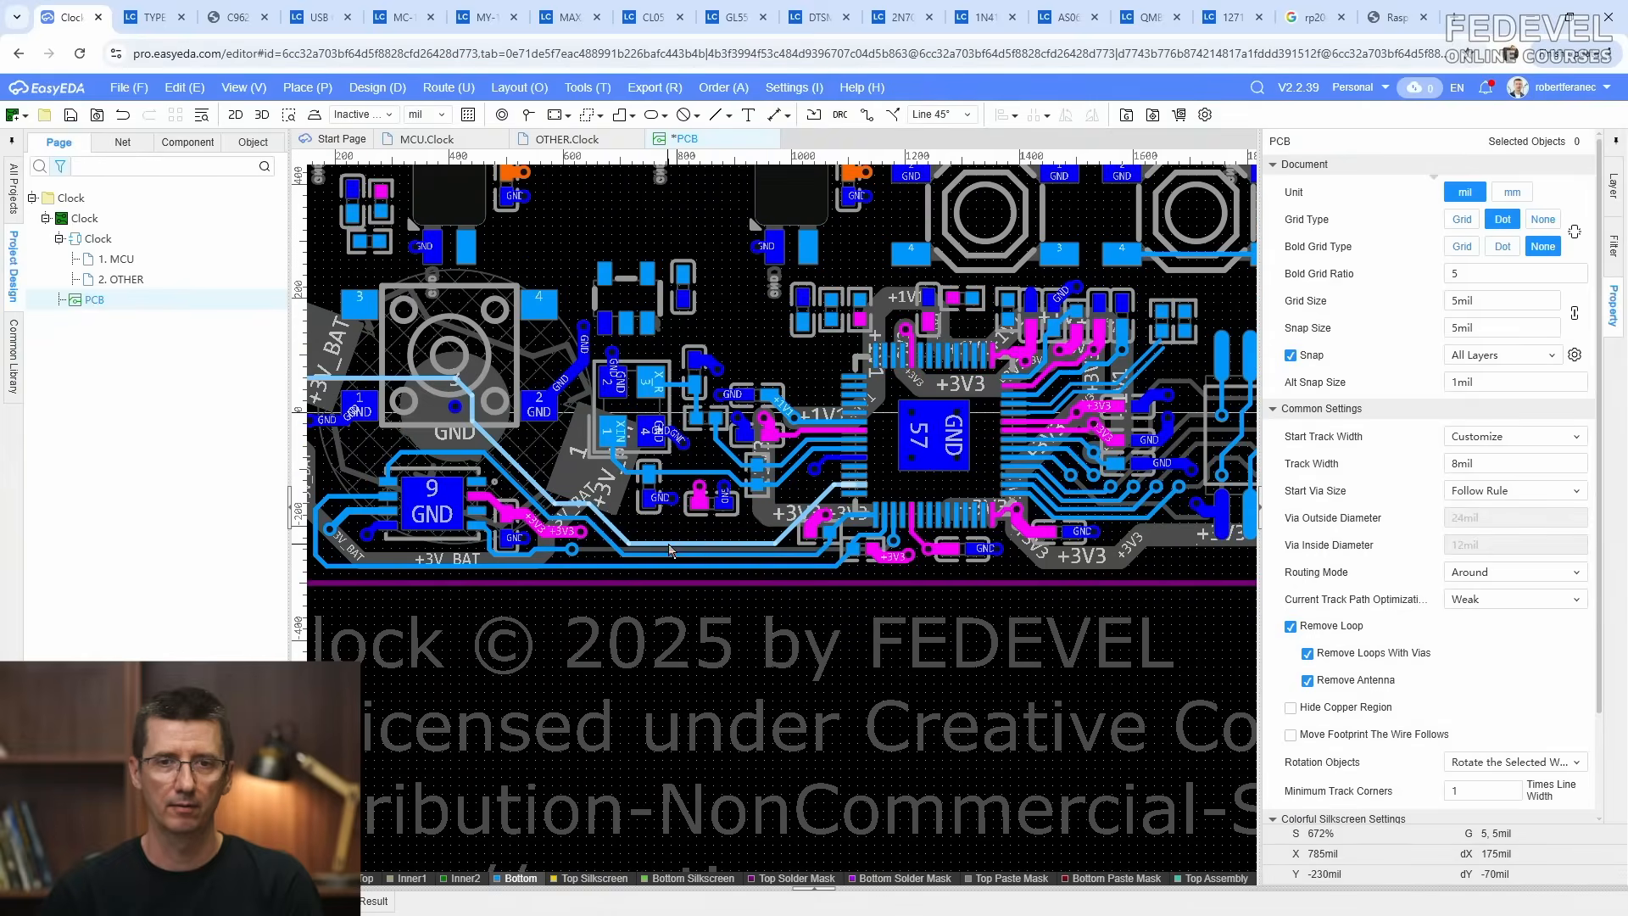
pyautogui.click(866, 114)
pyautogui.scroll(7, 865, 488)
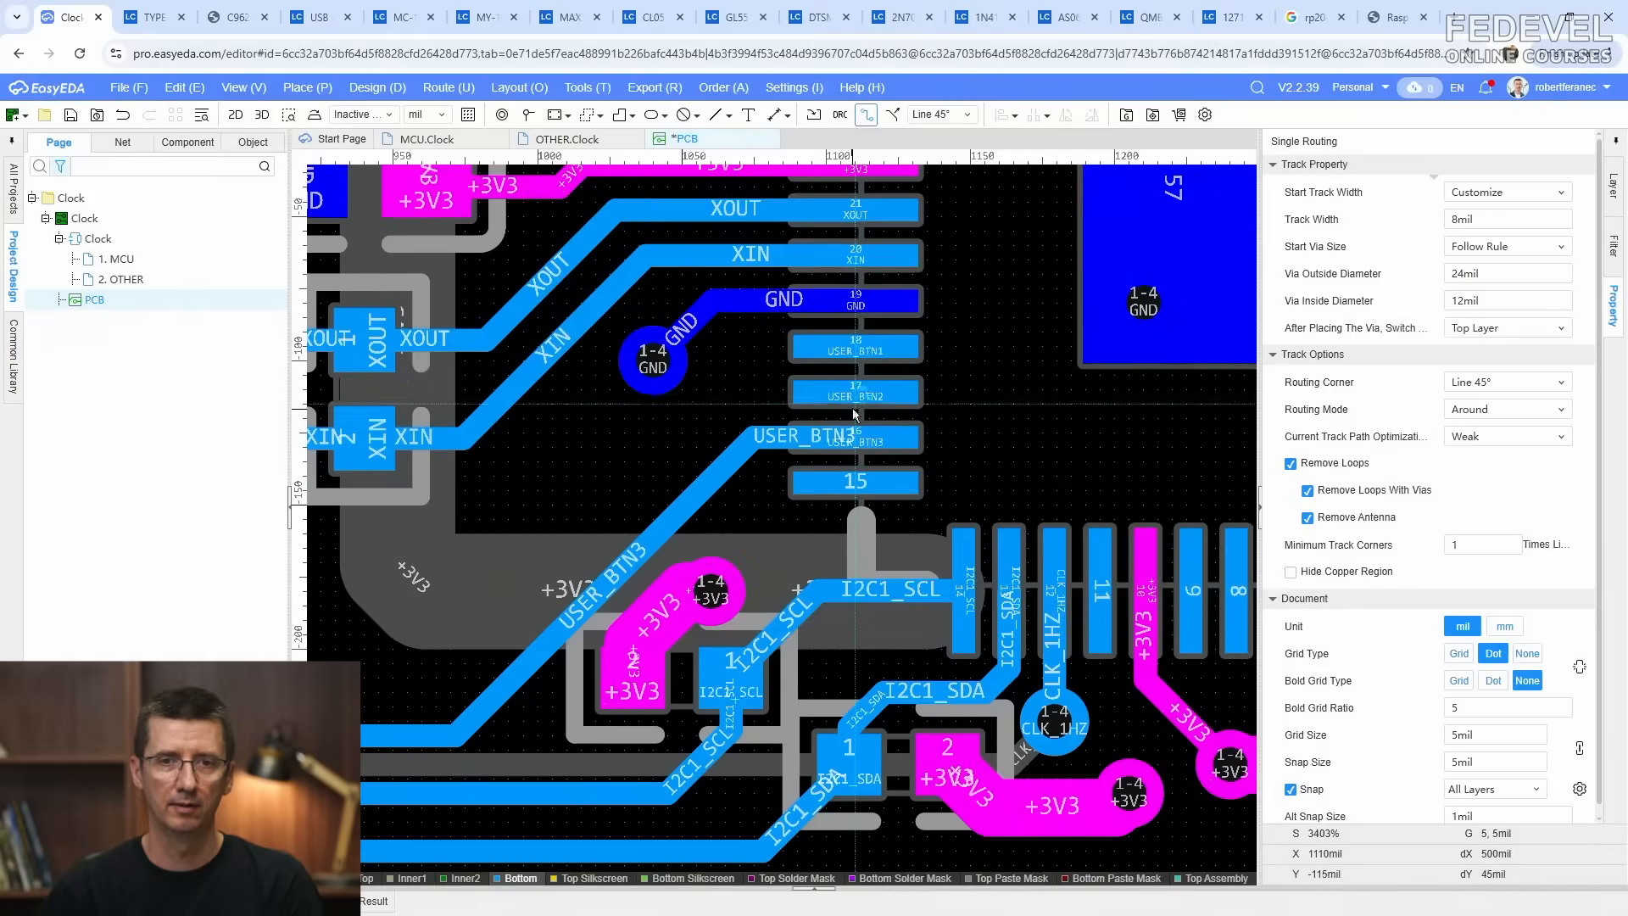
pyautogui.click(839, 392)
pyautogui.moveTo(692, 473); pyautogui.dragTo(1072, 335, button='right')
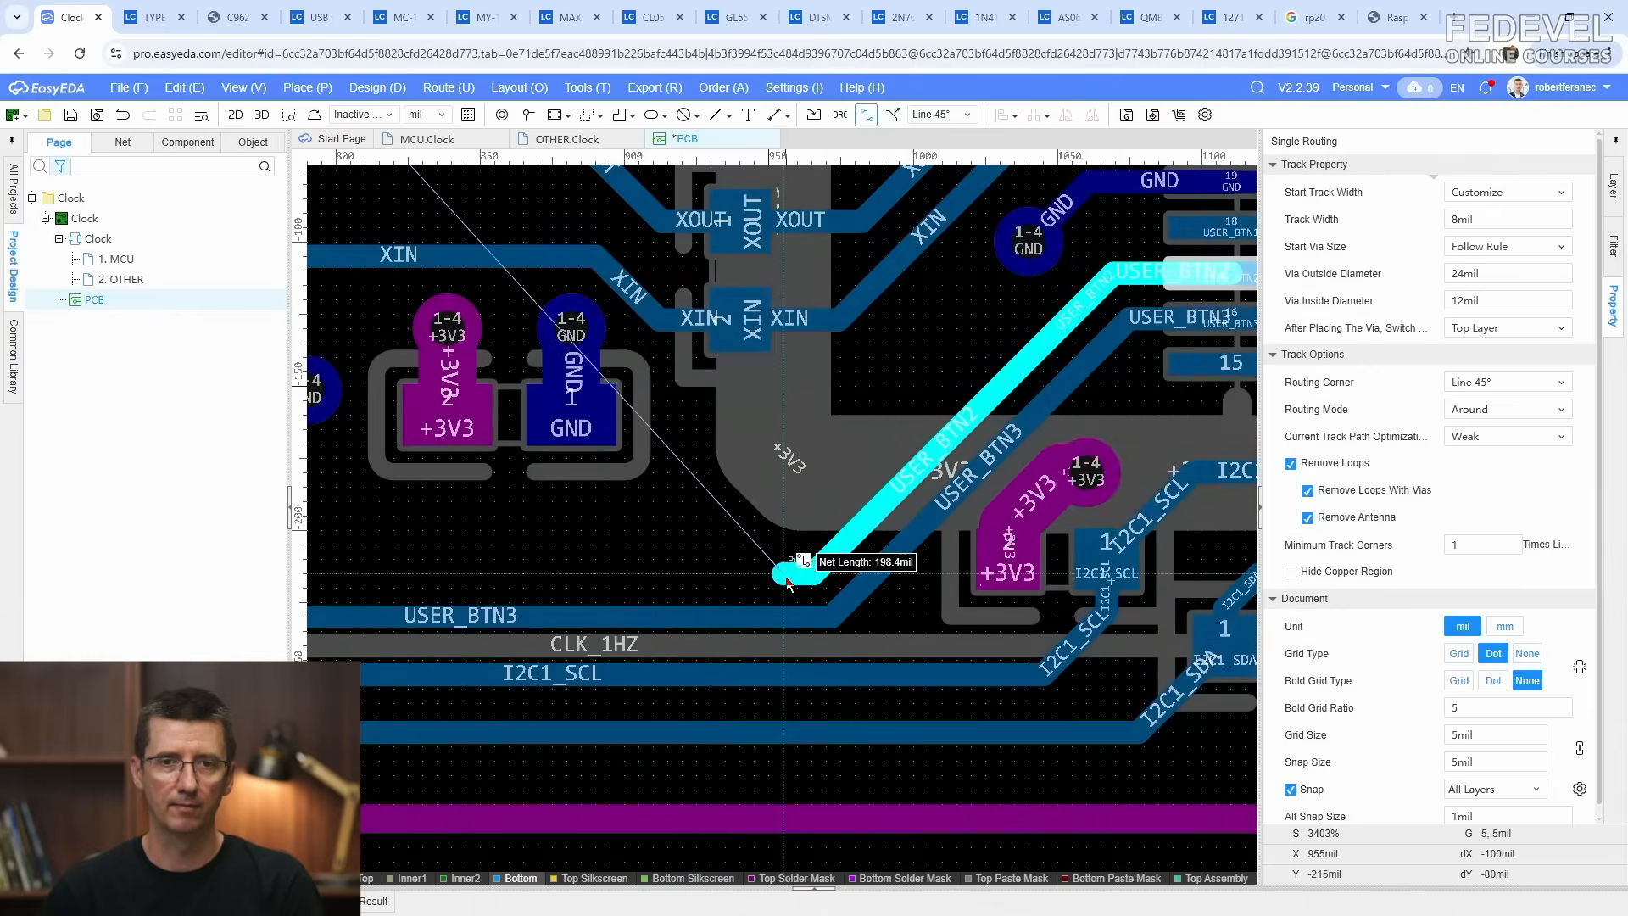
pyautogui.scroll(-3, 763, 566)
pyautogui.moveTo(763, 564); pyautogui.dragTo(1156, 587, button='right')
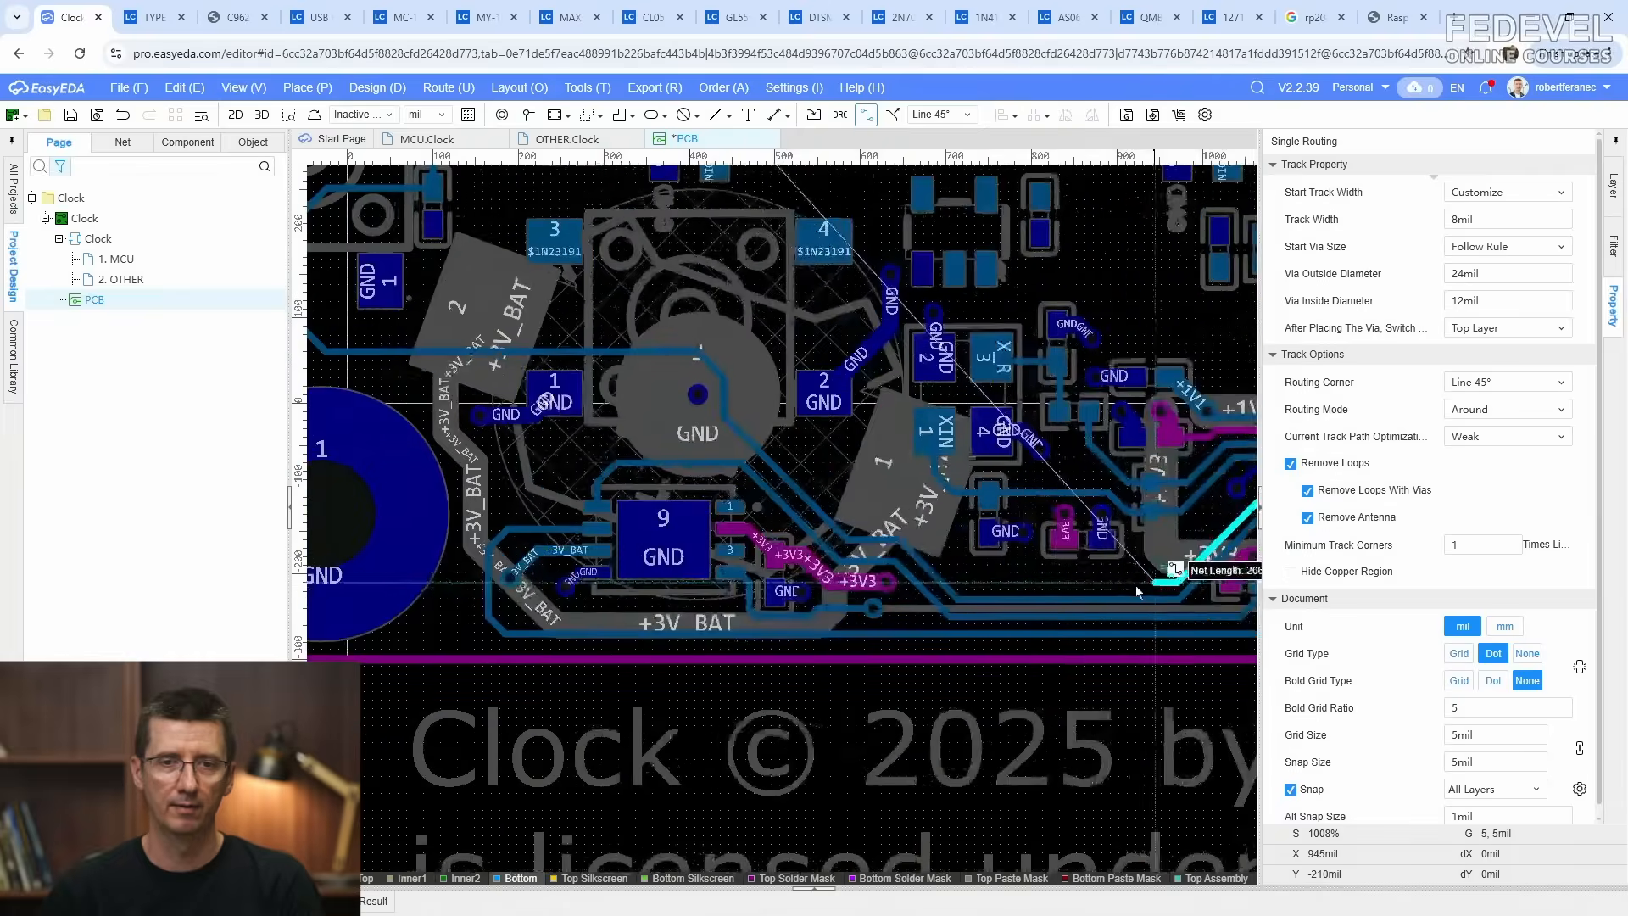
# Step: Continue the USER_BTN2 track beside USER_BTN3, up past the lower-left button, and end it at the capacitor's pad 2 by the upper-left button
pyautogui.scroll(2, 1000, 563)
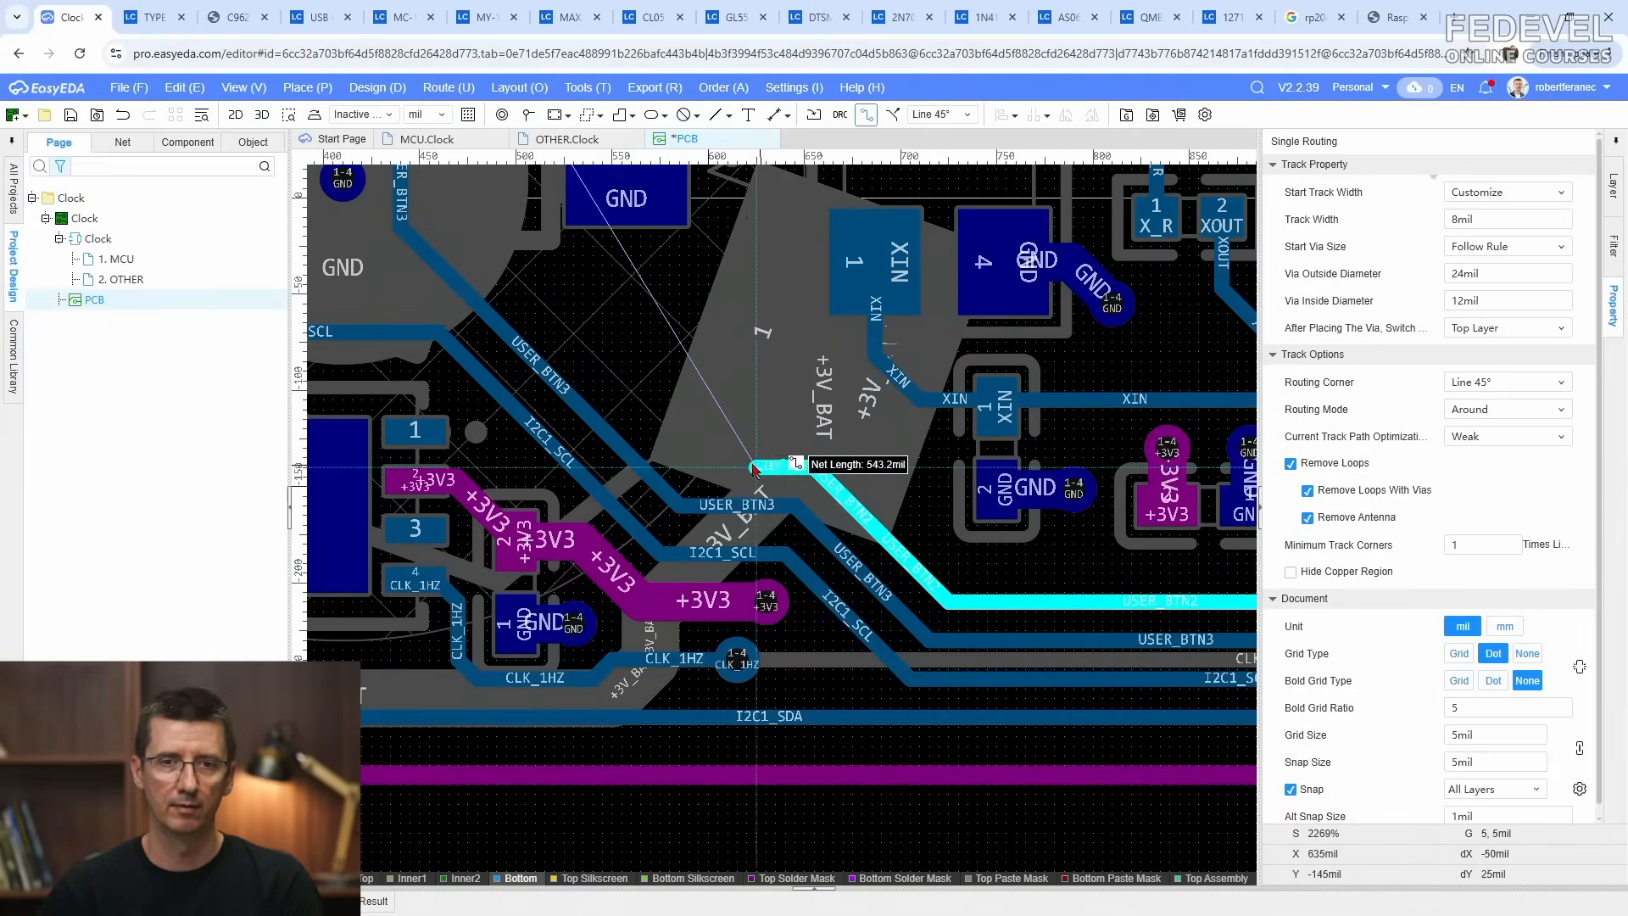
pyautogui.moveTo(744, 470); pyautogui.dragTo(894, 551, button='right')
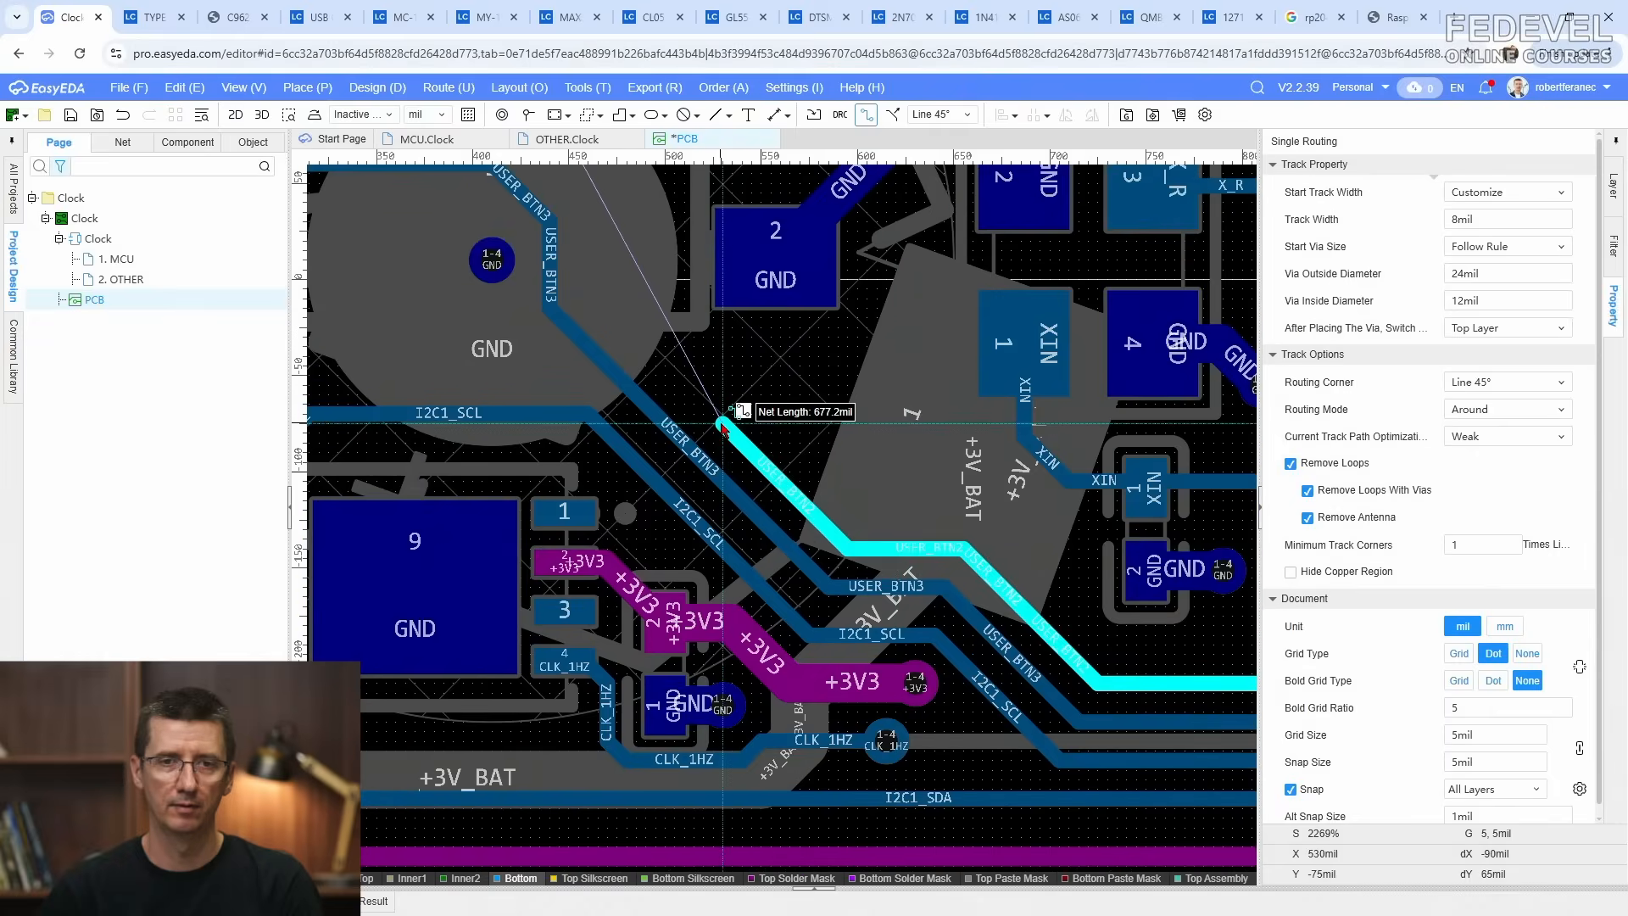
pyautogui.moveTo(723, 425); pyautogui.dragTo(899, 651, button='right')
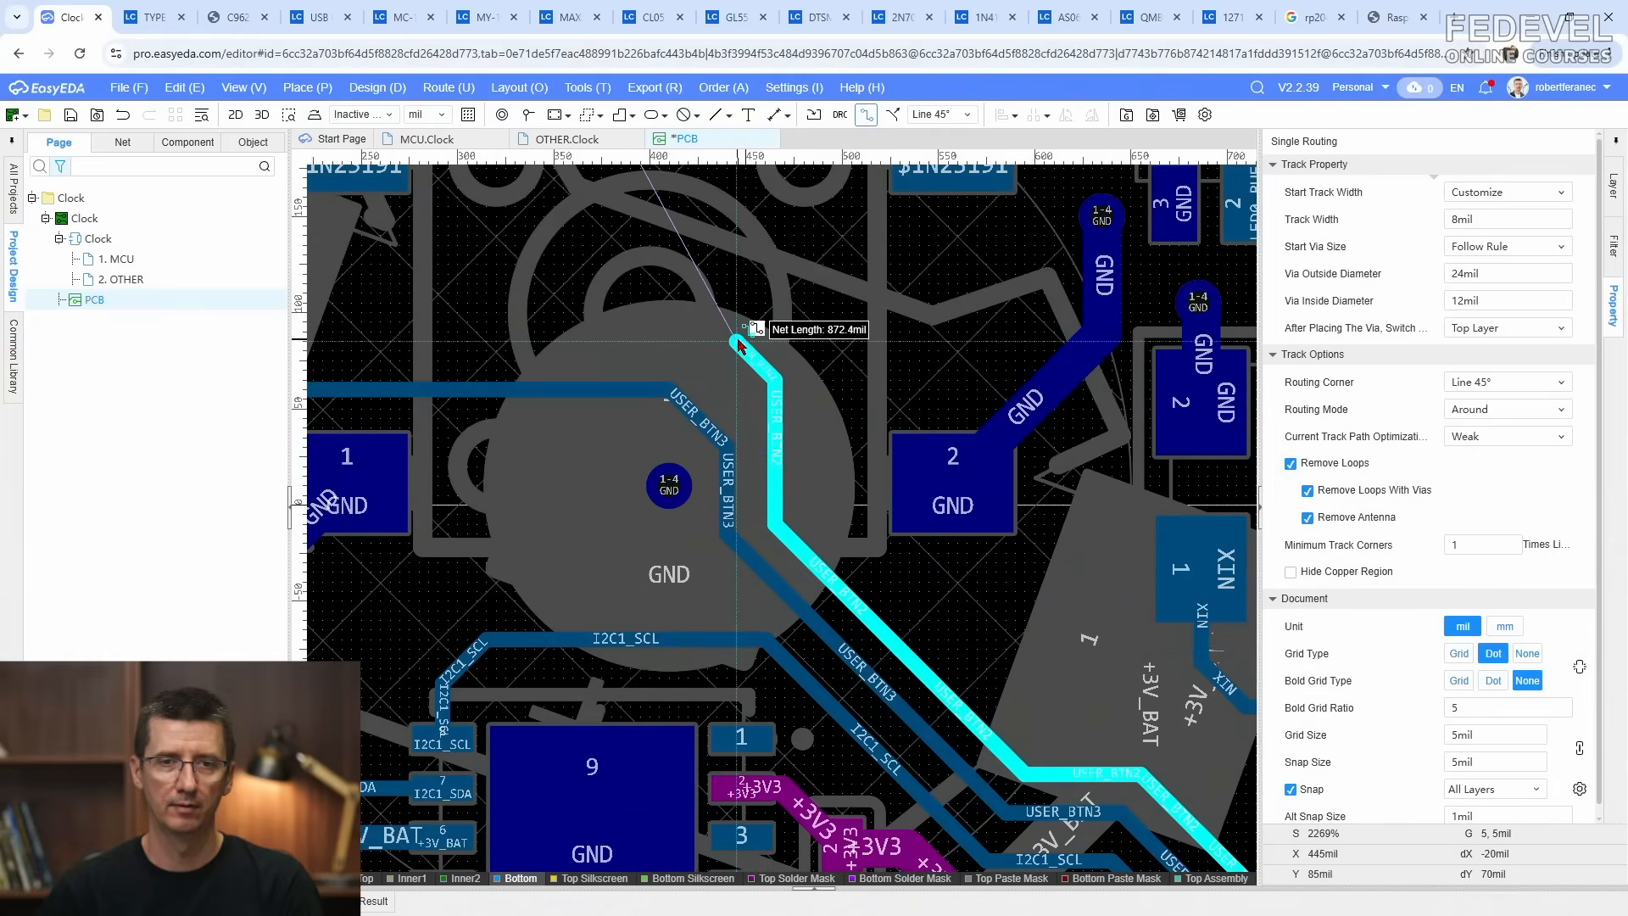
pyautogui.moveTo(739, 343); pyautogui.dragTo(1115, 596, button='right')
pyautogui.scroll(-4, 1115, 596)
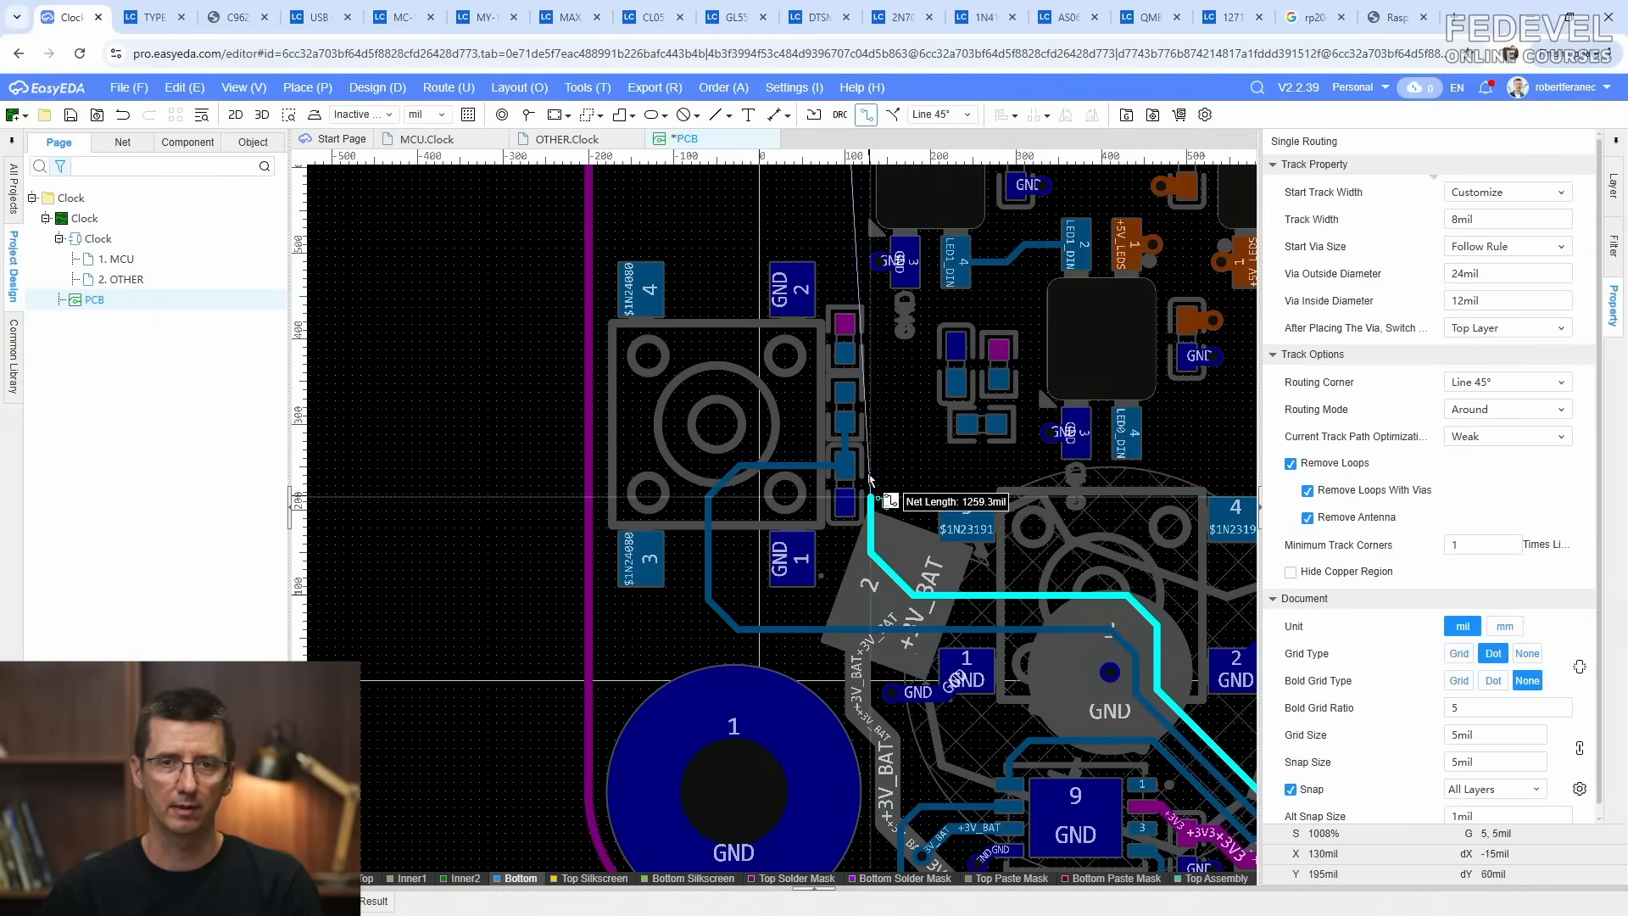
pyautogui.moveTo(878, 446); pyautogui.dragTo(952, 731, button='right')
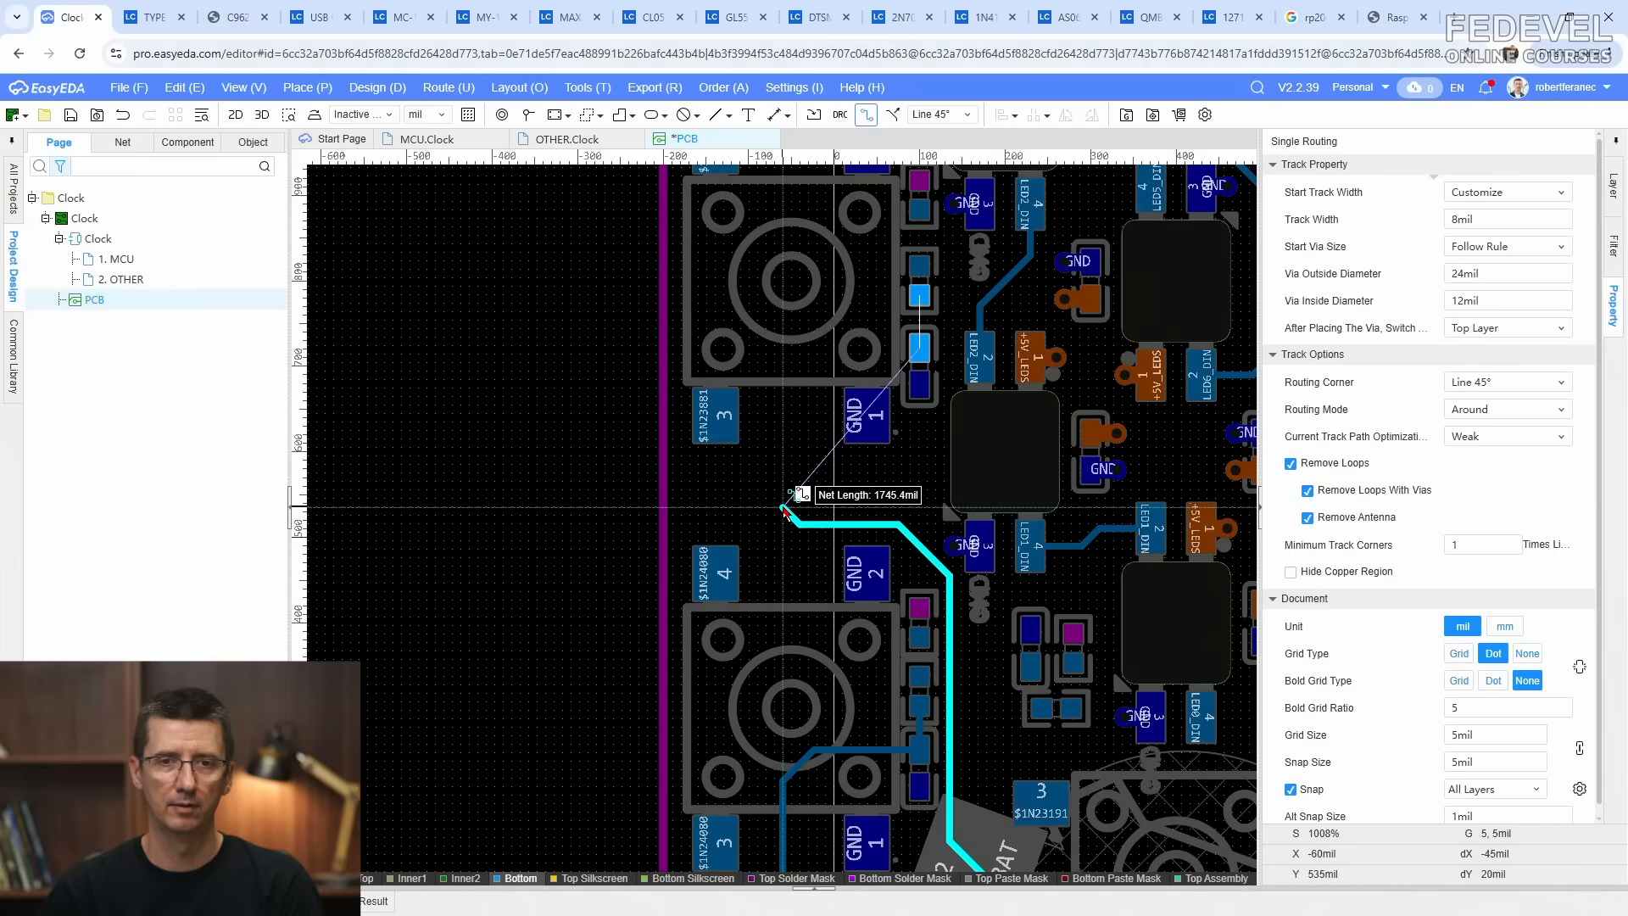
pyautogui.click(920, 346)
pyautogui.press('Escape')
# Step: Enlarge the USER_BTN2 track's diagonal bend between the two left-hand push buttons
pyautogui.click(790, 363)
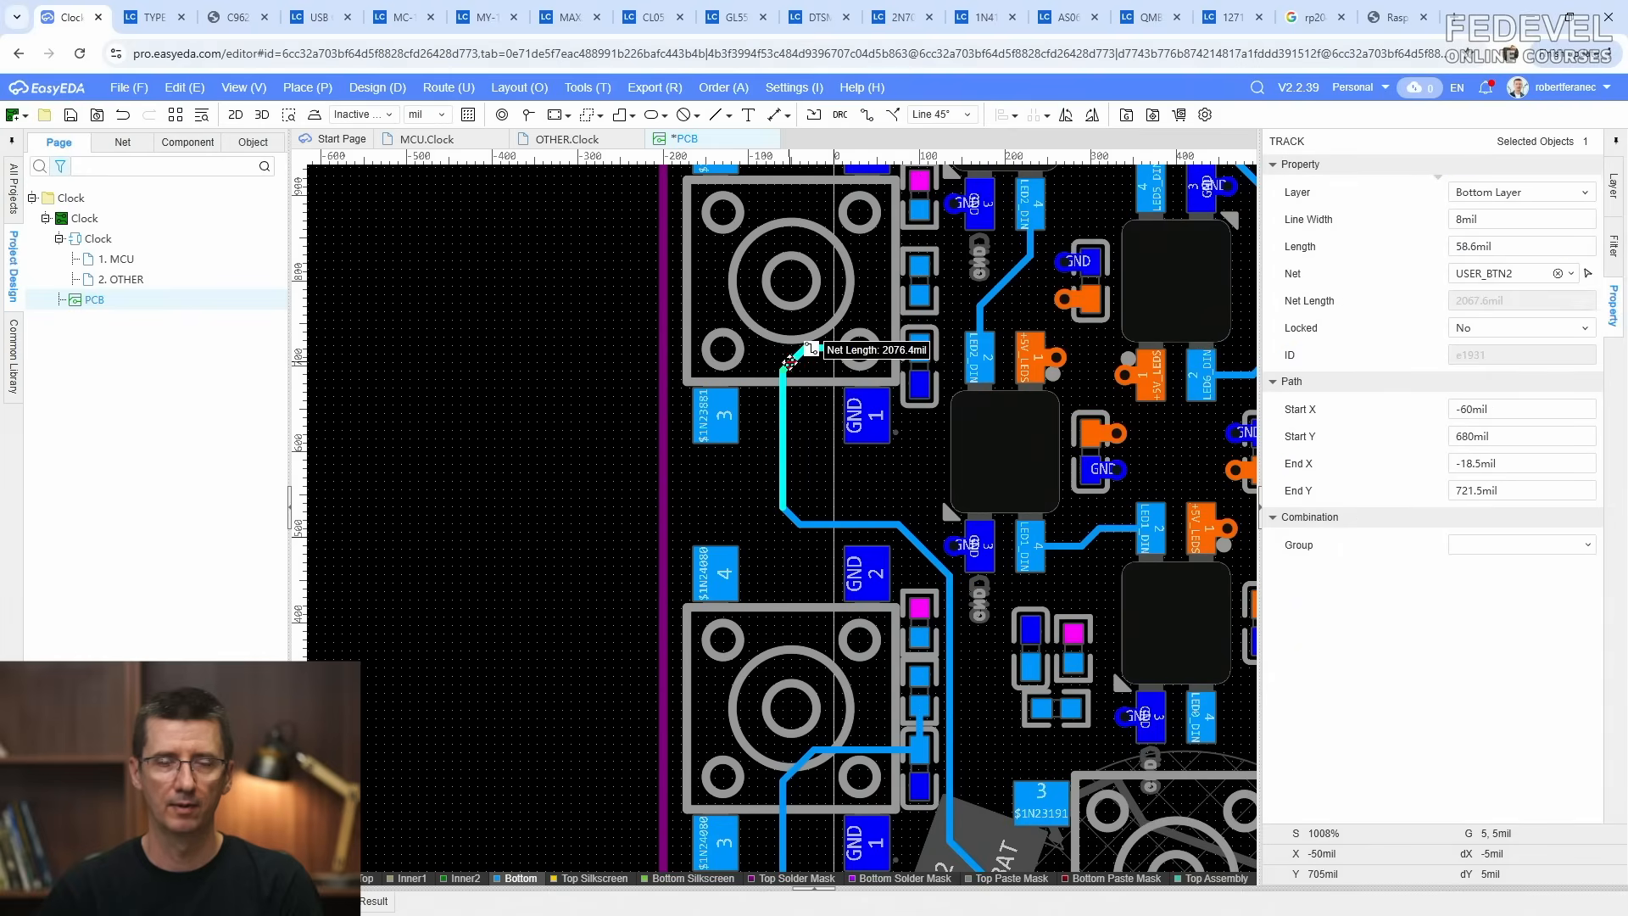
pyautogui.click(795, 510)
pyautogui.press('Escape')
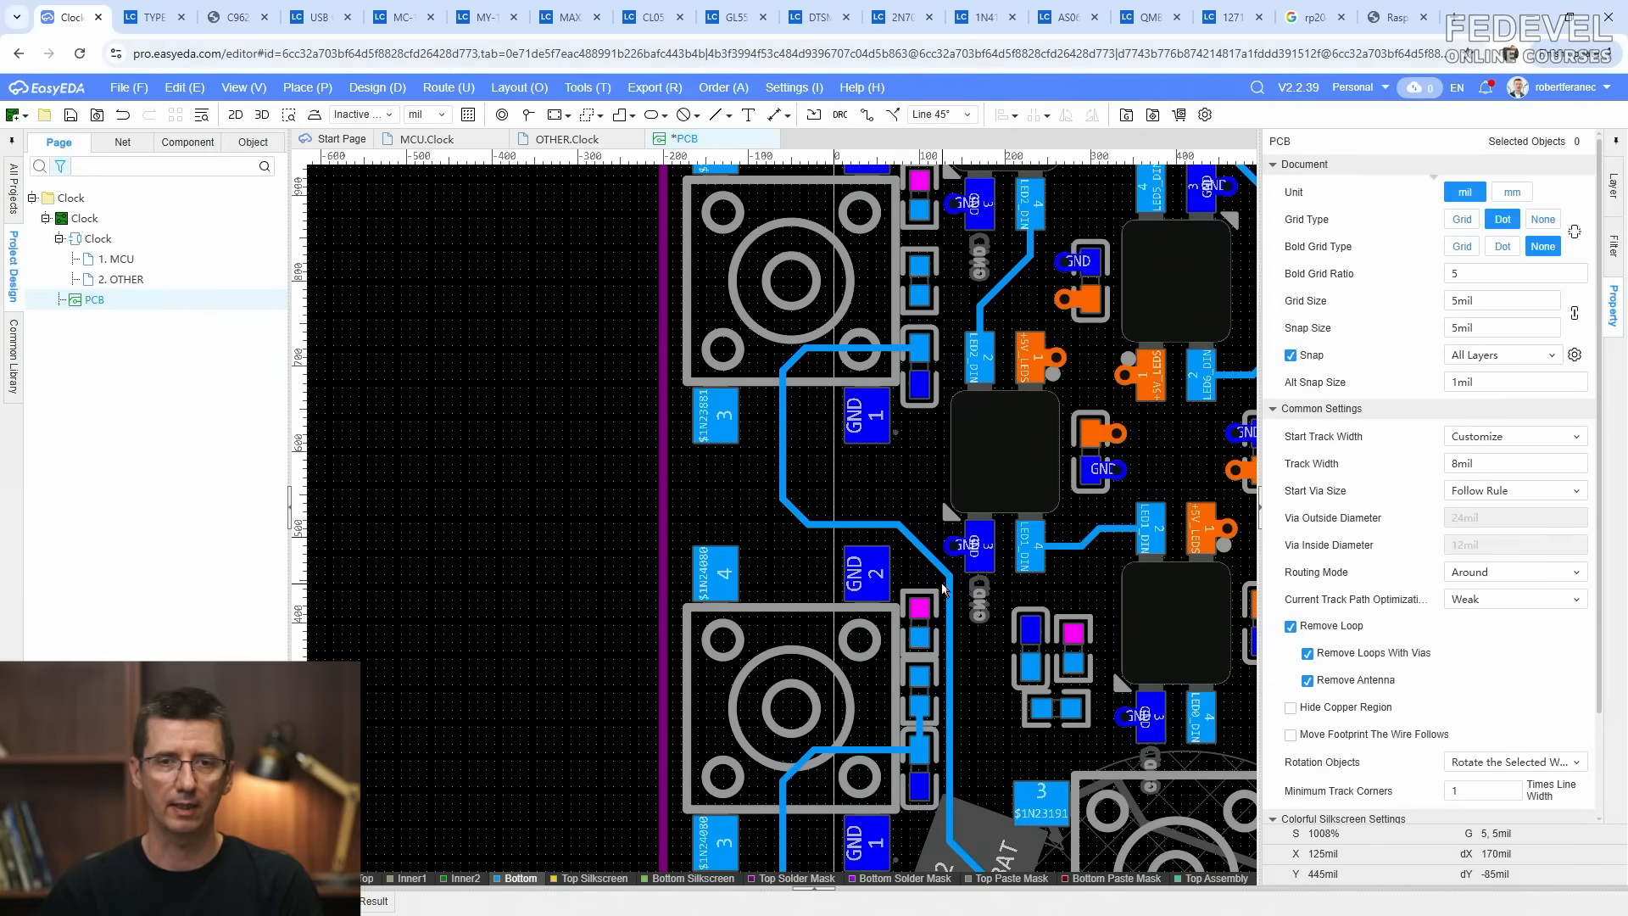
# Step: Fine-tune the USER_BTN2 track's diagonal bend just above the parts beside the lower-left push button
pyautogui.scroll(2, 877, 500)
pyautogui.click(834, 414)
pyautogui.press('Escape')
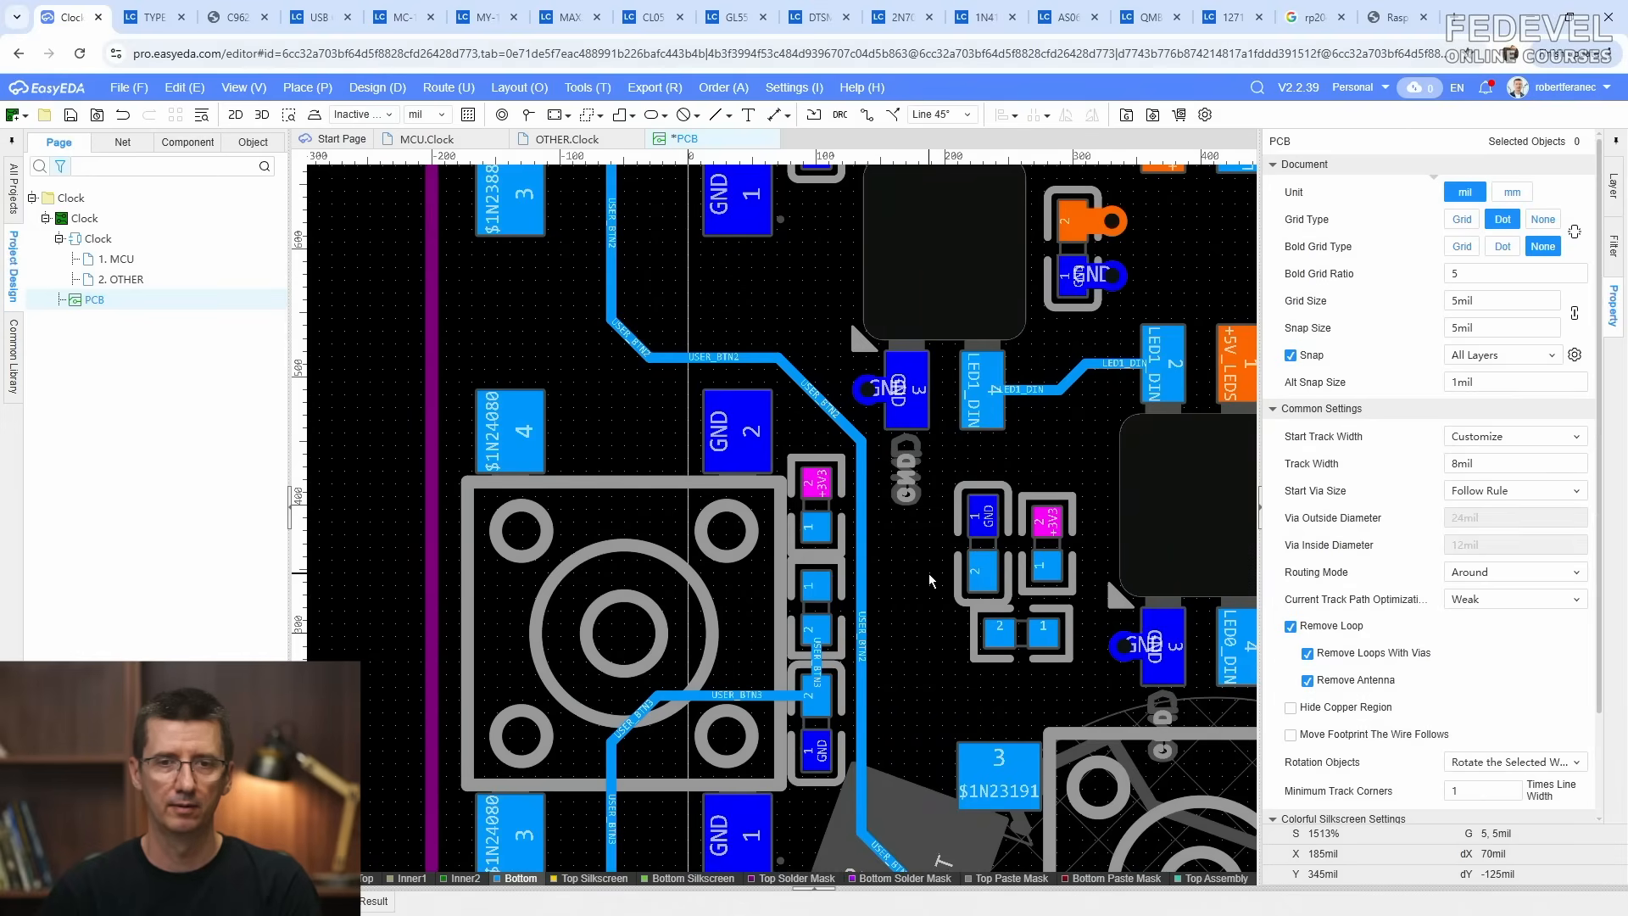
pyautogui.scroll(2, 851, 362)
pyautogui.click(832, 400)
pyautogui.moveTo(822, 419); pyautogui.dragTo(822, 419)
# Step: Delete the +1V1 via at the bend of the track between MCU pin 23 and its capacitor
pyautogui.moveTo(885, 557); pyautogui.dragTo(758, 217, button='right')
pyautogui.scroll(-1, 786, 403)
pyautogui.moveTo(882, 637); pyautogui.dragTo(619, 469, button='right')
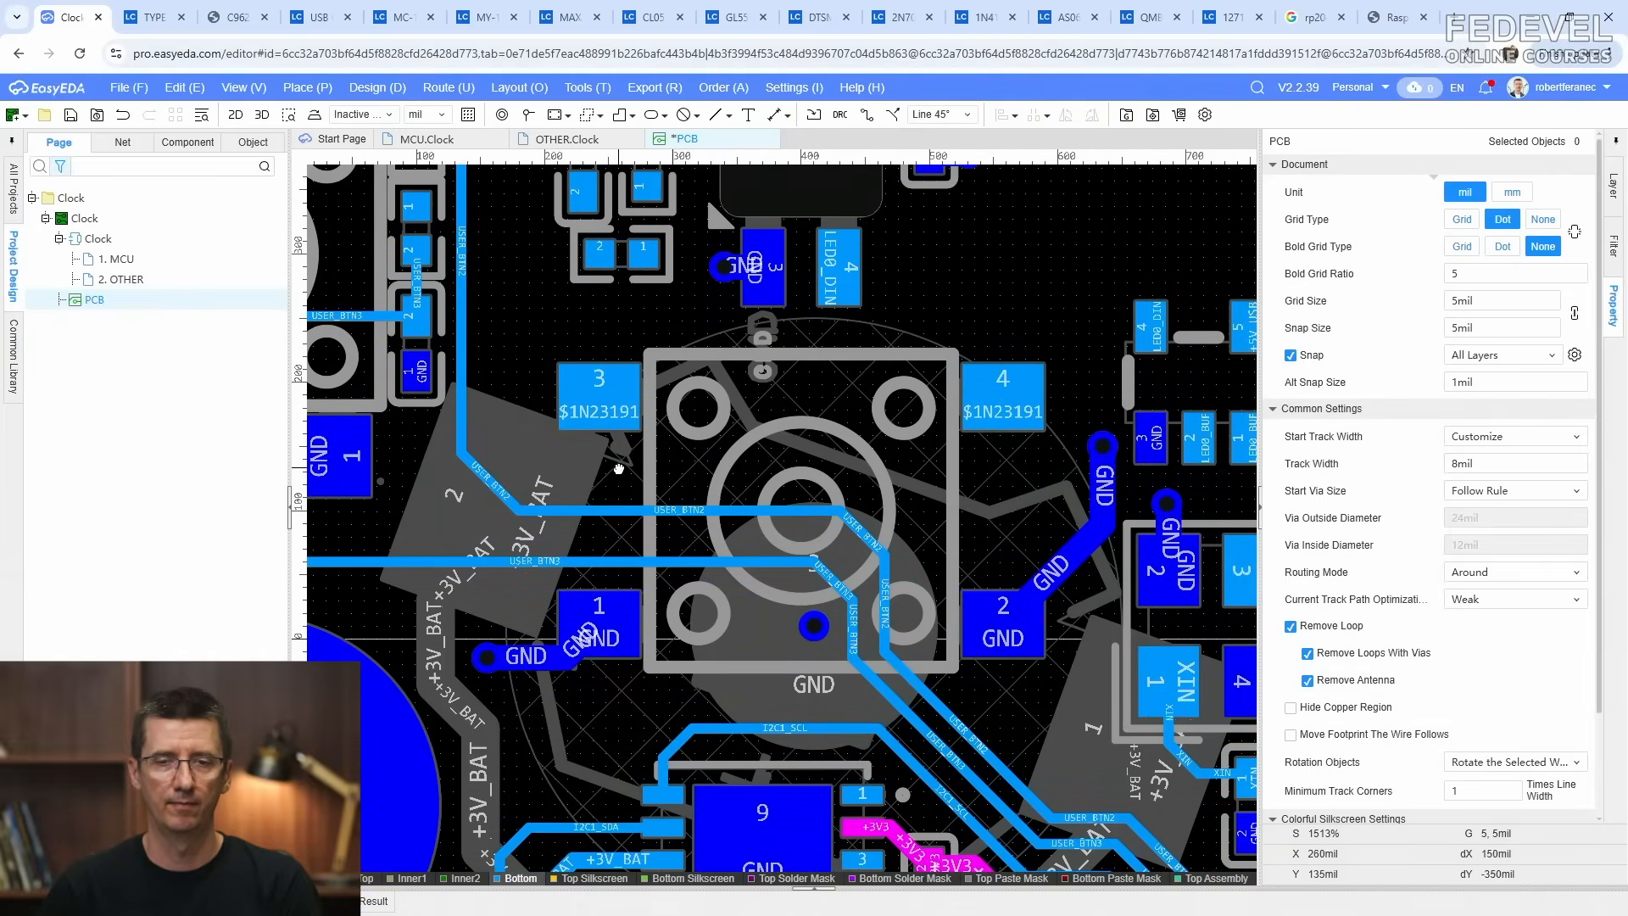
pyautogui.moveTo(1219, 816); pyautogui.dragTo(627, 657, button='right')
pyautogui.scroll(1, 1085, 623)
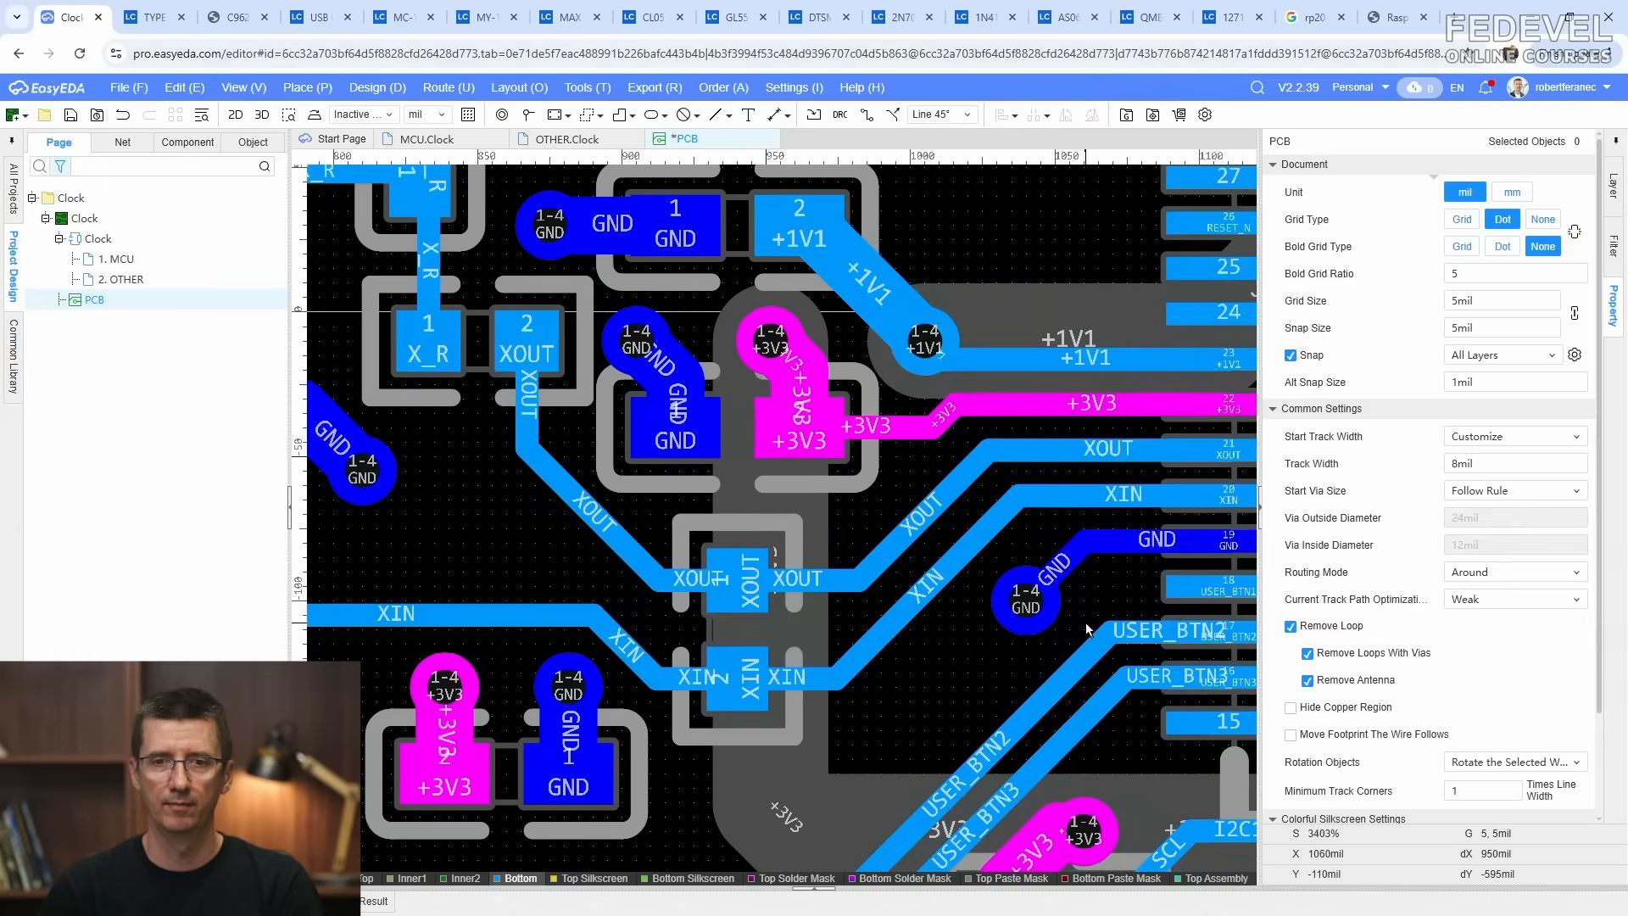
pyautogui.scroll(1, 795, 561)
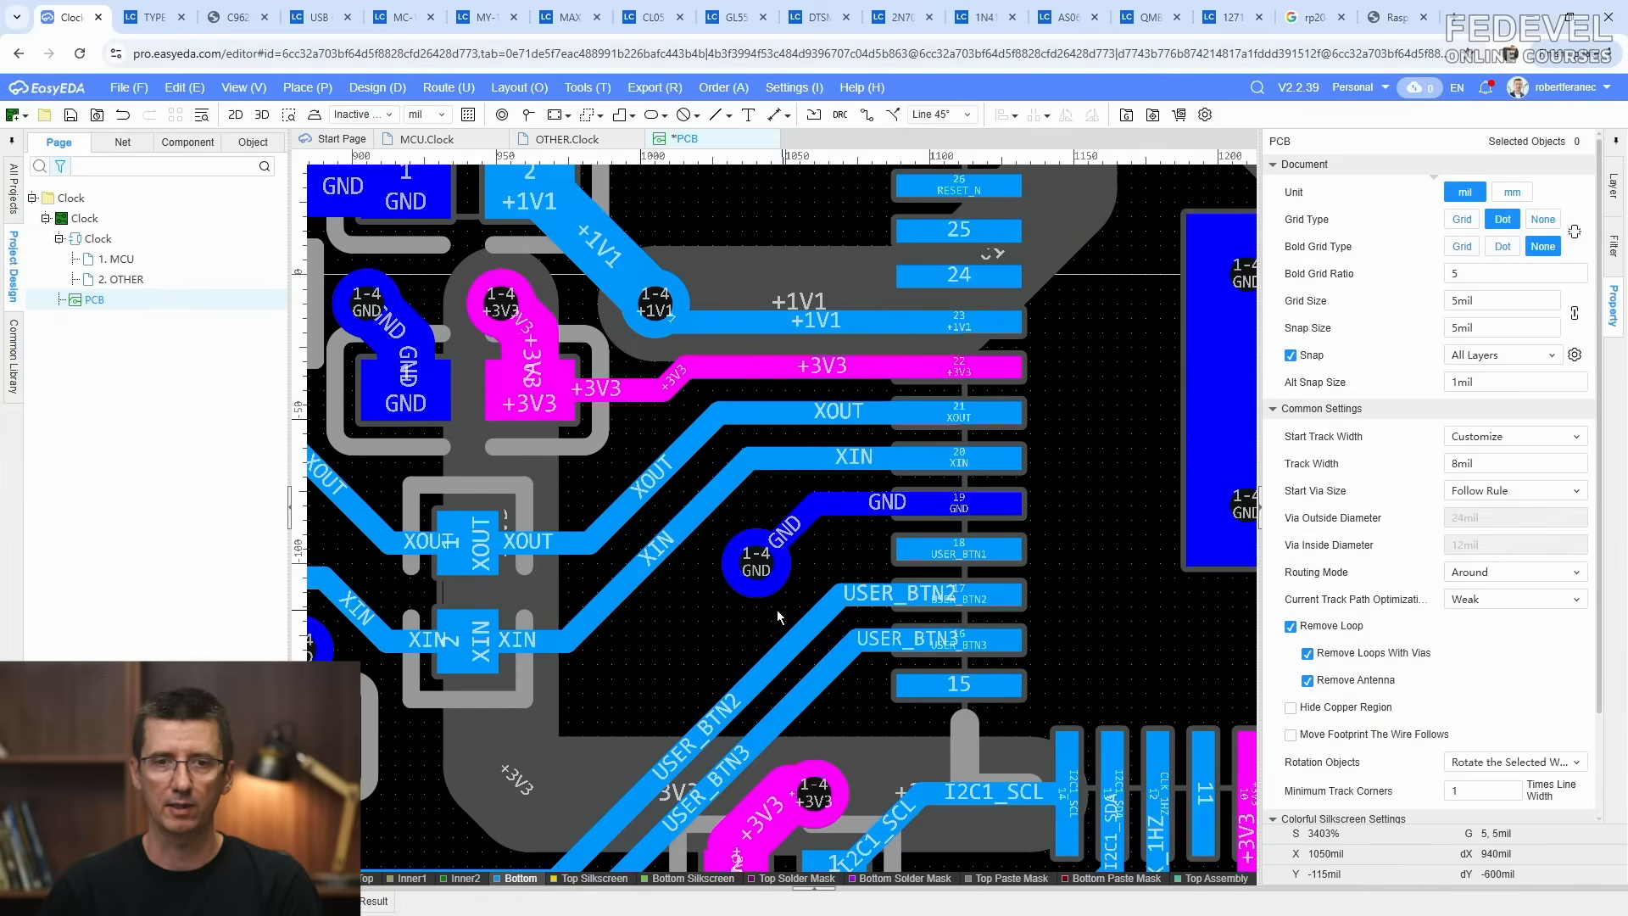
pyautogui.moveTo(778, 617); pyautogui.dragTo(978, 633, button='right')
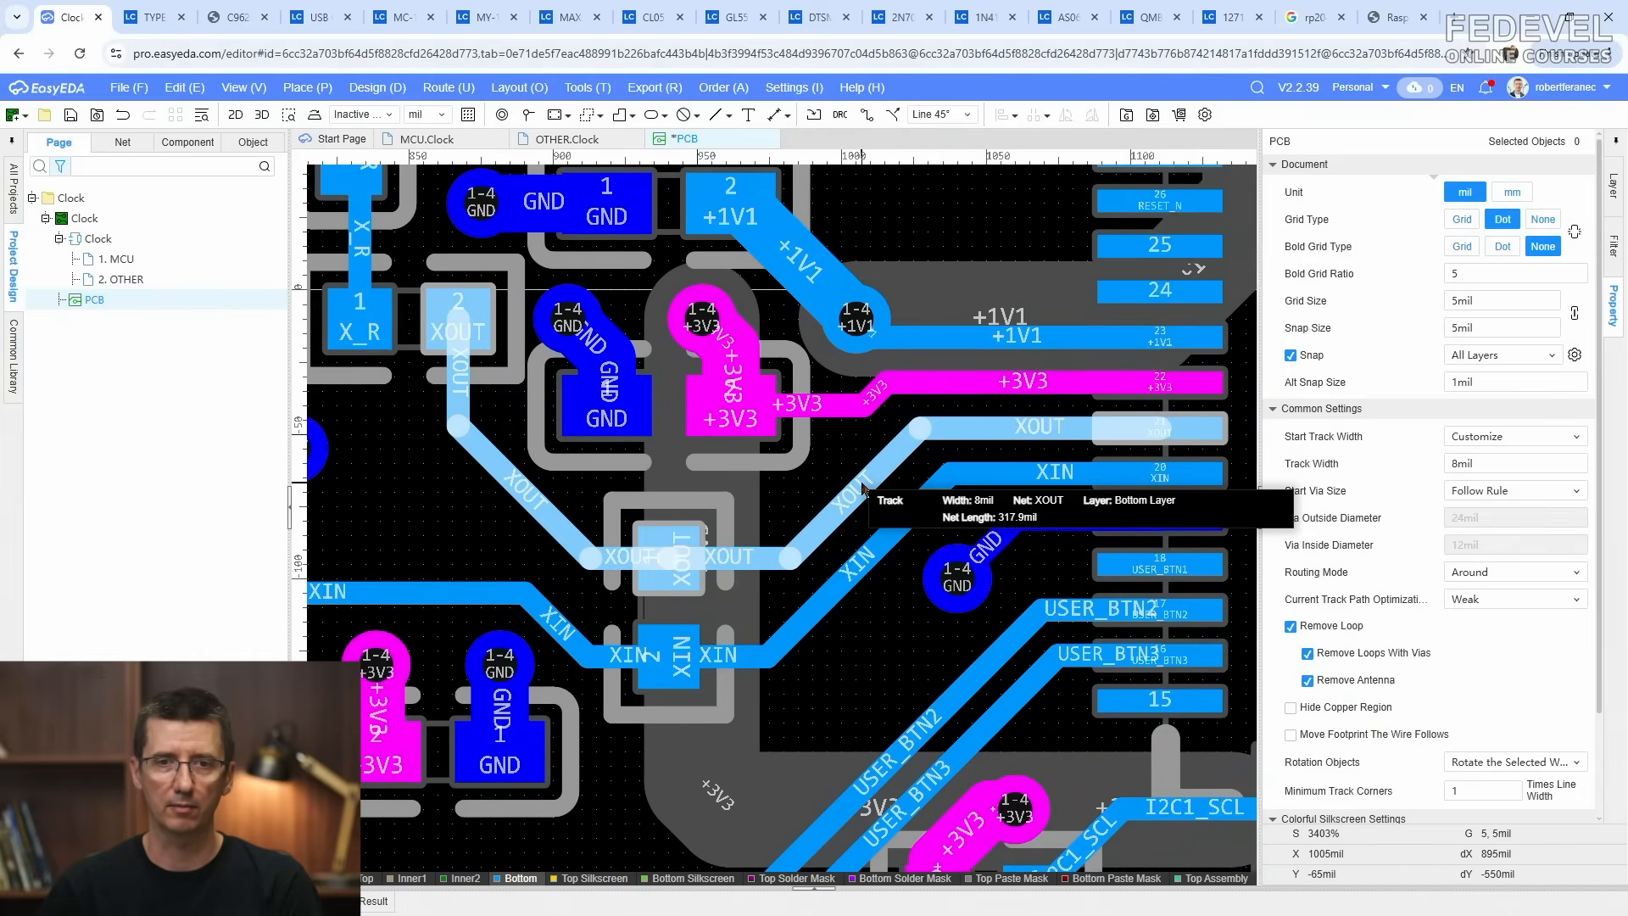
pyautogui.click(856, 395)
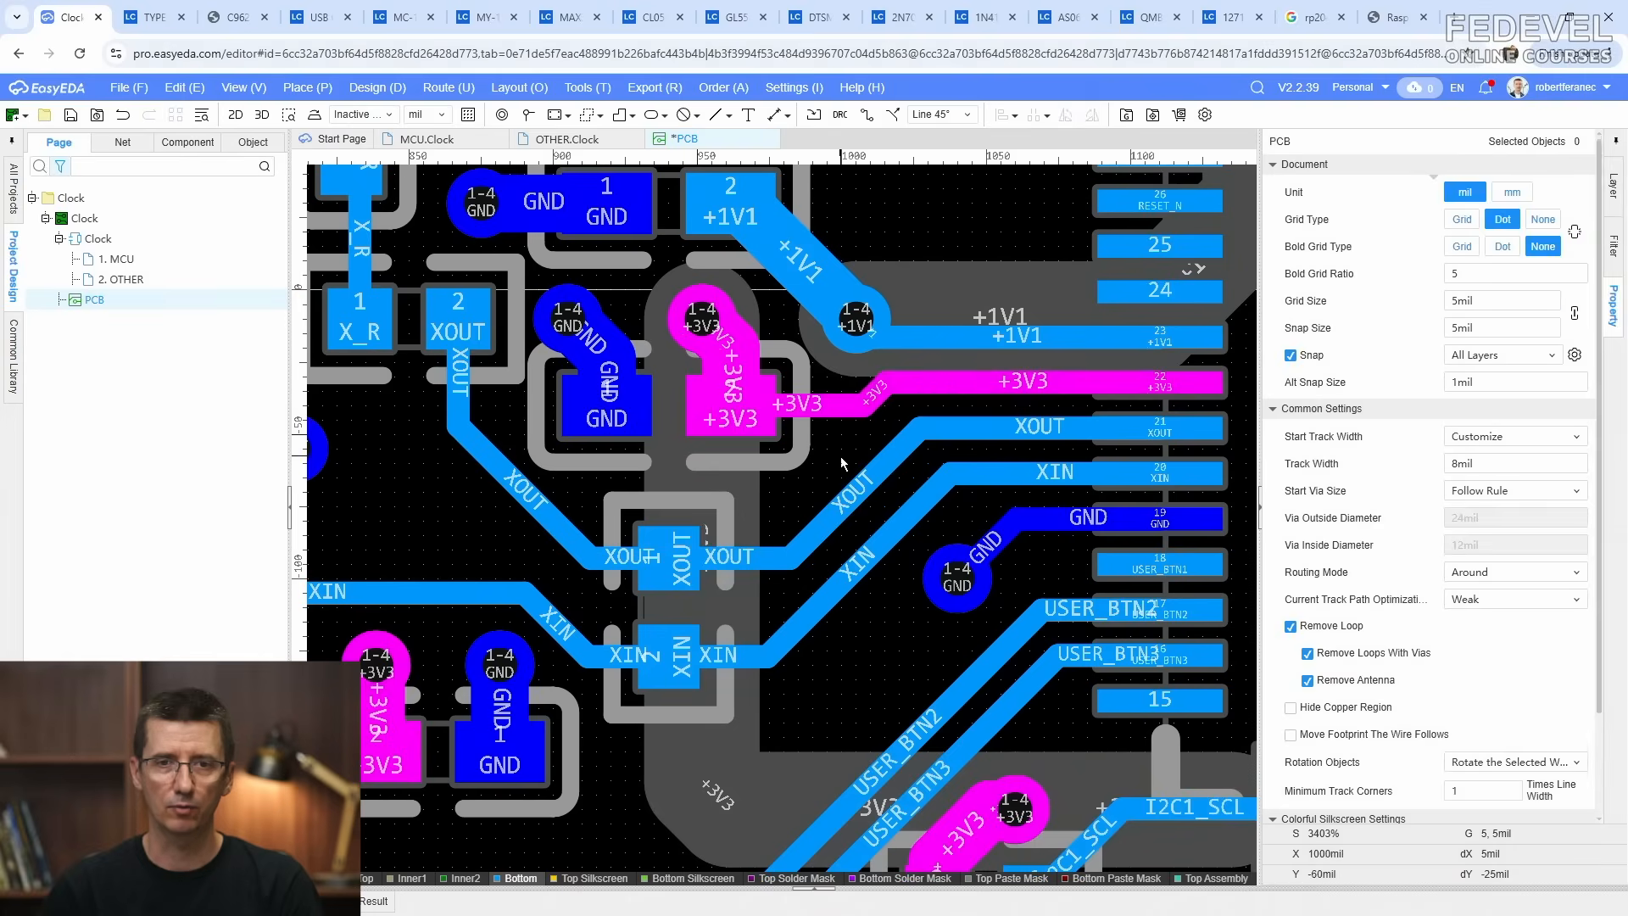
pyautogui.moveTo(824, 393); pyautogui.dragTo(794, 554, button='right')
pyautogui.click(856, 475)
pyautogui.press('Delete')
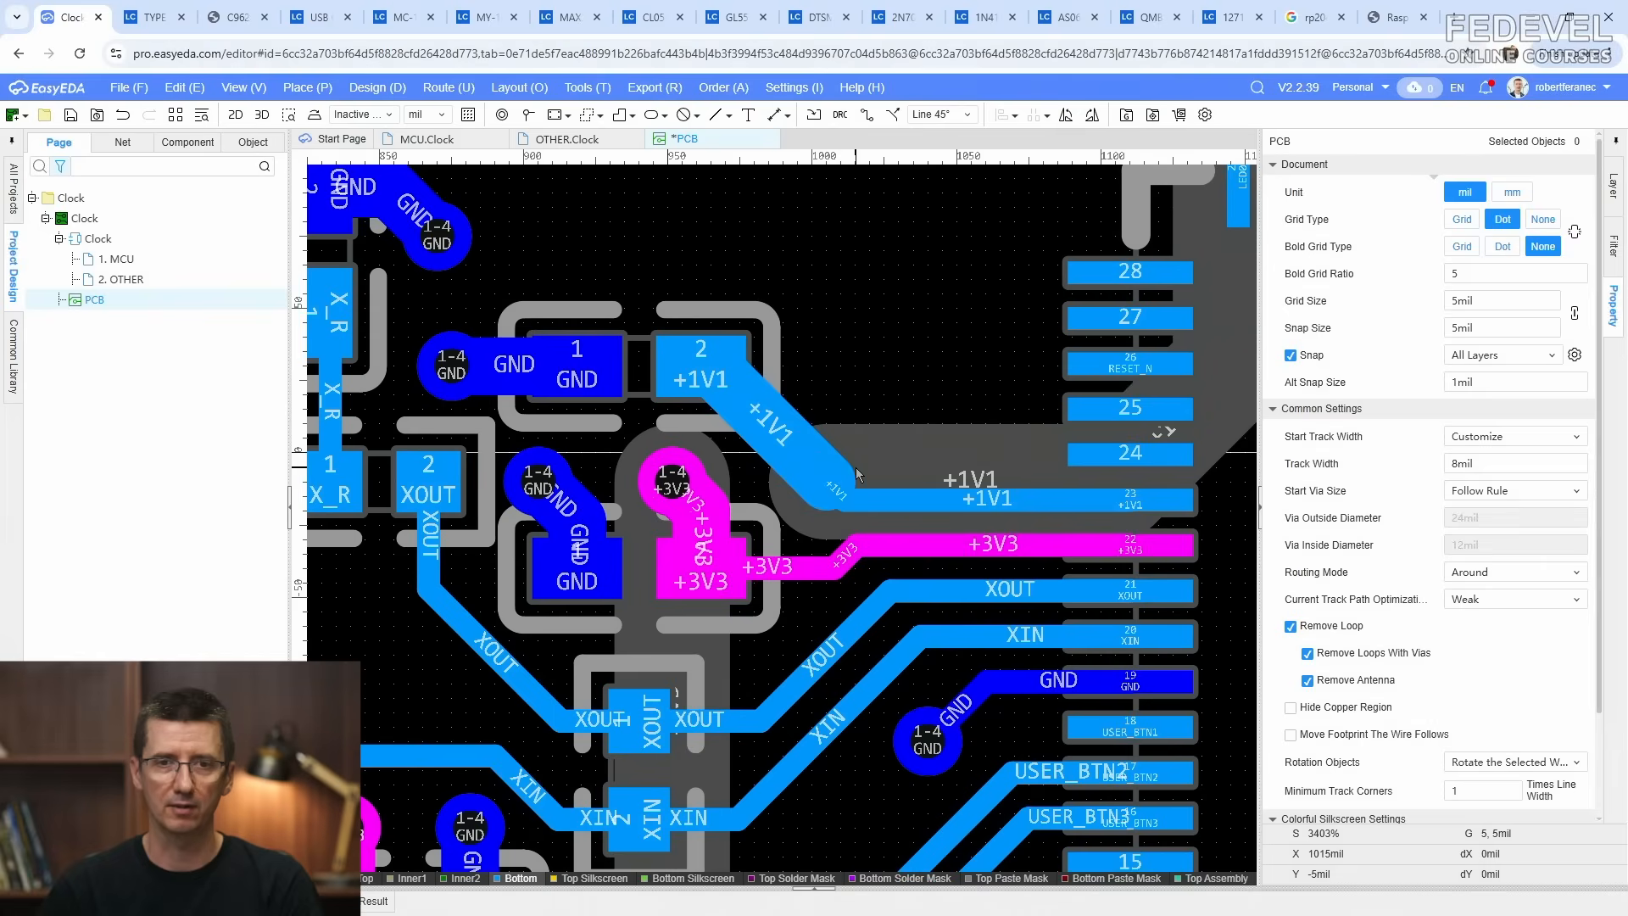
# Step: Route a 20 mil bottom-layer +1V1 track from the capacitor's pad 2 upward and diagonally to X 910 mil, Y 120 mil
pyautogui.moveTo(857, 378); pyautogui.dragTo(931, 584, button='right')
pyautogui.click(866, 115)
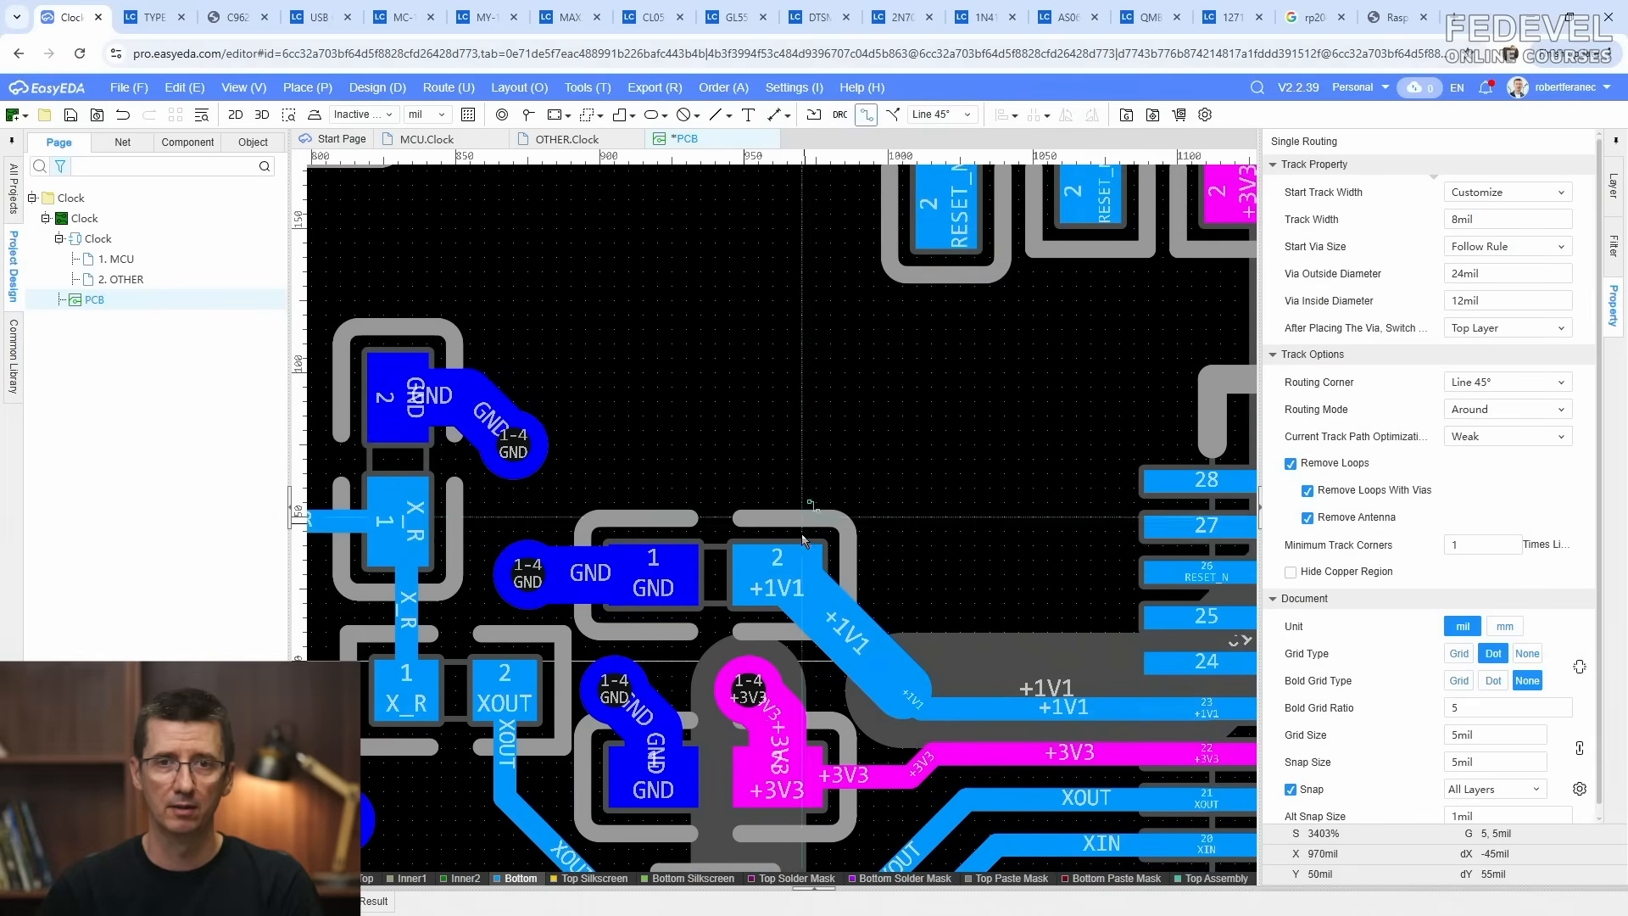
pyautogui.click(778, 574)
pyautogui.press('Tab')
pyautogui.write('20')
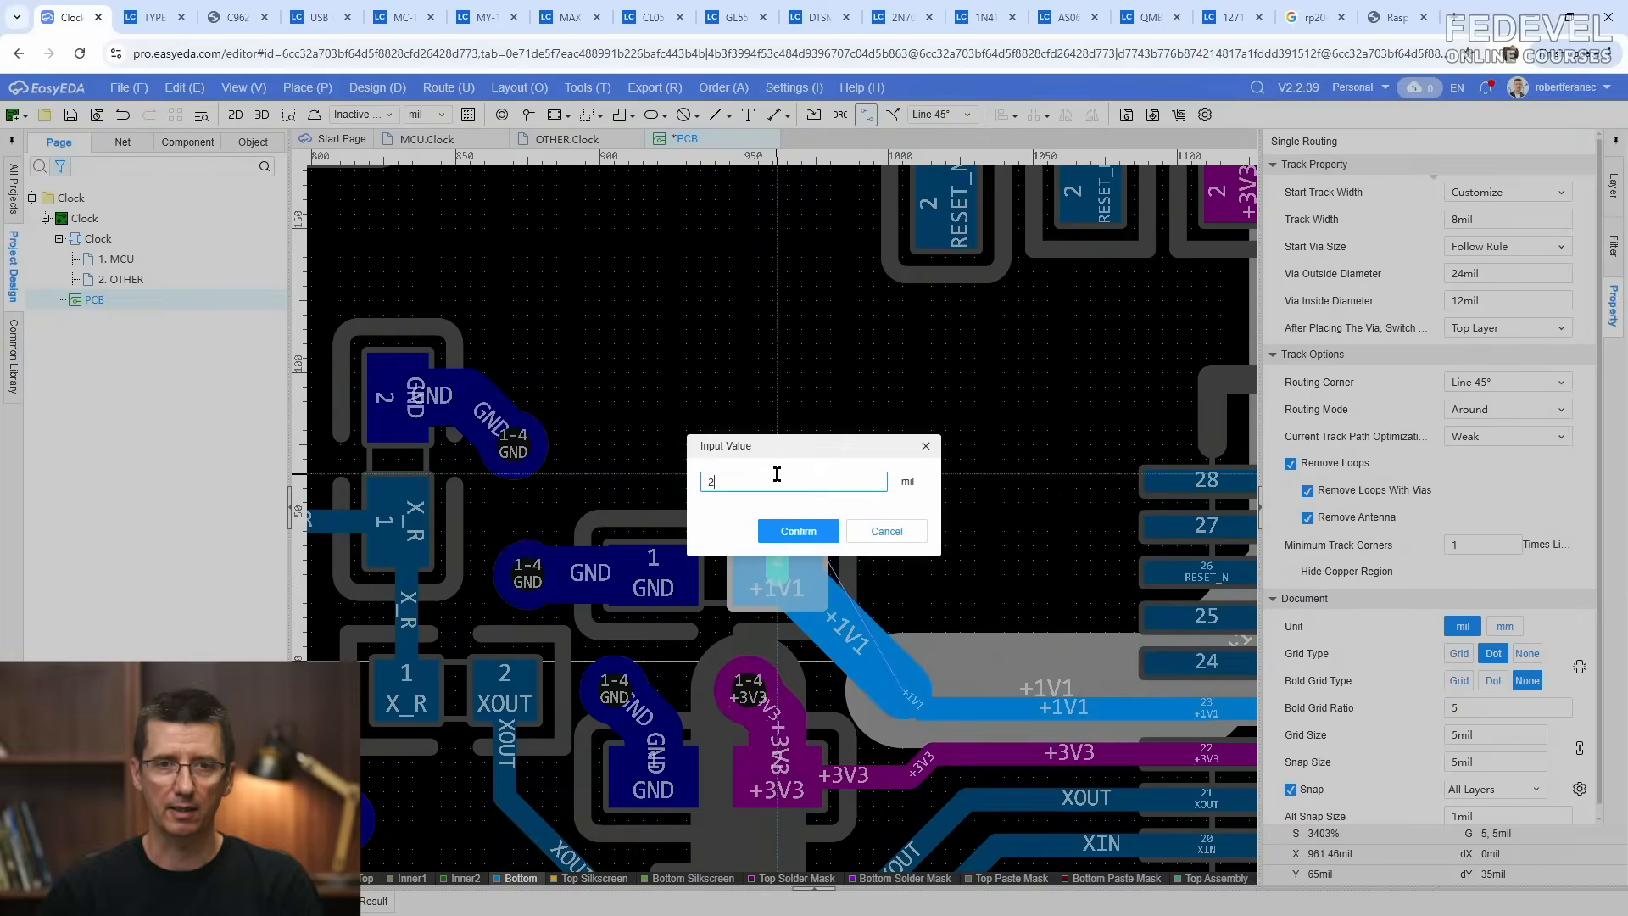
pyautogui.press('Return')
pyautogui.moveTo(777, 488); pyautogui.dragTo(782, 629, button='right')
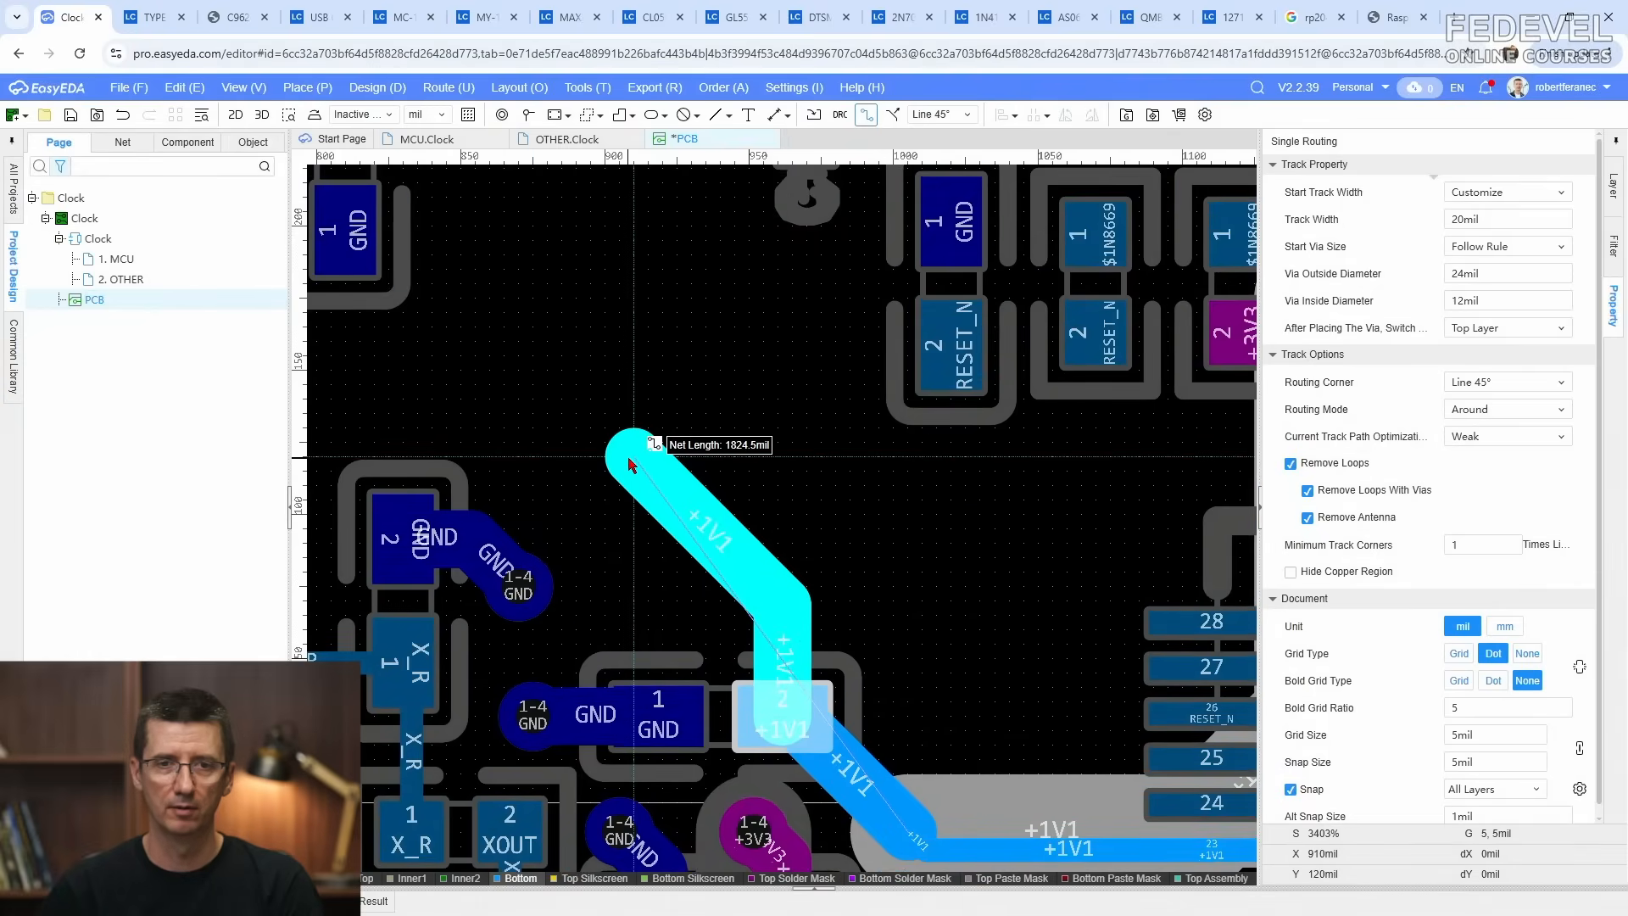
pyautogui.click(629, 461)
pyautogui.rightClick(631, 458)
pyautogui.rightClick(691, 370)
# Step: Place a +1V1 through via at the free end of the new 20 mil track
pyautogui.click(527, 117)
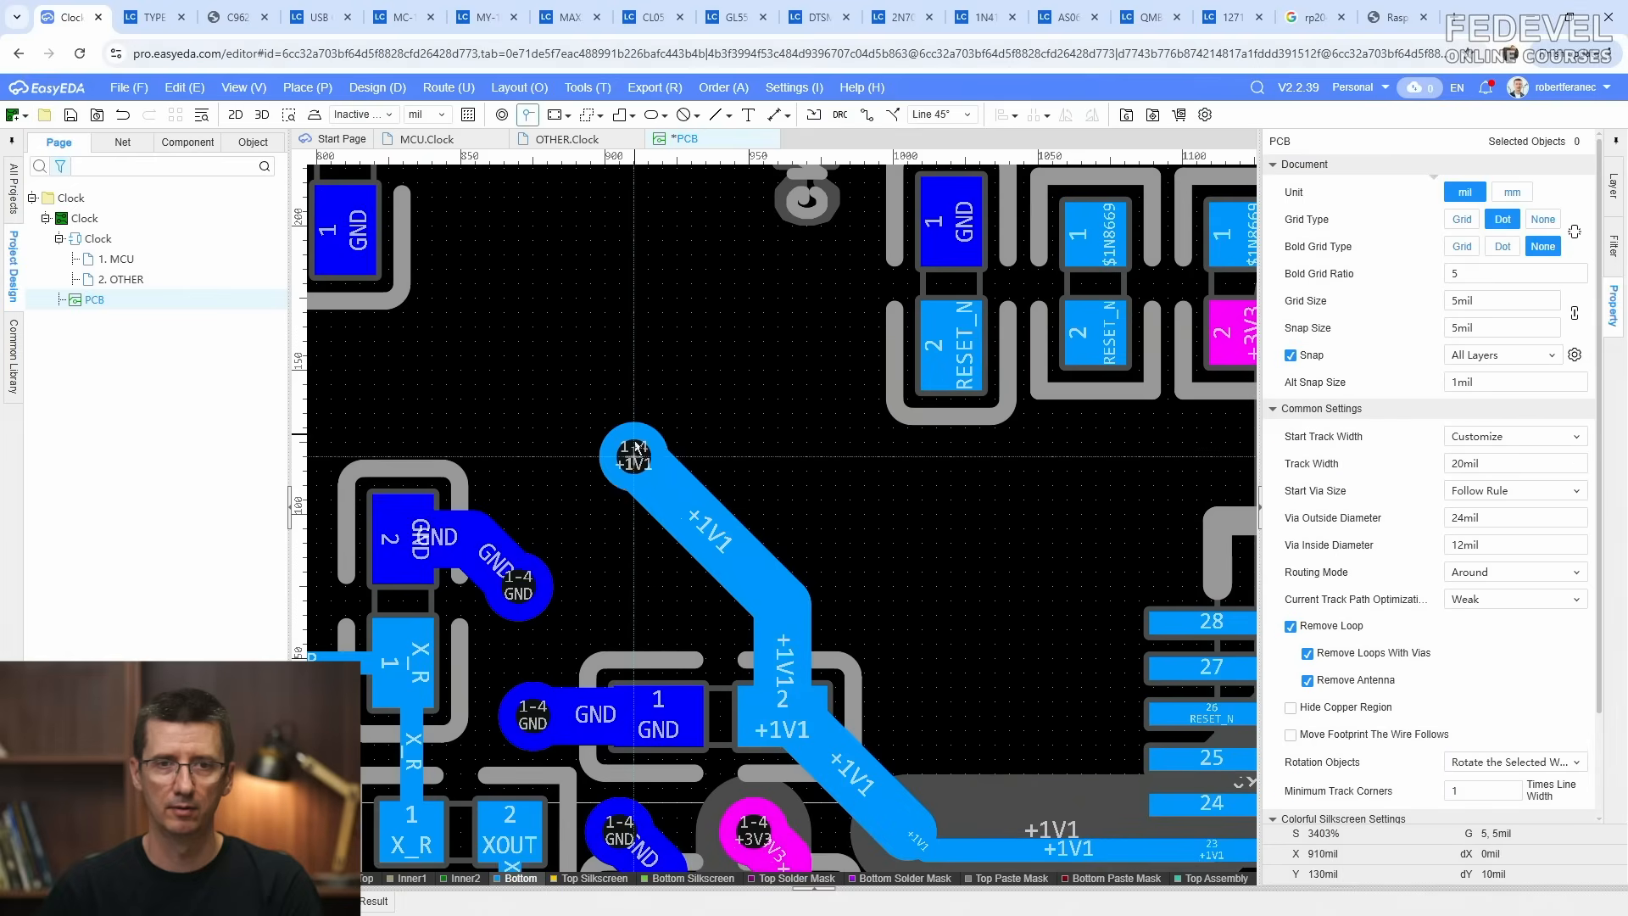
pyautogui.click(635, 453)
pyautogui.rightClick(748, 555)
# Step: Try shifting the new +1V1 track's diagonal segment about 10 mil lower
pyautogui.click(731, 595)
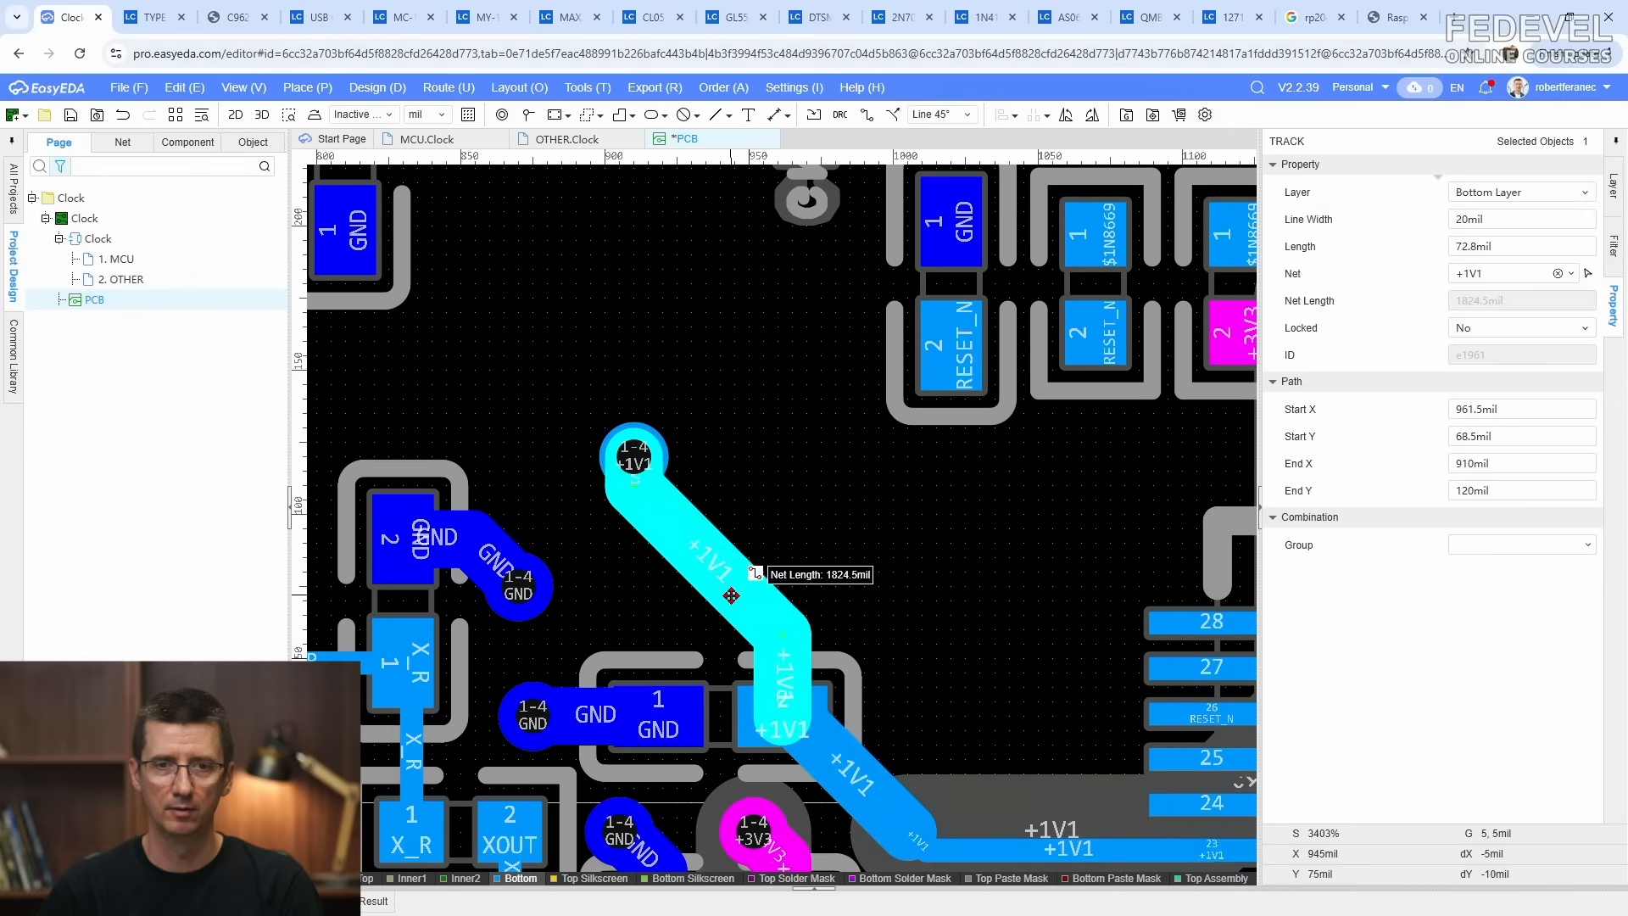
pyautogui.moveTo(728, 603); pyautogui.dragTo(729, 603)
pyautogui.moveTo(873, 600); pyautogui.dragTo(849, 436, button='right')
pyautogui.moveTo(684, 402); pyautogui.dragTo(689, 379)
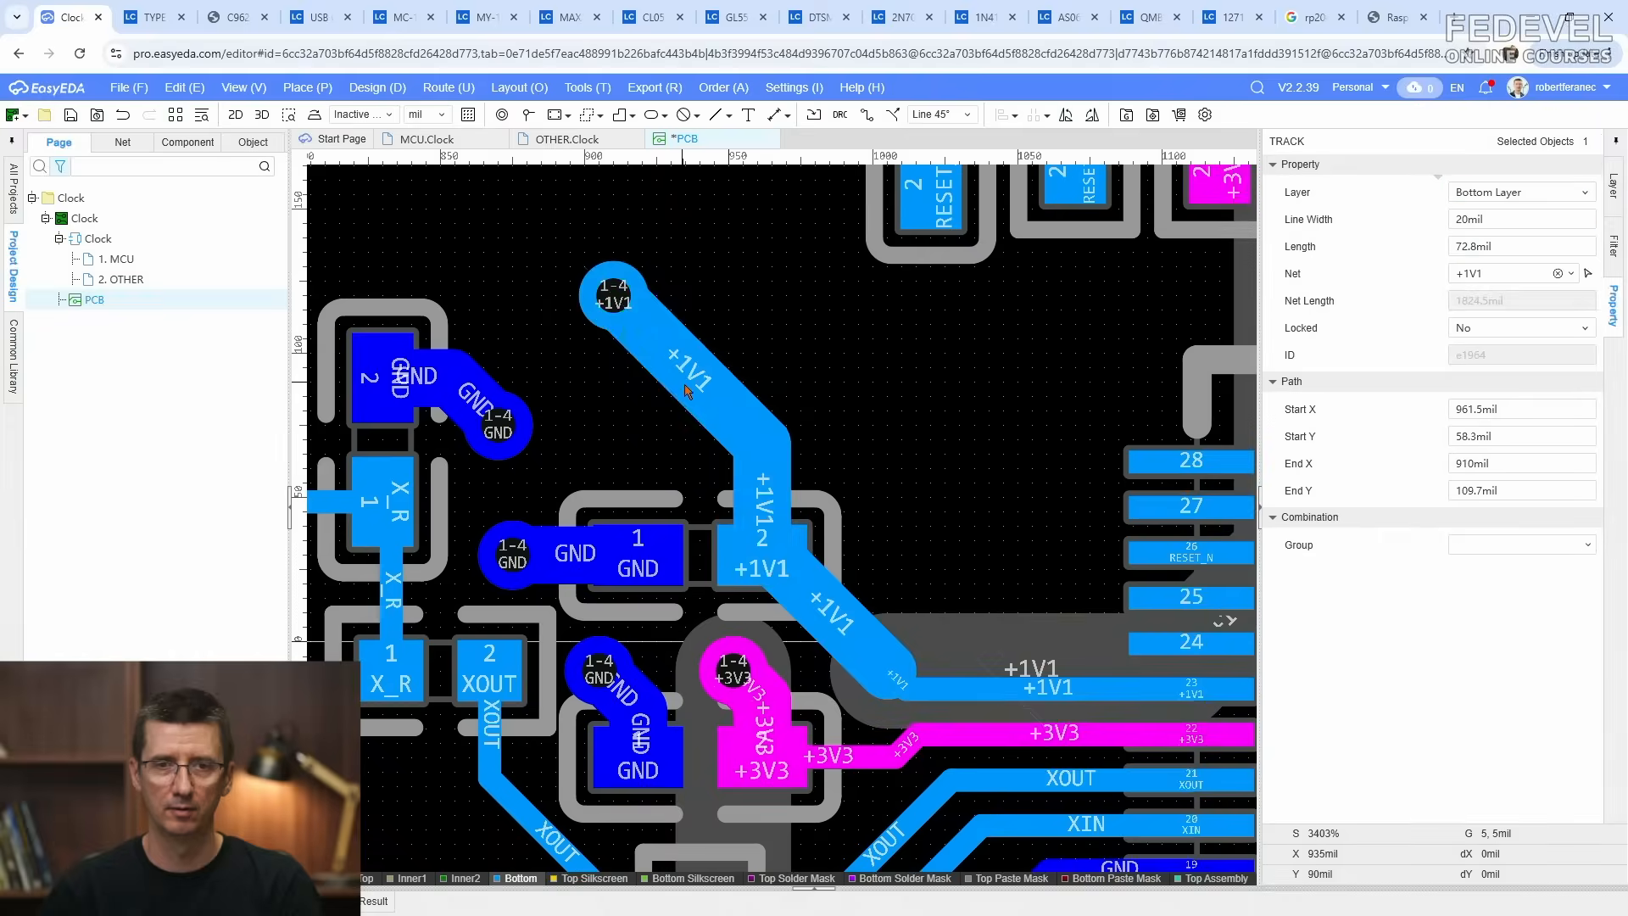
# Step: Shift the short diagonal +3V3 segment toward its capacitor and the diagonal XOUT segment about 15 mil away from the MCU
pyautogui.moveTo(854, 529); pyautogui.dragTo(766, 241, button='right')
pyautogui.scroll(2, 746, 369)
pyautogui.click(768, 487)
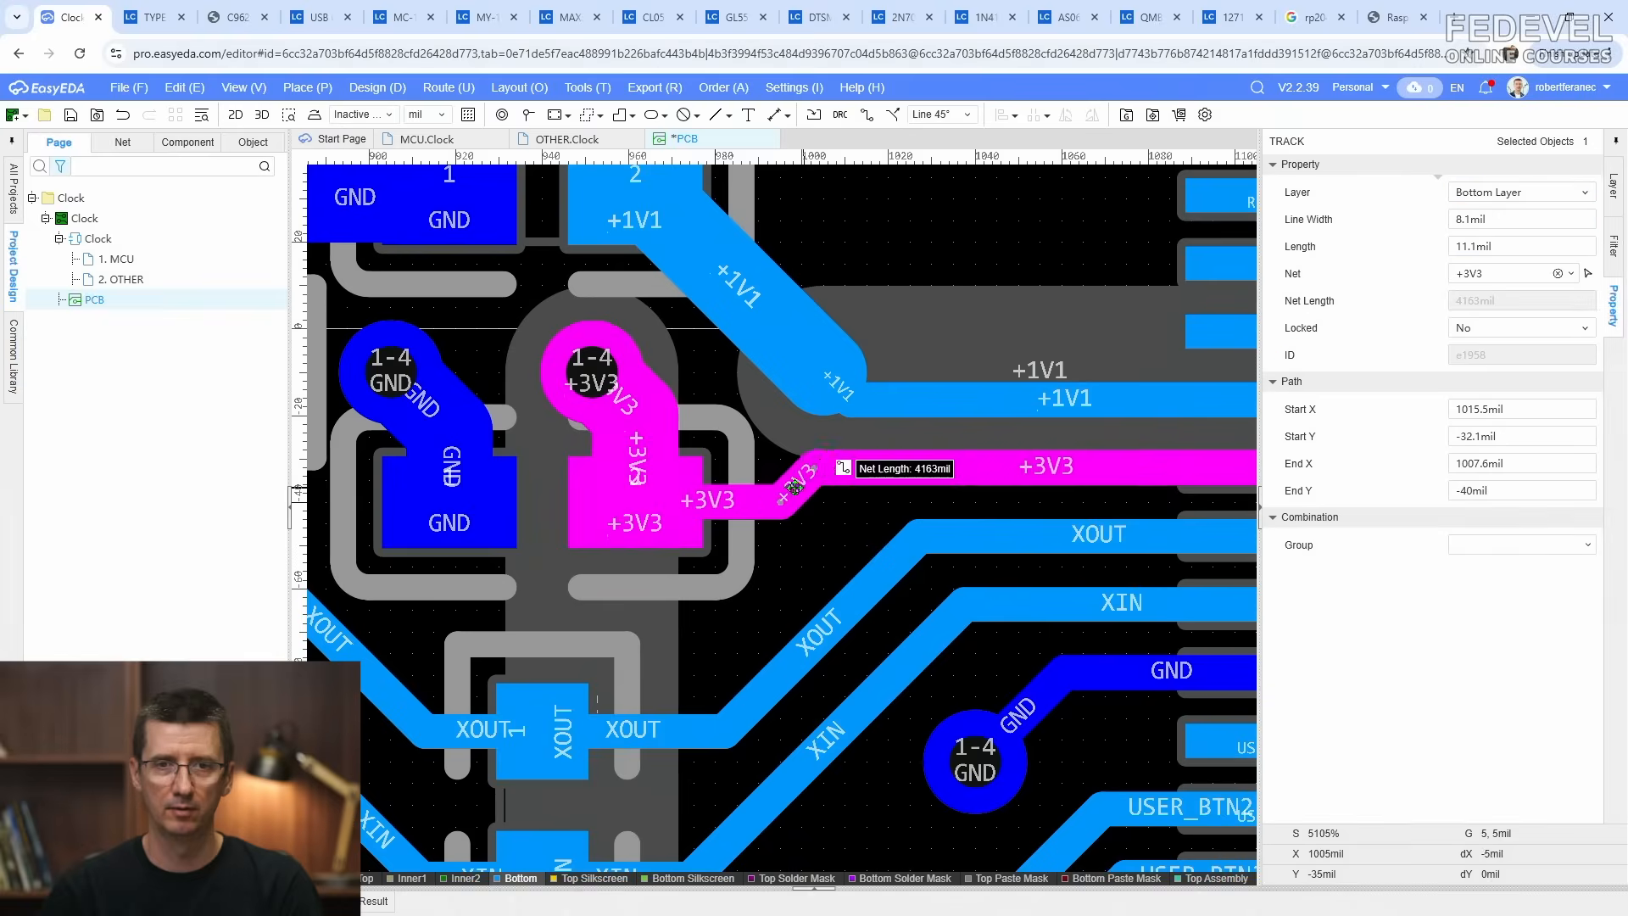
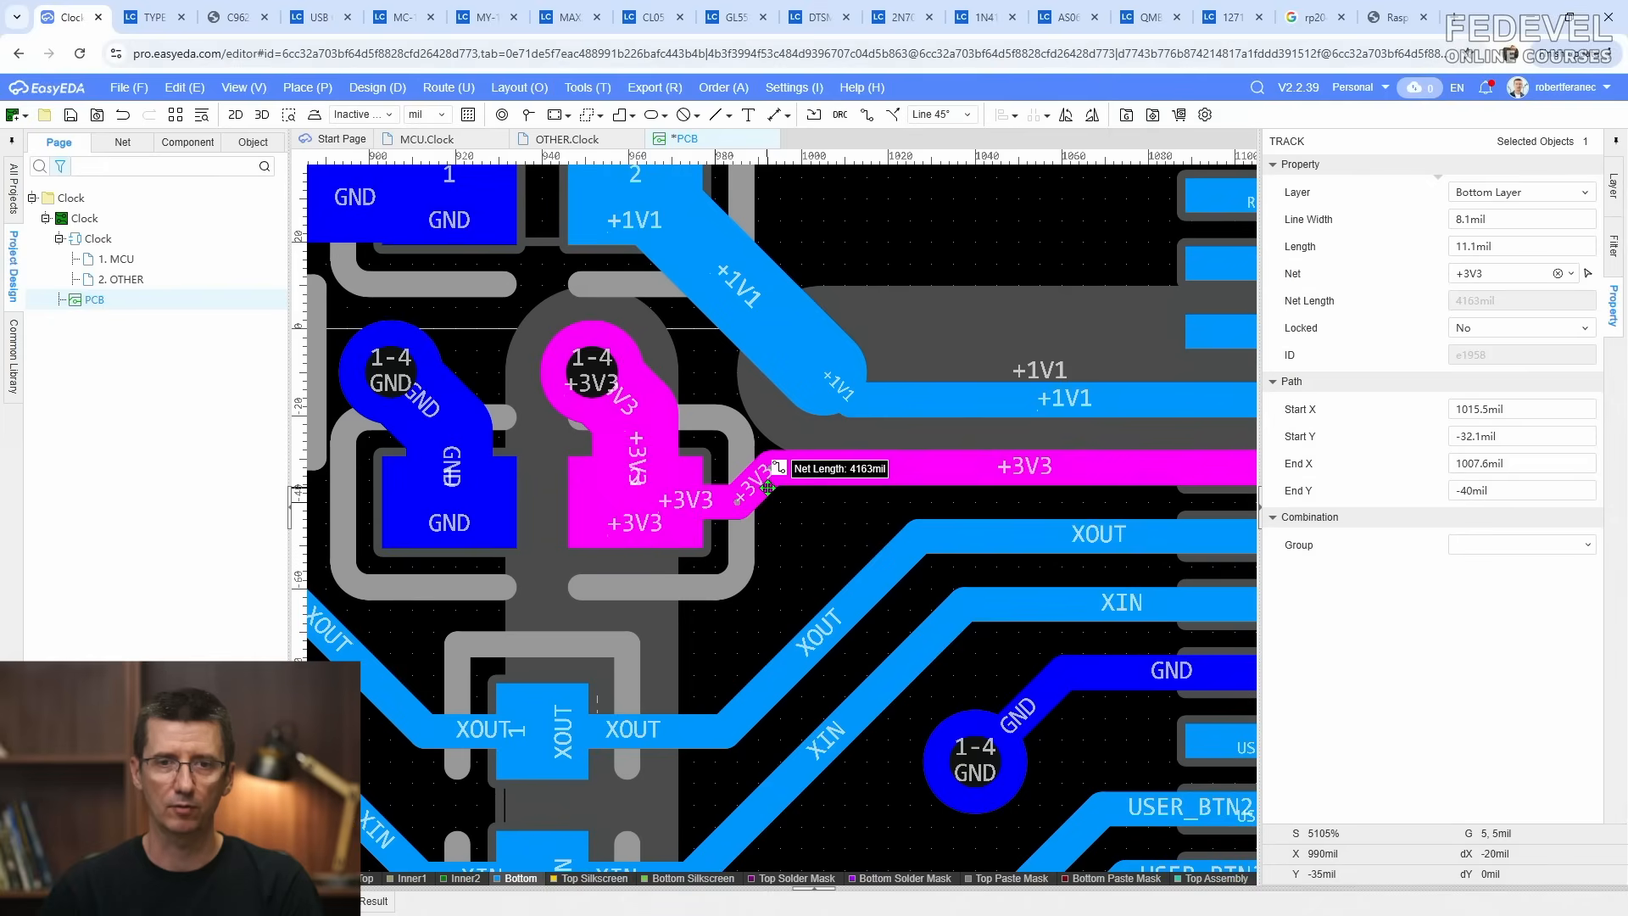
pyautogui.moveTo(807, 540); pyautogui.dragTo(790, 439, button='right')
pyautogui.doubleClick(802, 391)
pyautogui.click(783, 465)
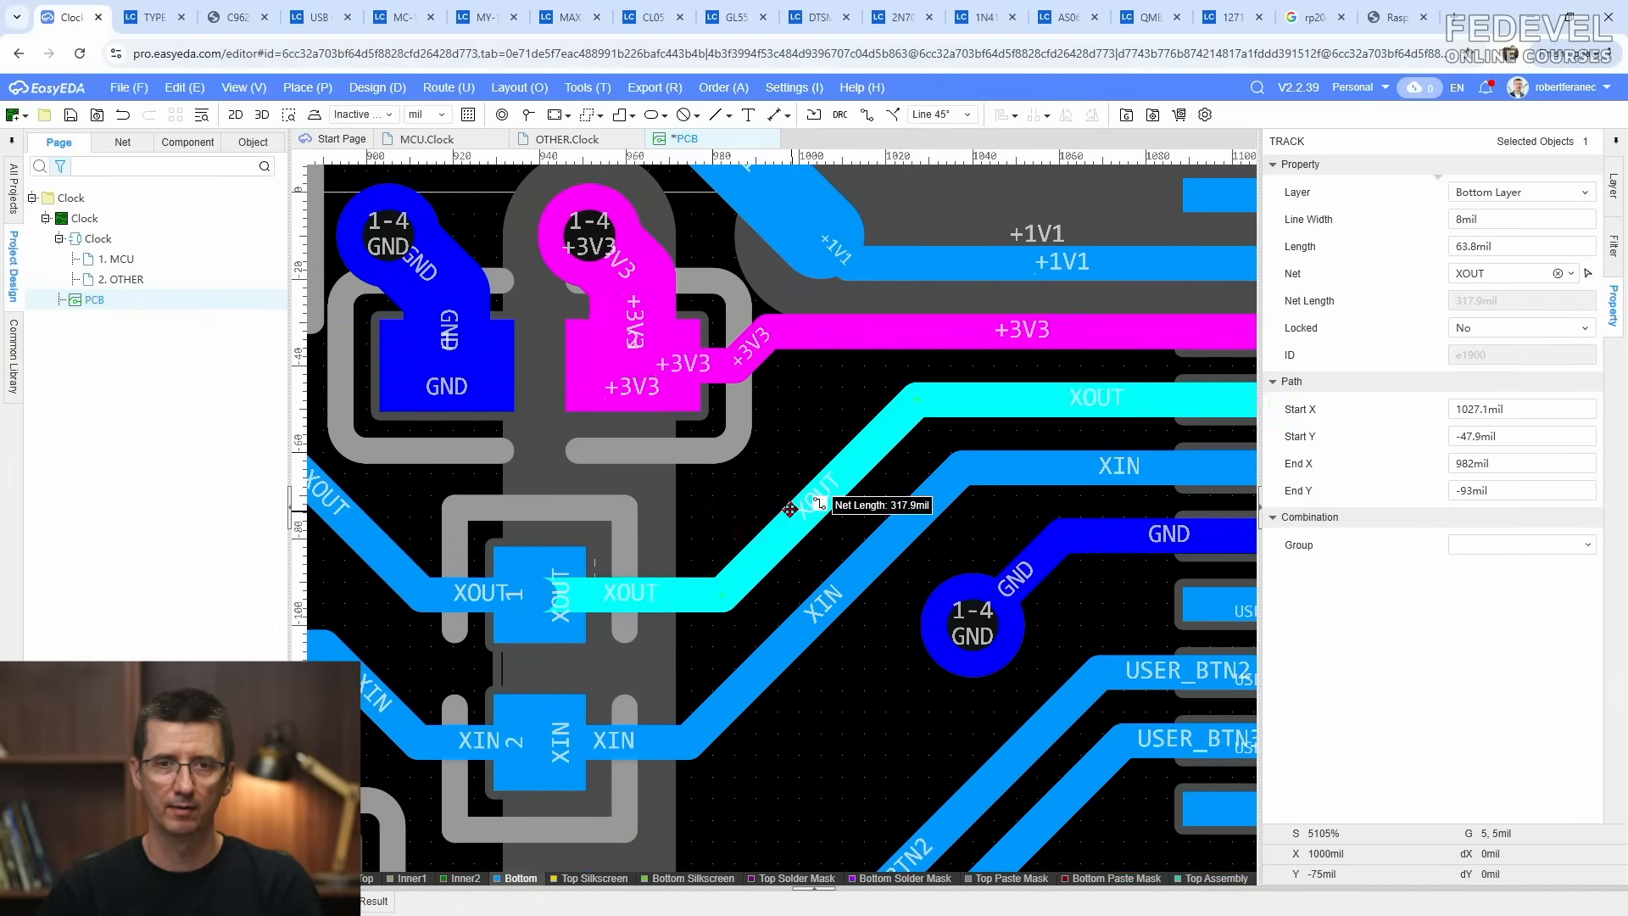
pyautogui.moveTo(750, 497); pyautogui.dragTo(751, 497)
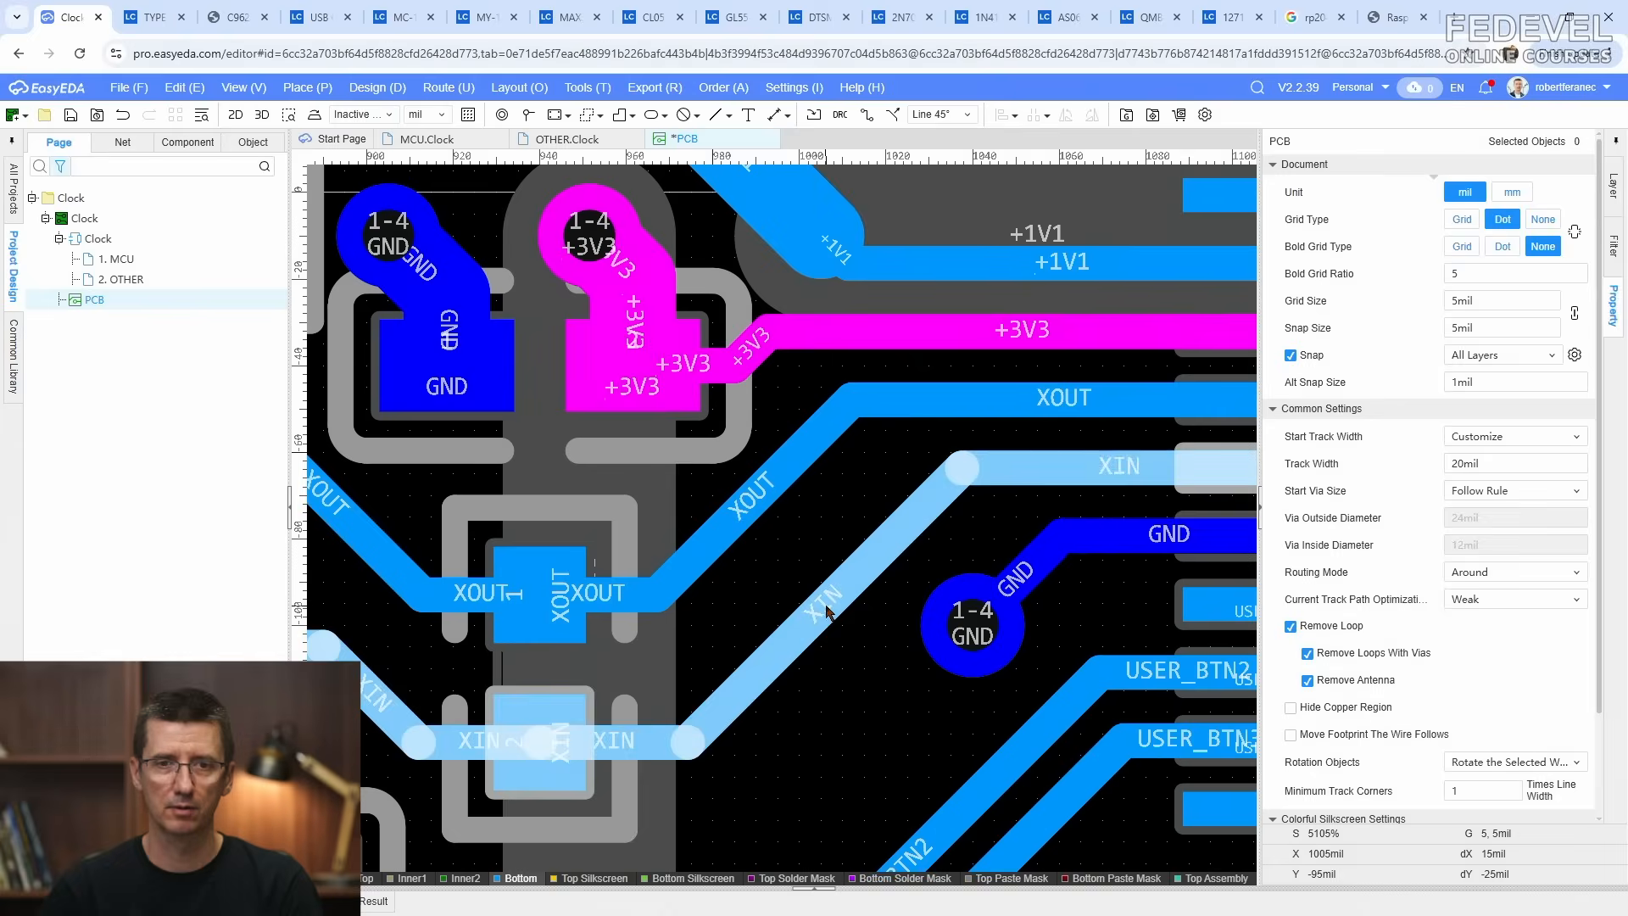
# Step: Shift the diagonal XIN segment about 10 mil toward XOUT and move pin 19's GND via to X 1025 mil, Y -100 mil
pyautogui.moveTo(827, 605); pyautogui.dragTo(797, 583)
pyautogui.moveTo(861, 665); pyautogui.dragTo(692, 473, button='right')
pyautogui.moveTo(908, 487); pyautogui.dragTo(843, 487)
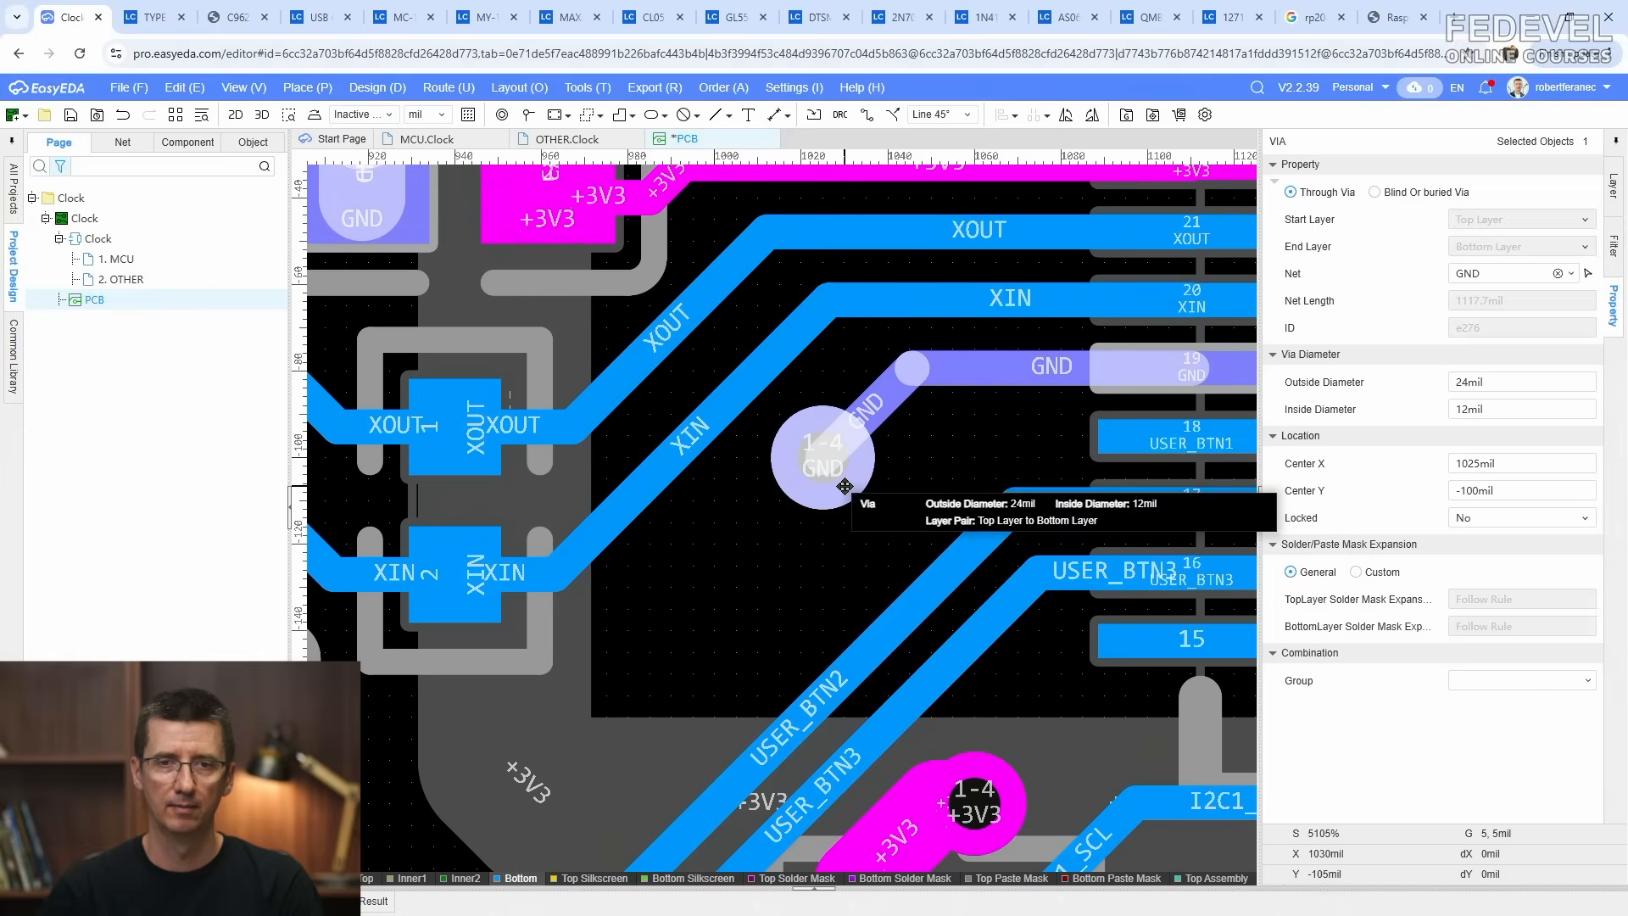
pyautogui.click(892, 531)
pyautogui.moveTo(892, 531); pyautogui.dragTo(822, 552, button='right')
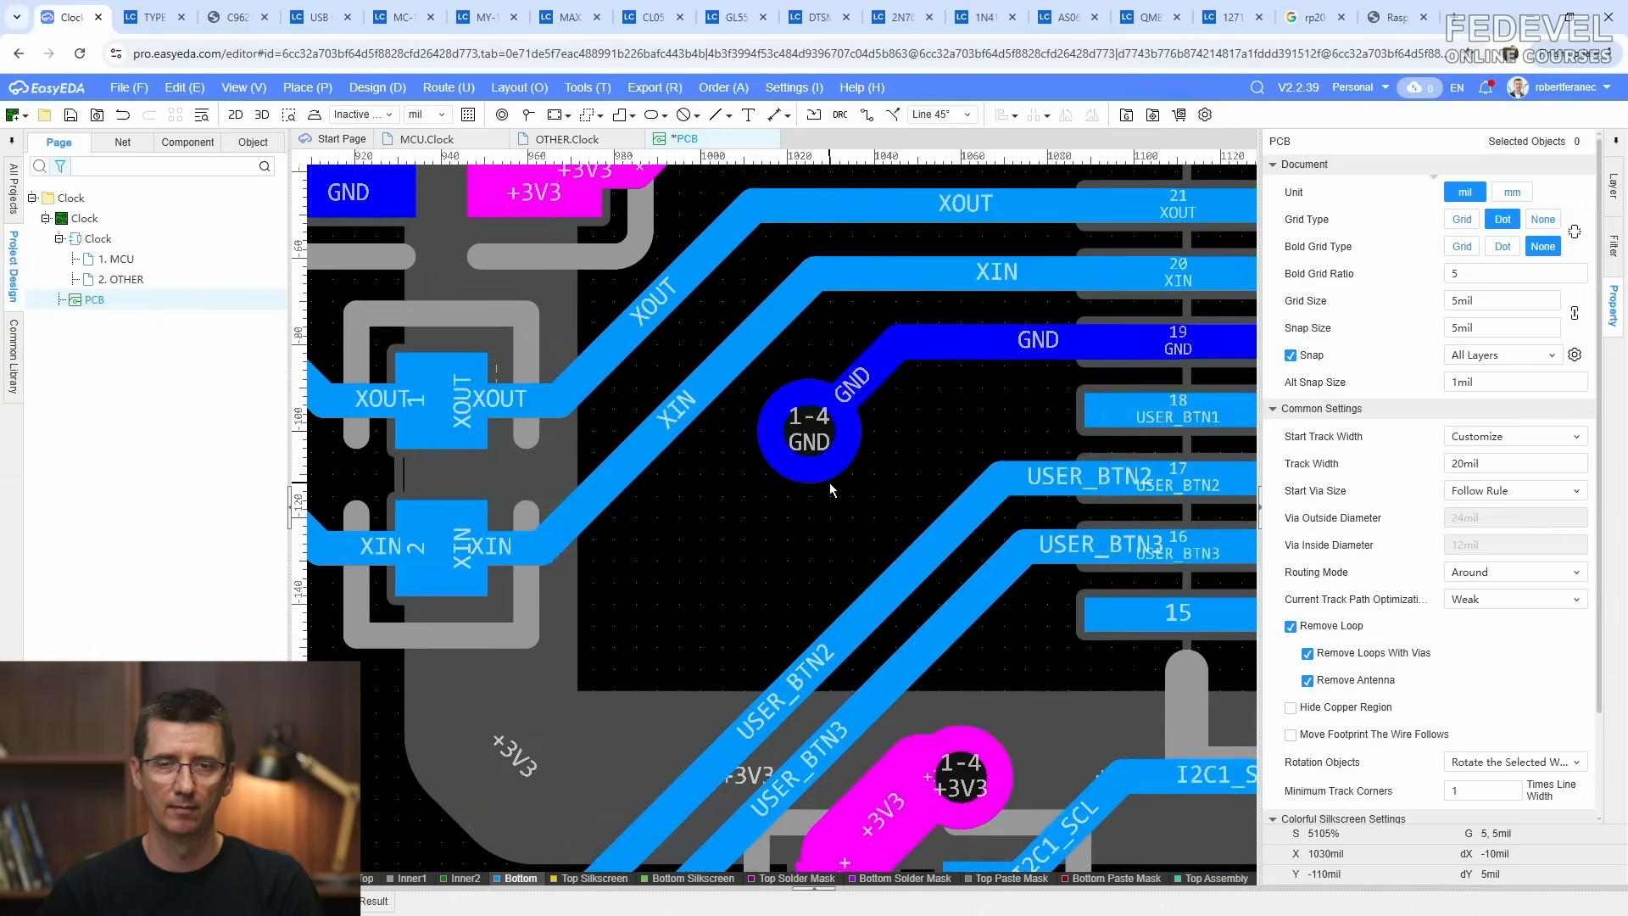
# Step: Start an 8 mil bottom-layer USER_BTN1 track at MCU pin 18 and run it parallel to the USER_BTN2 track
pyautogui.click(866, 116)
pyautogui.click(1188, 415)
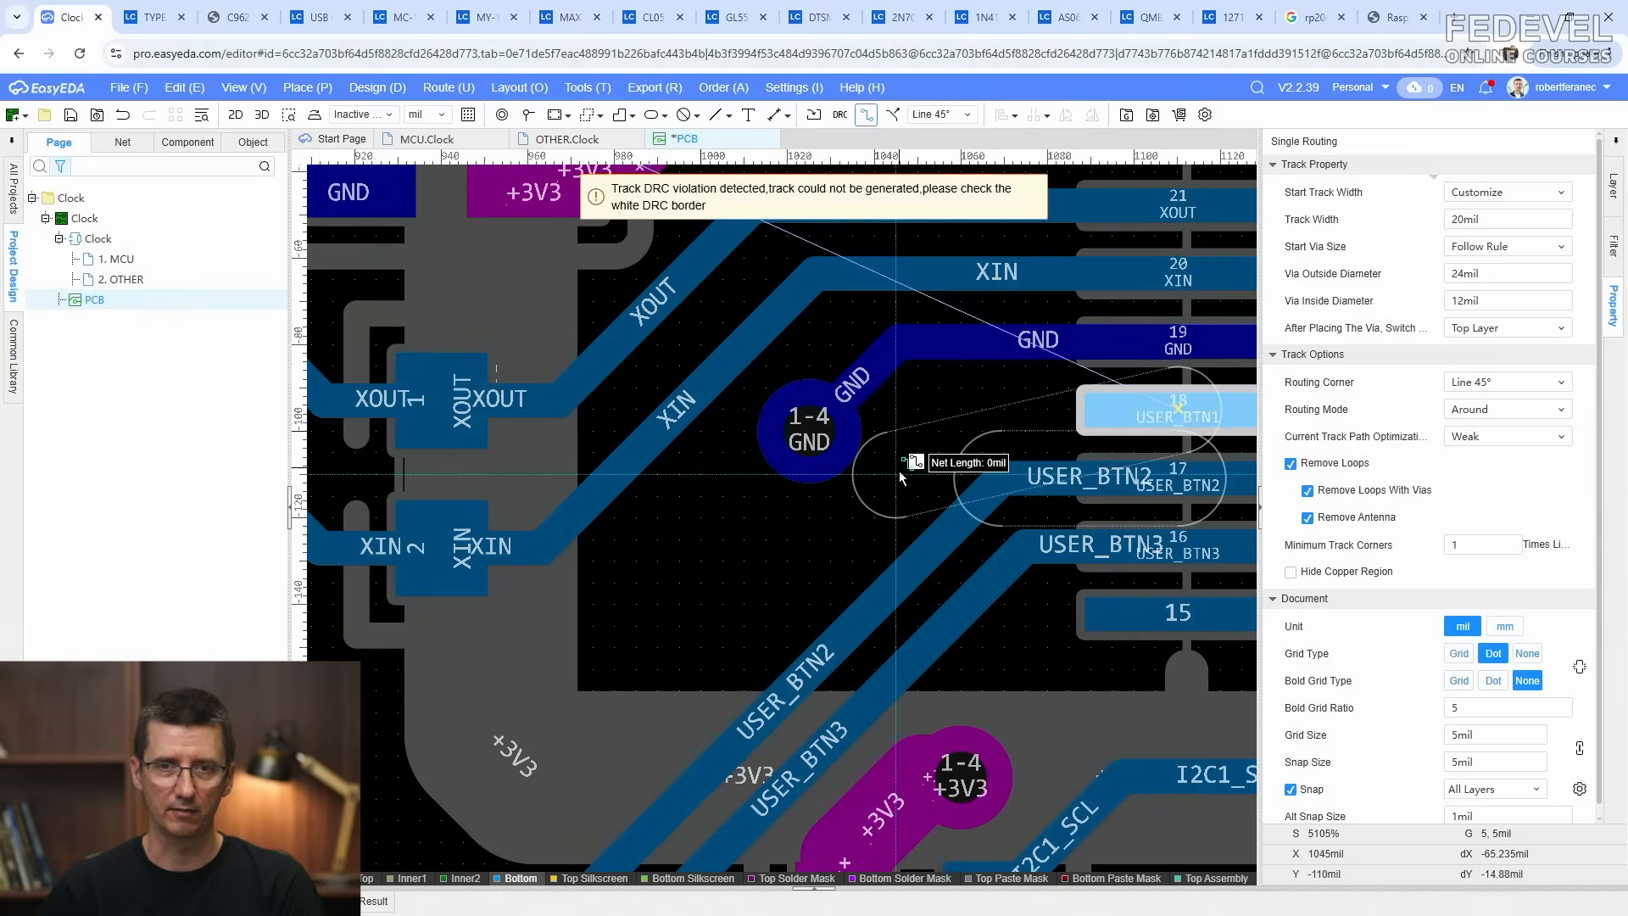
pyautogui.press('Tab')
pyautogui.write('8')
pyautogui.press('Return')
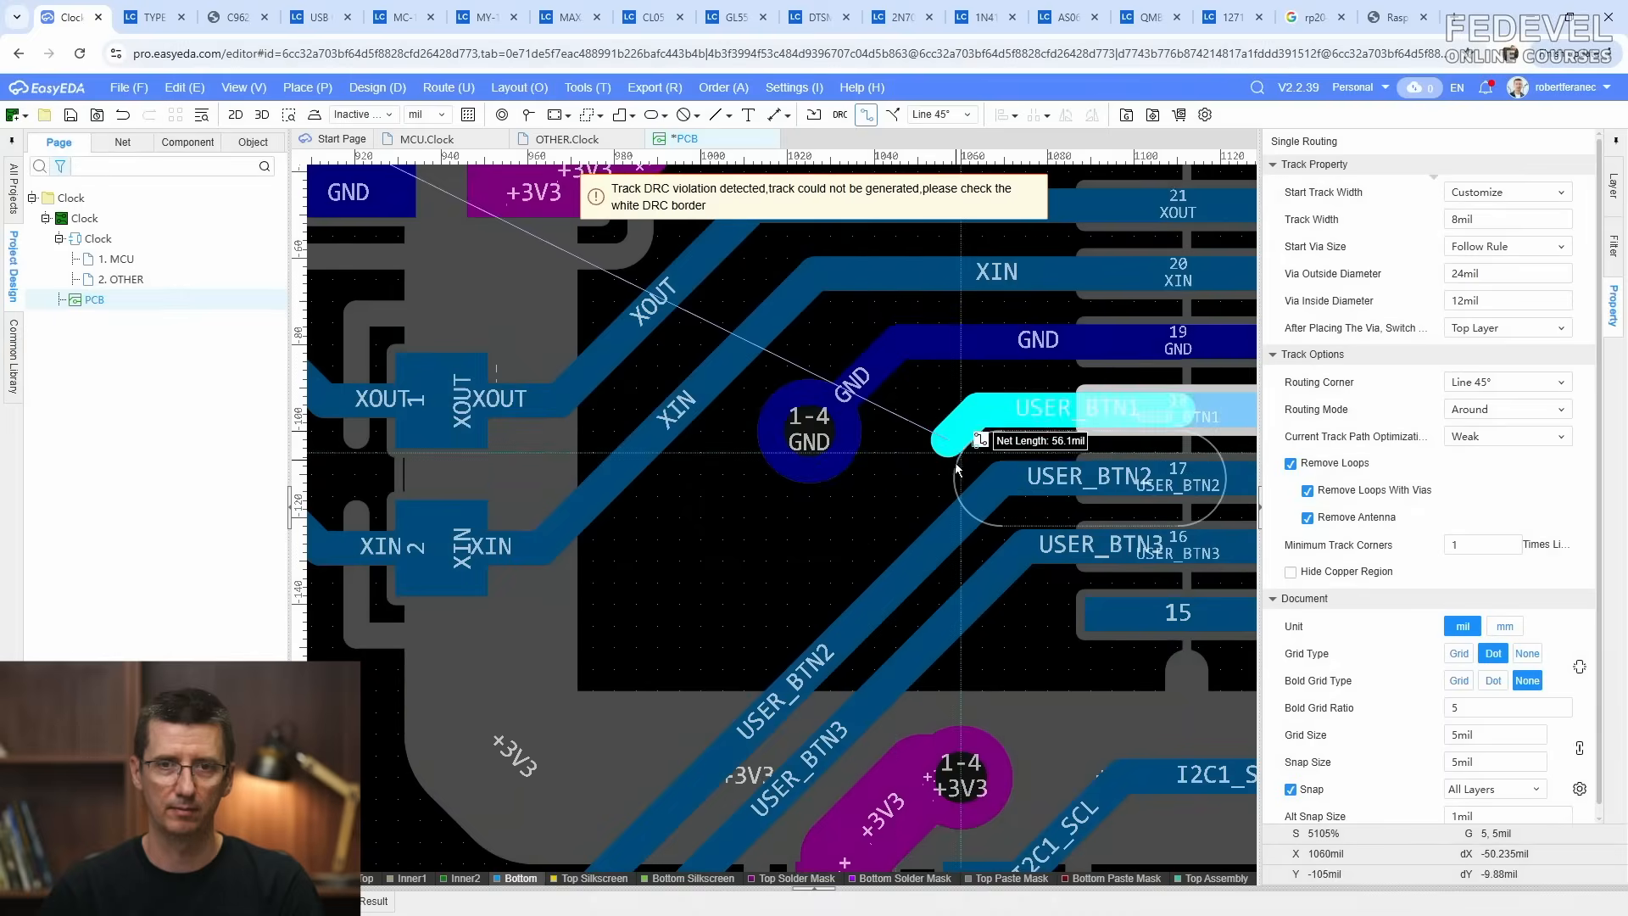
pyautogui.moveTo(873, 551); pyautogui.dragTo(1131, 288, button='right')
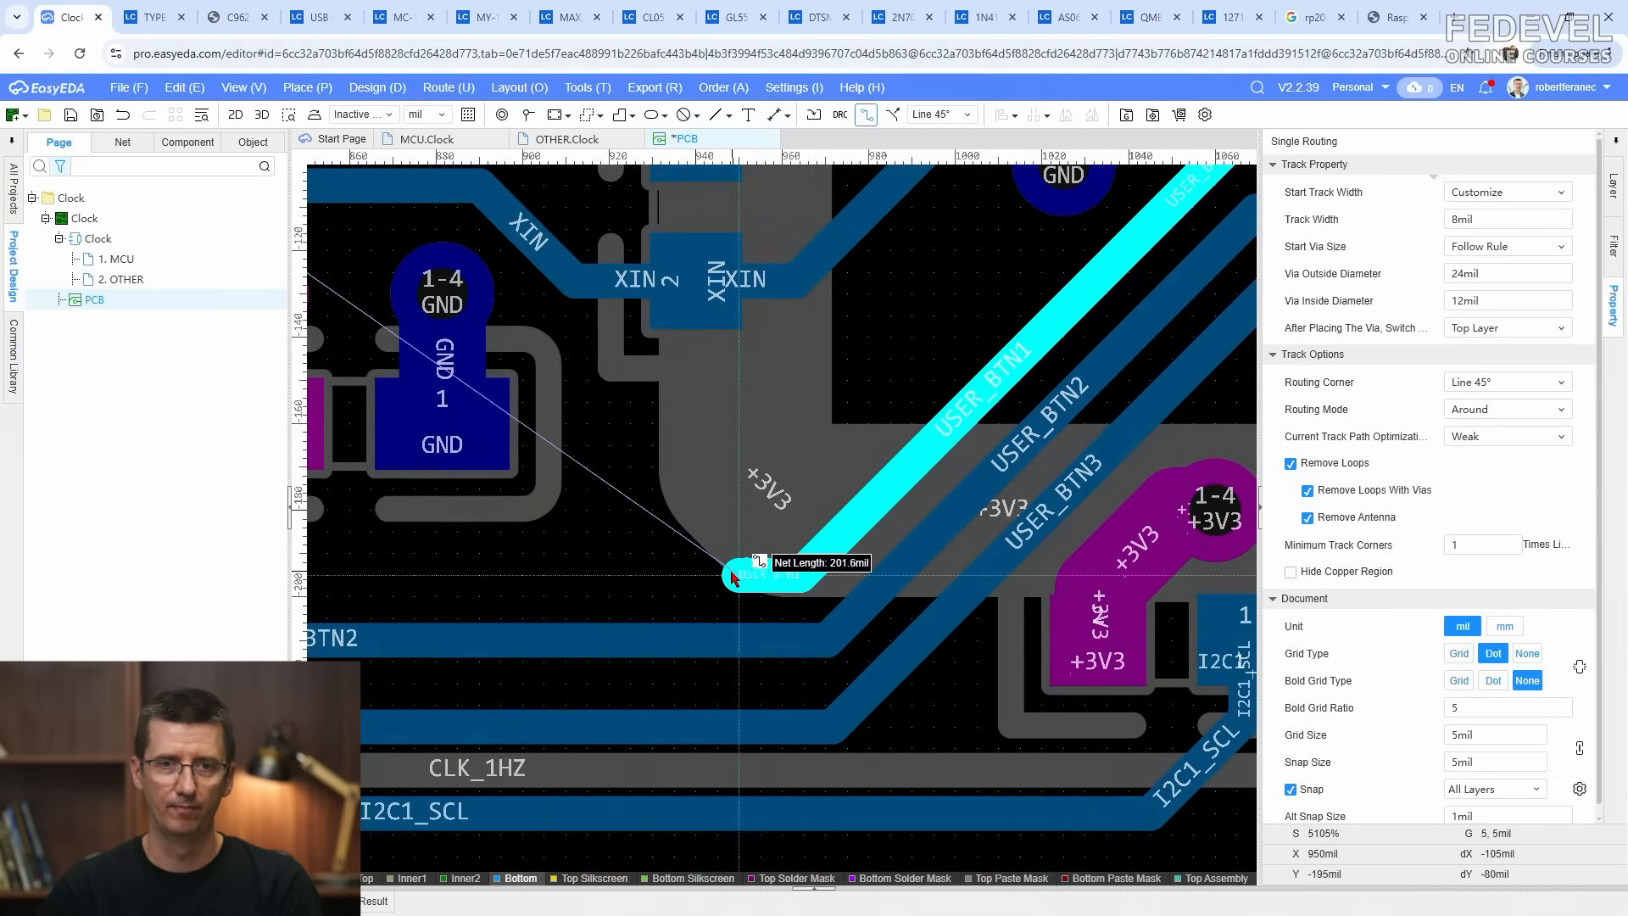
pyautogui.click(719, 555)
pyautogui.scroll(-1, 718, 555)
pyautogui.moveTo(716, 555); pyautogui.dragTo(1208, 553, button='right')
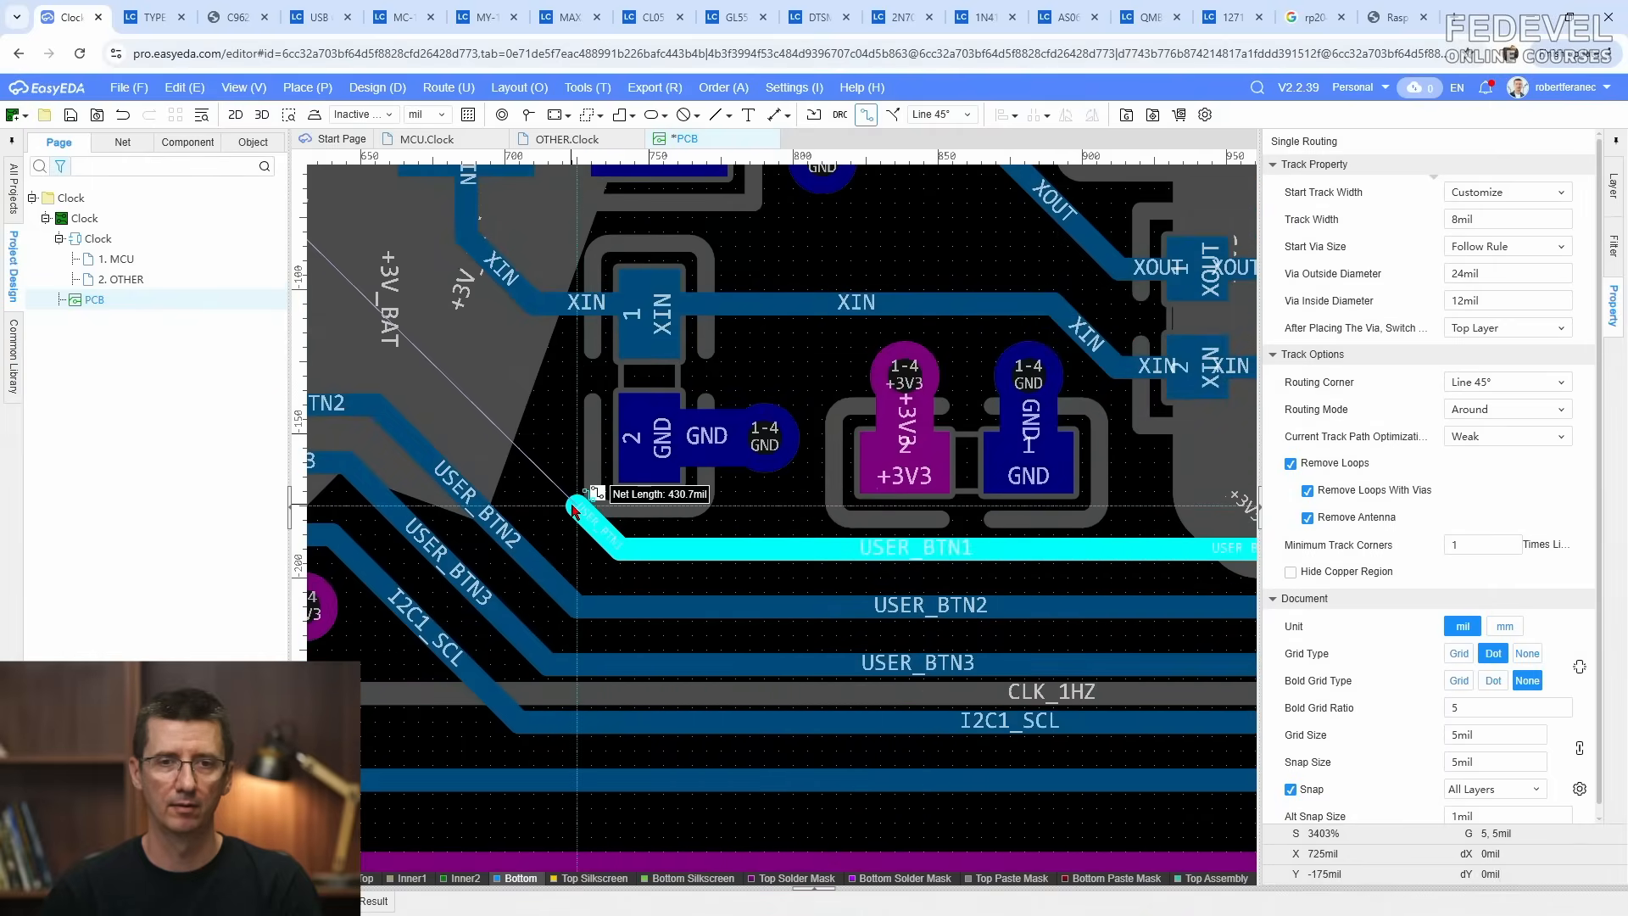
# Step: Continue the USER_BTN1 track beside USER_BTN2 across the +3V_BAT pad, through the bottom push button and up past its pad 3
pyautogui.moveTo(574, 509); pyautogui.dragTo(1215, 730, button='right')
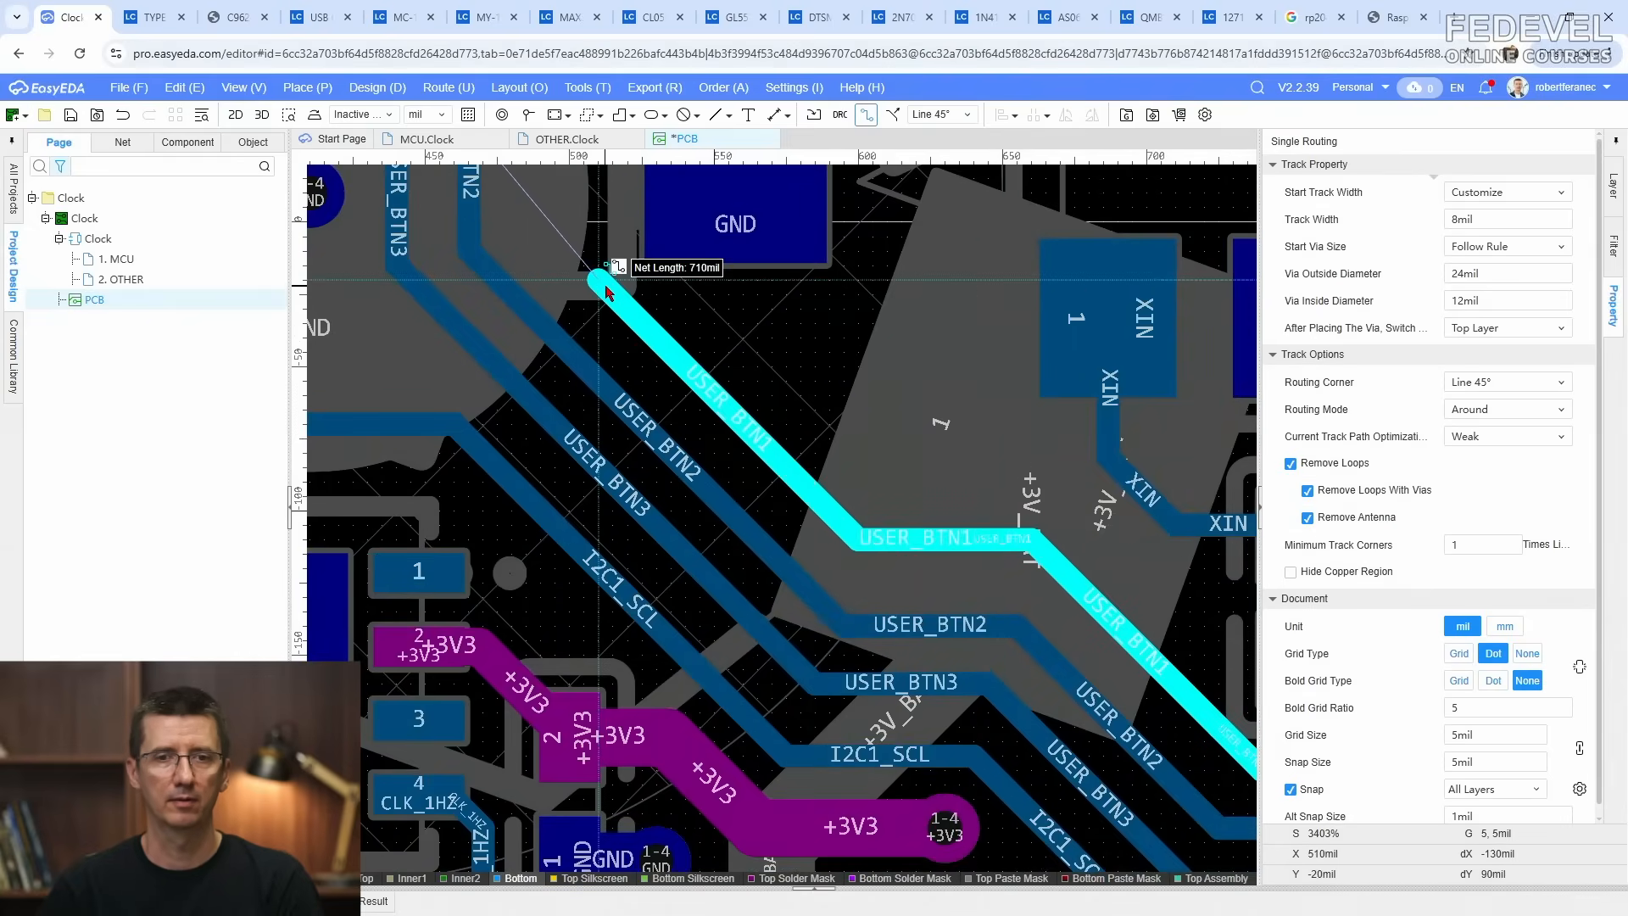
pyautogui.moveTo(585, 284); pyautogui.dragTo(753, 581, button='right')
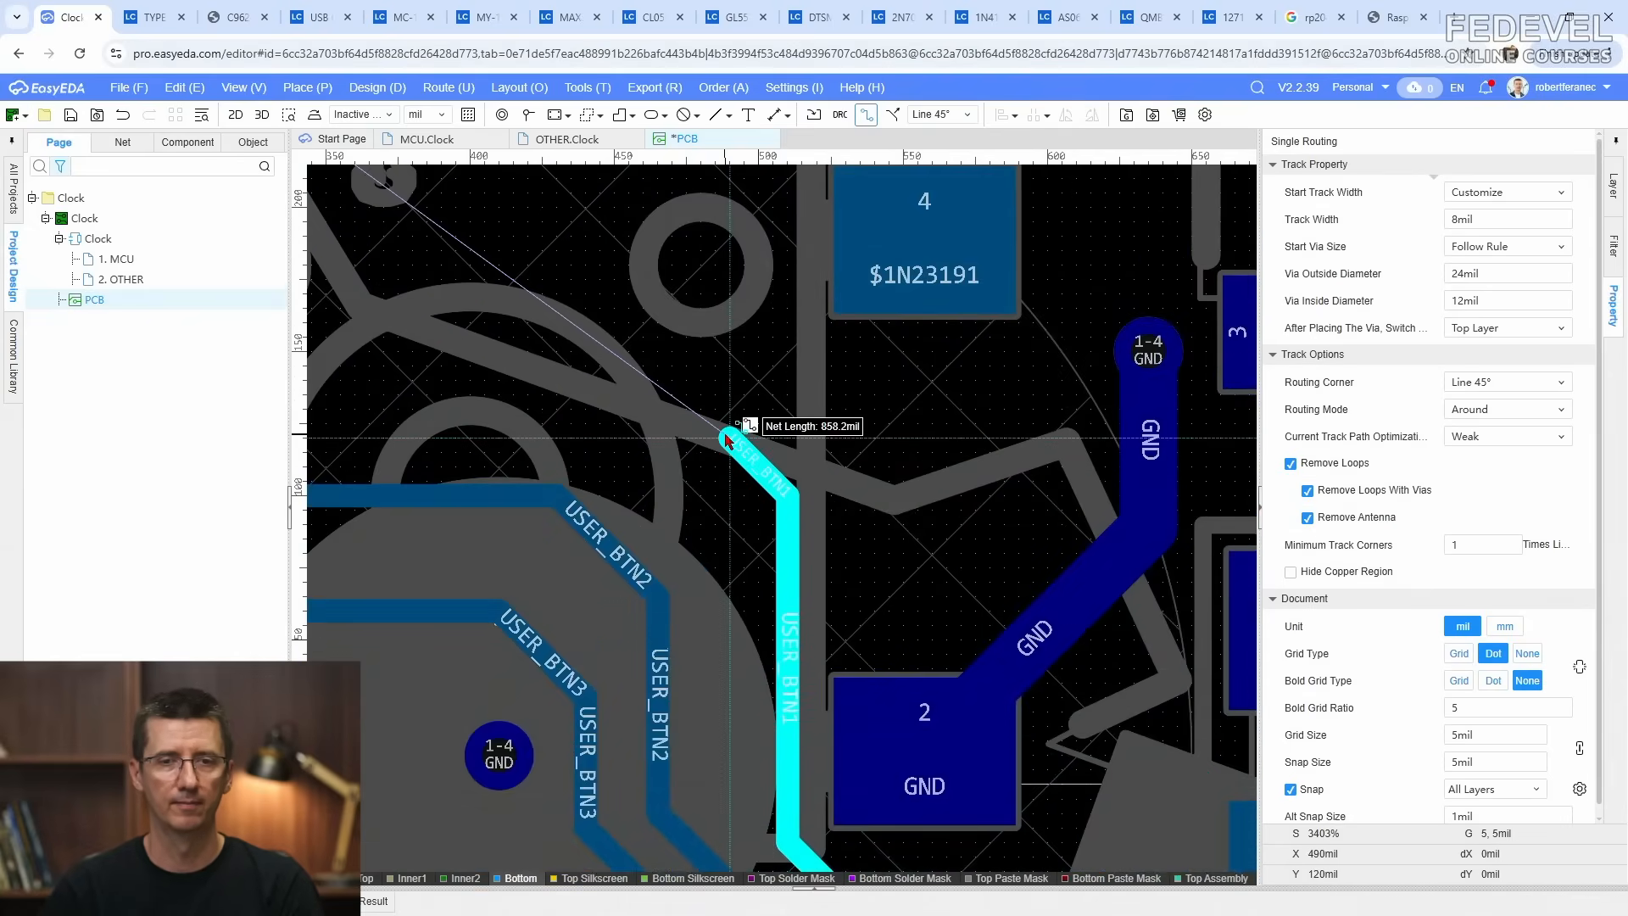
pyautogui.scroll(-4, 738, 441)
pyautogui.scroll(2, 860, 525)
pyautogui.scroll(1, 912, 617)
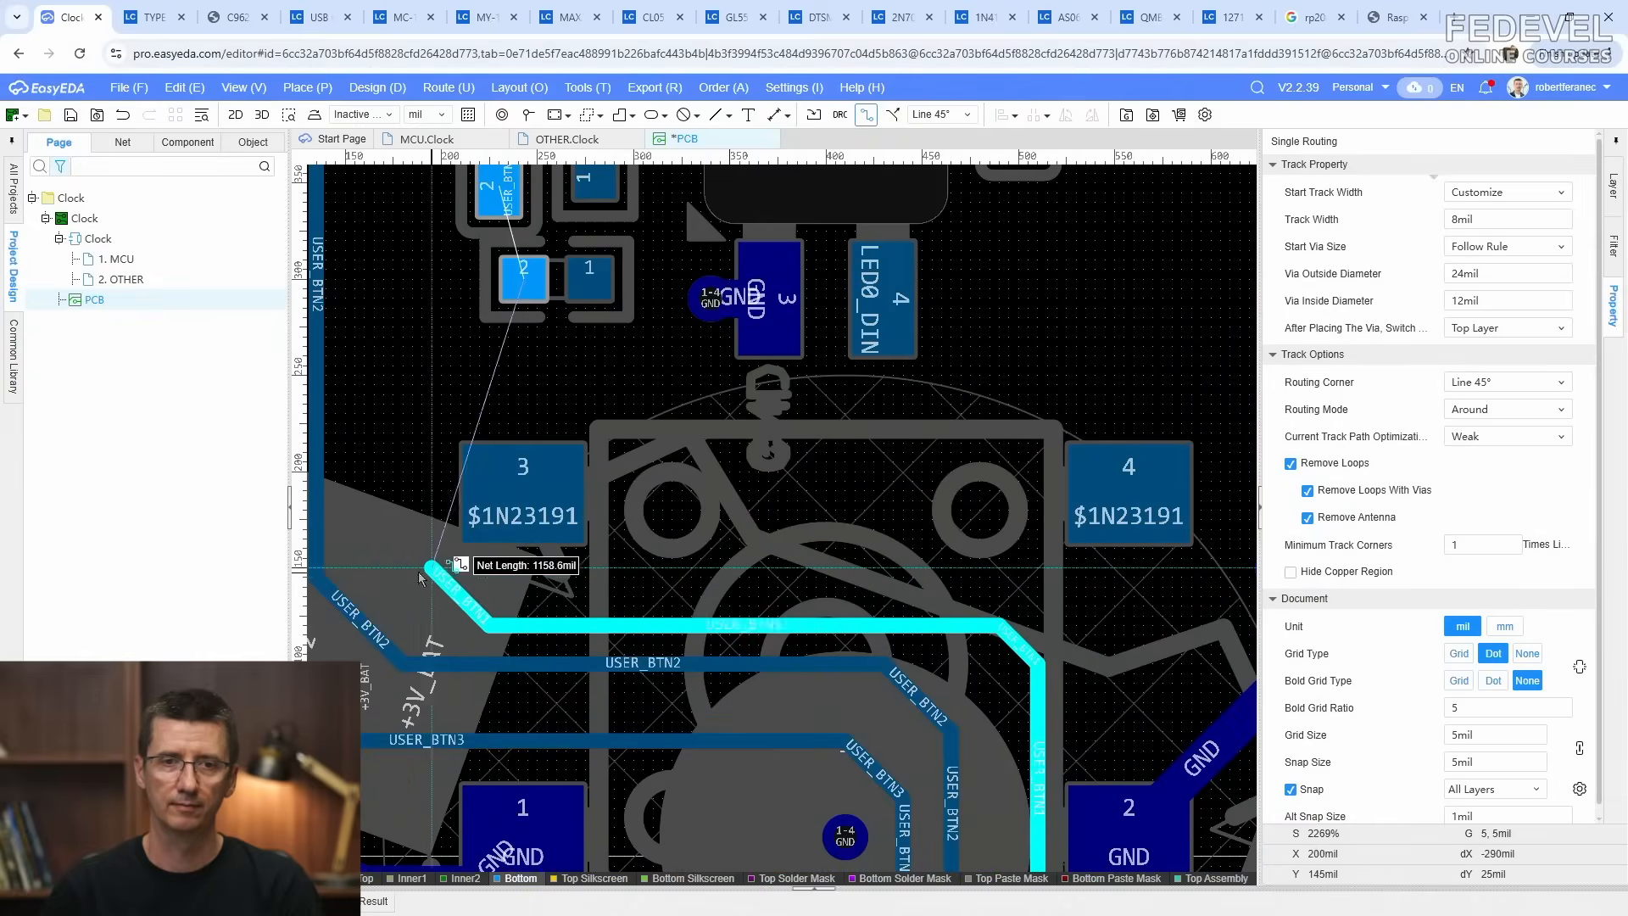
pyautogui.click(371, 564)
pyautogui.moveTo(372, 509); pyautogui.dragTo(472, 837, button='right')
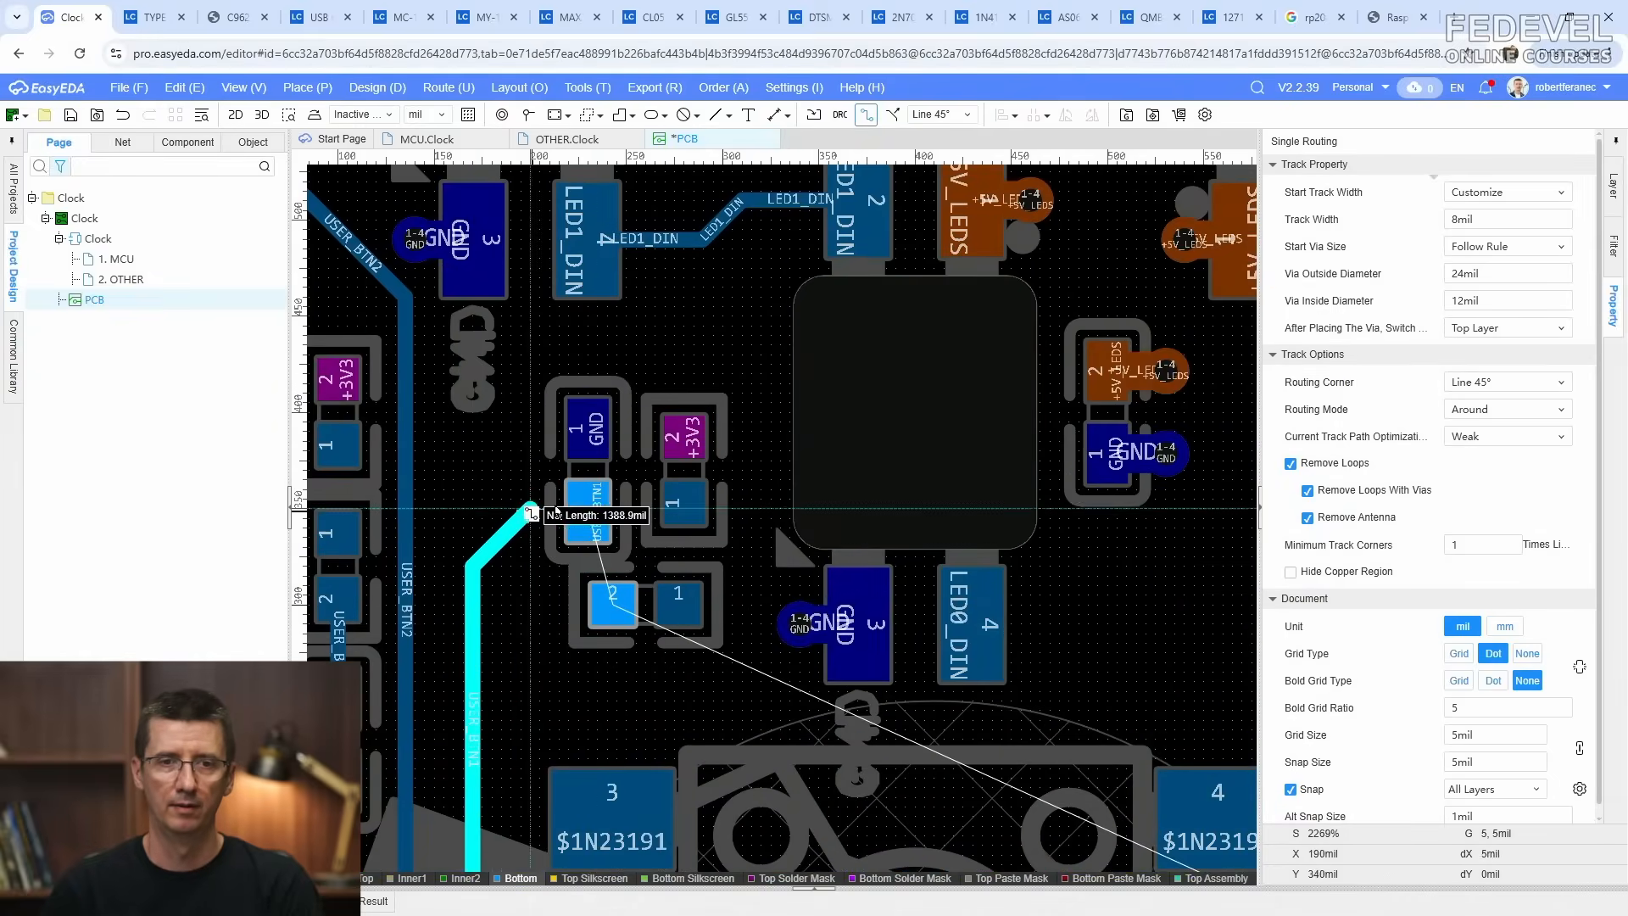
# Step: Connect the USER_BTN1 track to the capacitor's pad 2 and on to pad 2 of the part below it, ending the routing
pyautogui.click(589, 511)
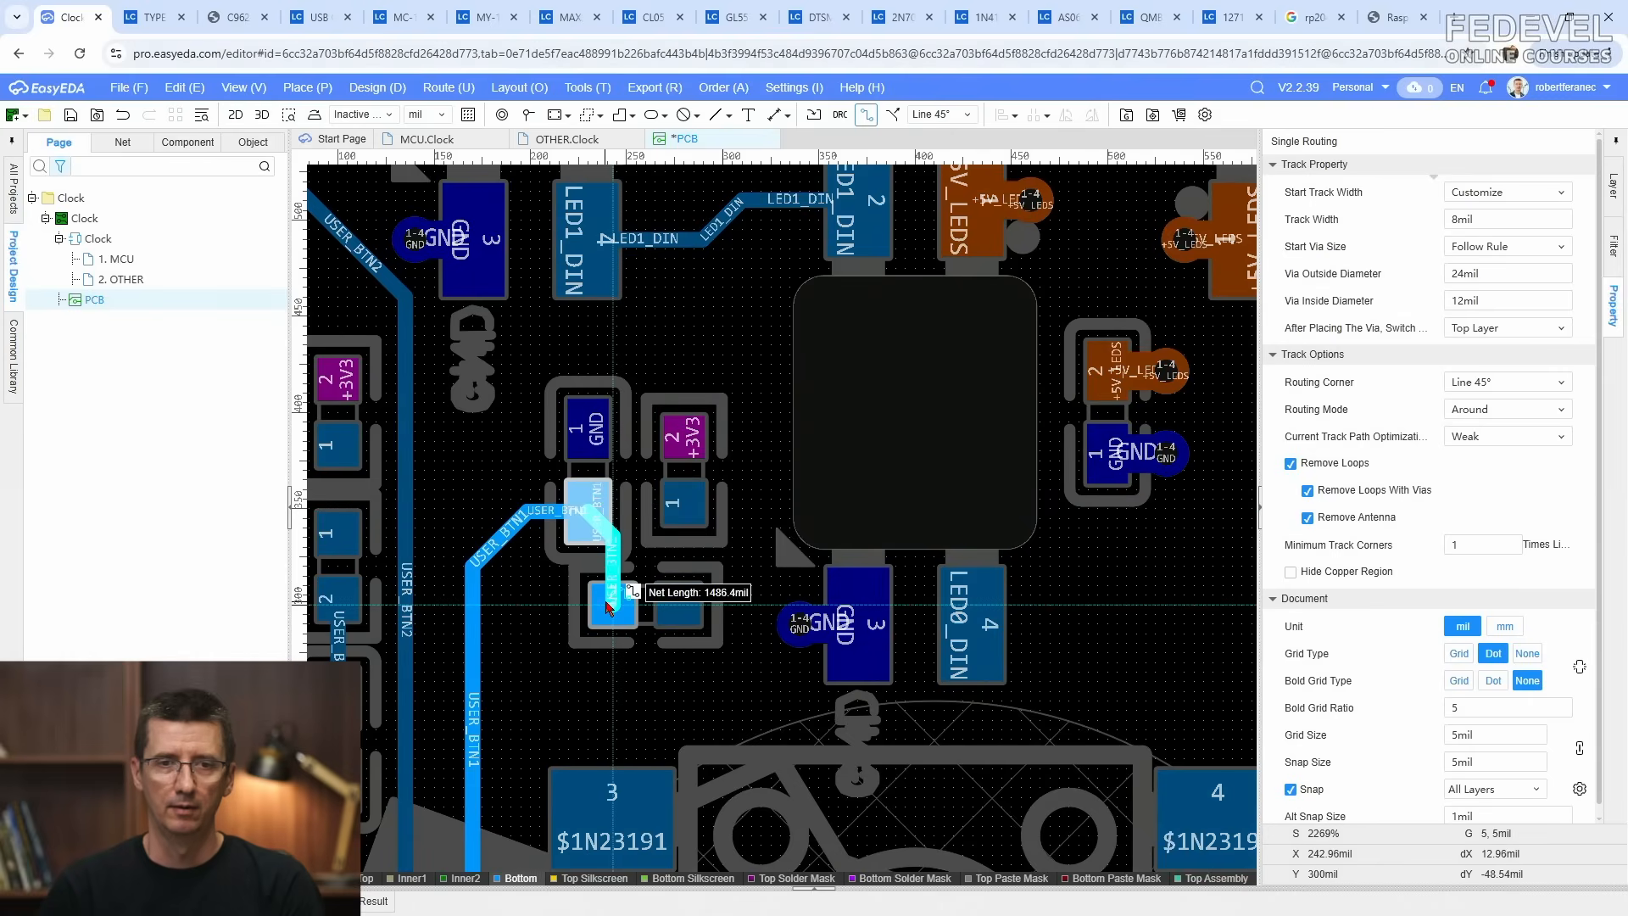
pyautogui.click(608, 604)
pyautogui.scroll(-2, 651, 685)
pyautogui.scroll(1, 441, 226)
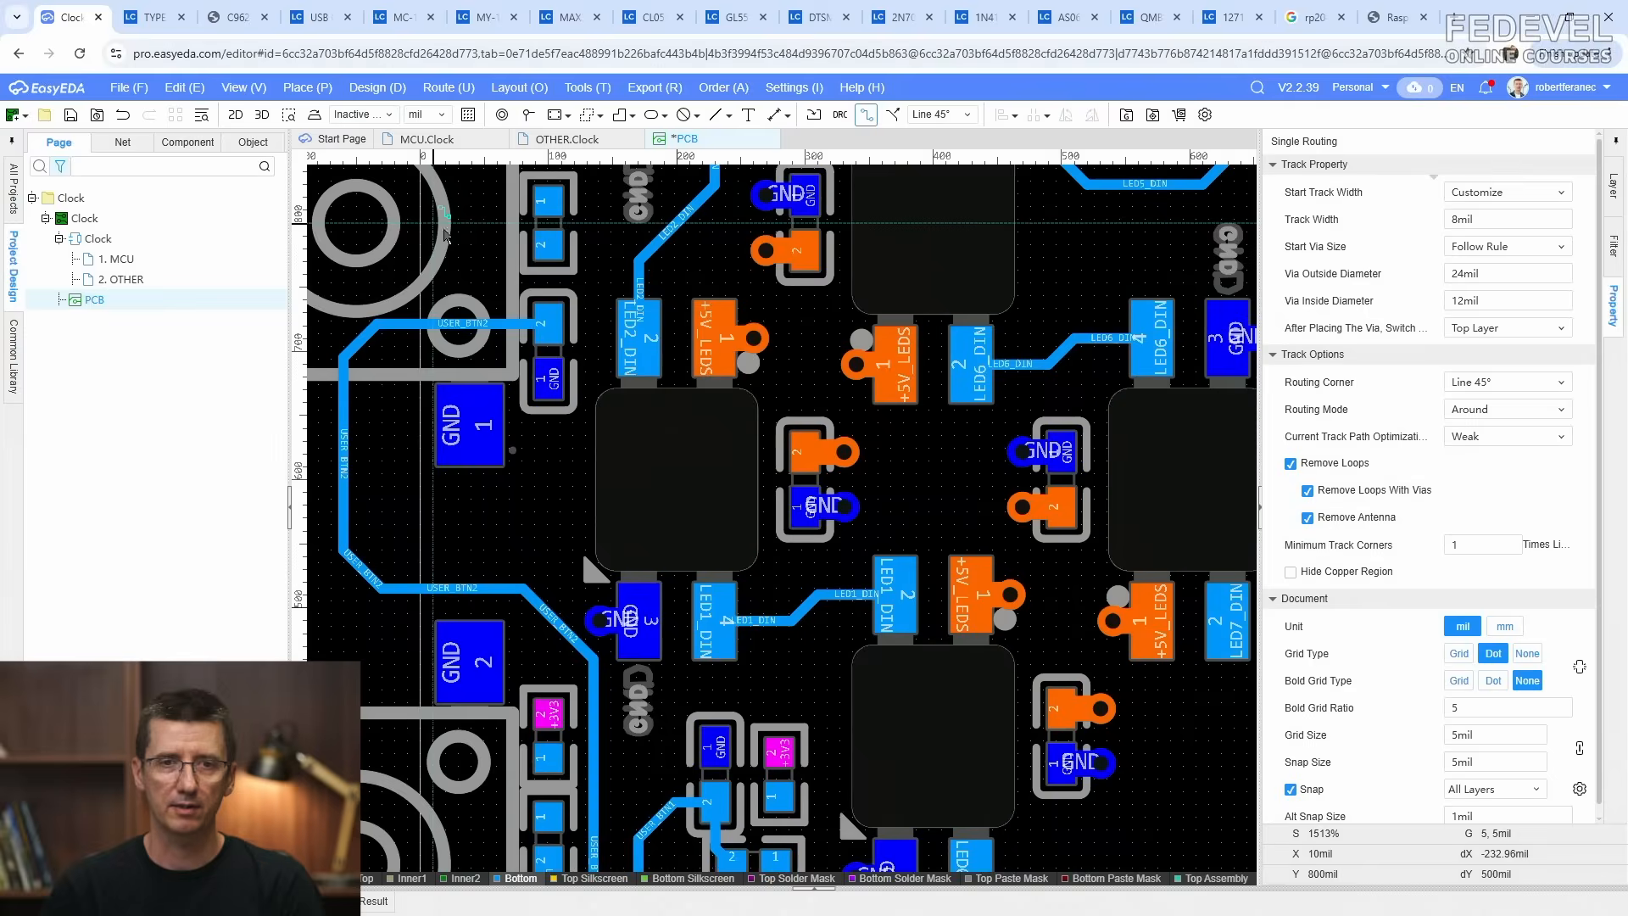
pyautogui.scroll(-2, 620, 553)
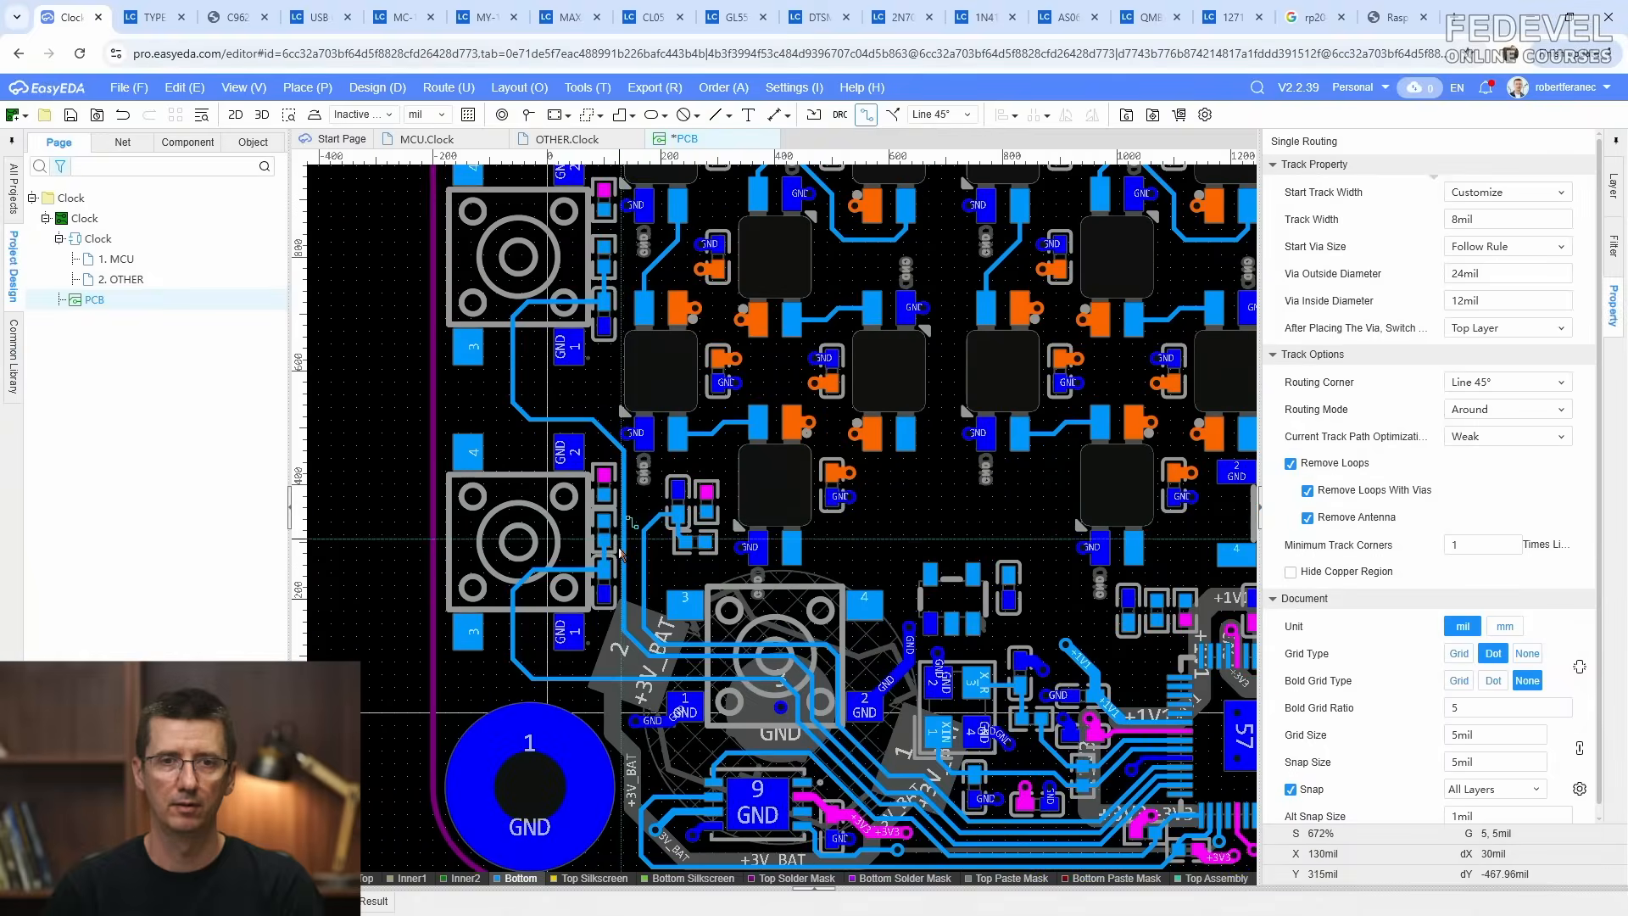
pyautogui.scroll(2, 602, 565)
pyautogui.press('Escape')
# Step: Move the USER_BTN1 track's horizontal segment about 15 mil and its long vertical segment about 10 mil farther from USER_BTN2
pyautogui.moveTo(720, 720); pyautogui.dragTo(651, 575, button='right')
pyautogui.moveTo(651, 583); pyautogui.dragTo(656, 560)
pyautogui.click(641, 482)
pyautogui.moveTo(626, 468); pyautogui.dragTo(640, 468)
pyautogui.moveTo(656, 563); pyautogui.dragTo(655, 566)
pyautogui.moveTo(785, 600); pyautogui.dragTo(791, 579)
# Step: Shift USER_BTN2's vertical segment inside the bottom button about 10 mil toward USER_BTN1 and enlarge USER_BTN1's diagonal bend there
pyautogui.moveTo(952, 657); pyautogui.dragTo(772, 469, button='right')
pyautogui.moveTo(824, 537); pyautogui.dragTo(837, 544)
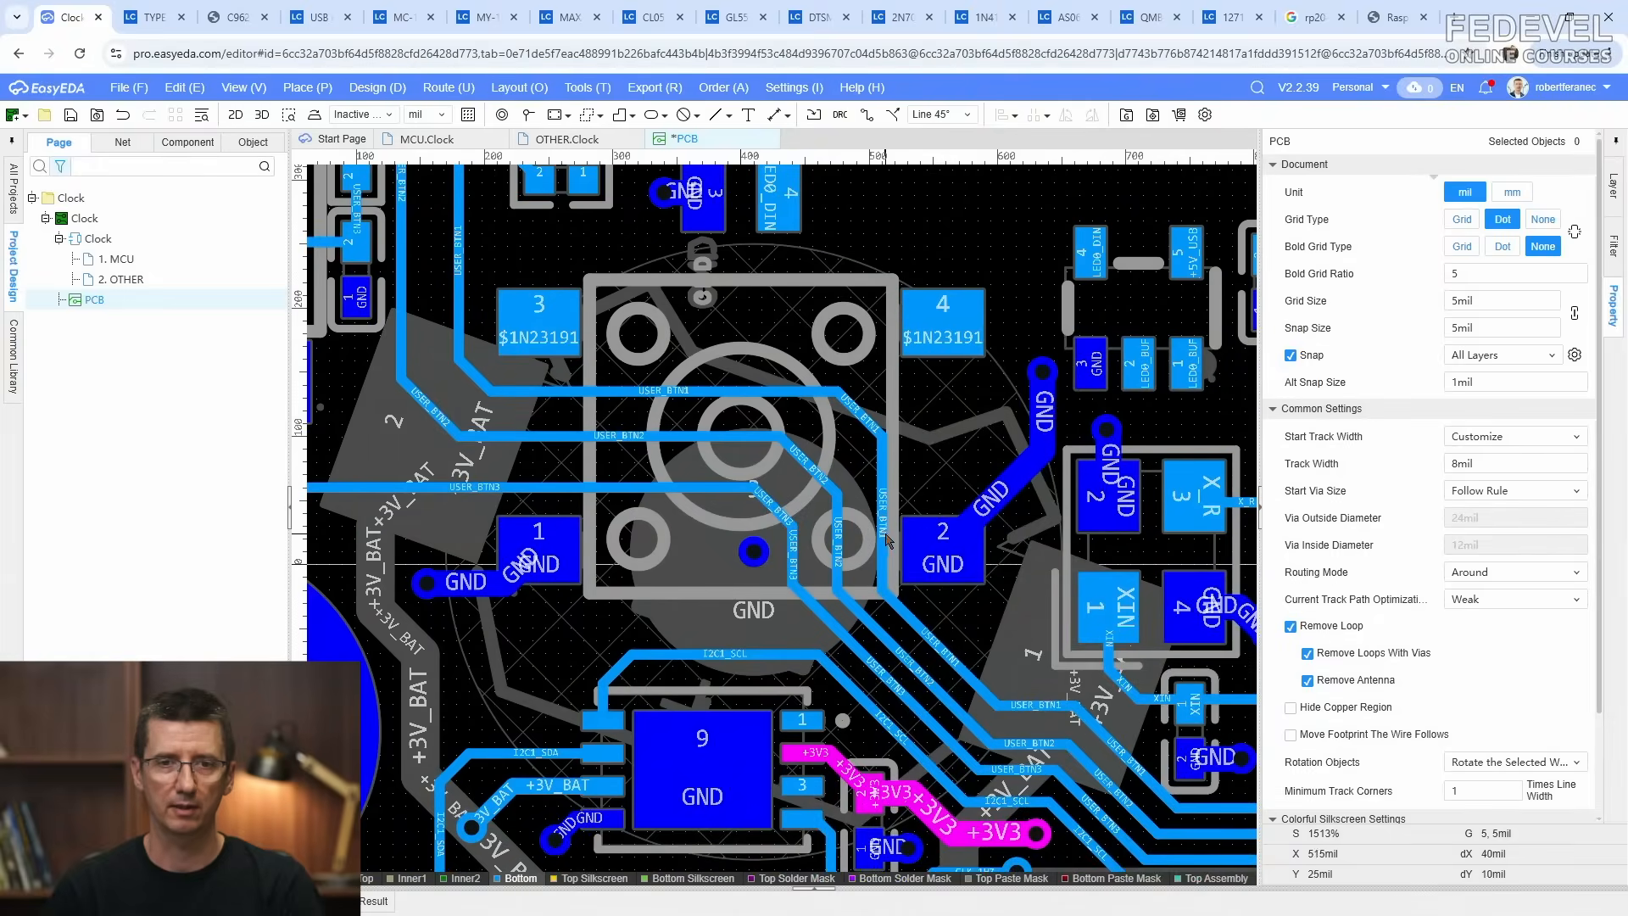
pyautogui.moveTo(864, 417); pyautogui.dragTo(857, 434)
# Step: Adjust the spacing of the long diagonal USER_BTN1, USER_BTN2 and USER_BTN3 segments between the bottom button and the +3V_BAT pad
pyautogui.moveTo(857, 562); pyautogui.dragTo(780, 427, button='right')
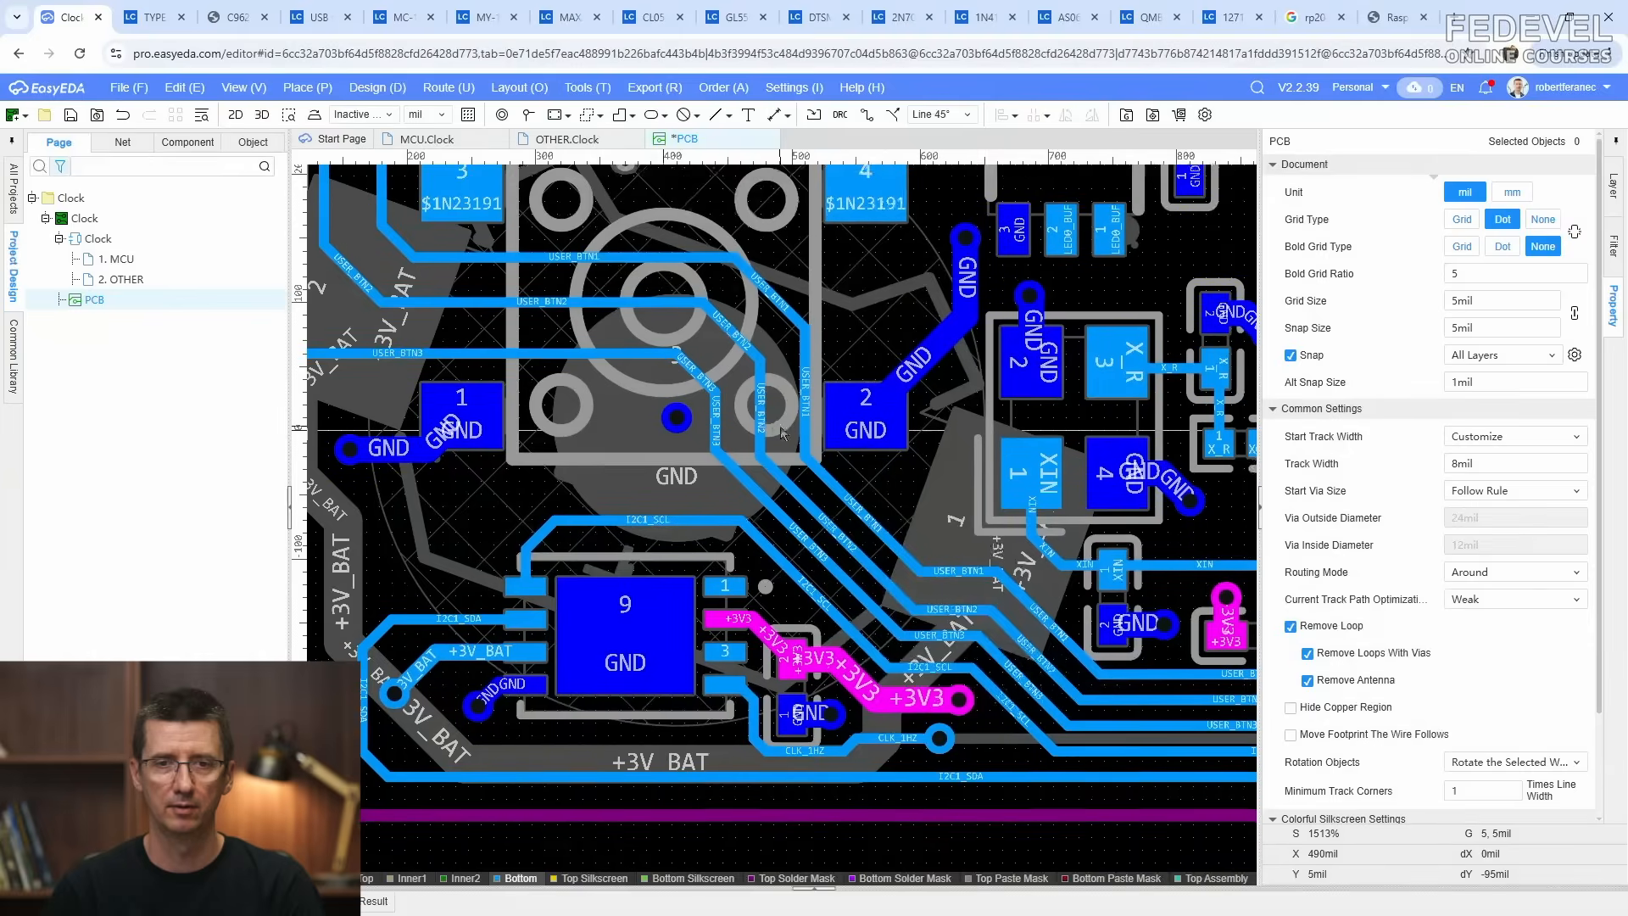
pyautogui.scroll(2, 850, 553)
pyautogui.moveTo(742, 512); pyautogui.dragTo(751, 501)
pyautogui.moveTo(713, 583); pyautogui.dragTo(724, 569)
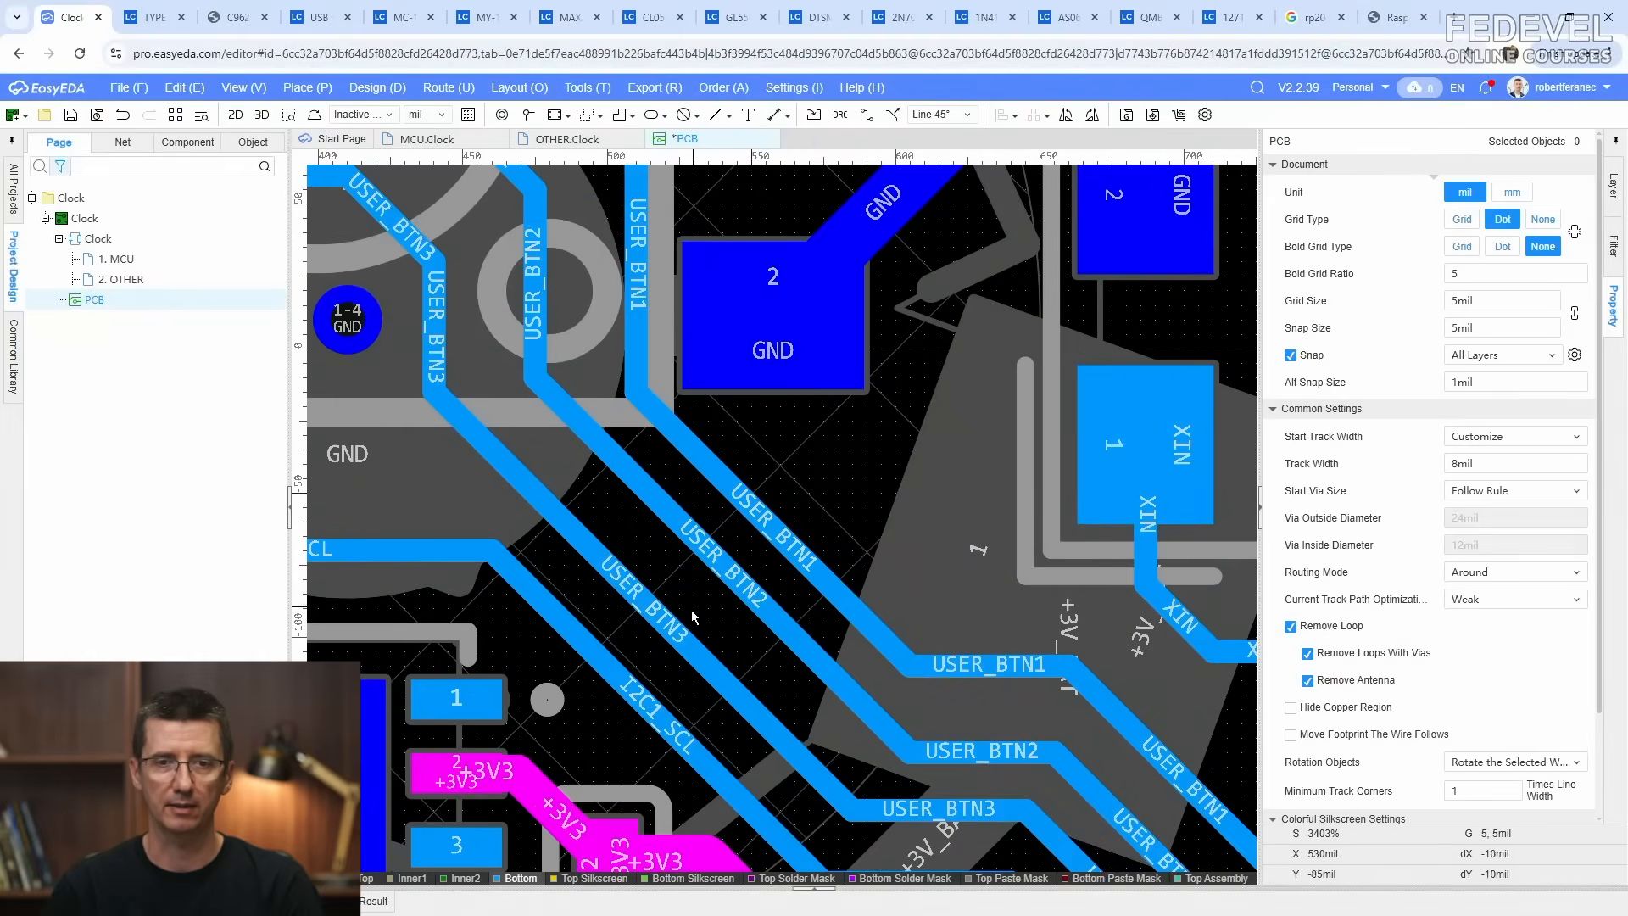
pyautogui.moveTo(693, 647); pyautogui.dragTo(702, 624)
# Step: Raise the short horizontal segments over the +3V_BAT pad, USER_BTN1 by about 5 mil and USER_BTN2 by about 10 mil
pyautogui.moveTo(661, 714); pyautogui.dragTo(737, 612, button='right')
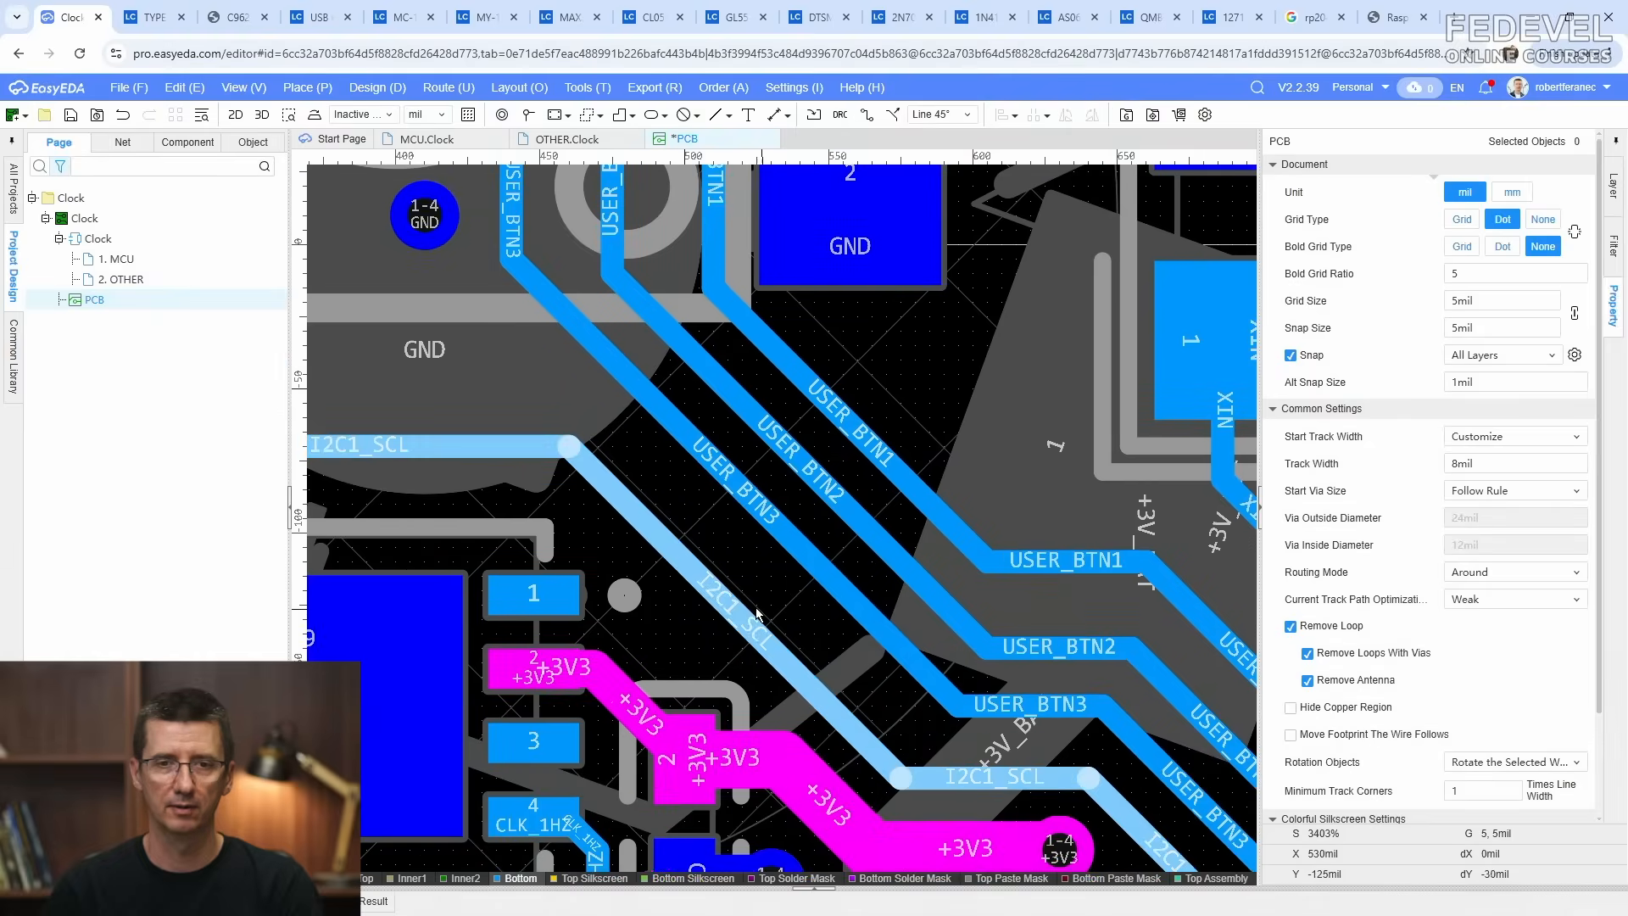
pyautogui.scroll(-1, 738, 539)
pyautogui.moveTo(854, 607); pyautogui.dragTo(628, 464, button='right')
pyautogui.moveTo(701, 414); pyautogui.dragTo(707, 401)
pyautogui.moveTo(722, 468); pyautogui.dragTo(722, 448)
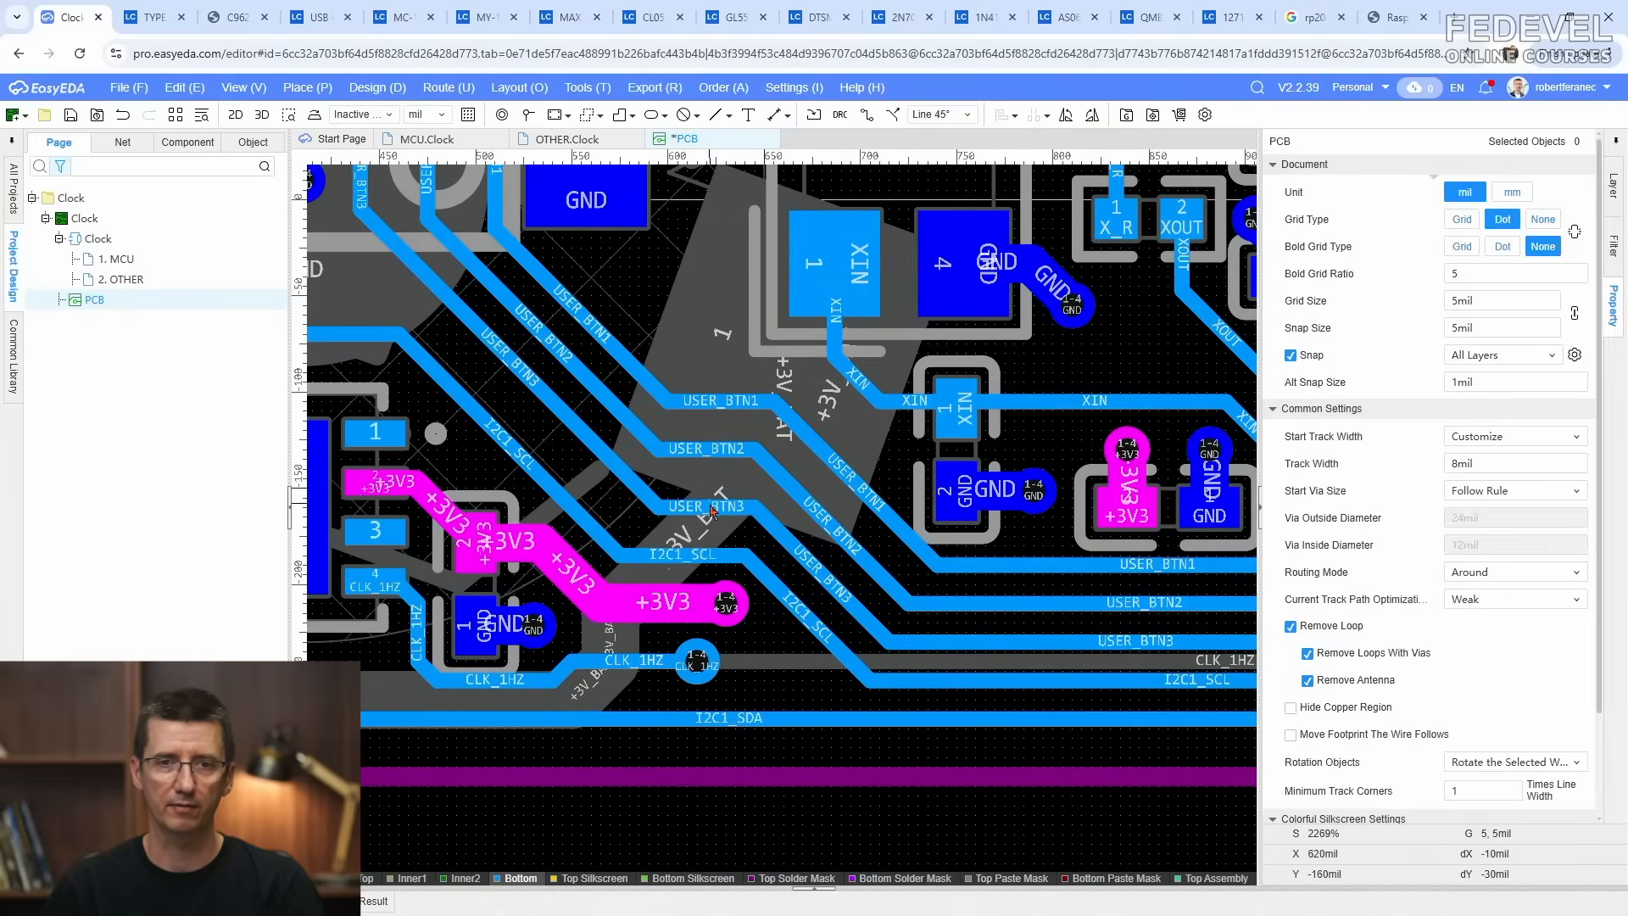
# Step: Raise the short horizontal segments over the +3V_BAT pad, USER_BTN3 by about 15 mil and USER_BTN2 by about 5 mil
pyautogui.moveTo(711, 506); pyautogui.dragTo(708, 491)
pyautogui.moveTo(708, 492); pyautogui.dragTo(566, 547, button='right')
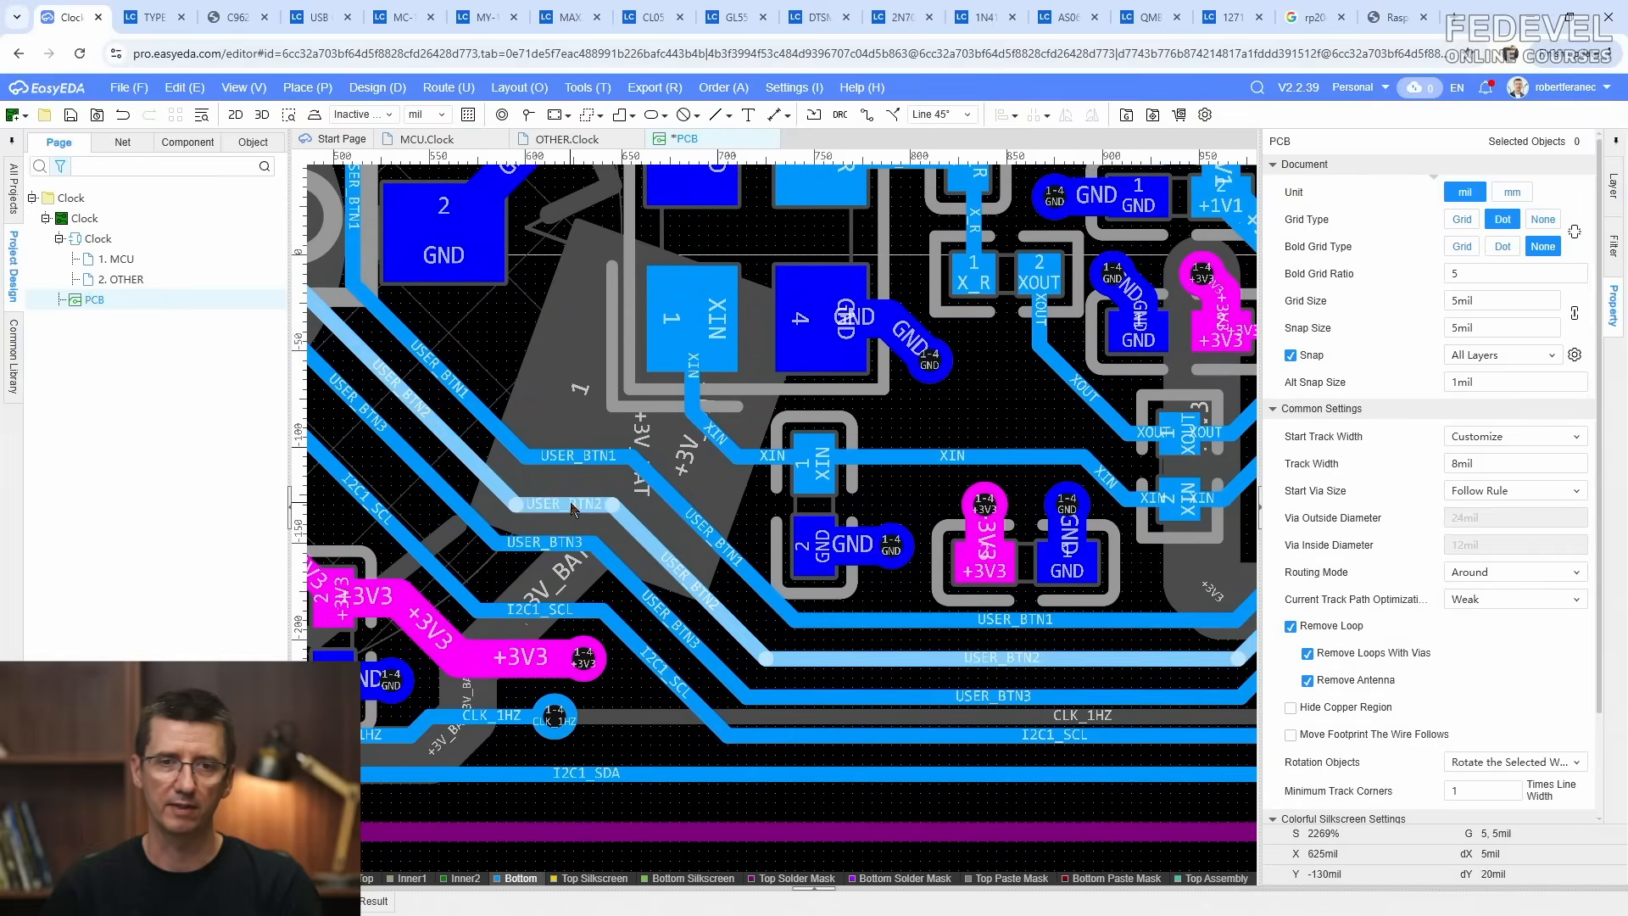
pyautogui.moveTo(572, 508); pyautogui.dragTo(592, 529)
pyautogui.moveTo(725, 422); pyautogui.dragTo(661, 504, button='right')
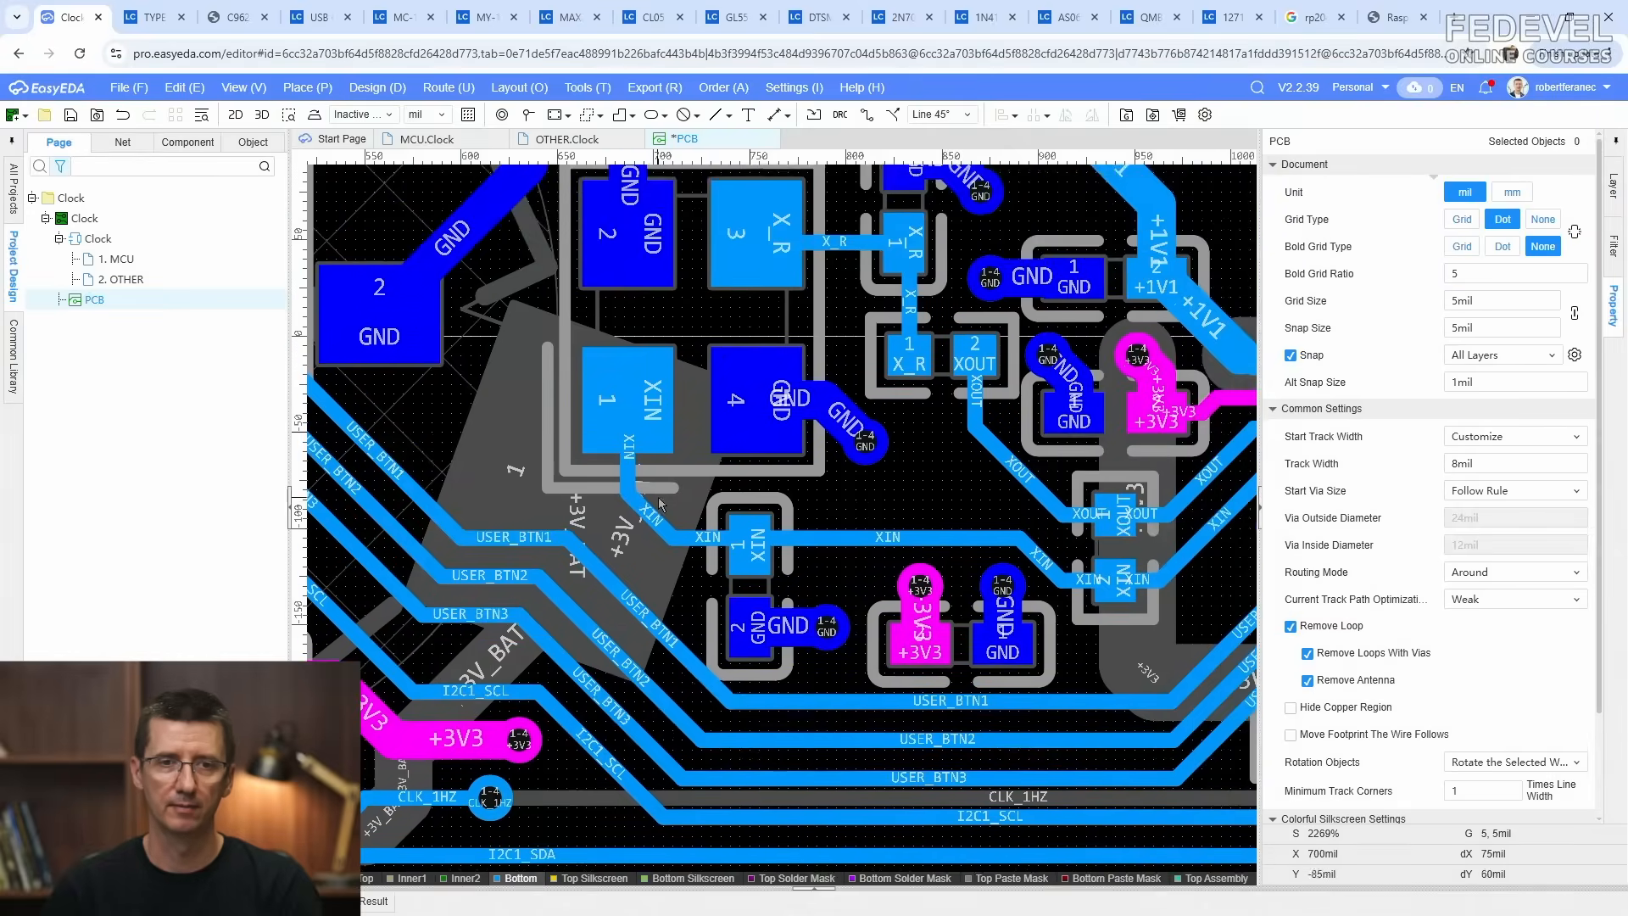
# Step: Shift the short diagonal XIN segment below the crystal's pad 1 and adjust the long diagonal user button segments beside it
pyautogui.scroll(1, 659, 498)
pyautogui.moveTo(652, 525); pyautogui.dragTo(663, 515)
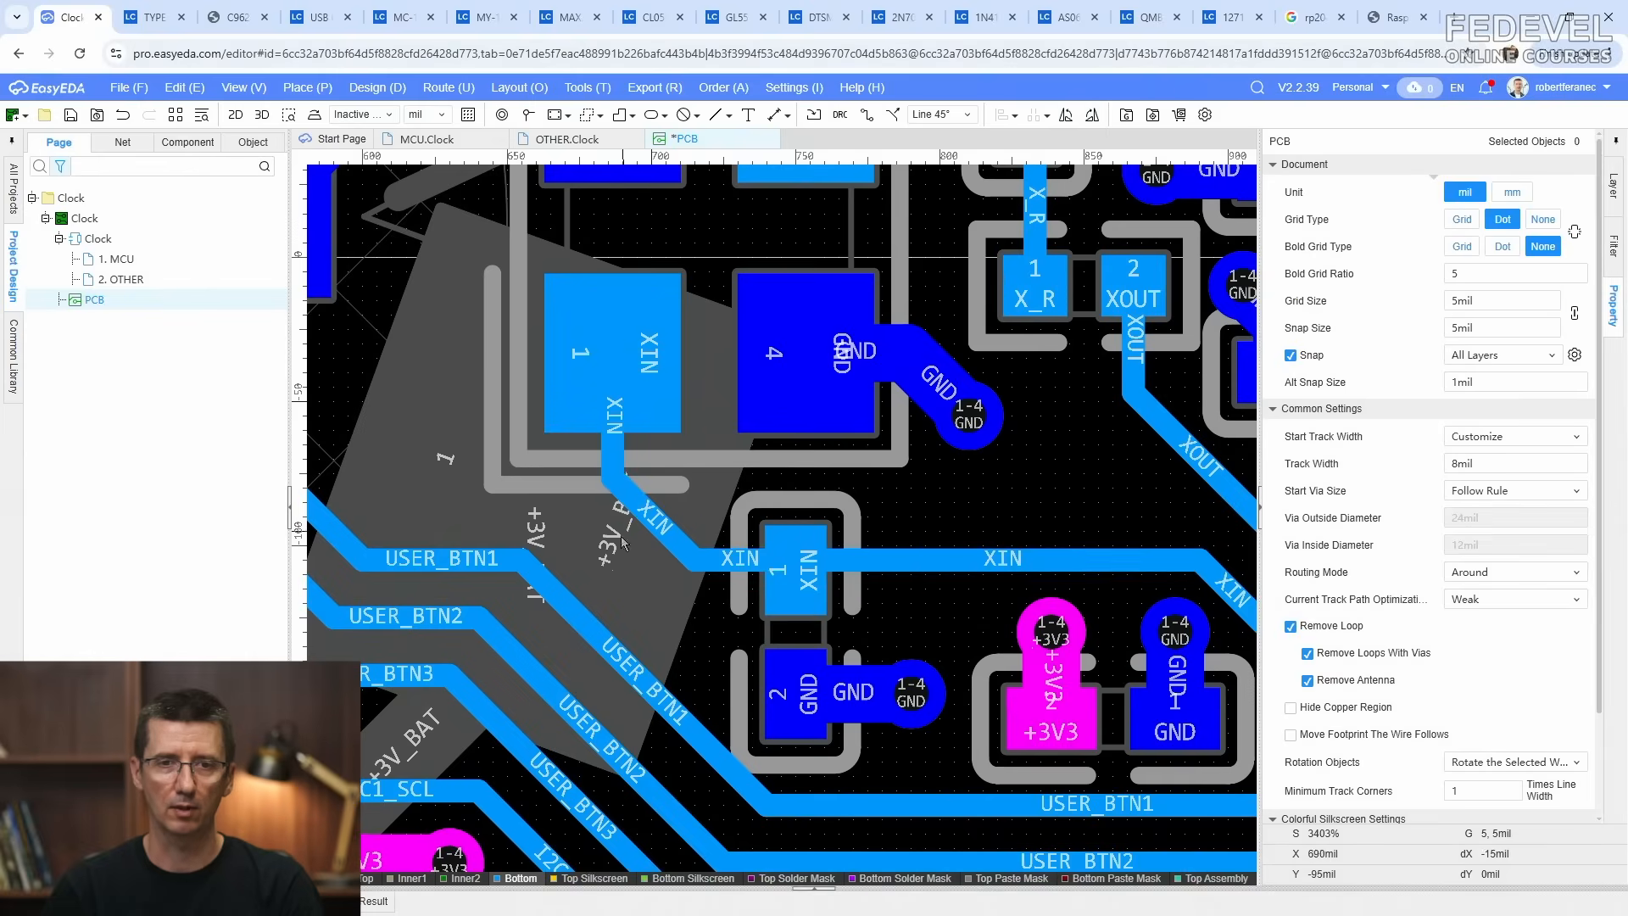
pyautogui.scroll(-1, 665, 538)
pyautogui.moveTo(677, 645); pyautogui.dragTo(805, 485, button='right')
pyautogui.scroll(1, 806, 500)
pyautogui.moveTo(744, 545); pyautogui.dragTo(813, 582)
pyautogui.moveTo(754, 630)
pyautogui.mouseDown()
pyautogui.moveTo(785, 633)
pyautogui.moveTo(770, 631)
pyautogui.mouseUp()
pyautogui.scroll(-1, 770, 547)
pyautogui.moveTo(868, 658); pyautogui.dragTo(700, 580, button='right')
pyautogui.scroll(-2, 467, 434)
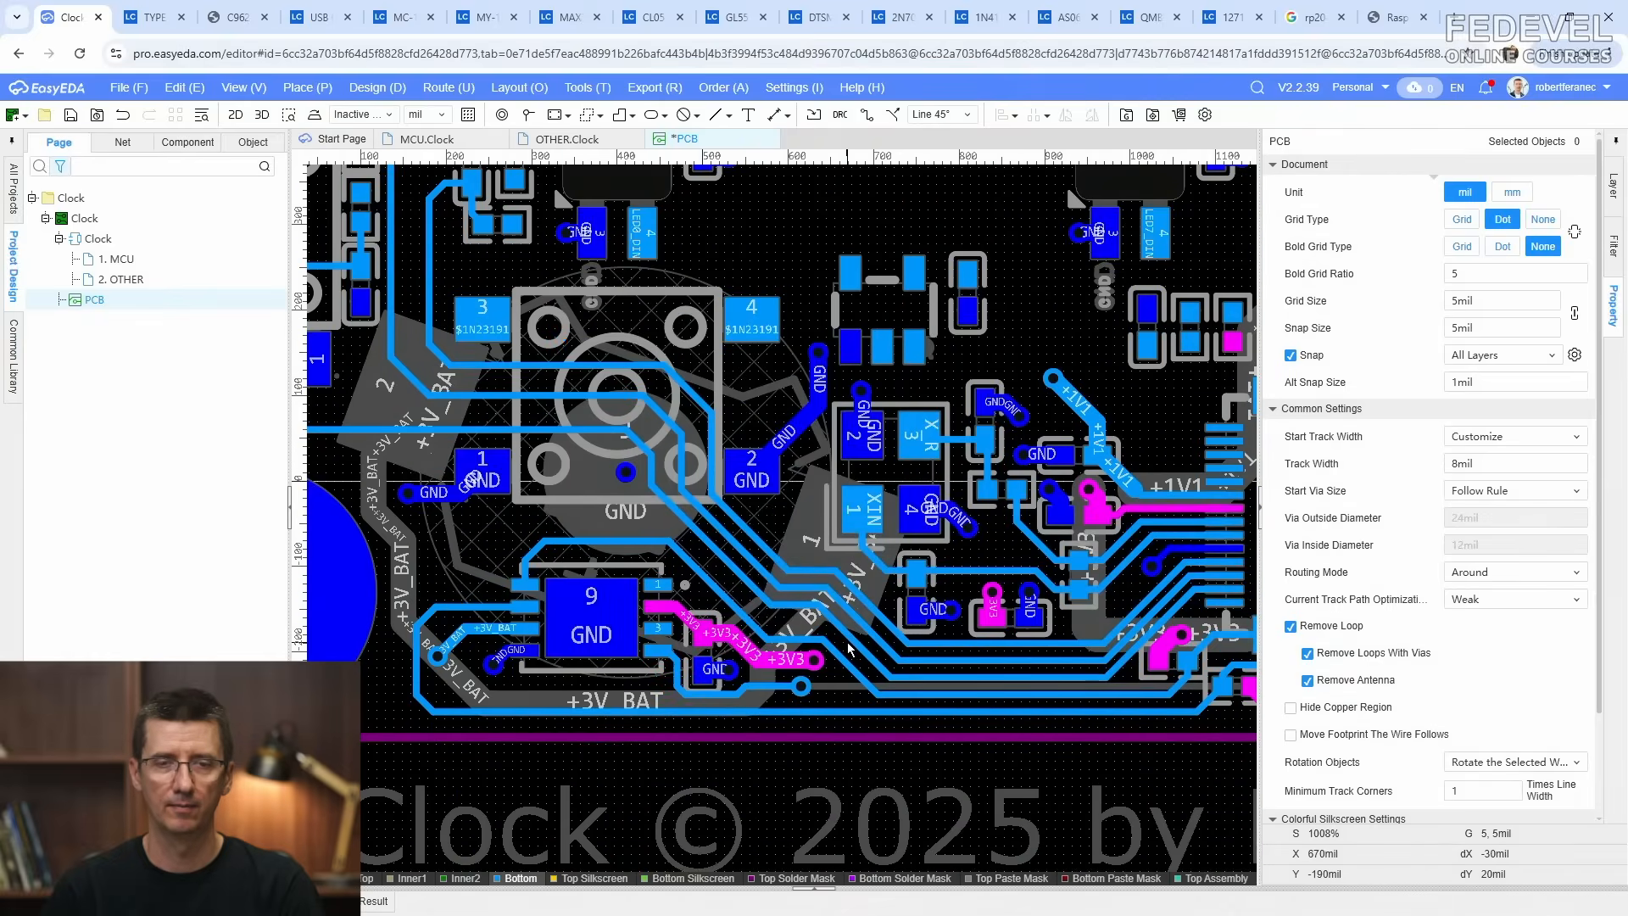
# Step: Review the user button tracks up to the MCU pads and save the PCB
pyautogui.moveTo(995, 711); pyautogui.dragTo(671, 683, button='right')
pyautogui.scroll(2, 810, 578)
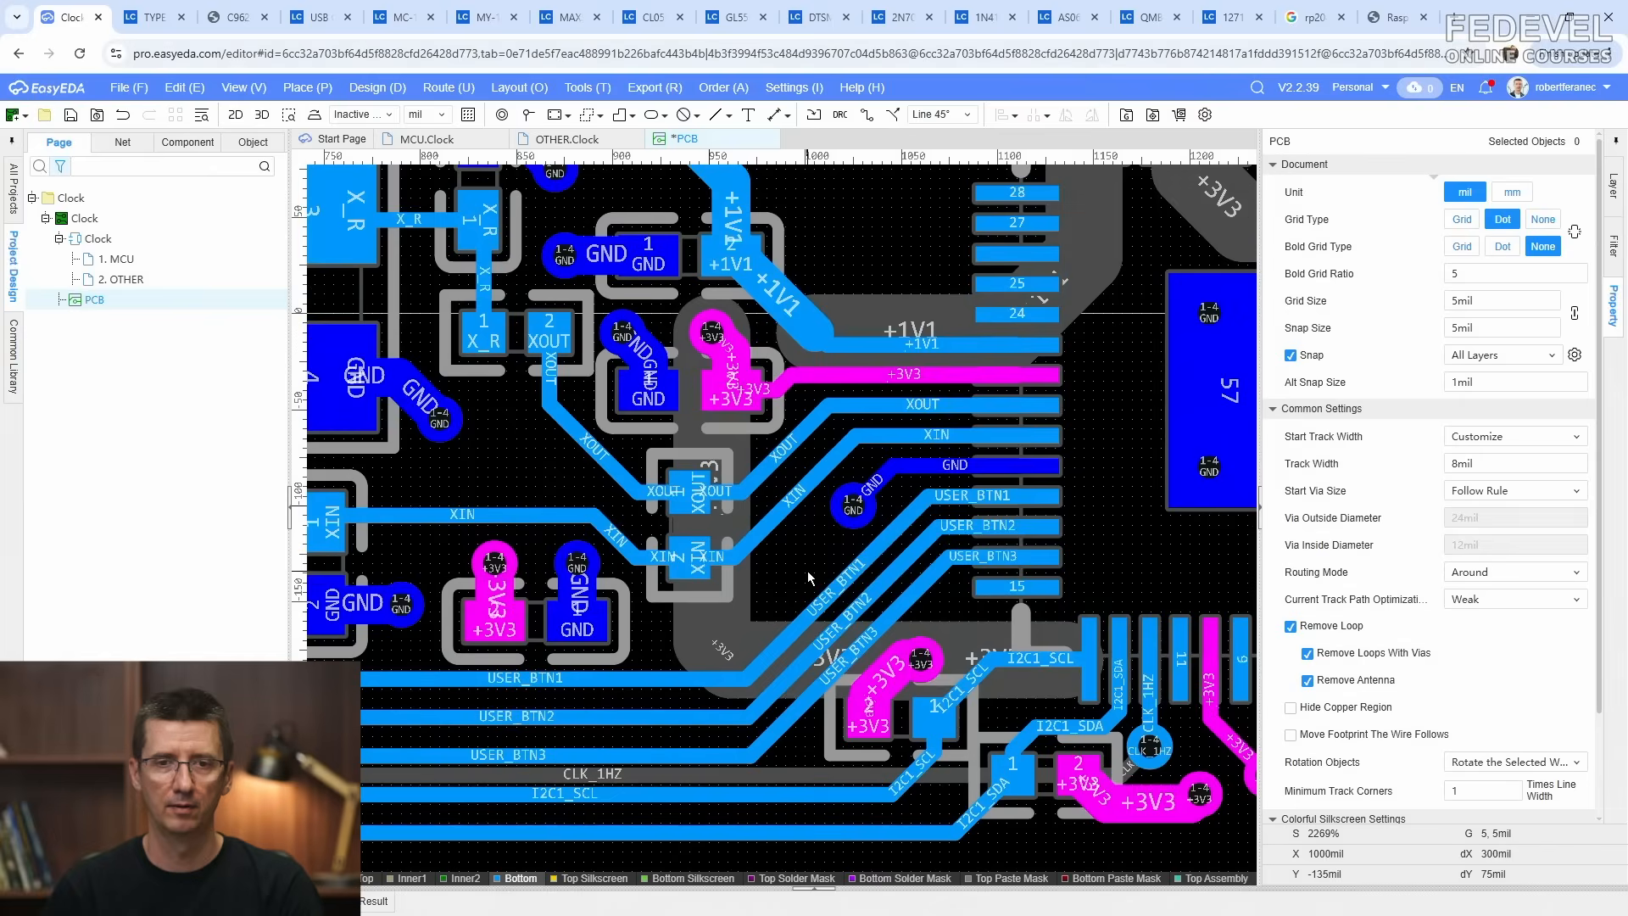
pyautogui.scroll(-2, 810, 578)
pyautogui.hotkey('ctrl', 's')
# Step: Examine the board around MCU pads 15 to 28 for nets that still need routing
pyautogui.moveTo(853, 752); pyautogui.dragTo(858, 691, button='right')
pyautogui.scroll(-1, 876, 754)
pyautogui.hotkey('shift', 's')
pyautogui.hotkey('shift', 's')
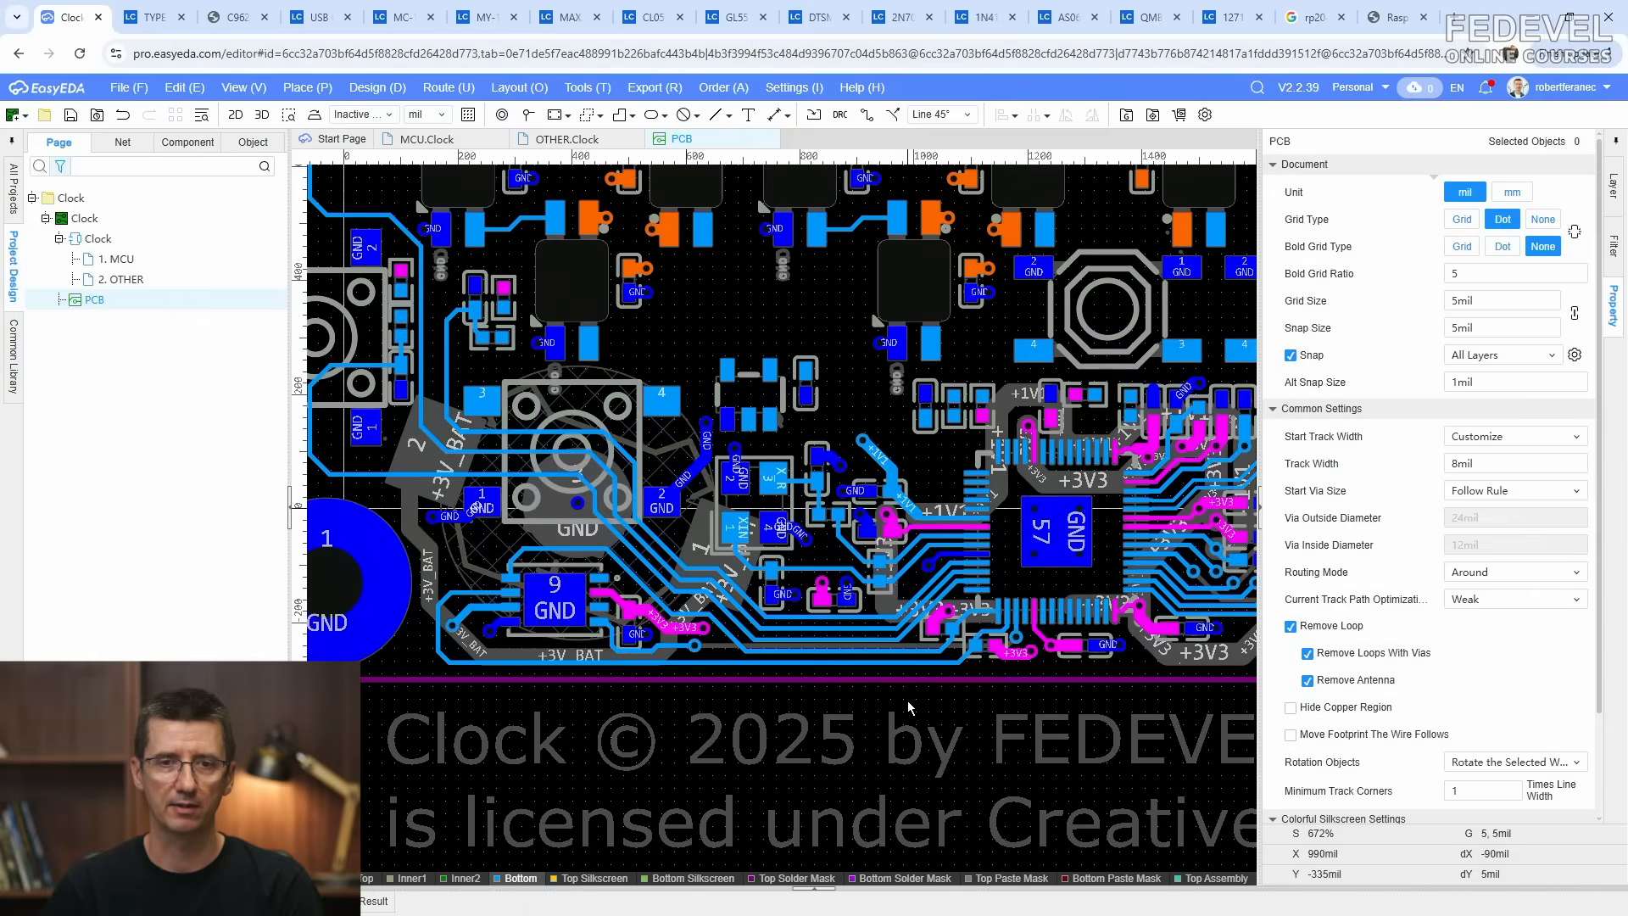
pyautogui.press('k')
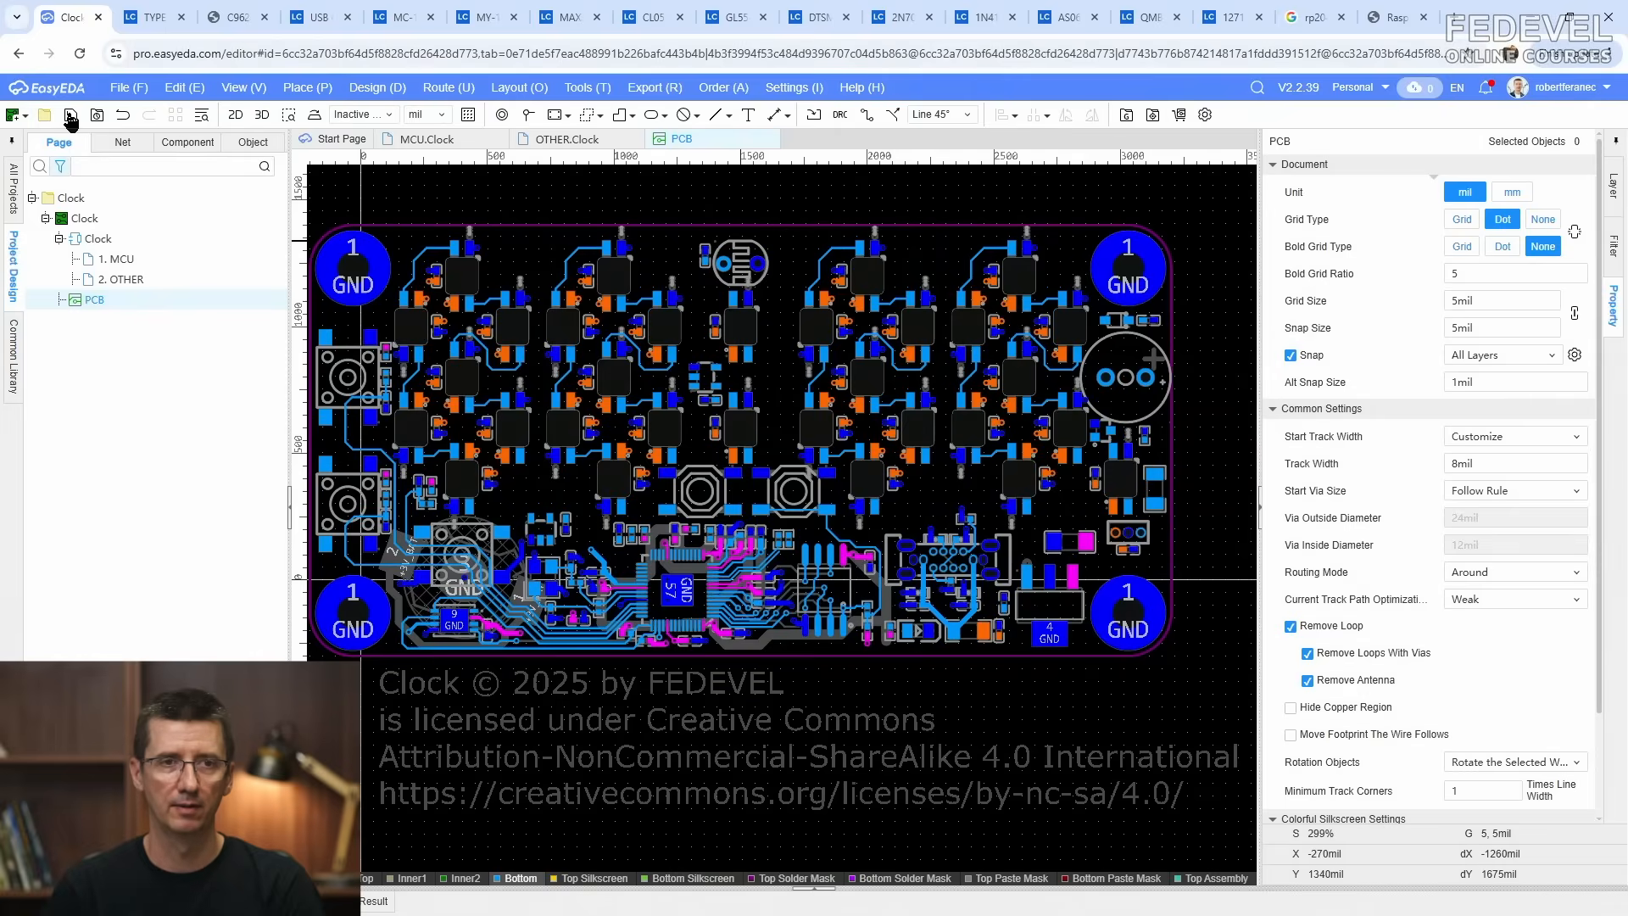
pyautogui.scroll(10, 599, 613)
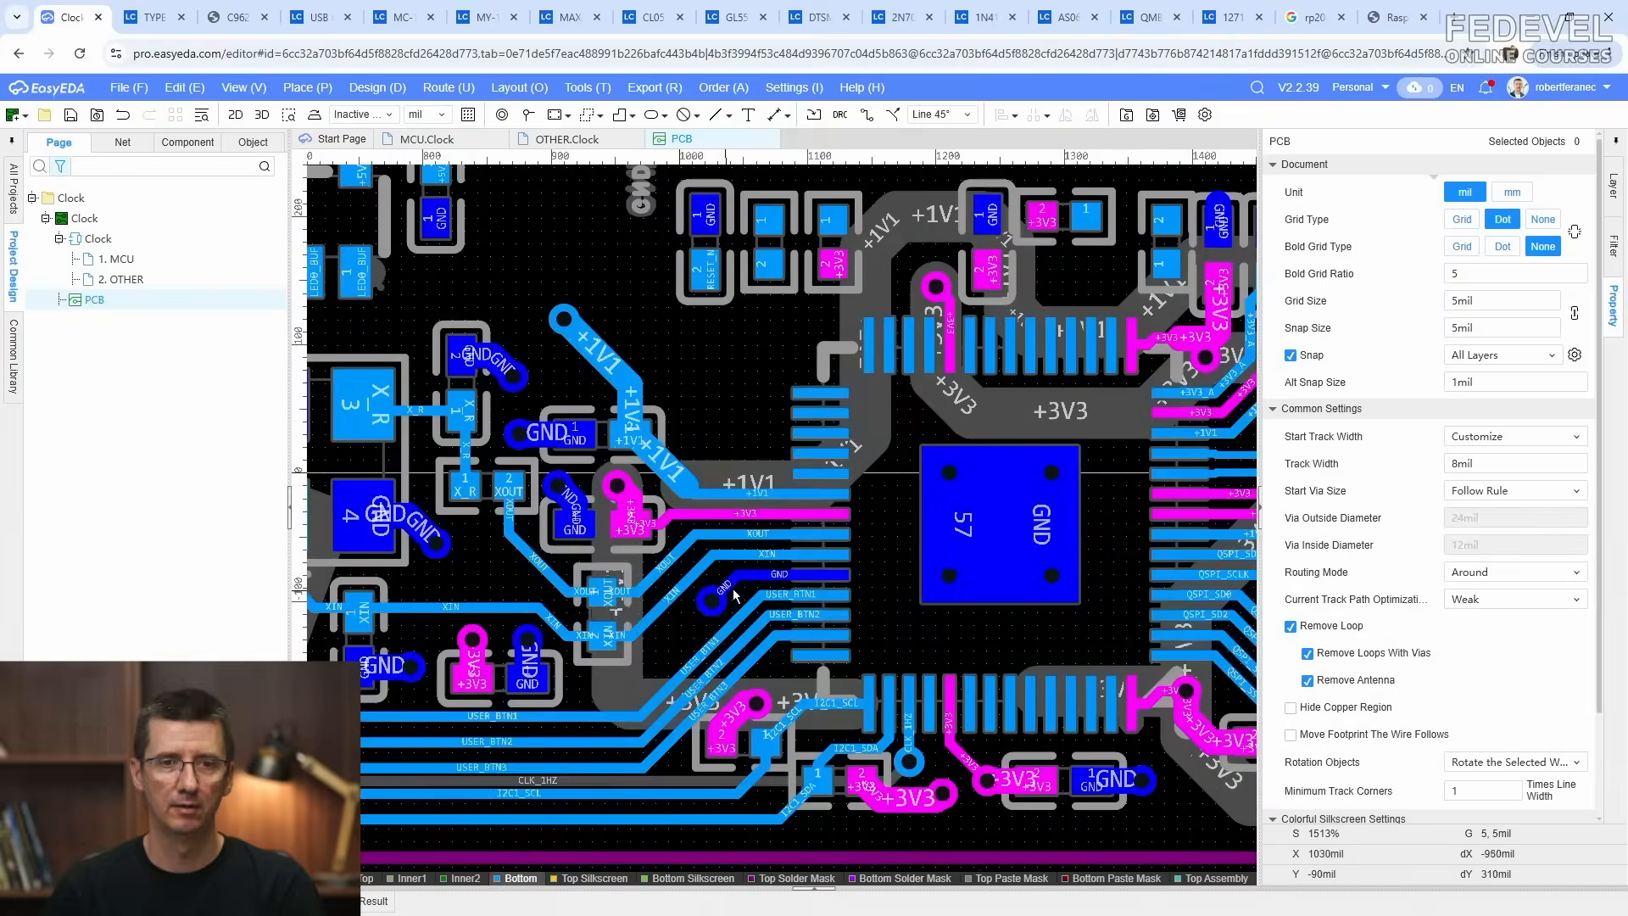
pyautogui.scroll(-3, 888, 500)
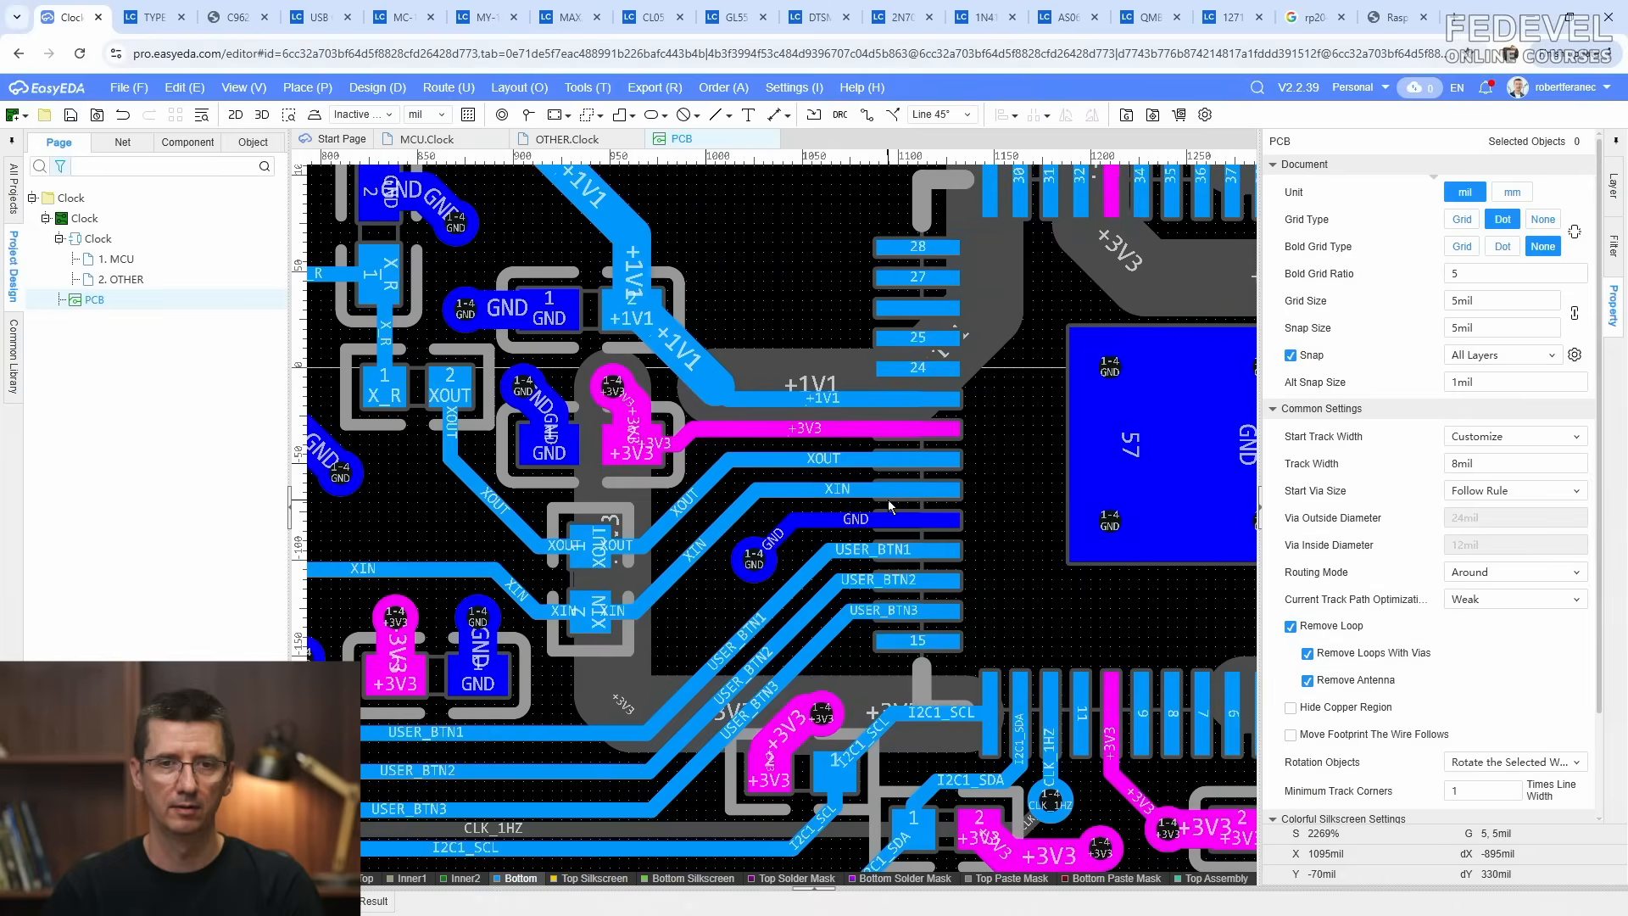
pyautogui.scroll(3, 893, 394)
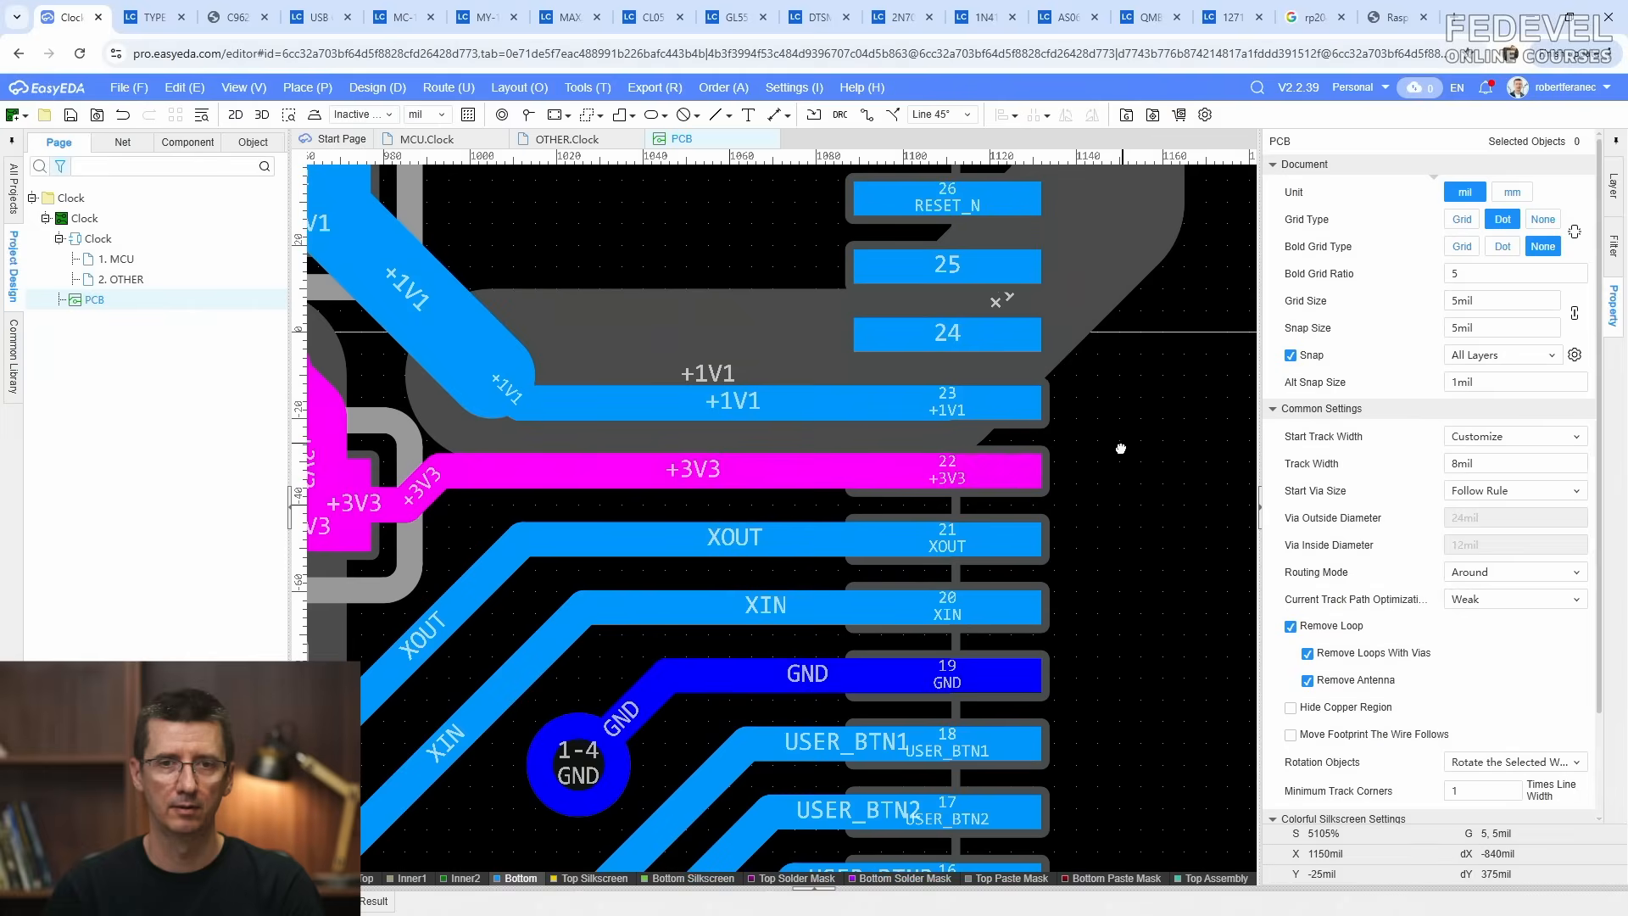
pyautogui.moveTo(1123, 449); pyautogui.dragTo(1123, 763, button='right')
pyautogui.scroll(-2, 956, 510)
pyautogui.scroll(-2, 957, 511)
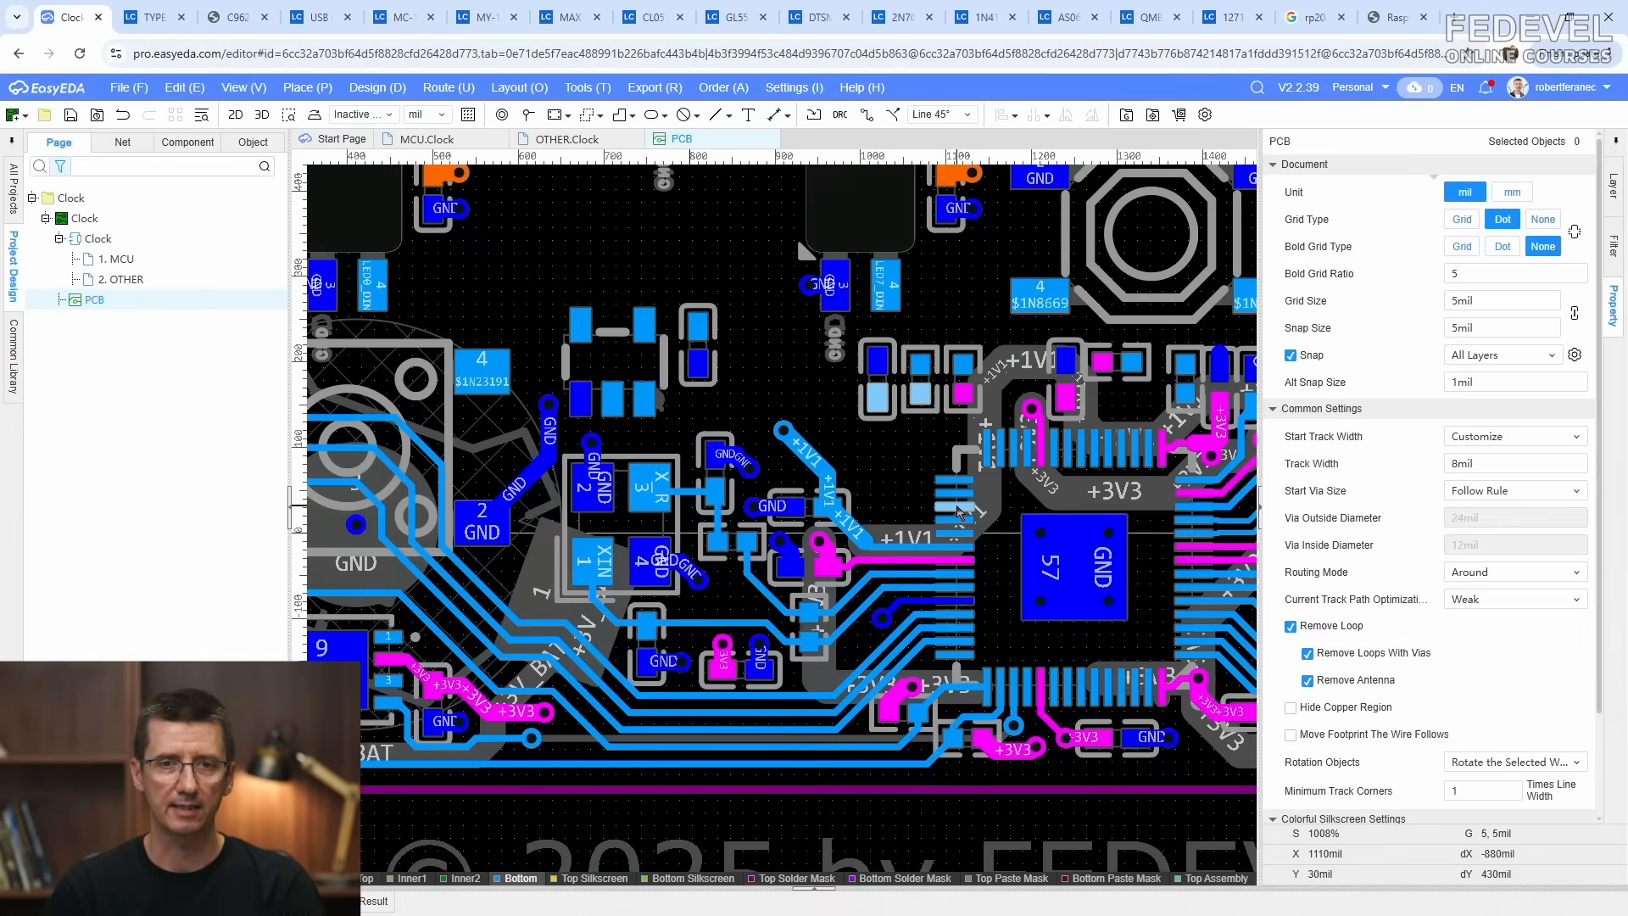
# Step: Route an 8 mil RESET_N track on the bottom layer from MCU pad 26 to pad 2 of the GND/RESET_N component
pyautogui.scroll(3, 958, 511)
pyautogui.moveTo(807, 343); pyautogui.dragTo(755, 590, button='right')
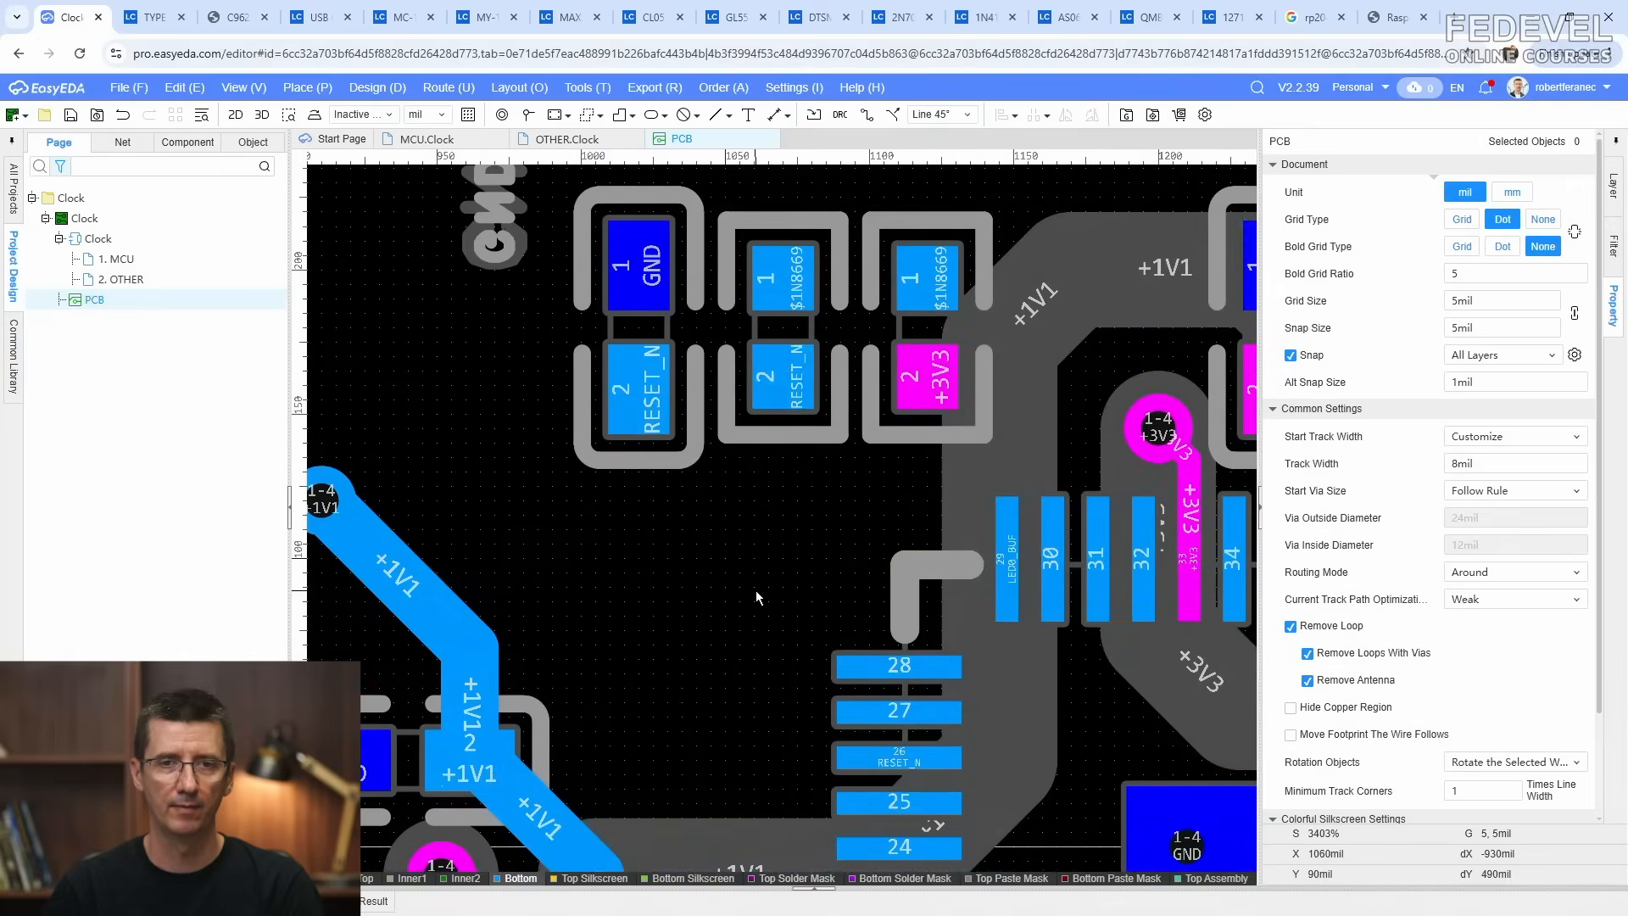
pyautogui.click(866, 114)
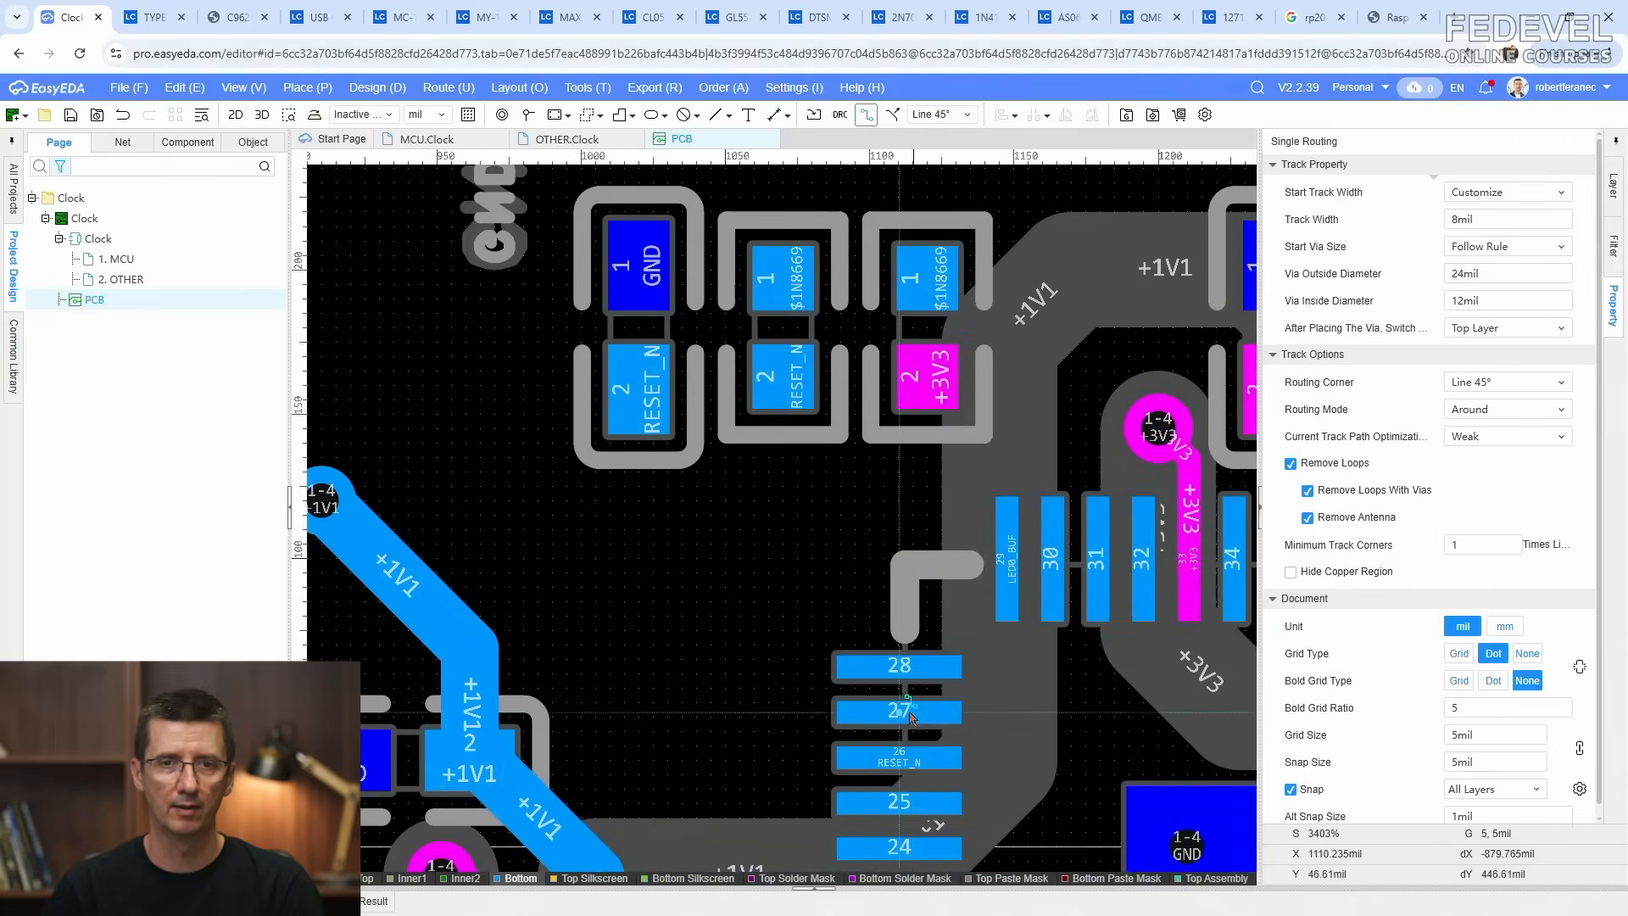
pyautogui.click(903, 765)
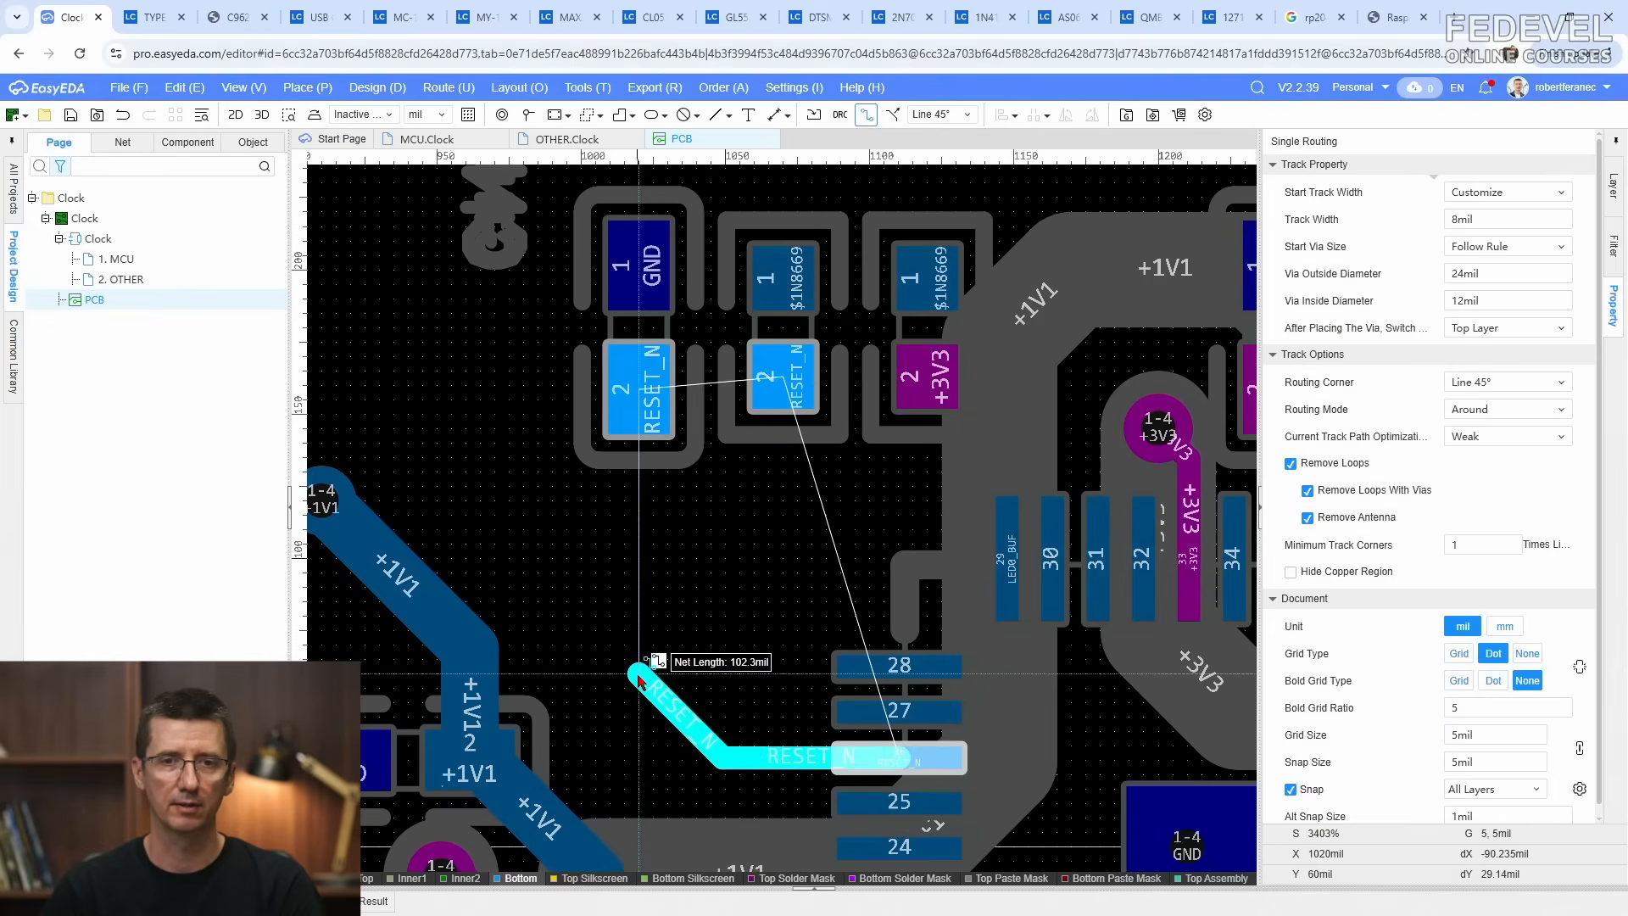
pyautogui.click(638, 676)
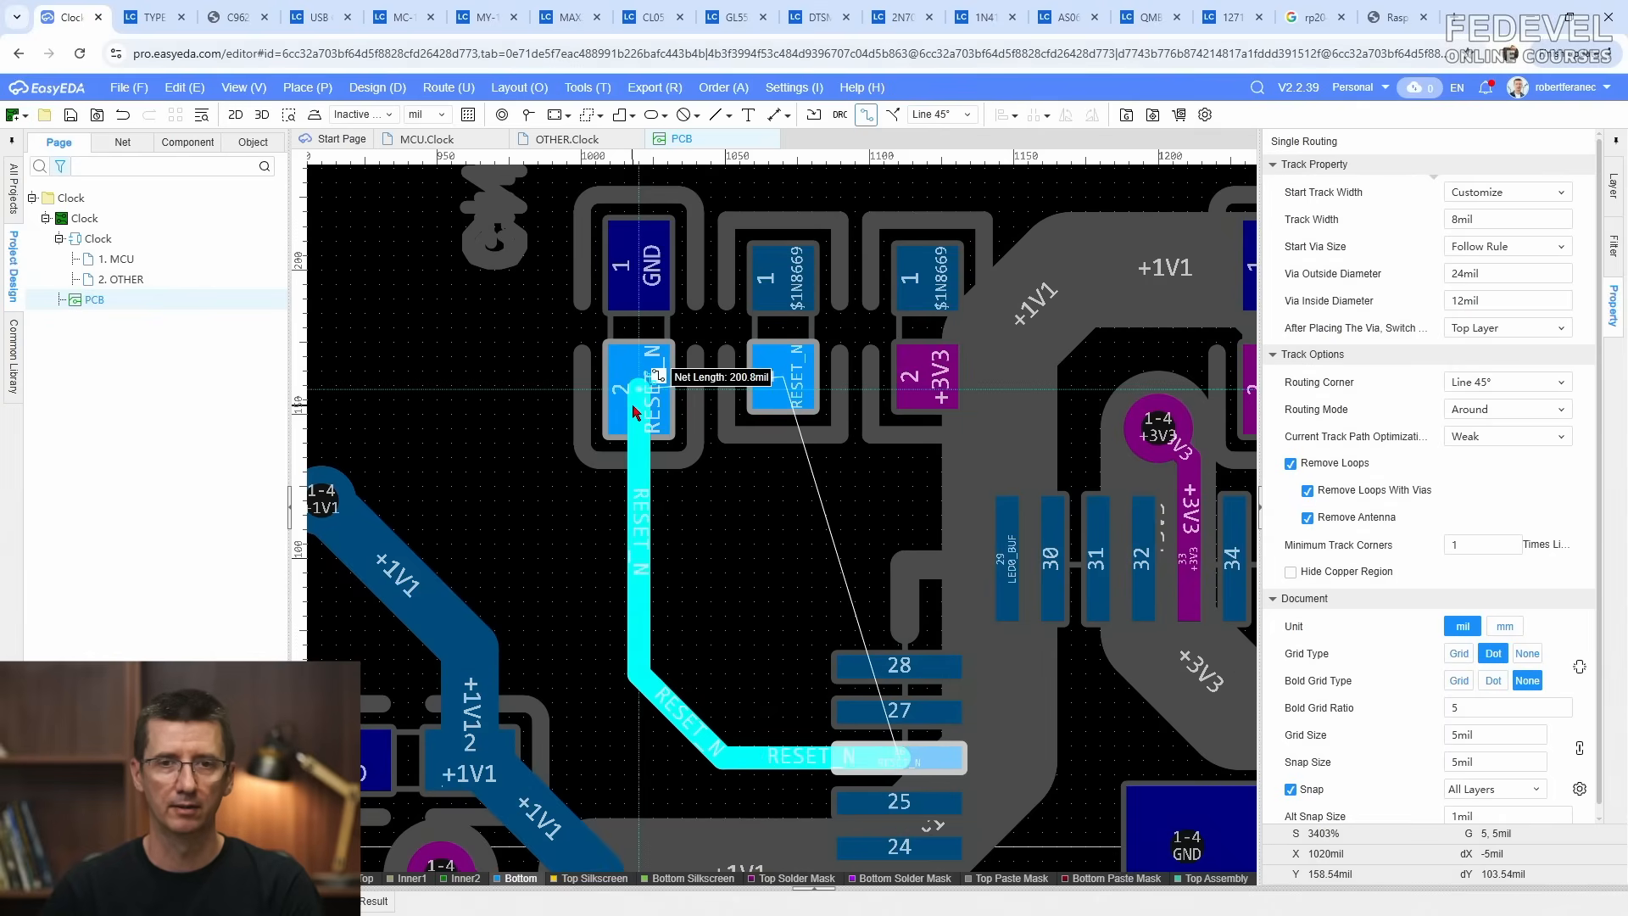
pyautogui.click(634, 412)
pyautogui.scroll(-1, 724, 512)
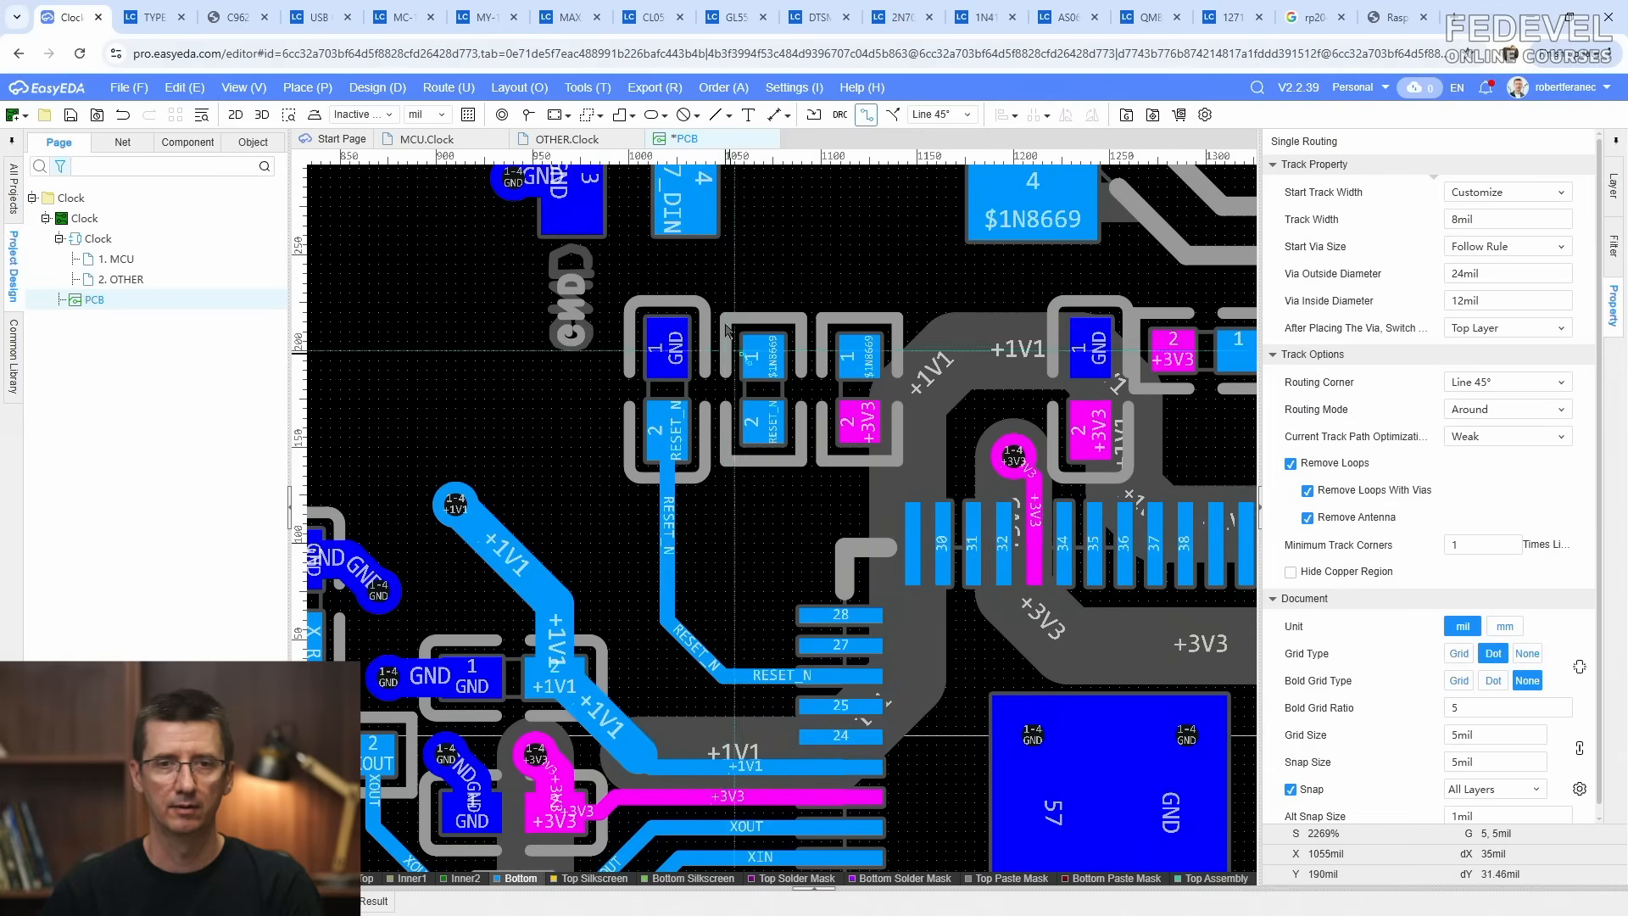
# Step: Extend RESET_N from that component's pad 2 to pad 2 of the neighbouring RESET_N/$1N8669 component
pyautogui.scroll(1, 724, 512)
pyautogui.click(660, 426)
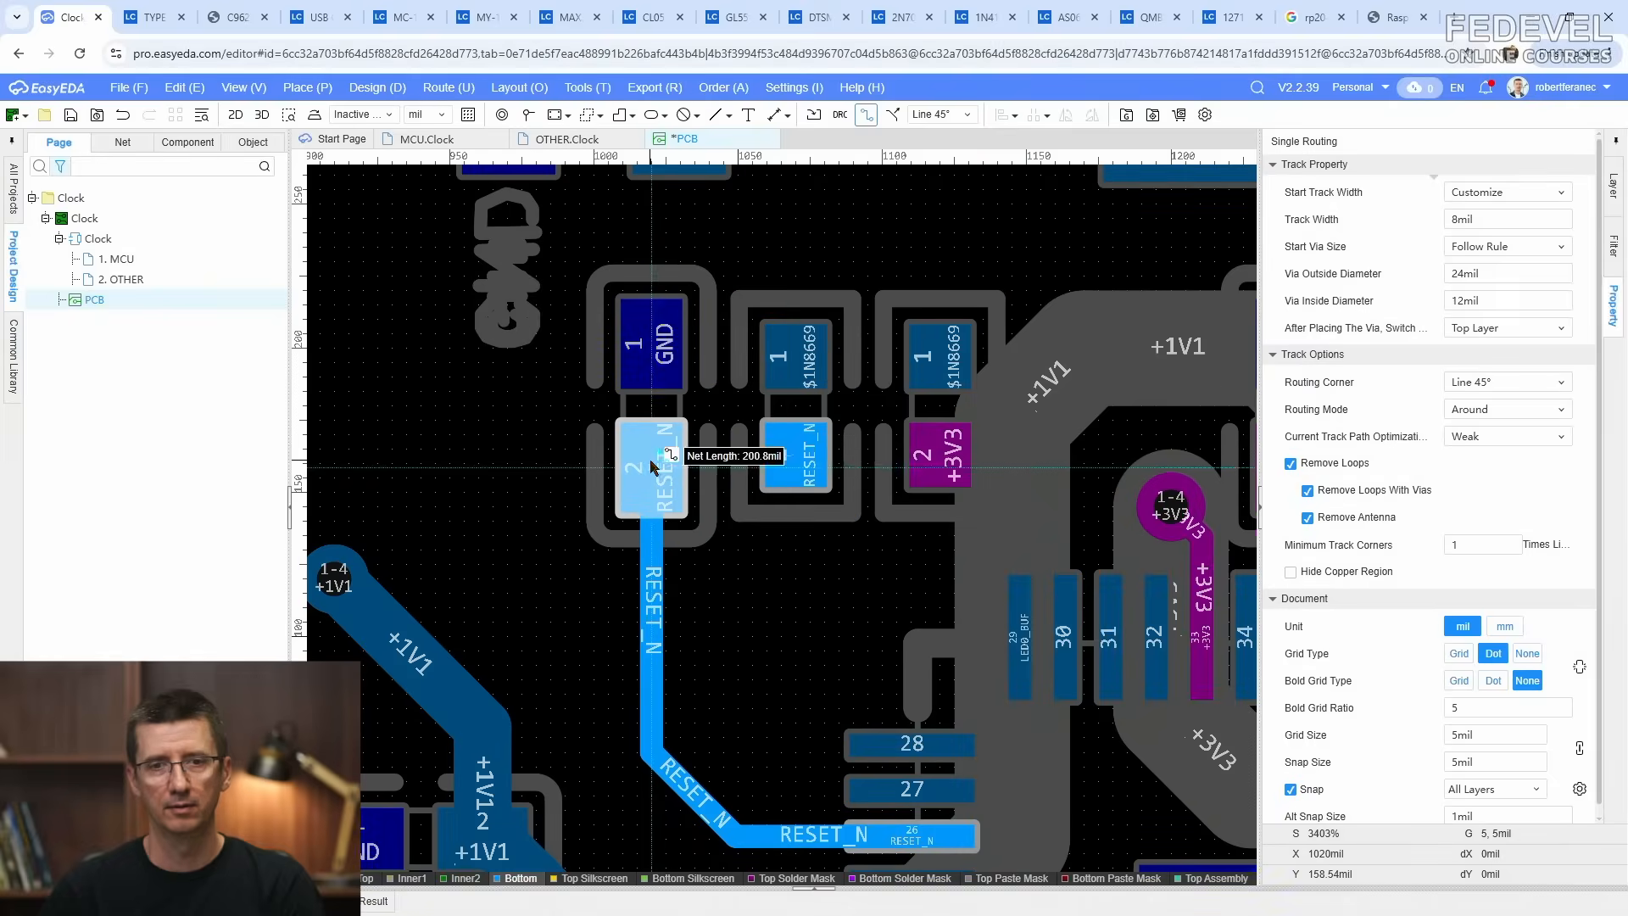
pyautogui.click(784, 467)
pyautogui.scroll(-2, 787, 466)
pyautogui.scroll(2, 853, 363)
# Step: Route $1N8669 between pads 1 of the two adjacent small components and on to pad 4 of the nearby push button
pyautogui.click(691, 515)
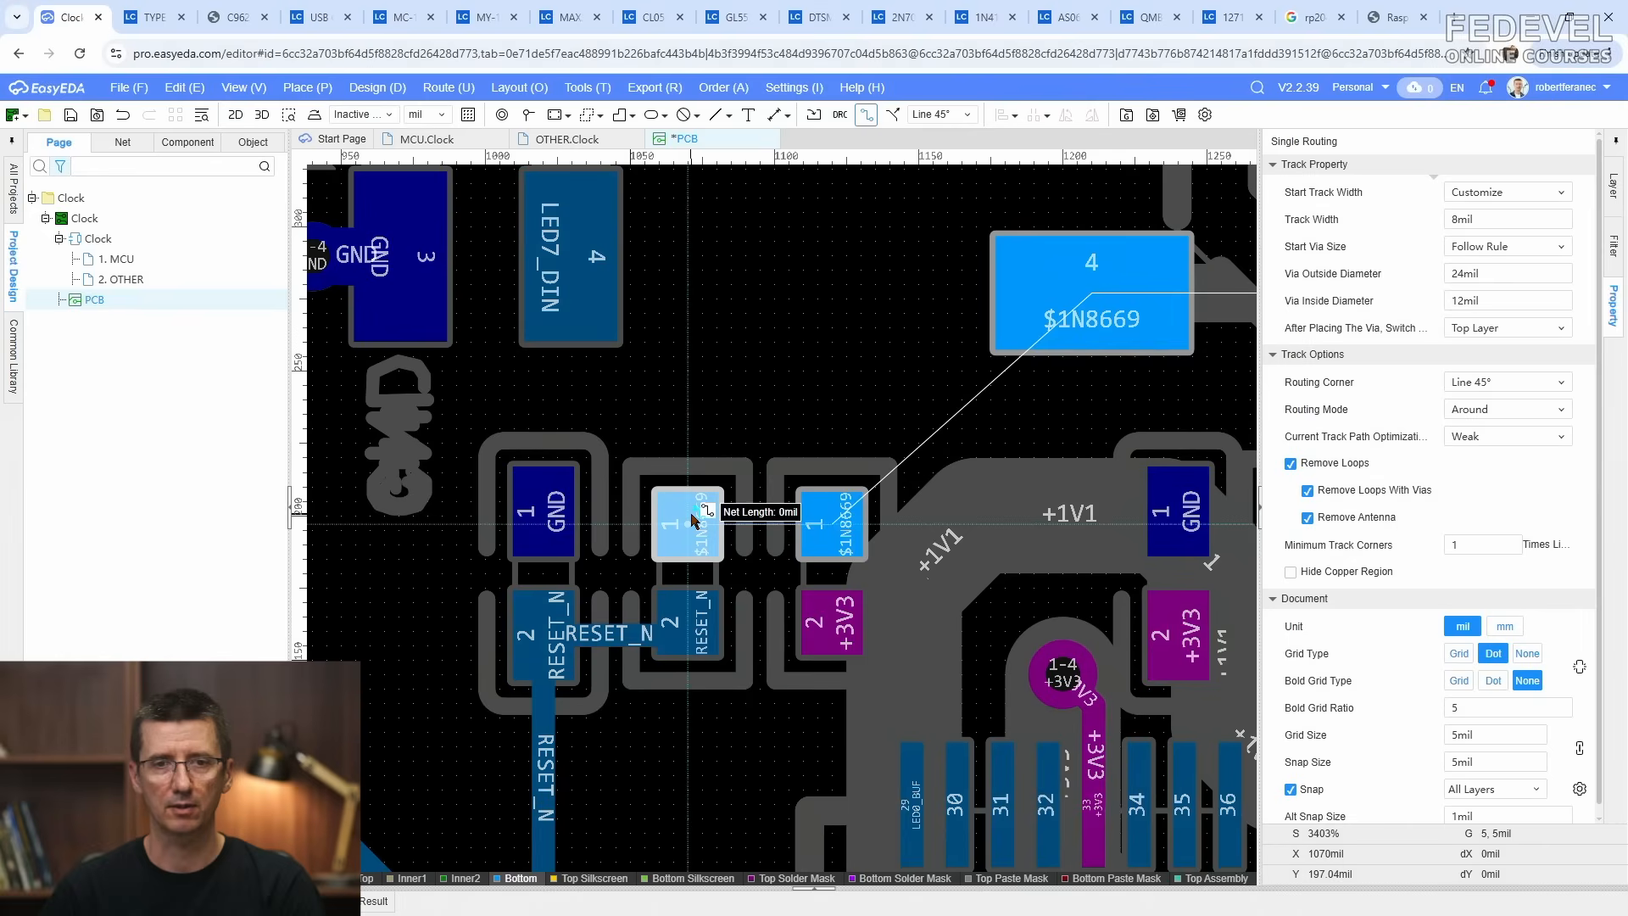
pyautogui.click(818, 523)
pyautogui.click(820, 524)
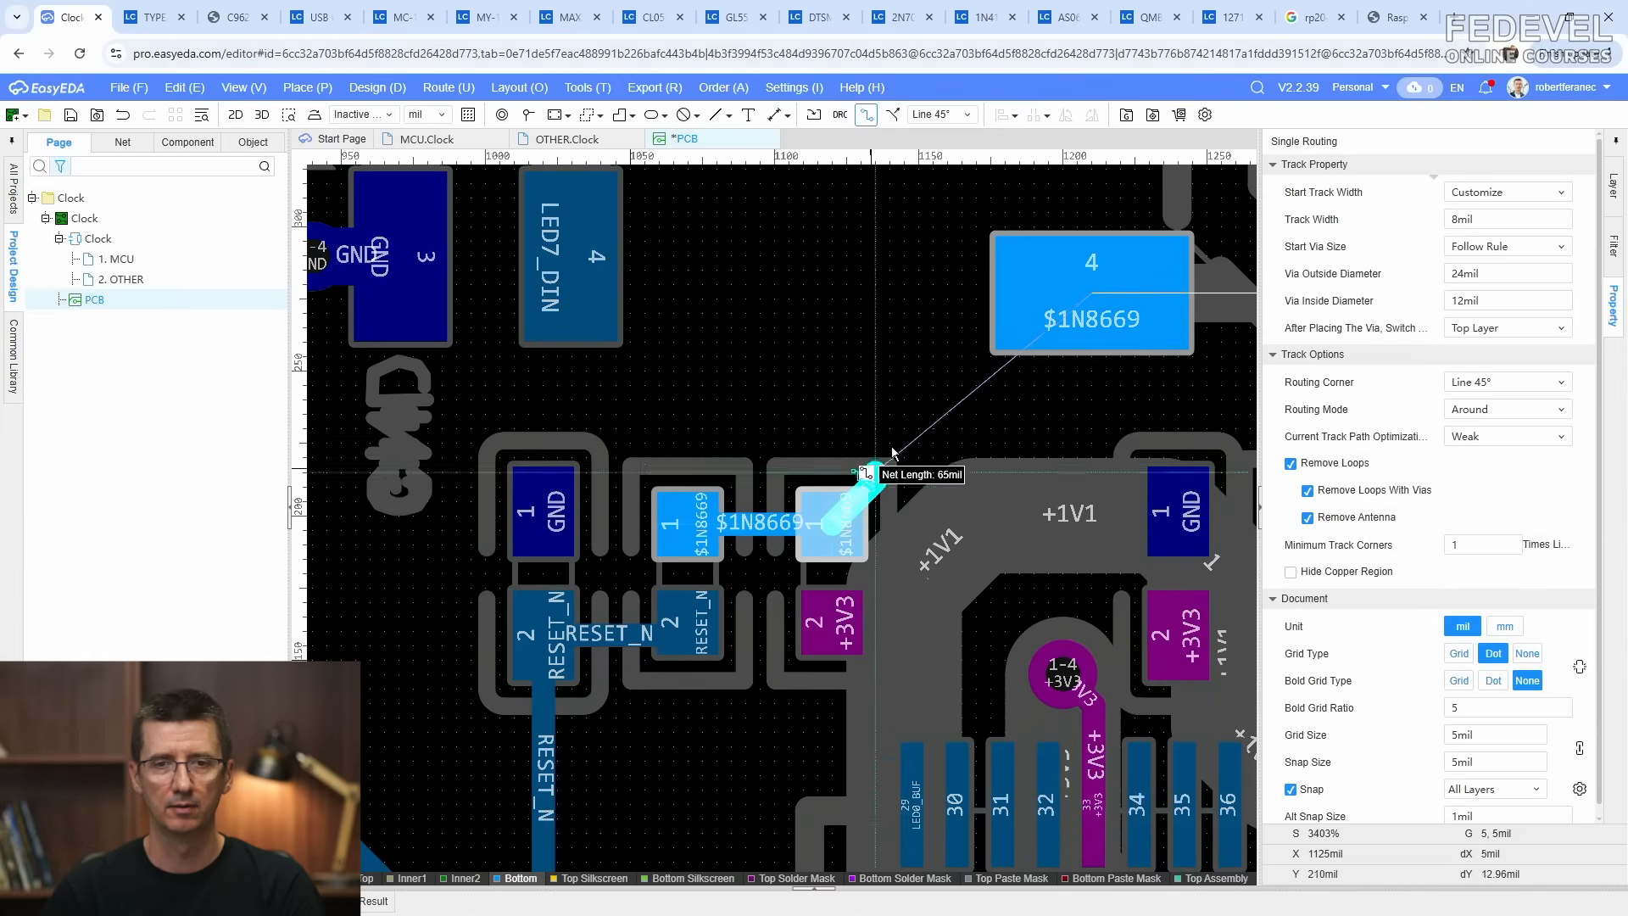
pyautogui.click(1067, 315)
pyautogui.scroll(-4, 1067, 315)
pyautogui.scroll(2, 608, 471)
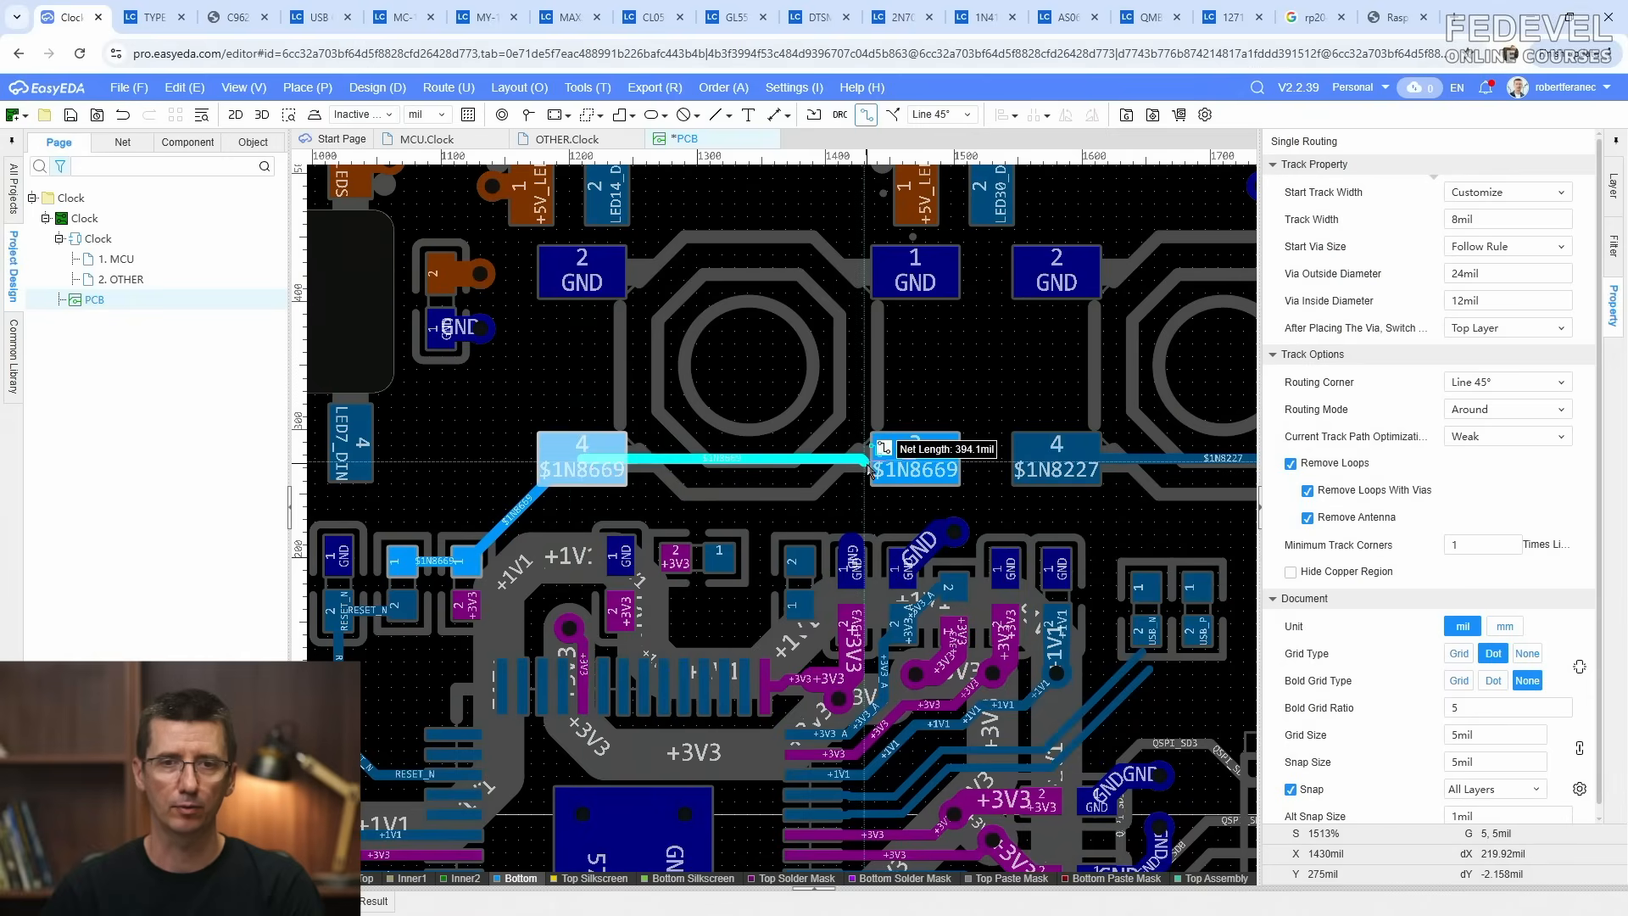
pyautogui.press('Escape')
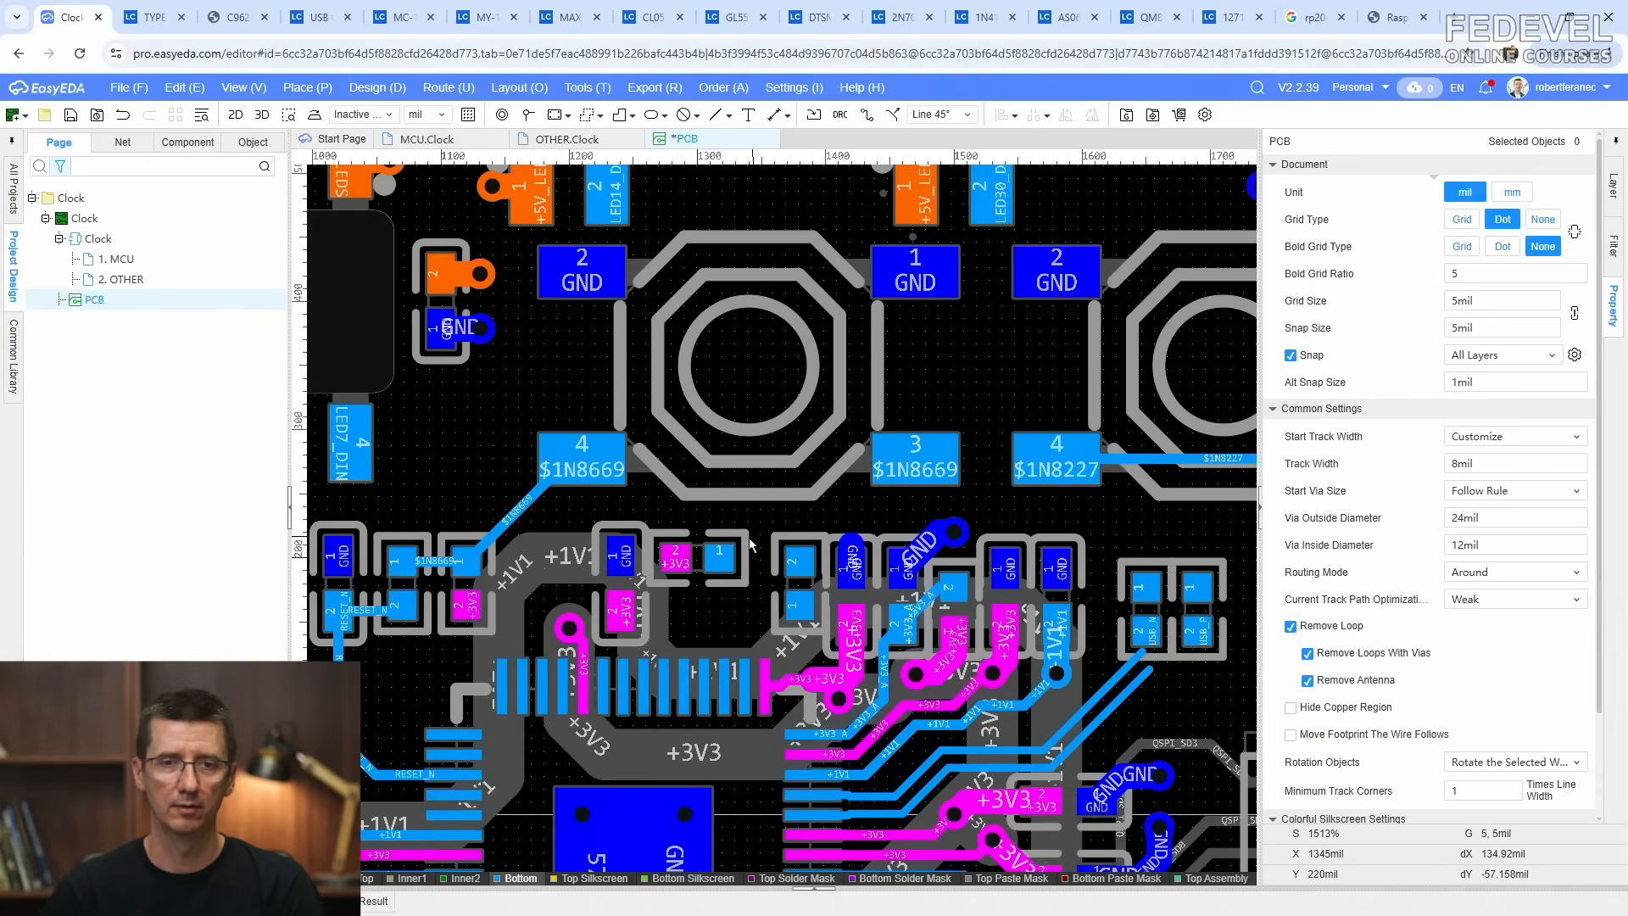
# Step: Route a short $1N8669 track from the push button's pad 4 diagonally to about X 1290 mil, Y 240 mil
pyautogui.scroll(-5, 728, 559)
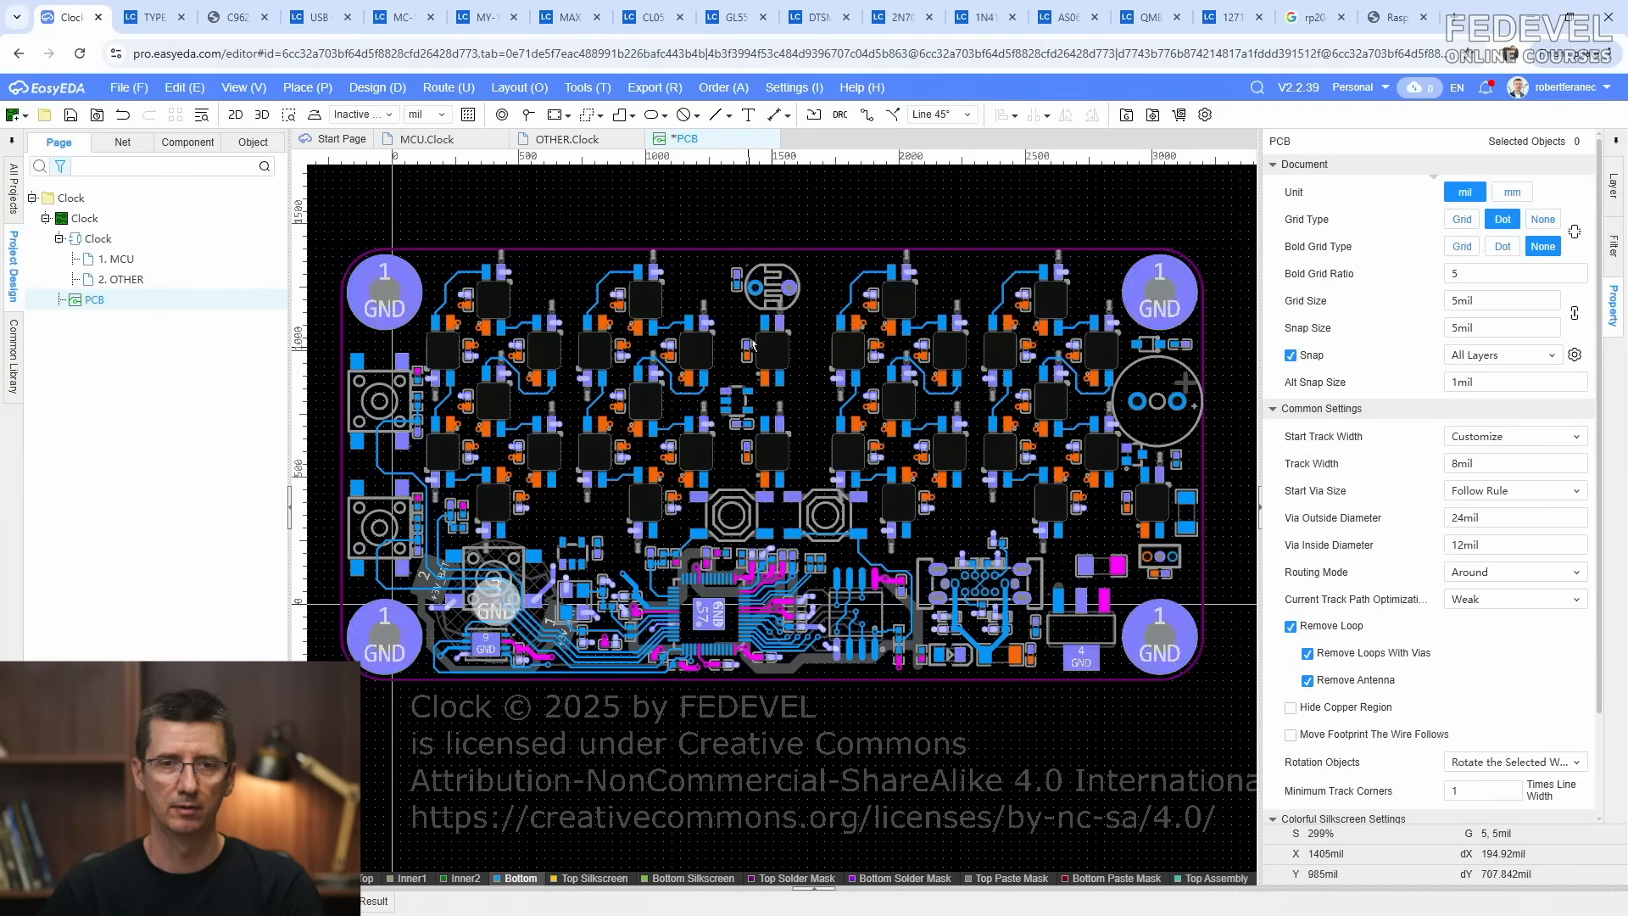
pyautogui.scroll(1, 740, 559)
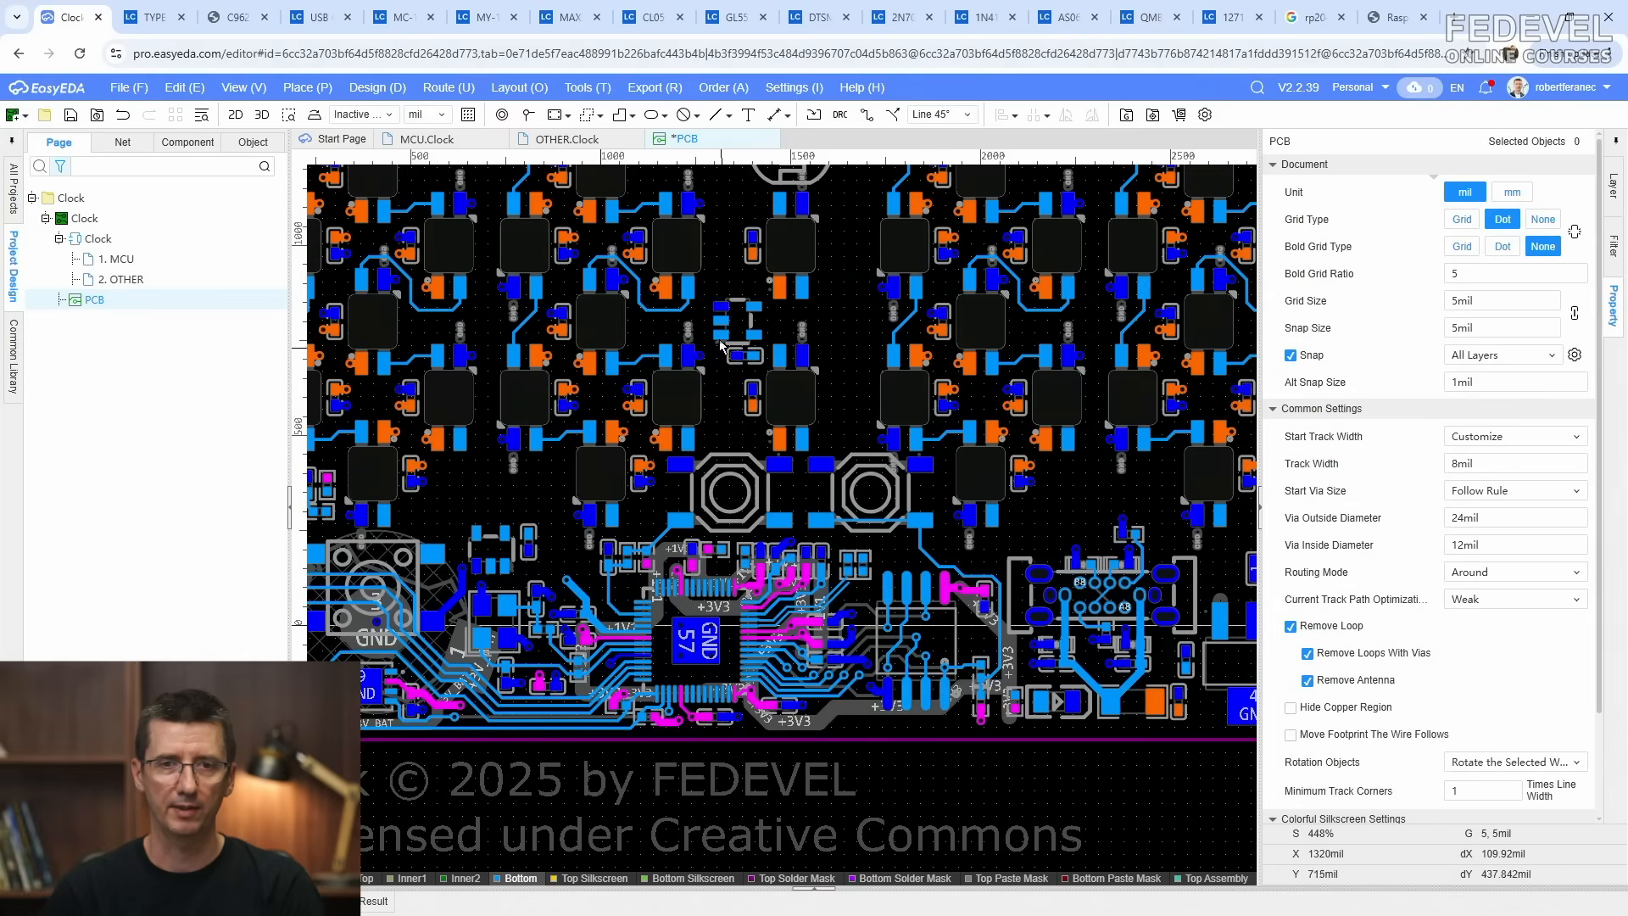
pyautogui.scroll(3, 724, 526)
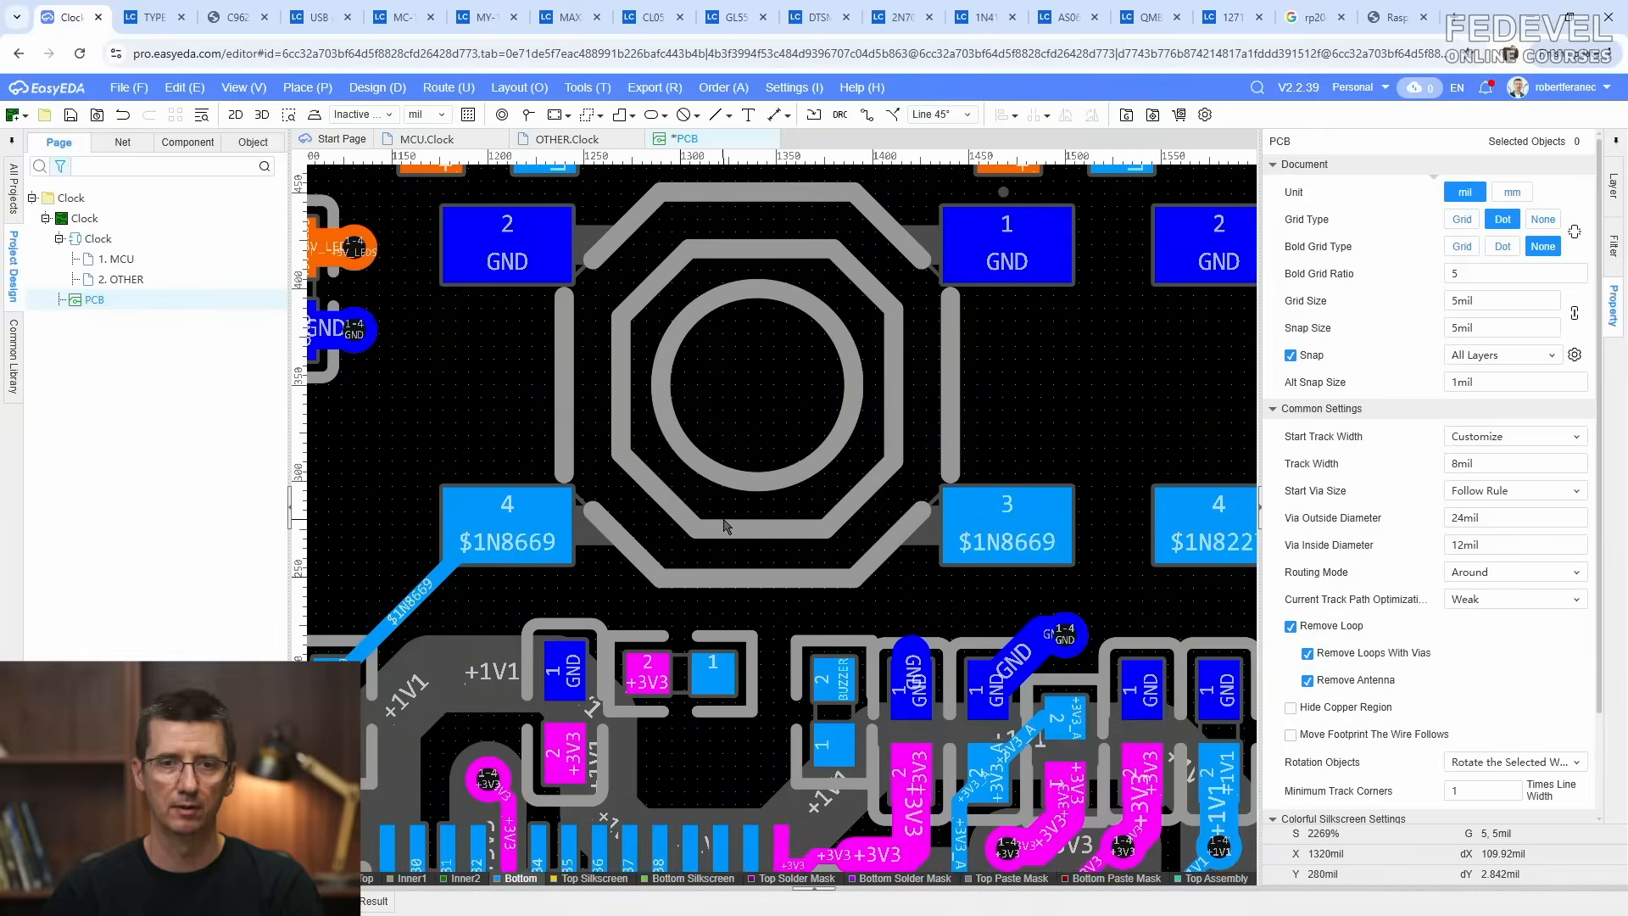
pyautogui.click(866, 115)
pyautogui.scroll(2, 762, 426)
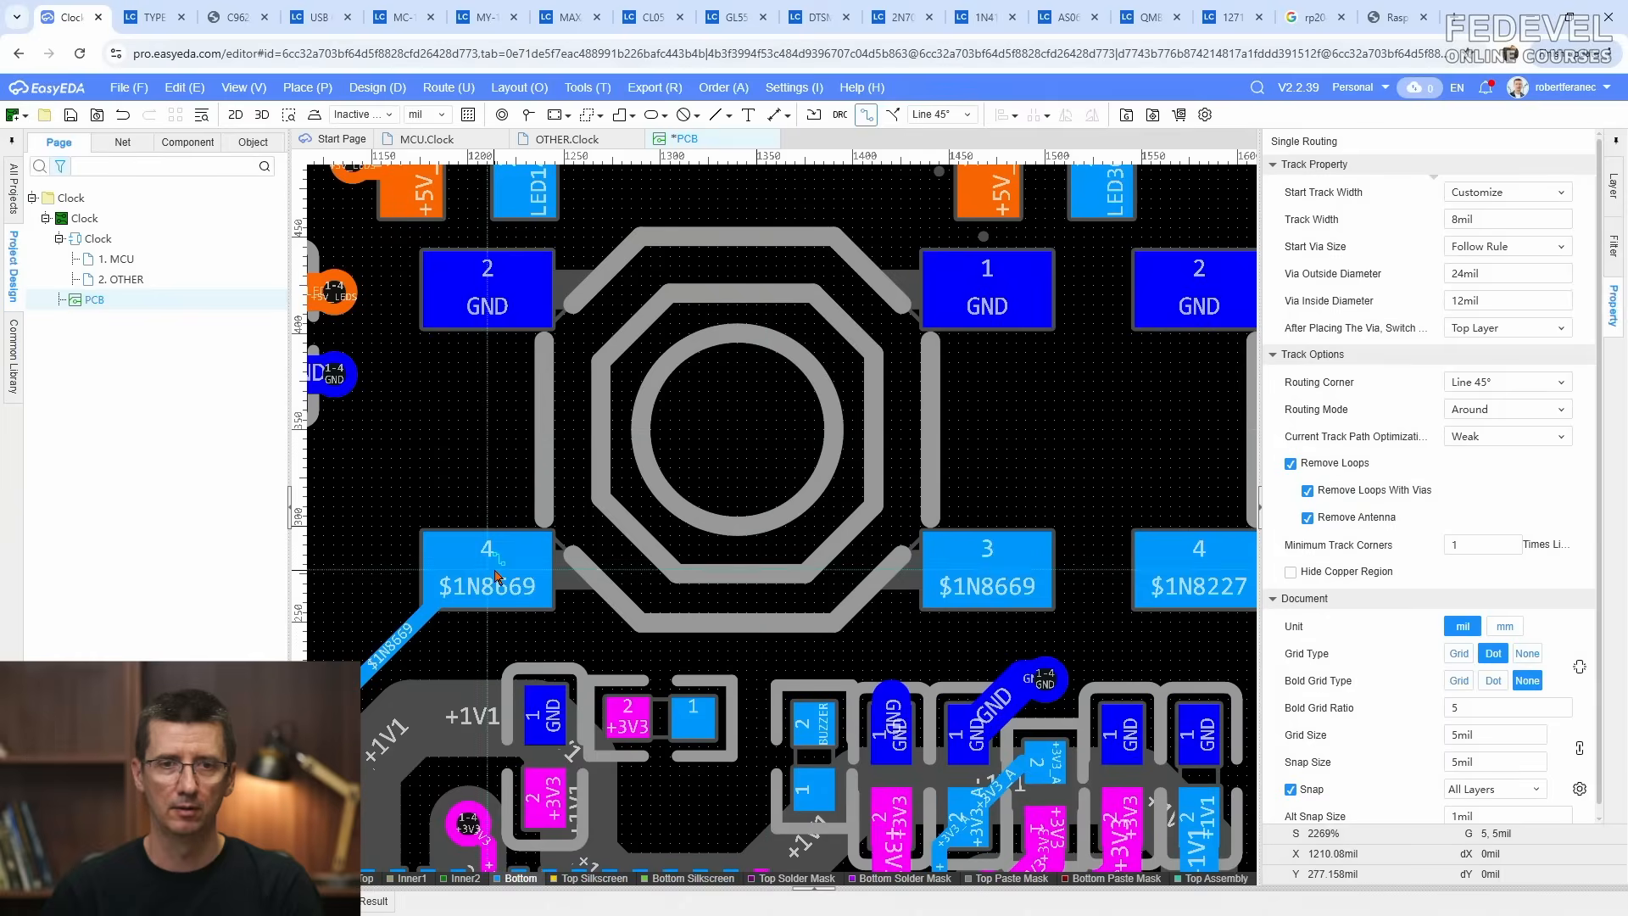
pyautogui.click(564, 573)
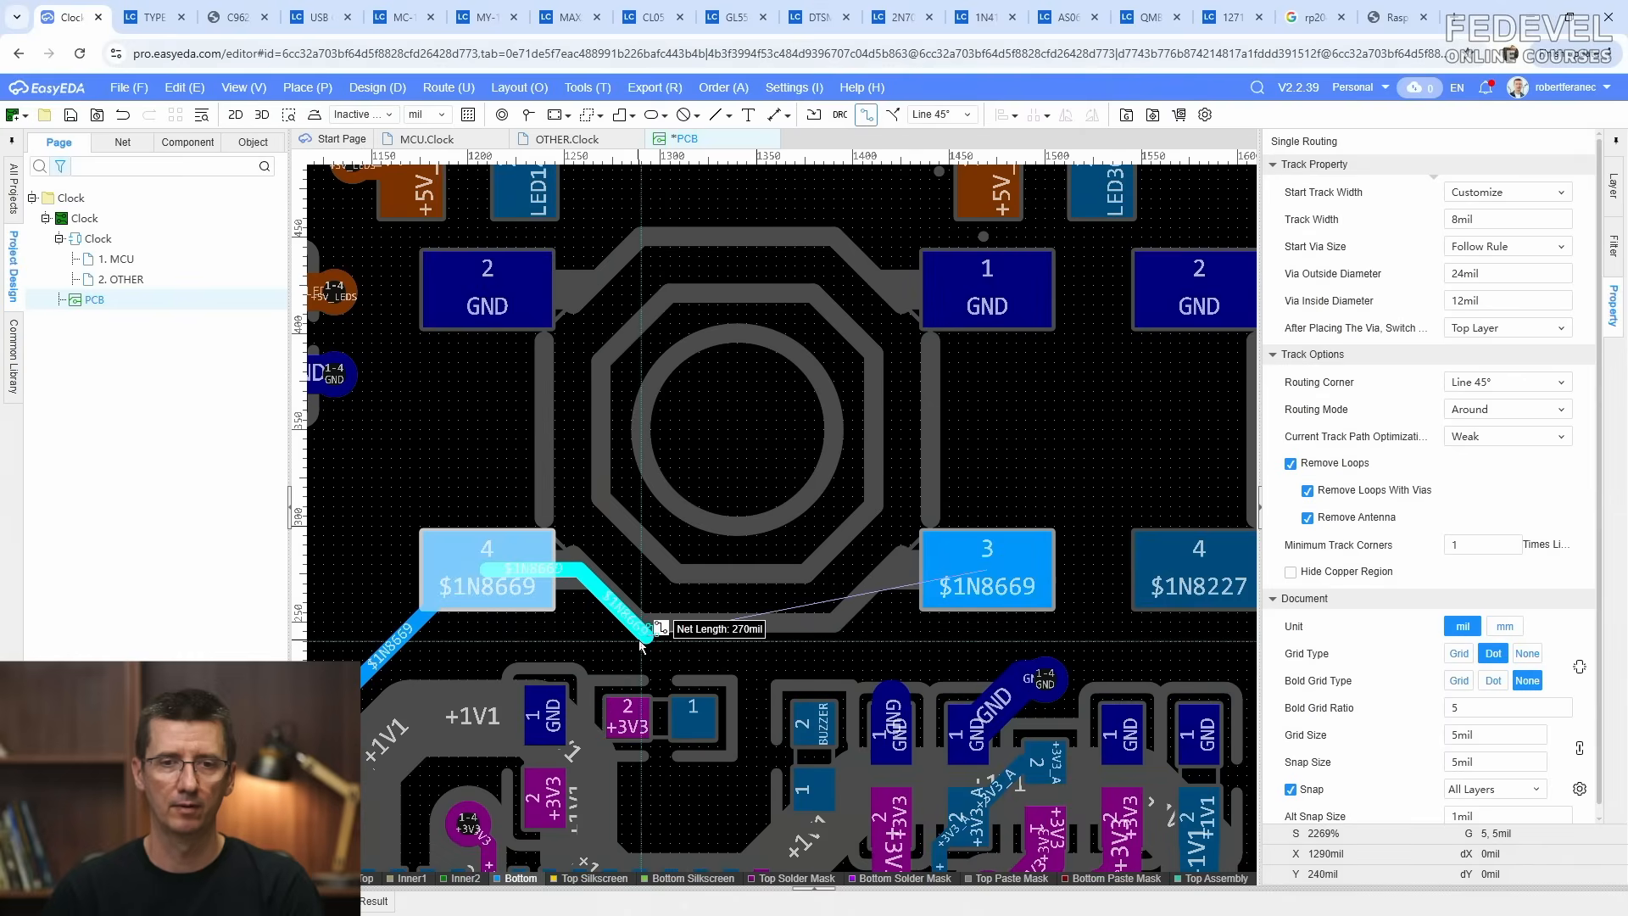
pyautogui.rightClick(640, 642)
pyautogui.rightClick(583, 644)
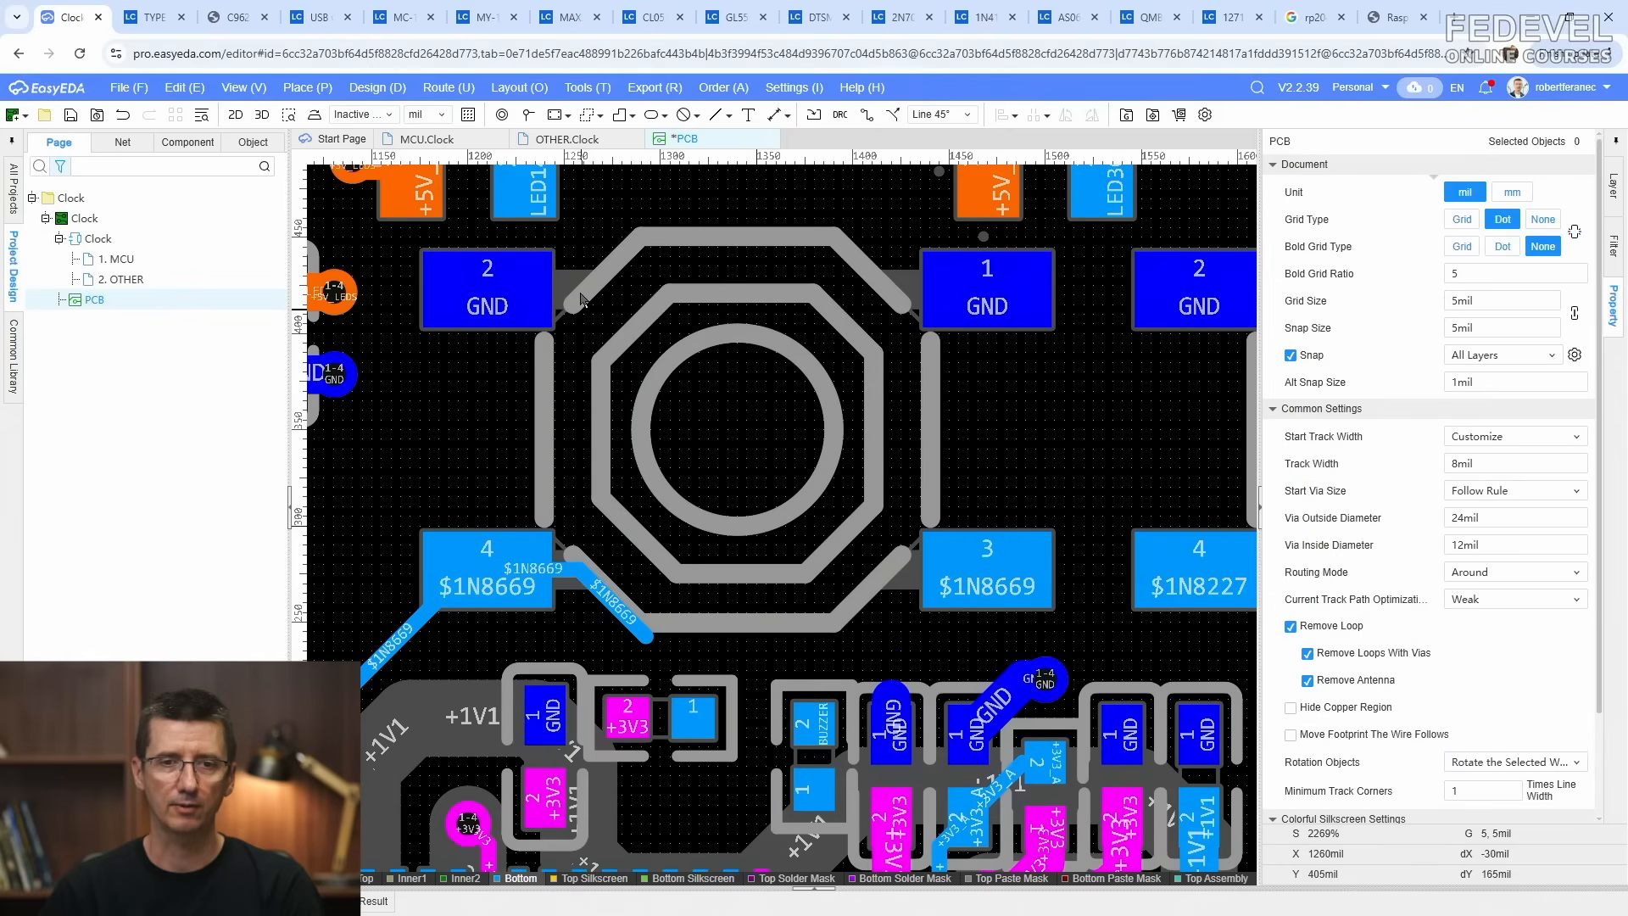
# Step: Place a via at the end of the short $1N8669 track and shift the track's diagonal segment toward the button's centre
pyautogui.click(524, 113)
pyautogui.click(646, 636)
pyautogui.rightClick(646, 636)
pyautogui.moveTo(610, 602); pyautogui.dragTo(631, 582)
pyautogui.moveTo(772, 653); pyautogui.dragTo(643, 635, button='right')
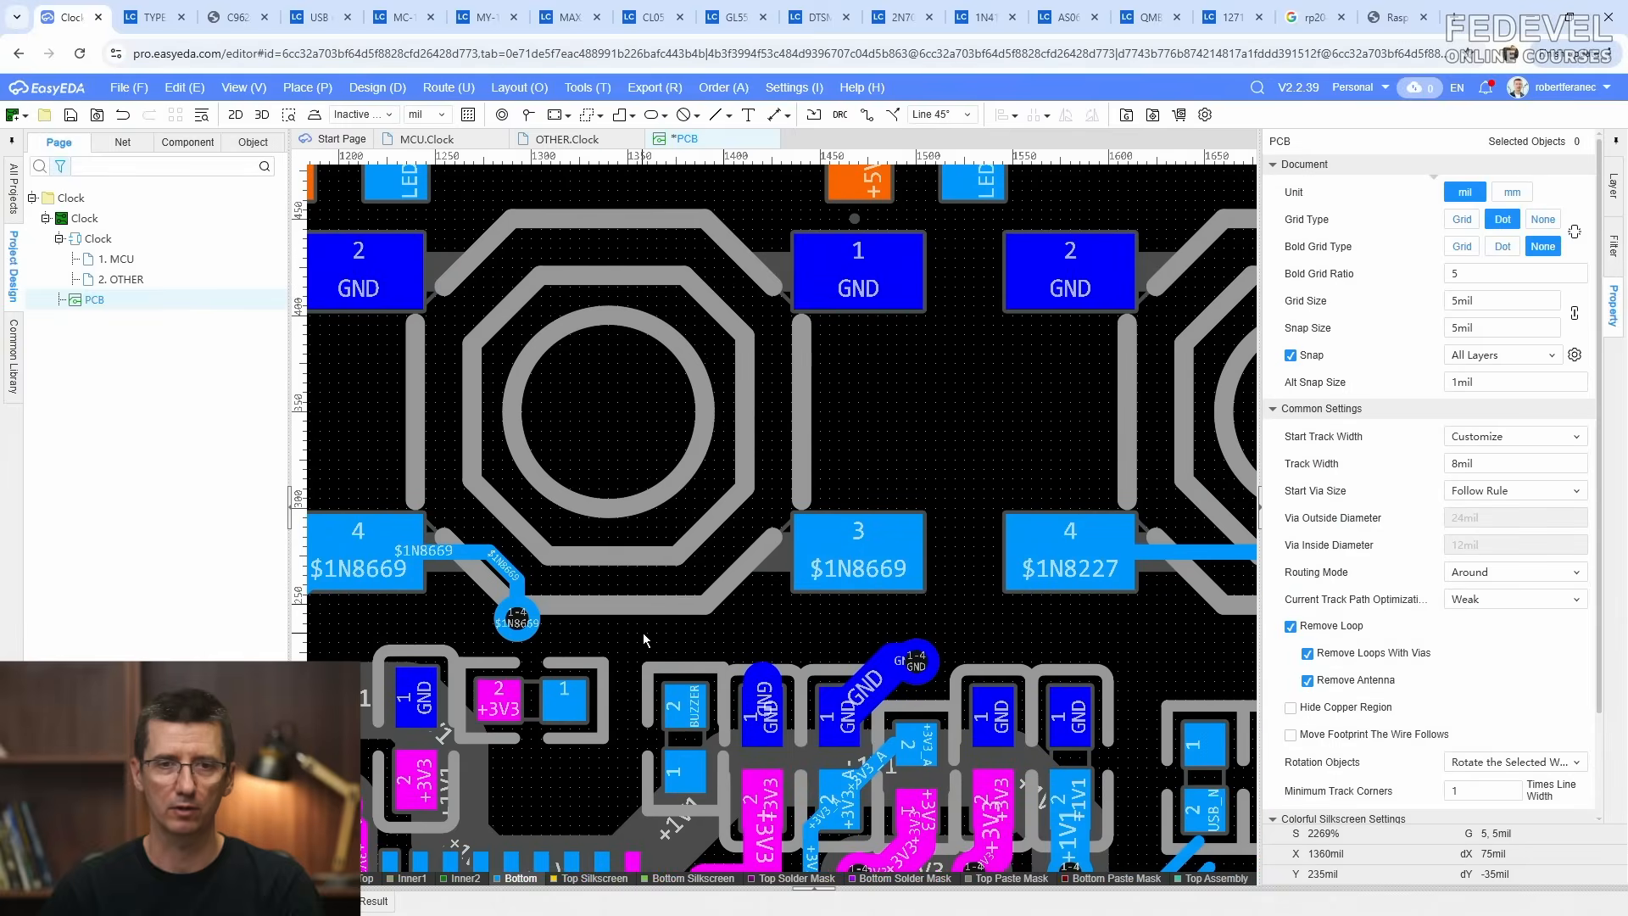
pyautogui.click(1607, 186)
pyautogui.click(1281, 231)
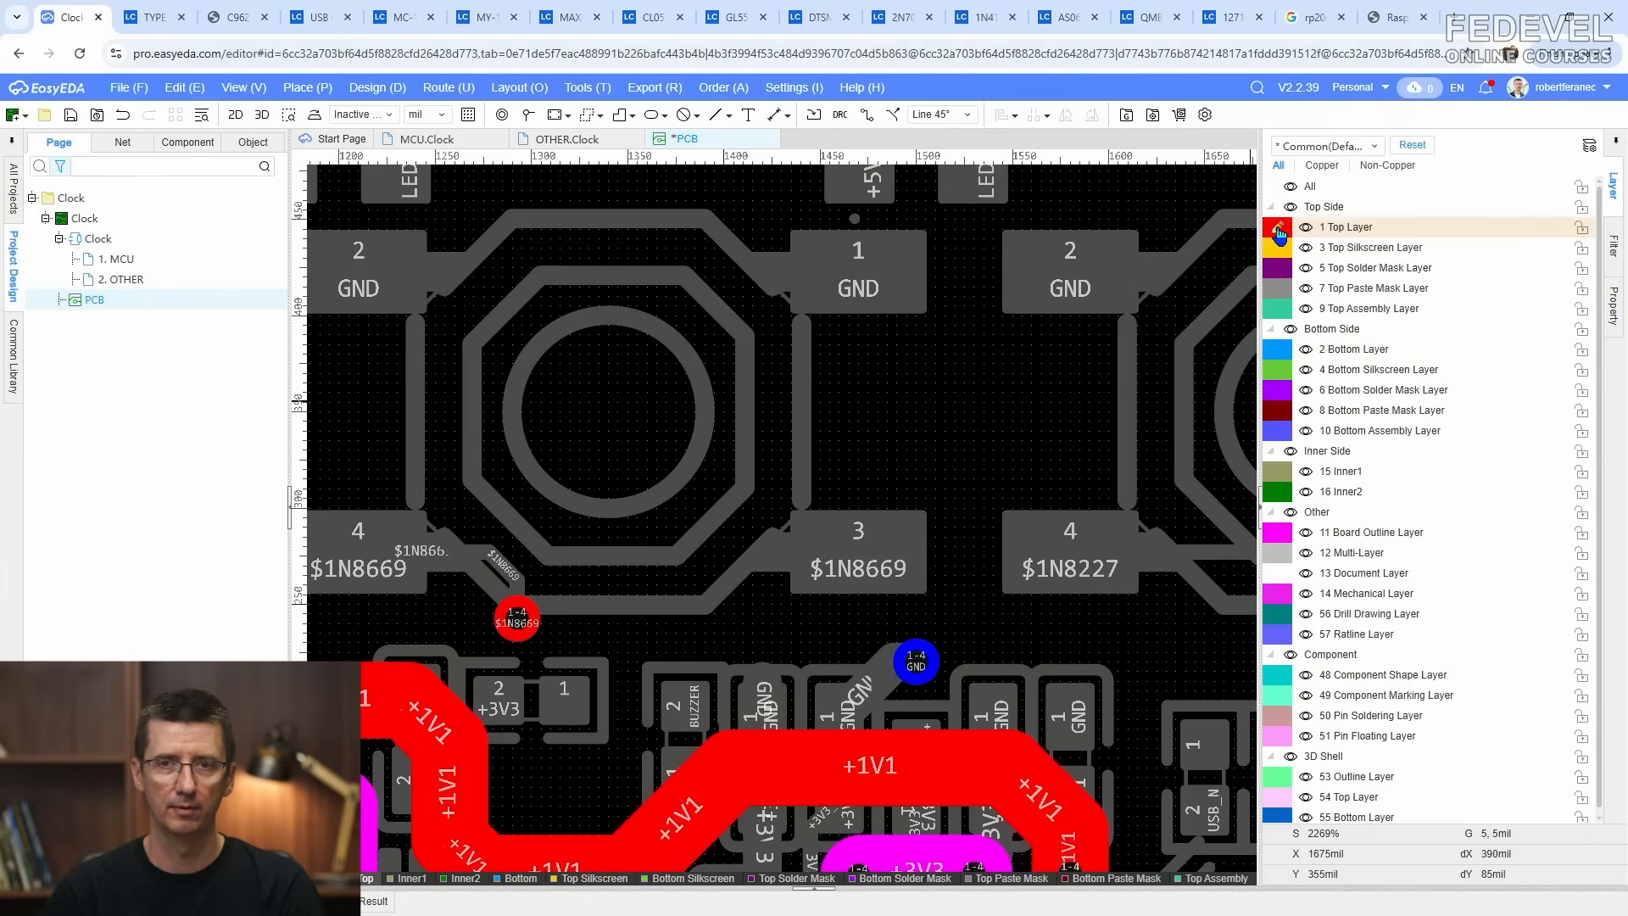
pyautogui.click(866, 116)
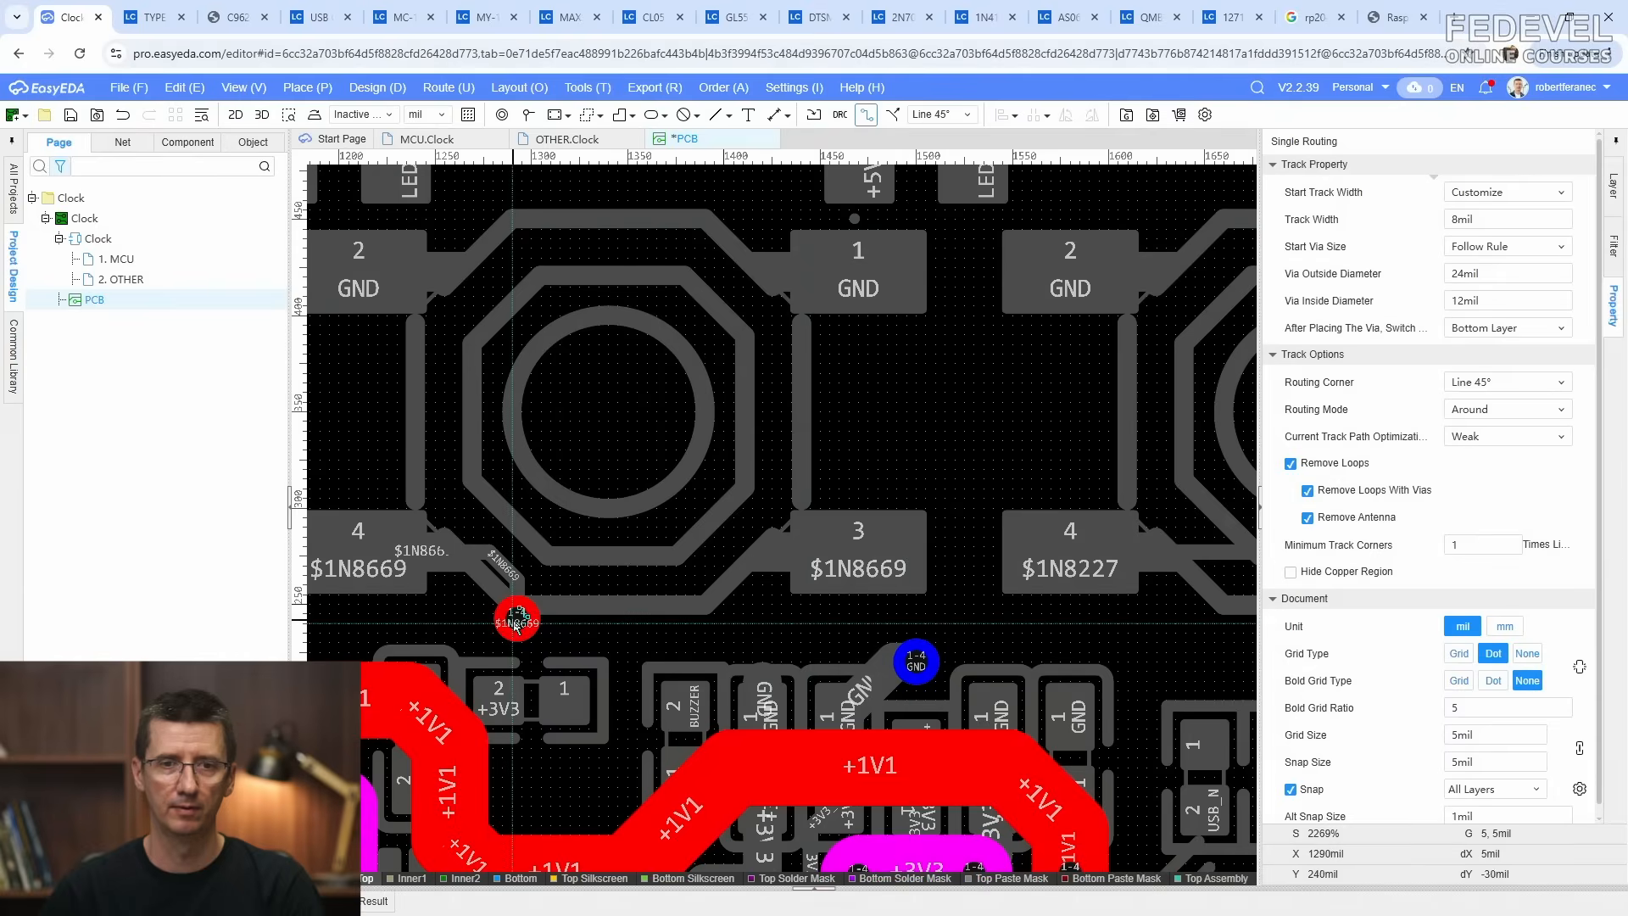
pyautogui.click(517, 617)
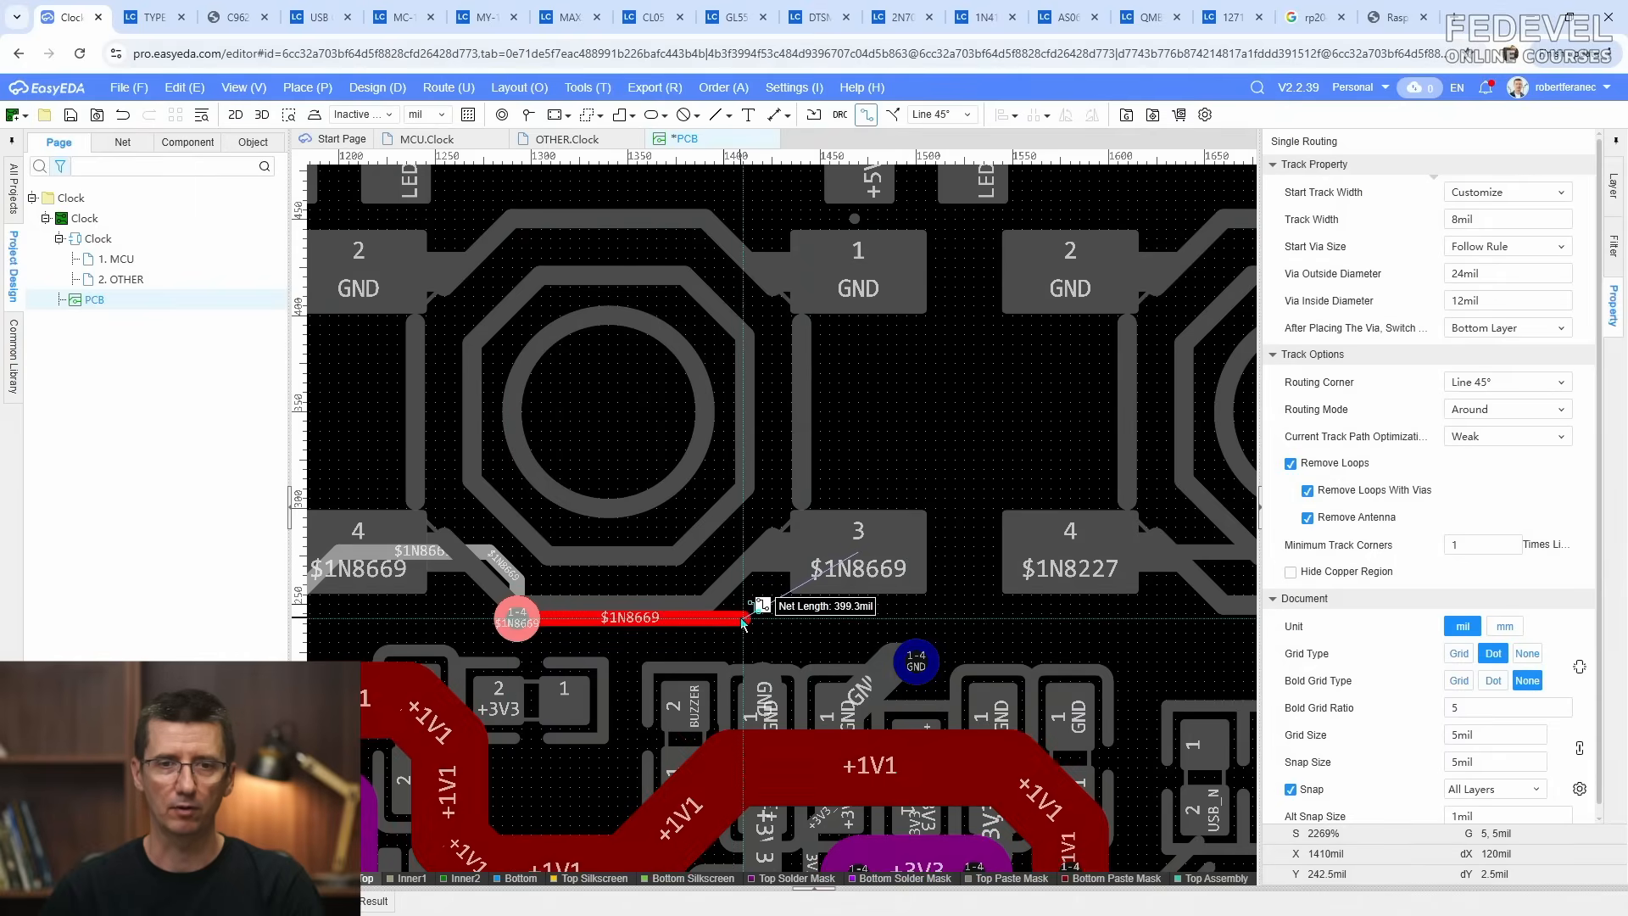
pyautogui.press('Escape')
pyautogui.press('Escape')
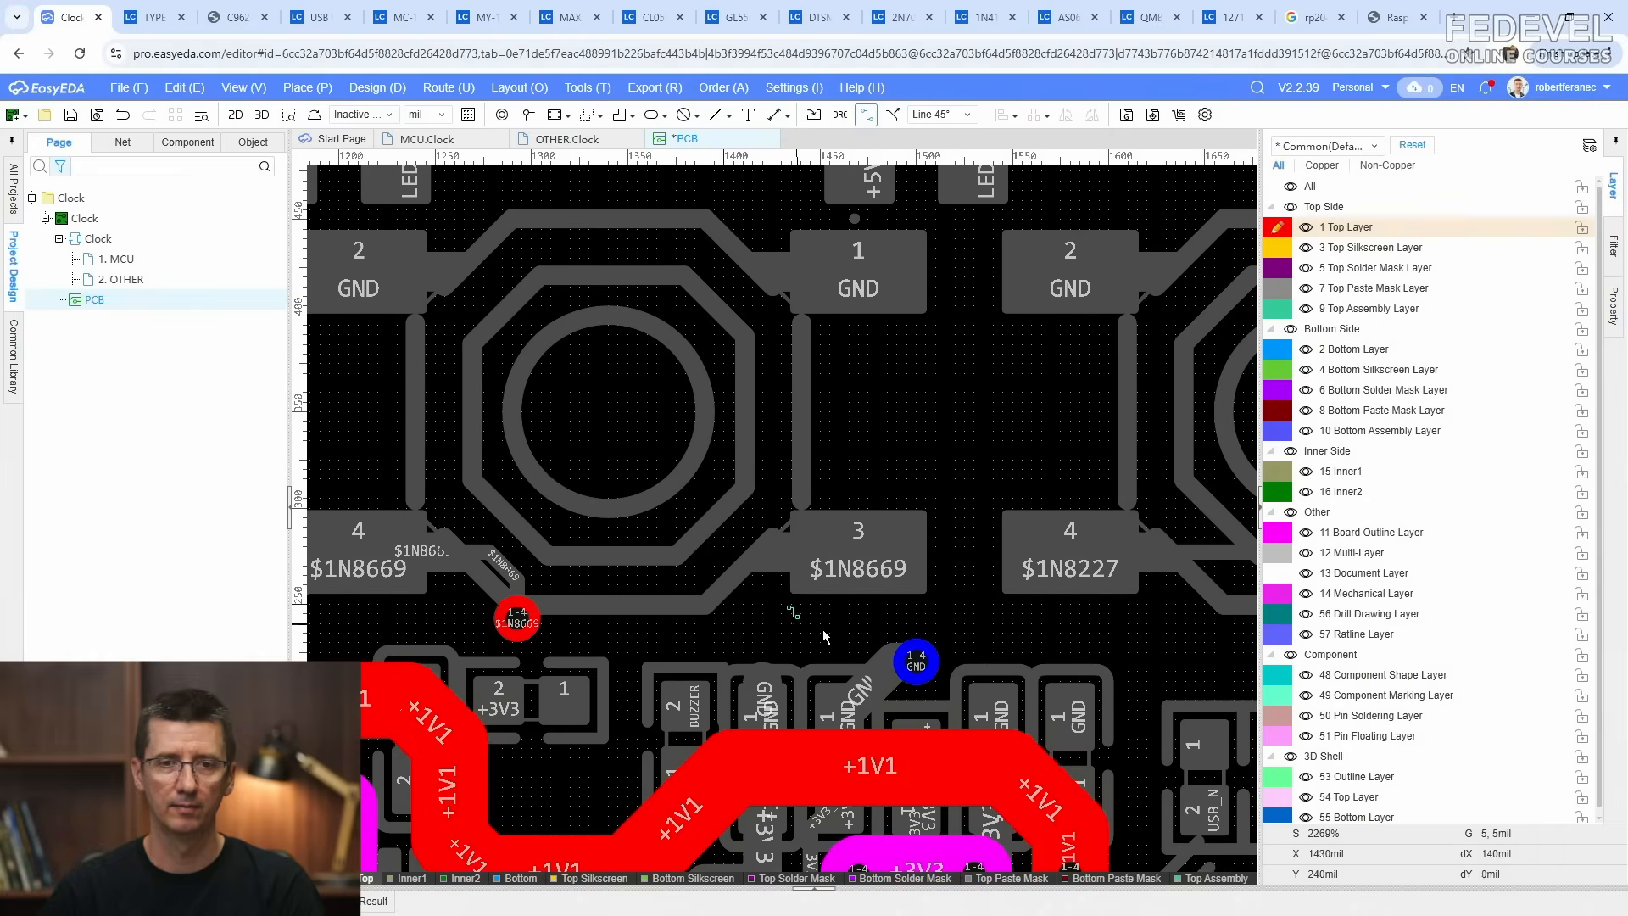
# Step: Delete the GND via, its bottom-layer track and the nearby GND stub below the button's pad 3, and make the Top Layer active
pyautogui.click(923, 651)
pyautogui.press('Delete')
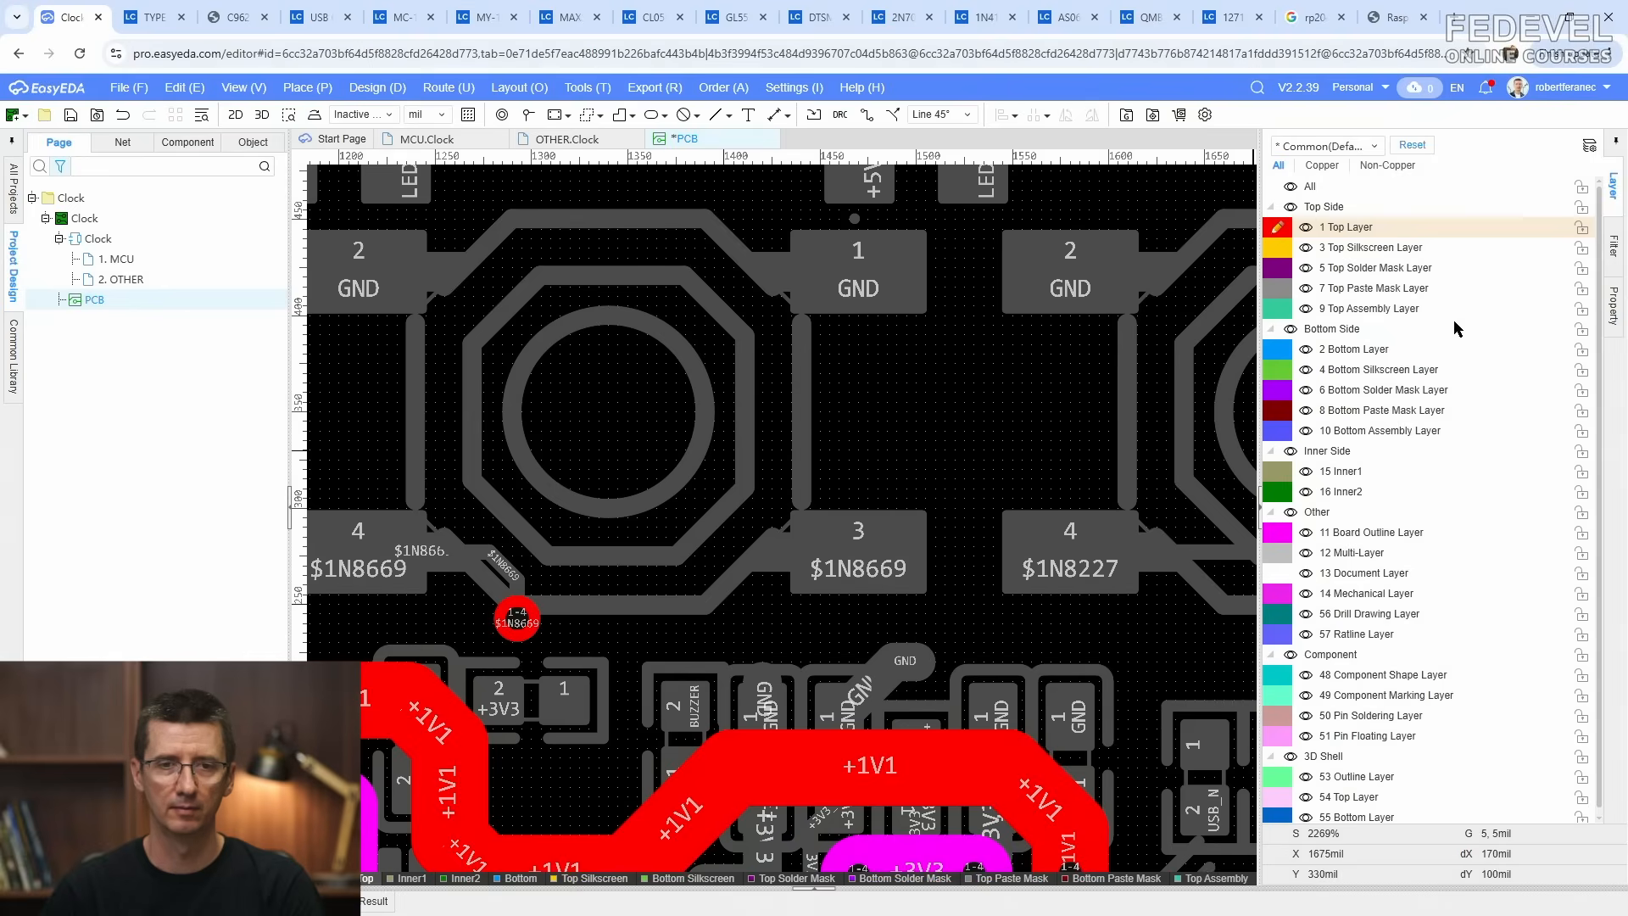
pyautogui.click(1281, 356)
pyautogui.click(890, 665)
pyautogui.press('Delete')
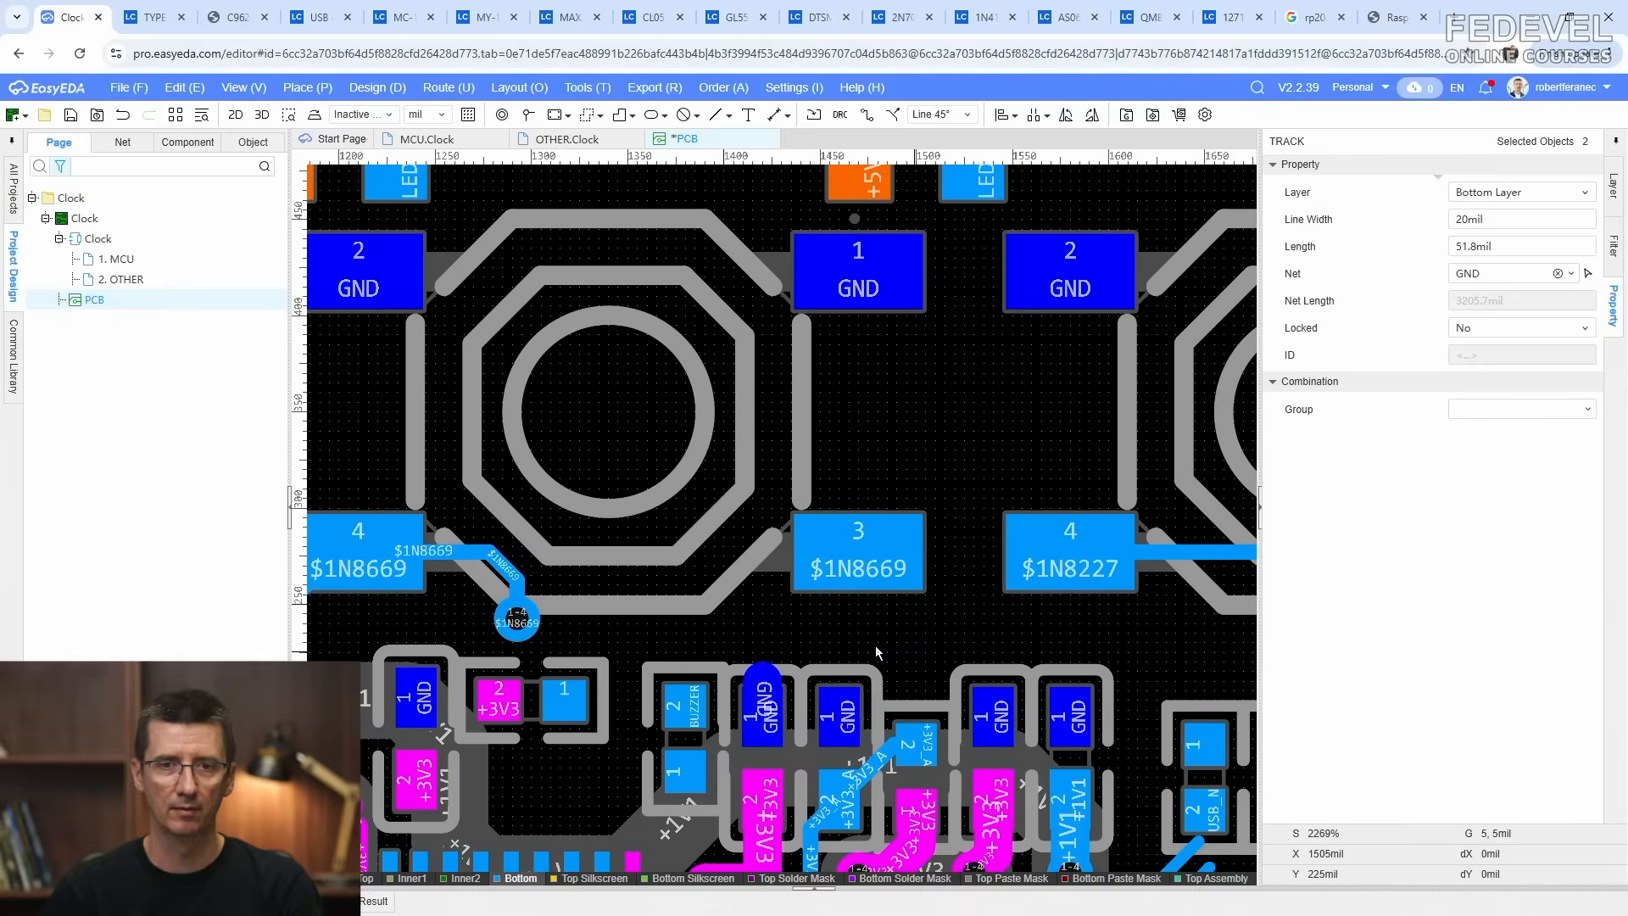
pyautogui.click(765, 674)
pyautogui.click(1278, 230)
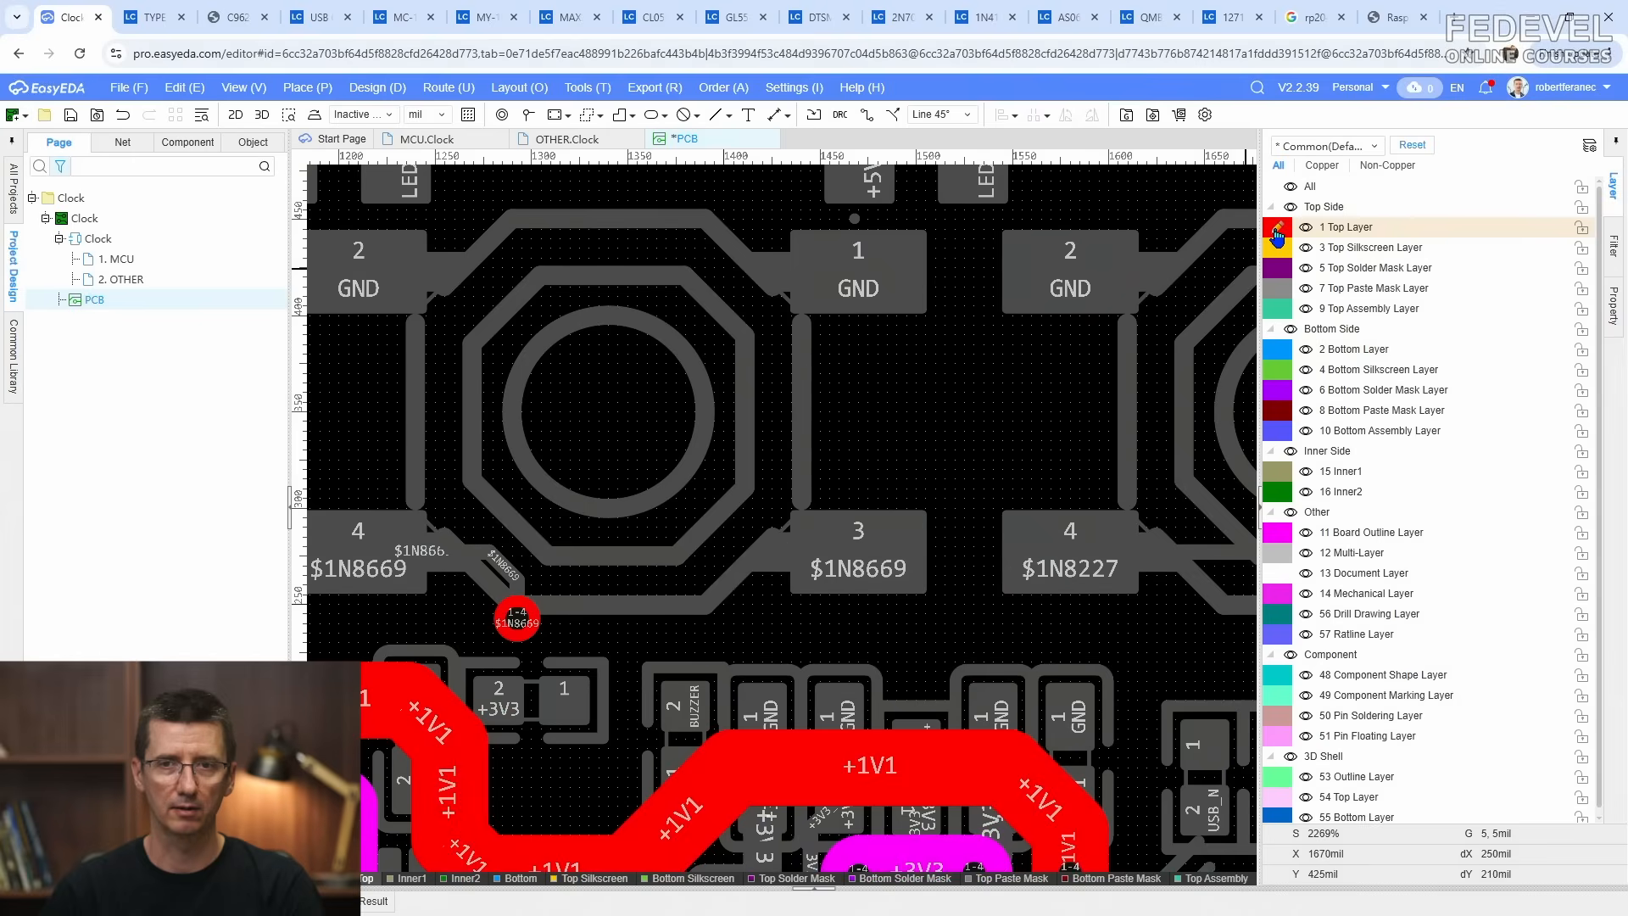
# Step: Route $1N8669 on the Top Layer from the existing via to about X 1500 mil, Y 230 mil, and place a via at its end
pyautogui.press('w')
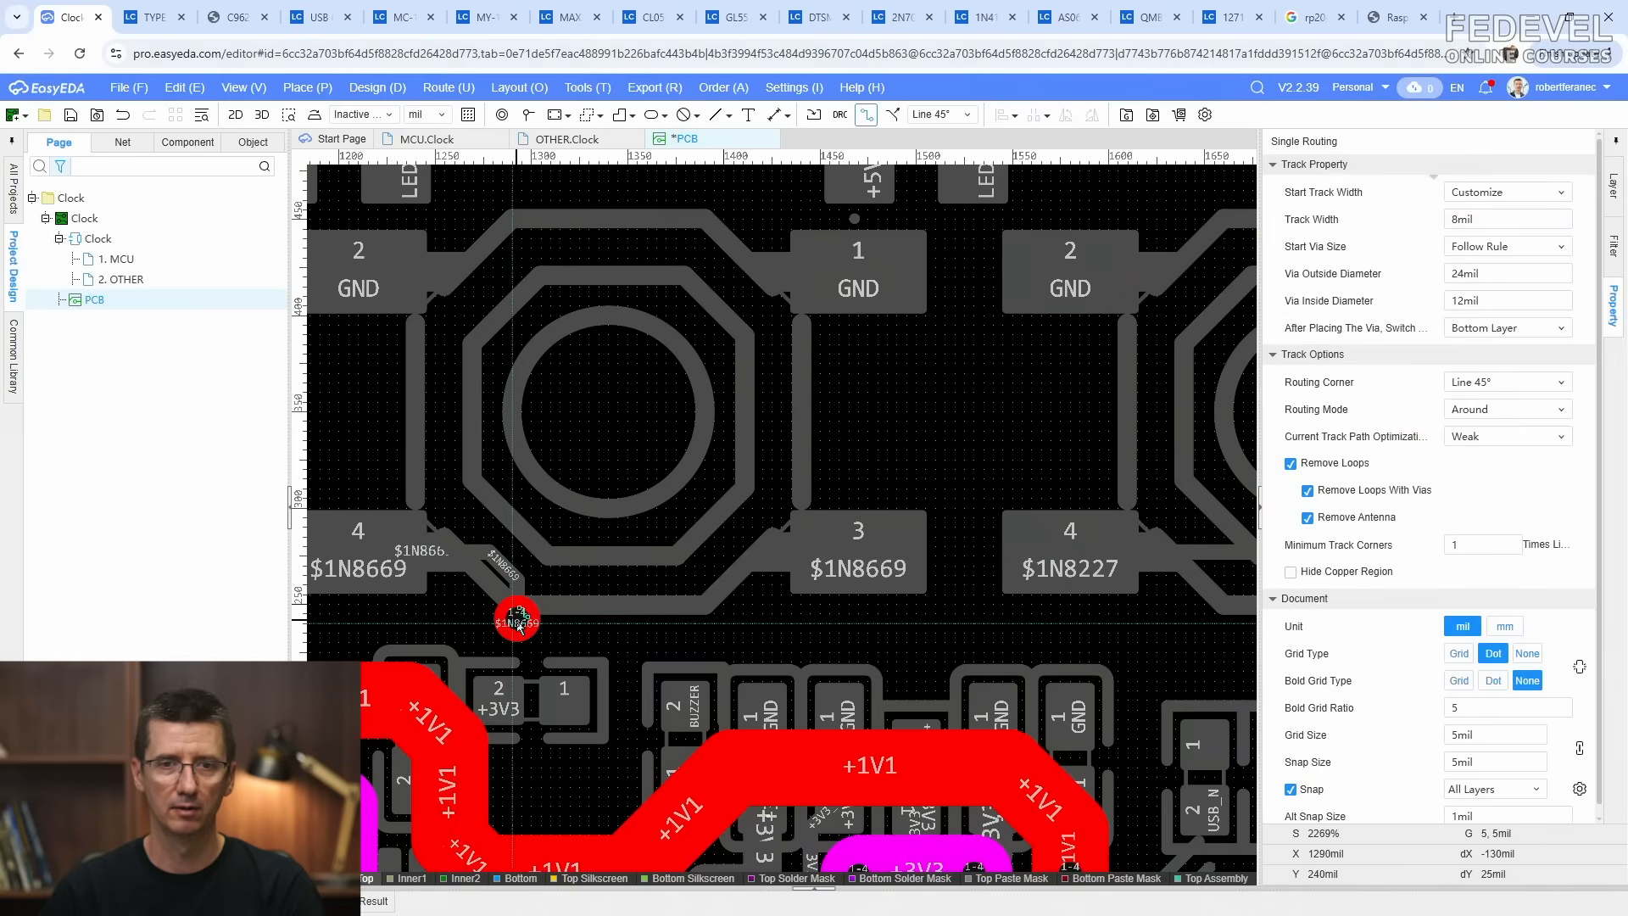
pyautogui.click(517, 623)
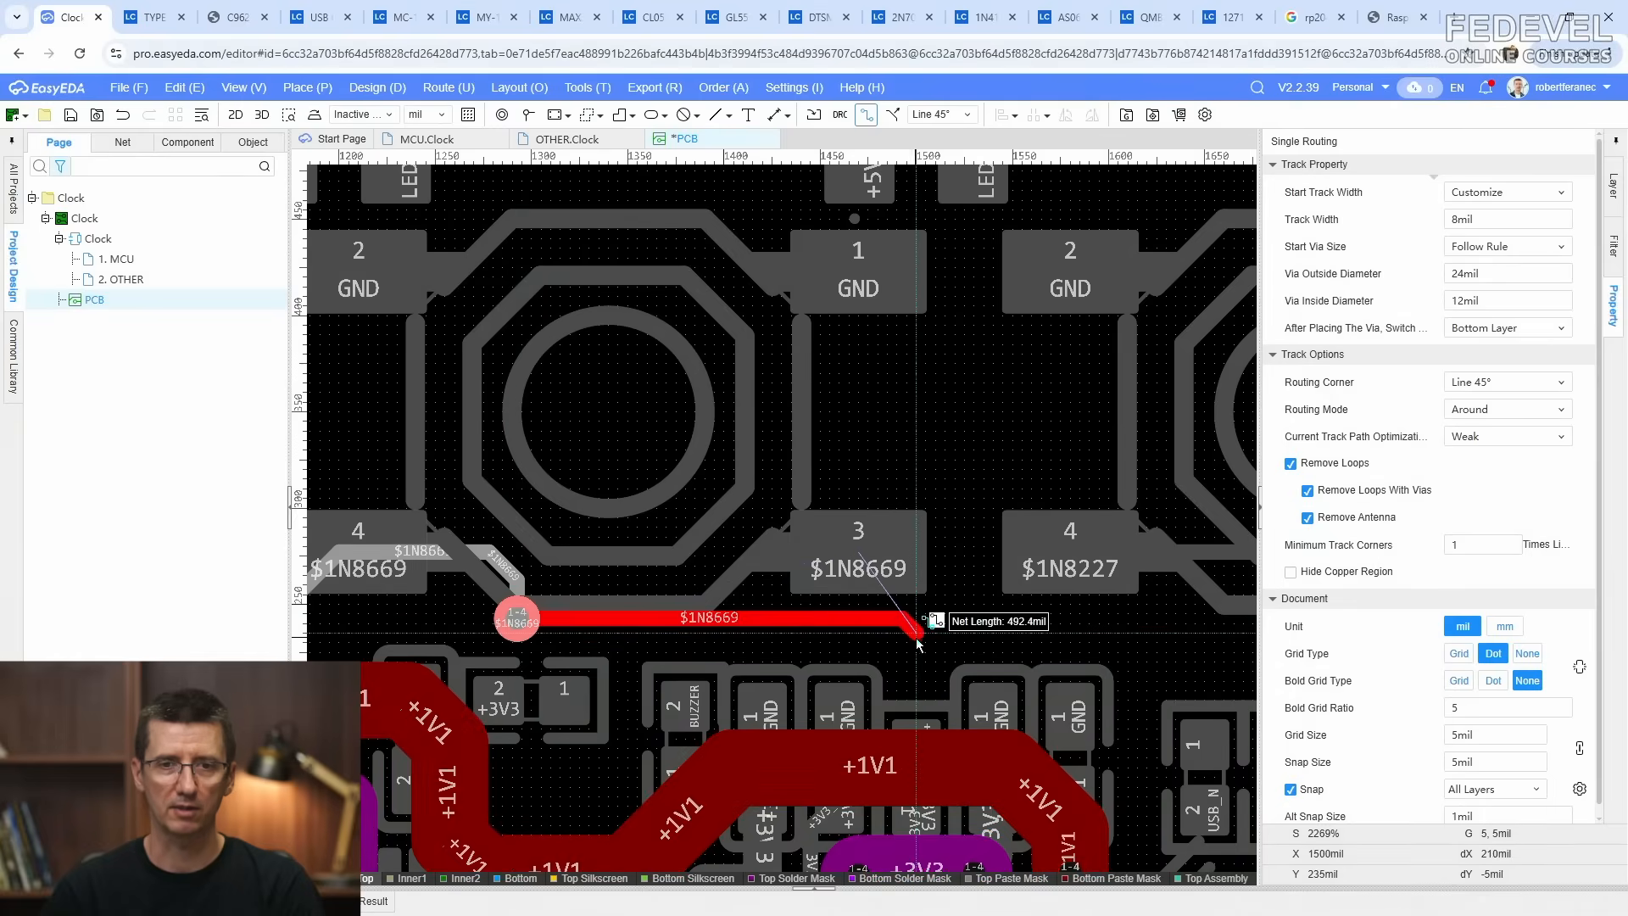
pyautogui.click(917, 643)
pyautogui.rightClick(919, 642)
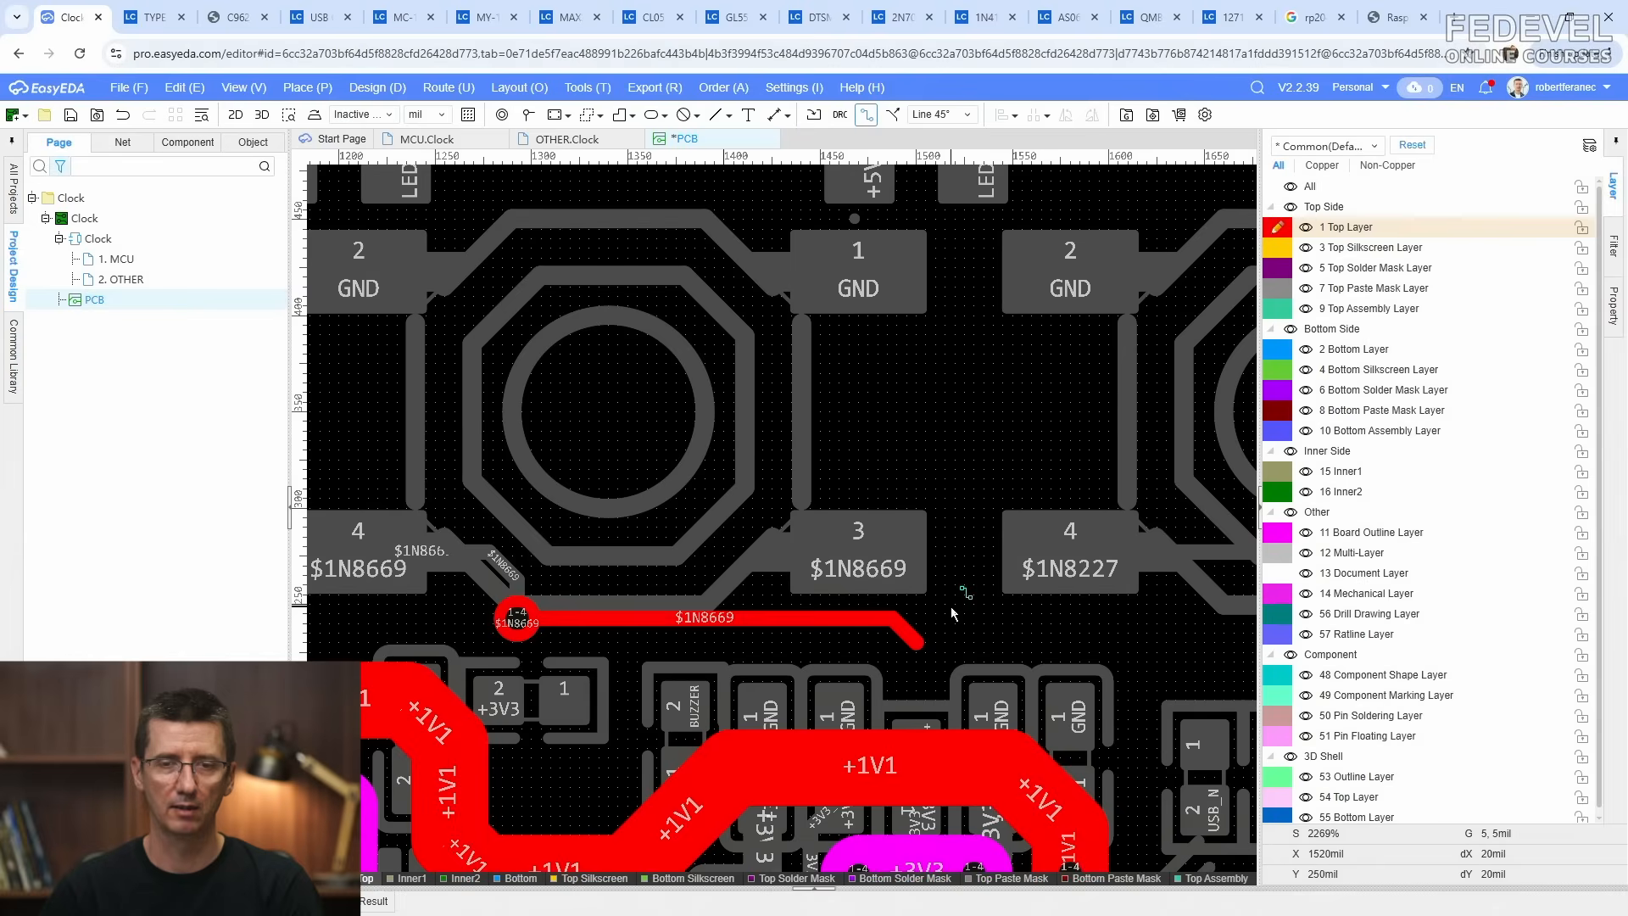
pyautogui.press('v')
pyautogui.click(916, 644)
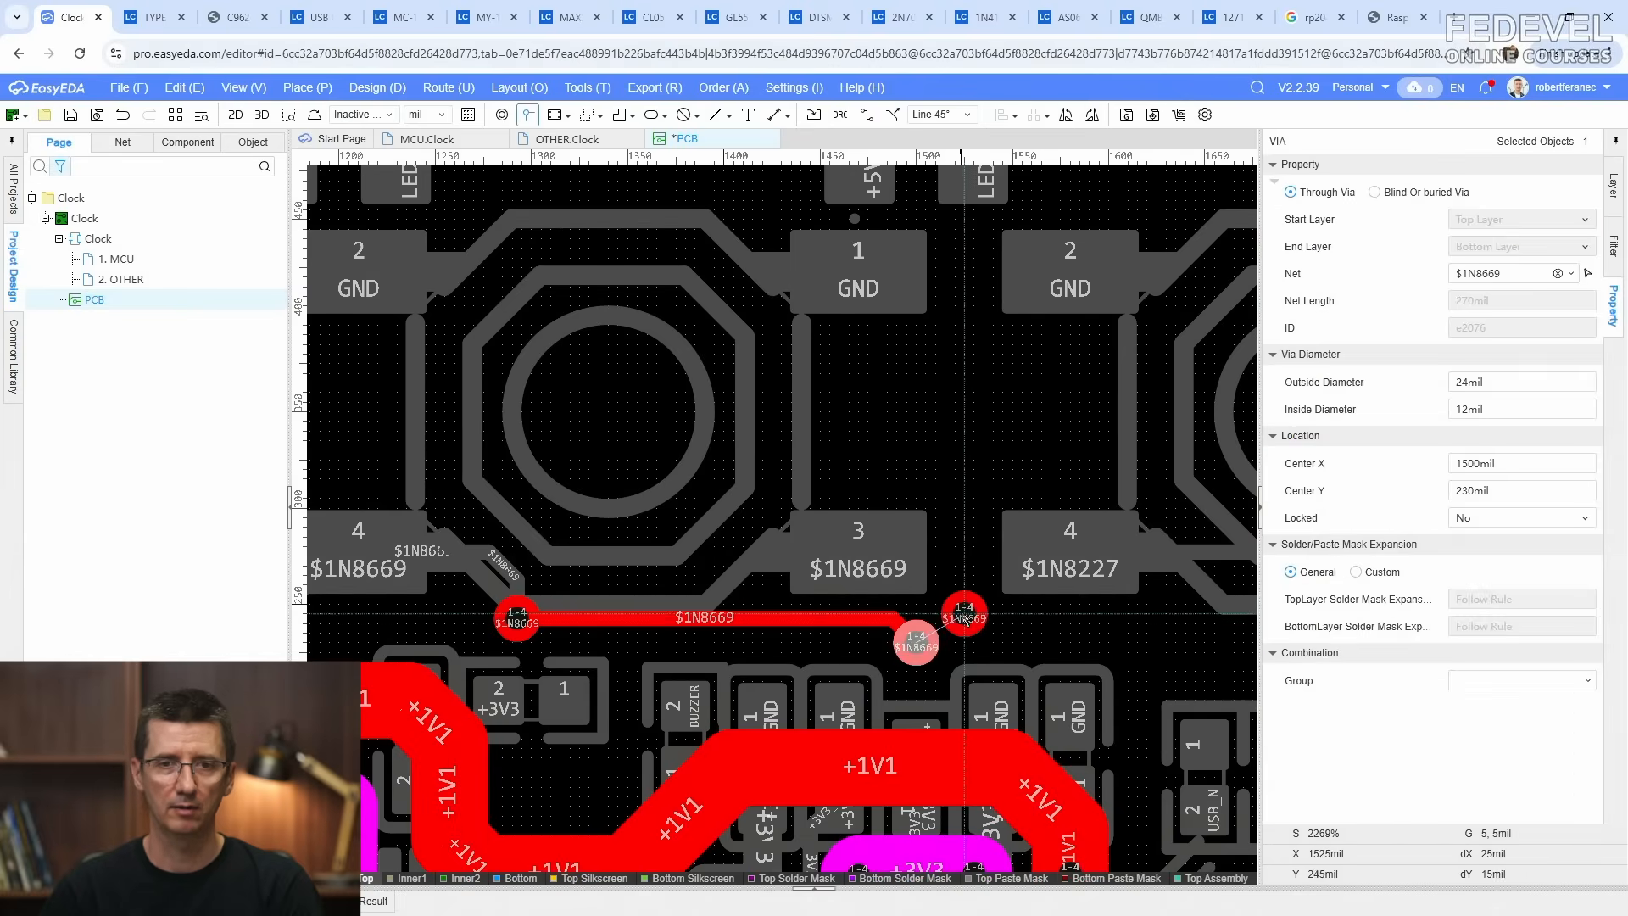
# Step: On the Bottom Layer, route $1N8669 from the new via to the push button's pad 3 and shift the track's diagonal segment
pyautogui.click(1615, 185)
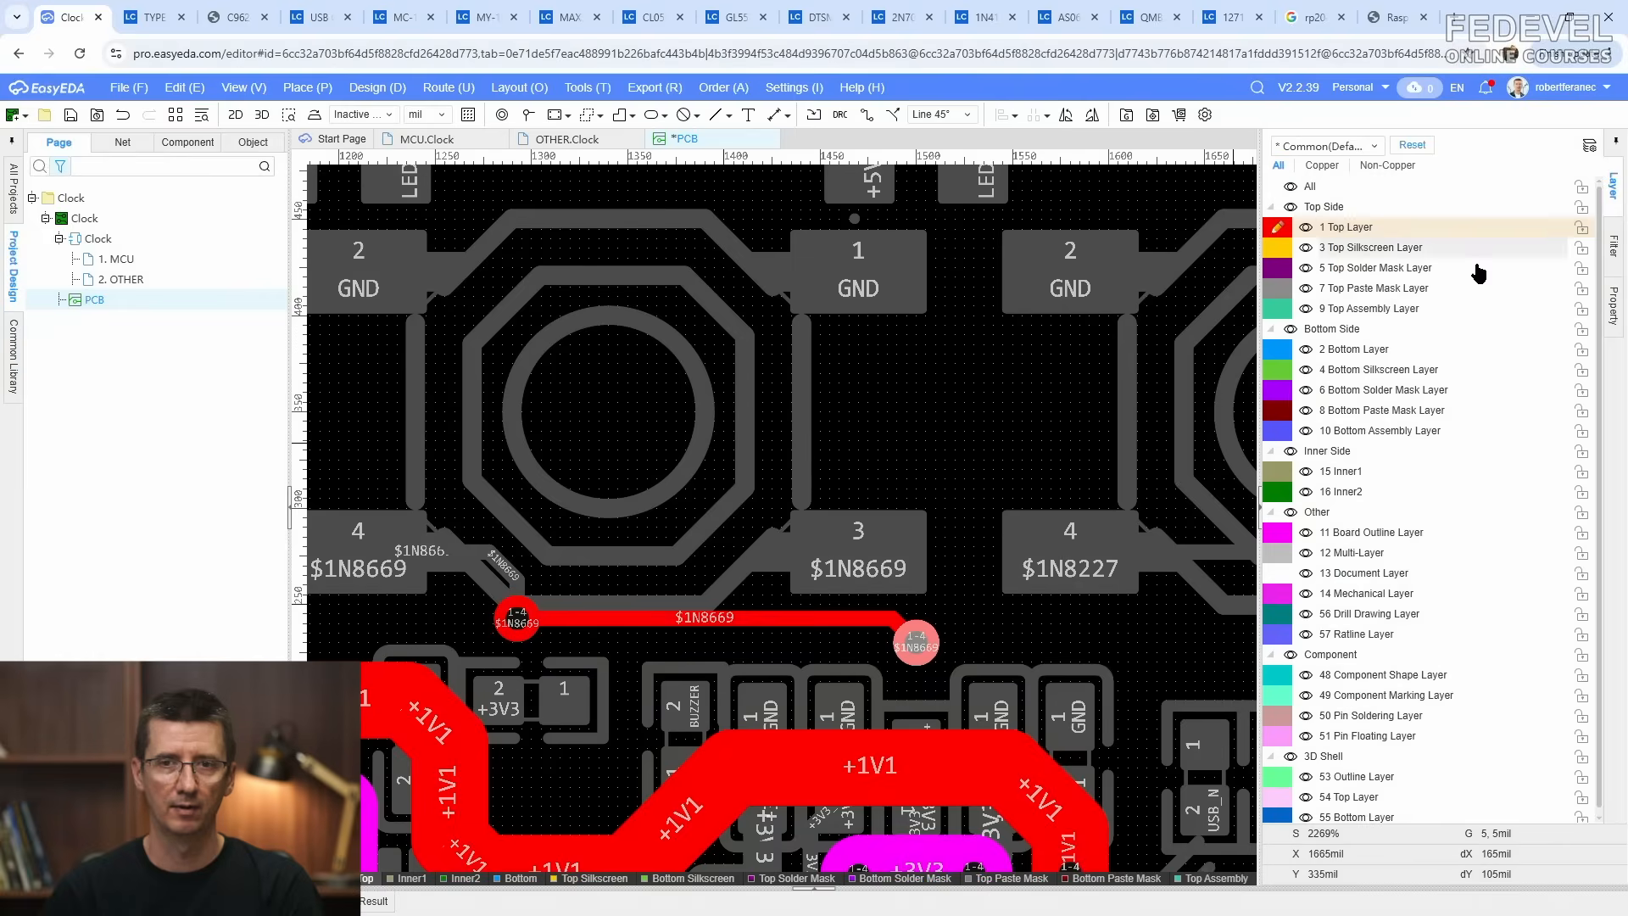
pyautogui.click(1280, 354)
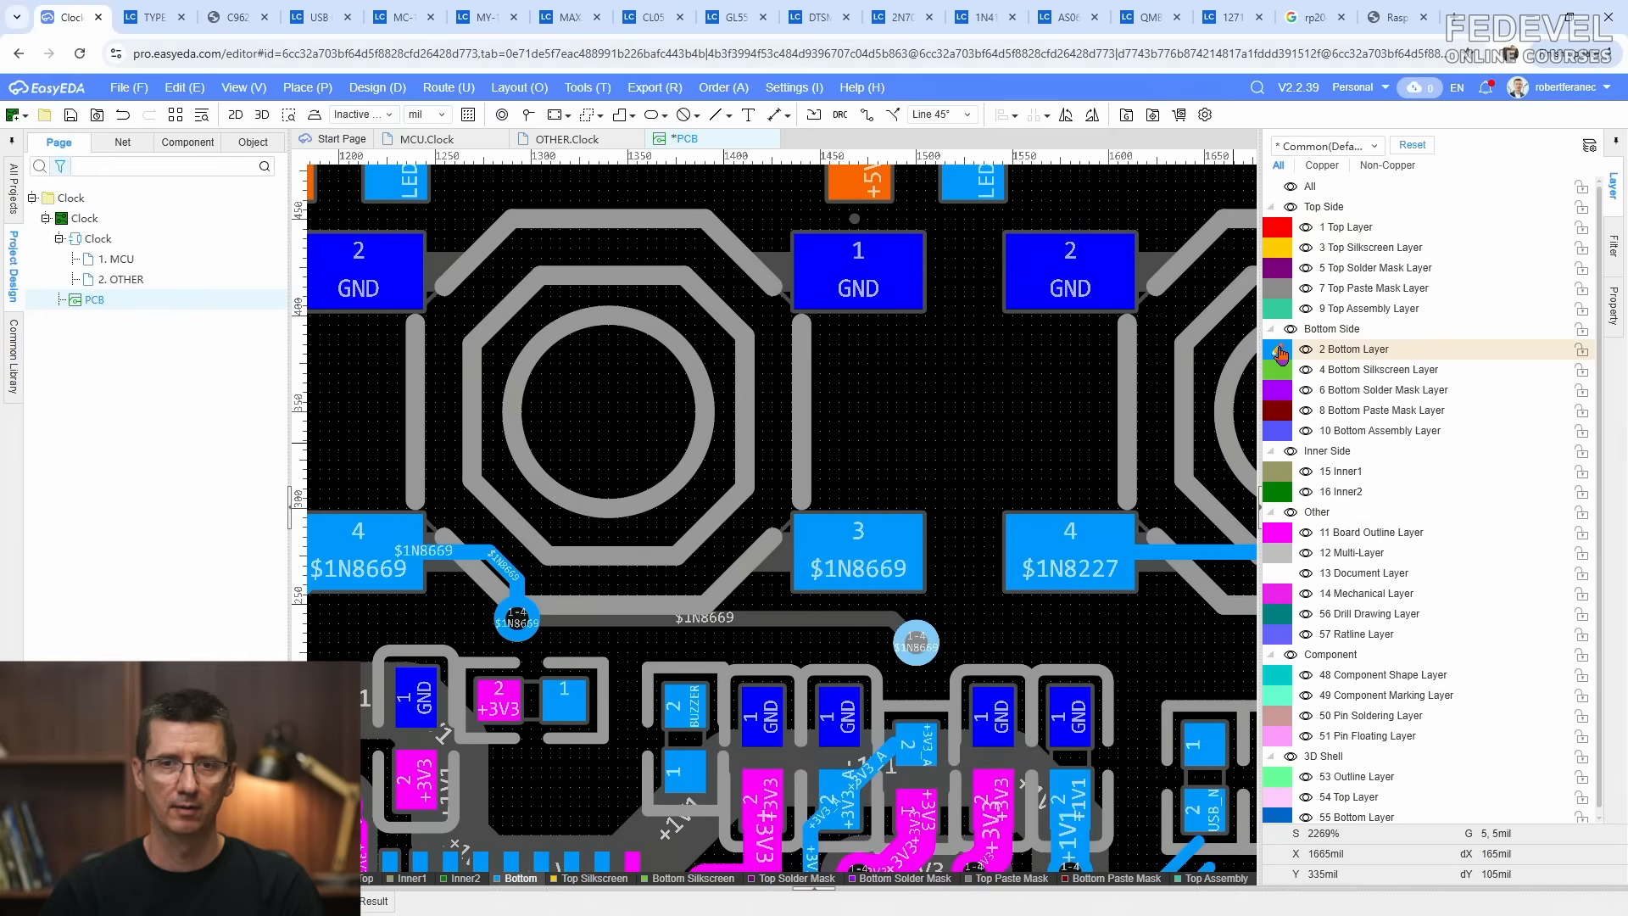
pyautogui.click(865, 117)
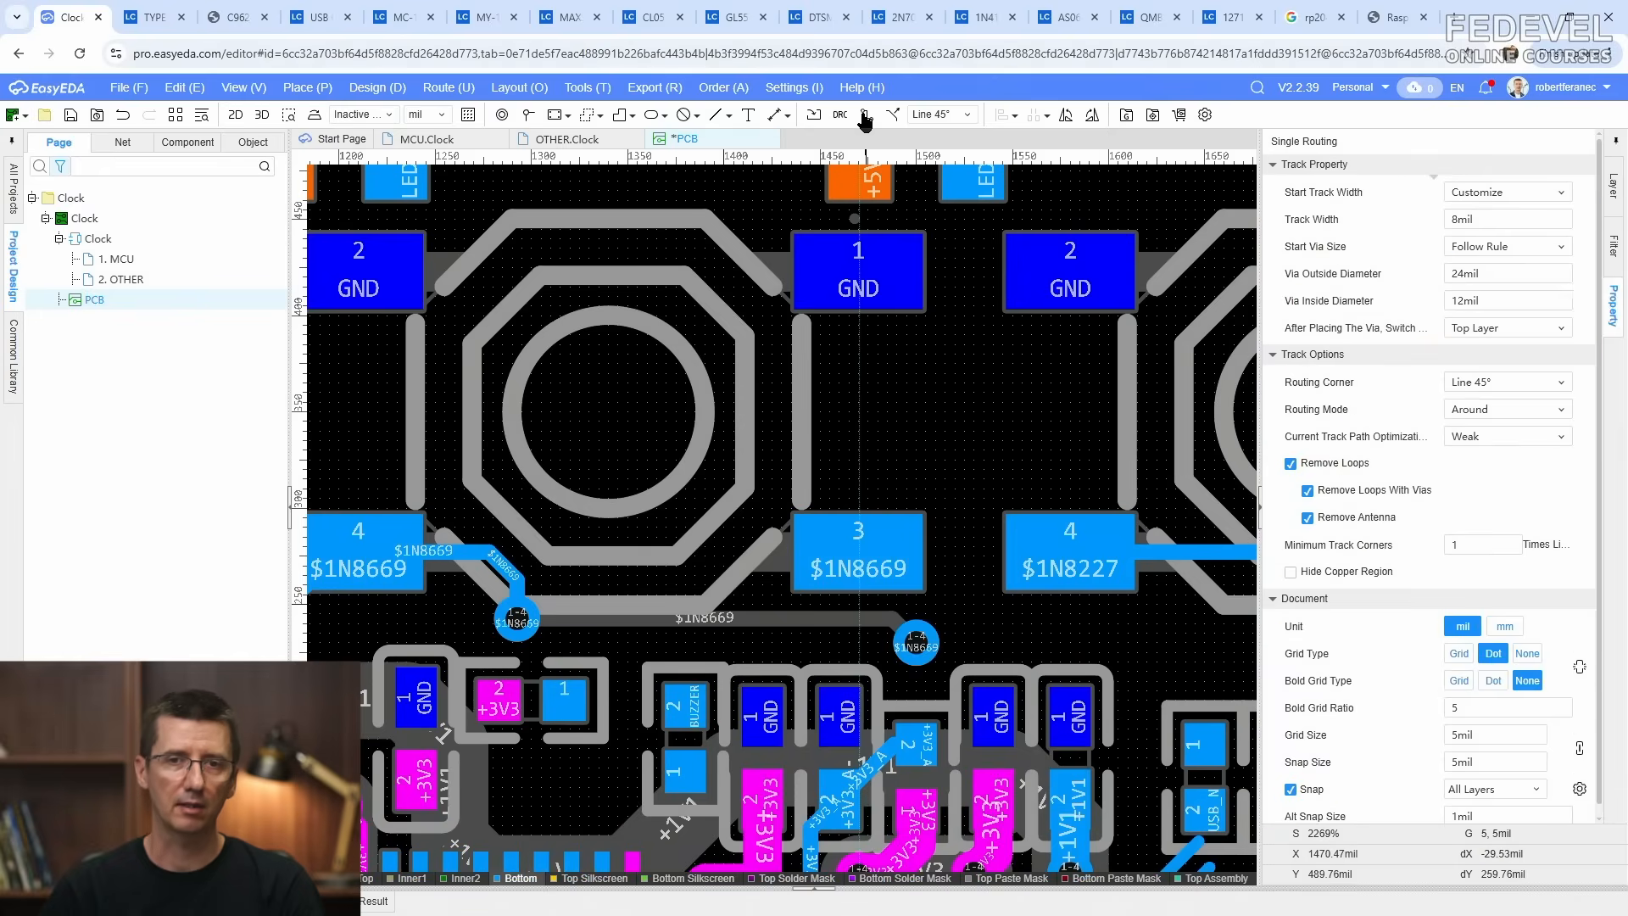
pyautogui.click(918, 648)
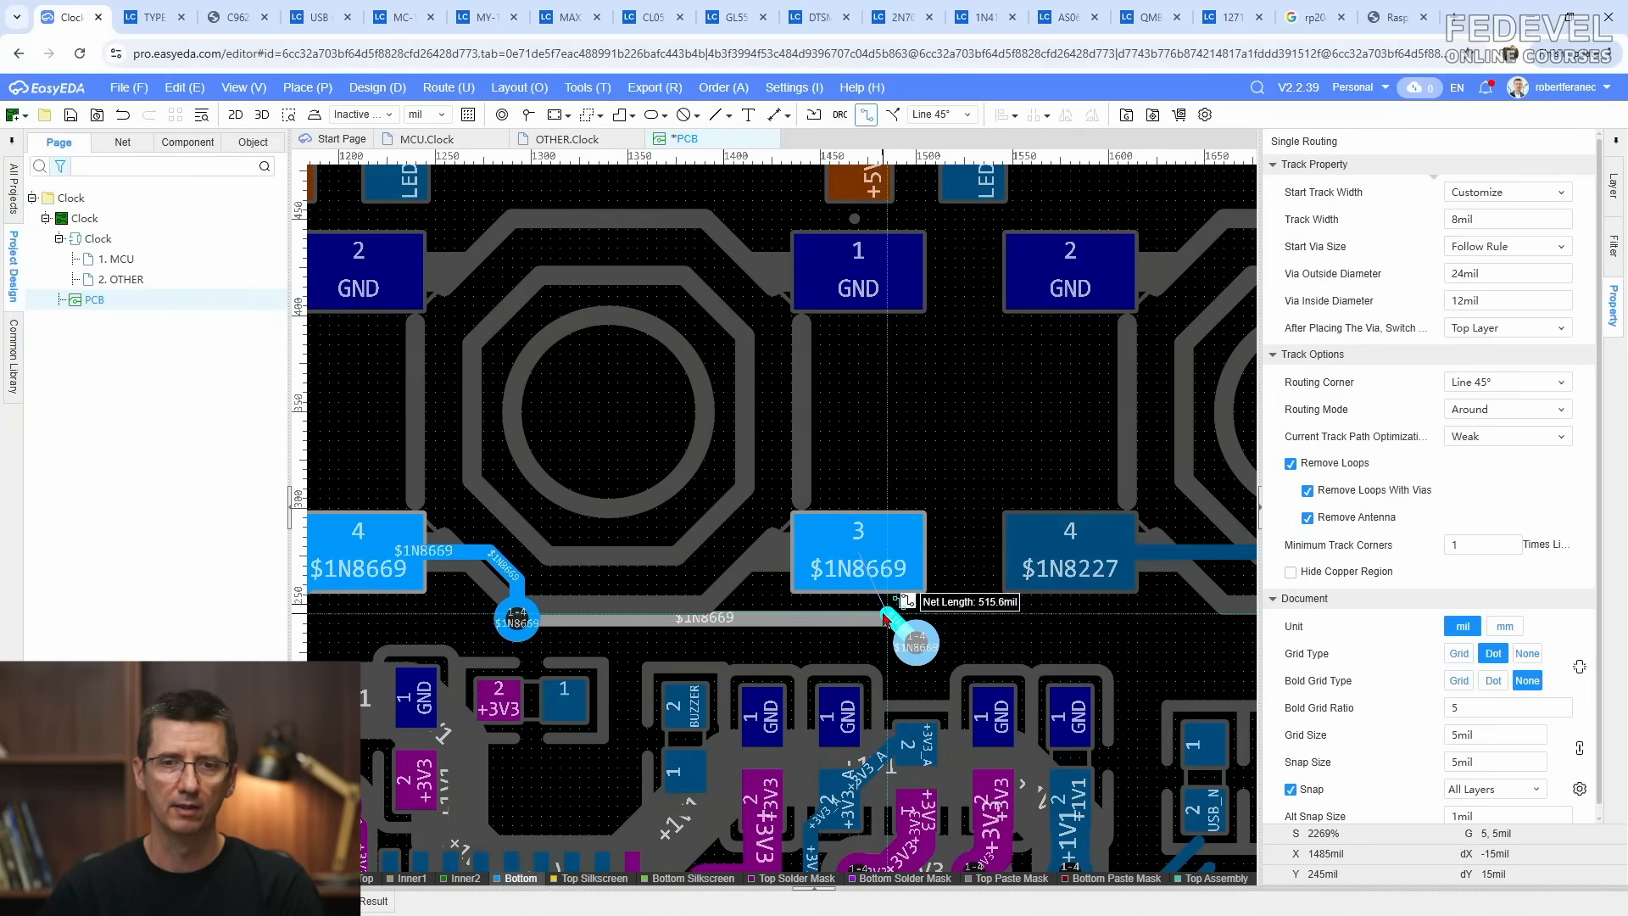
pyautogui.click(860, 551)
pyautogui.rightClick(862, 556)
pyautogui.moveTo(885, 603); pyautogui.dragTo(908, 603)
pyautogui.click(955, 620)
# Step: Save the PCB document
pyautogui.scroll(-2, 914, 614)
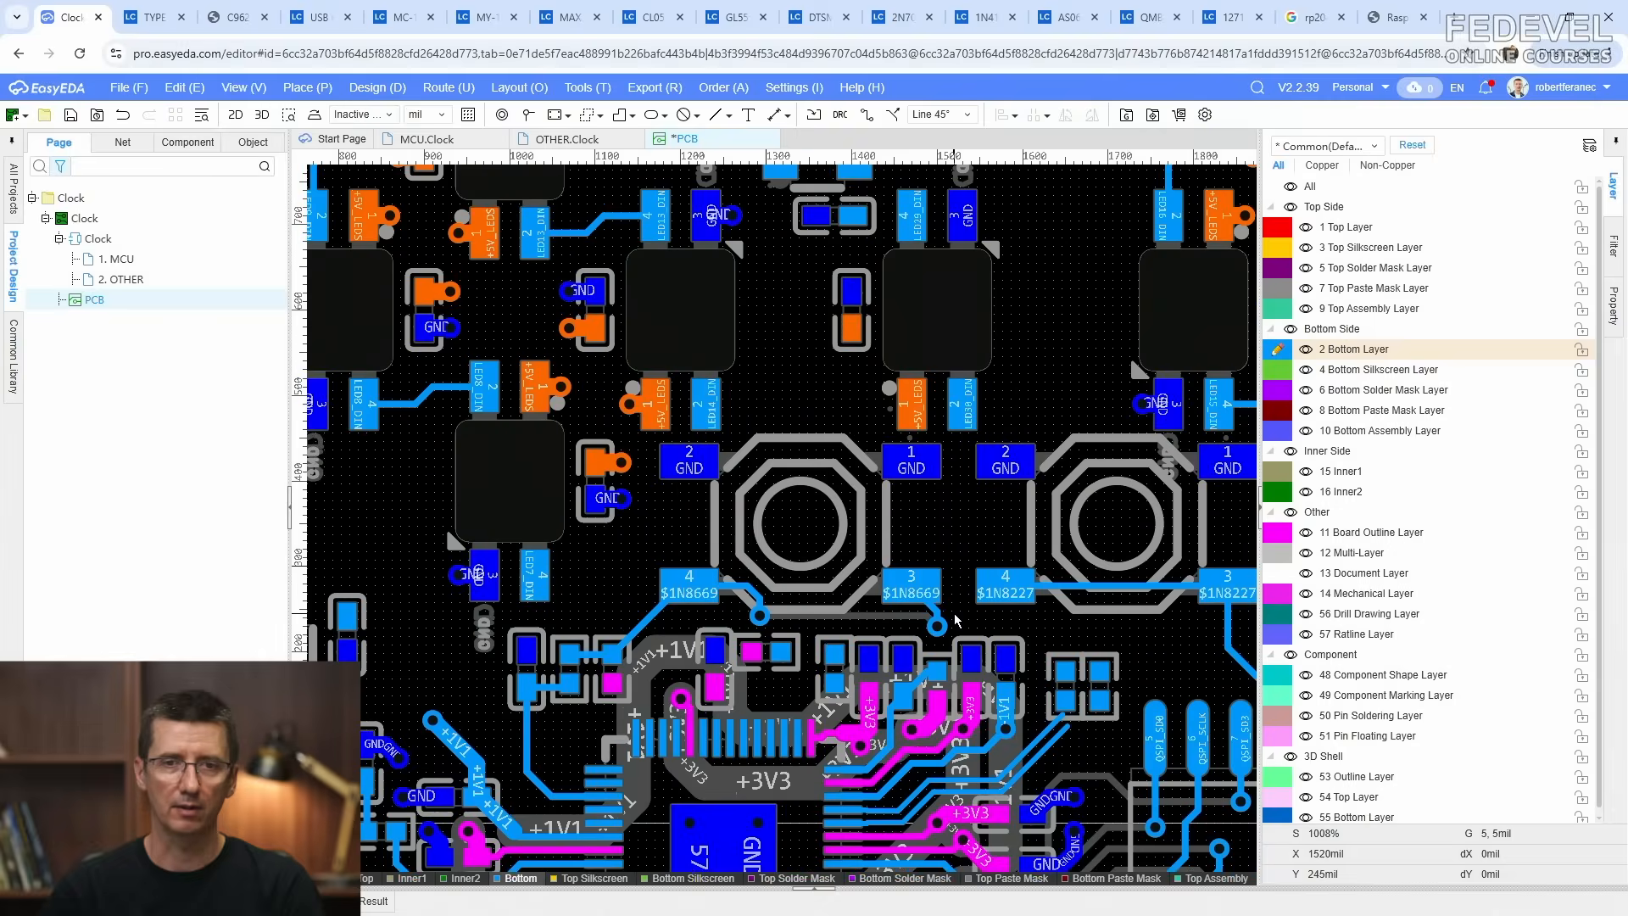
pyautogui.moveTo(801, 642); pyautogui.dragTo(923, 541, button='right')
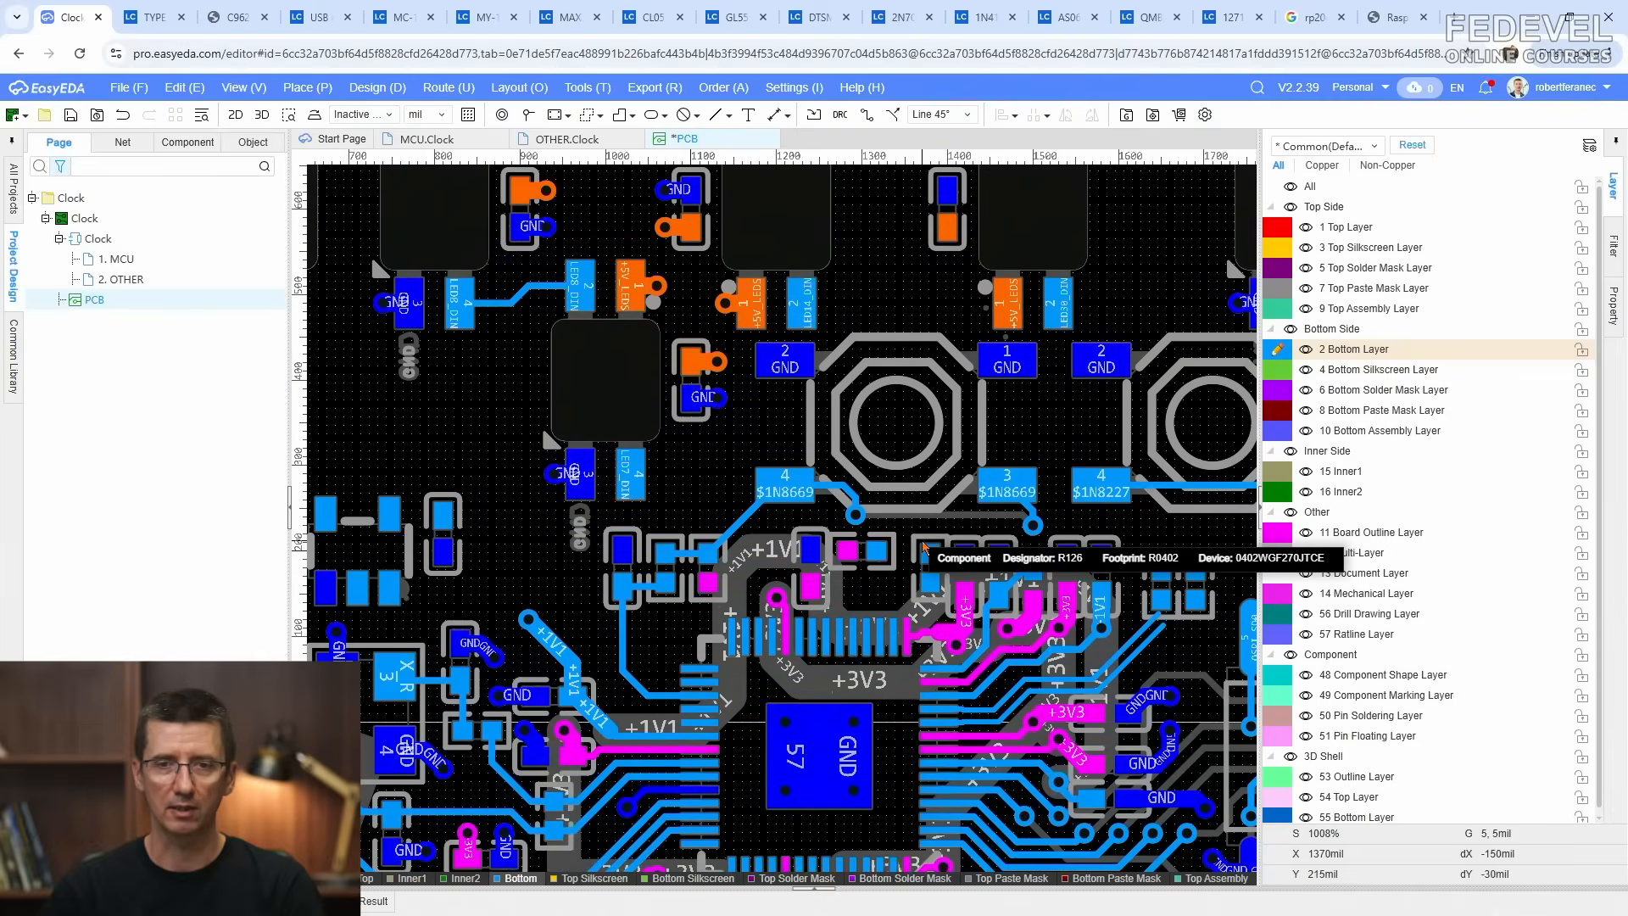
pyautogui.press('k')
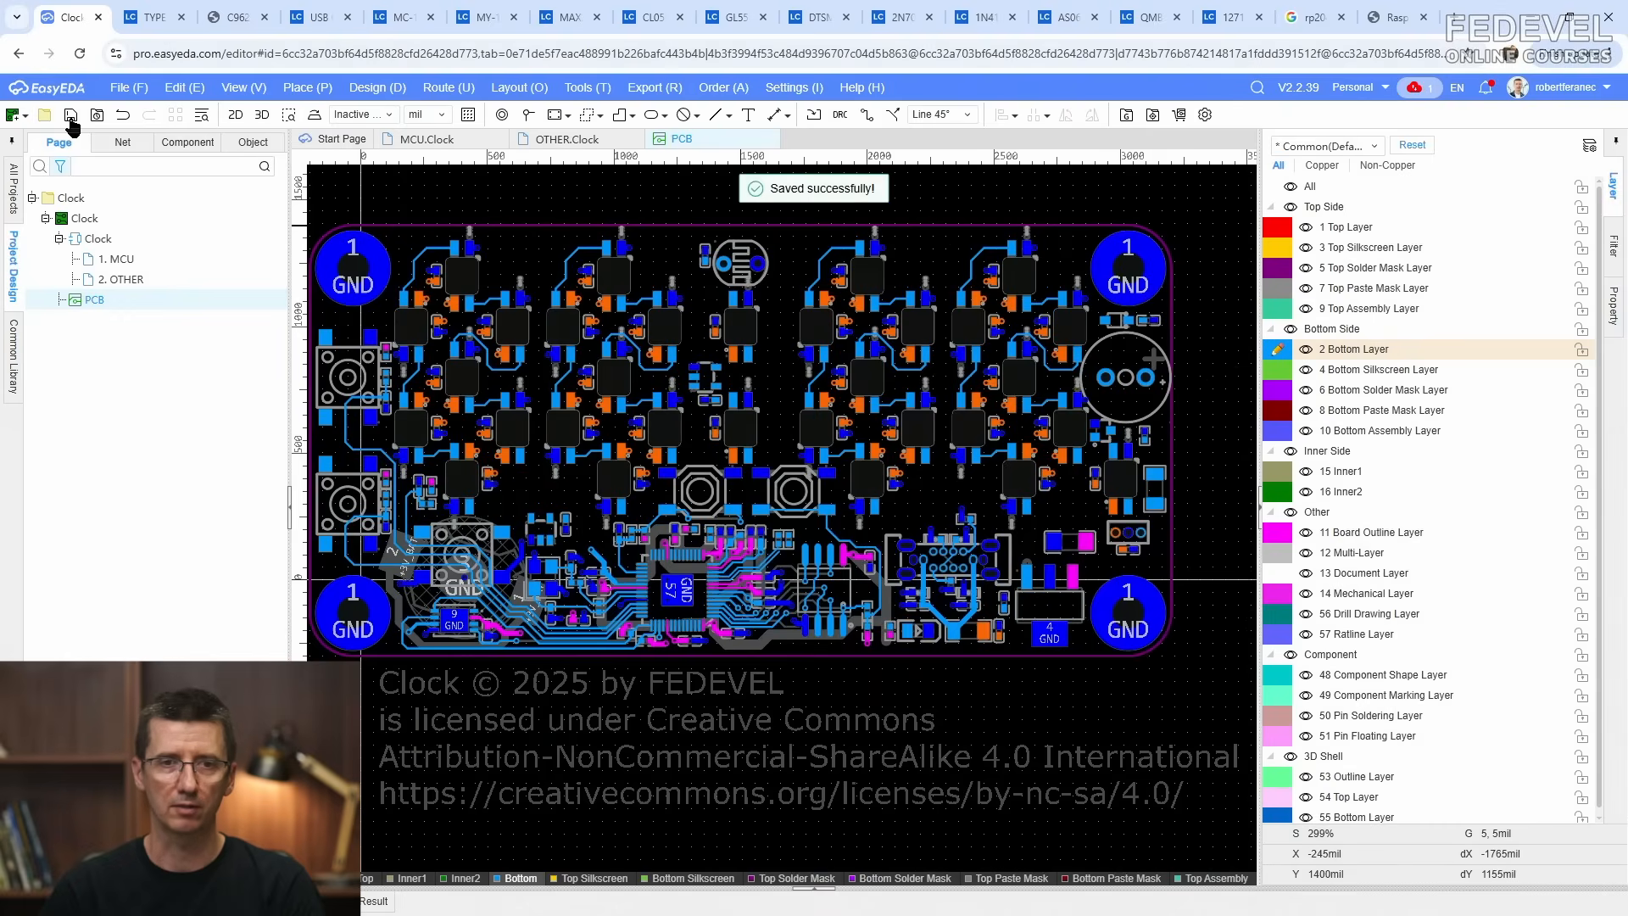
# Step: Route a 20 mil GND track from pad 1 of the +3V3_A capacitor straight toward the button, ending near X 1460 mil, Y 230 mil
pyautogui.scroll(5, 714, 519)
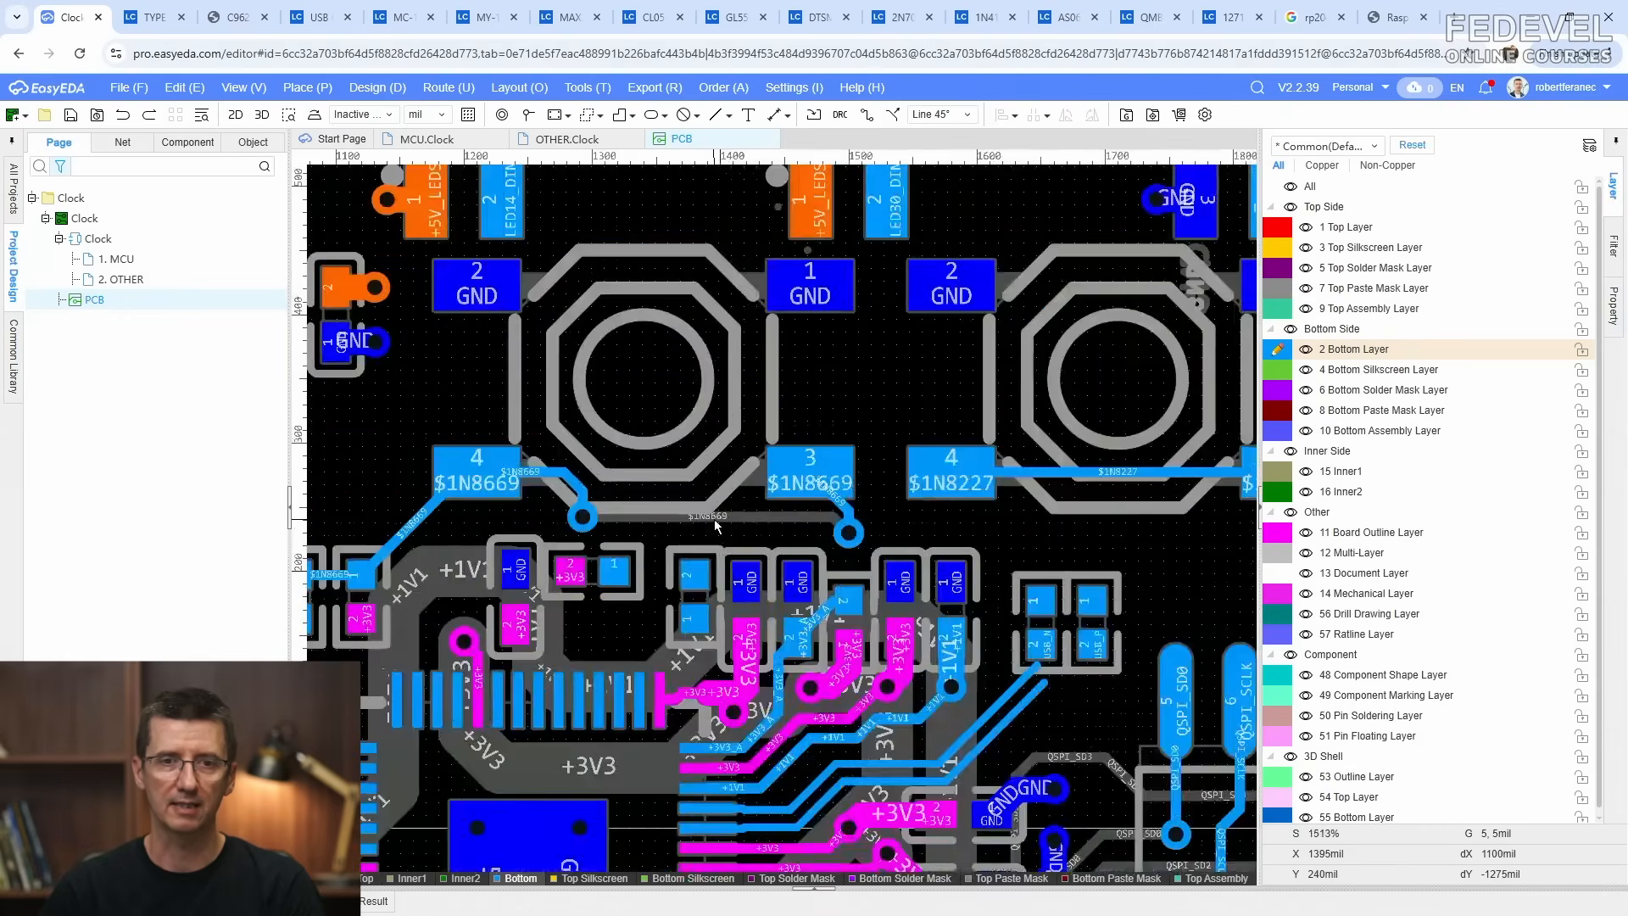
pyautogui.scroll(1, 760, 475)
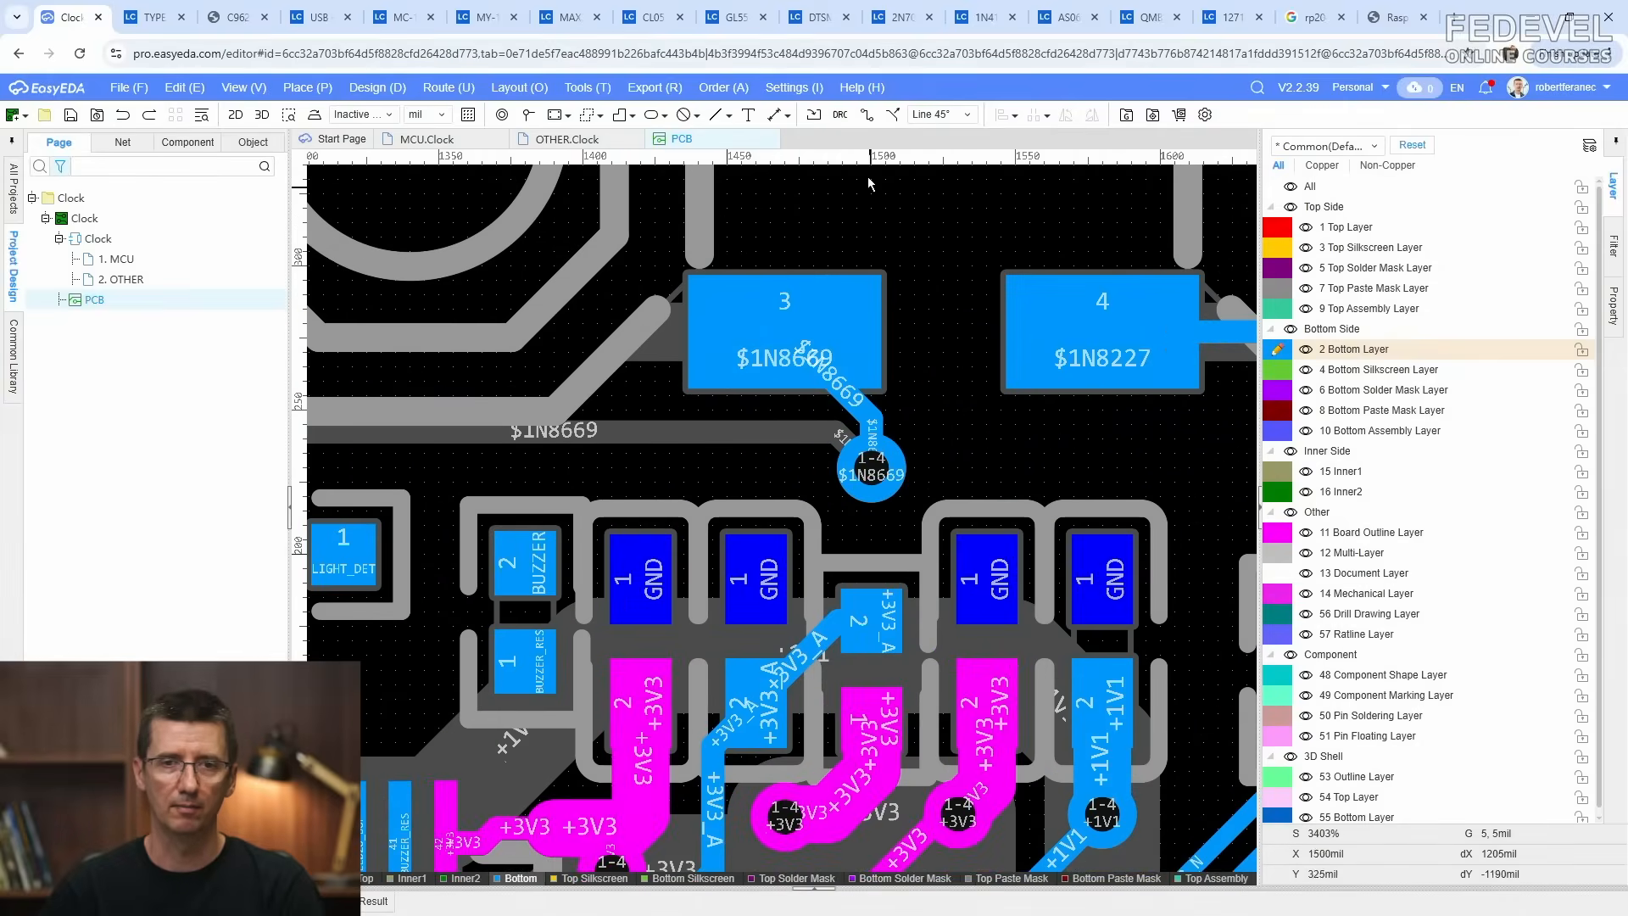
pyautogui.press('w')
pyautogui.click(757, 576)
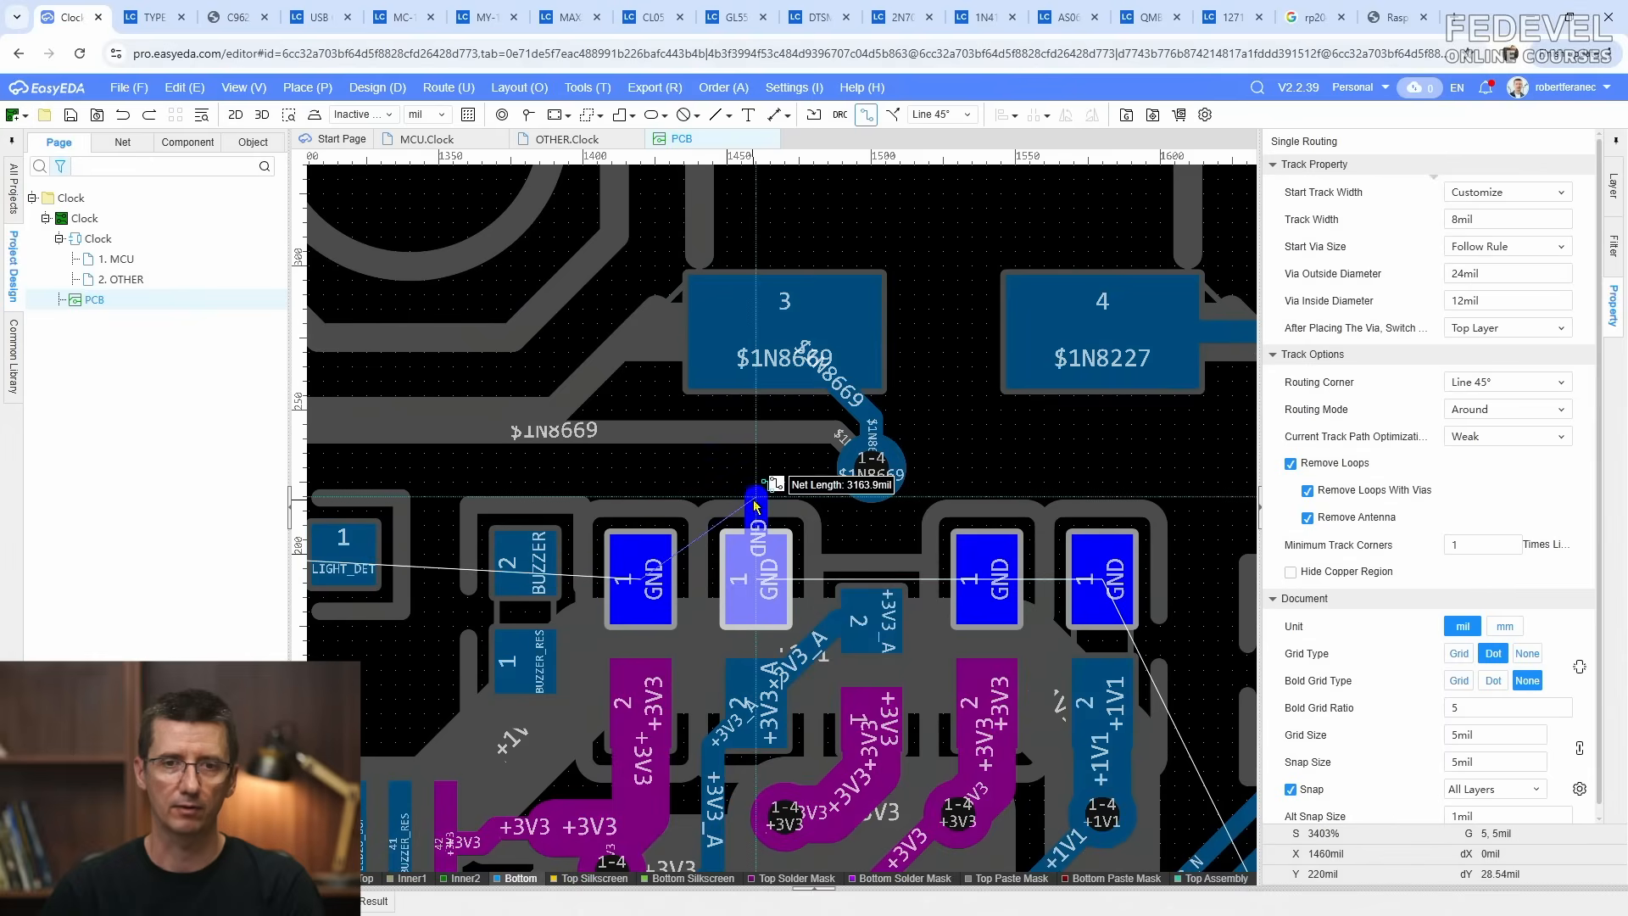
pyautogui.press('Tab')
pyautogui.write('2')
pyautogui.press('Return')
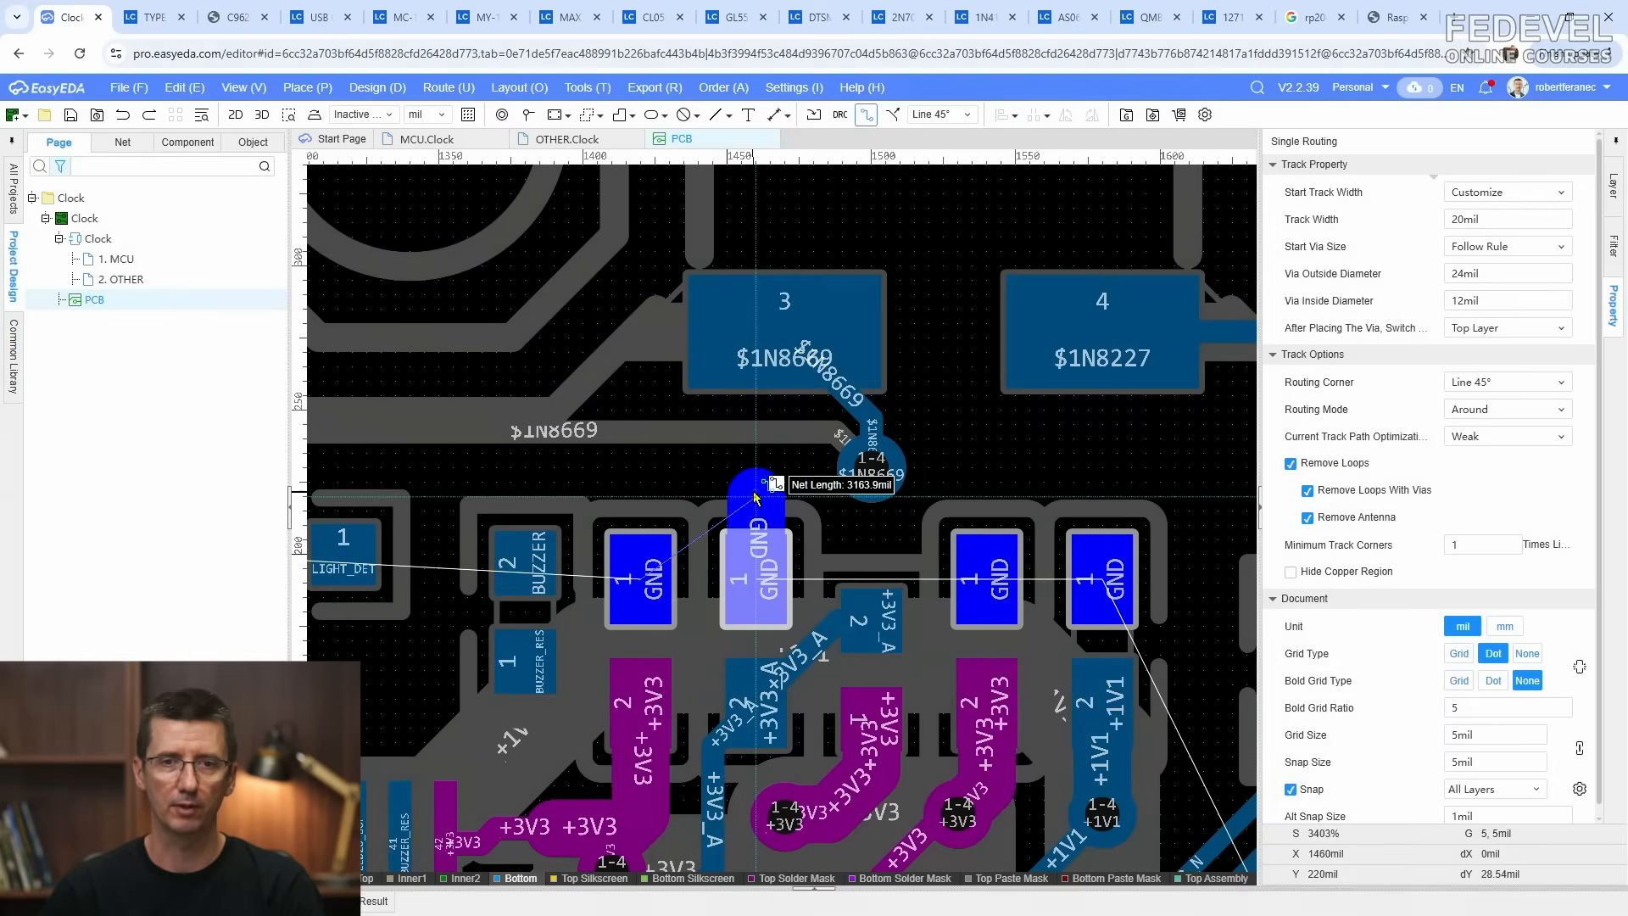
pyautogui.click(753, 472)
pyautogui.rightClick(754, 472)
# Step: On the Top Layer, shift the long horizontal $1N8669 track toward the push button, away from the GND stub's end
pyautogui.moveTo(801, 514); pyautogui.dragTo(942, 548, button='right')
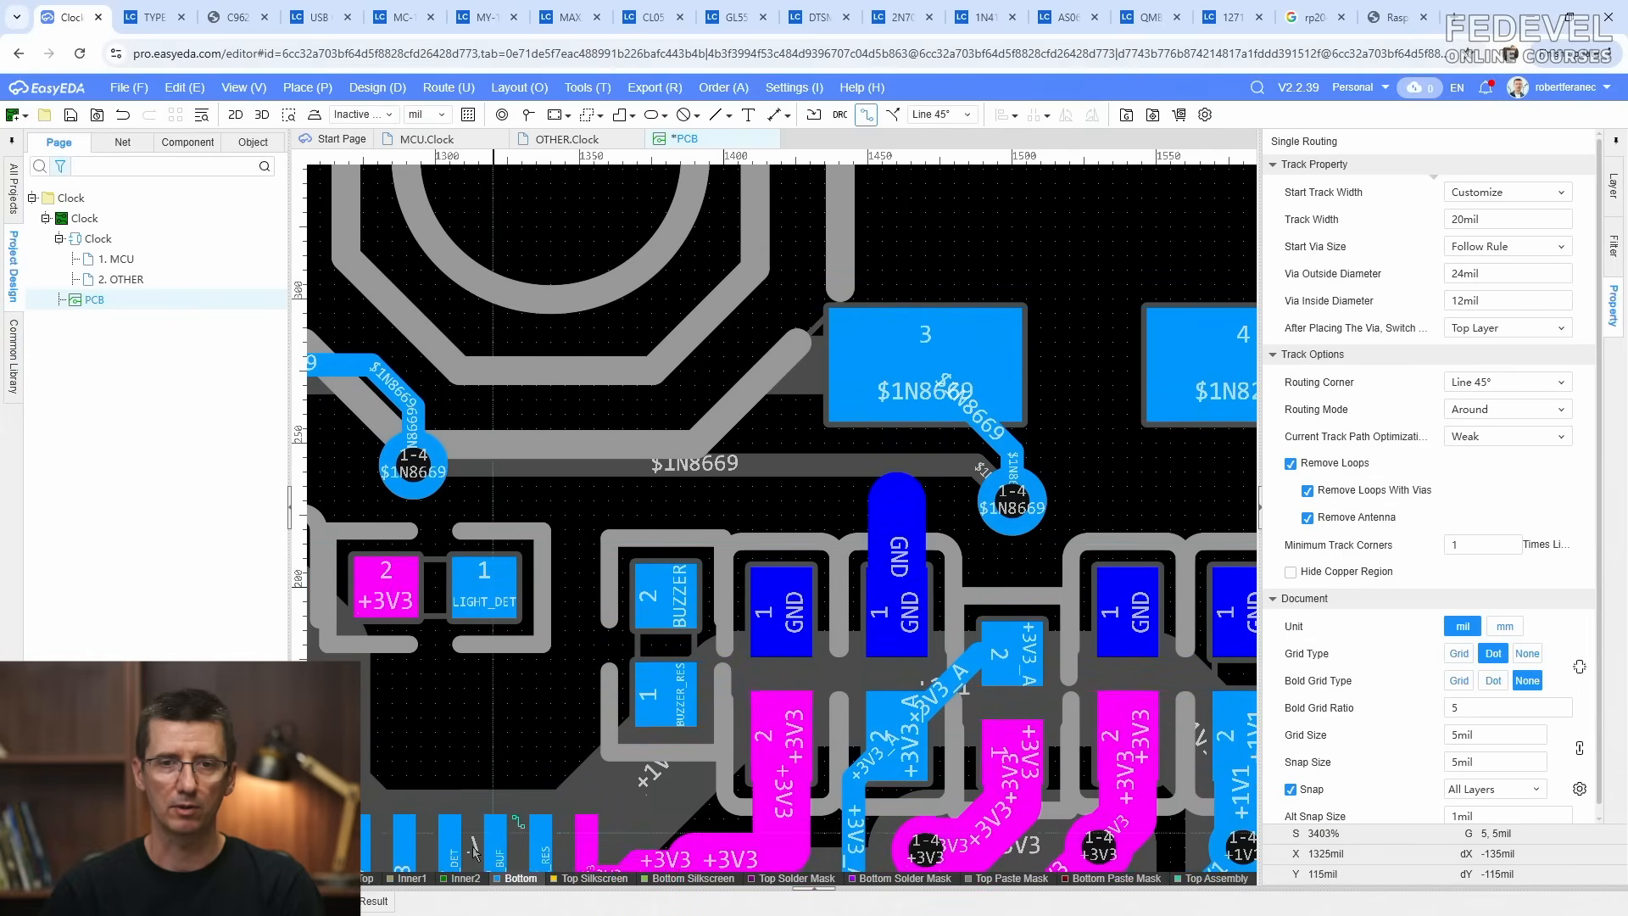
pyautogui.click(367, 878)
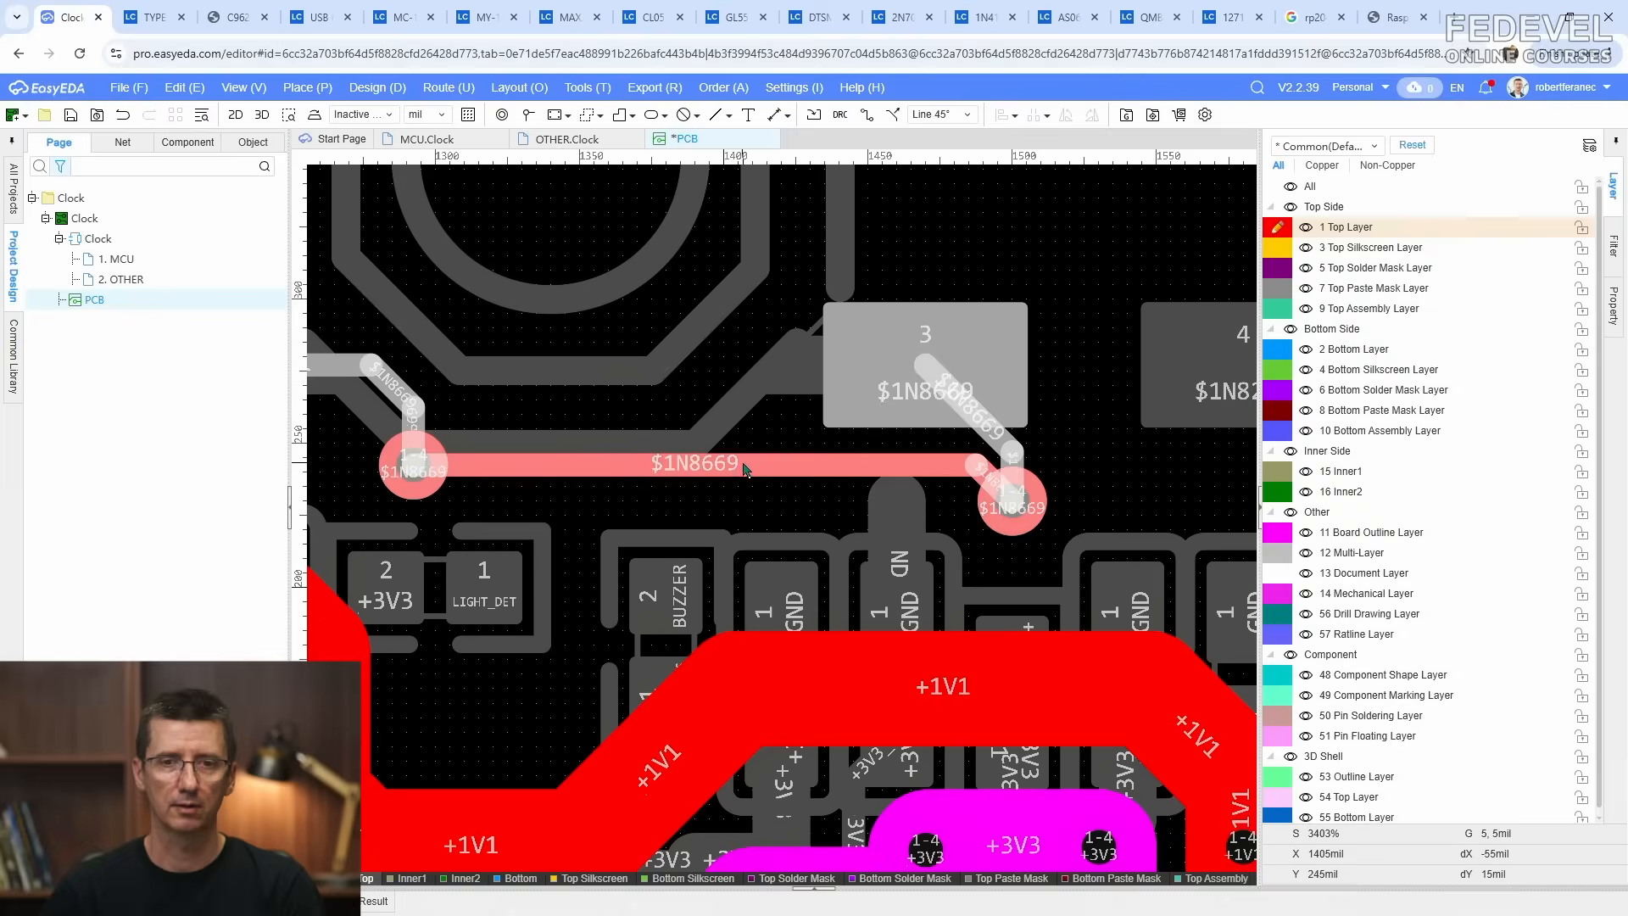
pyautogui.click(749, 428)
pyautogui.click(566, 703)
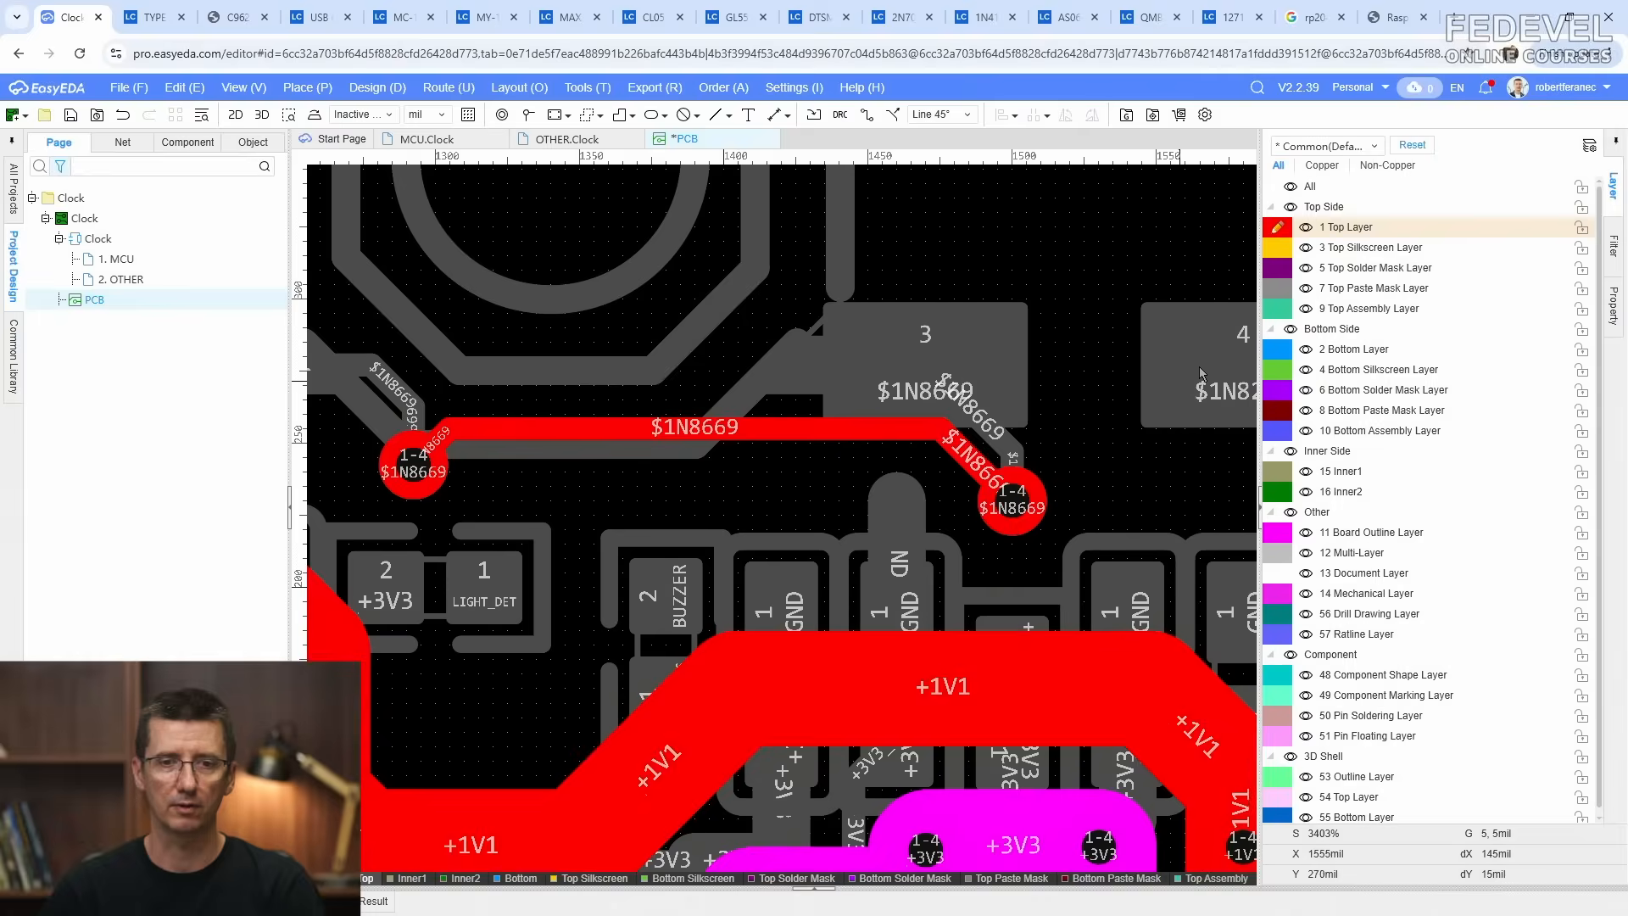
# Step: Make the Bottom Layer active and place a via at the GND stub's end, X 1460 mil, Y 230 mil
pyautogui.click(1268, 351)
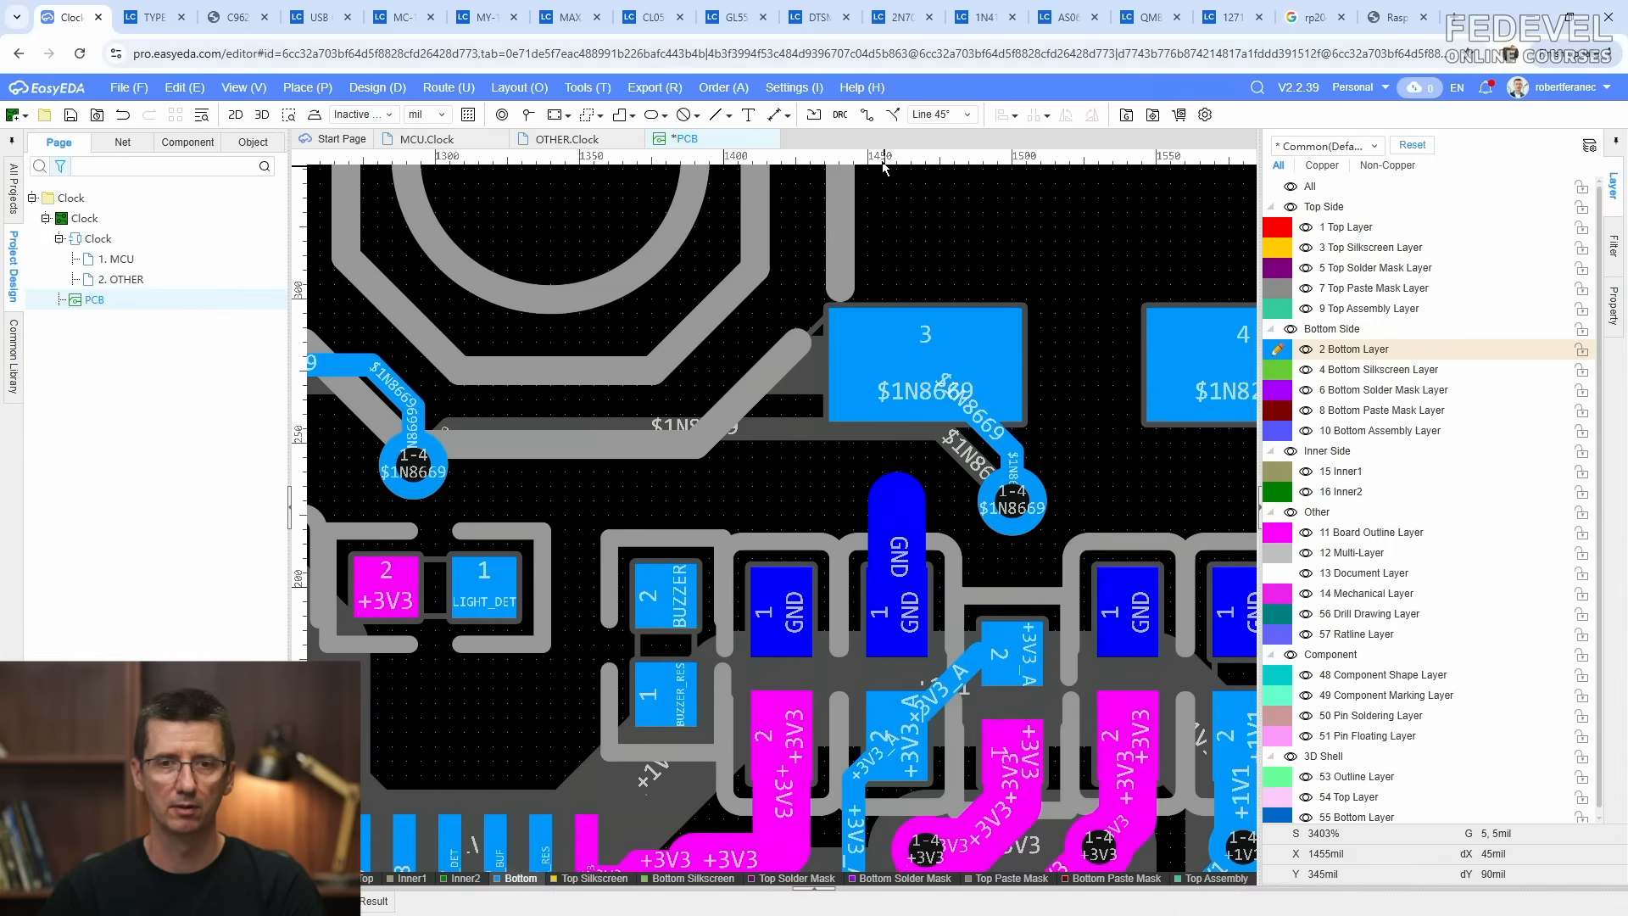
pyautogui.click(527, 114)
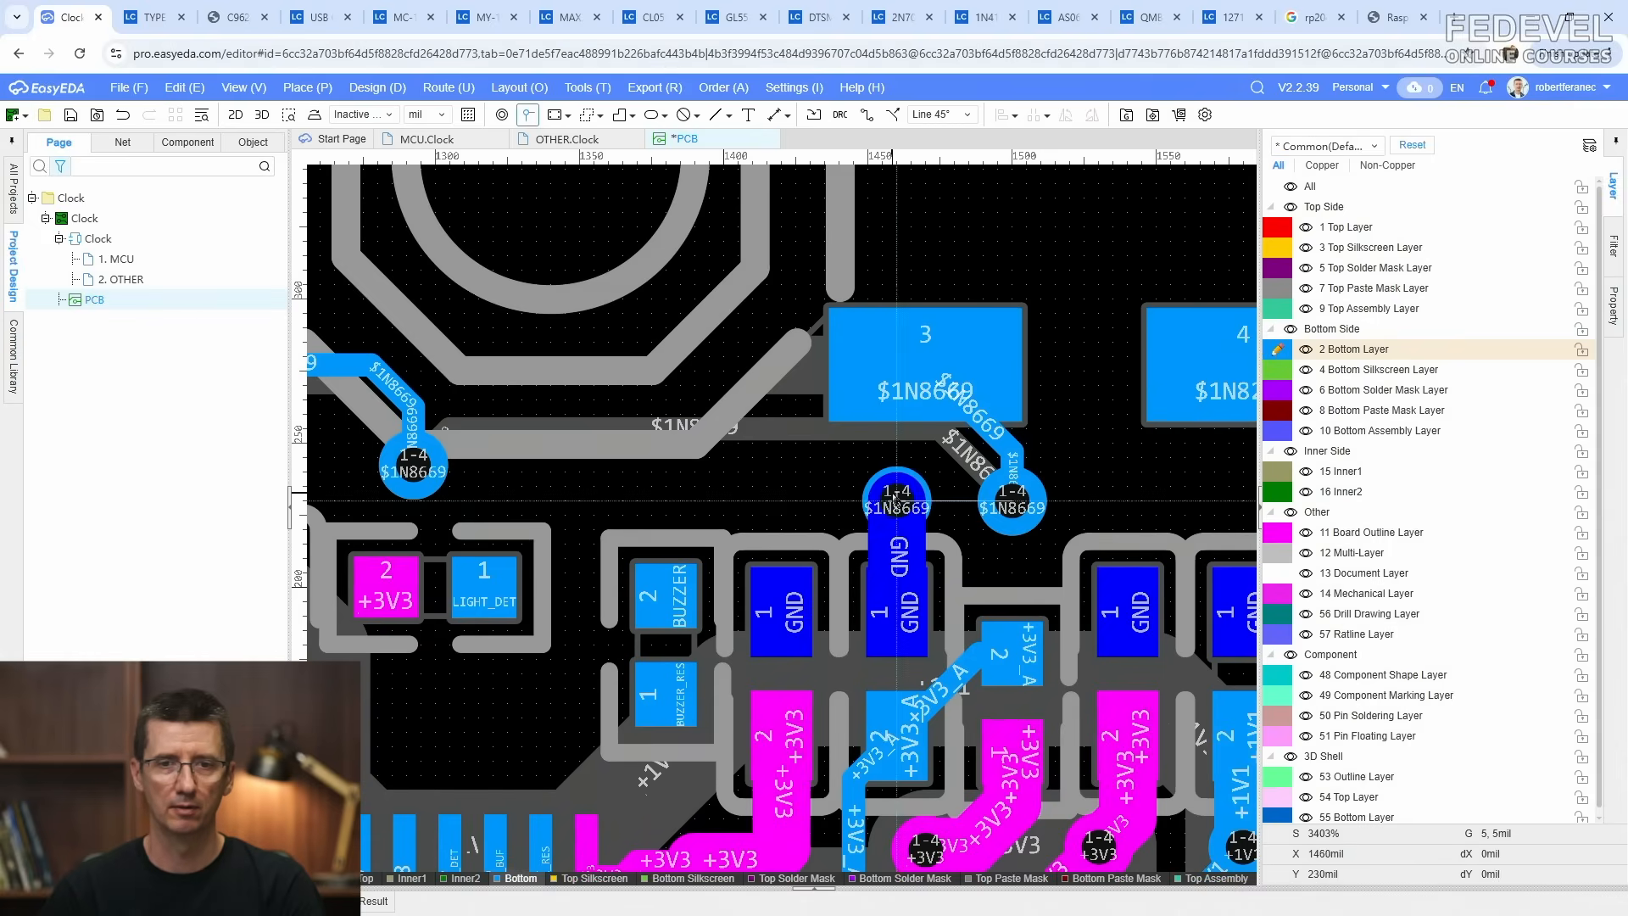
pyautogui.click(896, 500)
# Step: Copy the GND stub with its via and paste it onto pad 1 of the adjacent +3V3 capacitor beside the BUZZER resistor
pyautogui.click(920, 557)
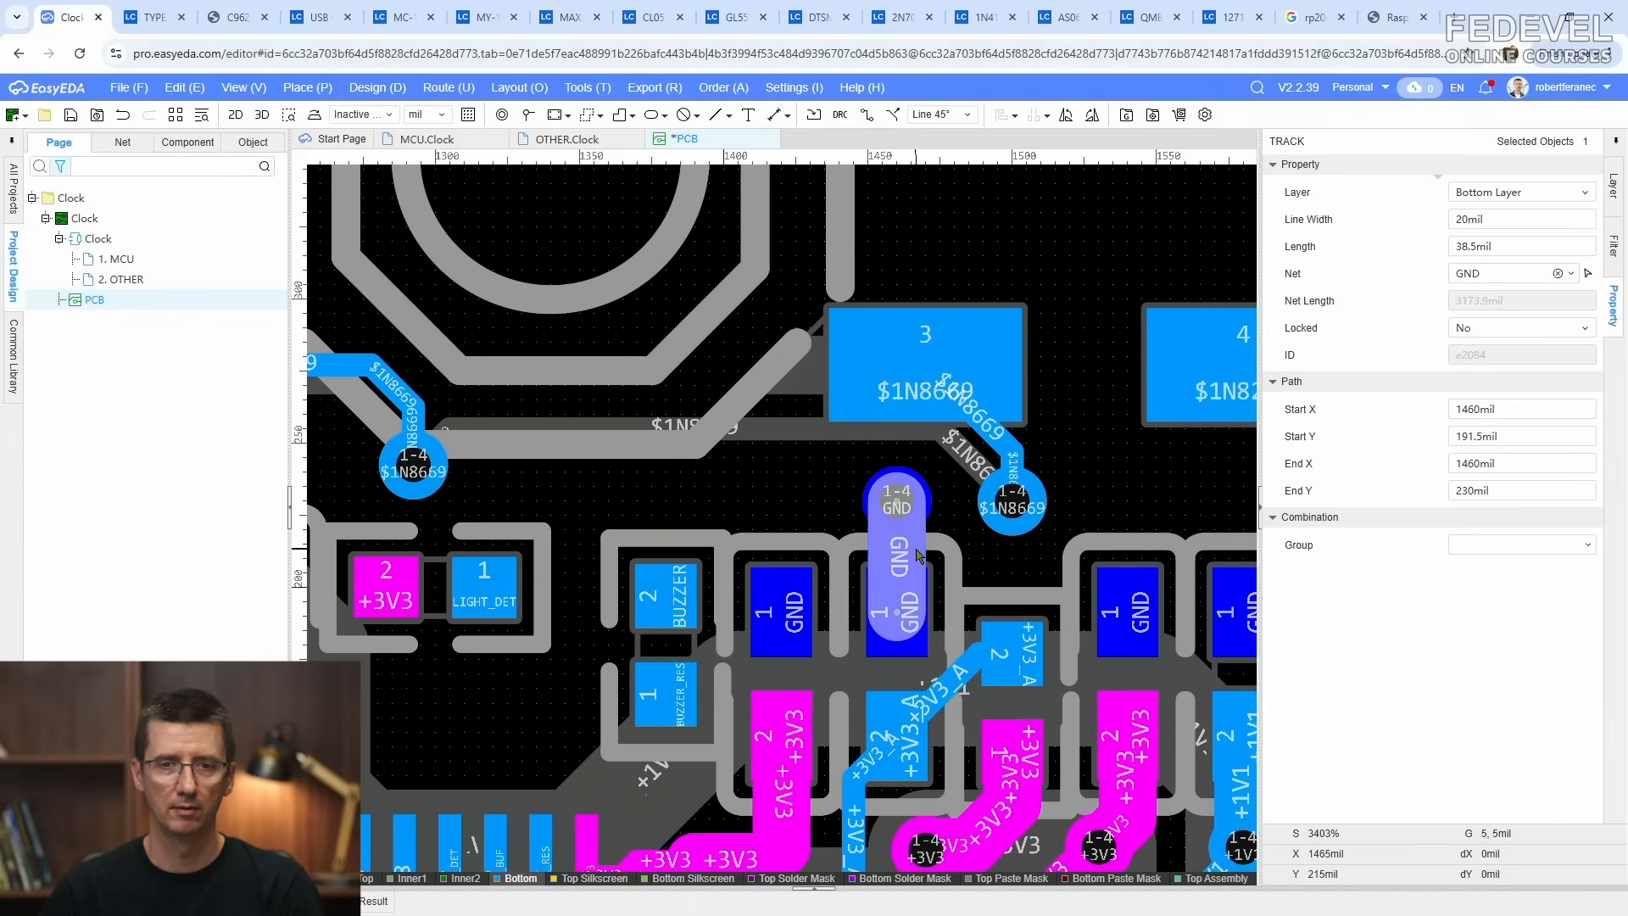
pyautogui.keyDown('ctrl'); pyautogui.click(925, 489); pyautogui.keyUp('ctrl')
pyautogui.rightClick(942, 517)
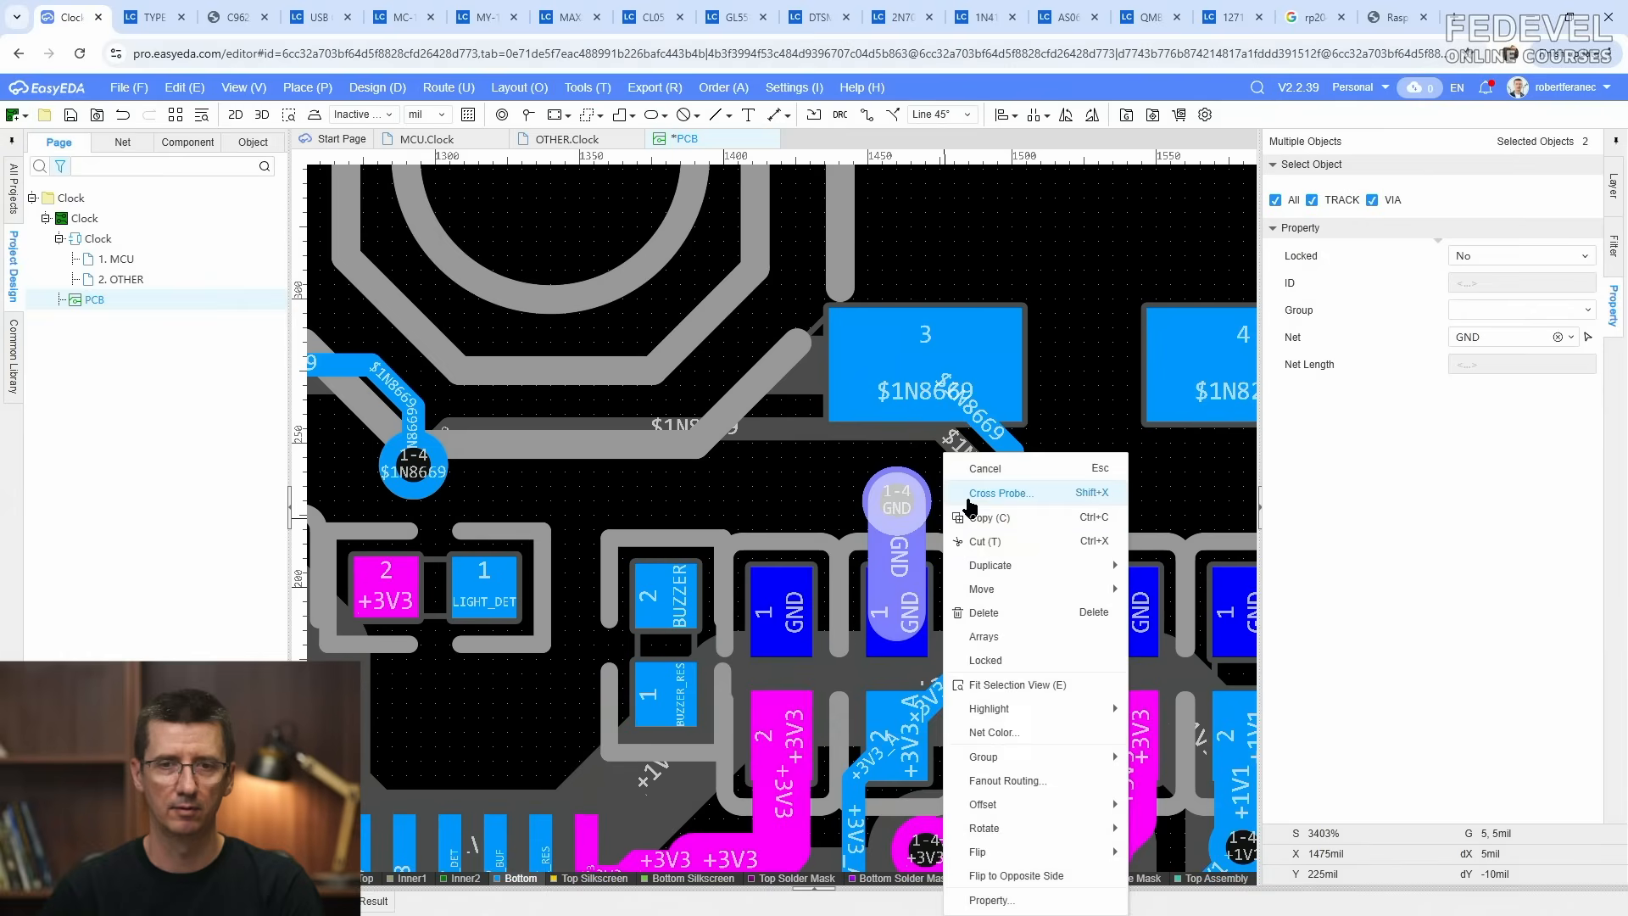
pyautogui.click(983, 518)
pyautogui.click(897, 585)
pyautogui.rightClick(780, 498)
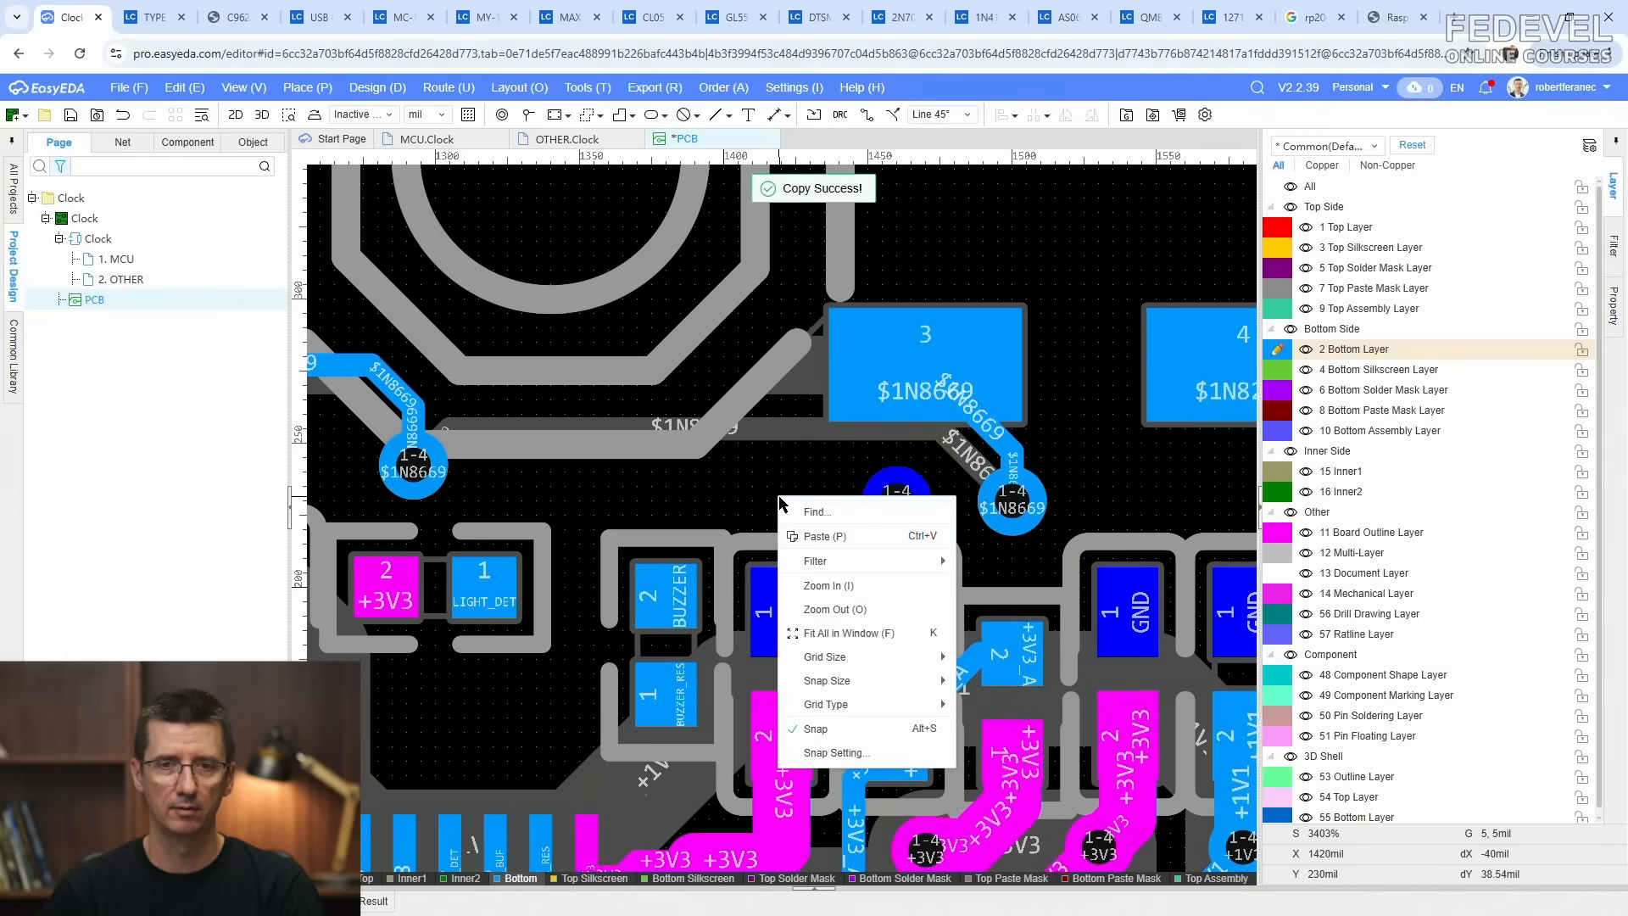
pyautogui.click(811, 539)
pyautogui.click(784, 604)
pyautogui.click(1084, 482)
# Step: Paste the GND stub and via onto pad 1 of the +3V3 and +1V1 capacitors between the $1N8669 via and the USB resistors
pyautogui.moveTo(1149, 485); pyautogui.dragTo(823, 465, button='right')
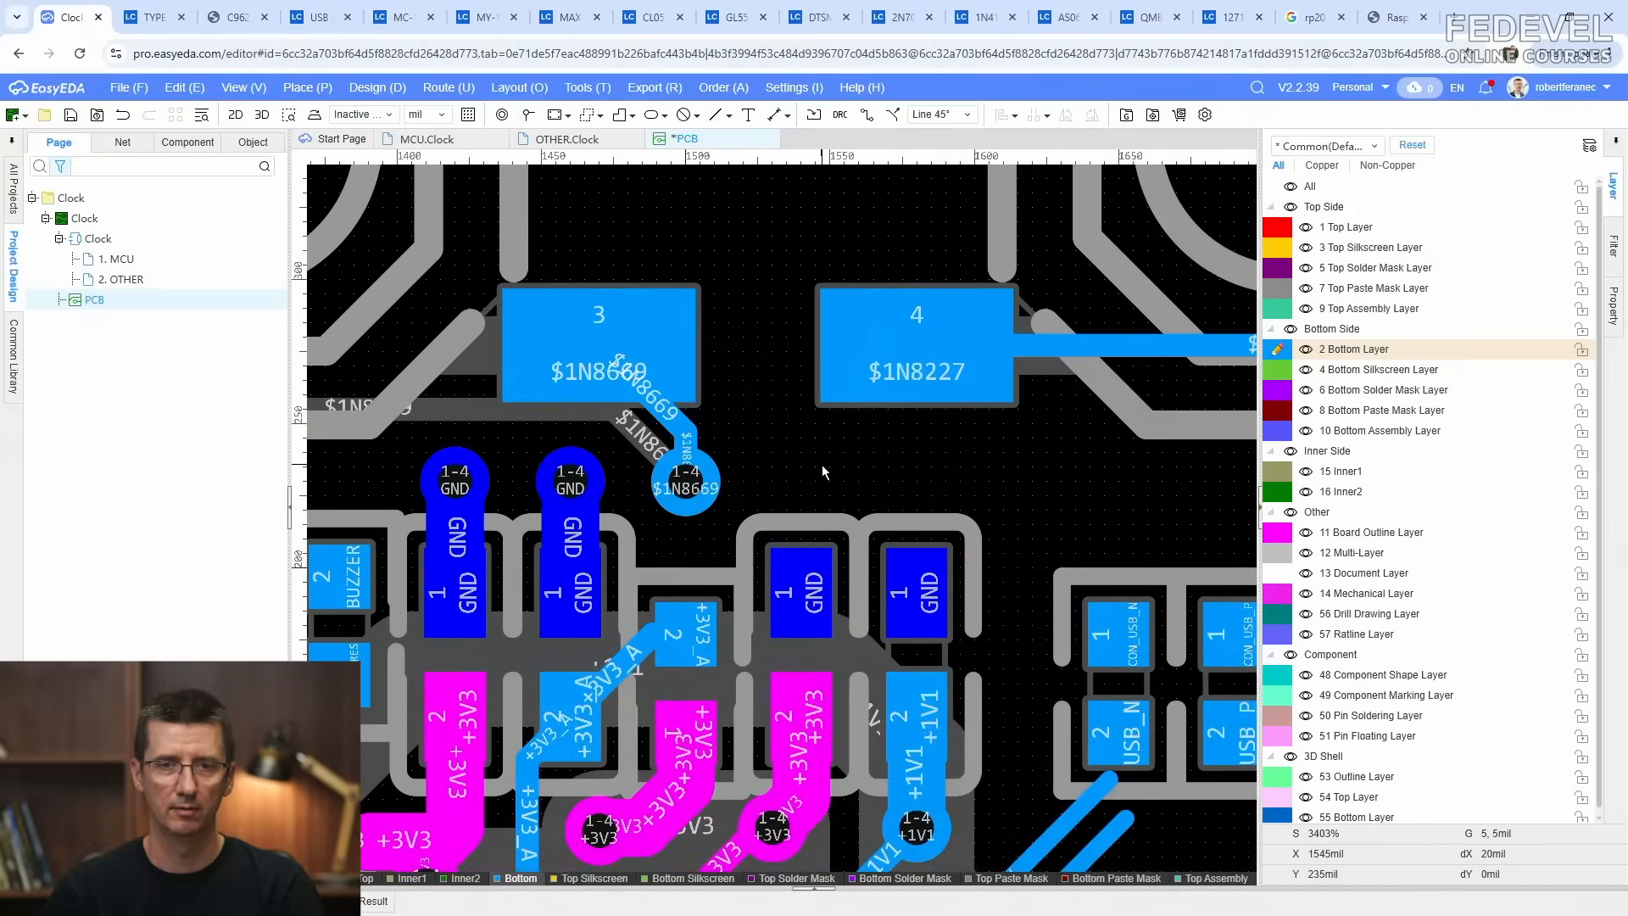
pyautogui.rightClick(822, 473)
pyautogui.click(854, 513)
pyautogui.click(782, 587)
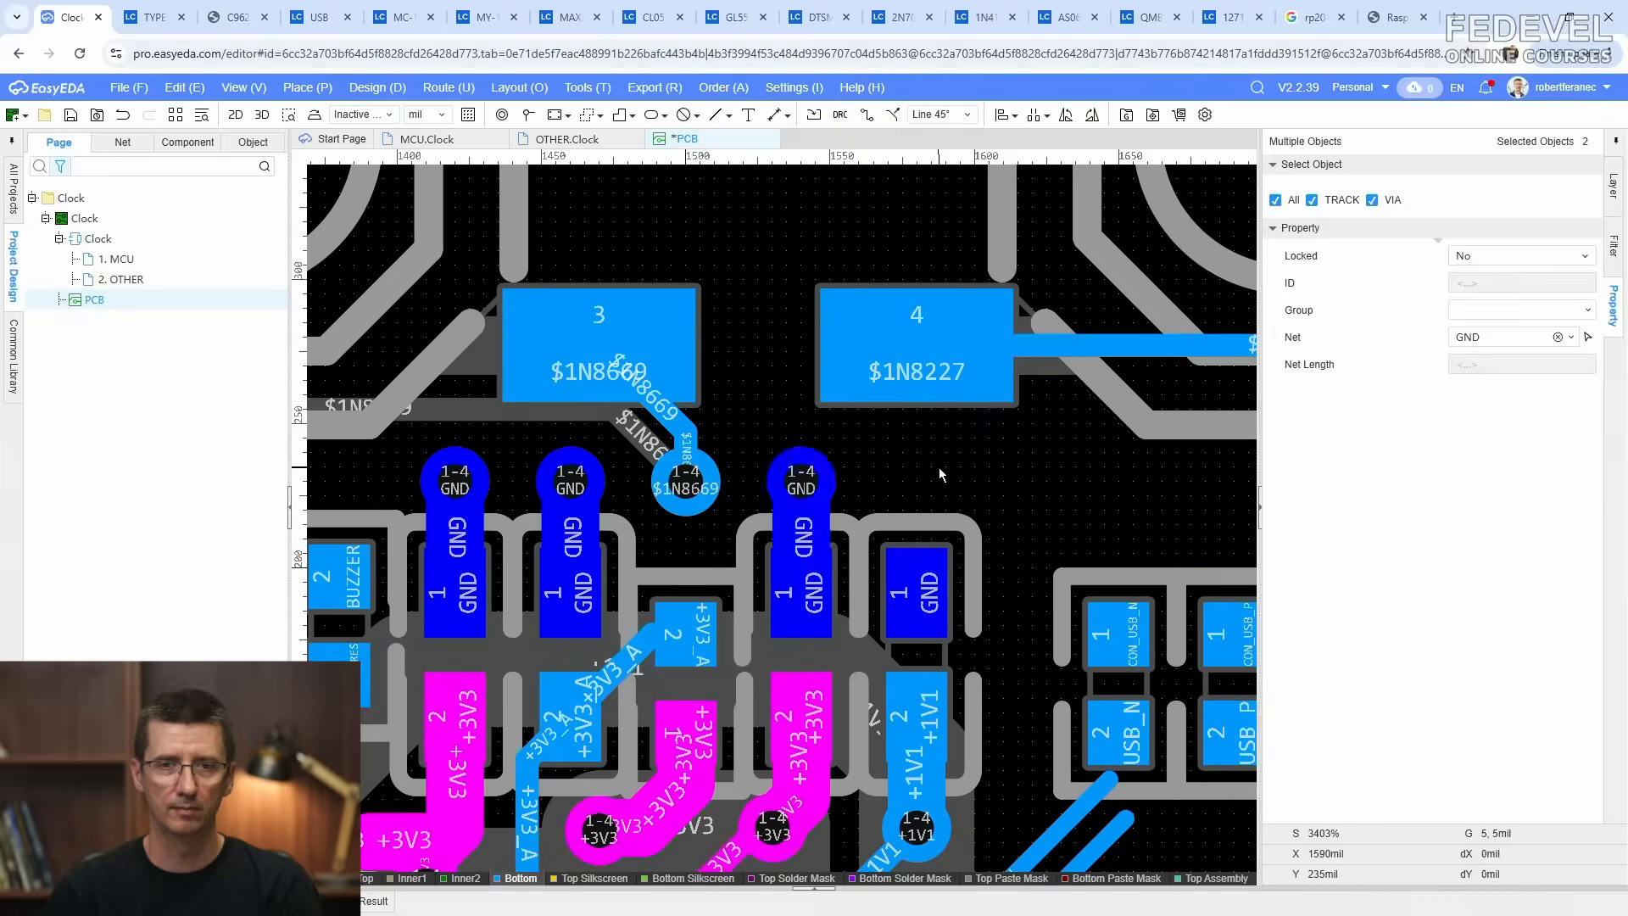
pyautogui.rightClick(941, 475)
pyautogui.click(975, 506)
pyautogui.click(897, 587)
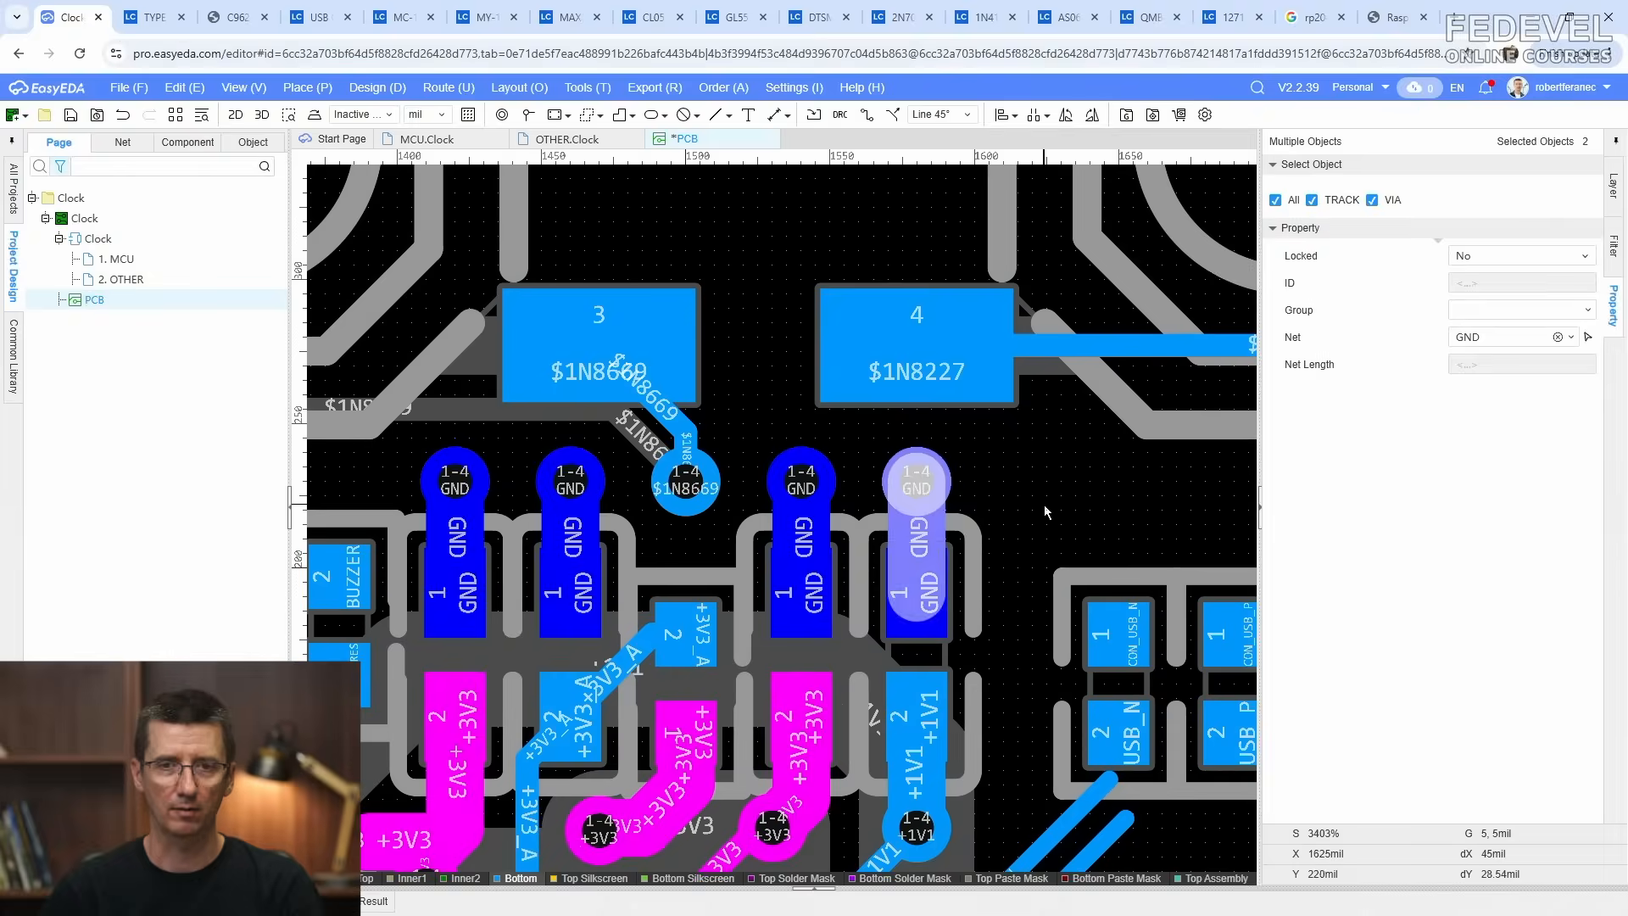
pyautogui.click(1045, 507)
# Step: Paste the GND stub and via onto pad 1 of the +3V3 capacitor below the push button's pad 4
pyautogui.scroll(-1, 1045, 507)
pyautogui.moveTo(783, 520); pyautogui.dragTo(1048, 523, button='right')
pyautogui.rightClick(775, 488)
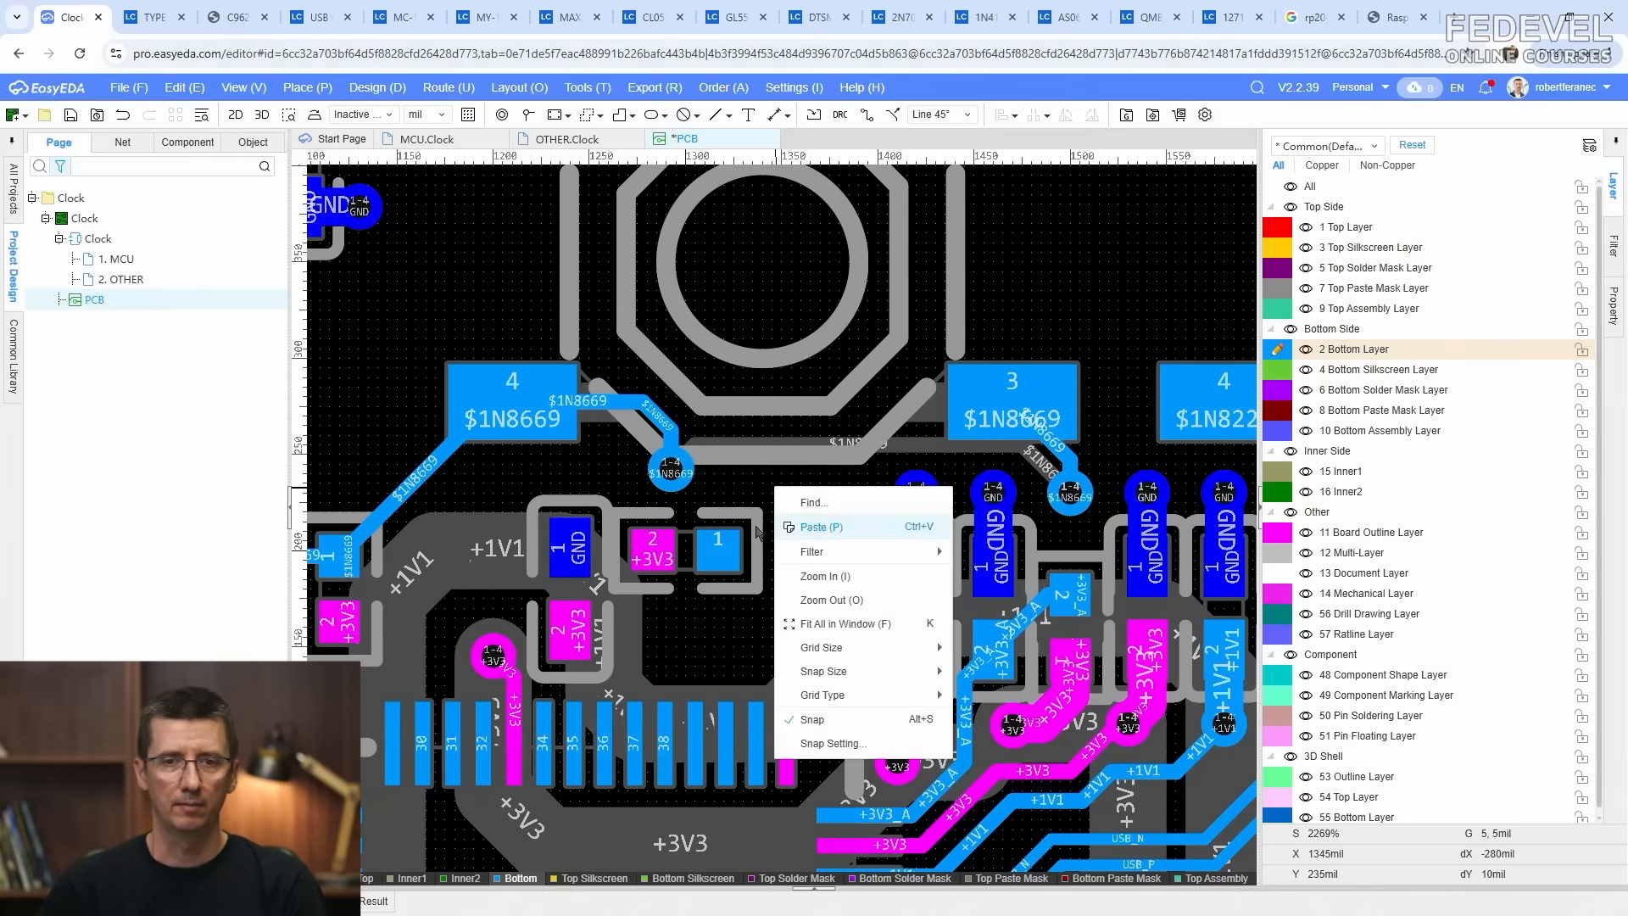
pyautogui.click(790, 527)
pyautogui.click(571, 545)
pyautogui.scroll(1, 564, 473)
pyautogui.click(471, 471)
pyautogui.scroll(1, 509, 450)
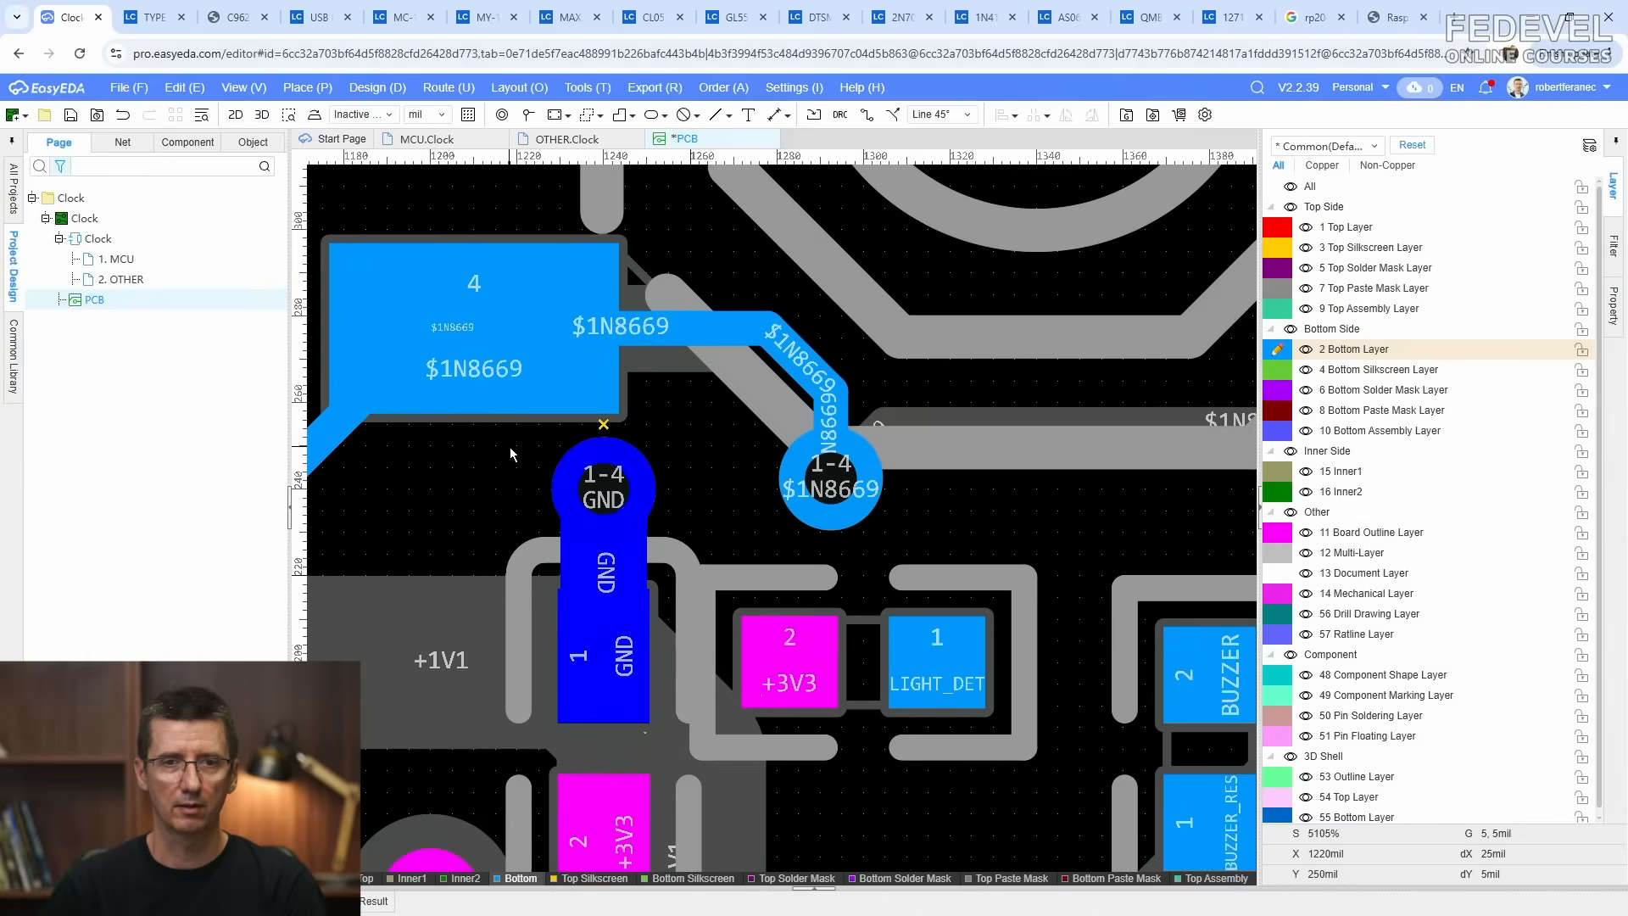
# Step: Move the pasted GND via 15 mil toward the $1N8669 via and reshape its track to leave the pad straight before turning diagonally
pyautogui.moveTo(632, 458); pyautogui.dragTo(686, 449)
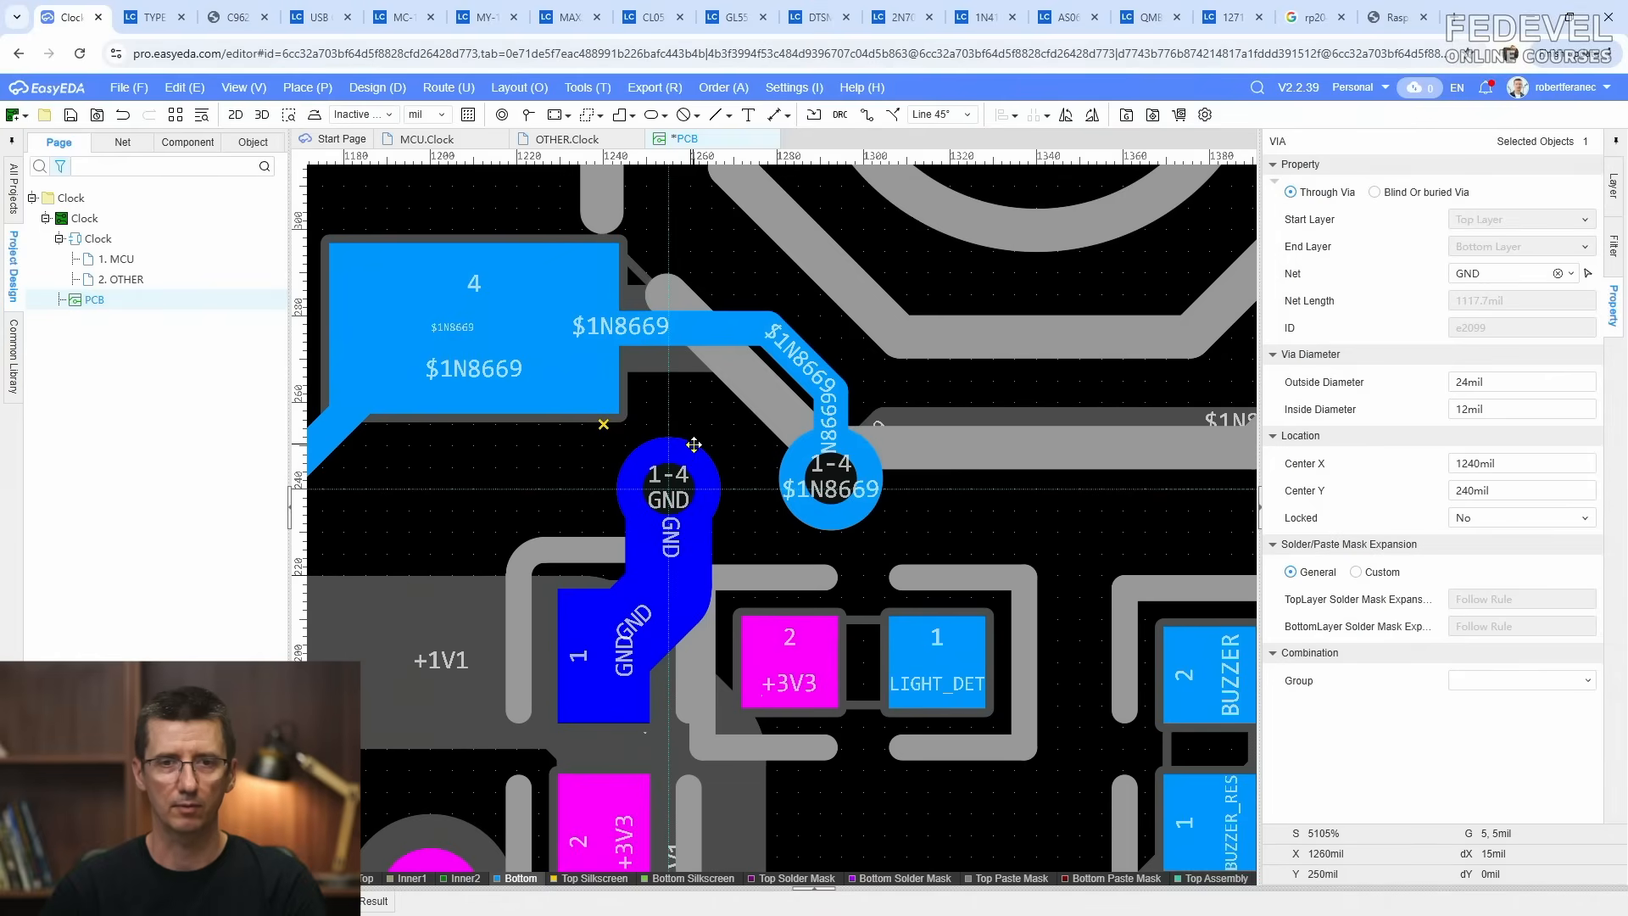
pyautogui.moveTo(694, 445); pyautogui.dragTo(693, 446)
pyautogui.click(665, 554)
pyautogui.moveTo(665, 554); pyautogui.dragTo(597, 560)
pyautogui.click(542, 547)
pyautogui.scroll(-1, 523, 551)
pyautogui.scroll(1, 685, 524)
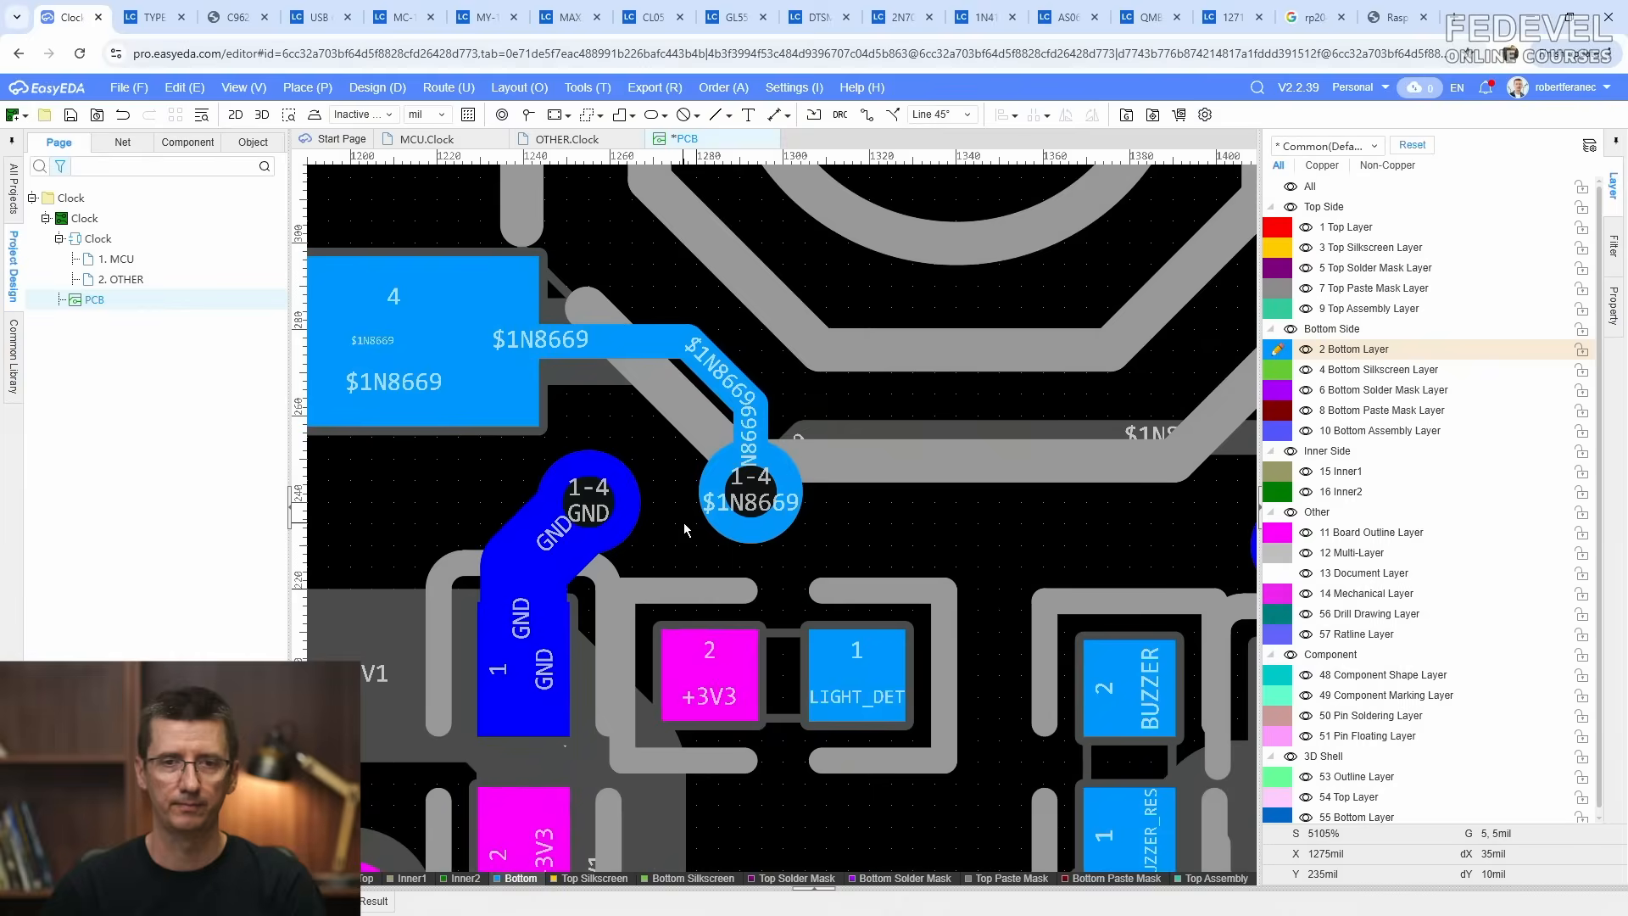
pyautogui.click(764, 511)
pyautogui.moveTo(764, 511); pyautogui.dragTo(755, 510)
pyautogui.click(854, 530)
pyautogui.scroll(-2, 536, 471)
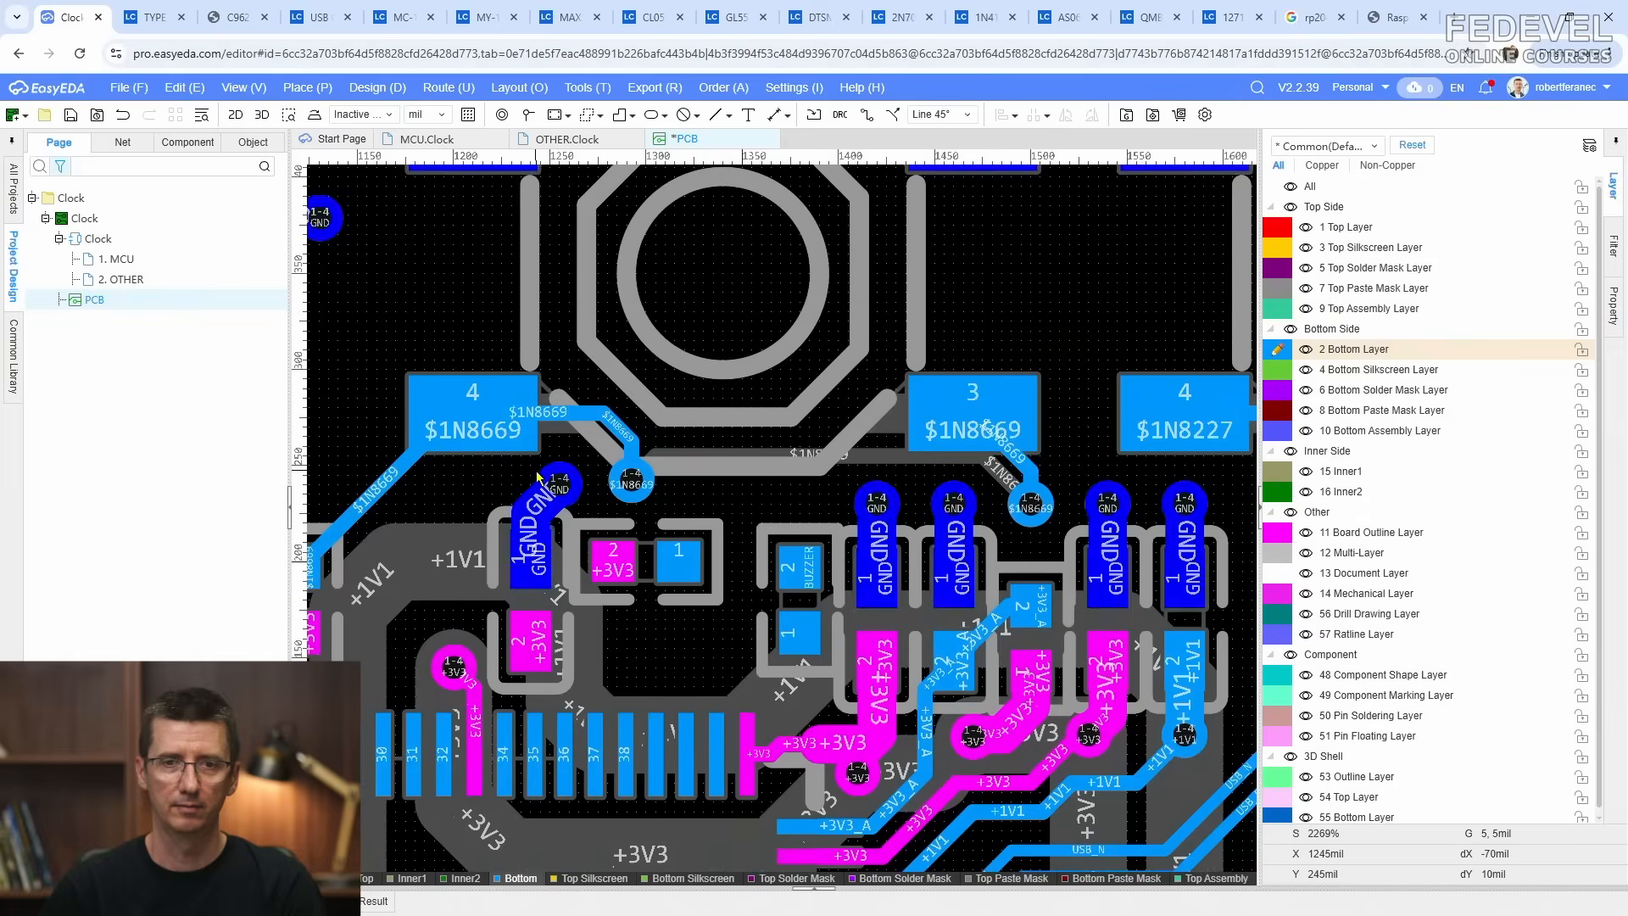
# Step: Route a 20 mil +3V3 track from pad 2 of the LIGHT_DET component to about X 1275 mil, Y 160 mil
pyautogui.scroll(-2, 563, 605)
pyautogui.scroll(3, 564, 605)
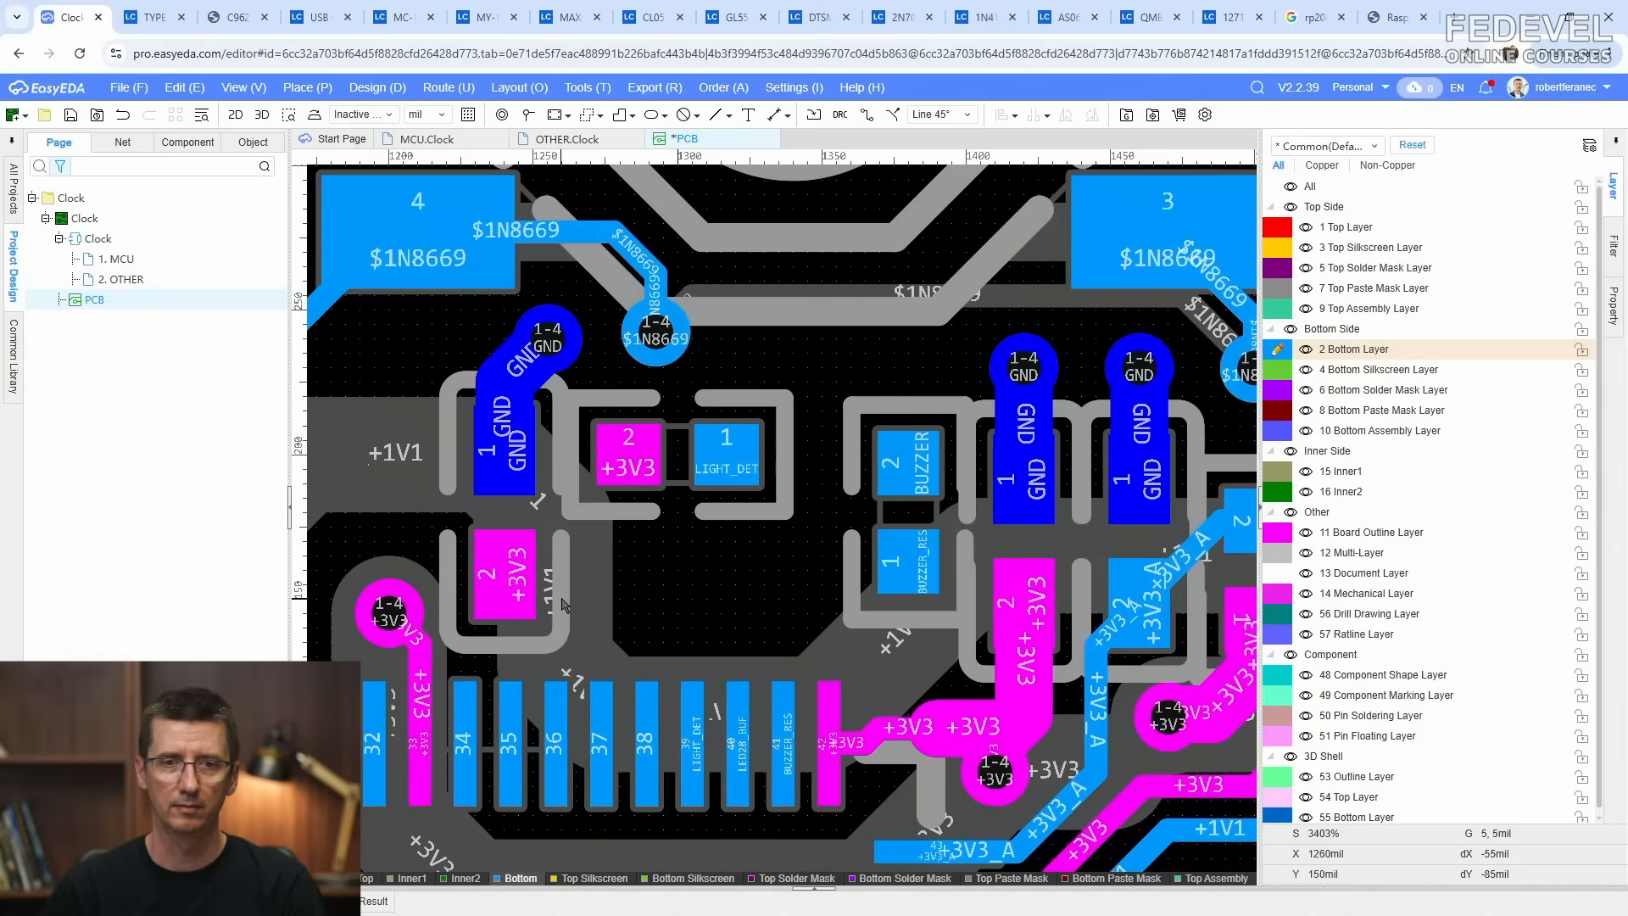
pyautogui.moveTo(562, 599); pyautogui.dragTo(697, 561, button='right')
pyautogui.click(865, 114)
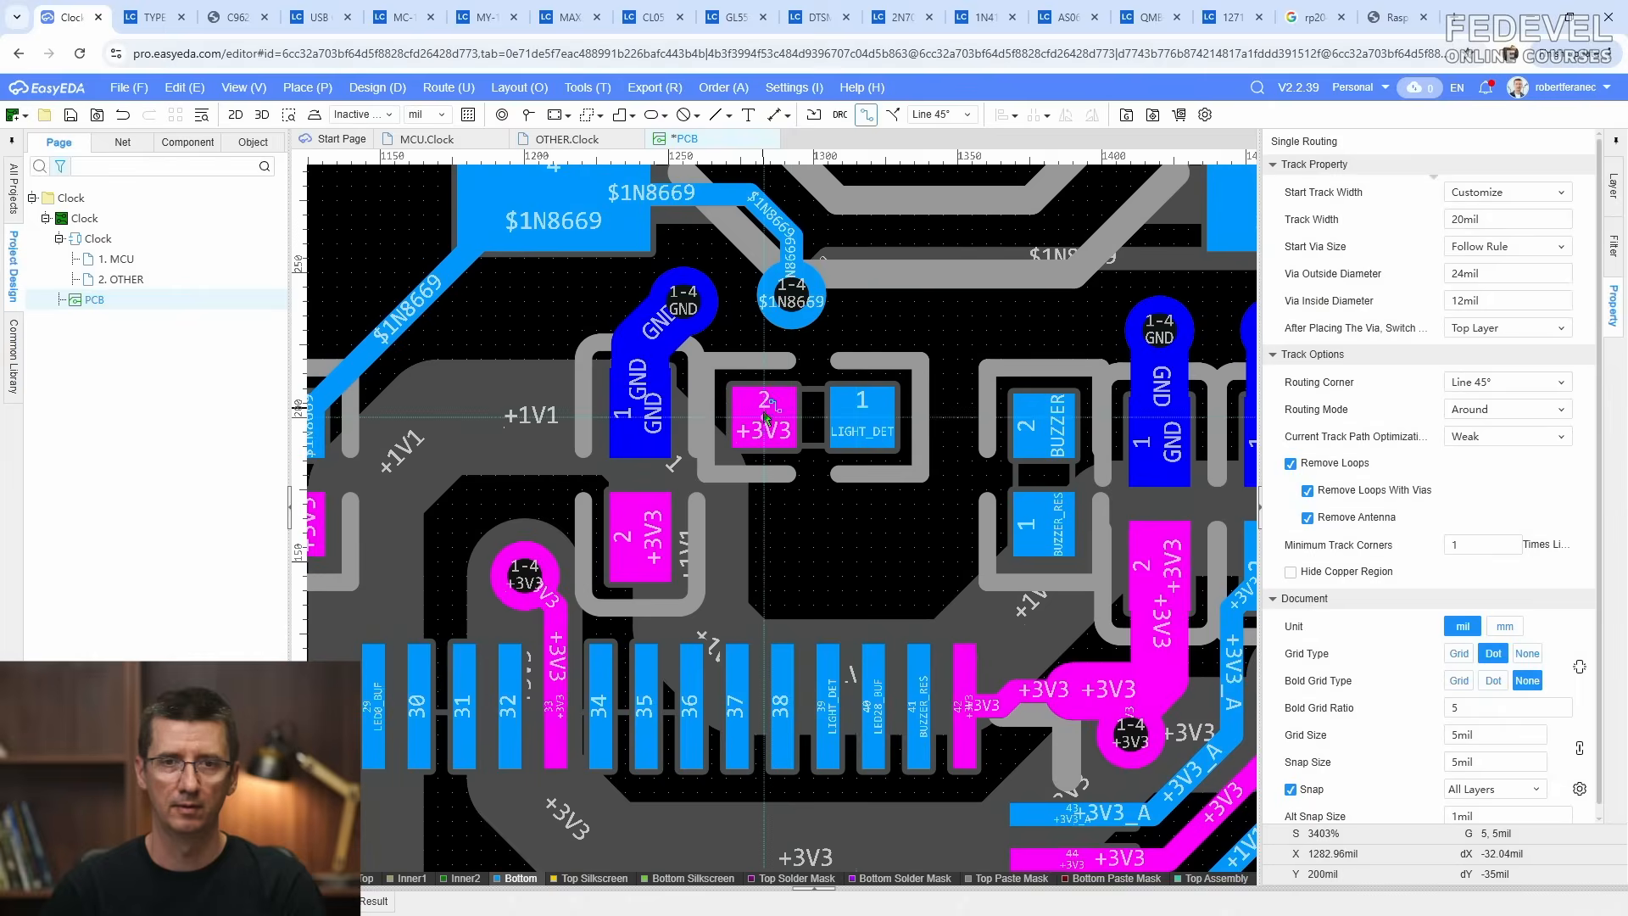
pyautogui.click(763, 420)
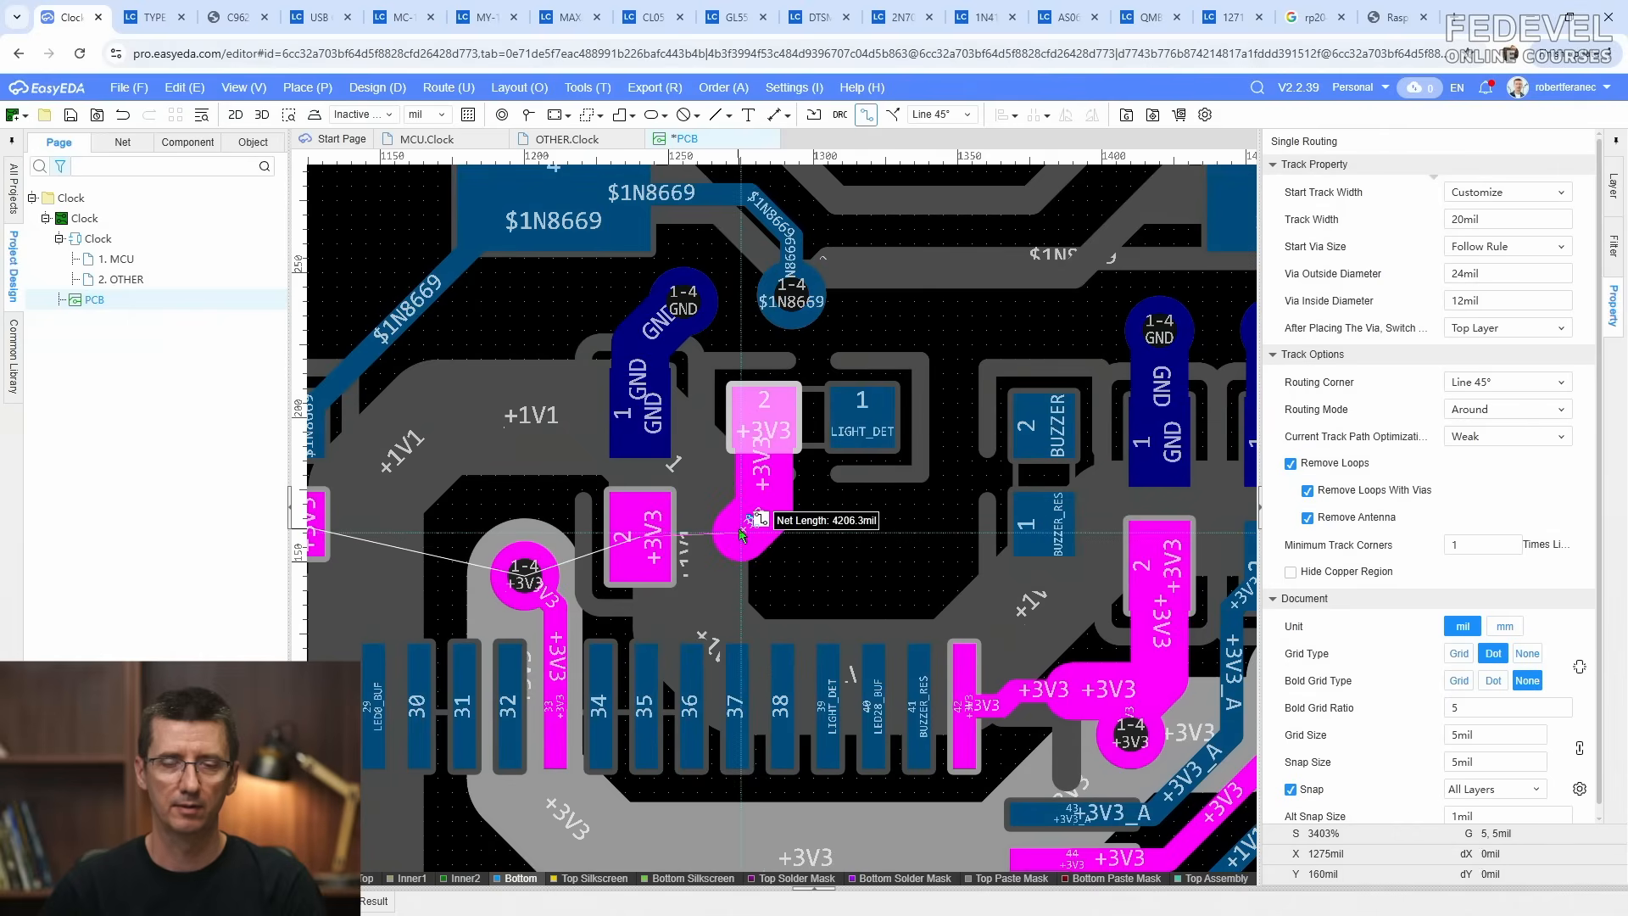
pyautogui.click(741, 532)
pyautogui.press('Escape')
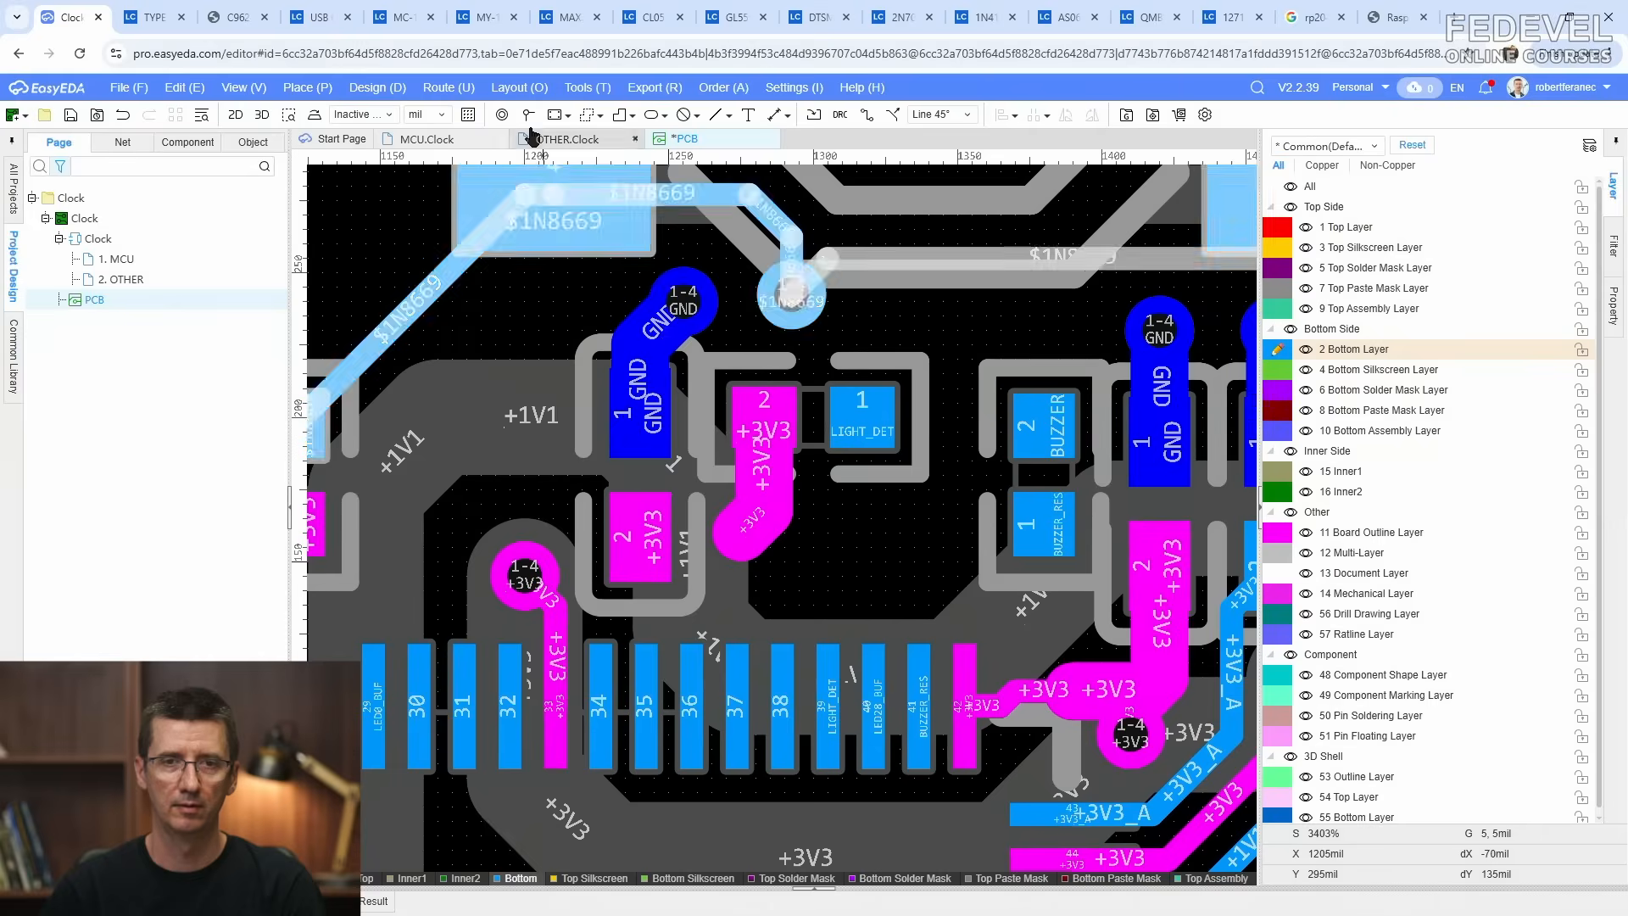
# Step: Place a +3V3 via at the end of the LIGHT_DET component's +3V3 track, at X 1275 mil, Y 160 mil
pyautogui.click(528, 116)
pyautogui.click(740, 531)
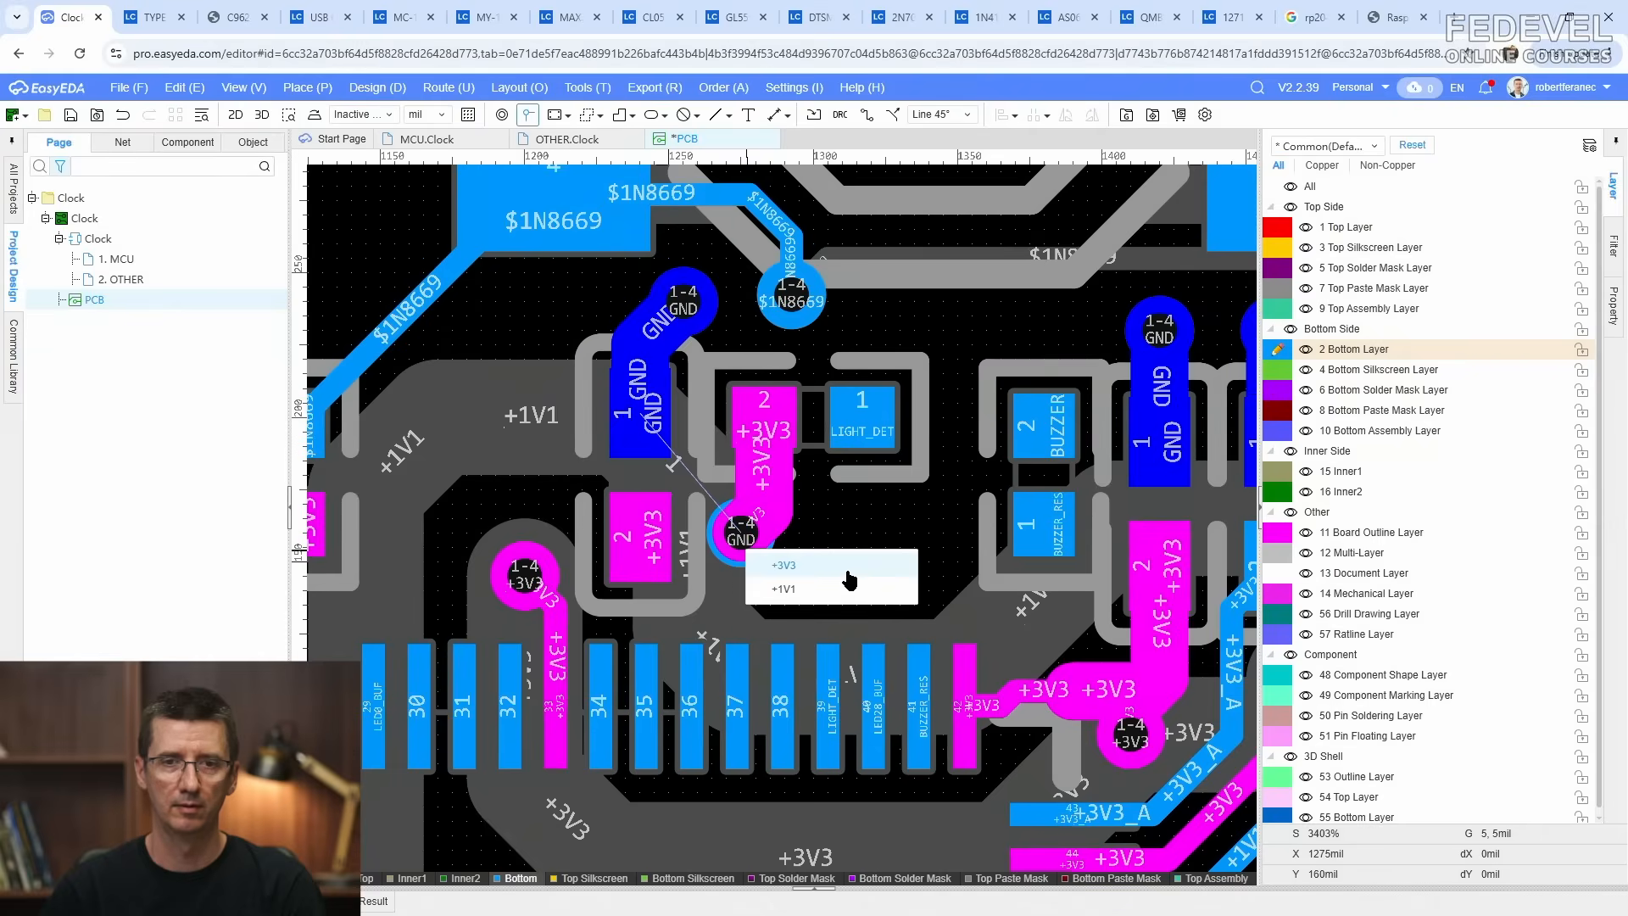
pyautogui.click(804, 566)
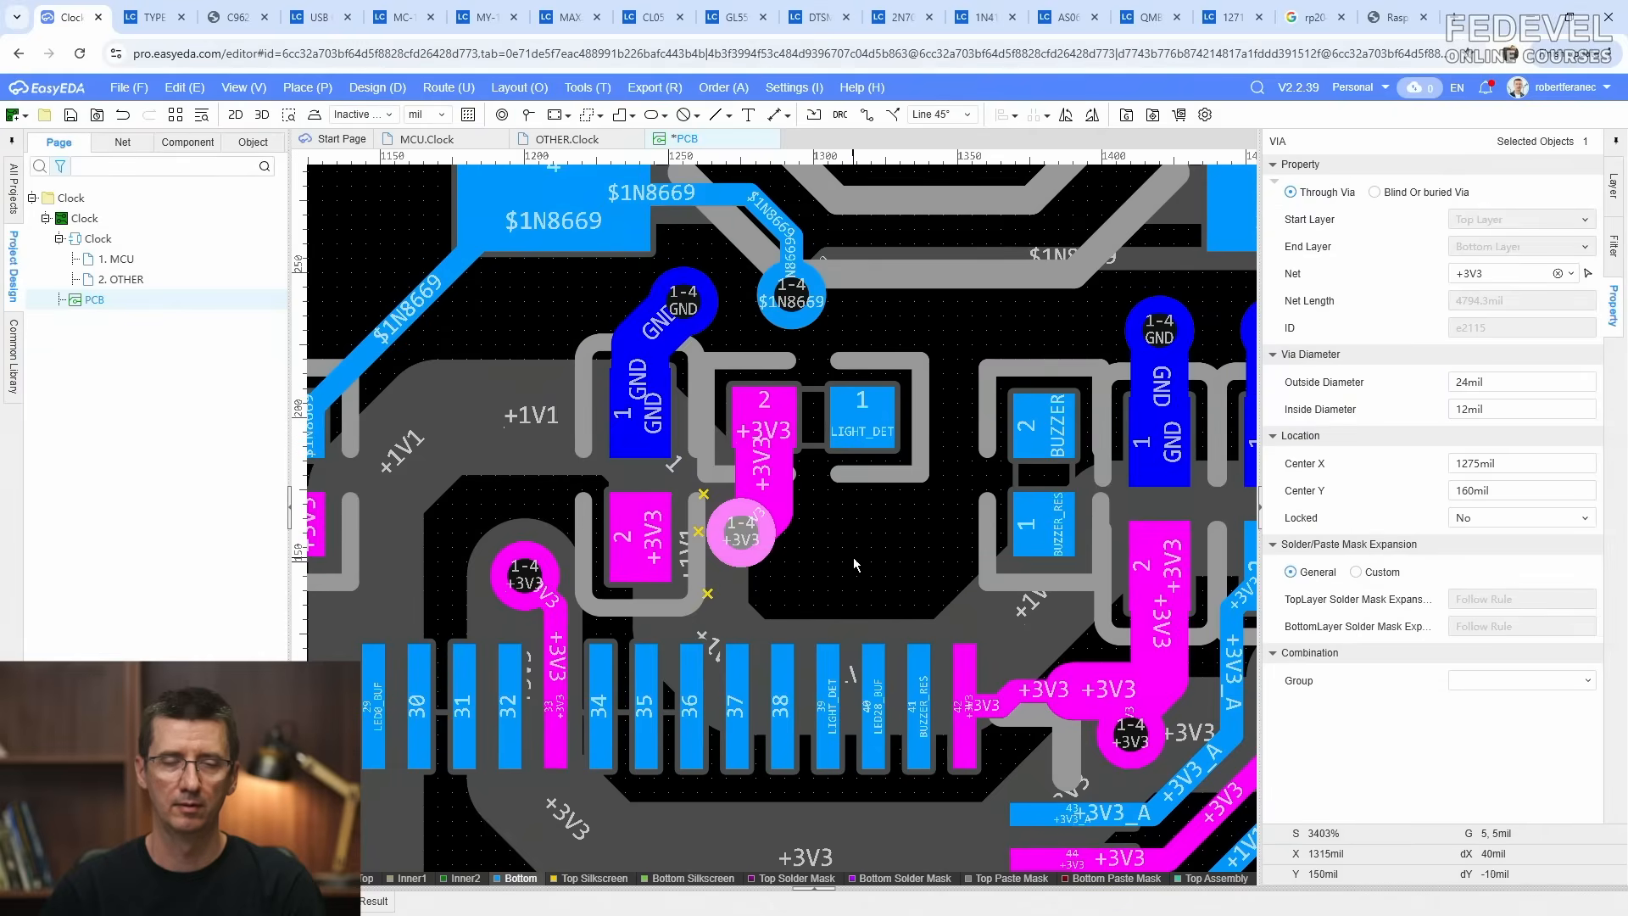
pyautogui.press('Escape')
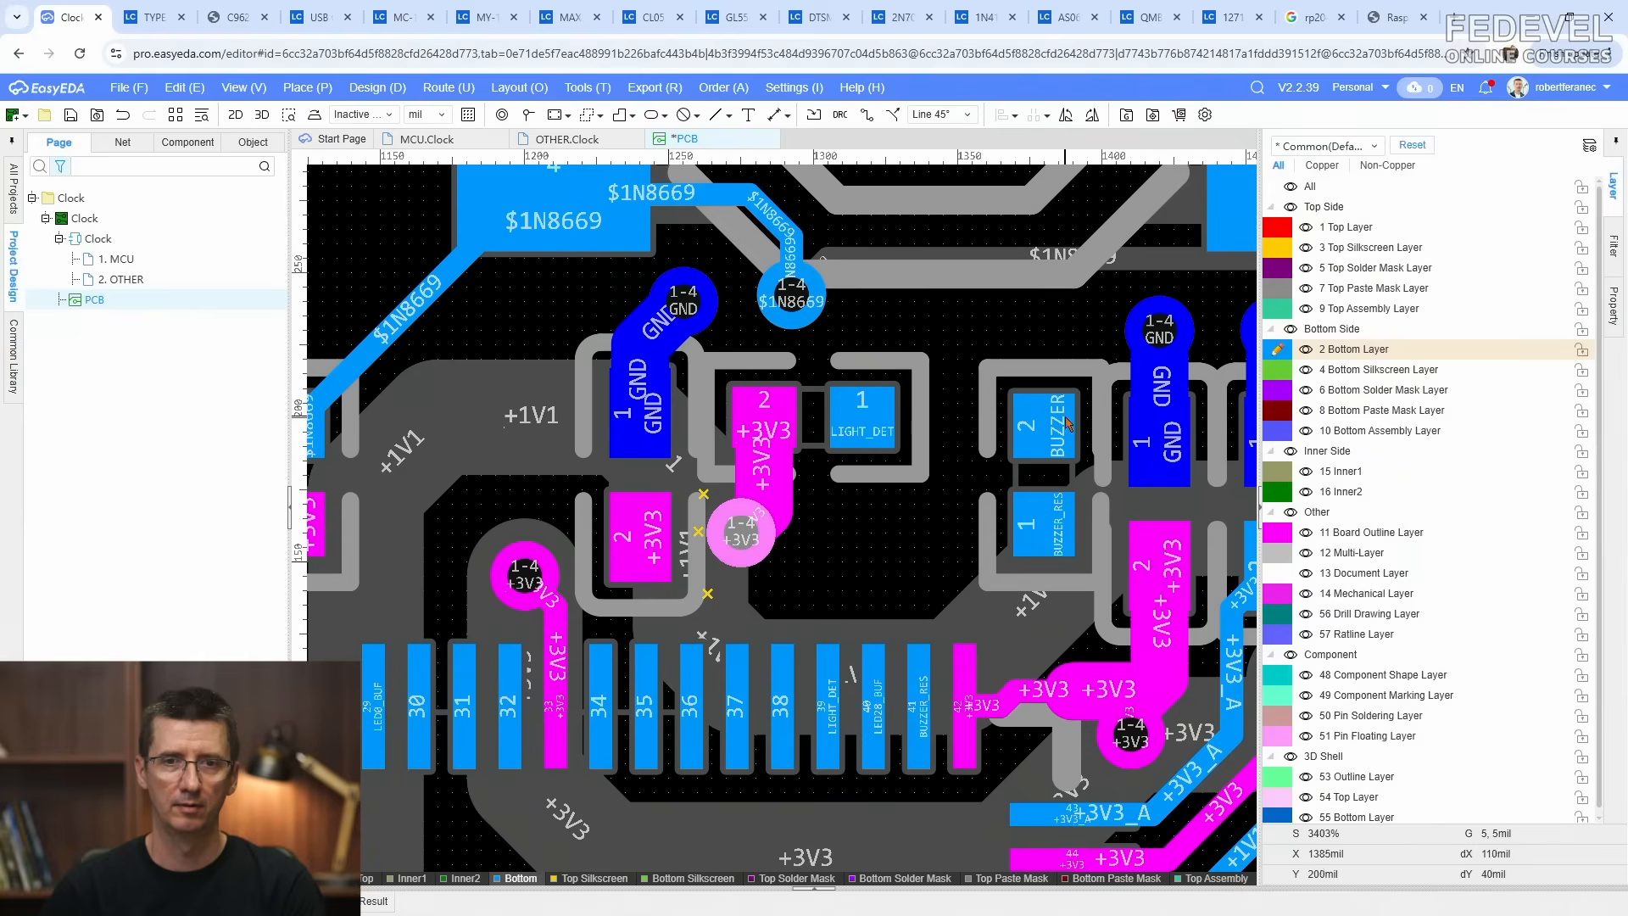
# Step: Delete the top-layer +1V1 track segments that detour around the new +3V3 via below the LIGHT_DET component
pyautogui.click(1276, 227)
pyautogui.click(753, 565)
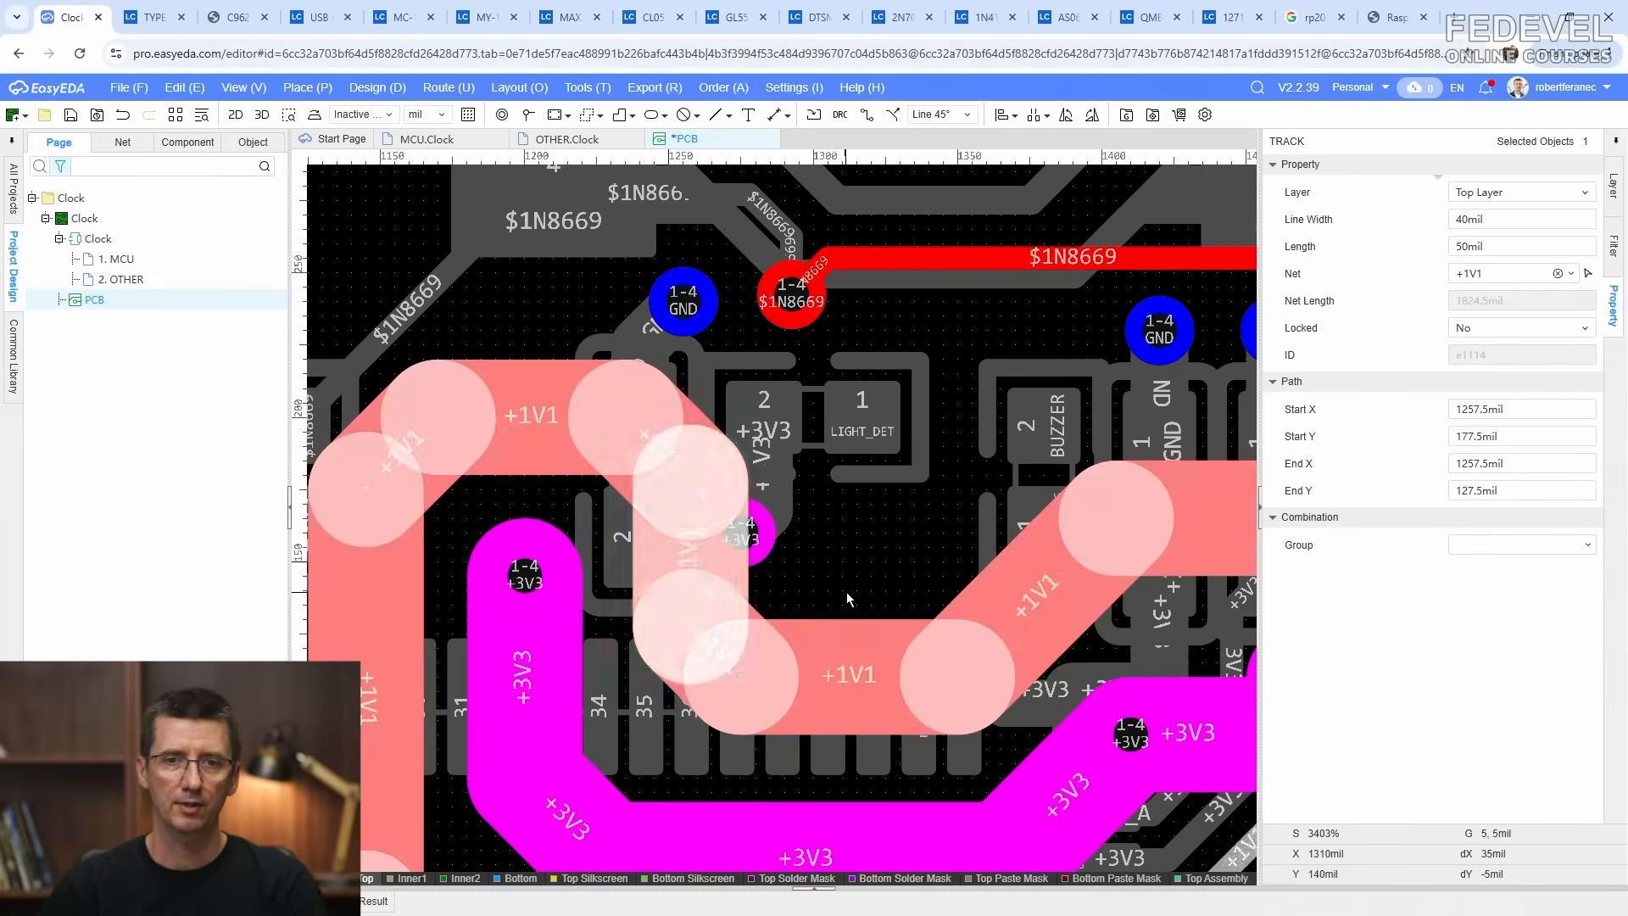
pyautogui.press('Delete')
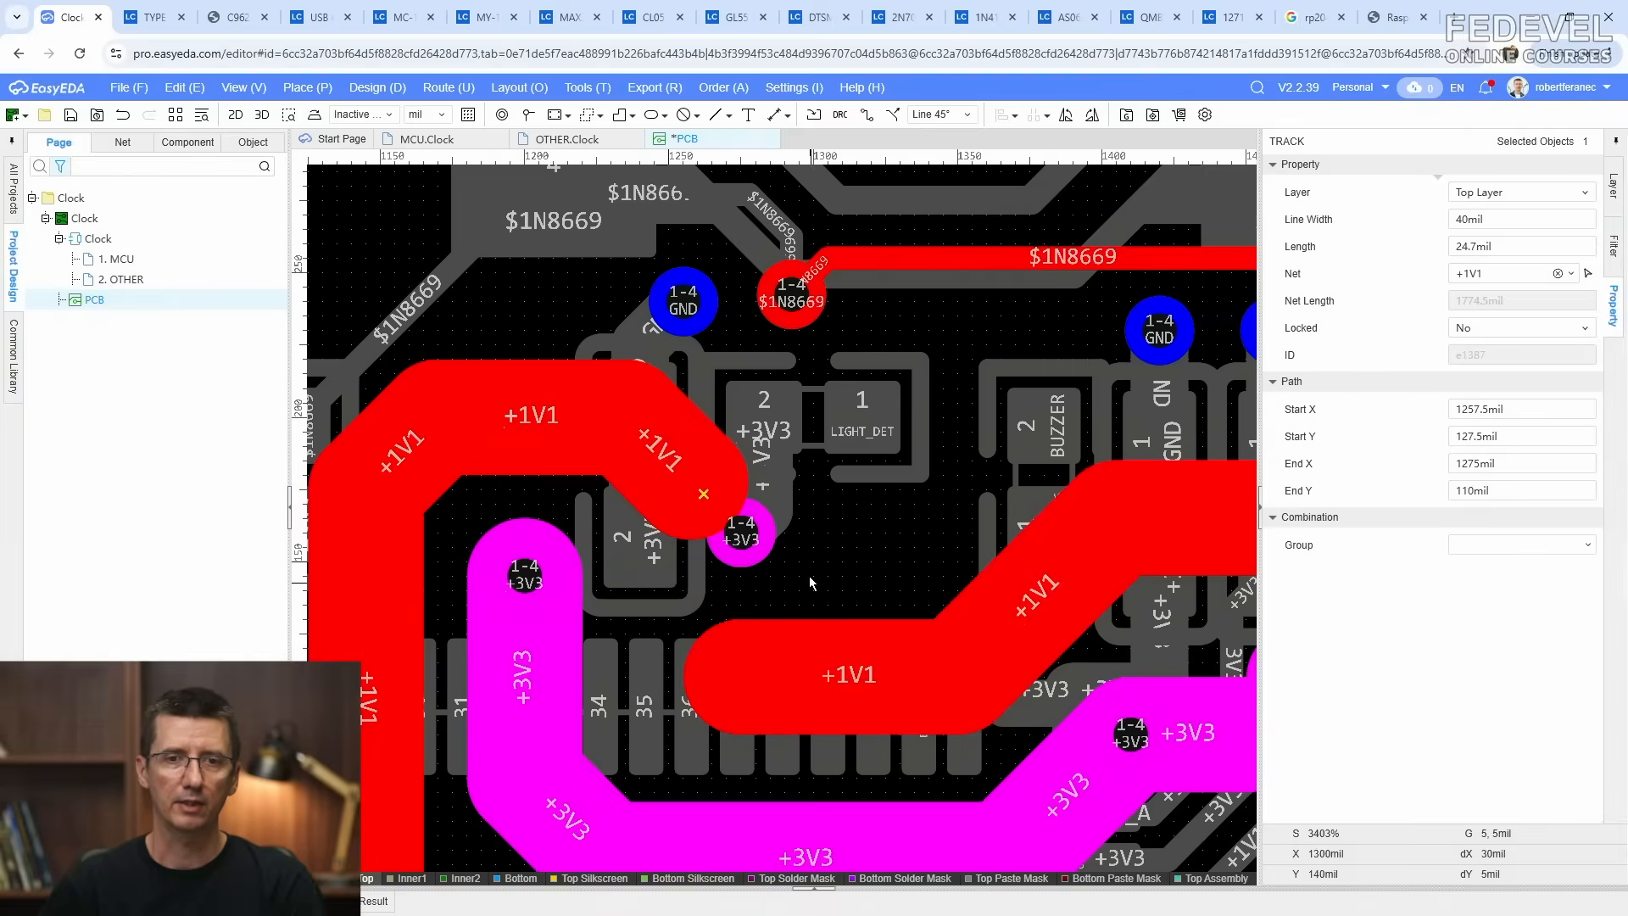
pyautogui.press('Delete')
pyautogui.click(784, 644)
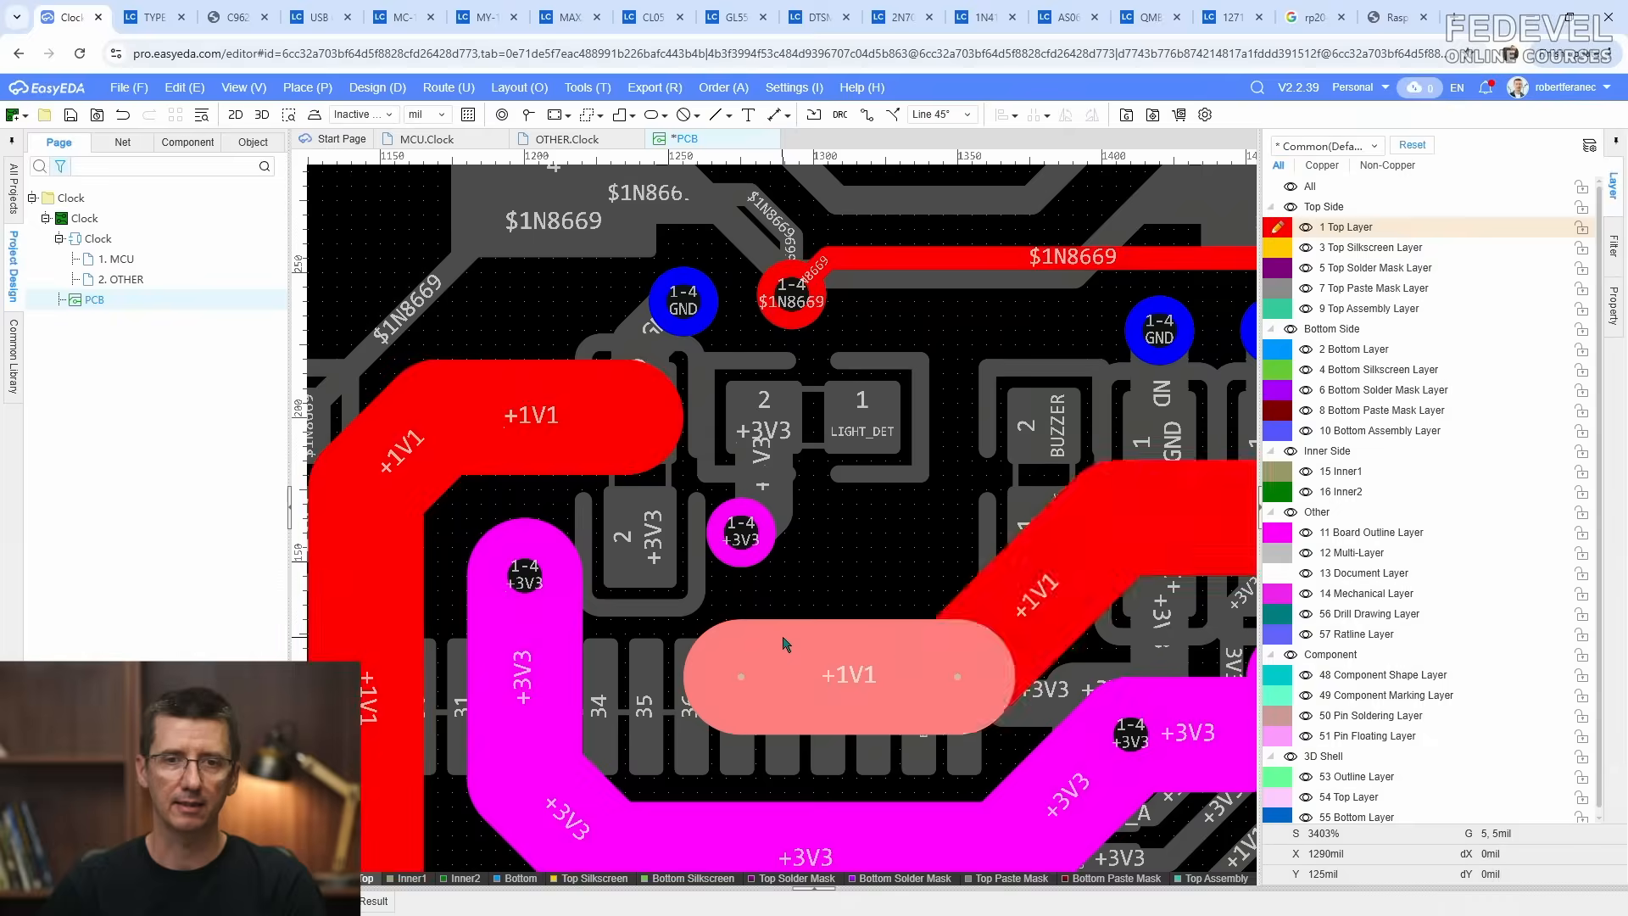
pyautogui.press('Delete')
pyautogui.scroll(-3, 693, 509)
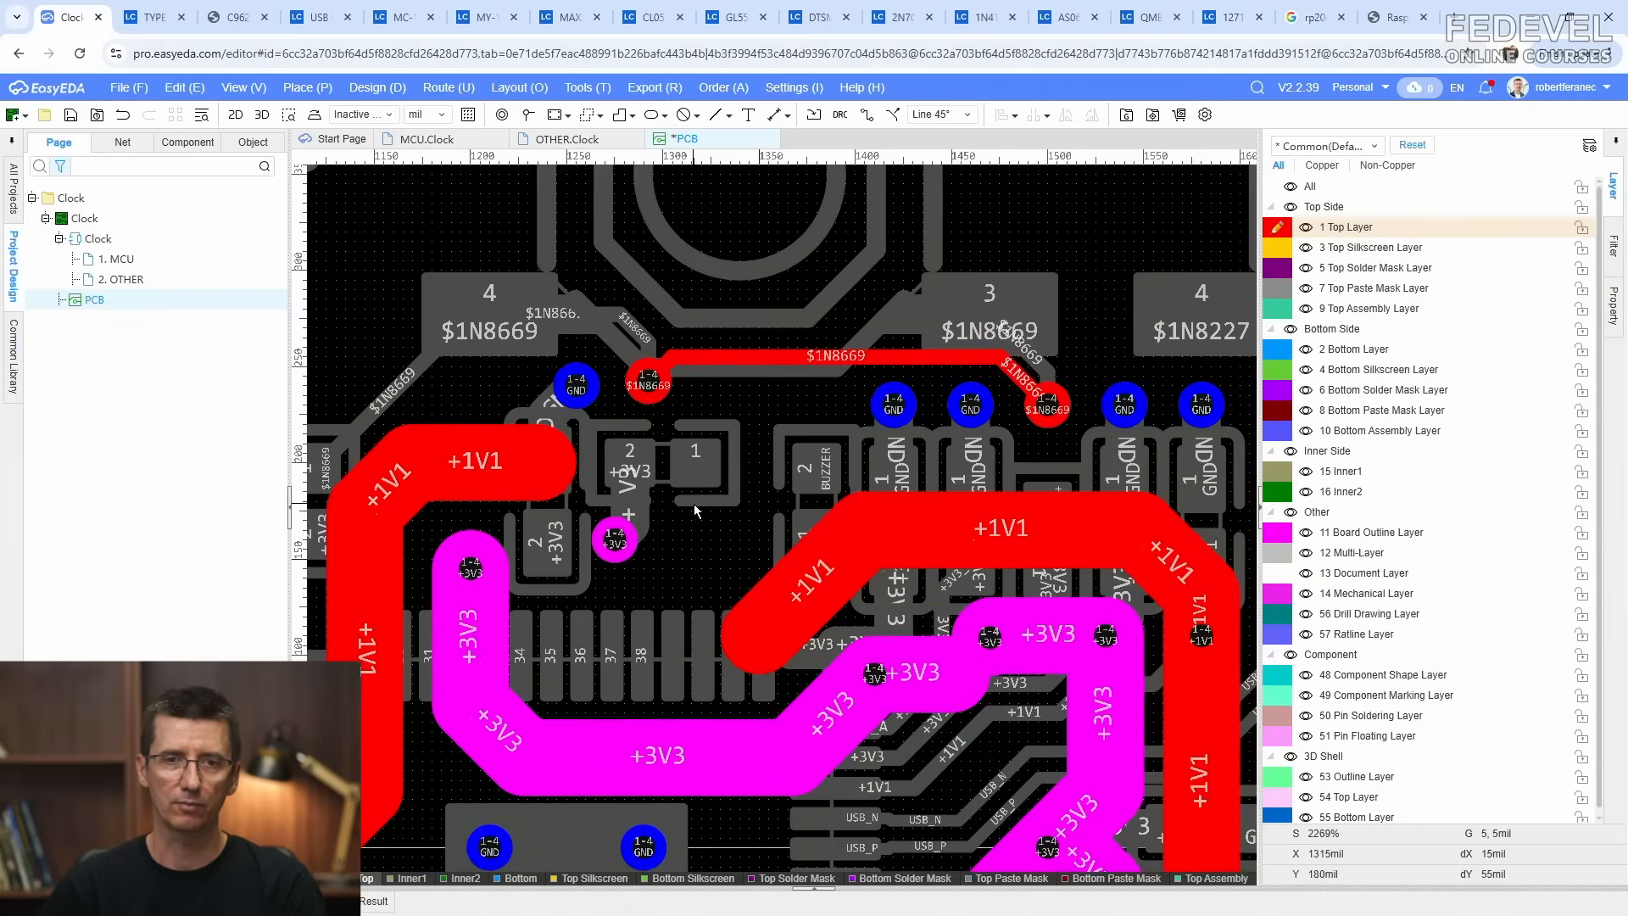
# Step: Reconnect the top-layer +1V1 track with a 40 mil route passing above the new +3V3 via to the remaining horizontal segment
pyautogui.click(866, 117)
pyautogui.click(551, 460)
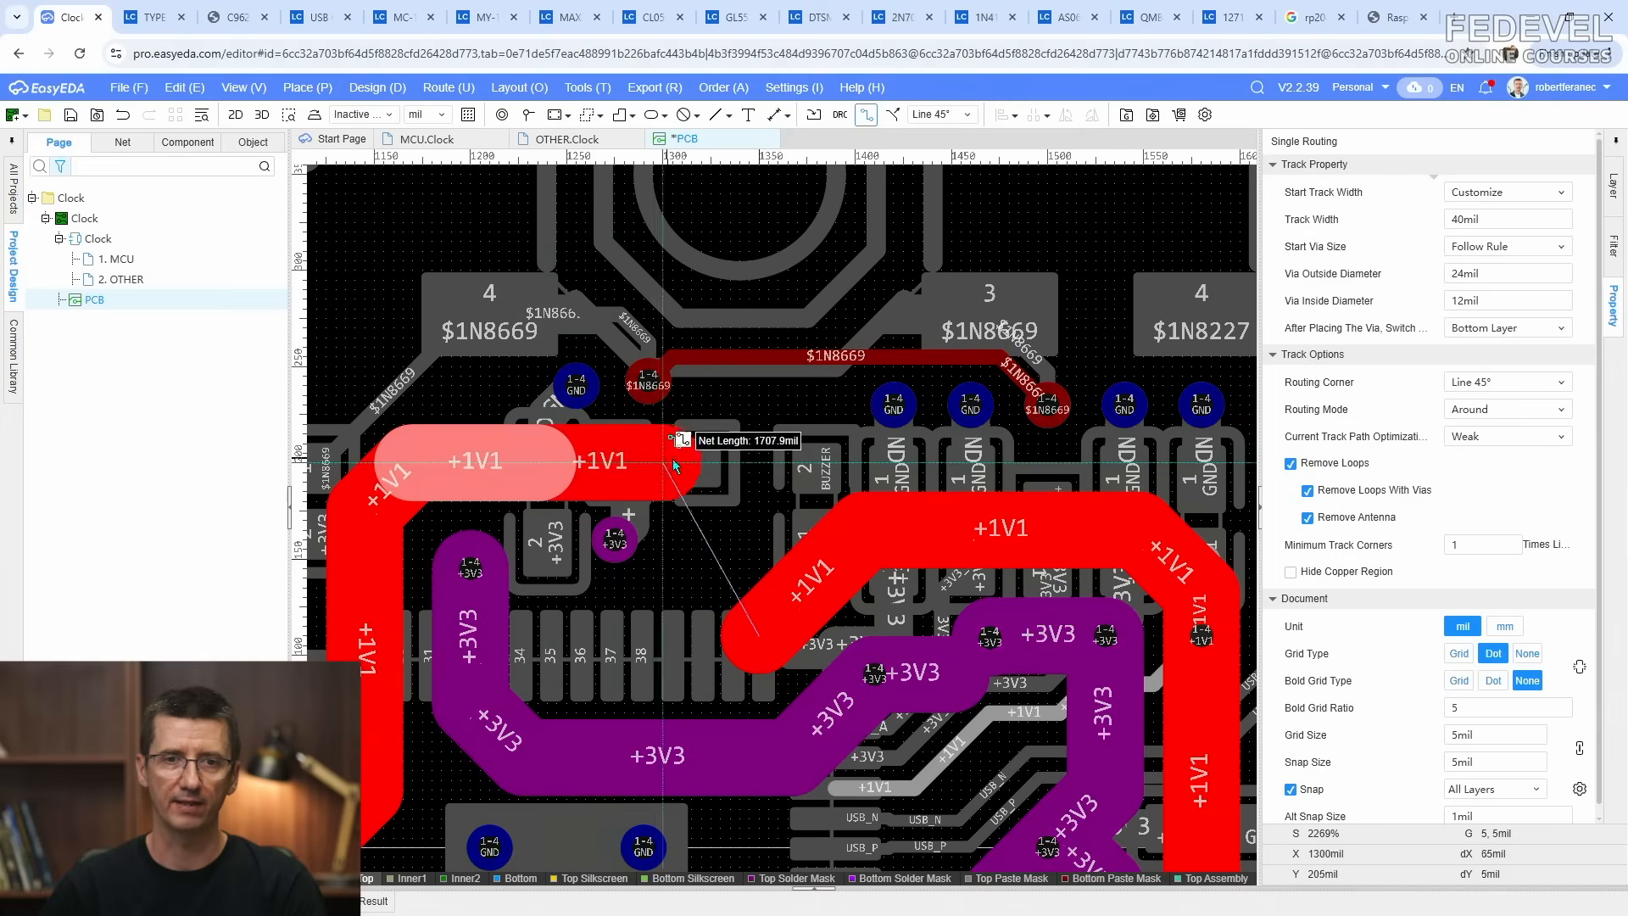
pyautogui.click(867, 531)
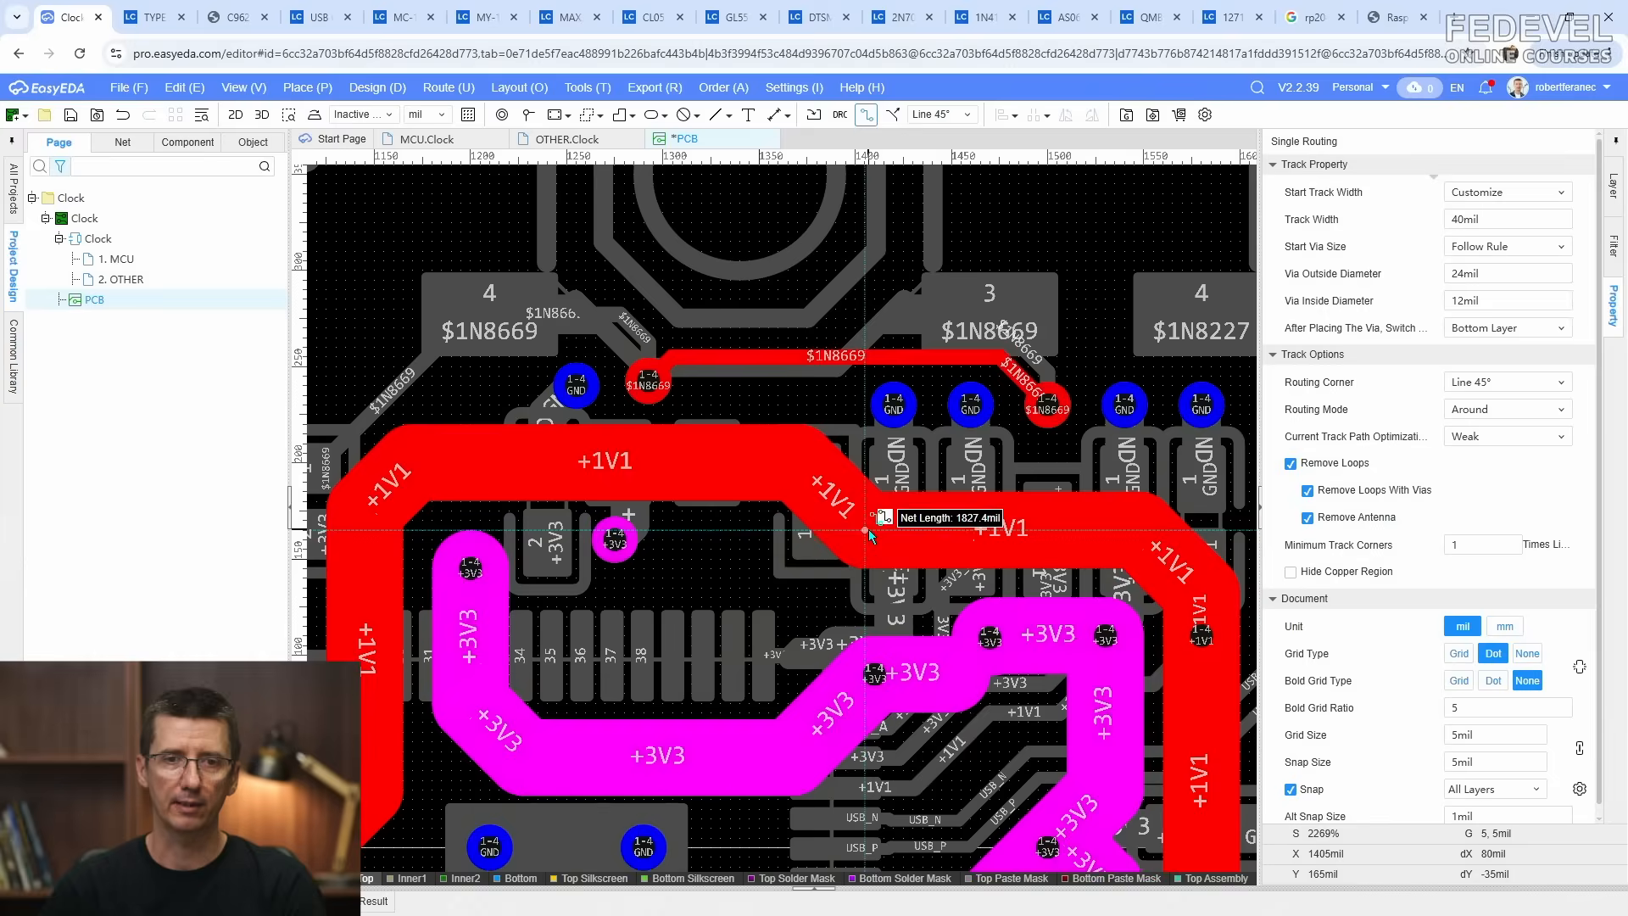
pyautogui.rightClick(780, 553)
# Step: Route a 20 mil +3V3 track on the bottom layer from the capacitor's pad 2 to the +3V3 via of MCU pin 33
pyautogui.press('b')
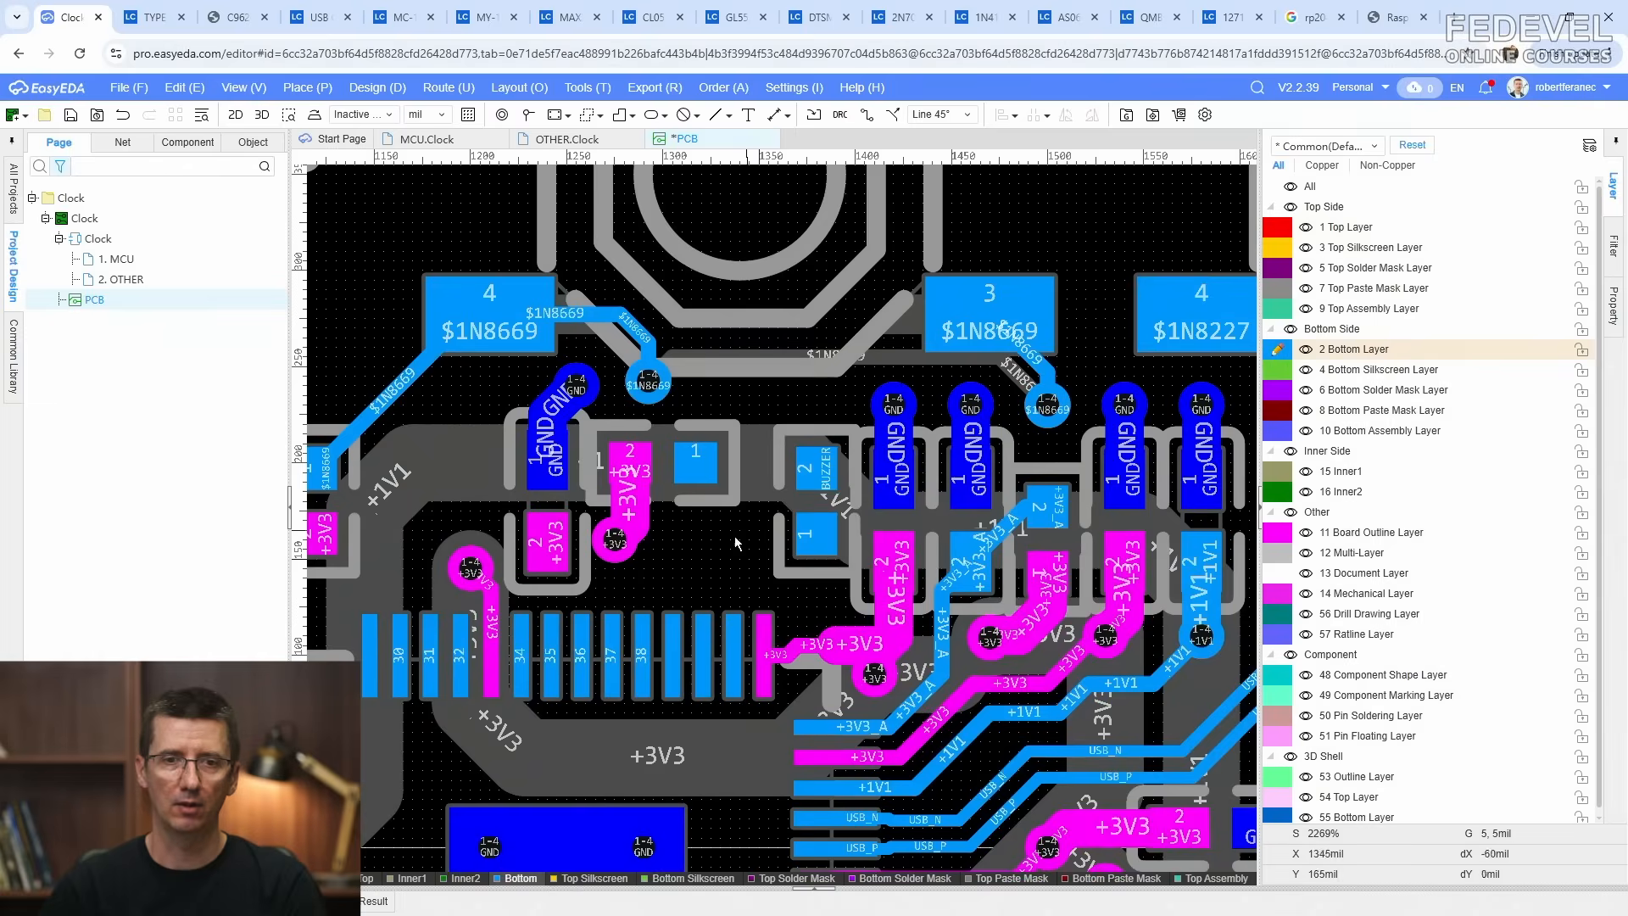
pyautogui.moveTo(724, 543); pyautogui.dragTo(949, 512, button='right')
pyautogui.click(865, 114)
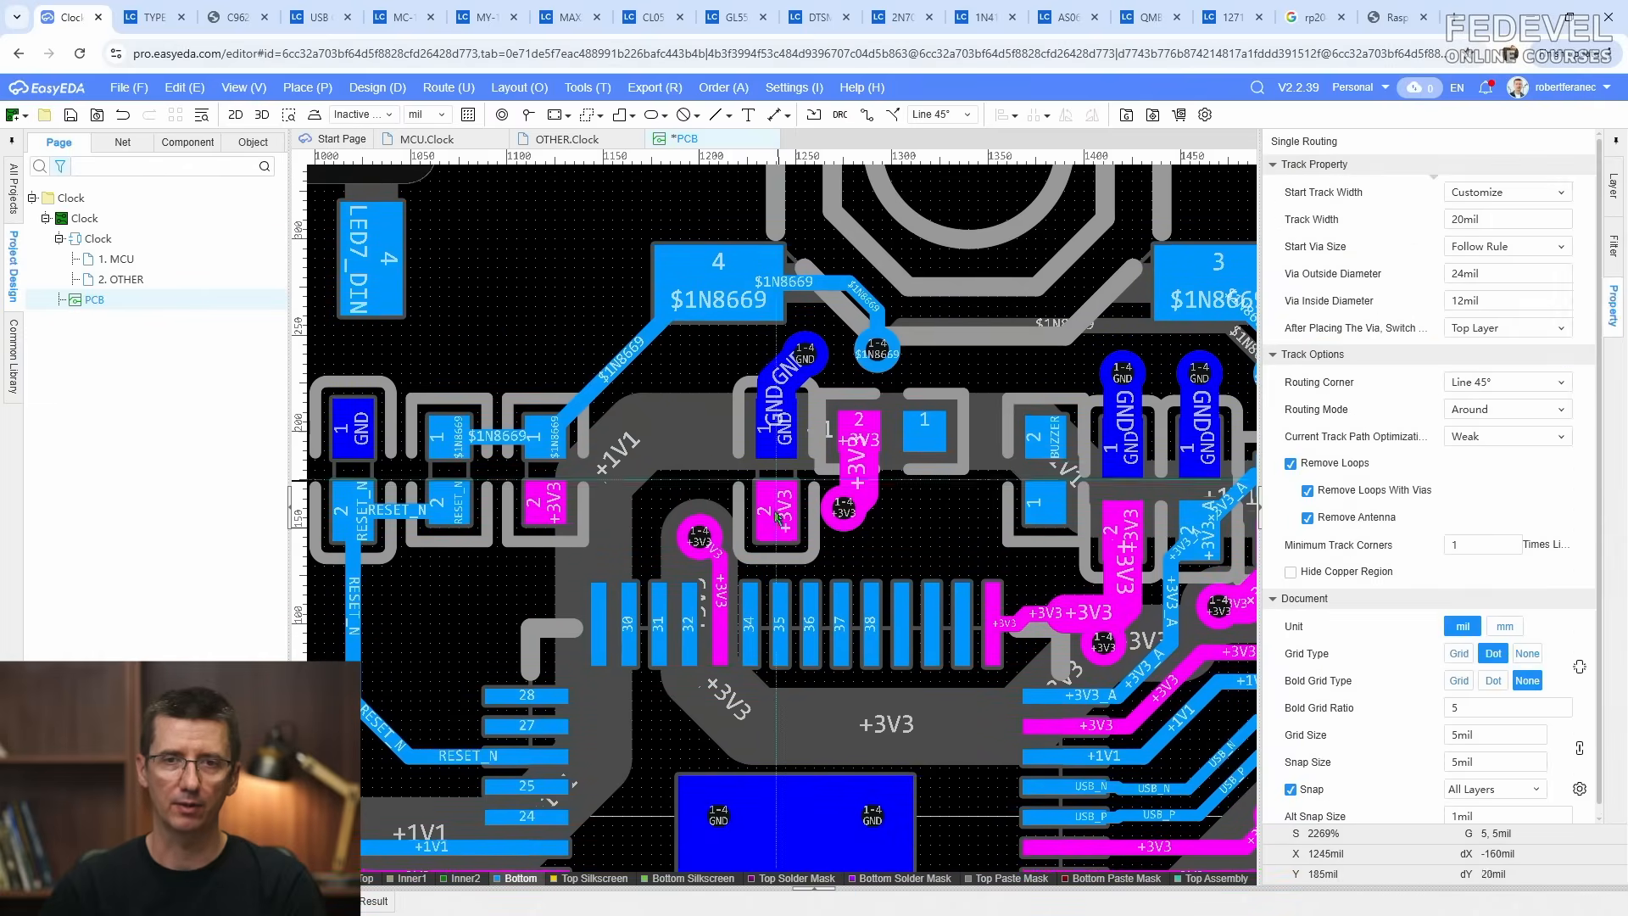
pyautogui.scroll(4, 776, 517)
pyautogui.click(774, 504)
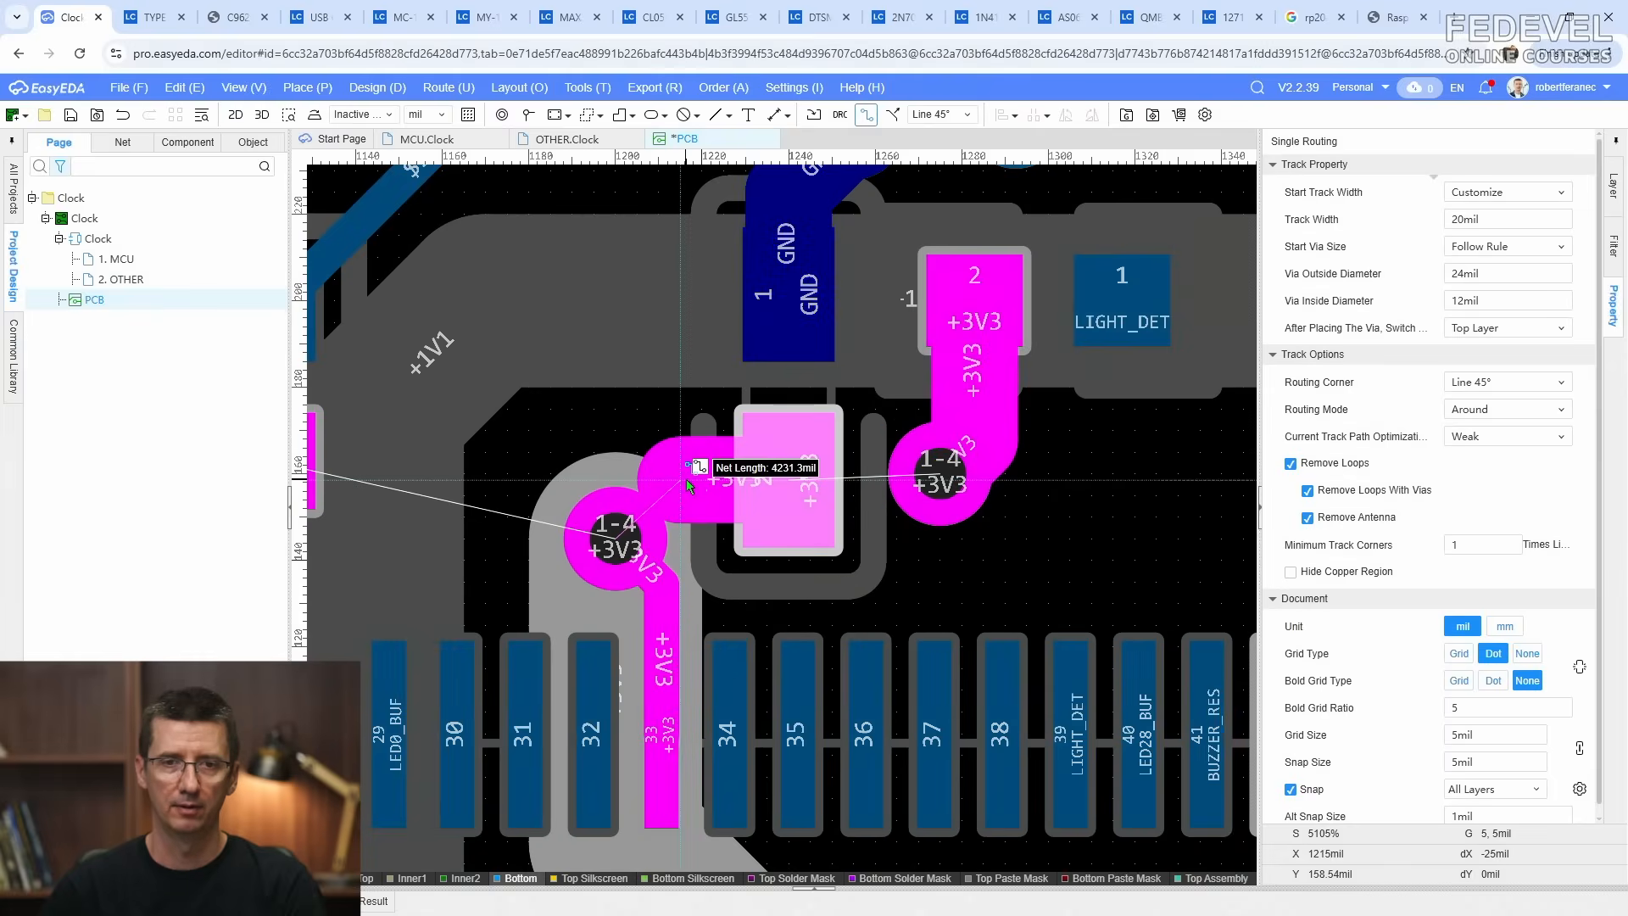
pyautogui.click(685, 539)
pyautogui.scroll(-3, 685, 539)
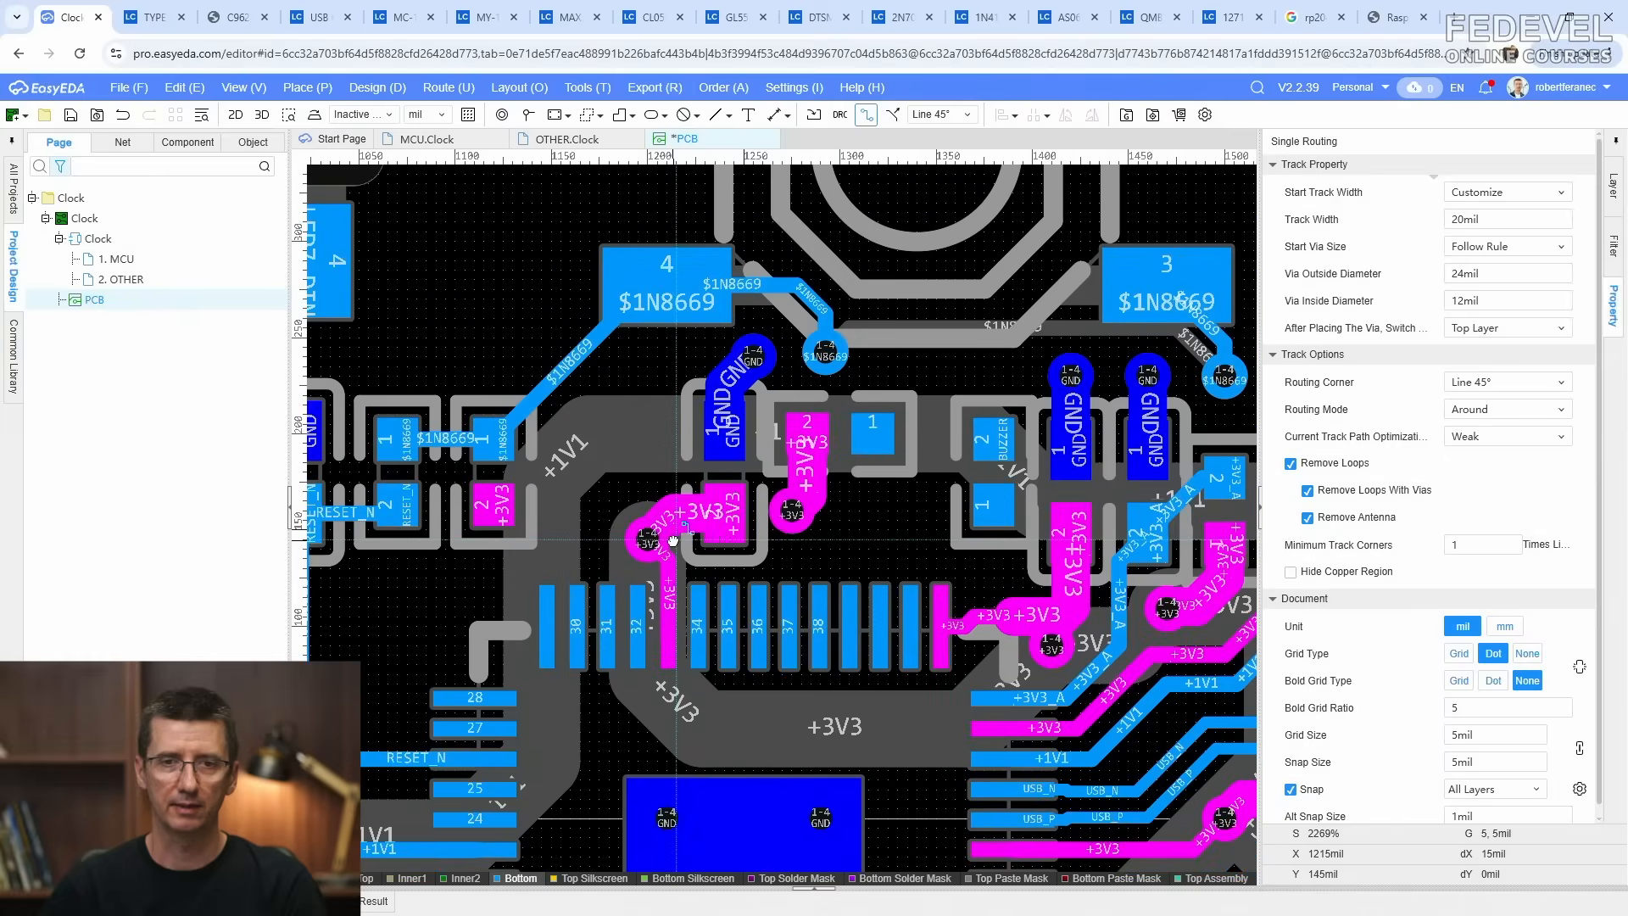
pyautogui.press('Escape')
# Step: Route a short 20 mil GND track from pad 1 of the RESET_N capacitor outward to X 990 mil
pyautogui.moveTo(801, 567); pyautogui.dragTo(1057, 594, button='right')
pyautogui.scroll(1, 432, 395)
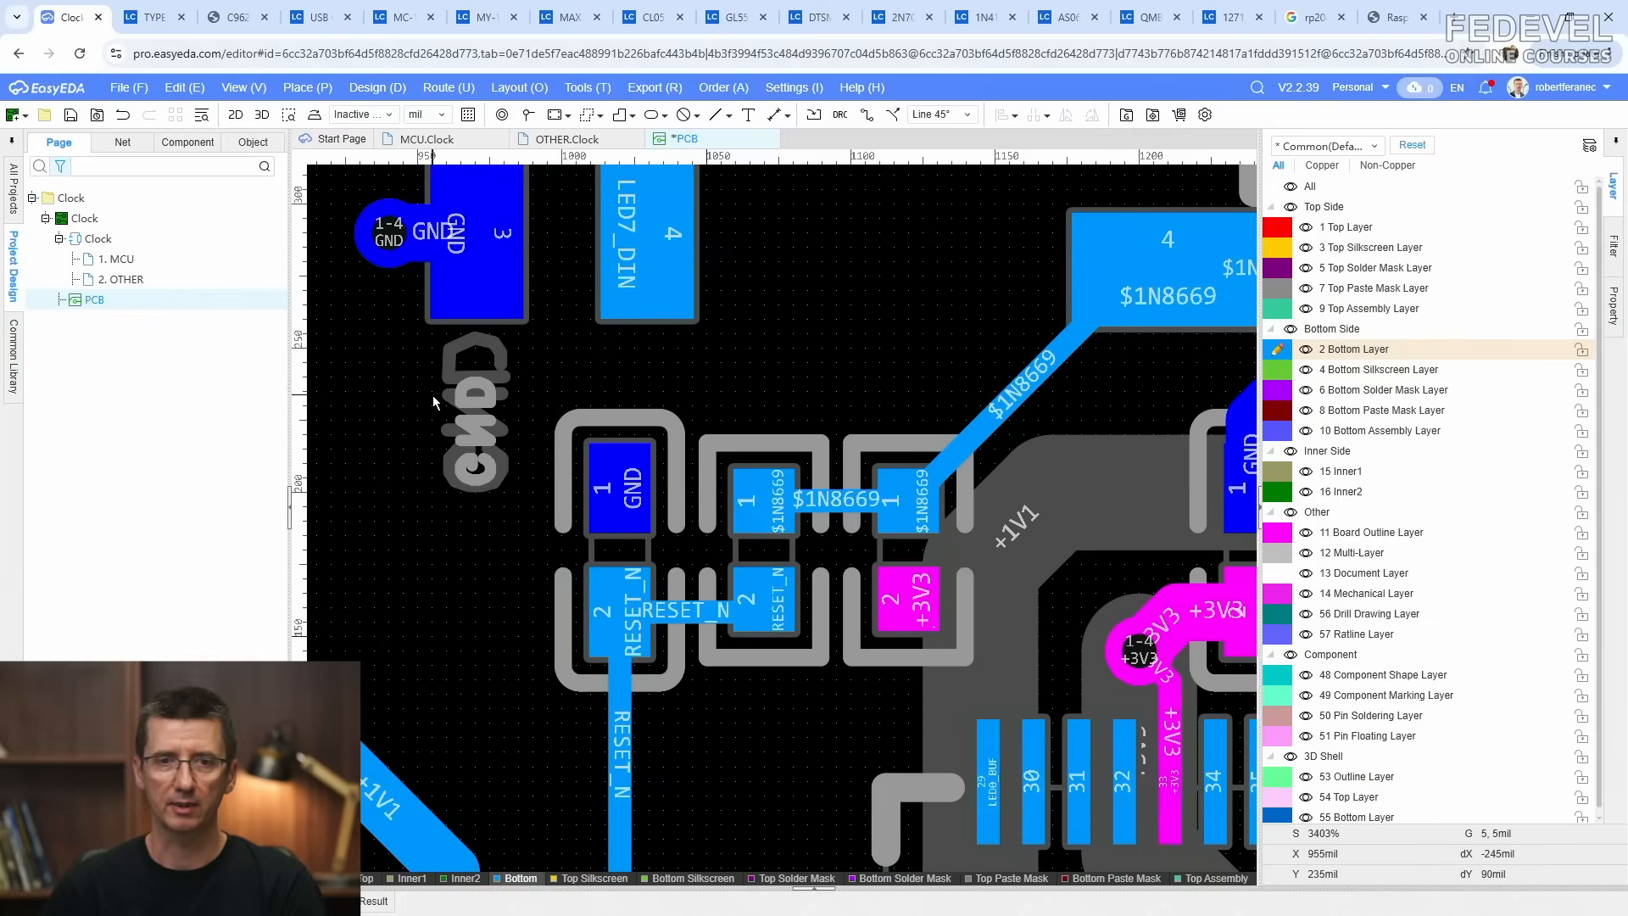
pyautogui.click(865, 116)
pyautogui.click(610, 490)
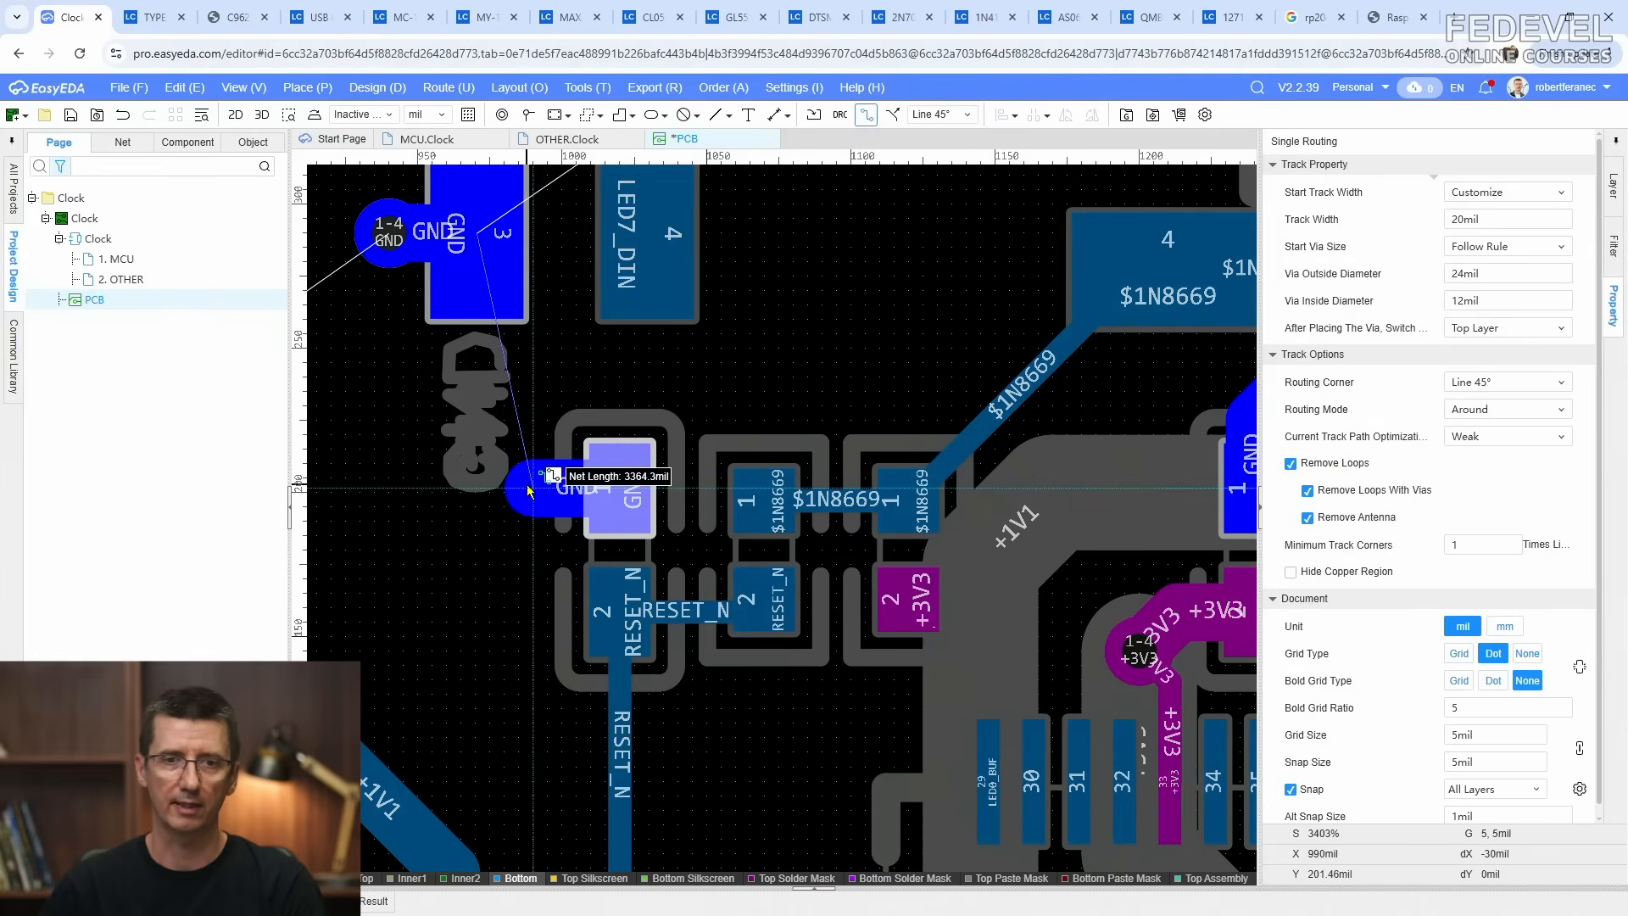
pyautogui.press('Escape')
pyautogui.press('Escape')
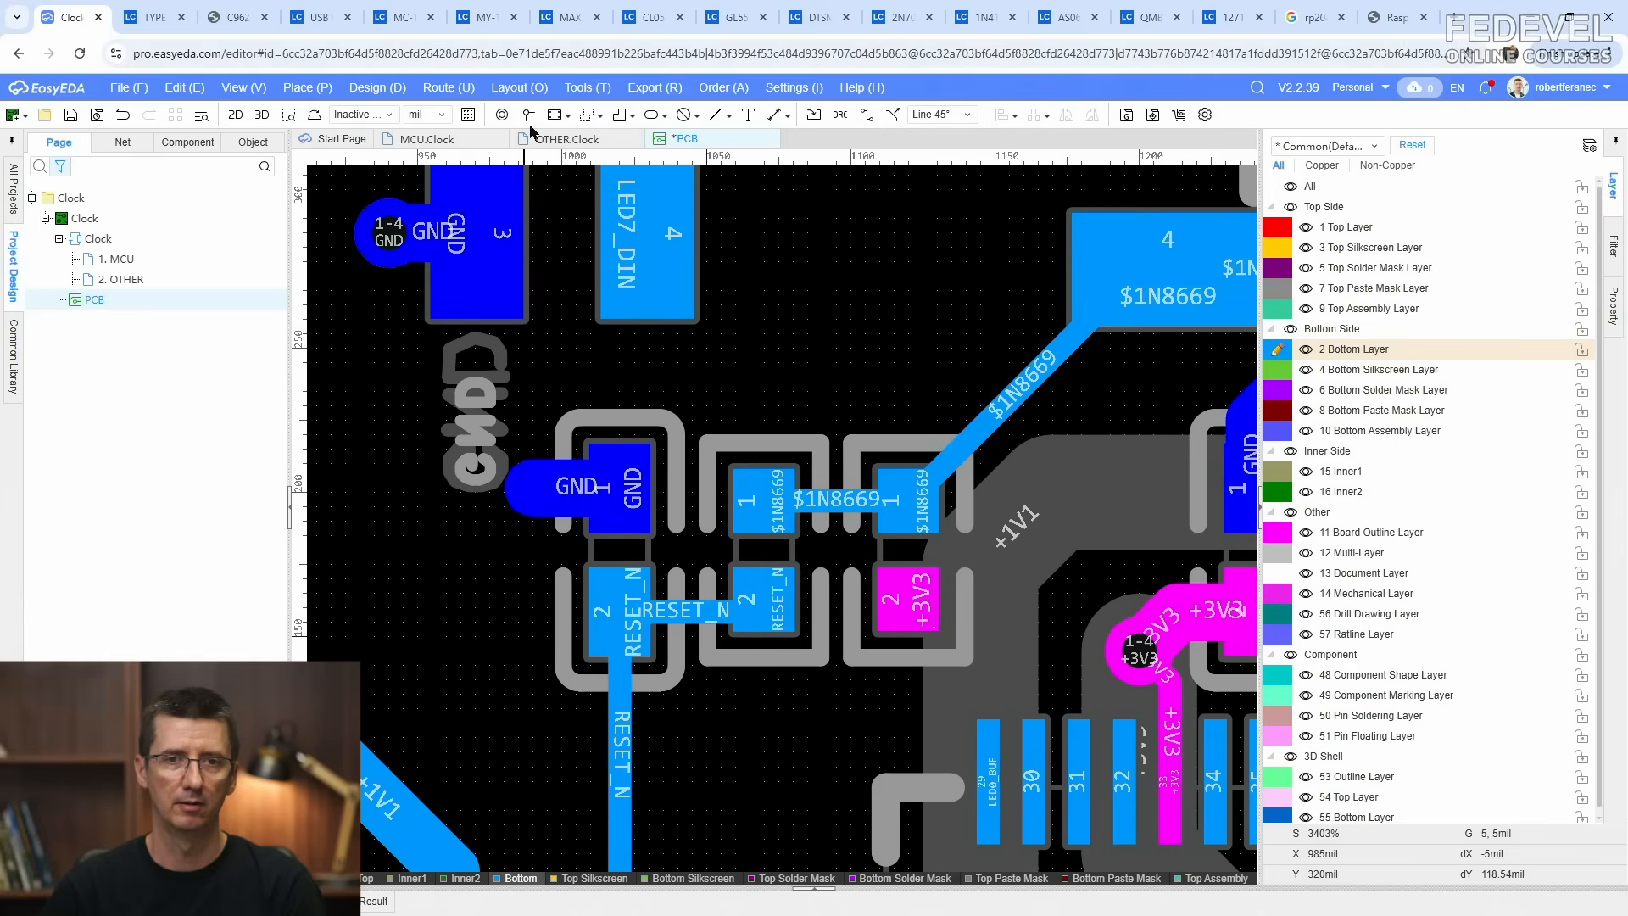
# Step: Place a GND via at the end of the RESET_N capacitor's GND track, at X 990 mil, Y 201.5 mil
pyautogui.click(527, 486)
pyautogui.scroll(-4, 594, 458)
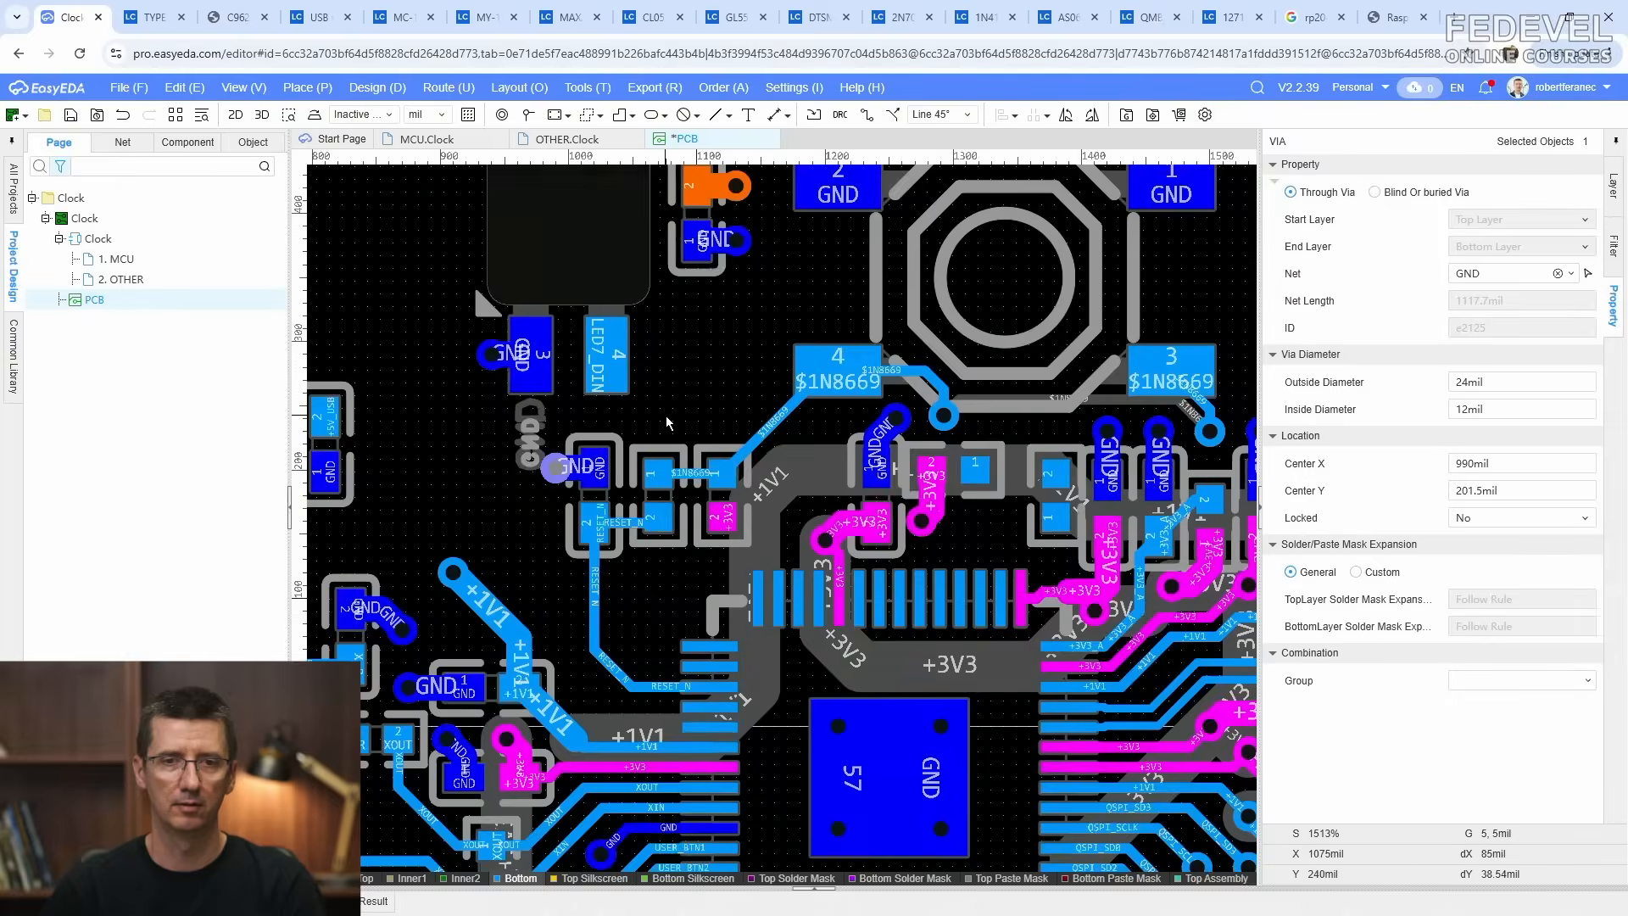
pyautogui.scroll(-1, 683, 414)
pyautogui.click(705, 391)
# Step: Fit the whole board in view and save the PCB
pyautogui.moveTo(706, 392); pyautogui.dragTo(619, 487, button='right')
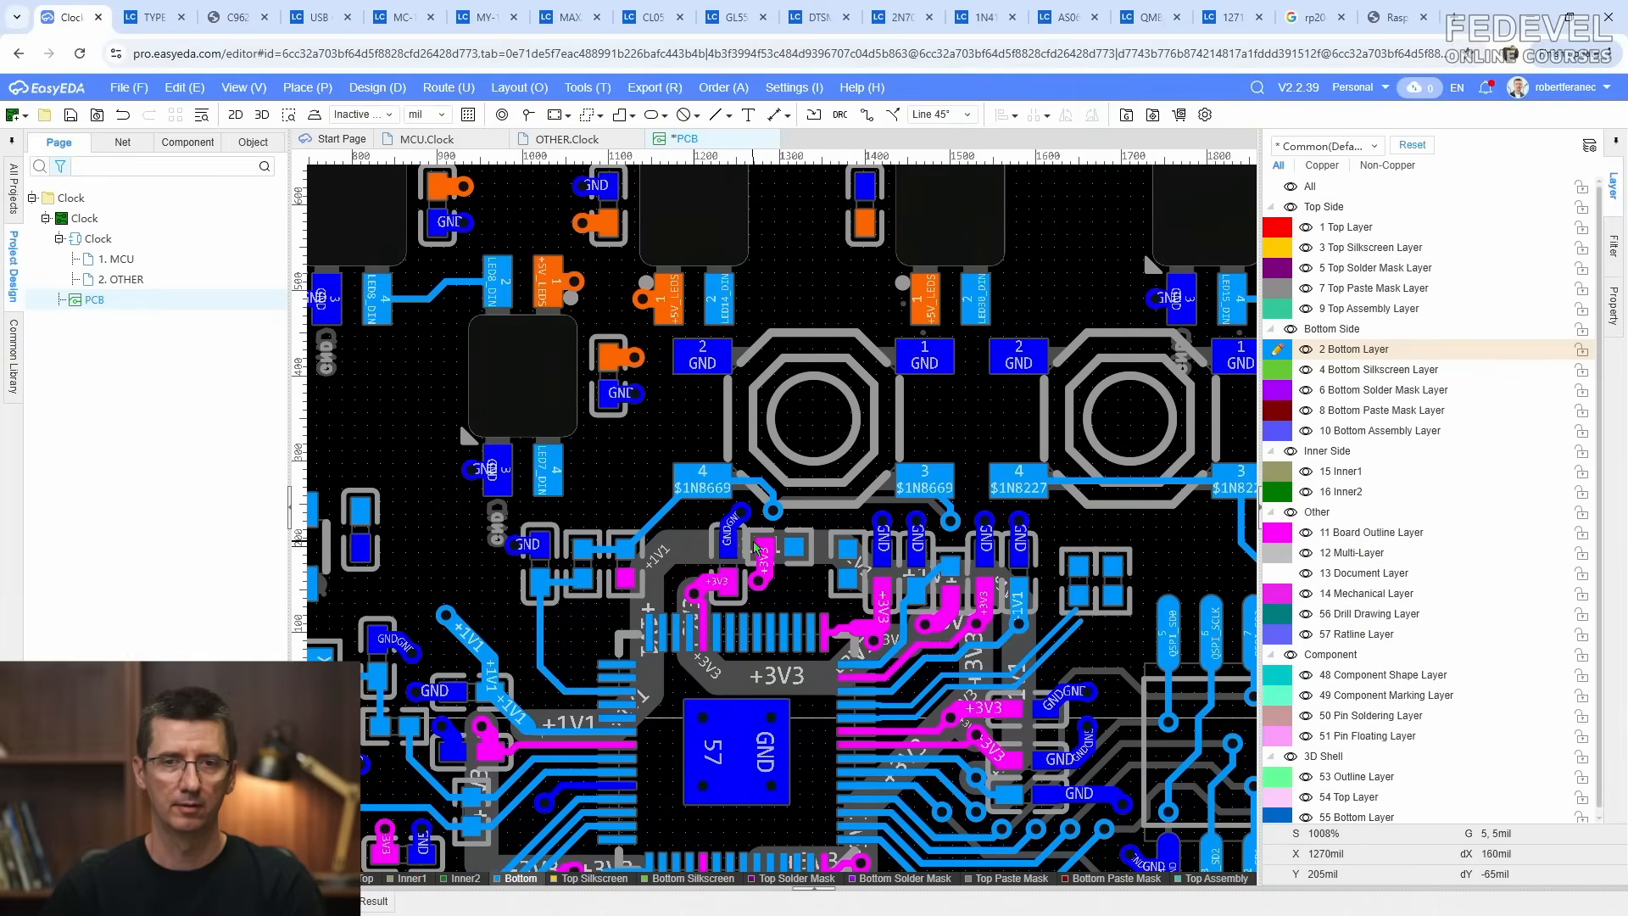
pyautogui.press('k')
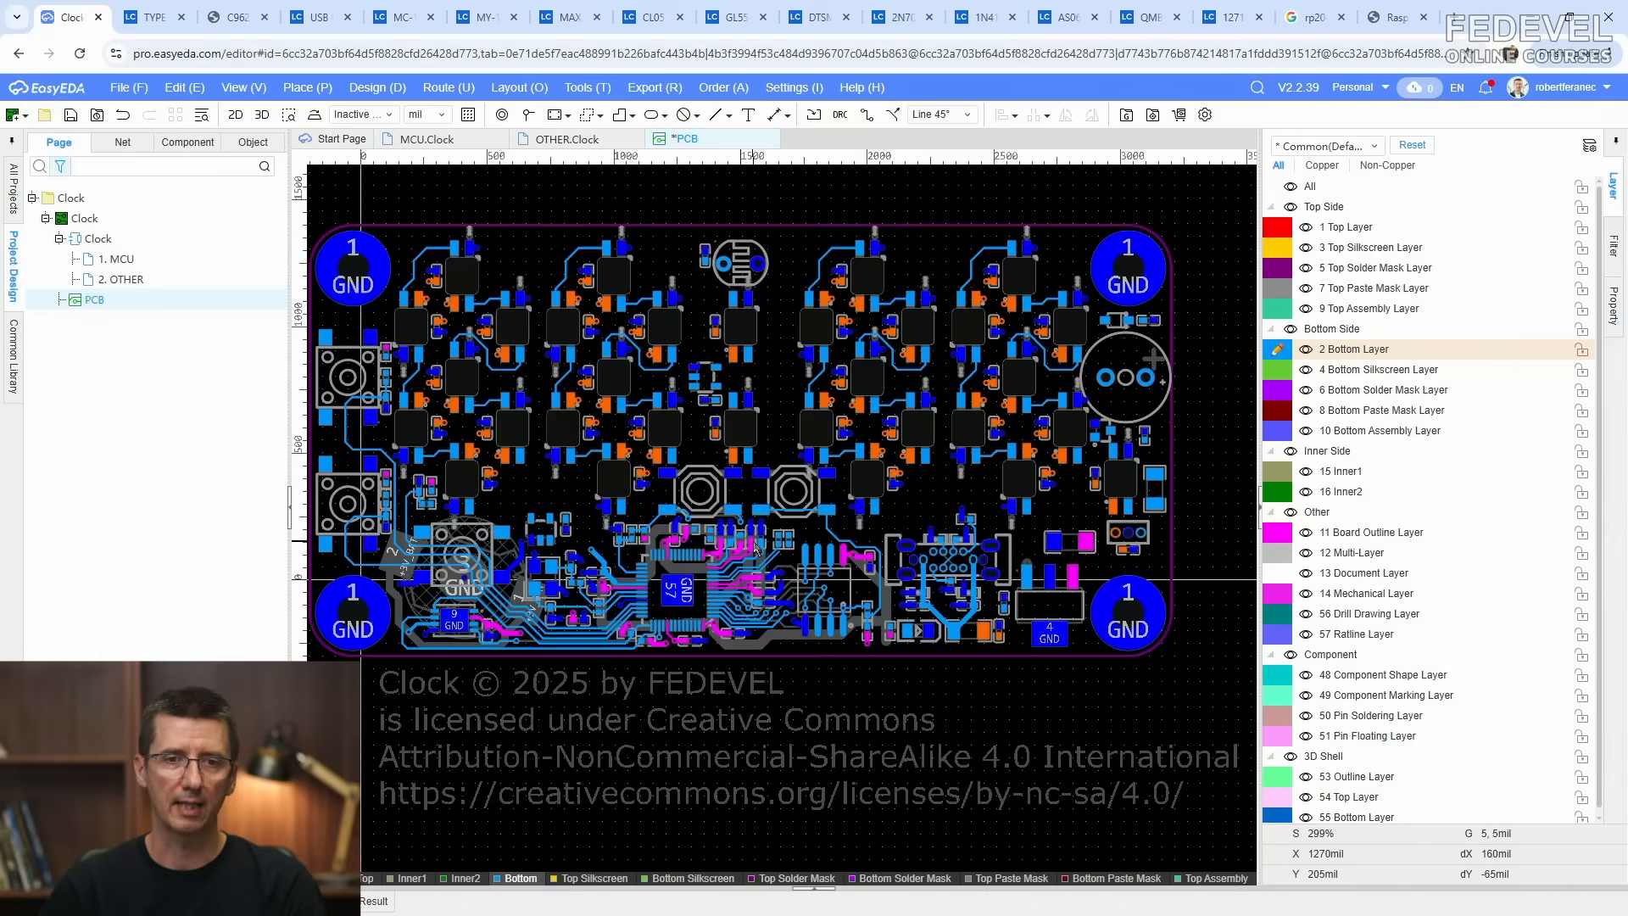
pyautogui.click(69, 119)
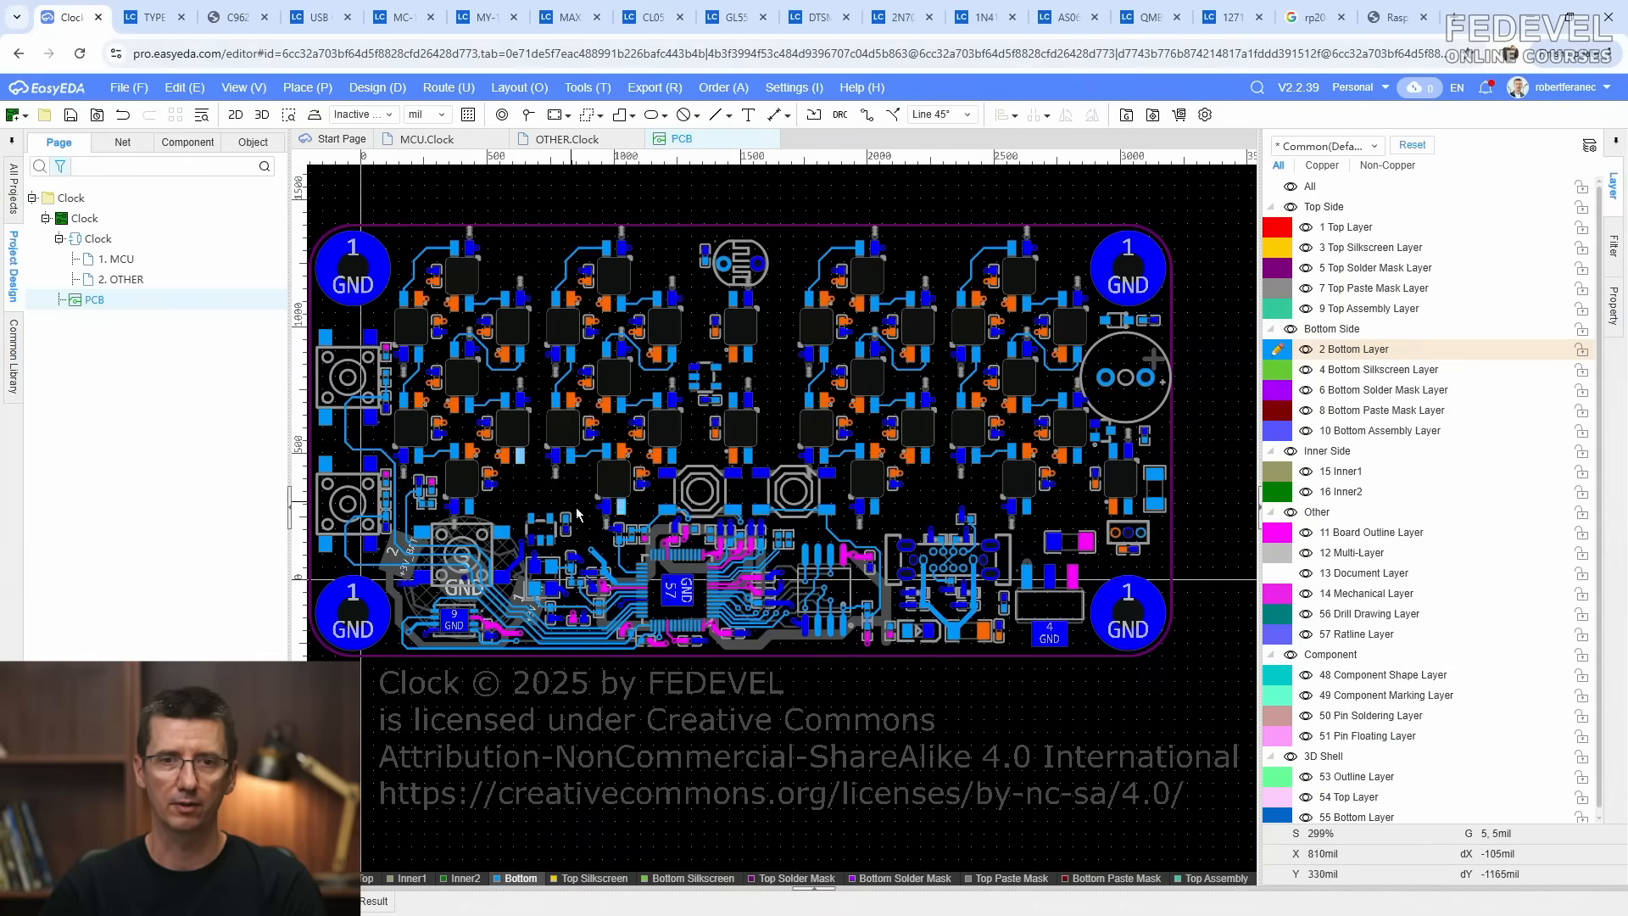
# Step: Route a 20 mil +3V3 track from pad 2 of the $1N8669 pull-up component straight to X 1120 mil, Y 130 mil
pyautogui.scroll(10, 669, 501)
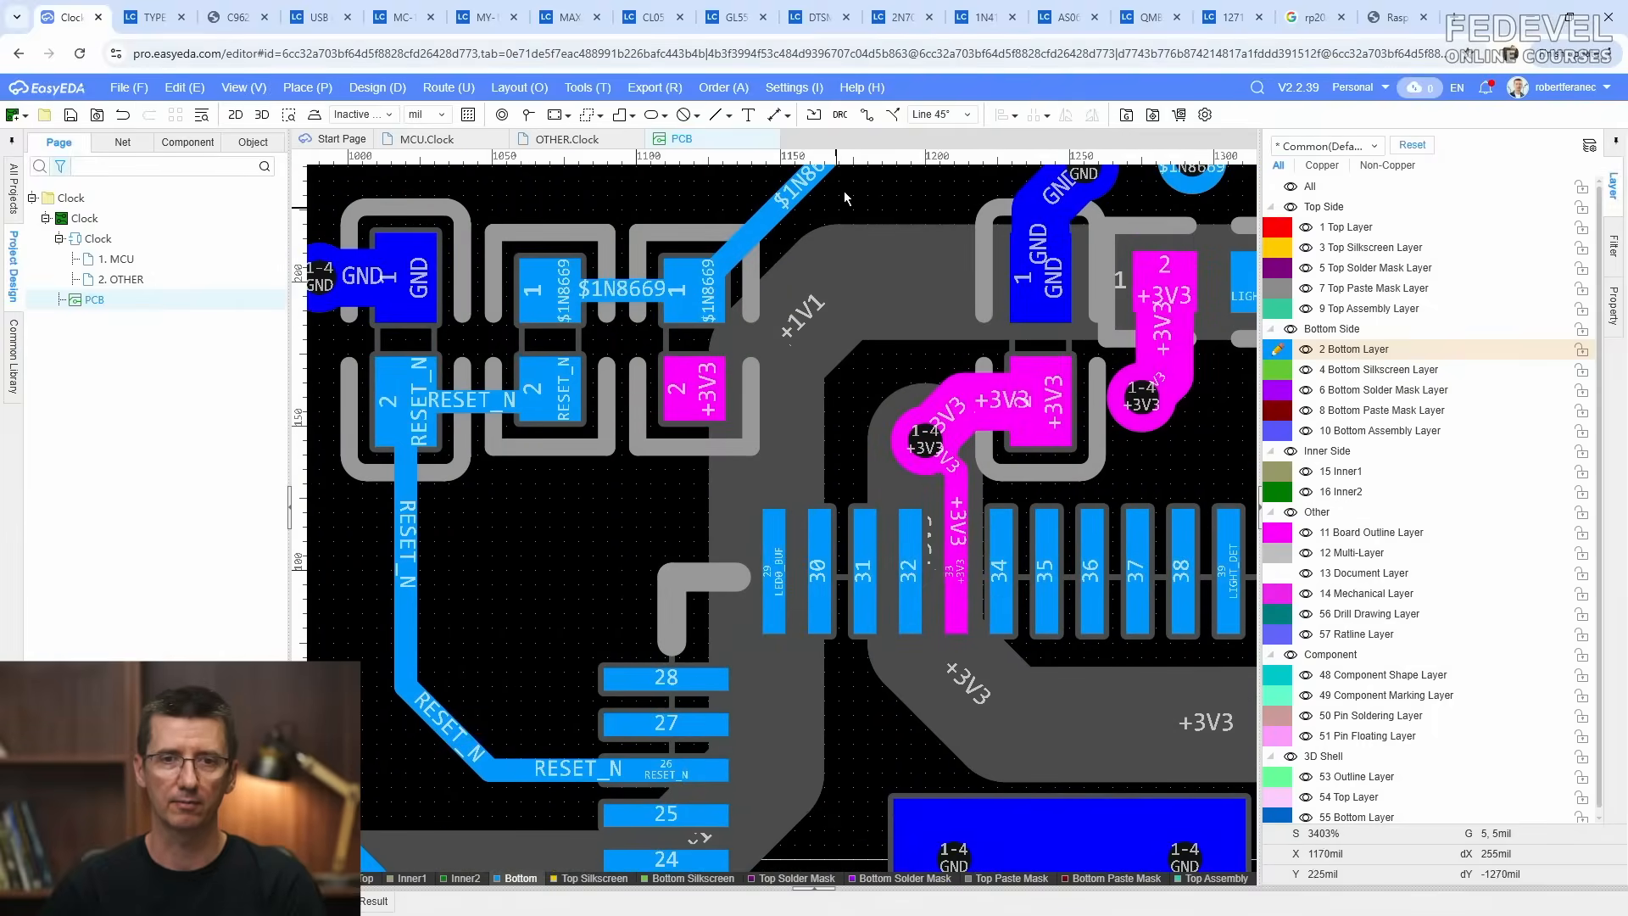
pyautogui.press('w')
pyautogui.click(697, 403)
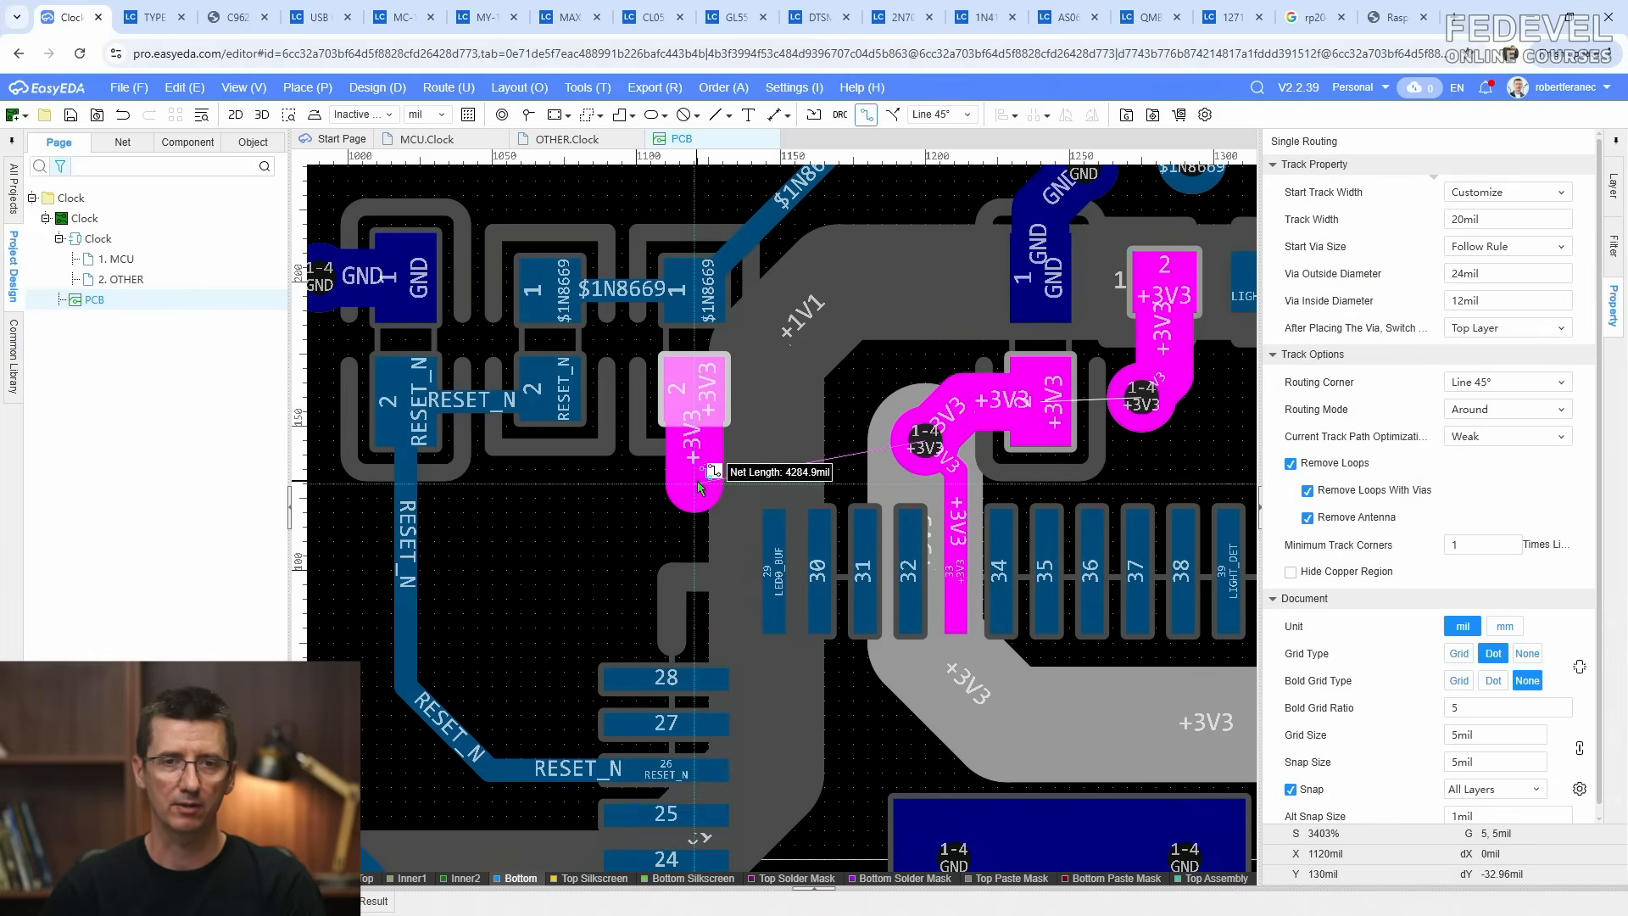
pyautogui.click(697, 484)
pyautogui.rightClick(697, 484)
pyautogui.rightClick(534, 512)
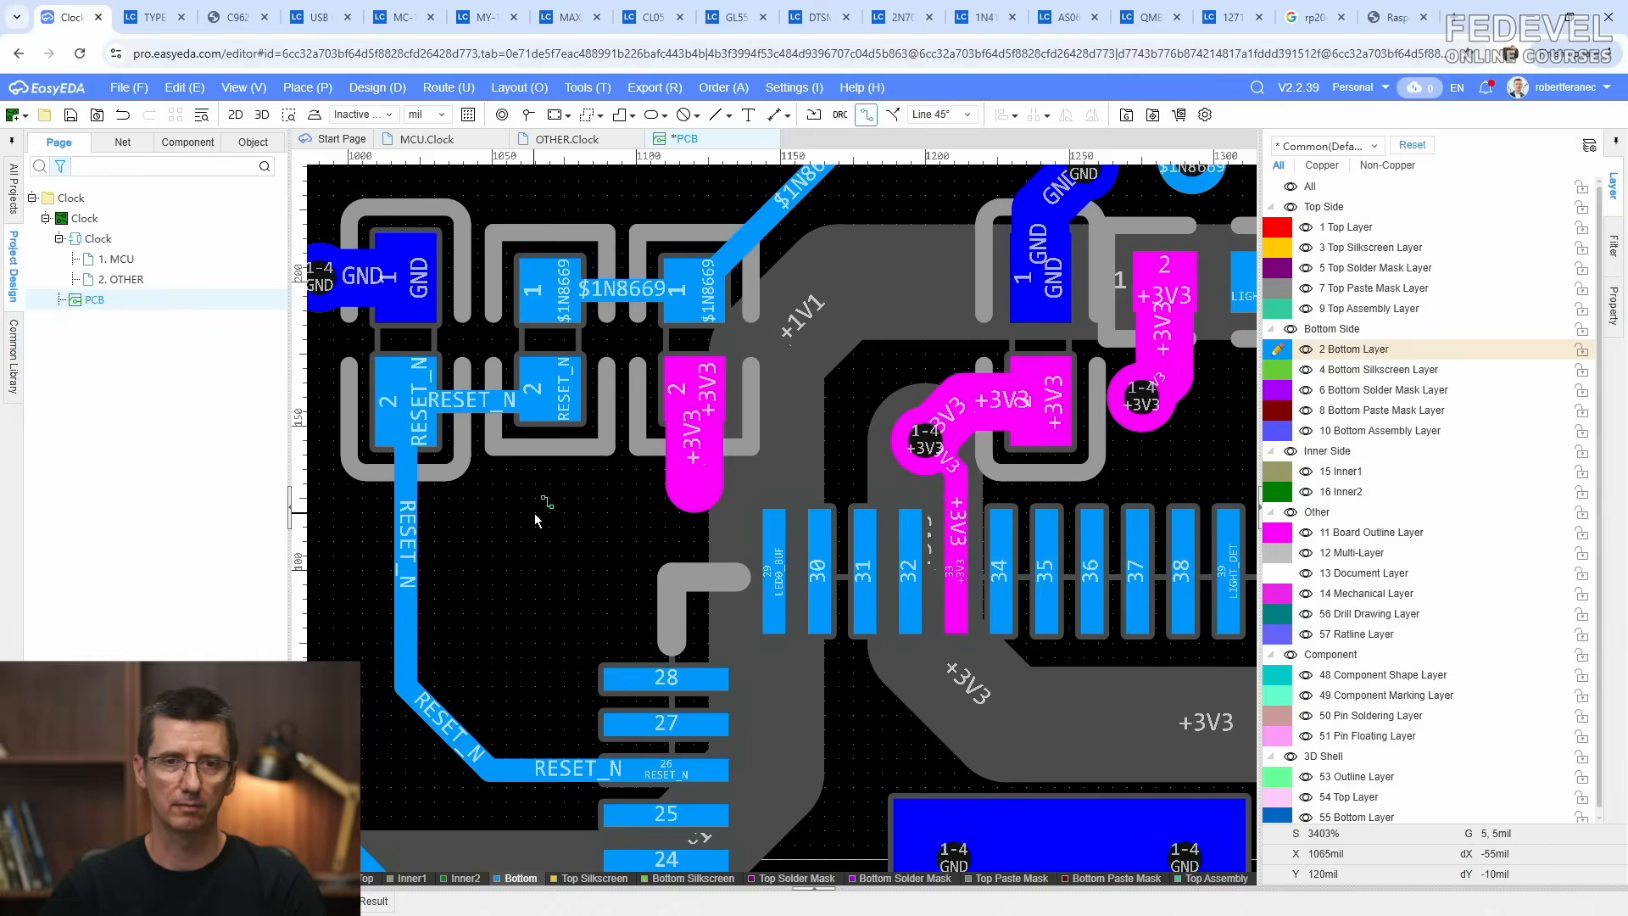
# Step: Place a +3V3 via at the end of that track, at X 1120 mil, Y 130 mil
pyautogui.click(527, 115)
pyautogui.click(691, 483)
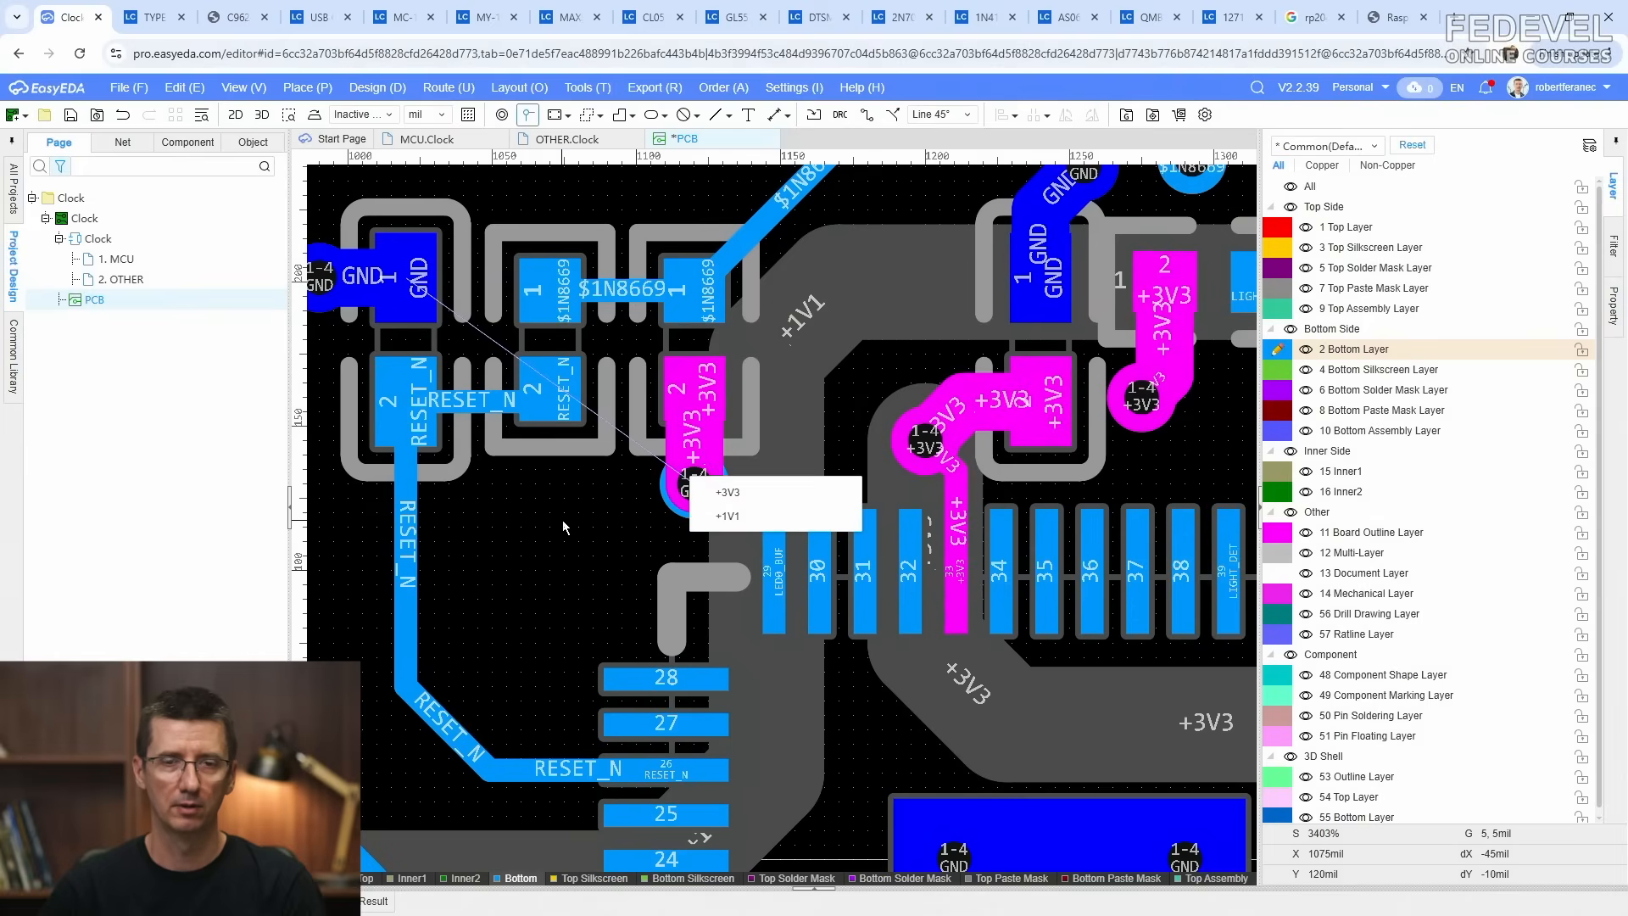
pyautogui.click(725, 494)
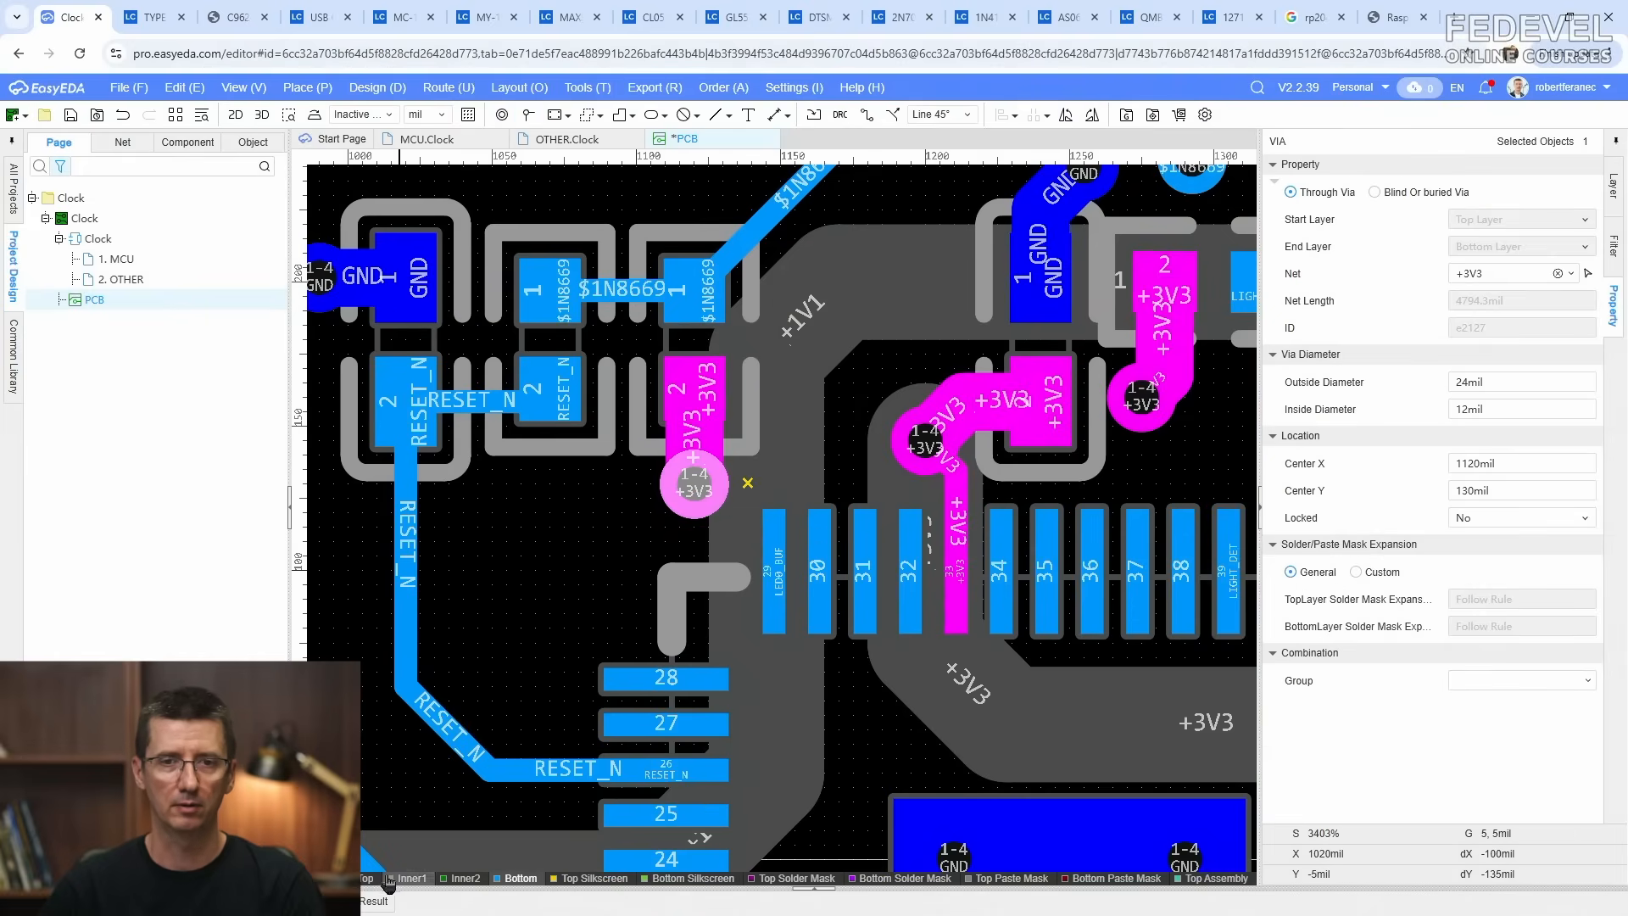
# Step: Reroute the 40 mil top-layer +1V1 track to run from its horizontal segment above the new +3V3 via to the isolated +1V1 via
pyautogui.click(378, 878)
pyautogui.scroll(-1, 552, 600)
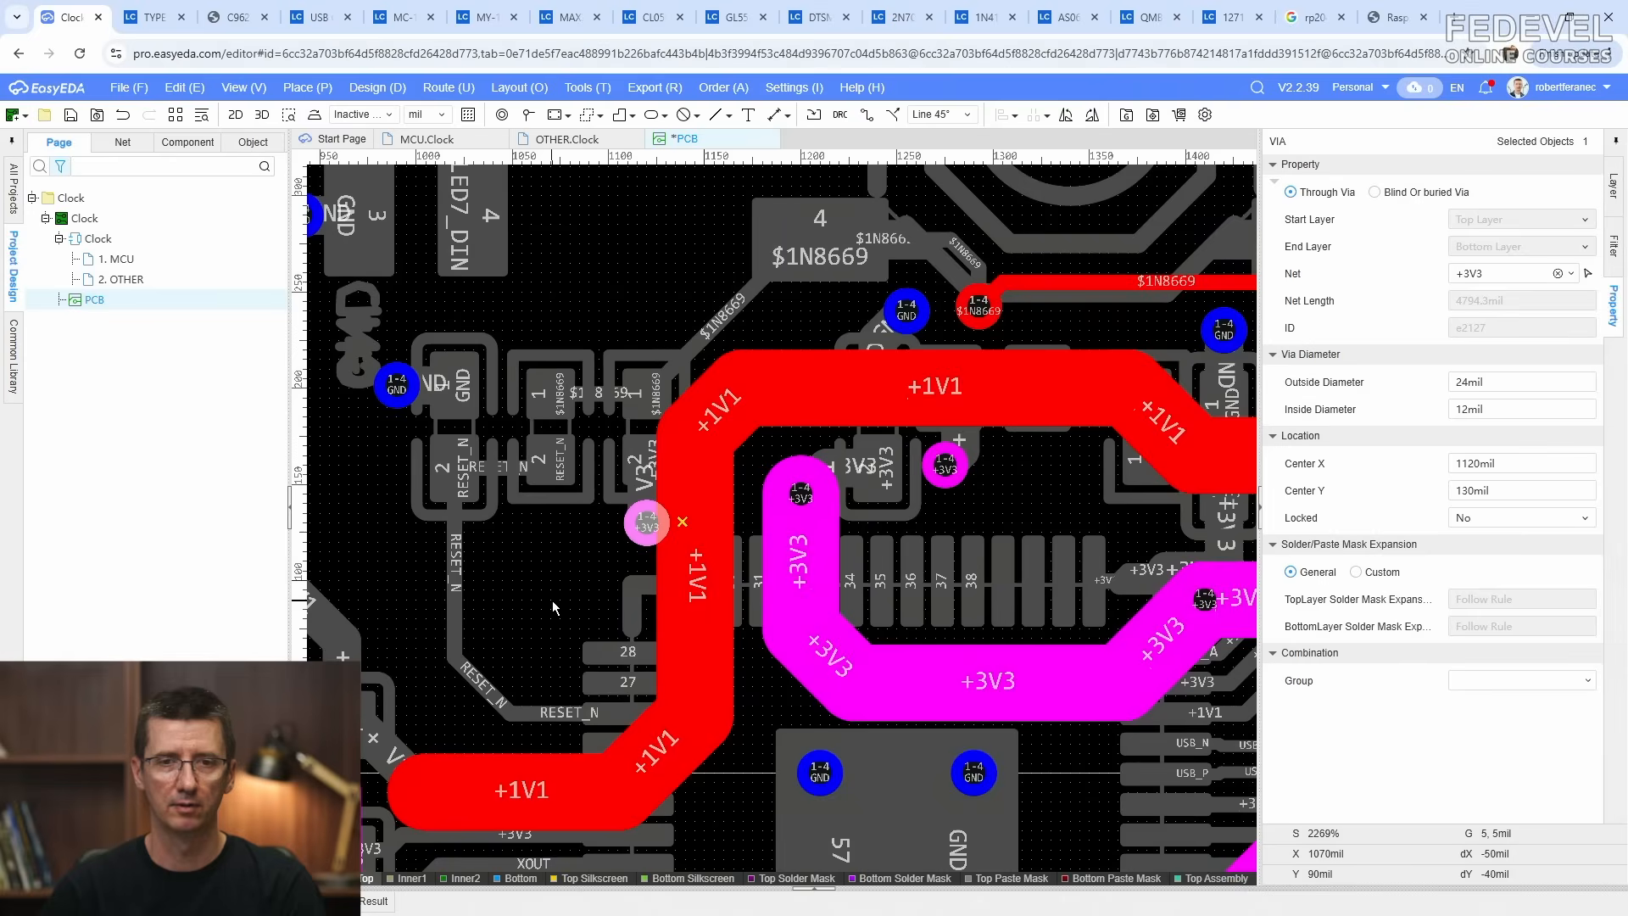
pyautogui.moveTo(543, 646); pyautogui.dragTo(733, 649, button='right')
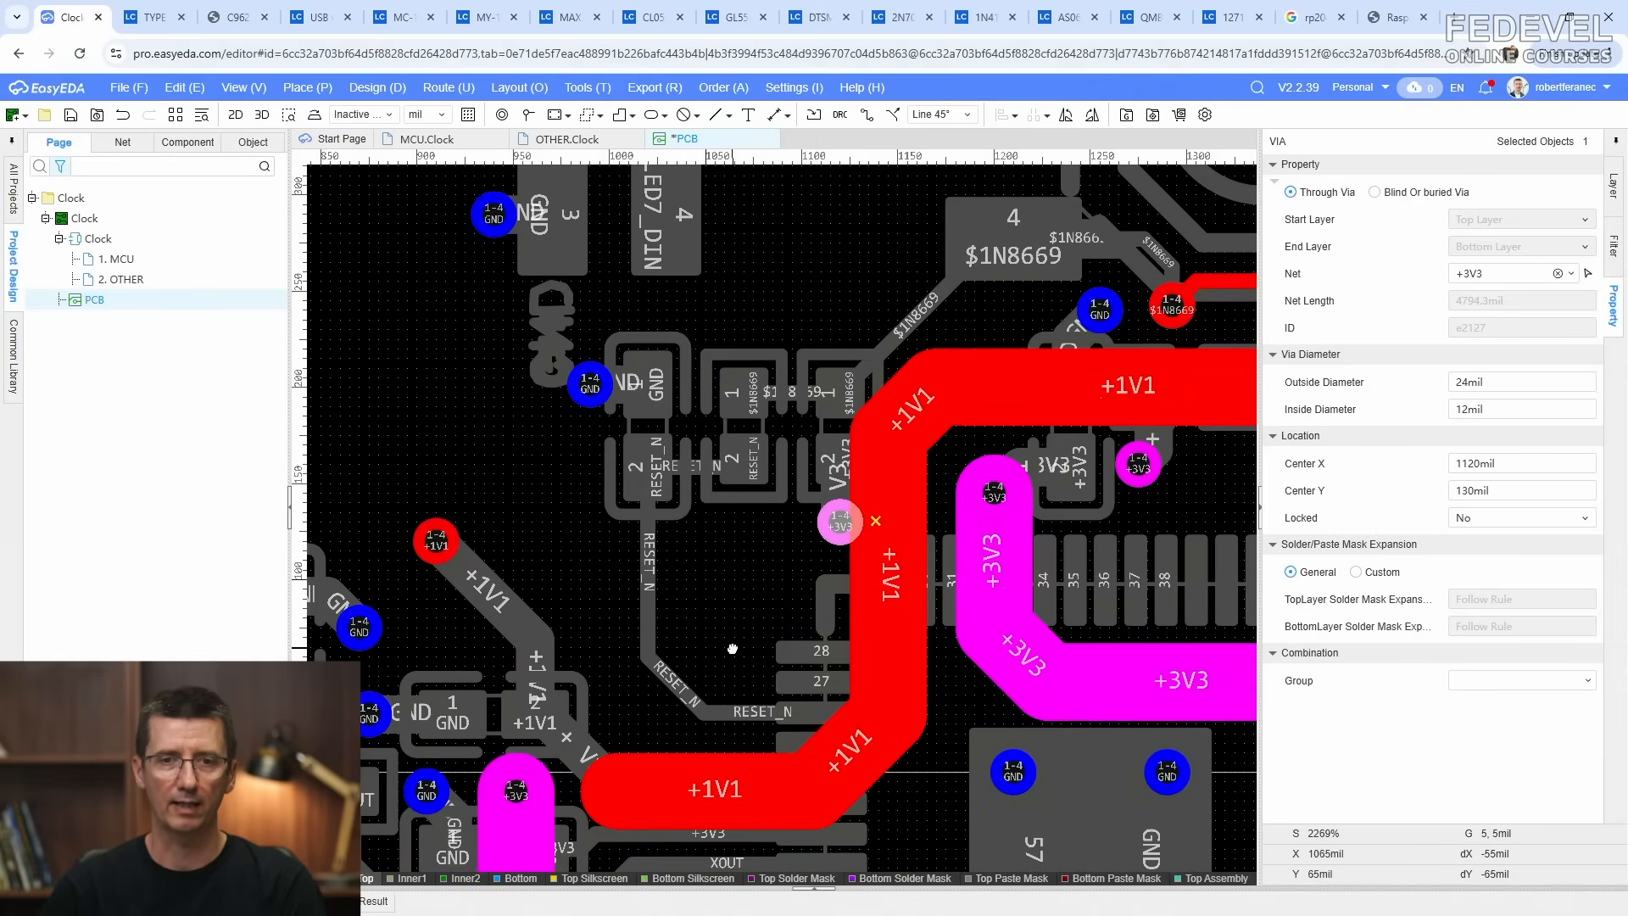
pyautogui.click(866, 114)
pyautogui.click(898, 386)
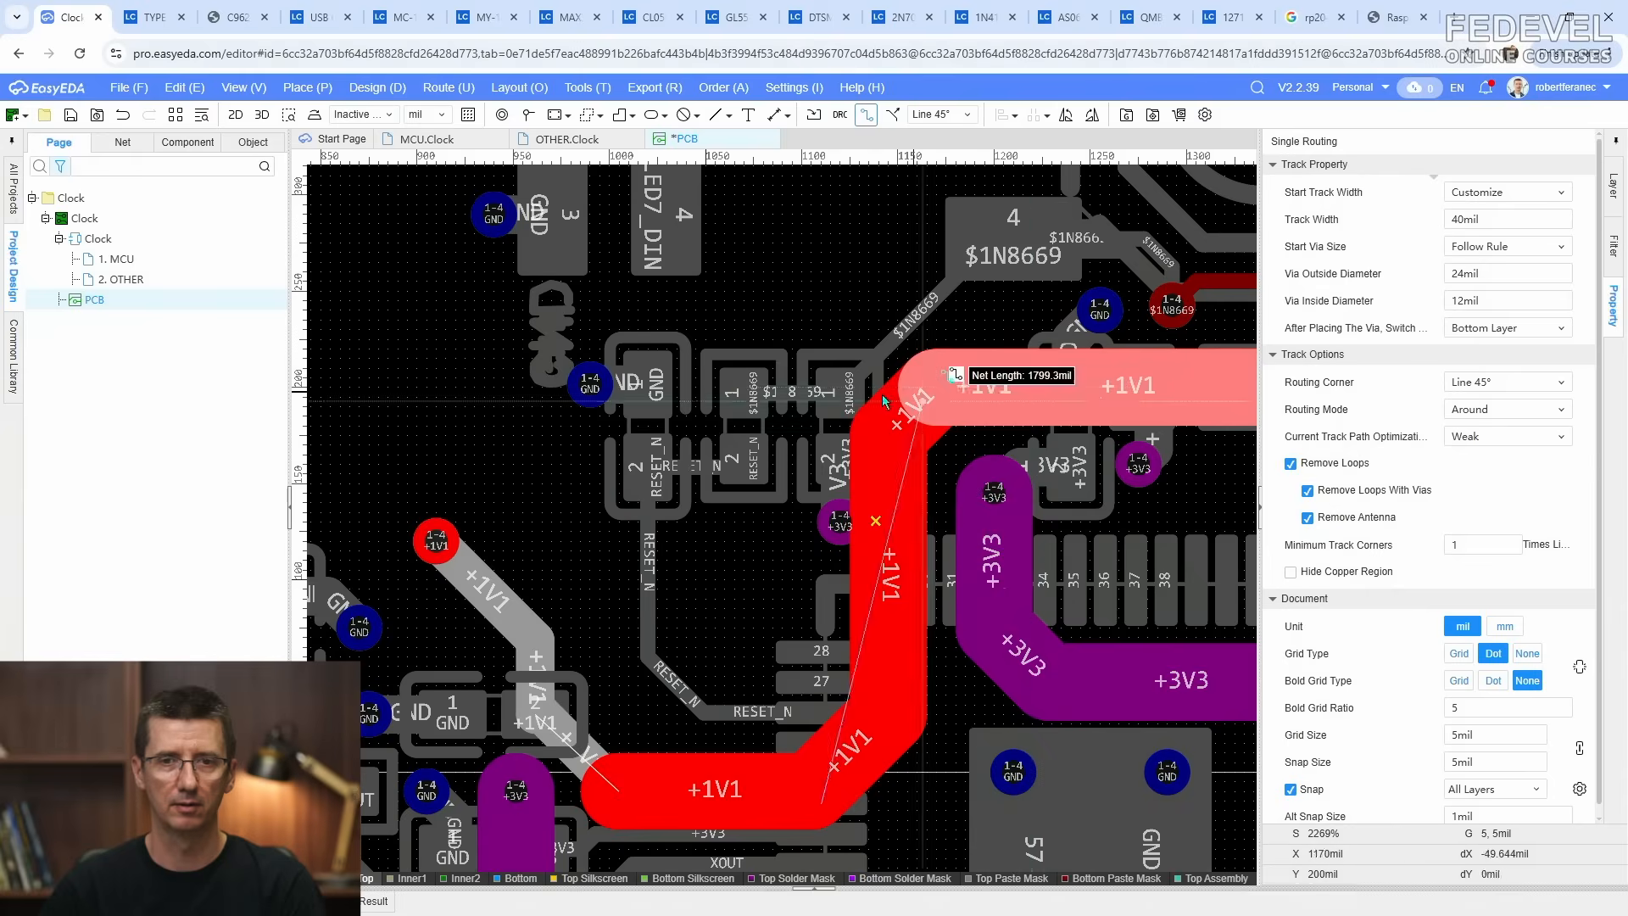
pyautogui.click(452, 538)
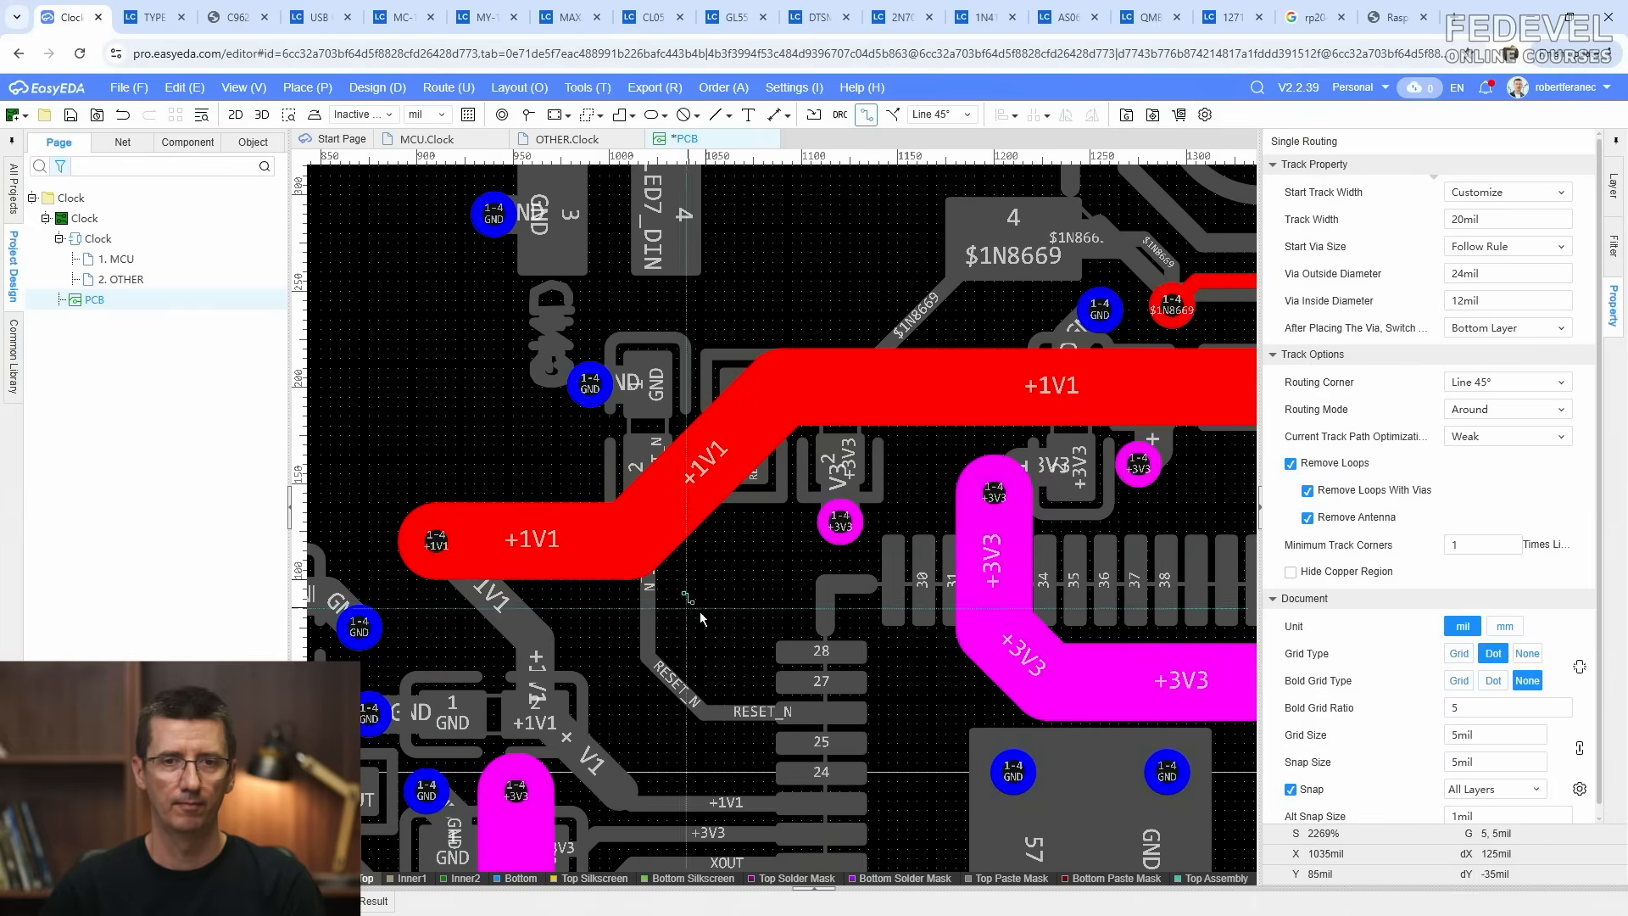
pyautogui.press('Escape')
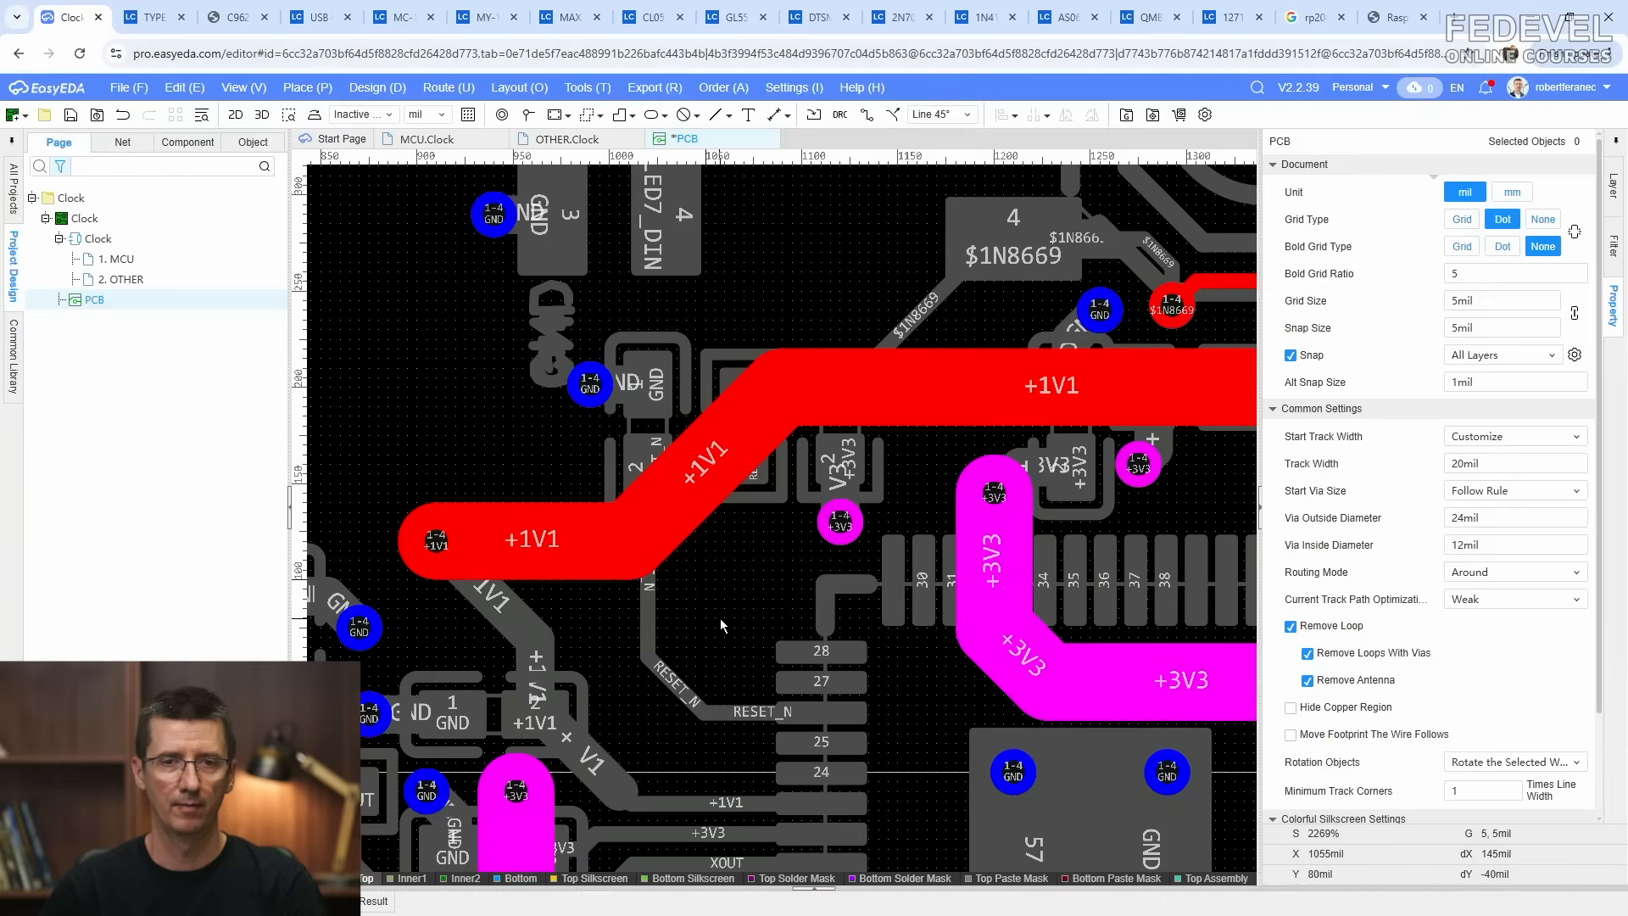
# Step: Route an 8 mil bottom-layer LED0_BUF track from MCU pad 29 around the corner to X 1060 mil, Y 70 mil
pyautogui.click(1614, 197)
pyautogui.click(1278, 350)
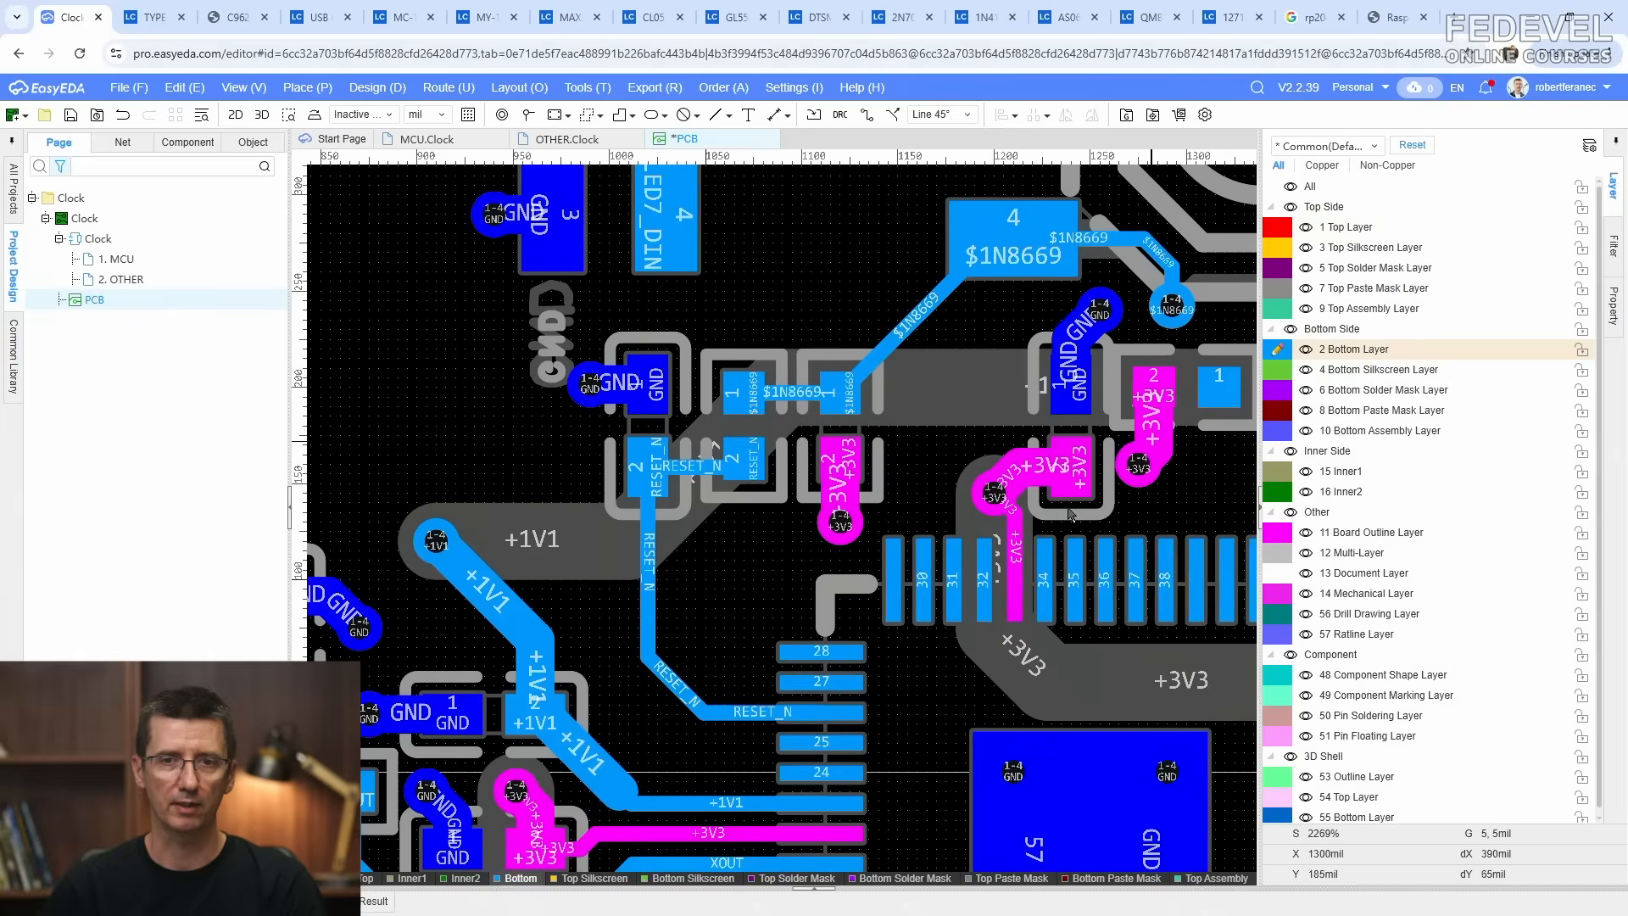
pyautogui.scroll(2, 800, 694)
pyautogui.scroll(-3, 1008, 472)
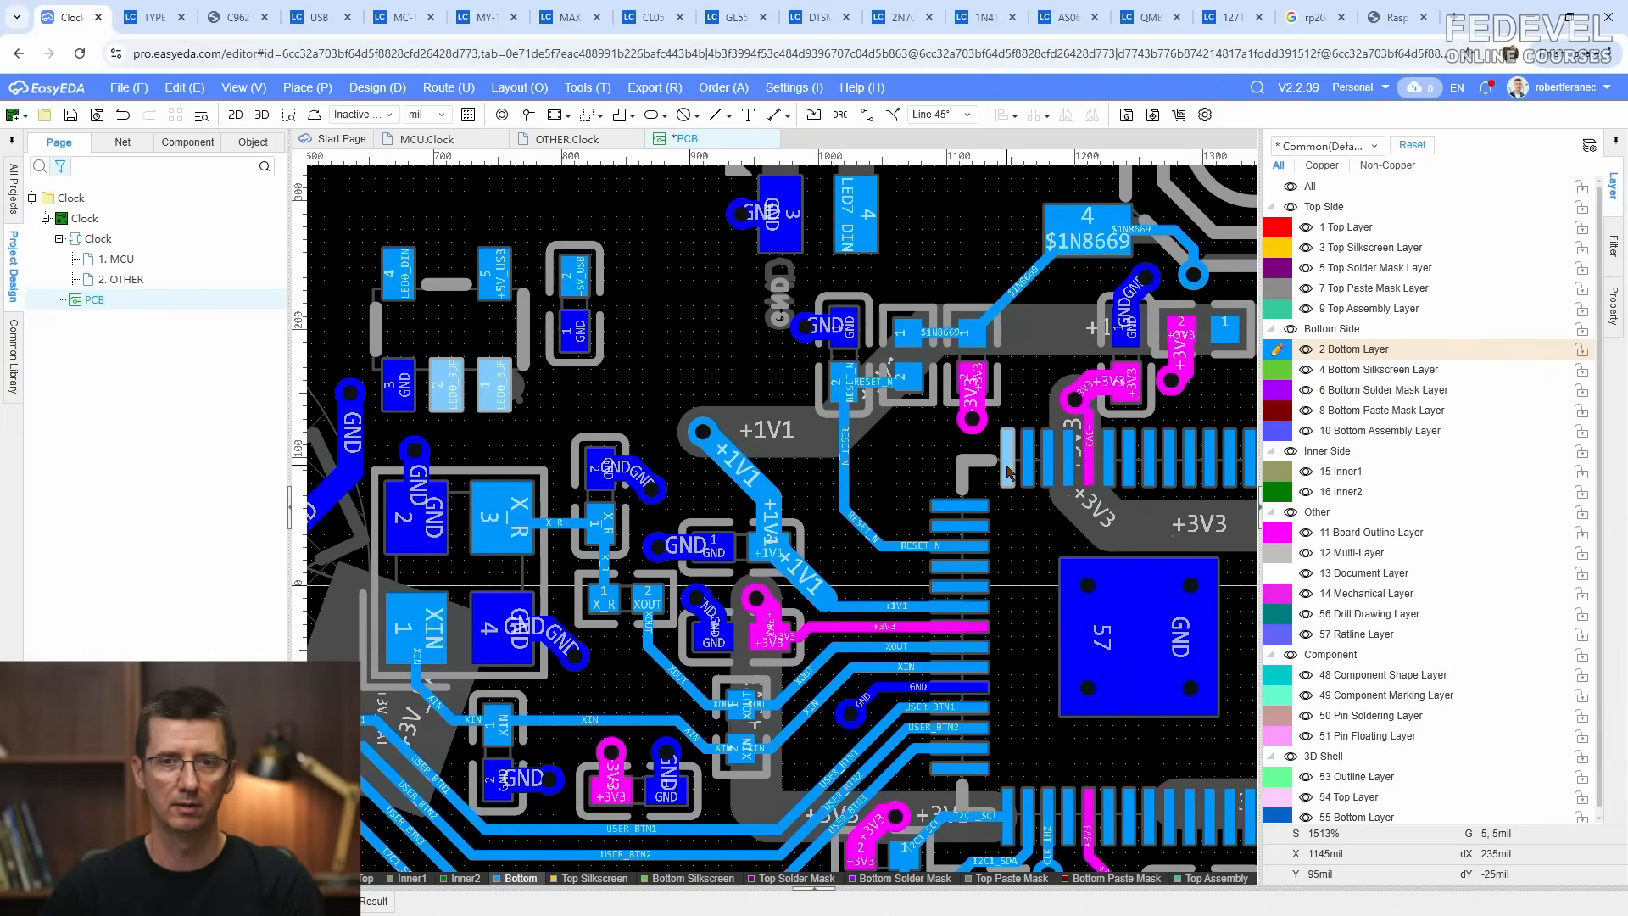
pyautogui.moveTo(494, 388)
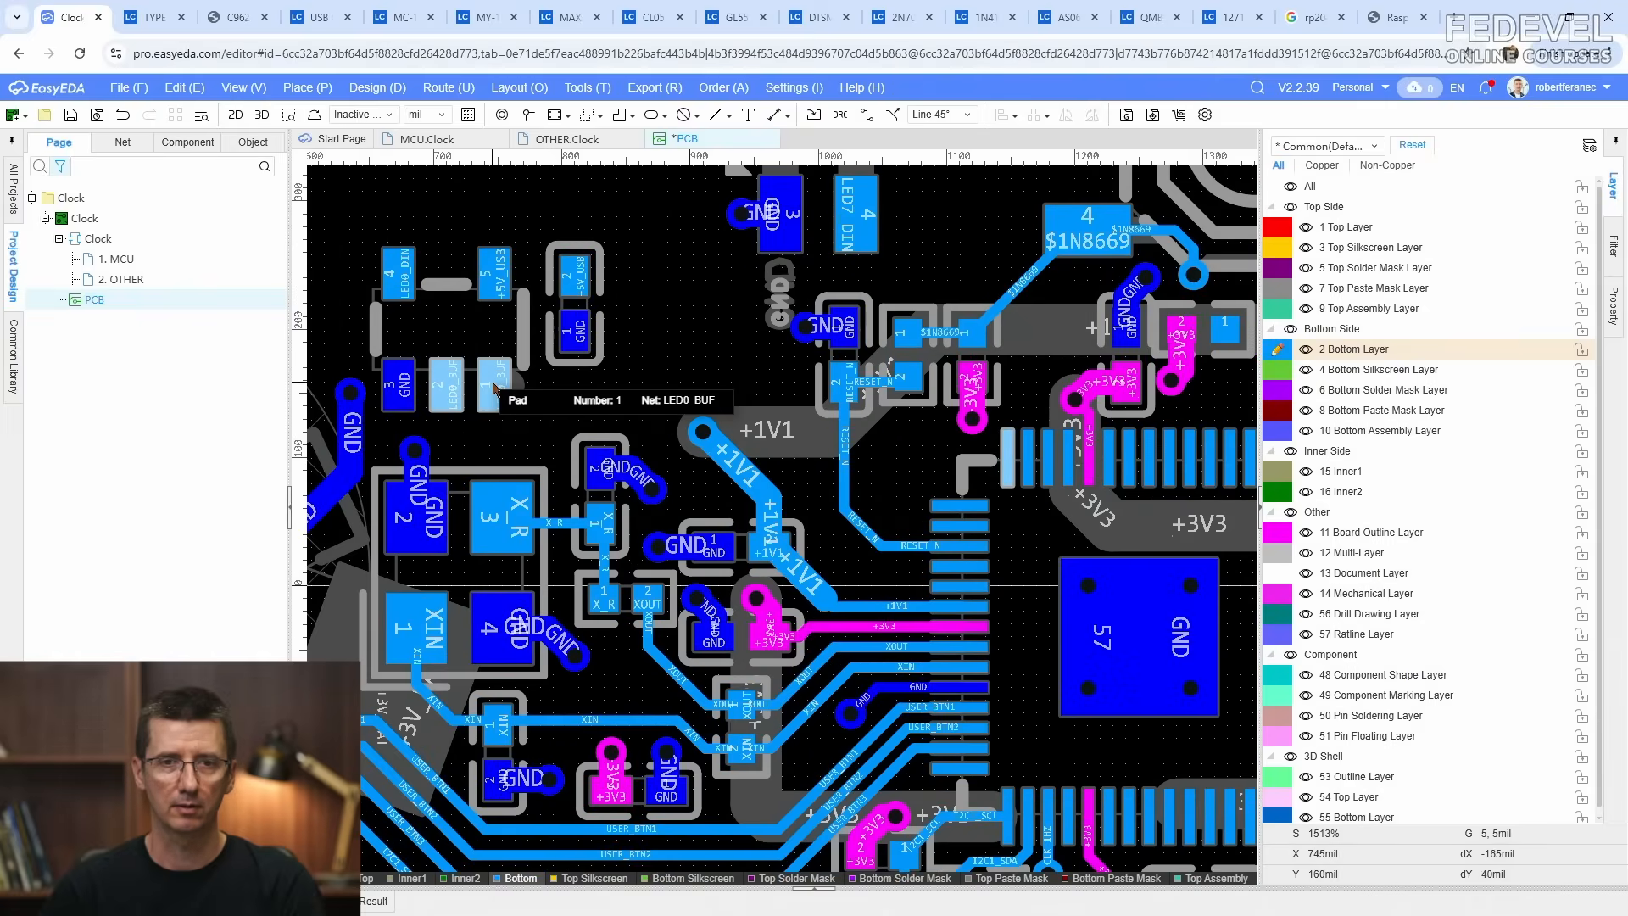
pyautogui.click(866, 114)
pyautogui.scroll(2, 969, 441)
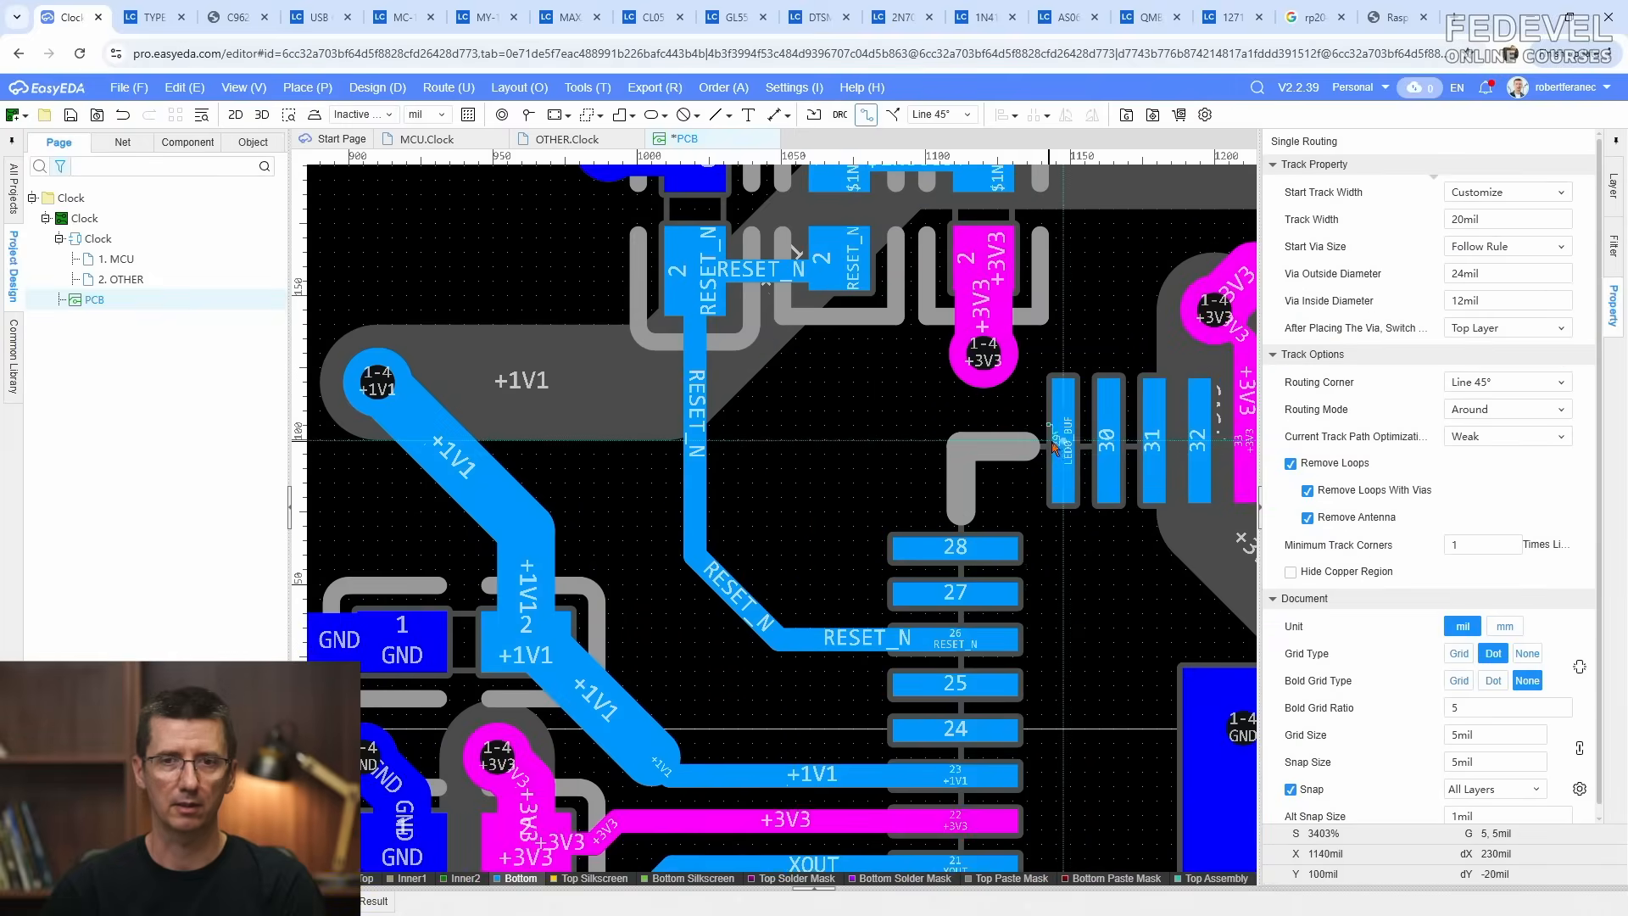
pyautogui.click(969, 441)
pyautogui.press('Tab')
pyautogui.write('8')
pyautogui.press('Return')
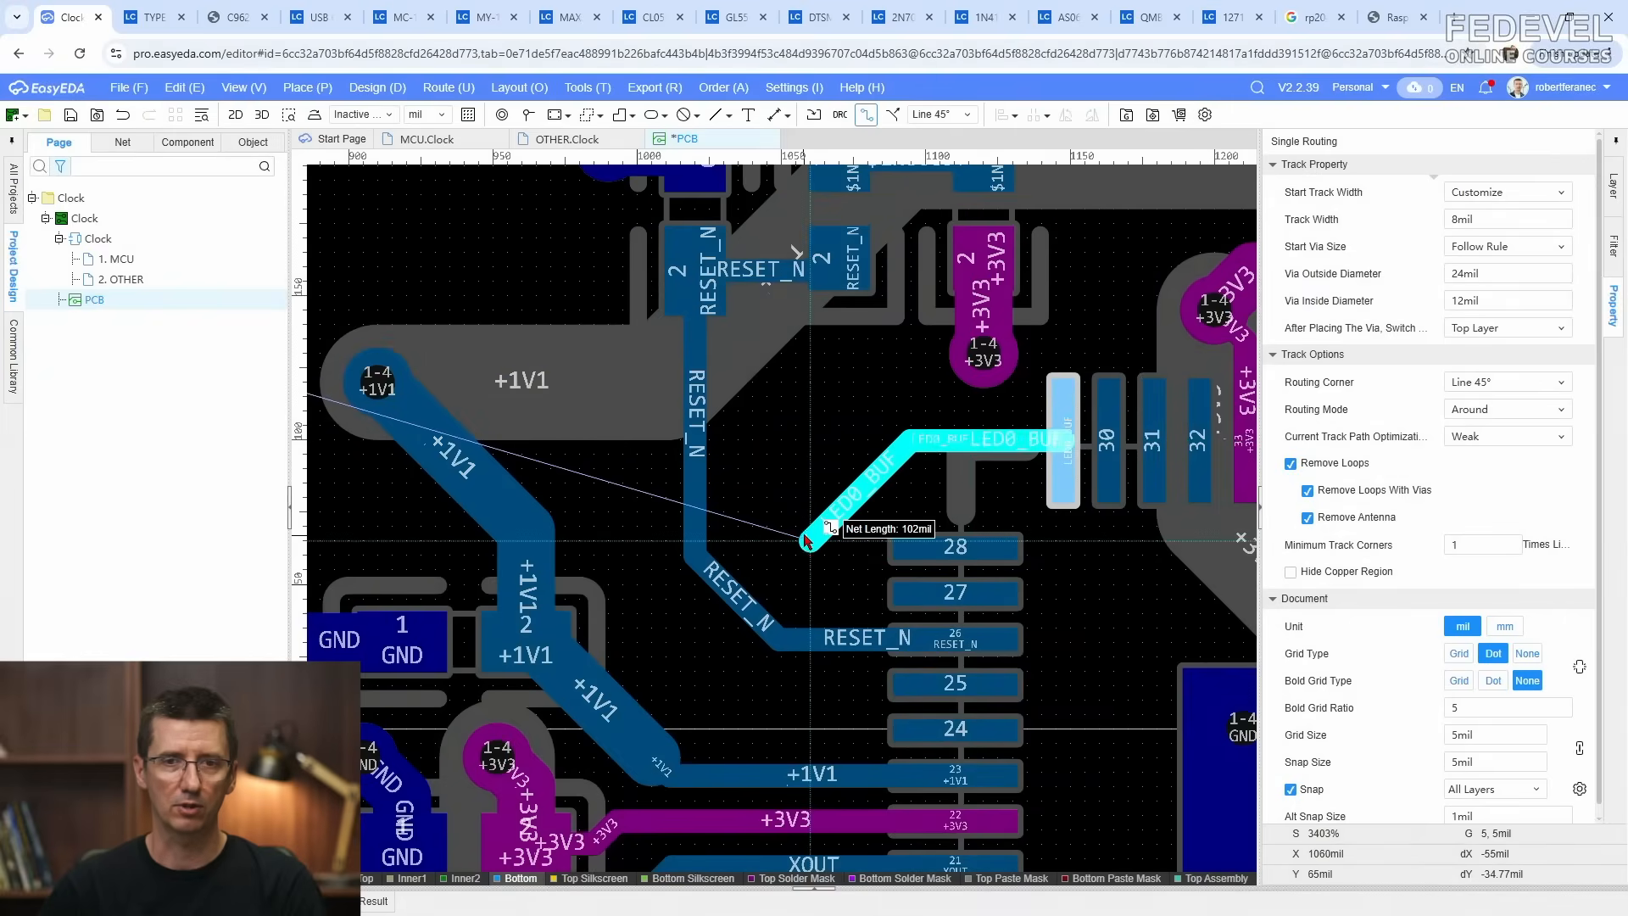
pyautogui.rightClick(807, 541)
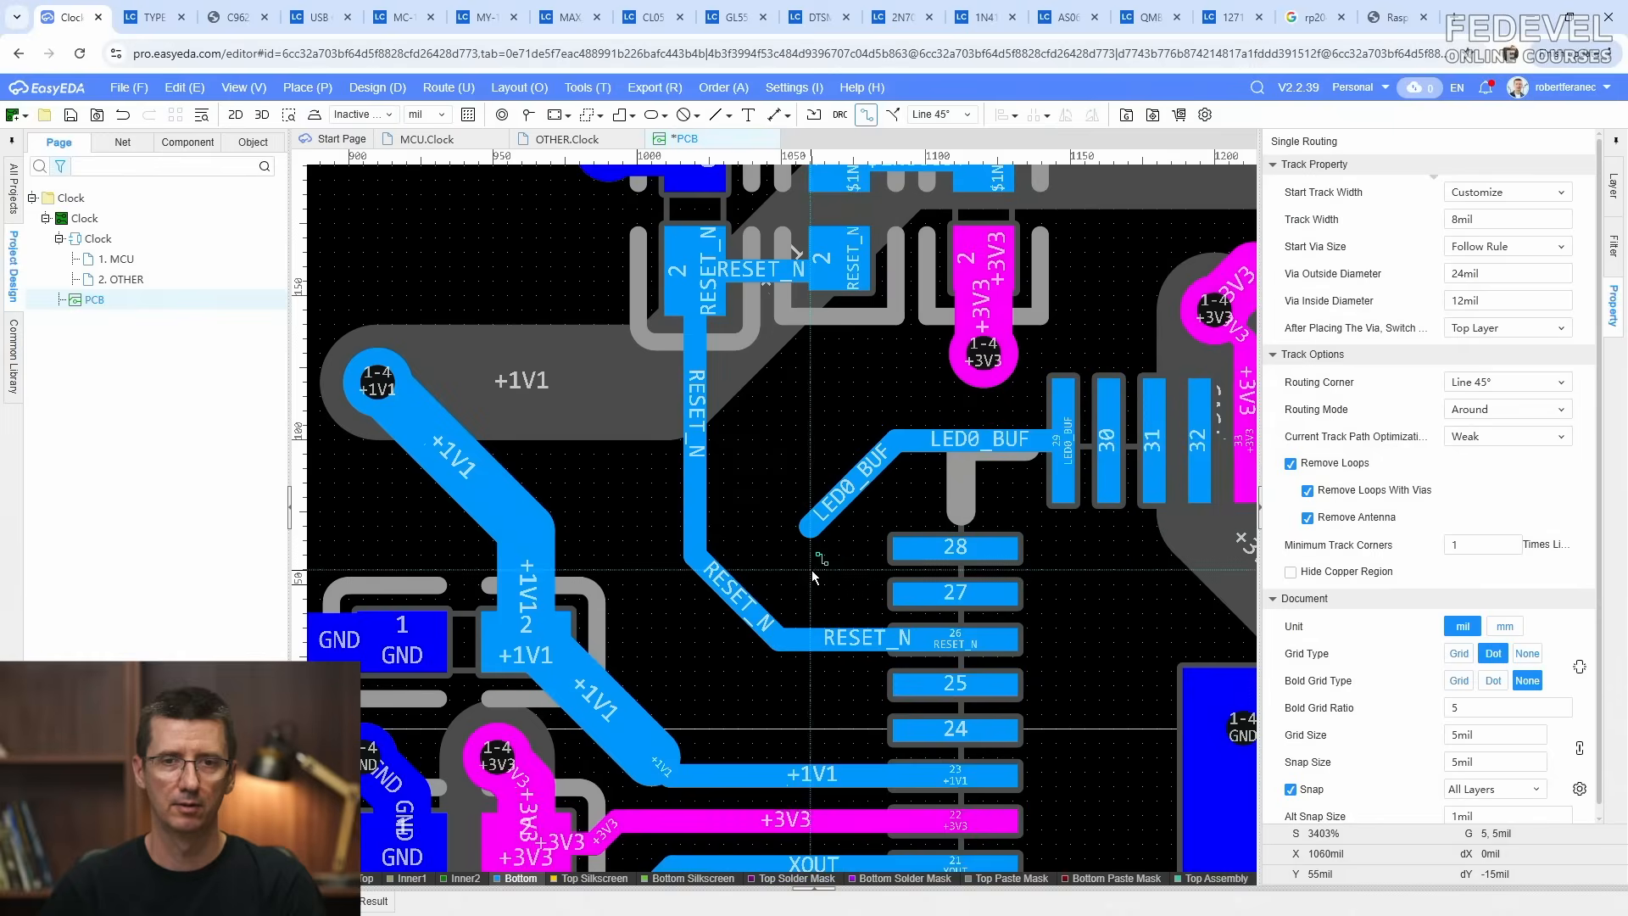
pyautogui.rightClick(812, 570)
# Step: Place a via at the end of the LED0_BUF track, X 1060 mil, Y 70 mil, and make the top layer active
pyautogui.click(528, 117)
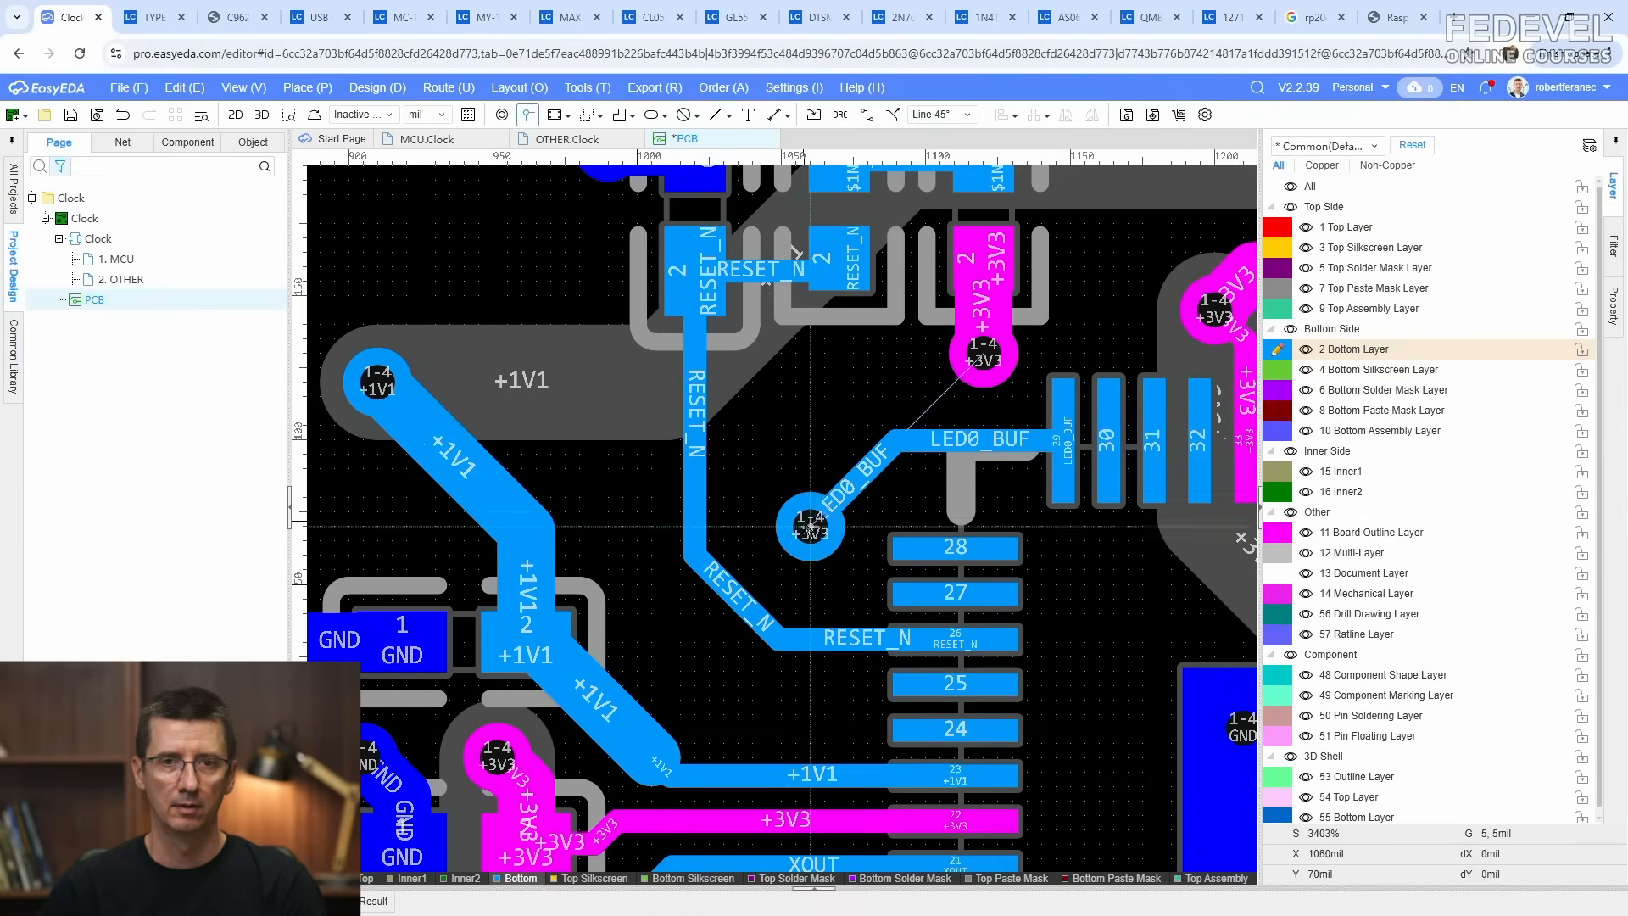
pyautogui.click(810, 528)
pyautogui.moveTo(769, 472); pyautogui.dragTo(1032, 464, button='right')
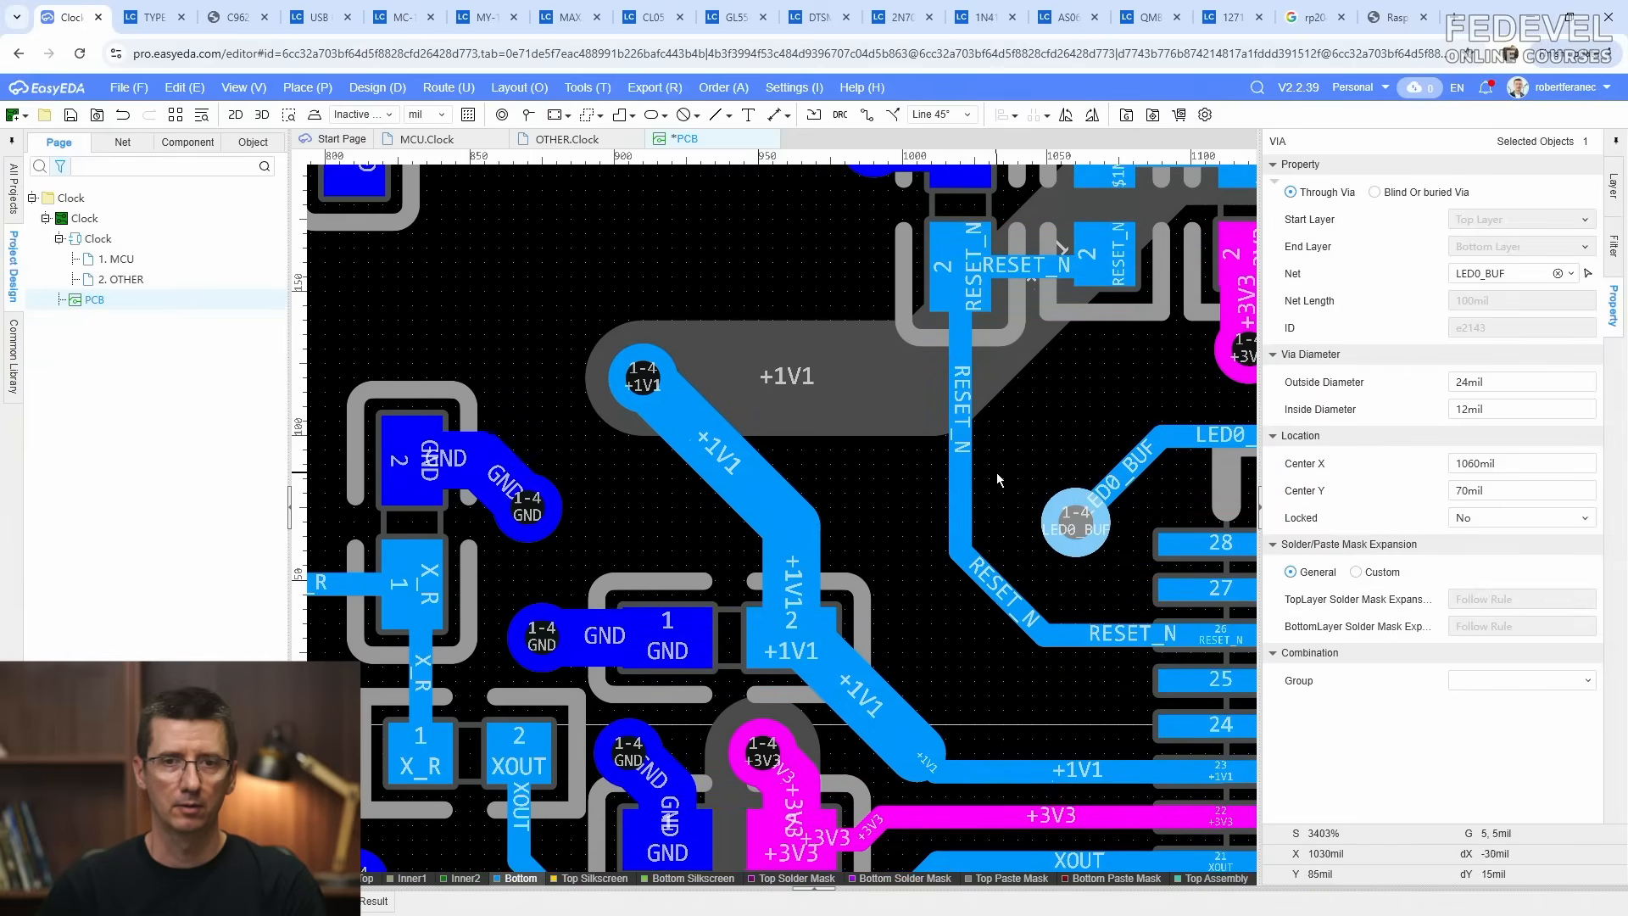
pyautogui.rightClick(999, 475)
pyautogui.click(366, 880)
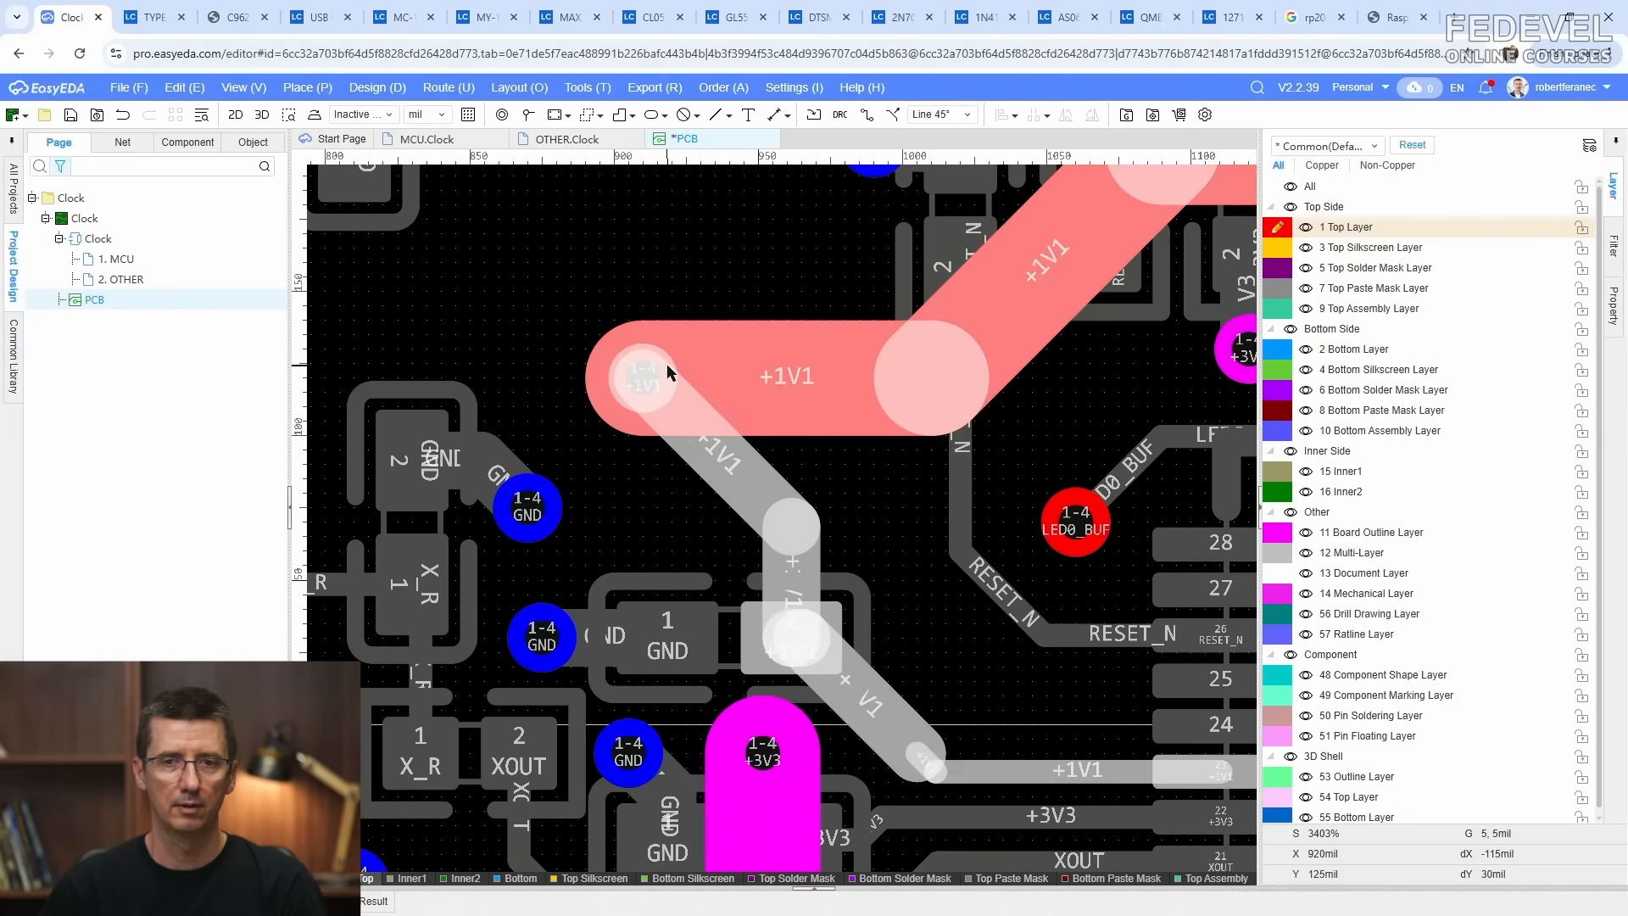
pyautogui.click(866, 115)
pyautogui.click(1079, 533)
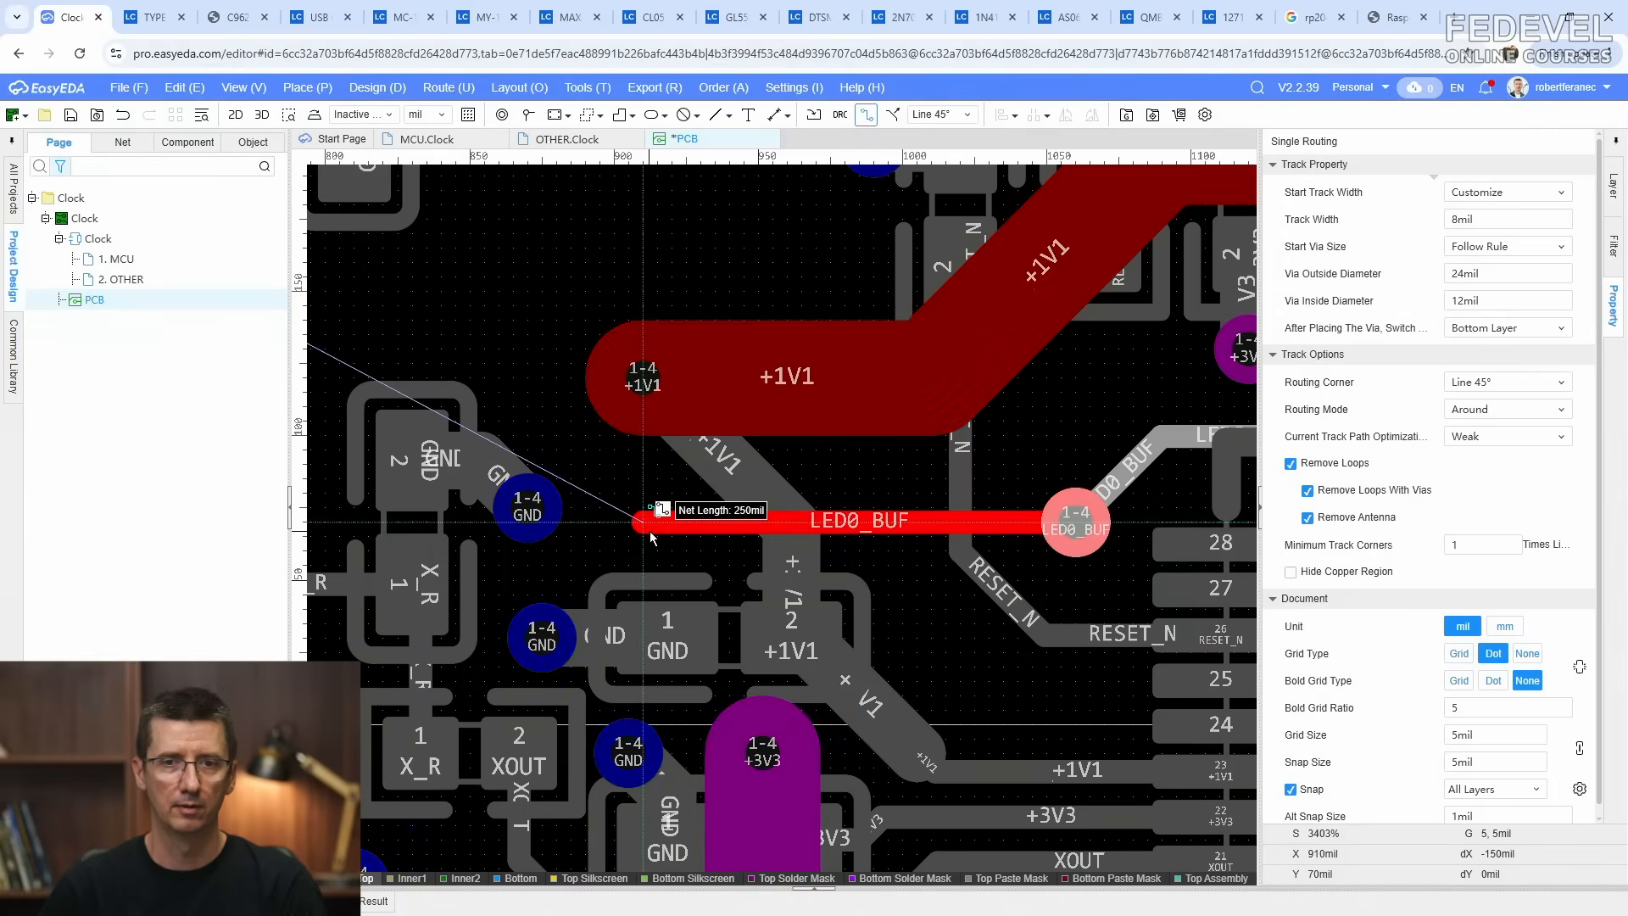
pyautogui.rightClick(648, 527)
pyautogui.rightClick(649, 526)
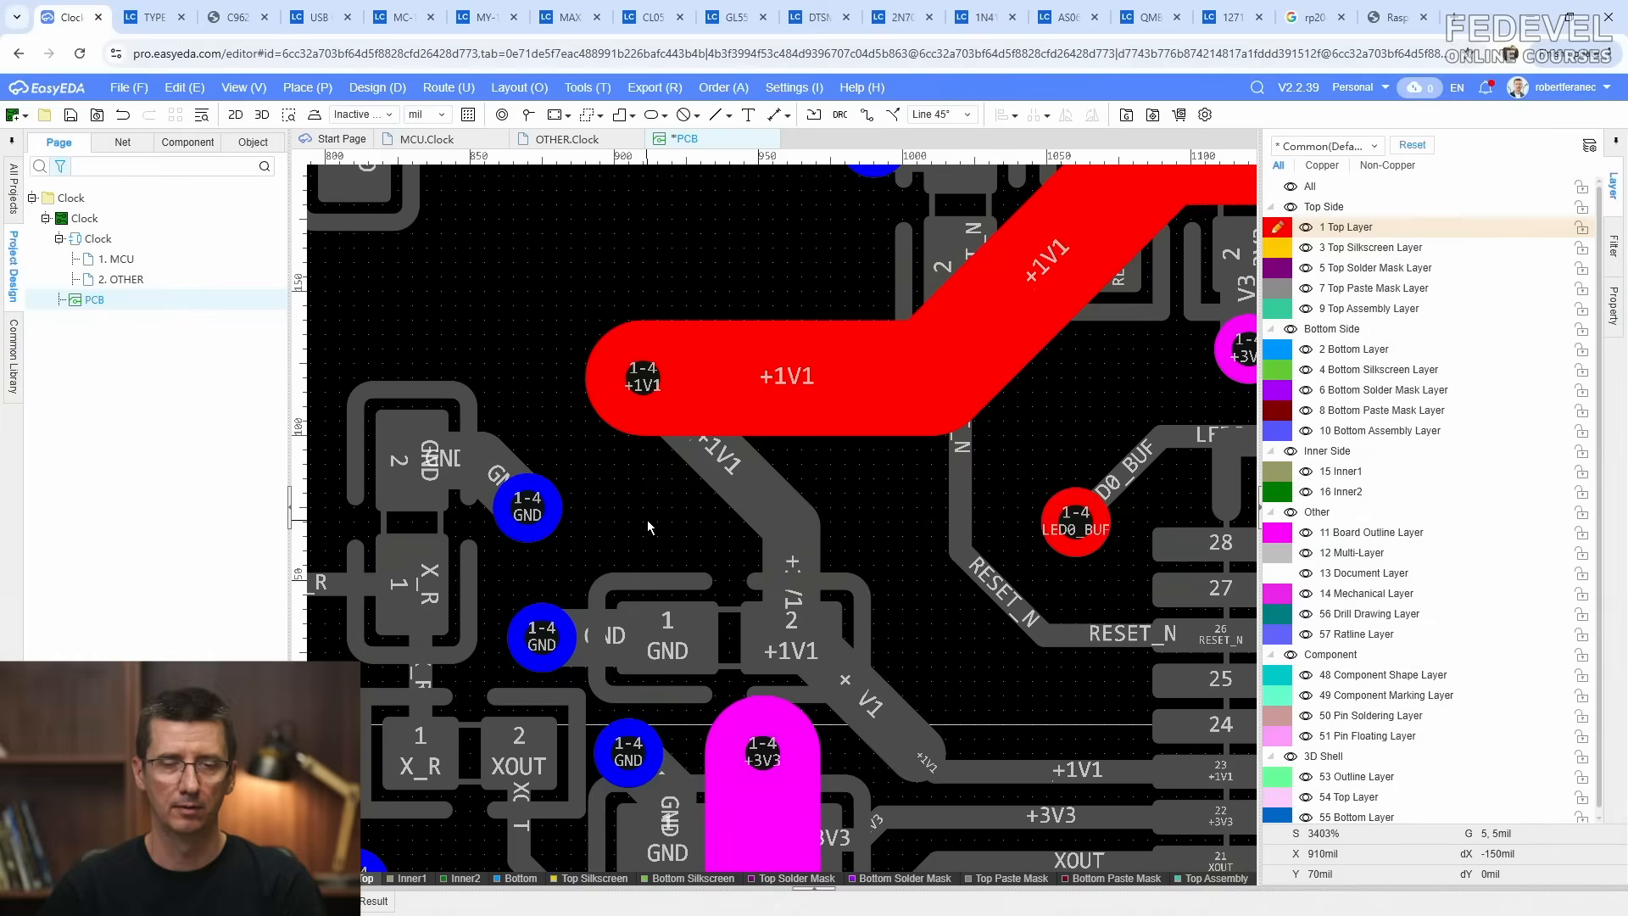
# Step: Move the +1V1 via with its attached tracks to X 960 mil, Y 120 mil, directly above the capacitor's +1V1 pad
pyautogui.moveTo(646, 381); pyautogui.dragTo(789, 379)
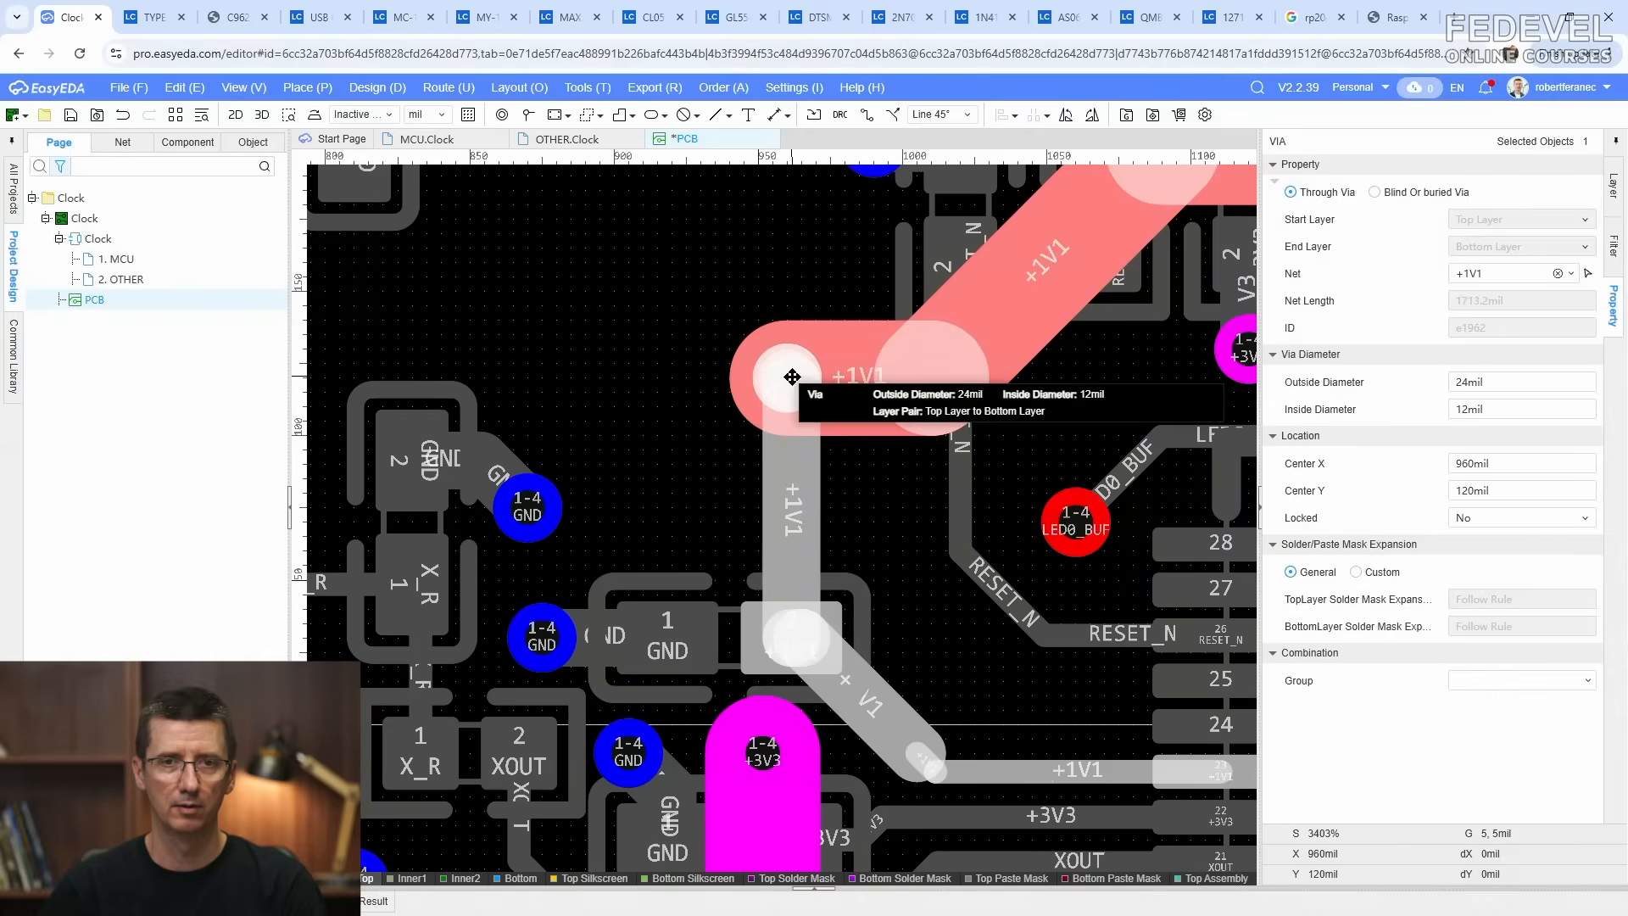
pyautogui.click(712, 283)
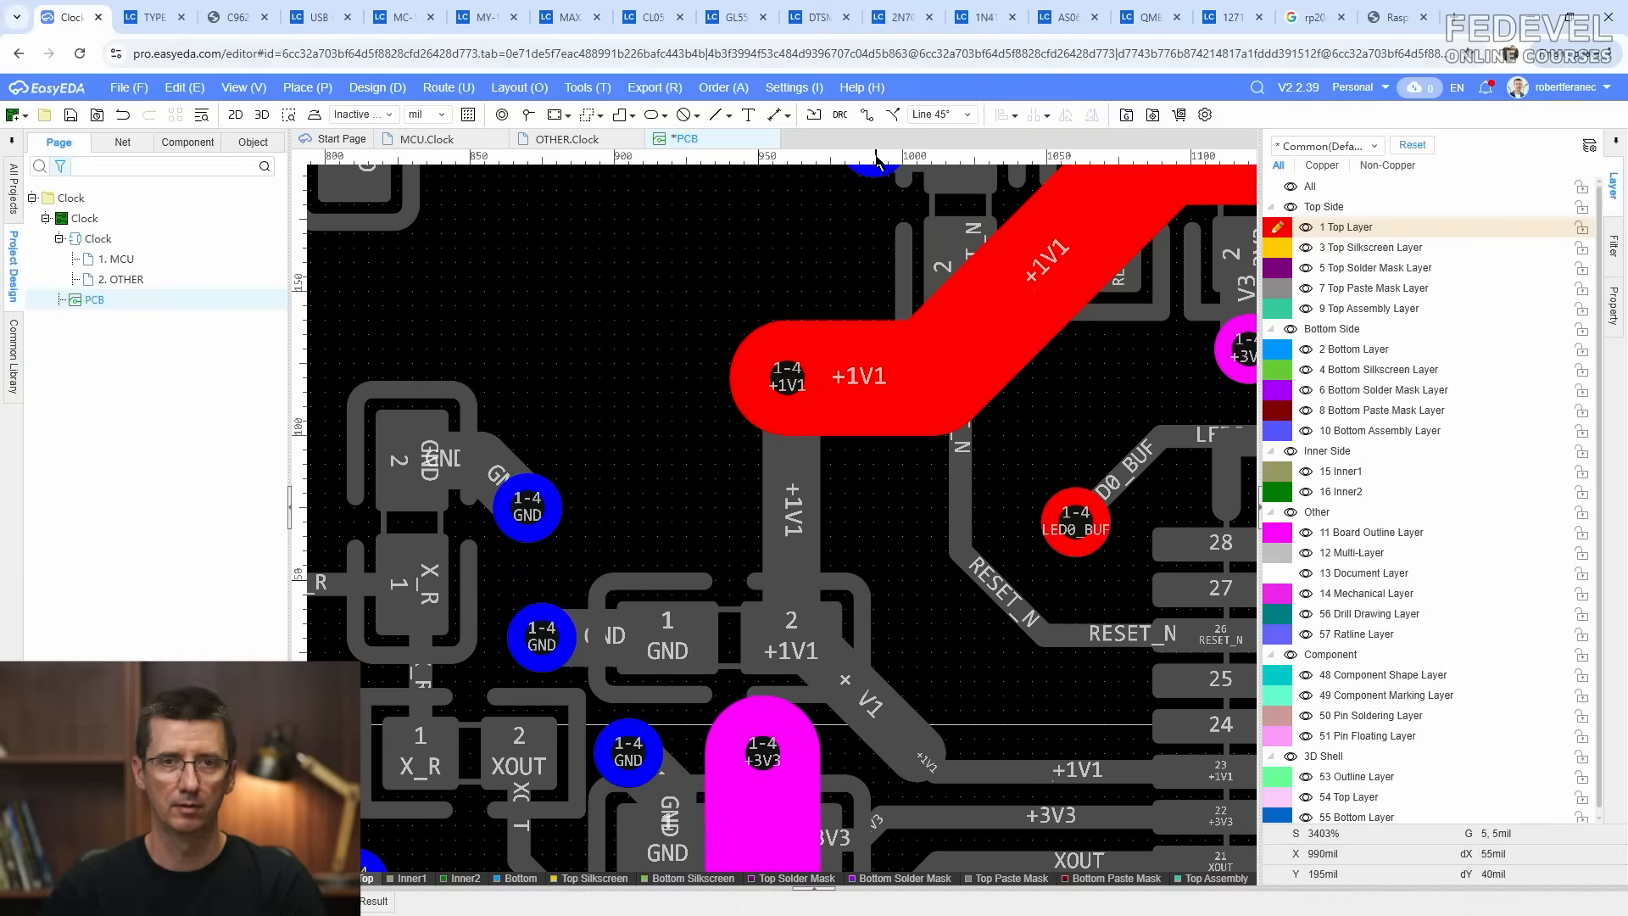
# Step: Route an 8 mil top-layer LED0_BUF track from its via below the +1V1 via to X 850 mil, Y 160 mil
pyautogui.click(1075, 520)
pyautogui.moveTo(557, 392); pyautogui.dragTo(867, 538, button='right')
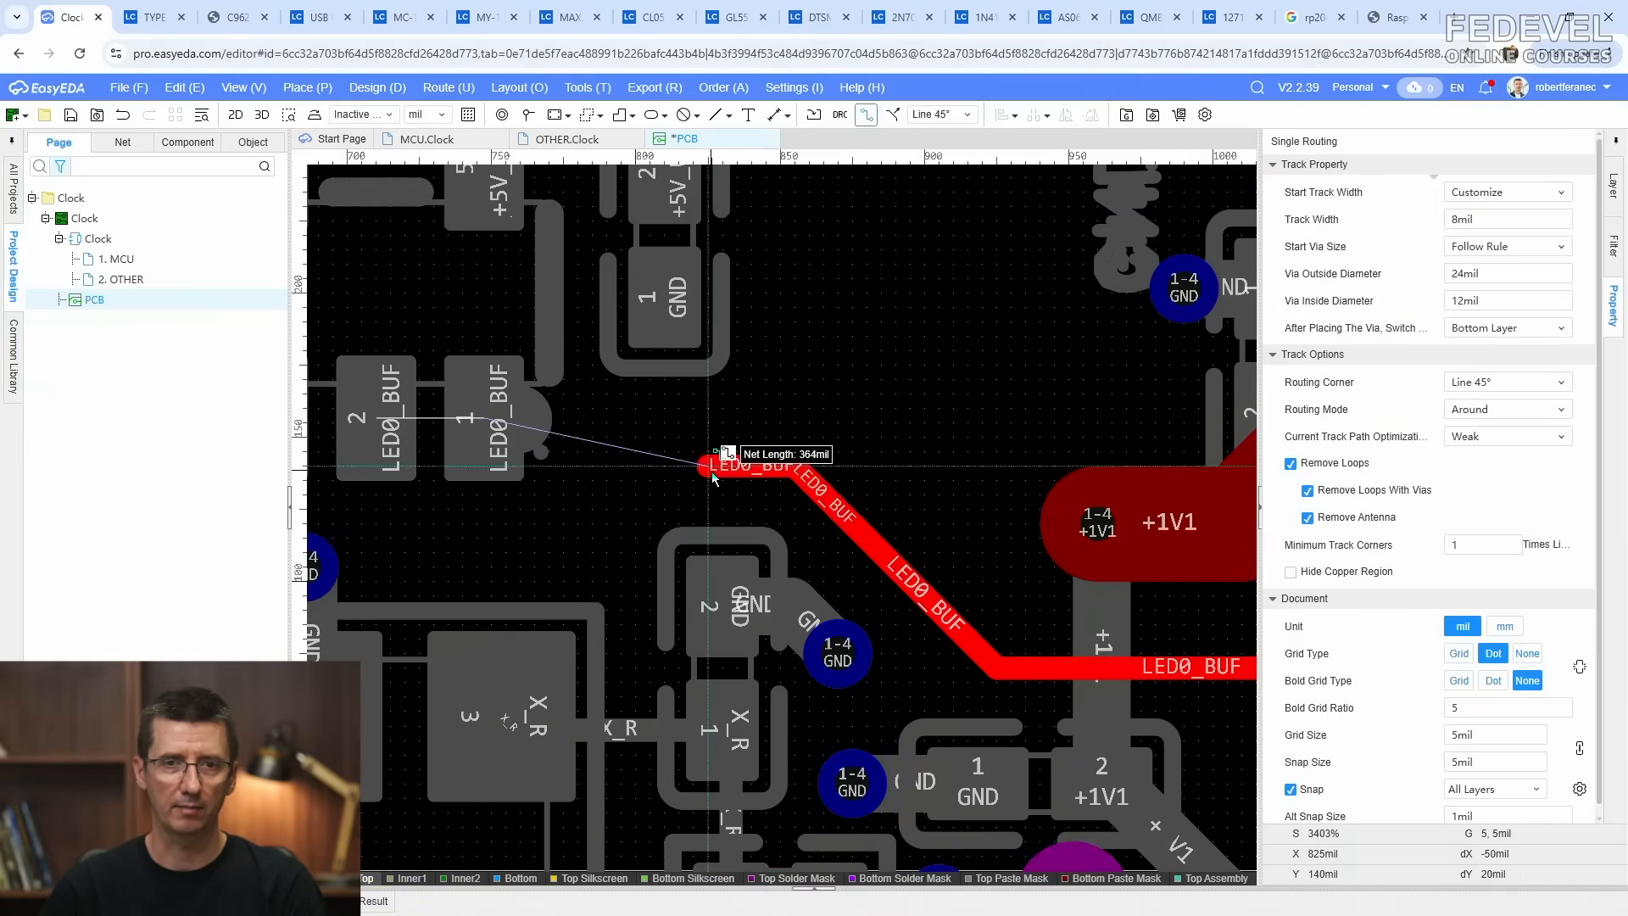
pyautogui.rightClick(779, 412)
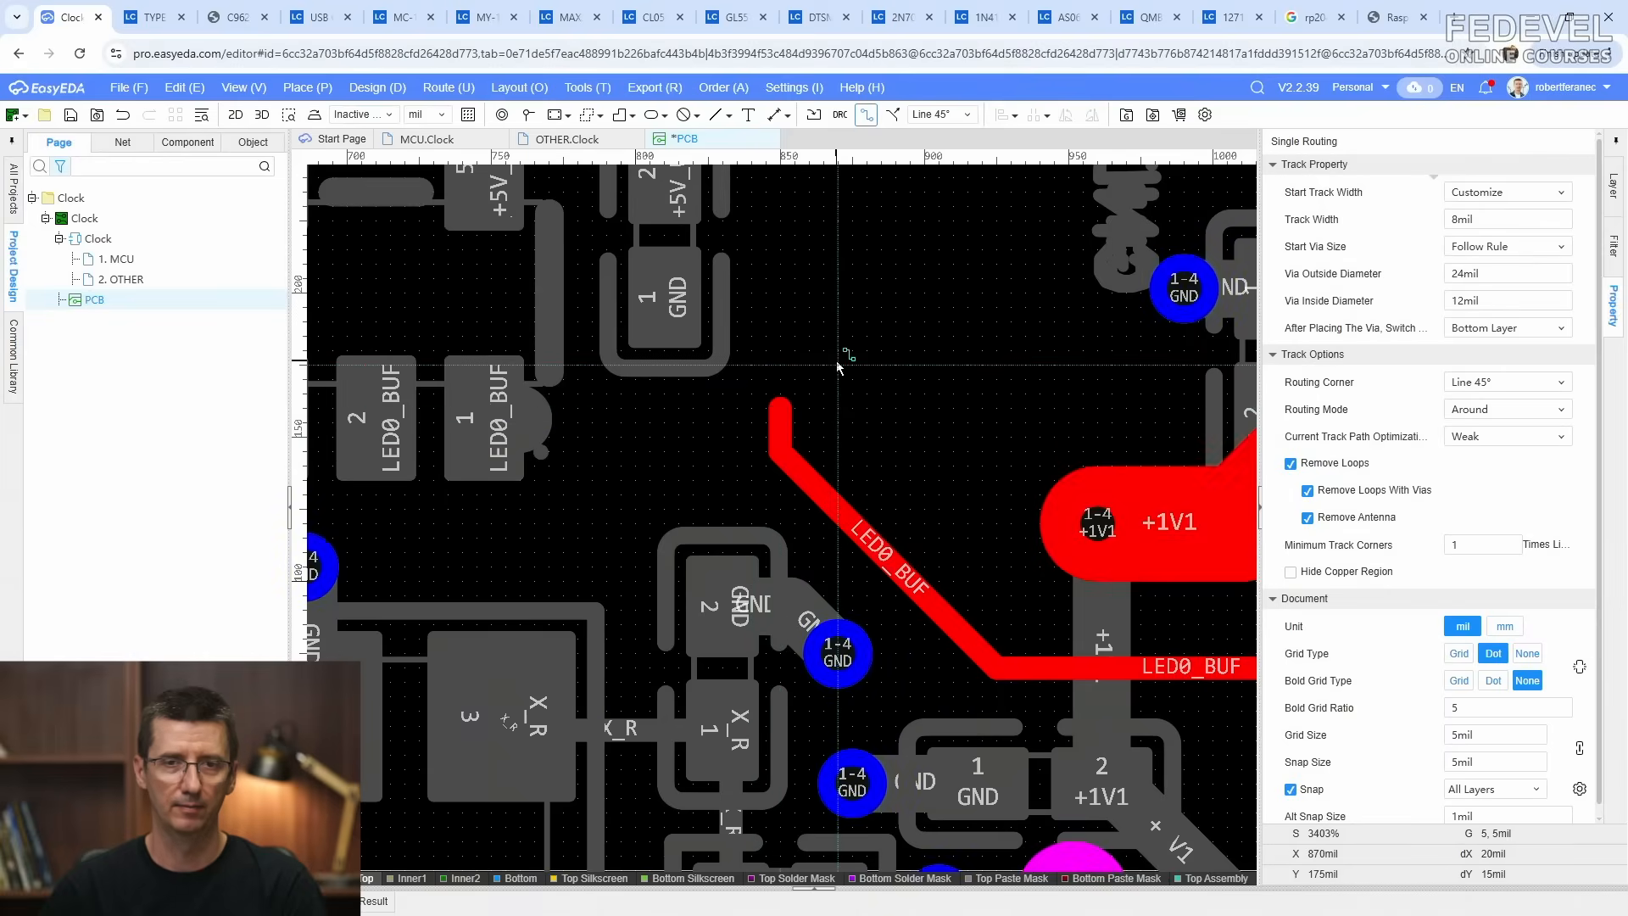
pyautogui.rightClick(837, 363)
# Step: Place an LED0_BUF via at X 850 mil, Y 160 mil, and shift the diagonal track segment to run straight into it
pyautogui.press('v')
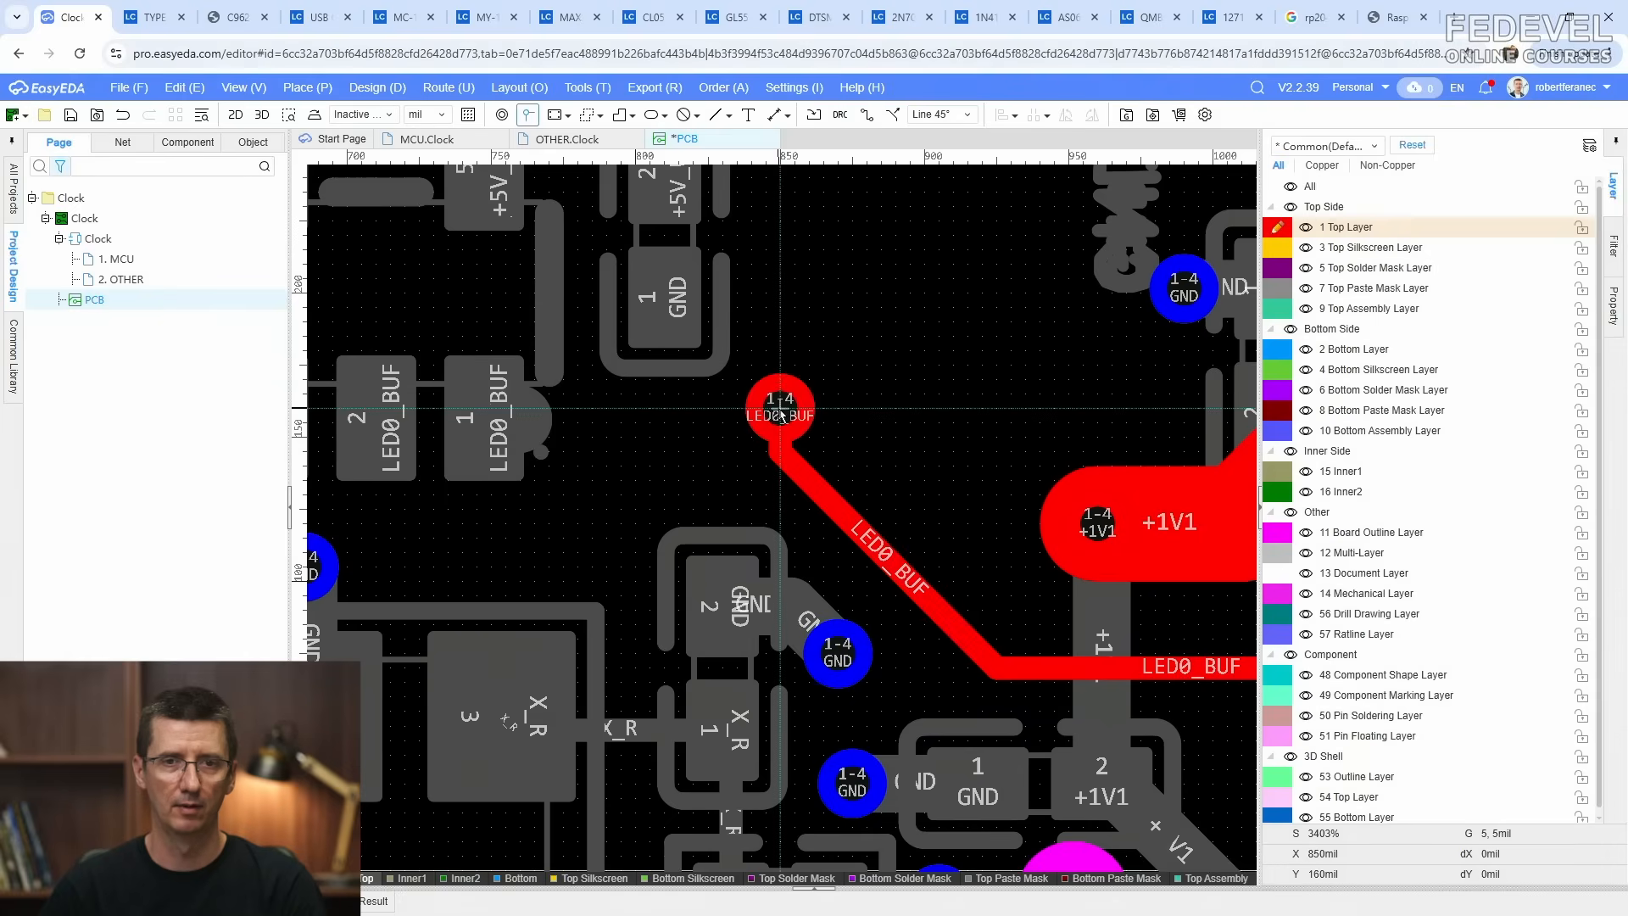
pyautogui.click(779, 412)
pyautogui.rightClick(680, 482)
pyautogui.moveTo(842, 518); pyautogui.dragTo(855, 508)
pyautogui.moveTo(729, 486); pyautogui.dragTo(901, 528, button='right')
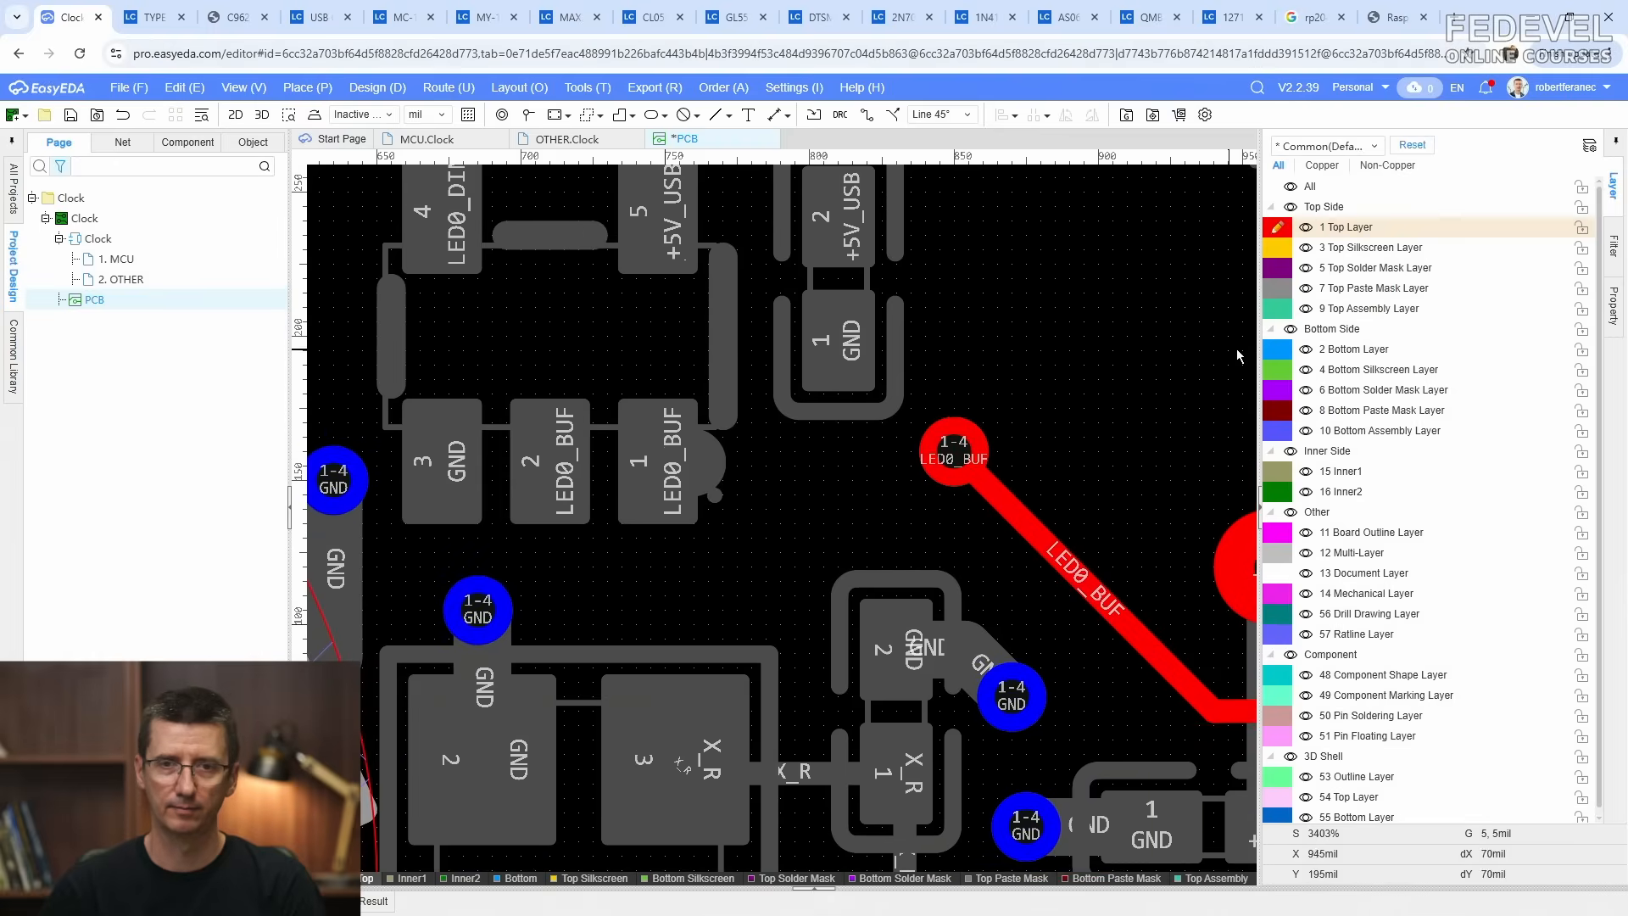
# Step: On the bottom layer, connect the new LED0_BUF via to buffer pad 1 and pad 1 to pad 2 with 8 mil tracks
pyautogui.click(1274, 350)
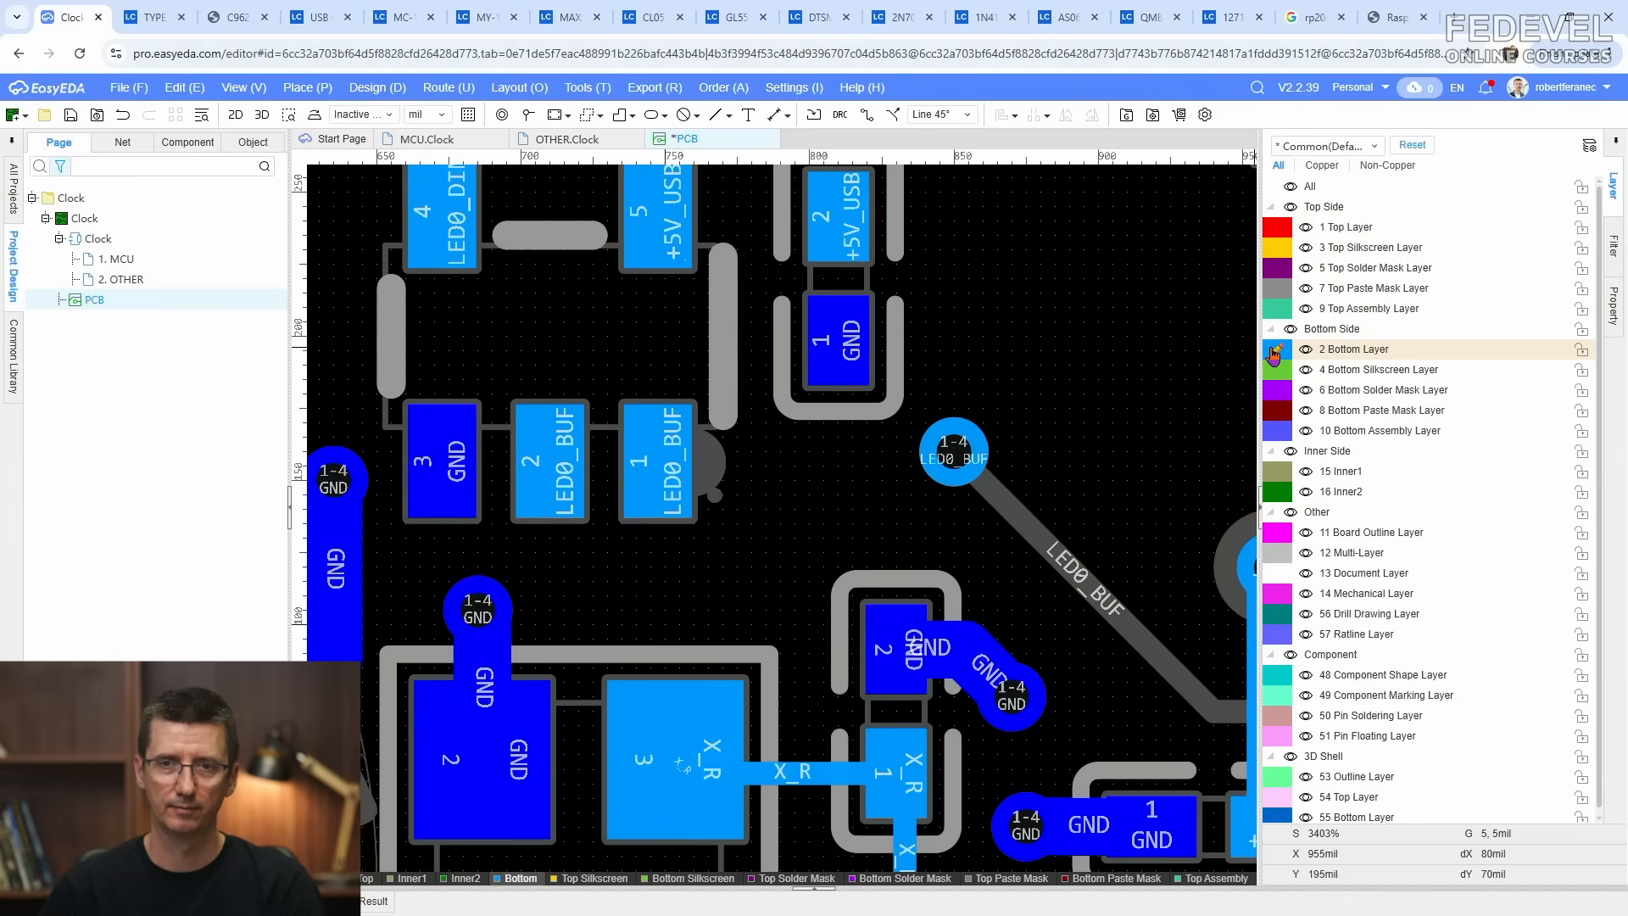
pyautogui.click(865, 117)
pyautogui.click(953, 450)
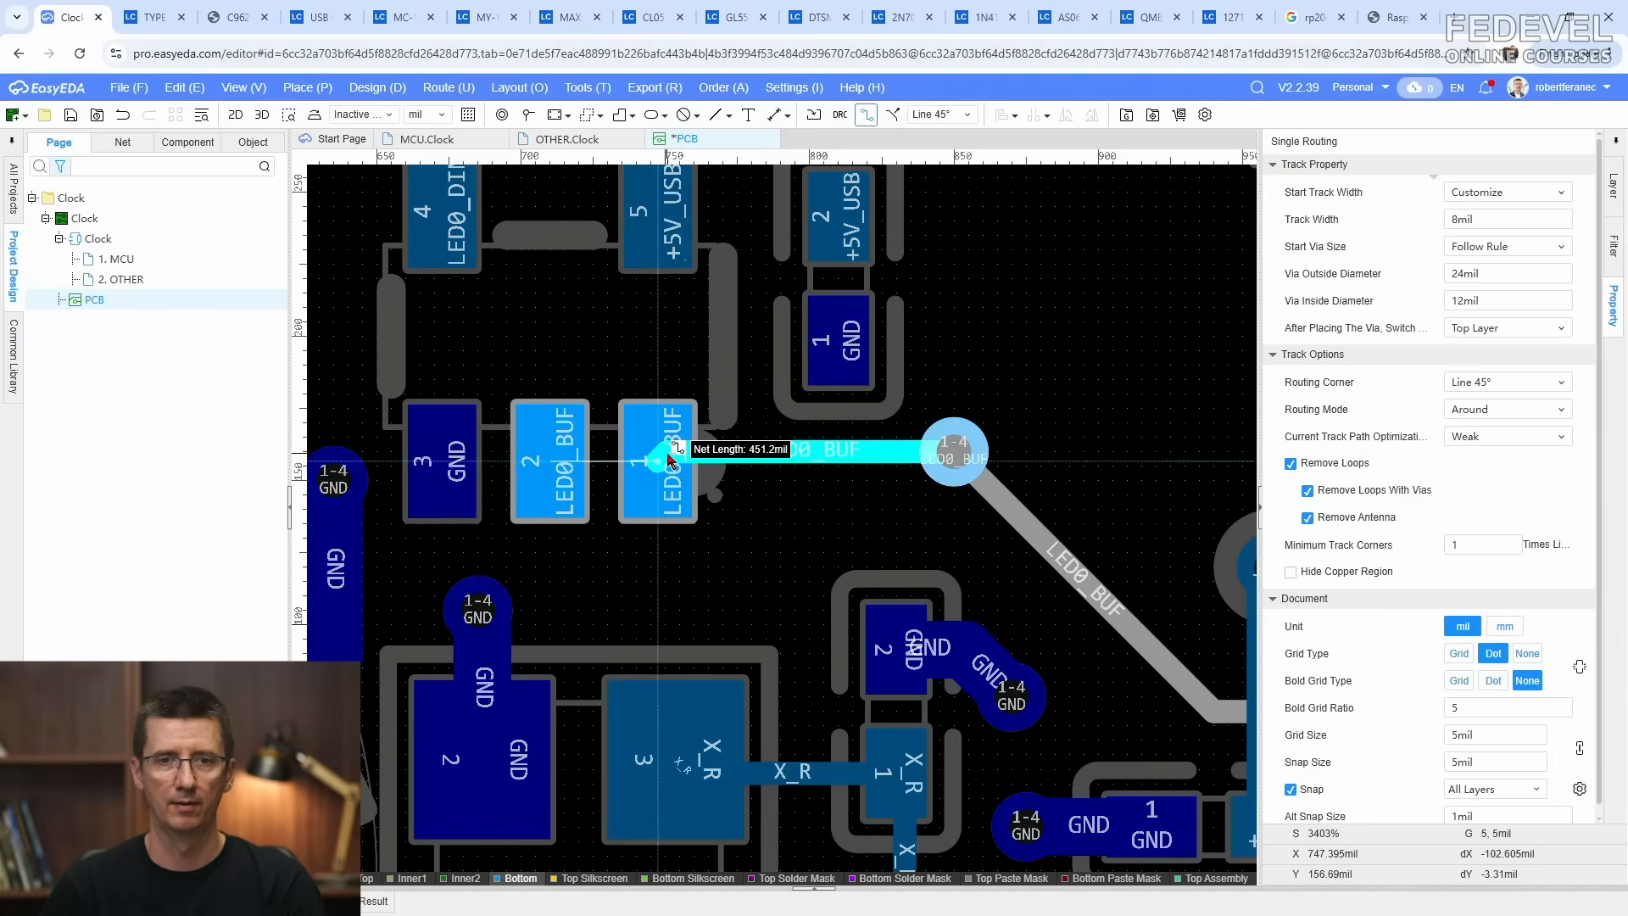
pyautogui.click(551, 461)
pyautogui.click(657, 461)
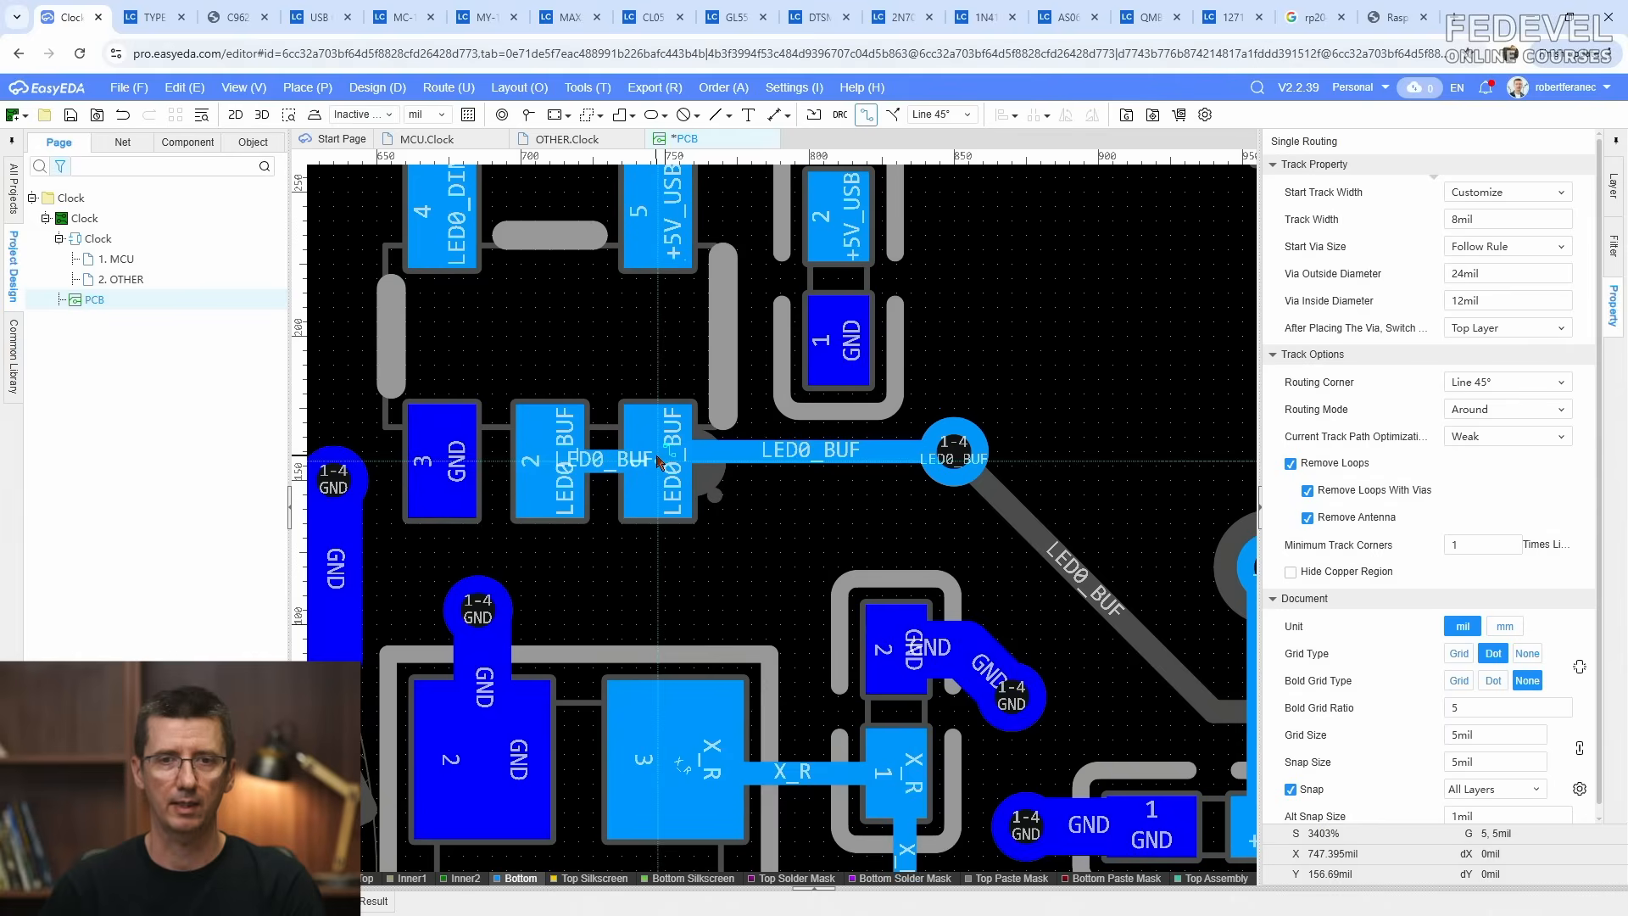
pyautogui.press('Escape')
# Step: Move the LED0_BUF via to X 850 mil, Y 155 mil, and tidy the tracks connecting it to buffer pads 1 and 2
pyautogui.scroll(2, 837, 502)
pyautogui.click(1014, 440)
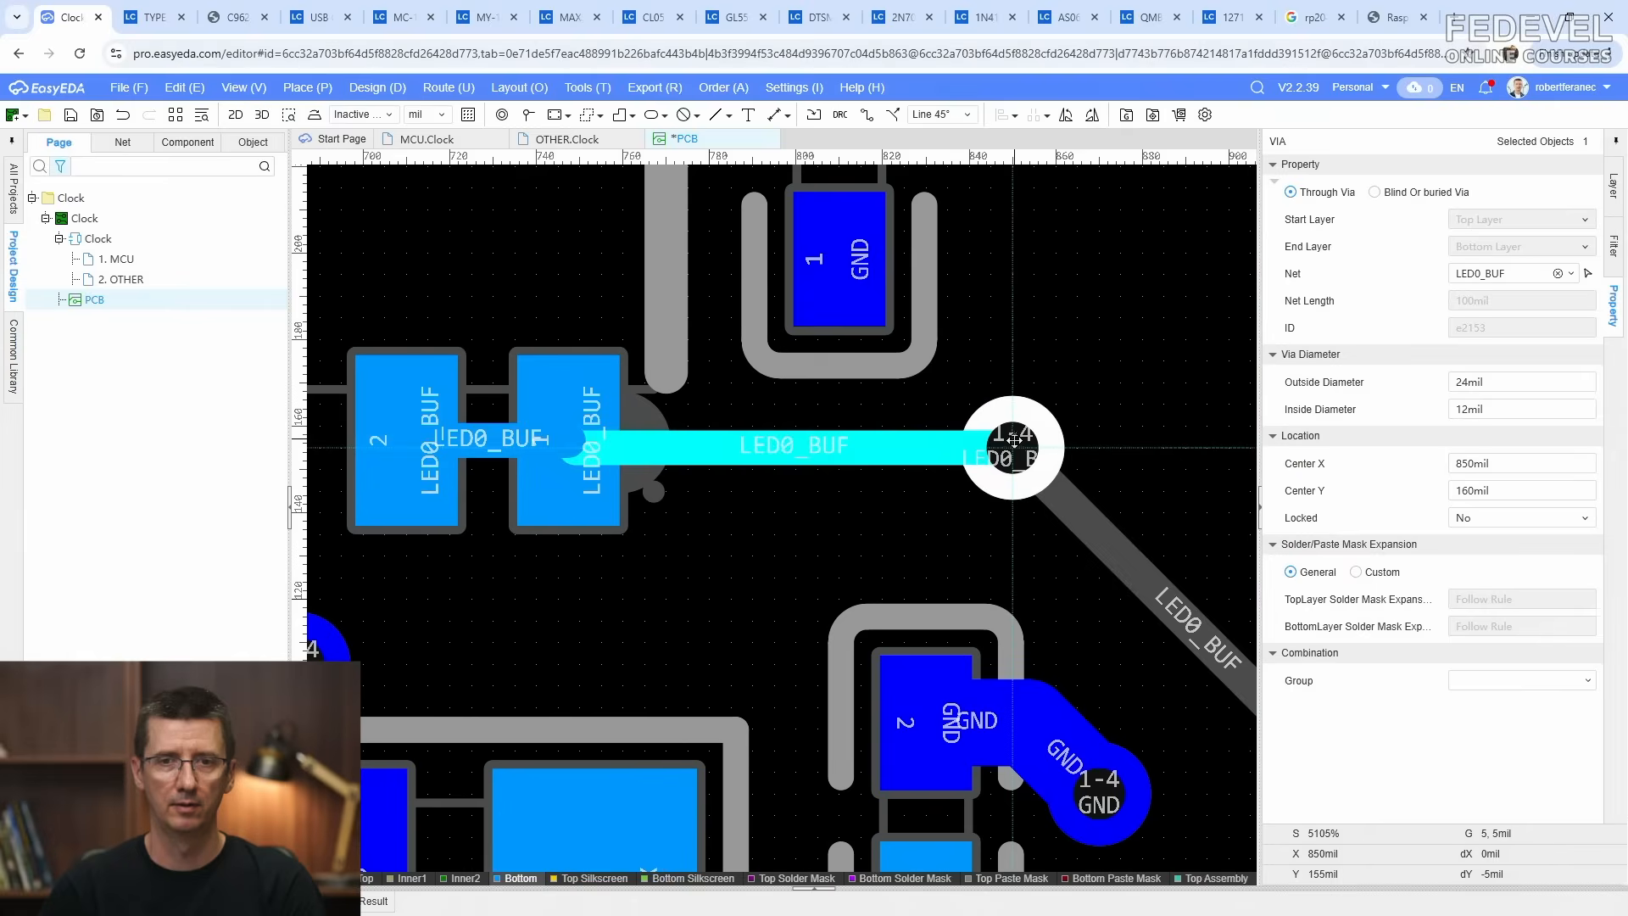
pyautogui.scroll(-4, 1014, 439)
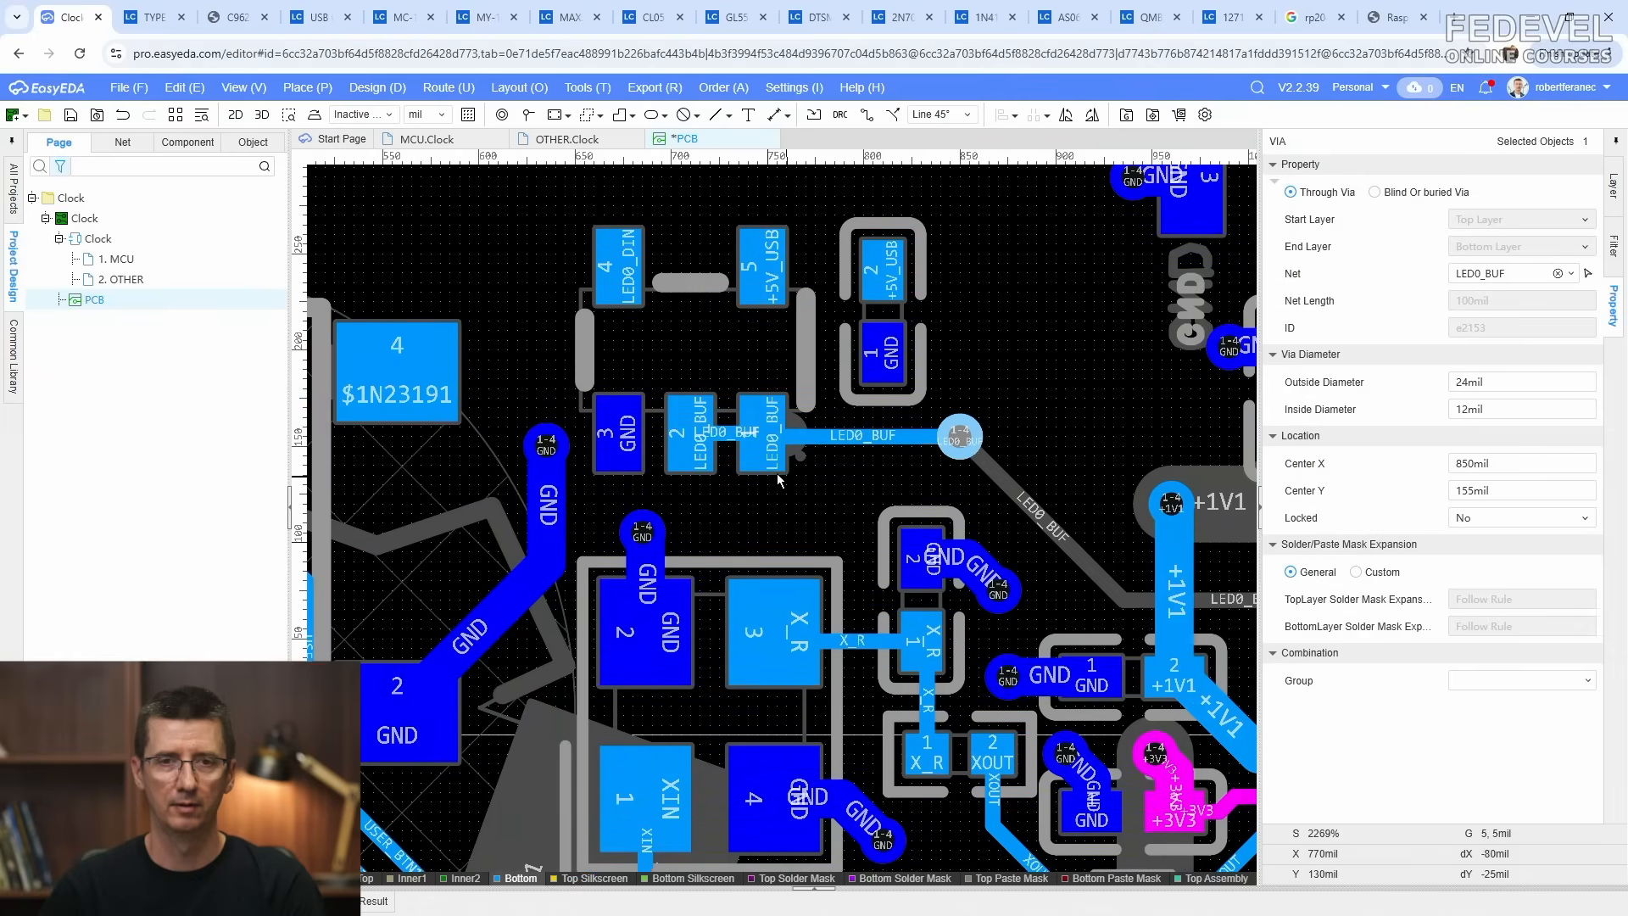
pyautogui.click(727, 443)
pyautogui.click(842, 497)
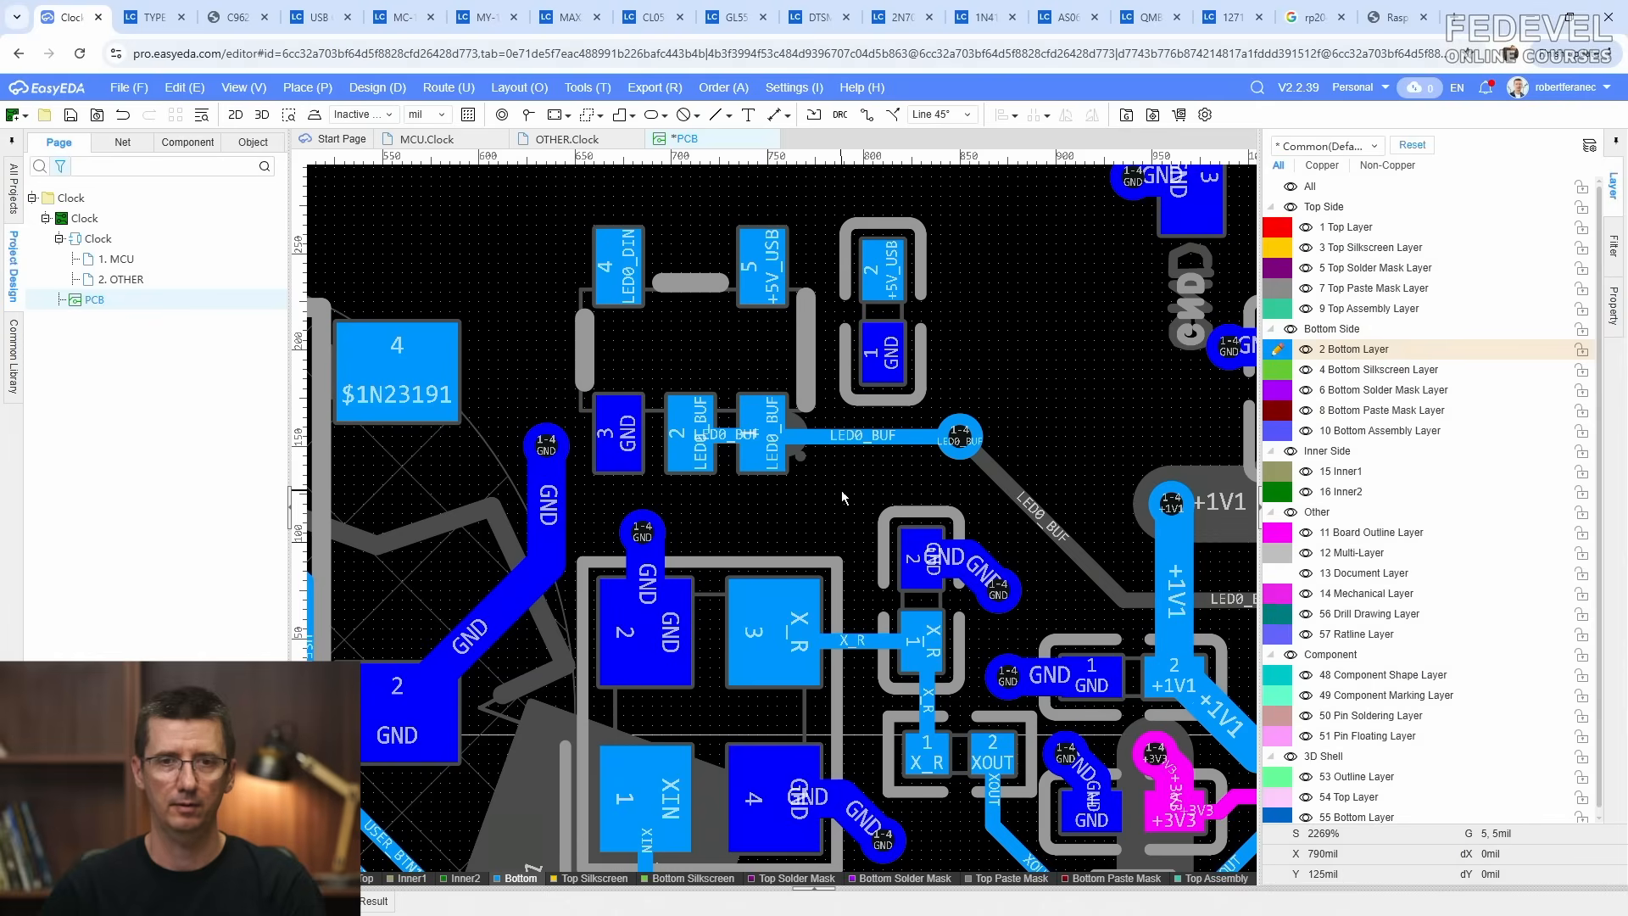
# Step: Route a 20 mil GND track from pad 1 of the +5V_USB capacitor to a new GND via at X 845 mil, Y 198.5 mil
pyautogui.moveTo(841, 490); pyautogui.dragTo(795, 575, button='right')
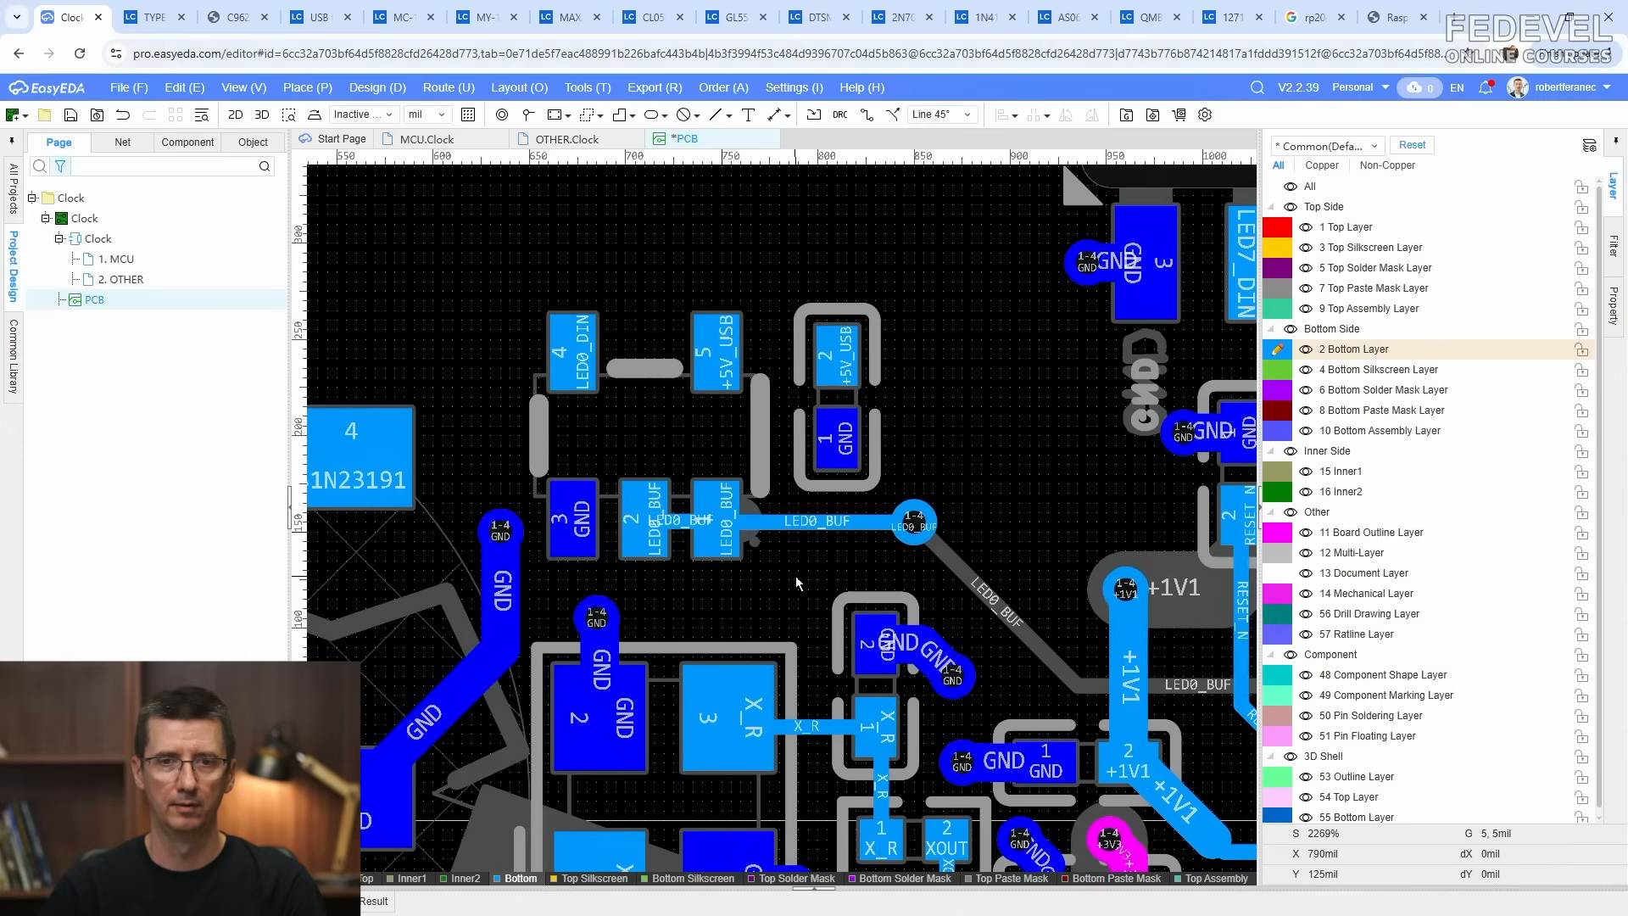
pyautogui.click(866, 115)
pyautogui.click(839, 434)
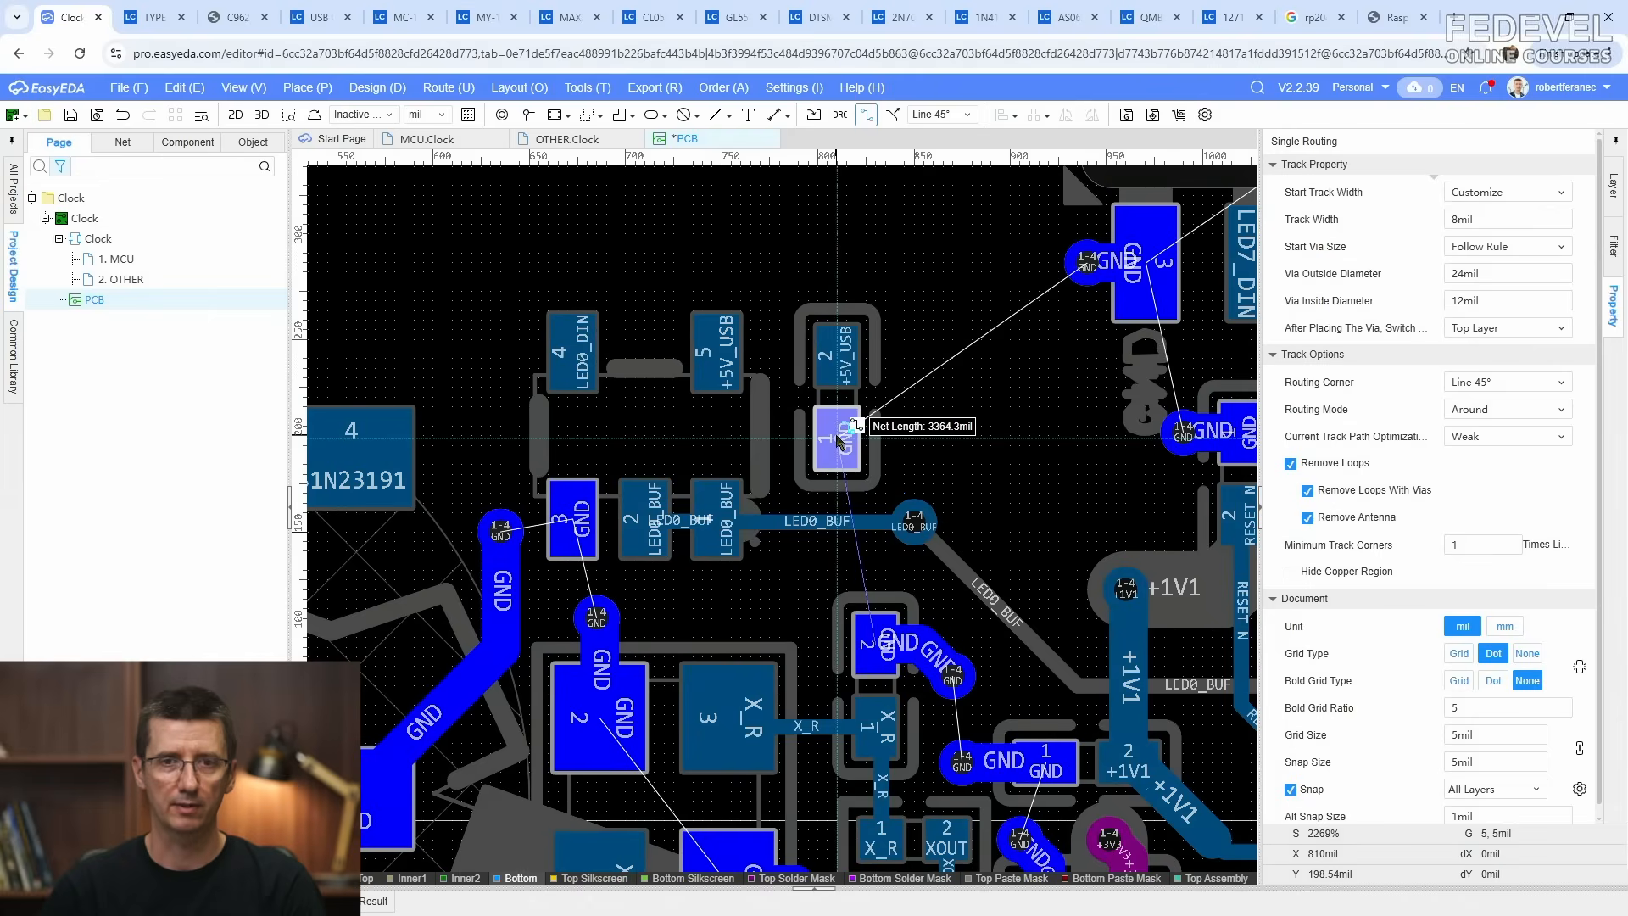
pyautogui.press('Tab')
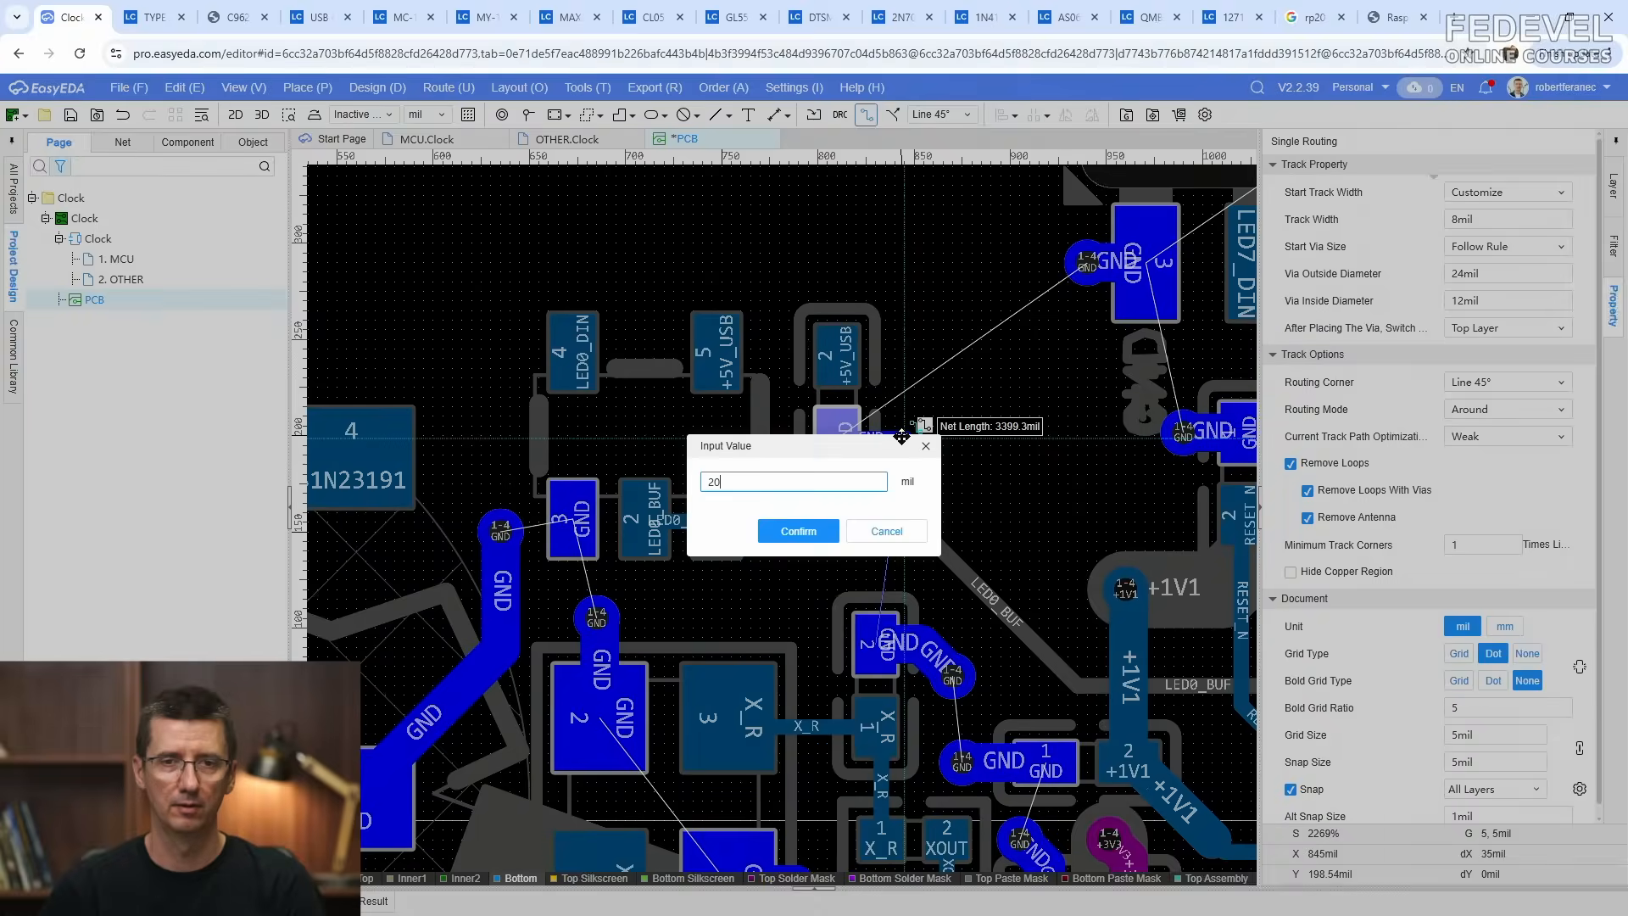
pyautogui.press('Return')
pyautogui.scroll(2, 903, 439)
pyautogui.press('Escape')
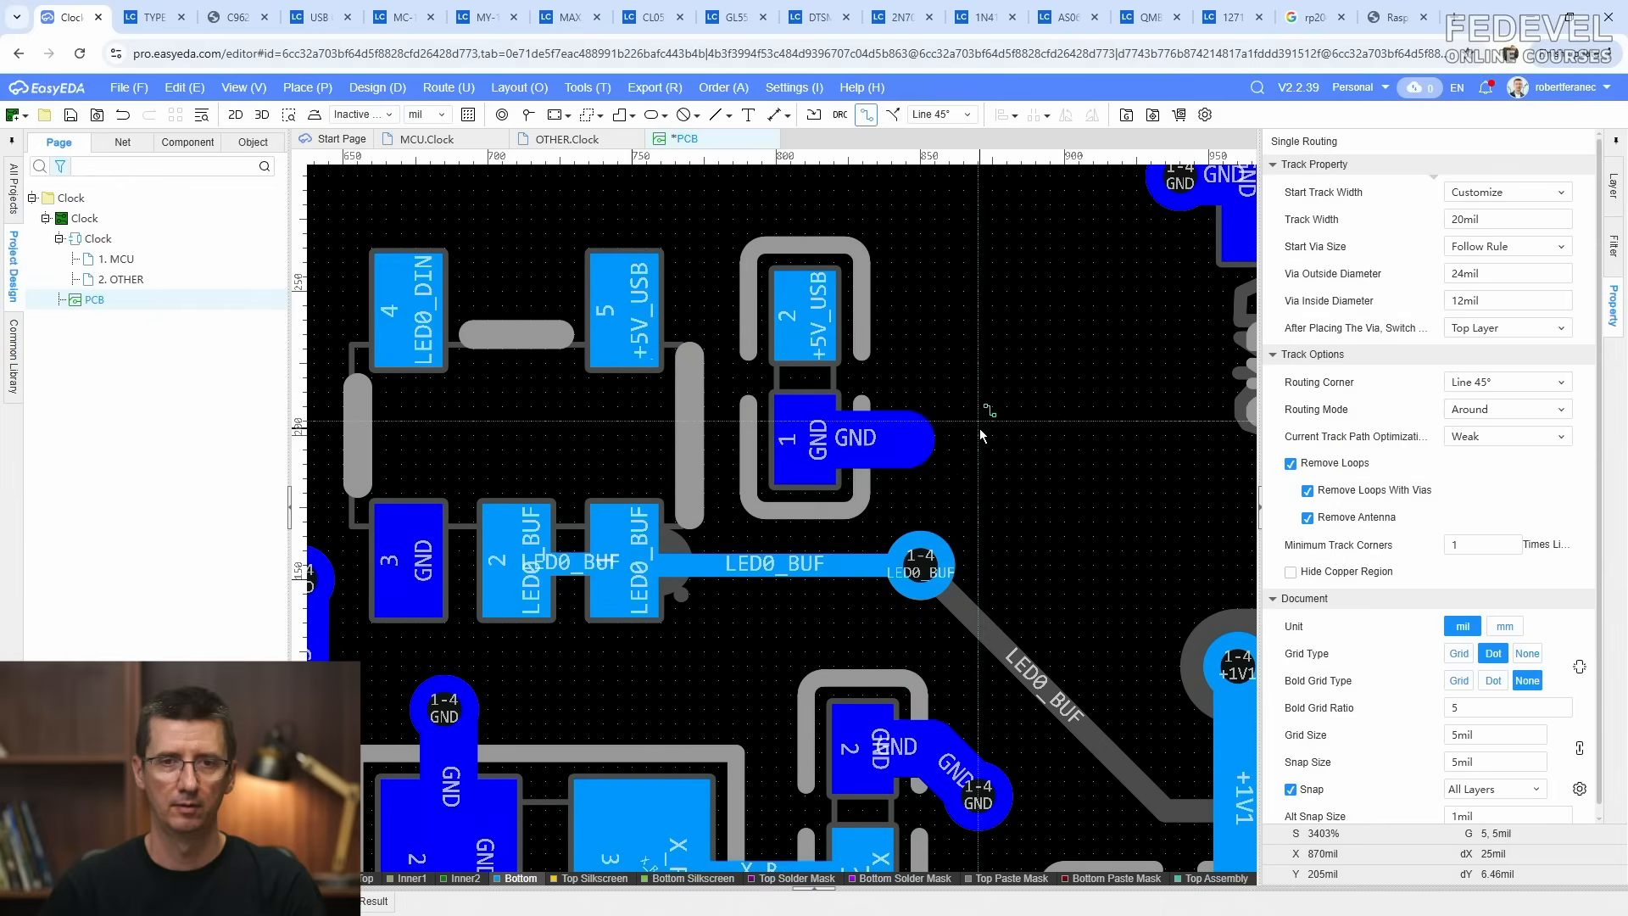
pyautogui.click(527, 115)
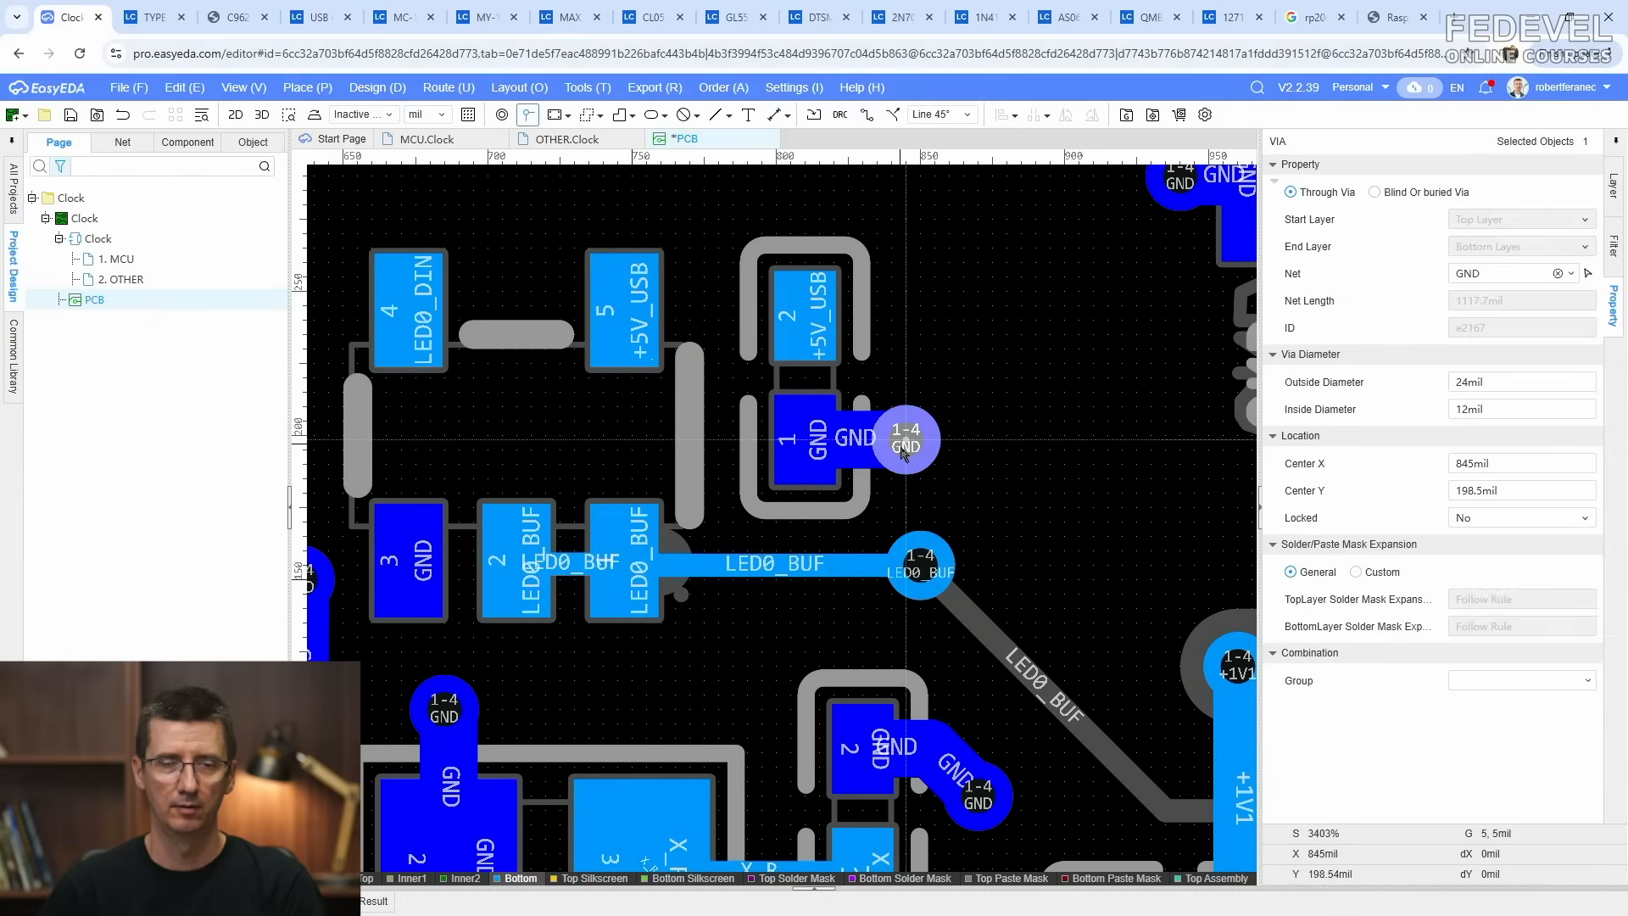
pyautogui.click(905, 438)
# Step: Route a 20 mil +5V_USB track straight up from the capacitor's pad 2 and end it with a via at X 810 mil, Y 290 mil
pyautogui.moveTo(955, 316); pyautogui.dragTo(1002, 548, button='right')
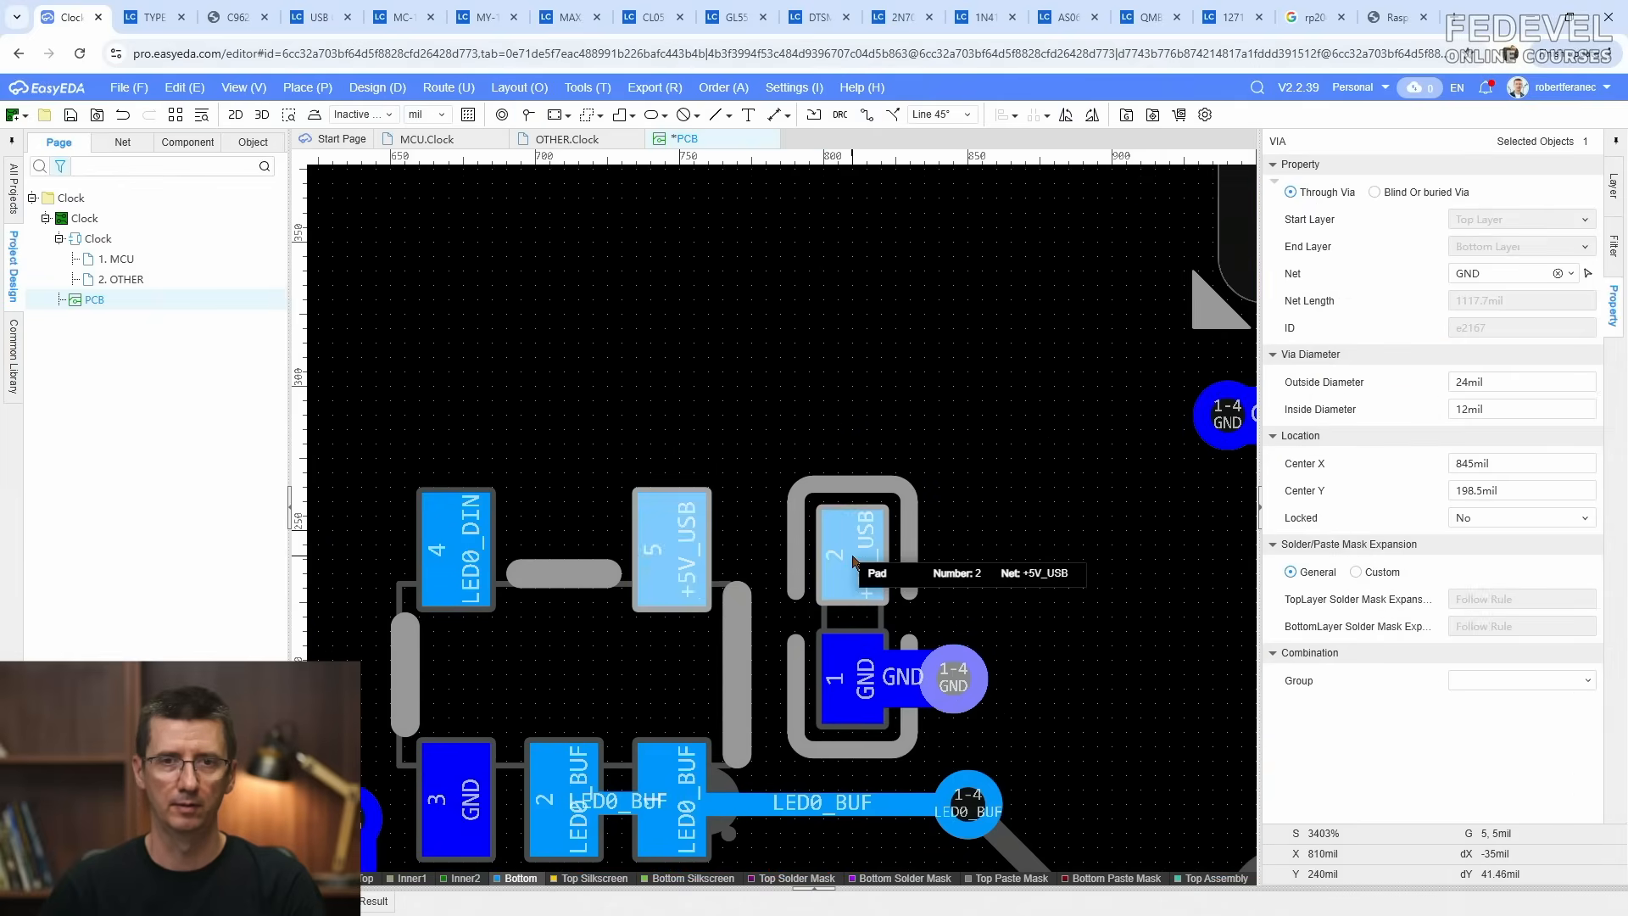
pyautogui.press('w')
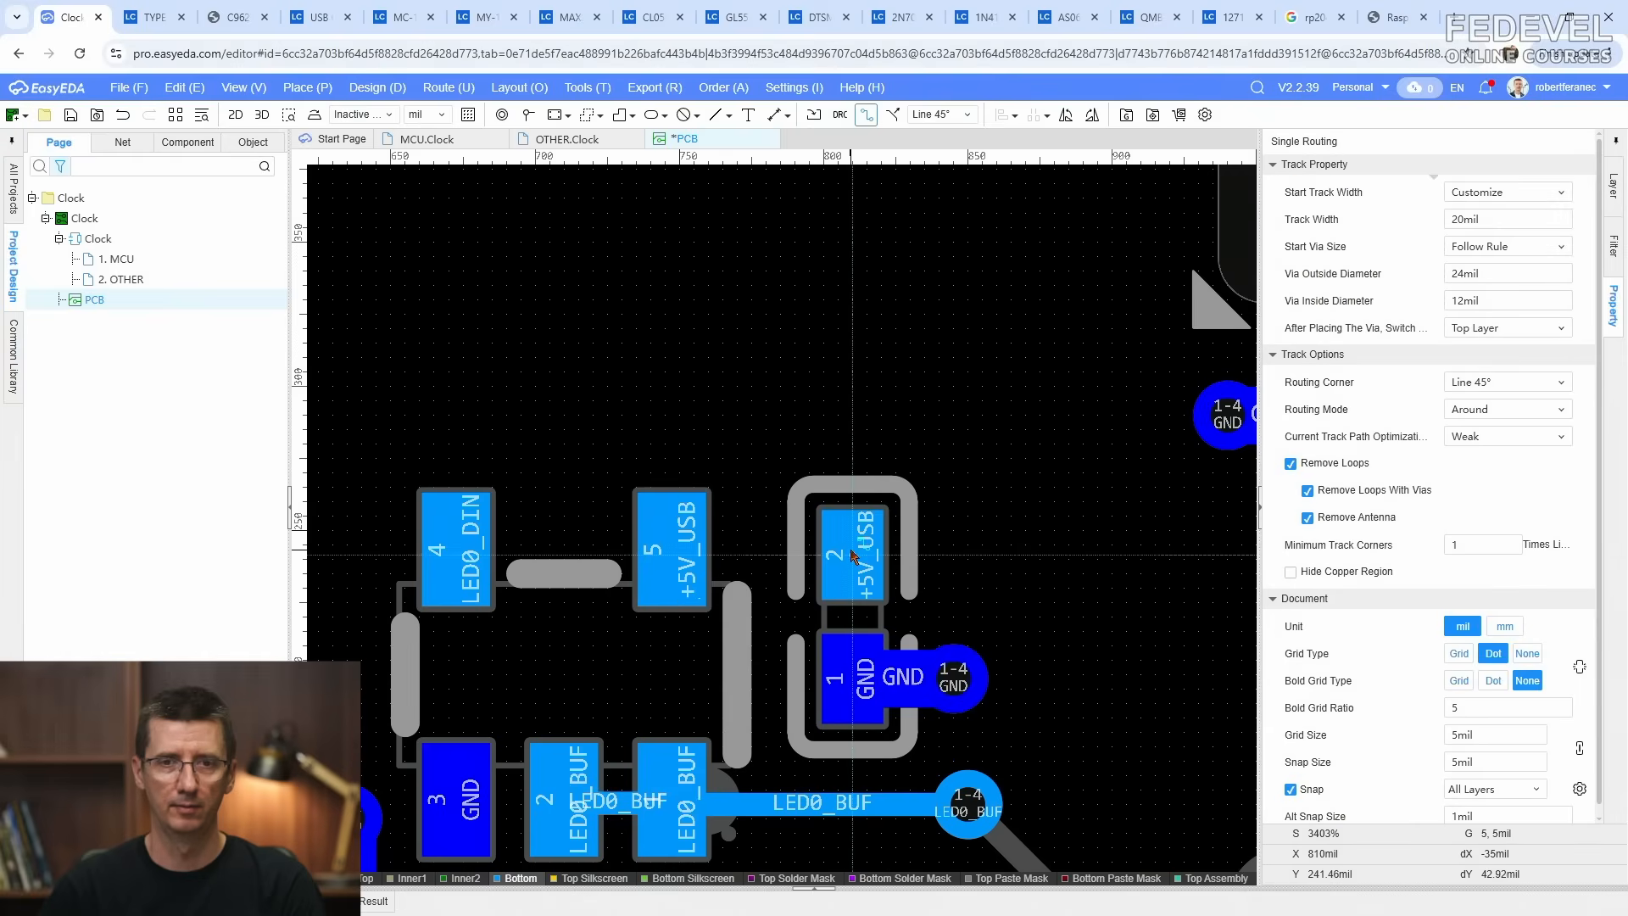
pyautogui.click(853, 556)
pyautogui.click(851, 435)
pyautogui.rightClick(852, 435)
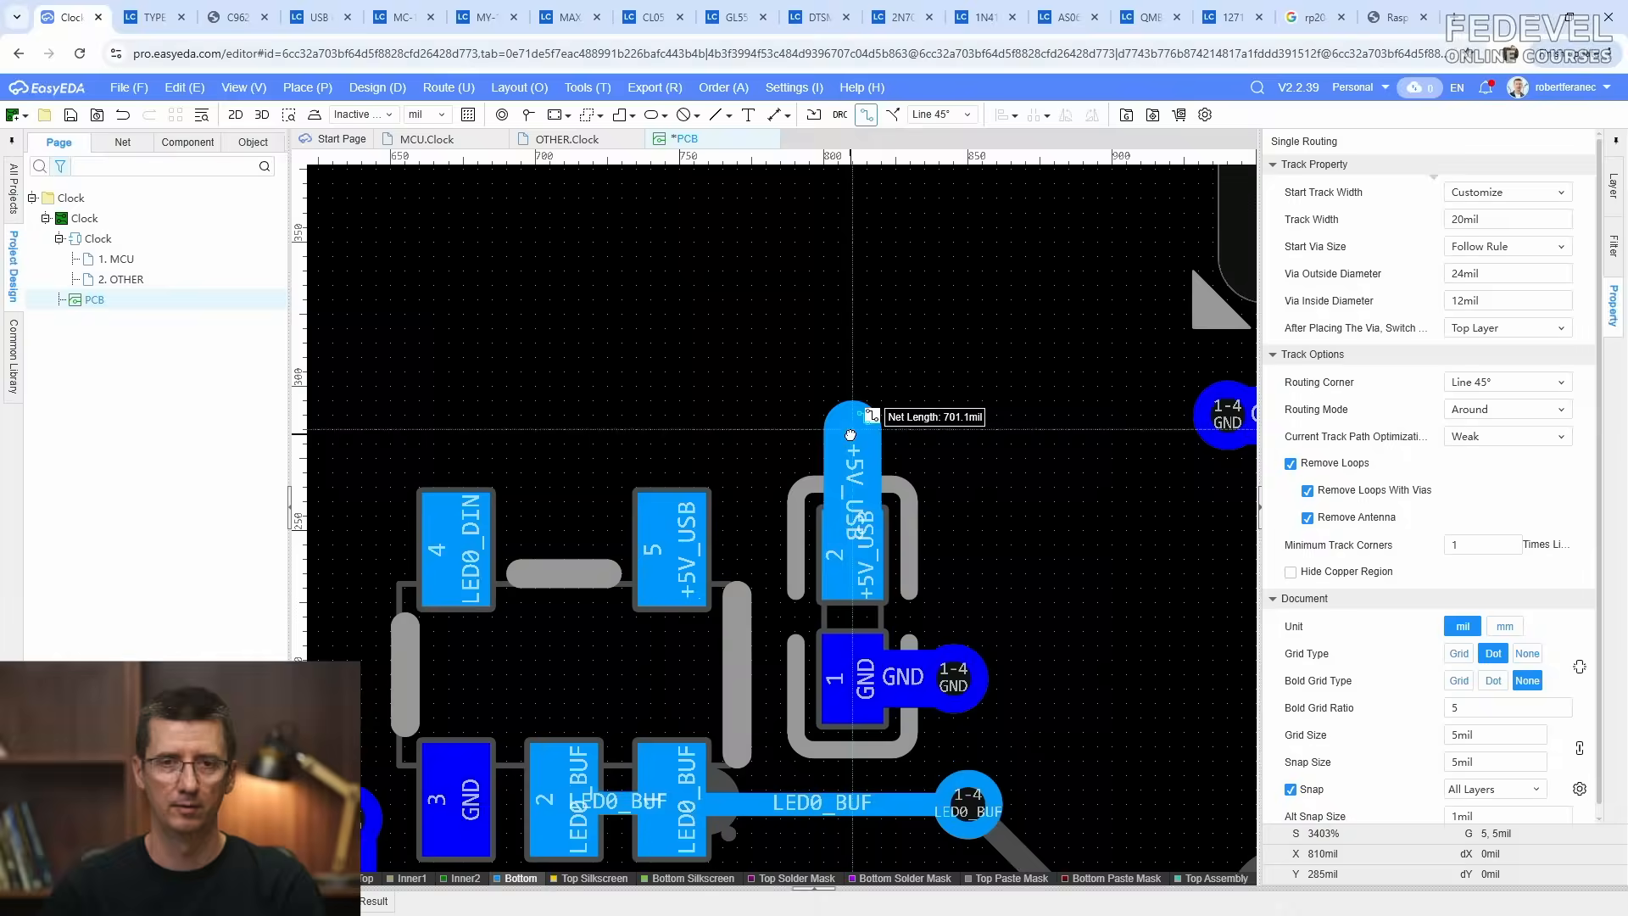
pyautogui.click(528, 115)
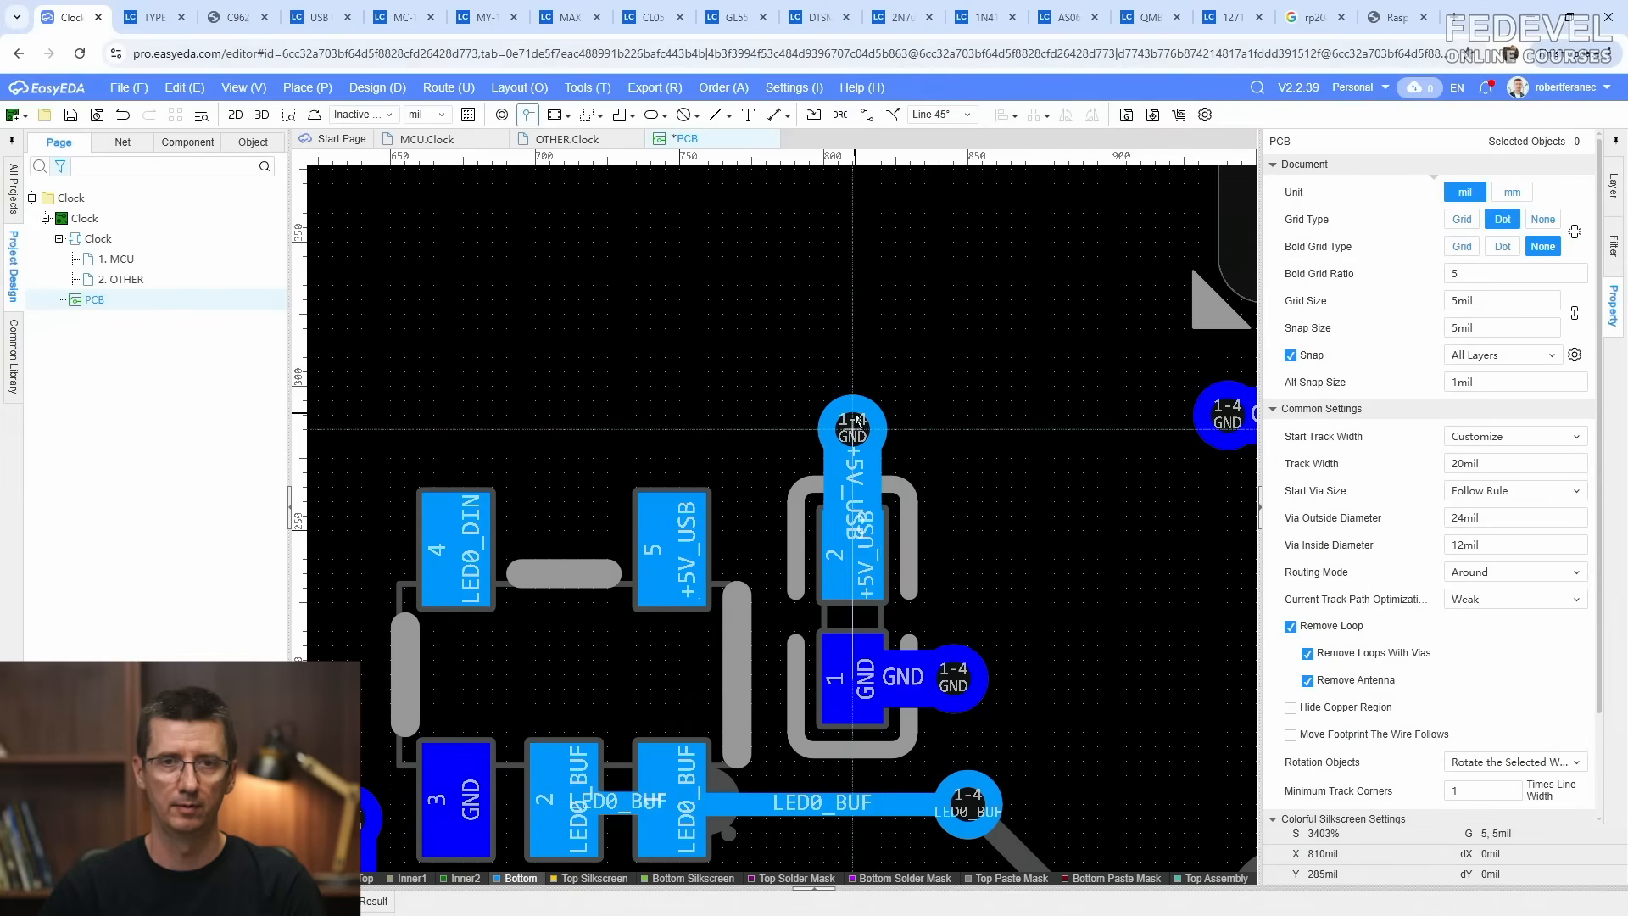
pyautogui.click(852, 428)
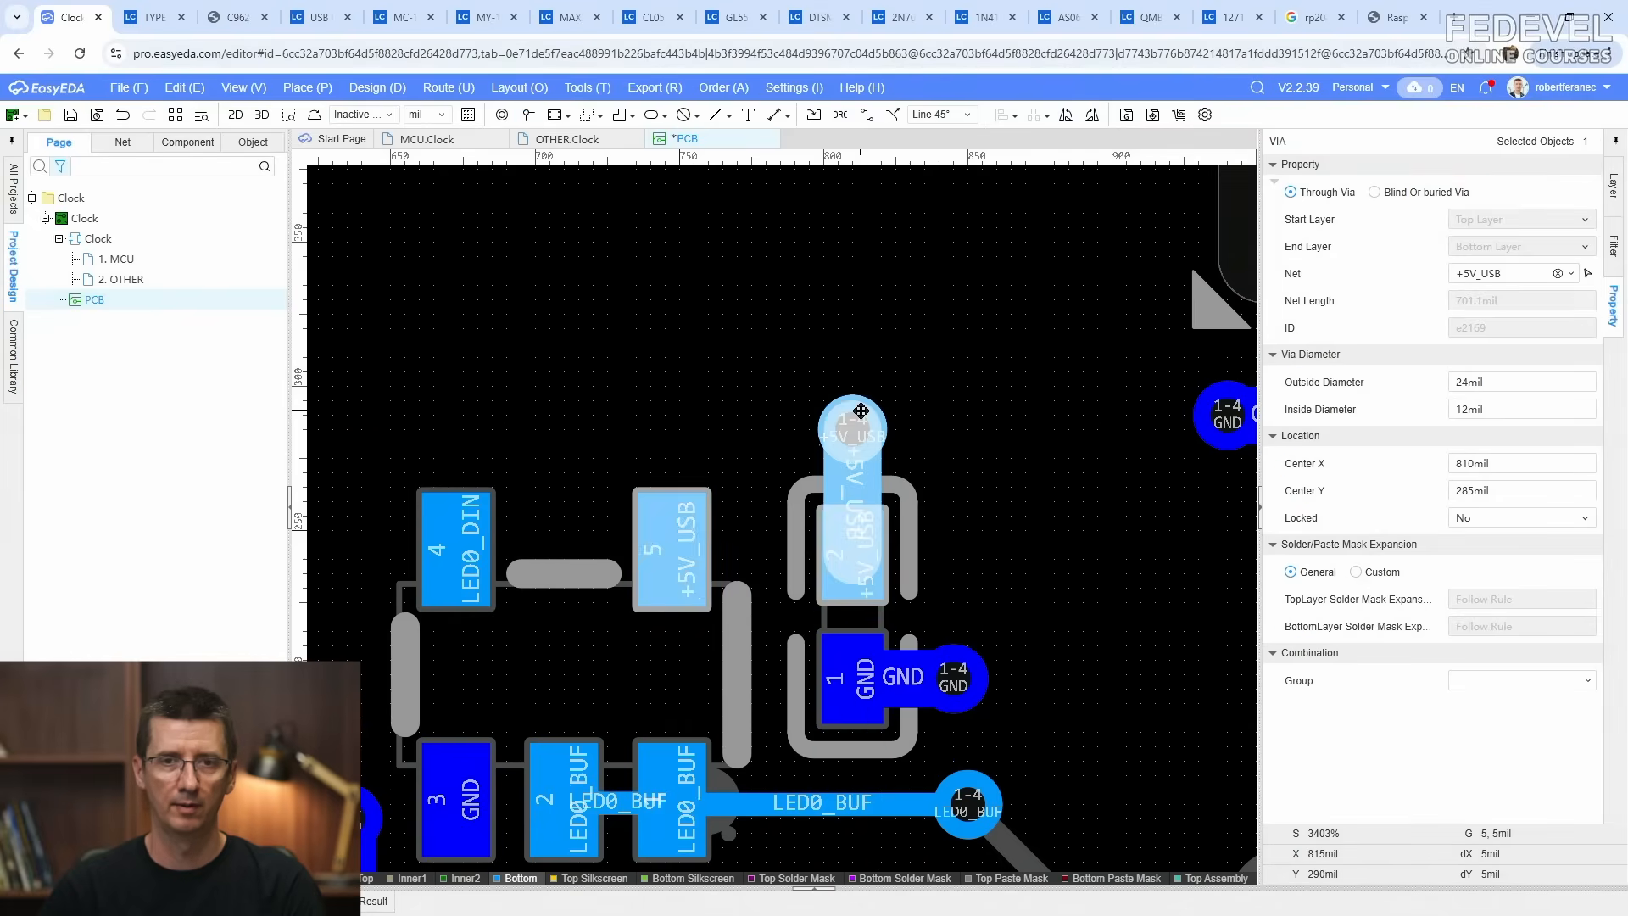
# Step: Route a 20 mil +5V_USB track from buffer pad 5 to the via above the +5V_USB capacitor
pyautogui.click(865, 117)
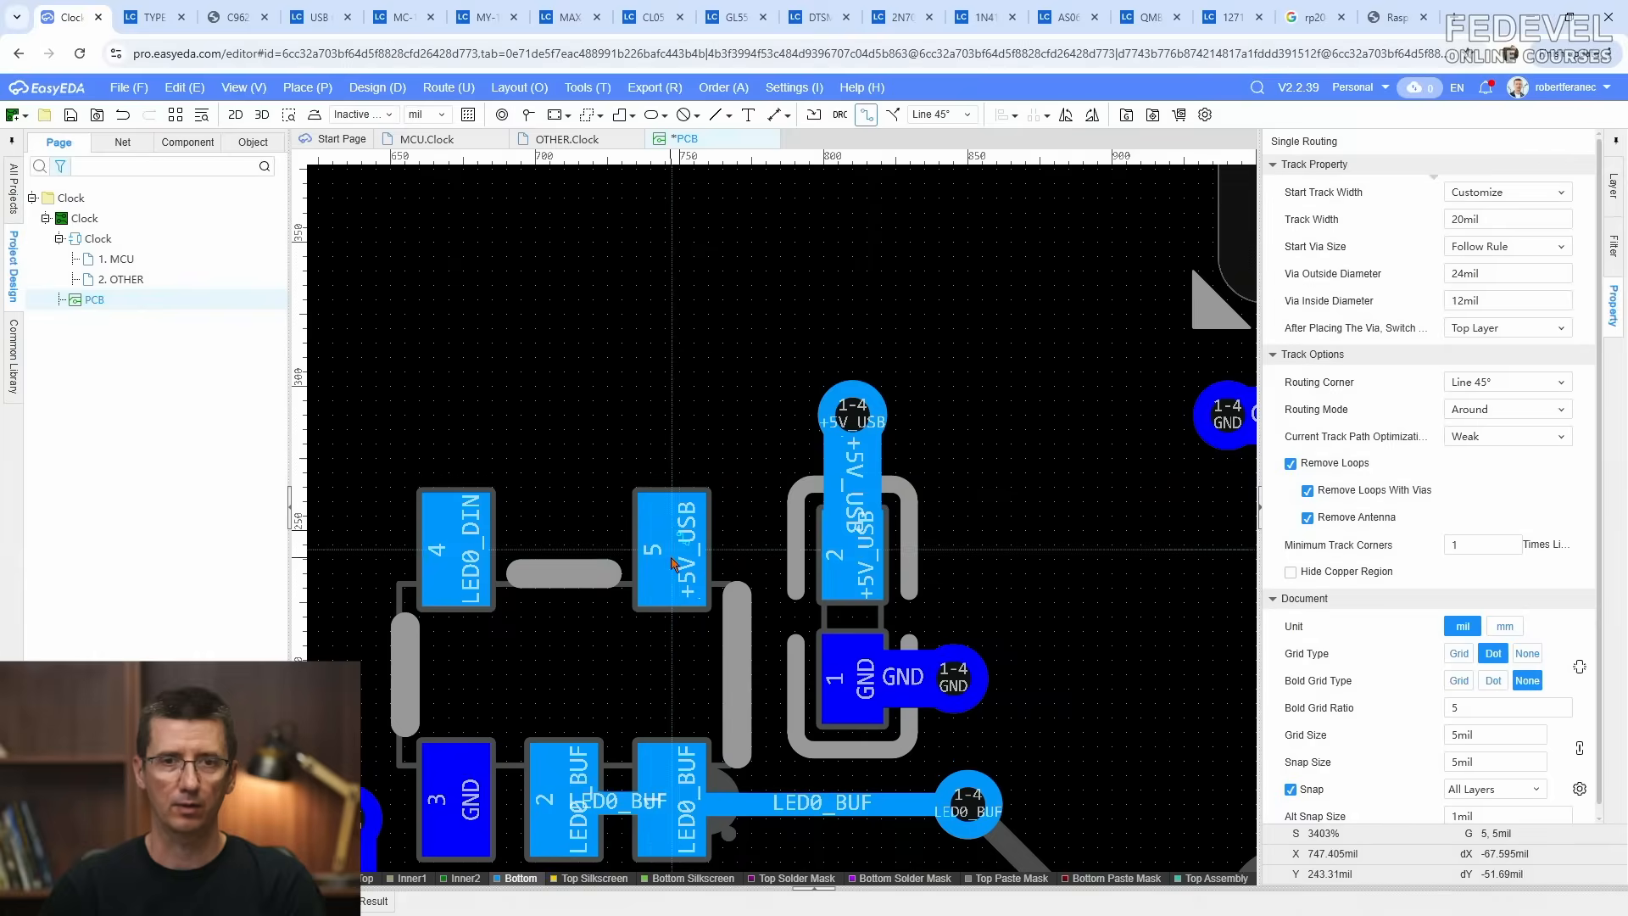
pyautogui.click(666, 525)
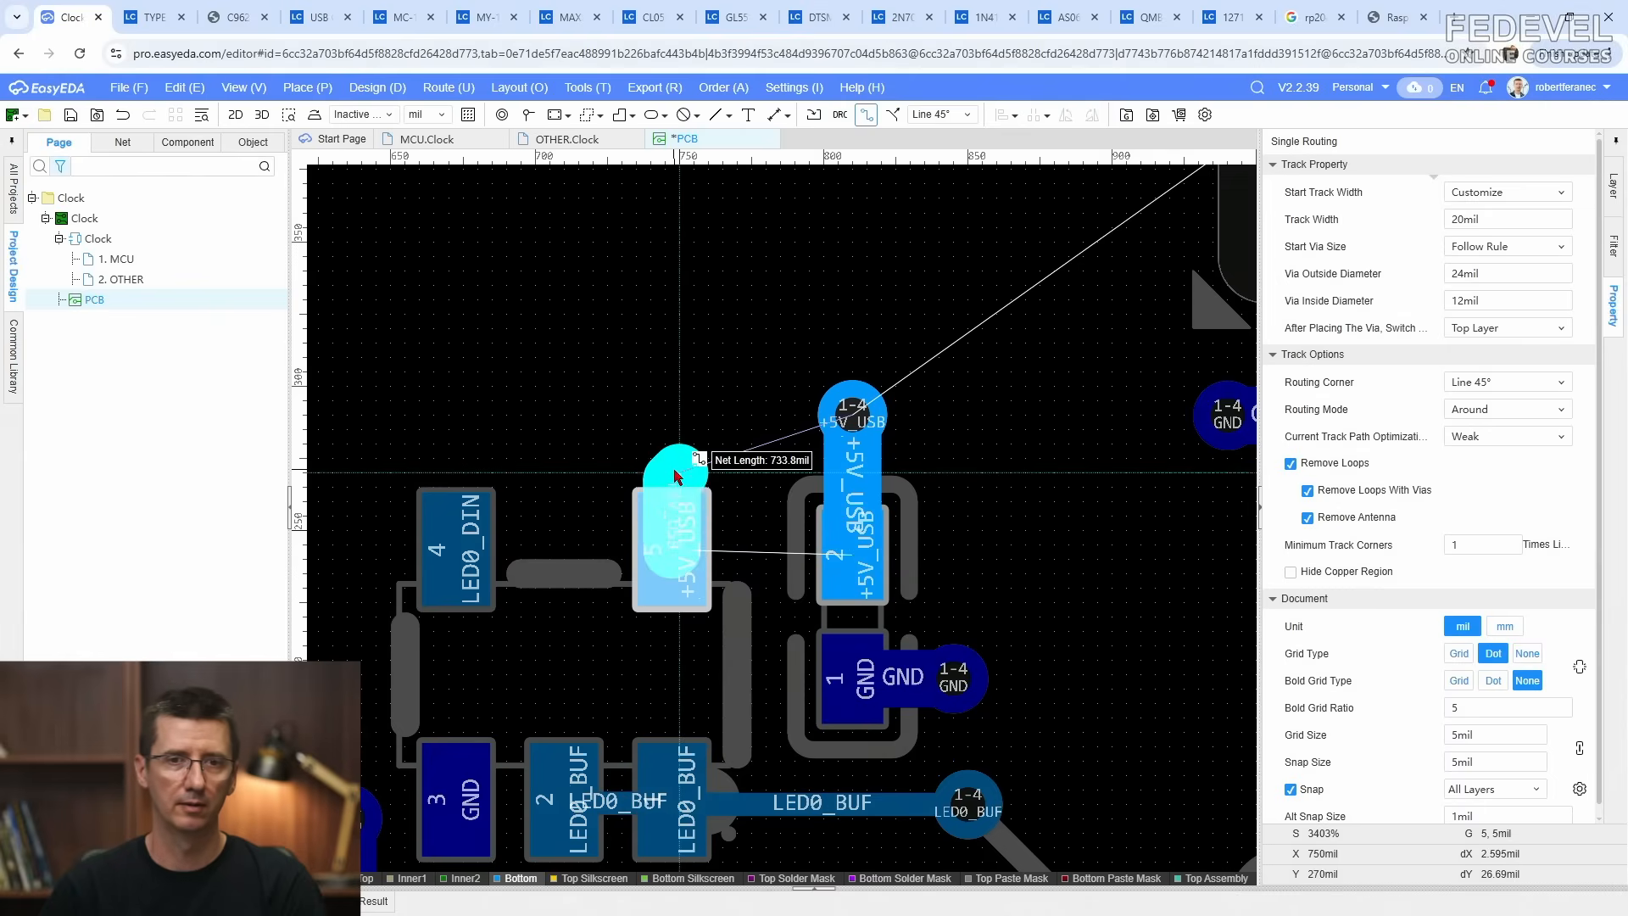
pyautogui.click(850, 412)
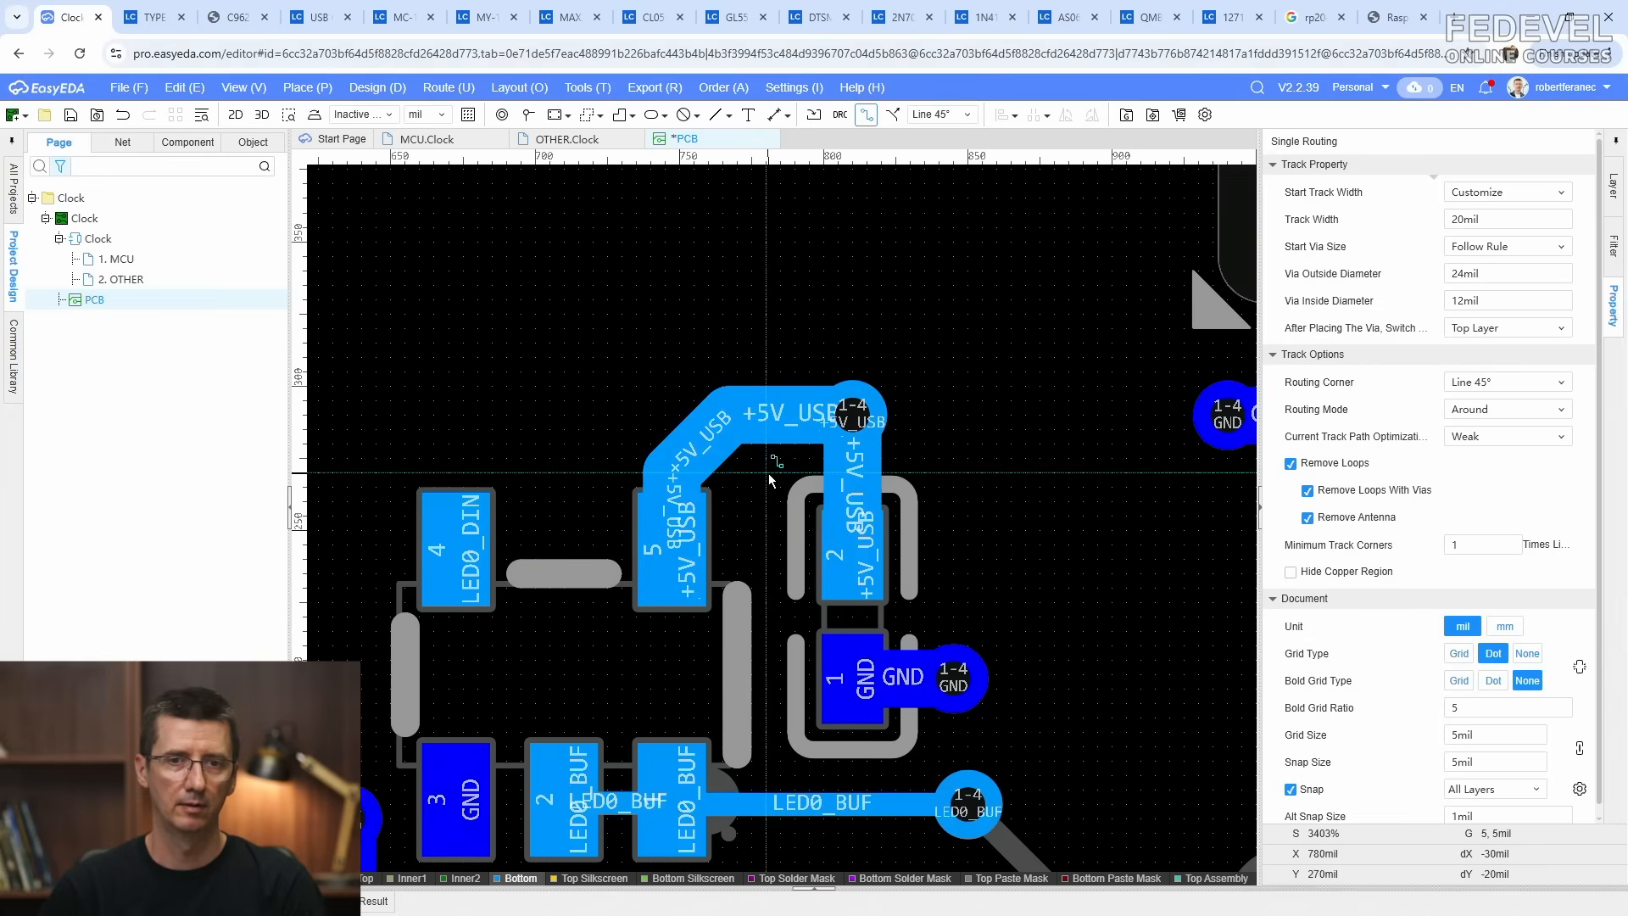
pyautogui.press('Escape')
# Step: Route a 20 mil GND track from buffer pad 3 up and left, ending with a GND via at X 635 mil, Y 190 mil
pyautogui.moveTo(660, 604); pyautogui.dragTo(946, 439, button='right')
pyautogui.click(868, 119)
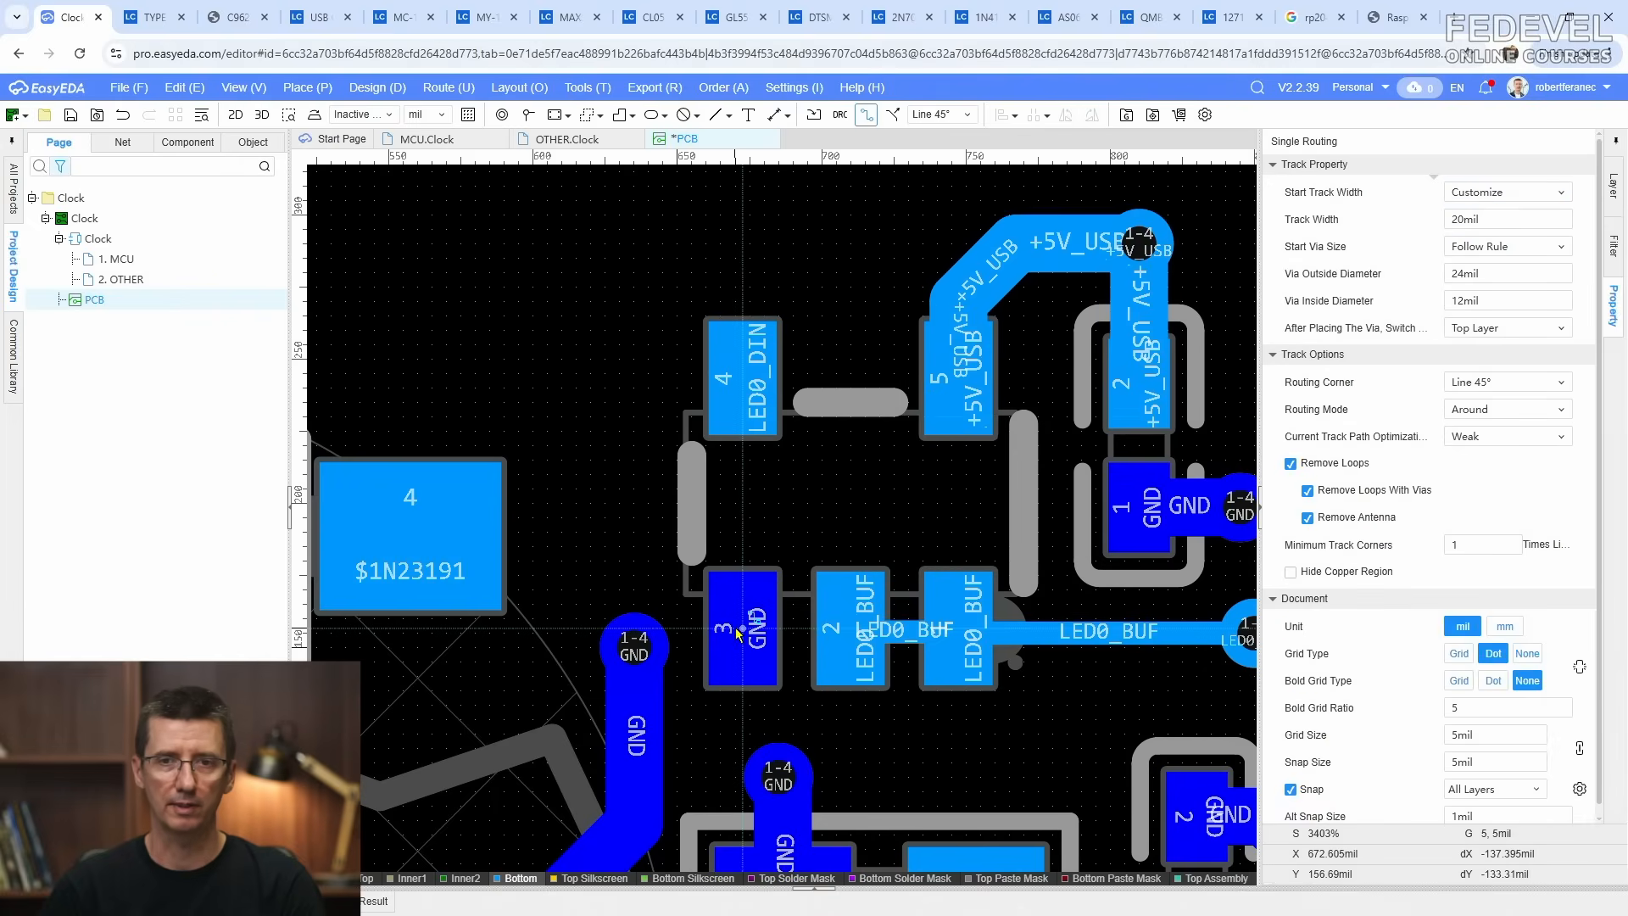
pyautogui.click(737, 632)
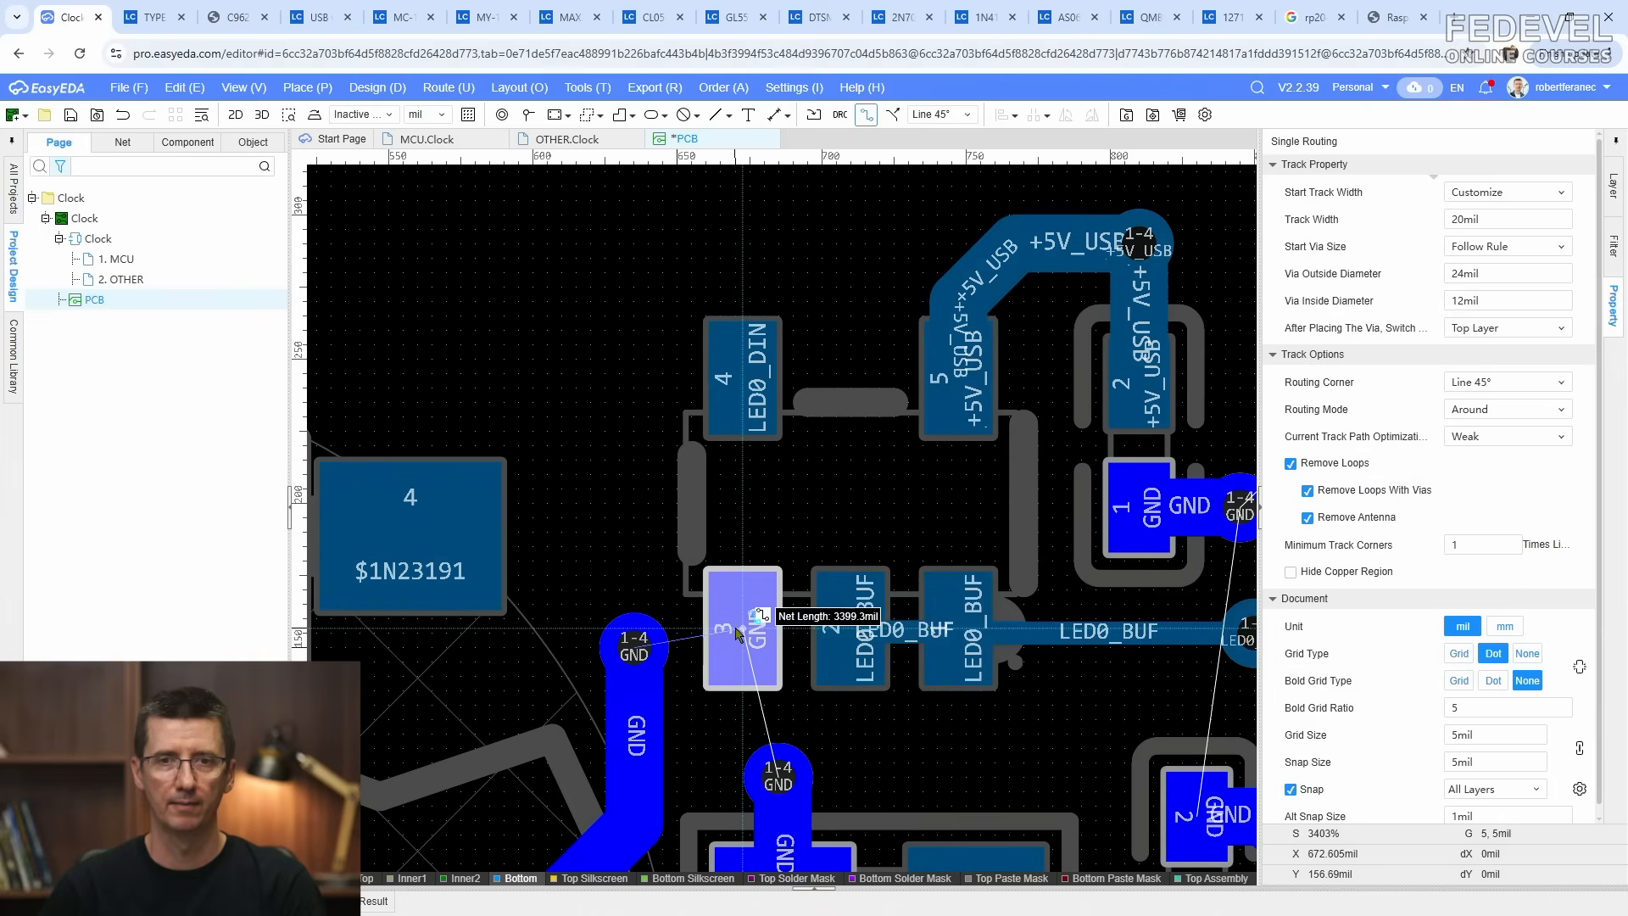
pyautogui.click(701, 539)
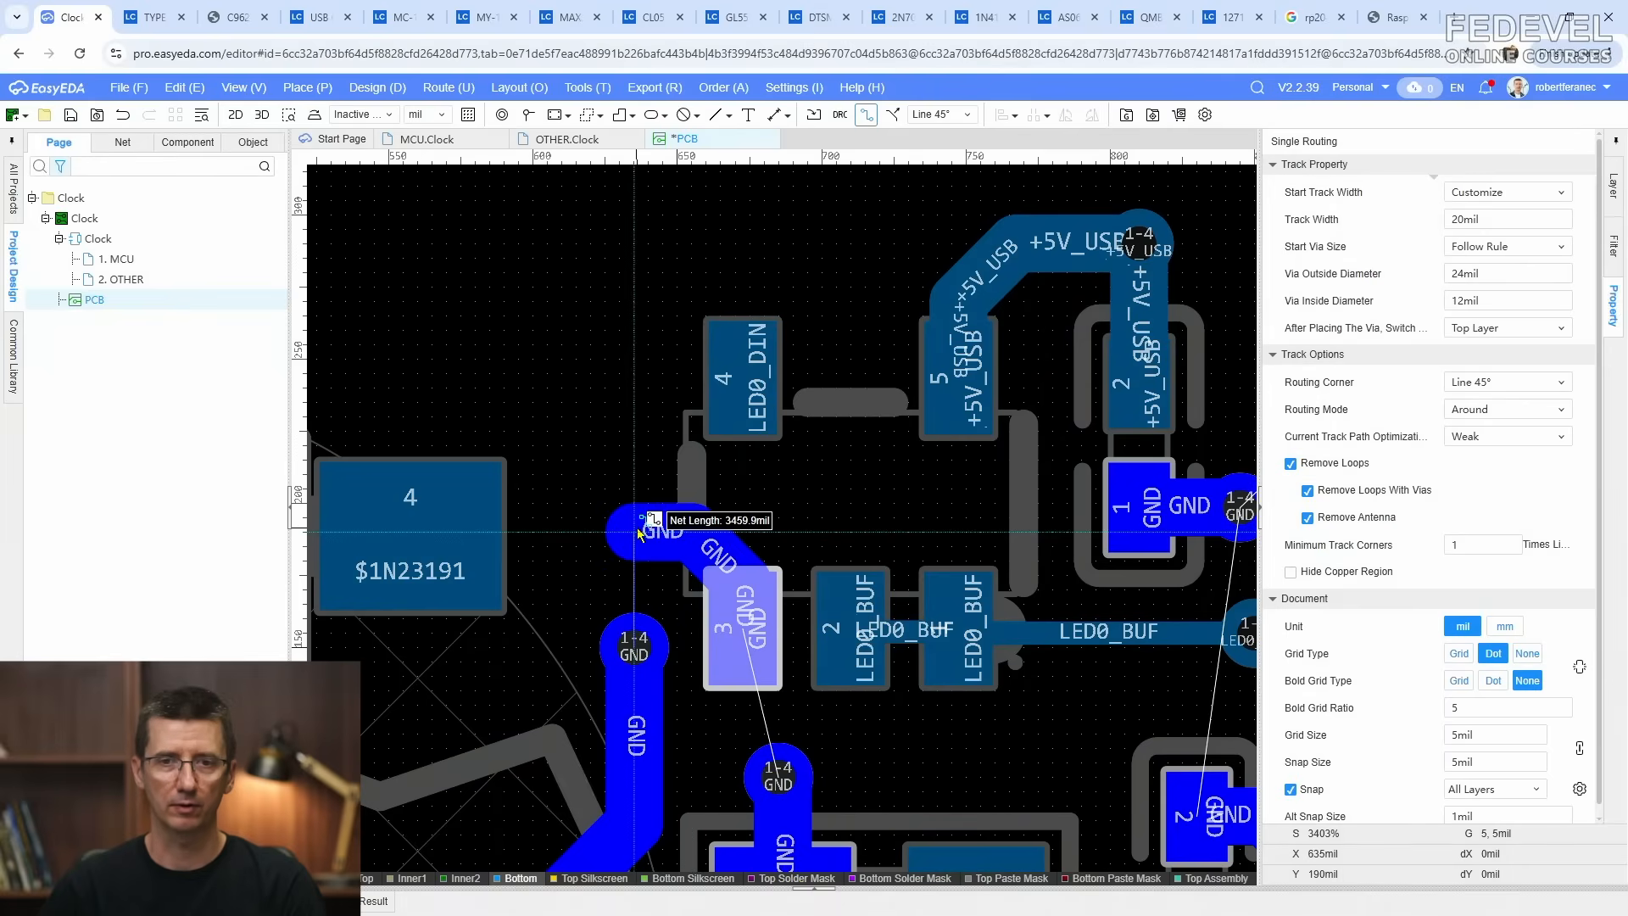
pyautogui.rightClick(637, 529)
pyautogui.rightClick(630, 329)
pyautogui.click(527, 114)
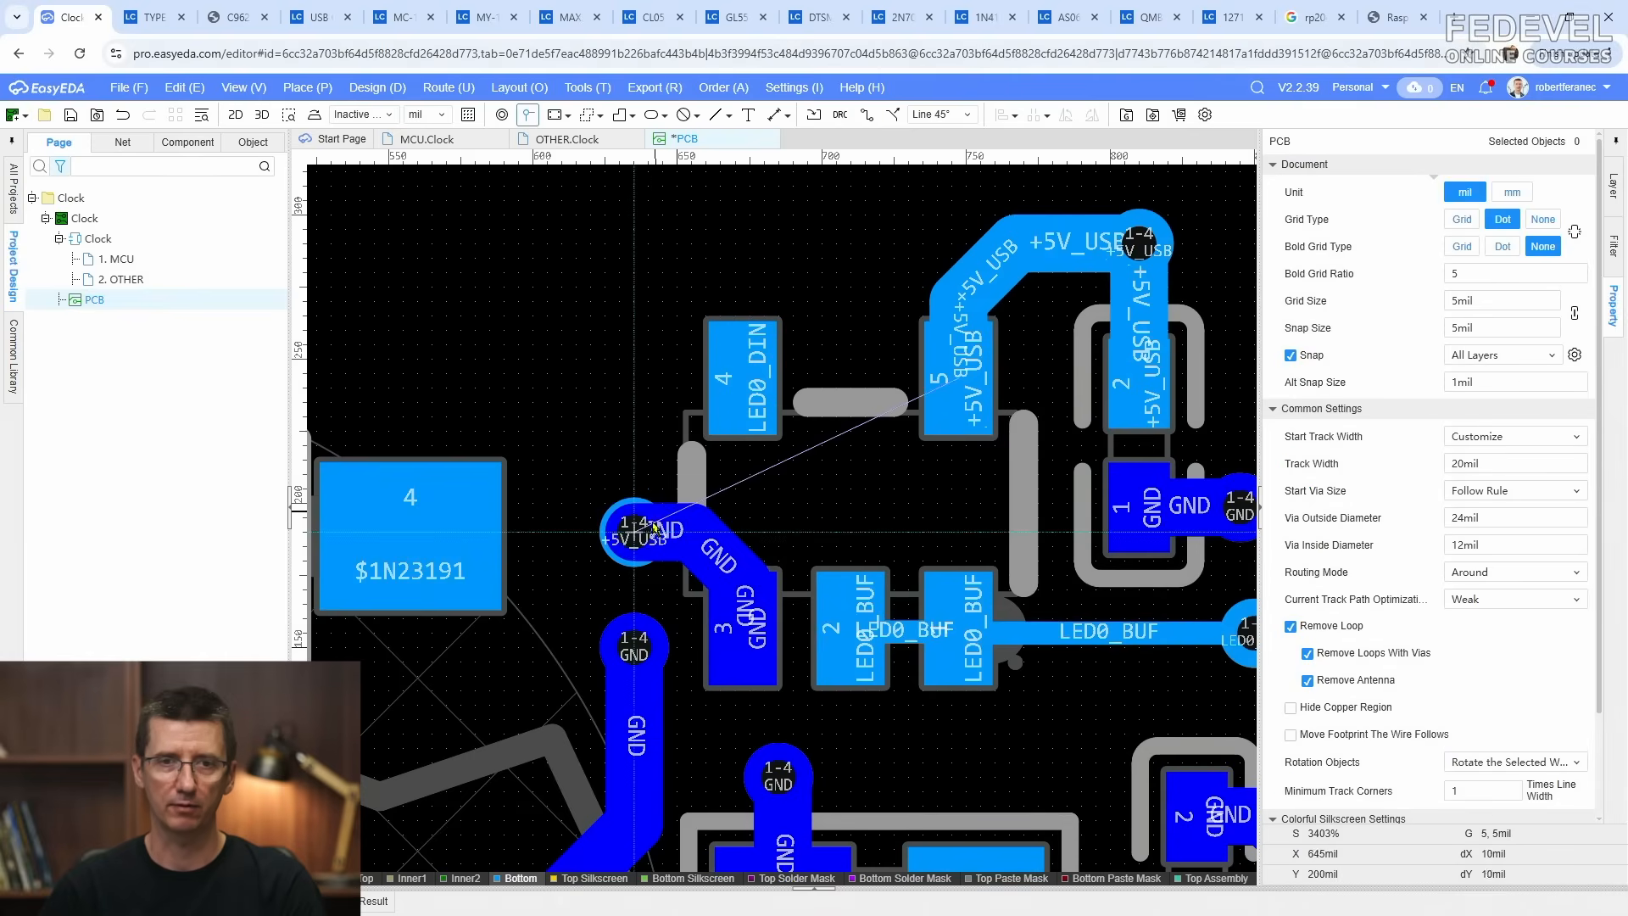
pyautogui.click(627, 530)
# Step: Fit the whole board in view and save the PCB
pyautogui.scroll(-3, 648, 396)
pyautogui.click(714, 270)
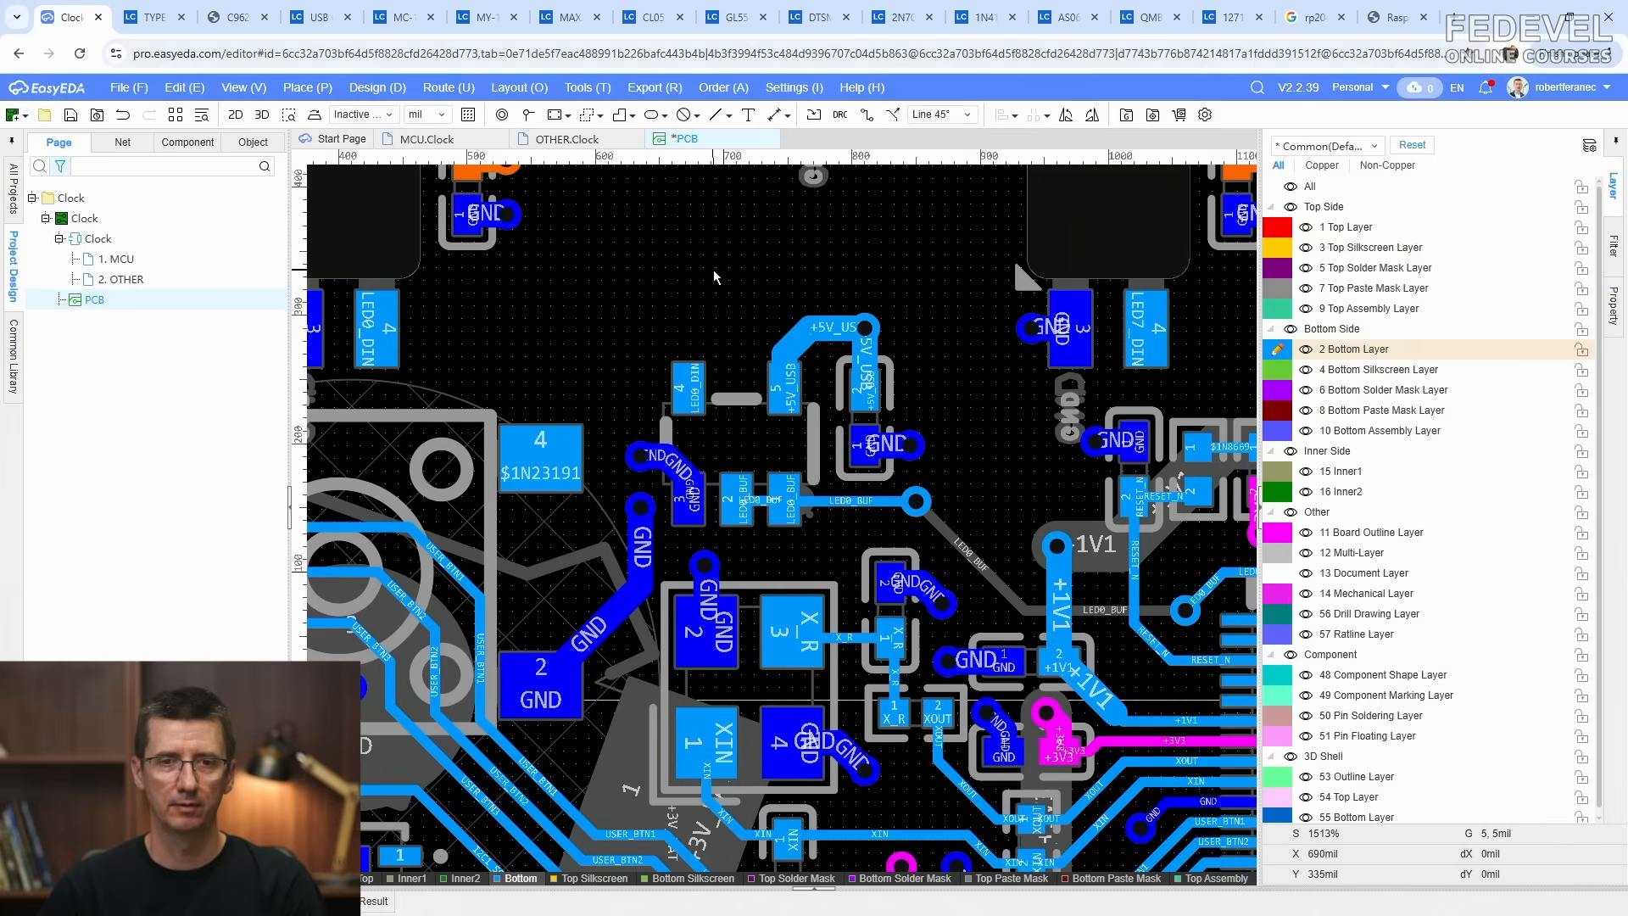
pyautogui.moveTo(995, 423); pyautogui.dragTo(797, 461, button='right')
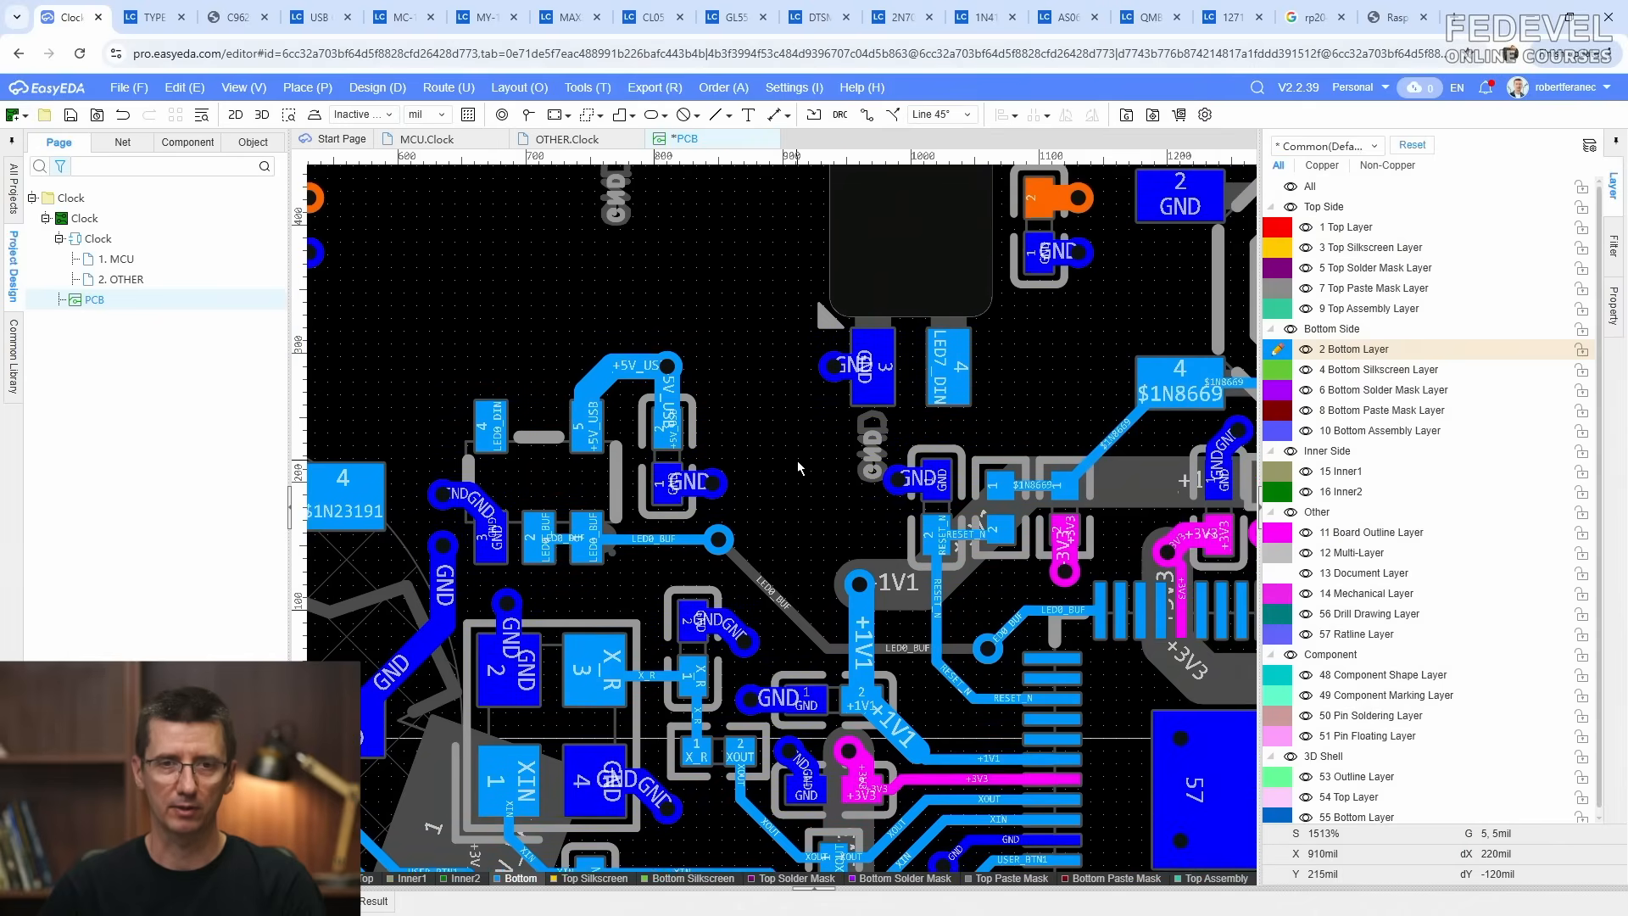
pyautogui.press('k')
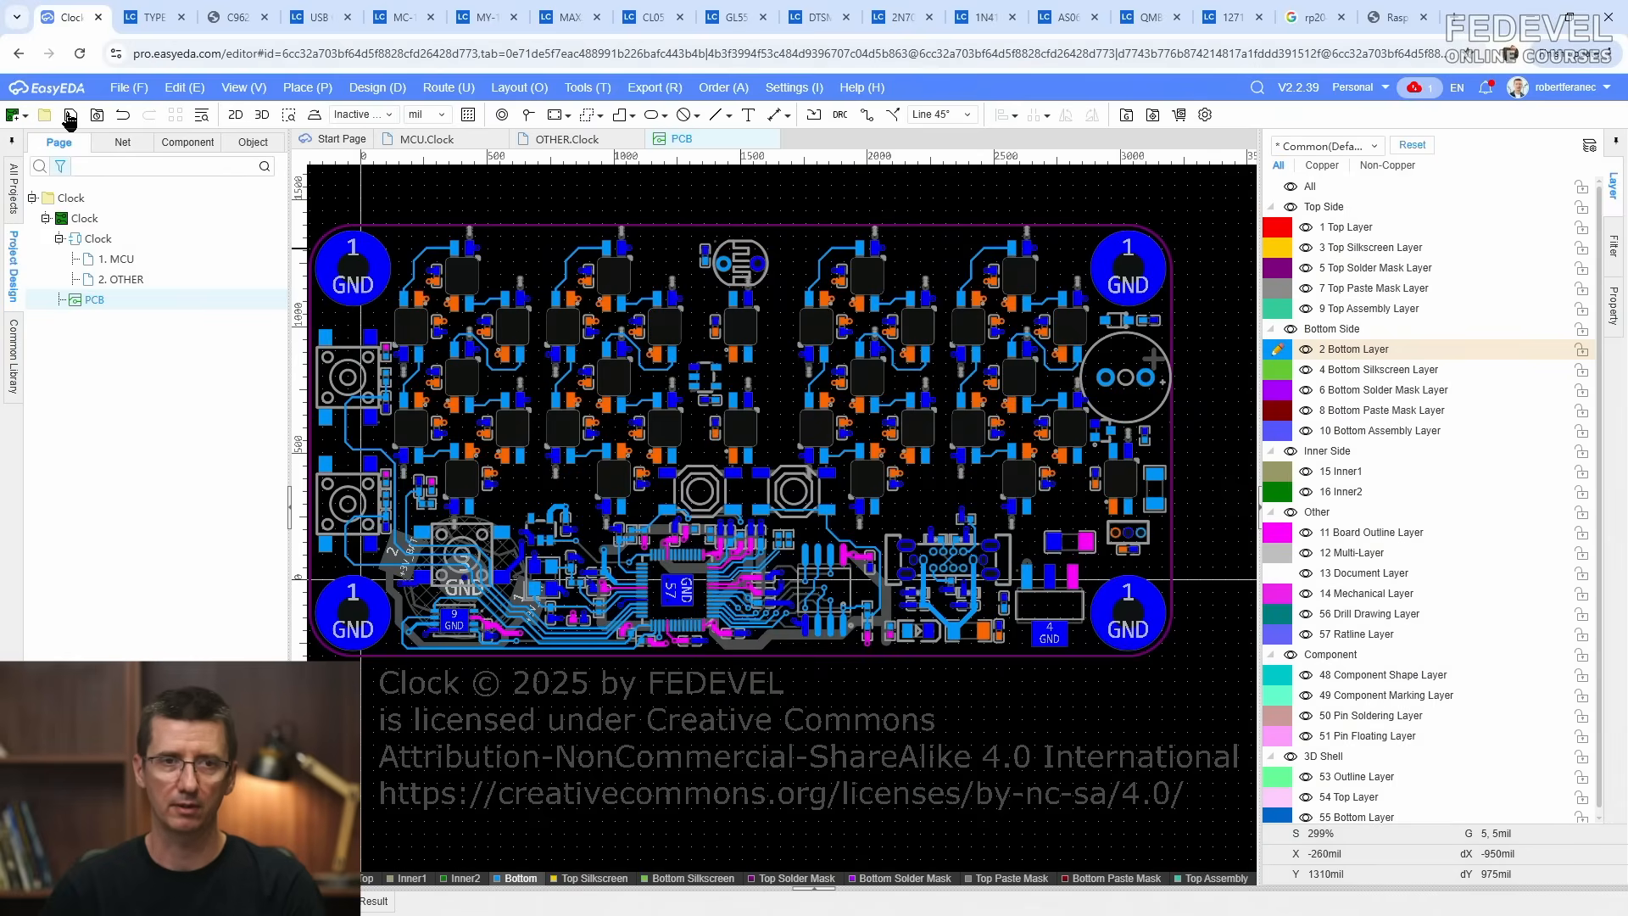
pyautogui.click(68, 117)
# Step: Route an 8 mil LED0_DIN track from buffer pad 4 to the LED's pad 4, and tidy its horizontal and diagonal segments
pyautogui.scroll(5, 700, 539)
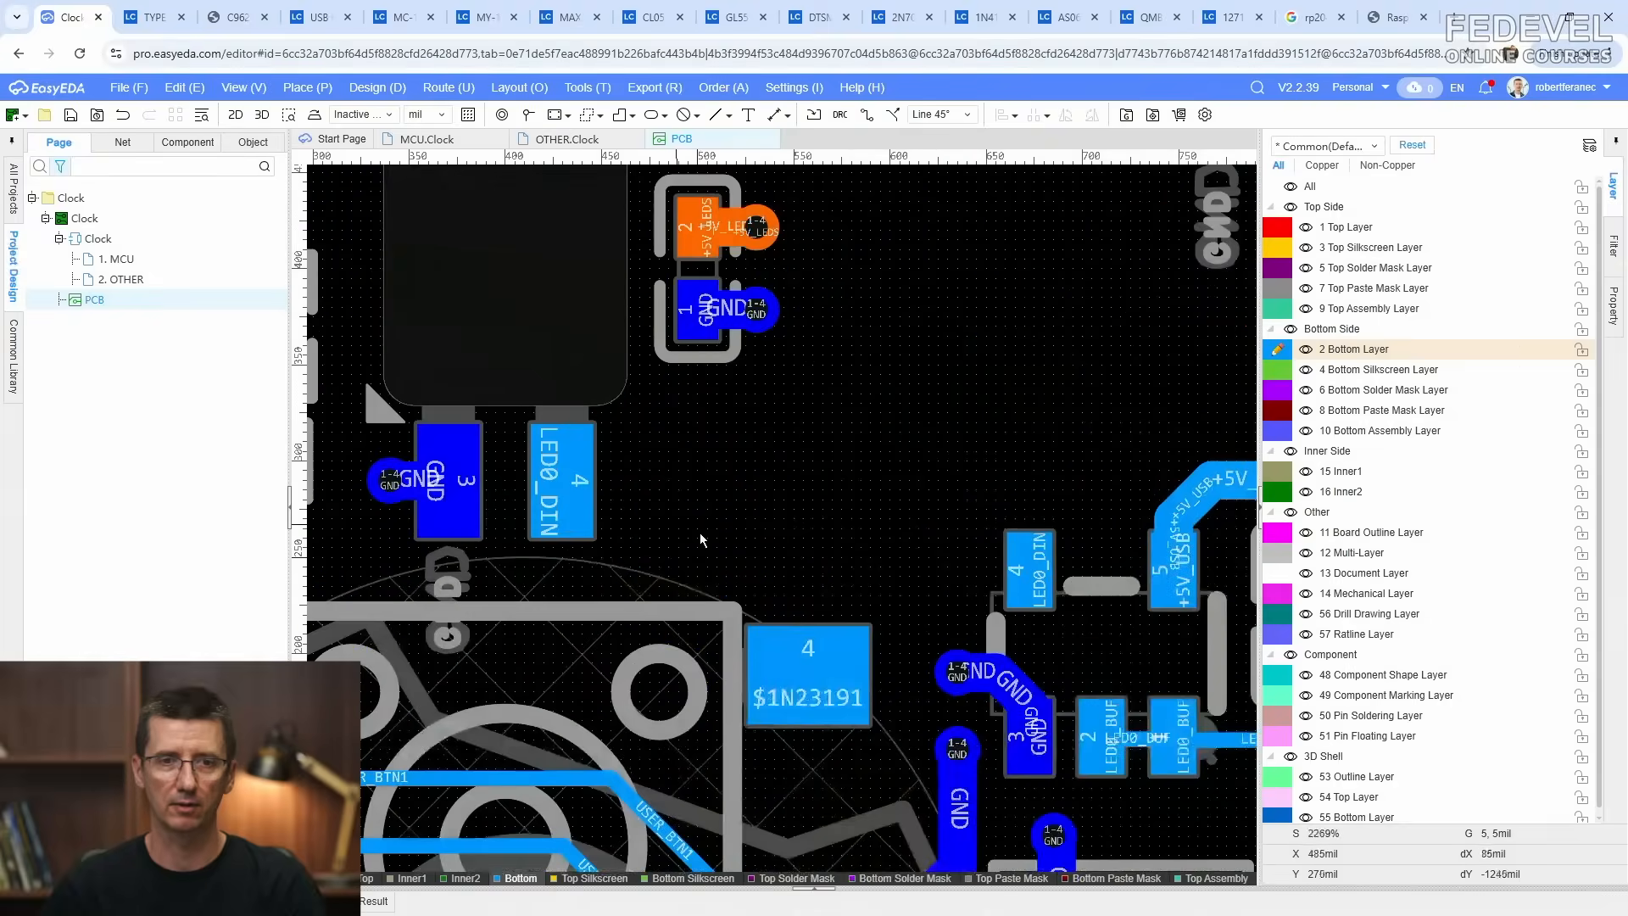
pyautogui.moveTo(756, 527); pyautogui.dragTo(720, 461, button='right')
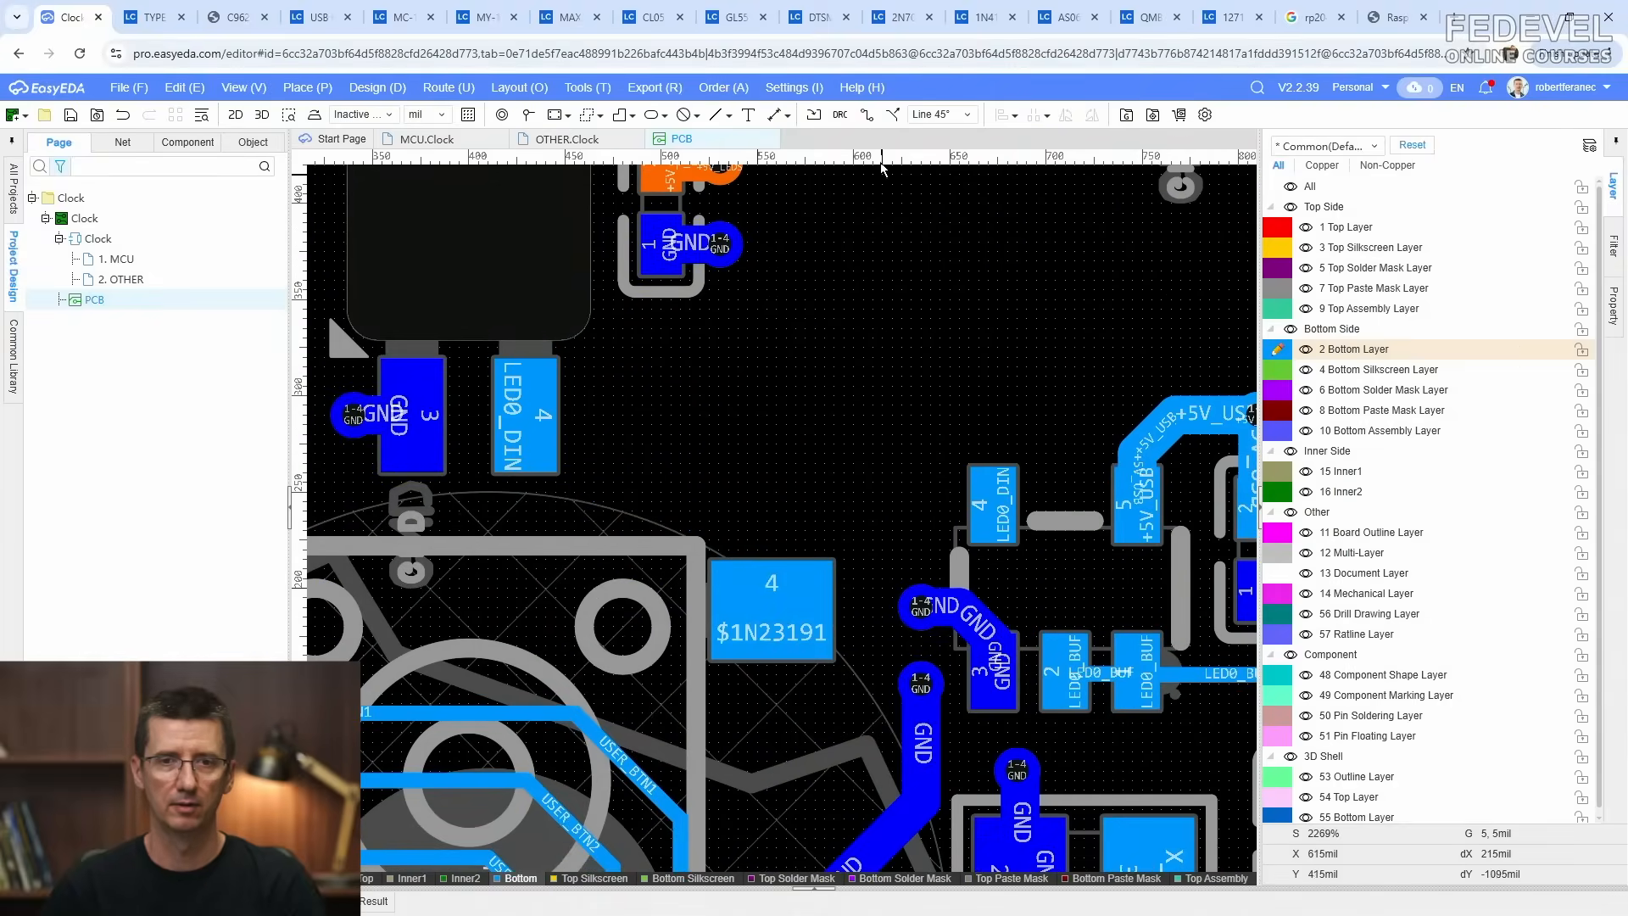
pyautogui.click(865, 114)
pyautogui.click(986, 498)
pyautogui.press('Tab')
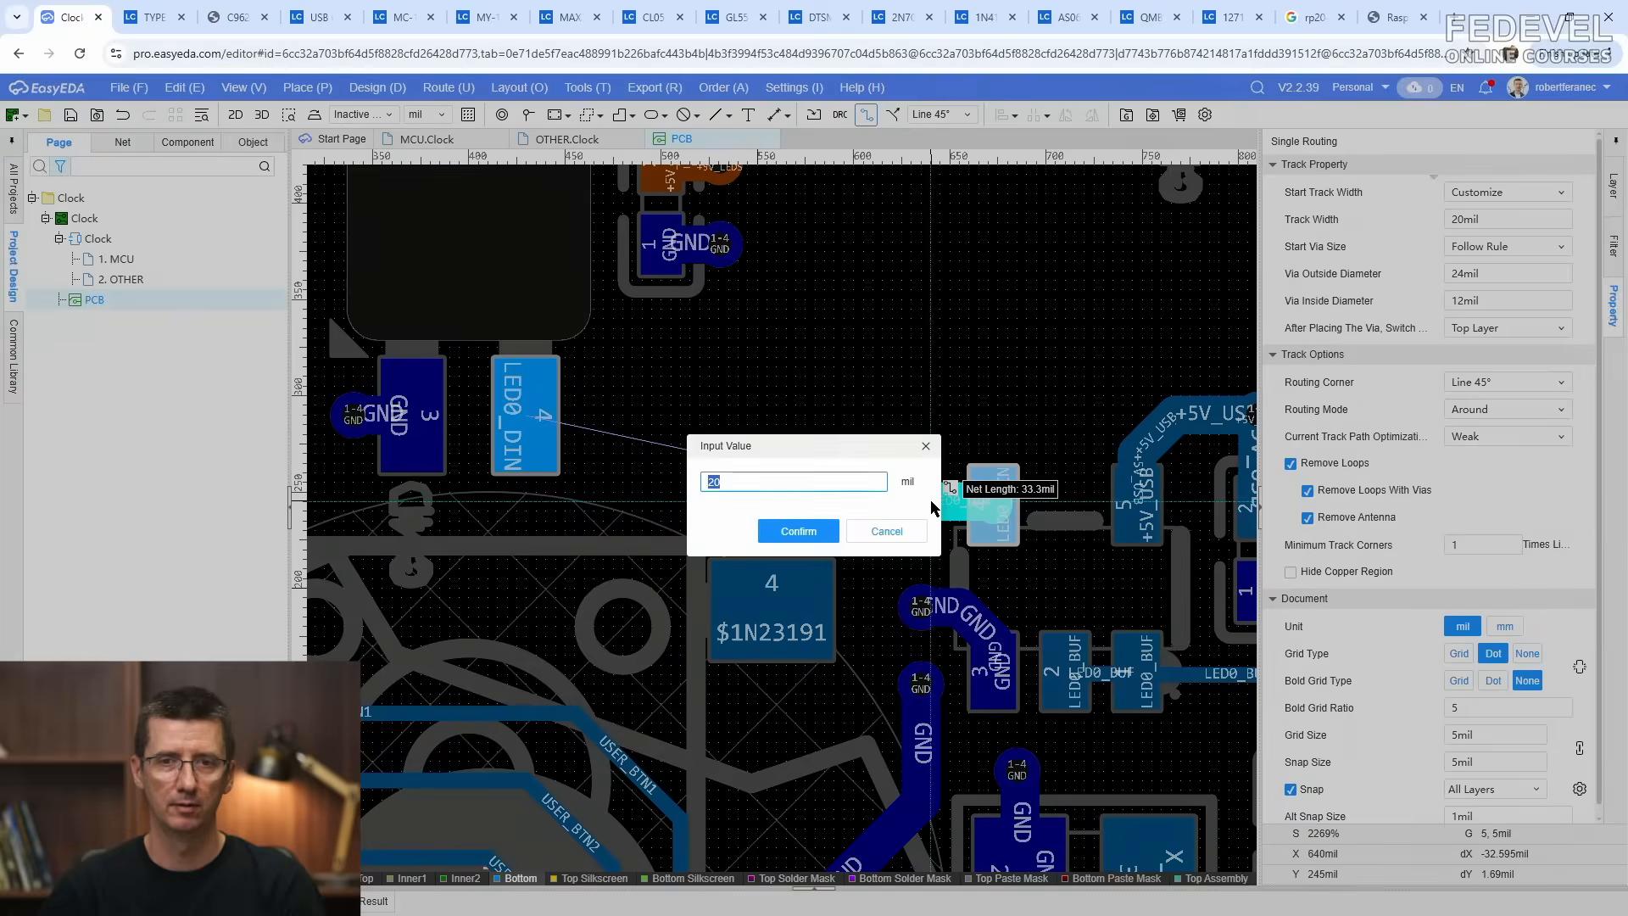
pyautogui.write('8')
pyautogui.press('Return')
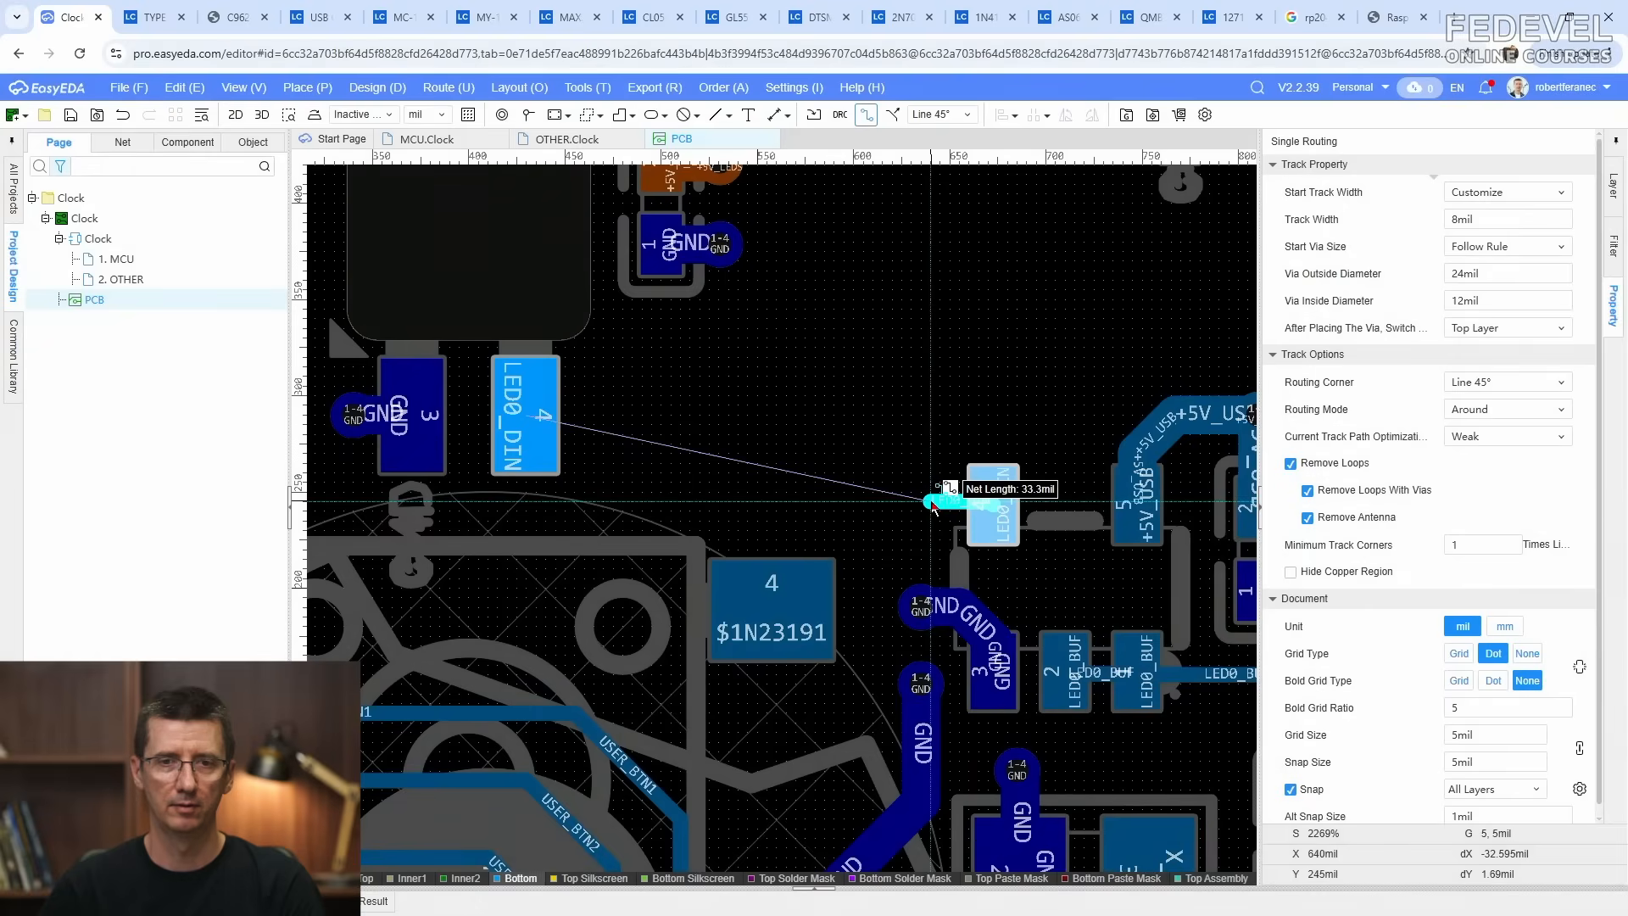
pyautogui.click(843, 502)
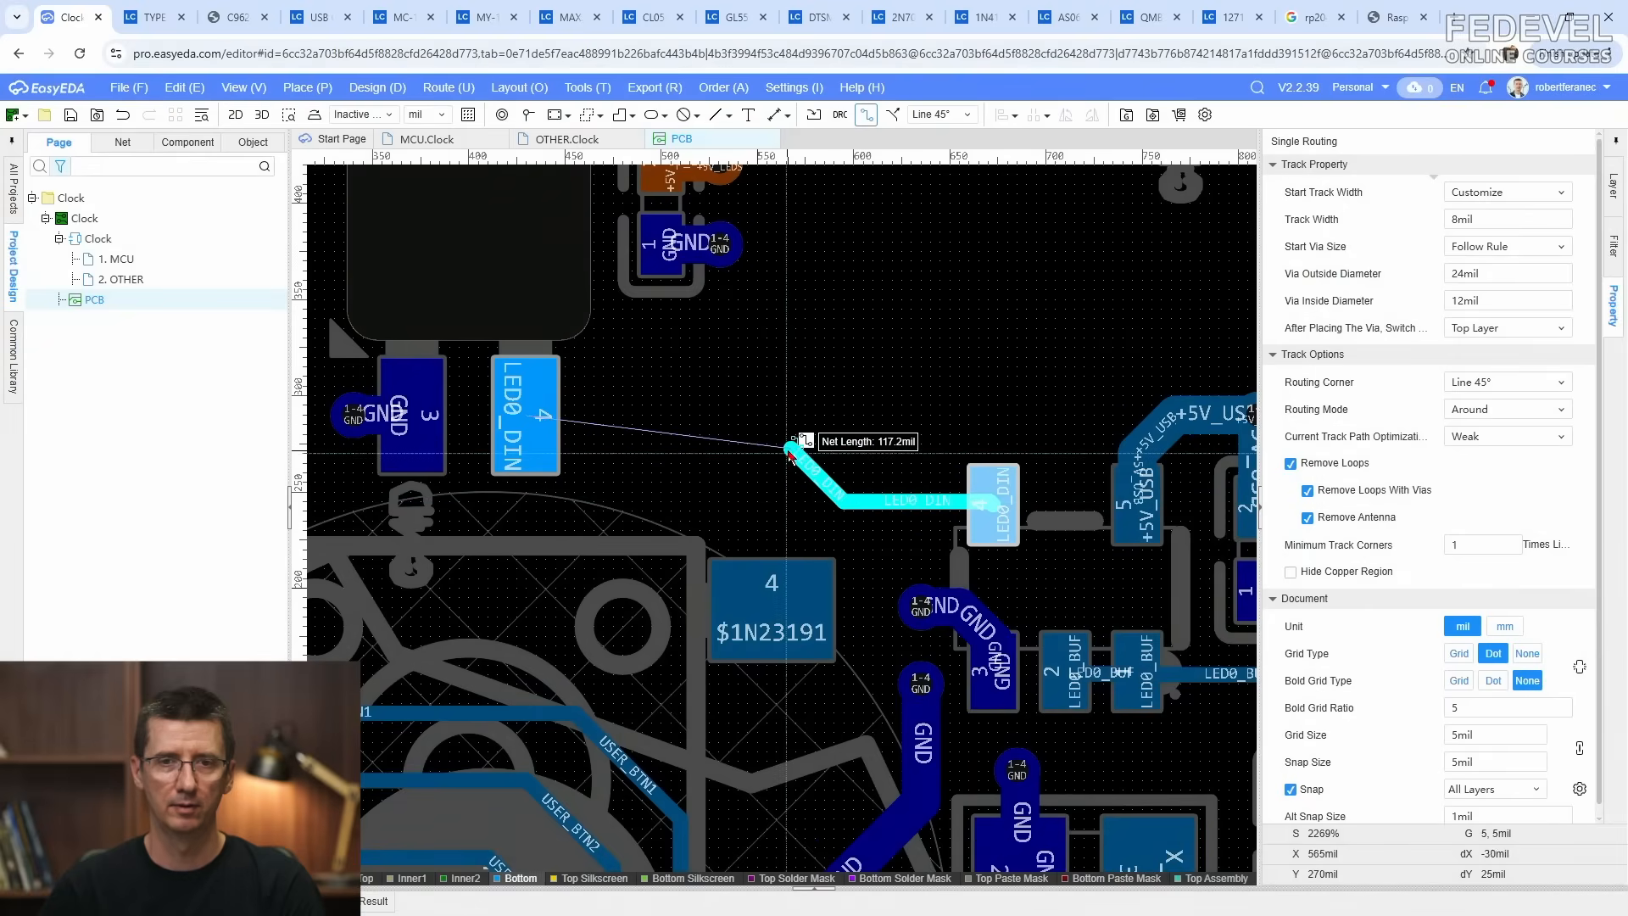
pyautogui.click(540, 415)
pyautogui.moveTo(900, 506); pyautogui.dragTo(899, 510)
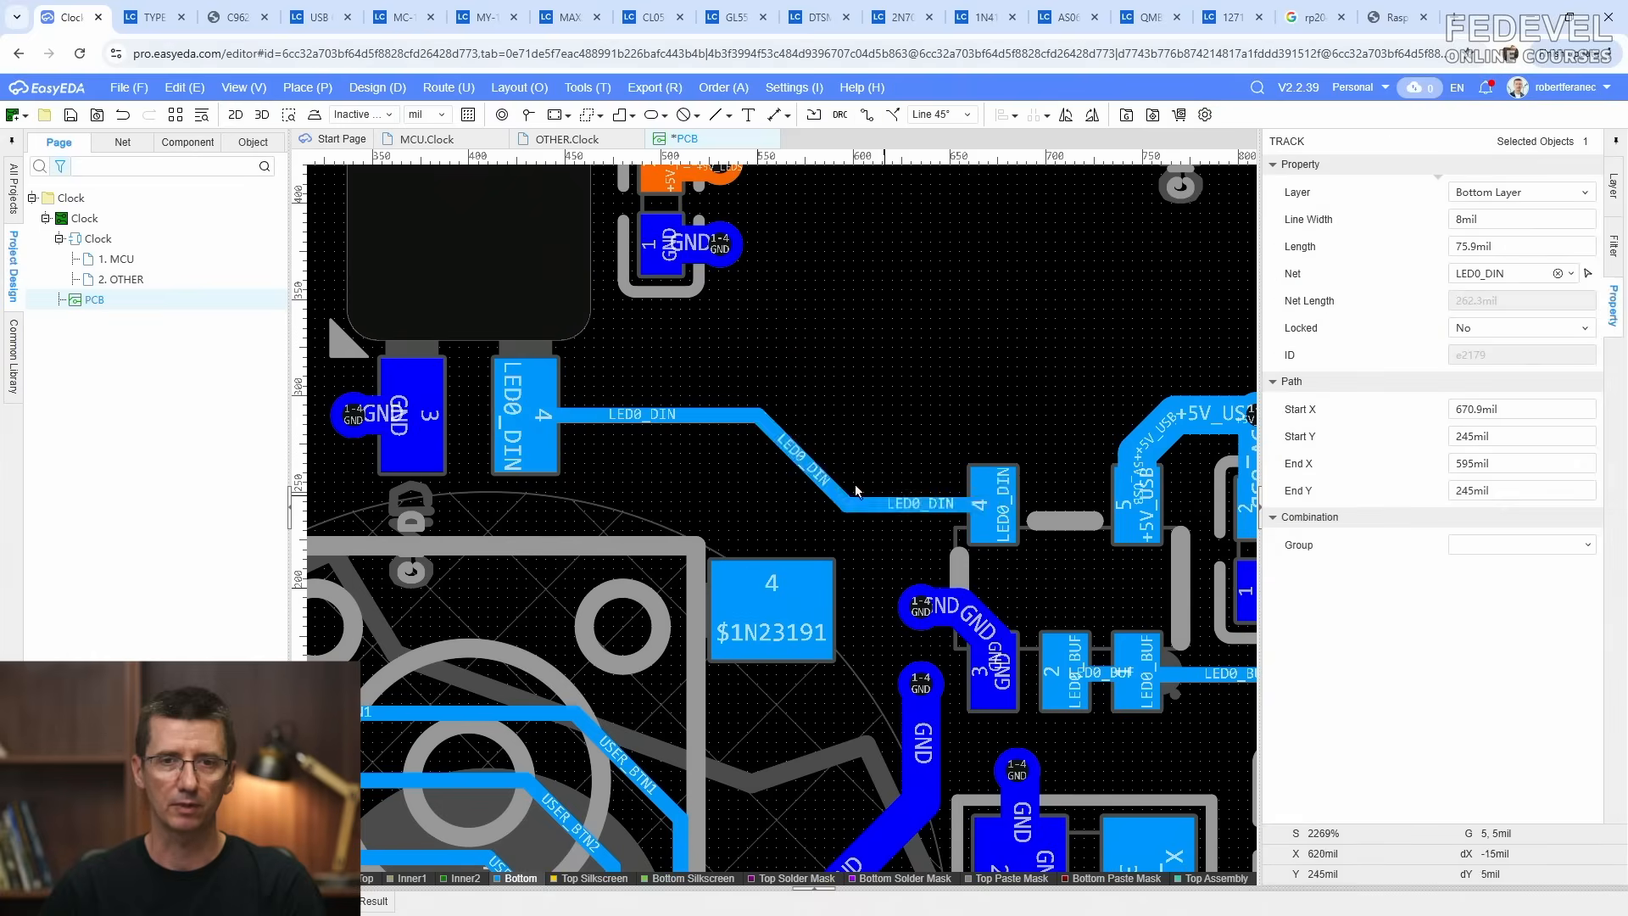
pyautogui.moveTo(805, 465); pyautogui.dragTo(765, 466)
# Step: Route an 8 mil $1N23191 track straight between pads 4 and 3 of the push button below the first LED
pyautogui.scroll(-1, 865, 371)
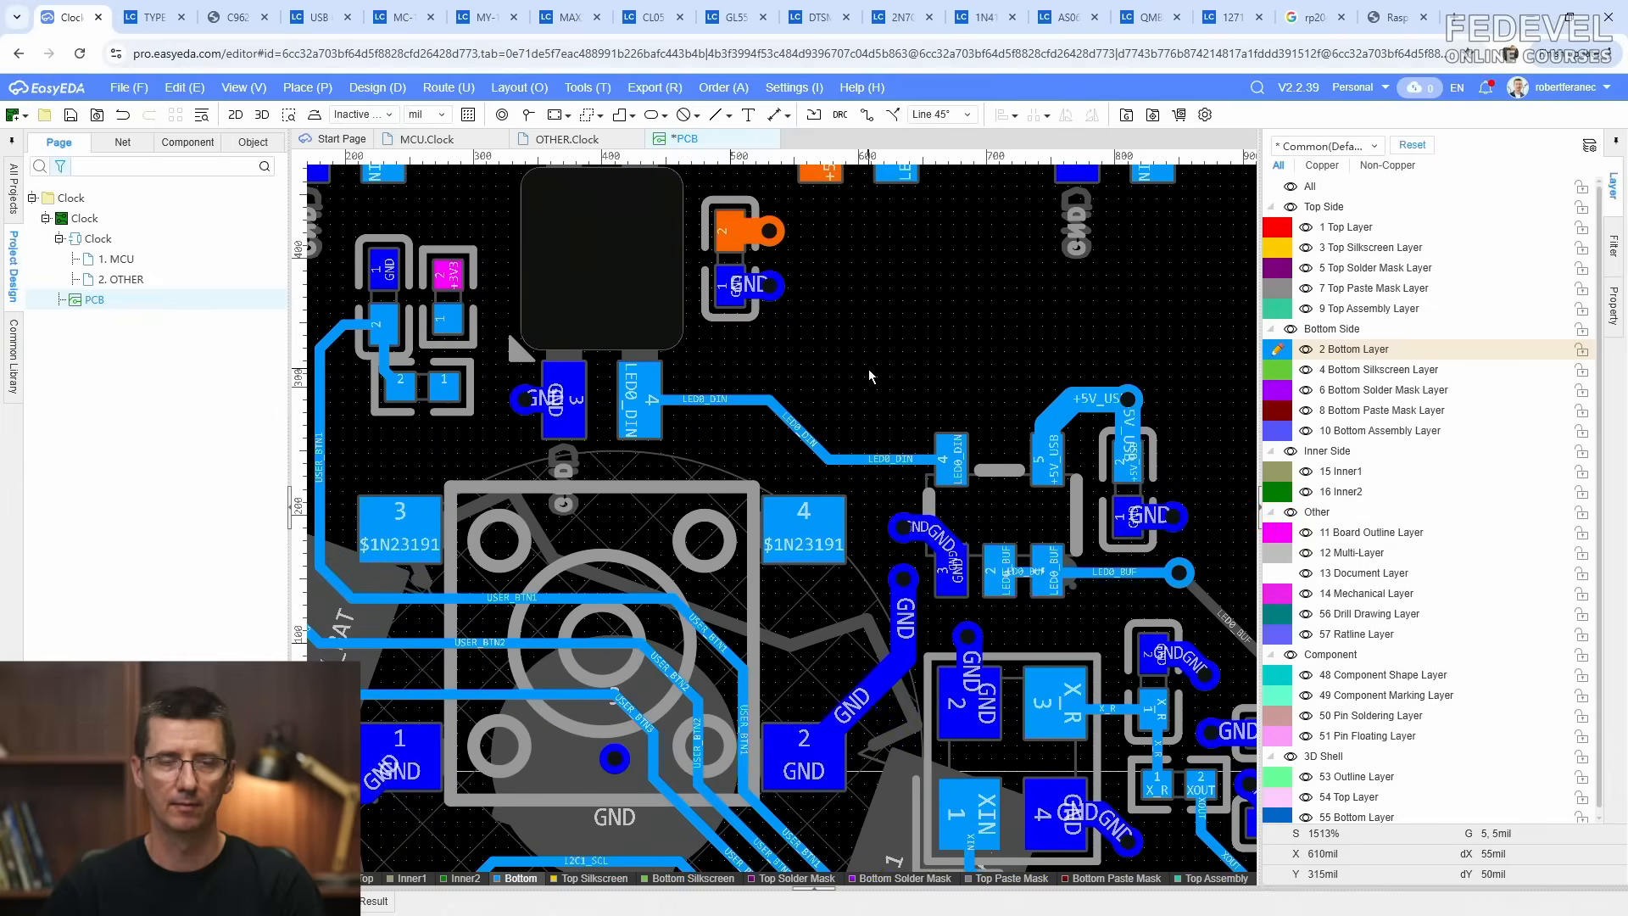
pyautogui.moveTo(868, 374); pyautogui.dragTo(970, 307, button='right')
pyautogui.moveTo(899, 470); pyautogui.dragTo(973, 545, button='right')
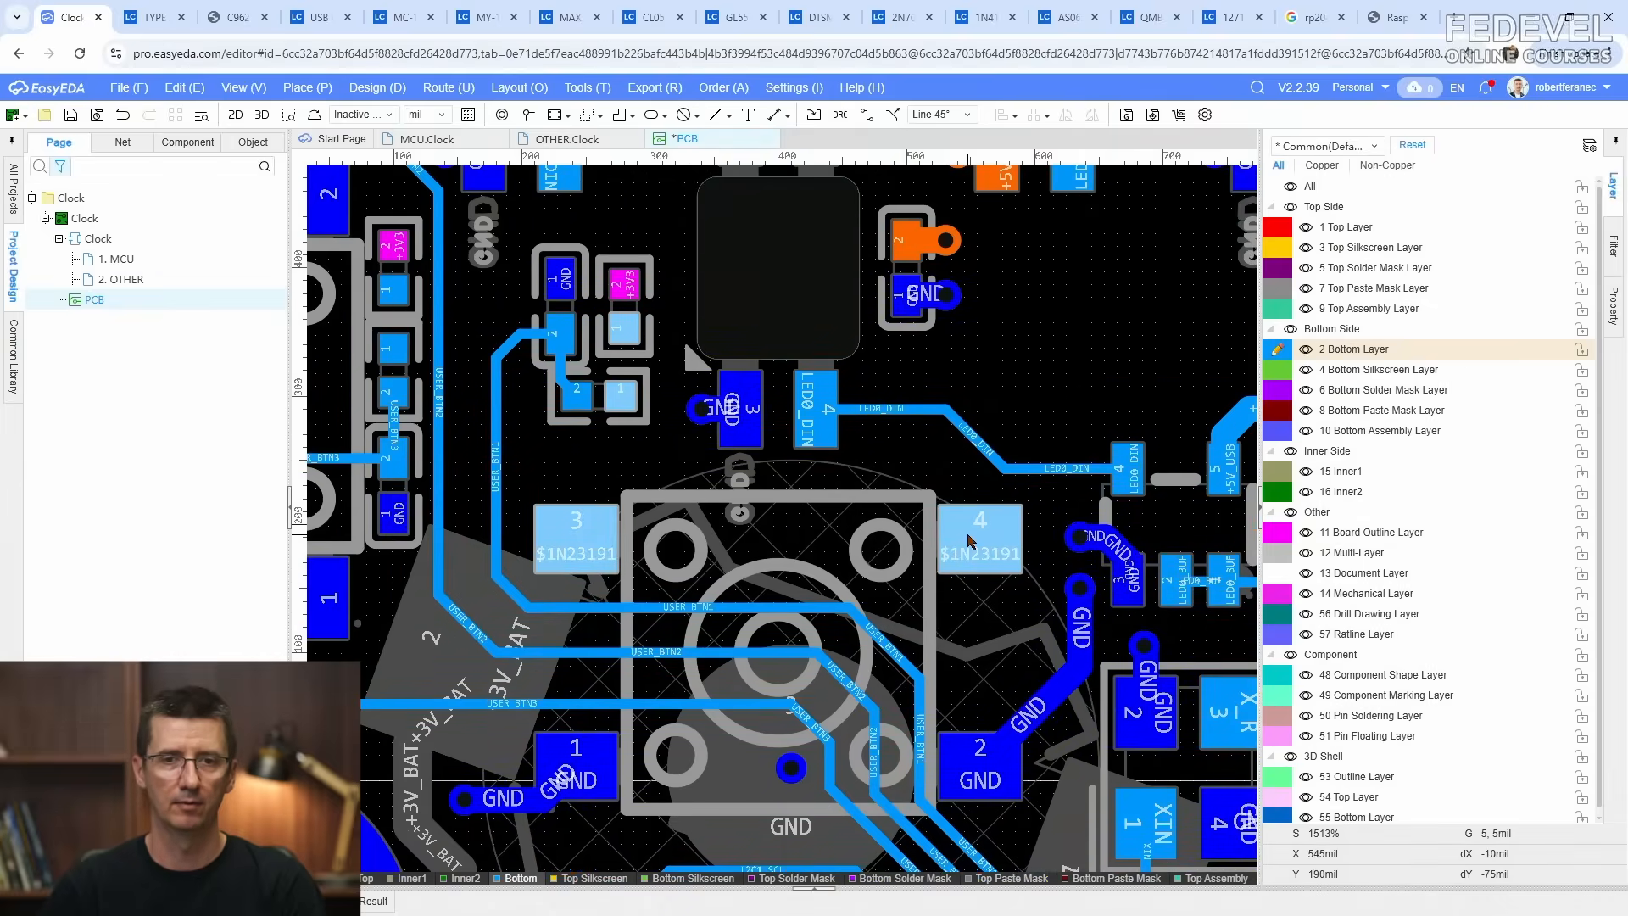
pyautogui.press('w')
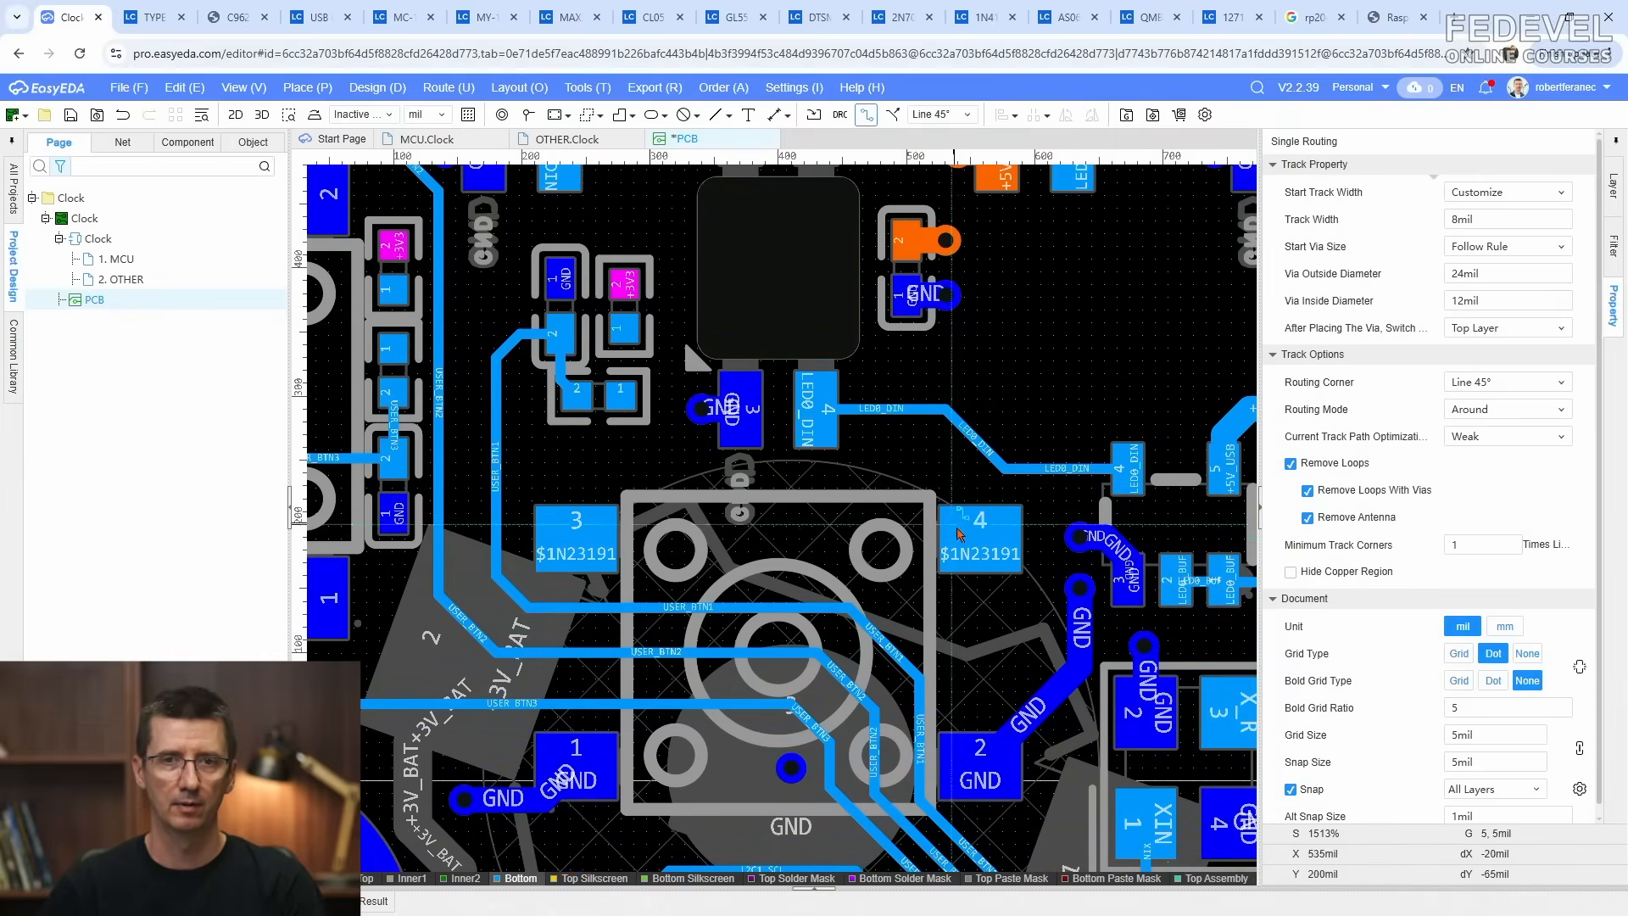
pyautogui.click(973, 544)
pyautogui.click(586, 527)
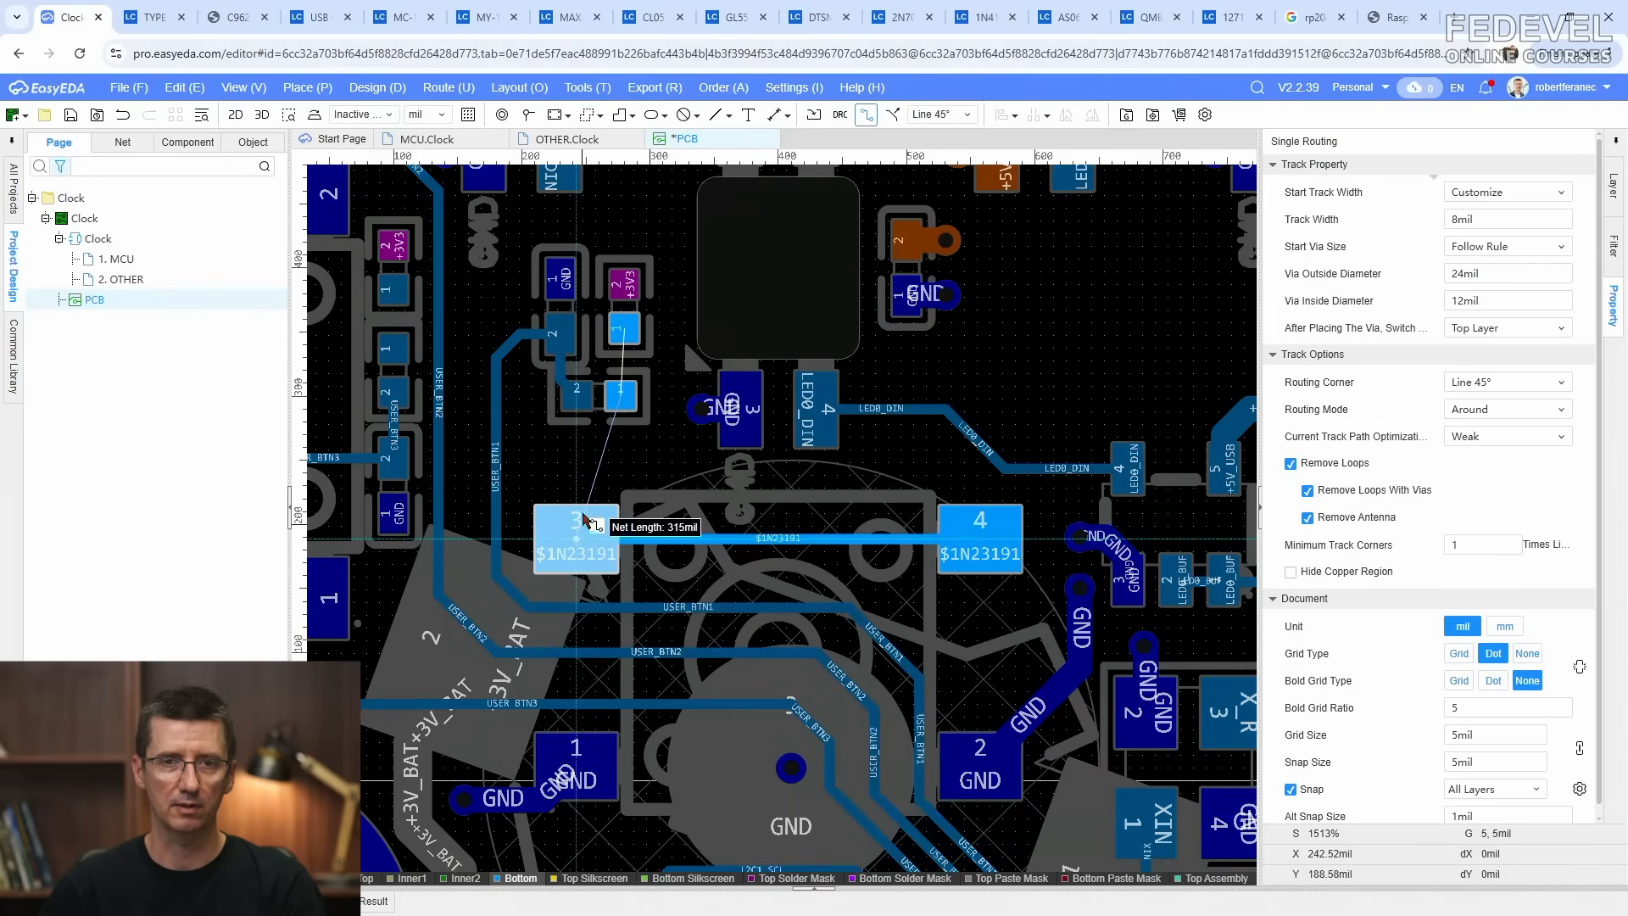
# Step: Extend the $1N23191 track from button pad 3 to pad 1 of both small components above it
pyautogui.click(587, 471)
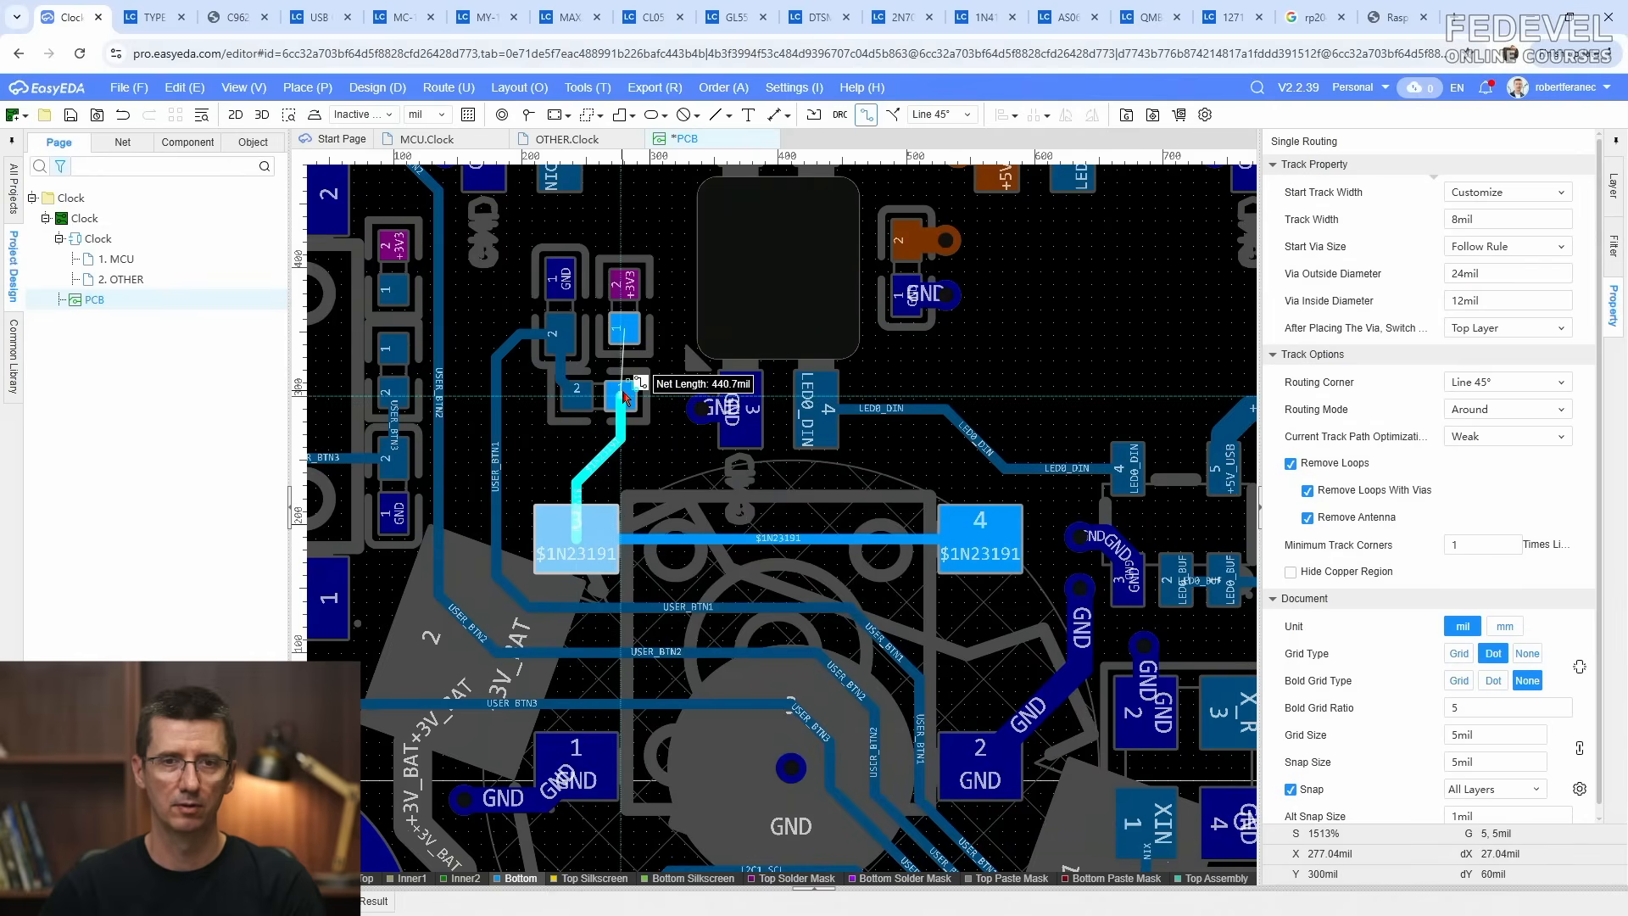
pyautogui.click(625, 396)
pyautogui.click(625, 396)
pyautogui.click(627, 328)
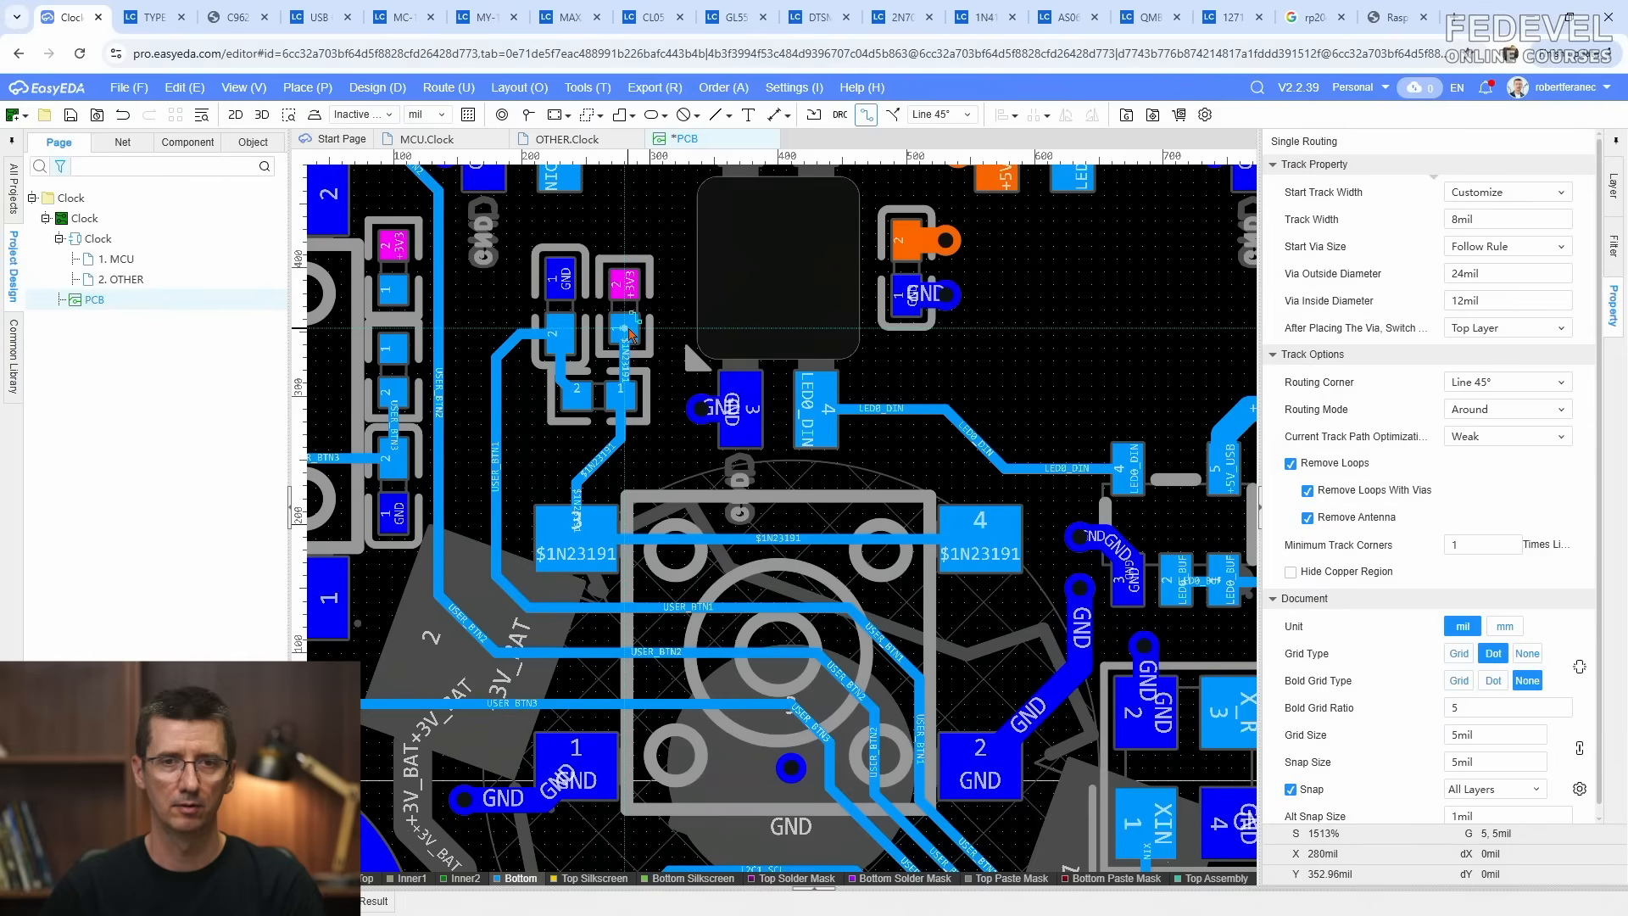
pyautogui.rightClick(627, 329)
# Step: Route a 20 mil +3V3 track straight up from the $1N23191 component's pad 2 and end it with a via at X 280 mil, Y 420 mil
pyautogui.moveTo(627, 329); pyautogui.dragTo(766, 533, button='right')
pyautogui.scroll(1, 753, 424)
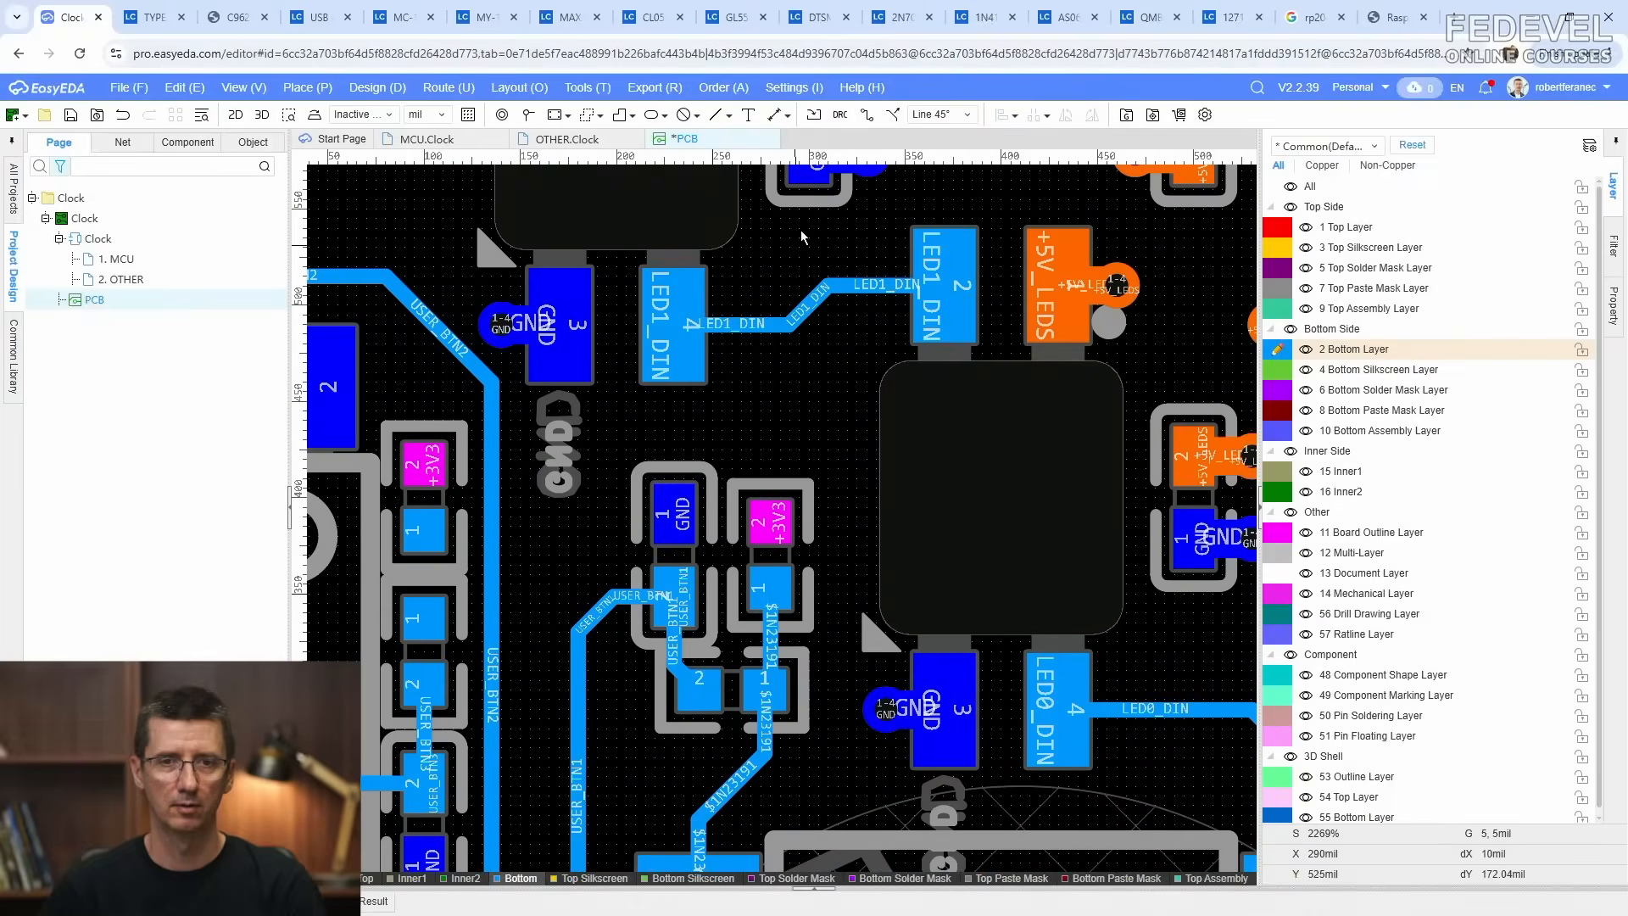
pyautogui.click(866, 114)
pyautogui.click(770, 519)
pyautogui.press('Tab')
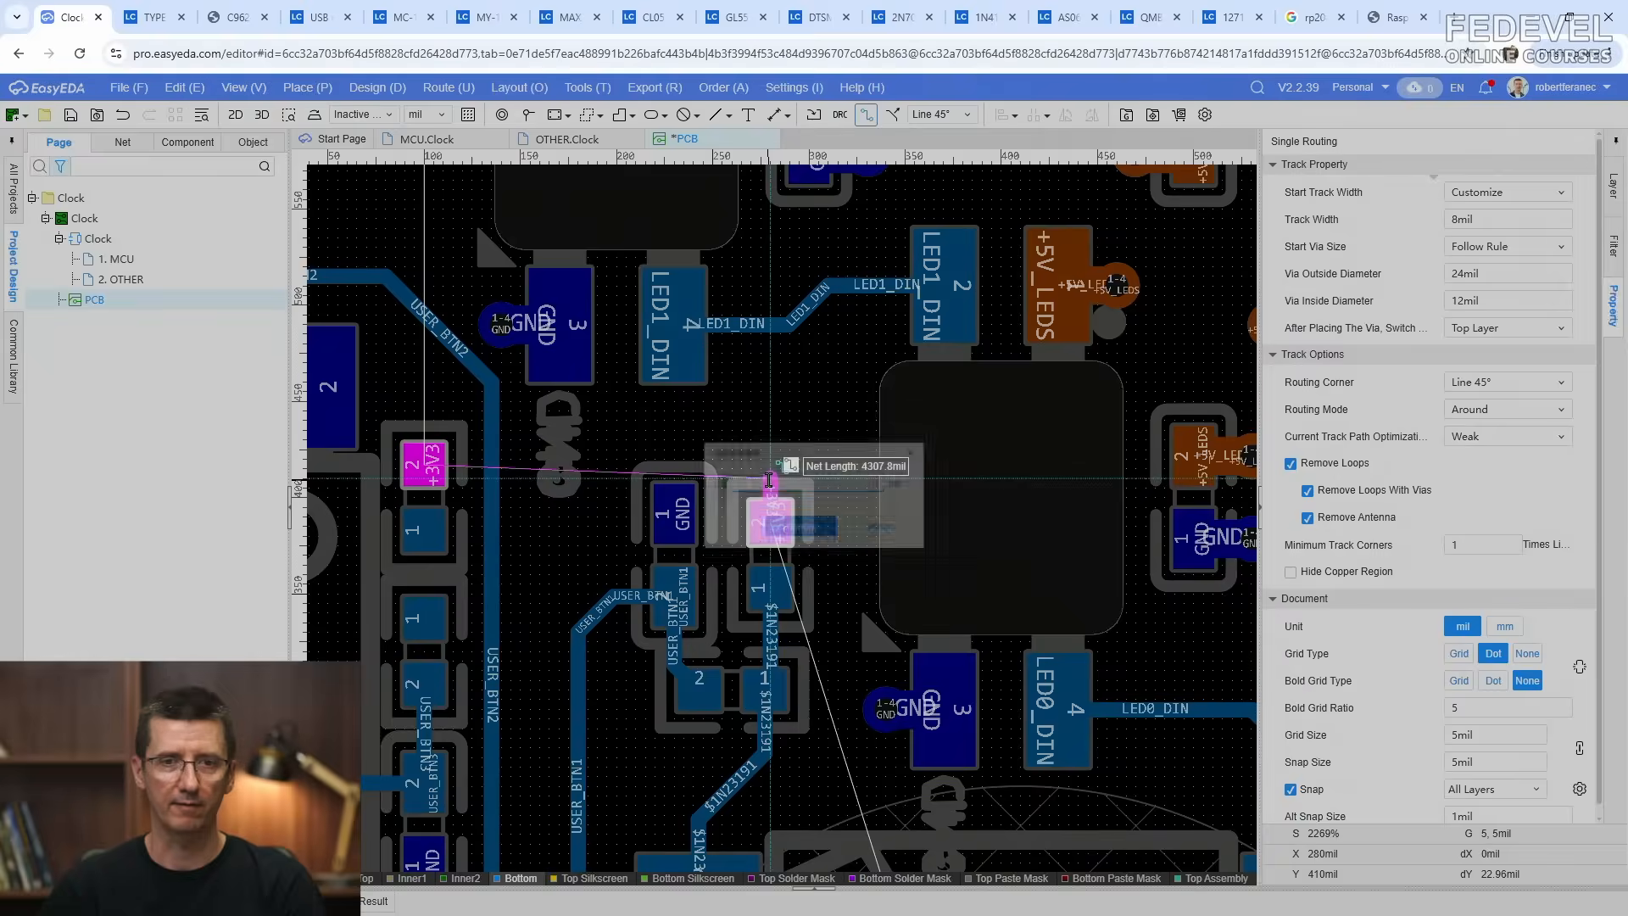
pyautogui.write('20')
pyautogui.press('Return')
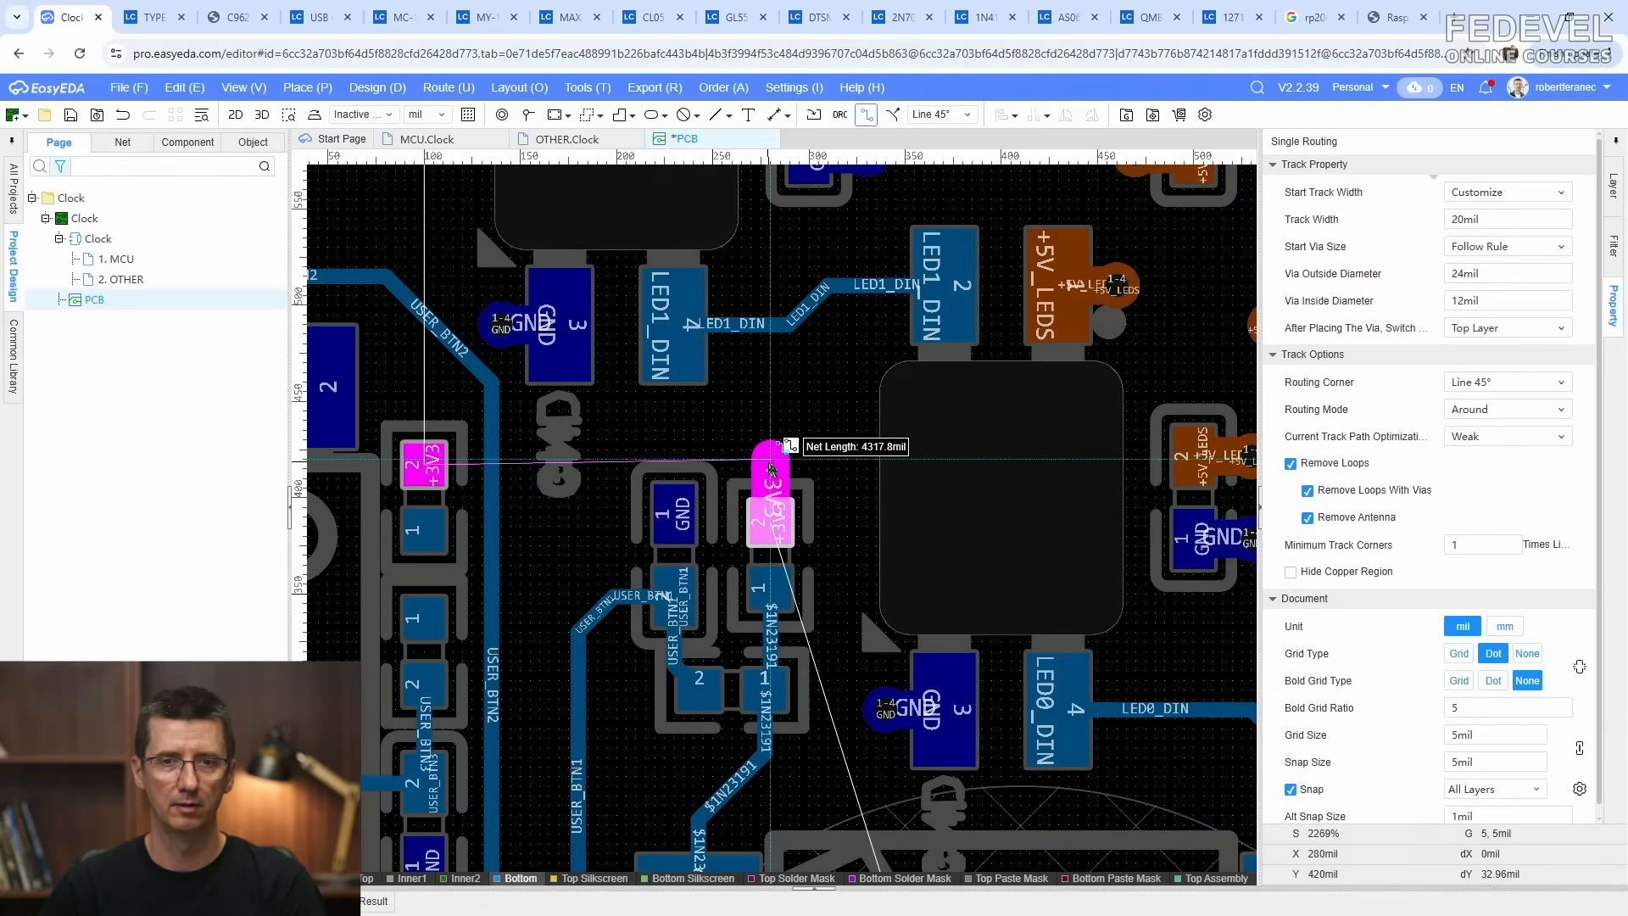
pyautogui.rightClick(768, 463)
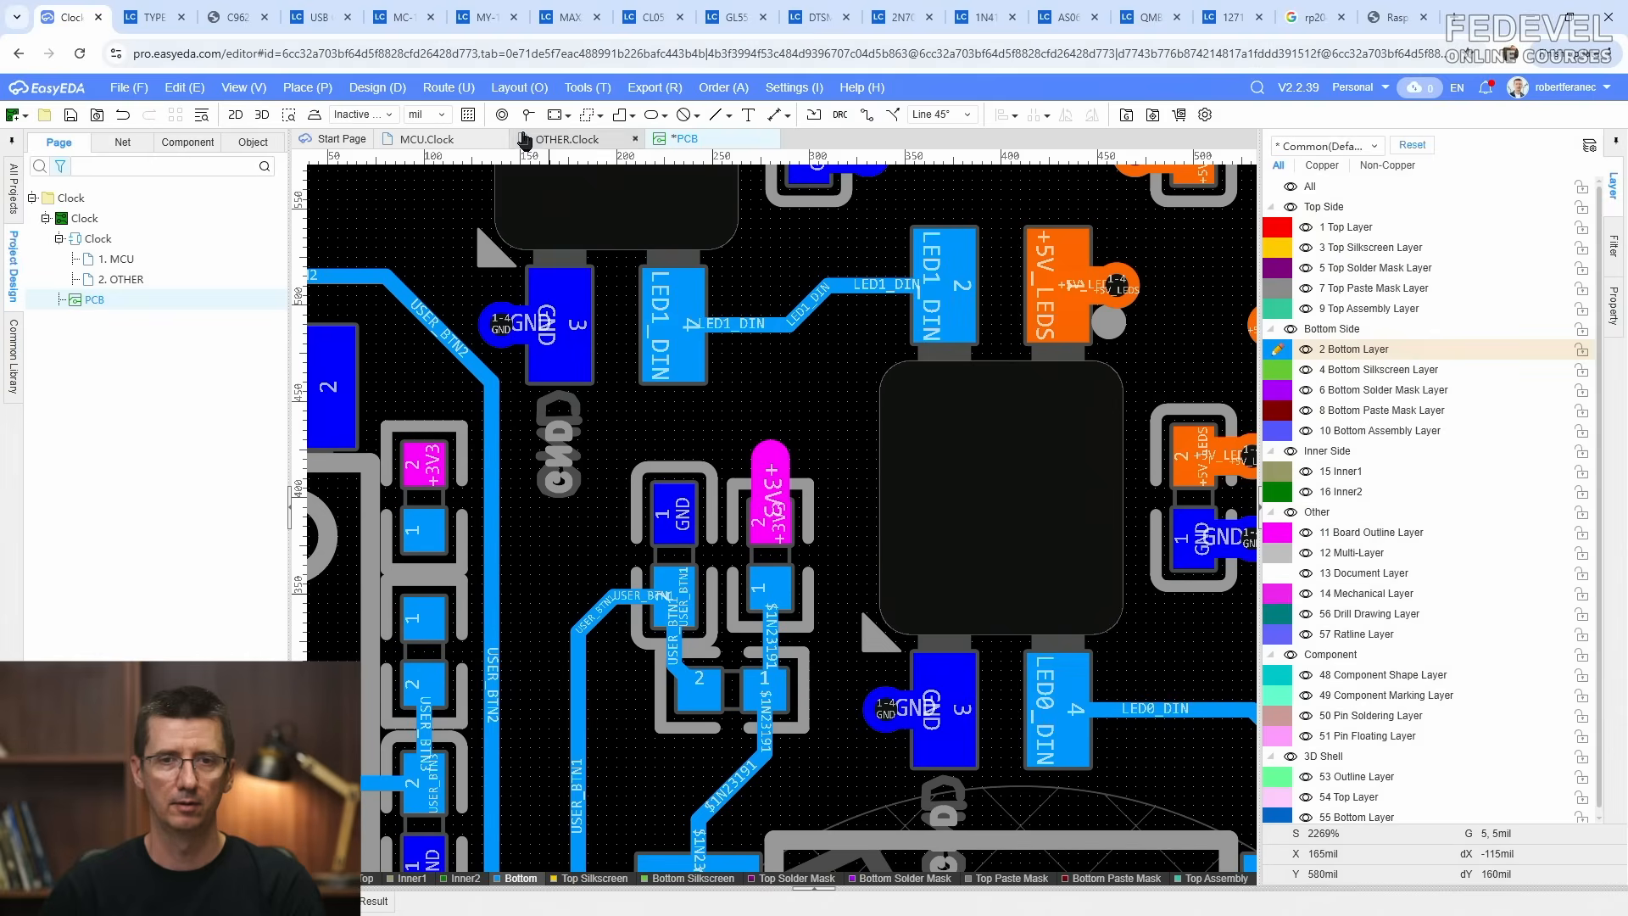
pyautogui.press('Escape')
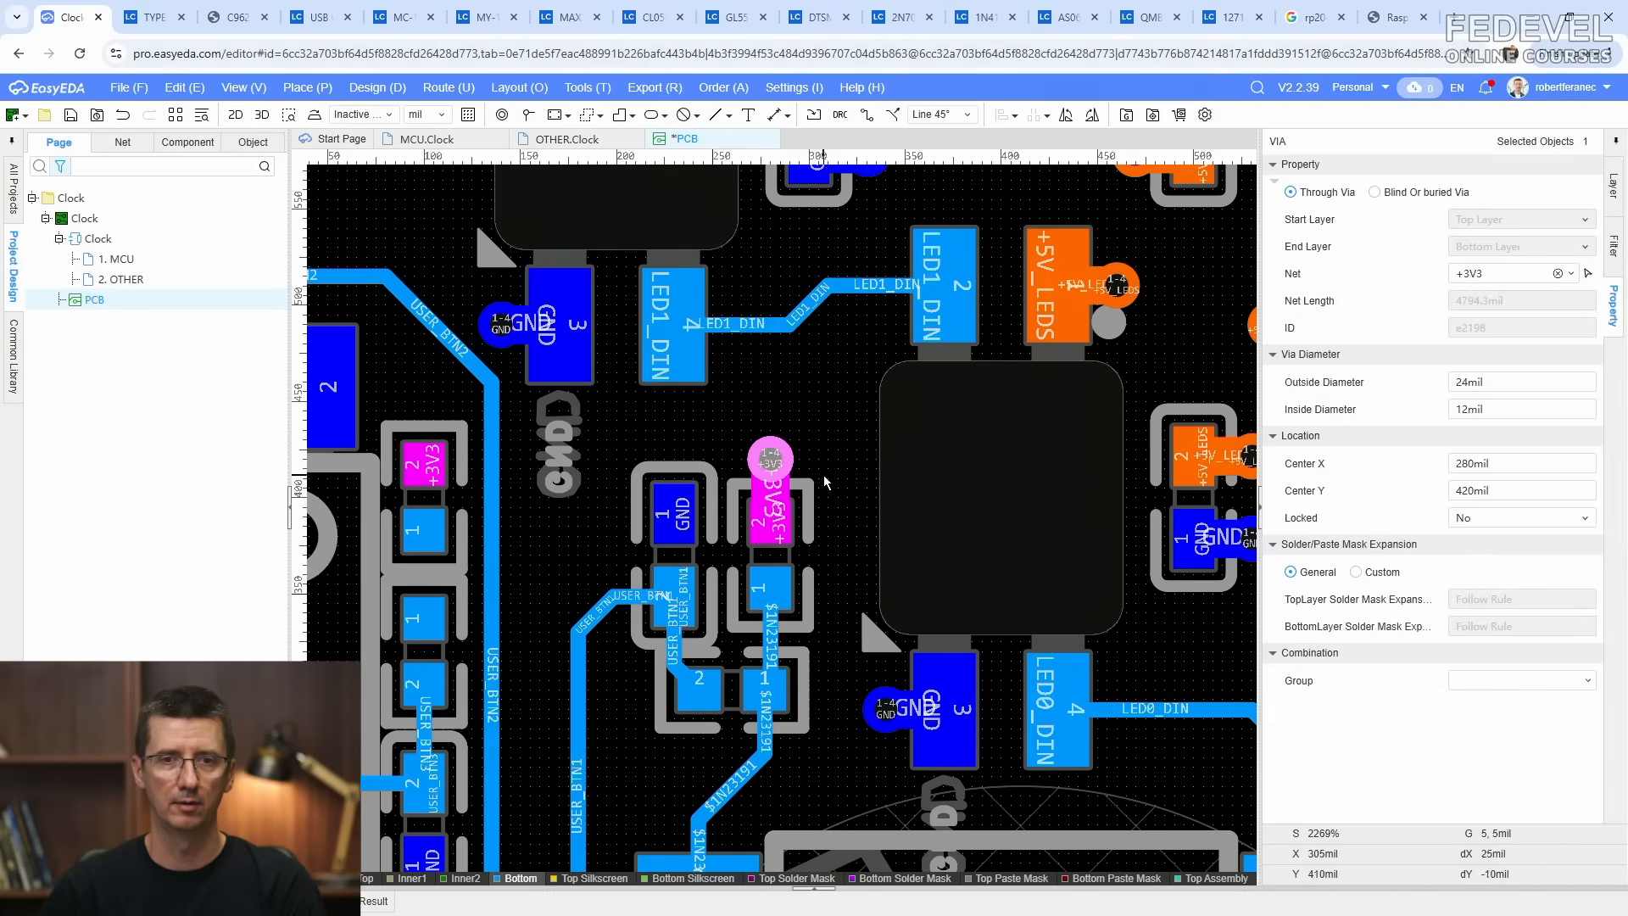
# Step: Copy the +3V3 track with its via and paste it, turned to point left, onto GND pad 1 of the neighbouring USER_BTN1 component
pyautogui.scroll(2, 822, 475)
pyautogui.click(788, 489)
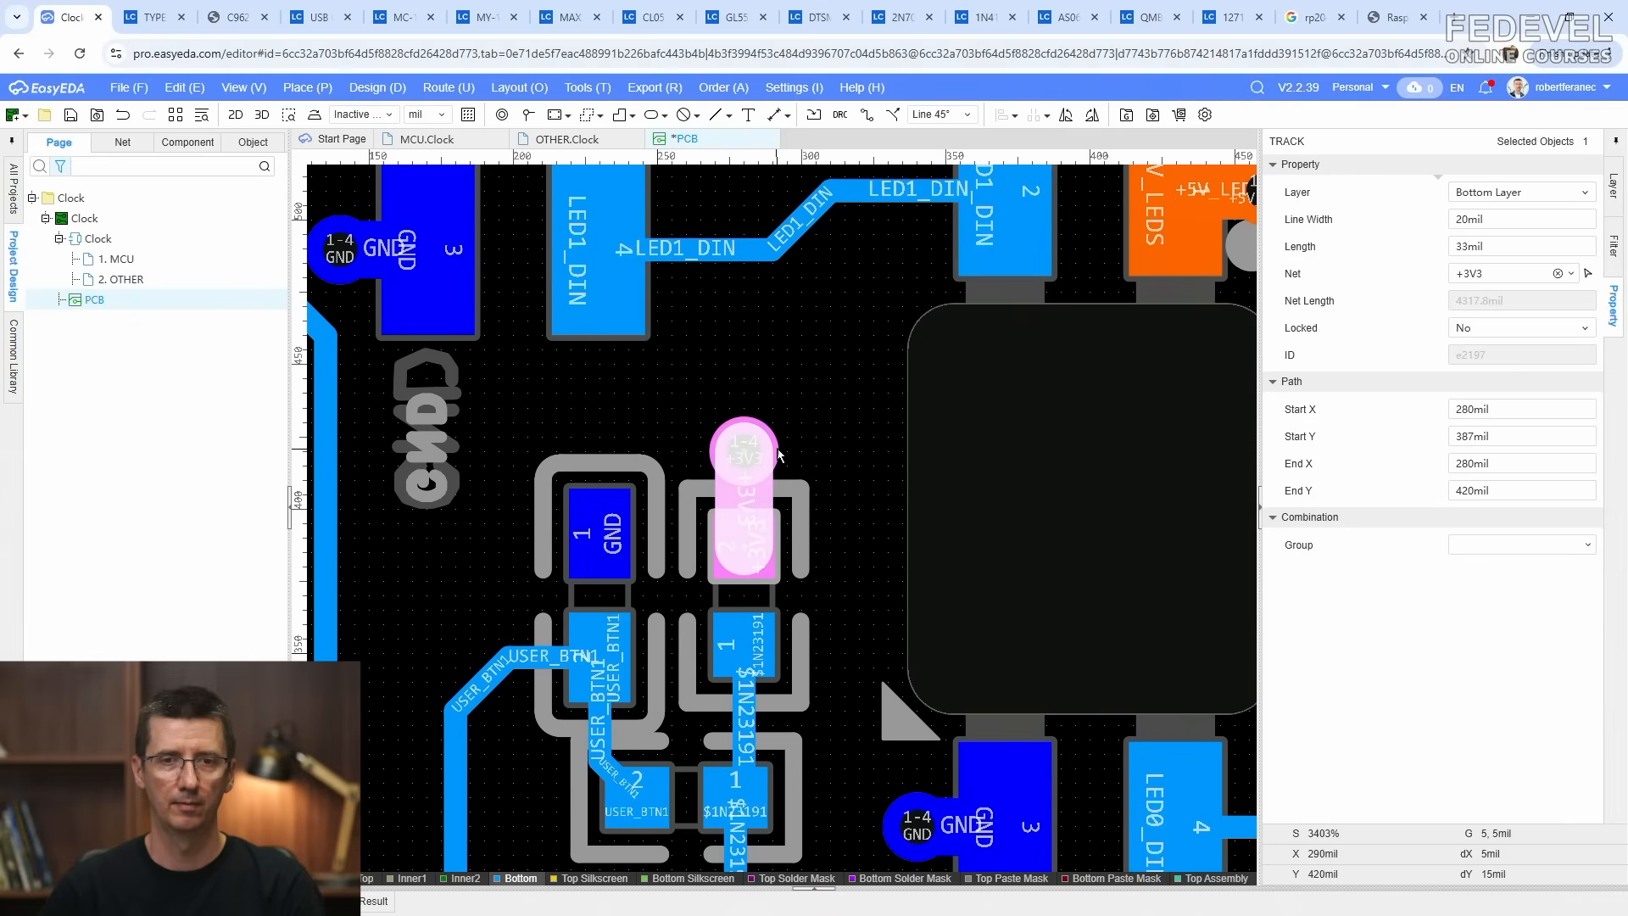
pyautogui.keyDown('ctrl'); pyautogui.click(744, 447); pyautogui.keyUp('ctrl')
pyautogui.rightClick(834, 456)
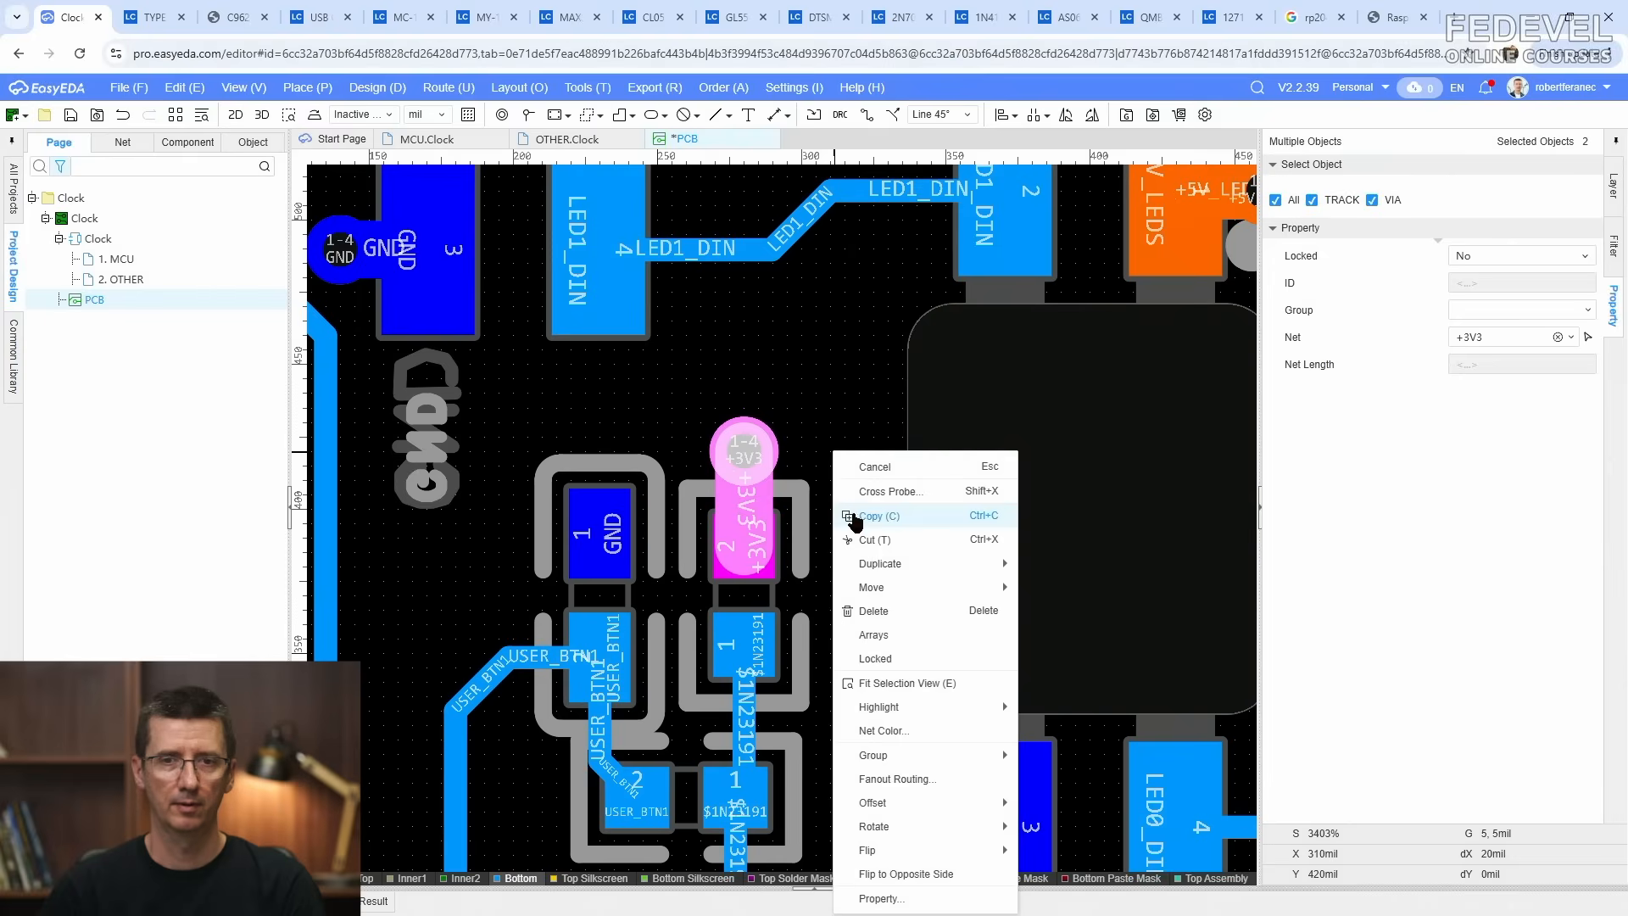
pyautogui.click(879, 516)
pyautogui.click(744, 453)
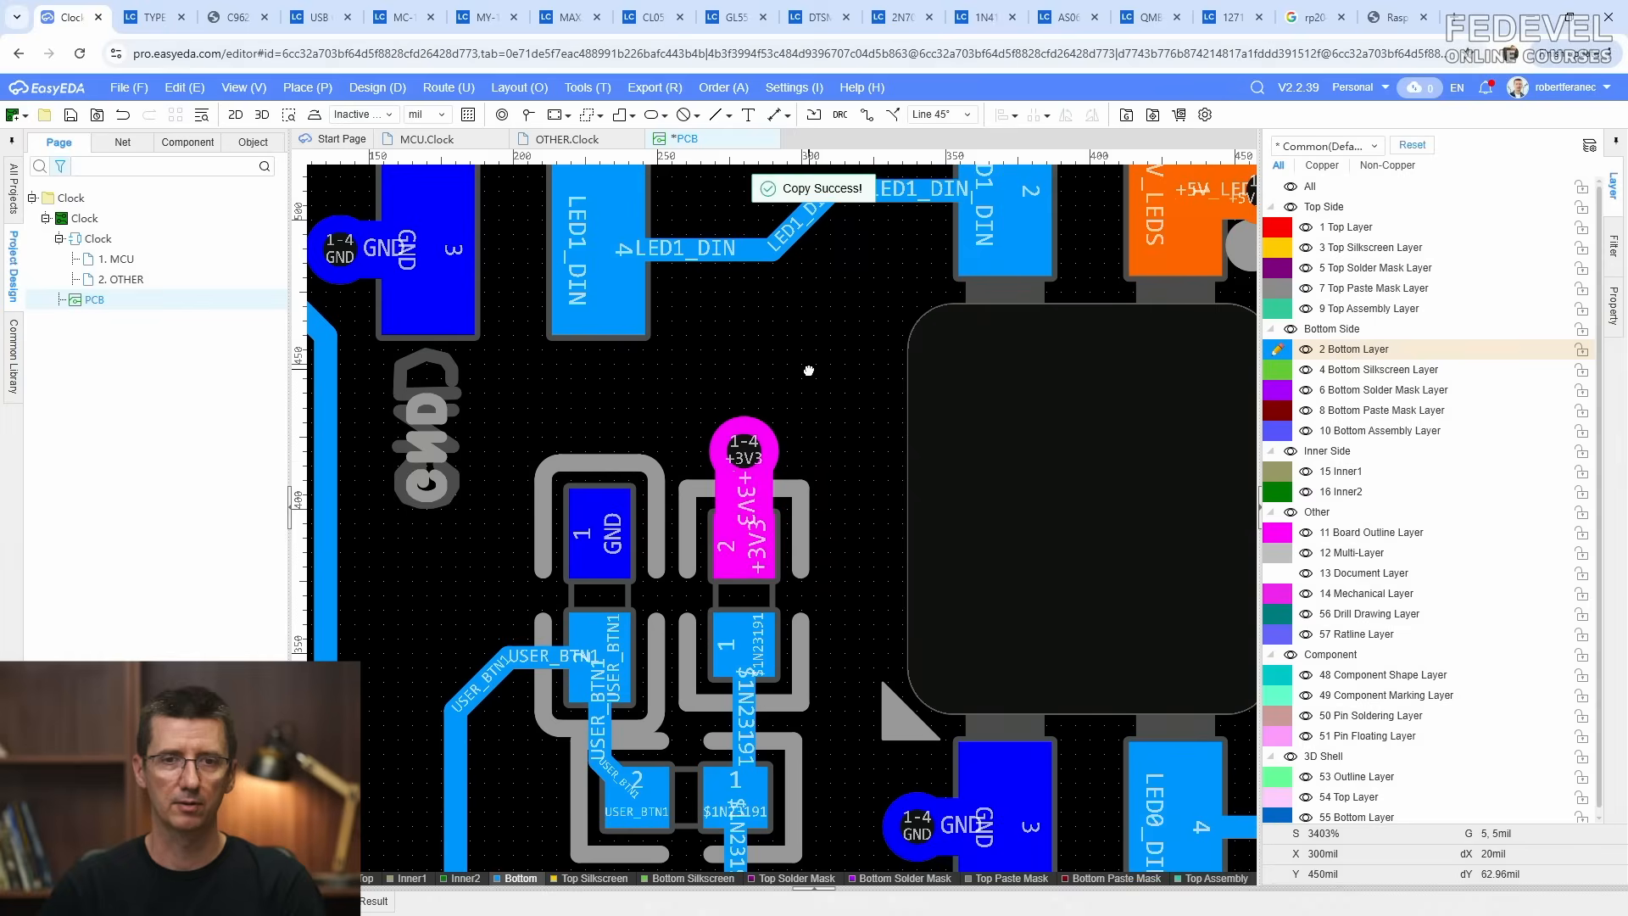
pyautogui.rightClick(809, 370)
pyautogui.click(835, 379)
pyautogui.click(497, 537)
# Step: Paste the copied track and via pointing up onto the +3V3 pad 2 beside the $1N24080 button
pyautogui.scroll(-2, 758, 543)
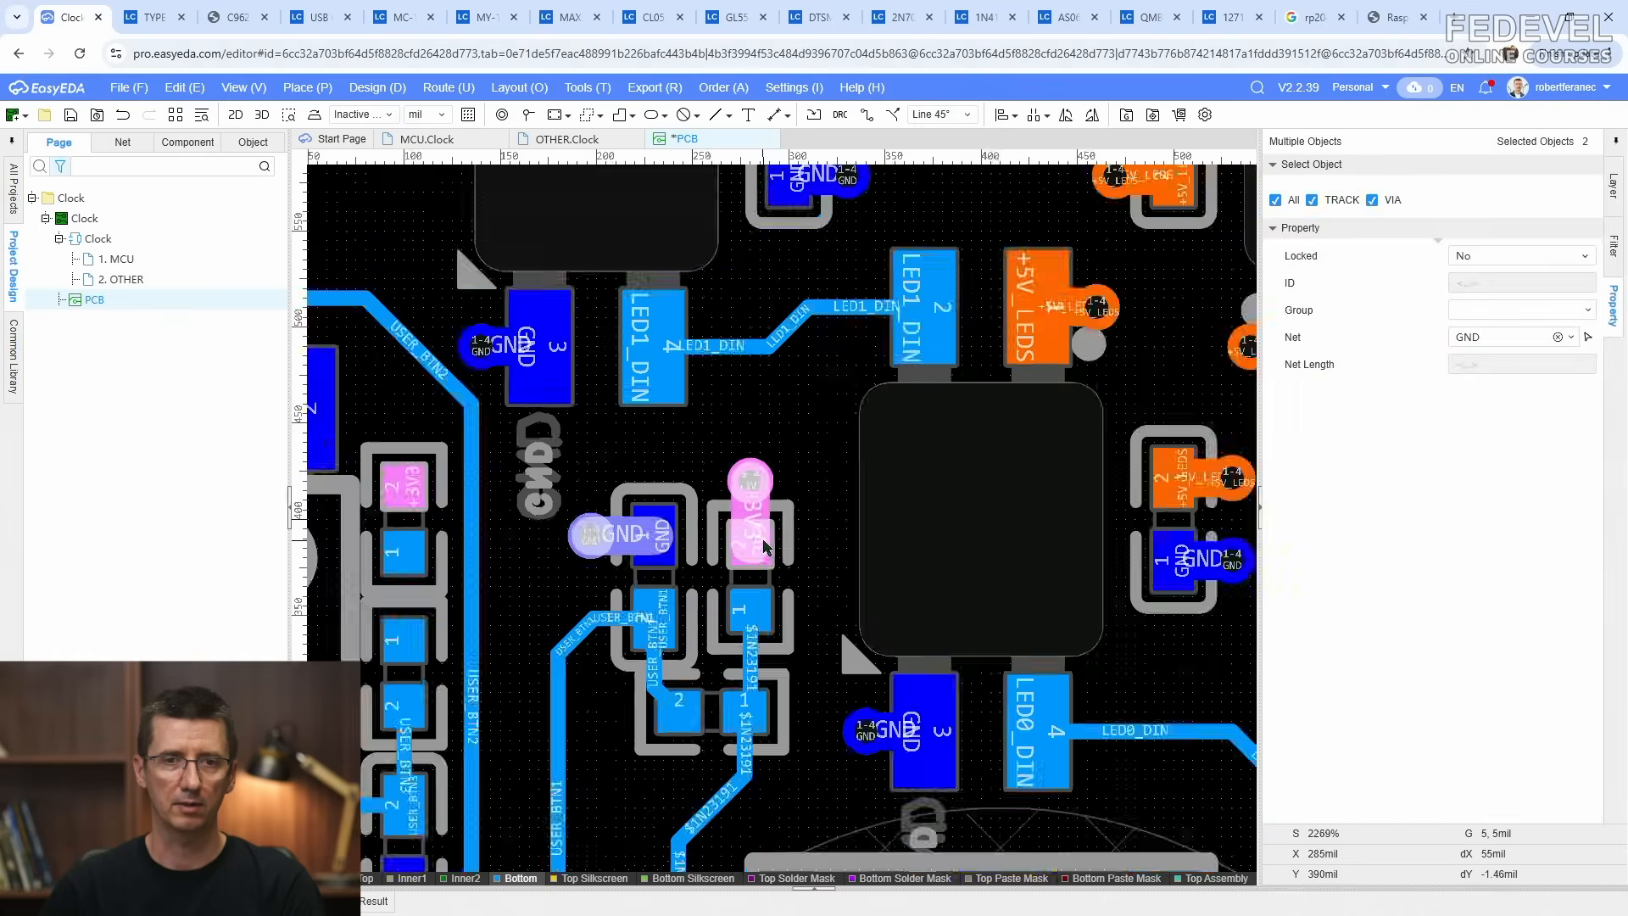
pyautogui.scroll(-2, 764, 547)
pyautogui.click(707, 492)
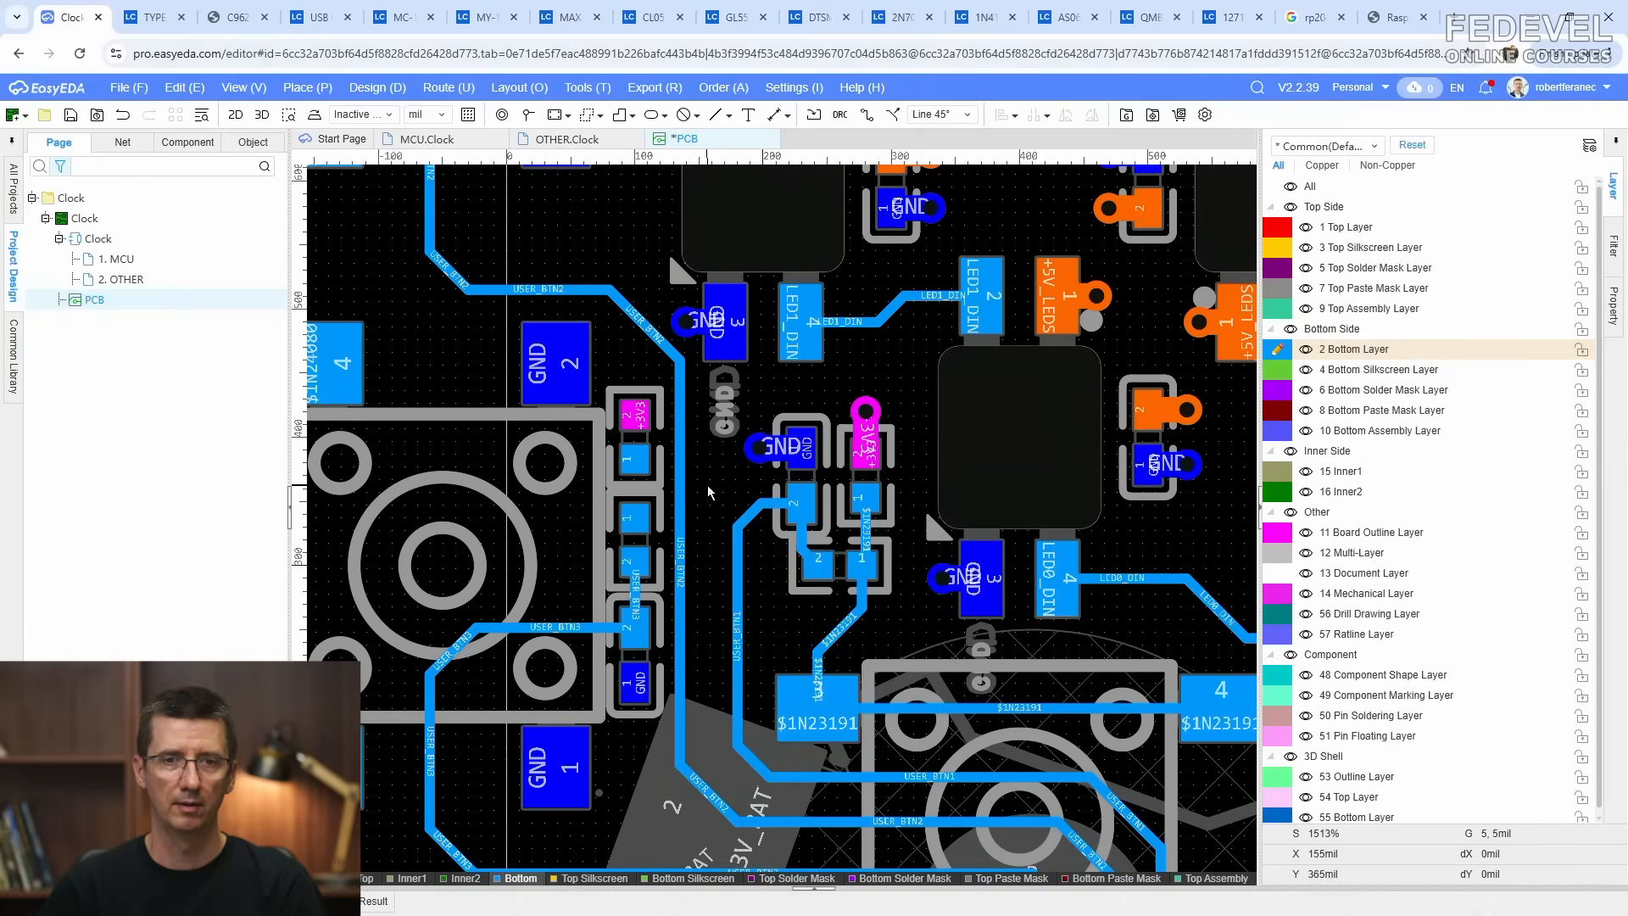
pyautogui.rightClick(708, 492)
pyautogui.click(734, 500)
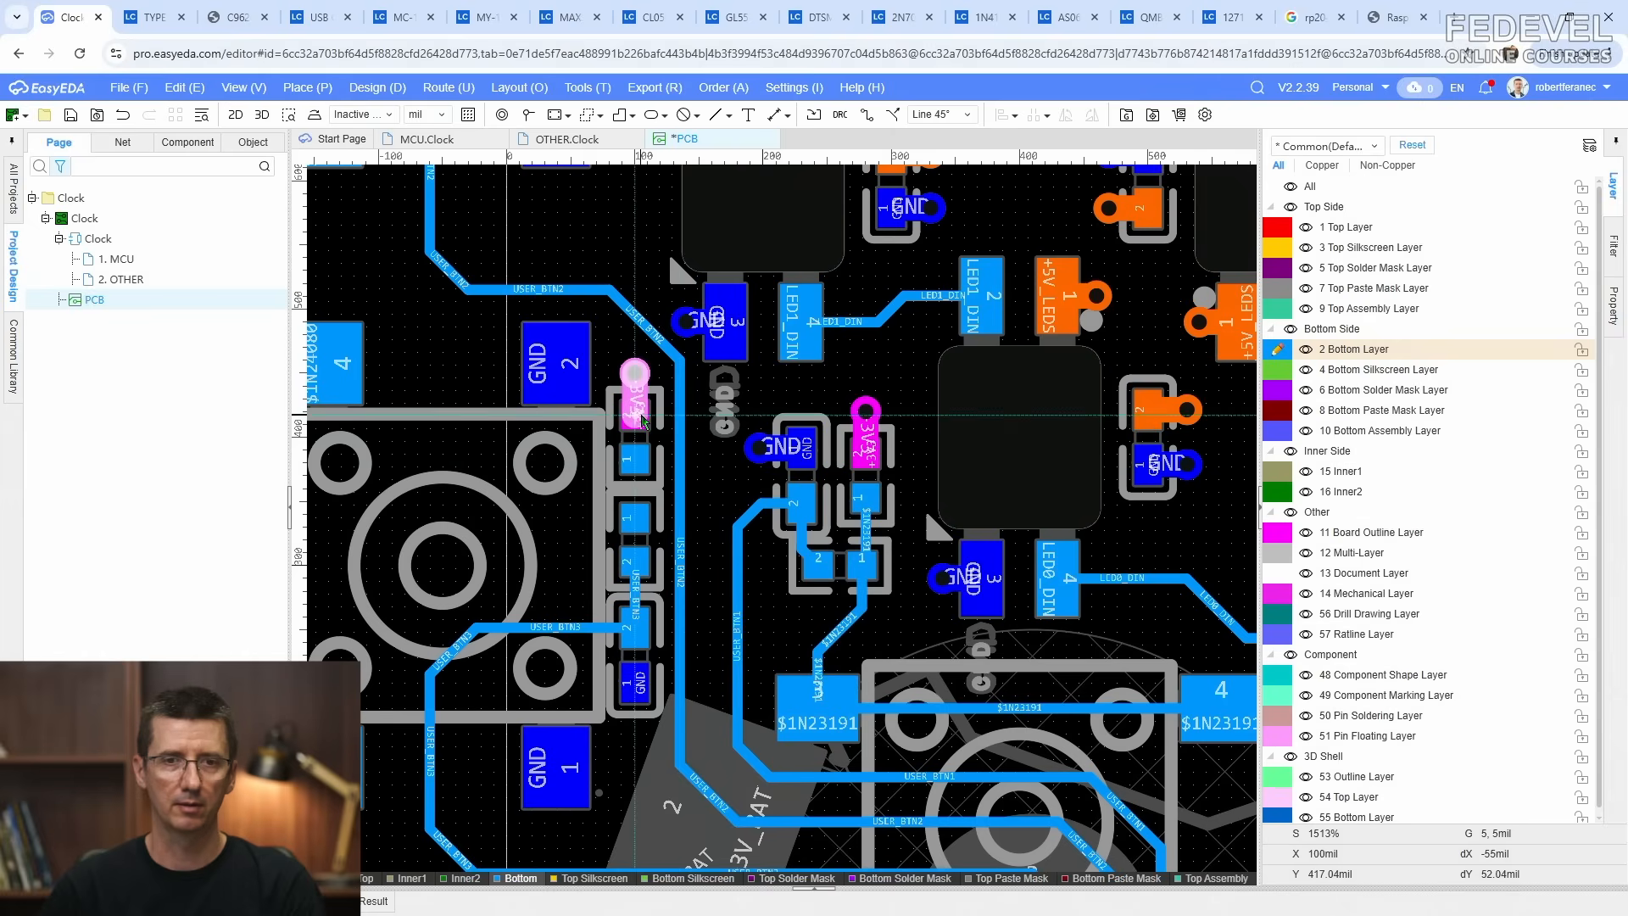
pyautogui.click(642, 420)
pyautogui.click(703, 604)
# Step: Paste the copied track and via, turned to point left, onto GND pad 1 of the USER_BTN3 component beside the $1N24080 button
pyautogui.moveTo(704, 609); pyautogui.dragTo(775, 522, button='right')
pyautogui.rightClick(775, 552)
pyautogui.click(801, 560)
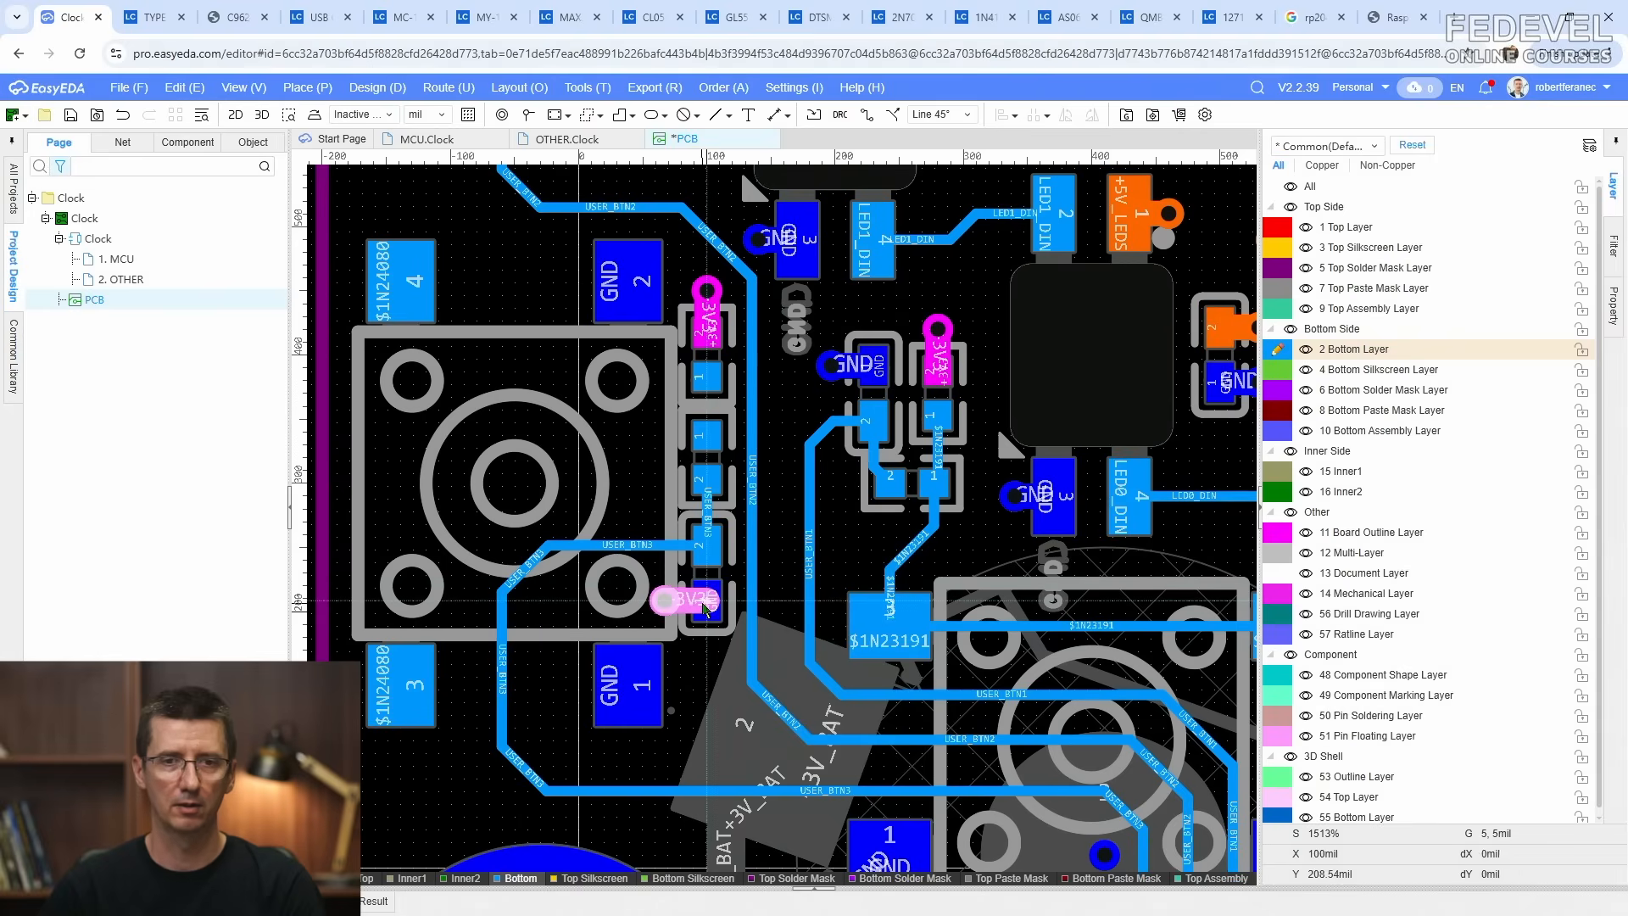
pyautogui.click(702, 604)
pyautogui.moveTo(771, 553); pyautogui.dragTo(796, 729, button='right')
pyautogui.scroll(-1, 796, 729)
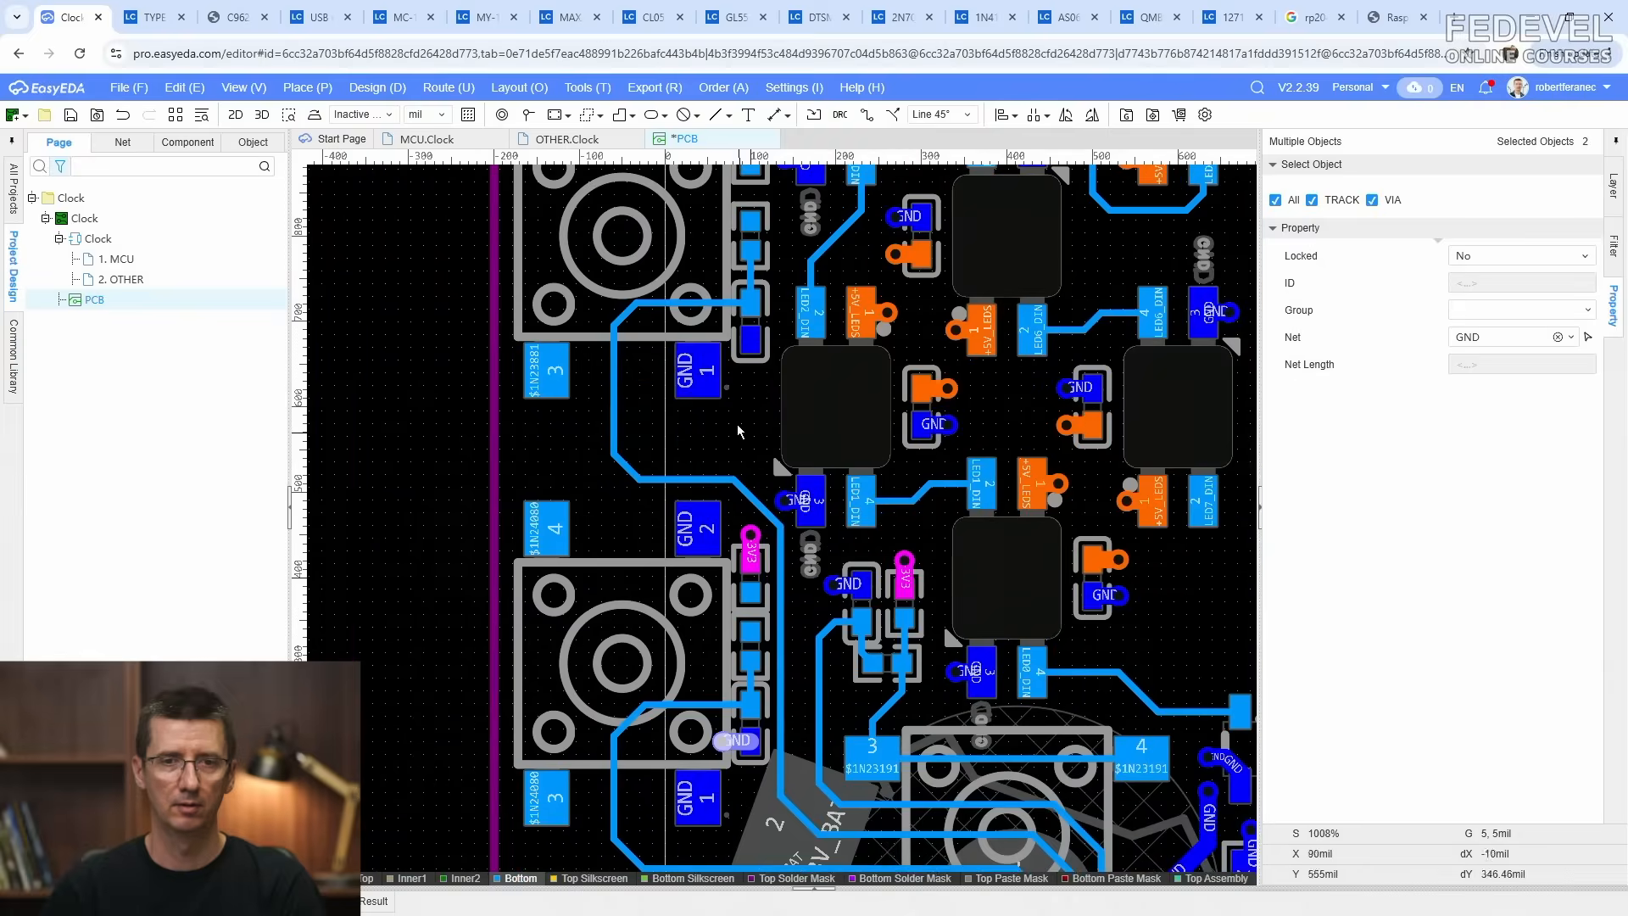
# Step: Paste the copied track and via, turned to point down, onto GND pad 1 of the USER_BTN2 component beside the $1N23881 button
pyautogui.moveTo(732, 415); pyautogui.dragTo(682, 595, button='right')
pyautogui.scroll(1, 717, 534)
pyautogui.rightClick(698, 629)
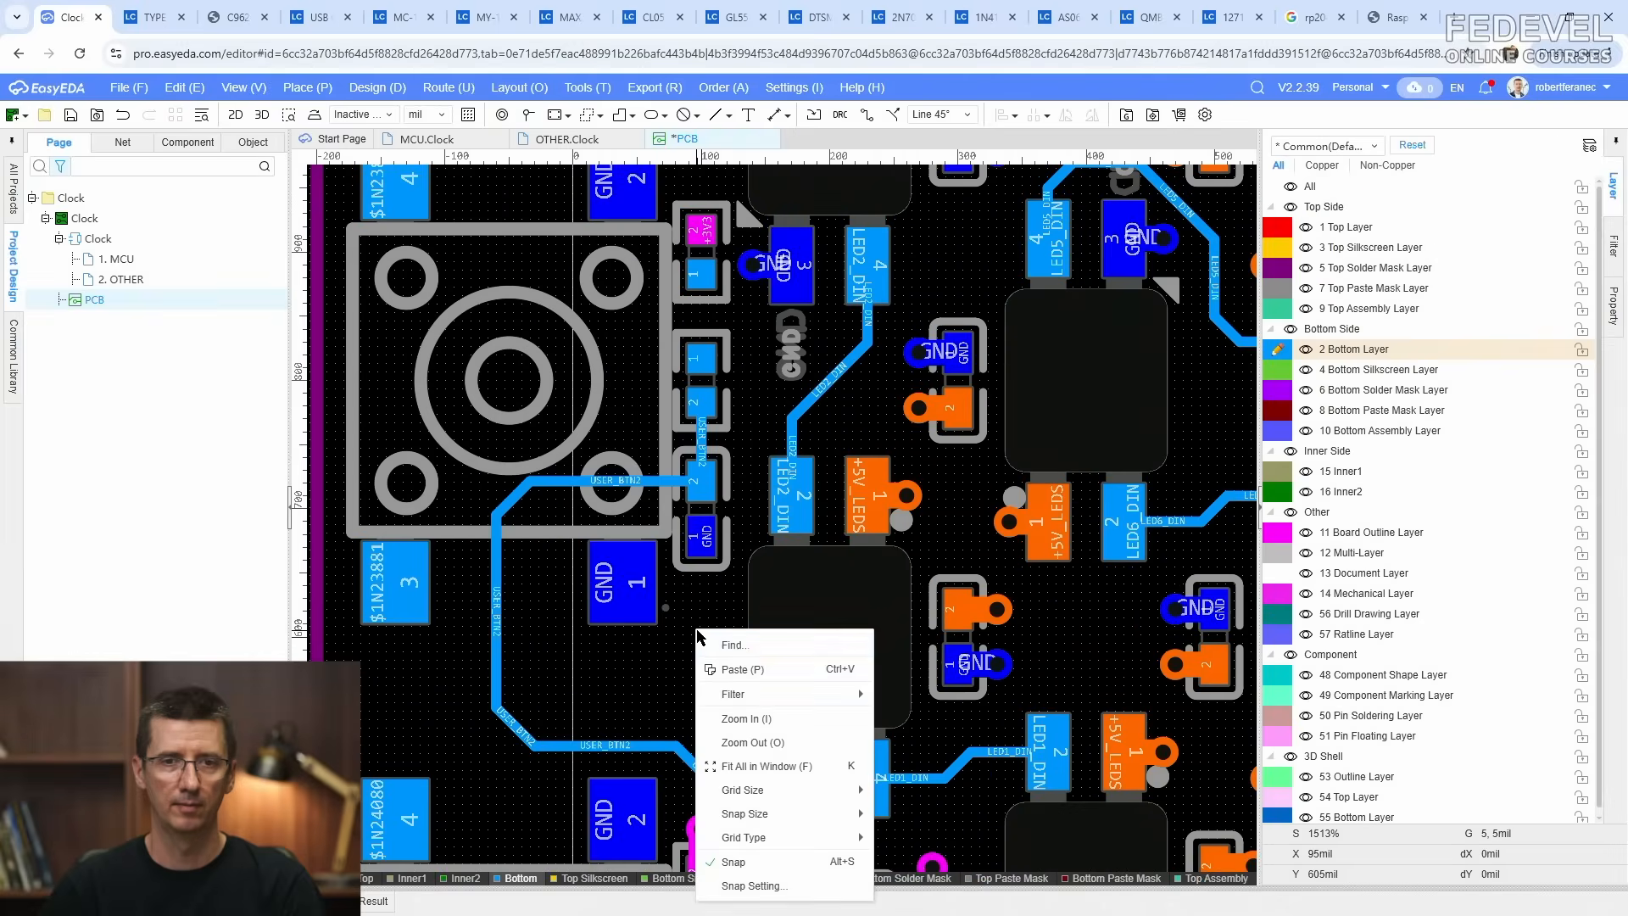
pyautogui.click(718, 667)
pyautogui.press('space')
pyautogui.press('space')
pyautogui.click(701, 537)
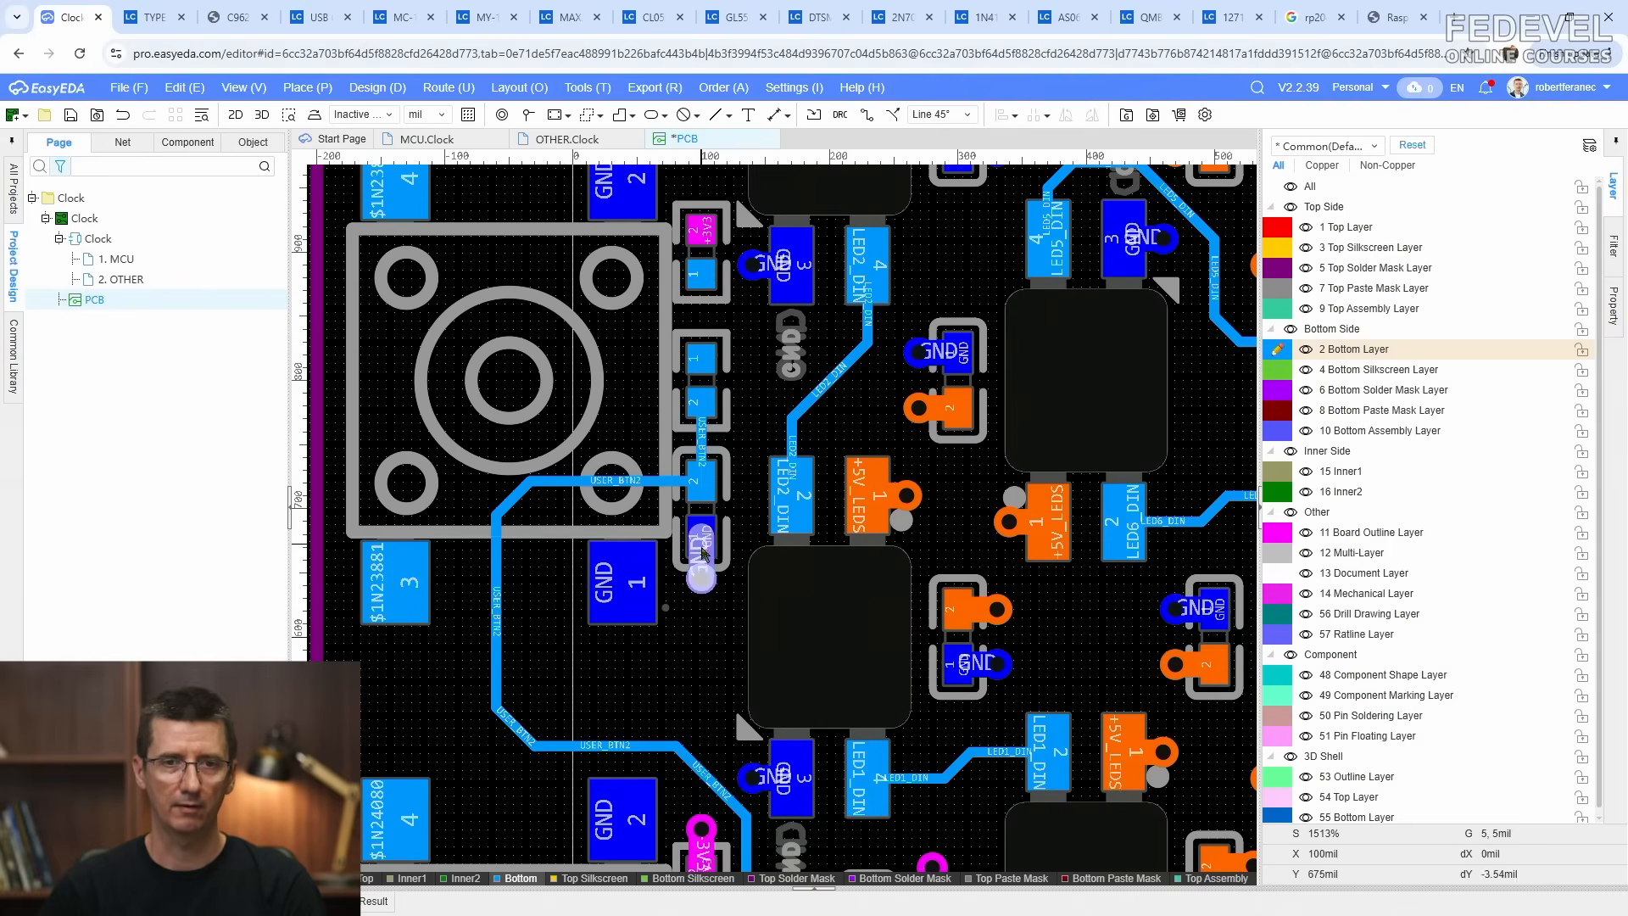
# Step: Paste the copied track and via pointing up onto the +3V3 pad 2 beside the $1N23881 button
pyautogui.moveTo(727, 437); pyautogui.dragTo(735, 636, button='right')
pyautogui.click(714, 334)
pyautogui.rightClick(712, 334)
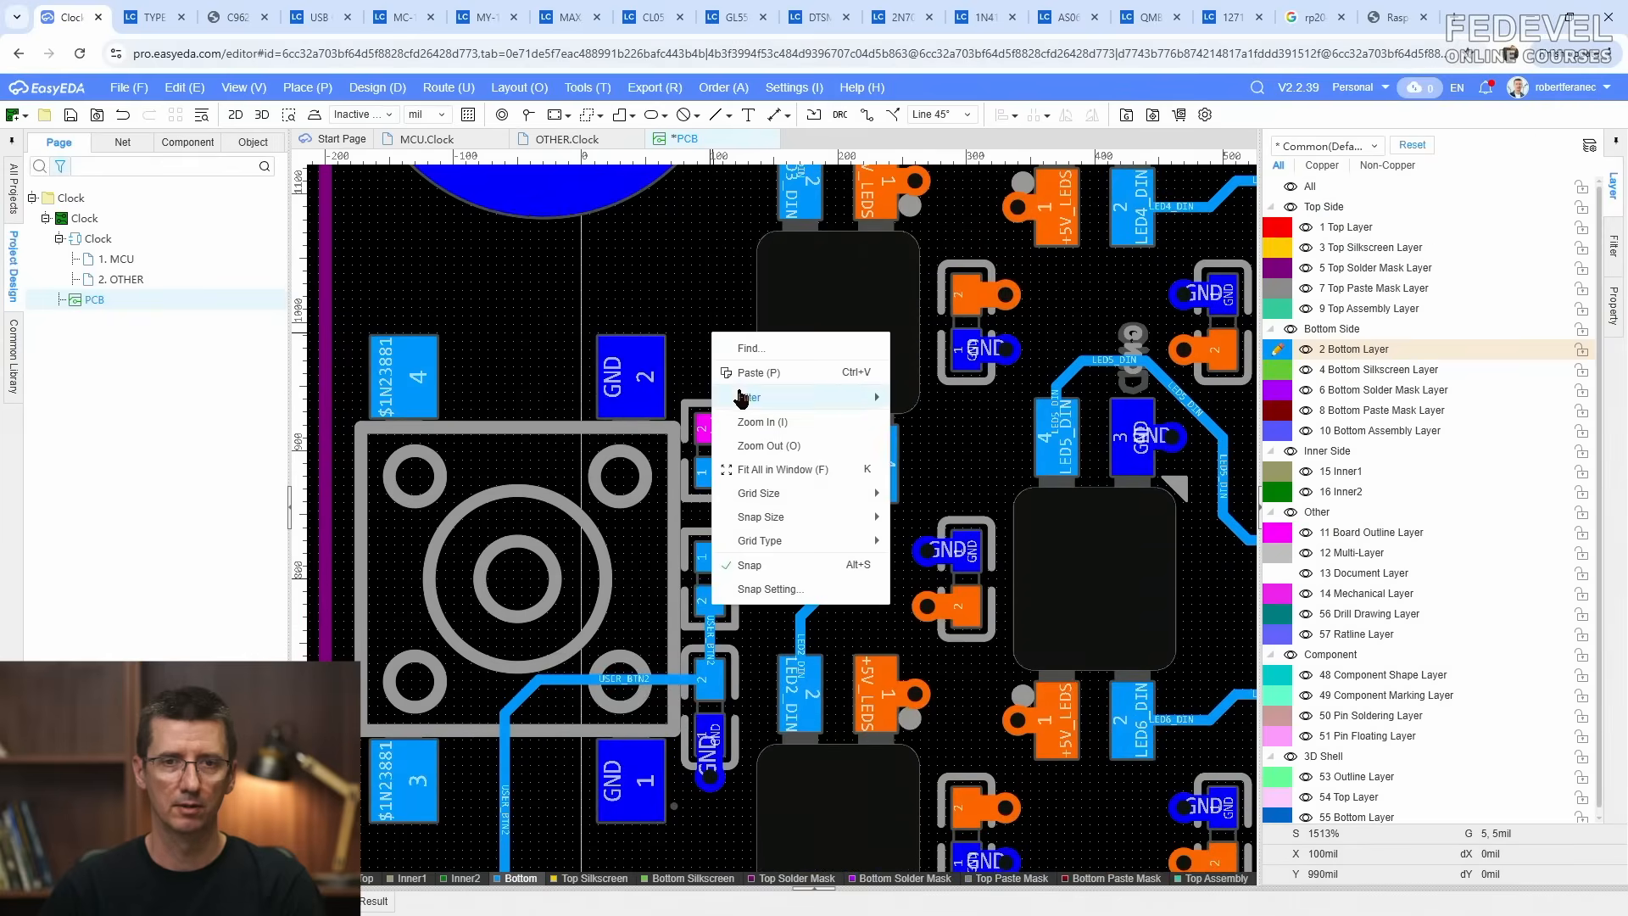
pyautogui.click(736, 372)
pyautogui.click(709, 431)
pyautogui.scroll(-2, 653, 307)
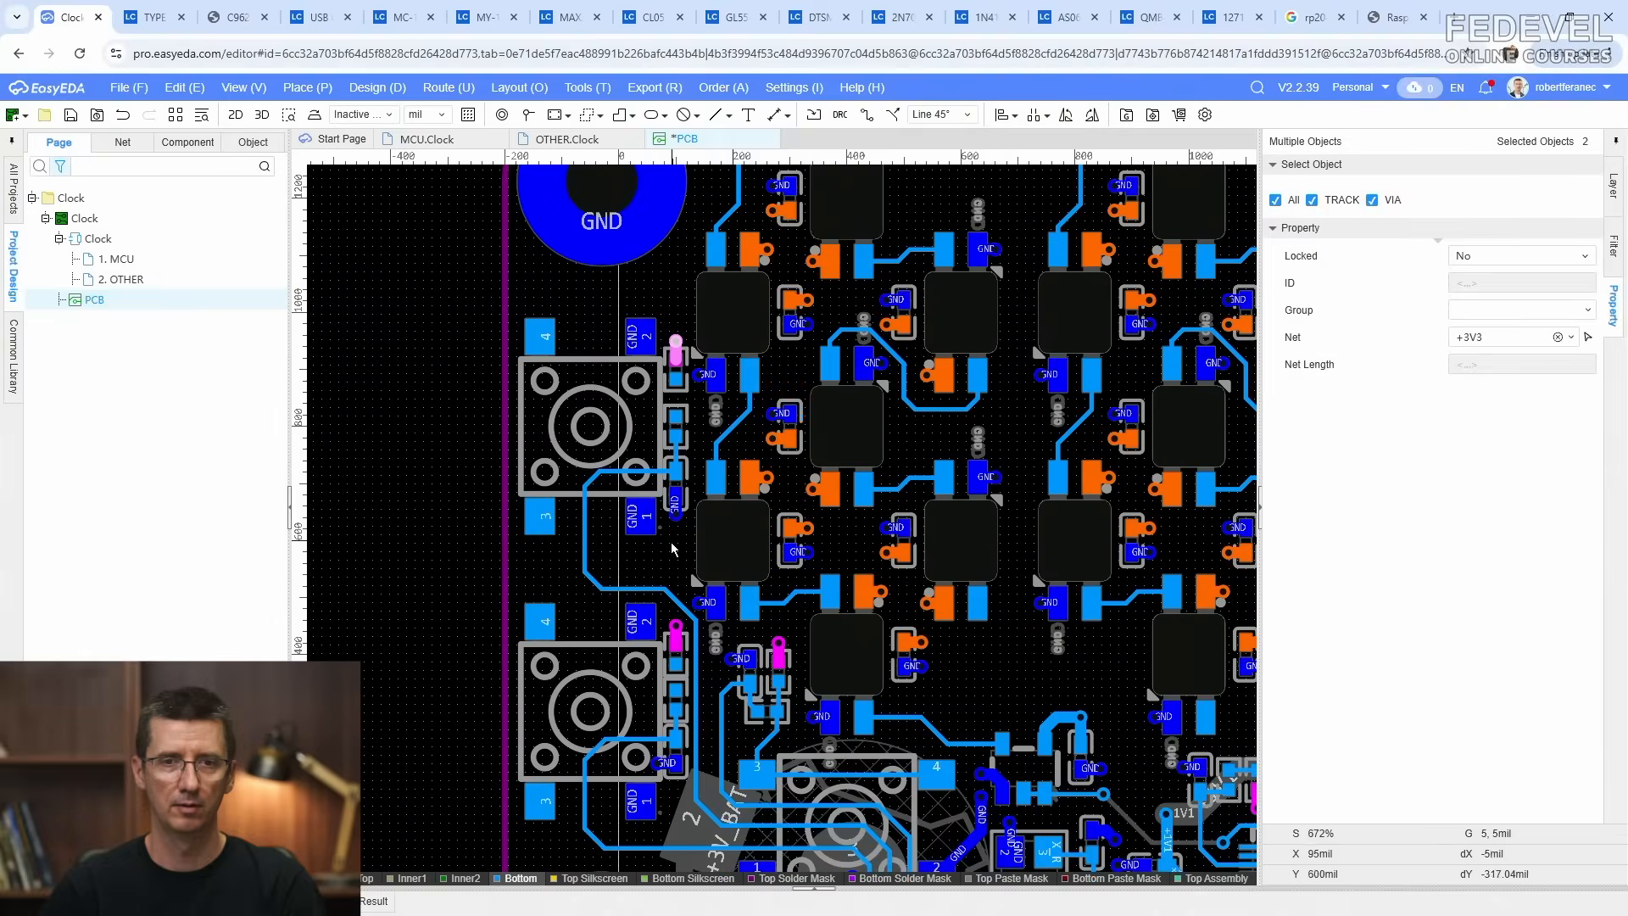
pyautogui.click(672, 547)
# Step: Route a straight 8 mil track between the two adjacent $1N24080 component pads numbered 1
pyautogui.moveTo(701, 665); pyautogui.dragTo(798, 425, button='right')
pyautogui.scroll(2, 750, 439)
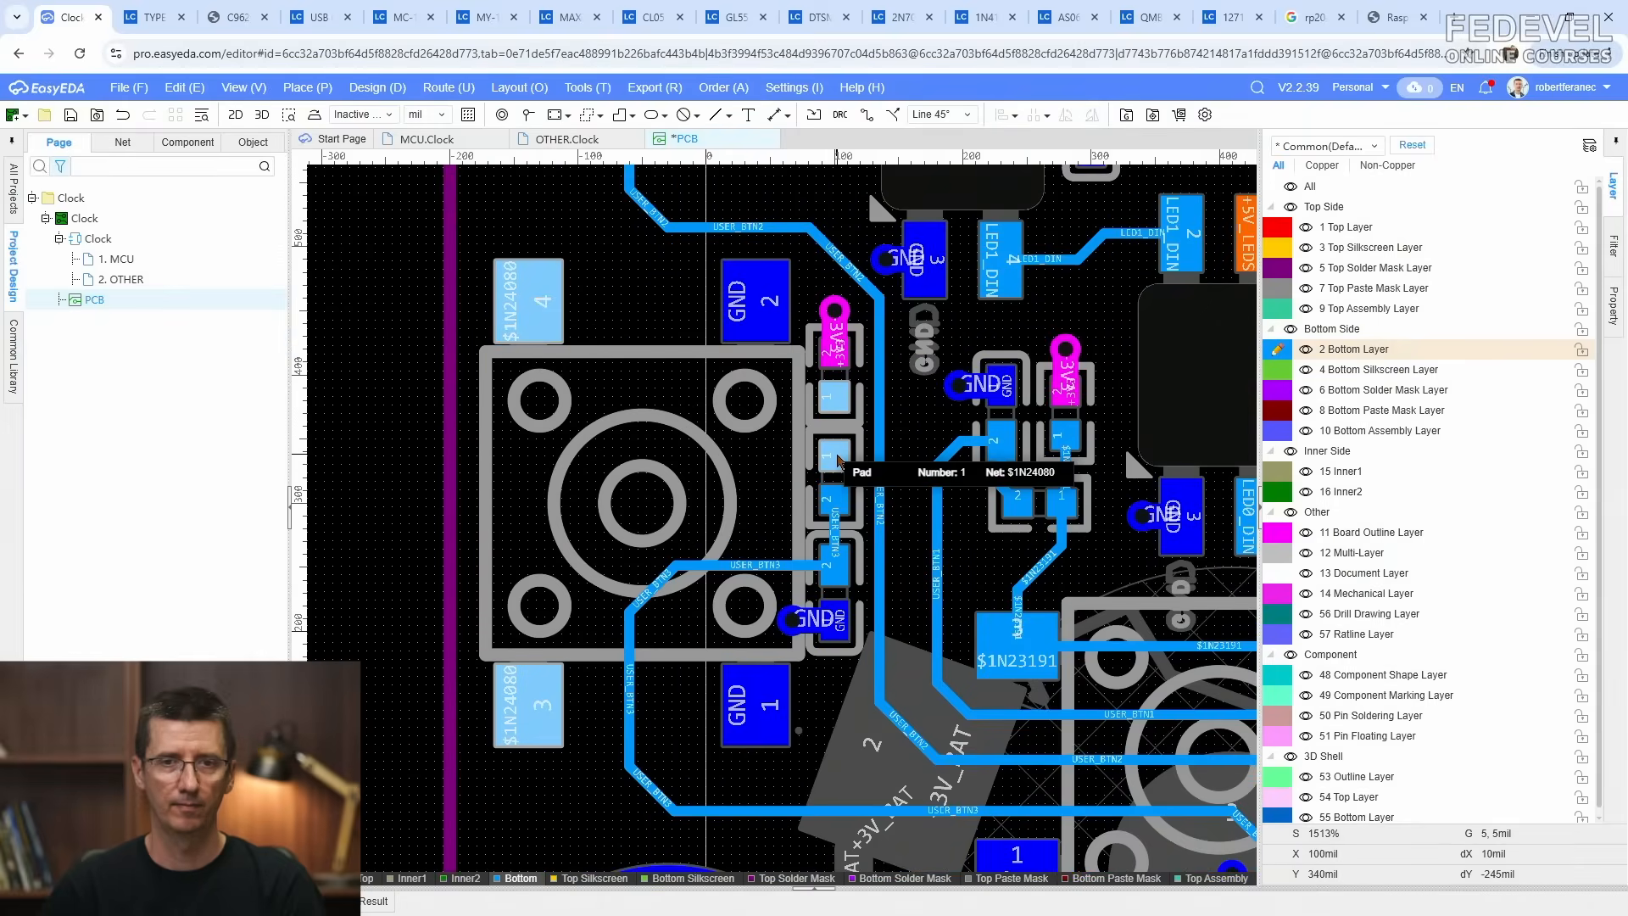
pyautogui.press('w')
pyautogui.click(835, 460)
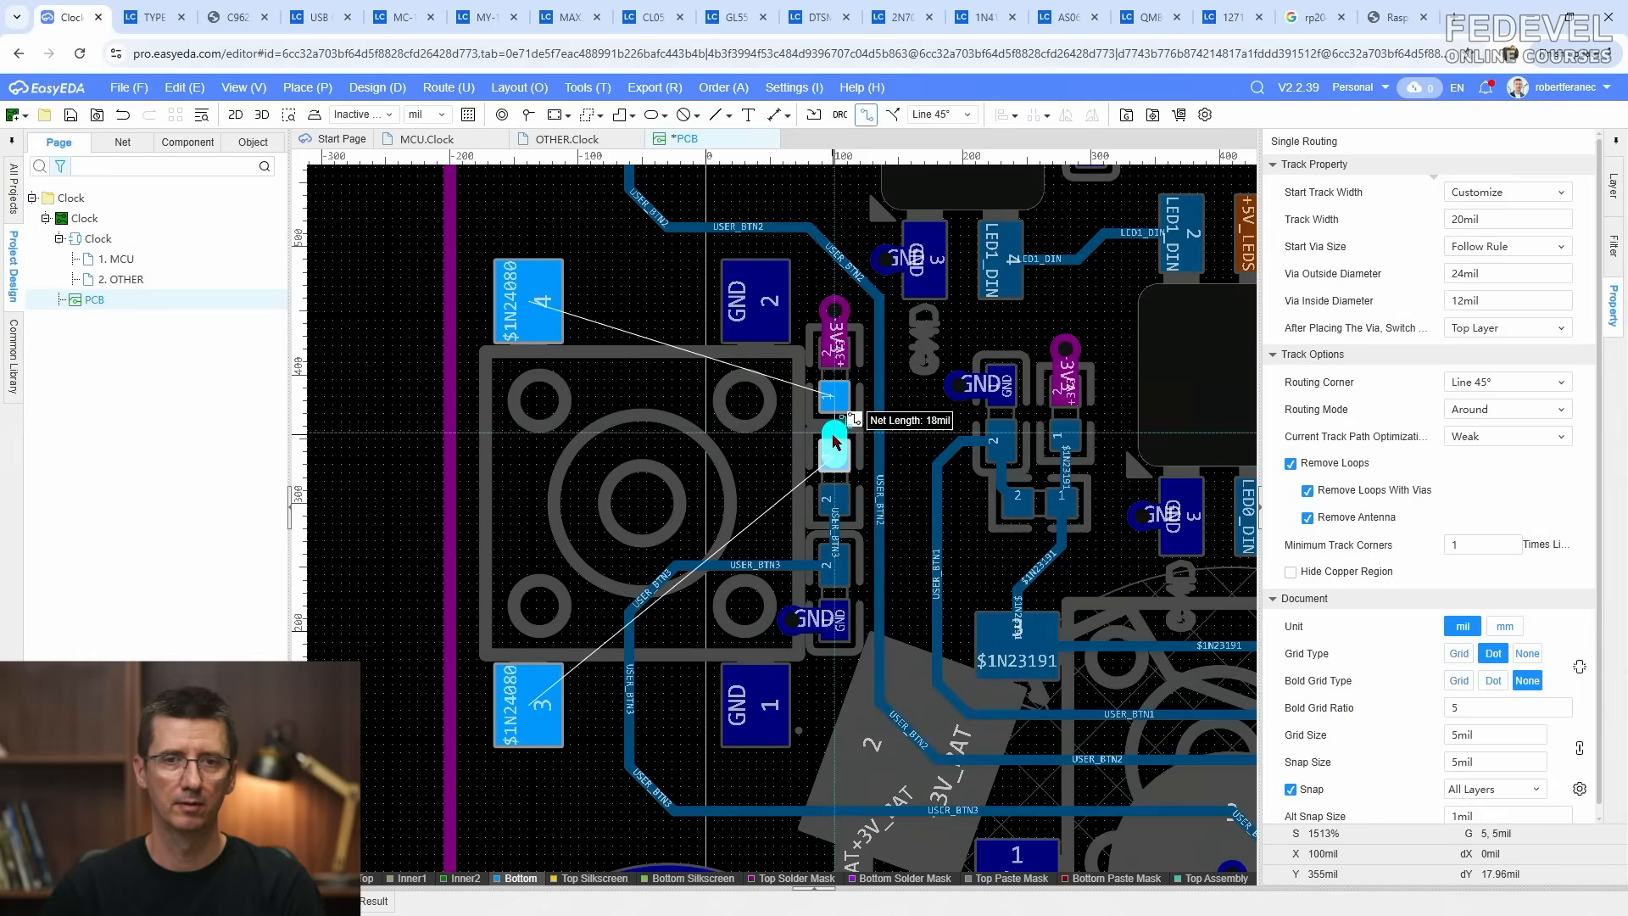
pyautogui.press('Tab')
pyautogui.write('8')
pyautogui.press('Return')
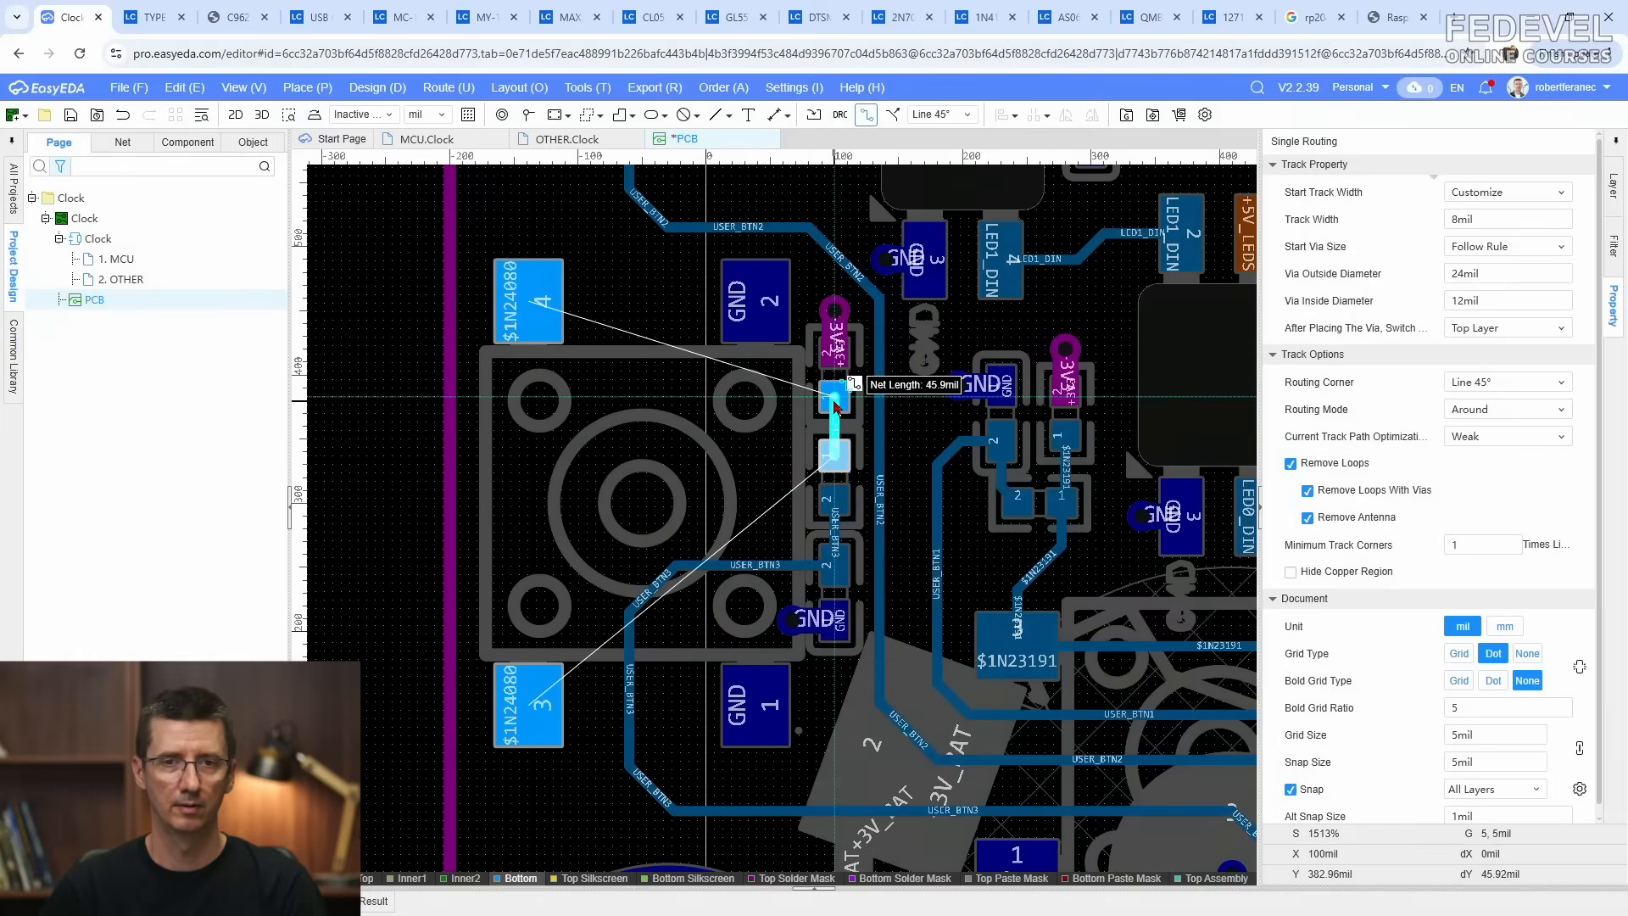
pyautogui.click(835, 393)
# Step: Route 8 mil $1N24080 tracks from the upper component pad 1 to the button's pad 4 and down to its pad 3
pyautogui.click(834, 394)
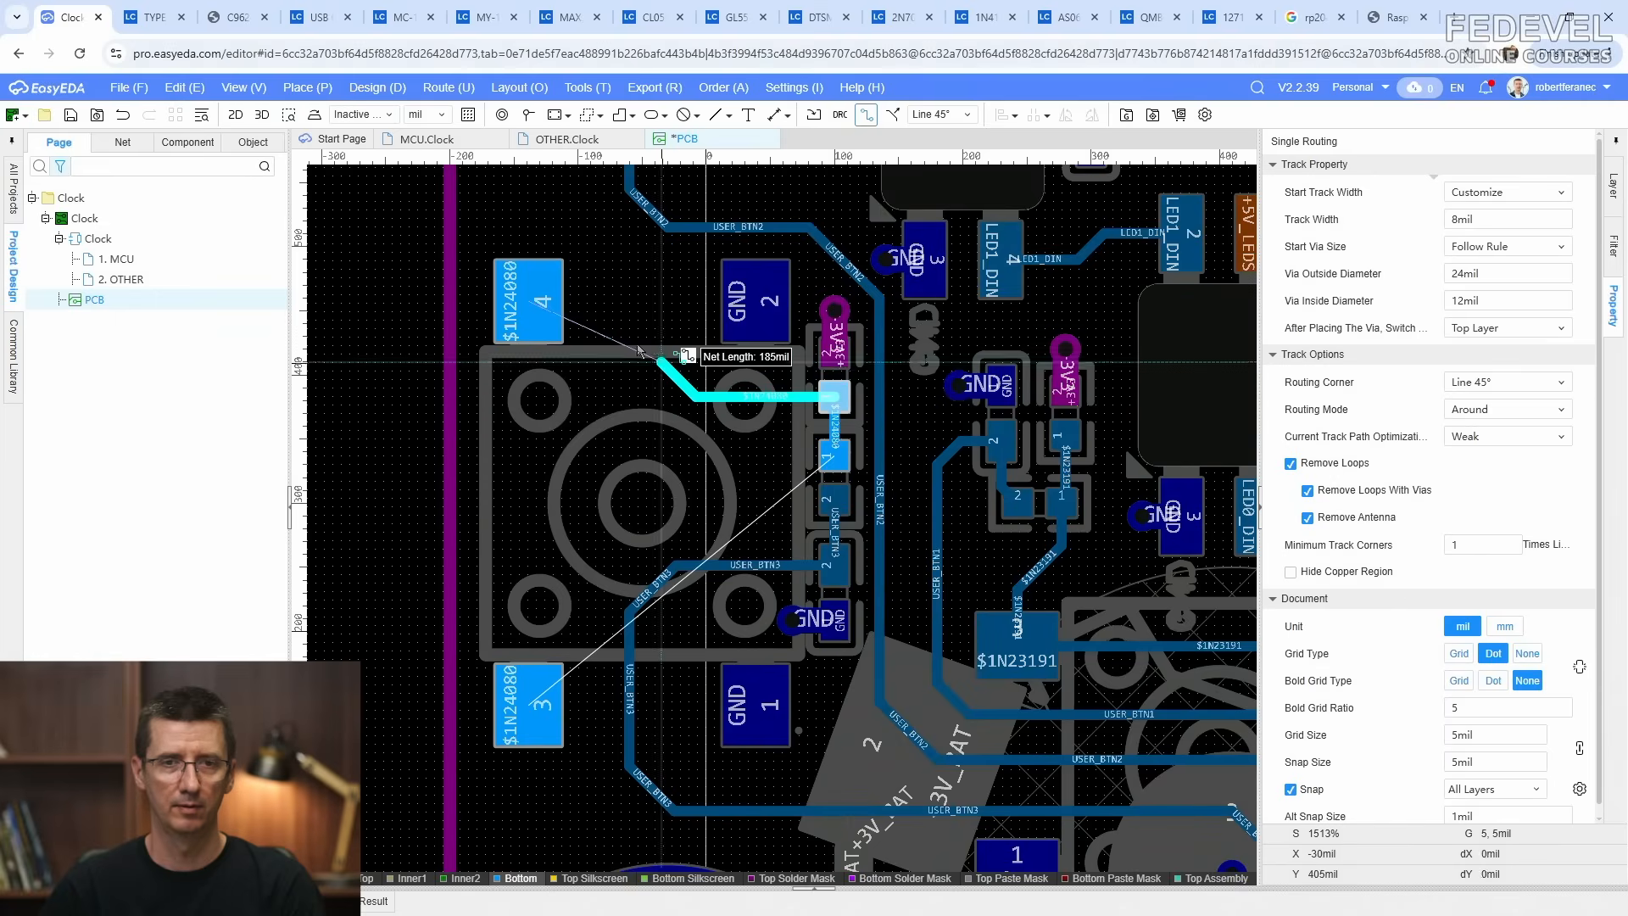
pyautogui.click(539, 311)
pyautogui.click(540, 310)
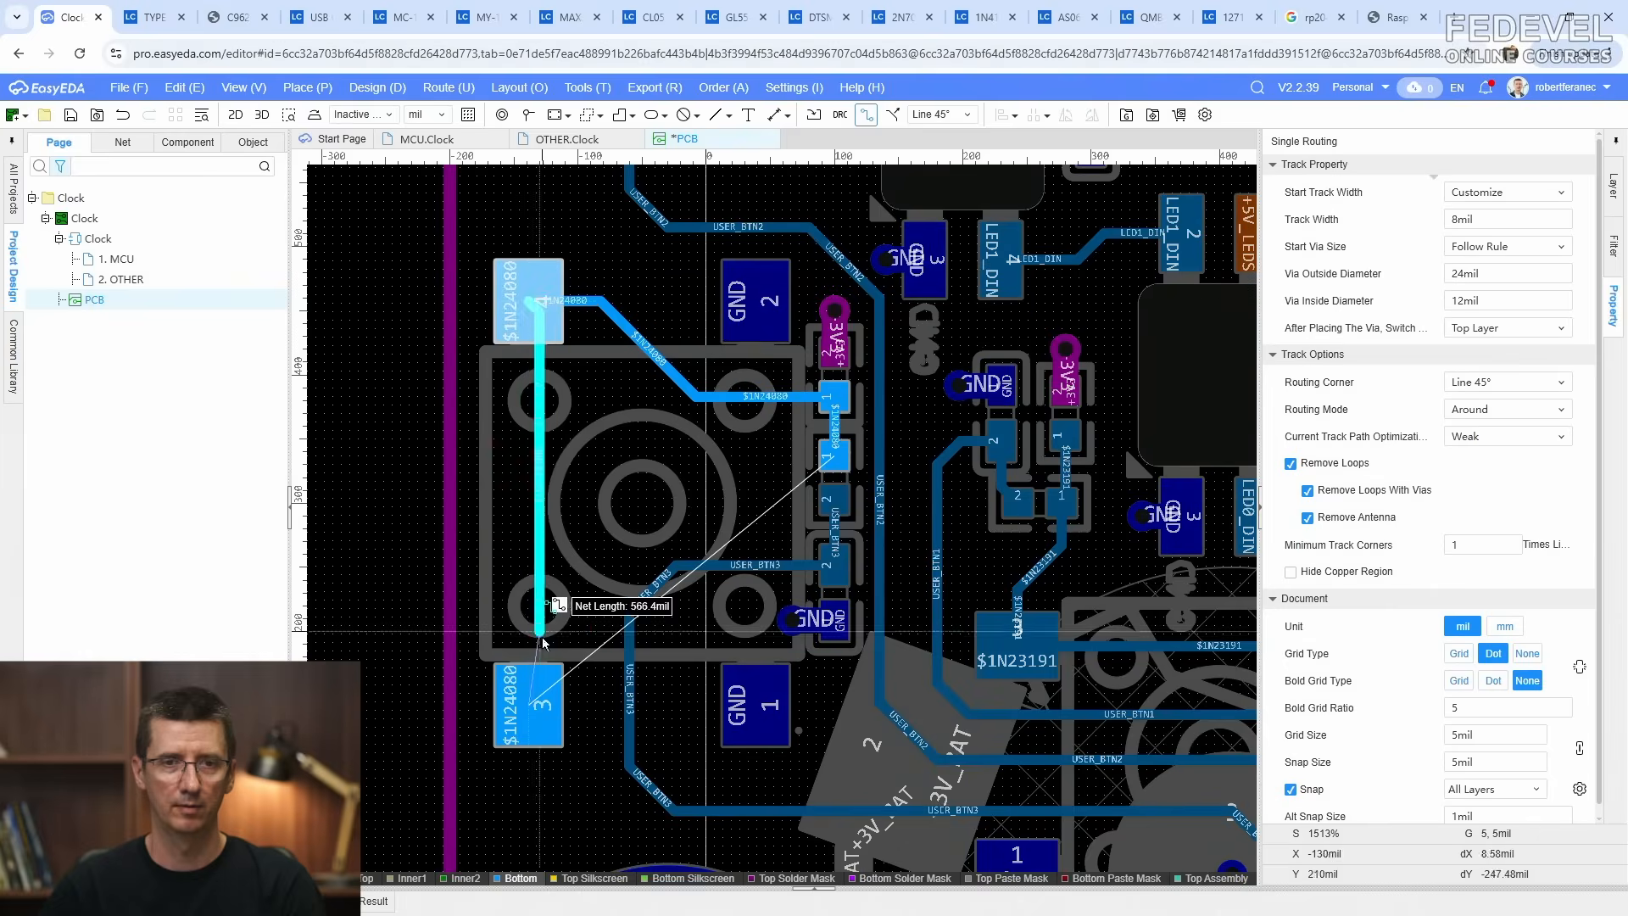
pyautogui.click(528, 691)
# Step: Route 8 mil $1N23881 tracks between the two component pads 1, across to the button's pad 4, and down to its pad 3
pyautogui.scroll(-3, 527, 691)
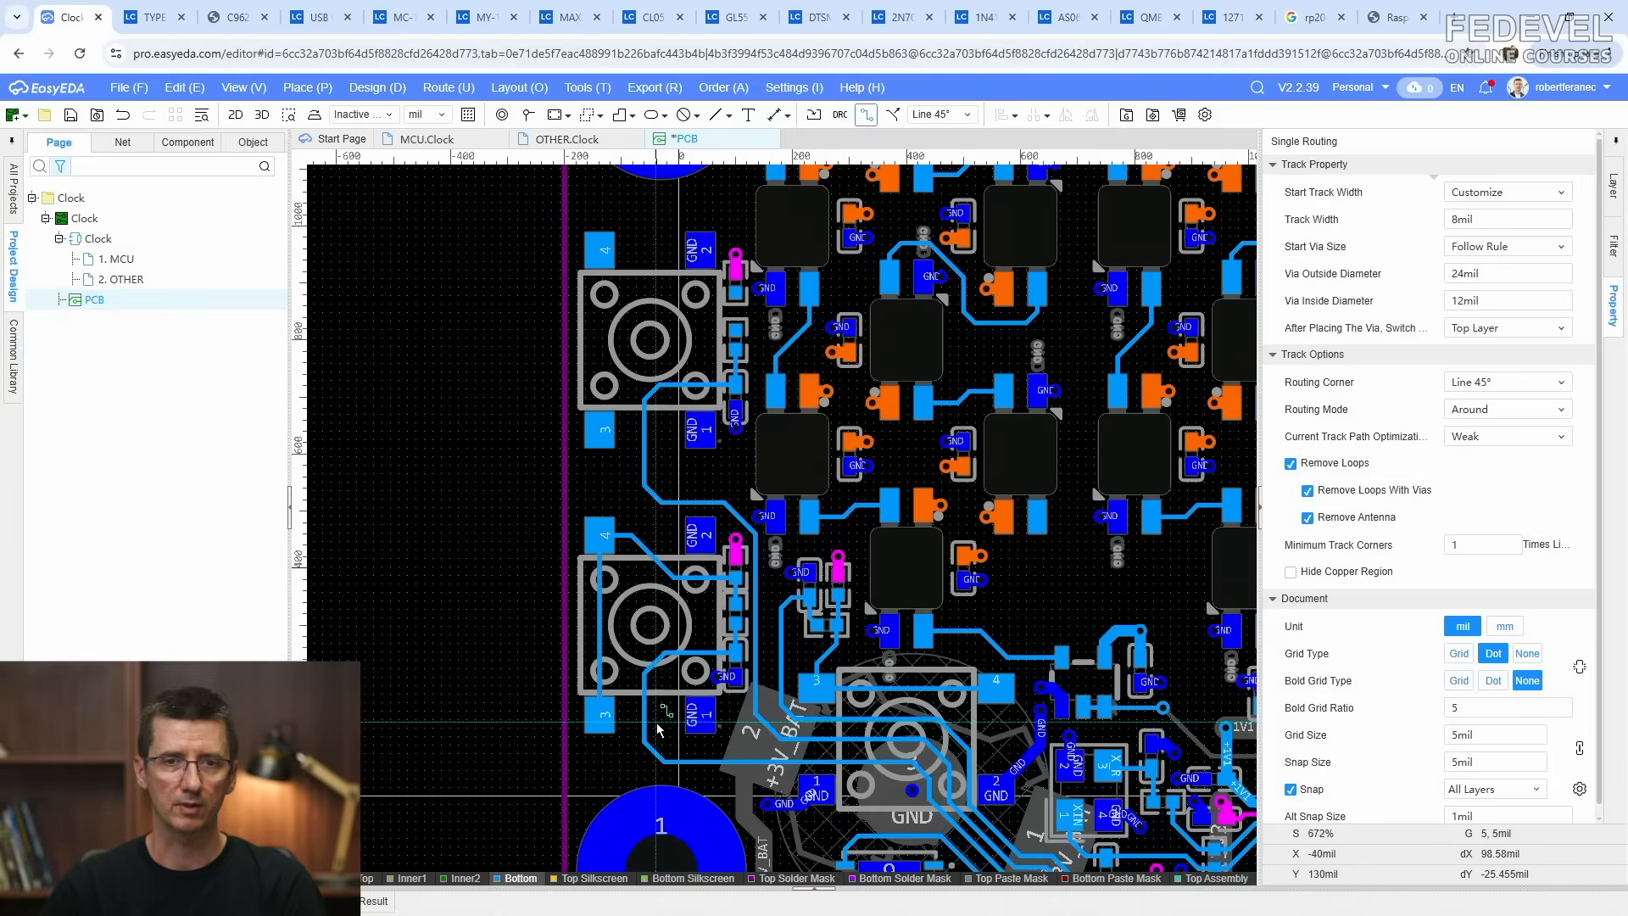
pyautogui.scroll(5, 865, 585)
pyautogui.click(865, 585)
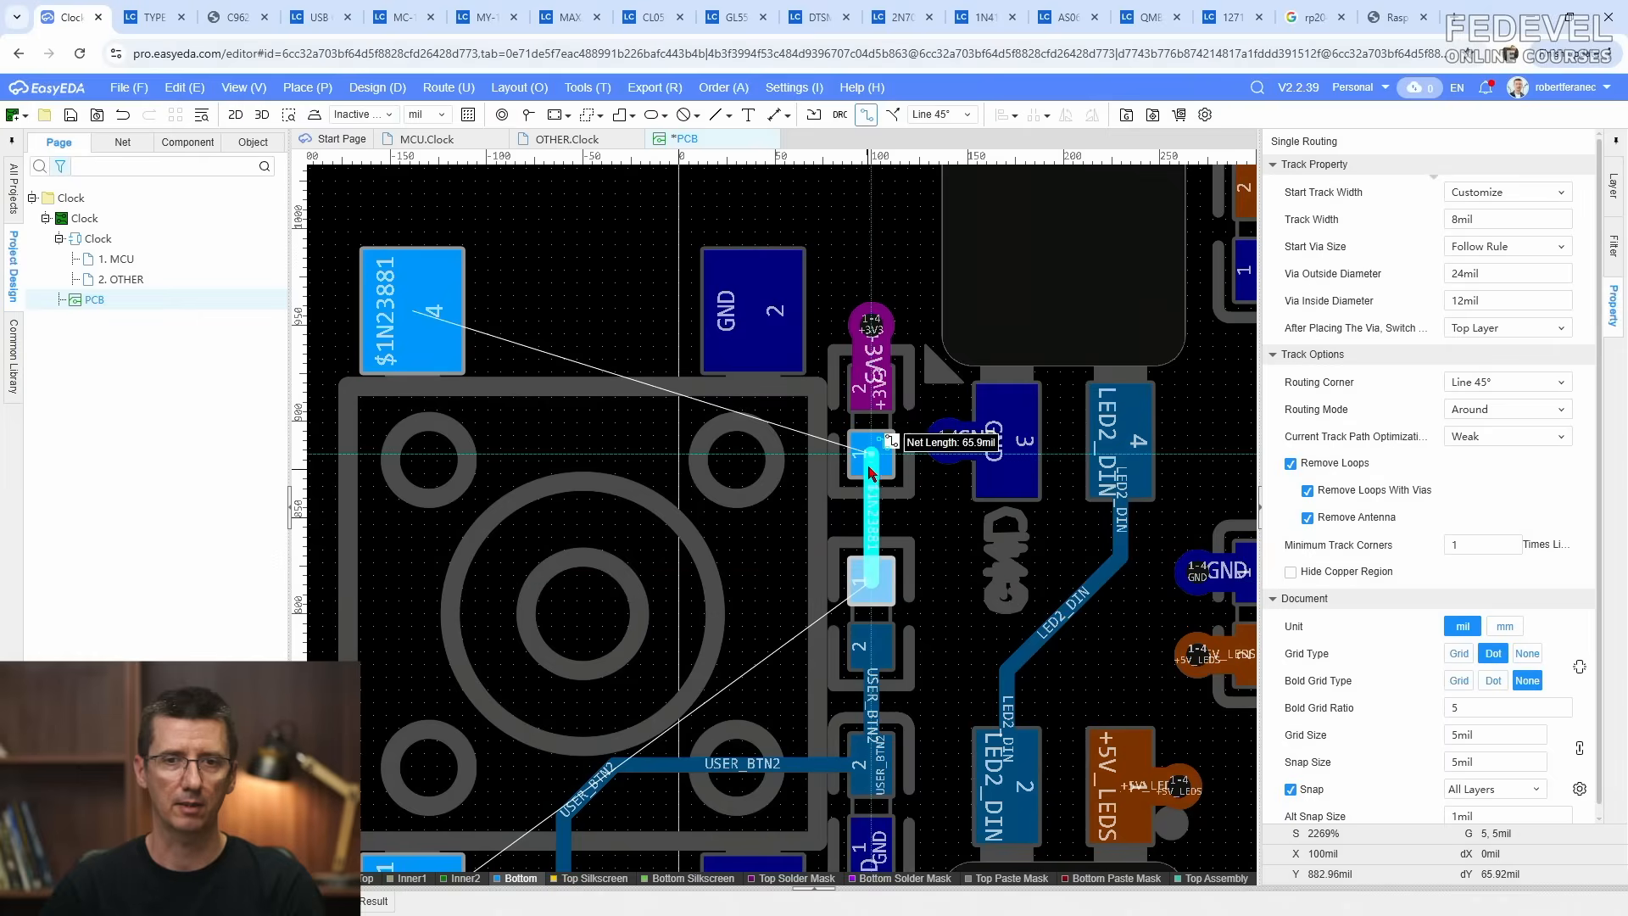
pyautogui.click(874, 448)
pyautogui.click(872, 454)
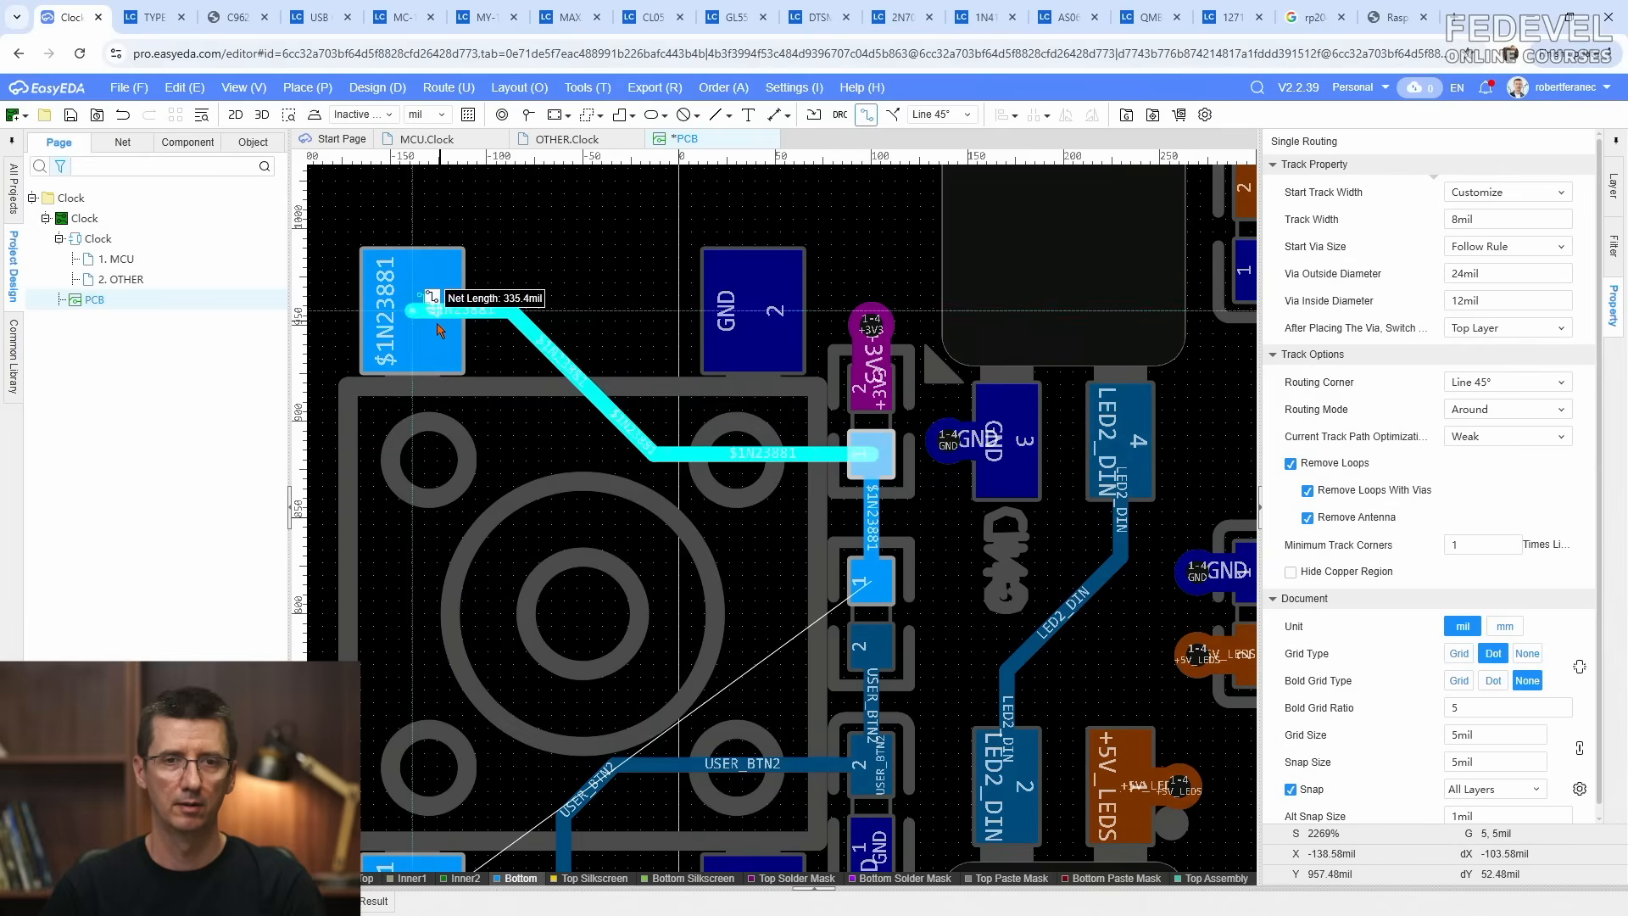
pyautogui.click(416, 310)
pyautogui.scroll(-2, 672, 301)
pyautogui.click(502, 716)
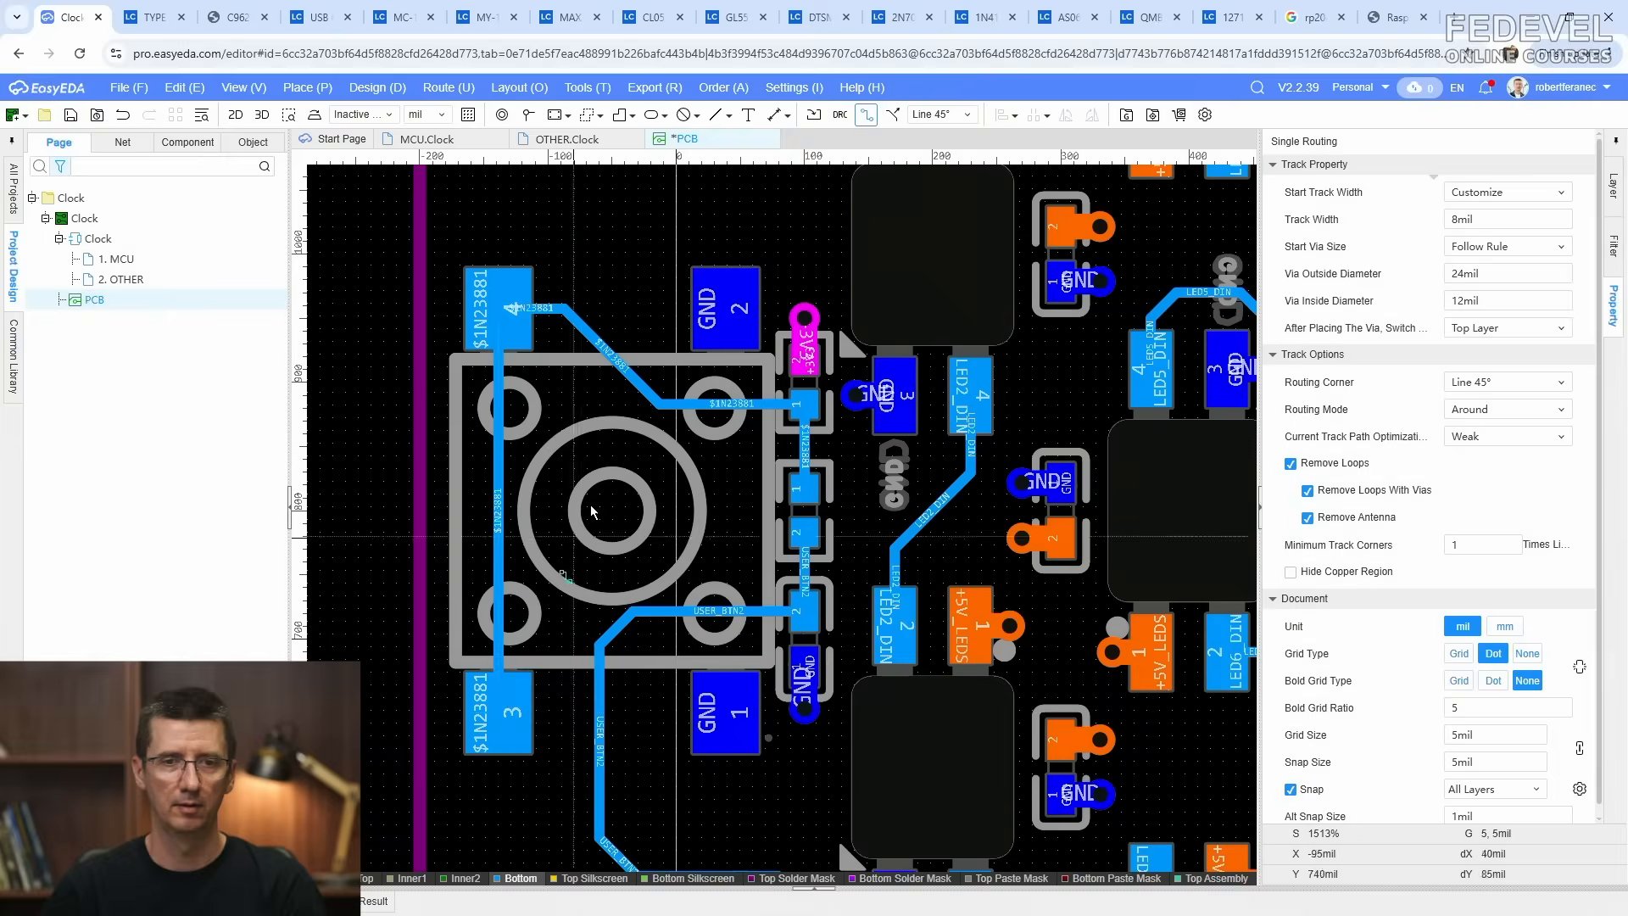
pyautogui.rightClick(598, 517)
# Step: Route a 20 mil GND track left from pad 2 of the $1N23881 button and place a via at X -5 mil, Y 955 mil
pyautogui.moveTo(669, 580); pyautogui.dragTo(635, 611, button='right')
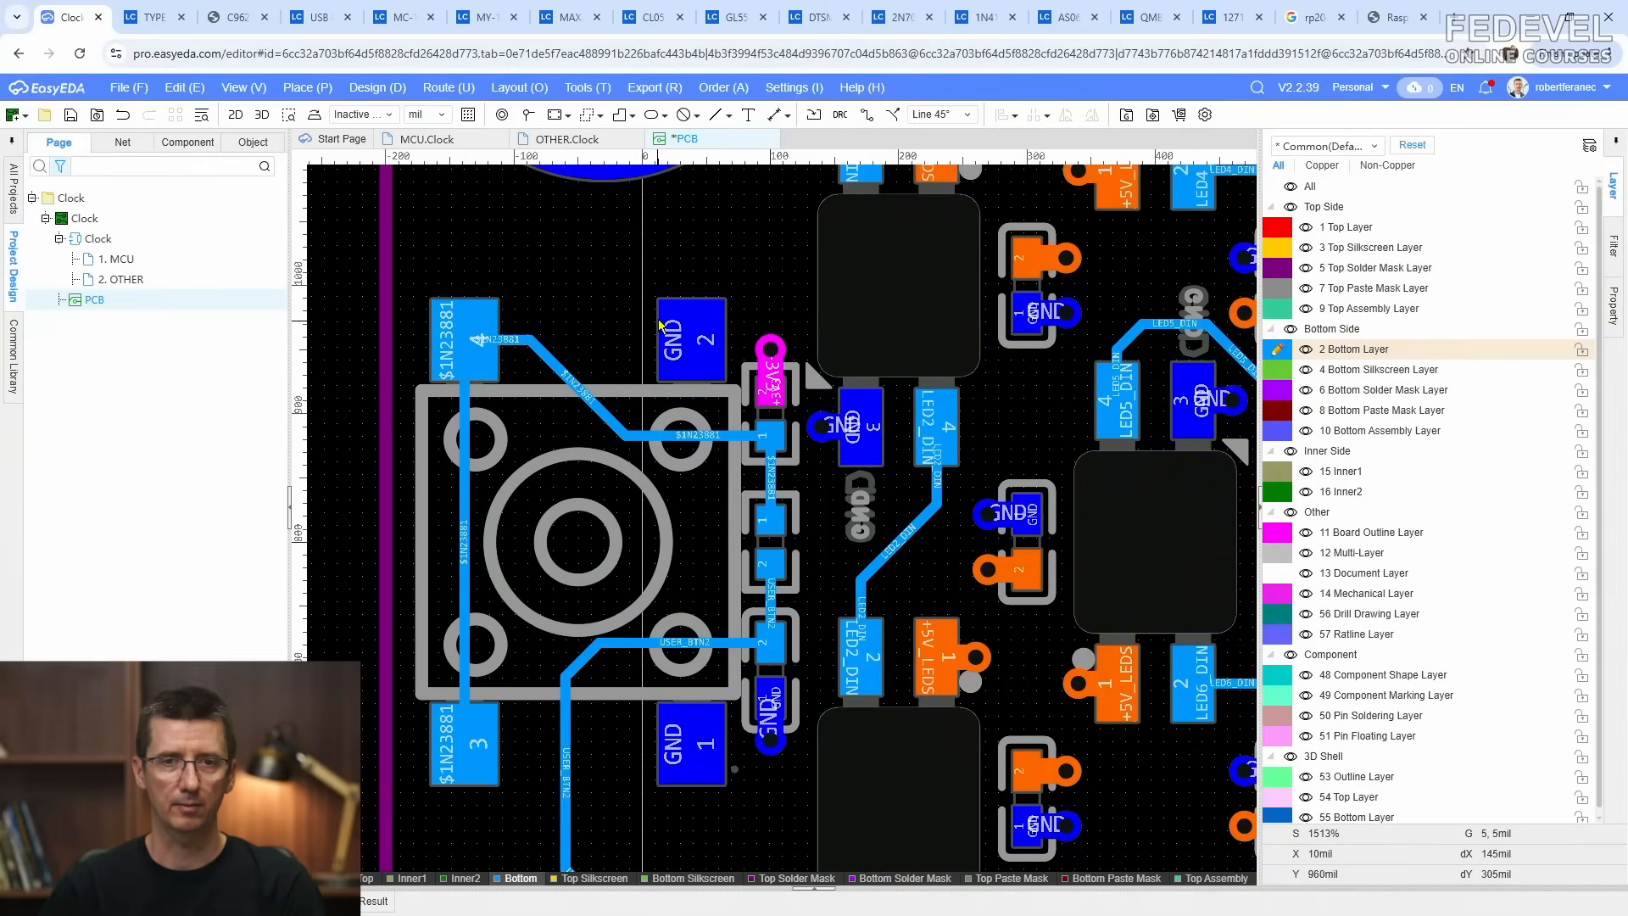
pyautogui.click(867, 115)
pyautogui.scroll(2, 659, 350)
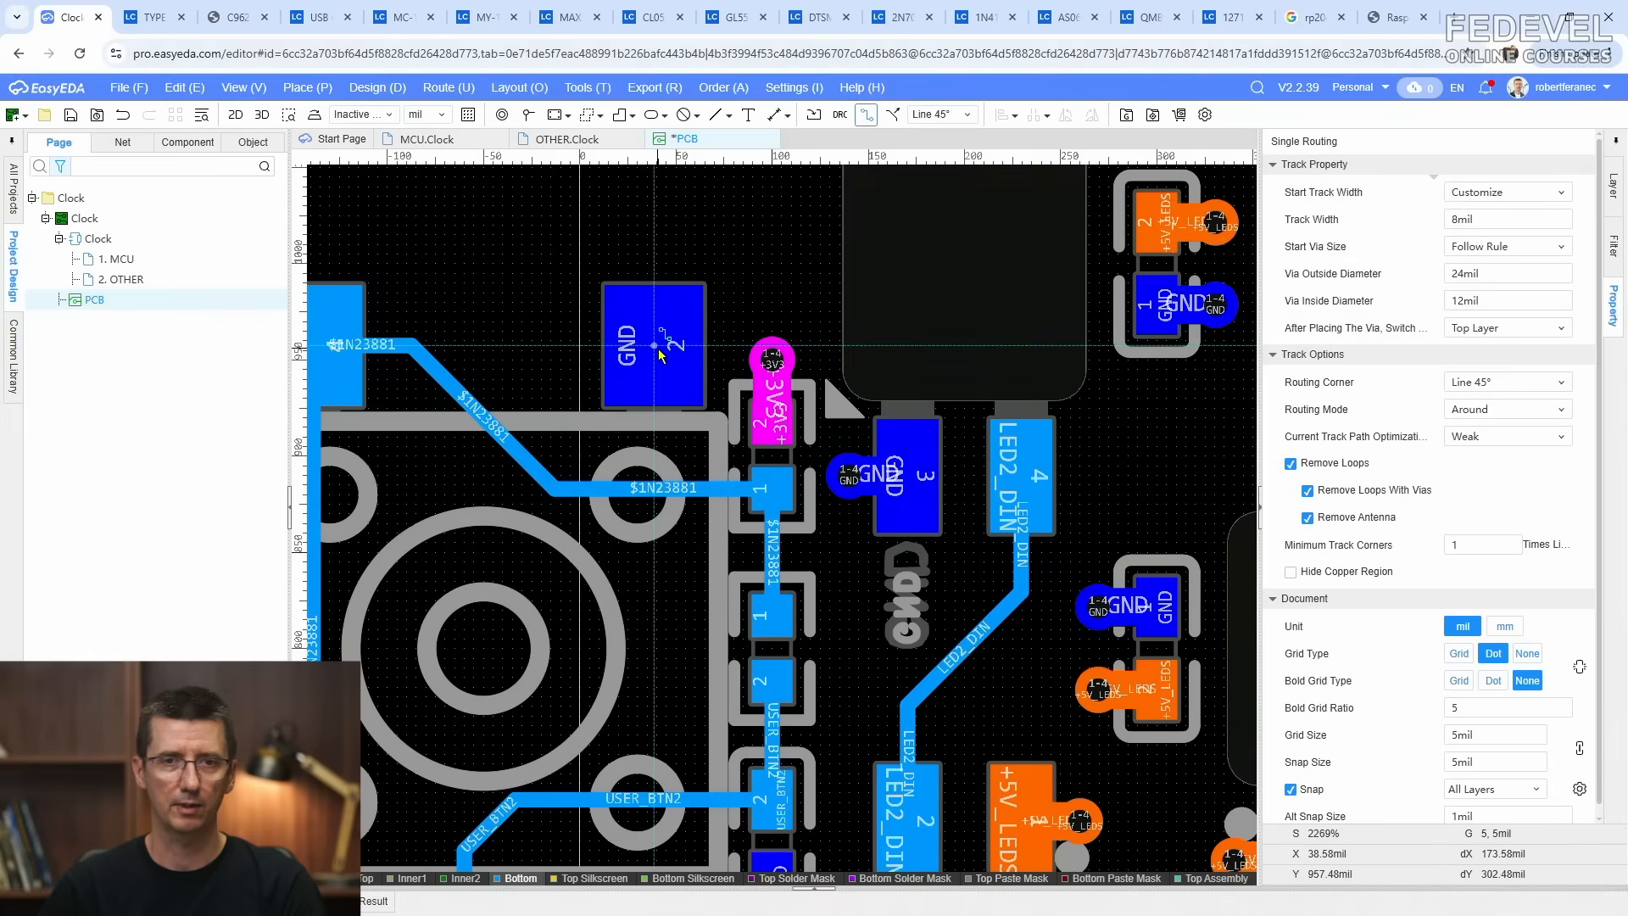
pyautogui.click(660, 350)
pyautogui.press('Tab')
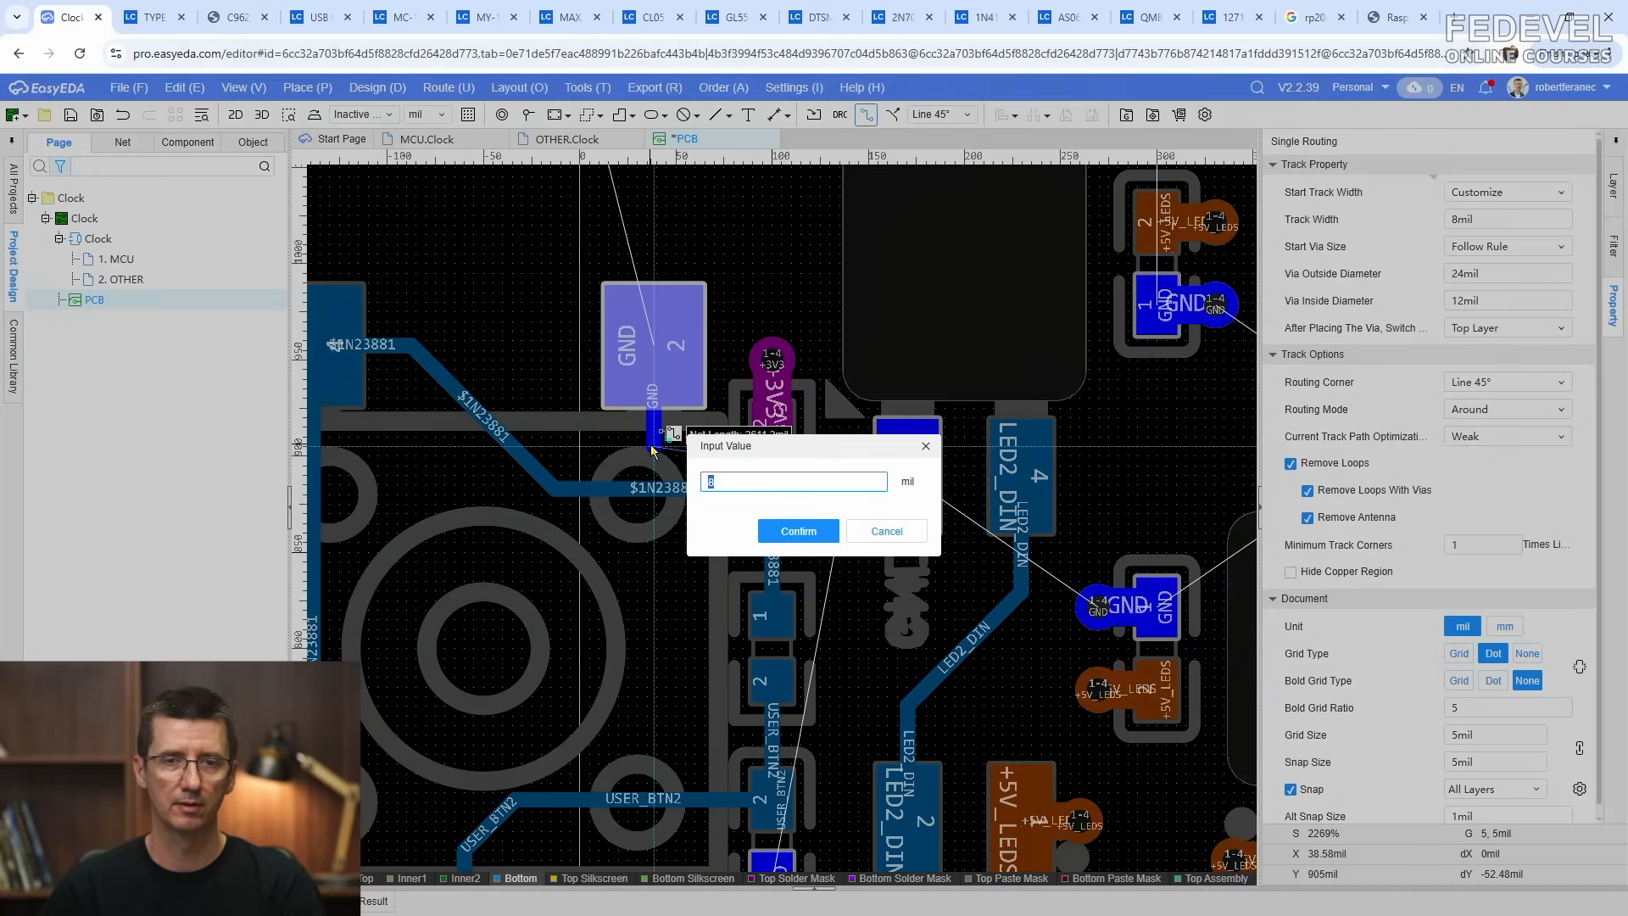
pyautogui.write('20')
pyautogui.press('Return')
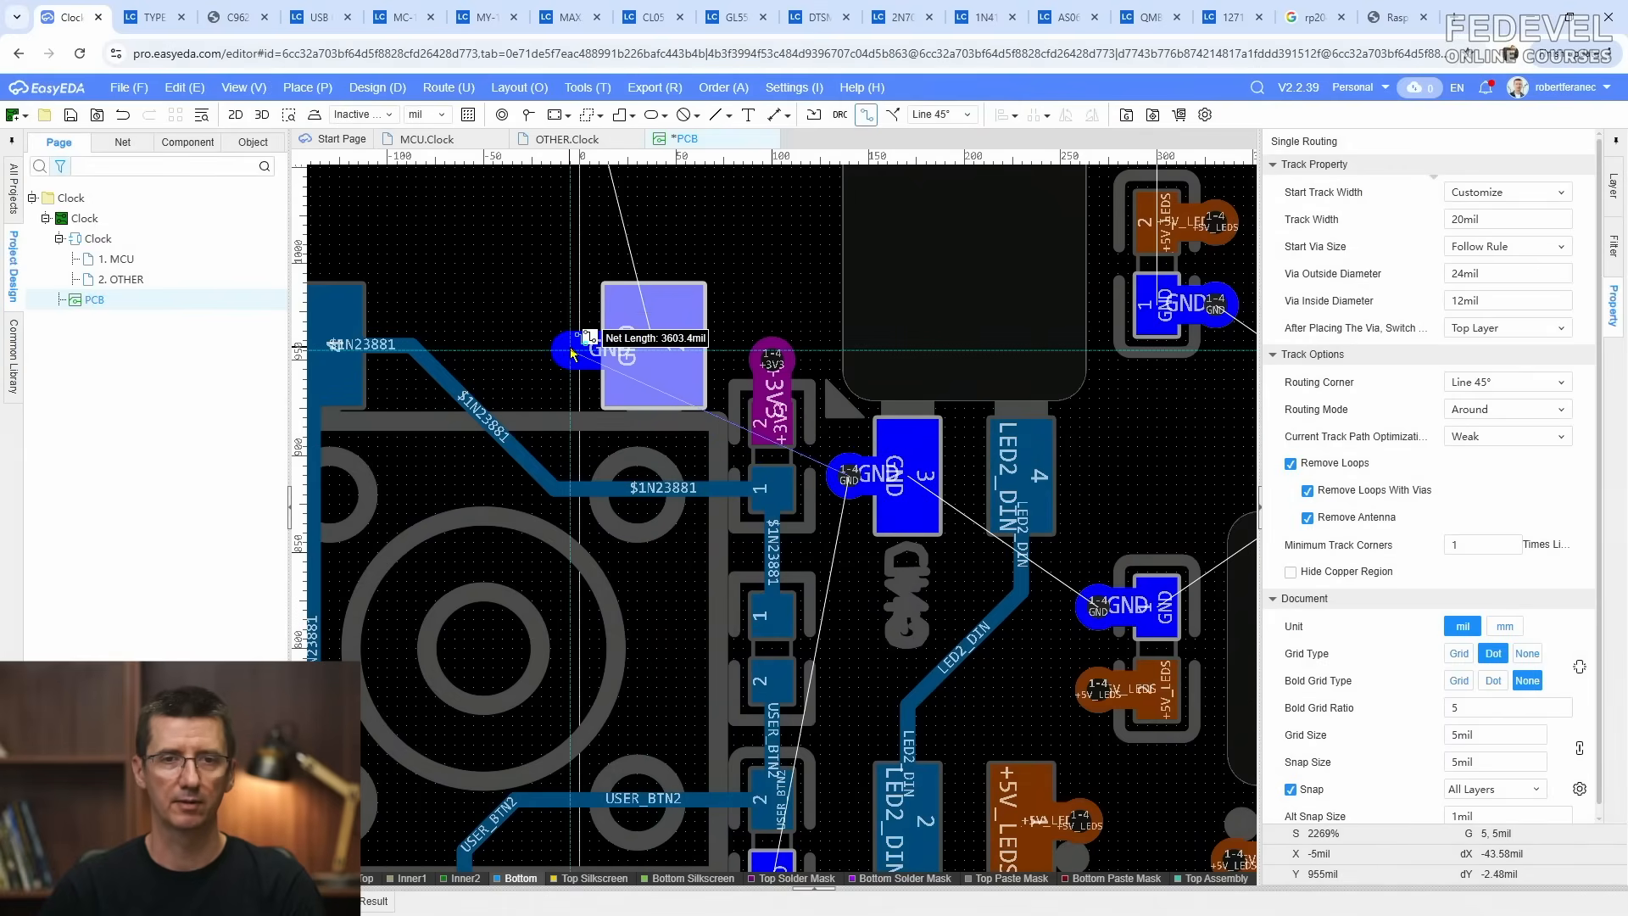
pyautogui.press('Escape')
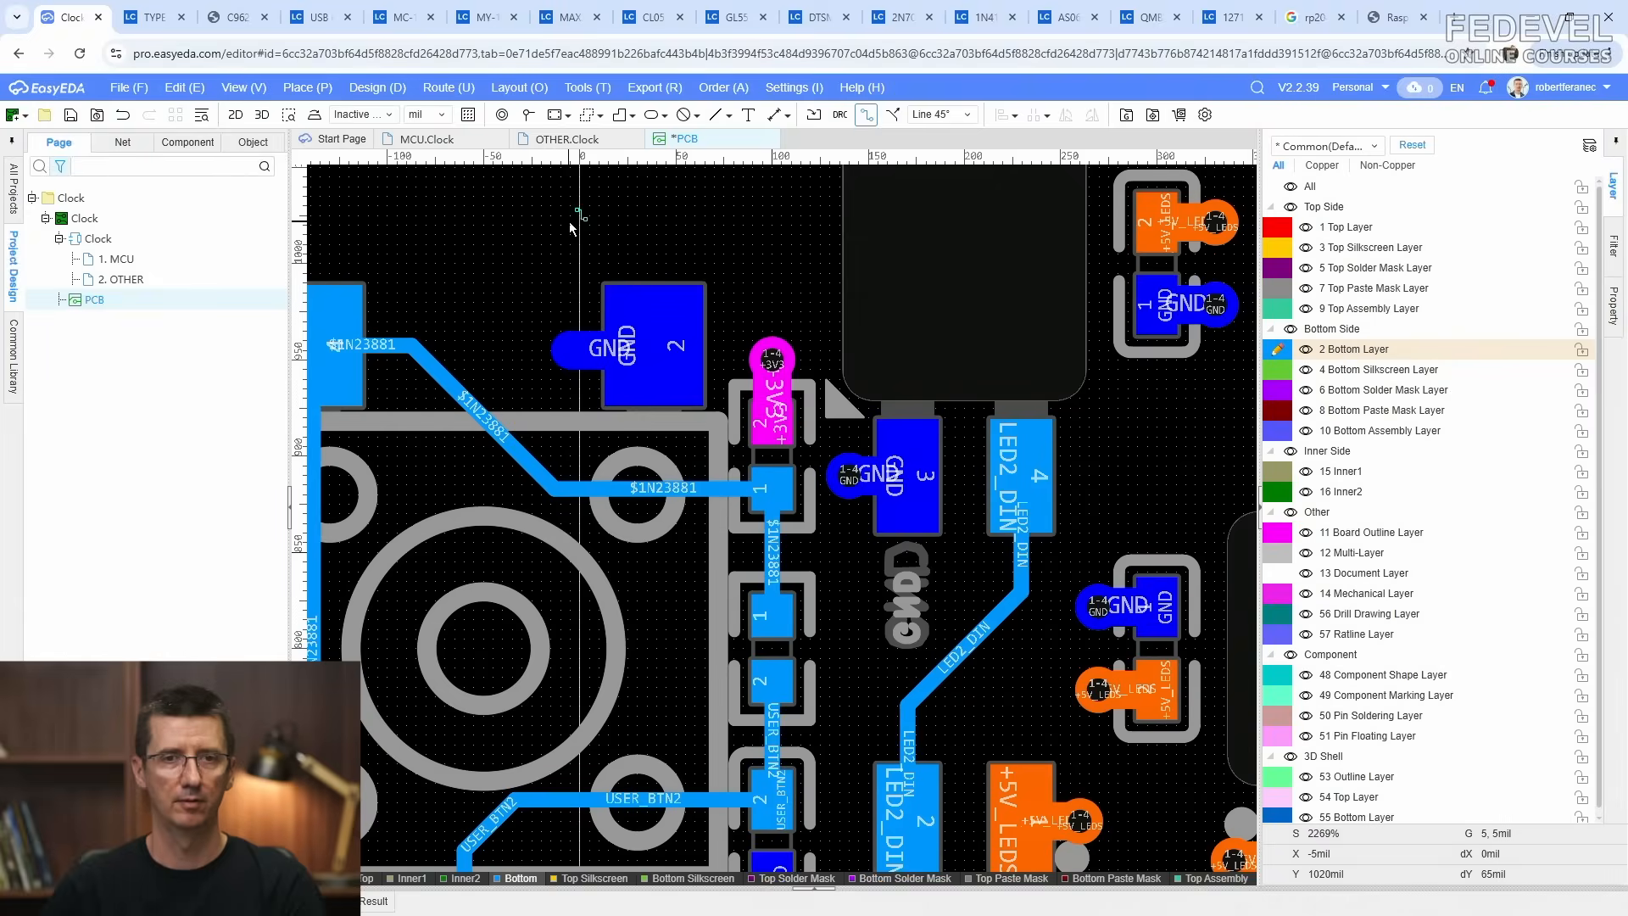
pyautogui.click(529, 117)
pyautogui.click(569, 350)
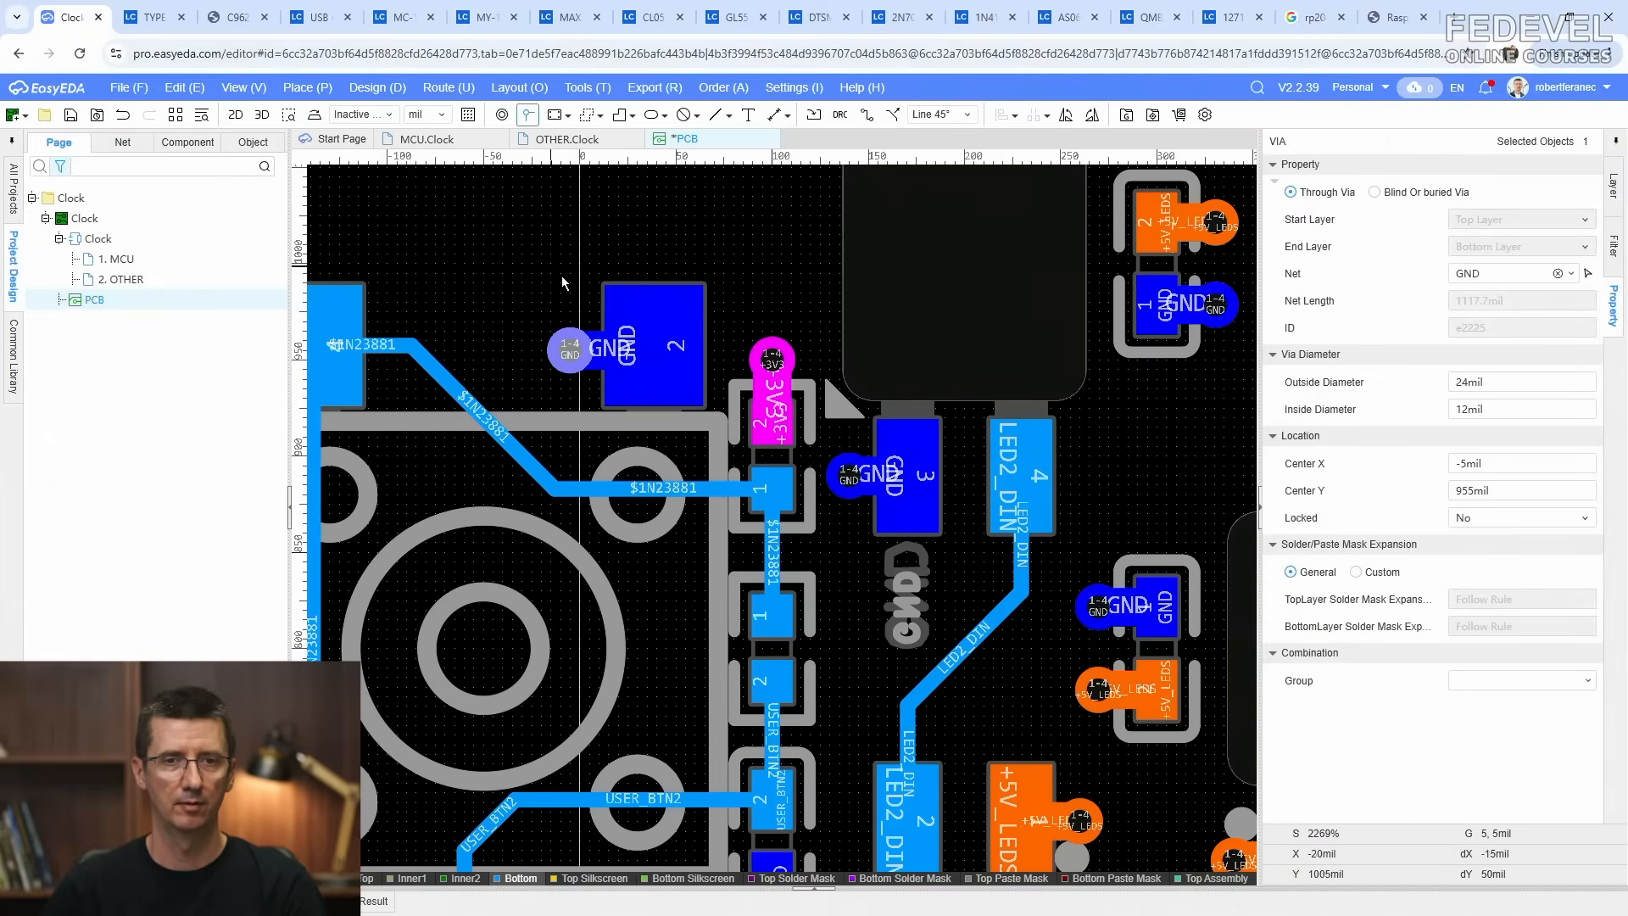
# Step: Delete the via and the GND track on pad 2 of the $1N23881 button
pyautogui.click(586, 314)
pyautogui.click(599, 340)
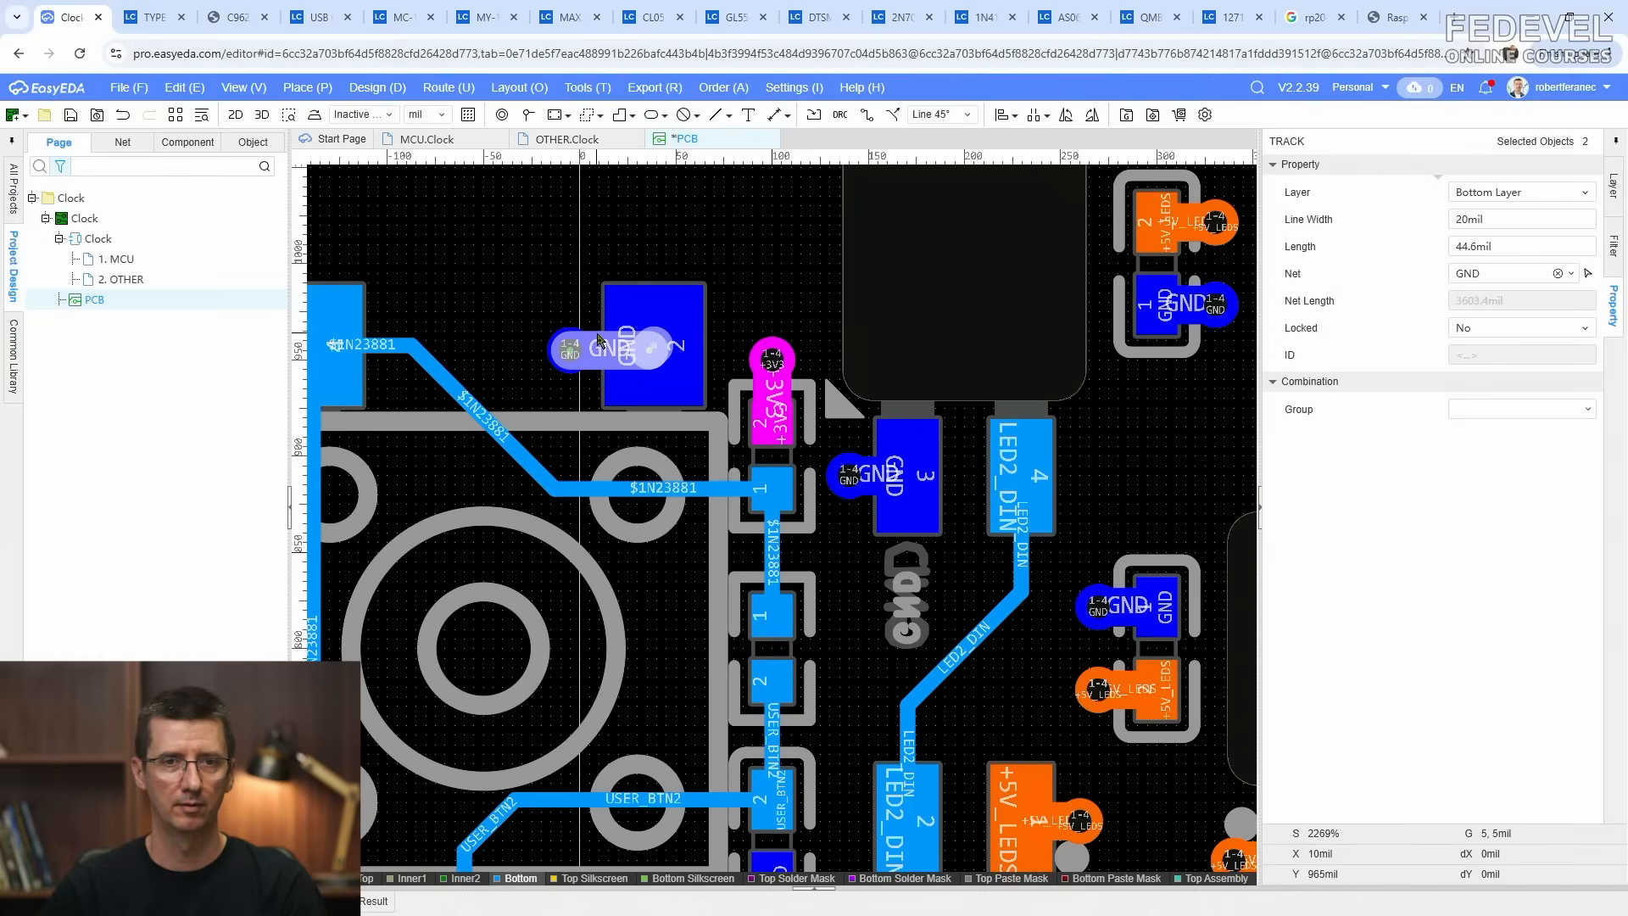
pyautogui.scroll(3, 593, 338)
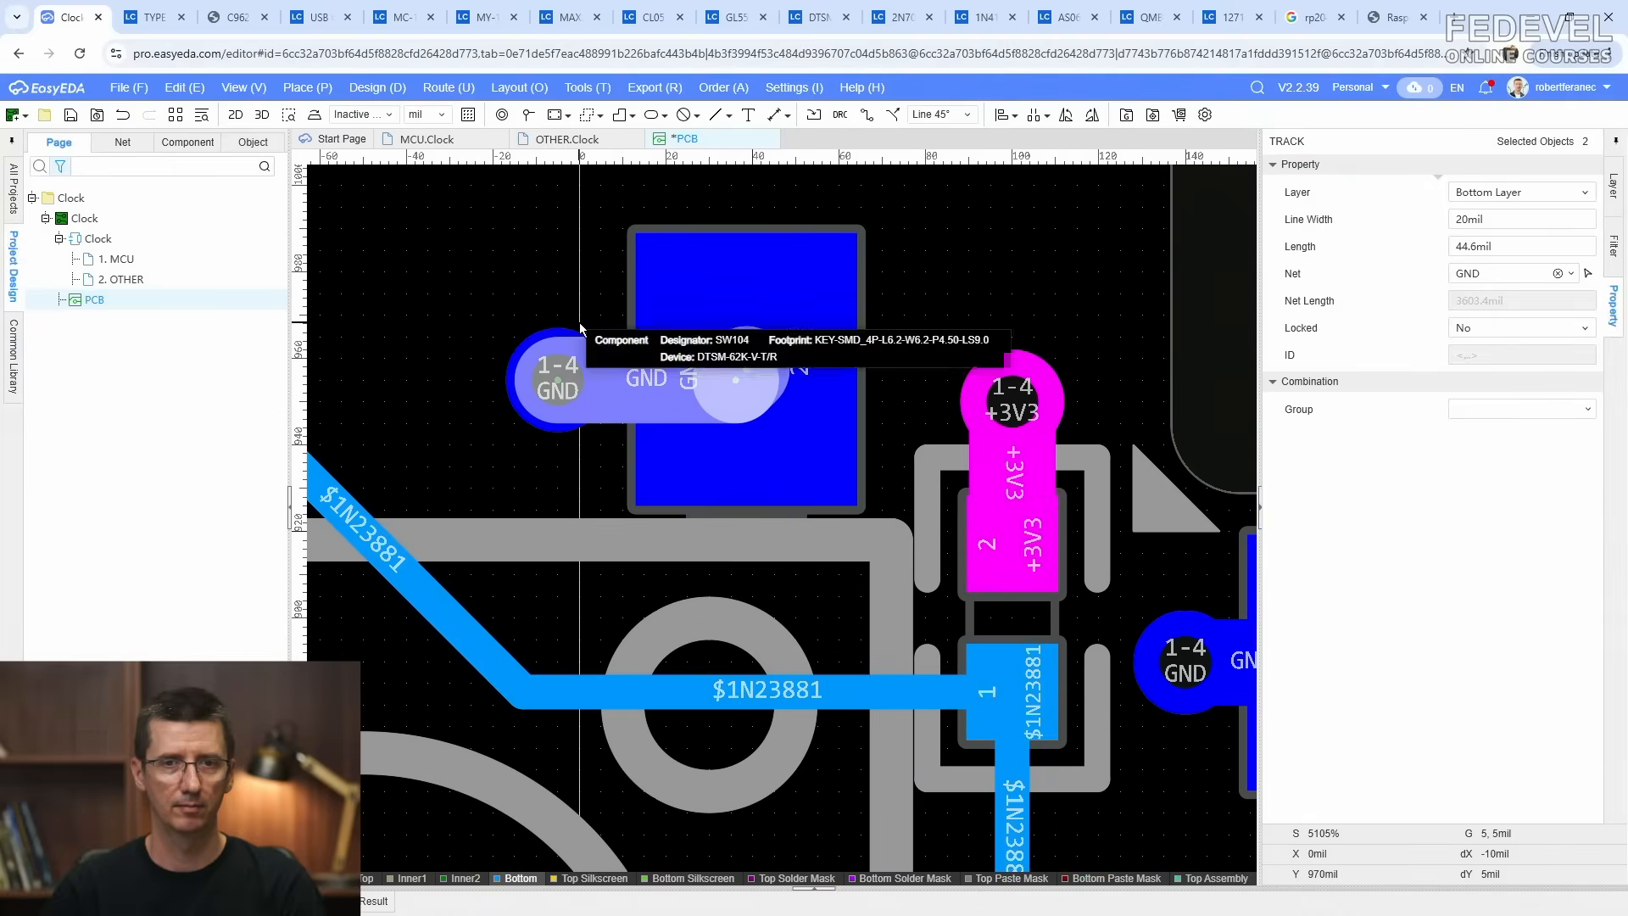
pyautogui.click(536, 222)
pyautogui.click(557, 377)
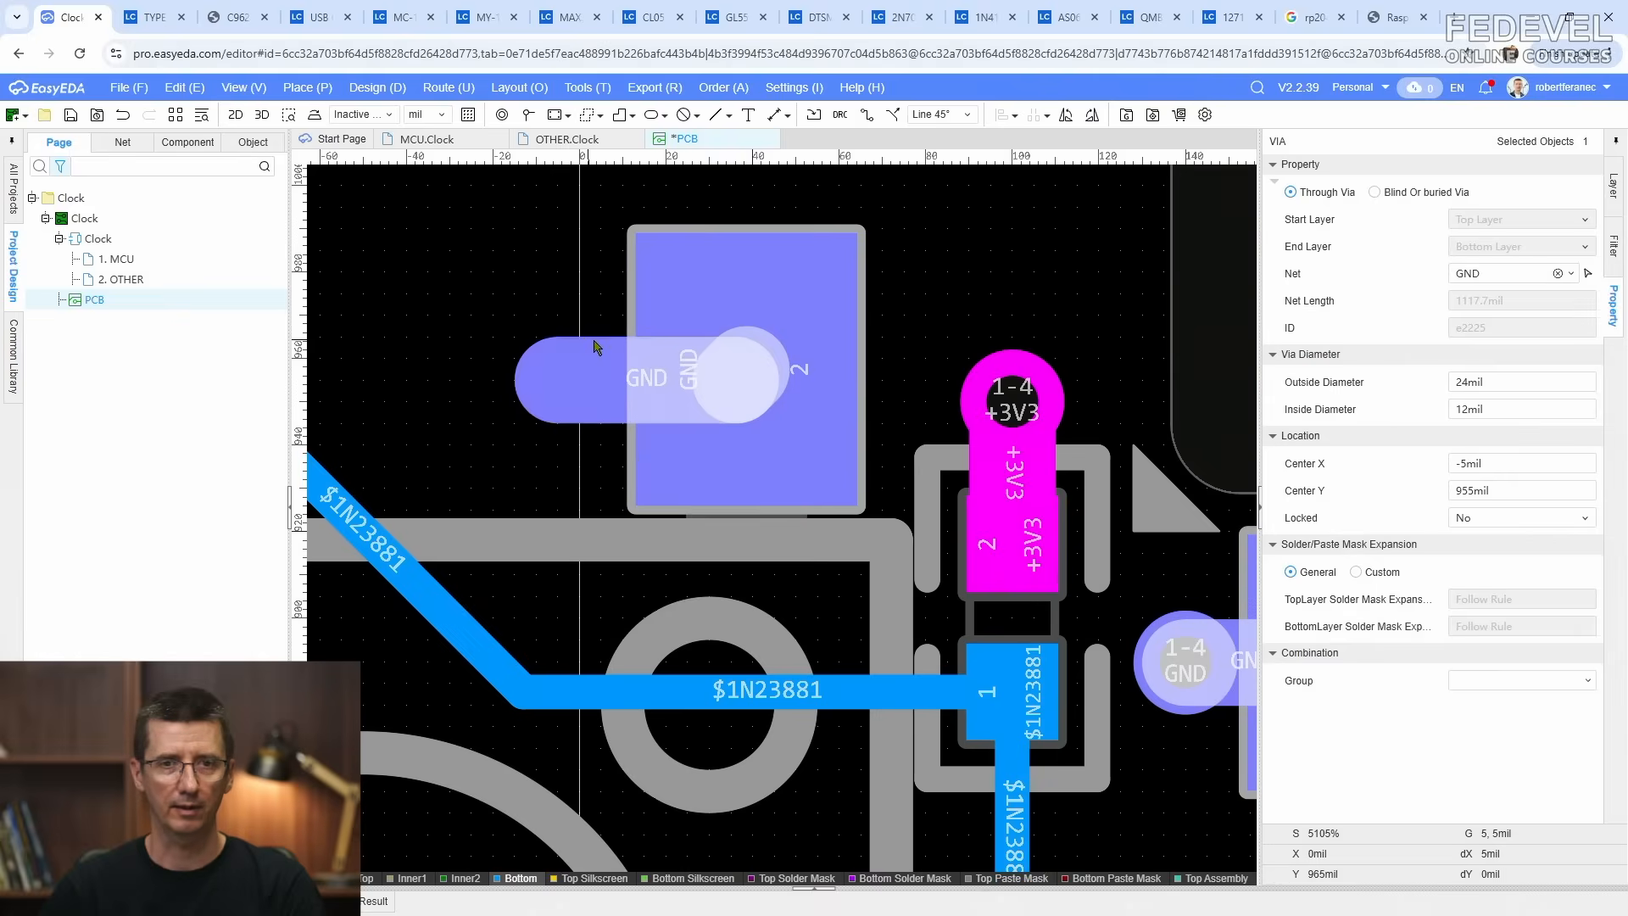
pyautogui.press('Delete')
pyautogui.click(594, 370)
pyautogui.press('Delete')
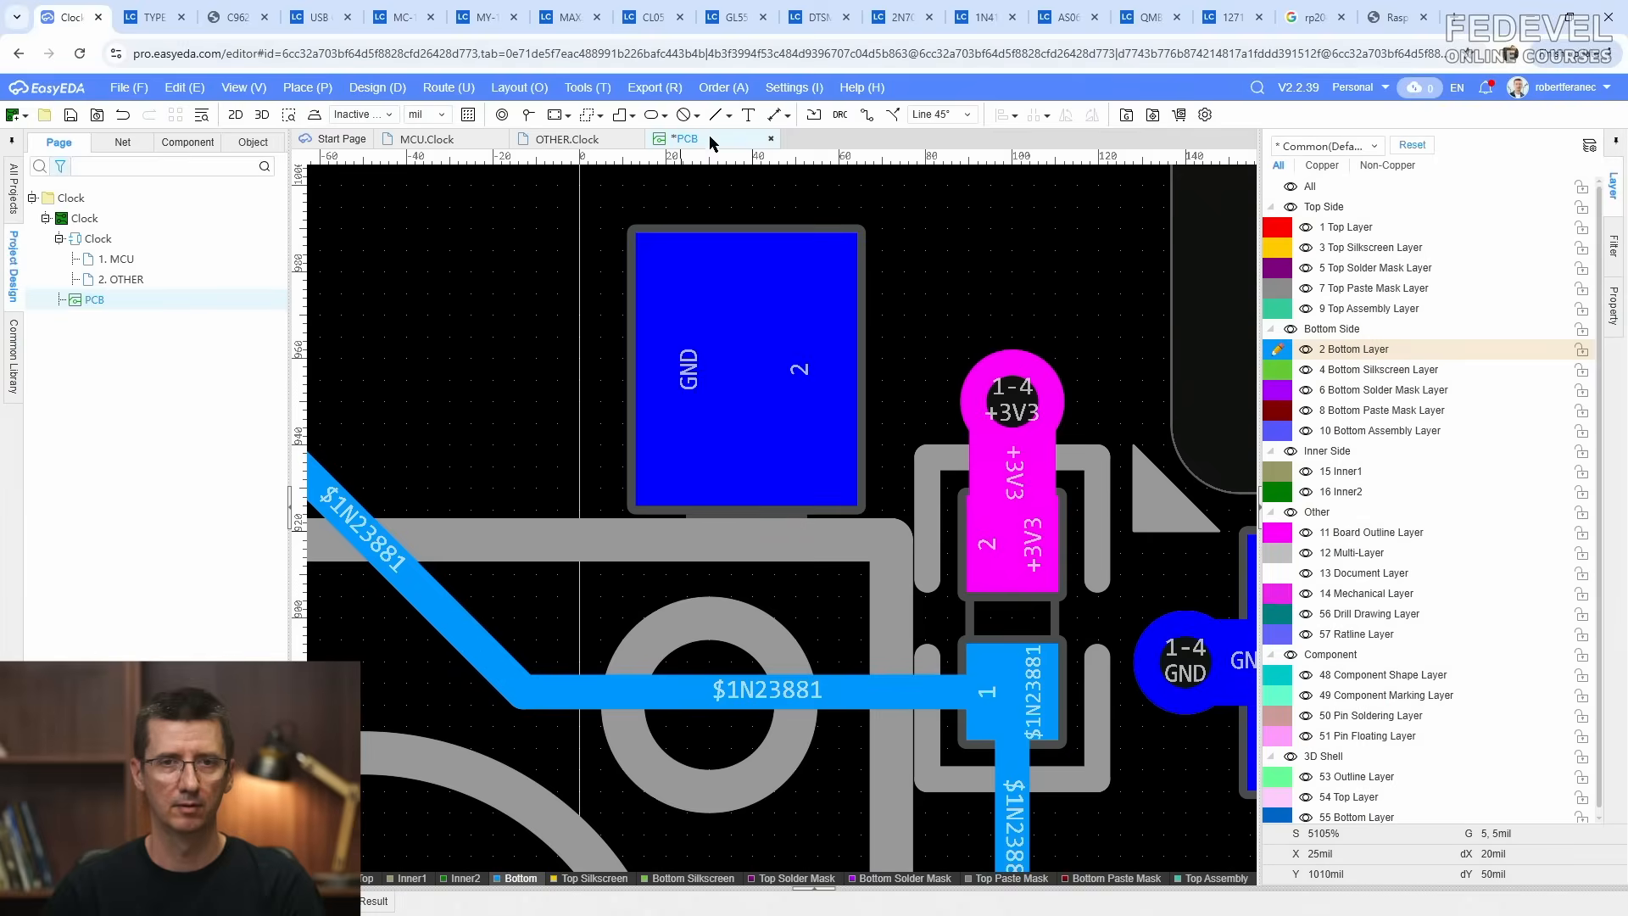
# Step: Route a horizontal 20 mil GND track left from the centre of pad 2 to X -10 mil and place a via at its end
pyautogui.click(864, 116)
pyautogui.click(661, 370)
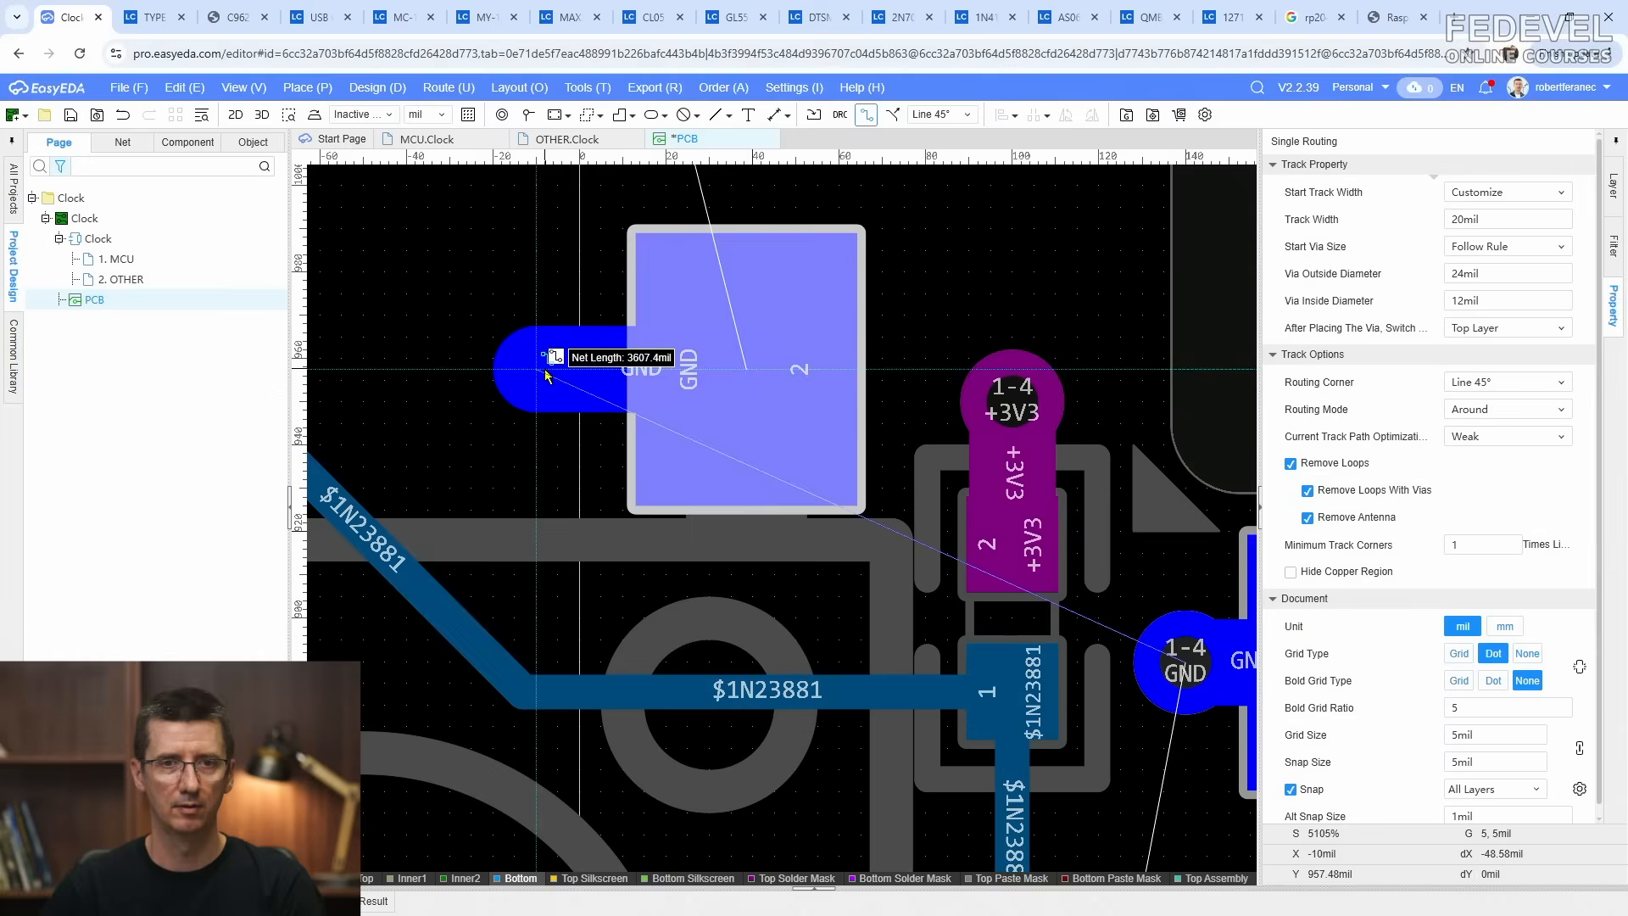
pyautogui.press('Escape')
pyautogui.click(528, 115)
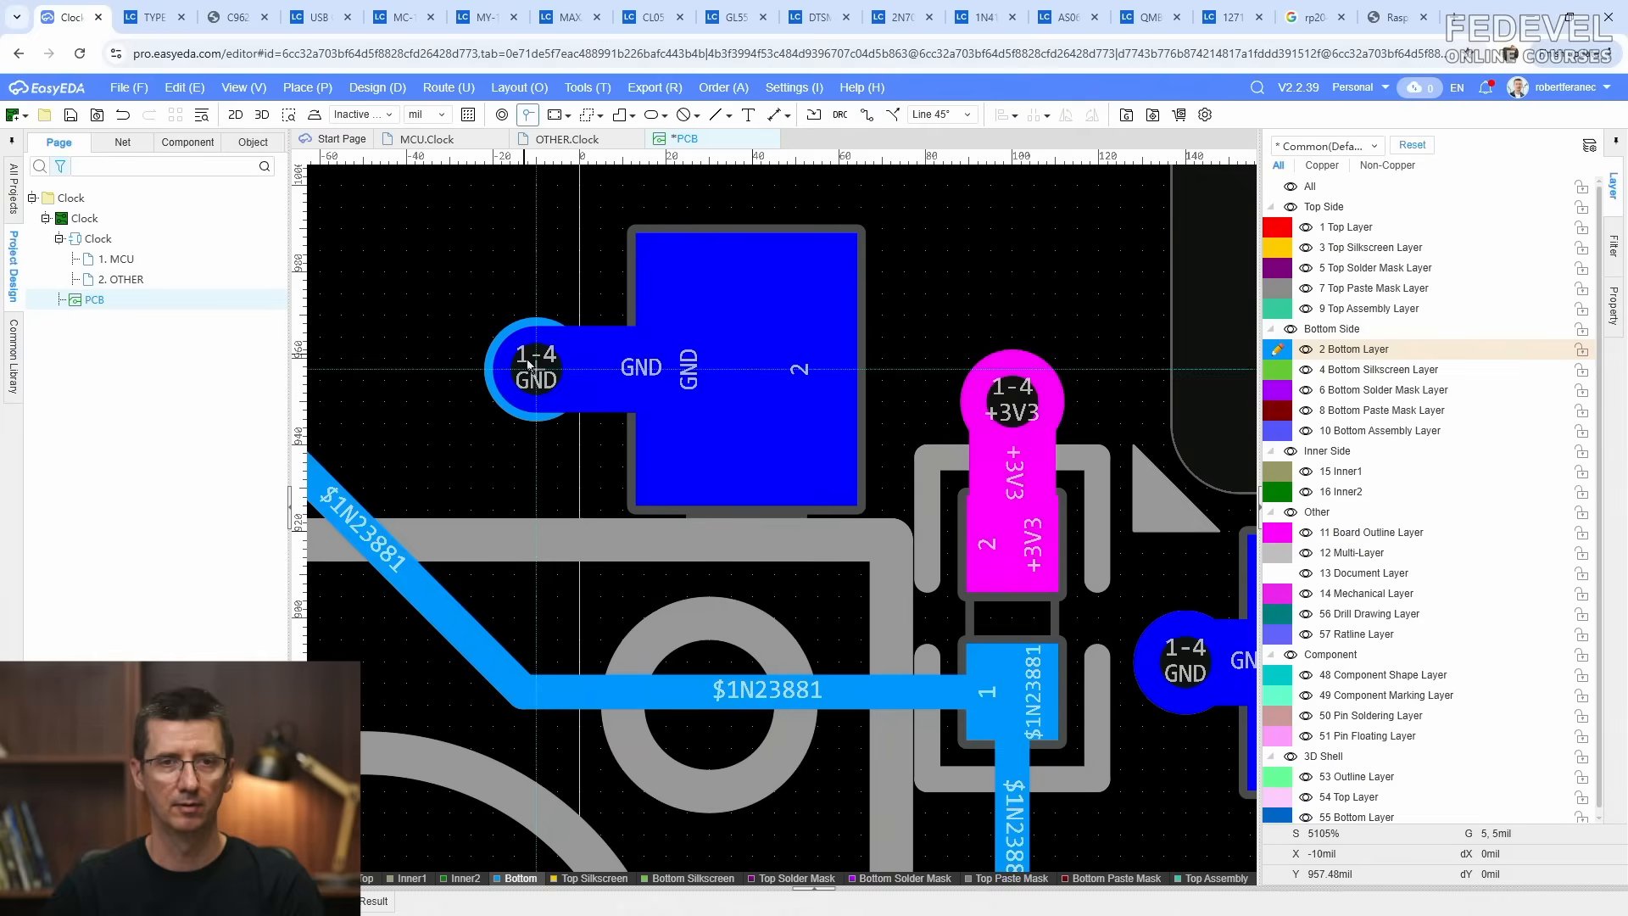
pyautogui.click(535, 369)
pyautogui.press('Escape')
# Step: Copy the new GND track together with its via, taking the centre of pad 2 as the reference point
pyautogui.click(613, 334)
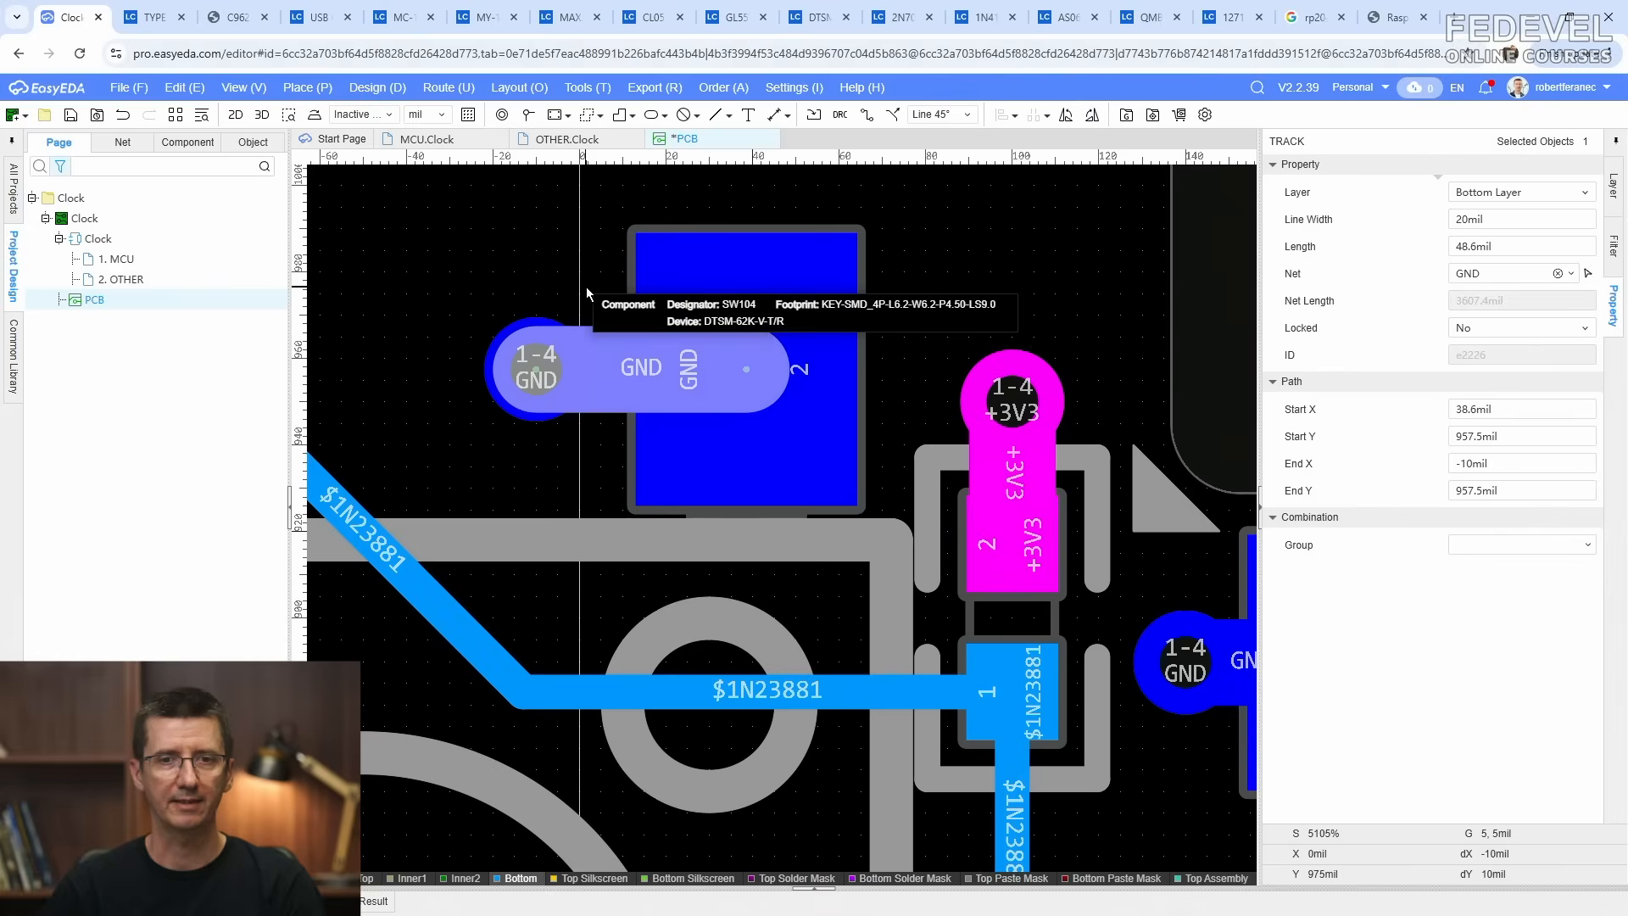
pyautogui.keyDown('ctrl'); pyautogui.click(551, 328); pyautogui.keyUp('ctrl')
pyautogui.rightClick(558, 293)
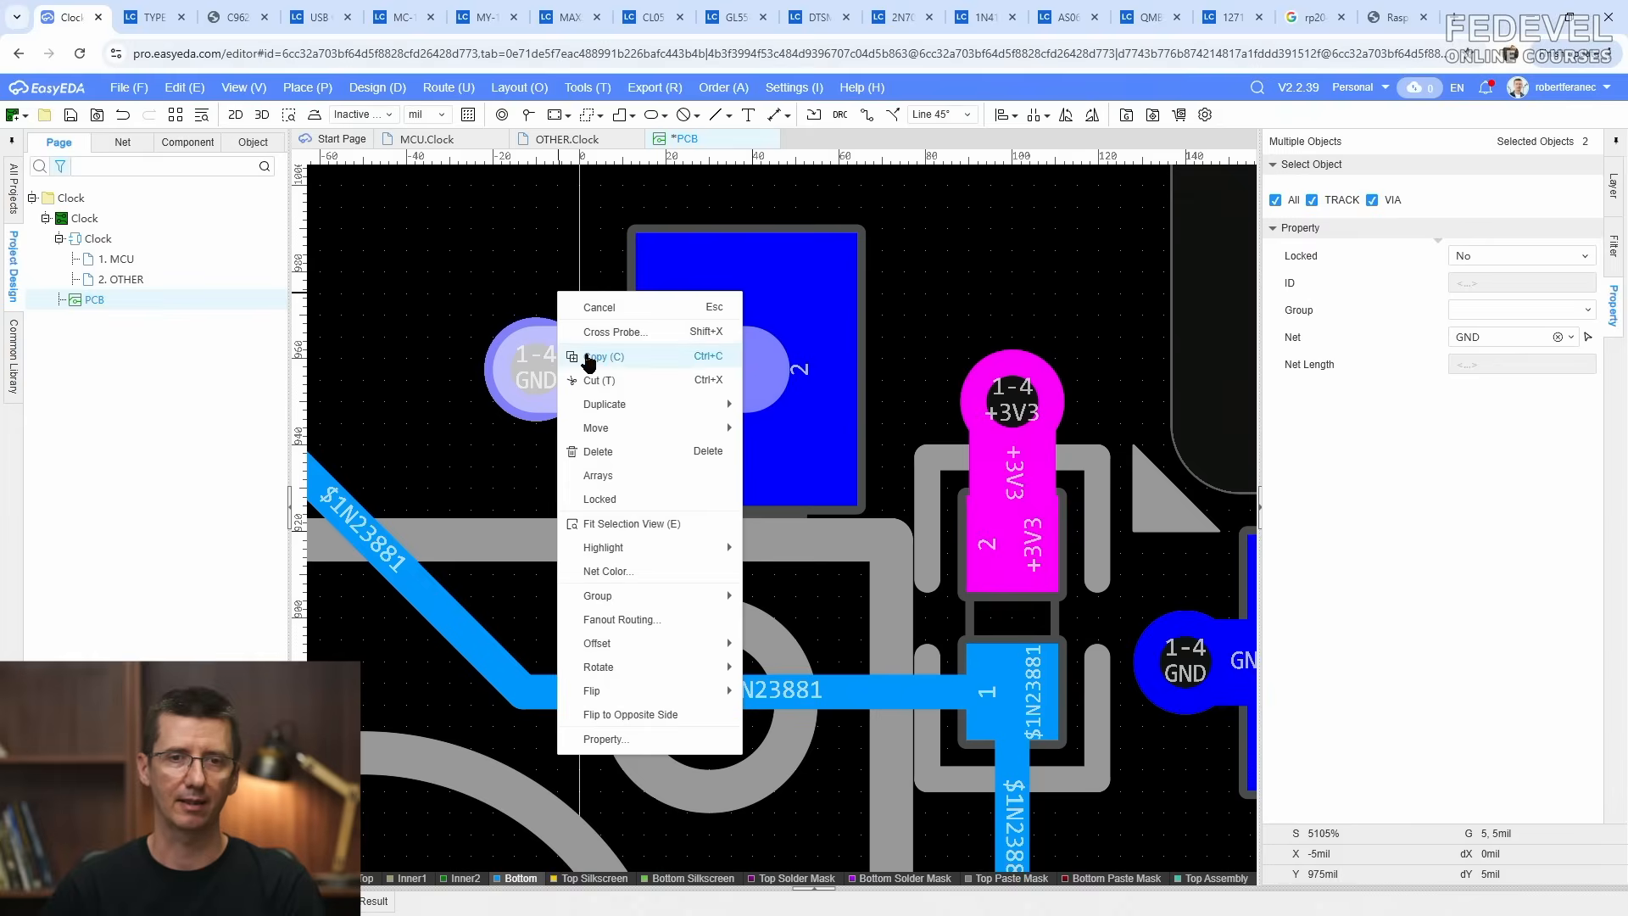
pyautogui.click(582, 356)
pyautogui.click(731, 368)
# Step: Paste the copied GND track and via onto the centre of GND pad 1 of the $1N23881 button
pyautogui.scroll(-2, 729, 373)
pyautogui.moveTo(720, 653); pyautogui.dragTo(731, 290, button='right')
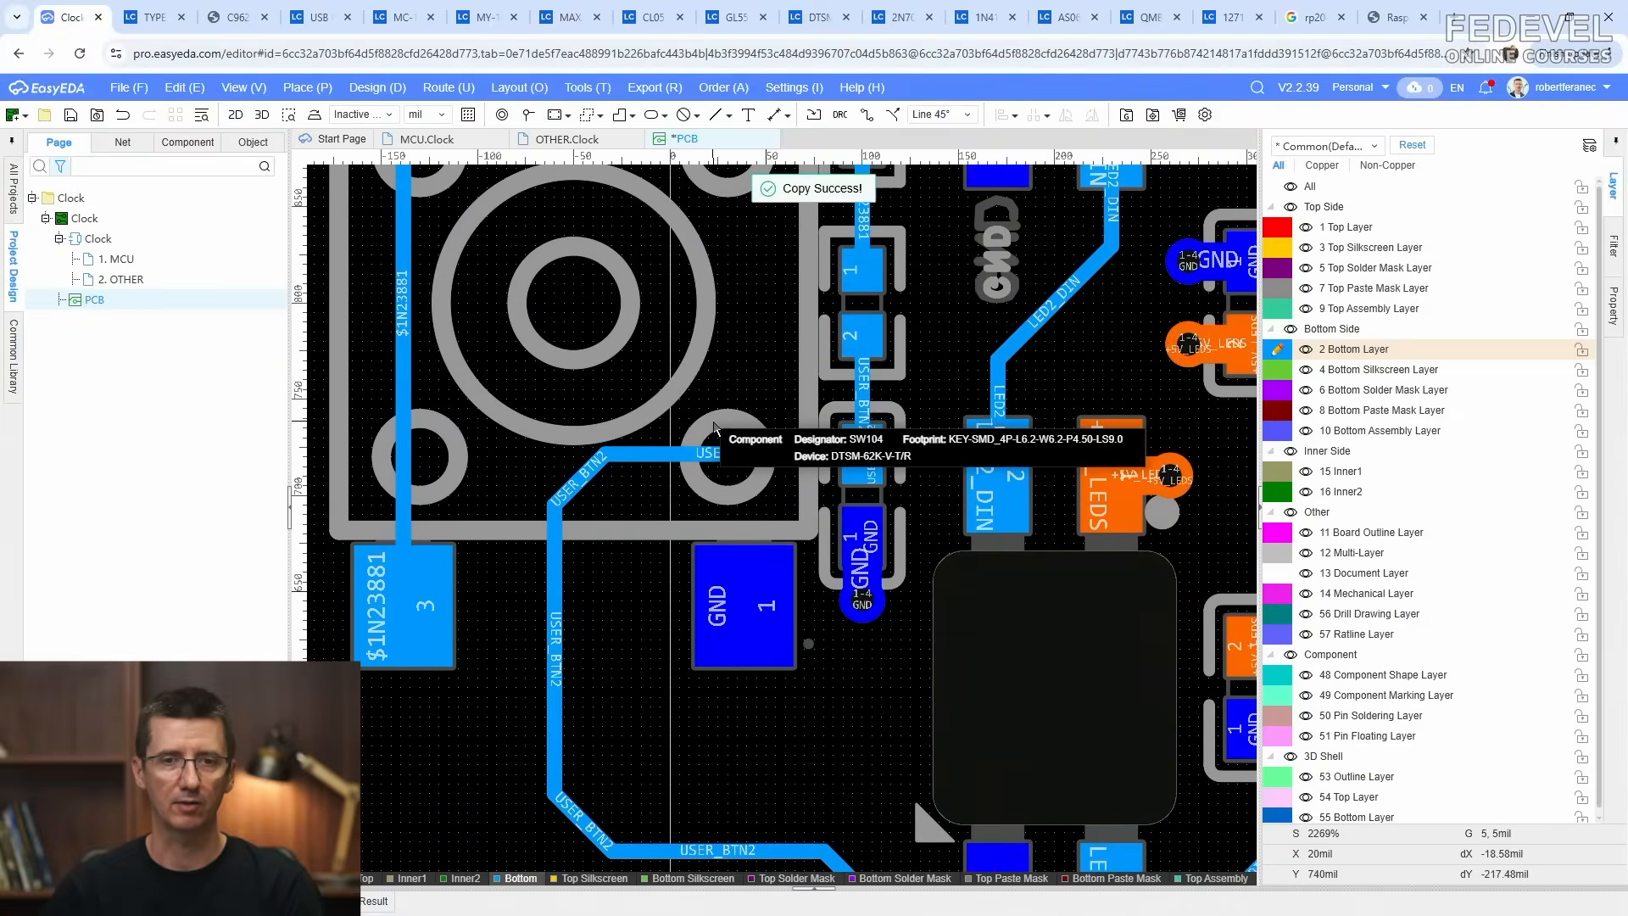
pyautogui.rightClick(620, 682)
pyautogui.click(649, 688)
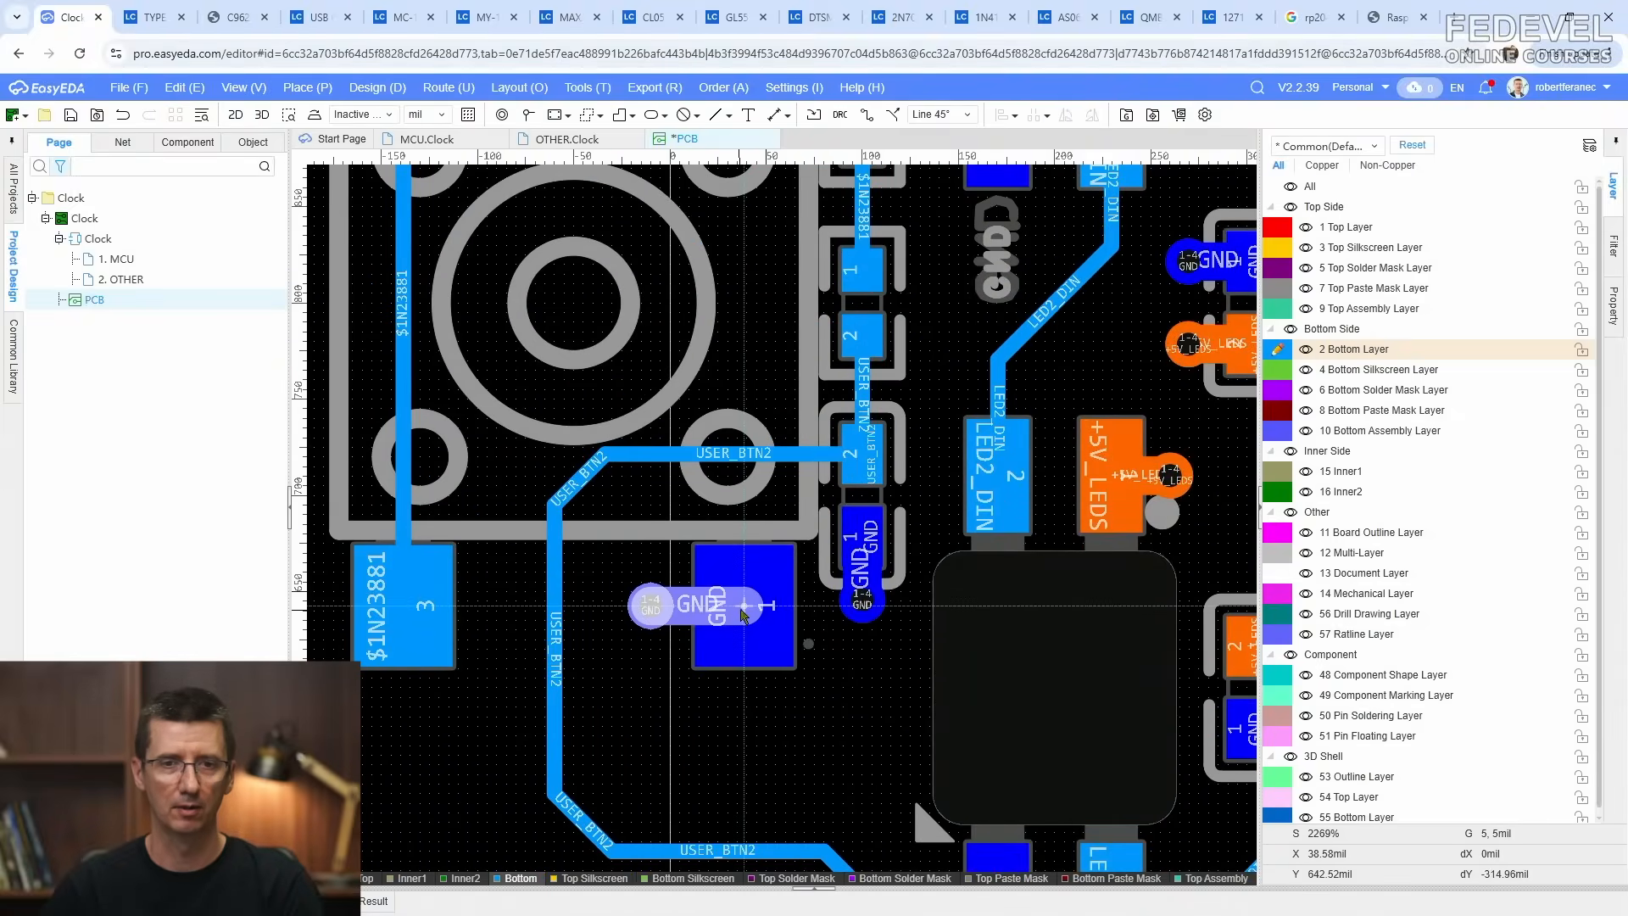
pyautogui.click(750, 607)
pyautogui.click(712, 720)
# Step: Paste the copied GND track and via onto the centre of GND pad 2 of the $1N24080 button
pyautogui.scroll(-1, 628, 471)
pyautogui.moveTo(682, 664); pyautogui.dragTo(682, 386, button='right')
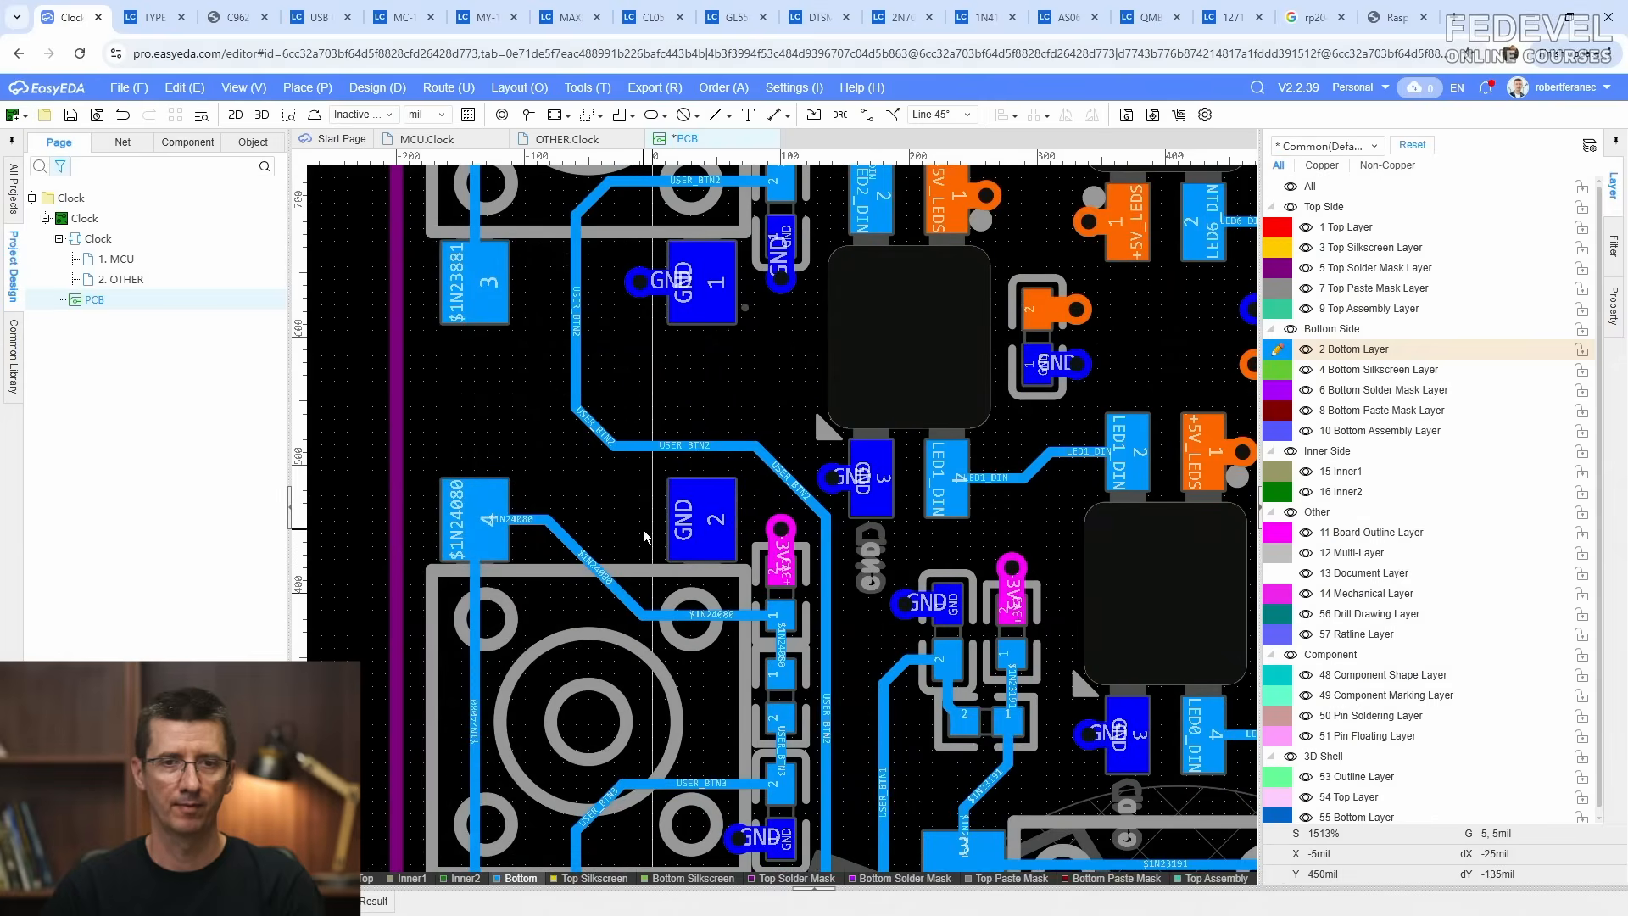
pyautogui.rightClick(594, 507)
pyautogui.click(664, 537)
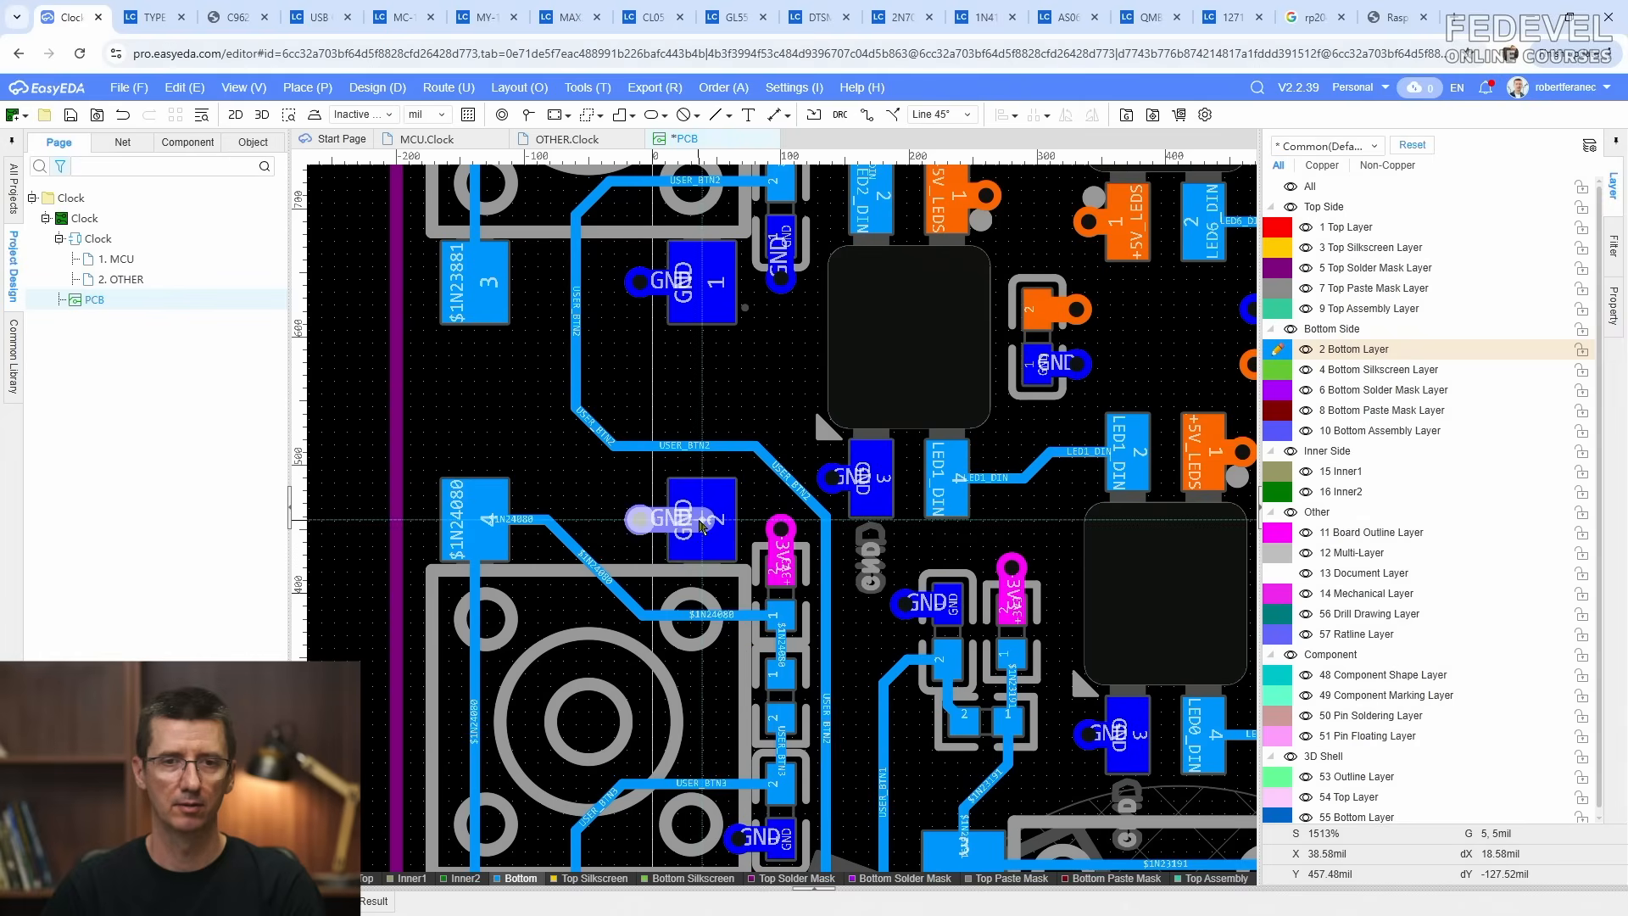
pyautogui.click(697, 522)
pyautogui.click(564, 479)
# Step: Paste the copied GND track and via onto the centre of GND pad 1 of the $1N24080 button
pyautogui.moveTo(689, 716); pyautogui.dragTo(683, 359, button='right')
pyautogui.press('Escape')
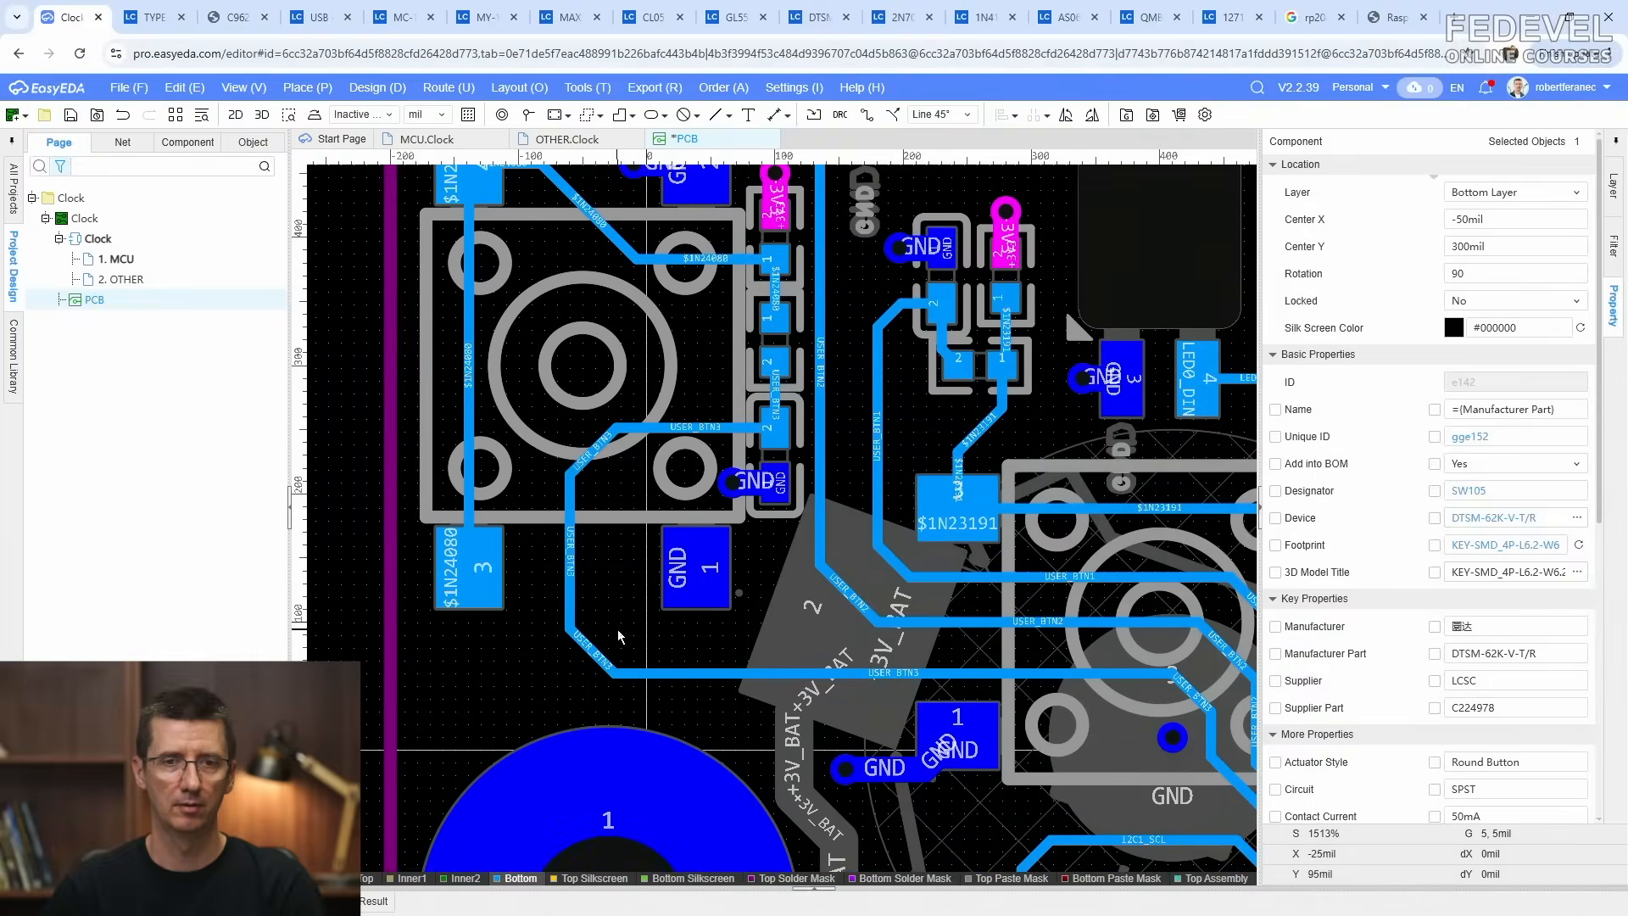
pyautogui.rightClick(617, 631)
pyautogui.click(670, 667)
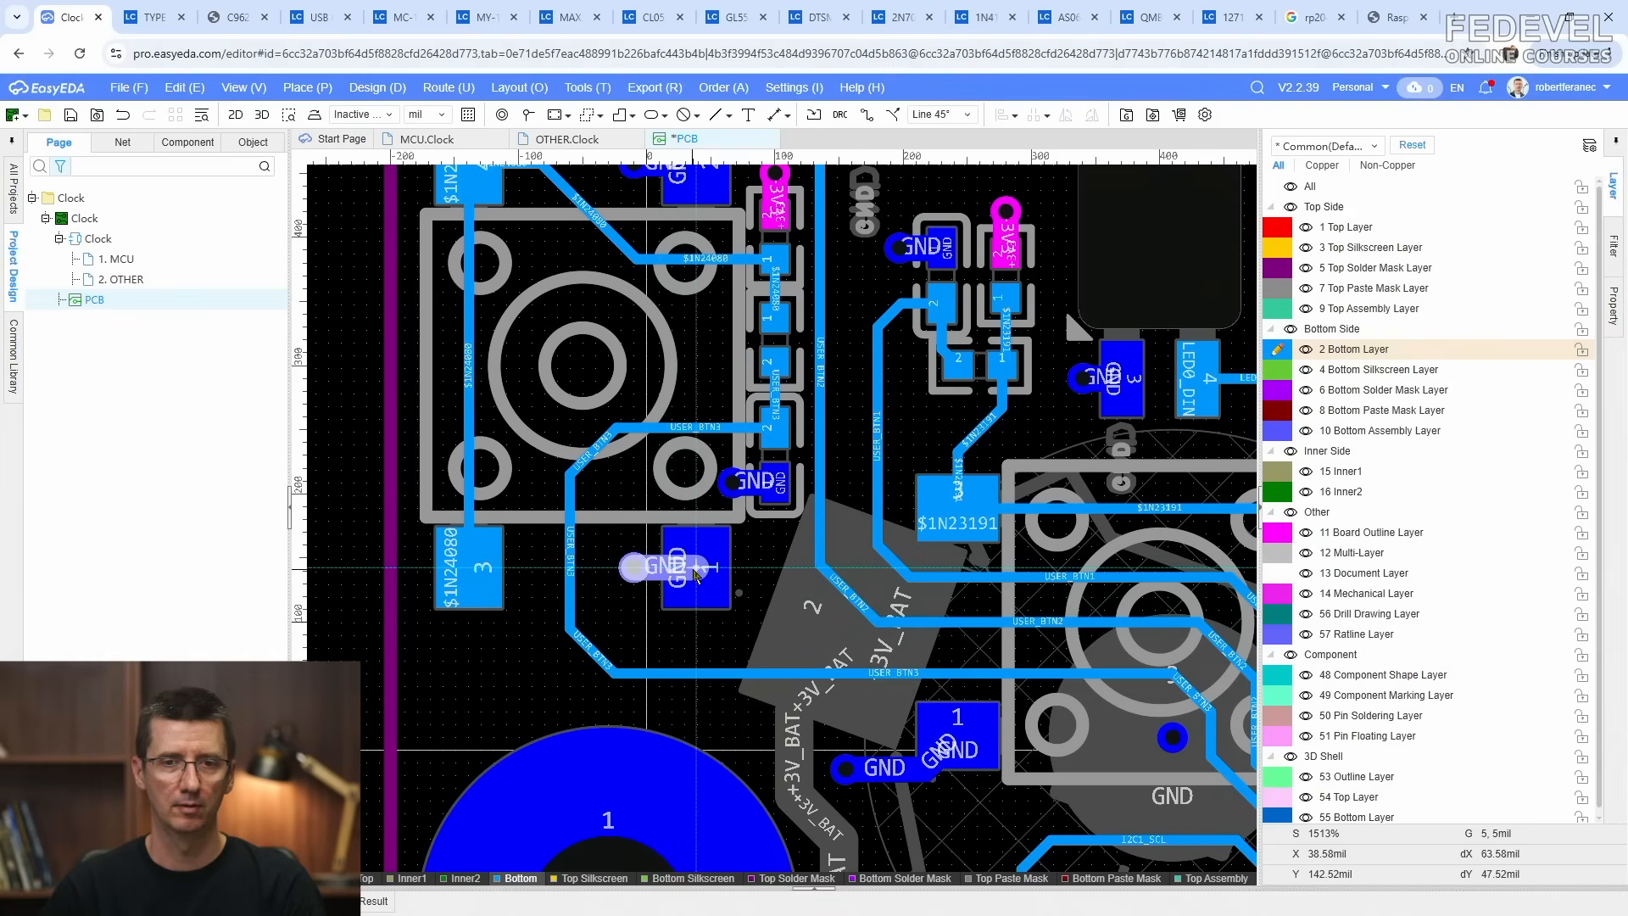
pyautogui.click(692, 568)
pyautogui.scroll(-1, 554, 585)
pyautogui.click(508, 651)
# Step: Fit the whole board in view and save the PCB
pyautogui.scroll(-1, 483, 637)
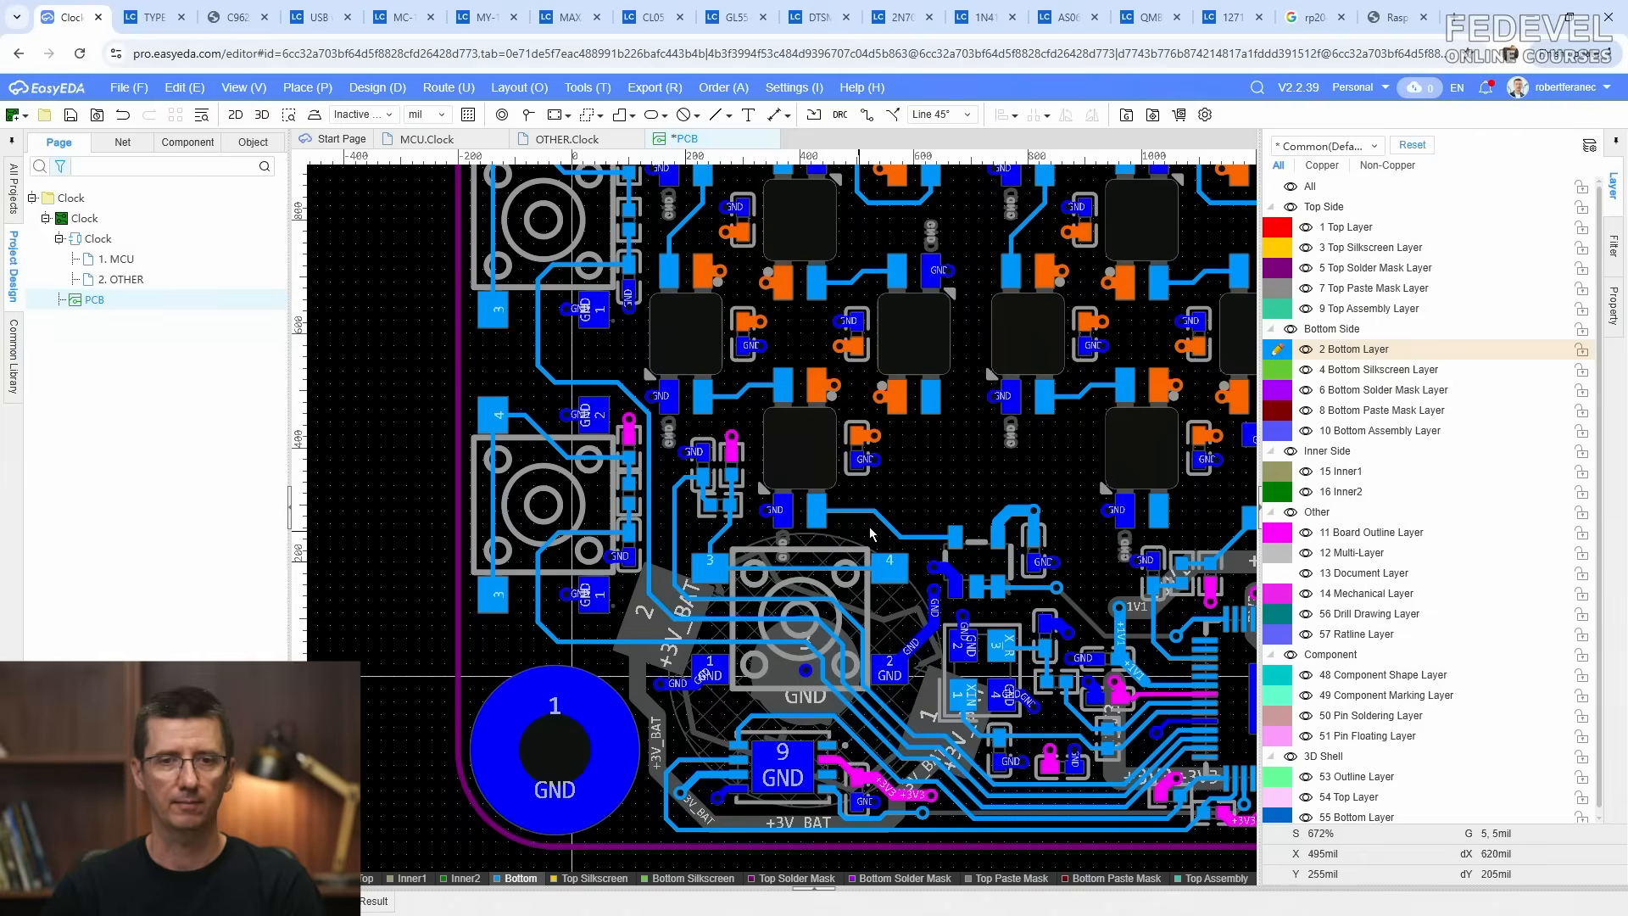
pyautogui.scroll(-1, 831, 608)
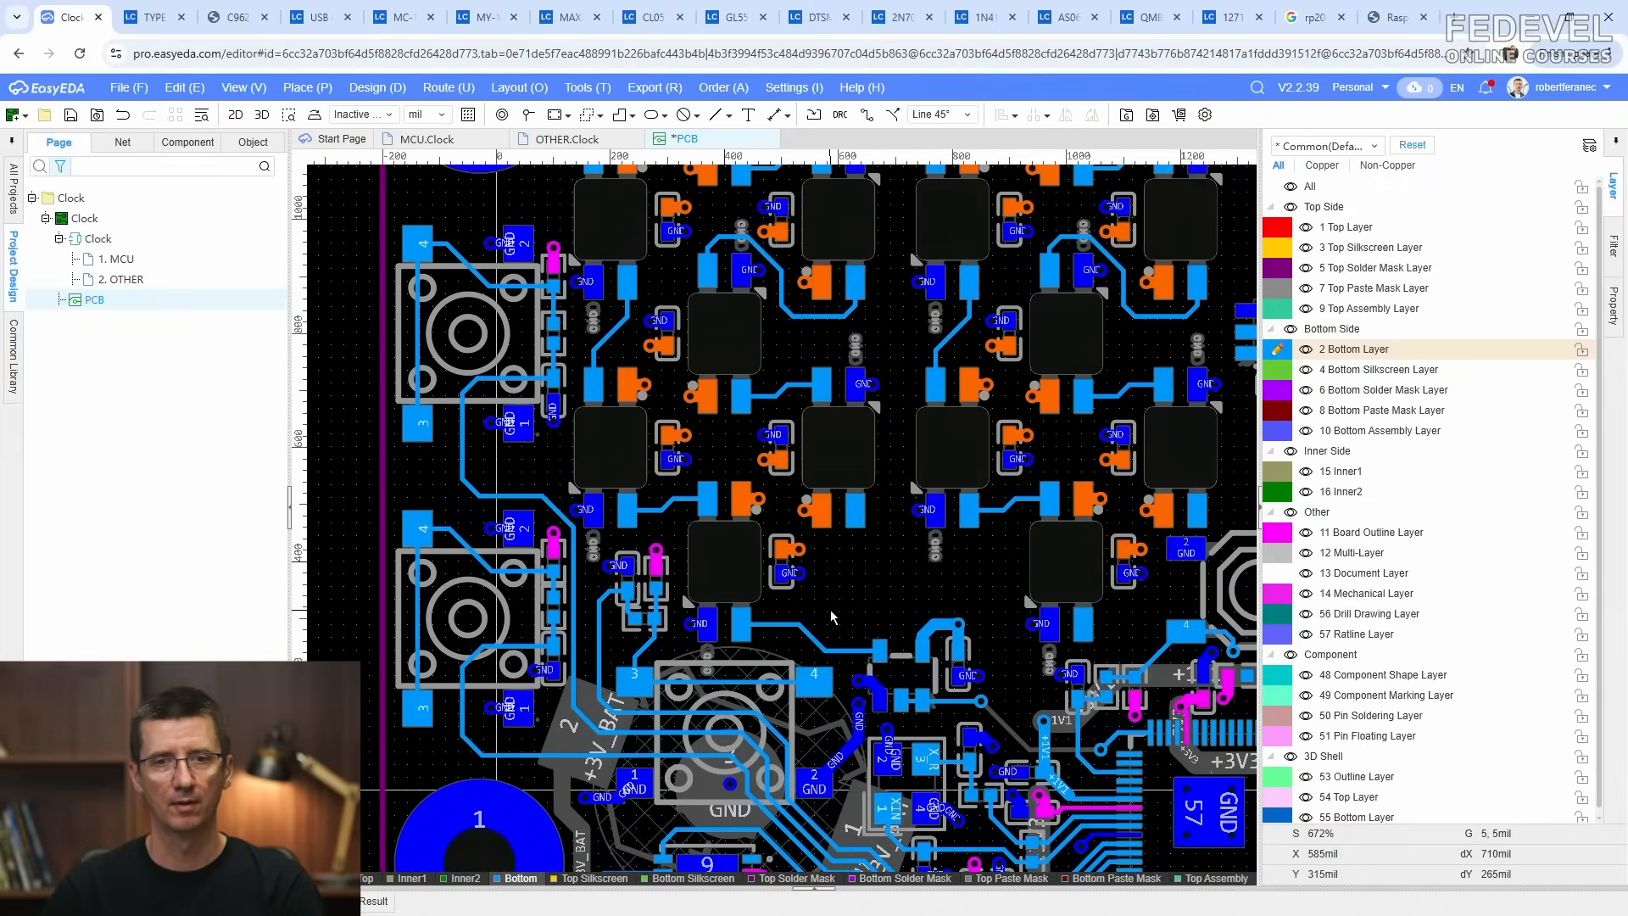
pyautogui.press('k')
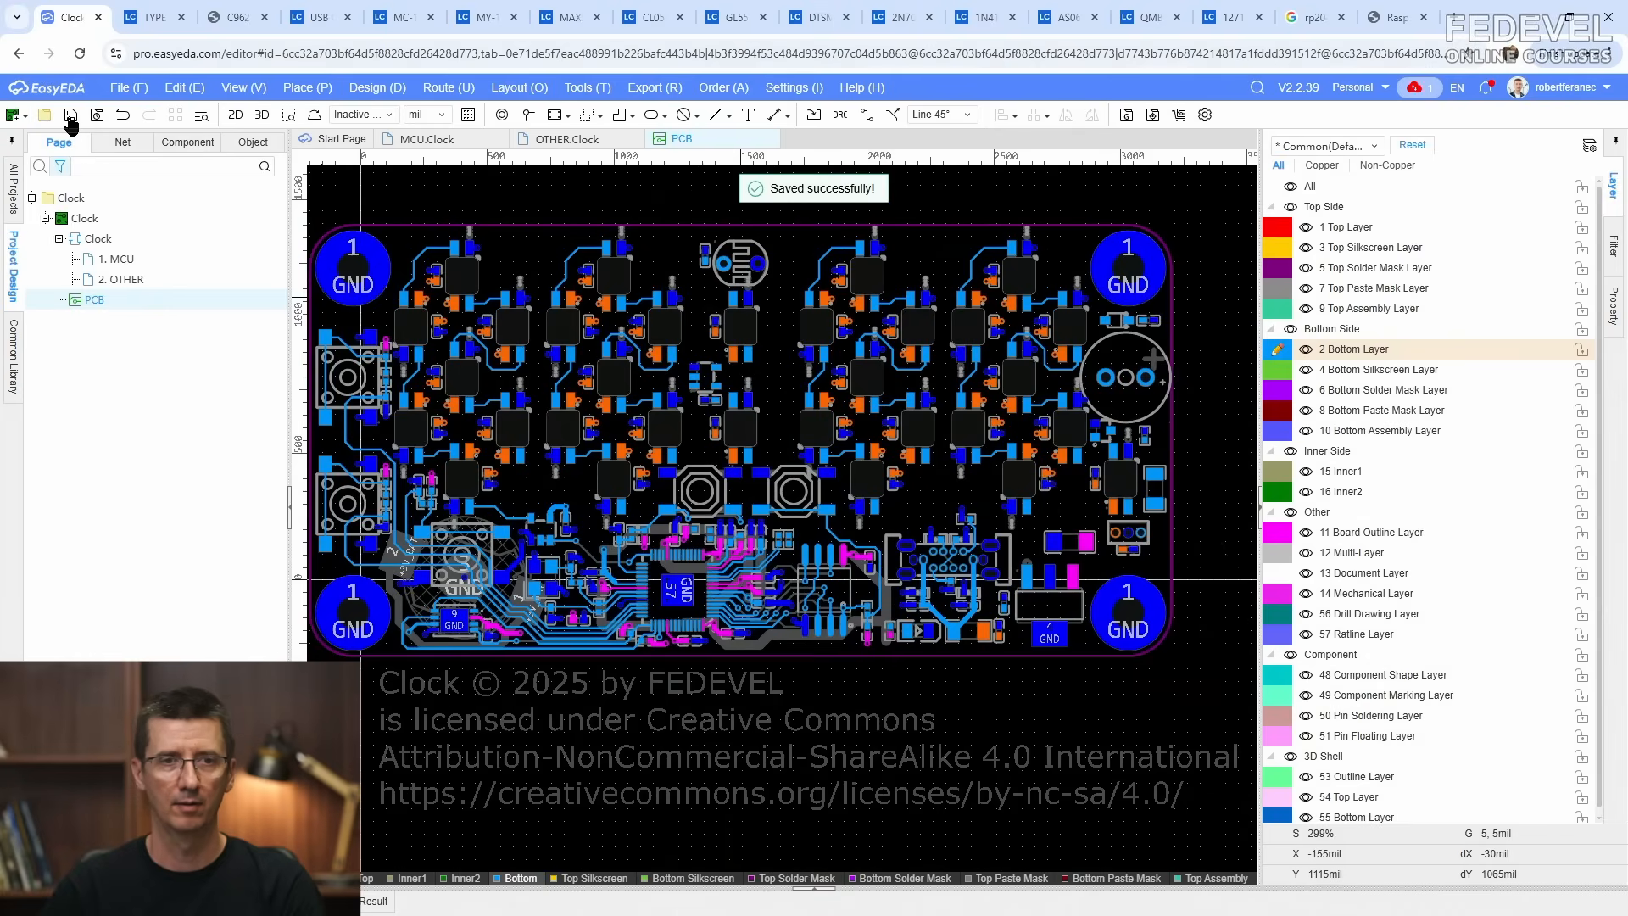
# Step: Examine the microcontroller's LIGHT_DET pin 39 and the nearby LIGHT_DET component pad
pyautogui.scroll(6, 664, 560)
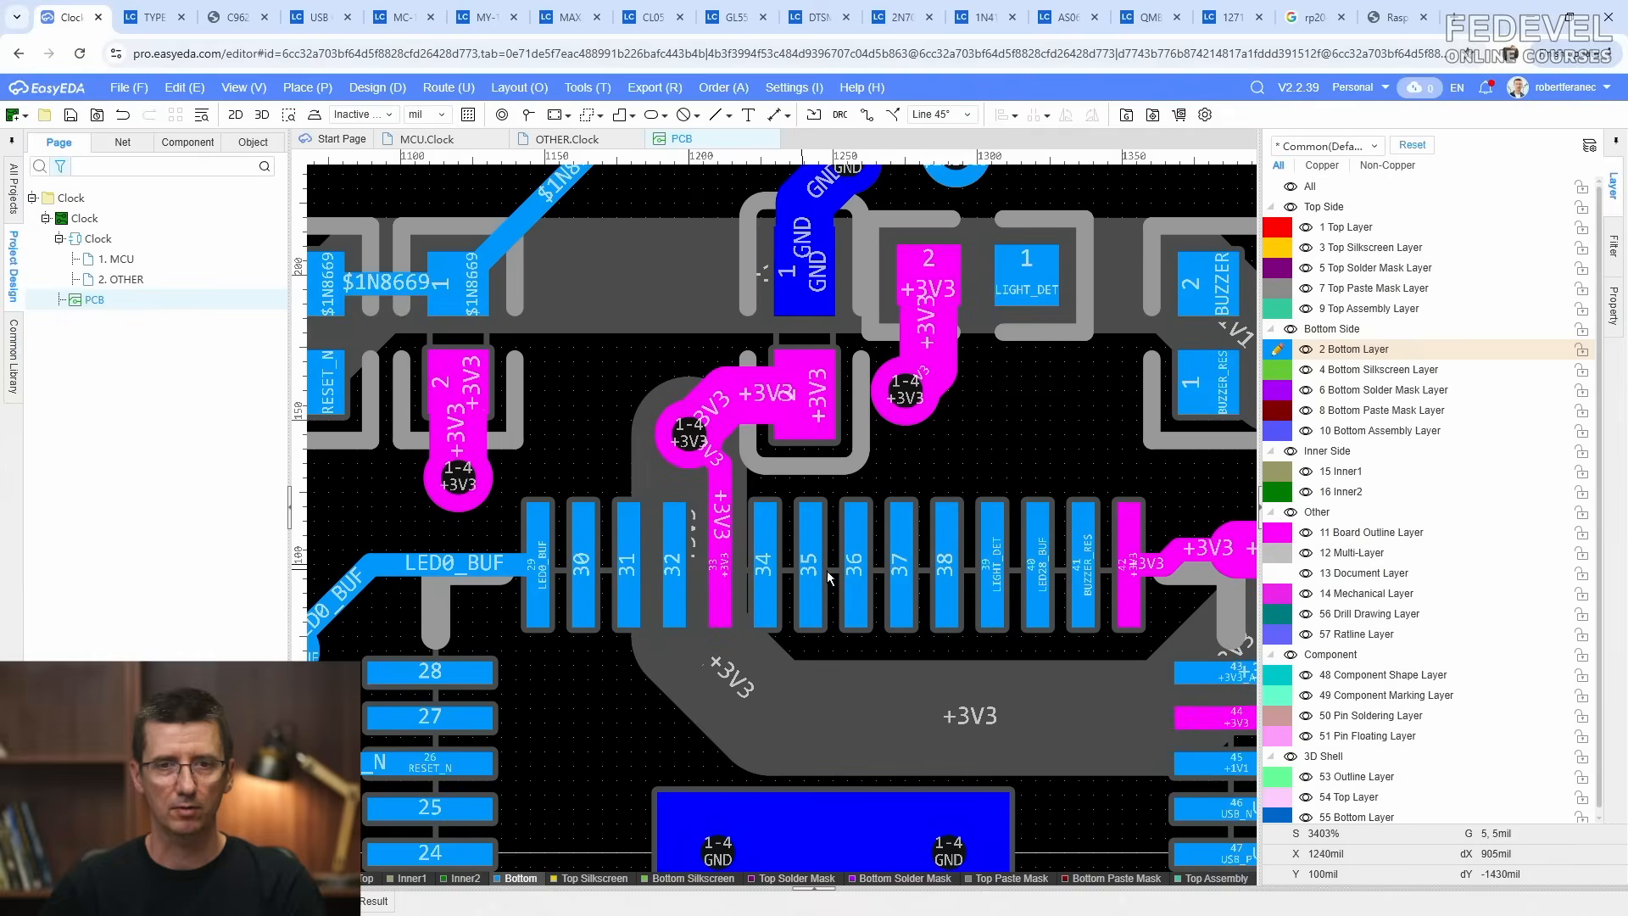
pyautogui.moveTo(988, 585); pyautogui.dragTo(568, 697, button='right')
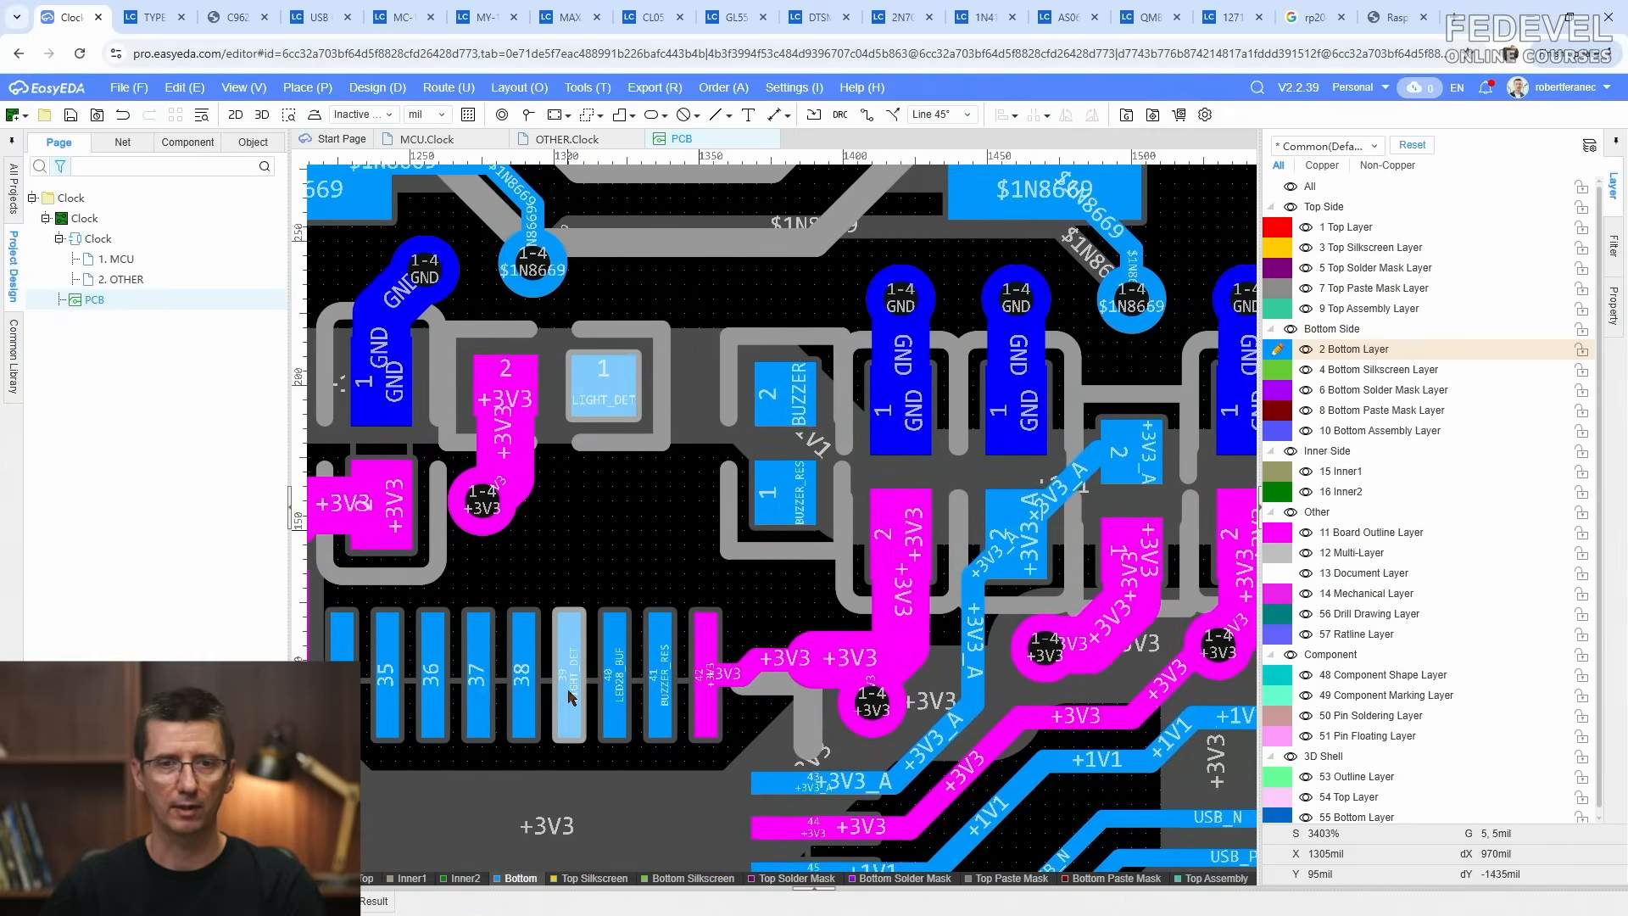
# Step: Route an 8 mil LIGHT_DET track on the bottom layer from MCU pin 39 to pad 1 of the component above it
pyautogui.press('w')
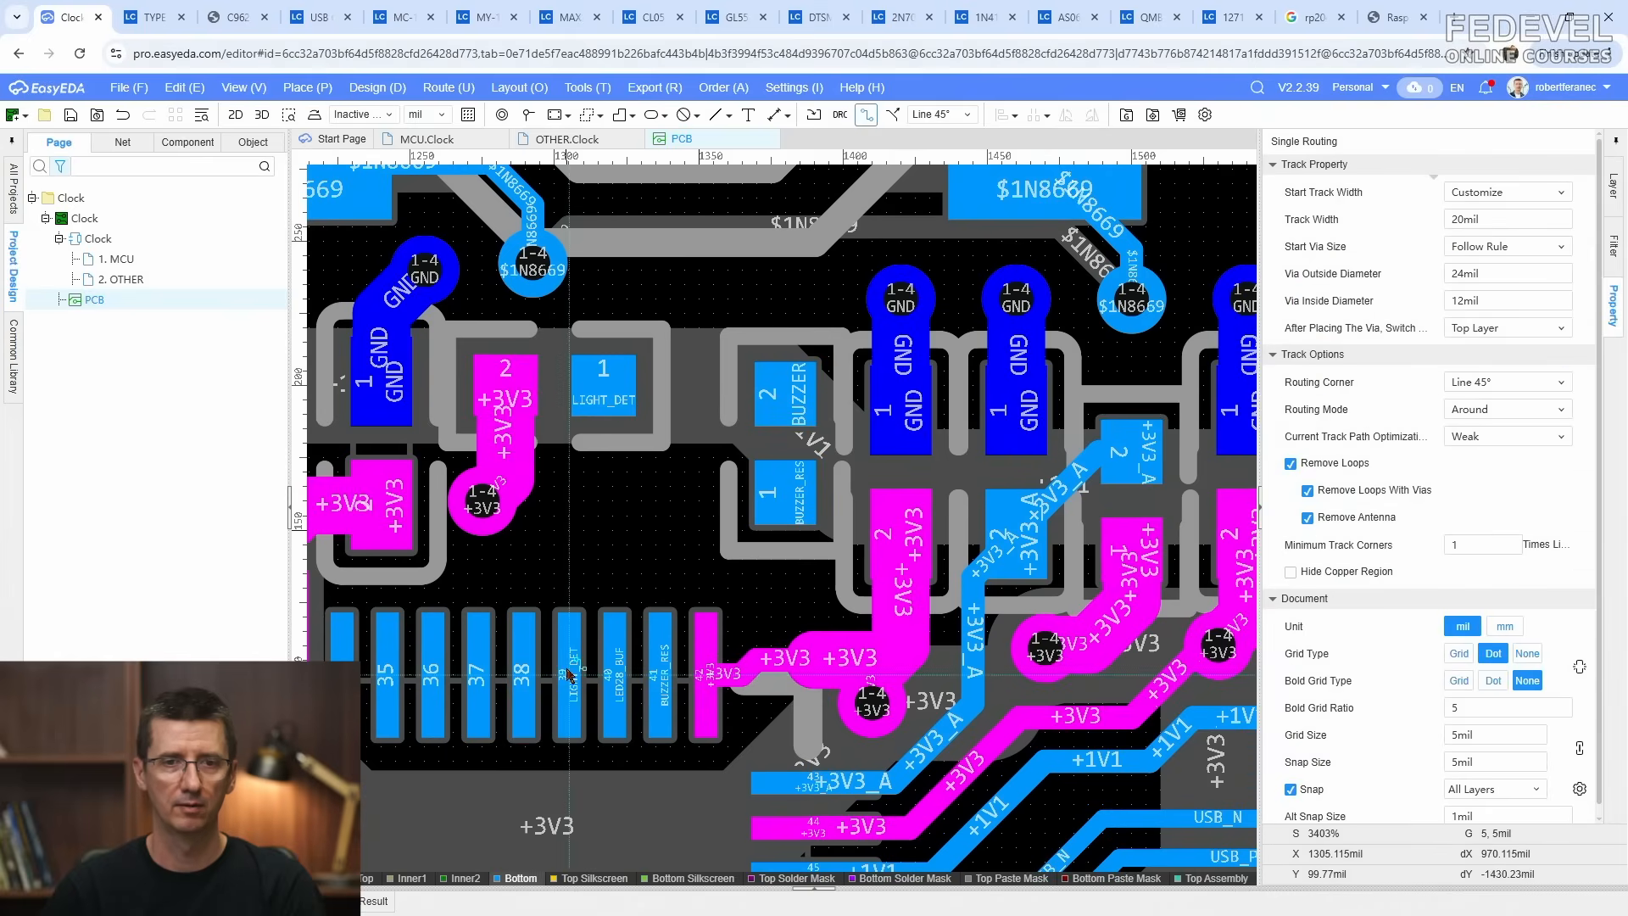
pyautogui.click(568, 675)
pyautogui.press('Tab')
pyautogui.write('8')
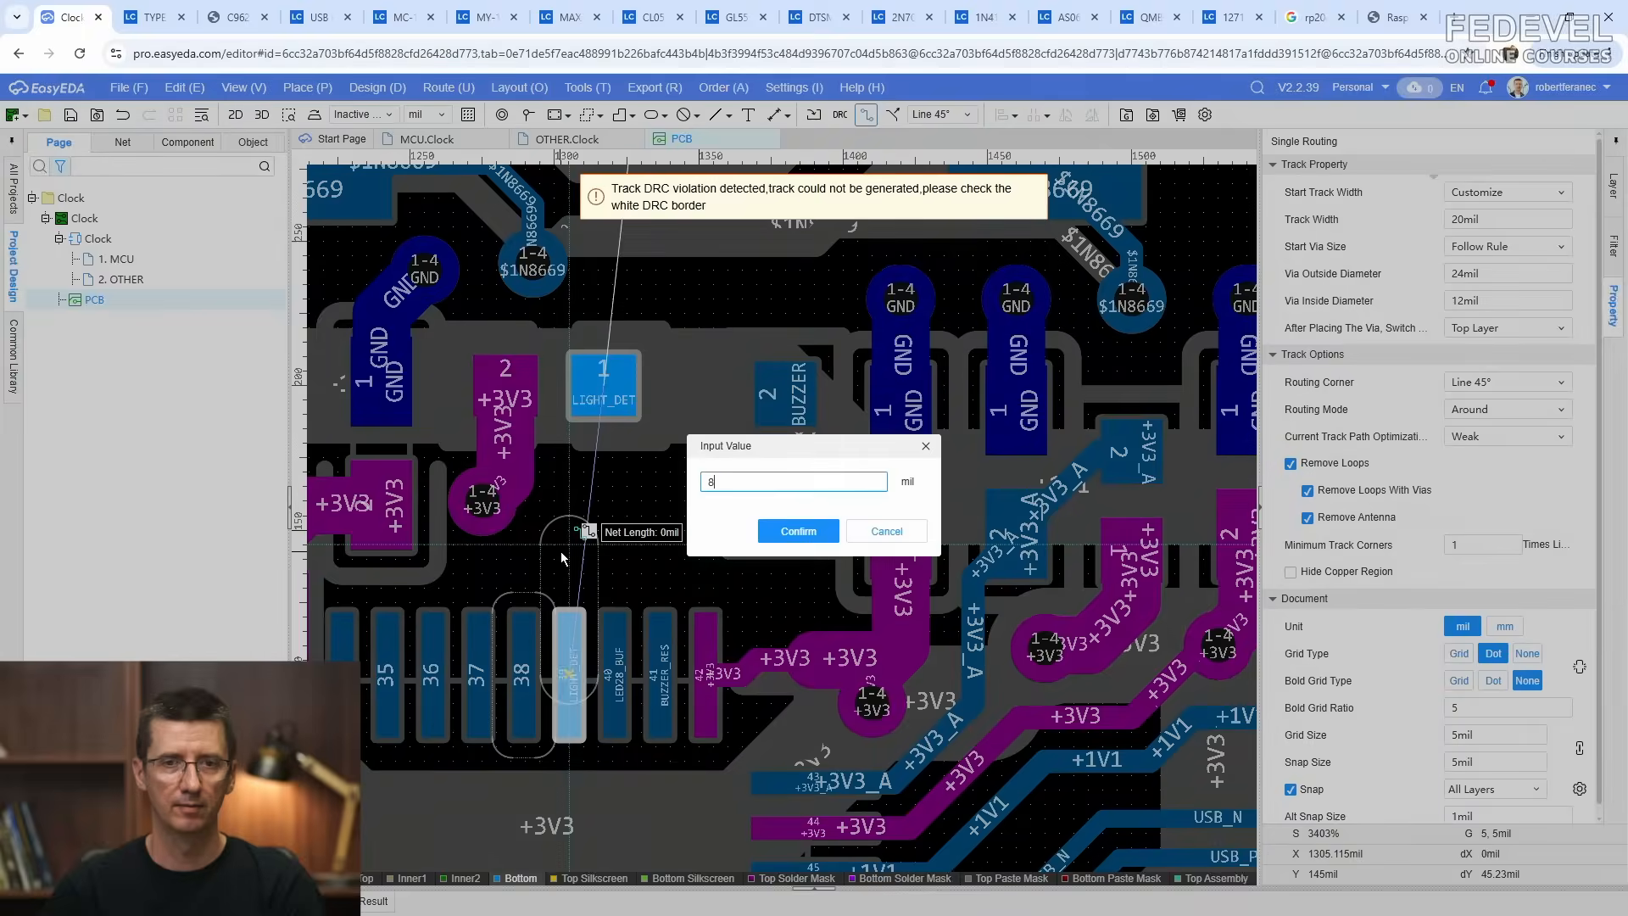
pyautogui.press('Return')
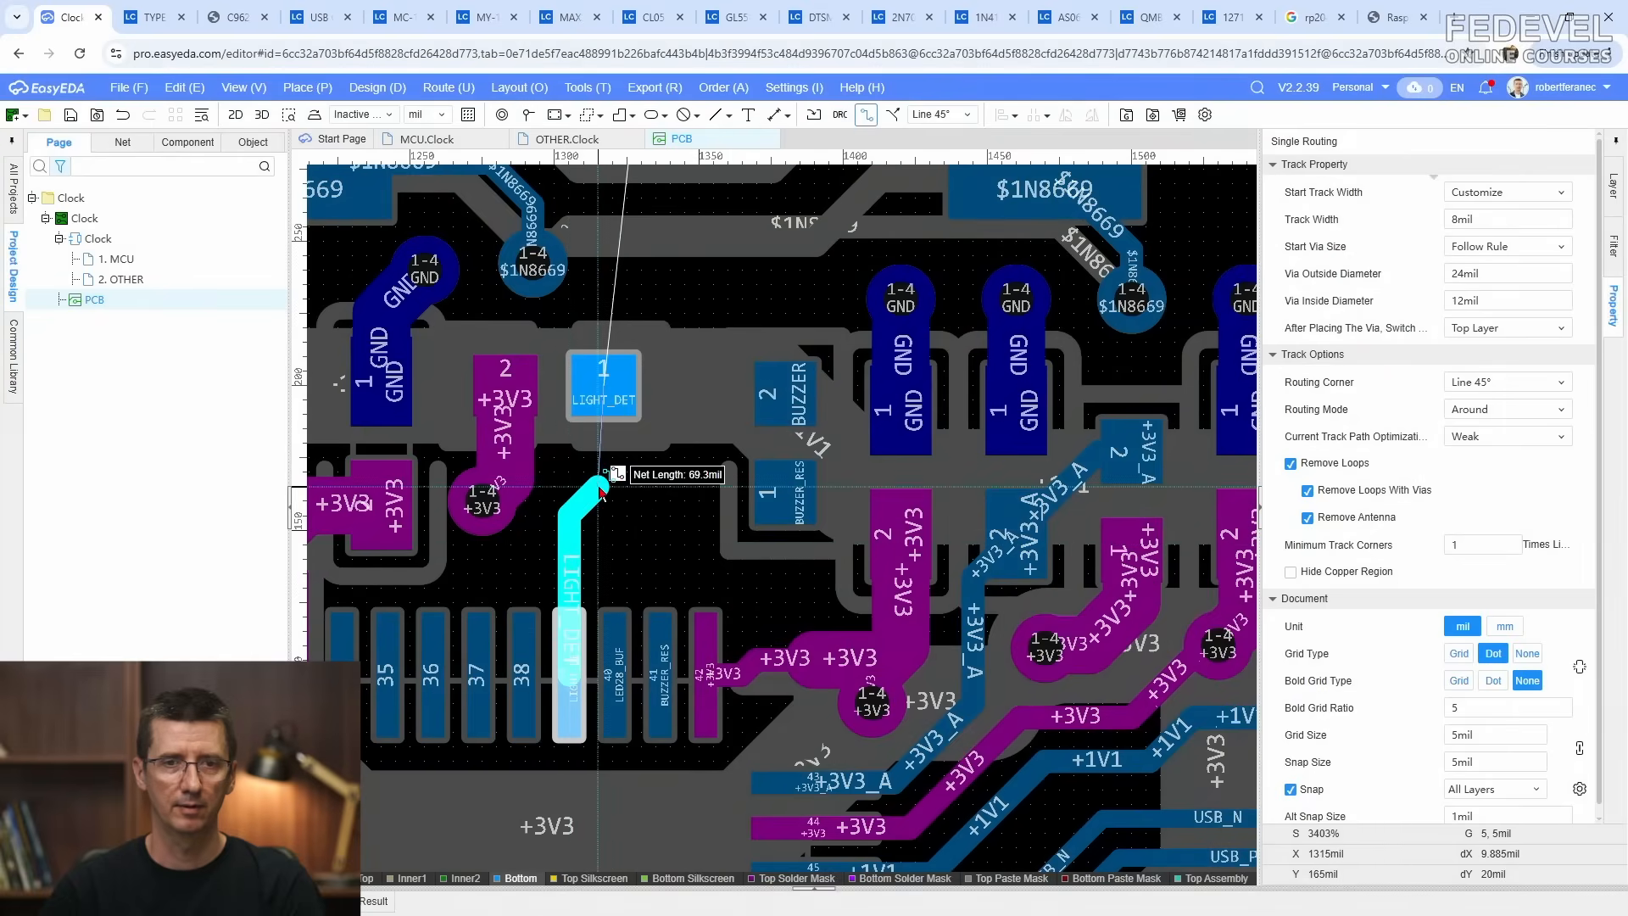
pyautogui.click(603, 375)
# Step: Start an 8 mil track at the LIGHT_DET pad and run it up through the push-button footprint to the gap between the LEDs
pyautogui.scroll(-4, 651, 376)
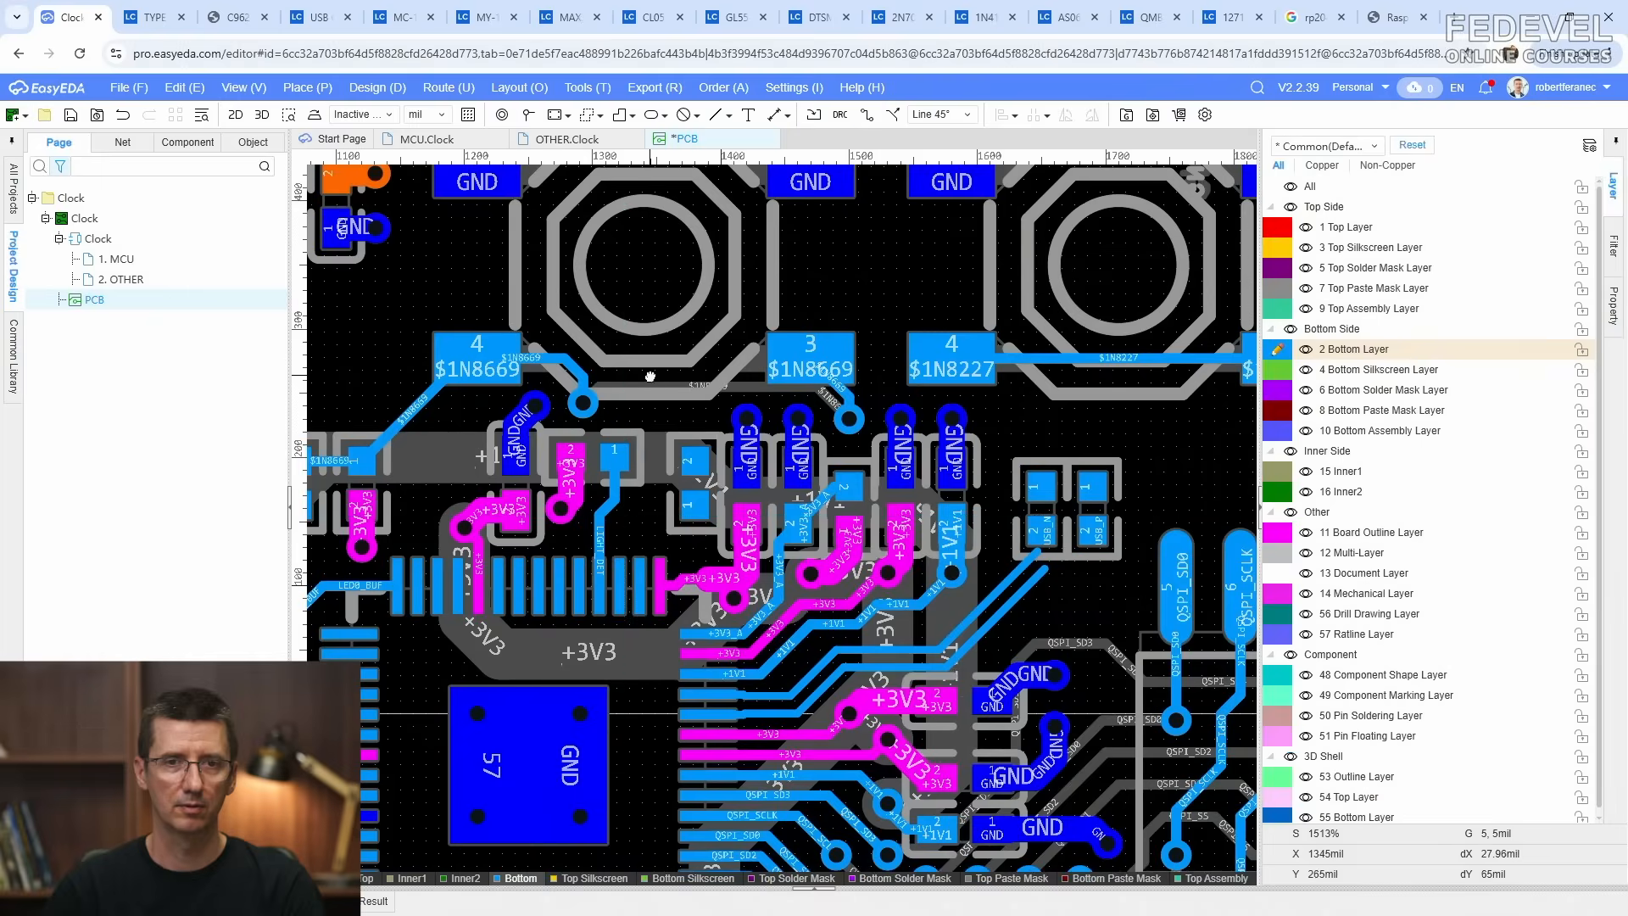
pyautogui.scroll(-6, 651, 375)
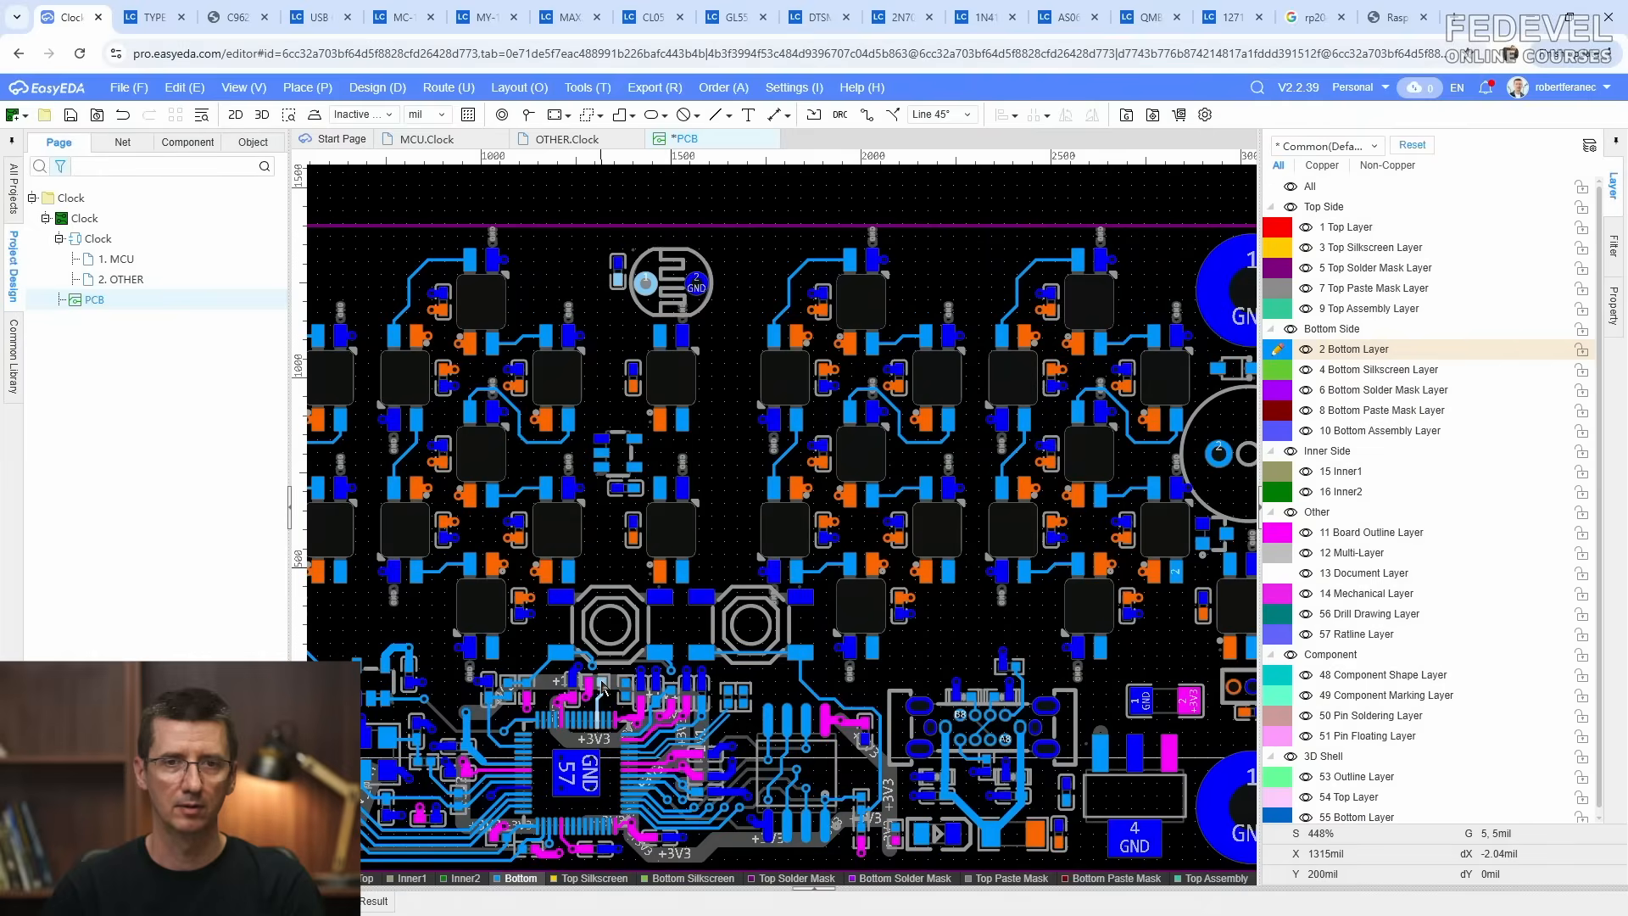
pyautogui.scroll(6, 605, 644)
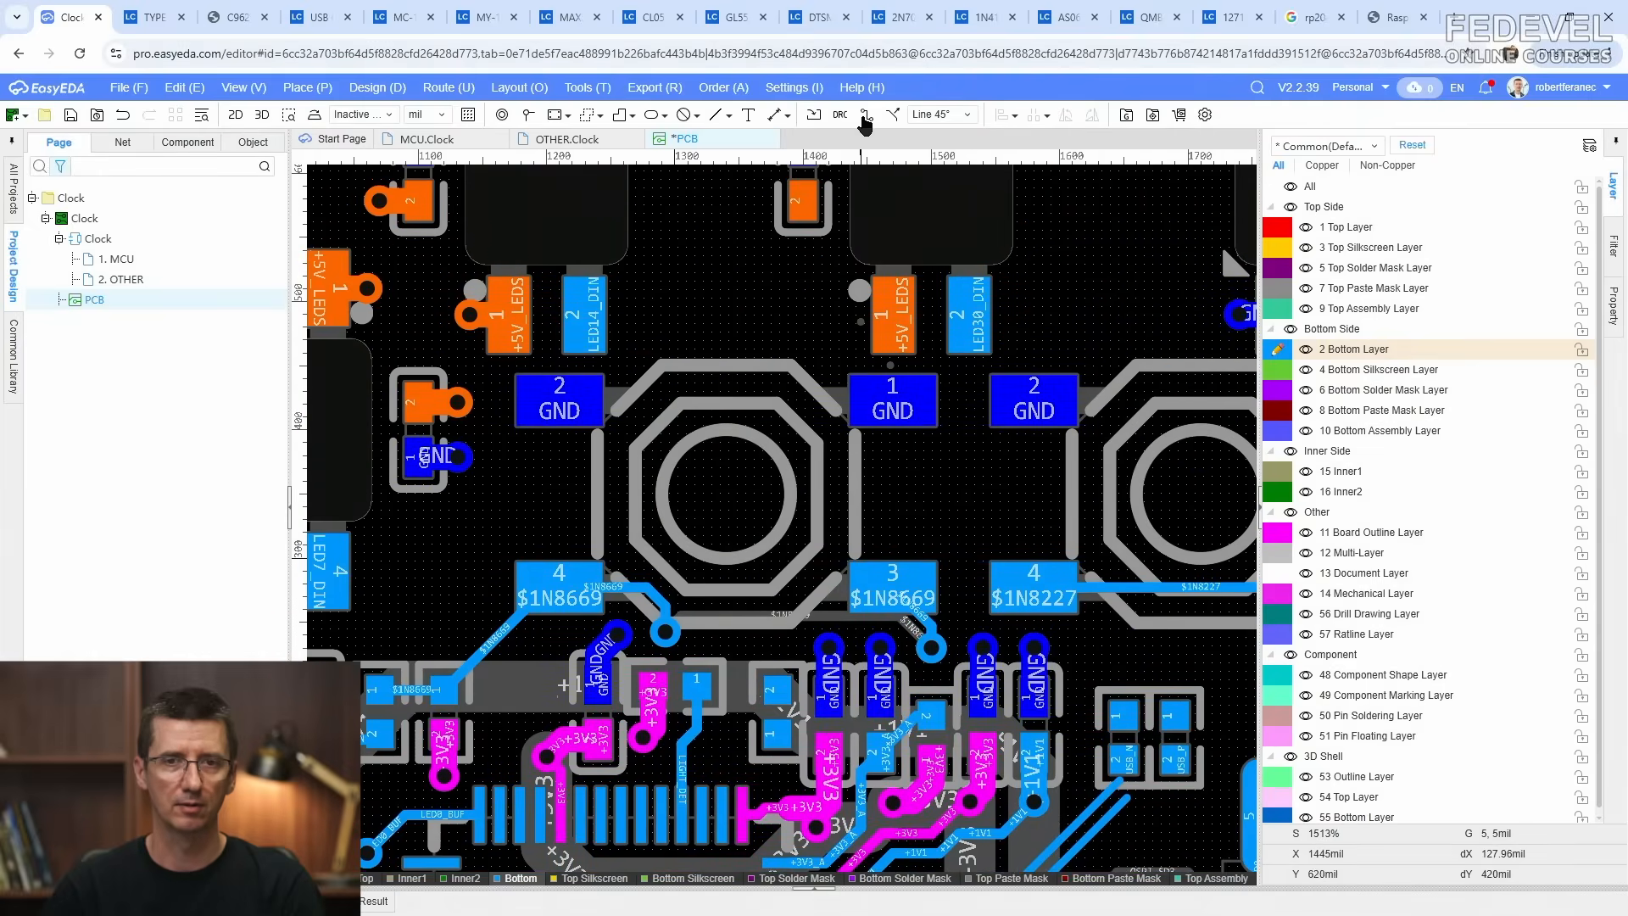
pyautogui.click(865, 116)
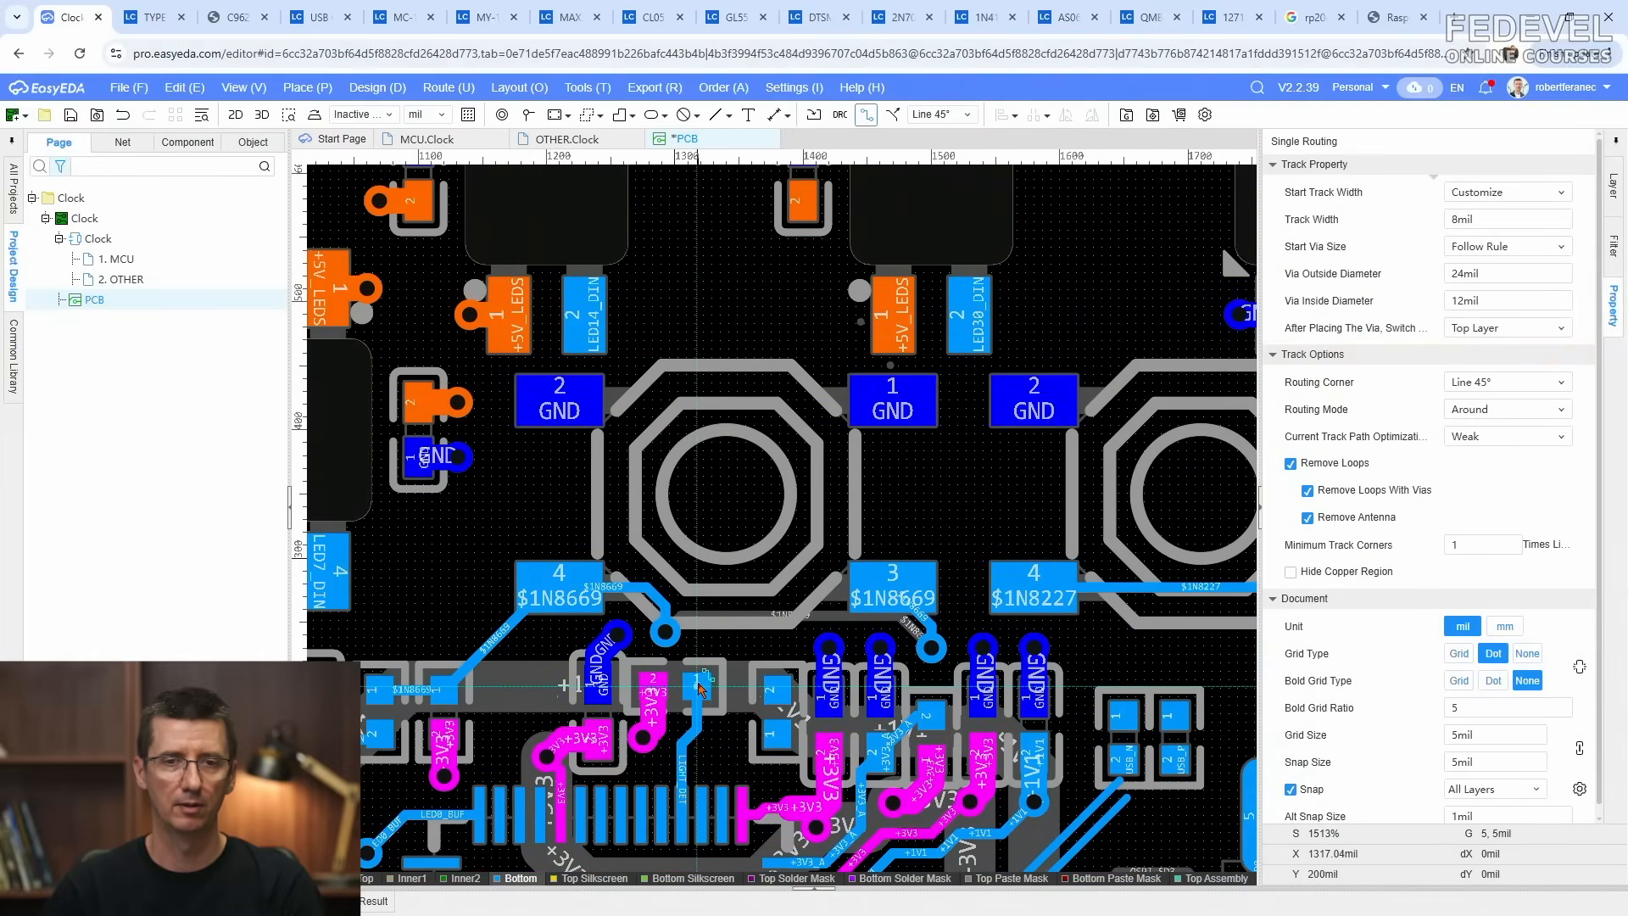
pyautogui.click(699, 685)
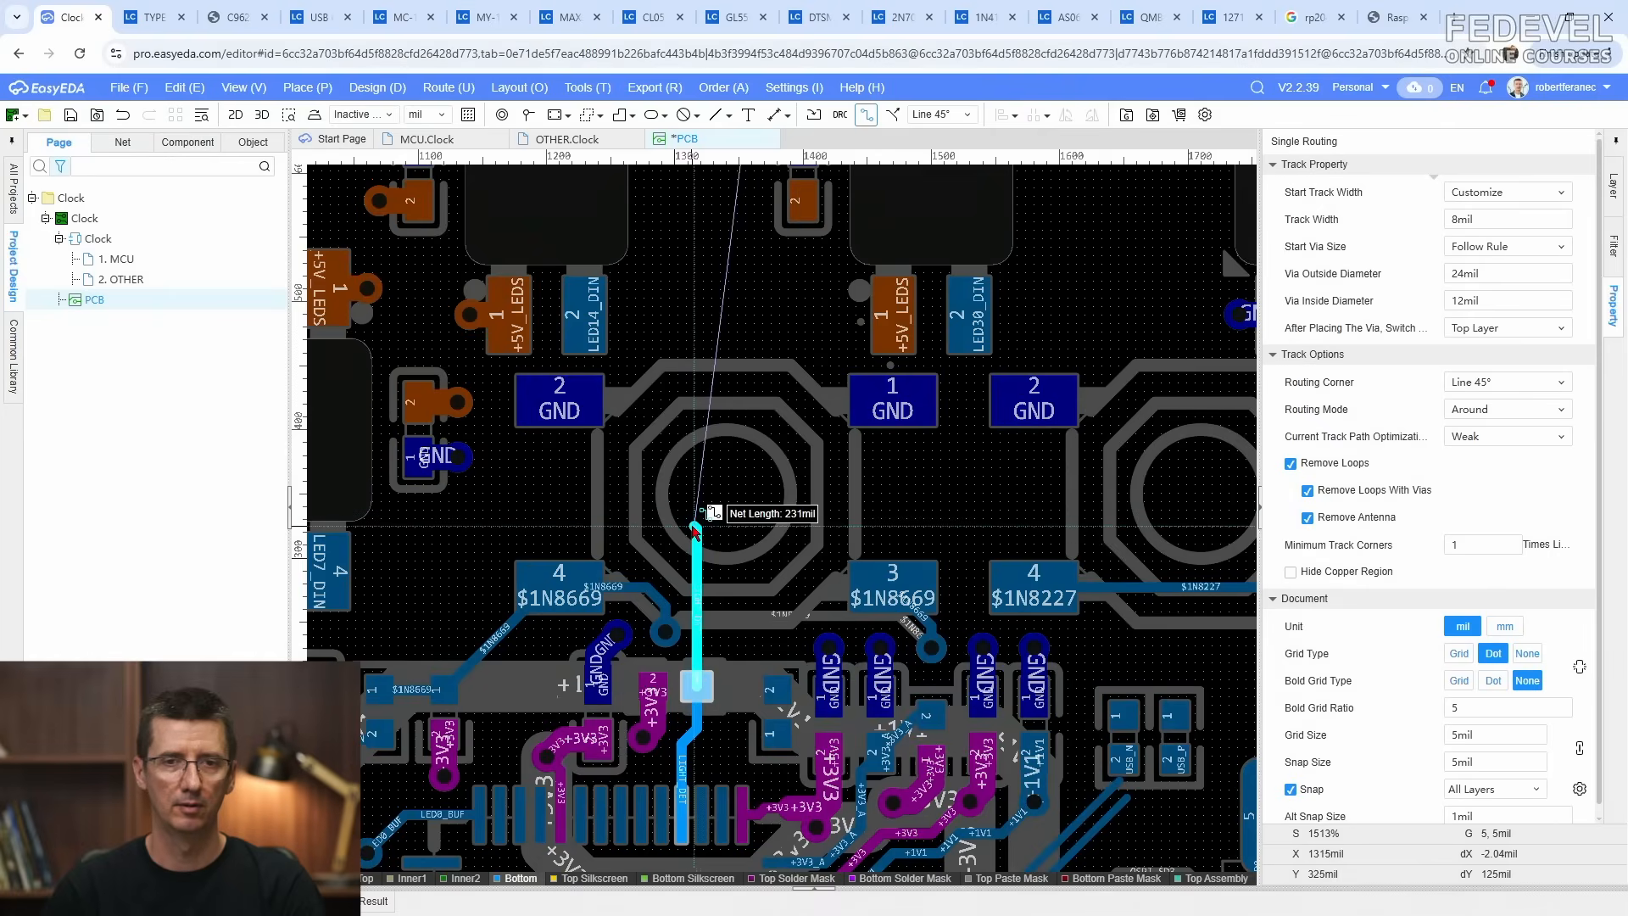
pyautogui.scroll(3, 695, 530)
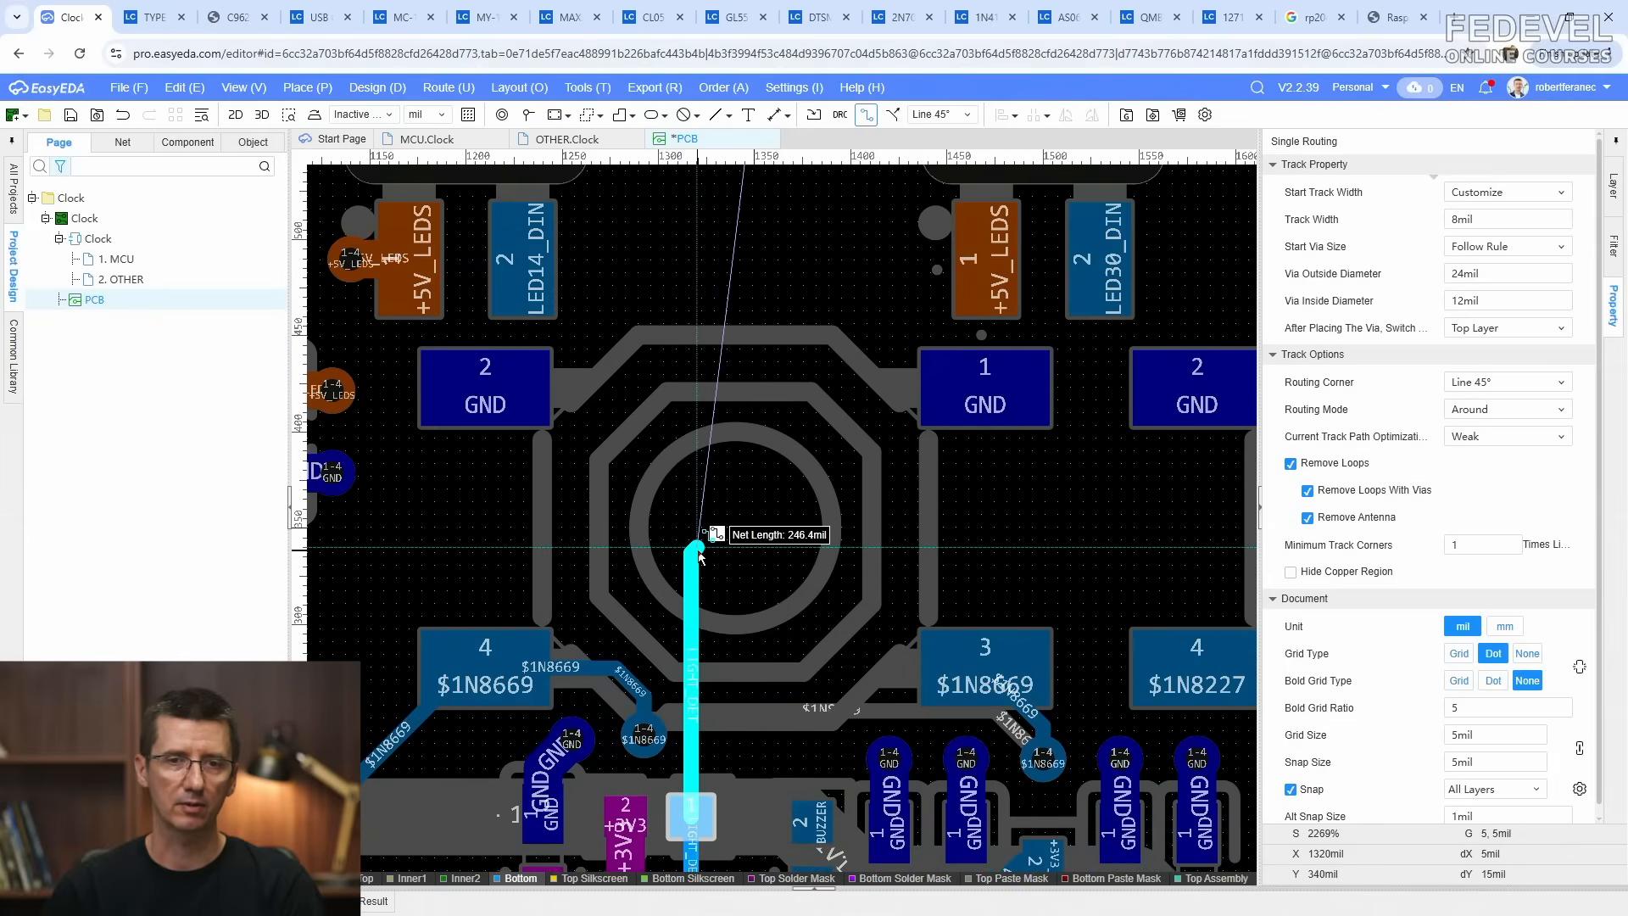
pyautogui.moveTo(697, 551); pyautogui.dragTo(716, 855, button='right')
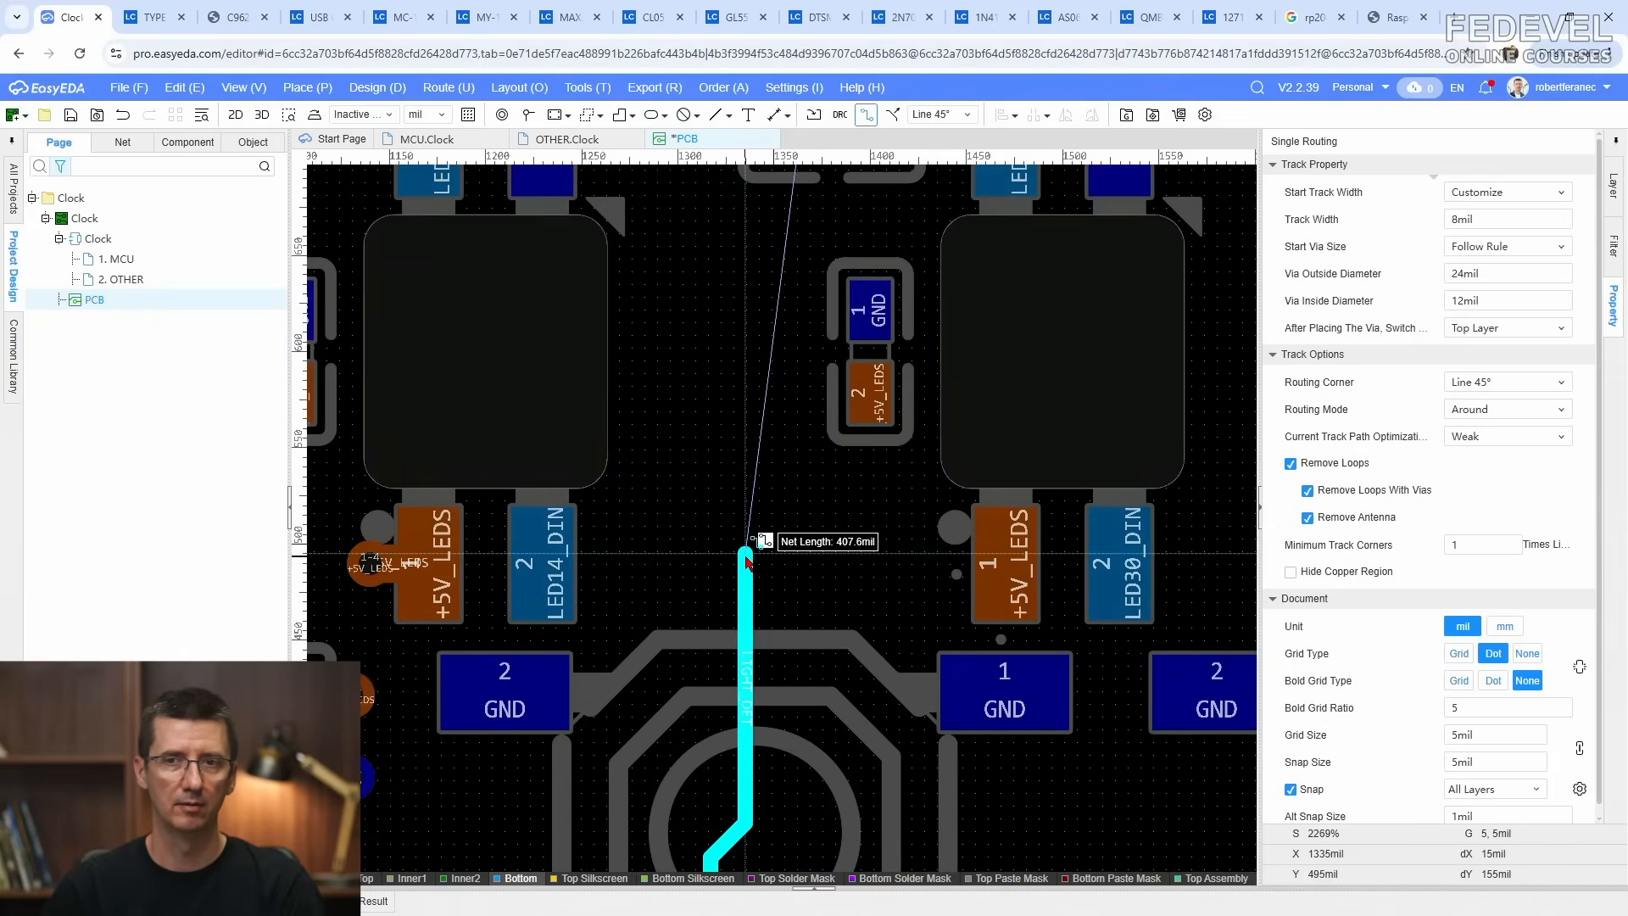
pyautogui.click(746, 555)
# Step: Continue the LIGHT_DET track up between the LED13_DIN LED and the LED28_BUF buffer, angling it past the LED12_DIN pad
pyautogui.moveTo(670, 448); pyautogui.dragTo(861, 886, button='right')
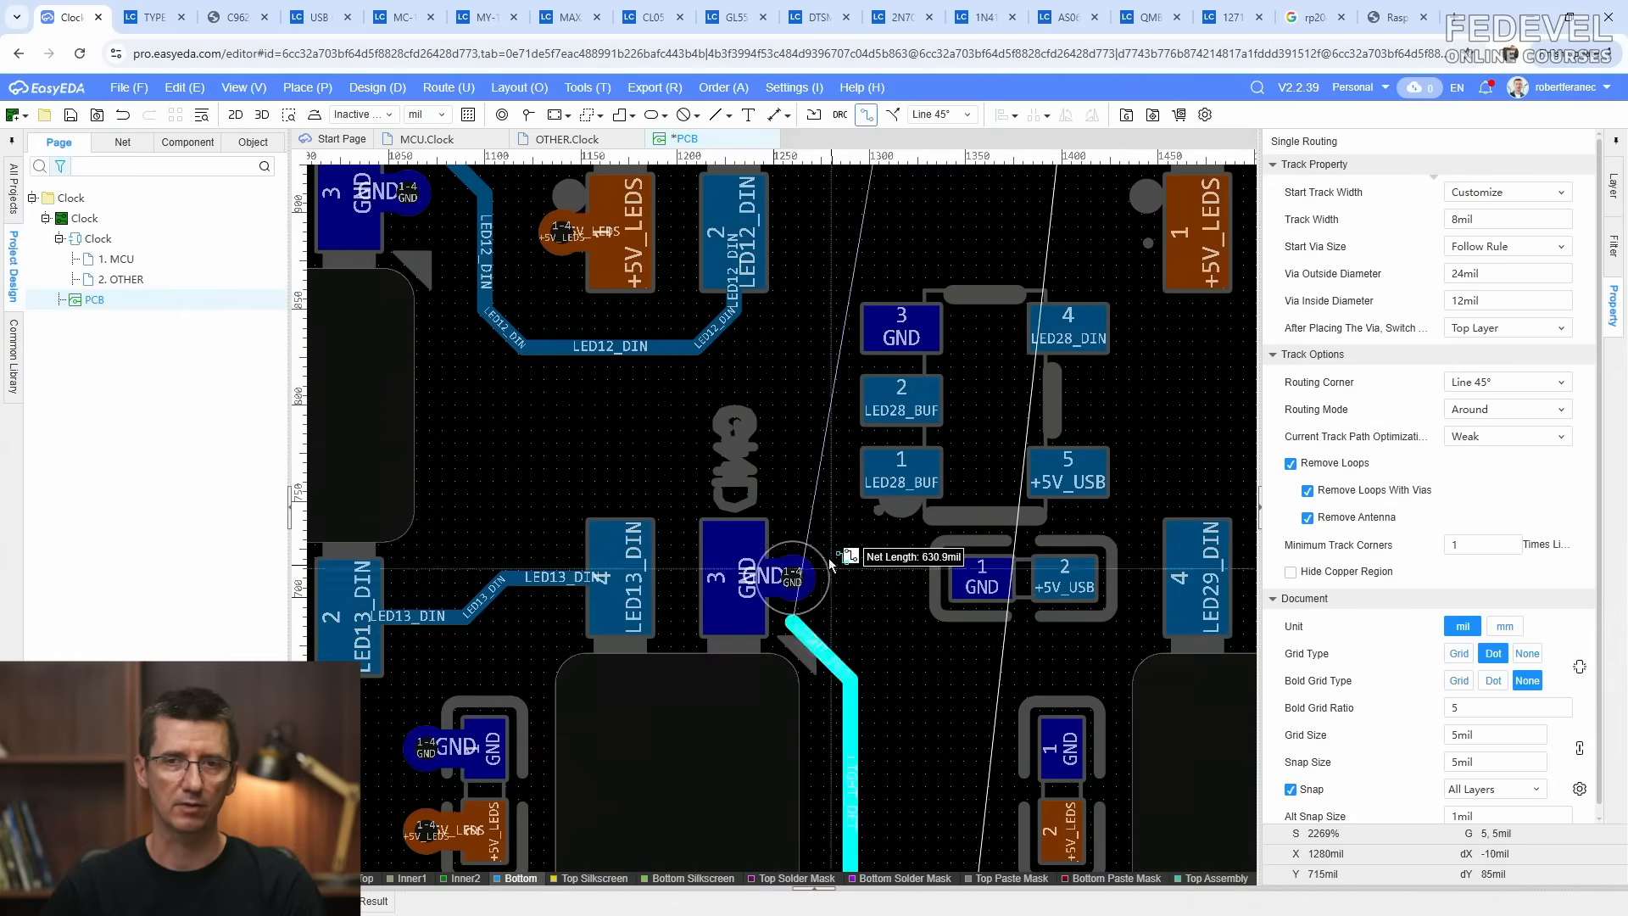
pyautogui.click(819, 531)
pyautogui.moveTo(819, 527); pyautogui.dragTo(824, 912, button='right')
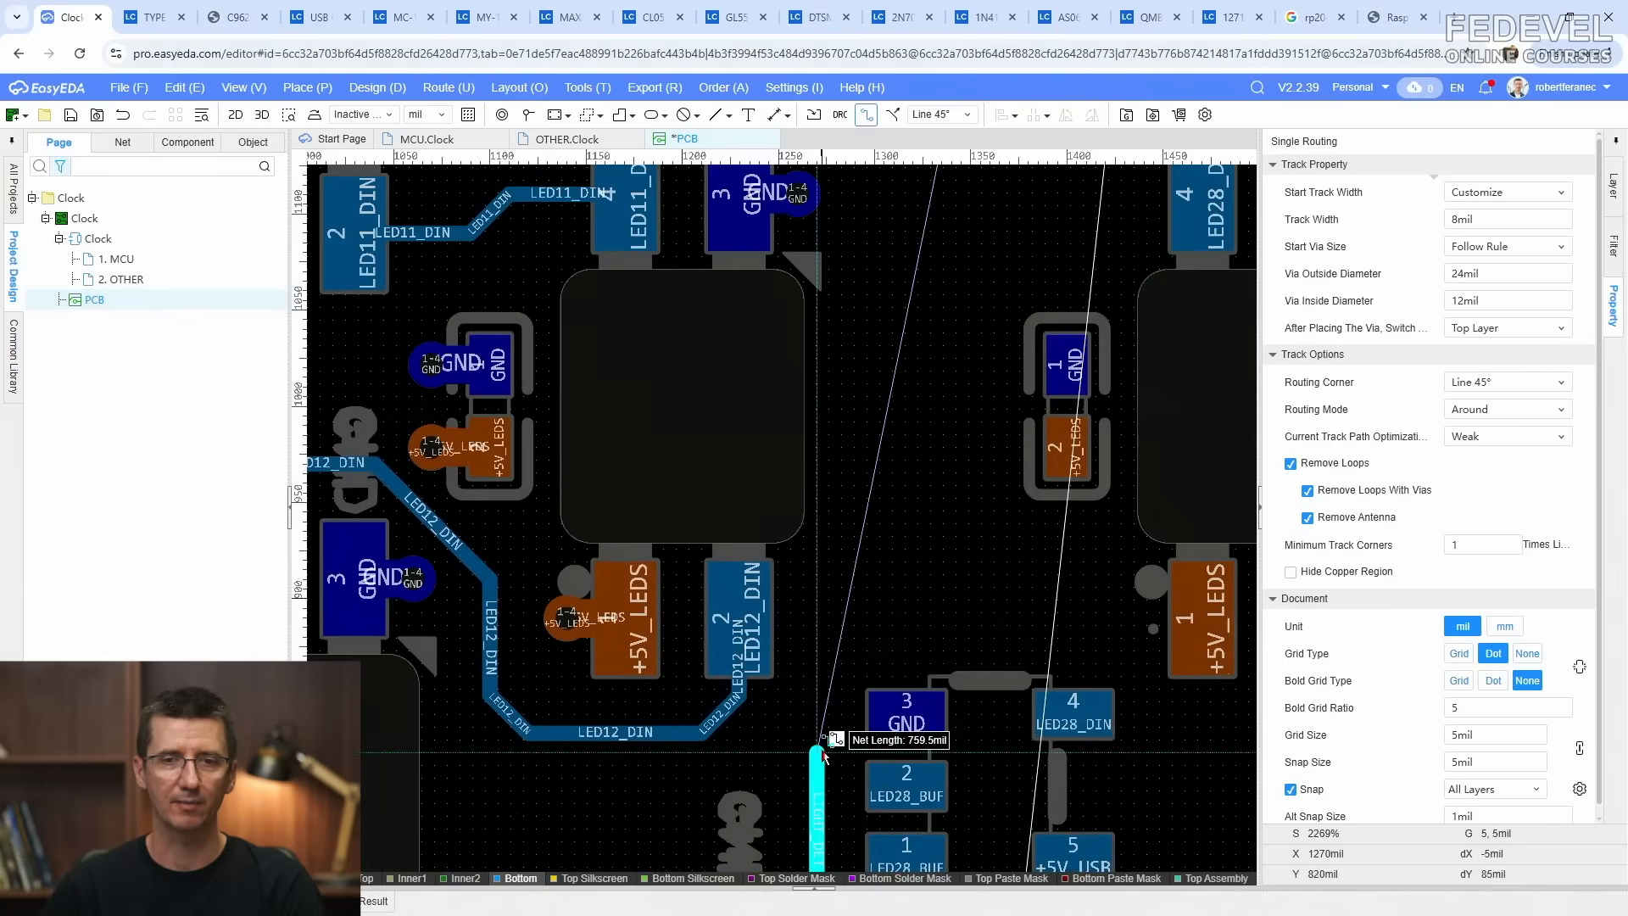
pyautogui.click(817, 735)
pyautogui.click(856, 616)
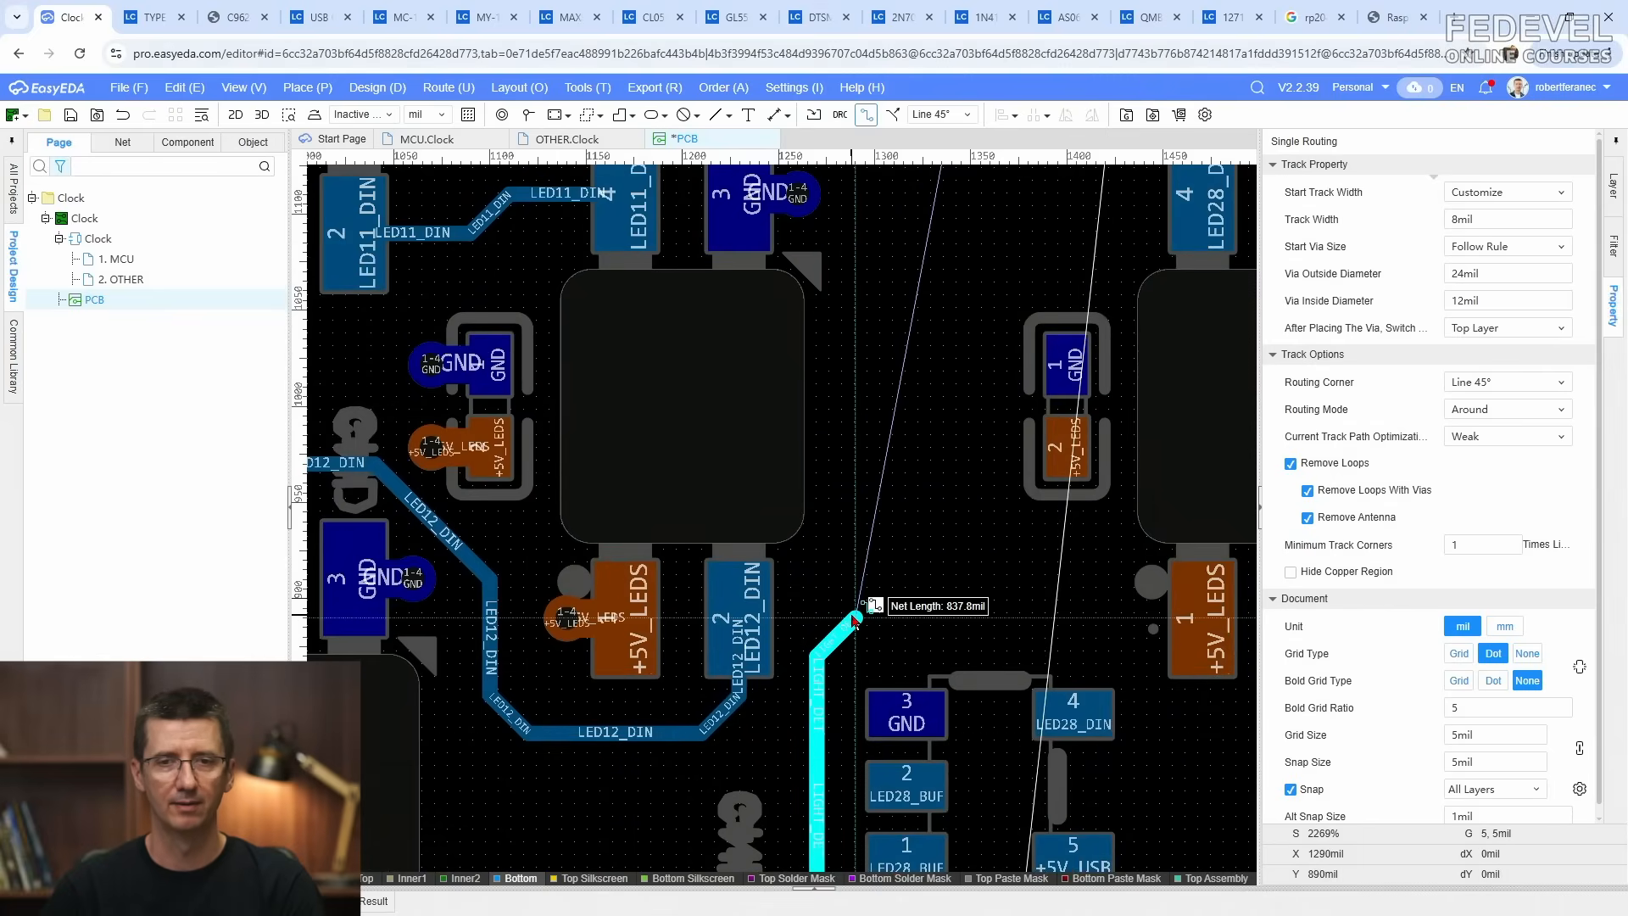
# Step: Finish the LIGHT_DET track at pad 2 beside the light sensor and extend it to the sensor's pin 1
pyautogui.moveTo(856, 614); pyautogui.dragTo(843, 913, button='right')
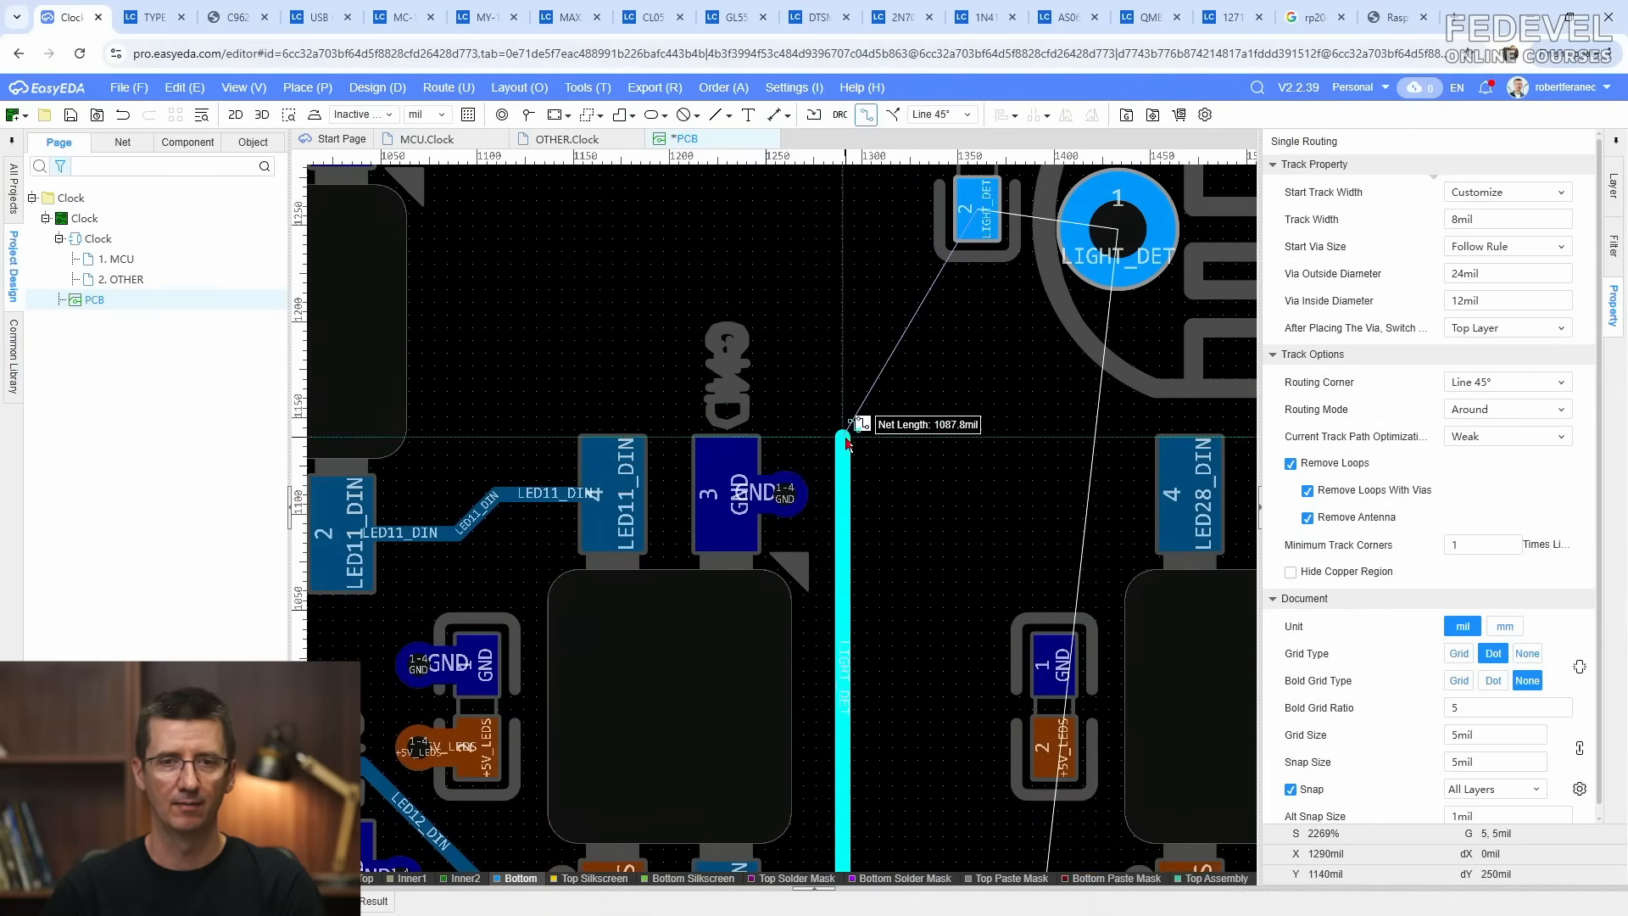
pyautogui.moveTo(851, 424); pyautogui.dragTo(853, 746, button='right')
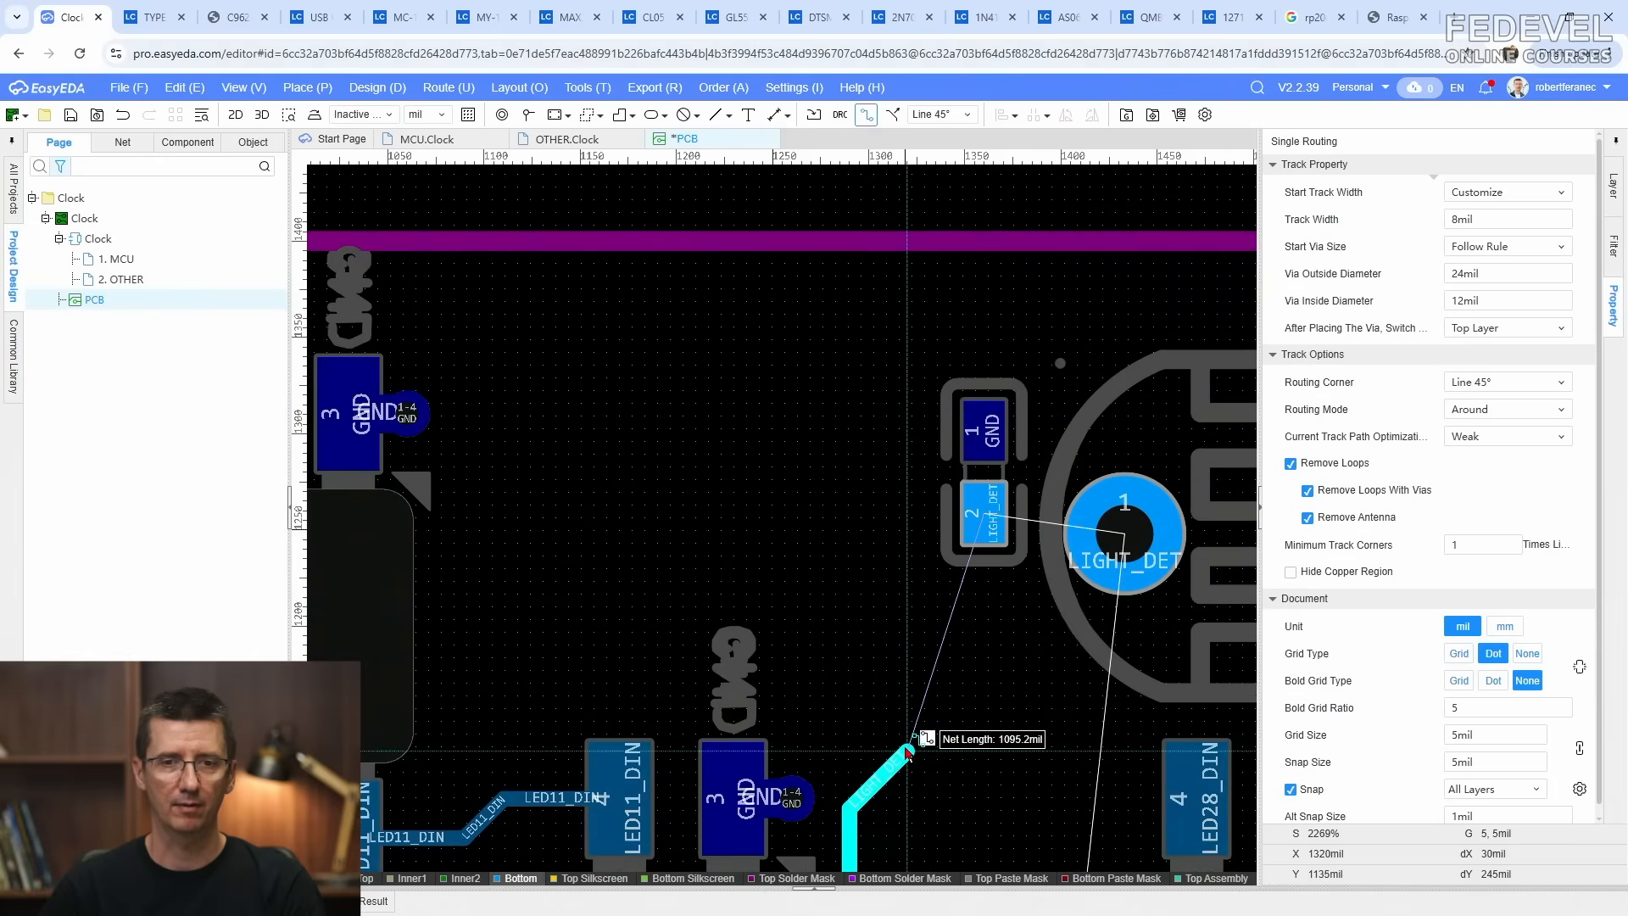
pyautogui.click(975, 538)
pyautogui.click(984, 517)
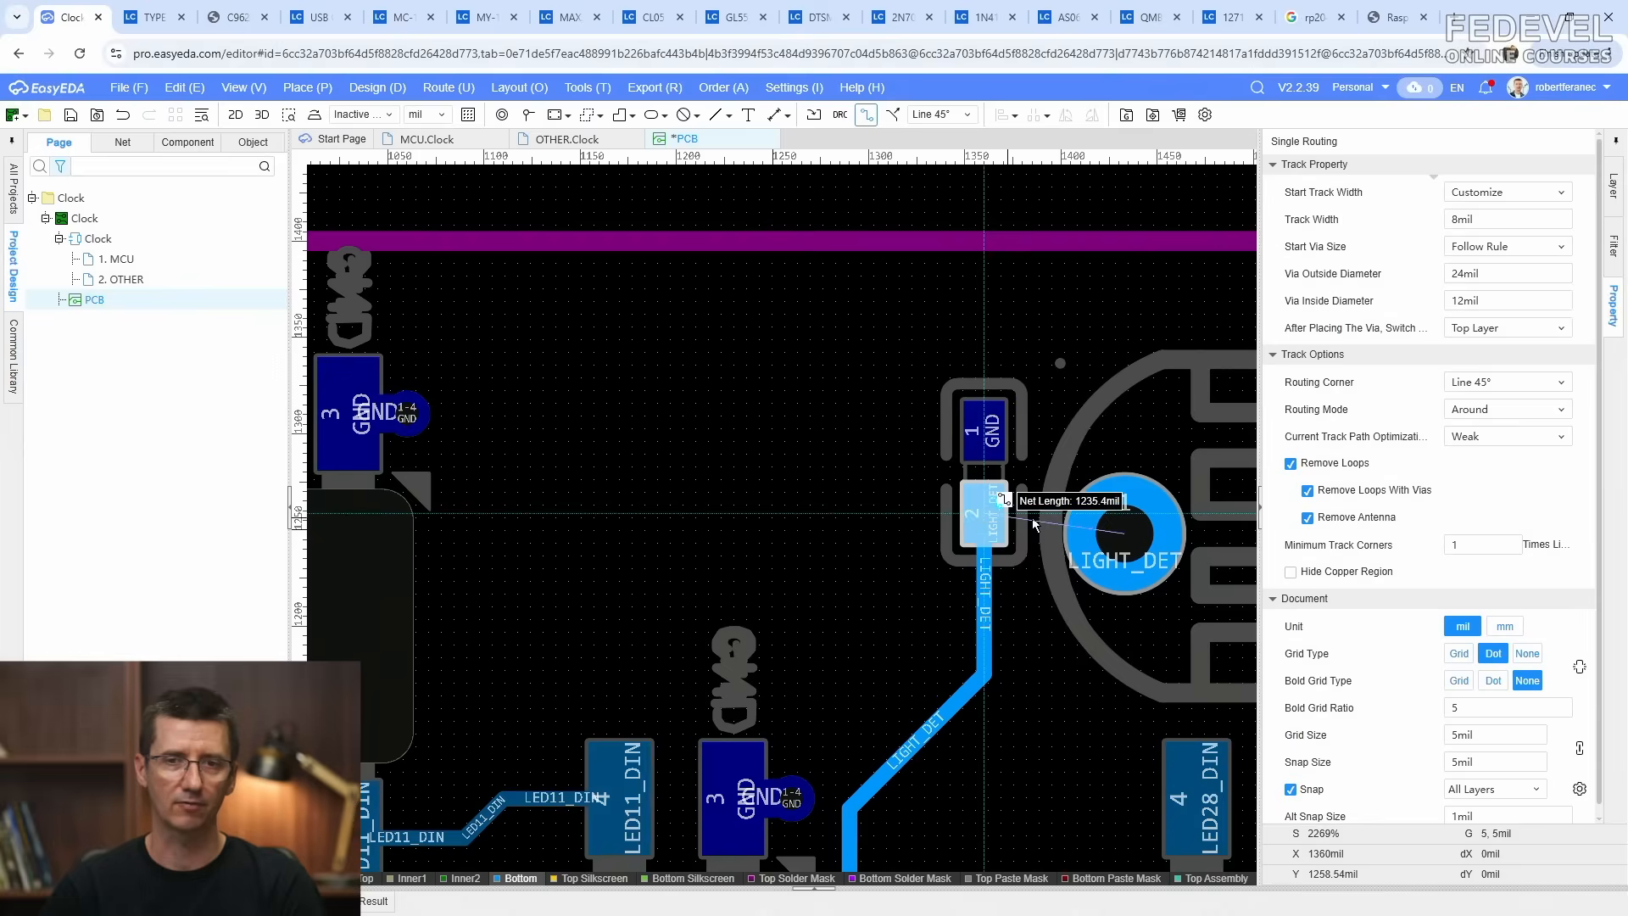
pyautogui.click(1122, 534)
pyautogui.rightClick(1111, 533)
# Step: Nudge the LIGHT_DET segment between pad 2 and the sensor, and shift the long vertical segment slightly away from the LED's GND pad
pyautogui.scroll(2, 1051, 507)
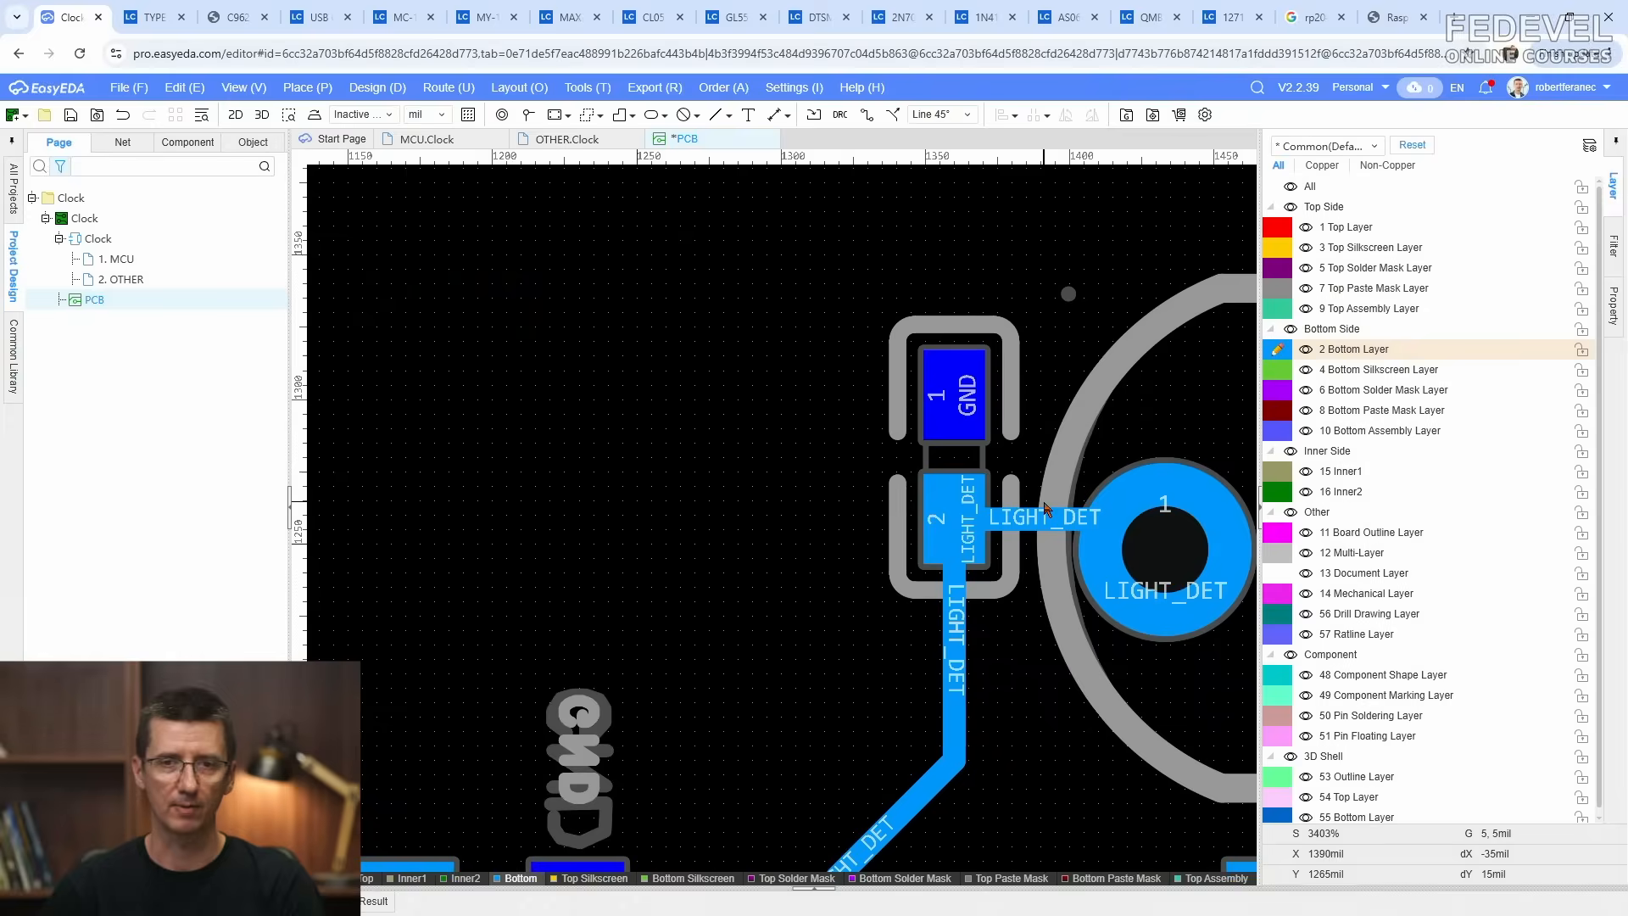
pyautogui.click(1045, 537)
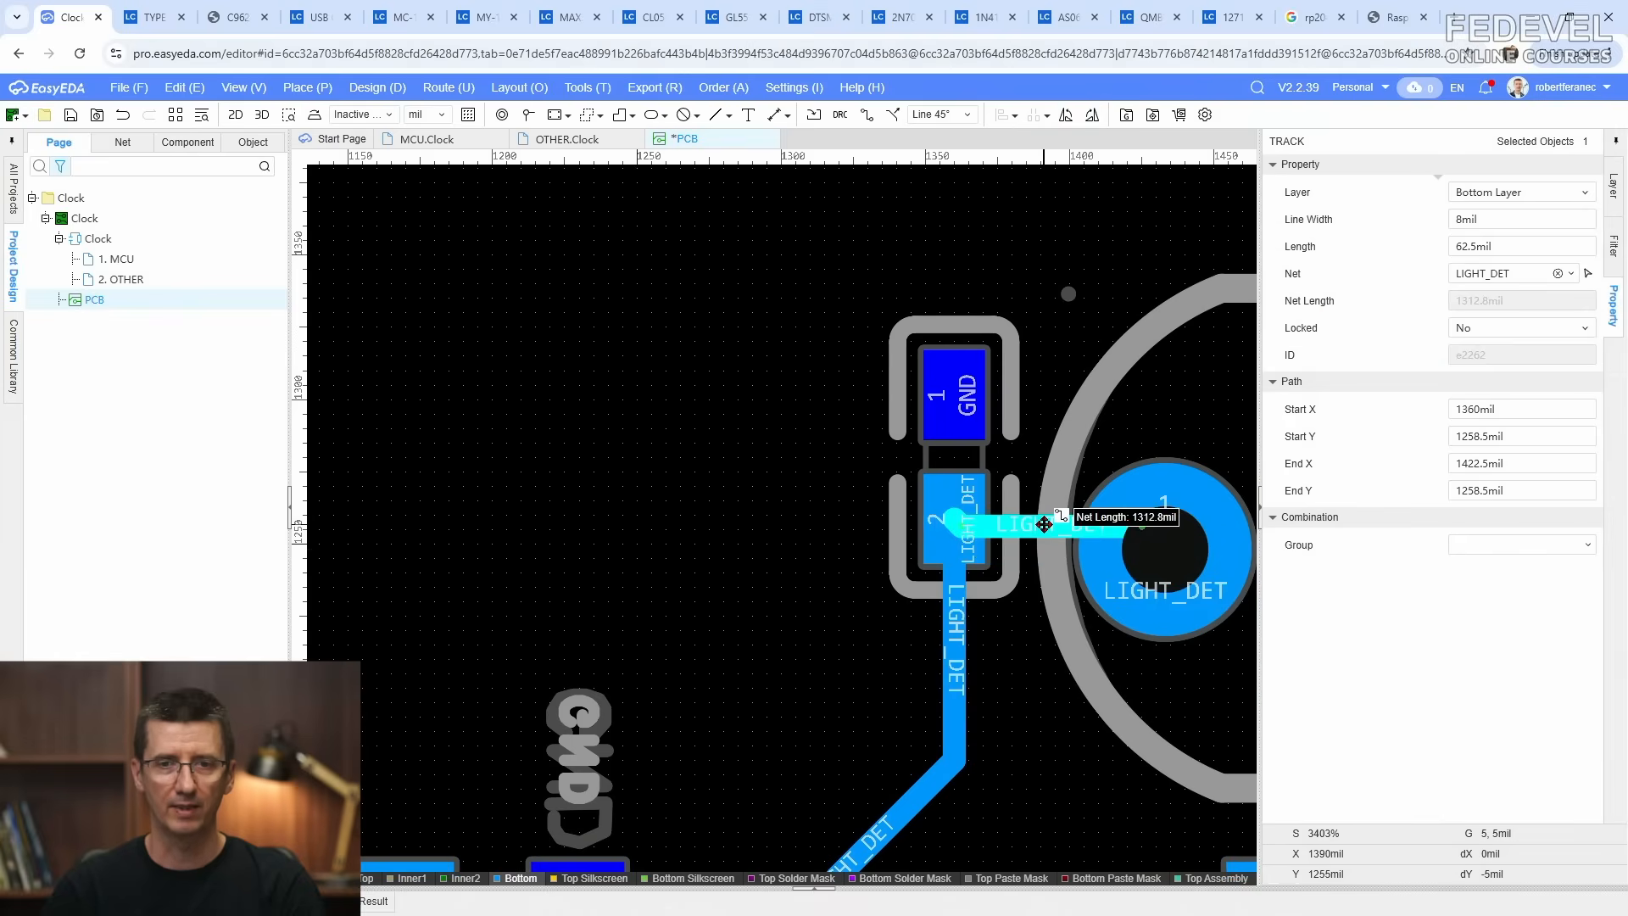
pyautogui.press('Escape')
pyautogui.scroll(-4, 974, 609)
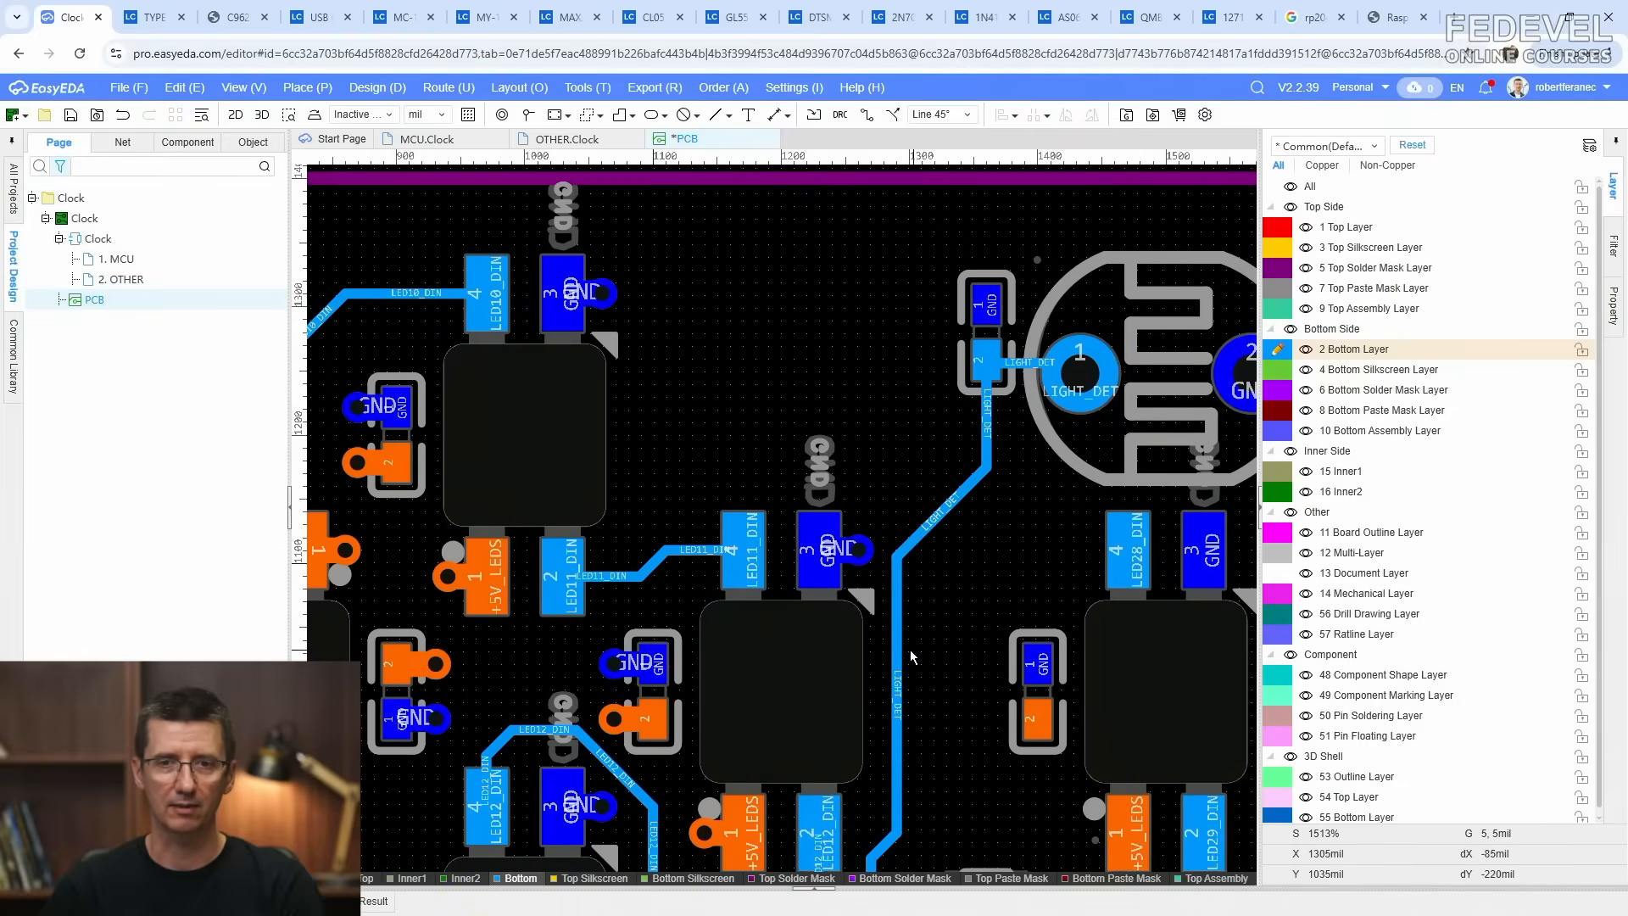
pyautogui.moveTo(898, 636); pyautogui.dragTo(911, 623)
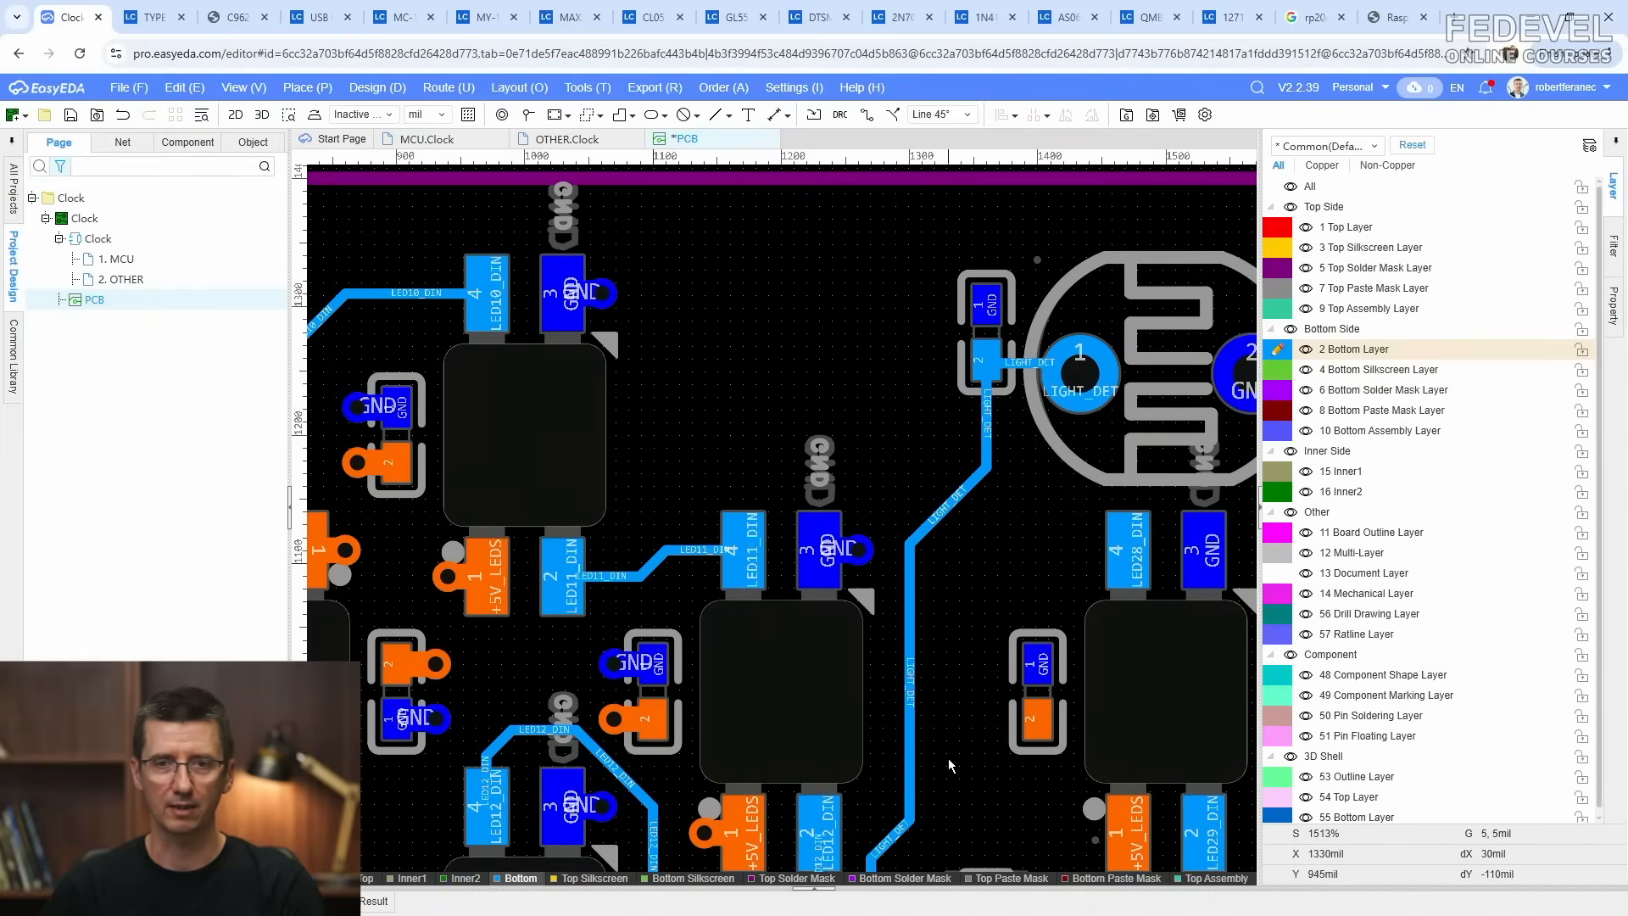
# Step: Delete the GND via and its short track beside LED pad 3, next to the LED13_DIN pad
pyautogui.moveTo(949, 763); pyautogui.dragTo(939, 505, button='right')
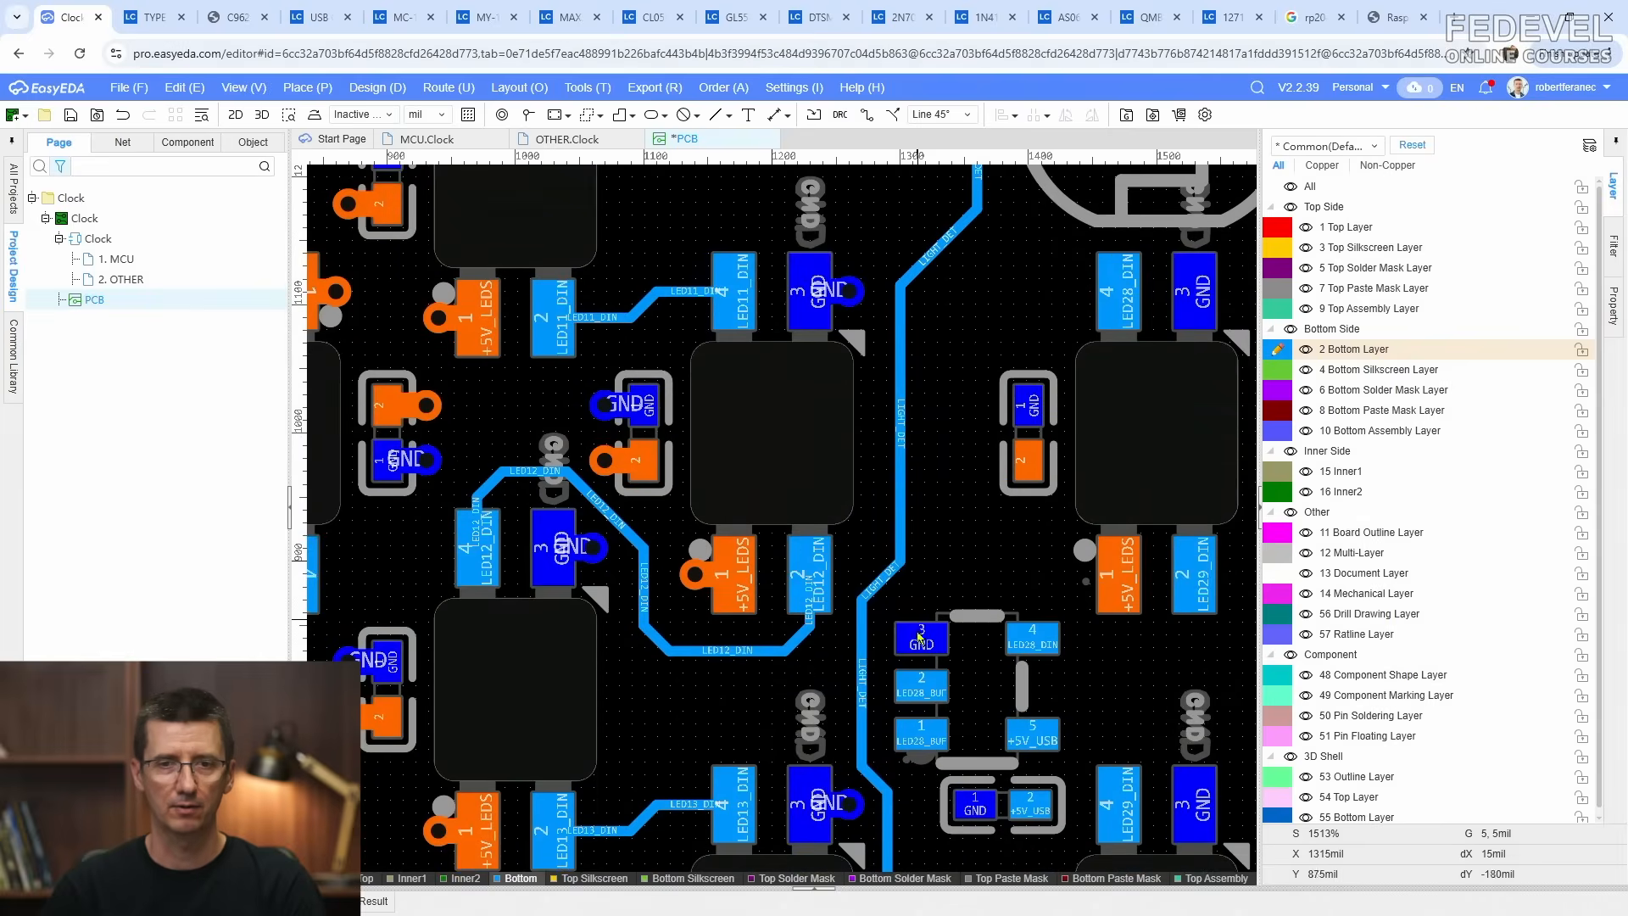
pyautogui.moveTo(924, 688); pyautogui.dragTo(903, 455, button='right')
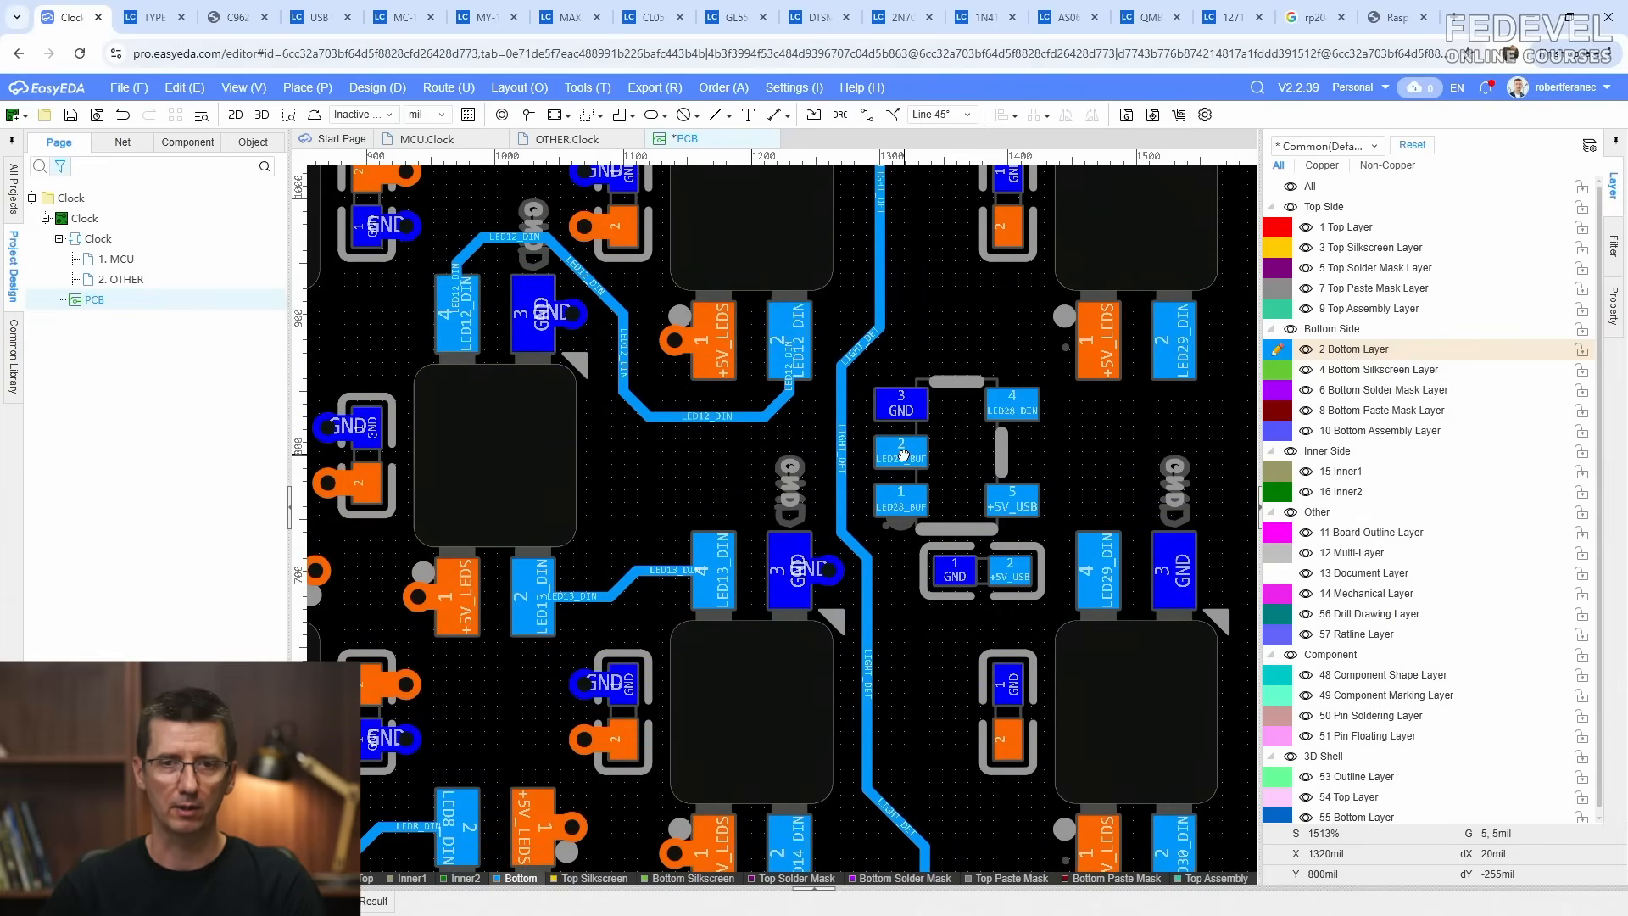
pyautogui.scroll(2, 887, 509)
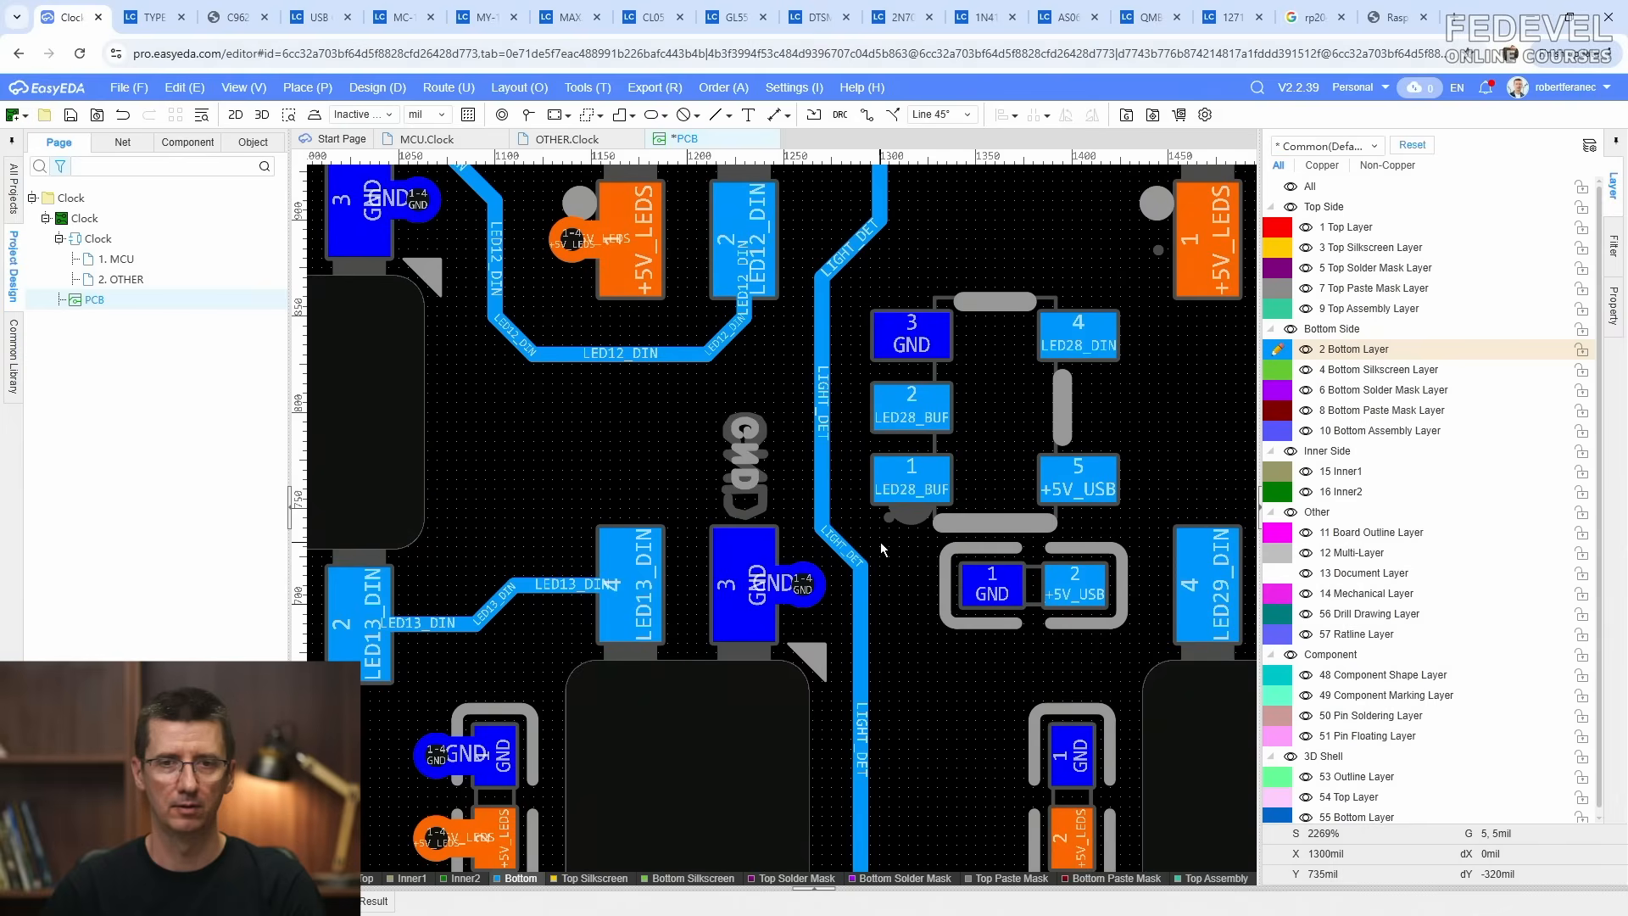
pyautogui.scroll(2, 783, 541)
pyautogui.click(829, 597)
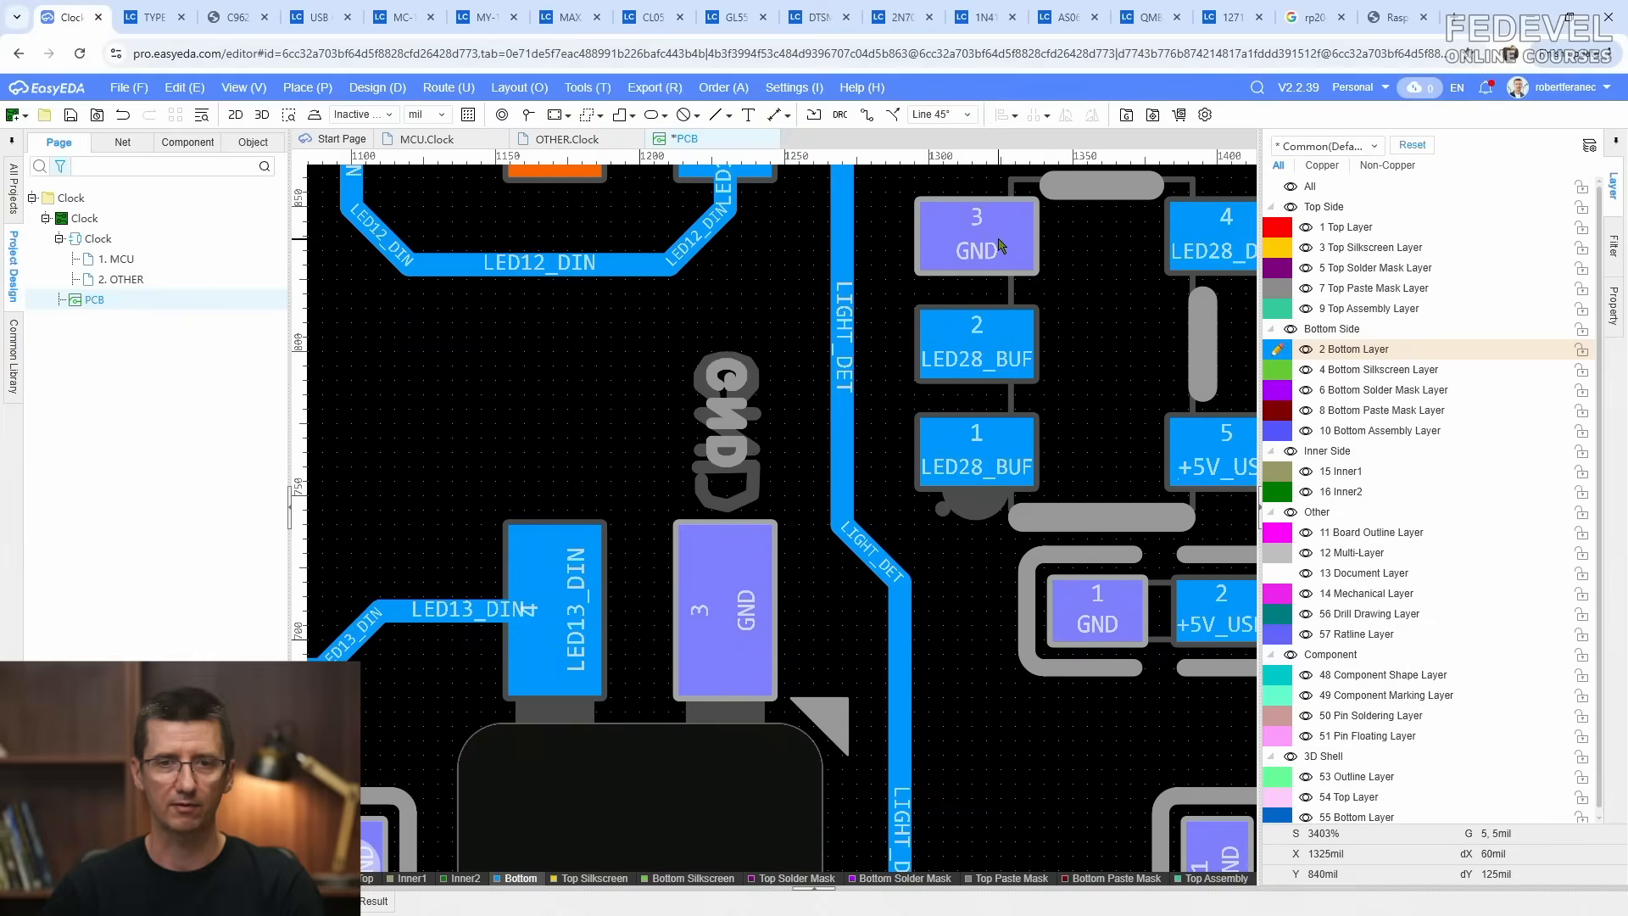
# Step: Route a 20 mil GND track straight up from LED pad 3 beside the LED13_DIN pad, ending at X 1230, Y 765 mil
pyautogui.click(866, 115)
pyautogui.click(716, 596)
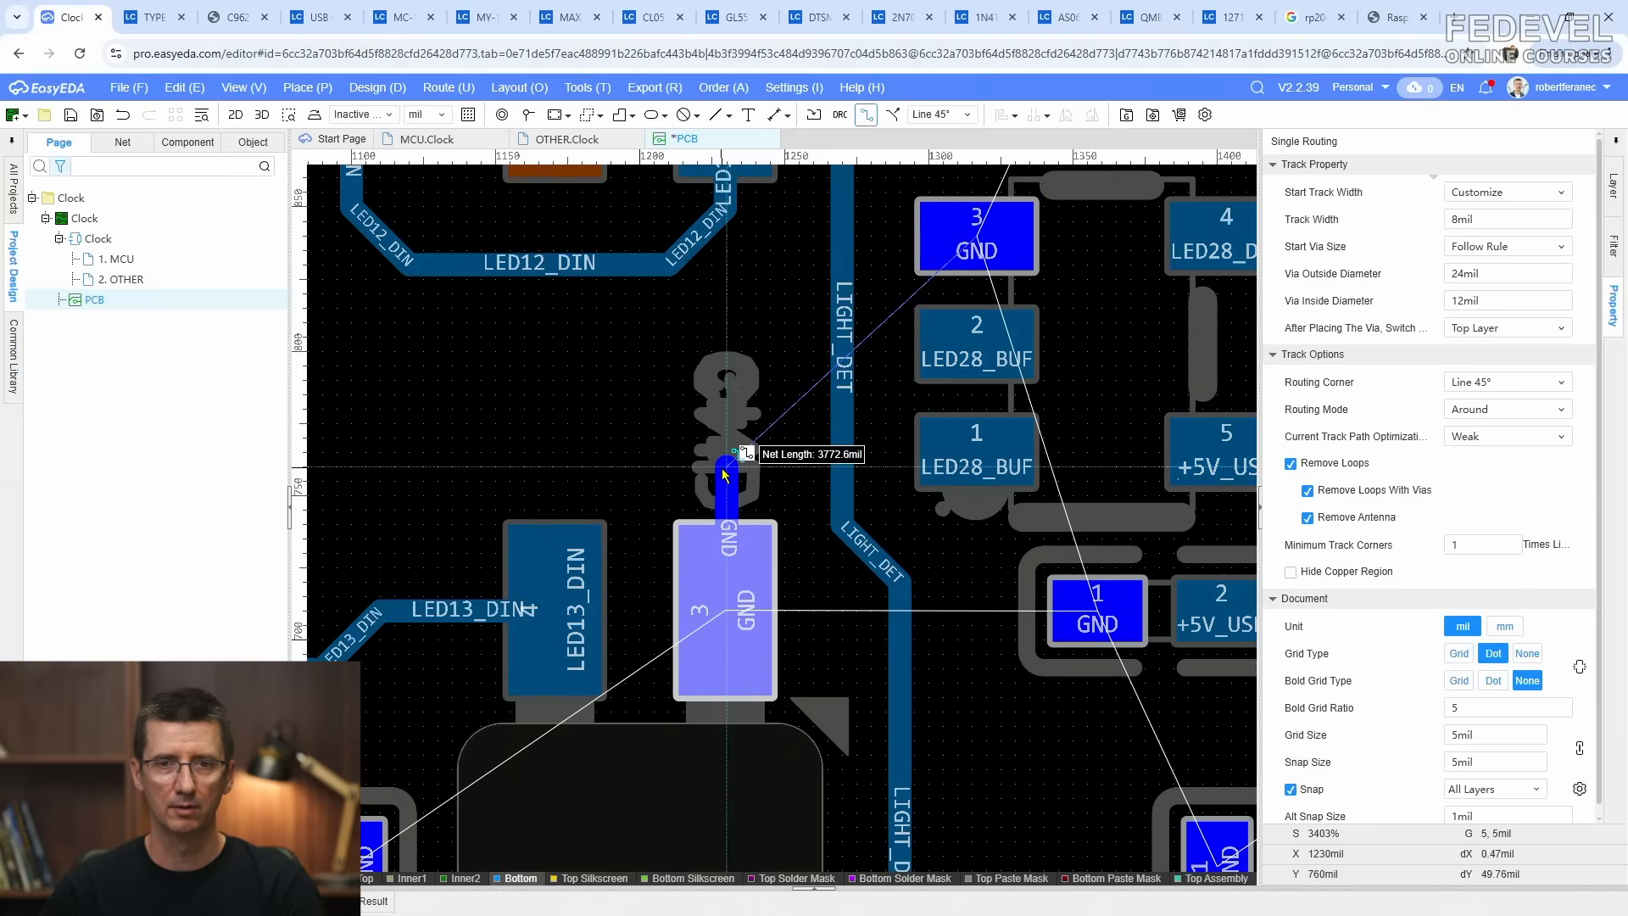
pyautogui.press('Tab')
pyautogui.write('20')
pyautogui.press('Return')
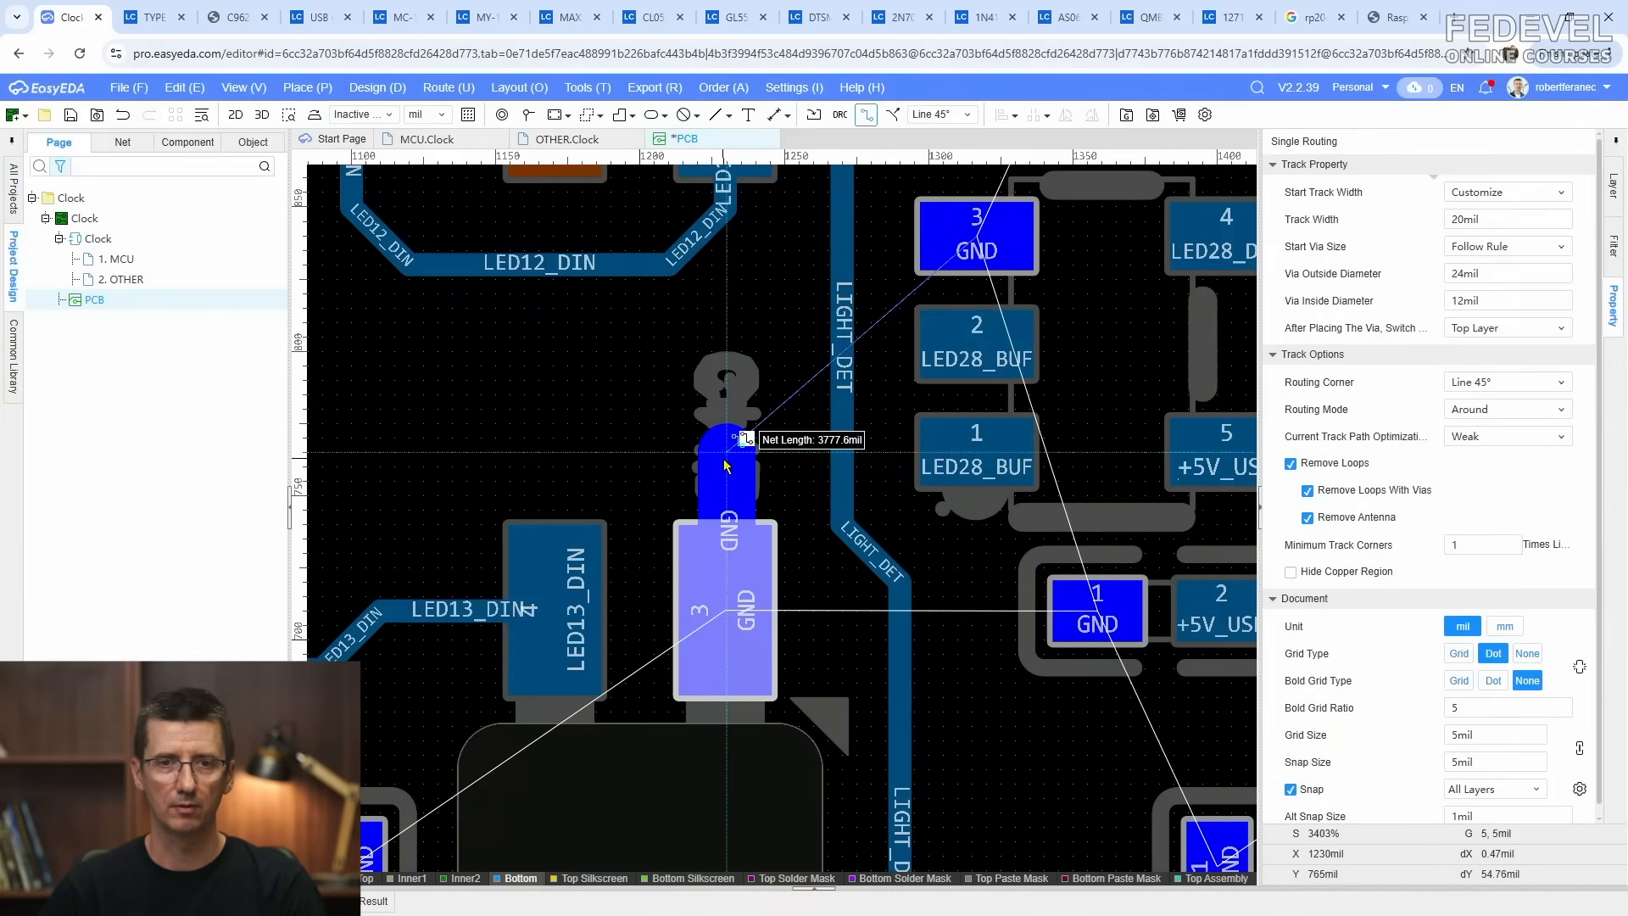
pyautogui.click(726, 453)
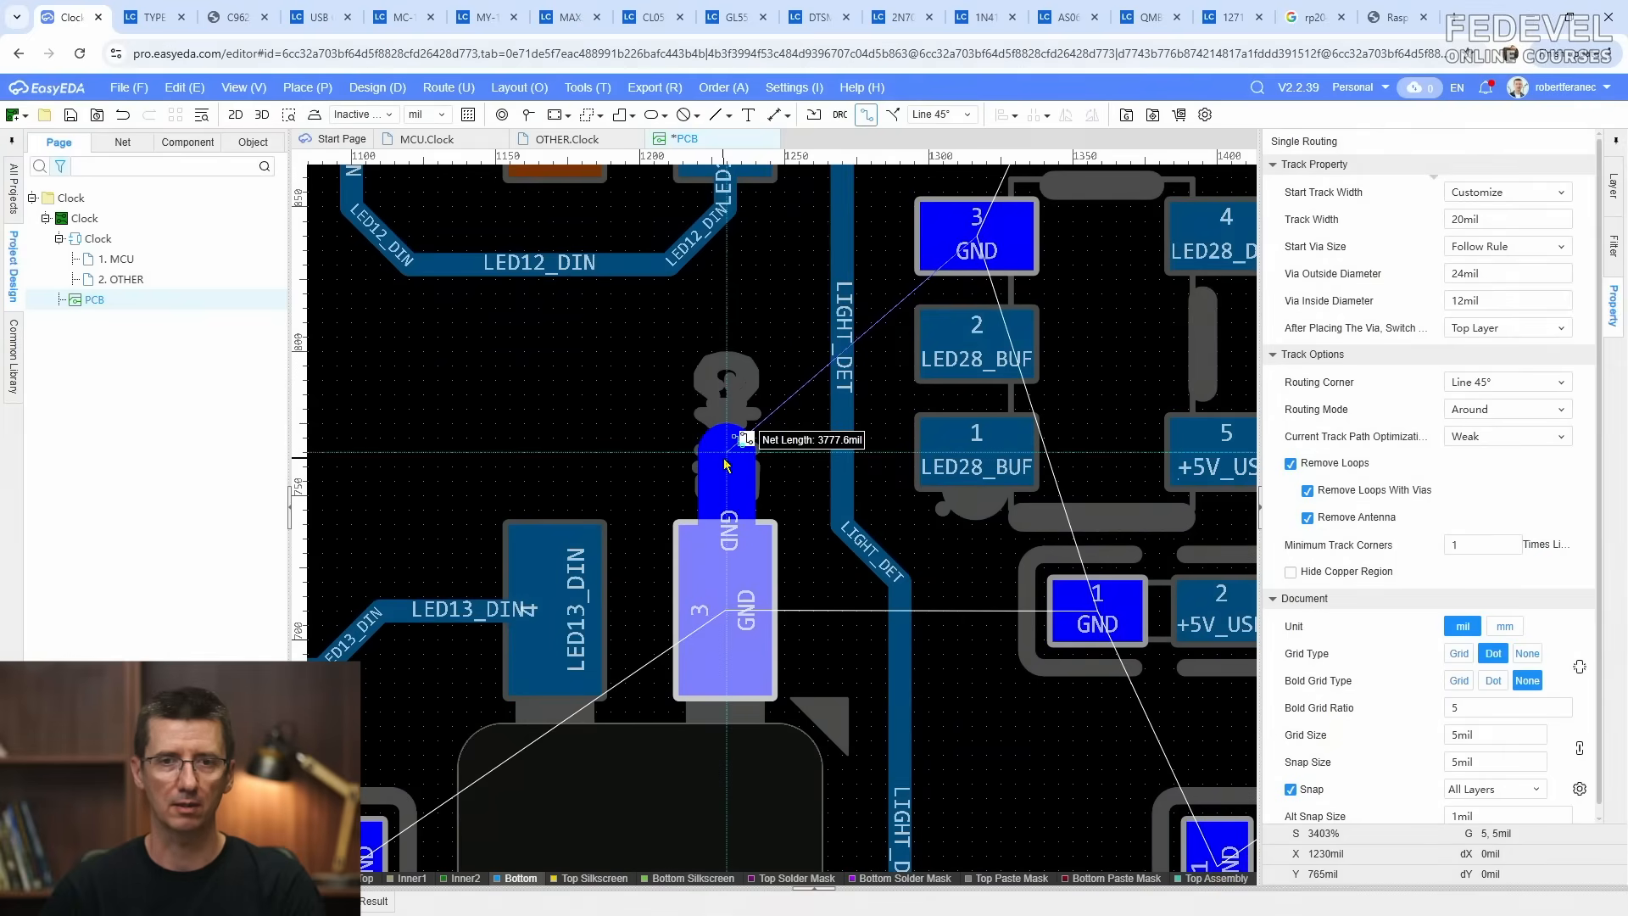
pyautogui.rightClick(726, 453)
pyautogui.rightClick(576, 381)
# Step: Place a GND via at the upper end of the new 20 mil track, at X 1230, Y 765 mil
pyautogui.click(526, 118)
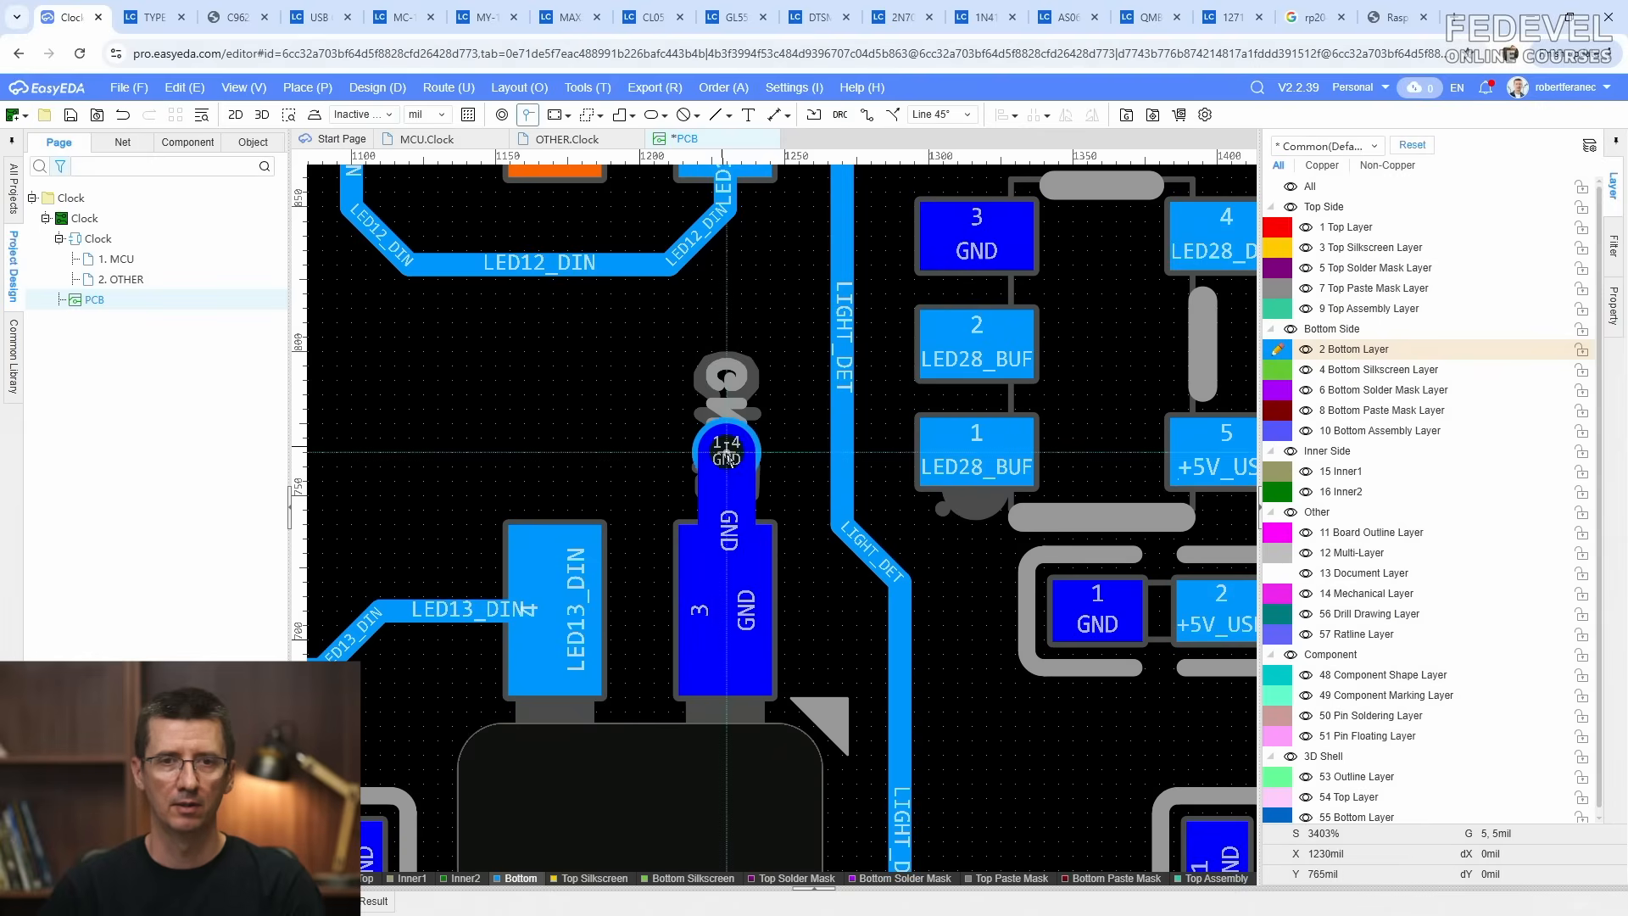
pyautogui.click(727, 452)
pyautogui.rightClick(589, 450)
# Step: Shift the diagonal LIGHT_DET segment beside the LED's GND pad 3 further down
pyautogui.moveTo(824, 654); pyautogui.dragTo(761, 487, button='right')
pyautogui.scroll(-2, 761, 486)
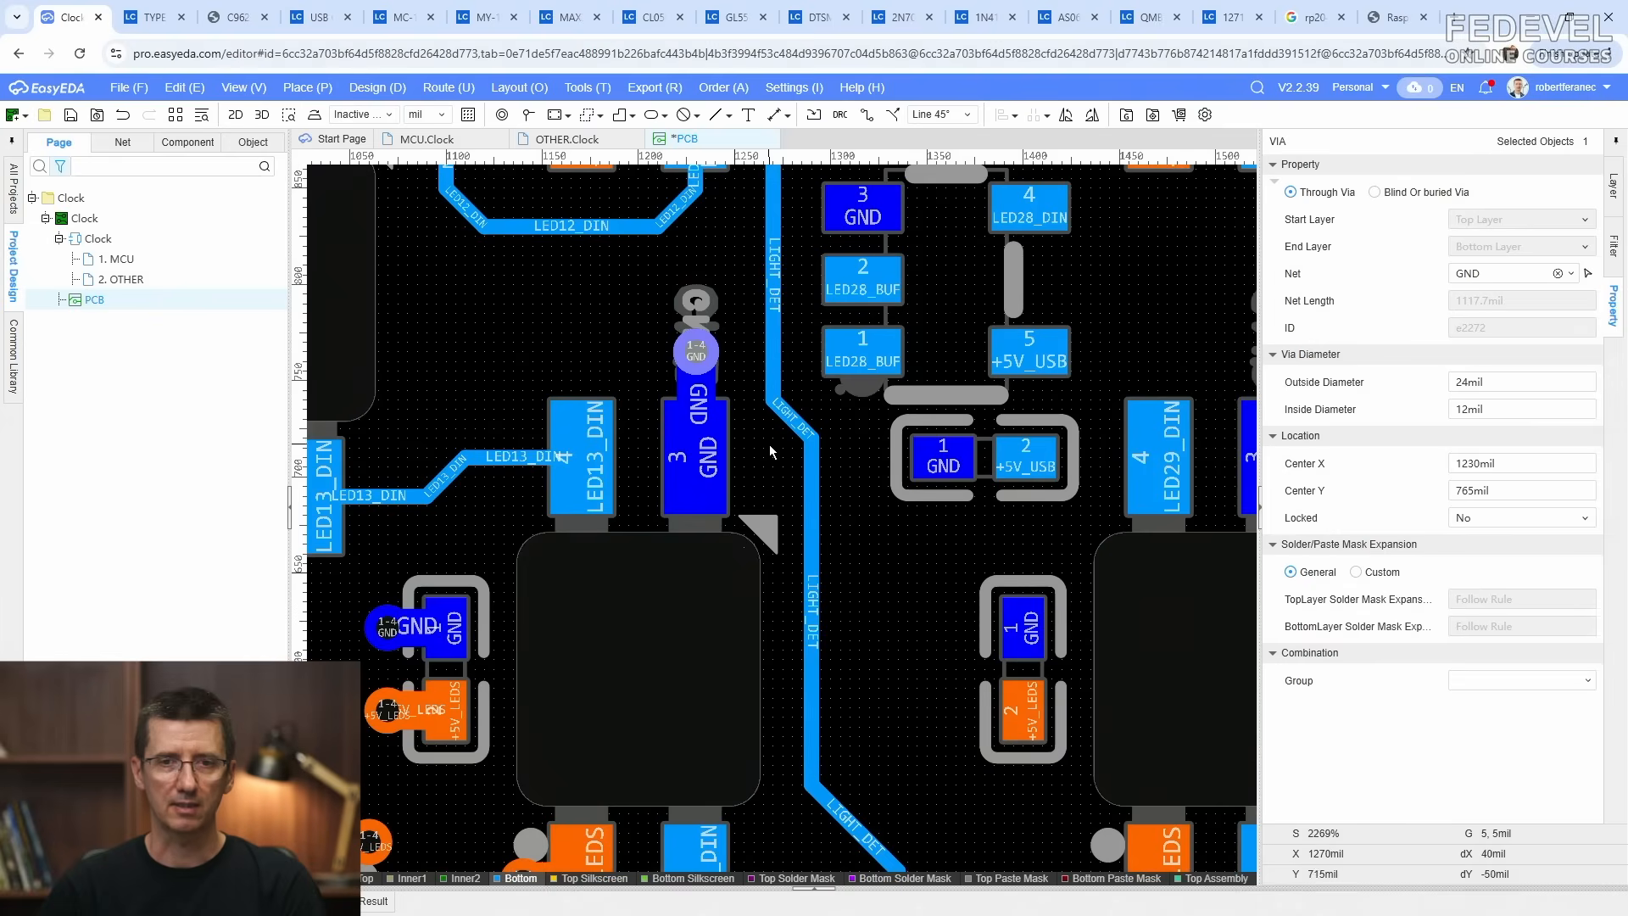
pyautogui.click(781, 458)
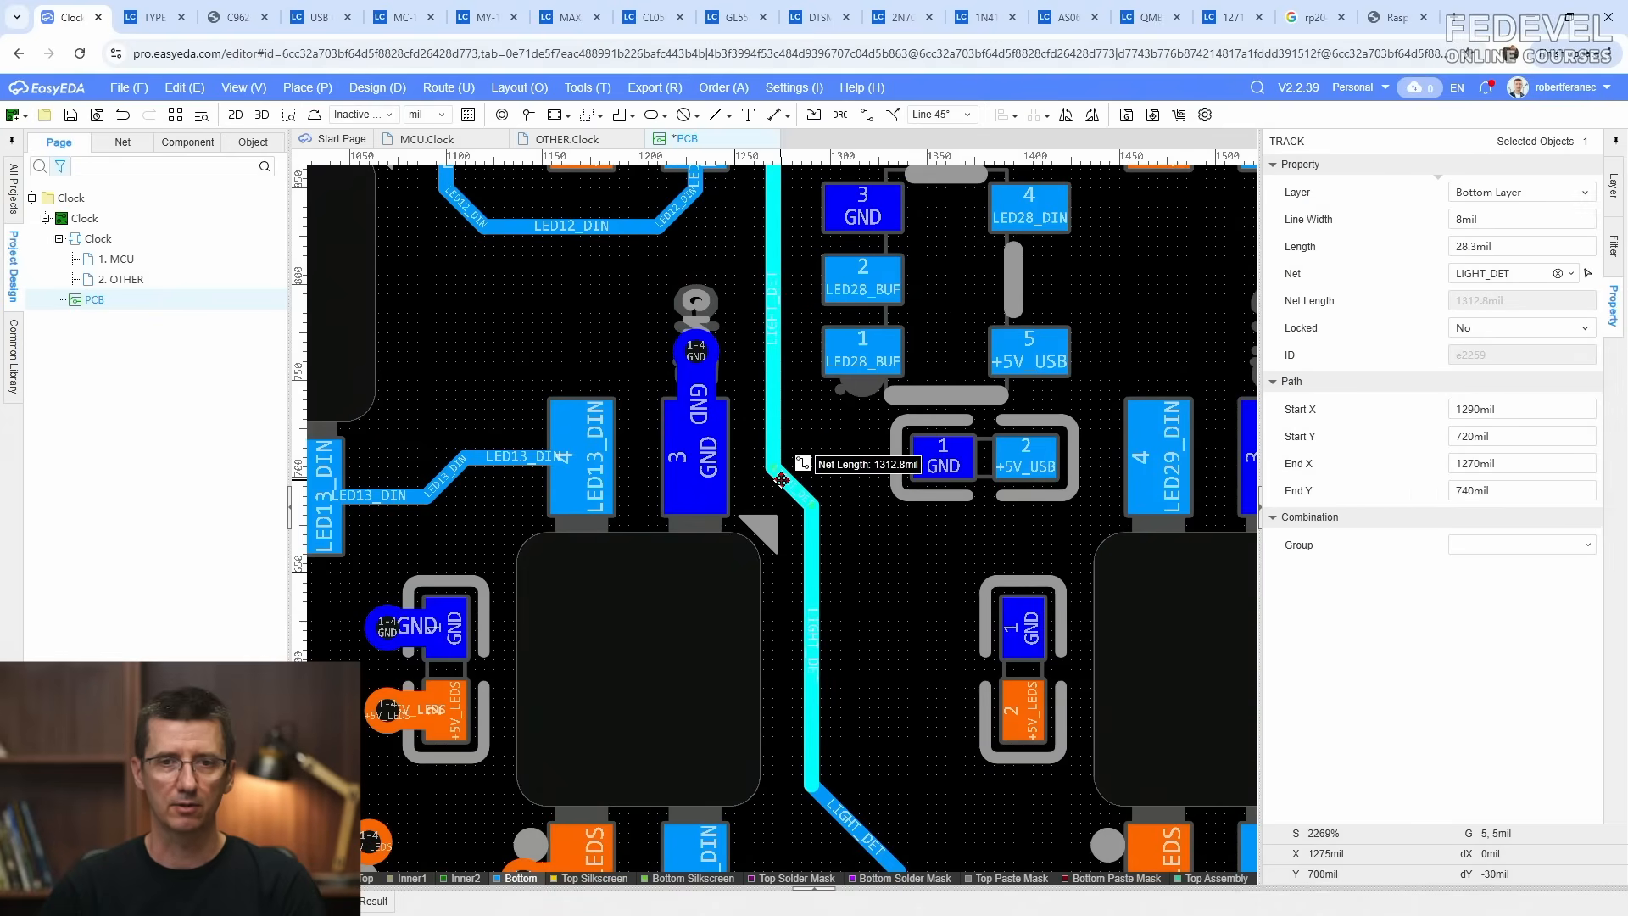
pyautogui.click(863, 657)
# Step: Start an 8 mil LED28_BUF track from the MCU pad beside LIGHT_DET and lead it diagonally up towards the buzzer pads
pyautogui.moveTo(865, 649); pyautogui.dragTo(869, 476, button='right')
pyautogui.moveTo(928, 647); pyautogui.dragTo(894, 400, button='right')
pyautogui.moveTo(921, 585); pyautogui.dragTo(888, 275, button='right')
pyautogui.moveTo(882, 614); pyautogui.dragTo(878, 468, button='right')
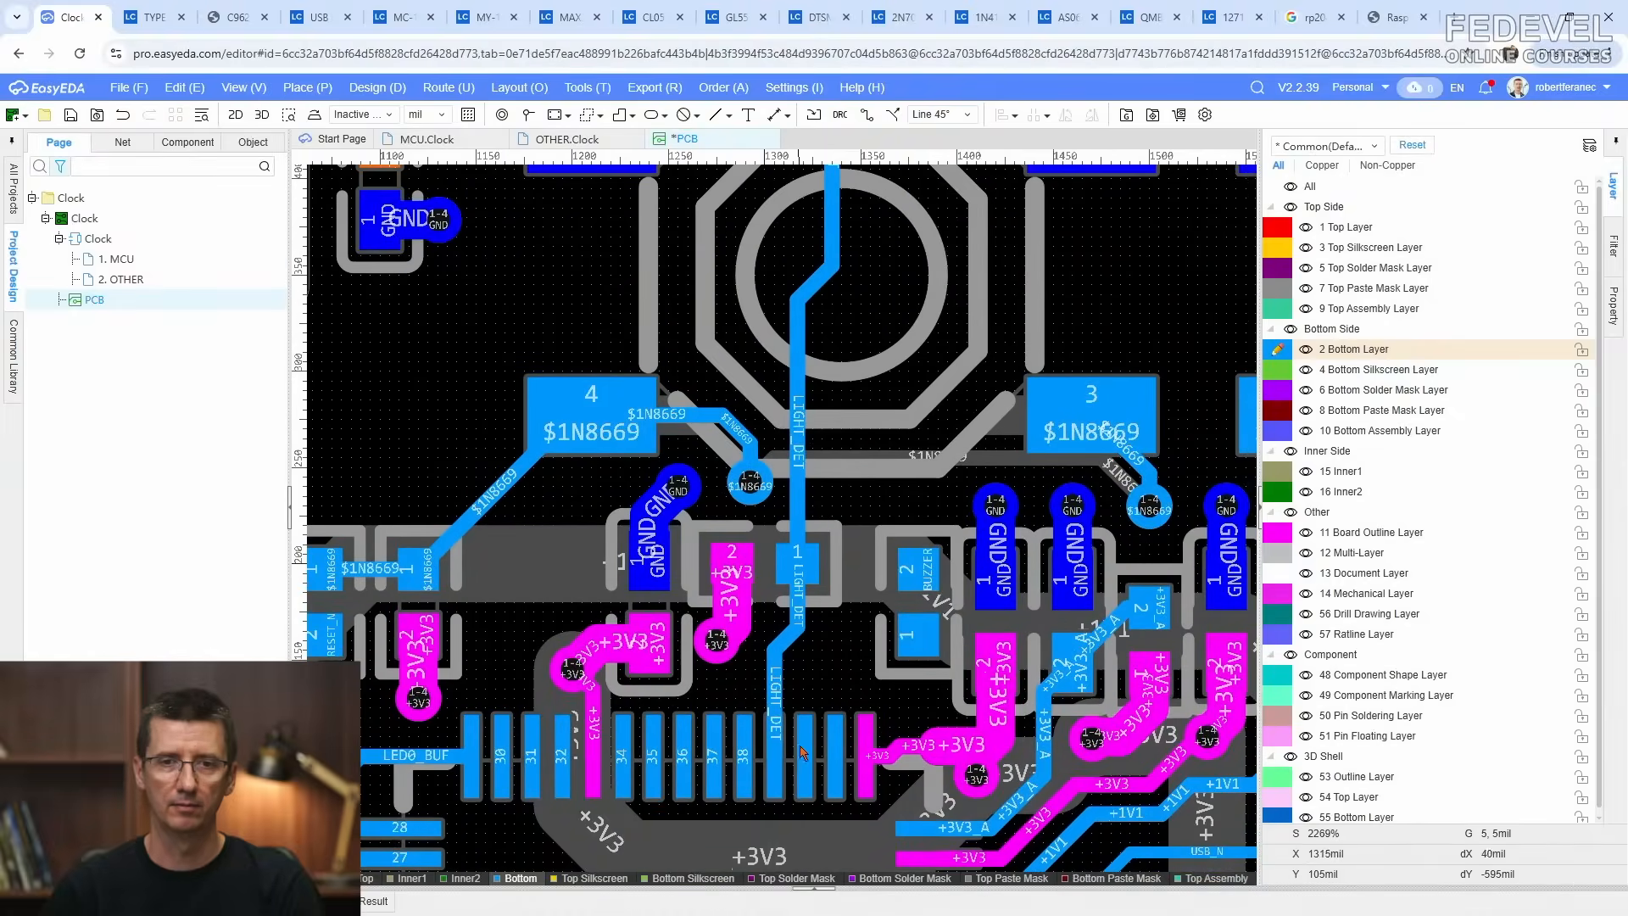
pyautogui.scroll(-6, 801, 752)
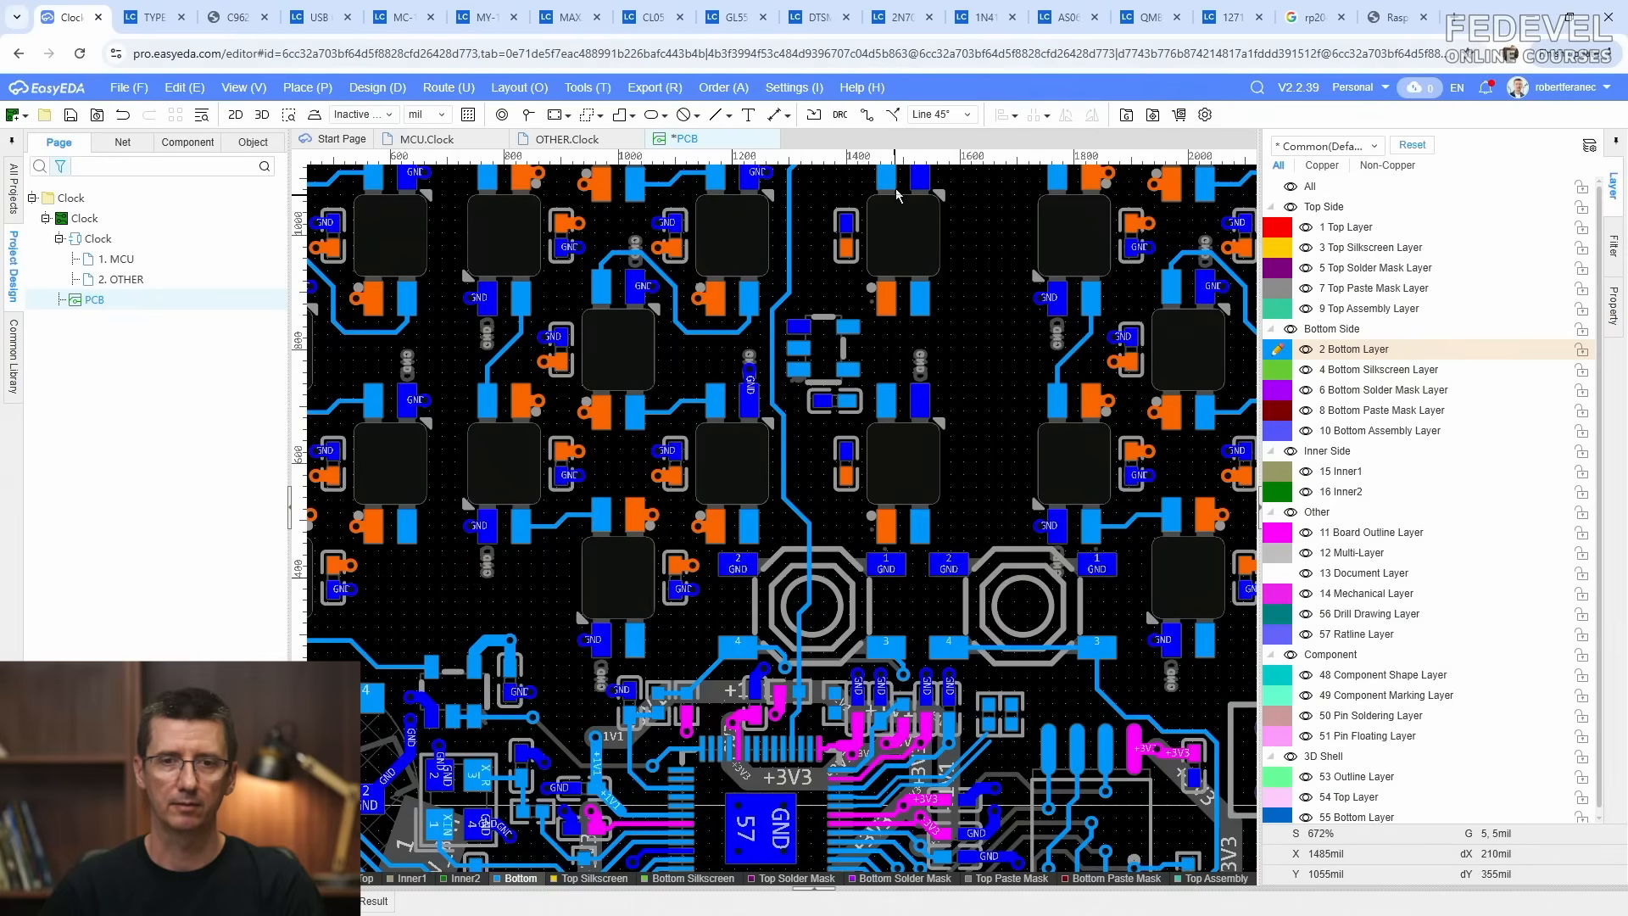
pyautogui.click(867, 115)
pyautogui.scroll(6, 802, 681)
pyautogui.scroll(-6, 827, 813)
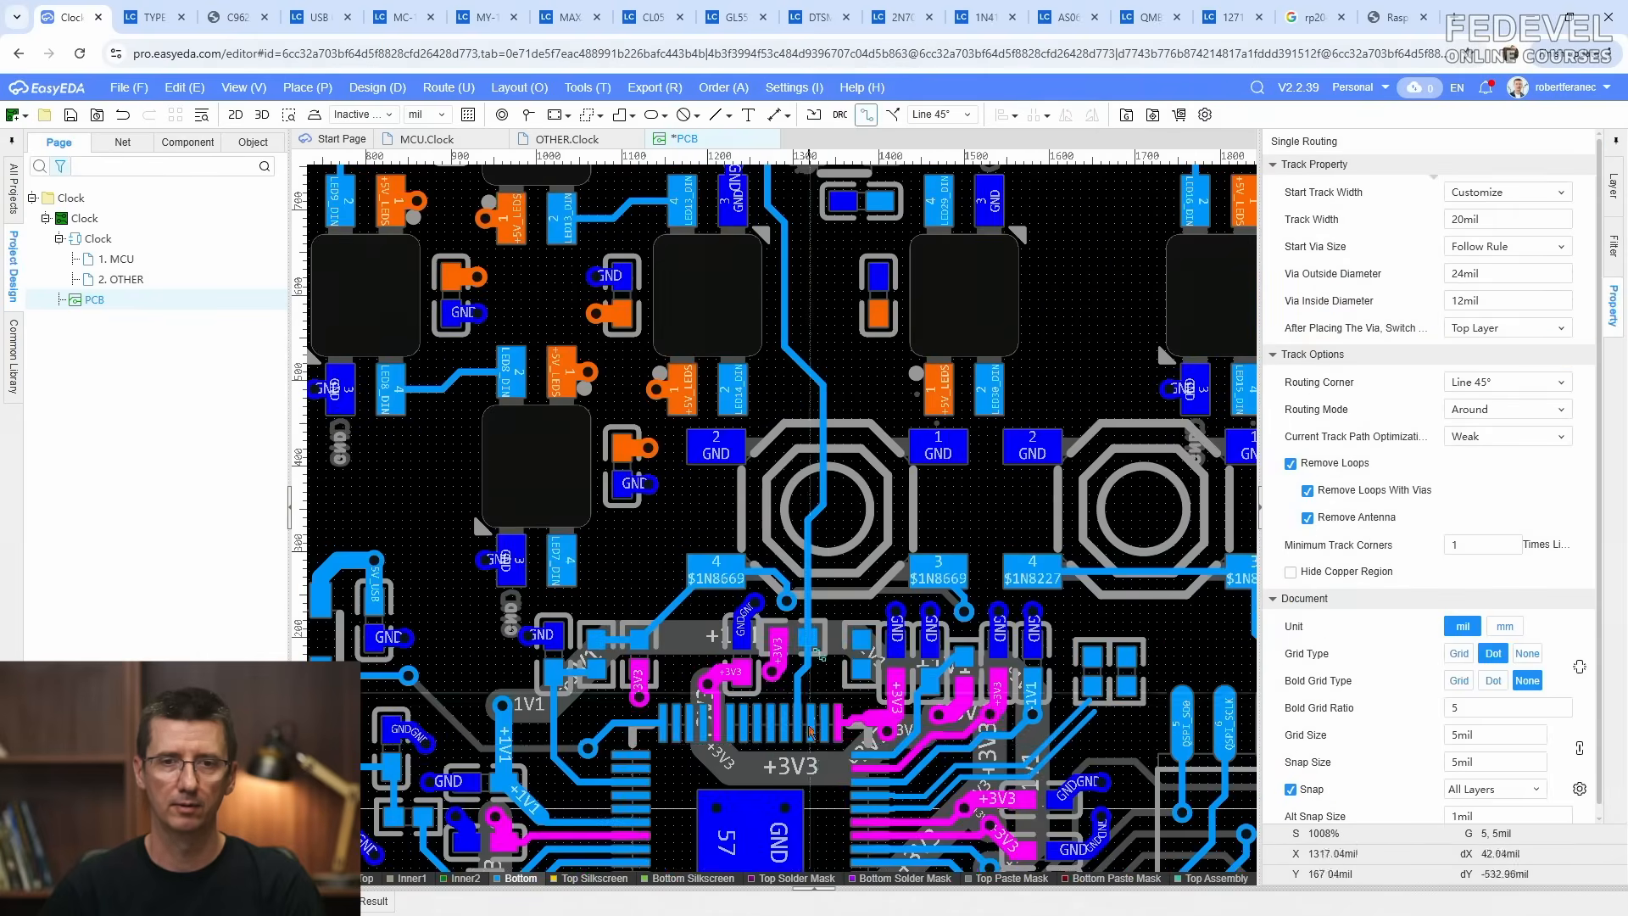
pyautogui.scroll(6, 819, 696)
pyautogui.click(814, 670)
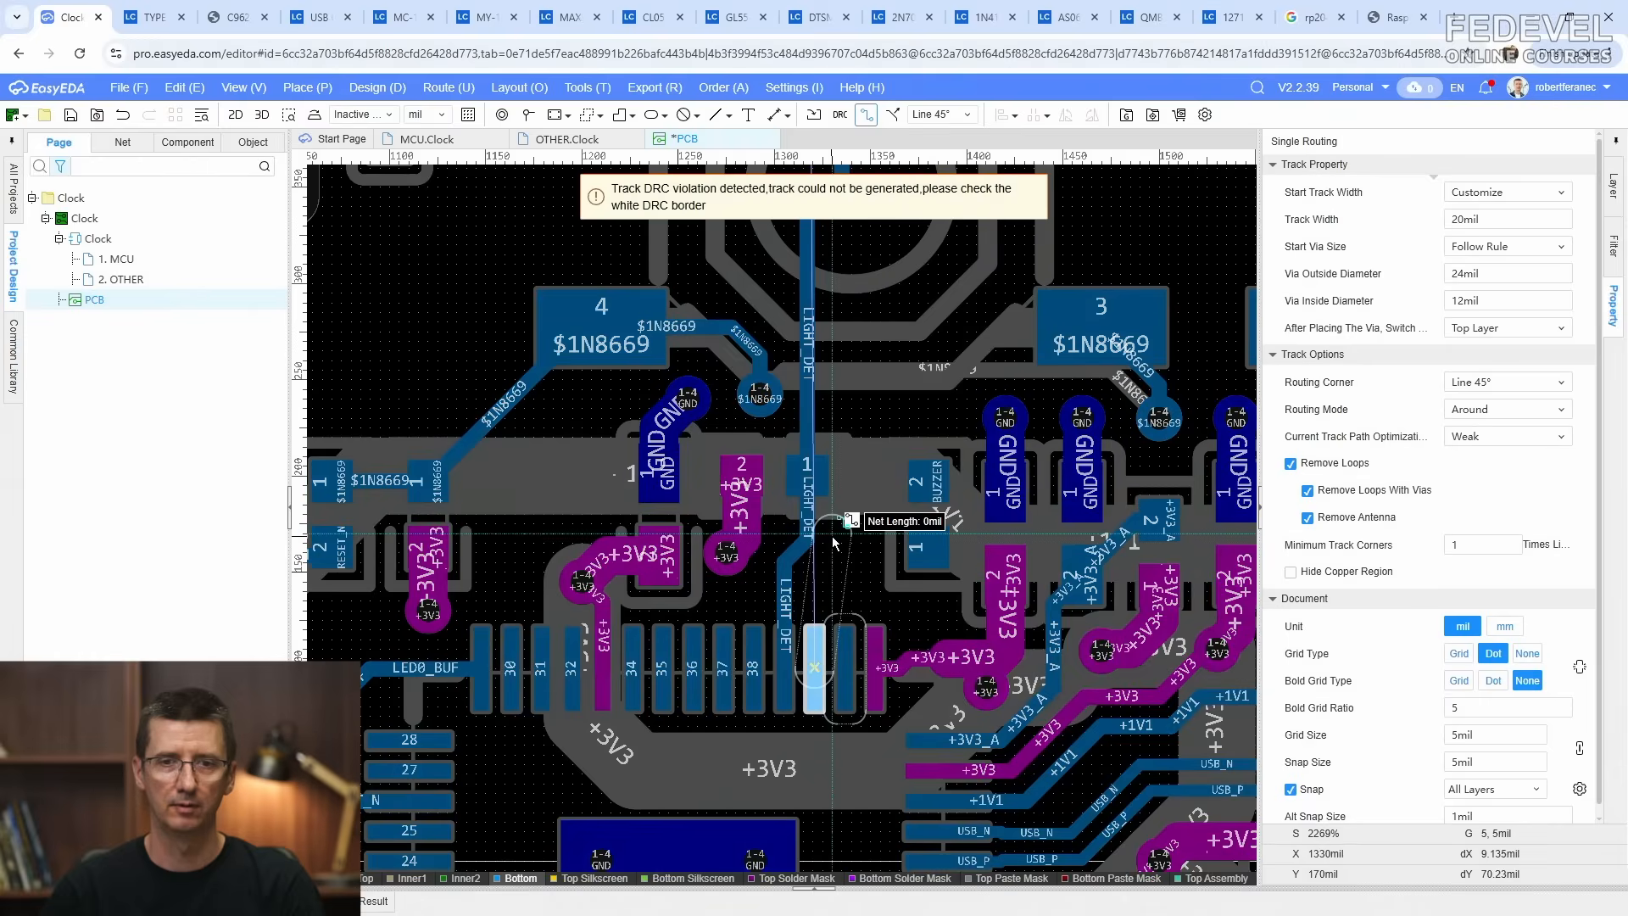
pyautogui.press('Tab')
pyautogui.write('8')
pyautogui.press('Return')
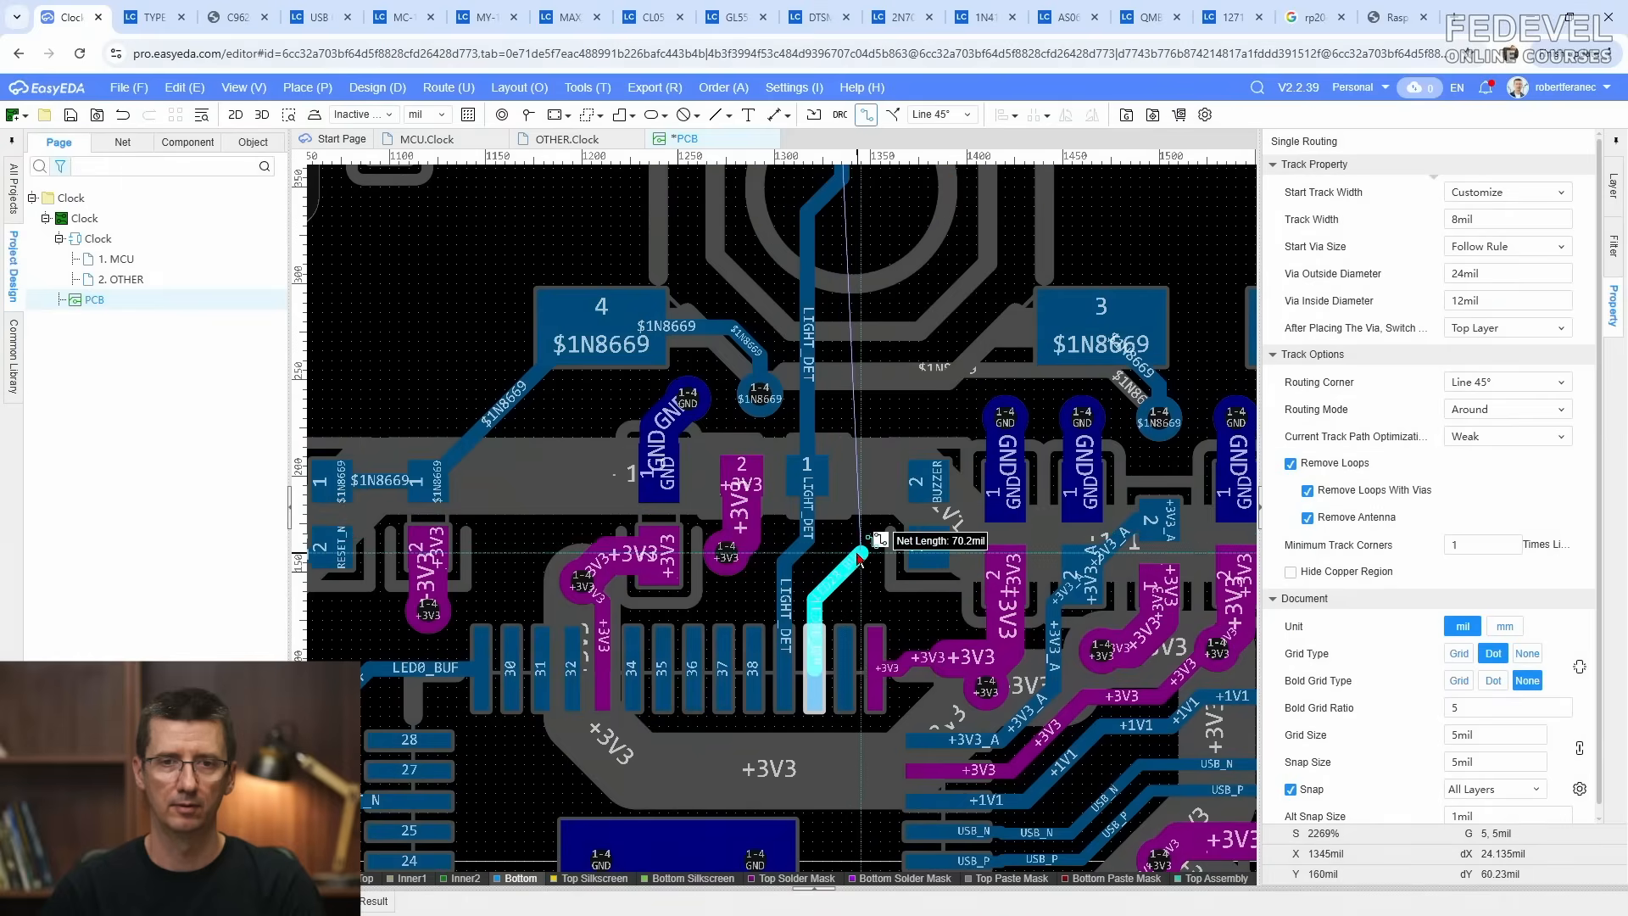
pyautogui.scroll(2, 859, 555)
pyautogui.click(842, 553)
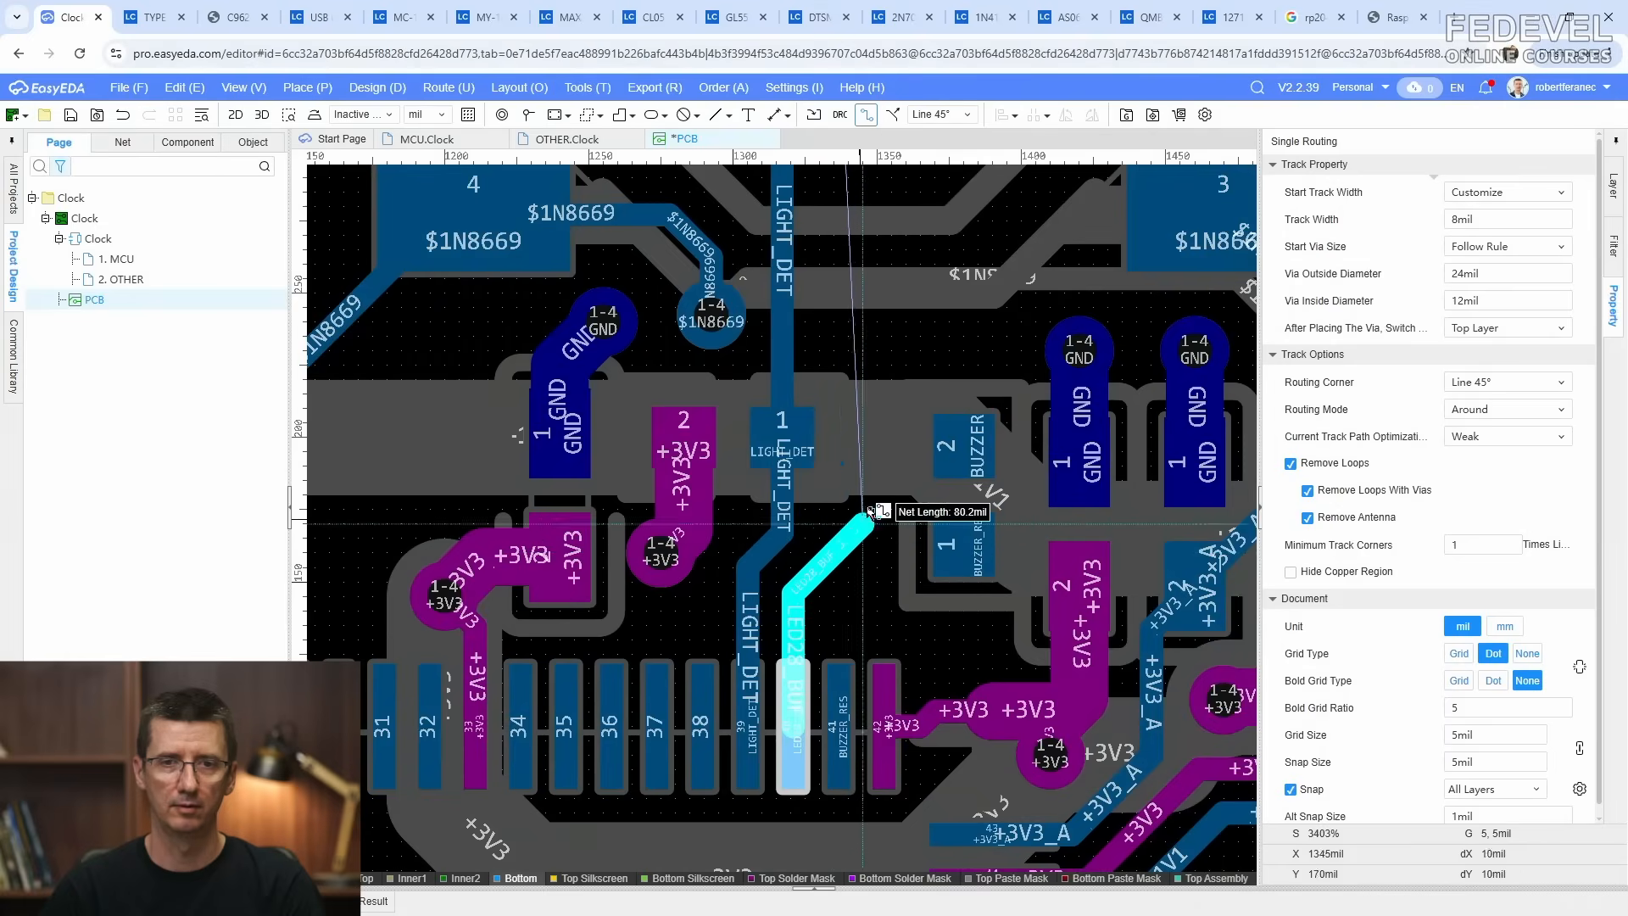
# Step: Continue the LED28_BUF track up alongside LIGHT_DET, through the button footprint, and finish it on pad 1 of the five-pin buffer
pyautogui.moveTo(882, 459); pyautogui.dragTo(889, 614, button='right')
pyautogui.moveTo(882, 480); pyautogui.dragTo(885, 612, button='right')
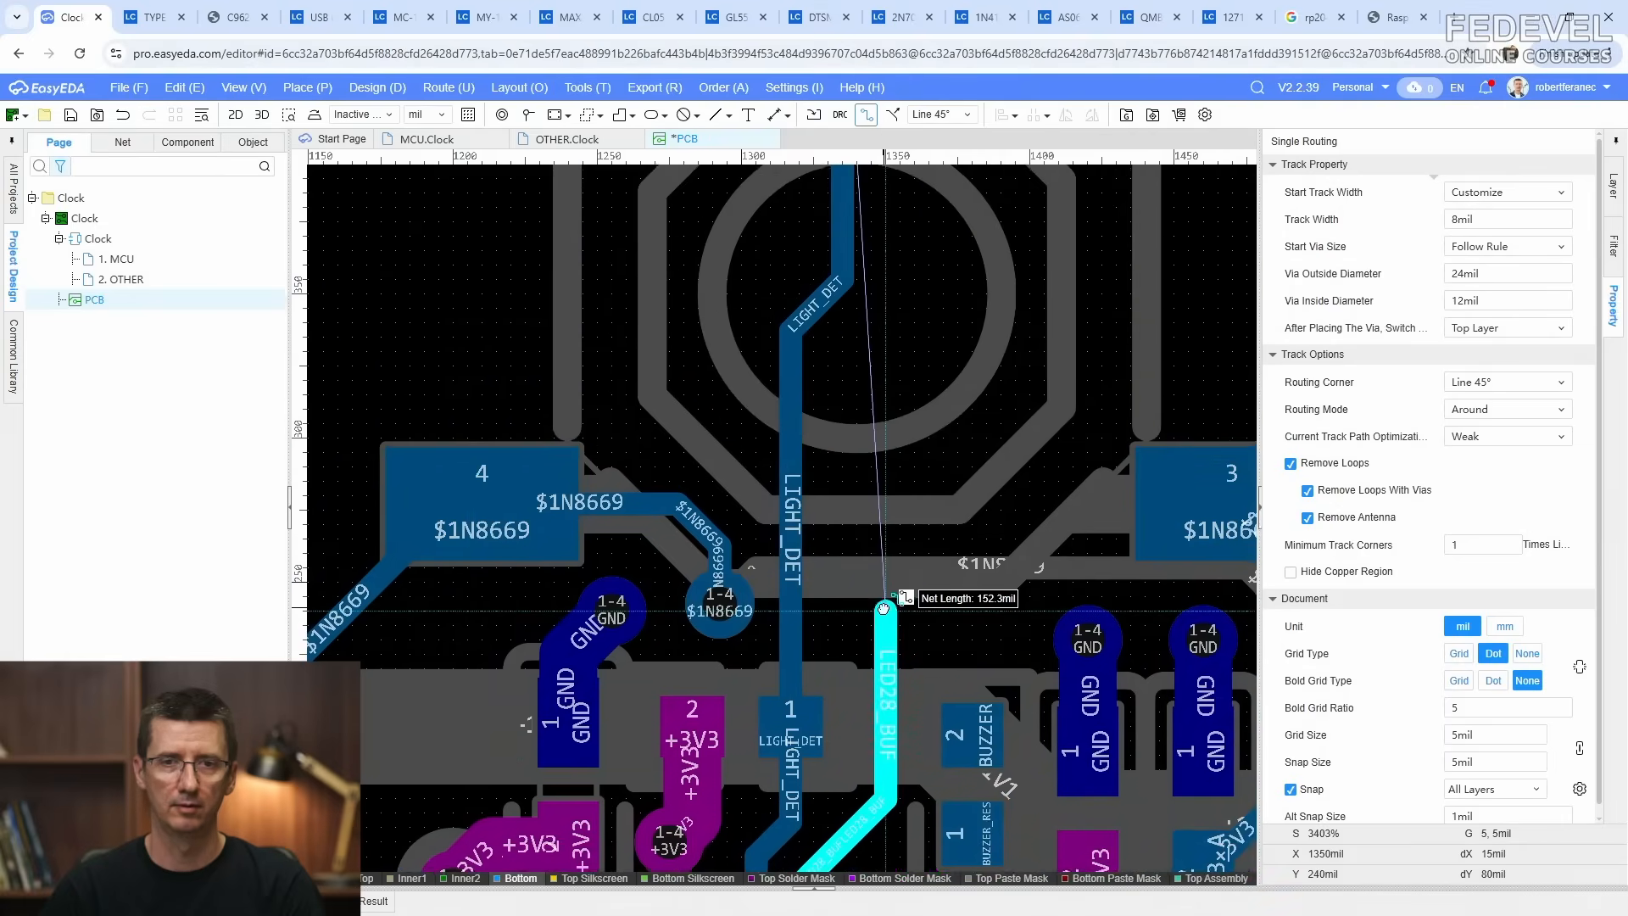
pyautogui.click(873, 454)
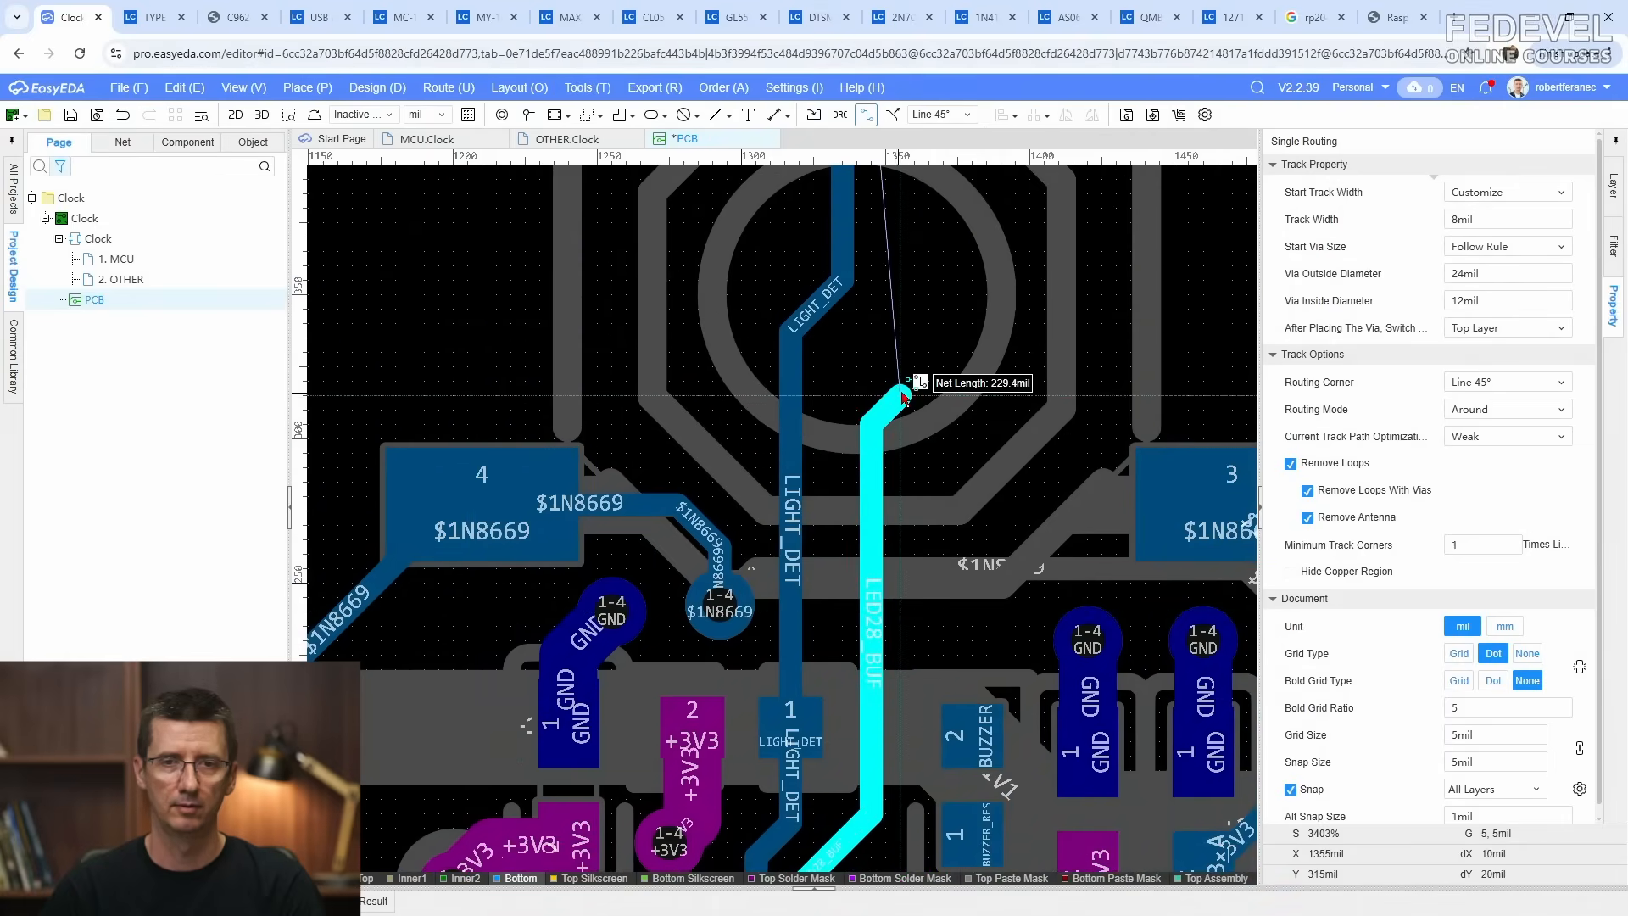
pyautogui.scroll(-5, 906, 395)
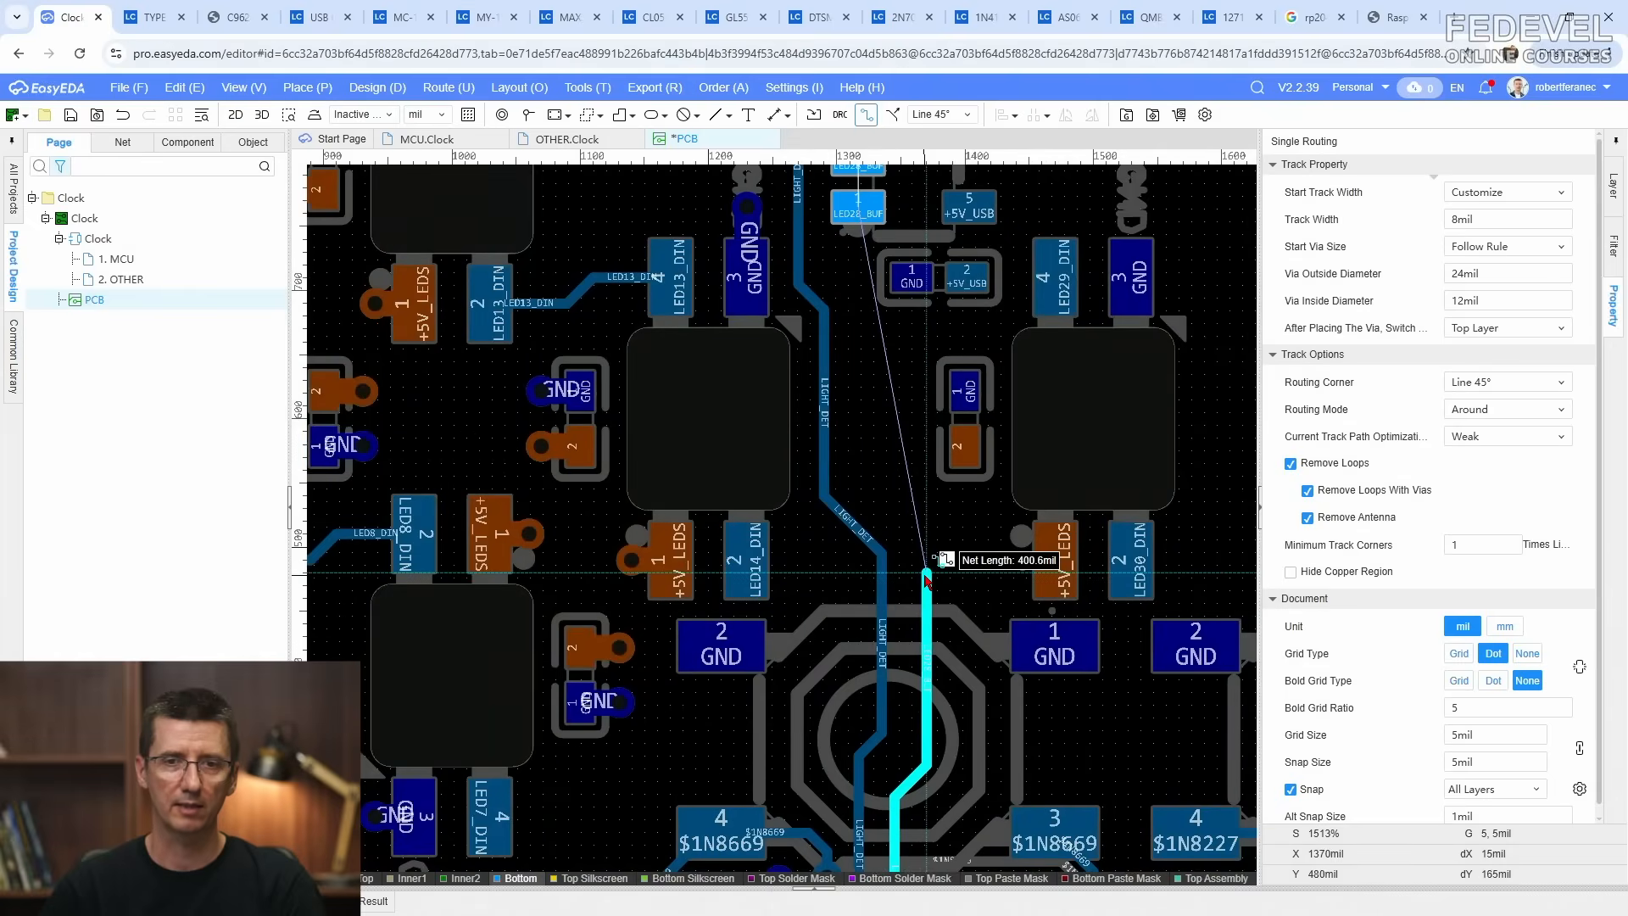
pyautogui.moveTo(887, 492); pyautogui.dragTo(900, 865, button='right')
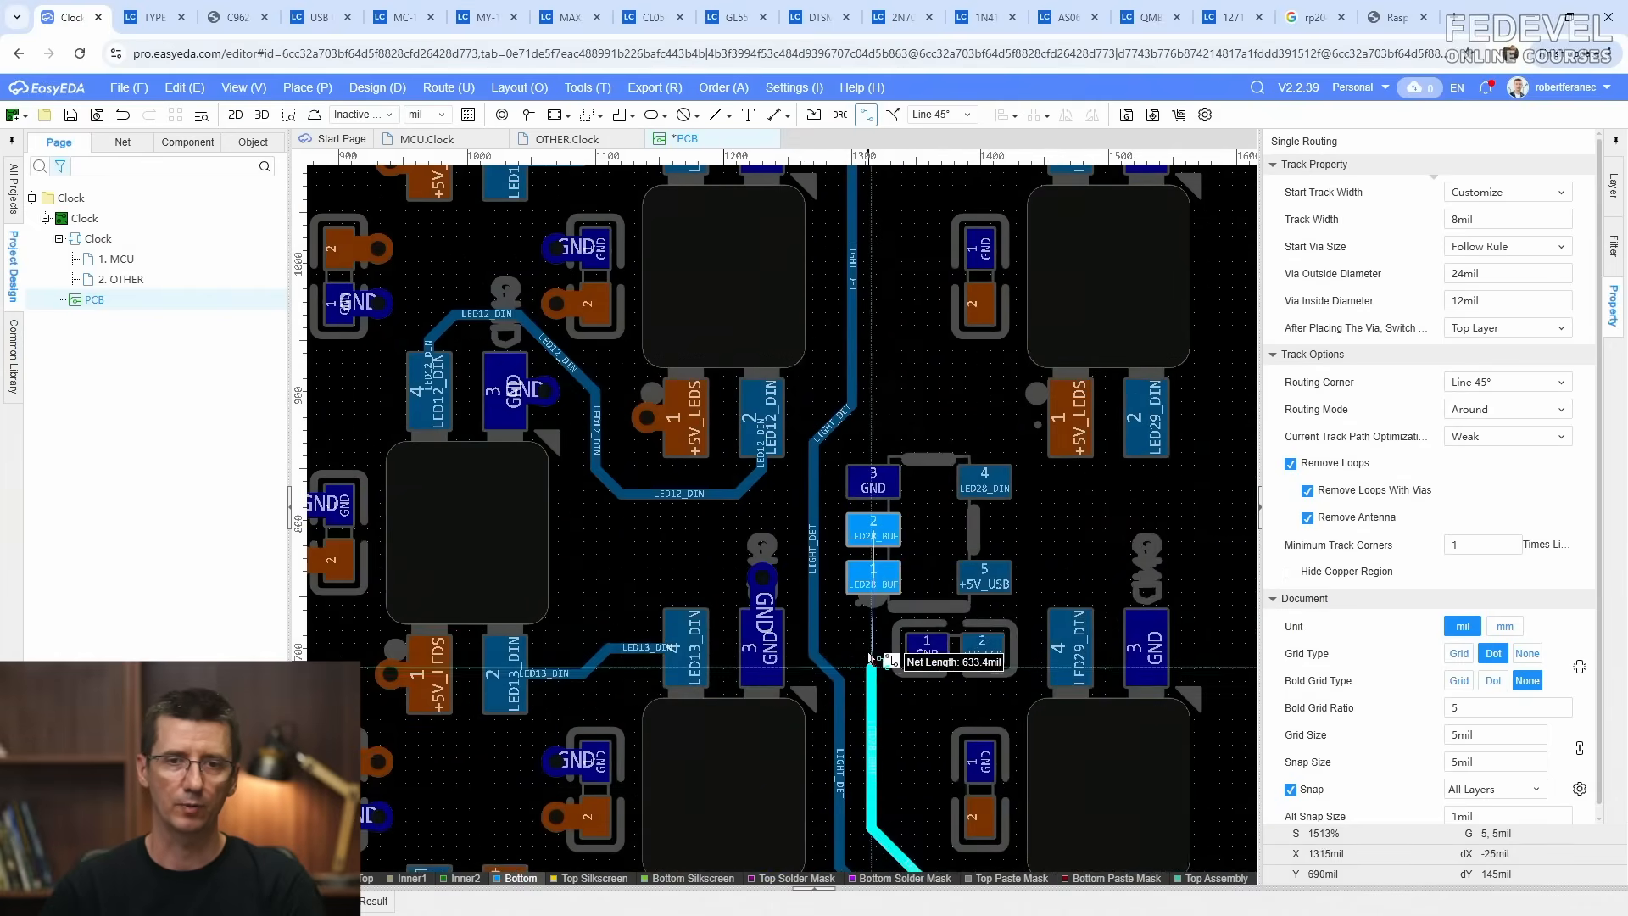
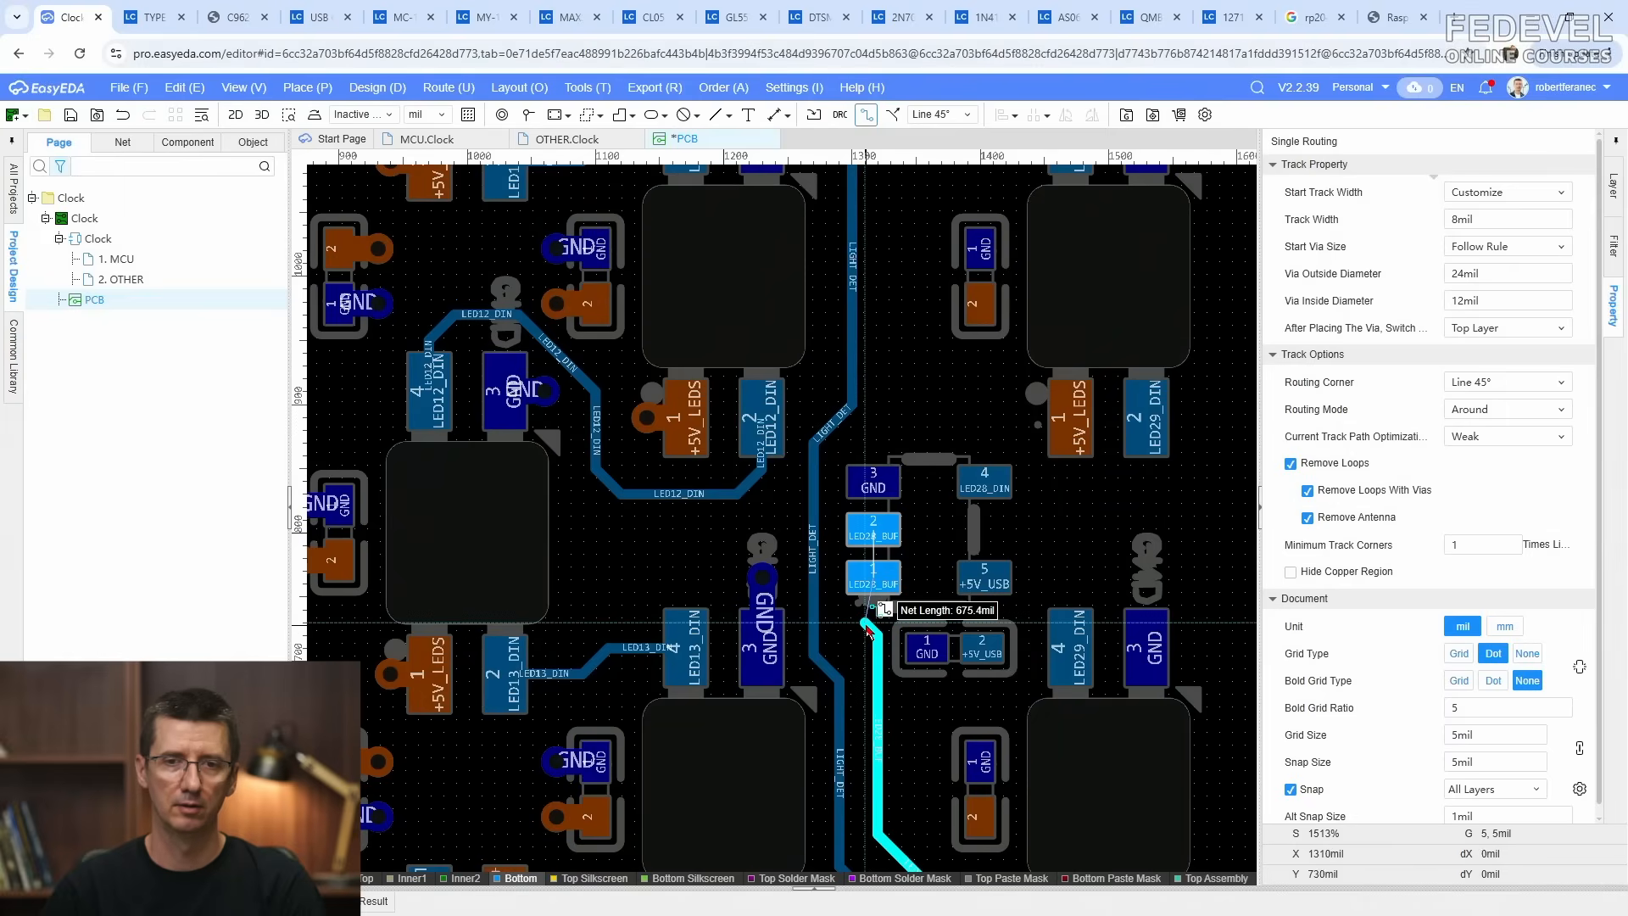
pyautogui.click(866, 586)
pyautogui.rightClick(869, 594)
# Step: Shift the long vertical LED28_BUF segment to X 1330 mil and move the short segment at buffer pad 1 closer to the pad's middle
pyautogui.scroll(2, 897, 745)
pyautogui.moveTo(907, 747); pyautogui.dragTo(923, 610, button='right')
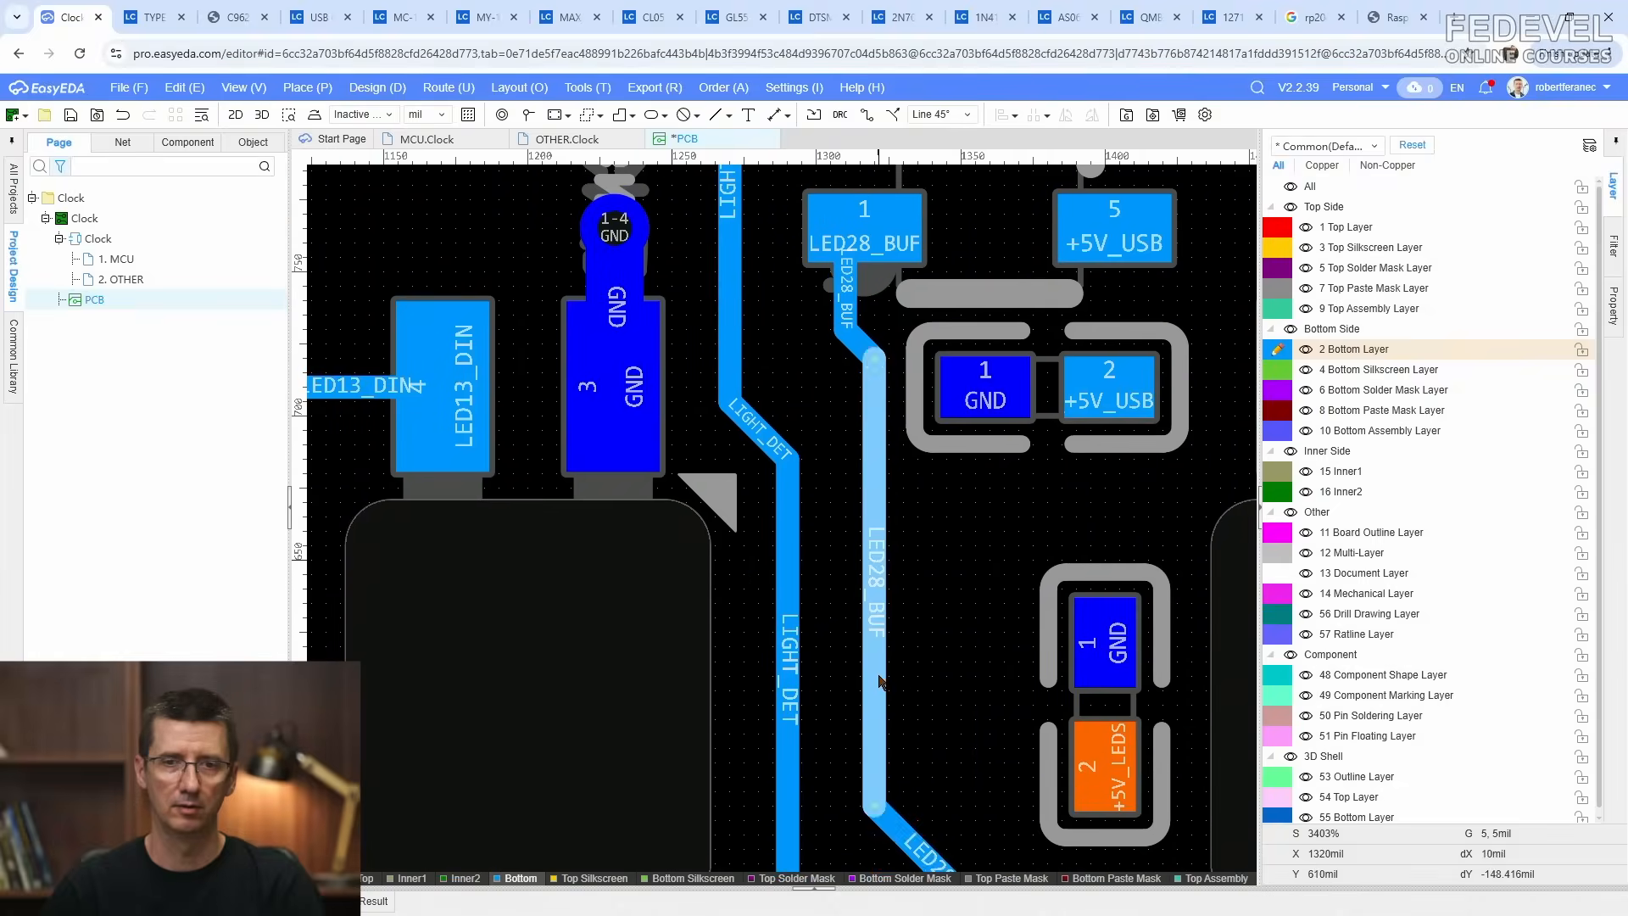
pyautogui.moveTo(880, 681); pyautogui.dragTo(902, 694)
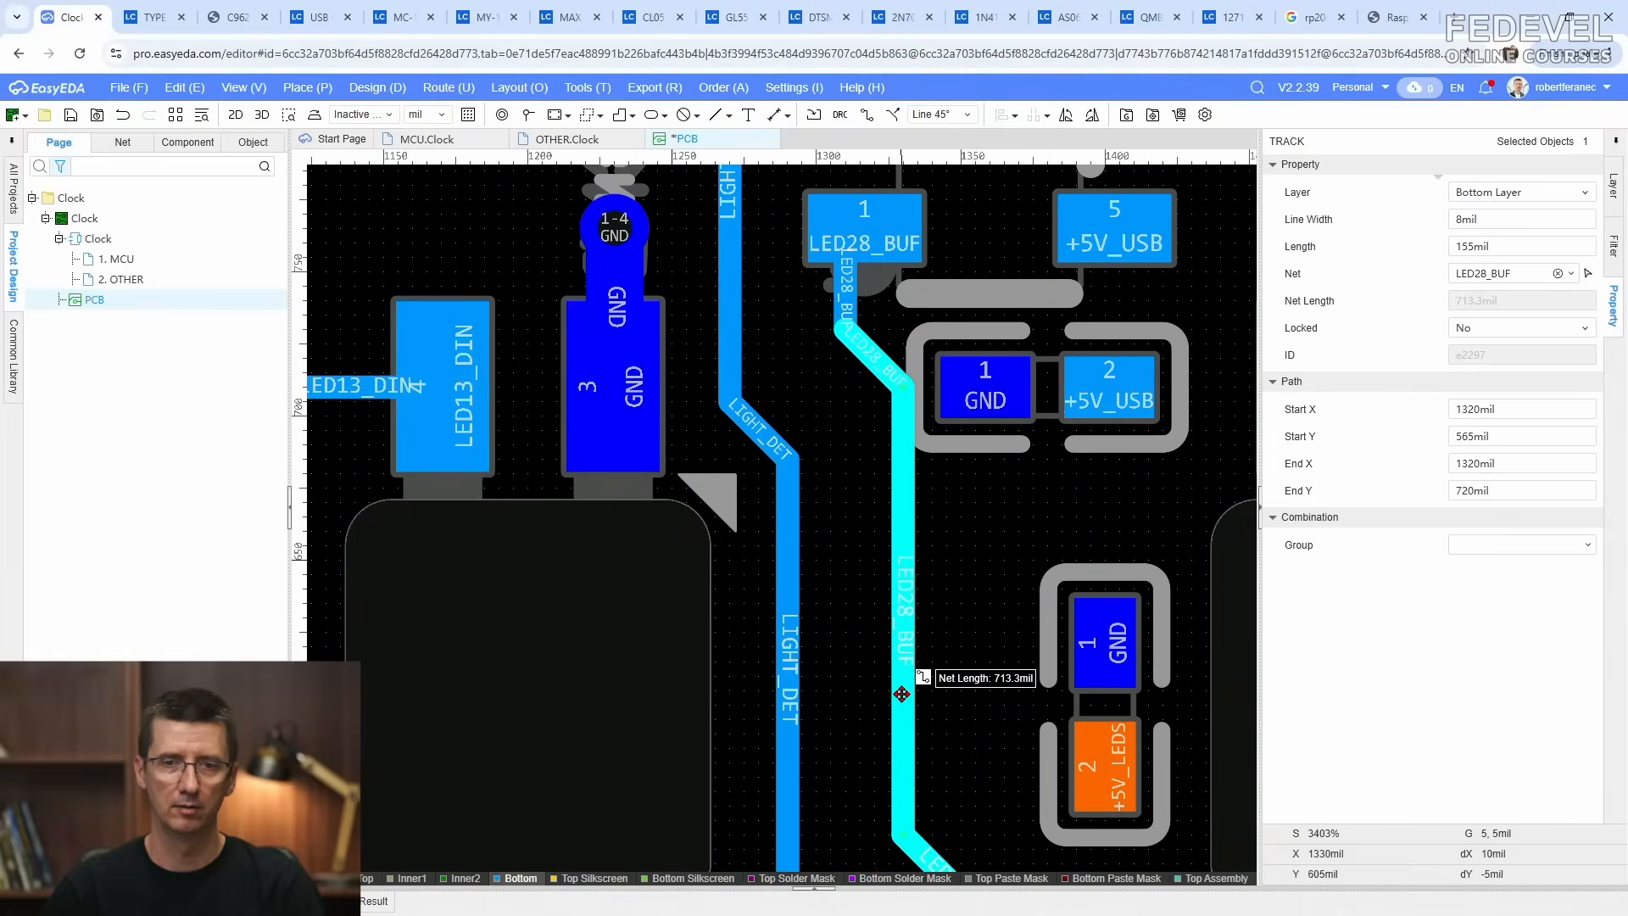
pyautogui.moveTo(933, 574); pyautogui.dragTo(899, 837, button='right')
pyautogui.moveTo(811, 582); pyautogui.dragTo(826, 585)
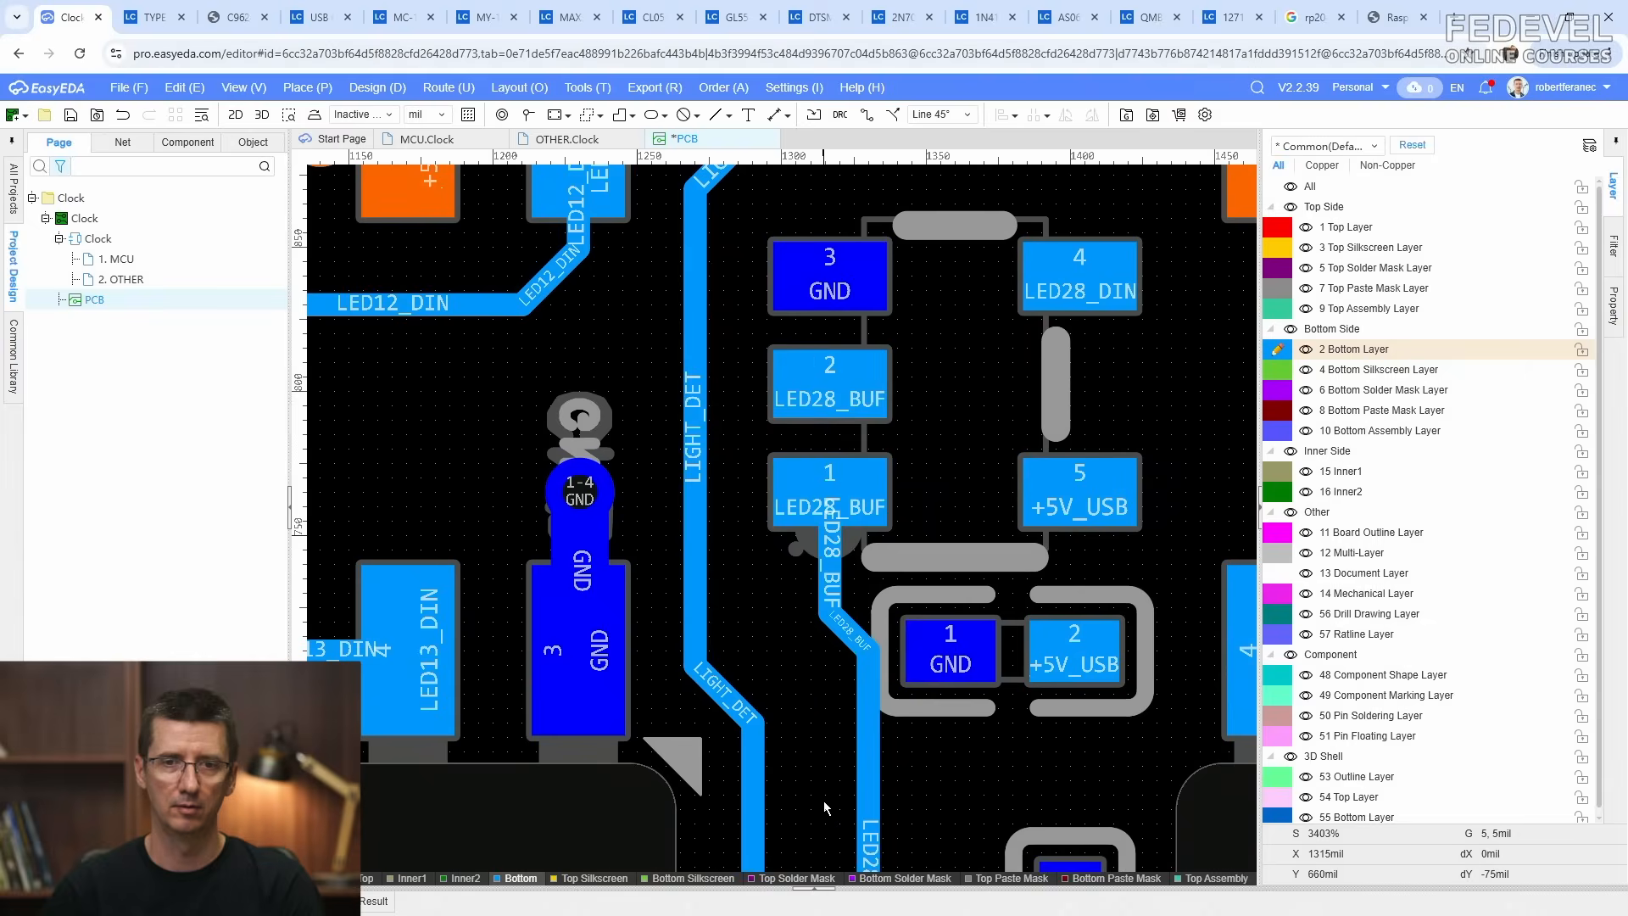
# Step: Examine the LED28_BUF track beside LIGHT_DET between the buffer and the button, and the buffer's unrouted pads
pyautogui.moveTo(823, 802); pyautogui.dragTo(799, 530, button='right')
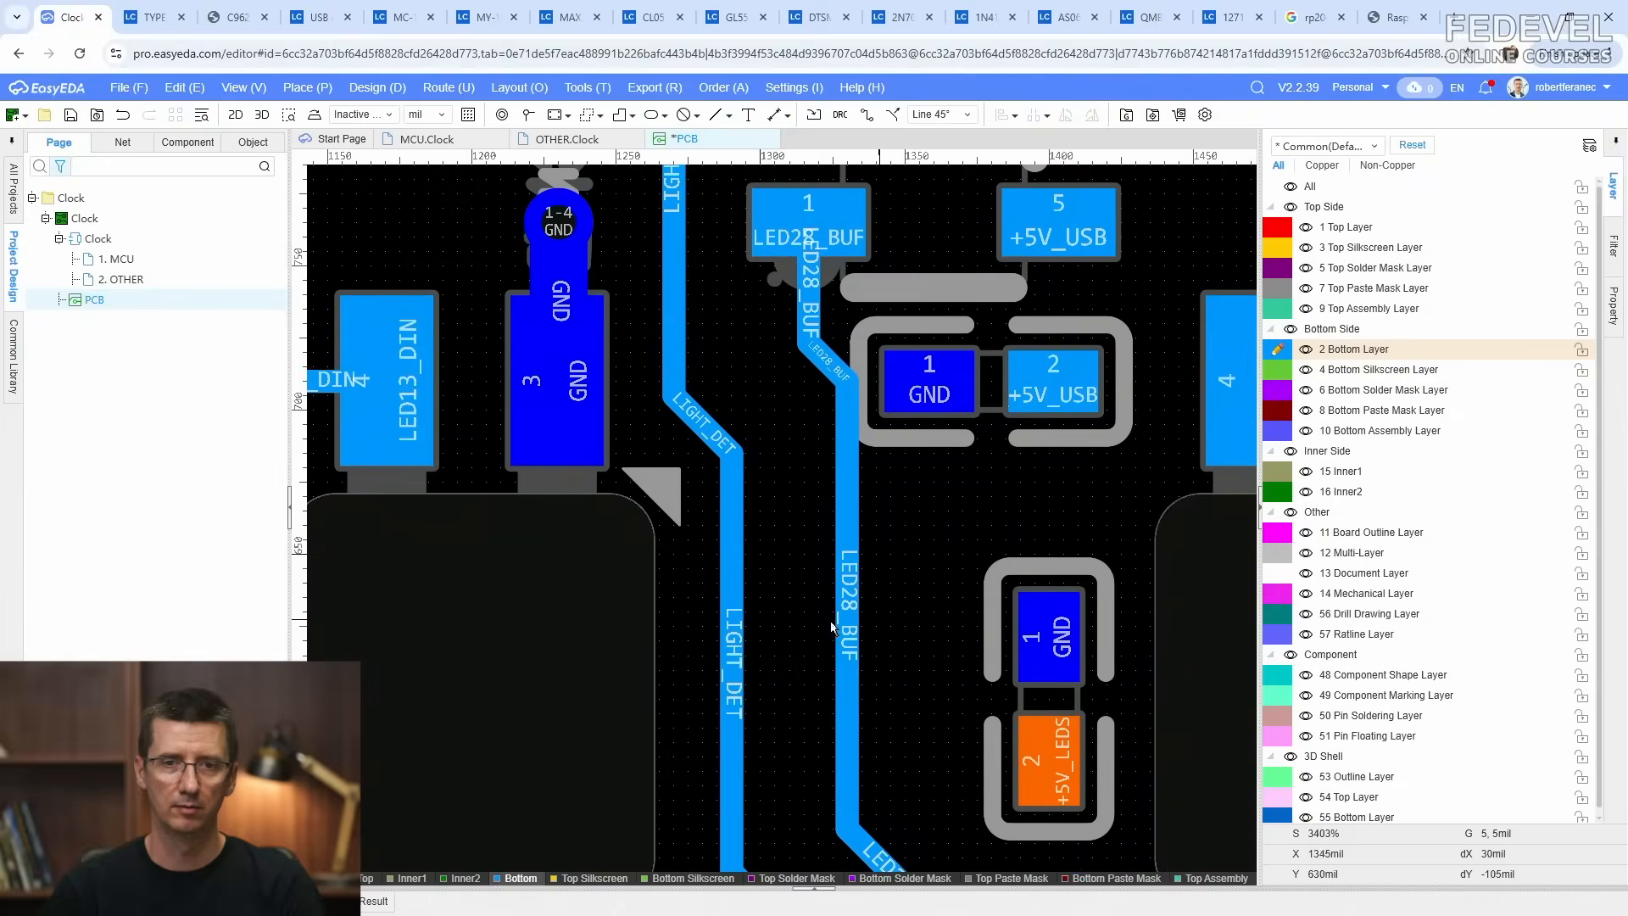
pyautogui.scroll(-2, 806, 623)
pyautogui.moveTo(886, 680); pyautogui.dragTo(803, 465, button='right')
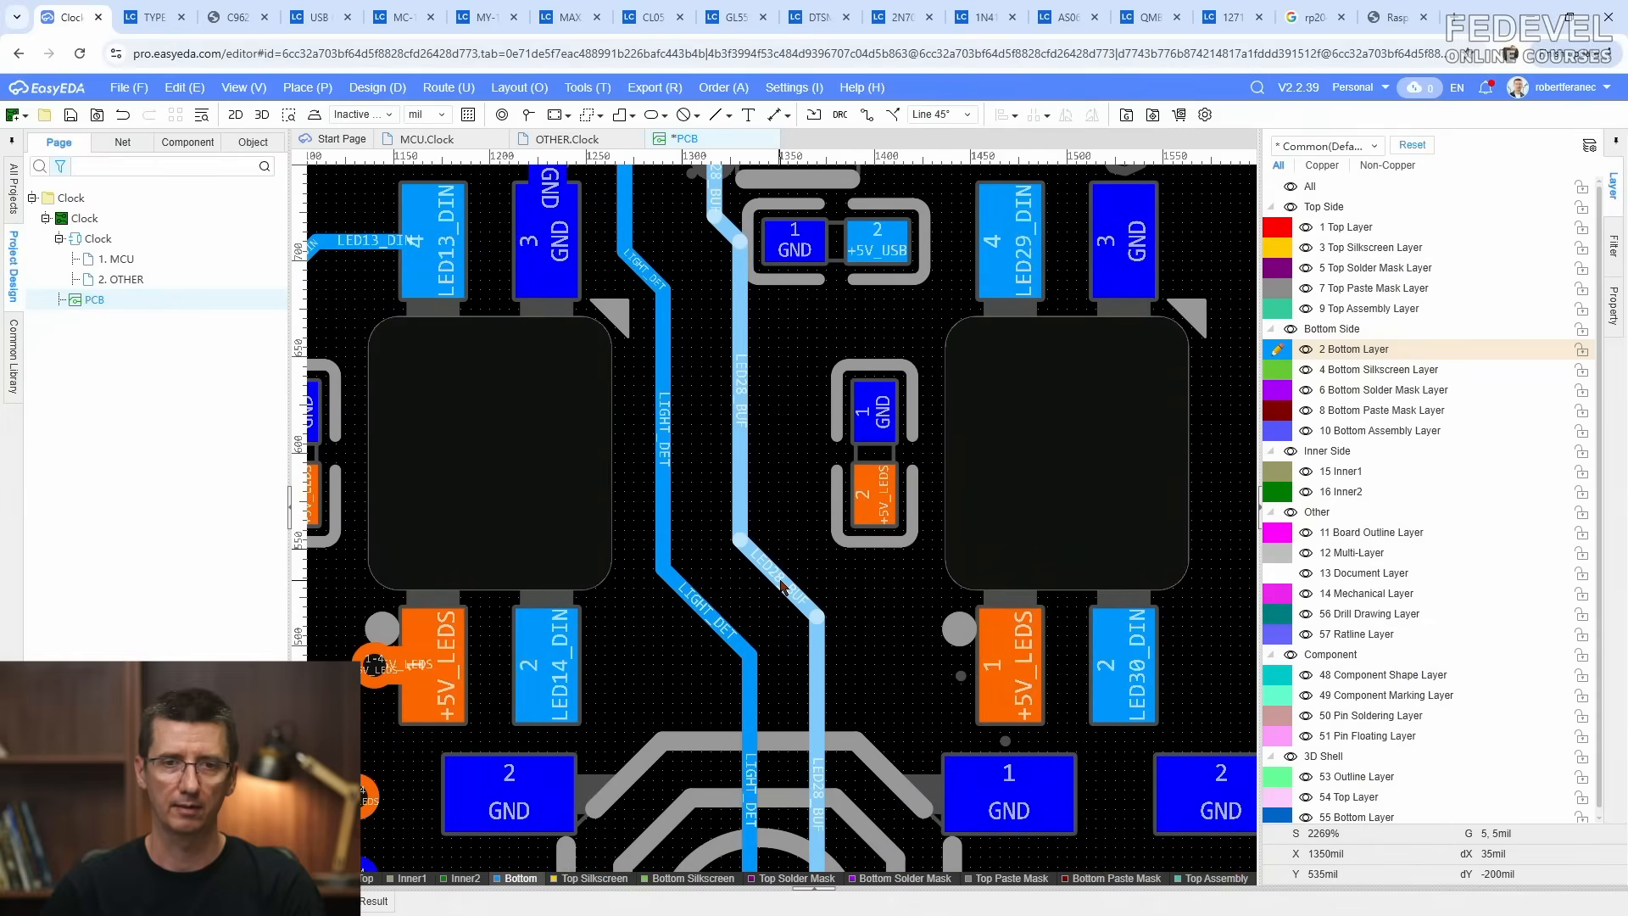
pyautogui.moveTo(781, 585)
pyautogui.scroll(-4, 782, 585)
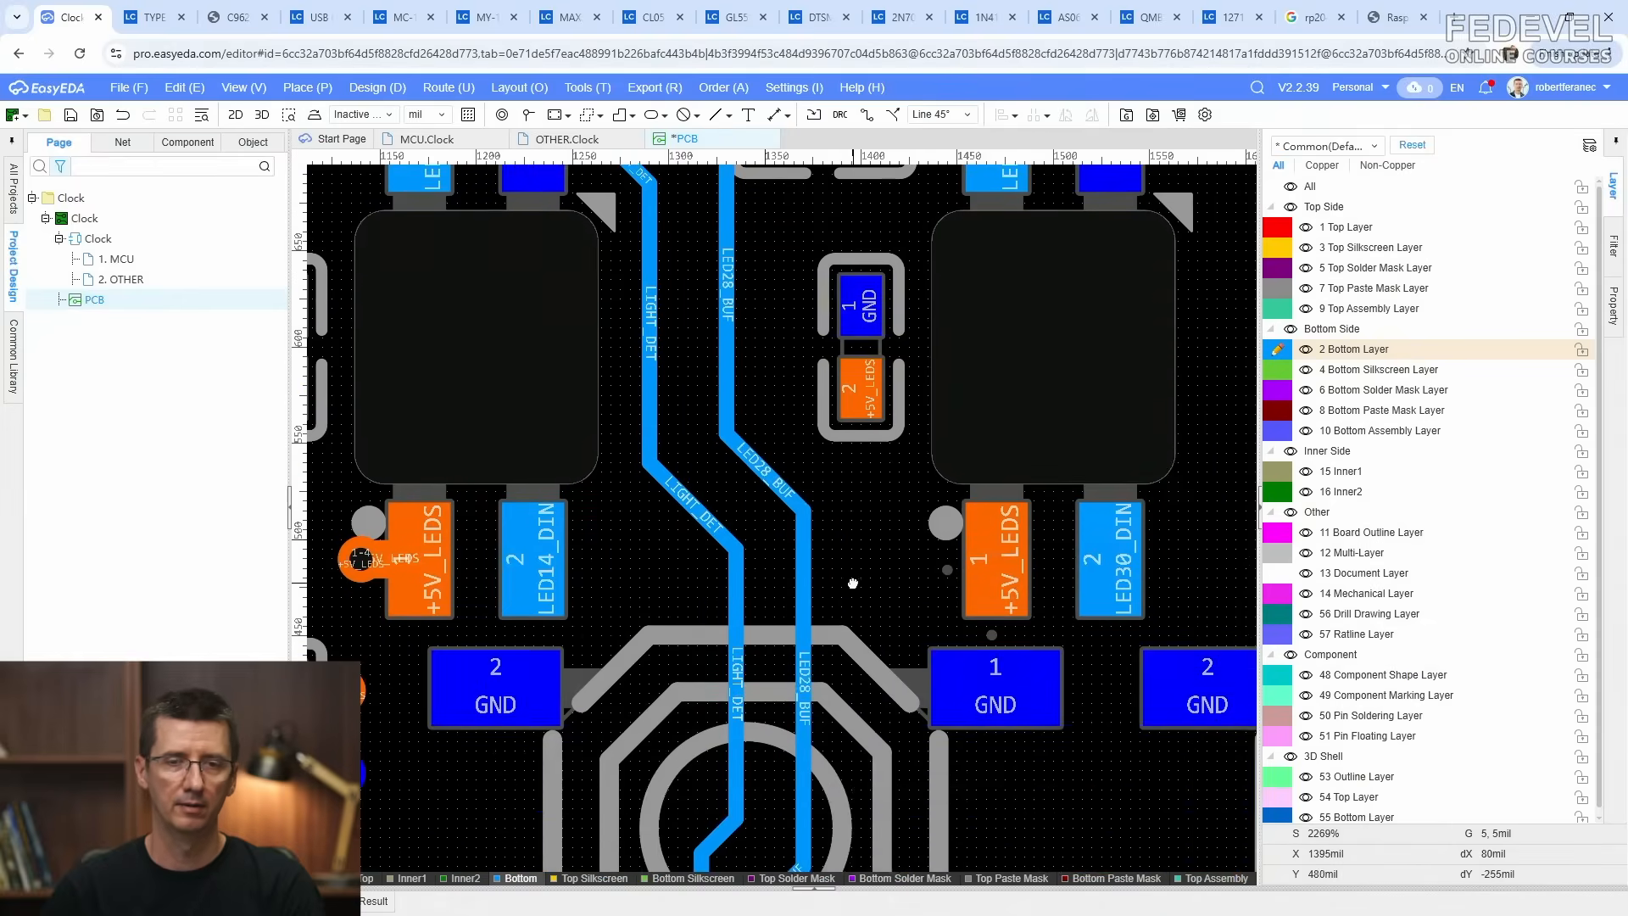
pyautogui.scroll(-2, 854, 591)
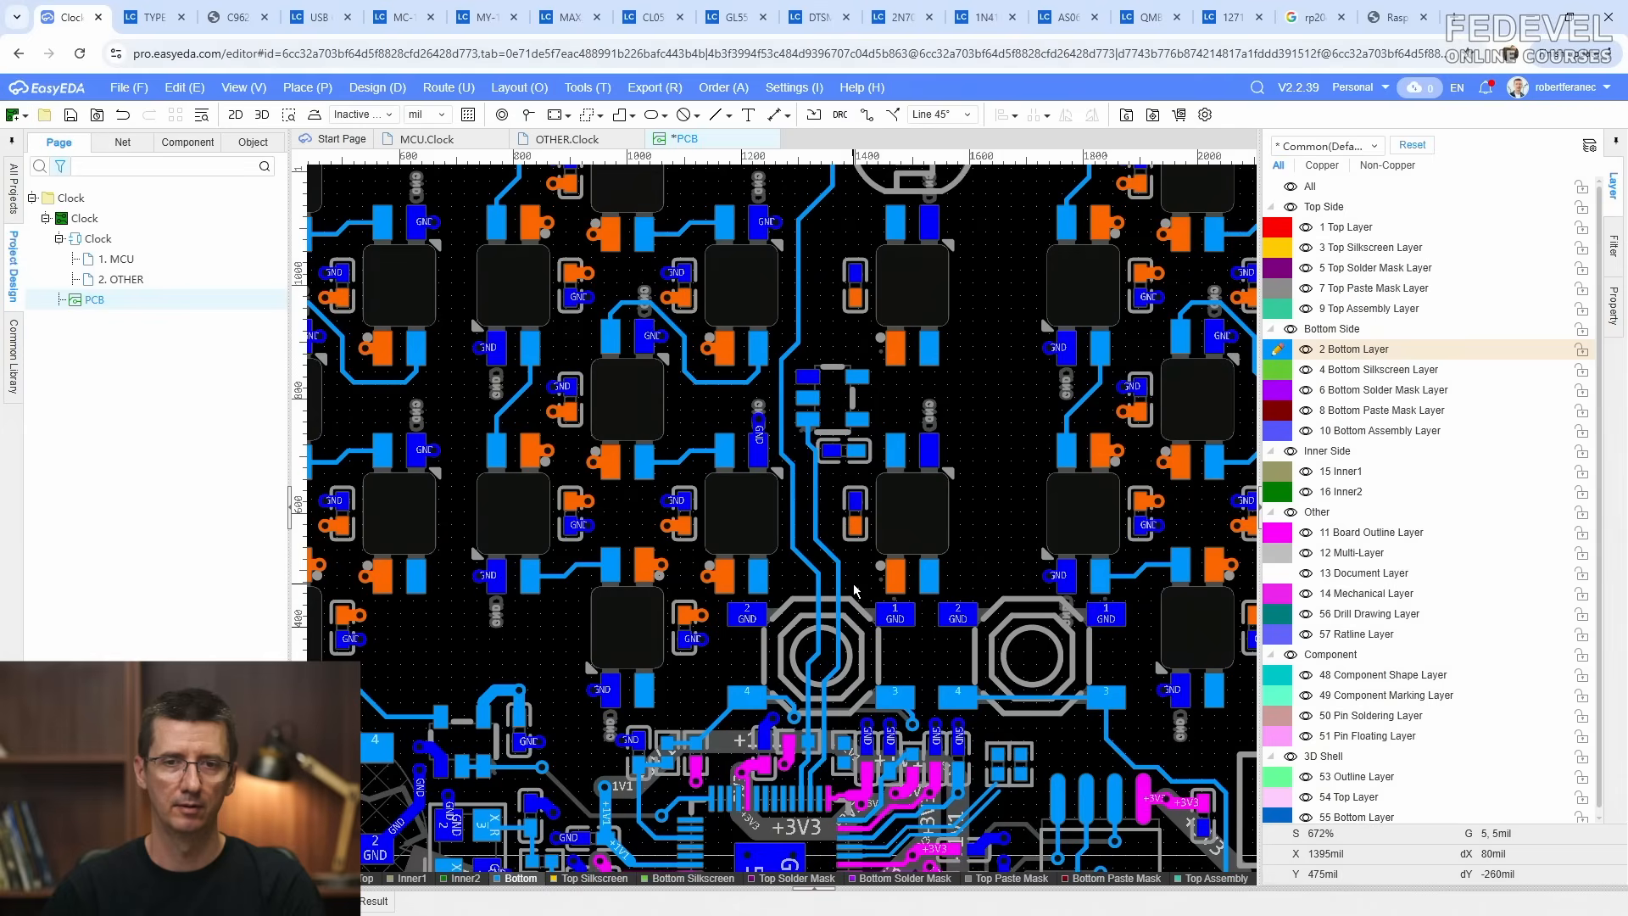
pyautogui.moveTo(851, 650); pyautogui.dragTo(827, 774, button='right')
pyautogui.scroll(6, 824, 536)
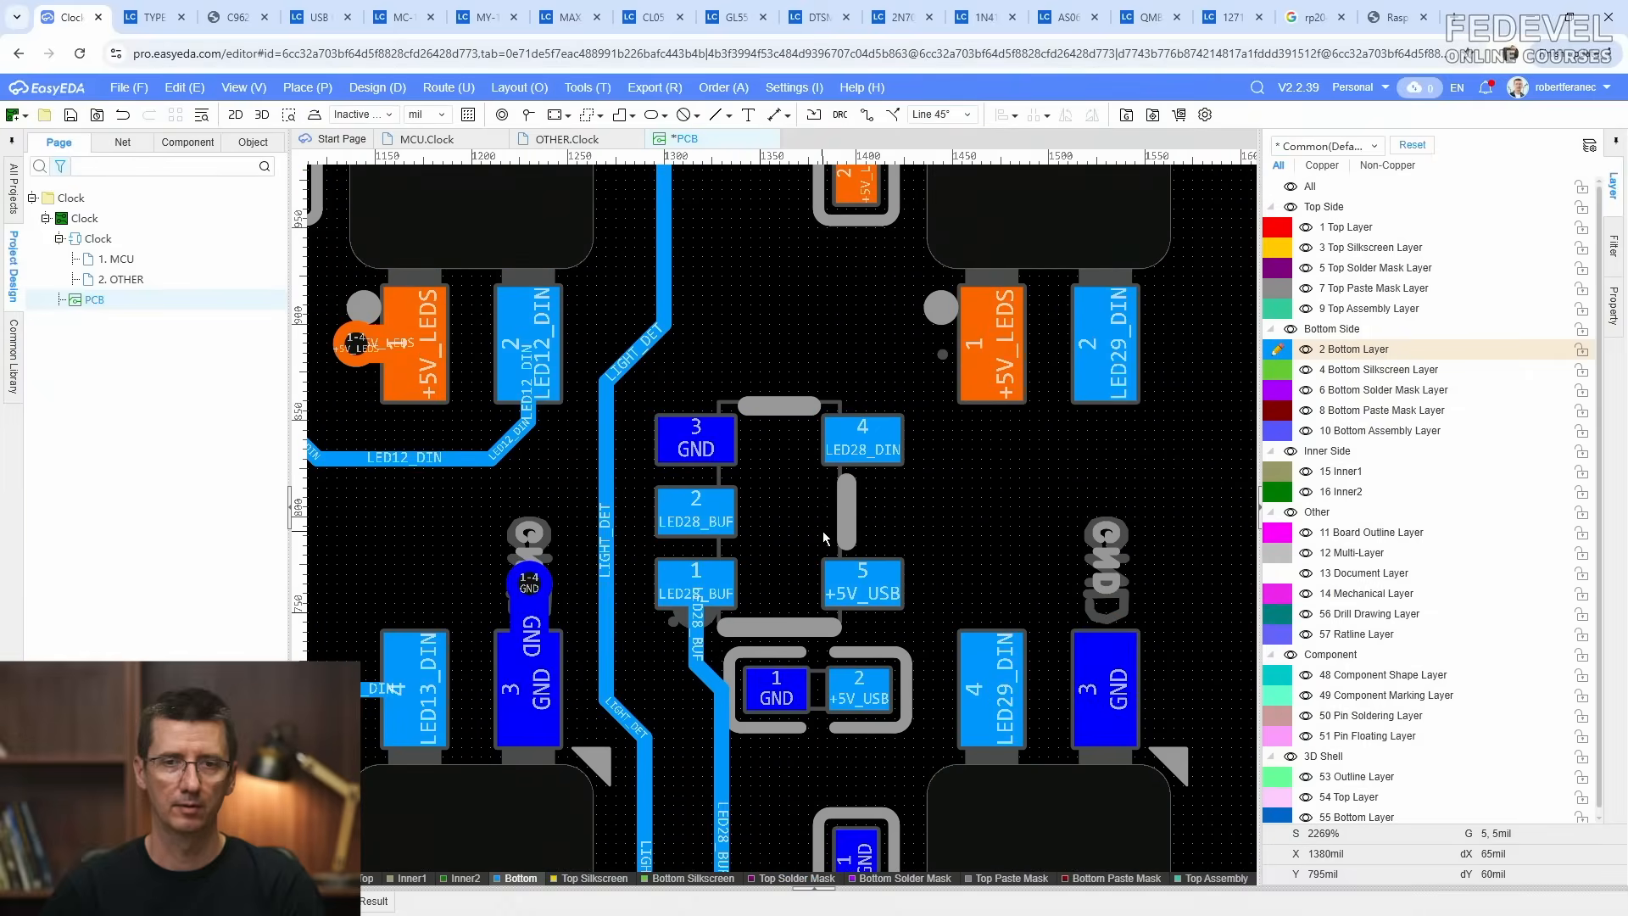
# Step: Route a 20 mil GND track down from pad 1 of the two-pad component below the buffer, ending in a via at X 1360, Y 680 mil
pyautogui.press('w')
pyautogui.click(783, 698)
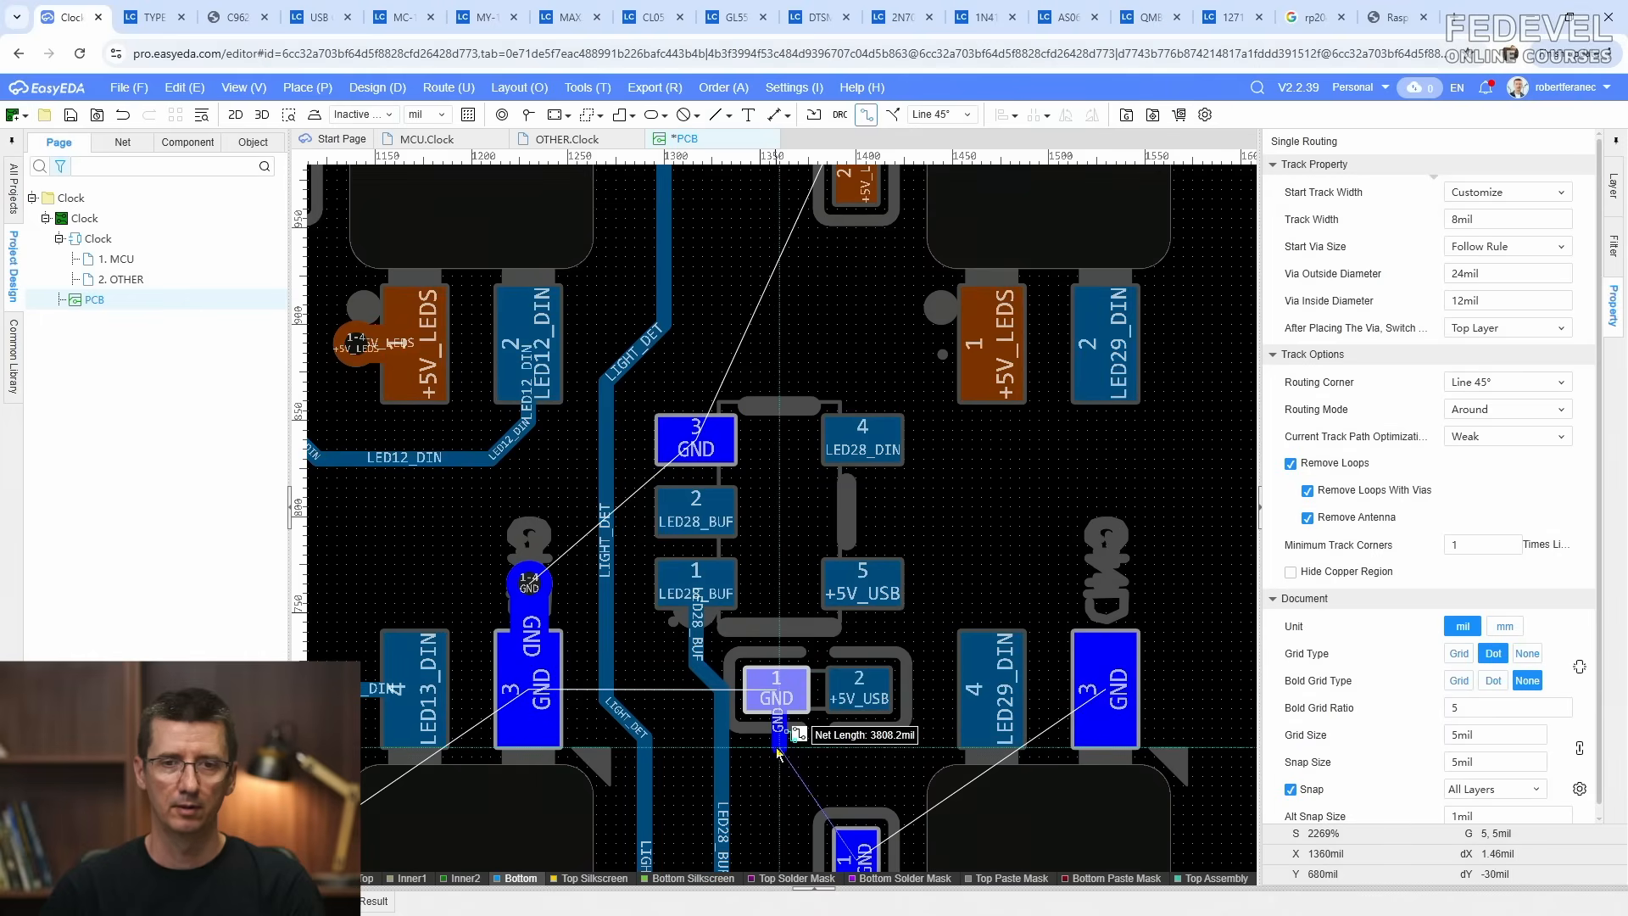
pyautogui.press('Tab')
pyautogui.write('20')
pyautogui.press('Return')
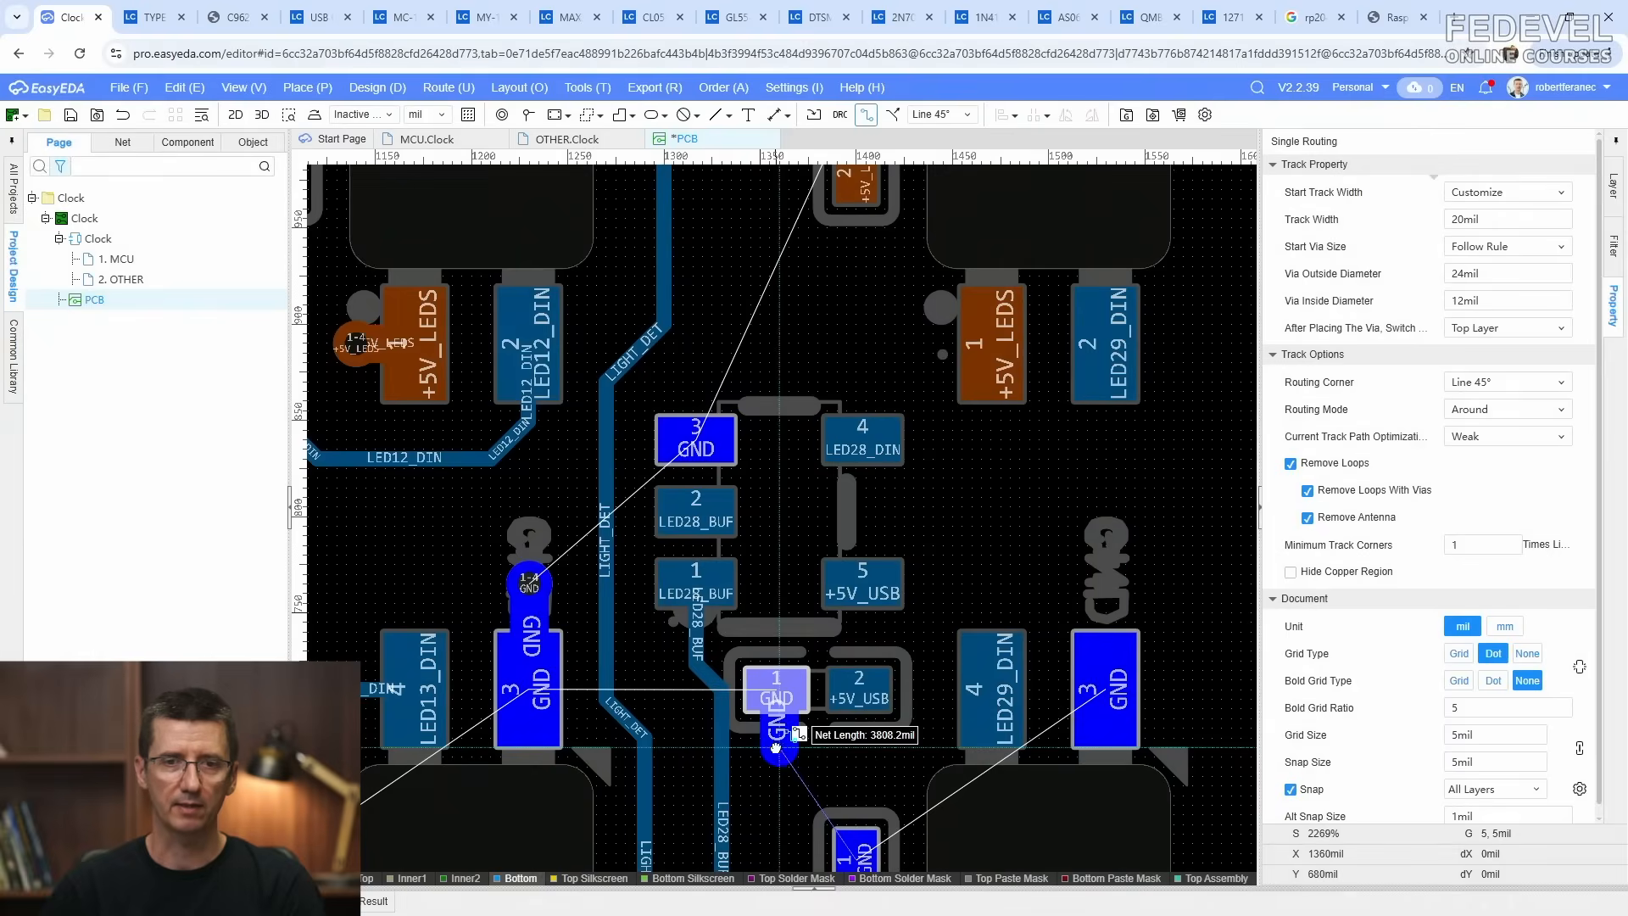
pyautogui.rightClick(776, 748)
pyautogui.rightClick(828, 753)
pyautogui.click(530, 115)
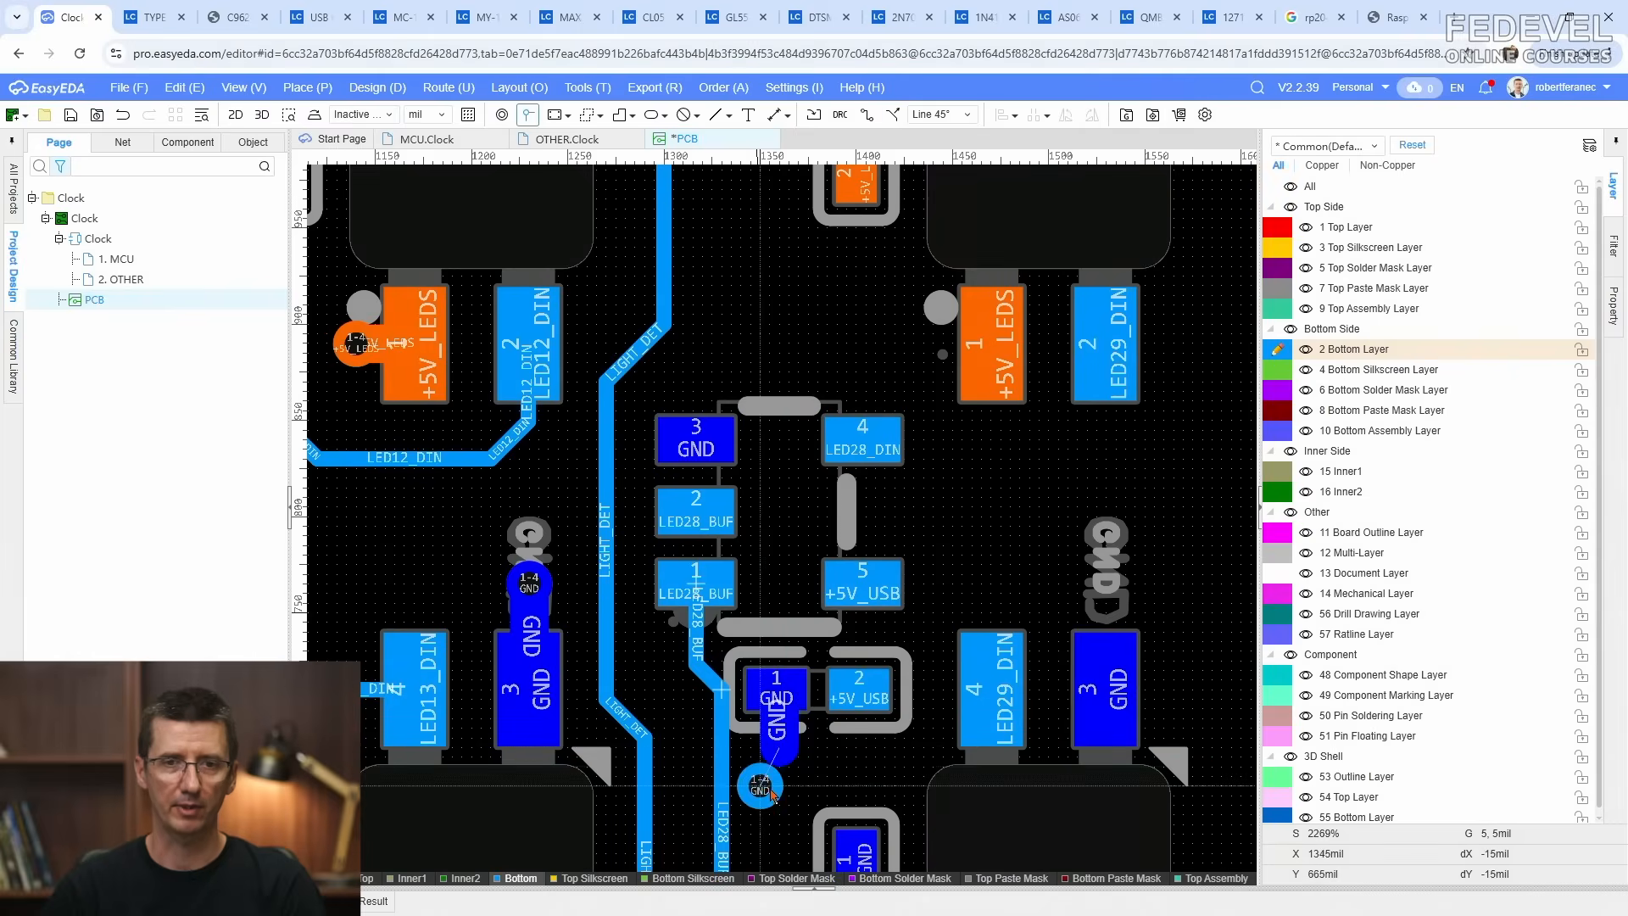
pyautogui.click(779, 748)
# Step: Route a 20 mil +5V_USB track down from pad 2 of the same two-pad component, ending in a via at X 1400, Y 680 mil
pyautogui.moveTo(866, 750); pyautogui.dragTo(868, 689, button='right')
pyautogui.scroll(4, 868, 689)
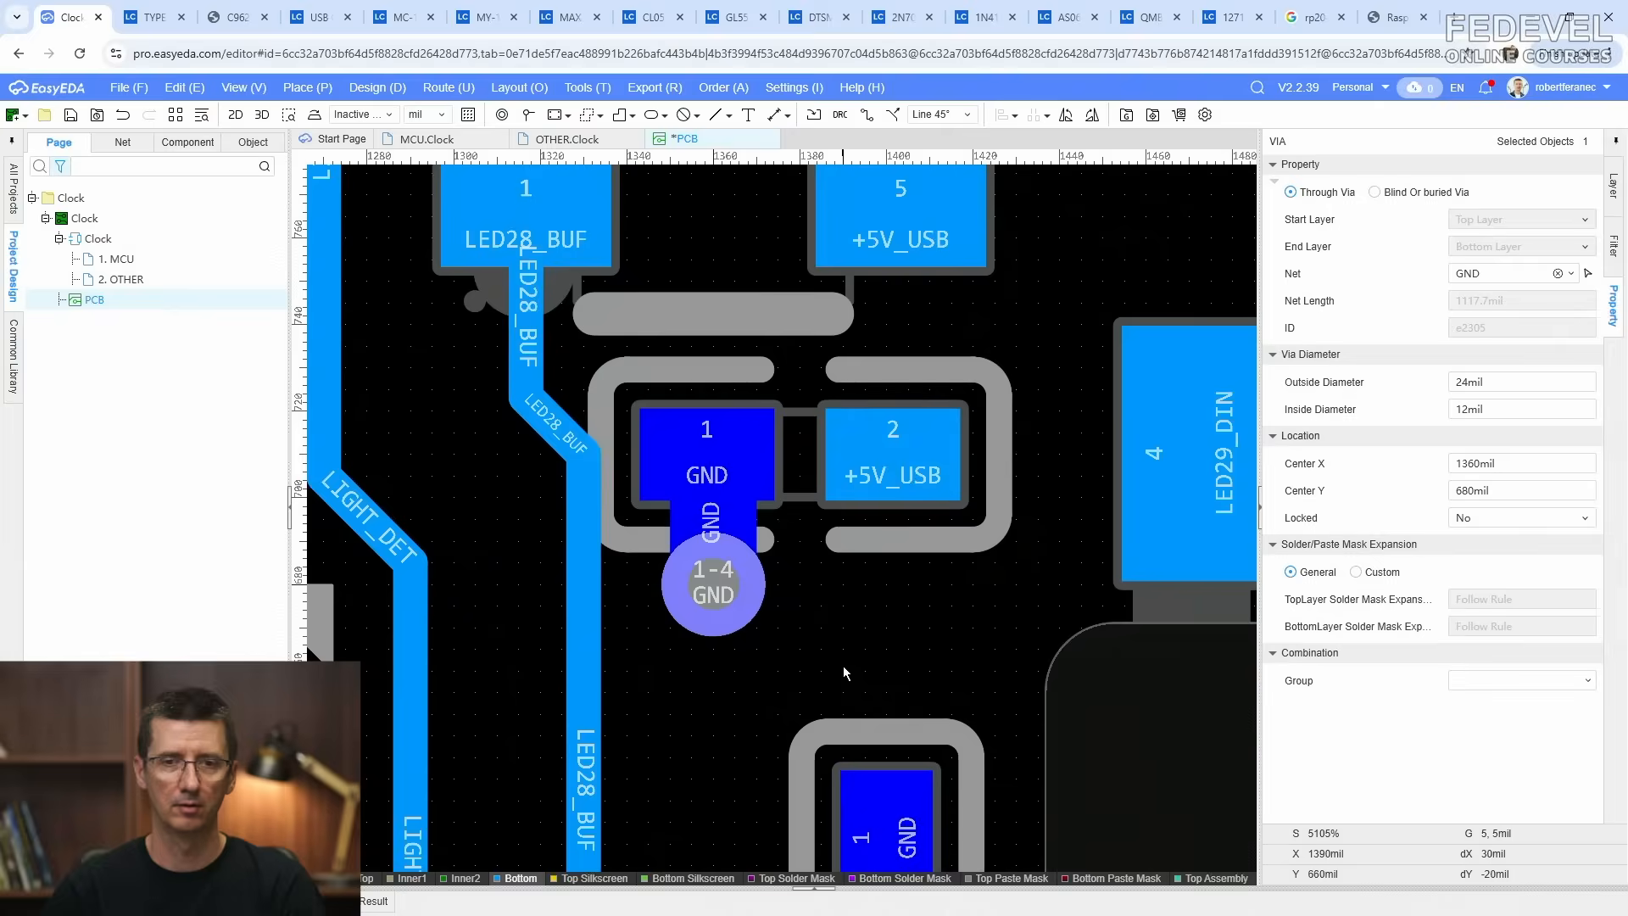
pyautogui.press('w')
pyautogui.click(902, 417)
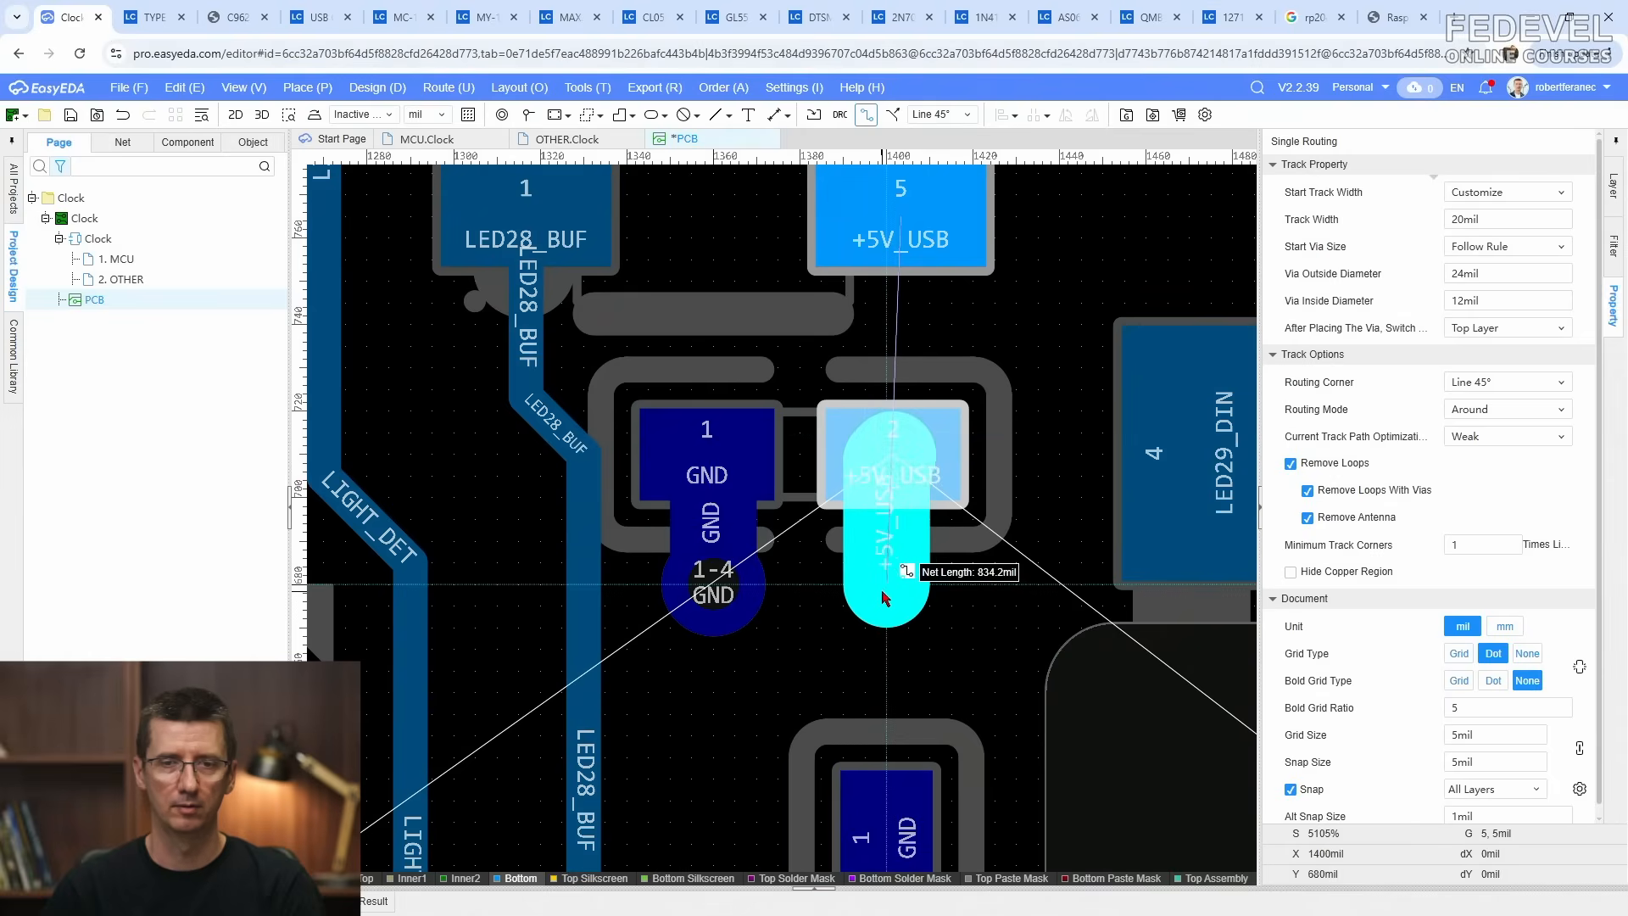
pyautogui.click(883, 592)
pyautogui.rightClick(920, 620)
pyautogui.rightClick(957, 633)
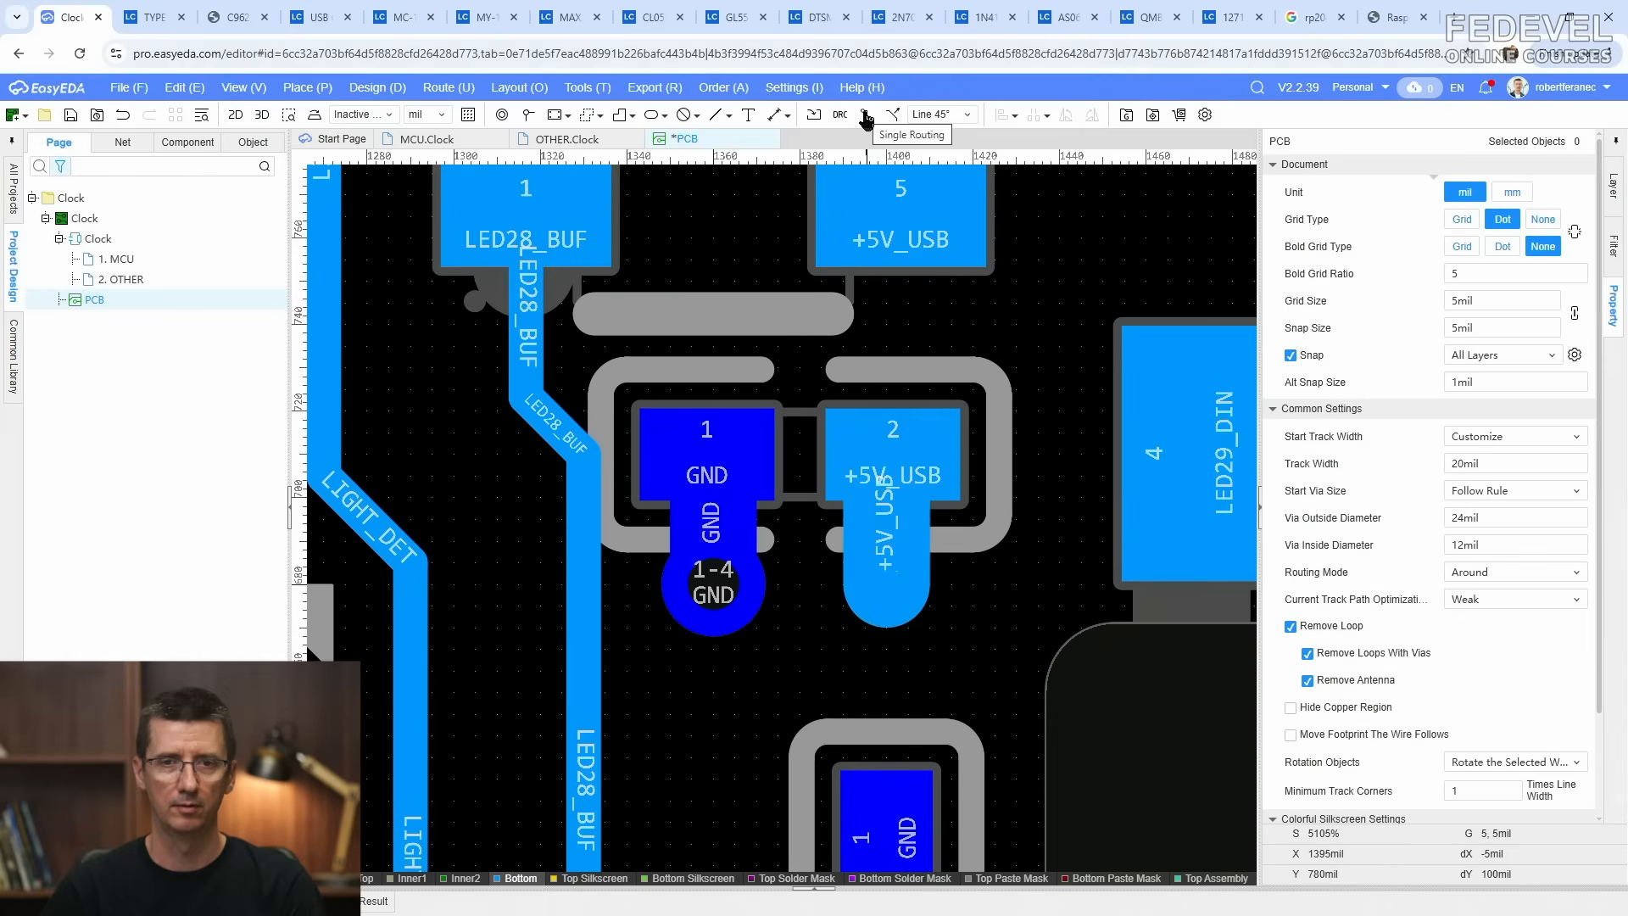
pyautogui.click(528, 116)
pyautogui.click(886, 583)
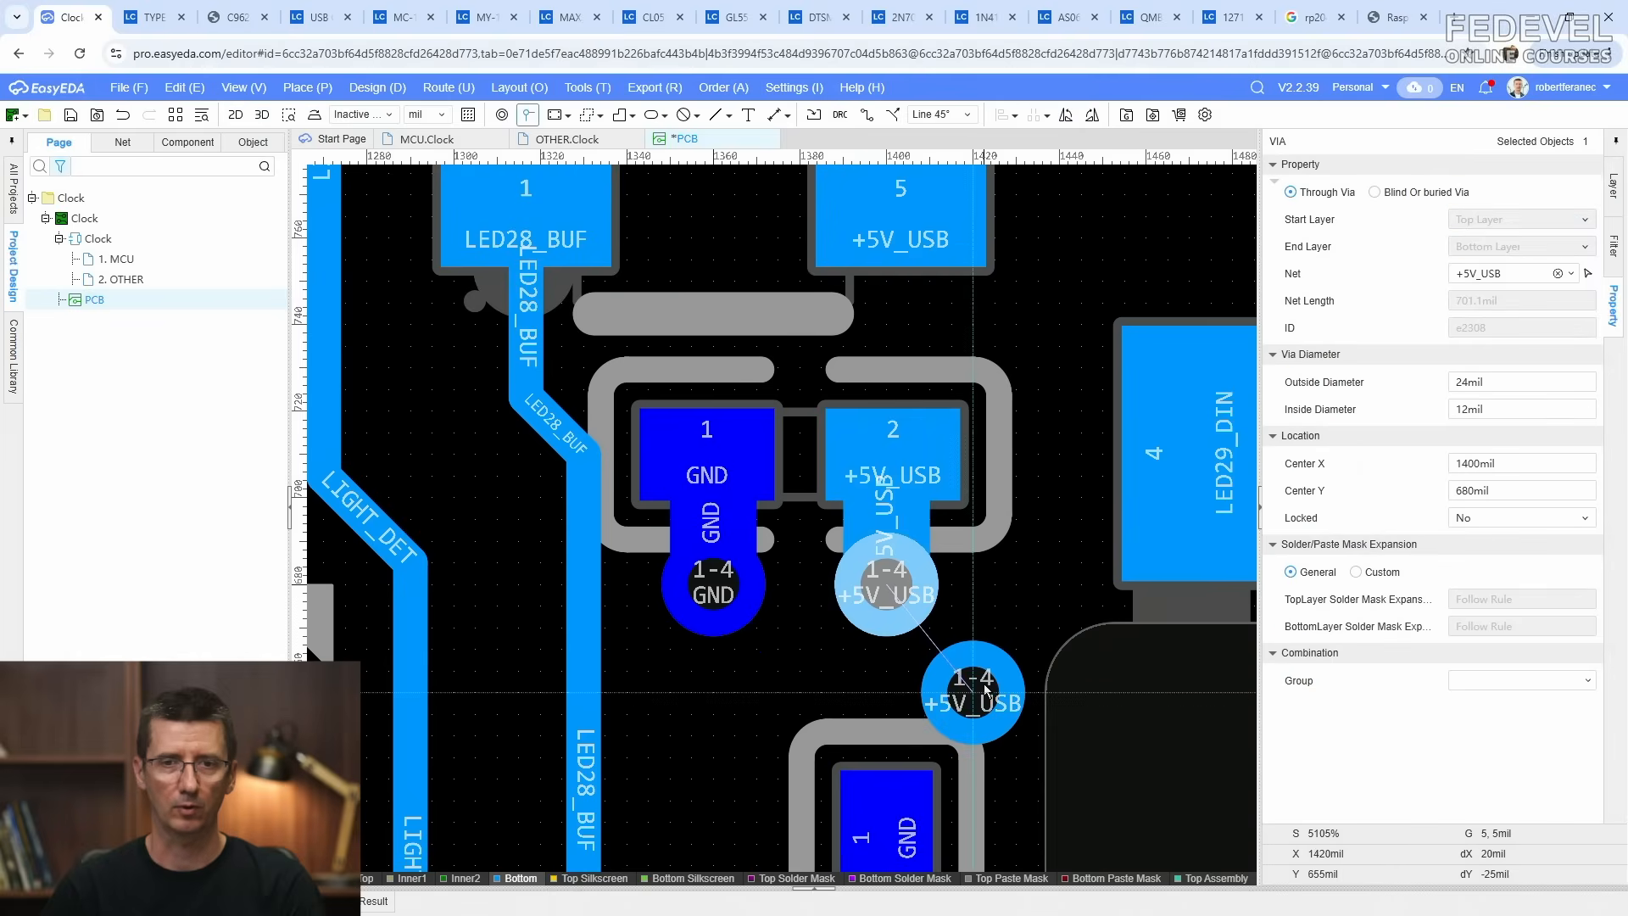
pyautogui.rightClick(992, 631)
# Step: Route a 20 mil +5V_USB track diagonally up from buffer pad 5 and place a via at its end, at X 1440, Y 790 mil
pyautogui.scroll(-1, 991, 629)
pyautogui.moveTo(950, 454); pyautogui.dragTo(721, 583, button='right')
pyautogui.click(901, 367)
pyautogui.click(863, 118)
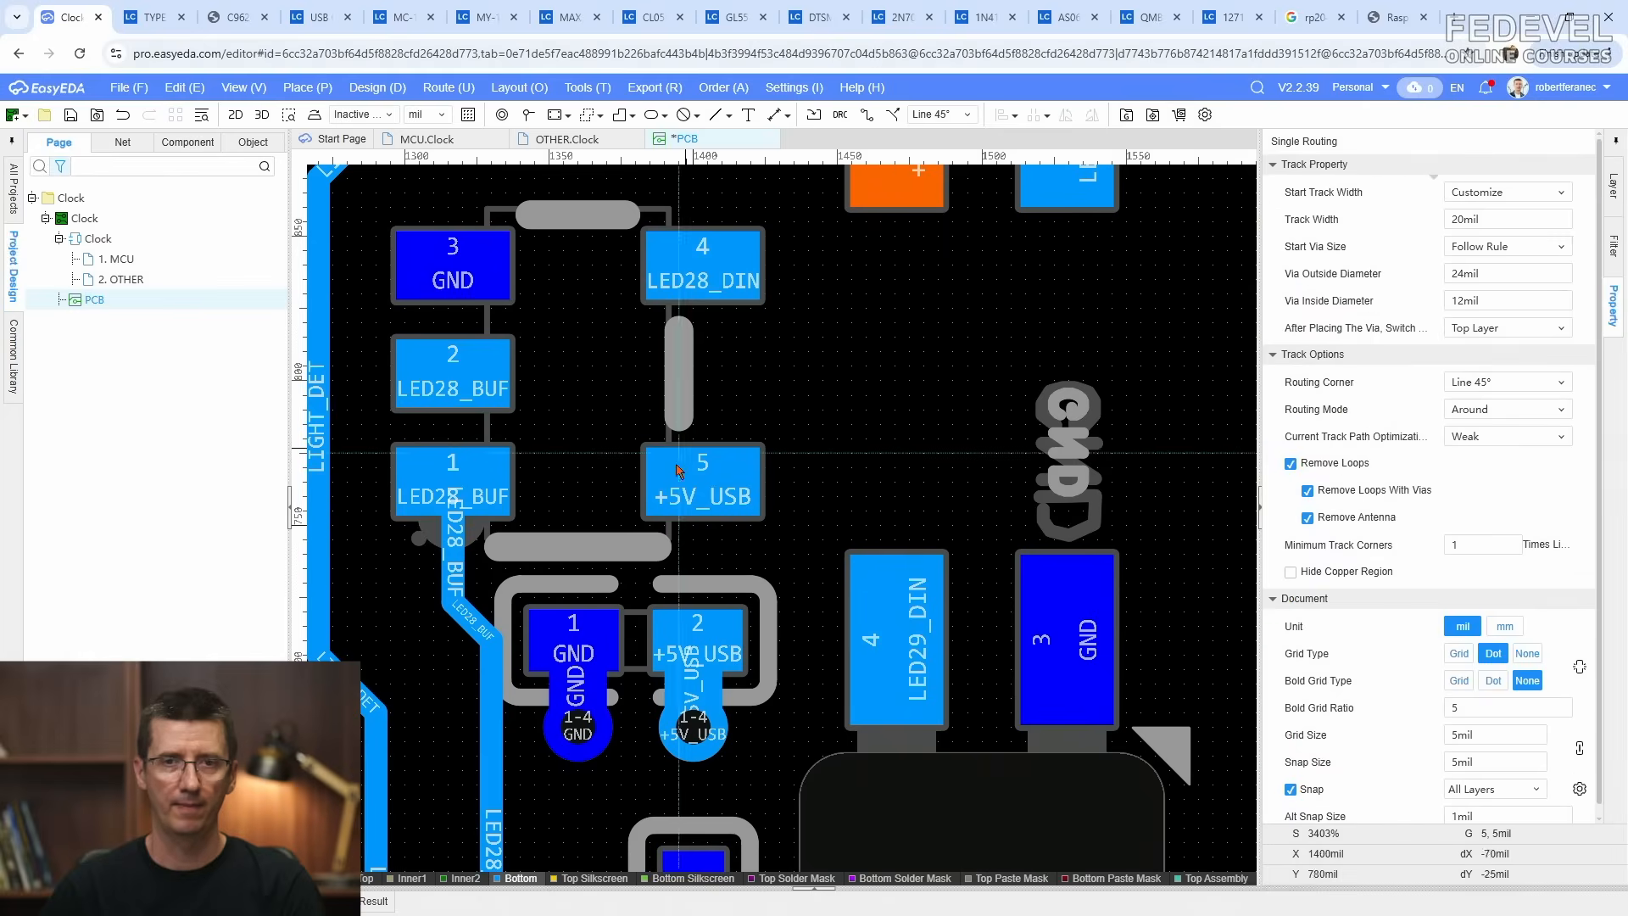
pyautogui.click(713, 483)
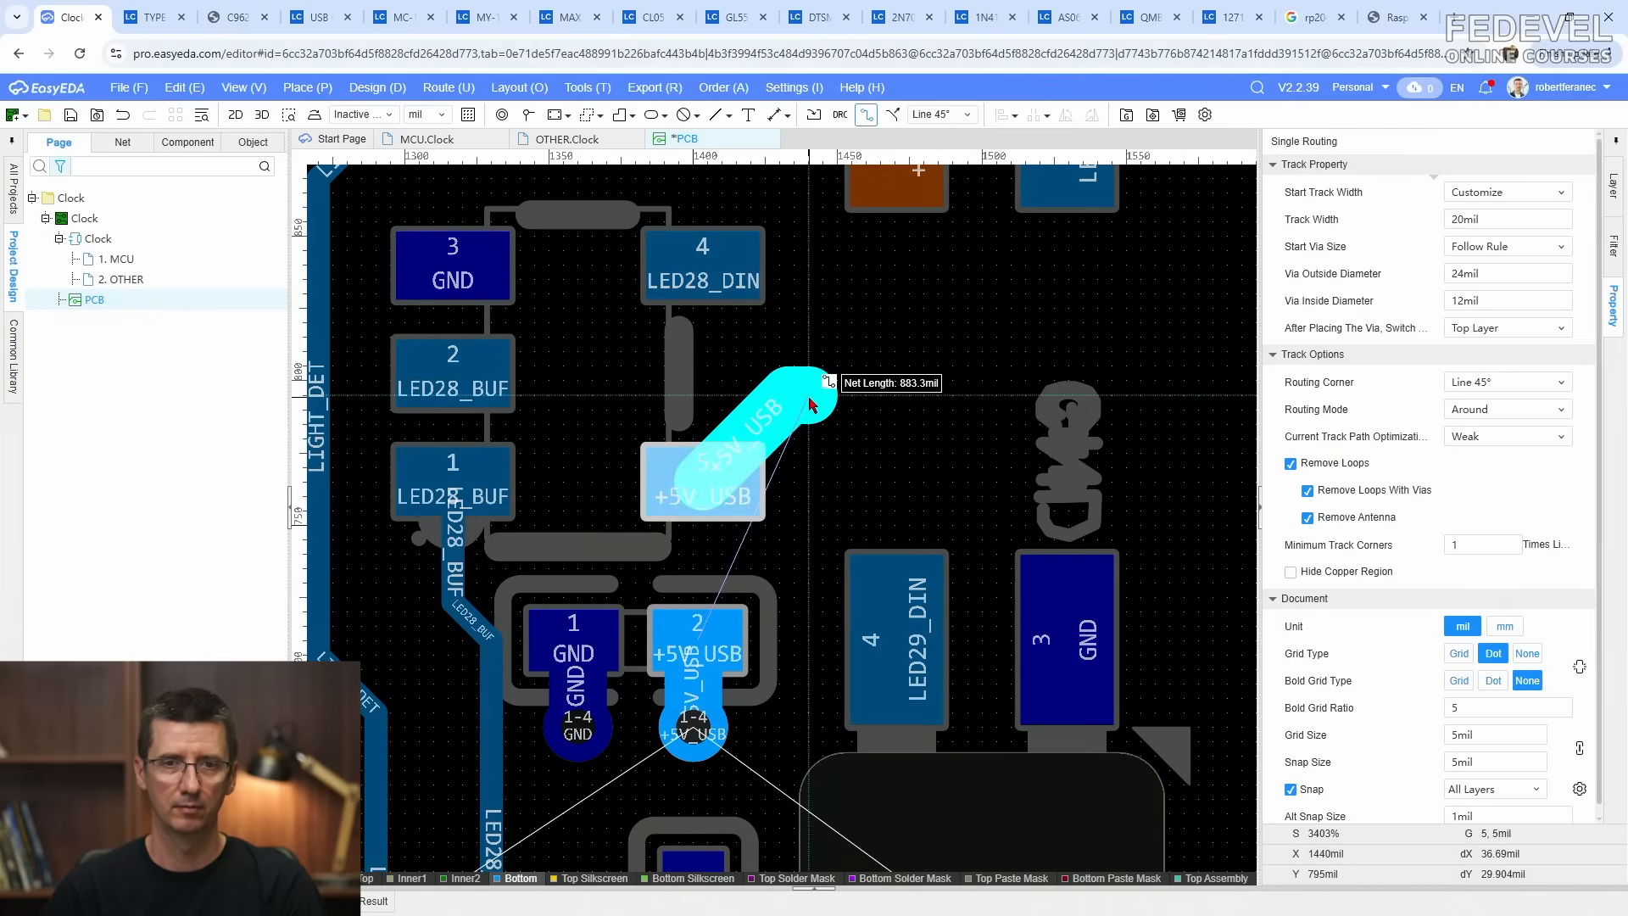
pyautogui.click(809, 413)
pyautogui.rightClick(807, 406)
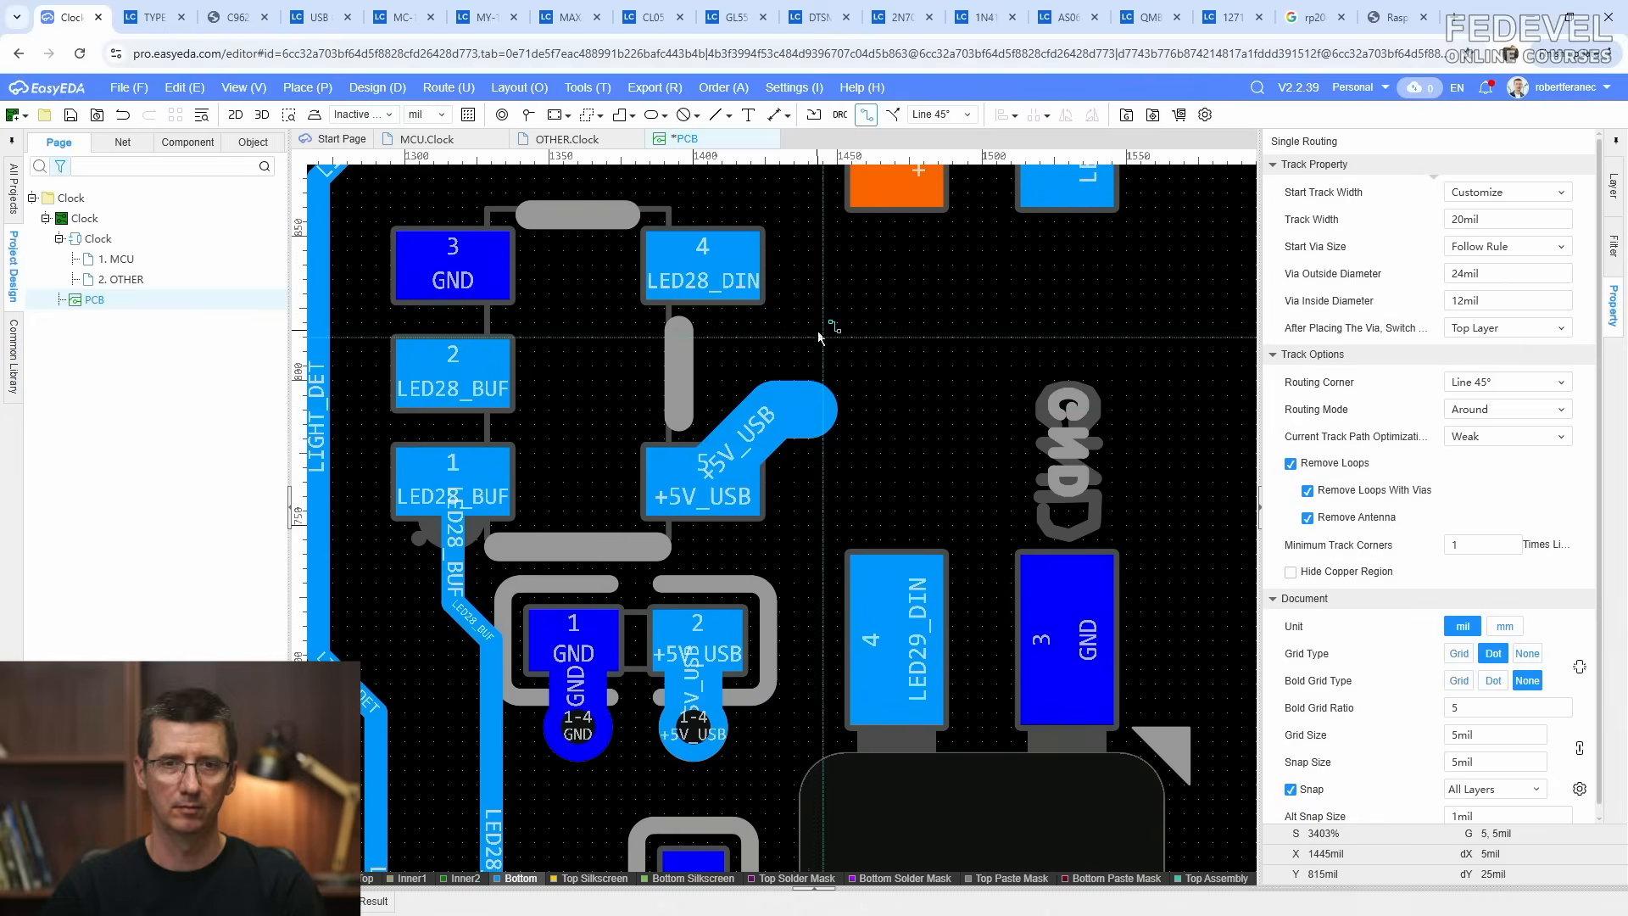
pyautogui.rightClick(821, 332)
pyautogui.click(529, 117)
pyautogui.click(808, 410)
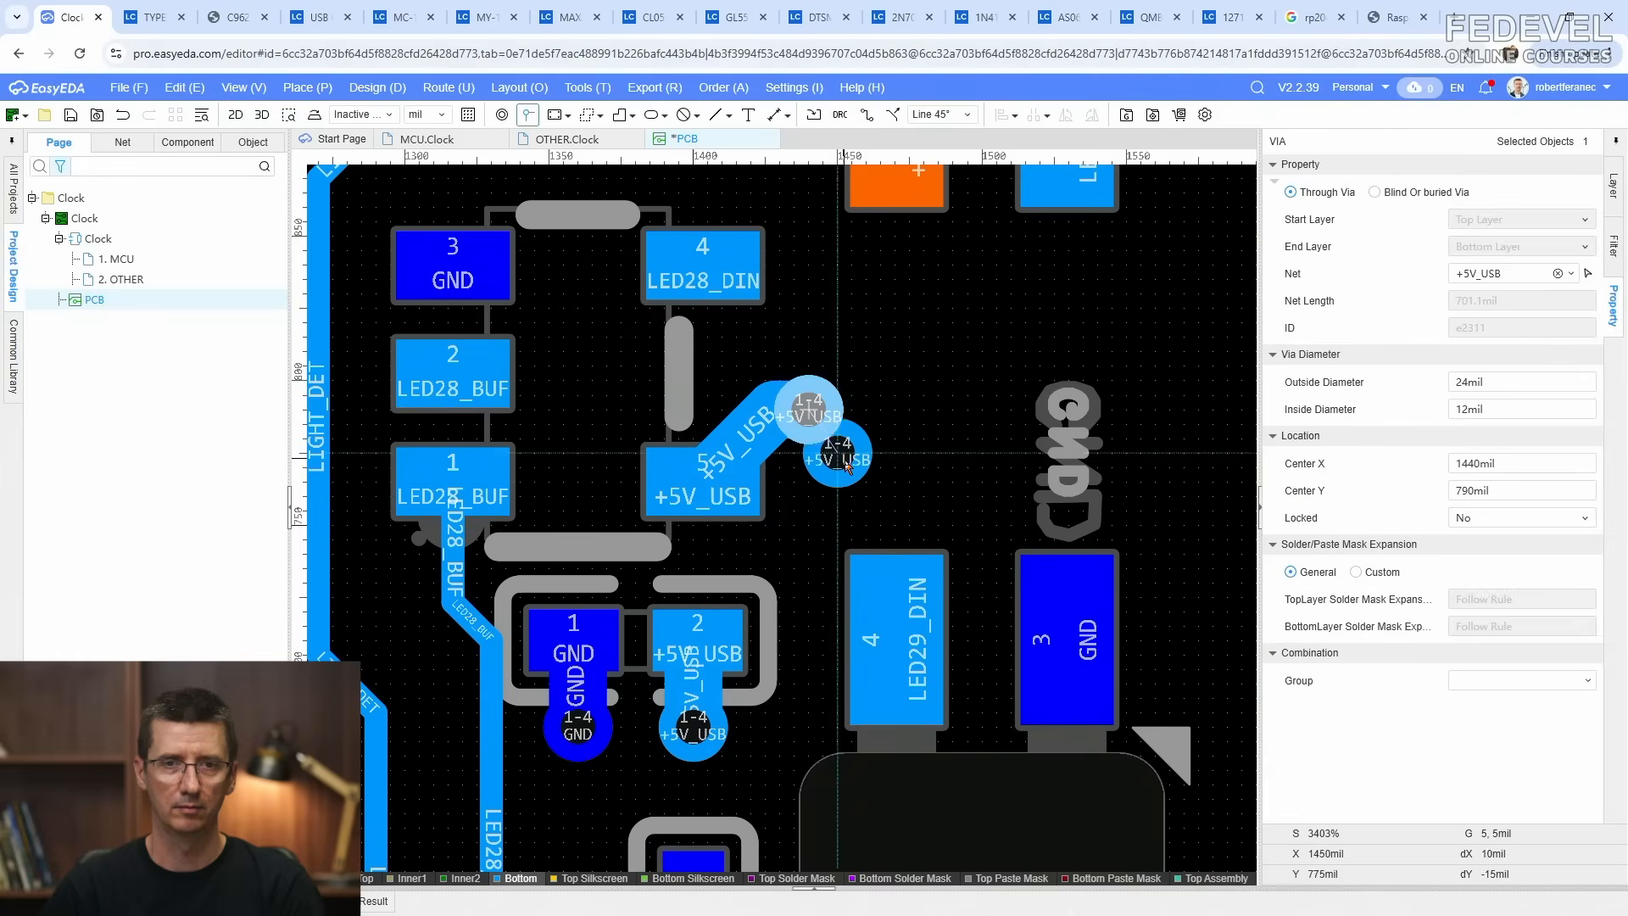
pyautogui.rightClick(866, 519)
# Step: Route a 20 mil GND track straight up from buffer pad 3 and place a GND via at its end, at X 1316.7, Y 870 mil
pyautogui.moveTo(819, 319); pyautogui.dragTo(933, 532, button='right')
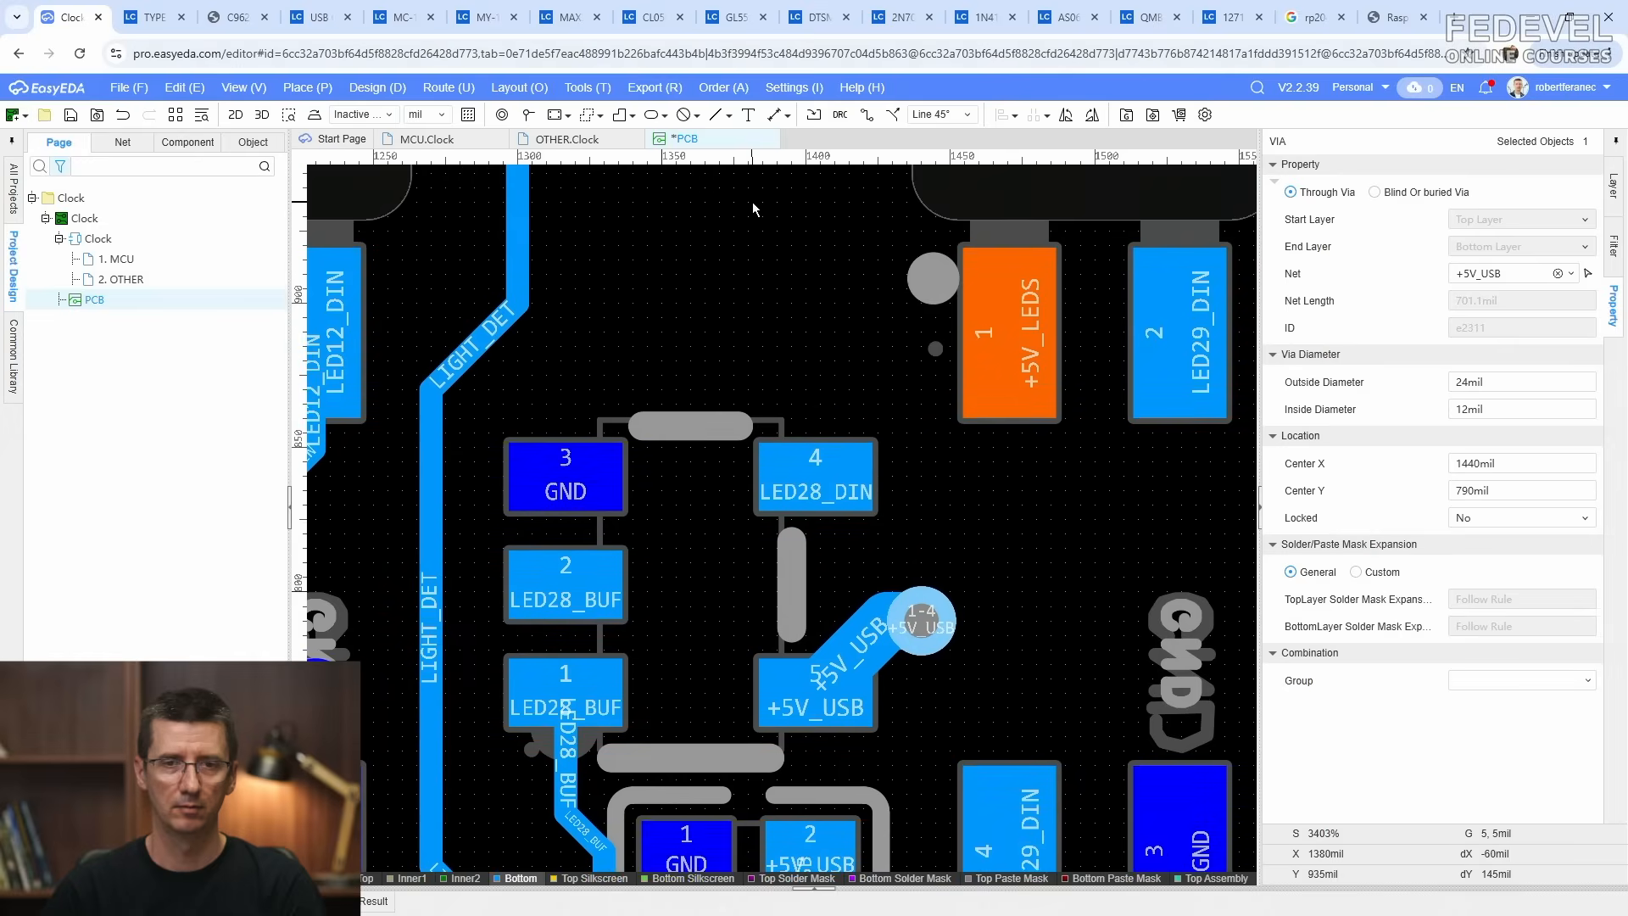
pyautogui.click(866, 114)
pyautogui.click(565, 476)
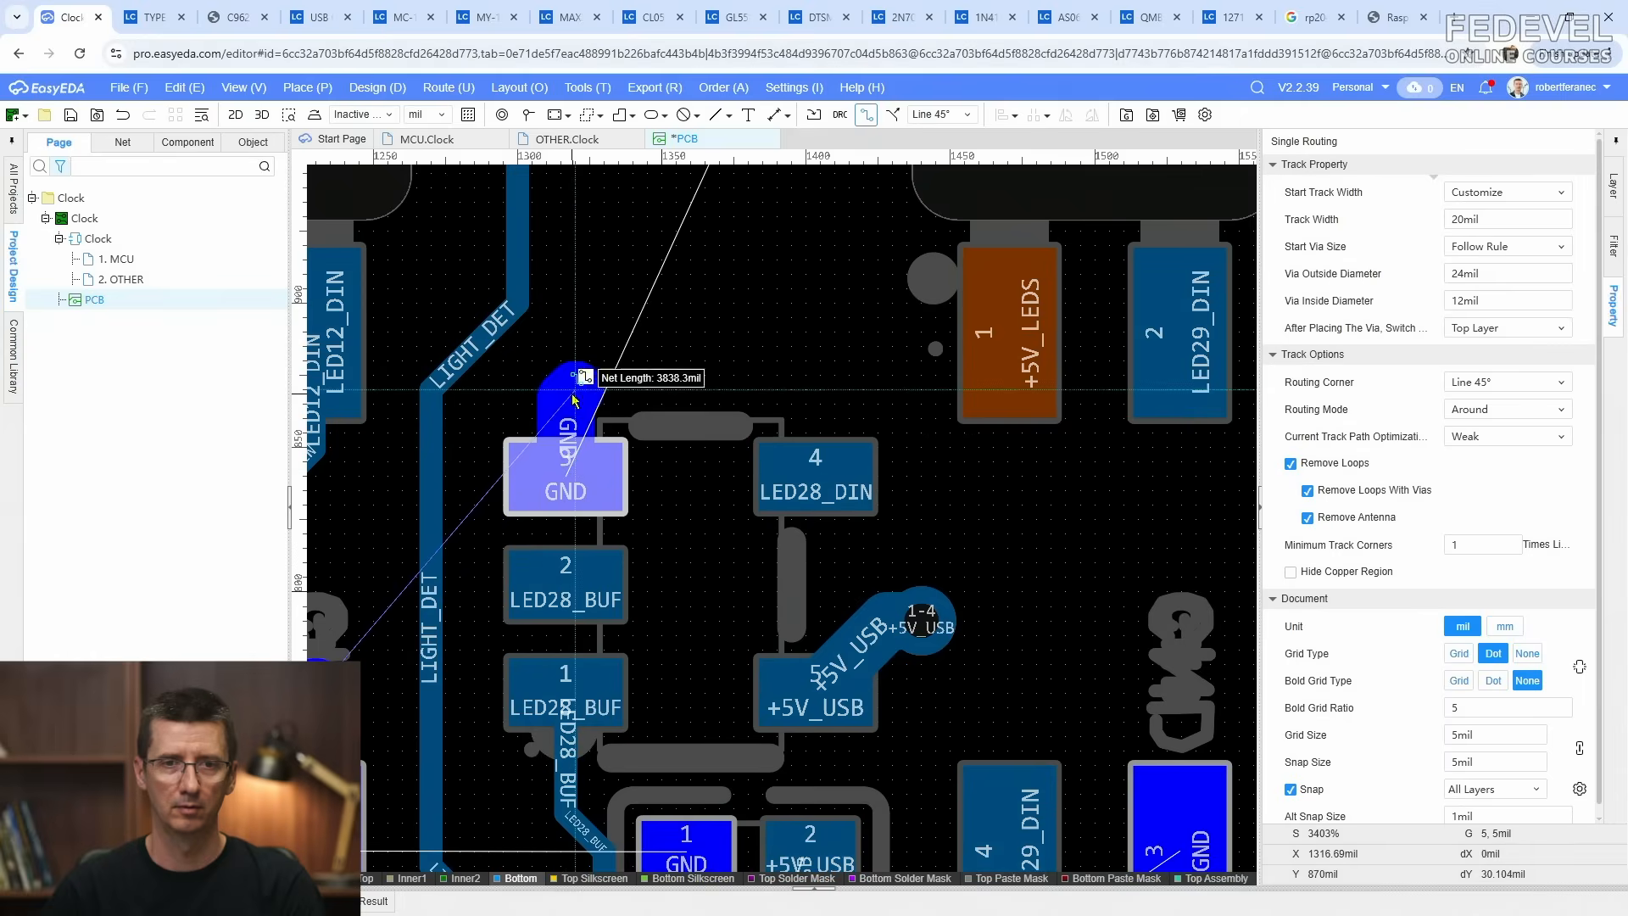
pyautogui.click(566, 392)
pyautogui.rightClick(566, 393)
pyautogui.rightClick(627, 306)
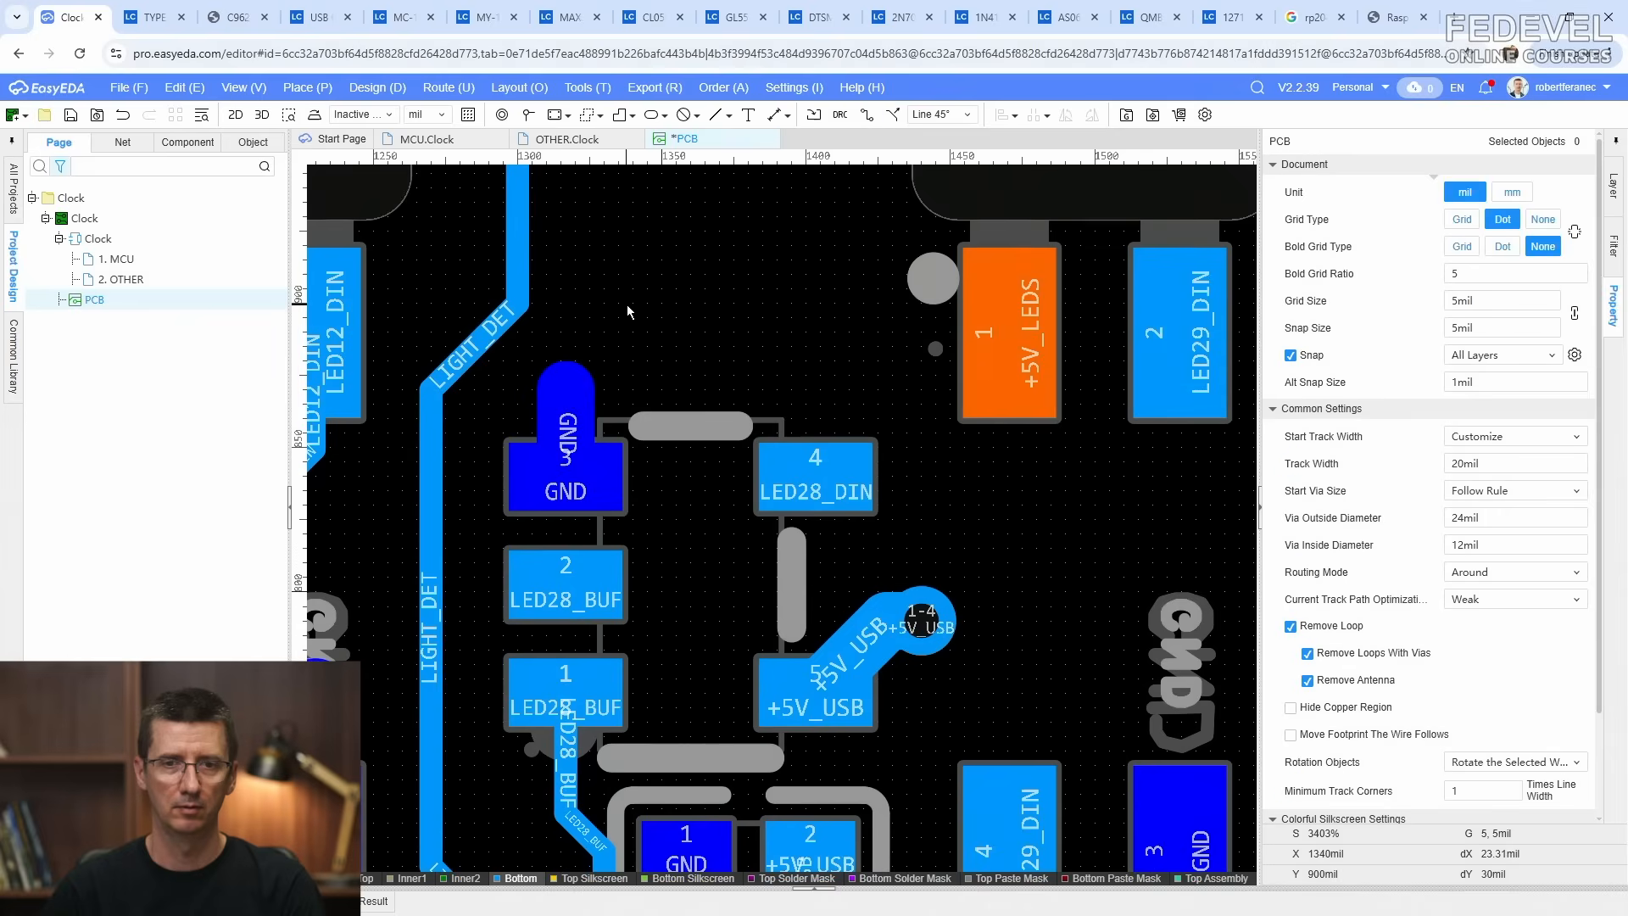
pyautogui.click(521, 117)
pyautogui.click(568, 389)
pyautogui.rightClick(570, 389)
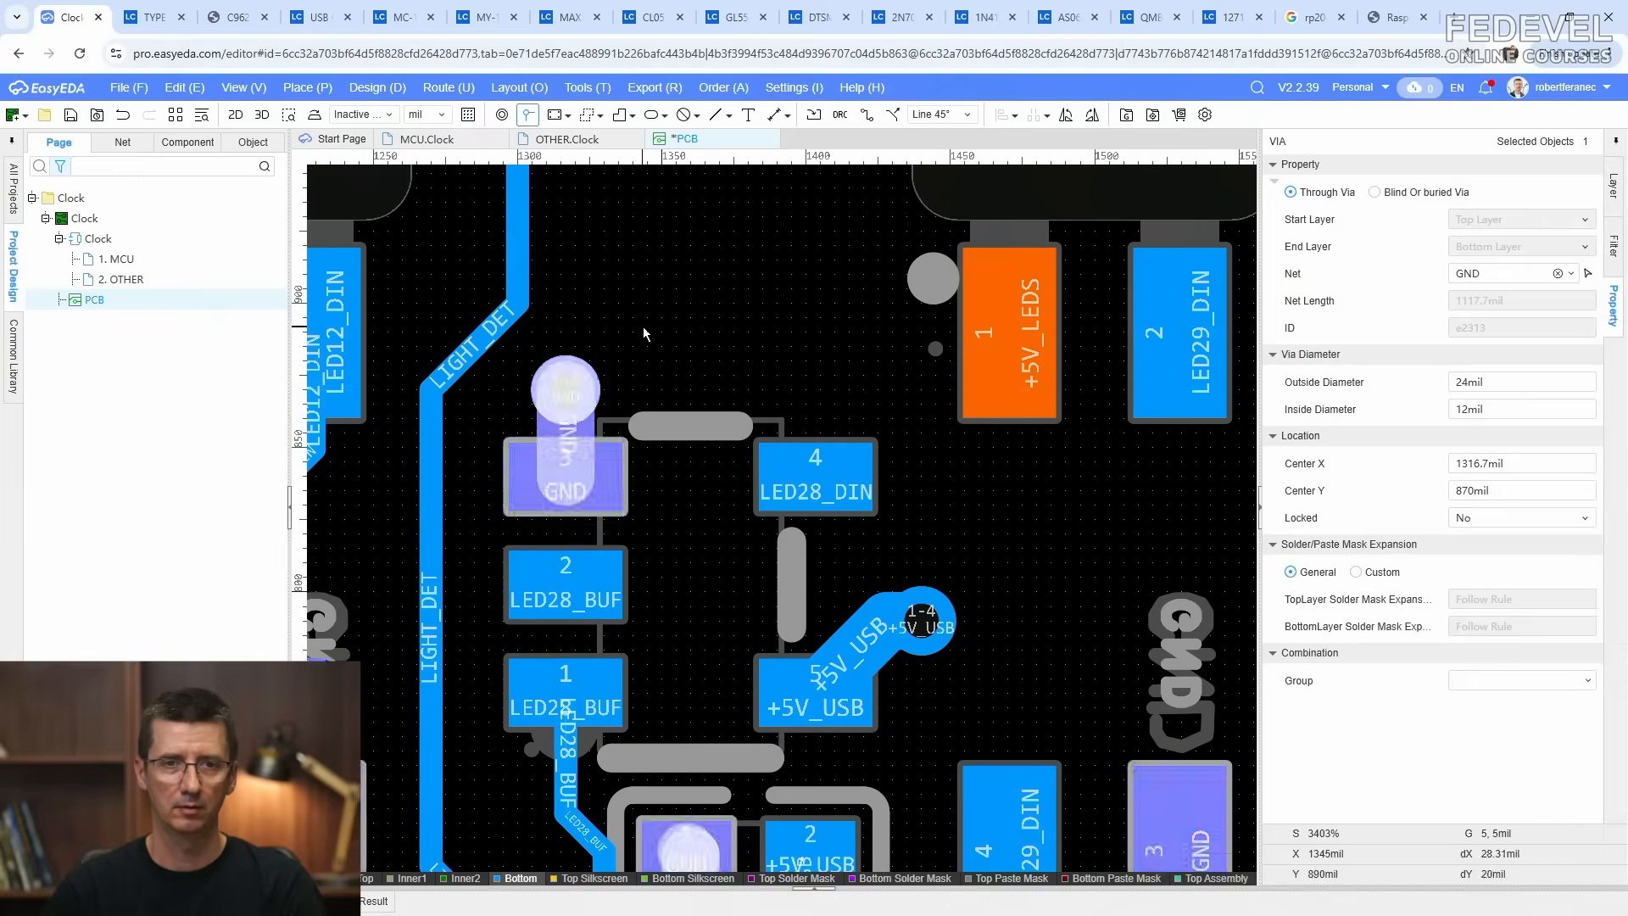
# Step: Connect the LED28_BUF pads 1 and 2 of the buffer with an 8 mil bottom-layer track
pyautogui.scroll(-1, 643, 327)
pyautogui.moveTo(679, 289); pyautogui.dragTo(678, 313, button='right')
pyautogui.click(865, 116)
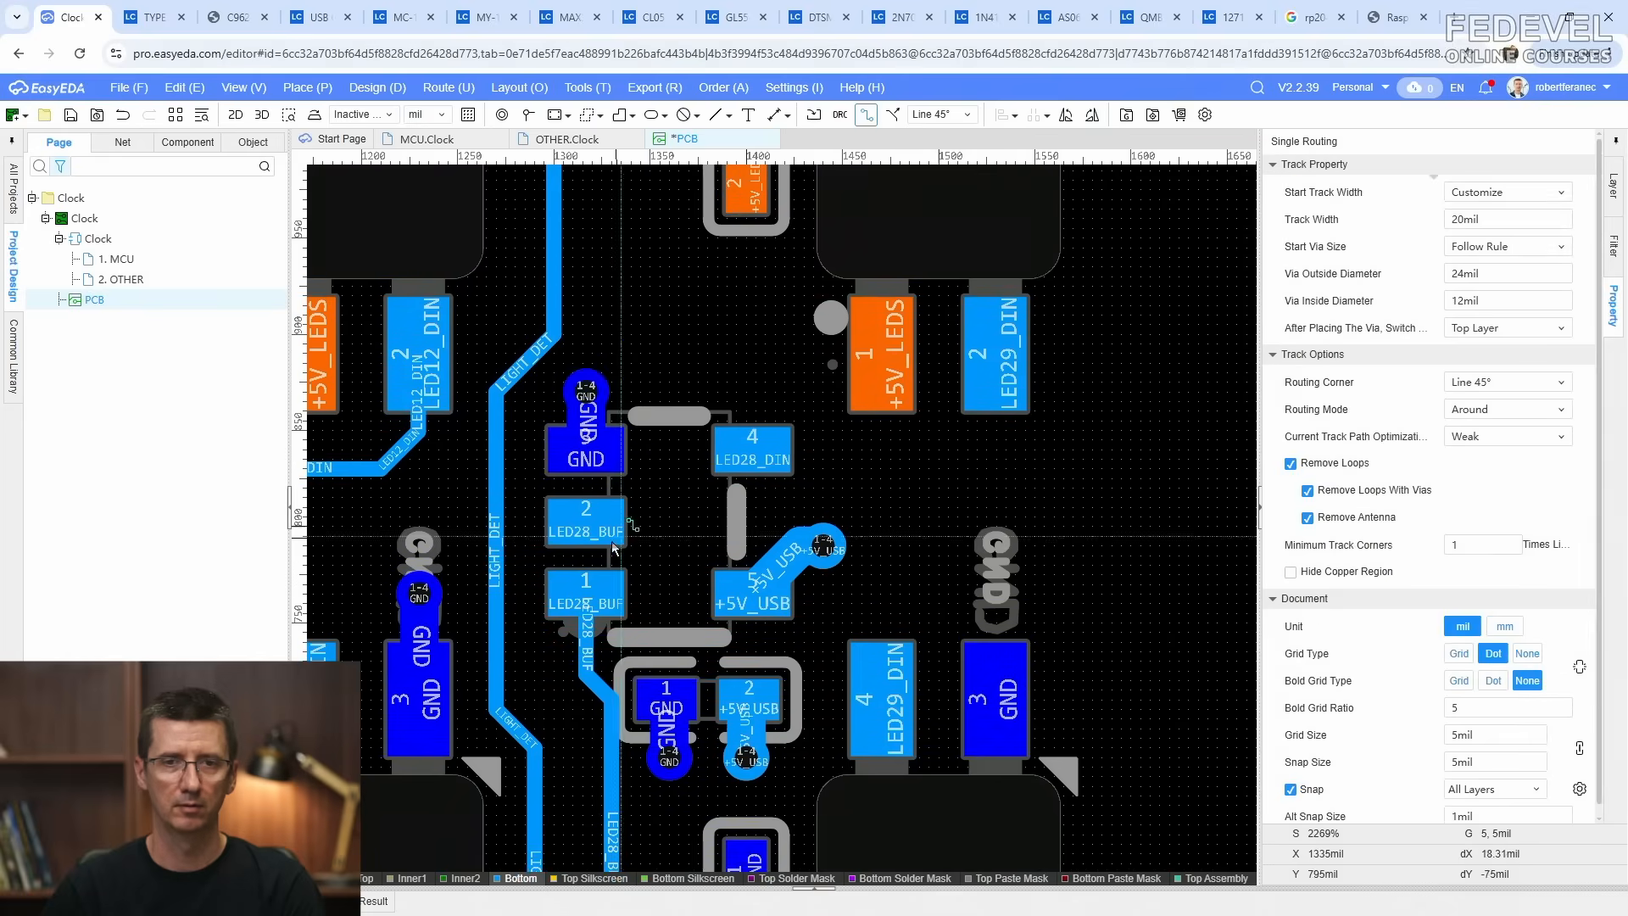
pyautogui.click(585, 526)
pyautogui.press('Tab')
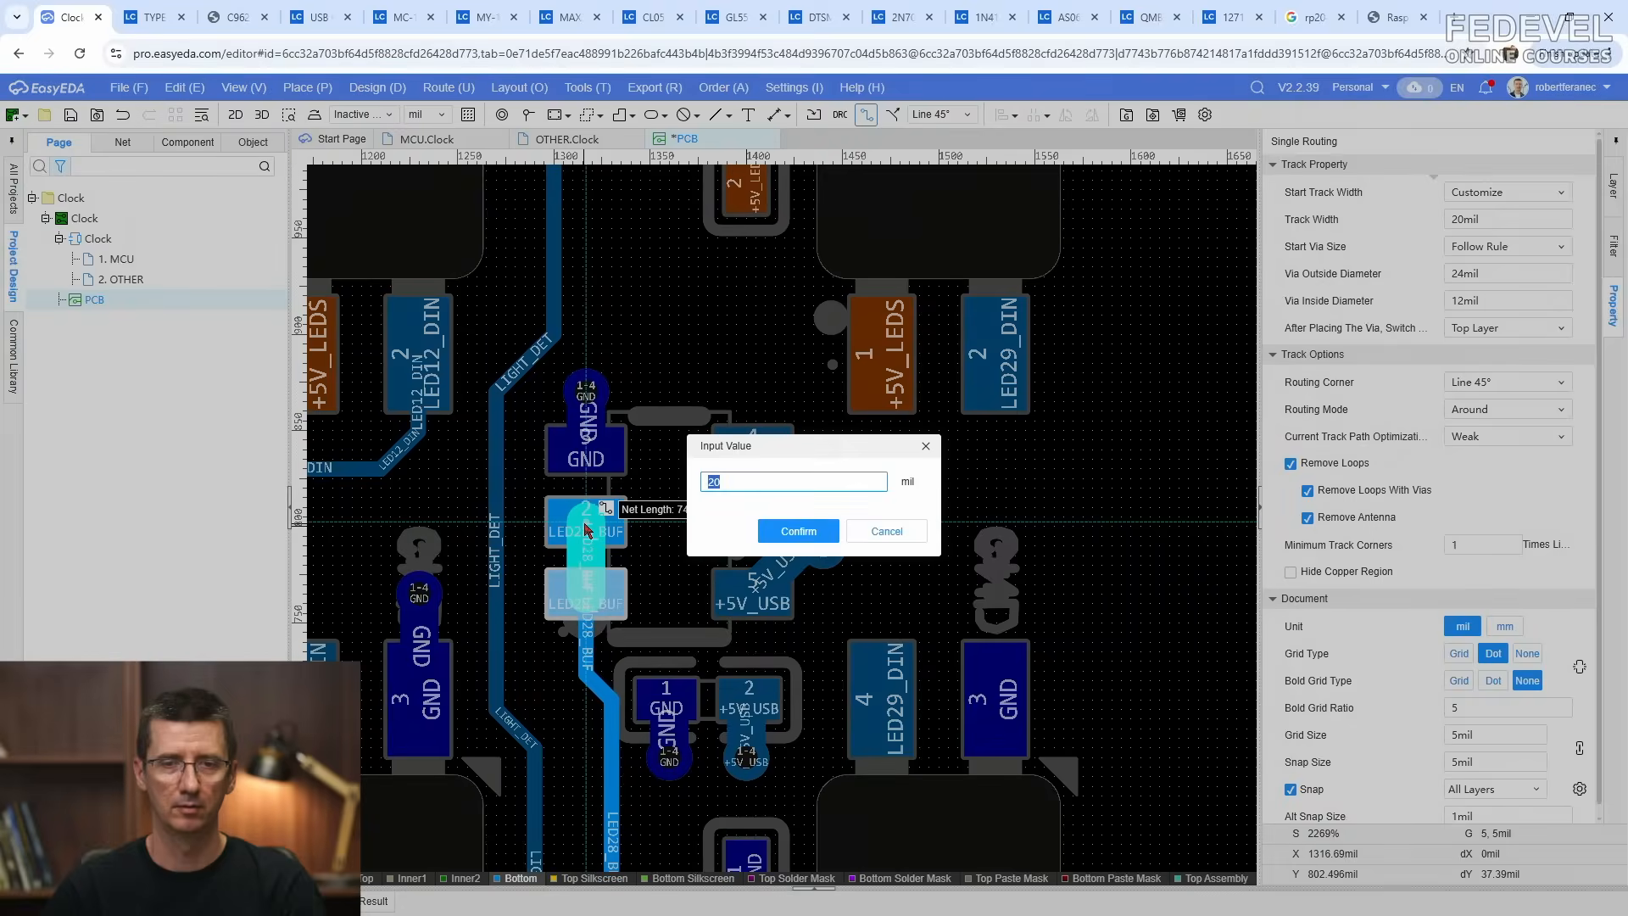
pyautogui.press('Return')
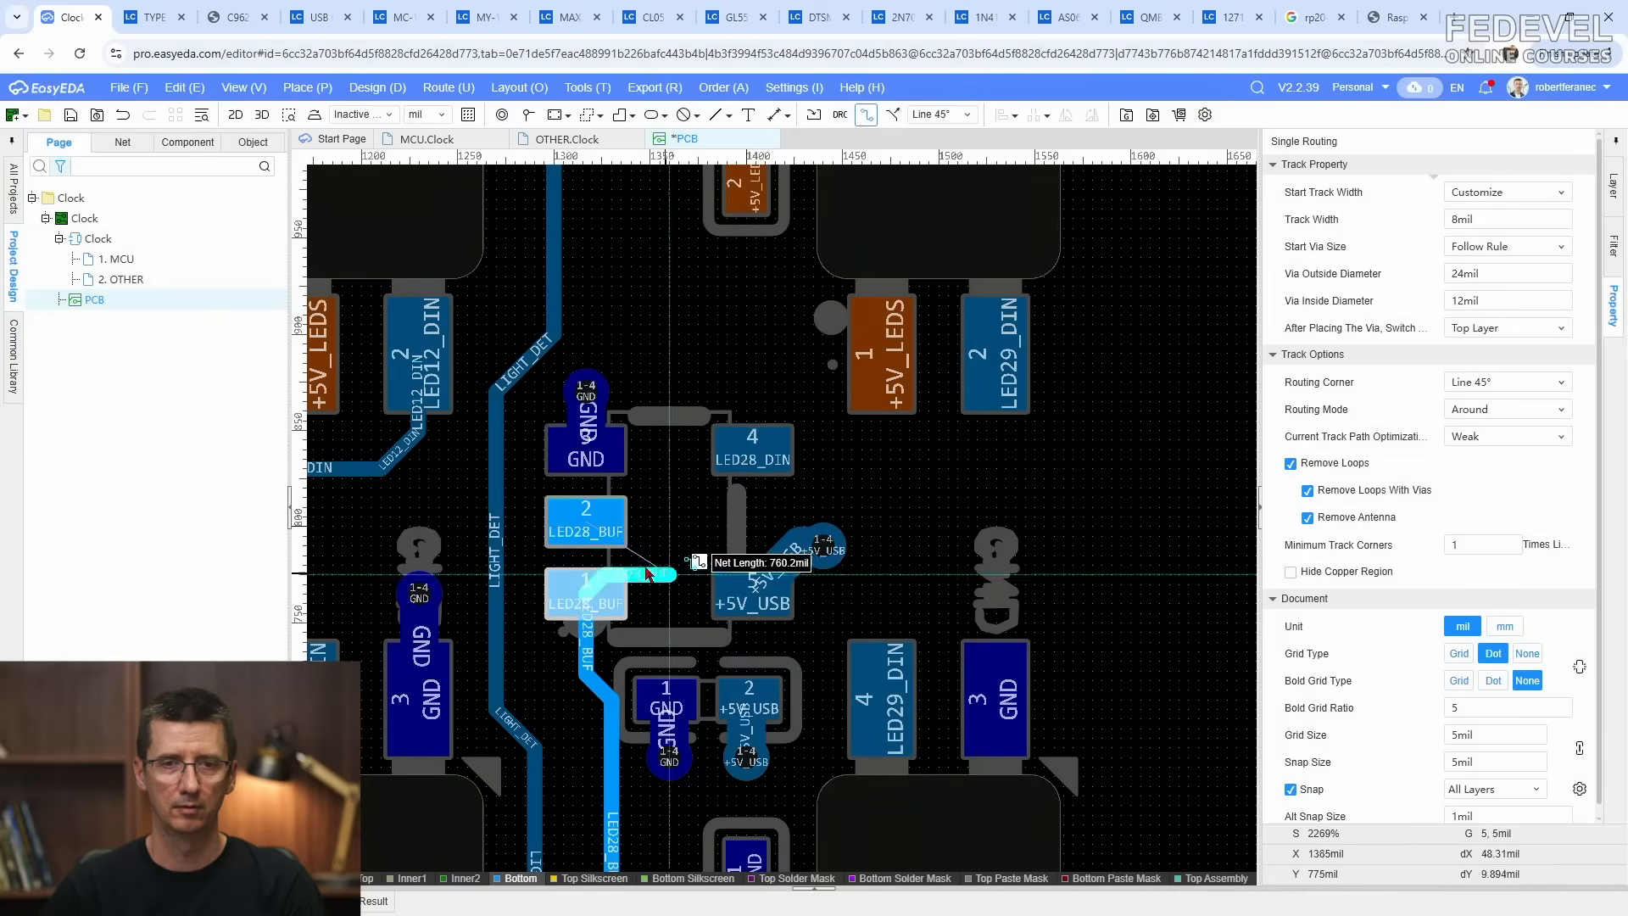
# Step: Route an 8 mil LED28_DIN track from buffer pad 4 up to pad 4 of the LED above and adjust its upper diagonal corner
pyautogui.scroll(-2, 641, 565)
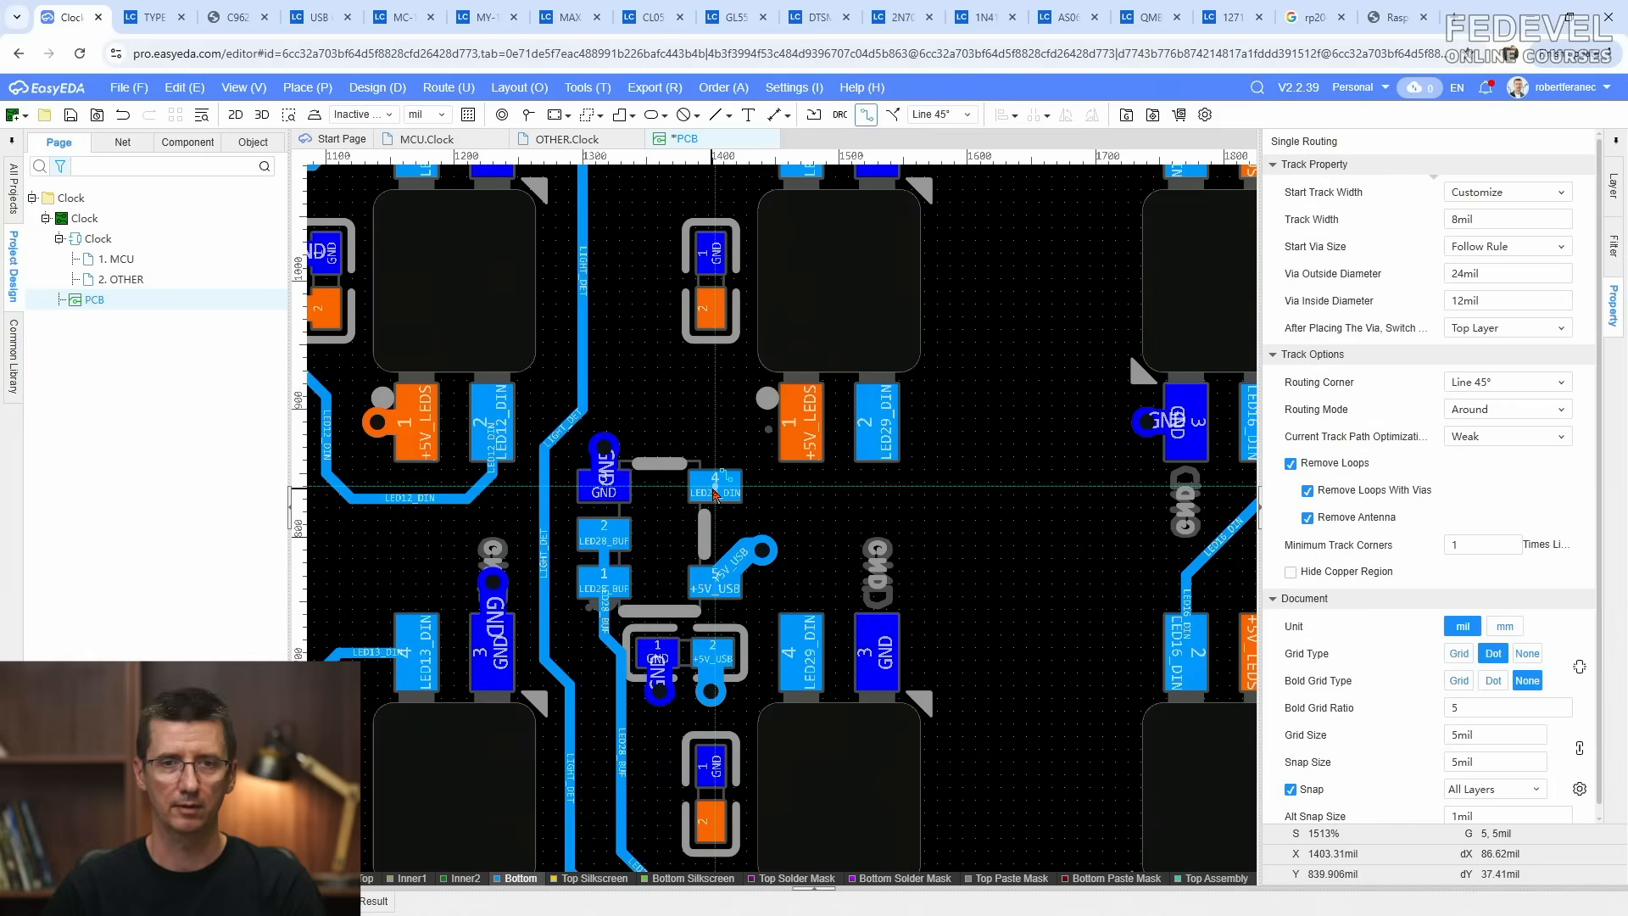
pyautogui.scroll(-4, 715, 496)
pyautogui.scroll(4, 714, 496)
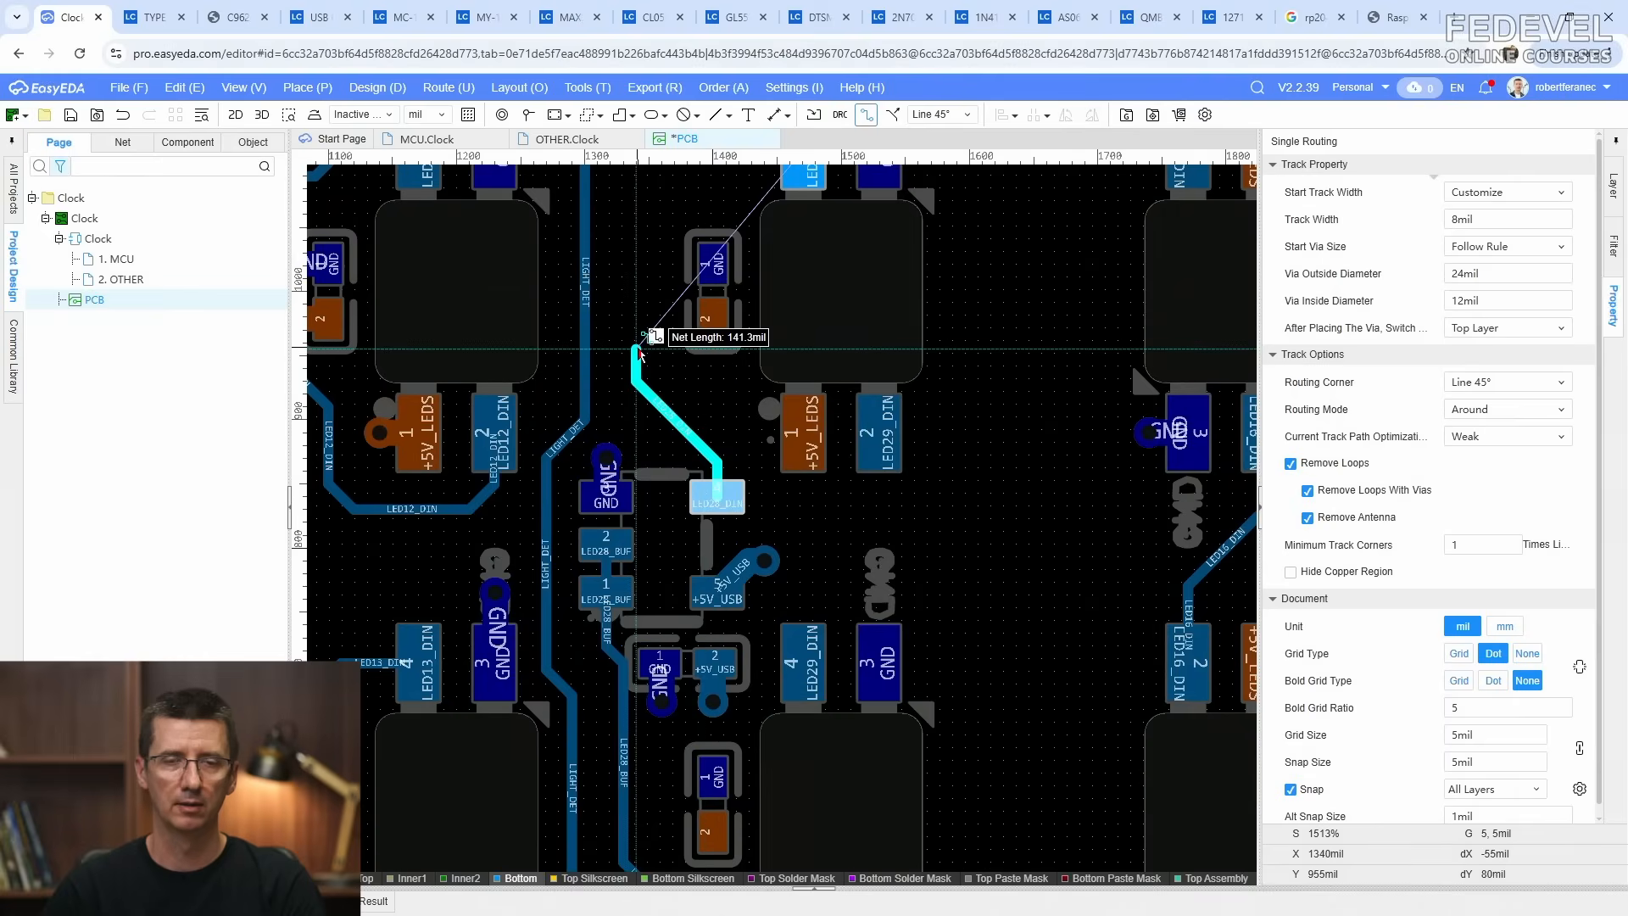
pyautogui.moveTo(638, 350); pyautogui.dragTo(640, 631, button='right')
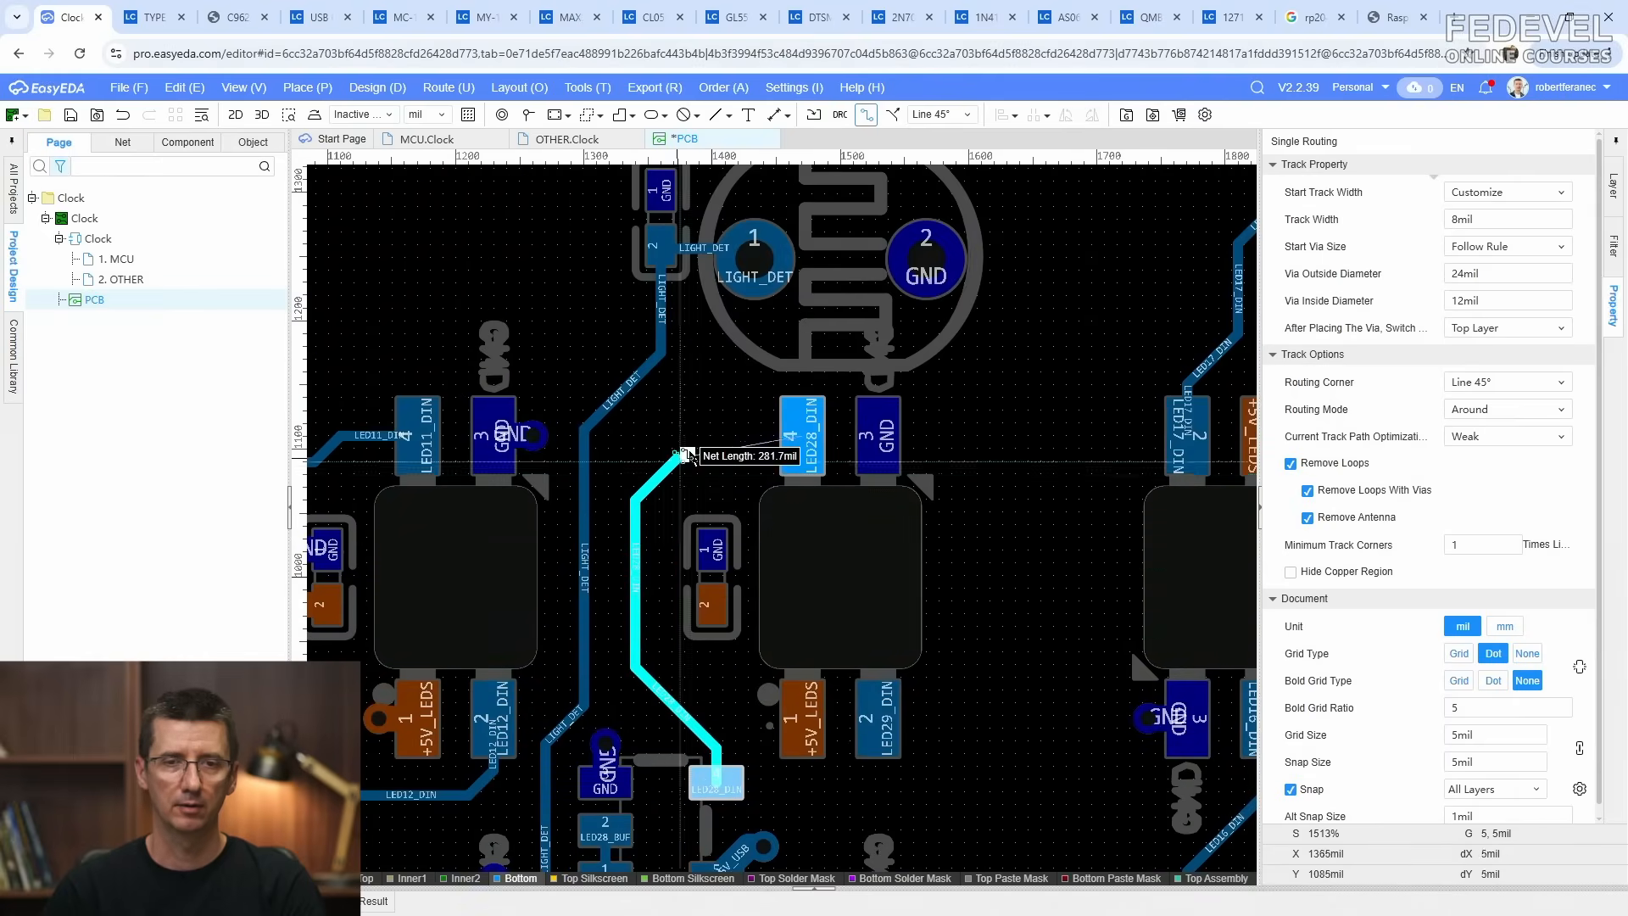
pyautogui.click(789, 435)
pyautogui.click(654, 465)
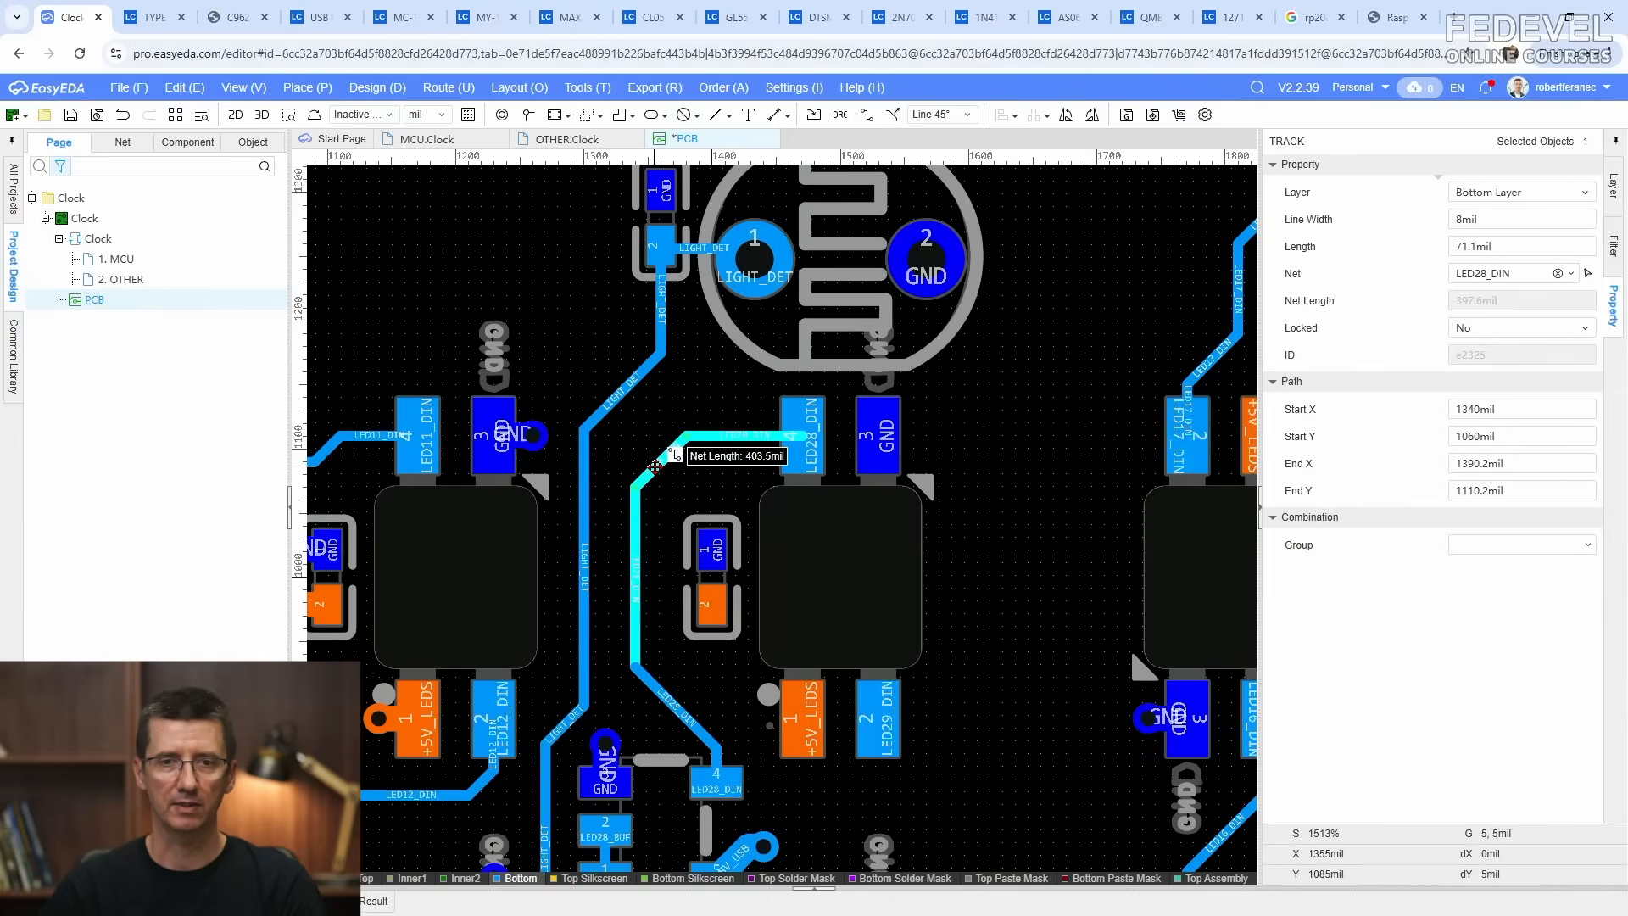
pyautogui.click(688, 673)
# Step: Look over the LIGHT_DET and LED28_BUF tracks from the buffer down to the MCU and save the PCB
pyautogui.moveTo(688, 674); pyautogui.dragTo(699, 451, button='right')
pyautogui.moveTo(682, 646); pyautogui.dragTo(707, 440, button='right')
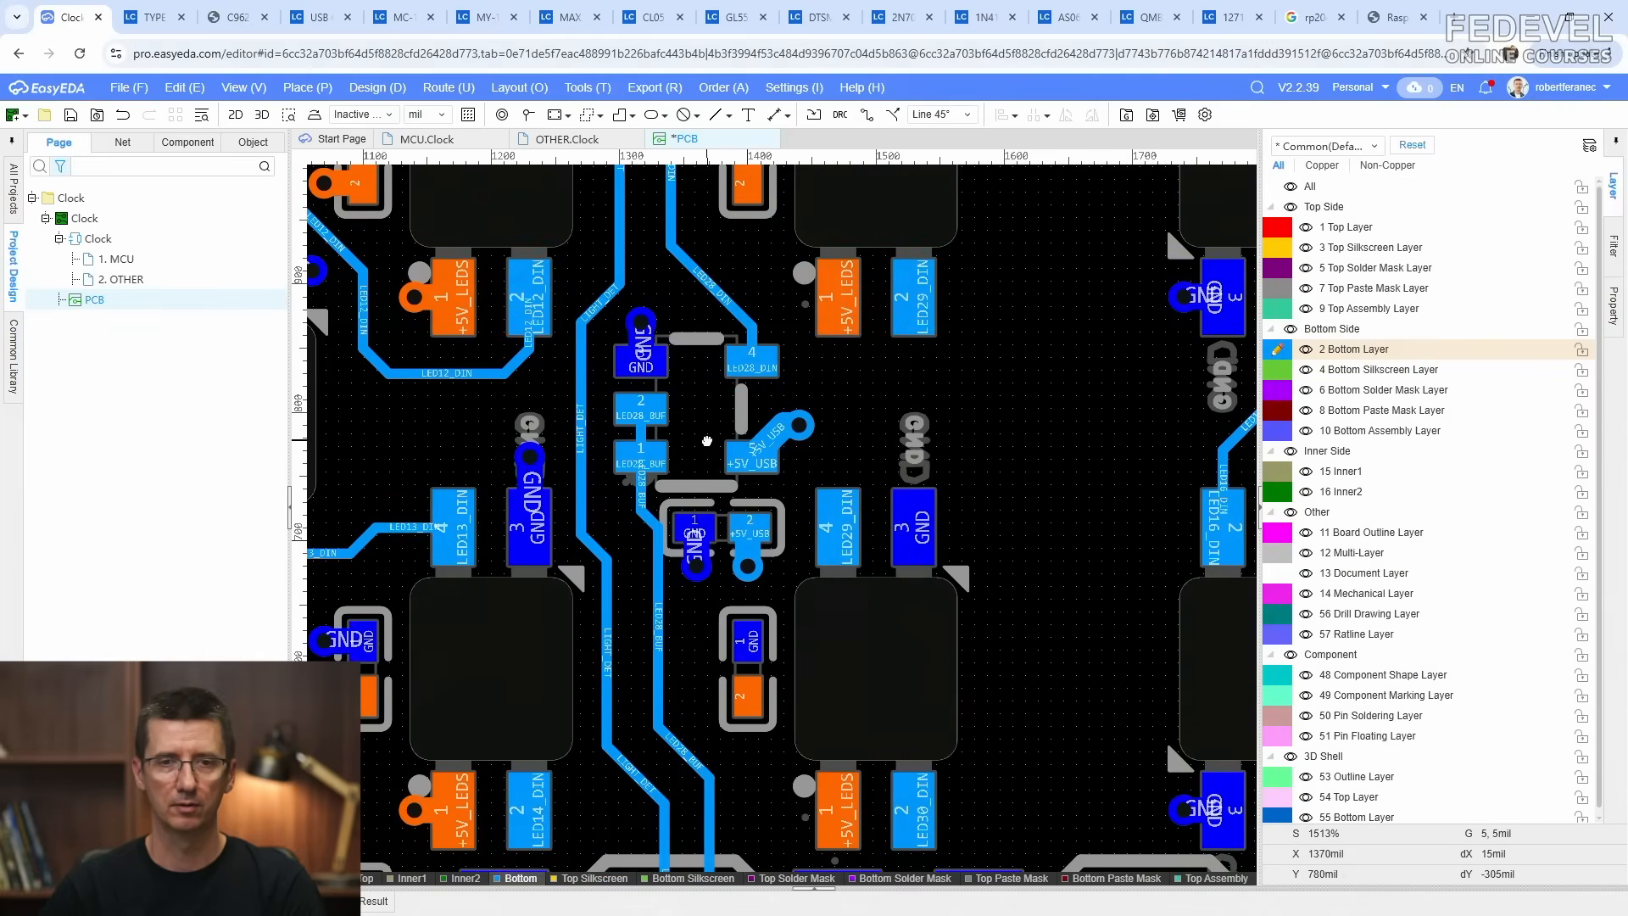
pyautogui.scroll(2, 707, 440)
pyautogui.moveTo(737, 422); pyautogui.dragTo(758, 437)
pyautogui.scroll(-2, 709, 448)
pyautogui.moveTo(728, 594); pyautogui.dragTo(799, 474, button='right')
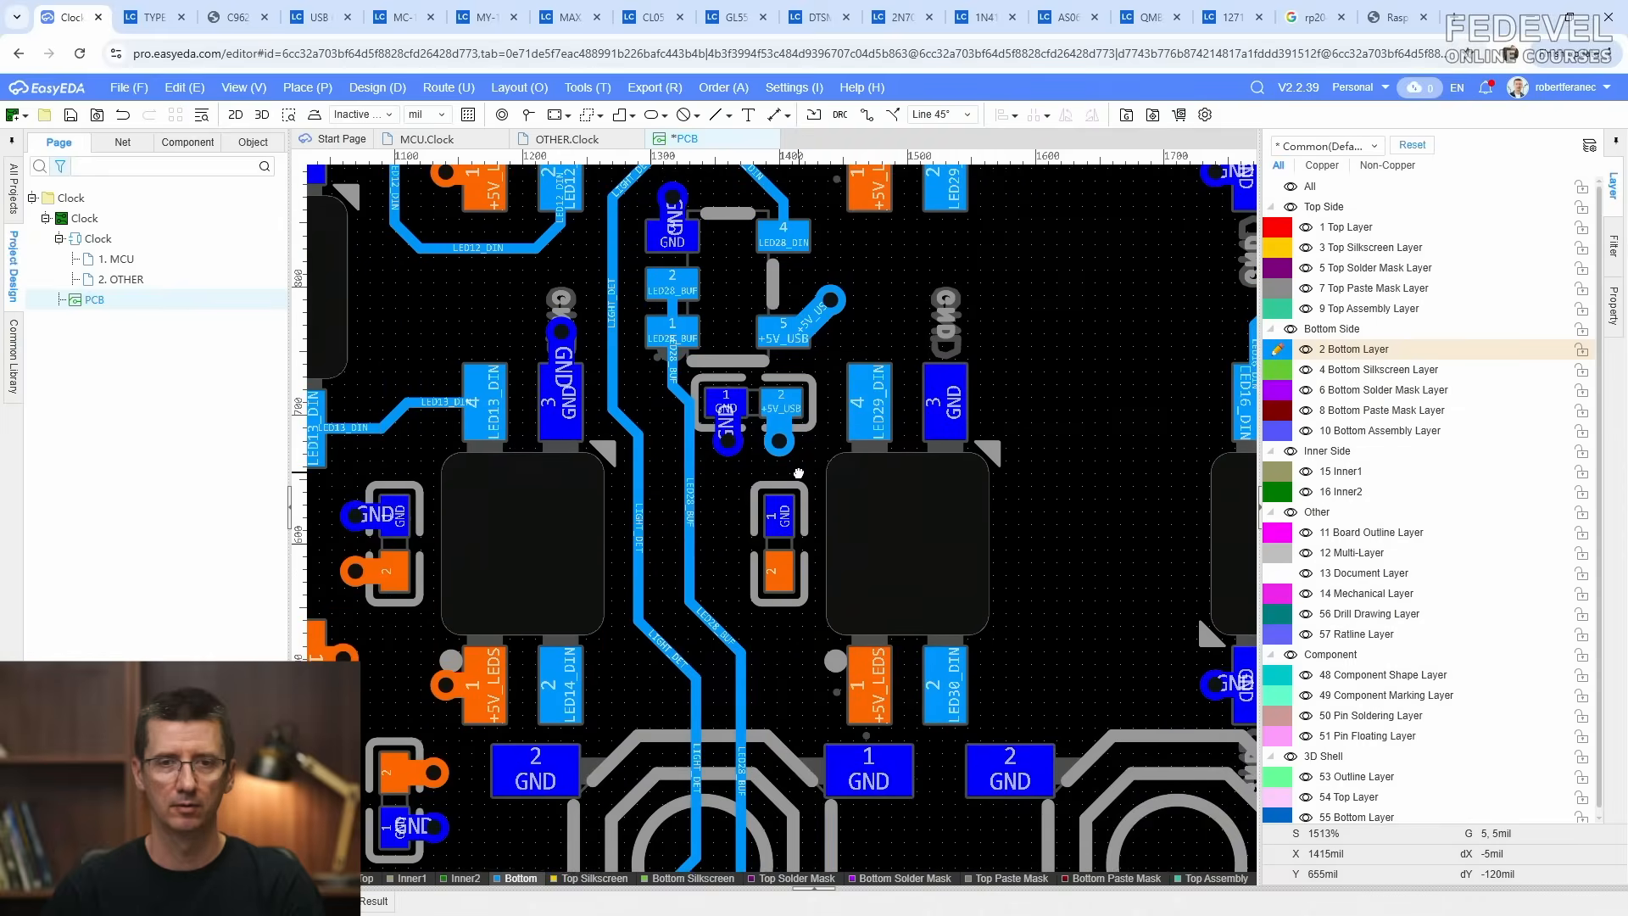
pyautogui.scroll(1, 767, 549)
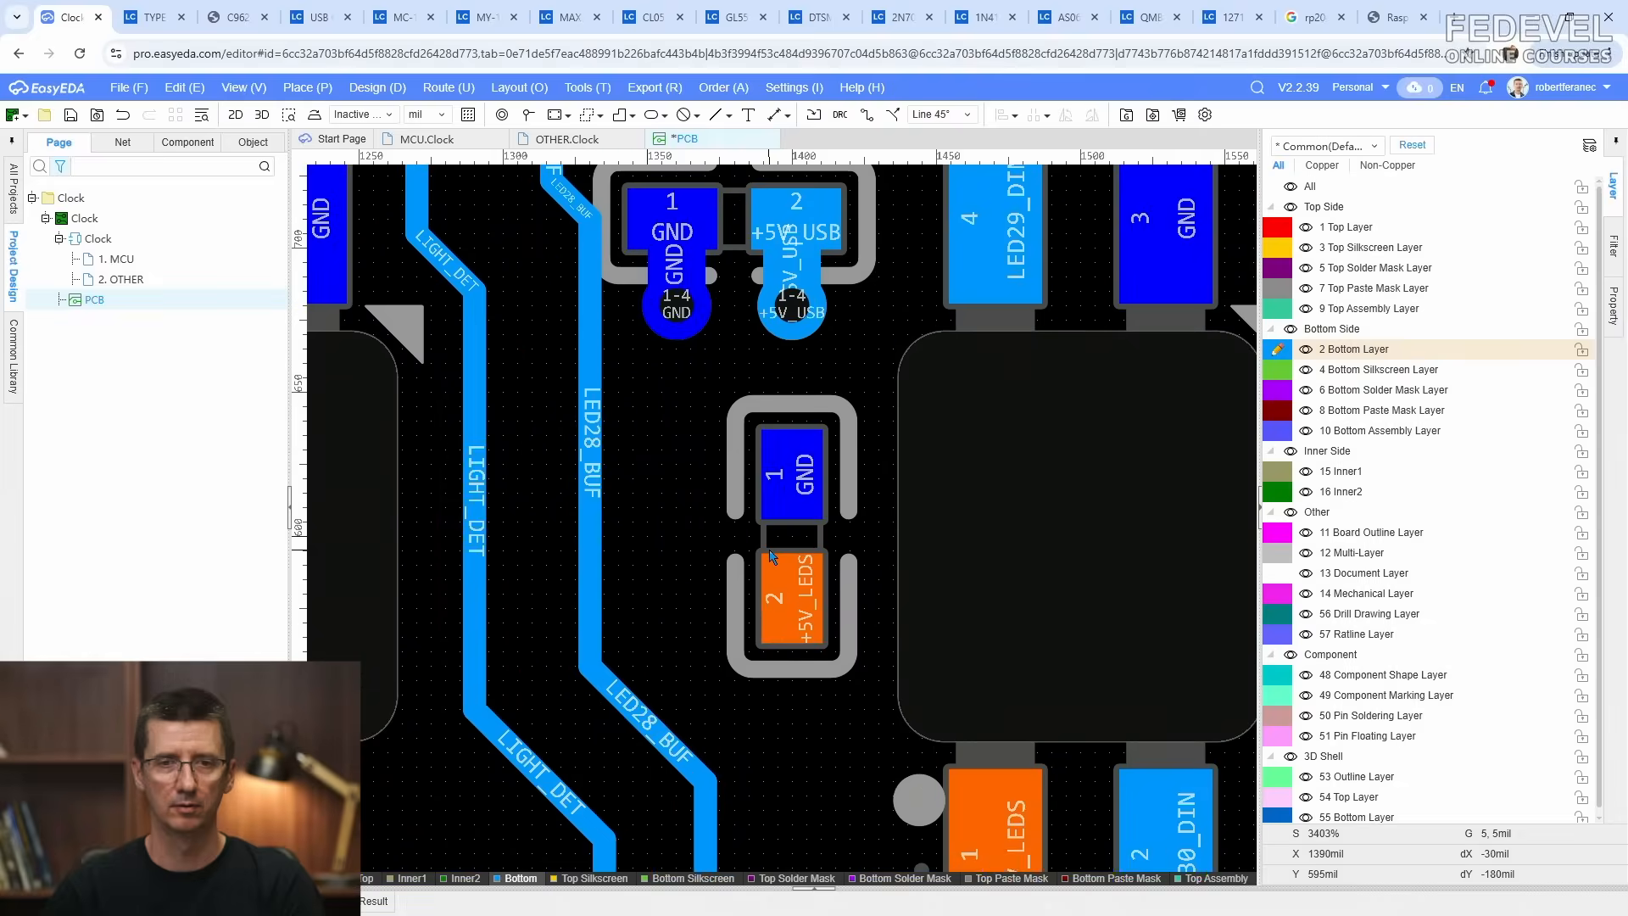
pyautogui.scroll(-1, 771, 555)
pyautogui.moveTo(780, 700); pyautogui.dragTo(797, 389, button='right')
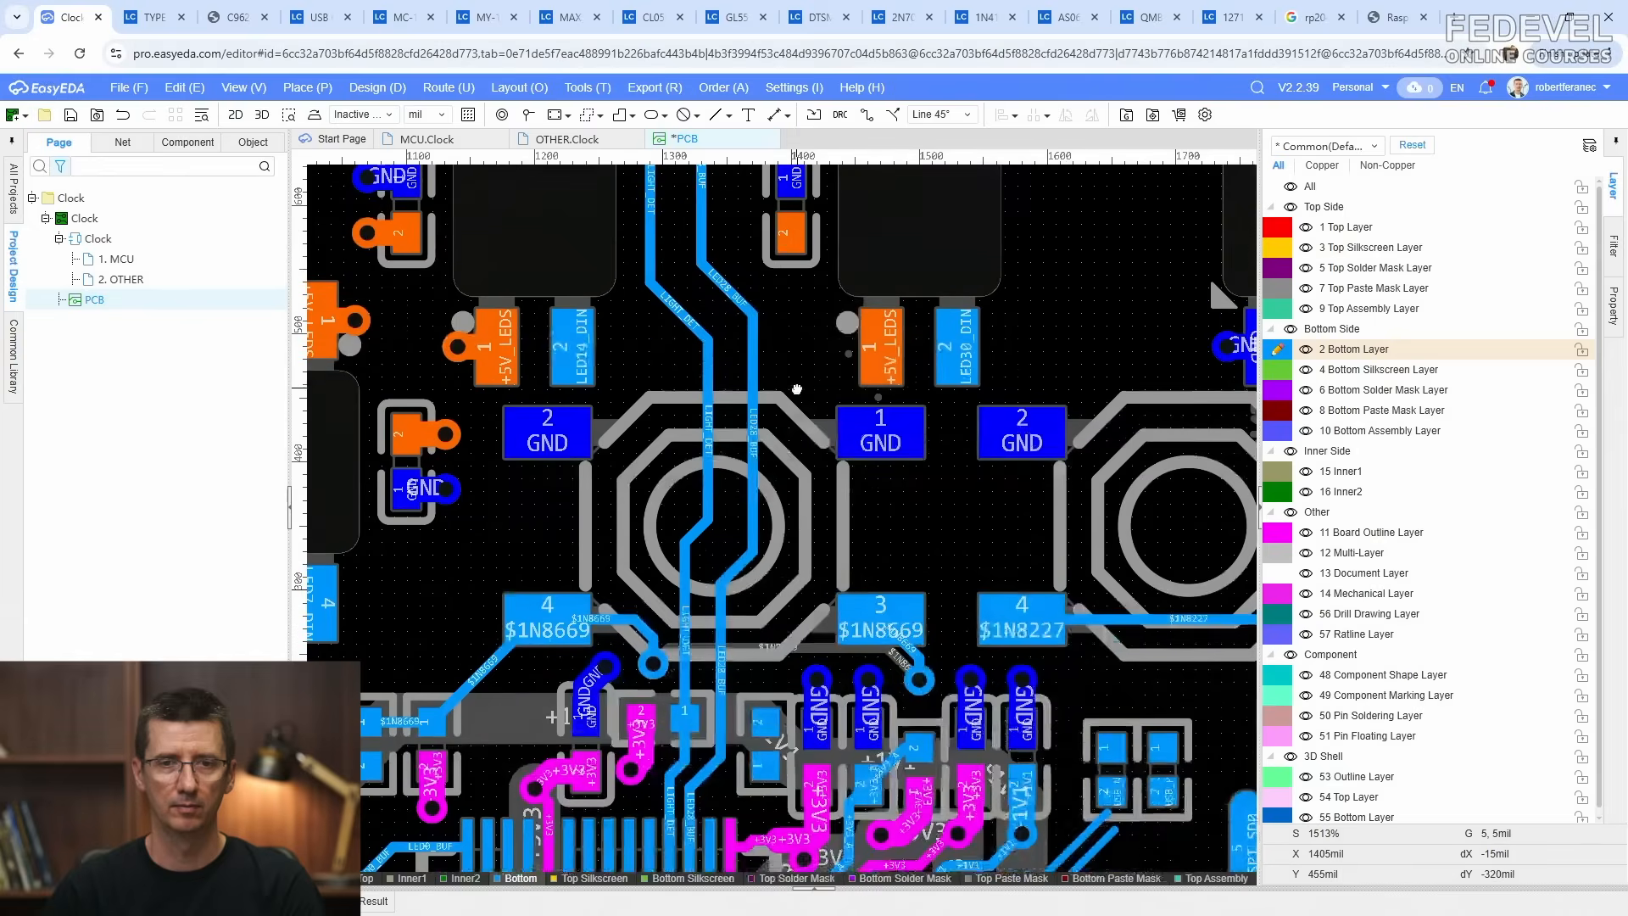
pyautogui.press('k')
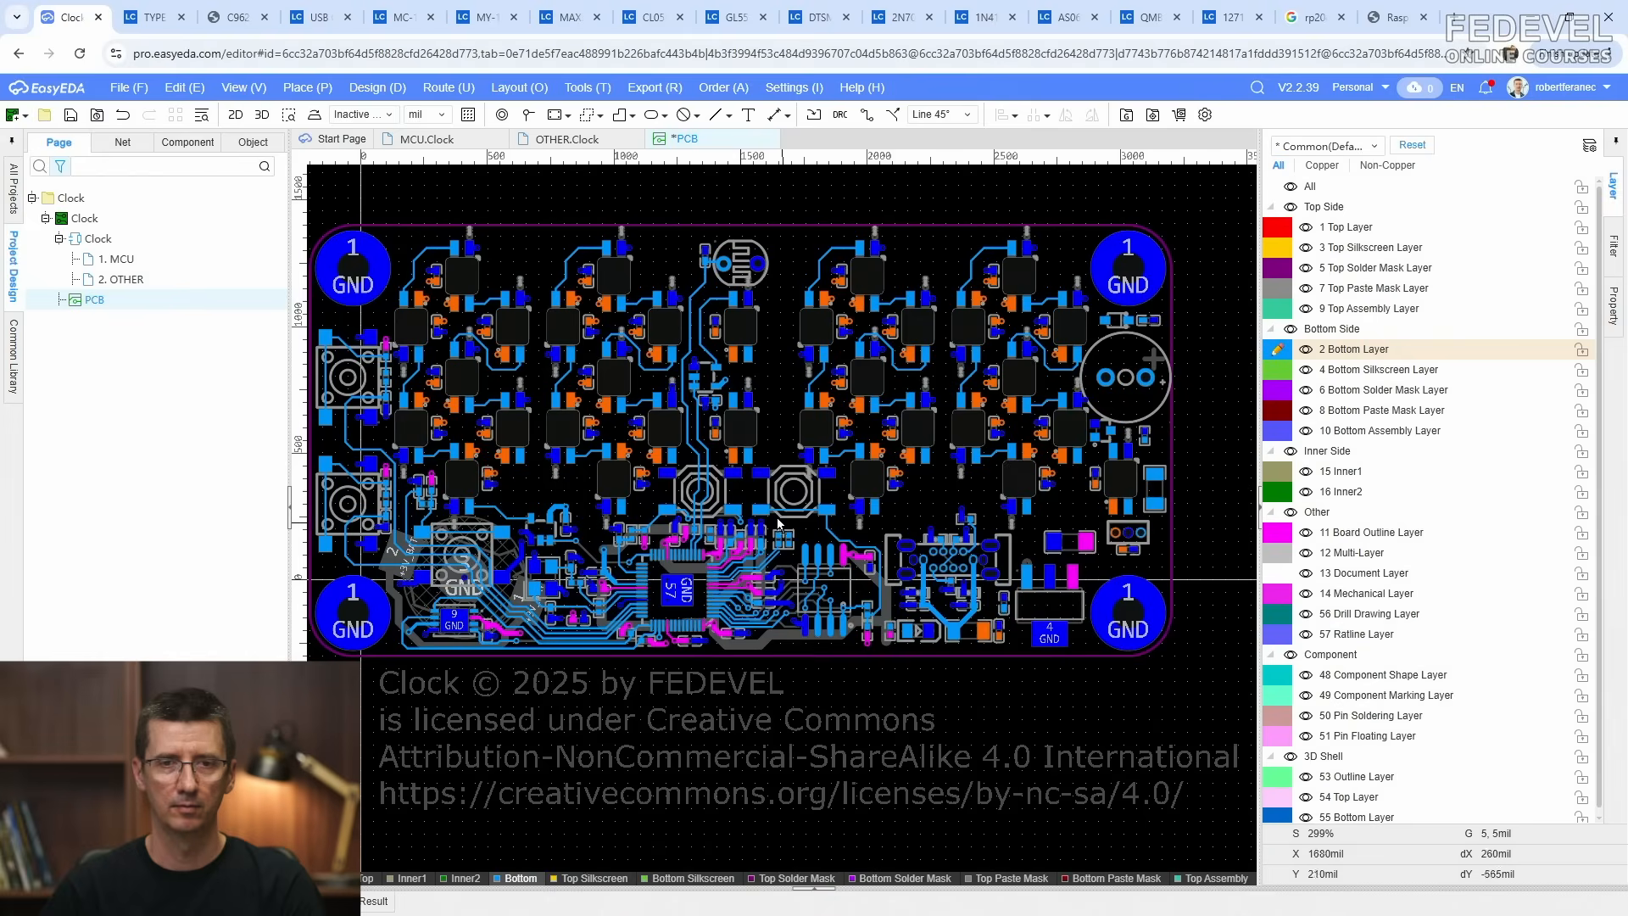
pyautogui.click(71, 118)
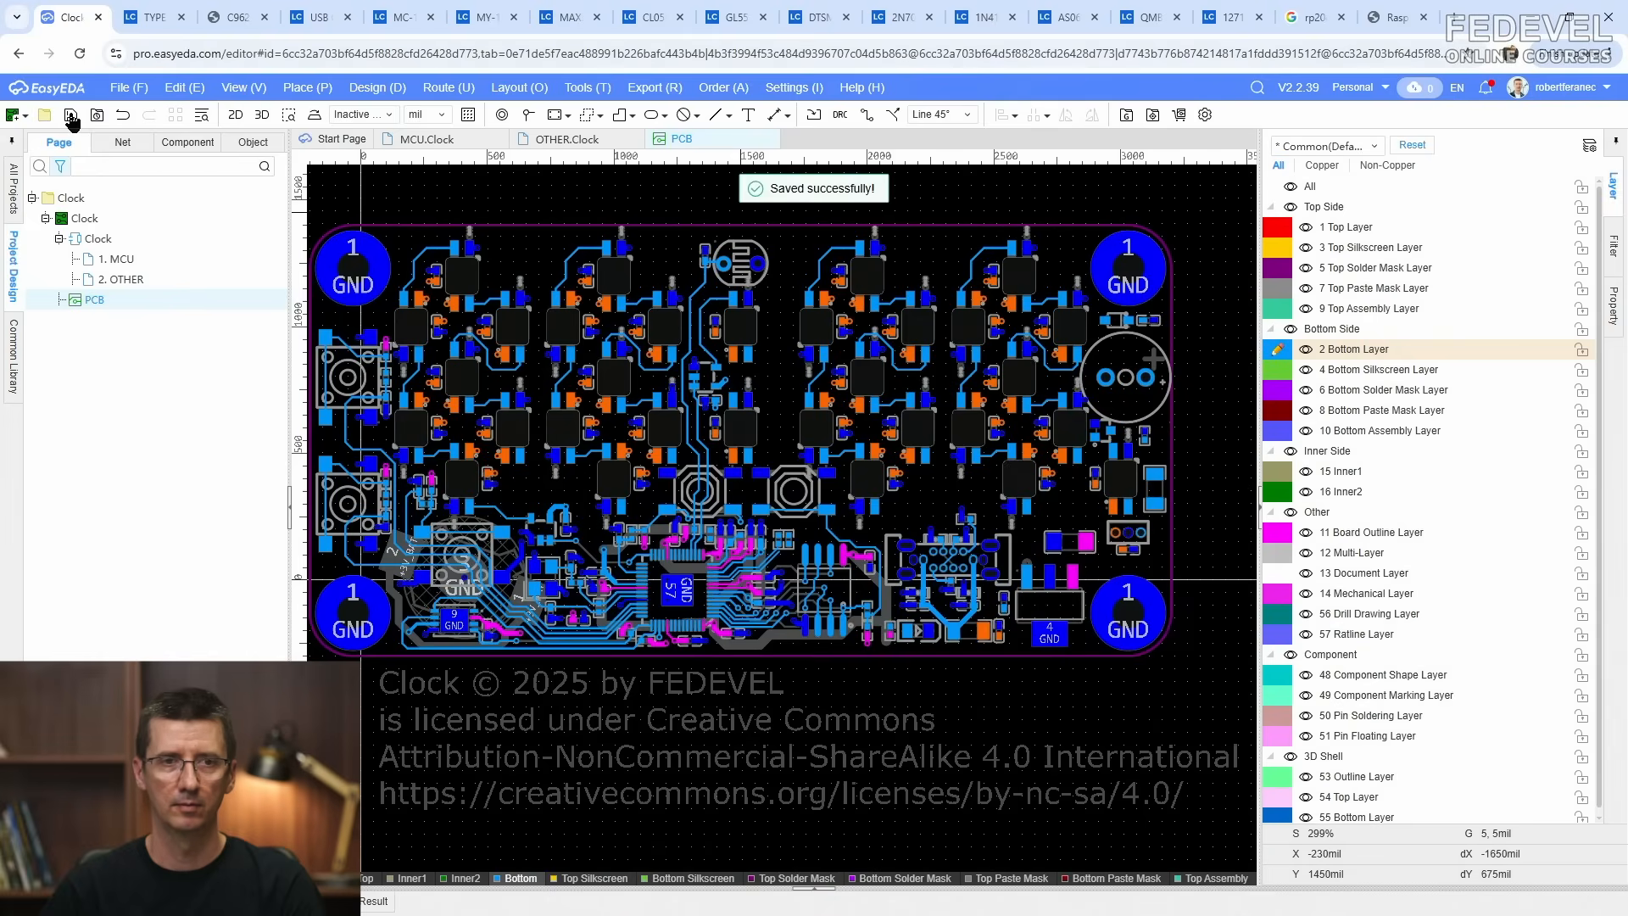
# Step: Route an 8 mil BUZZER_RES track from the MCU's BUZZER_RES pin to pad 1 of the nearby two-pad resistor
pyautogui.scroll(10, 702, 560)
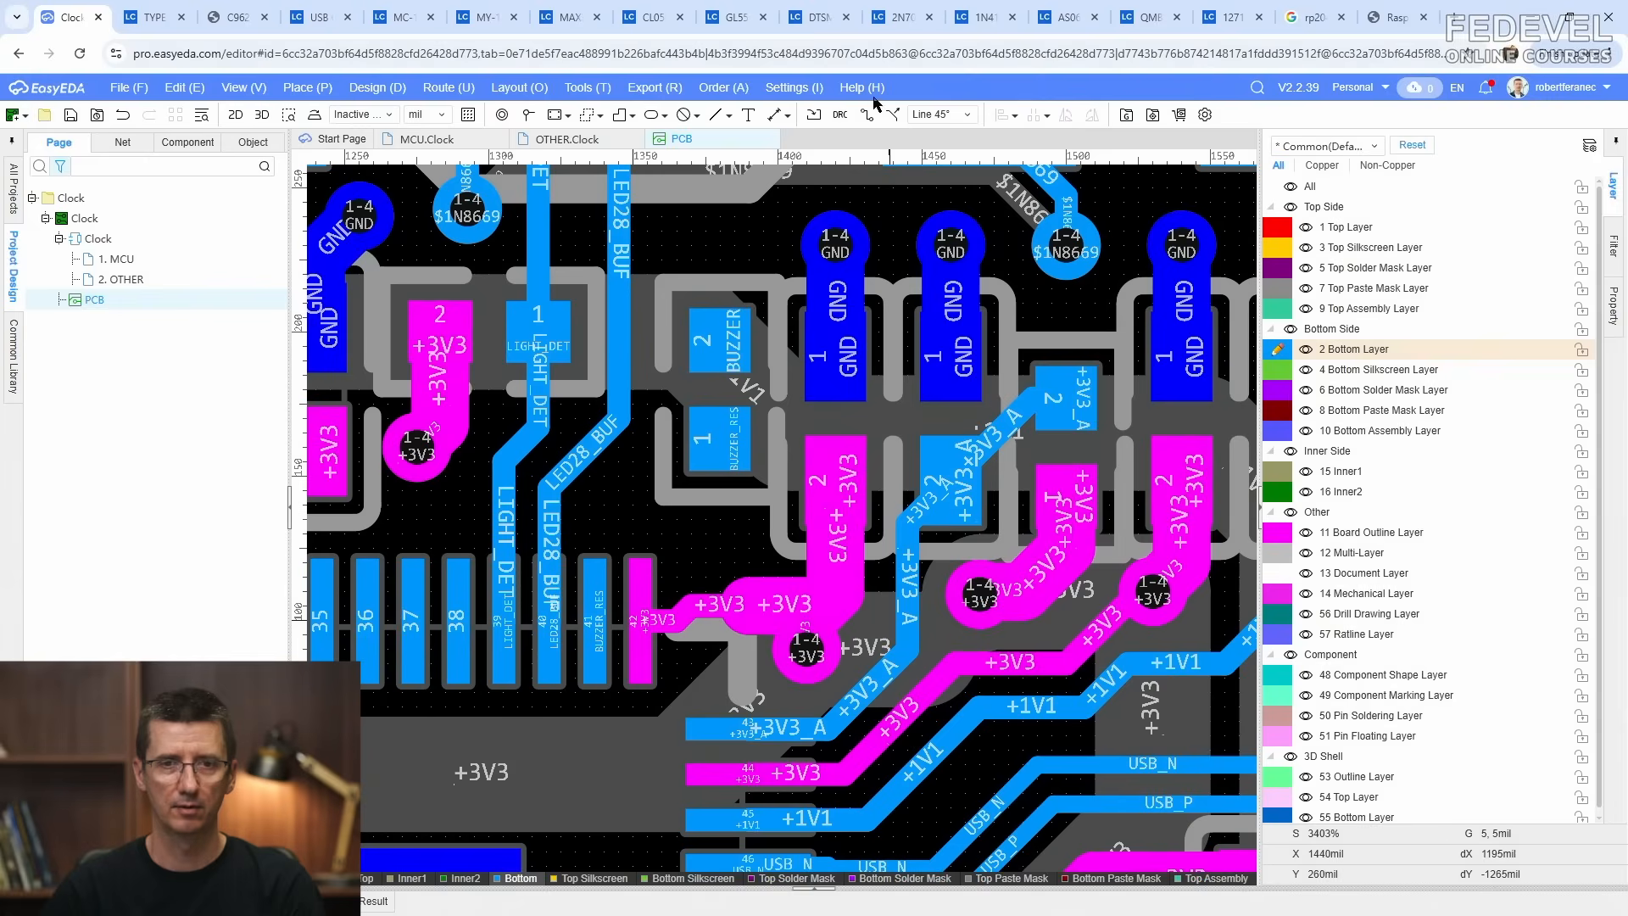
pyautogui.click(867, 114)
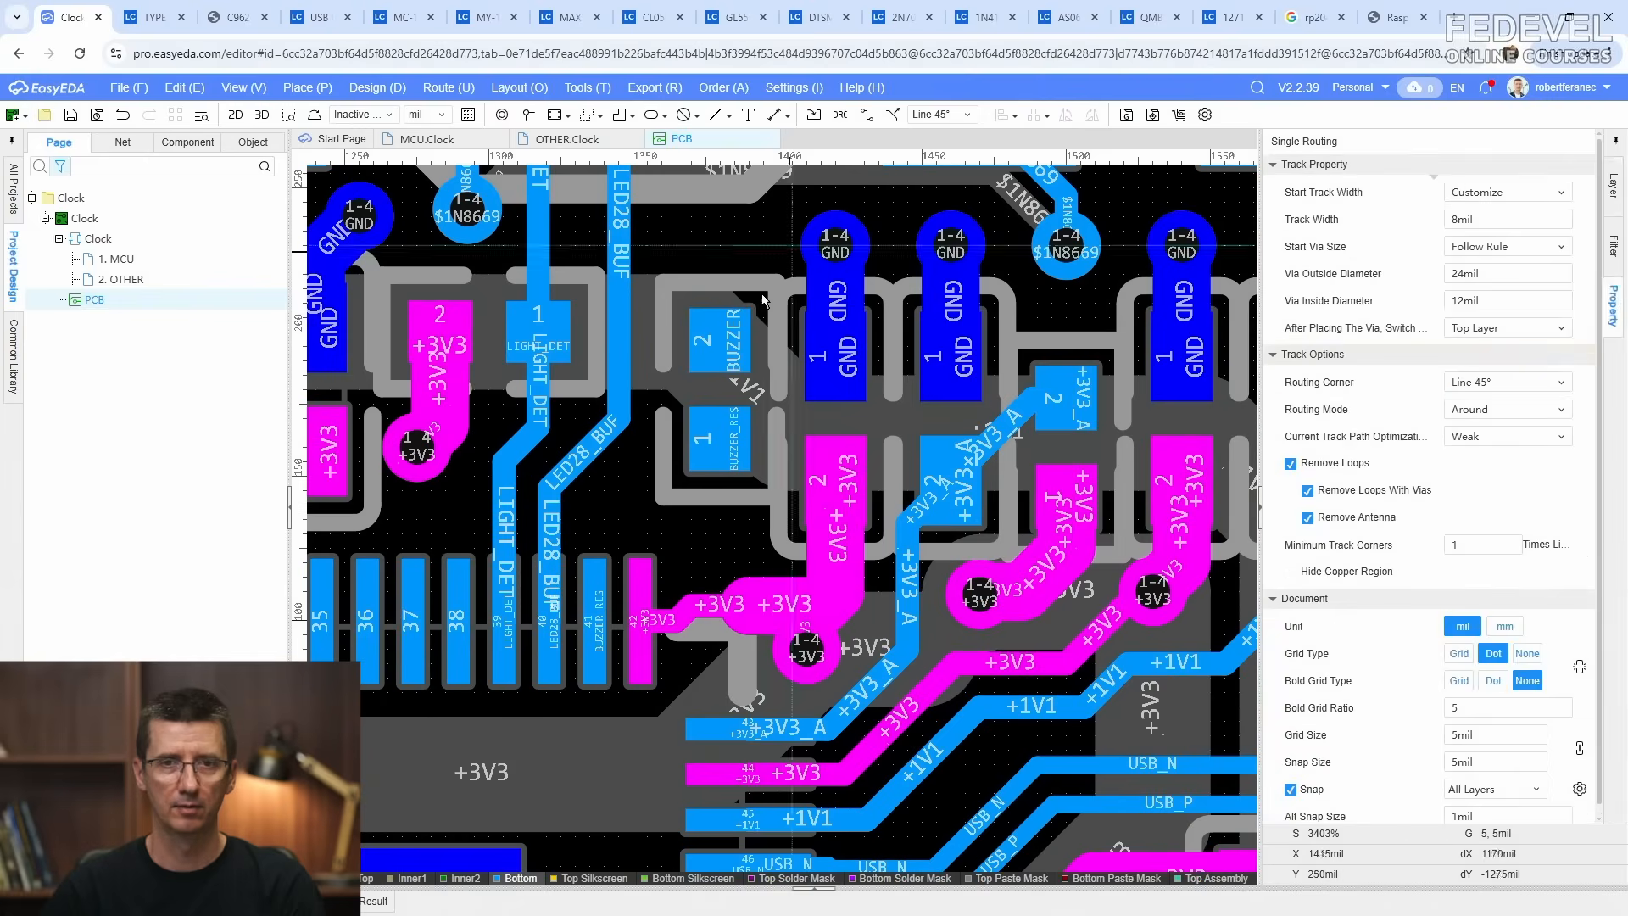
pyautogui.click(604, 625)
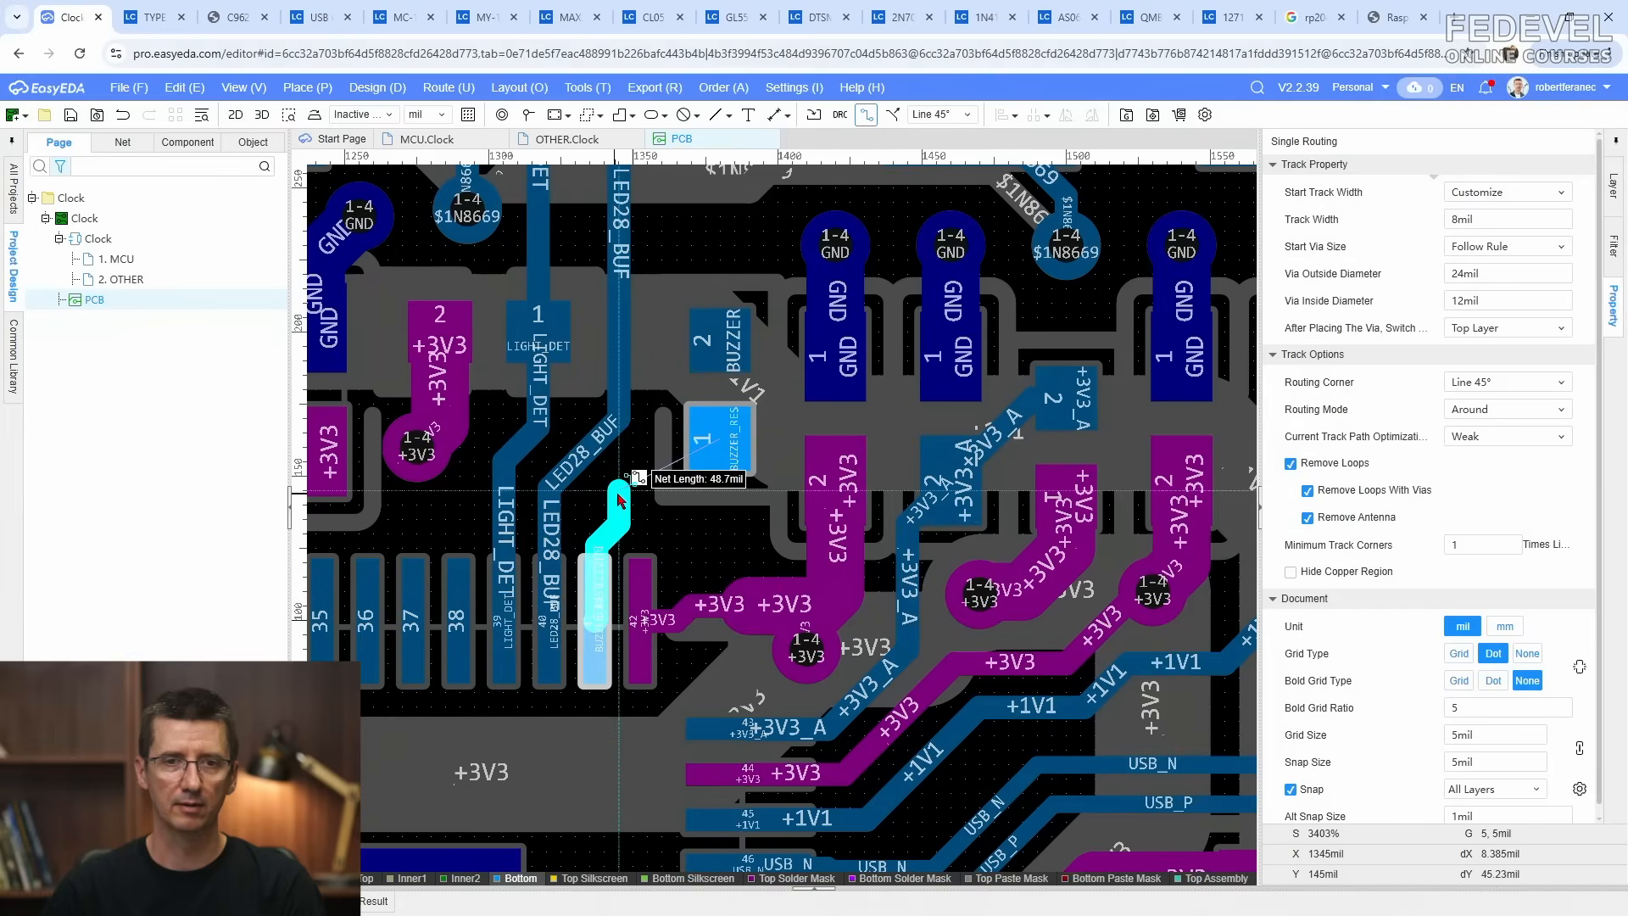
pyautogui.click(695, 469)
pyautogui.moveTo(695, 469); pyautogui.dragTo(760, 616, button='right')
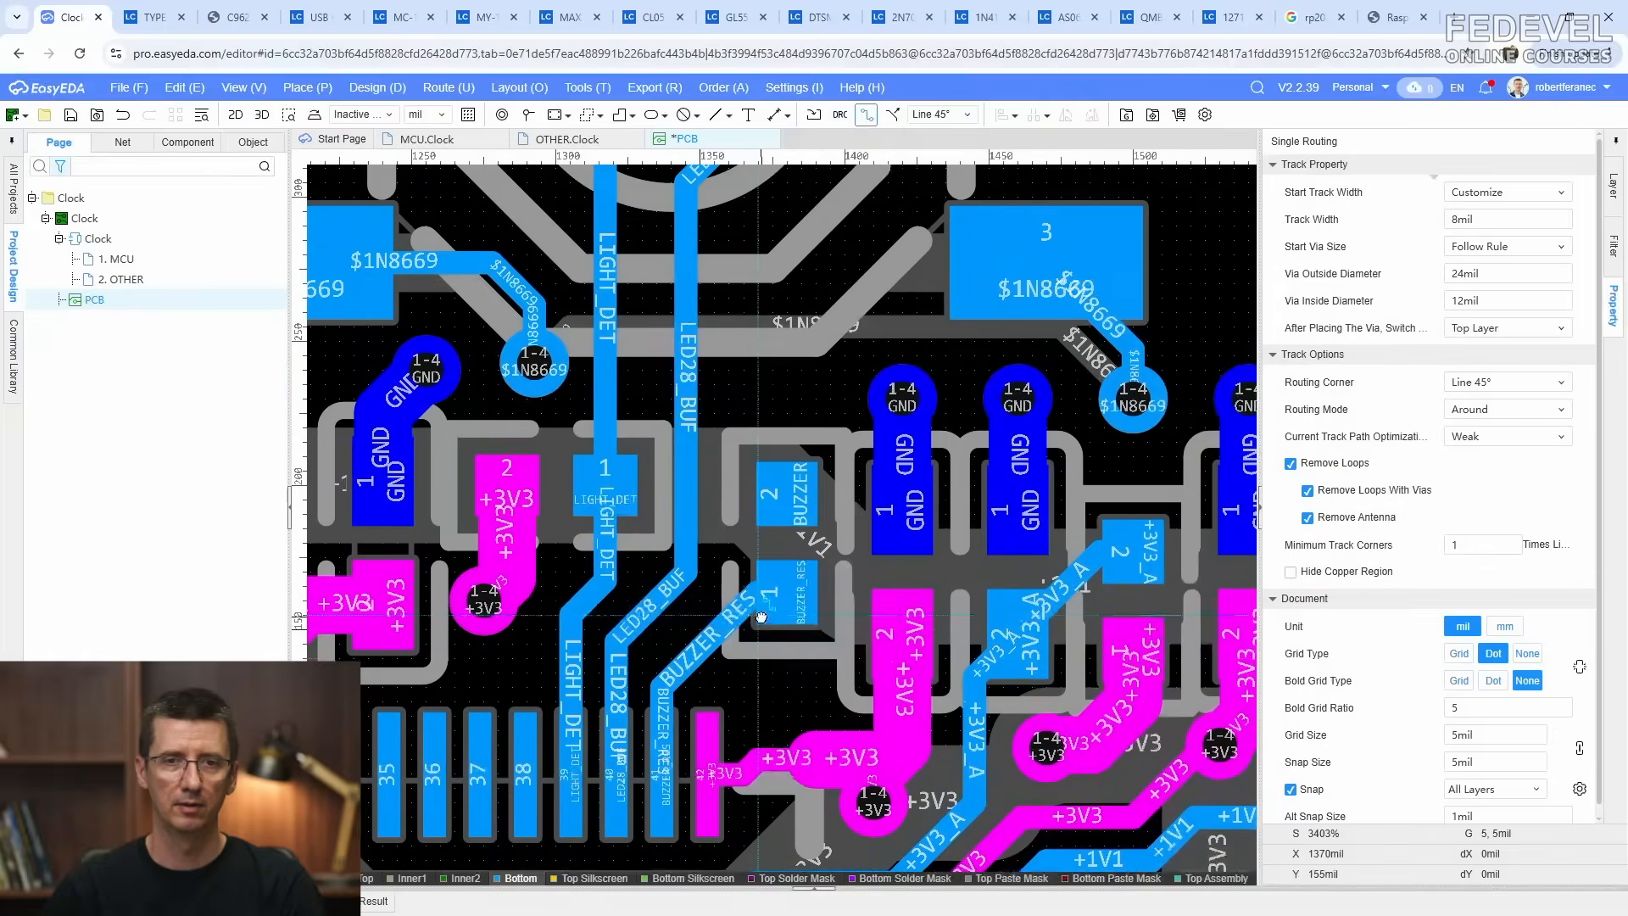
# Step: Shift the diagonal segment of the BUZZER_RES track so it enters the resistor pad through a short horizontal section
pyautogui.scroll(1, 761, 676)
pyautogui.rightClick(716, 651)
pyautogui.moveTo(735, 585); pyautogui.dragTo(757, 637)
pyautogui.scroll(-4, 703, 616)
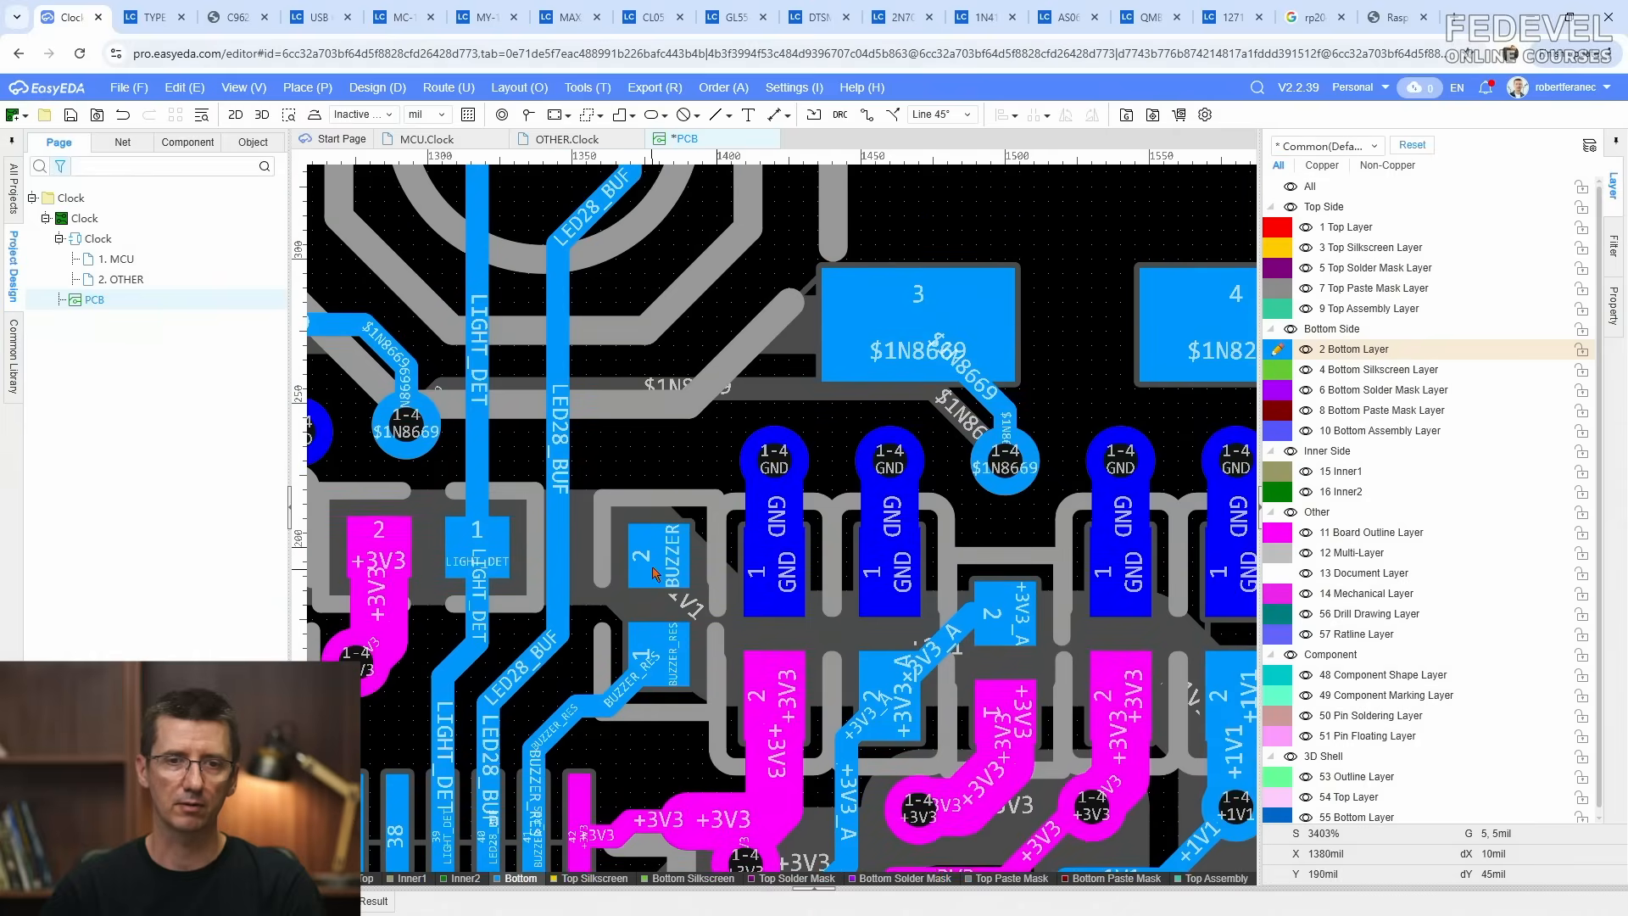
# Step: Start an 8 mil BUZZER track from resistor pad 2, pass it between the second push button's pads, and turn down to X 1890, Y 225 mil
pyautogui.scroll(-3, 653, 565)
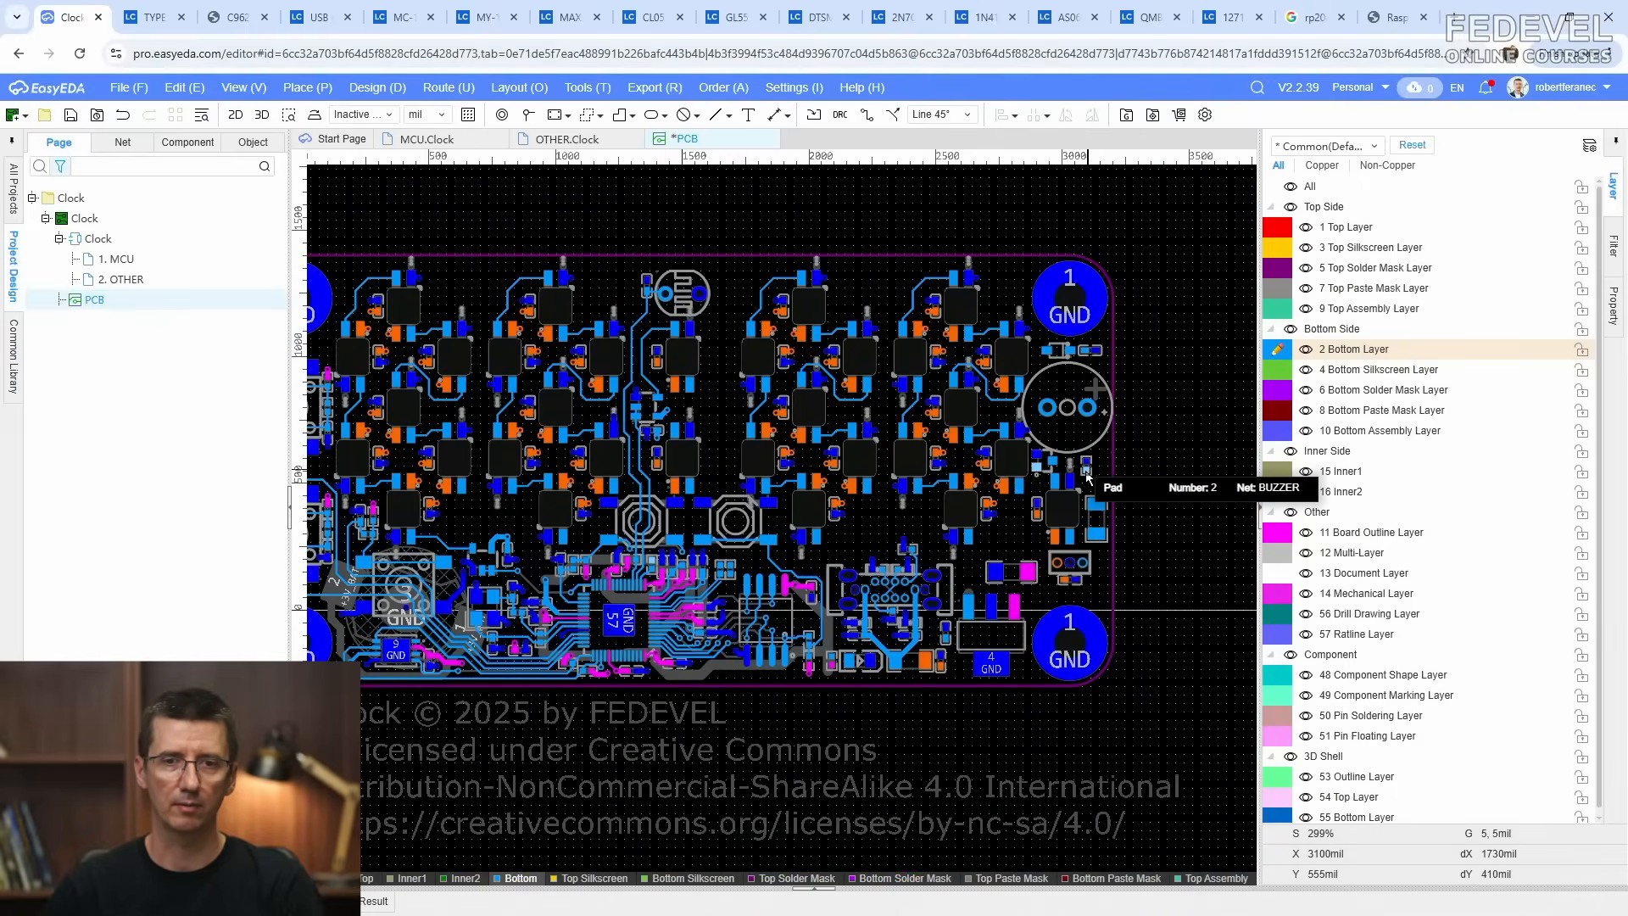
pyautogui.scroll(5, 663, 566)
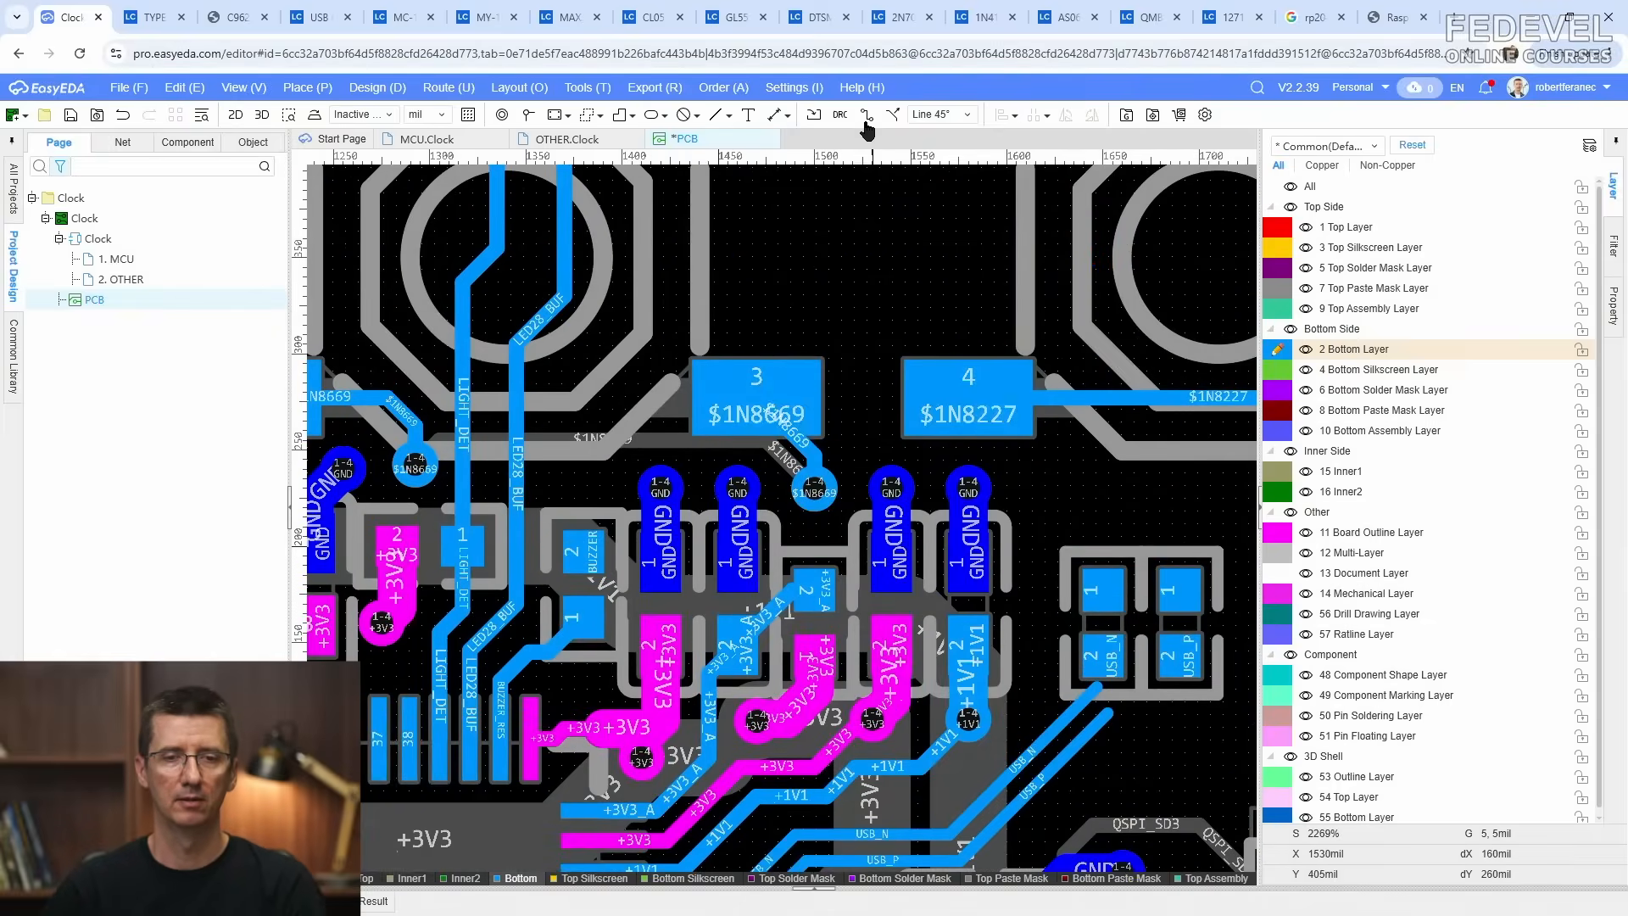
pyautogui.press('w')
pyautogui.click(583, 547)
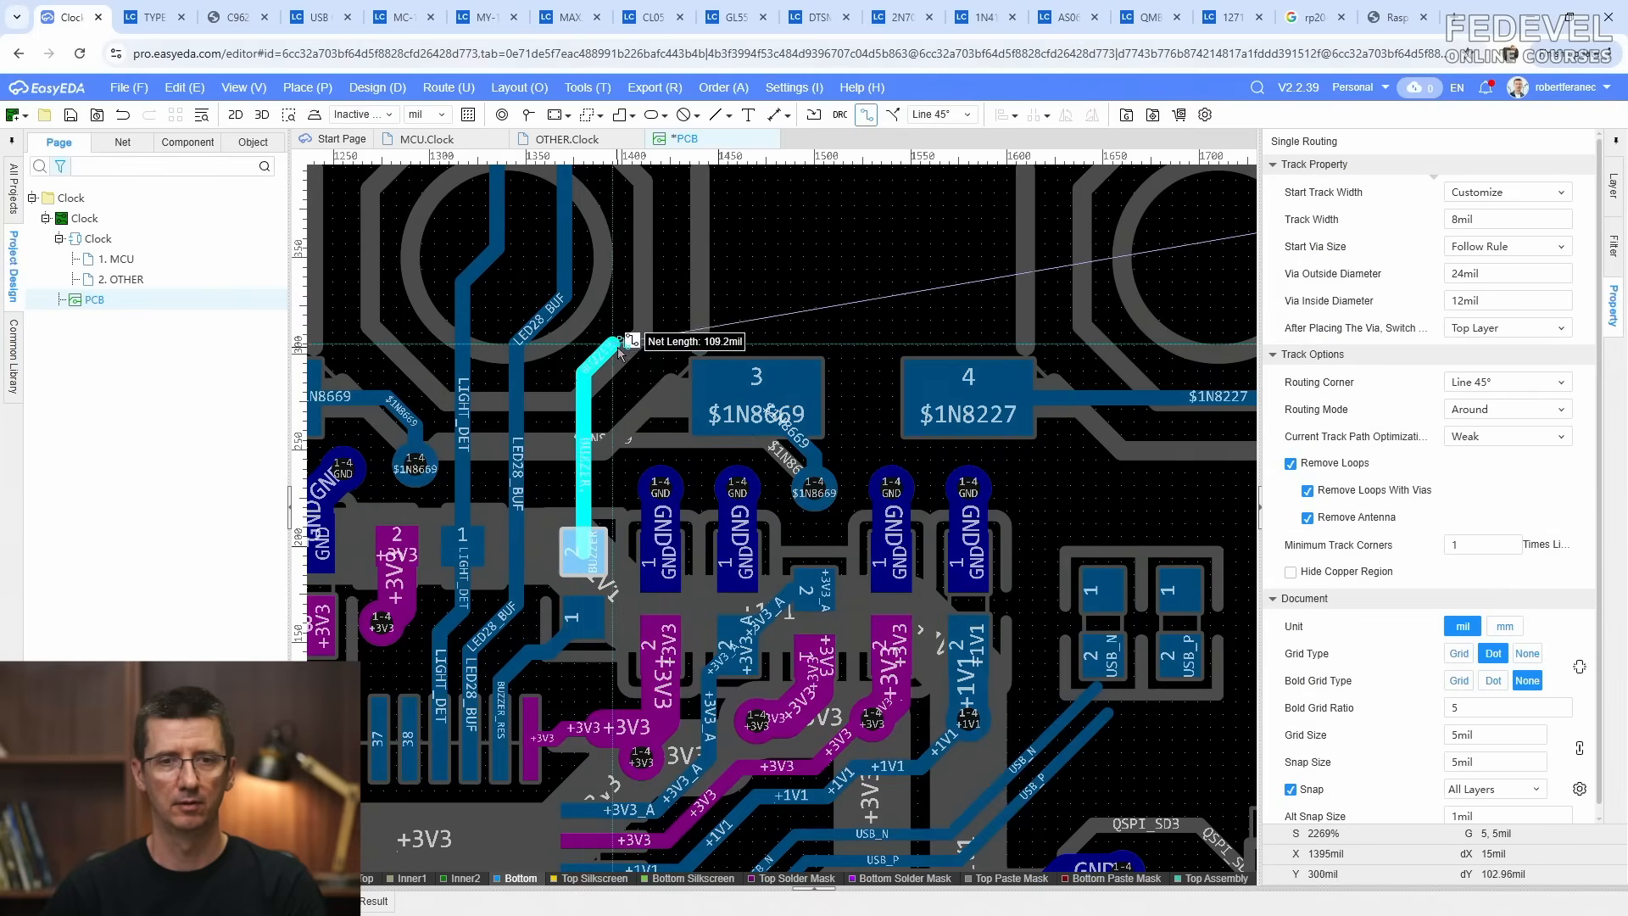
pyautogui.scroll(-3, 618, 341)
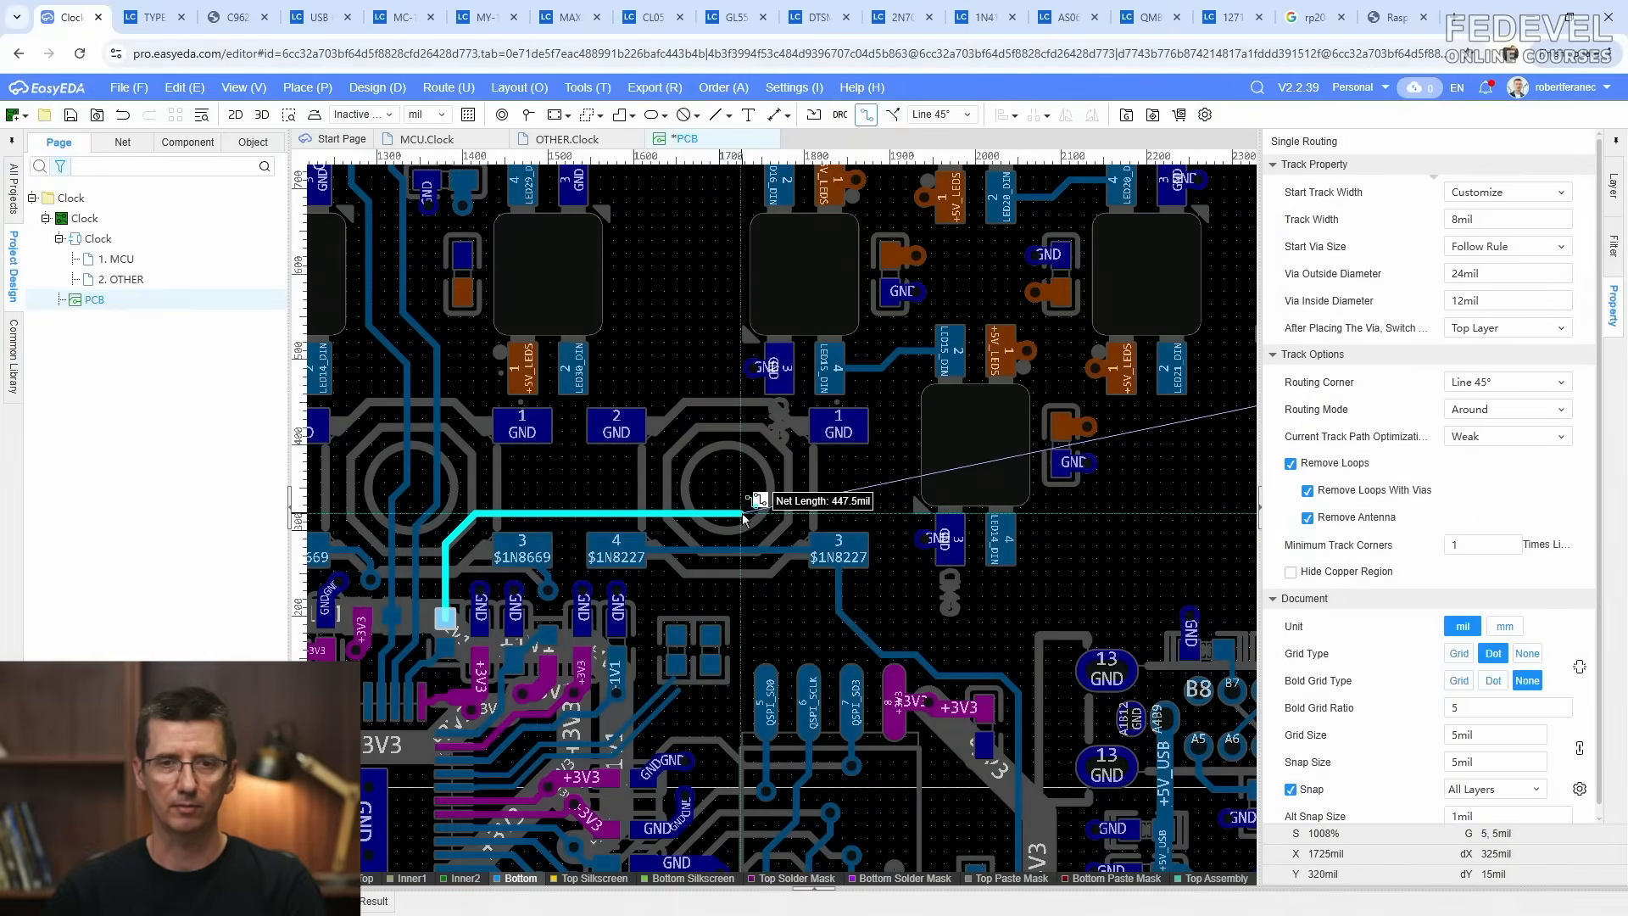
pyautogui.scroll(5, 886, 513)
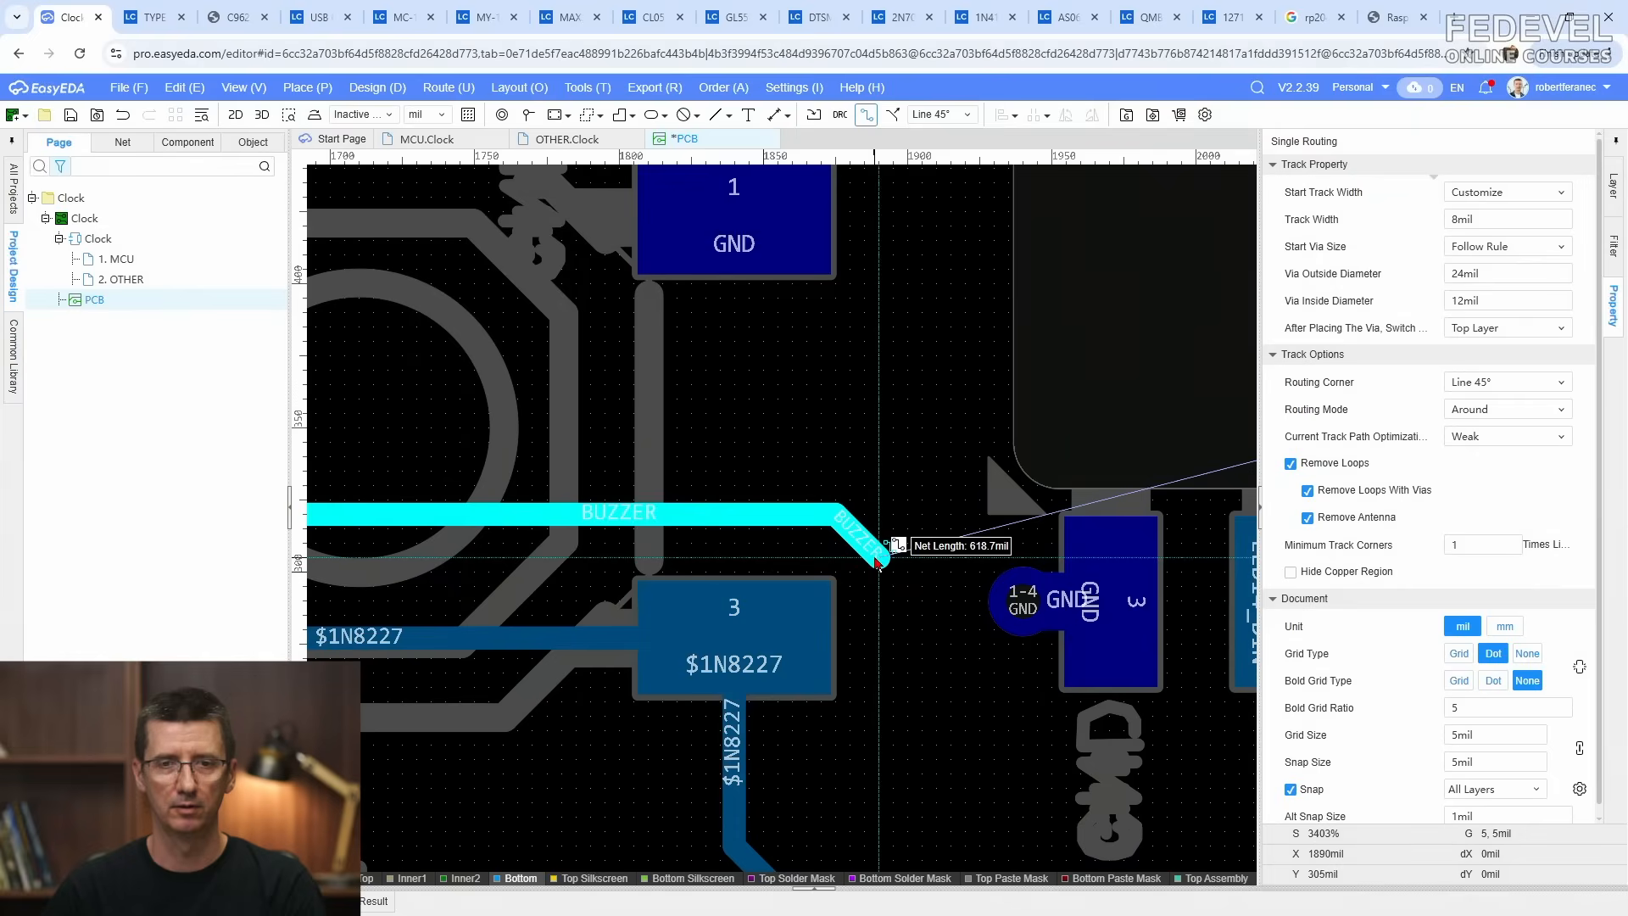
pyautogui.click(874, 557)
pyautogui.moveTo(874, 557); pyautogui.dragTo(696, 276, button='right')
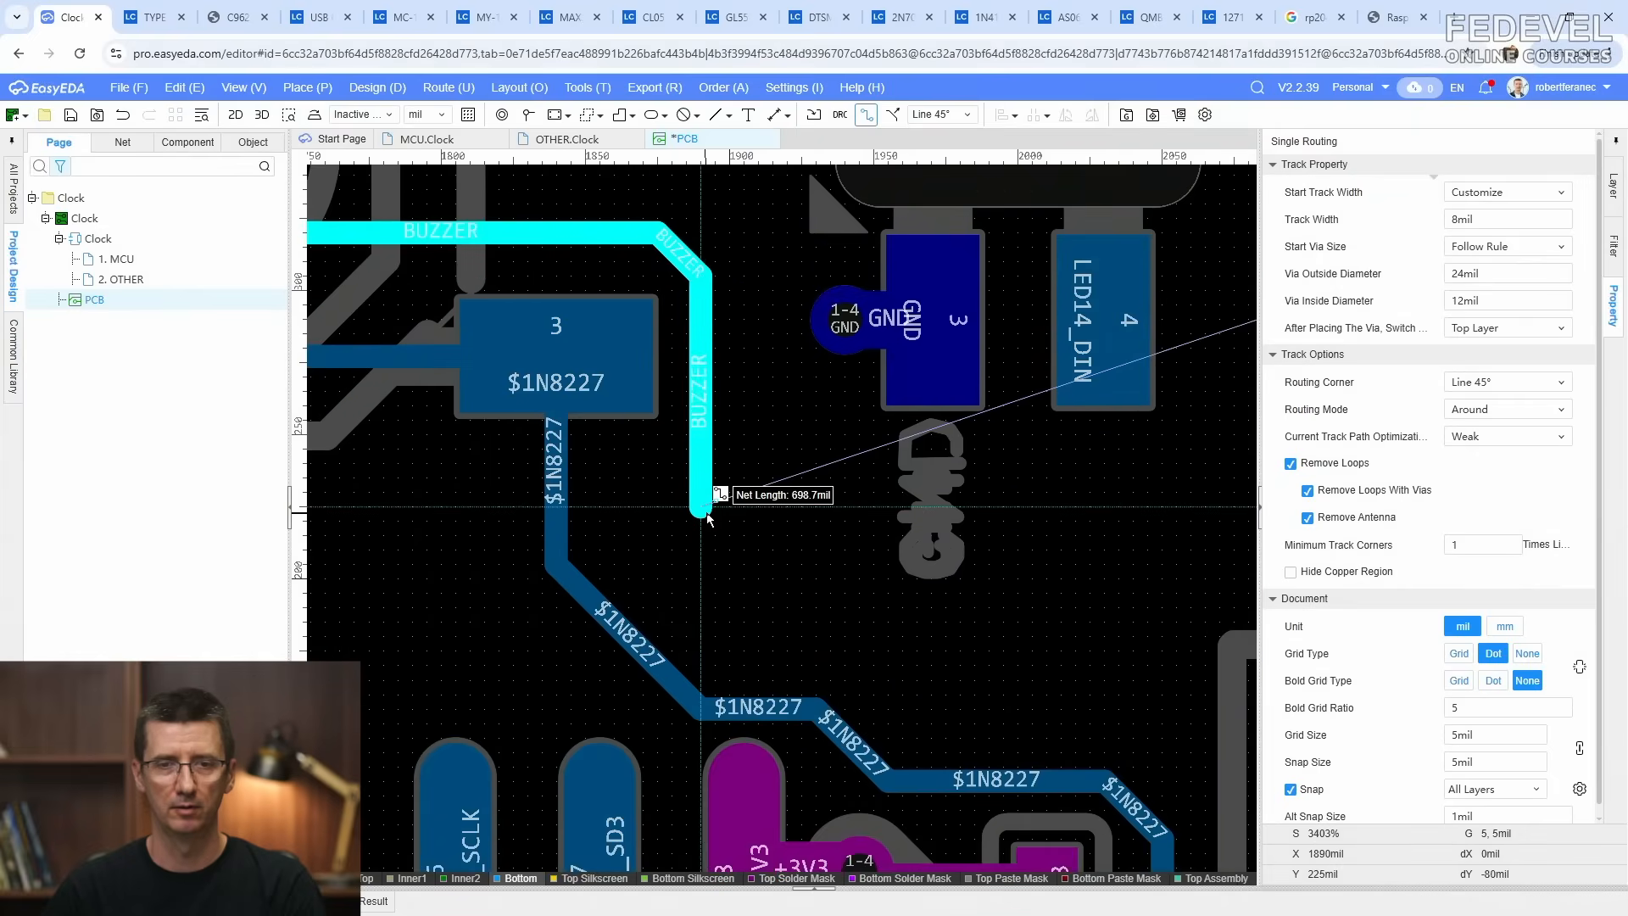
pyautogui.click(708, 515)
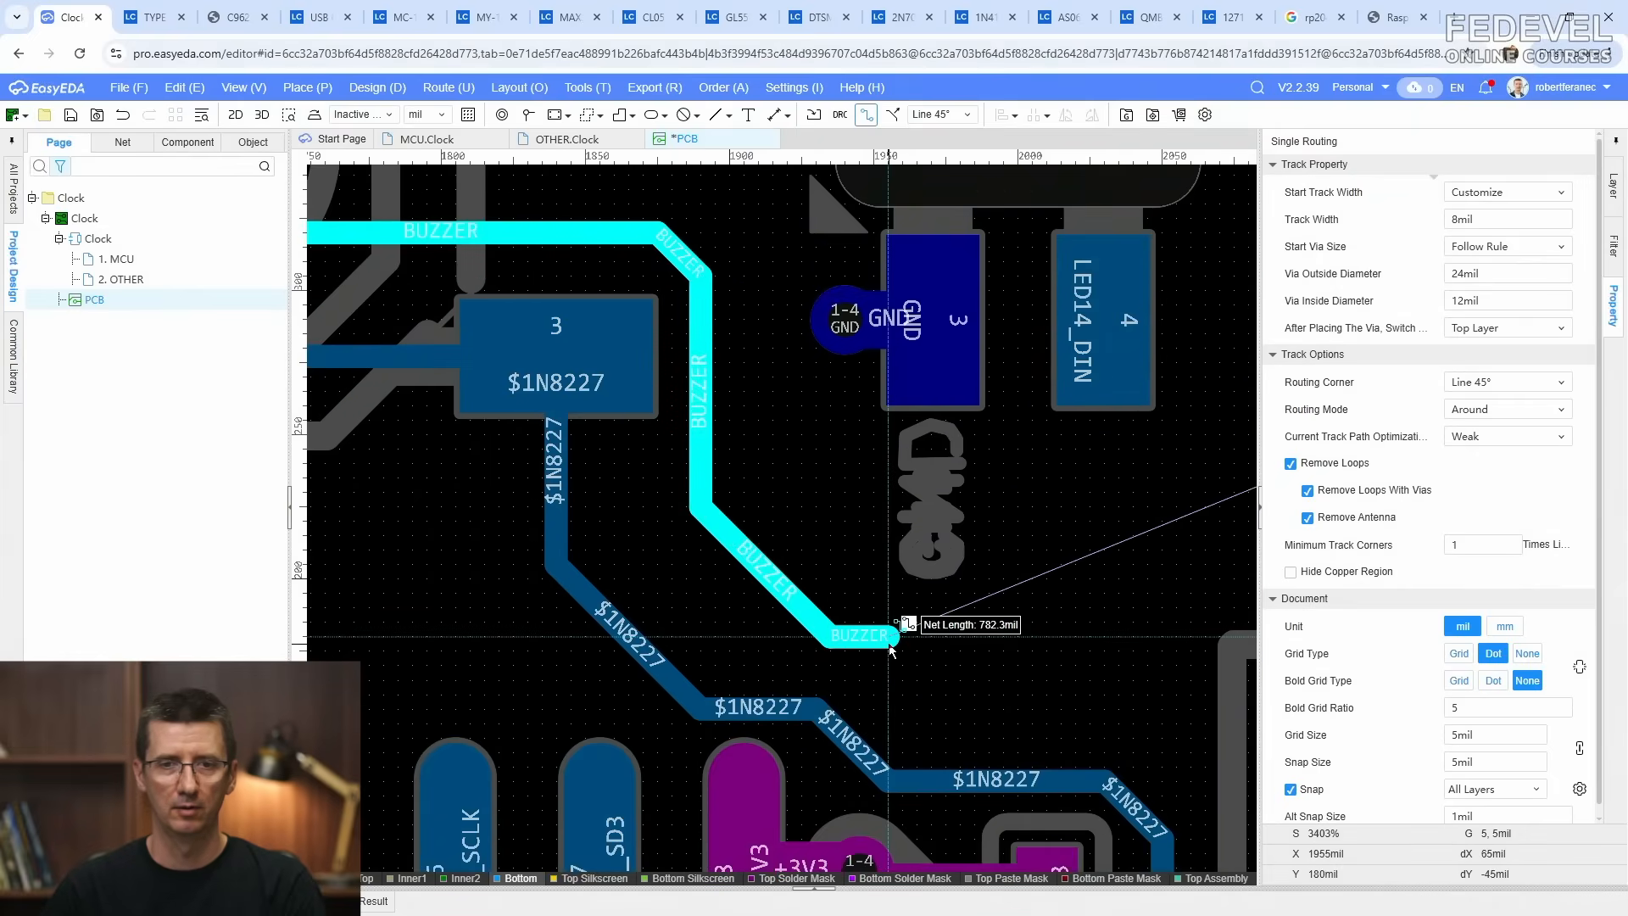
# Step: Continue the BUZZER track over the USB connector and its nearby components, then down past X 2440, Y 225 mil toward the large GND/+3V3 component
pyautogui.scroll(-2, 890, 651)
pyautogui.moveTo(890, 650); pyautogui.dragTo(465, 610, button='right')
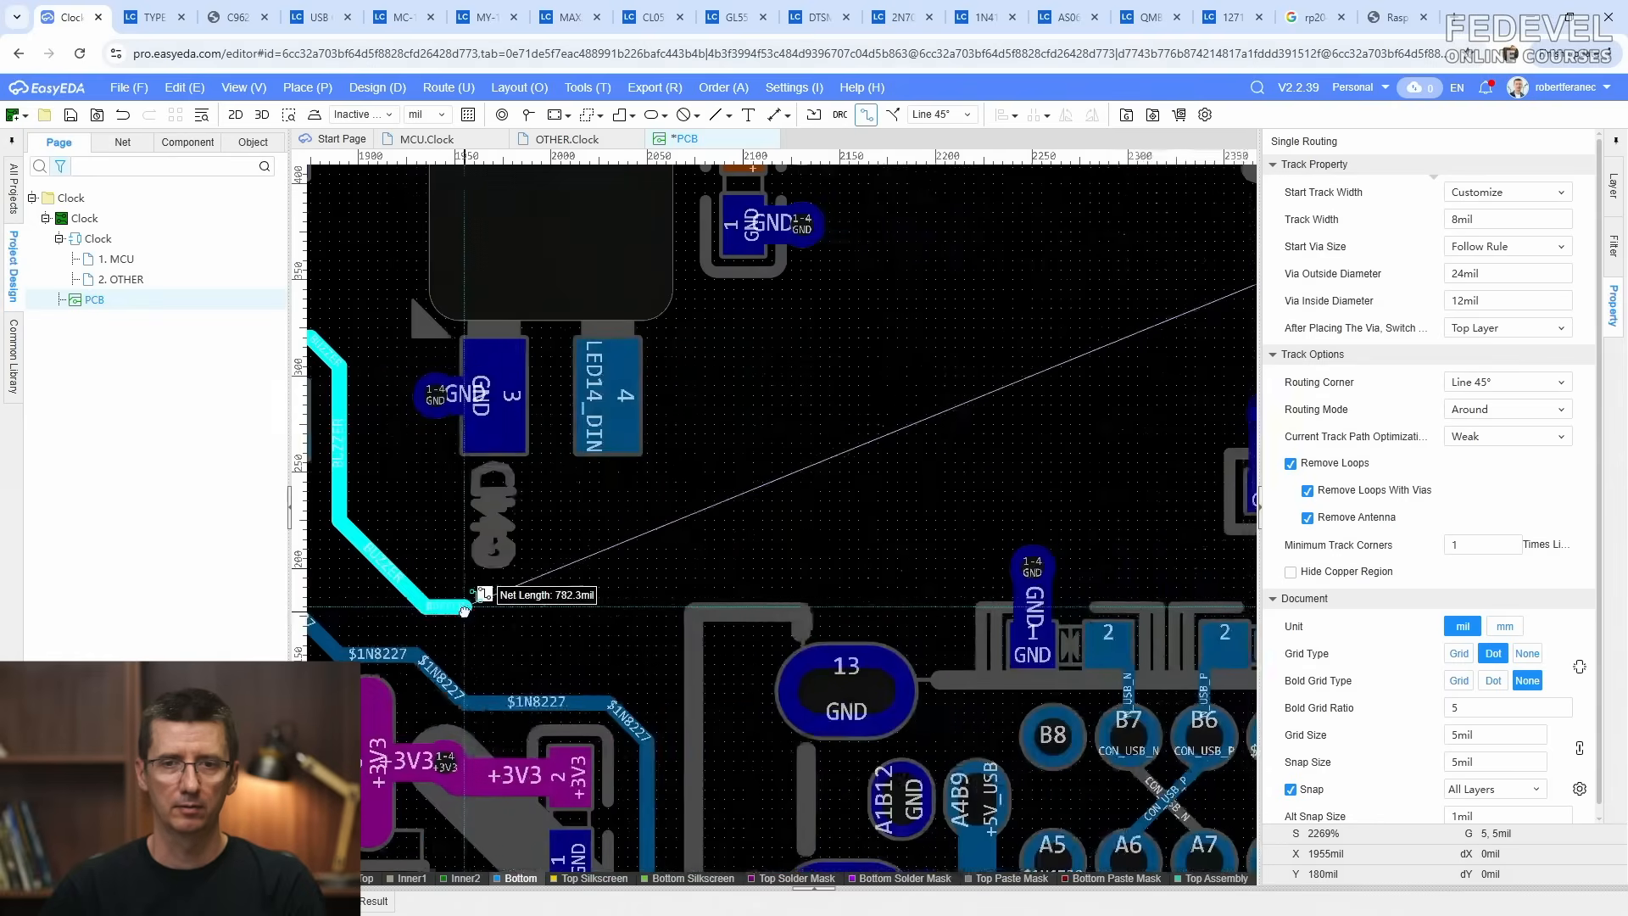
pyautogui.scroll(-2, 465, 616)
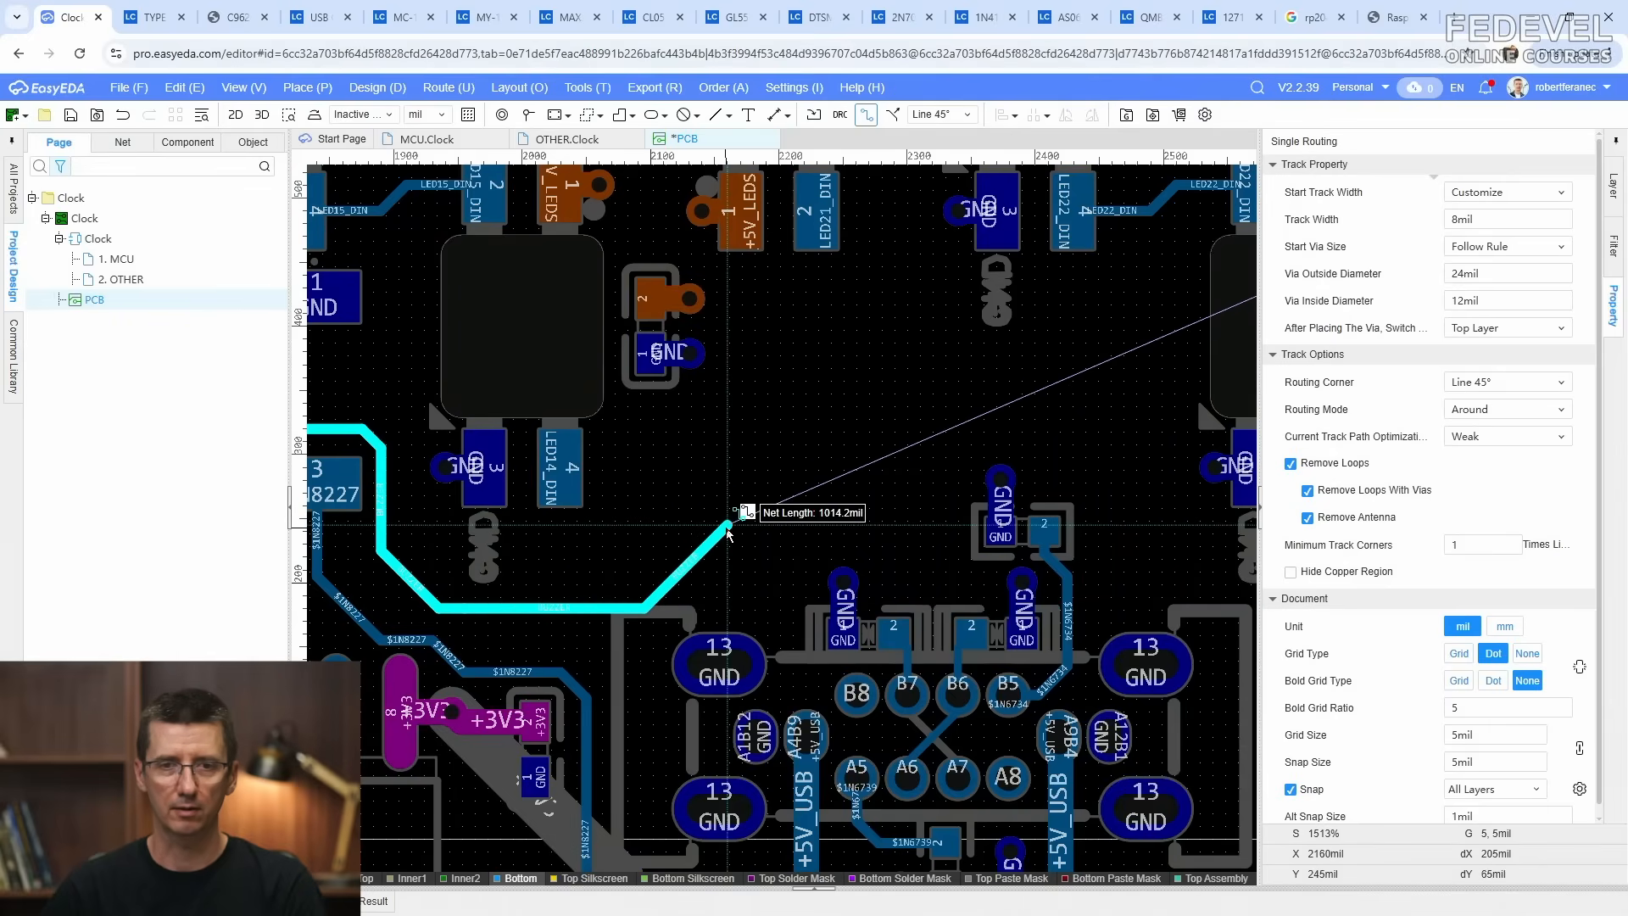
pyautogui.moveTo(731, 534); pyautogui.dragTo(549, 577, button='right')
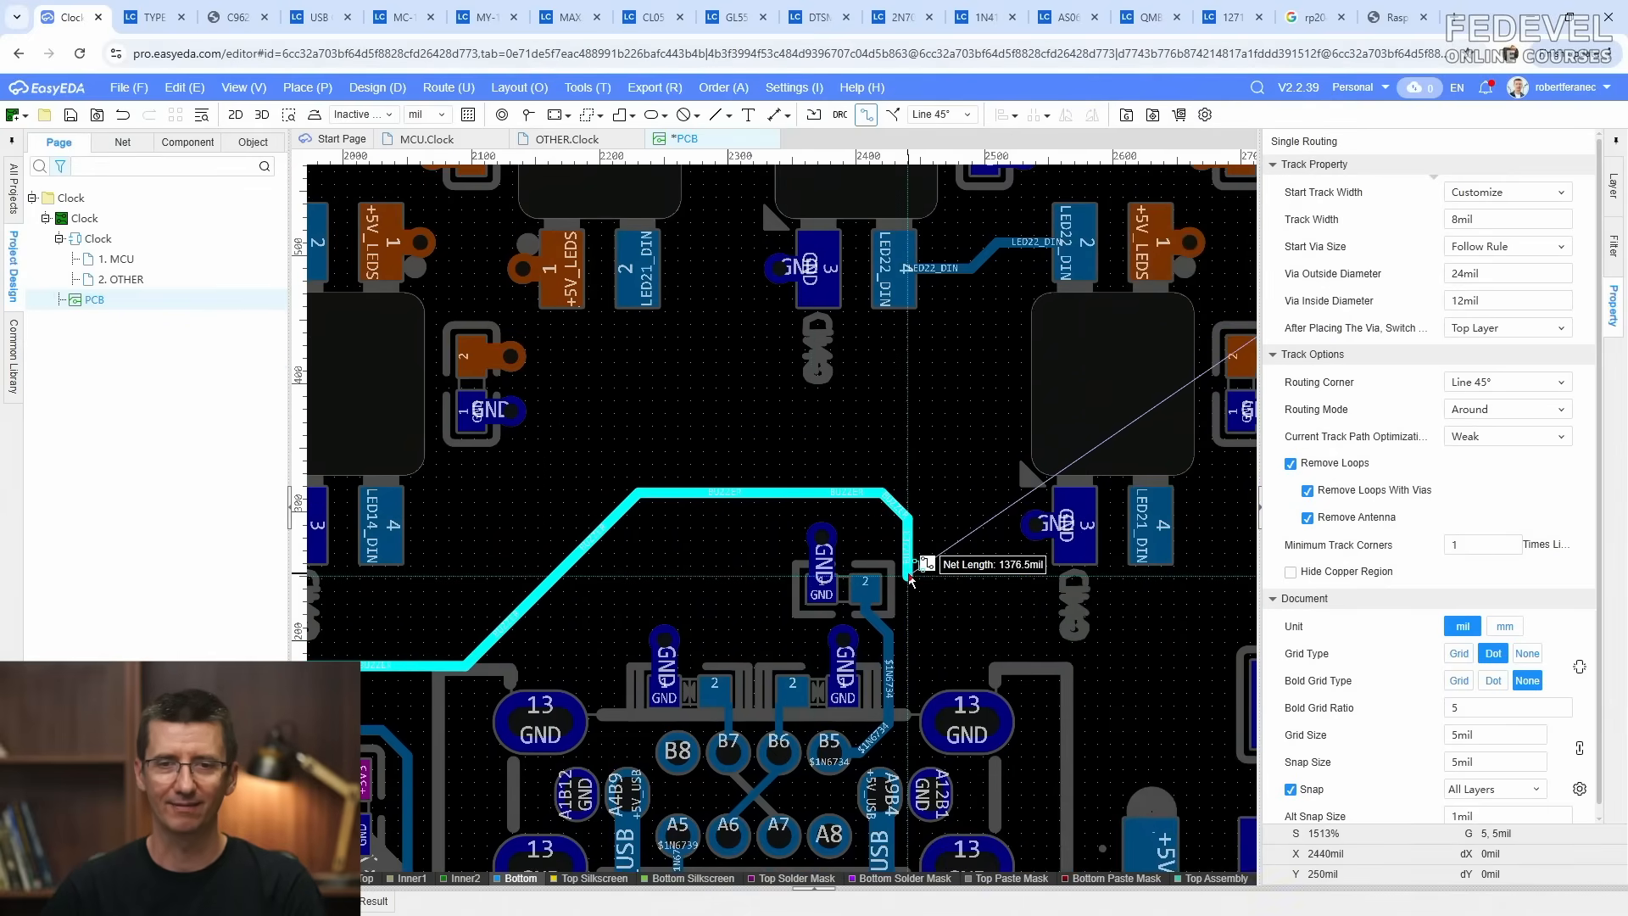
pyautogui.moveTo(909, 576); pyautogui.dragTo(563, 519, button='right')
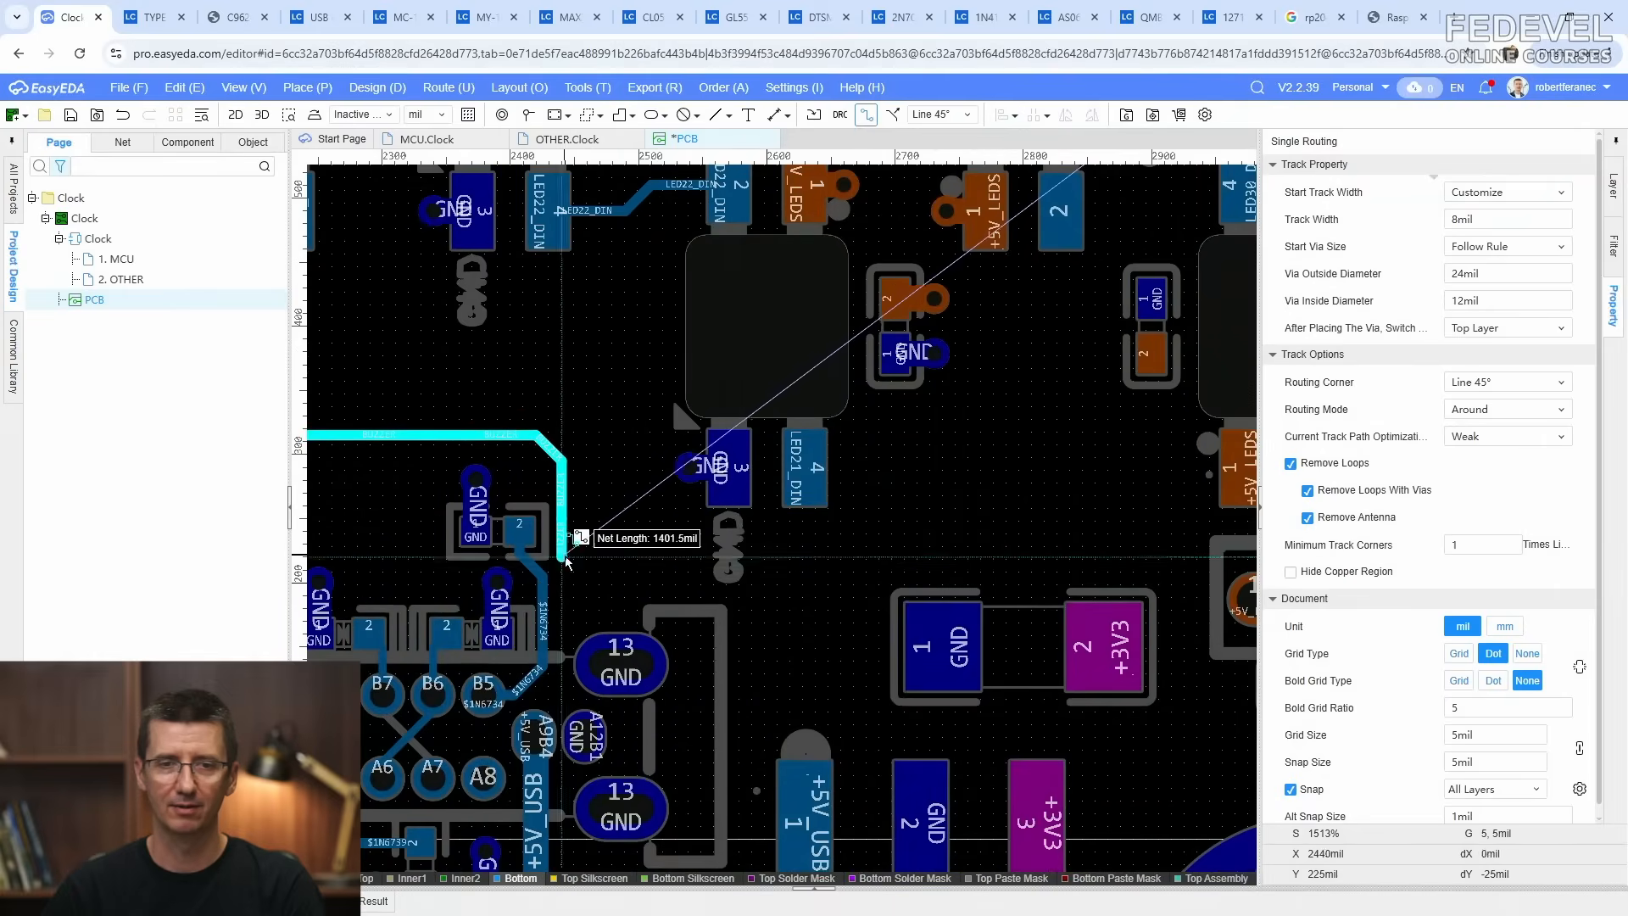
pyautogui.click(608, 602)
pyautogui.moveTo(772, 604); pyautogui.dragTo(607, 605, button='right')
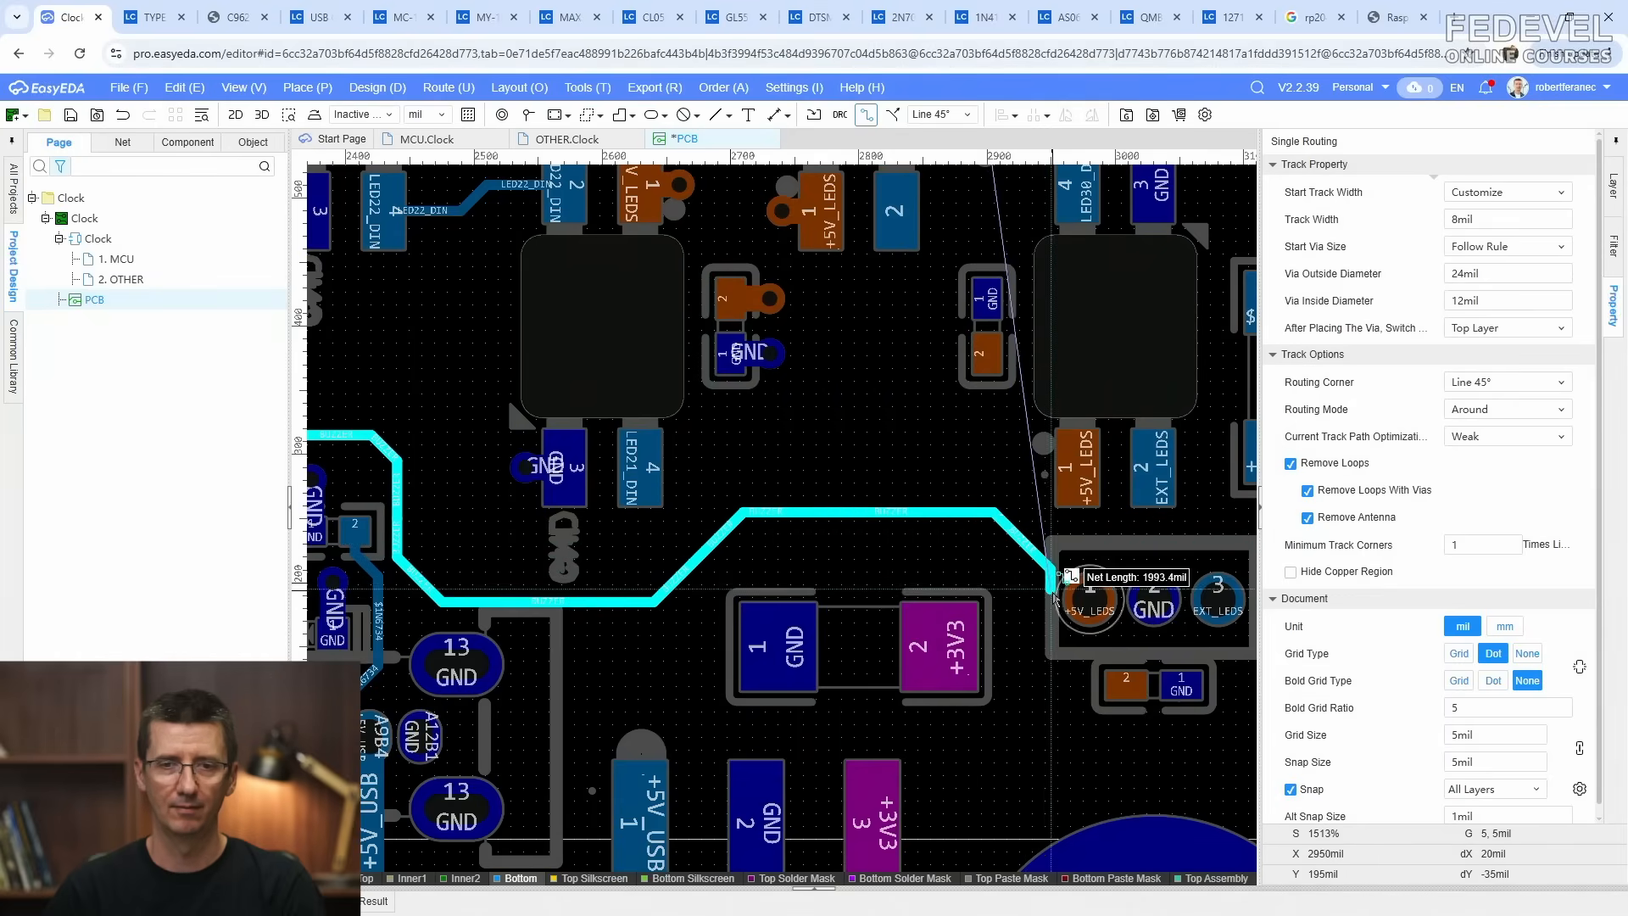
# Step: Route the BUZZER track around the underside of the three-pin header, up to the small component's pad 2, and on to the transistor's BUZZER pad 1
pyautogui.click(1044, 610)
pyautogui.moveTo(1044, 609); pyautogui.dragTo(689, 524, button='right')
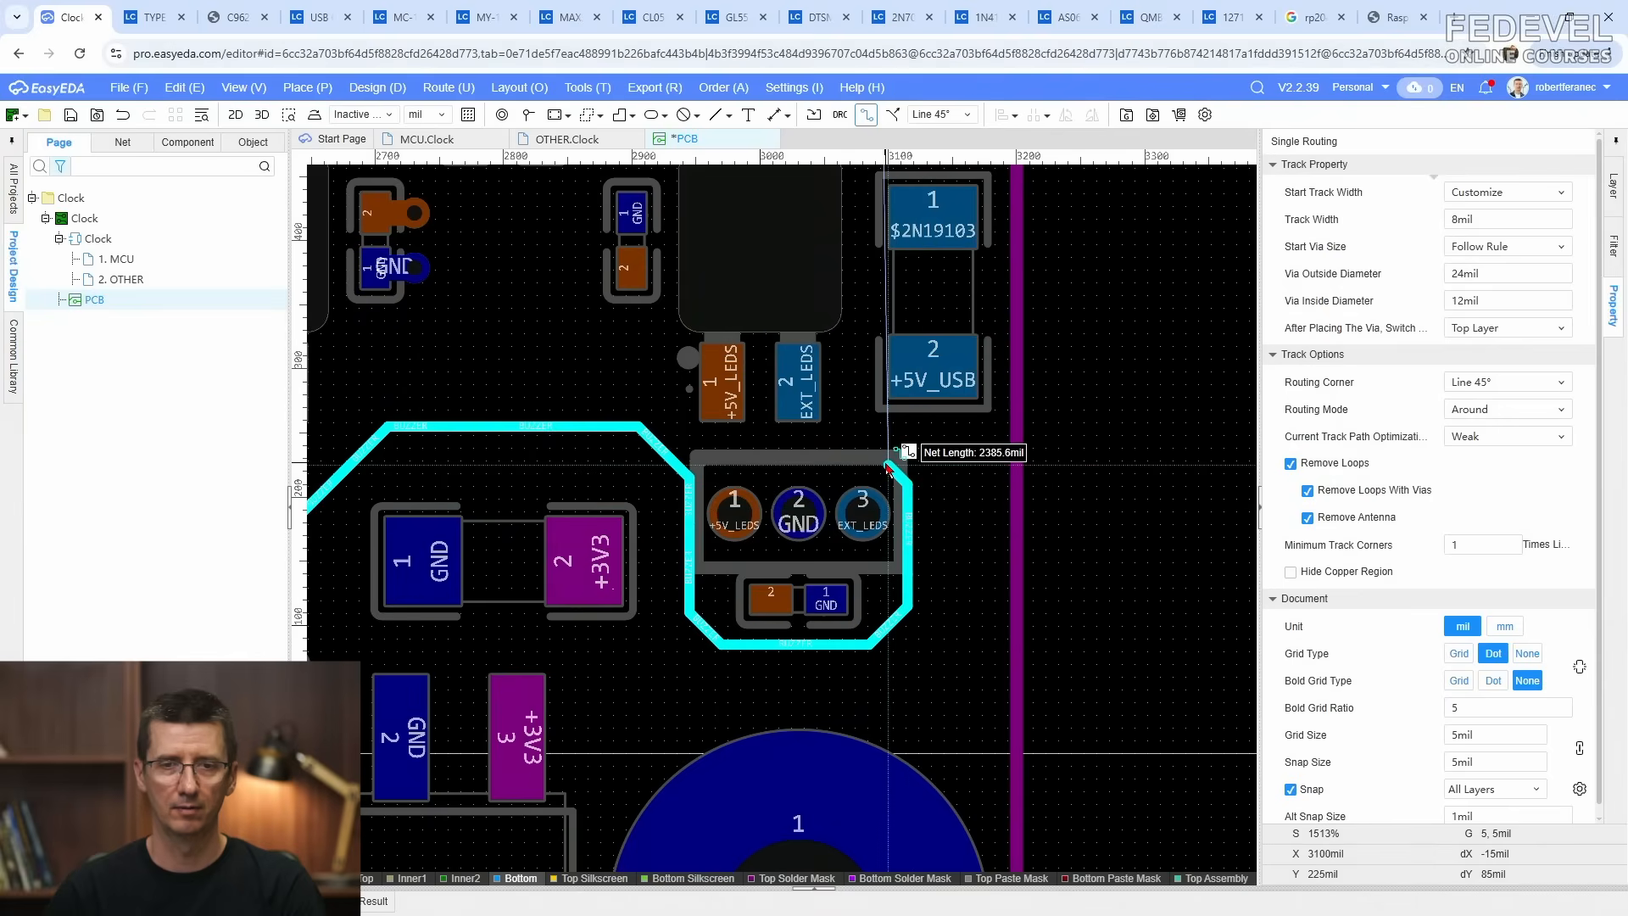
pyautogui.moveTo(887, 466); pyautogui.dragTo(928, 635, button='right')
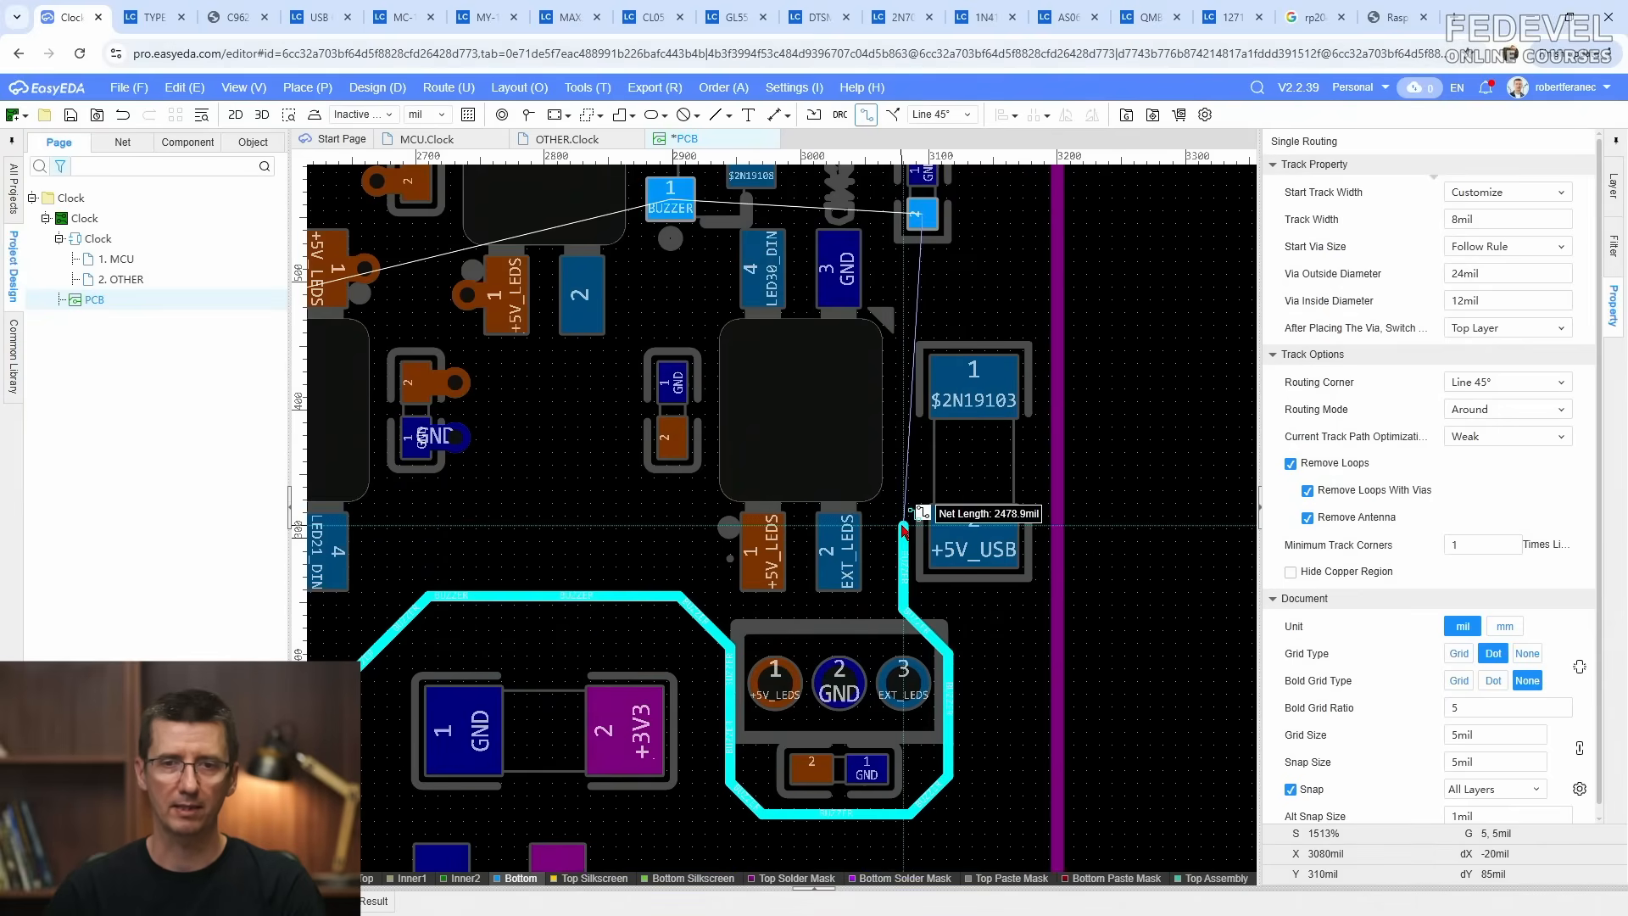
pyautogui.moveTo(902, 525); pyautogui.dragTo(901, 638, button='right')
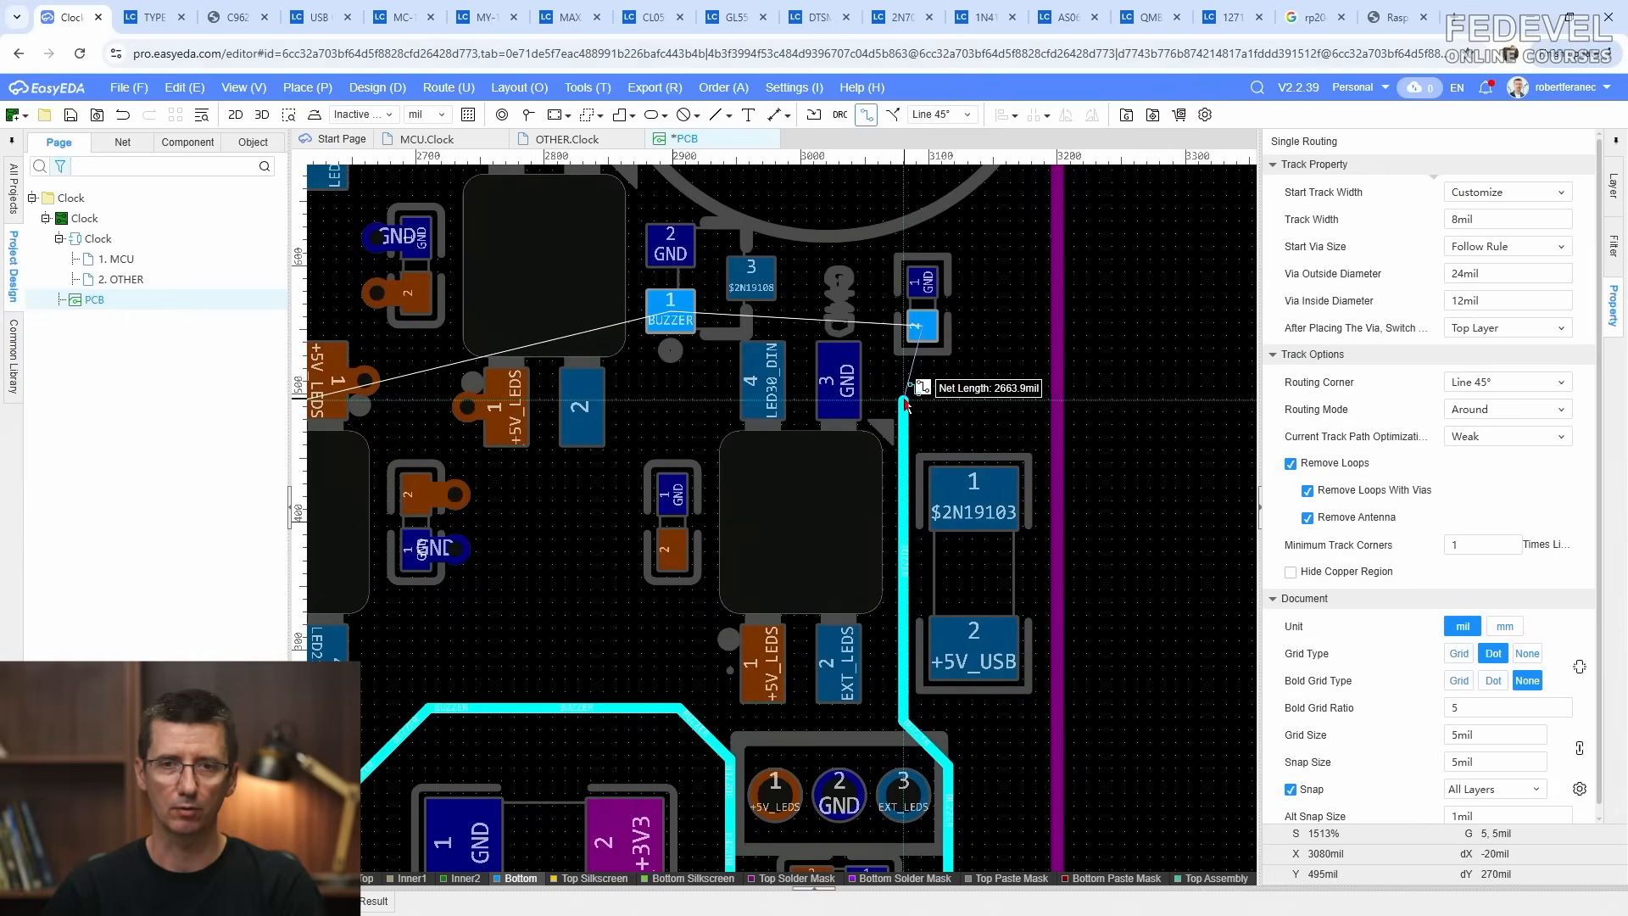
pyautogui.click(920, 329)
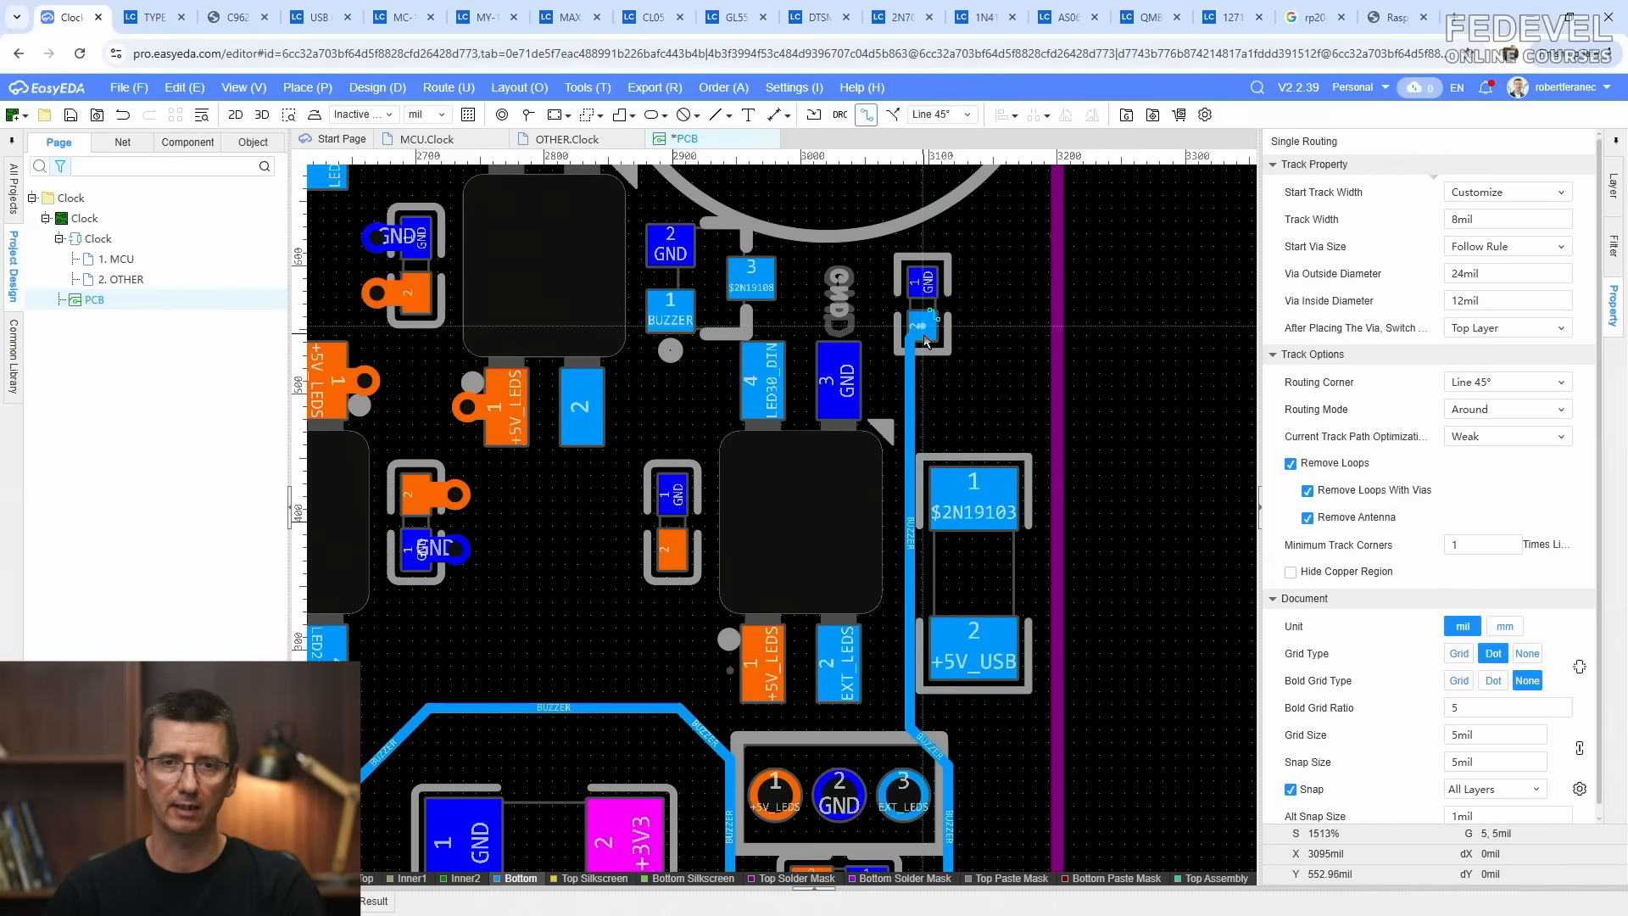
pyautogui.click(670, 312)
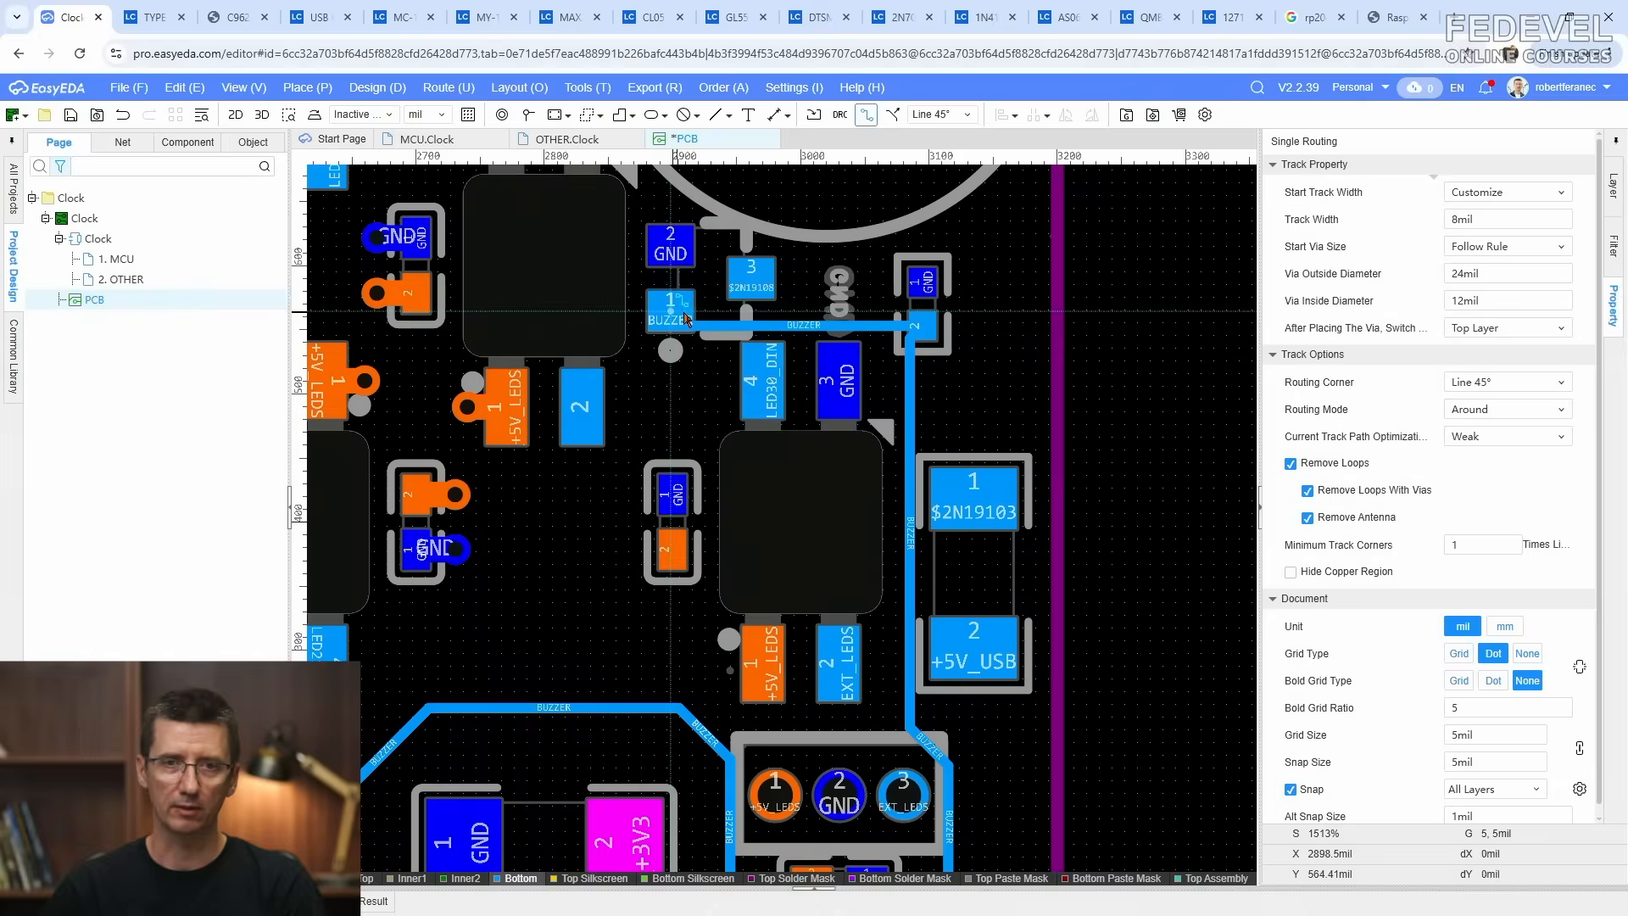
# Step: Finish the BUZZER track at the transistor and shift its diagonal segment below the small component's pad 2 so it leaves the pad vertically
pyautogui.rightClick(791, 269)
pyautogui.scroll(1, 790, 269)
pyautogui.click(772, 348)
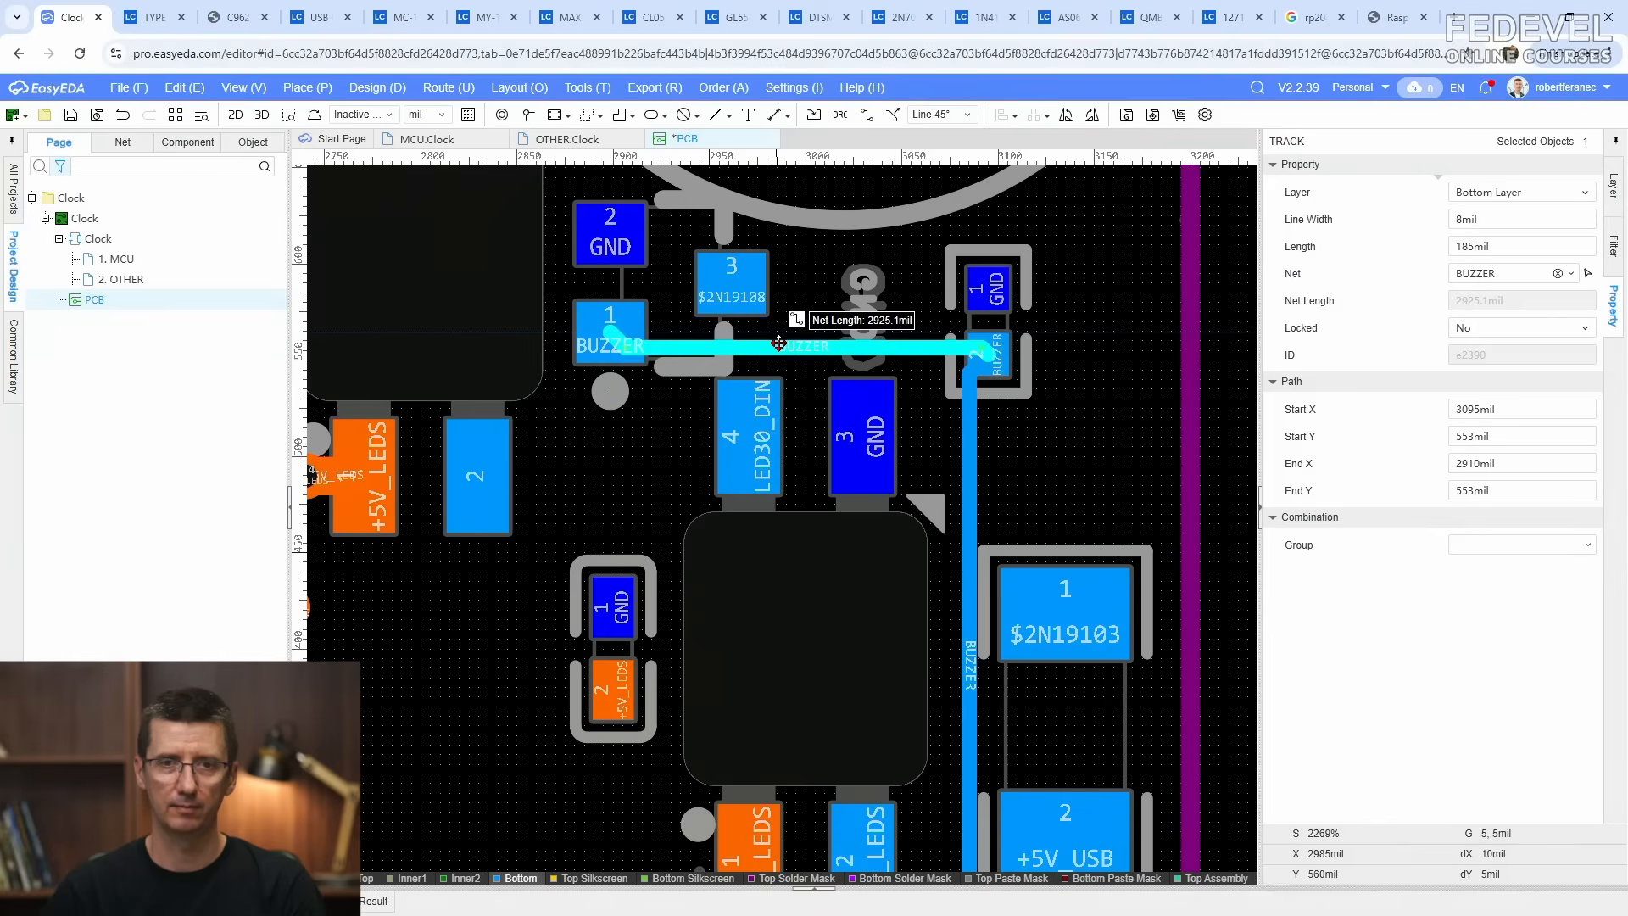
pyautogui.click(880, 360)
pyautogui.moveTo(1015, 448); pyautogui.dragTo(966, 396, button='right')
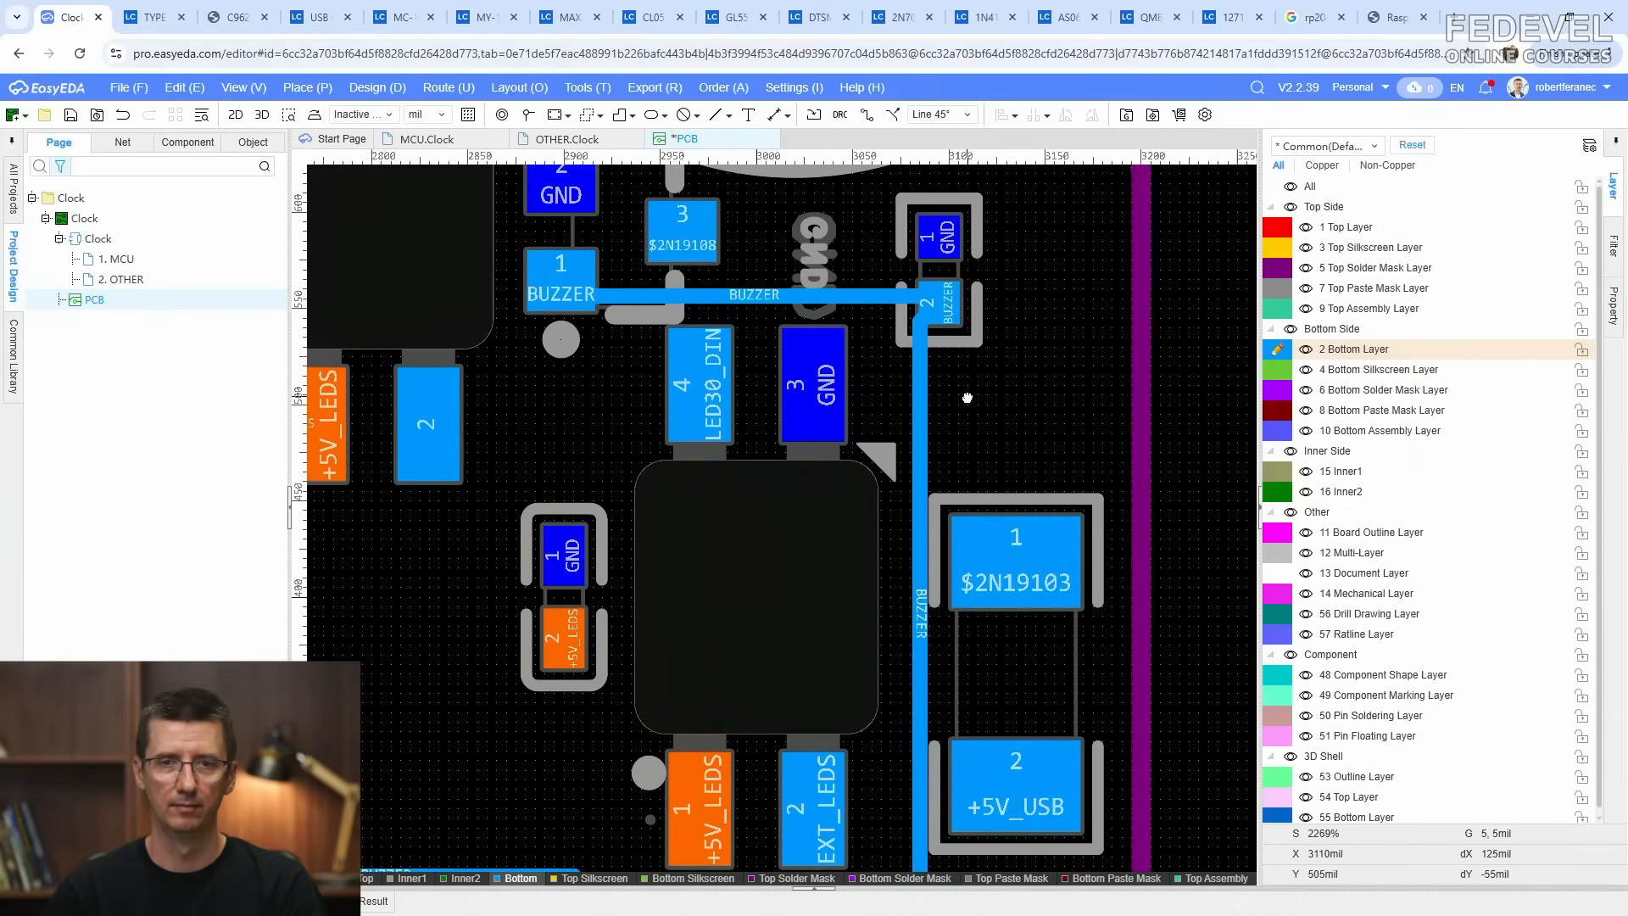
pyautogui.click(921, 326)
# Step: Examine the BUZZER track down around the three-pin header and back past the USB connector toward the microcontroller
pyautogui.moveTo(973, 469); pyautogui.dragTo(890, 207, button='right')
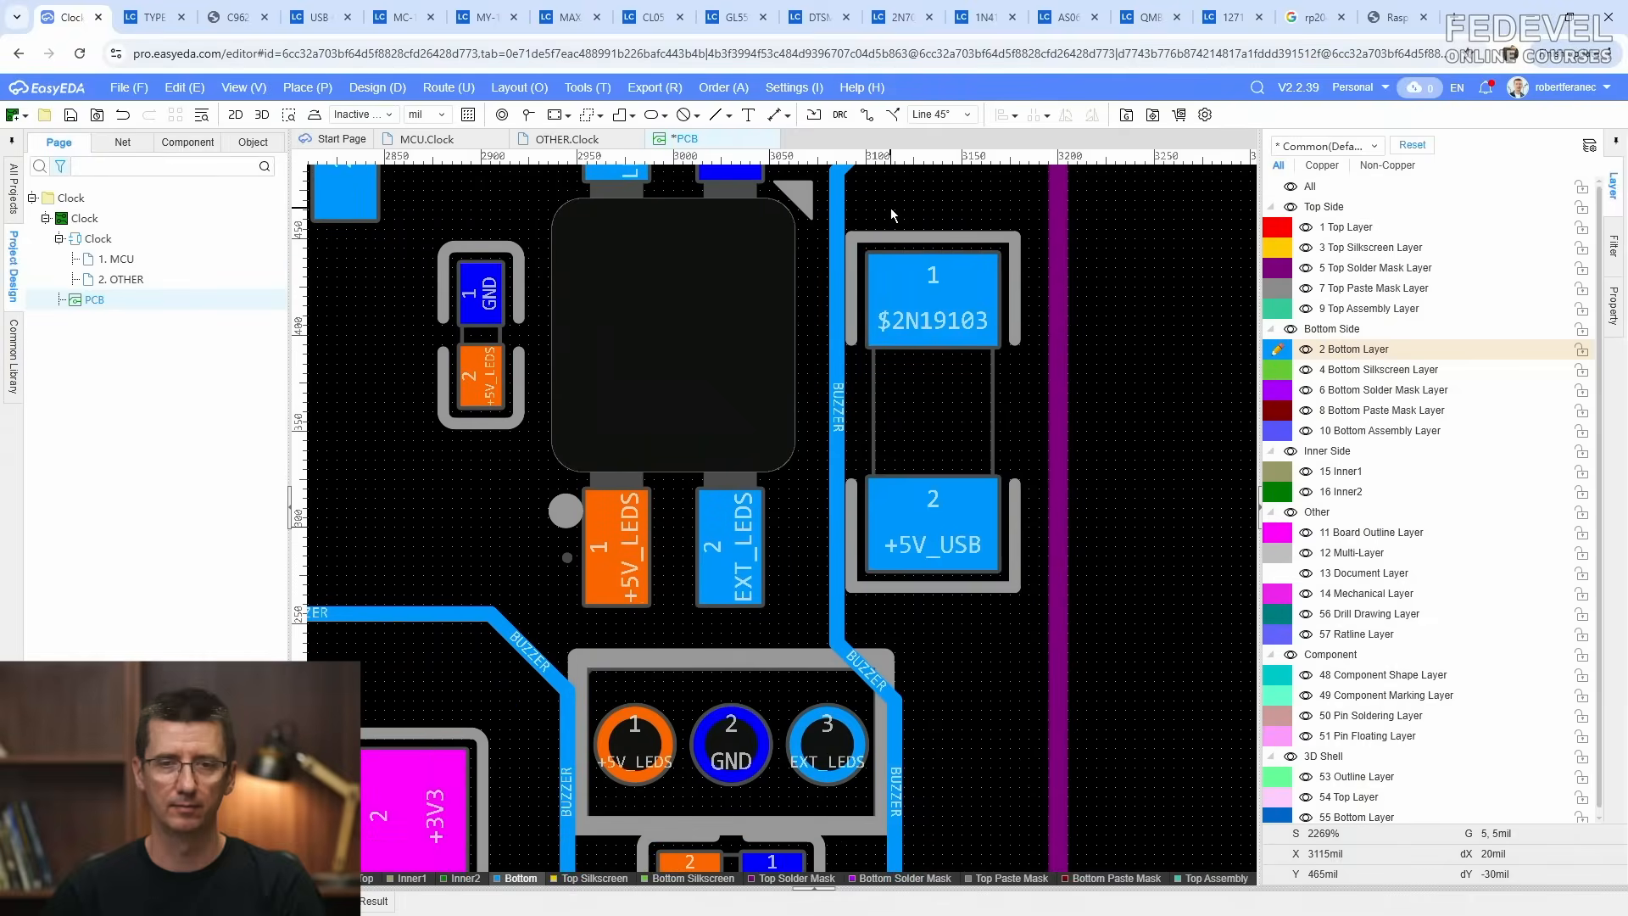
pyautogui.moveTo(920, 633); pyautogui.dragTo(959, 410, button='right')
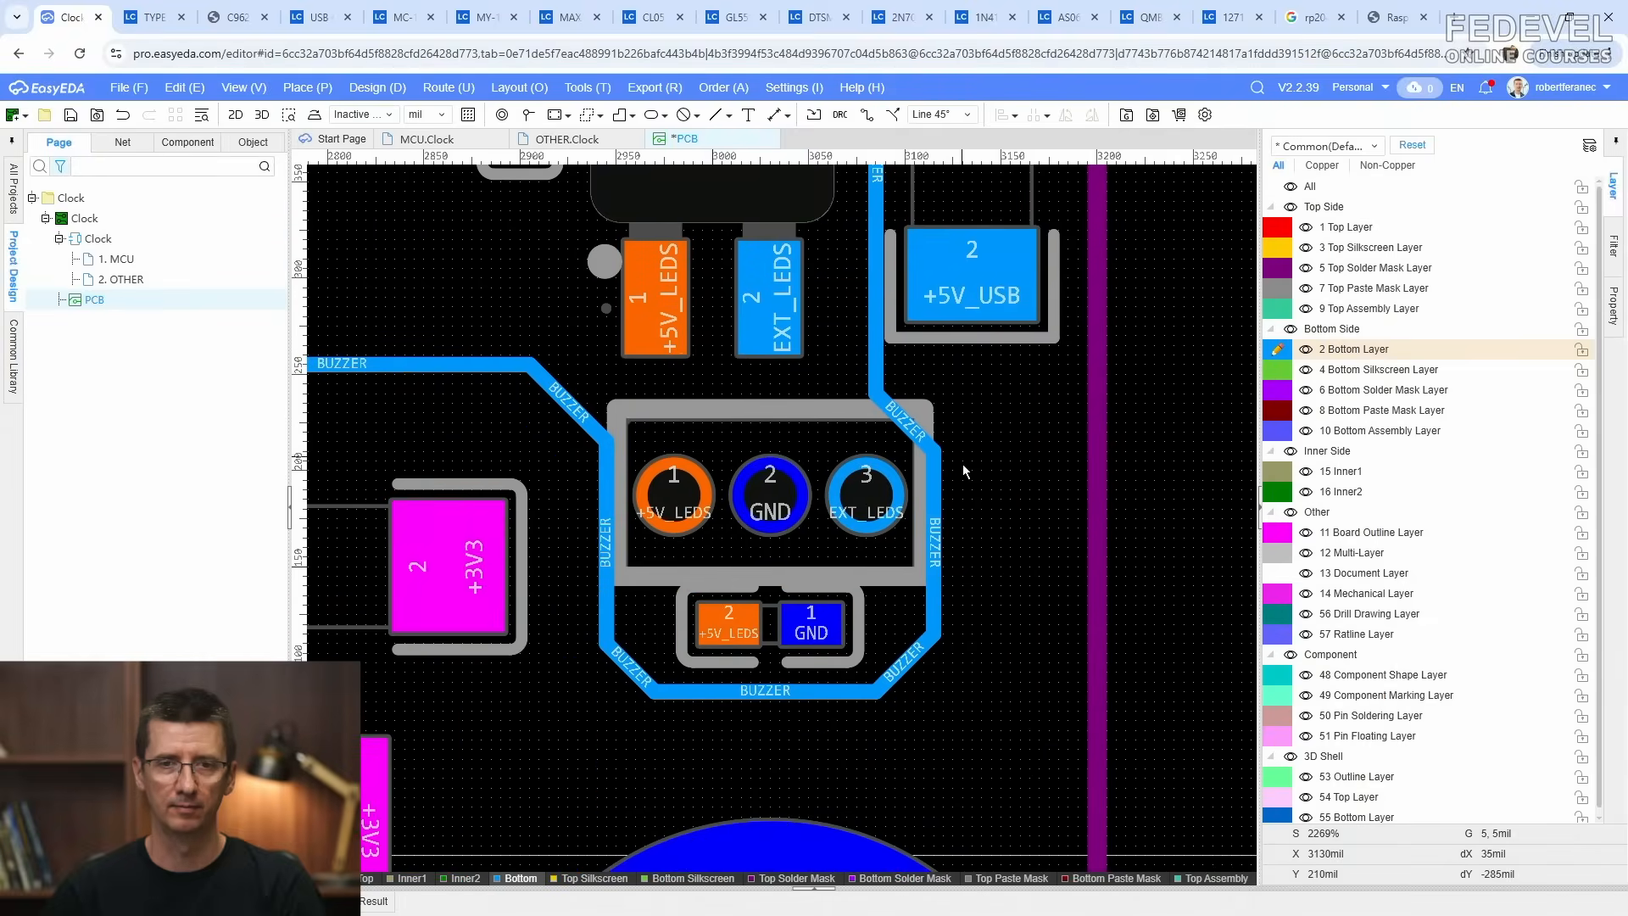
pyautogui.click(900, 416)
pyautogui.moveTo(960, 507); pyautogui.dragTo(1056, 422, button='right')
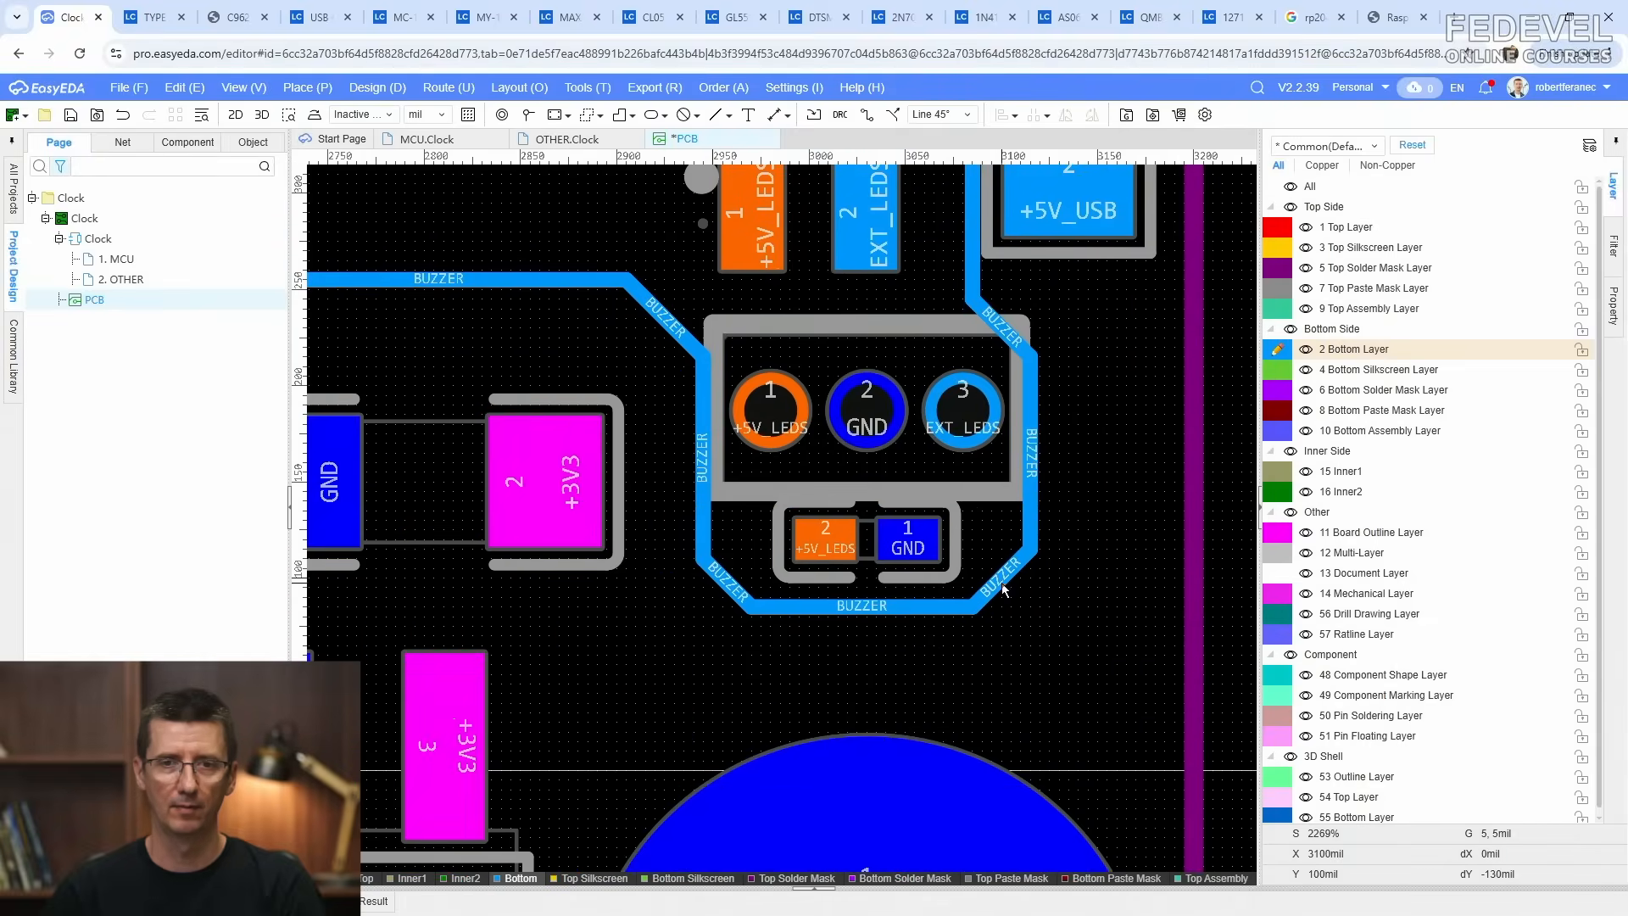
pyautogui.click(1002, 584)
pyautogui.moveTo(839, 650); pyautogui.dragTo(916, 646, button='right')
pyautogui.scroll(-2, 846, 653)
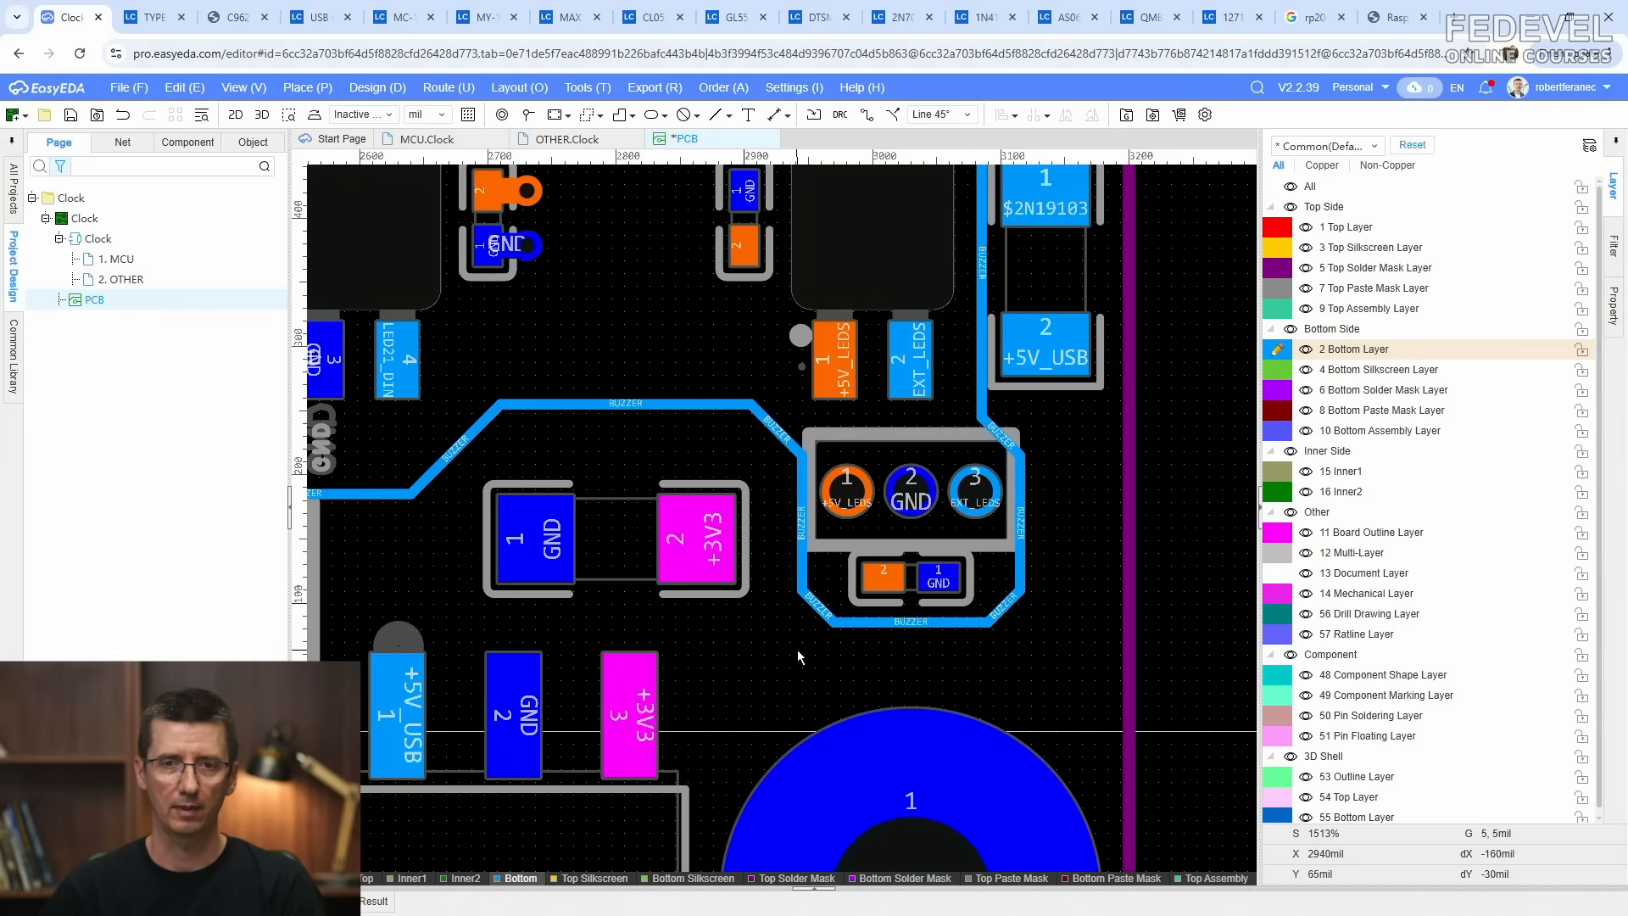
pyautogui.moveTo(793, 653); pyautogui.dragTo(1087, 608, button='right')
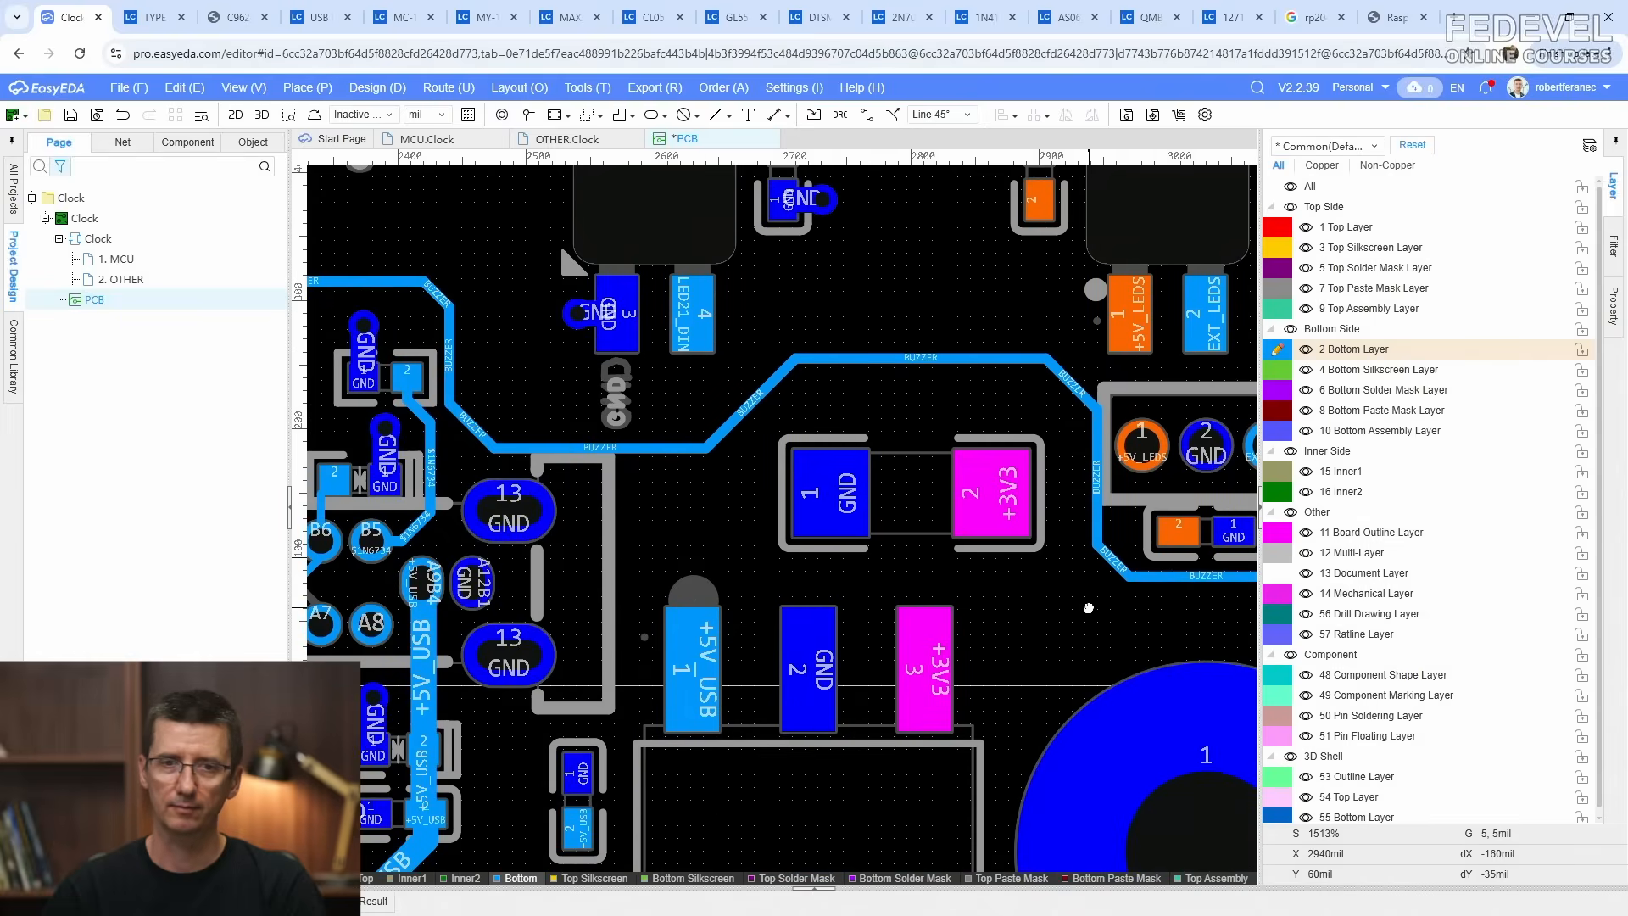
pyautogui.moveTo(697, 606); pyautogui.dragTo(1025, 579, button='right')
pyautogui.scroll(-1, 1025, 579)
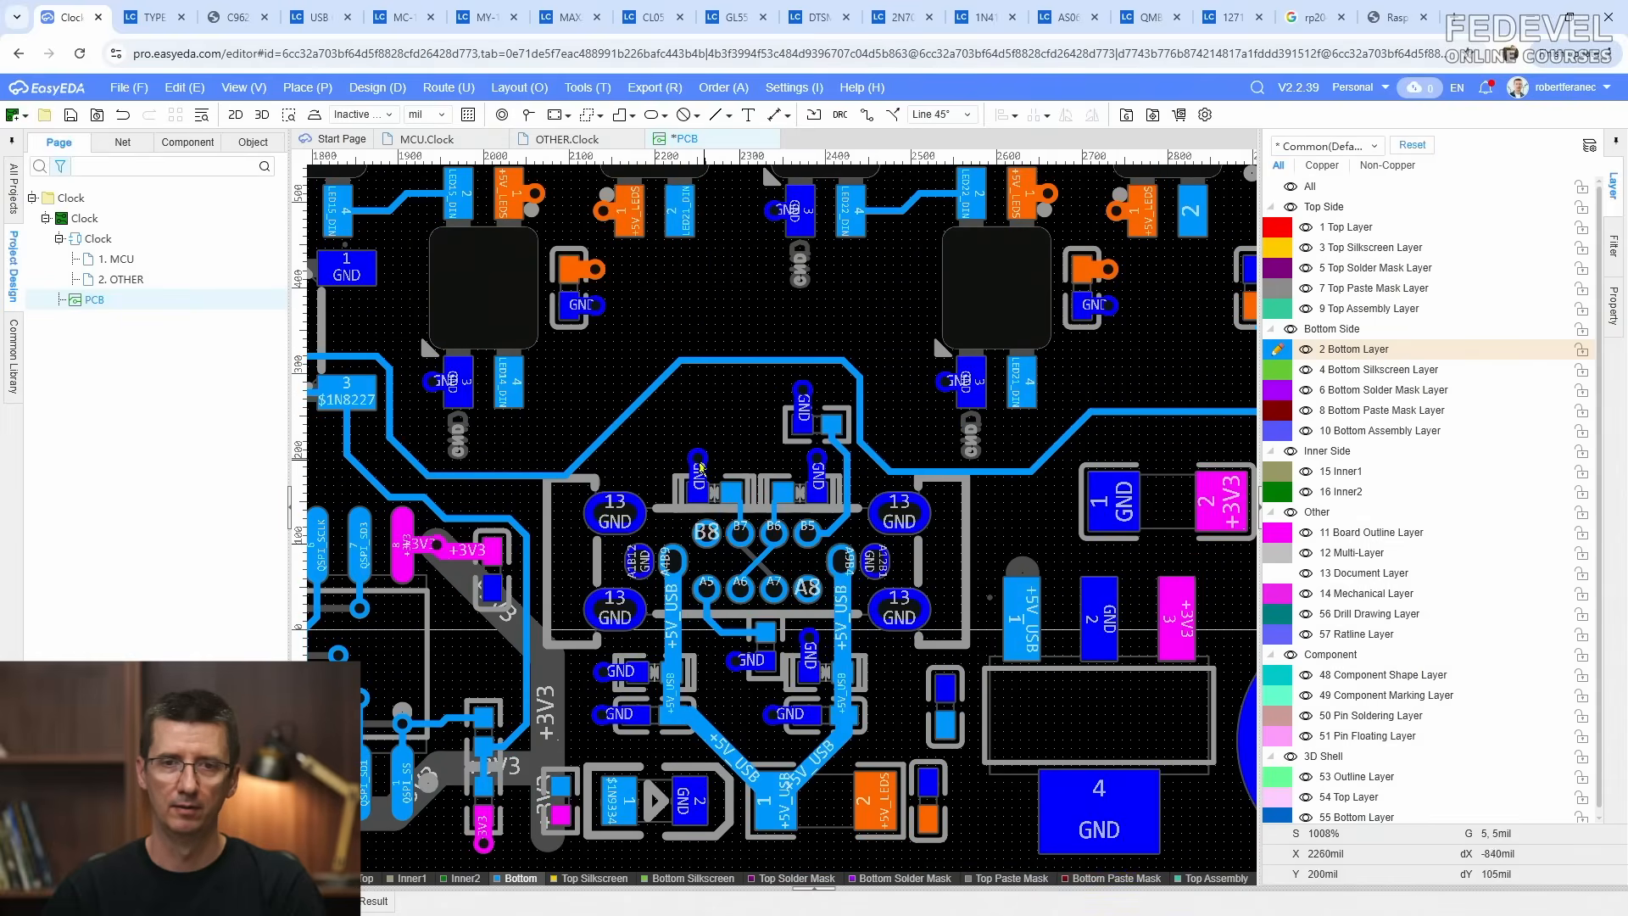
pyautogui.moveTo(698, 464); pyautogui.dragTo(933, 488, button='right')
pyautogui.scroll(-3, 932, 487)
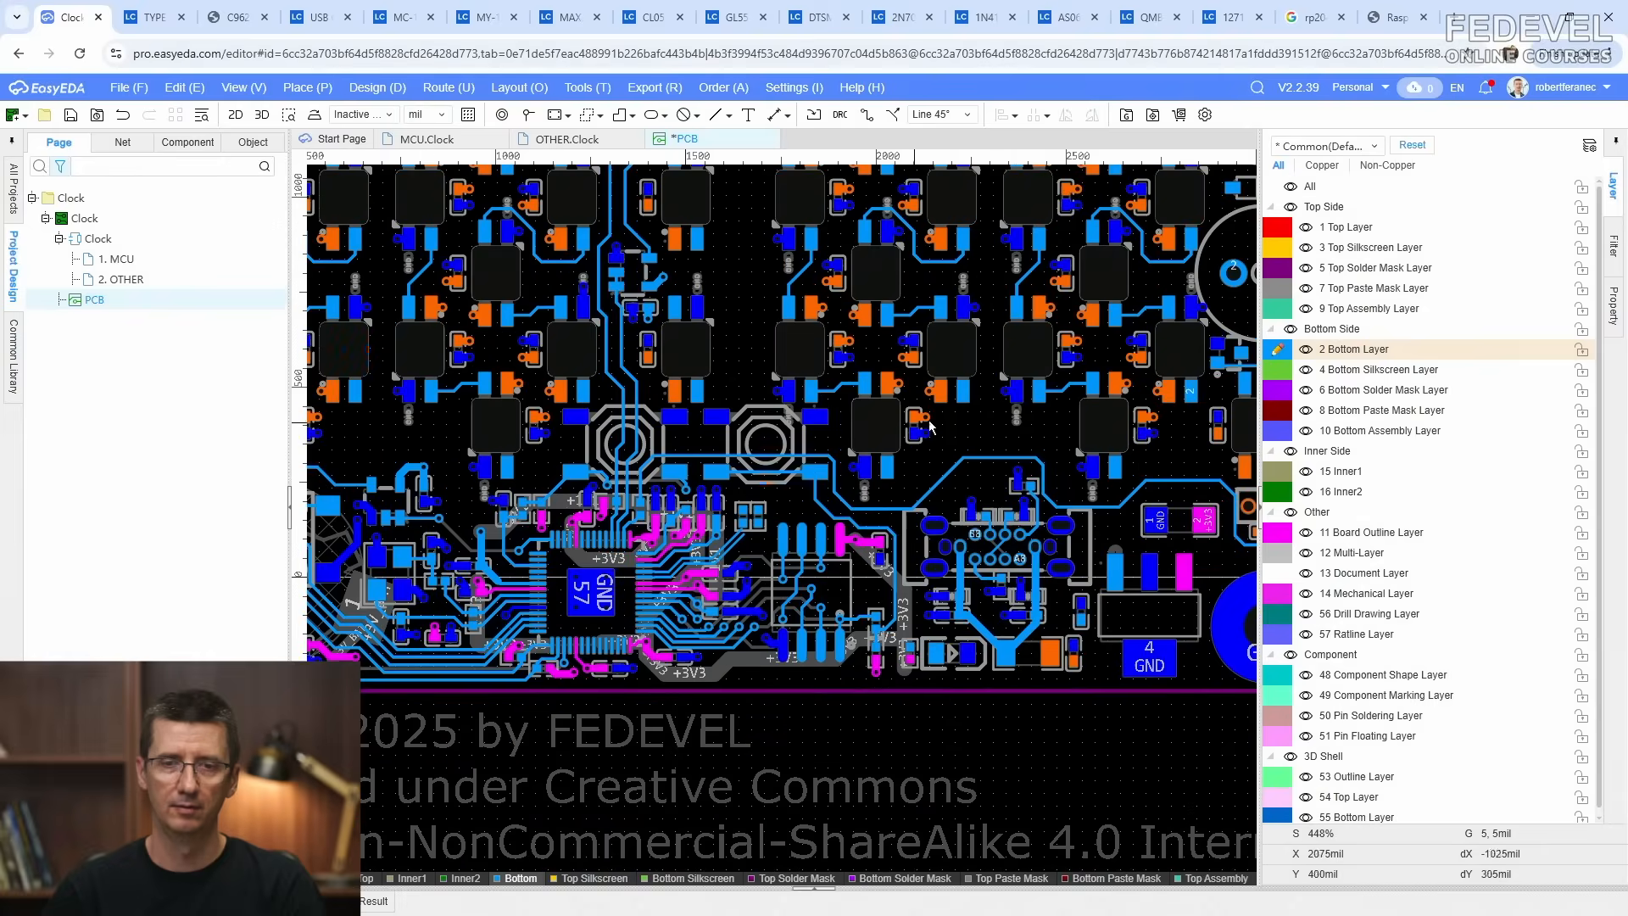
# Step: Route an 8 mil $2N19108 track from buzzer pad 2 straight up to pad 2 of the component above the buzzer
pyautogui.moveTo(1153, 385); pyautogui.dragTo(744, 584, button='right')
pyautogui.scroll(3, 890, 461)
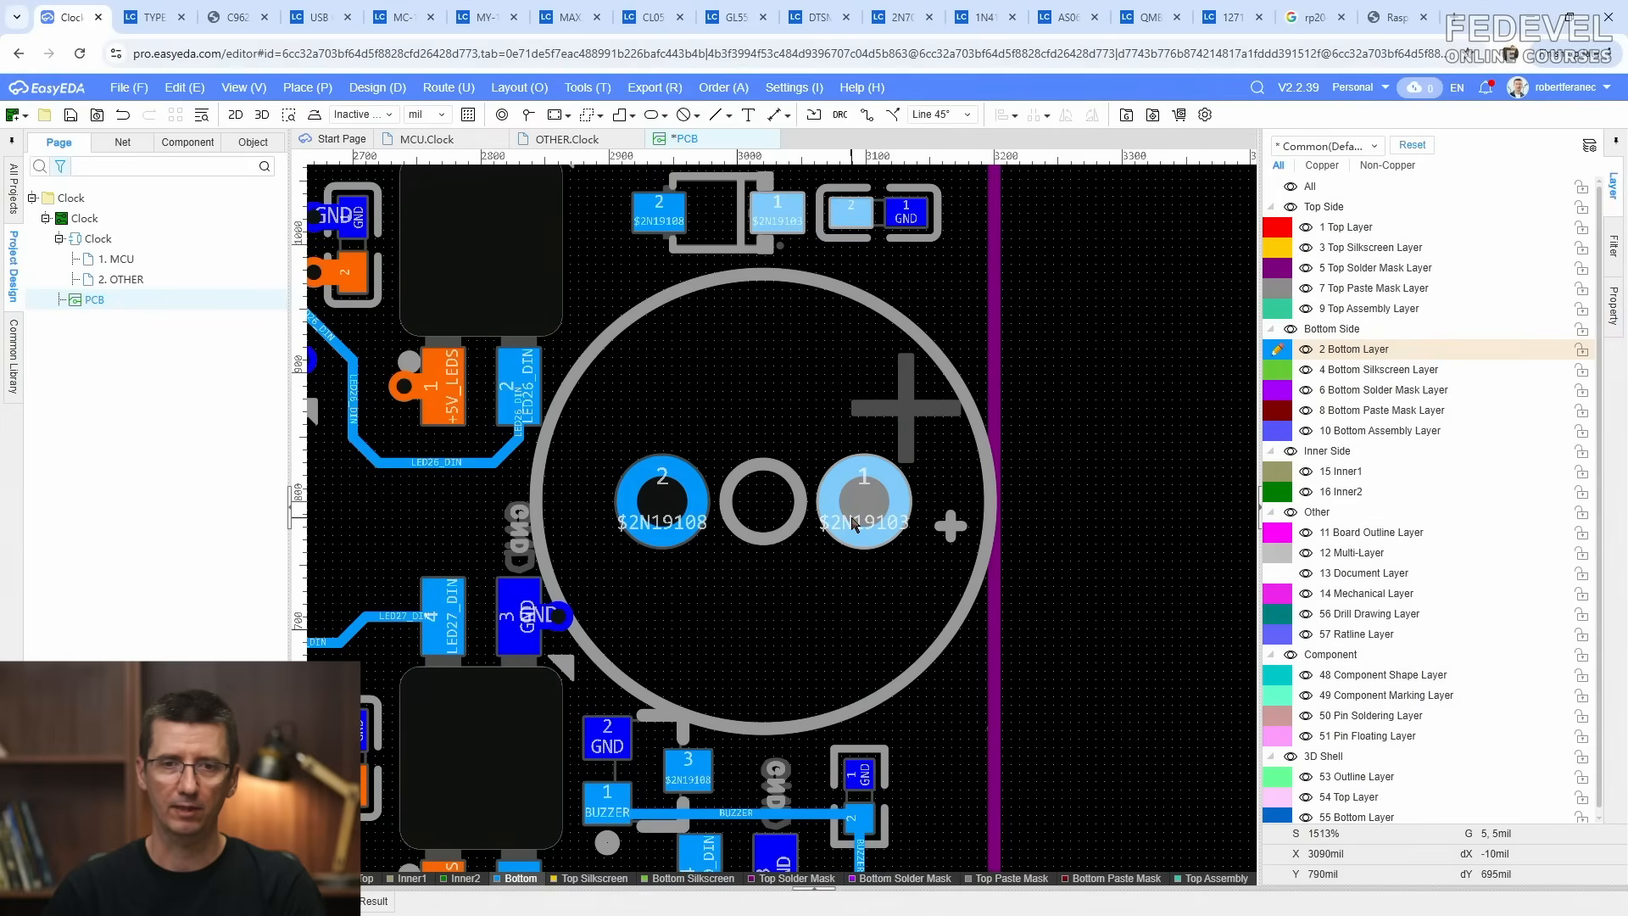
pyautogui.moveTo(743, 394); pyautogui.dragTo(694, 535, button='right')
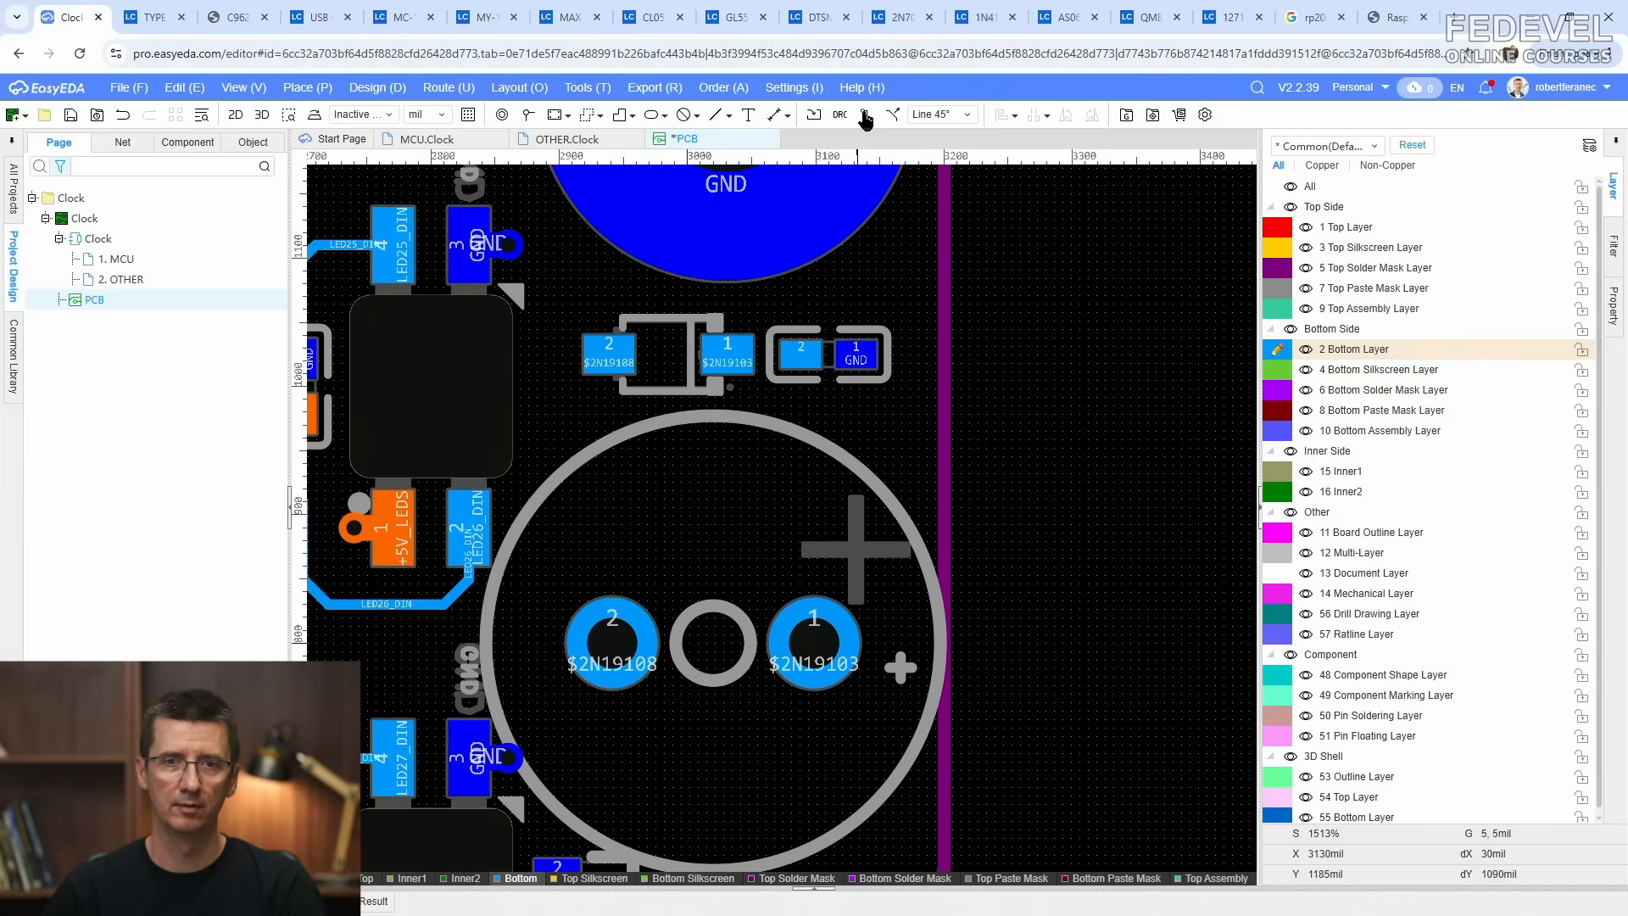
pyautogui.press('w')
pyautogui.click(612, 642)
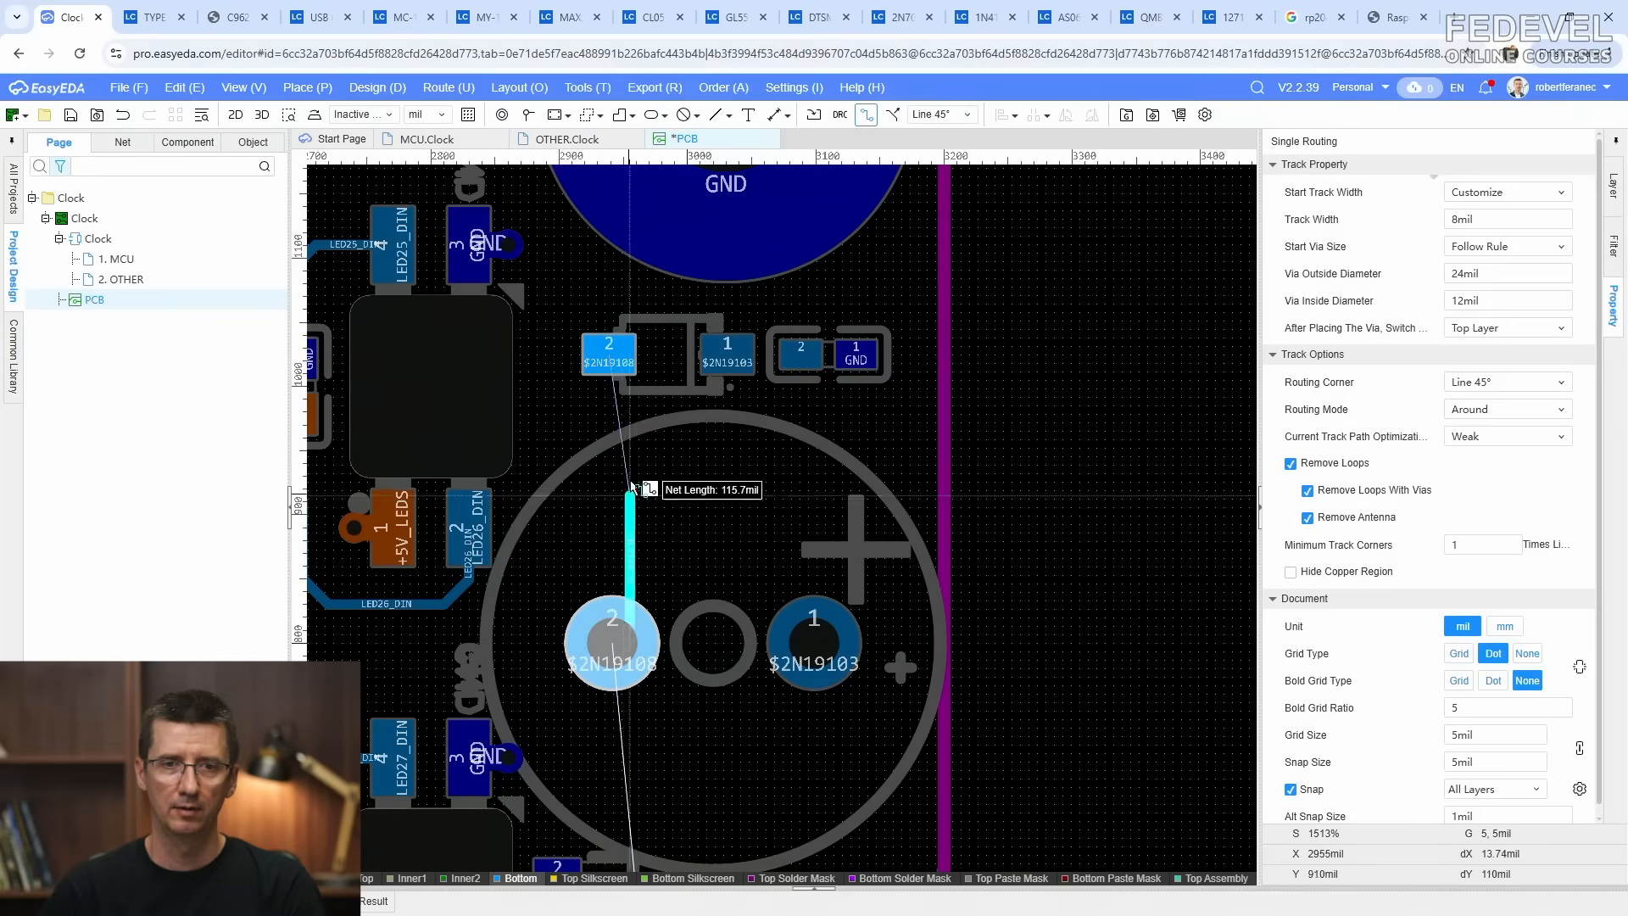
pyautogui.click(608, 351)
# Step: Route an 8 mil $2N19103 track from buzzer pad 1 up to the small component's pad 2 and across to the neighbouring component's pad 1
pyautogui.click(813, 642)
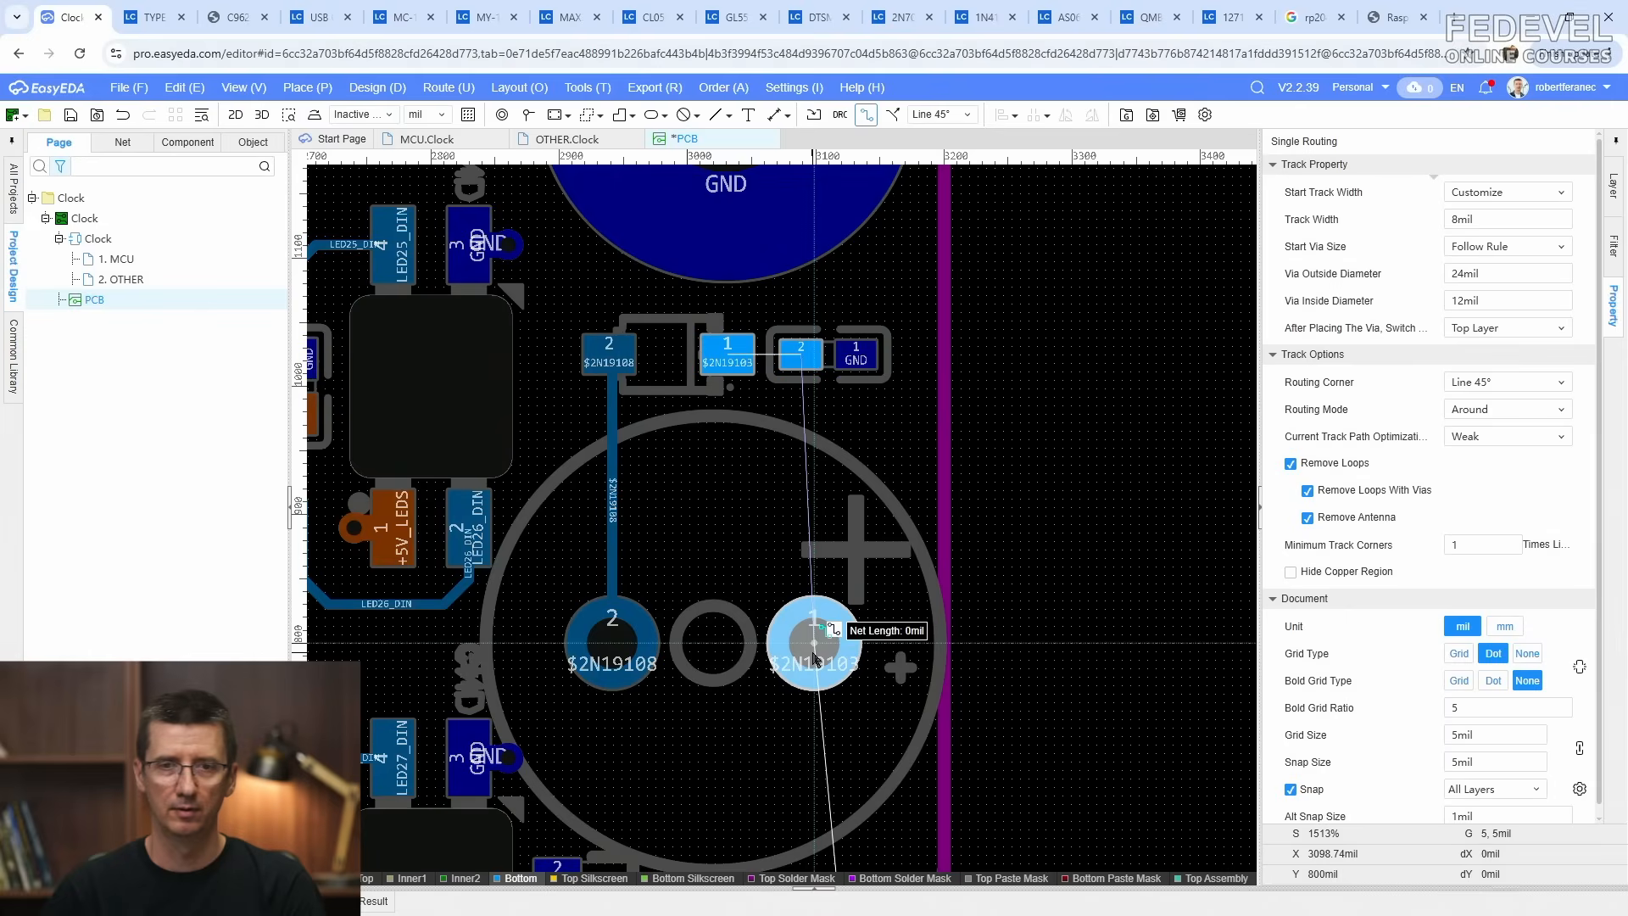
pyautogui.click(797, 359)
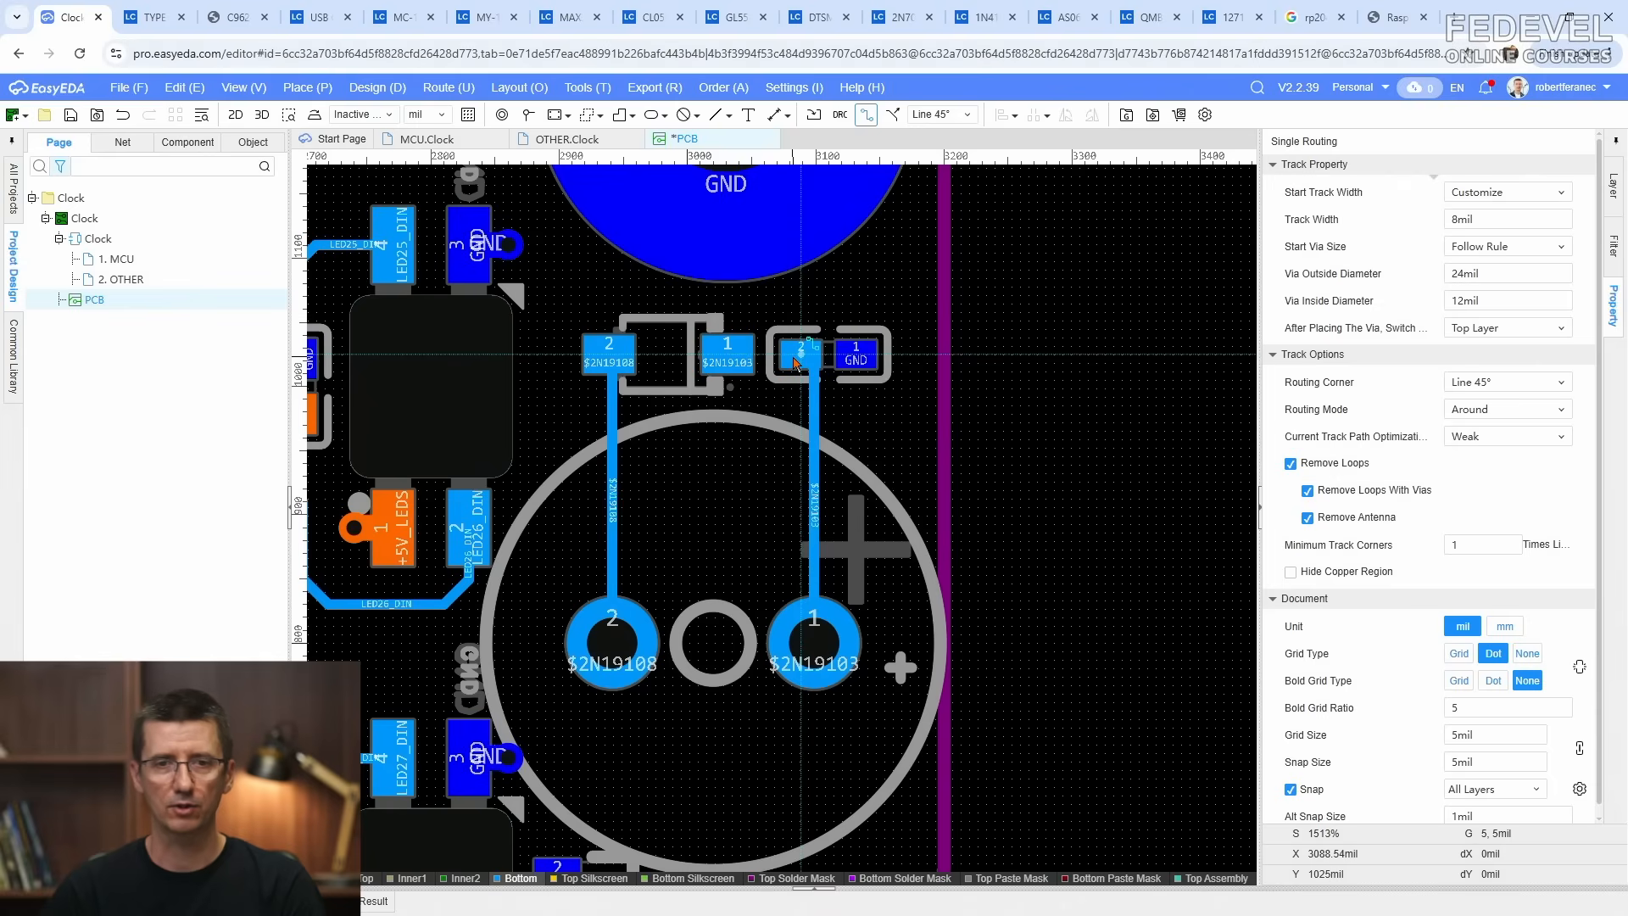
pyautogui.scroll(-2, 797, 360)
pyautogui.click(750, 356)
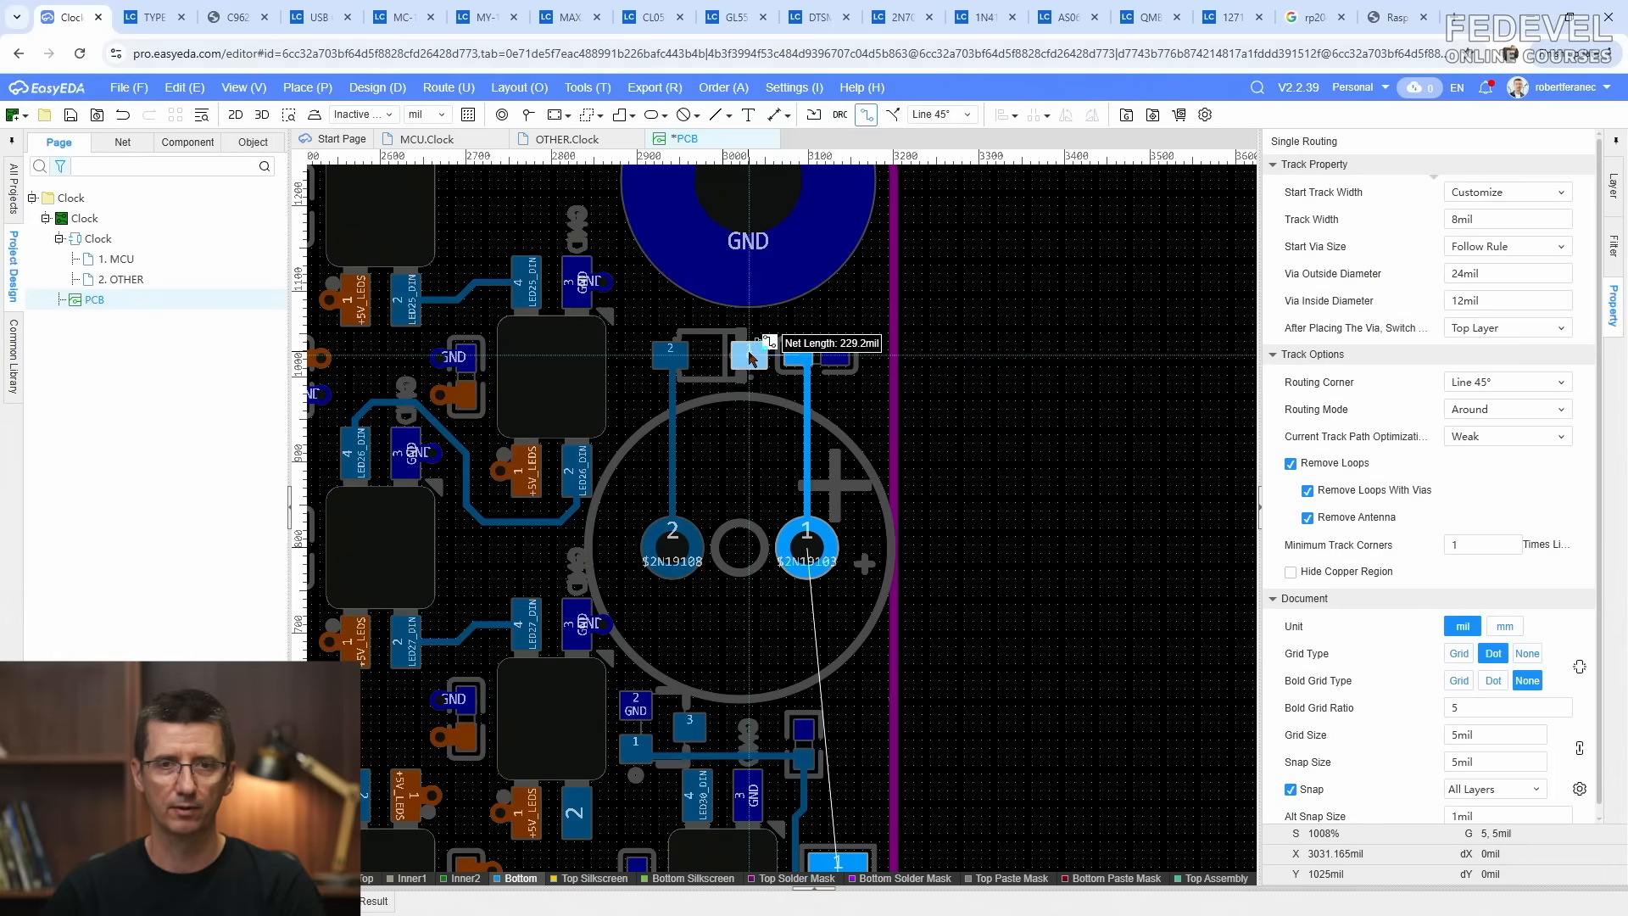
pyautogui.scroll(2, 750, 356)
pyautogui.press('Escape')
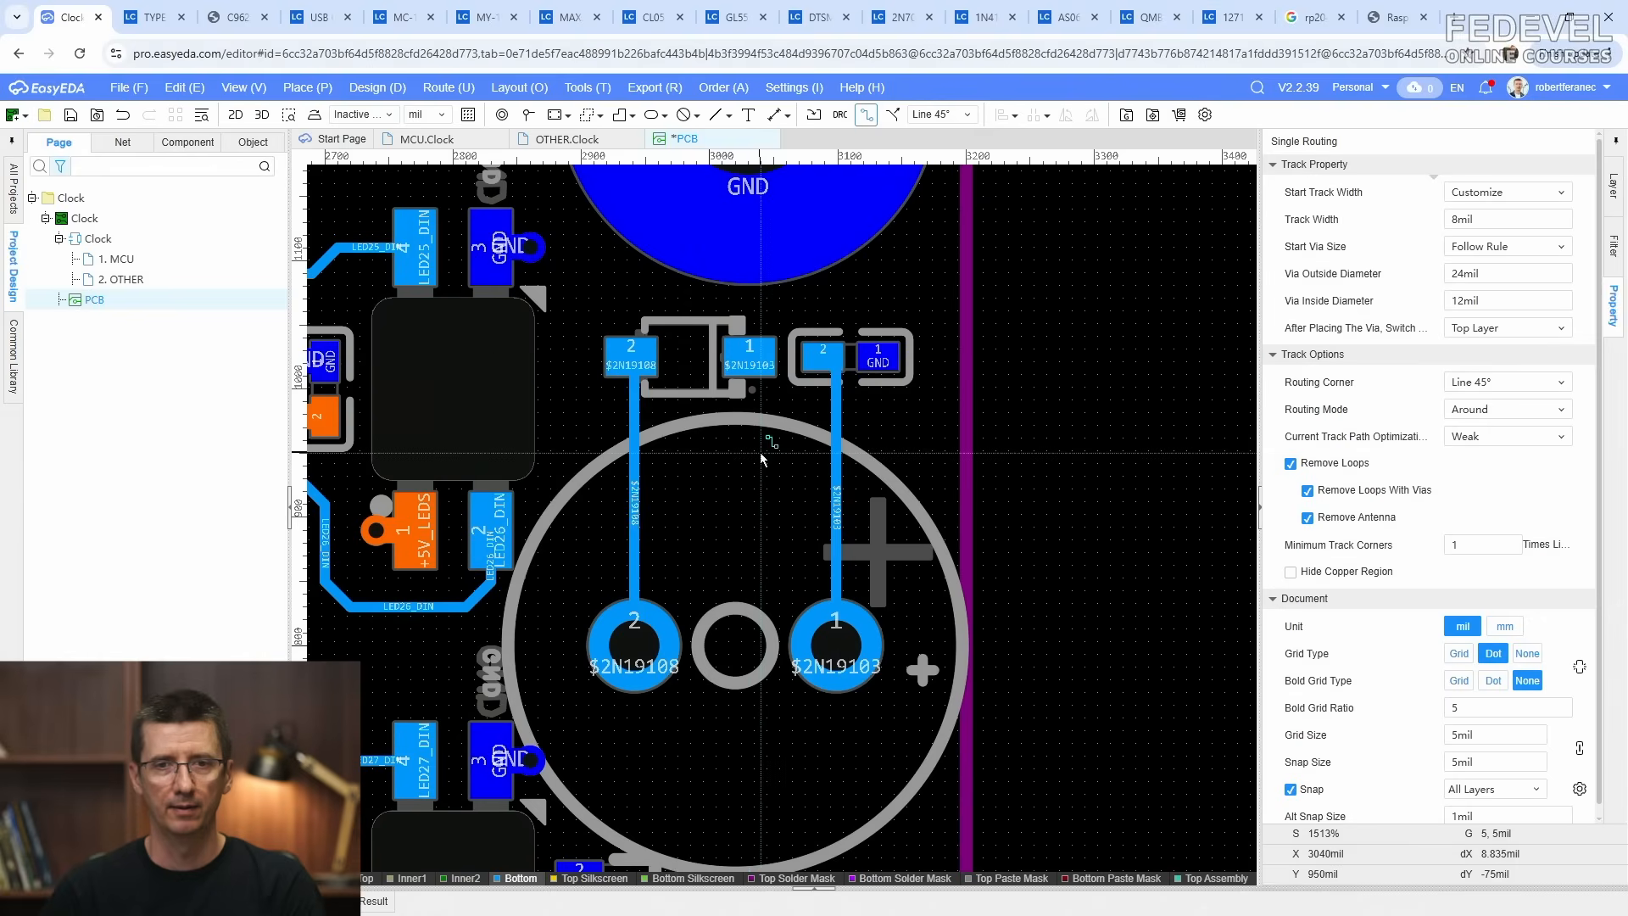
# Step: Route $2N19103 from pad 1 of the component above the buzzer, down between the buzzer pads, to pad 1 of the large +5V_USB component
pyautogui.click(753, 360)
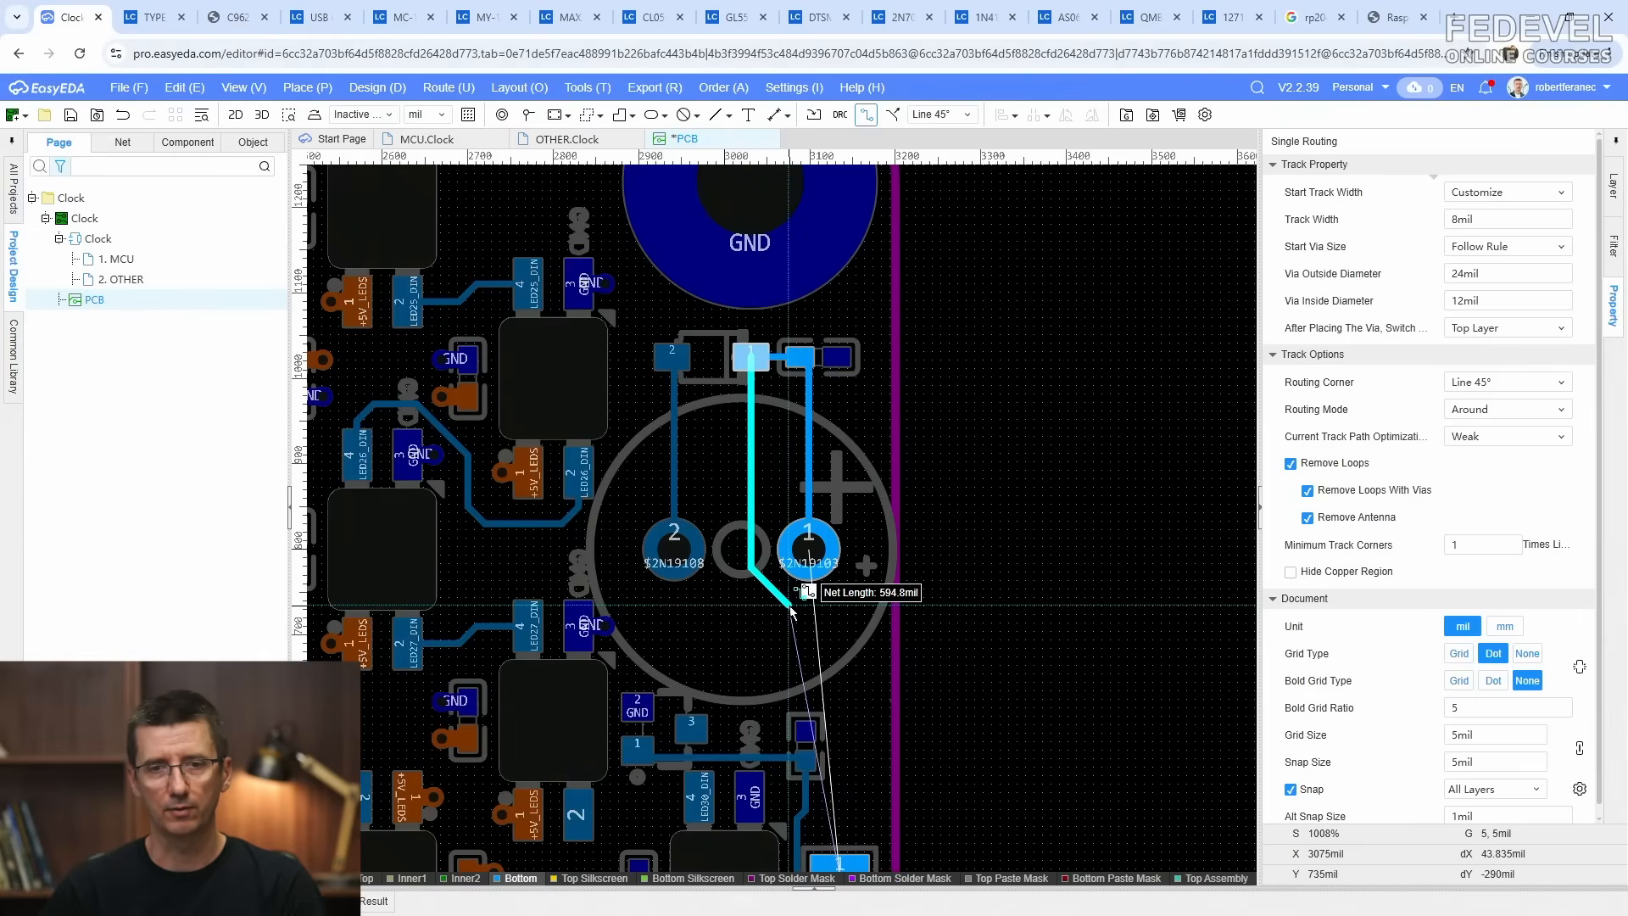
pyautogui.moveTo(845, 738); pyautogui.dragTo(851, 563, button='right')
pyautogui.click(845, 697)
pyautogui.press('Escape')
pyautogui.scroll(3, 849, 466)
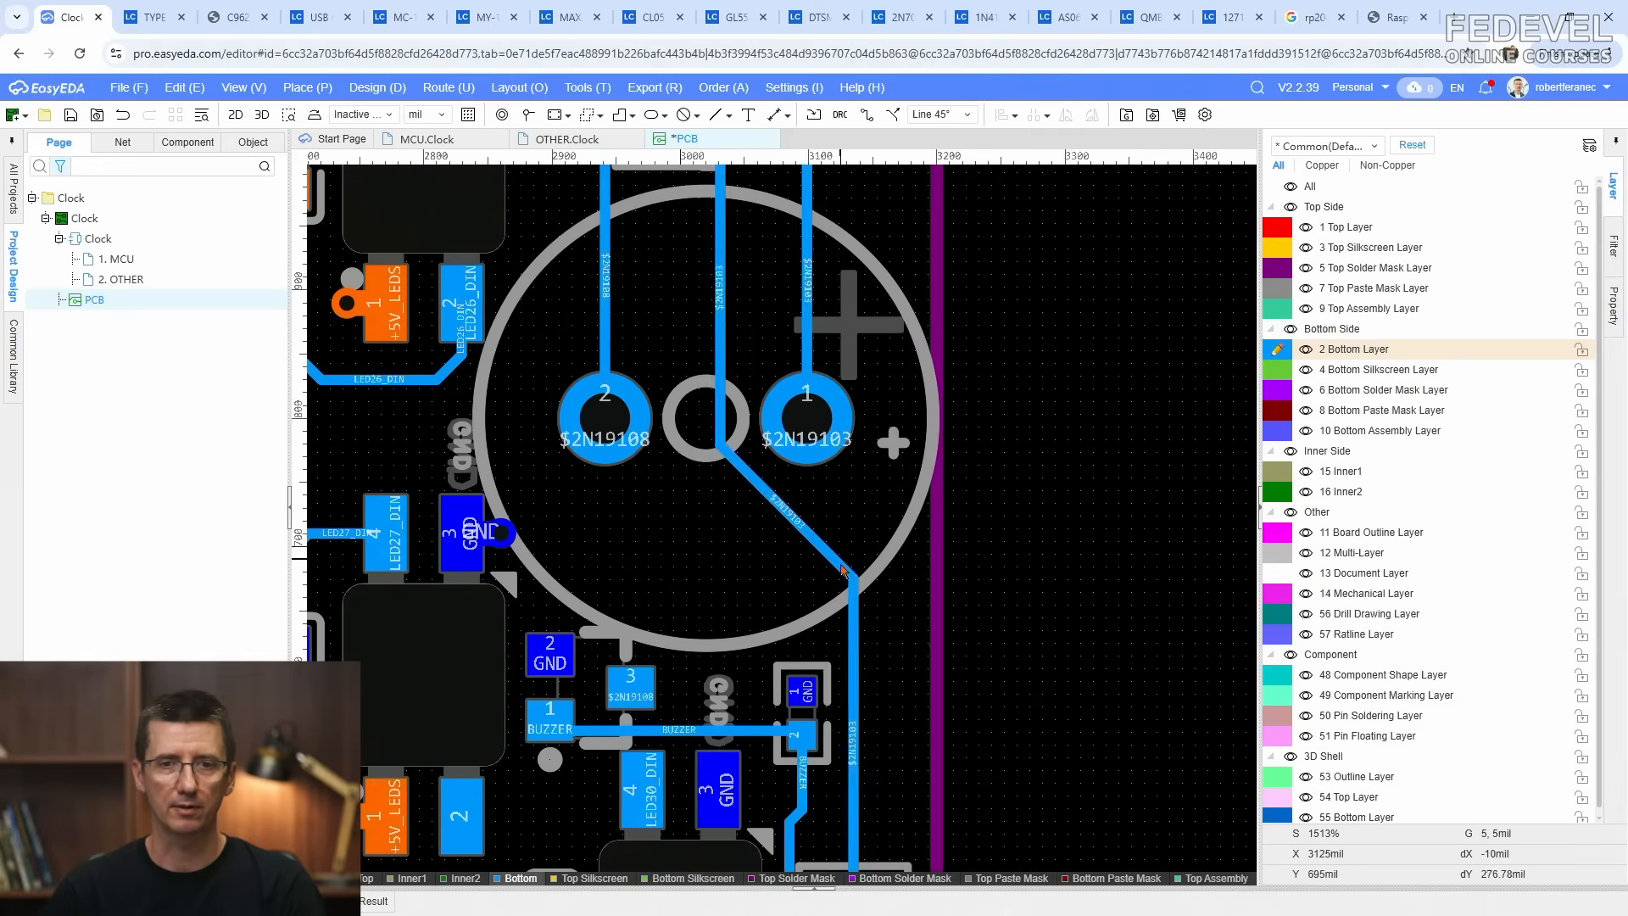
pyautogui.moveTo(784, 484); pyautogui.dragTo(835, 692, button='right')
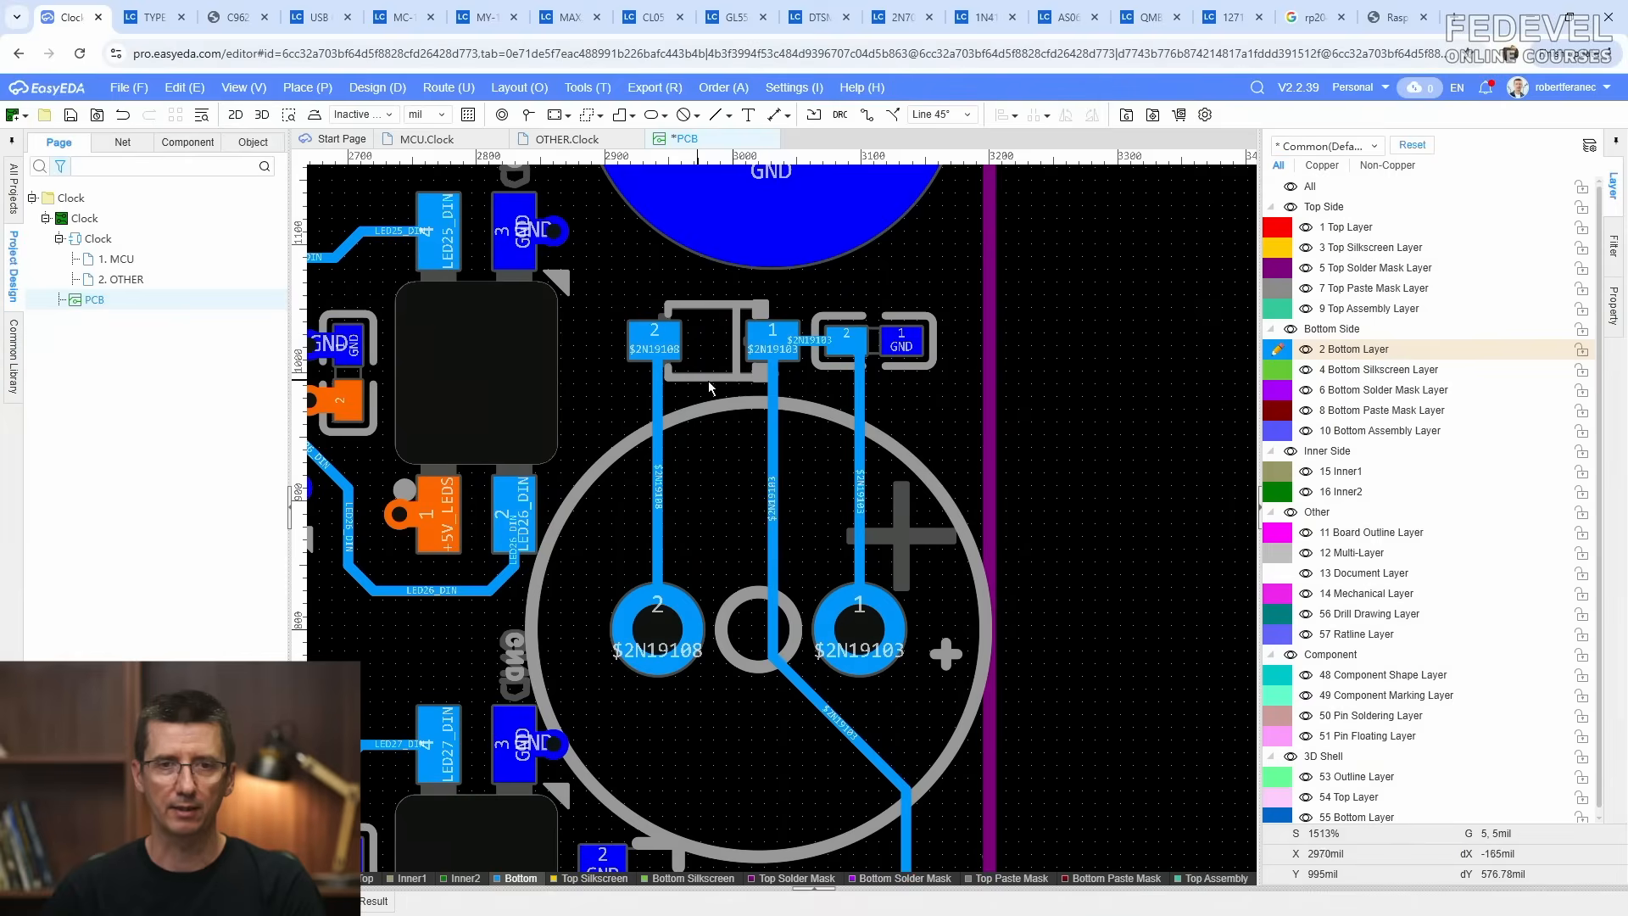
pyautogui.scroll(-2, 769, 352)
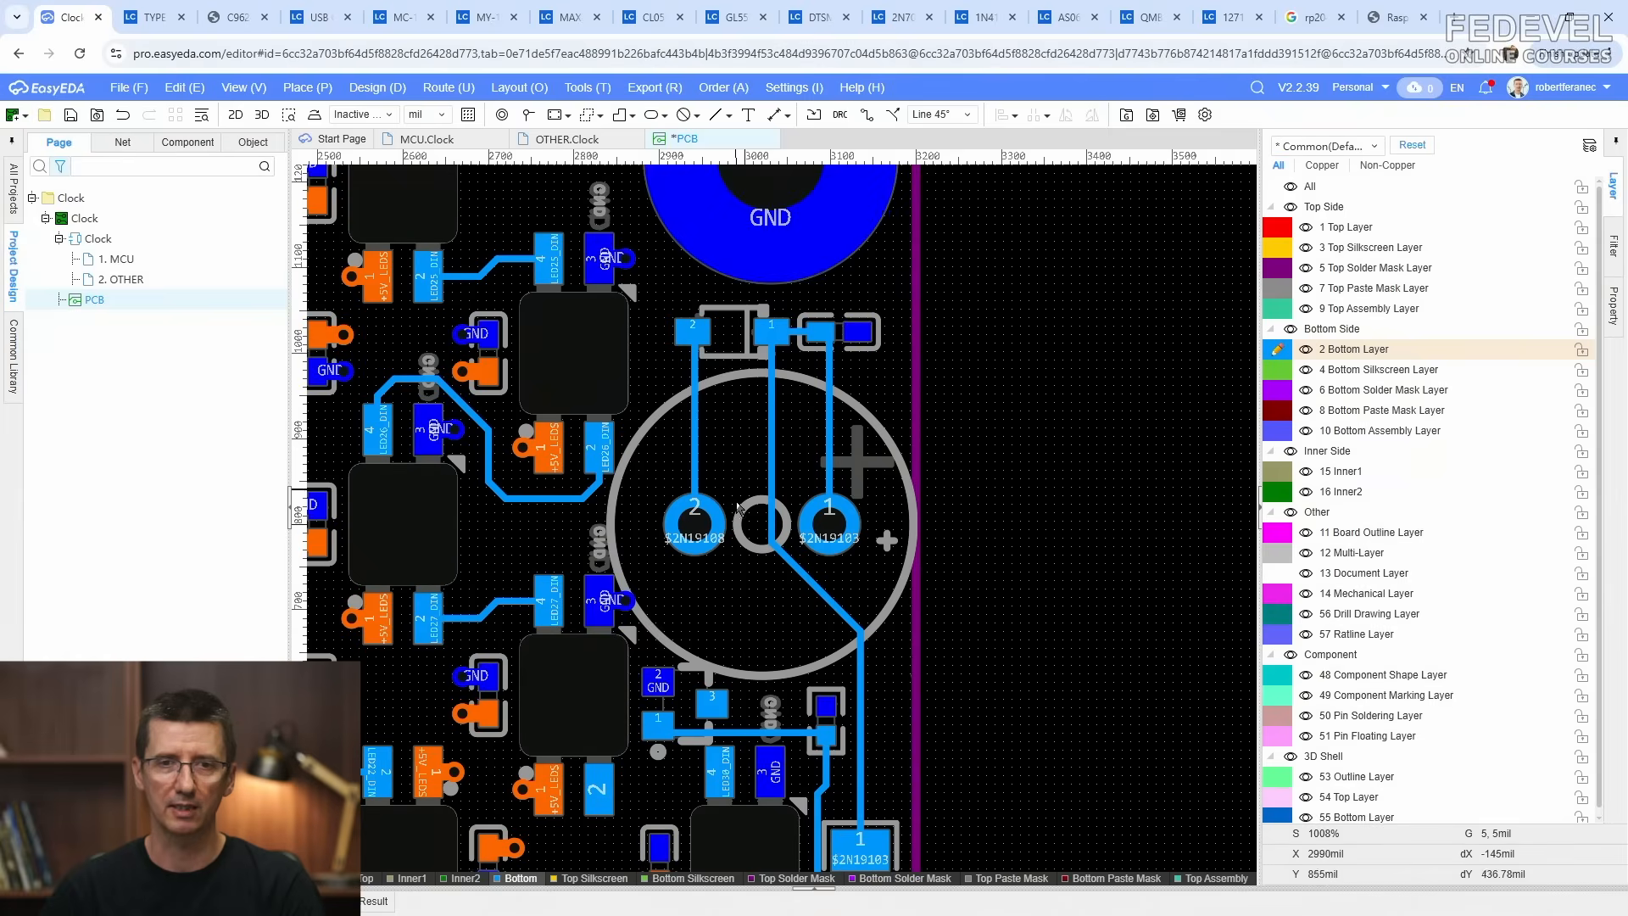
# Step: Route an 8 mil $2N19108 track from pad 2 of the component above the buzzer, between the buzzer pads, down to transistor pad 3
pyautogui.click(866, 115)
pyautogui.scroll(3, 748, 361)
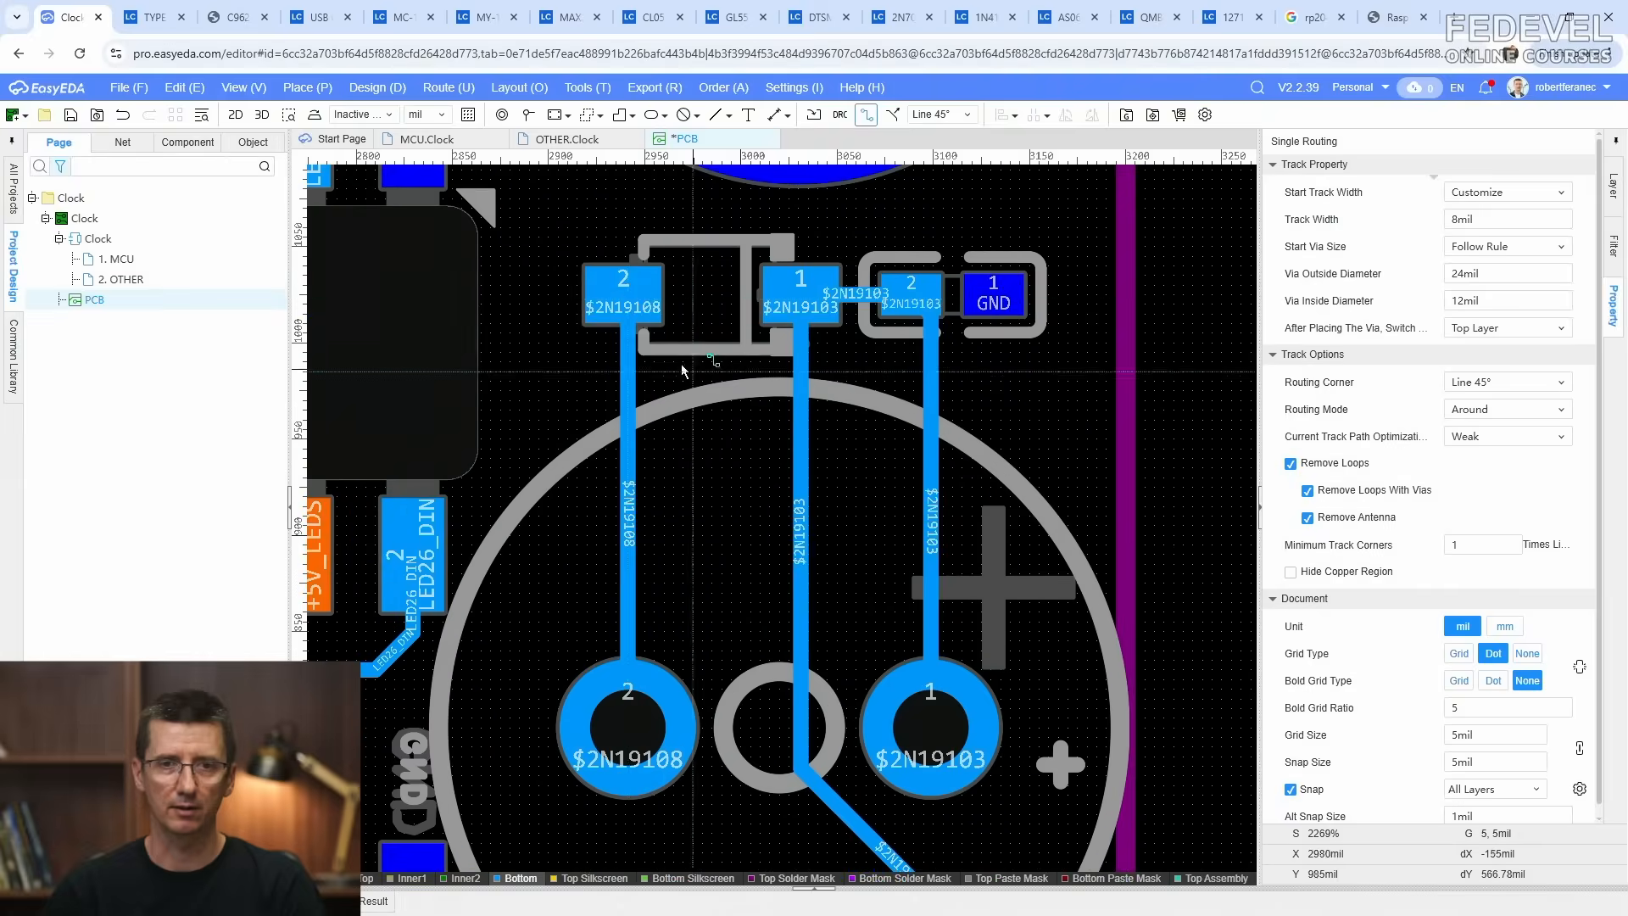
pyautogui.click(636, 307)
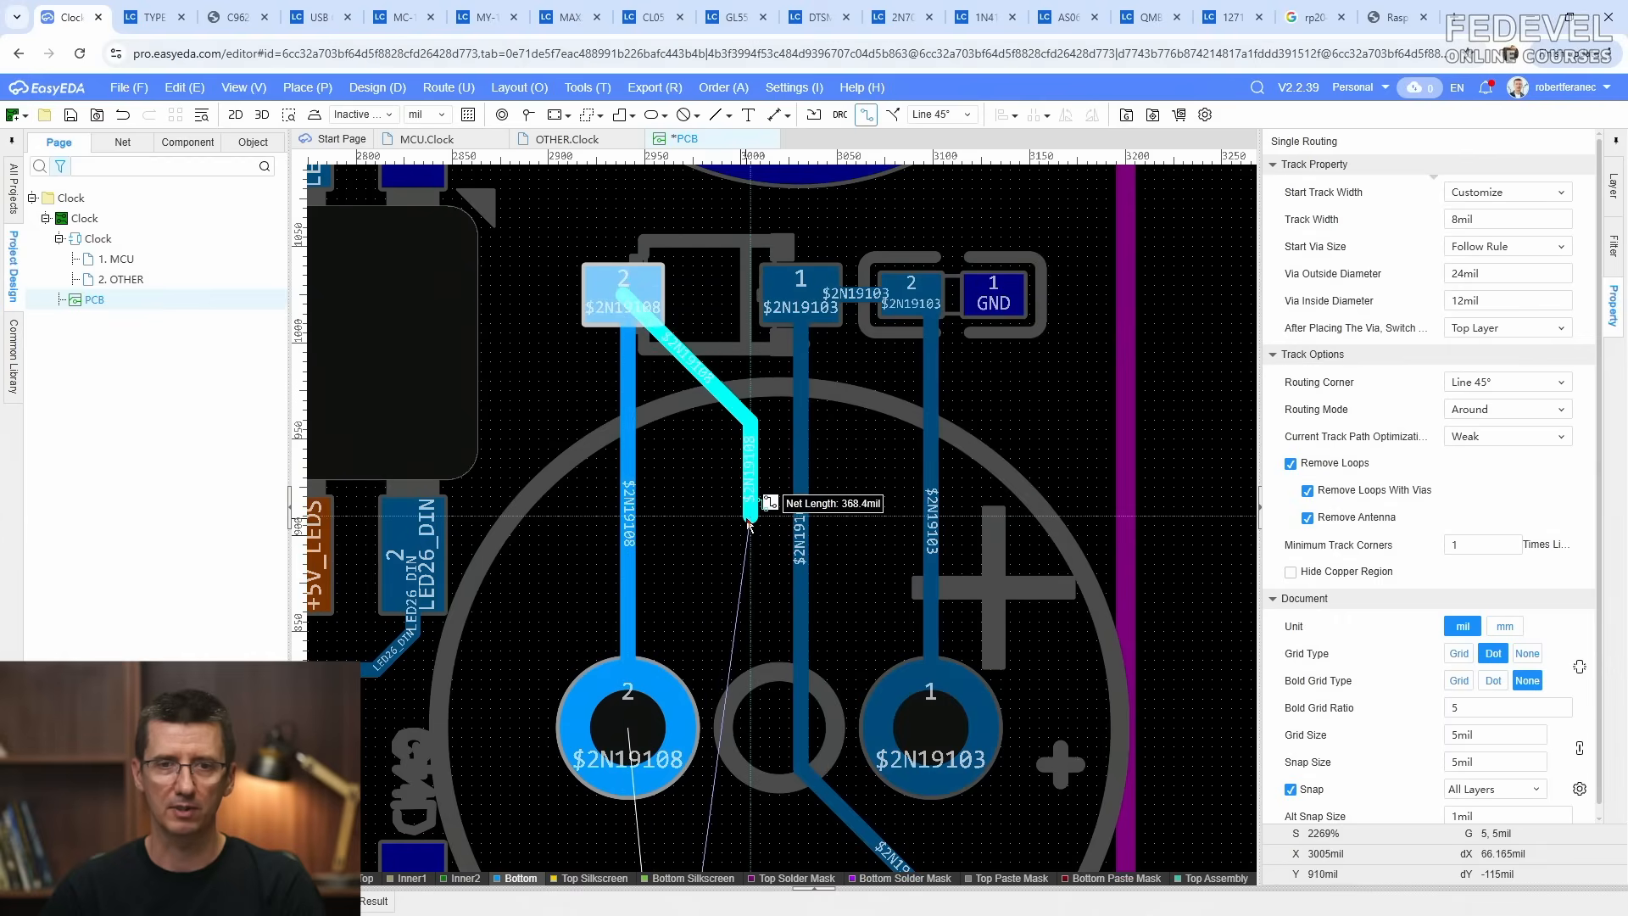
pyautogui.click(748, 520)
pyautogui.moveTo(727, 827); pyautogui.dragTo(755, 326, button='right')
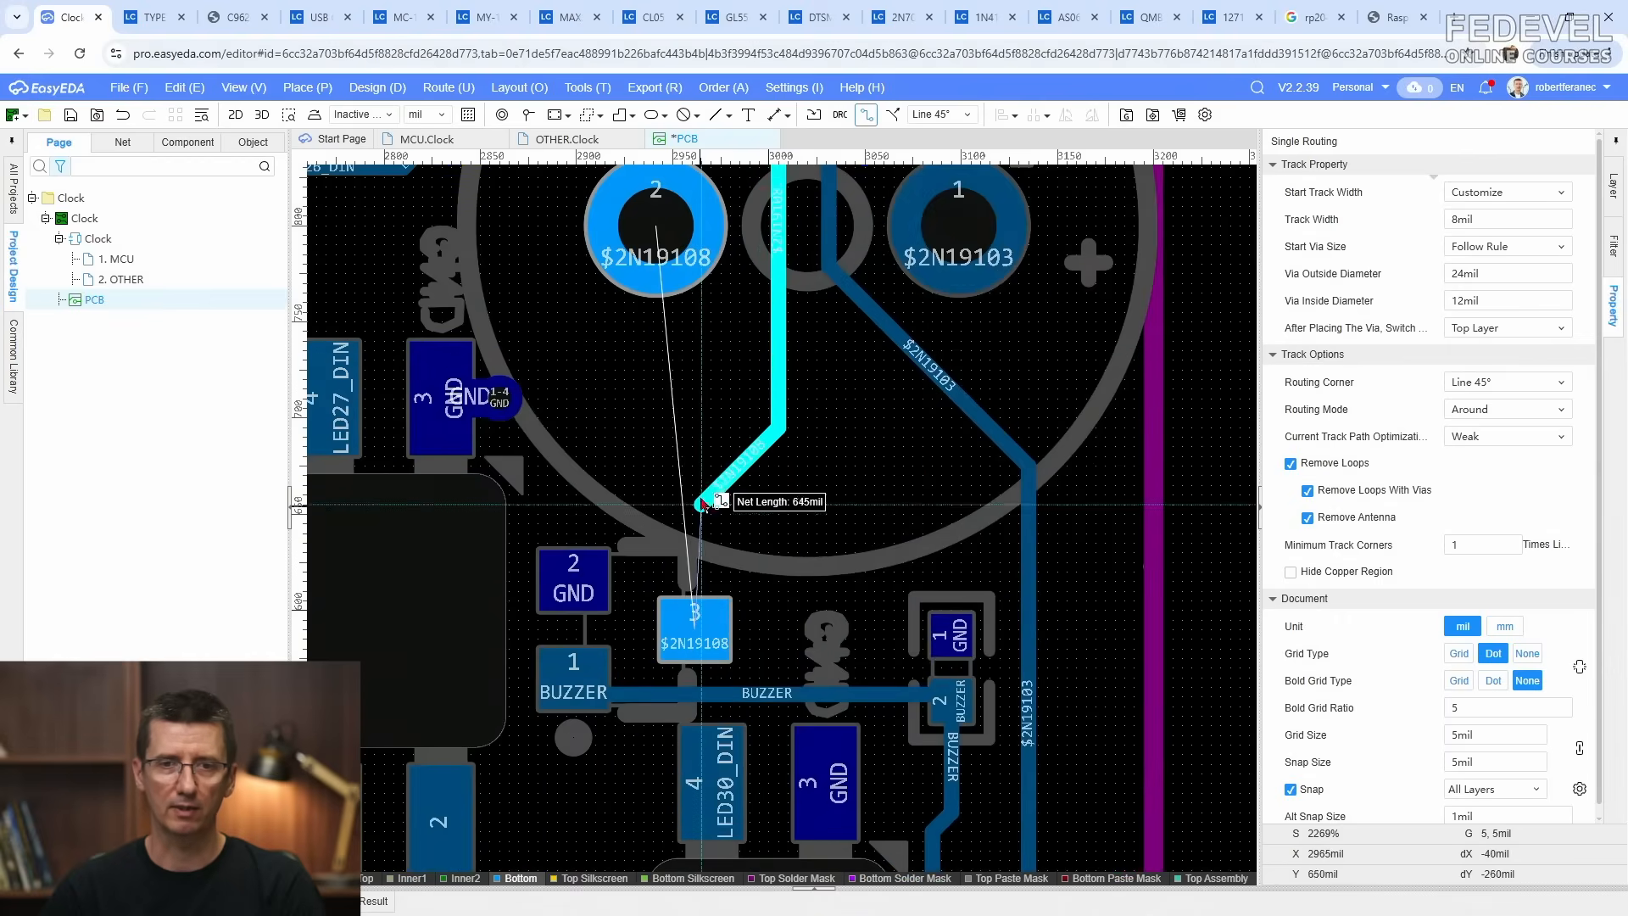
pyautogui.click(695, 629)
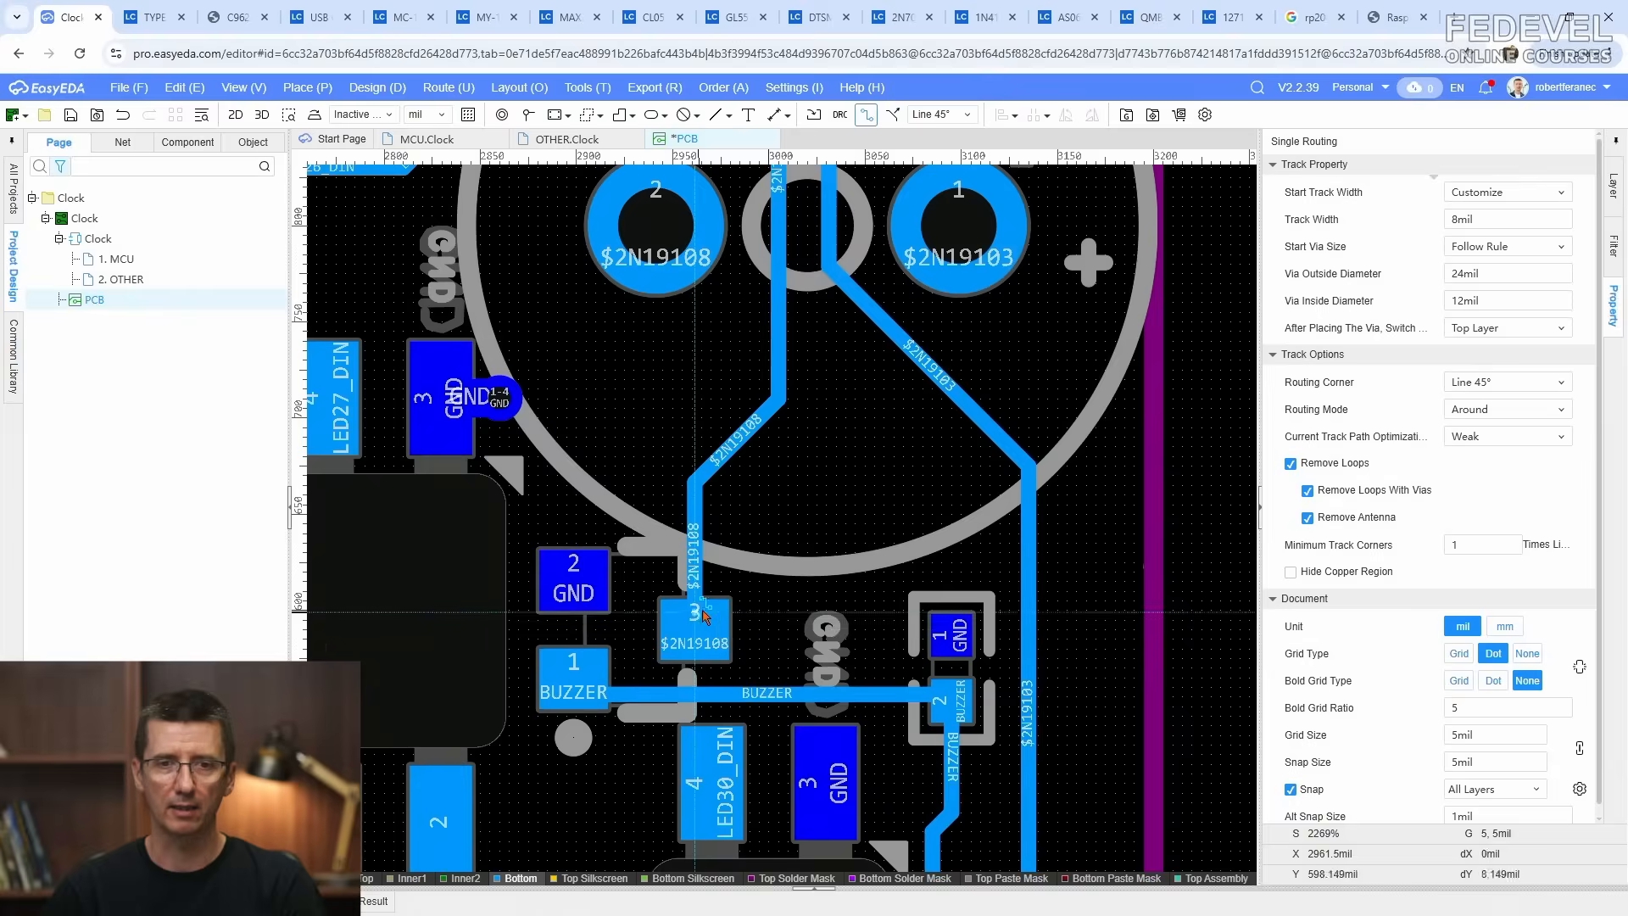
pyautogui.rightClick(696, 627)
# Step: Nudge the $2N19103 and $2N19108 tracks beneath the buzzer, moving the $2N19103 diagonal segment lower
pyautogui.moveTo(828, 409); pyautogui.dragTo(819, 543, button='right')
pyautogui.moveTo(870, 458); pyautogui.dragTo(858, 488)
pyautogui.moveTo(819, 382); pyautogui.dragTo(785, 403)
pyautogui.scroll(-1, 802, 434)
pyautogui.moveTo(818, 259); pyautogui.dragTo(839, 203, button='right')
pyautogui.moveTo(843, 484); pyautogui.dragTo(837, 384, button='right')
pyautogui.scroll(1, 720, 397)
# Step: Route a 20 mil GND stub from transistor pad 2 and place a GND via at its end, at X 2915, Y 665 mil
pyautogui.click(866, 114)
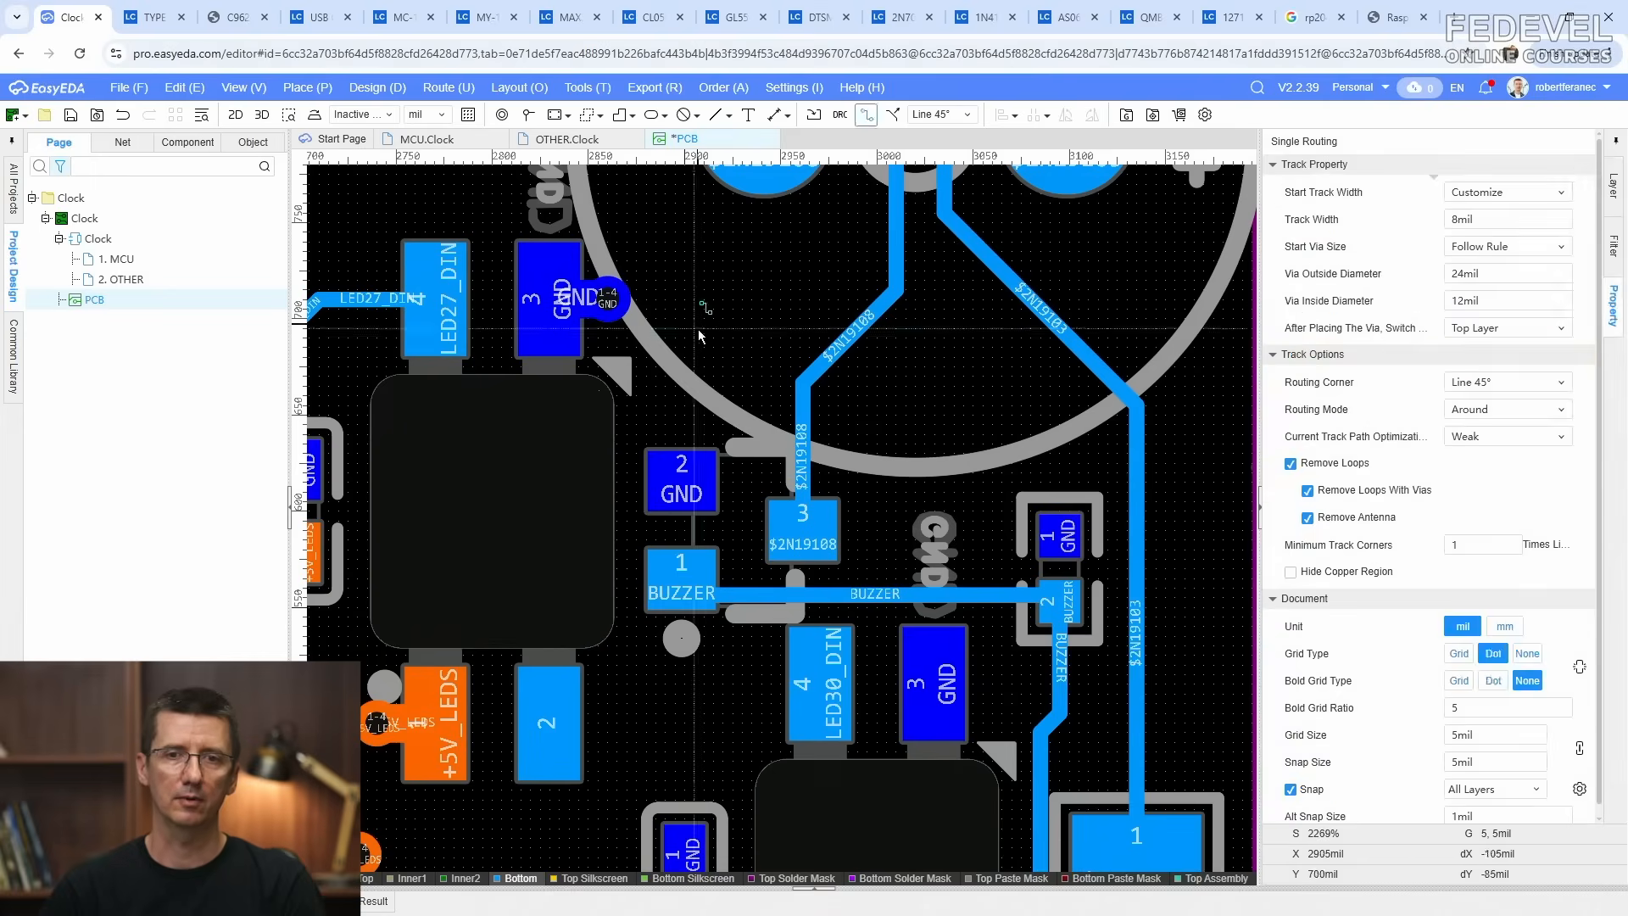
pyautogui.scroll(1, 699, 326)
pyautogui.click(682, 476)
pyautogui.press('Tab')
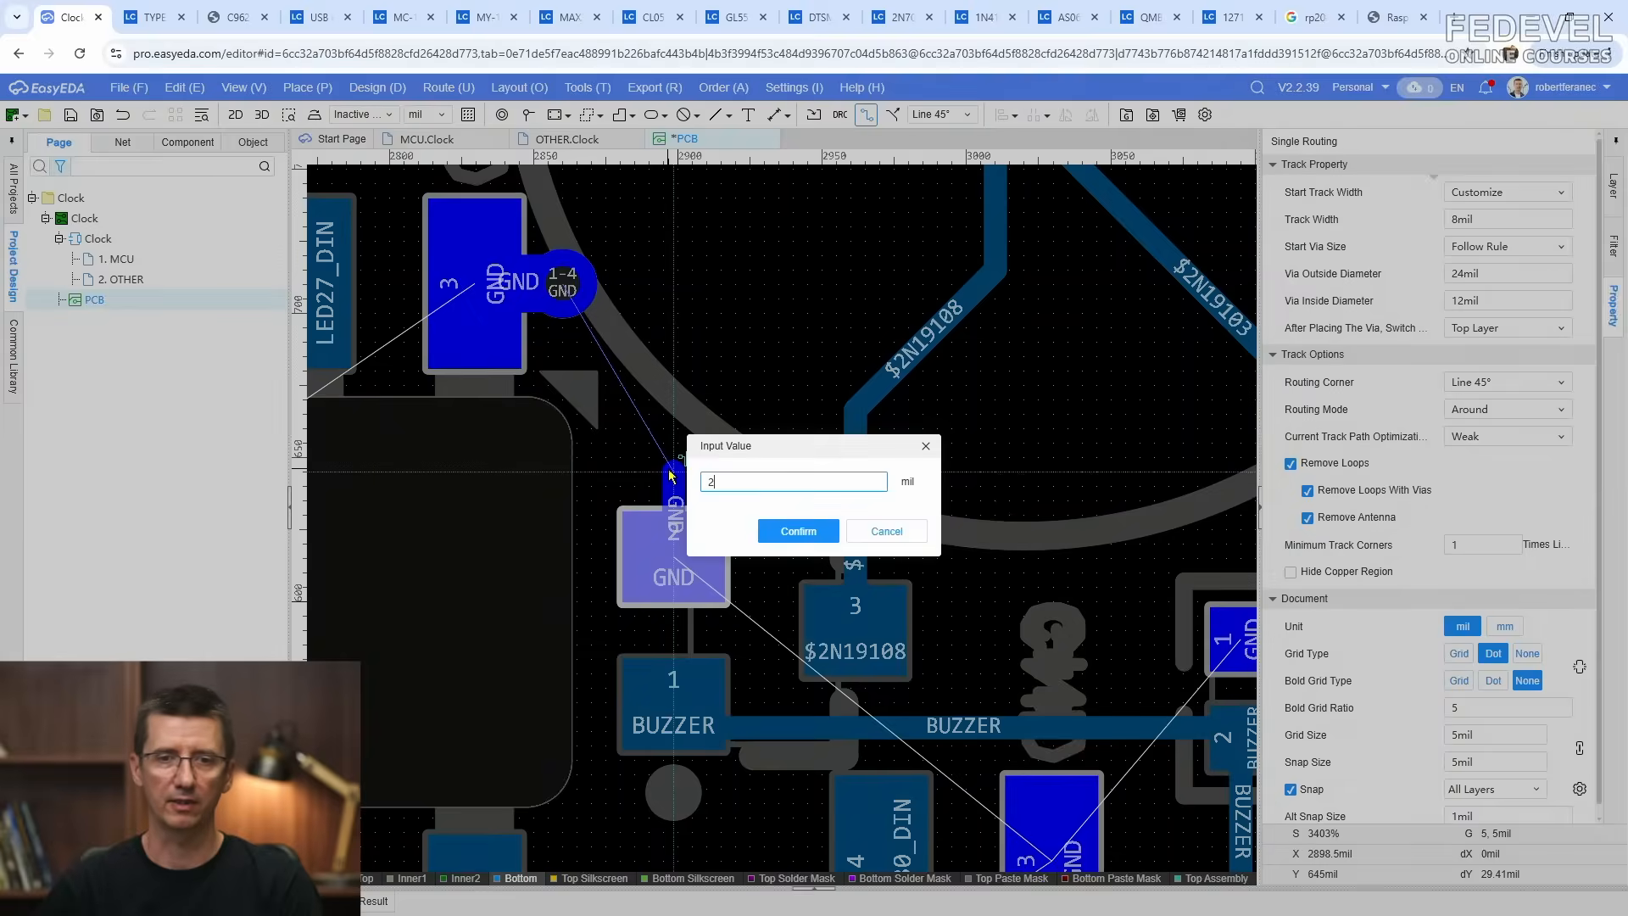
pyautogui.write('20')
pyautogui.press('Return')
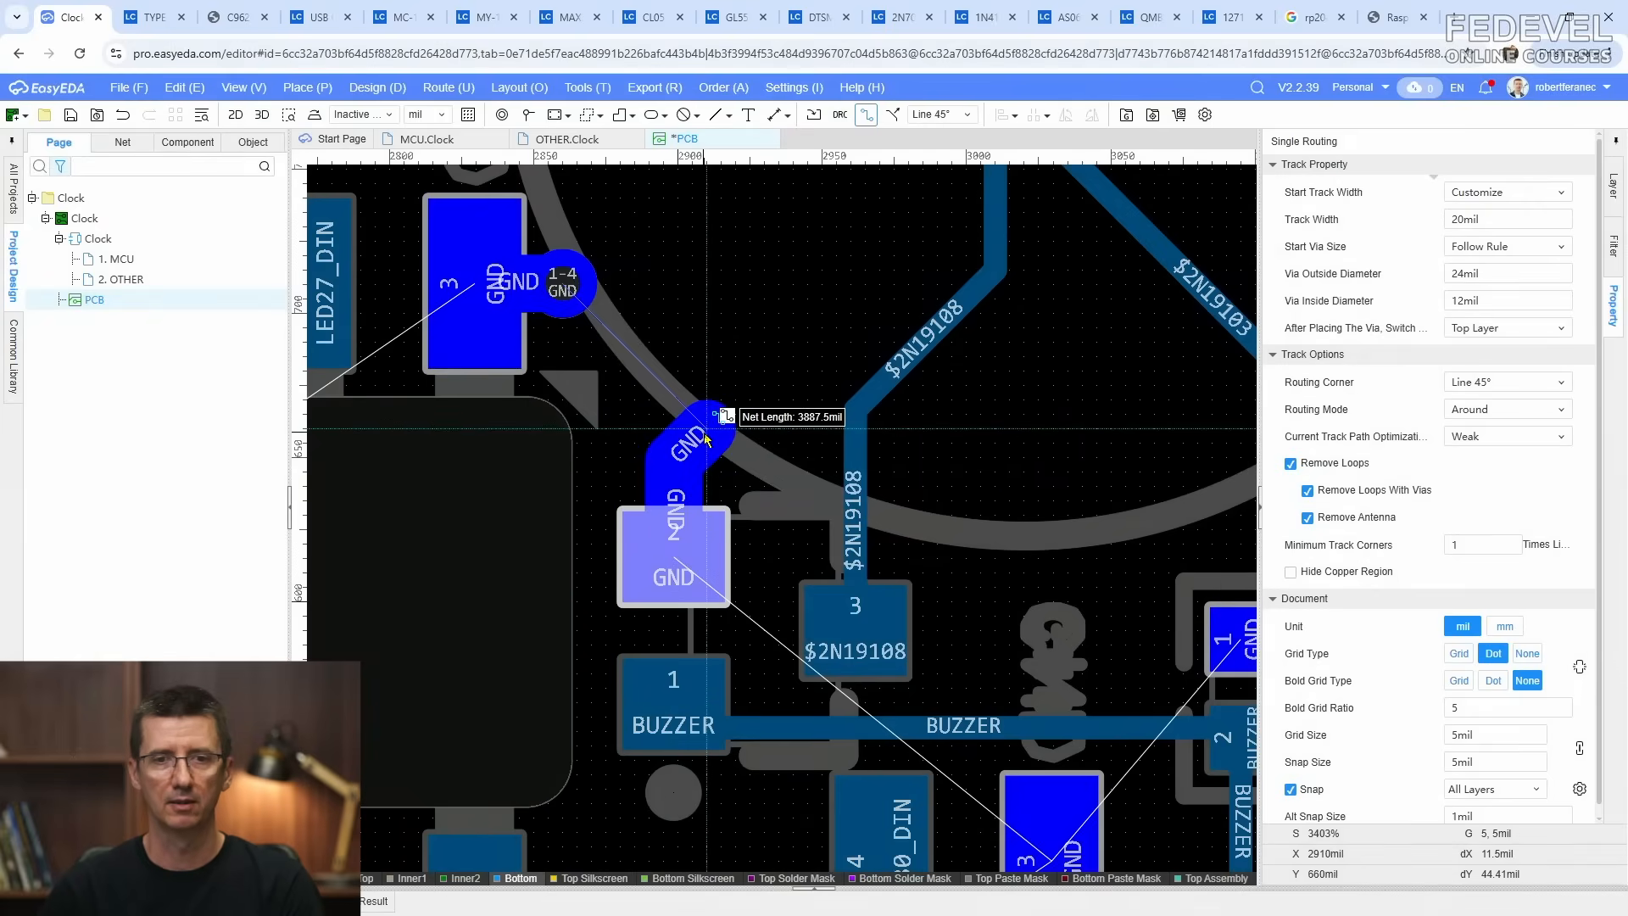
pyautogui.rightClick(718, 418)
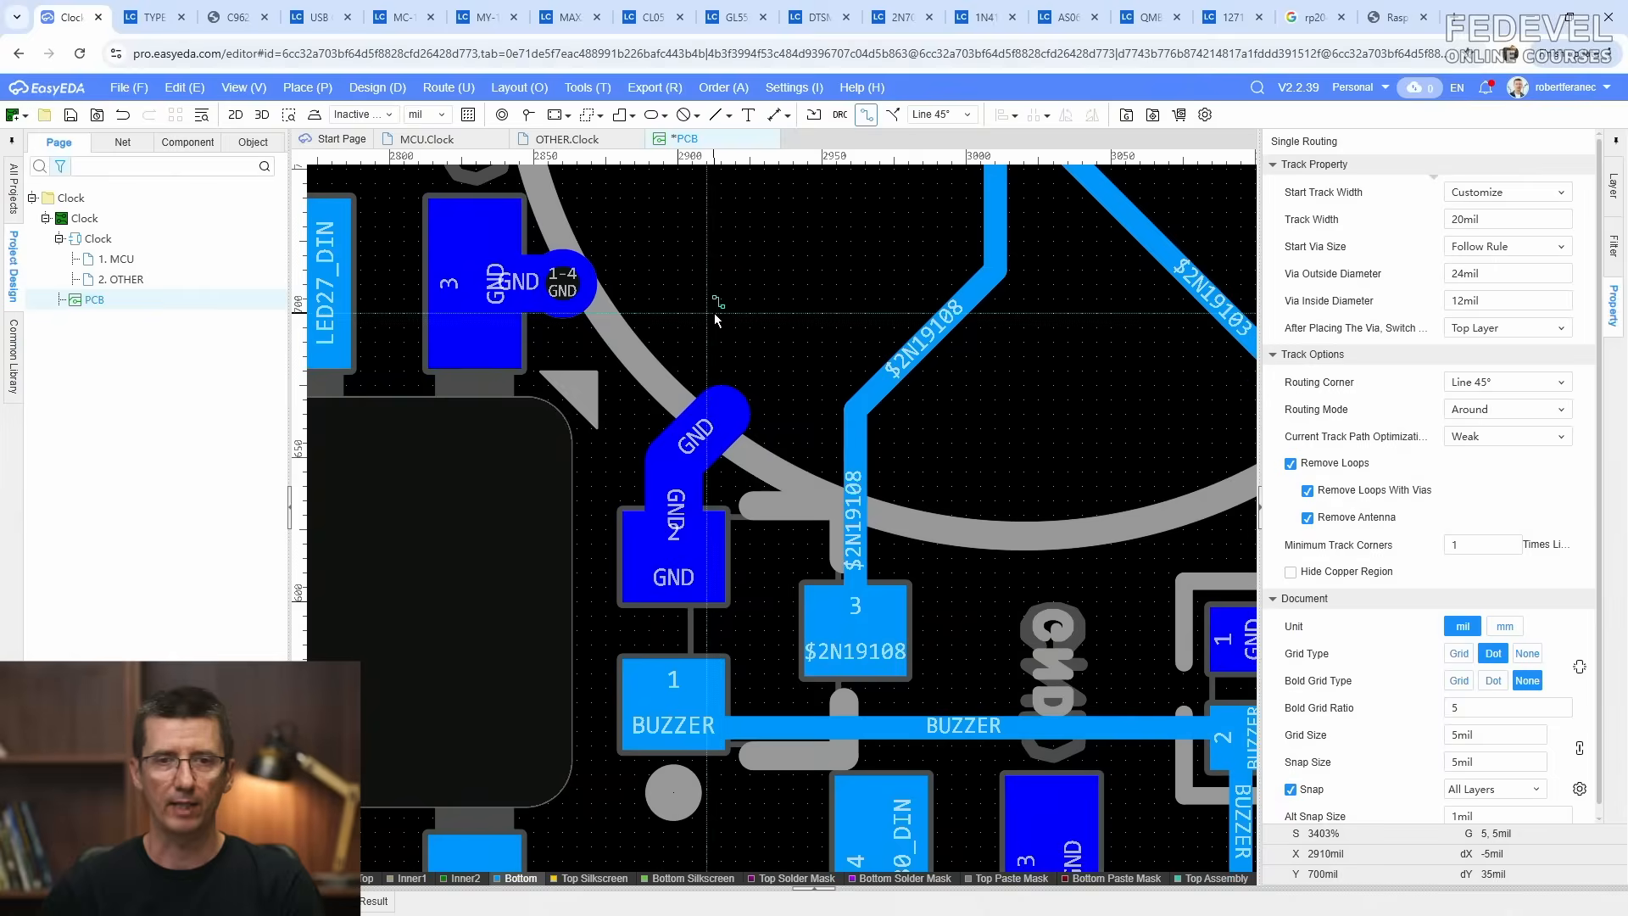
pyautogui.rightClick(742, 275)
pyautogui.click(528, 123)
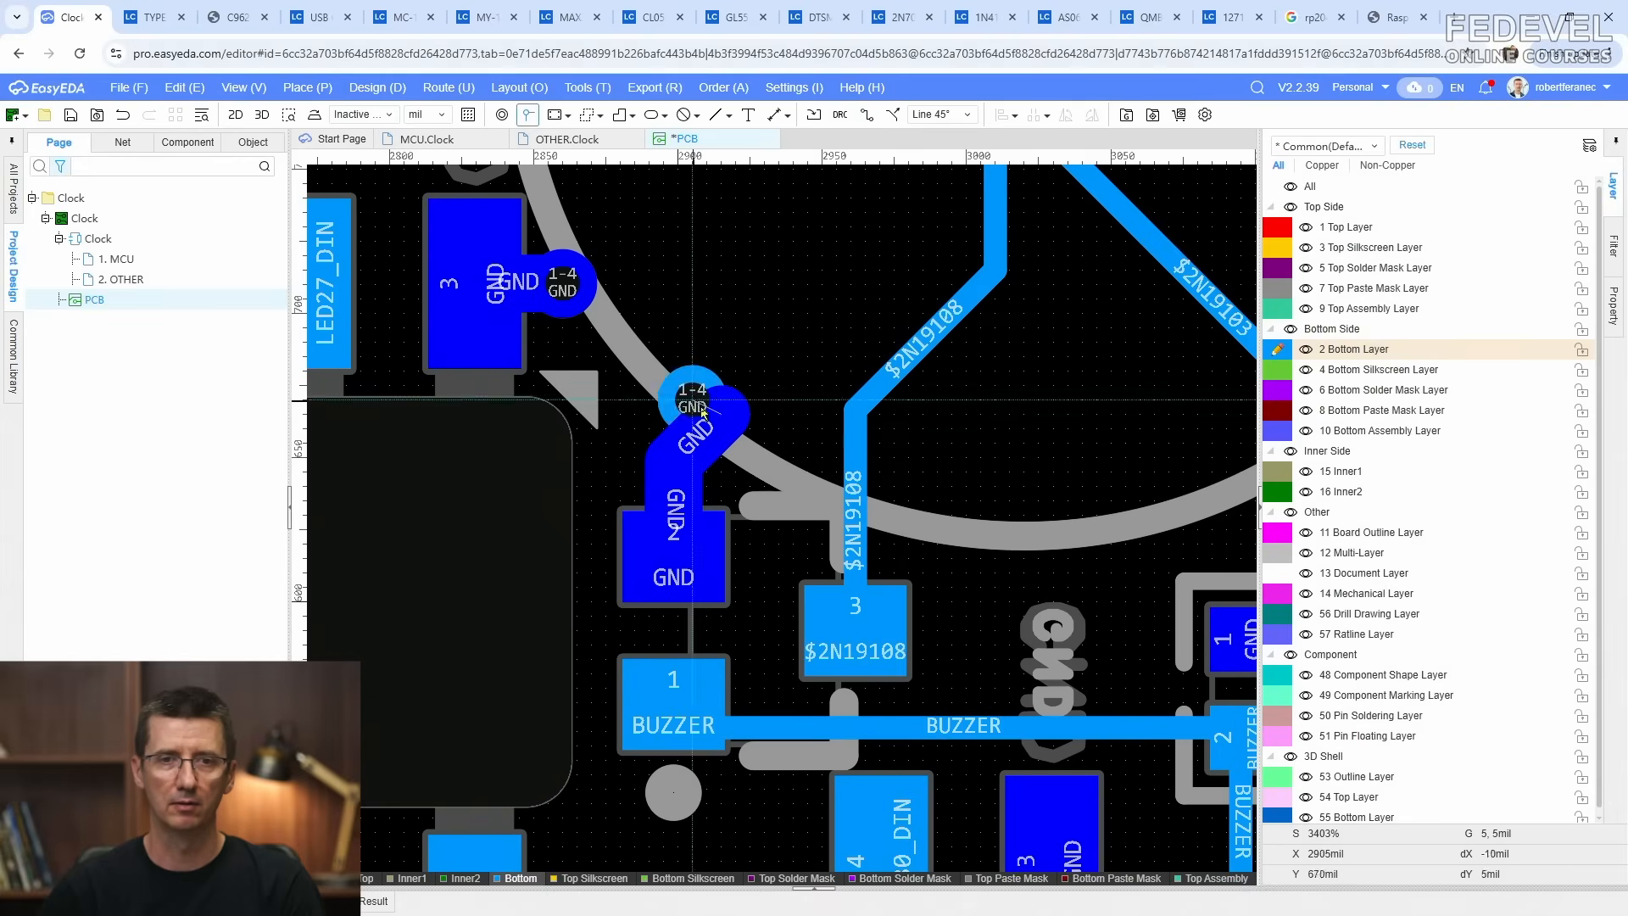
pyautogui.click(720, 402)
# Step: Route a 20 mil GND stub up from pad 1 of the small BUZZER component and end it with a GND via at X 3095, Y 620 mil
pyautogui.scroll(-2, 644, 333)
pyautogui.moveTo(844, 490); pyautogui.dragTo(721, 336, button='right')
pyautogui.scroll(2, 834, 526)
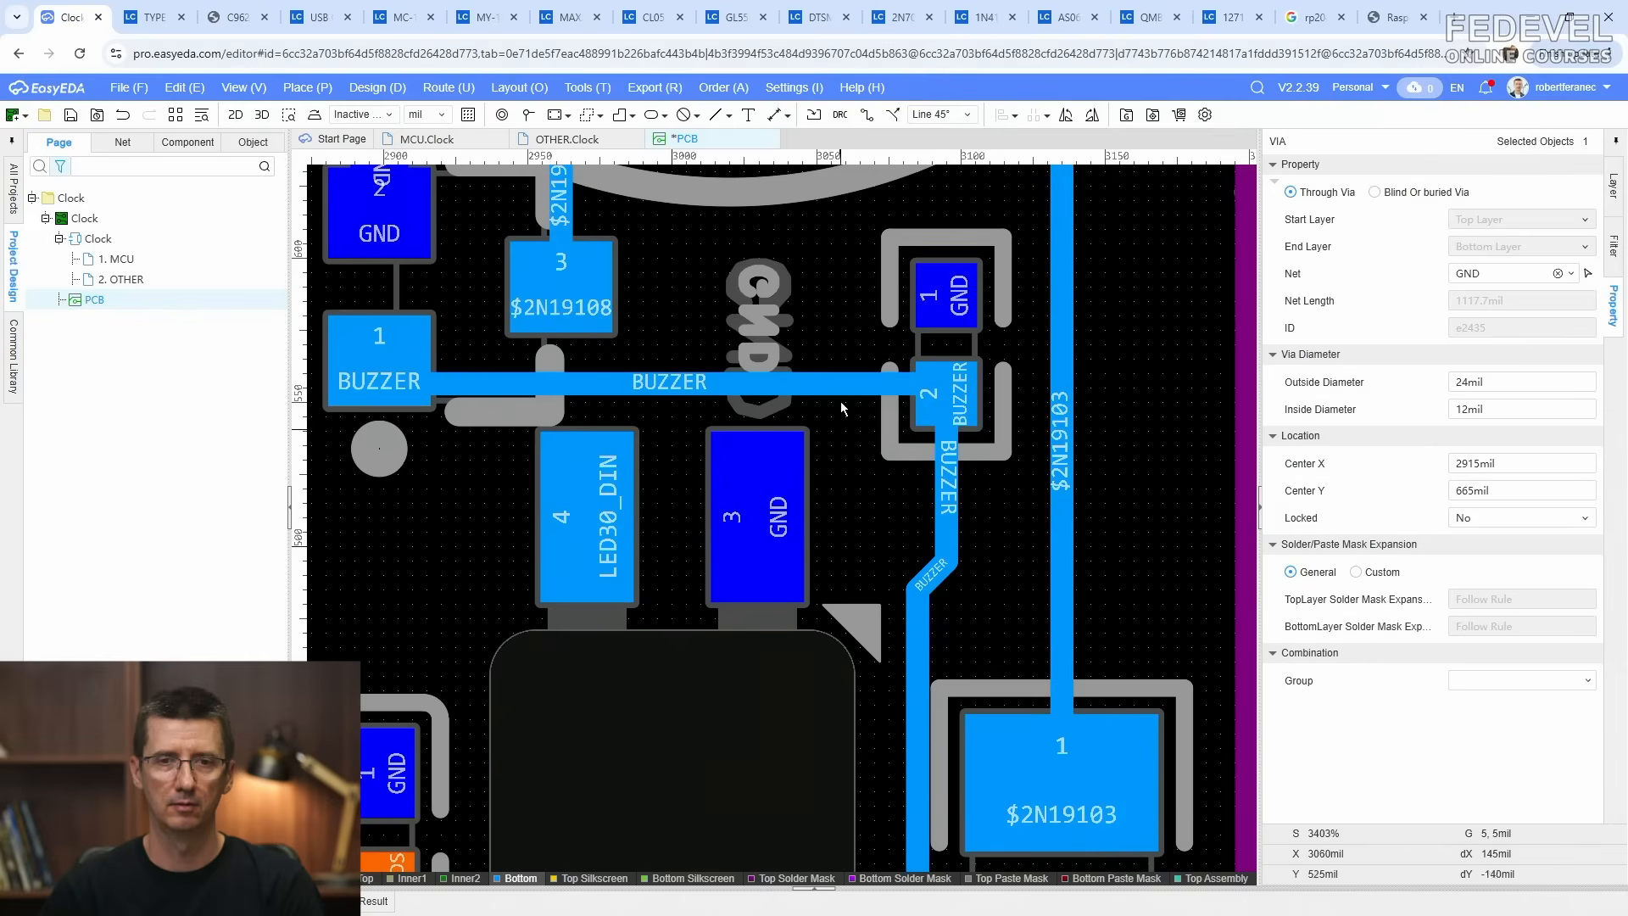
pyautogui.click(865, 115)
pyautogui.click(946, 292)
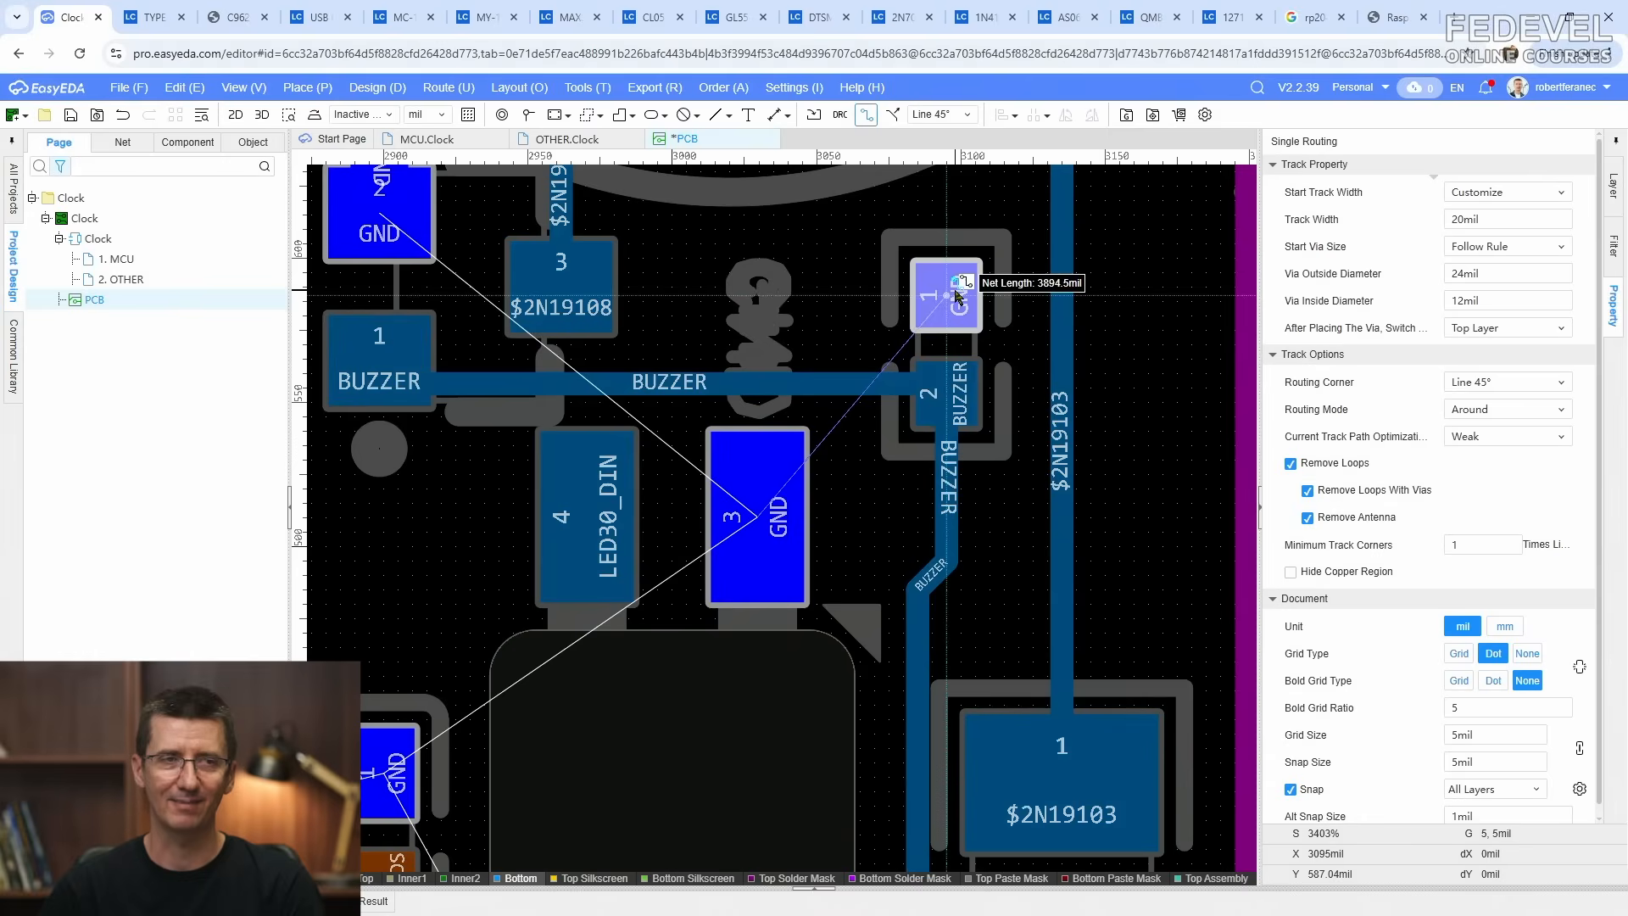
pyautogui.moveTo(961, 214); pyautogui.dragTo(962, 362, button='right')
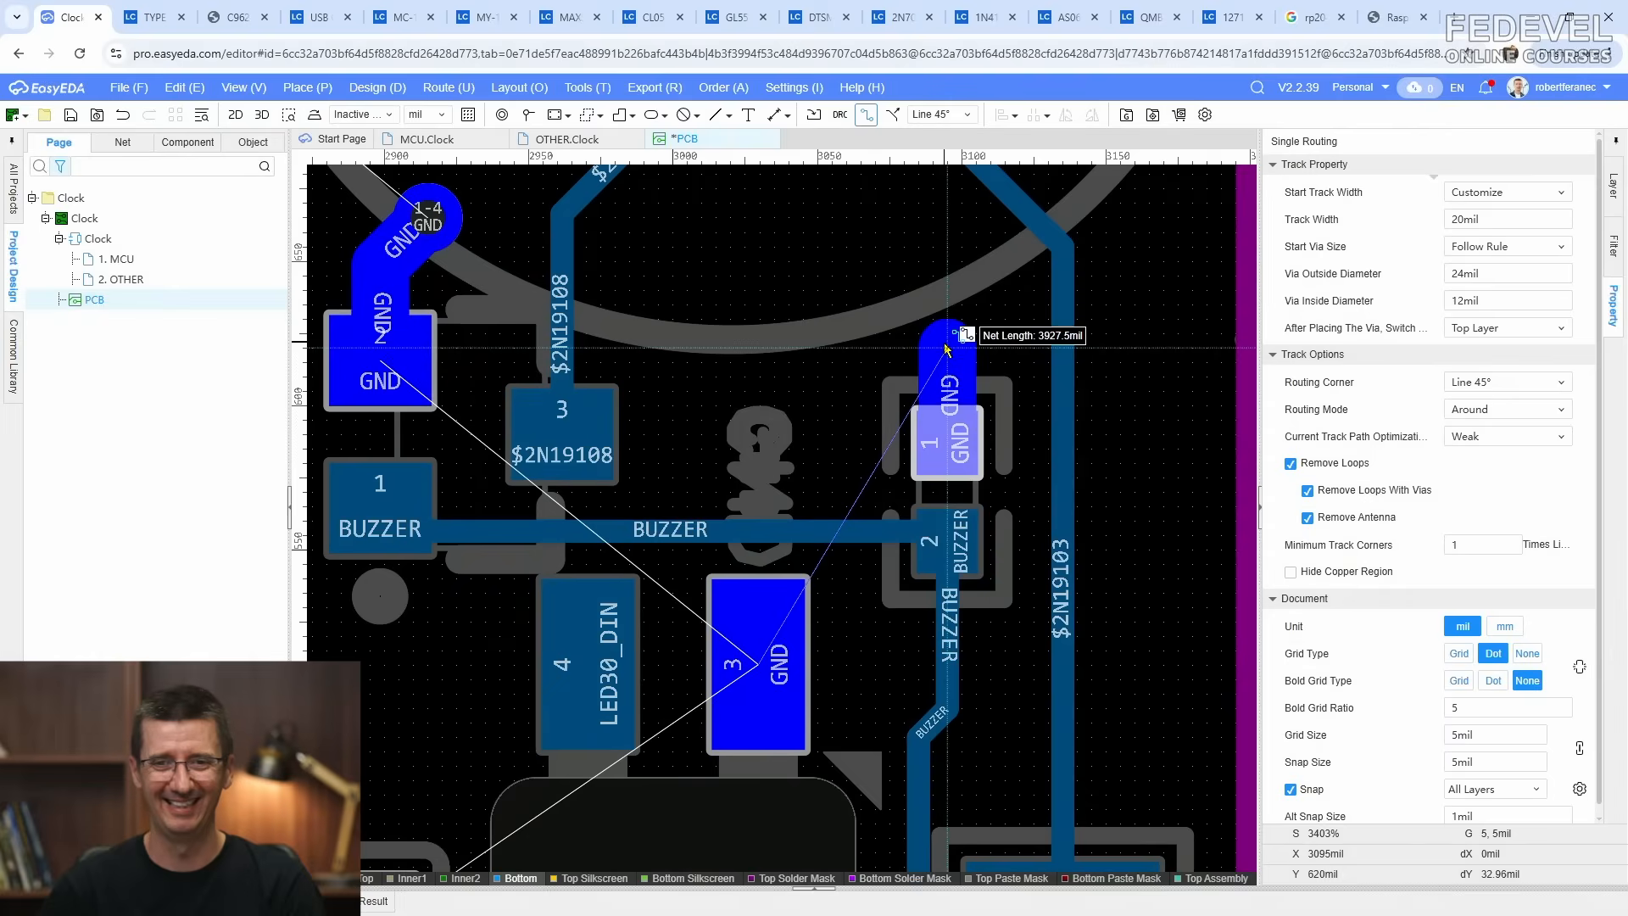
pyautogui.press('Escape')
pyautogui.press('Escape')
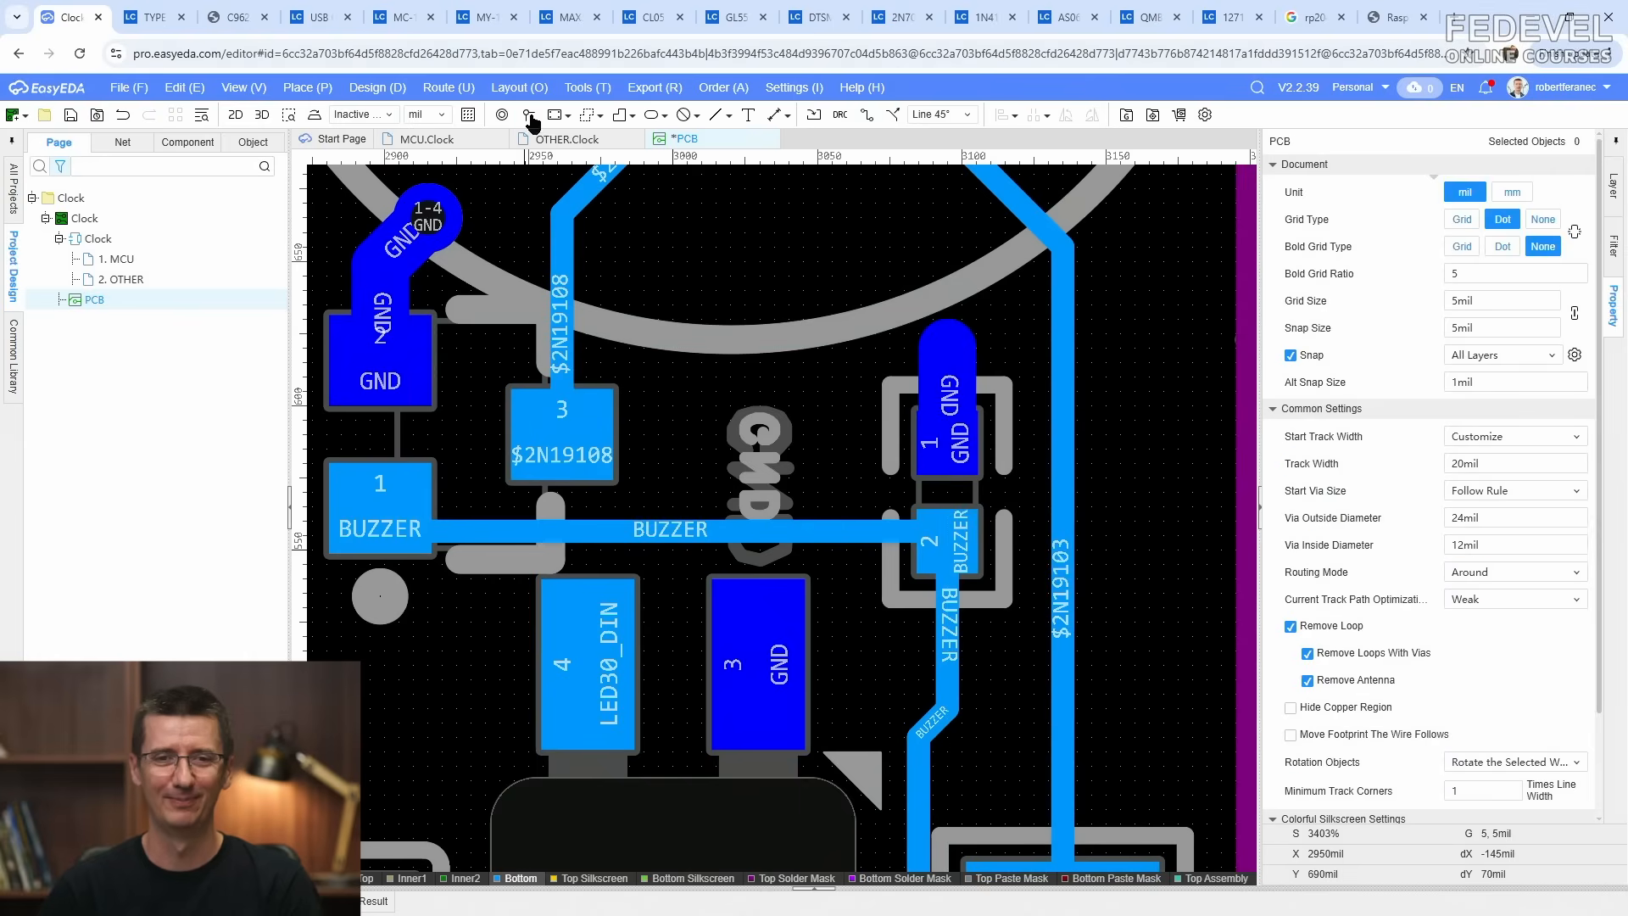
pyautogui.click(528, 116)
pyautogui.click(947, 350)
pyautogui.scroll(-1, 830, 370)
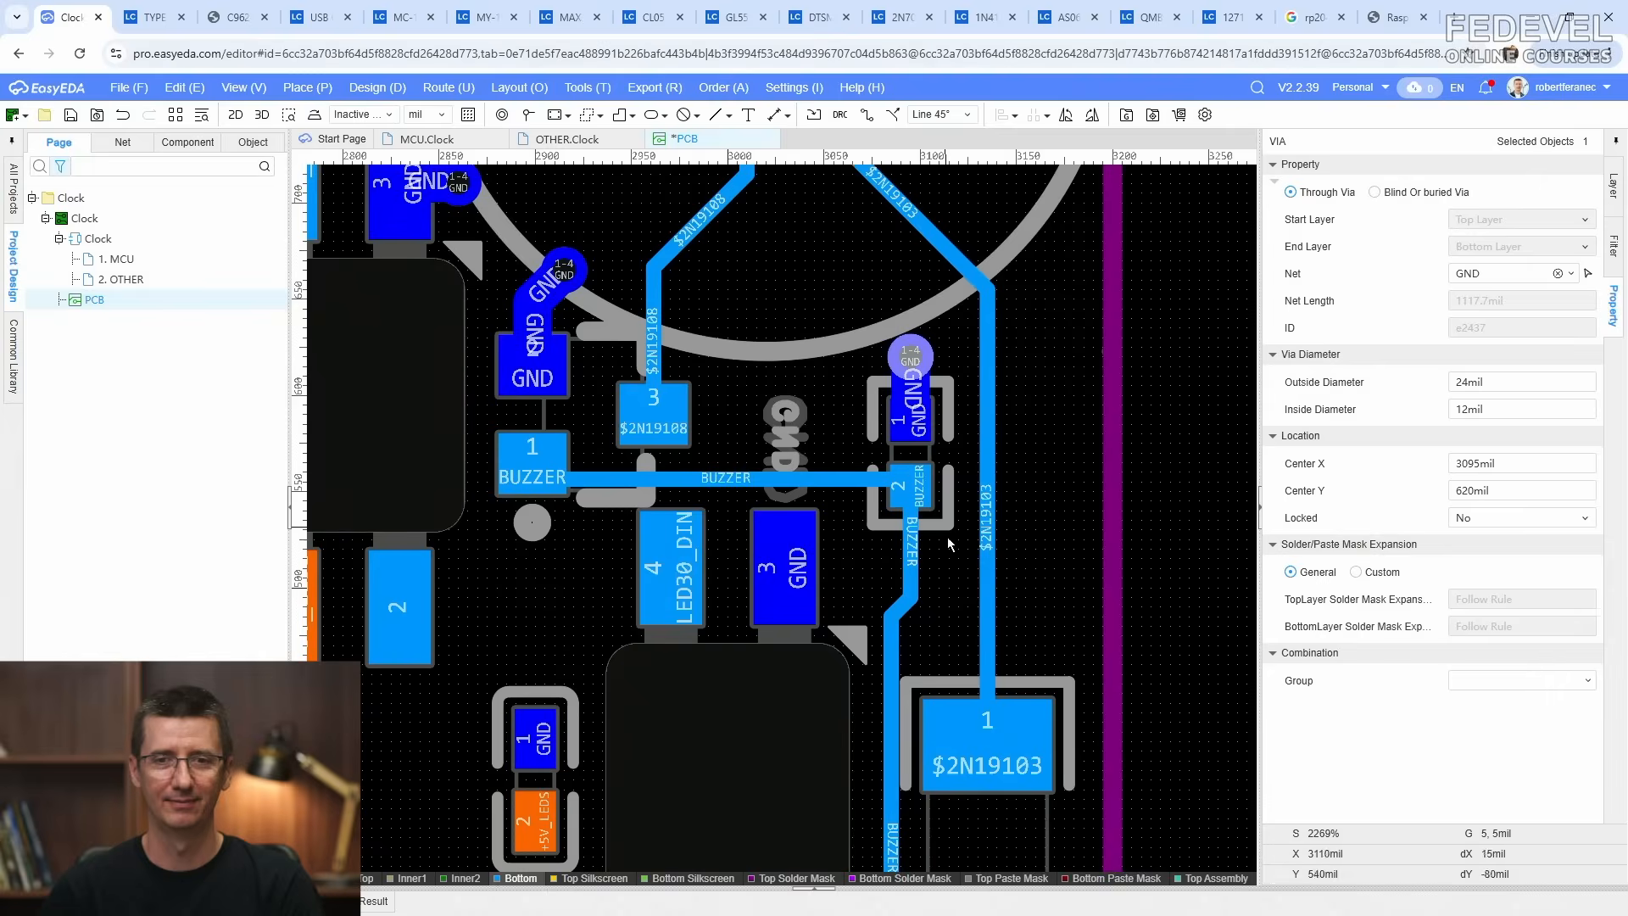
pyautogui.scroll(-3, 934, 390)
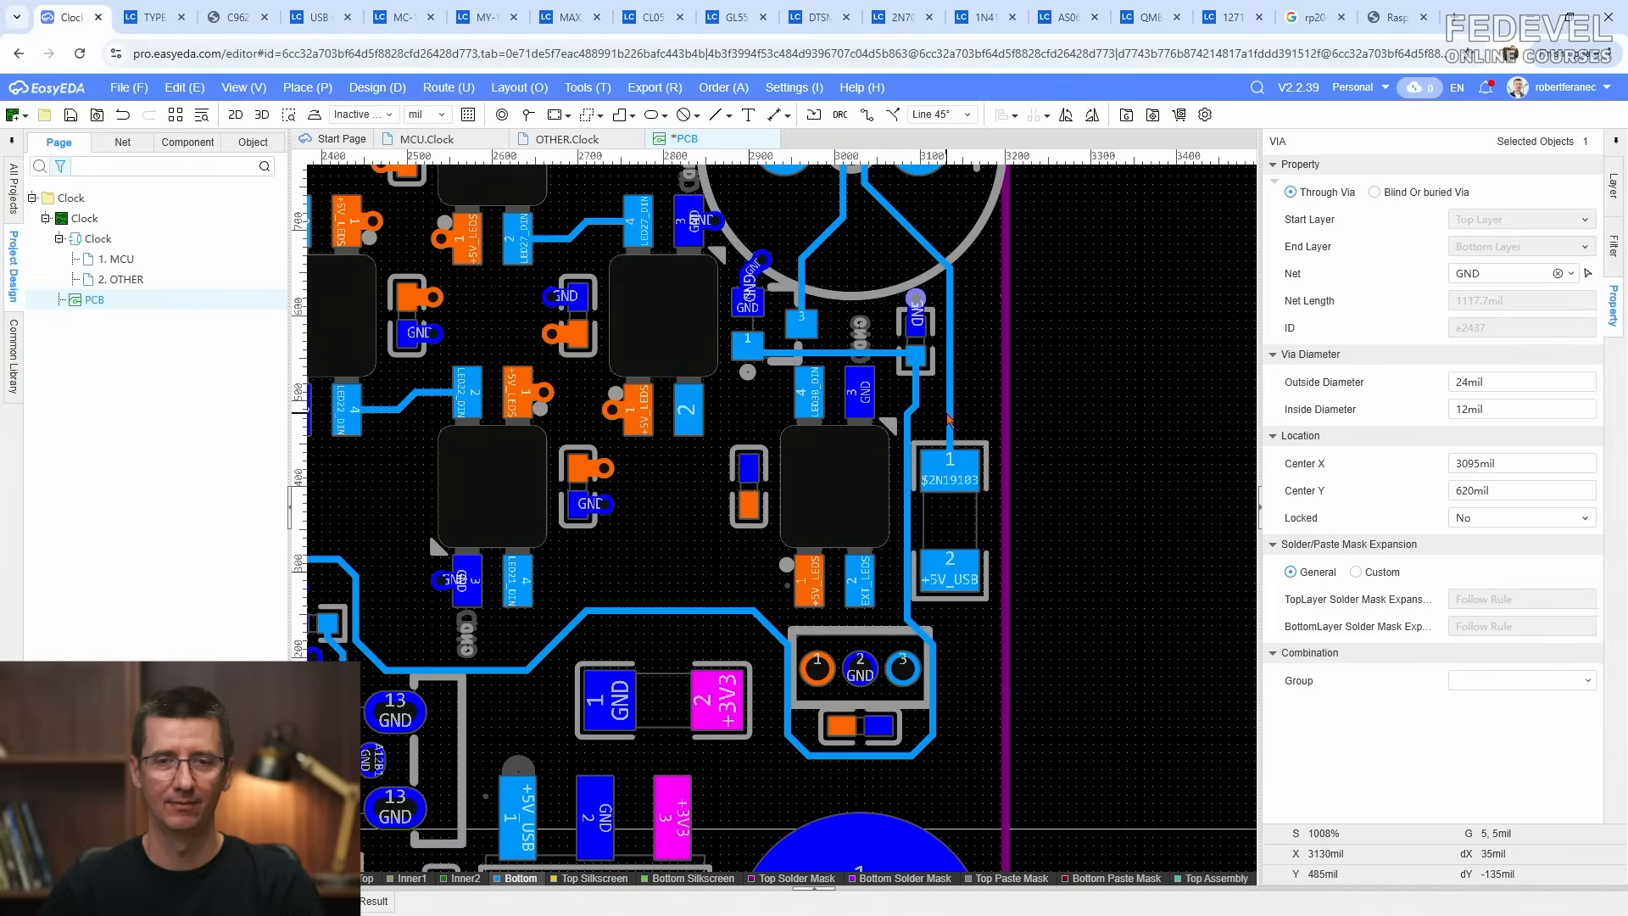
# Step: Deselect the GND via, fit the whole board in view and save the PCB
pyautogui.scroll(-2, 948, 417)
pyautogui.click(1158, 502)
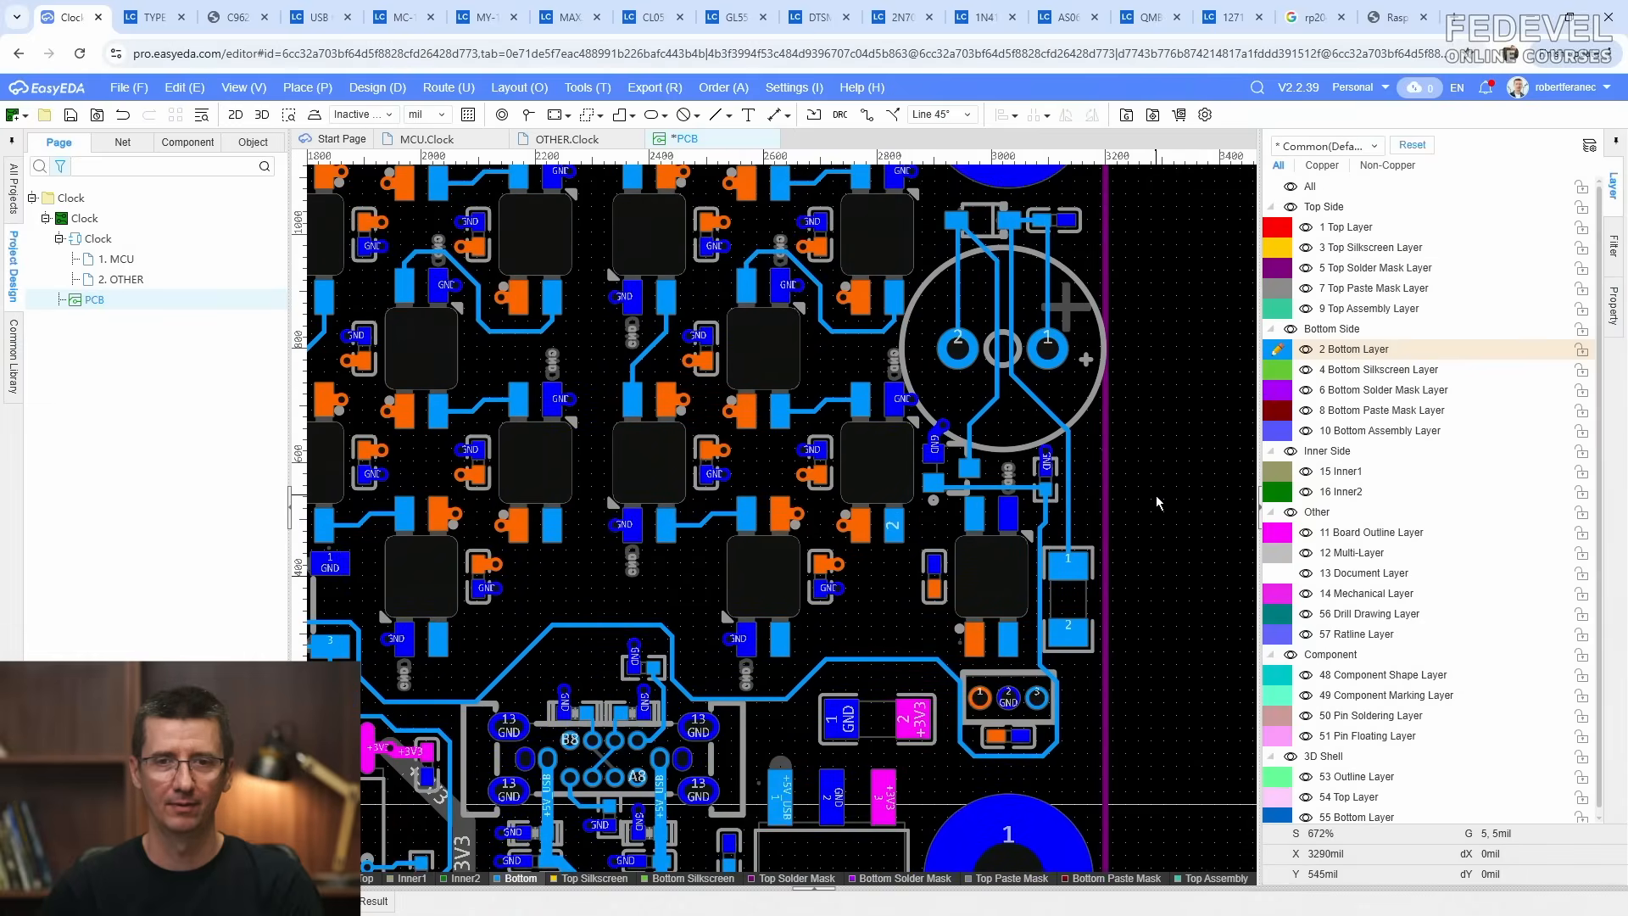
pyautogui.press('k')
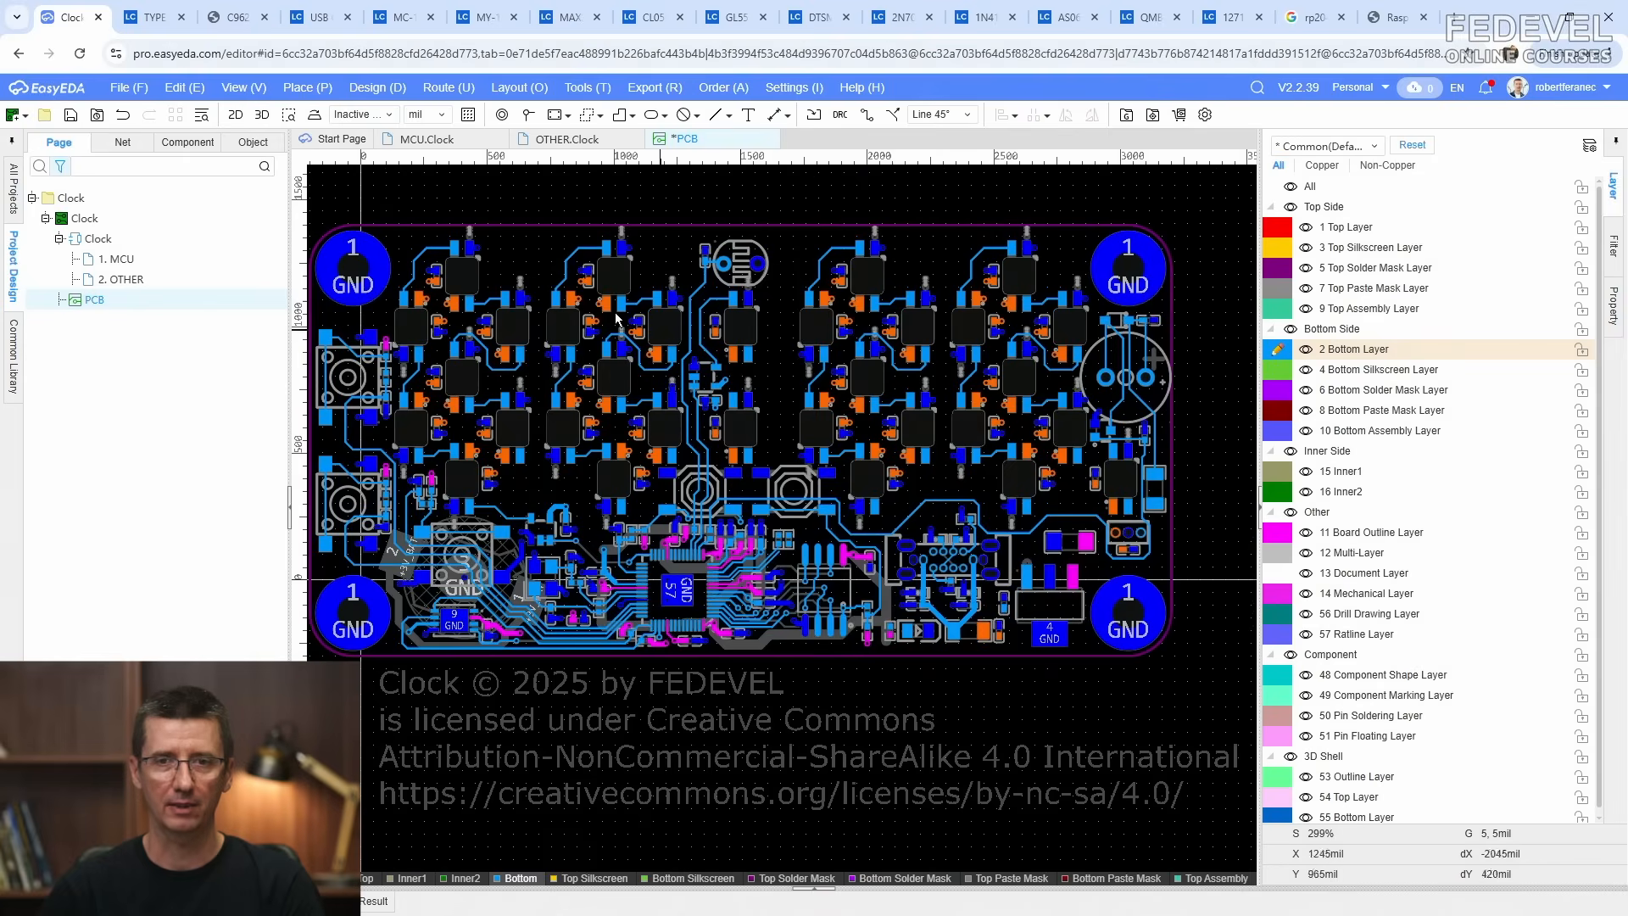
pyautogui.click(71, 116)
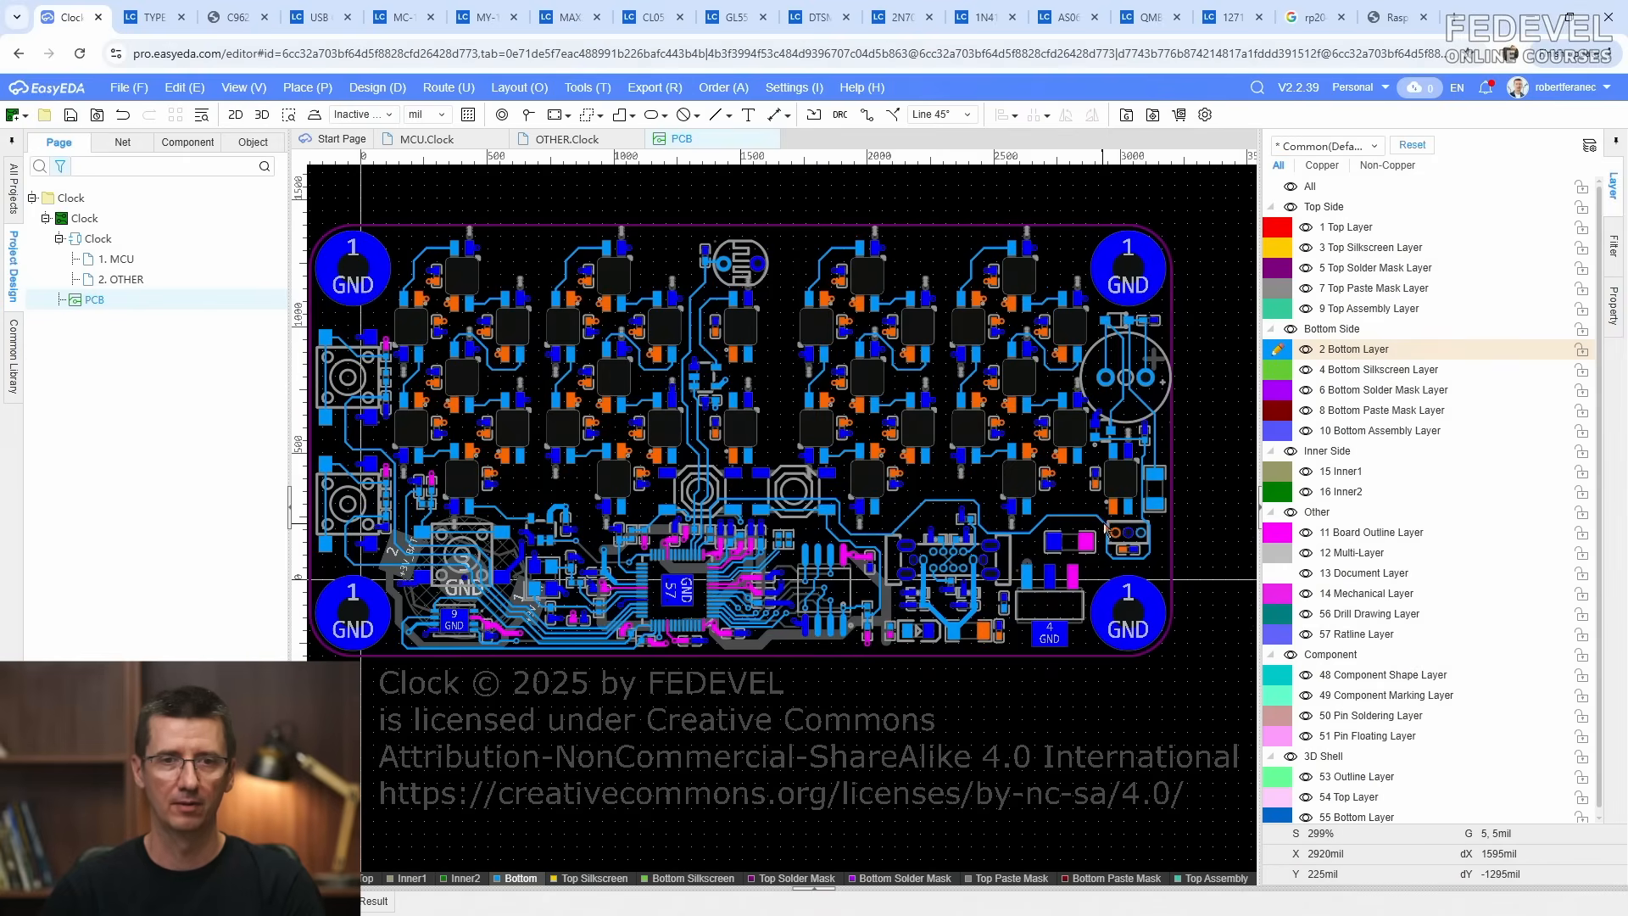
# Step: Restrict the selection filter's independent objects to tracks and vias
pyautogui.scroll(8, 1175, 535)
pyautogui.scroll(-2, 1175, 535)
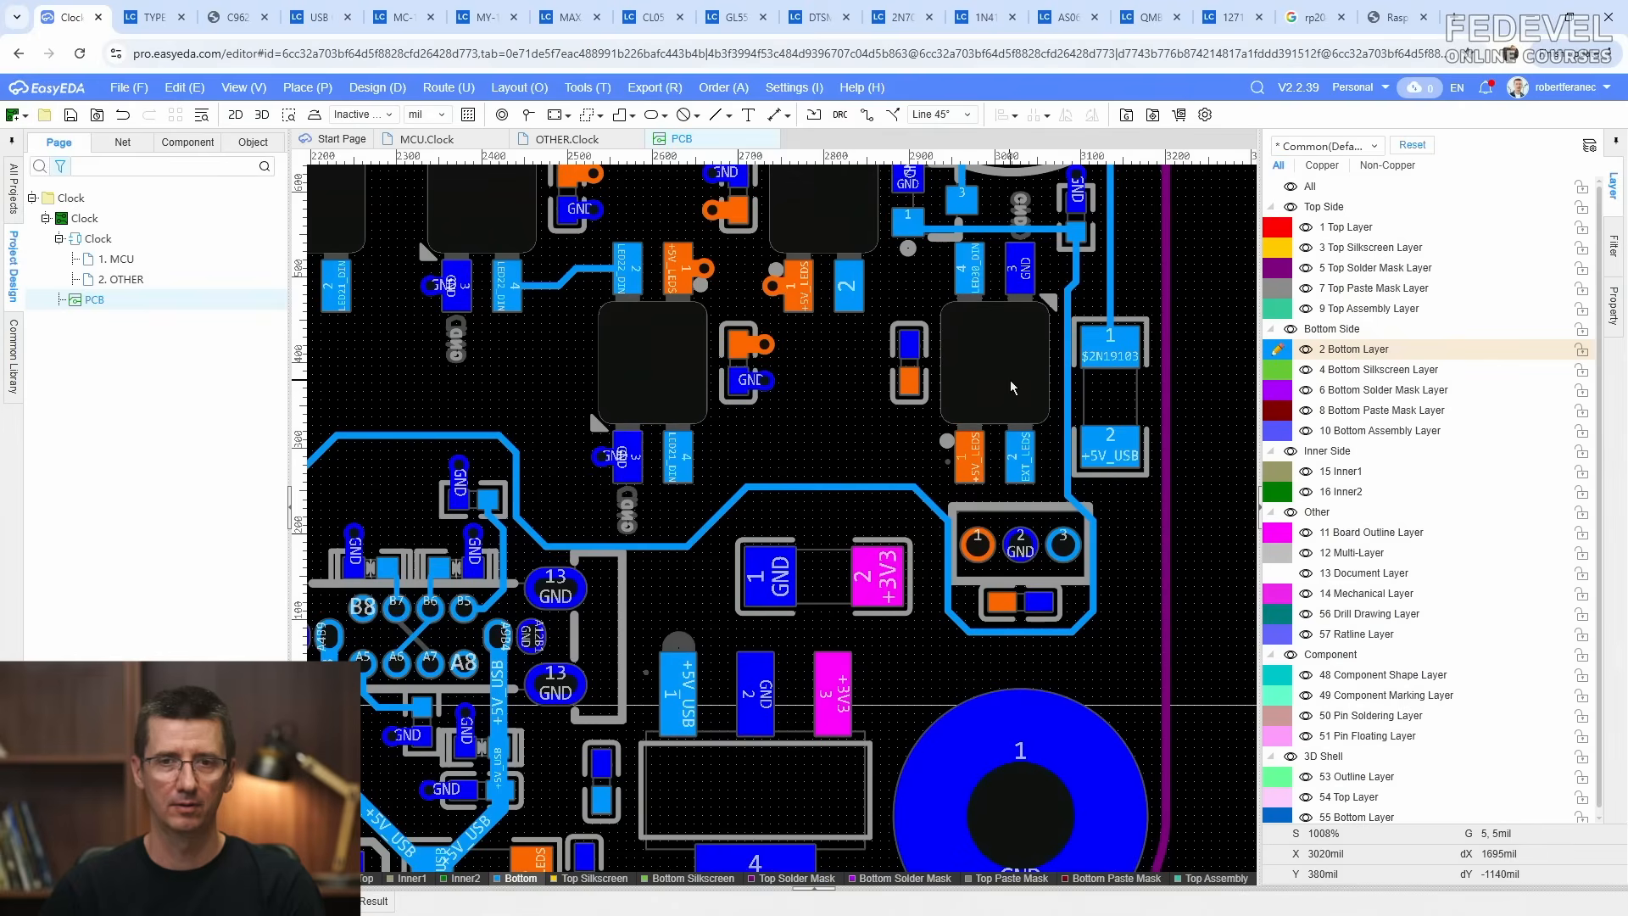
pyautogui.scroll(-4, 1011, 383)
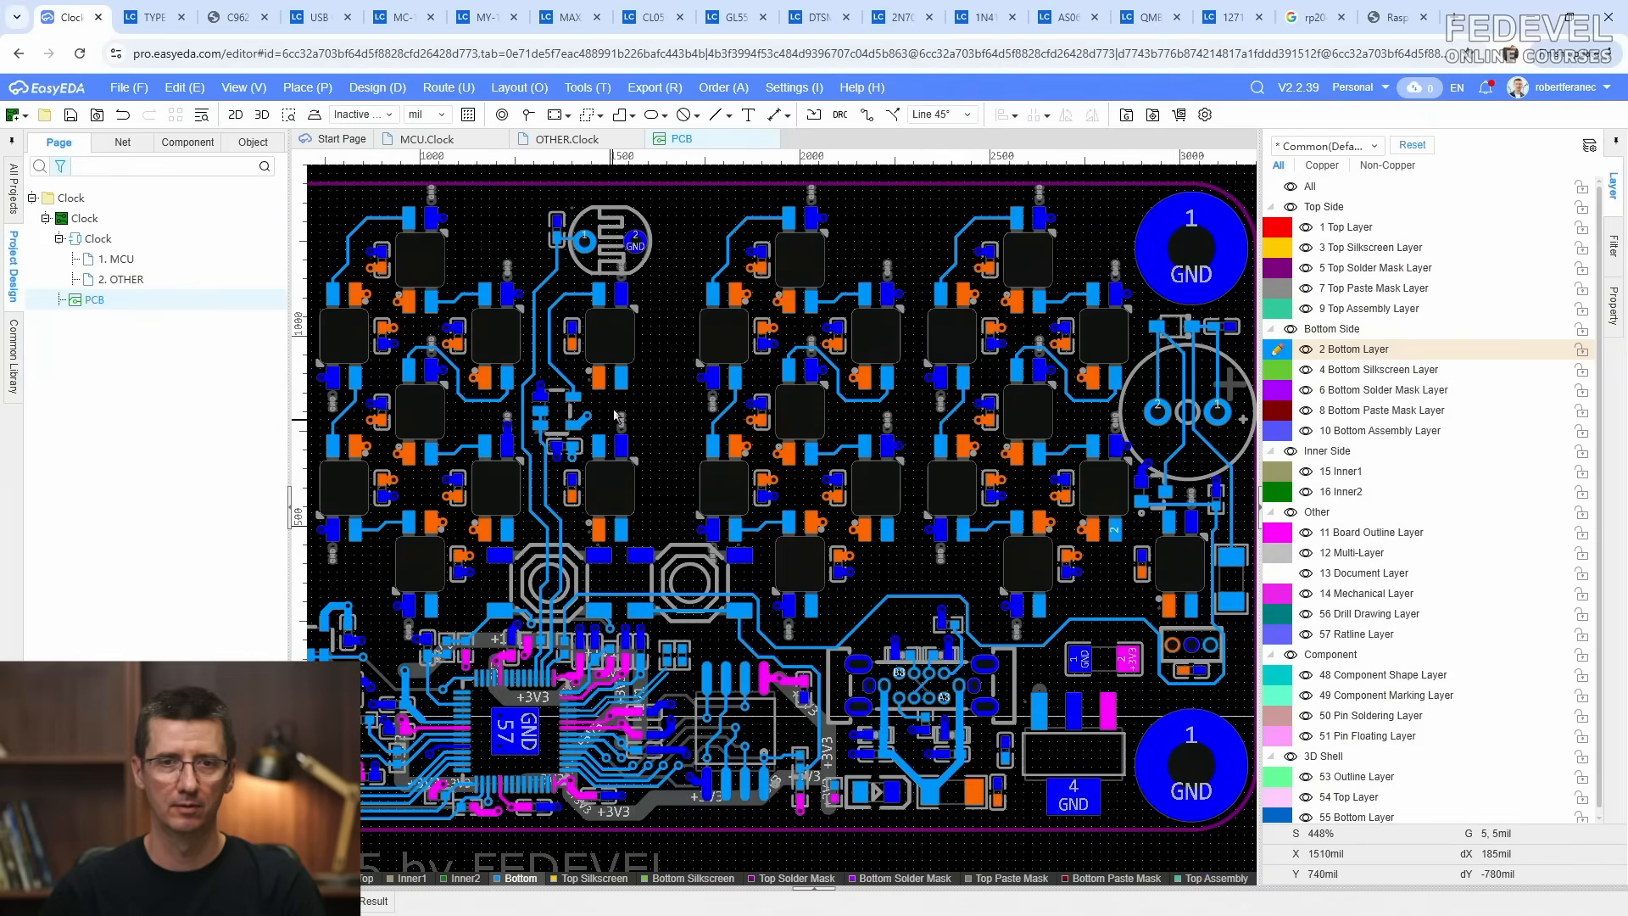
pyautogui.scroll(4, 610, 340)
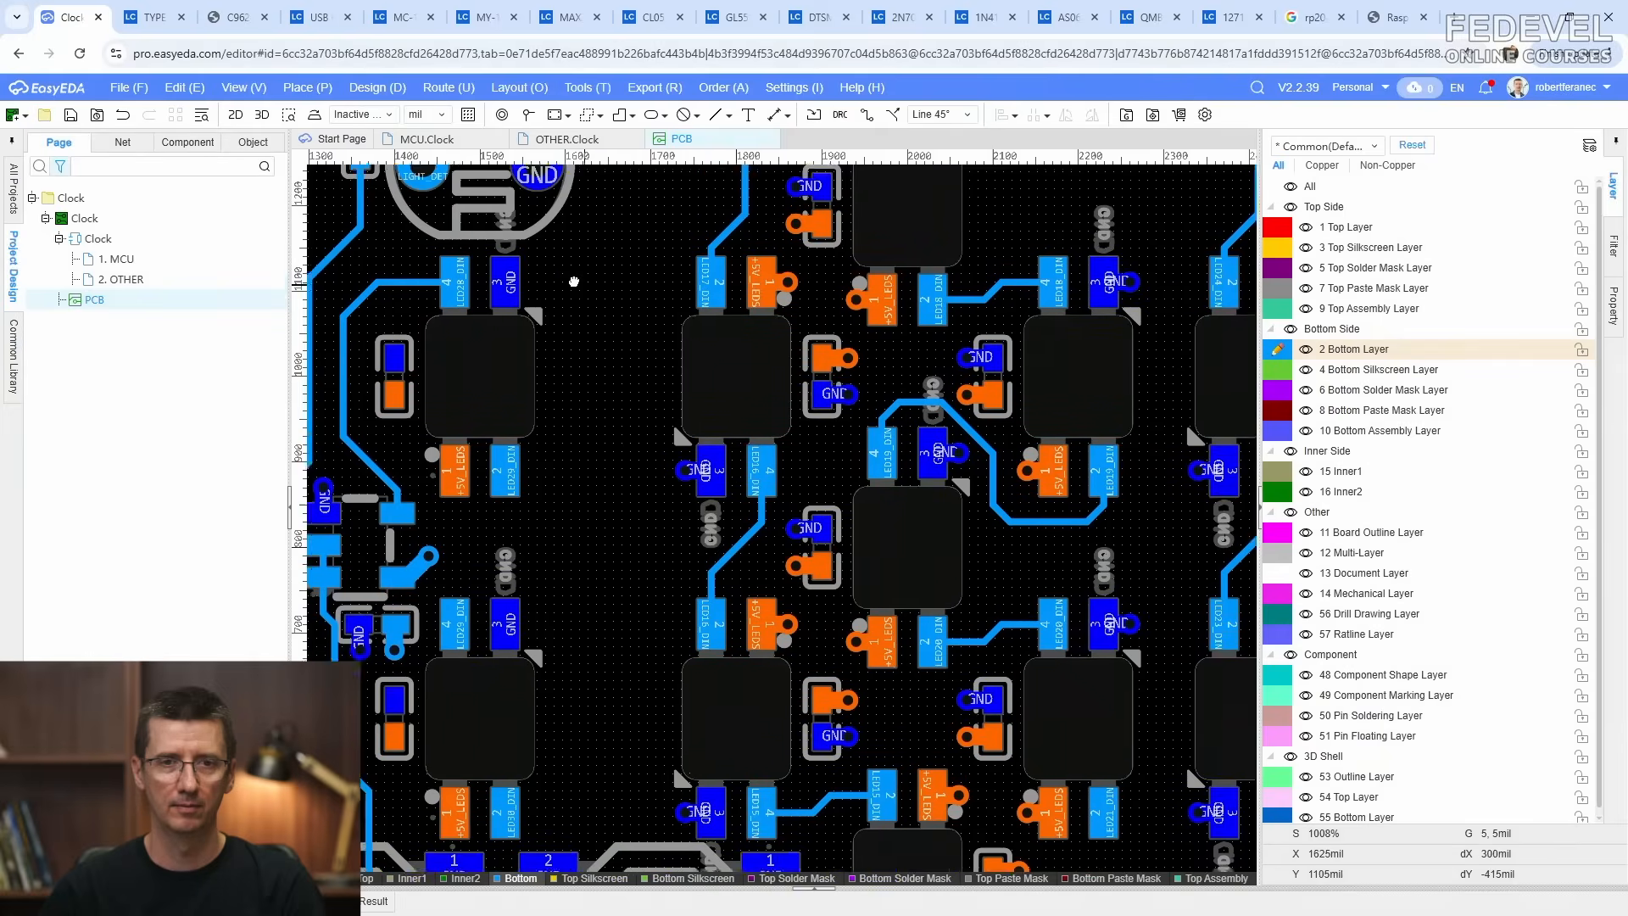
pyautogui.moveTo(547, 271); pyautogui.dragTo(549, 301, button='right')
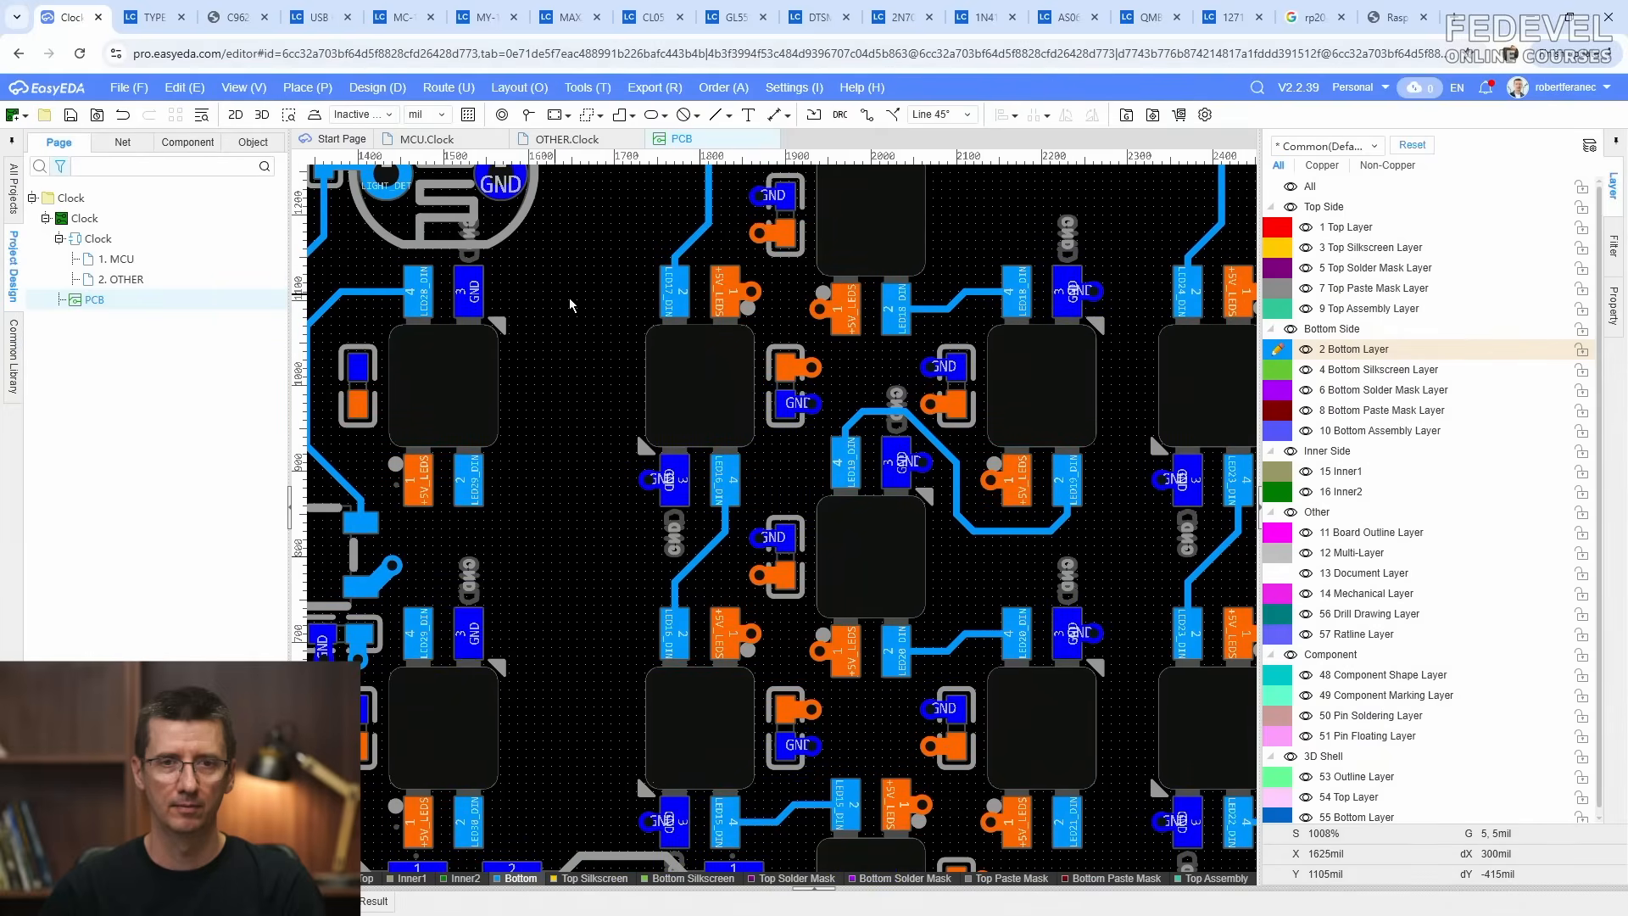
pyautogui.click(1612, 246)
pyautogui.click(1277, 172)
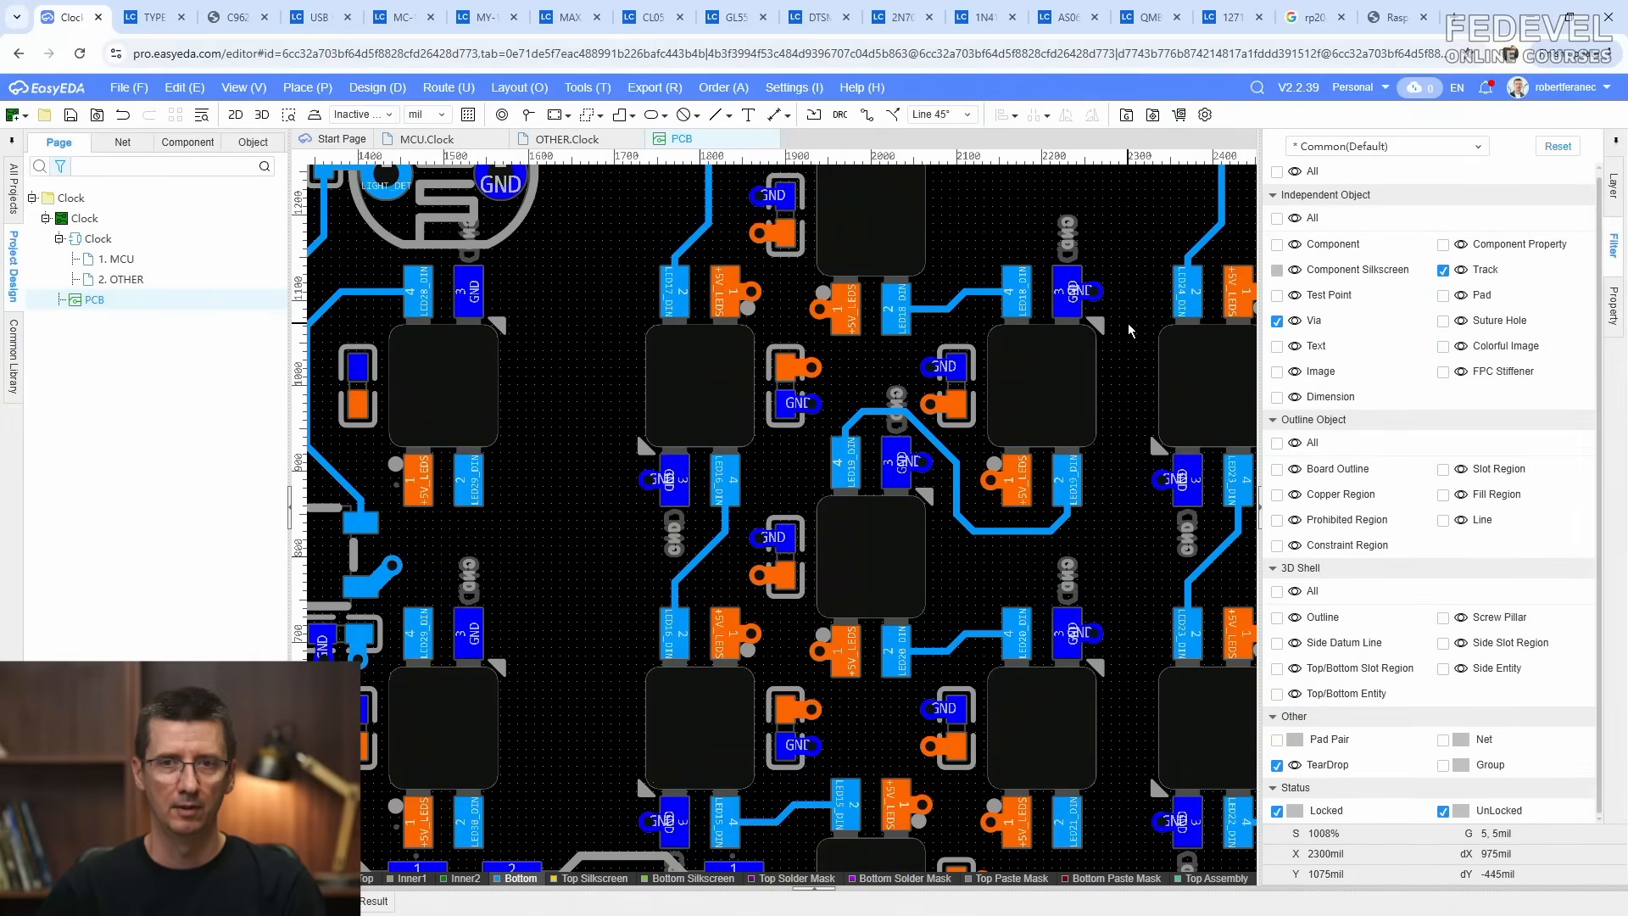
# Step: Copy the GND and +5V_LEDS stubs and vias of the LED near X 2200, Y 1000 mil and its capacitor, using LED pad 3 as reference point
pyautogui.moveTo(1062, 247); pyautogui.dragTo(1054, 246)
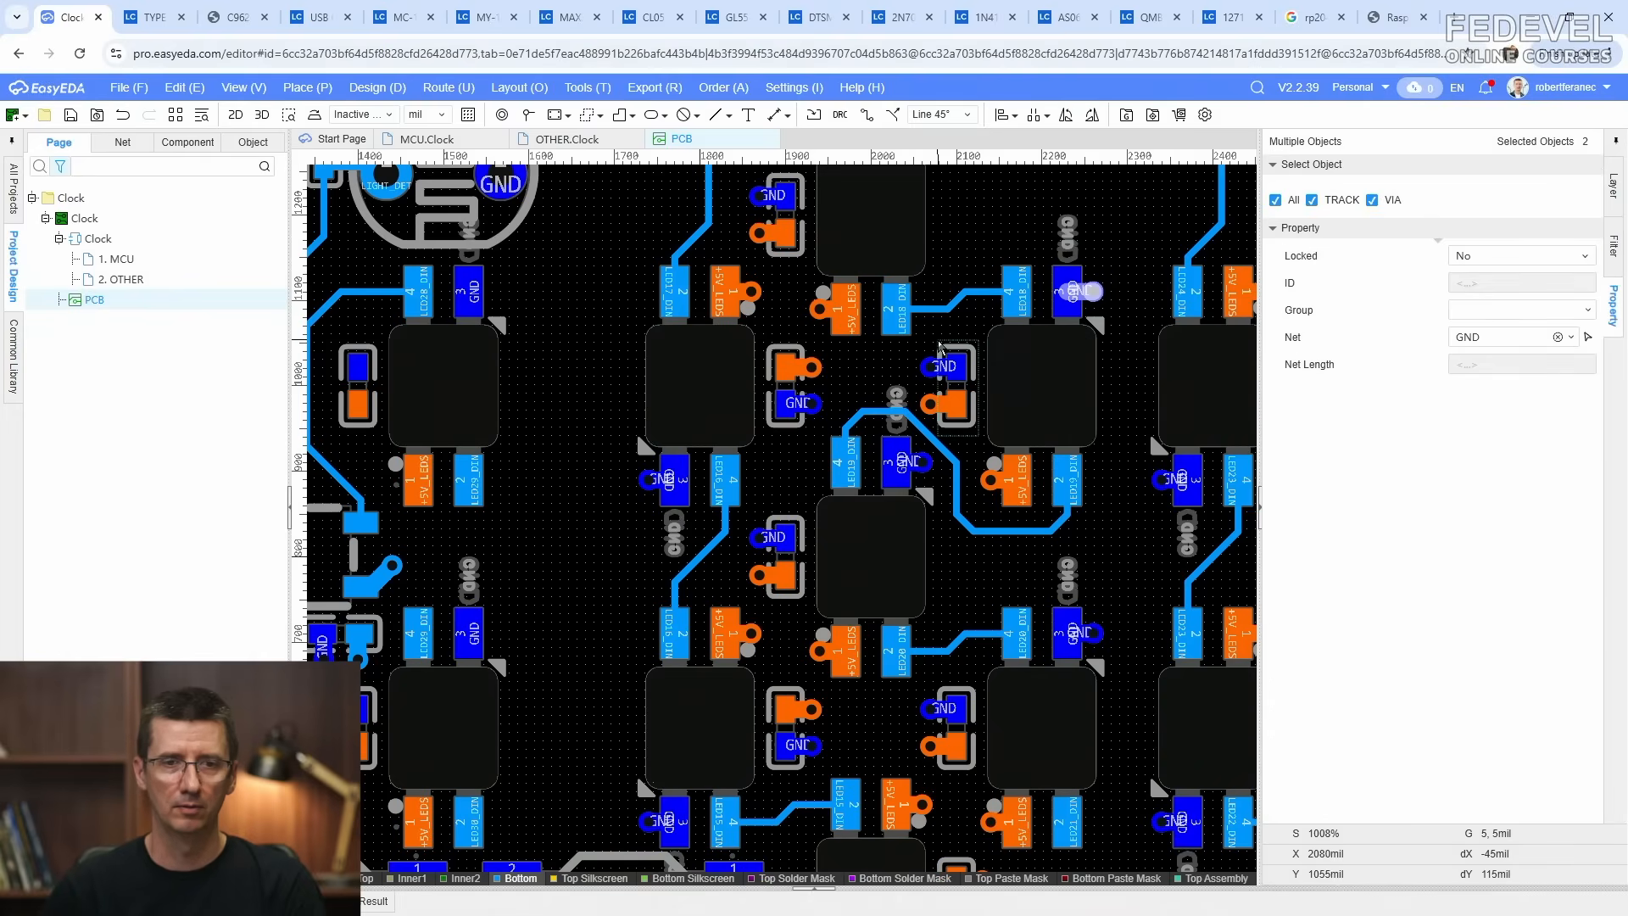
pyautogui.keyDown('ctrl'); pyautogui.moveTo(950, 343); pyautogui.dragTo(949, 342); pyautogui.keyUp('ctrl')
pyautogui.keyDown('ctrl'); pyautogui.moveTo(913, 334); pyautogui.dragTo(929, 381); pyautogui.keyUp('ctrl')
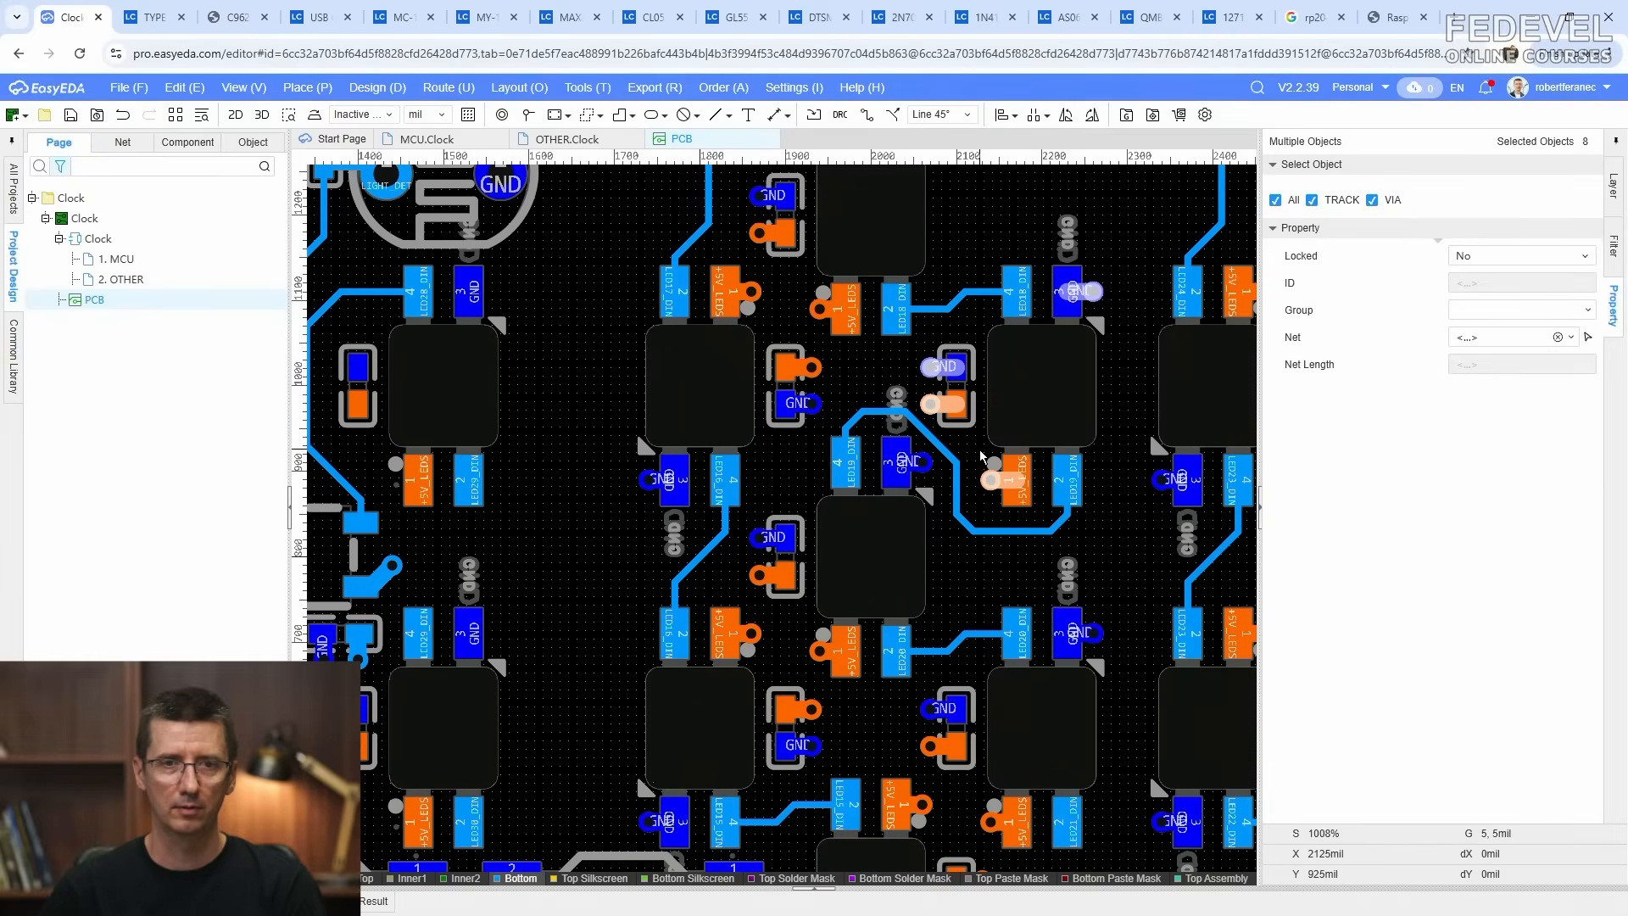
pyautogui.rightClick(985, 223)
pyautogui.click(1022, 290)
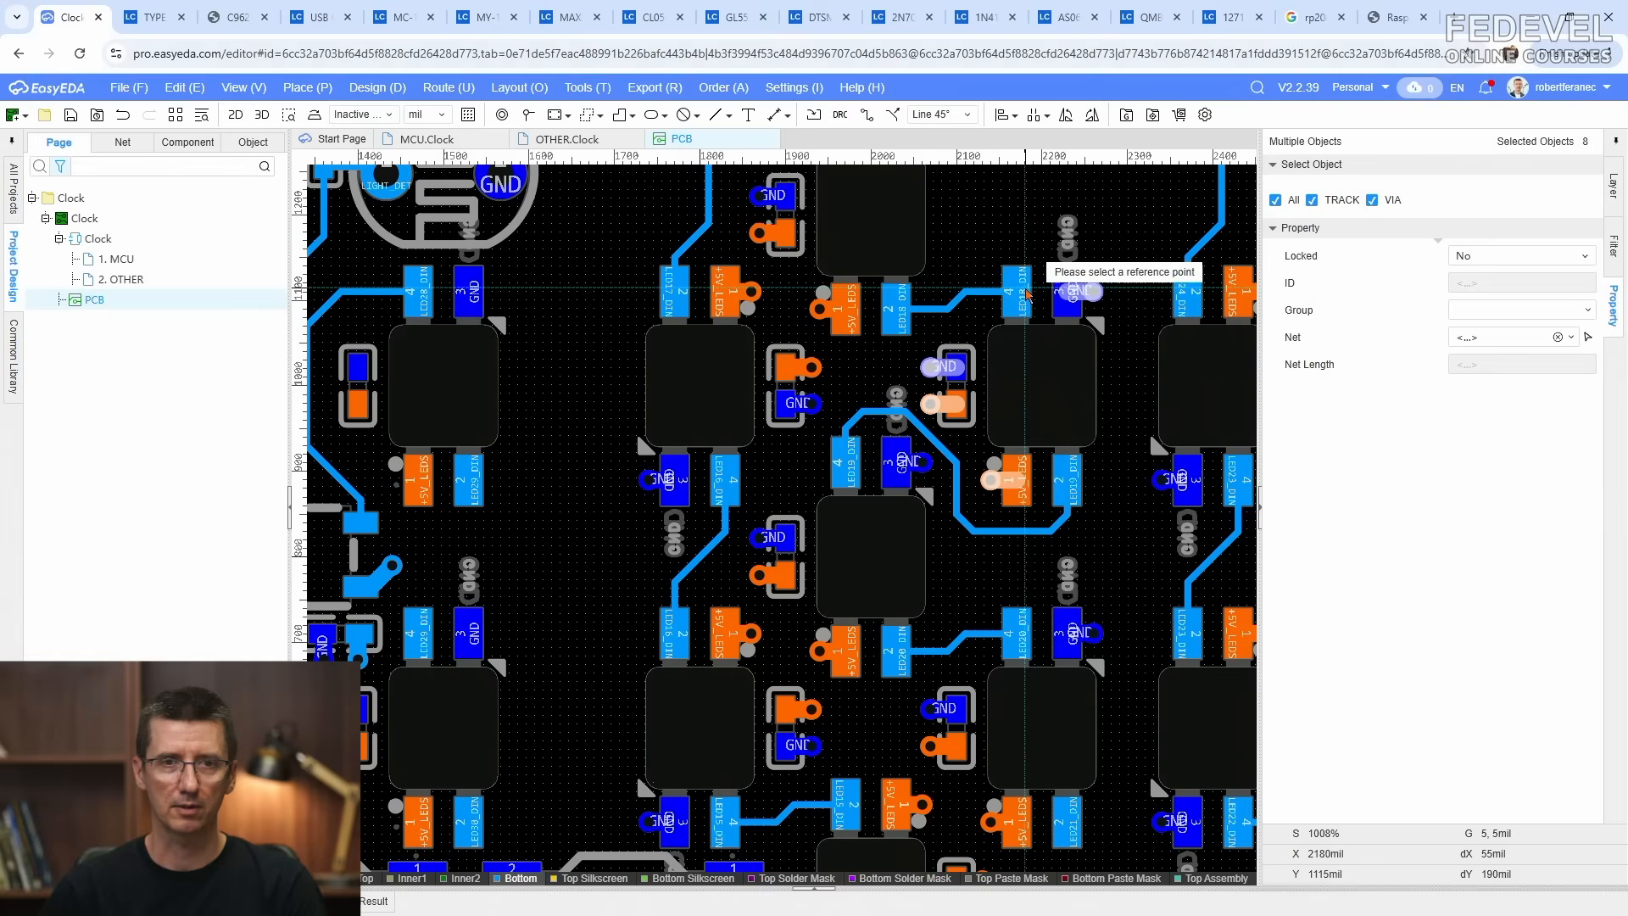
pyautogui.click(1068, 298)
# Step: Paste the copied stubs and vias onto the LED directly below the light sensor, aligning them with its GND pad 3
pyautogui.moveTo(610, 389); pyautogui.dragTo(905, 429, button='right')
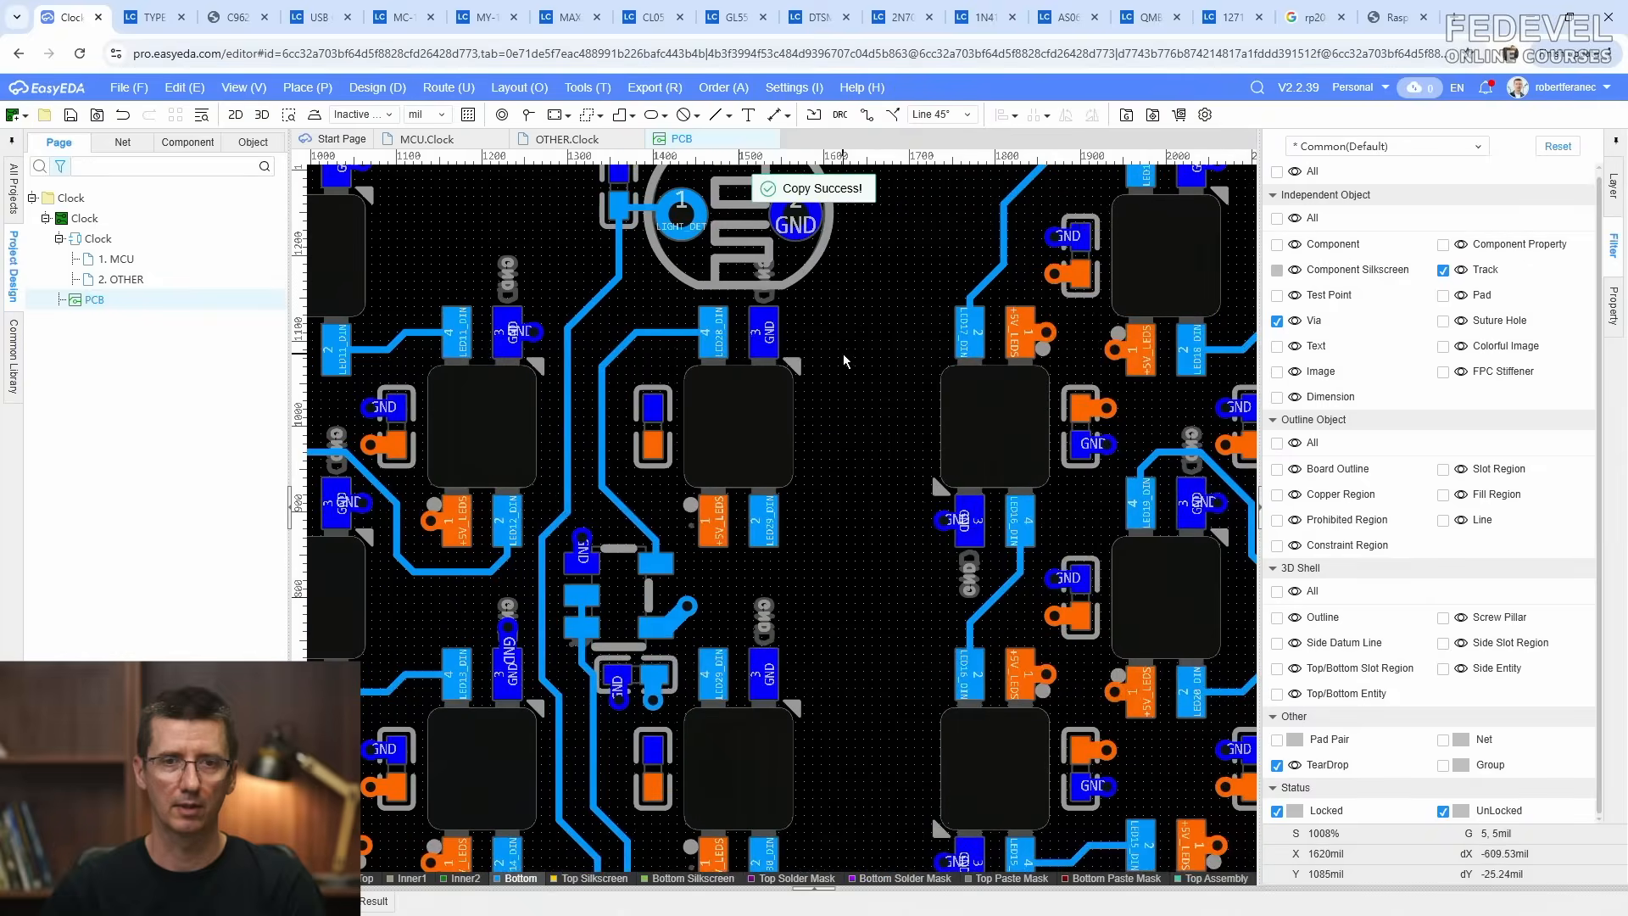
pyautogui.rightClick(843, 355)
pyautogui.click(863, 391)
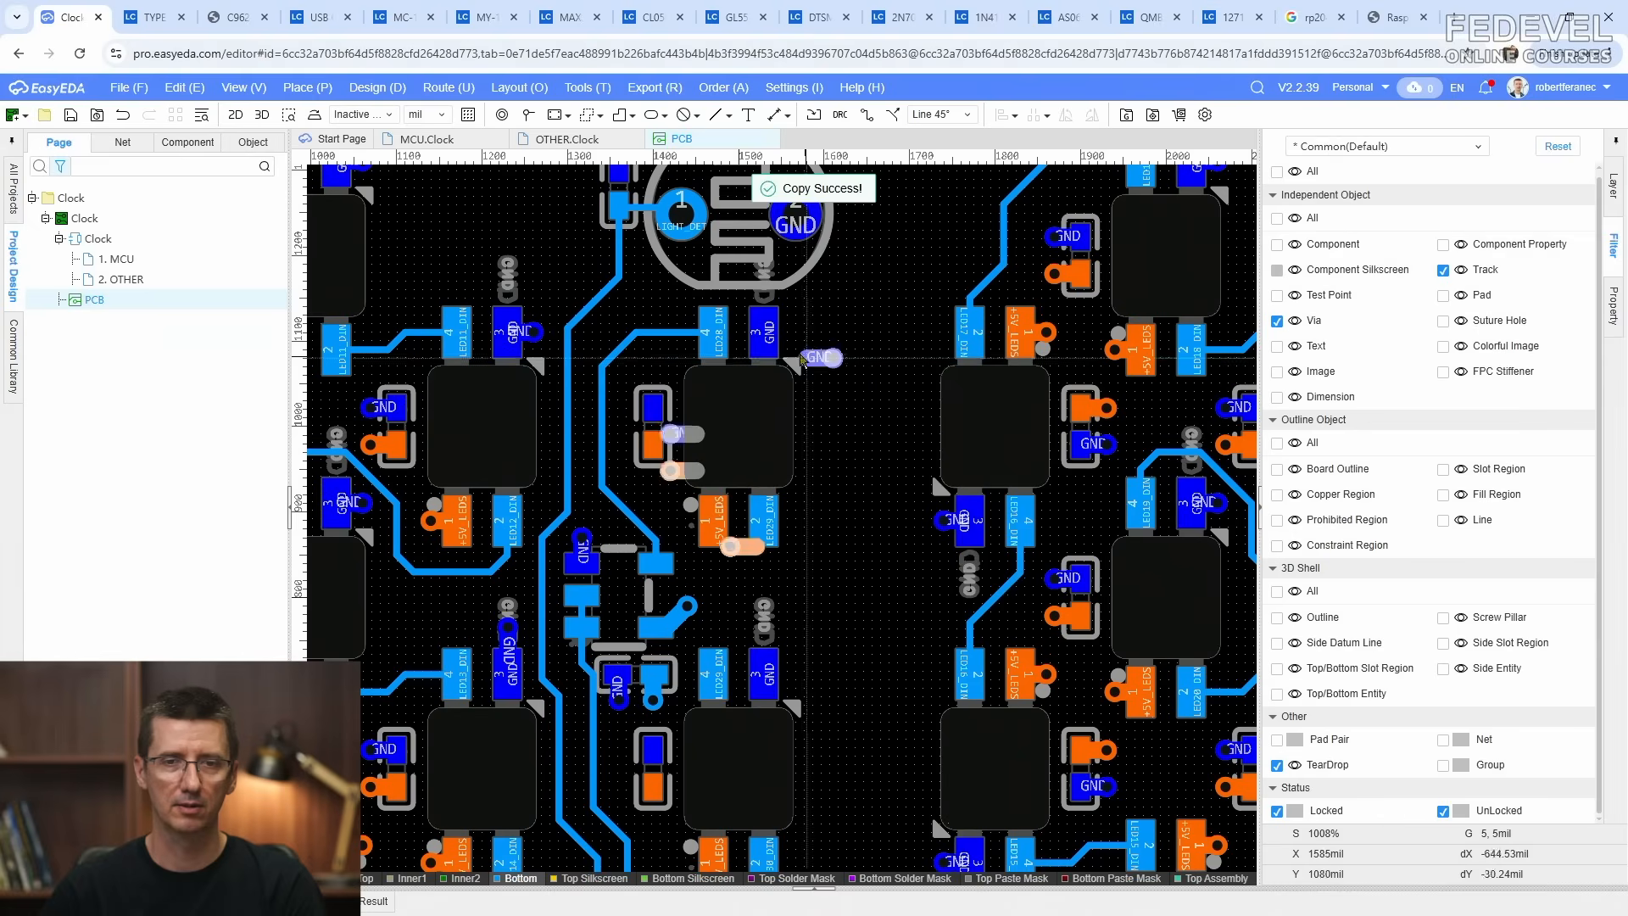
pyautogui.click(752, 330)
# Step: Paste the same stubs and vias onto the next LED down in that column, aligned with its GND pad 3
pyautogui.scroll(-4, 865, 400)
pyautogui.click(864, 400)
pyautogui.rightClick(865, 399)
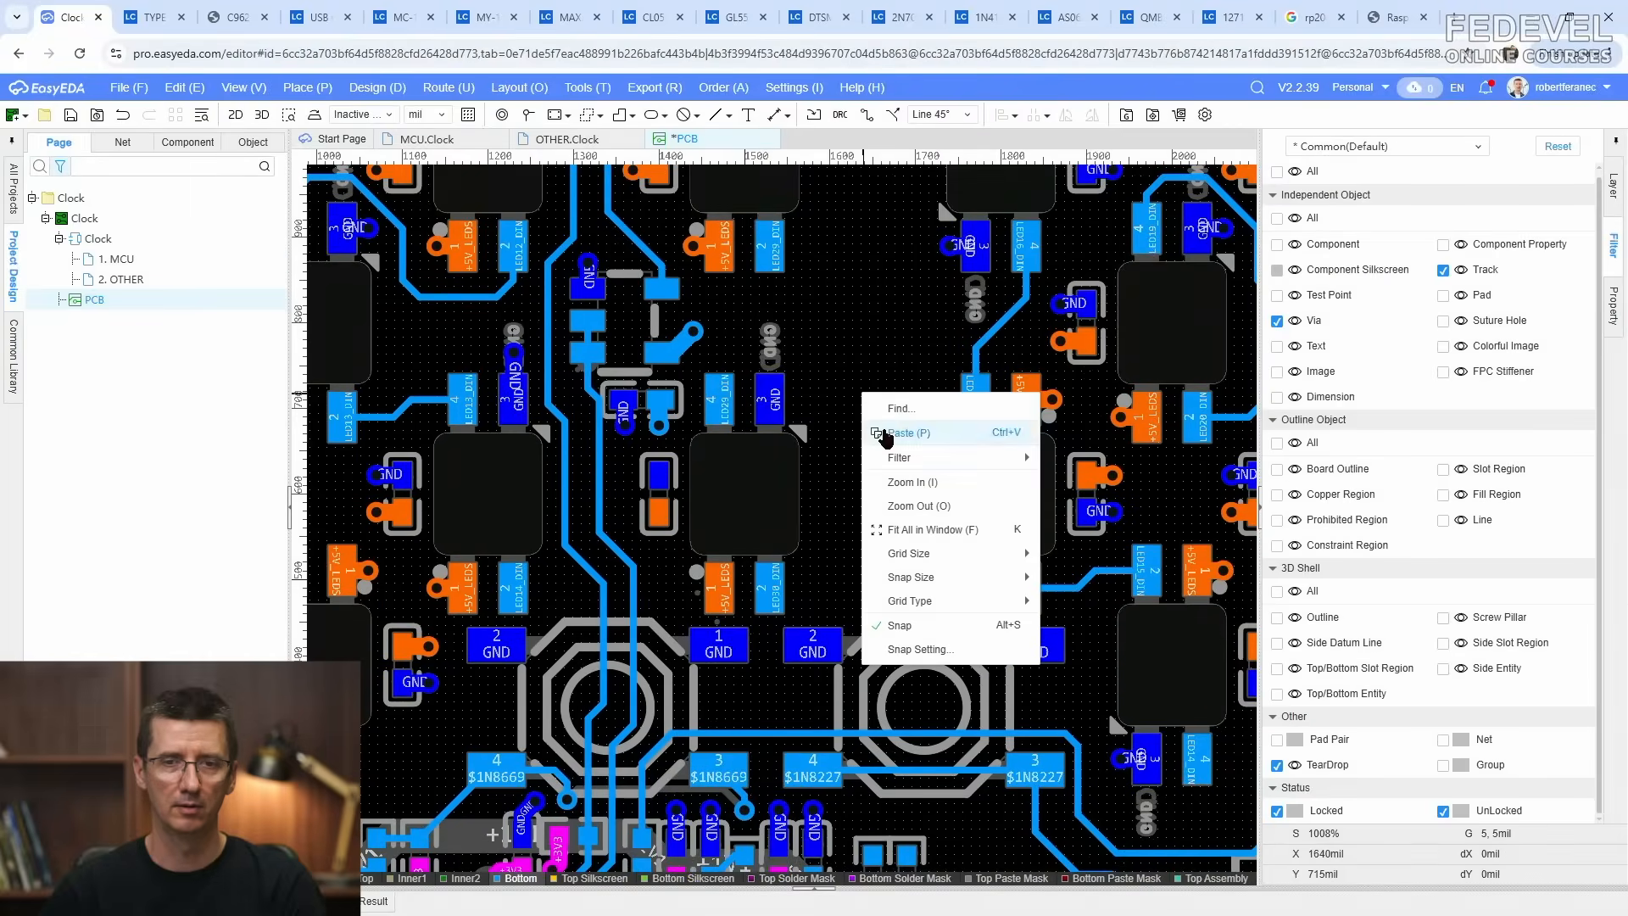
pyautogui.click(882, 434)
pyautogui.click(769, 398)
pyautogui.scroll(-1, 681, 388)
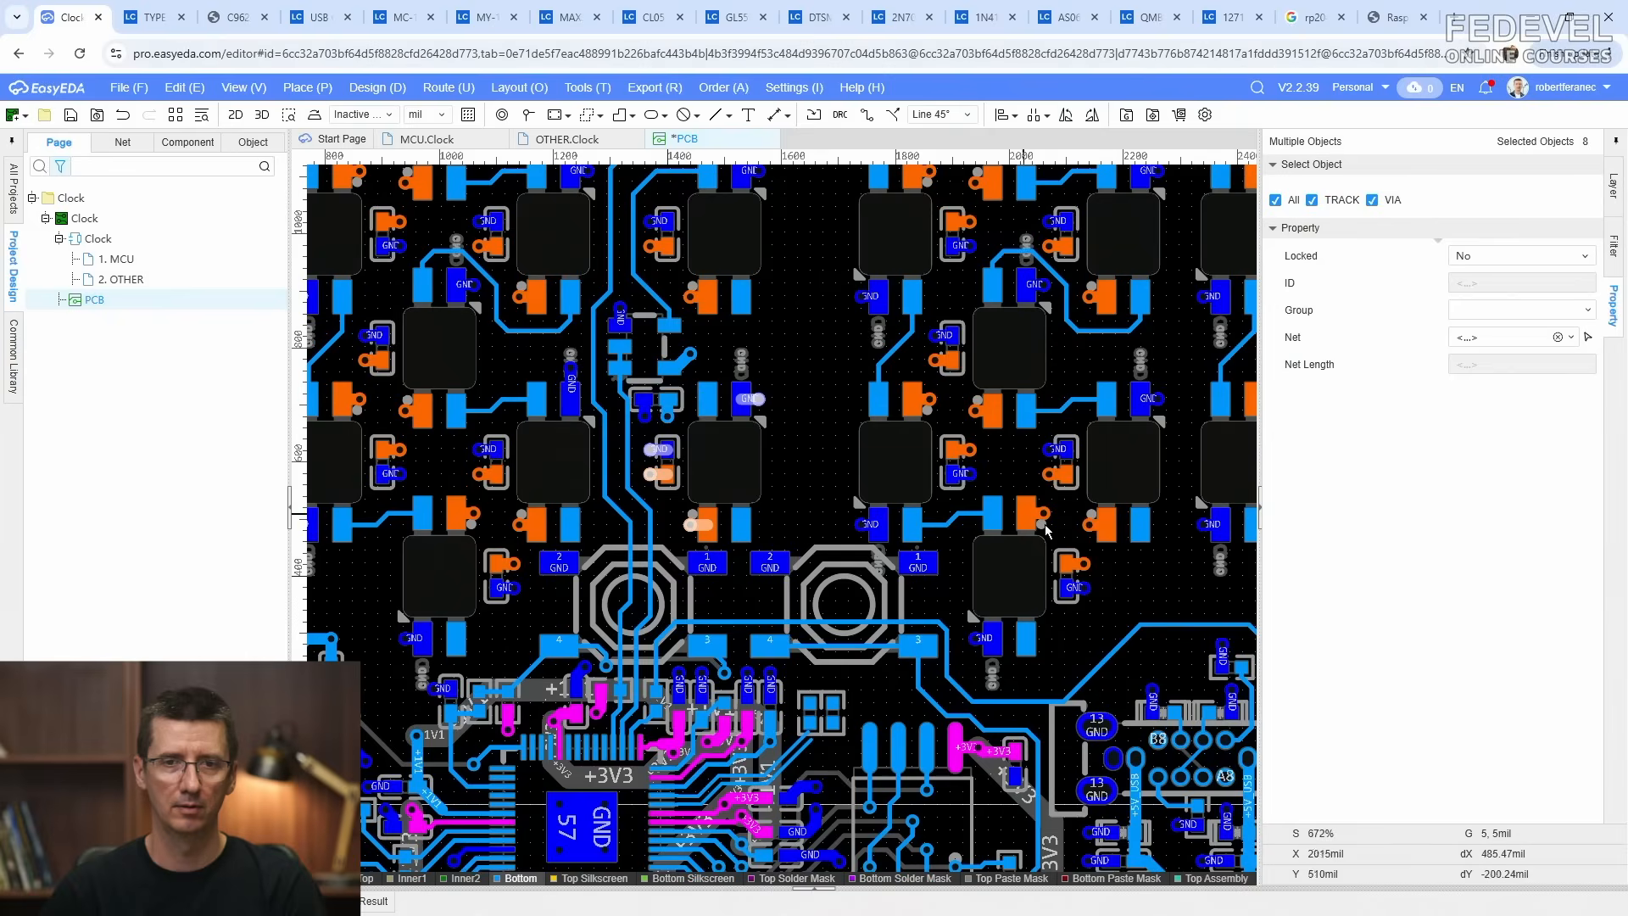
# Step: Paste the copied stubs and vias onto the LED below the buzzer at its GND pad 3, X 3030, Y 510 mil, and deselect them
pyautogui.moveTo(1089, 547); pyautogui.dragTo(482, 422, button='right')
pyautogui.scroll(1, 962, 438)
pyautogui.rightClick(781, 517)
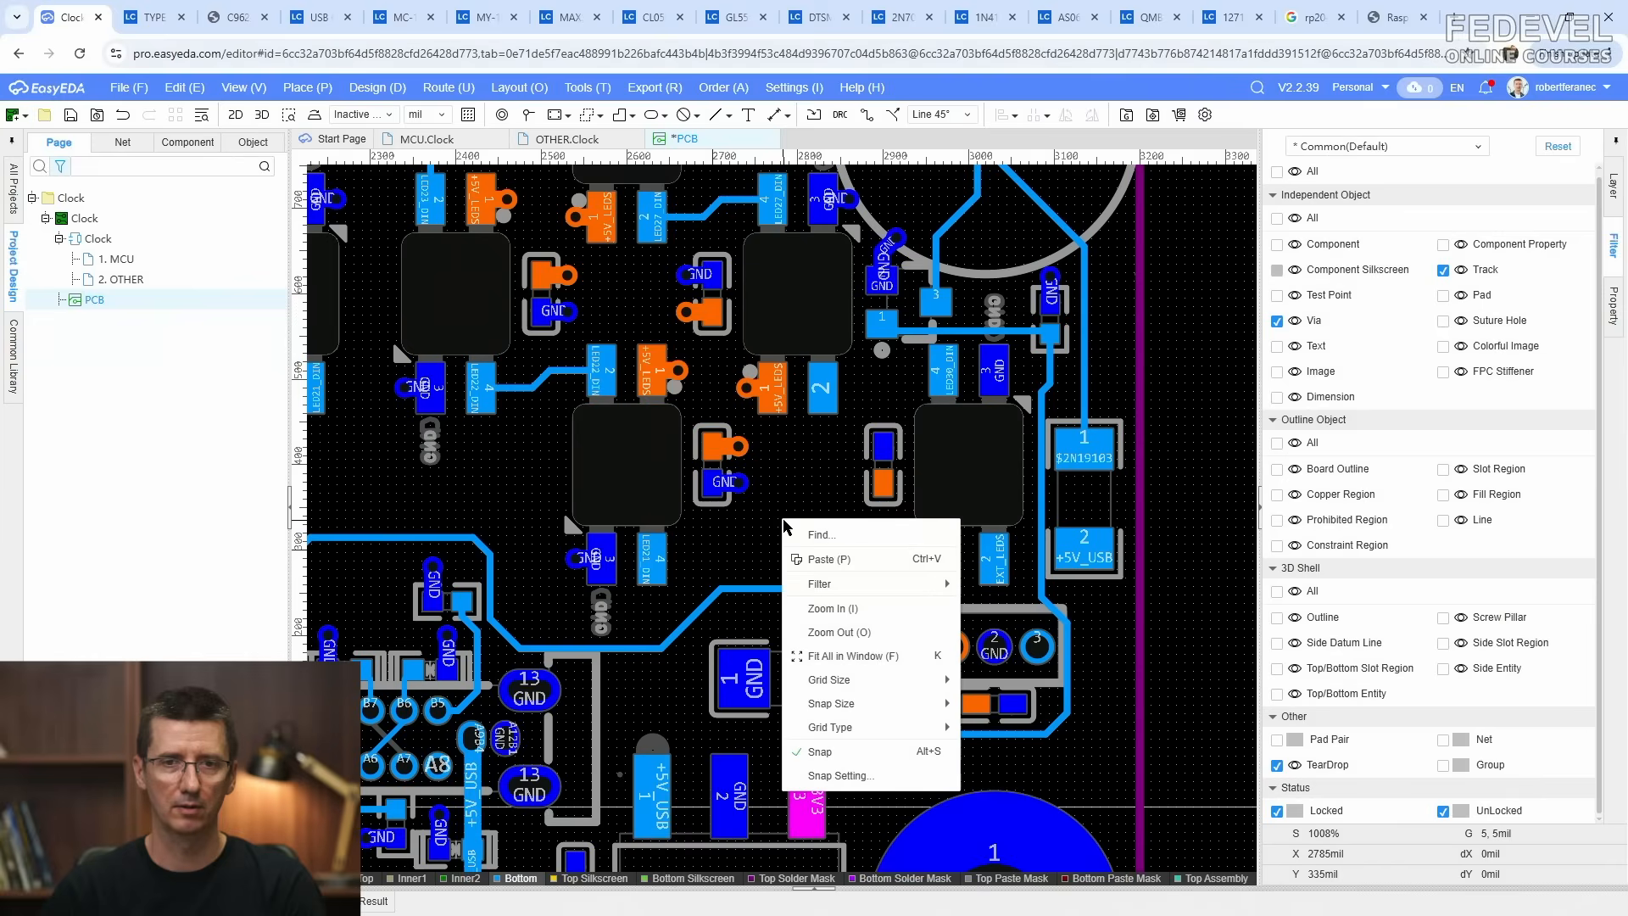
pyautogui.click(801, 554)
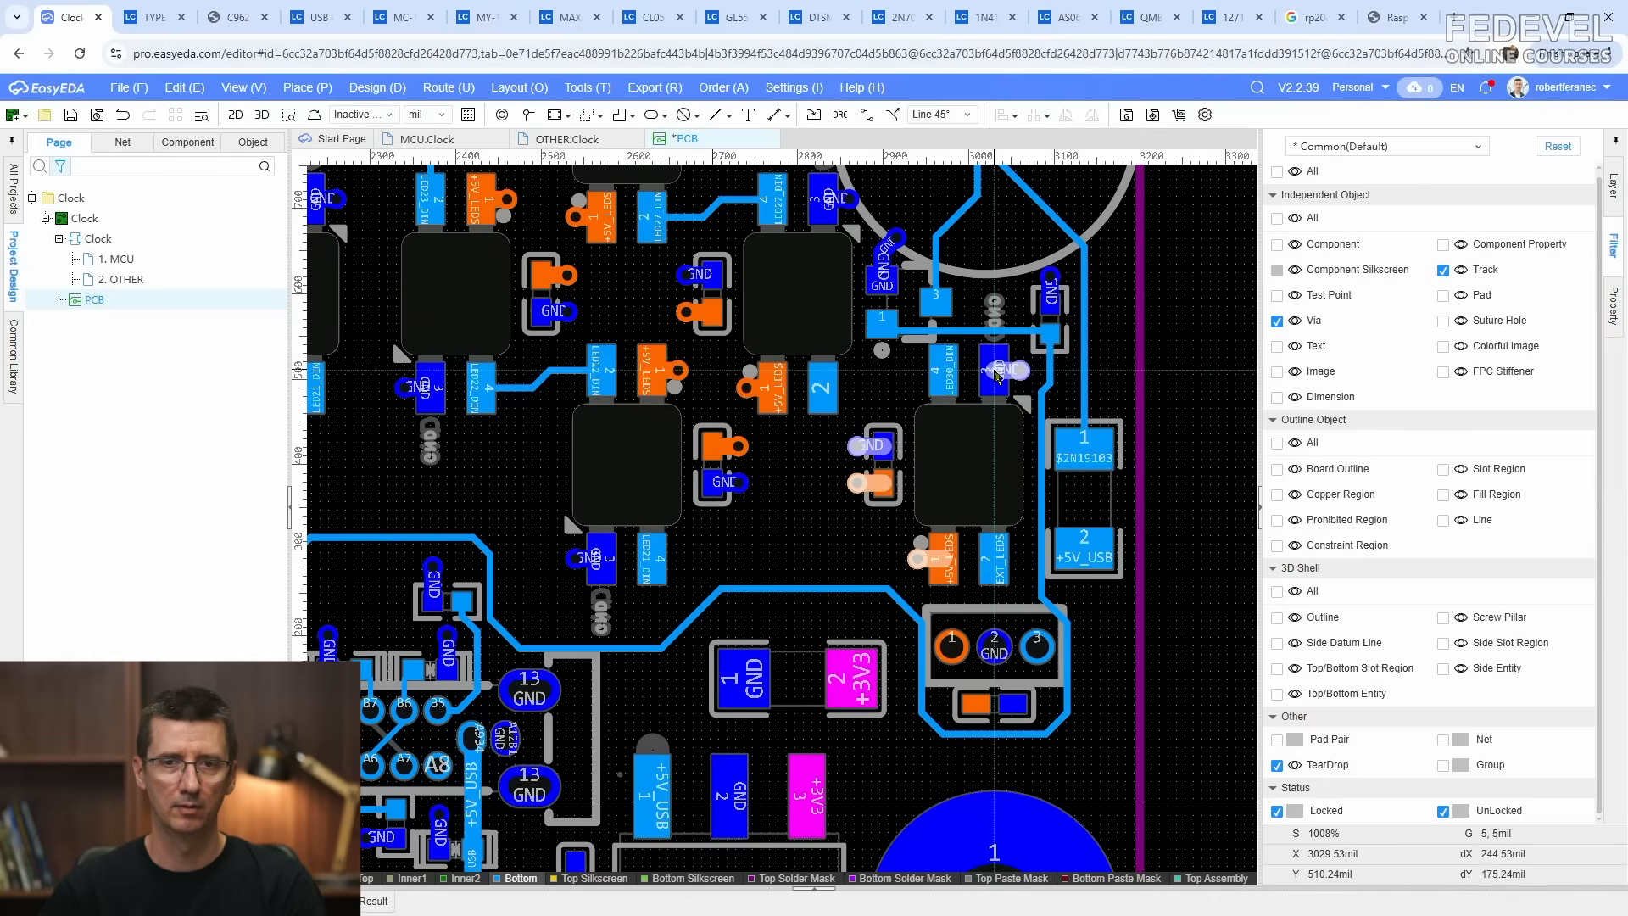
pyautogui.click(996, 373)
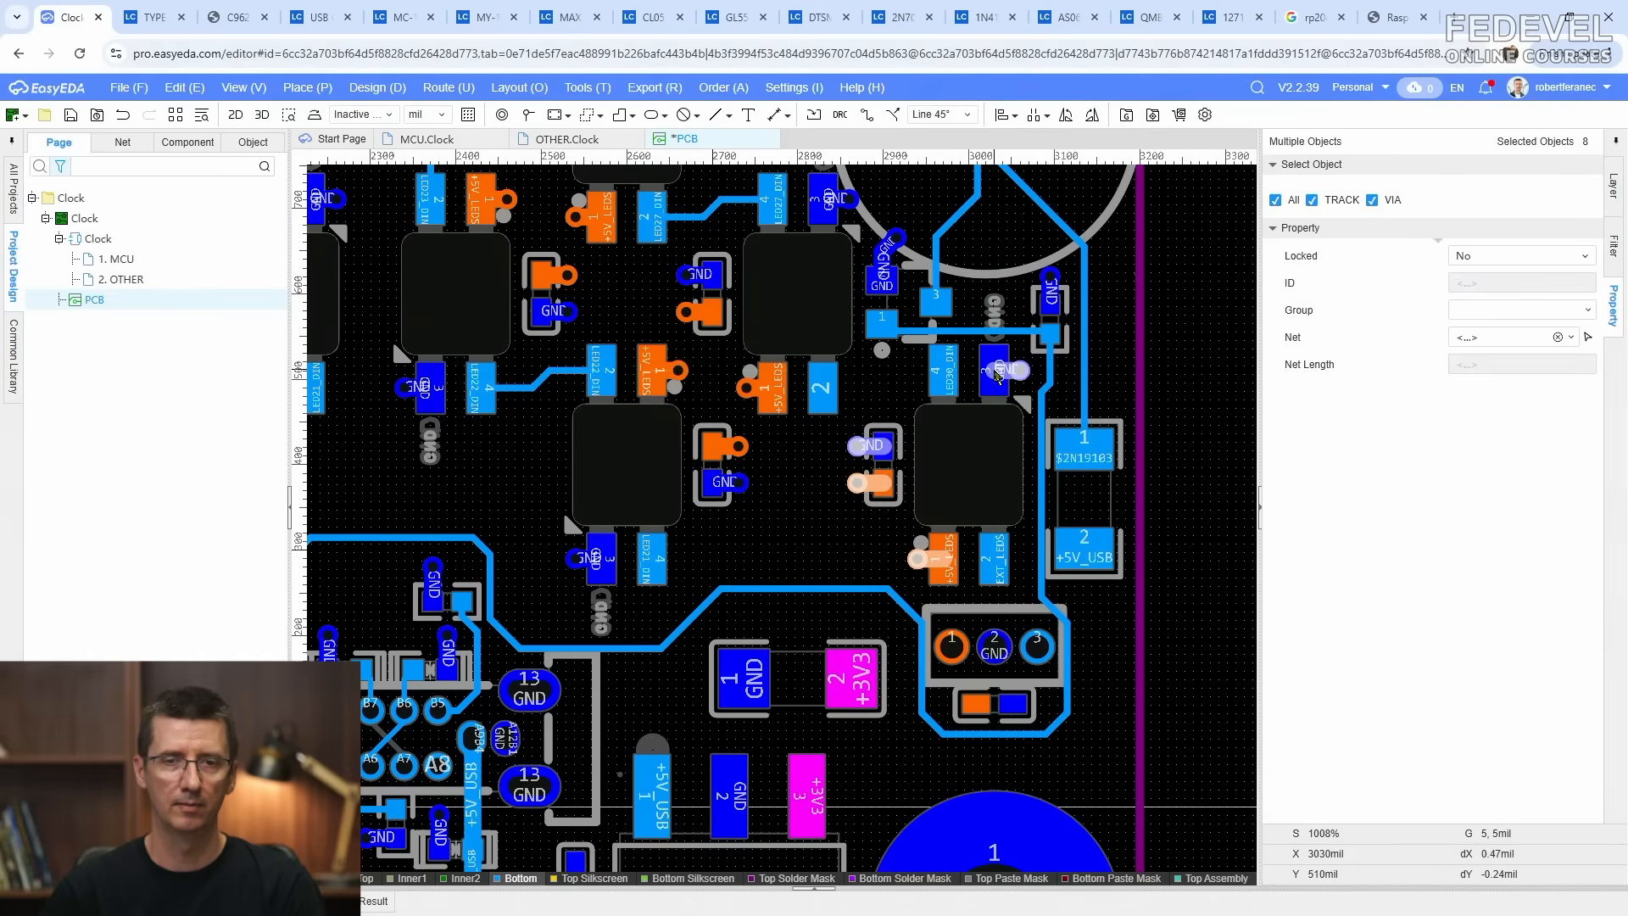
pyautogui.click(801, 515)
# Step: Make all object types selectable again and route an 8 mil EXT_LEDS track from LED pad 2 to pad 3 of the three-pin connector
pyautogui.moveTo(875, 540); pyautogui.dragTo(663, 413, button='right')
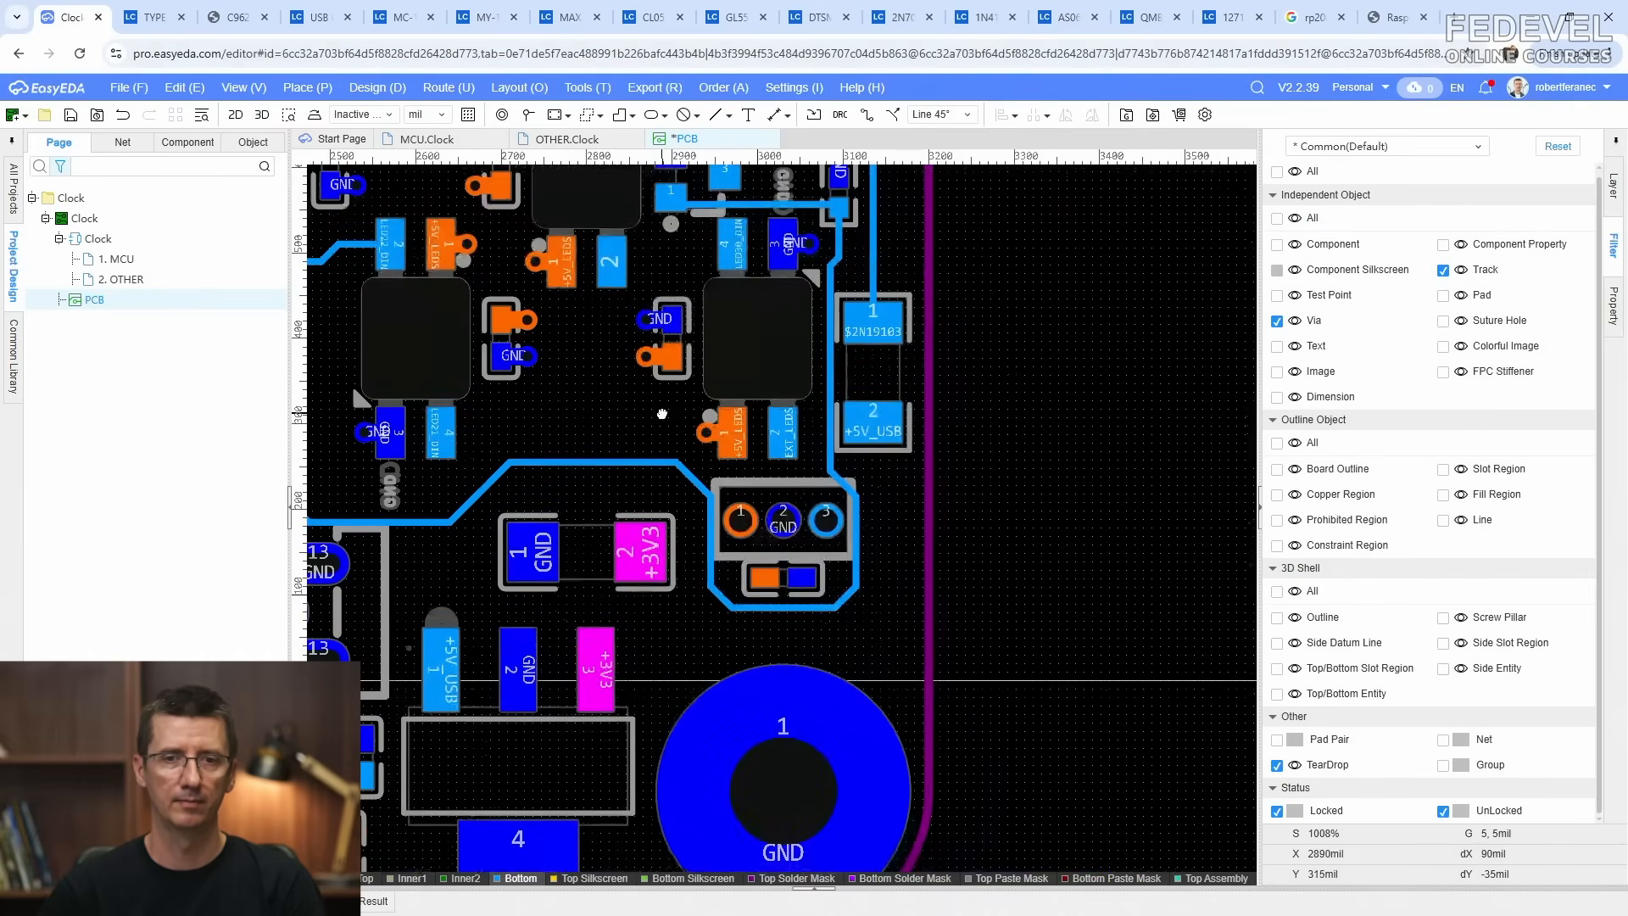
pyautogui.scroll(4, 771, 480)
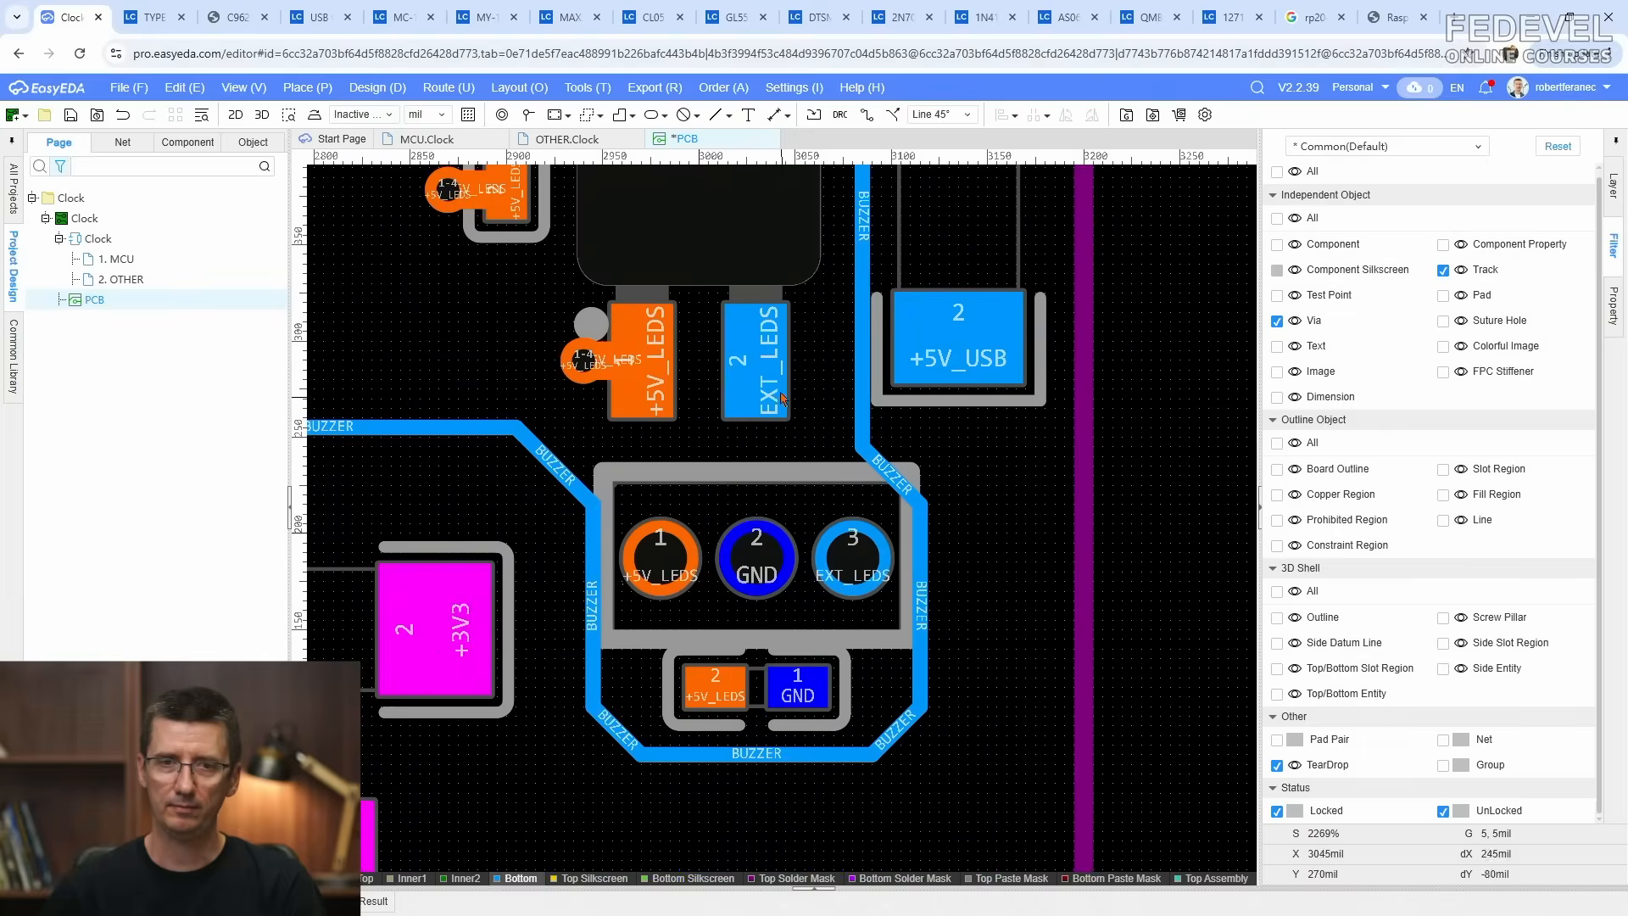
pyautogui.click(1277, 172)
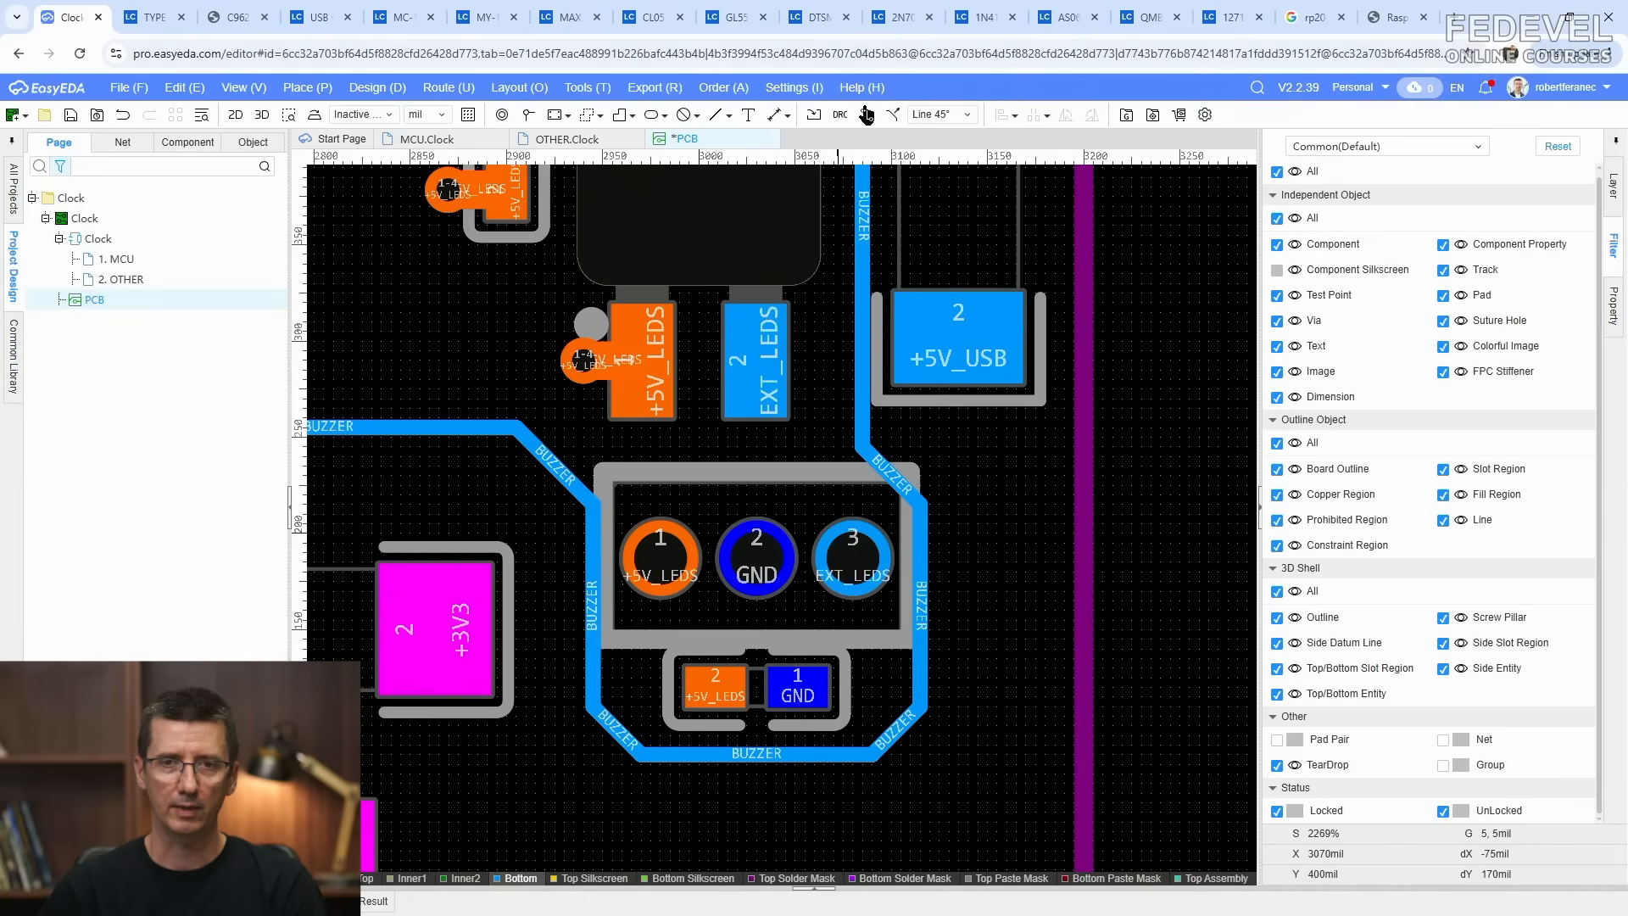
pyautogui.press('w')
pyautogui.click(759, 365)
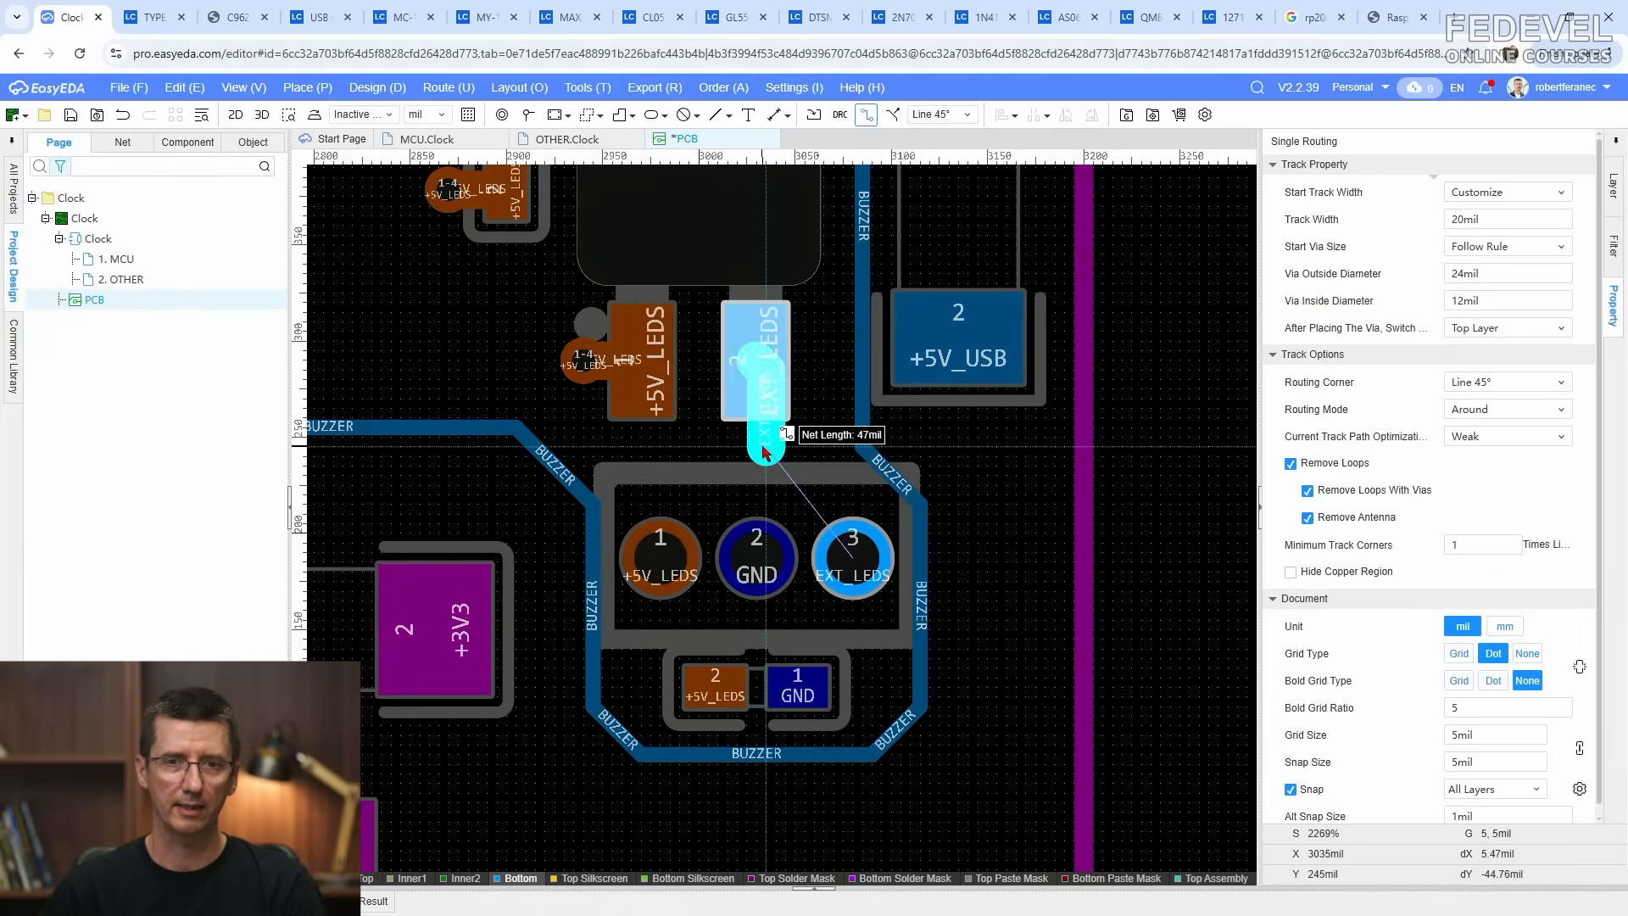
pyautogui.press('Tab')
pyautogui.write('8')
pyautogui.press('Return')
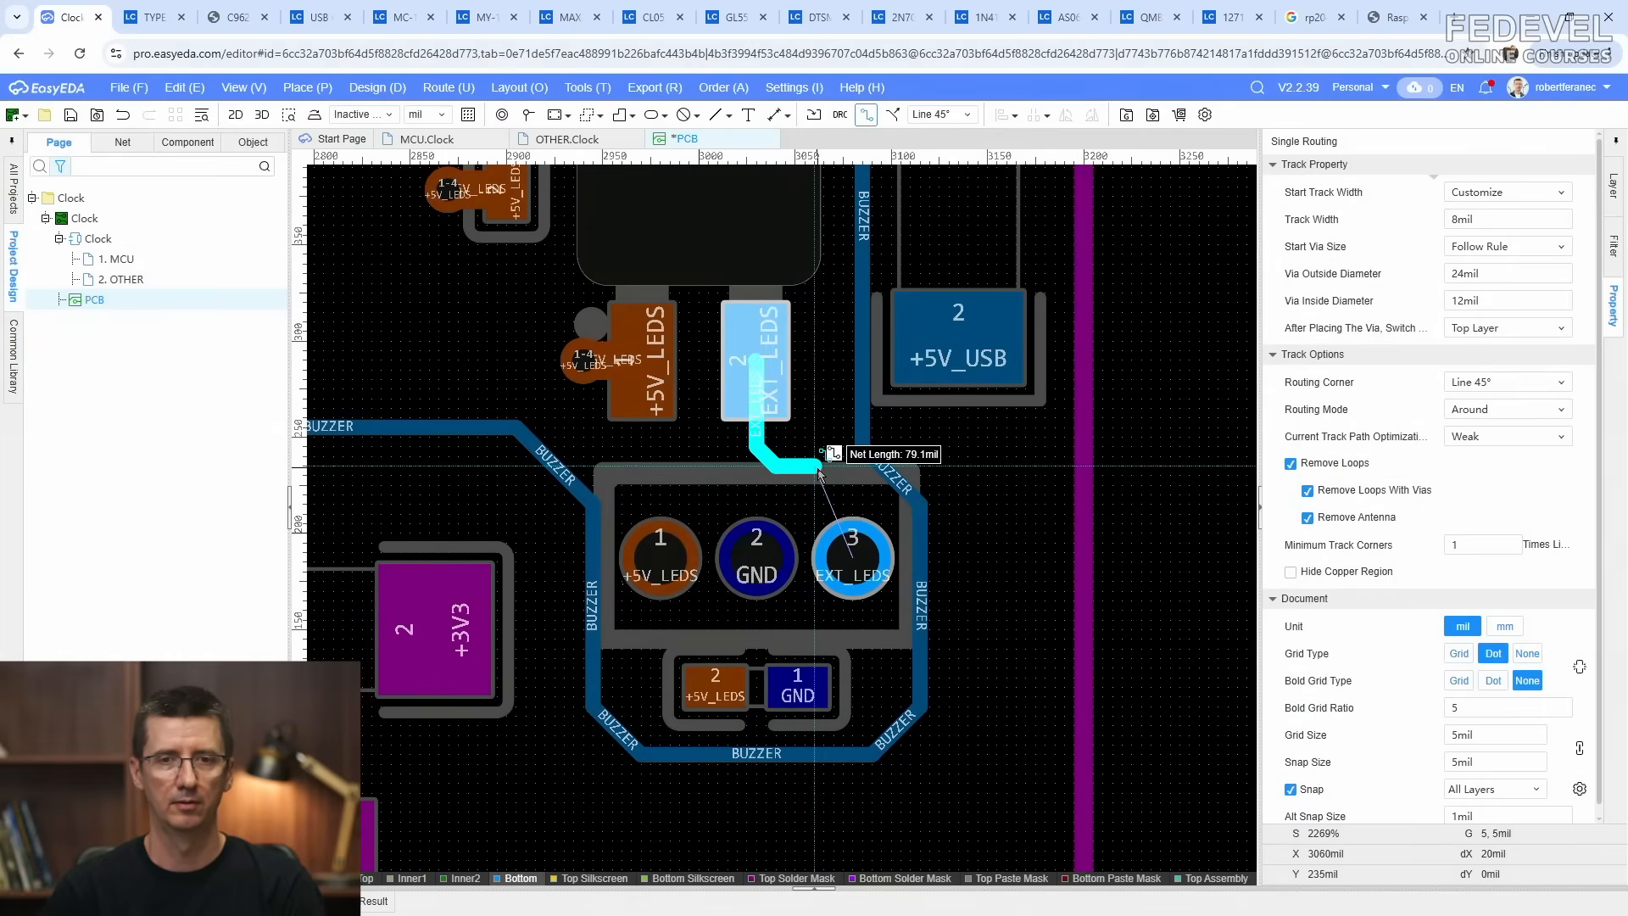
pyautogui.click(852, 542)
# Step: Lengthen the EXT_LEDS diagonal into connector pad 3 and shift the neighbouring BUZZER diagonal slightly away from it
pyautogui.click(838, 480)
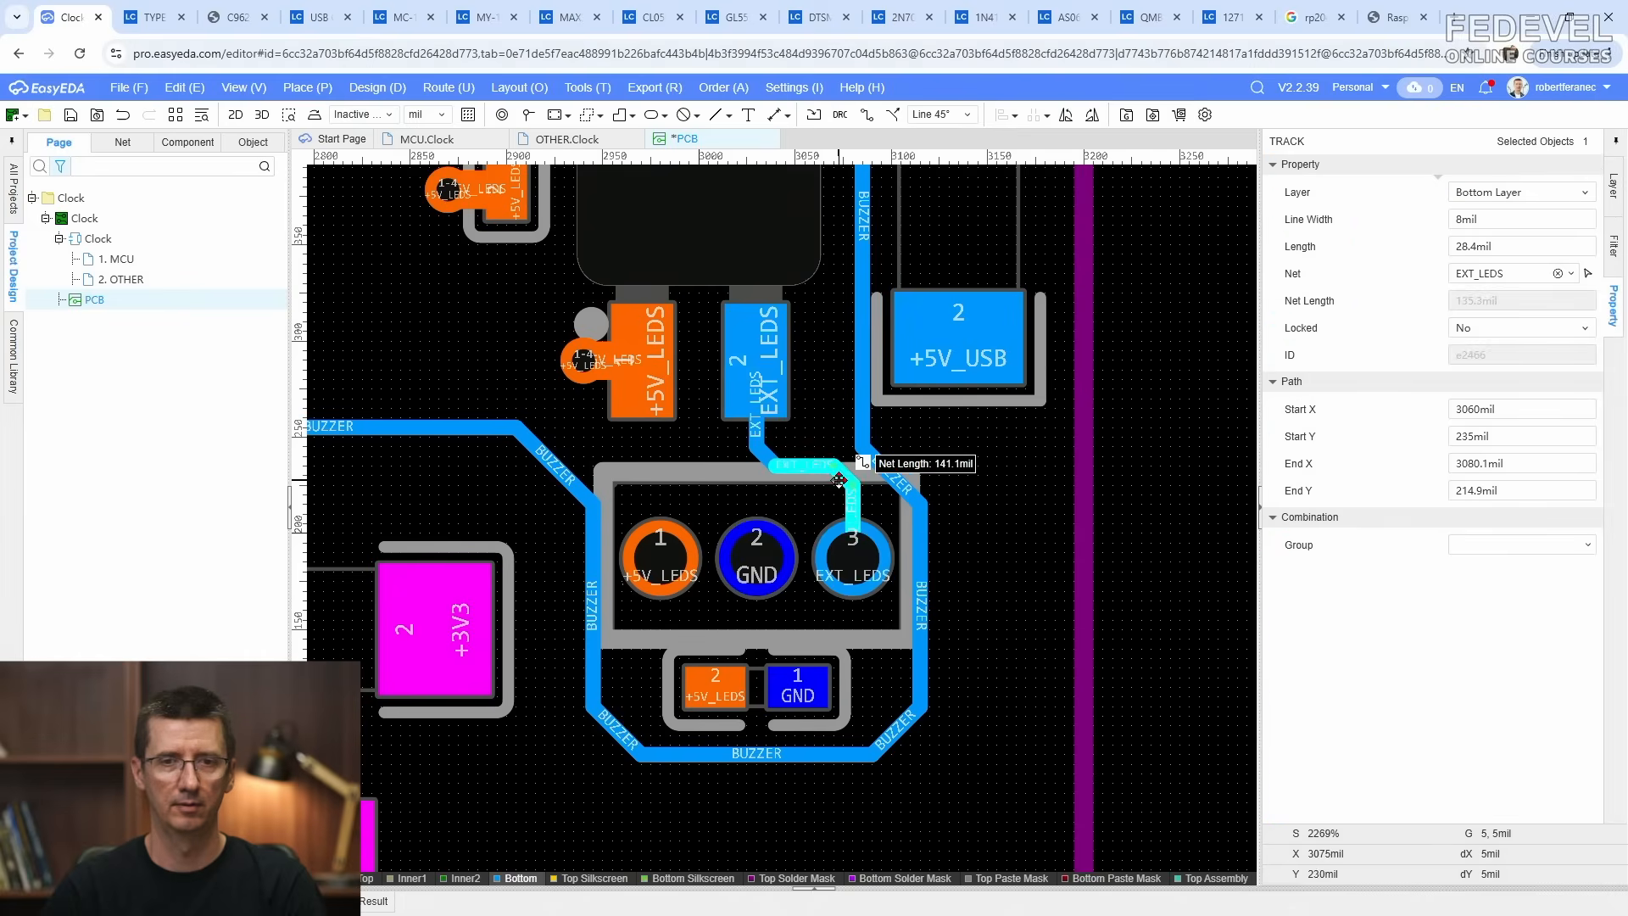
pyautogui.click(965, 516)
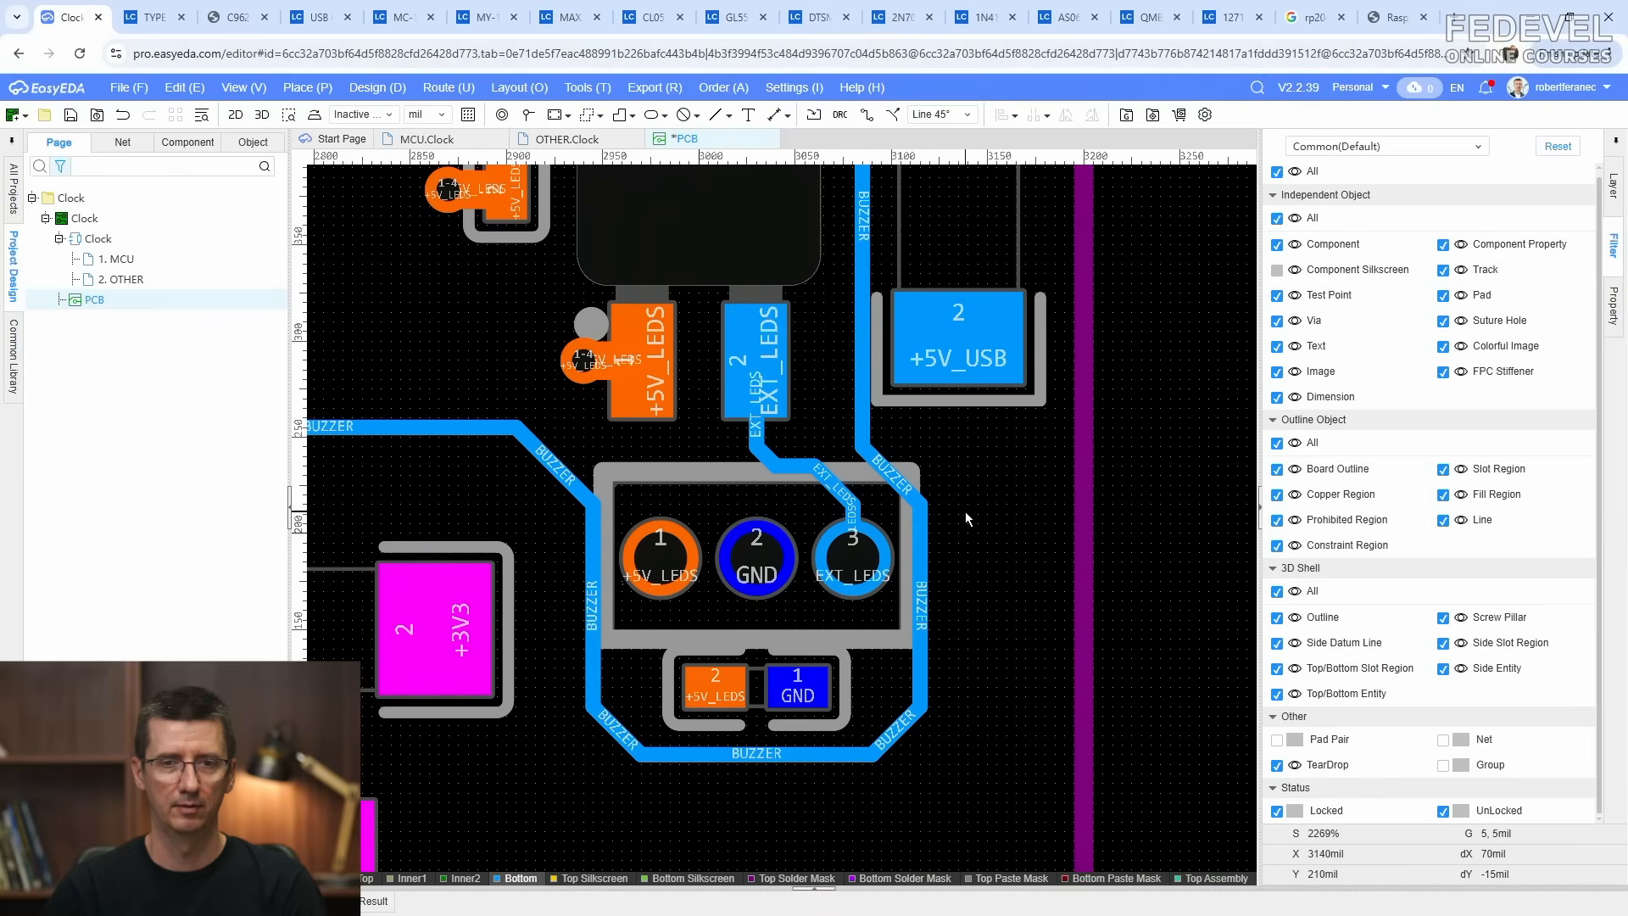
pyautogui.click(899, 477)
pyautogui.click(997, 486)
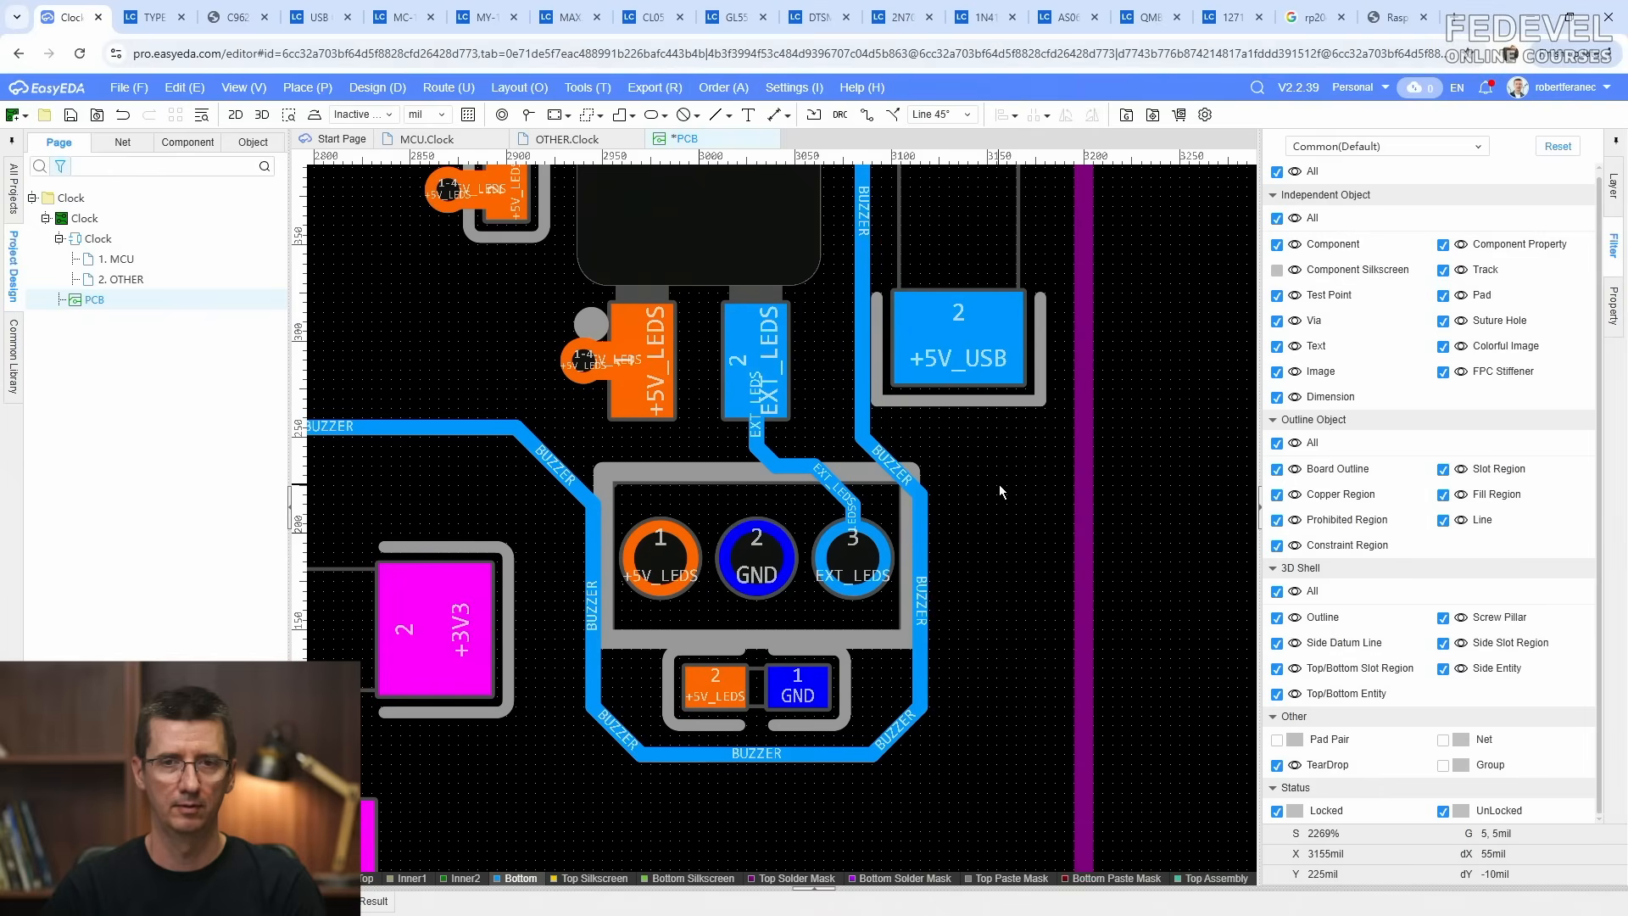
# Step: Route a 20 mil +5V_LEDS track from connector pad 1 to pad 2 of the capacitor beneath it
pyautogui.moveTo(994, 535); pyautogui.dragTo(1096, 461, button='right')
pyautogui.press('w')
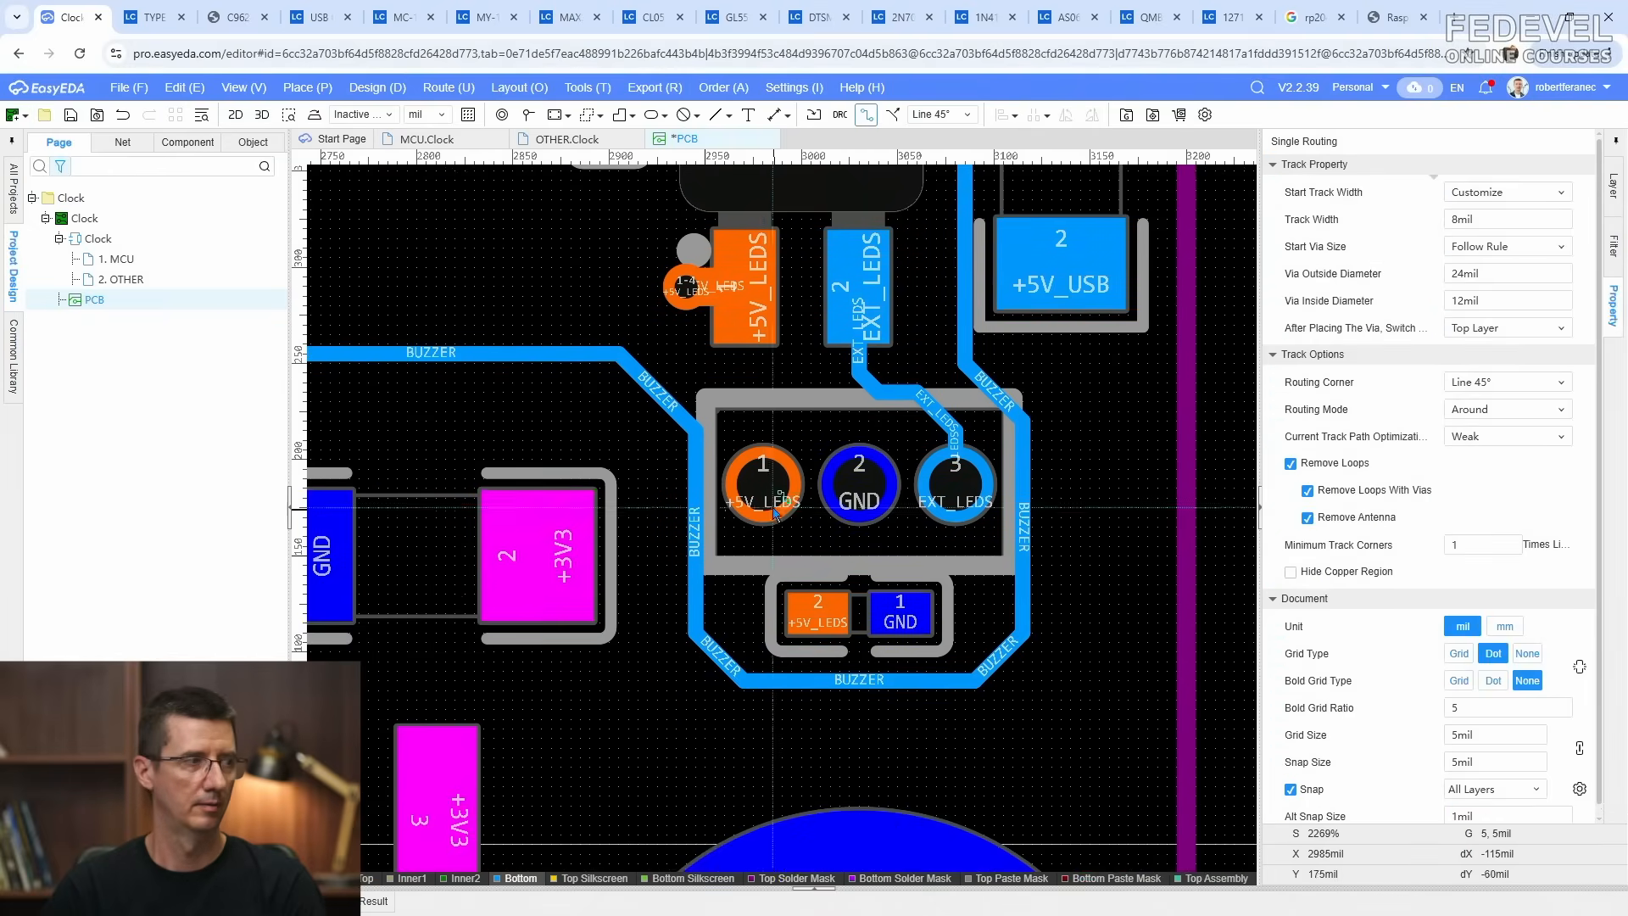
pyautogui.click(761, 490)
pyautogui.press('Tab')
pyautogui.write('20')
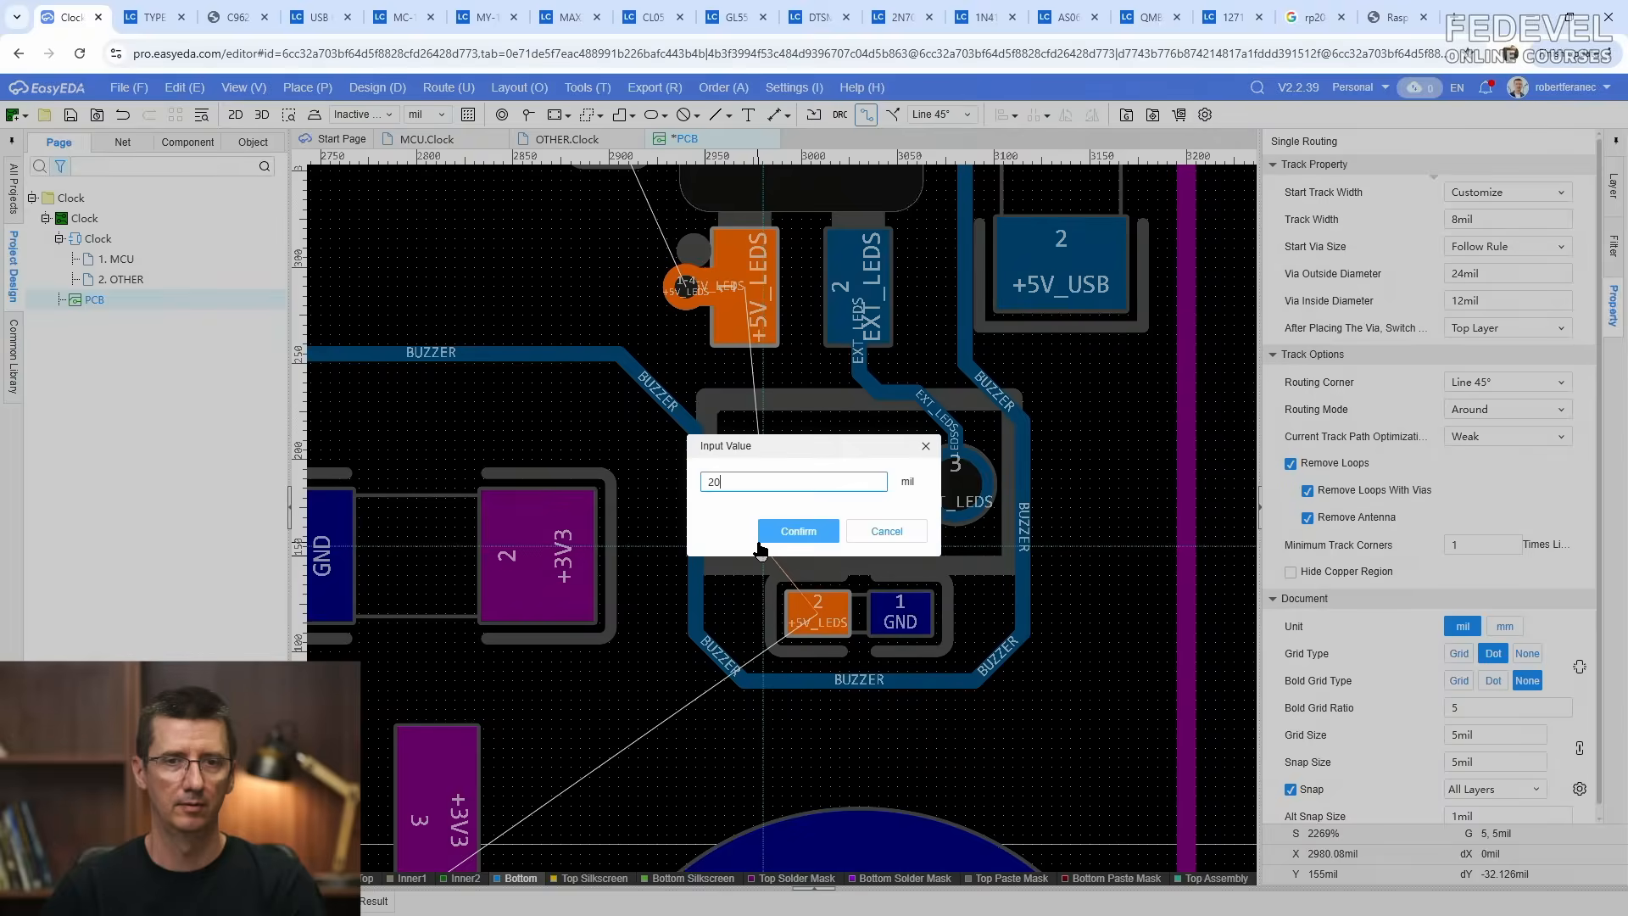
pyautogui.press('Return')
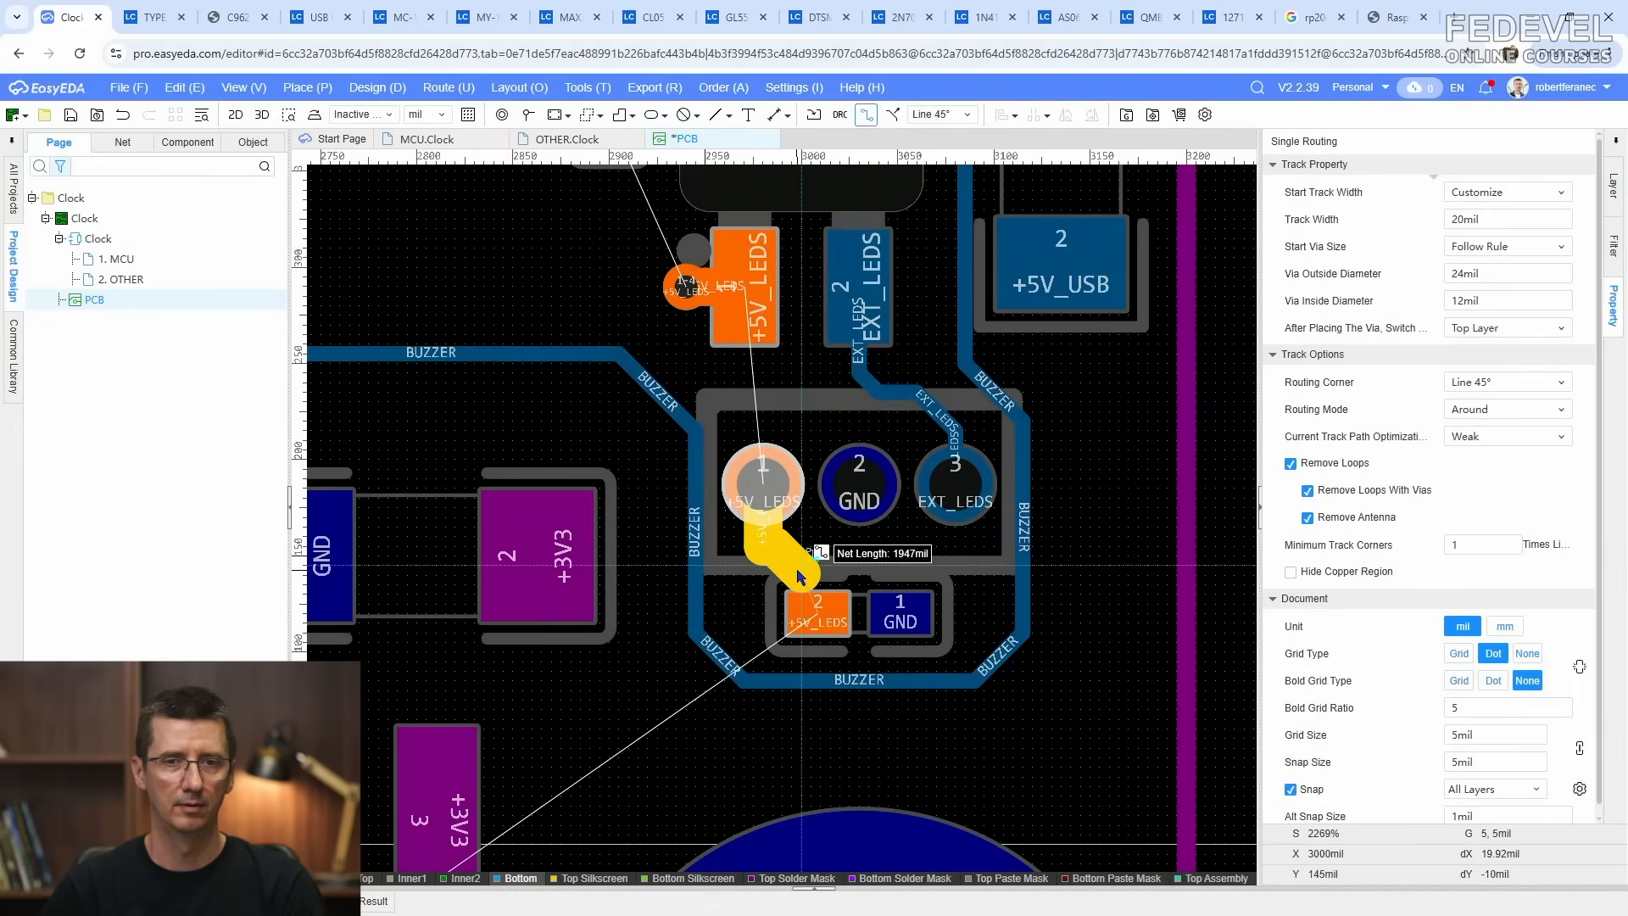
pyautogui.click(799, 570)
# Step: Move the diagonal +5V_LEDS segment closer to connector pad 1
pyautogui.scroll(4, 797, 569)
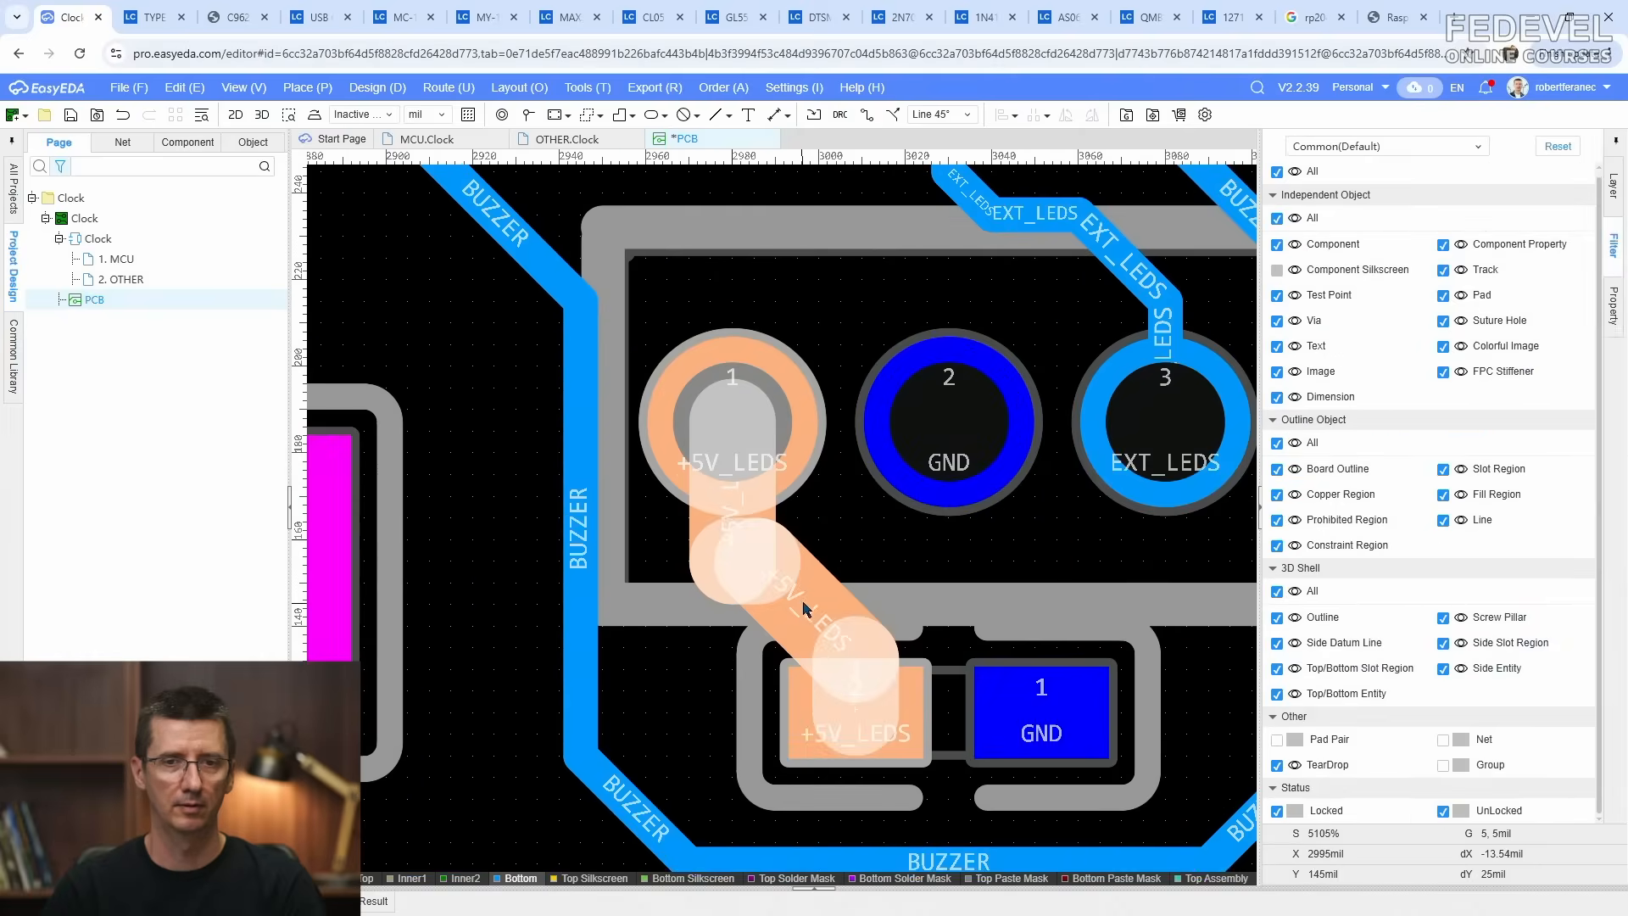
pyautogui.click(789, 569)
pyautogui.moveTo(788, 599); pyautogui.dragTo(794, 586)
pyautogui.click(912, 566)
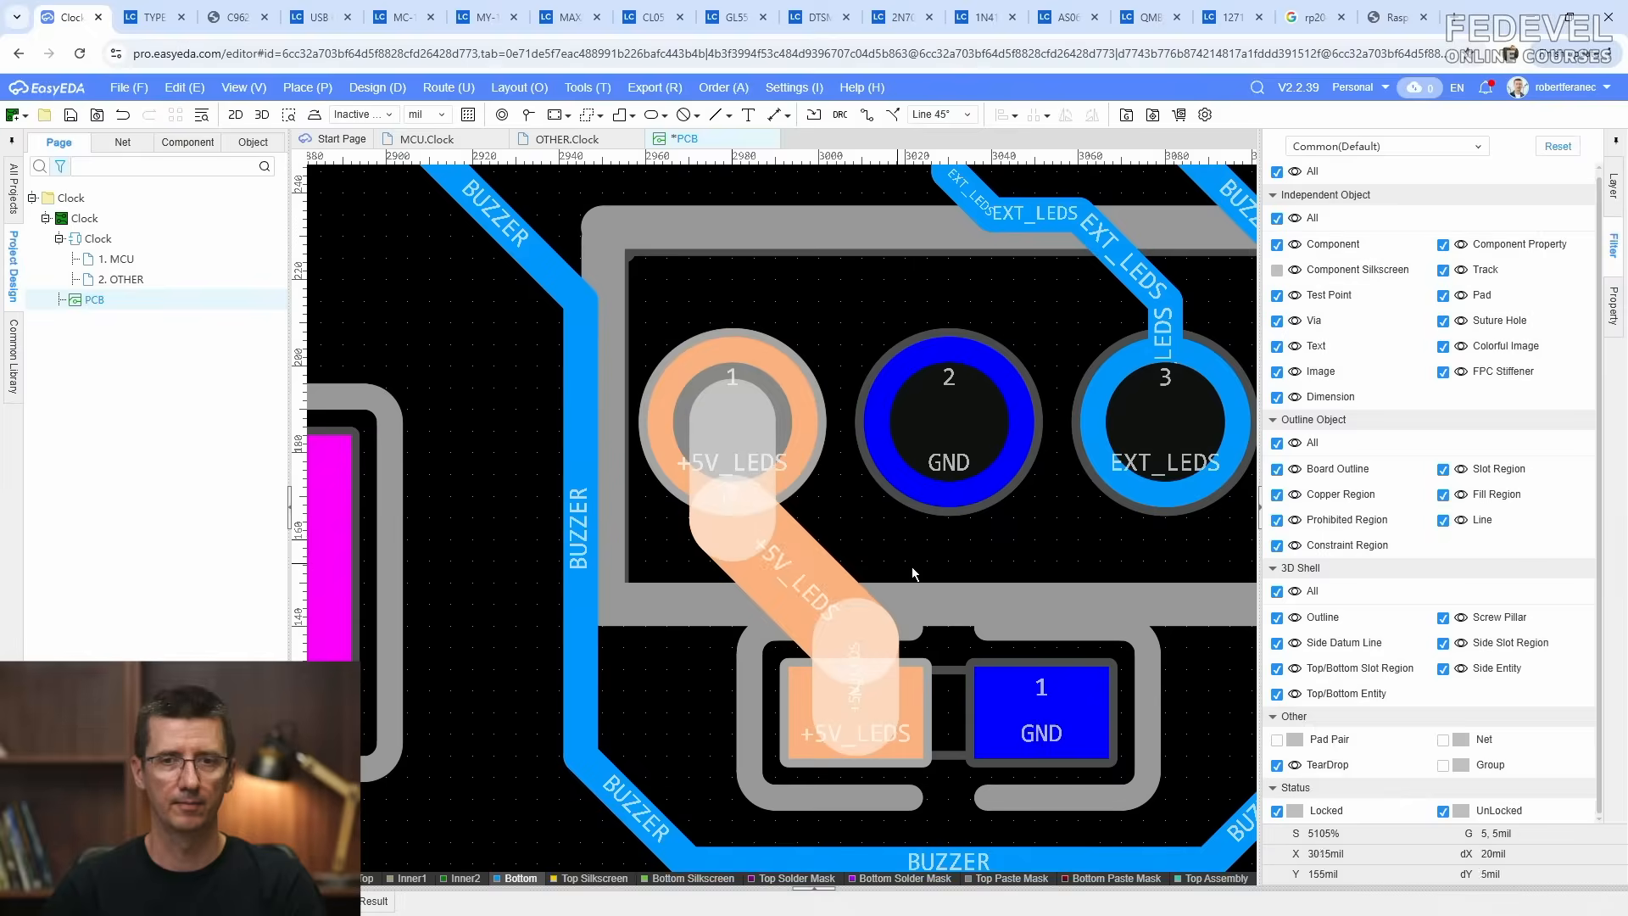
# Step: Route a 20 mil GND track from connector pad 2 to pad 1 of the capacitor beneath it and end routing
pyautogui.moveTo(1008, 530); pyautogui.dragTo(770, 455, button='right')
pyautogui.click(866, 115)
pyautogui.click(708, 407)
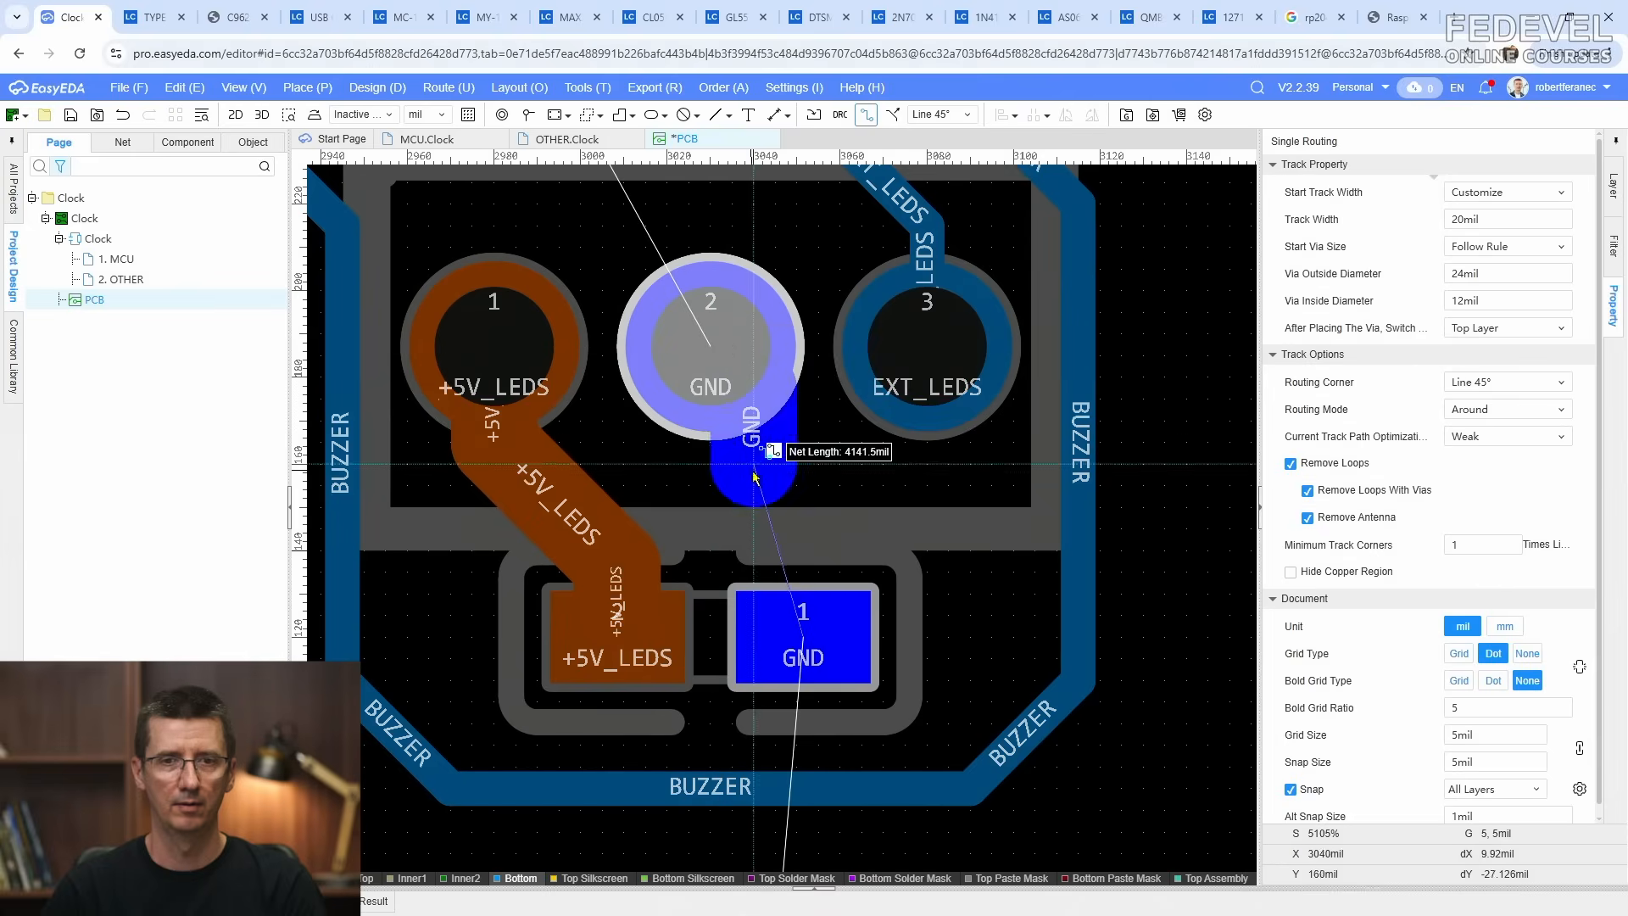
pyautogui.click(797, 627)
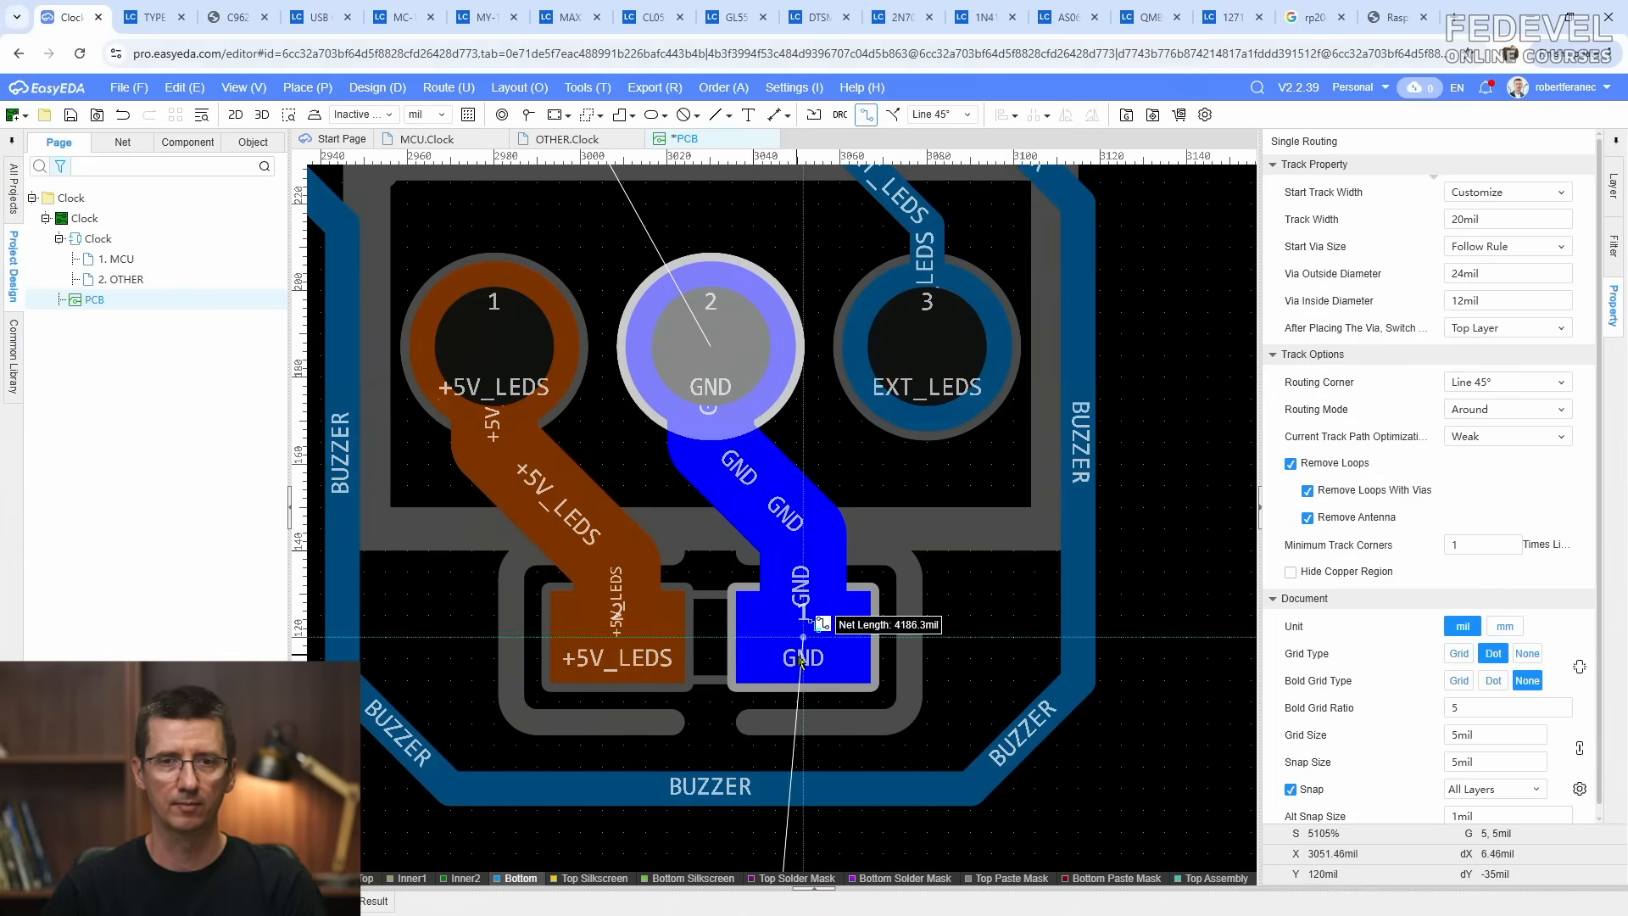
pyautogui.press('Escape')
pyautogui.click(752, 501)
pyautogui.press('Escape')
pyautogui.scroll(-6, 839, 483)
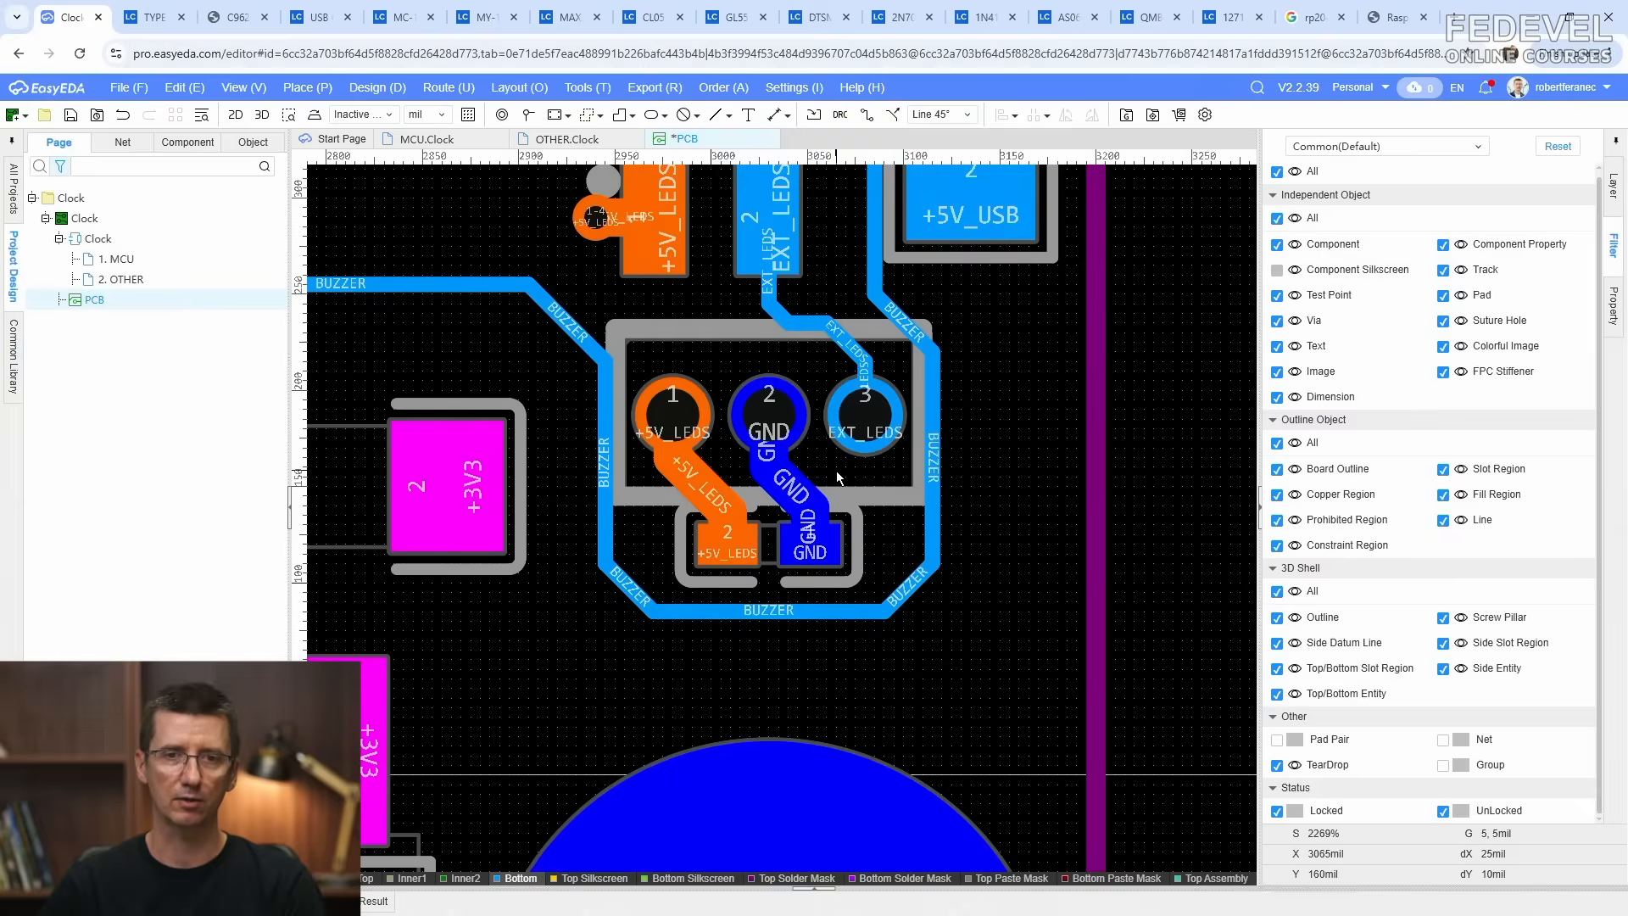
pyautogui.moveTo(843, 494); pyautogui.dragTo(952, 693, button='right')
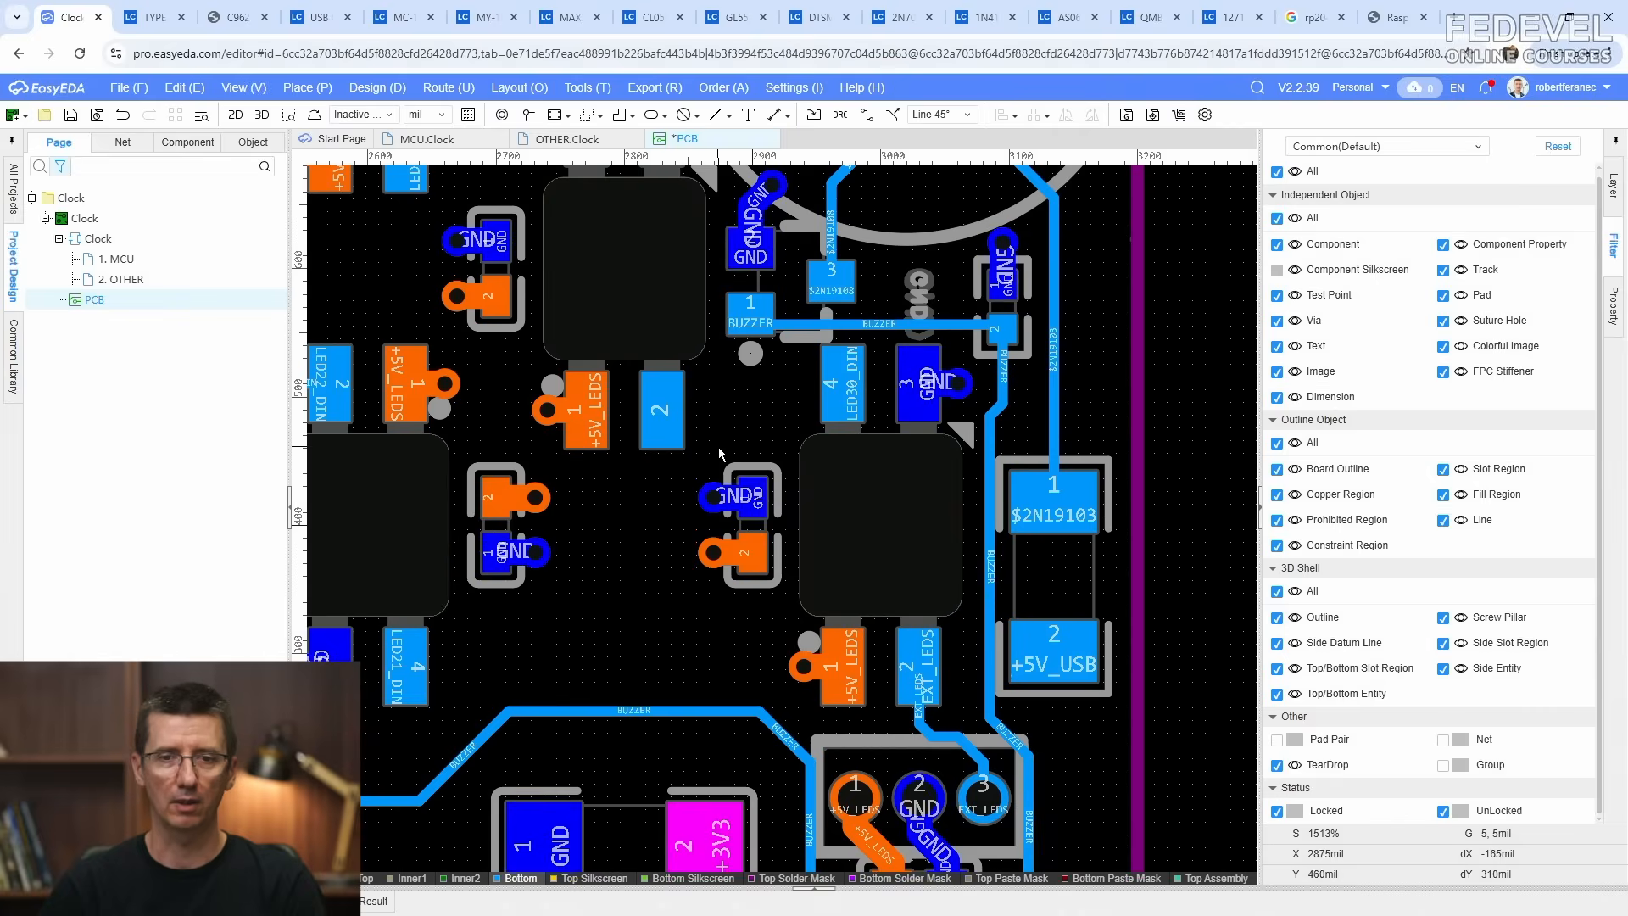
# Step: Move the capacitor's GND via directly above pad 1 and its +5V_LEDS via directly below pad 2
pyautogui.scroll(3, 718, 446)
pyautogui.click(703, 551)
pyautogui.moveTo(704, 551); pyautogui.dragTo(801, 441)
pyautogui.moveTo(802, 607); pyautogui.dragTo(780, 421, button='right')
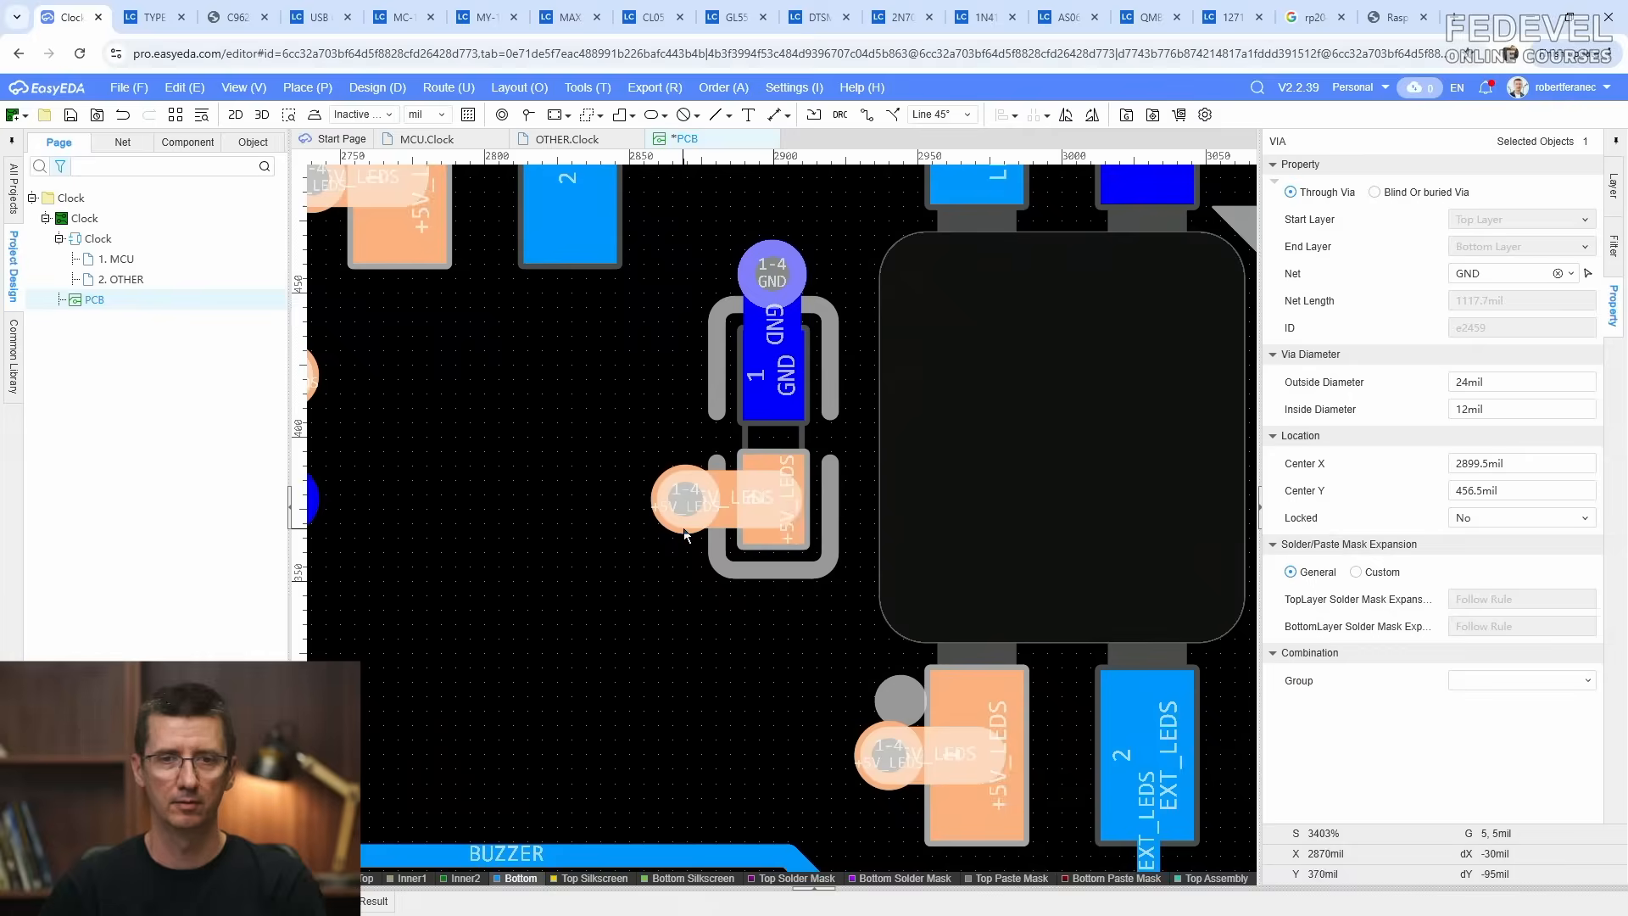
pyautogui.moveTo(689, 530); pyautogui.dragTo(775, 624)
pyautogui.scroll(-1, 602, 446)
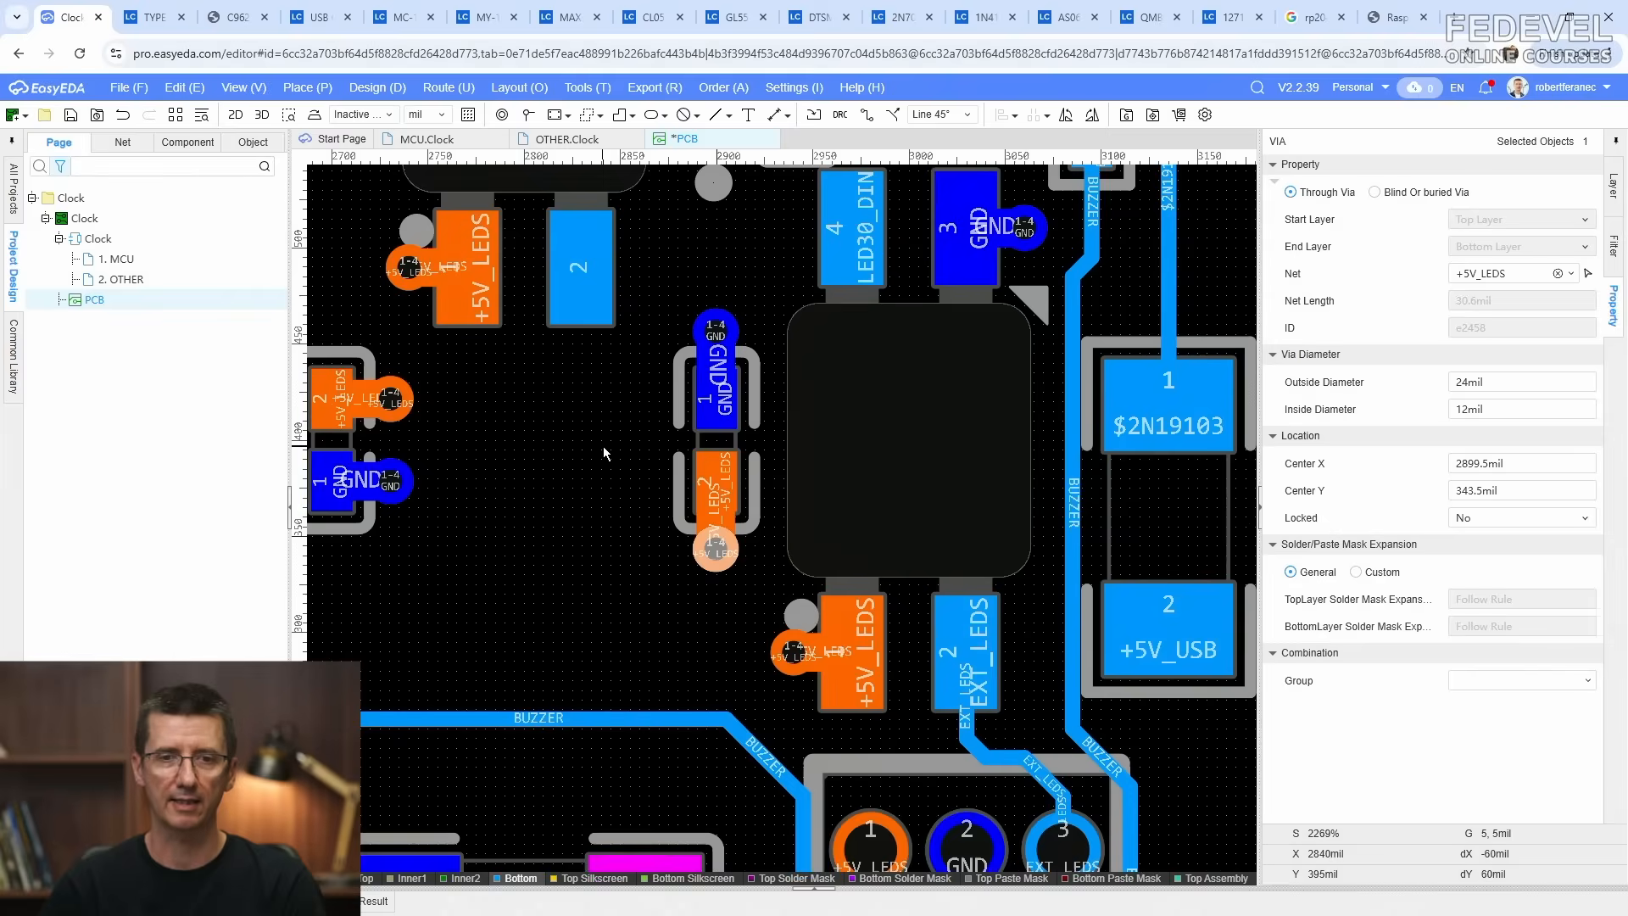
# Step: Start an 8 mil LED30_DIN track from pad 4 of the LED above the external LED connector and run it beneath the neighbouring LED
pyautogui.moveTo(603, 446); pyautogui.dragTo(668, 575, button='right')
pyautogui.scroll(-4, 922, 364)
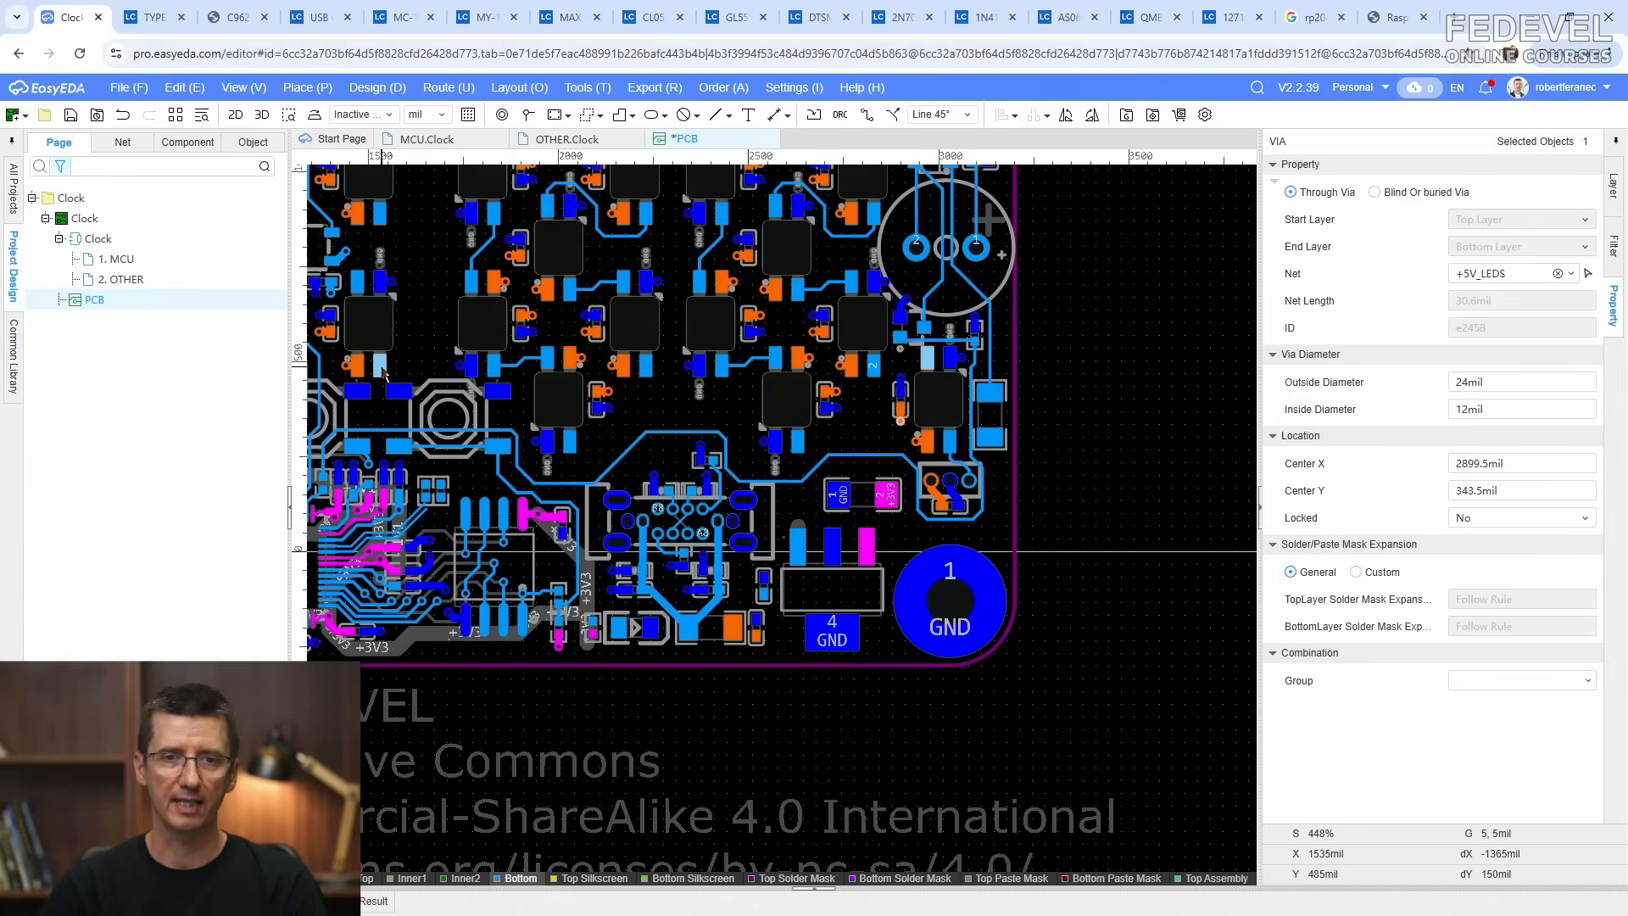
pyautogui.click(866, 115)
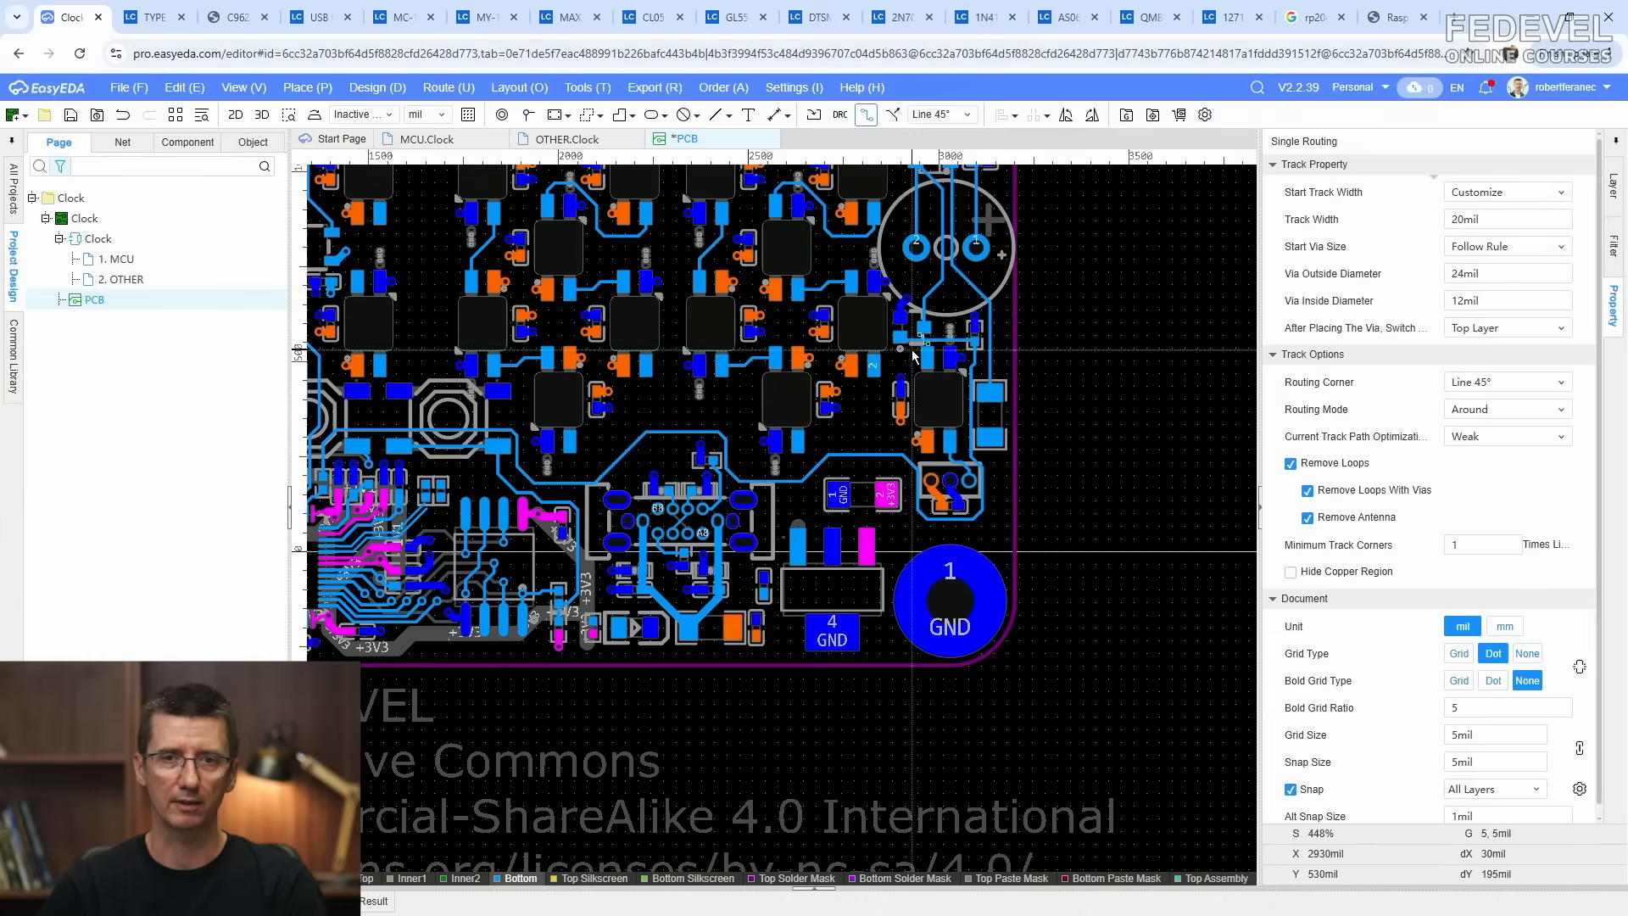
pyautogui.scroll(3, 936, 352)
pyautogui.click(935, 352)
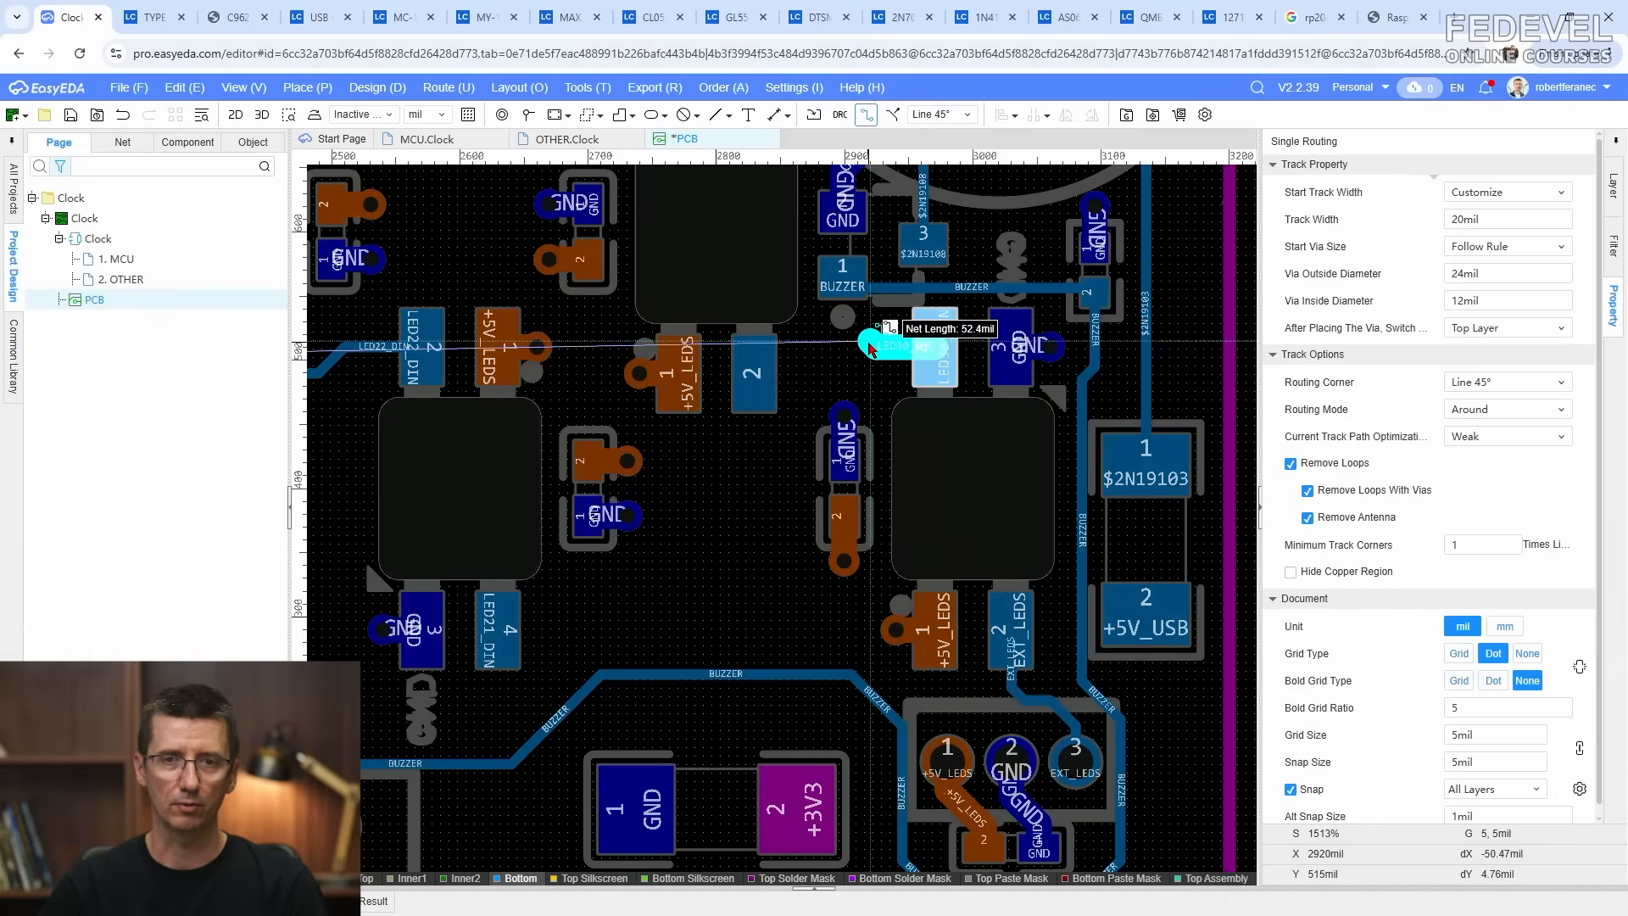
pyautogui.press('Tab')
pyautogui.write('8')
pyautogui.press('Return')
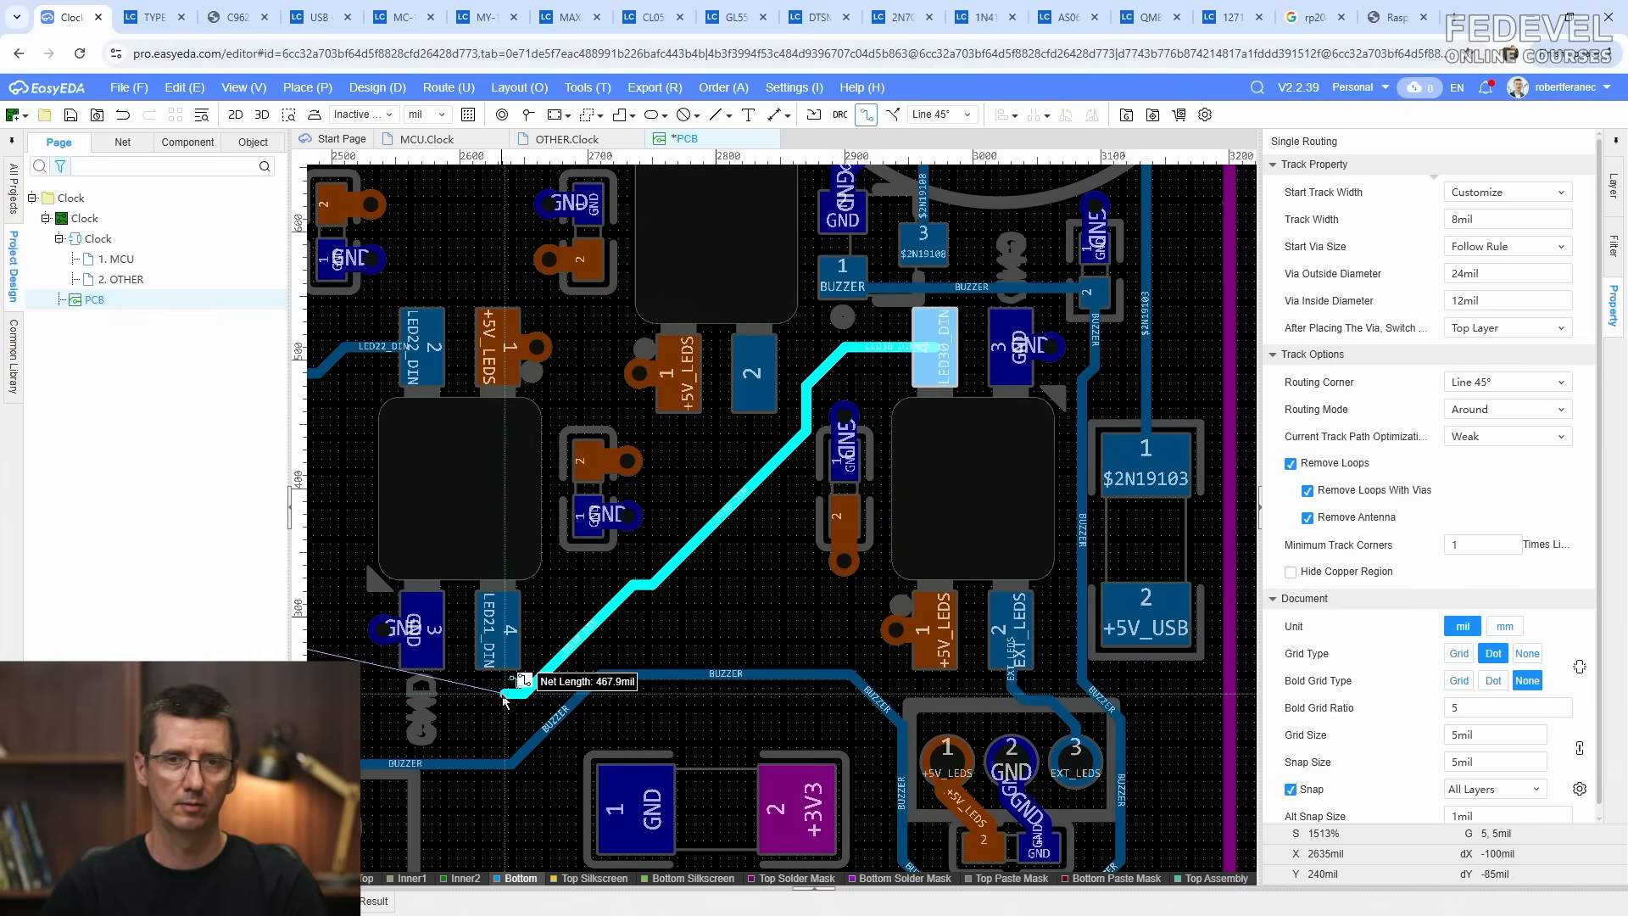
pyautogui.click(458, 736)
pyautogui.moveTo(459, 736); pyautogui.dragTo(945, 739, button='right')
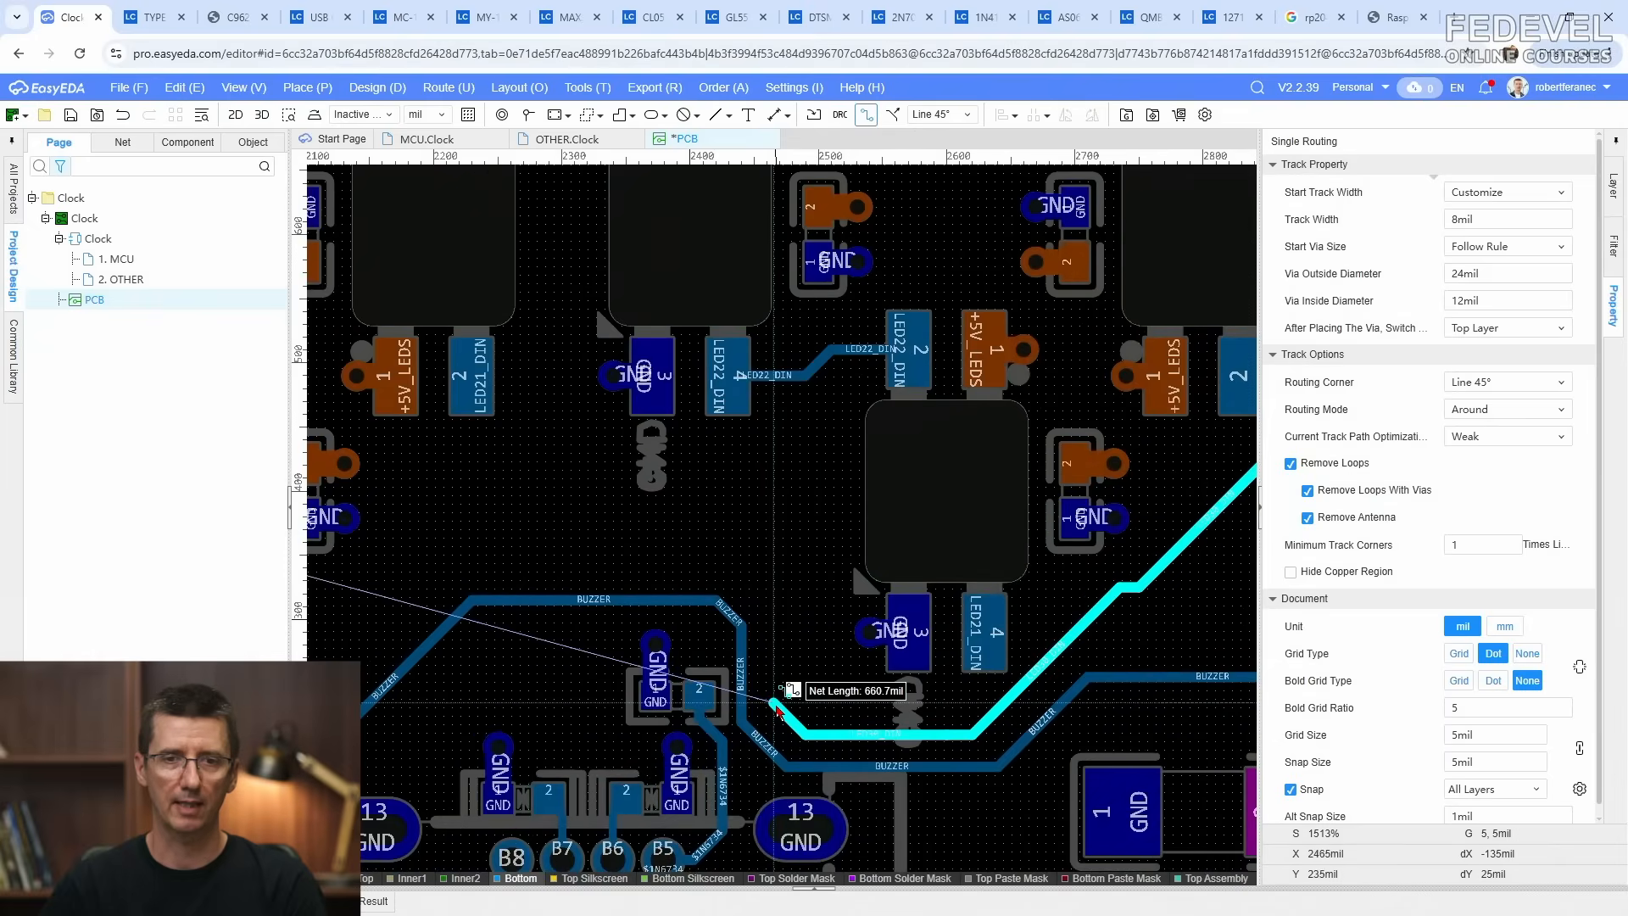
# Step: Continue the LED30_DIN track alongside the BUZZER track, finish it at the other LED's pad 2 and end routing
pyautogui.click(780, 640)
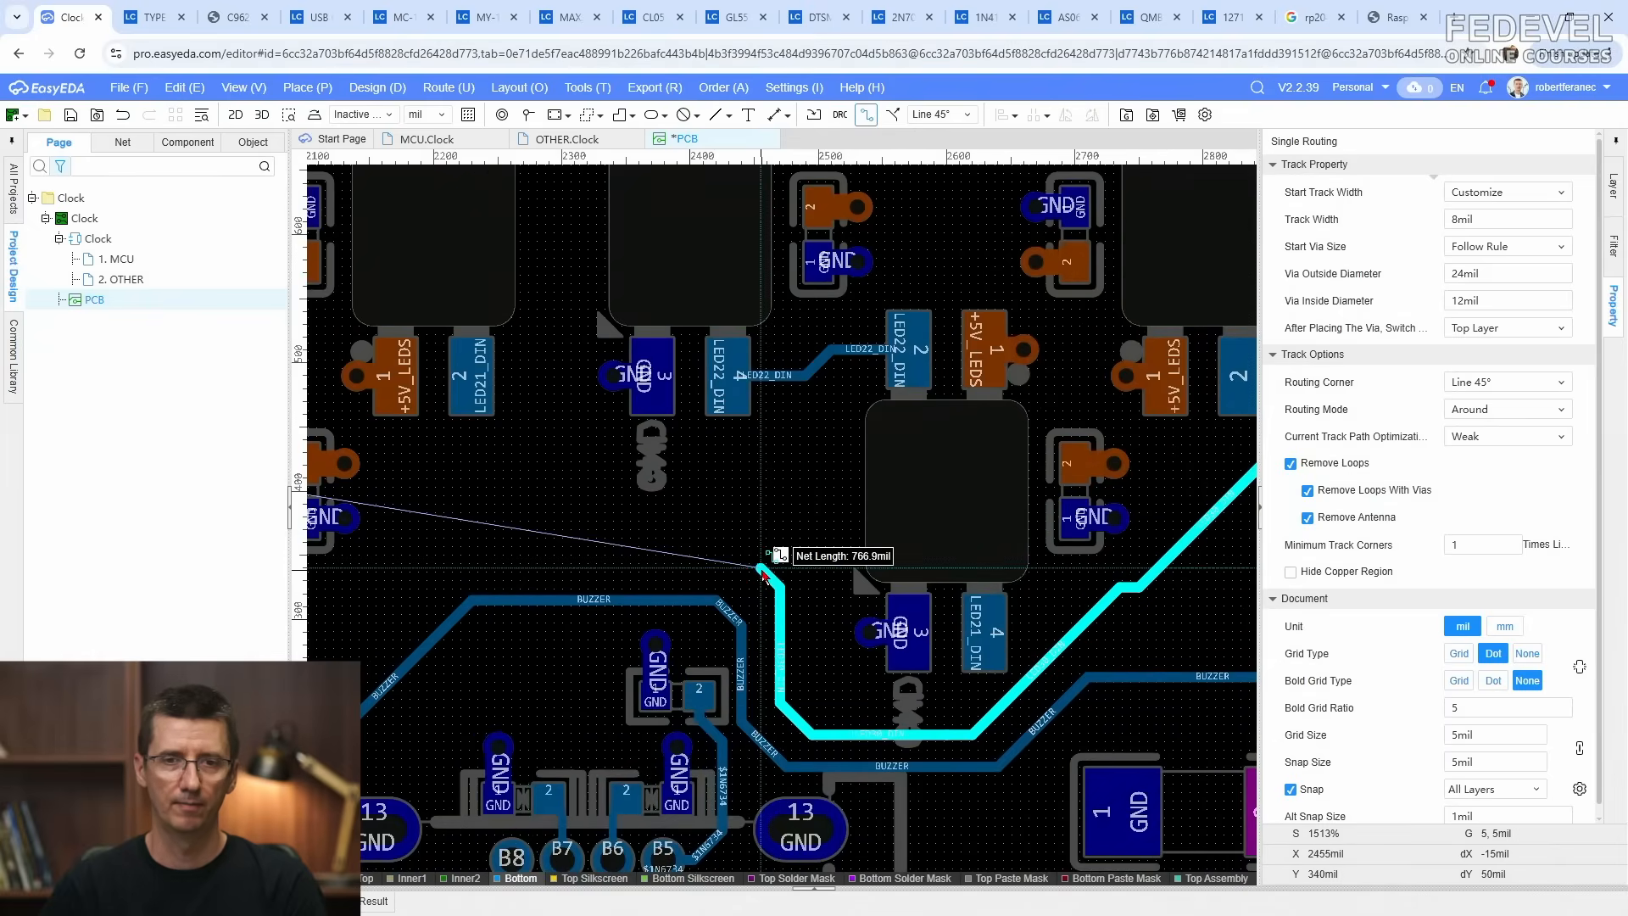
pyautogui.moveTo(761, 574); pyautogui.dragTo(1094, 547, button='right')
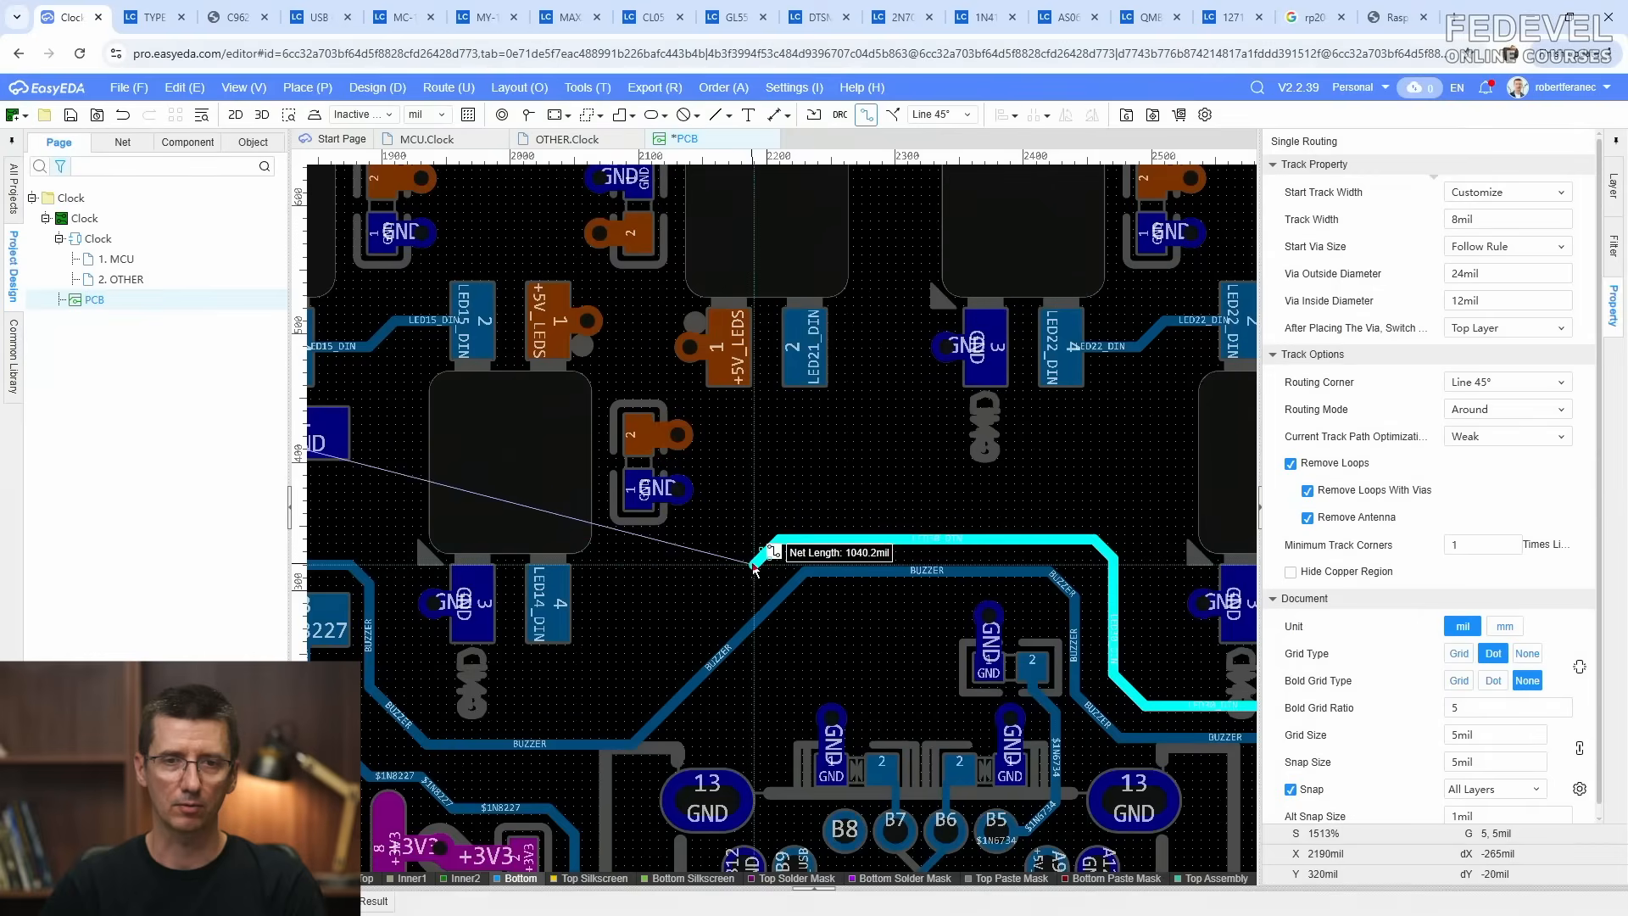
pyautogui.click(1022, 528)
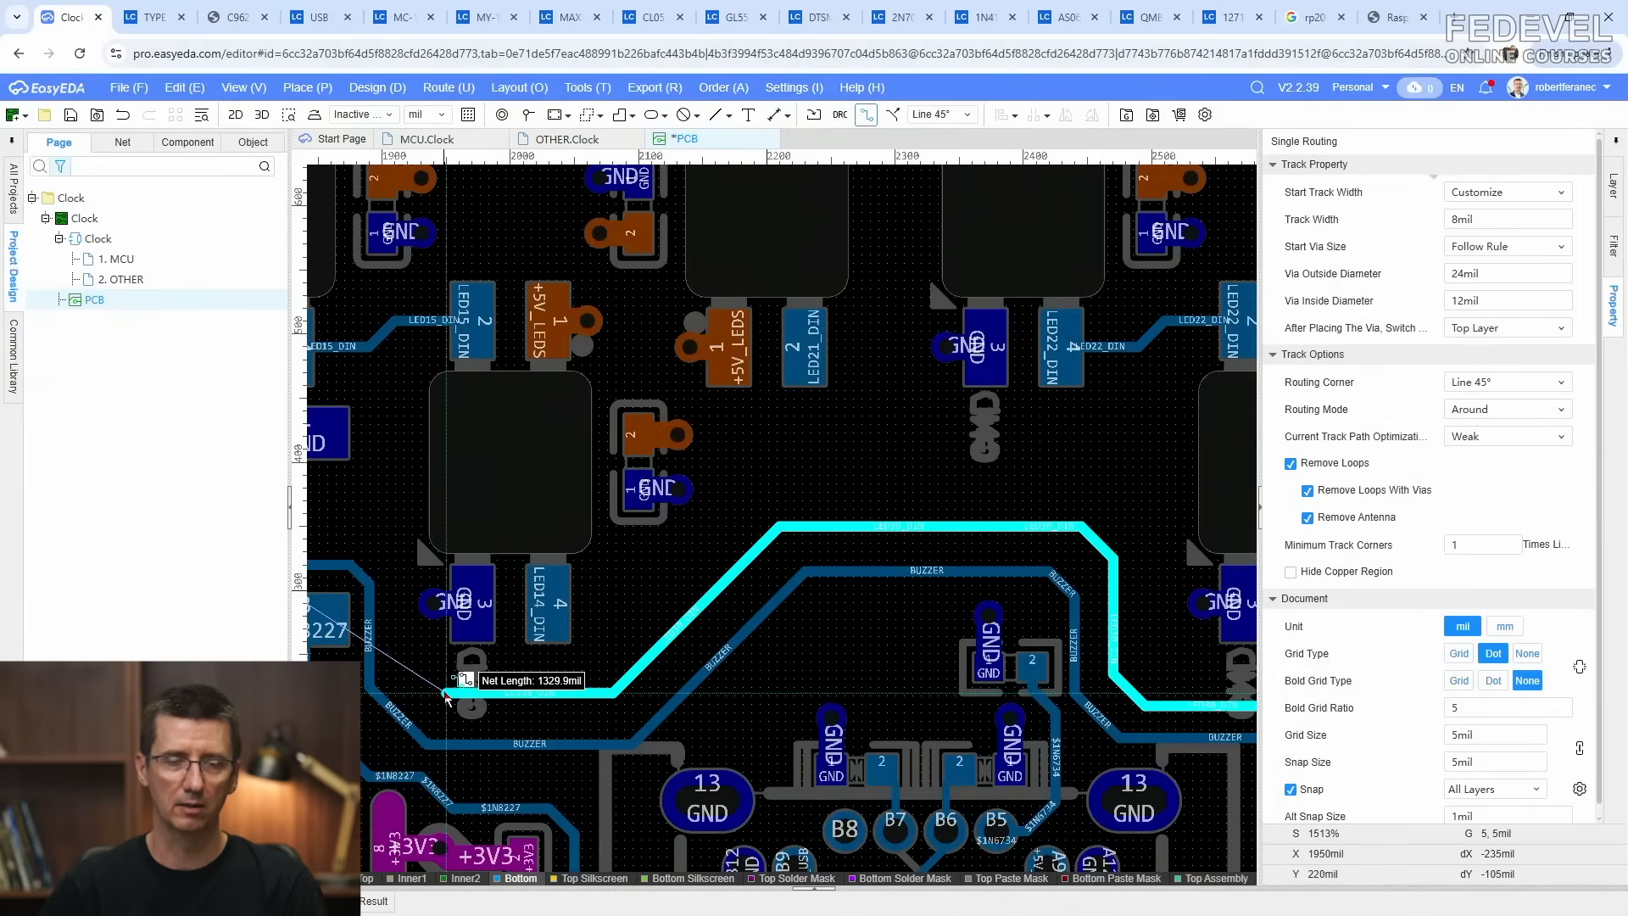
pyautogui.moveTo(473, 699); pyautogui.dragTo(877, 738, button='right')
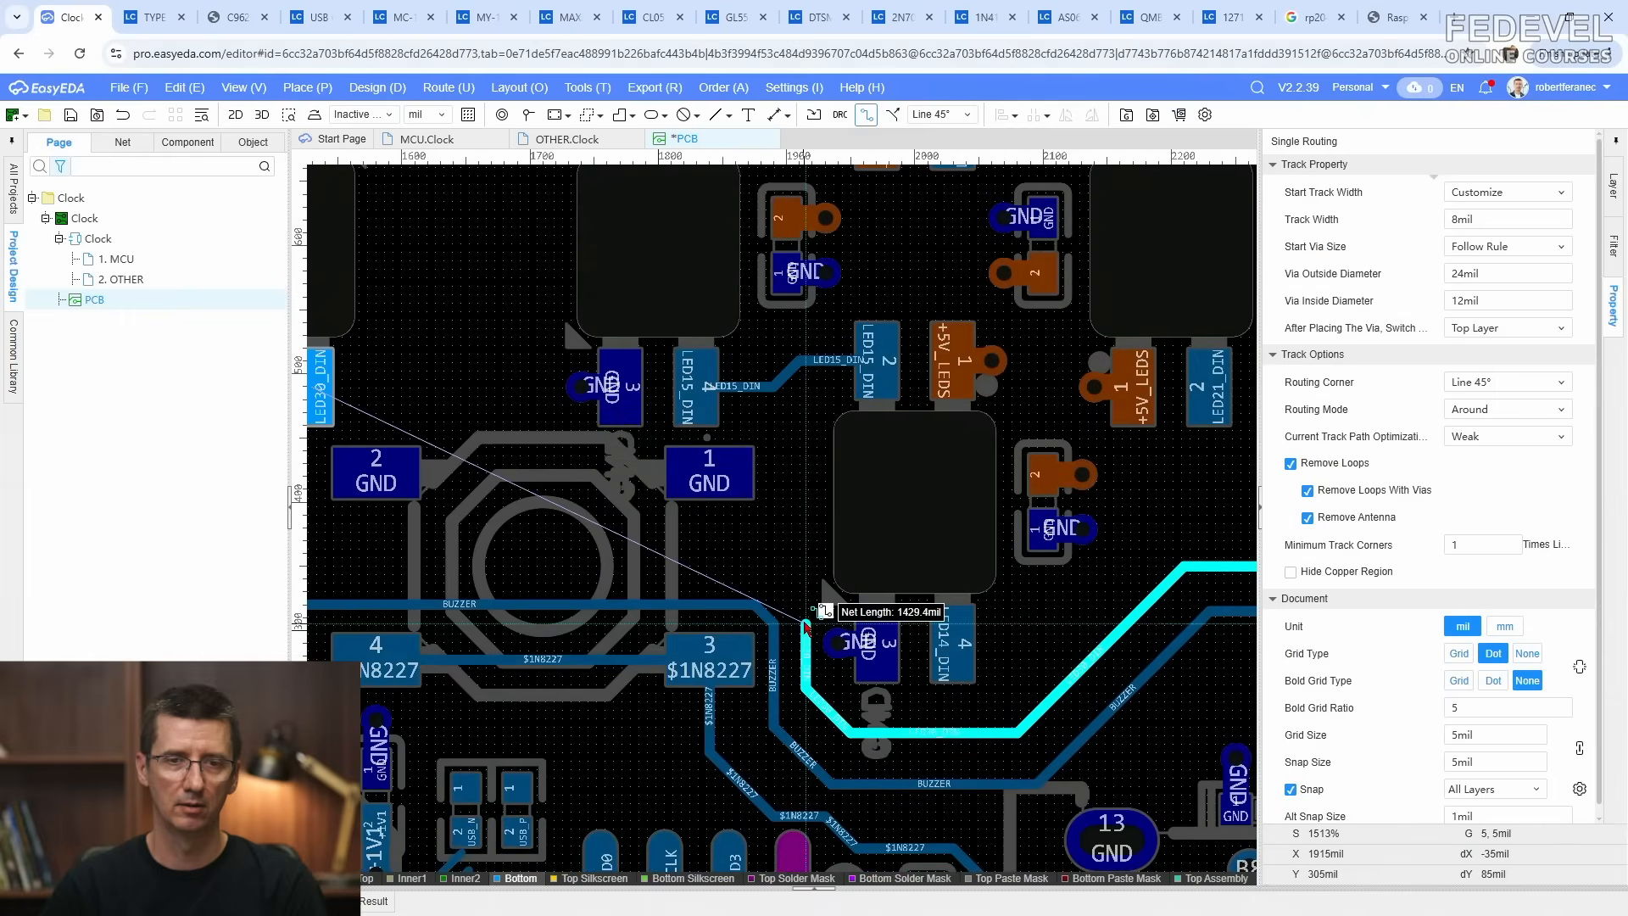
pyautogui.moveTo(810, 621); pyautogui.dragTo(1039, 645, button='right')
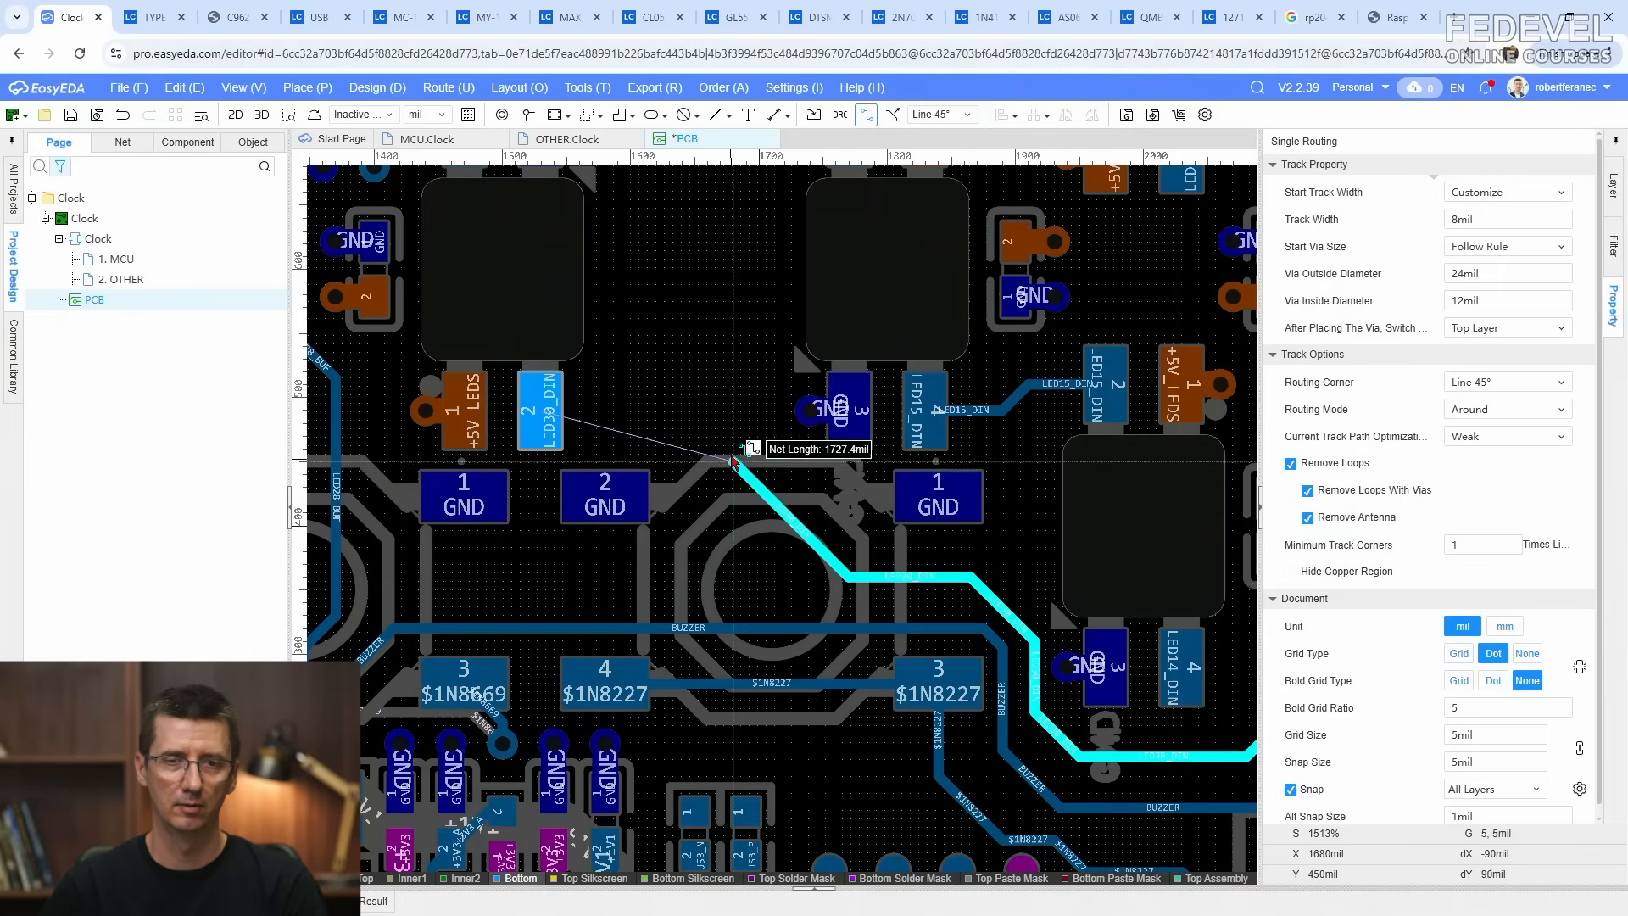
pyautogui.click(543, 416)
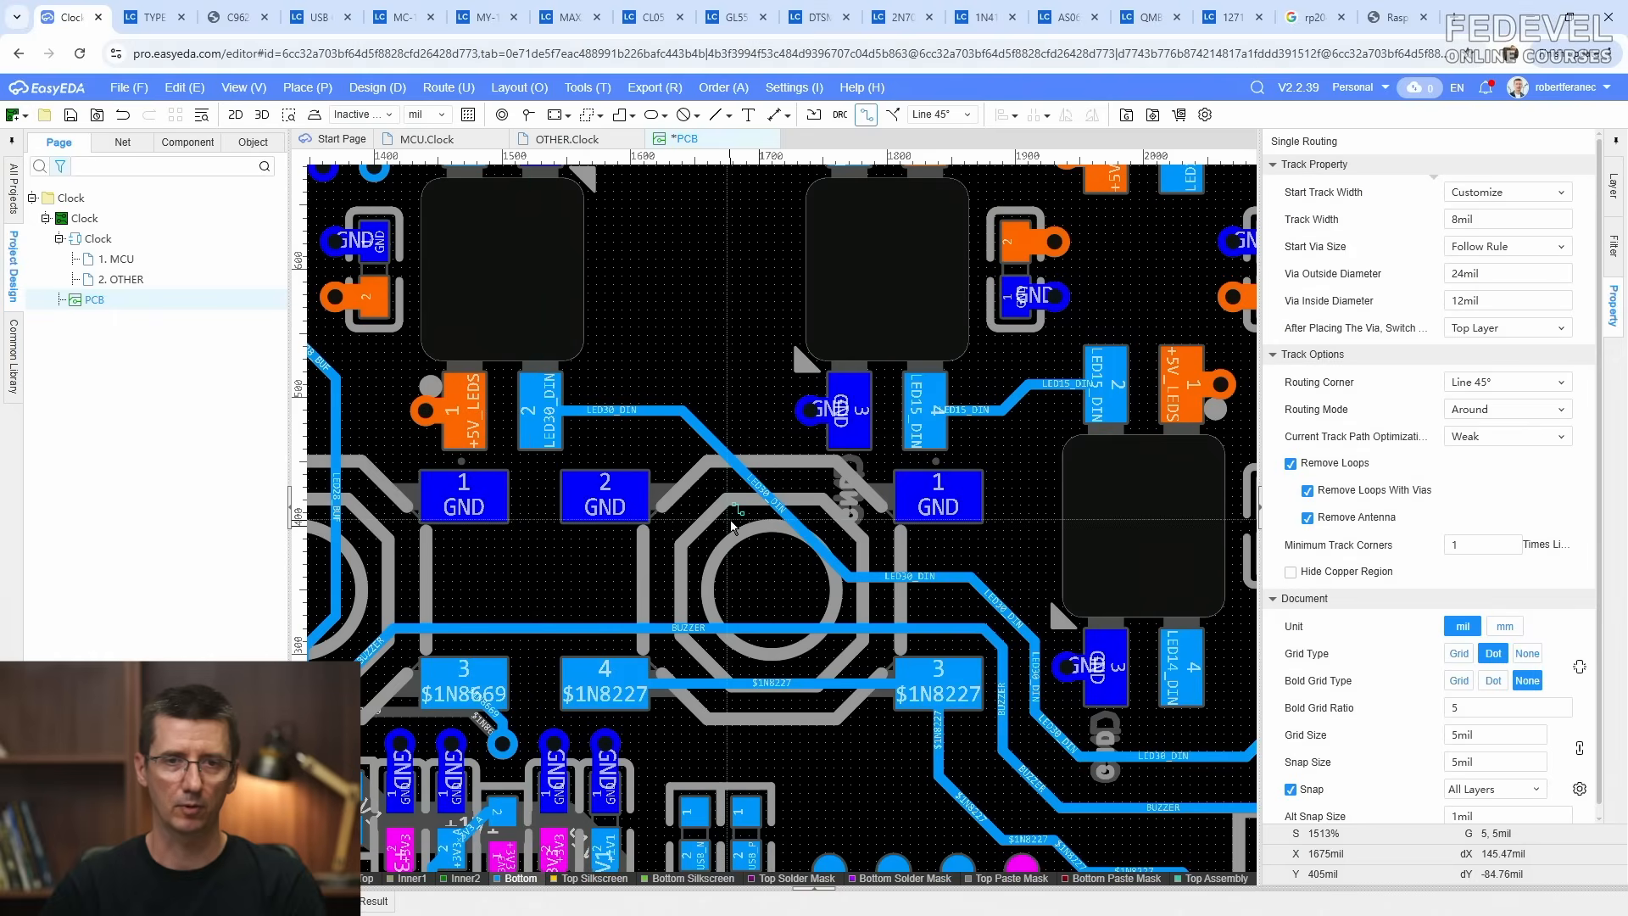
pyautogui.press('Escape')
# Step: Shift the horizontal LED30_DIN segment below the LED14_DIN pad slightly toward BUZZER and move the nearby GND via beneath LED pad 3
pyautogui.moveTo(986, 680); pyautogui.dragTo(797, 527, button='right')
pyautogui.moveTo(781, 531); pyautogui.dragTo(713, 553, button='right')
pyautogui.scroll(2, 1028, 720)
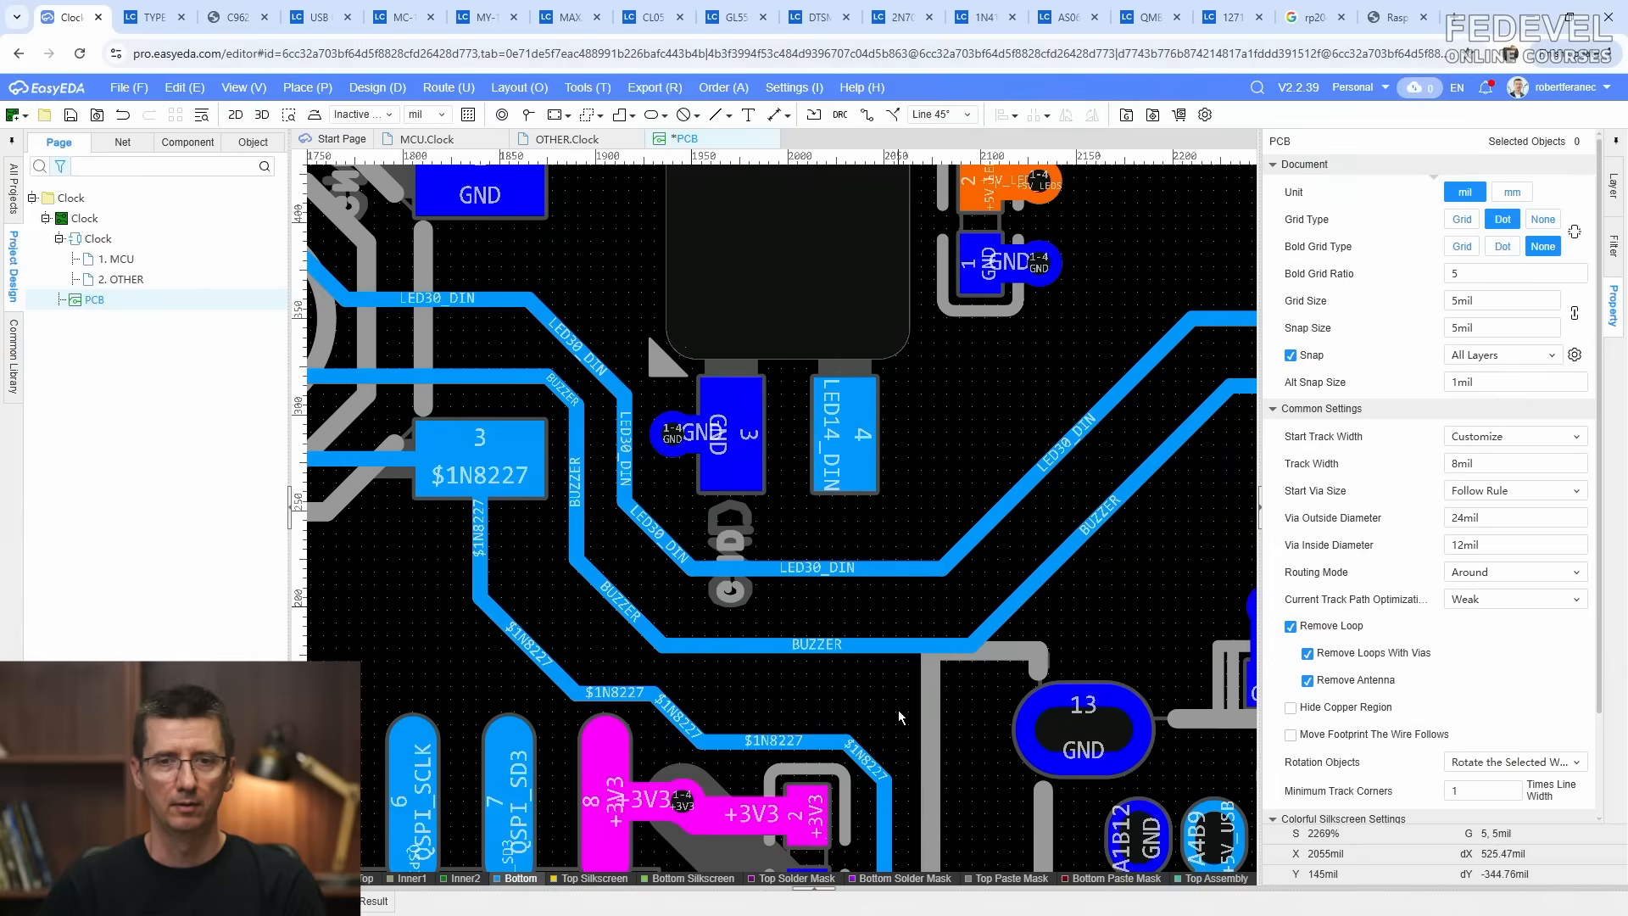
pyautogui.scroll(1, 852, 689)
pyautogui.moveTo(798, 509); pyautogui.dragTo(798, 539)
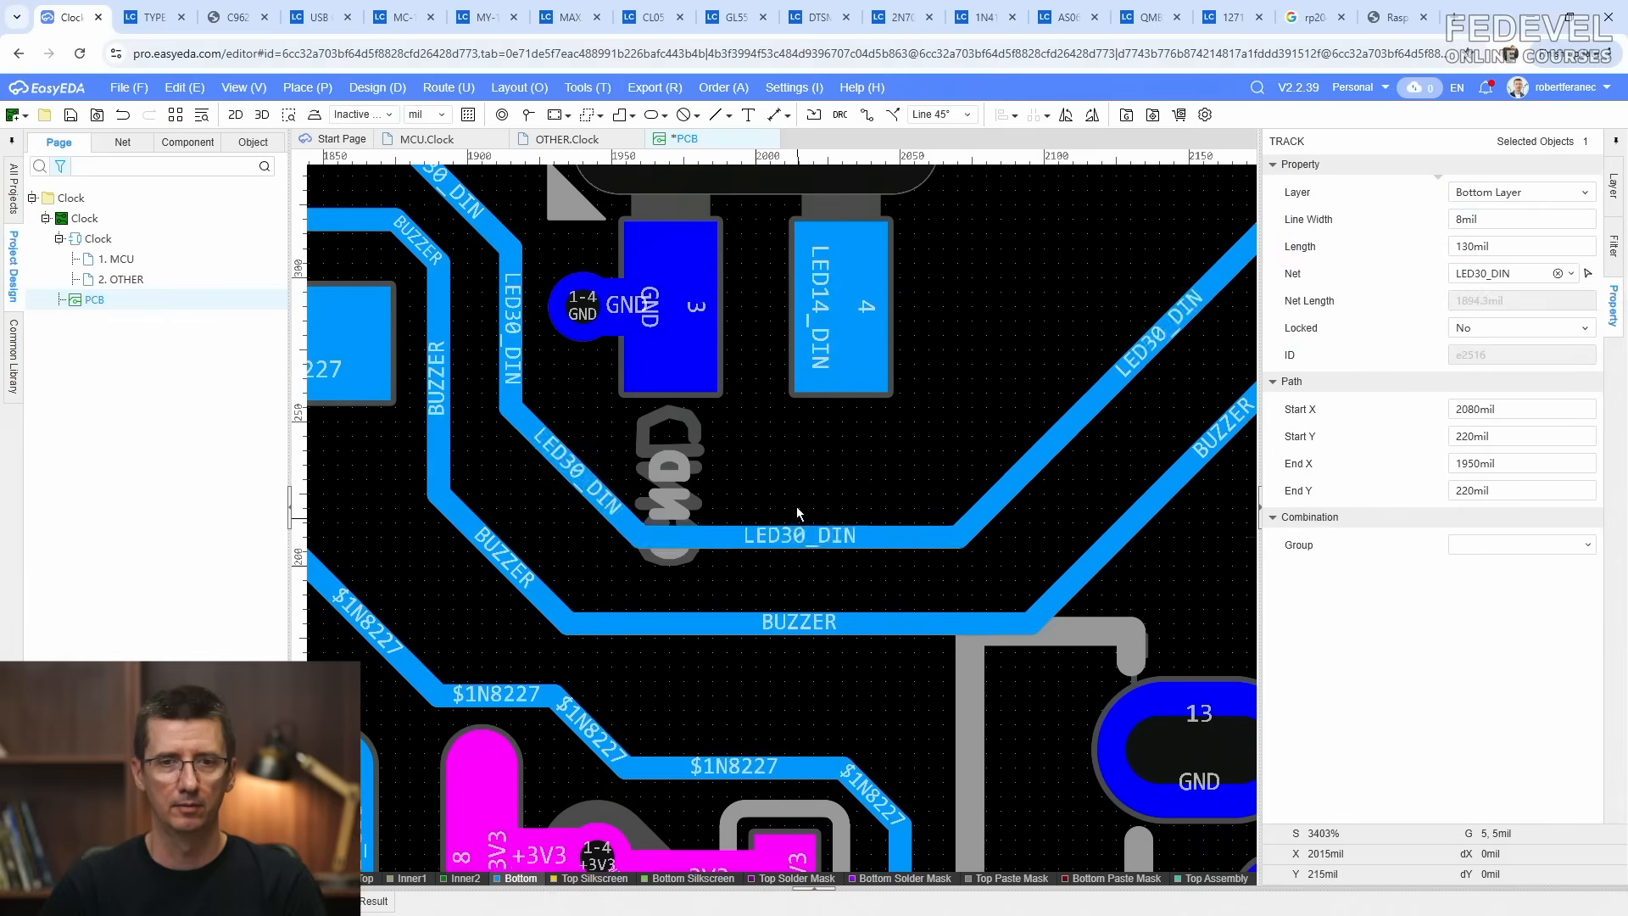
pyautogui.moveTo(798, 511); pyautogui.dragTo(841, 555, button='right')
pyautogui.moveTo(628, 381); pyautogui.dragTo(719, 497)
pyautogui.moveTo(718, 497); pyautogui.dragTo(843, 555, button='right')
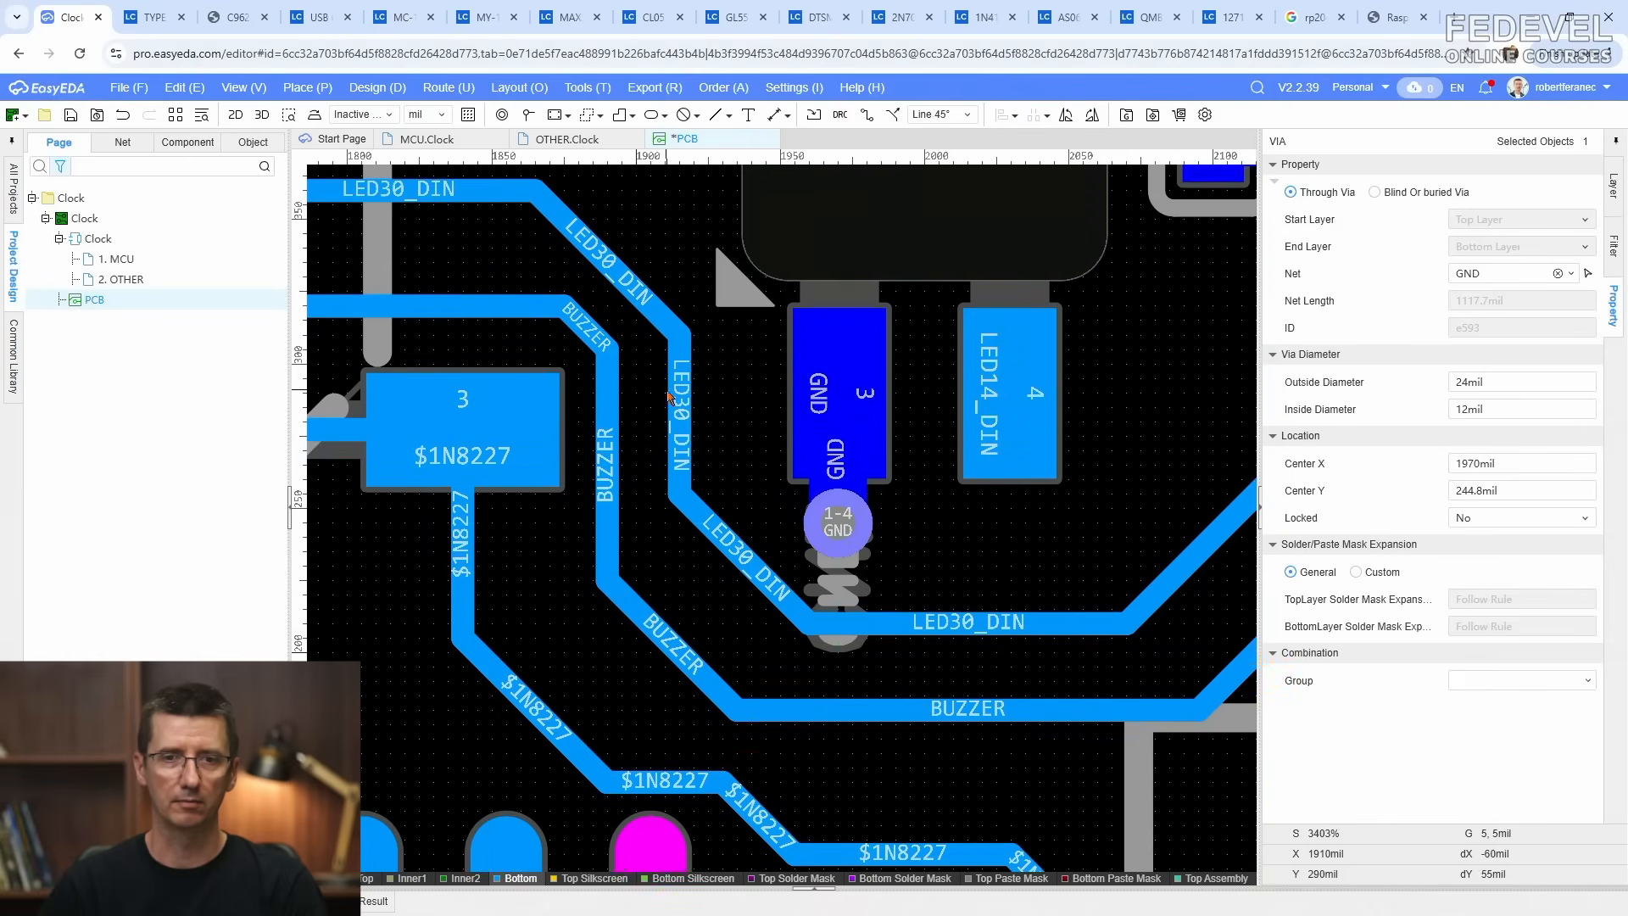
# Step: Adjust the LED30_DIN vertical, horizontal and diagonal segments around the GND via, and shift the adjacent vertical BUZZER segment slightly toward them
pyautogui.click(717, 421)
pyautogui.moveTo(717, 421); pyautogui.dragTo(733, 428)
pyautogui.moveTo(901, 629); pyautogui.dragTo(925, 597)
pyautogui.scroll(-1, 953, 619)
pyautogui.moveTo(955, 622); pyautogui.dragTo(807, 611, button='right')
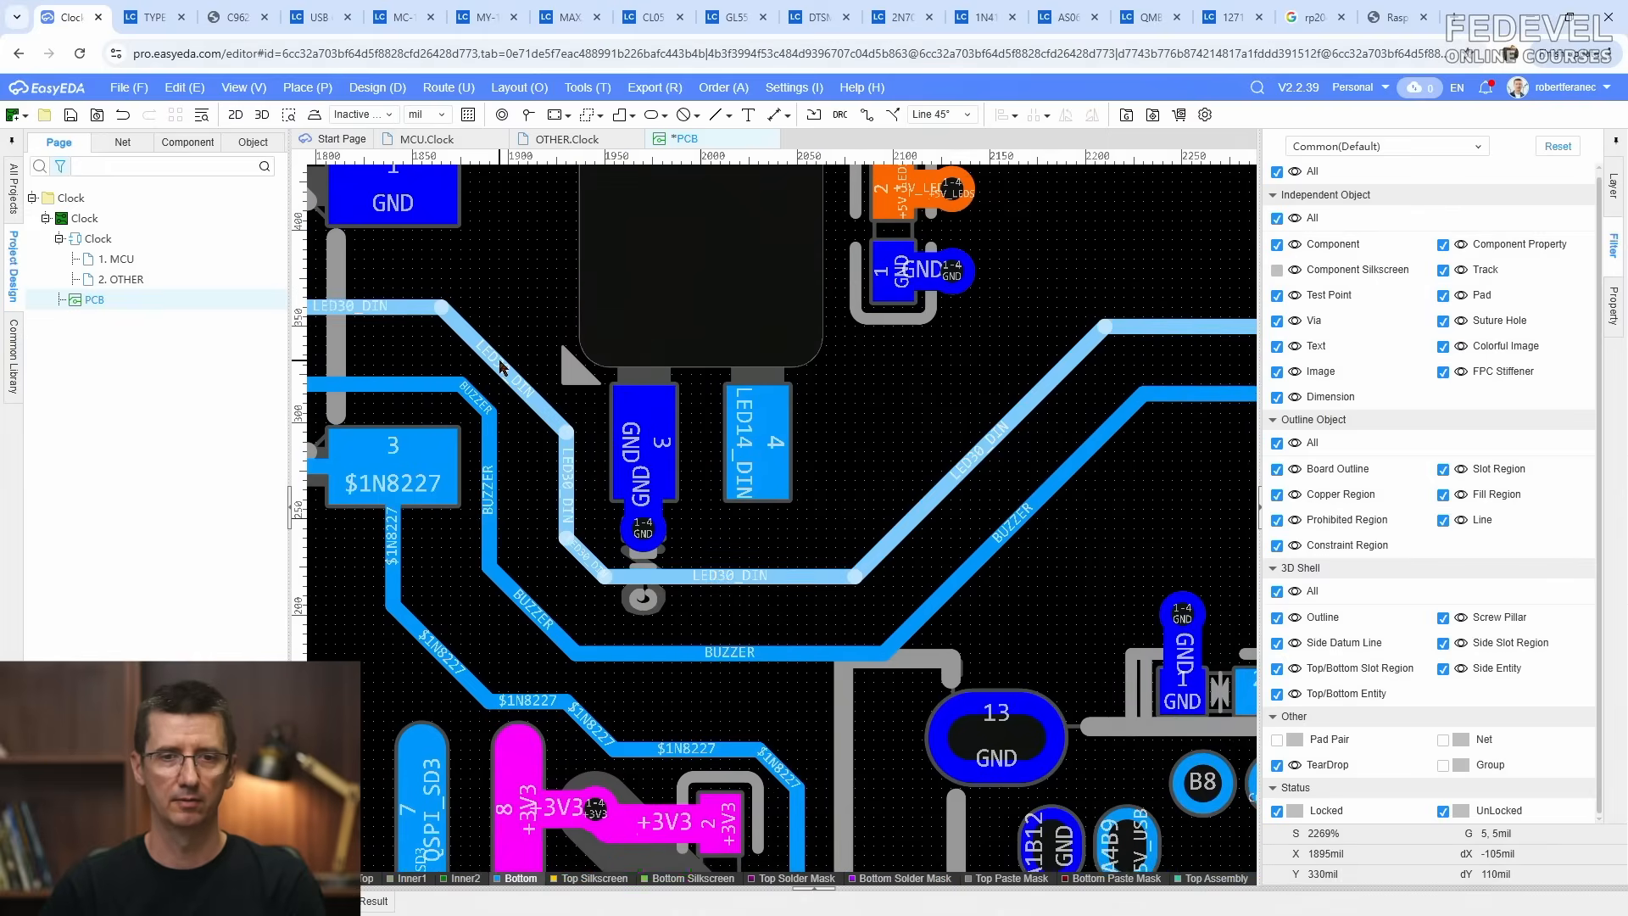
pyautogui.moveTo(502, 364); pyautogui.dragTo(512, 350)
pyautogui.moveTo(490, 465); pyautogui.dragTo(499, 475)
# Step: Reposition the $1N8227 segments below the BUZZER track to remove the extra jog near the +3V3 pad
pyautogui.scroll(-1, 526, 509)
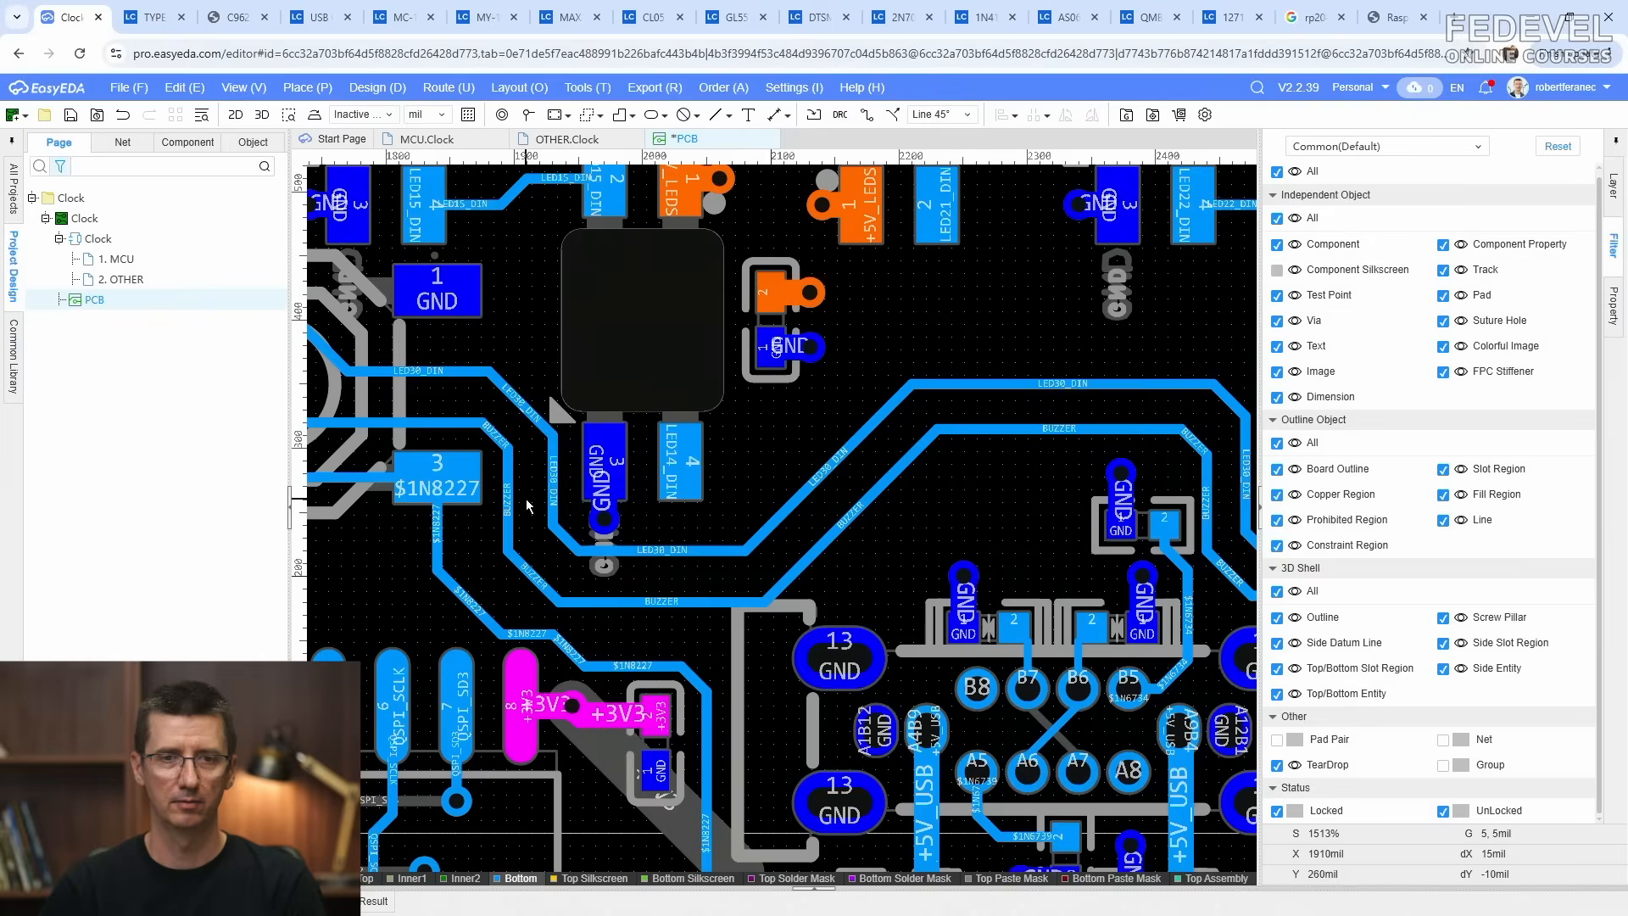
pyautogui.moveTo(732, 591); pyautogui.dragTo(683, 487, button='right')
pyautogui.scroll(1, 517, 496)
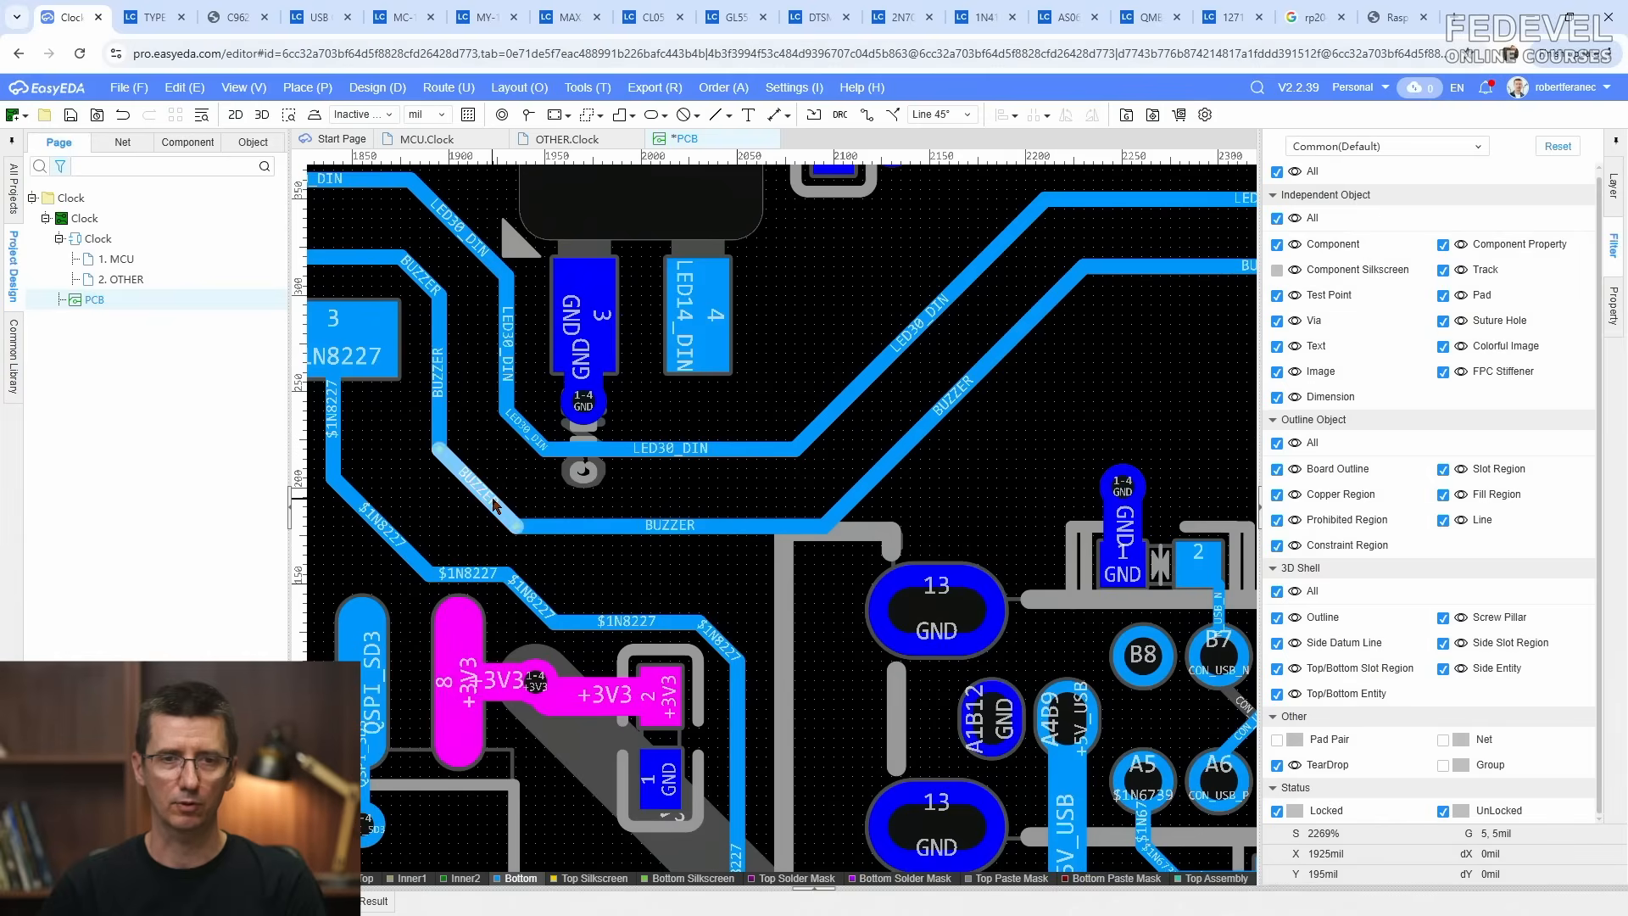
pyautogui.scroll(-1, 628, 582)
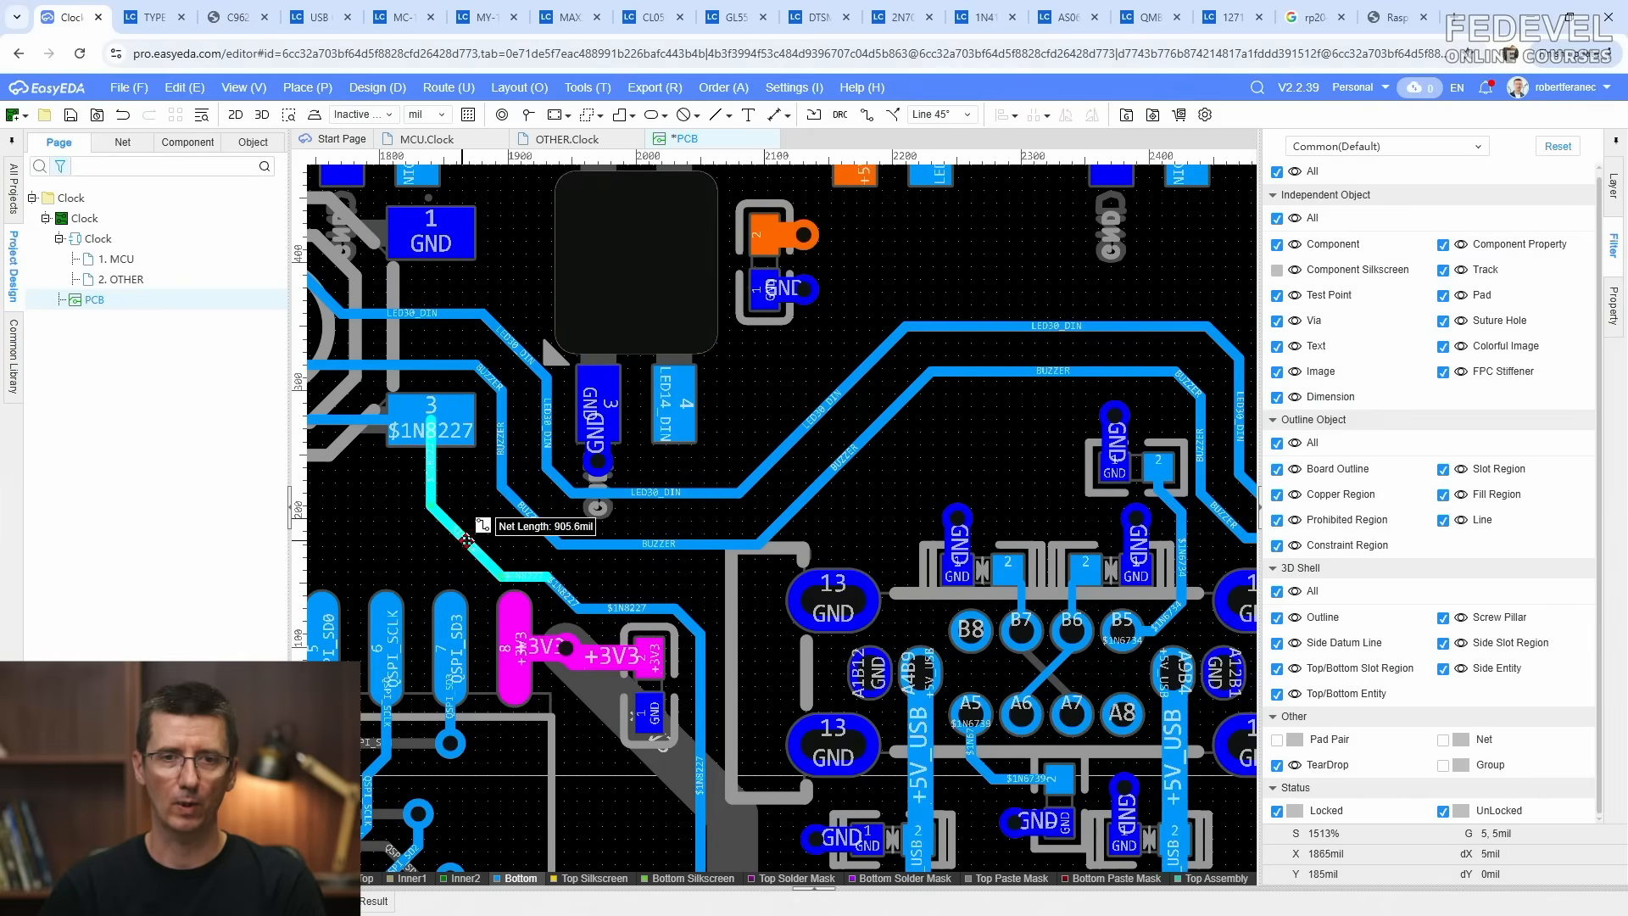
pyautogui.click(467, 540)
pyautogui.click(633, 580)
pyautogui.scroll(-1, 634, 582)
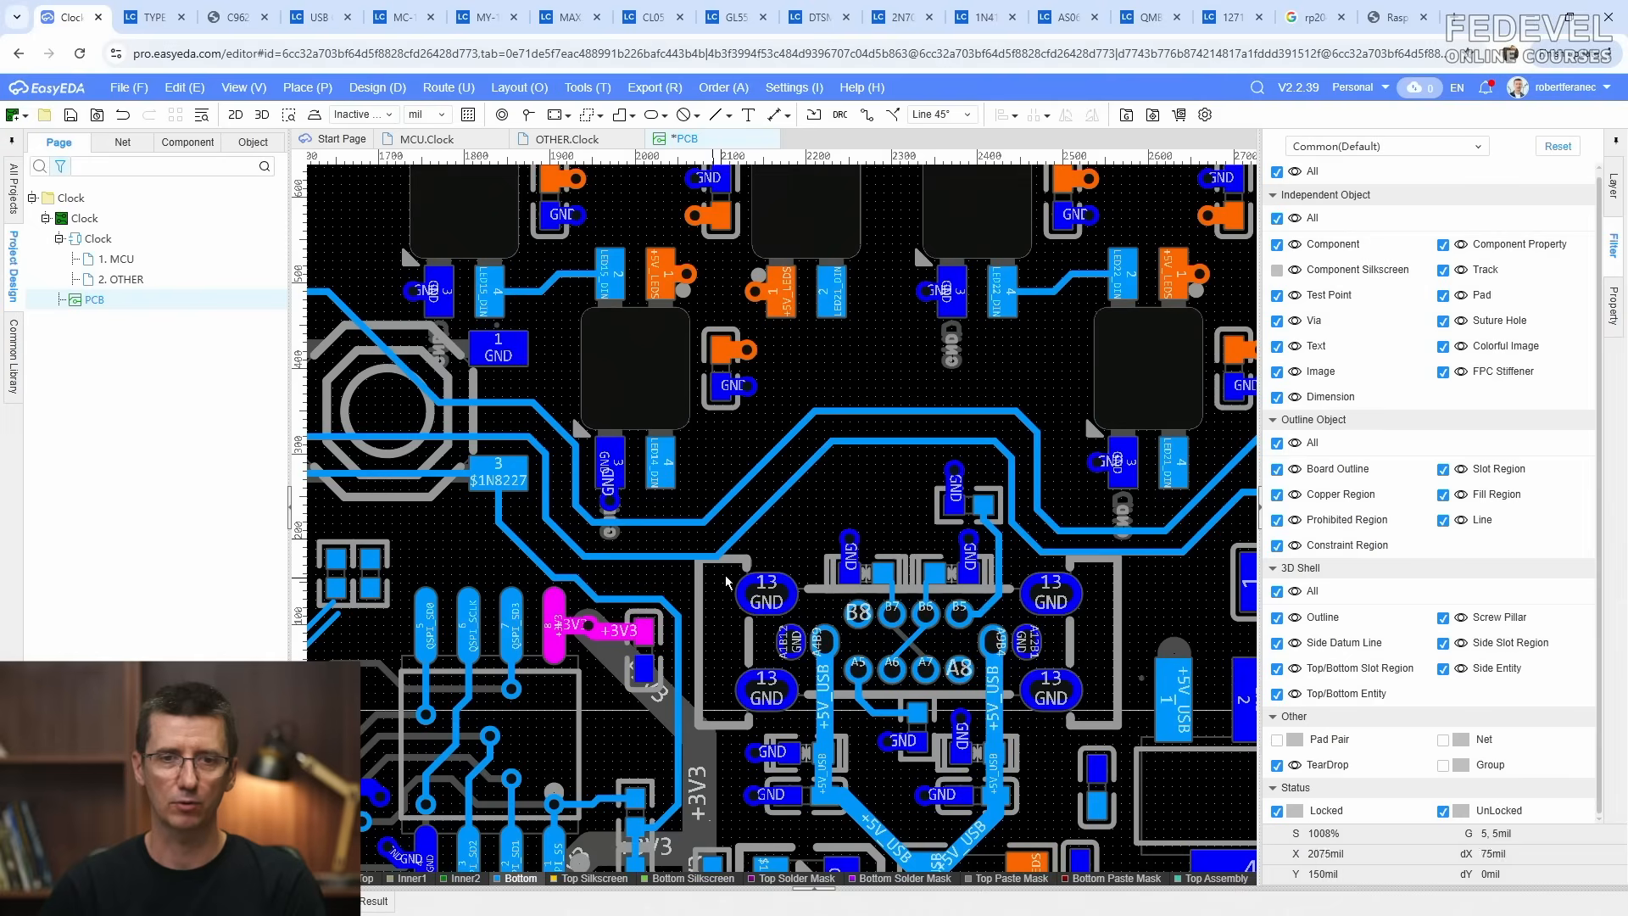
# Step: Shift the vertical LED30_DIN segment slightly away from the capacitor with the relocated vias and deselect it
pyautogui.moveTo(770, 544); pyautogui.dragTo(578, 531, button='right')
pyautogui.scroll(-1, 596, 540)
pyautogui.moveTo(869, 557); pyautogui.dragTo(737, 642, button='right')
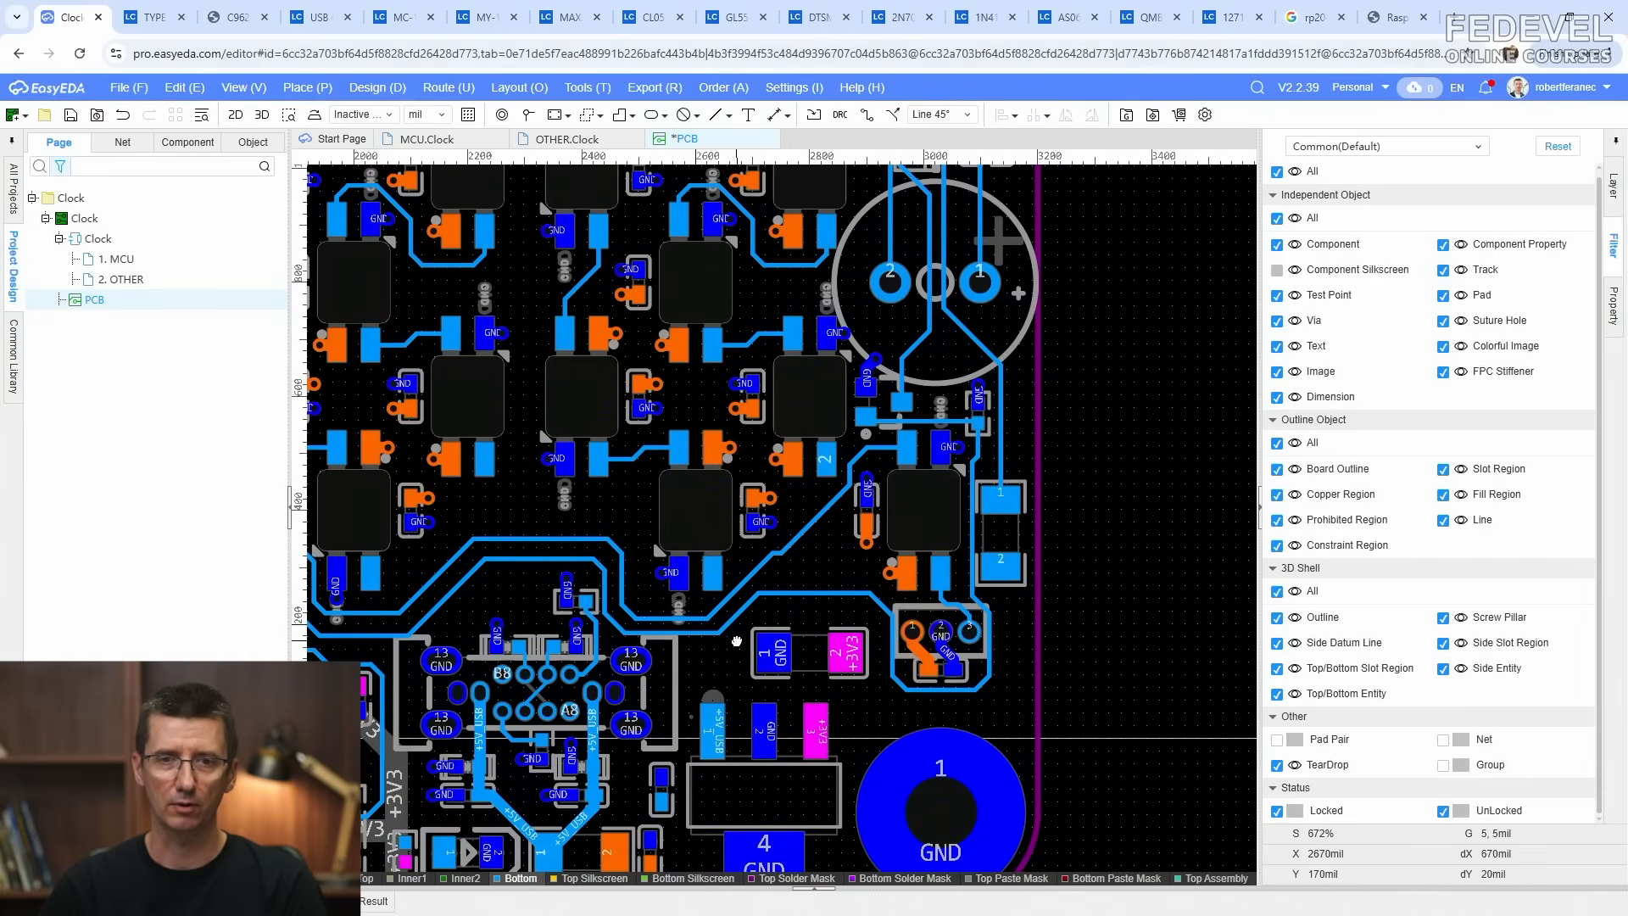
pyautogui.click(817, 525)
pyautogui.click(851, 525)
pyautogui.scroll(2, 851, 524)
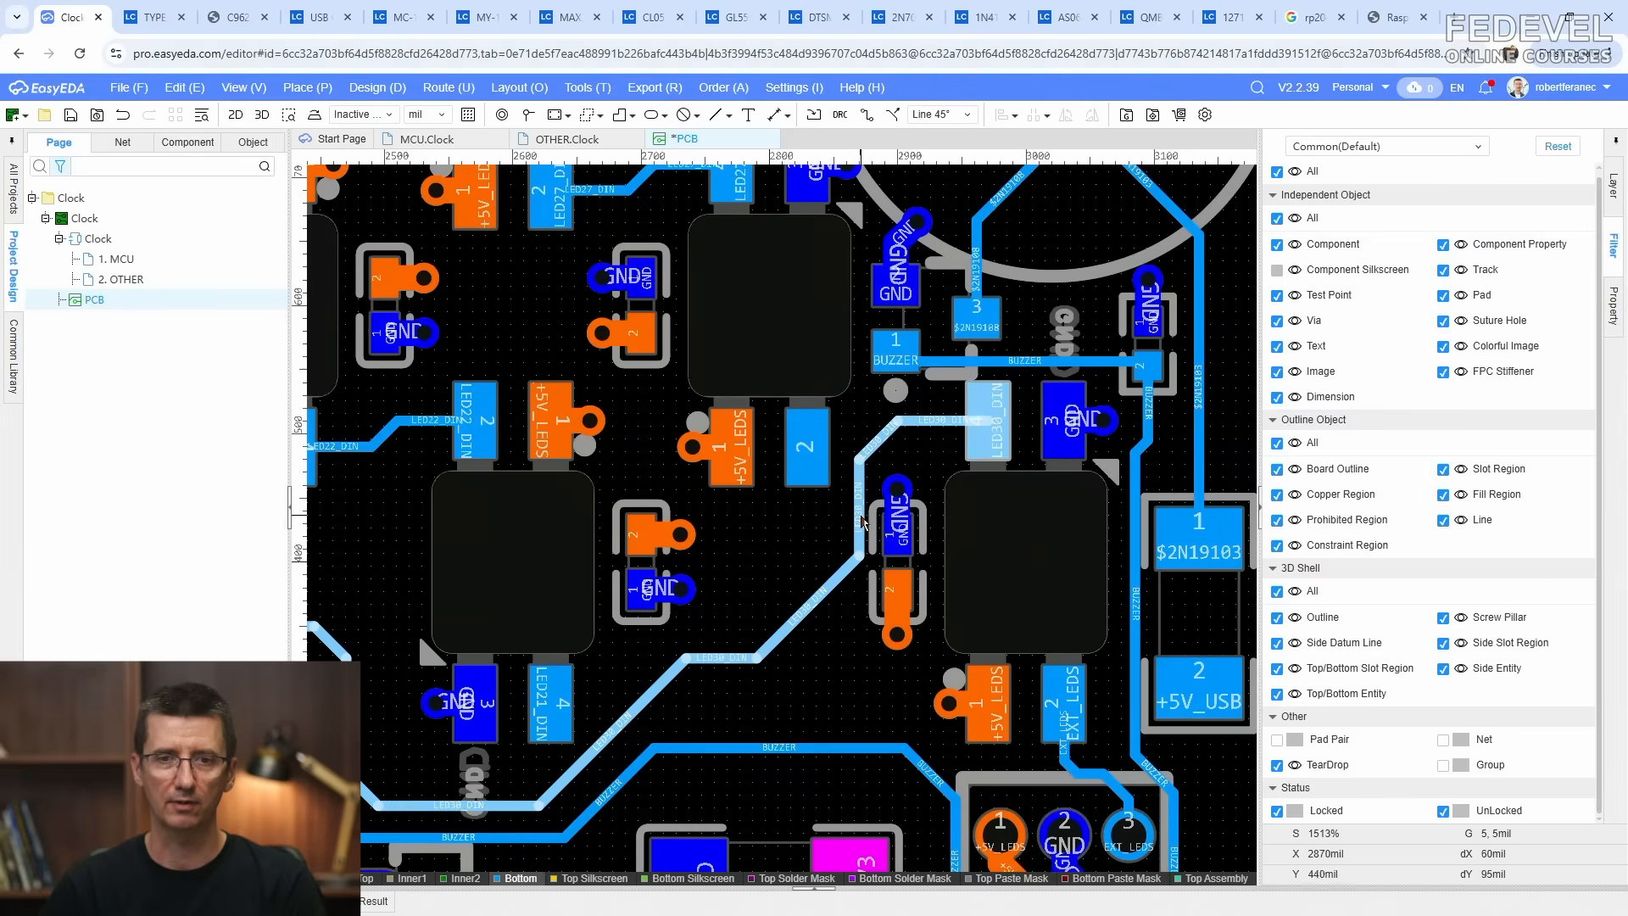
pyautogui.click(852, 525)
pyautogui.press('Escape')
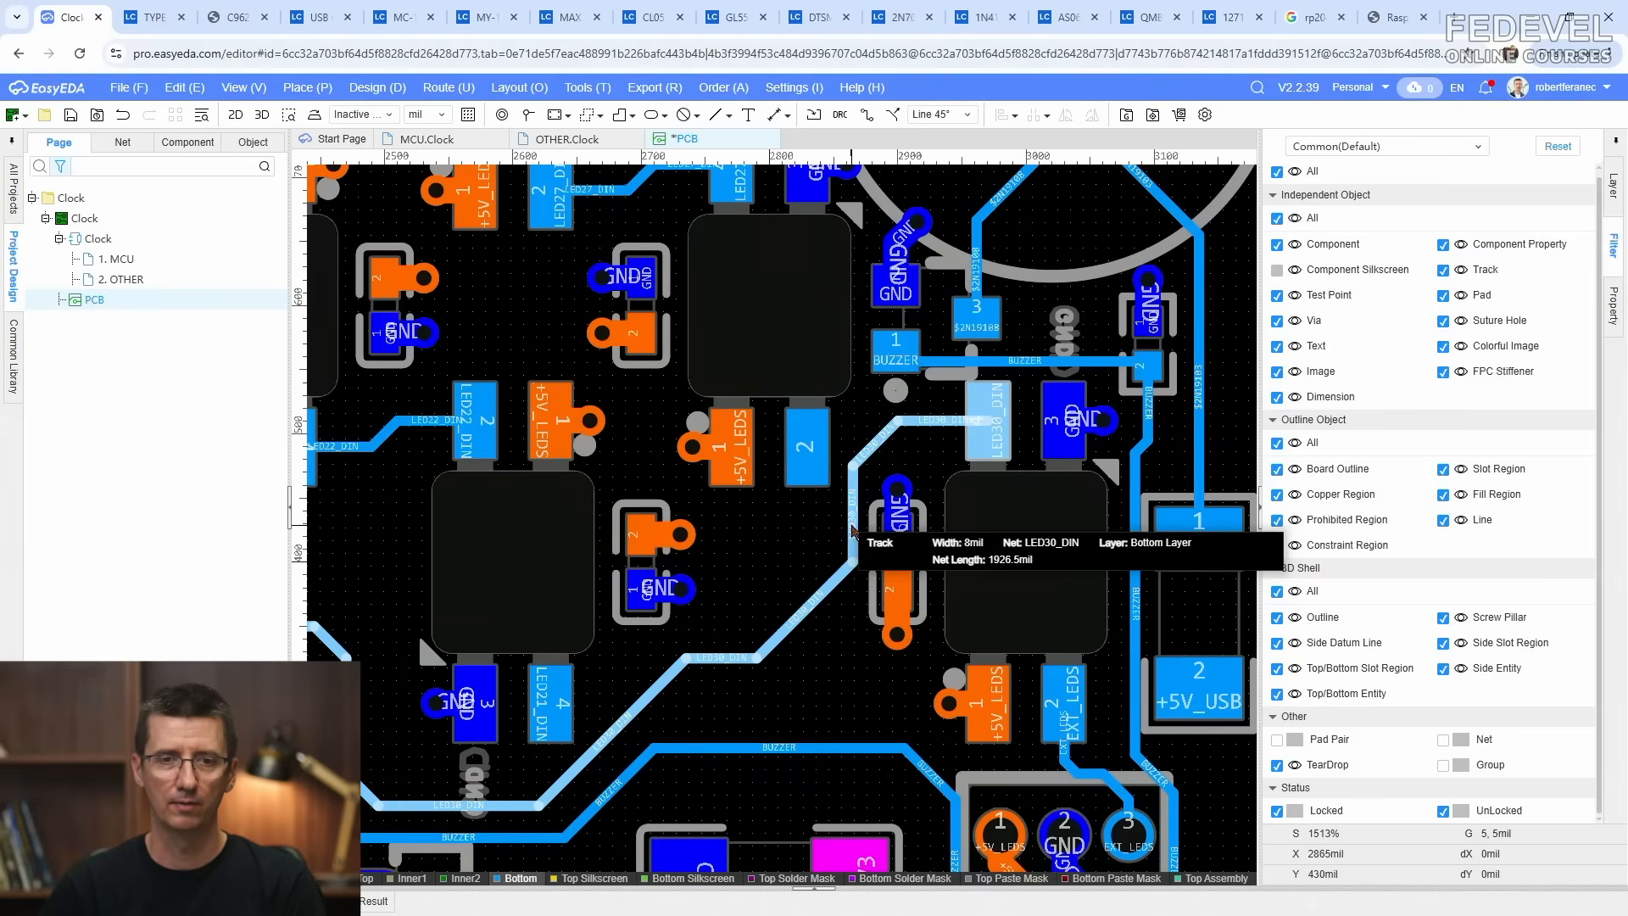
# Step: Route an 8 mil LED29_DIN track from pad 4 of the lower LED to pad 2 of the LED above it and end routing
pyautogui.scroll(-3, 852, 529)
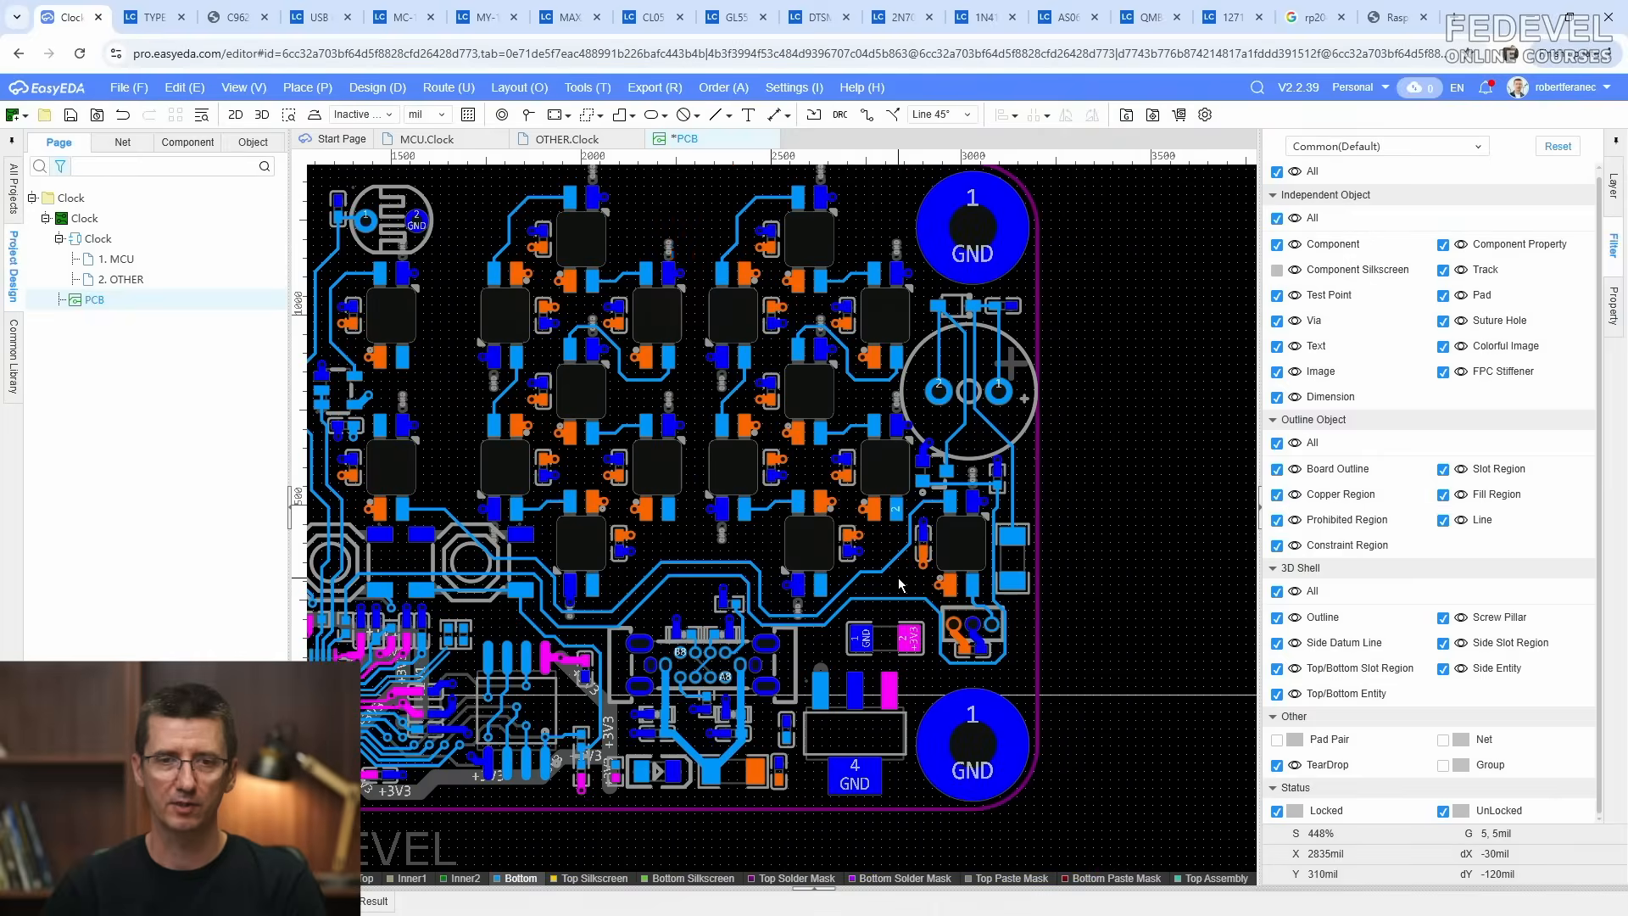
pyautogui.scroll(2, 800, 621)
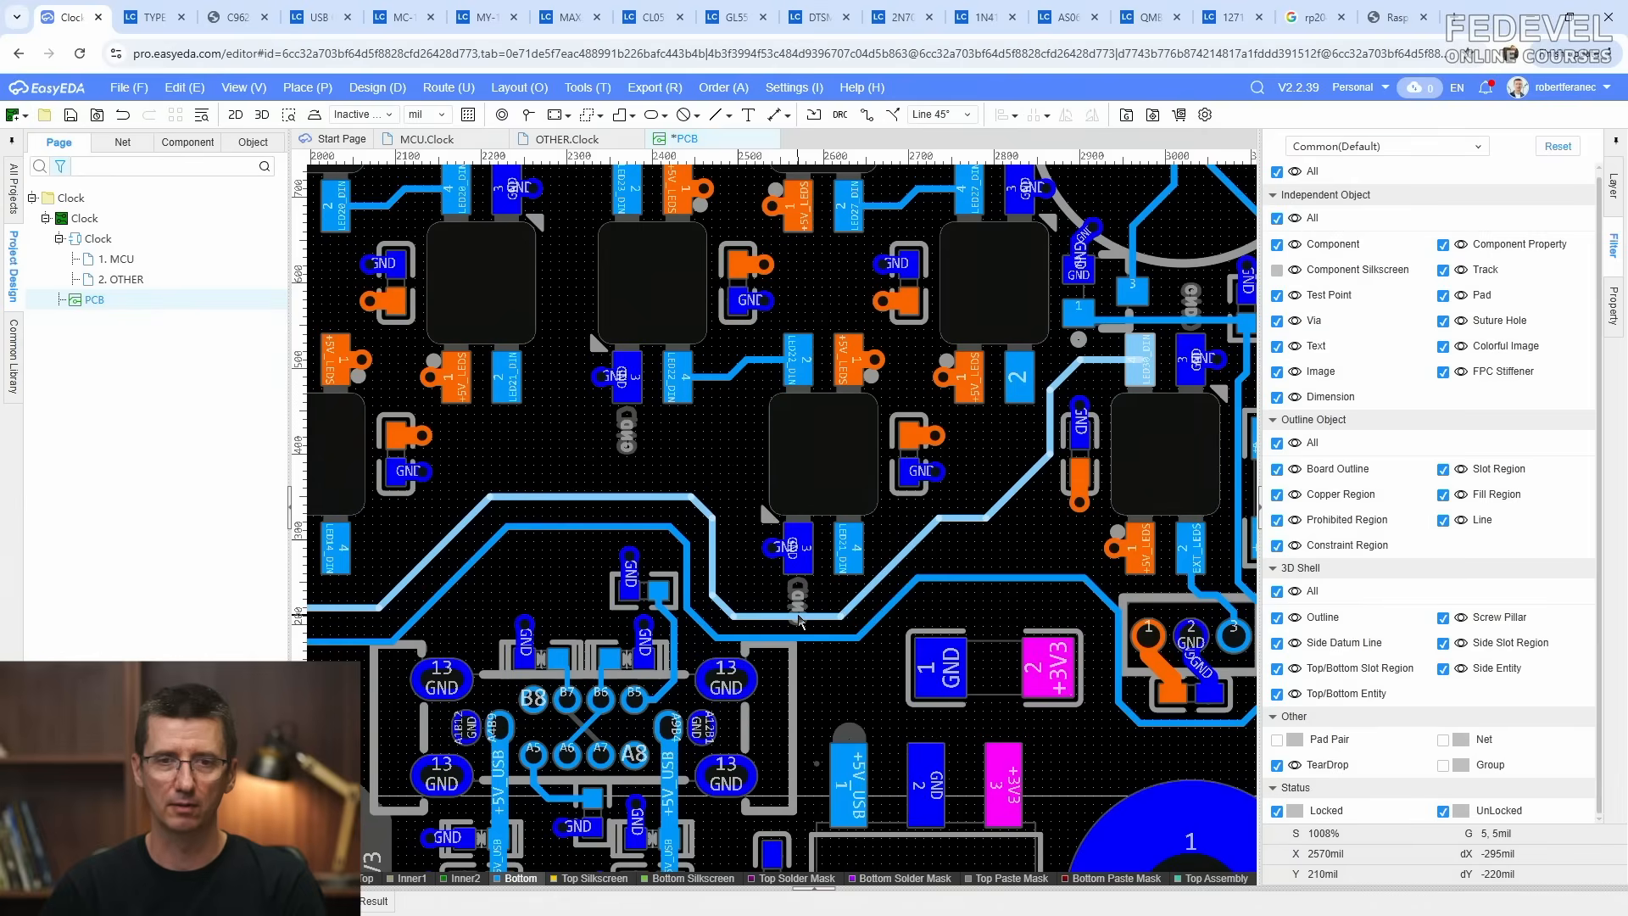
pyautogui.scroll(-3, 800, 621)
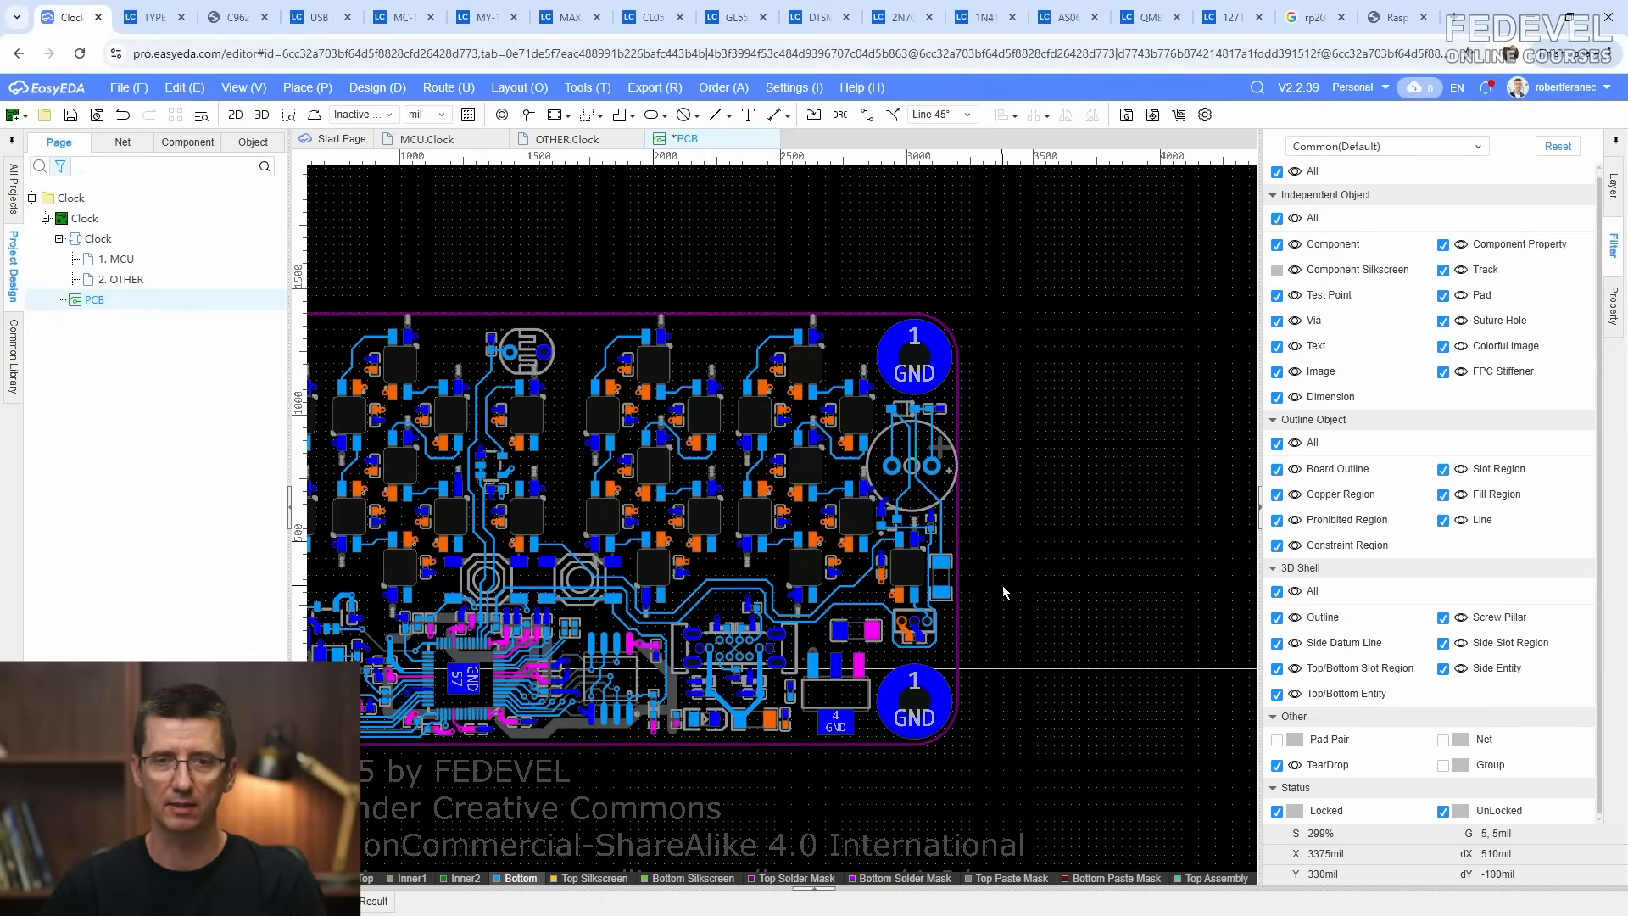
pyautogui.scroll(3, 654, 593)
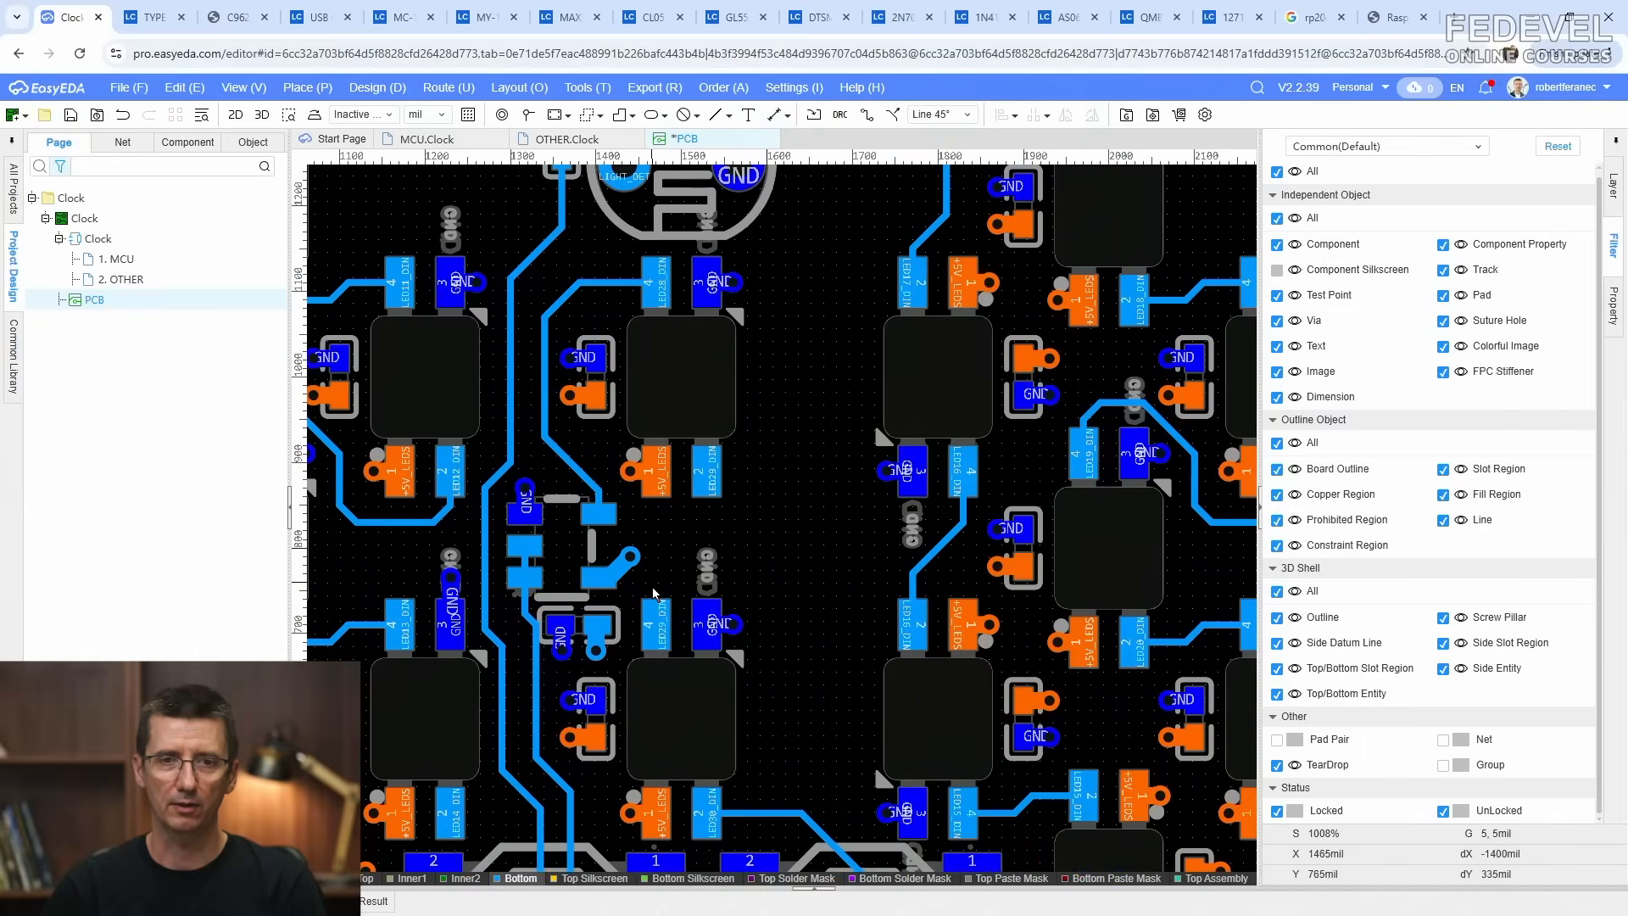
pyautogui.press('w')
pyautogui.scroll(1, 692, 581)
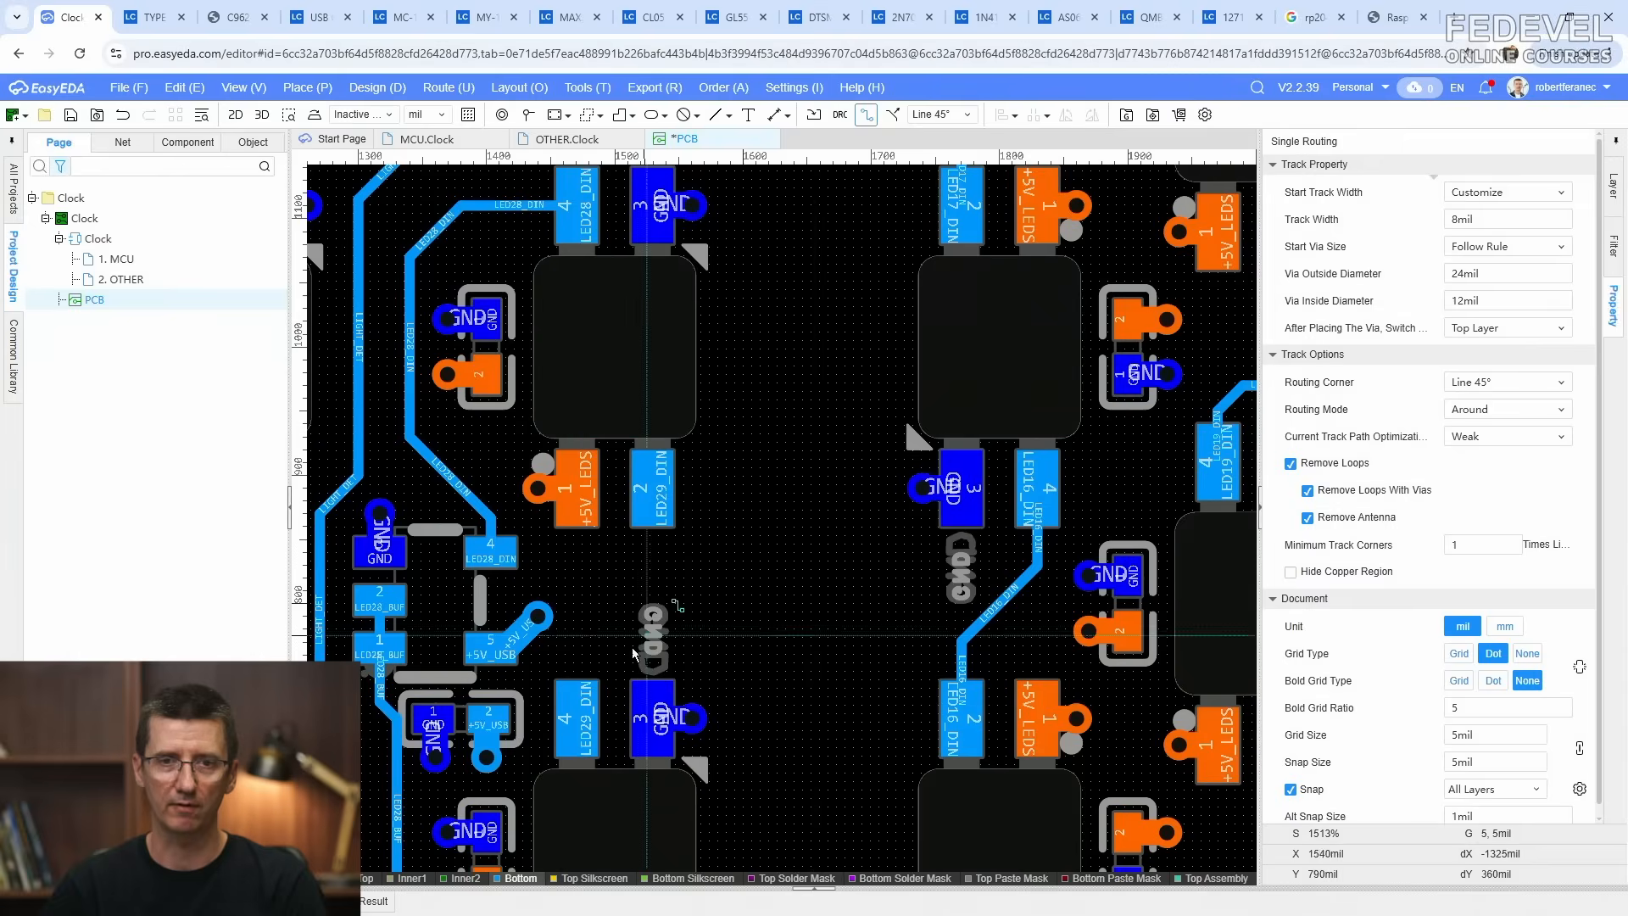
pyautogui.click(578, 716)
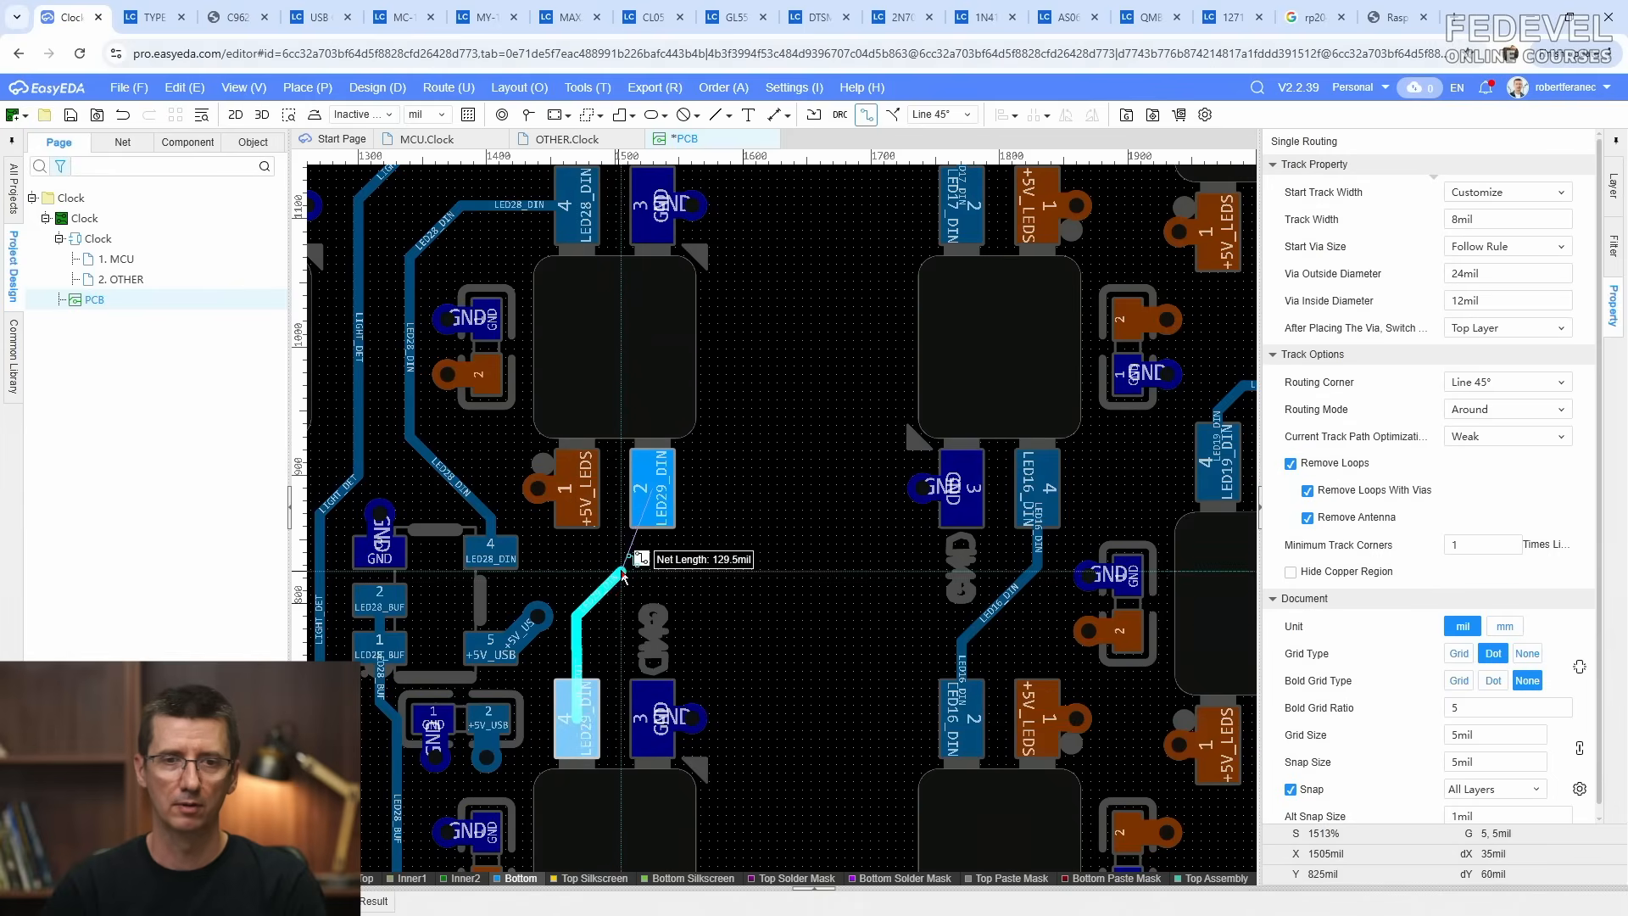
pyautogui.click(653, 490)
pyautogui.rightClick(708, 597)
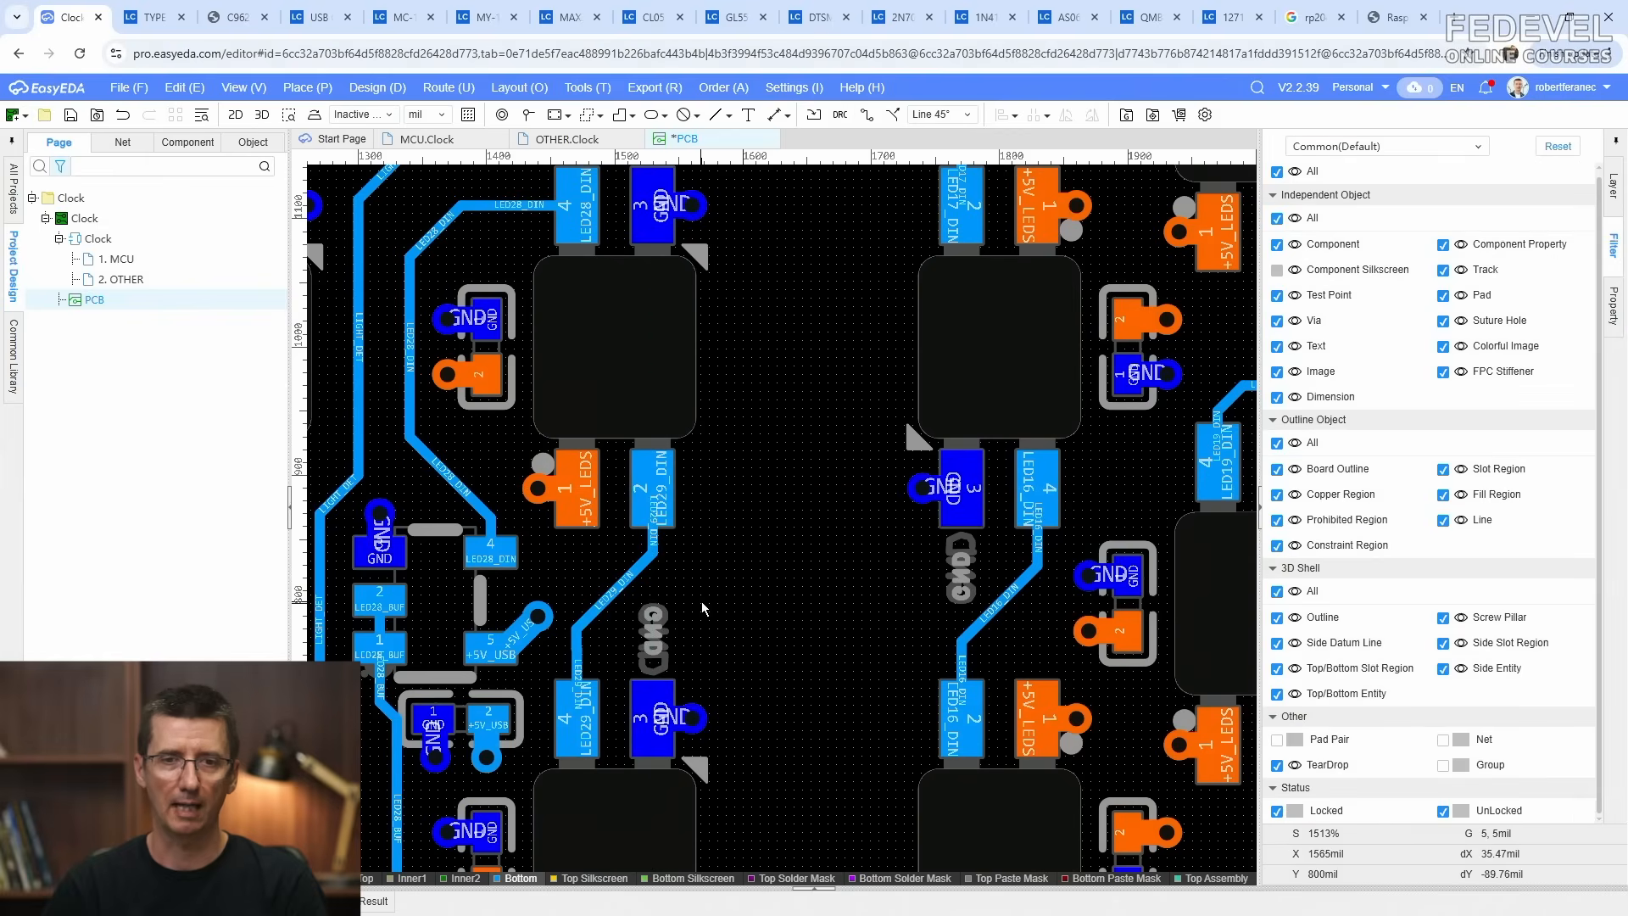
# Step: Save the PCB document
pyautogui.moveTo(714, 601); pyautogui.dragTo(864, 592, button='right')
pyautogui.scroll(-4, 742, 551)
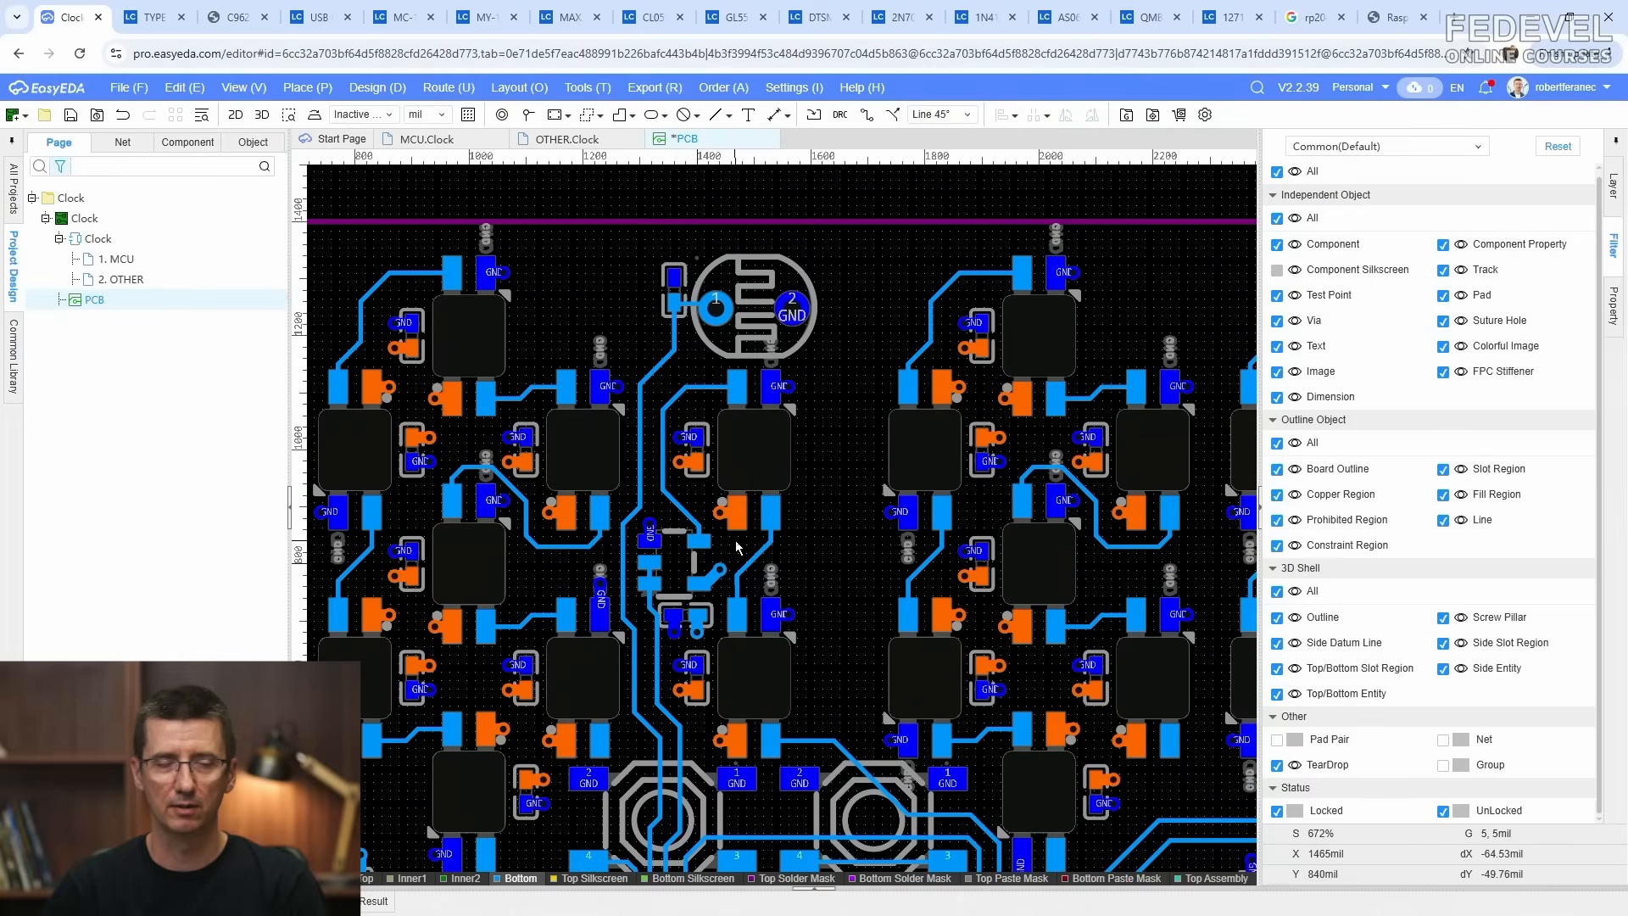
pyautogui.scroll(-3, 737, 548)
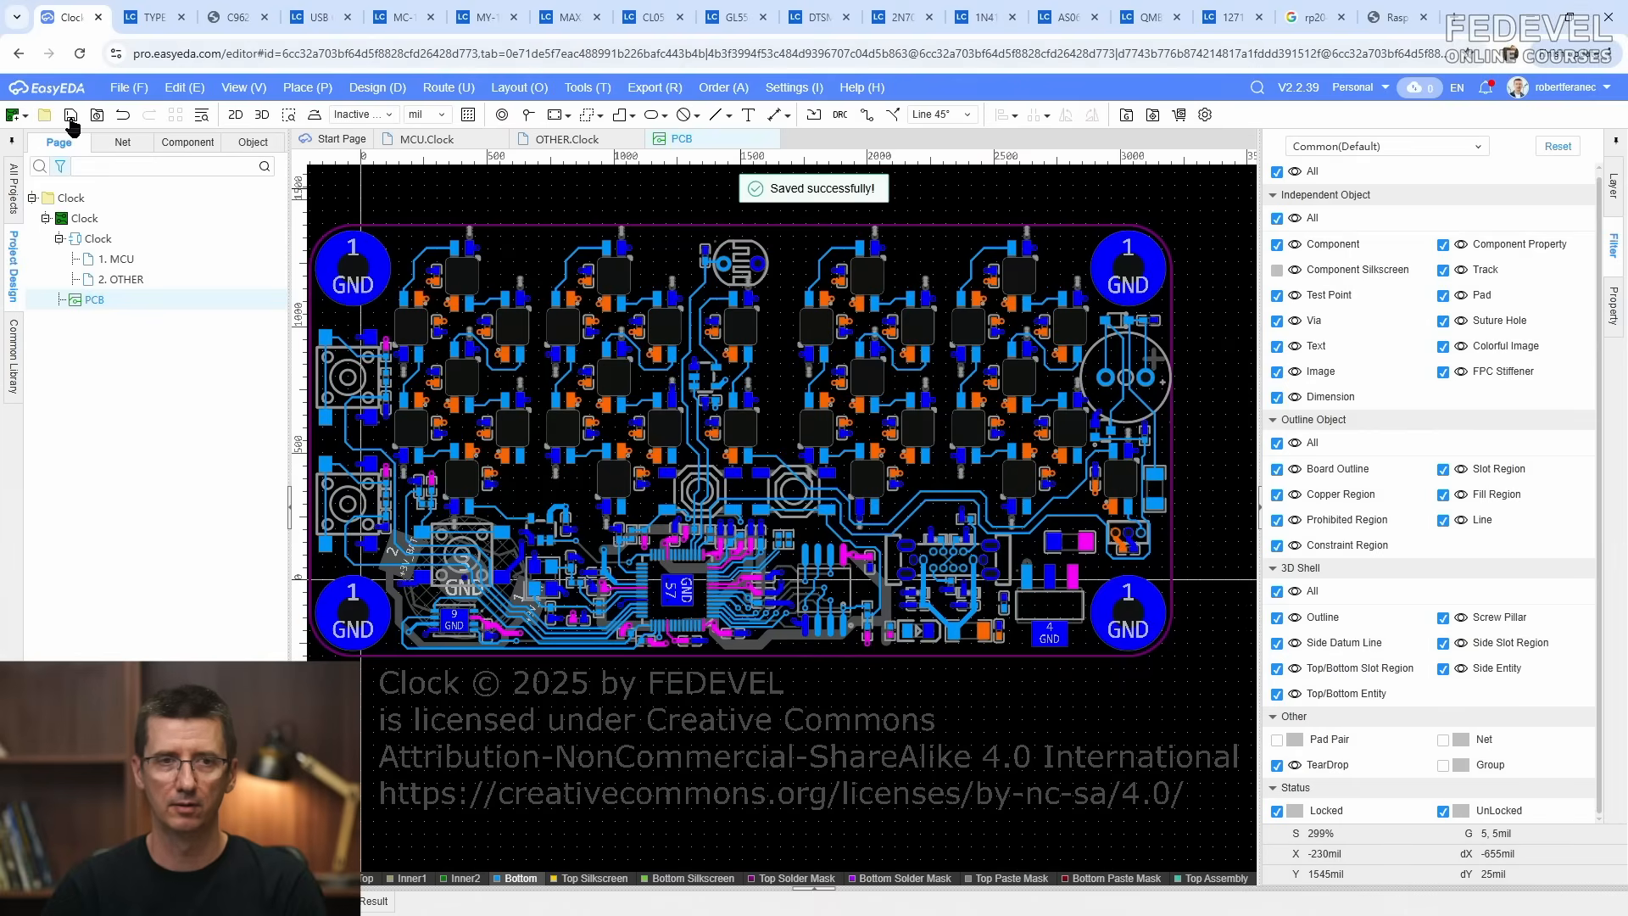
# Step: Route an 8 mil LED7_DIN track from pad 2 of the upper LED around to pad 4 of the lower LED
pyautogui.scroll(5, 535, 485)
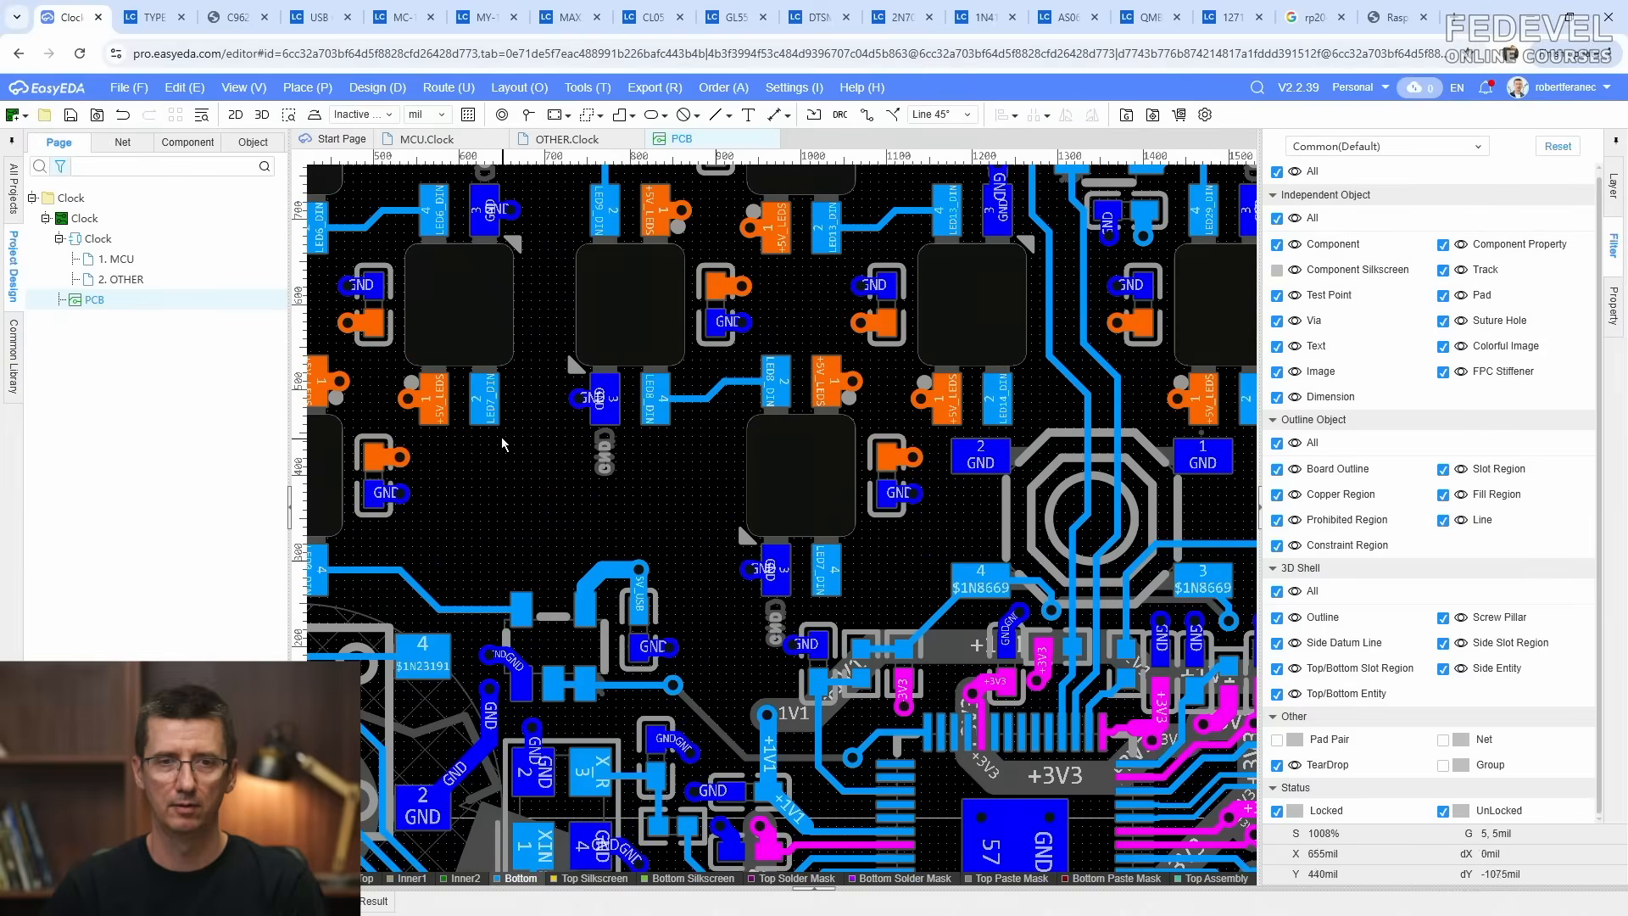
pyautogui.click(866, 115)
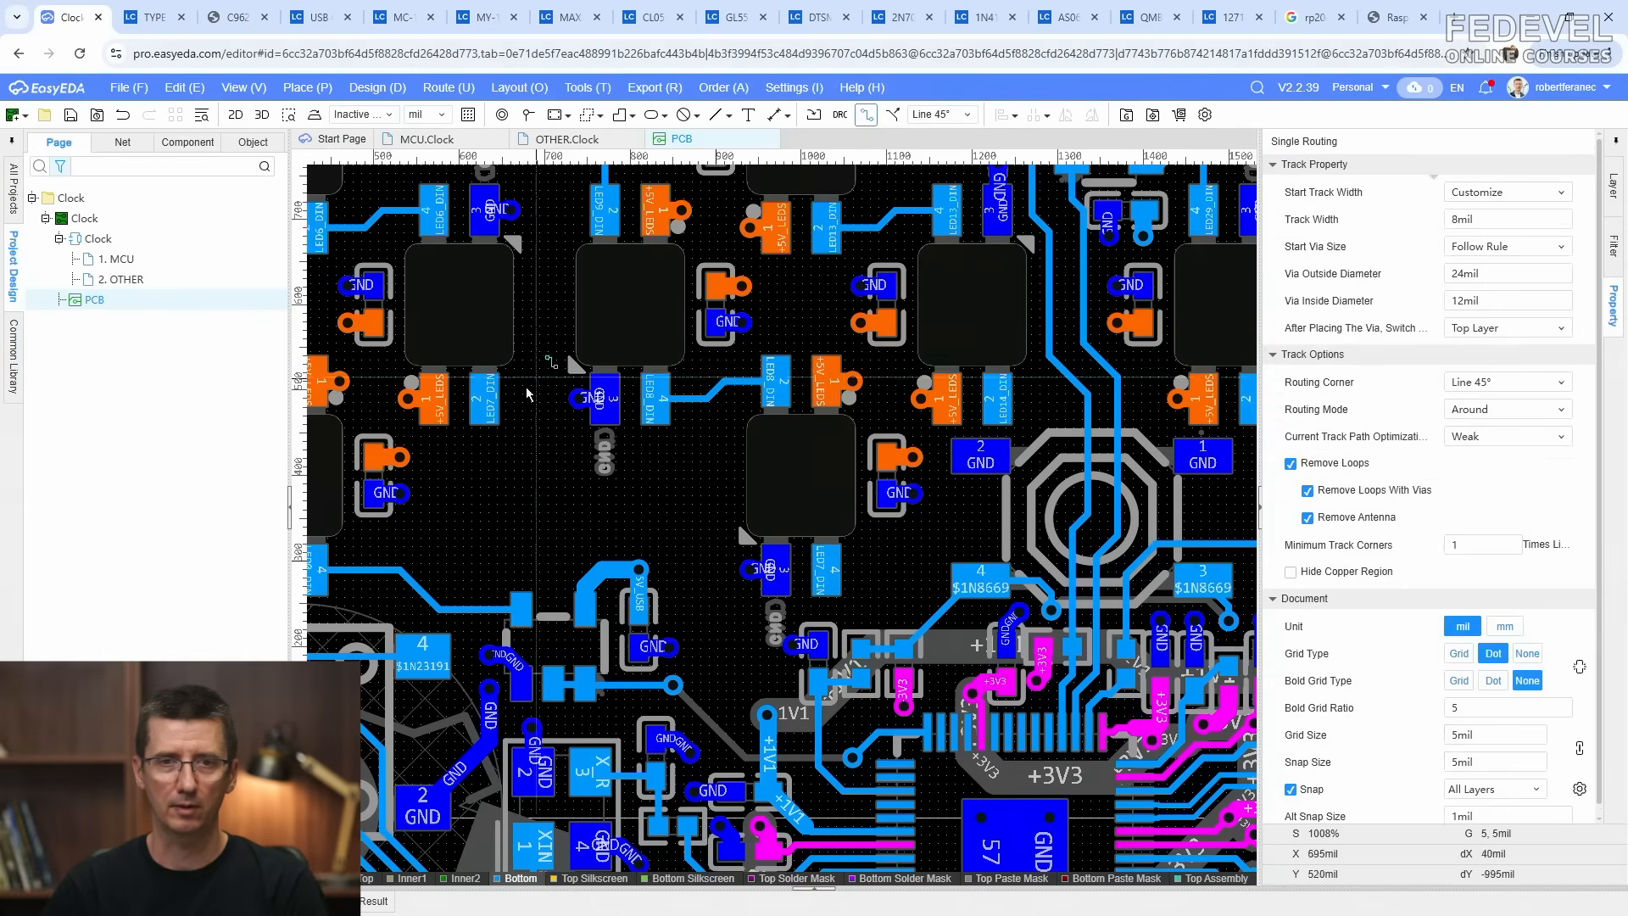
pyautogui.click(488, 411)
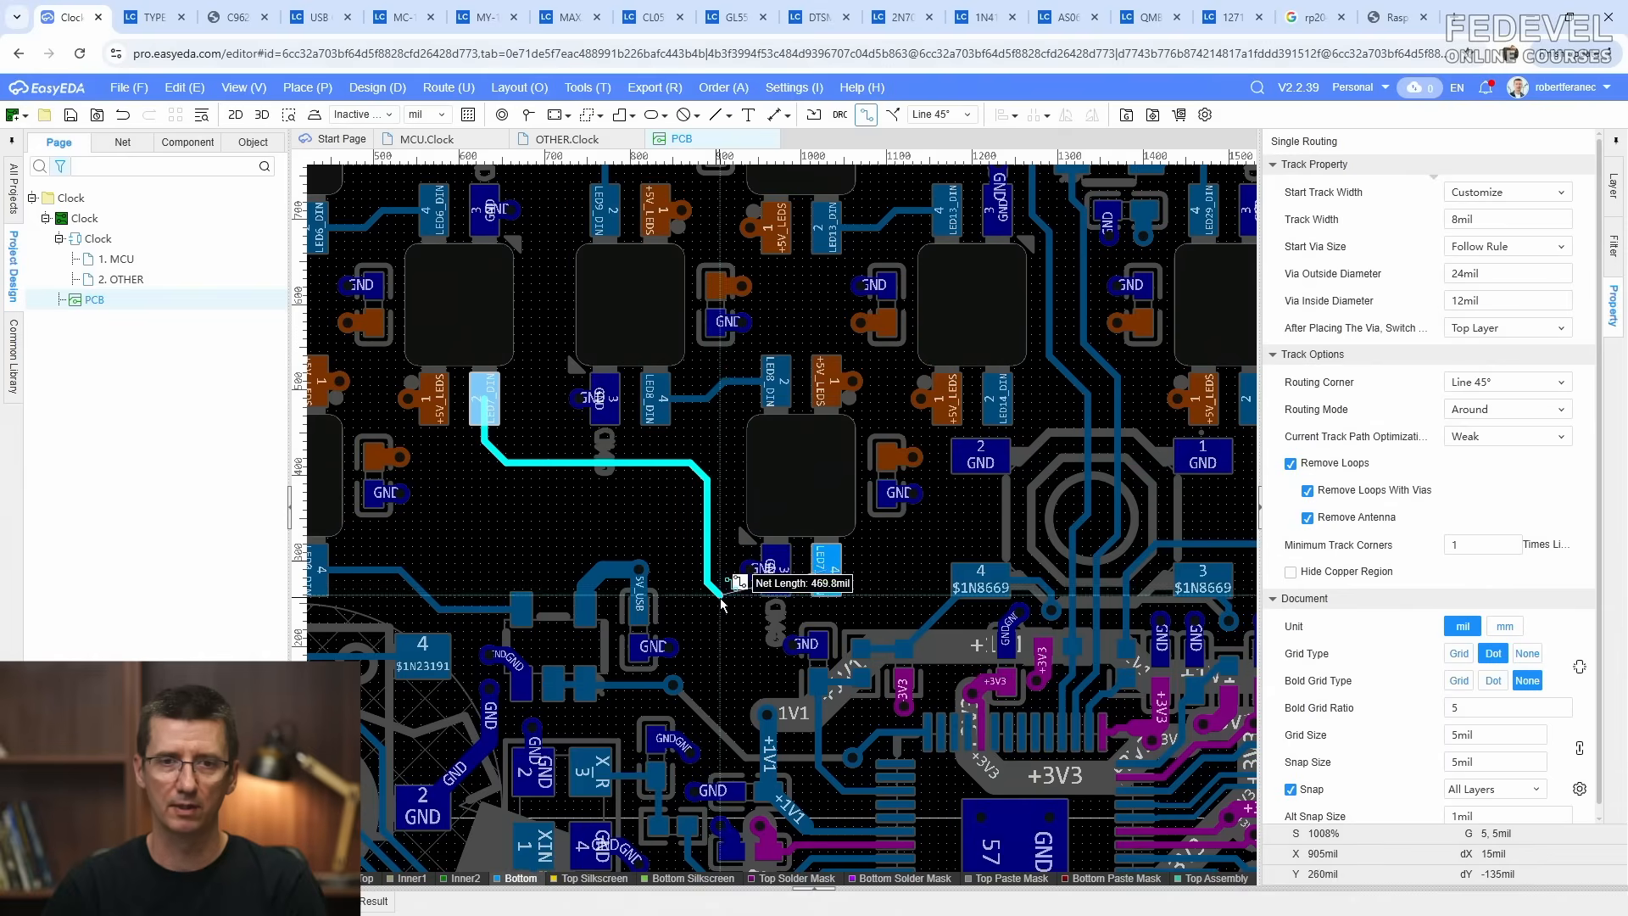
pyautogui.scroll(3, 725, 621)
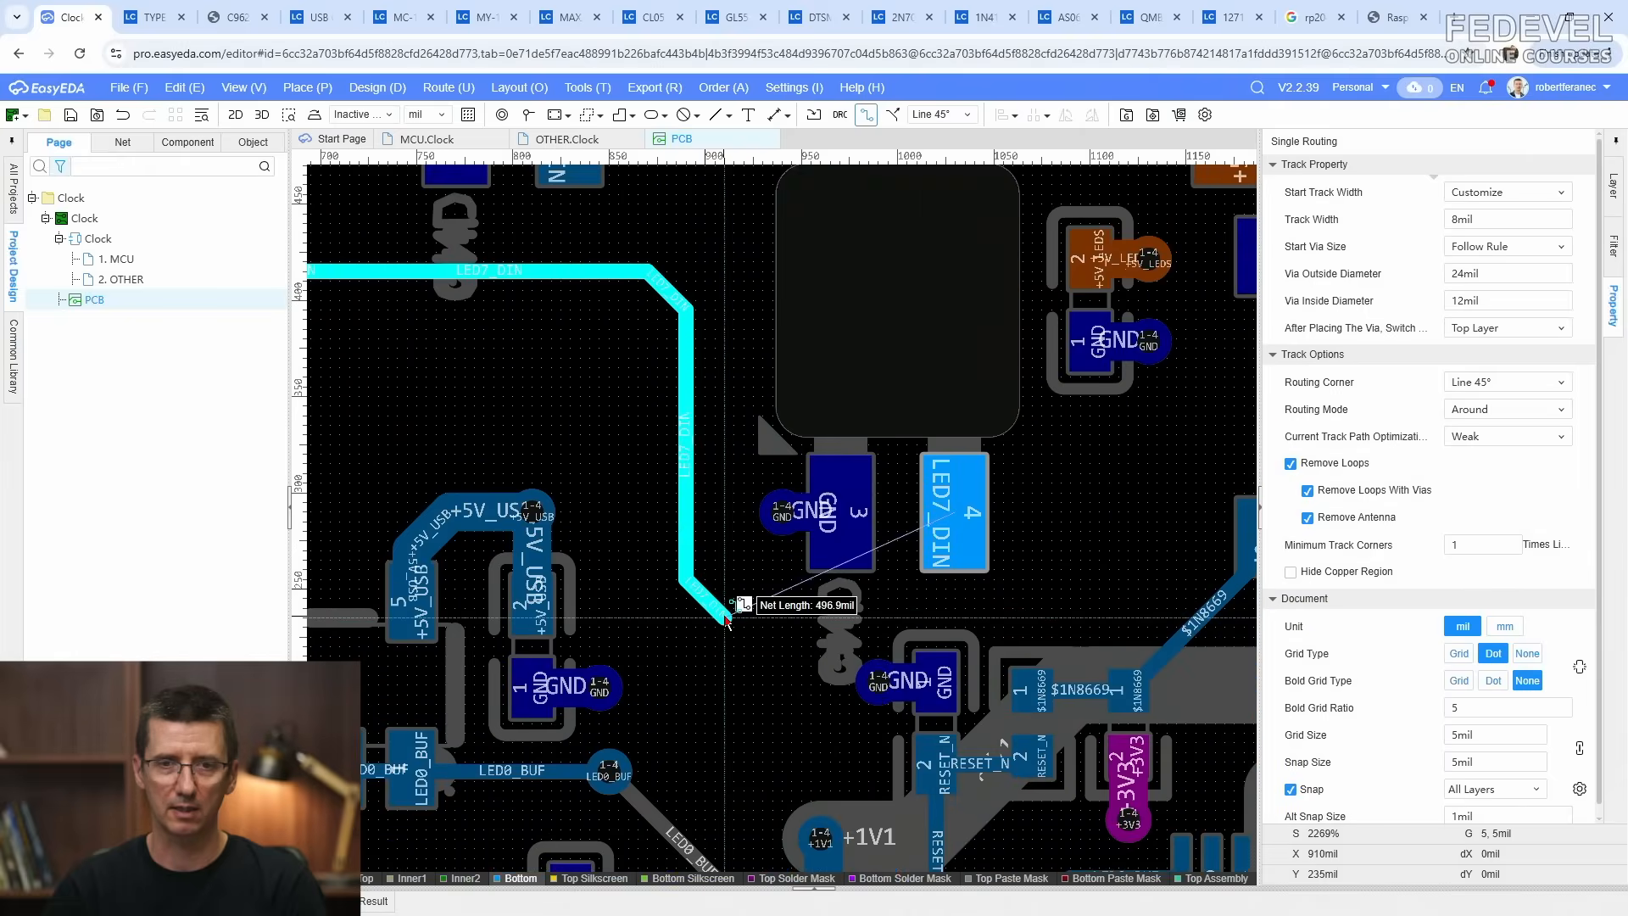
pyautogui.click(954, 591)
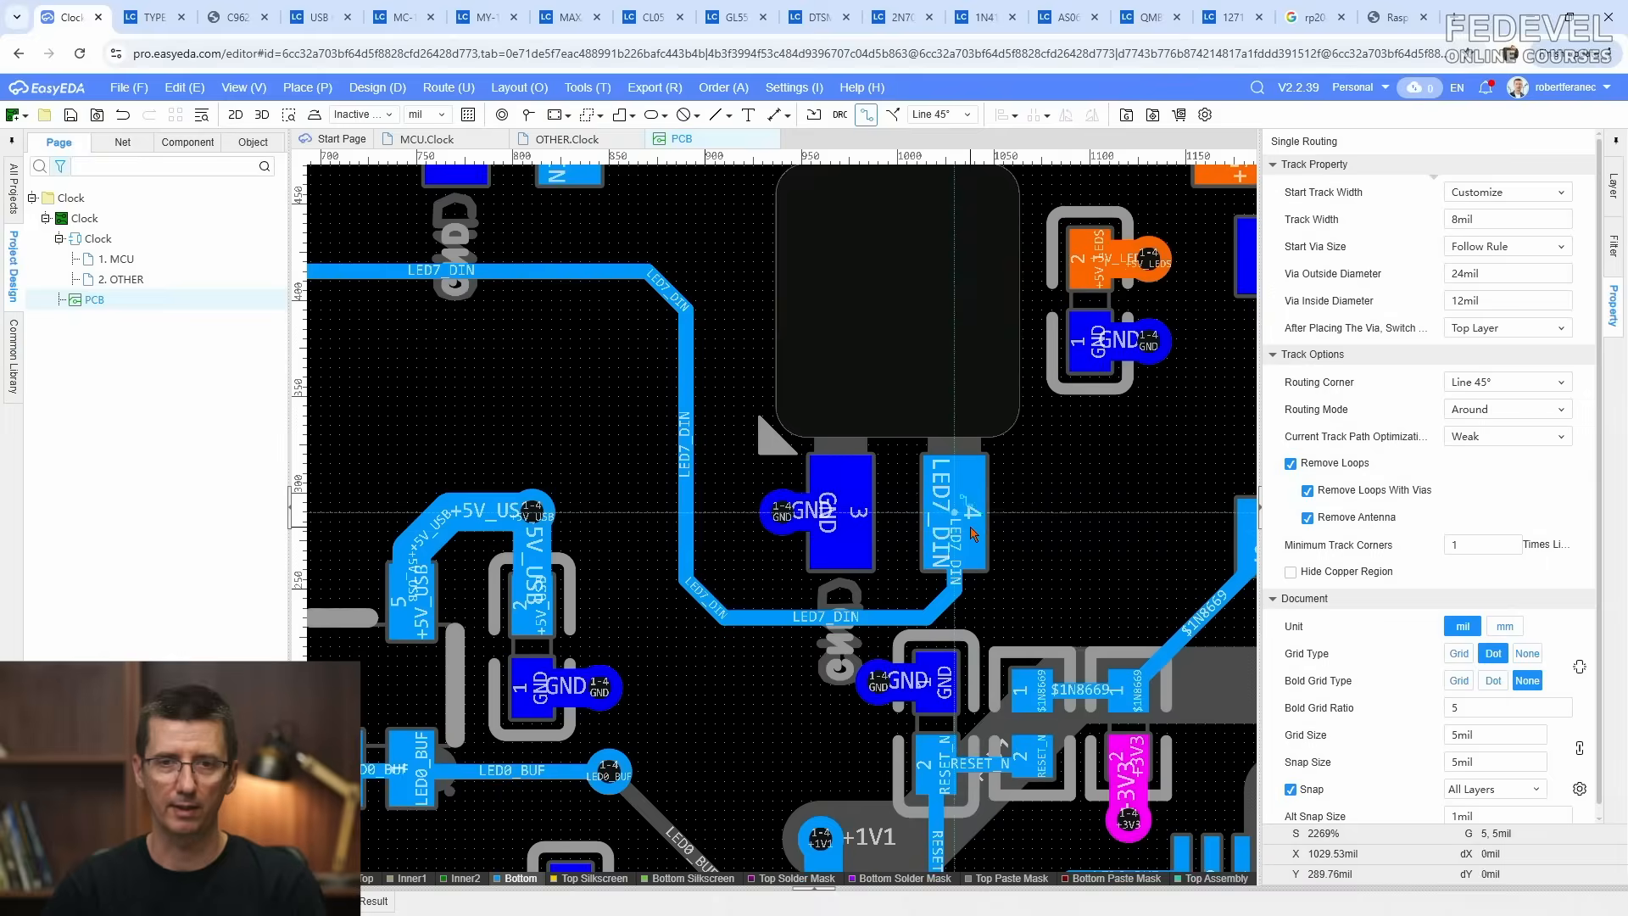
pyautogui.scroll(-3, 967, 559)
pyautogui.rightClick(972, 532)
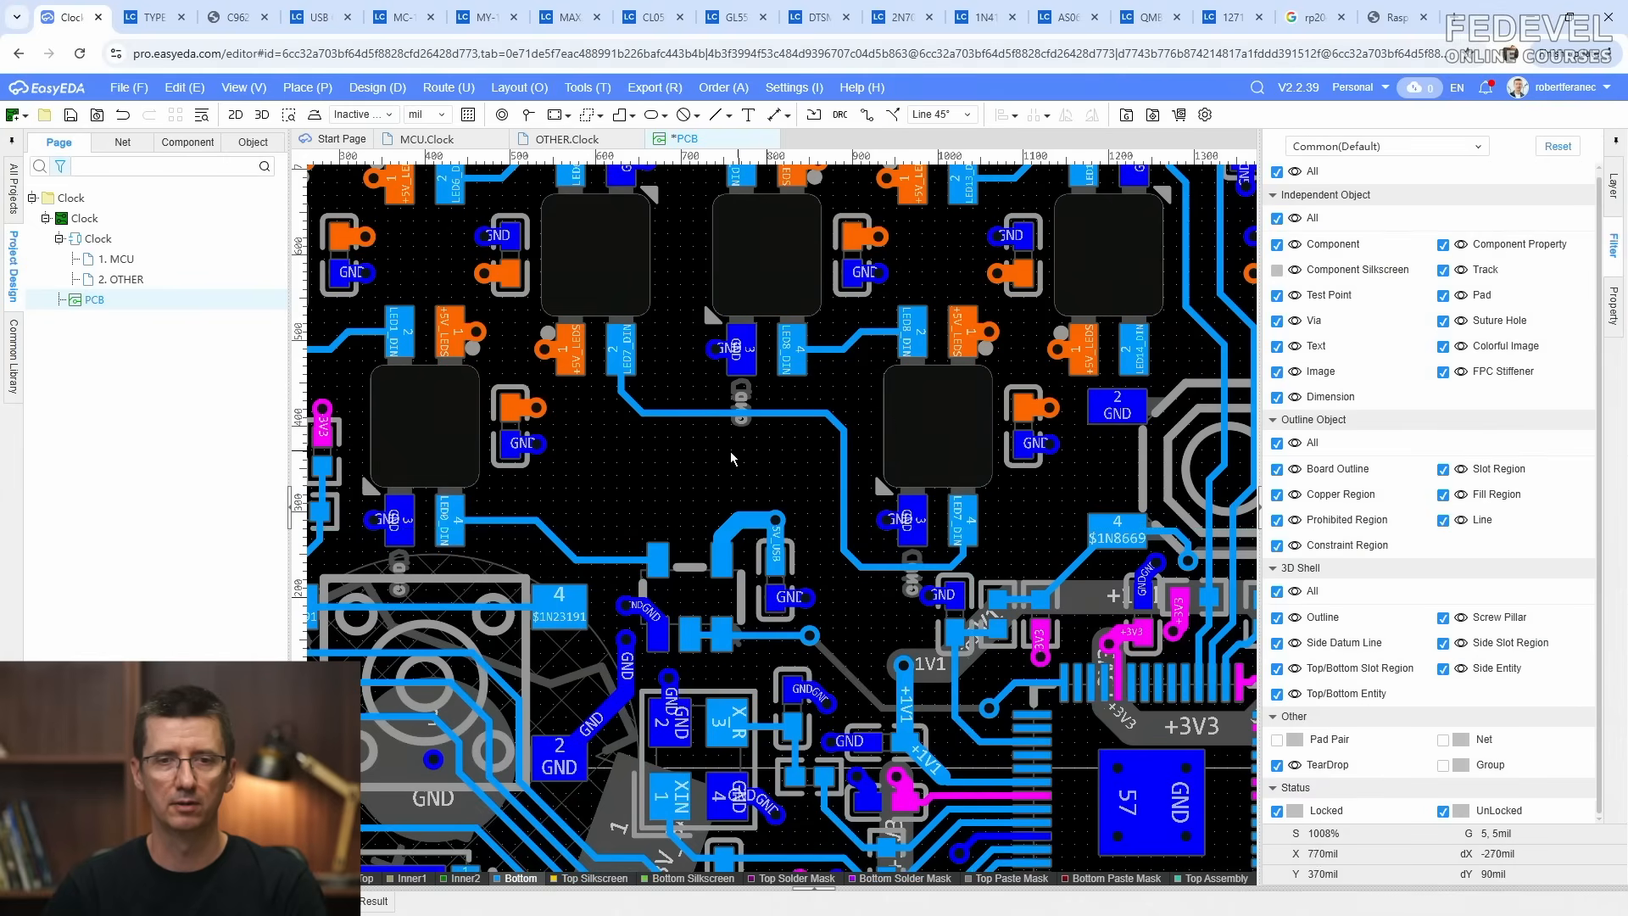
# Step: Route an 8 mil LED21_DIN track from pad 2 of the upper LED, above the LED30_DIN track, to pad 4 of the lower LED
pyautogui.scroll(-2, 731, 456)
pyautogui.moveTo(1107, 483); pyautogui.dragTo(509, 469, button='right')
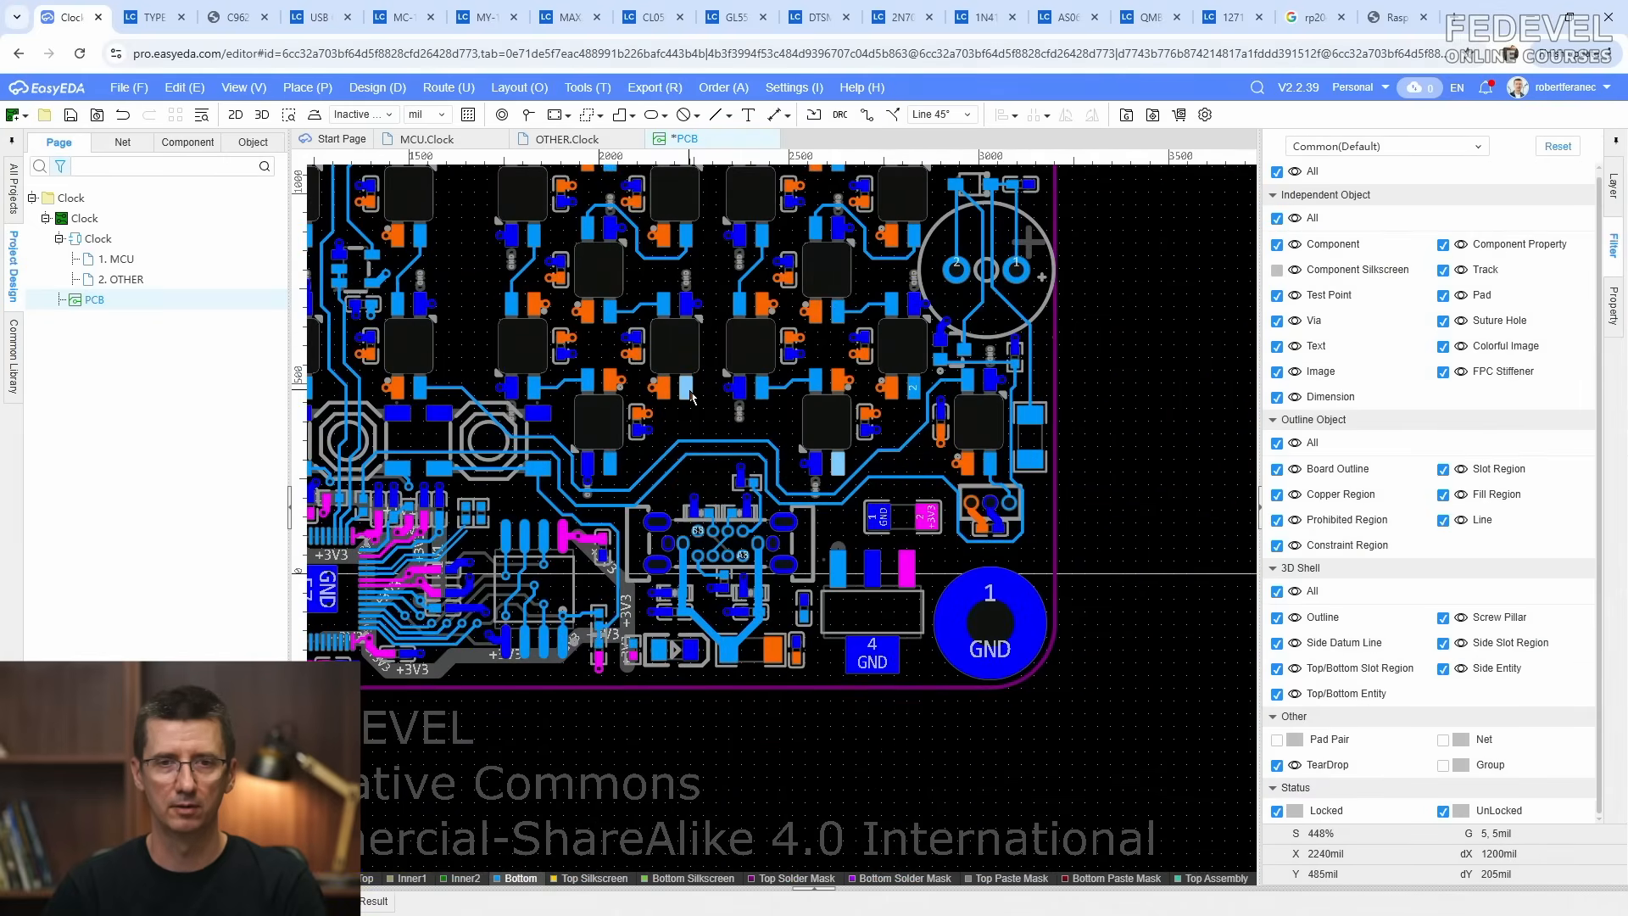
pyautogui.click(865, 115)
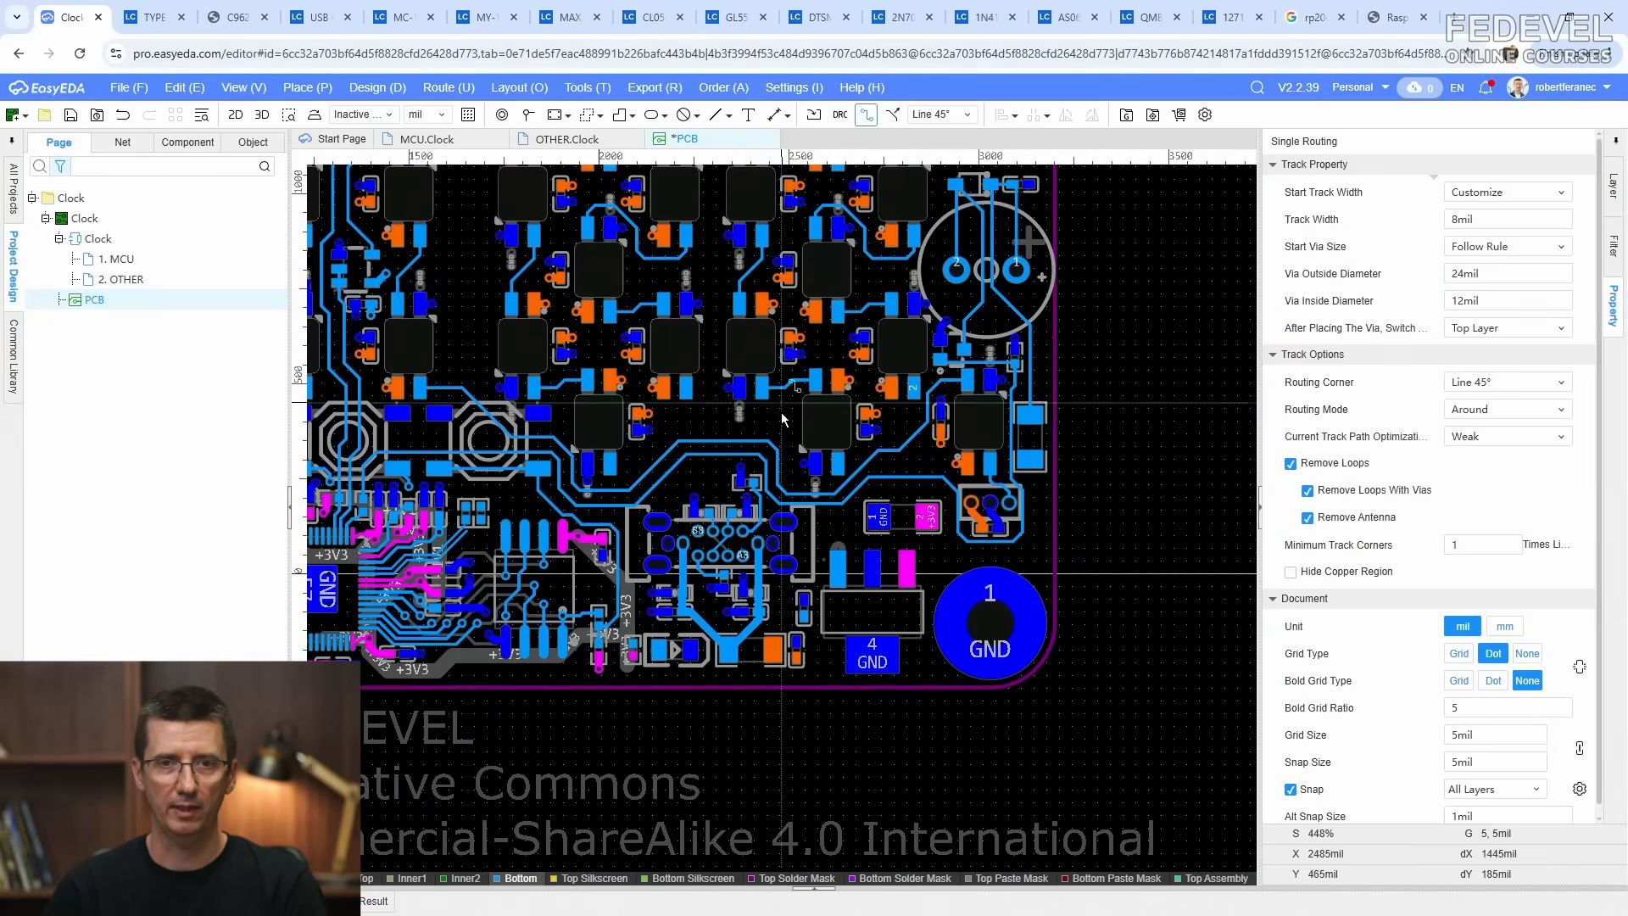
pyautogui.scroll(2, 781, 399)
pyautogui.click(686, 378)
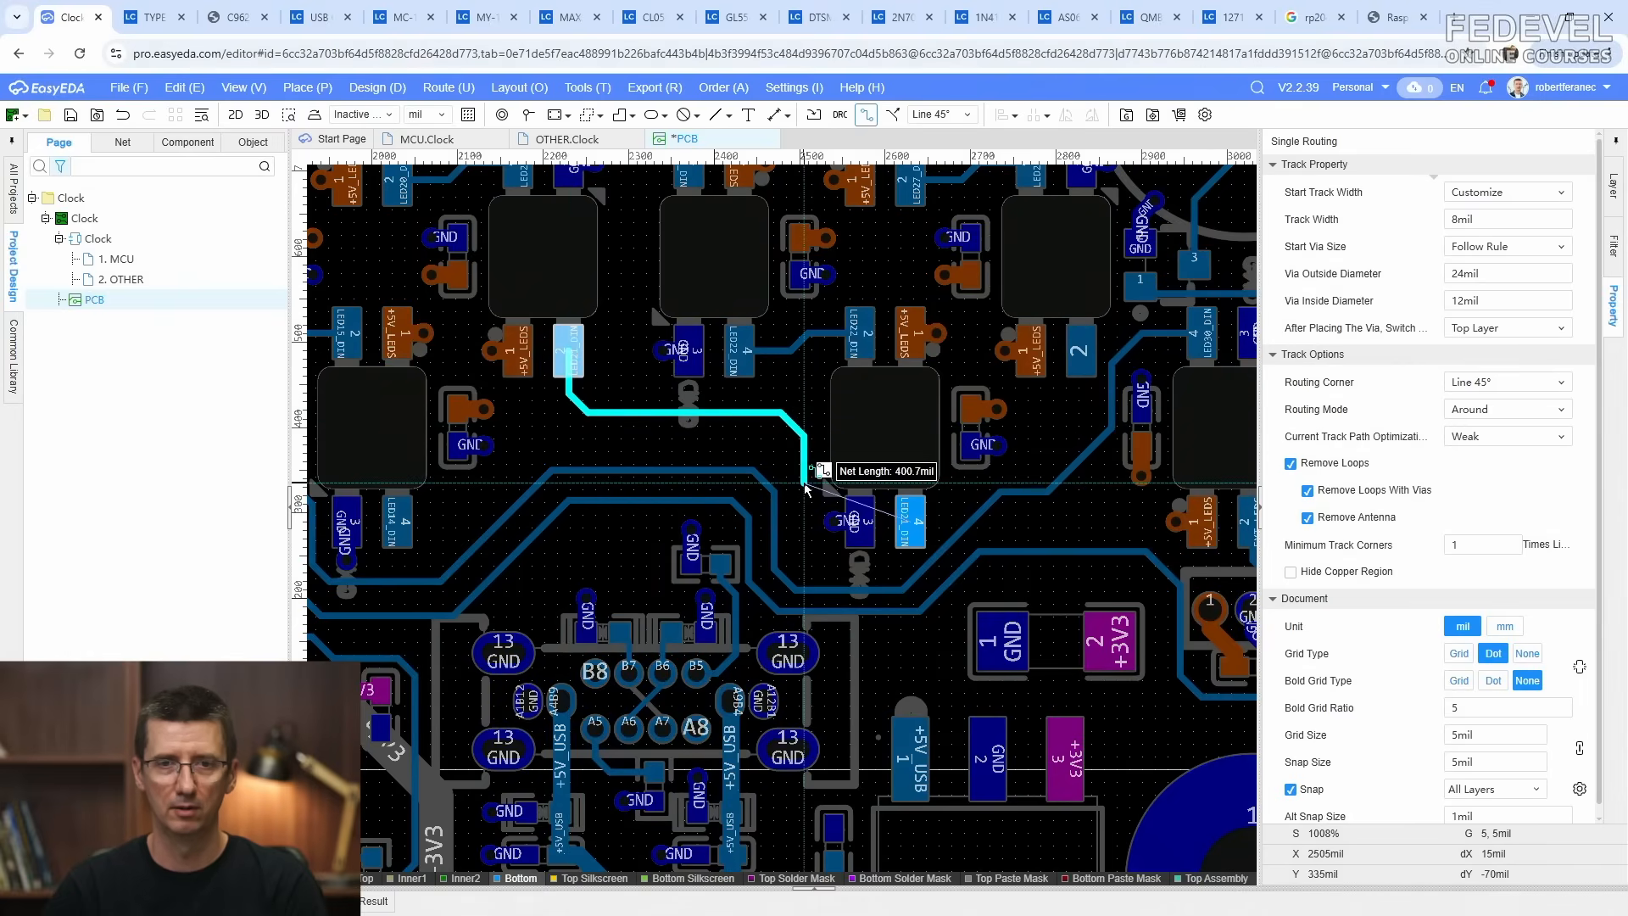
pyautogui.scroll(1, 815, 551)
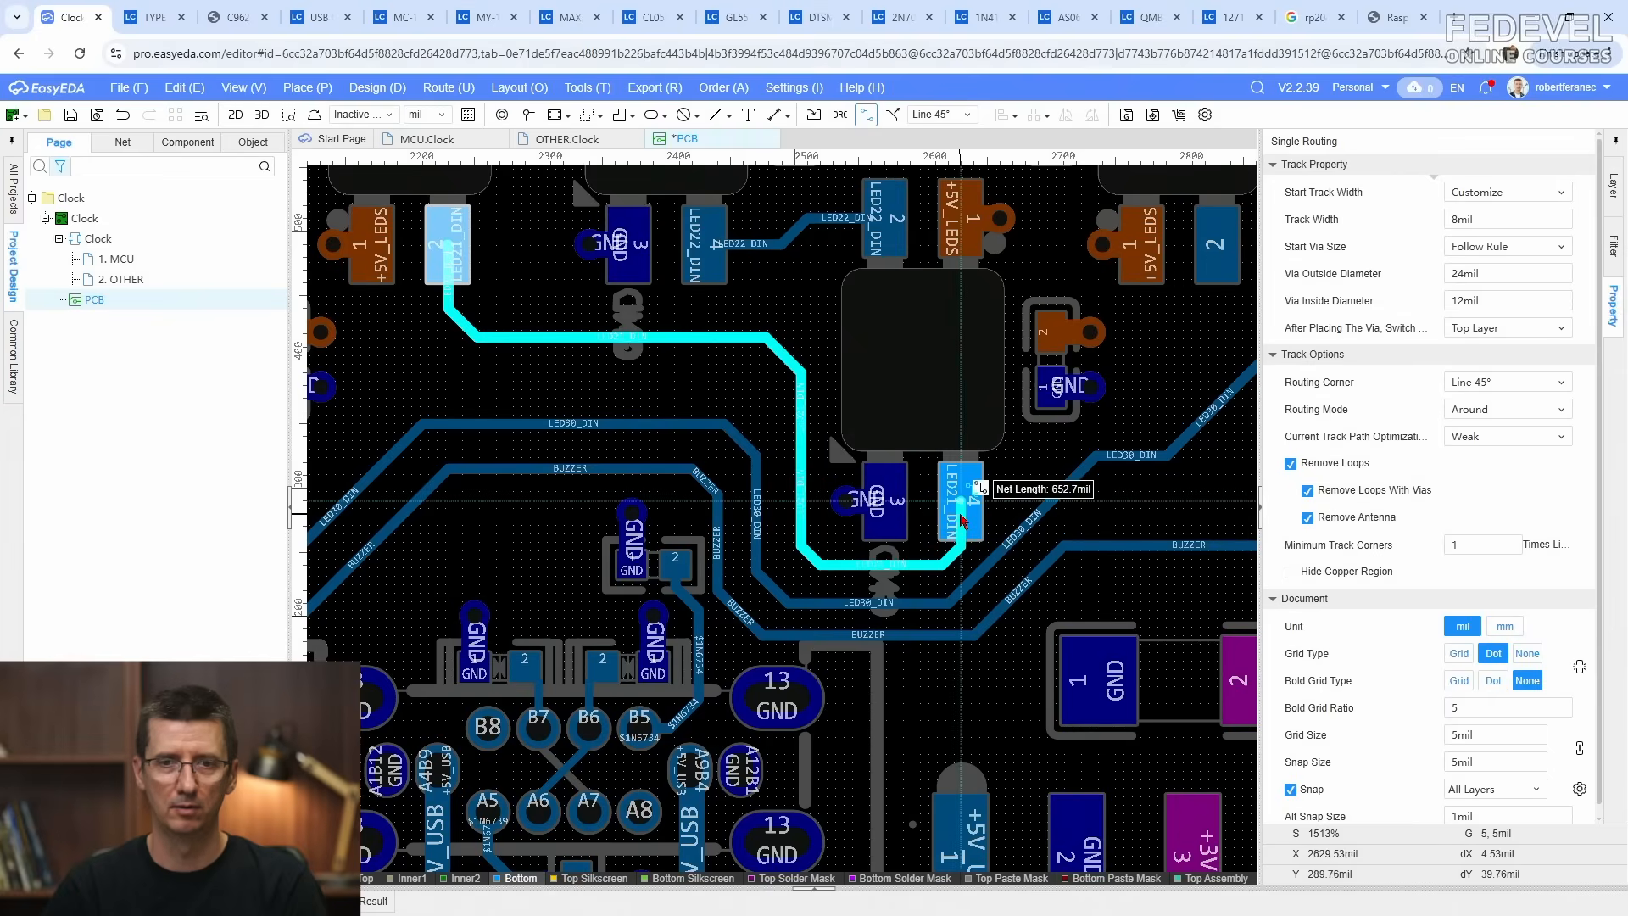
pyautogui.click(962, 519)
pyautogui.scroll(1, 975, 568)
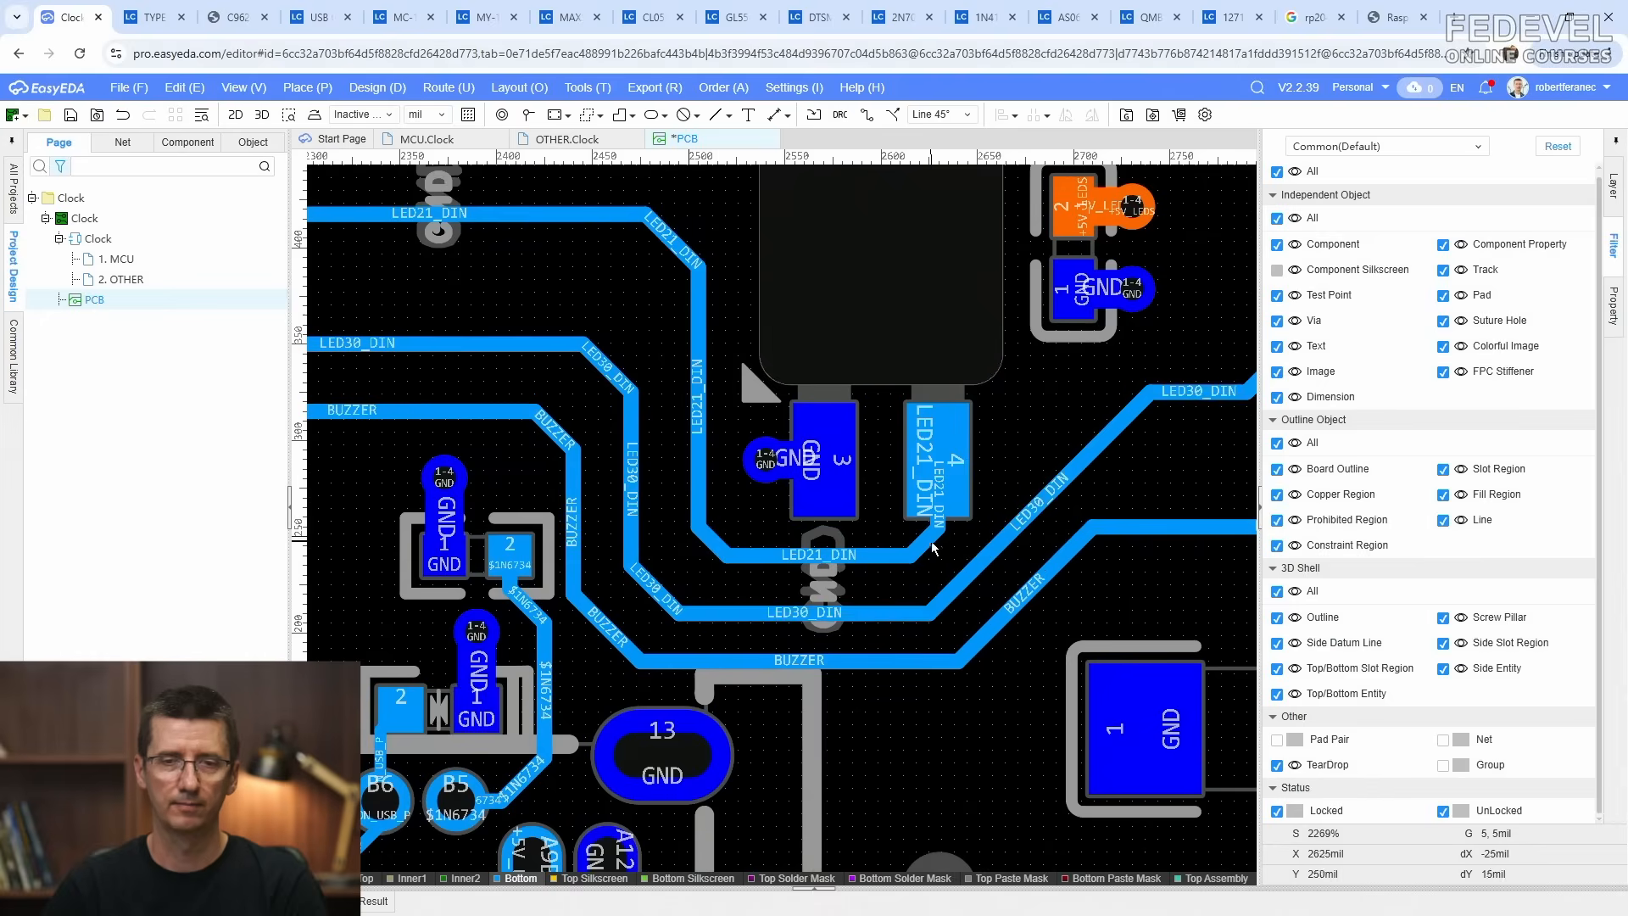
# Step: Widen the diagonal corners of the LED21_DIN track where it passes beneath the lower LED's pads 3 and 4
pyautogui.moveTo(931, 547); pyautogui.dragTo(849, 561)
pyautogui.moveTo(1027, 642); pyautogui.dragTo(867, 633, button='right')
pyautogui.scroll(1, 745, 522)
pyautogui.moveTo(774, 552); pyautogui.dragTo(741, 513)
pyautogui.moveTo(768, 559); pyautogui.dragTo(917, 589, button='right')
pyautogui.moveTo(775, 598); pyautogui.dragTo(777, 583)
pyautogui.moveTo(606, 568); pyautogui.dragTo(626, 554)
pyautogui.scroll(-2, 835, 580)
pyautogui.scroll(-2, 769, 592)
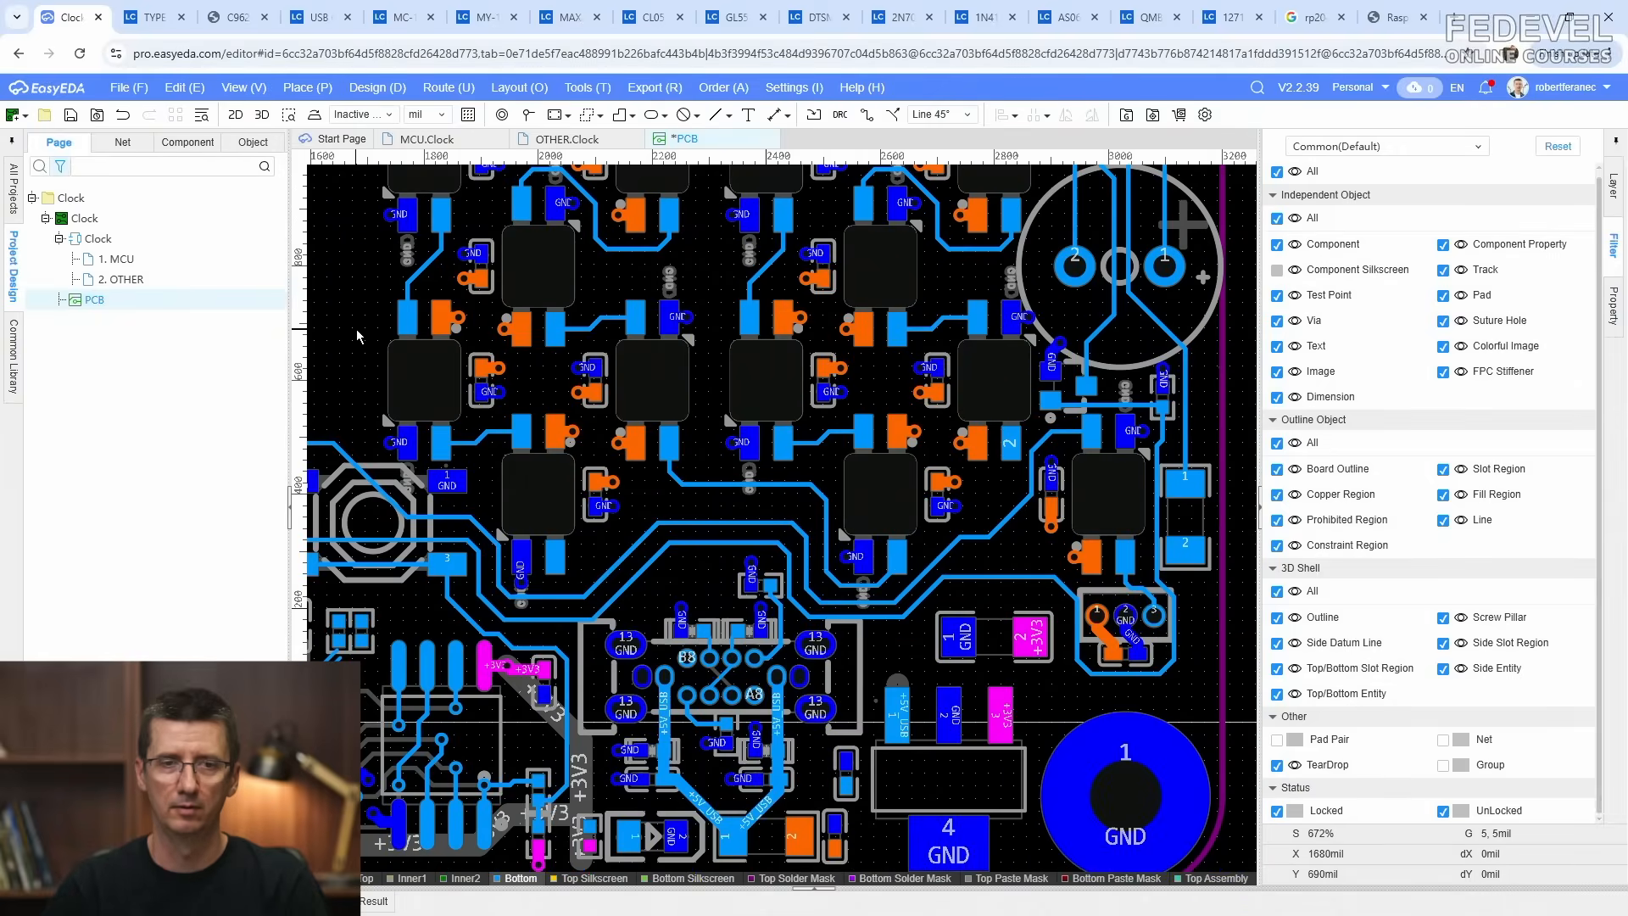
# Step: Adjust the LED30_DIN and BUZZER diagonals beside the LED21_DIN track so the neighbouring tracks run evenly spaced
pyautogui.scroll(3, 819, 615)
pyautogui.click(803, 515)
pyautogui.click(775, 543)
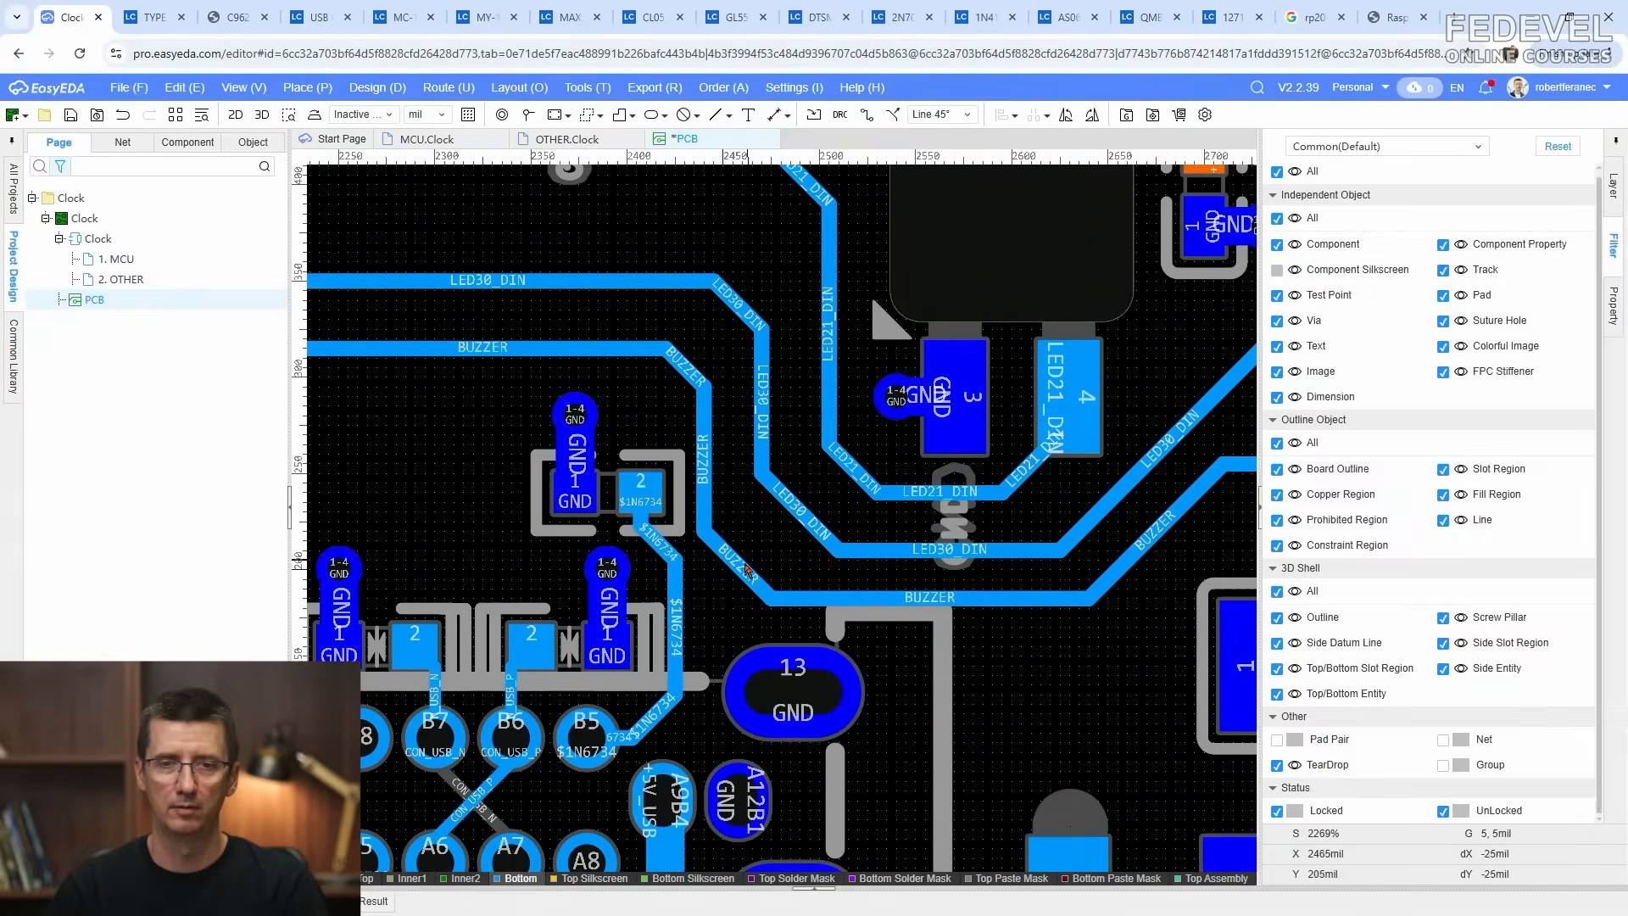
pyautogui.click(749, 564)
pyautogui.click(771, 539)
# Step: Shorten the LED30_DIN diagonal at the upper corner above the USB connector, extending the horizontal segment
pyautogui.scroll(-3, 772, 539)
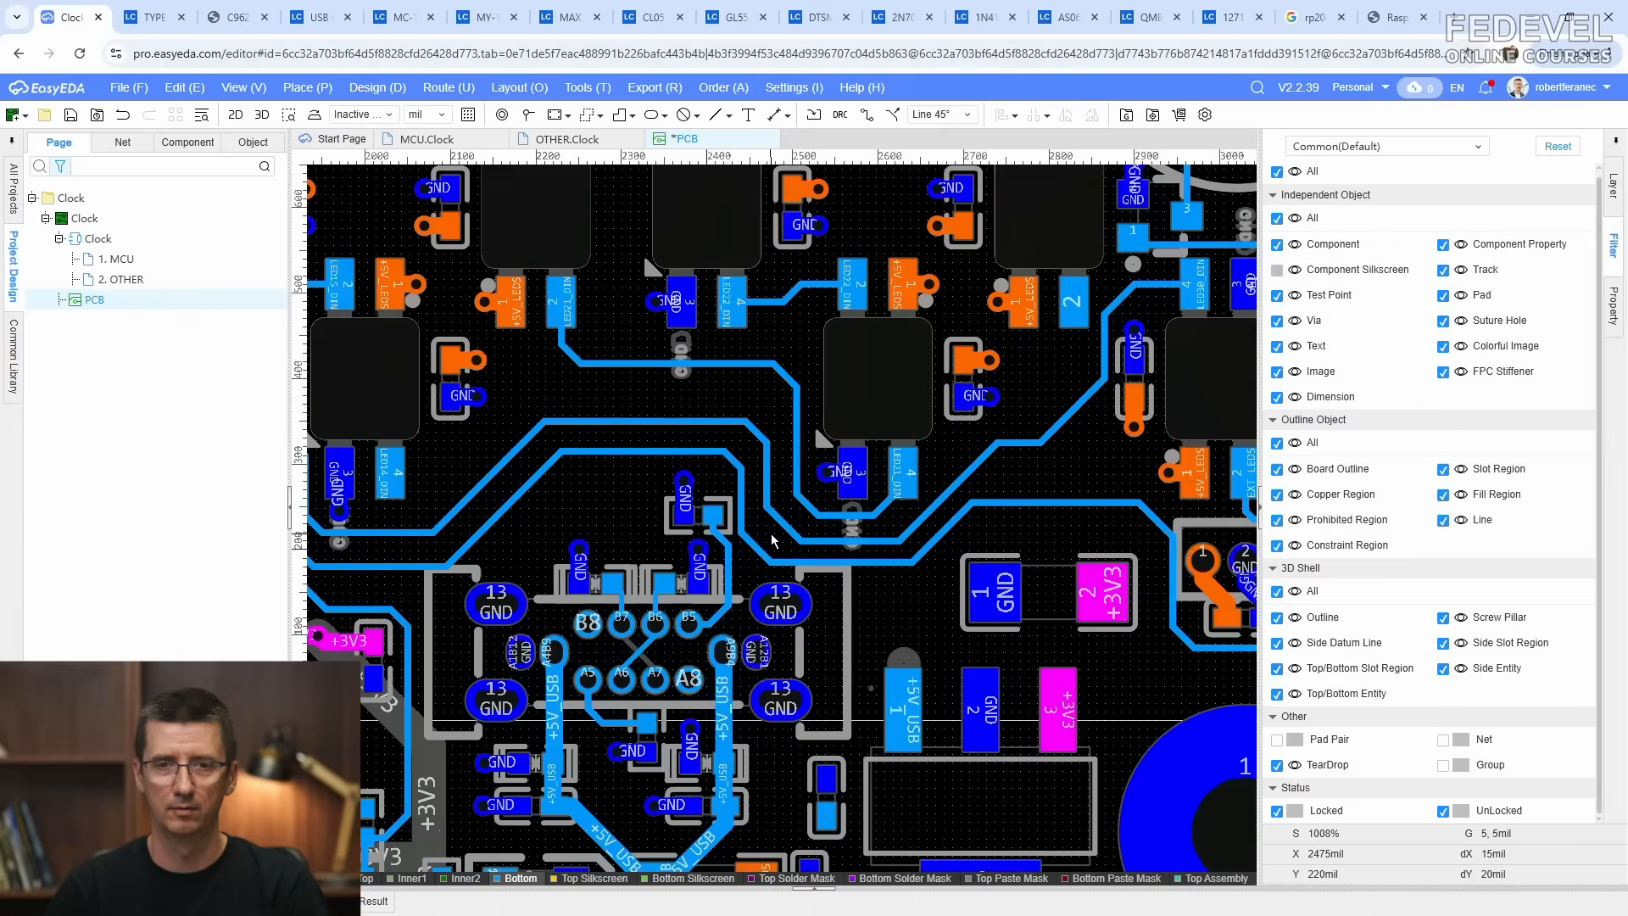
pyautogui.moveTo(620, 531); pyautogui.dragTo(804, 535, button='right')
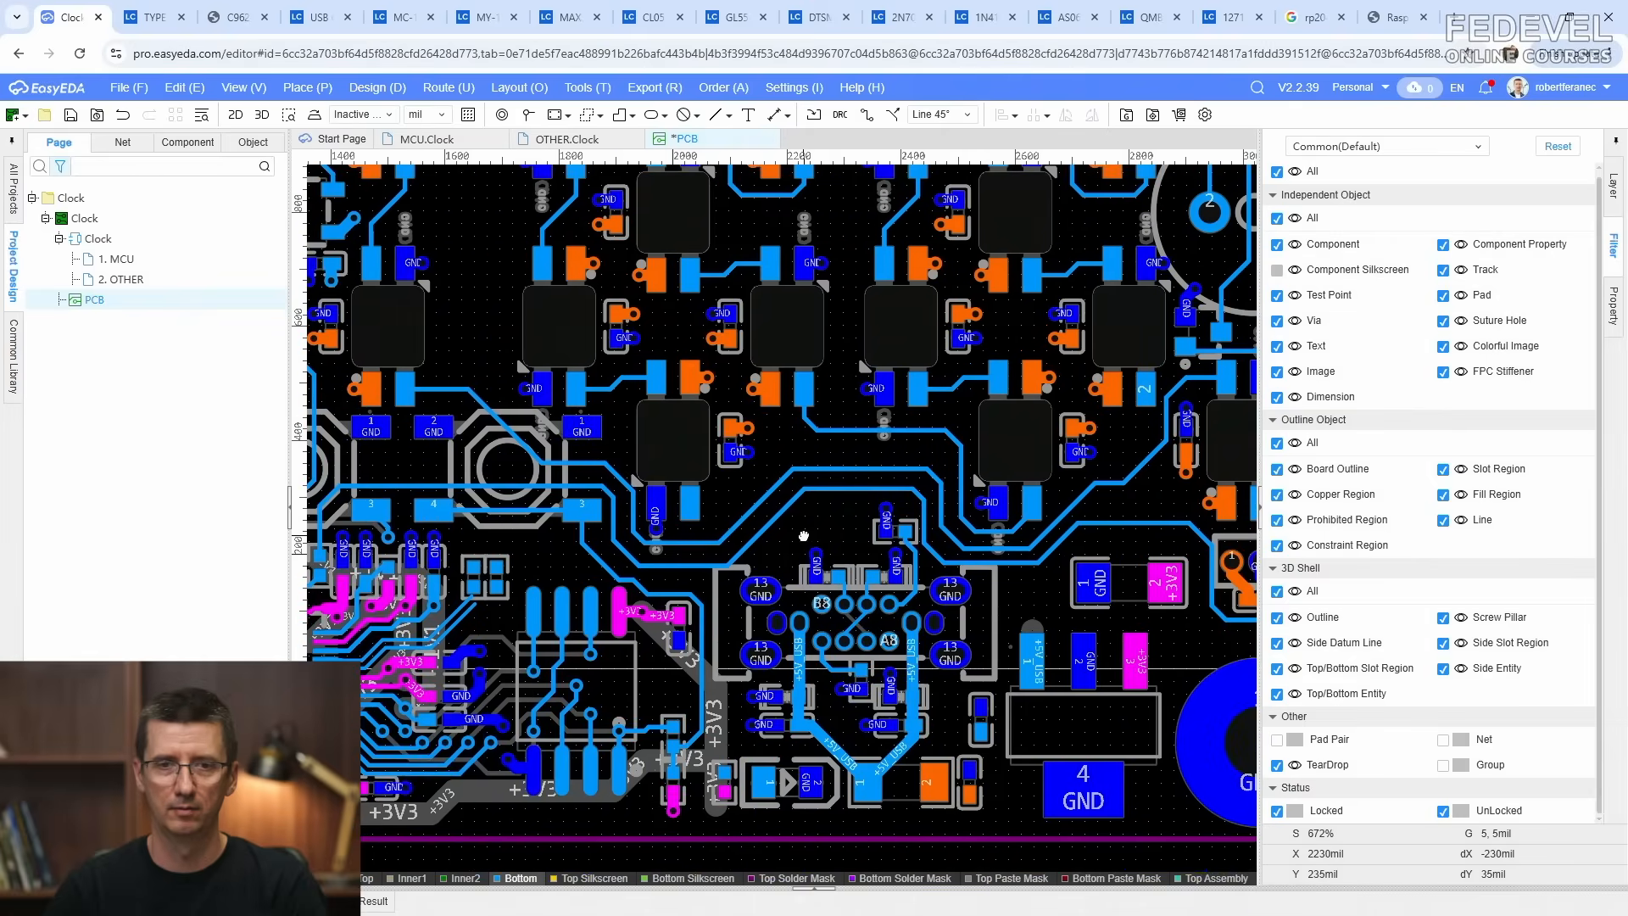
pyautogui.scroll(3, 856, 444)
pyautogui.click(864, 468)
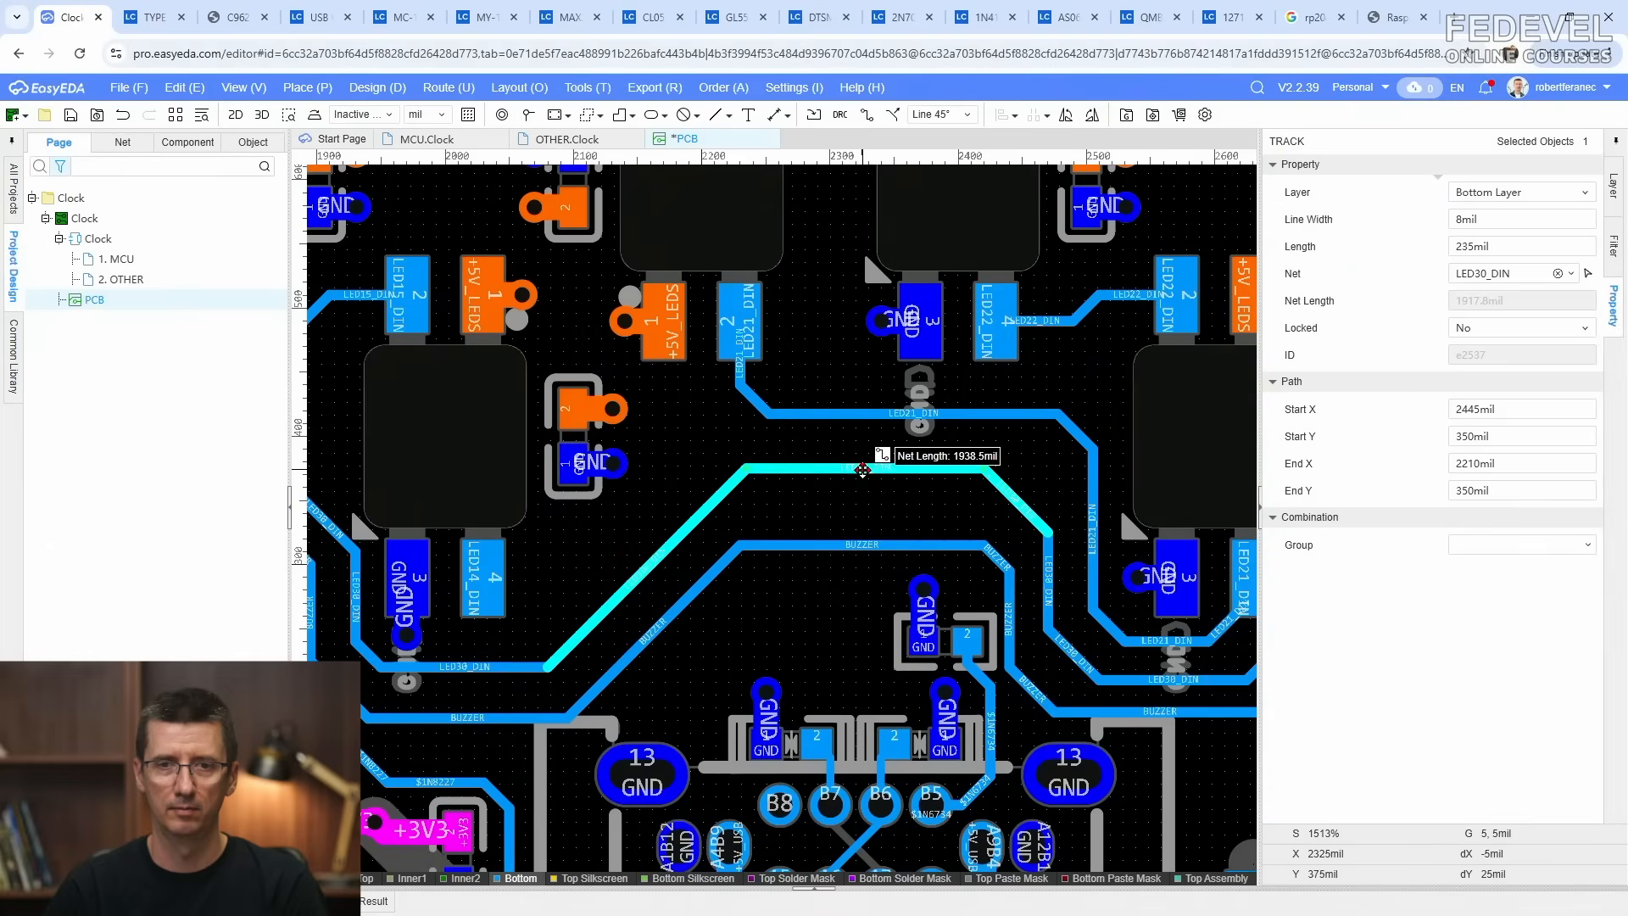
pyautogui.click(990, 501)
pyautogui.moveTo(1007, 491); pyautogui.dragTo(1021, 479)
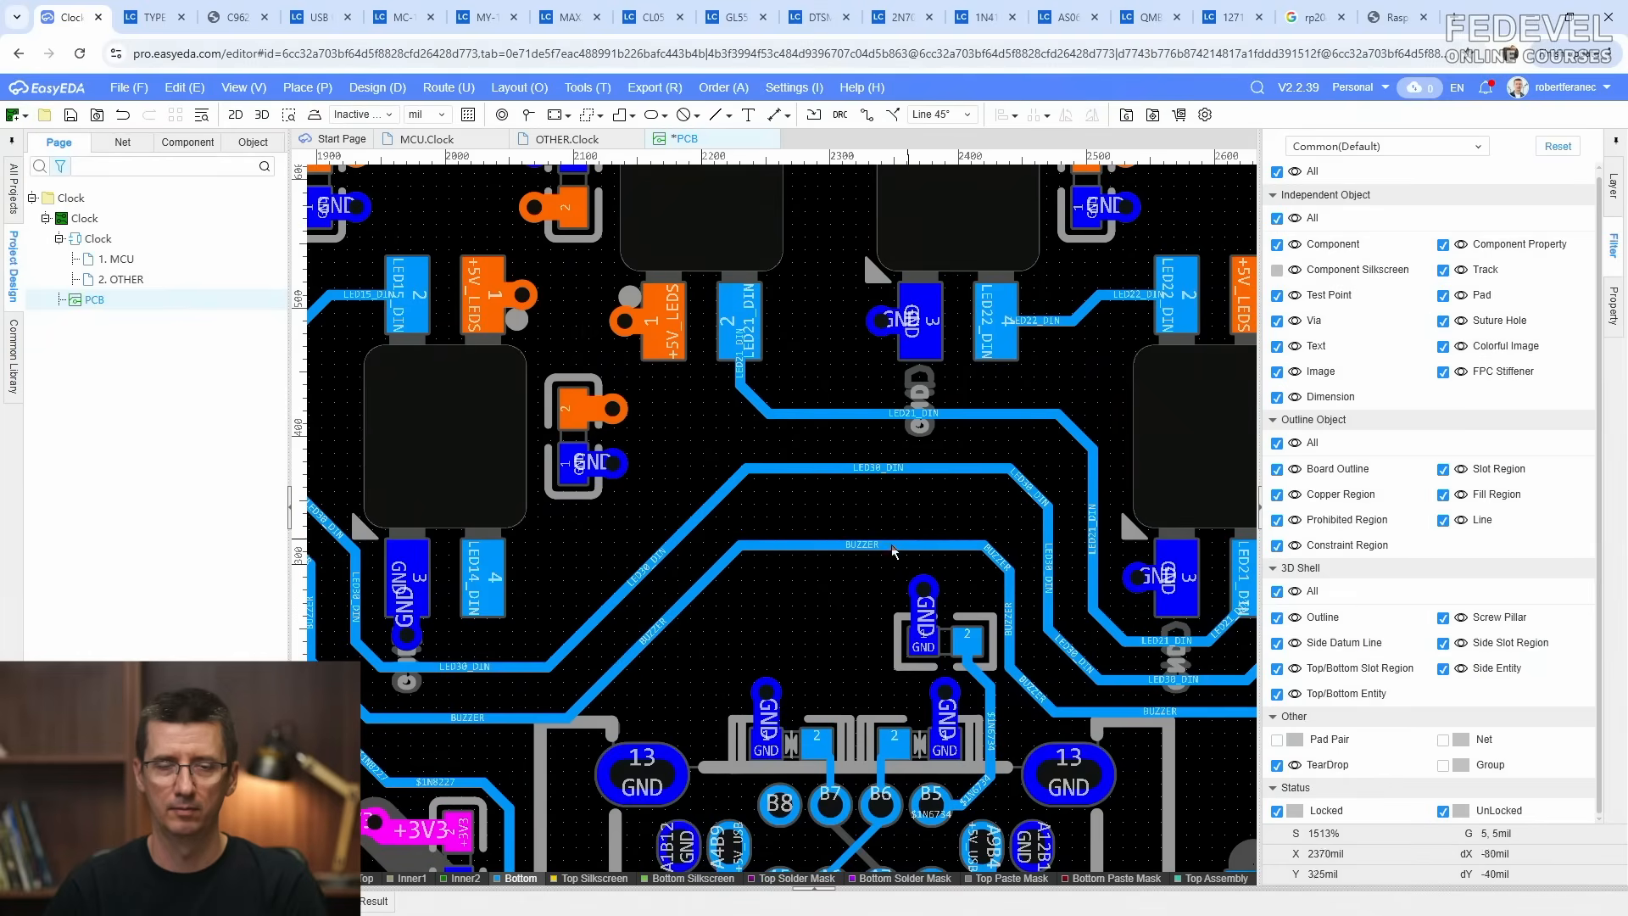
# Step: Move the horizontal BUZZER segment above the USB connector closer to LED30_DIN and tighten its adjoining corner
pyautogui.moveTo(882, 543); pyautogui.dragTo(876, 510)
pyautogui.moveTo(981, 545); pyautogui.dragTo(903, 530)
pyautogui.click(905, 526)
pyautogui.moveTo(829, 587); pyautogui.dragTo(913, 572, button='right')
pyautogui.moveTo(892, 454); pyautogui.dragTo(891, 458)
pyautogui.moveTo(1022, 493); pyautogui.dragTo(914, 485, button='right')
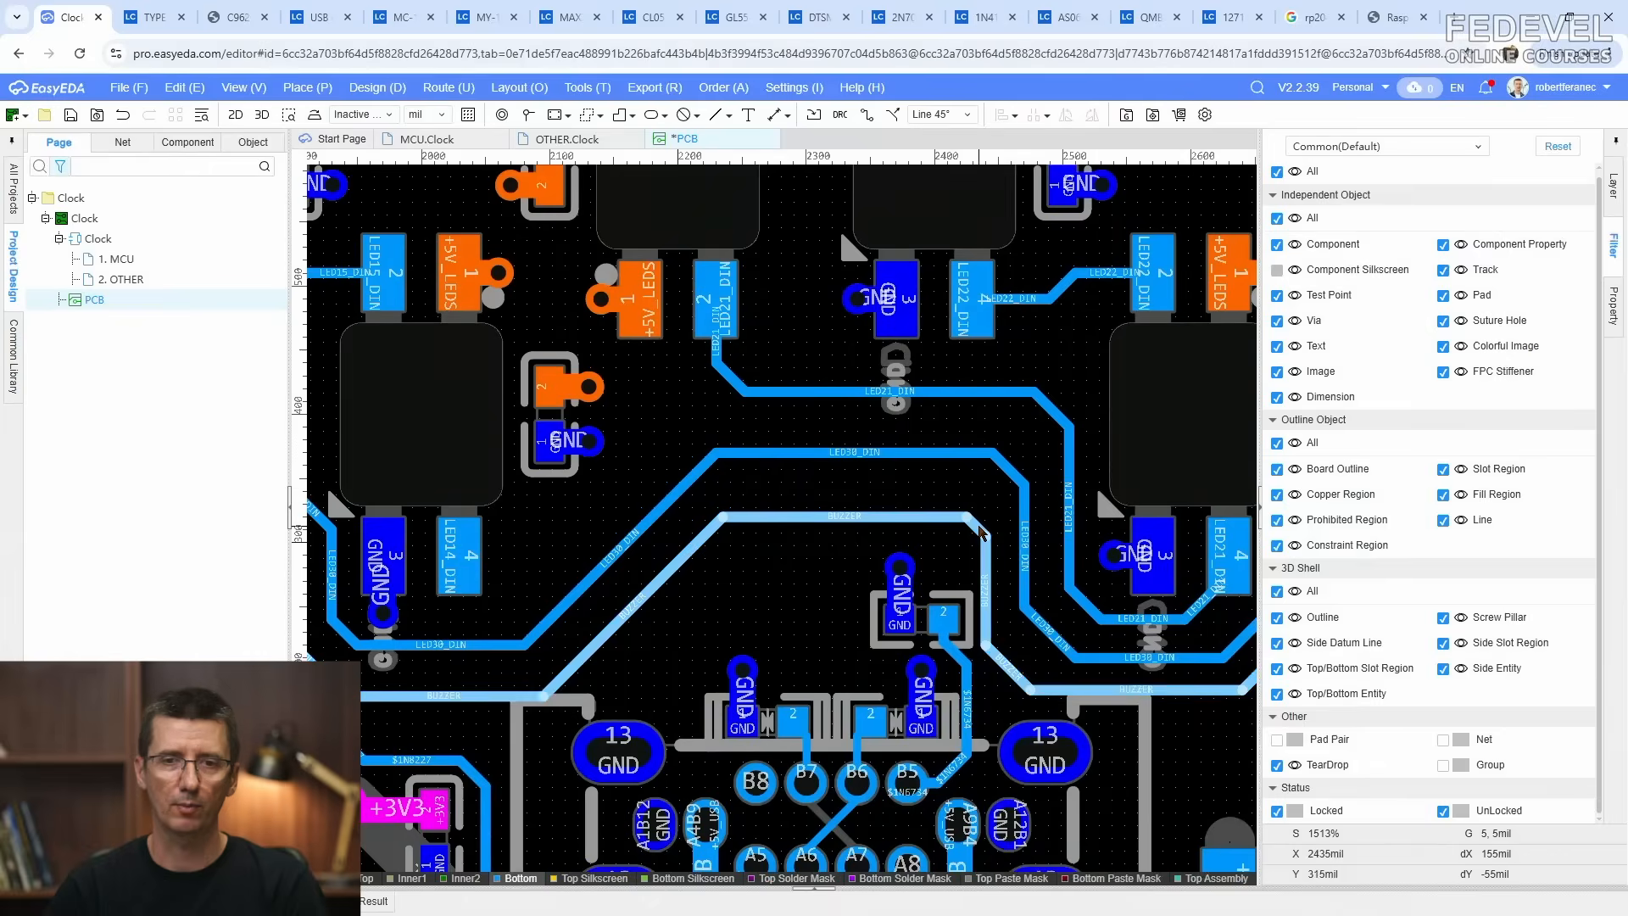
pyautogui.scroll(-4, 914, 486)
pyautogui.moveTo(767, 487); pyautogui.dragTo(813, 518, button='right')
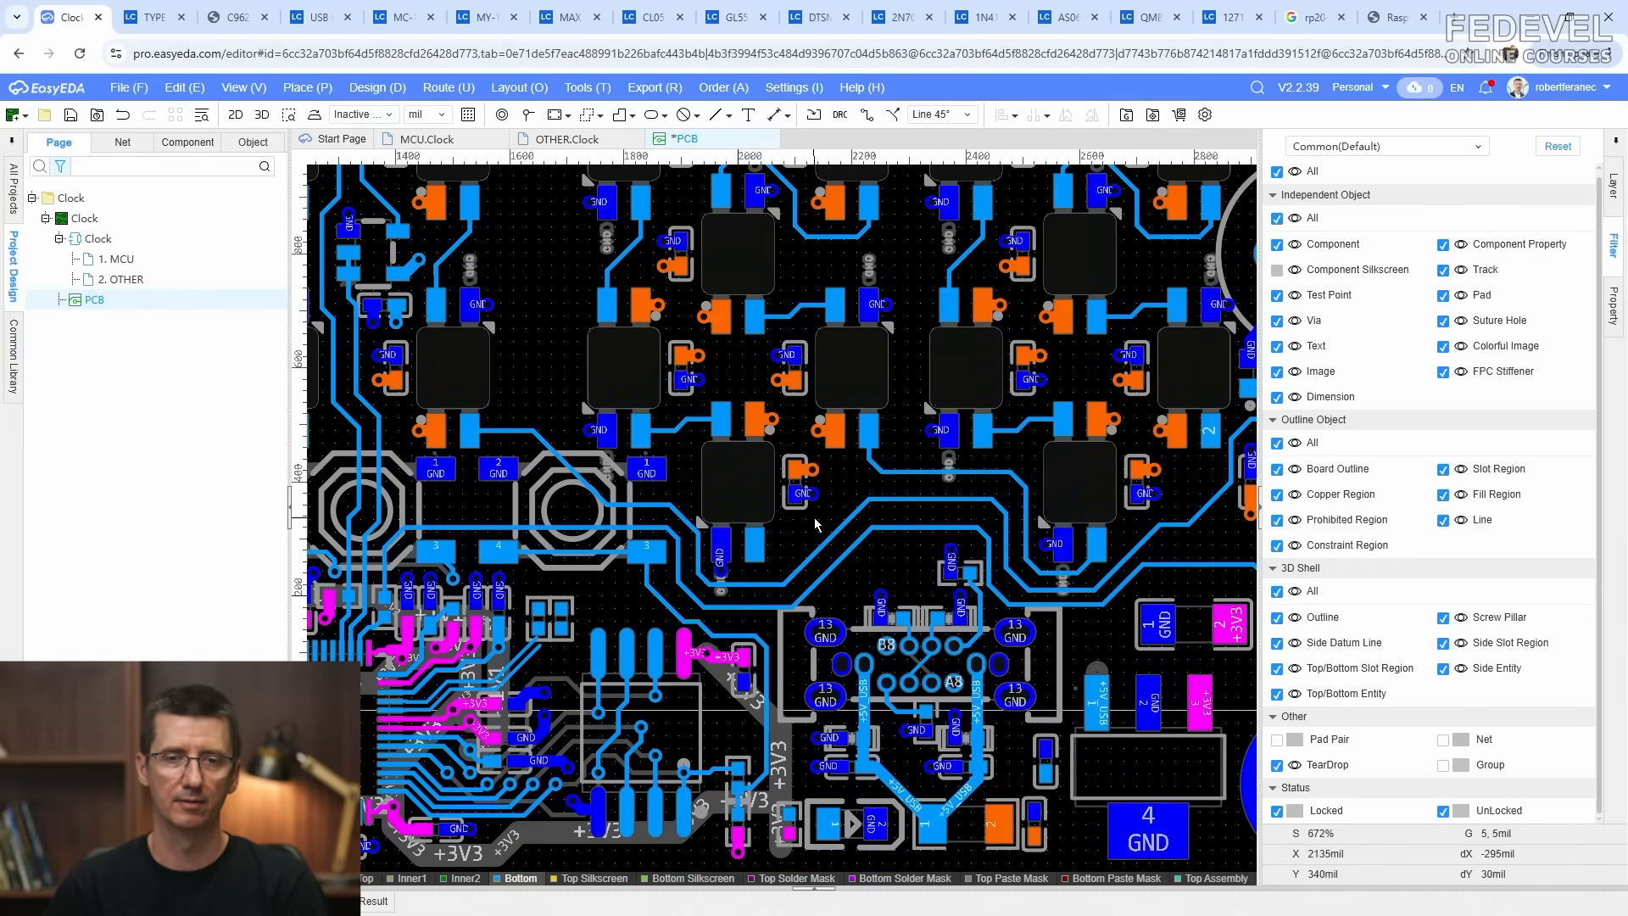
pyautogui.scroll(-4, 814, 523)
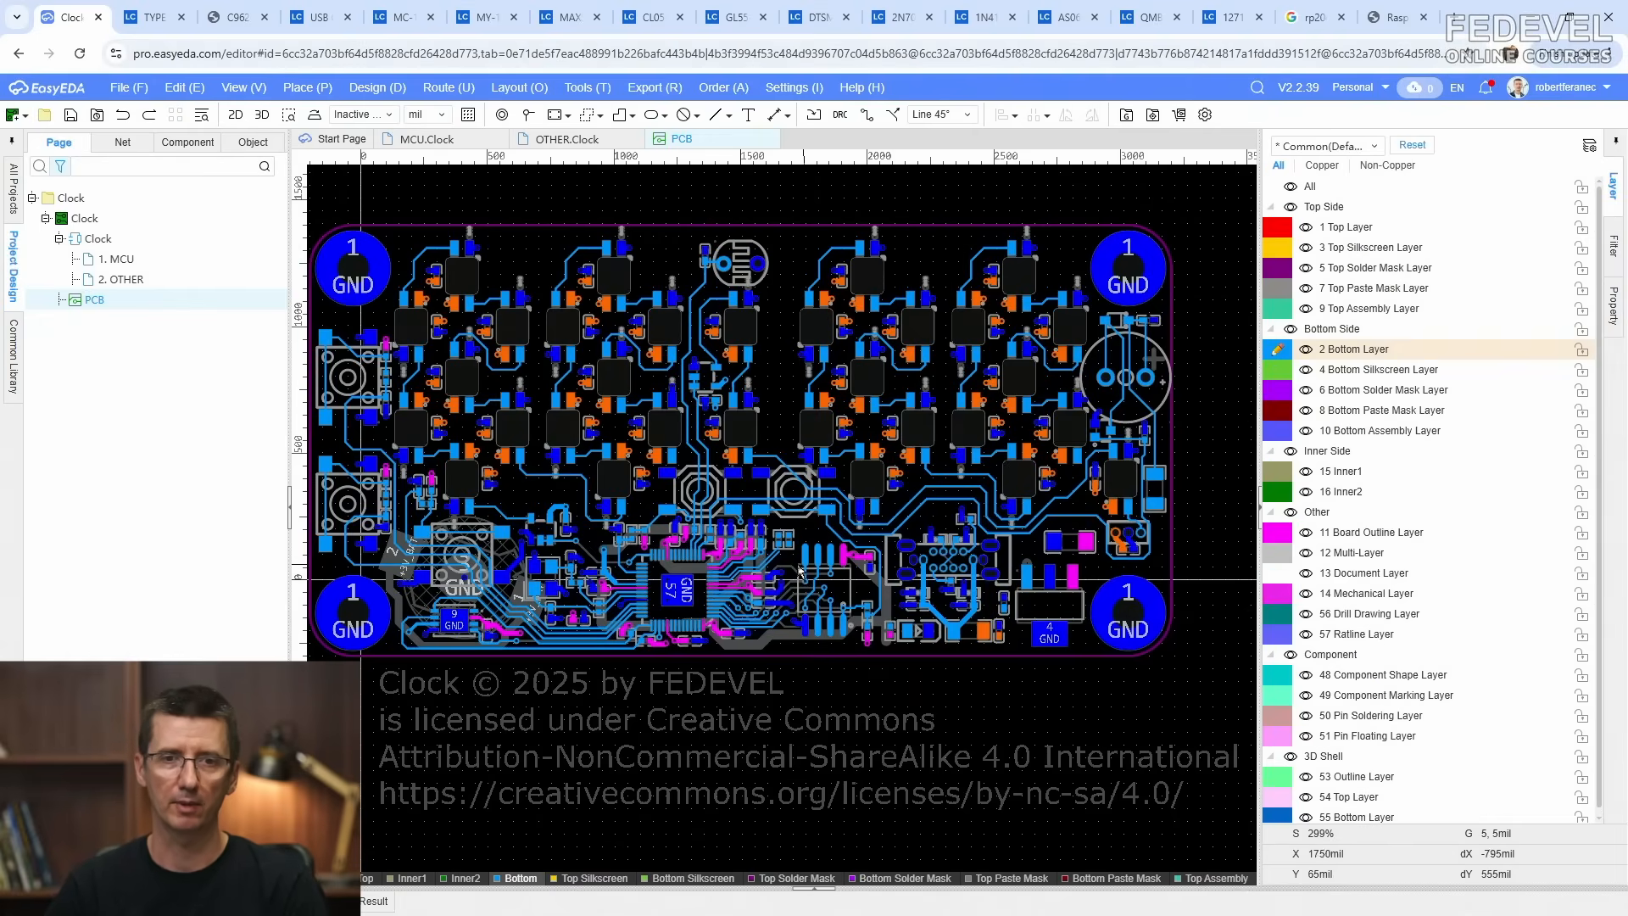
# Step: Delete the leftover routing below the USB_N and USB_P resistor pads
pyautogui.scroll(5, 798, 567)
pyautogui.moveTo(705, 520); pyautogui.dragTo(828, 492, button='right')
pyautogui.moveTo(801, 505); pyautogui.dragTo(717, 458)
pyautogui.press('Delete')
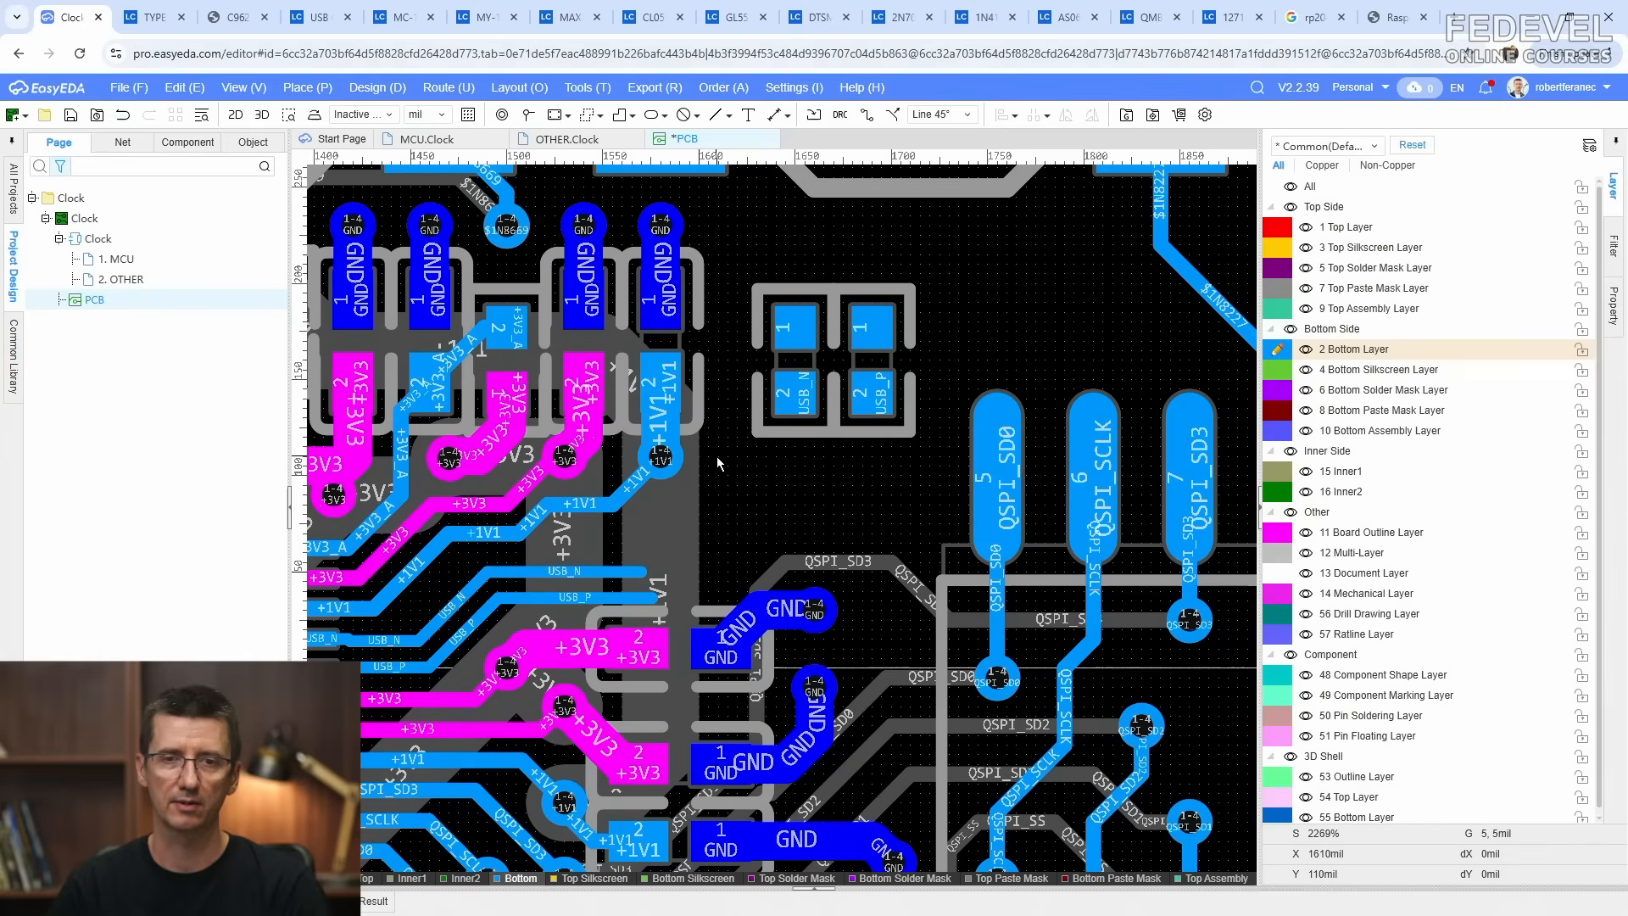
# Step: Route the USB_N/USB_P differential pair with the track width following the rule, from the resistors' pads 2 to the existing USB tracks
pyautogui.click(449, 87)
pyautogui.click(500, 159)
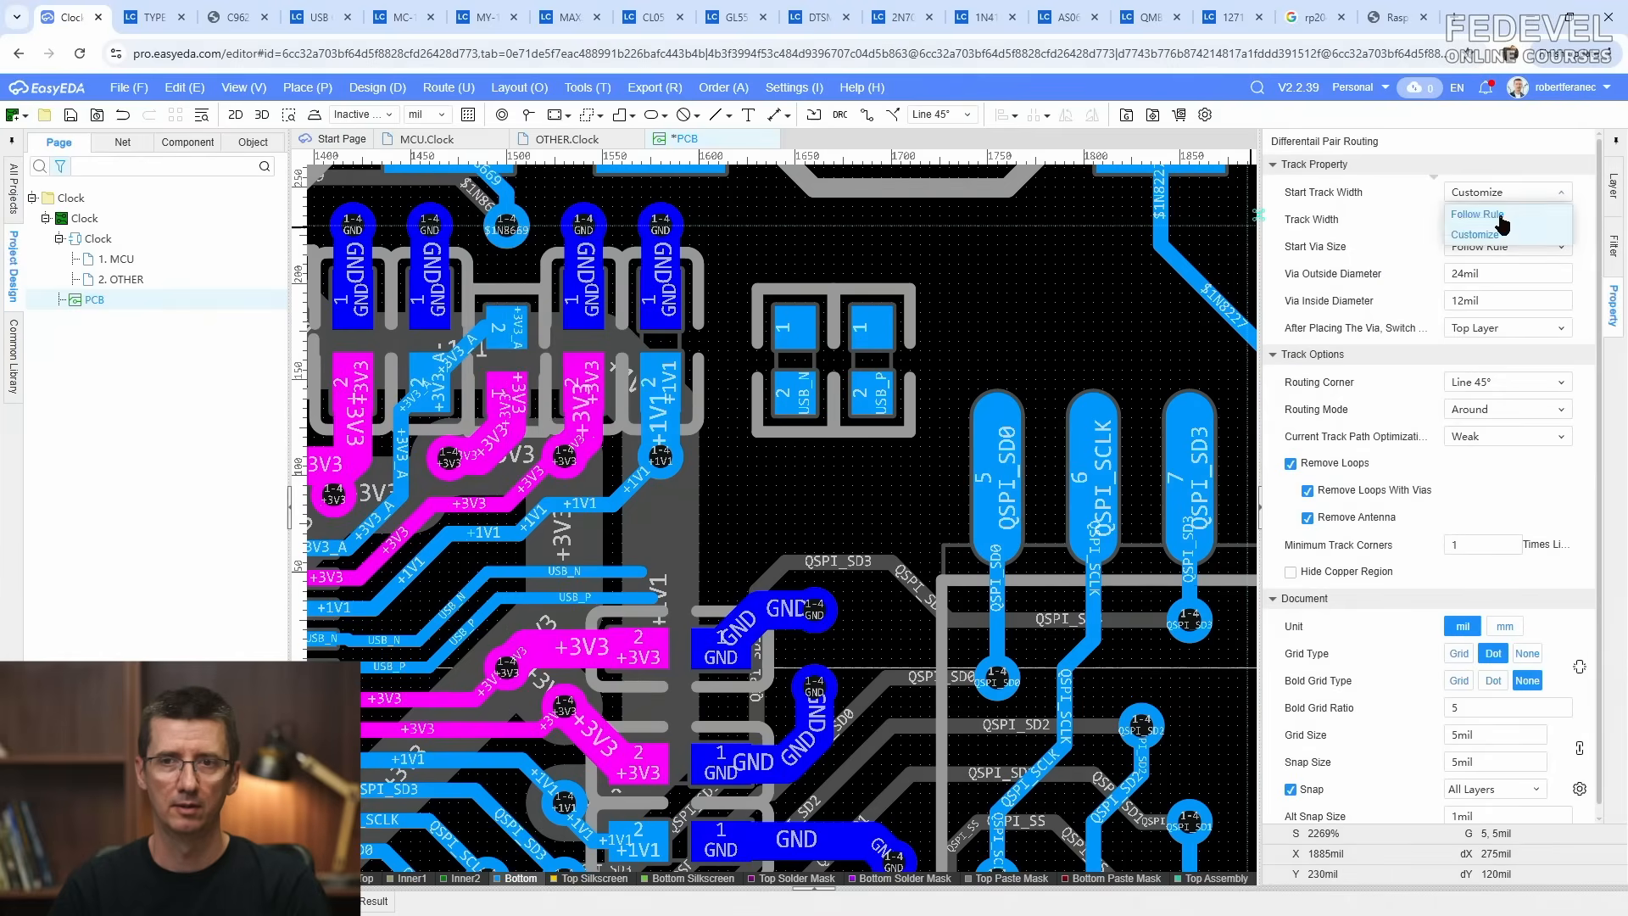
pyautogui.click(1499, 215)
pyautogui.scroll(2, 772, 515)
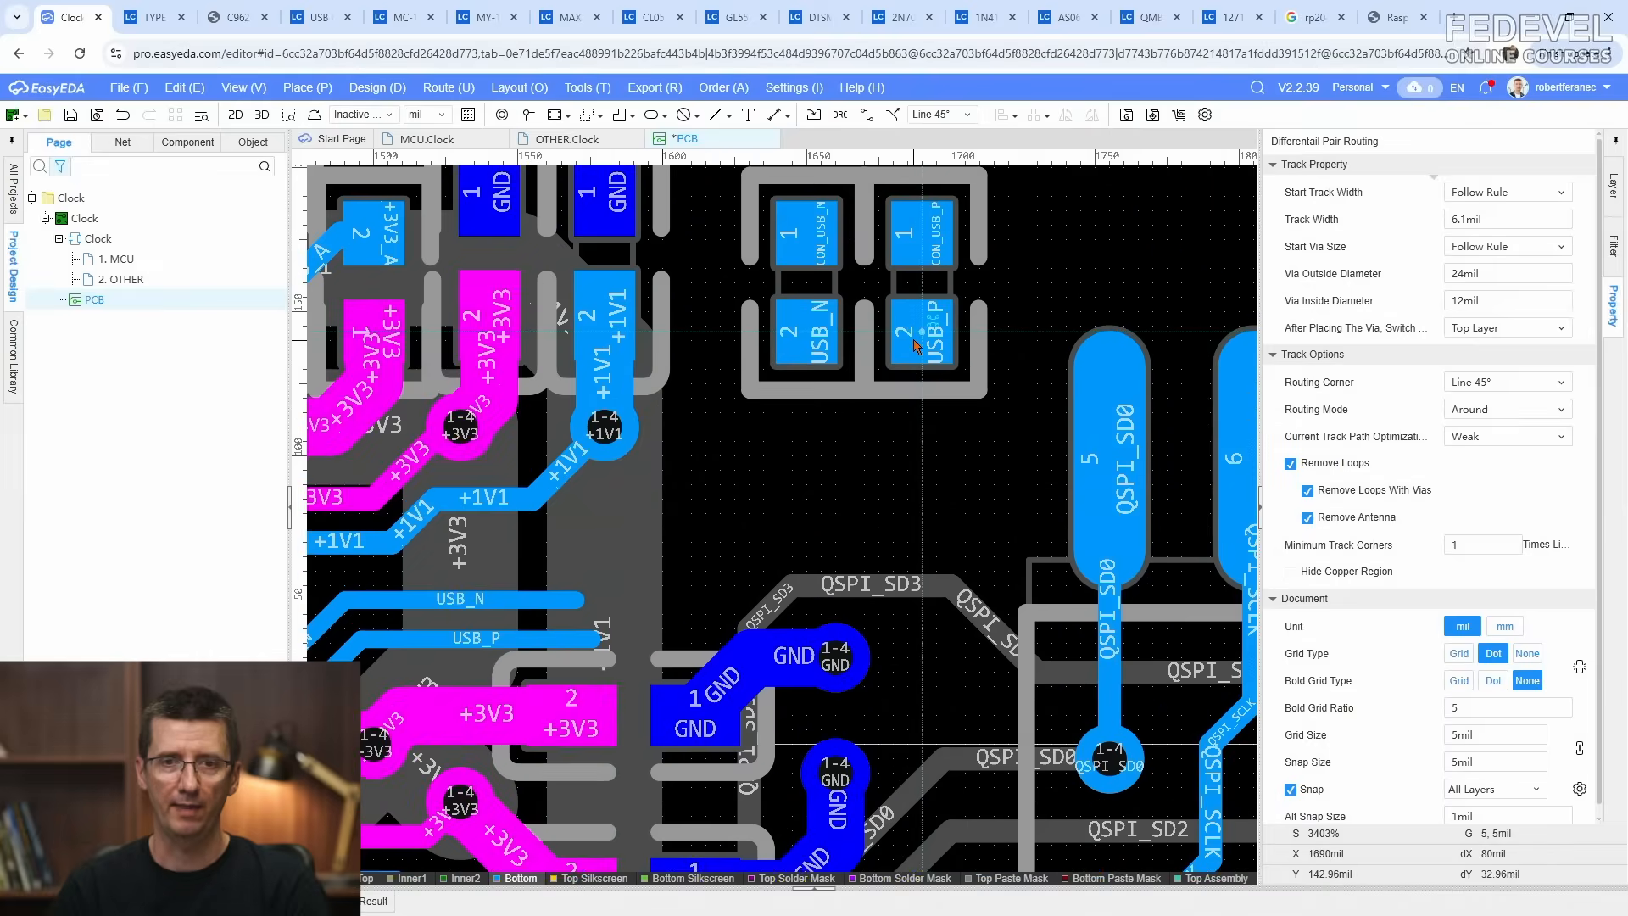
pyautogui.click(923, 331)
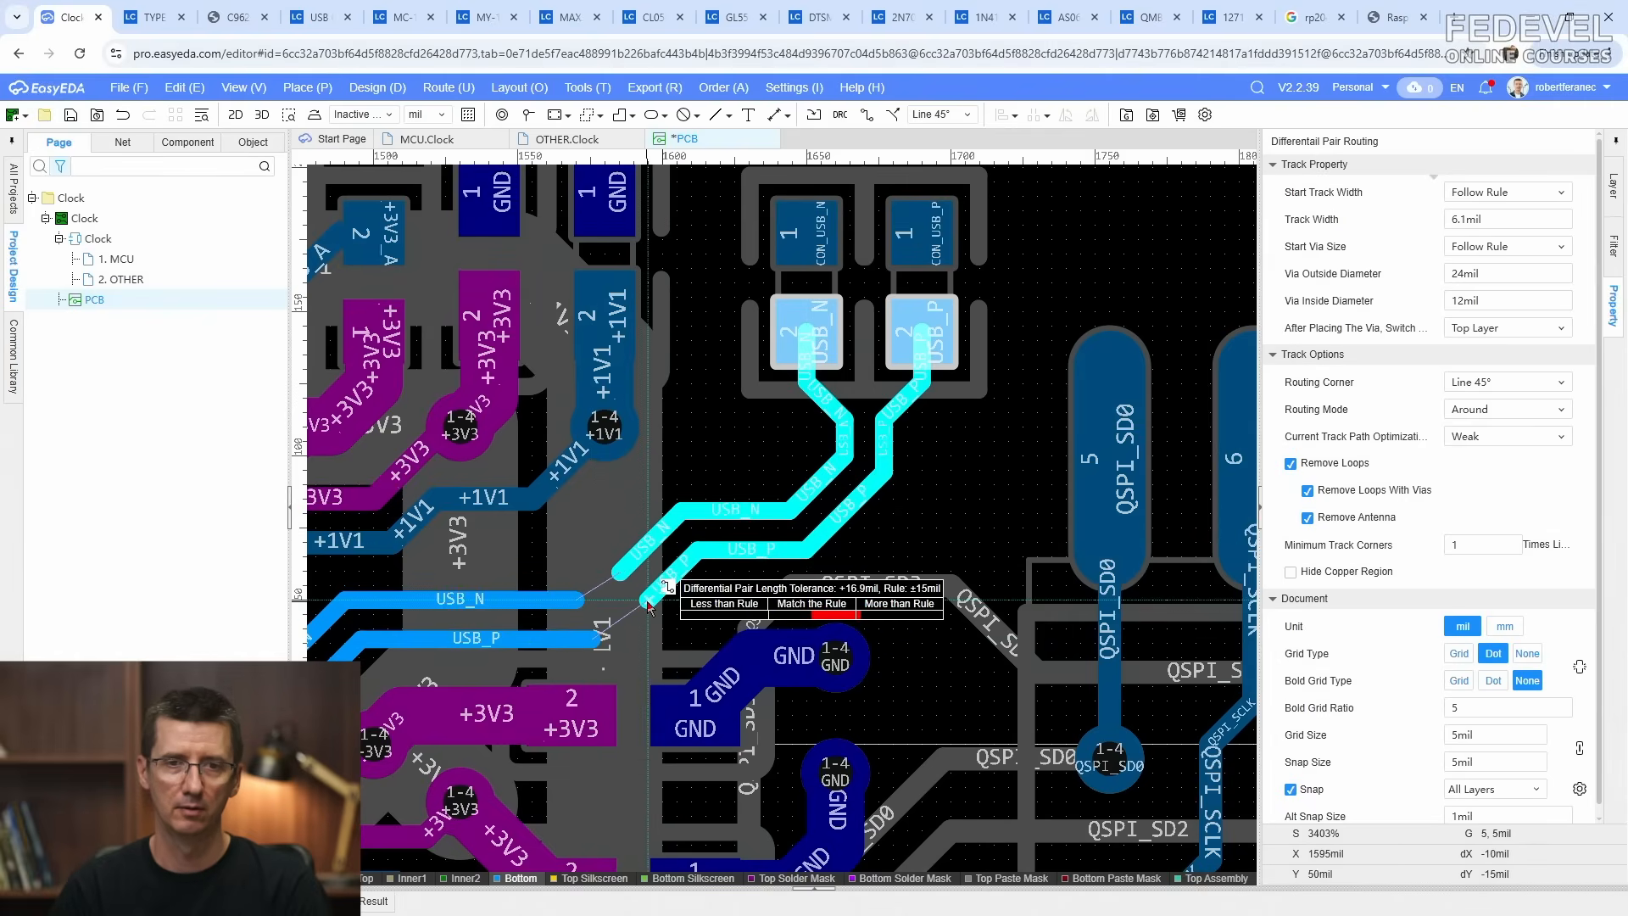
pyautogui.click(647, 604)
pyautogui.scroll(-2, 931, 506)
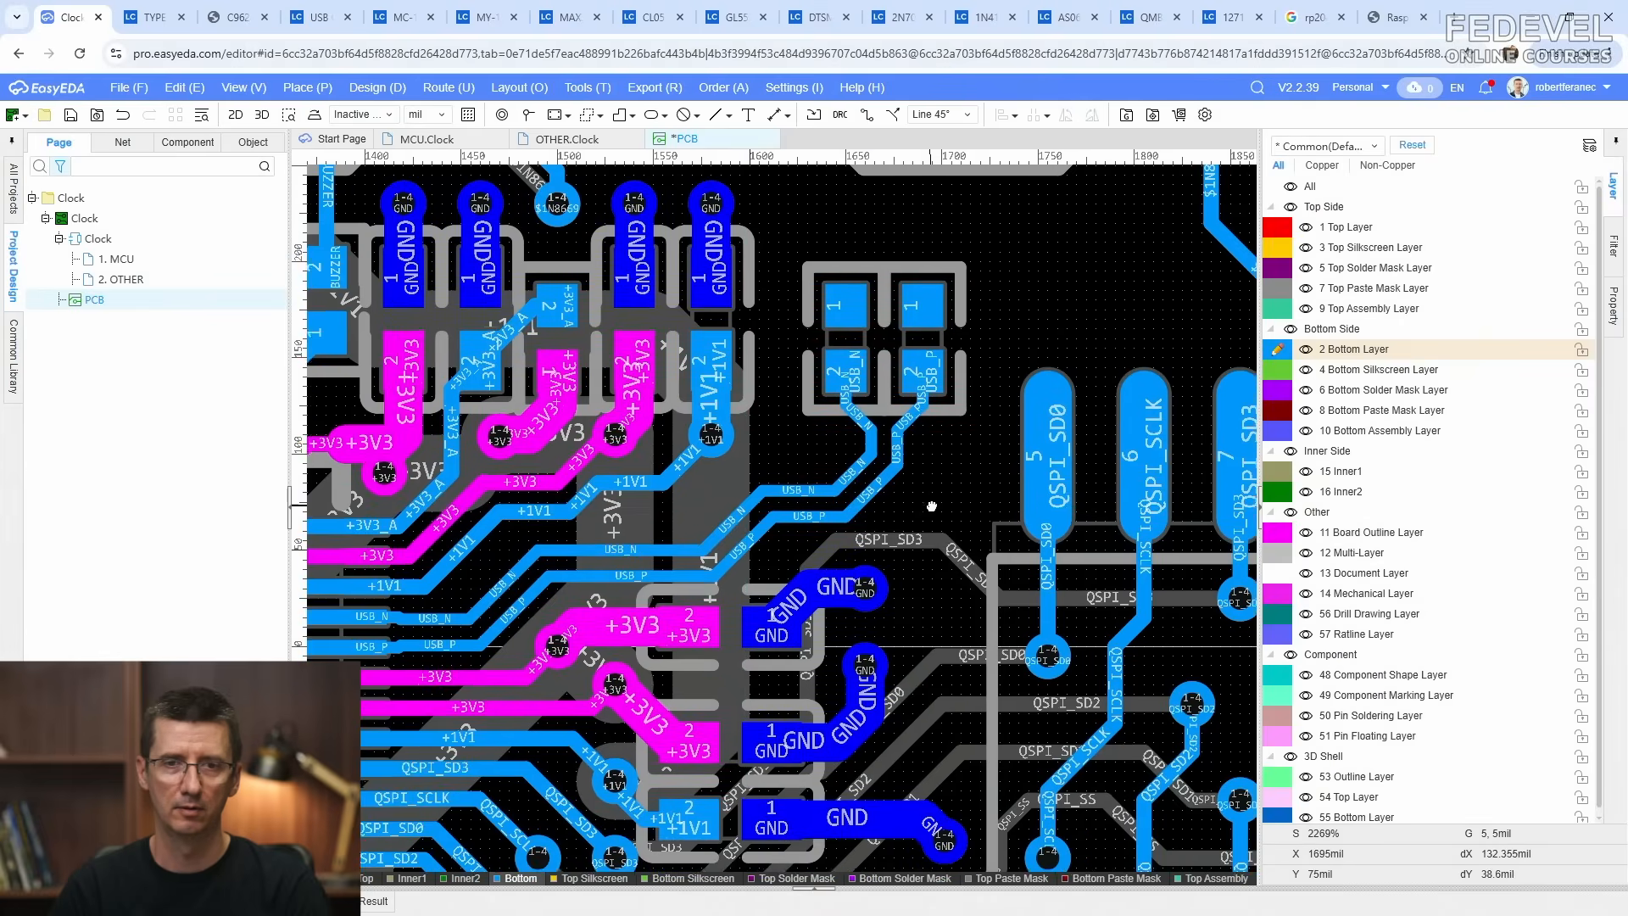
# Step: Route a short 6.1 mil CON_USB_N track upward from the resistor's pad 1 and place a via at its end
pyautogui.moveTo(931, 506); pyautogui.dragTo(680, 690, button='right')
pyautogui.scroll(2, 618, 394)
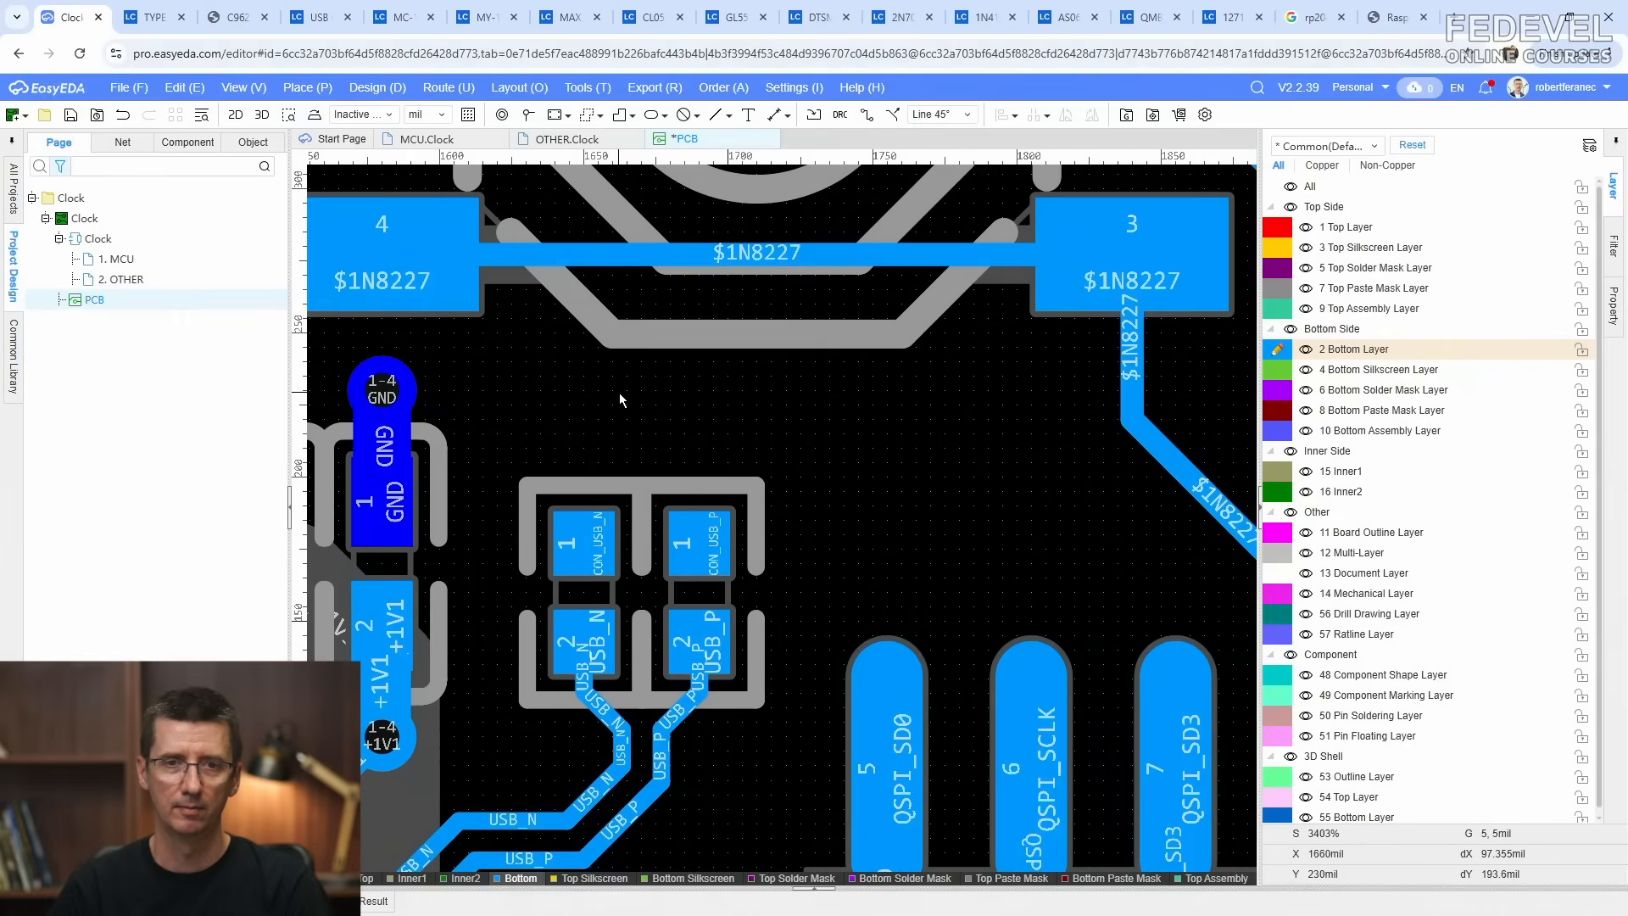
pyautogui.click(437, 89)
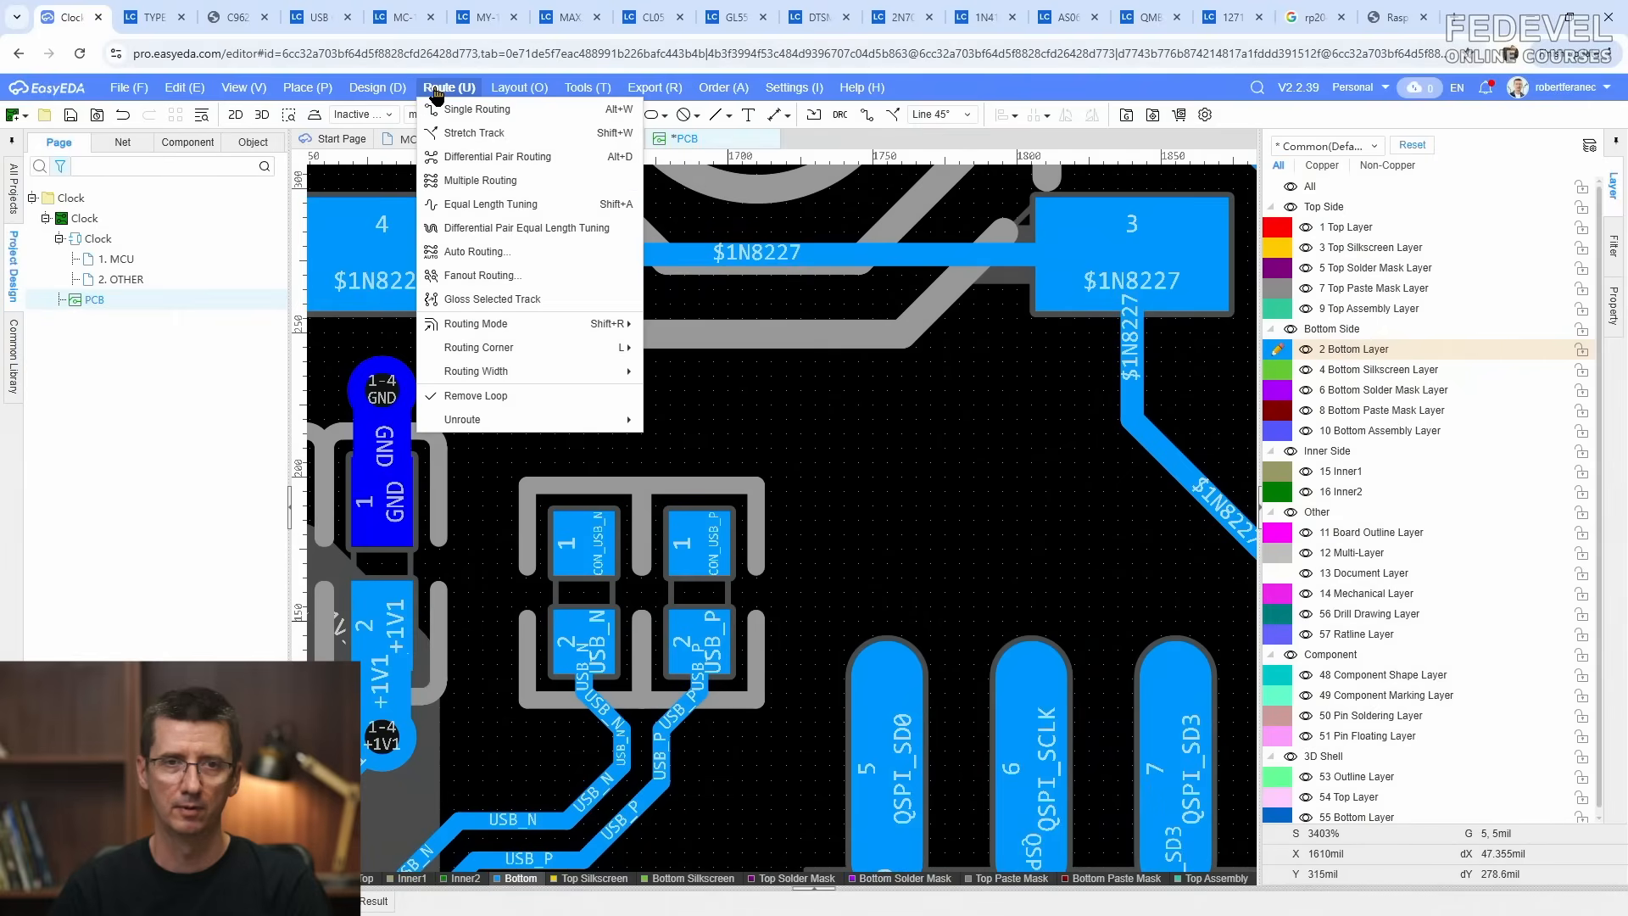
pyautogui.click(463, 159)
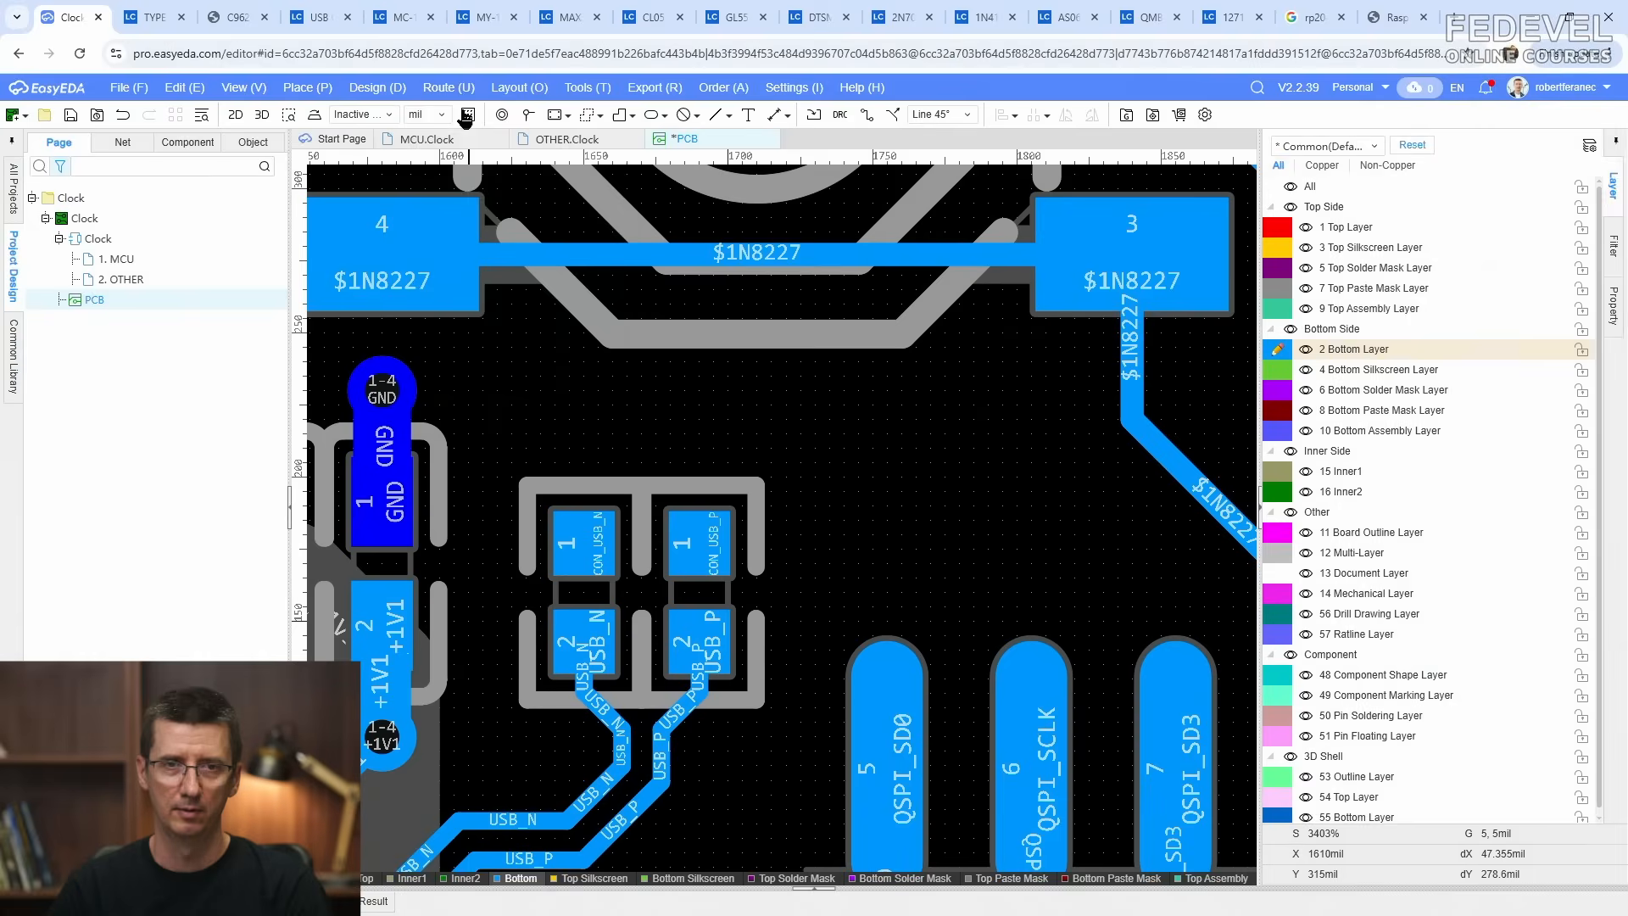
pyautogui.click(585, 544)
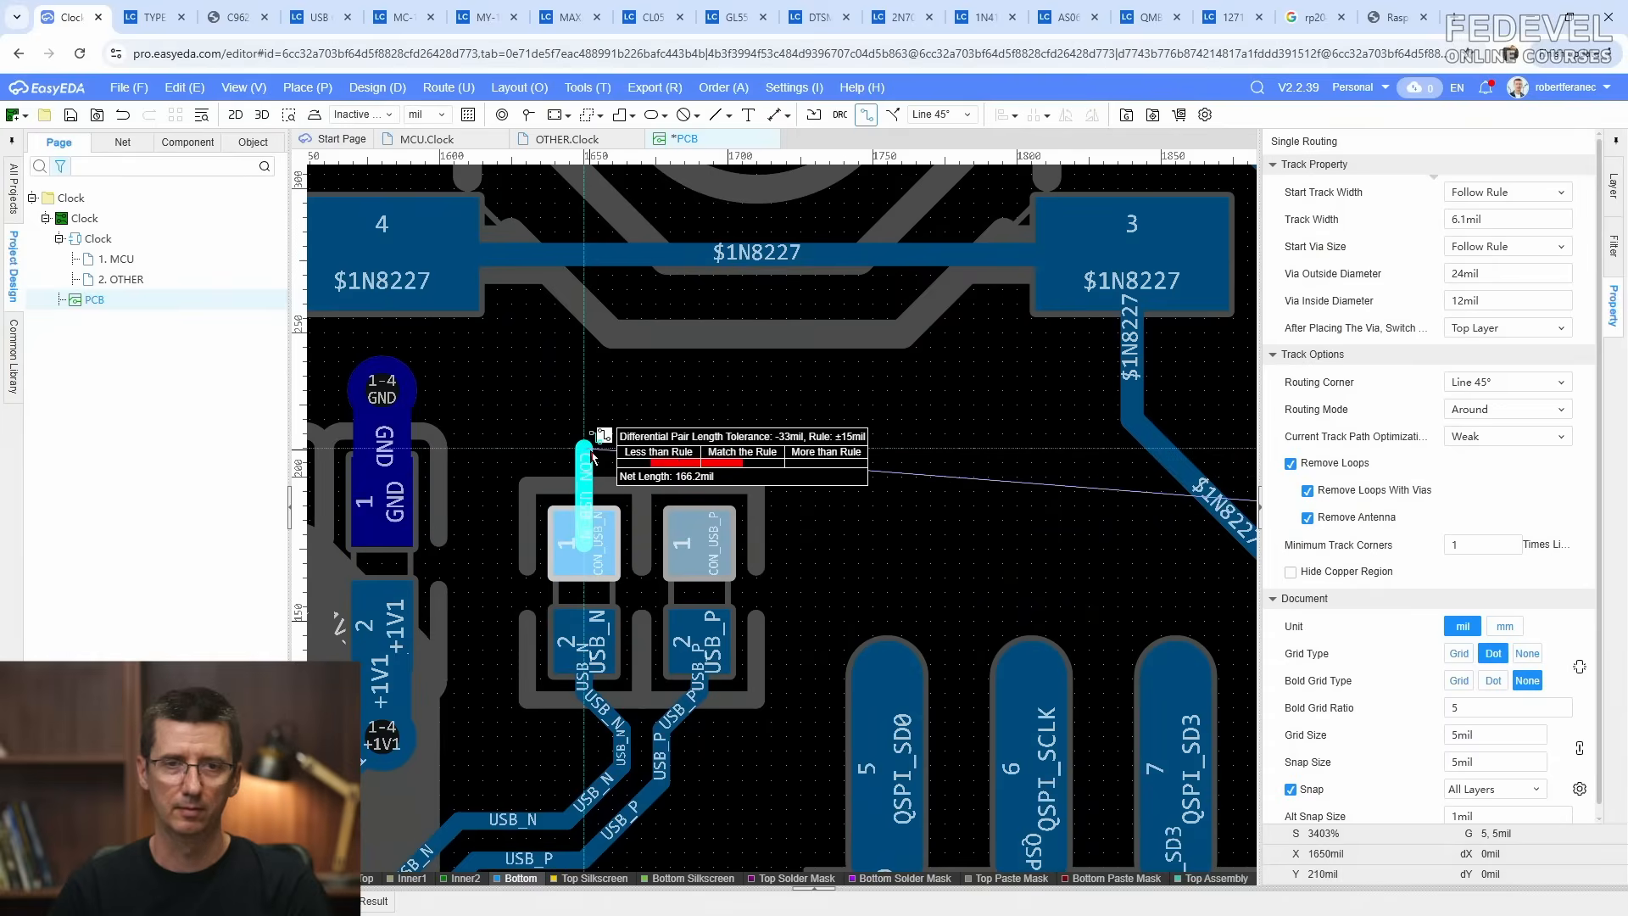
pyautogui.click(591, 454)
pyautogui.rightClick(634, 407)
pyautogui.rightClick(639, 395)
pyautogui.click(528, 119)
pyautogui.click(588, 450)
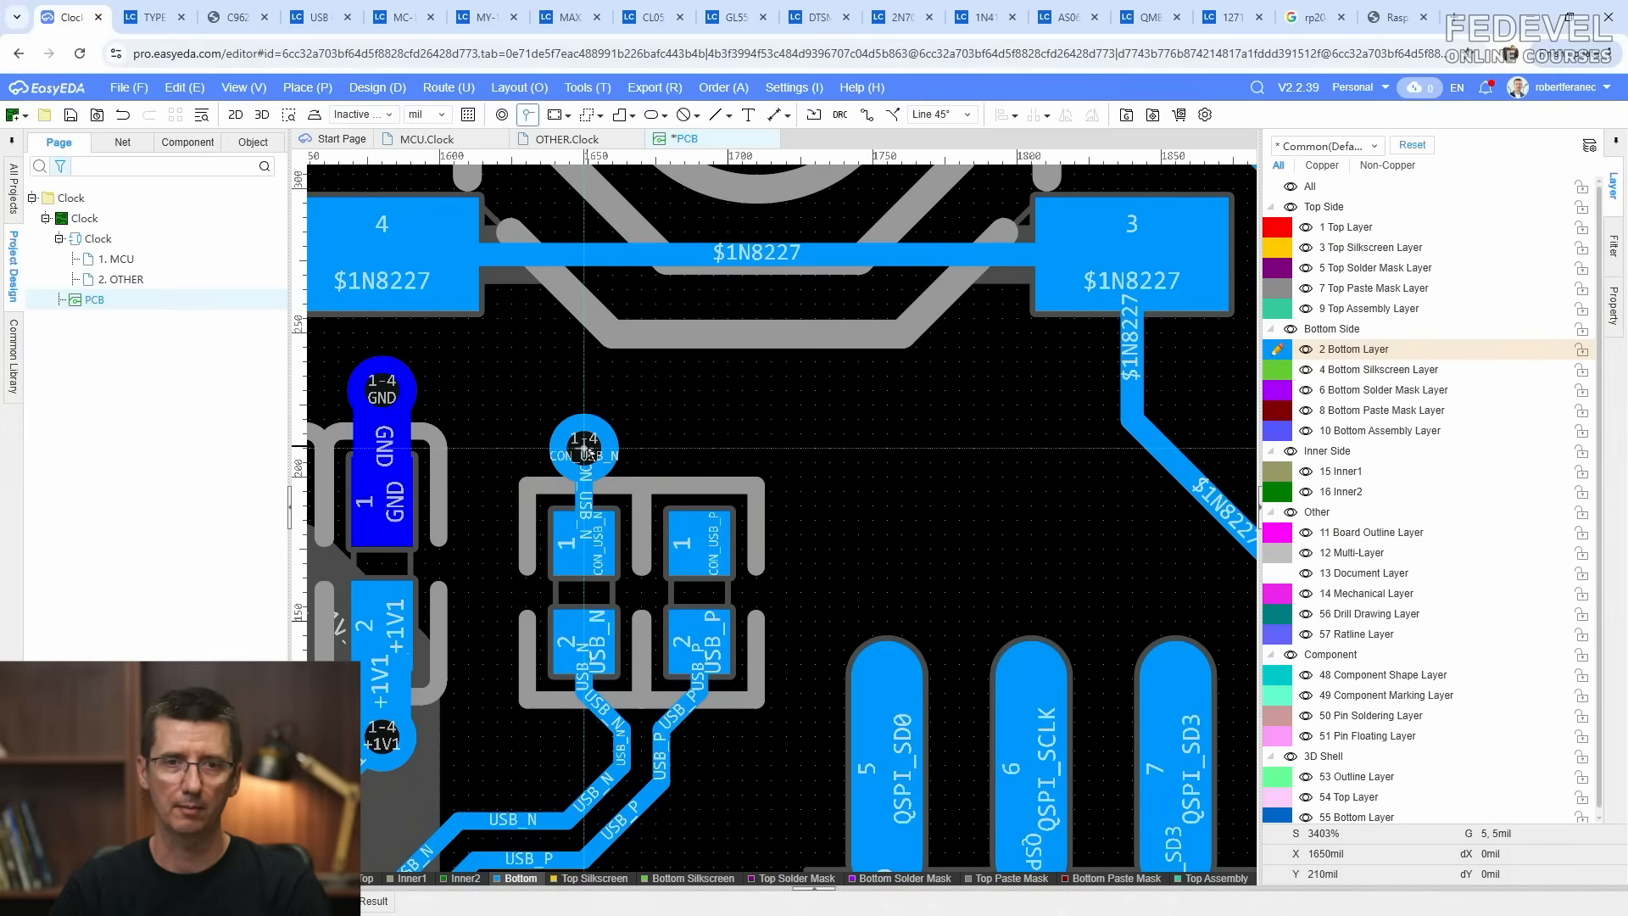
pyautogui.rightClick(698, 450)
# Step: Copy the CON_USB_N track stub and via, using the pad centre as reference, onto the adjacent CON_USB_P pad
pyautogui.moveTo(676, 466); pyautogui.dragTo(525, 399)
pyautogui.rightClick(526, 400)
pyautogui.click(547, 436)
pyautogui.click(585, 542)
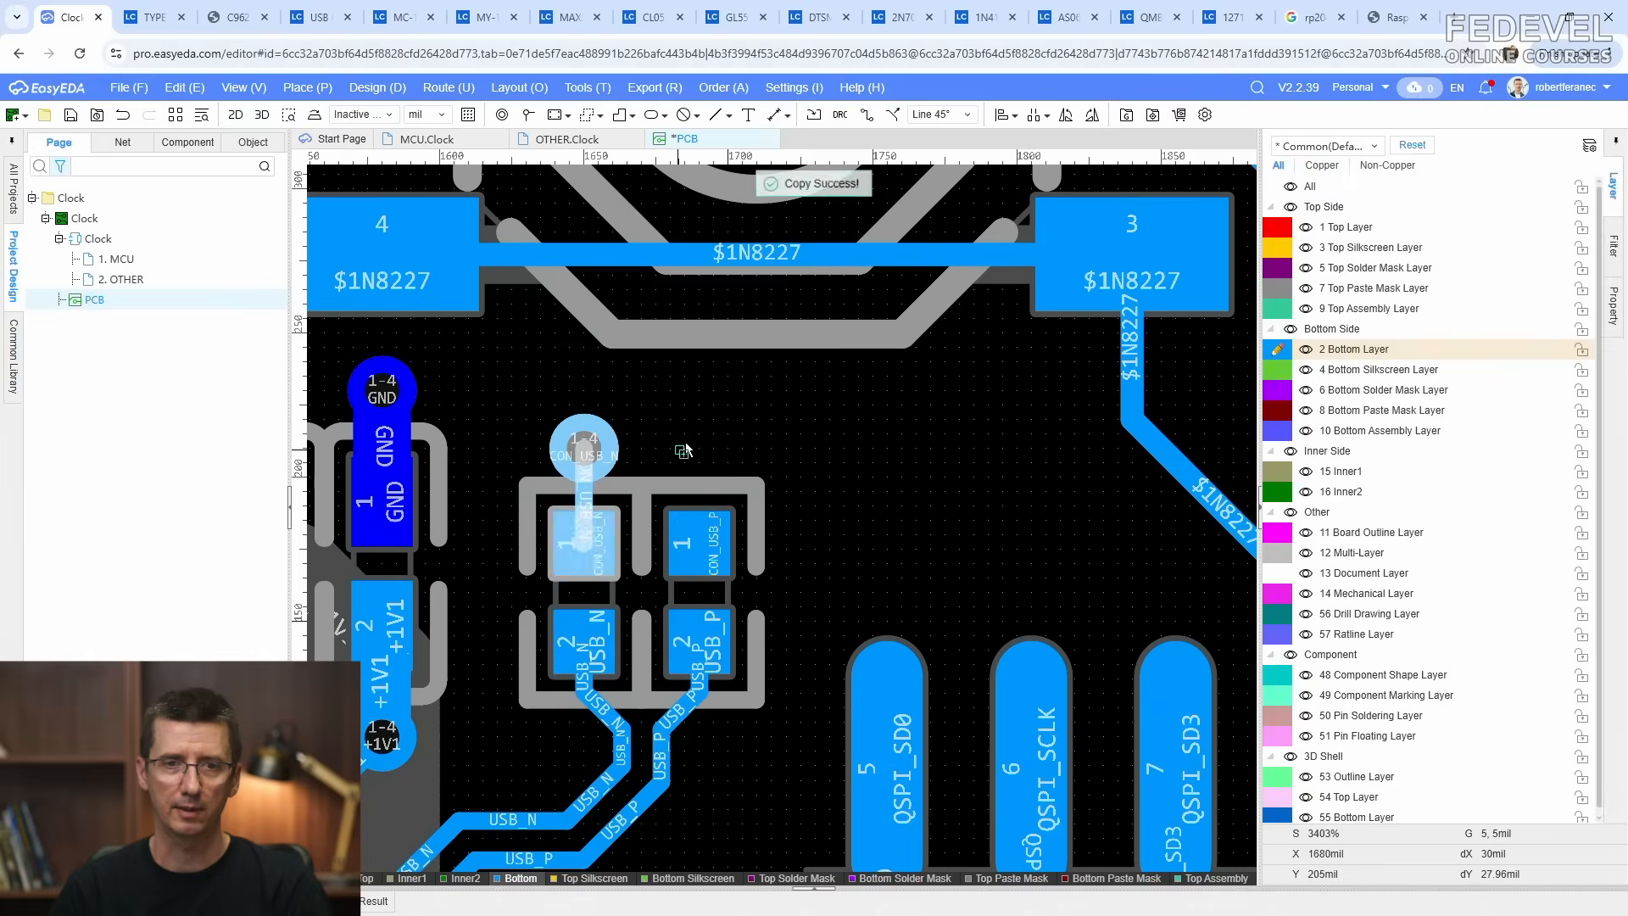
pyautogui.rightClick(689, 441)
pyautogui.click(710, 480)
pyautogui.click(699, 540)
# Step: Route a short 6.1 mil CON_USB_N track upward from pad 2 above connector pin B7 and place a via at its end
pyautogui.scroll(-3, 489, 442)
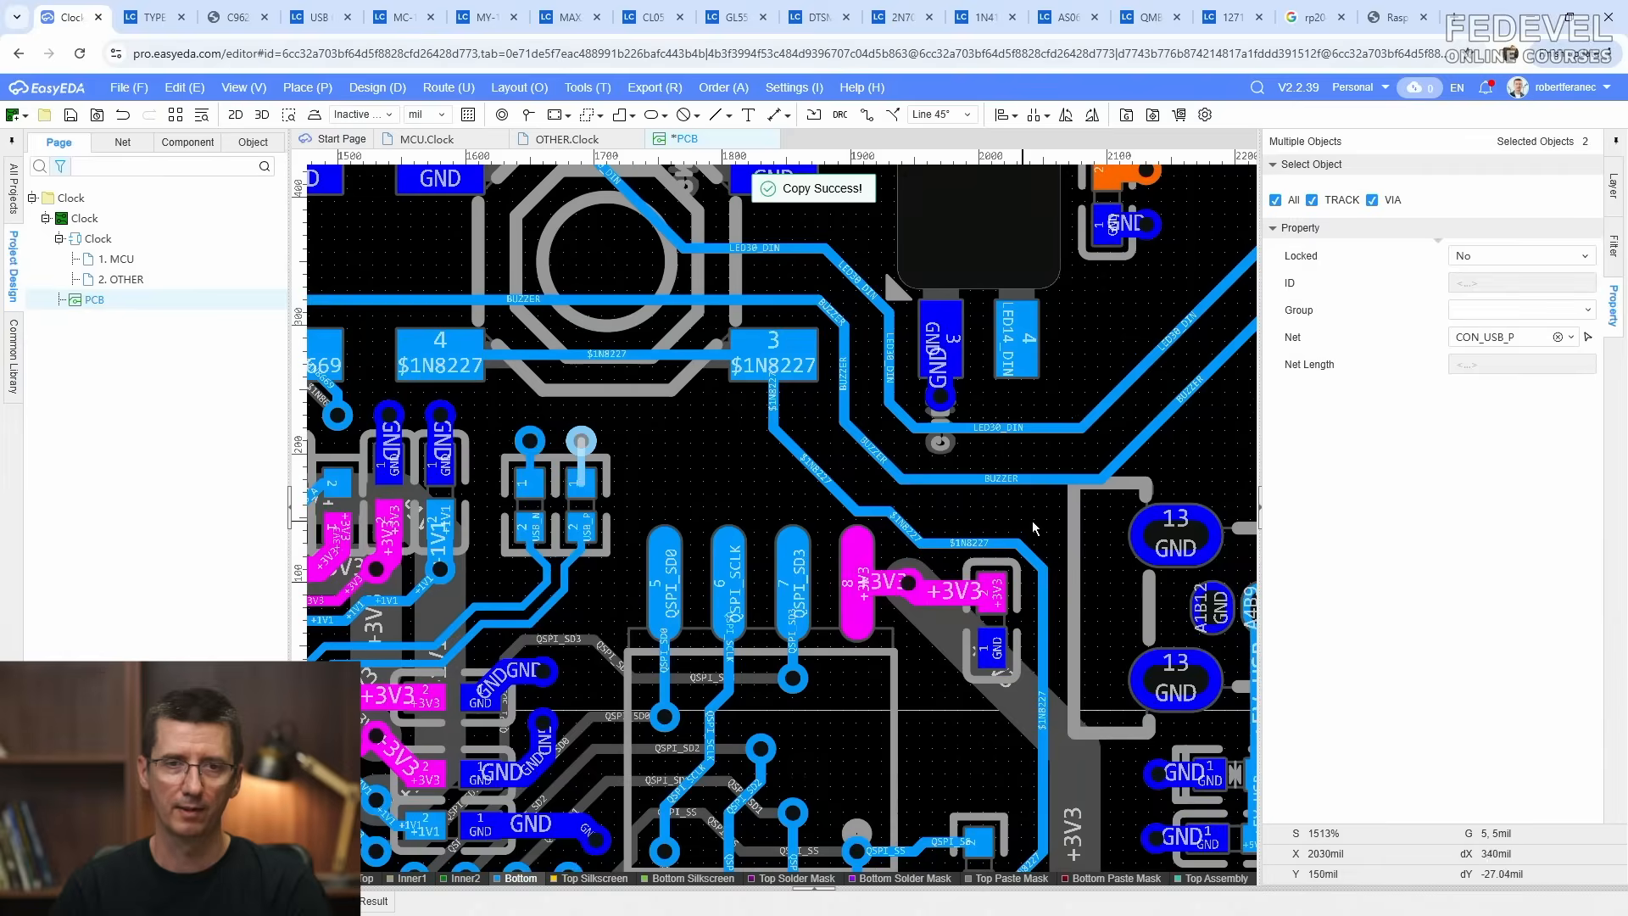
pyautogui.scroll(3, 744, 378)
pyautogui.scroll(1, 745, 386)
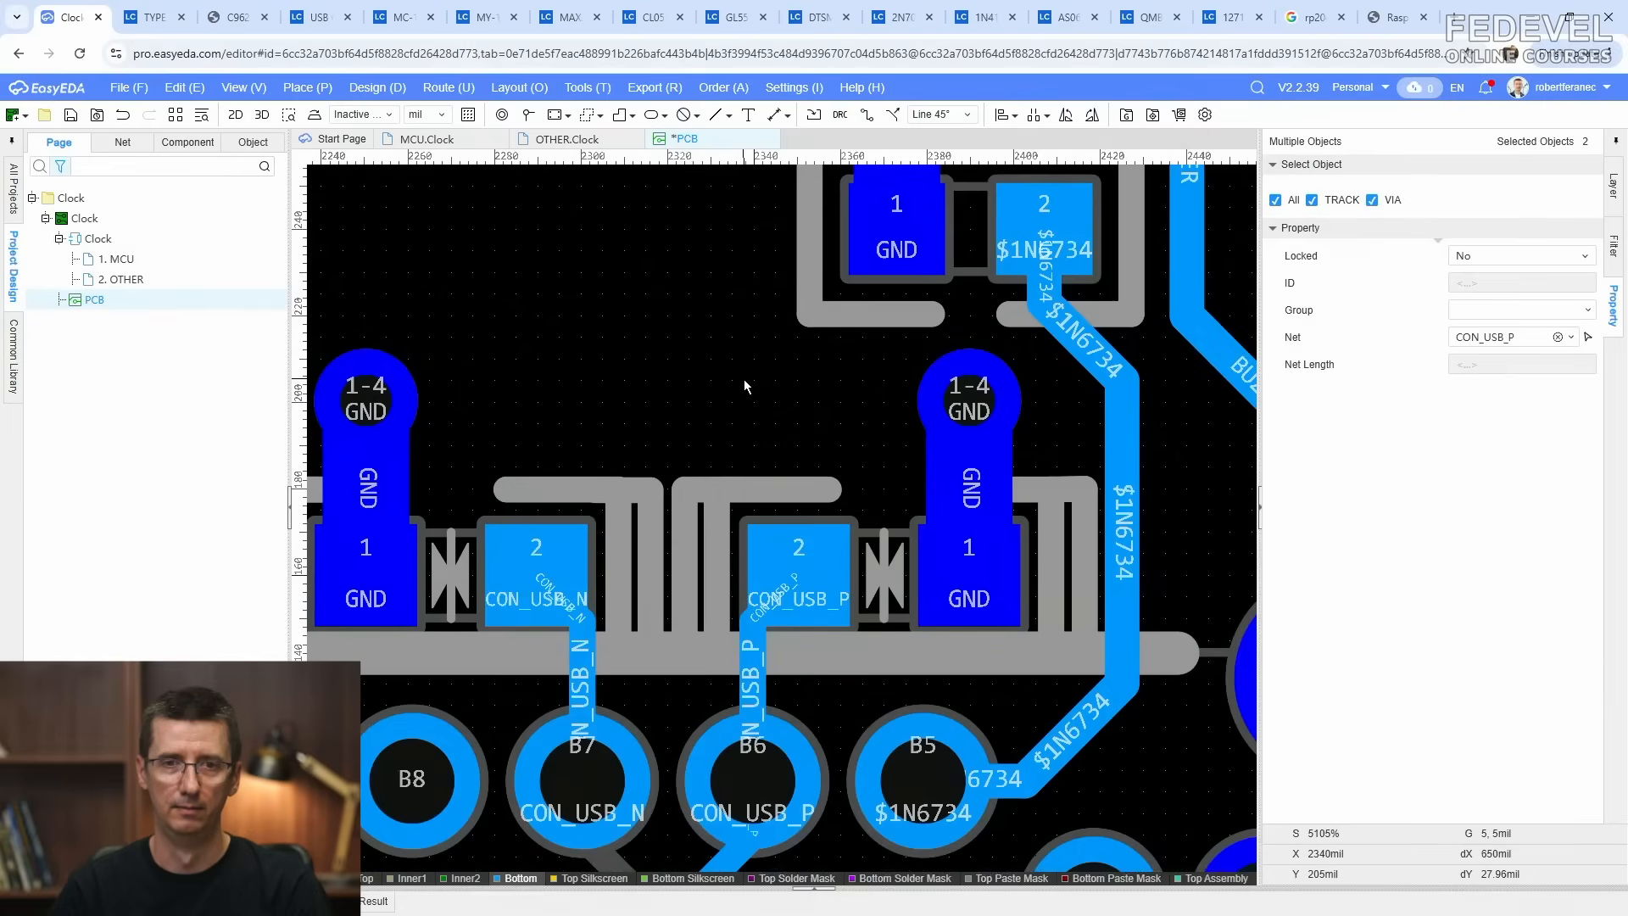
pyautogui.click(449, 88)
pyautogui.click(457, 109)
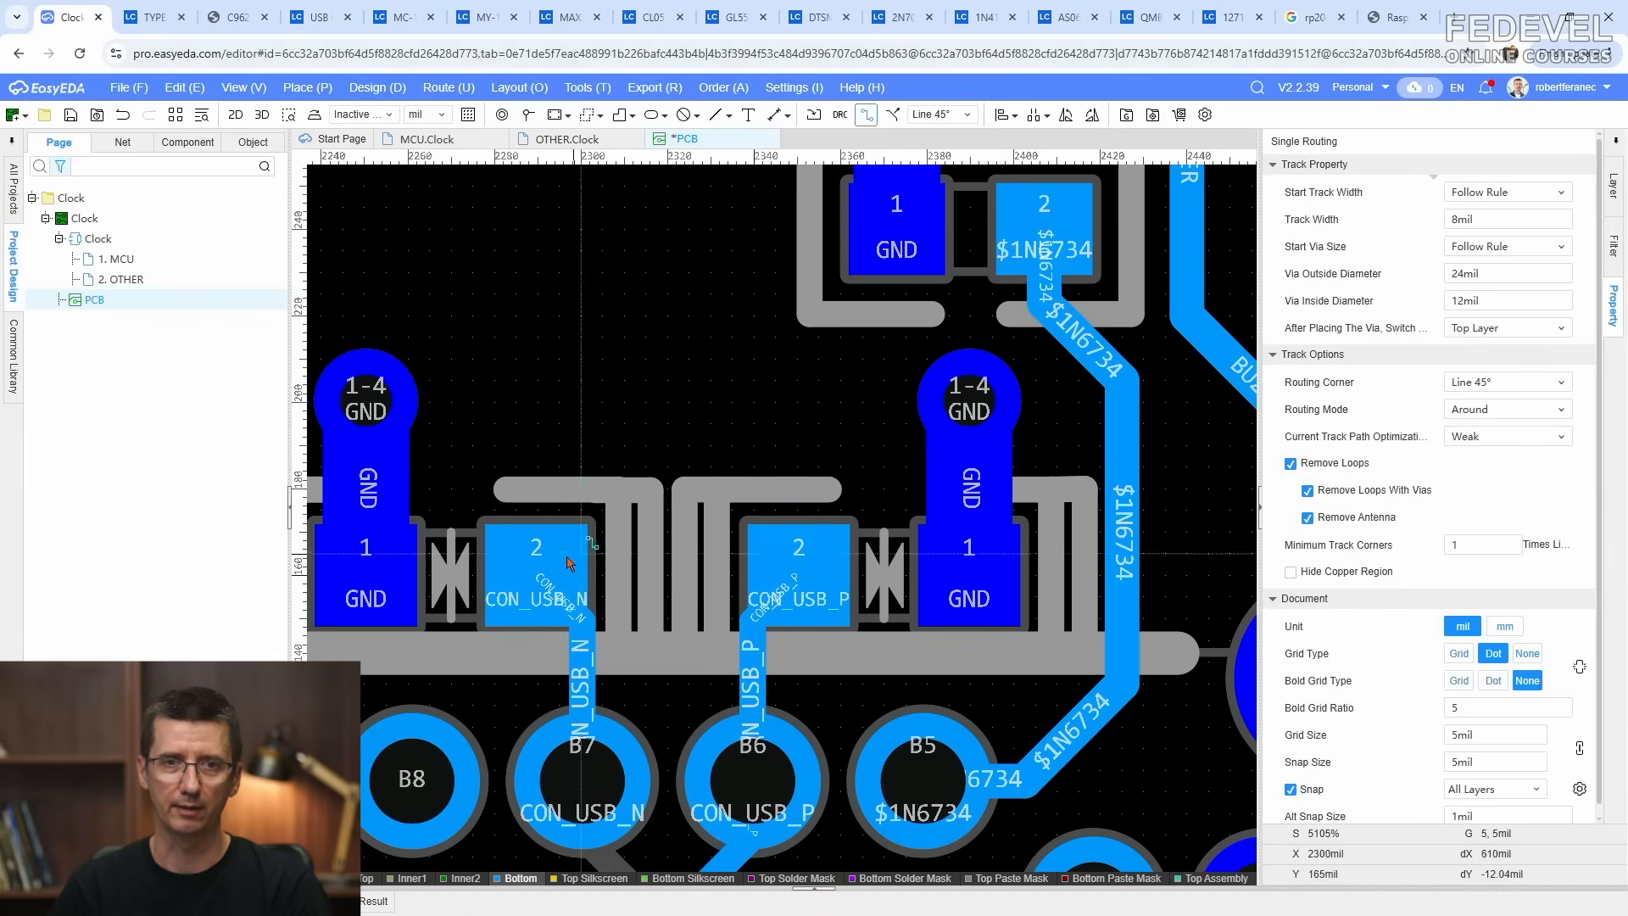
pyautogui.click(535, 564)
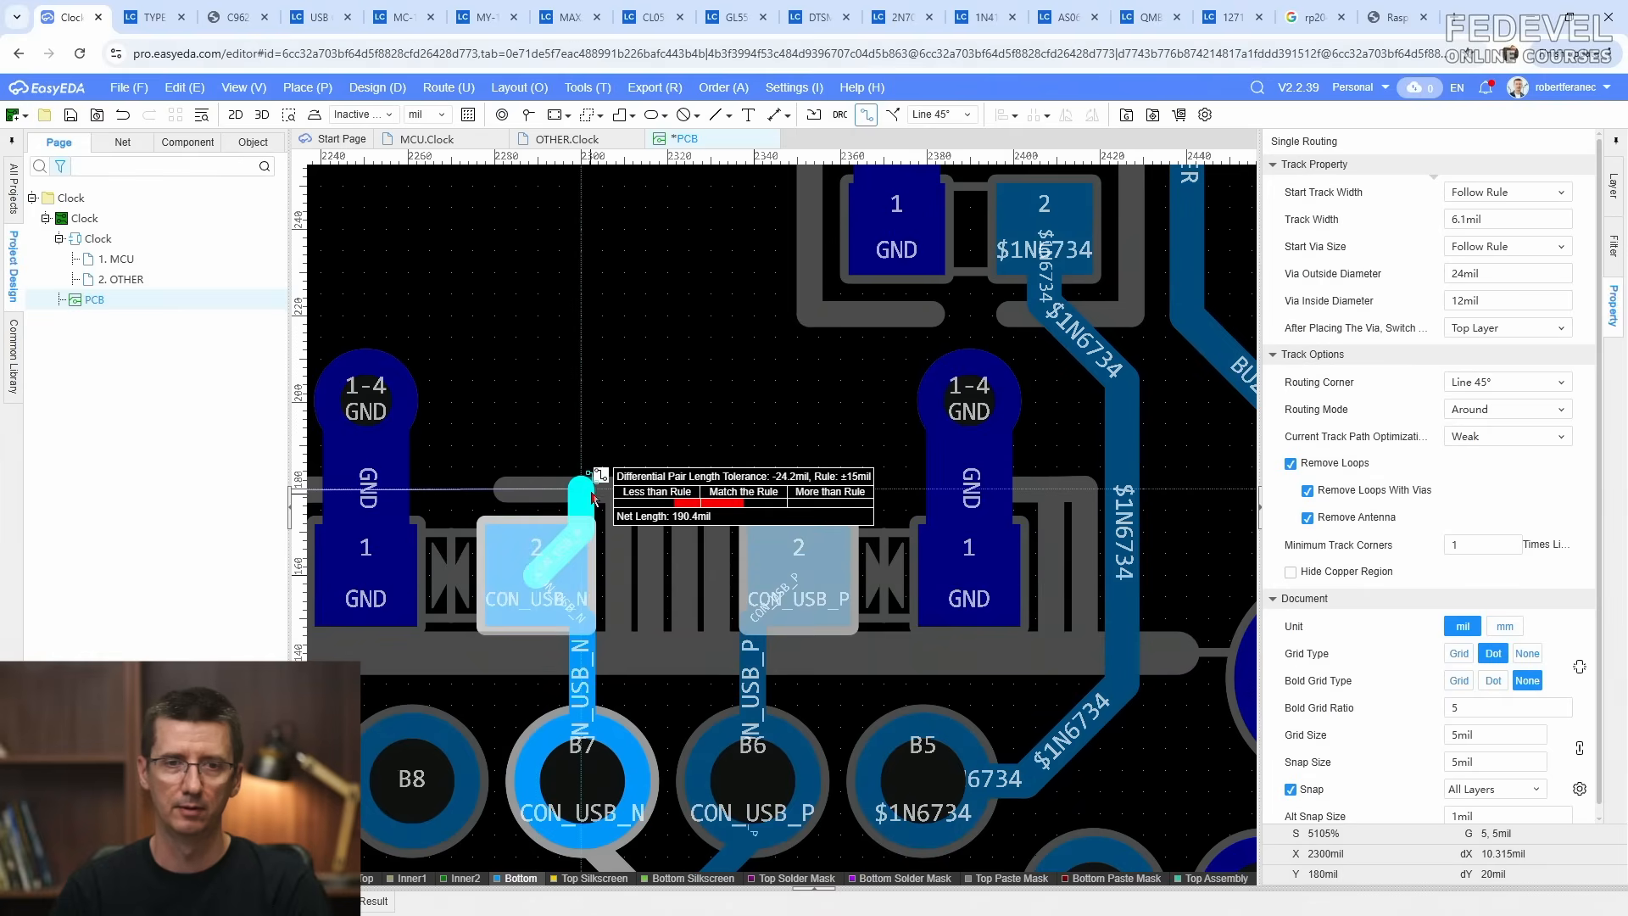
pyautogui.doubleClick(586, 410)
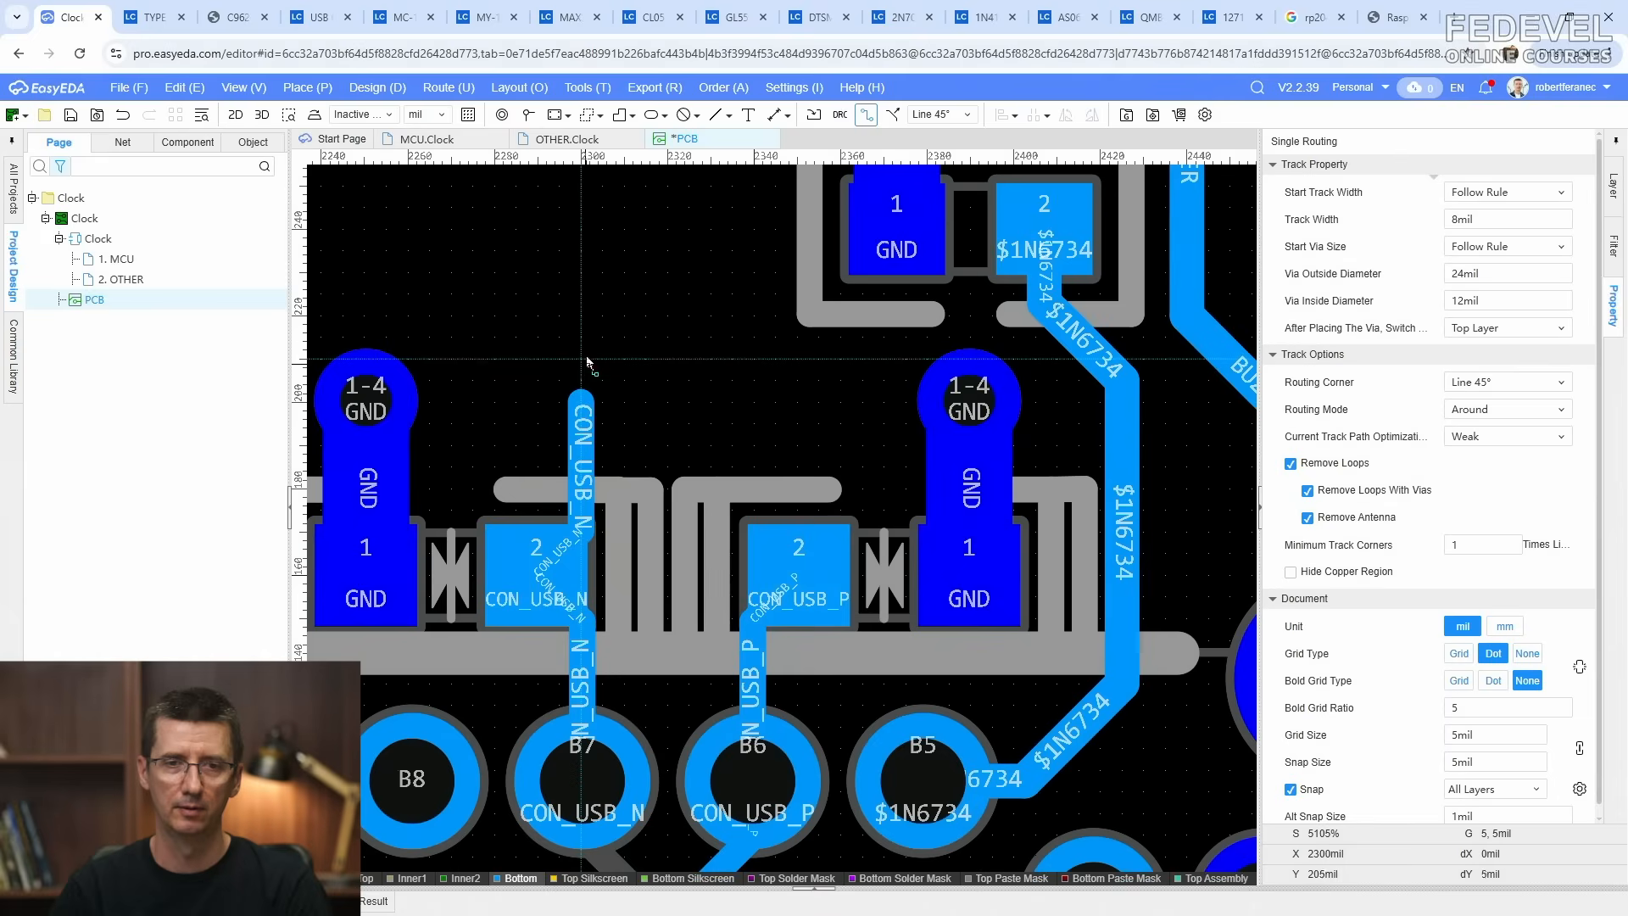
pyautogui.rightClick(590, 350)
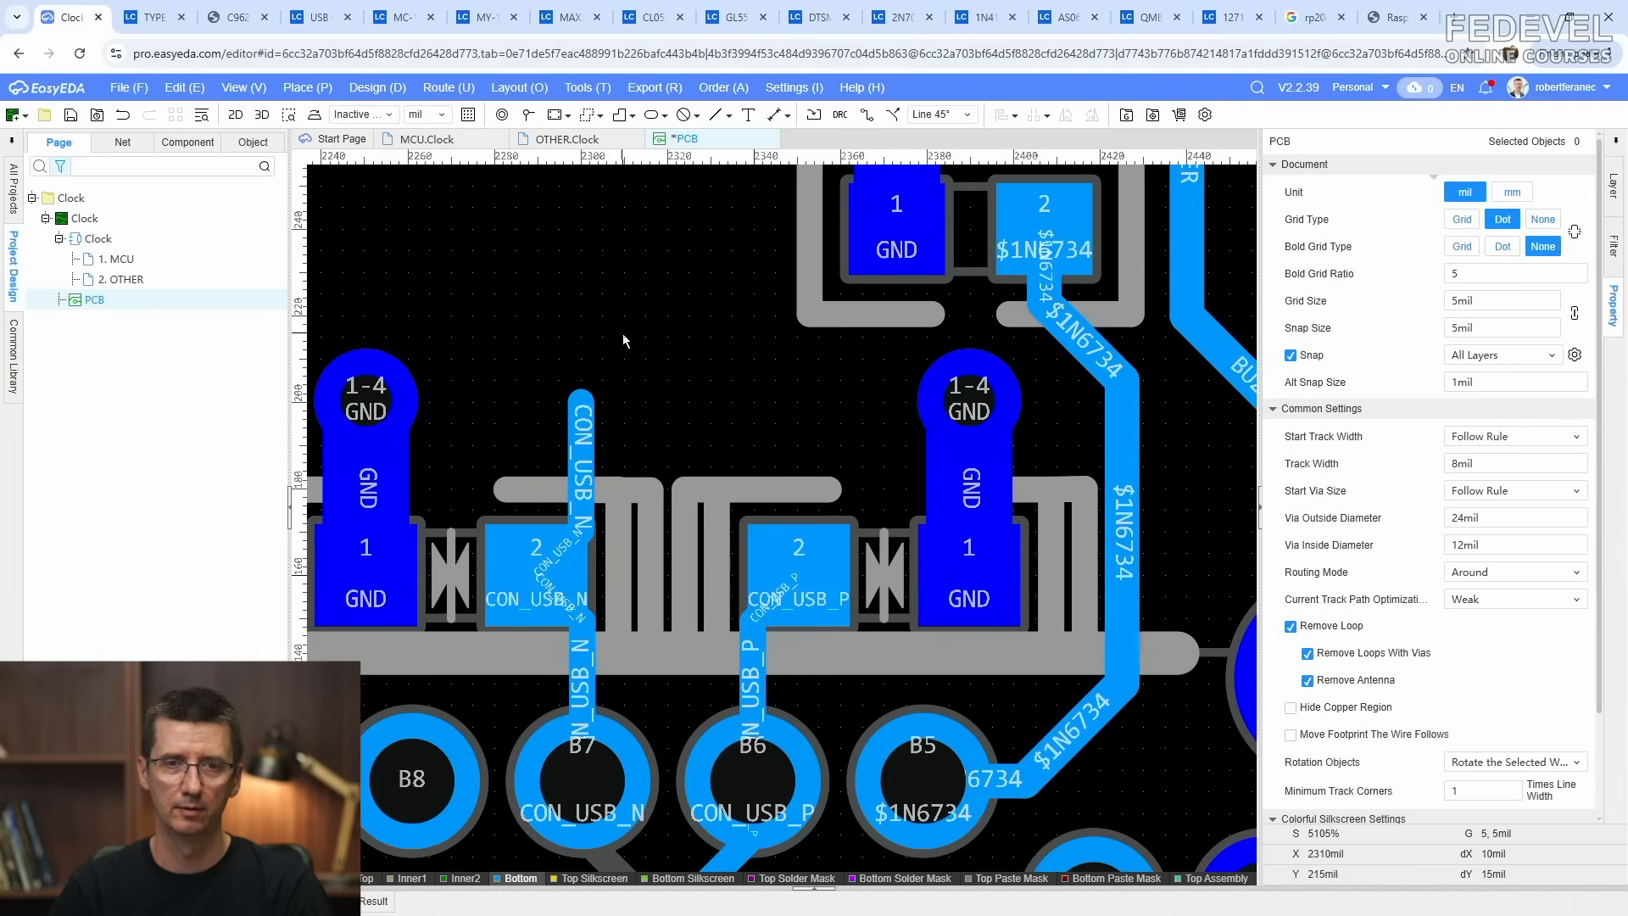
pyautogui.click(527, 114)
pyautogui.click(578, 416)
pyautogui.rightClick(472, 289)
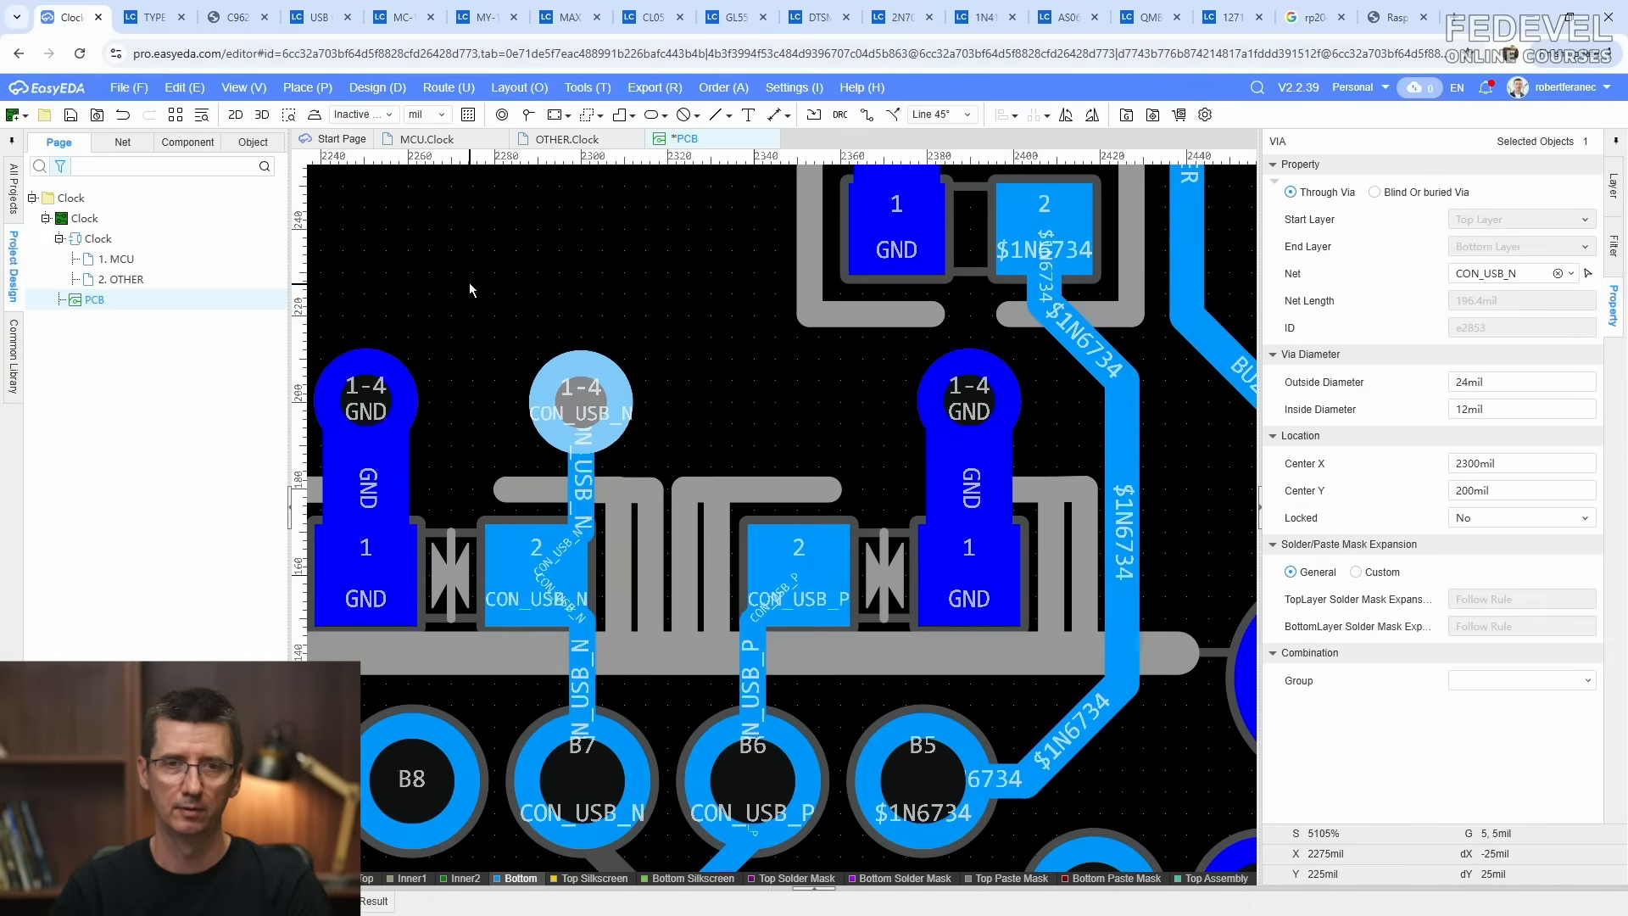
# Step: Copy the CON_USB_N tracks and via, using the pad centre as reference, and paste them mirrored onto the CON_USB_P pad 2
pyautogui.moveTo(468, 283); pyautogui.dragTo(569, 511)
pyautogui.moveTo(676, 604); pyautogui.dragTo(675, 603)
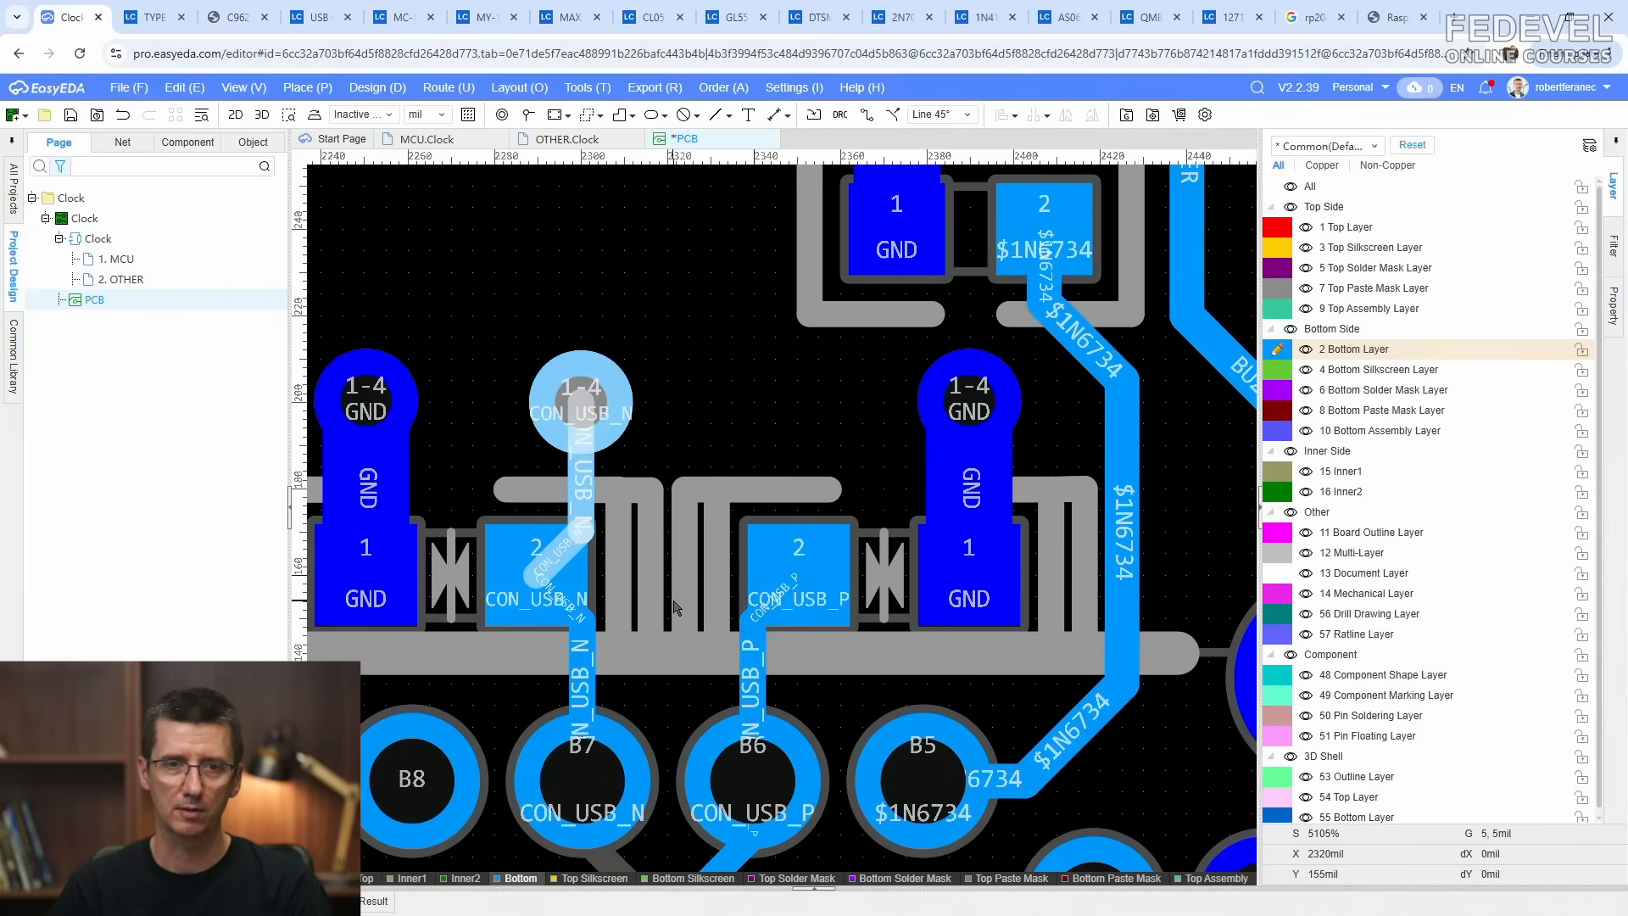
pyautogui.rightClick(746, 388)
pyautogui.click(780, 440)
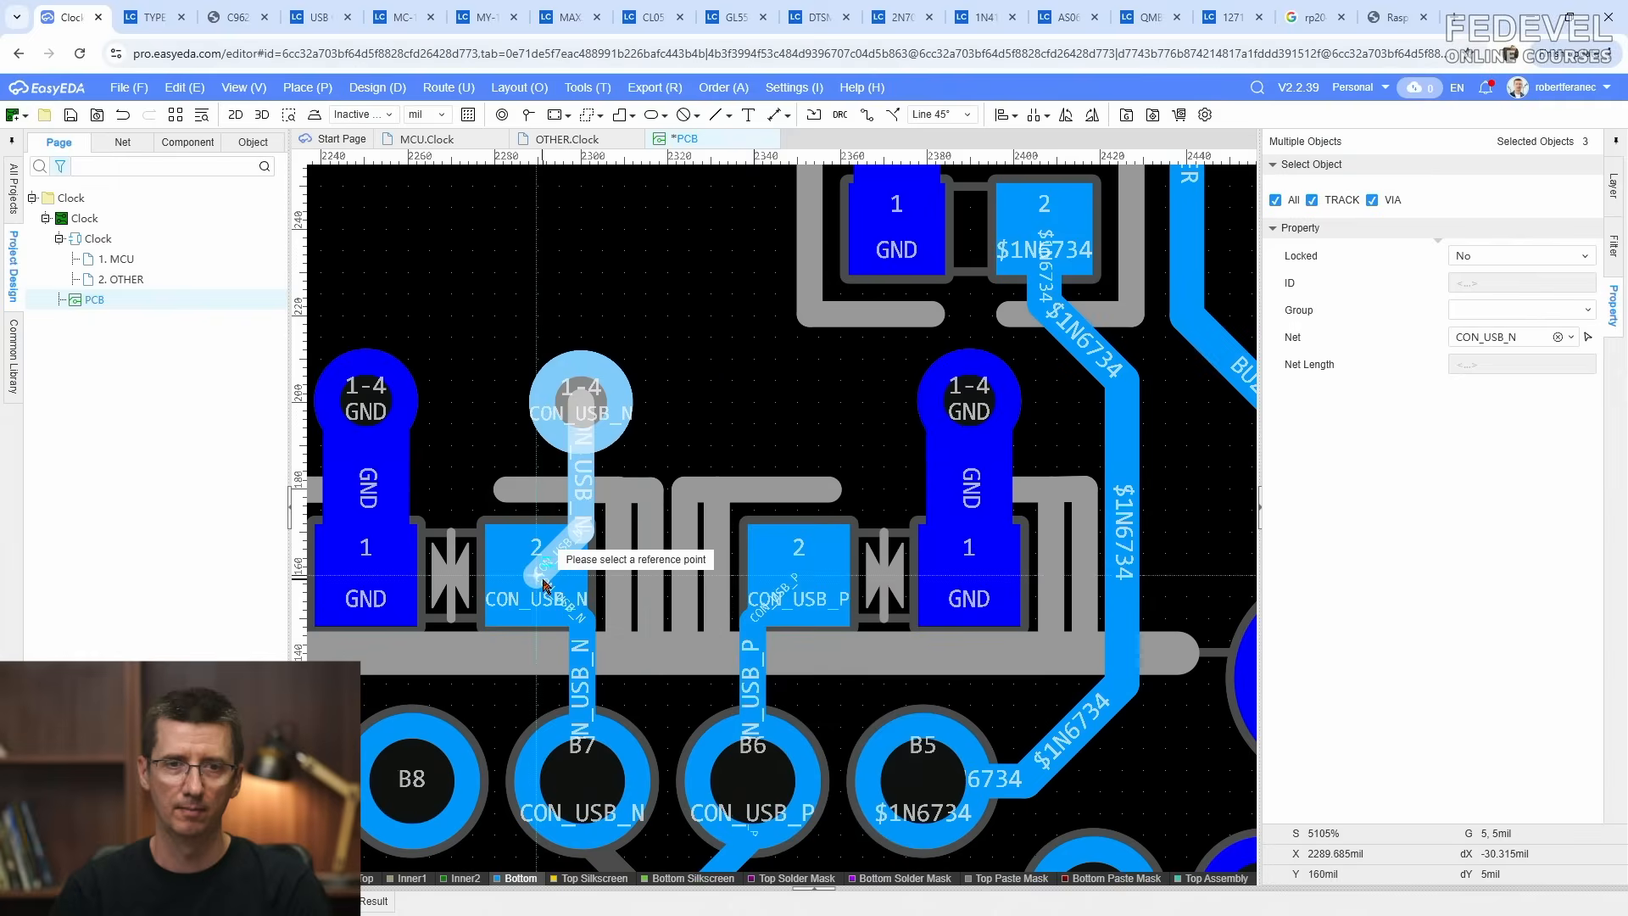
pyautogui.click(547, 557)
pyautogui.rightClick(698, 410)
pyautogui.click(757, 455)
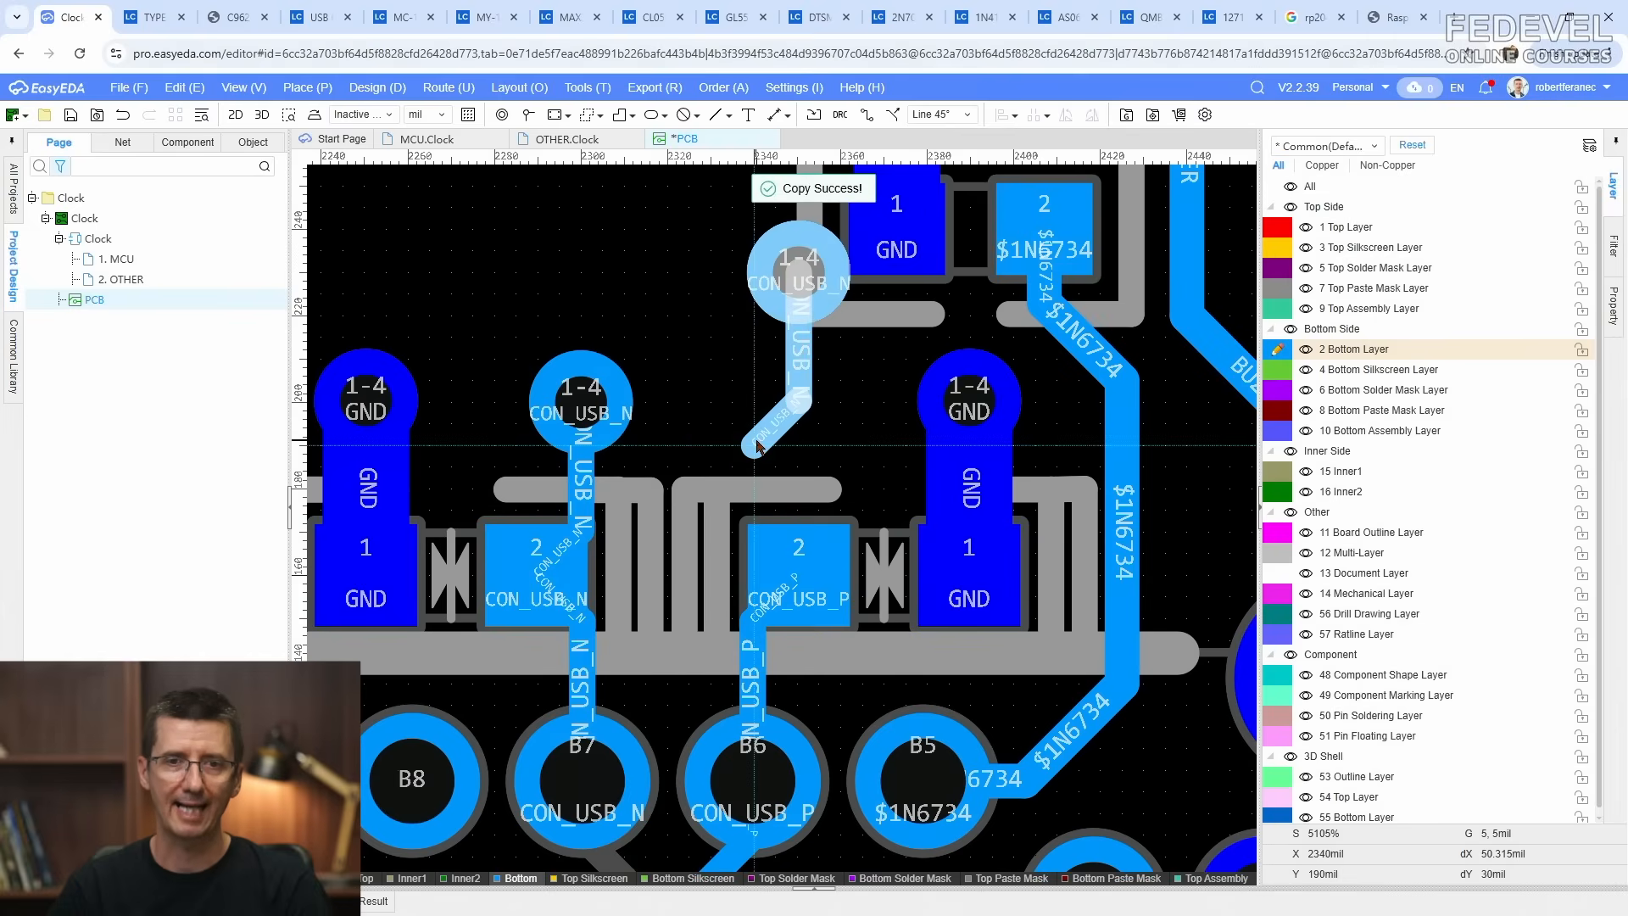
pyautogui.click(798, 562)
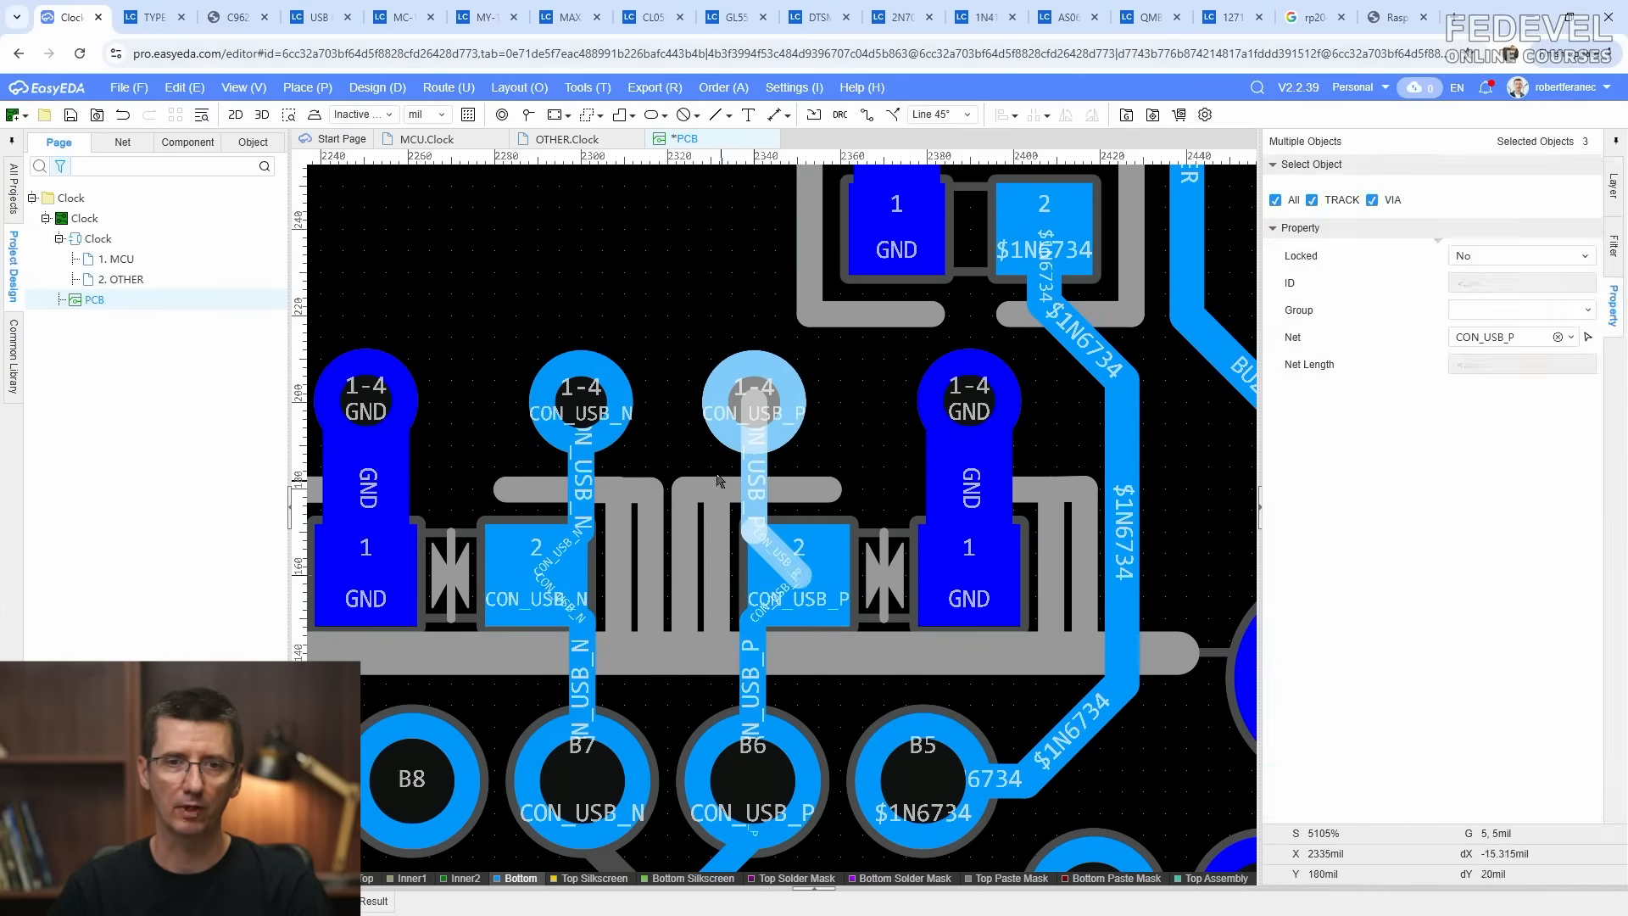
# Step: Route the CON_USB_N/CON_USB_P differential pair on the Top Layer from the connector vias to just beside the USB resistors
pyautogui.scroll(-4, 665, 330)
pyautogui.click(685, 333)
pyautogui.moveTo(597, 284)
pyautogui.mouseDown(button='right')
pyautogui.moveTo(684, 333)
pyautogui.moveTo(901, 363)
pyautogui.moveTo(883, 381)
pyautogui.mouseUp(button='right')
pyautogui.scroll(-2, 900, 363)
pyautogui.click(1276, 235)
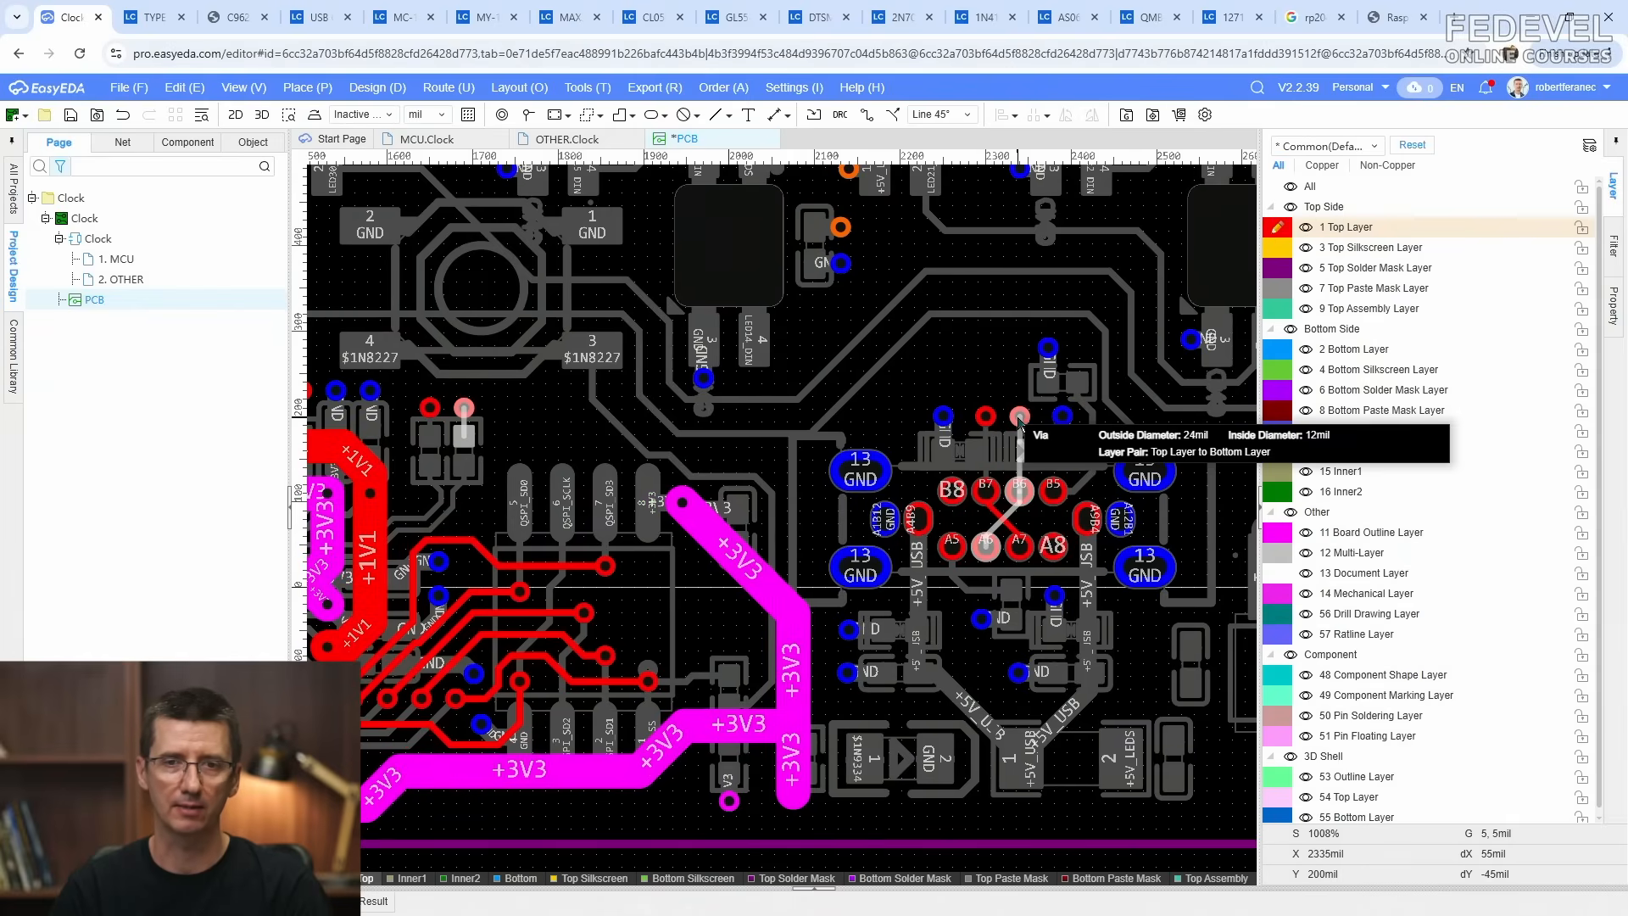
pyautogui.click(437, 88)
pyautogui.click(449, 159)
pyautogui.scroll(4, 1028, 420)
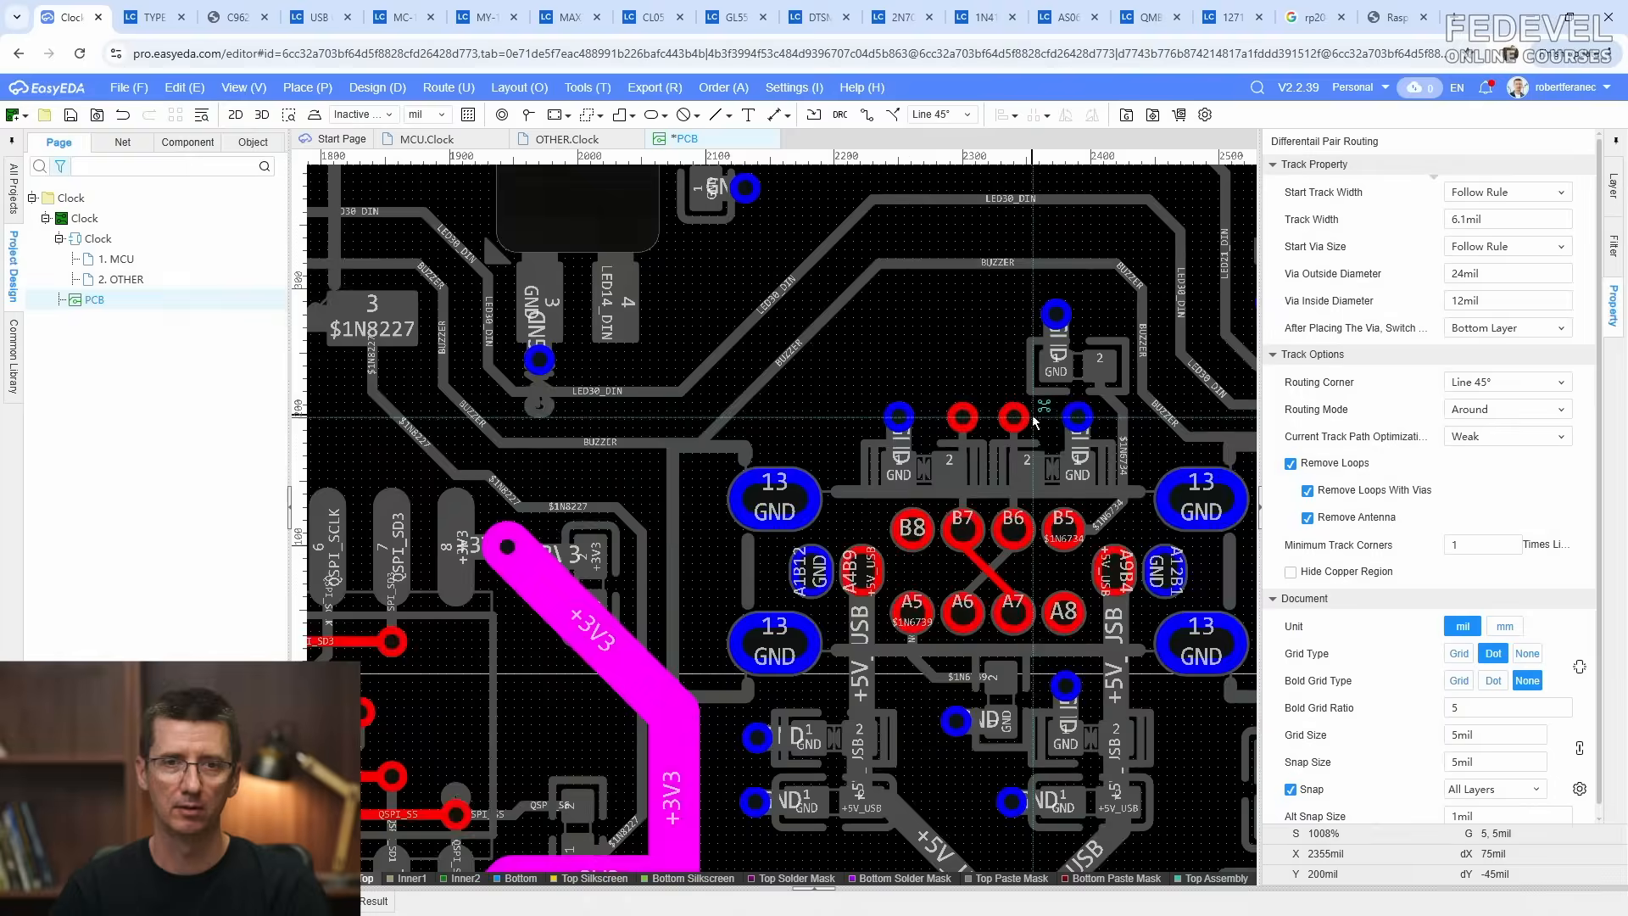
pyautogui.click(1007, 421)
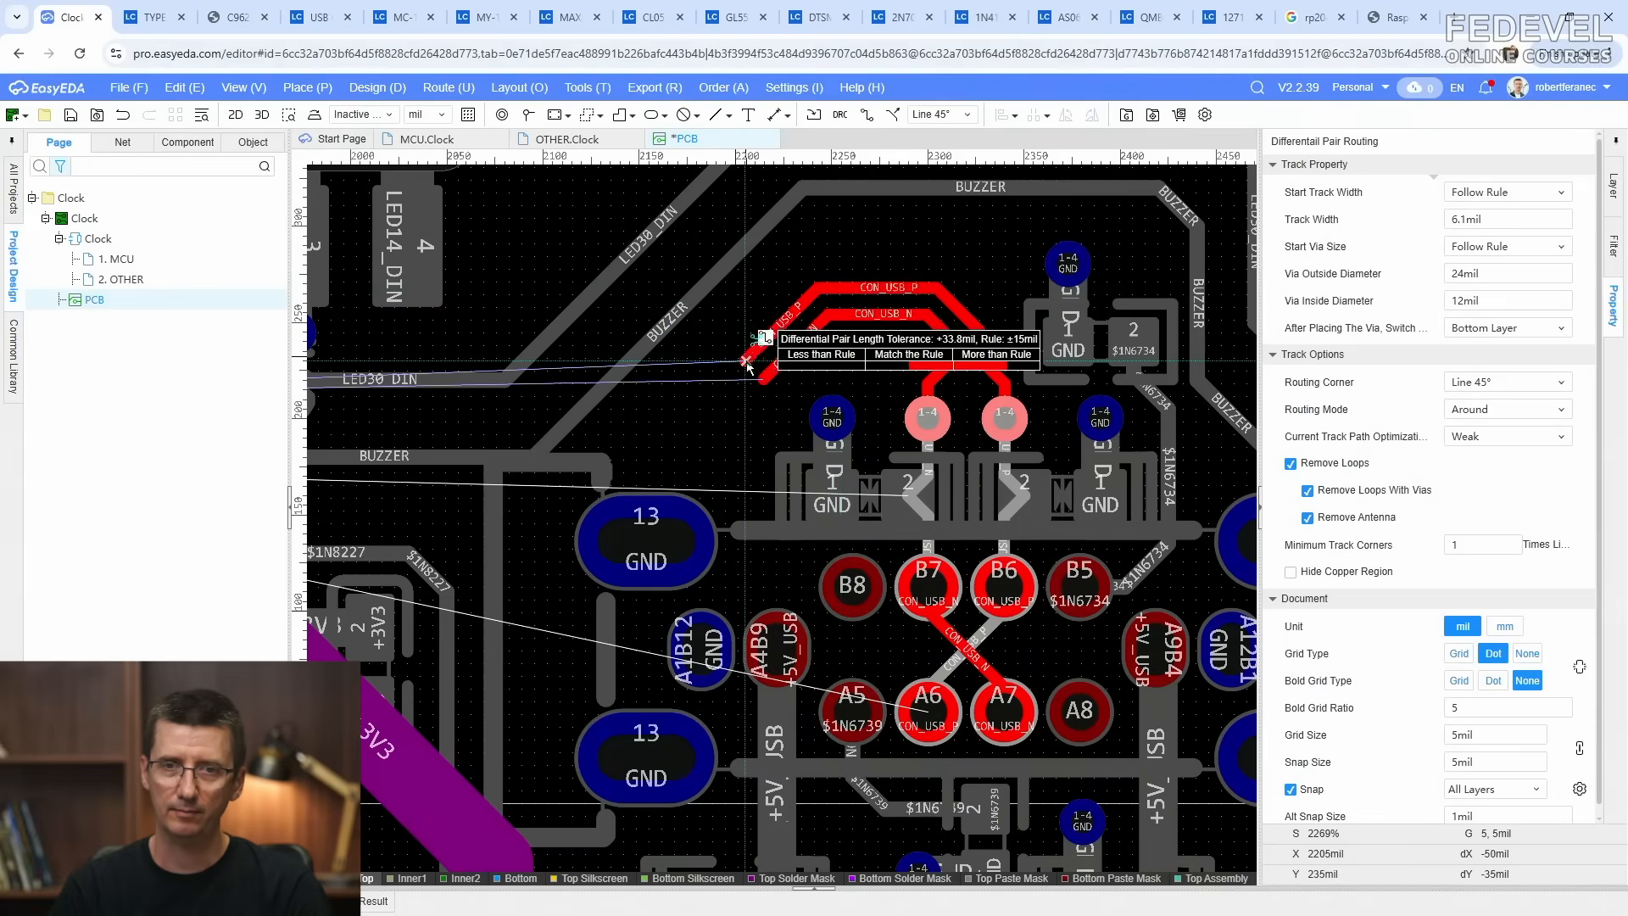
pyautogui.moveTo(746, 362); pyautogui.dragTo(878, 377, button='right')
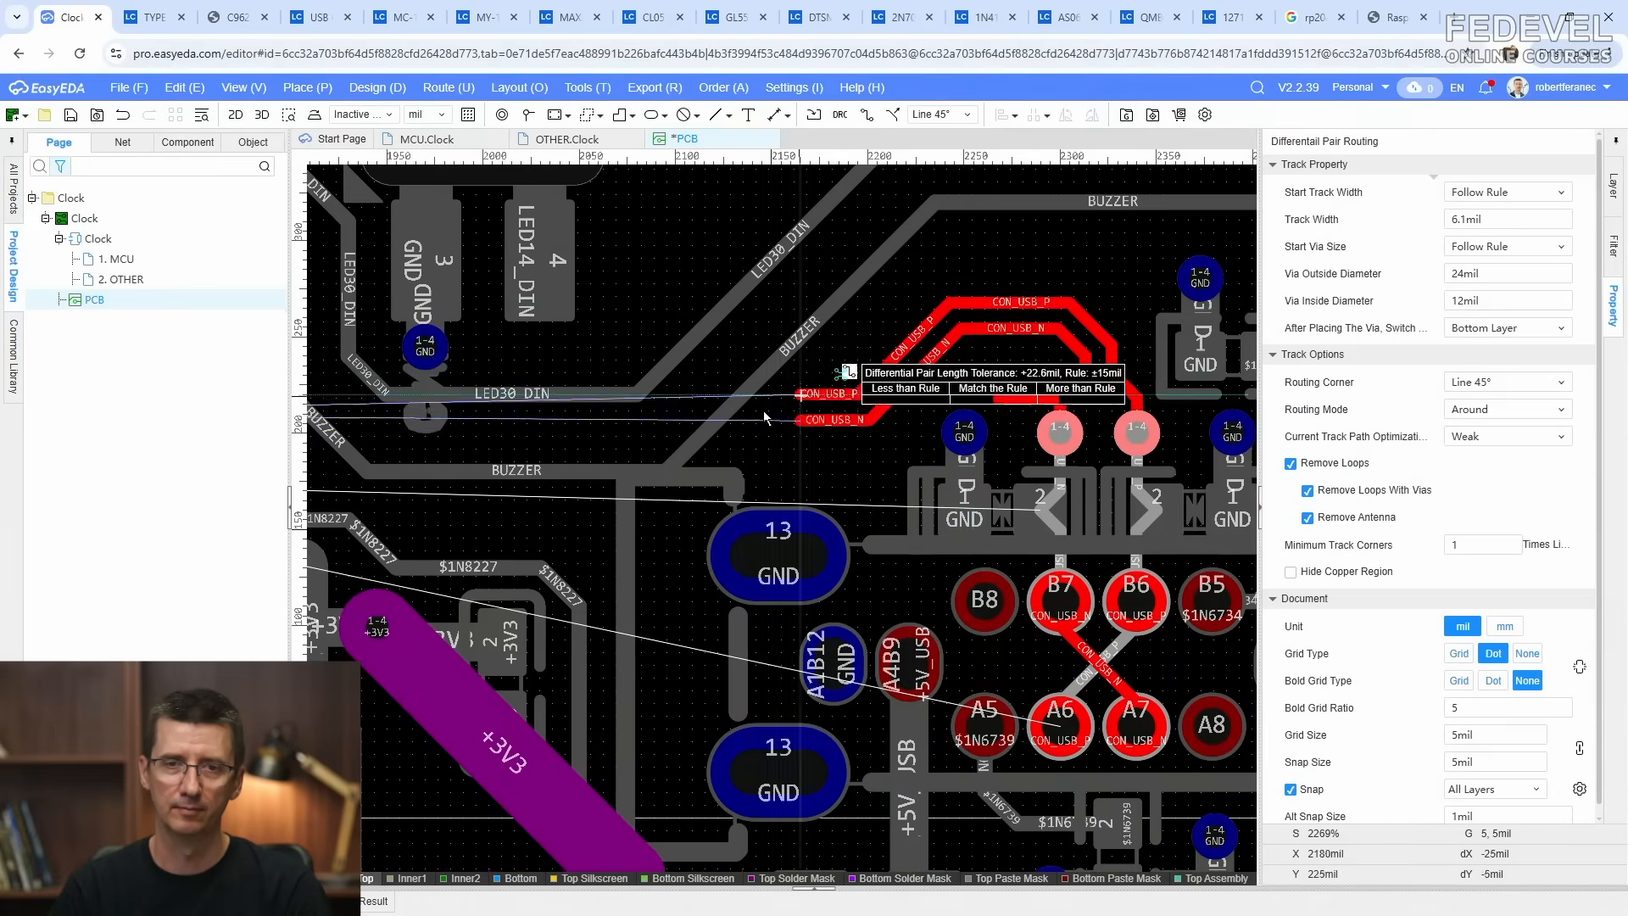
pyautogui.moveTo(716, 436); pyautogui.dragTo(1088, 437, button='right')
pyautogui.scroll(-1, 1088, 435)
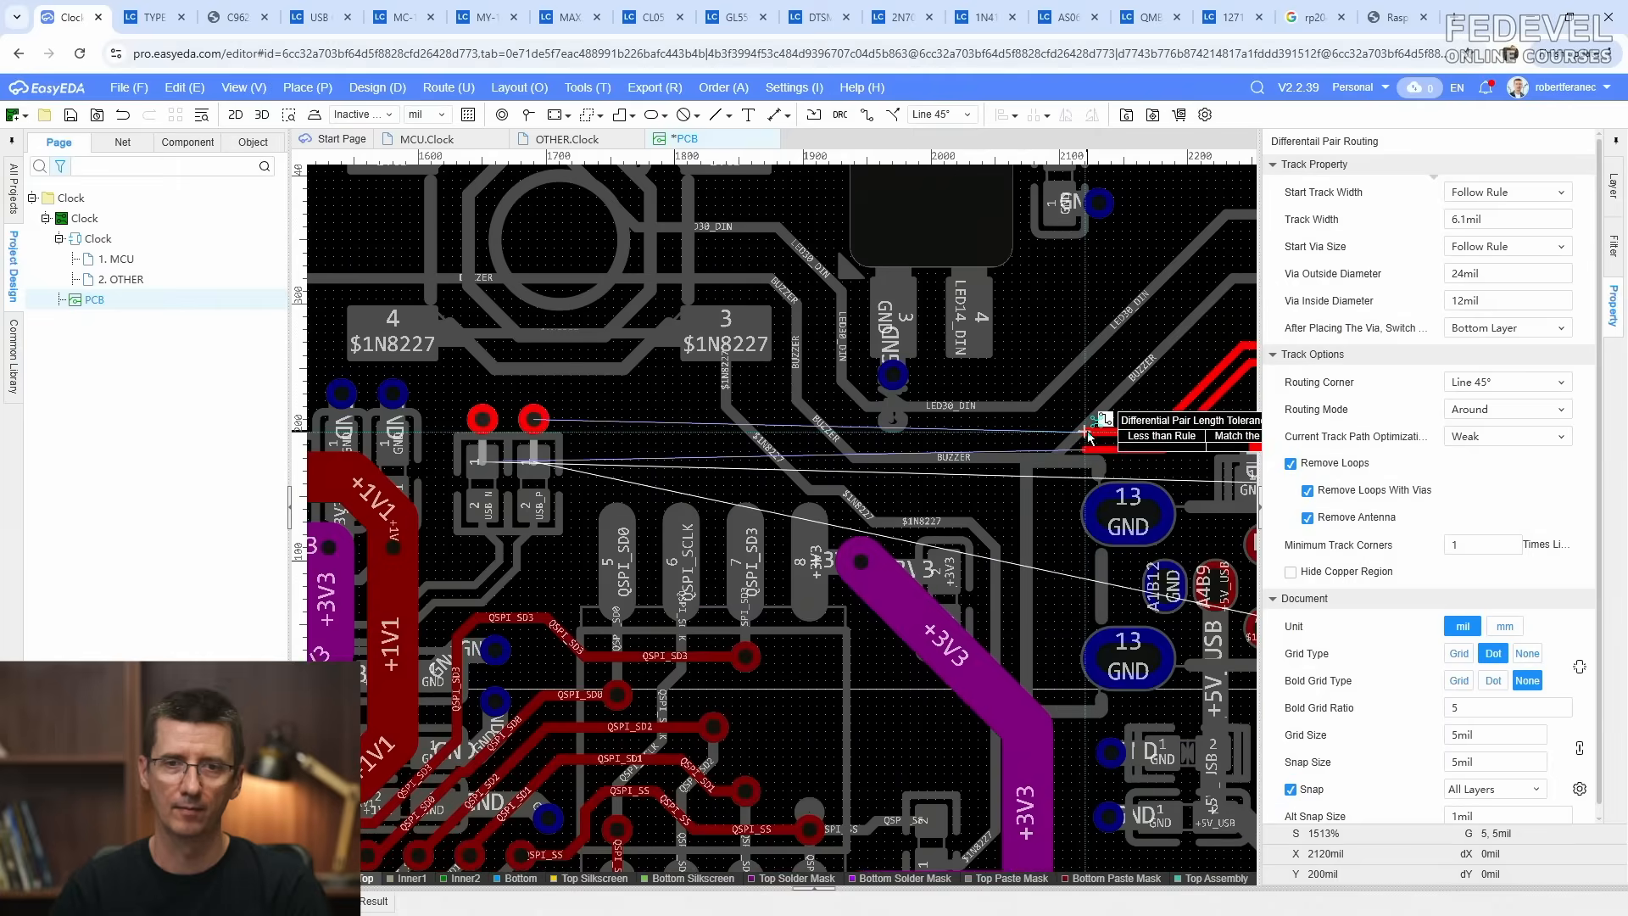
pyautogui.click(739, 466)
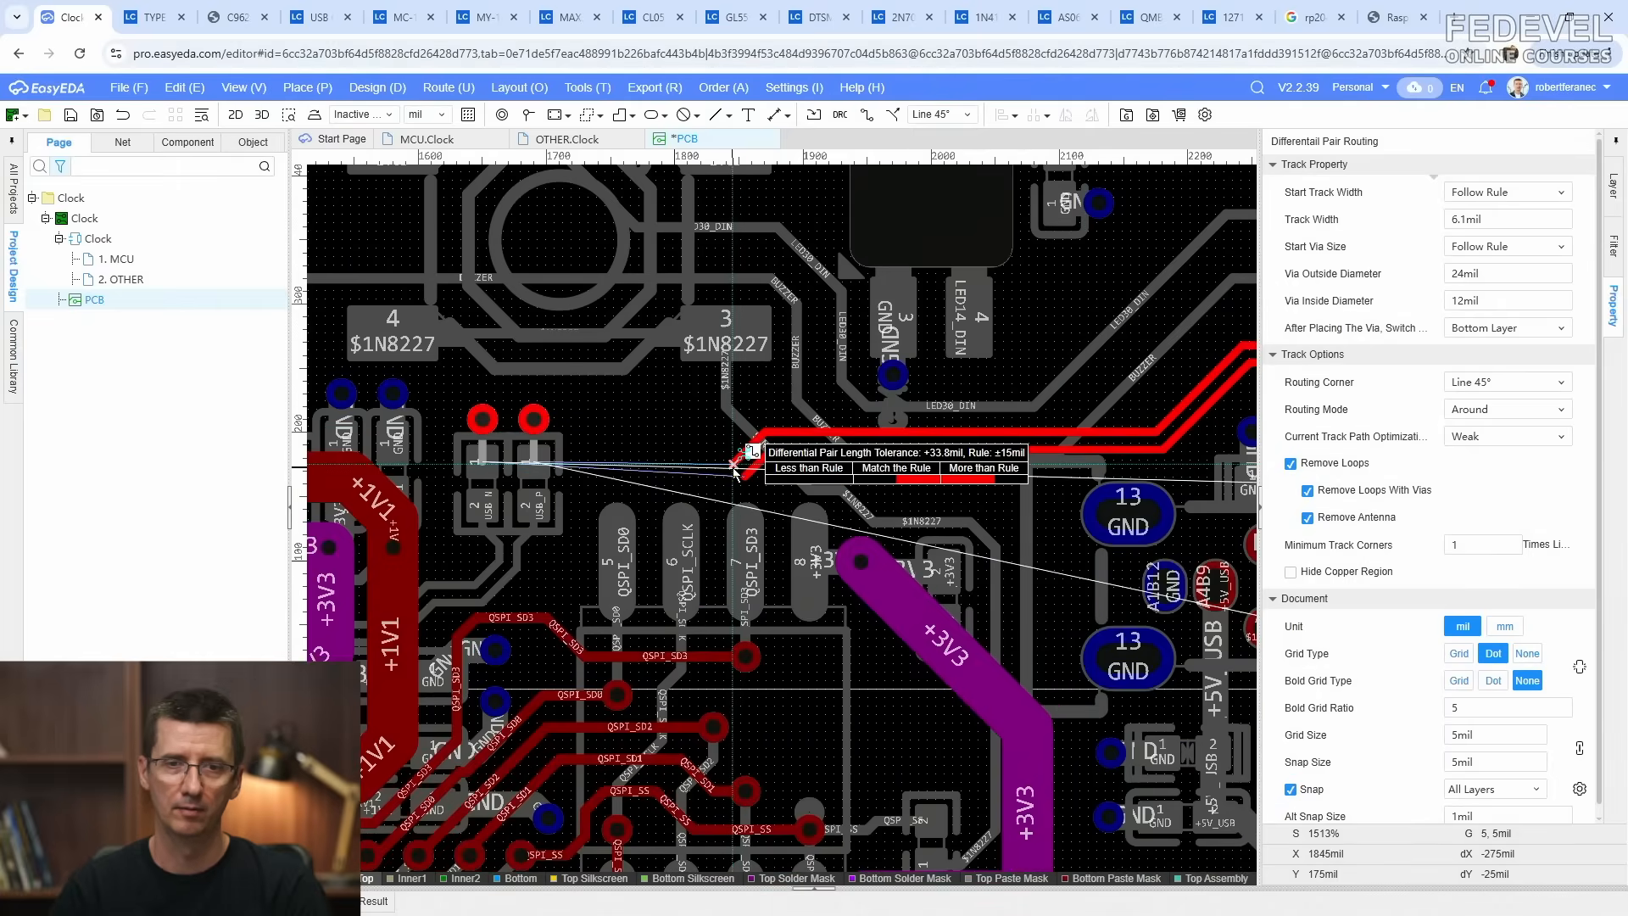
pyautogui.click(650, 497)
pyautogui.moveTo(650, 497); pyautogui.dragTo(855, 489, button='right')
pyautogui.click(790, 495)
pyautogui.rightClick(789, 495)
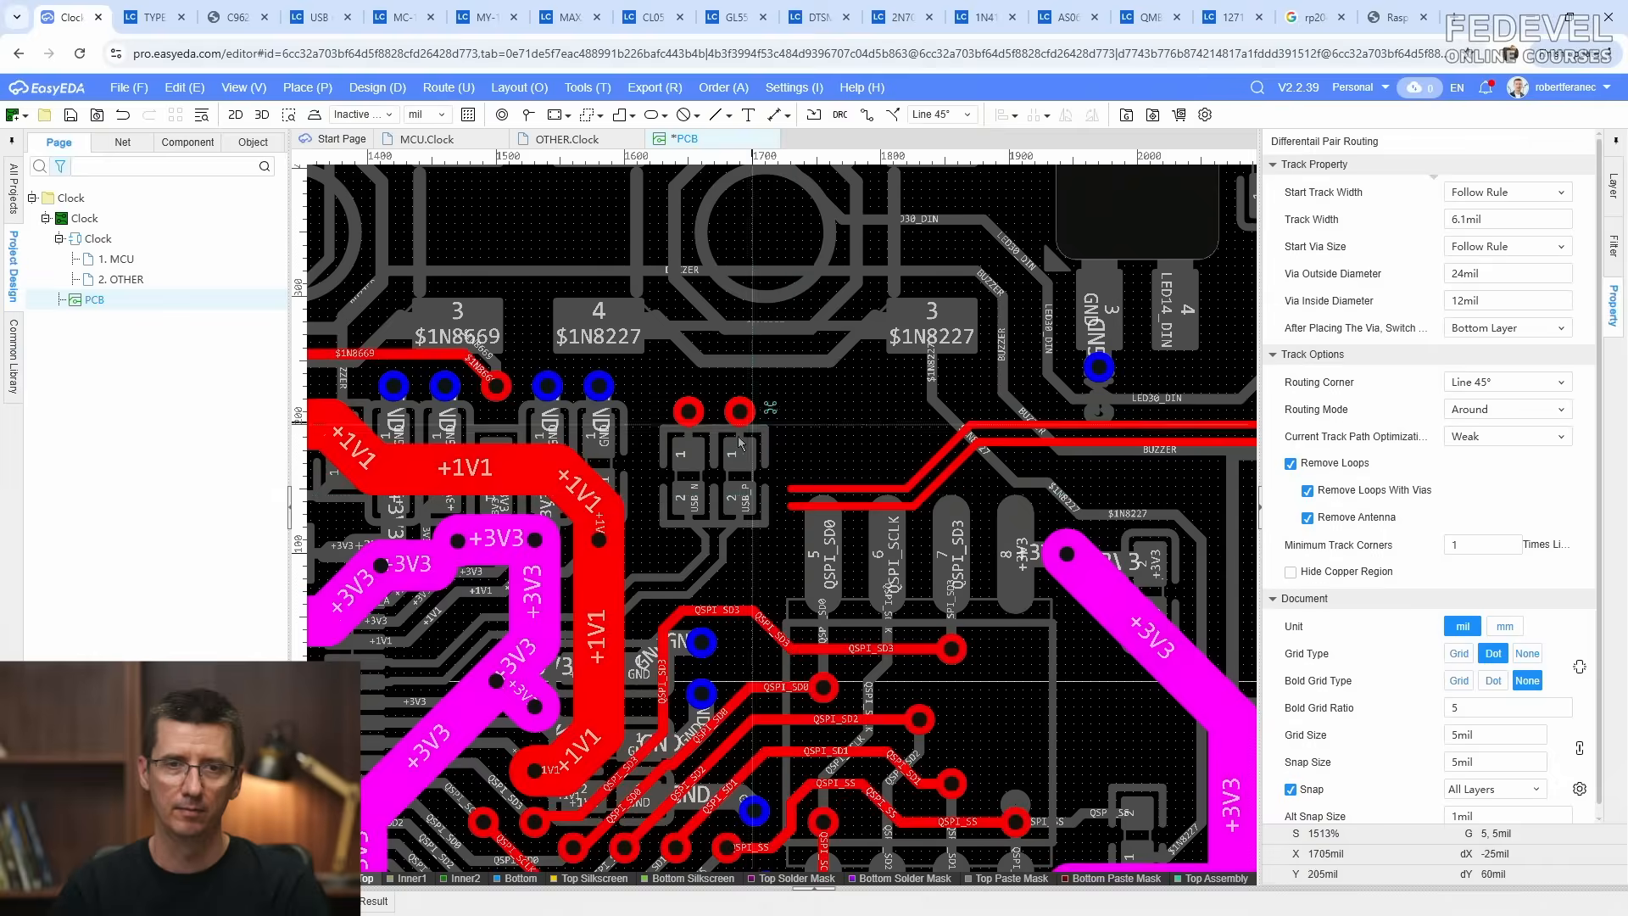
# Step: Route the differential pair from the two vias above the USB resistors down to the open ends of the CON_USB tracks
pyautogui.scroll(2, 733, 437)
pyautogui.click(746, 384)
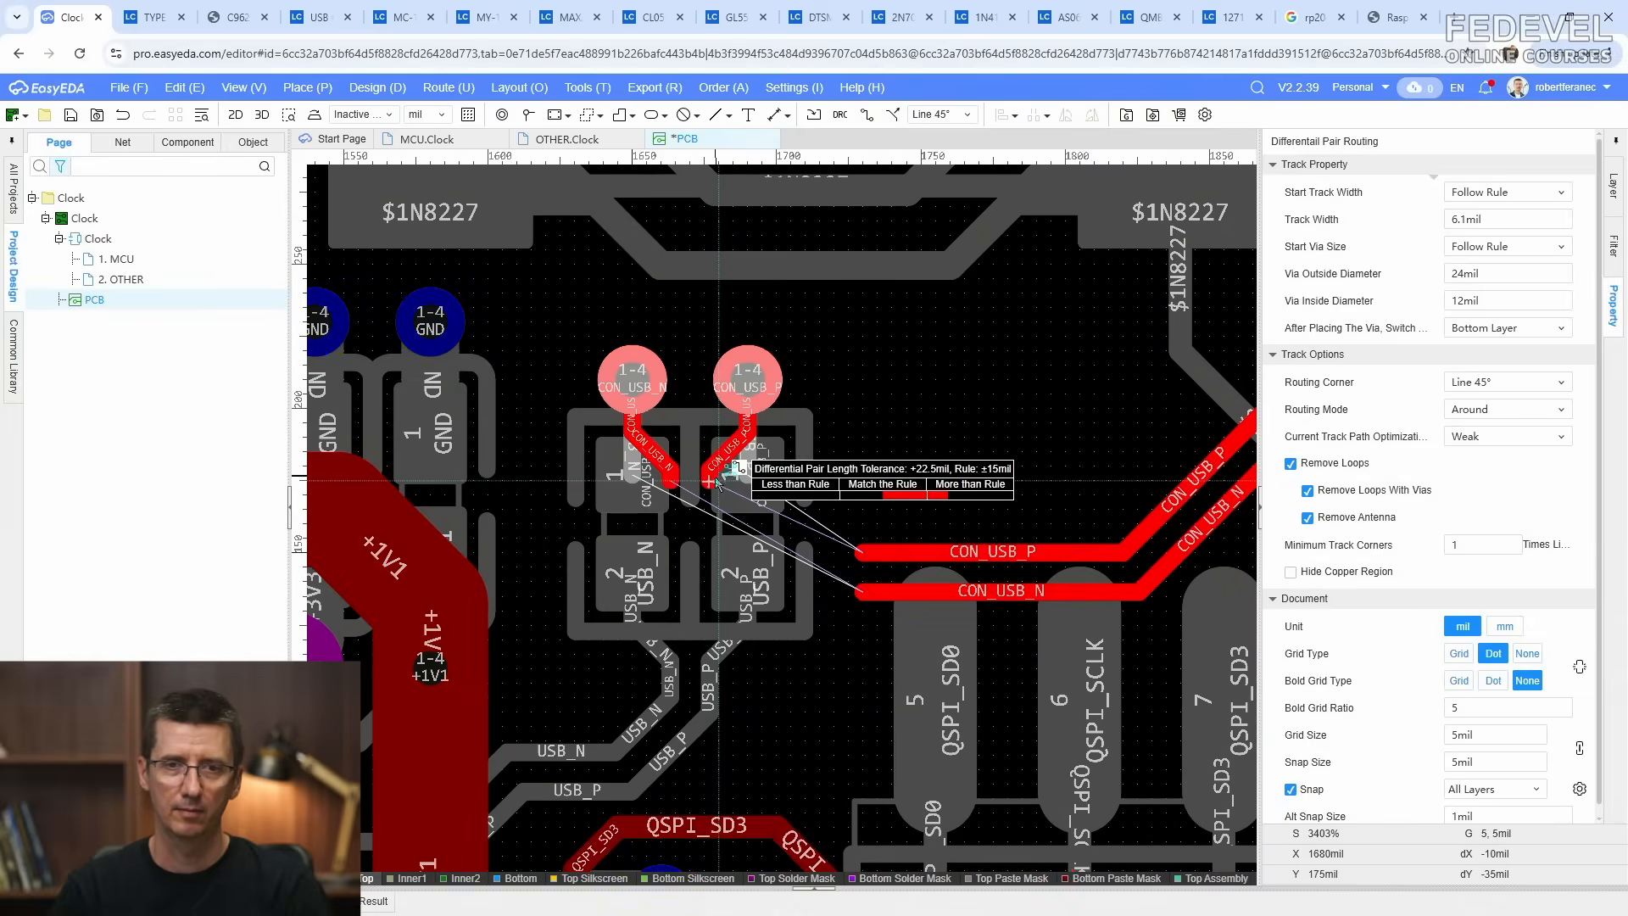
pyautogui.click(715, 524)
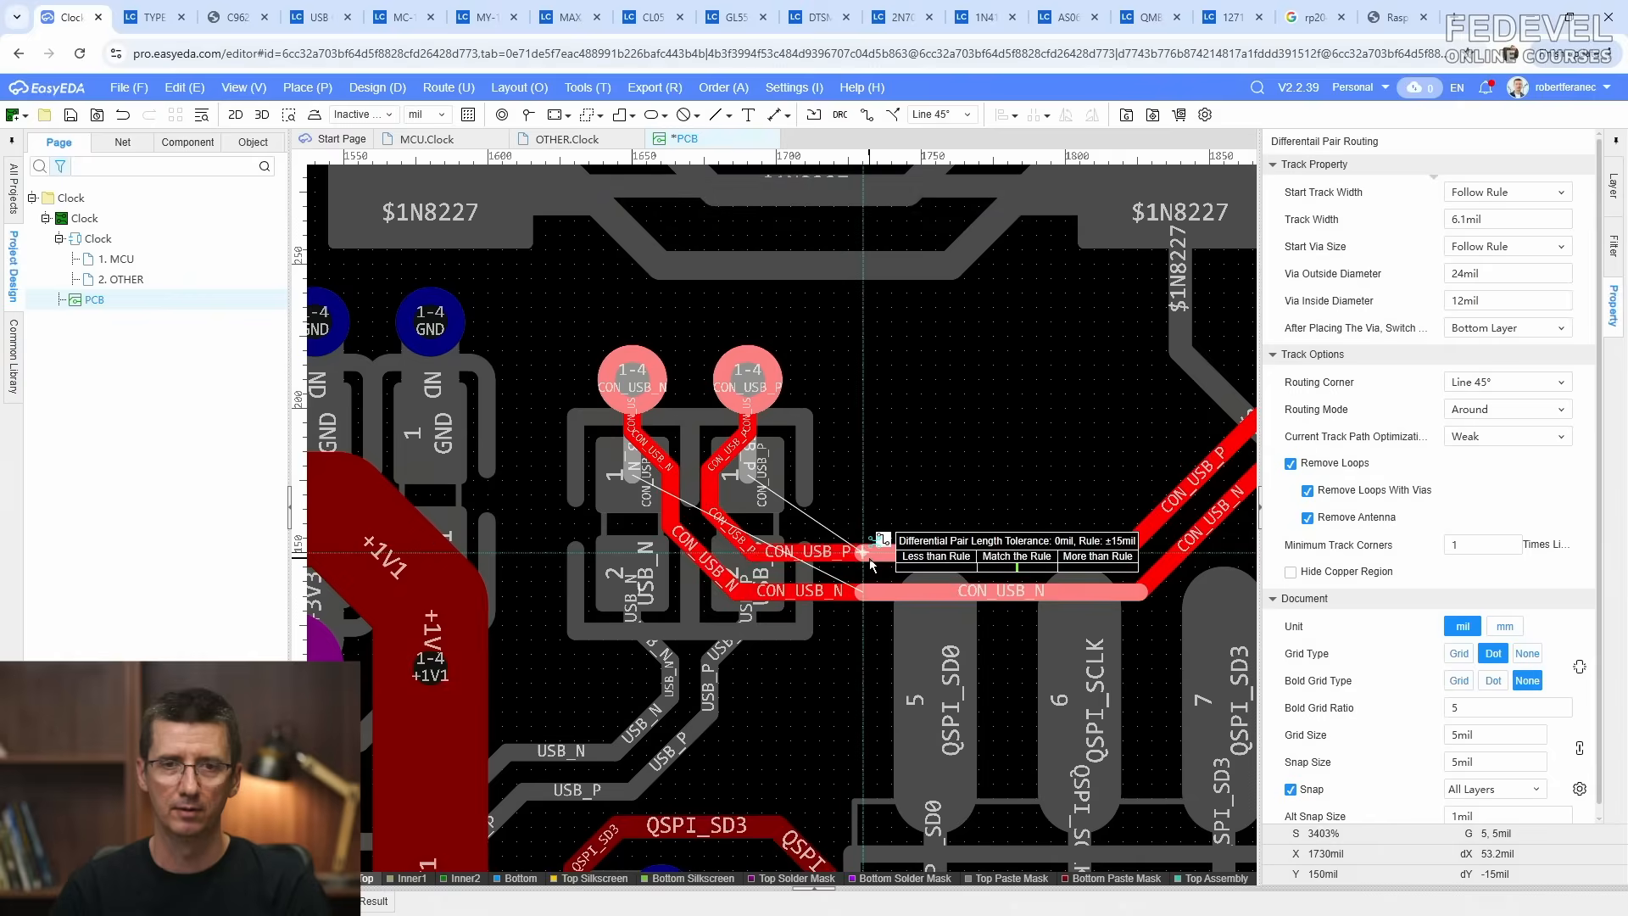
pyautogui.click(851, 545)
# Step: Reroute the CON_USB_N and CON_USB_P tracks straight down from the pair and diagonally into the vias above the resistors
pyautogui.scroll(4, 700, 377)
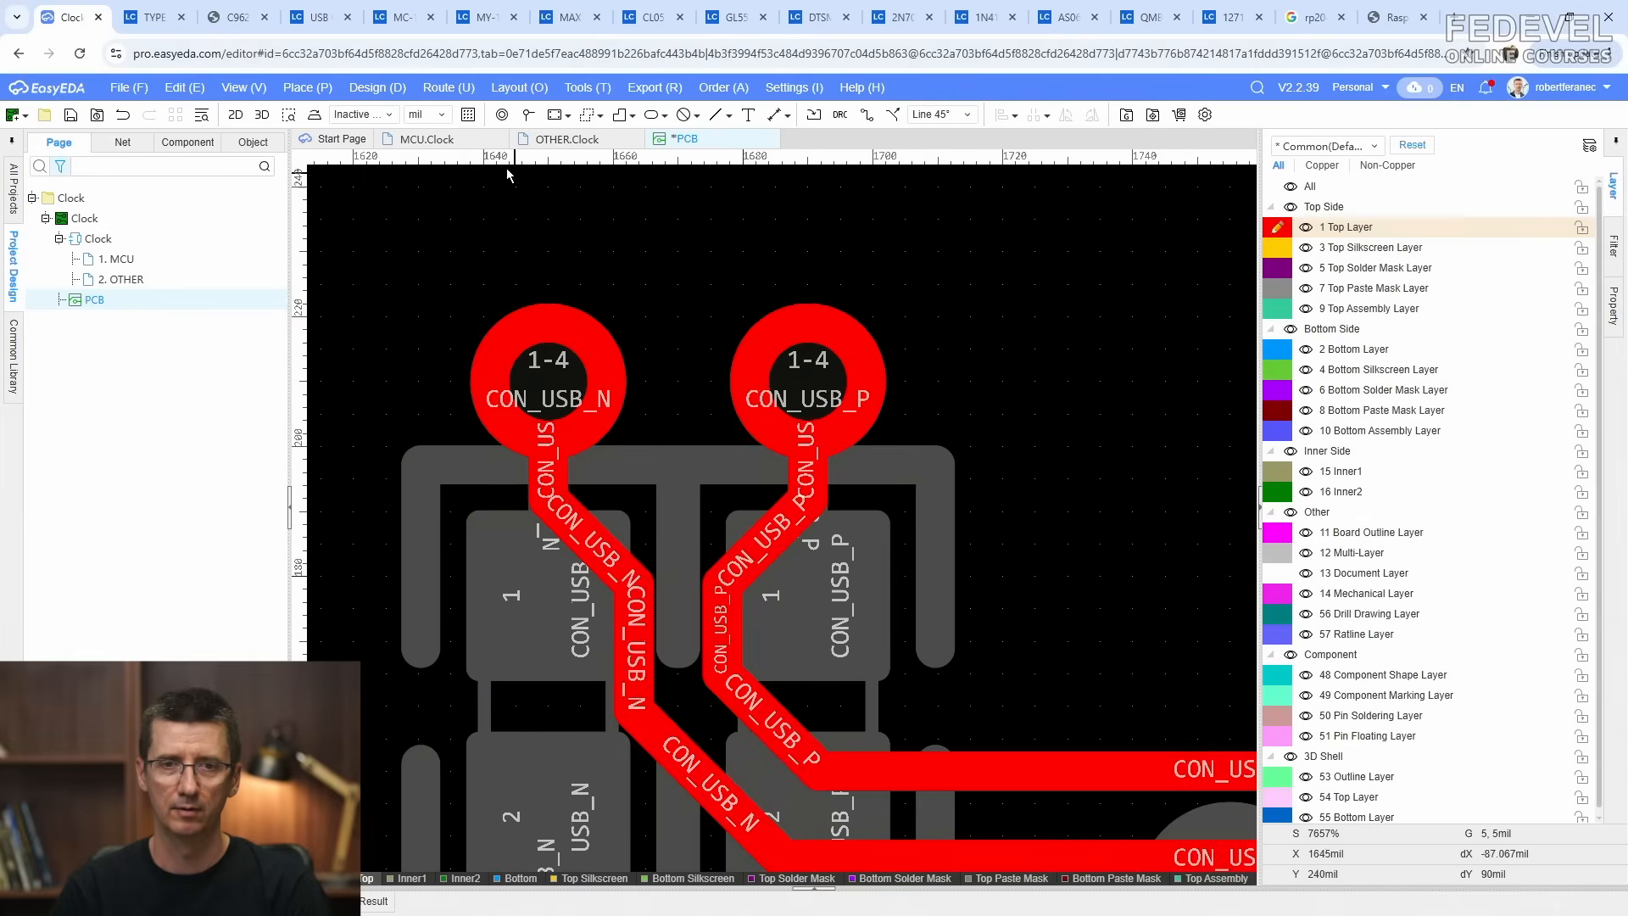
pyautogui.click(425, 89)
pyautogui.click(462, 108)
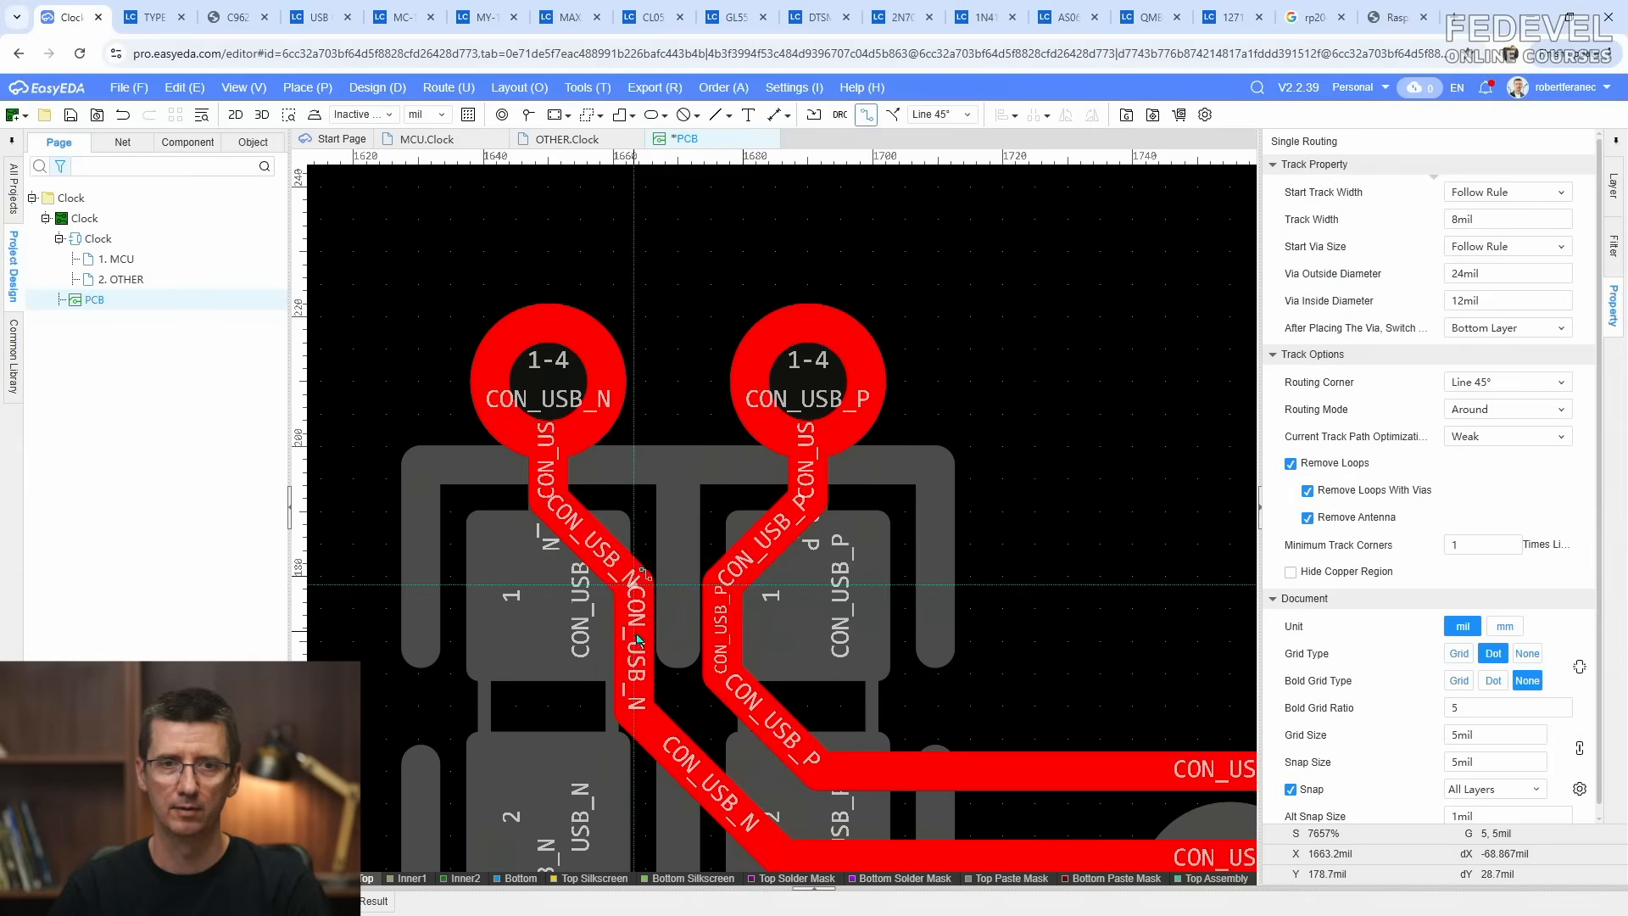
pyautogui.click(553, 389)
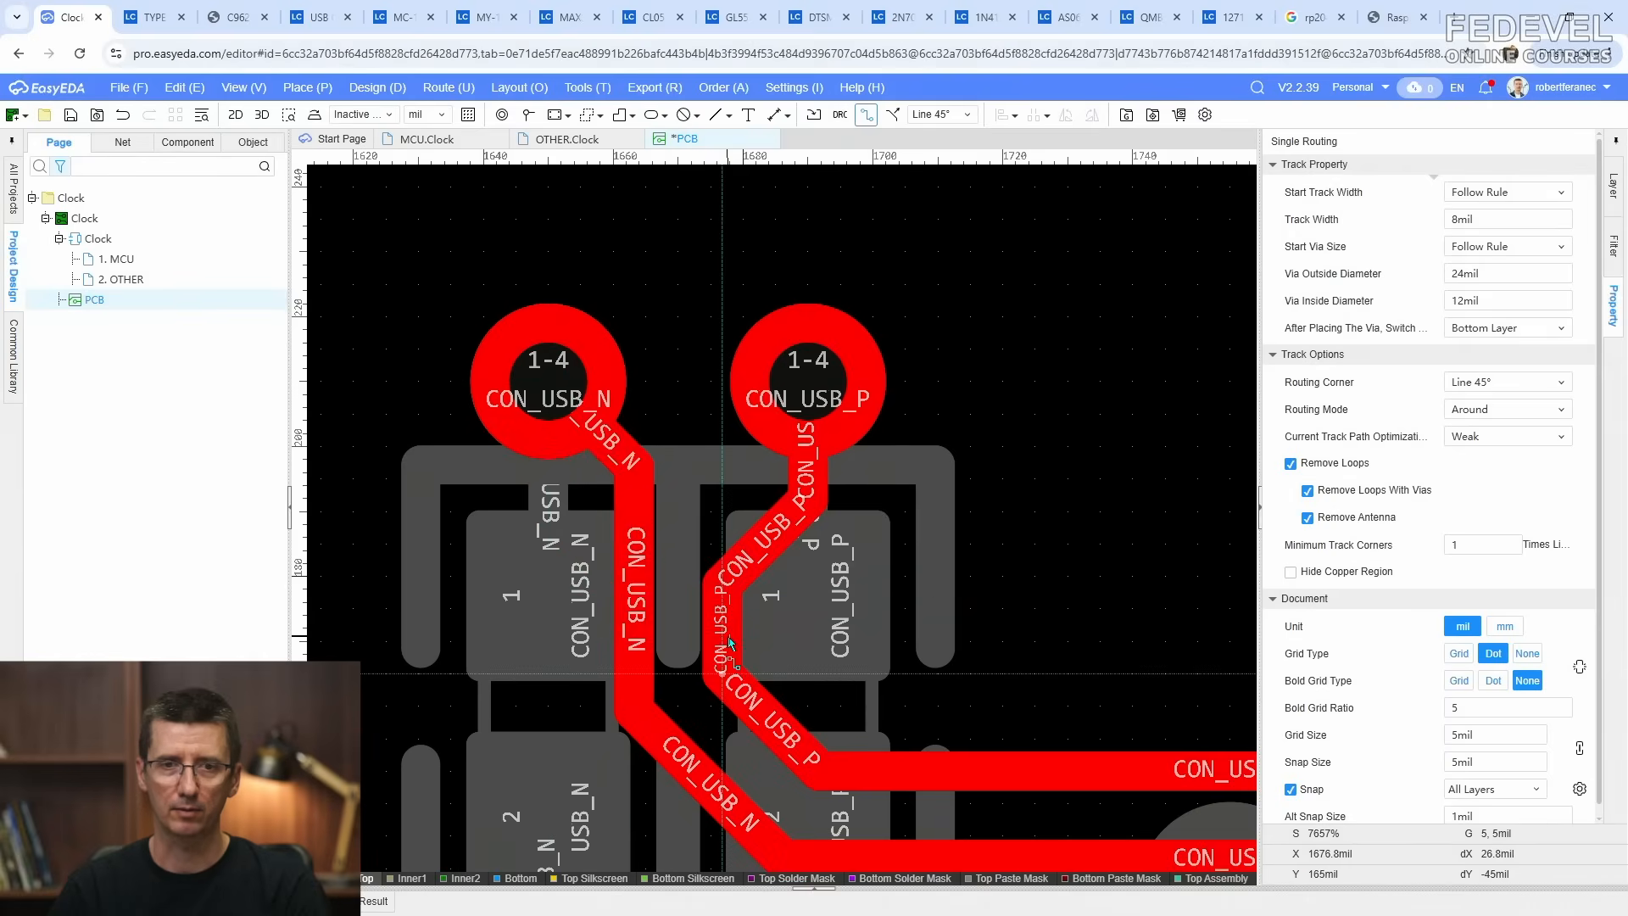
pyautogui.click(725, 676)
pyautogui.click(812, 386)
# Step: Reroute the CON_USB_N and CON_USB_P track ends at the connector vias so each enters its via diagonally
pyautogui.scroll(-5, 812, 385)
pyautogui.scroll(4, 711, 278)
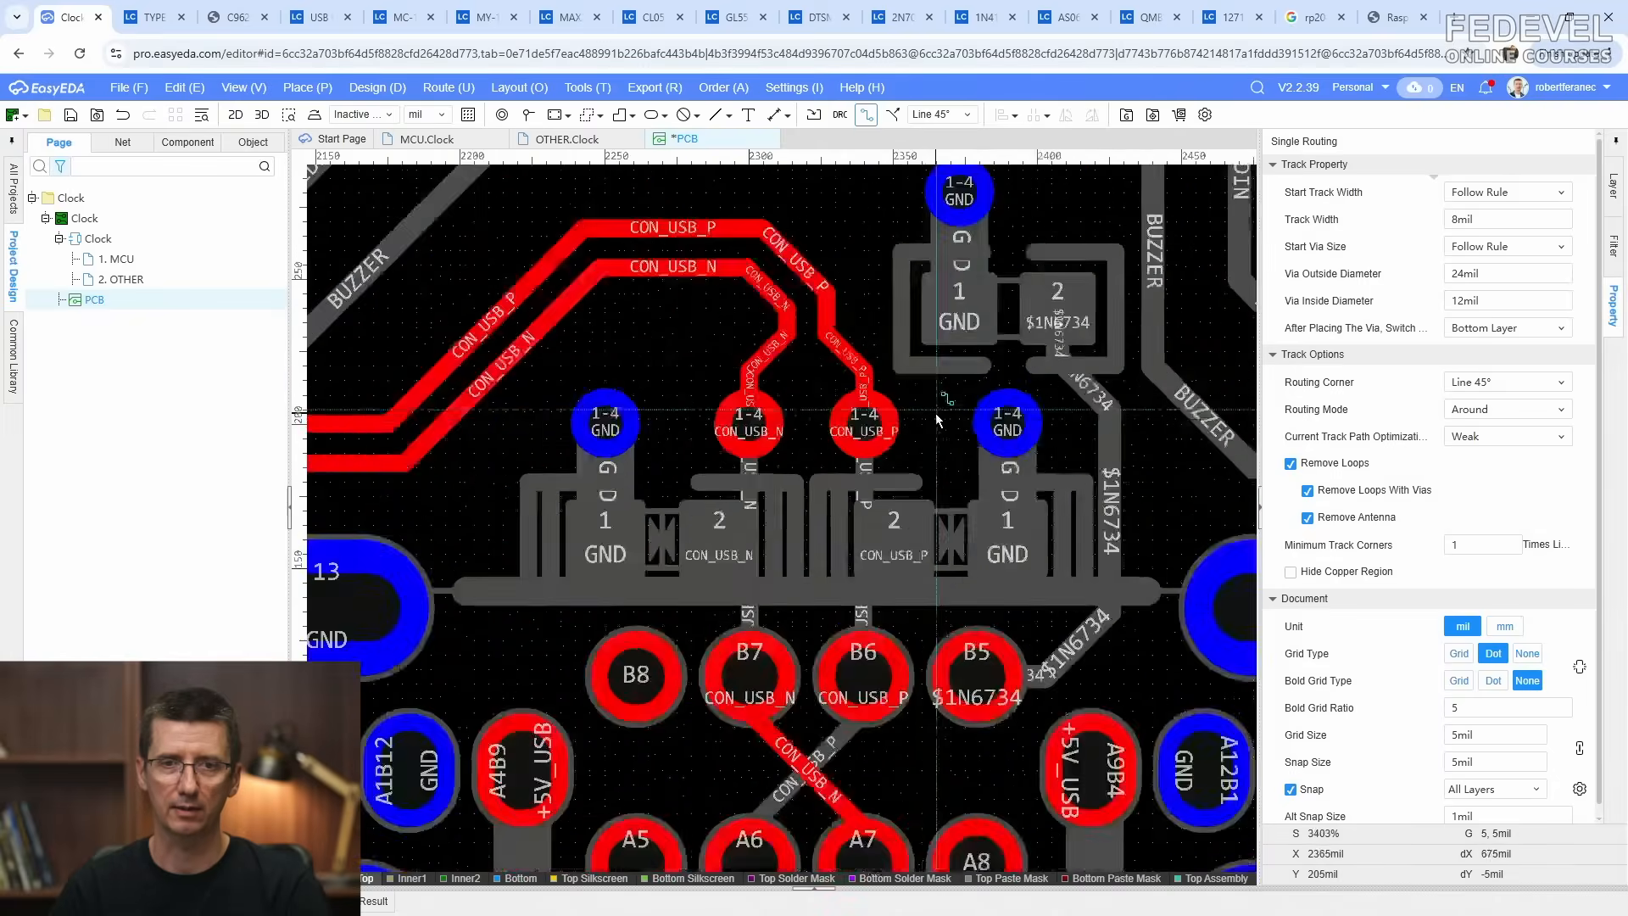
pyautogui.click(710, 276)
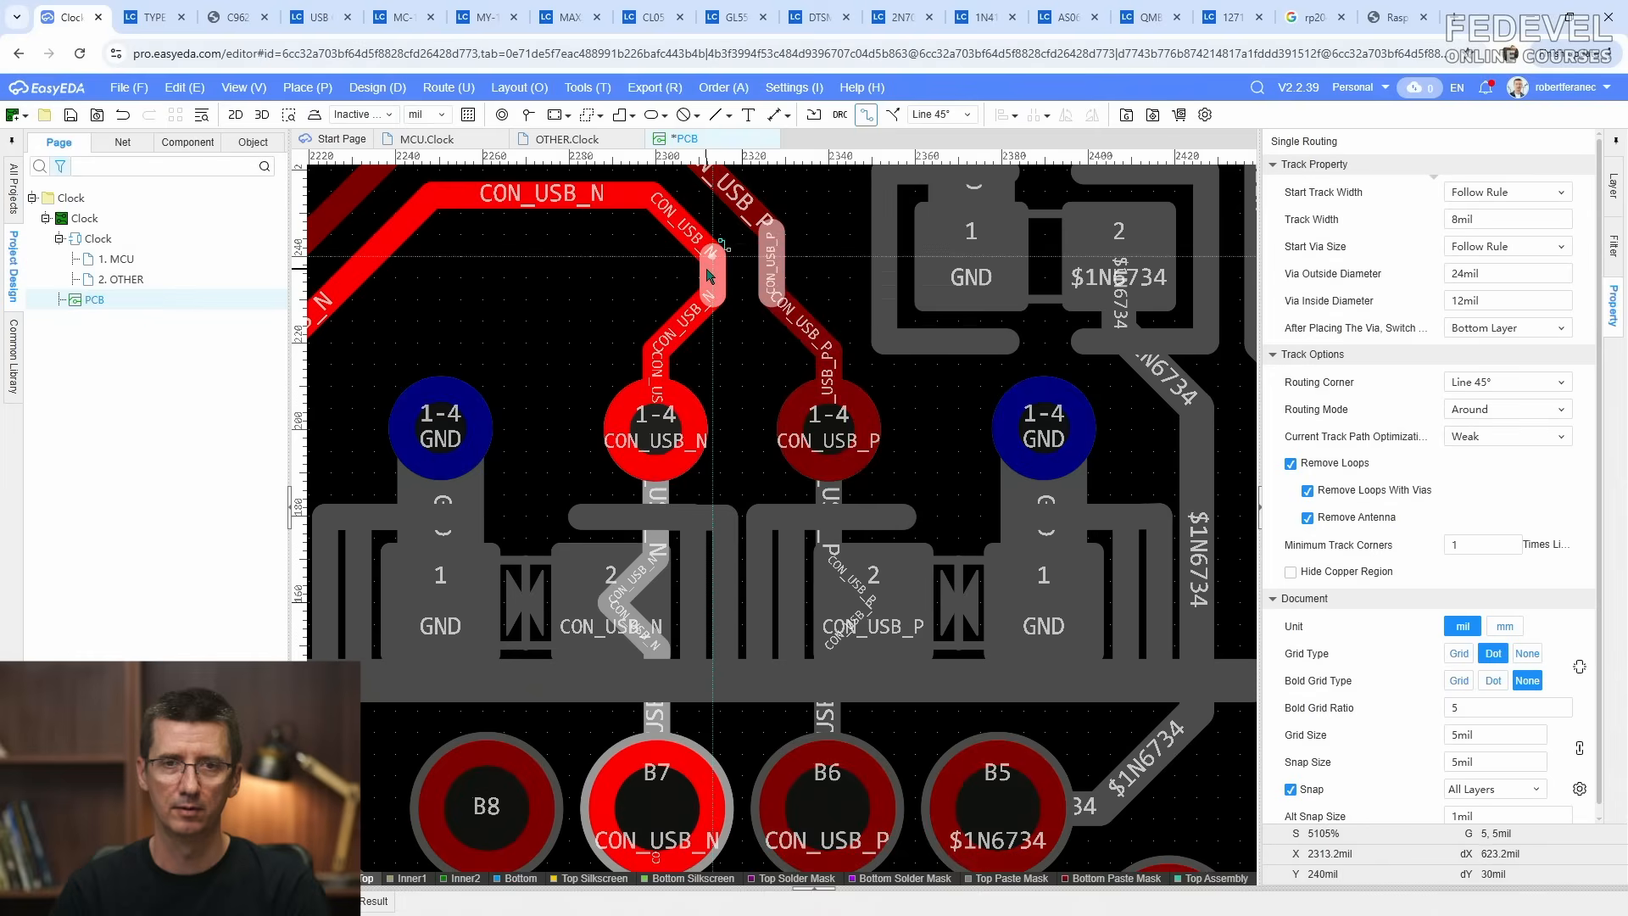
pyautogui.click(655, 420)
pyautogui.click(770, 260)
pyautogui.click(829, 424)
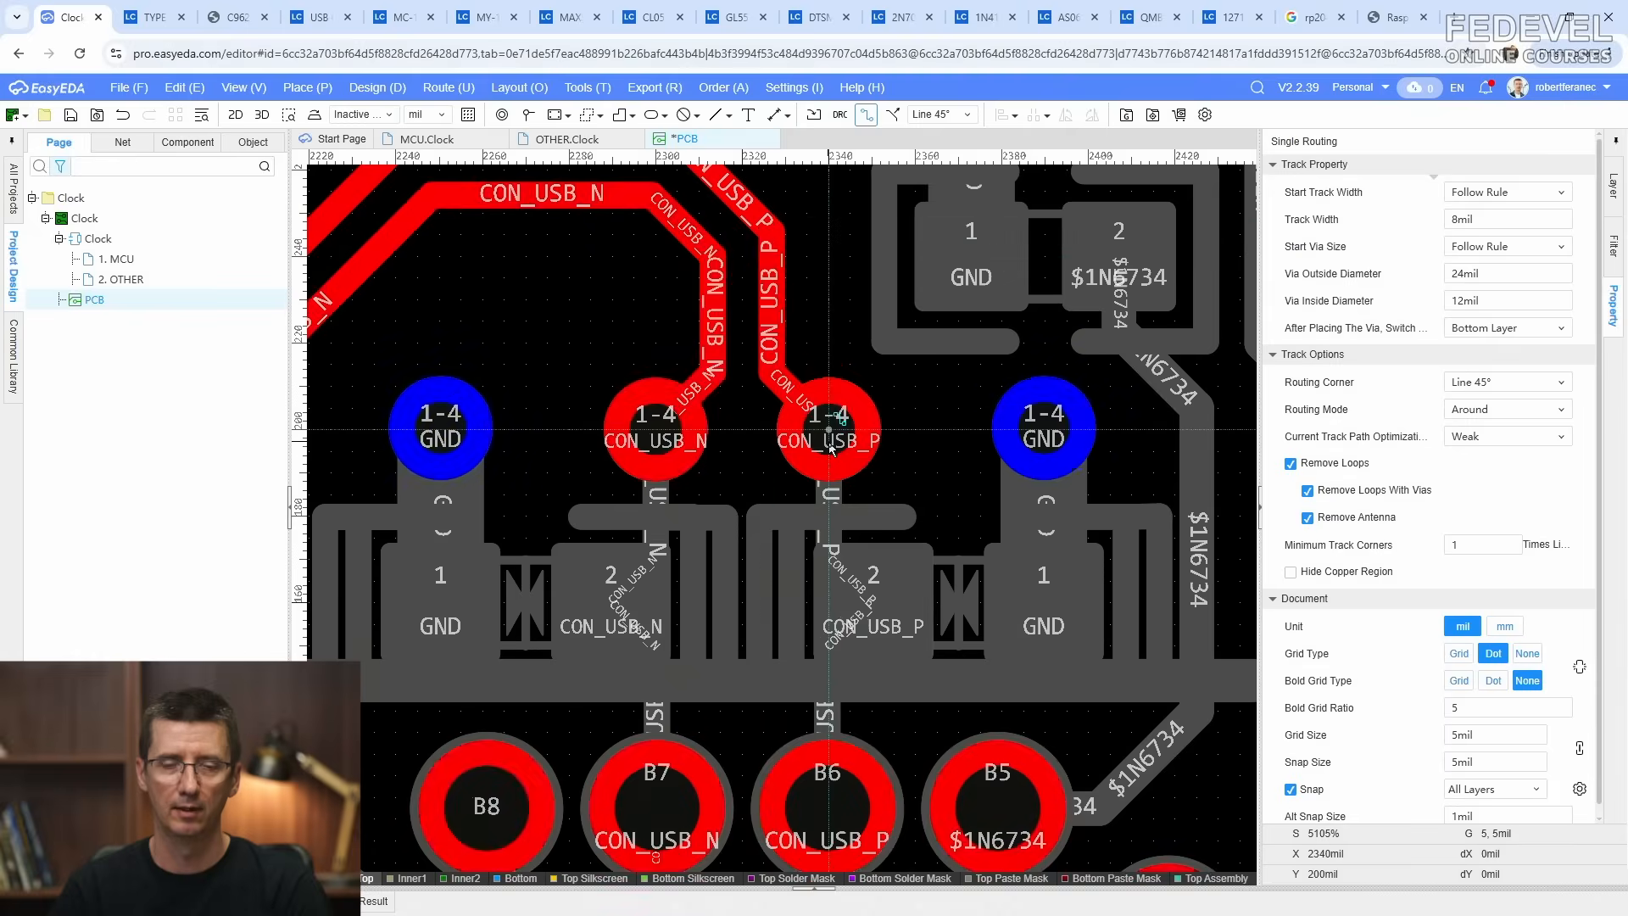
pyautogui.press('Escape')
# Step: Move the upper CON_USB_N and CON_USB_P segments near the connector closer to the vias, keeping the pair evenly spaced
pyautogui.scroll(-3, 1007, 502)
pyautogui.moveTo(856, 496); pyautogui.dragTo(981, 454, button='right')
pyautogui.scroll(4, 981, 453)
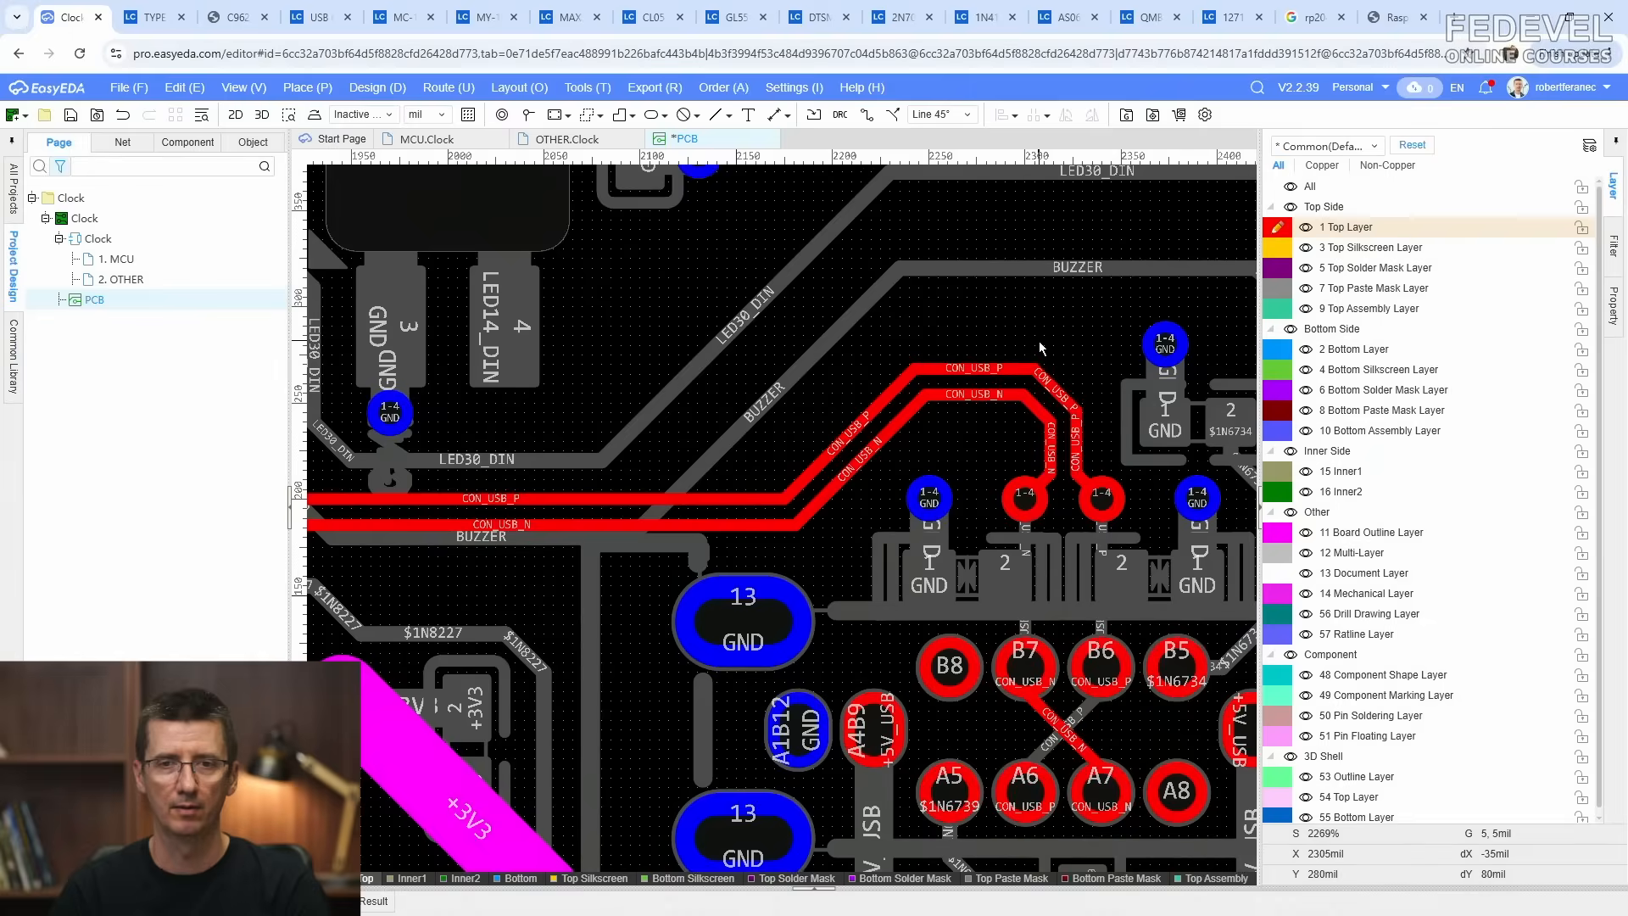
pyautogui.click(971, 405)
pyautogui.moveTo(1074, 415); pyautogui.dragTo(1070, 443)
pyautogui.moveTo(965, 408); pyautogui.dragTo(965, 424)
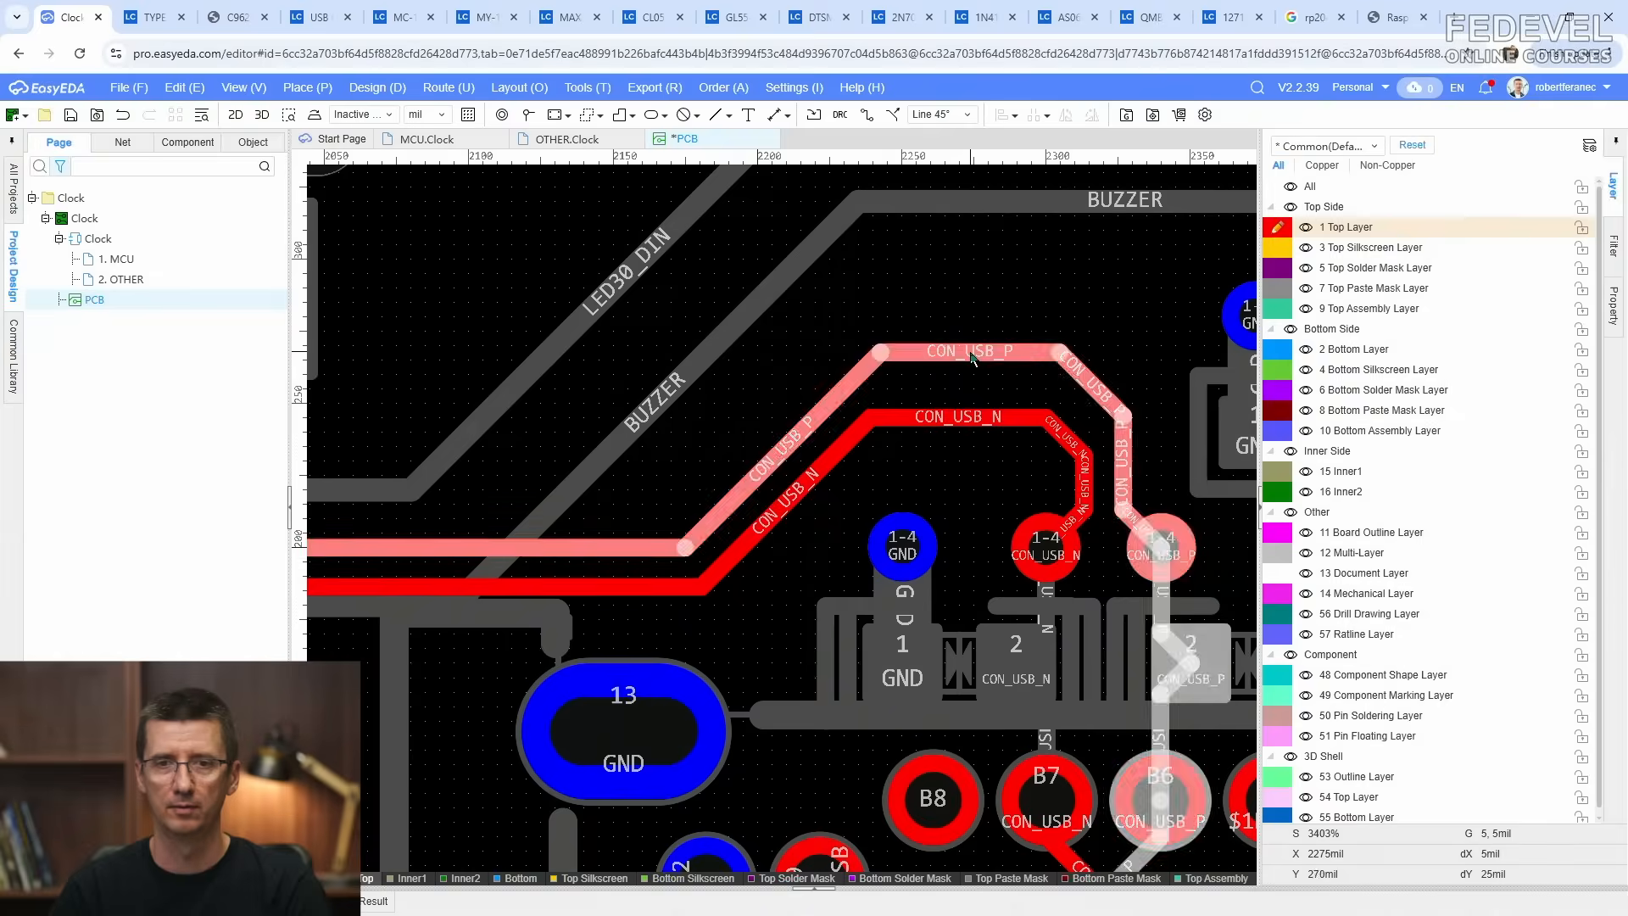
pyautogui.moveTo(972, 354); pyautogui.dragTo(972, 398)
pyautogui.moveTo(1099, 392); pyautogui.dragTo(1075, 411)
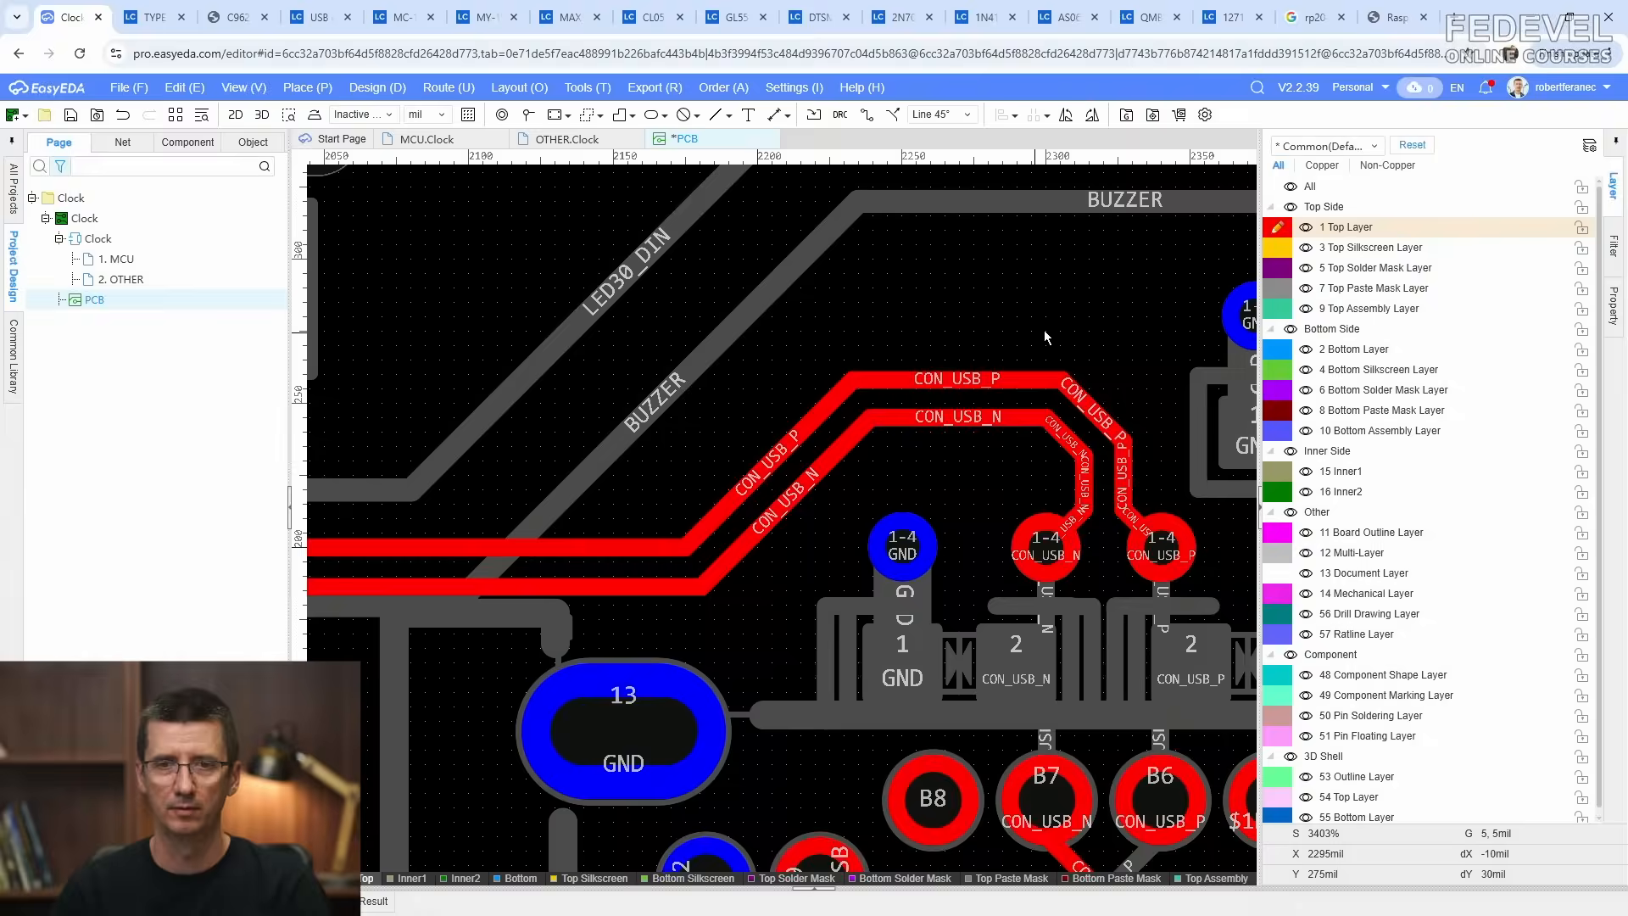
# Step: Examine the USB pair from connector to resistors and the USB_P/USB_N tracks on the Bottom Layer, including their length tolerance
pyautogui.scroll(-4, 918, 430)
pyautogui.moveTo(760, 481); pyautogui.dragTo(964, 460, button='right')
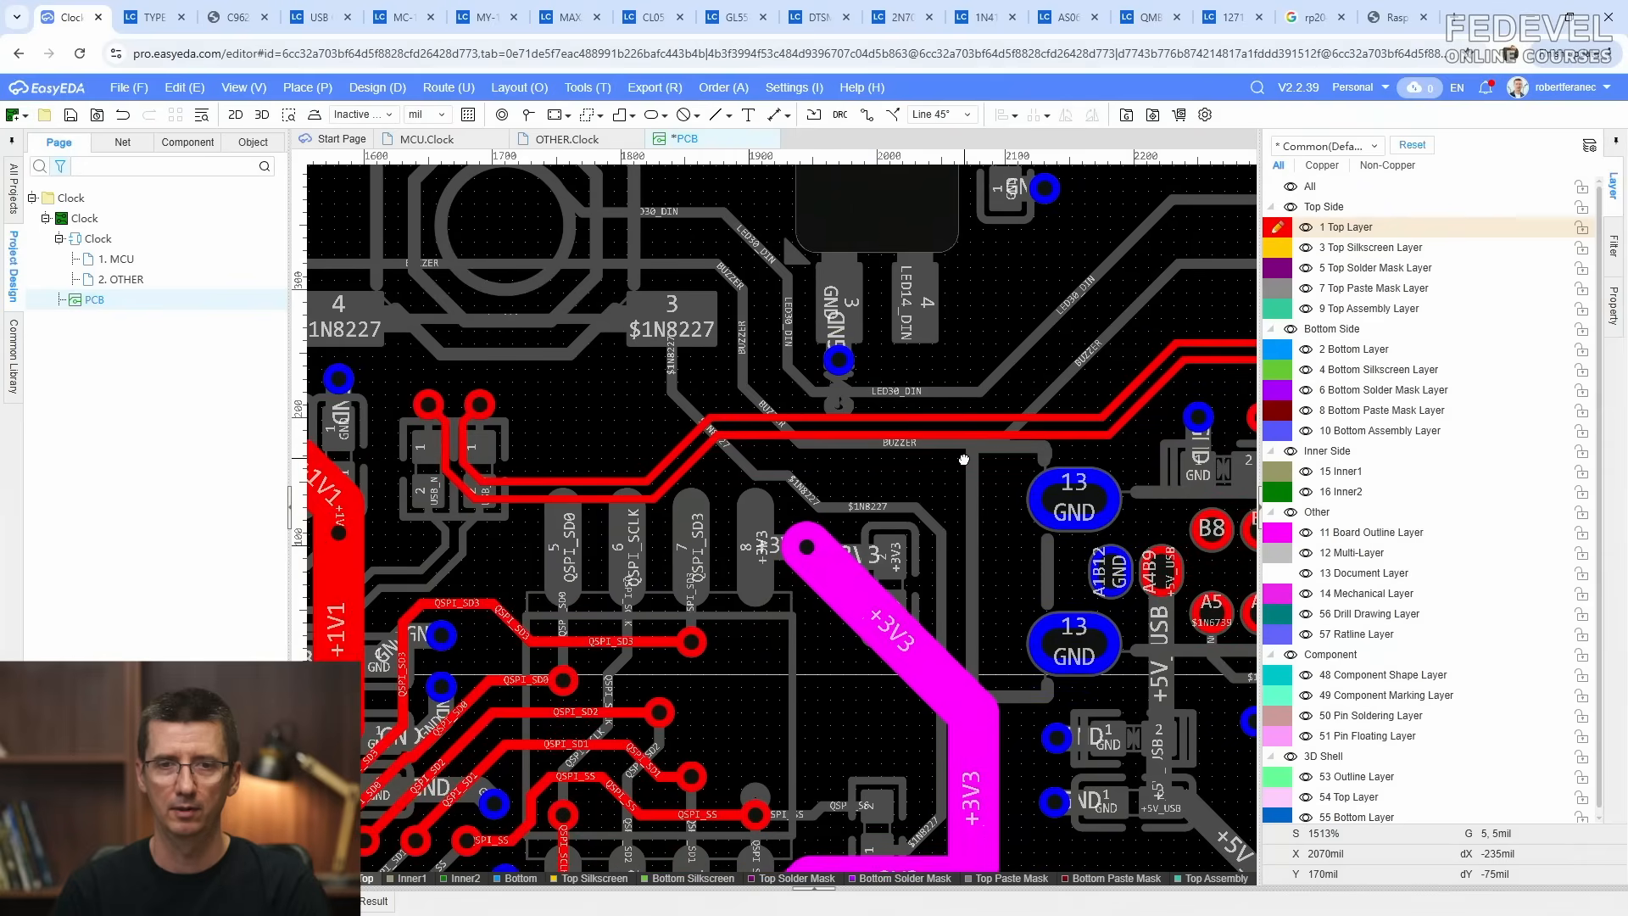
pyautogui.click(1273, 350)
pyautogui.scroll(-2, 890, 464)
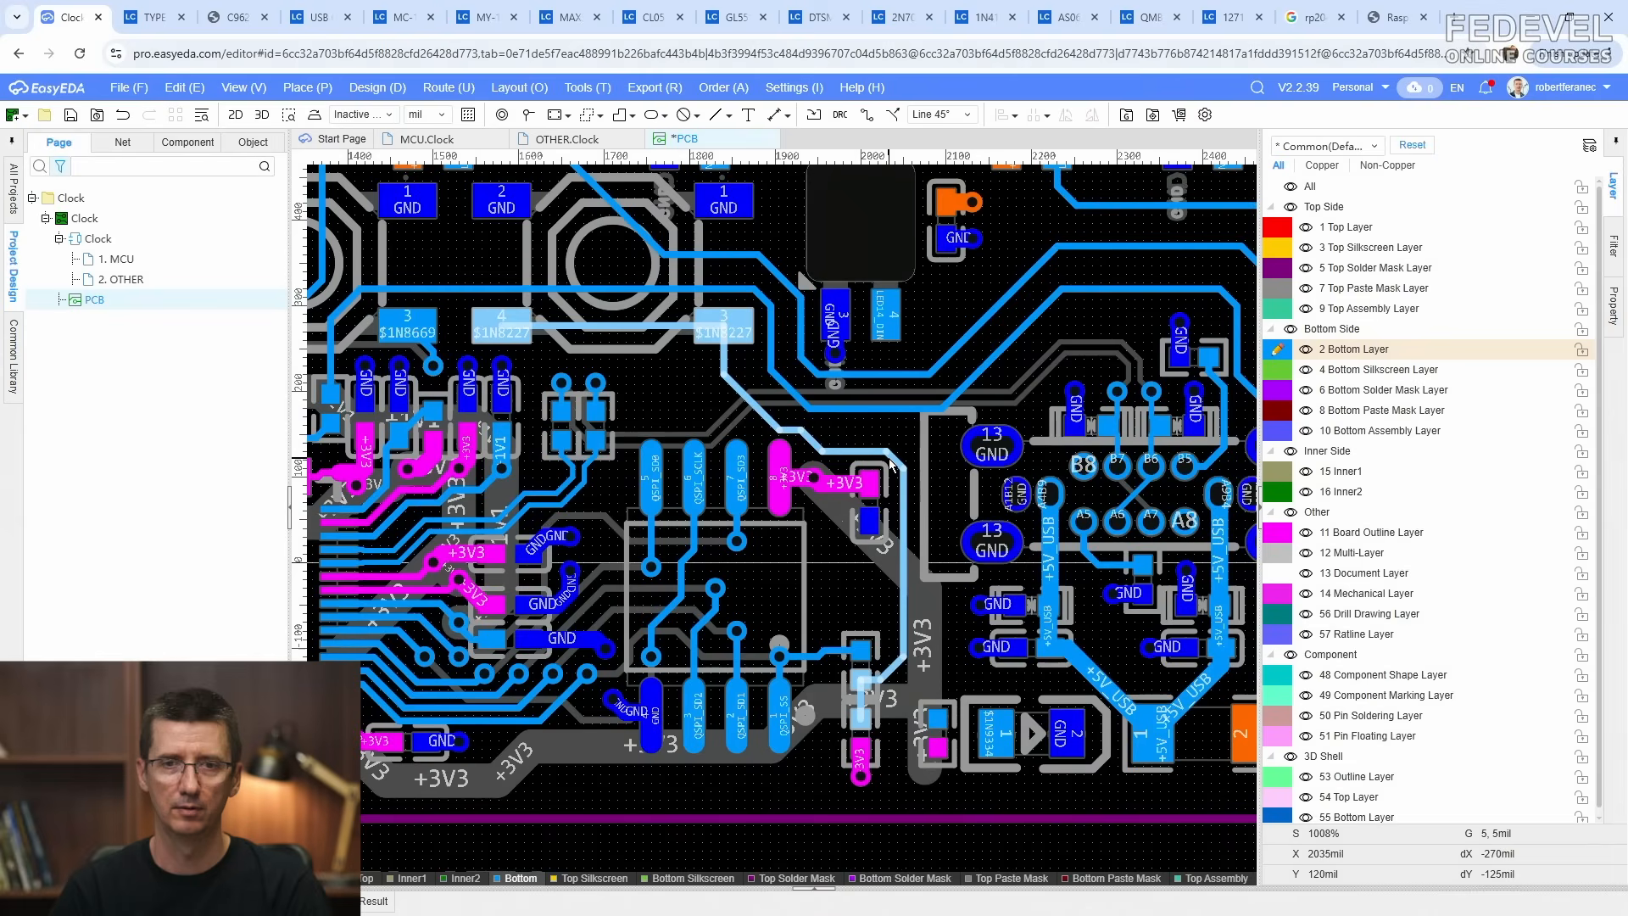
pyautogui.scroll(8, 1161, 424)
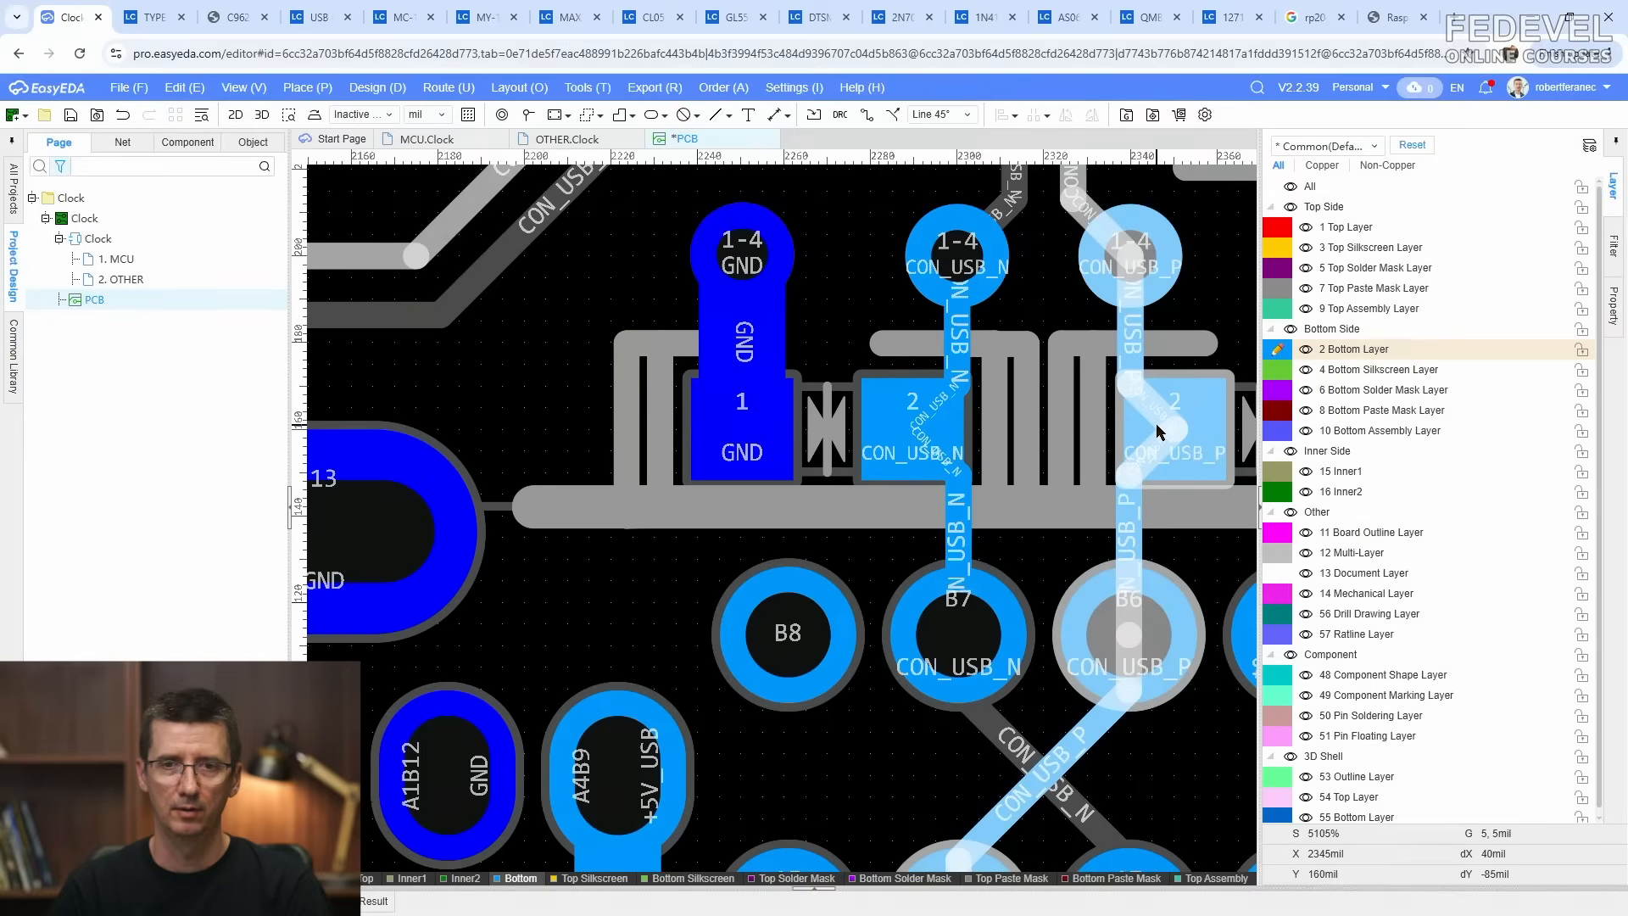
pyautogui.scroll(-8, 1158, 431)
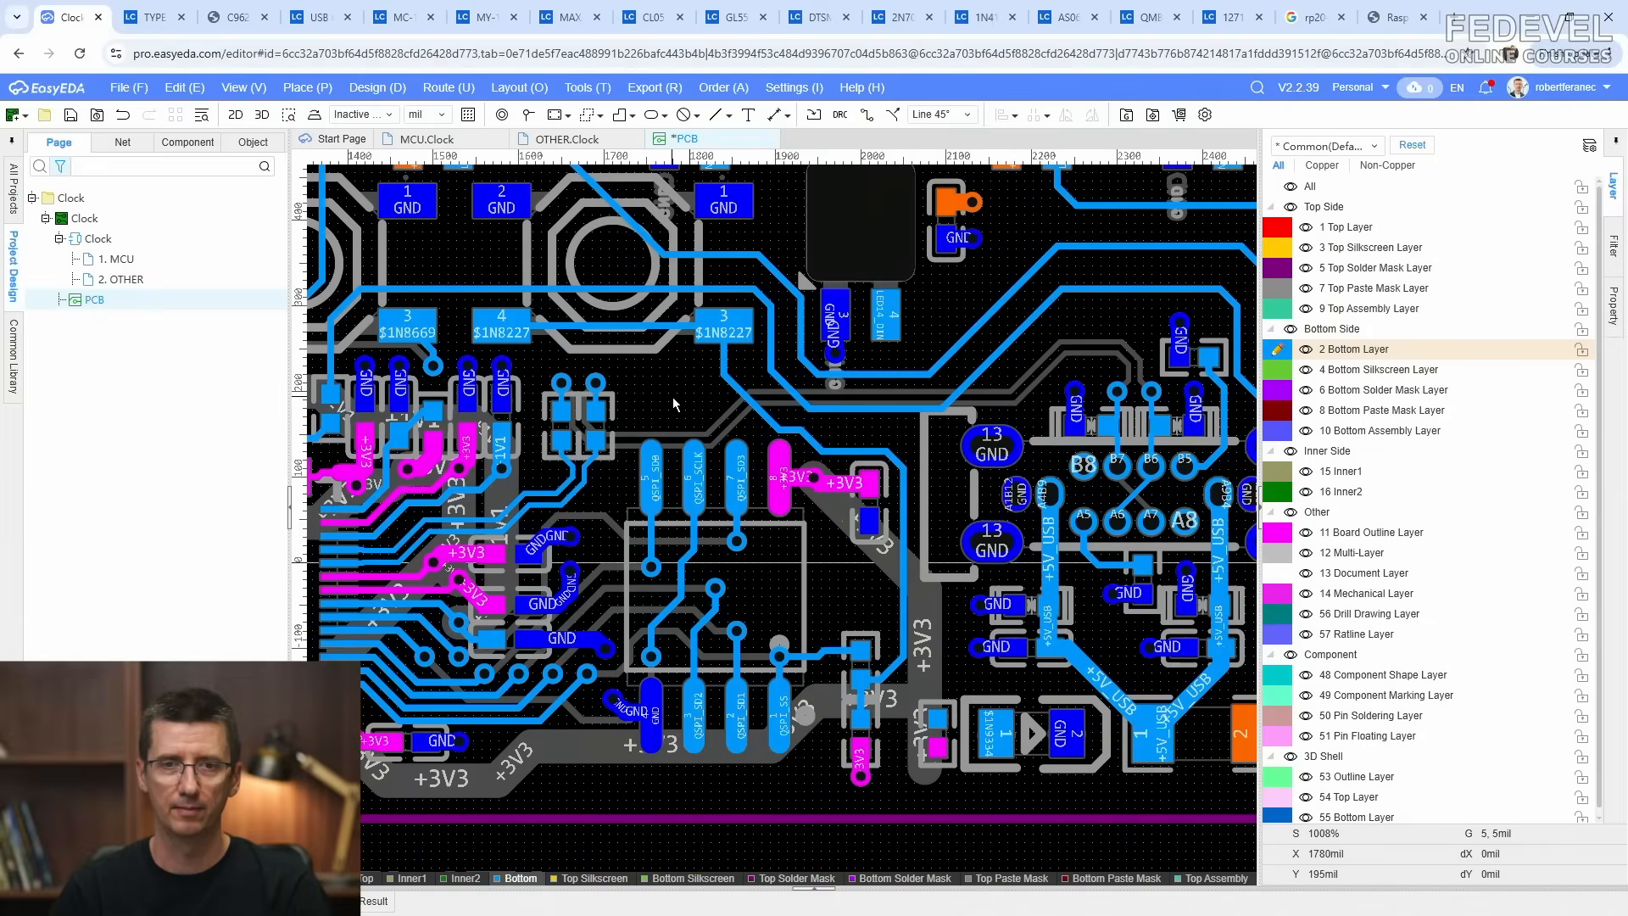
pyautogui.moveTo(587, 505); pyautogui.dragTo(849, 503, button='right')
pyautogui.scroll(4, 849, 503)
pyautogui.click(835, 500)
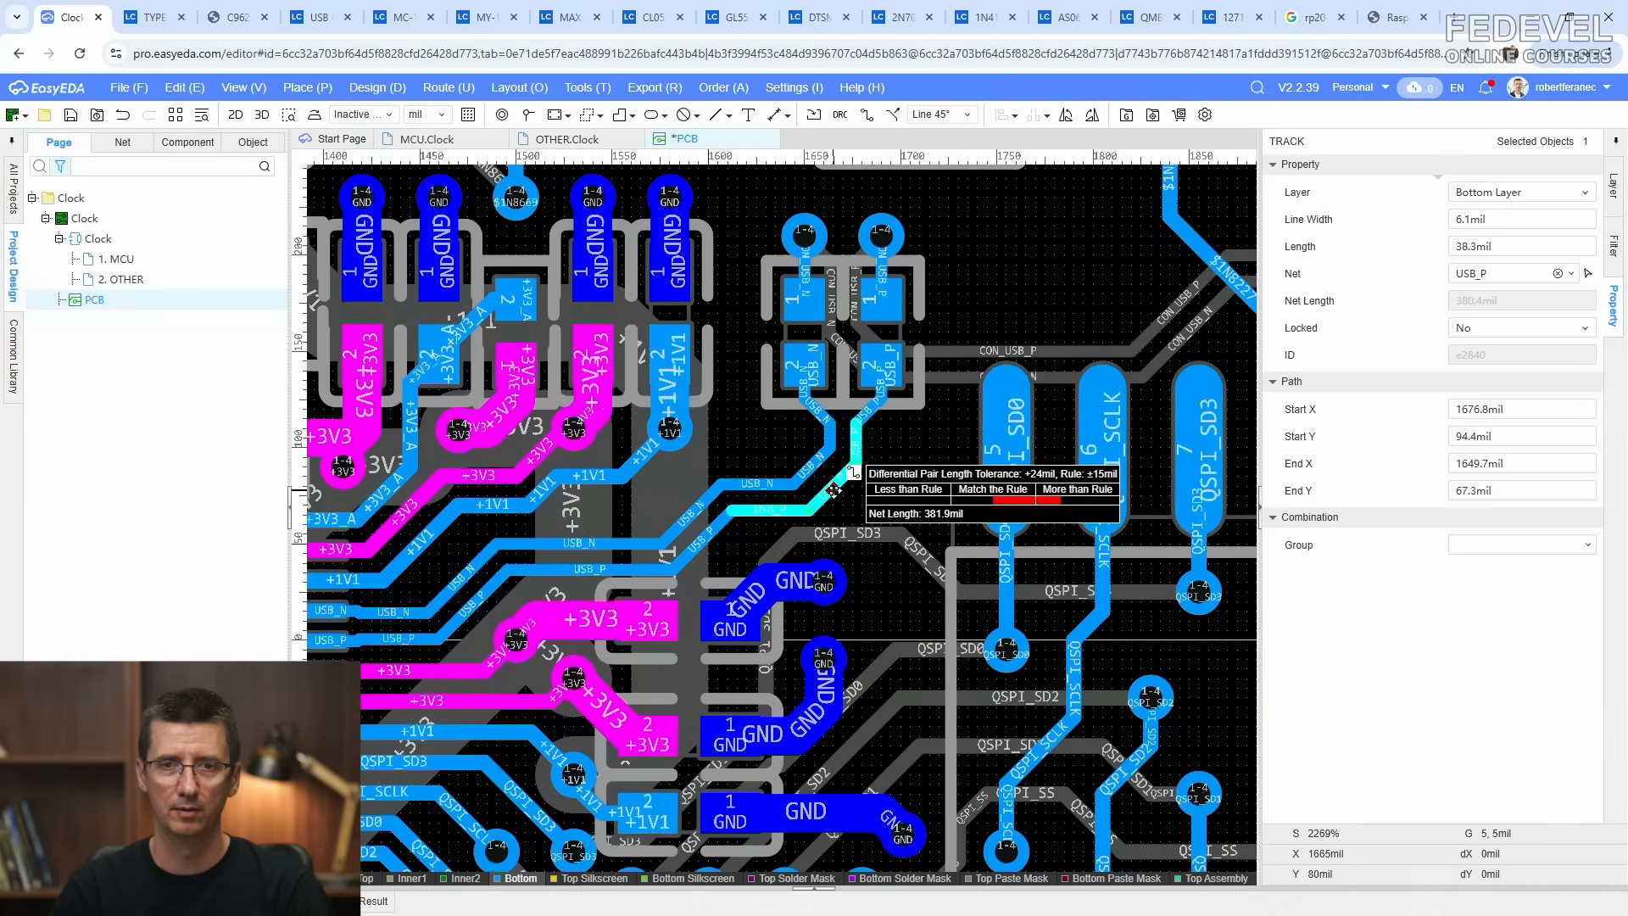
pyautogui.click(890, 498)
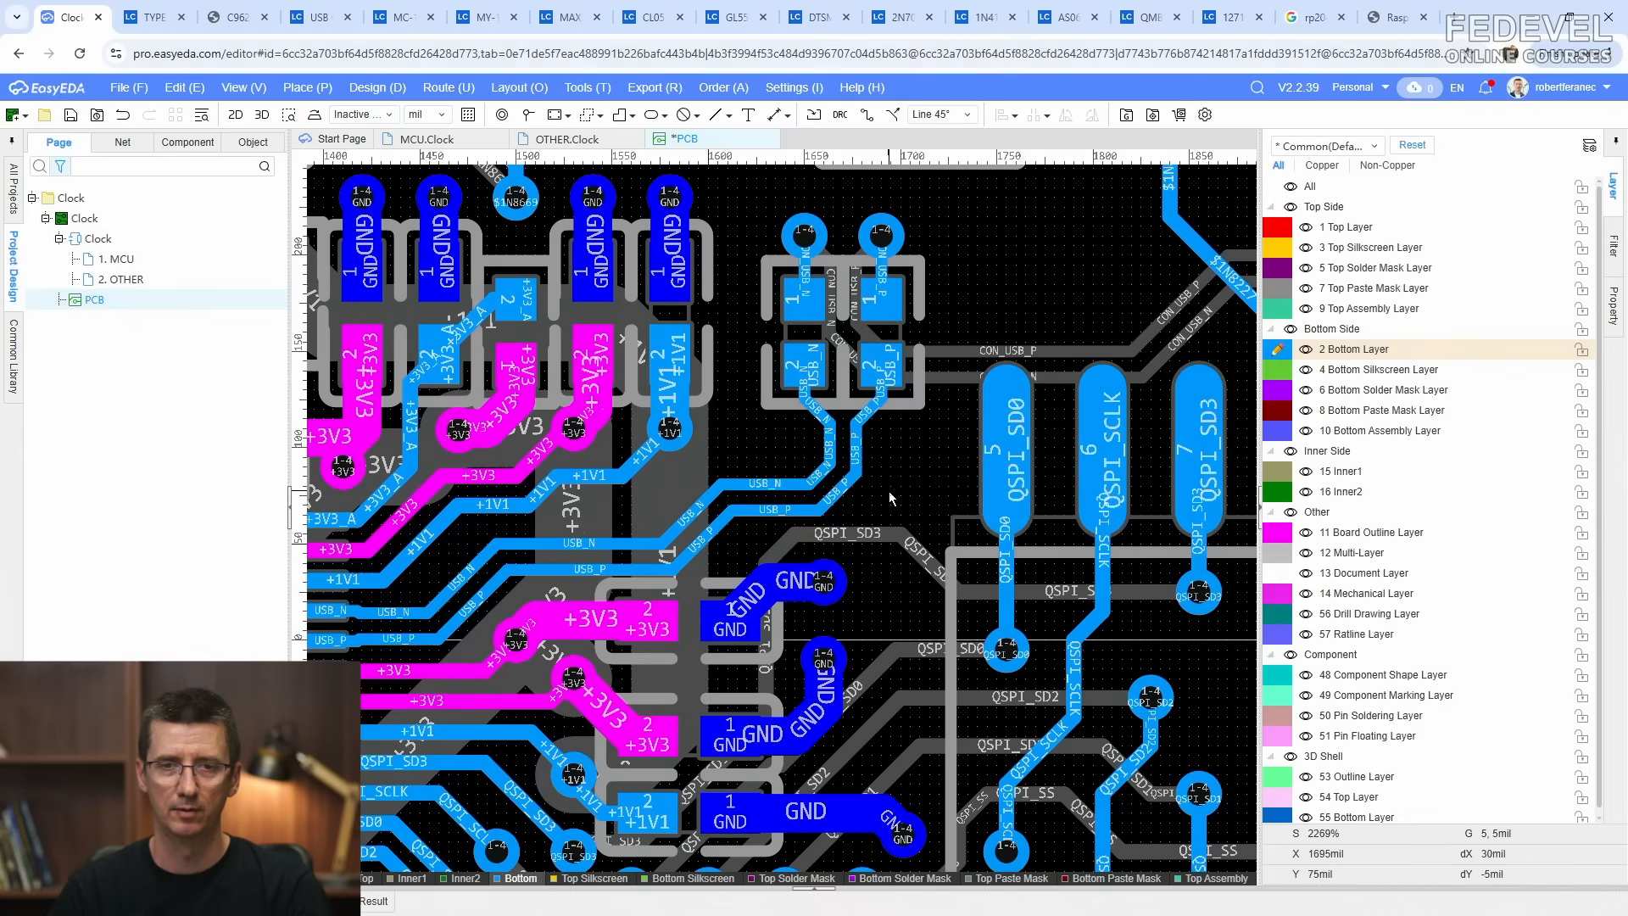
# Step: Move the USB_N and USB_P segments just below the resistors slightly upward on the Bottom Layer, keeping the pair evenly spaced
pyautogui.scroll(-2, 903, 459)
pyautogui.moveTo(903, 472); pyautogui.dragTo(926, 420, button='right')
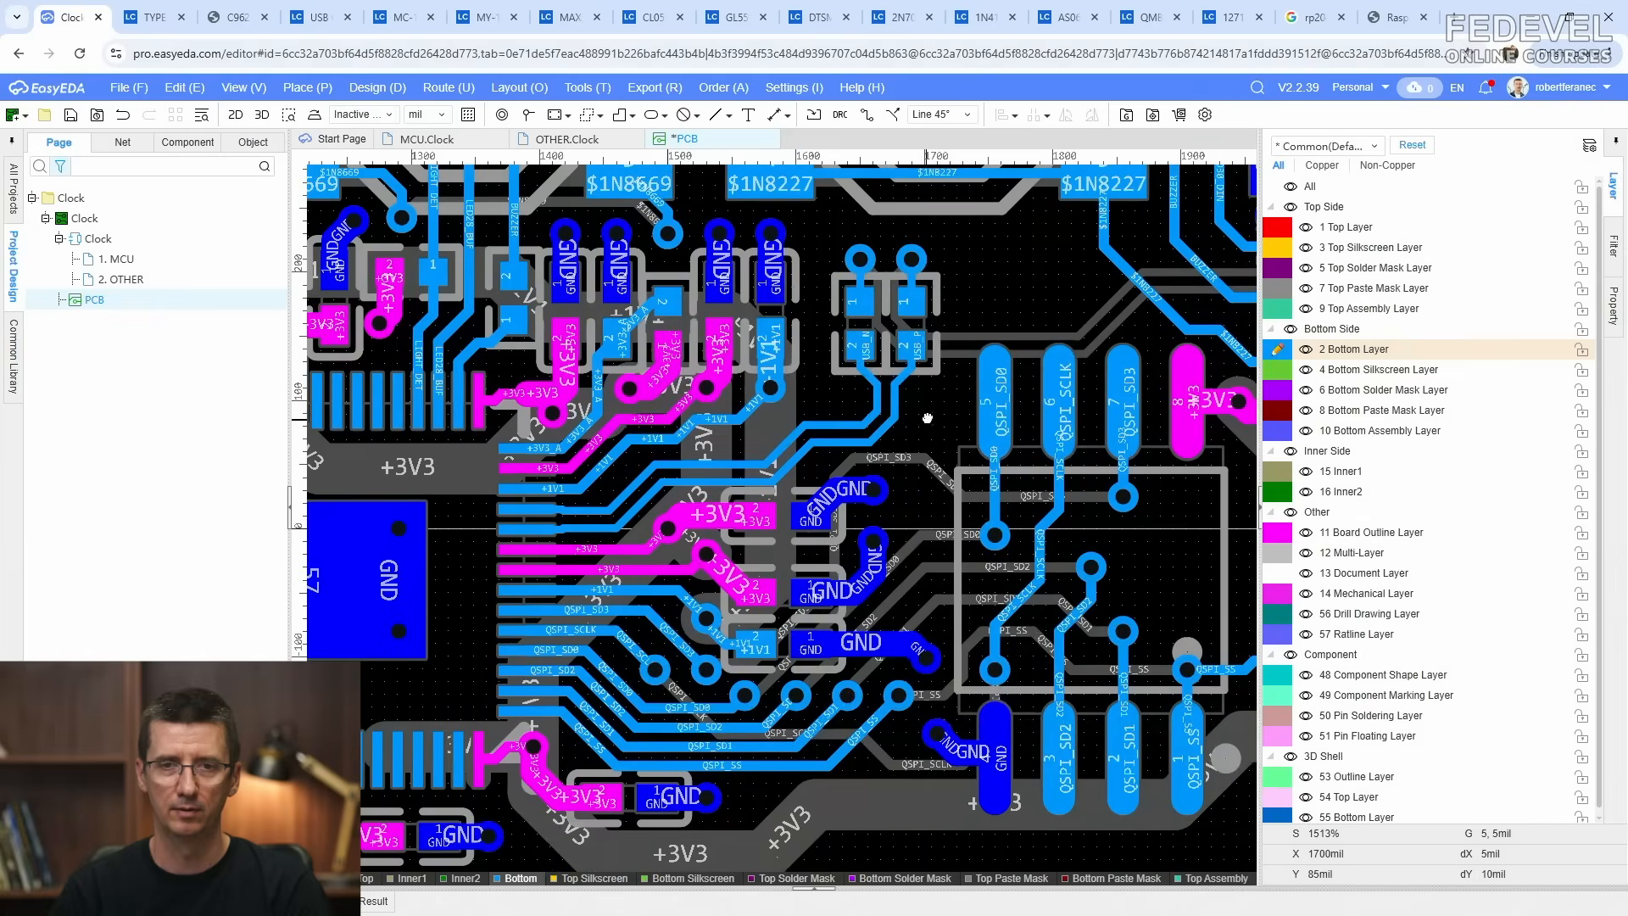
pyautogui.scroll(4, 886, 415)
pyautogui.click(884, 408)
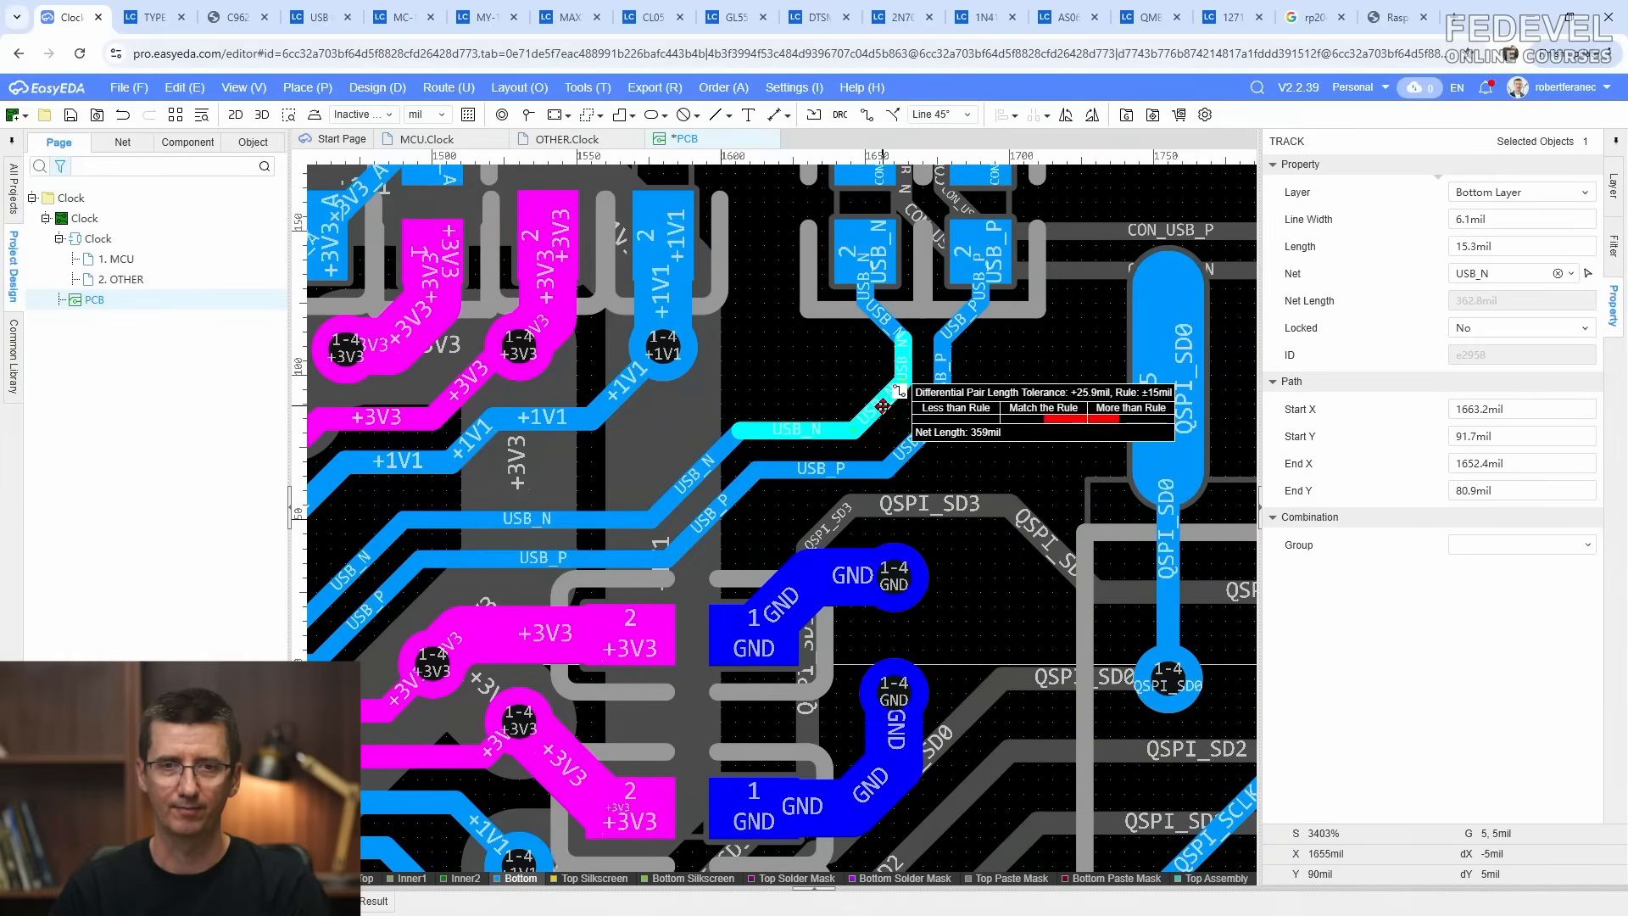
pyautogui.moveTo(882, 407); pyautogui.dragTo(881, 407)
pyautogui.moveTo(911, 446); pyautogui.dragTo(823, 404)
pyautogui.moveTo(826, 466); pyautogui.dragTo(822, 437)
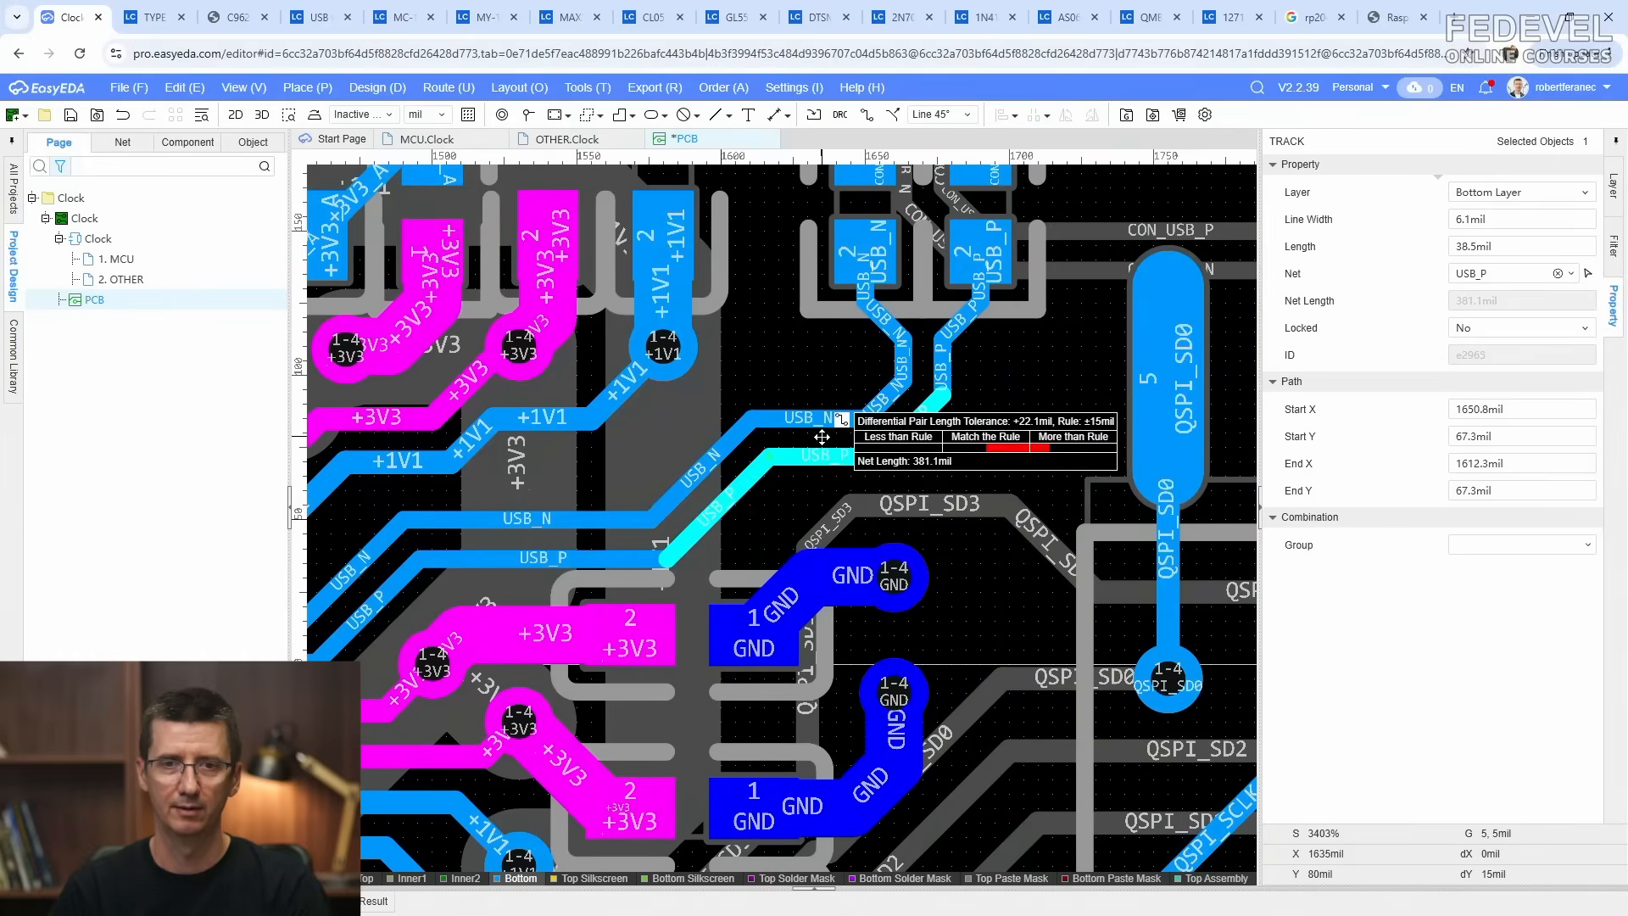
pyautogui.click(966, 447)
# Step: Examine the Bottom Layer routing on its own from the MCU and flash memory to the USB connector
pyautogui.scroll(-2, 967, 447)
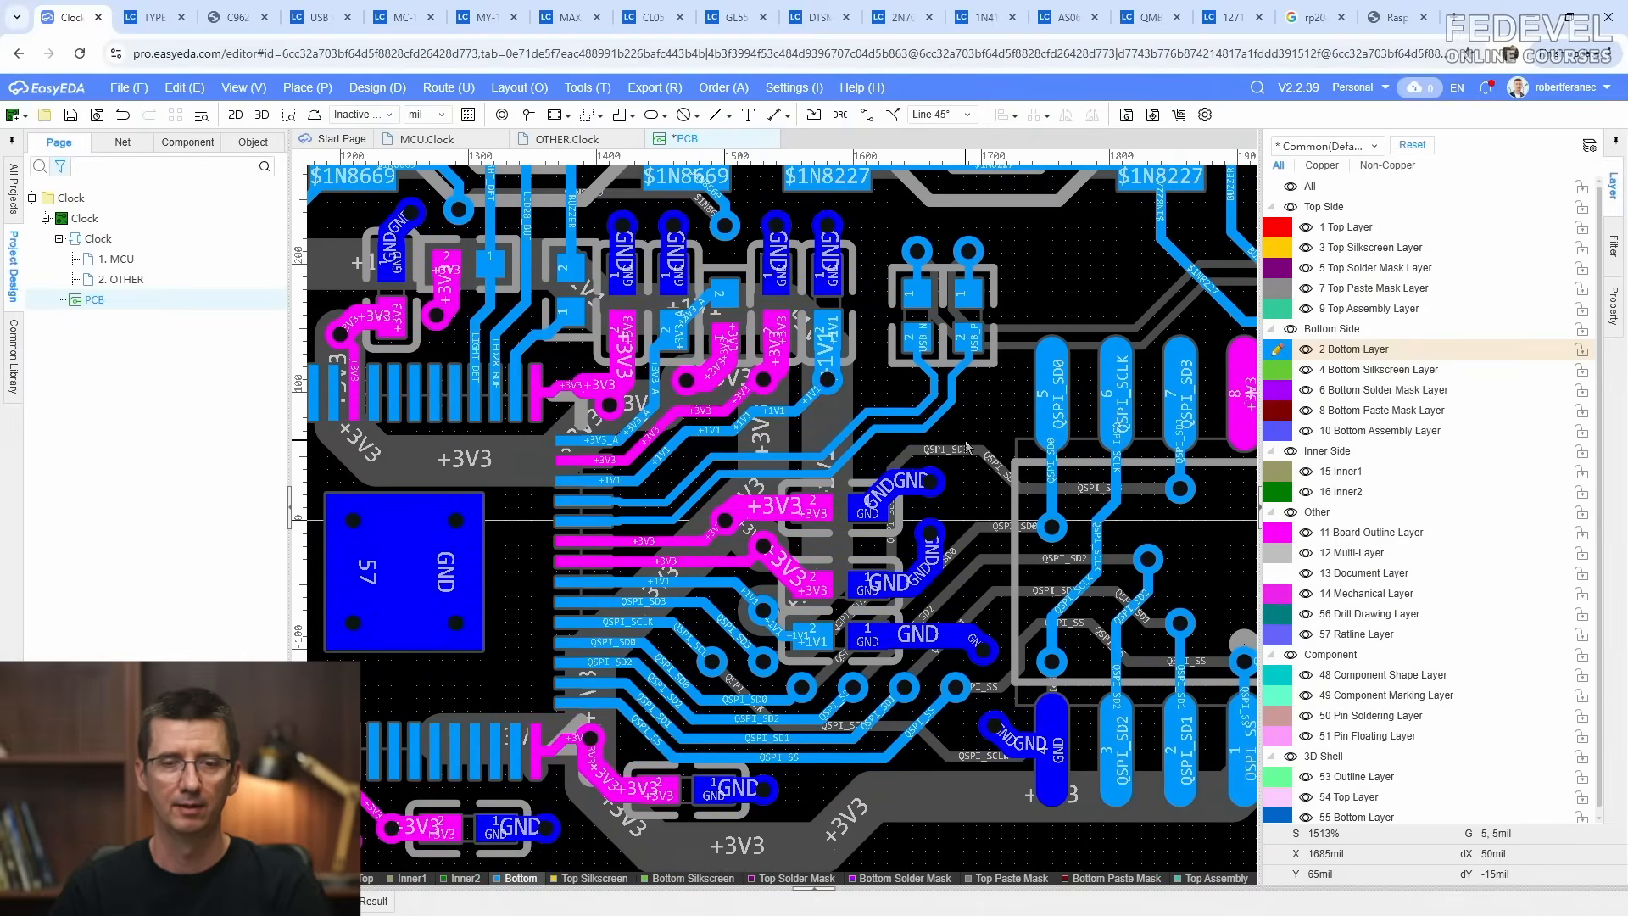
pyautogui.hotkey('shift', 's')
pyautogui.scroll(-1, 965, 440)
pyautogui.moveTo(979, 448); pyautogui.dragTo(756, 502, button='right')
pyautogui.click(1285, 226)
pyautogui.moveTo(1044, 444); pyautogui.dragTo(838, 433, button='right')
pyautogui.click(1272, 350)
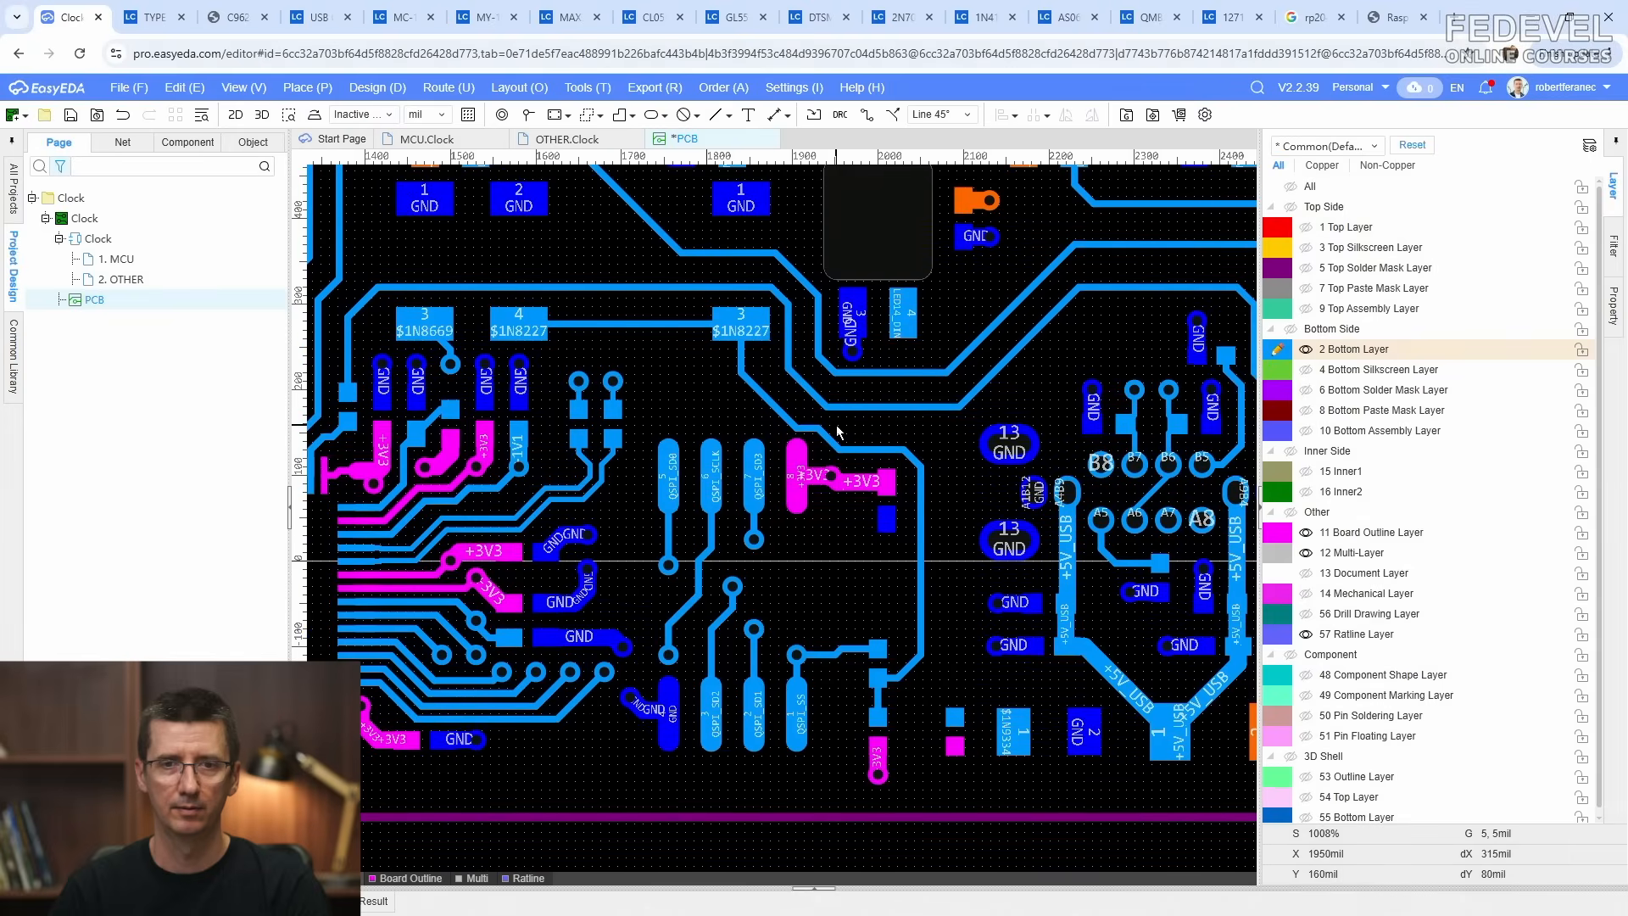
# Step: Show all layers again for the whole board and save the PCB
pyautogui.hotkey('shift', 's')
pyautogui.scroll(-5, 838, 432)
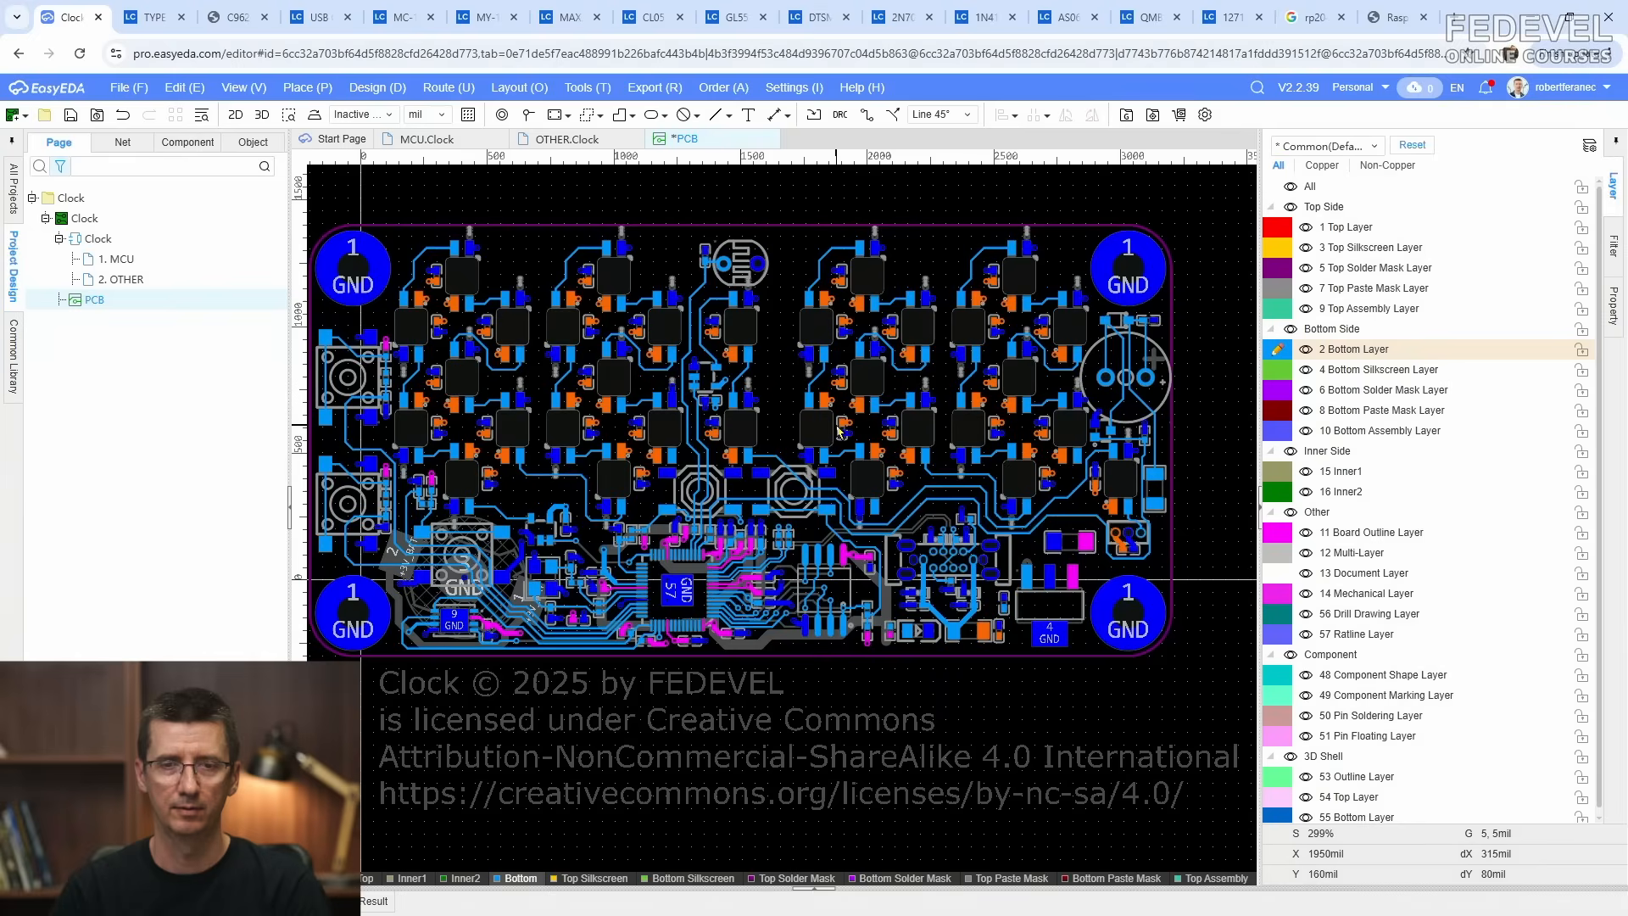
pyautogui.click(68, 119)
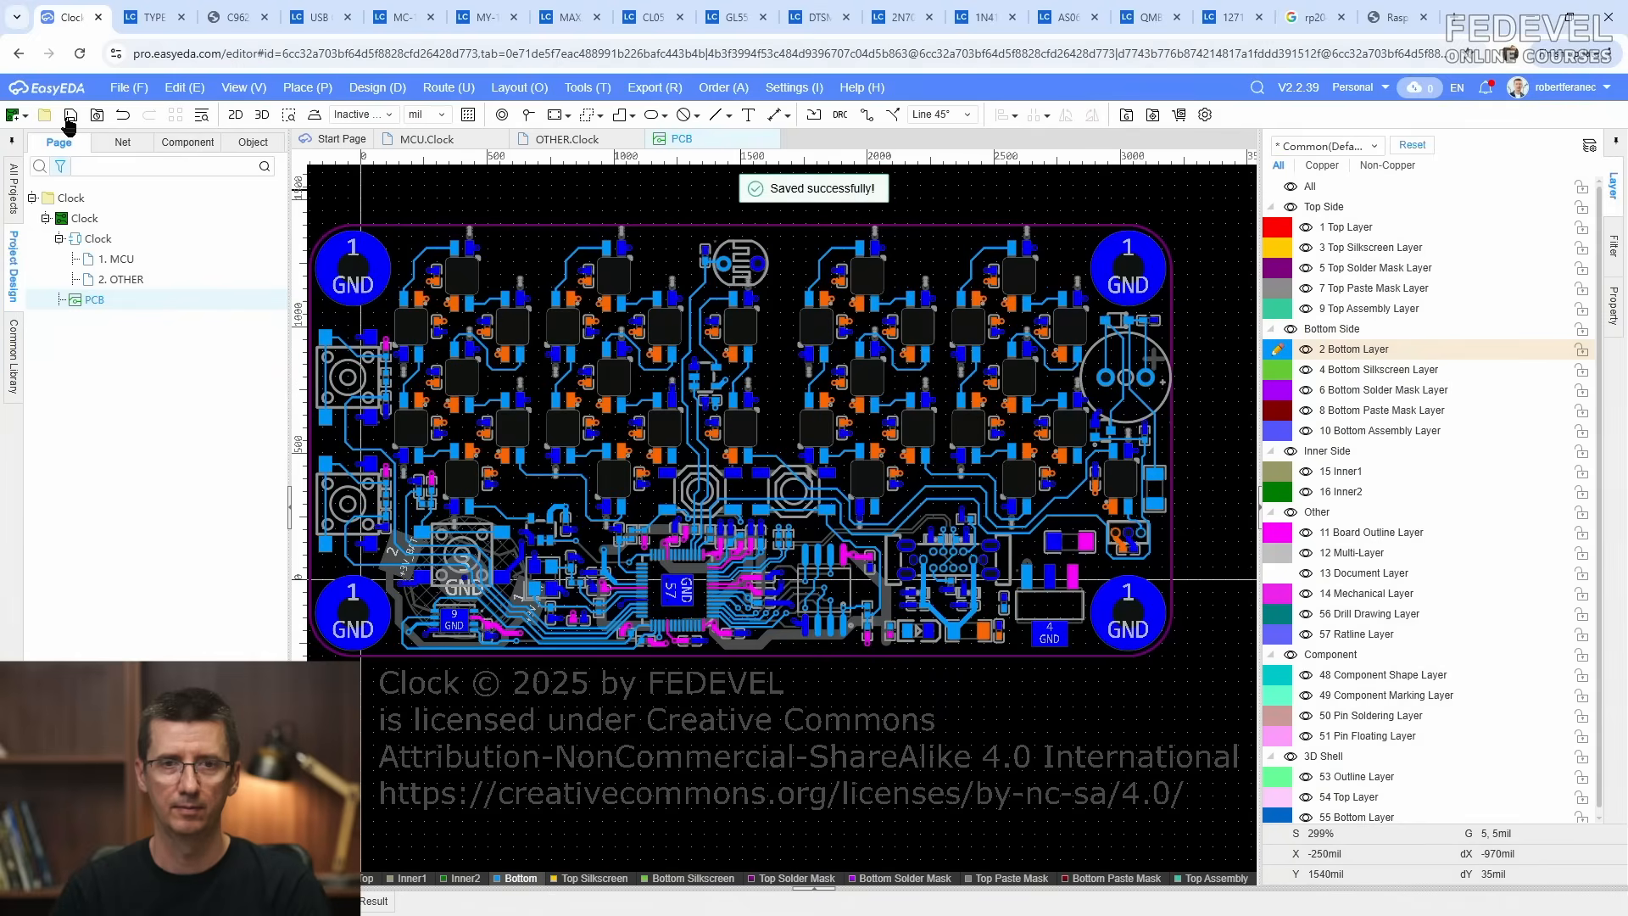
# Step: Place four +3V3 vias on the +3V3 pad of the capacitor above the voltage regulator
pyautogui.scroll(3, 1042, 607)
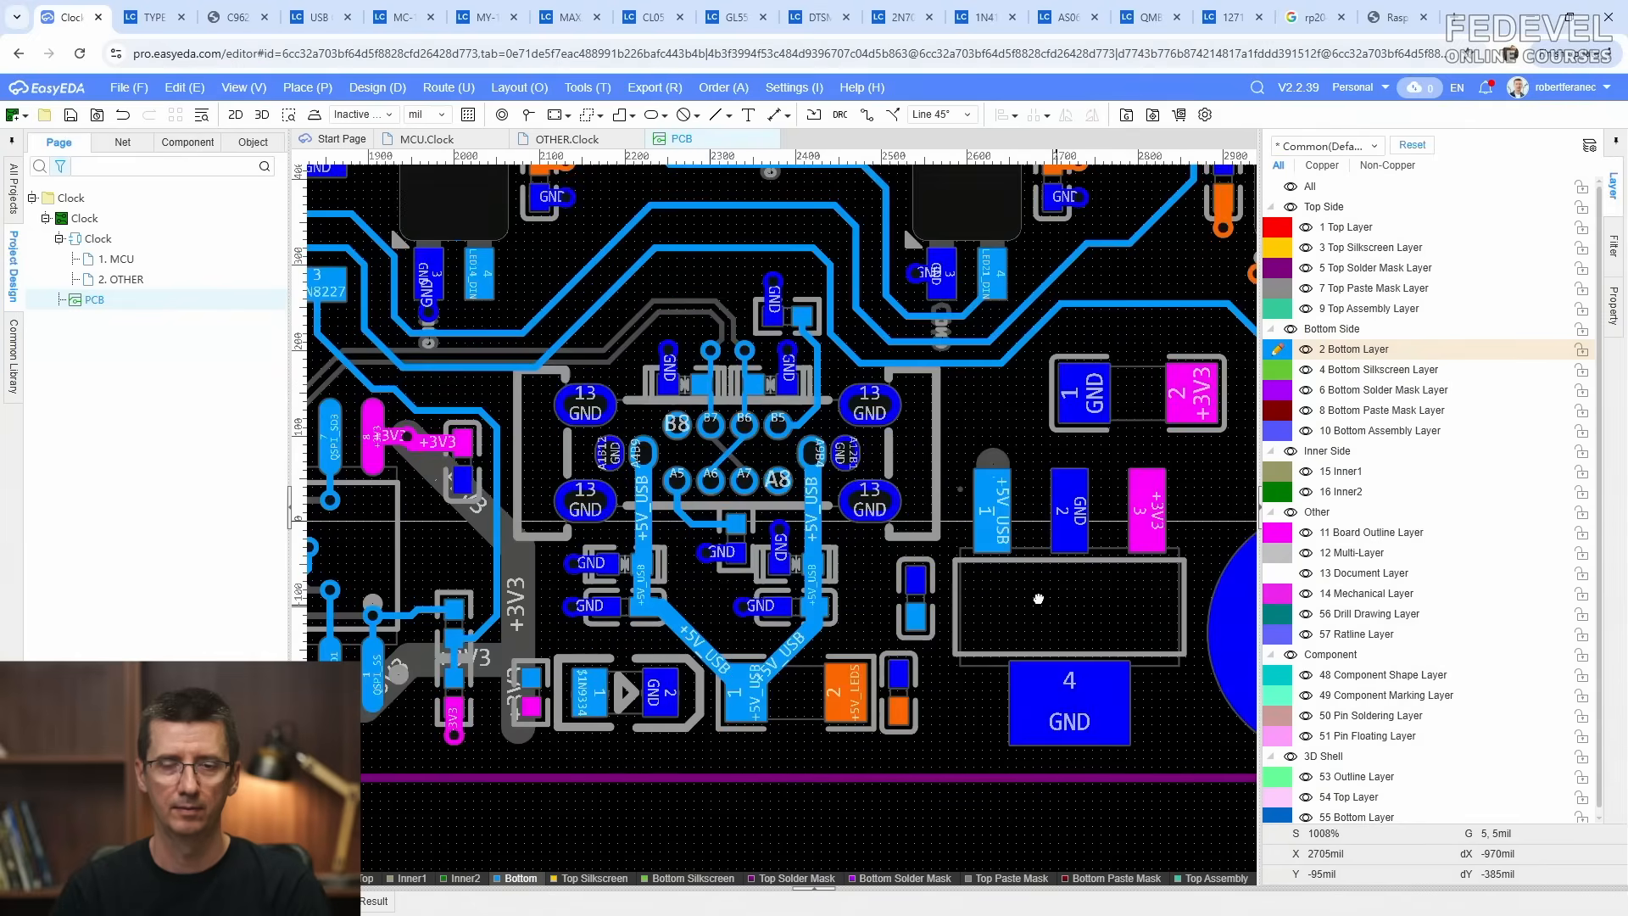
pyautogui.moveTo(1040, 602); pyautogui.dragTo(882, 561, button='right')
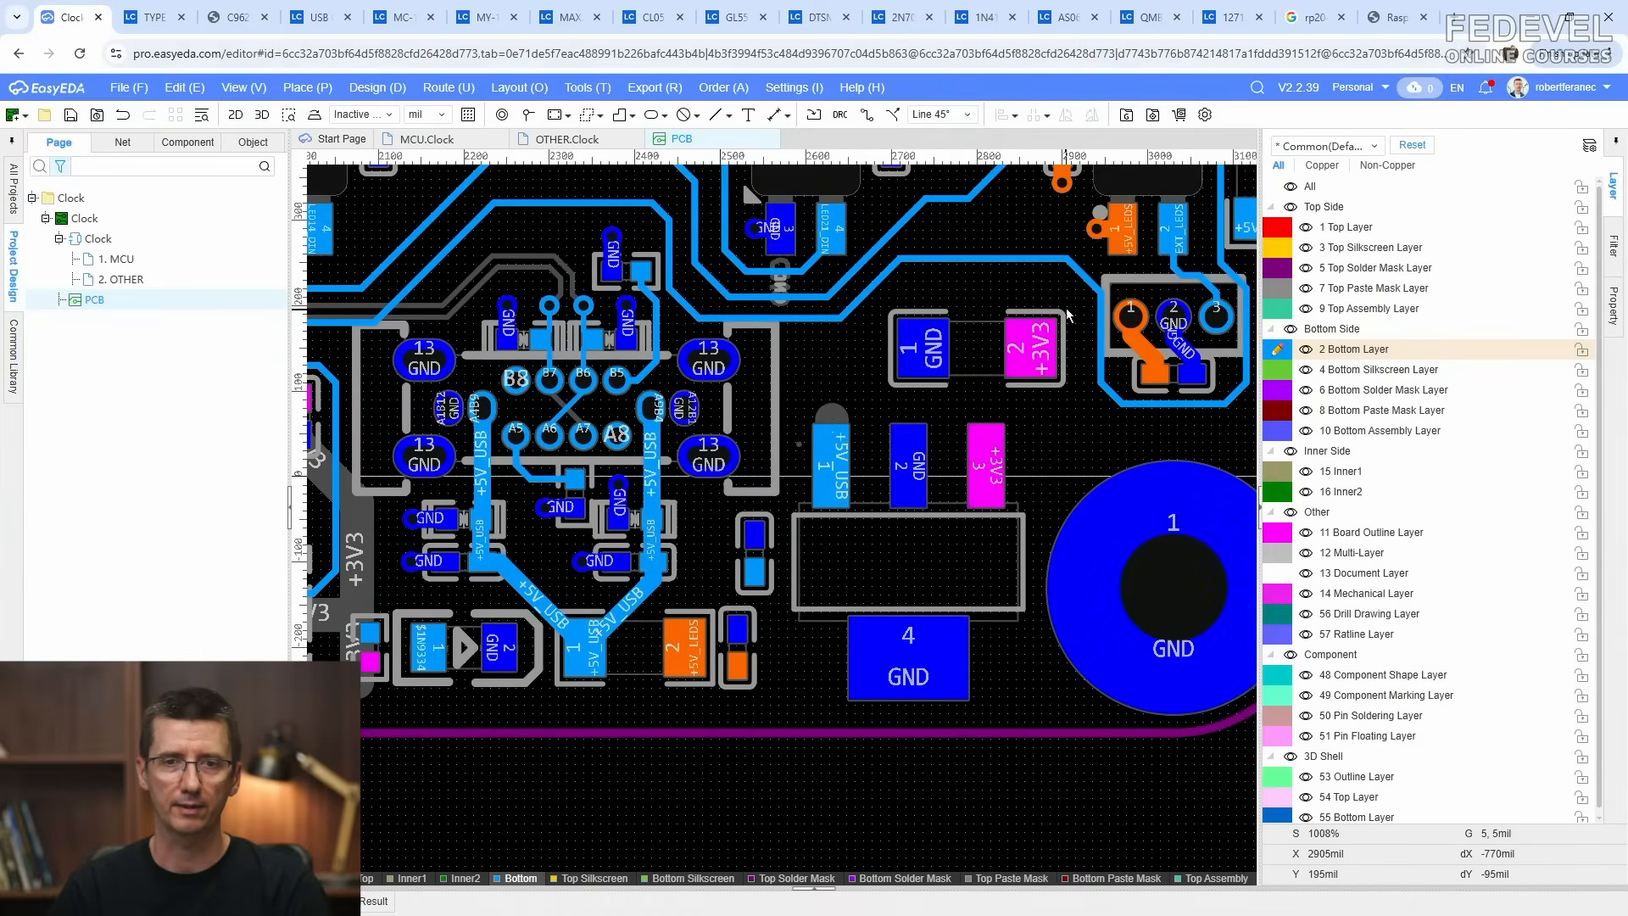
pyautogui.scroll(3, 1068, 313)
pyautogui.moveTo(1071, 307); pyautogui.dragTo(1061, 446, button='right')
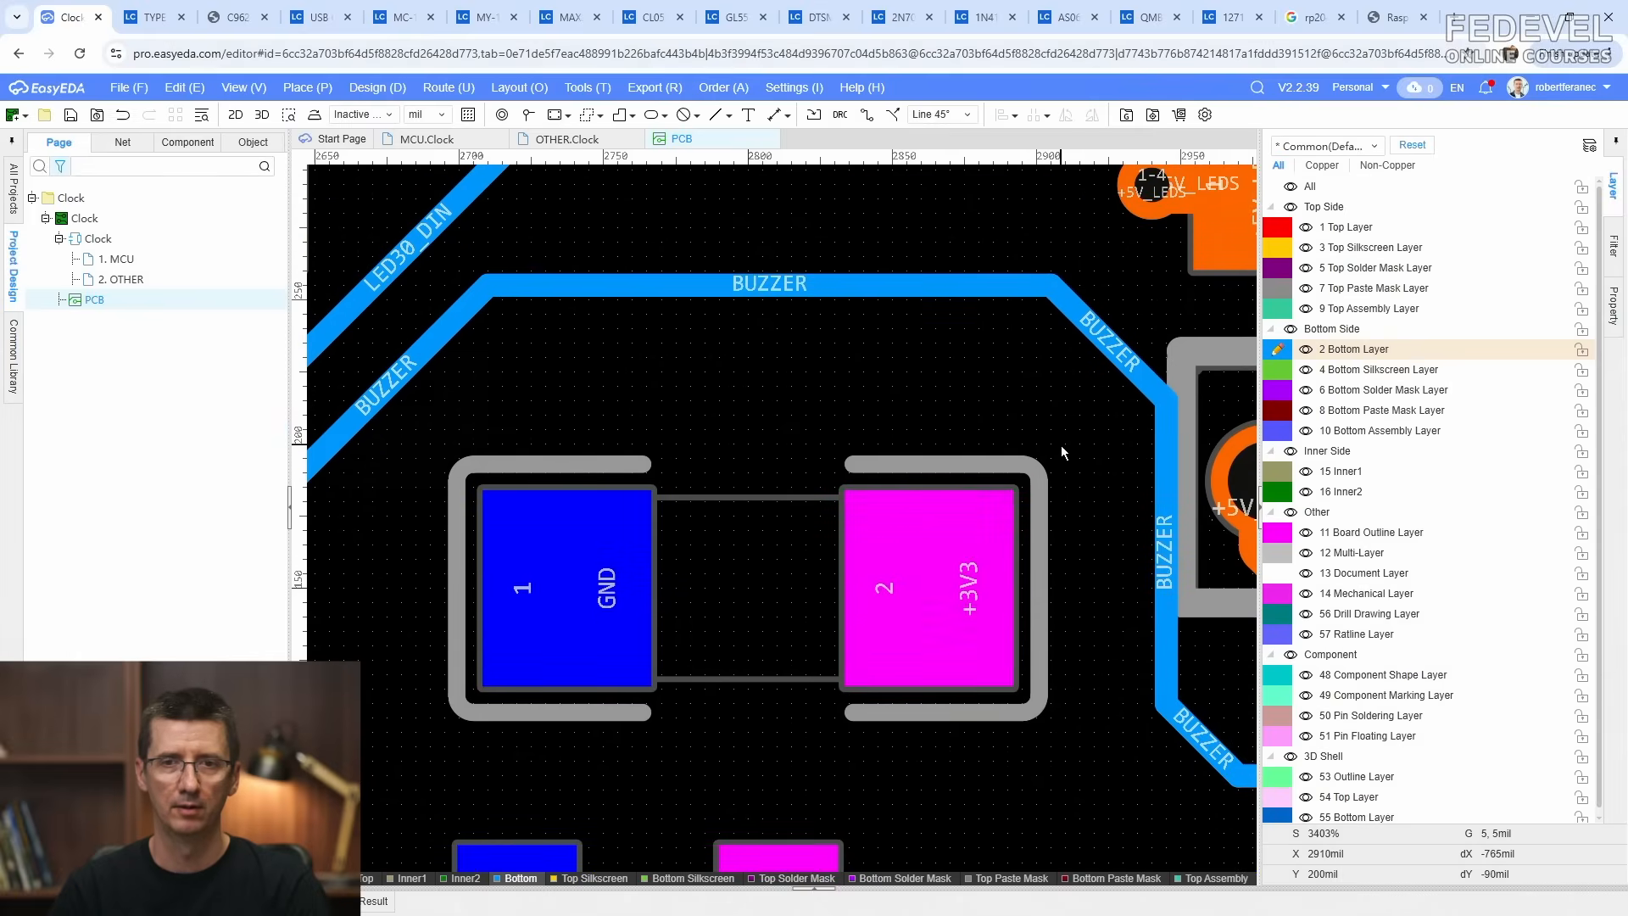
pyautogui.click(528, 114)
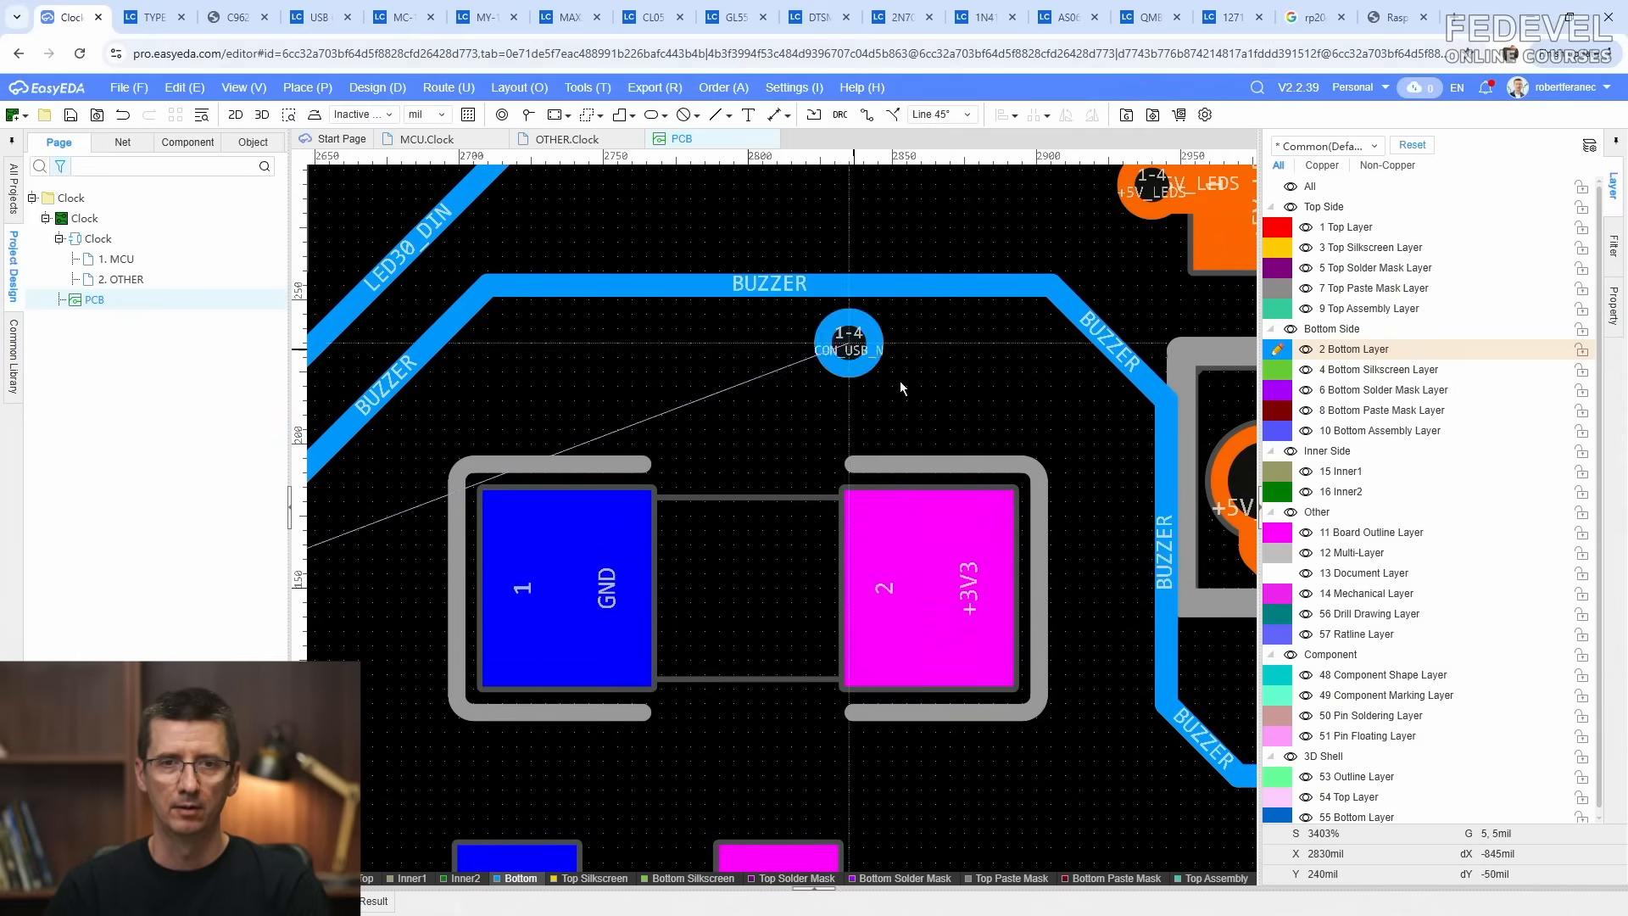
pyautogui.click(992, 502)
pyautogui.click(935, 500)
pyautogui.click(863, 502)
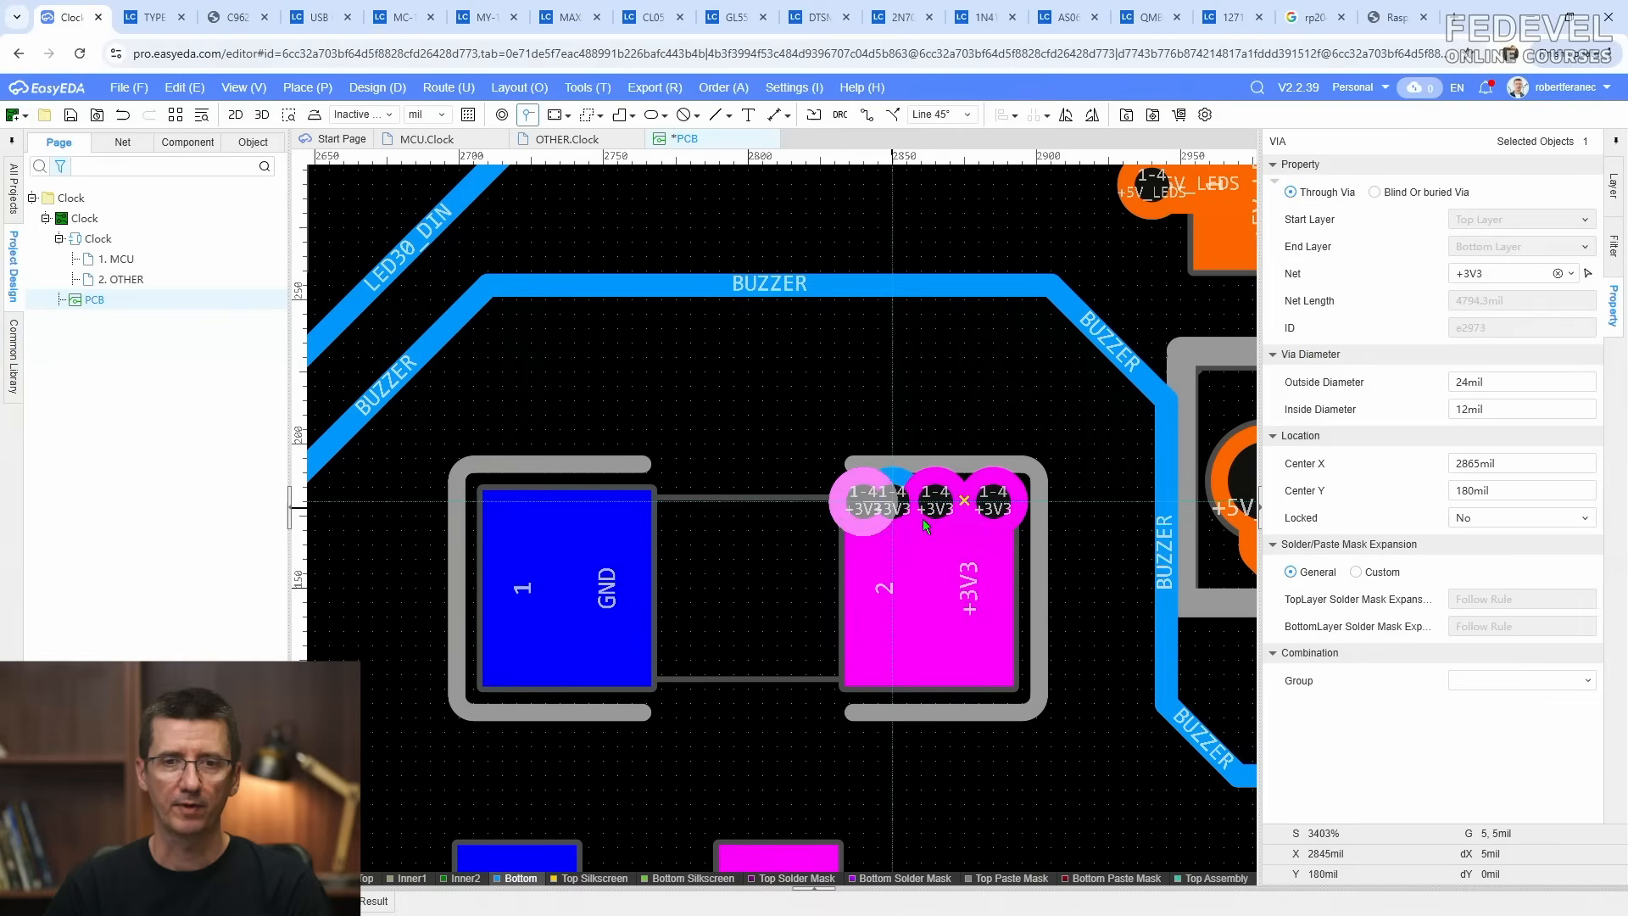
pyautogui.click(1007, 574)
pyautogui.press('Escape')
# Step: Move the four +3V3 vias off the pad into a zigzag row above the capacitor, offset about 30 mil in X and Y
pyautogui.moveTo(863, 484); pyautogui.dragTo(852, 408)
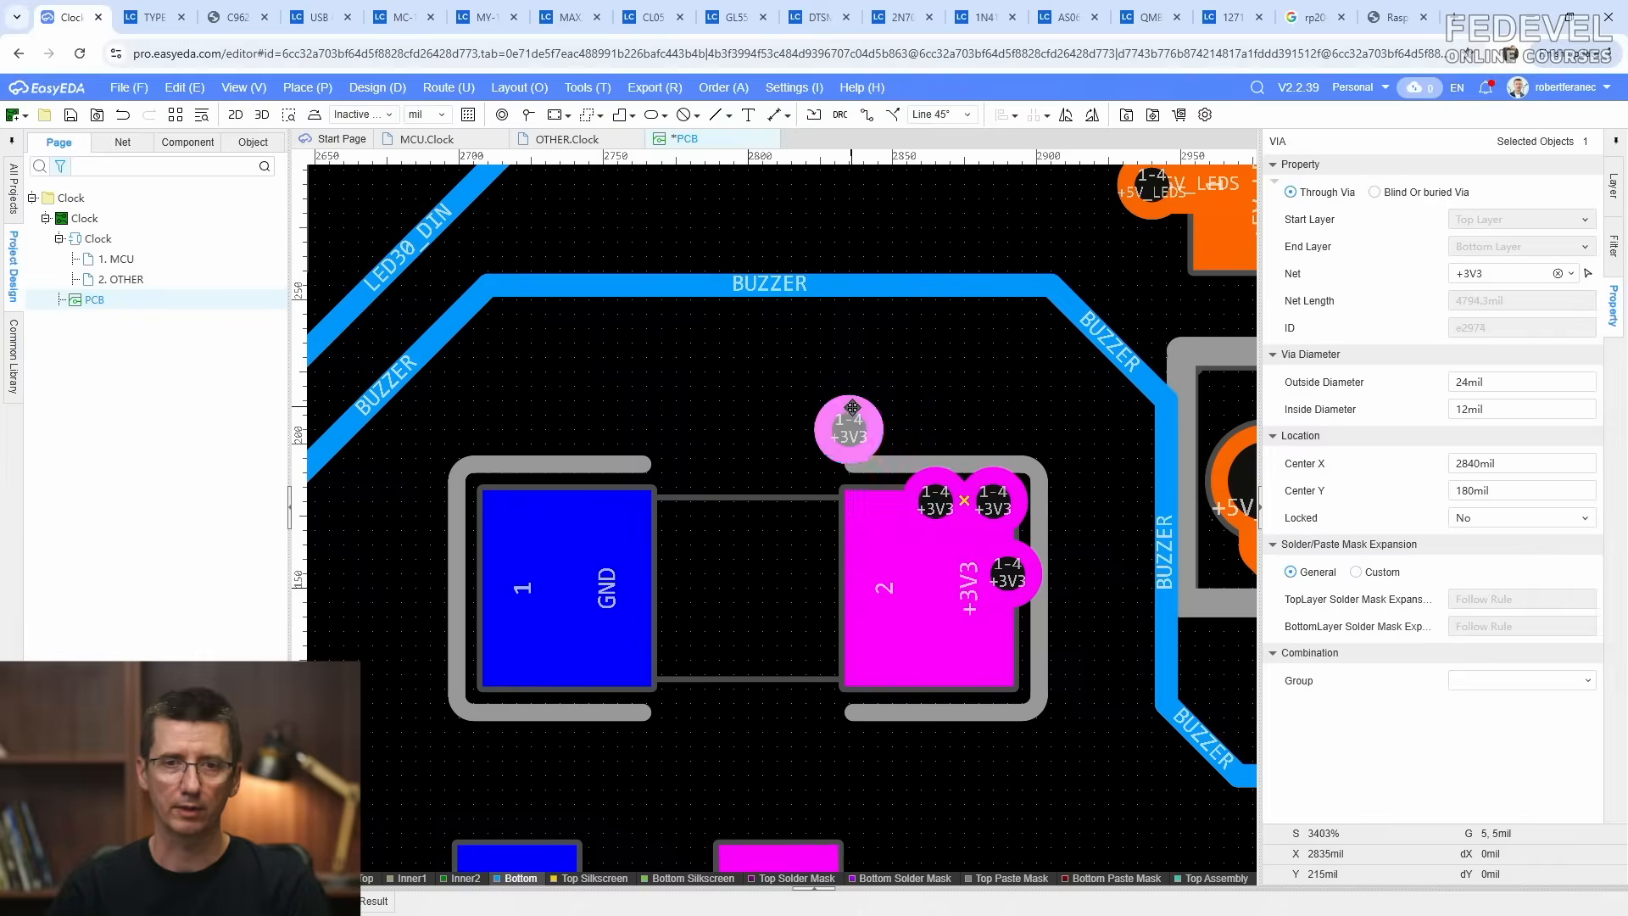
pyautogui.moveTo(951, 480); pyautogui.dragTo(952, 411)
pyautogui.moveTo(1001, 477); pyautogui.dragTo(1030, 403)
pyautogui.moveTo(1008, 575); pyautogui.dragTo(1079, 487)
pyautogui.scroll(2, 868, 314)
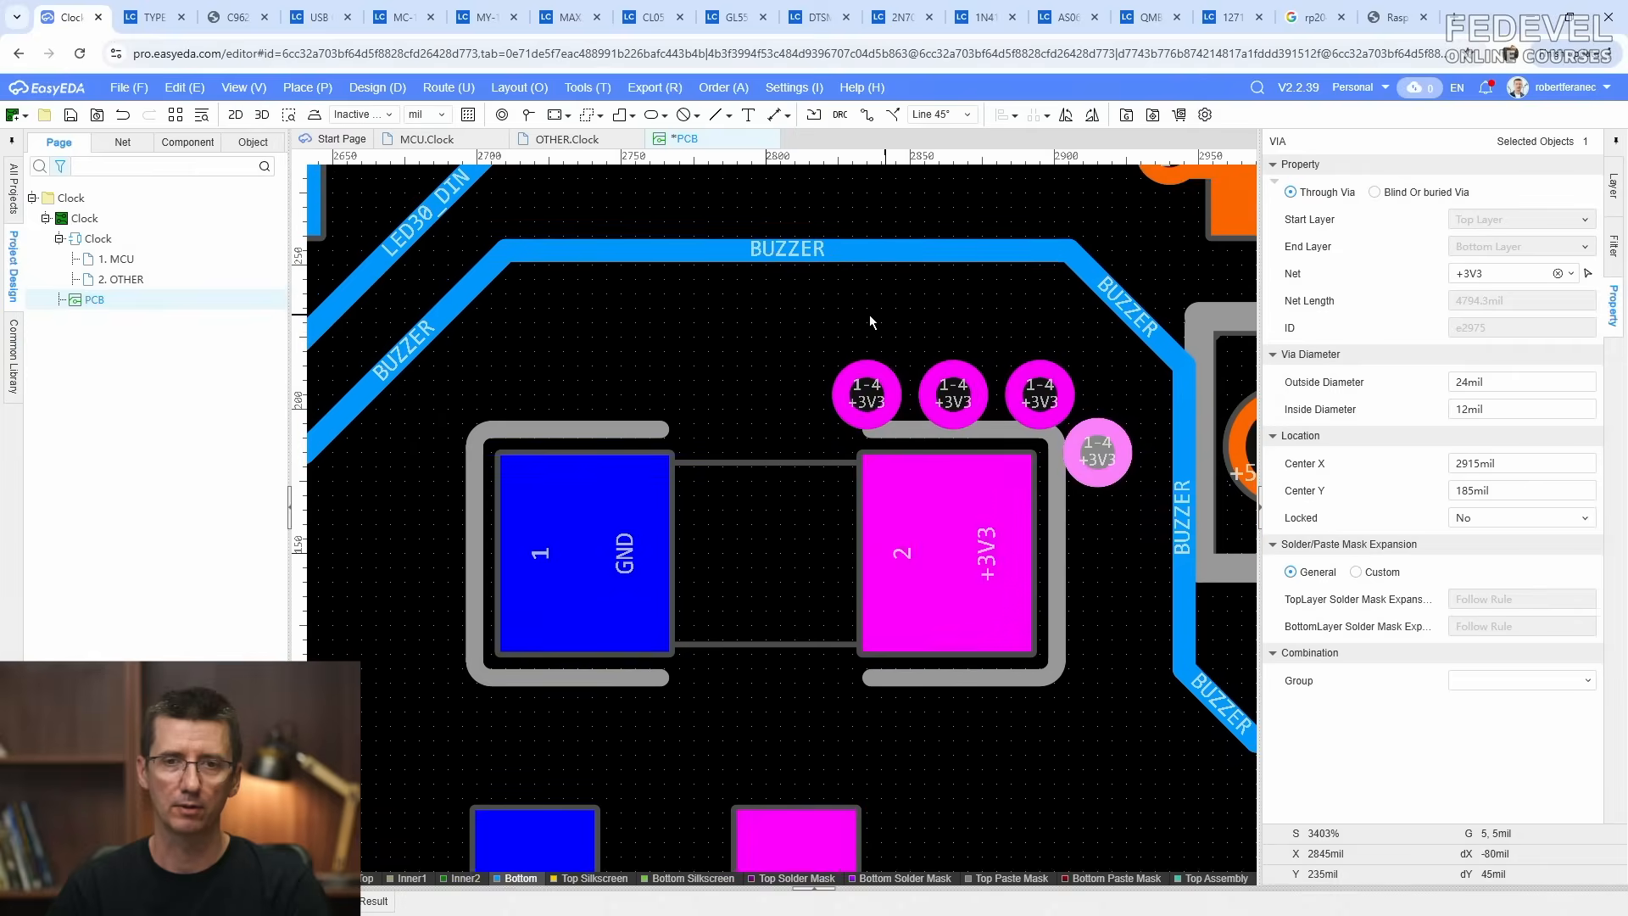
pyautogui.moveTo(871, 434); pyautogui.dragTo(590, 326)
pyautogui.moveTo(1003, 434); pyautogui.dragTo(722, 429)
pyautogui.moveTo(1102, 403); pyautogui.dragTo(831, 288)
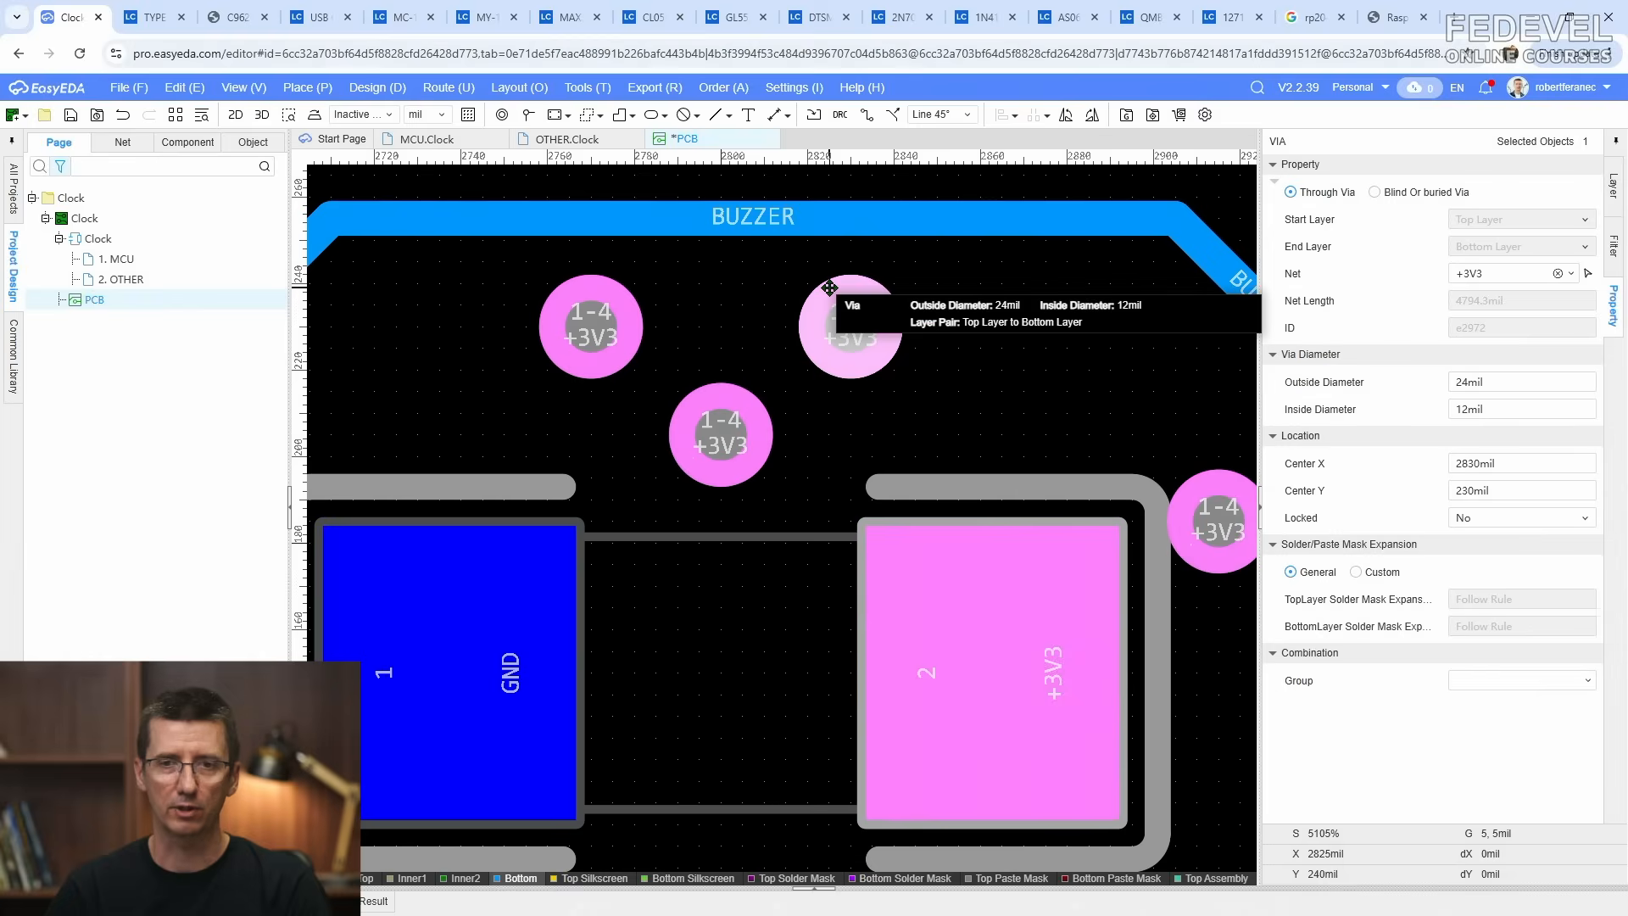
pyautogui.moveTo(1208, 504); pyautogui.dragTo(985, 451)
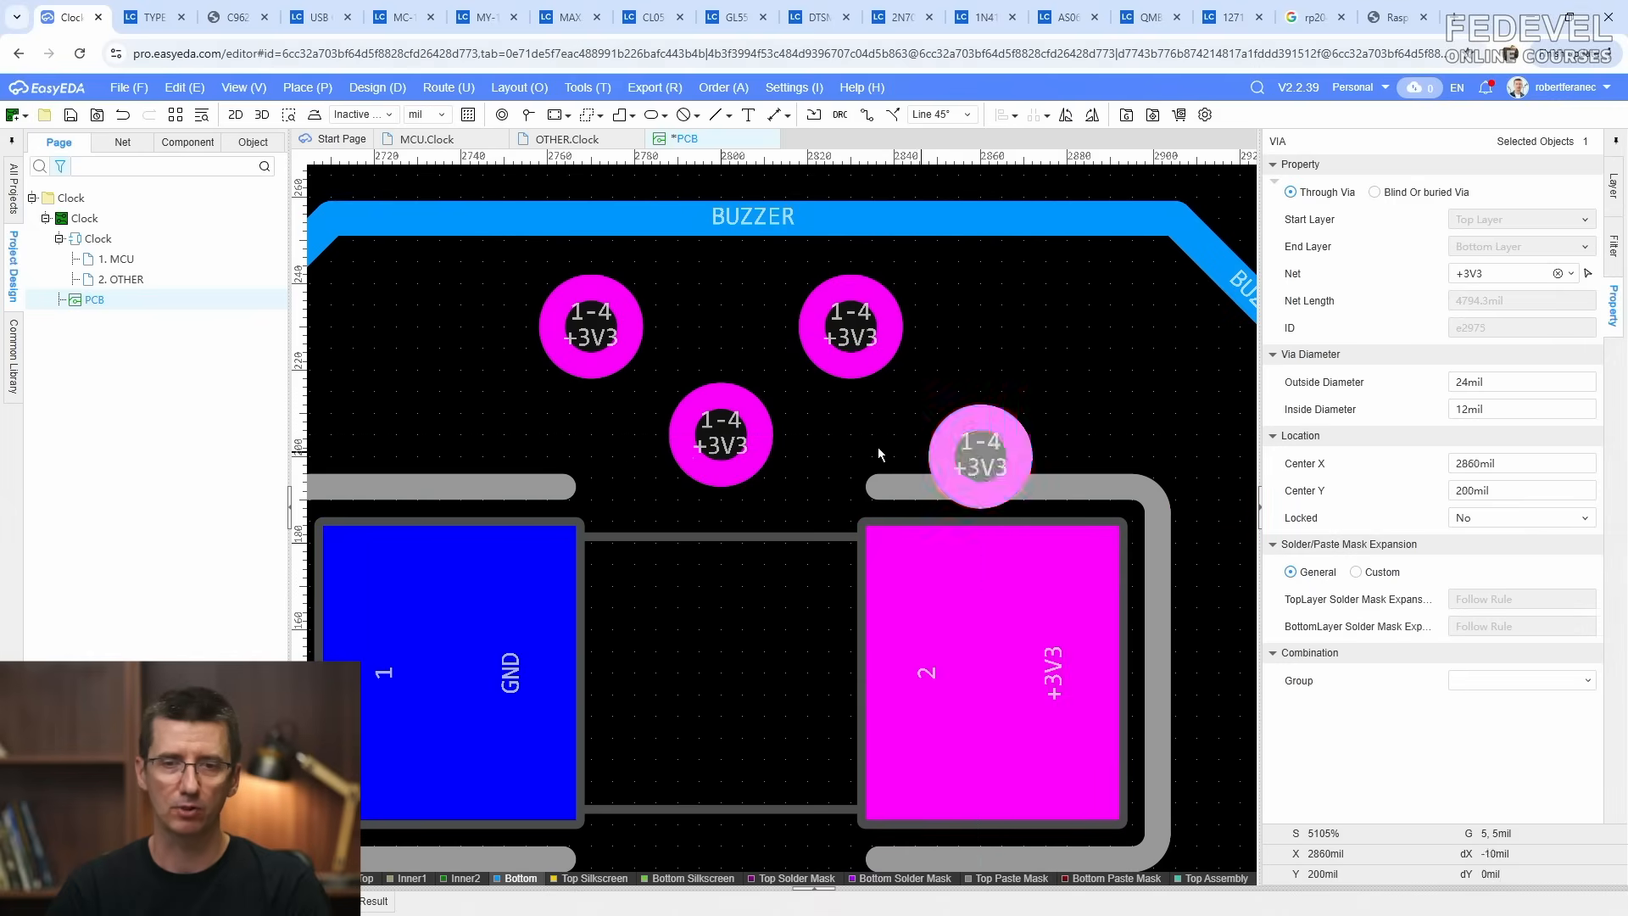
pyautogui.moveTo(730, 437); pyautogui.dragTo(730, 459)
pyautogui.click(1037, 344)
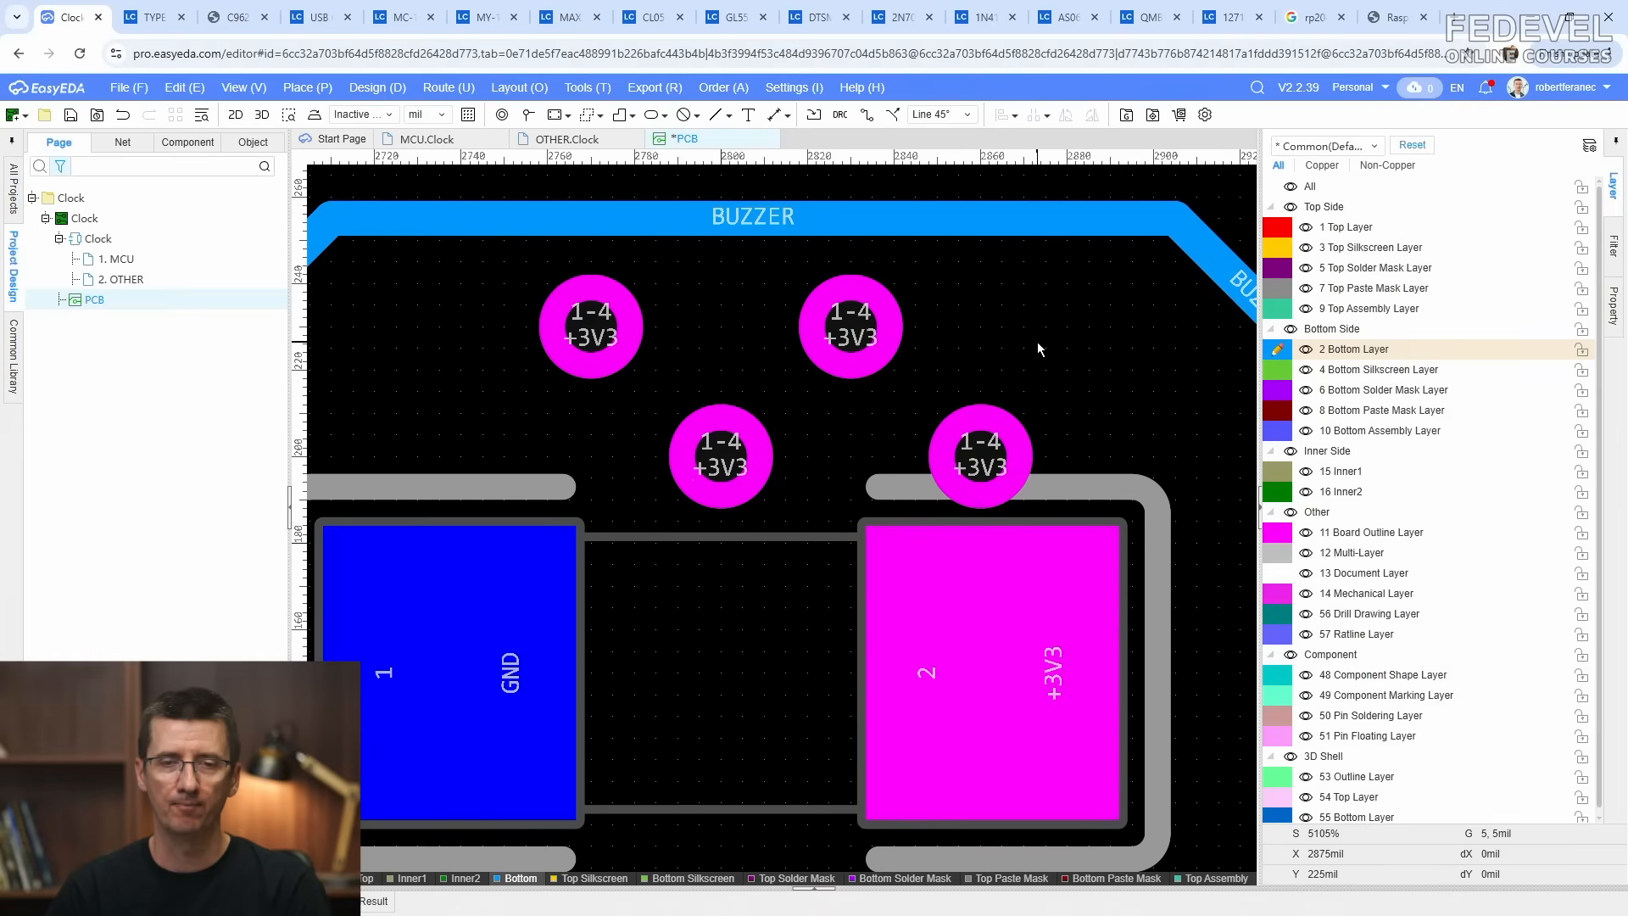
# Step: Route a 20 mil +3V3 track from the capacitor's pad 2 straight up to the nearest via
pyautogui.click(865, 114)
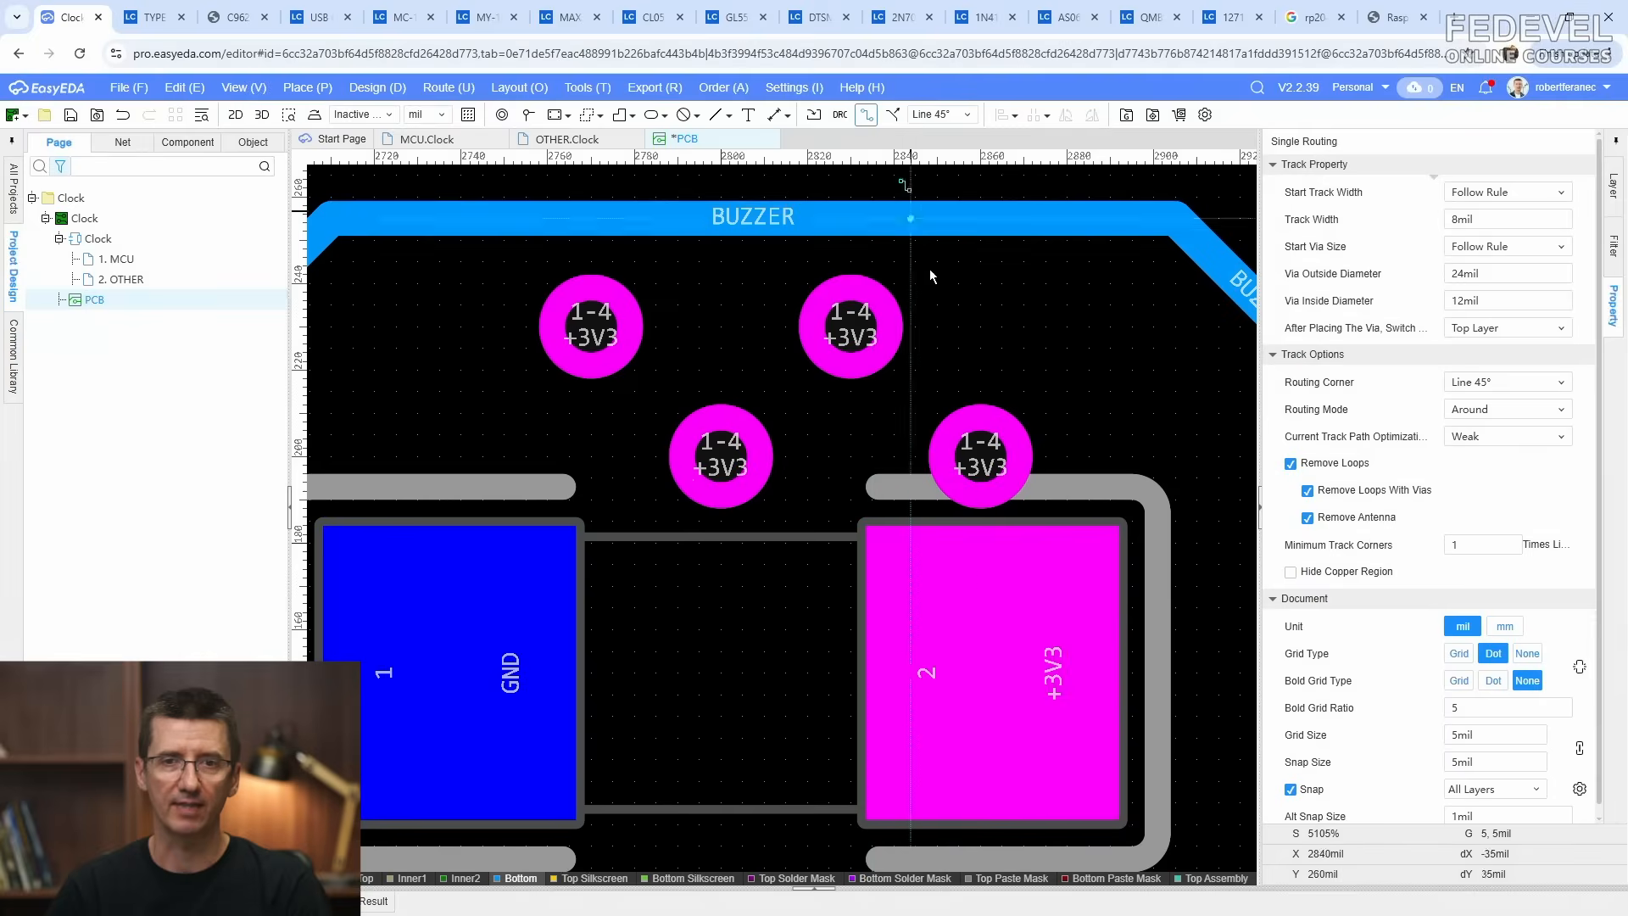
pyautogui.click(997, 655)
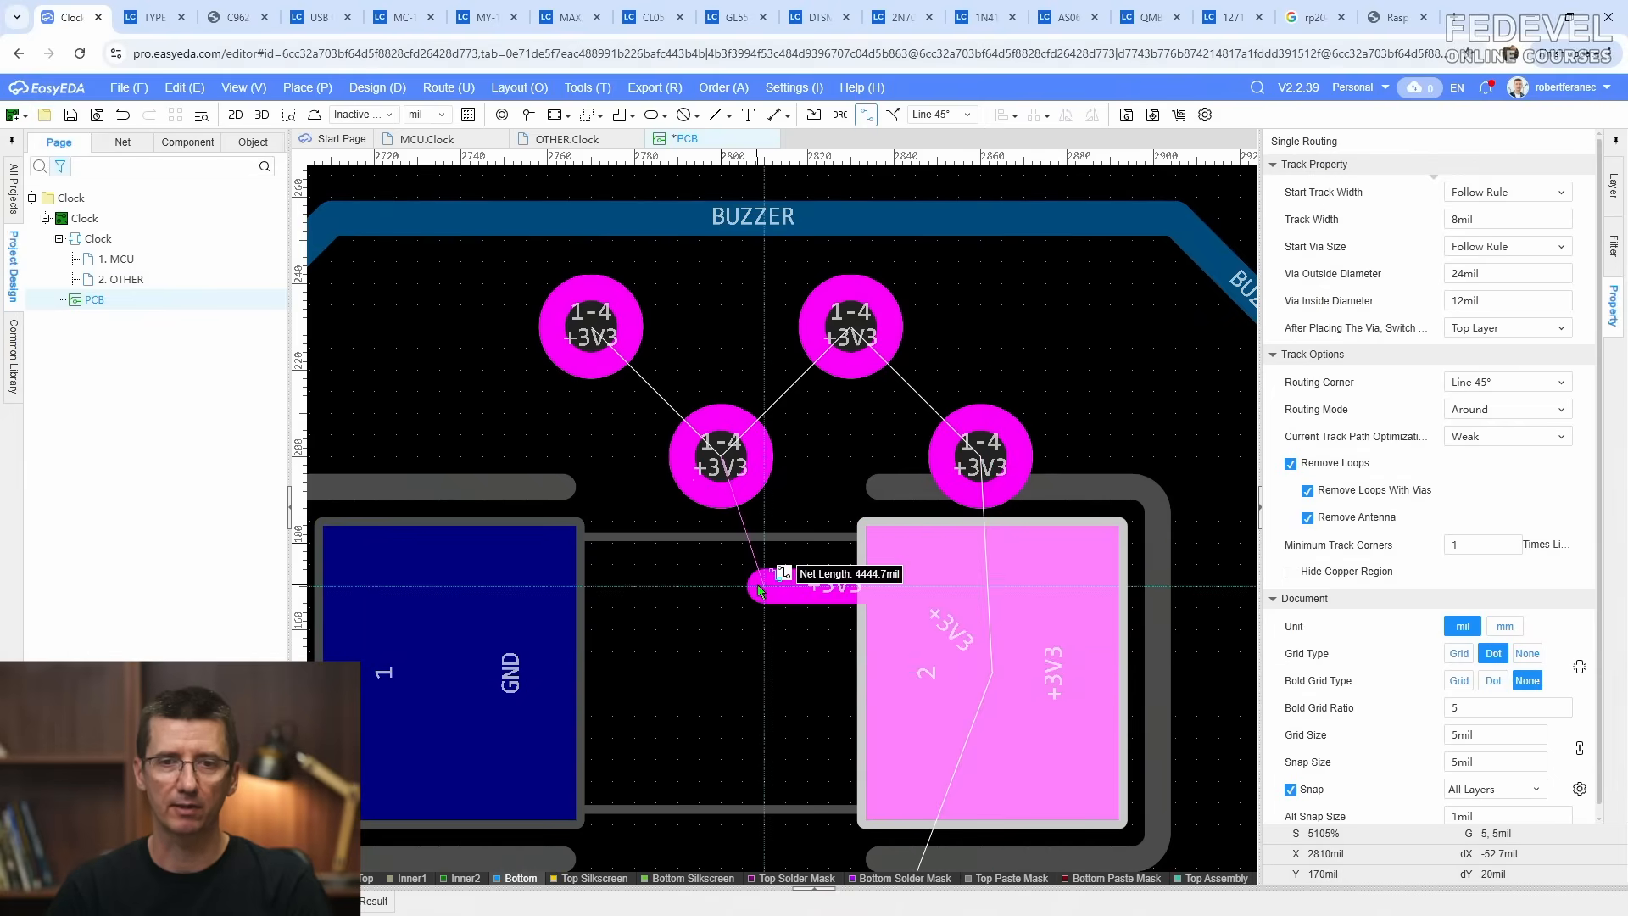
pyautogui.write('20')
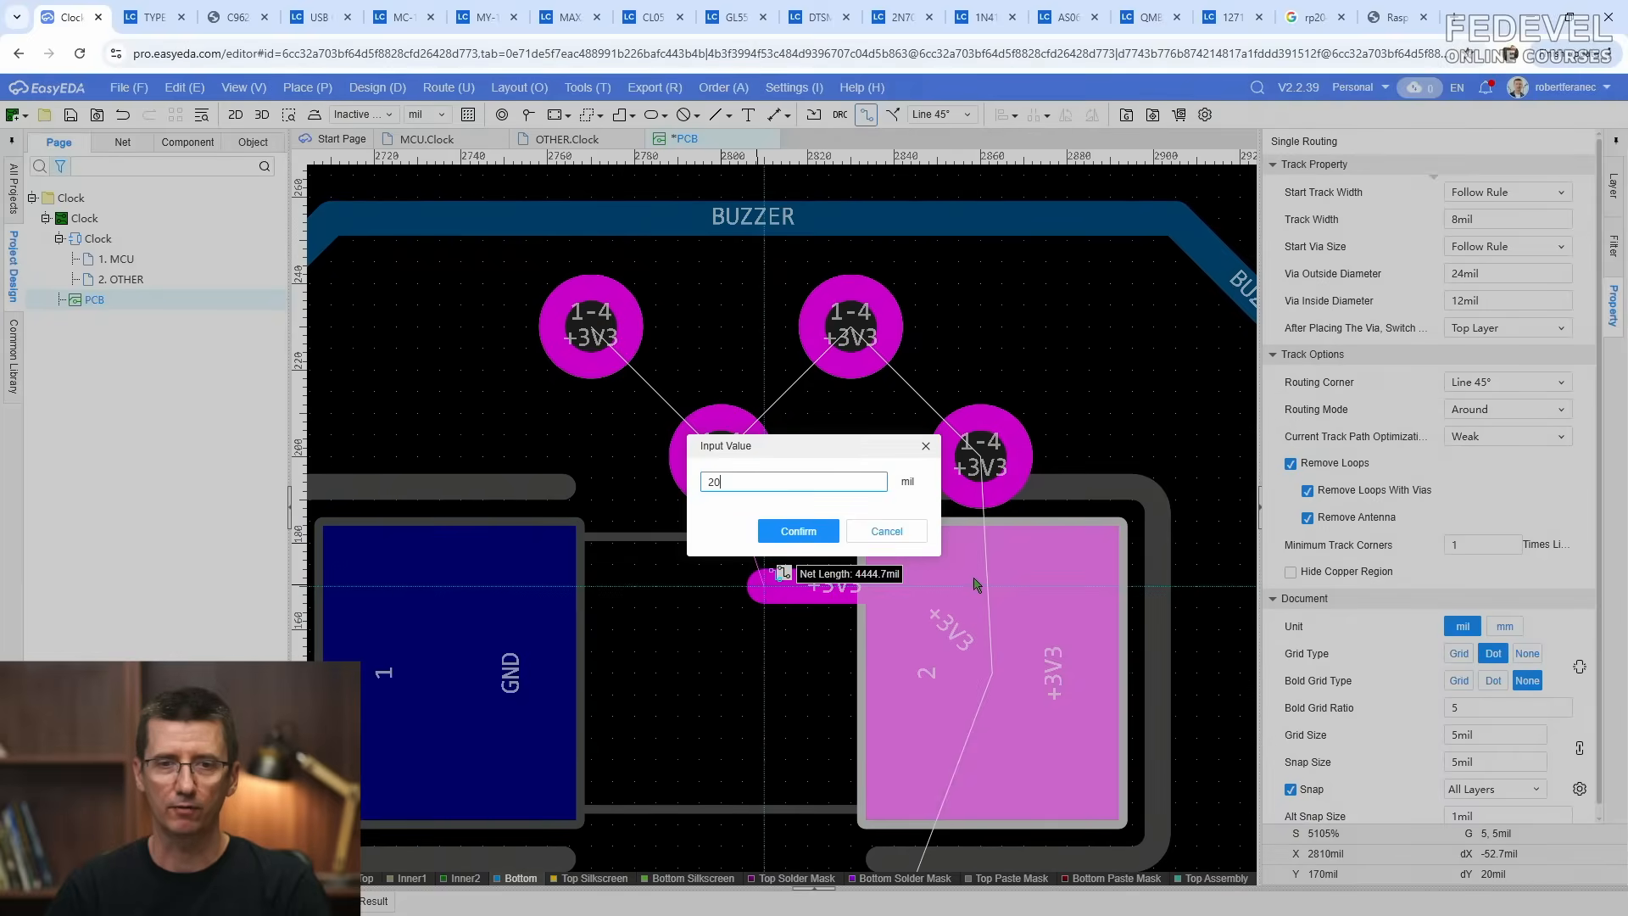
pyautogui.click(812, 531)
pyautogui.click(986, 464)
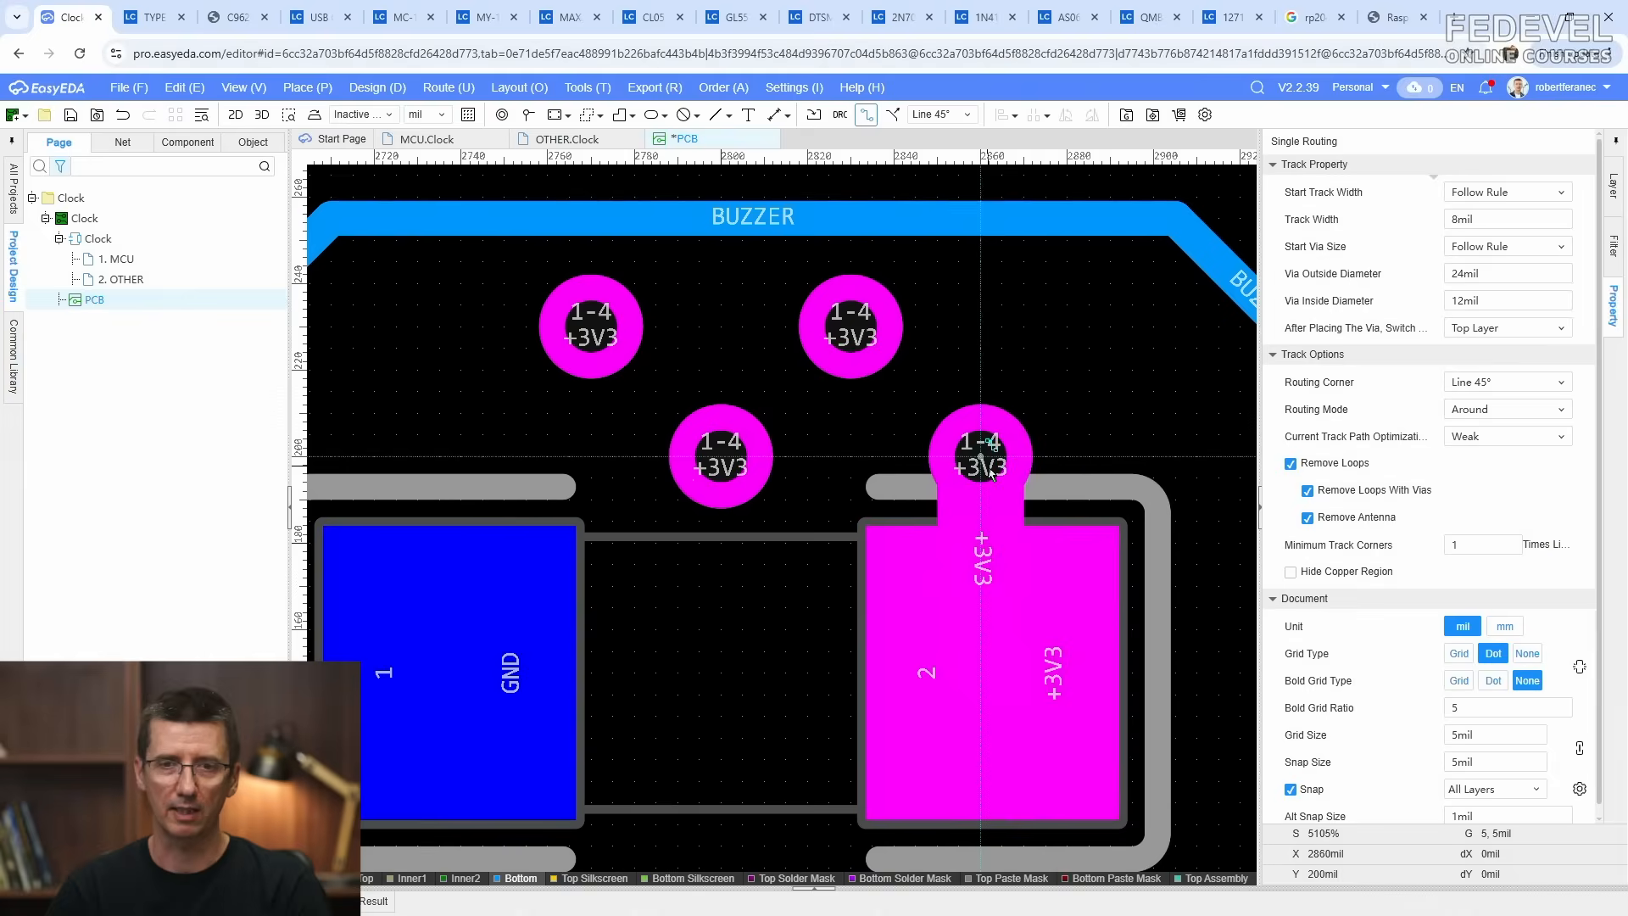
# Step: Set the start track width to Customize and route a 20 mil diagonal +3V3 track from that via to the next one
pyautogui.click(987, 469)
pyautogui.press('Tab')
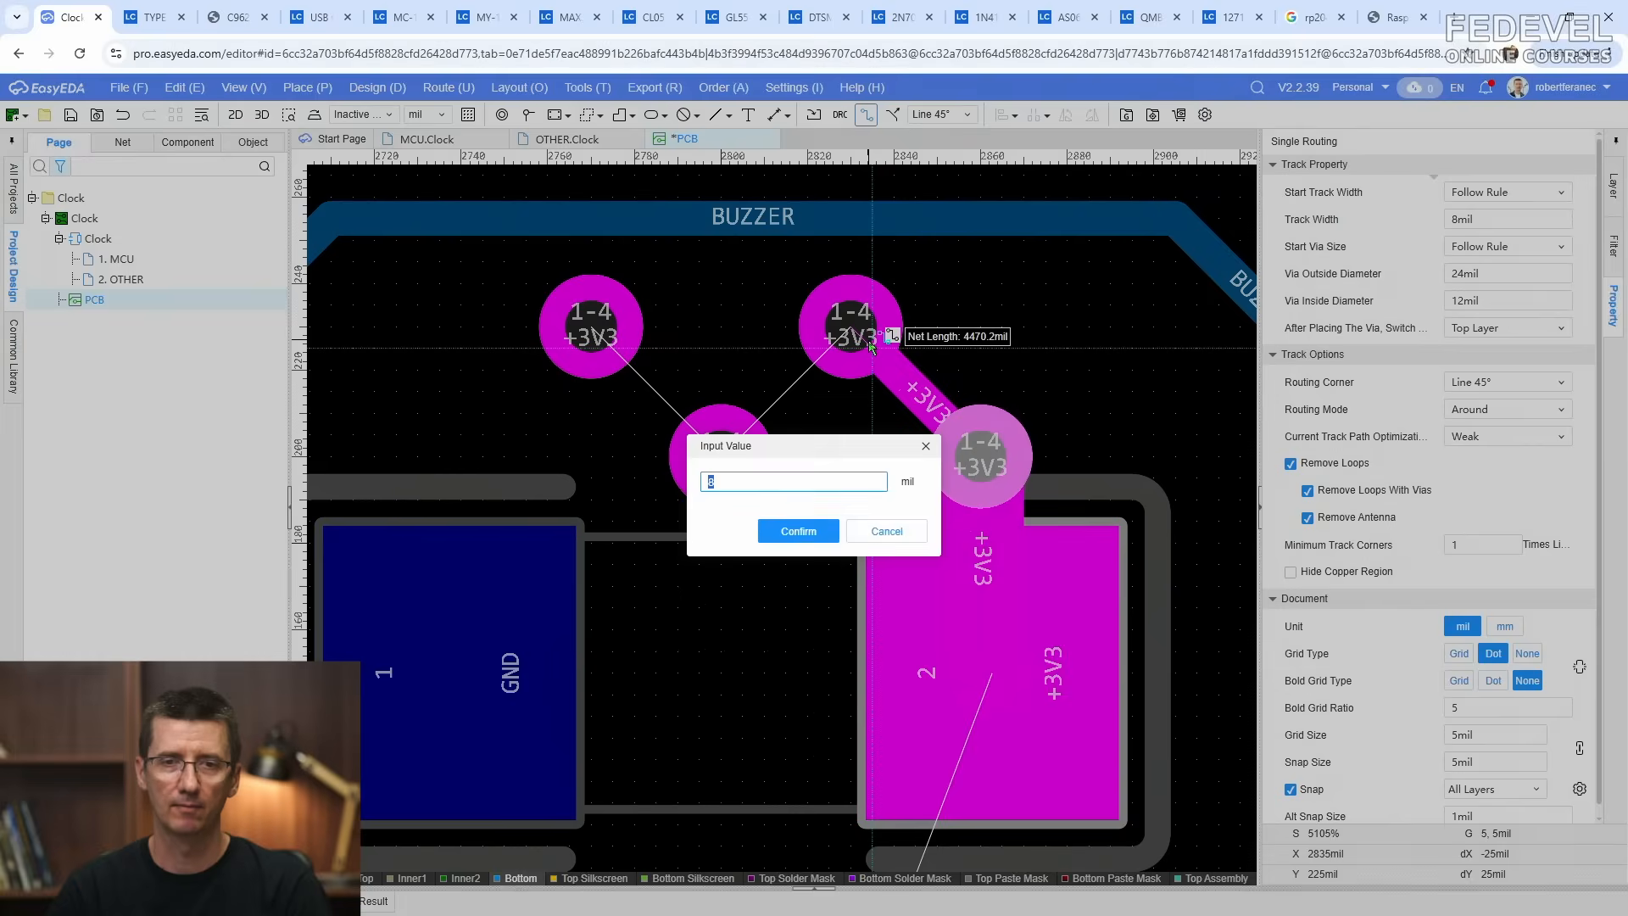
pyautogui.write('20')
pyautogui.press('Return')
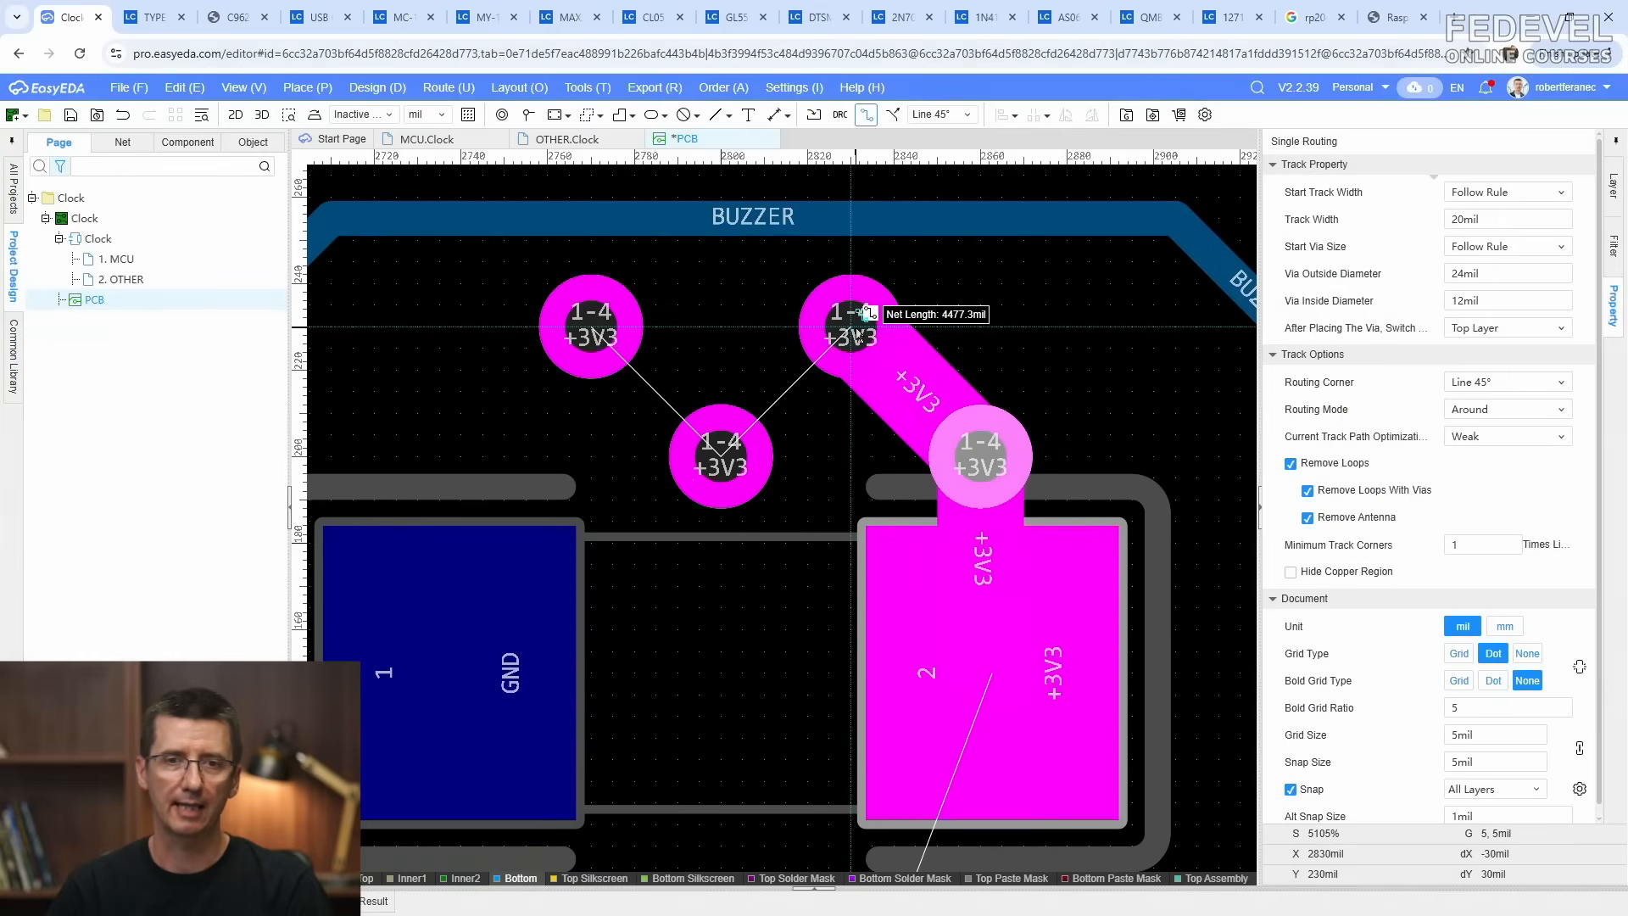
pyautogui.click(1507, 192)
pyautogui.click(1475, 232)
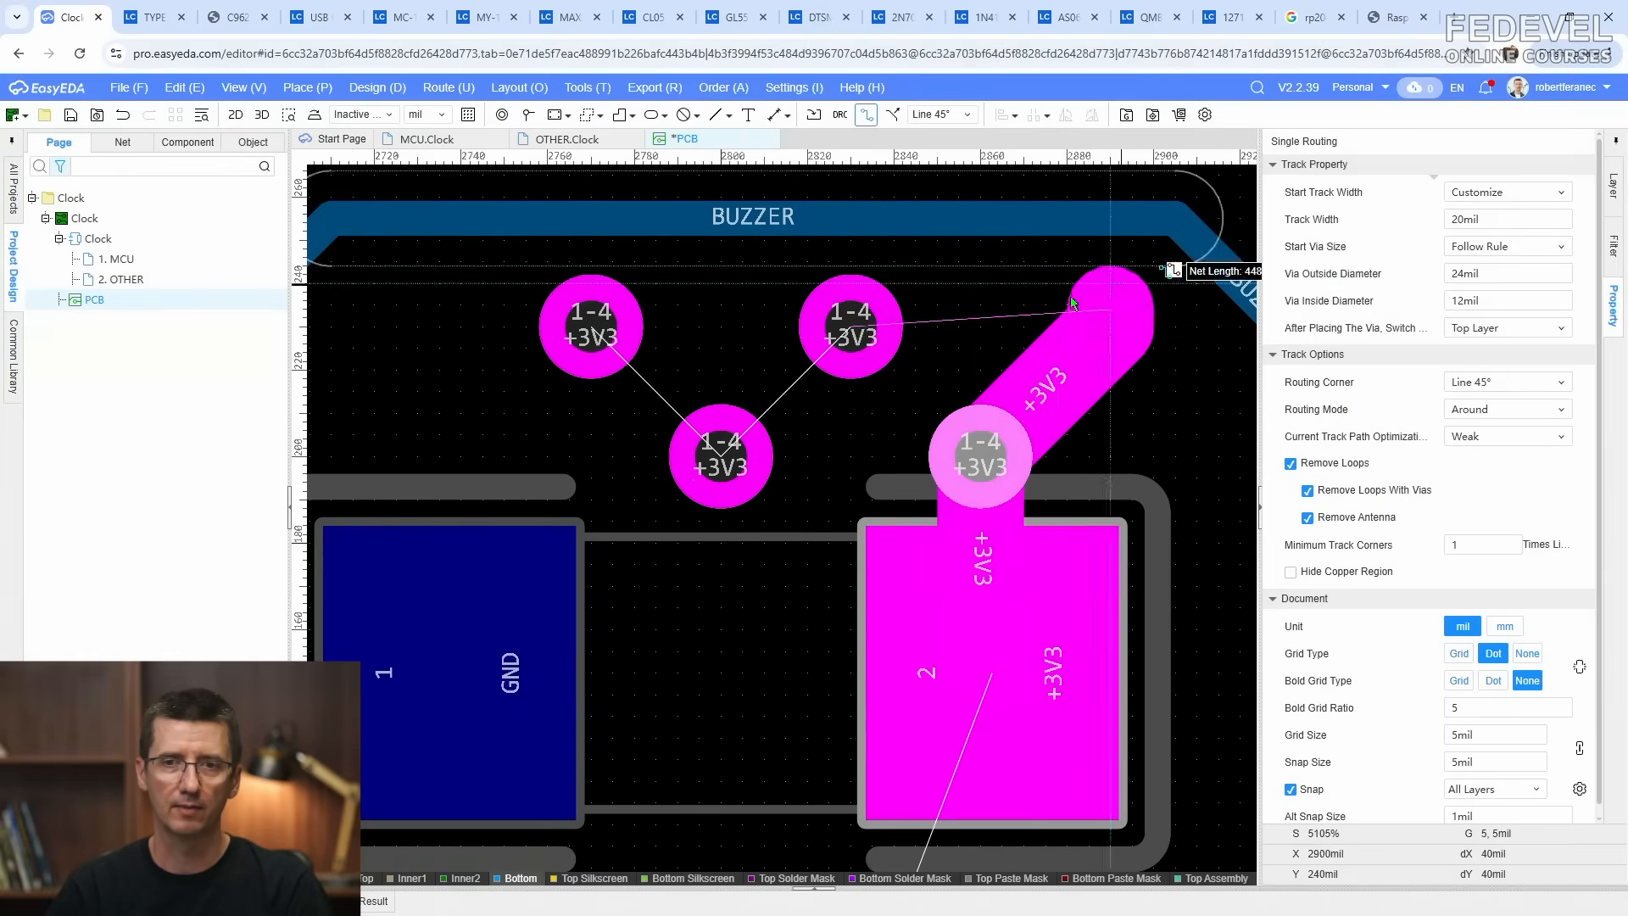
pyautogui.click(846, 332)
# Step: Connect the remaining two +3V3 vias of the zigzag with 20 mil diagonal tracks
pyautogui.click(848, 331)
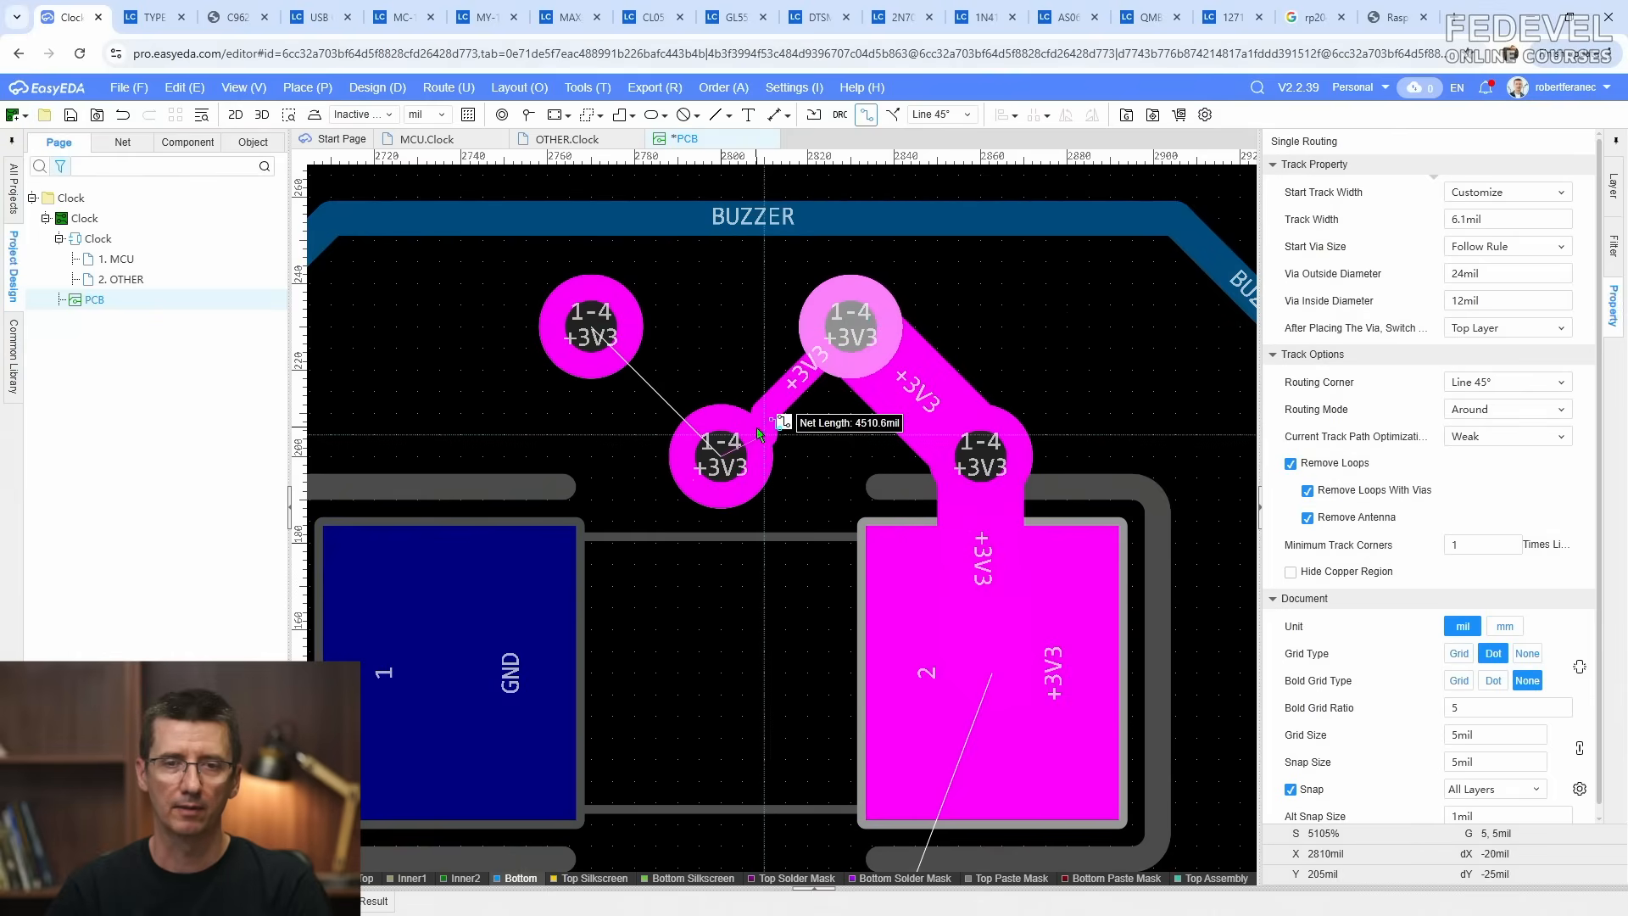
pyautogui.press('Tab')
pyautogui.press('Return')
pyautogui.click(725, 460)
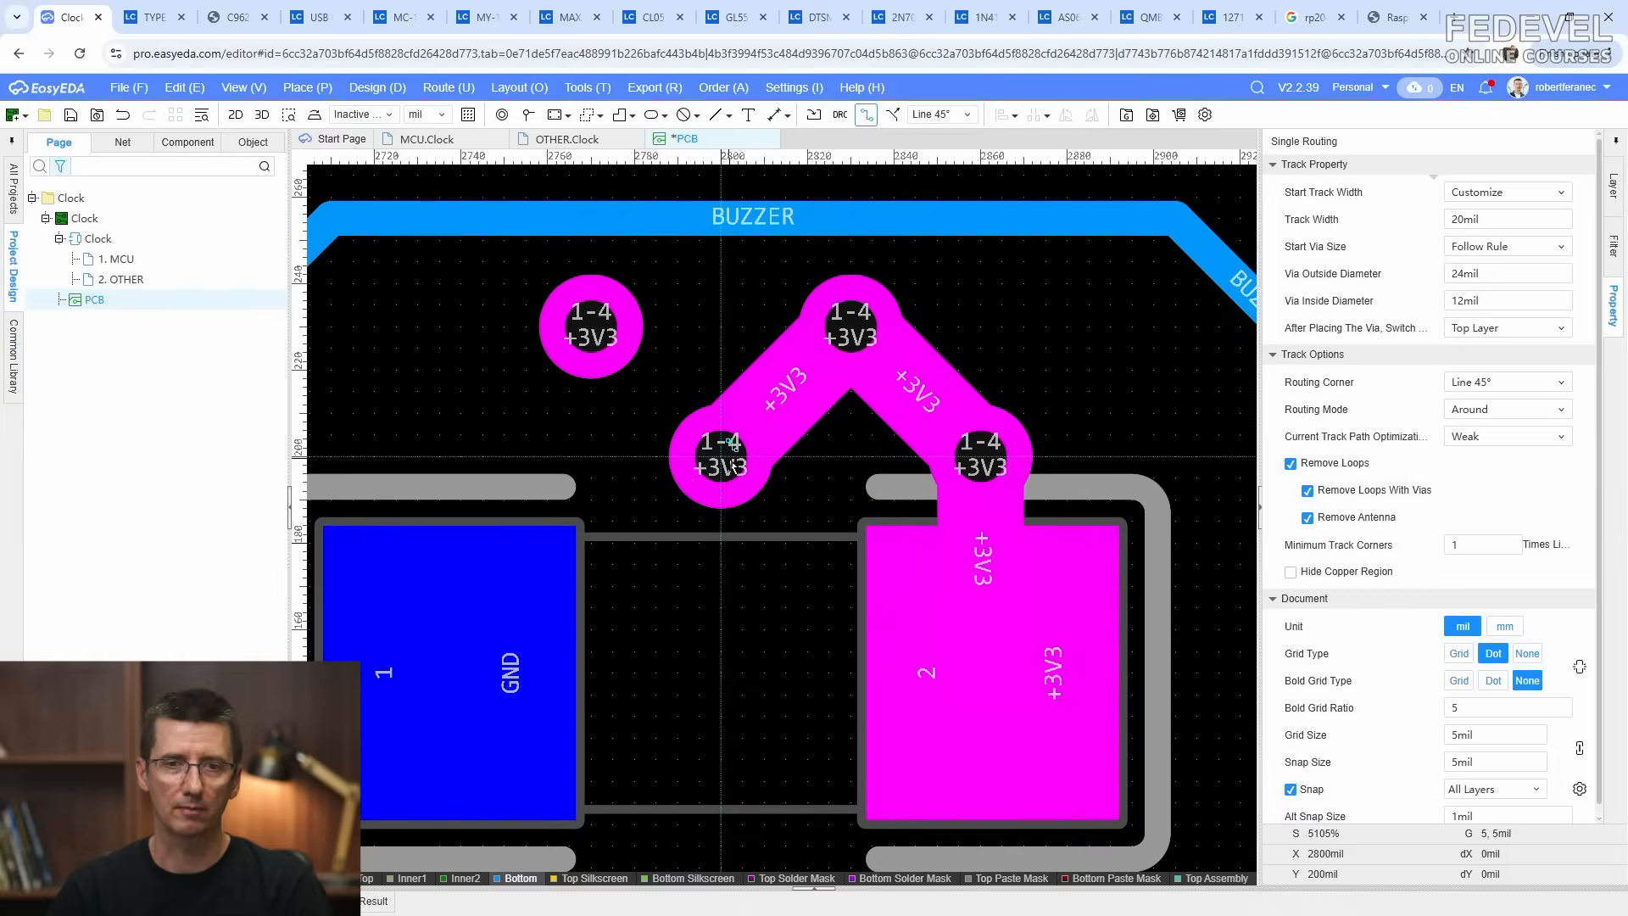
pyautogui.click(725, 462)
pyautogui.click(596, 335)
pyautogui.rightClick(757, 352)
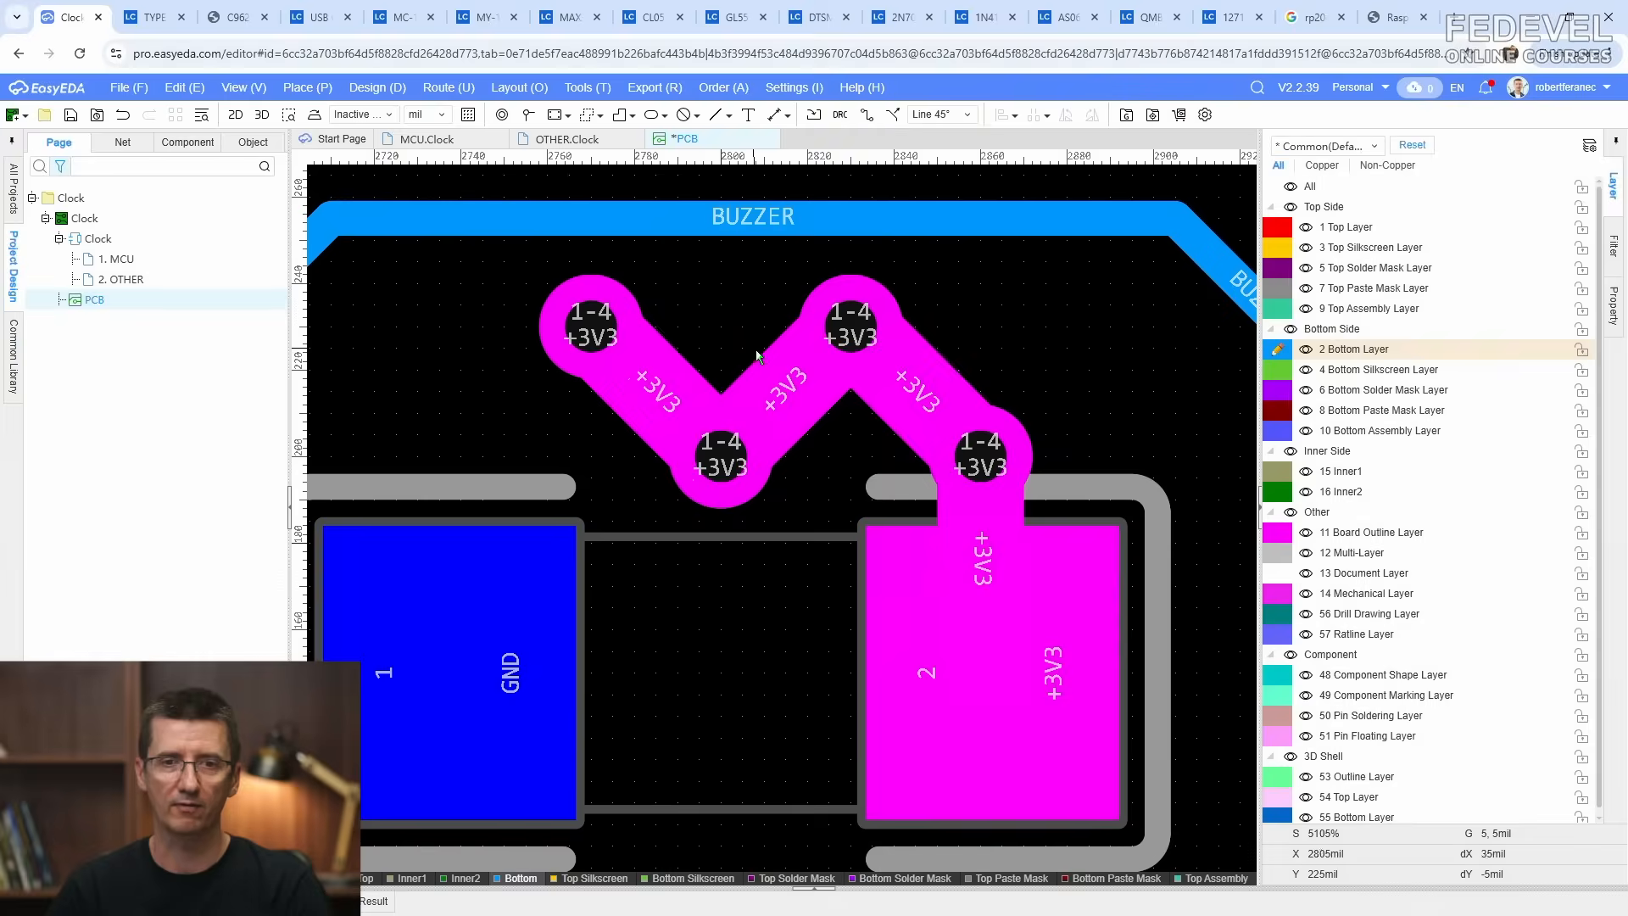
pyautogui.scroll(-1, 758, 350)
pyautogui.click(638, 378)
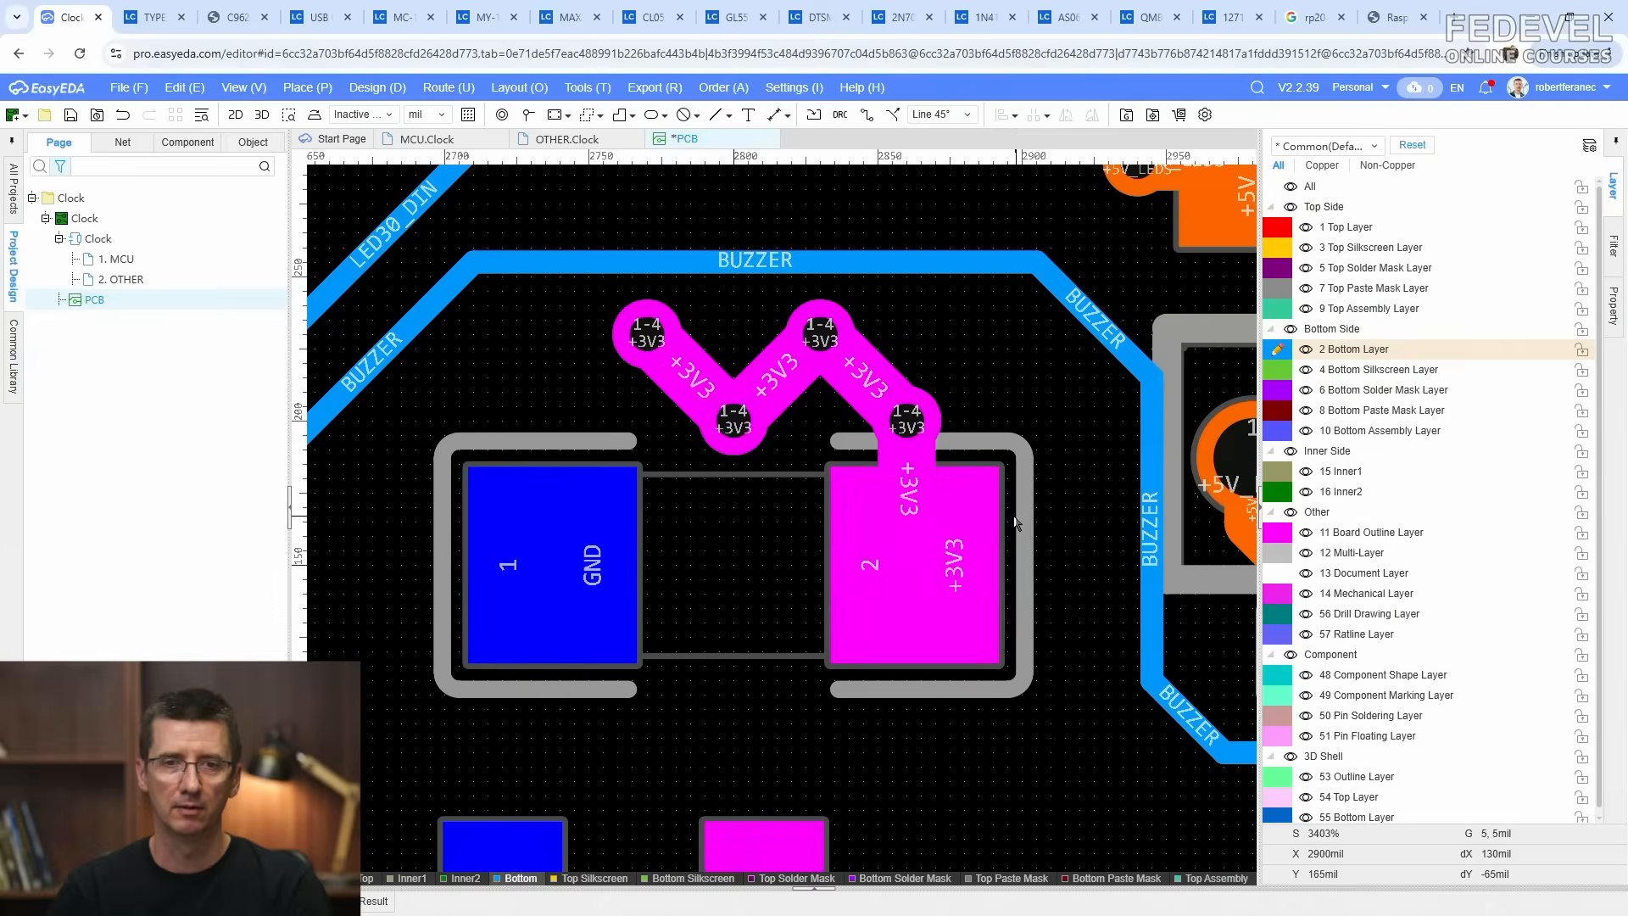
# Step: Route a 20 mil +3V3 track from the capacitor's pad 2 to regulator pin 3 and adjust its diagonal segment
pyautogui.scroll(-1, 940, 374)
pyautogui.moveTo(950, 687); pyautogui.dragTo(960, 541, button='right')
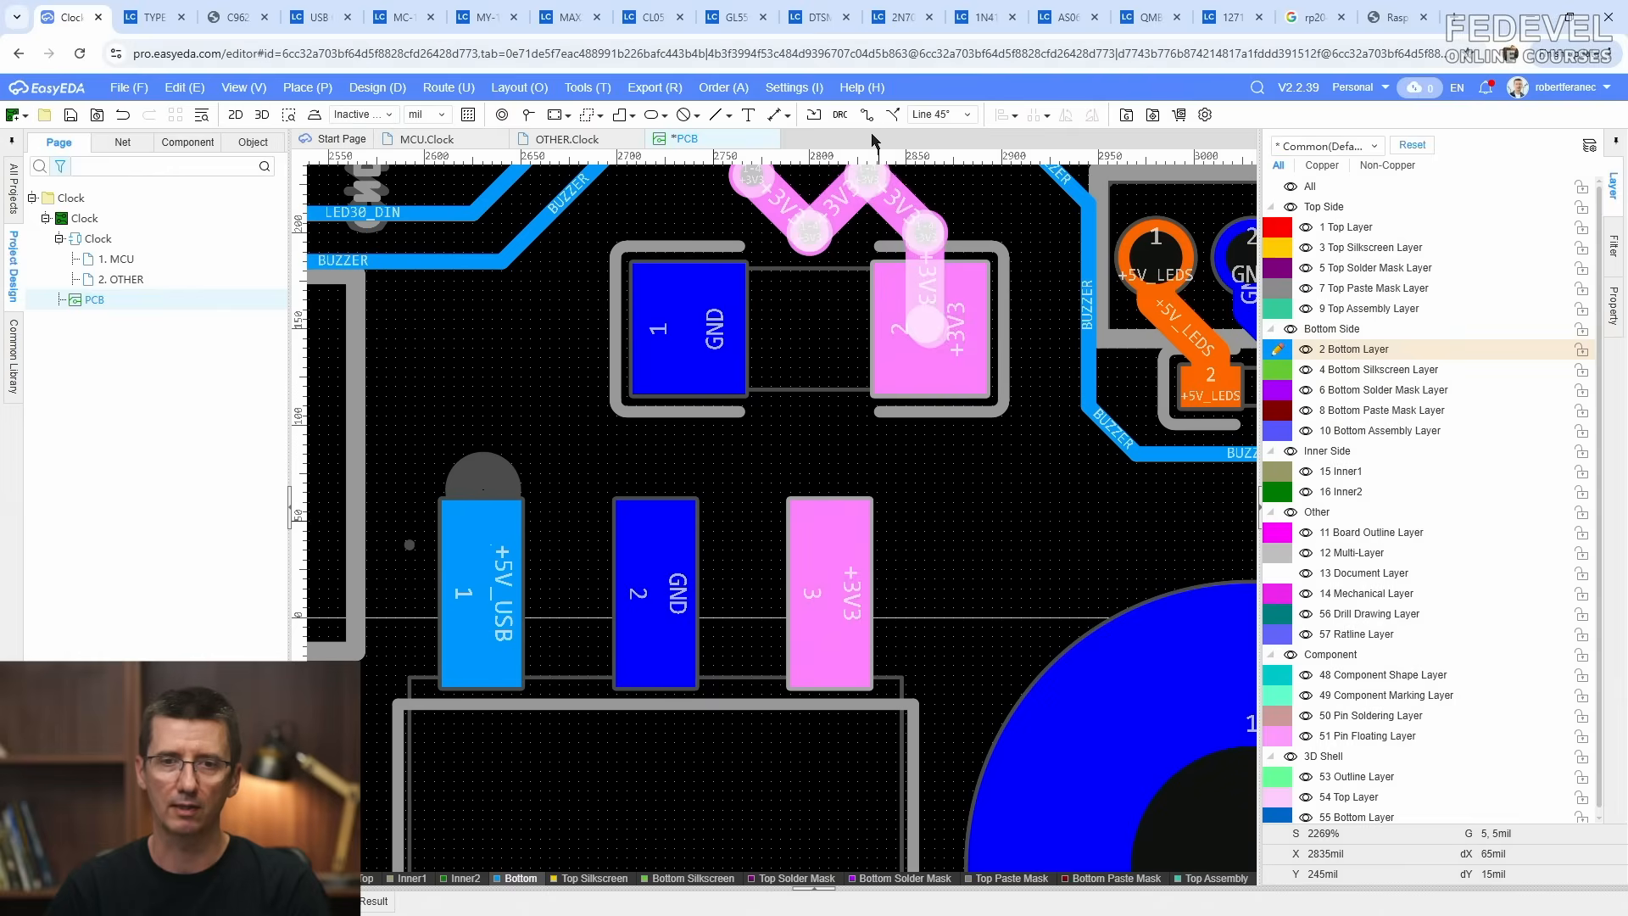
pyautogui.press('w')
pyautogui.click(923, 329)
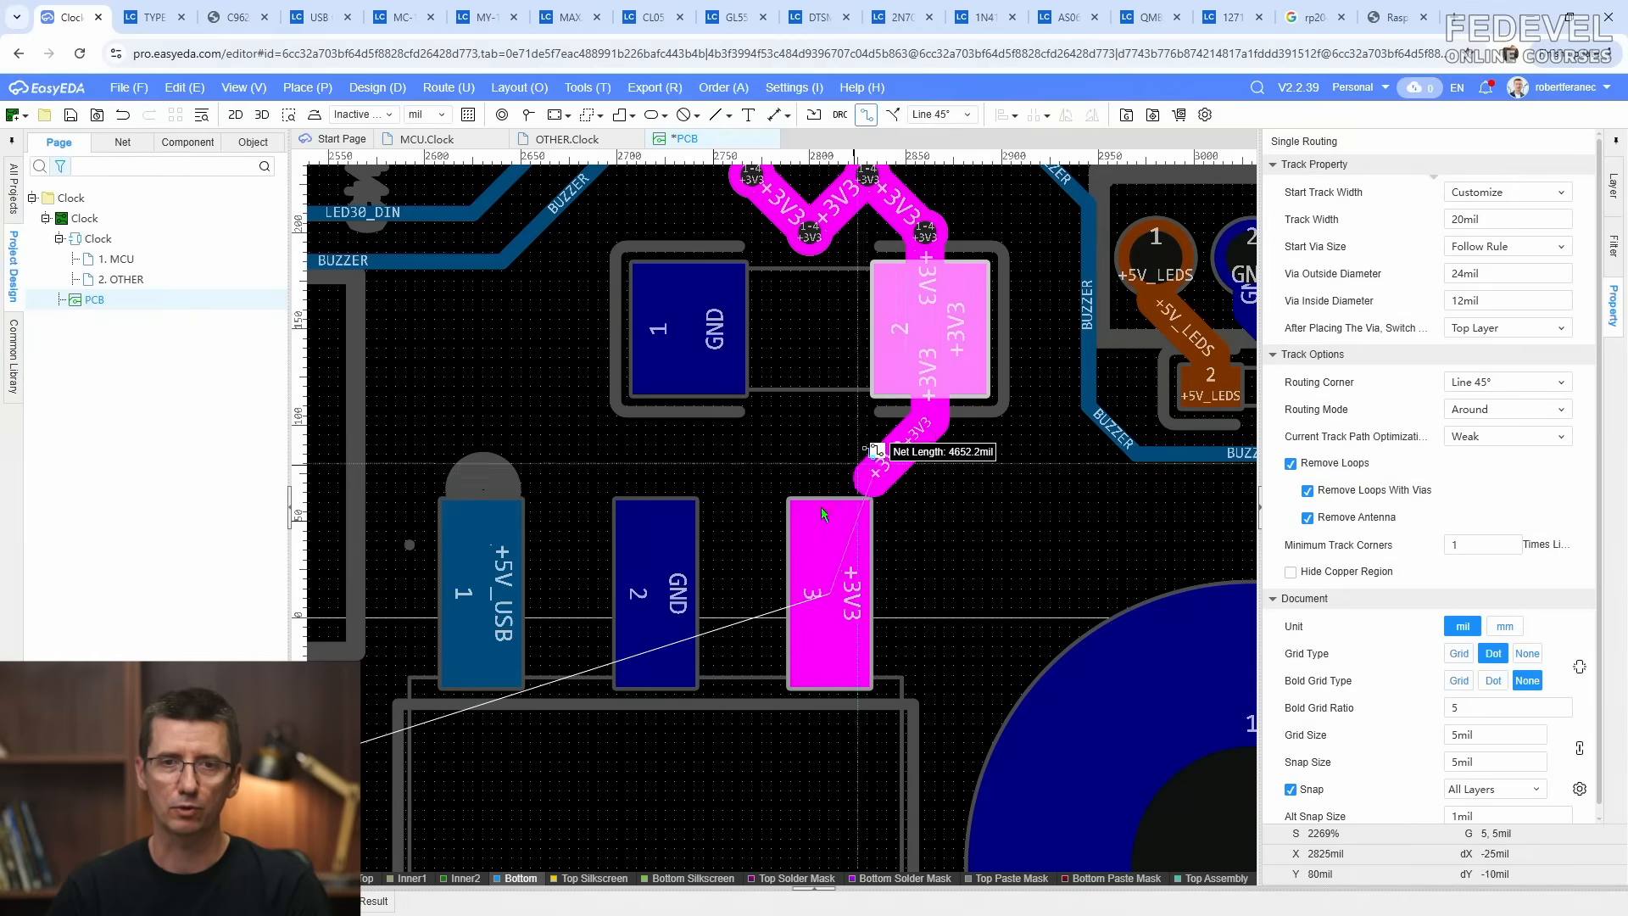
pyautogui.click(832, 592)
pyautogui.press('Escape')
pyautogui.click(897, 473)
pyautogui.moveTo(887, 460); pyautogui.dragTo(887, 473)
pyautogui.click(915, 541)
pyautogui.scroll(-1, 914, 541)
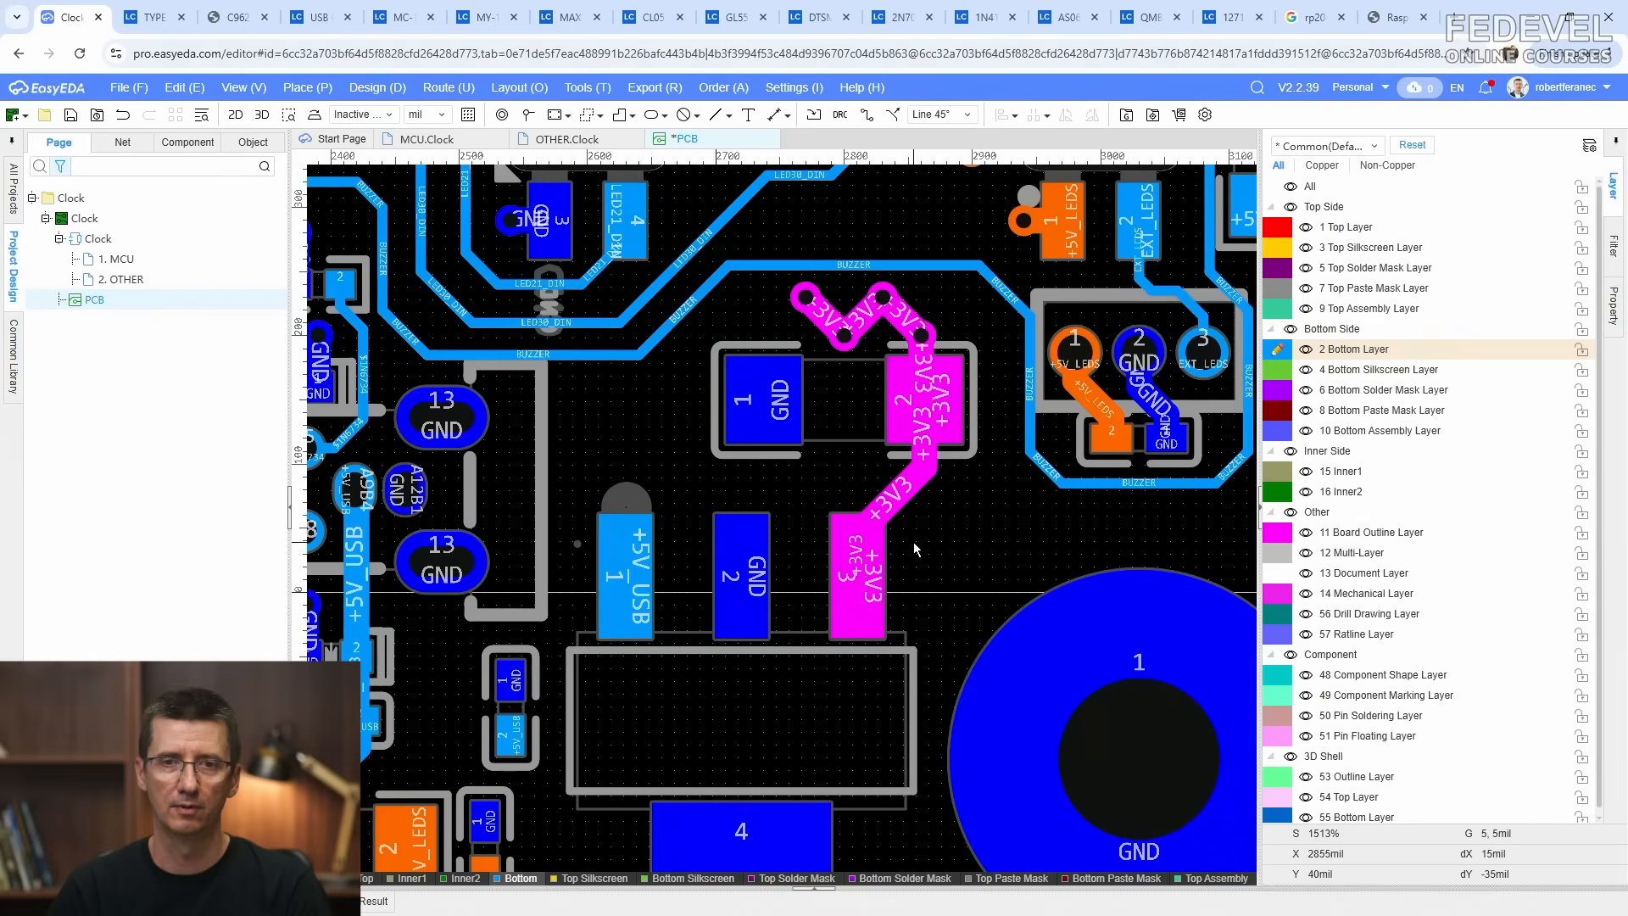
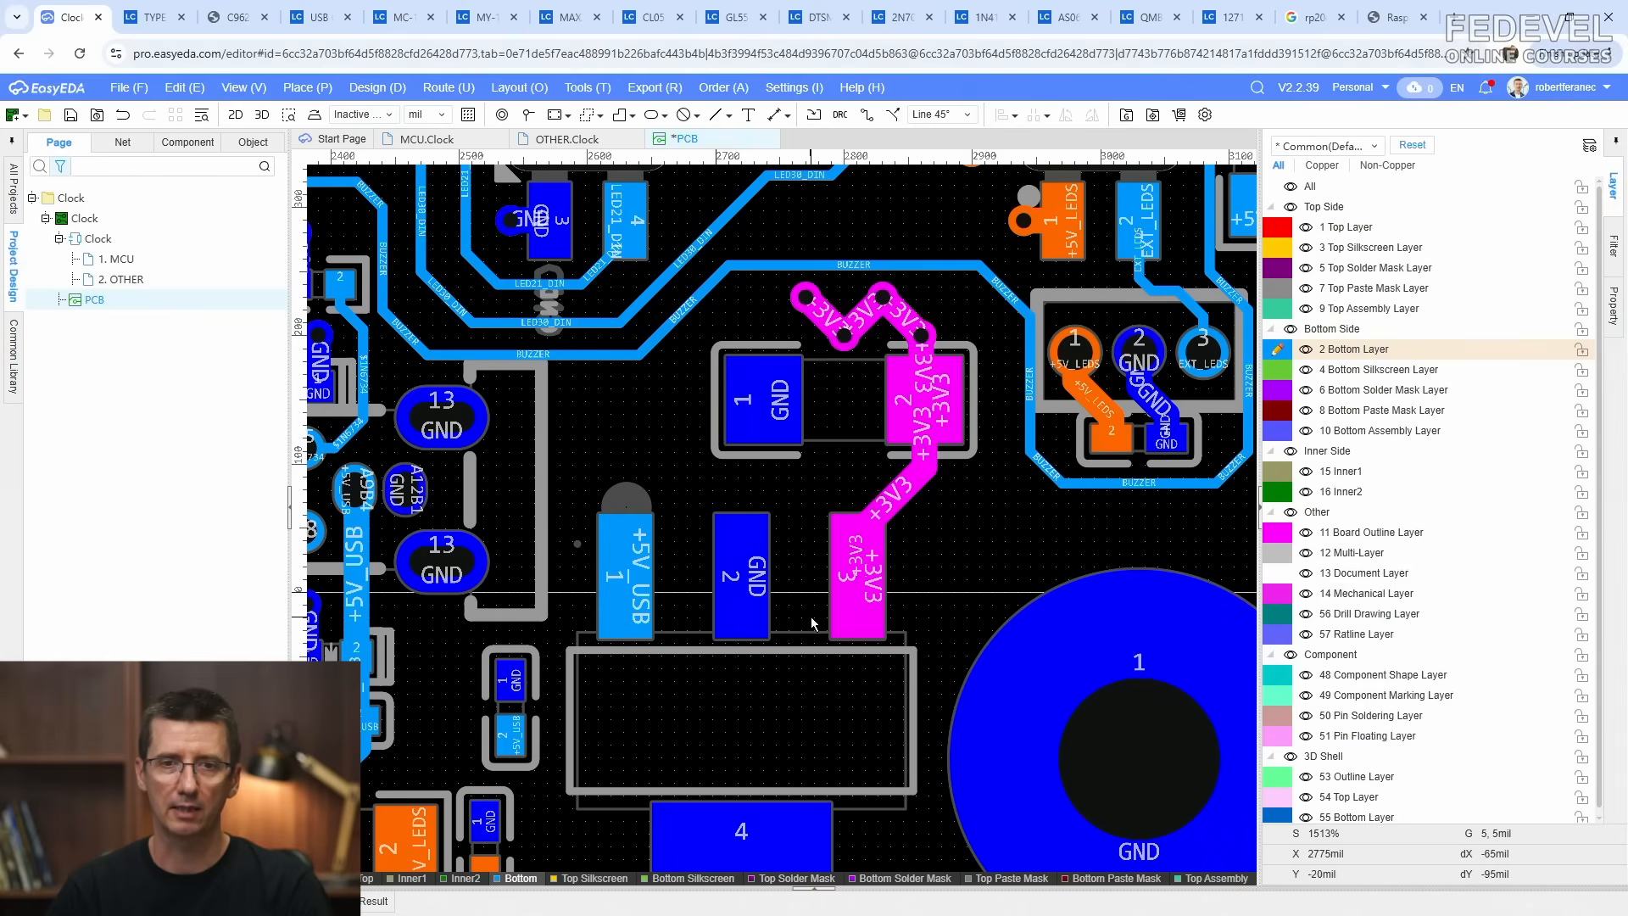
# Step: Place two GND vias side by side between the capacitor's pad 1 and regulator pin 2, at X 2750 and 2710 mil, Y 90 mil
pyautogui.moveTo(812, 623); pyautogui.dragTo(890, 387, button='right')
pyautogui.scroll(1, 877, 379)
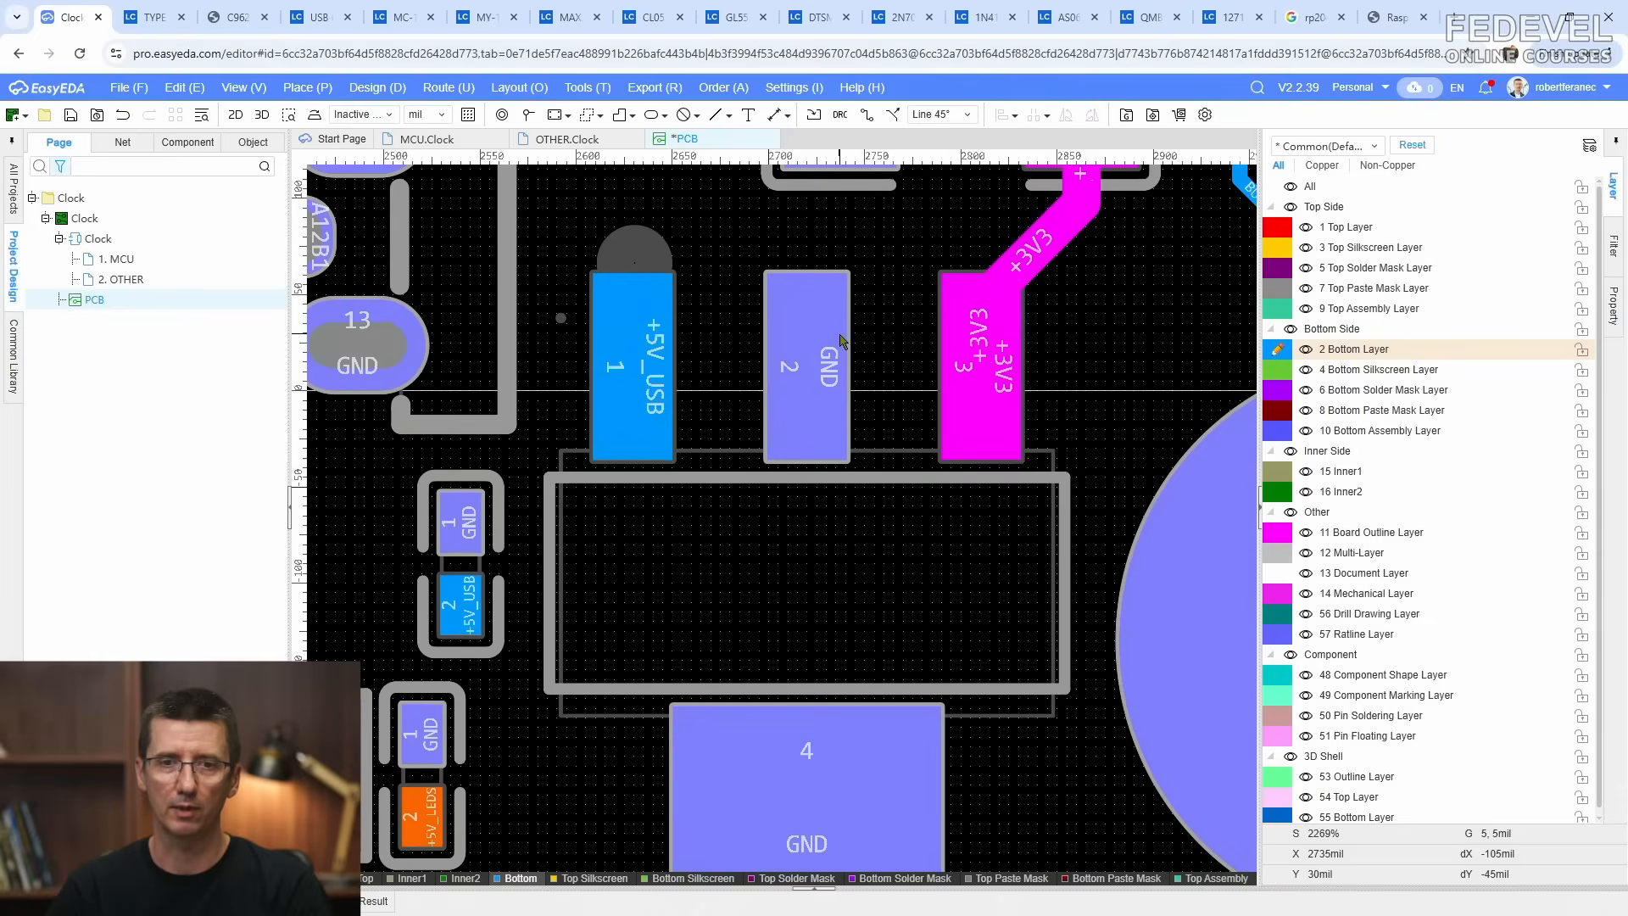
pyautogui.moveTo(854, 304); pyautogui.dragTo(835, 568, button='right')
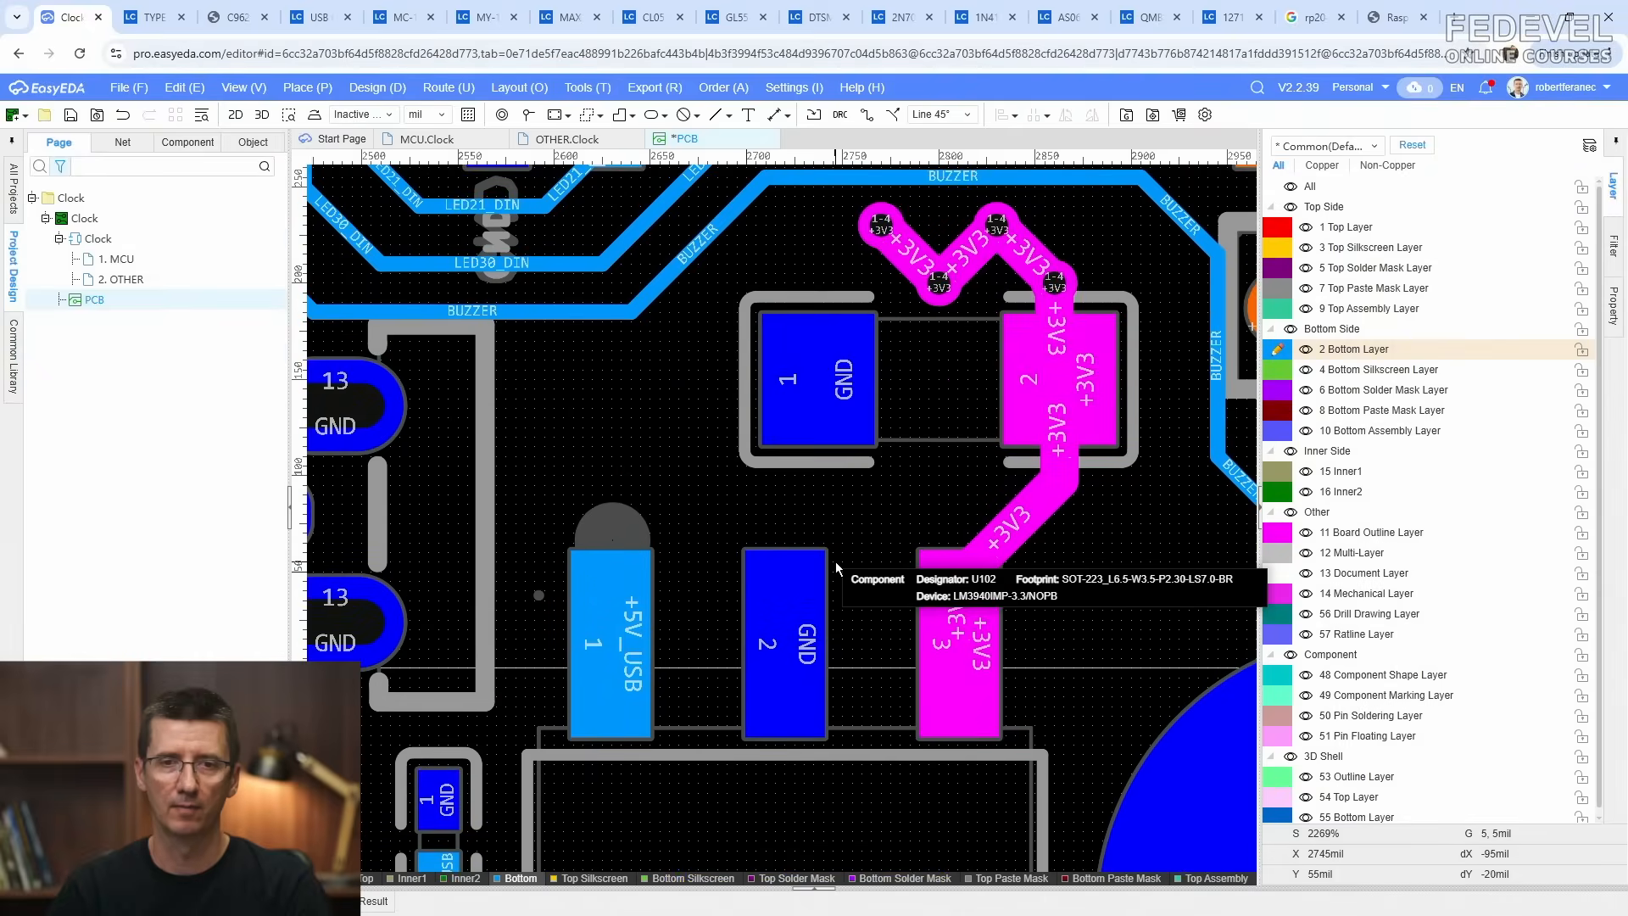
pyautogui.click(527, 115)
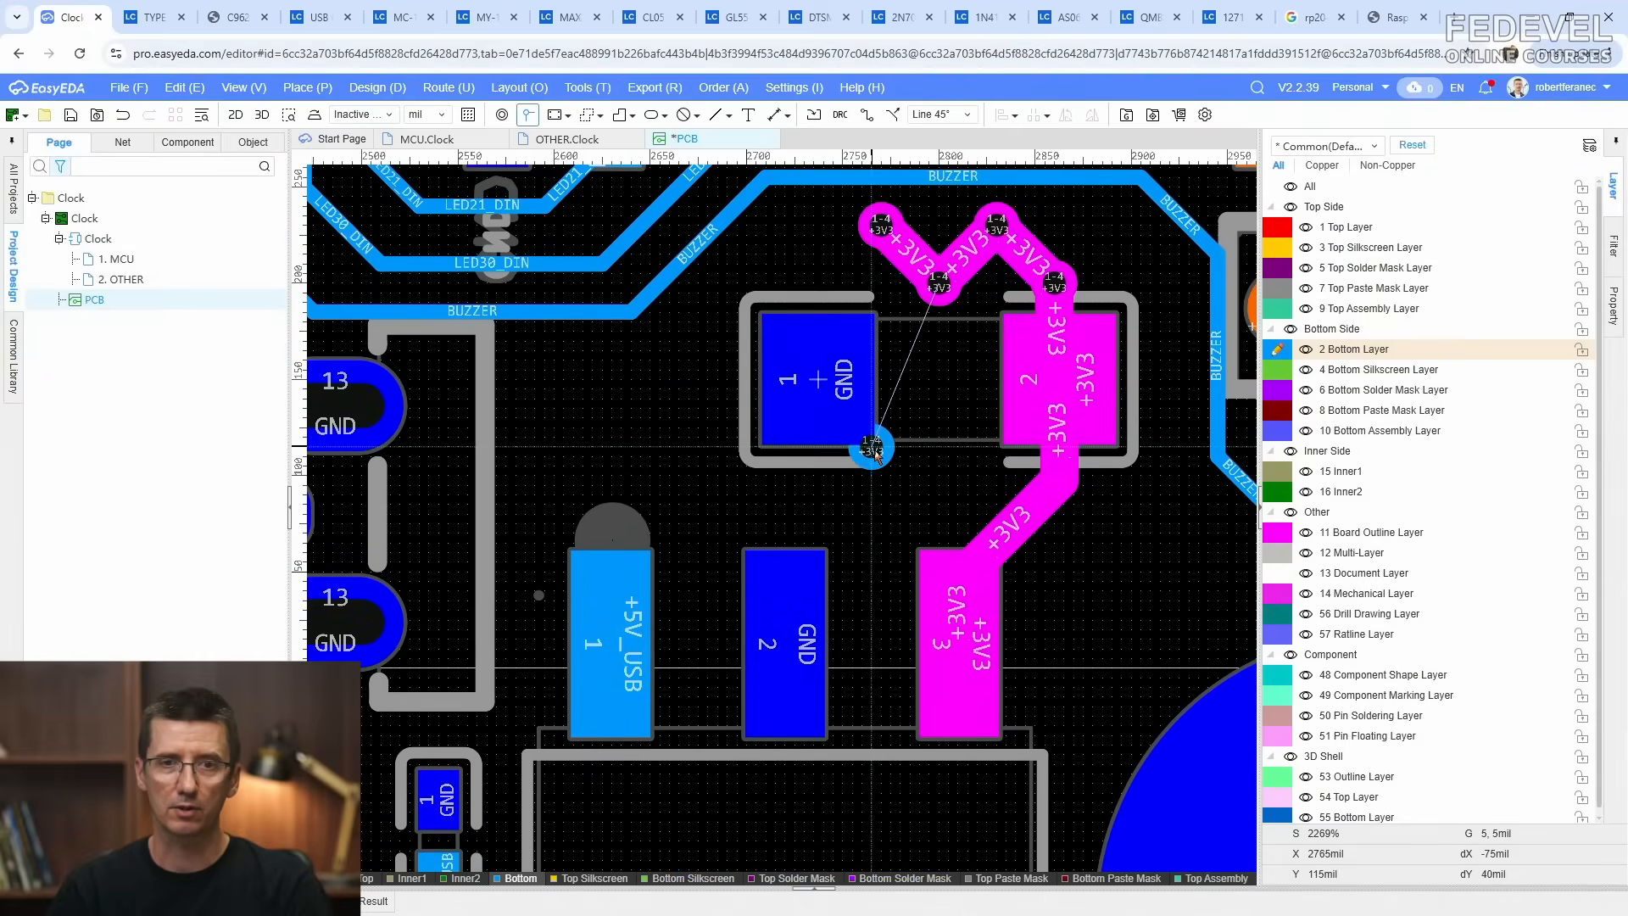
pyautogui.click(863, 437)
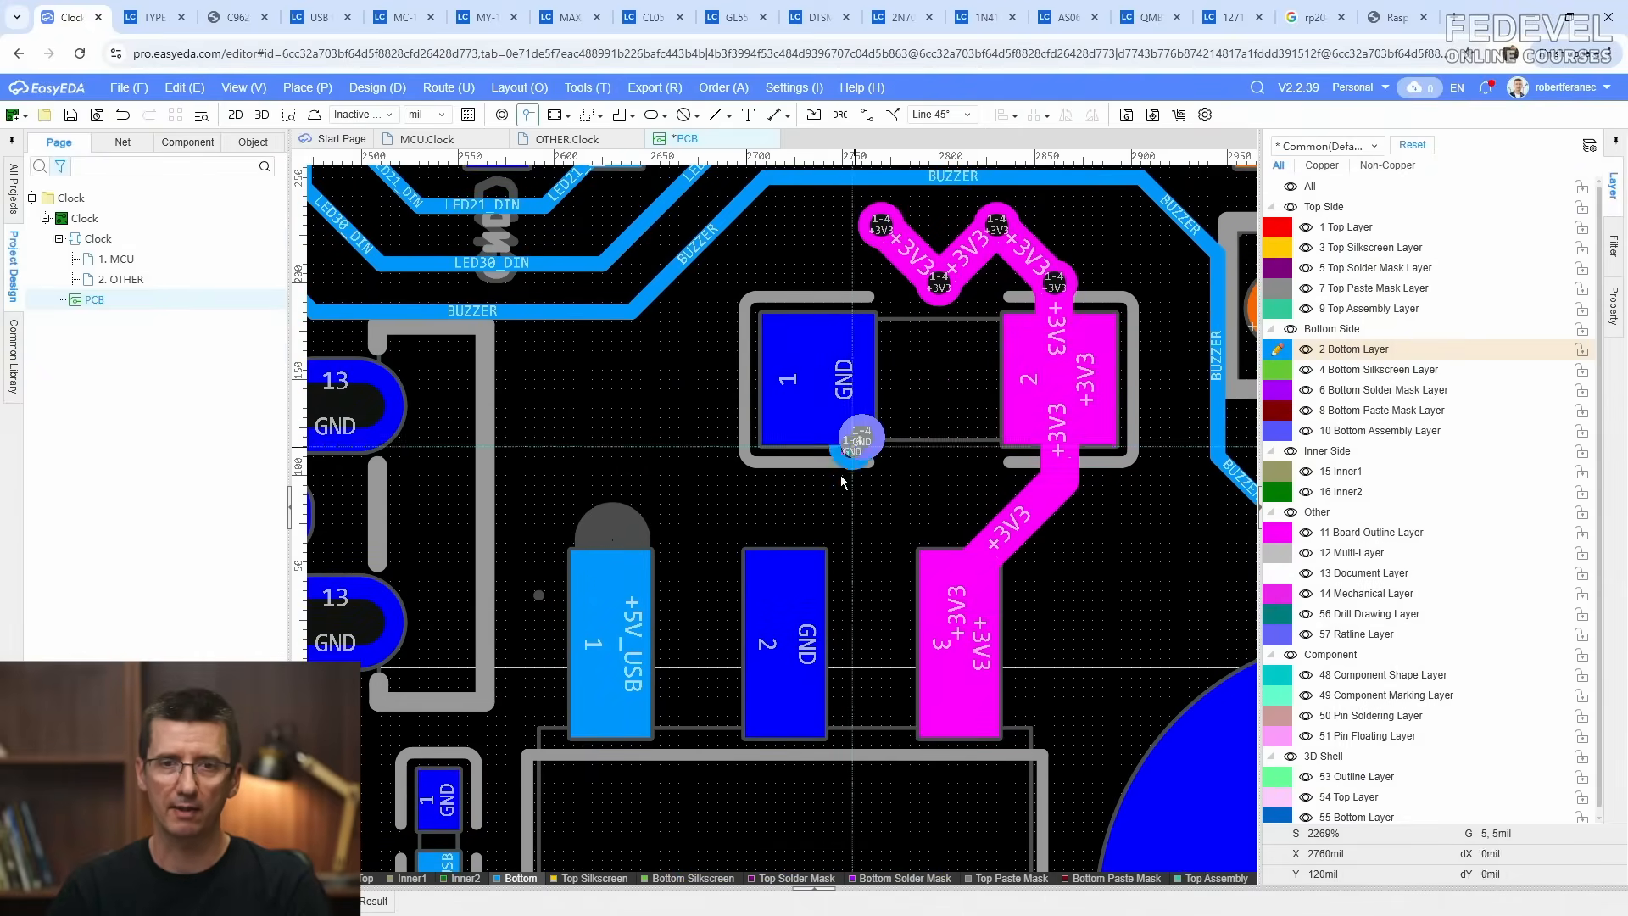
pyautogui.click(755, 561)
pyautogui.rightClick(833, 513)
pyautogui.scroll(1, 857, 536)
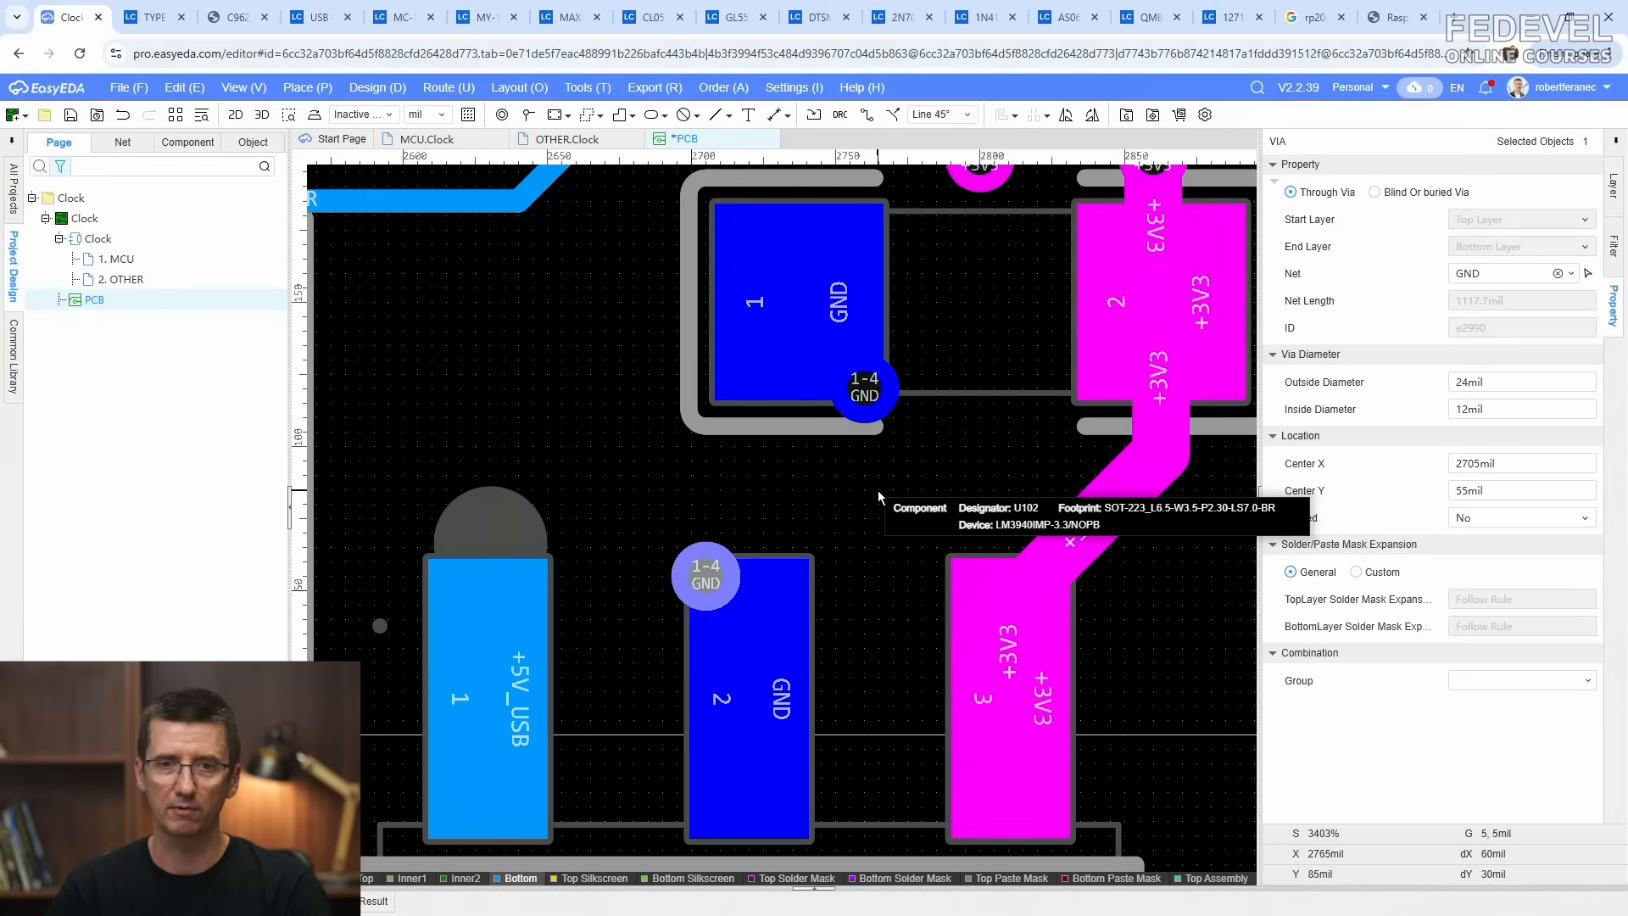
pyautogui.moveTo(884, 404); pyautogui.dragTo(837, 477)
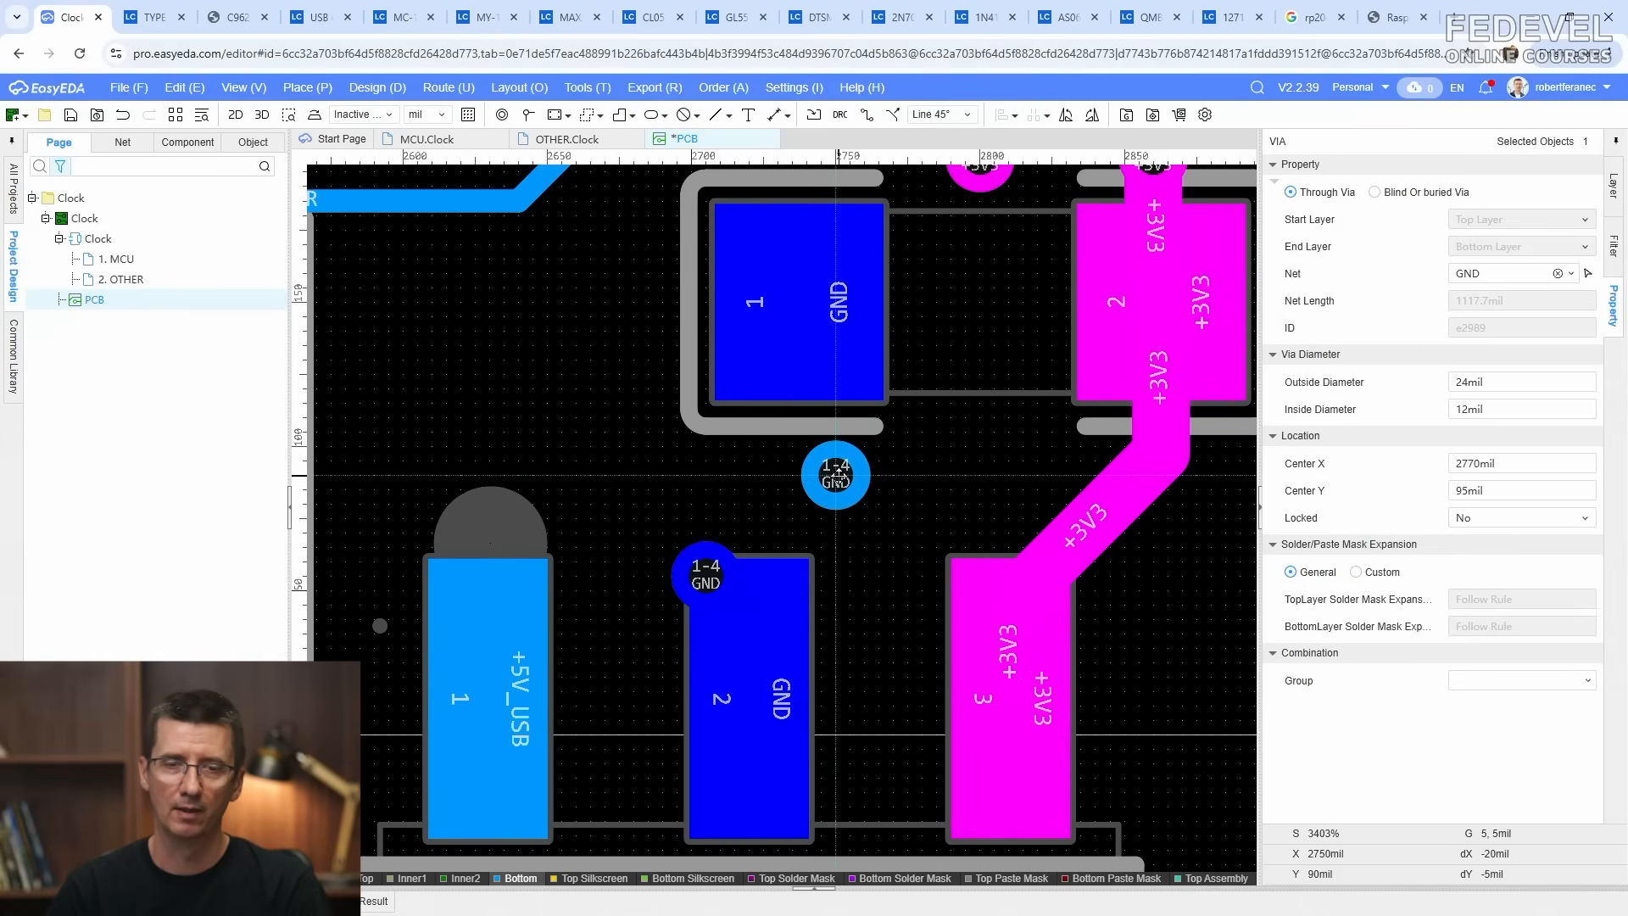
pyautogui.moveTo(727, 549); pyautogui.dragTo(741, 450)
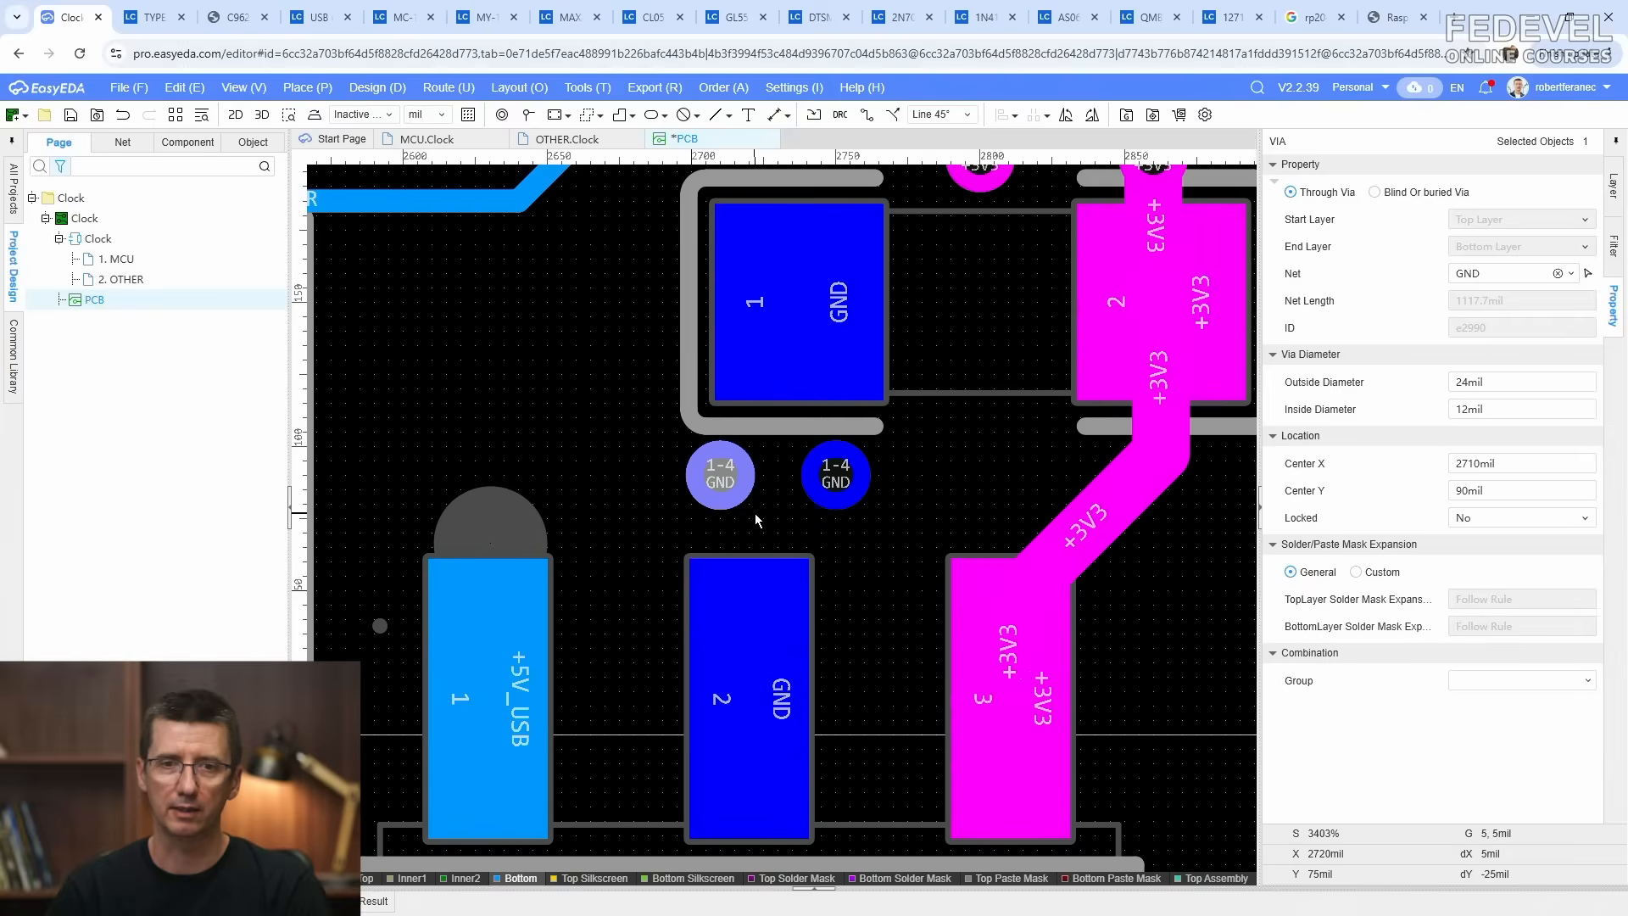
# Step: Place five GND vias along the upper edge of the regulator's large pad 4
pyautogui.scroll(-5, 755, 513)
pyautogui.moveTo(779, 628); pyautogui.dragTo(795, 511, button='right')
pyautogui.scroll(1, 795, 510)
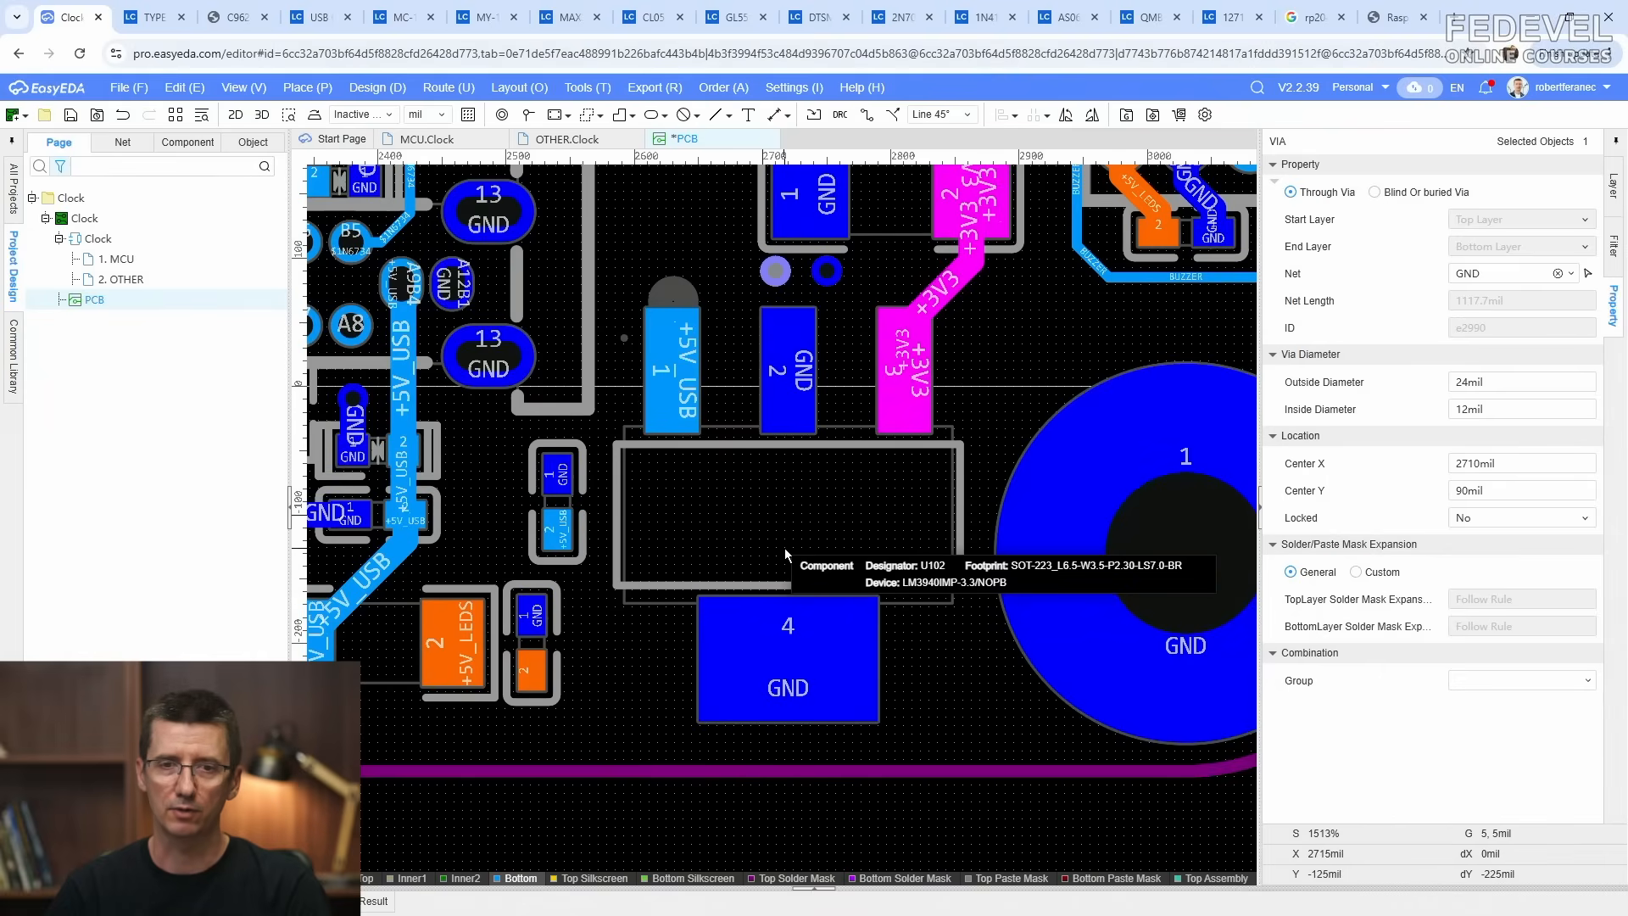
pyautogui.click(527, 114)
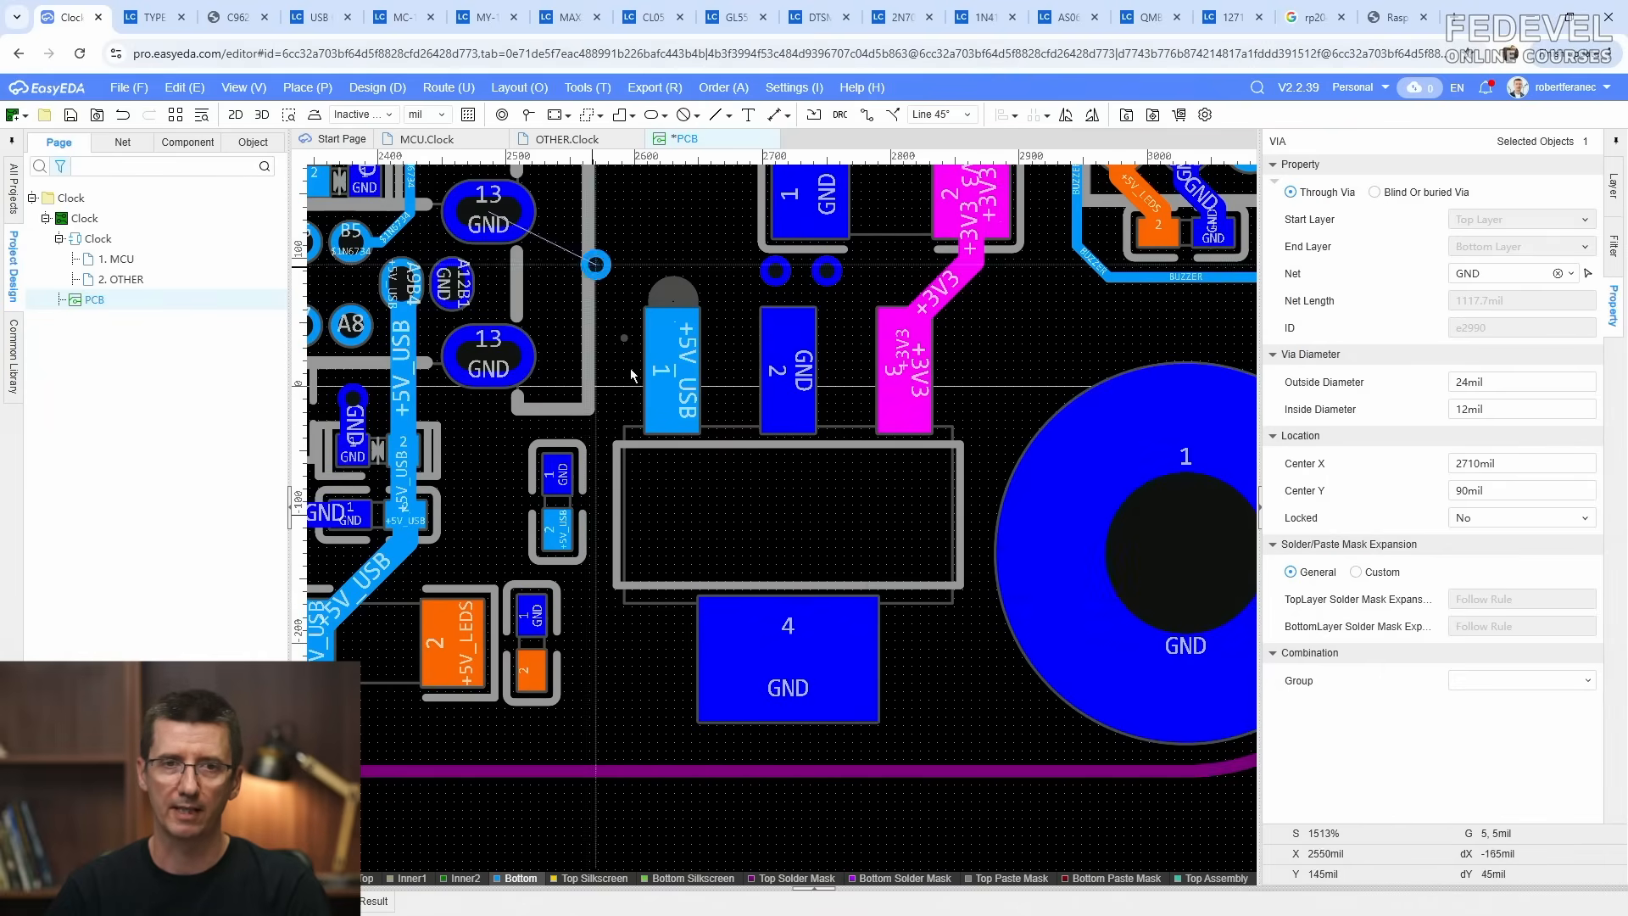
pyautogui.click(864, 600)
pyautogui.press('Escape')
pyautogui.scroll(2, 787, 546)
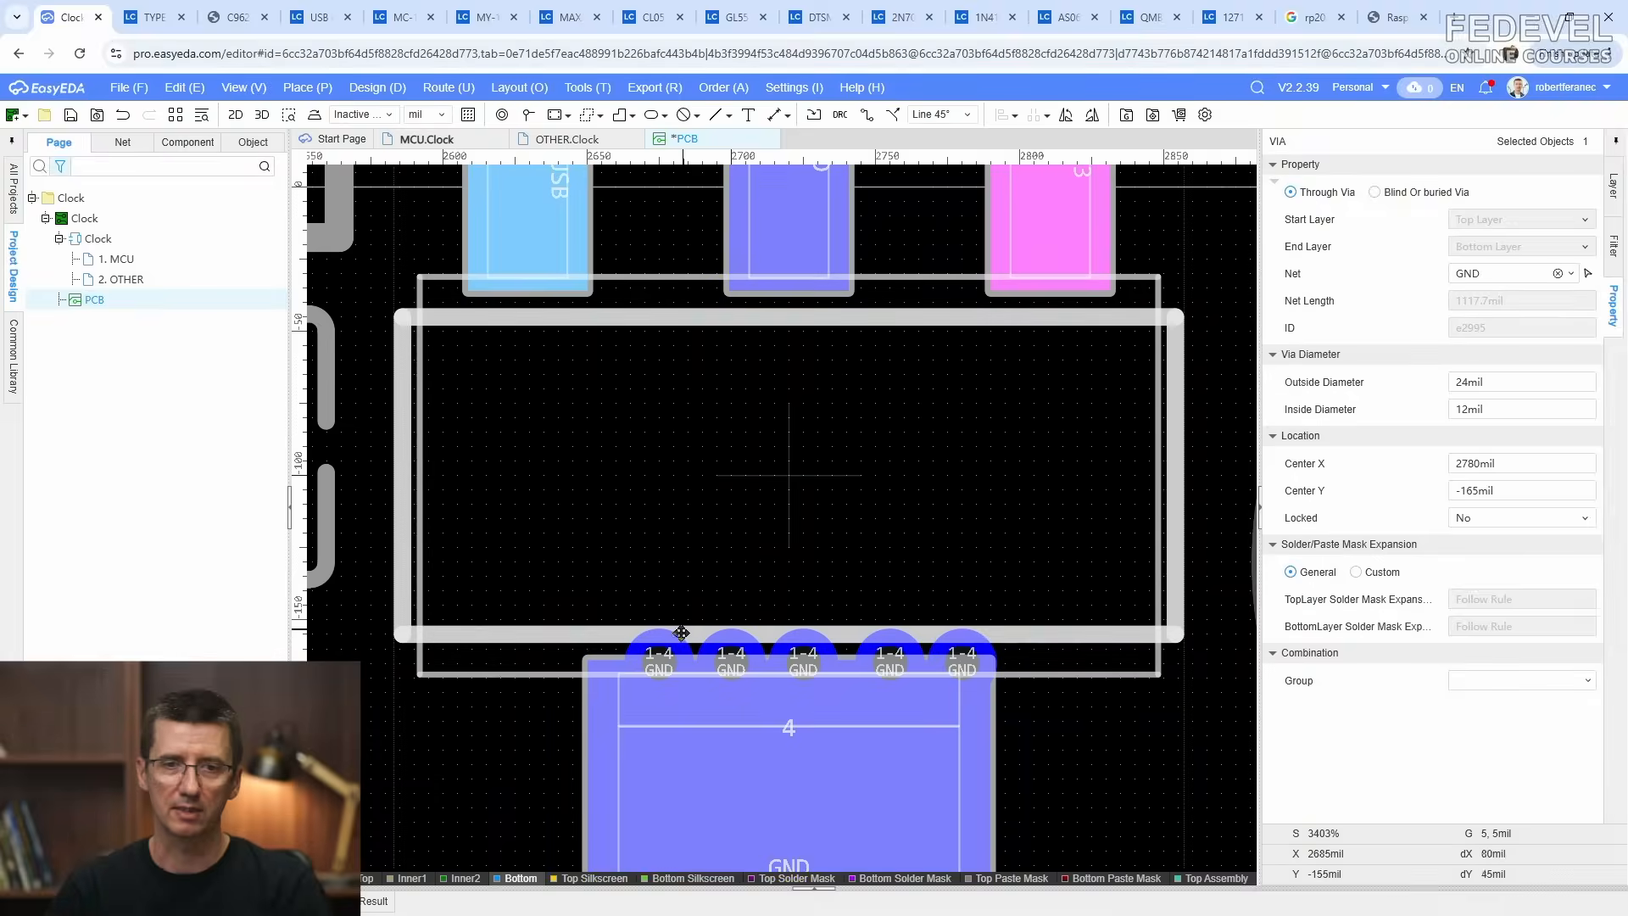
# Step: Spread the five GND vias inside the regulator's body outline in two staggered rows, three at Y -130 mil and two at Y -80 mil
pyautogui.moveTo(670, 660); pyautogui.dragTo(702, 565)
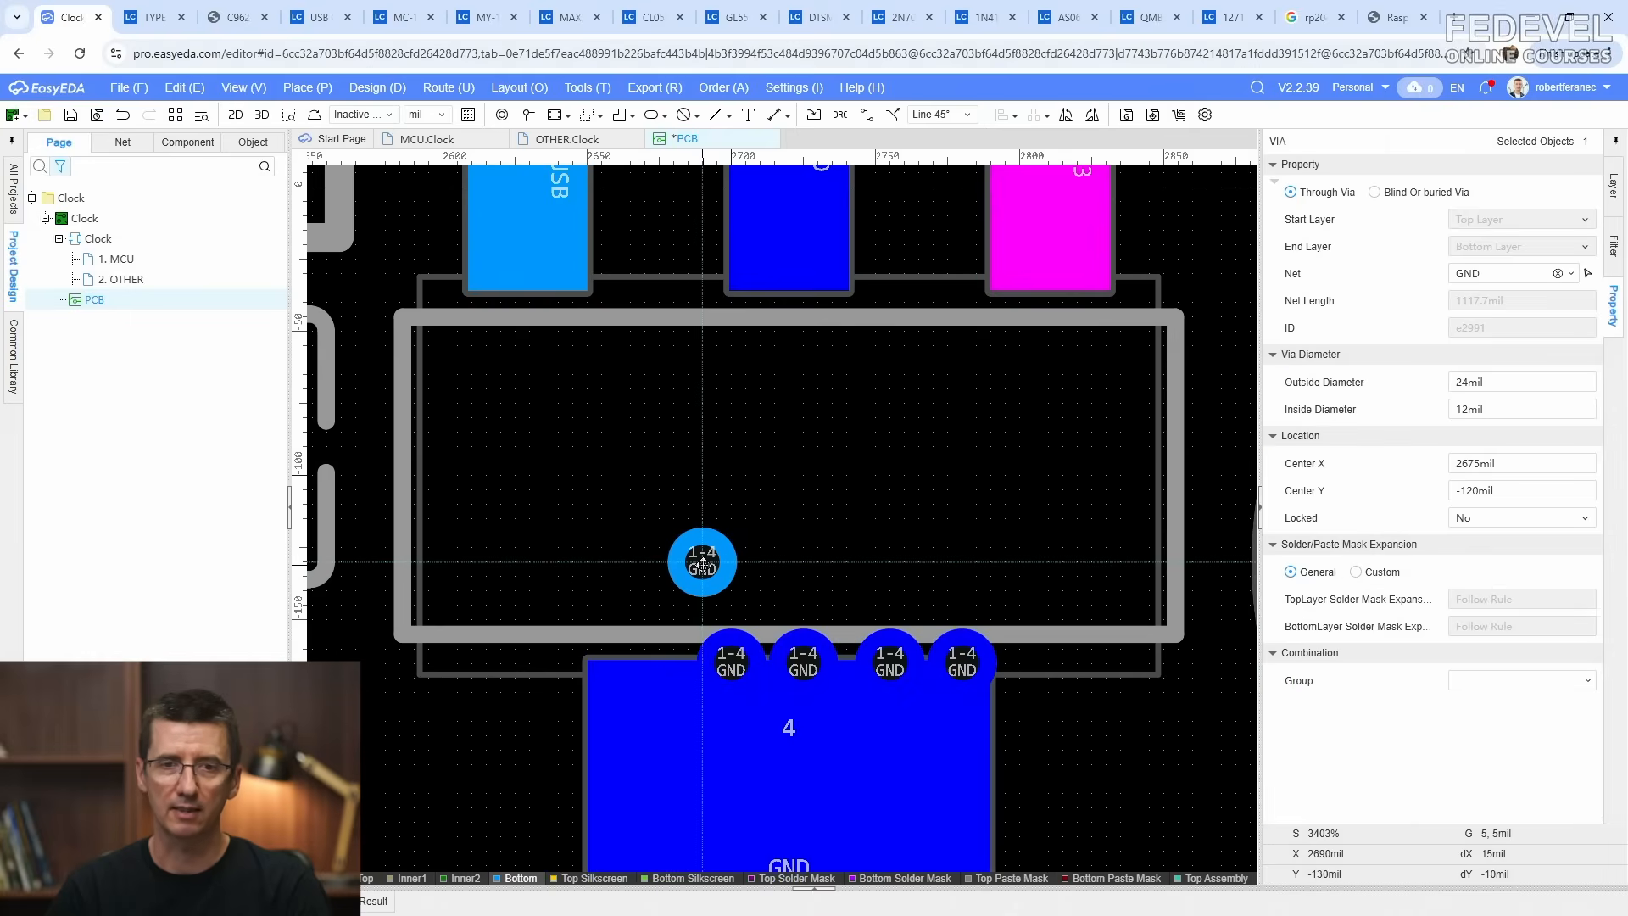
pyautogui.moveTo(732, 660); pyautogui.dragTo(789, 417)
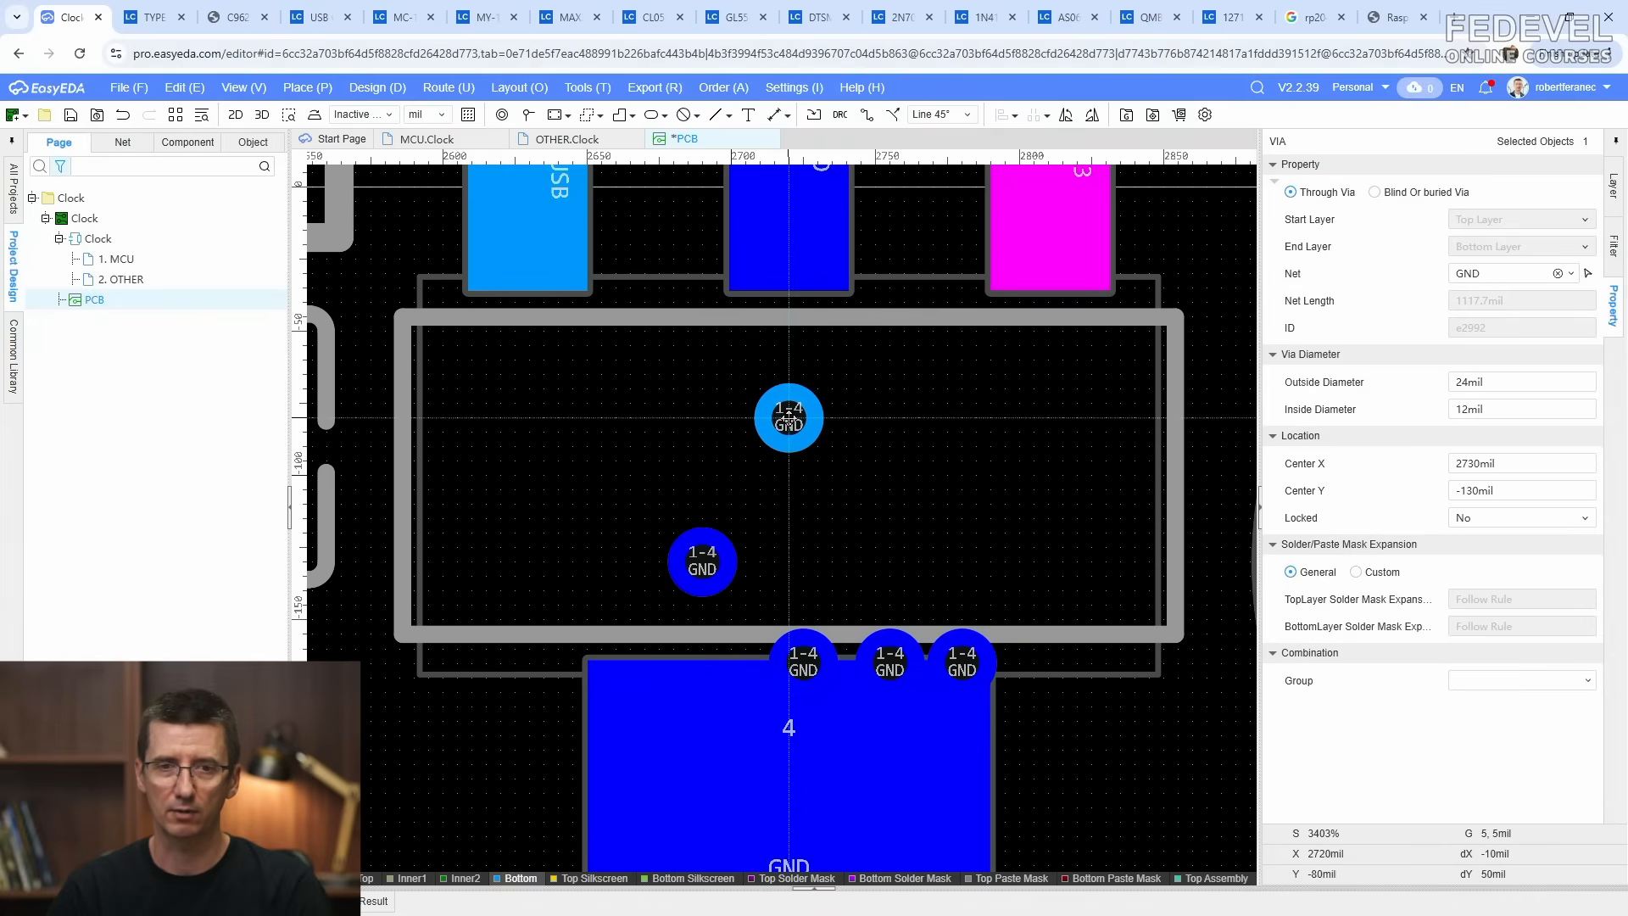
pyautogui.moveTo(809, 659); pyautogui.dragTo(876, 562)
pyautogui.moveTo(889, 662); pyautogui.dragTo(961, 416)
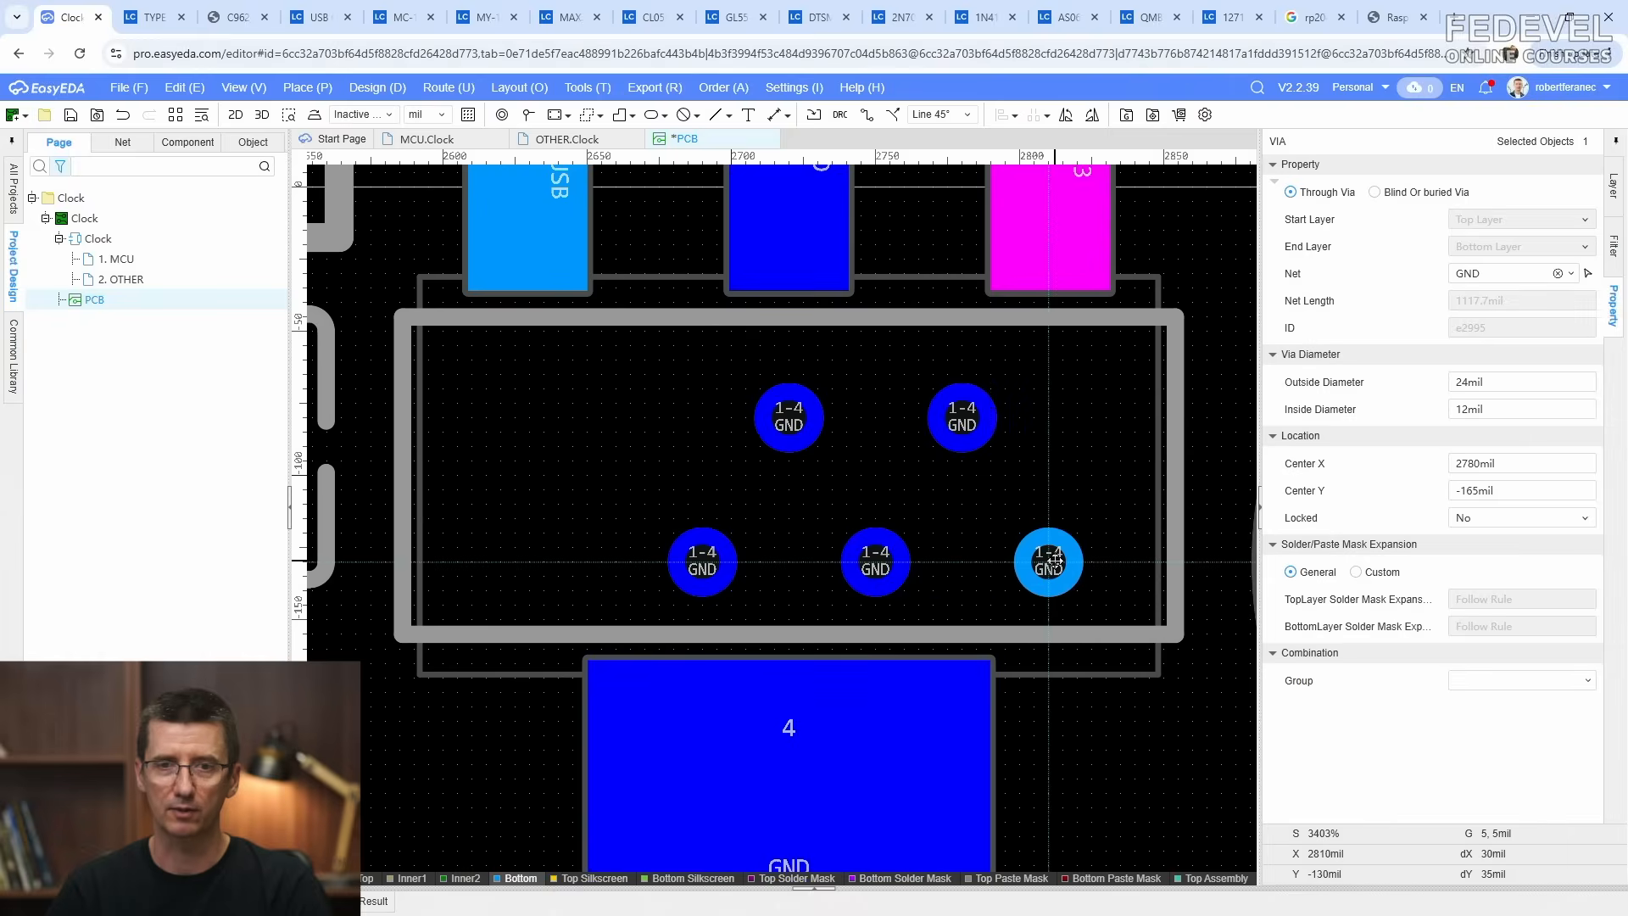
pyautogui.click(1055, 559)
# Step: Place a GND via beside regulator pad 4 and move it just off the pad to X 2810, Y -215 mil
pyautogui.scroll(-4, 1055, 559)
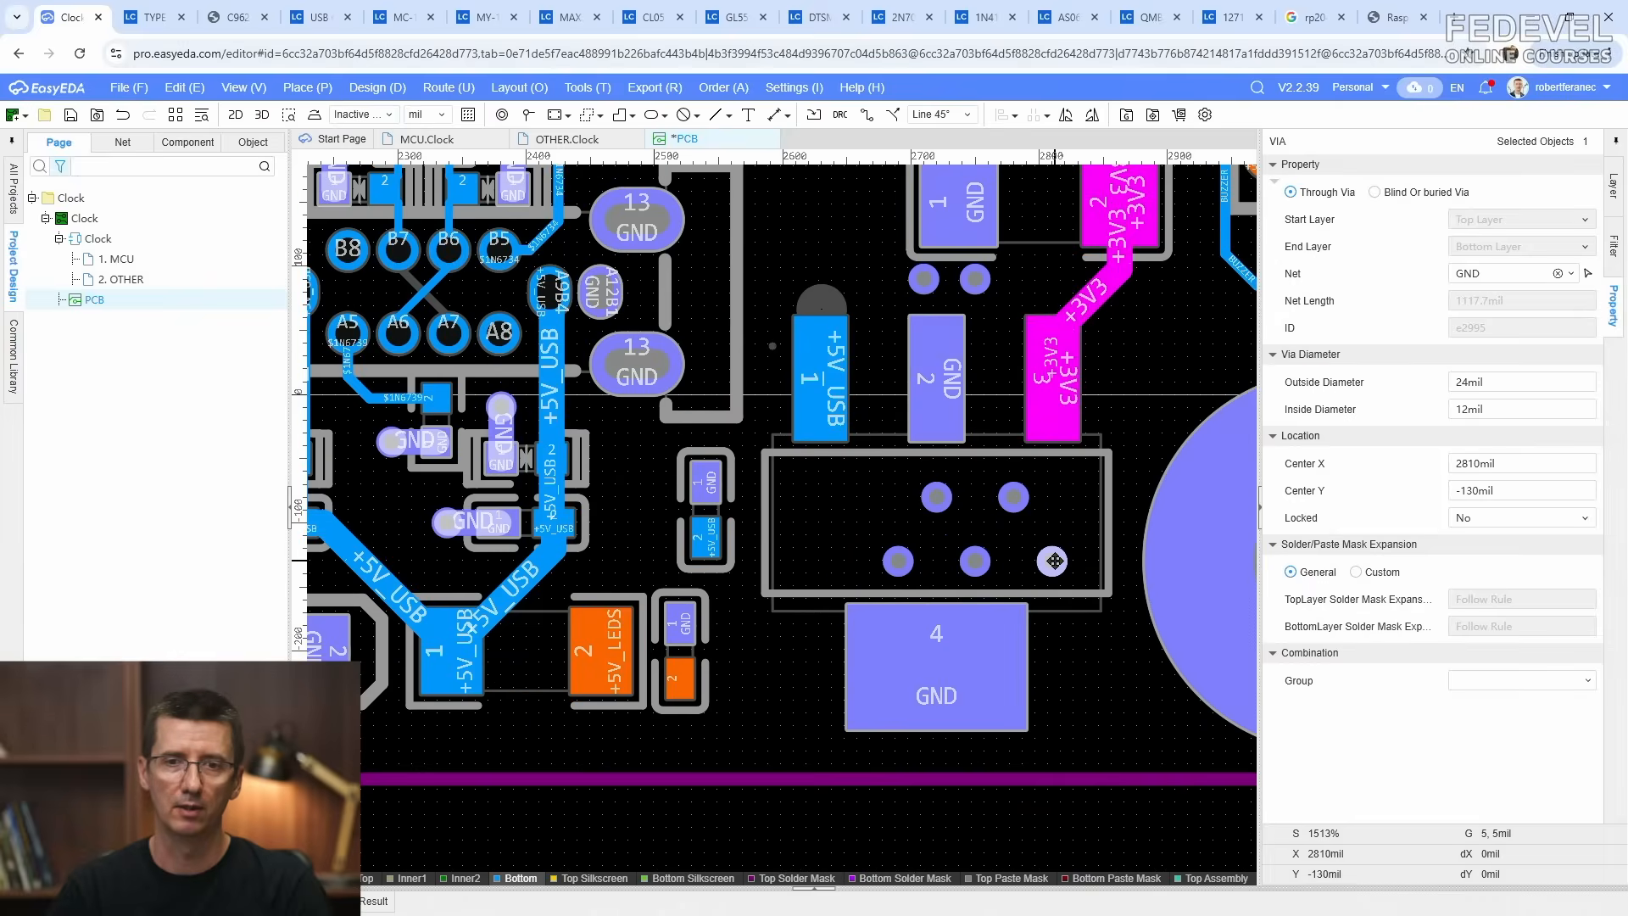
pyautogui.click(527, 114)
pyautogui.click(936, 668)
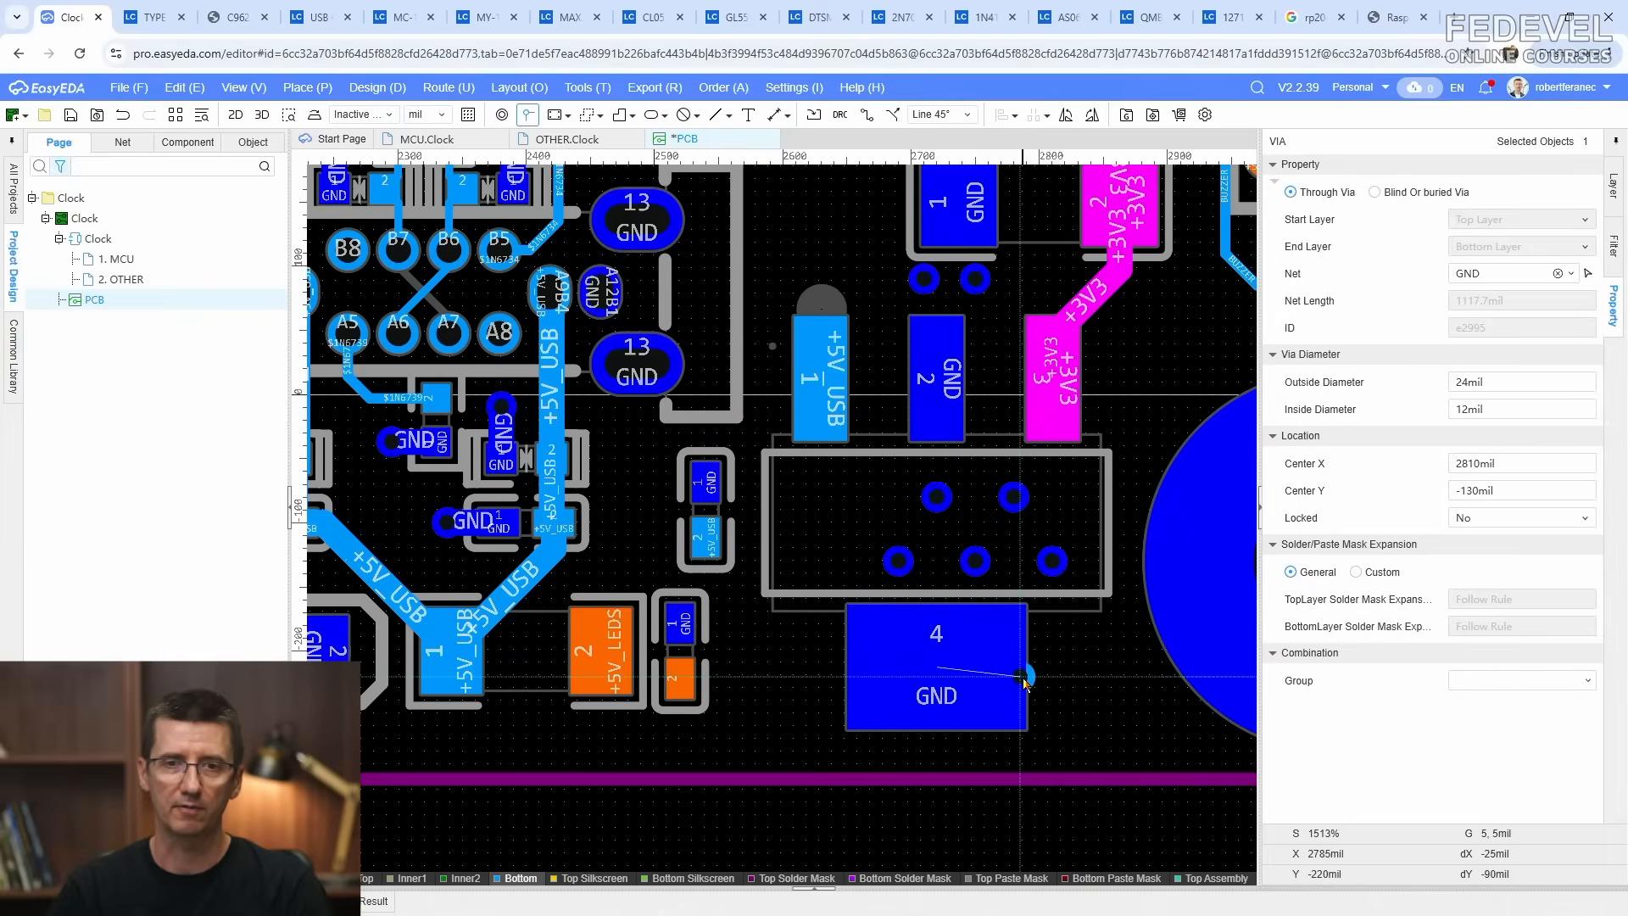
pyautogui.click(1023, 678)
pyautogui.scroll(4, 1022, 678)
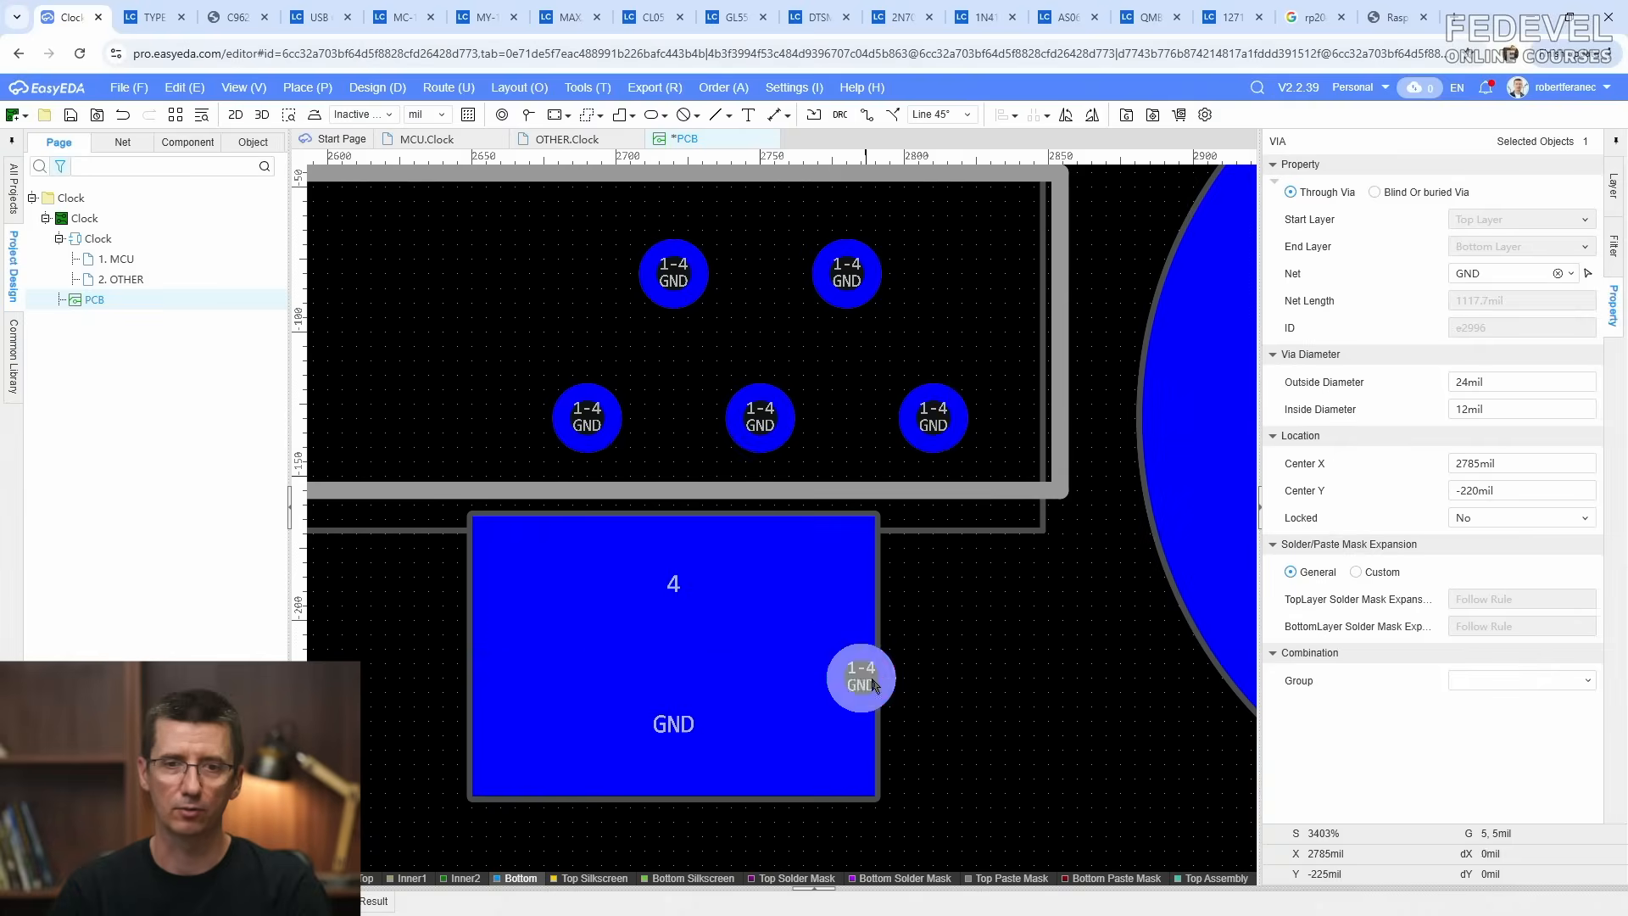
pyautogui.moveTo(944, 671); pyautogui.dragTo(931, 670)
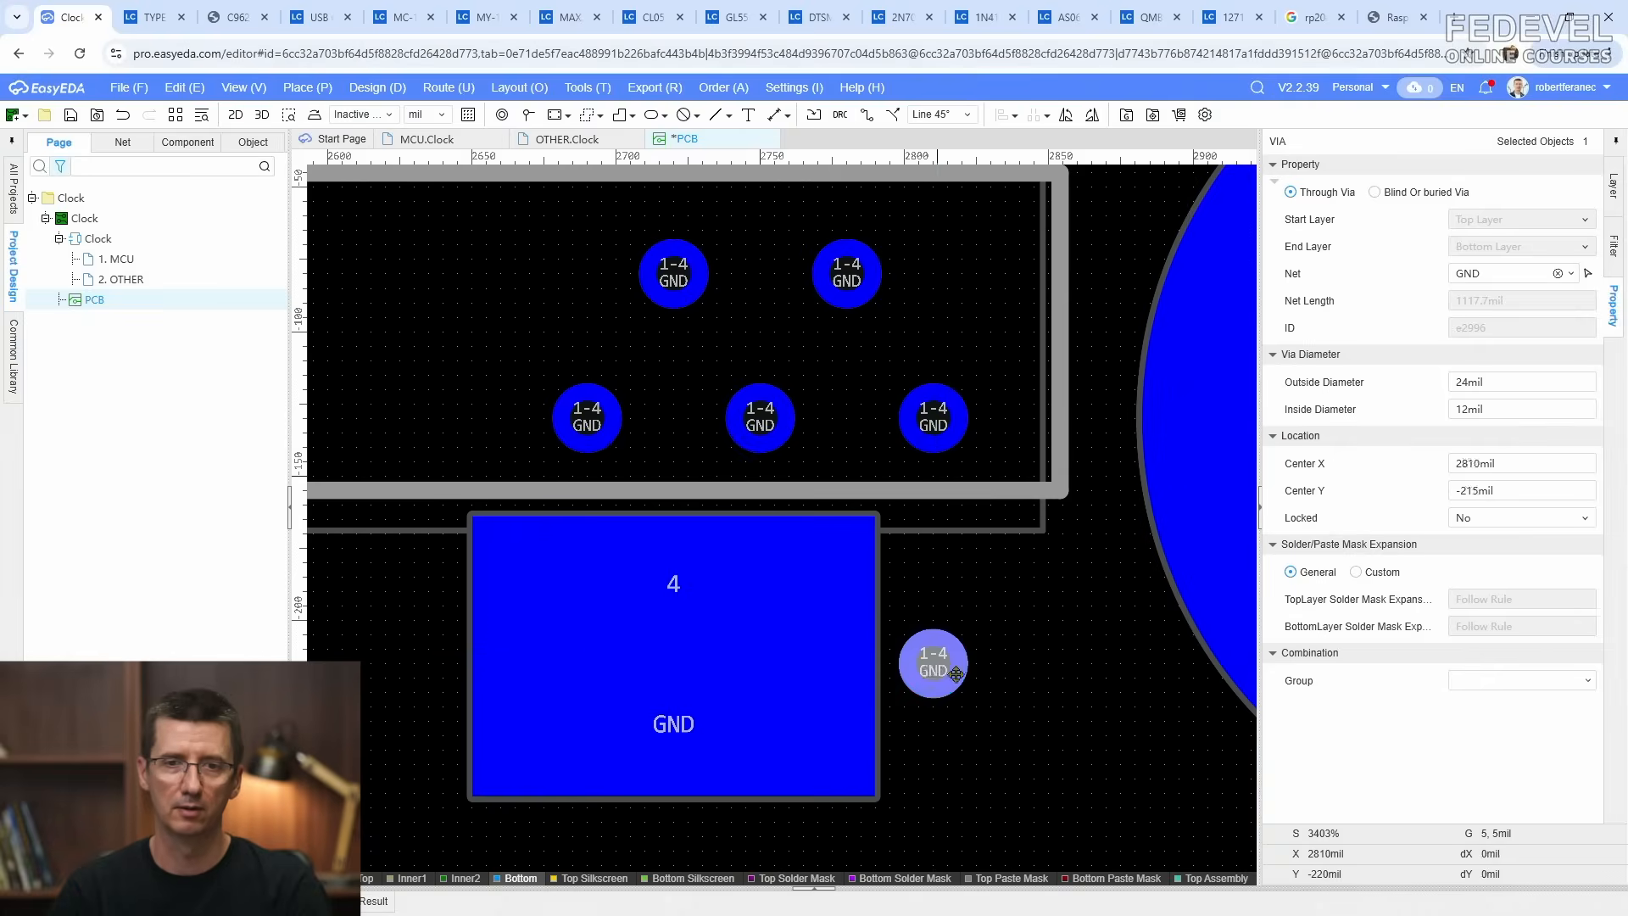
# Step: Route 20 mil GND tracks from the capacitor's pad 1 and regulator pin 2 to the two vias between them
pyautogui.scroll(-4, 1029, 685)
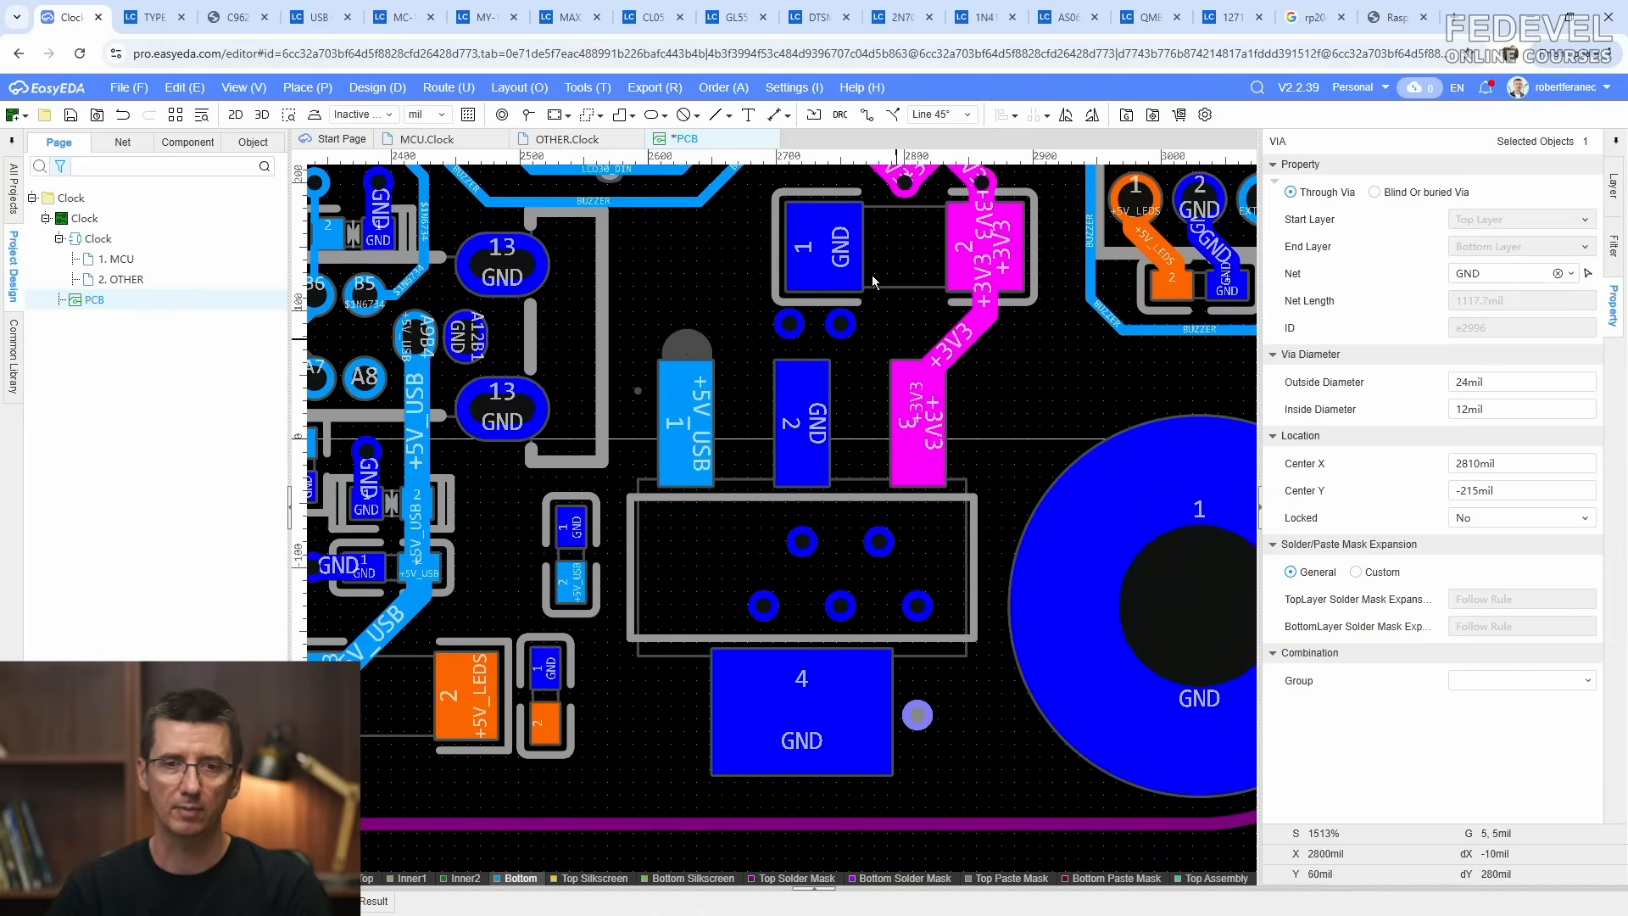
pyautogui.click(865, 114)
pyautogui.scroll(4, 840, 262)
pyautogui.click(842, 400)
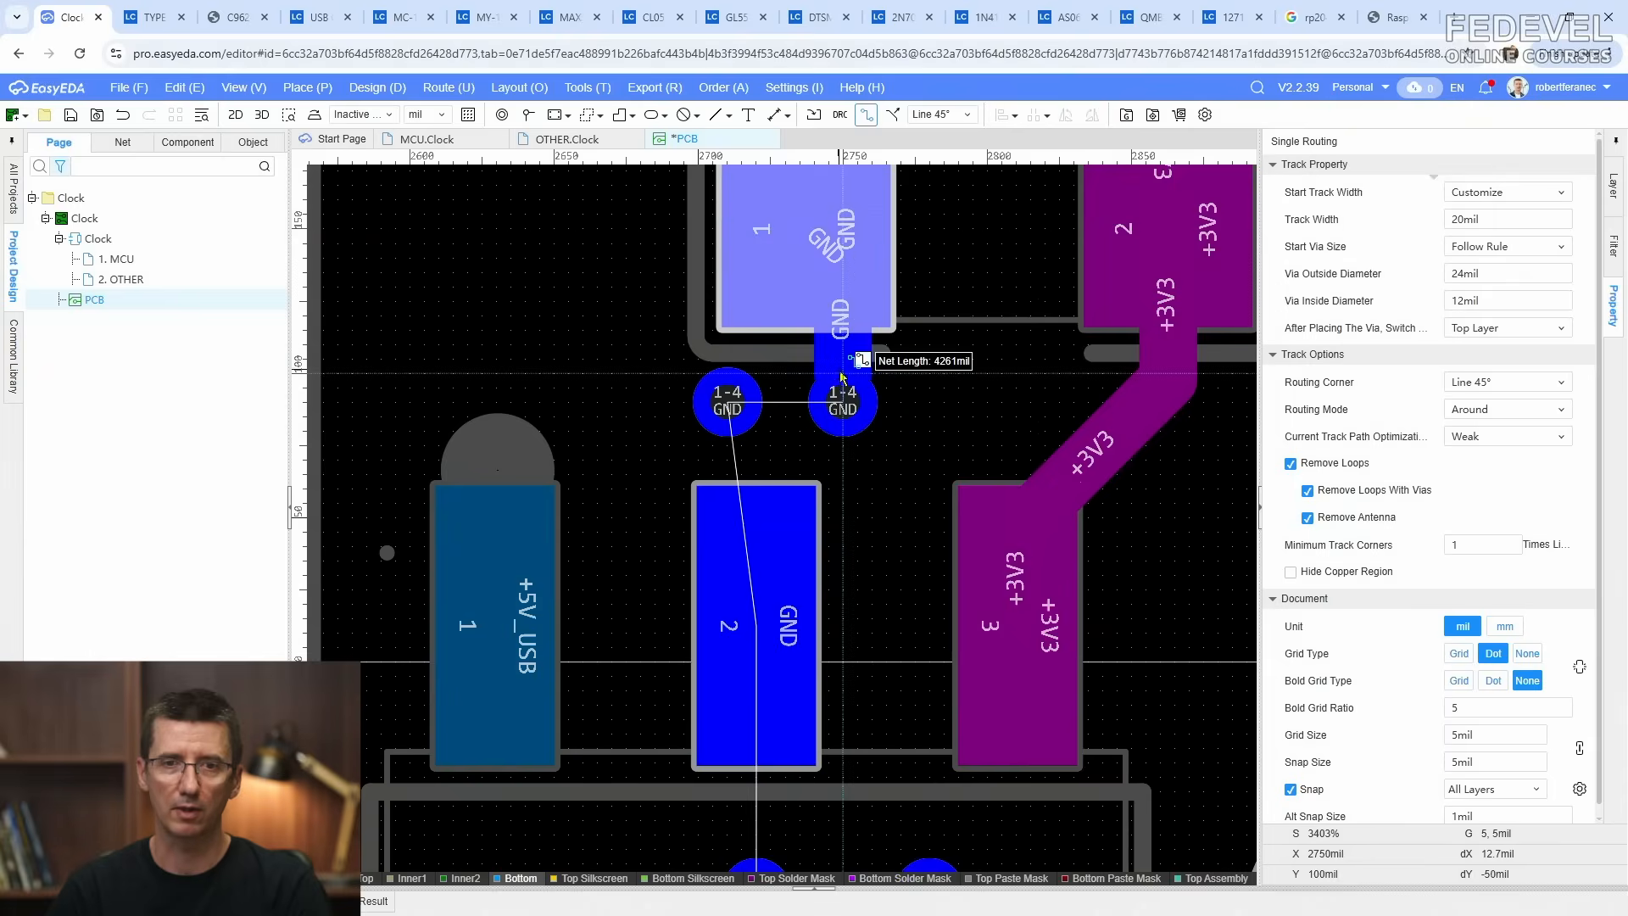
pyautogui.click(840, 402)
pyautogui.click(751, 620)
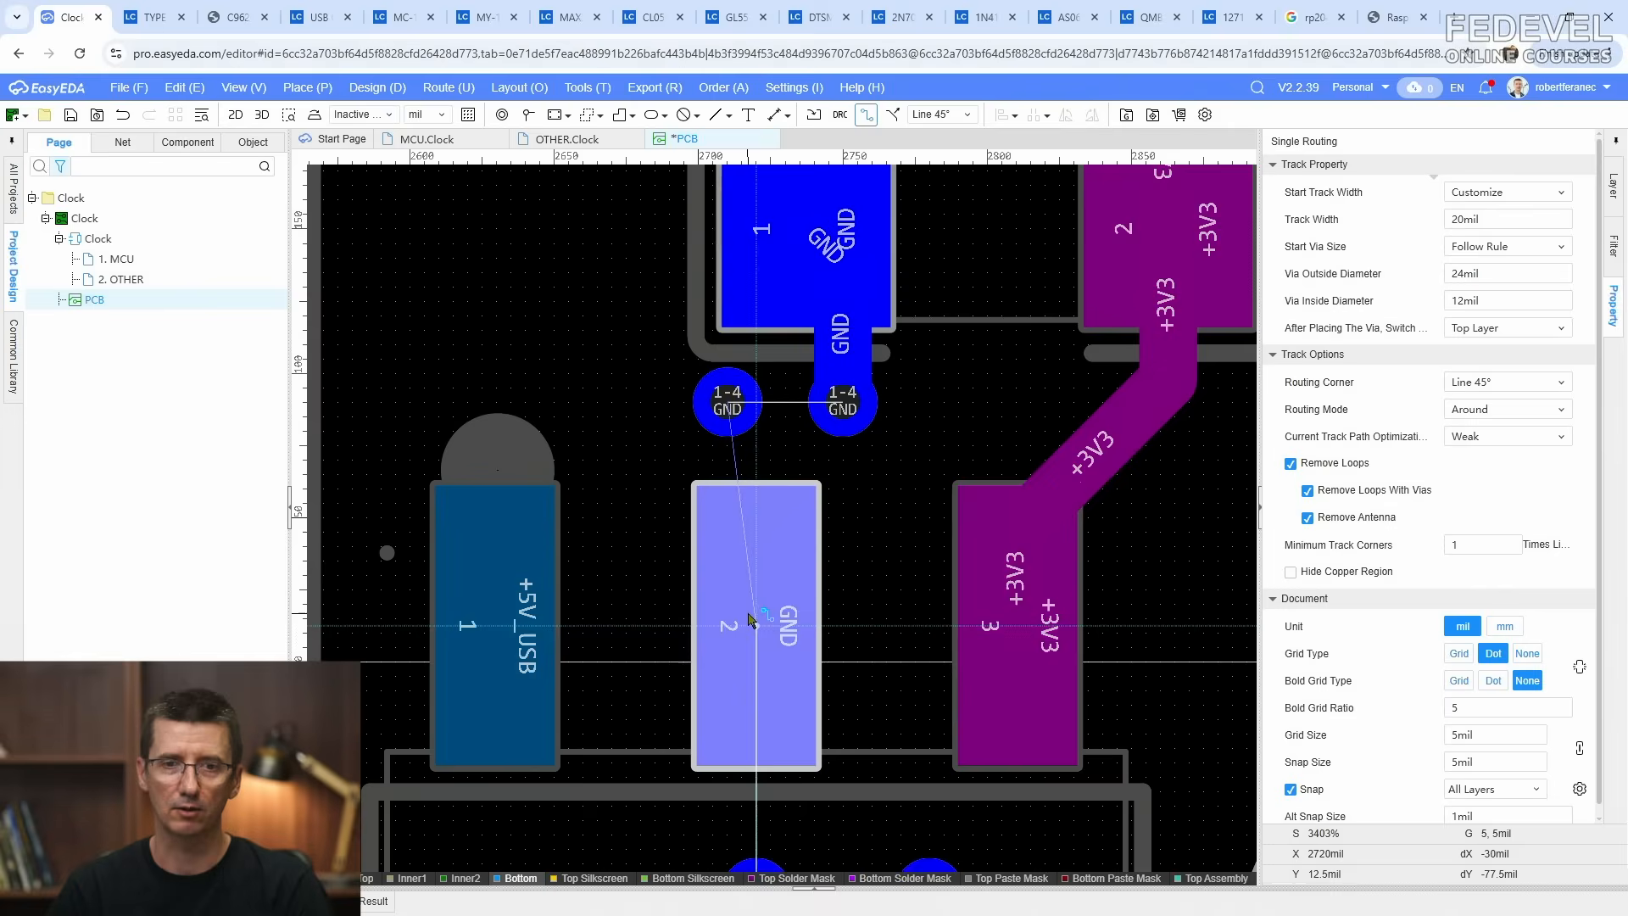
pyautogui.click(725, 410)
# Step: Route a 20 mil GND track from regulator pin 2 straight down to the first via under the regulator body
pyautogui.scroll(-2, 704, 313)
pyautogui.scroll(2, 739, 612)
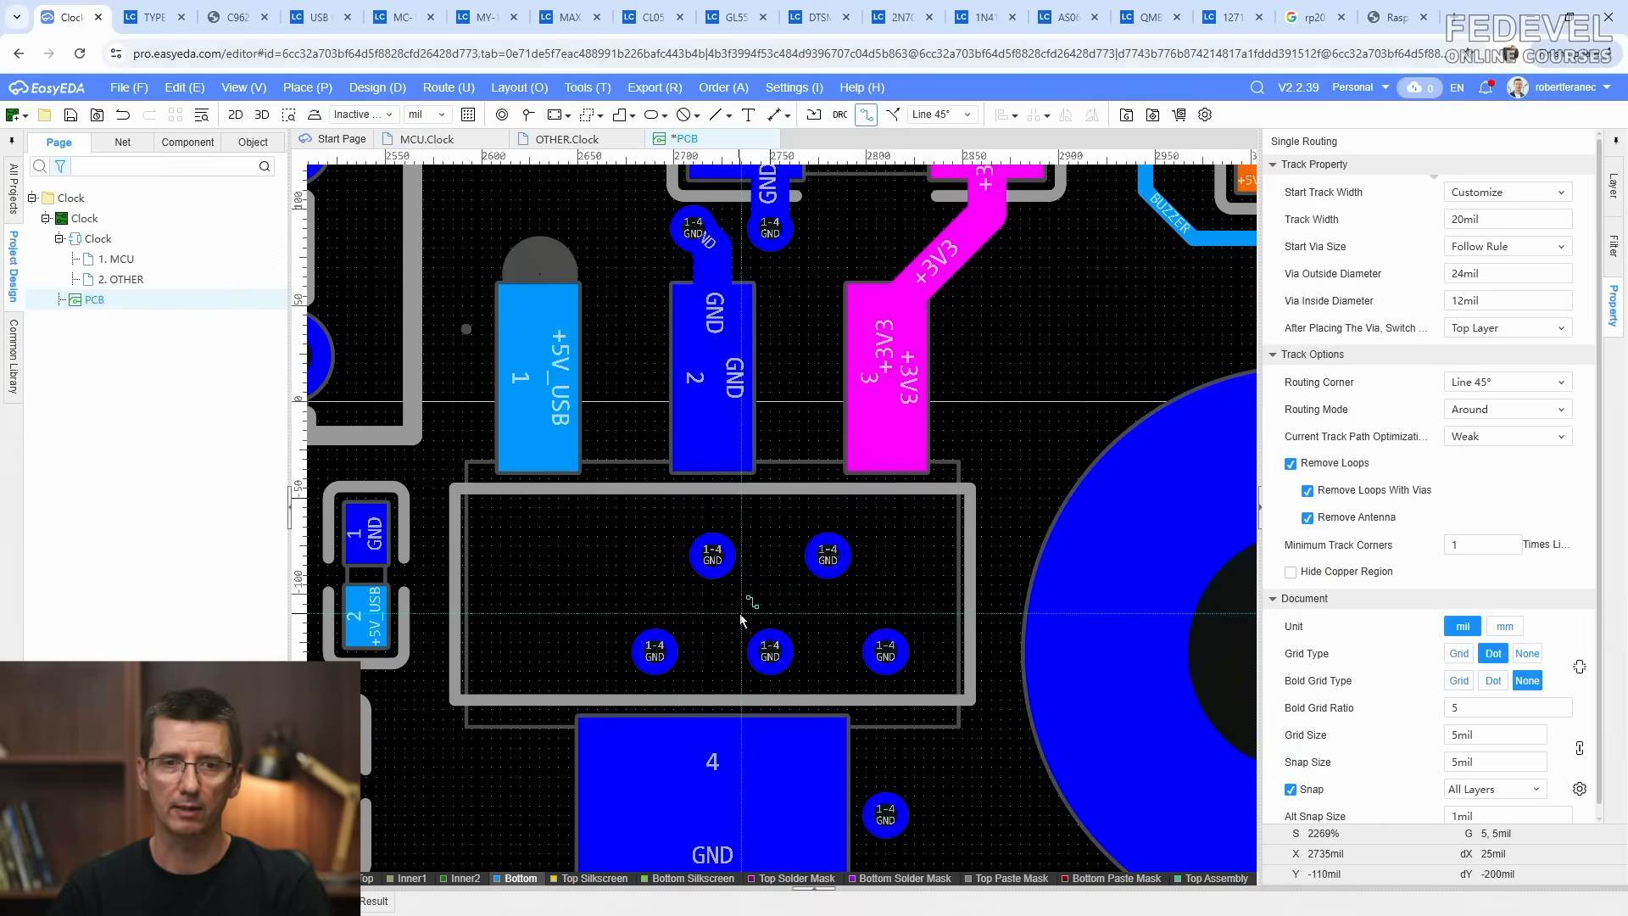
pyautogui.scroll(-1, 739, 608)
pyautogui.click(712, 553)
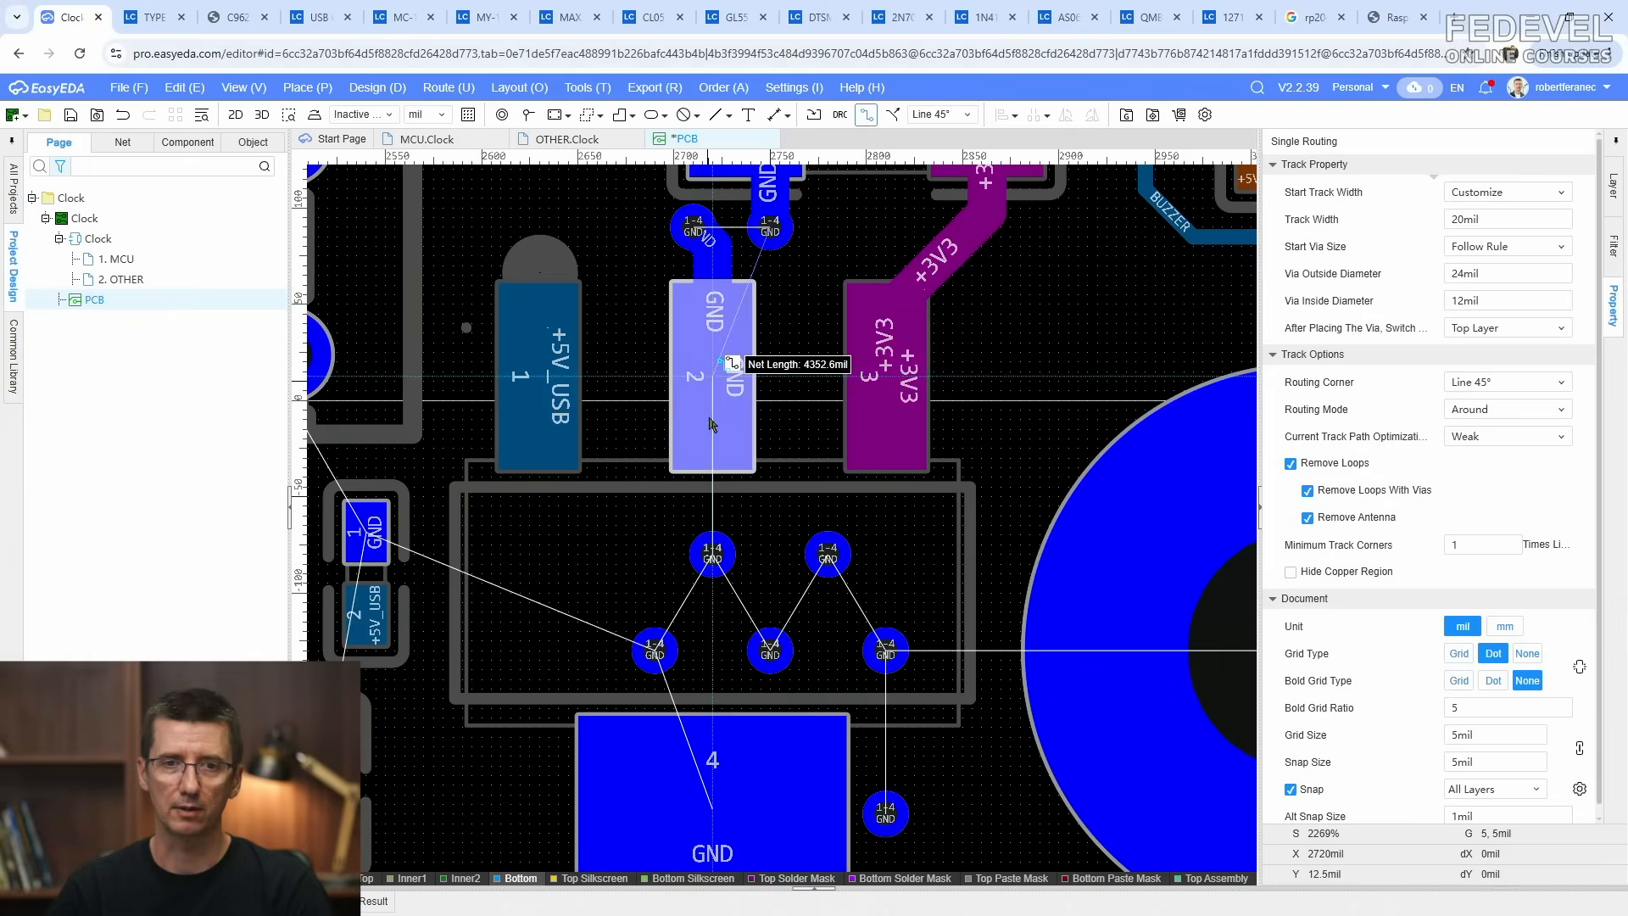
pyautogui.click(712, 553)
# Step: Chain the five GND vias under the regulator body with 20 mil tracks along the upper row, down and back along the lower row
pyautogui.click(712, 552)
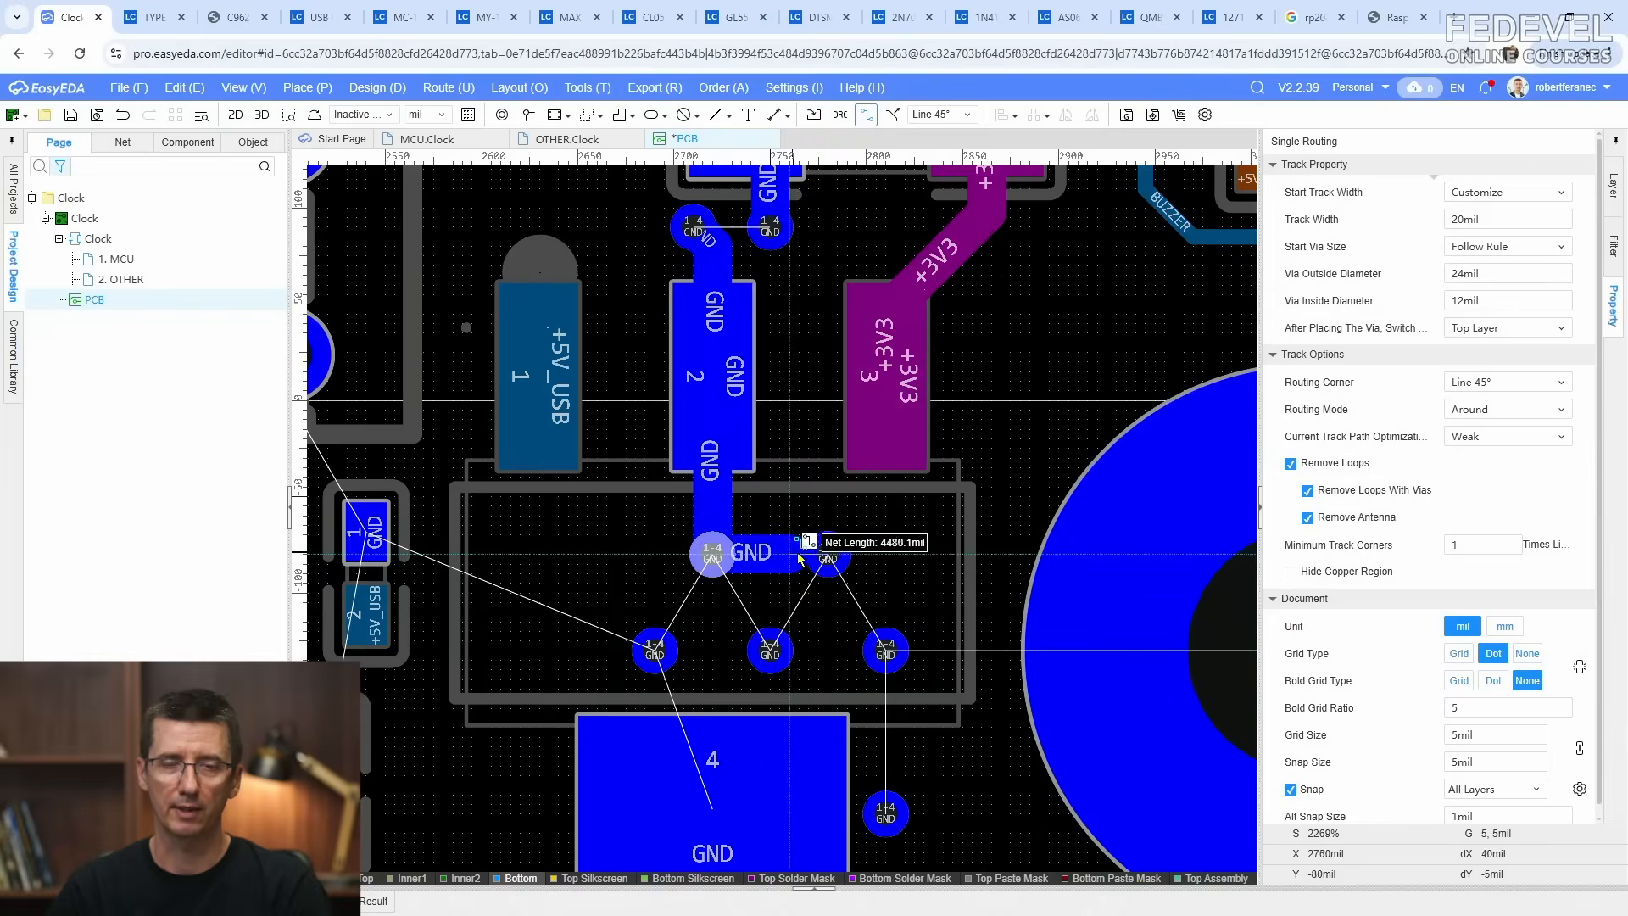
pyautogui.click(828, 555)
pyautogui.click(828, 555)
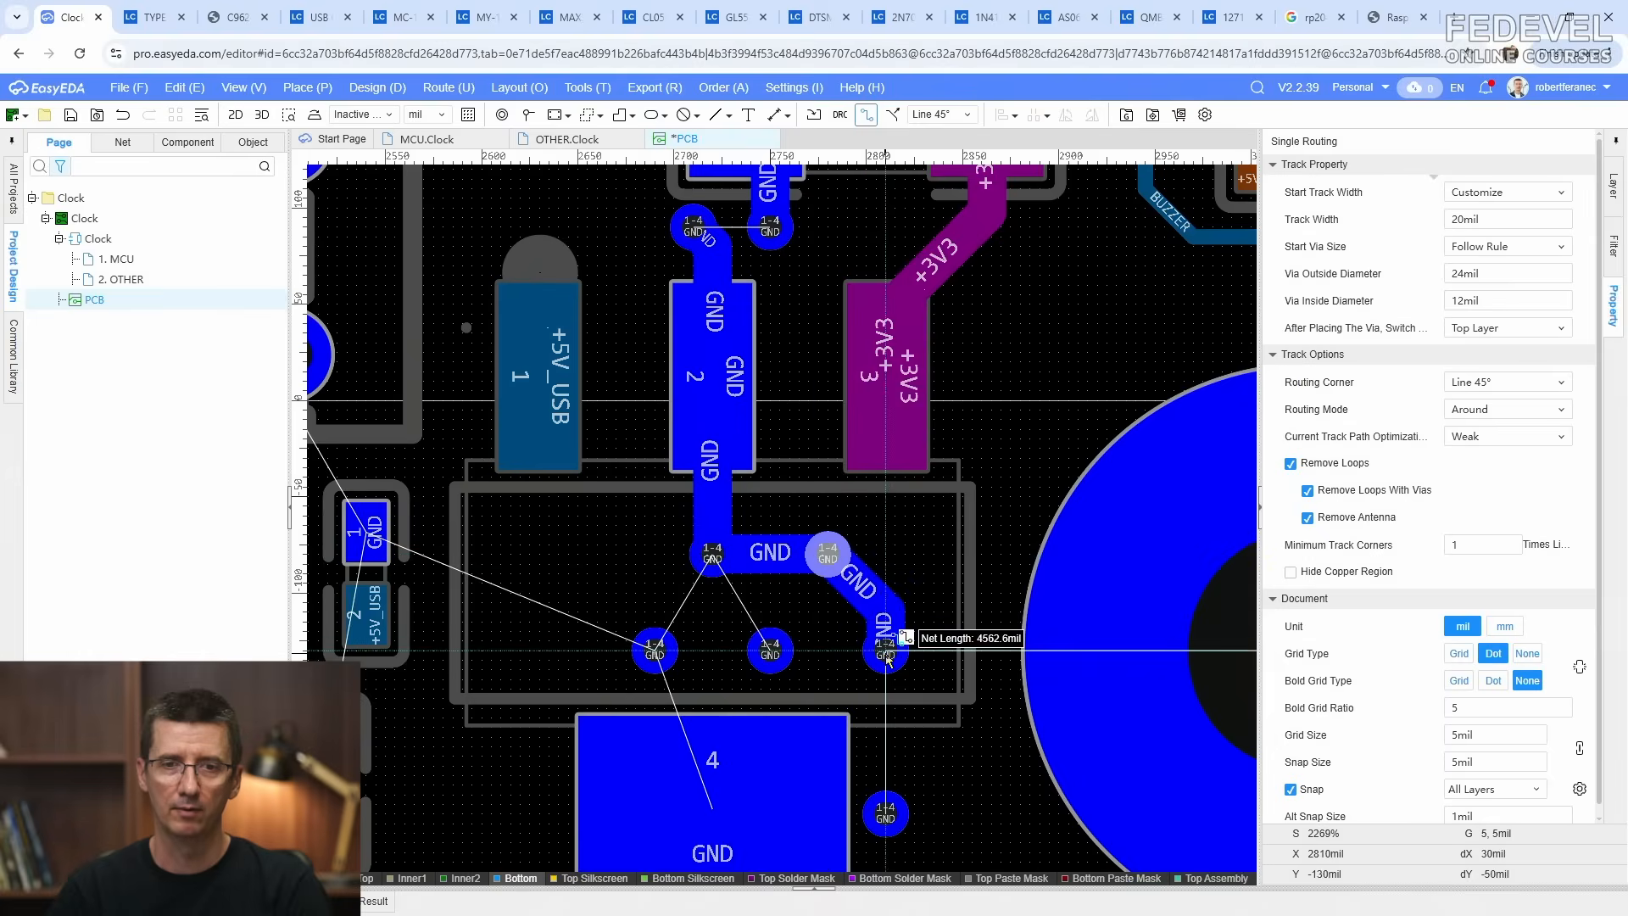
pyautogui.click(885, 651)
pyautogui.click(886, 652)
pyautogui.click(770, 652)
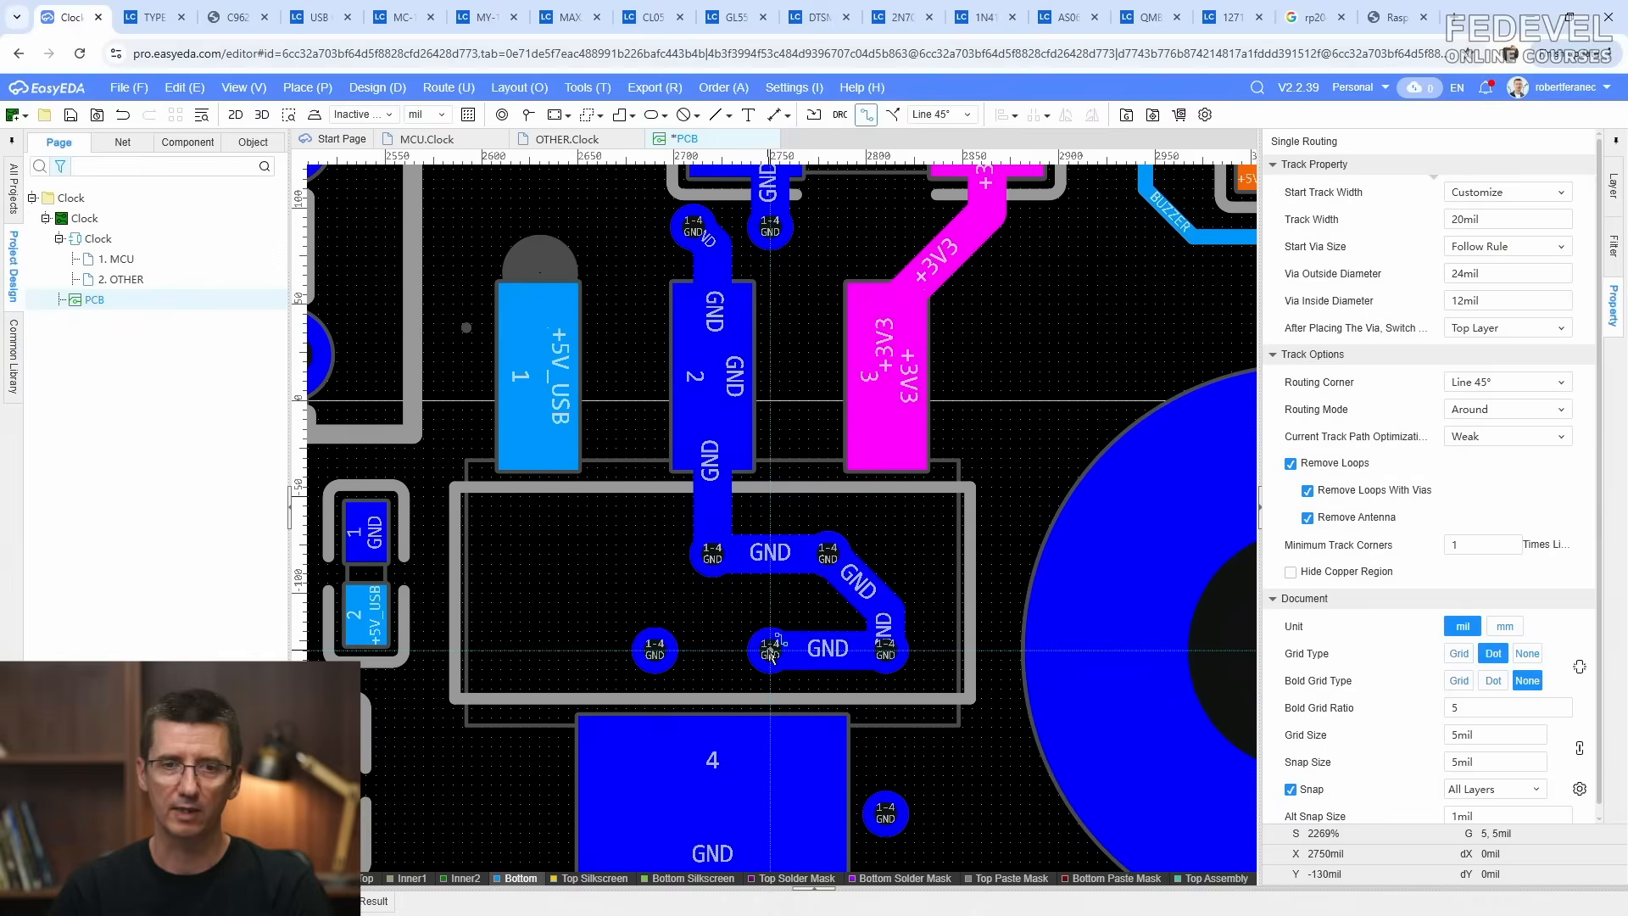
pyautogui.click(769, 652)
pyautogui.click(657, 652)
# Step: Route a 20 mil GND track from regulator pad 4 to the via beside it and finish routing
pyautogui.moveTo(621, 538); pyautogui.dragTo(591, 444, button='right')
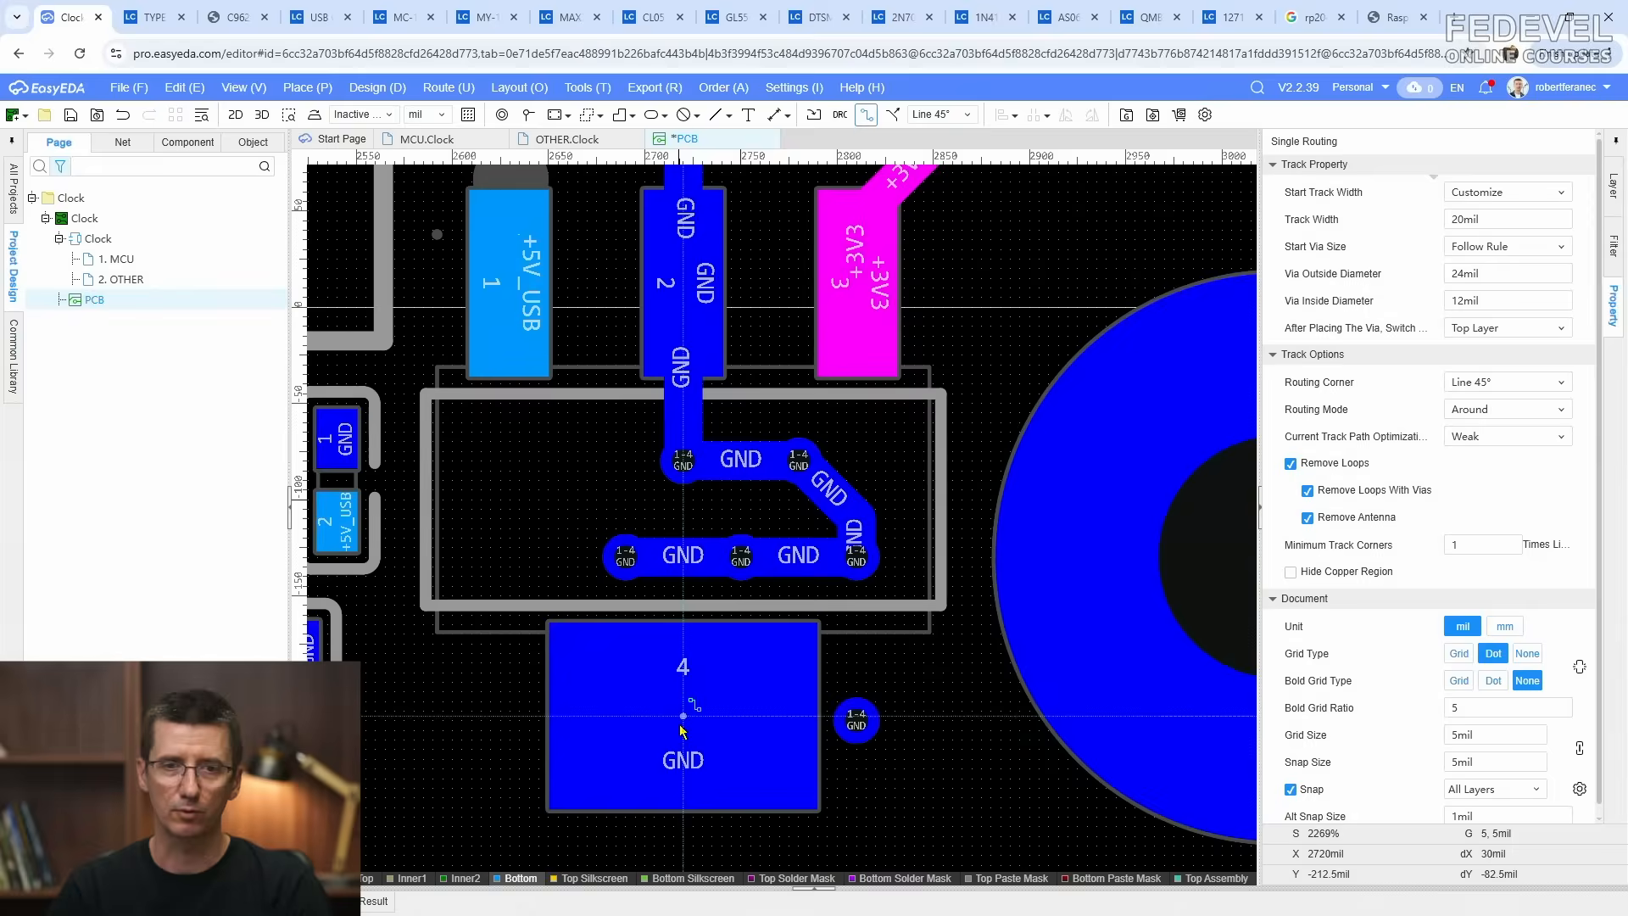
pyautogui.click(684, 717)
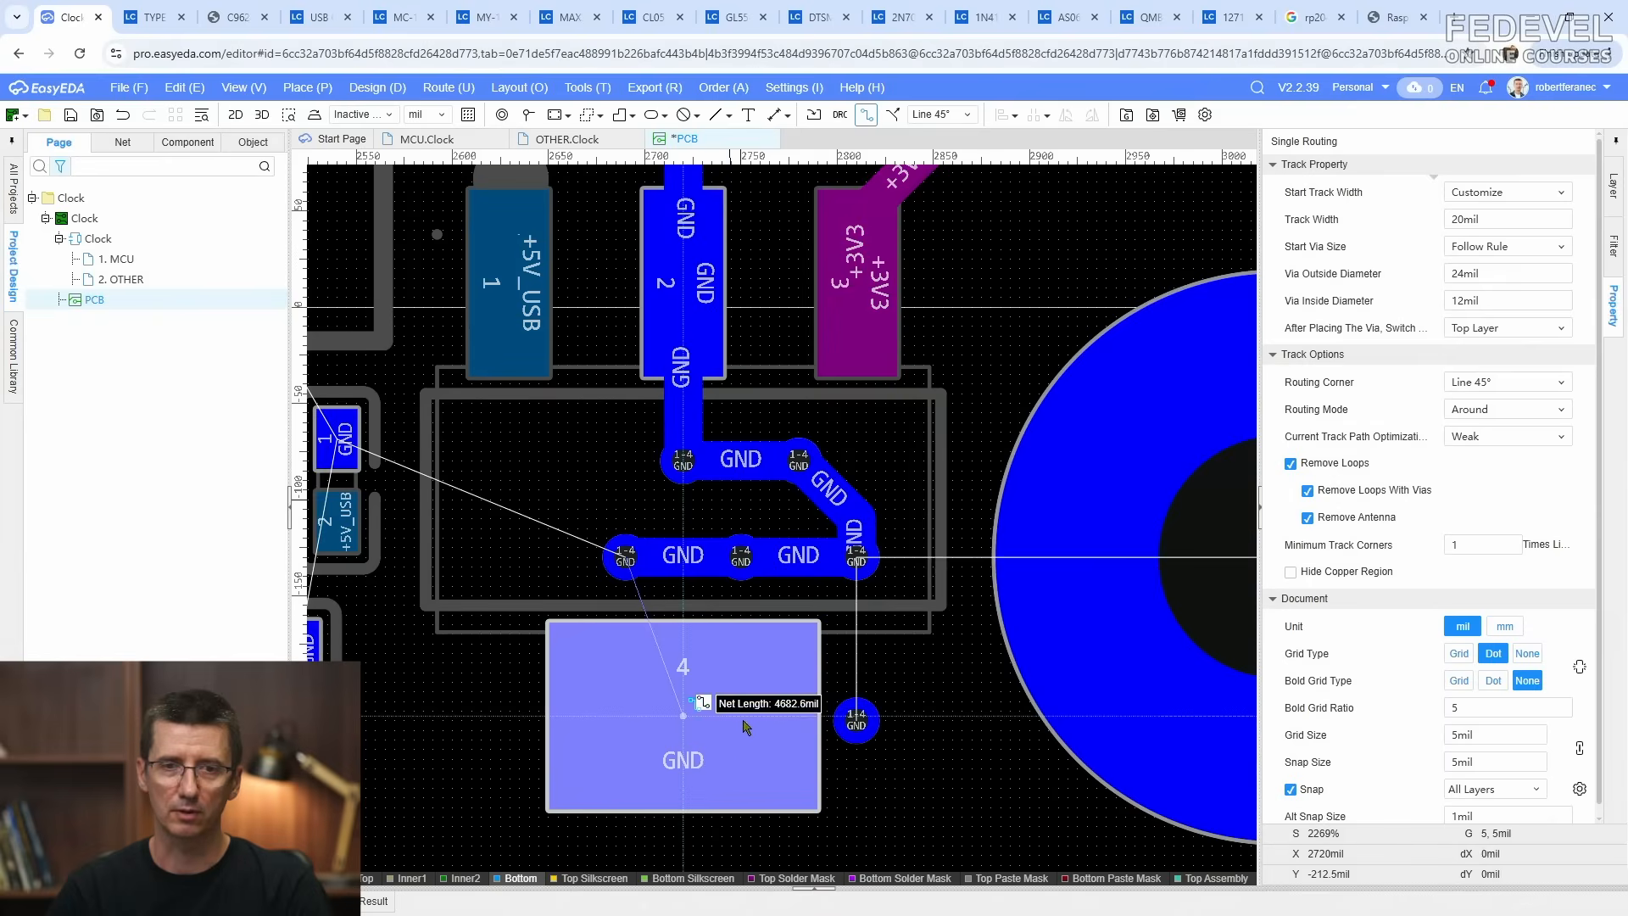
pyautogui.click(856, 722)
pyautogui.press('Escape')
# Step: Straighten the short GND track leaving regulator pad 4 so it lines up with the centre of its via
pyautogui.scroll(-4, 902, 747)
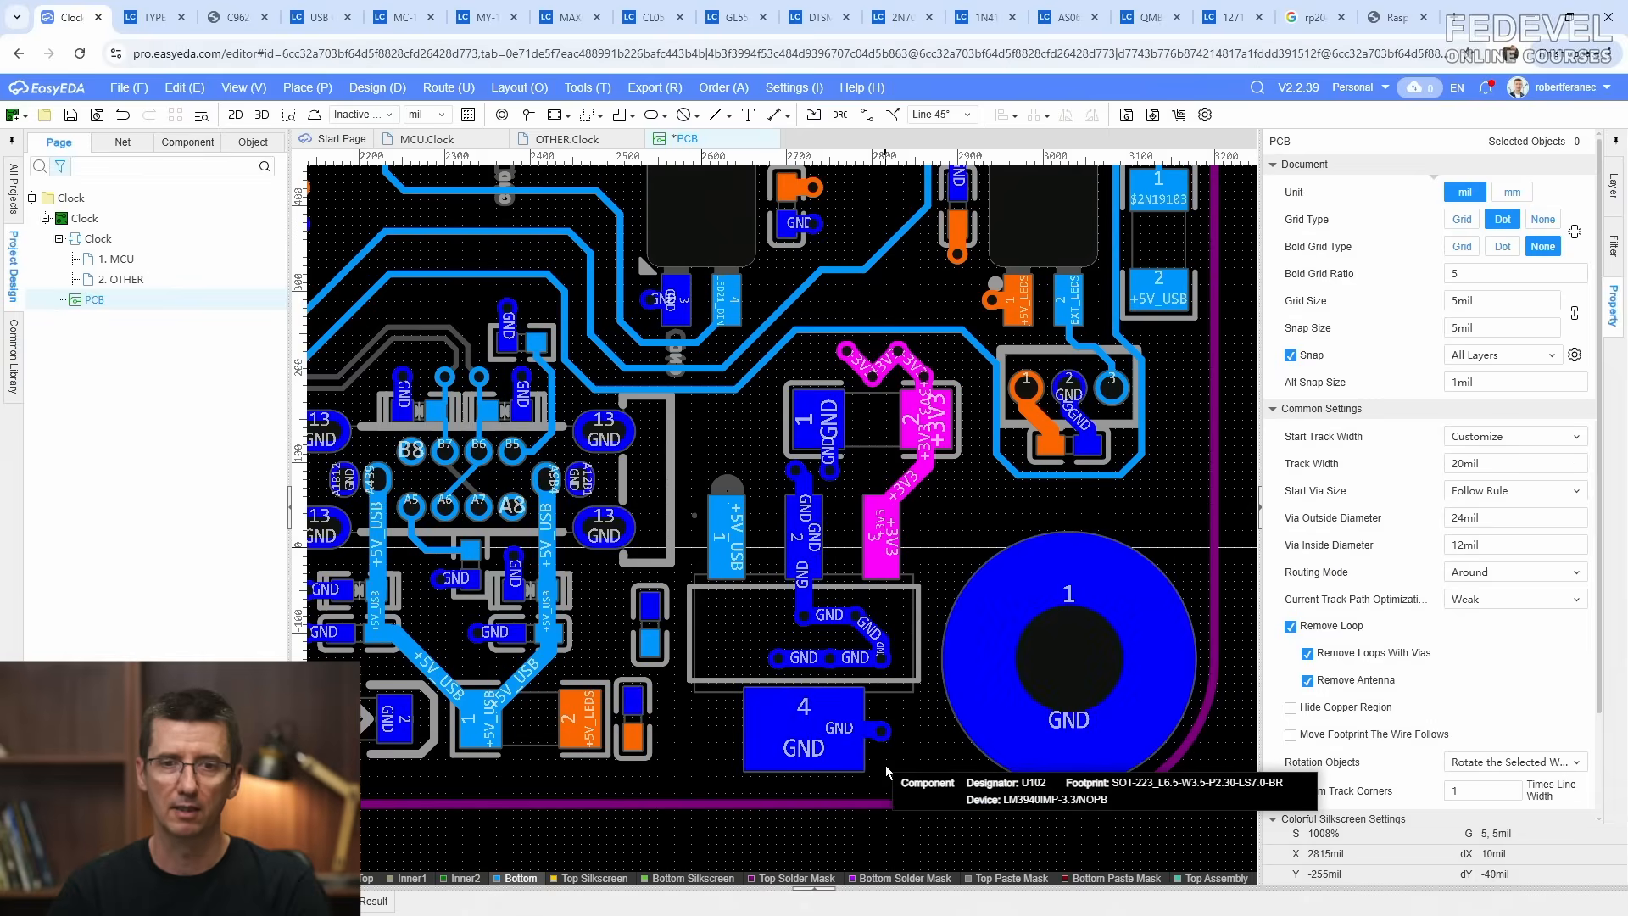
pyautogui.scroll(6, 887, 771)
pyautogui.click(879, 736)
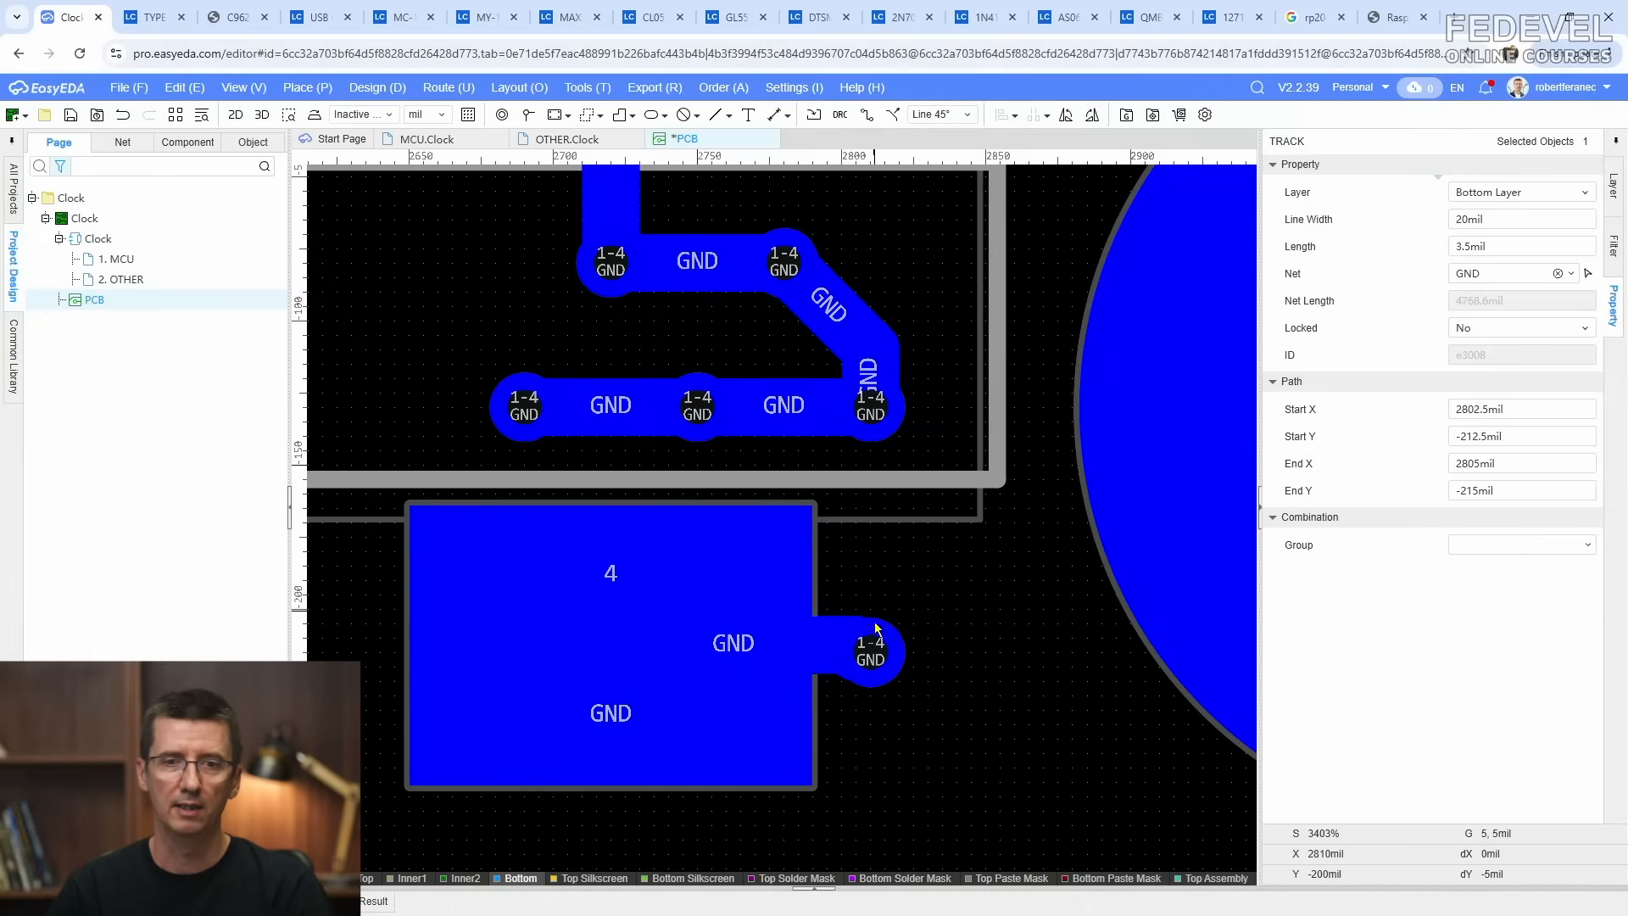
pyautogui.scroll(4, 878, 628)
pyautogui.click(919, 670)
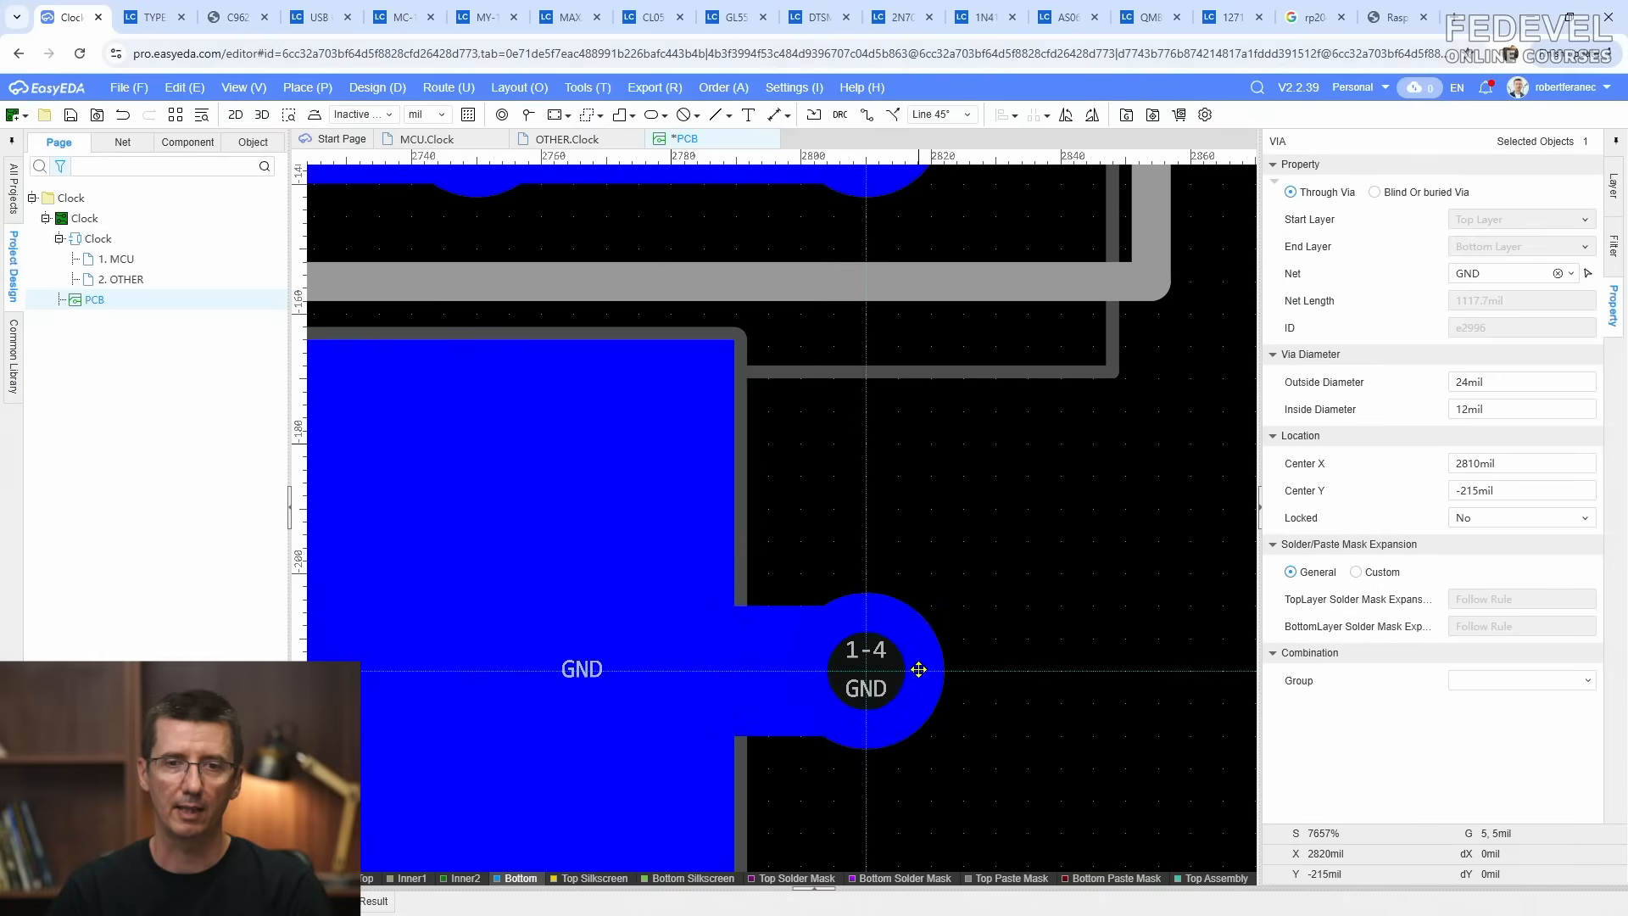
# Step: Fit the whole board in view and save the PCB
pyautogui.scroll(-10, 919, 670)
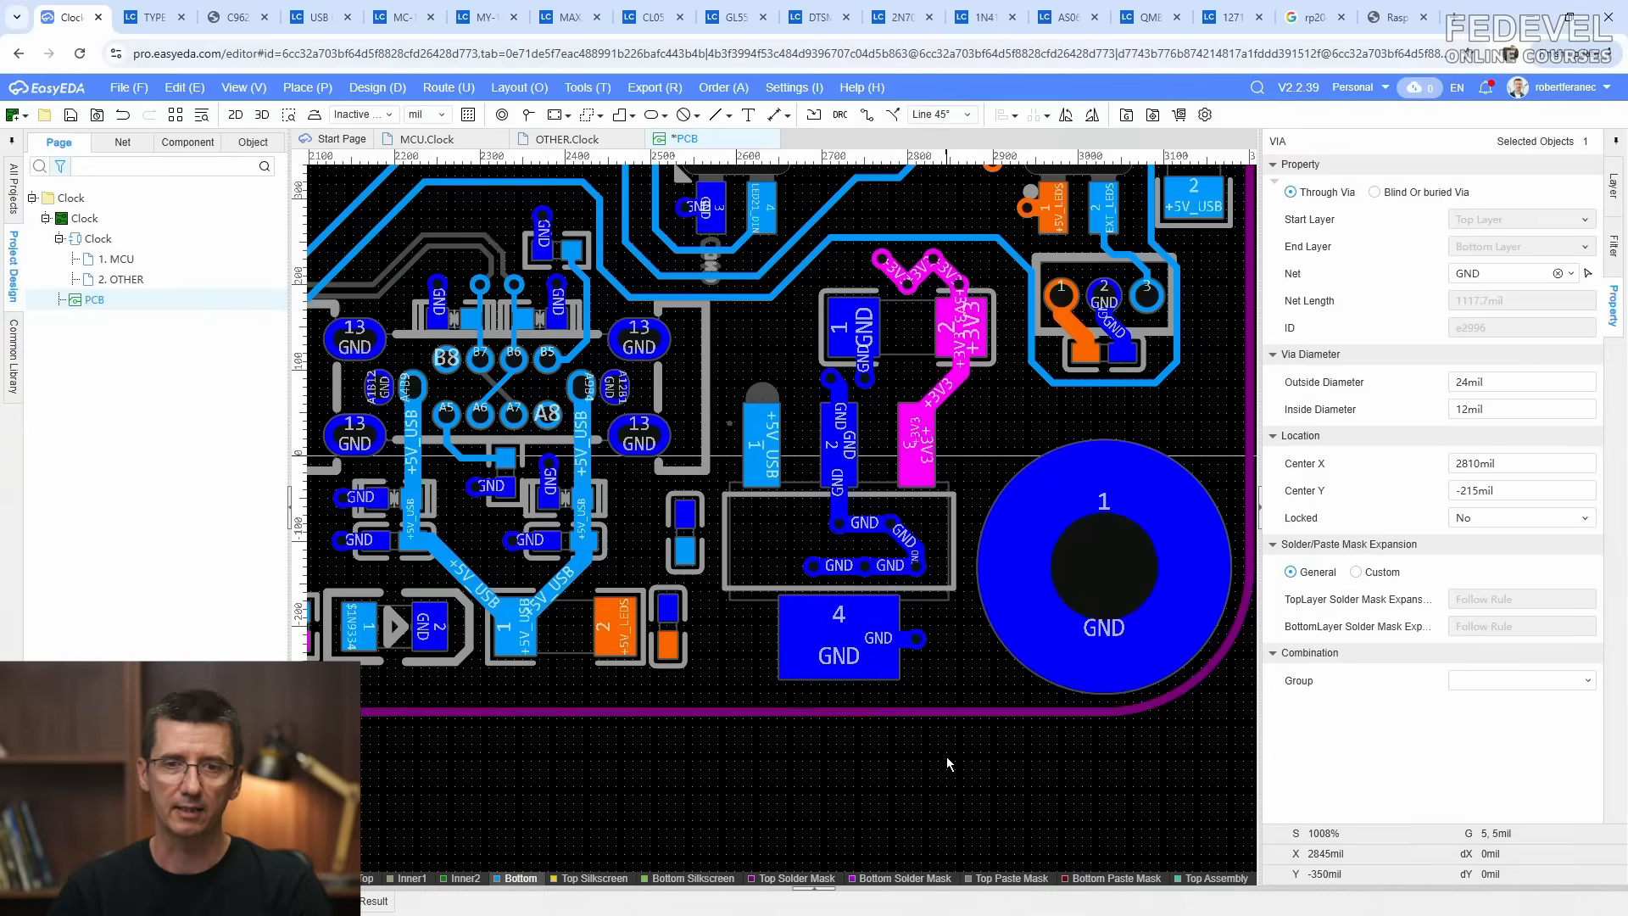
pyautogui.click(946, 757)
pyautogui.press('k')
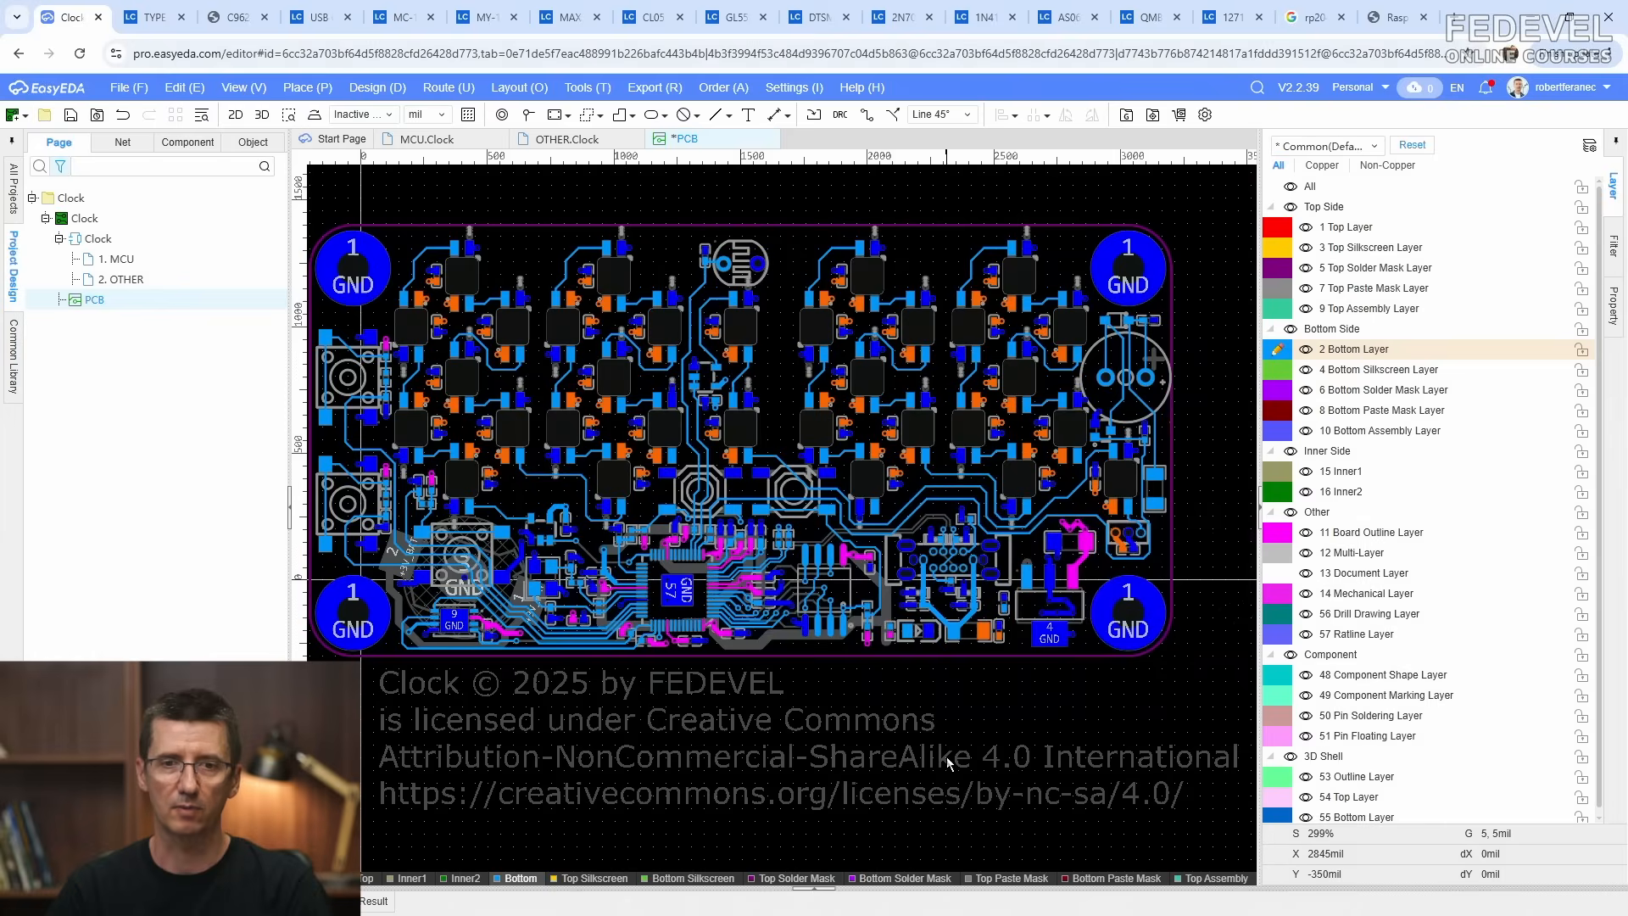
pyautogui.click(70, 117)
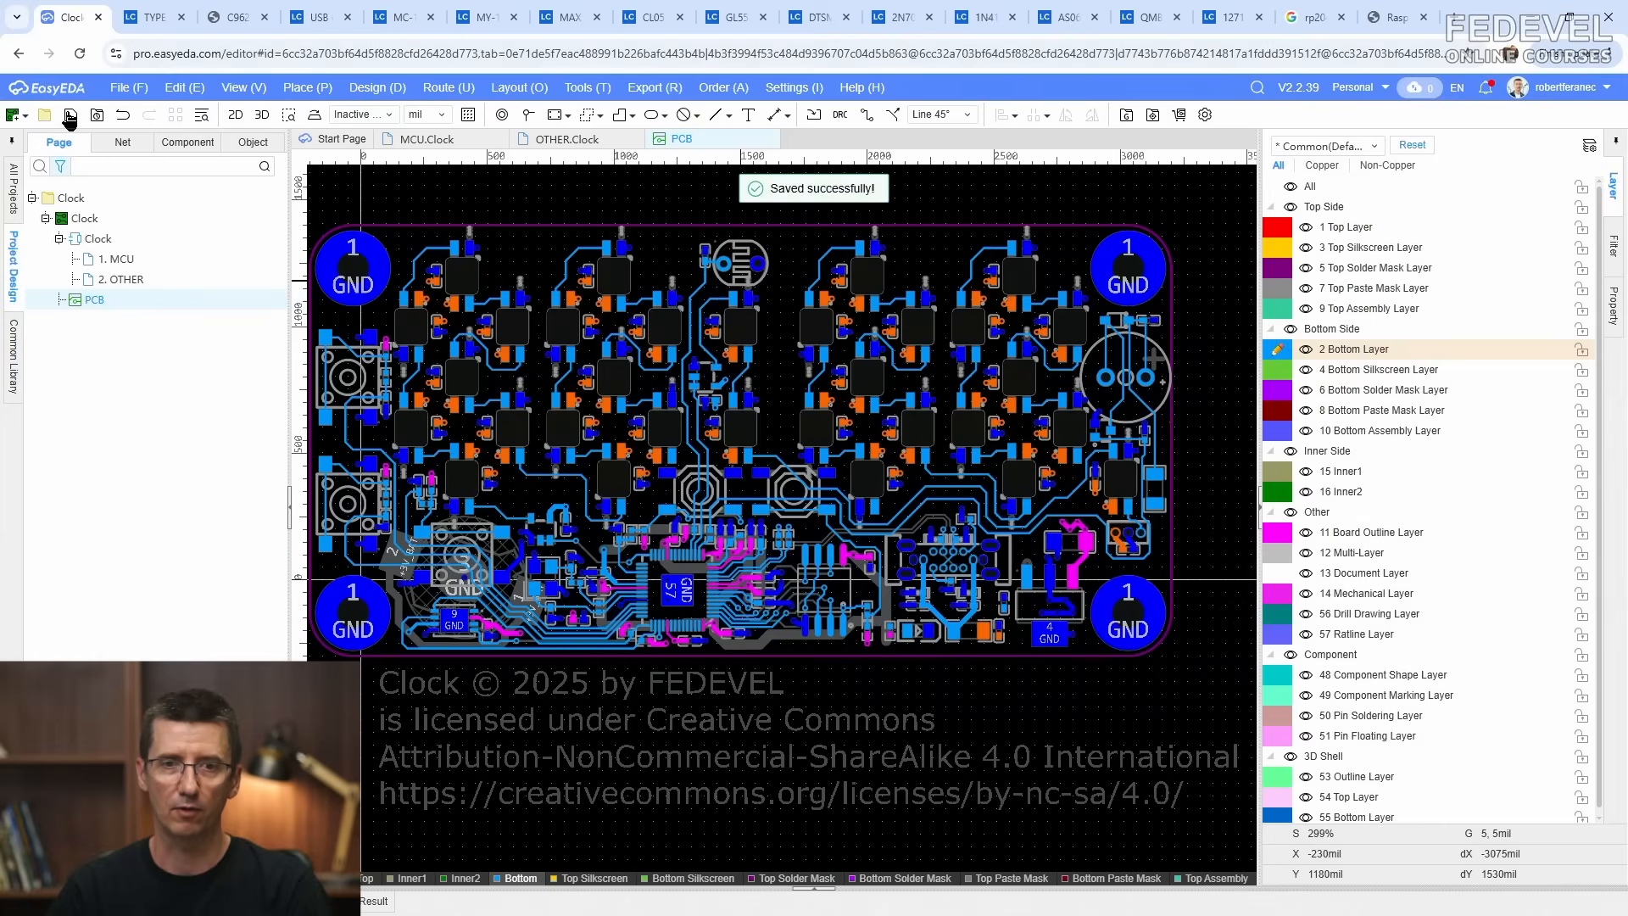
pyautogui.scroll(6, 982, 552)
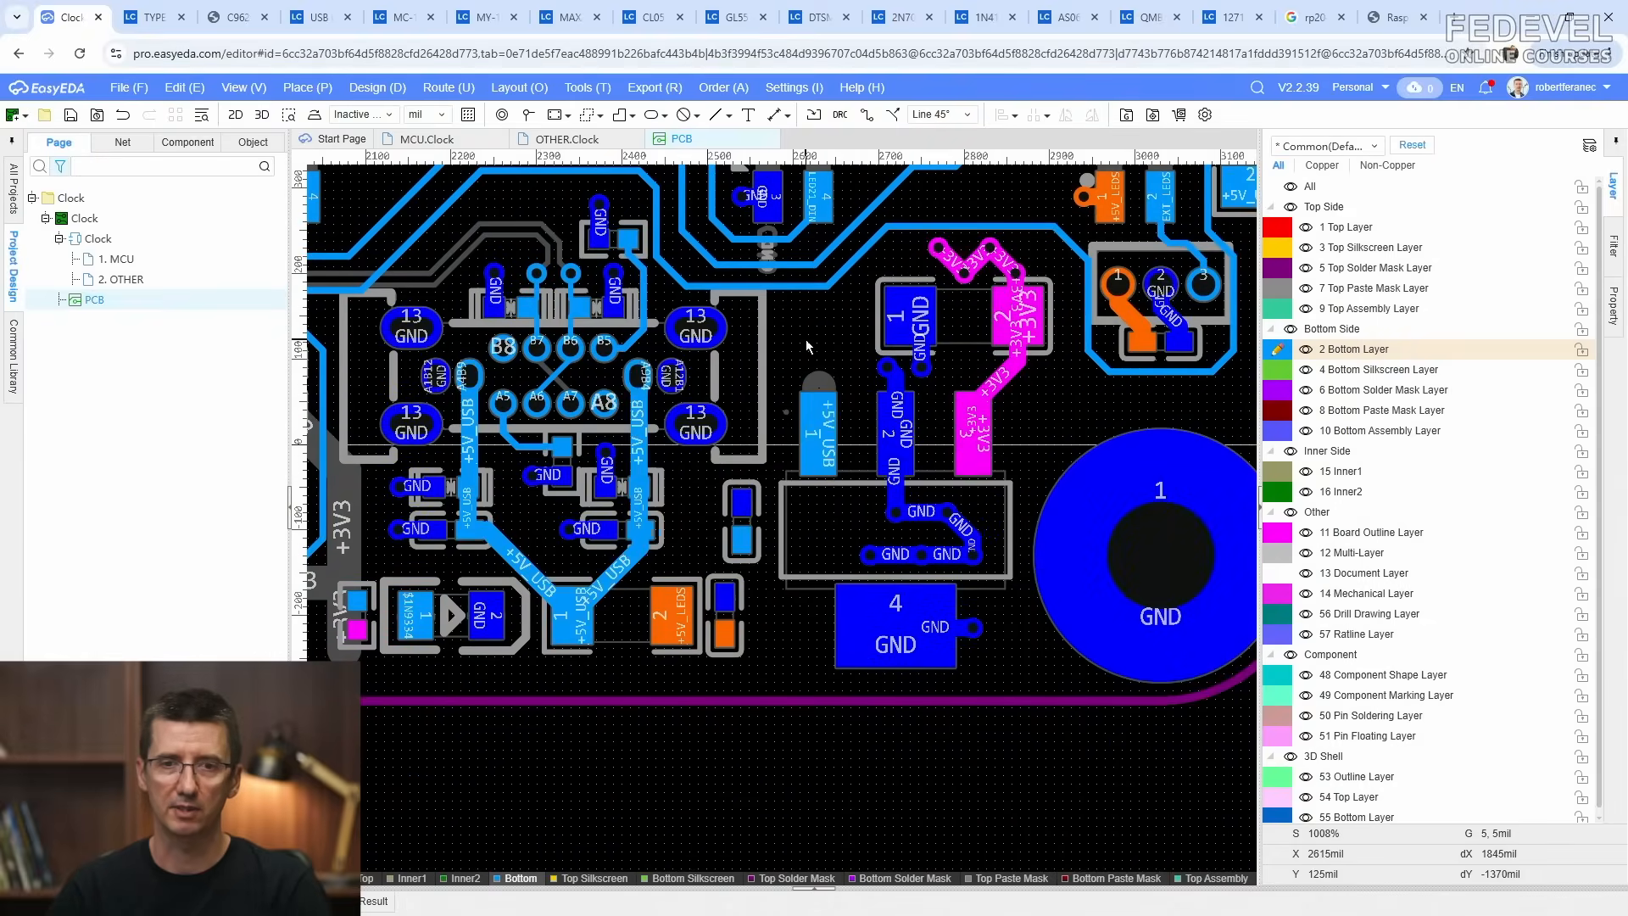
pyautogui.scroll(4, 804, 337)
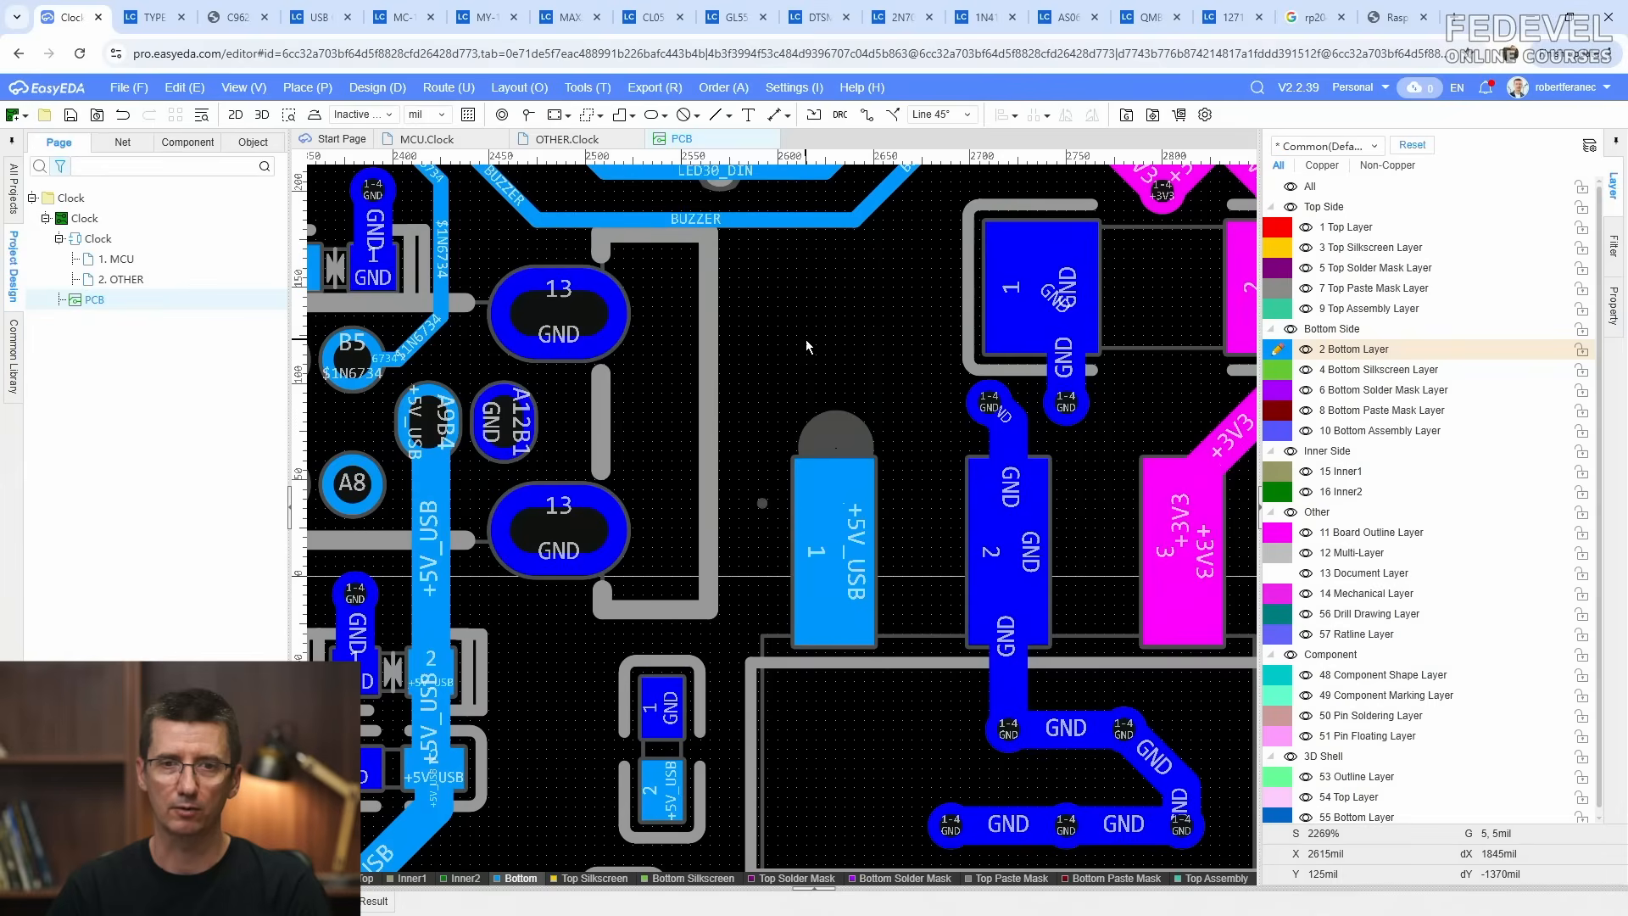
# Step: Route a 20 mil +5V_USB track from the USB connector's lower +5V_USB pad through the small capacitor's pad 2 to regulator pad 1, then adjust its short diagonal
pyautogui.click(874, 116)
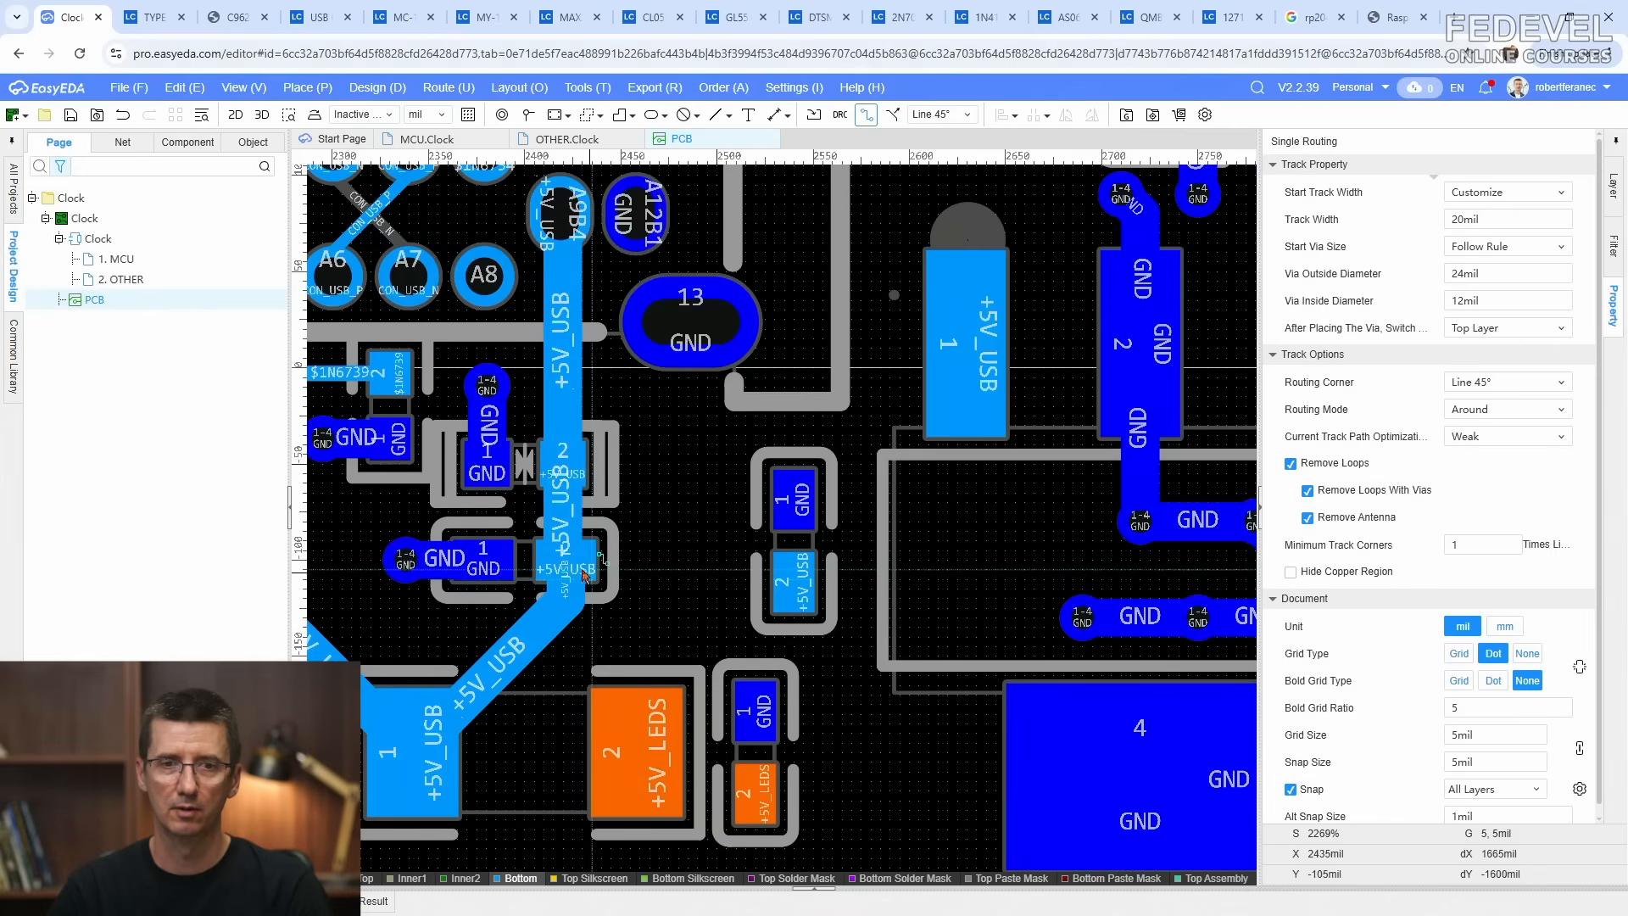
pyautogui.click(590, 569)
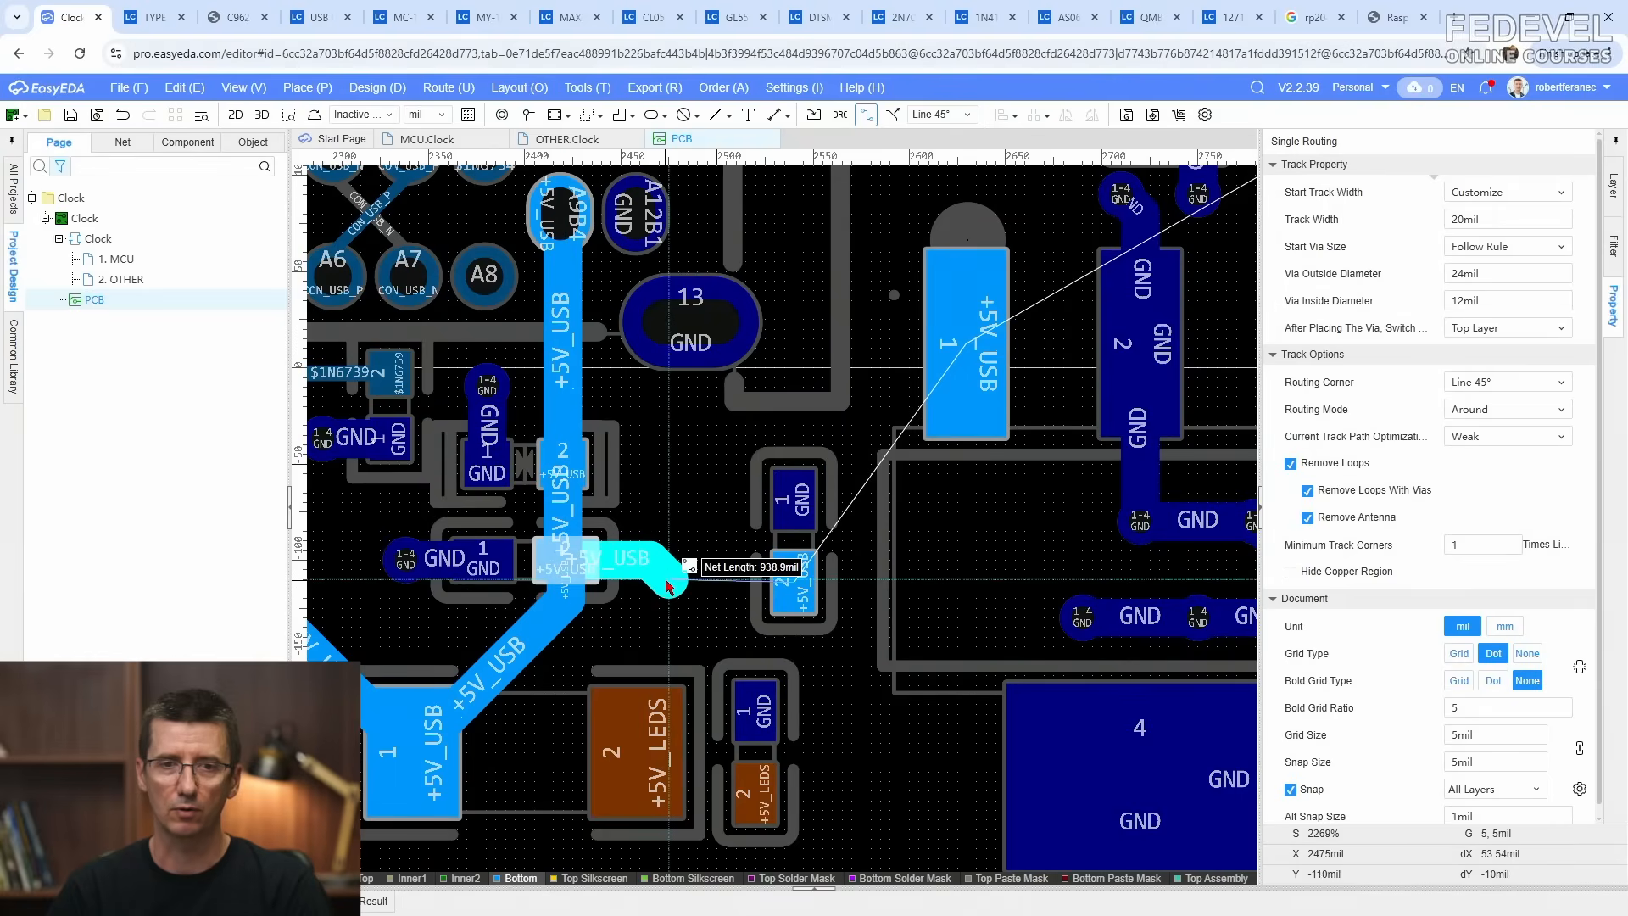
pyautogui.click(813, 595)
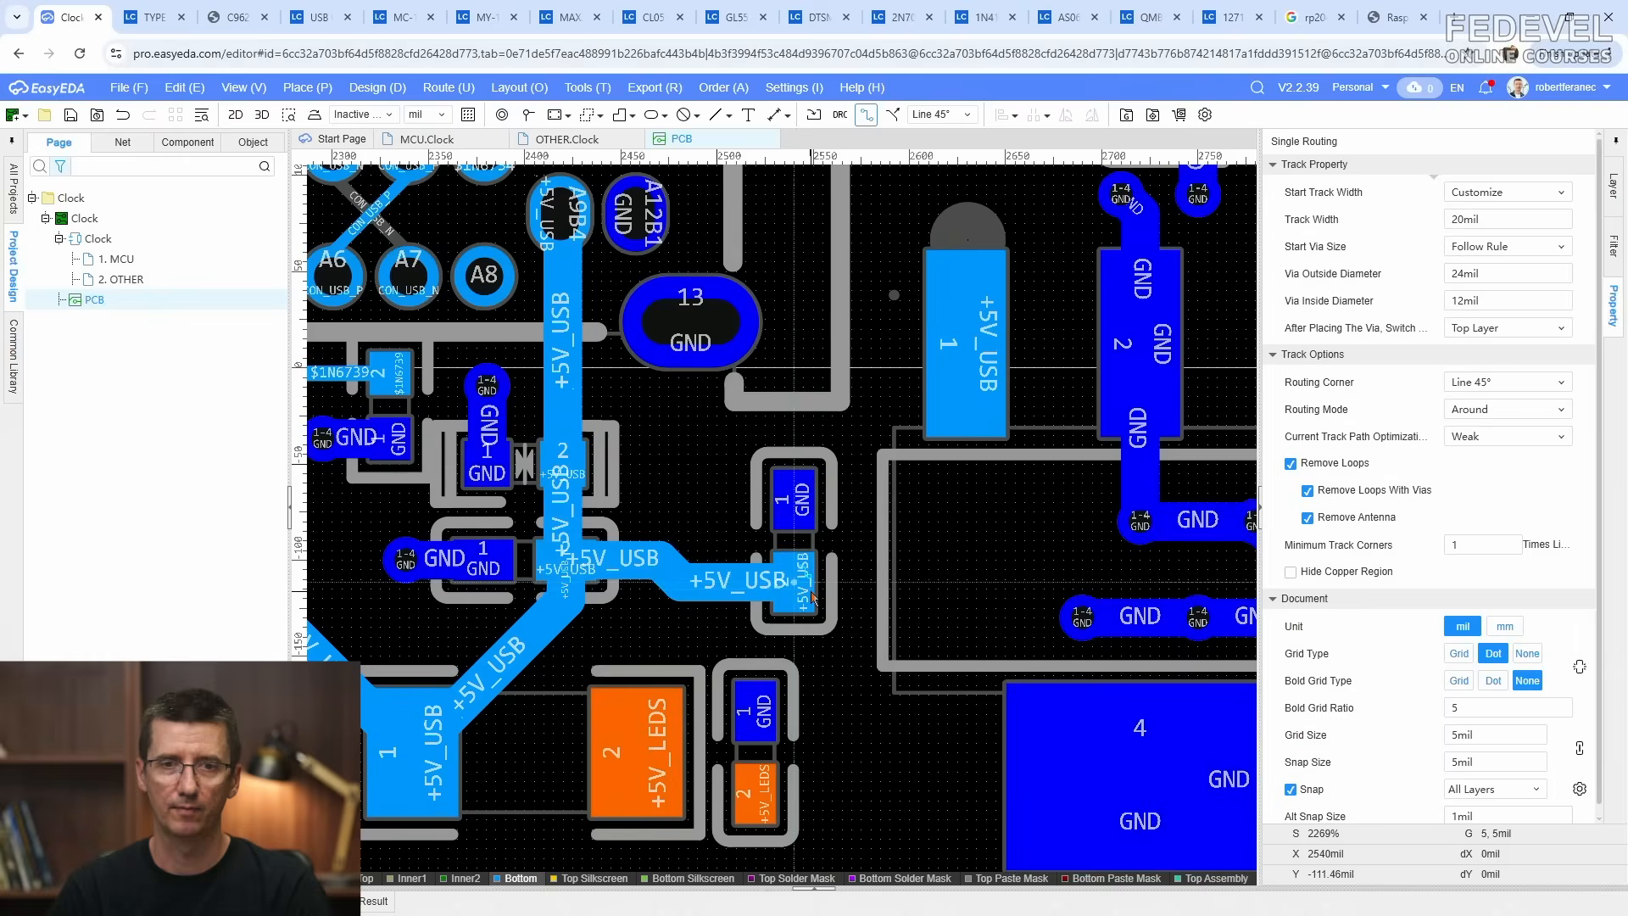
pyautogui.click(802, 593)
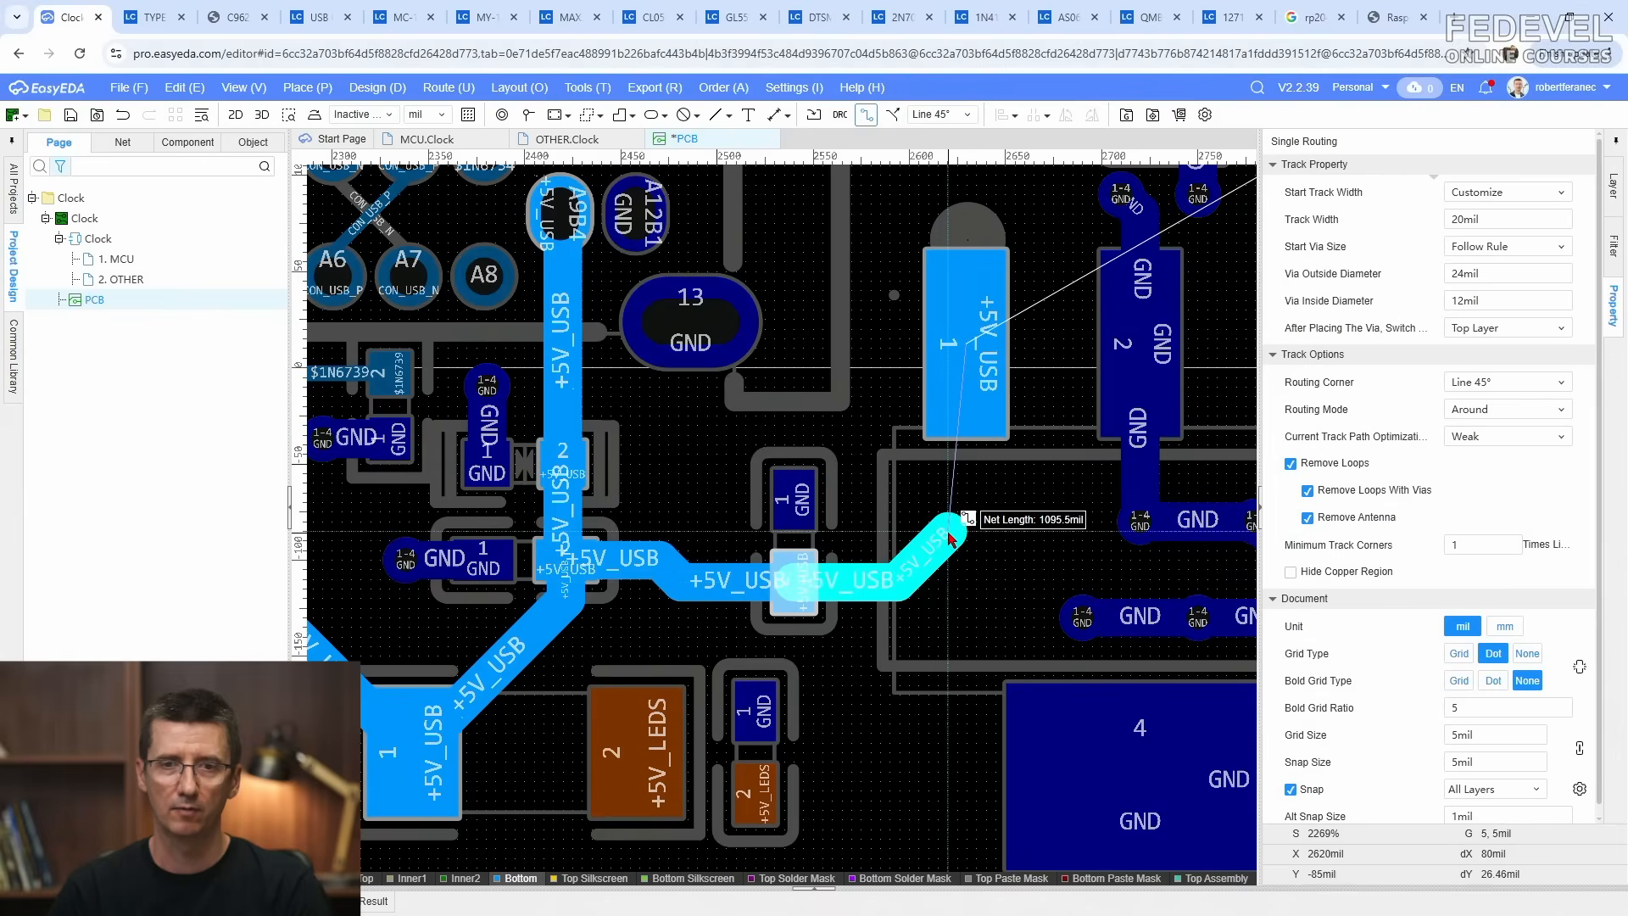
pyautogui.click(965, 339)
pyautogui.press('Escape')
pyautogui.scroll(3, 663, 566)
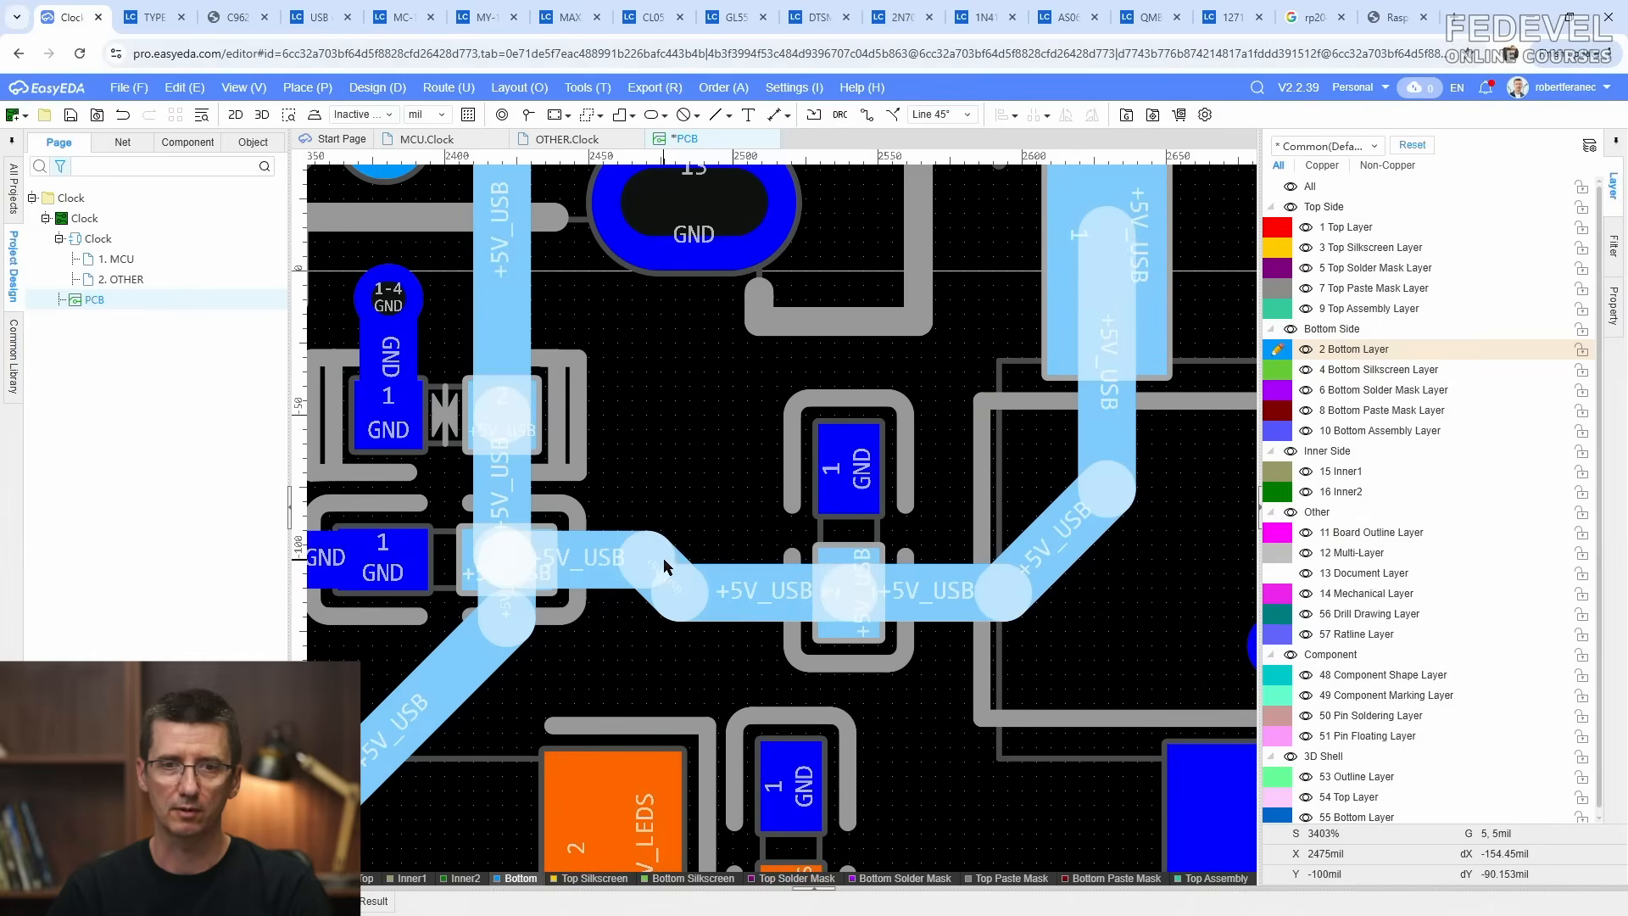
pyautogui.moveTo(665, 566); pyautogui.dragTo(685, 554)
# Step: Route a short 20 mil GND track from pad 1 of the small capacitor and place a GND via at its end
pyautogui.moveTo(720, 489); pyautogui.dragTo(580, 540, button='right')
pyautogui.click(865, 114)
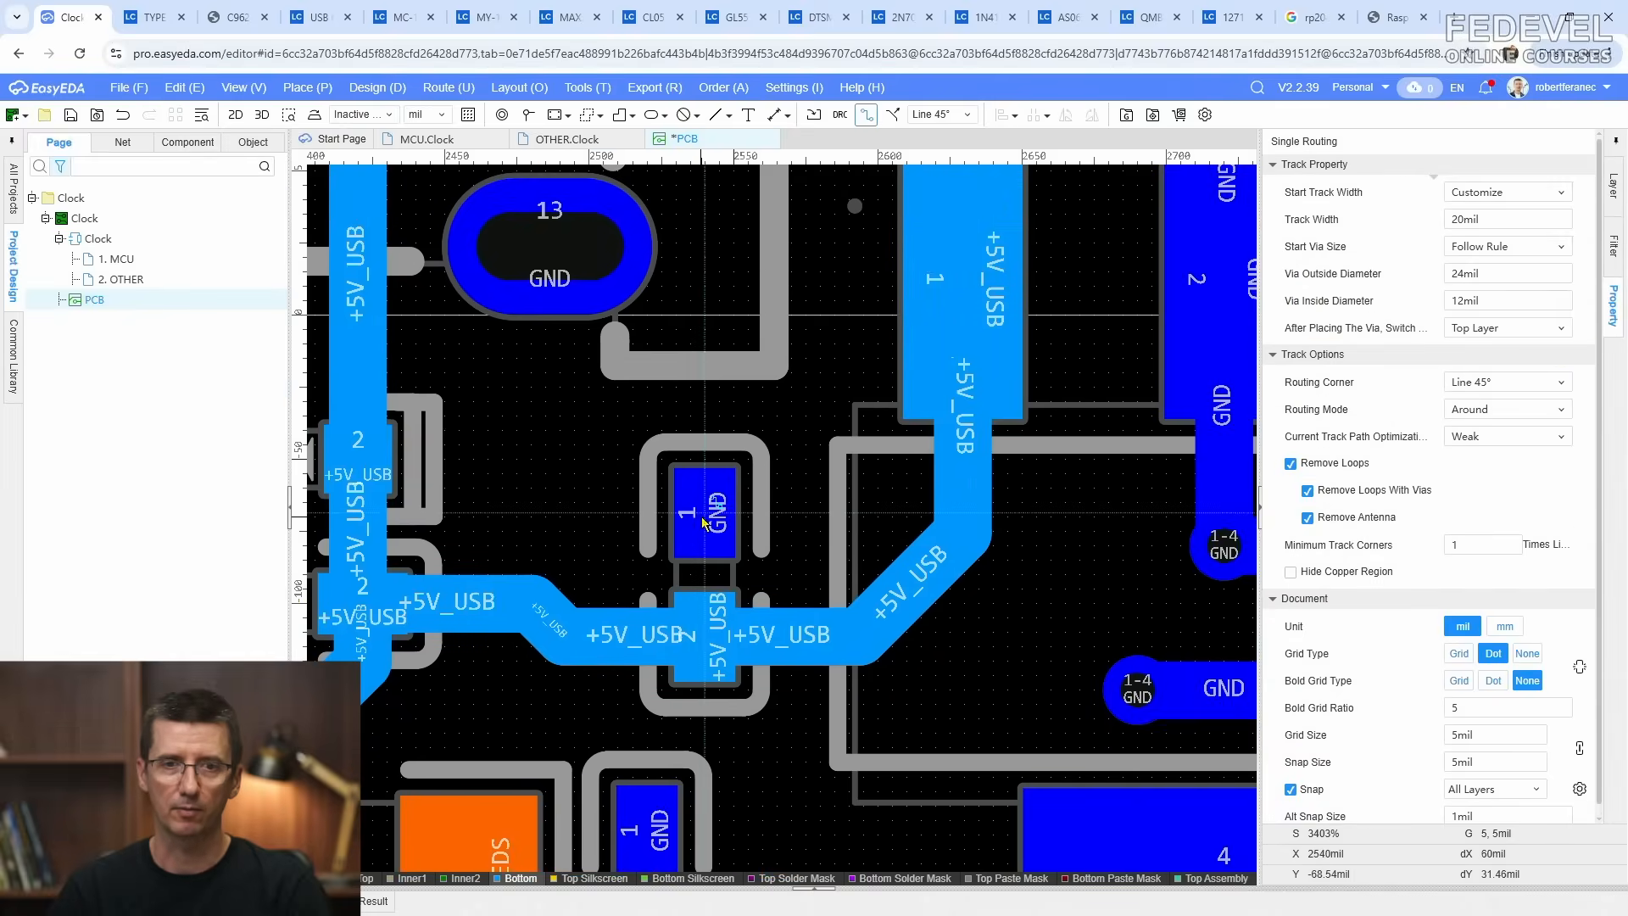
pyautogui.click(706, 512)
pyautogui.press('Escape')
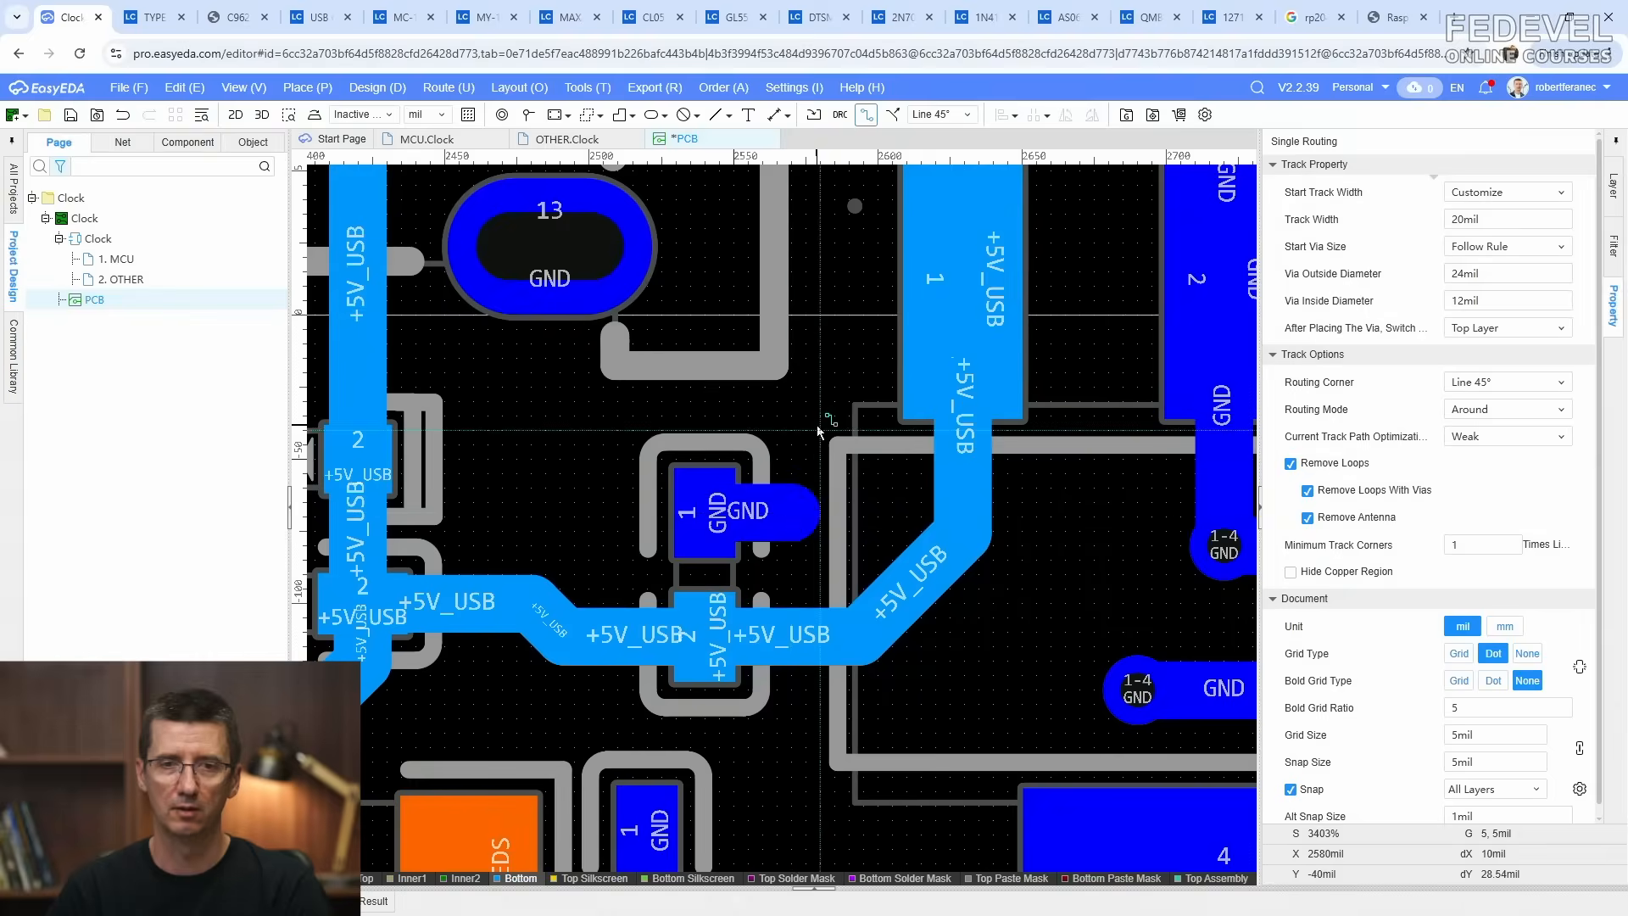
pyautogui.click(527, 115)
pyautogui.click(790, 508)
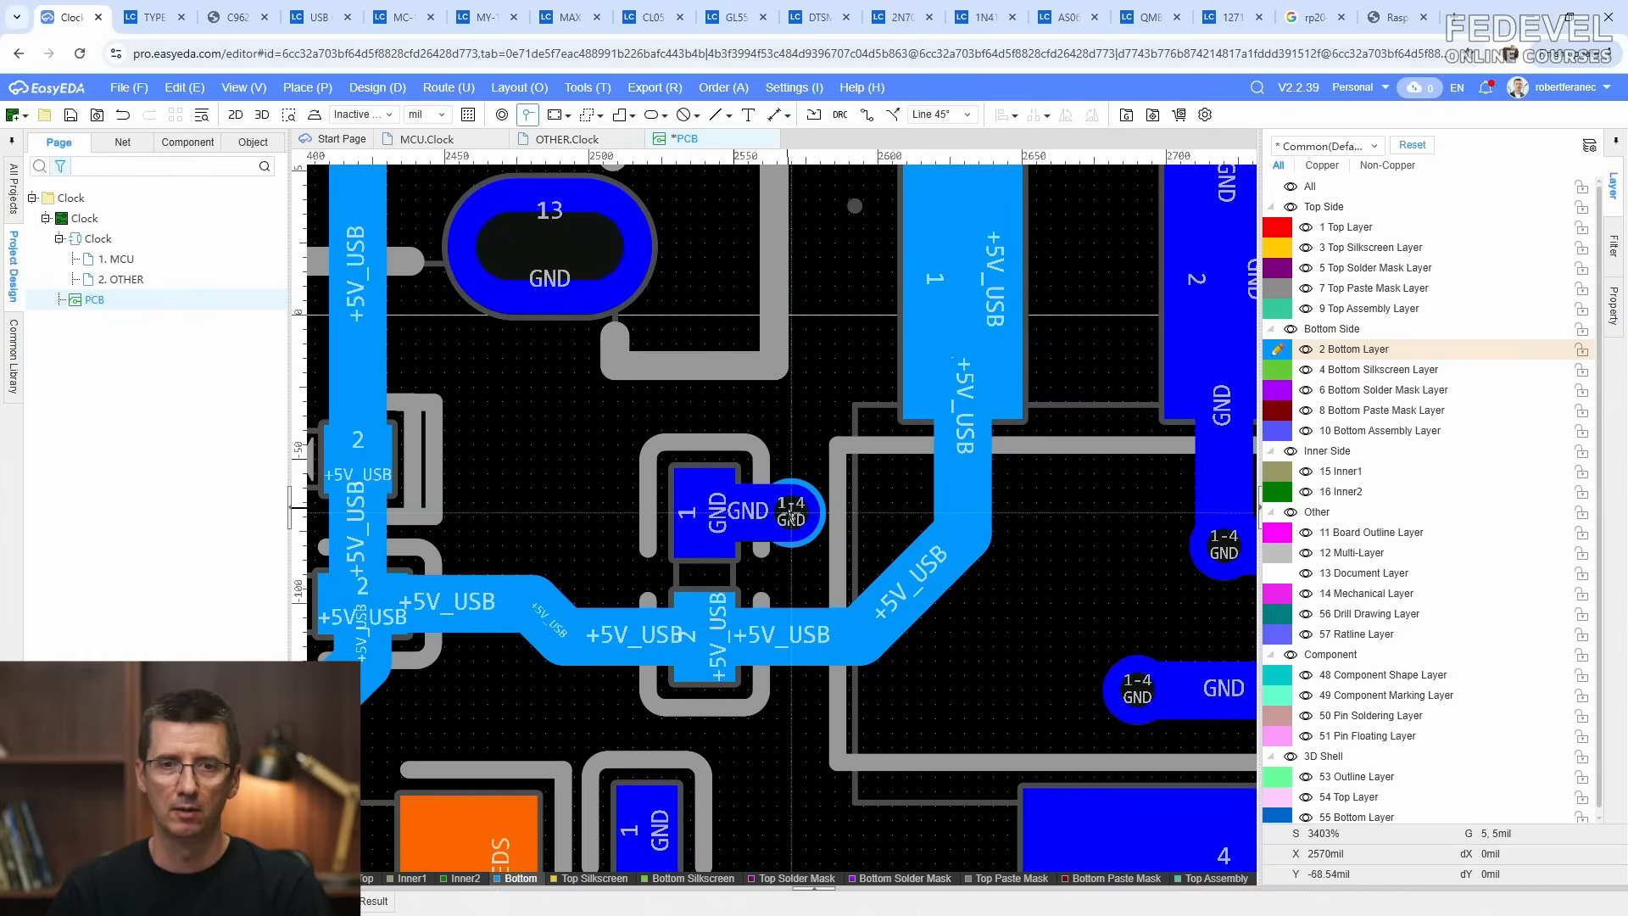
# Step: Route a 20 mil +5V_USB branch from the upper +5V_USB component pad diagonally and up beside the USB connector, ending below the BUZZER track
pyautogui.scroll(-5, 780, 500)
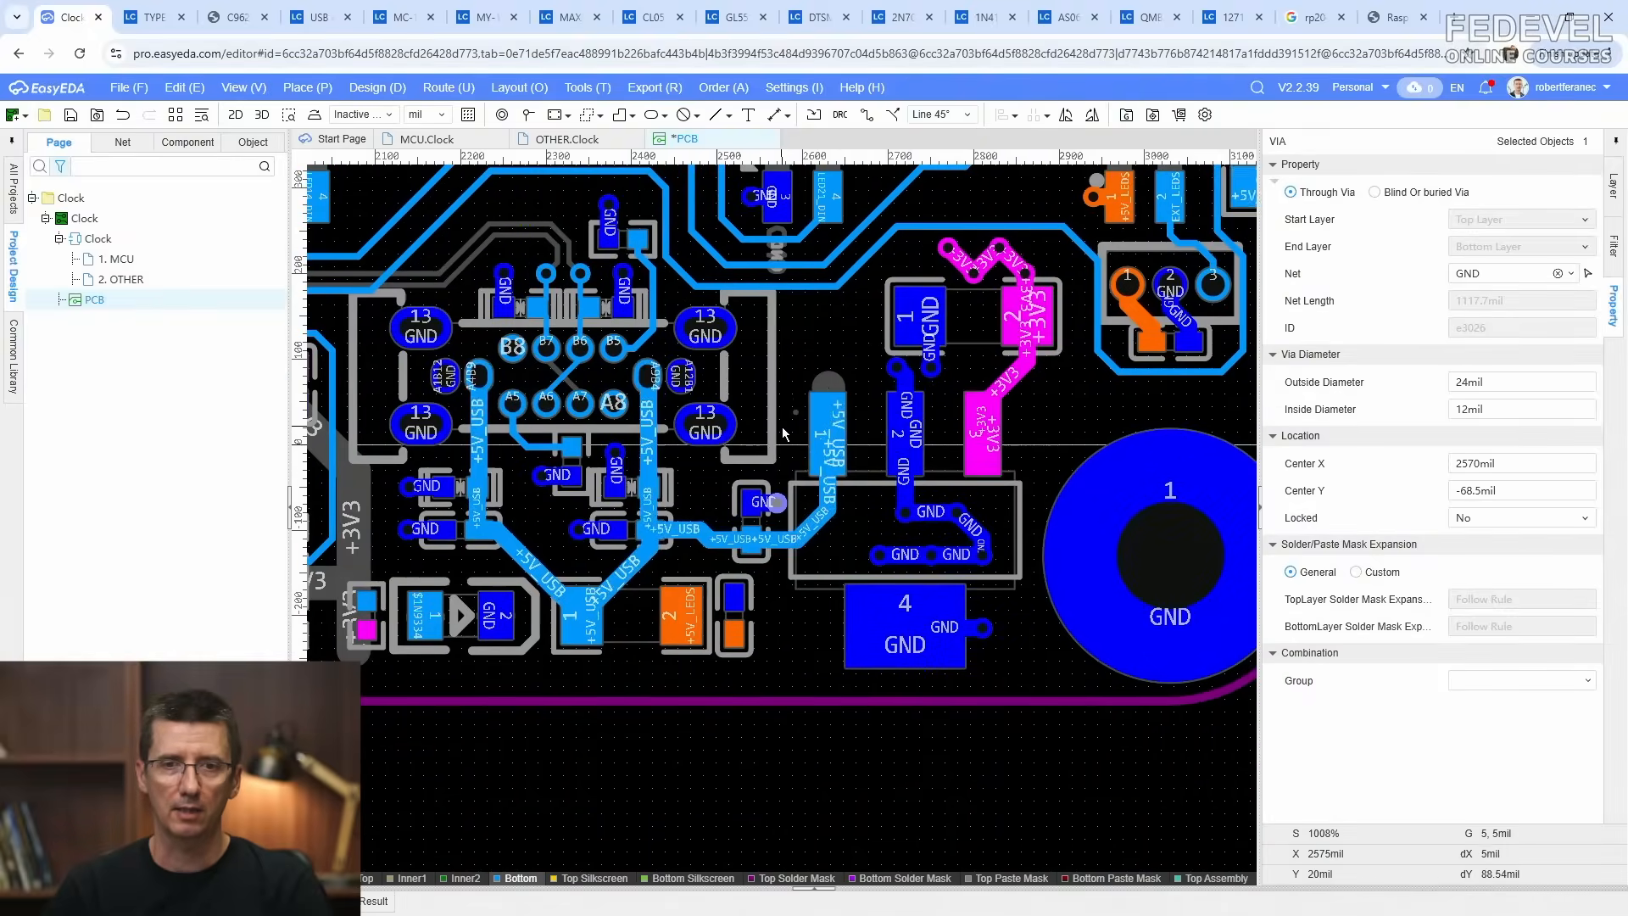
pyautogui.moveTo(834, 461); pyautogui.dragTo(777, 541, button='right')
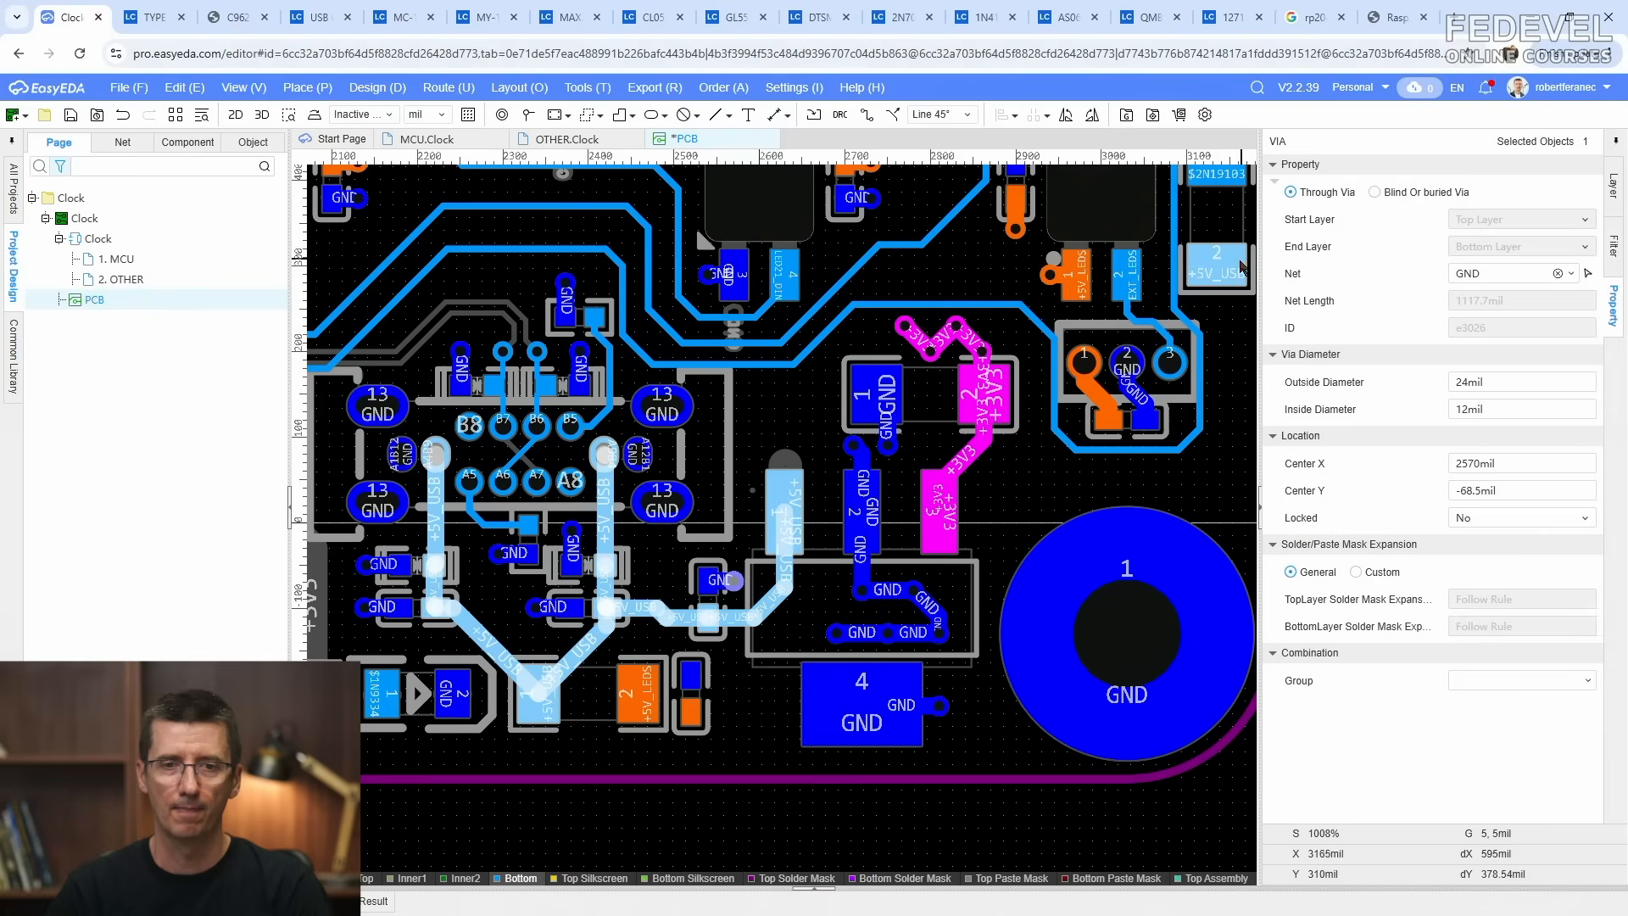
pyautogui.scroll(-3, 1238, 268)
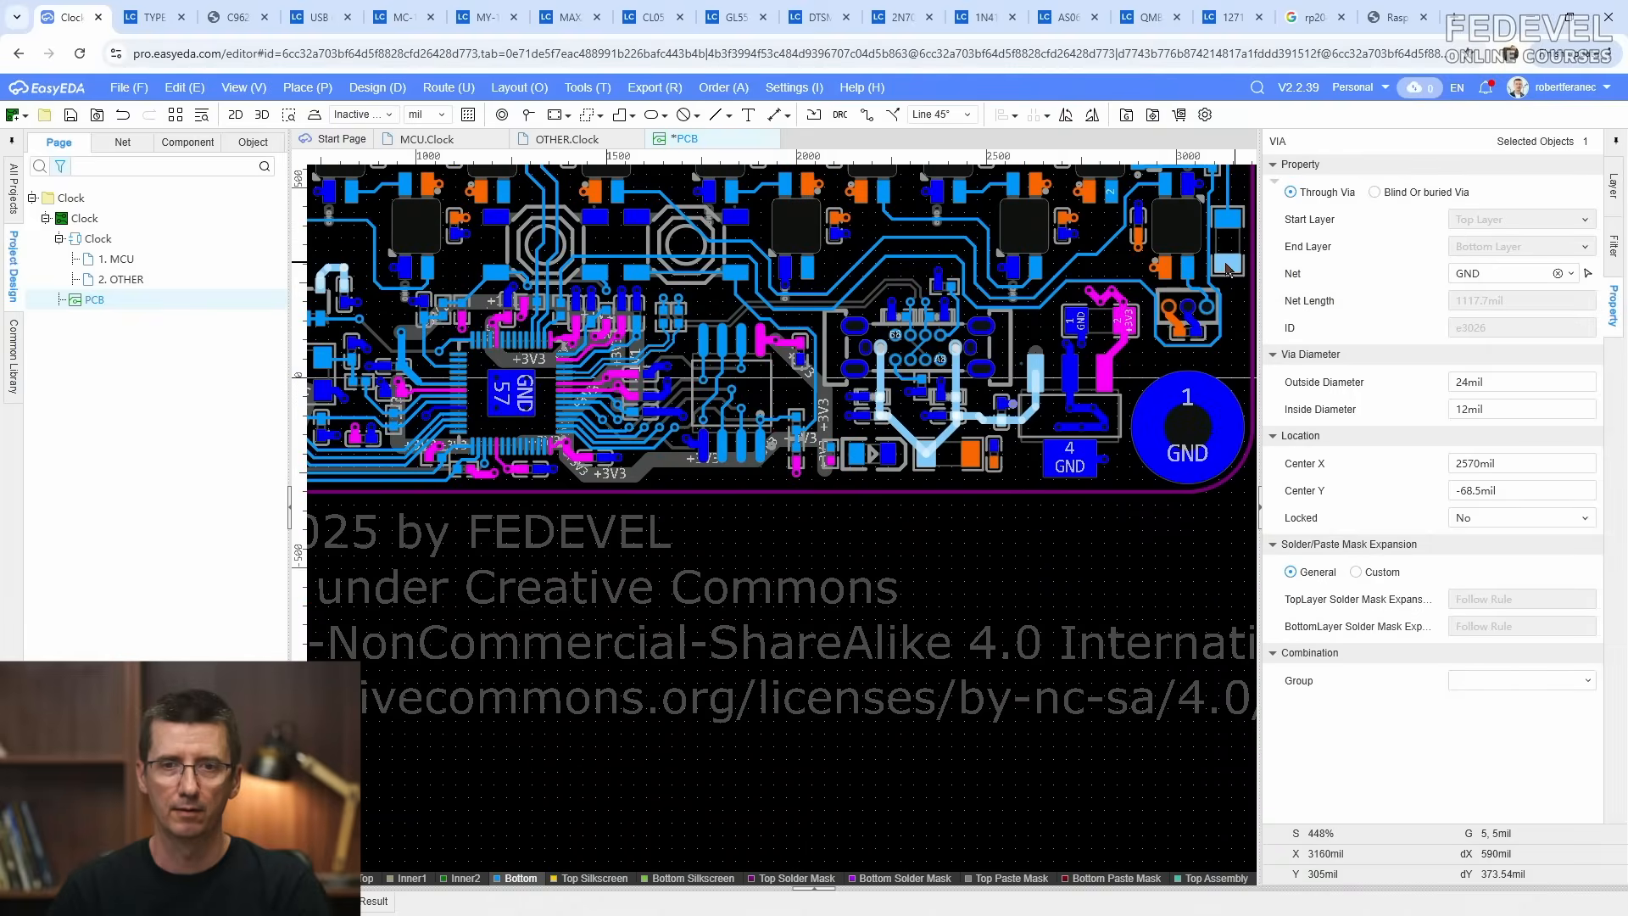
pyautogui.scroll(5, 1022, 332)
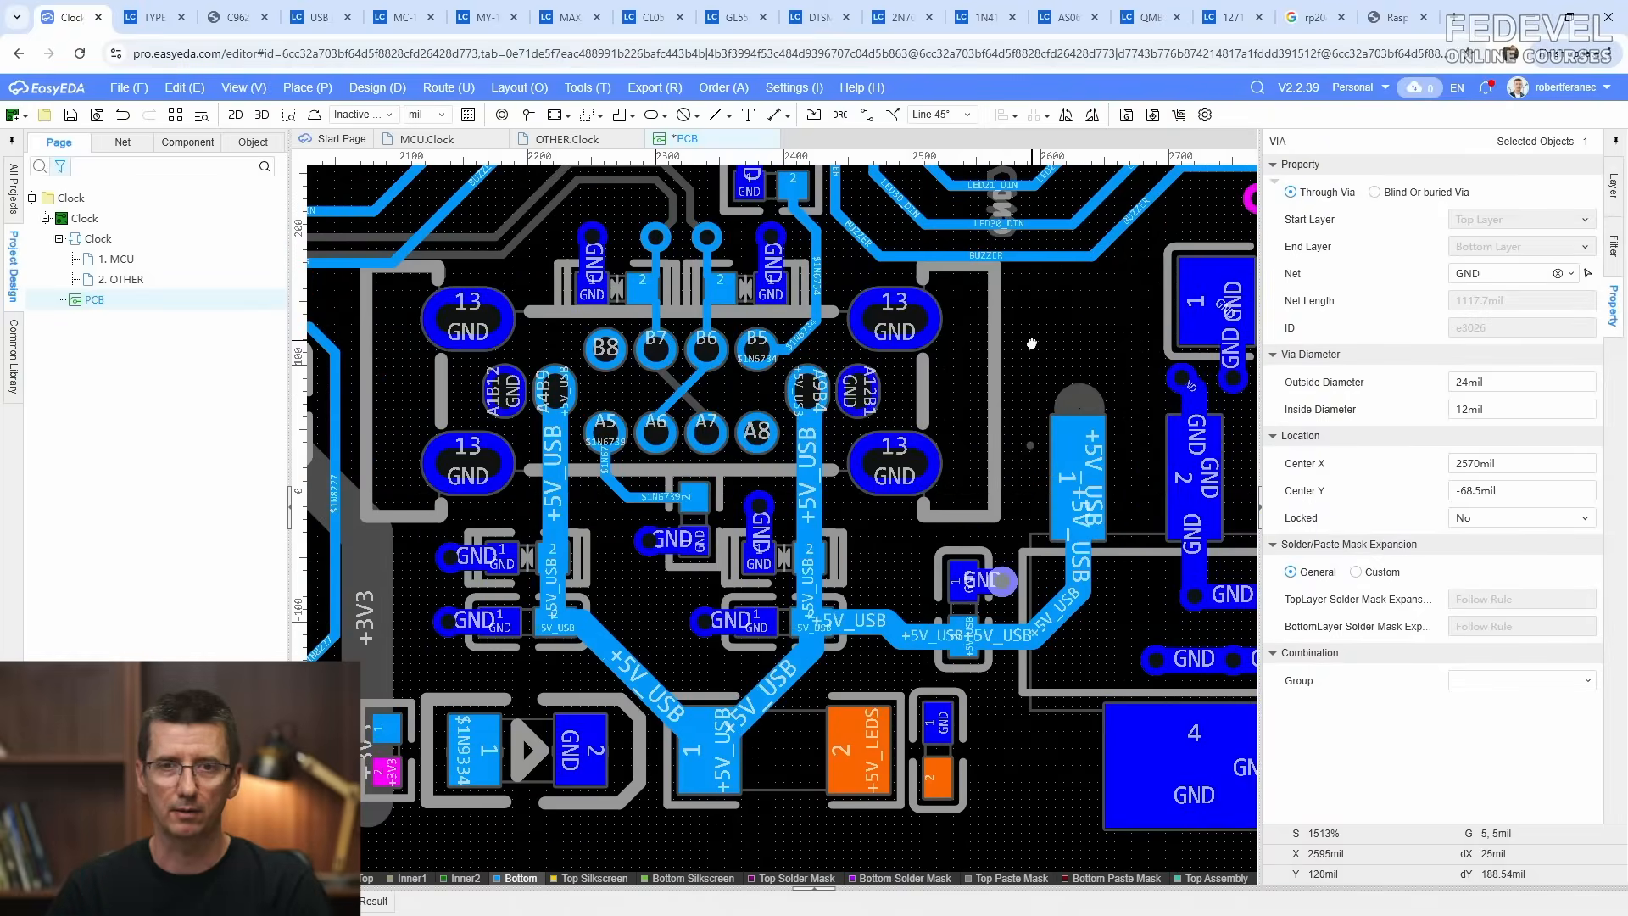
pyautogui.moveTo(1032, 343); pyautogui.dragTo(900, 401, button='right')
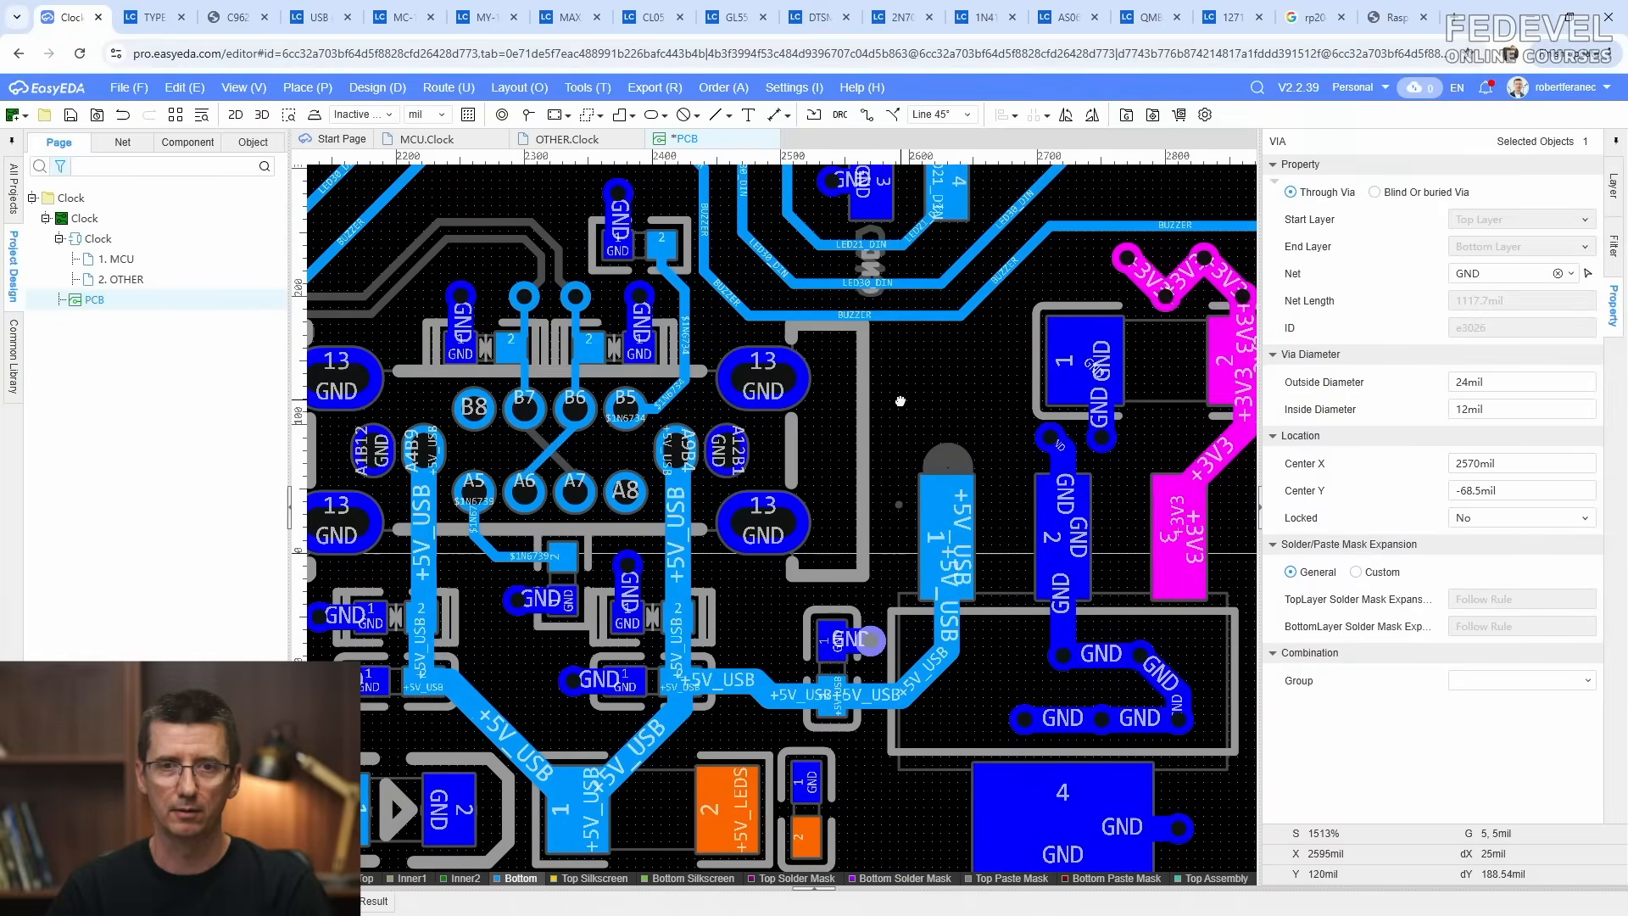
pyautogui.click(866, 119)
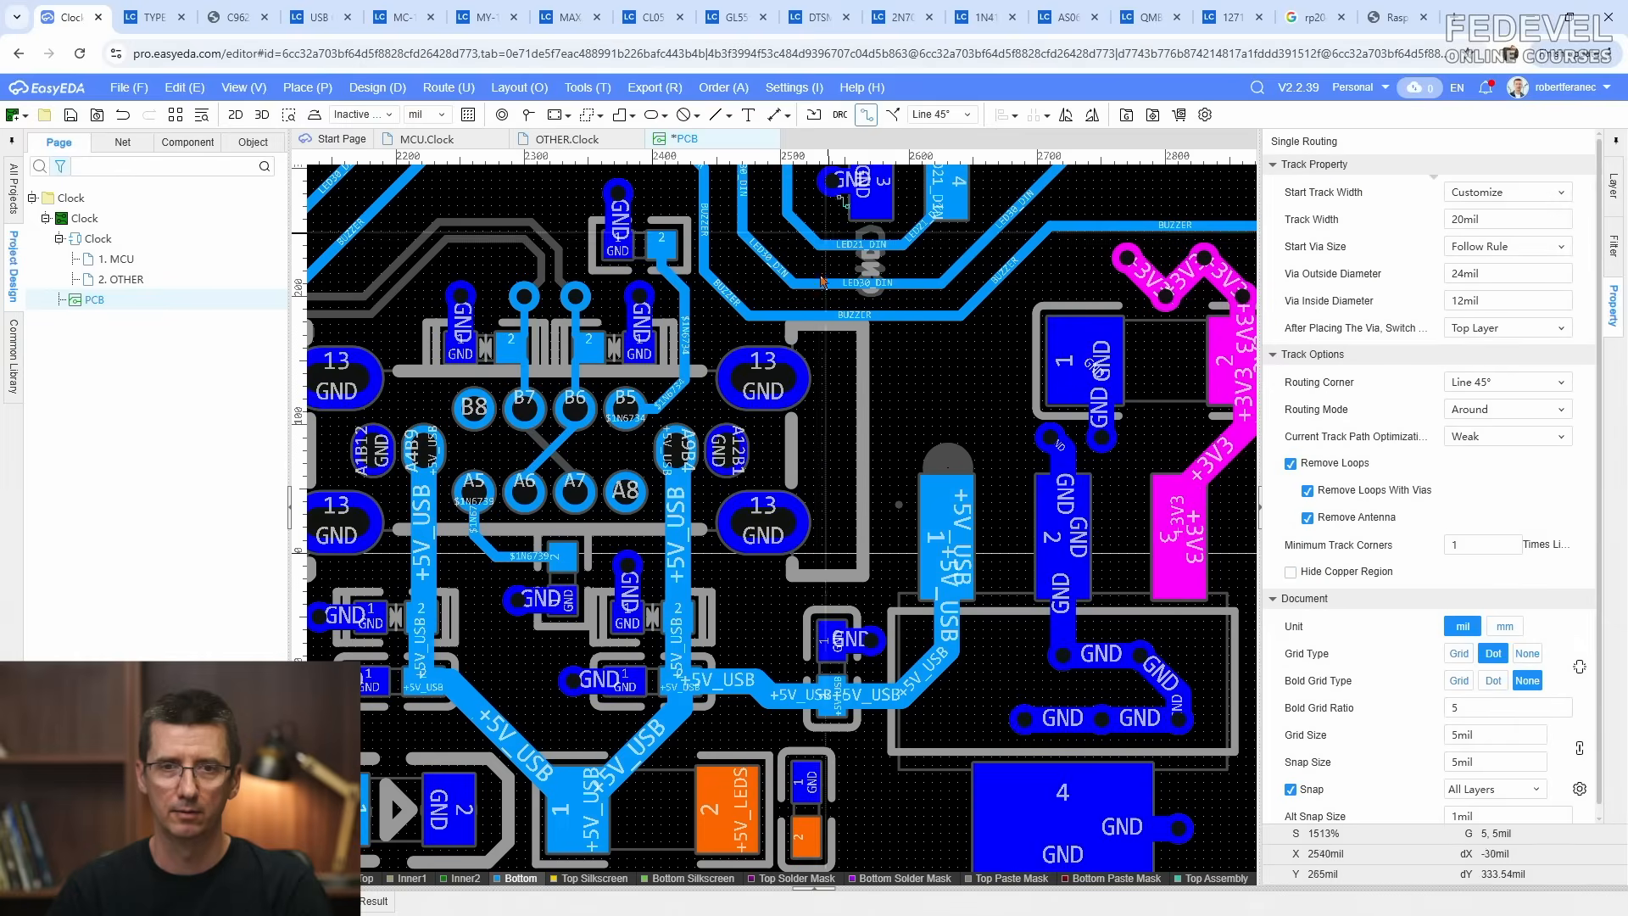
pyautogui.click(681, 628)
pyautogui.scroll(2, 680, 627)
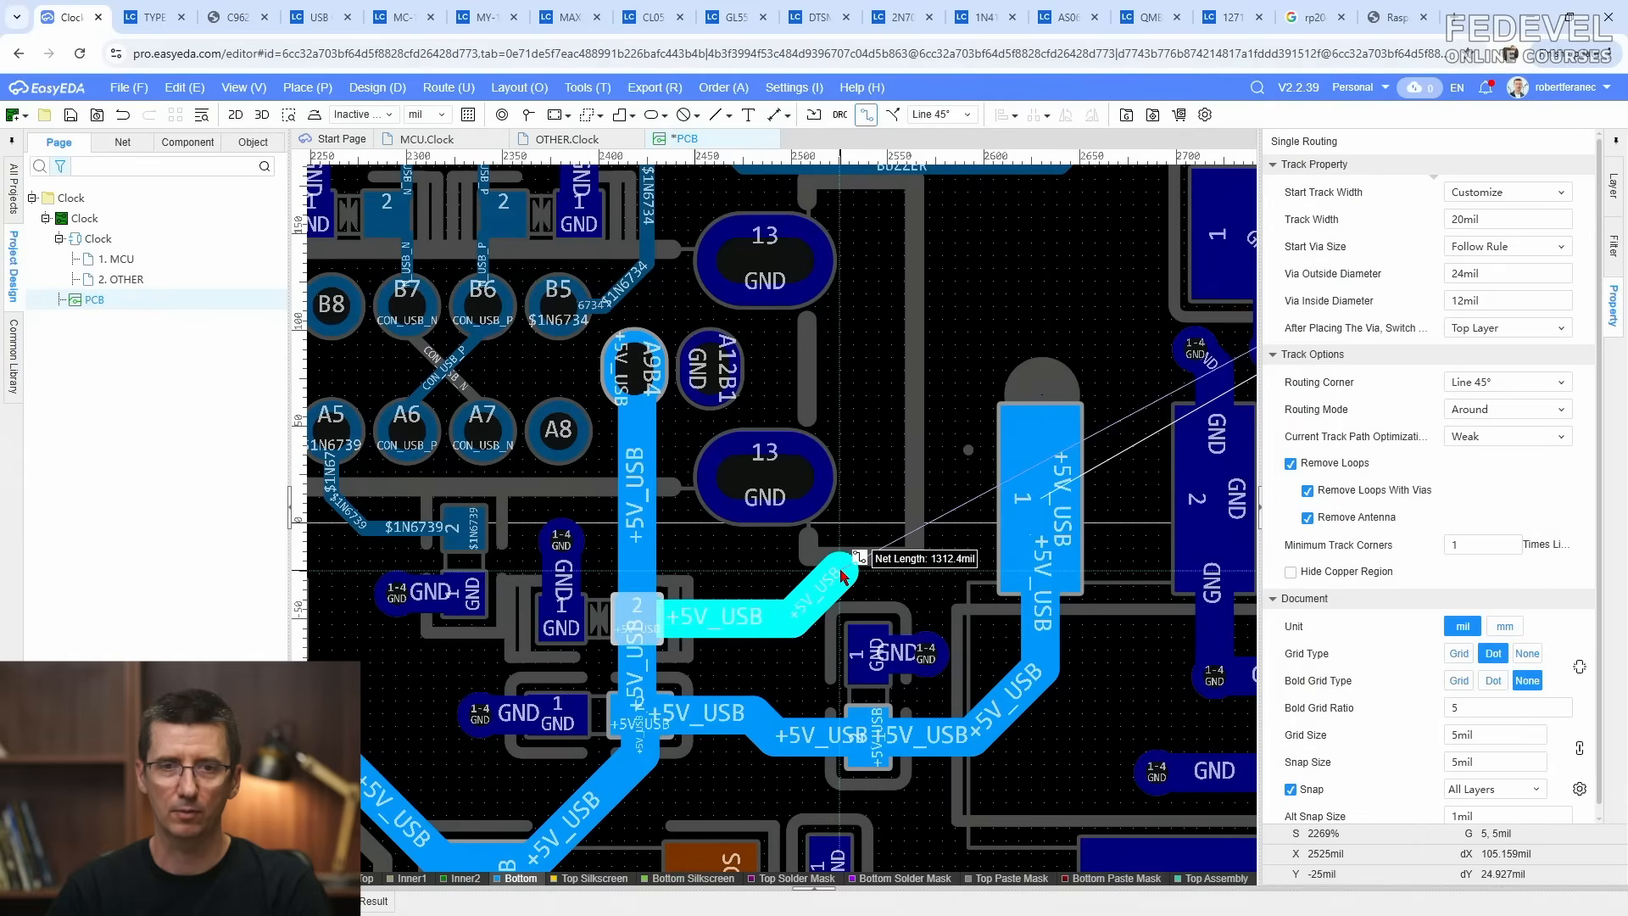
pyautogui.click(840, 573)
pyautogui.moveTo(840, 573); pyautogui.dragTo(719, 741, button='right')
pyautogui.click(785, 451)
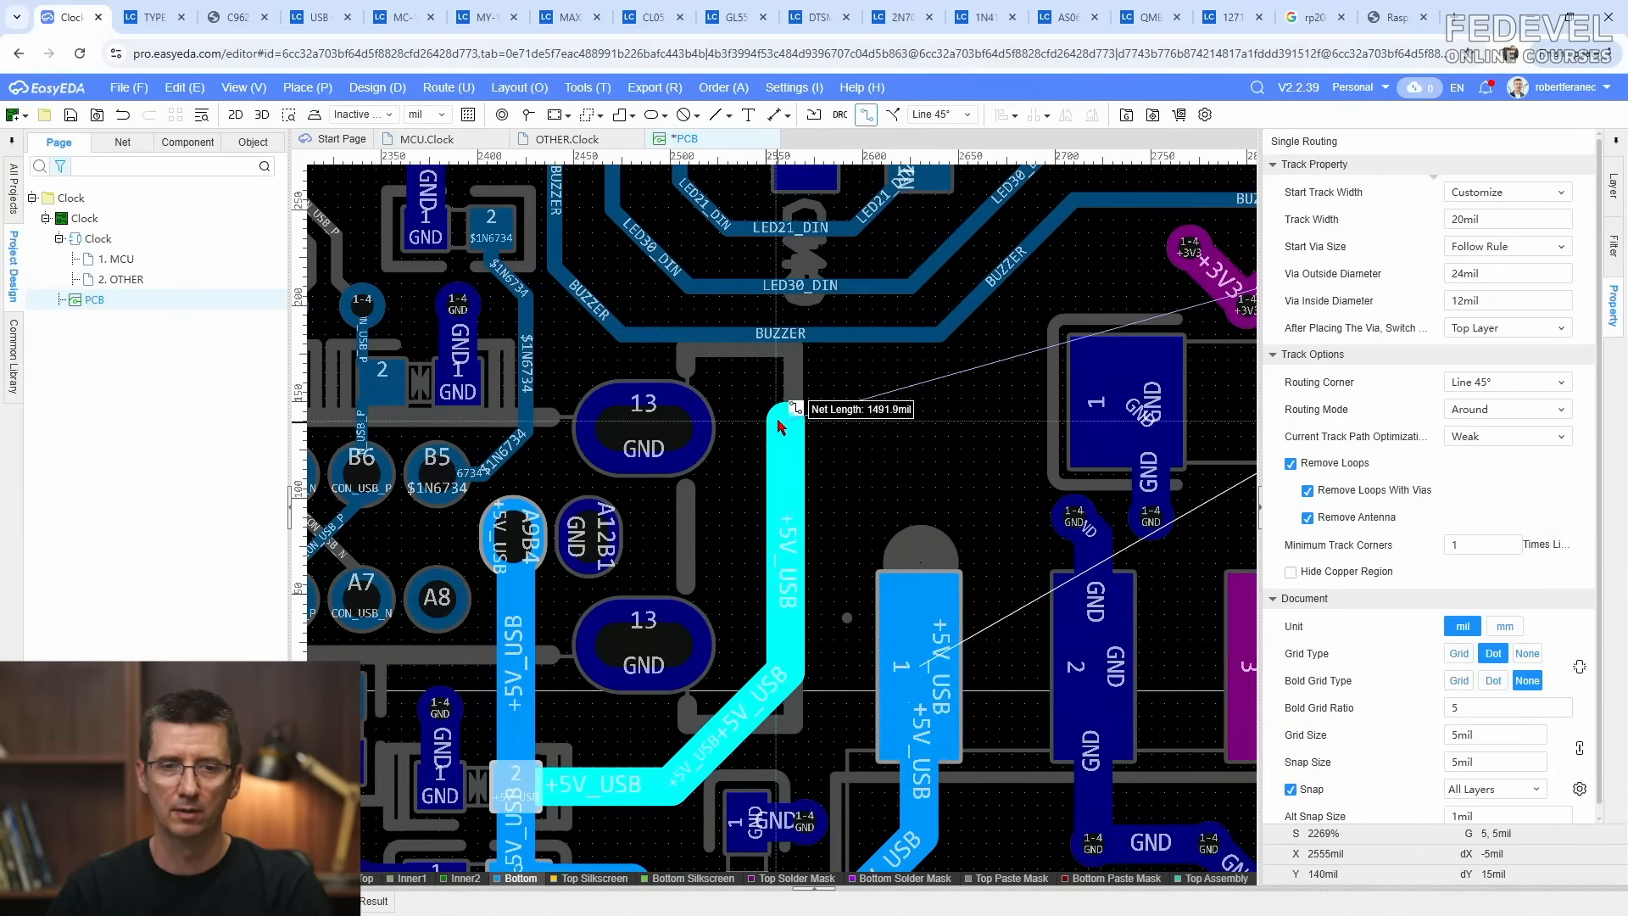
pyautogui.press('Escape')
pyautogui.press('Escape')
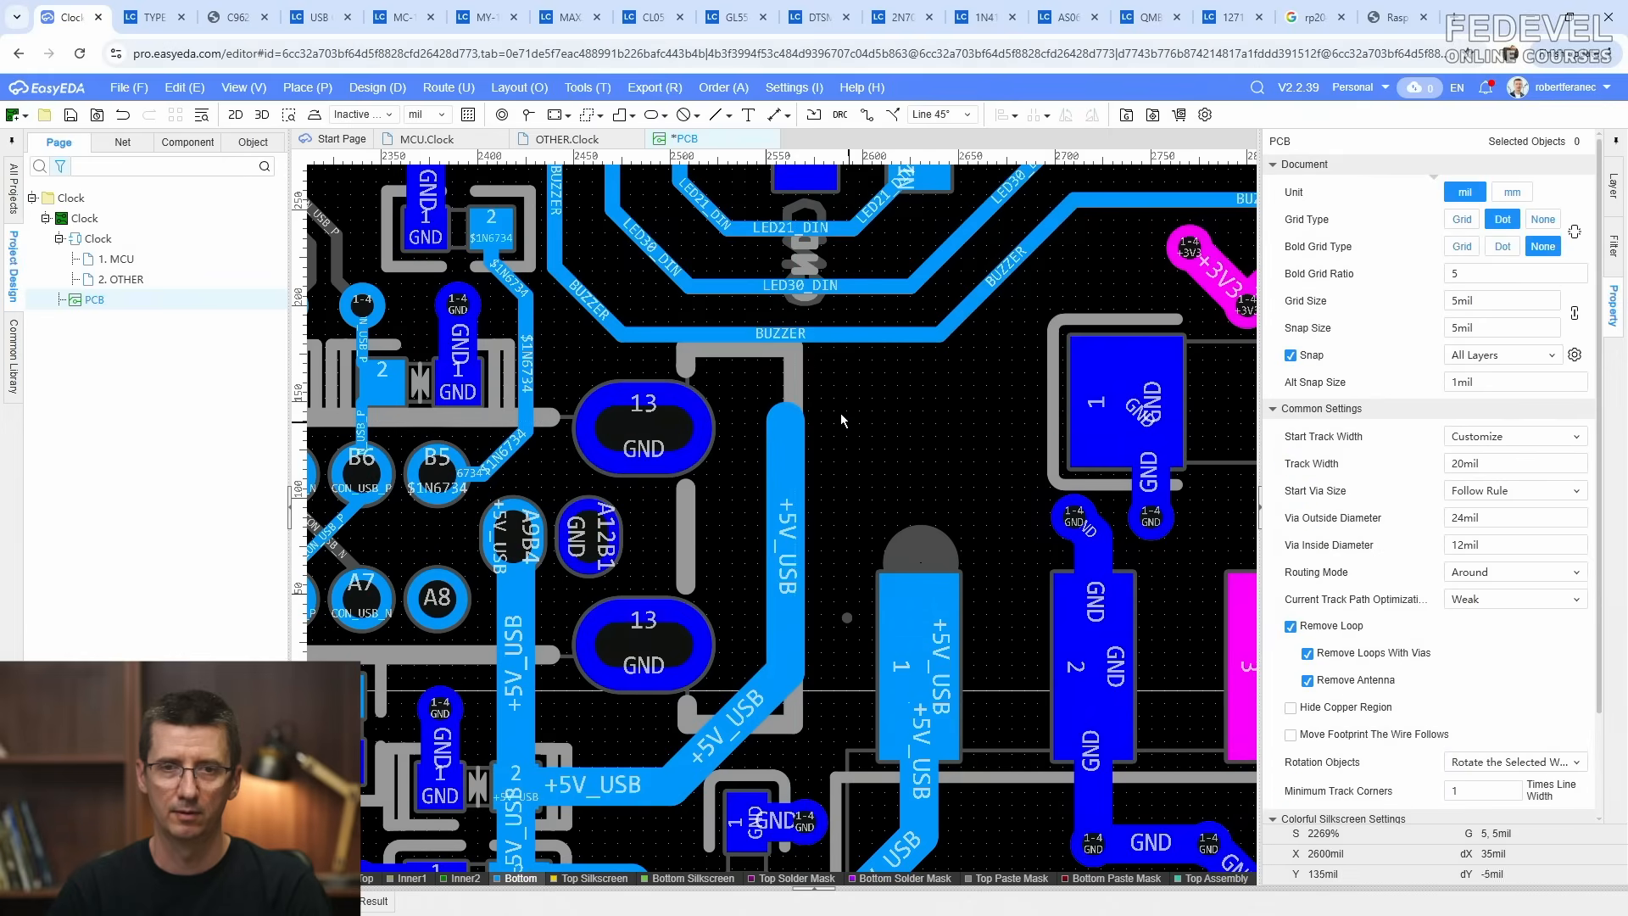
# Step: Place three +5V_USB vias in a V arrangement at the upper end of the new branch, above regulator pad 1
pyautogui.click(525, 115)
pyautogui.click(786, 421)
pyautogui.press('Escape')
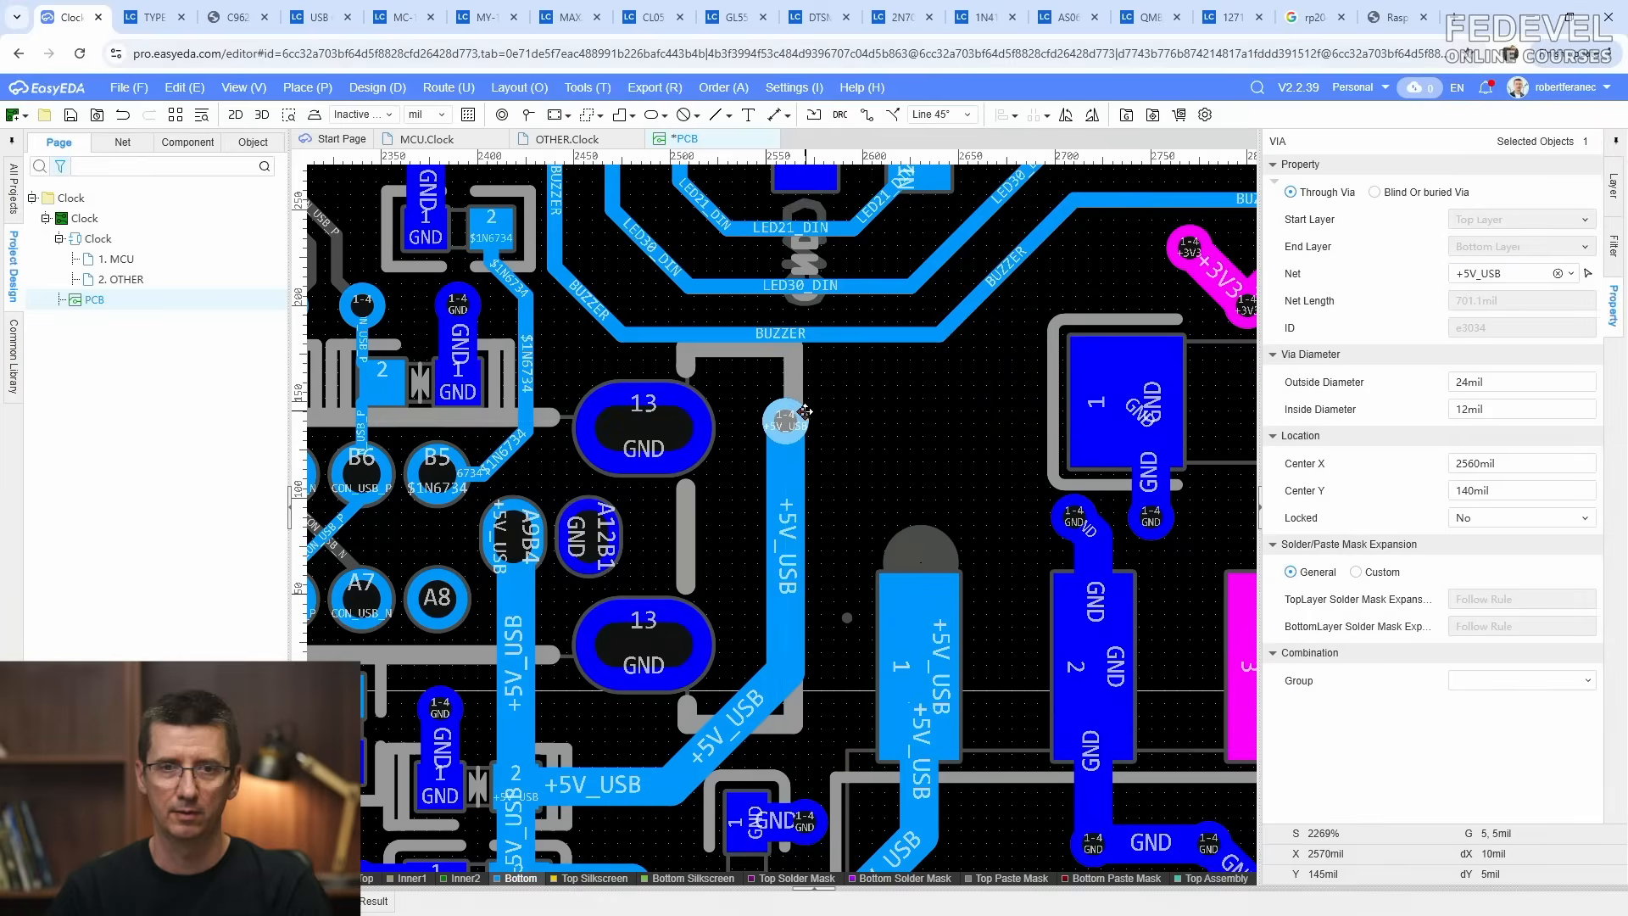
pyautogui.press('v')
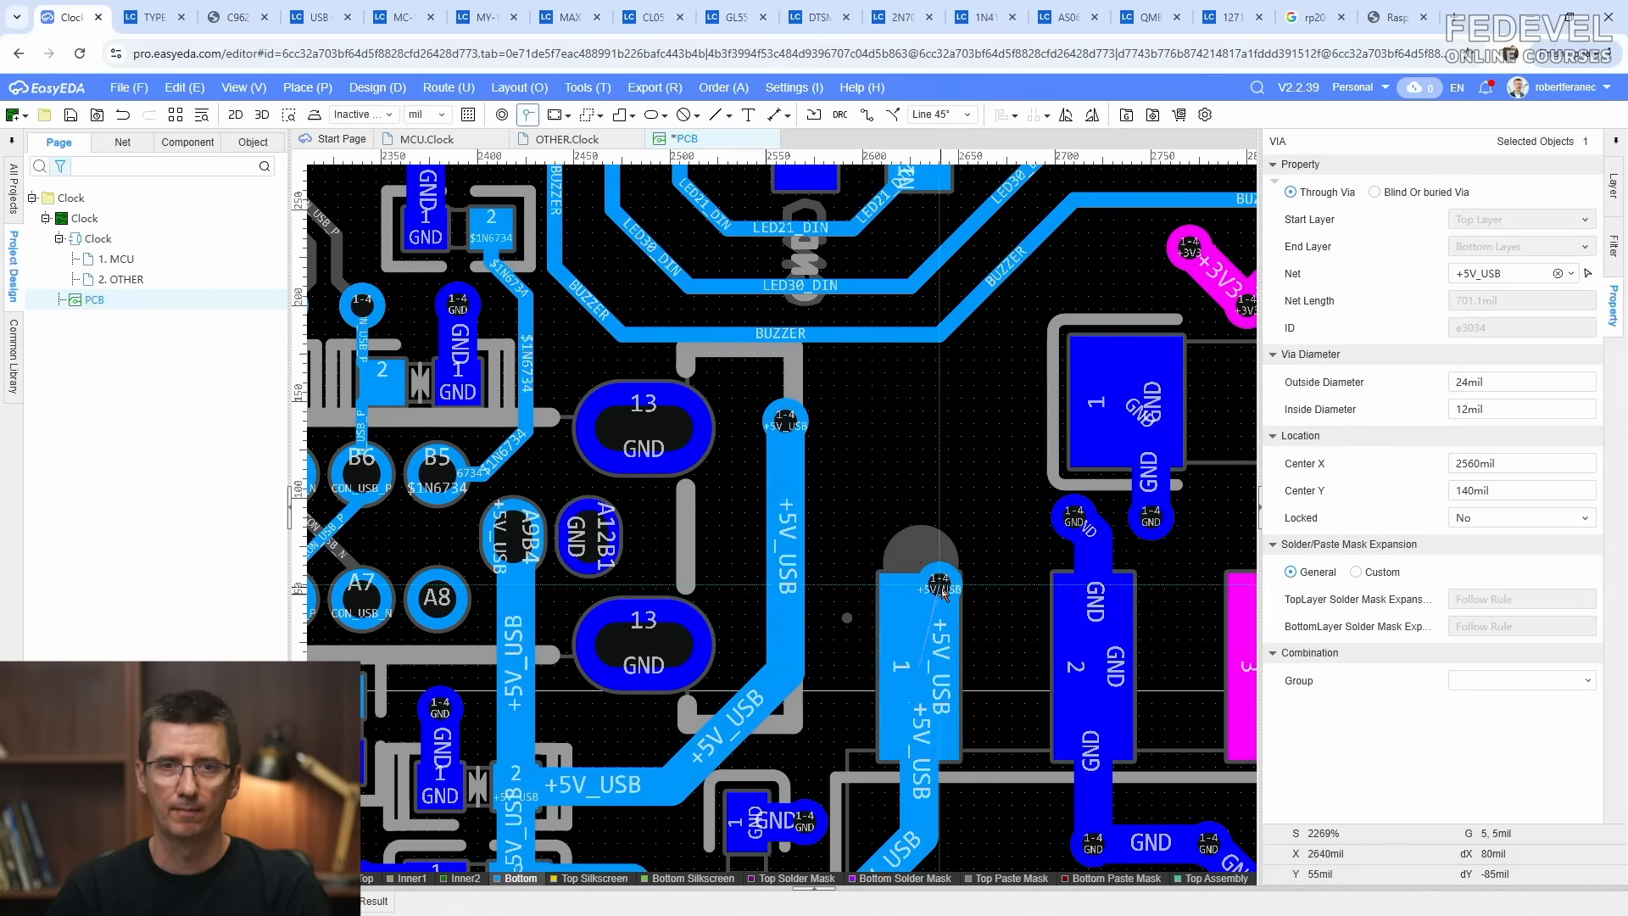
pyautogui.click(947, 580)
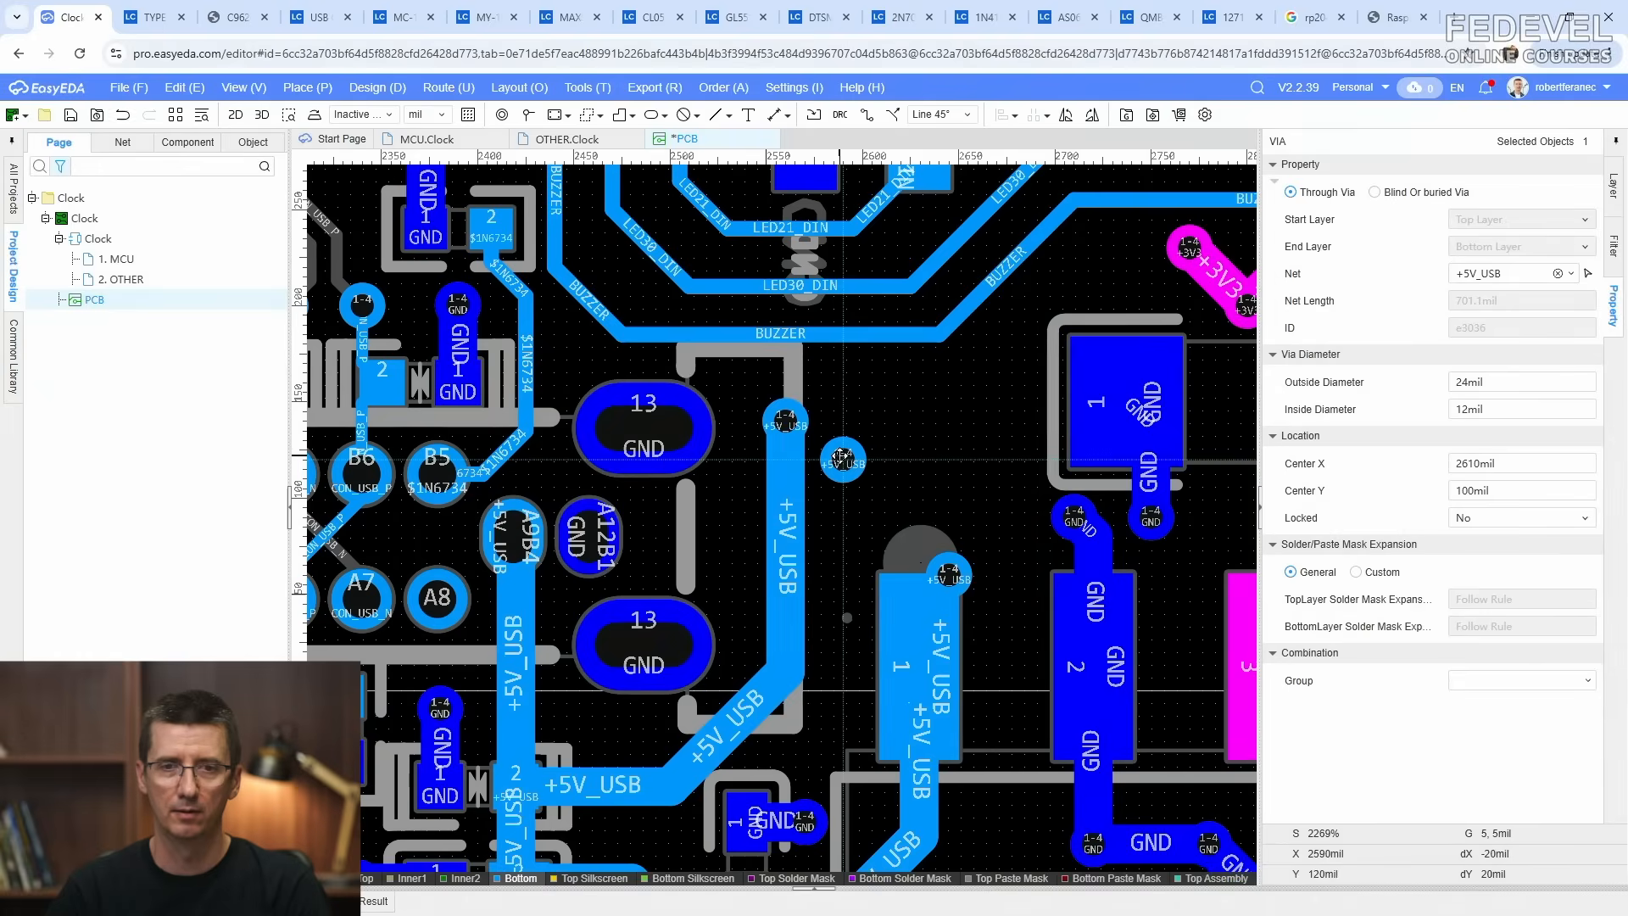
pyautogui.click(842, 479)
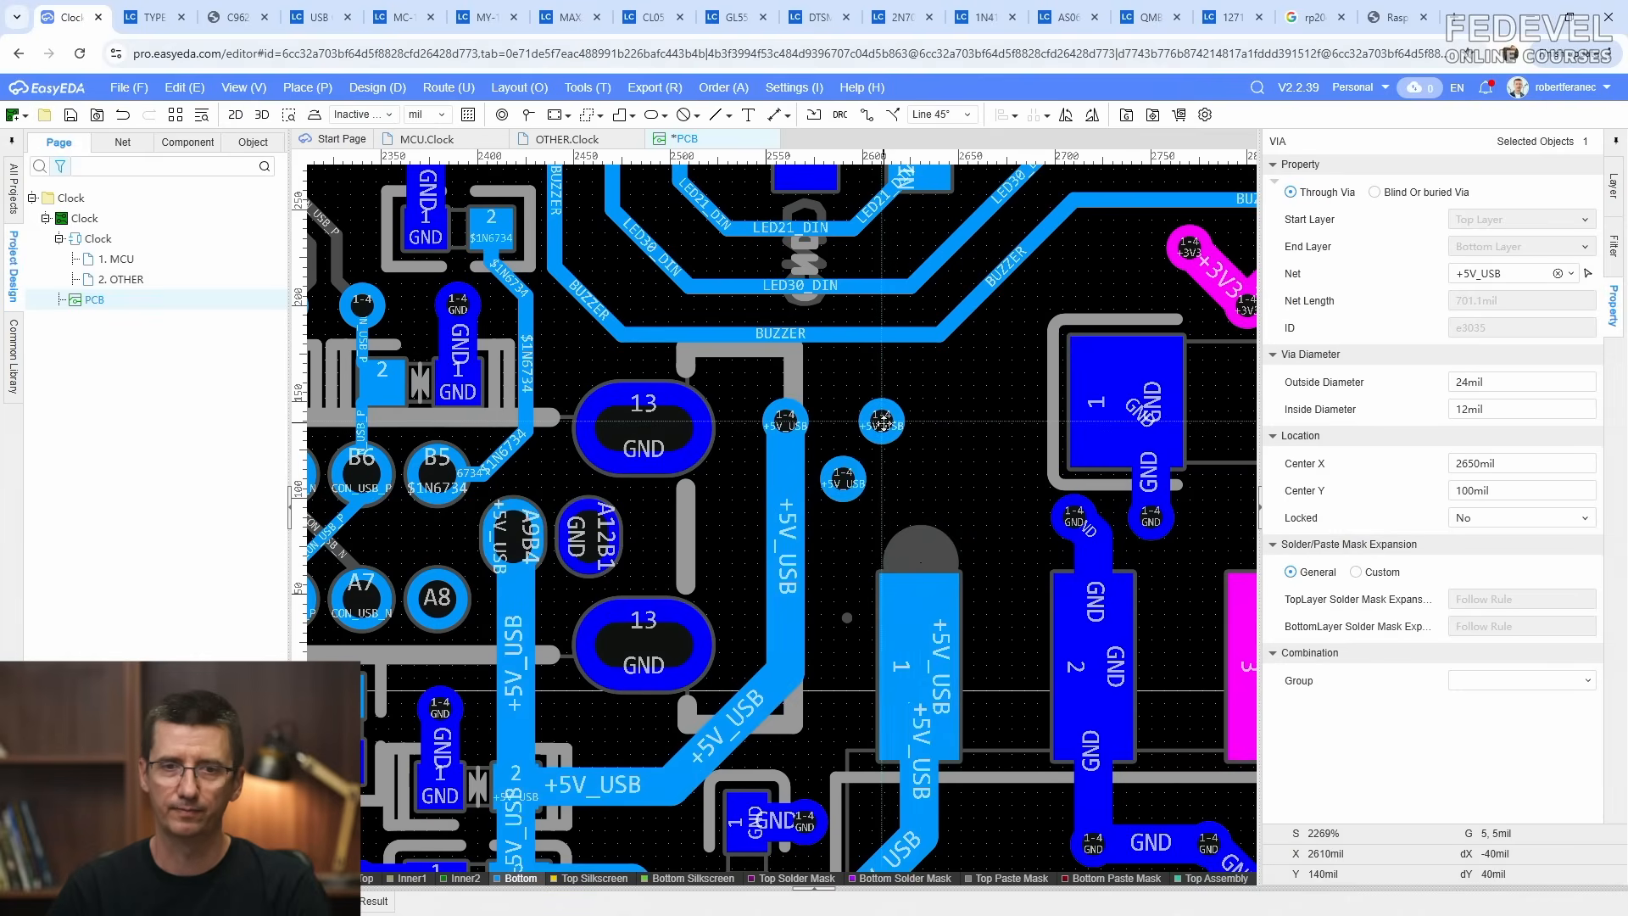
pyautogui.click(899, 421)
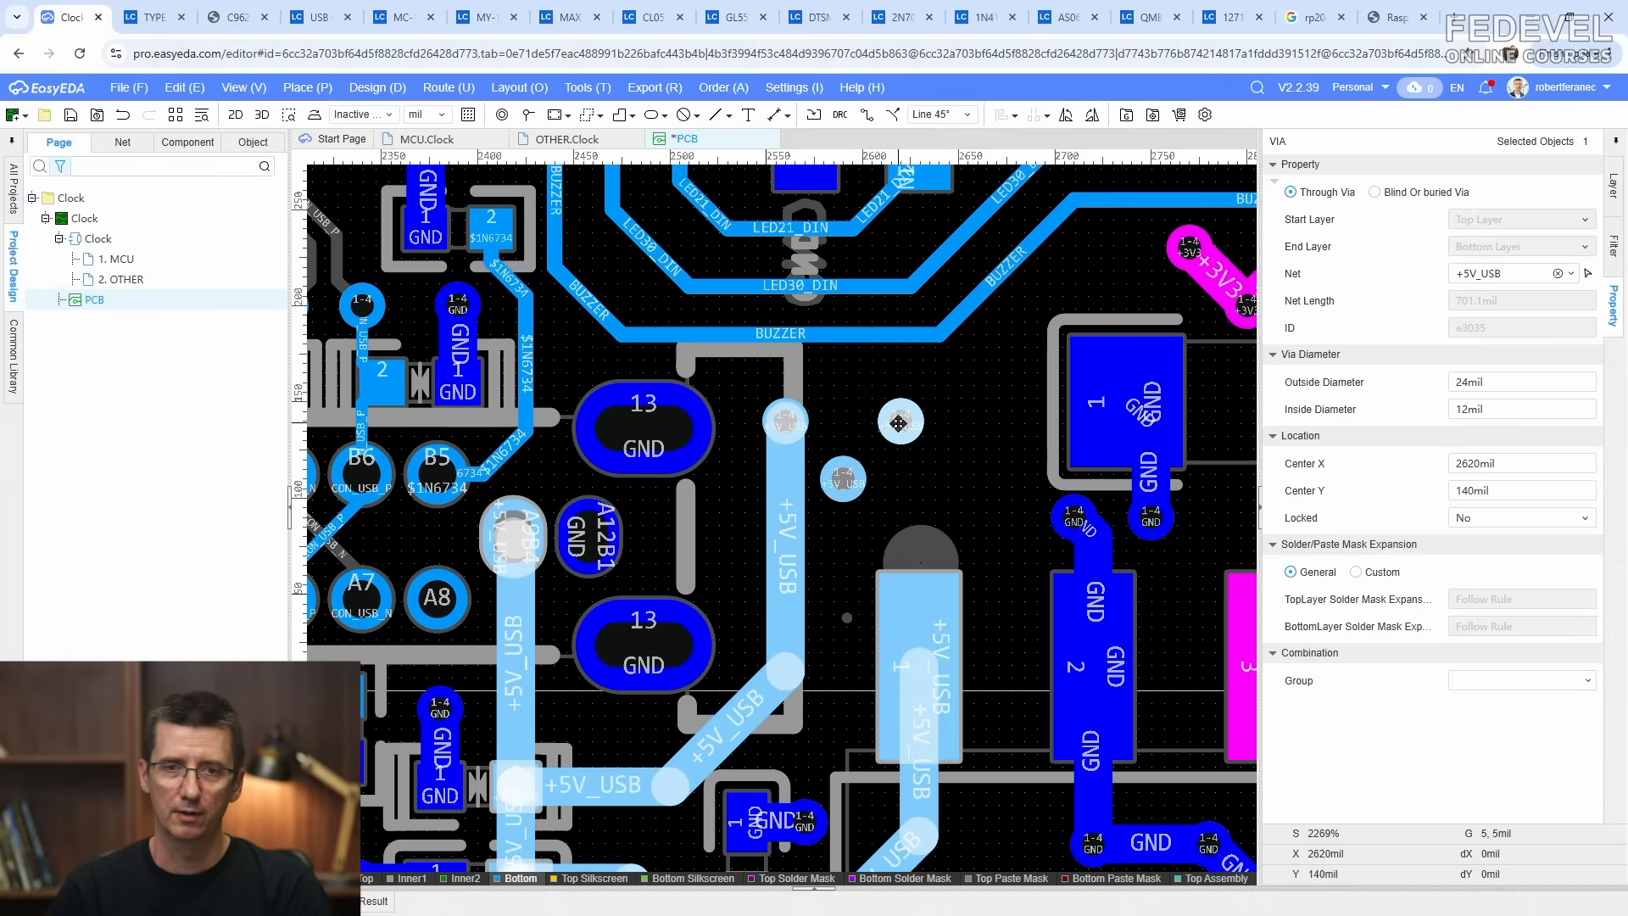
# Step: Connect the branch to the middle and outer +5V_USB vias with 20 mil tracks
pyautogui.press('w')
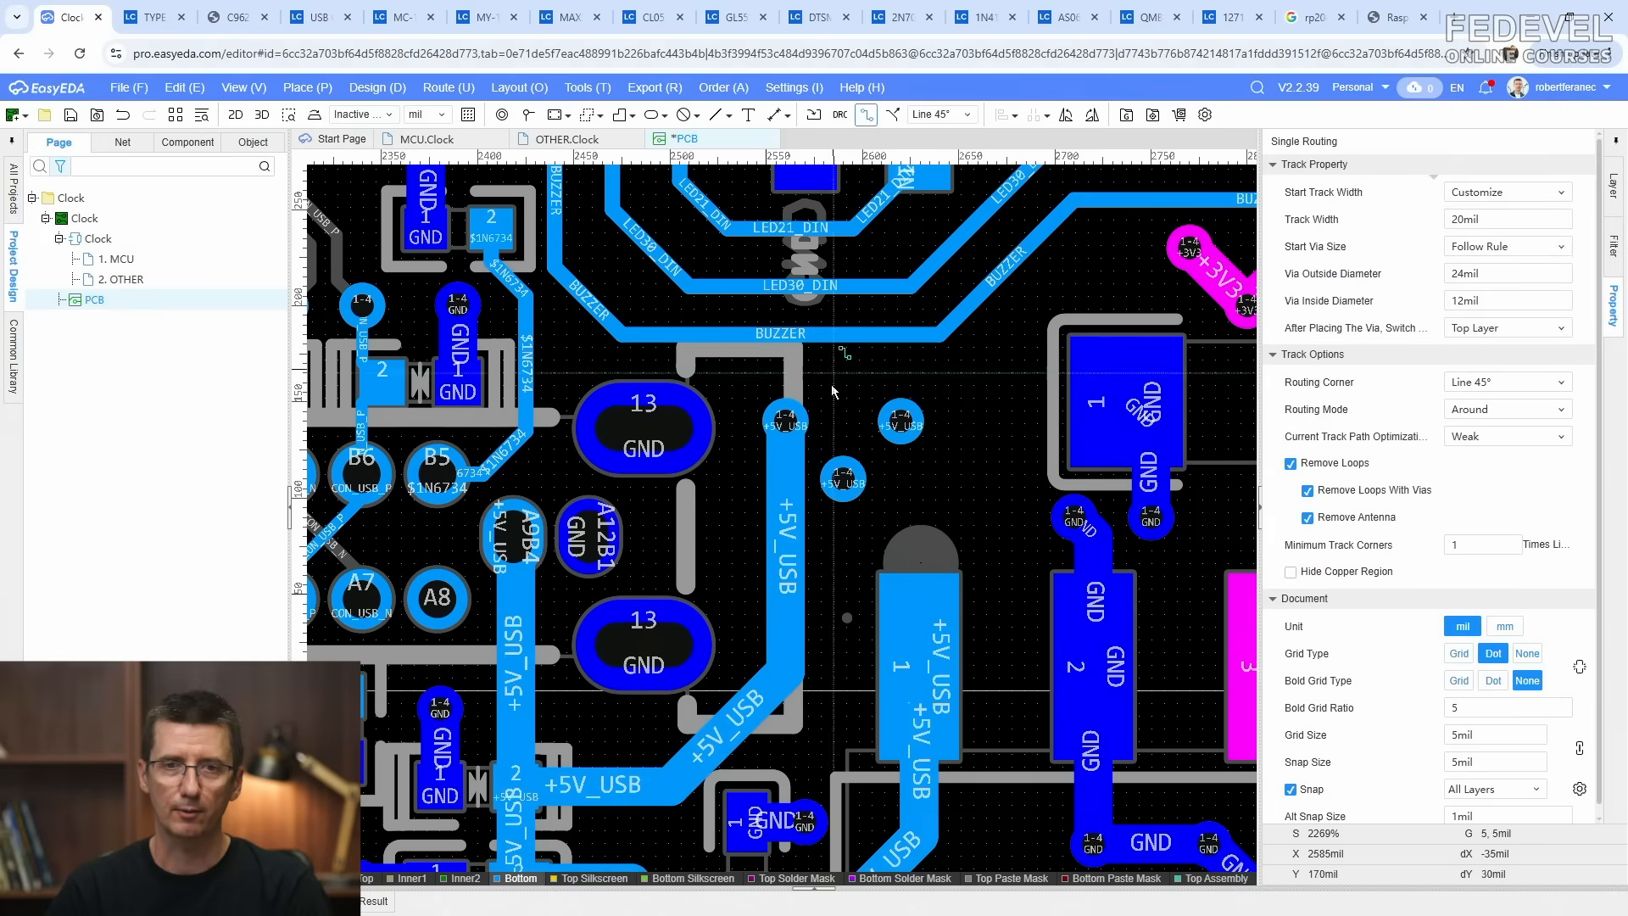
pyautogui.click(787, 479)
pyautogui.click(842, 479)
pyautogui.click(843, 479)
pyautogui.click(899, 421)
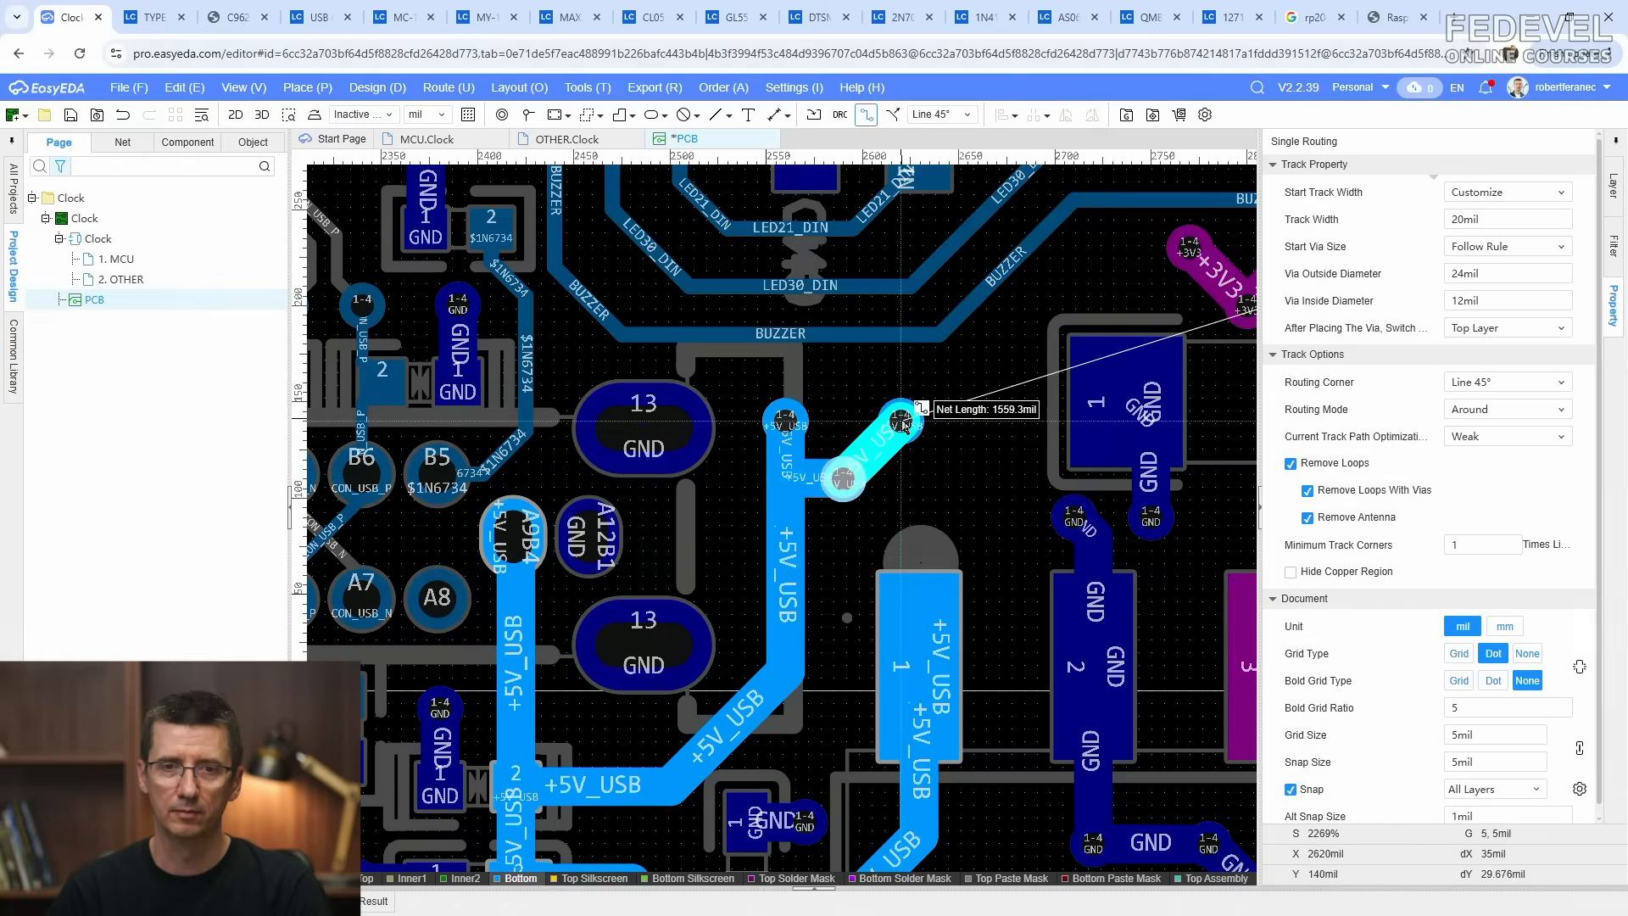
pyautogui.scroll(-4, 791, 482)
pyautogui.press('Escape')
# Step: Shift the diagonal LED30_DIN and BUZZER segments closer to the LED21_DIN pad to free space beside the +3V3 vias
pyautogui.moveTo(869, 472); pyautogui.dragTo(670, 513, button='right')
pyautogui.scroll(5, 673, 491)
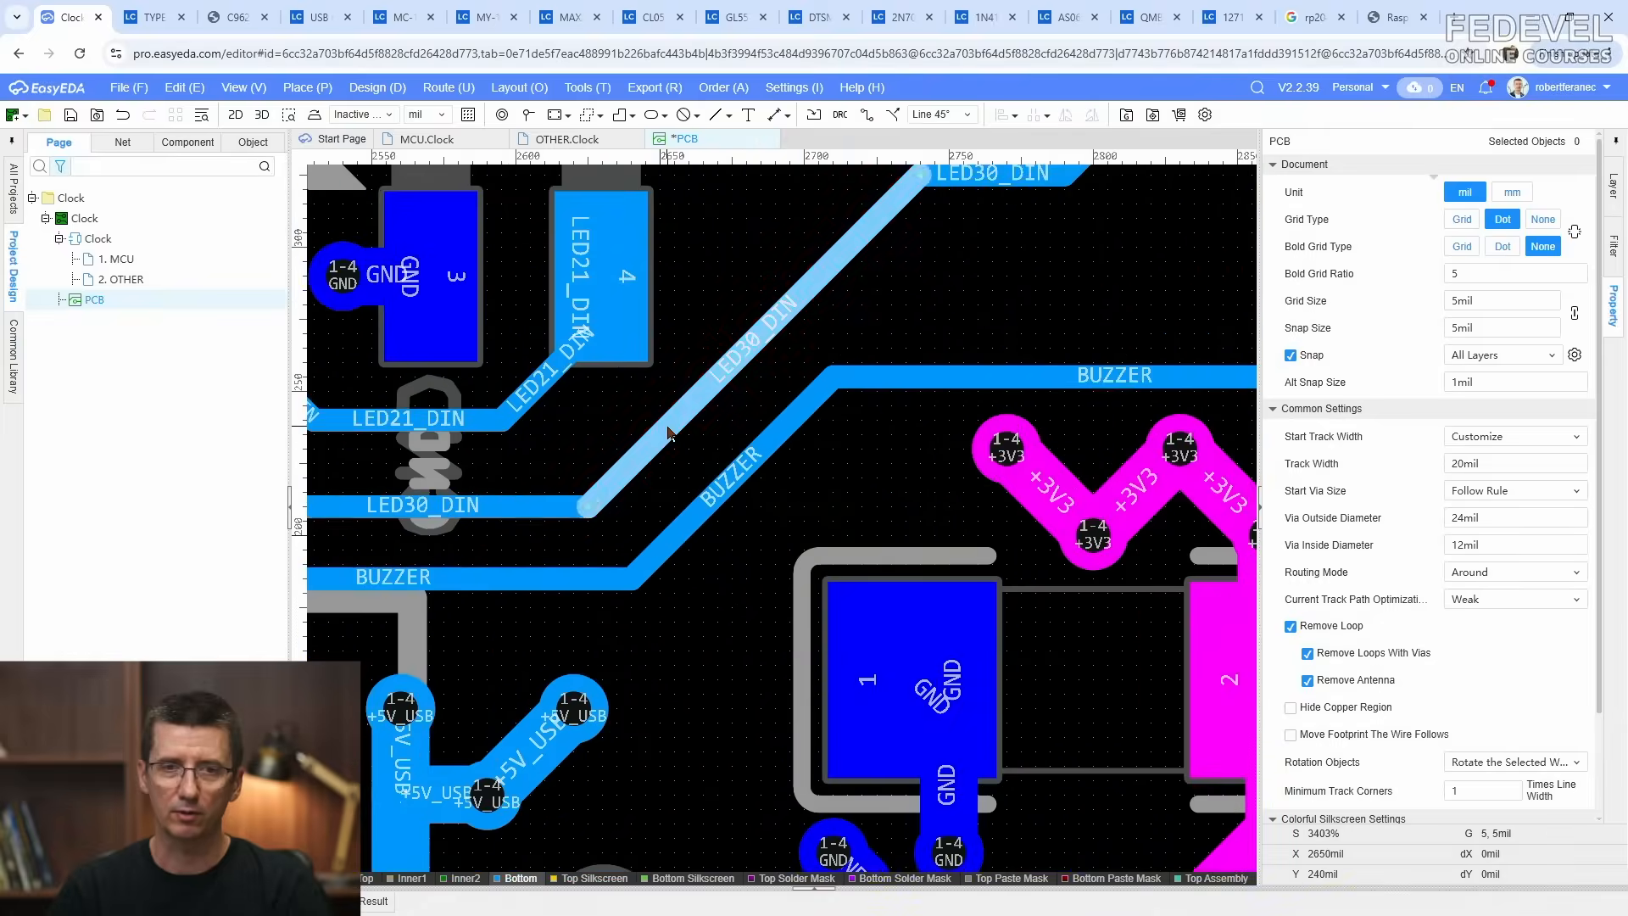
pyautogui.click(679, 393)
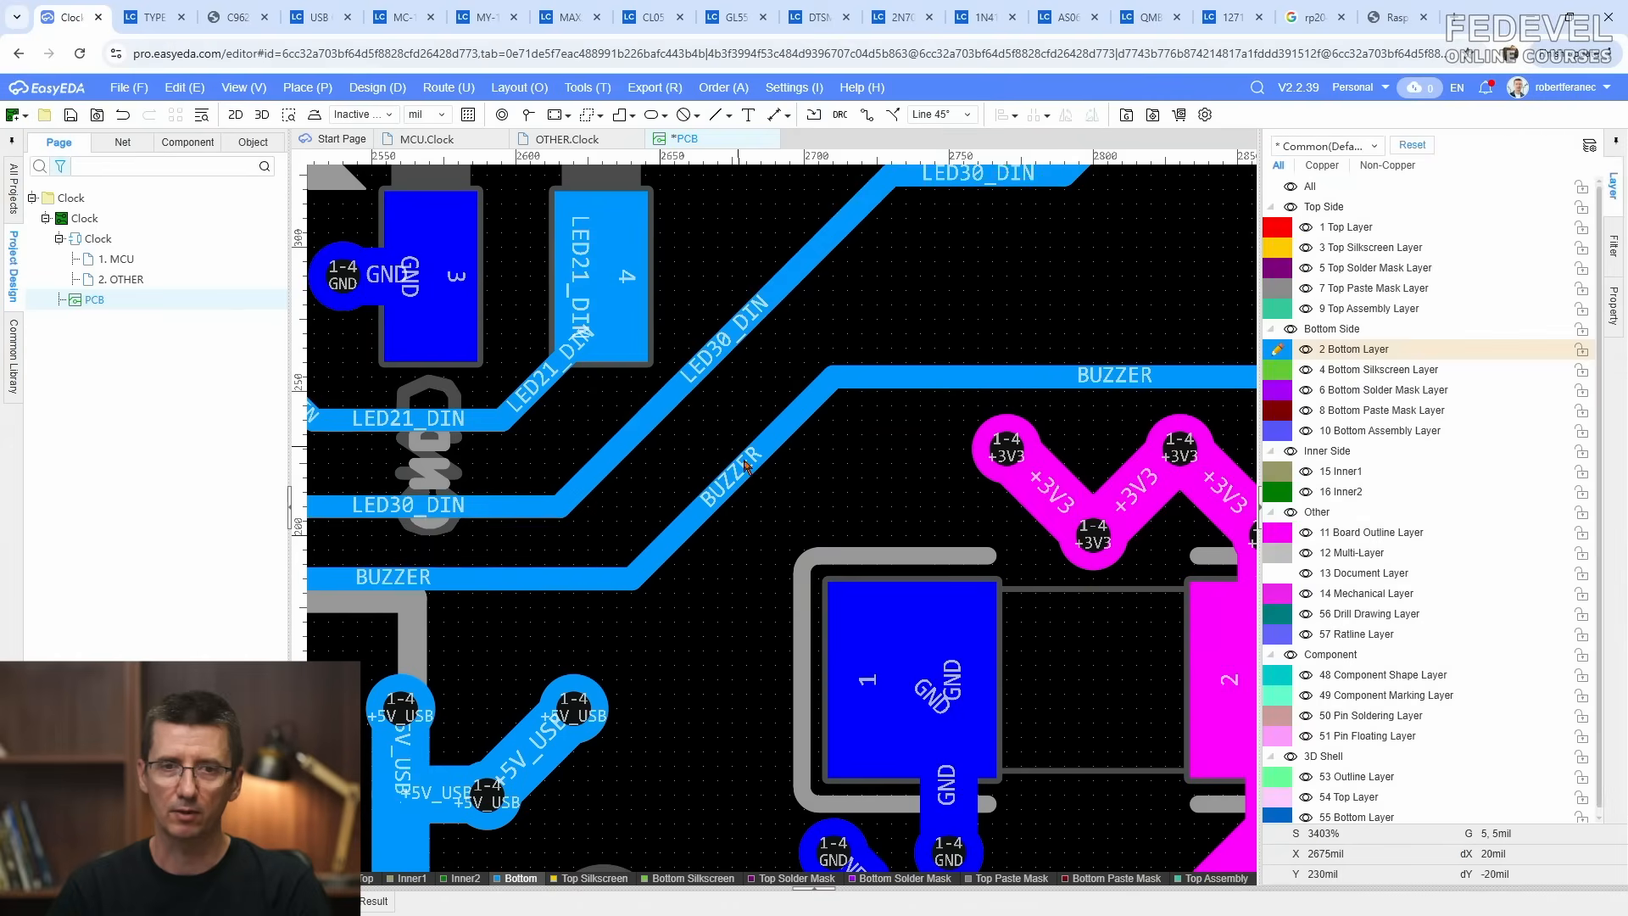
pyautogui.click(728, 441)
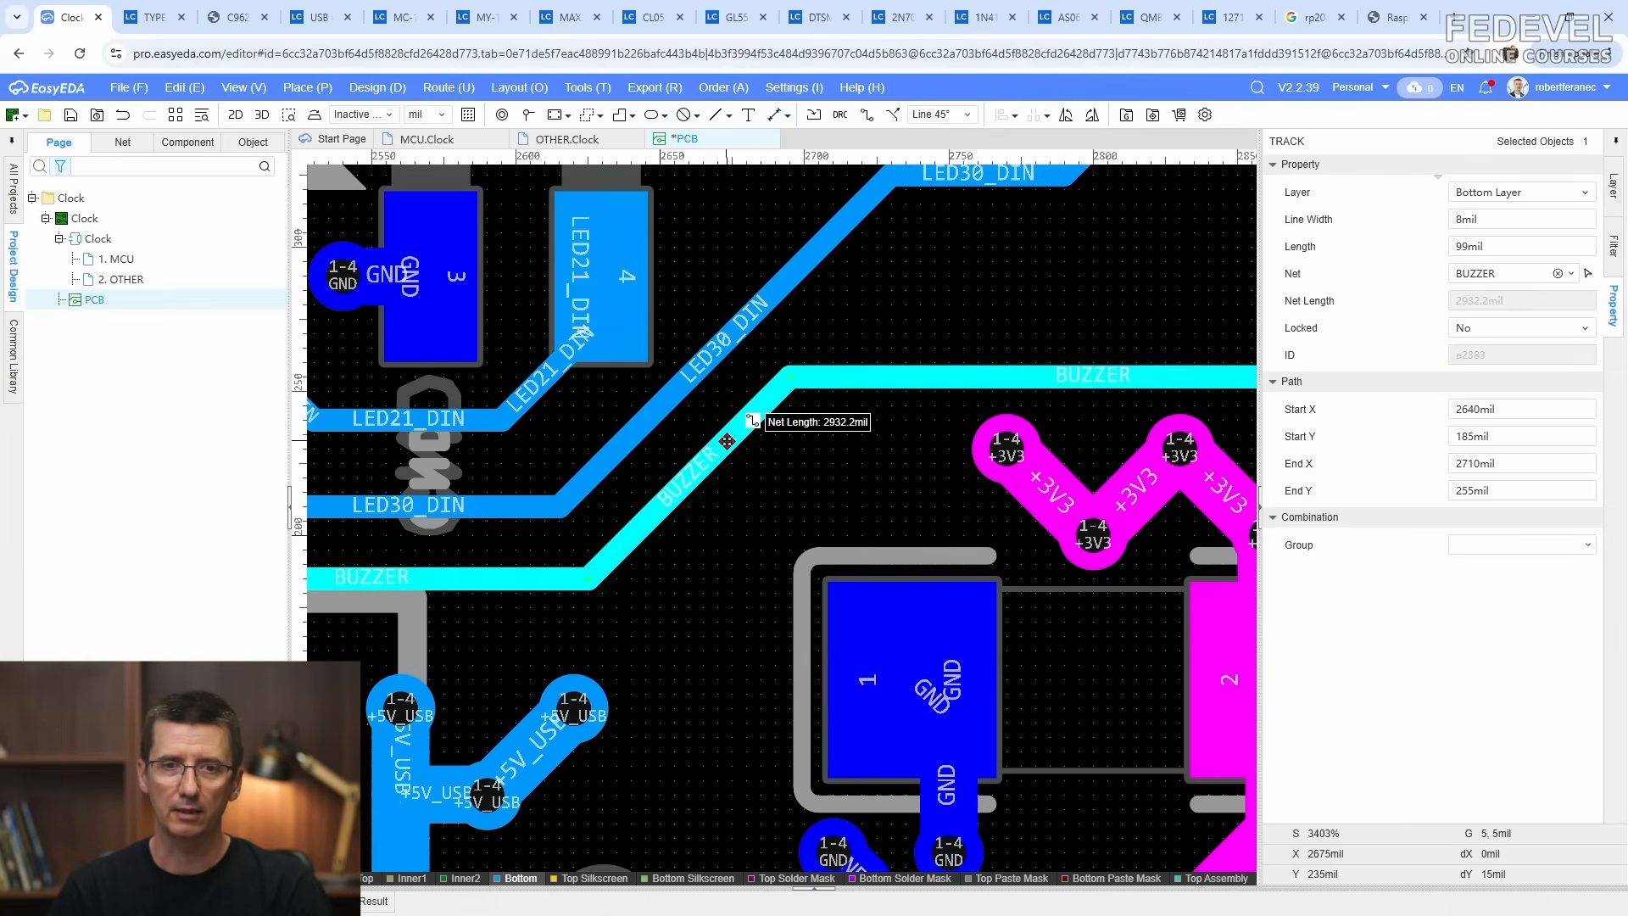
pyautogui.moveTo(727, 441); pyautogui.dragTo(727, 455)
# Step: Move the horizontal BUZZER segment above the +3V3 vias upward to open a channel beneath it
pyautogui.moveTo(795, 478); pyautogui.dragTo(421, 515, button='right')
pyautogui.click(592, 419)
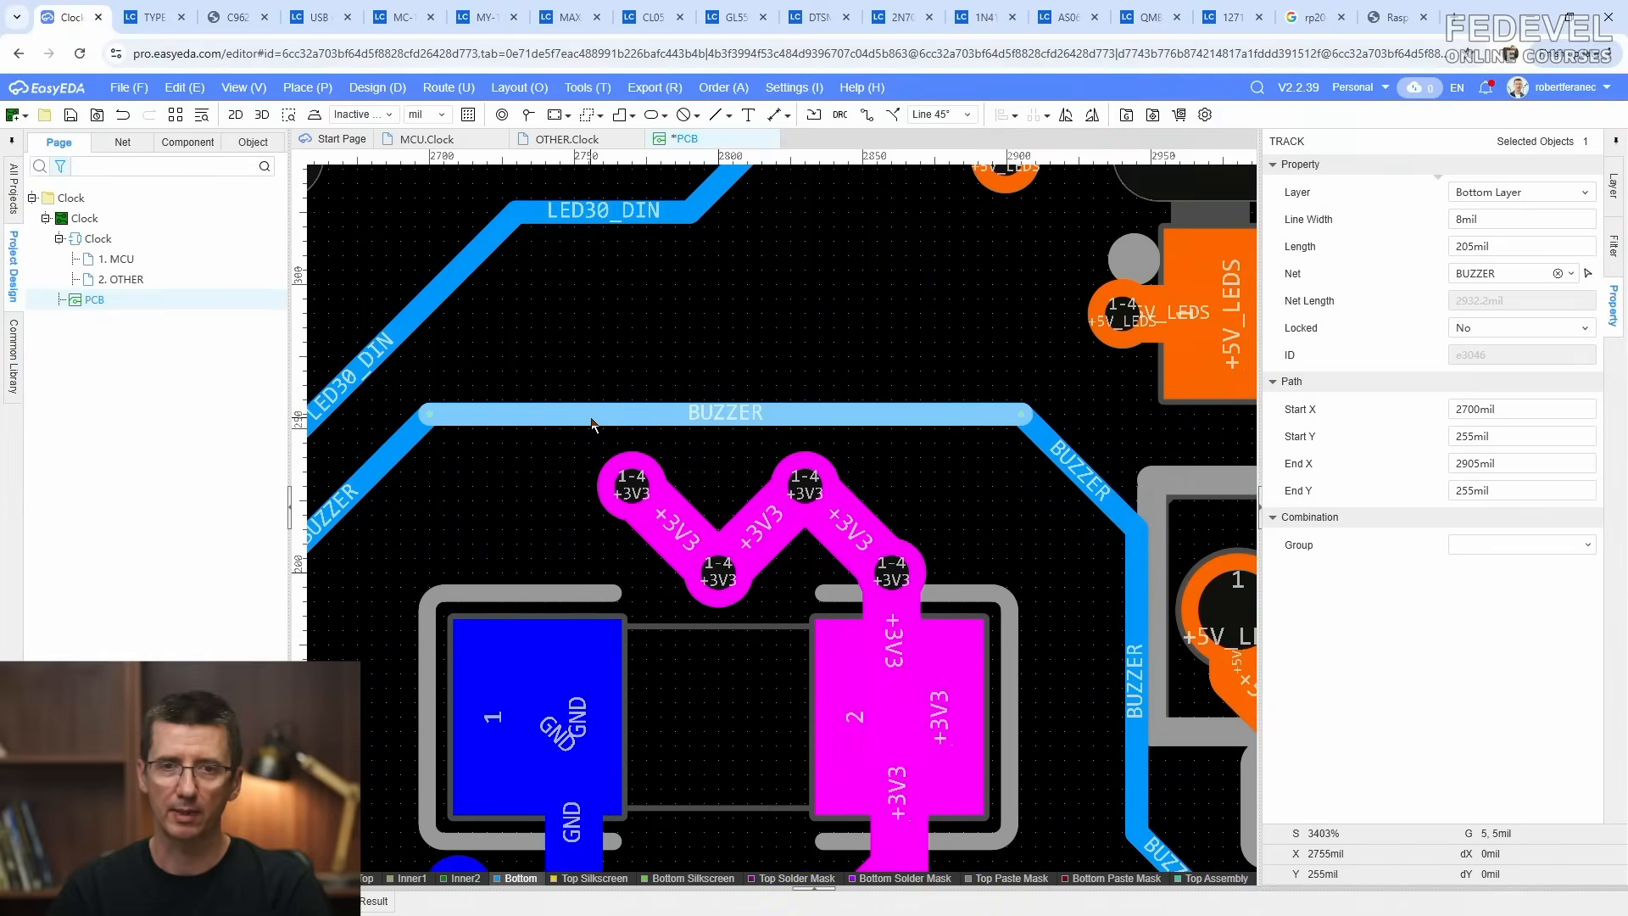
pyautogui.moveTo(592, 419); pyautogui.dragTo(608, 277)
pyautogui.scroll(-1, 640, 384)
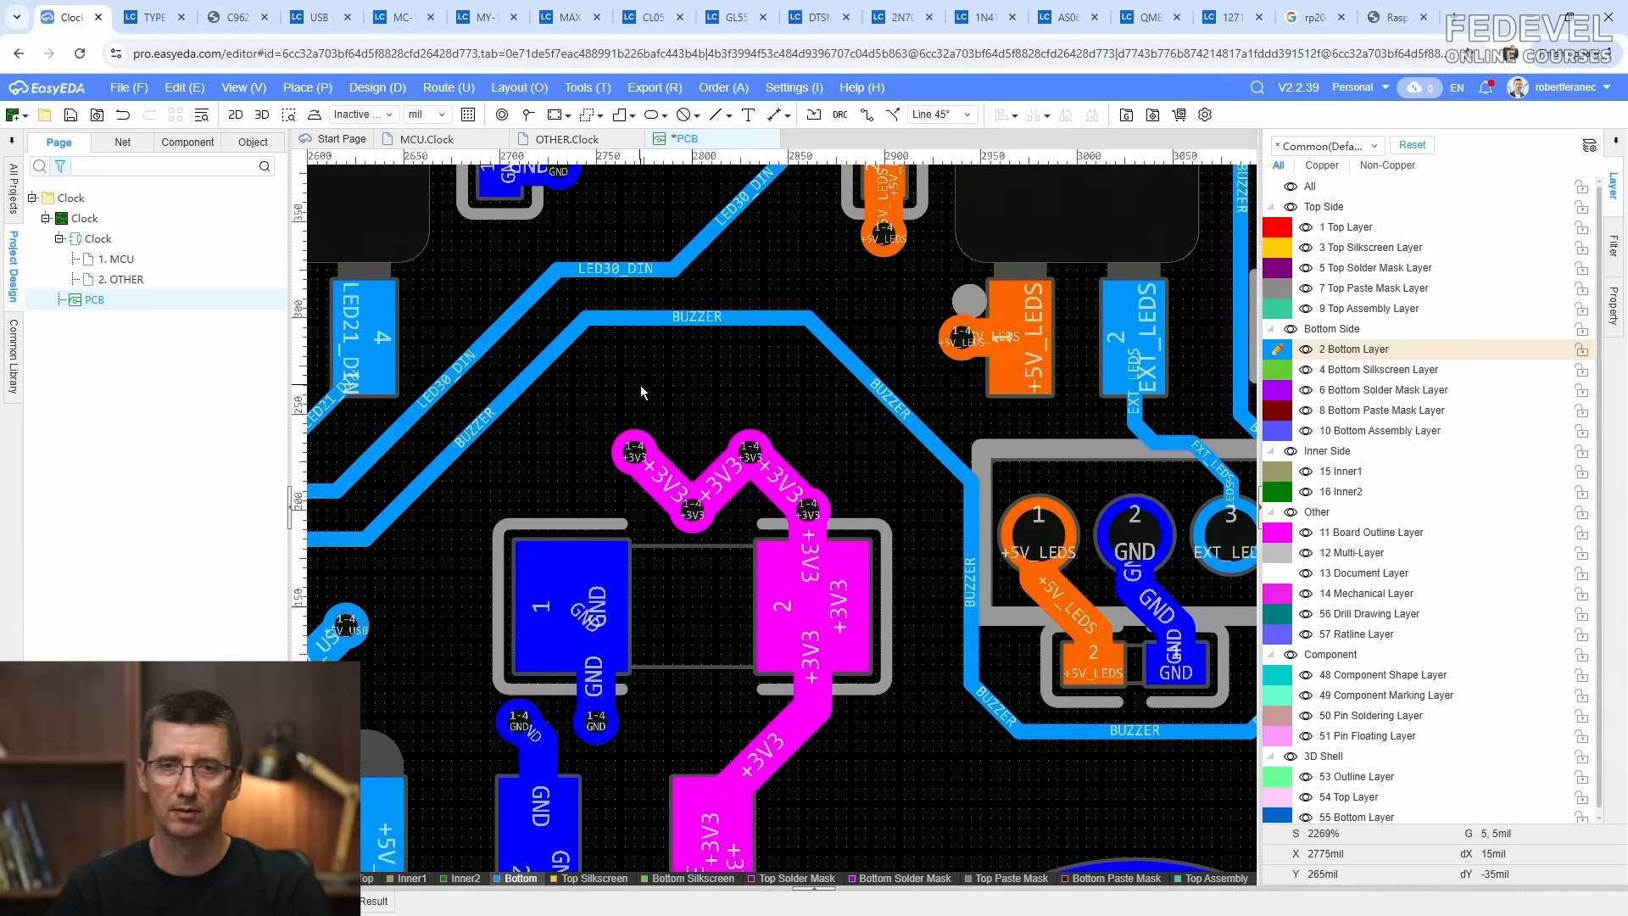
# Step: Raise the horizontal LED30_DIN segment and the BUZZER segment below it, then shift BUZZER's descending diagonal away from the +3V3 vias
pyautogui.moveTo(640, 385); pyautogui.dragTo(665, 551, button='right')
pyautogui.click(657, 425)
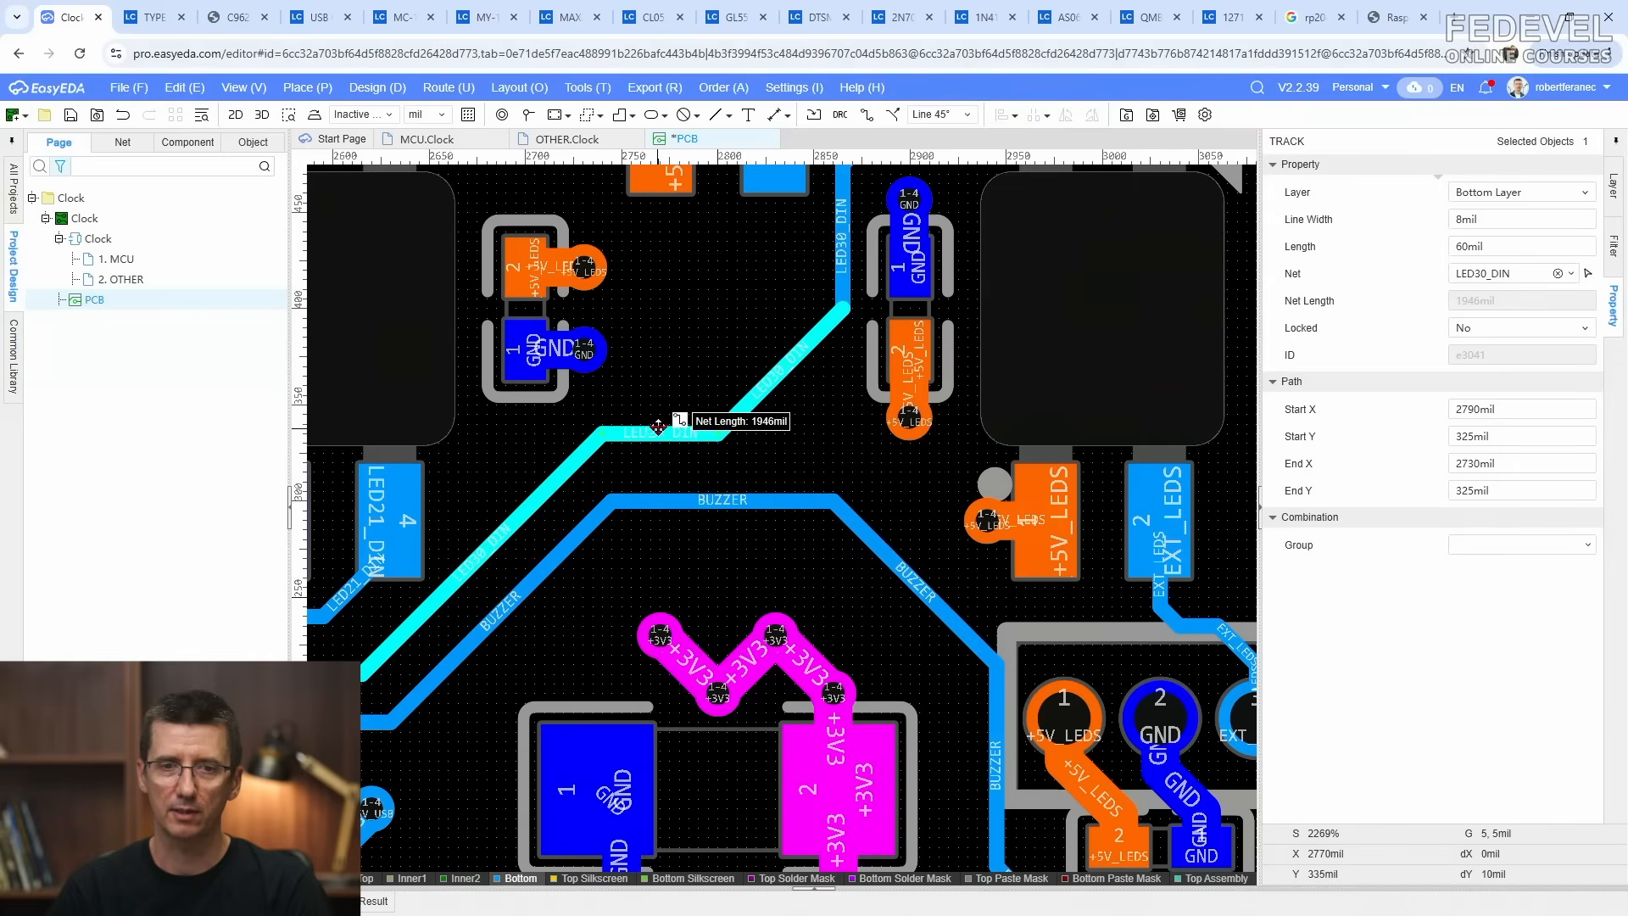
pyautogui.moveTo(658, 425); pyautogui.dragTo(676, 377)
pyautogui.moveTo(709, 500); pyautogui.dragTo(710, 444)
pyautogui.click(723, 472)
pyautogui.moveTo(874, 540); pyautogui.dragTo(913, 522)
pyautogui.click(937, 649)
# Step: Route a 20 mil +5V_USB bottom-layer track from the outer via, over the +3V3 vias and around the BUZZER loop, to +5V_USB pad 2
pyautogui.moveTo(939, 652); pyautogui.dragTo(751, 364, button='right')
pyautogui.scroll(-1, 751, 529)
pyautogui.moveTo(776, 624); pyautogui.dragTo(862, 664, button='right')
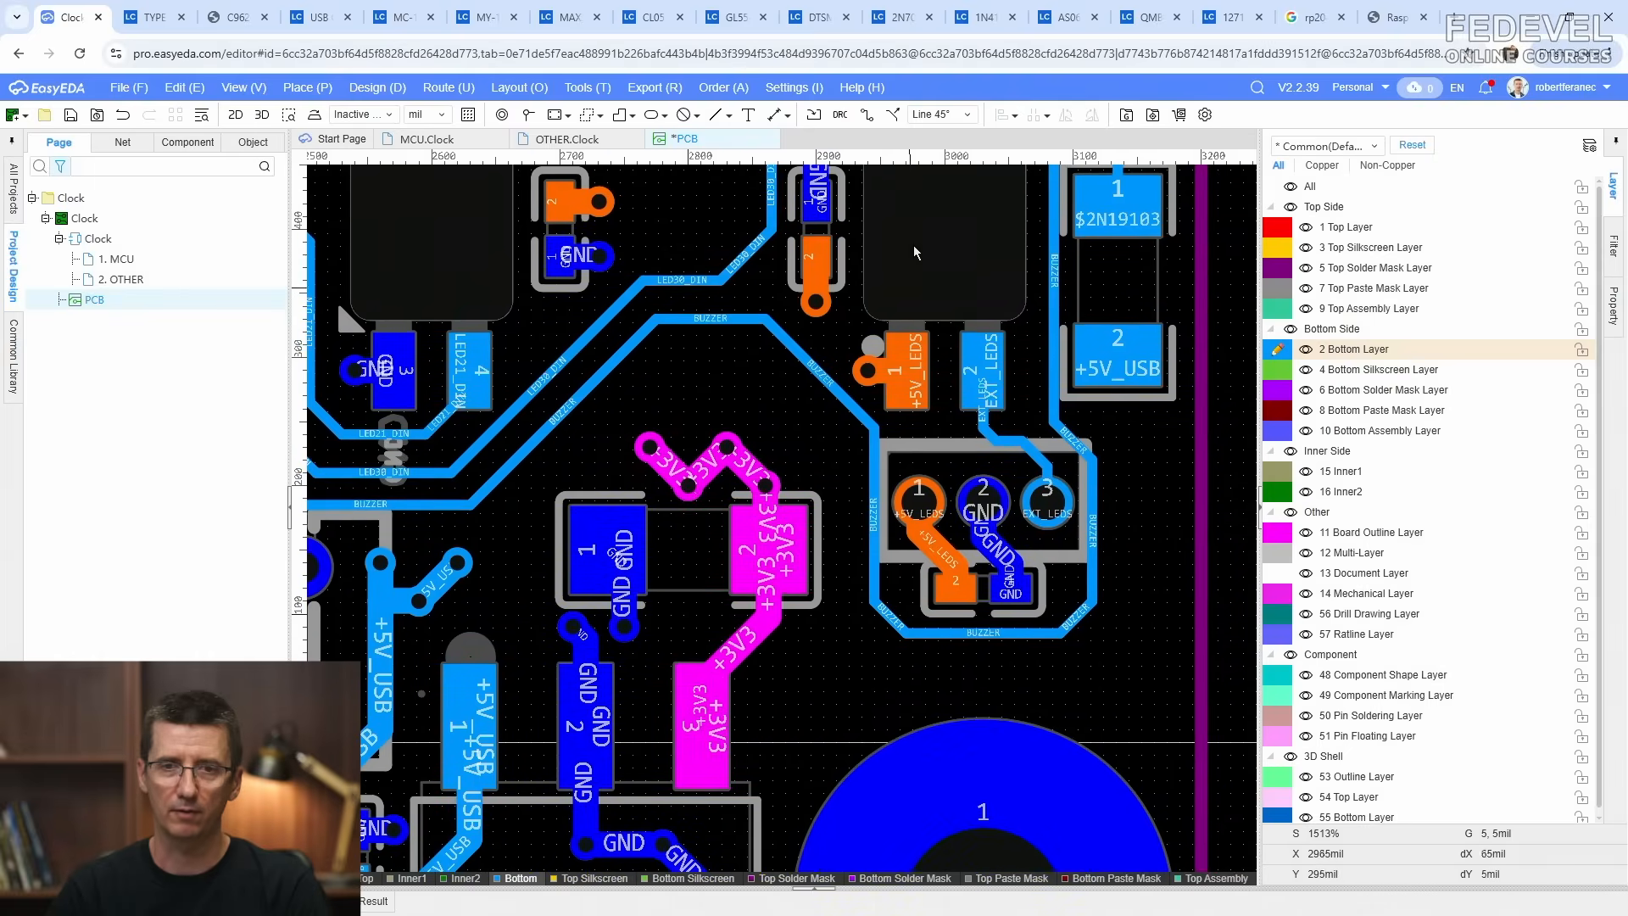
pyautogui.click(863, 116)
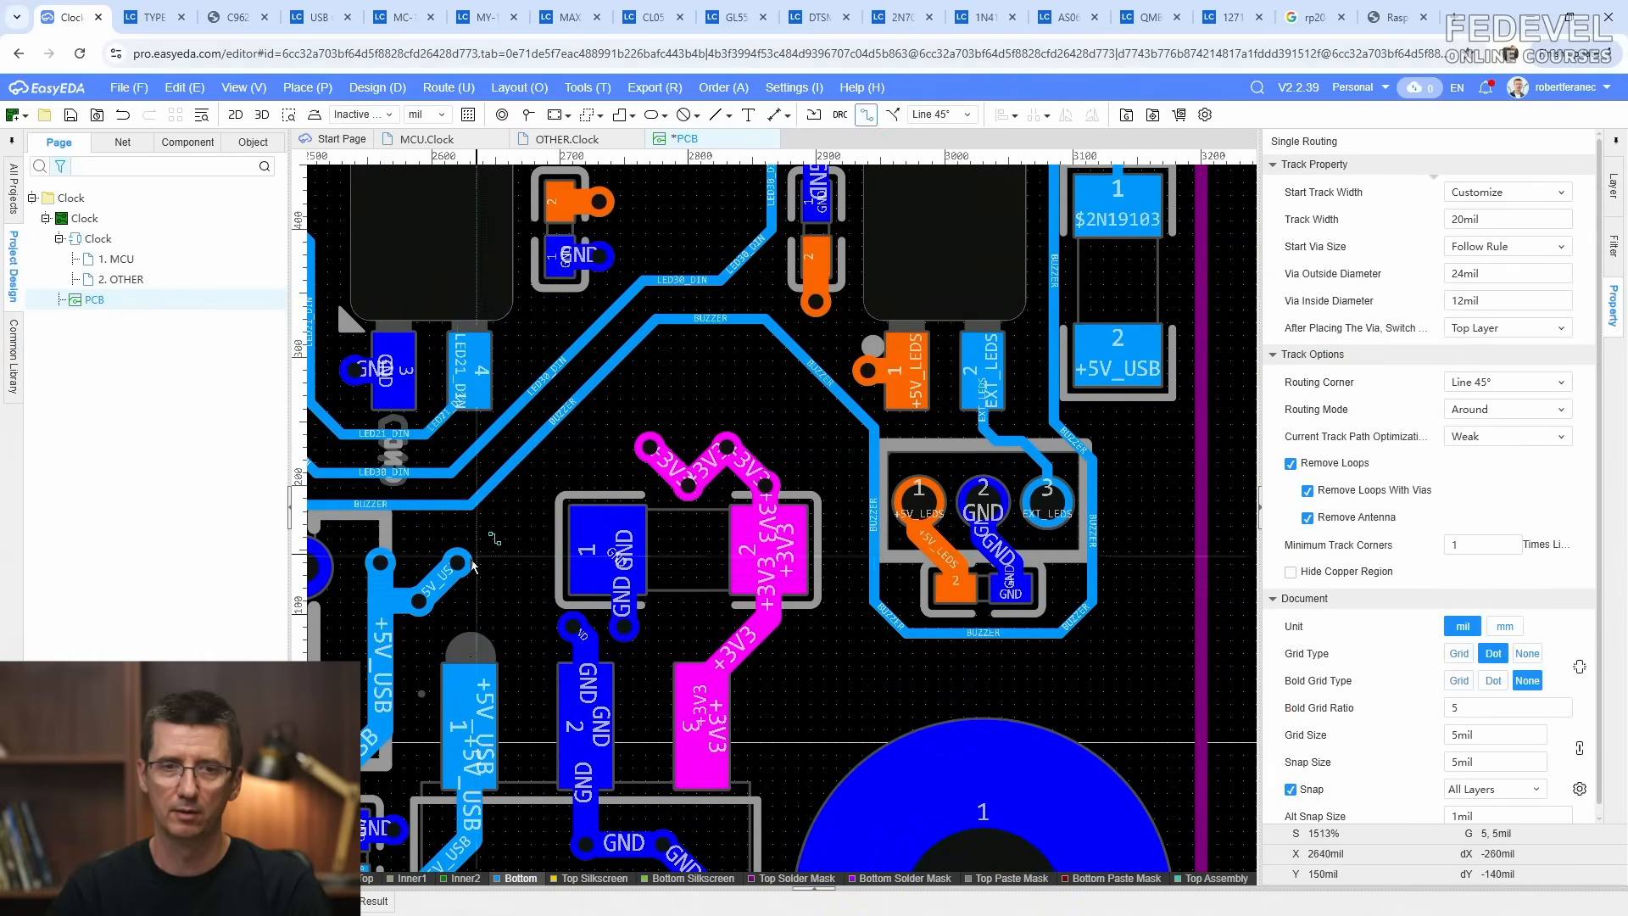
pyautogui.click(457, 562)
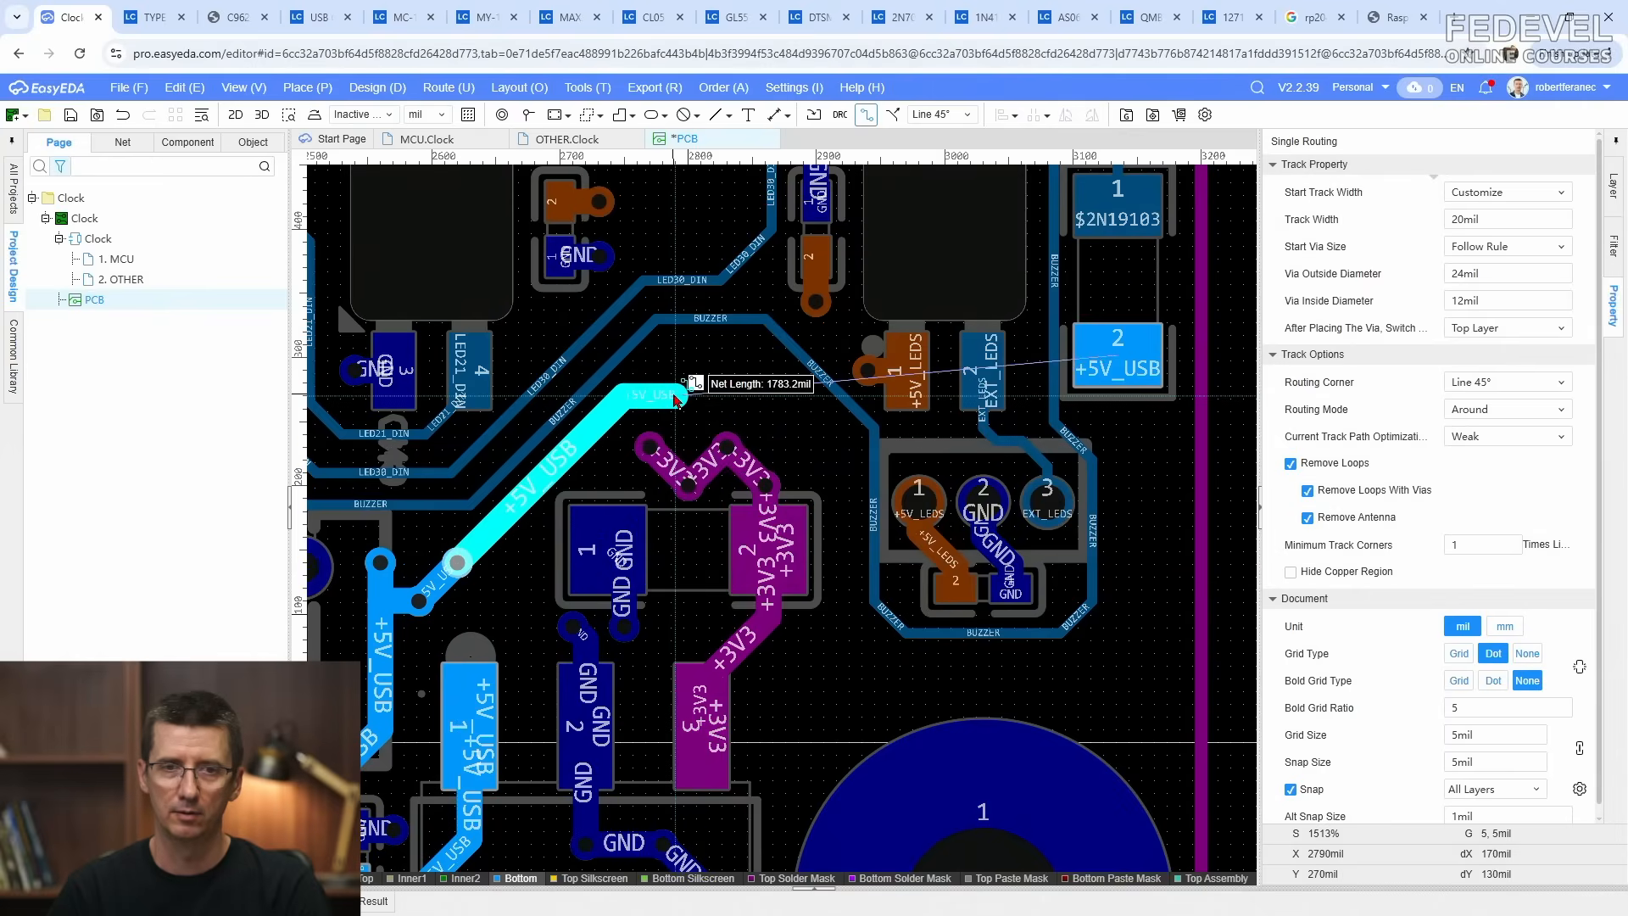
pyautogui.click(684, 389)
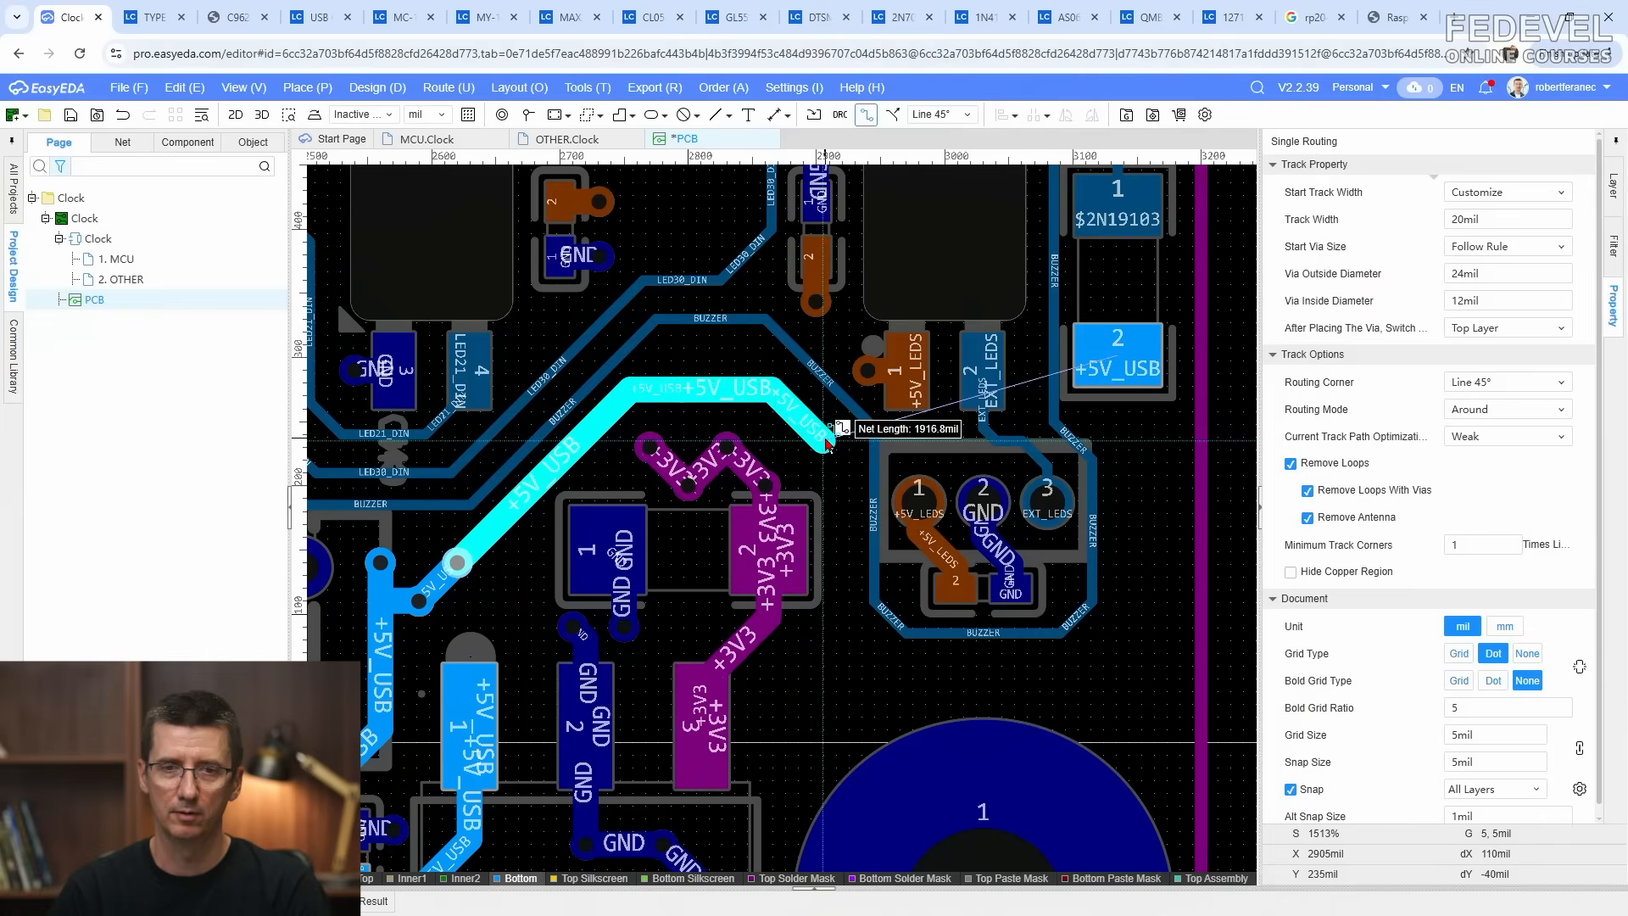
pyautogui.click(835, 520)
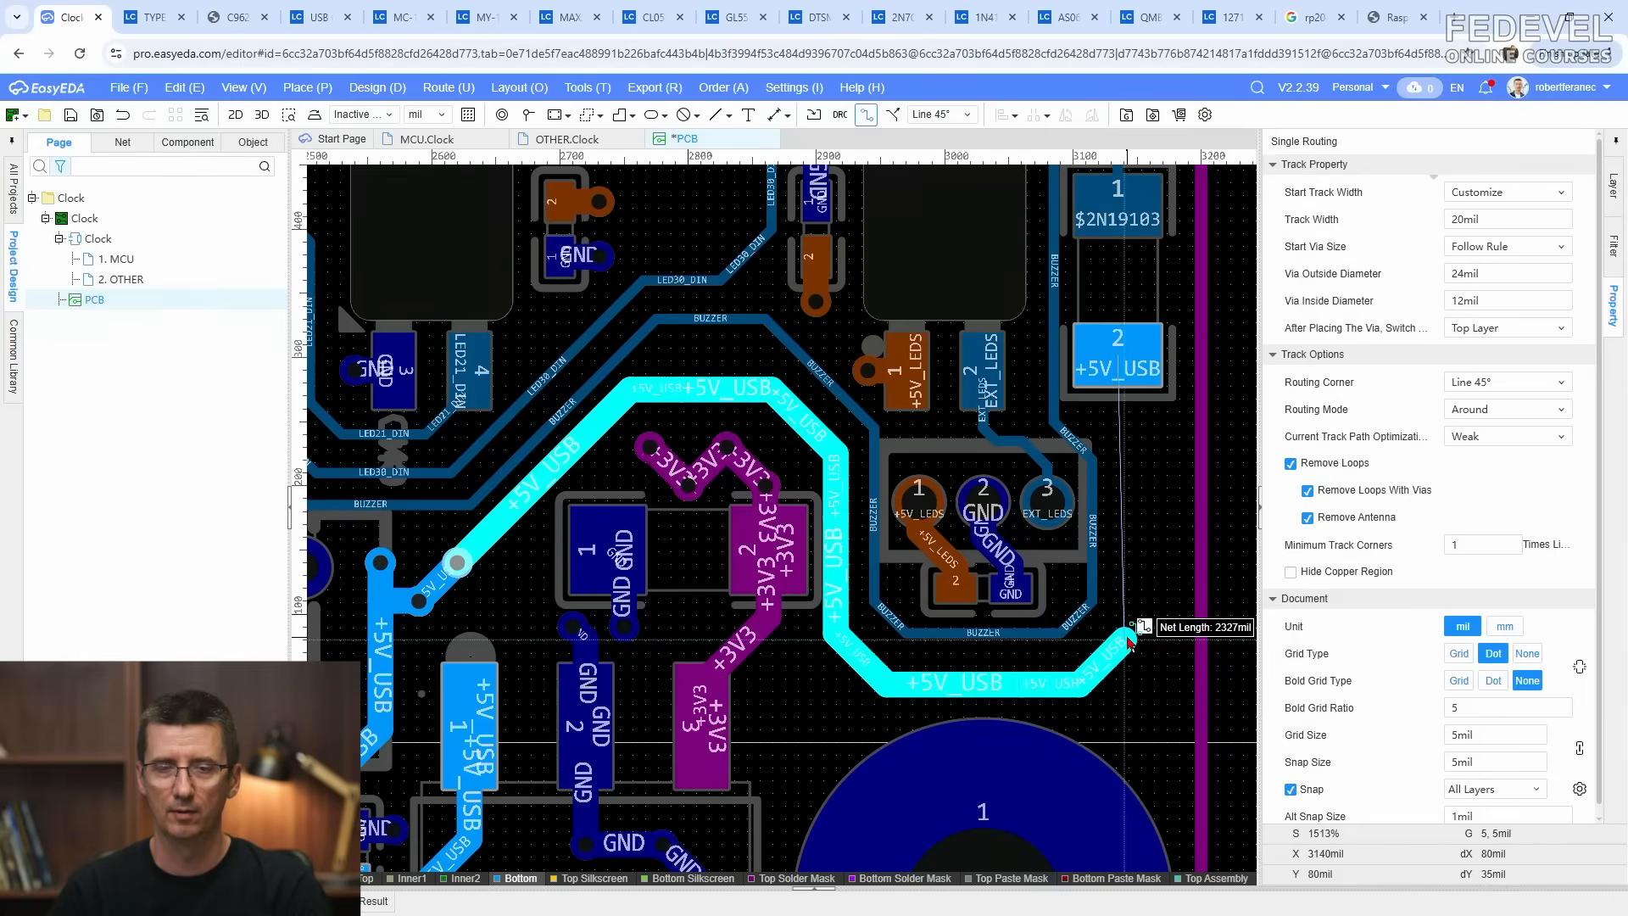
pyautogui.doubleClick(1142, 478)
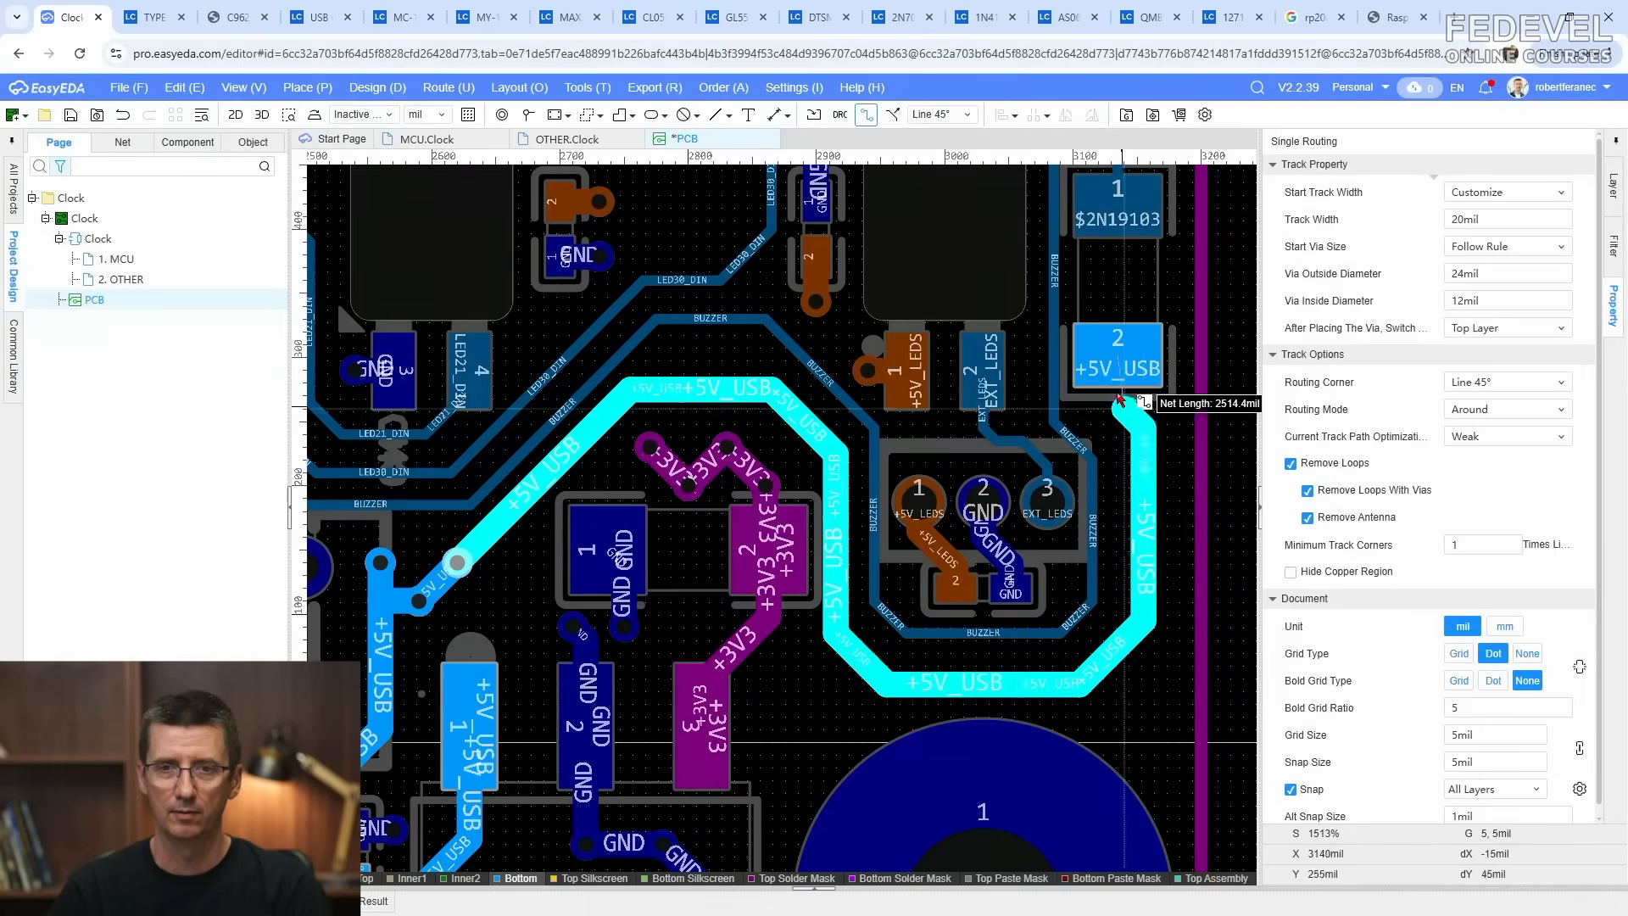
pyautogui.rightClick(1136, 460)
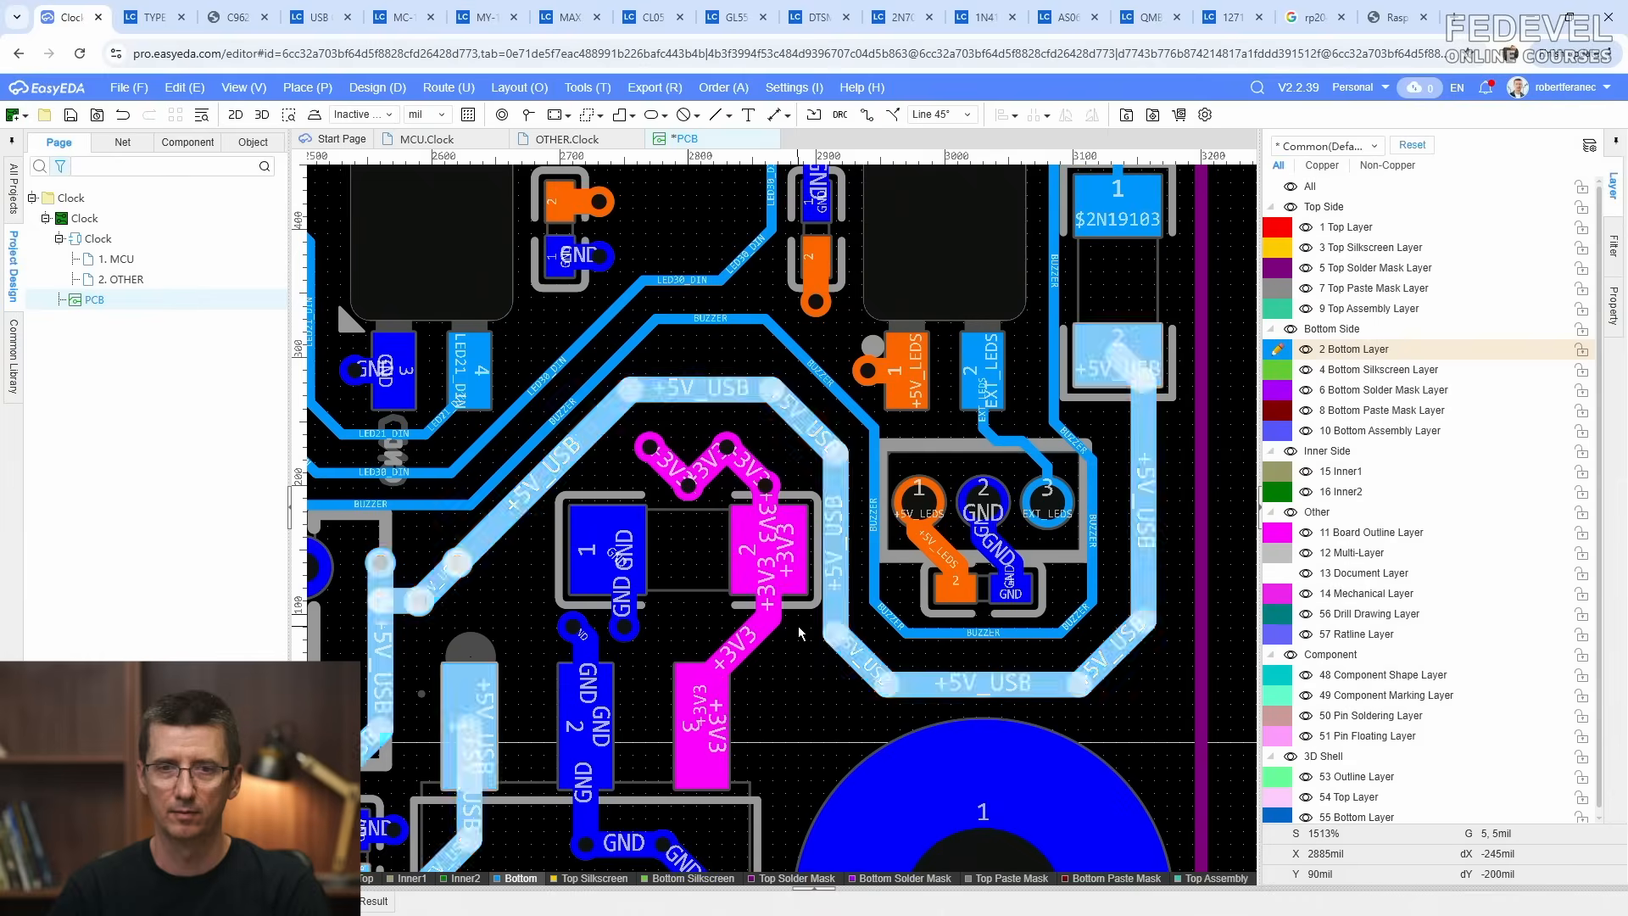
# Step: Shift the diagonal +5V_USB segment beside the +3V3 vias slightly away from the neighbouring BUZZER track
pyautogui.moveTo(797, 627); pyautogui.dragTo(996, 642, button='right')
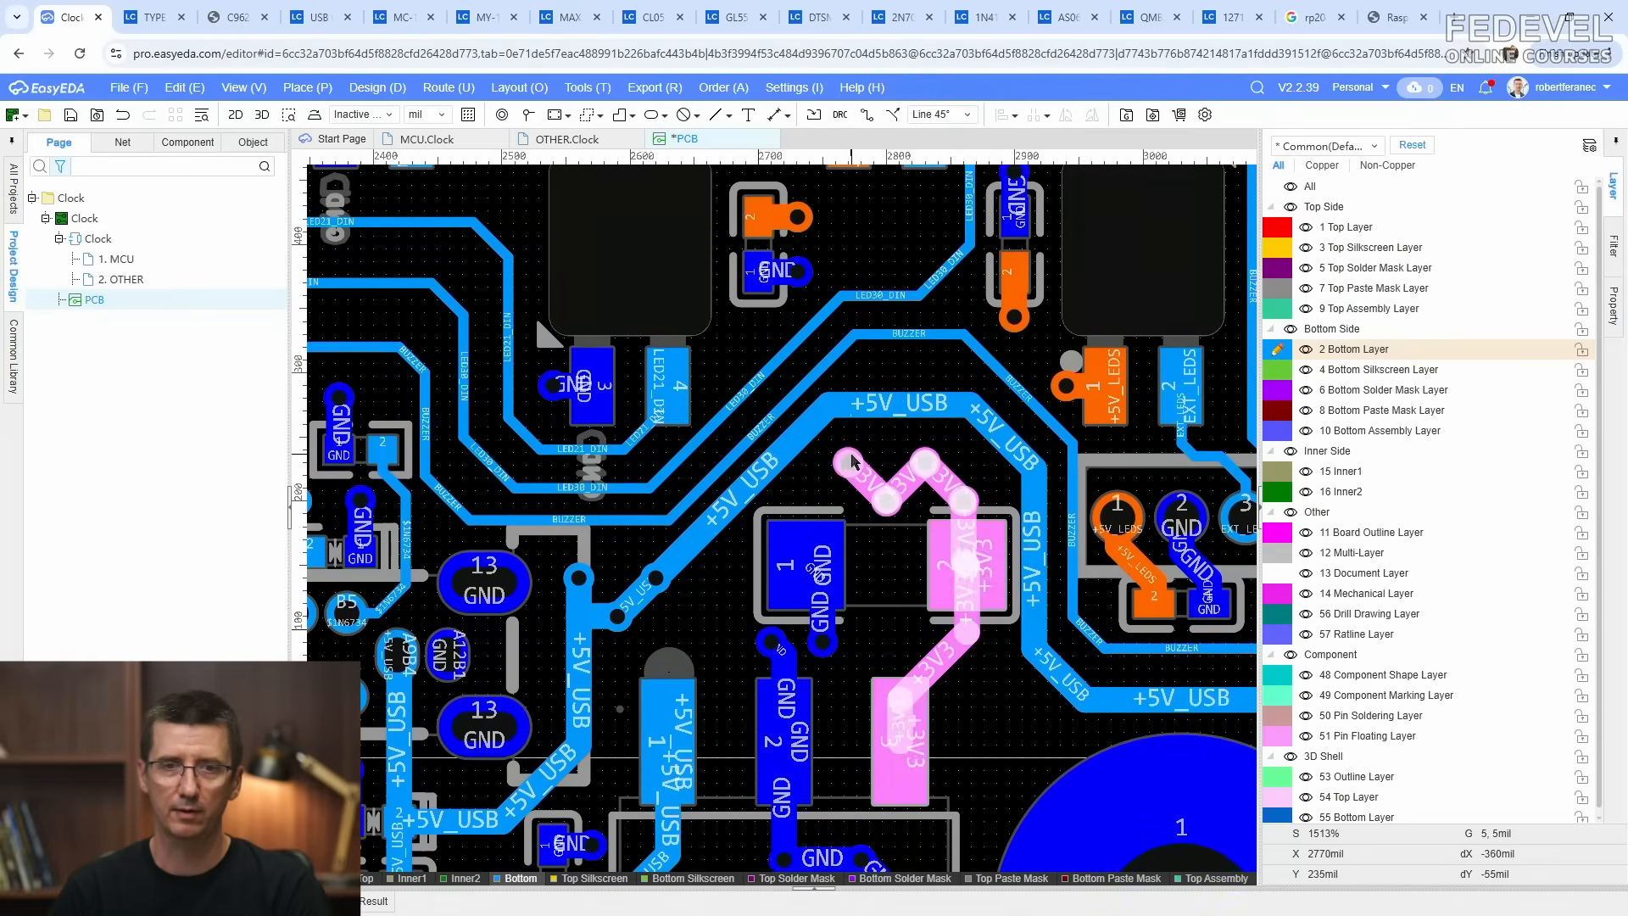
pyautogui.click(774, 469)
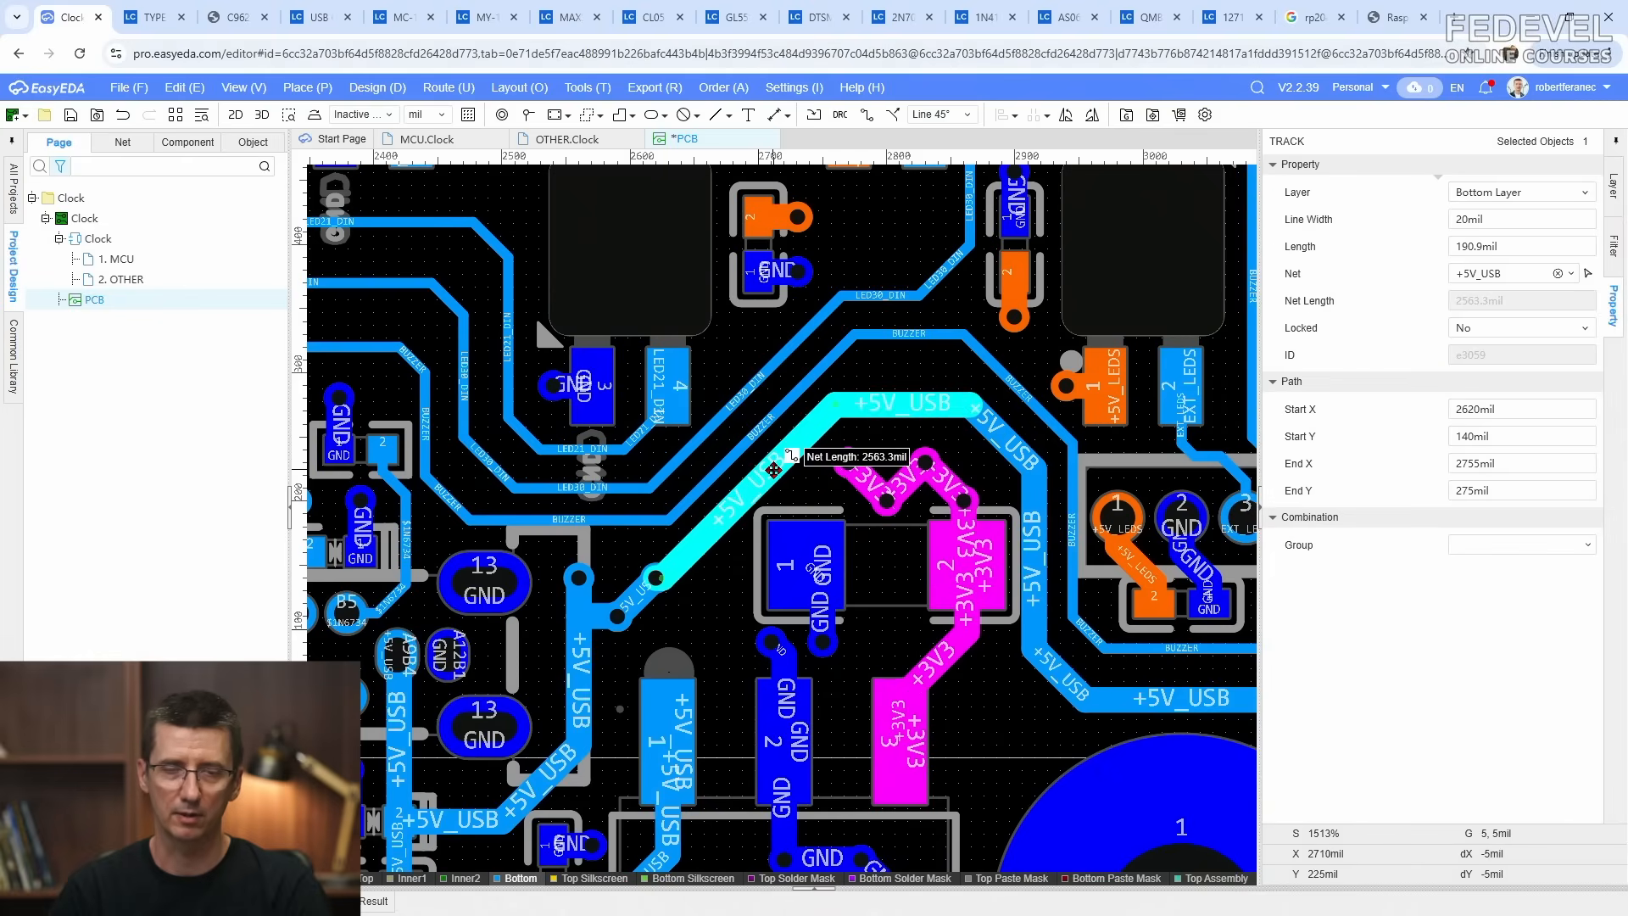
pyautogui.moveTo(774, 469); pyautogui.dragTo(773, 475)
pyautogui.press('Escape')
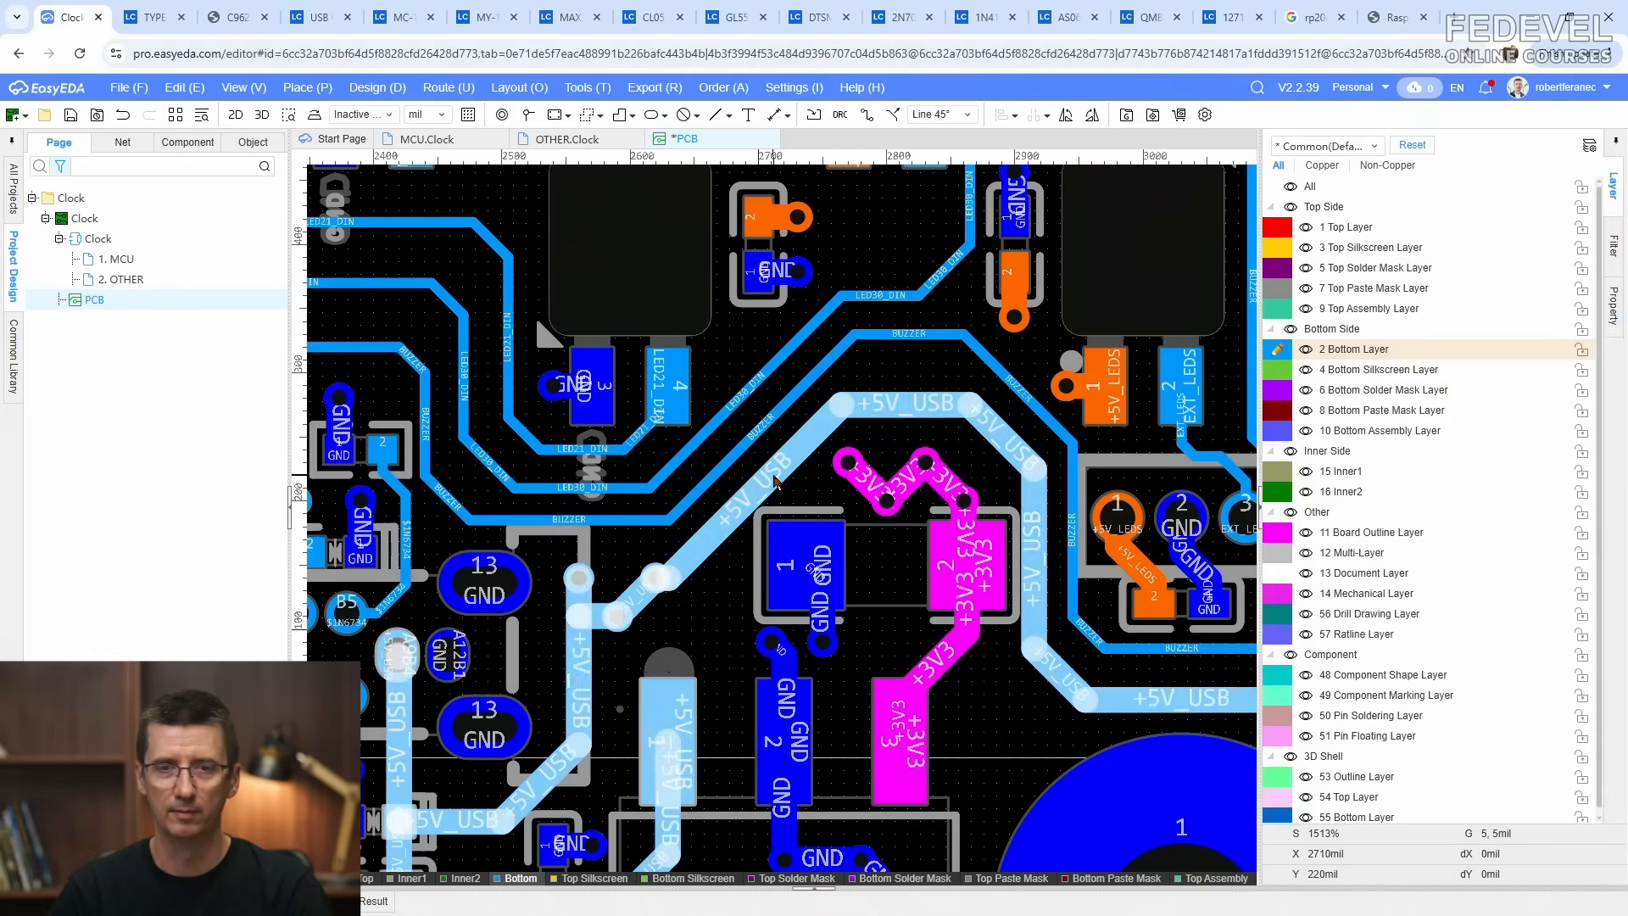
pyautogui.scroll(-1, 704, 469)
pyautogui.moveTo(763, 546); pyautogui.dragTo(774, 465, button='right')
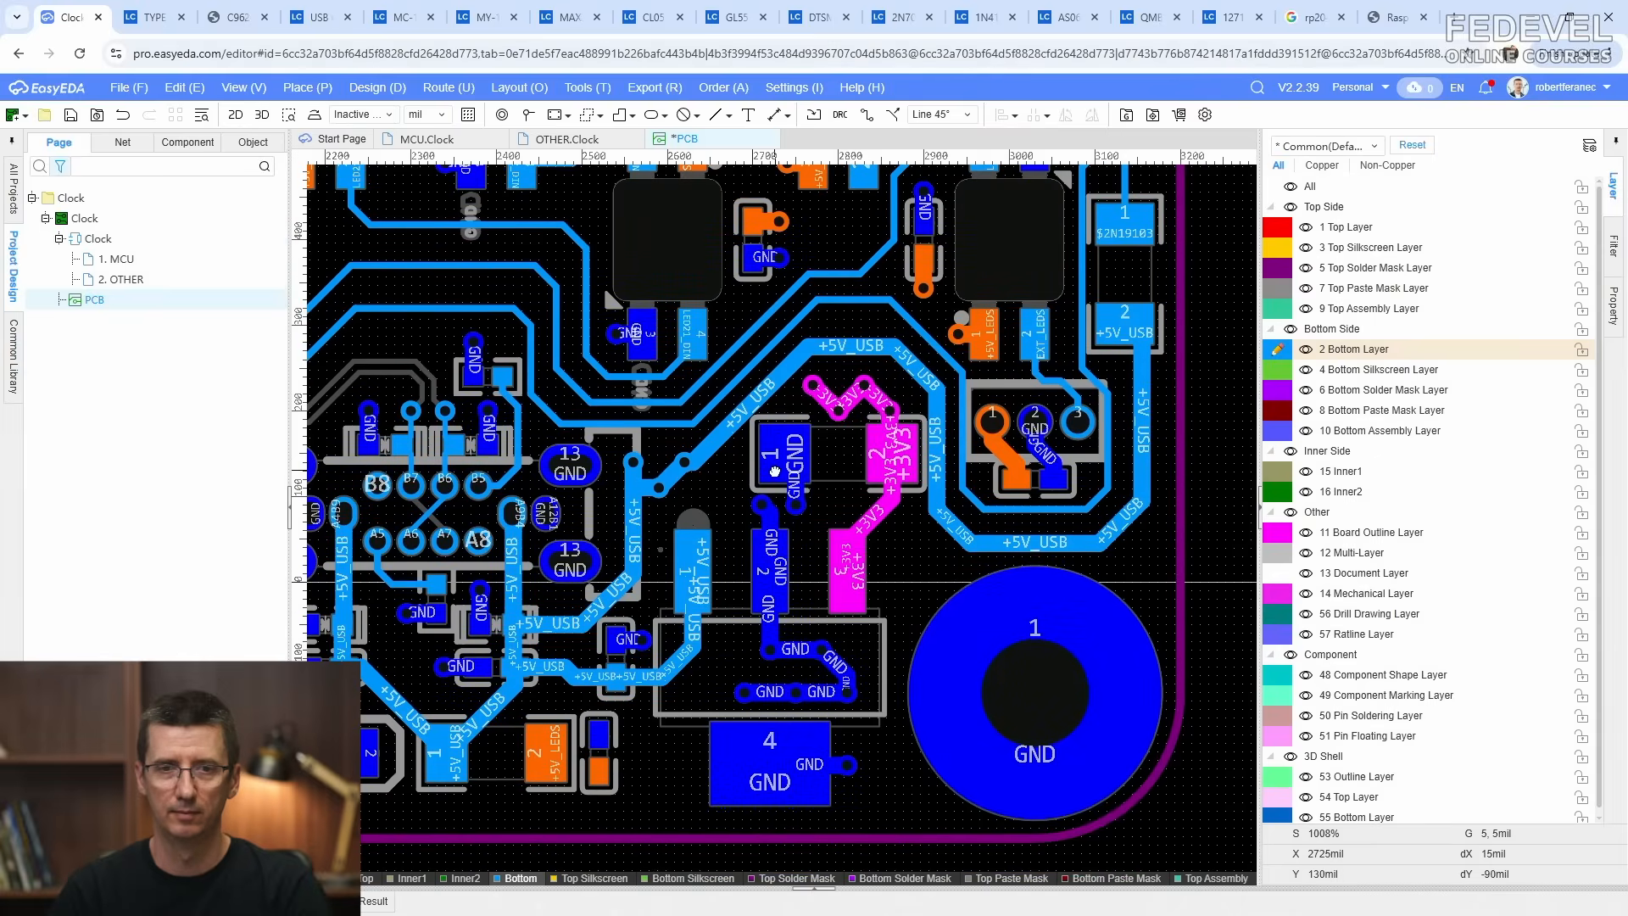
pyautogui.scroll(-5, 774, 472)
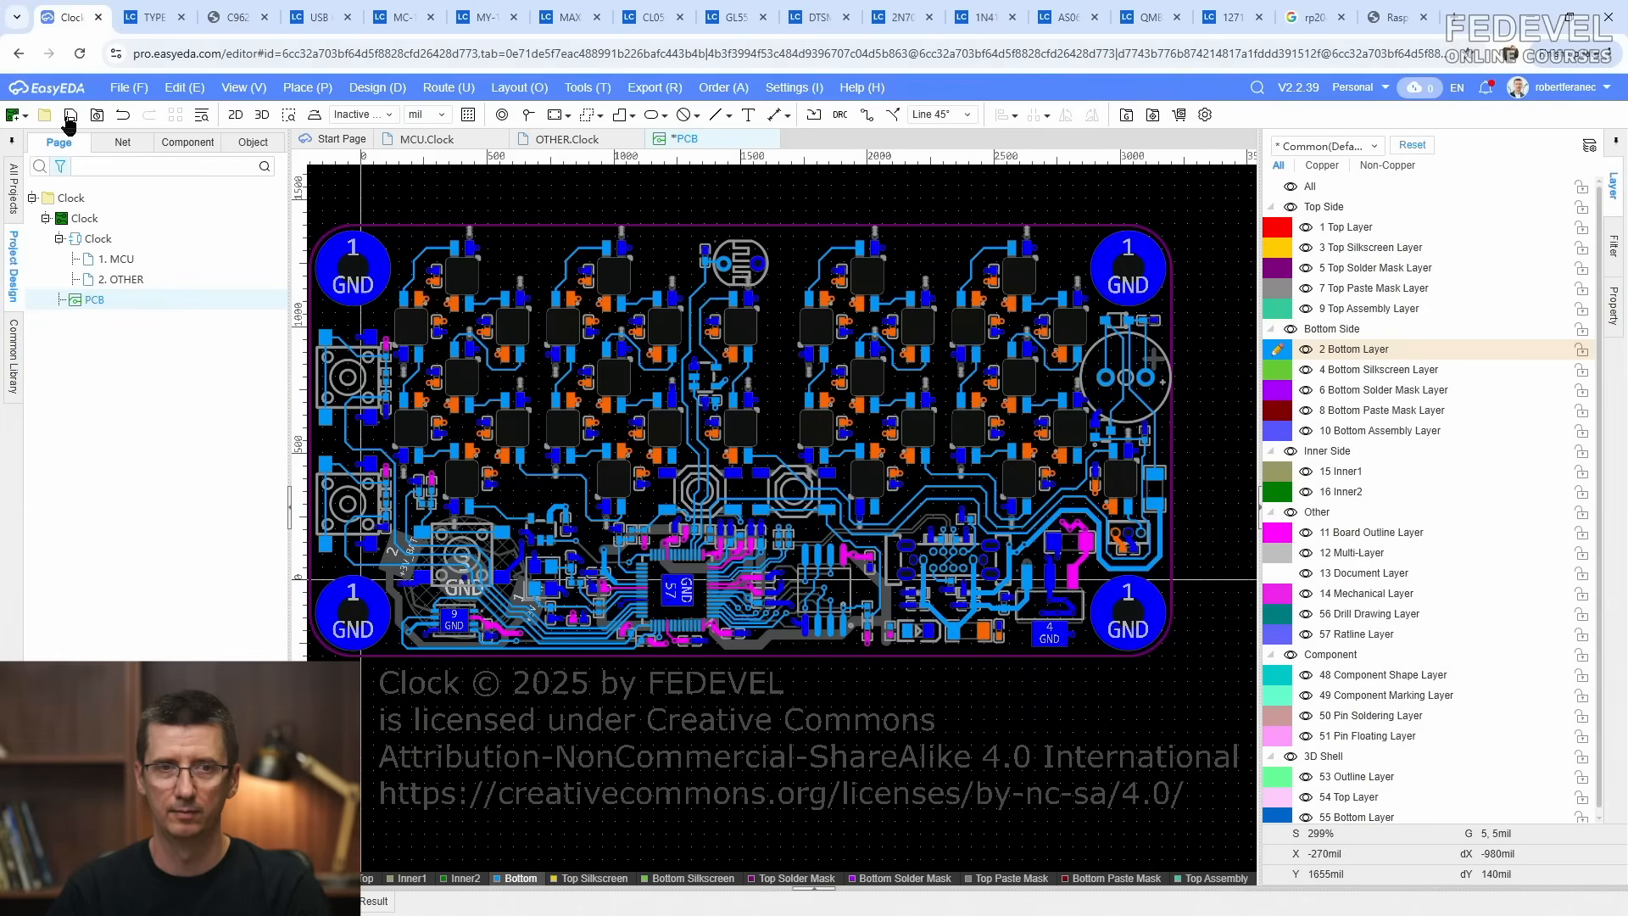
# Step: Save the PCB and show all ratlines on the board
pyautogui.click(70, 118)
pyautogui.click(233, 88)
pyautogui.moveTo(279, 543)
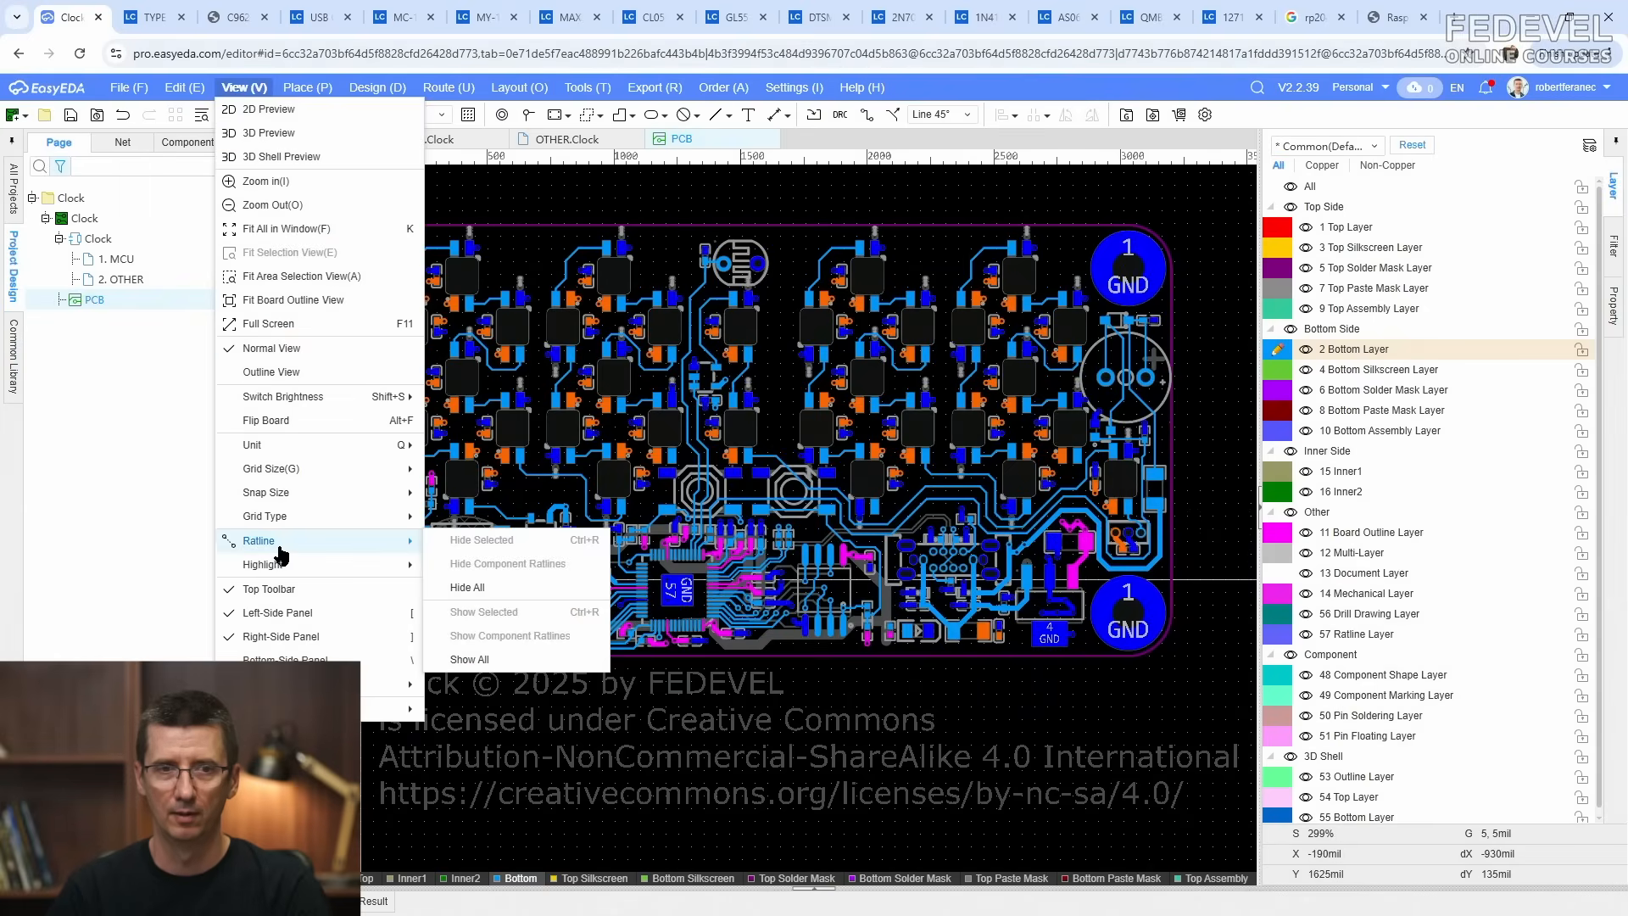
pyautogui.click(485, 659)
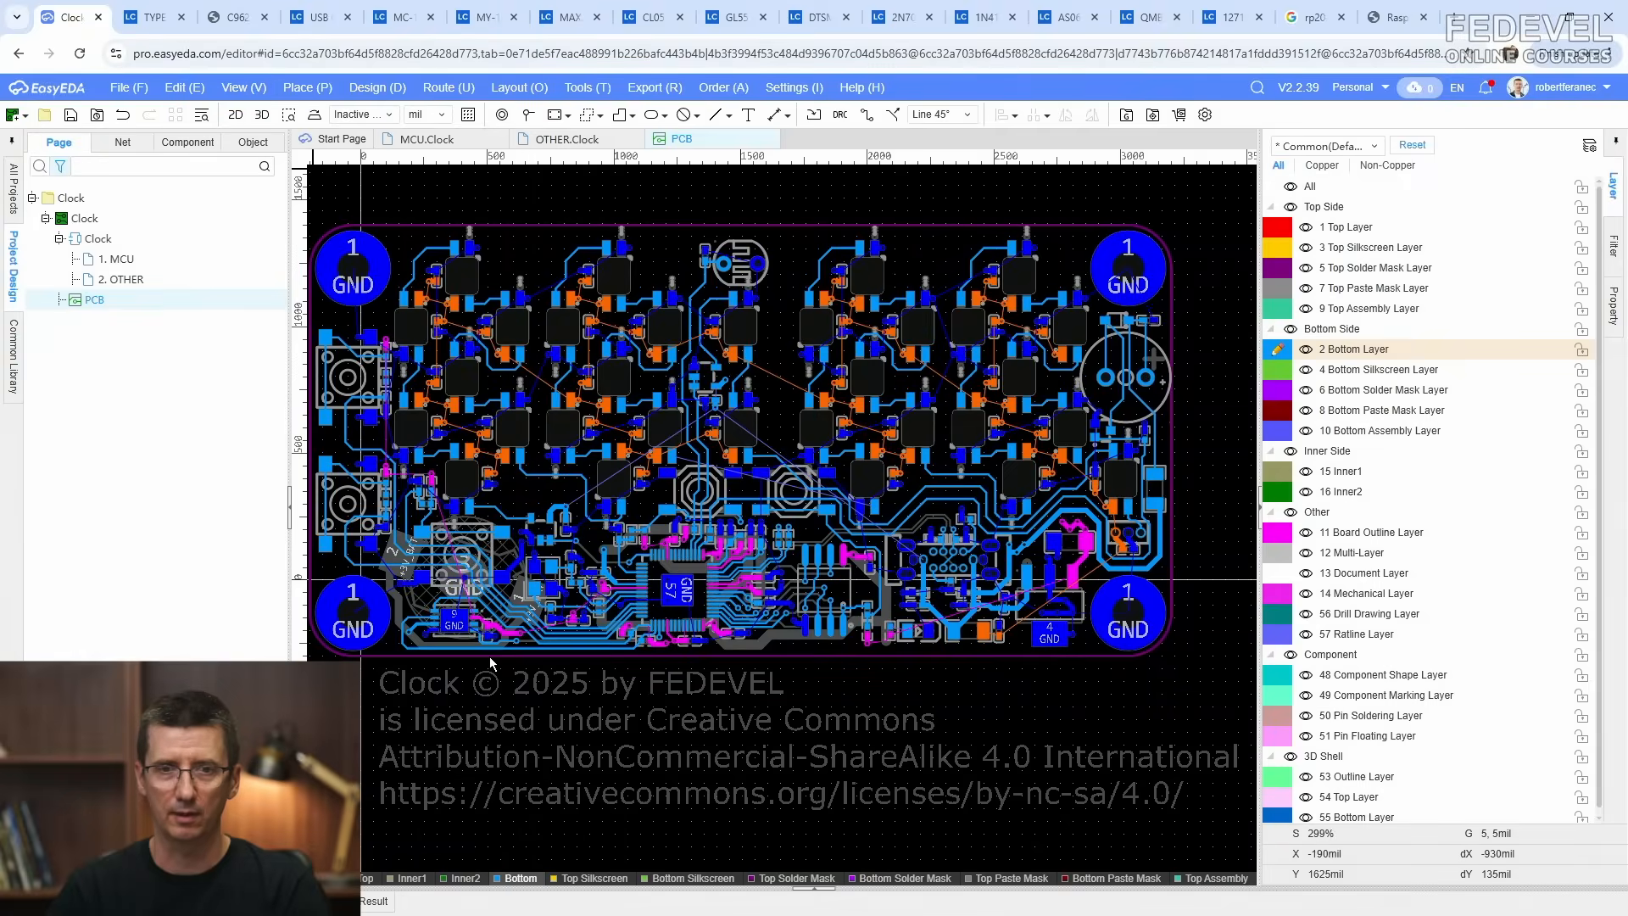
# Step: Start routing a 40 mil +5V_USB track on the top layer from the upper +5V_USB via beside the USB connector
pyautogui.moveTo(853, 674); pyautogui.dragTo(882, 579, button='right')
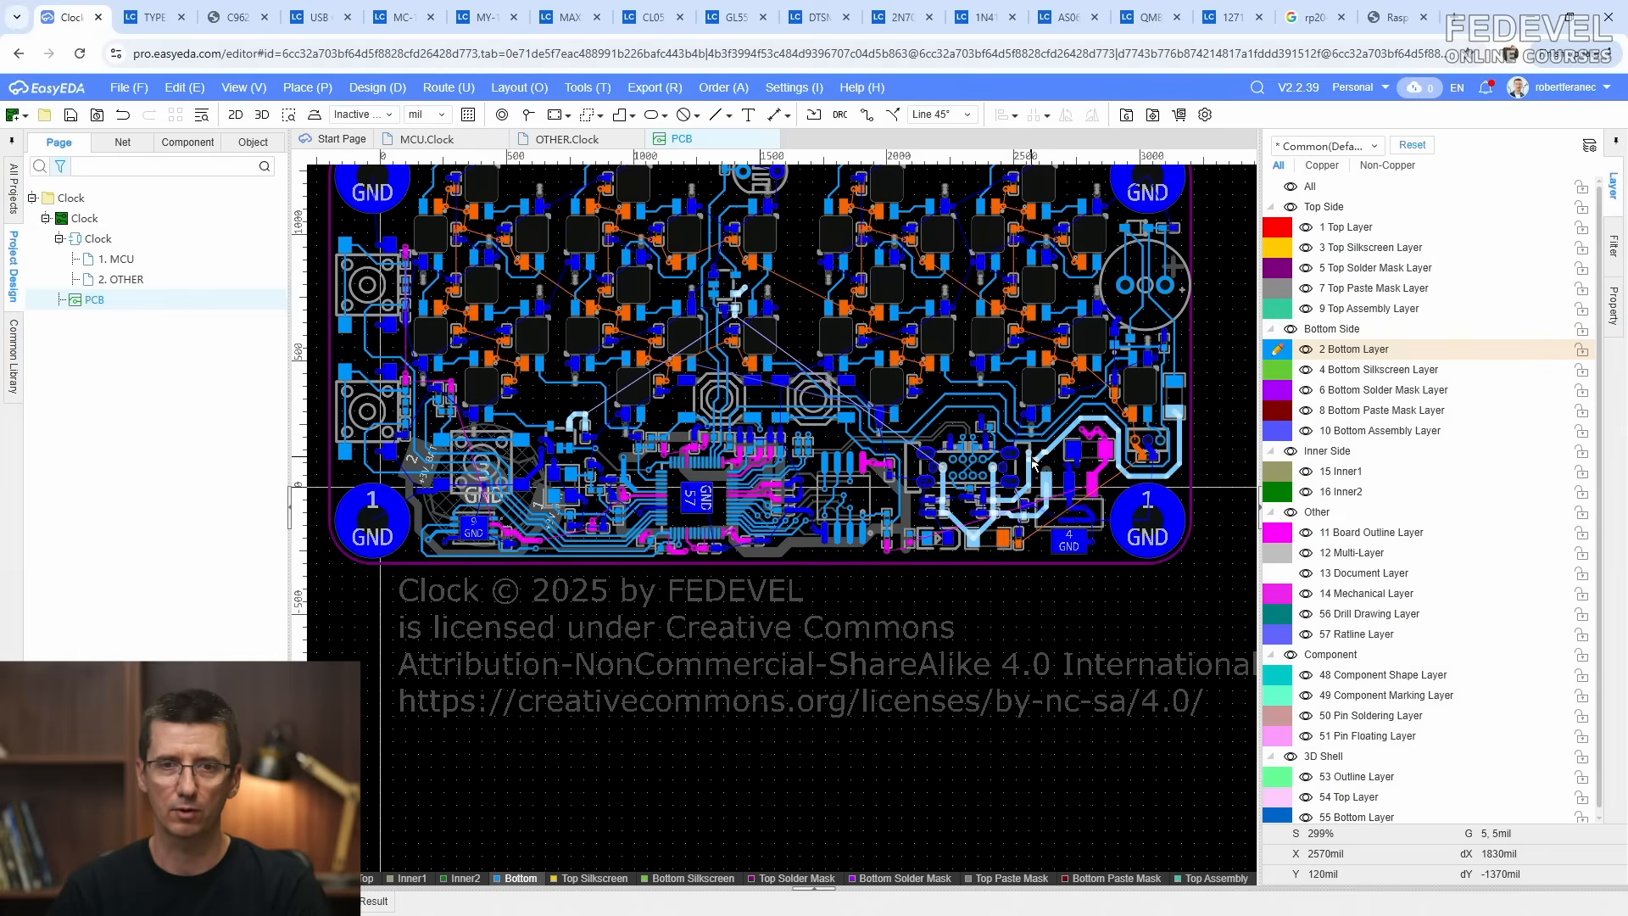
pyautogui.moveTo(1033, 461)
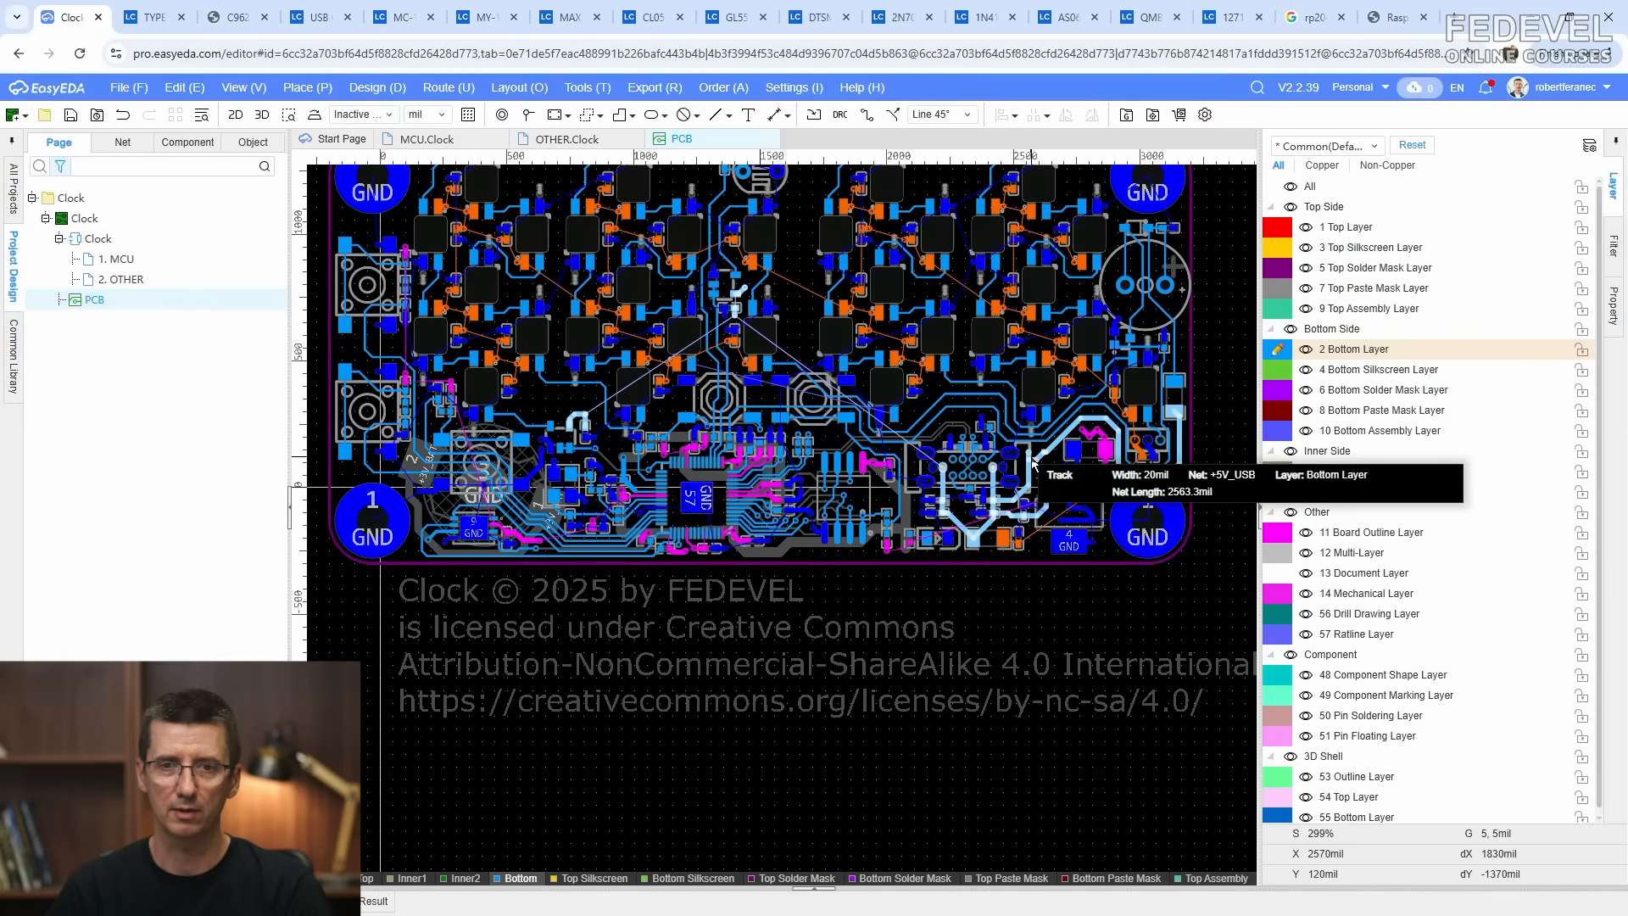
pyautogui.click(1277, 230)
pyautogui.scroll(6, 1017, 458)
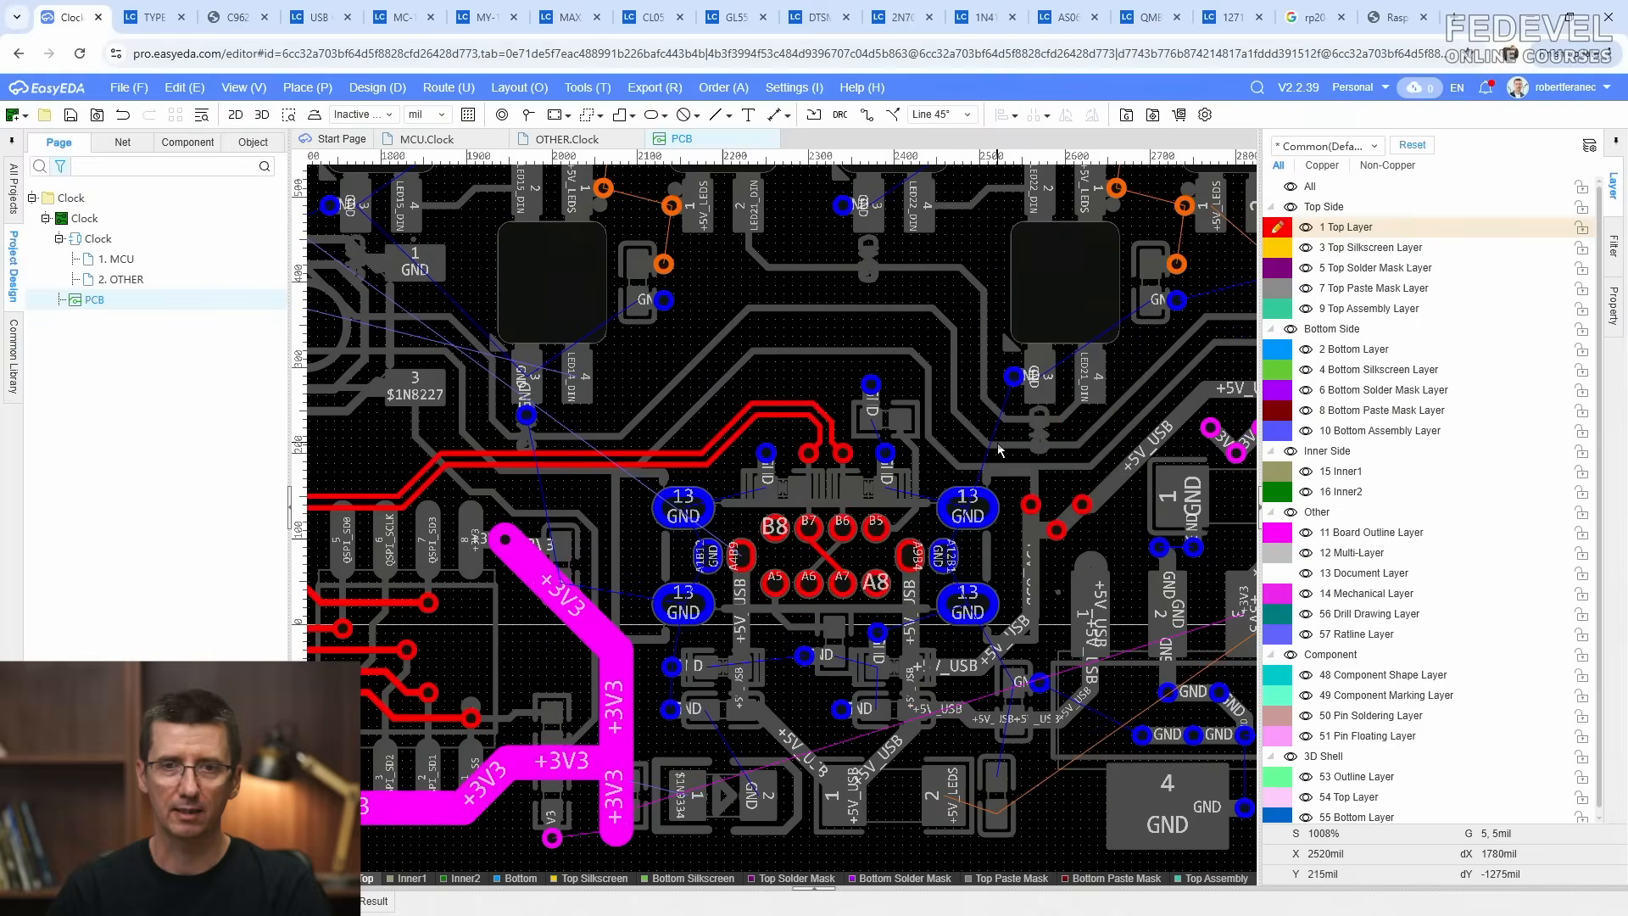
pyautogui.scroll(-2, 1053, 456)
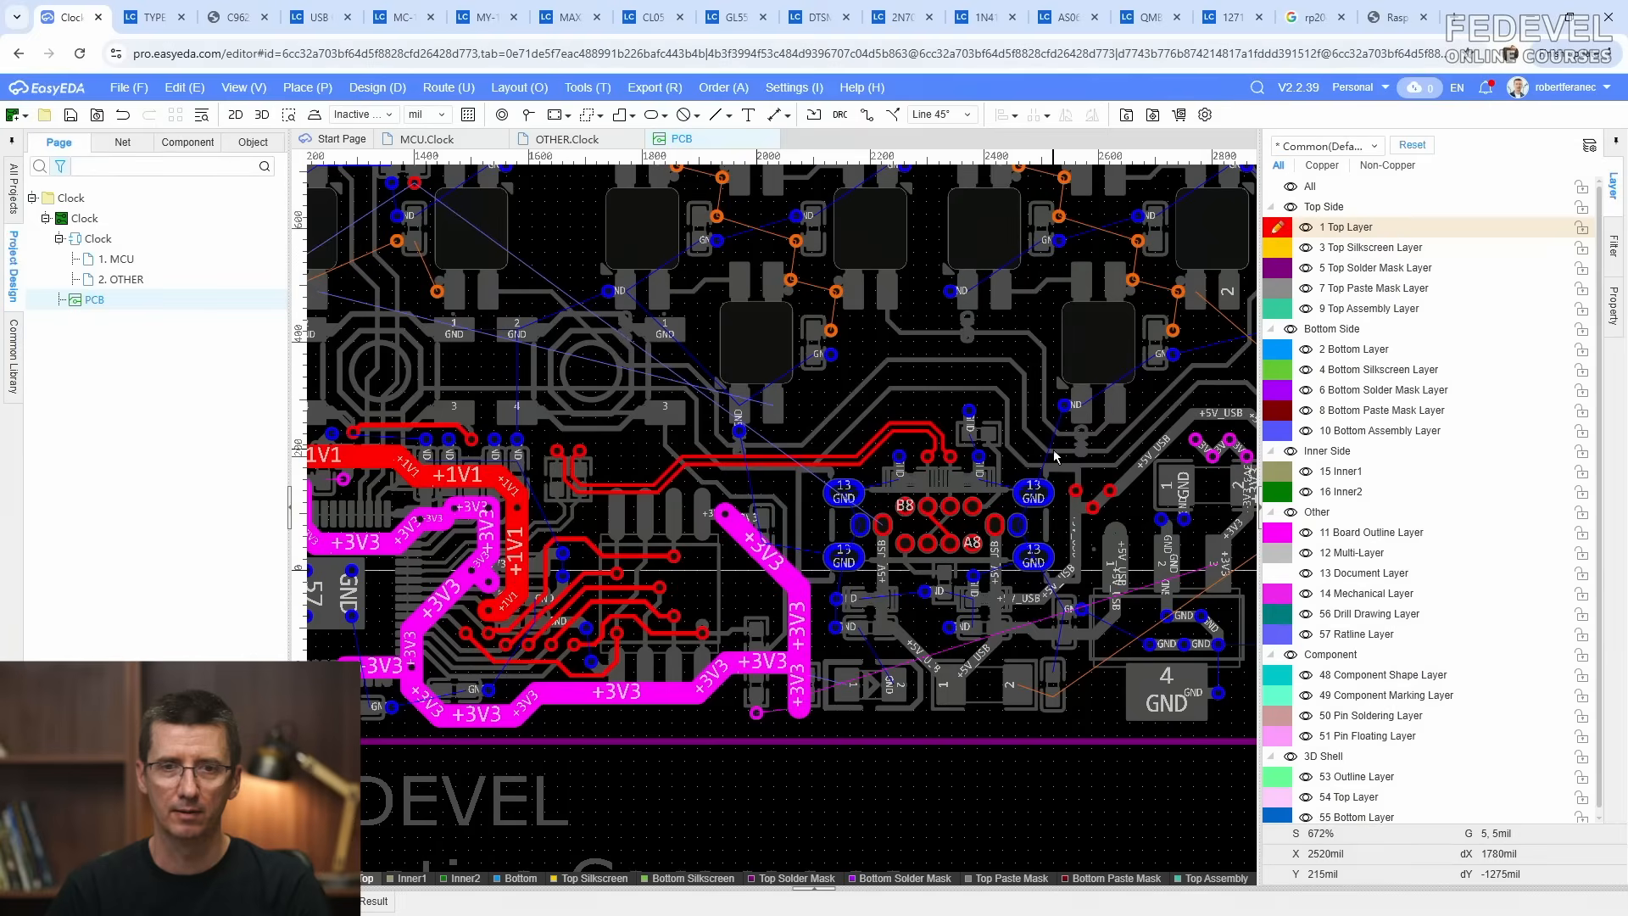
pyautogui.scroll(-1, 1075, 496)
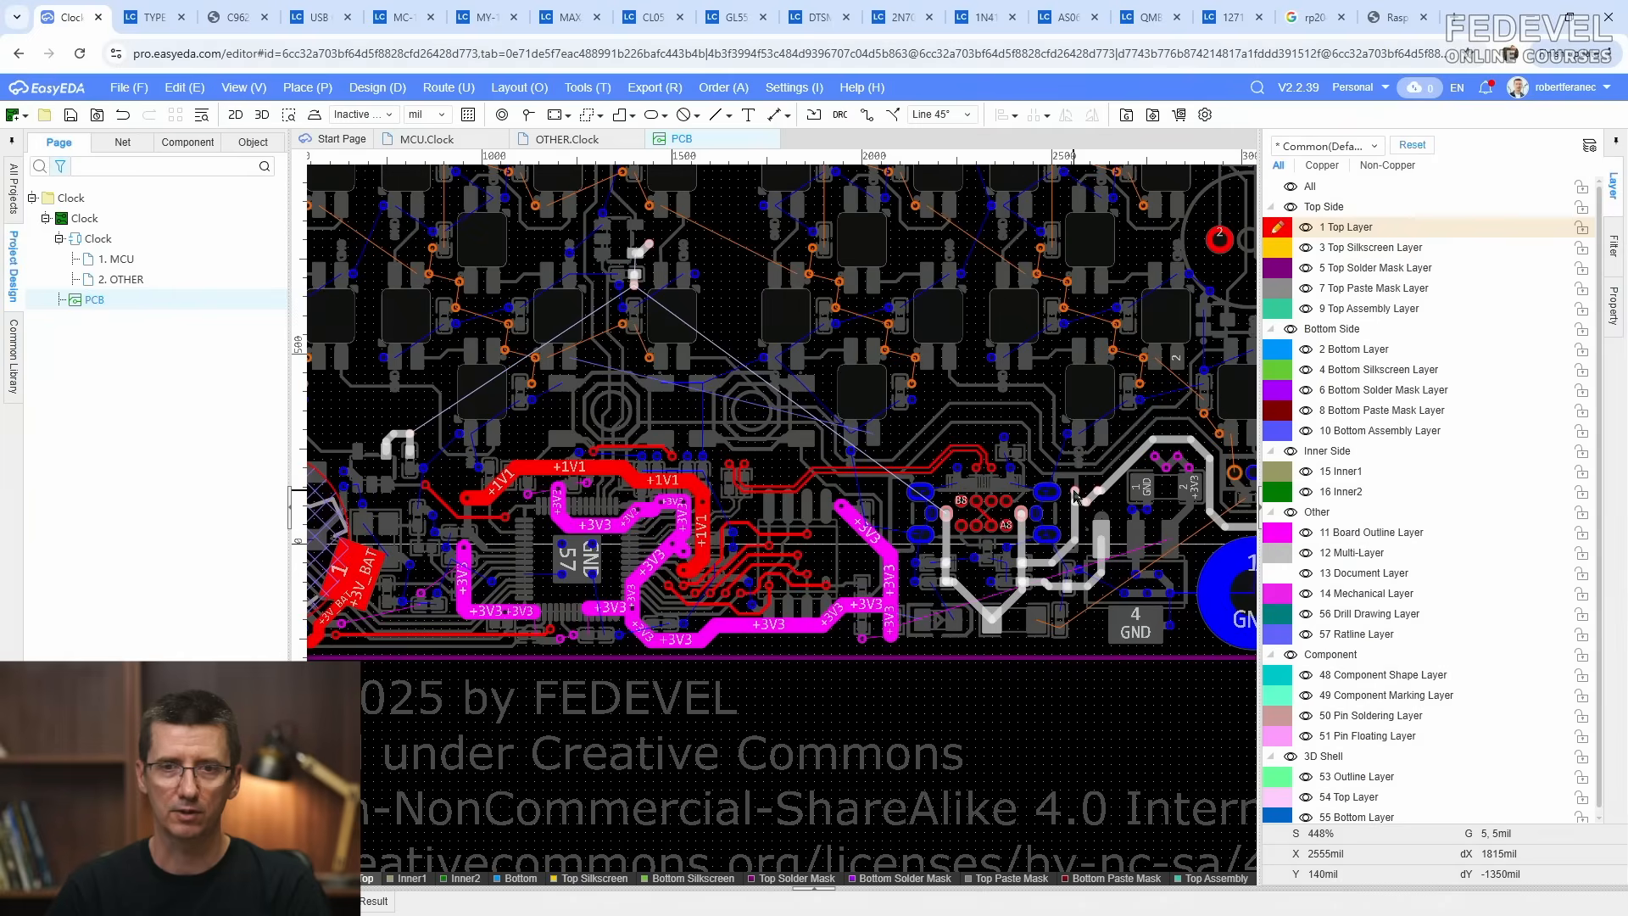
pyautogui.scroll(3, 1075, 496)
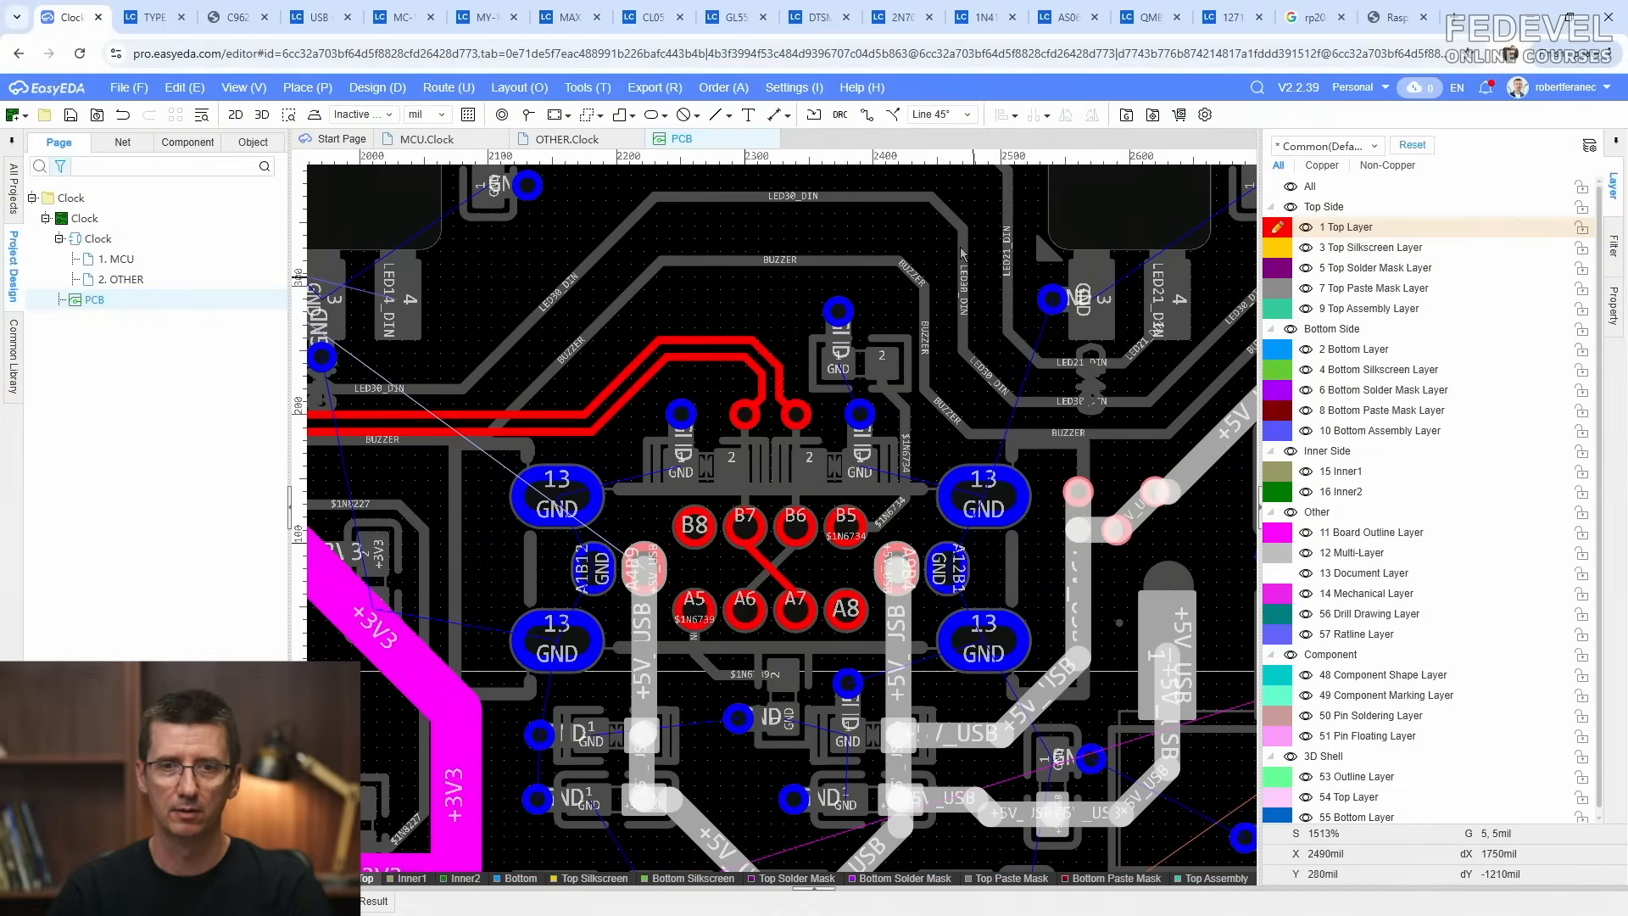
pyautogui.press('w')
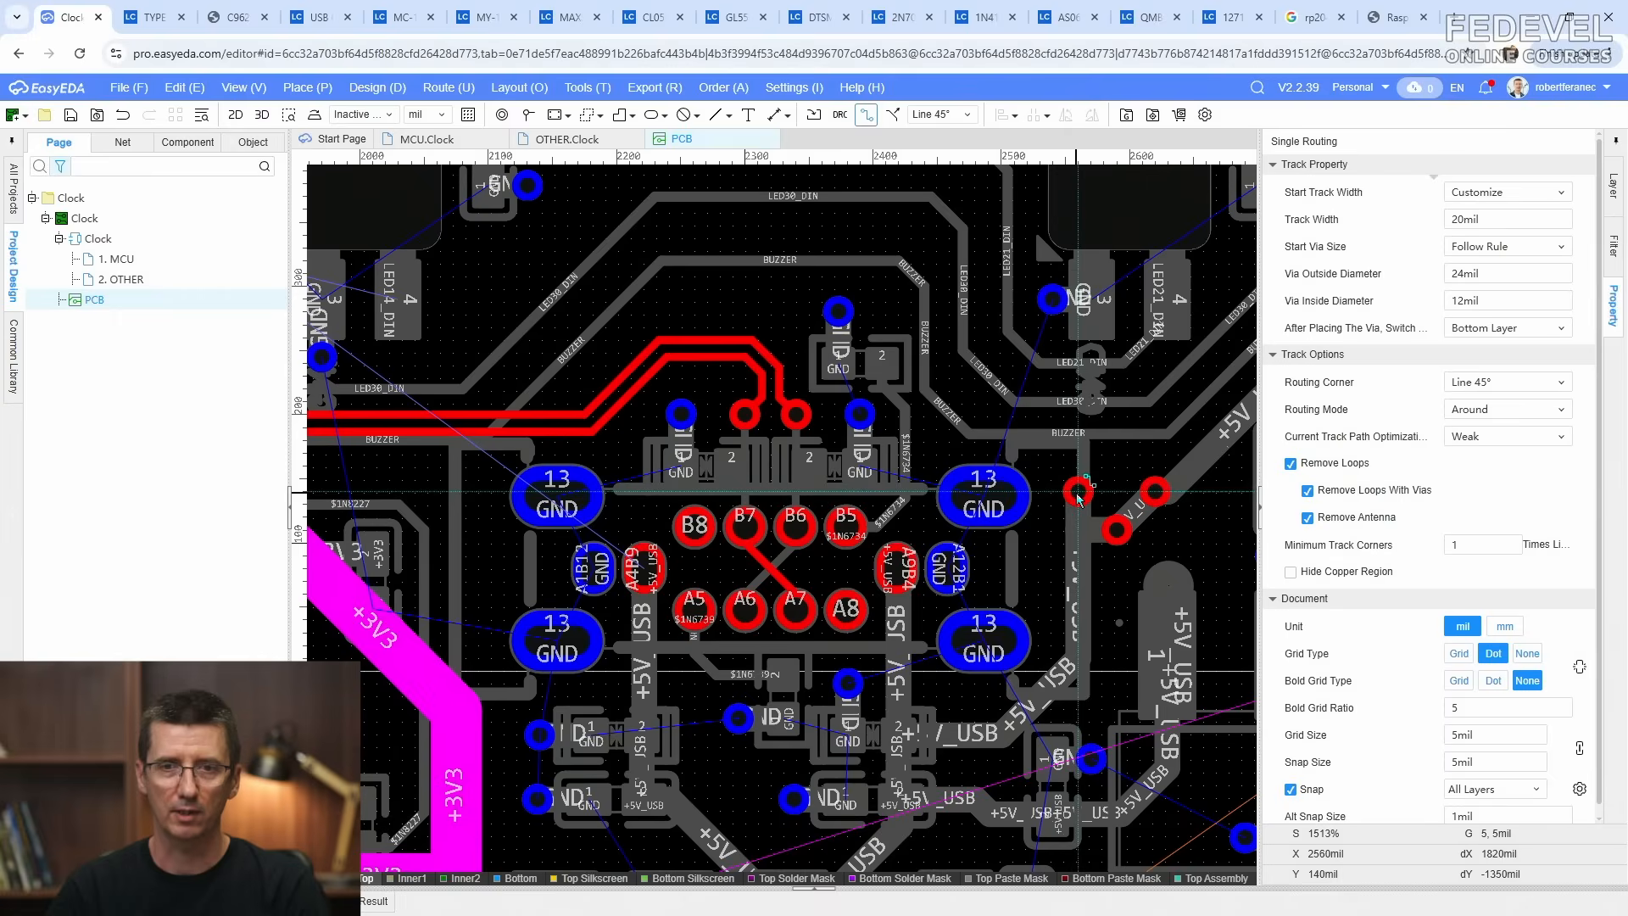
pyautogui.click(1078, 494)
pyautogui.press('Tab')
pyautogui.write('40')
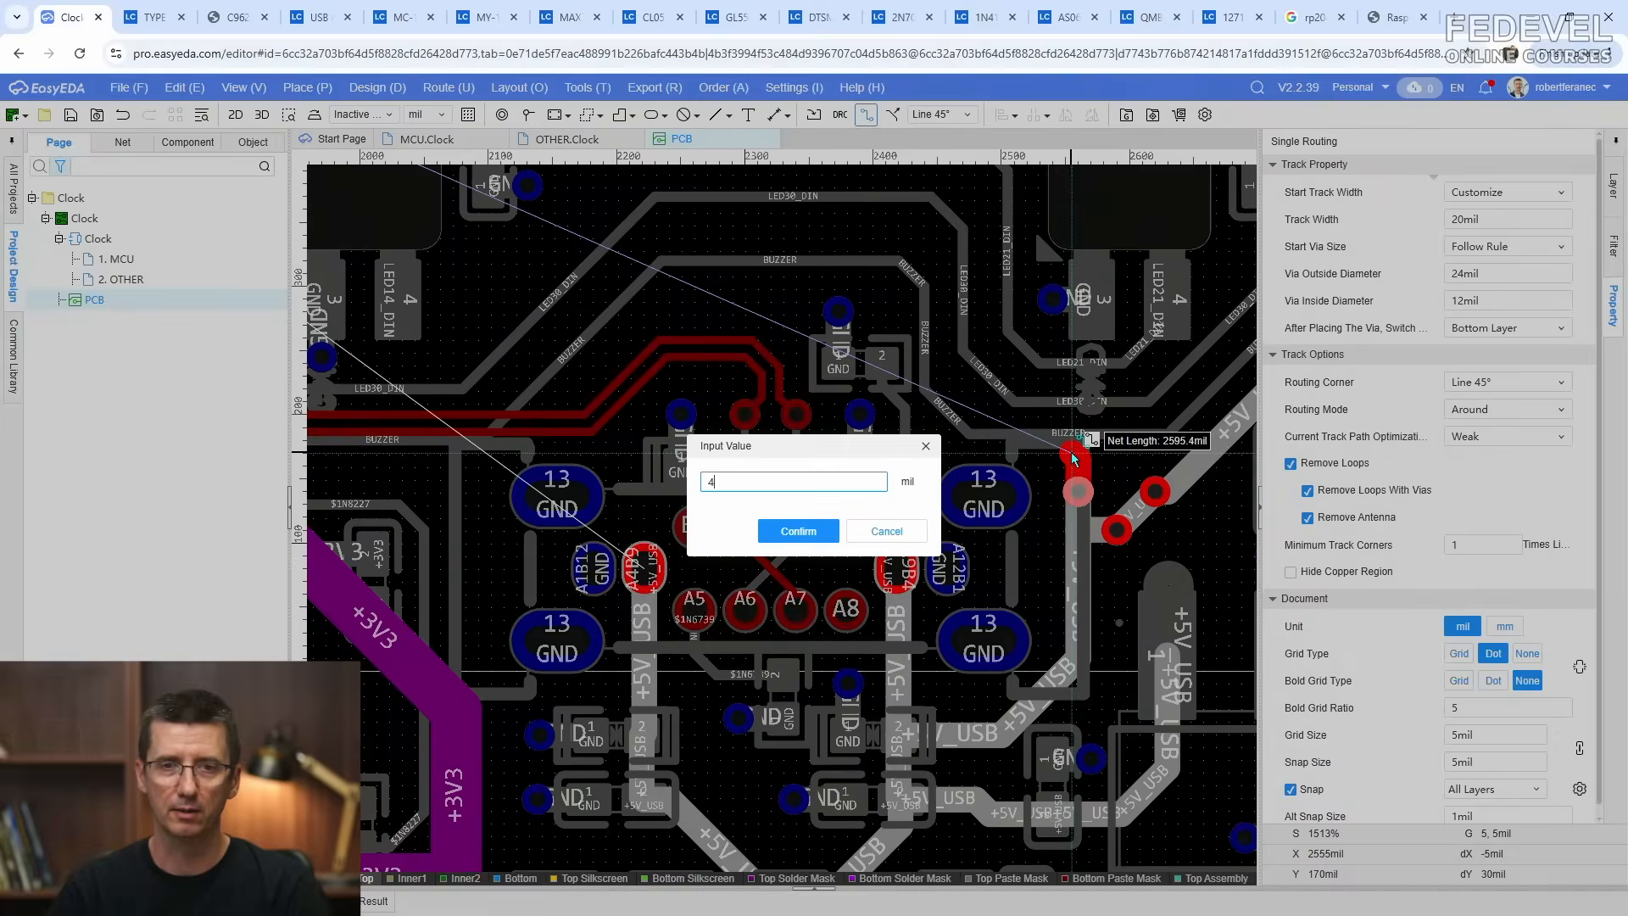
pyautogui.press('Return')
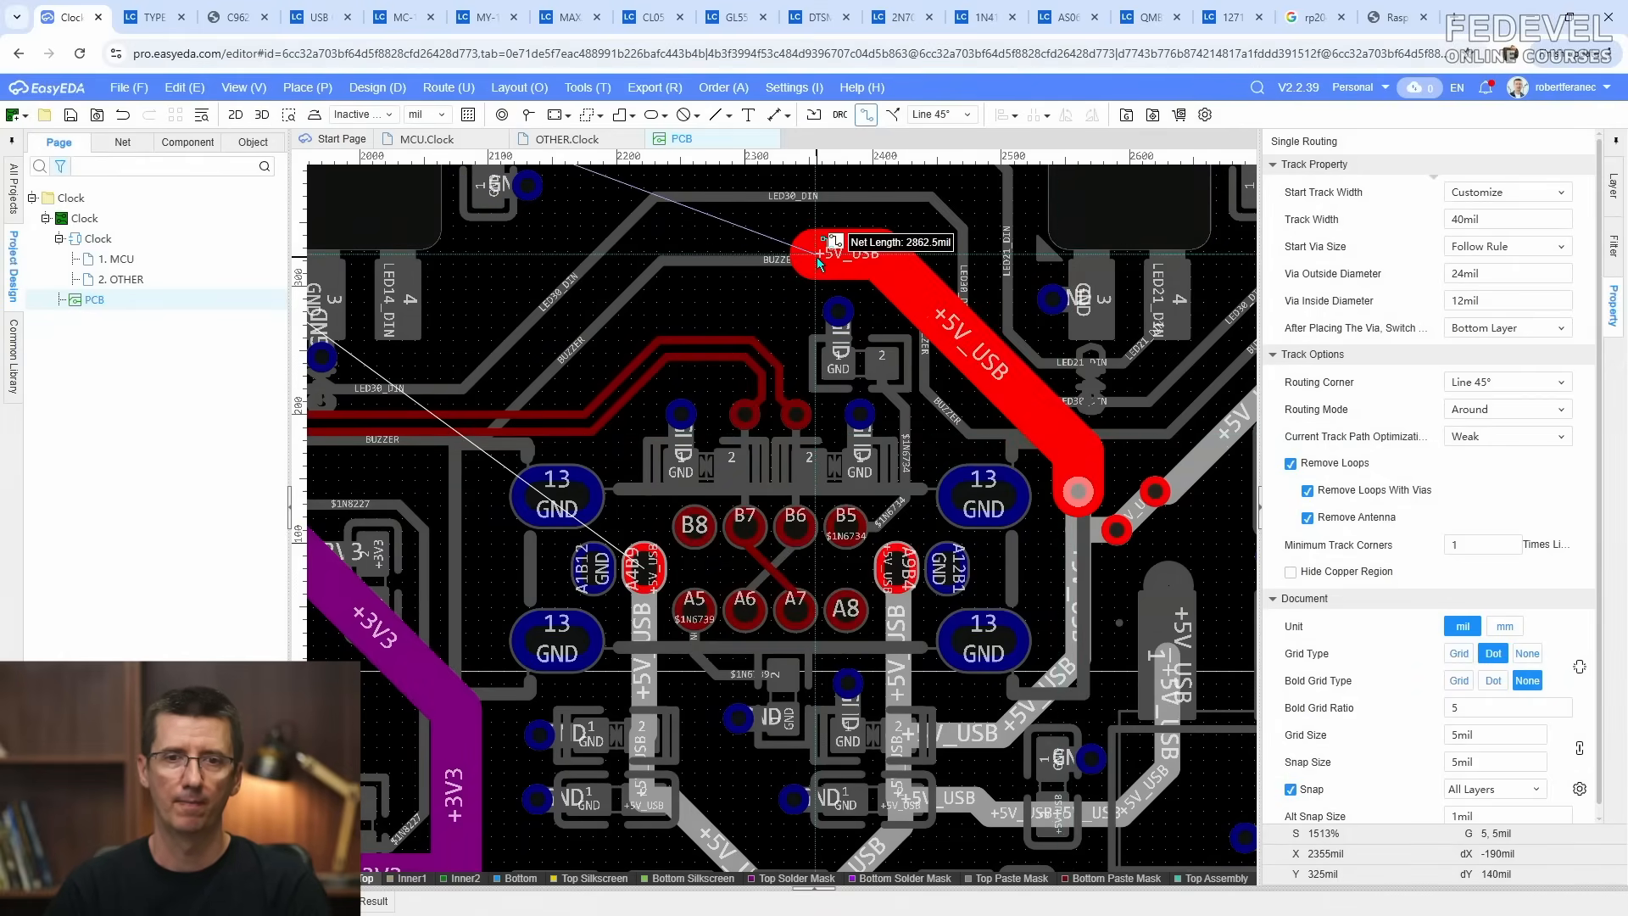
# Step: Route the +5V_USB track over the USB connector and above the microcontroller, ending on the +5V_USB via at the far side
pyautogui.click(816, 262)
pyautogui.moveTo(817, 263); pyautogui.dragTo(1158, 278, button='right')
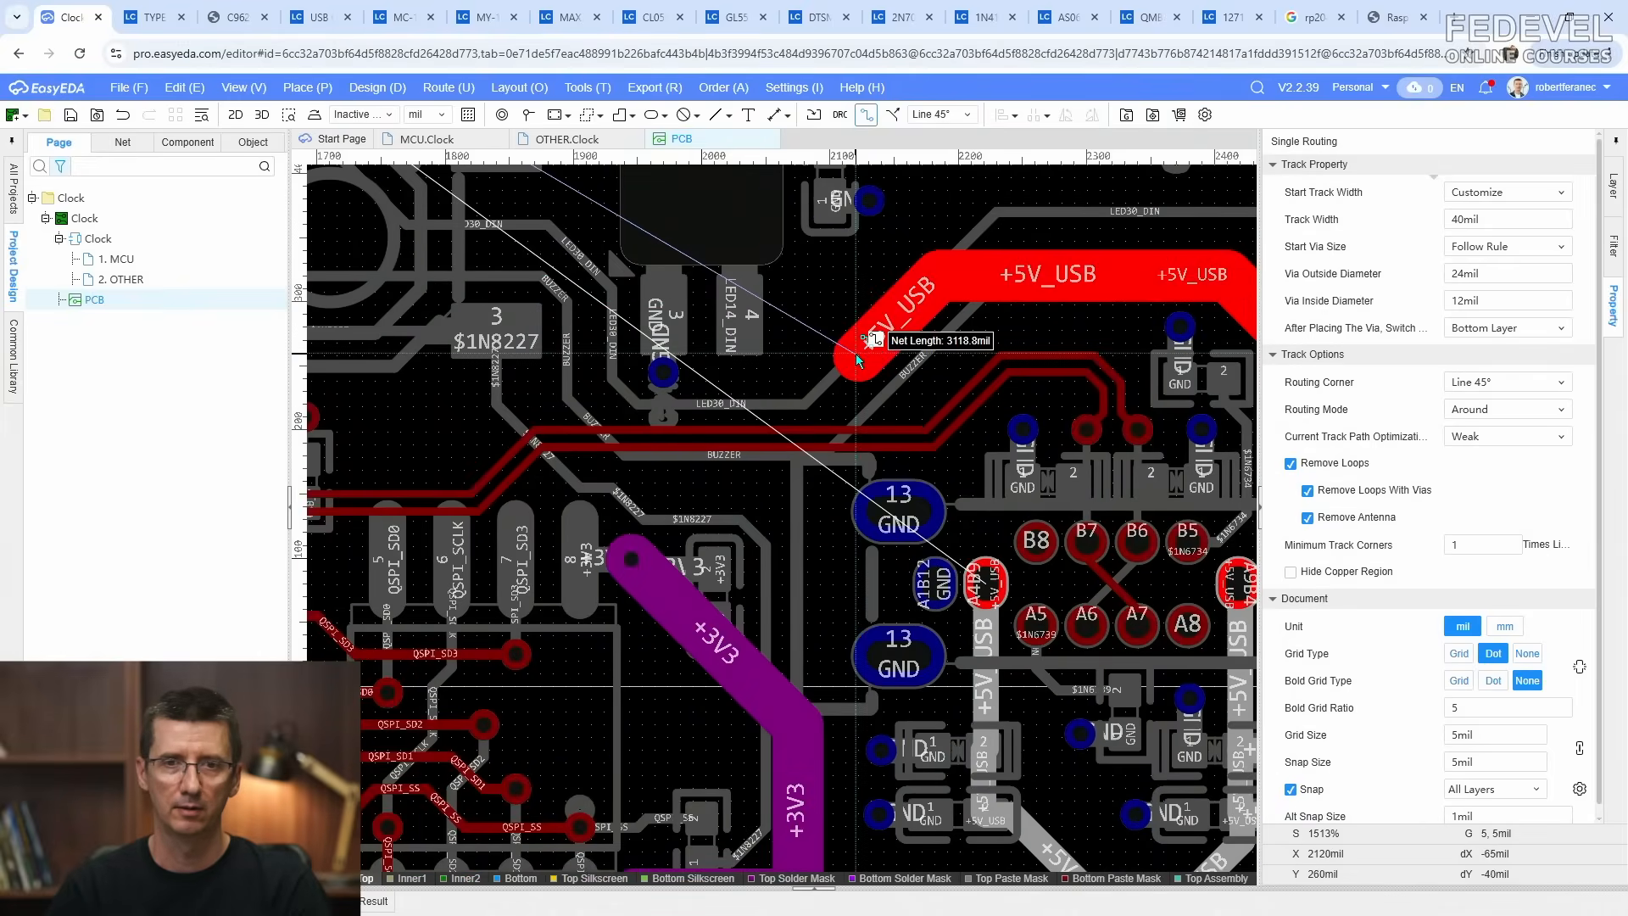
pyautogui.click(858, 356)
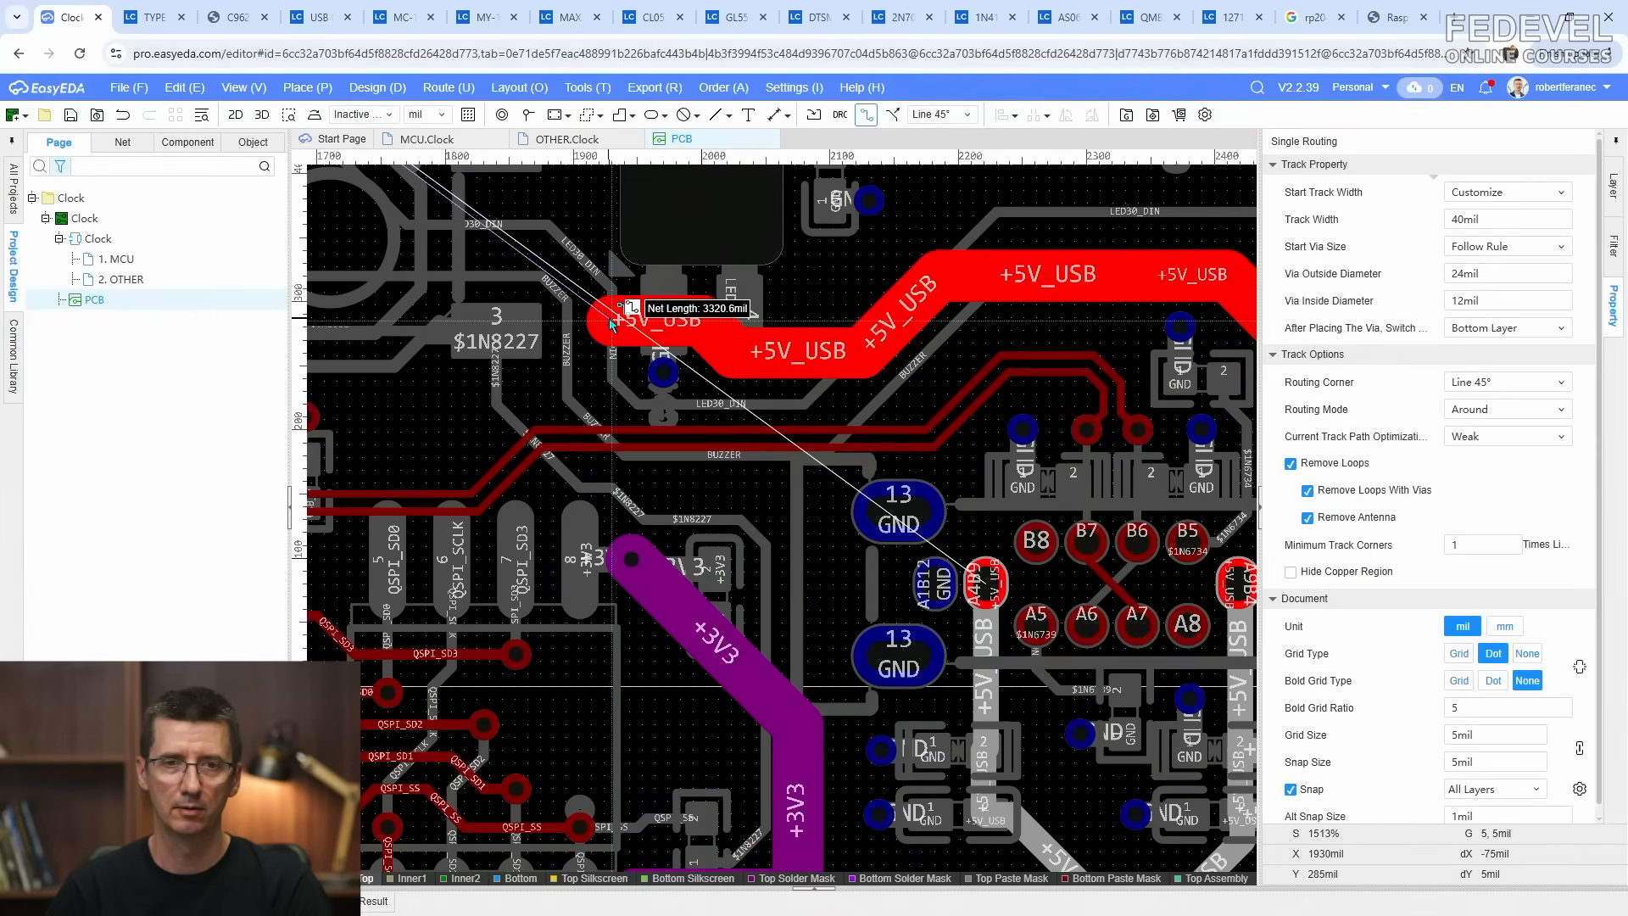
pyautogui.moveTo(612, 322); pyautogui.dragTo(1036, 369, button='right')
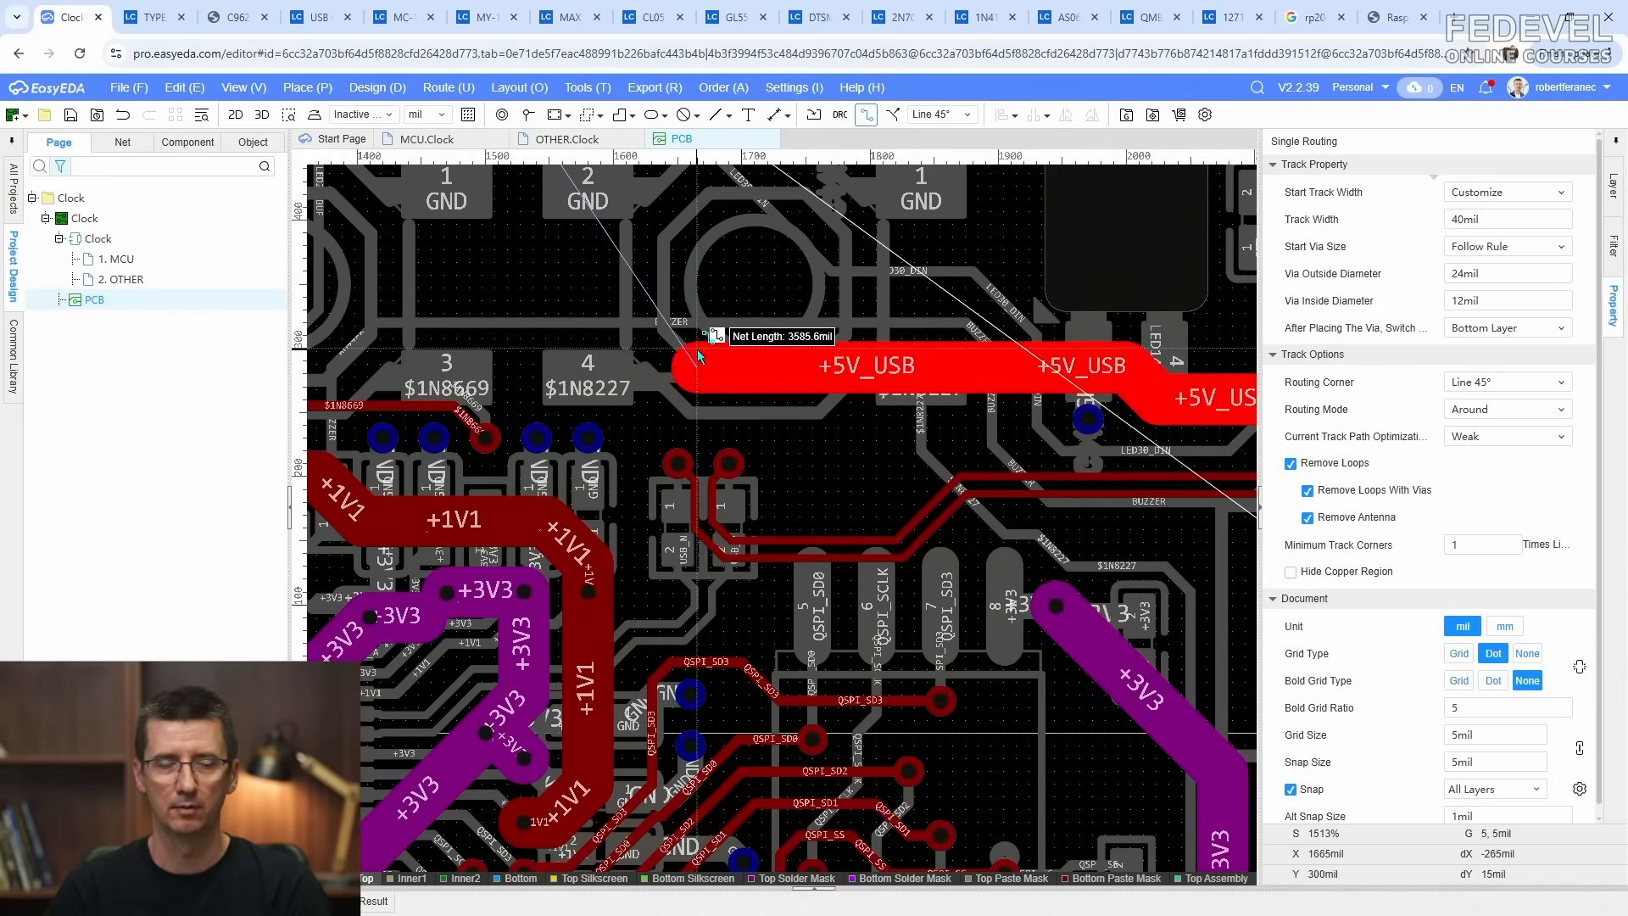
pyautogui.moveTo(629, 322); pyautogui.dragTo(1037, 349, button='right')
pyautogui.scroll(-1, 1036, 349)
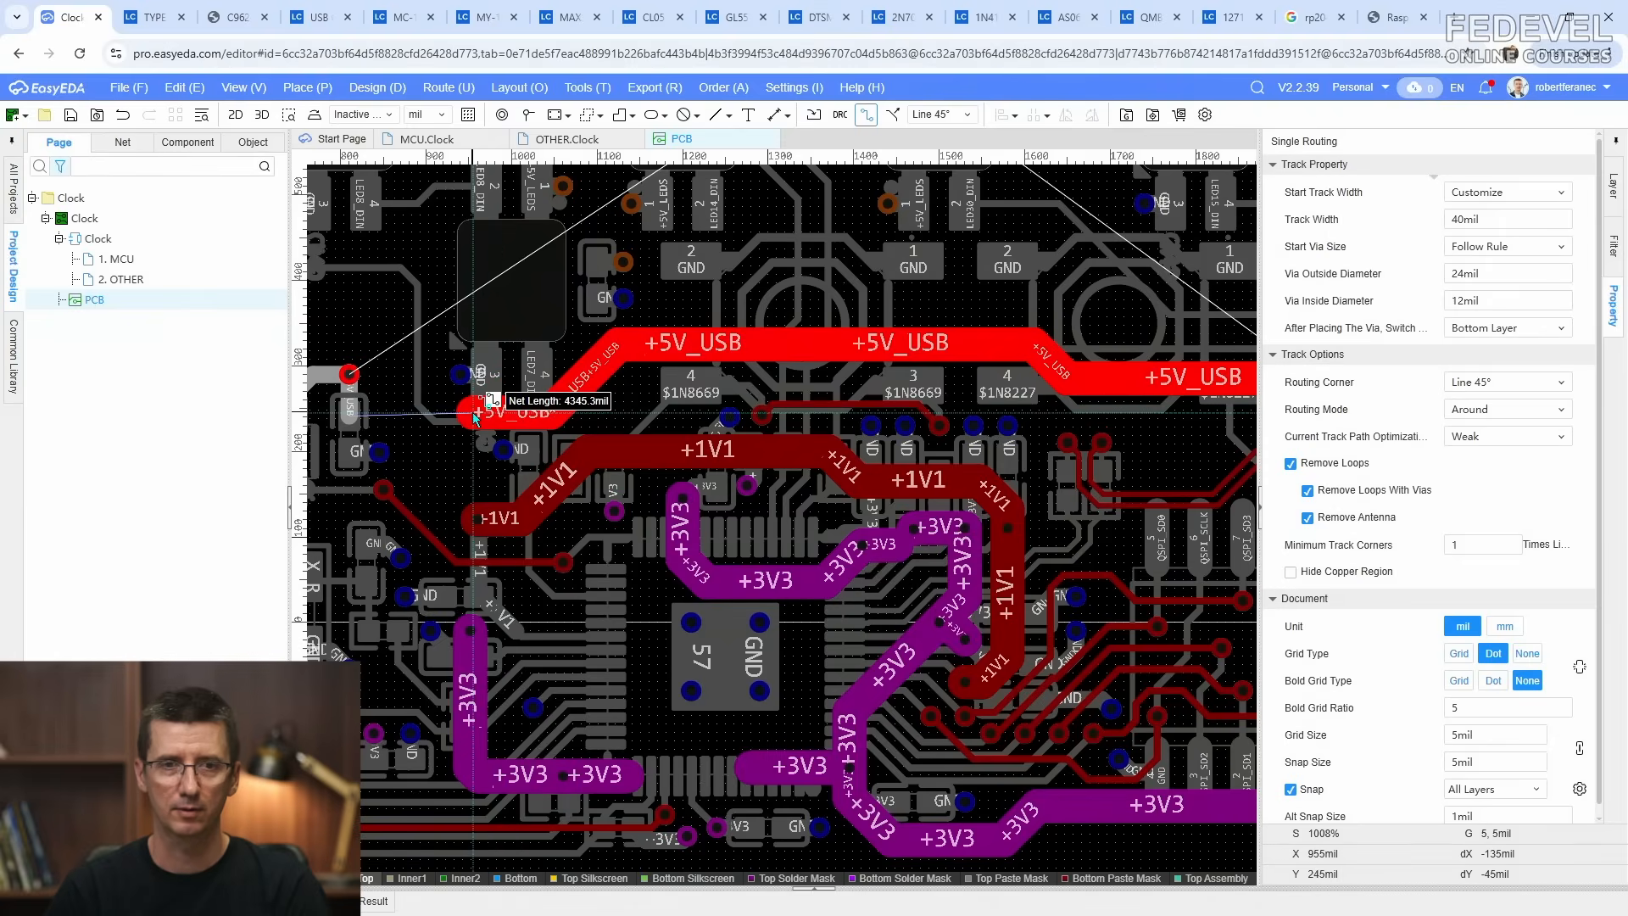
pyautogui.moveTo(474, 414); pyautogui.dragTo(741, 430, button='right')
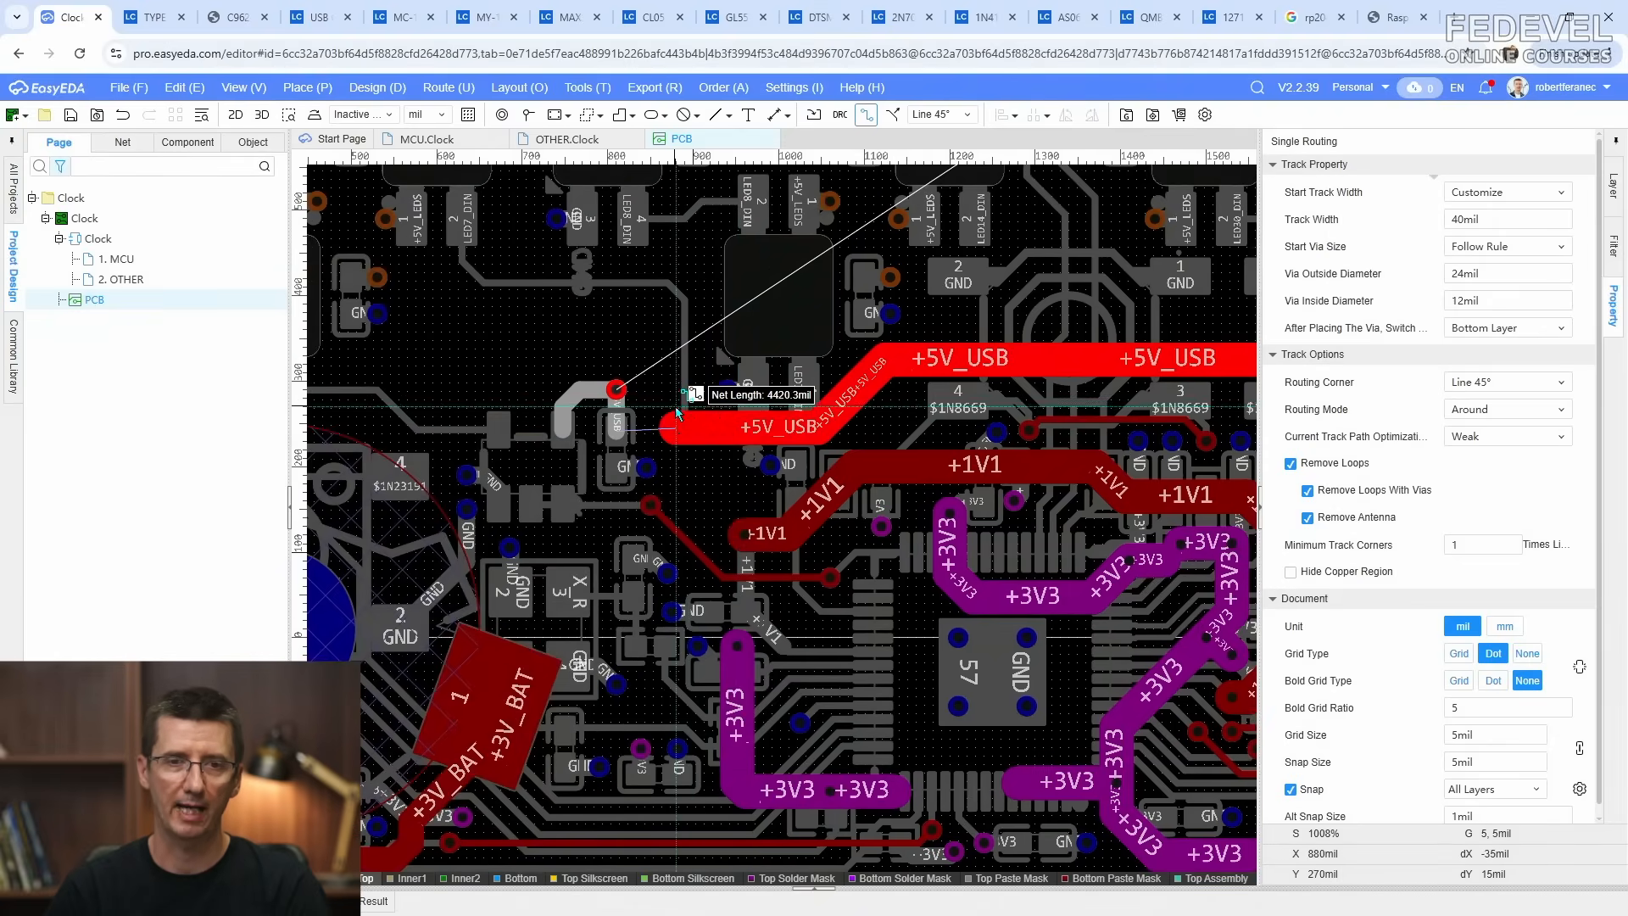
pyautogui.scroll(4, 616, 394)
pyautogui.click(616, 392)
pyautogui.scroll(-6, 616, 391)
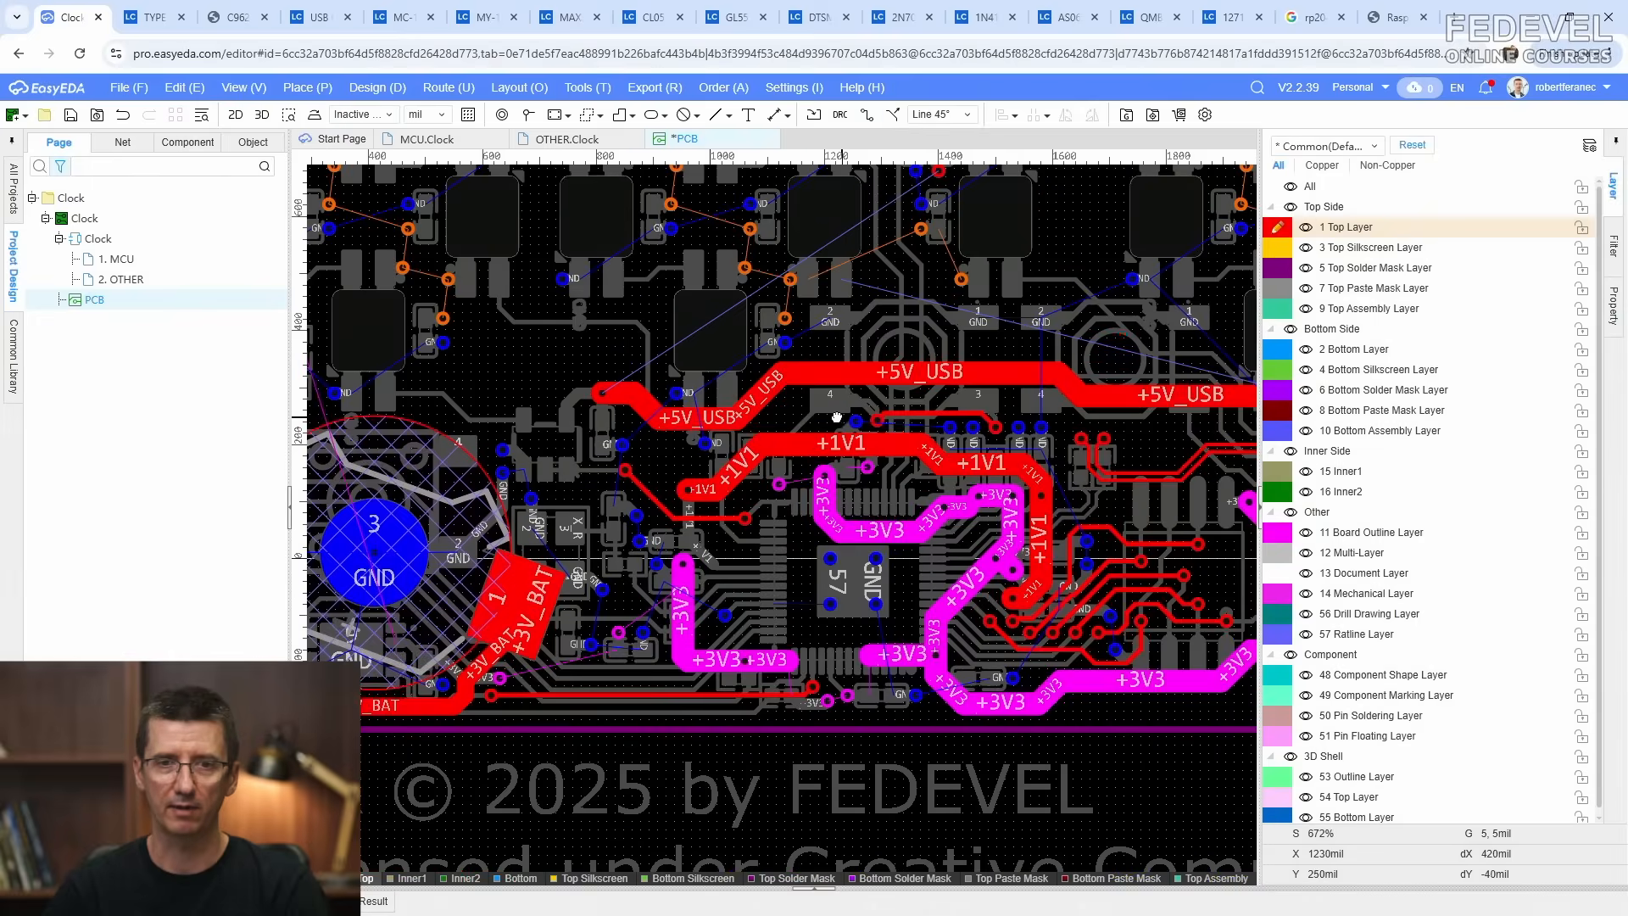
# Step: Shift the diagonal +5V_USB segment above the microcontroller slightly towards the far via, by about 10 mil
pyautogui.moveTo(837, 418); pyautogui.dragTo(731, 415, button='right')
pyautogui.scroll(4, 732, 415)
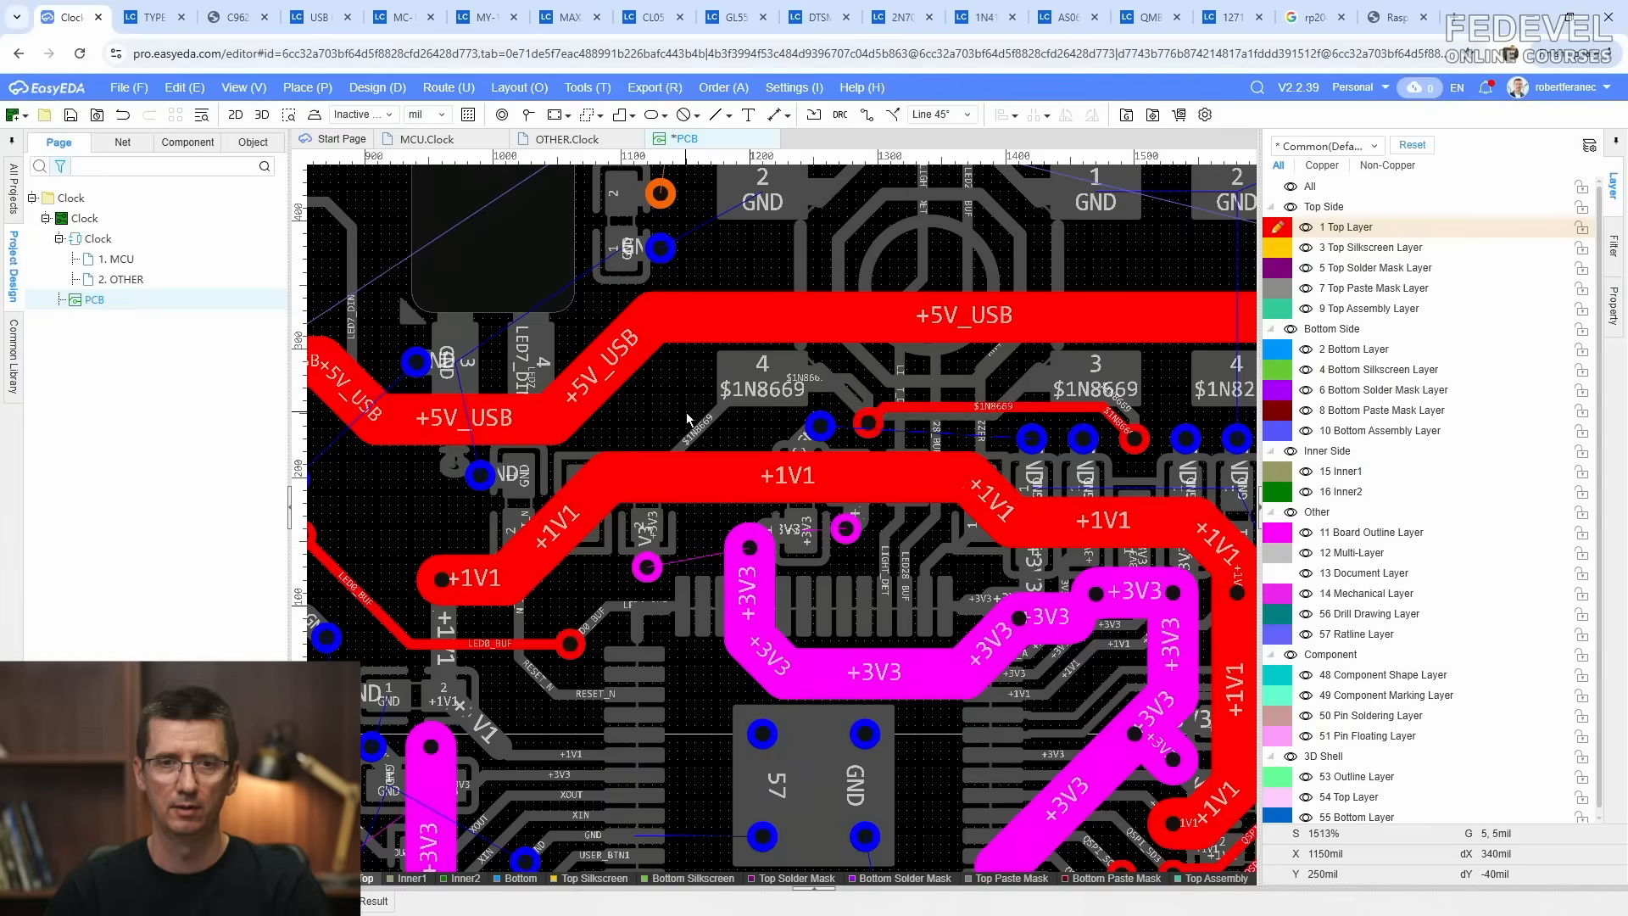
pyautogui.click(595, 365)
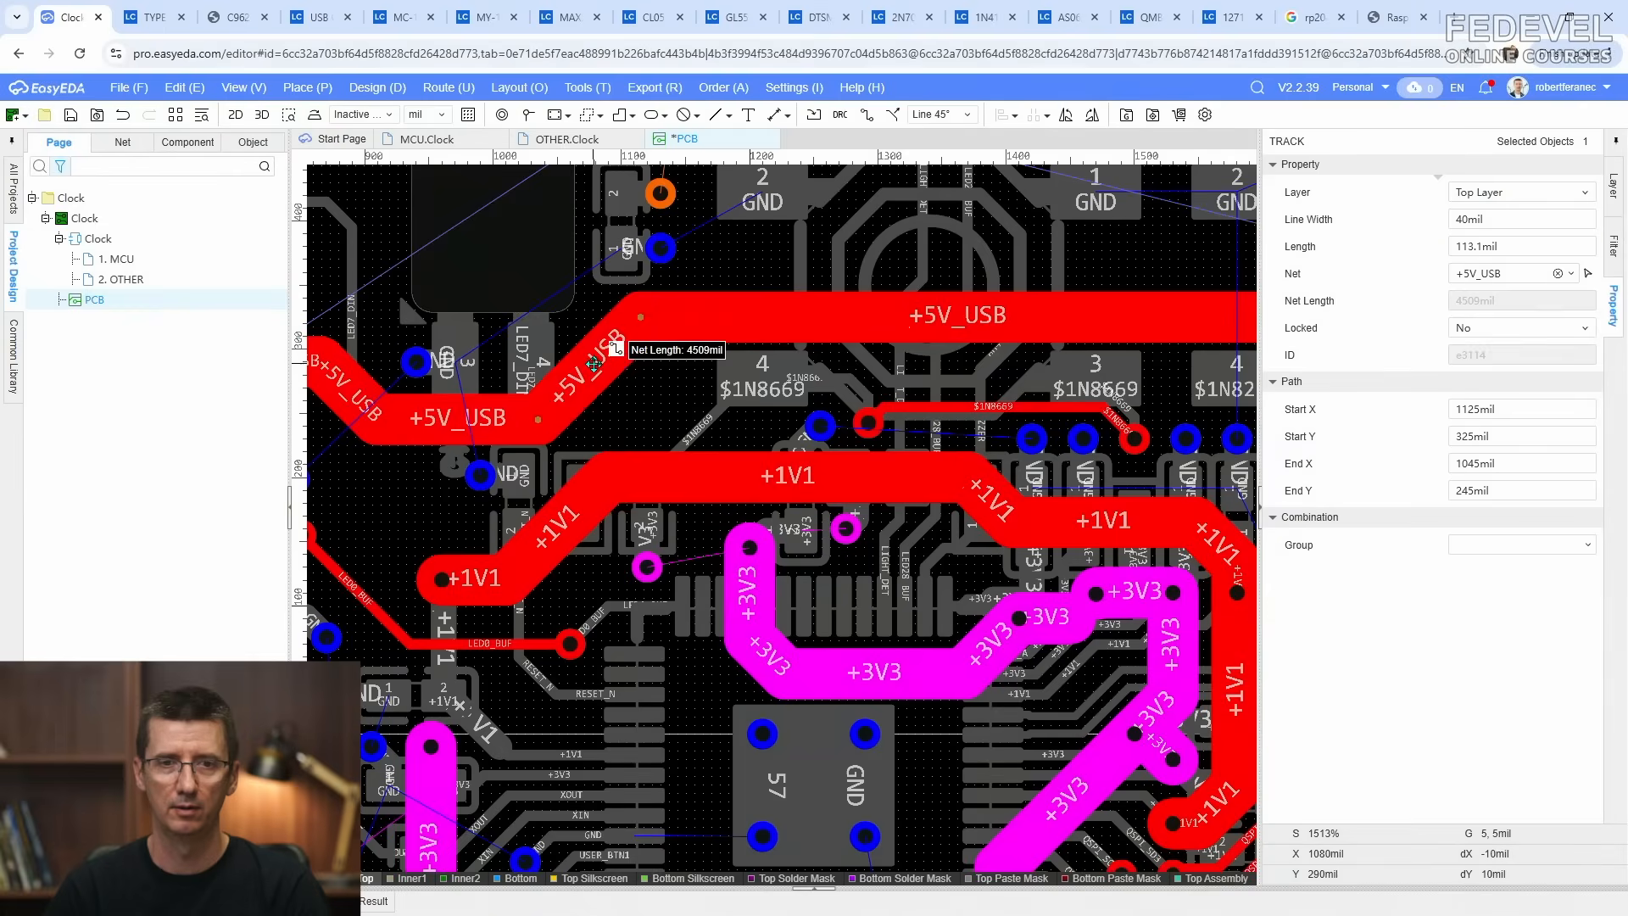
pyautogui.press('Escape')
pyautogui.scroll(-2, 546, 366)
pyautogui.moveTo(935, 381); pyautogui.dragTo(760, 378, button='right')
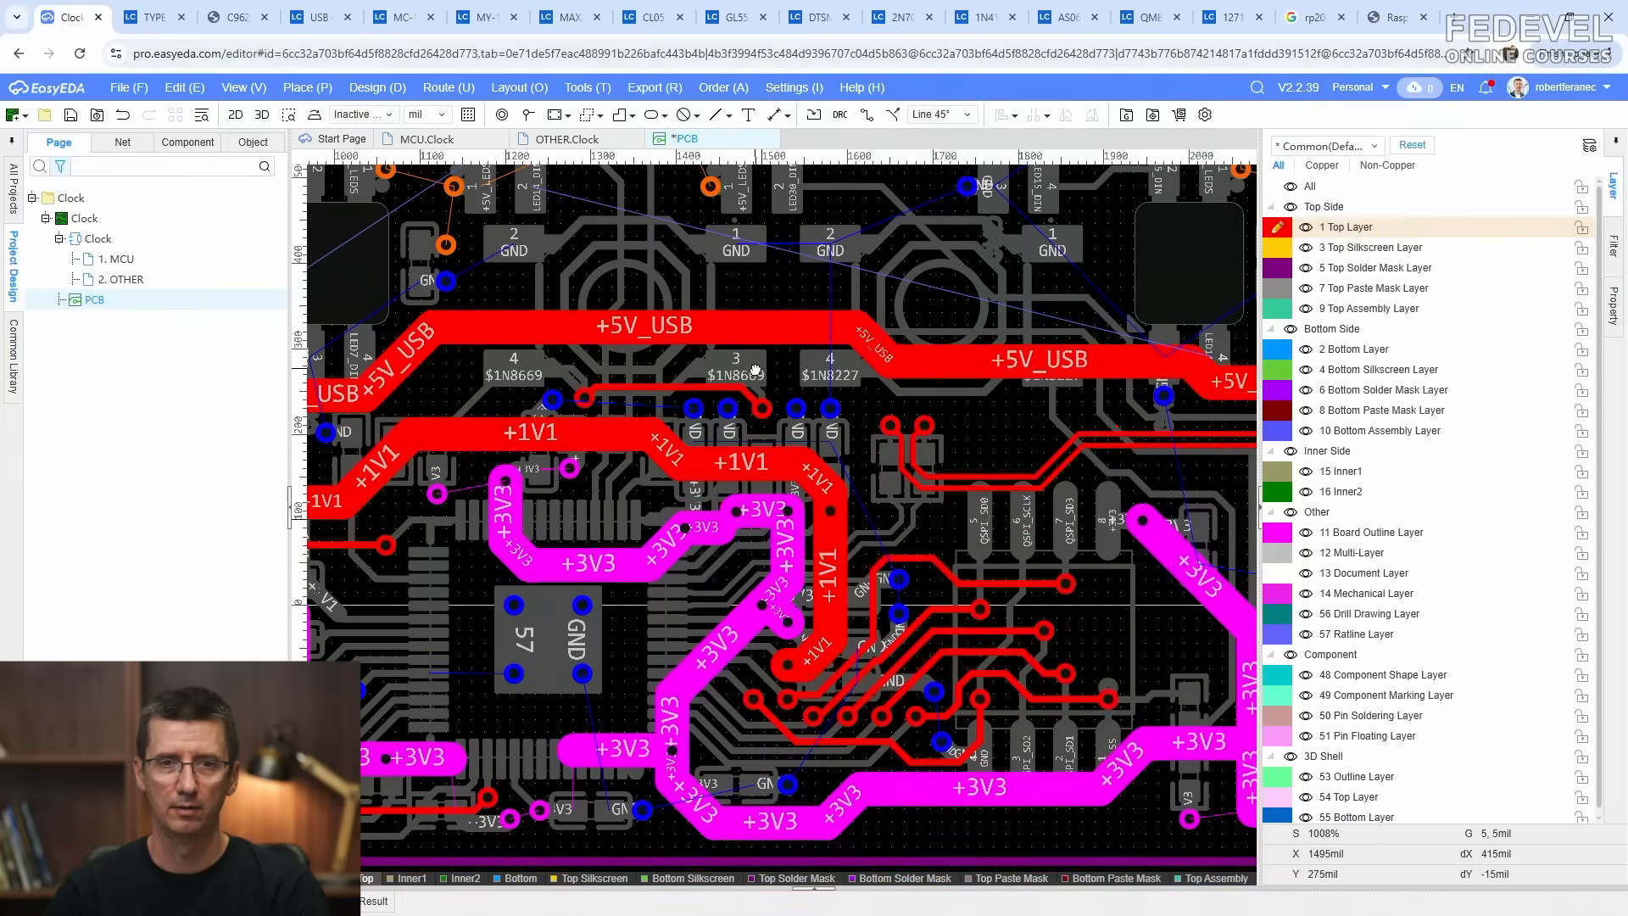
# Step: Try to move the long horizontal +5V_USB segment above the microcontroller upward, and examine the track towards the USB connector
pyautogui.click(682, 352)
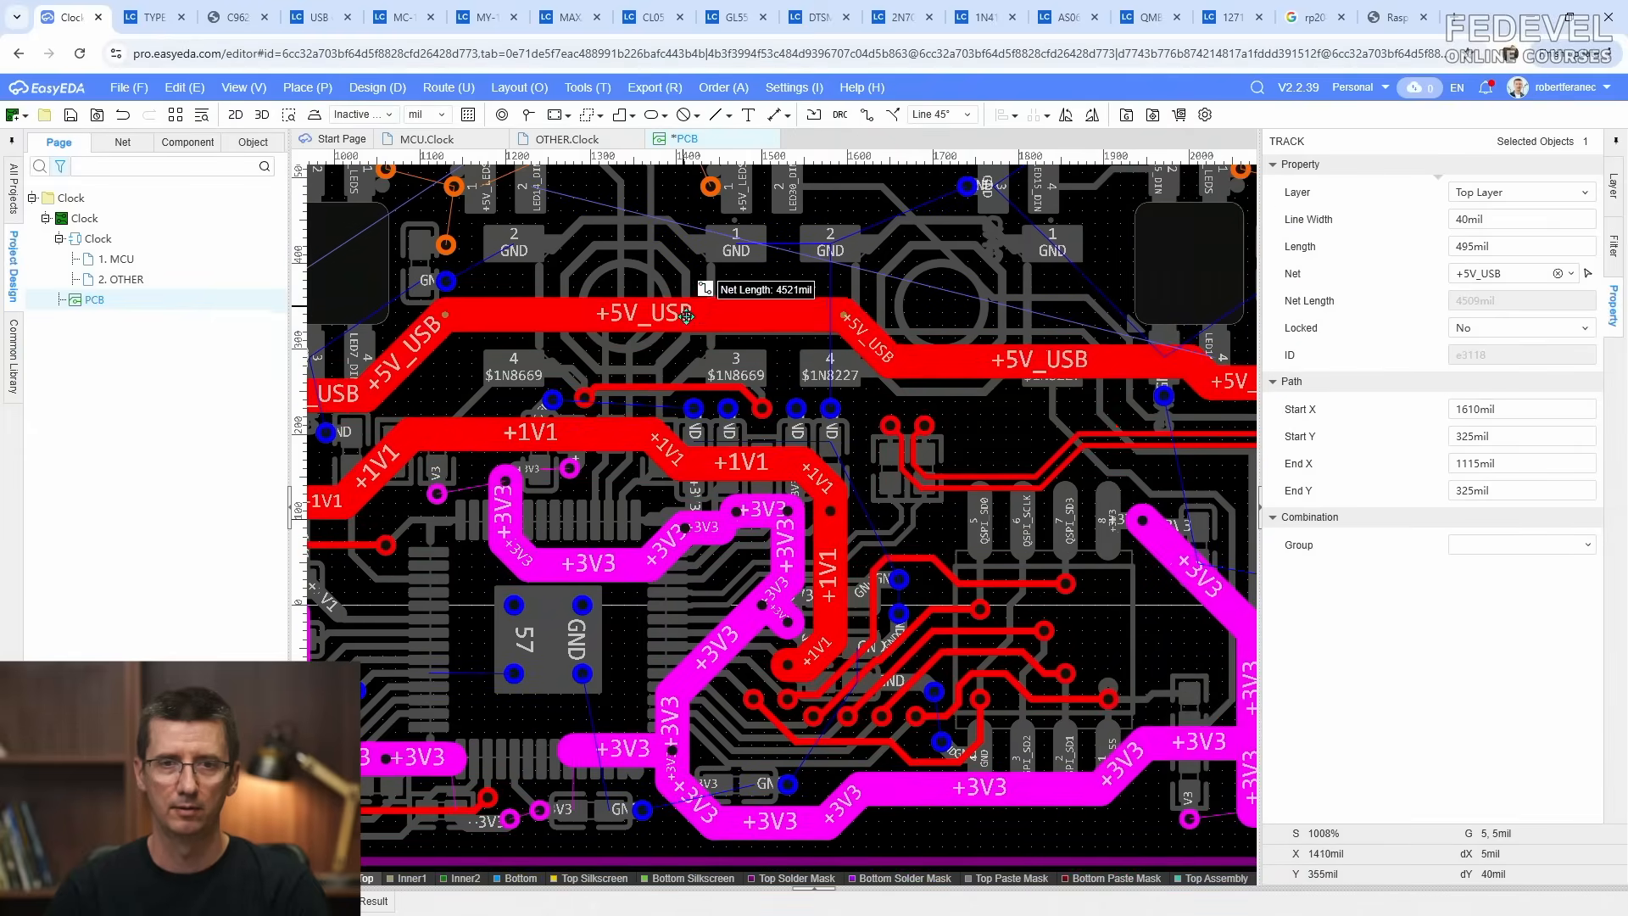
pyautogui.press('Escape')
pyautogui.moveTo(743, 365); pyautogui.dragTo(653, 361, button='right')
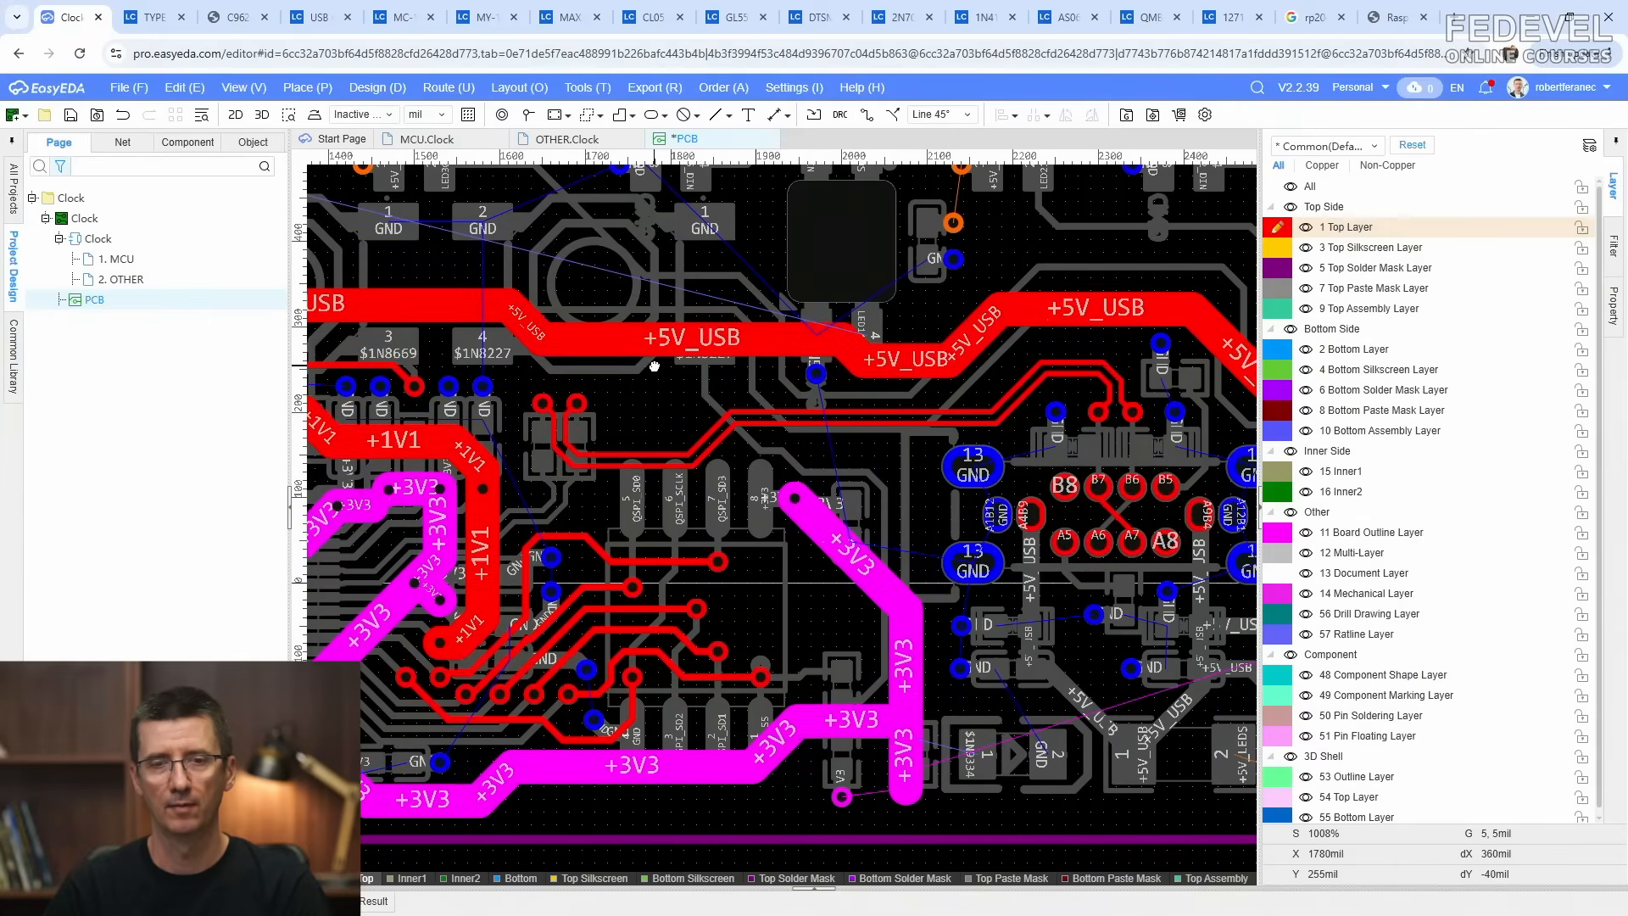
pyautogui.scroll(-2, 654, 361)
pyautogui.scroll(3, 761, 348)
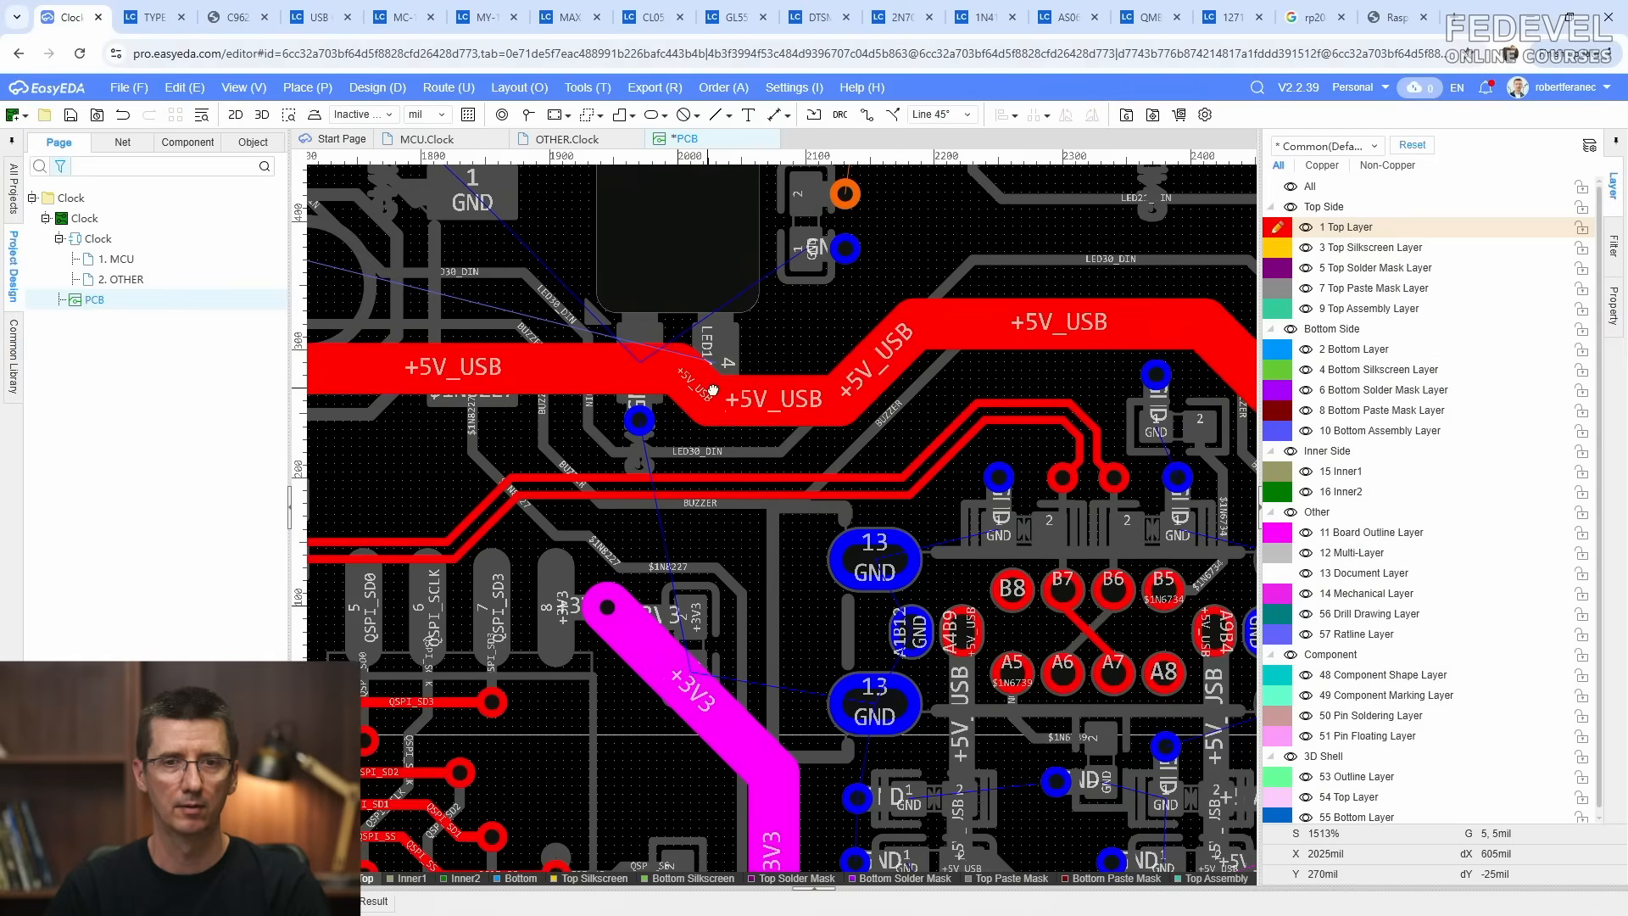
pyautogui.scroll(-2, 720, 390)
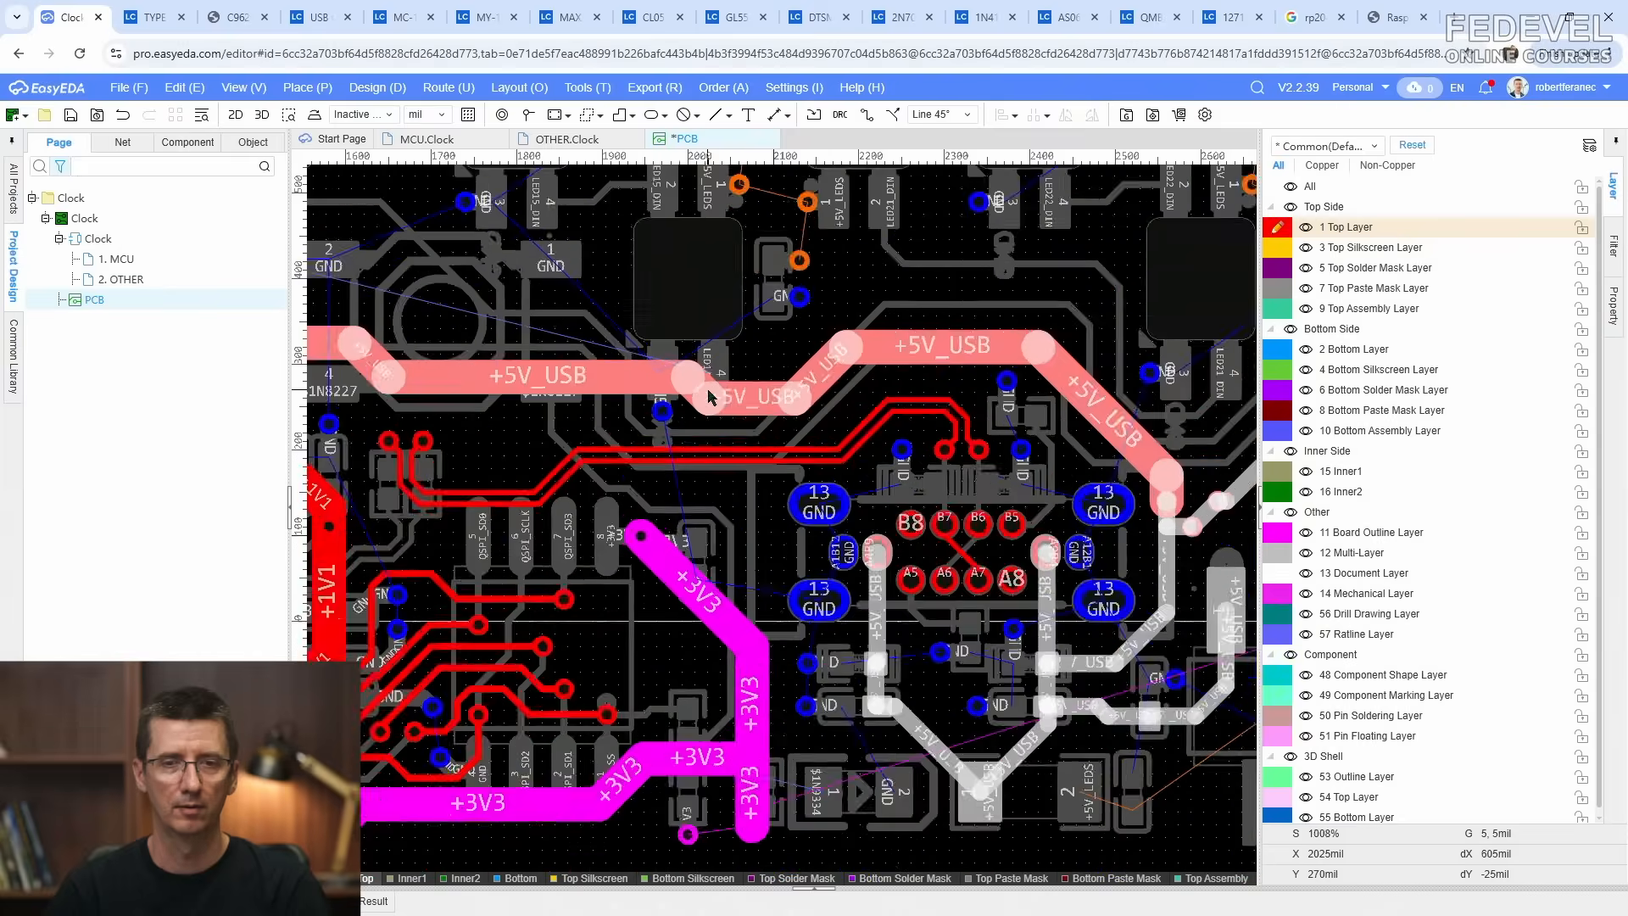
pyautogui.scroll(-1, 710, 397)
# Step: Connect the two +5V_USB vias between the LEDs in the middle of the board with a 40 mil top-layer track
pyautogui.moveTo(519, 389); pyautogui.dragTo(928, 654, button='right')
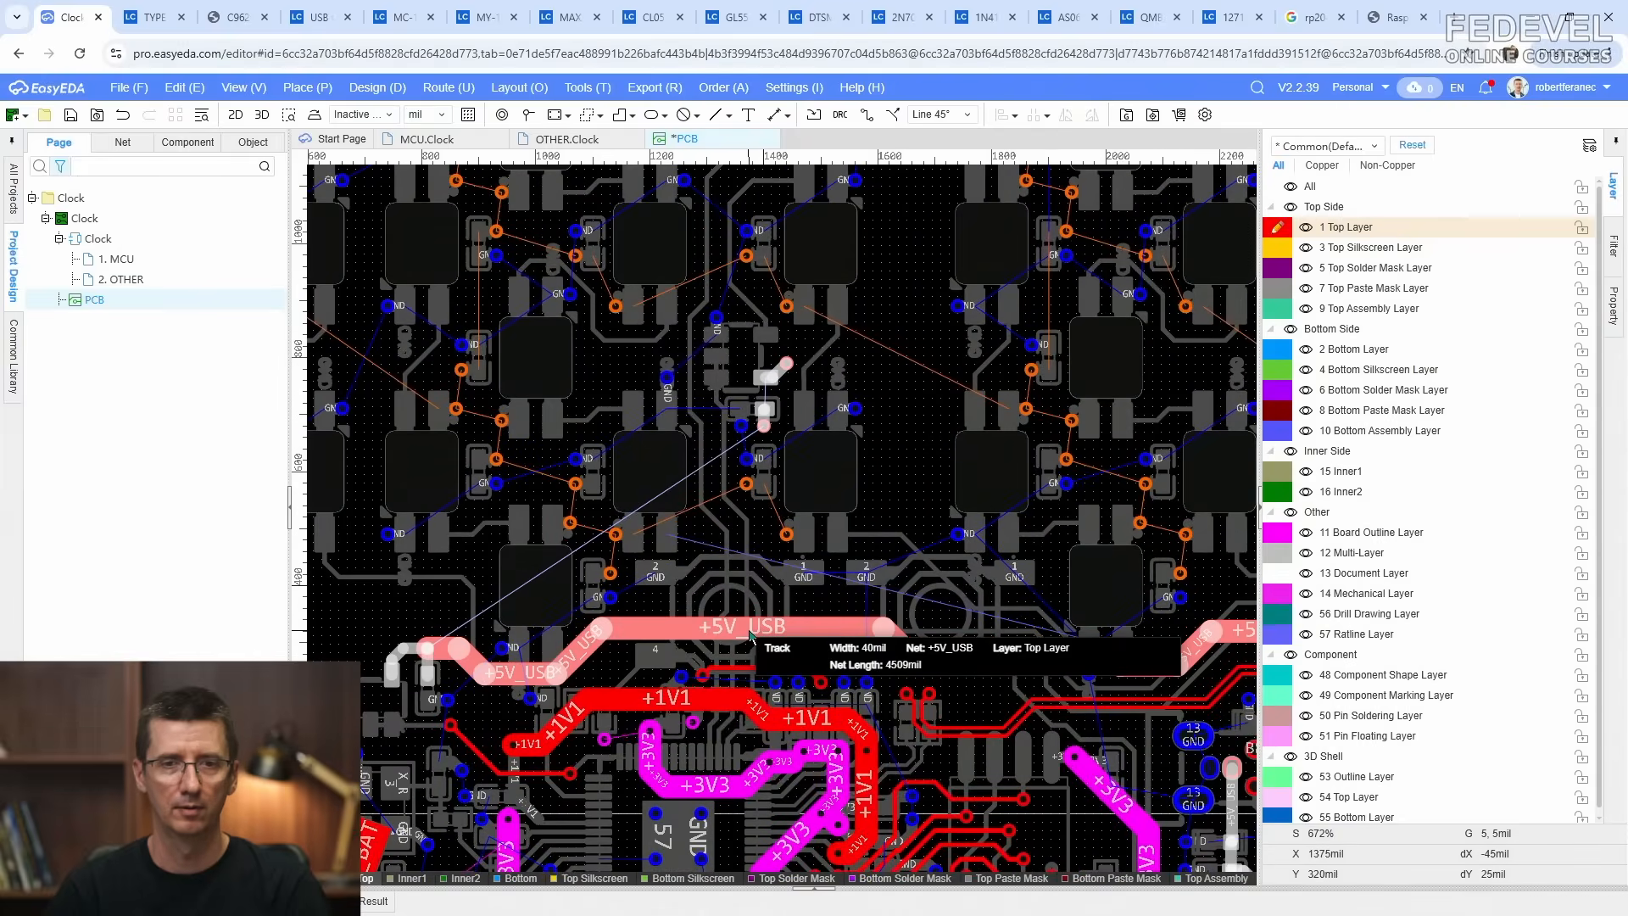
pyautogui.click(865, 115)
pyautogui.scroll(1, 823, 251)
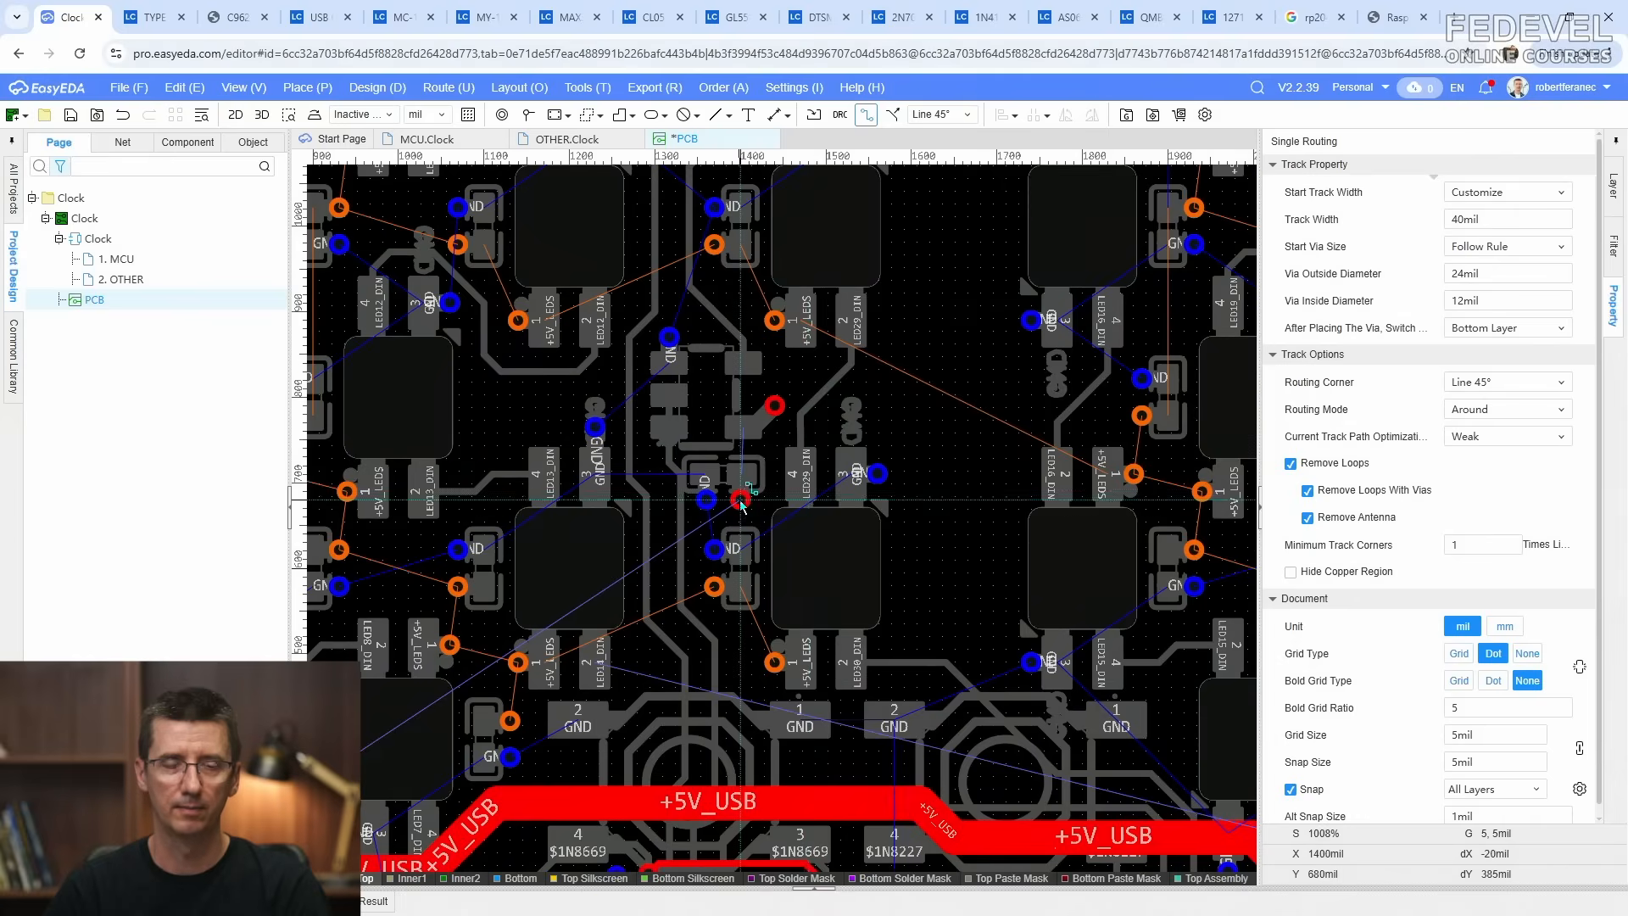
pyautogui.click(740, 501)
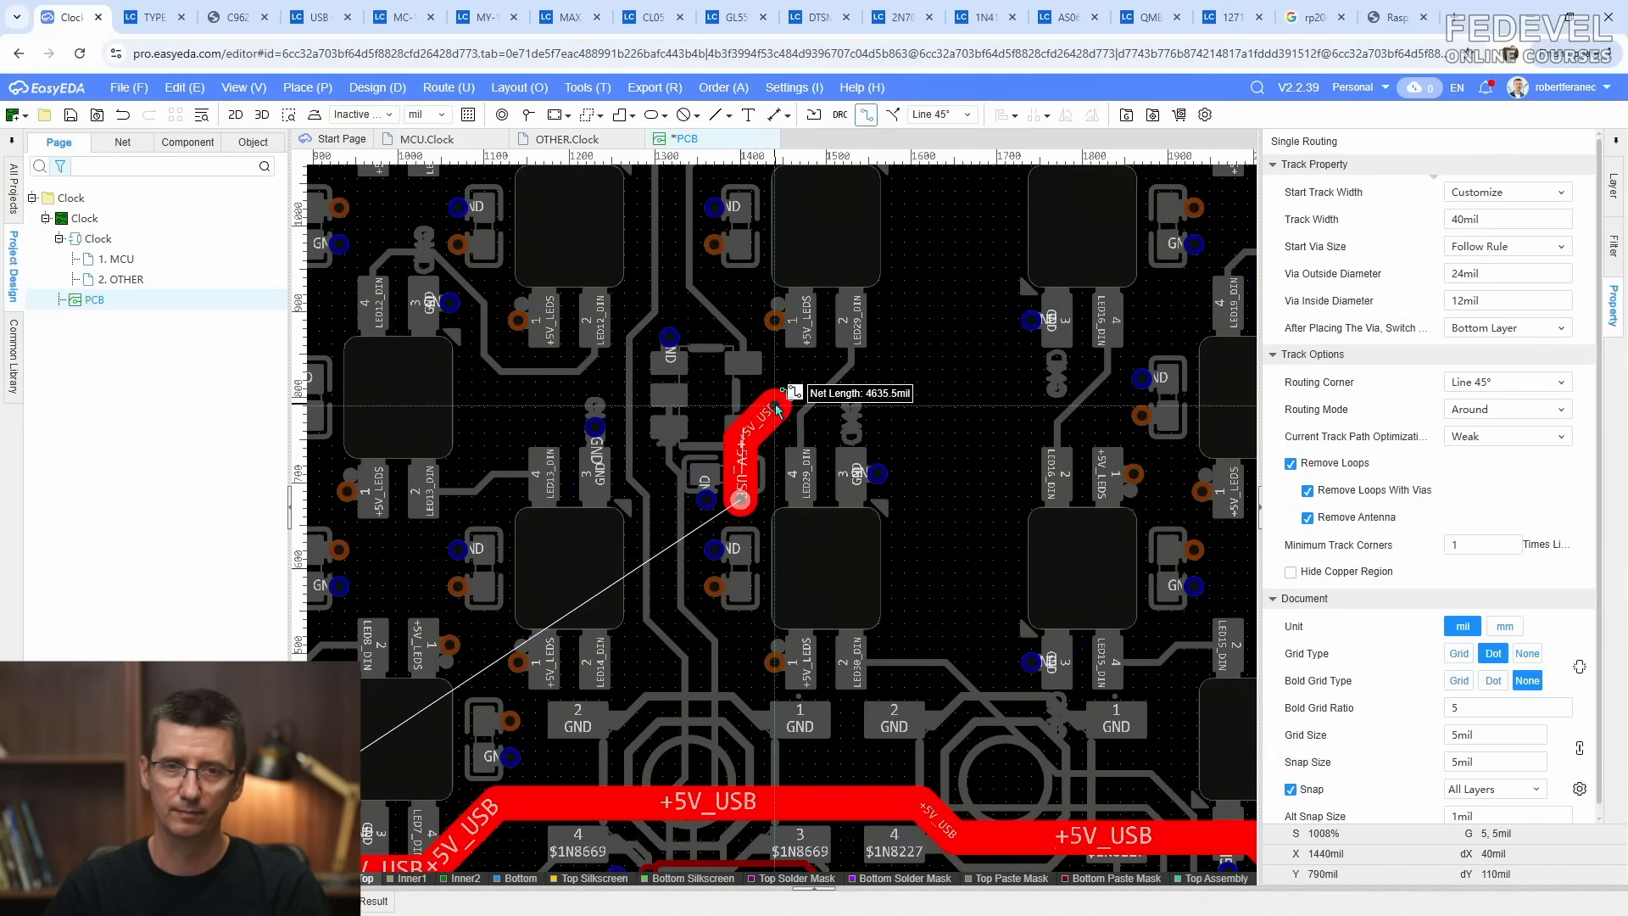
pyautogui.click(776, 407)
pyautogui.rightClick(775, 407)
pyautogui.moveTo(805, 467); pyautogui.dragTo(868, 370, button='right')
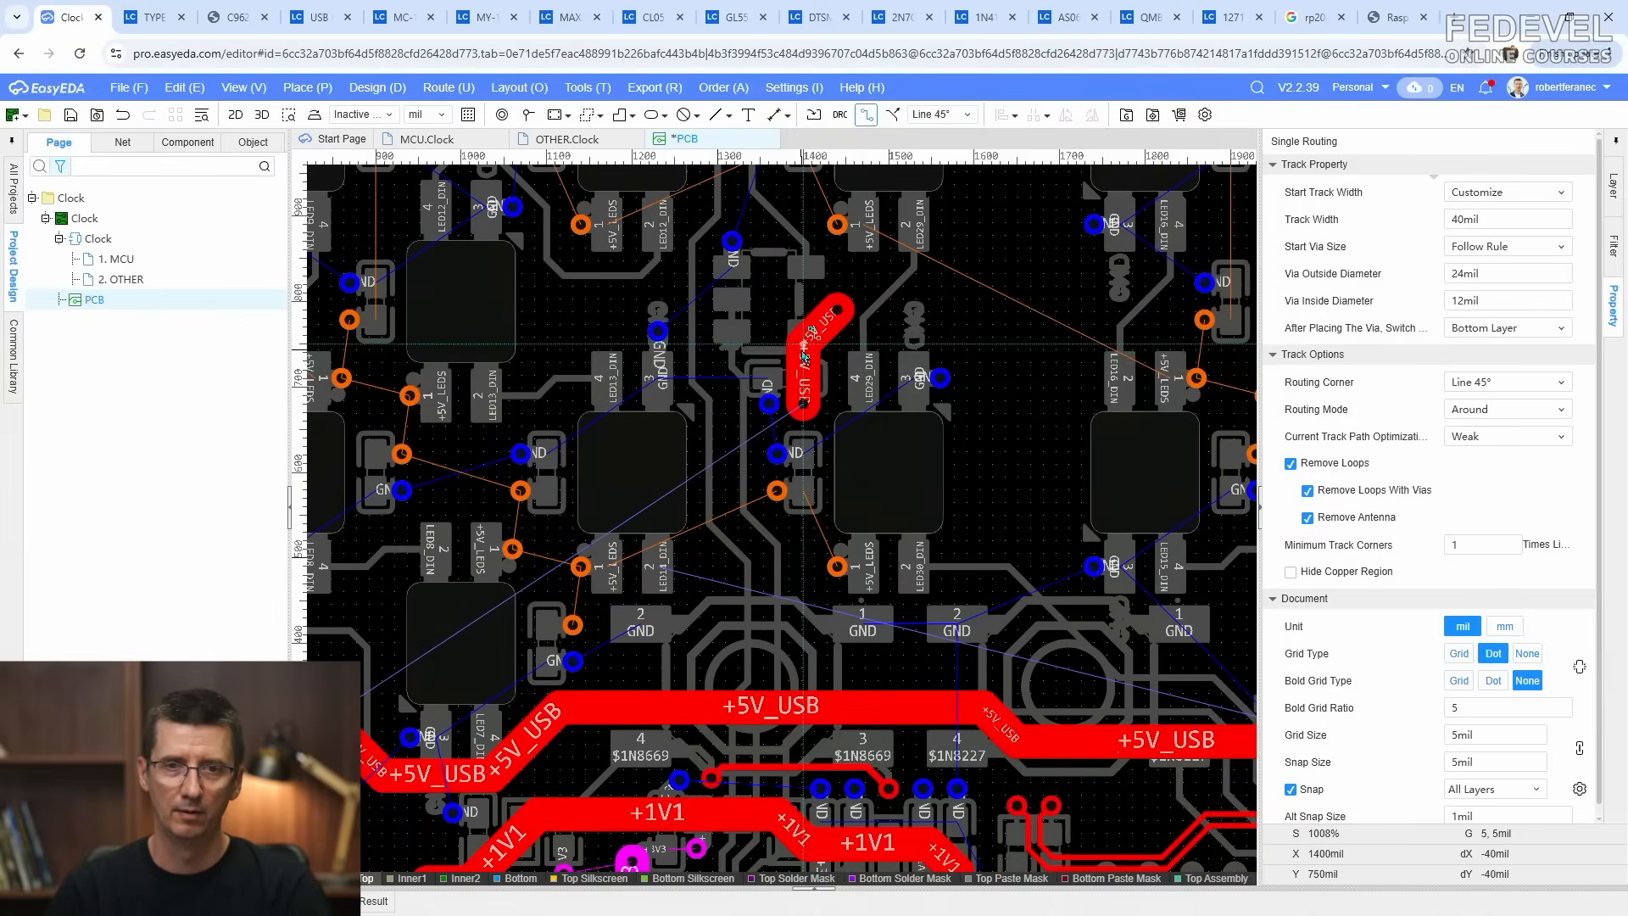
# Step: Route a 40 mil branch from the short +5V_USB track between the LEDs down to the main horizontal +5V_USB track
pyautogui.click(803, 354)
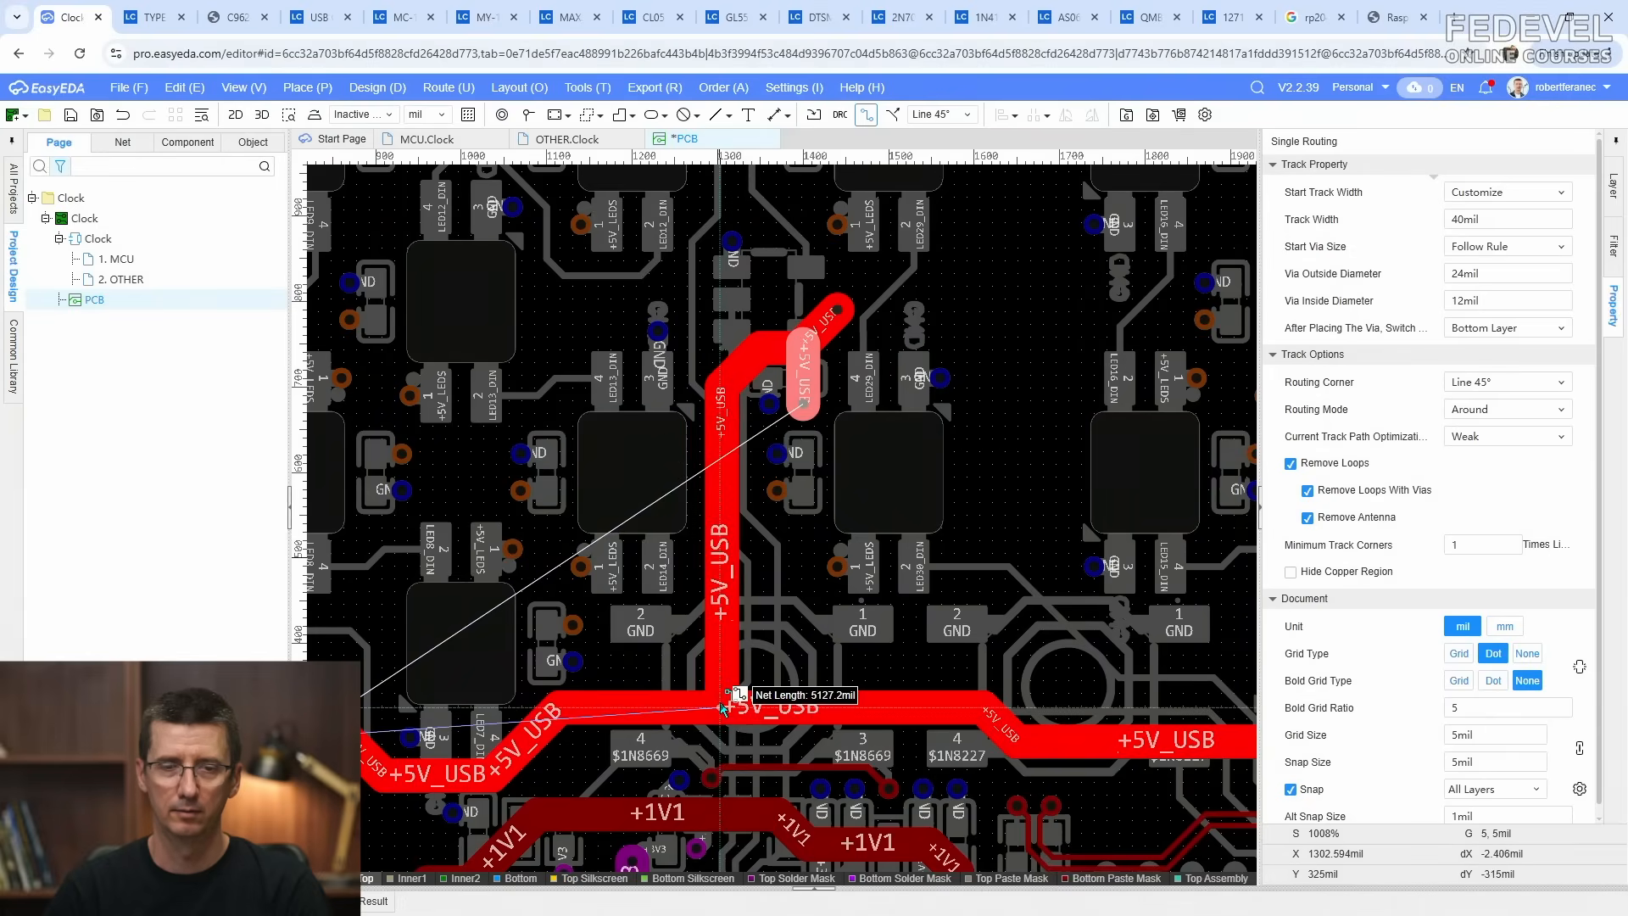
pyautogui.click(722, 706)
pyautogui.scroll(-4, 669, 494)
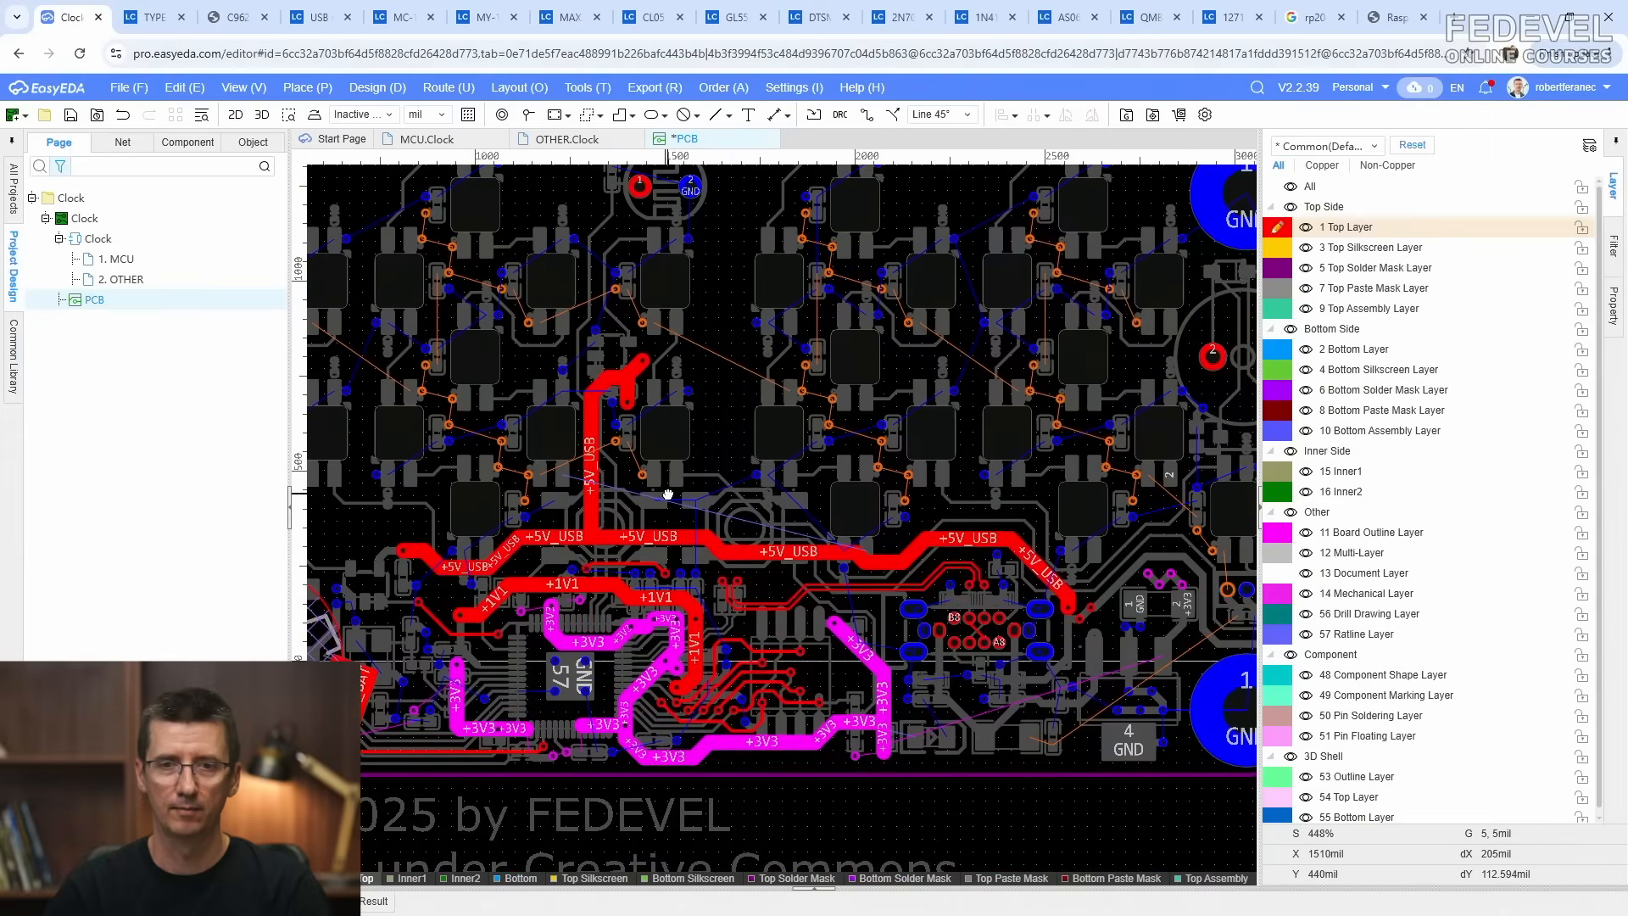
pyautogui.moveTo(668, 494)
pyautogui.mouseDown(button='right')
pyautogui.moveTo(610, 497)
pyautogui.moveTo(663, 494)
pyautogui.mouseUp(button='right')
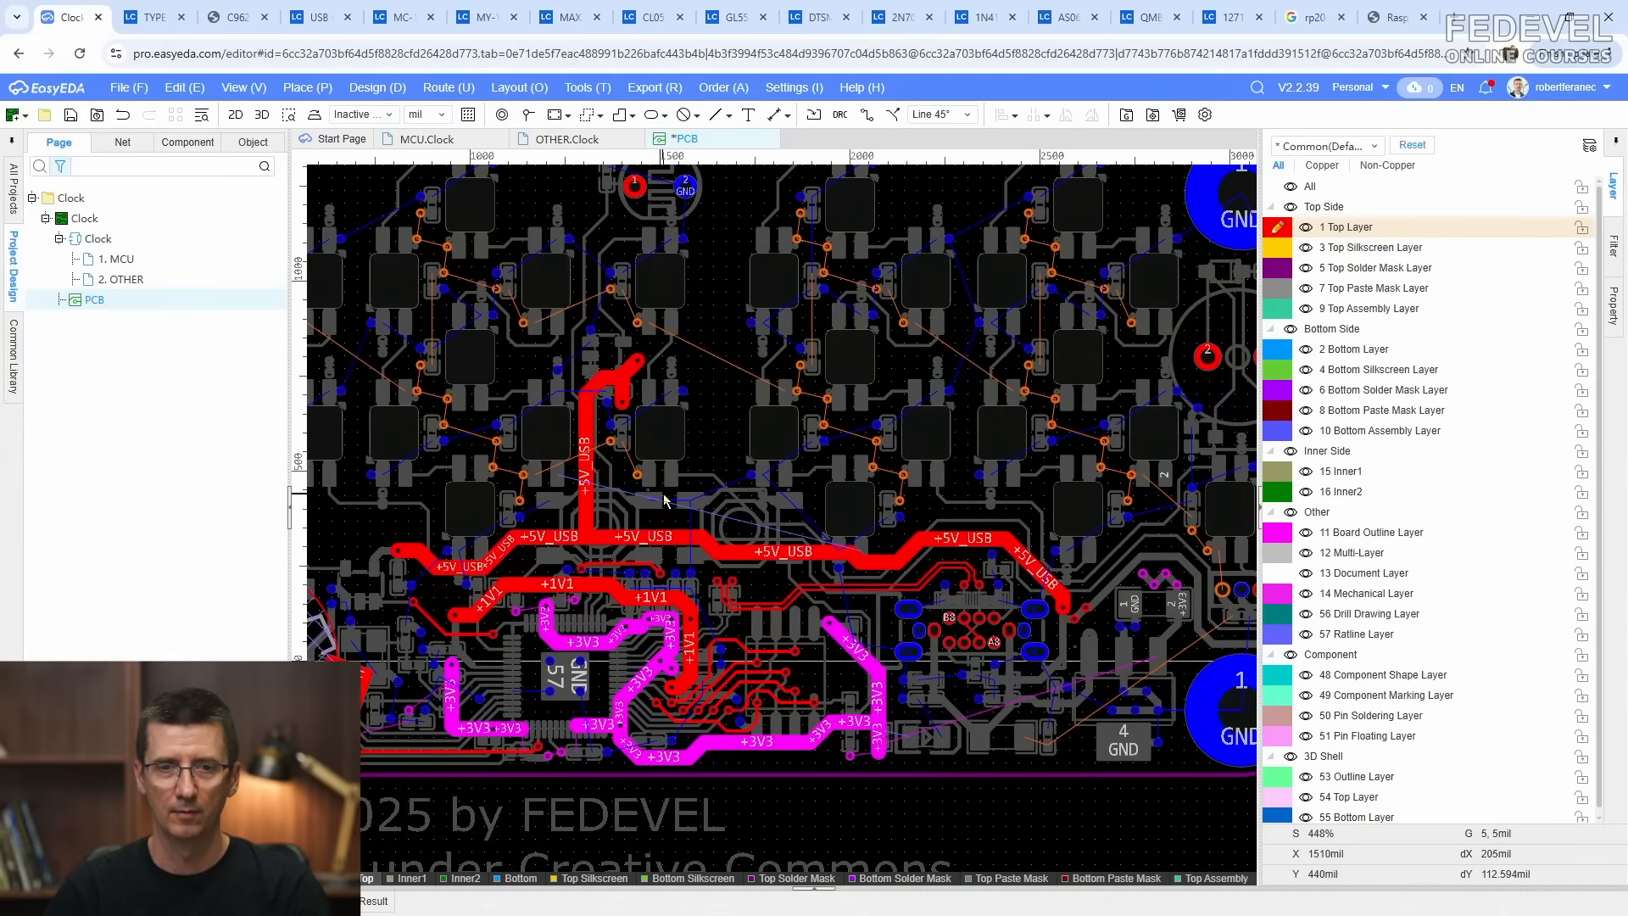
# Step: Try to shift the diagonal +1V1 segment above the microcontroller about 30 mil along the track, away from the GND vias
pyautogui.moveTo(625, 660); pyautogui.dragTo(811, 574, button='right')
pyautogui.scroll(4, 761, 540)
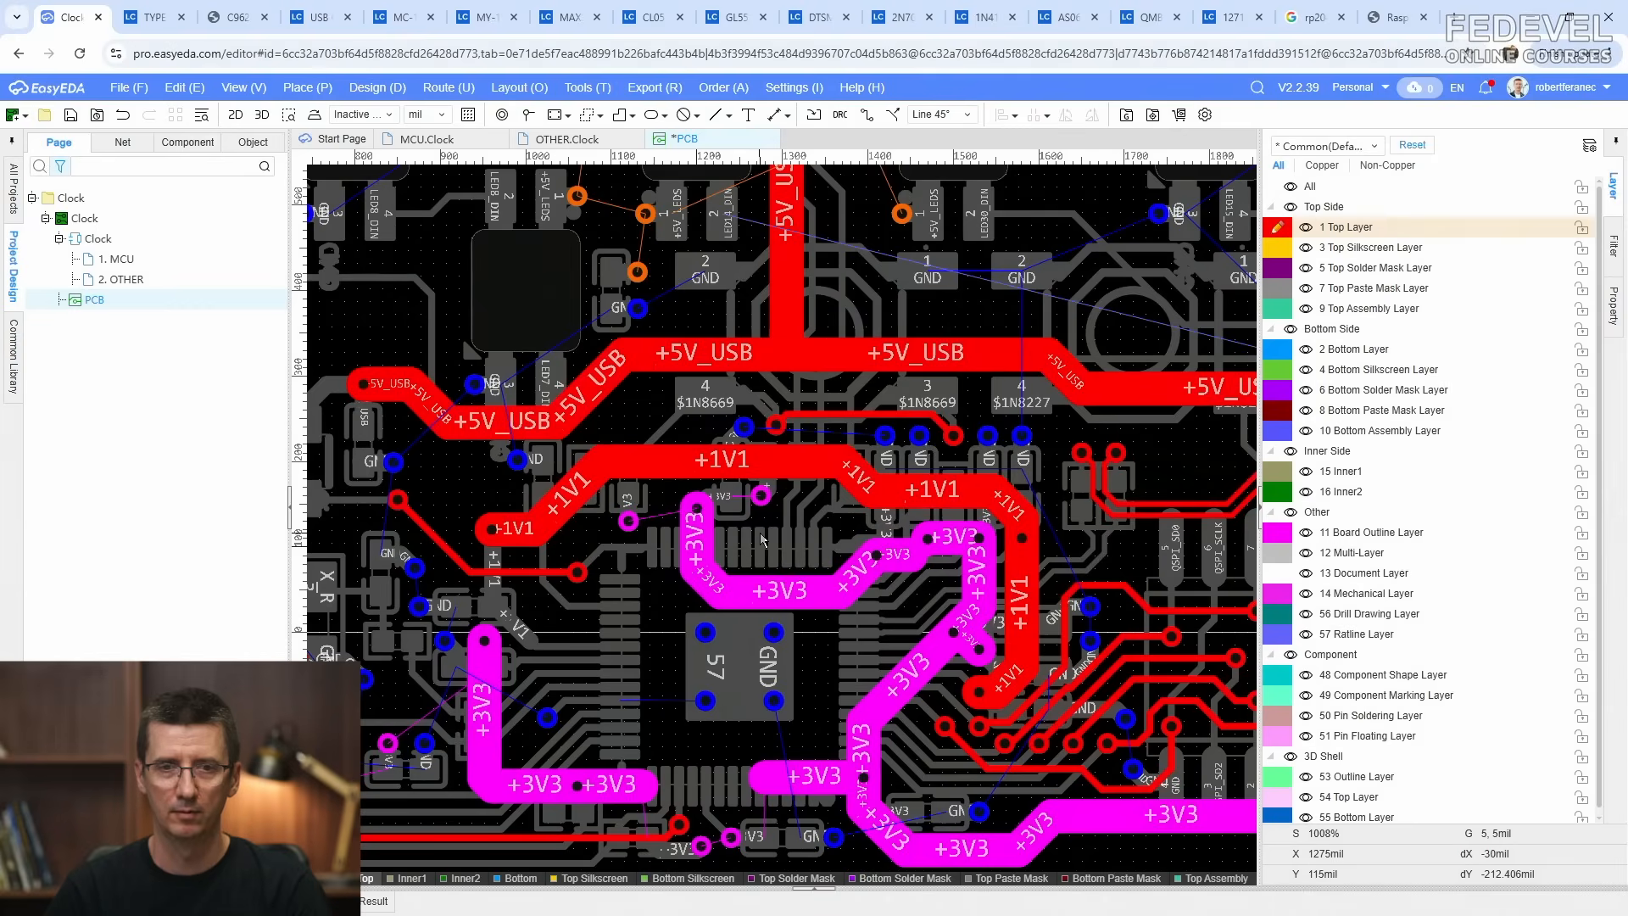
pyautogui.scroll(1, 884, 472)
pyautogui.click(938, 507)
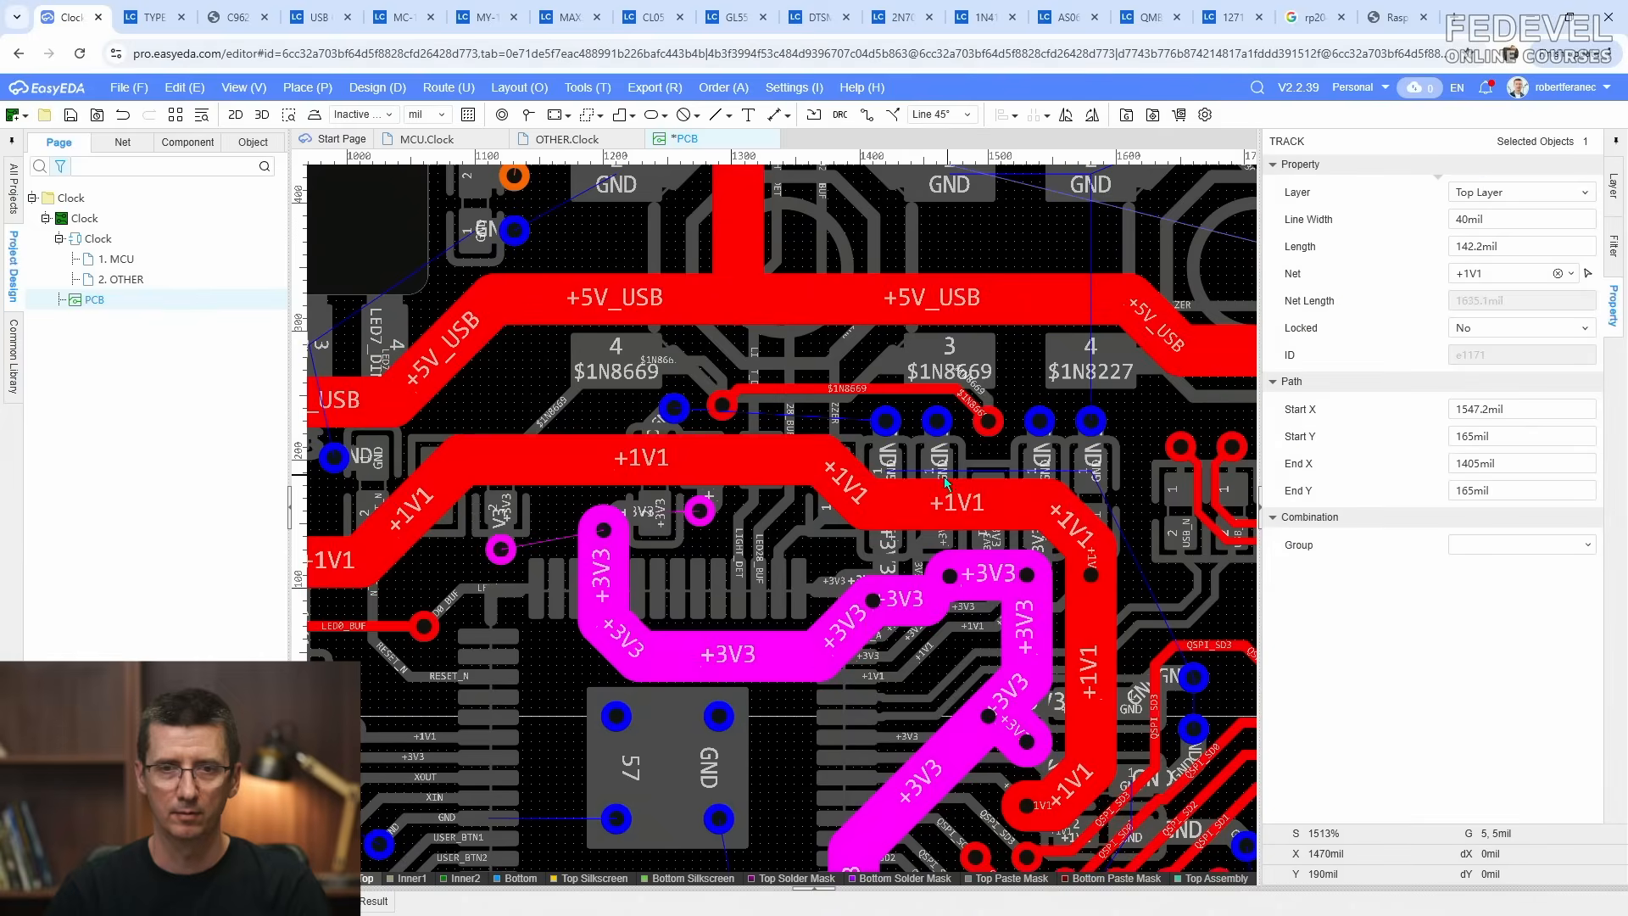
pyautogui.click(950, 472)
pyautogui.moveTo(731, 524); pyautogui.dragTo(679, 477, button='right')
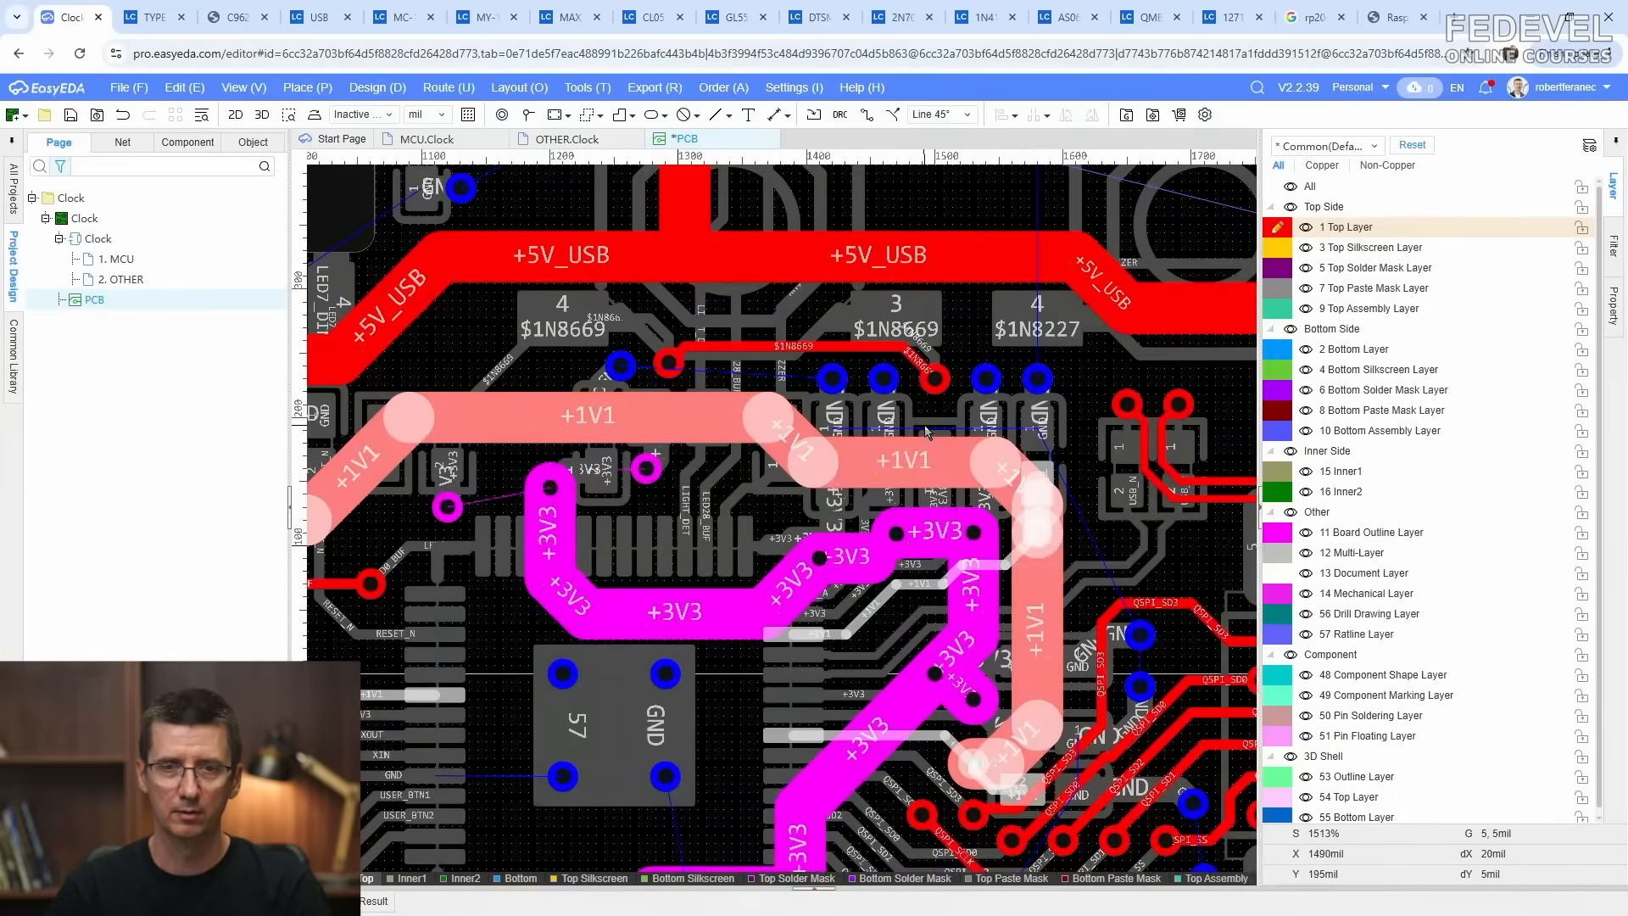
pyautogui.scroll(1, 929, 417)
pyautogui.click(854, 484)
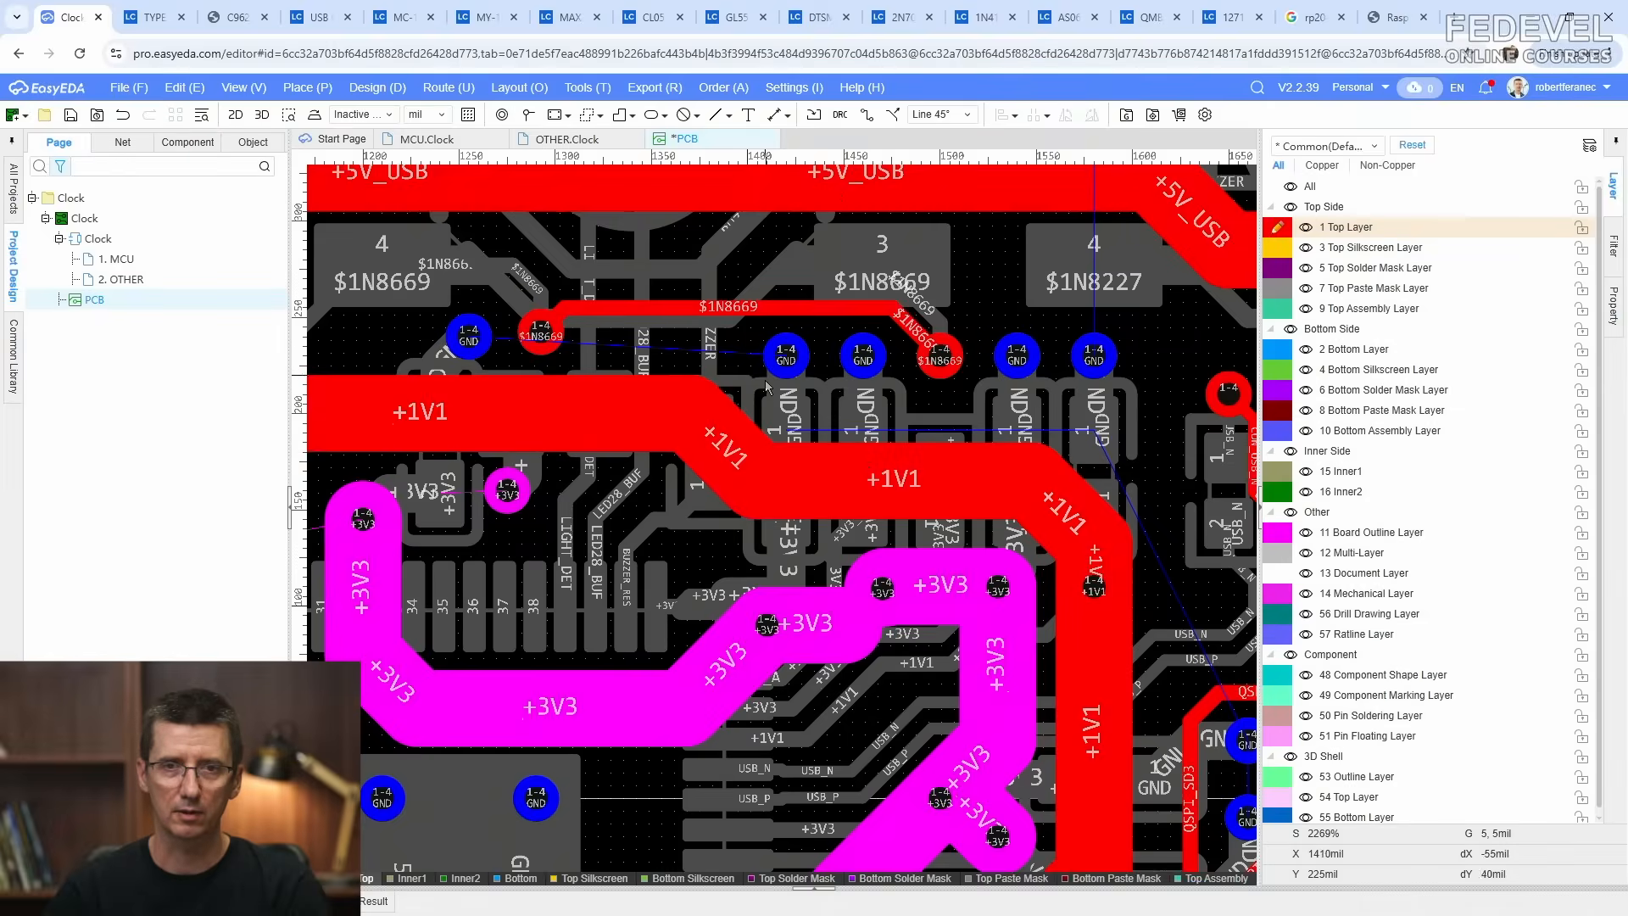
pyautogui.click(740, 434)
pyautogui.moveTo(740, 435); pyautogui.dragTo(670, 428)
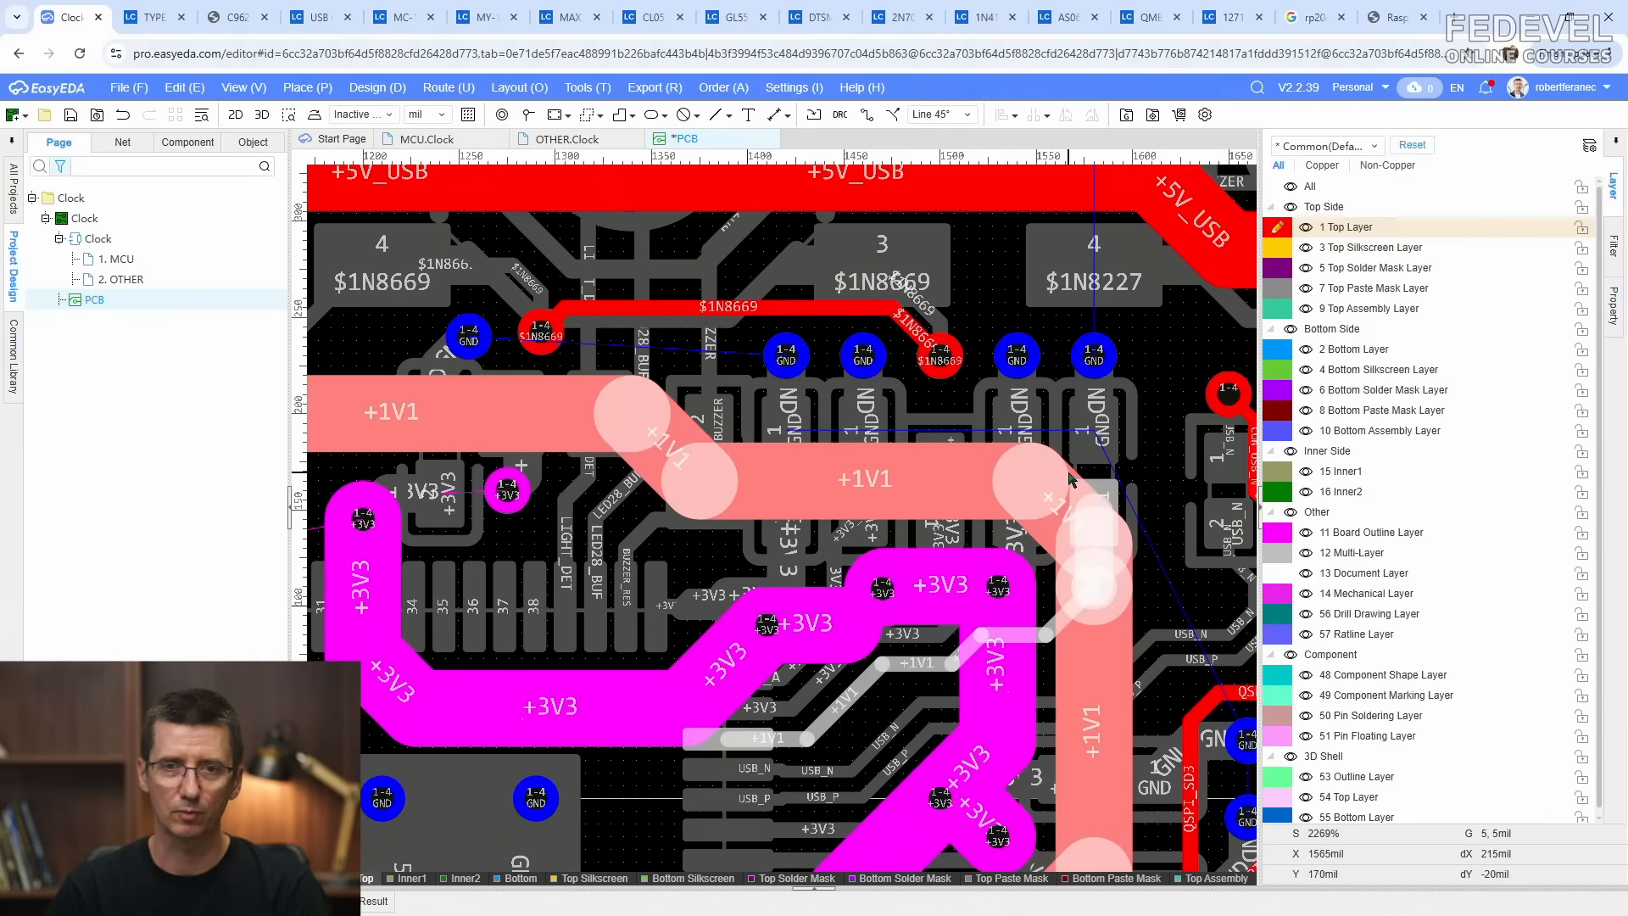
pyautogui.moveTo(895, 487); pyautogui.dragTo(887, 499)
# Step: Delete the short horizontal +1V1 segment above the microcontroller and the diagonal segments at both of its ends
pyautogui.click(880, 502)
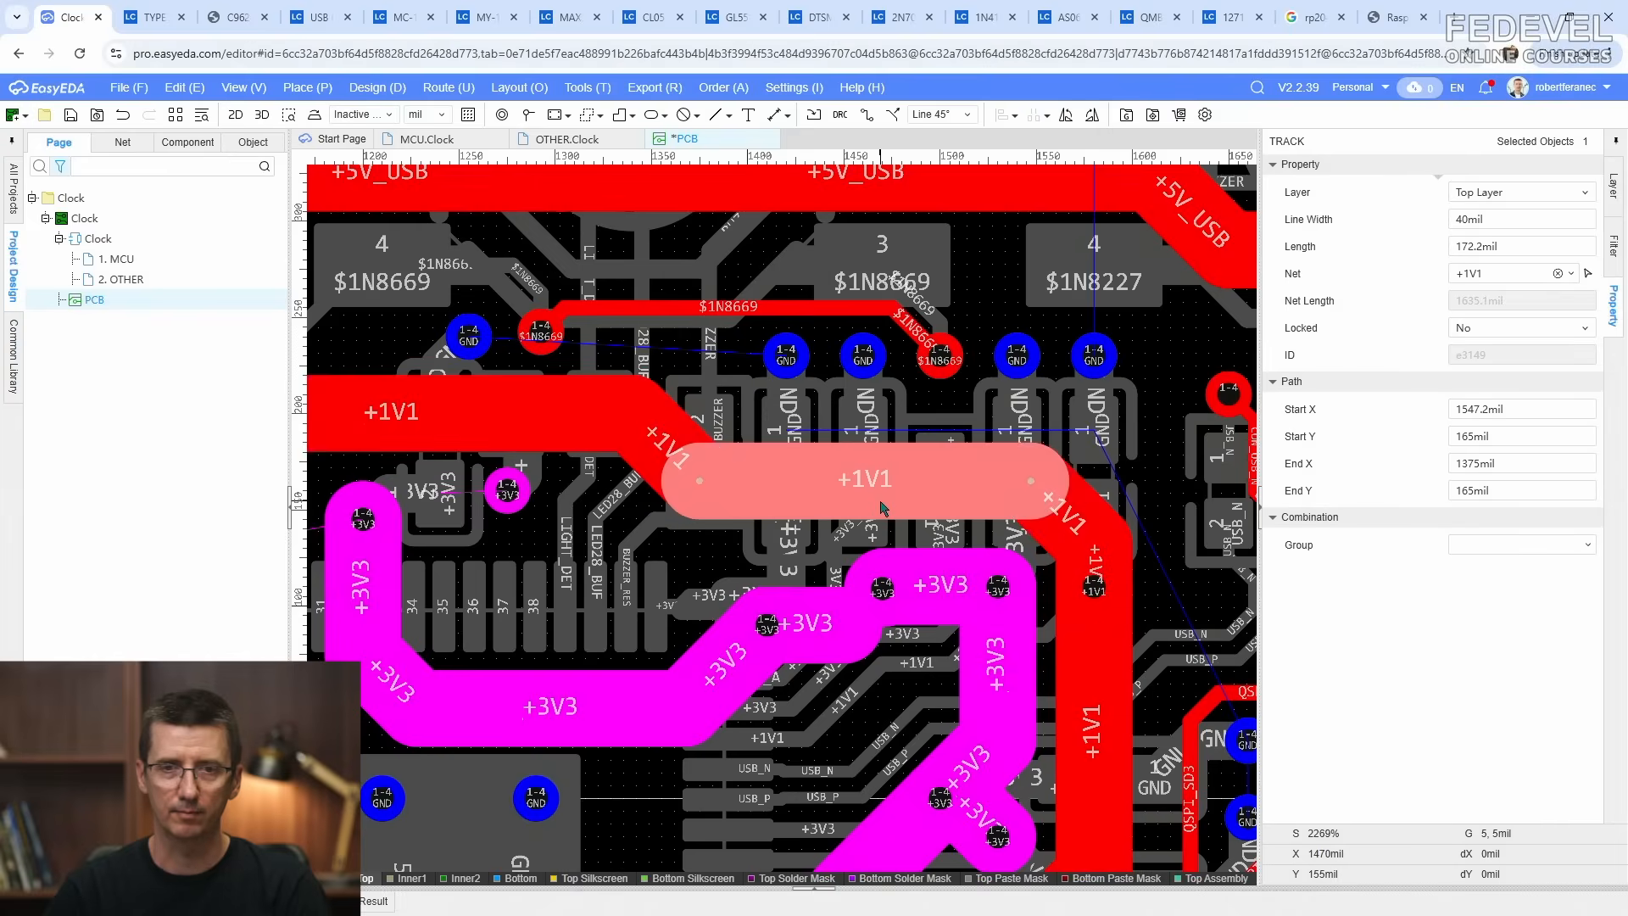
pyautogui.press('Delete')
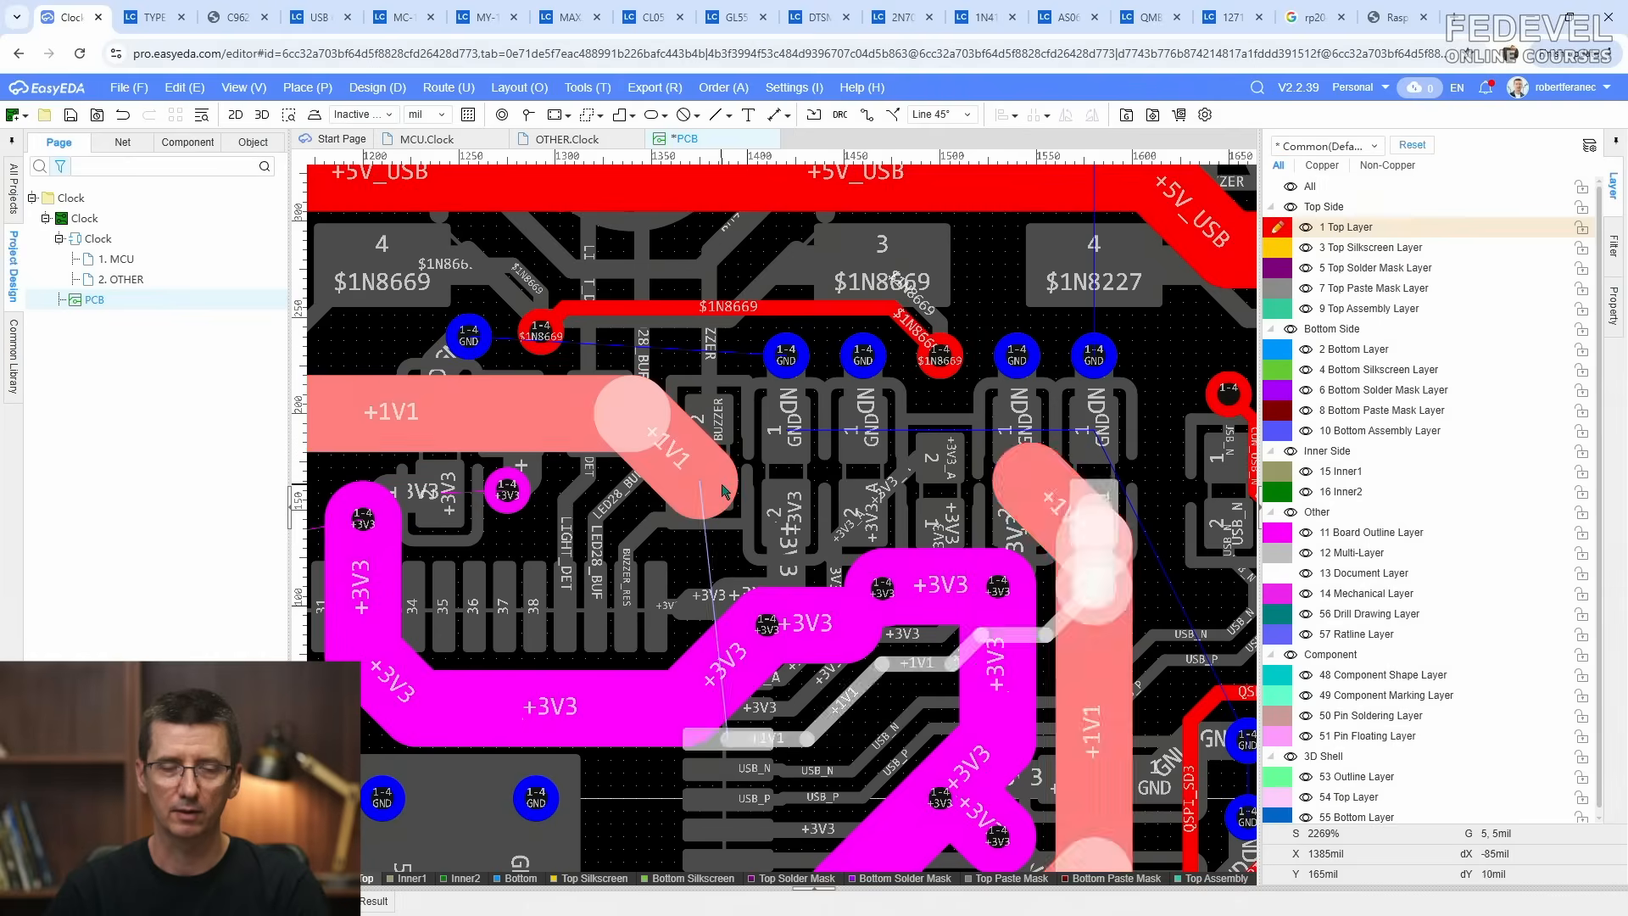
pyautogui.doubleClick(702, 505)
pyautogui.doubleClick(1036, 476)
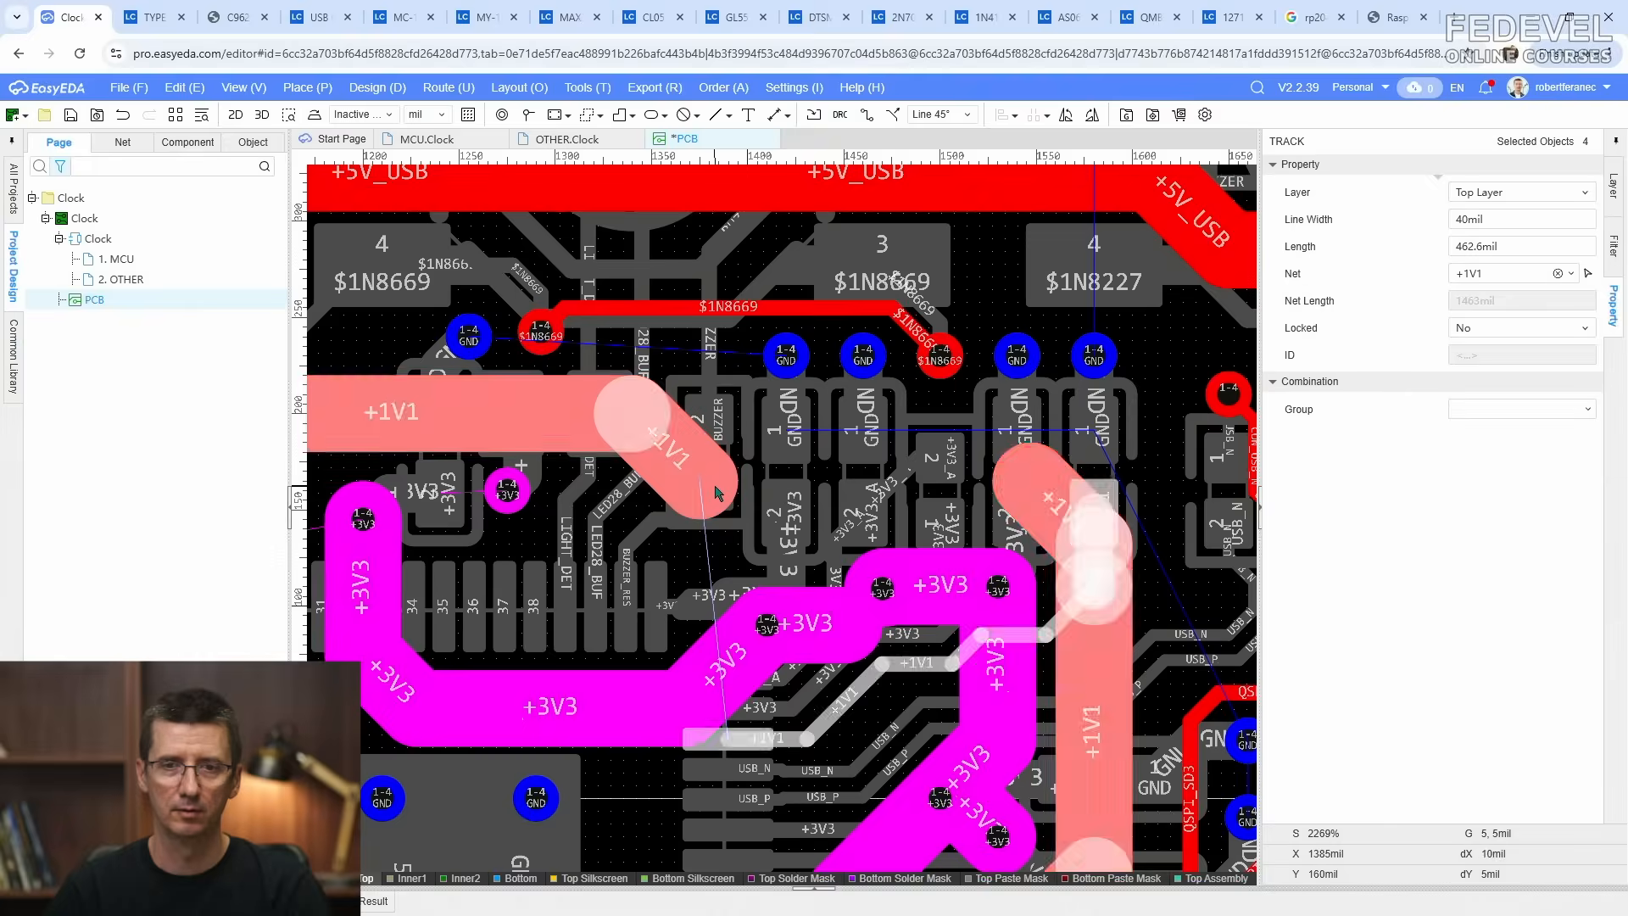
pyautogui.press('Delete')
pyautogui.doubleClick(1002, 469)
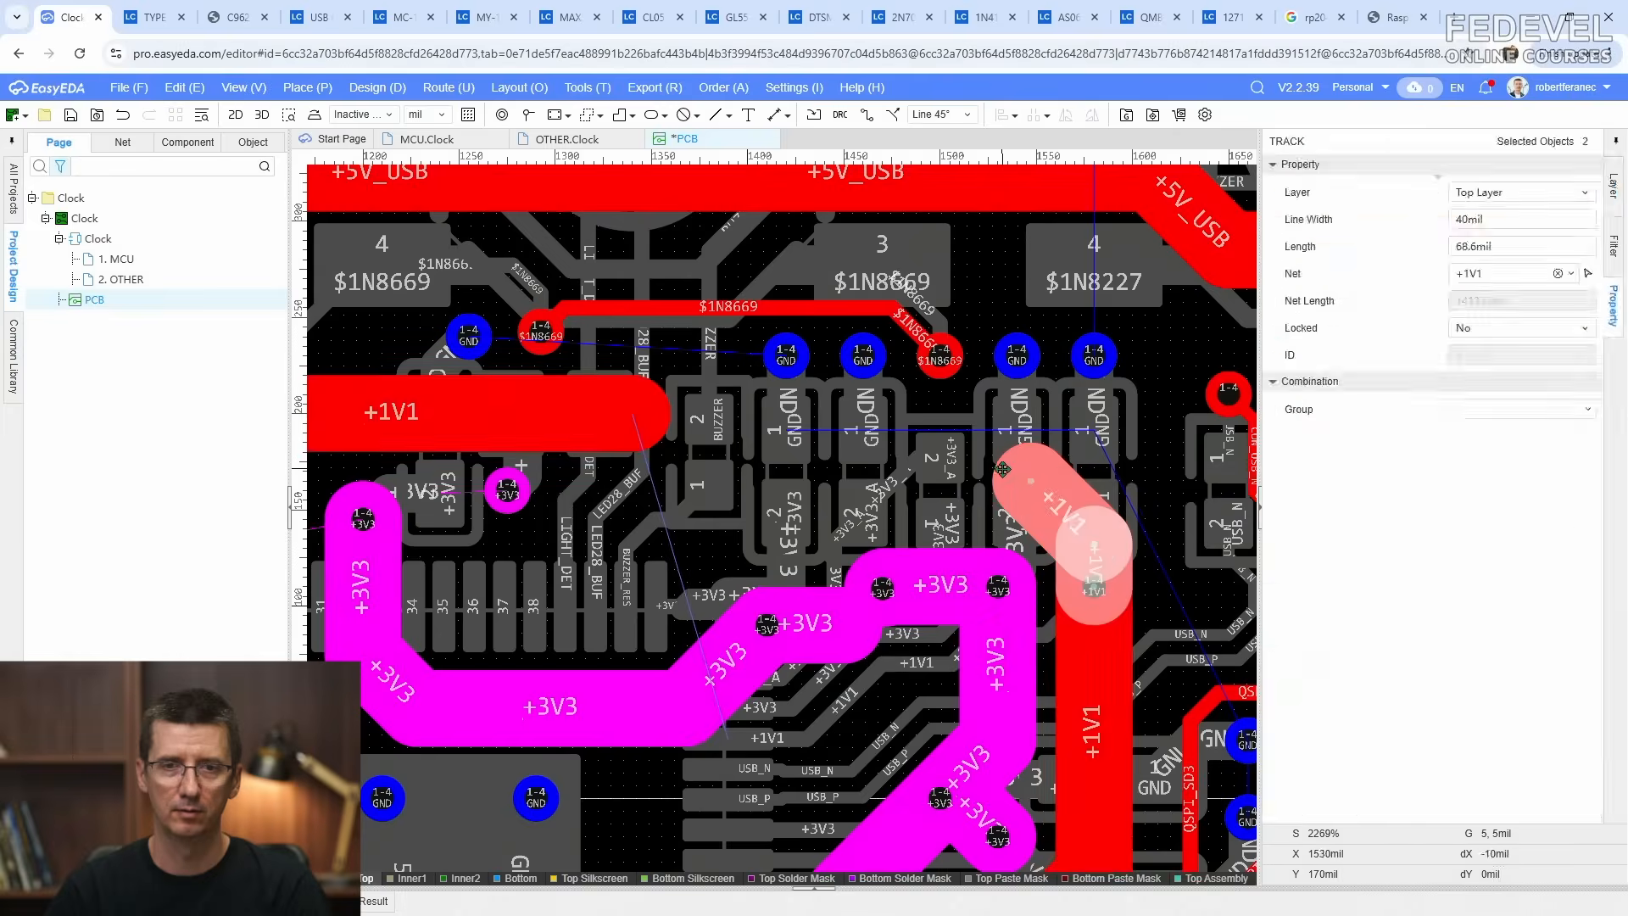
pyautogui.press('Delete')
# Step: Route a 40 mil top-layer +1V1 track from the open track end to the +1V1 via, with its horizontal run at about Y 175 mil
pyautogui.click(864, 116)
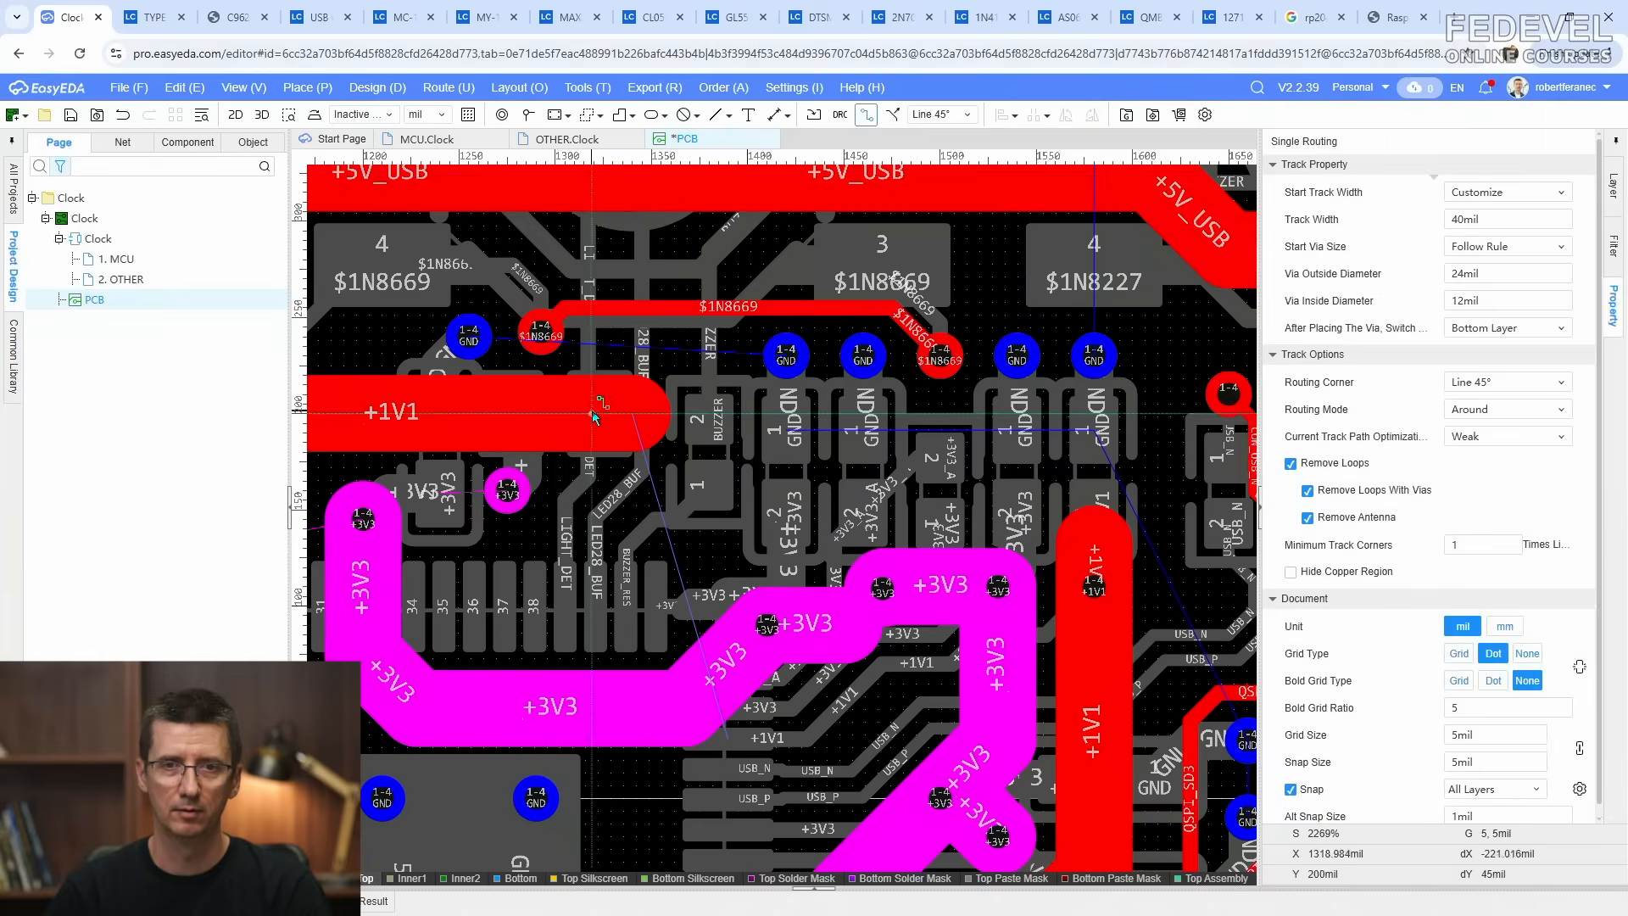
pyautogui.click(649, 412)
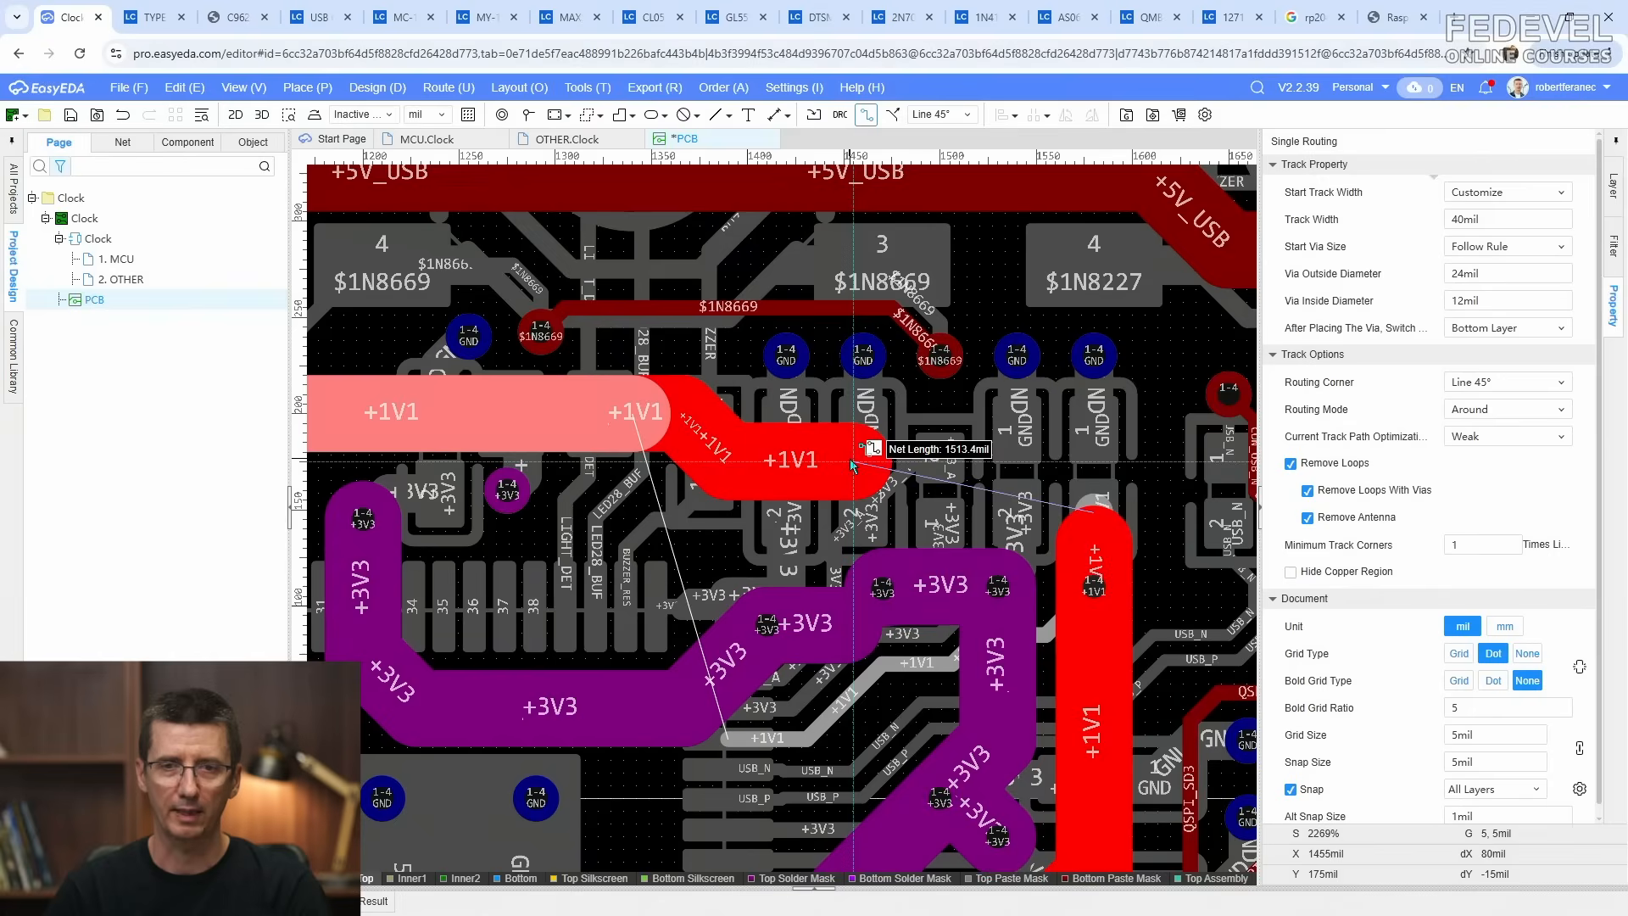
pyautogui.click(1093, 585)
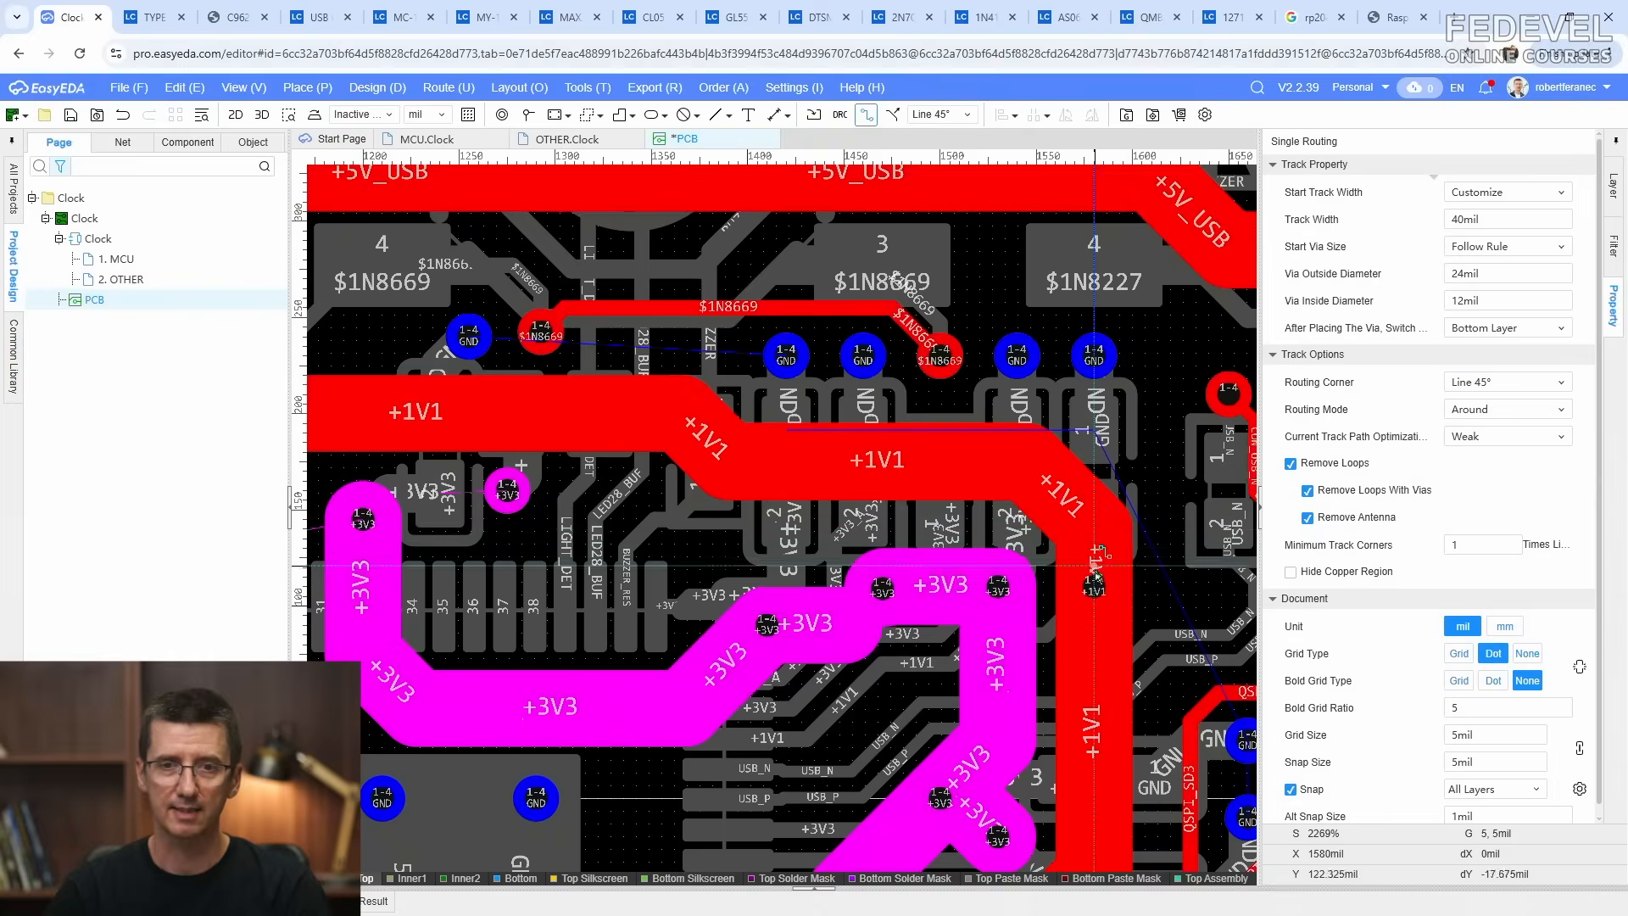
pyautogui.scroll(-2, 1094, 585)
pyautogui.press('Escape')
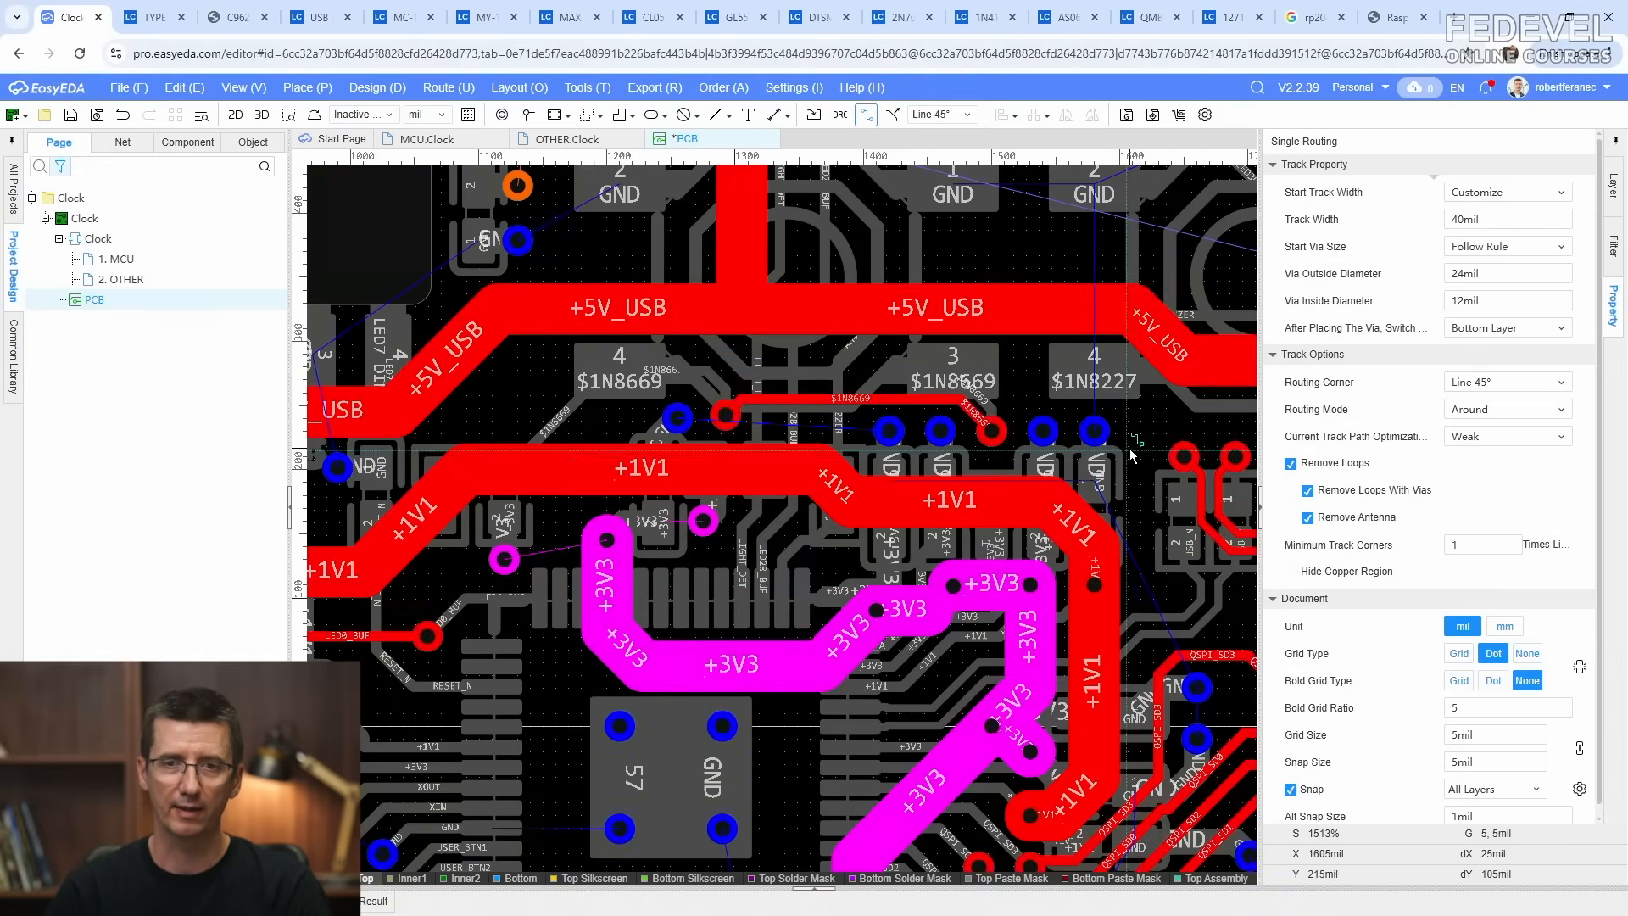
pyautogui.scroll(-1, 1018, 462)
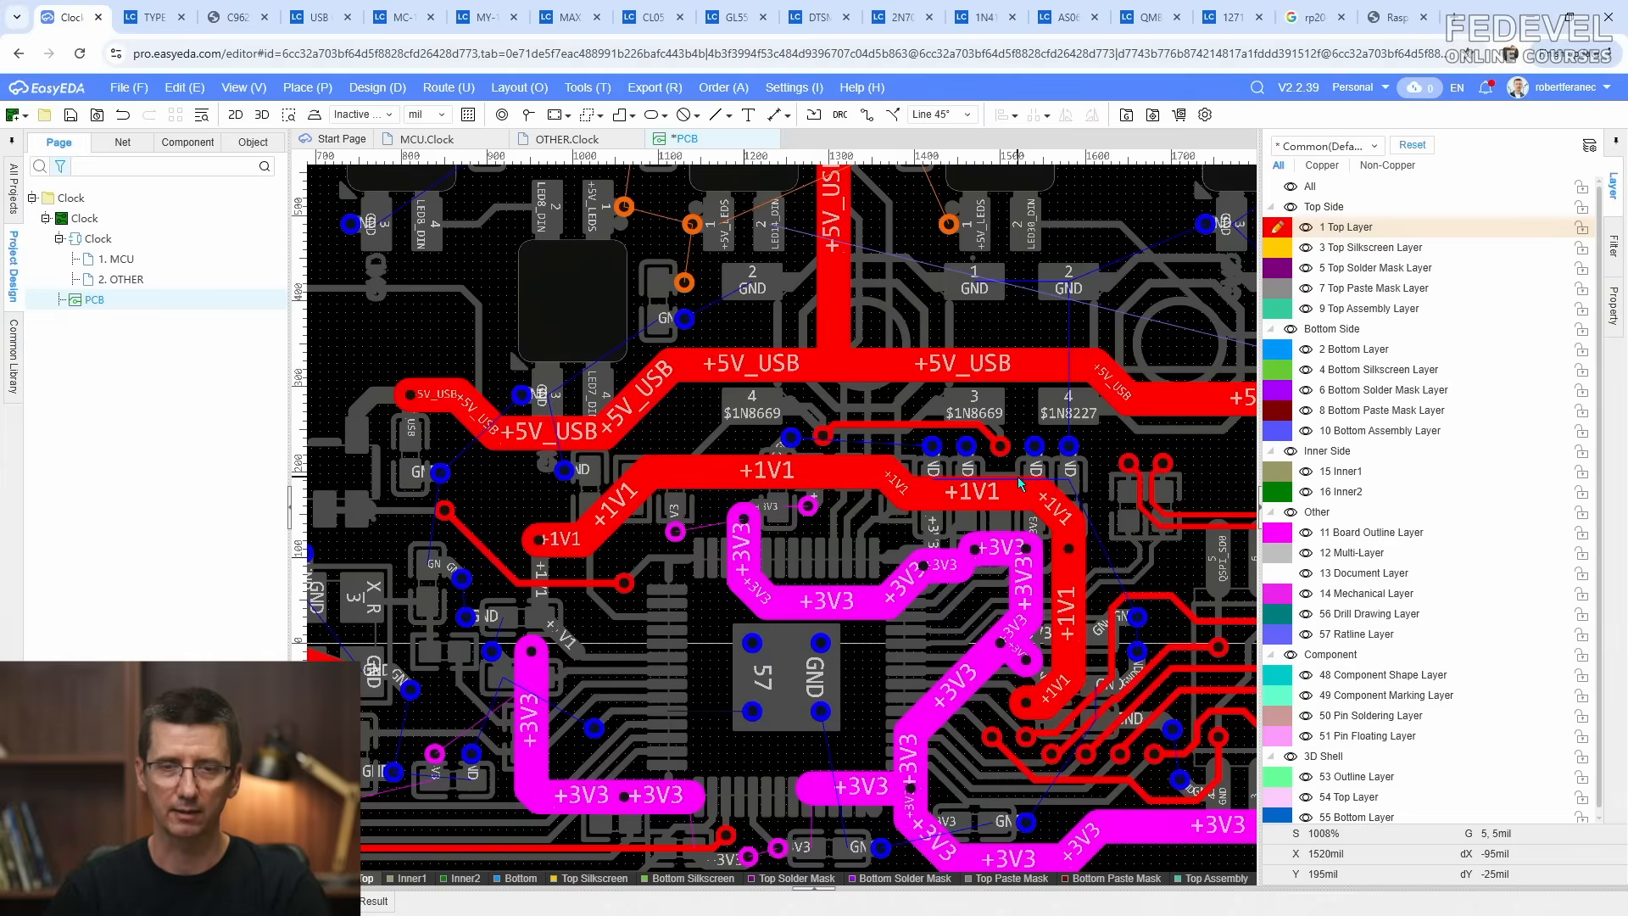
# Step: Examine the +3V3 and power tracks around the microcontroller, and view the board on the Inner1 and Inner2 layers
pyautogui.moveTo(1012, 548); pyautogui.dragTo(754, 455, button='right')
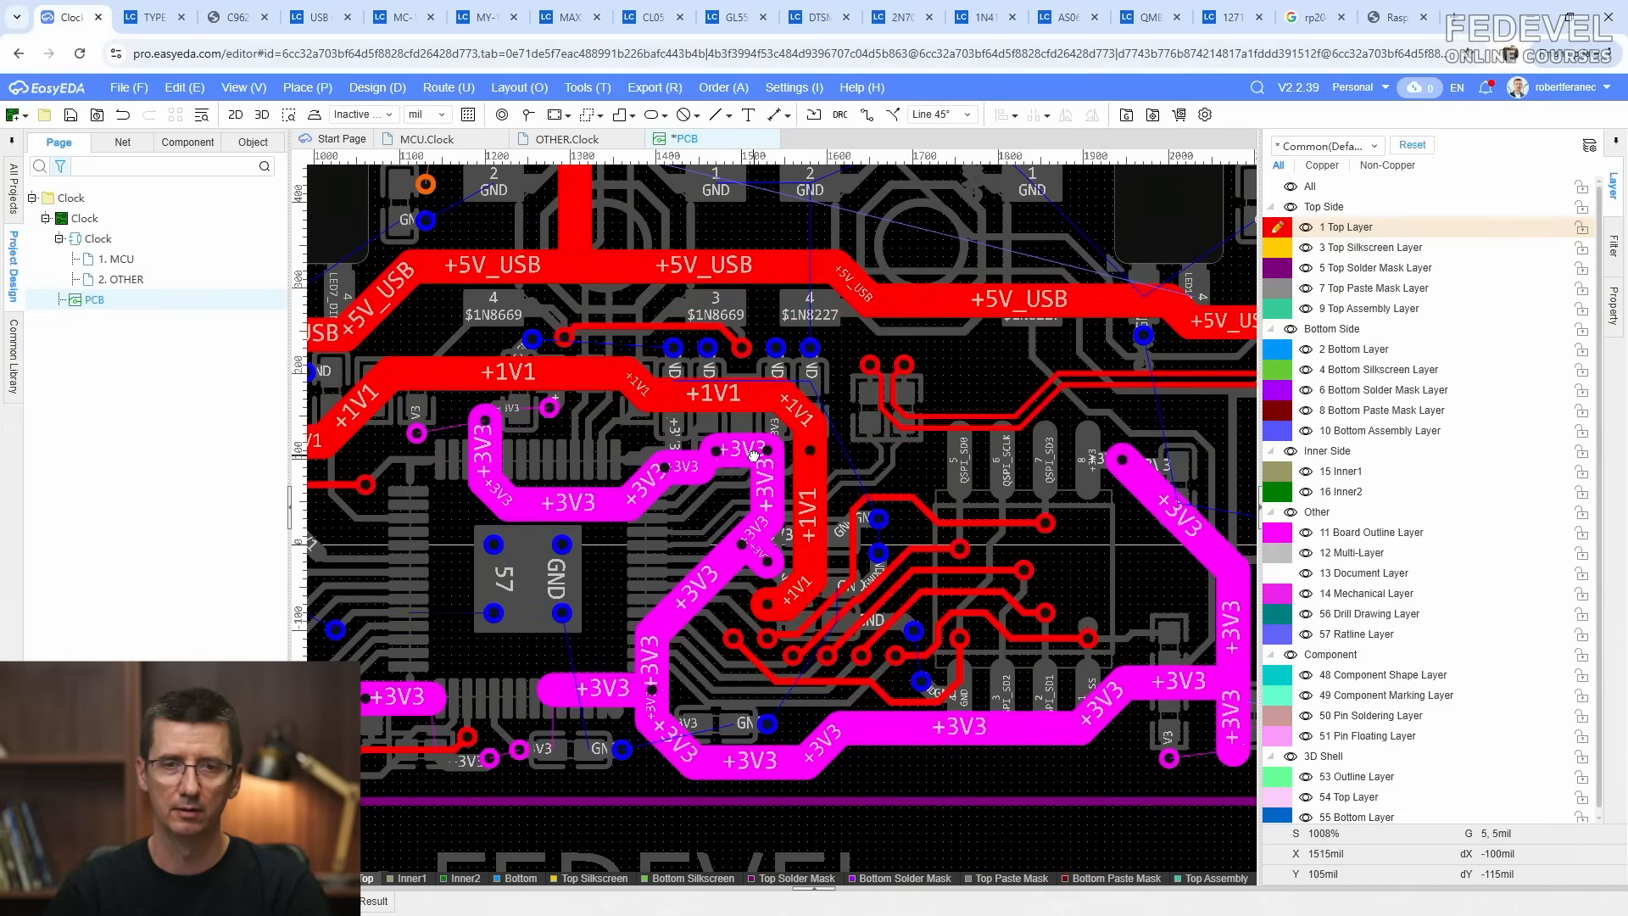
pyautogui.scroll(-2, 753, 453)
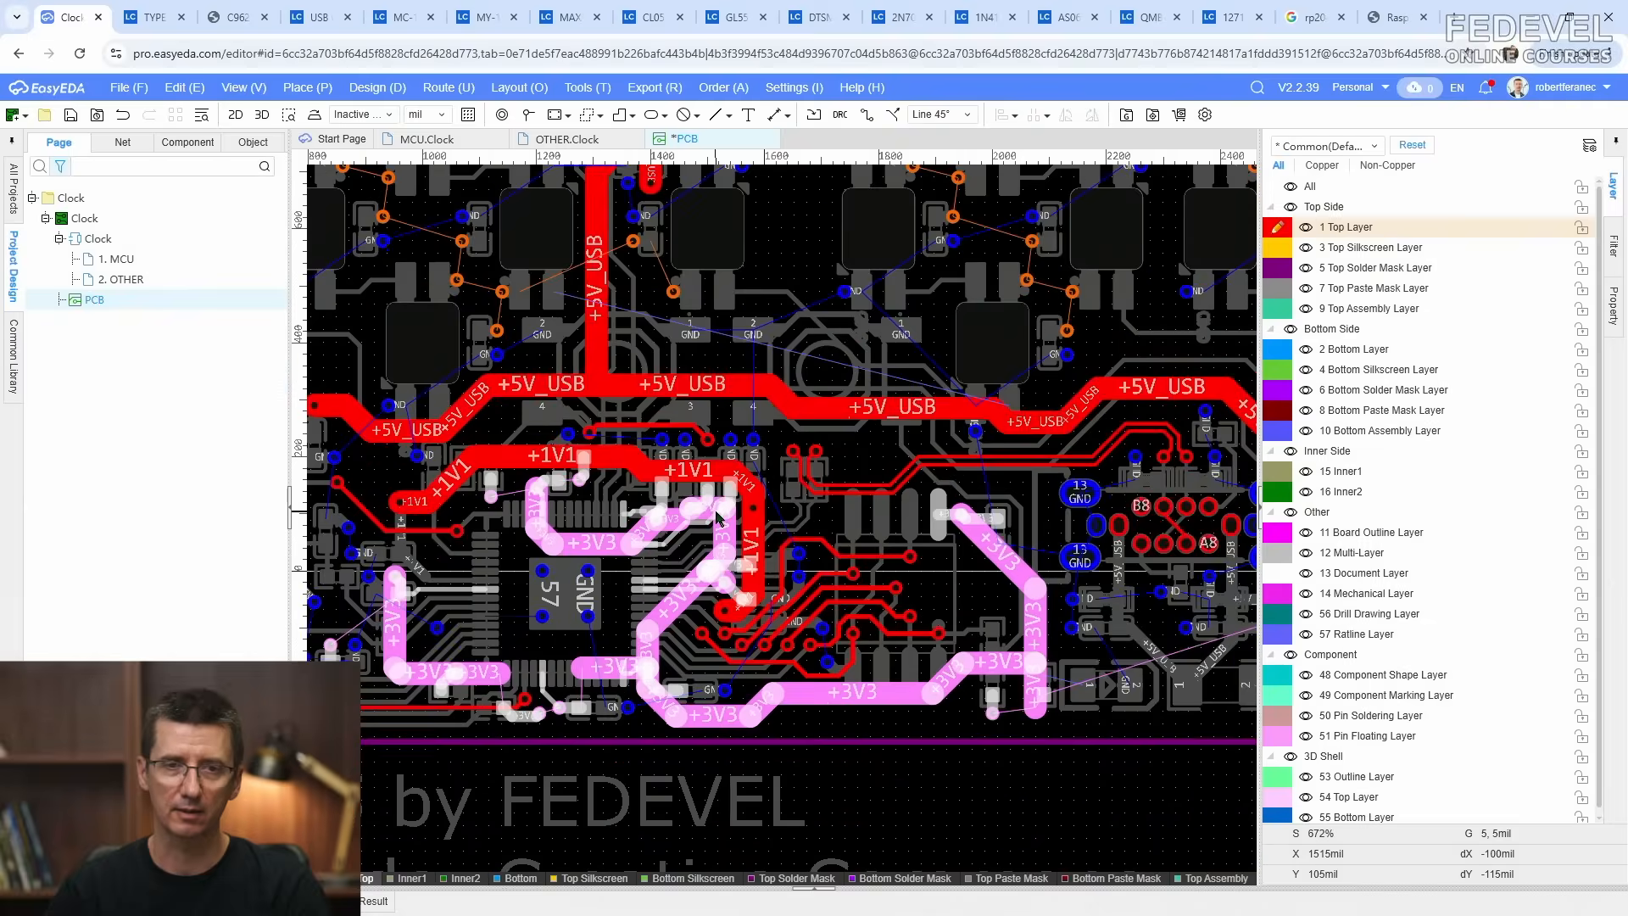
pyautogui.scroll(4, 882, 324)
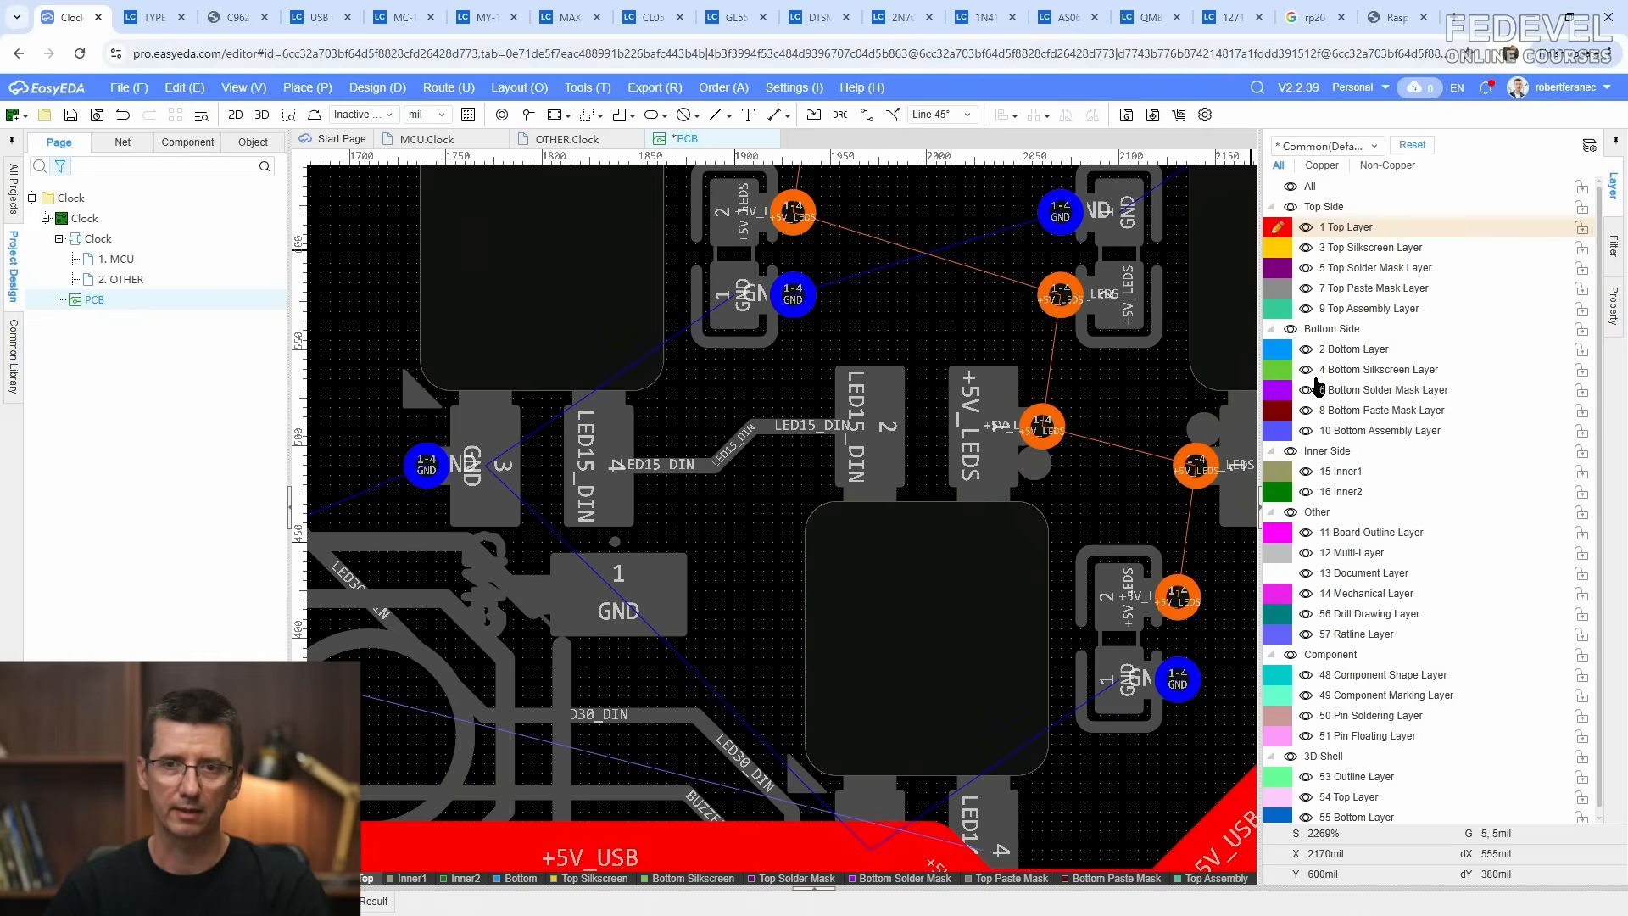
pyautogui.click(1347, 475)
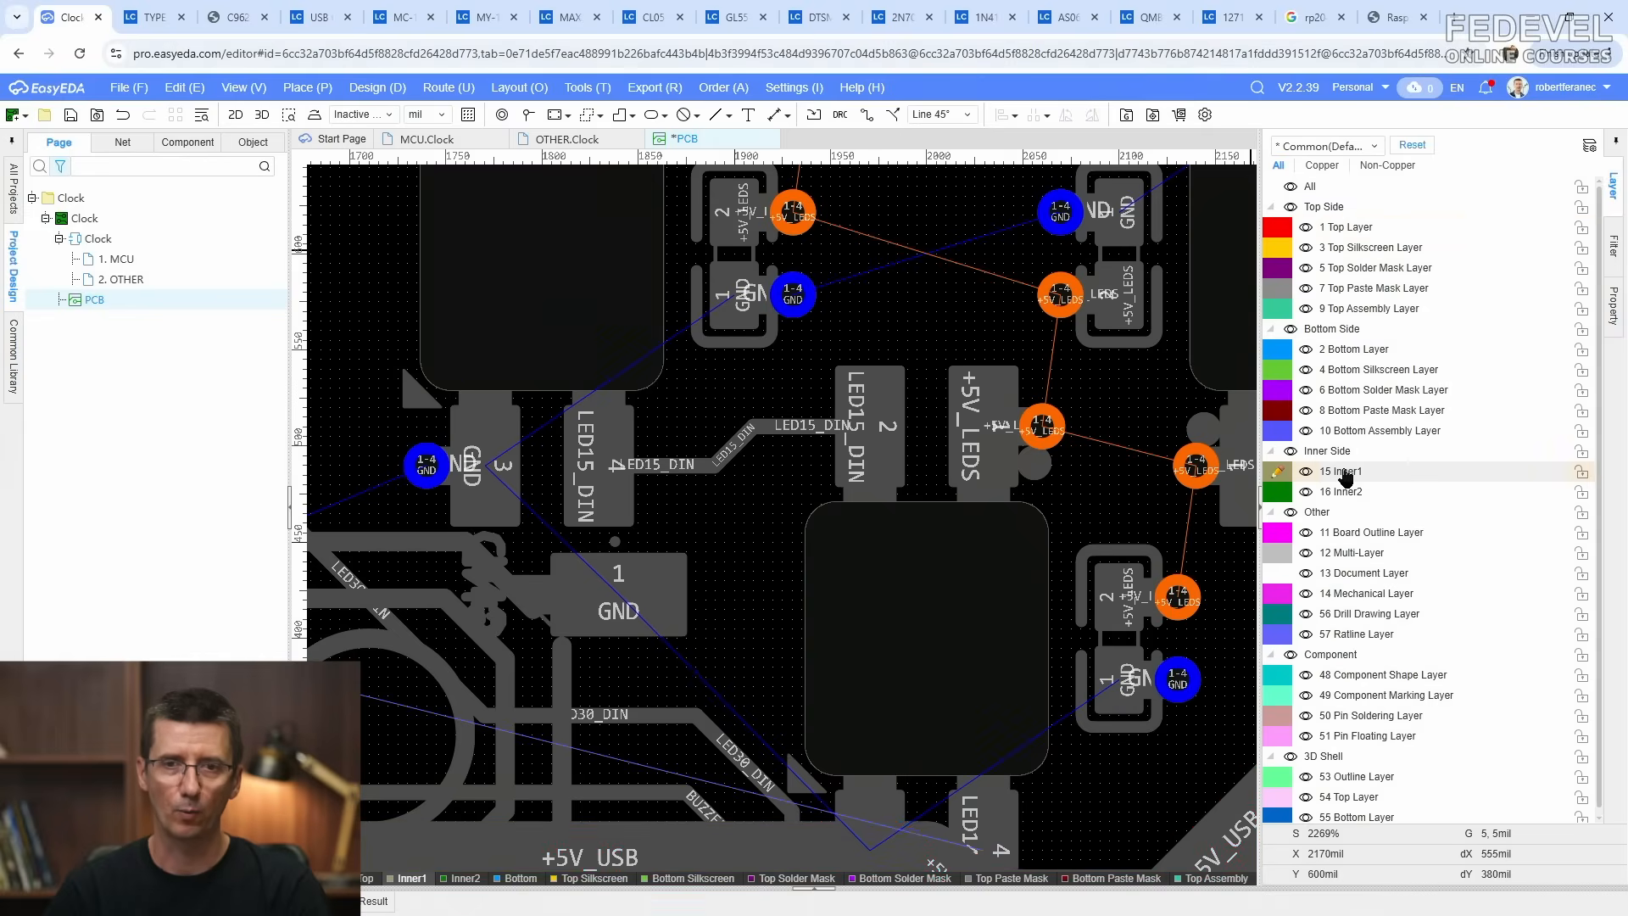
pyautogui.scroll(-1, 1346, 476)
pyautogui.scroll(-10, 1009, 470)
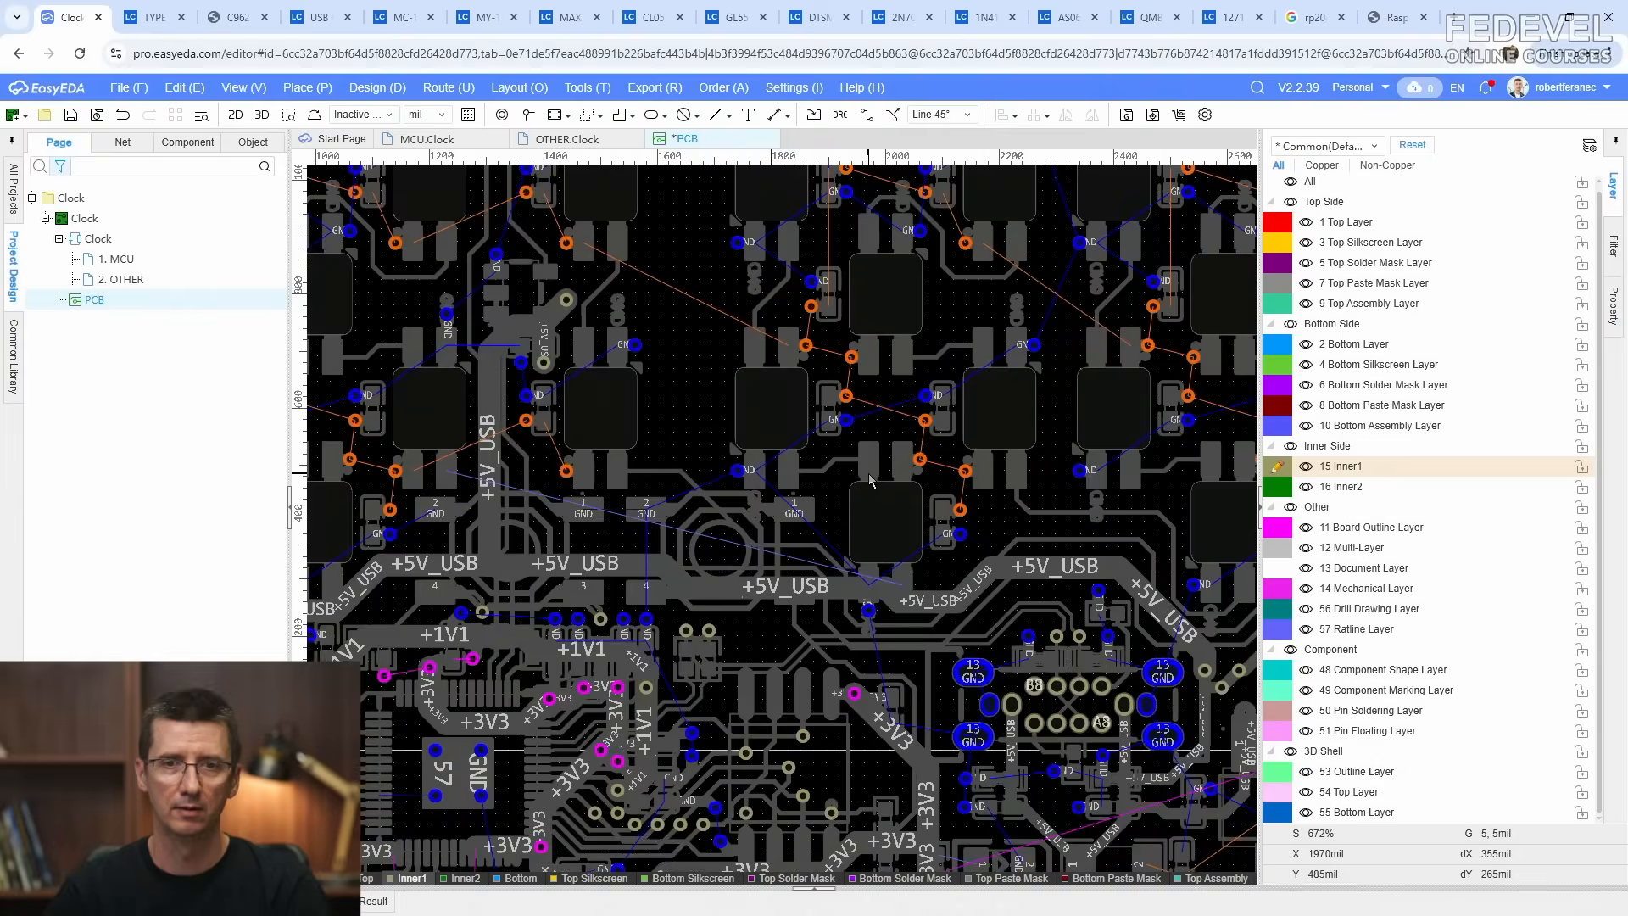
pyautogui.click(1334, 488)
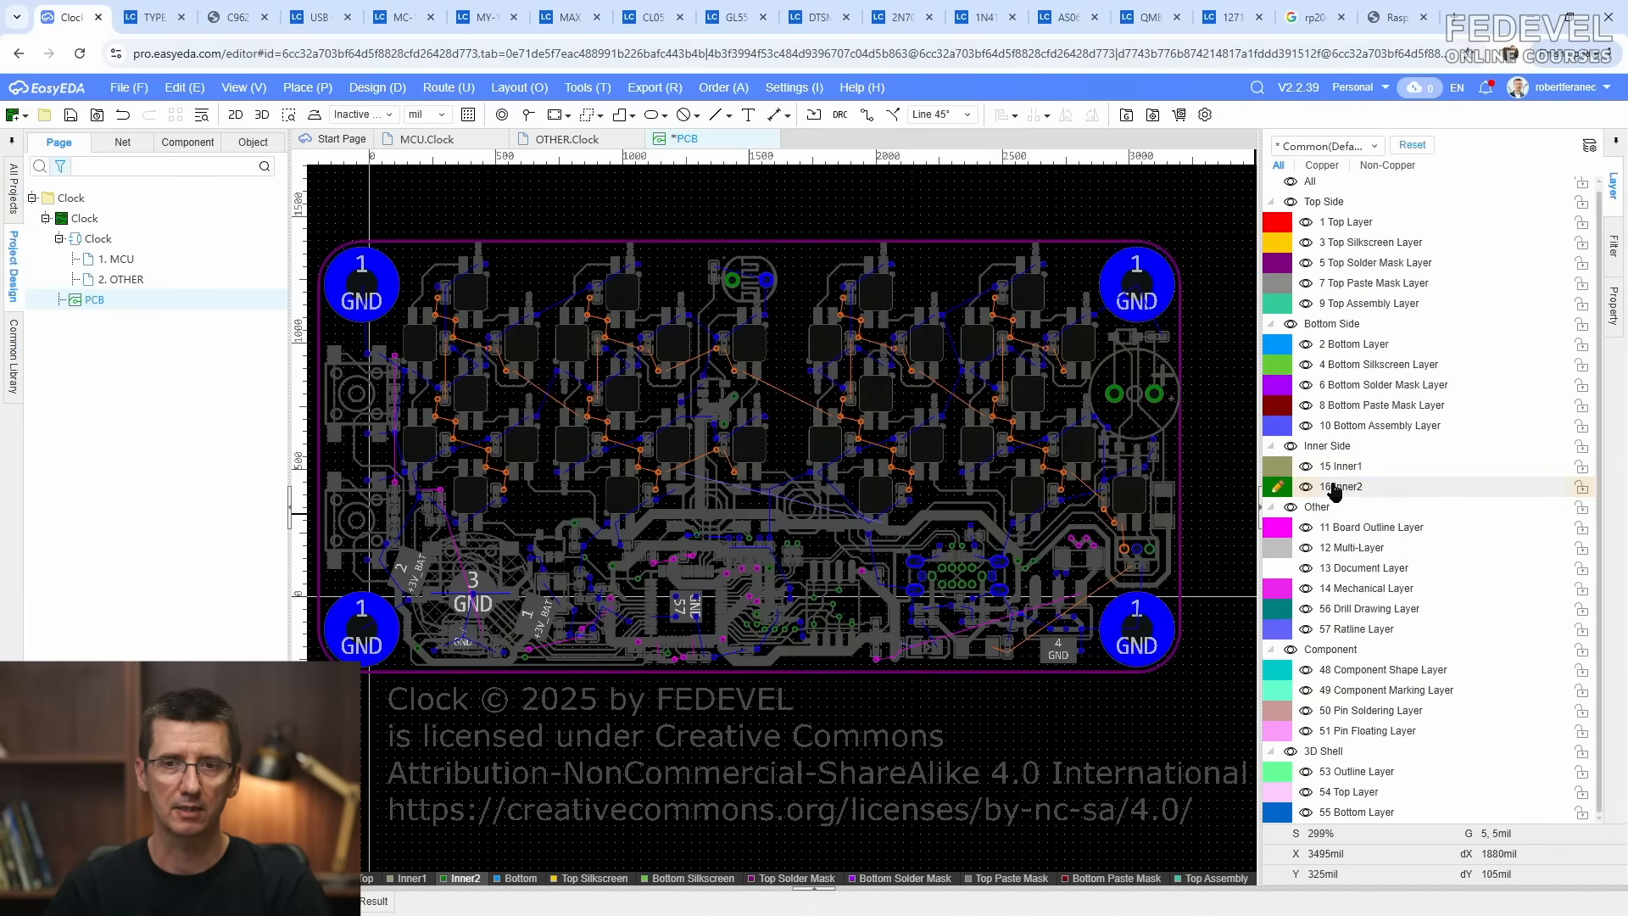
# Step: Activate the Inner1 layer and apply the layer settings with Inner1 and Inner2 as PlaneZone layers
pyautogui.click(1338, 469)
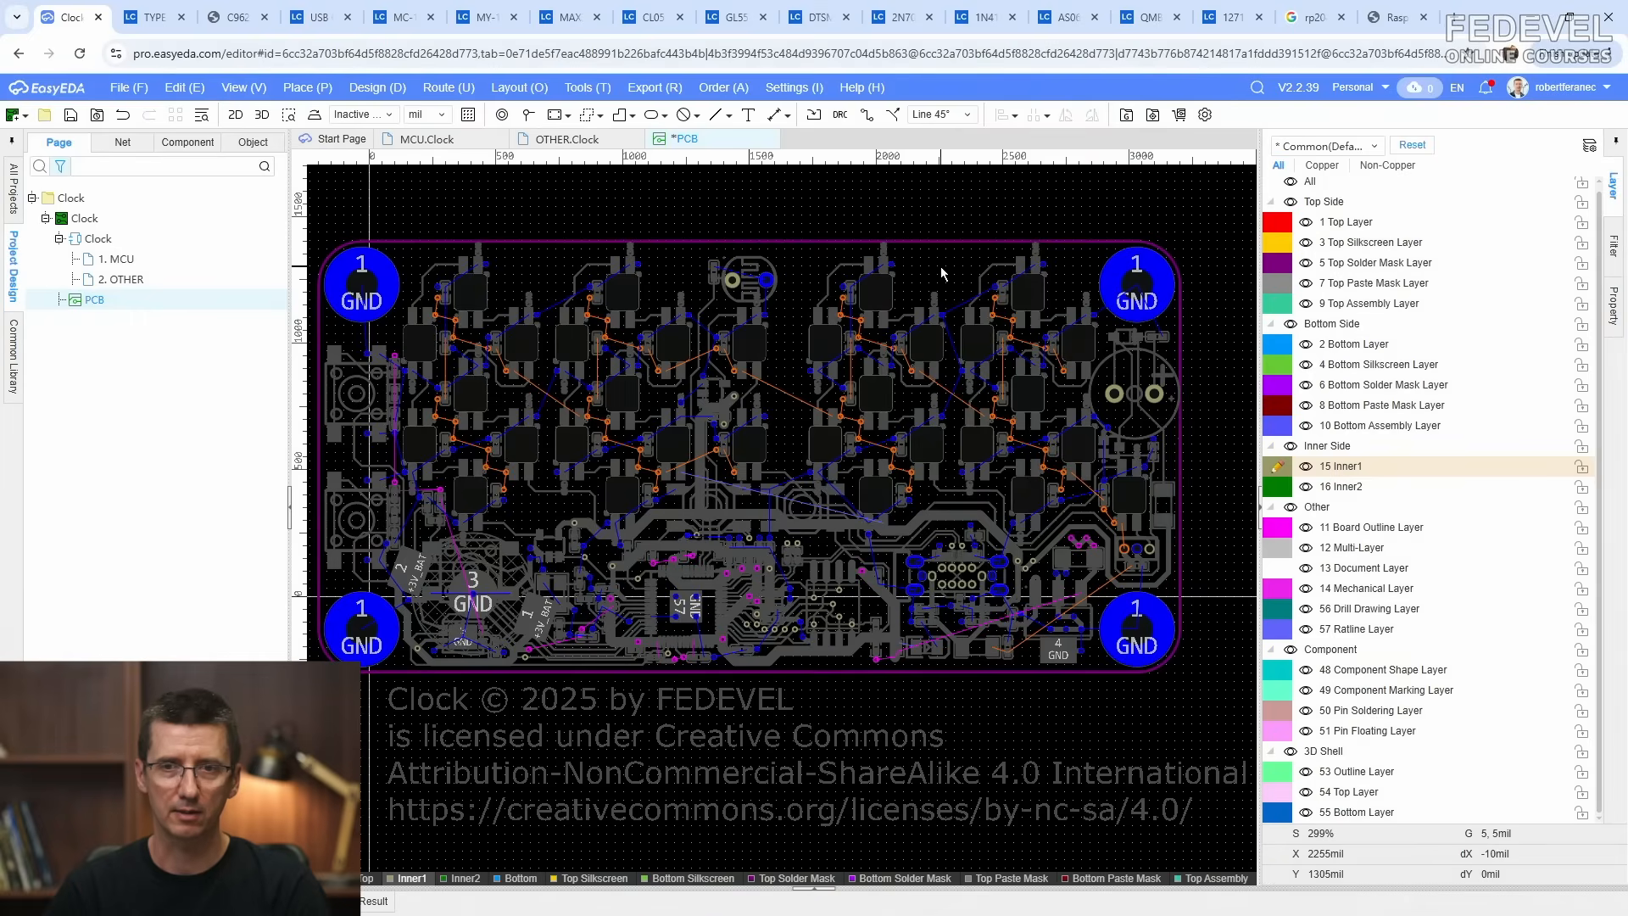
pyautogui.click(581, 88)
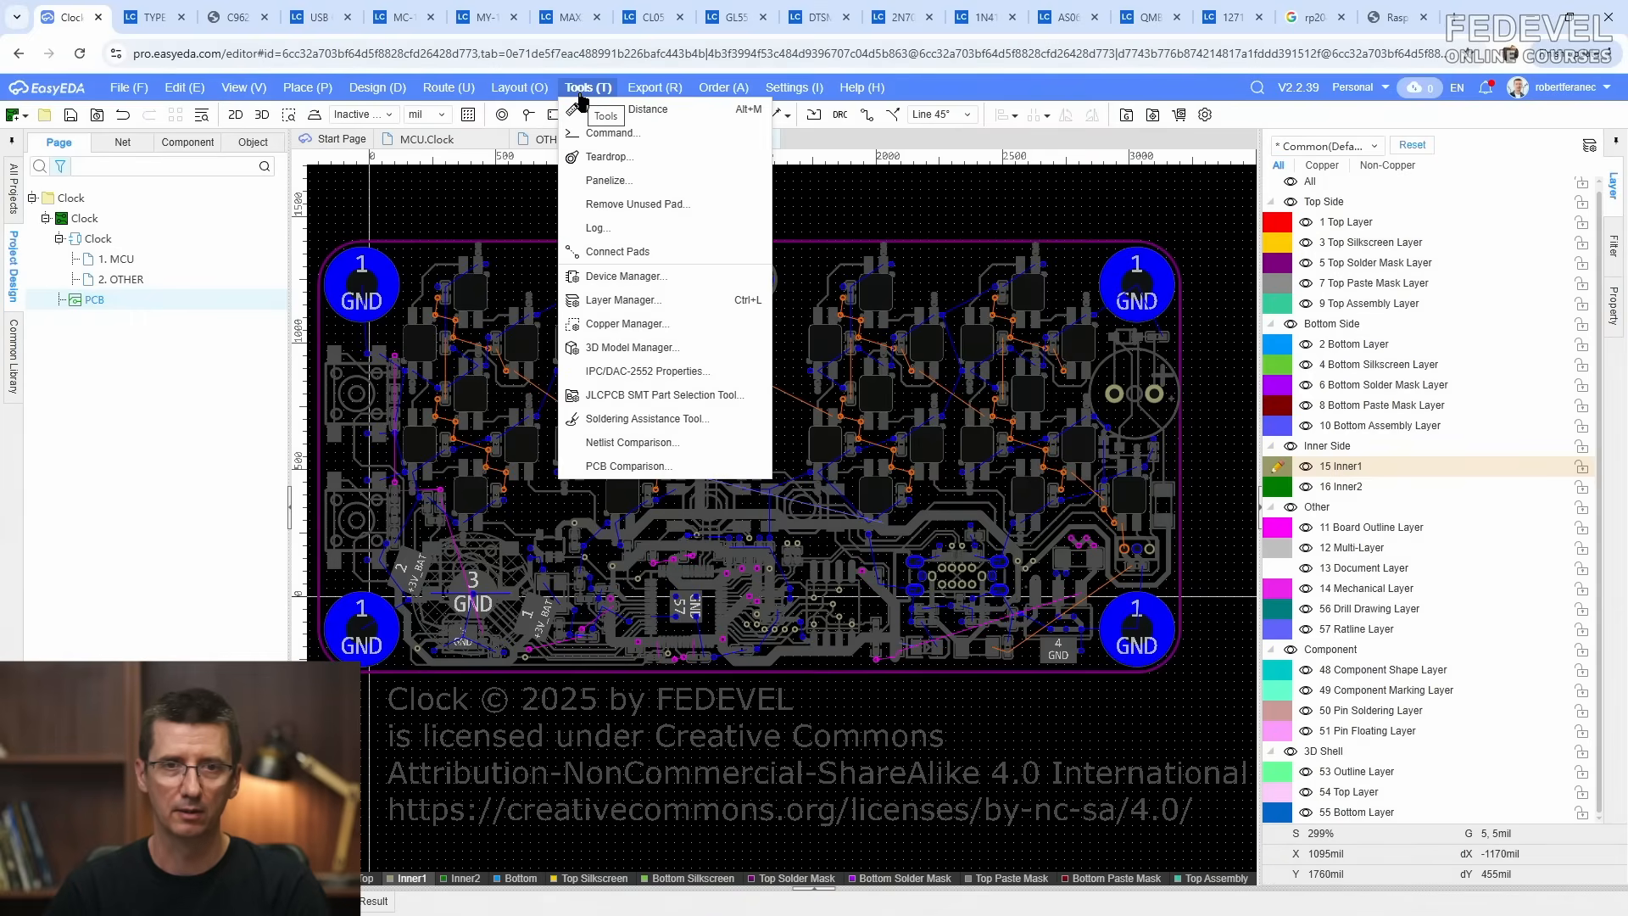
pyautogui.click(623, 301)
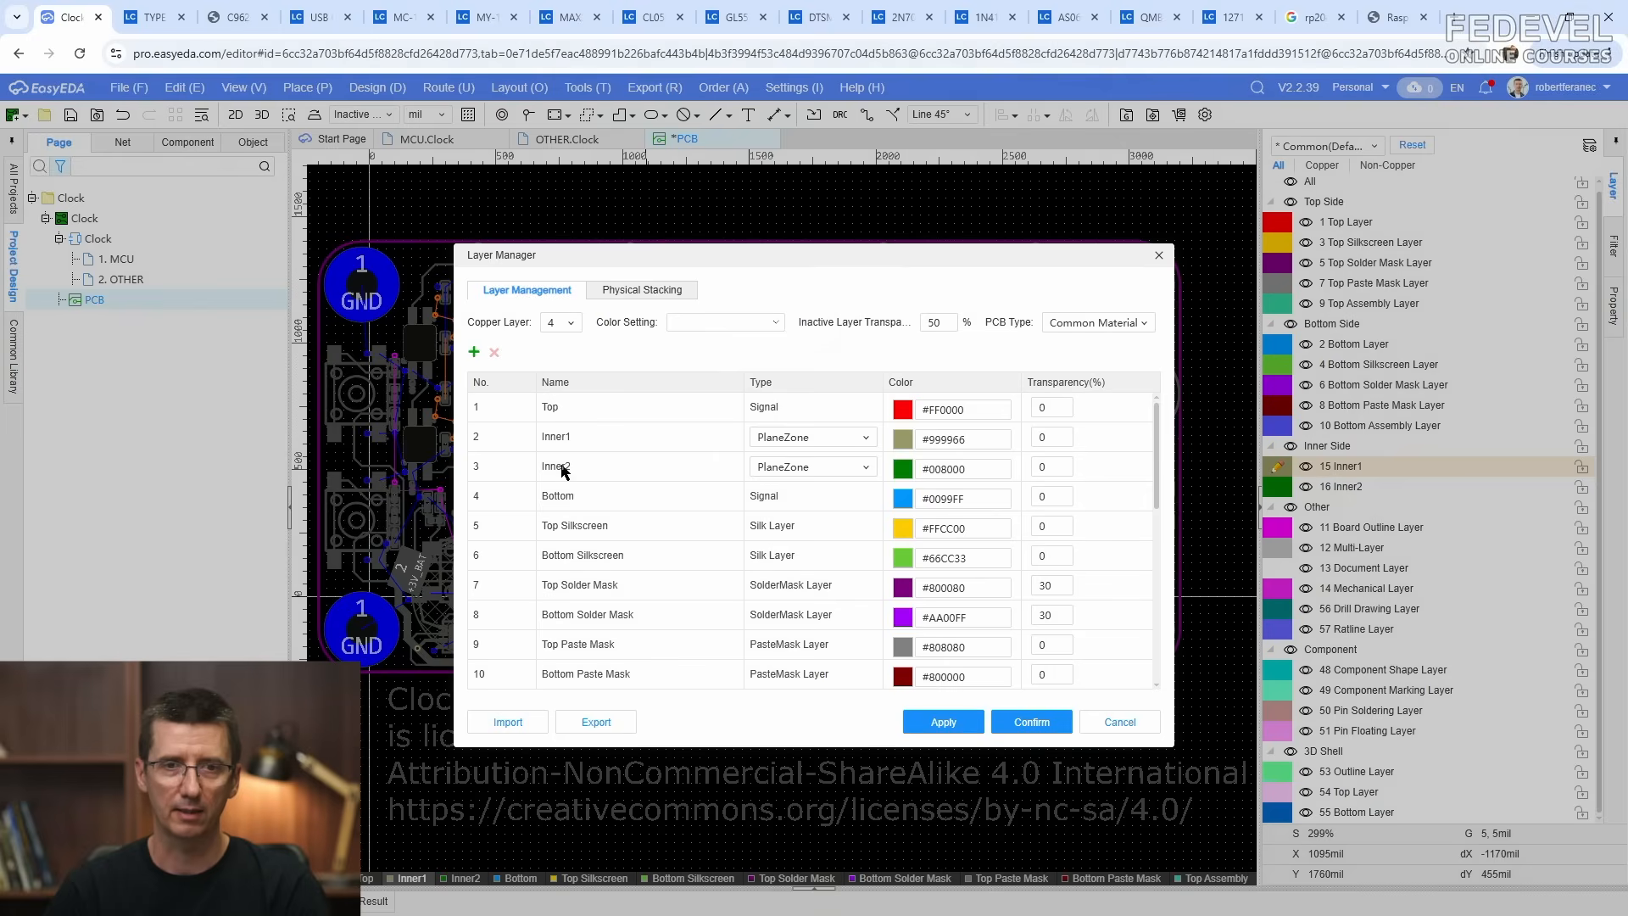
pyautogui.click(951, 727)
pyautogui.click(1158, 257)
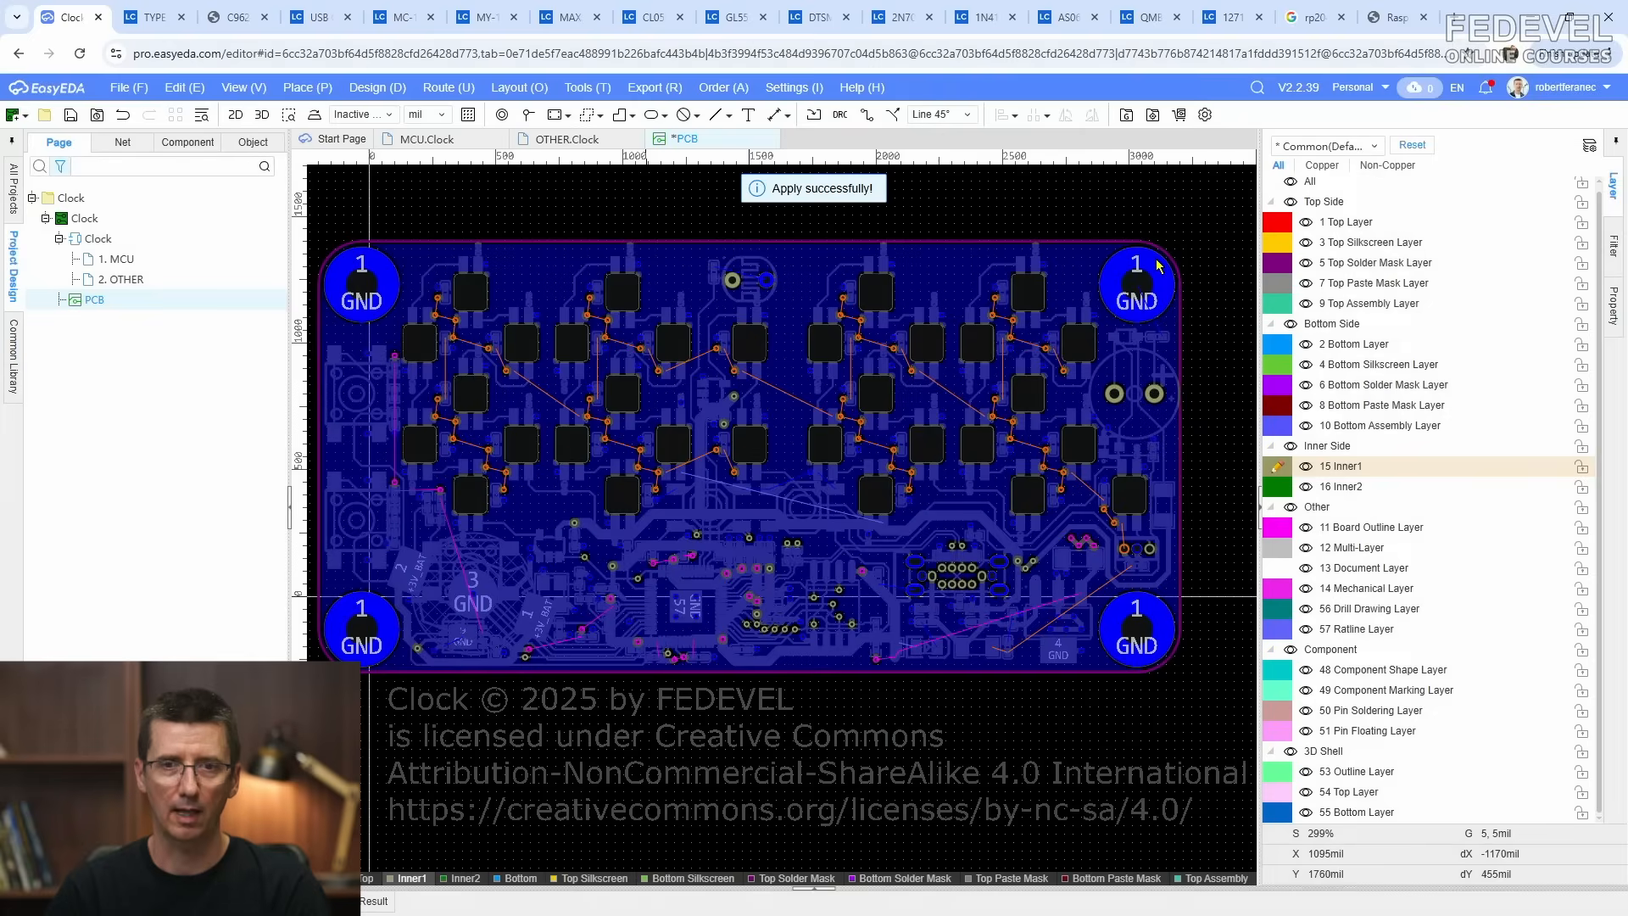
# Step: Rebuild the GND planes on the Inner1 and Inner2 layers
pyautogui.click(1072, 283)
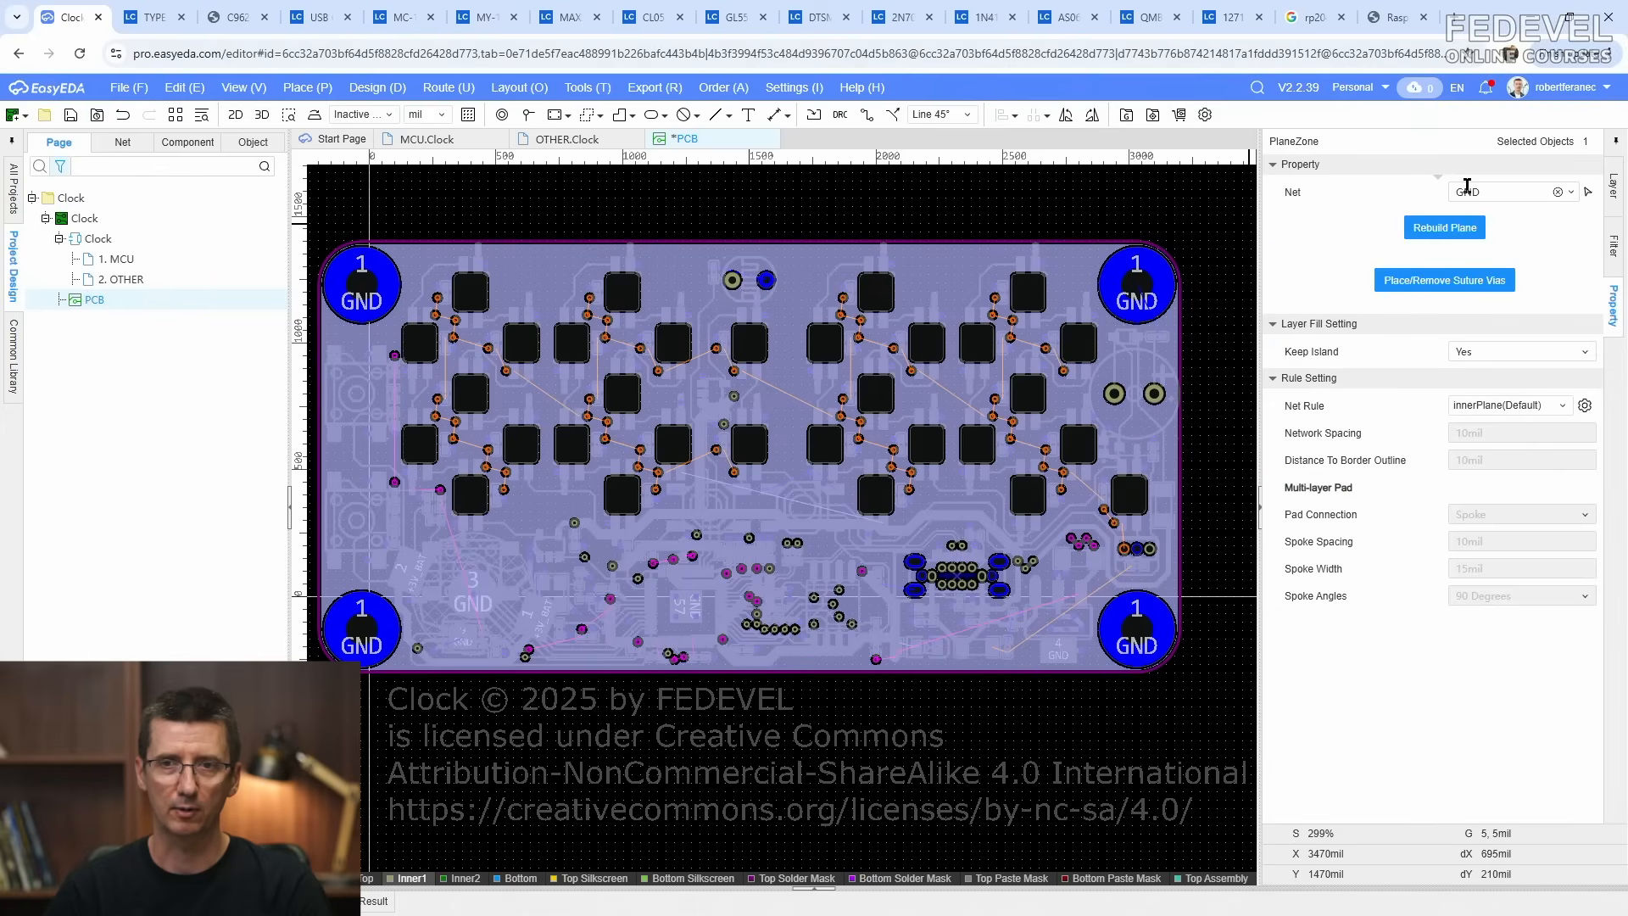
pyautogui.click(1440, 229)
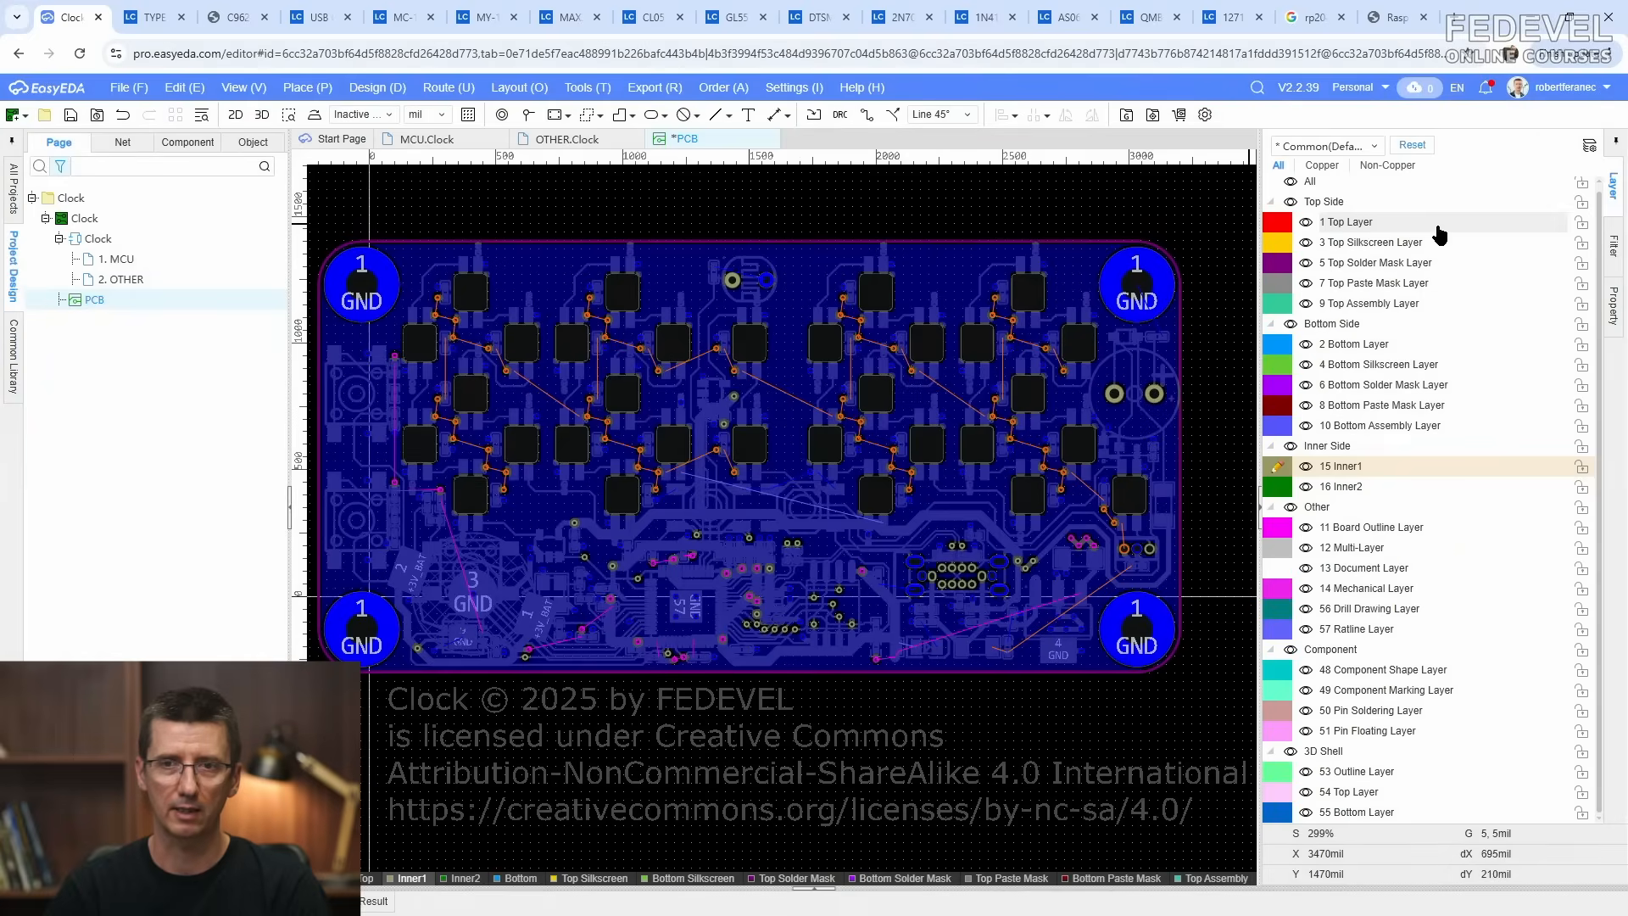
pyautogui.click(1339, 488)
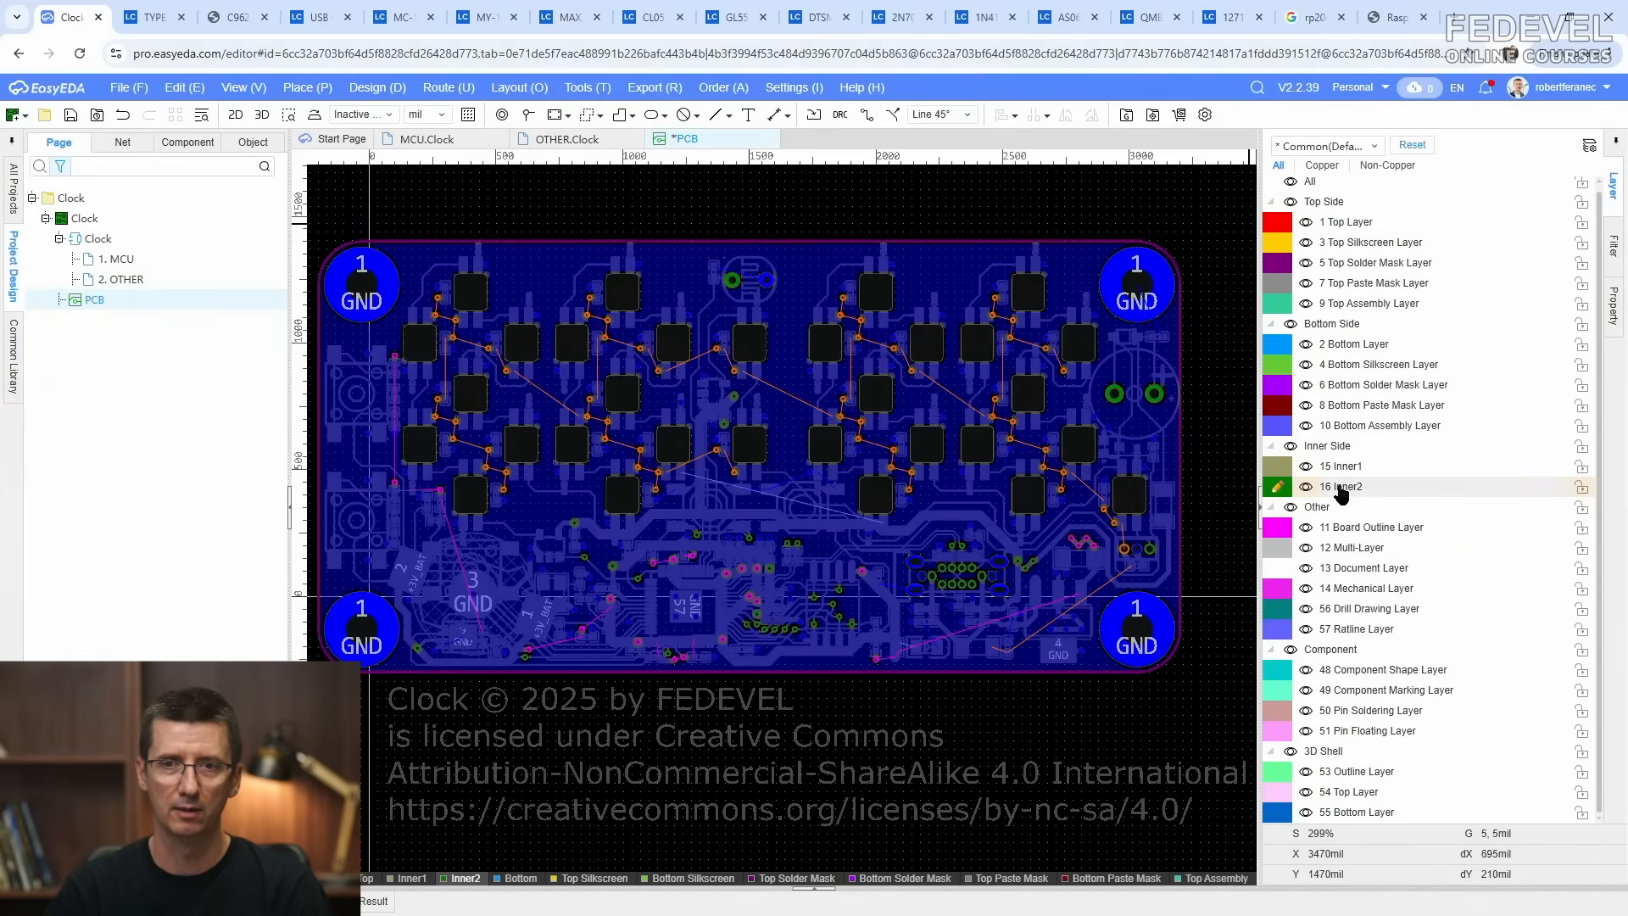
pyautogui.click(1075, 282)
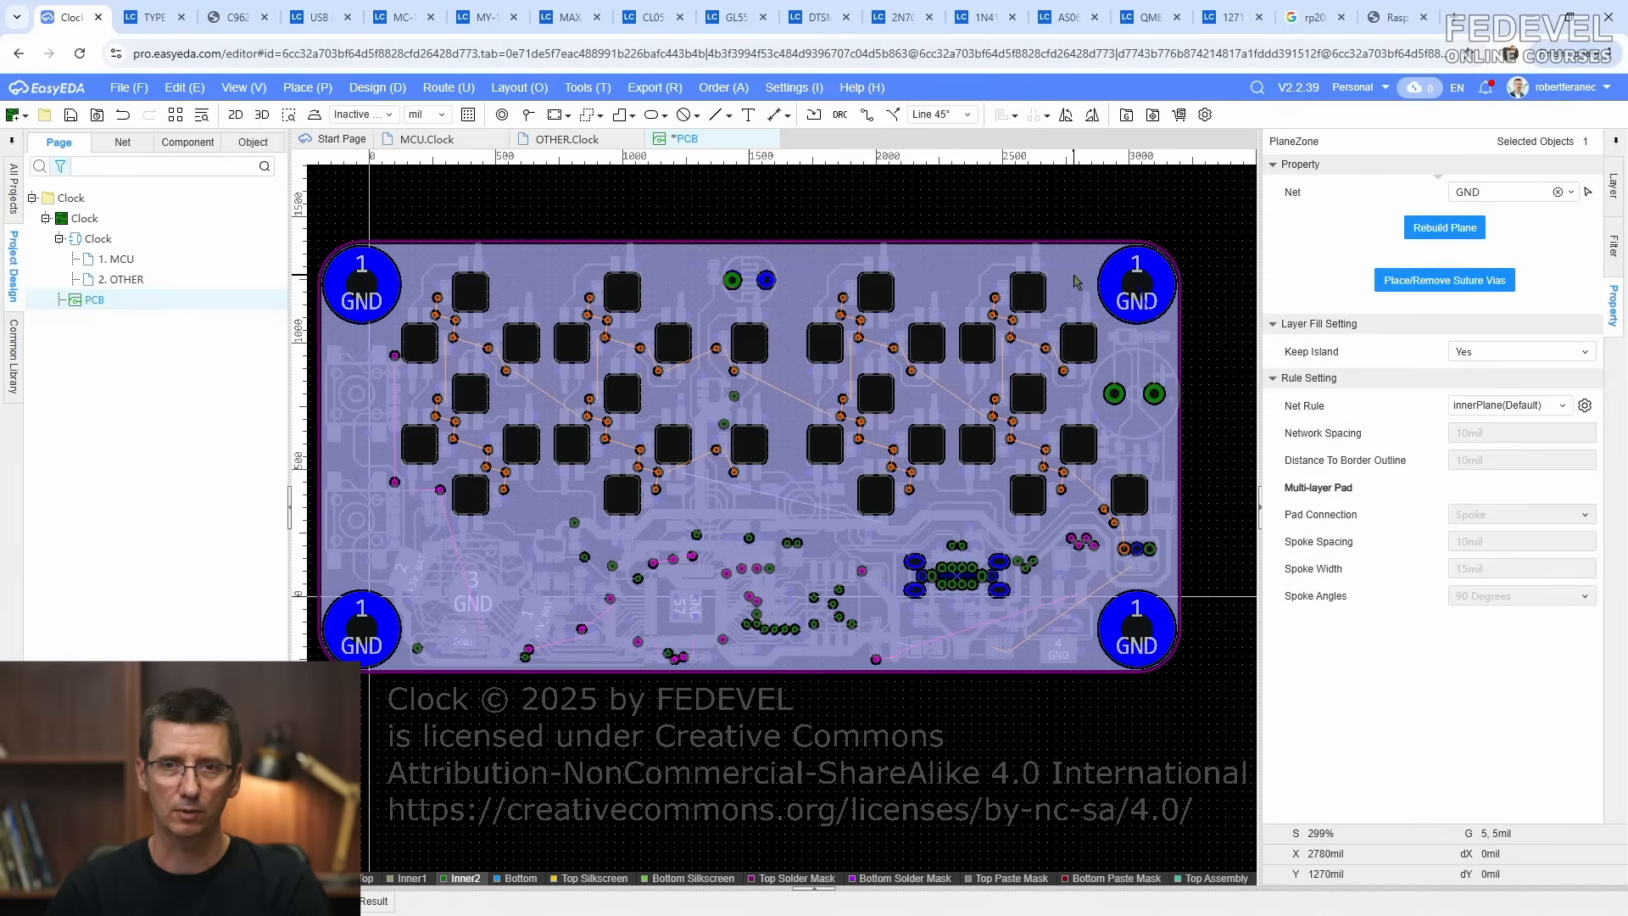
pyautogui.click(1449, 229)
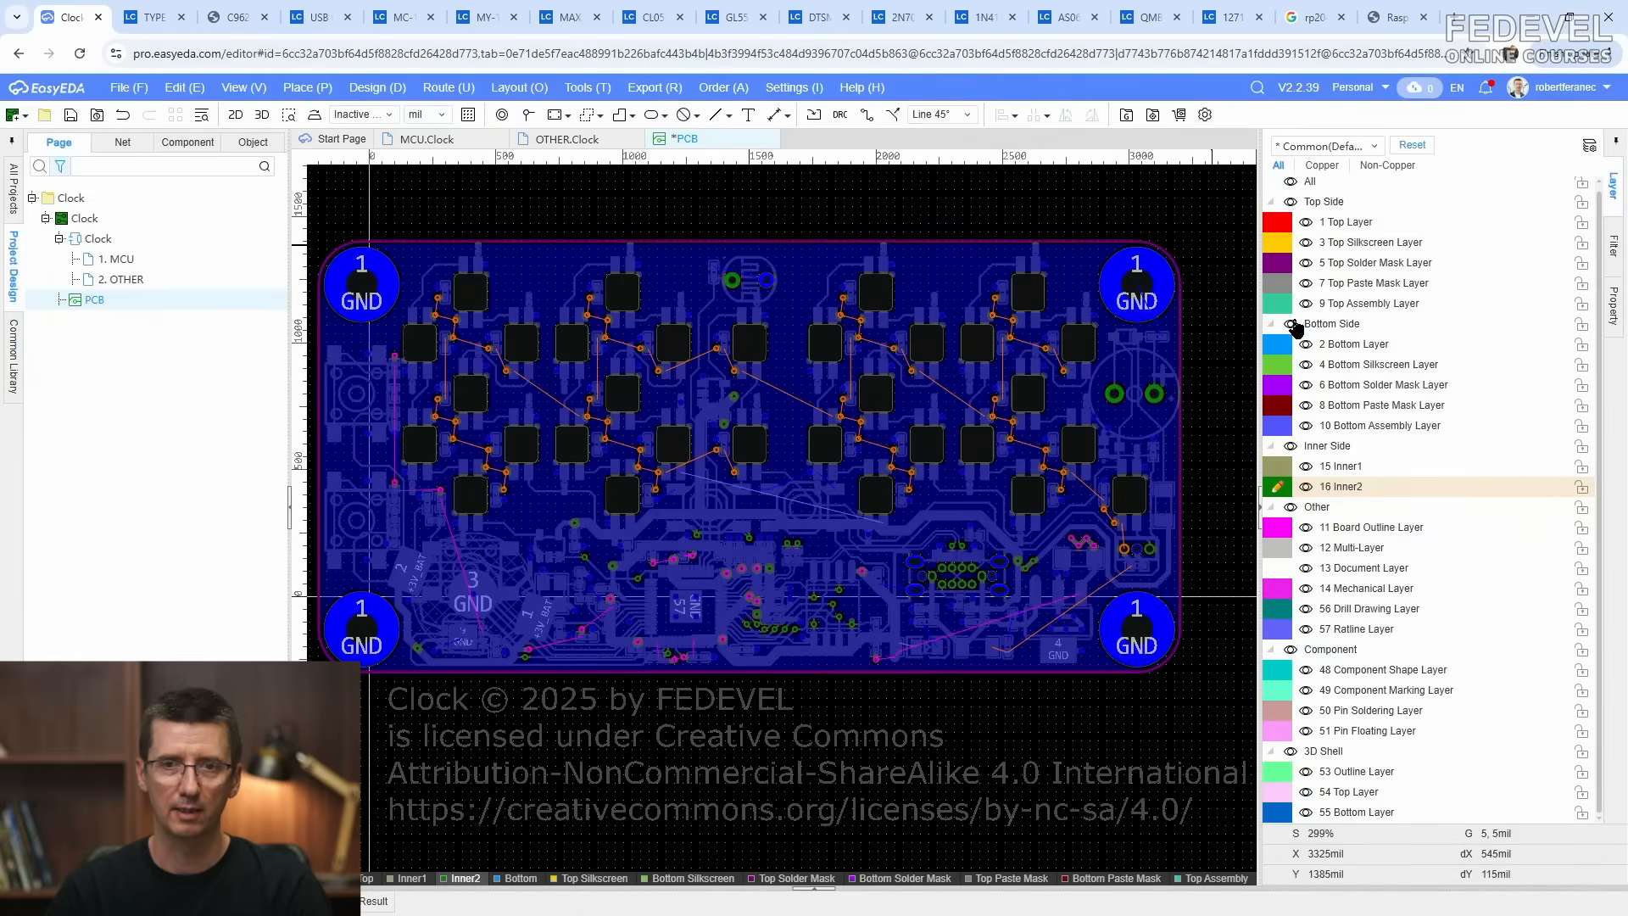
# Step: Make the Bottom Layer active and save the PCB
pyautogui.click(1277, 345)
pyautogui.moveTo(818, 455); pyautogui.dragTo(863, 463, button='right')
pyautogui.moveTo(807, 217); pyautogui.dragTo(757, 195, button='right')
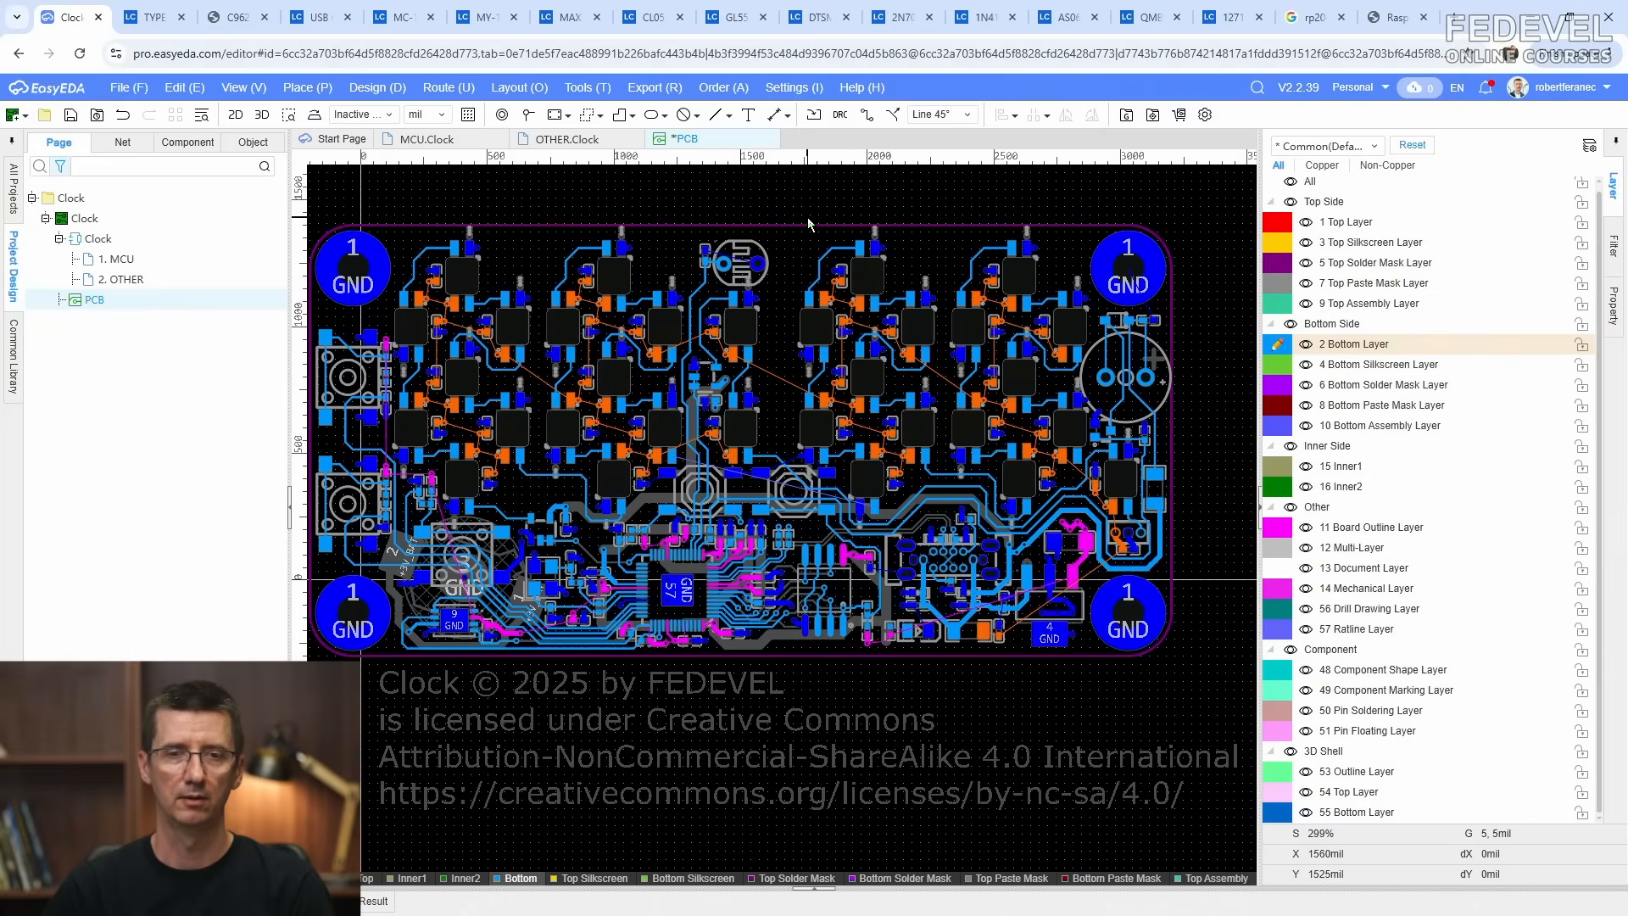
pyautogui.click(71, 116)
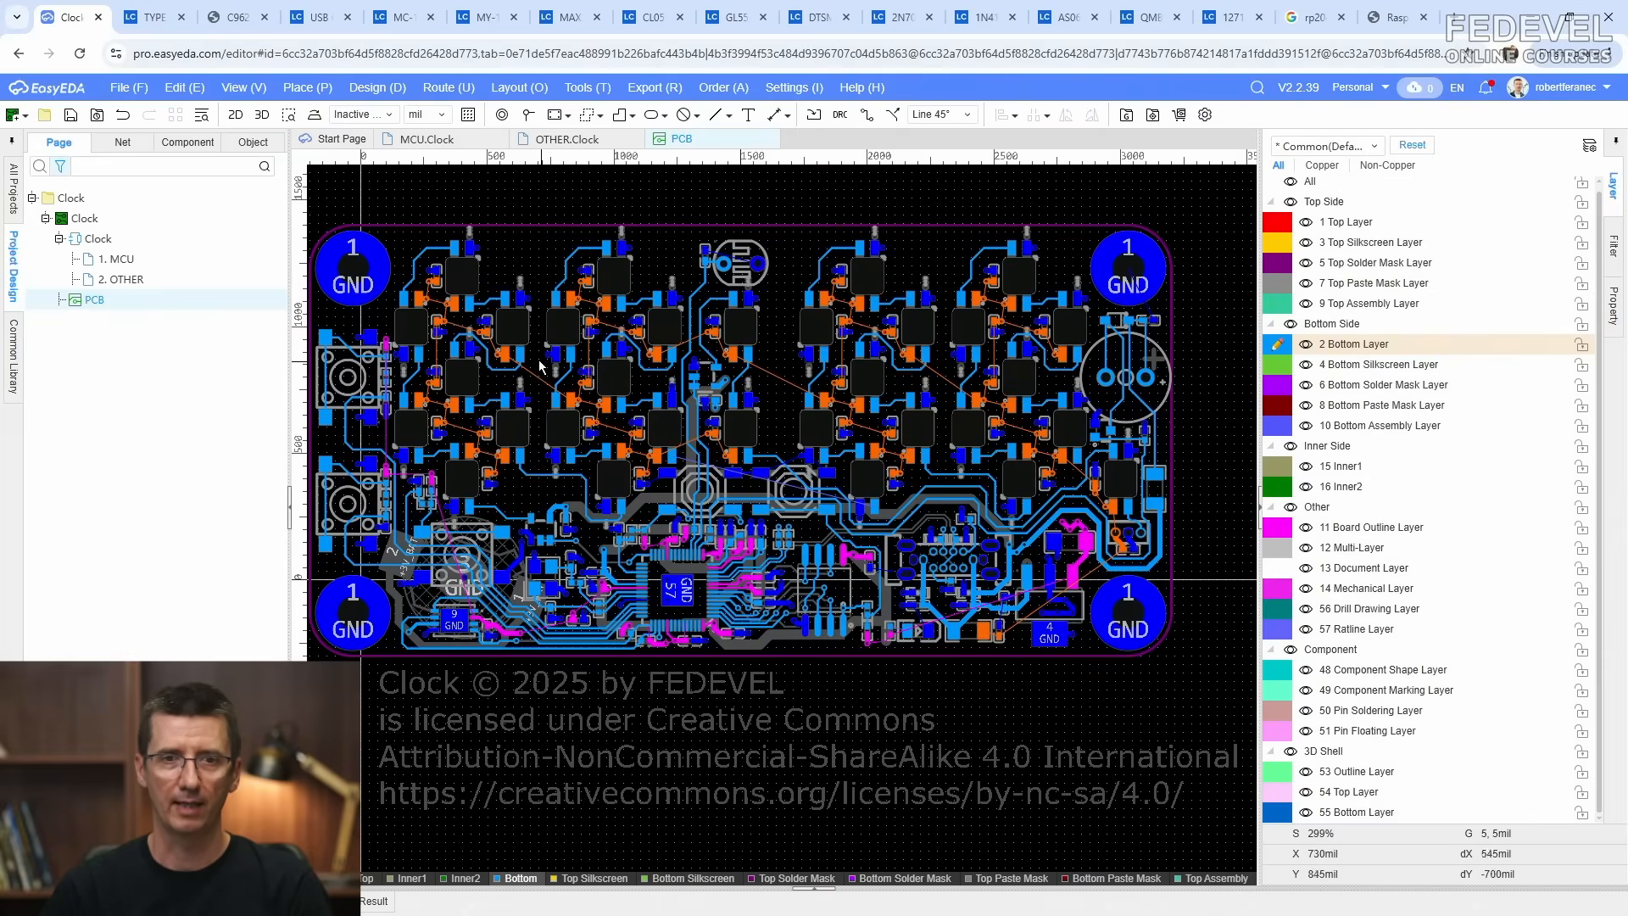
# Step: Route a 20 mil +5V_LEDS track on the Bottom Layer from the large pad 2 to the small capacitor's pad 2 and slightly beyond it
pyautogui.scroll(8, 1014, 643)
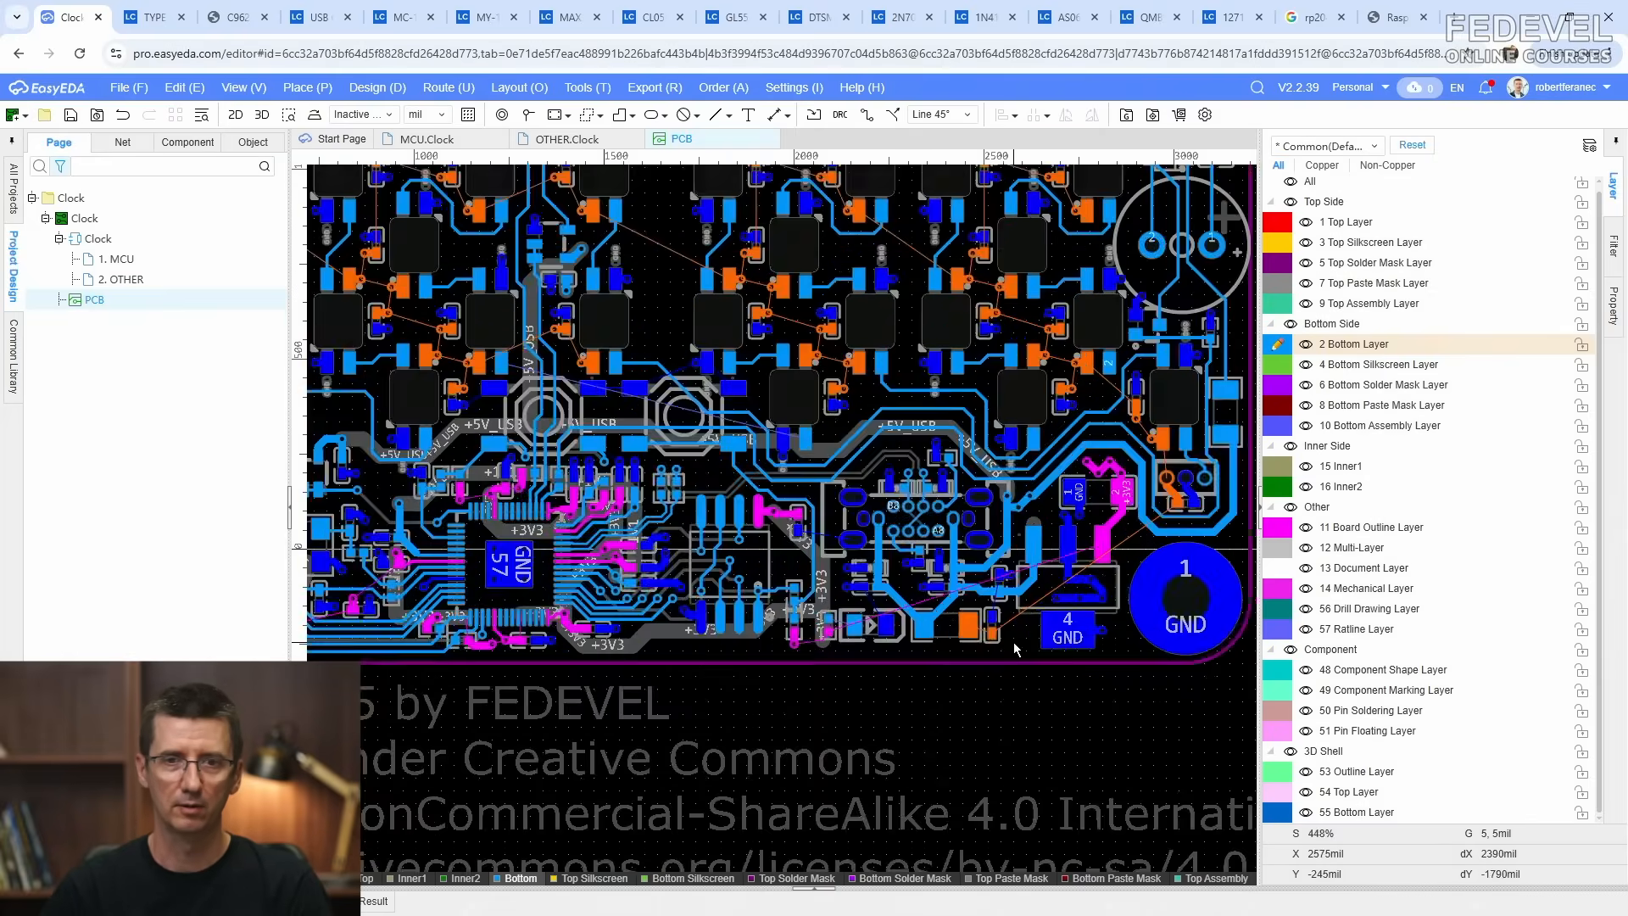
pyautogui.moveTo(1041, 636); pyautogui.dragTo(818, 620, button='right')
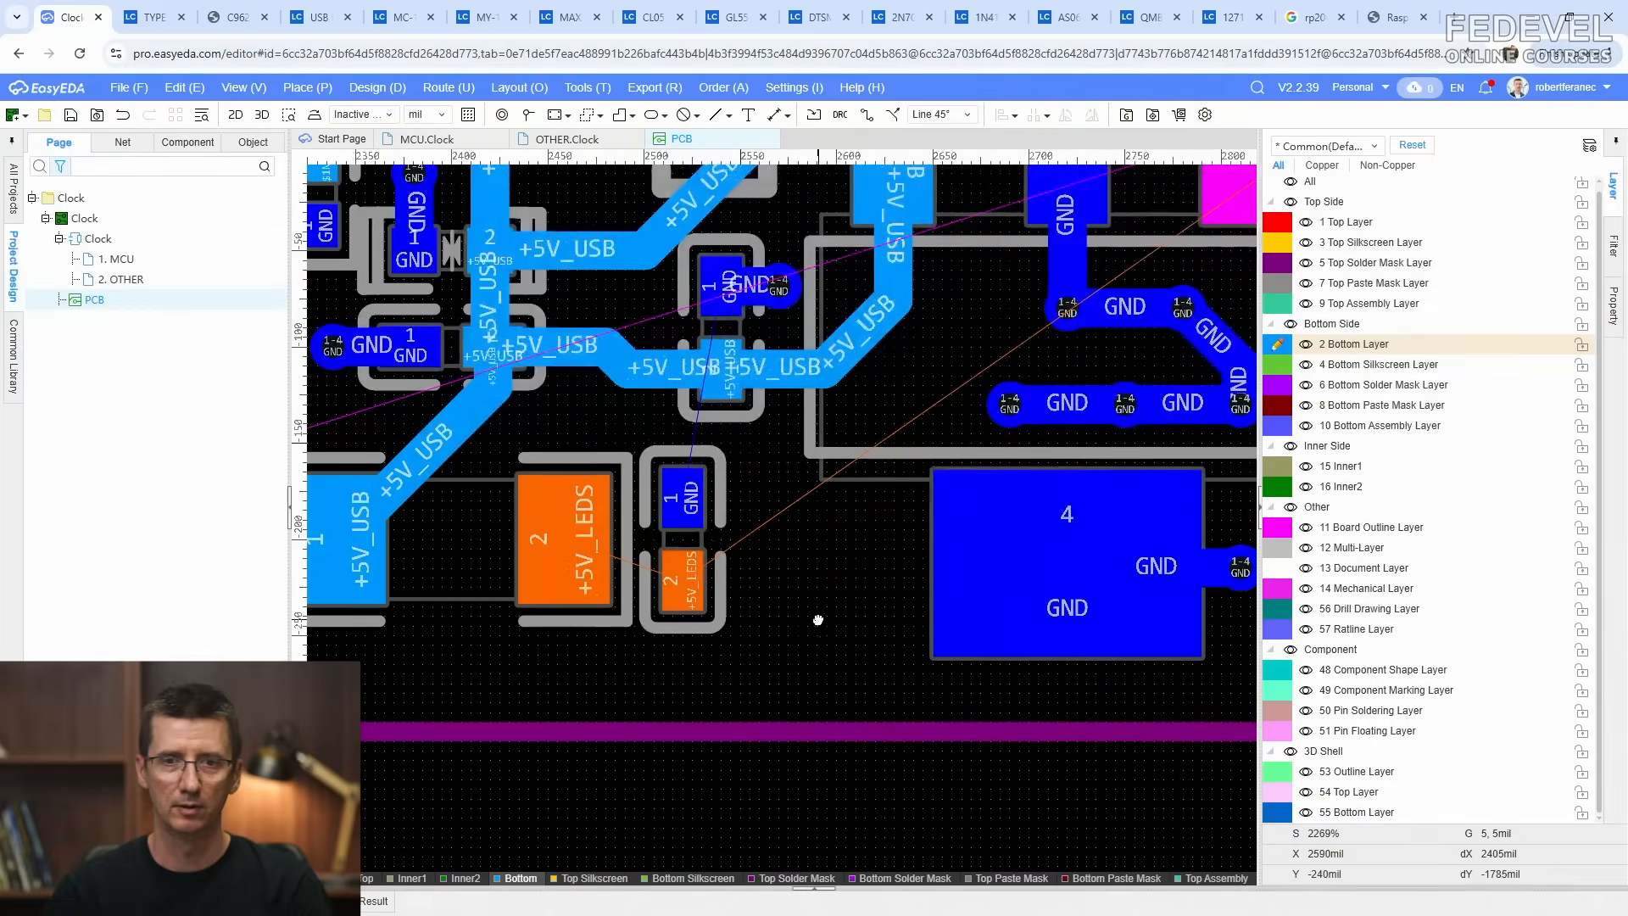
pyautogui.click(865, 116)
pyautogui.scroll(2, 763, 484)
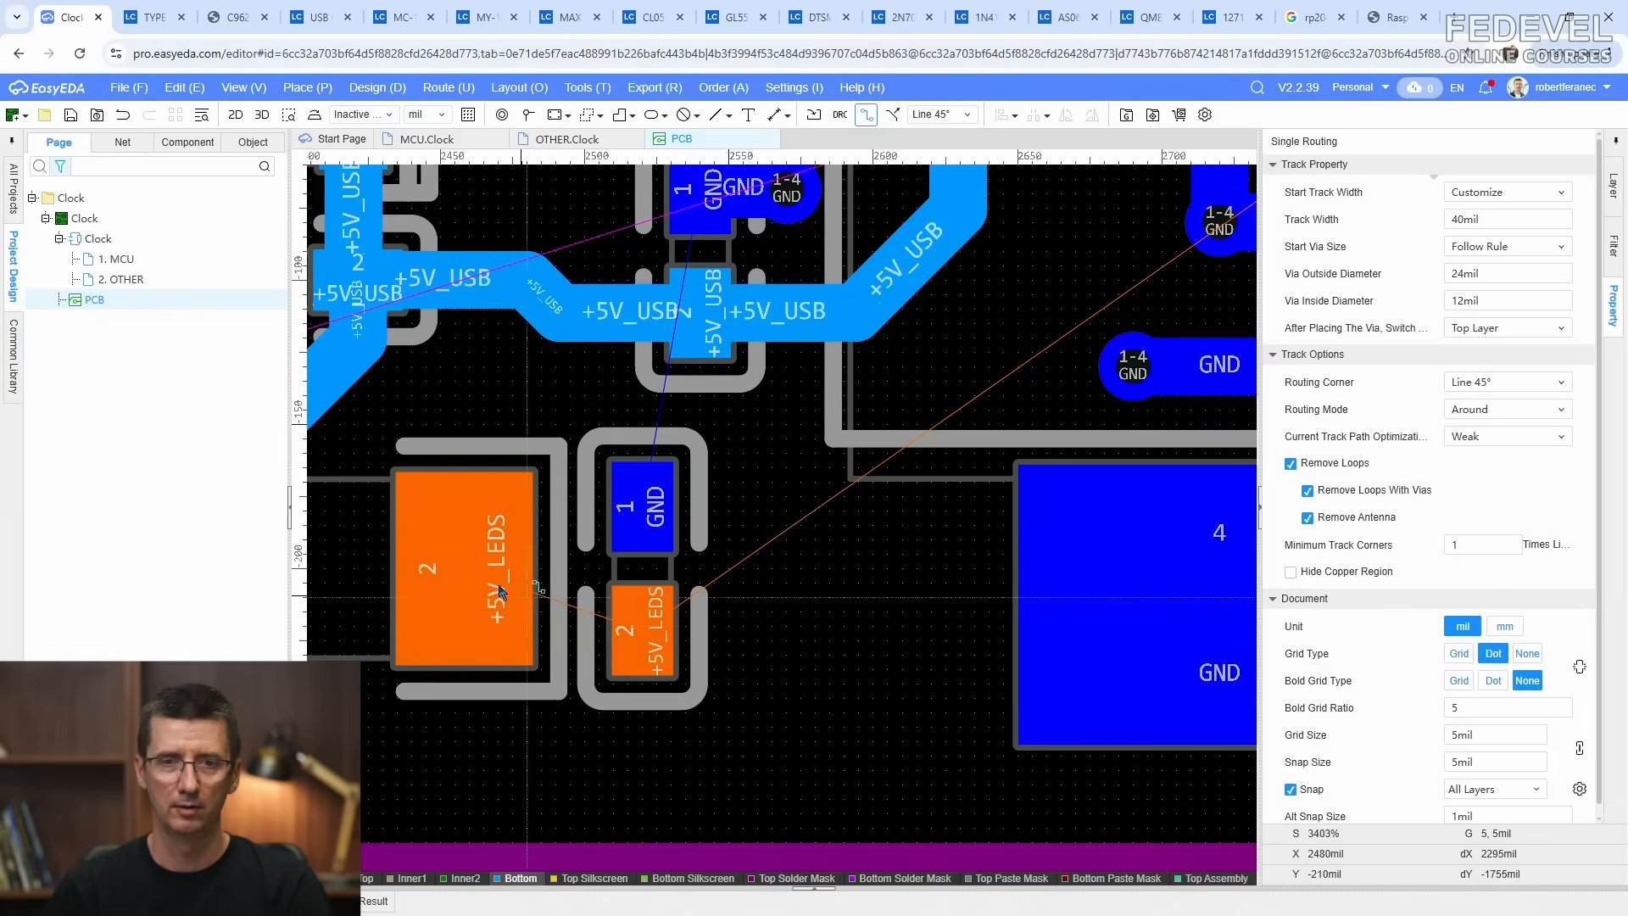
pyautogui.click(473, 568)
pyautogui.press('Tab')
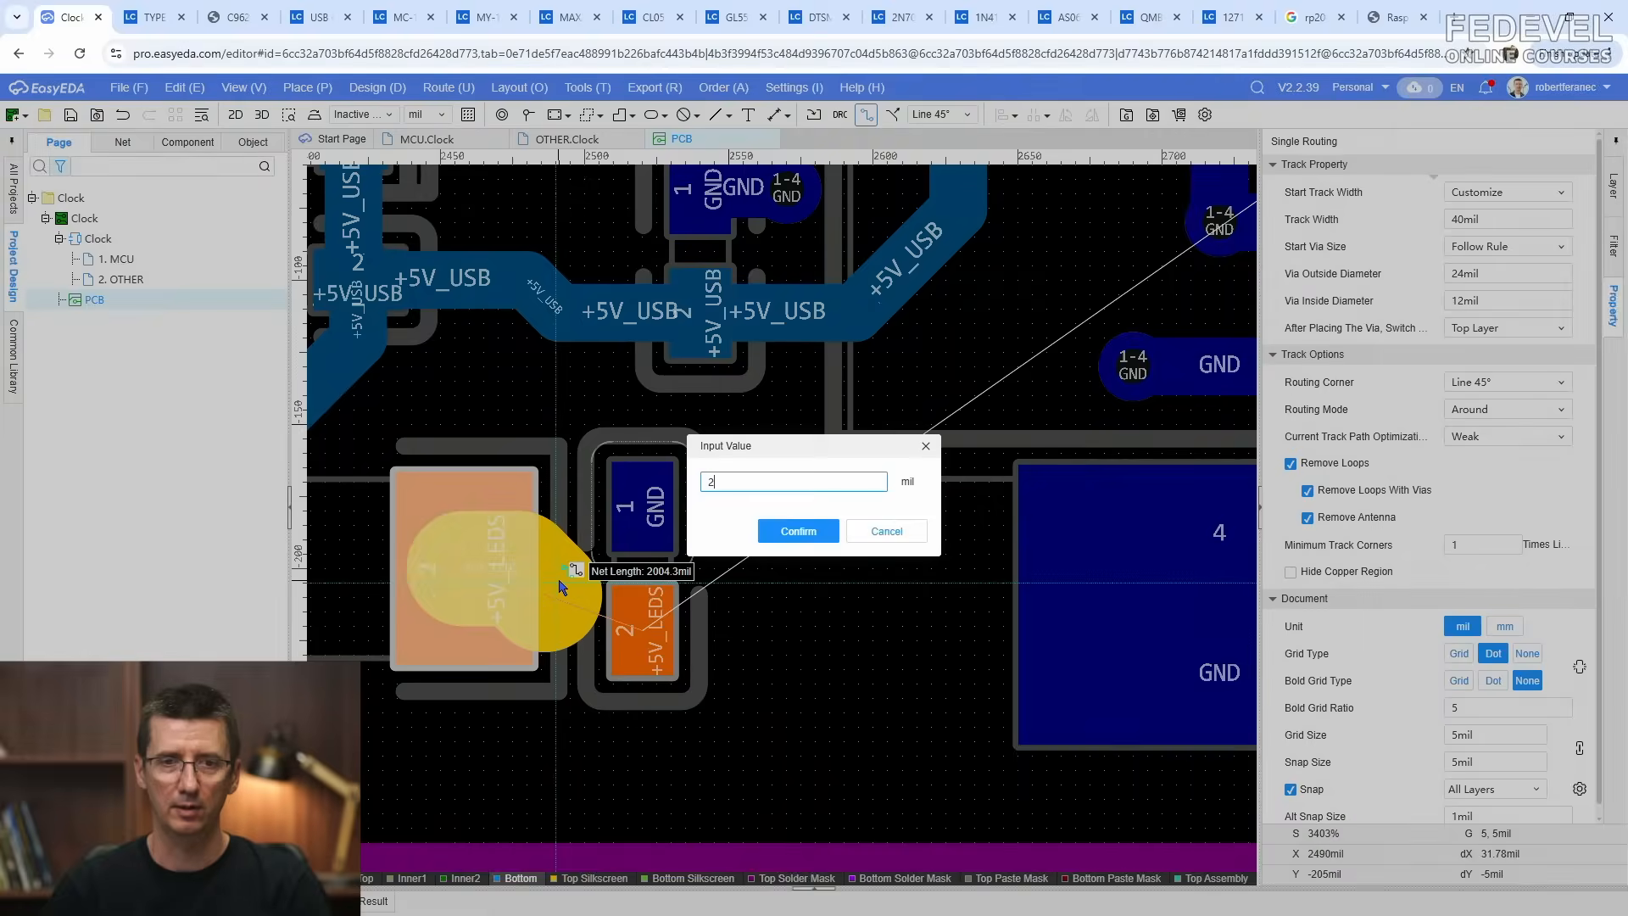
pyautogui.write('20')
pyautogui.press('Return')
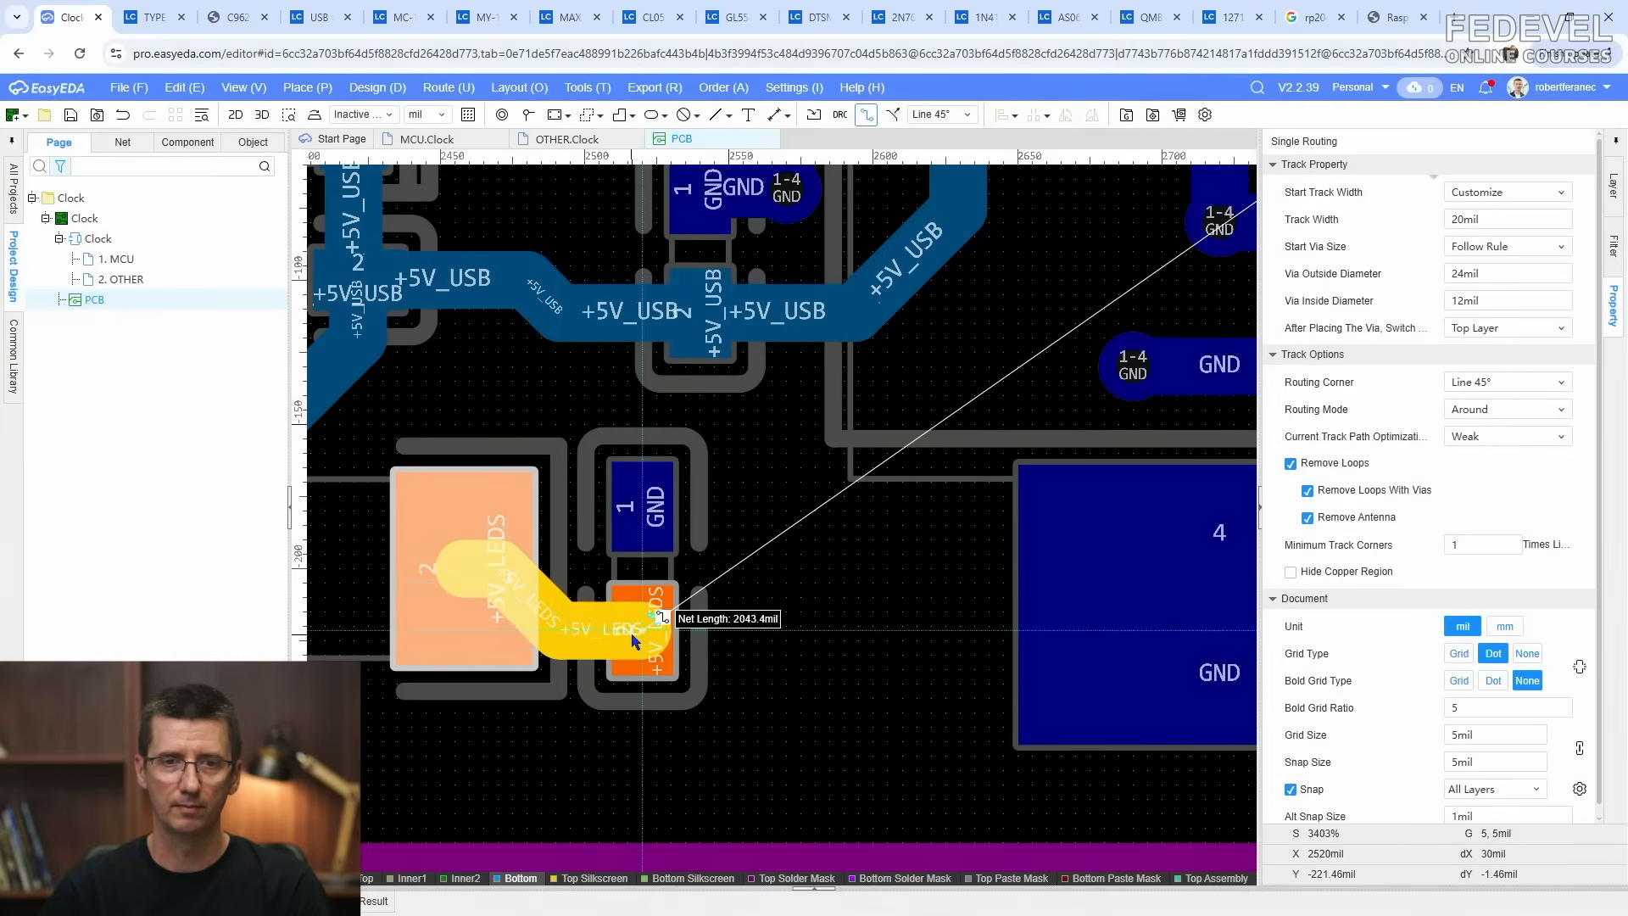
pyautogui.click(632, 634)
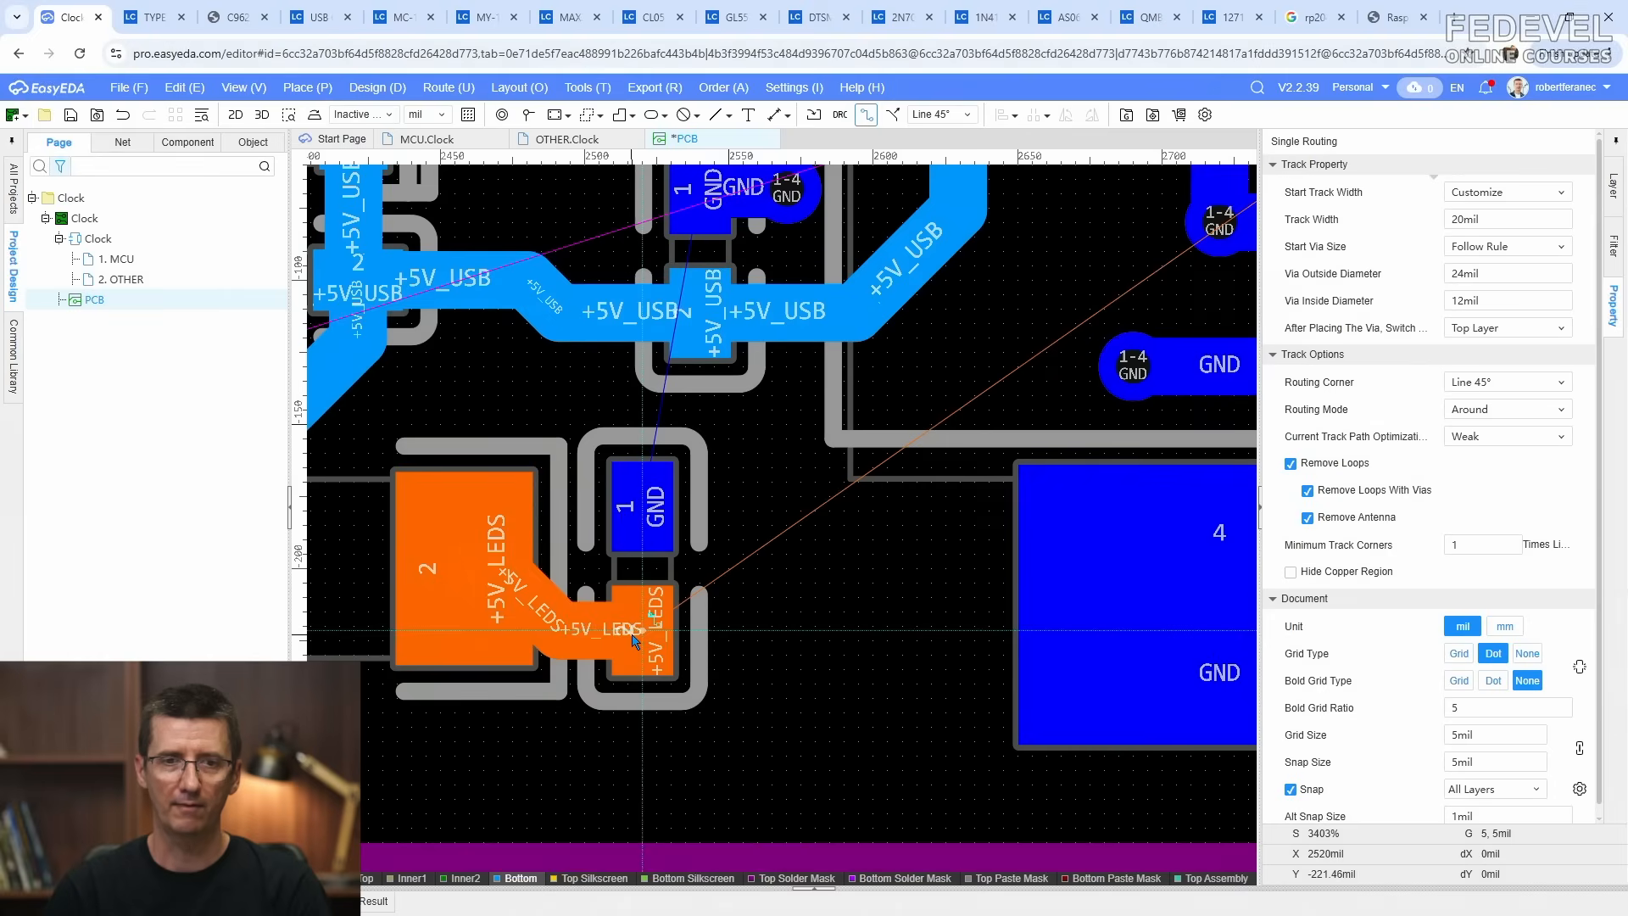
pyautogui.click(634, 634)
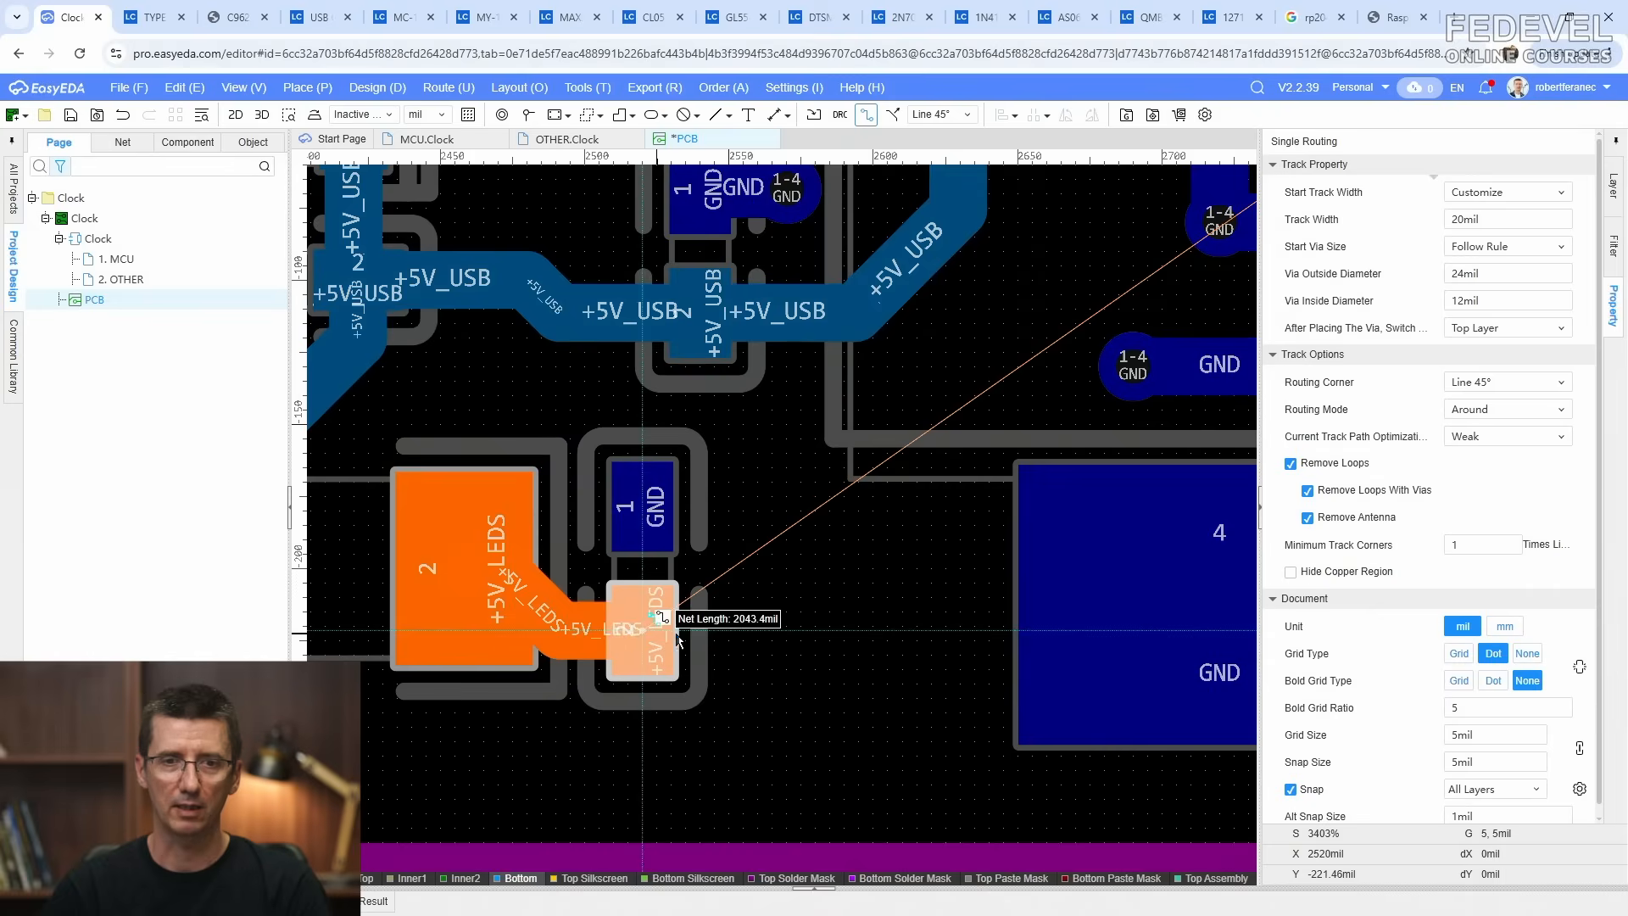
pyautogui.rightClick(728, 623)
pyautogui.rightClick(771, 531)
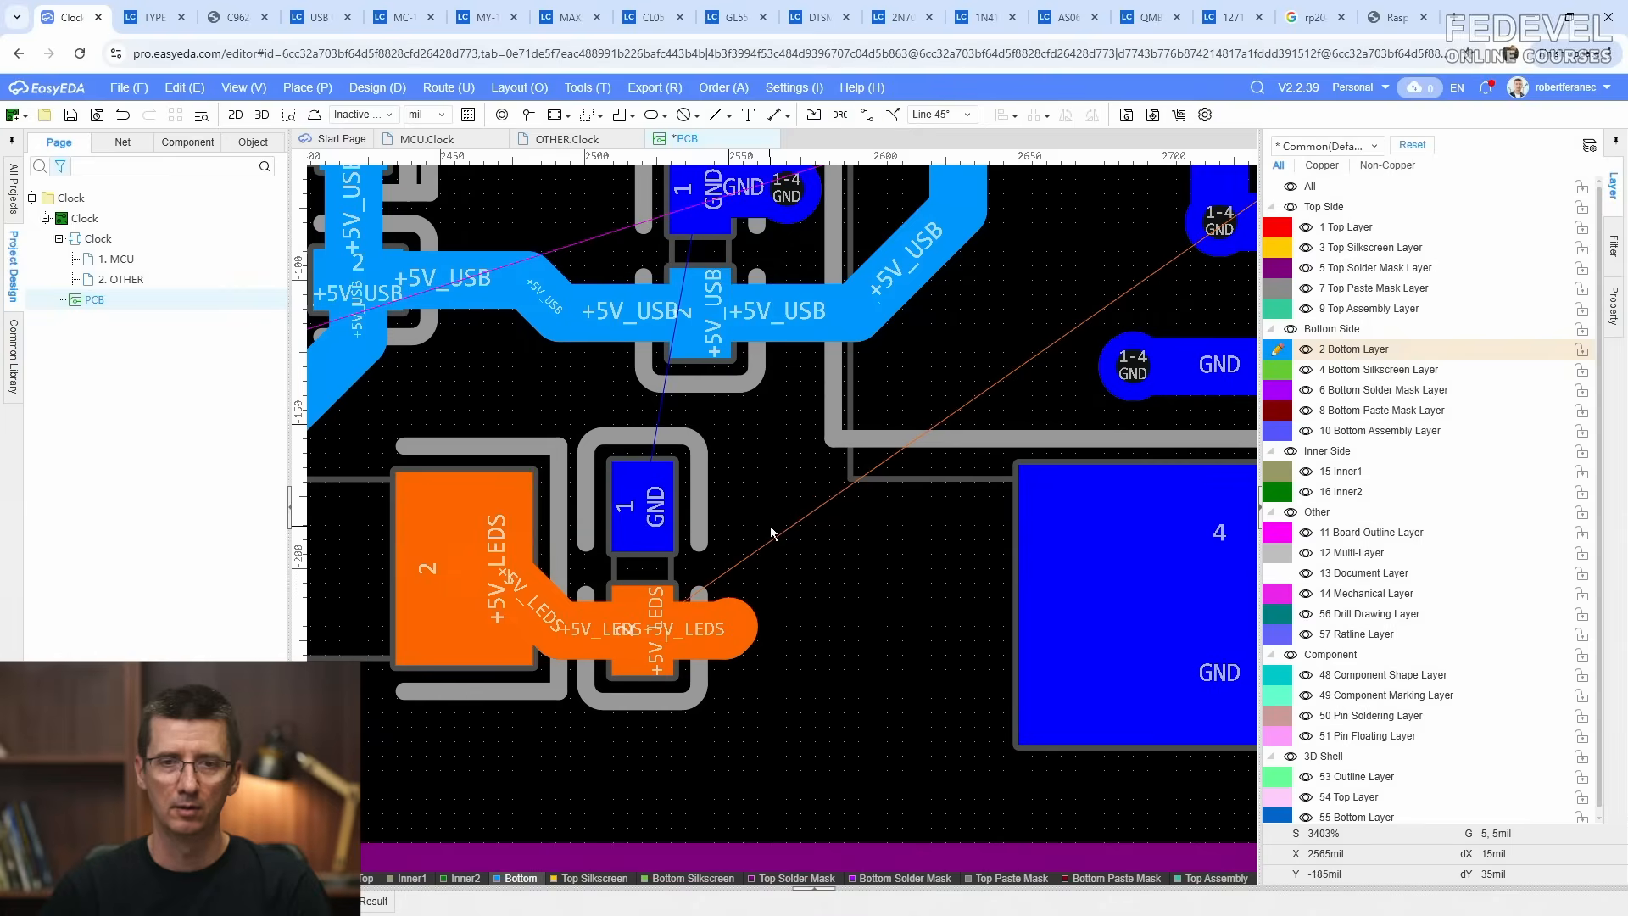
# Step: Place a +5V_LEDS via at the end of the short track and two more vias along the lower edge of the large pad
pyautogui.click(528, 115)
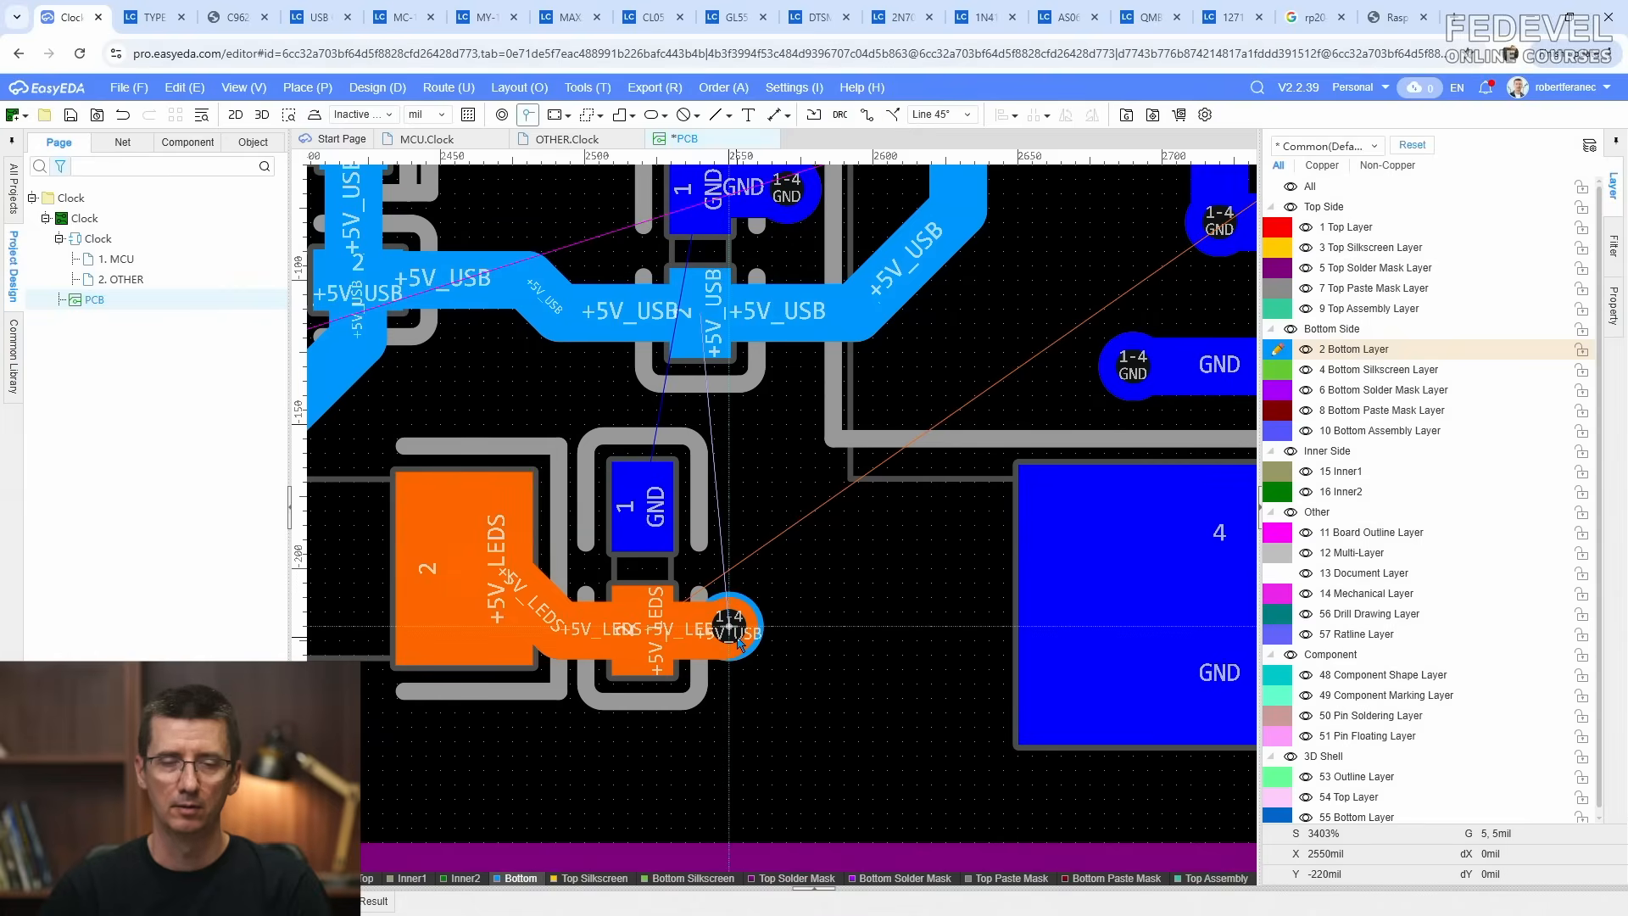
pyautogui.click(729, 627)
pyautogui.click(526, 676)
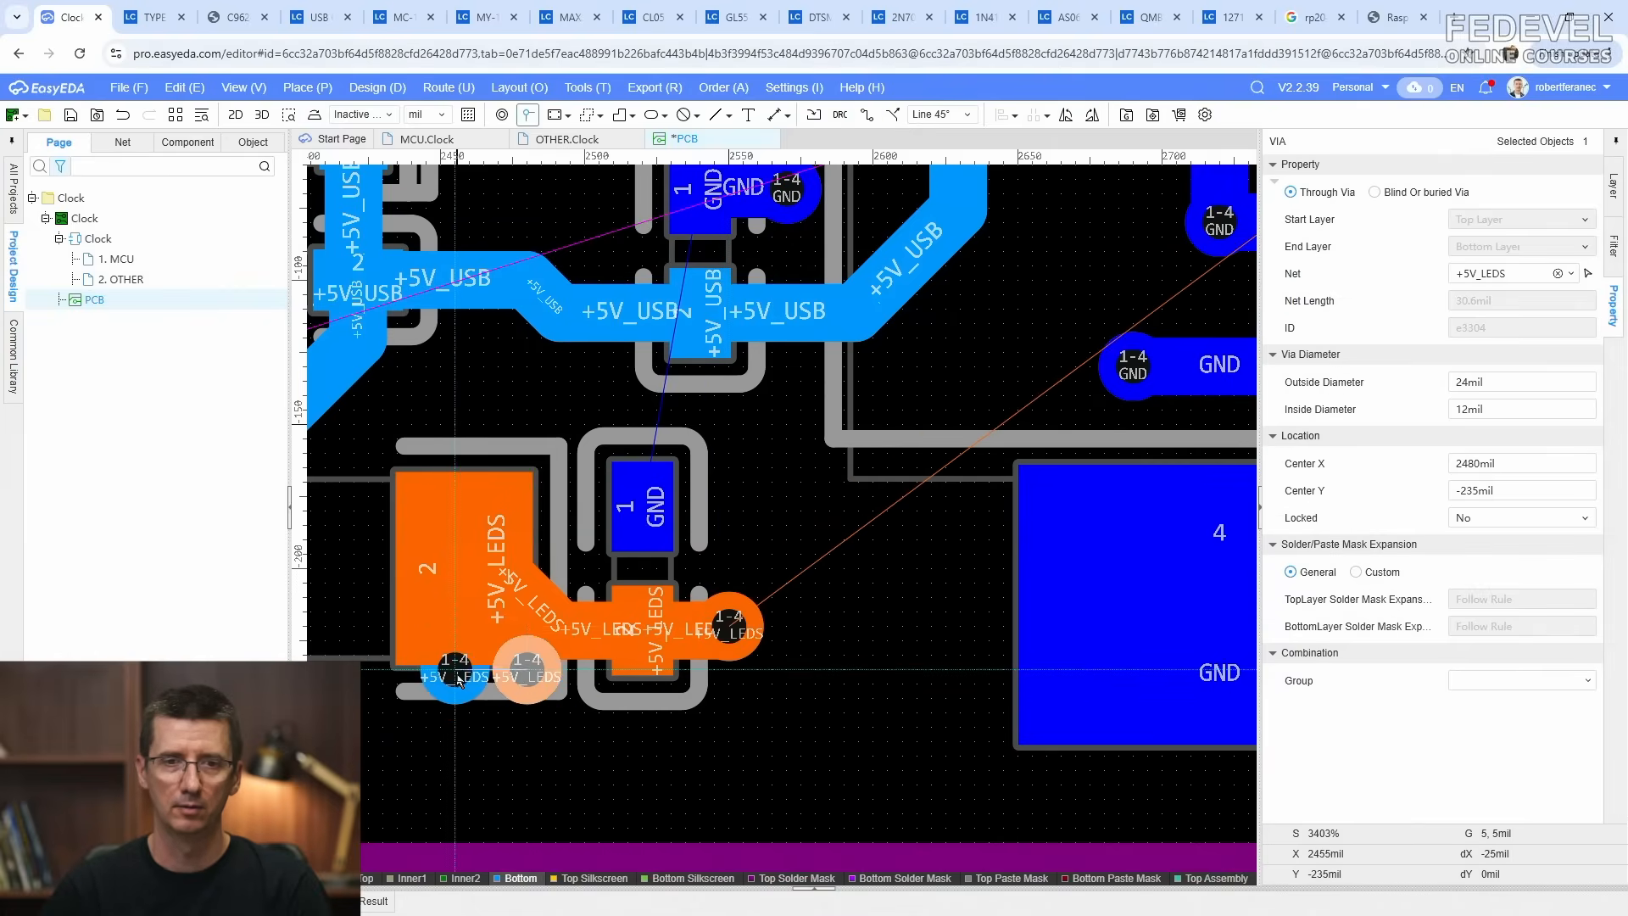
pyautogui.click(459, 680)
pyautogui.rightClick(519, 729)
# Step: Move the two vias from the large pad to 2580, -250 mil and 2610, -220 mil beside the track-end via
pyautogui.moveTo(526, 679); pyautogui.dragTo(805, 738)
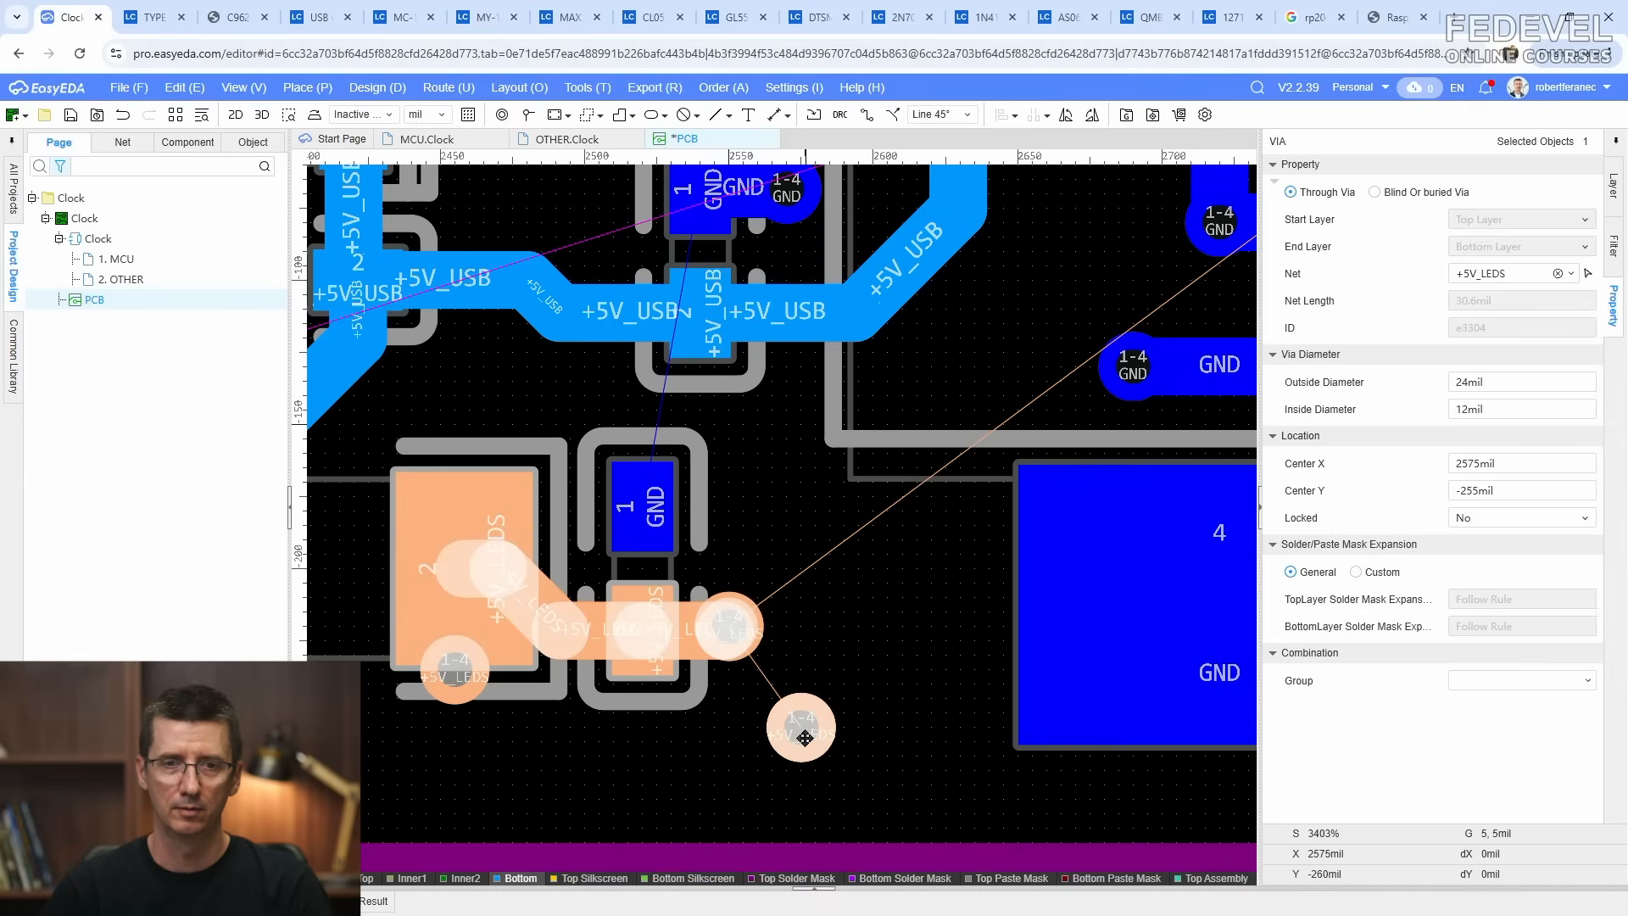
pyautogui.click(803, 689)
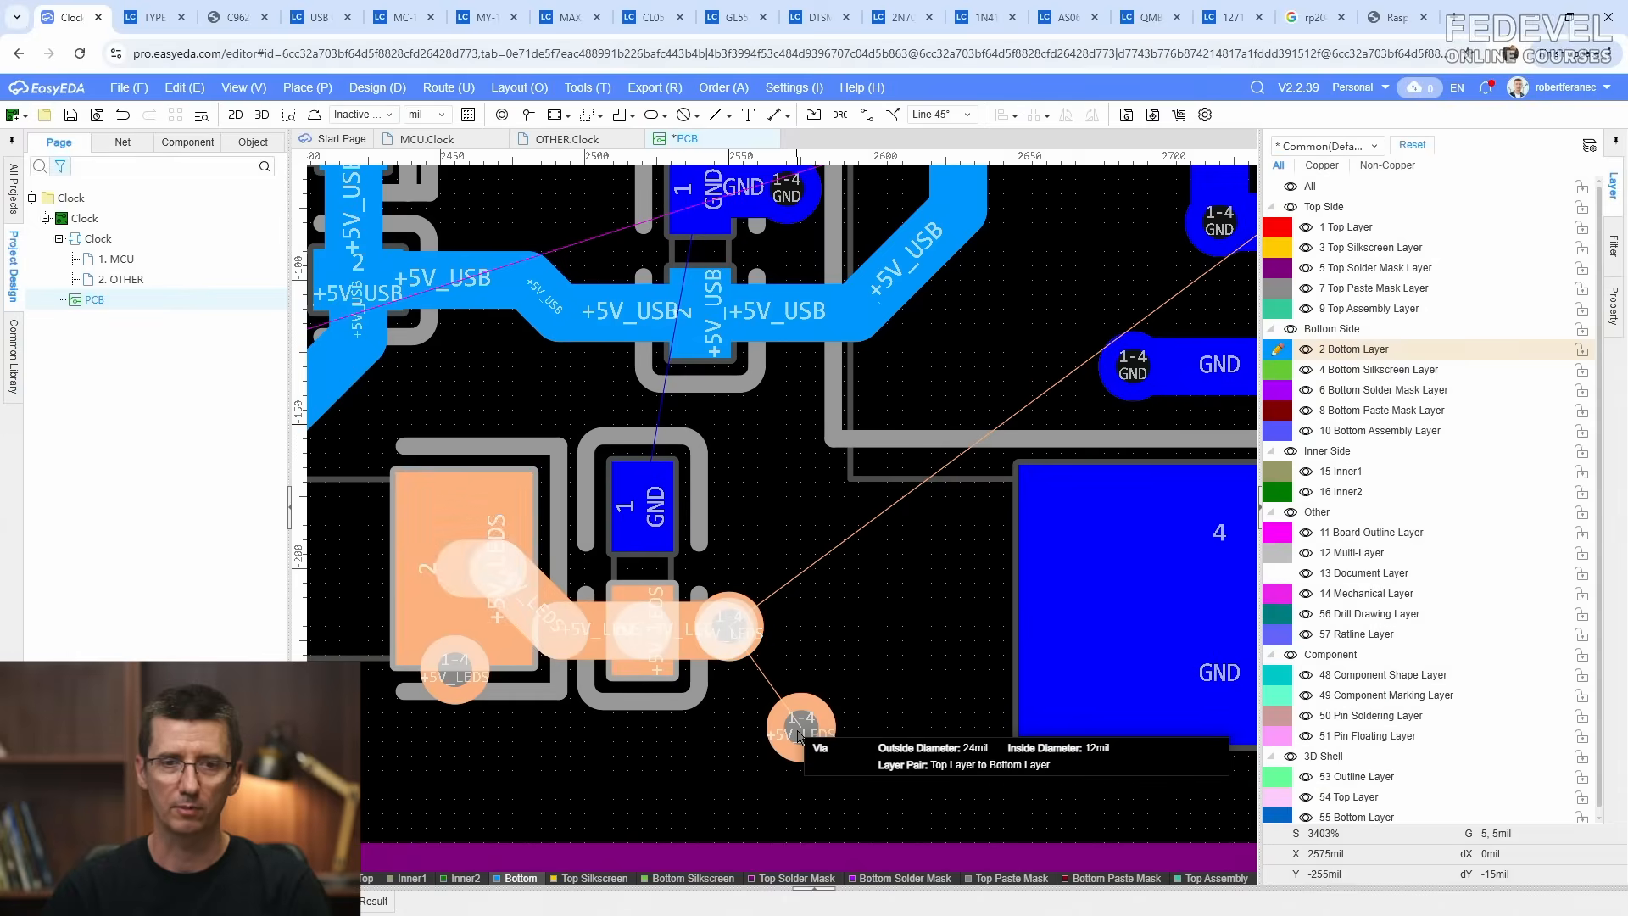
pyautogui.moveTo(799, 736)
pyautogui.mouseDown()
pyautogui.moveTo(805, 697)
pyautogui.moveTo(816, 714)
pyautogui.mouseUp()
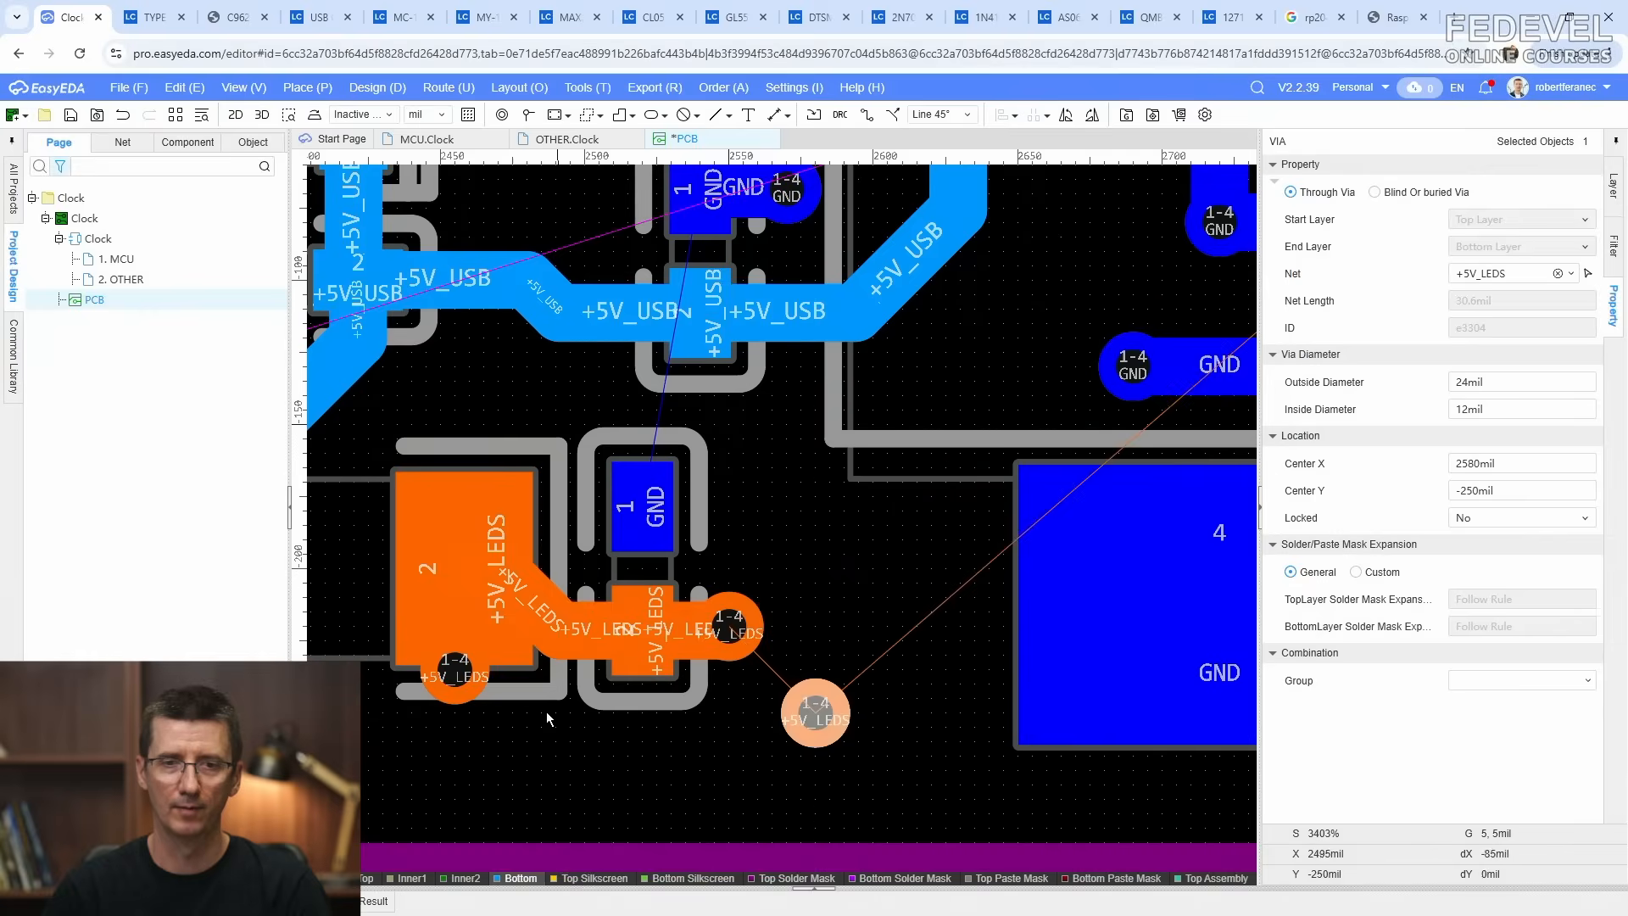
pyautogui.moveTo(459, 686); pyautogui.dragTo(929, 774)
pyautogui.moveTo(926, 675); pyautogui.dragTo(915, 645)
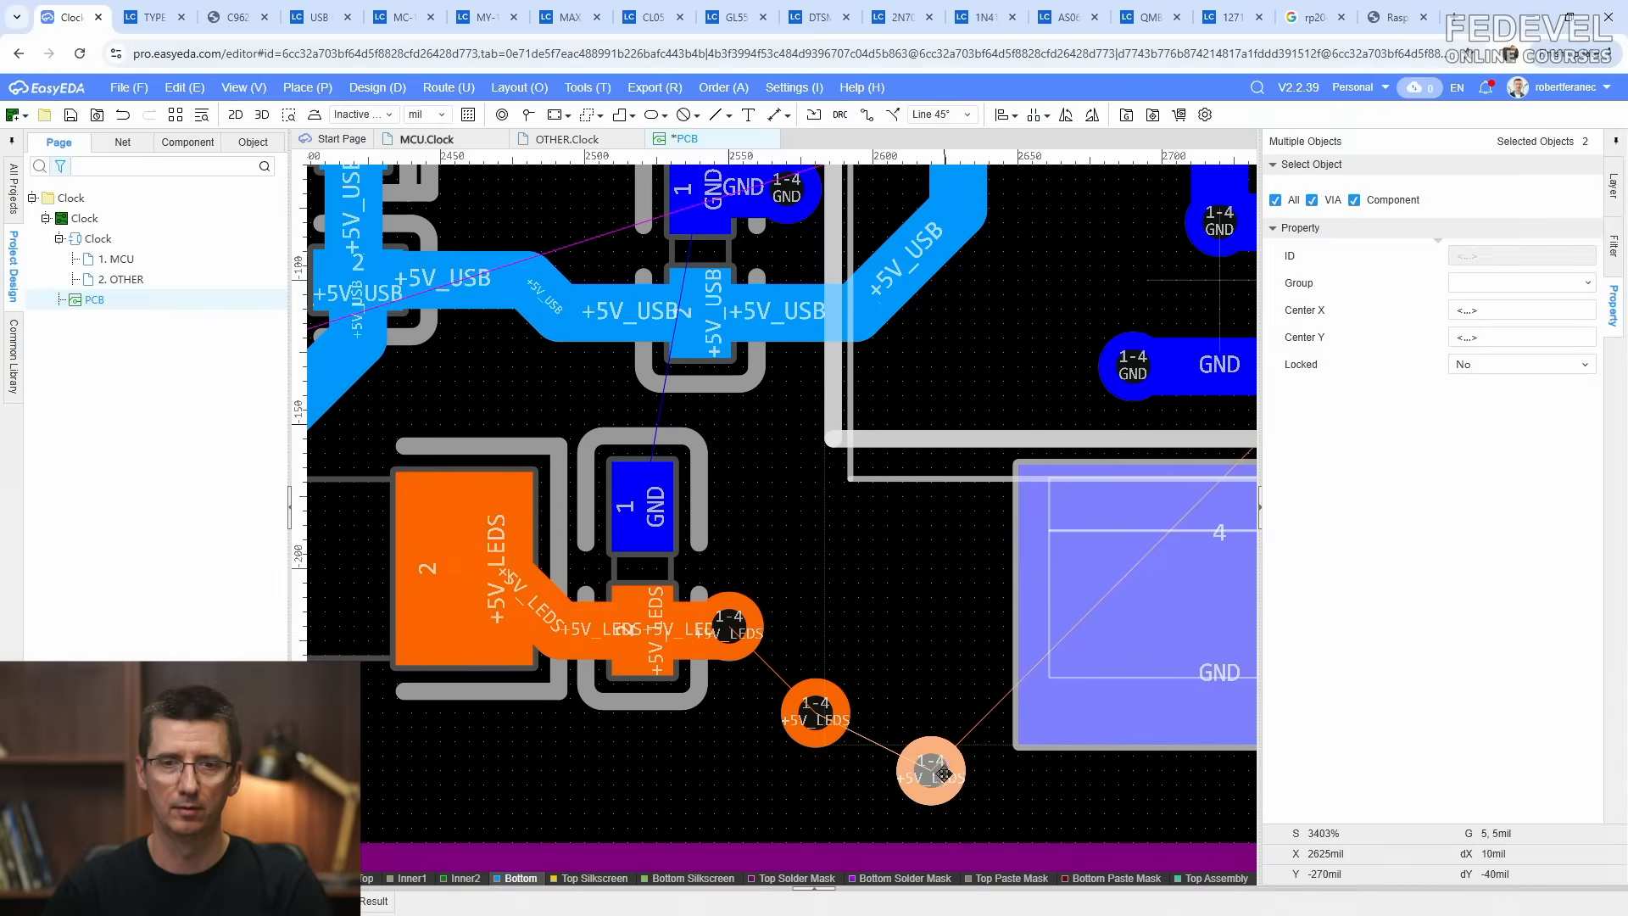
pyautogui.moveTo(934, 773); pyautogui.dragTo(900, 622)
pyautogui.click(123, 115)
pyautogui.click(944, 761)
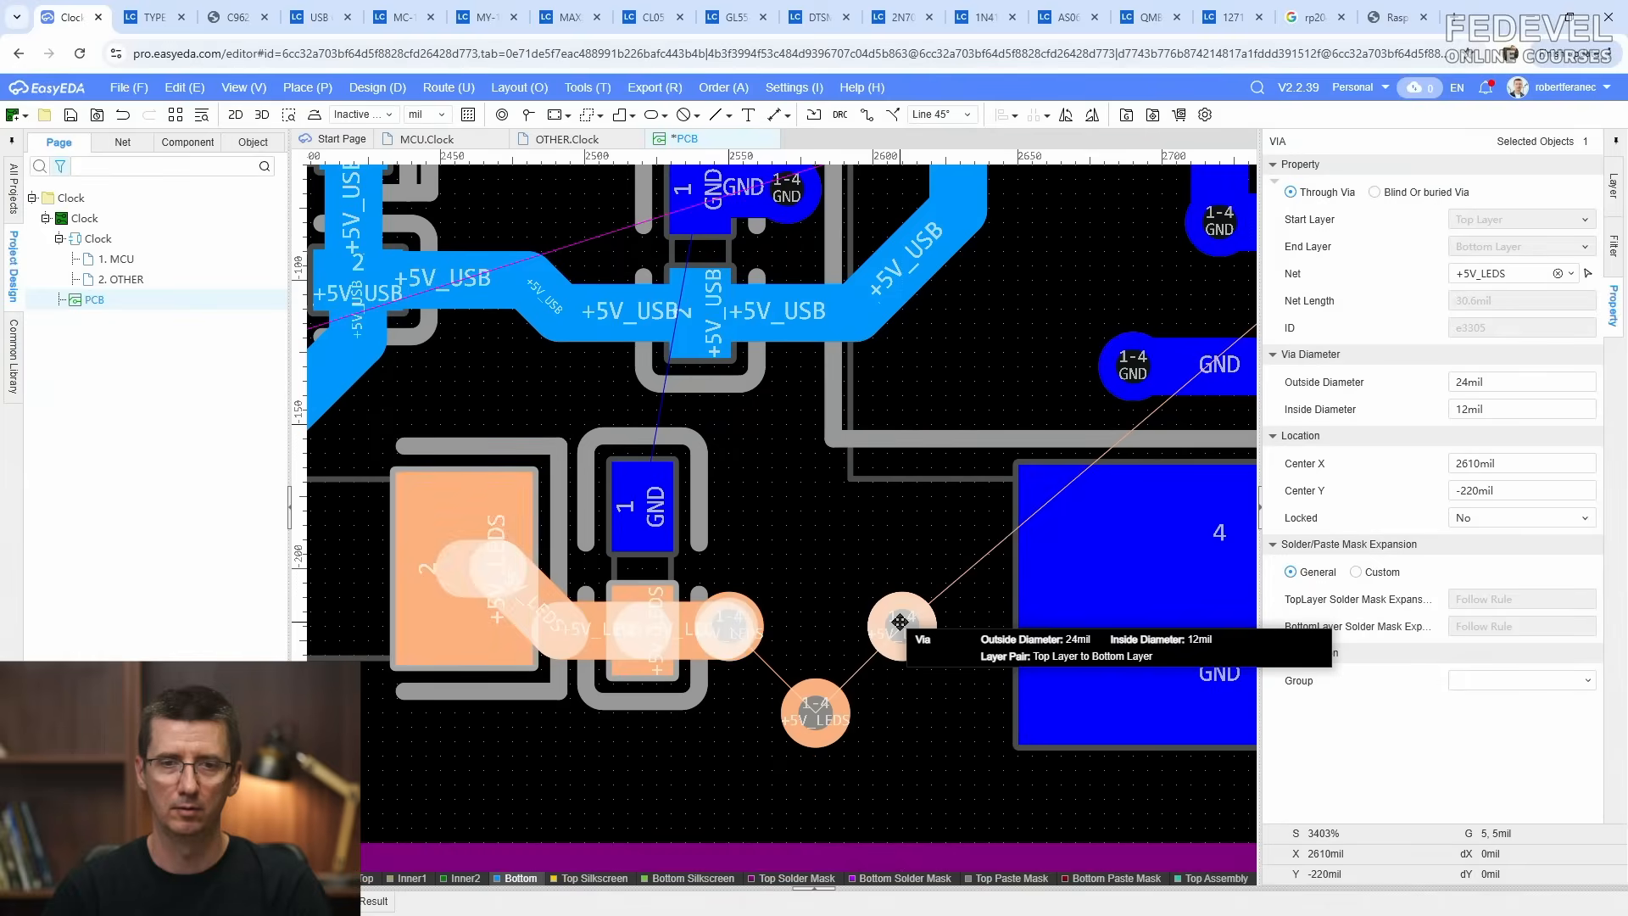
# Step: Connect the three +5V_LEDS vias with 20 mil V-shaped tracks on the Bottom Layer
pyautogui.click(866, 116)
pyautogui.click(729, 627)
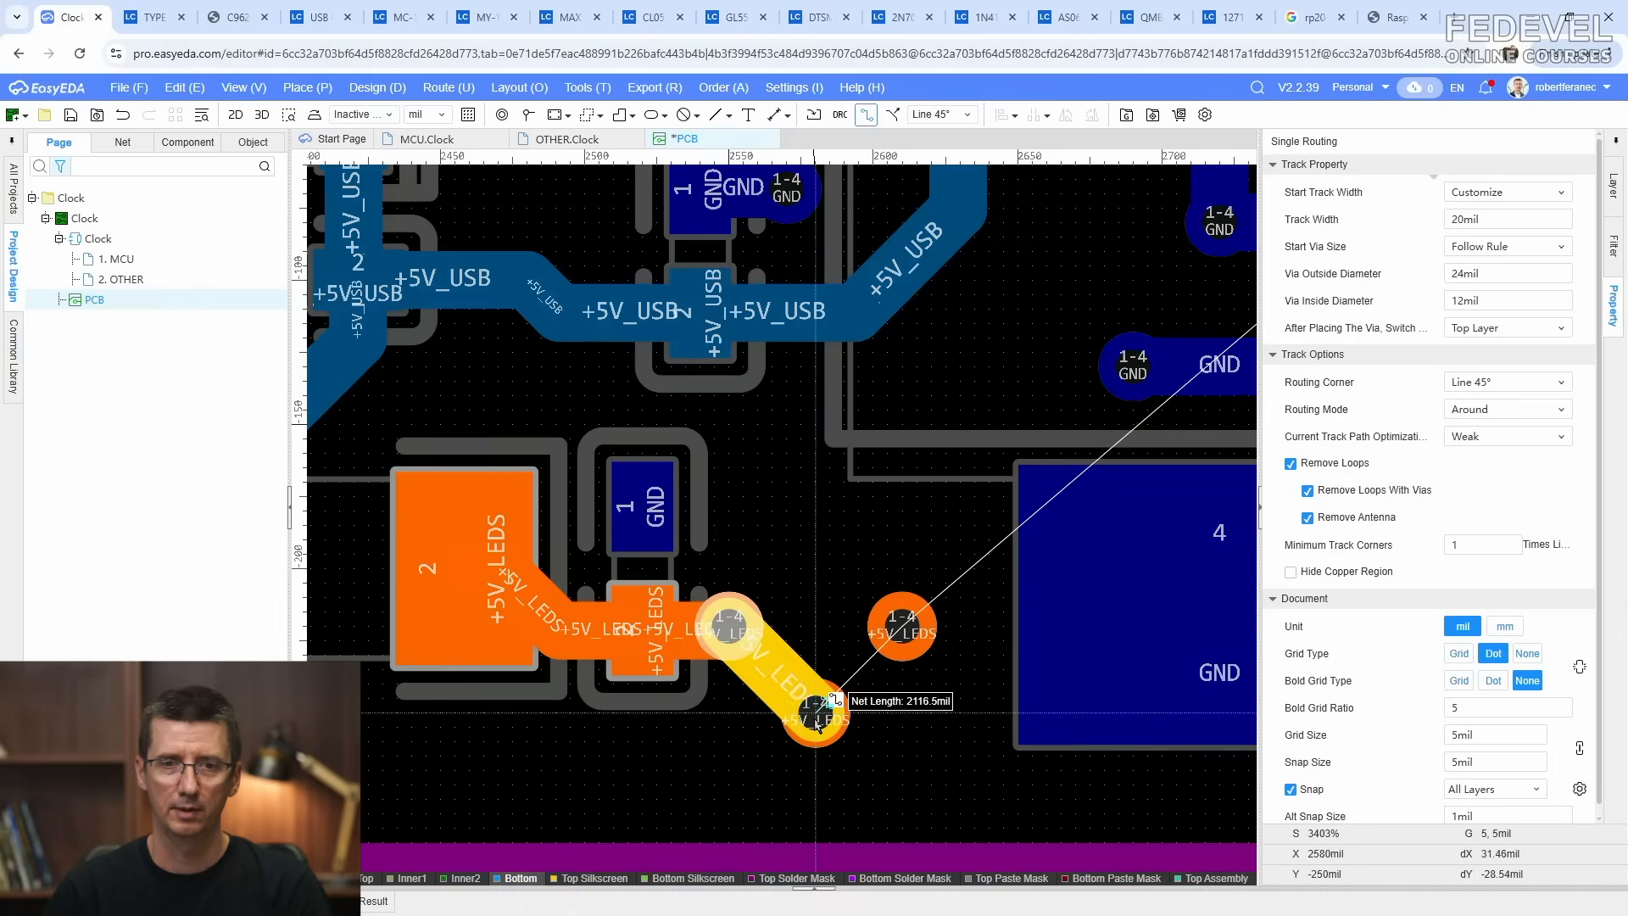
pyautogui.click(816, 712)
pyautogui.click(900, 627)
pyautogui.press('Escape')
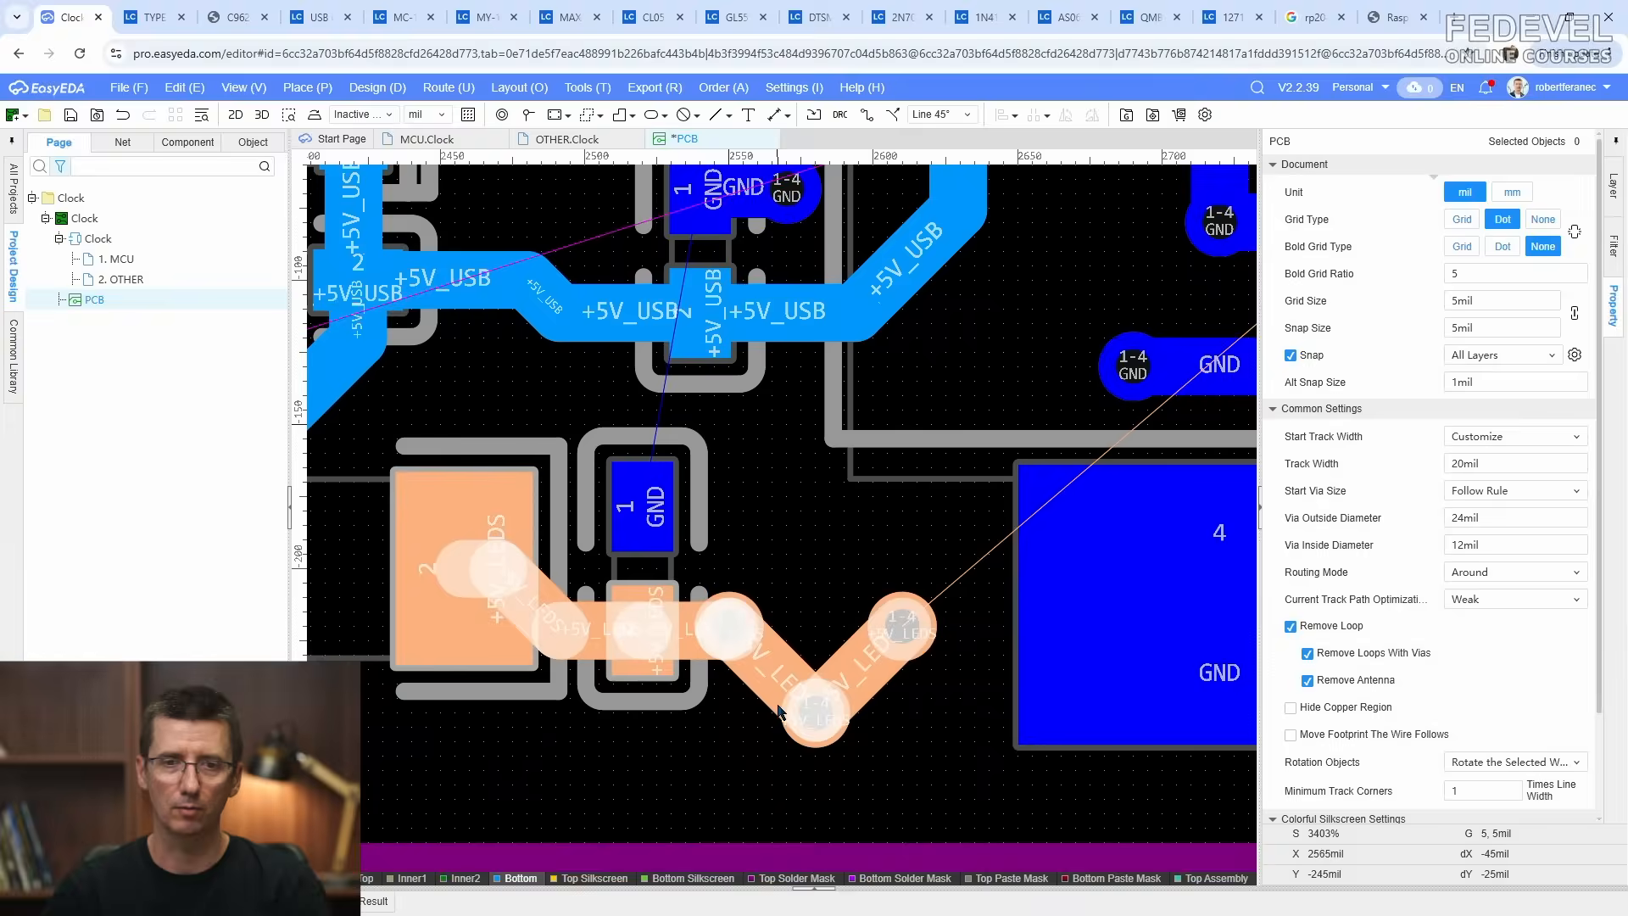
# Step: Make the Top Layer active and route a 20 mil +5V_LEDS track from the V-shaped via group to pin 1 of the three-pin connector
pyautogui.scroll(-5, 780, 712)
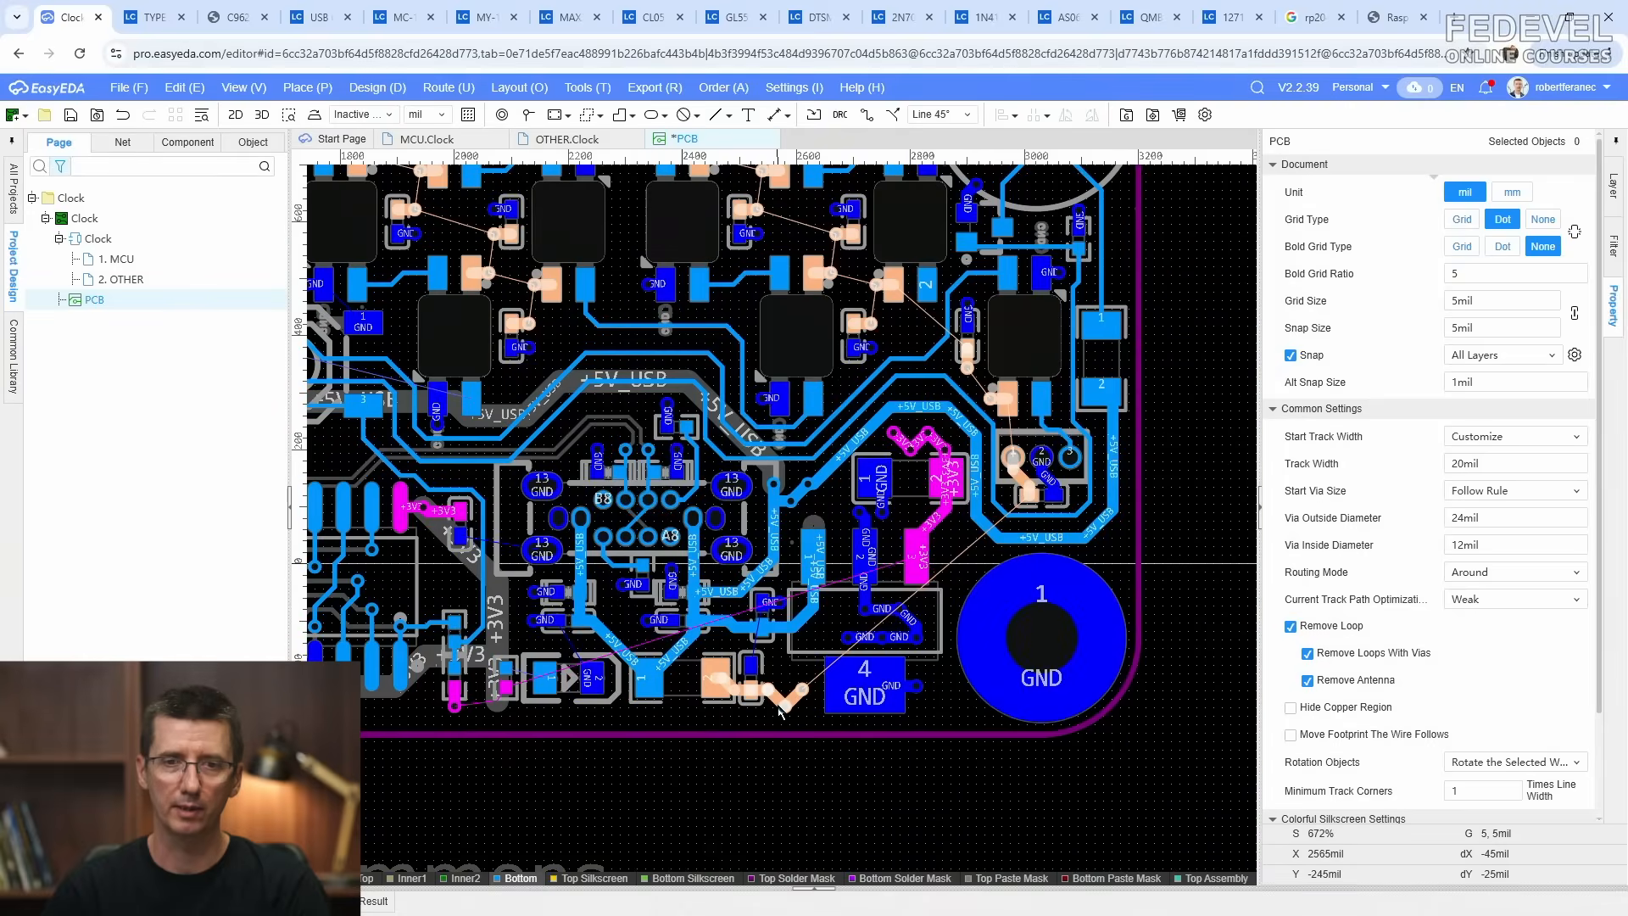
pyautogui.click(1614, 185)
pyautogui.click(1274, 232)
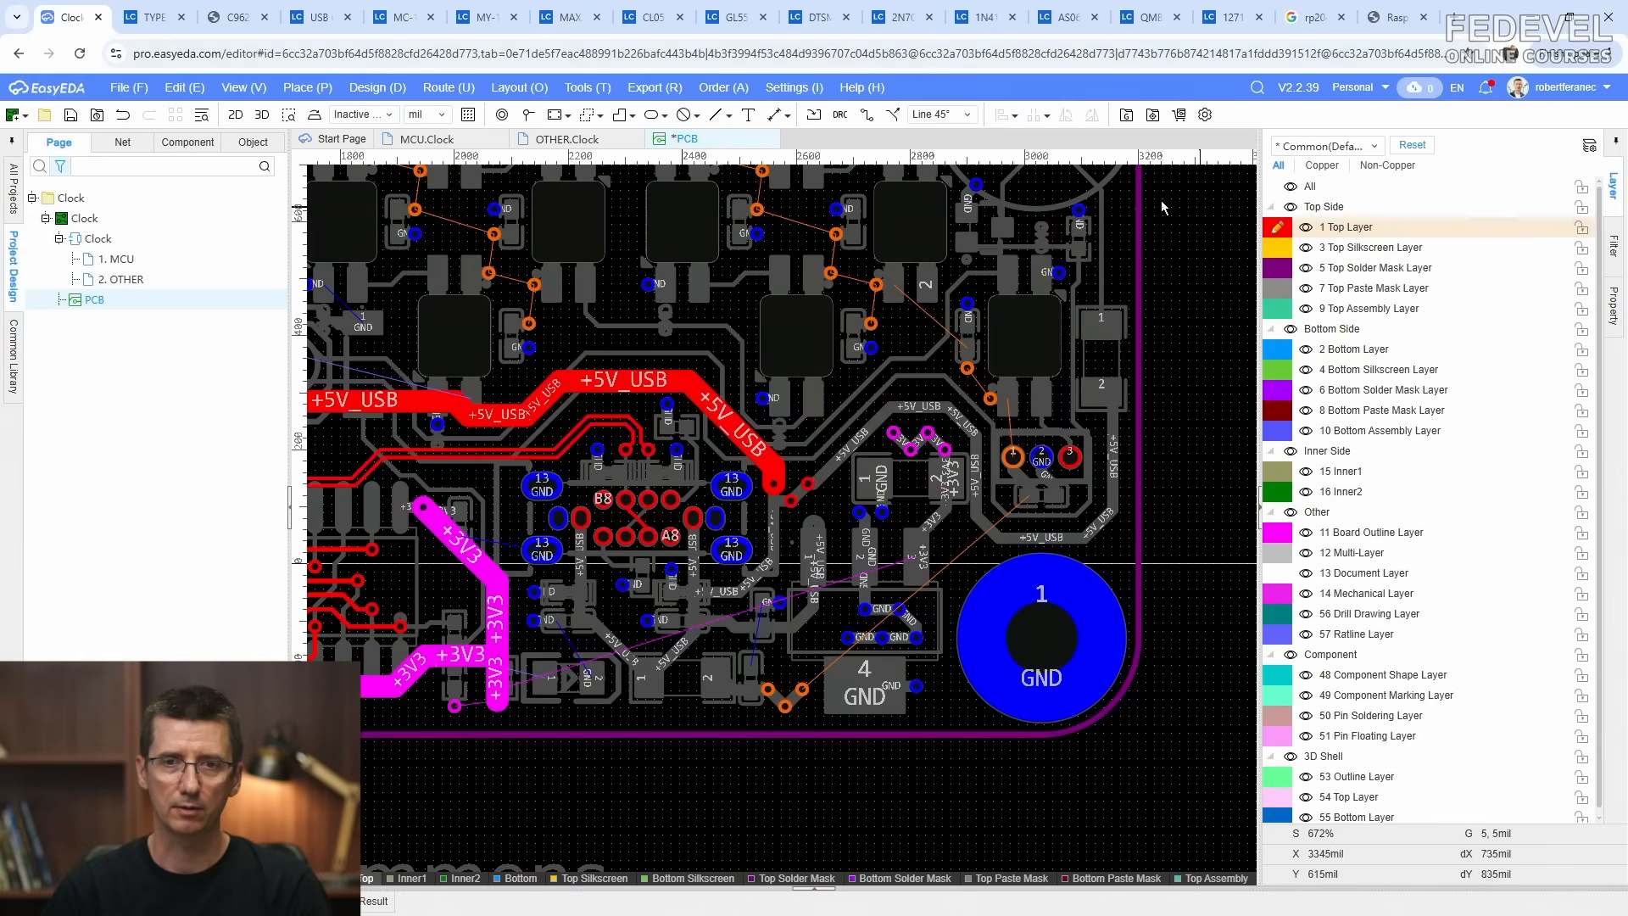
pyautogui.click(865, 119)
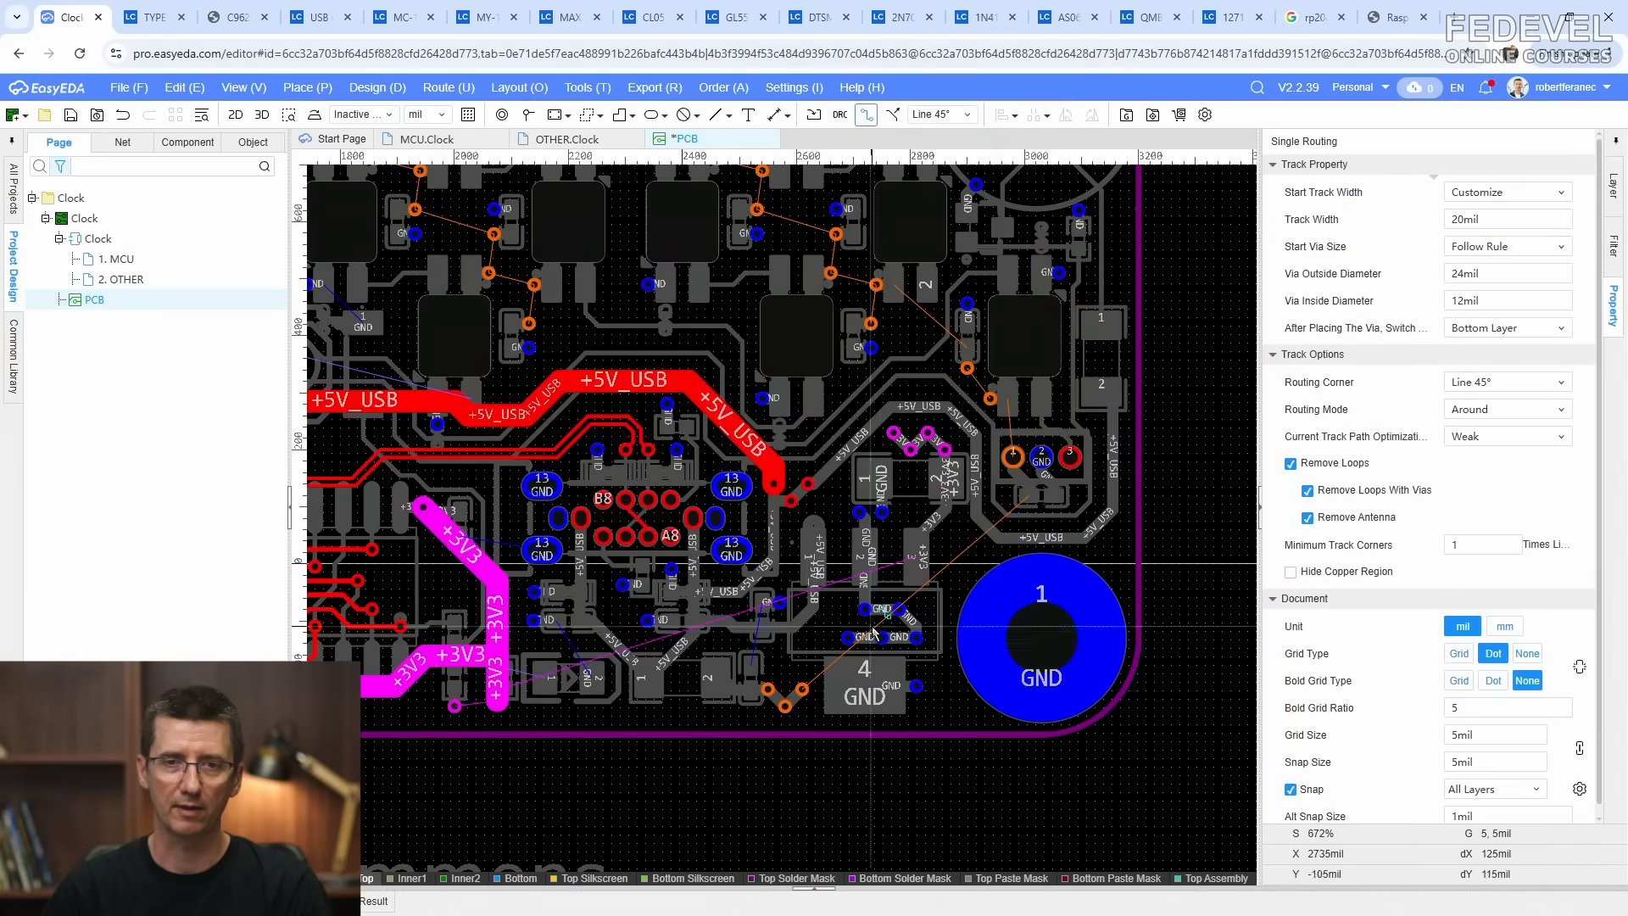
pyautogui.scroll(2, 878, 618)
pyautogui.click(947, 687)
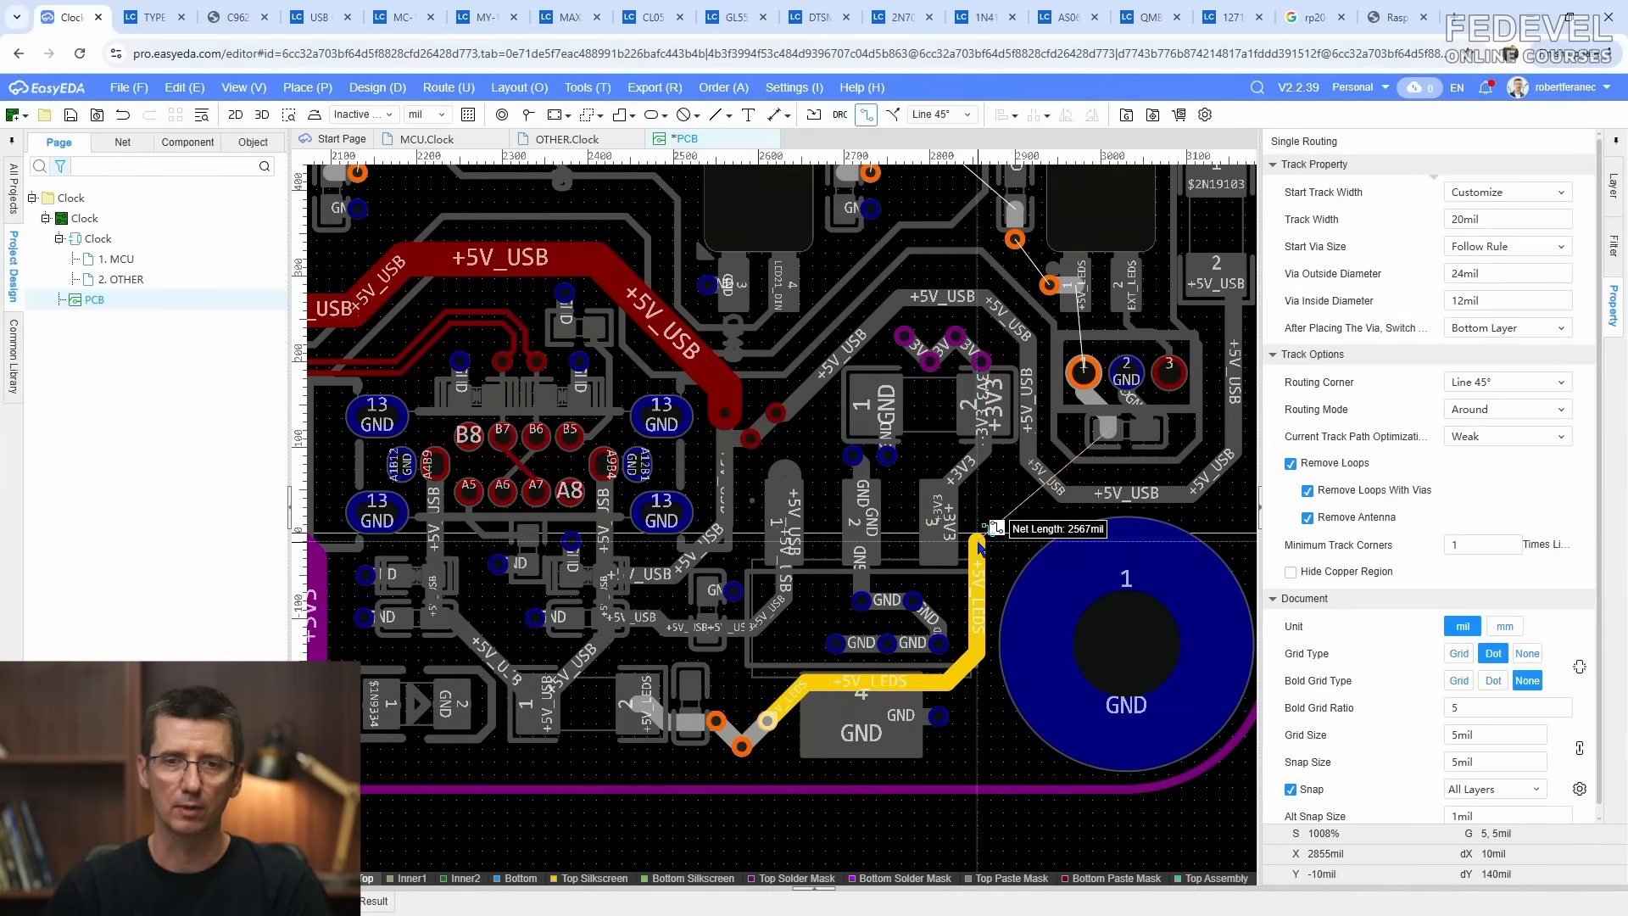
pyautogui.click(979, 544)
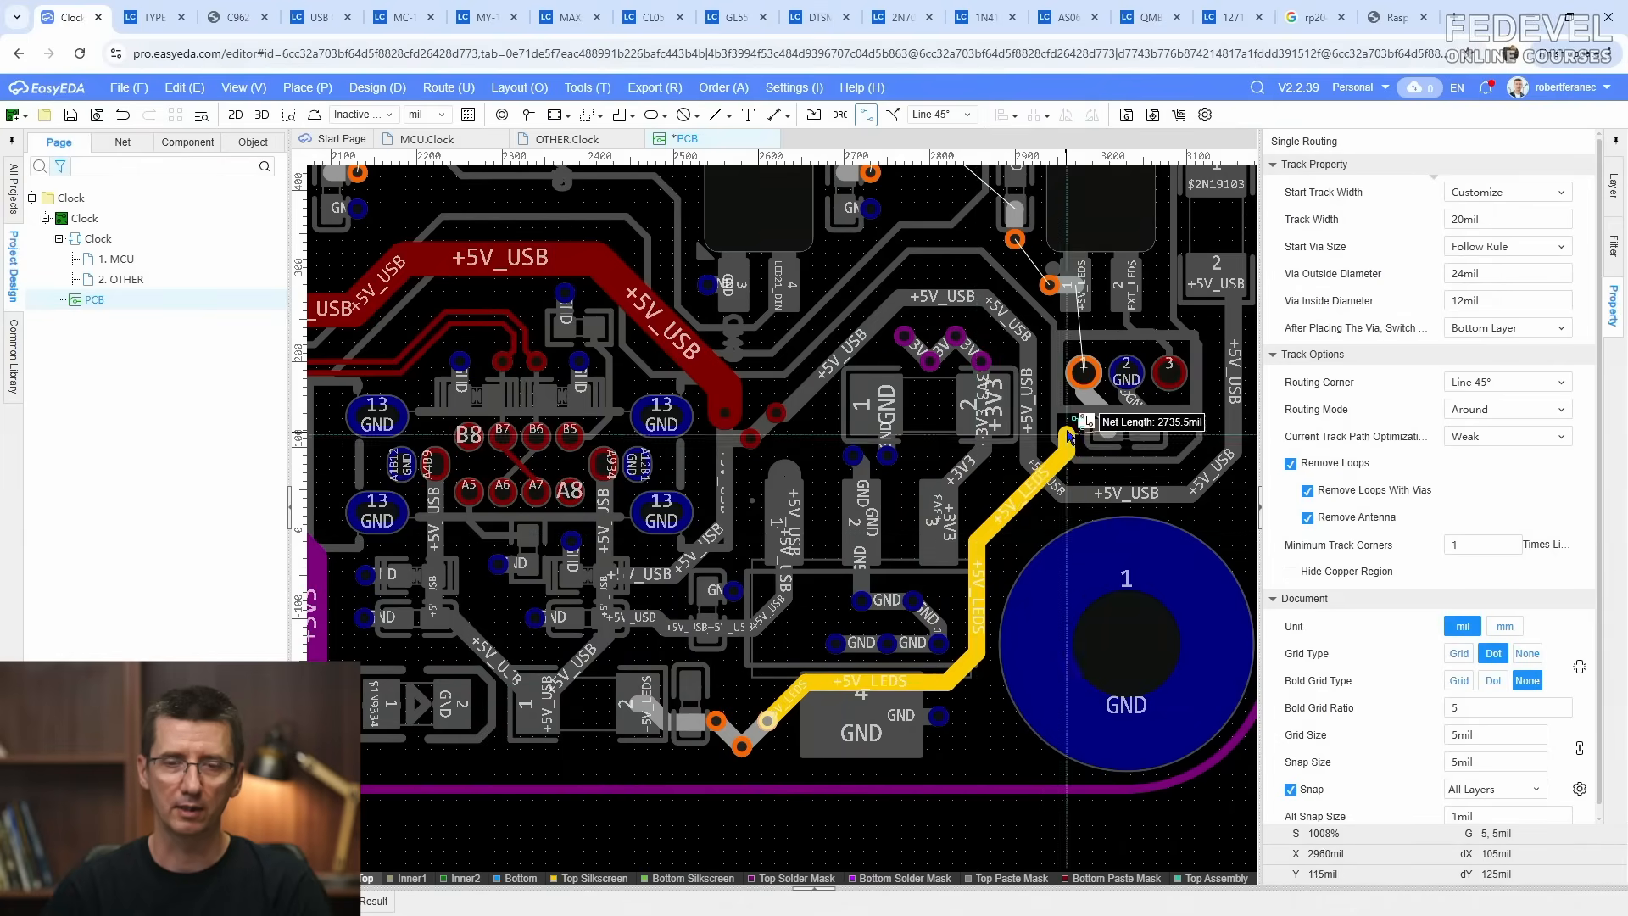
pyautogui.click(1084, 375)
pyautogui.moveTo(1083, 381); pyautogui.dragTo(871, 729, button='right')
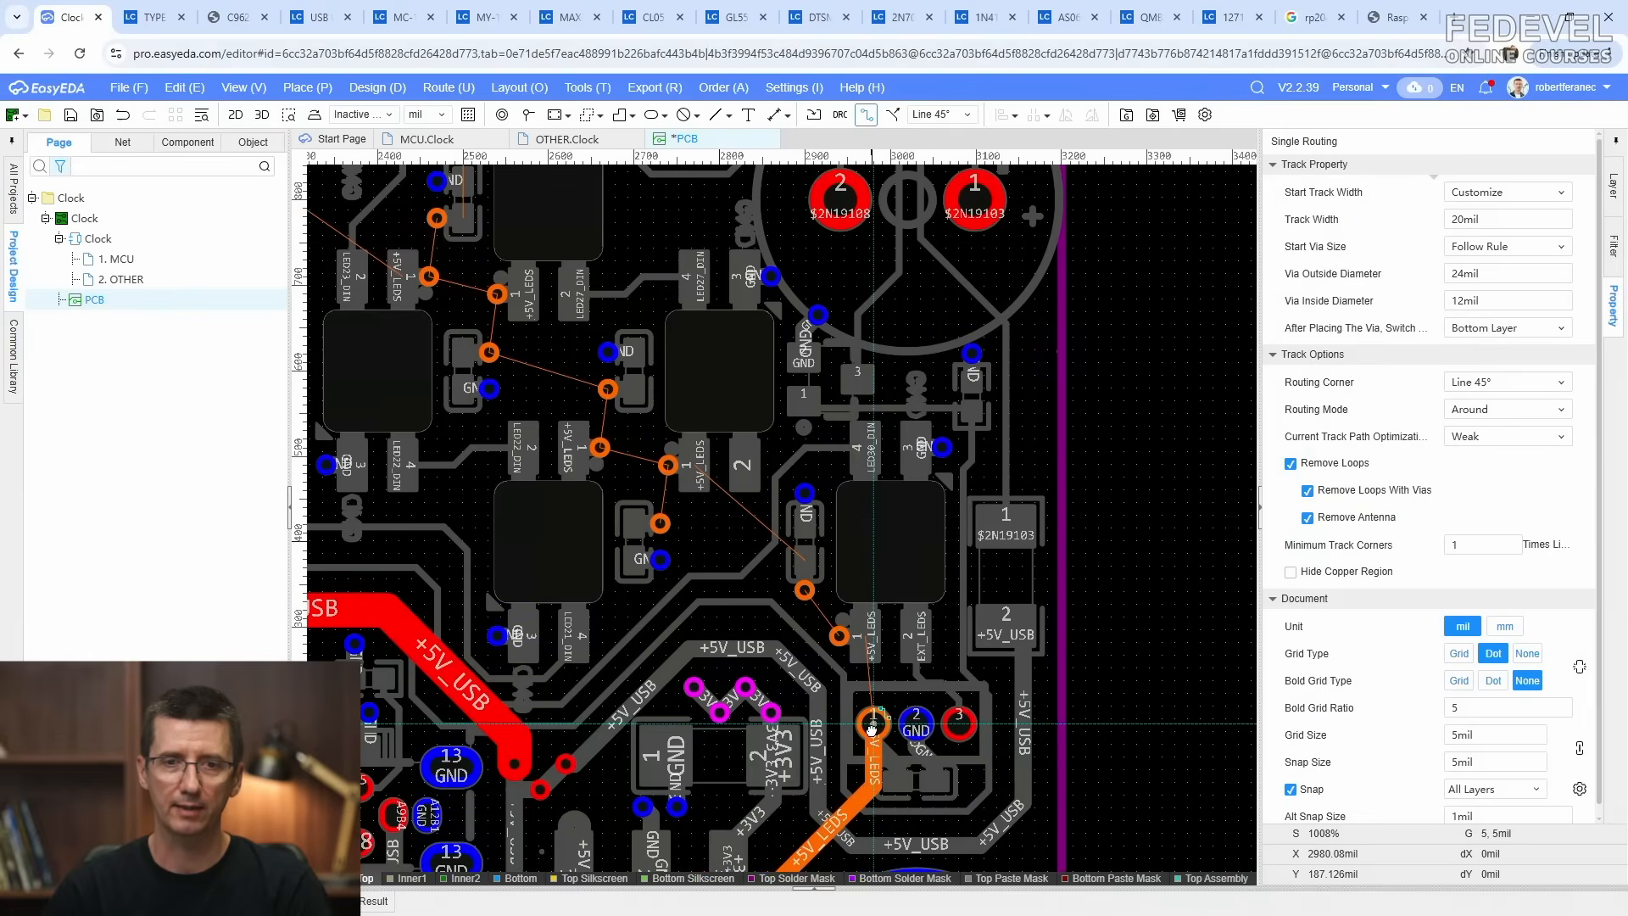
# Step: Route +5V_LEDS from connector pin 1 through the nearby LED vias, around that LED and diagonally across the large round component to the LED26 vias
pyautogui.click(874, 731)
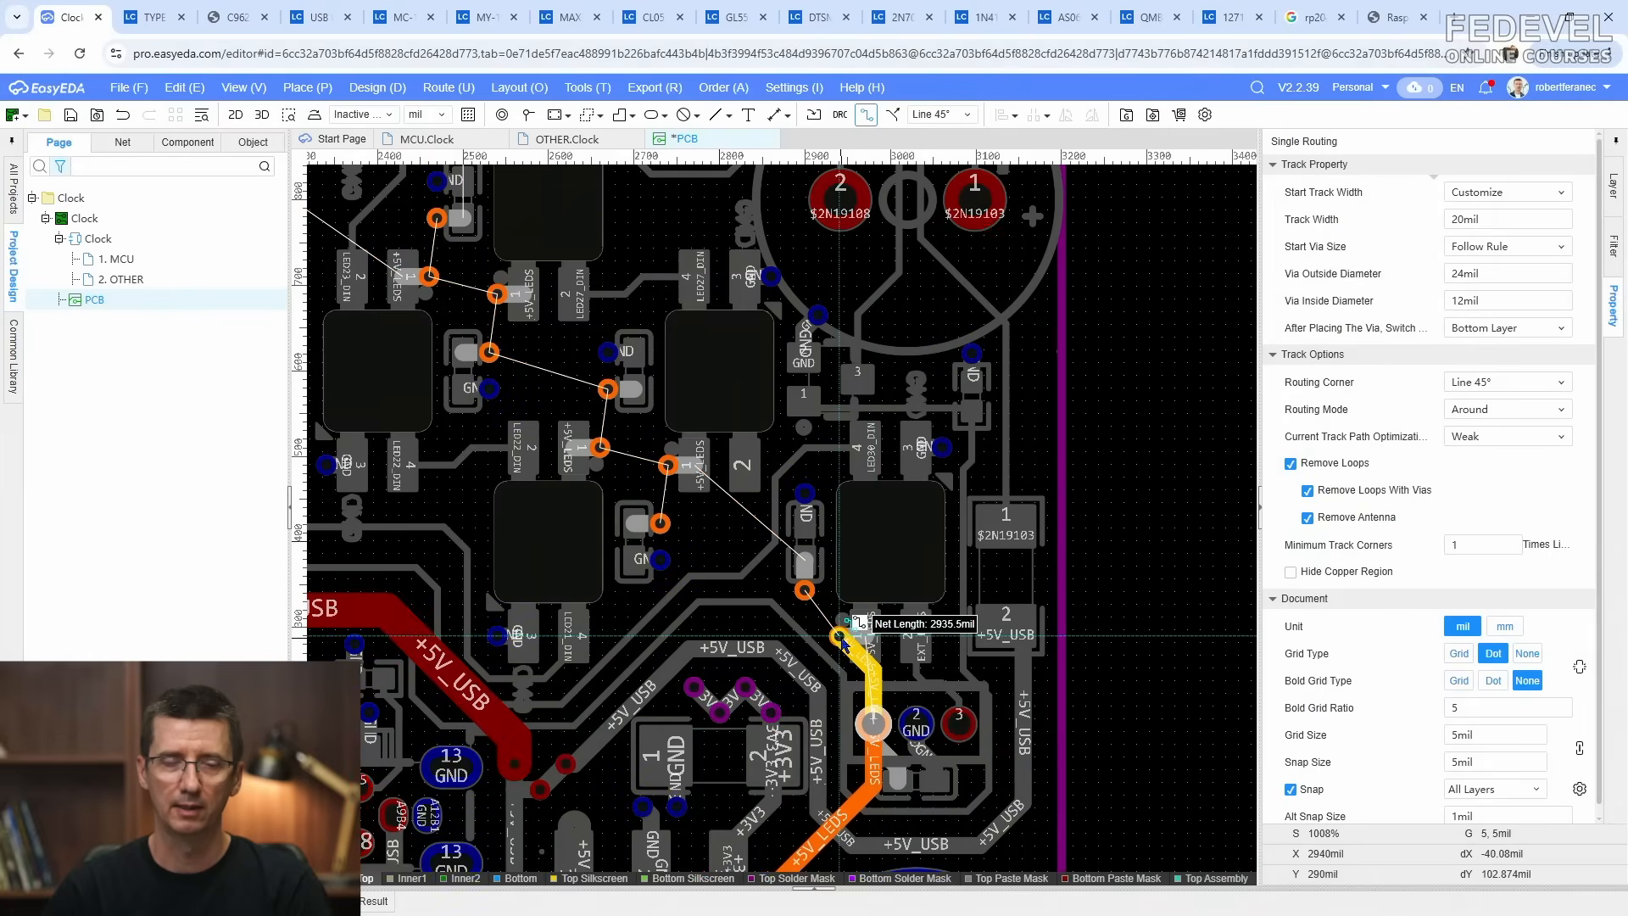
pyautogui.click(840, 636)
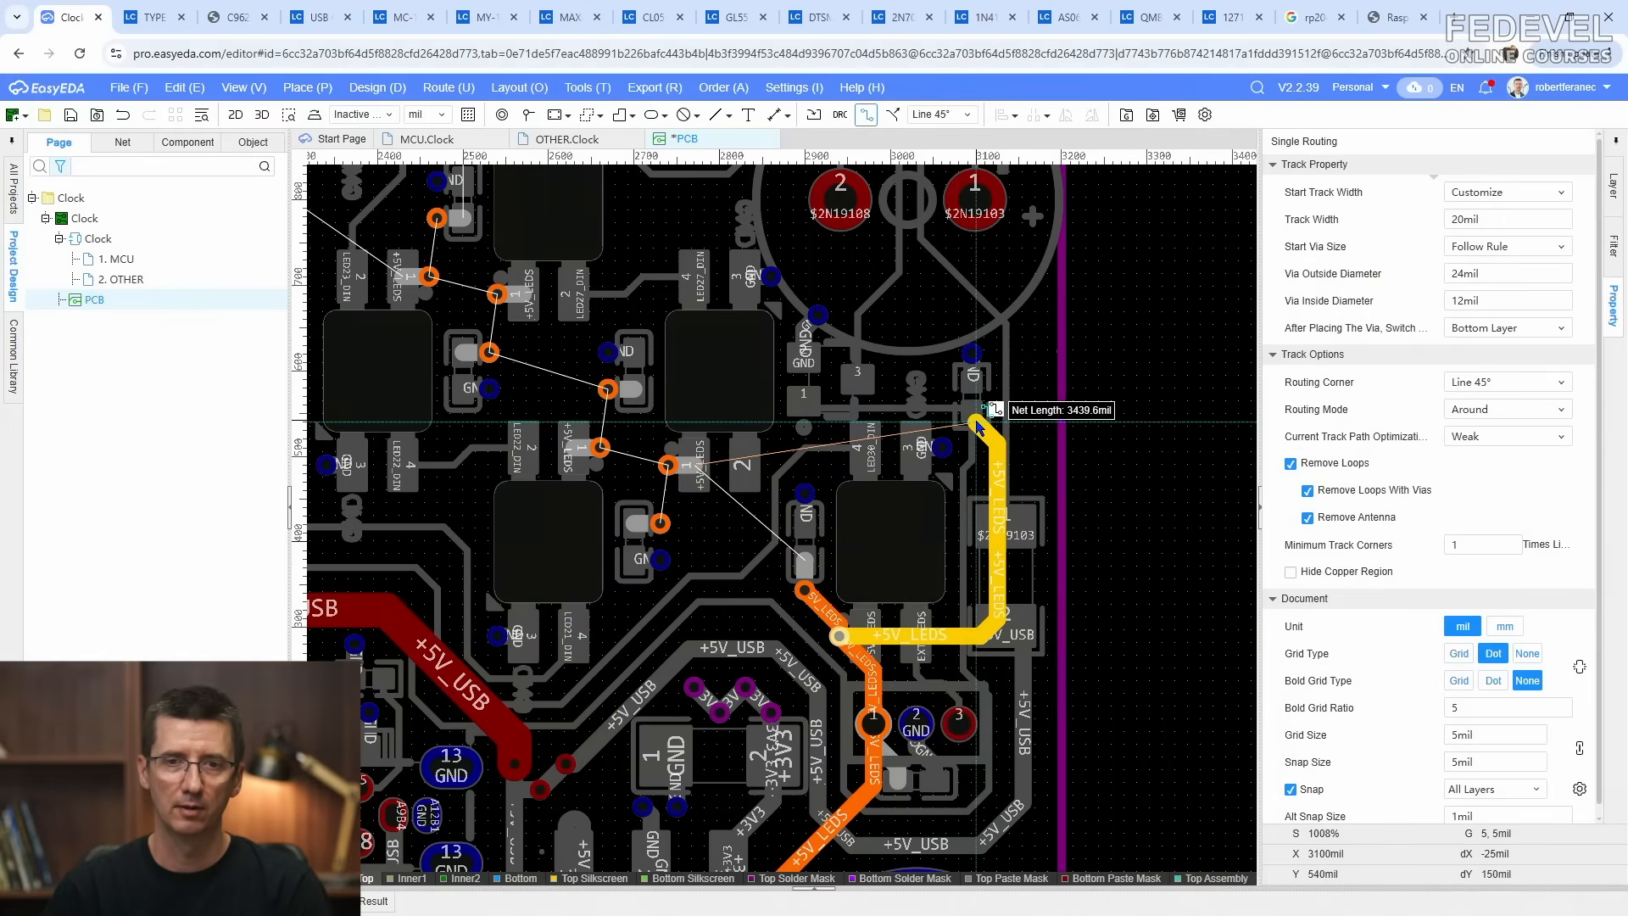
pyautogui.moveTo(976, 422); pyautogui.dragTo(1057, 550, button='right')
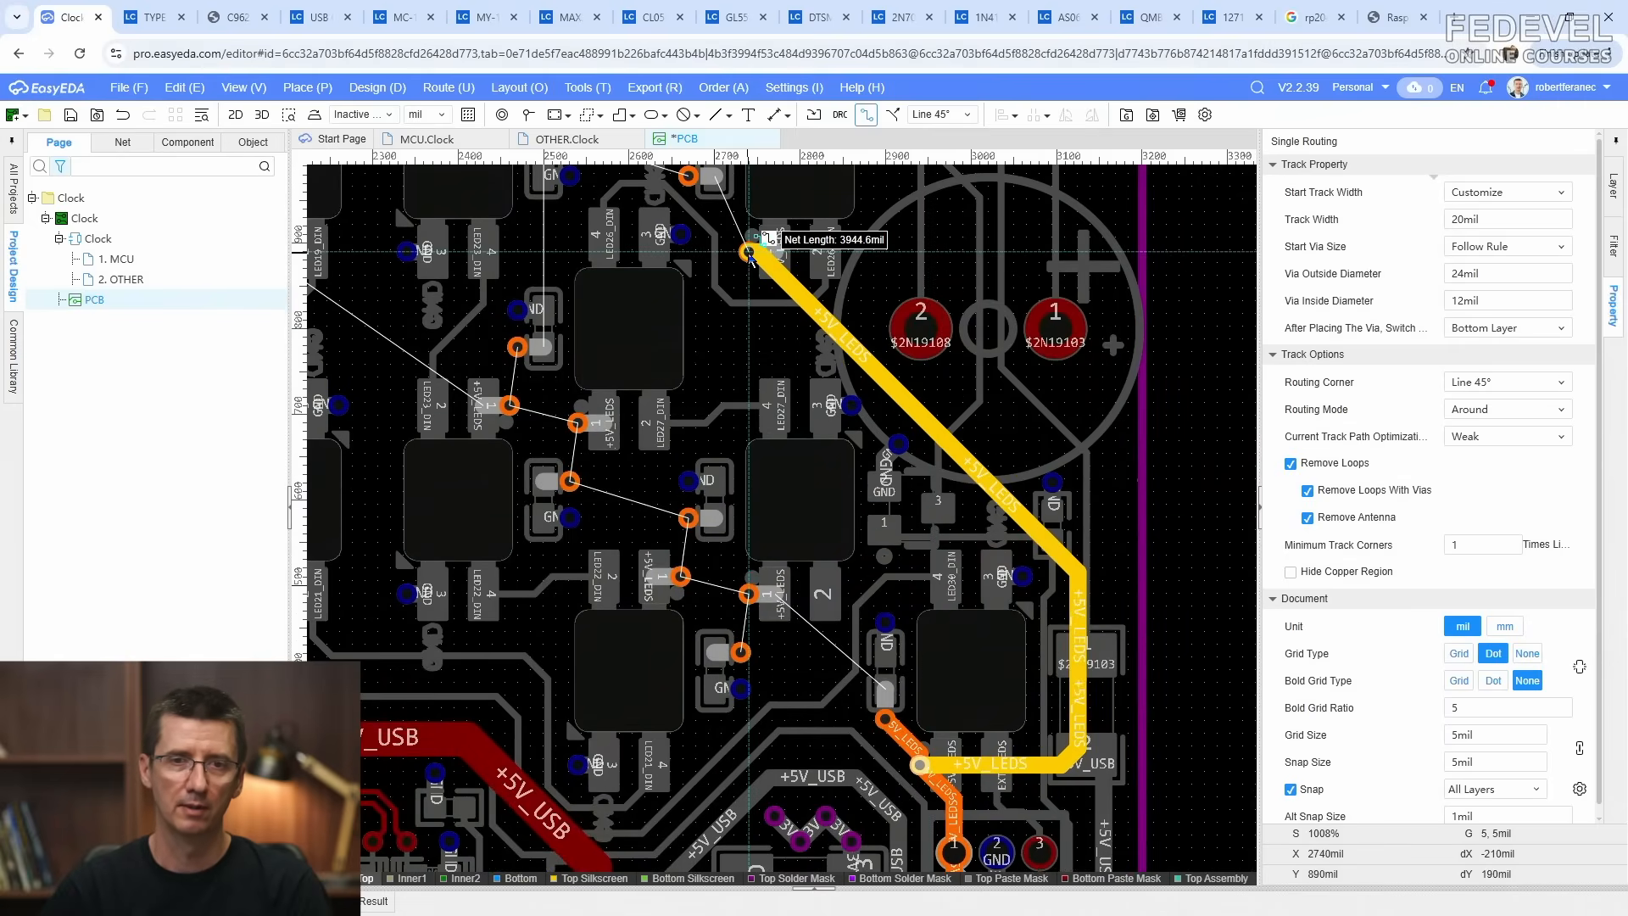
pyautogui.click(747, 251)
pyautogui.moveTo(748, 252); pyautogui.dragTo(975, 522, button='right')
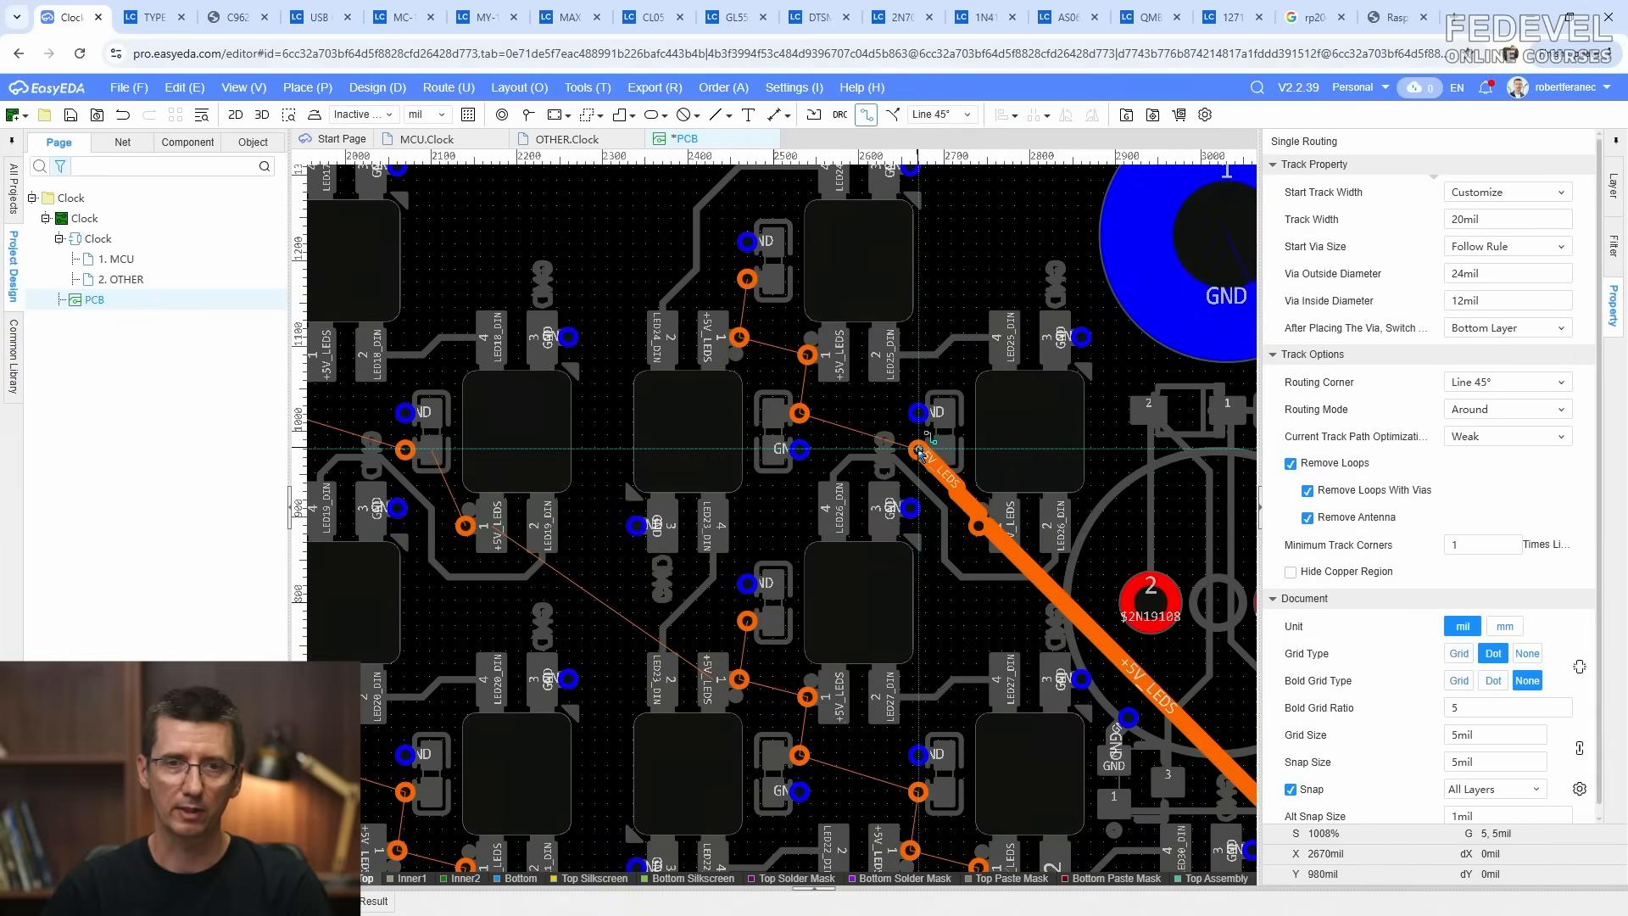
# Step: Continue the 20 mil +5V_LEDS track through the vias beside LED24 and LED25 up to the uppermost capacitor via
pyautogui.click(800, 413)
pyautogui.click(799, 413)
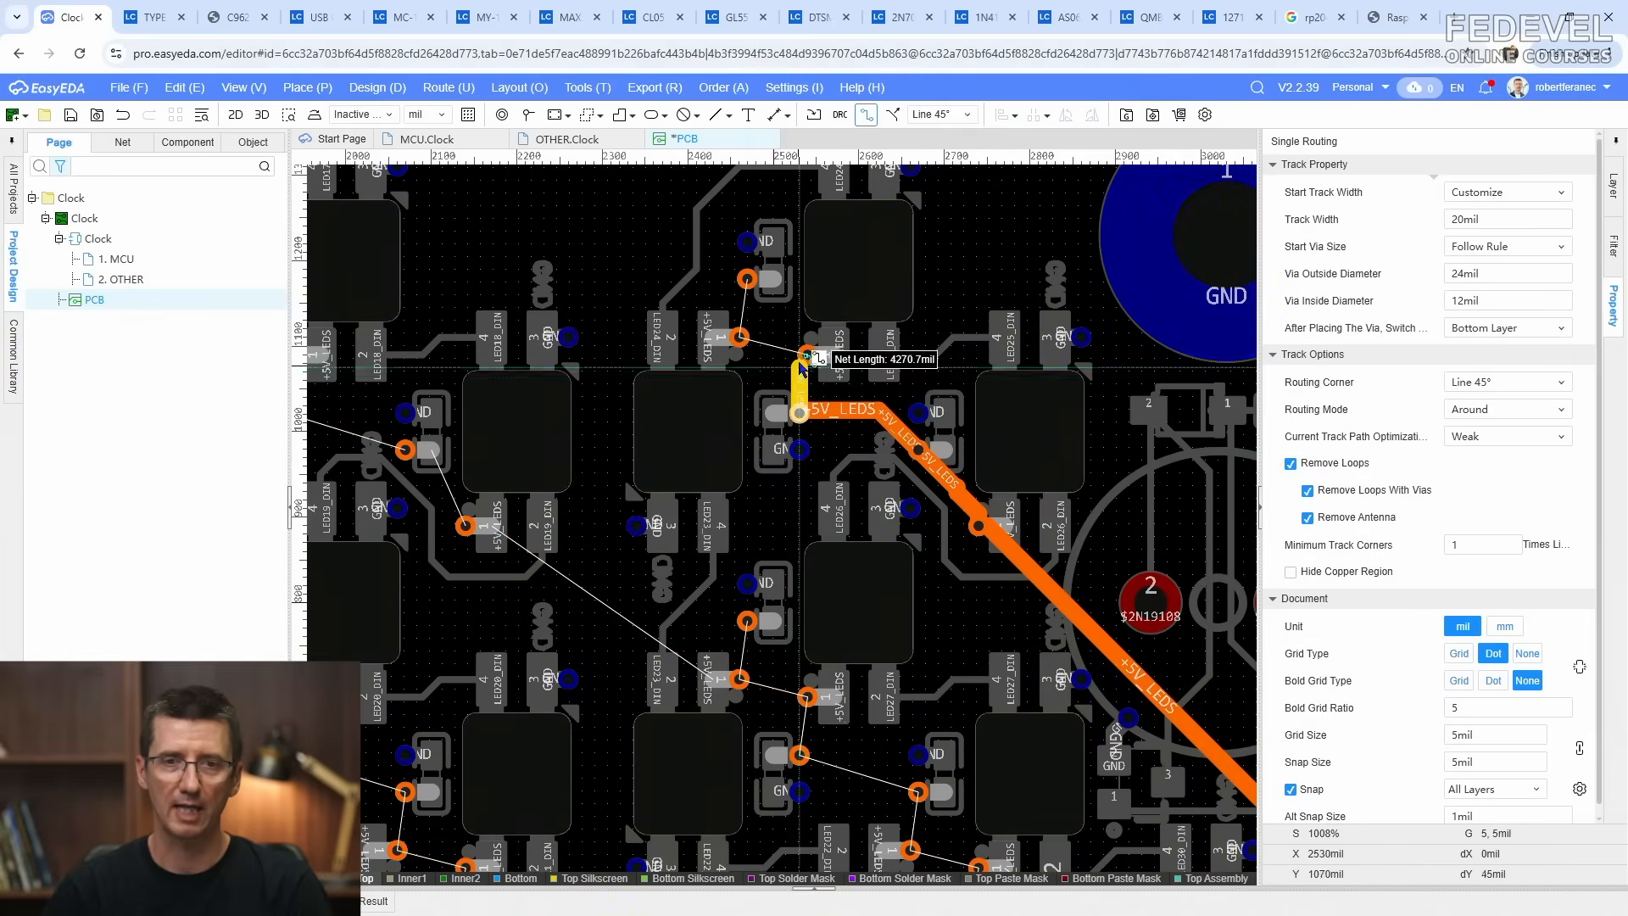
pyautogui.click(808, 354)
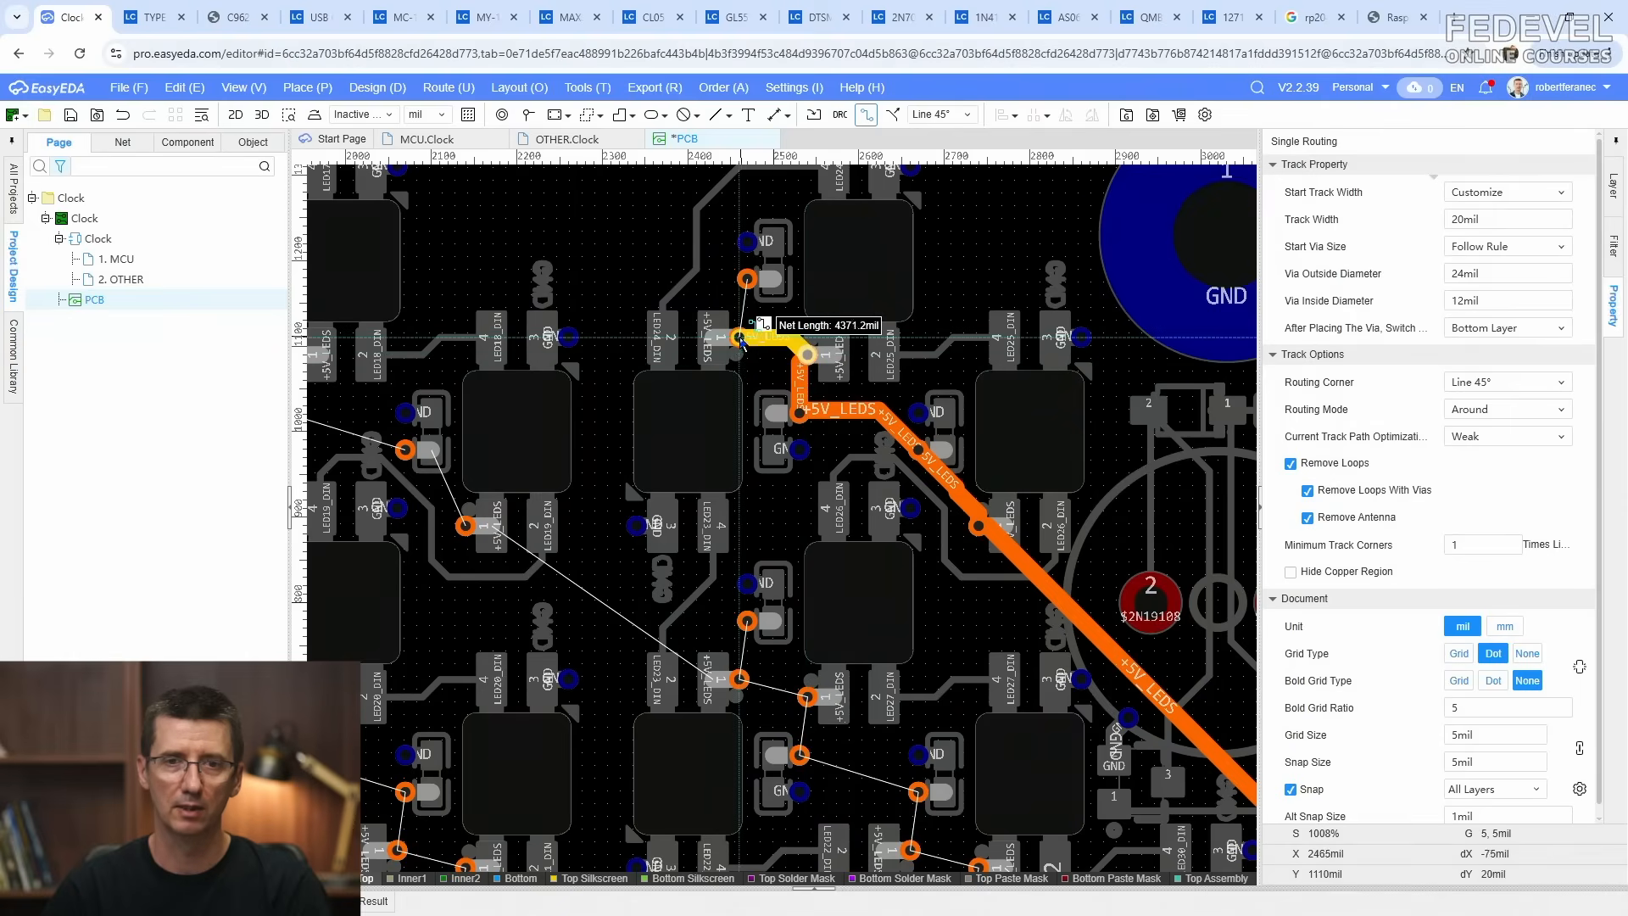
pyautogui.click(739, 336)
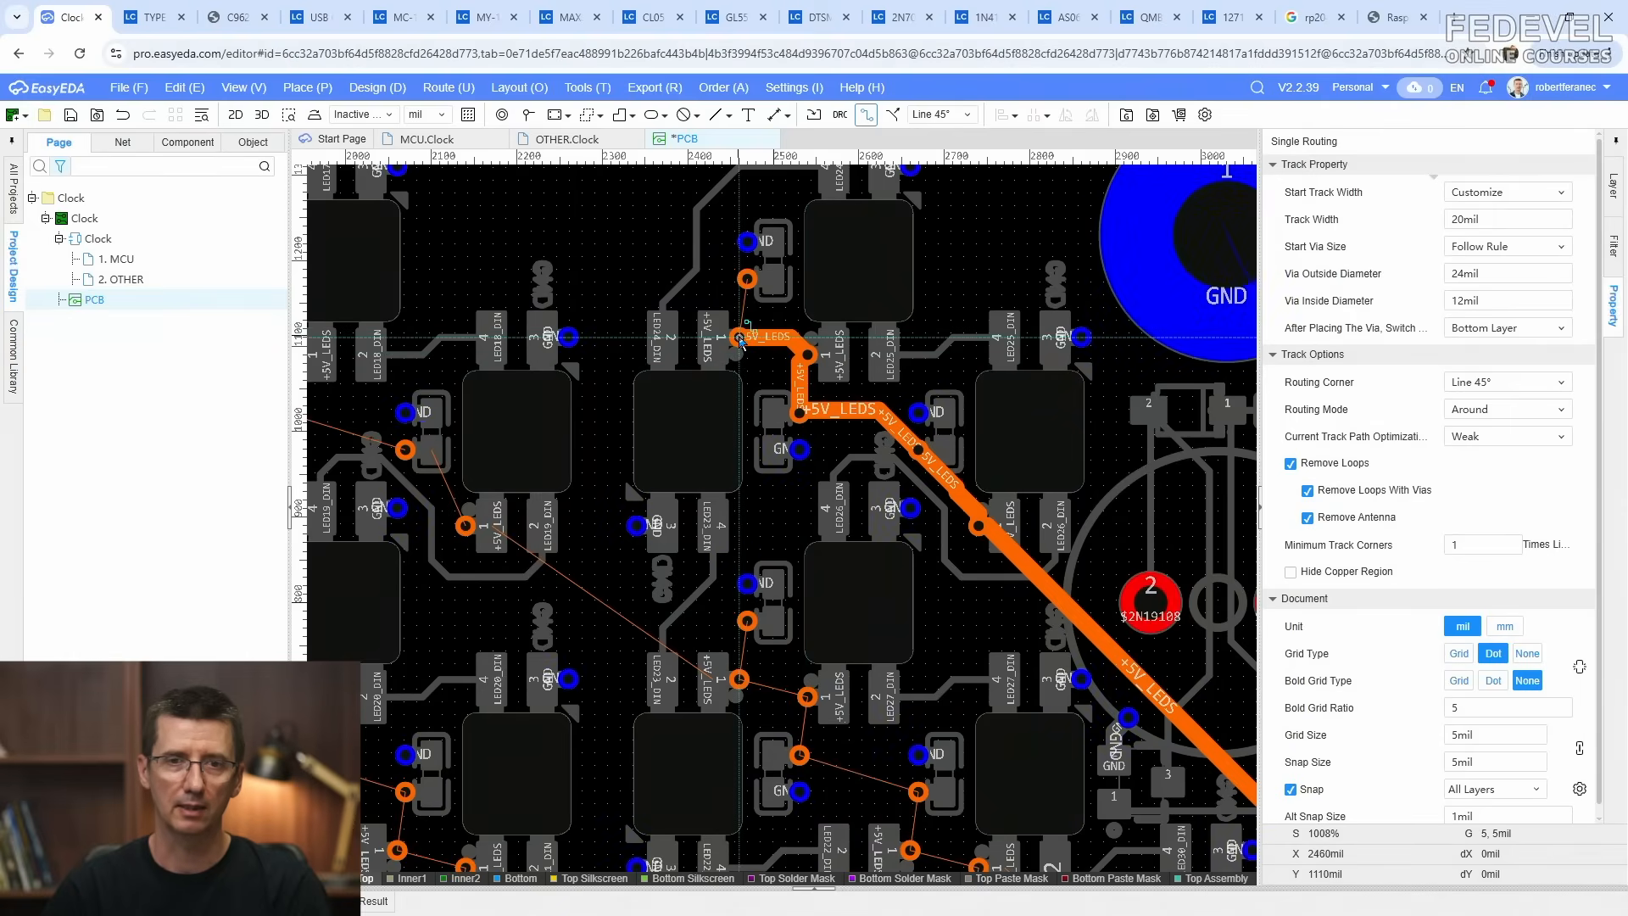
pyautogui.click(748, 280)
# Step: Branch a 20 mil +5V_LEDS track from the capacitor via beside LED23 down through the LED22 and LED26 vias to the capacitor via beside LED27
pyautogui.scroll(-2, 749, 285)
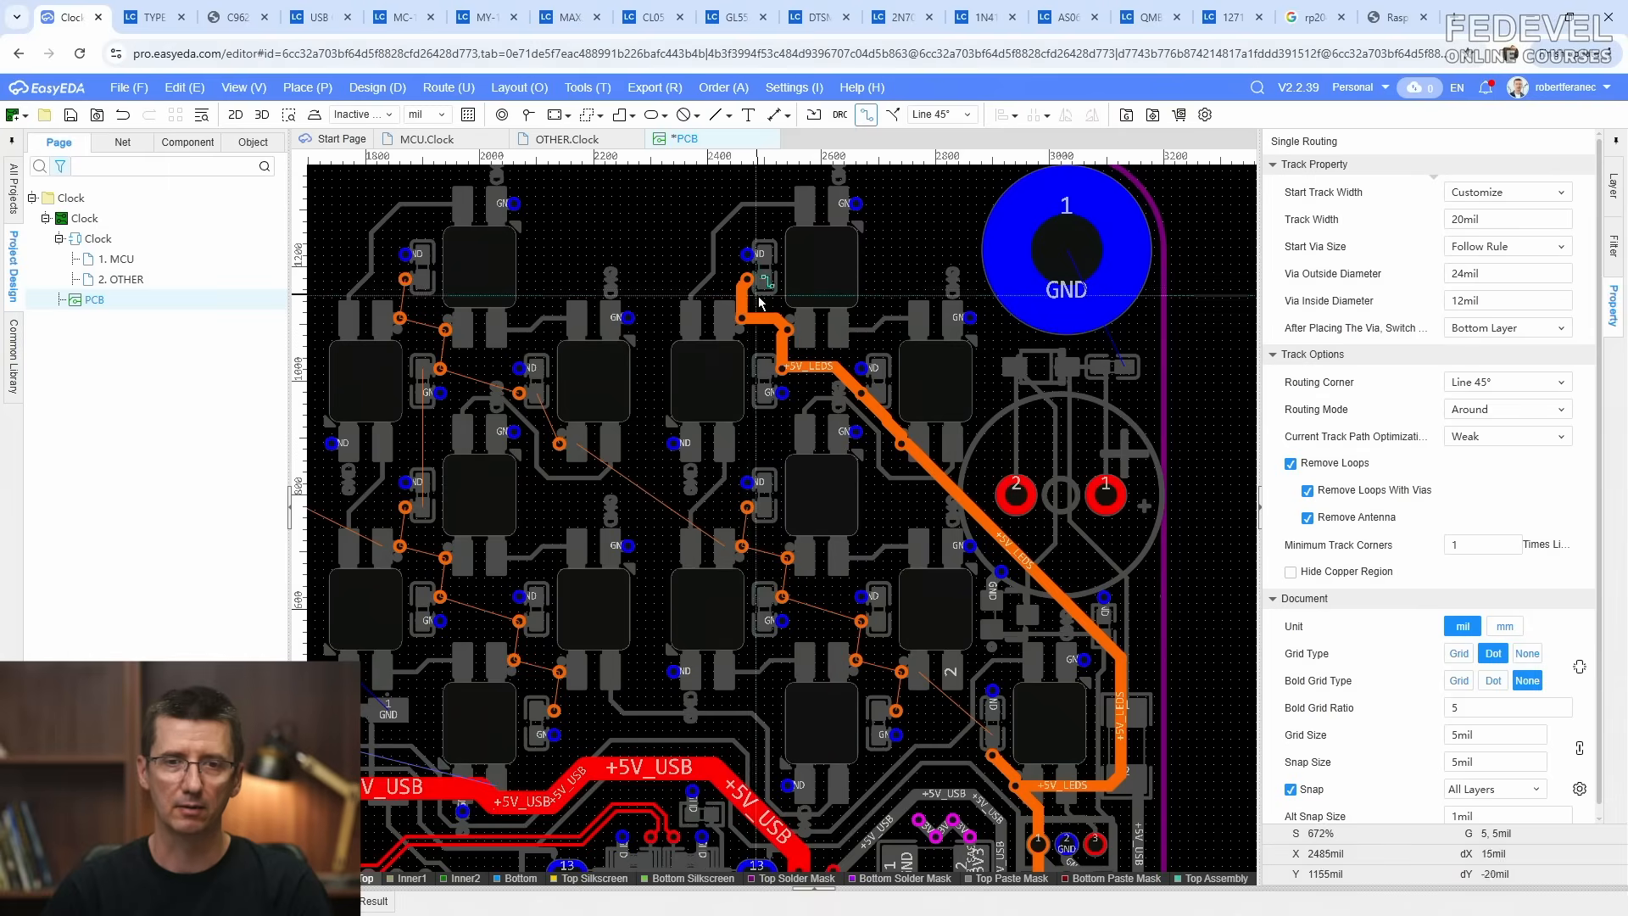
pyautogui.scroll(2, 775, 348)
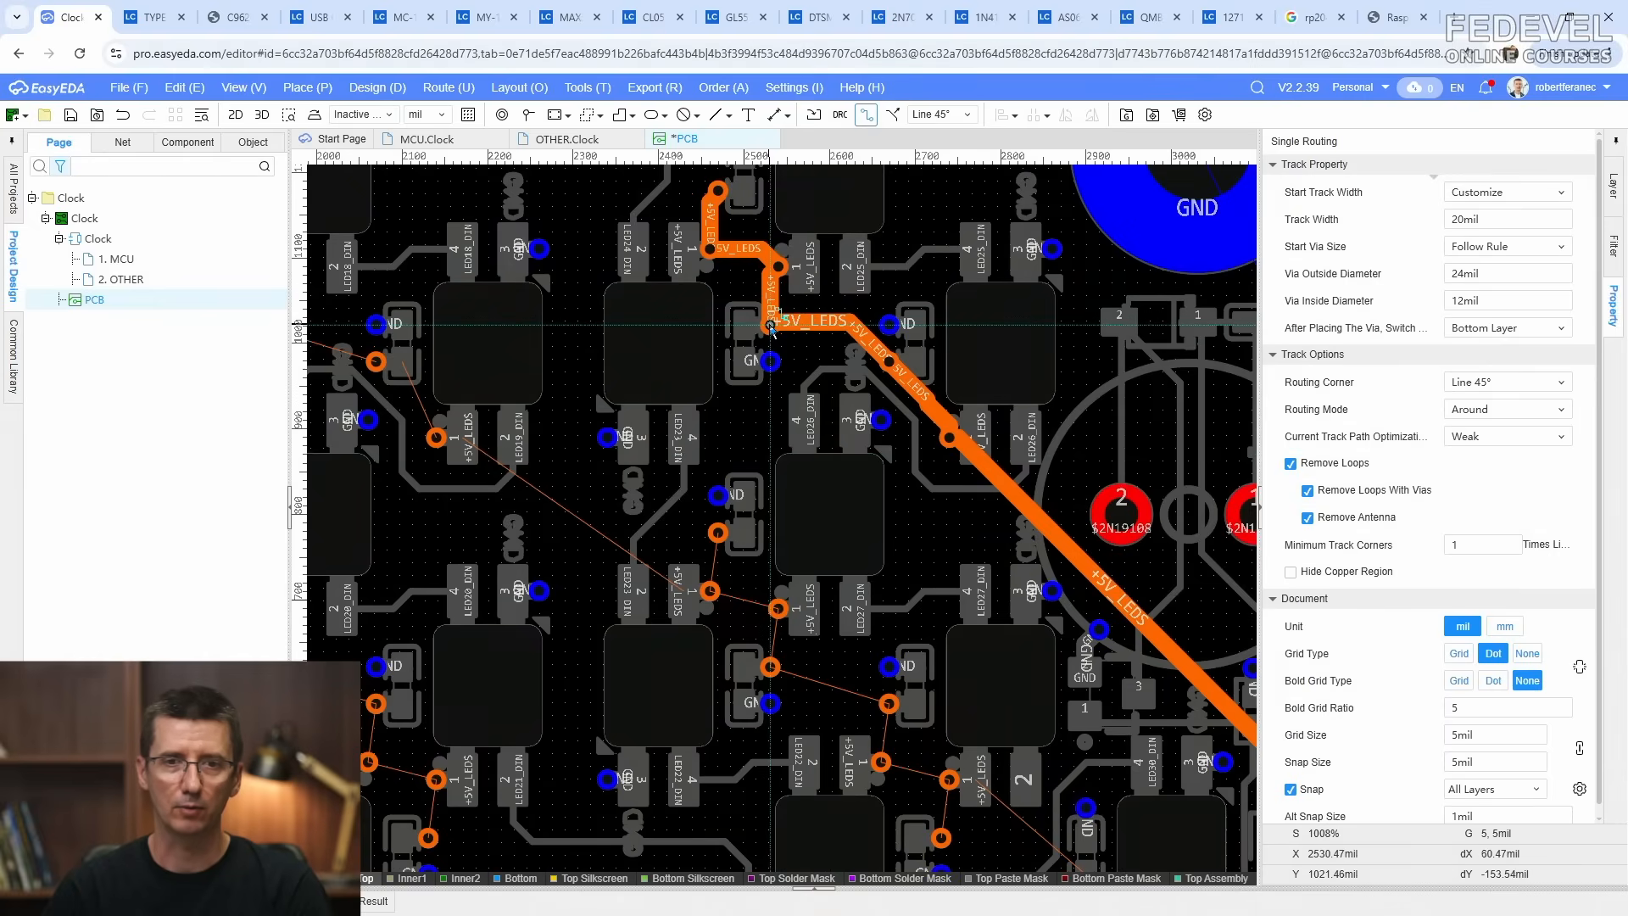
pyautogui.click(770, 327)
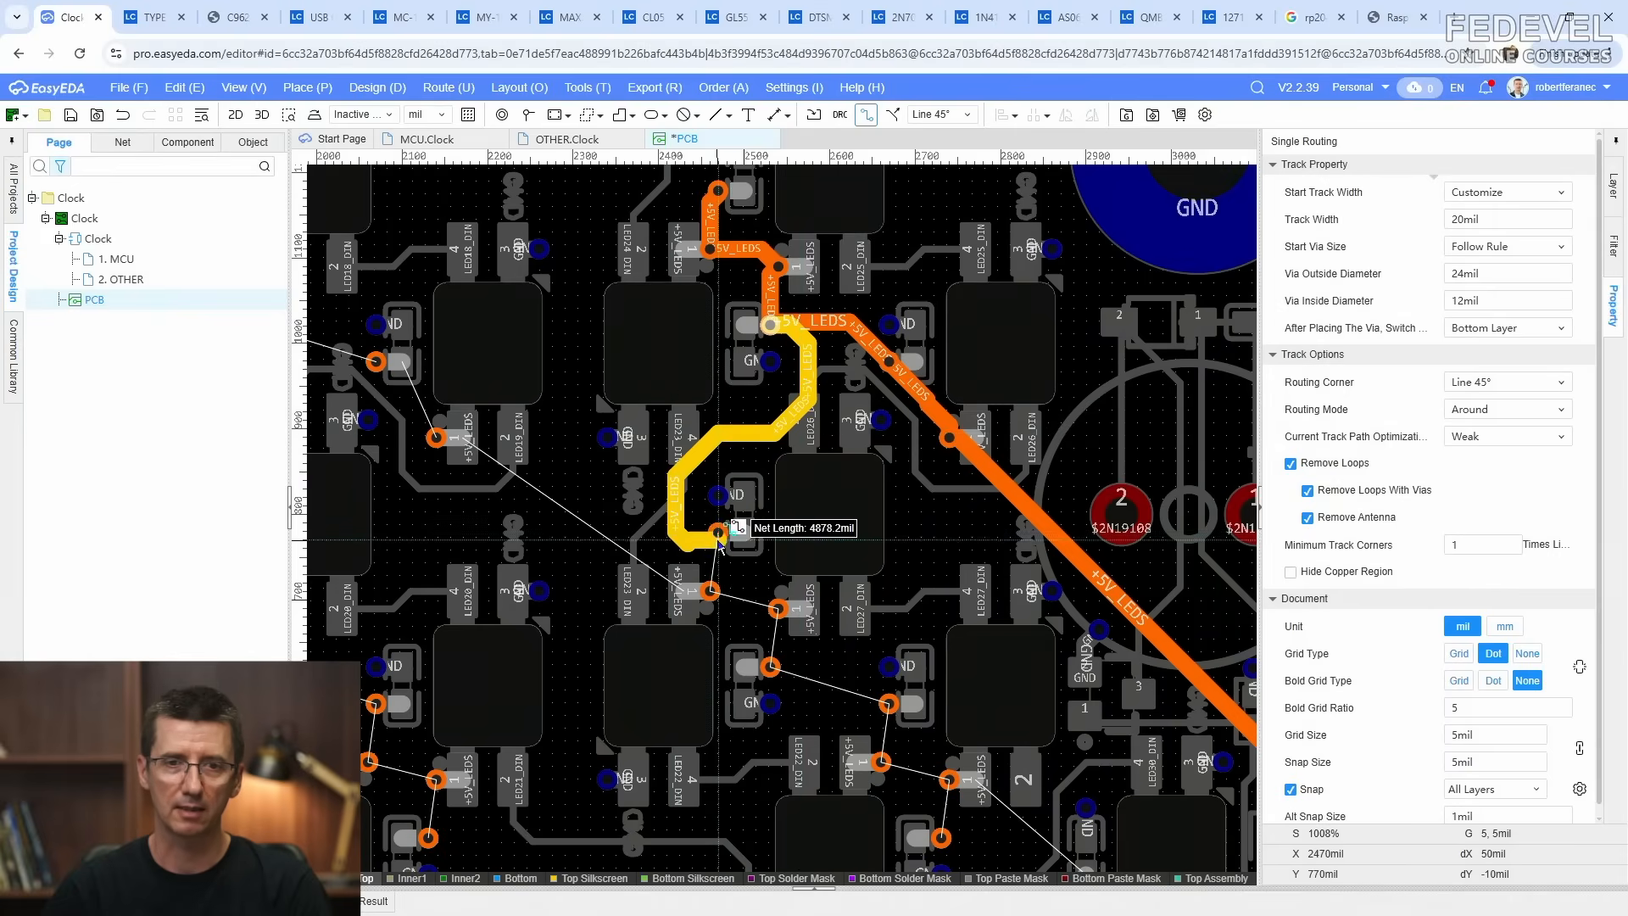
pyautogui.click(719, 533)
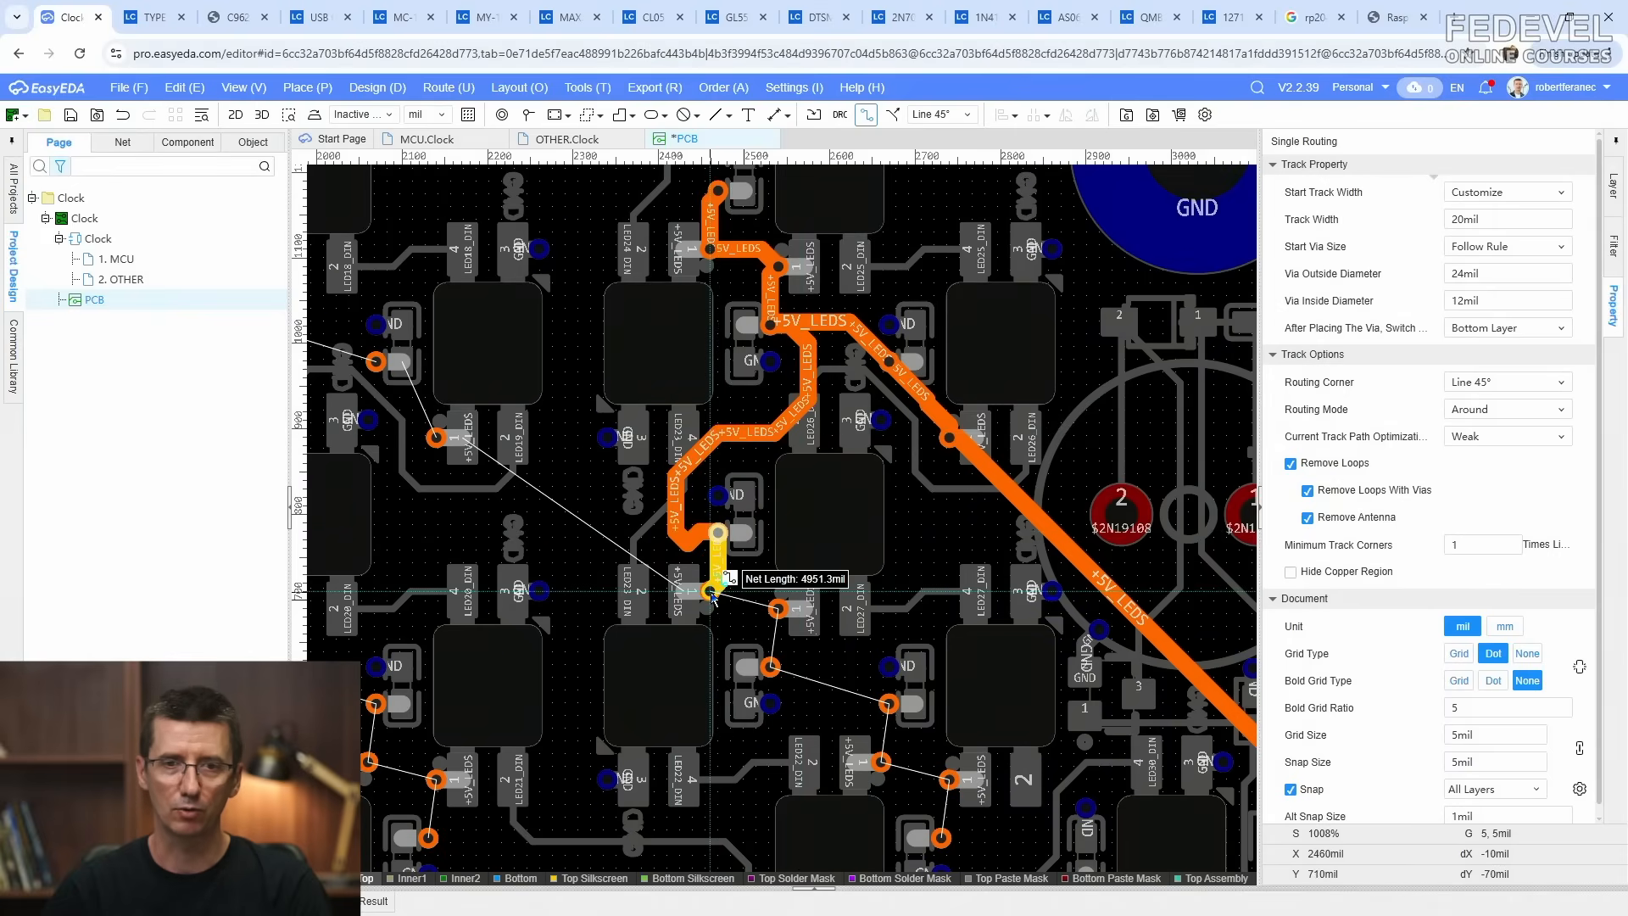
pyautogui.click(710, 591)
pyautogui.click(778, 608)
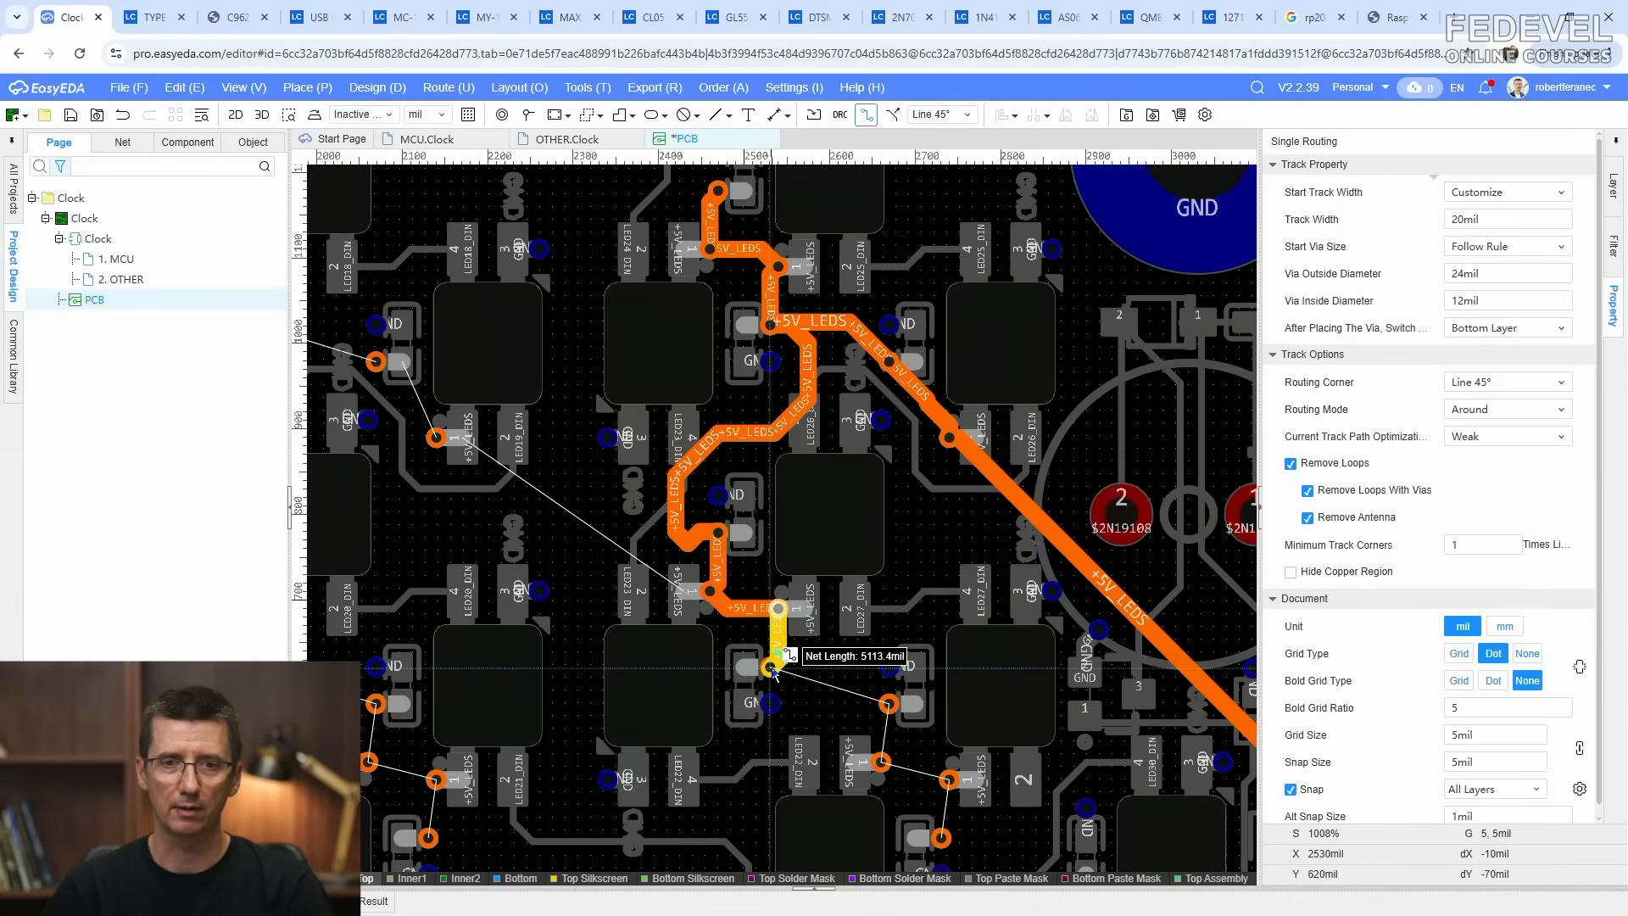
pyautogui.click(769, 667)
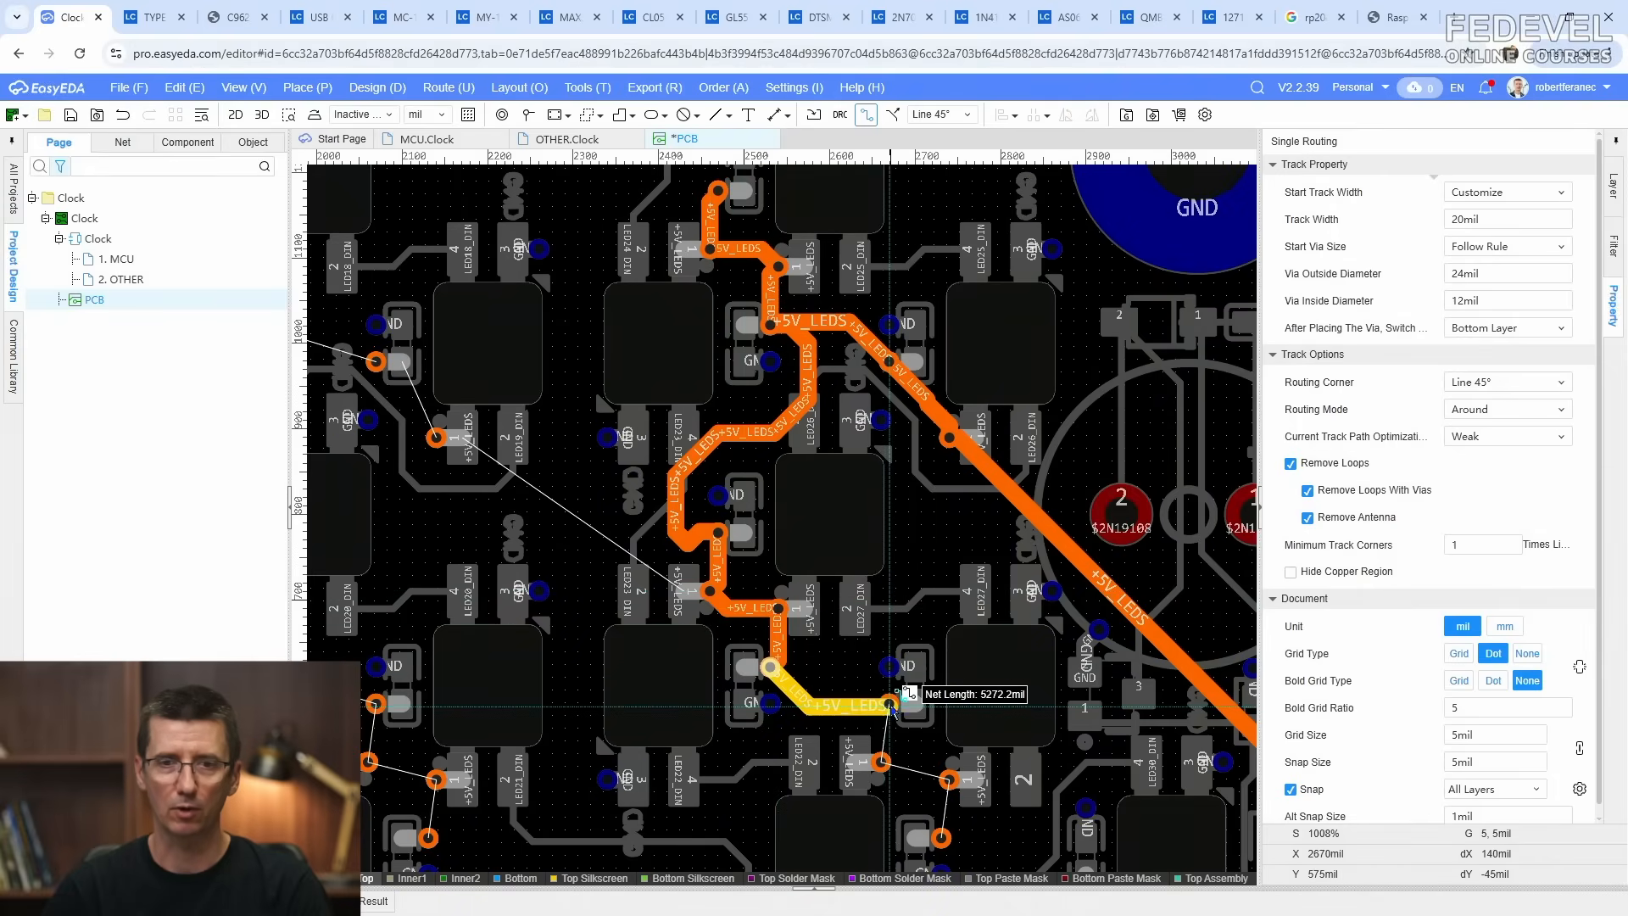
pyautogui.click(890, 705)
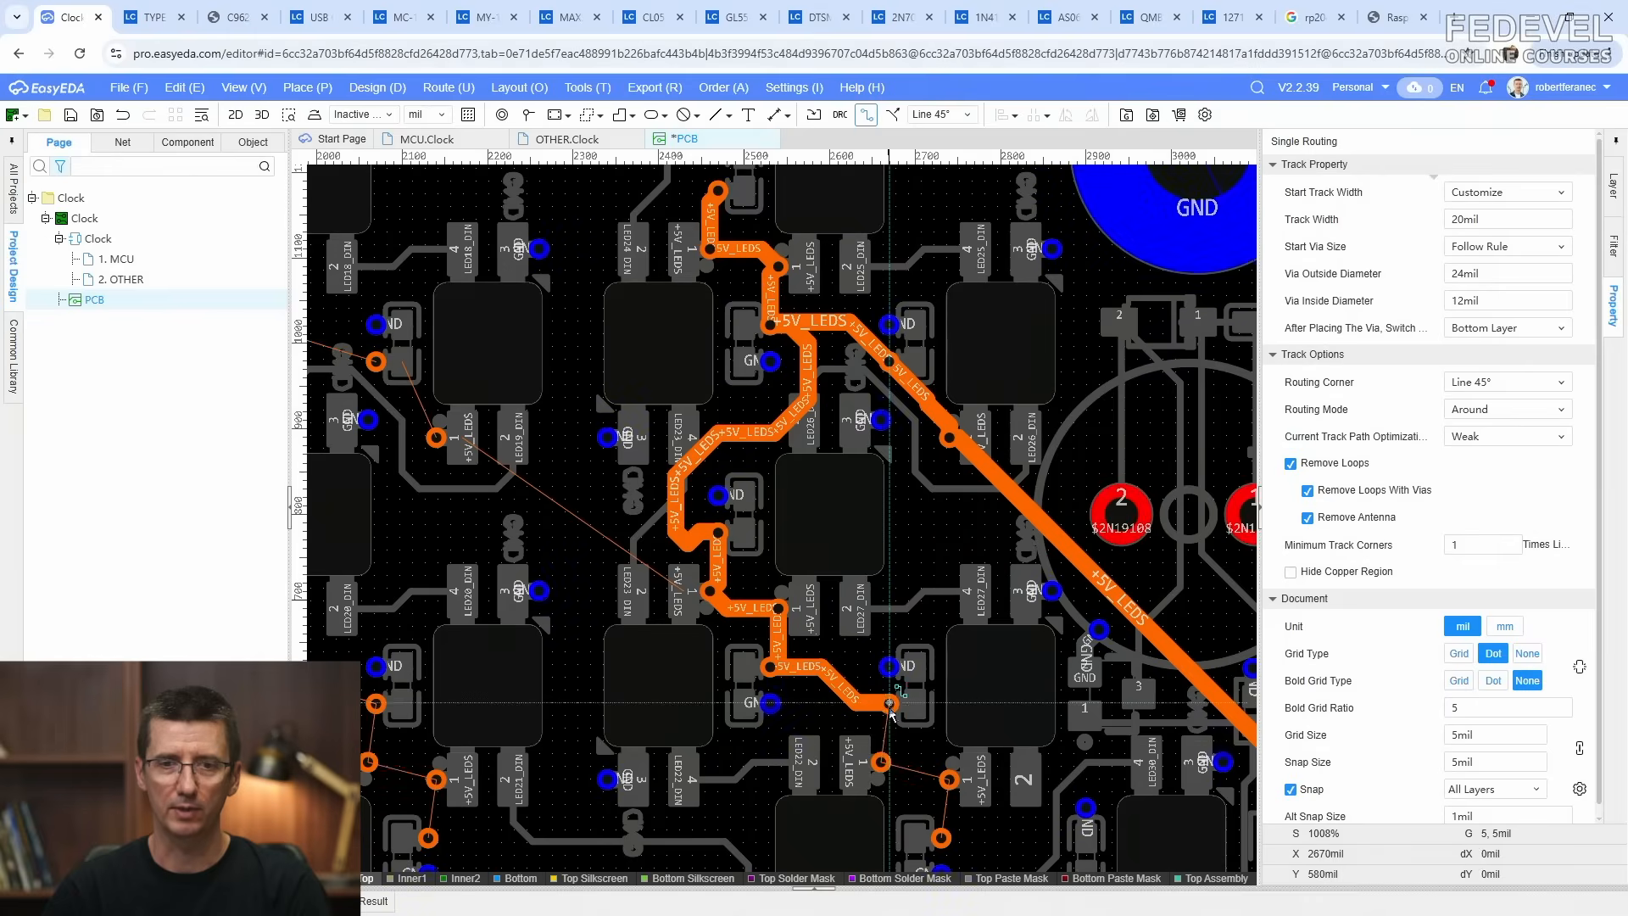
# Step: Continue the 20 mil +5V_LEDS track through the pin 1 vias of LED21 and LED27 to the lowest capacitor via in that column
pyautogui.click(889, 705)
pyautogui.click(881, 762)
pyautogui.click(881, 761)
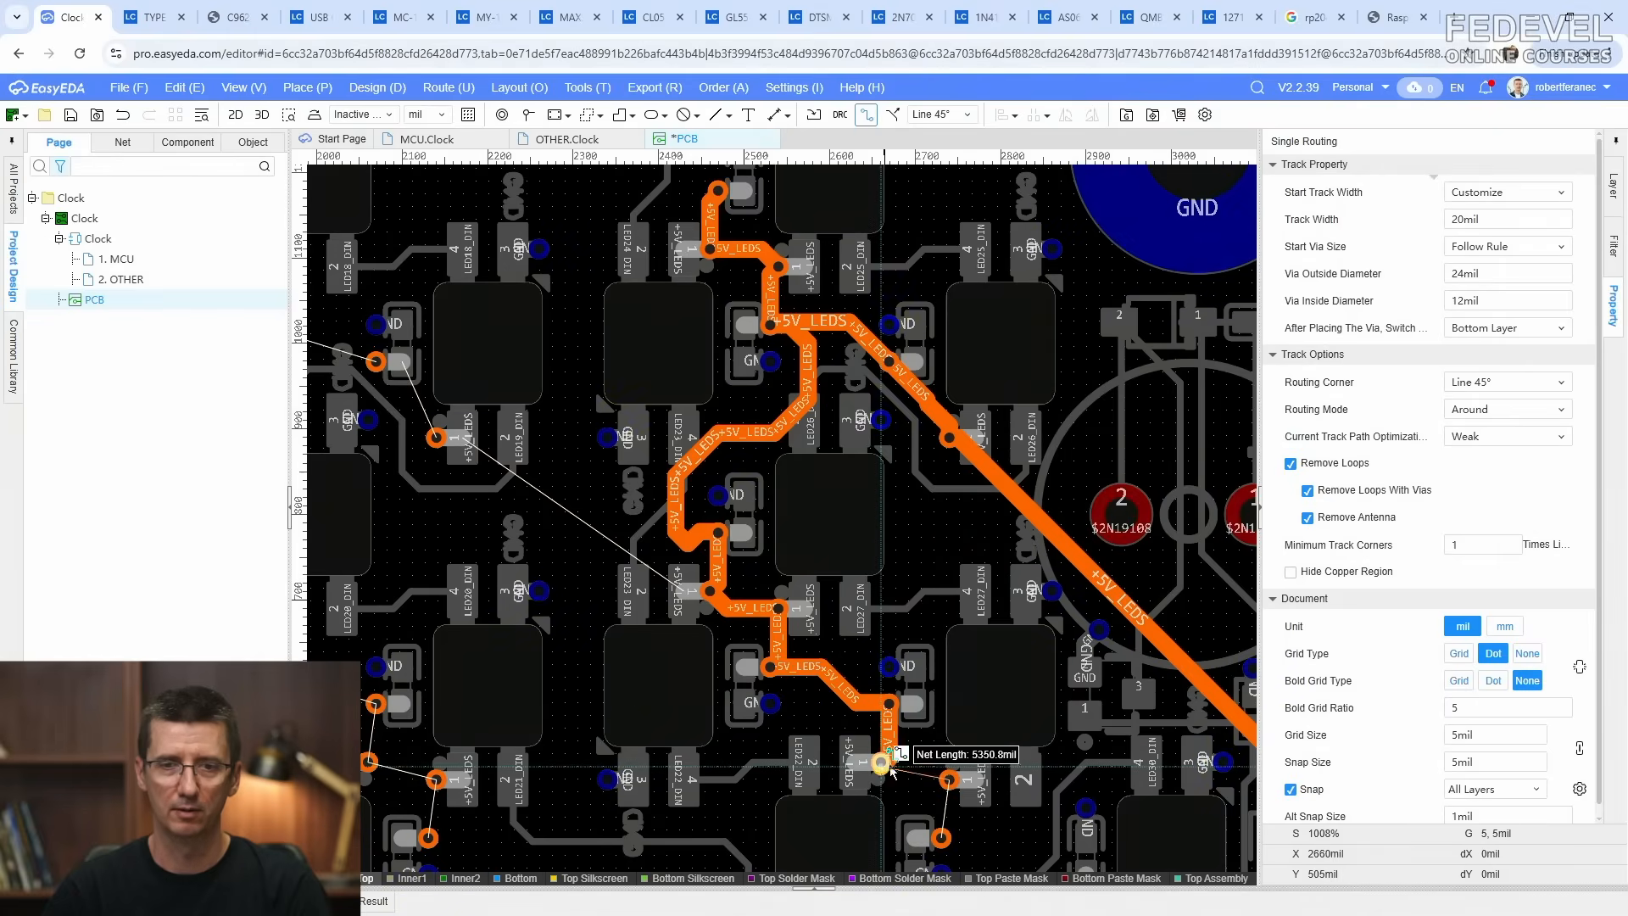
pyautogui.click(948, 780)
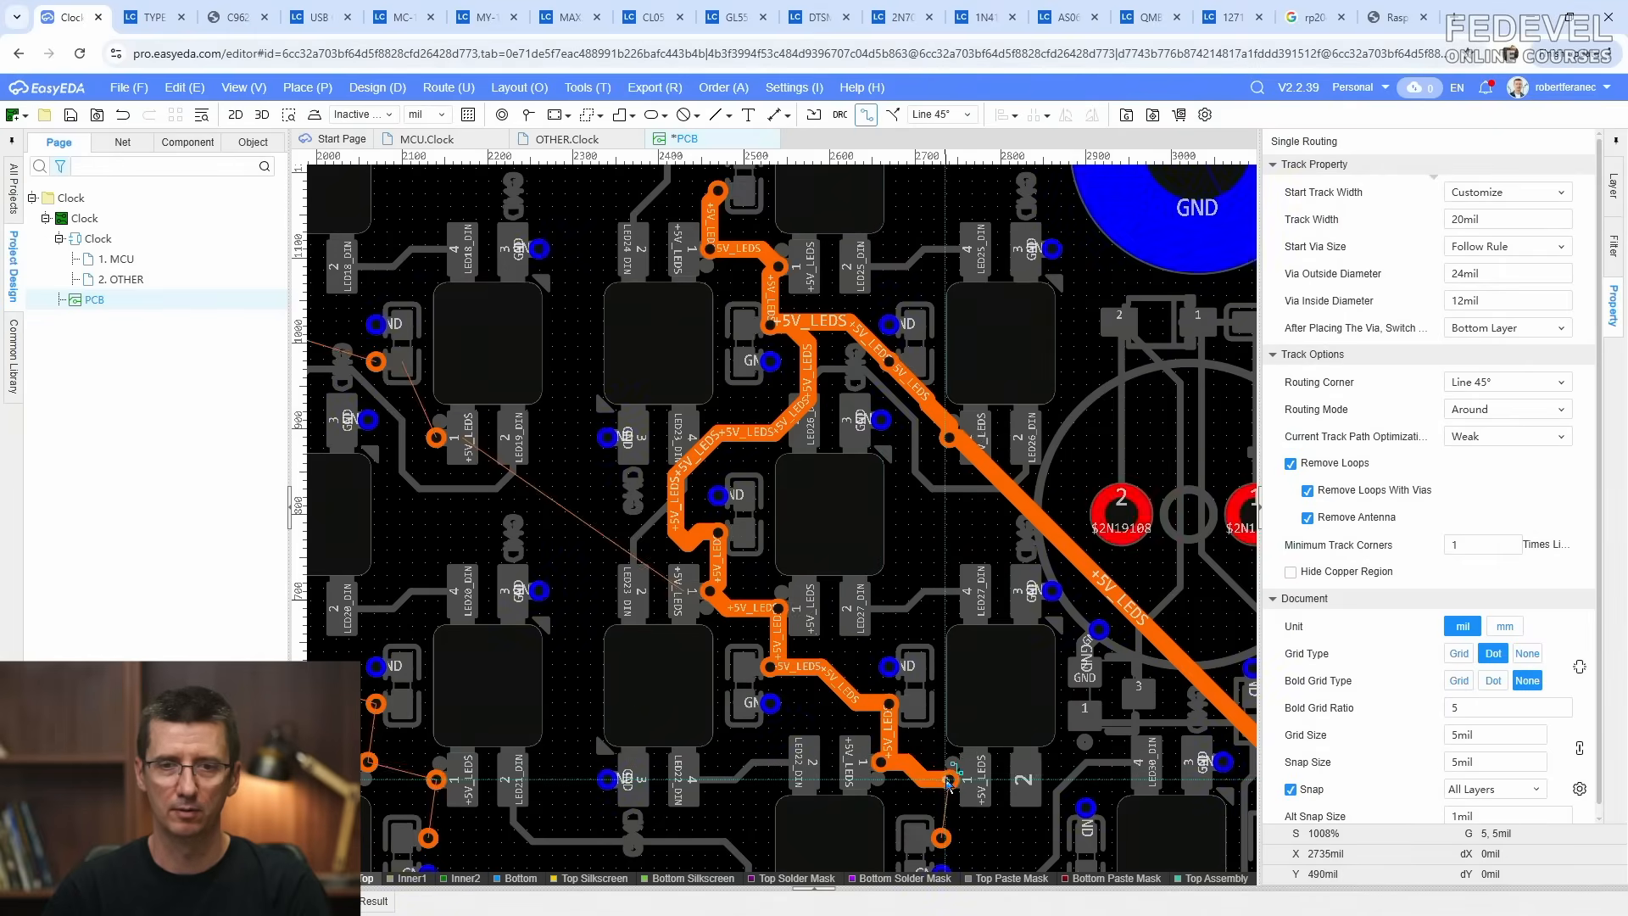
pyautogui.click(948, 780)
pyautogui.click(941, 837)
pyautogui.scroll(-2, 997, 829)
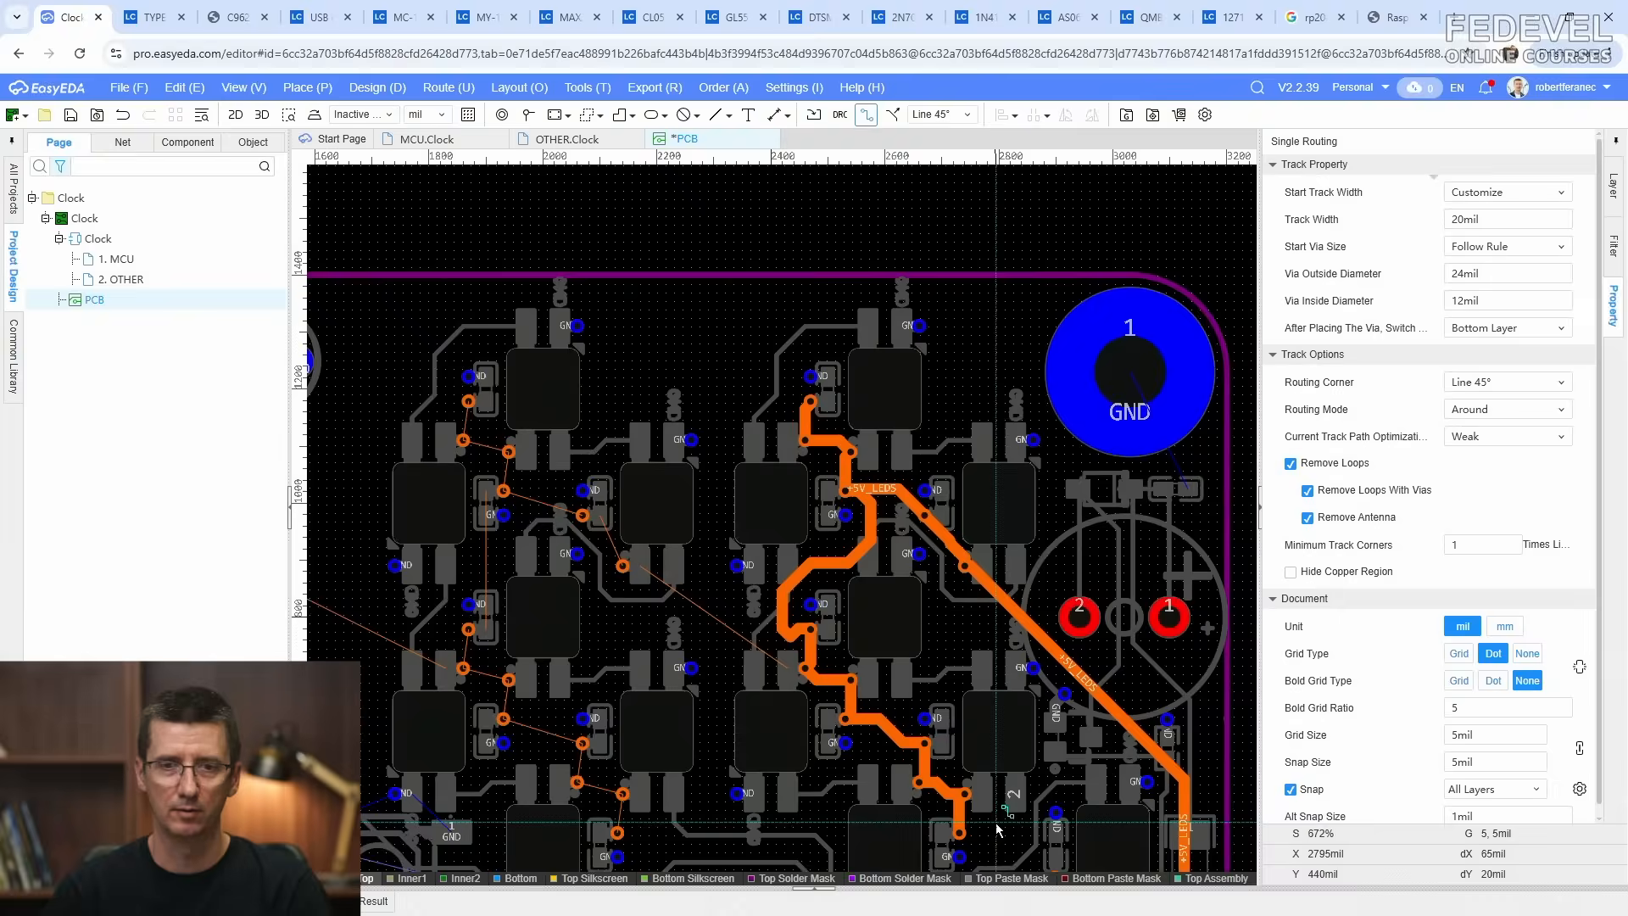
# Step: Route a 20 mil +5V_LEDS track from the capacitor via beside LED26 across to LED18's pin 1 via
pyautogui.moveTo(823, 745); pyautogui.dragTo(967, 626, button='right')
pyautogui.scroll(2, 967, 626)
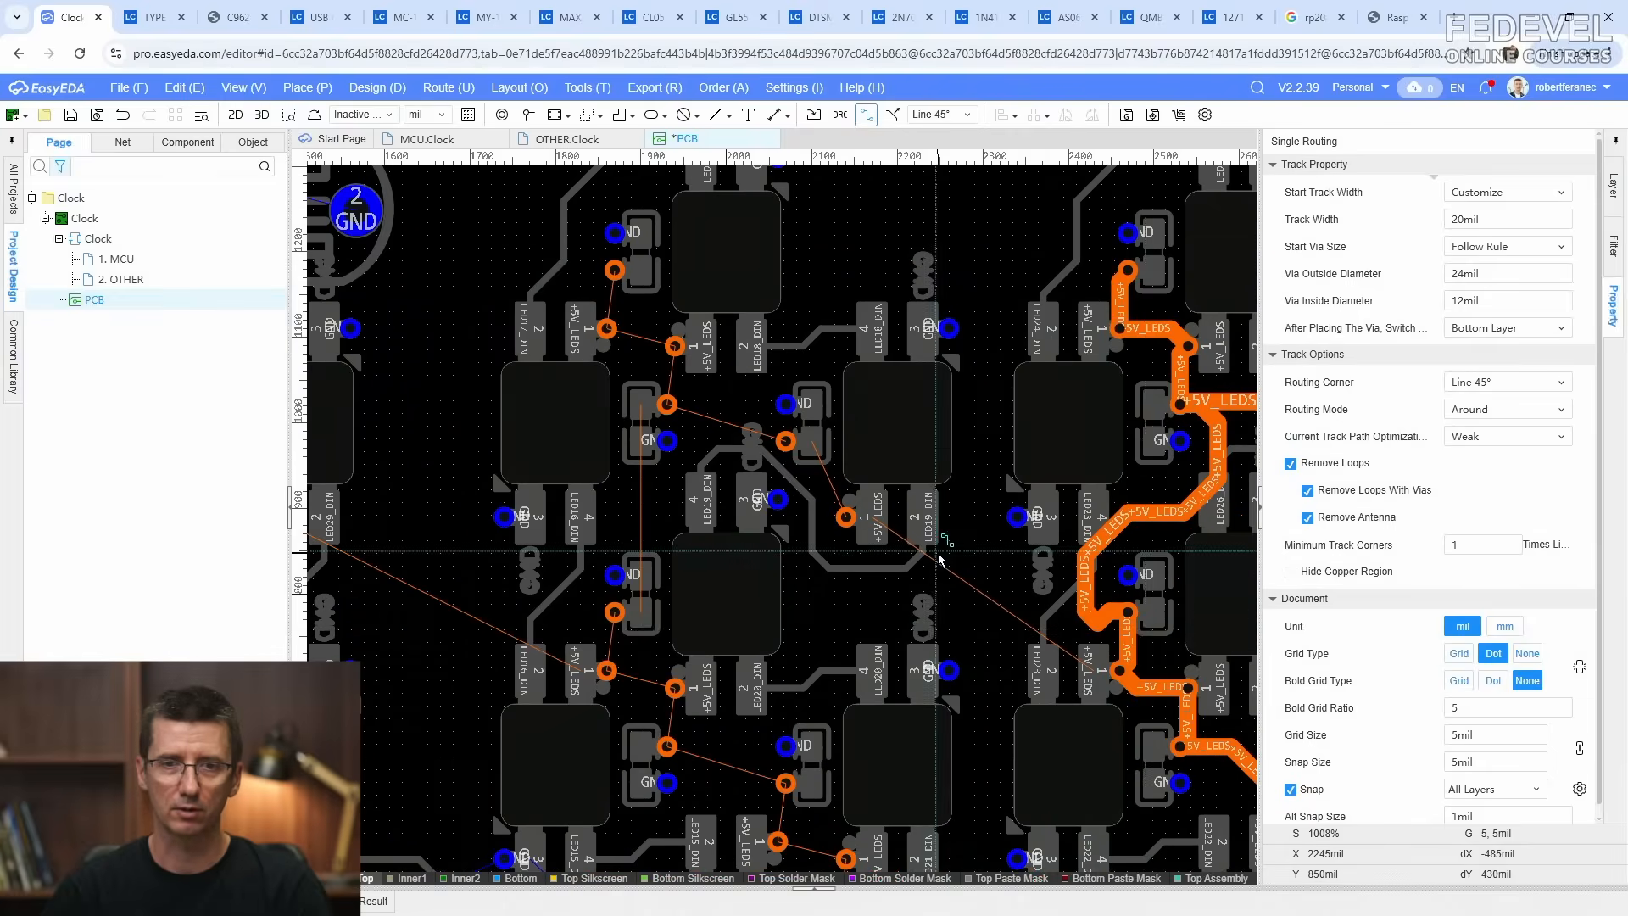
pyautogui.click(1132, 610)
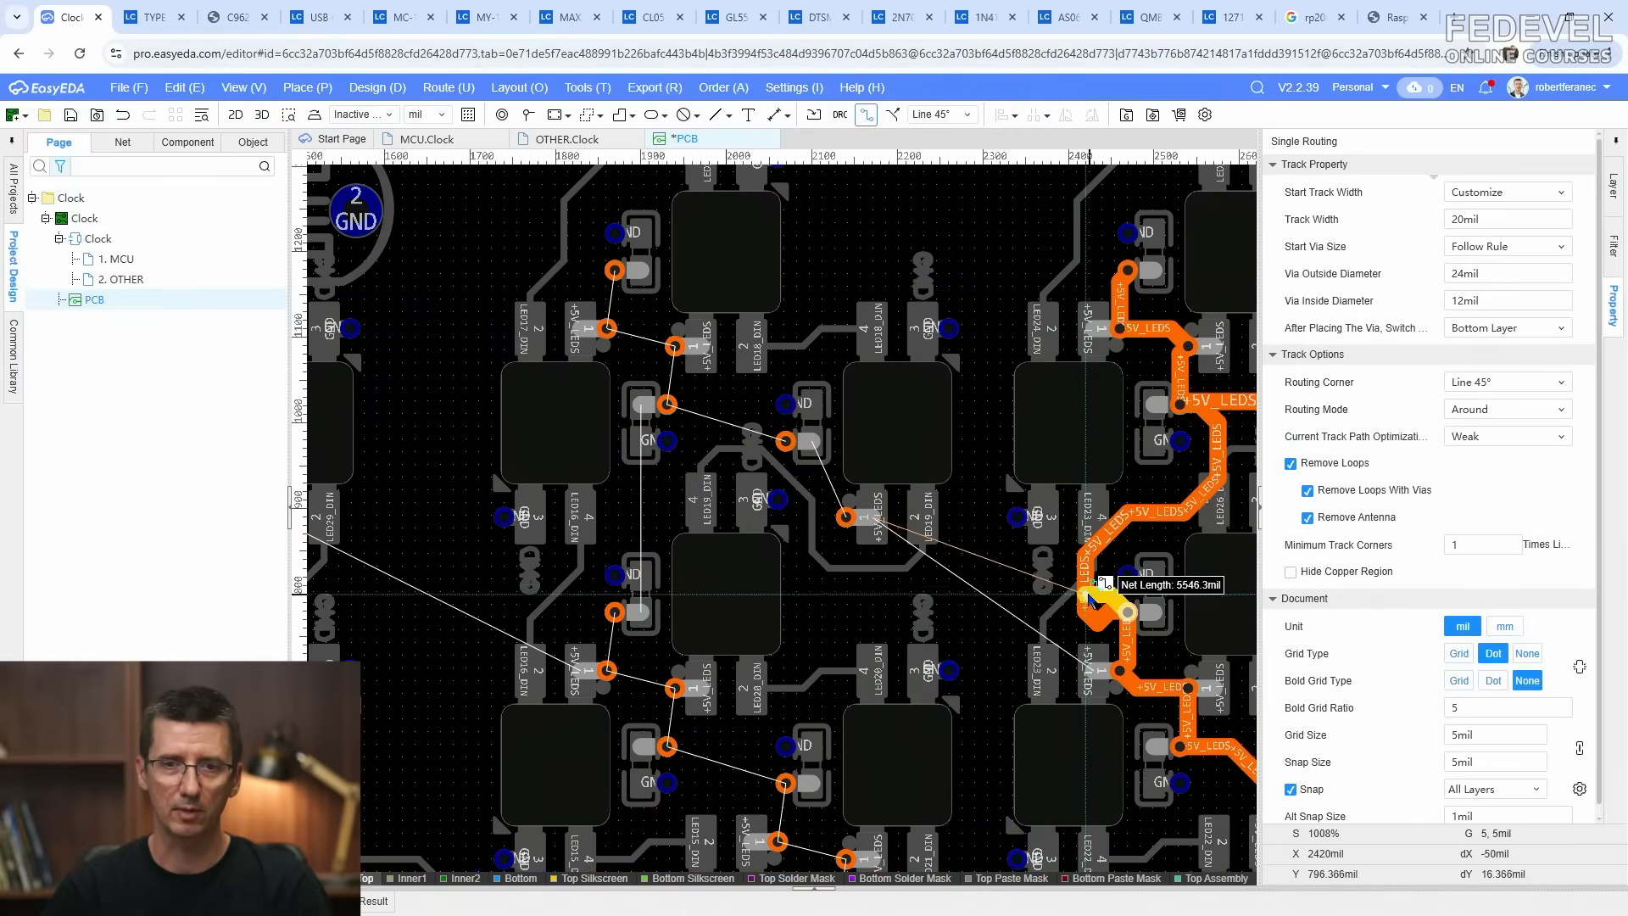
pyautogui.click(1085, 602)
pyautogui.click(1085, 602)
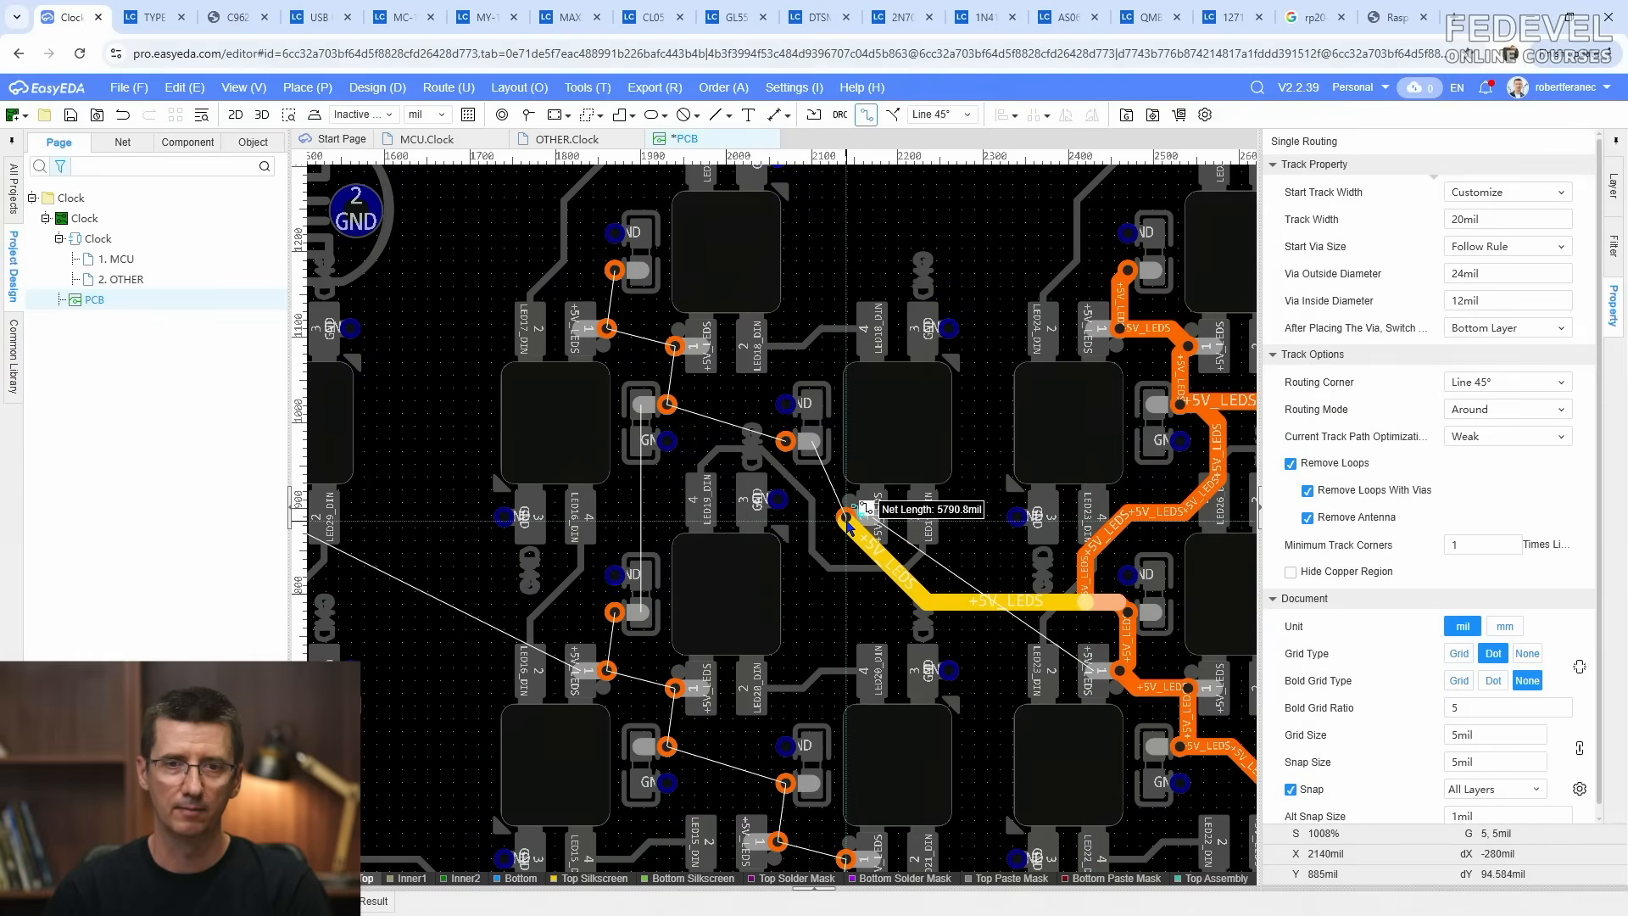
pyautogui.click(846, 519)
pyautogui.moveTo(846, 519); pyautogui.dragTo(1017, 681, button='right')
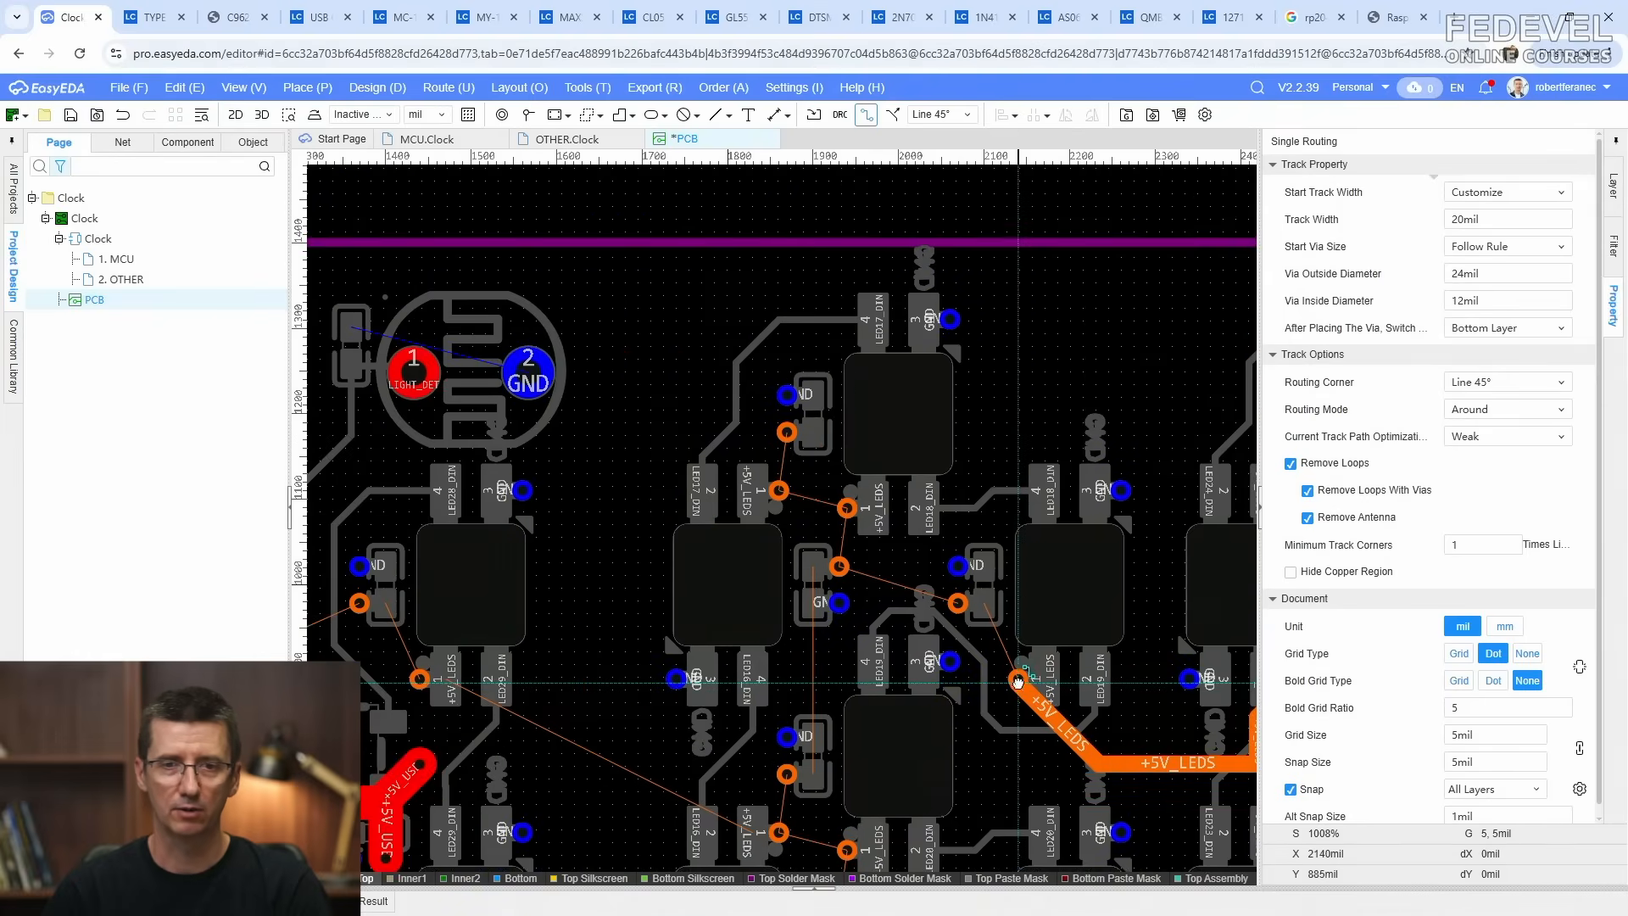
# Step: Extend +5V_LEDS from LED18's pin 1 through its capacitor via and the LED17 and LED16 vias up to the uppermost capacitor via
pyautogui.click(1018, 680)
pyautogui.click(958, 603)
pyautogui.click(958, 602)
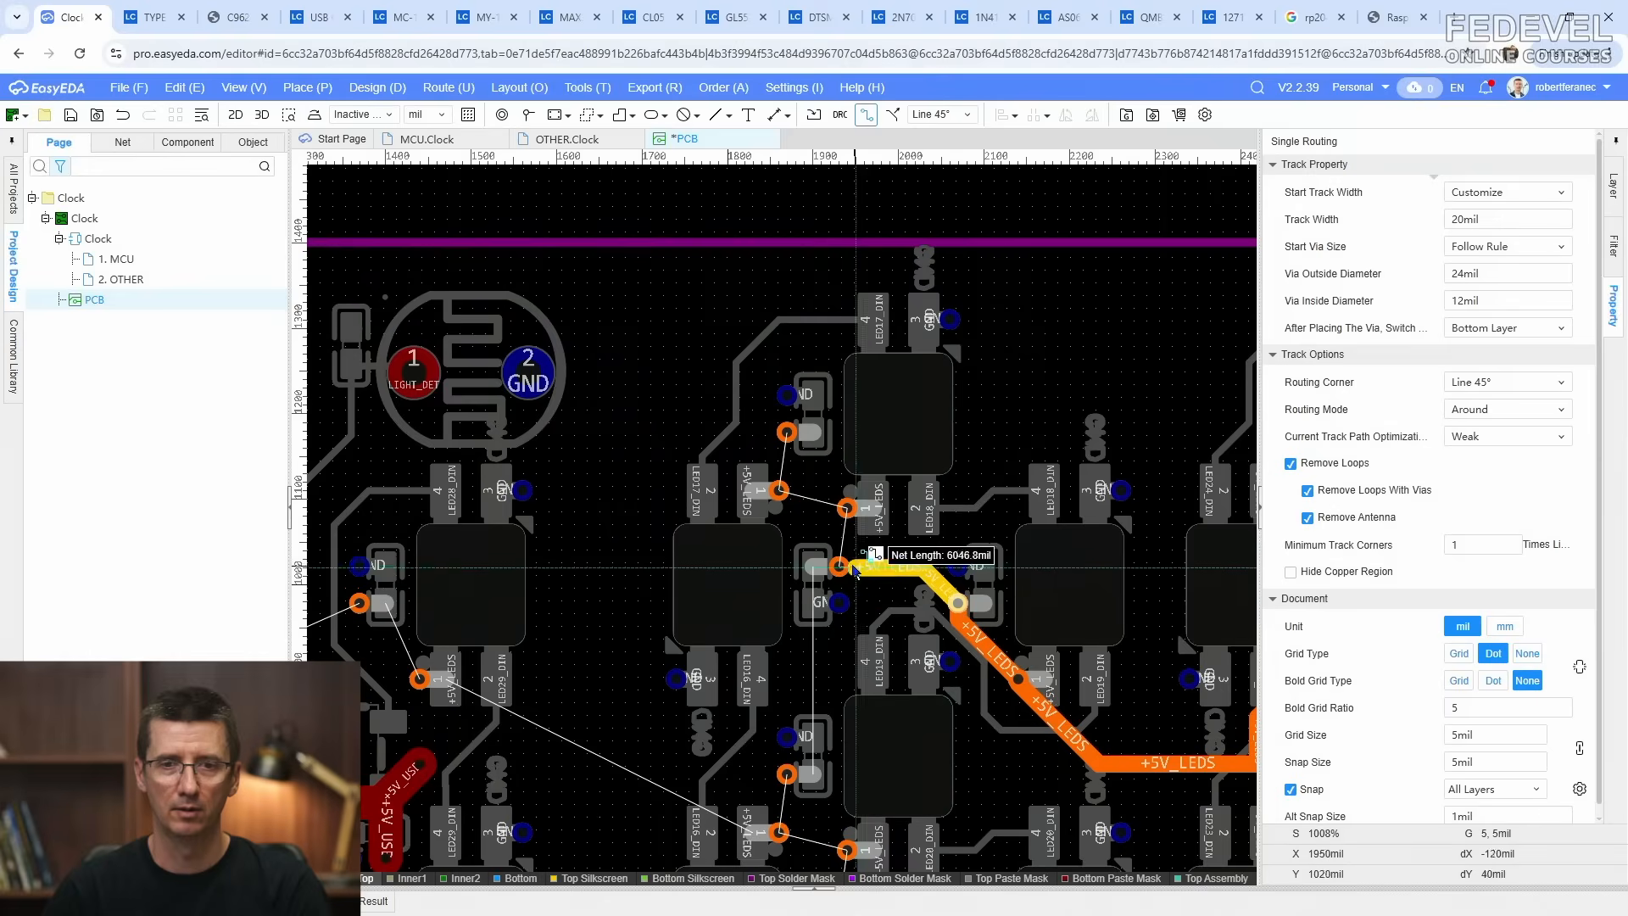
pyautogui.click(839, 567)
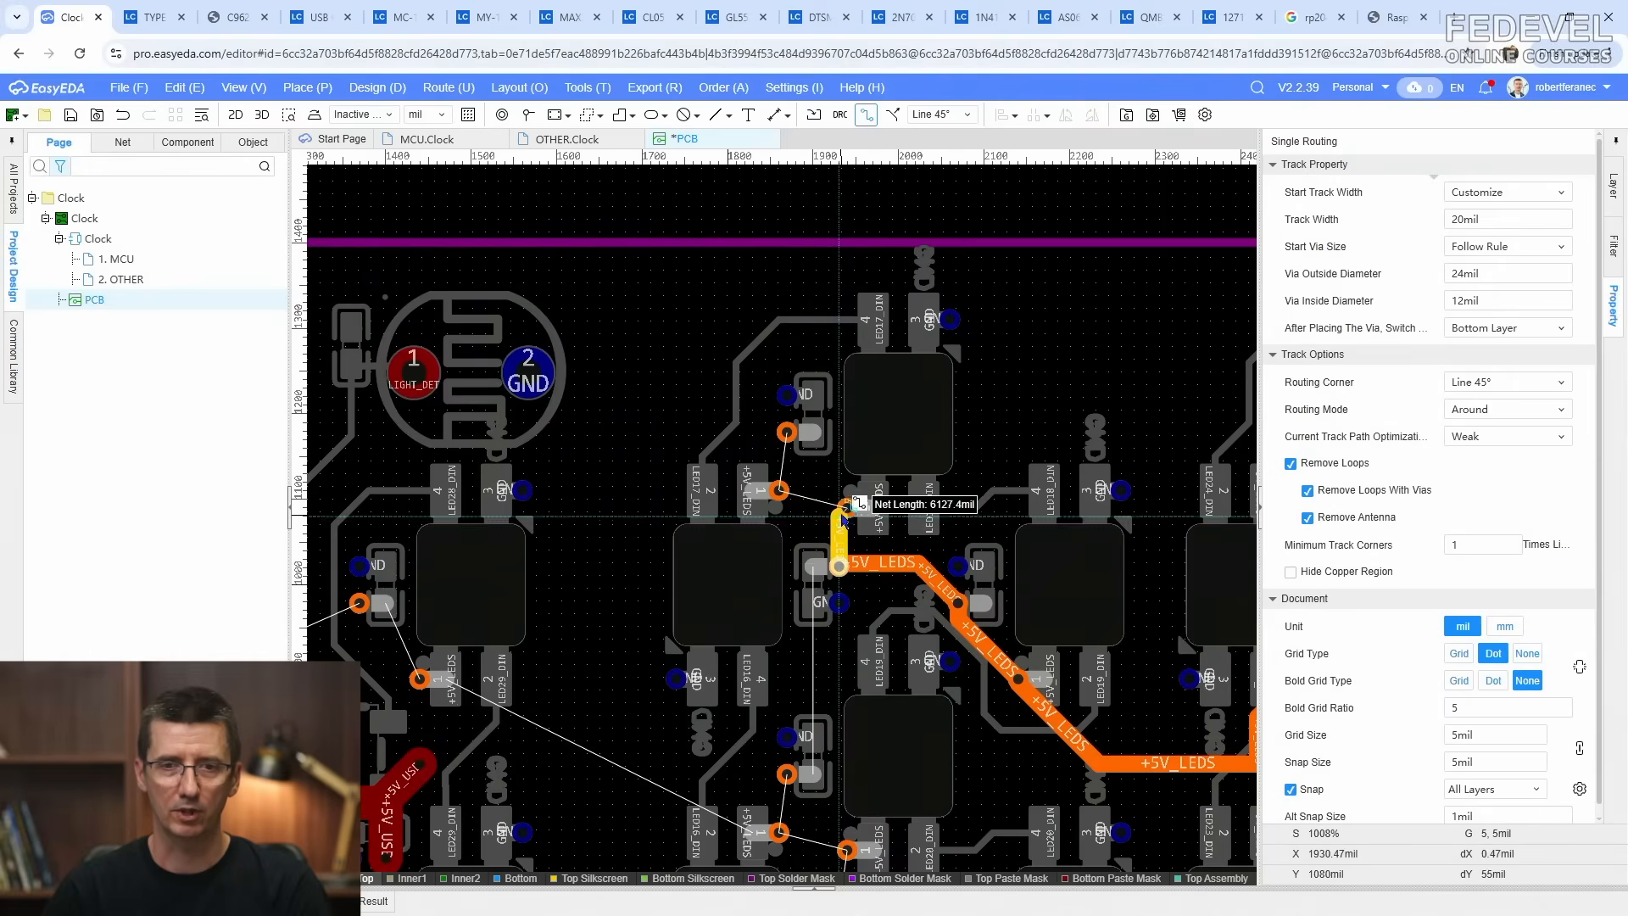
pyautogui.click(846, 509)
pyautogui.click(778, 490)
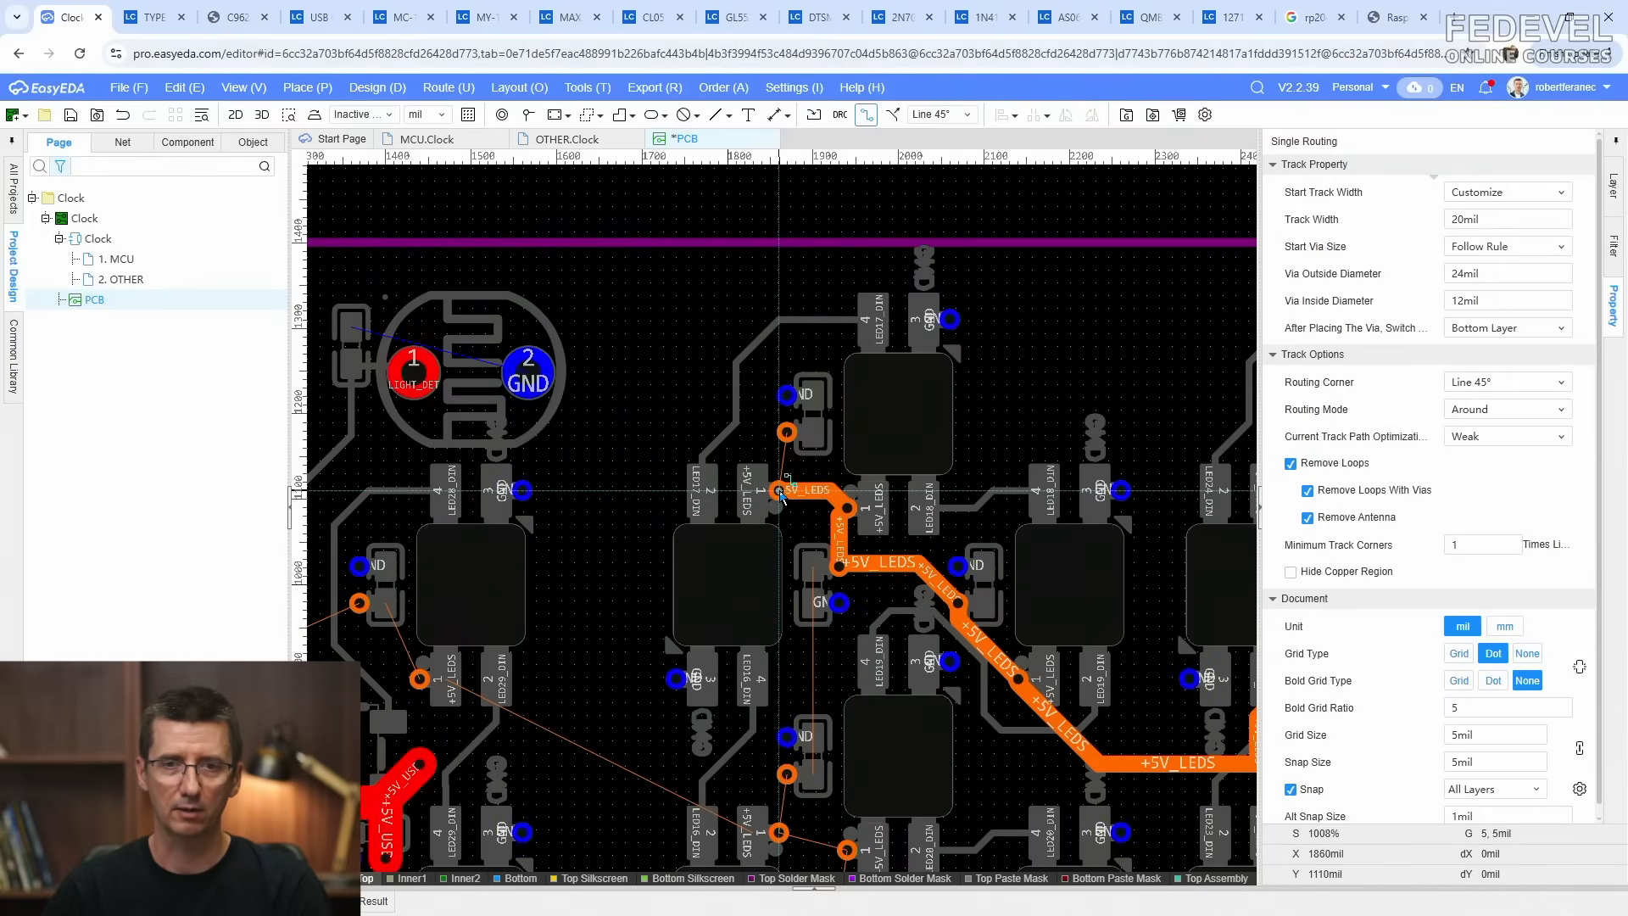
pyautogui.click(787, 432)
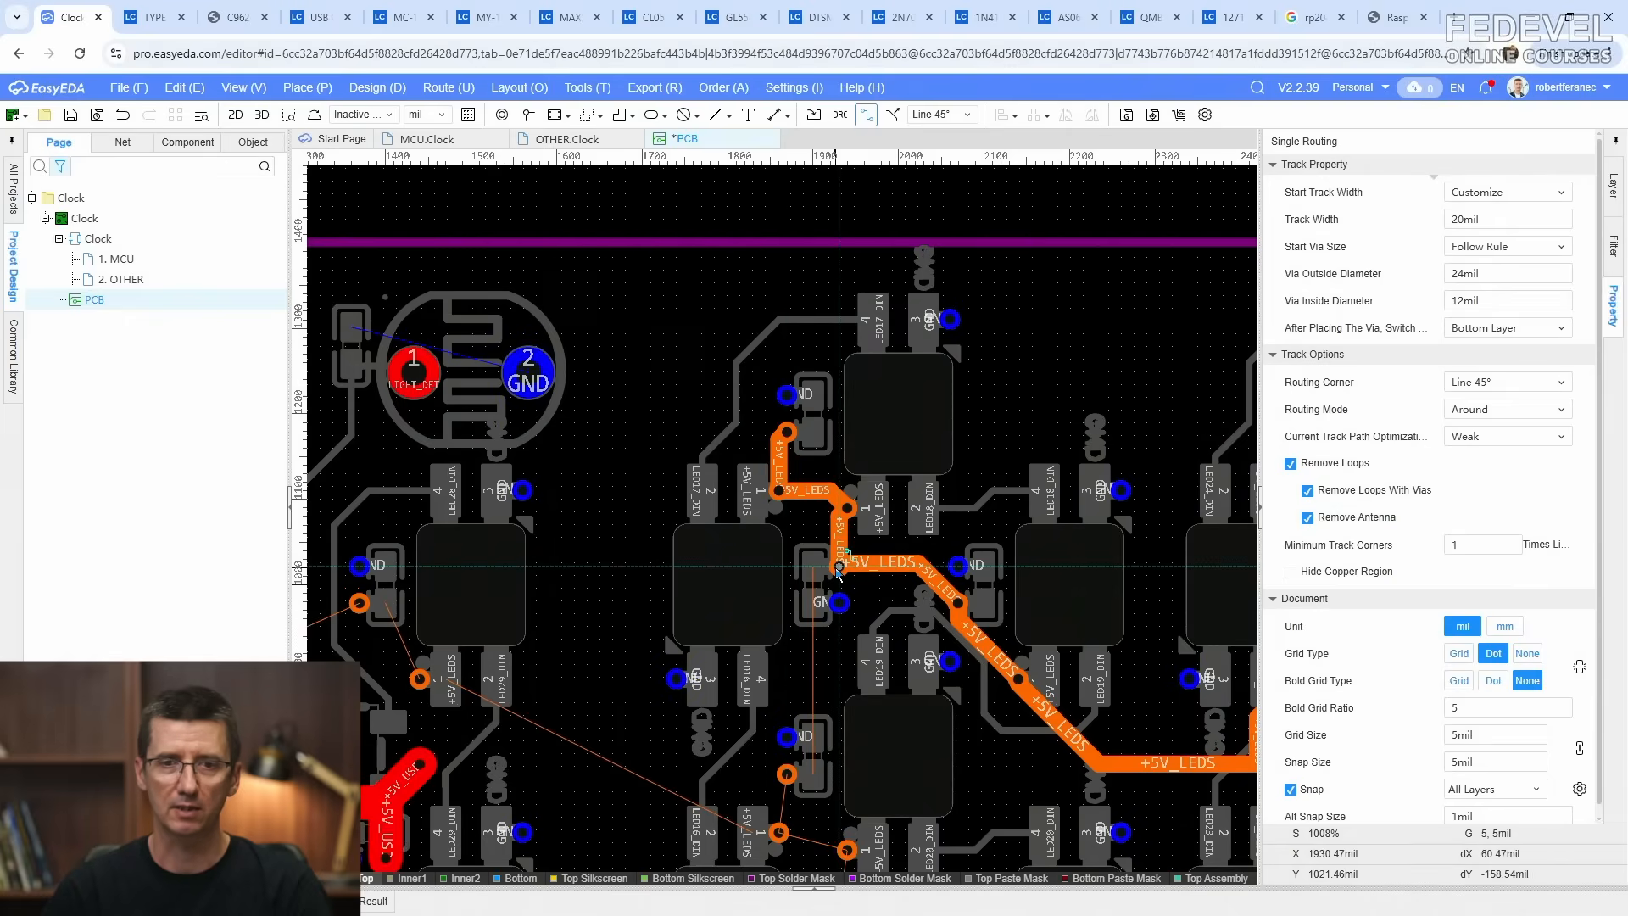
# Step: Branch +5V_LEDS from the capacitor via beside LED16 around to LED19's capacitor via, then through the LED15 and LED19 pin 1 vias to LED15's capacitor via
pyautogui.click(838, 567)
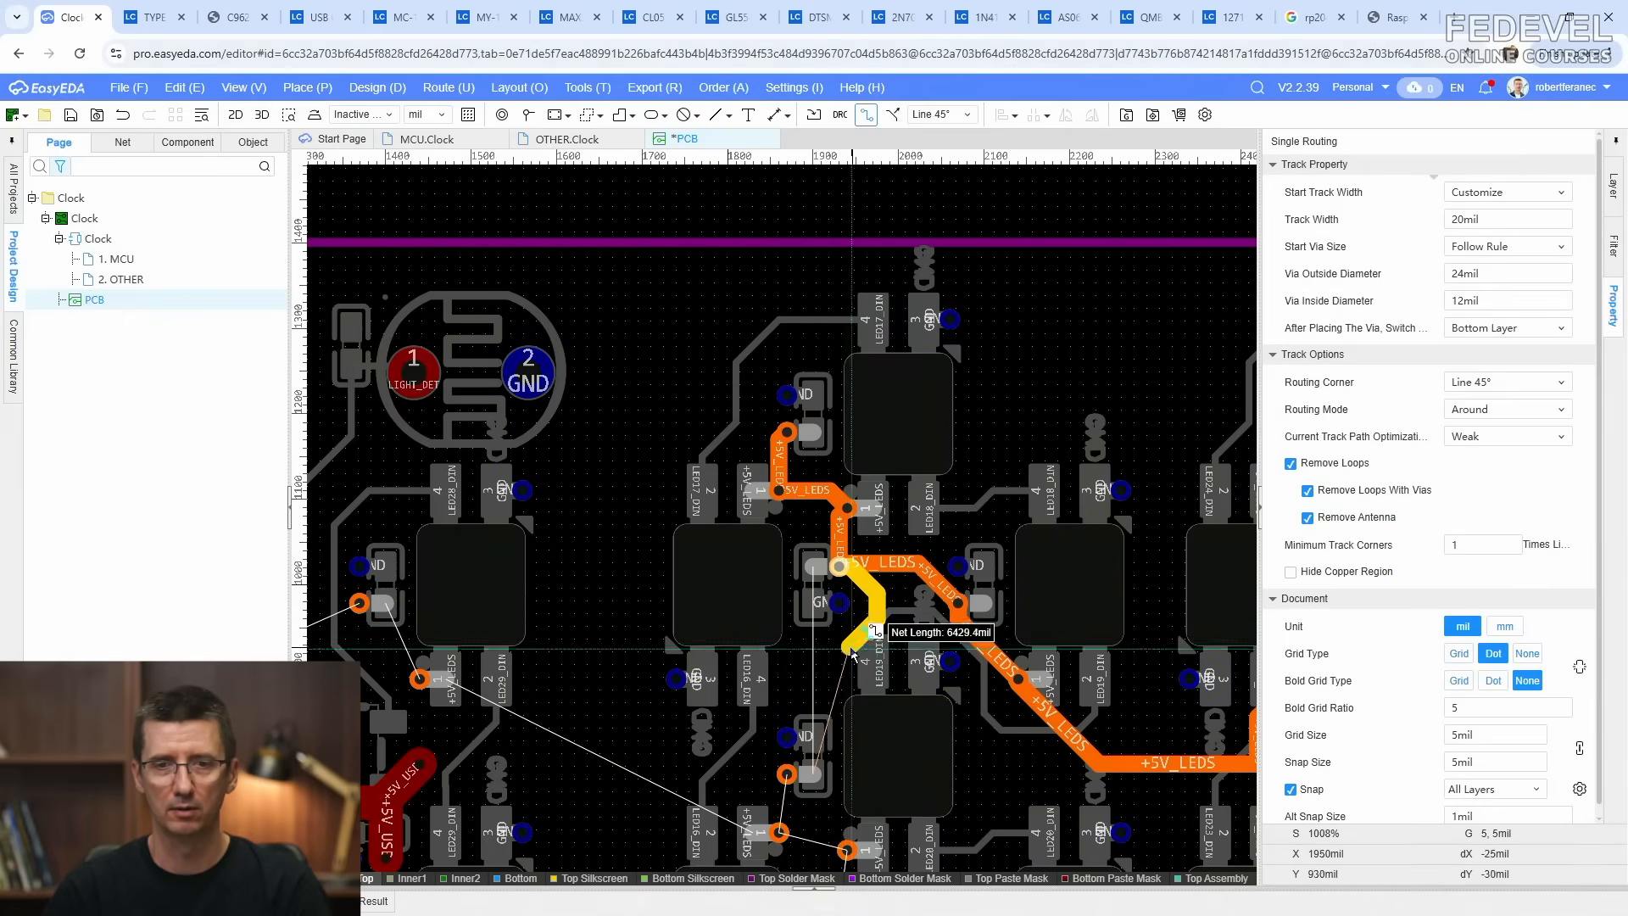
pyautogui.scroll(-2, 852, 651)
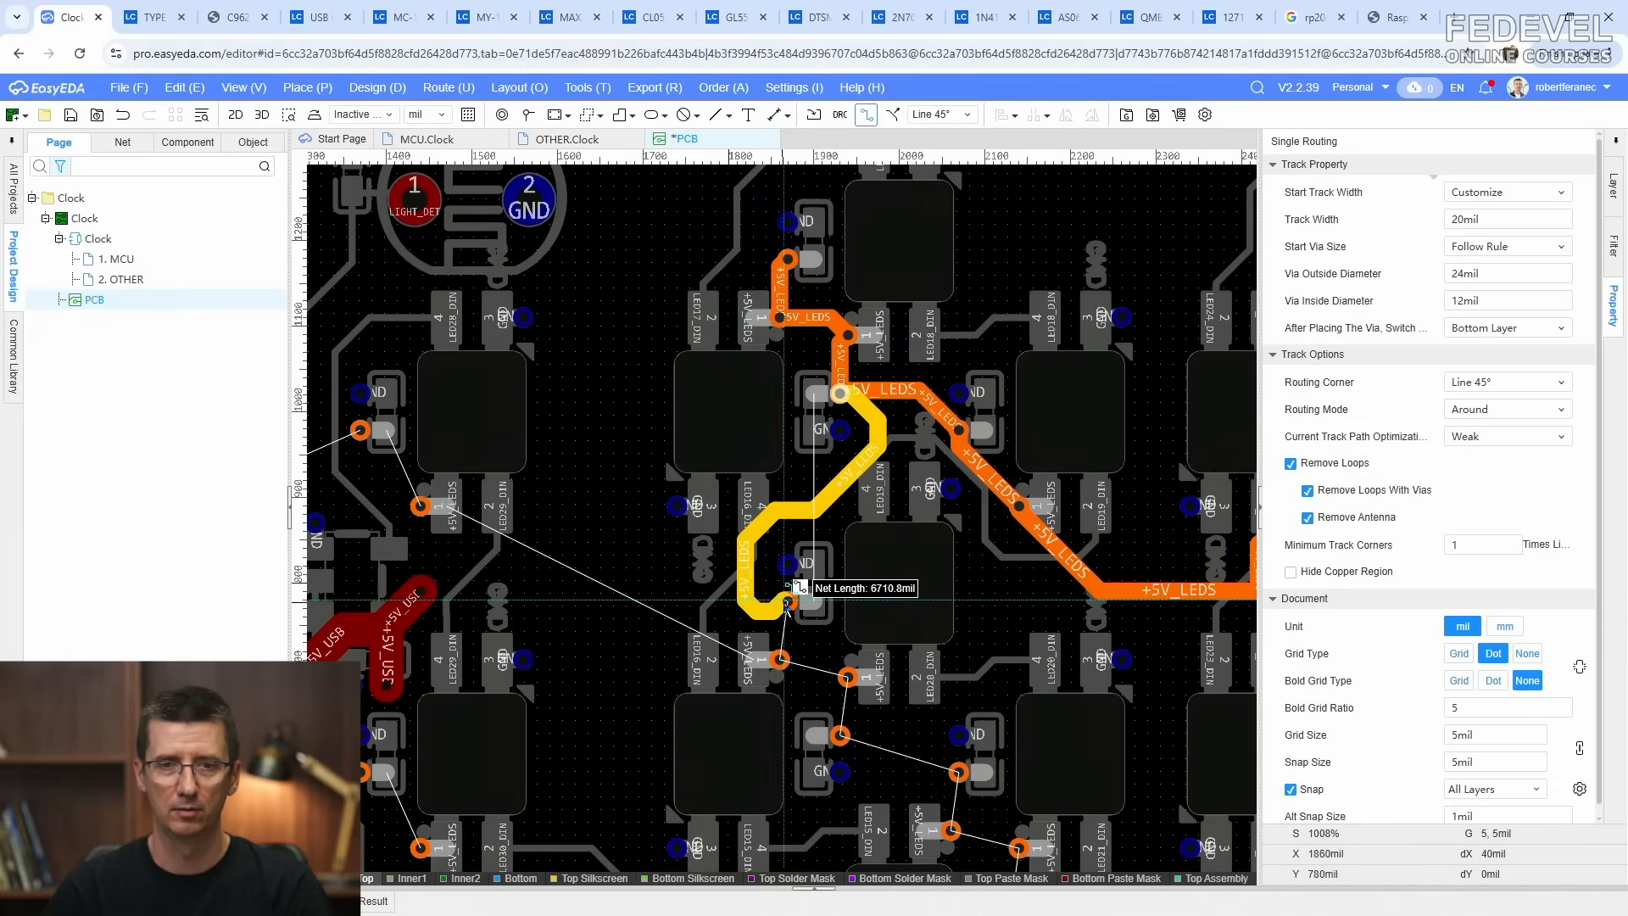
pyautogui.click(788, 602)
pyautogui.click(779, 658)
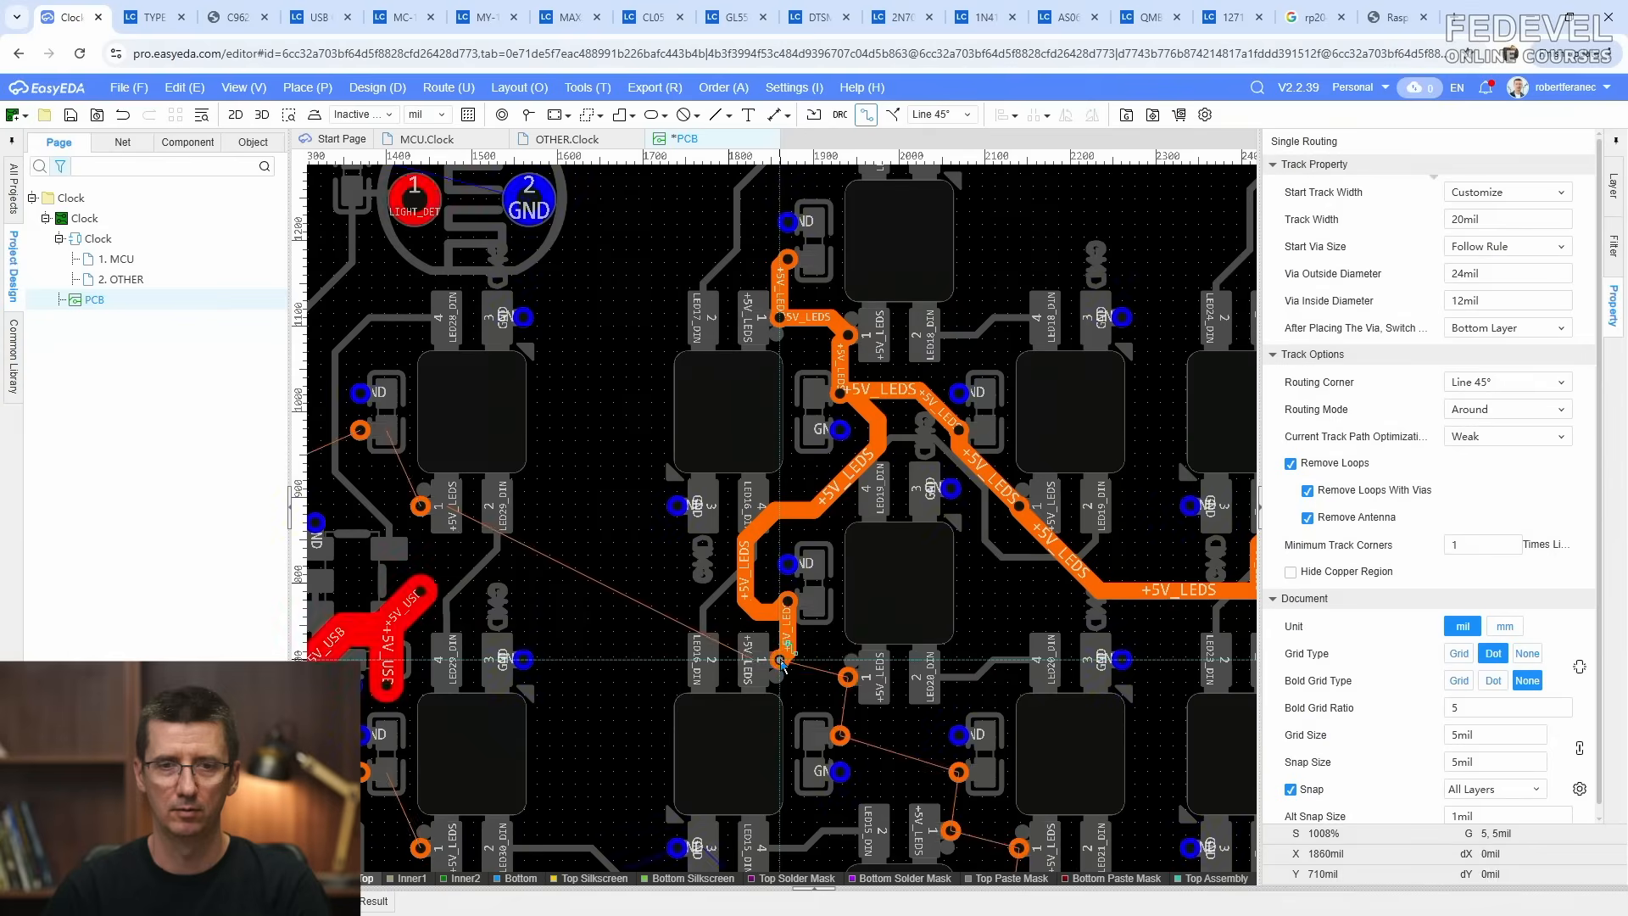
pyautogui.click(848, 678)
pyautogui.click(839, 735)
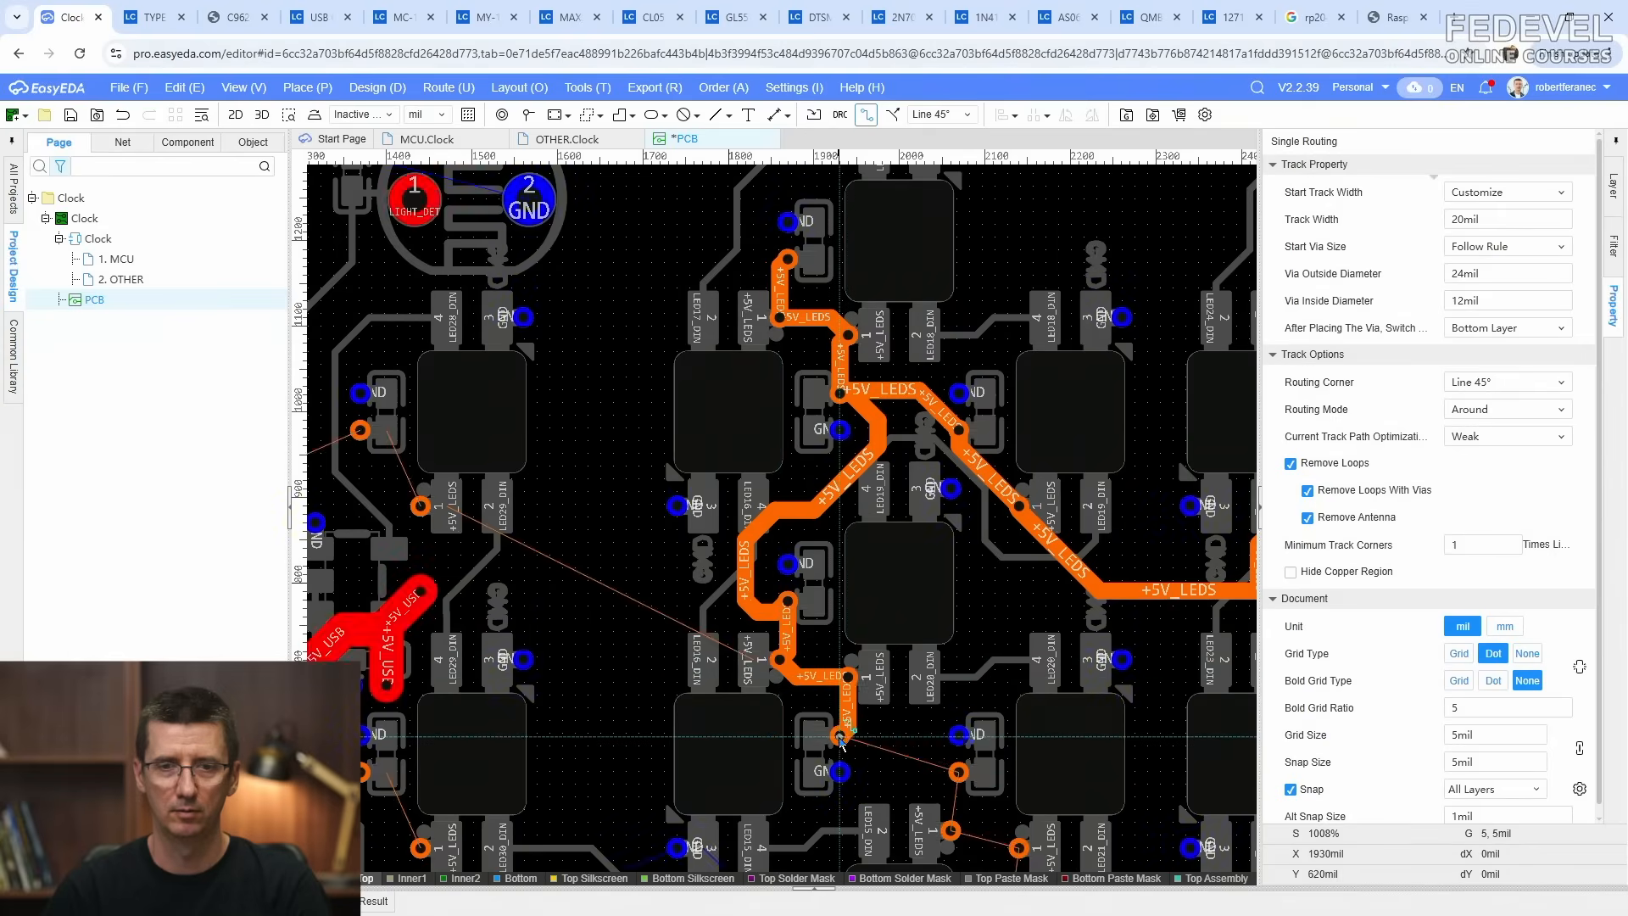
# Step: Continue +5V_LEDS through the capacitor via beside LED20 and the pin 1 vias of LED14 and LED20 to the lowest capacitor via
pyautogui.click(958, 772)
pyautogui.click(952, 831)
pyautogui.click(1016, 848)
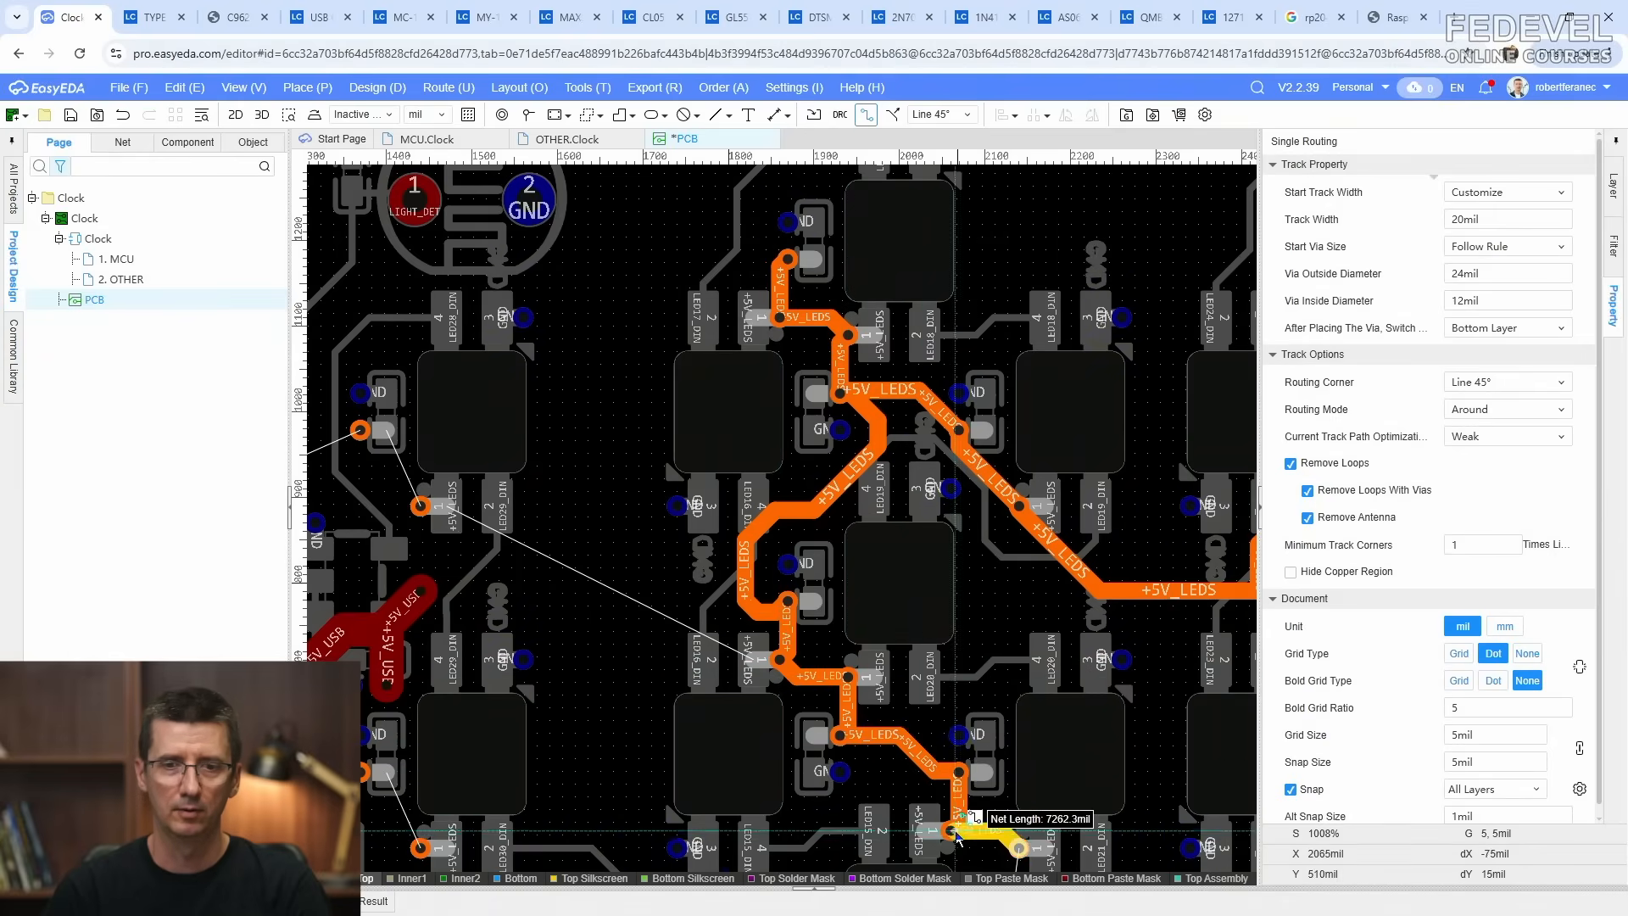
pyautogui.click(953, 831)
pyautogui.scroll(-1, 854, 585)
pyautogui.scroll(-1, 854, 585)
pyautogui.scroll(2, 943, 744)
pyautogui.click(906, 650)
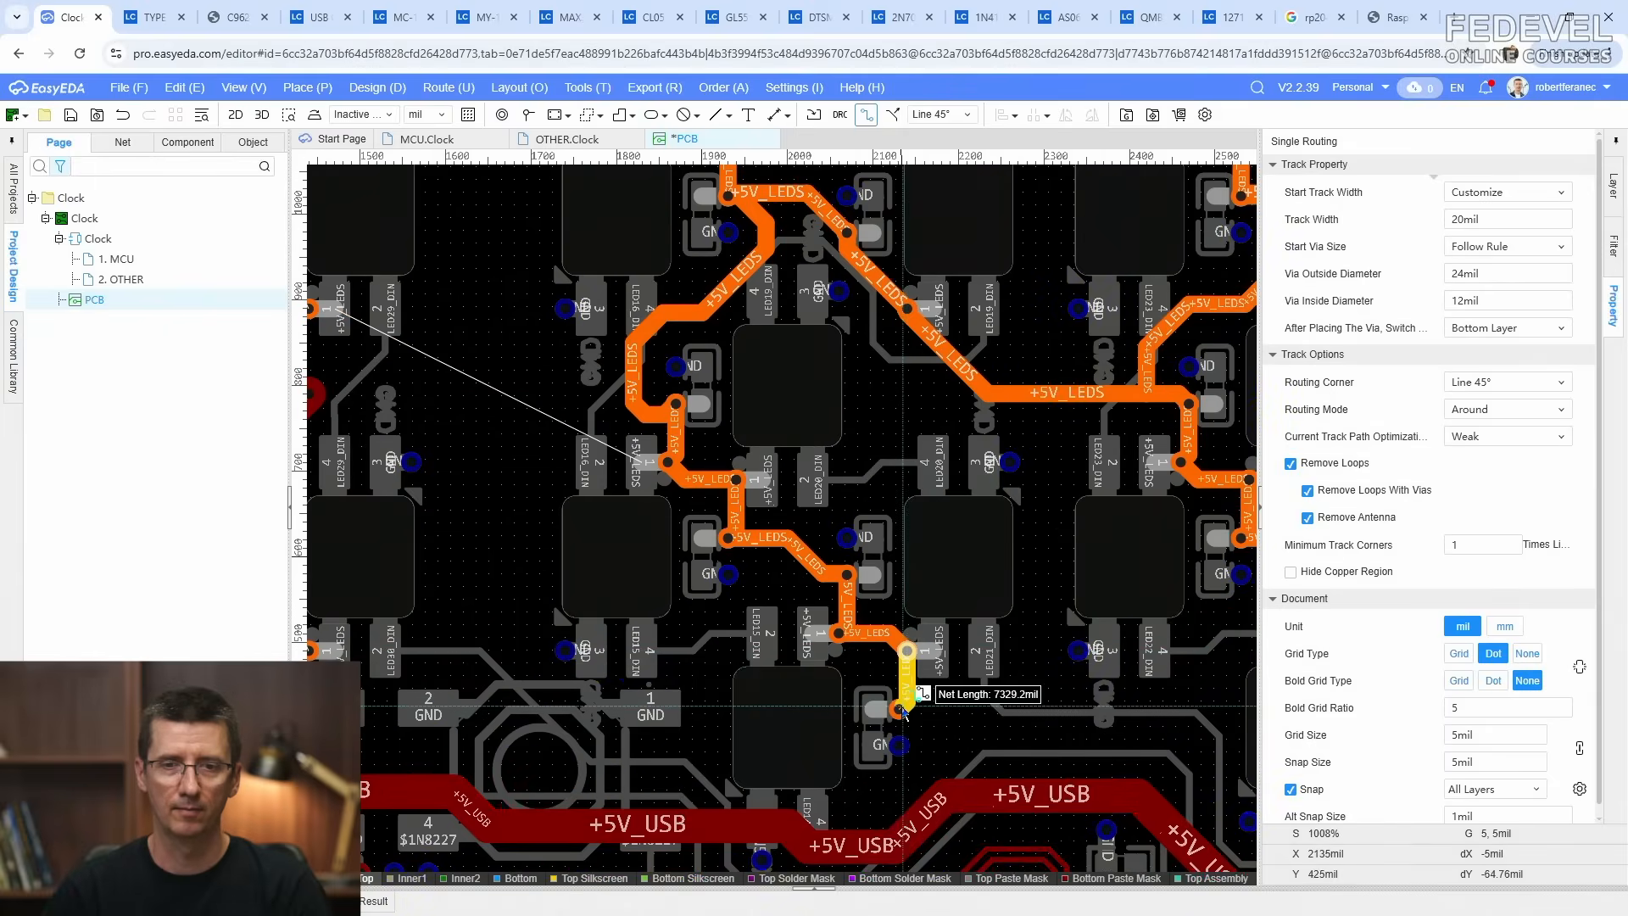
pyautogui.click(900, 710)
# Step: Route a 20 mil +5V_LEDS track from the capacitor via beside LED19 across to LED28's pin 1 via
pyautogui.scroll(-2, 932, 611)
pyautogui.scroll(2, 830, 527)
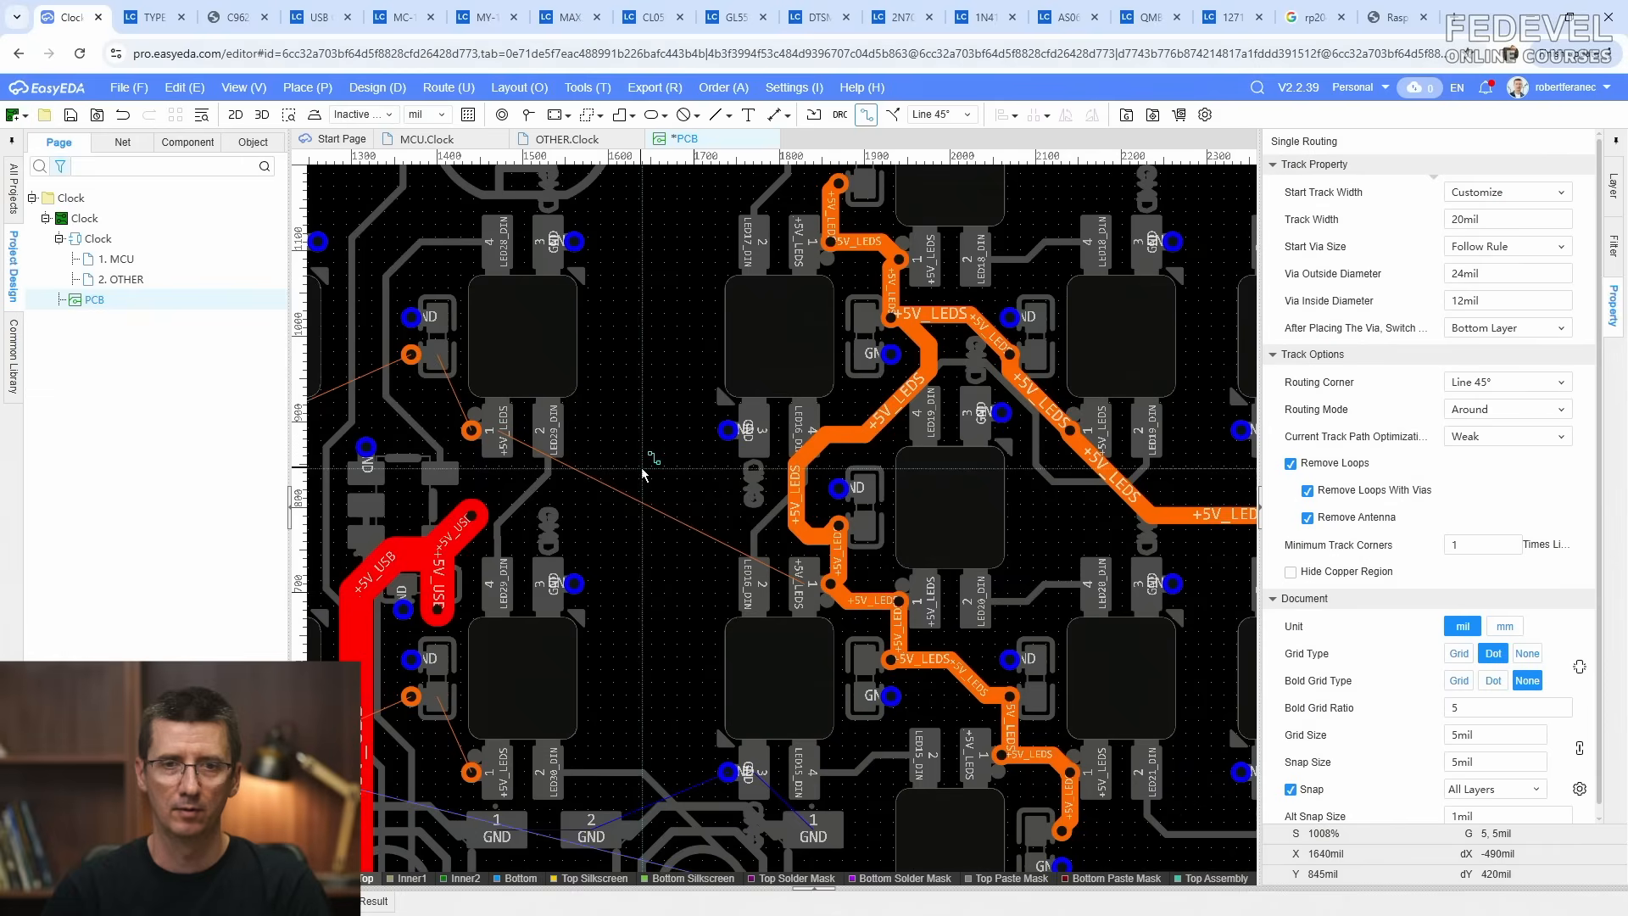
pyautogui.click(838, 525)
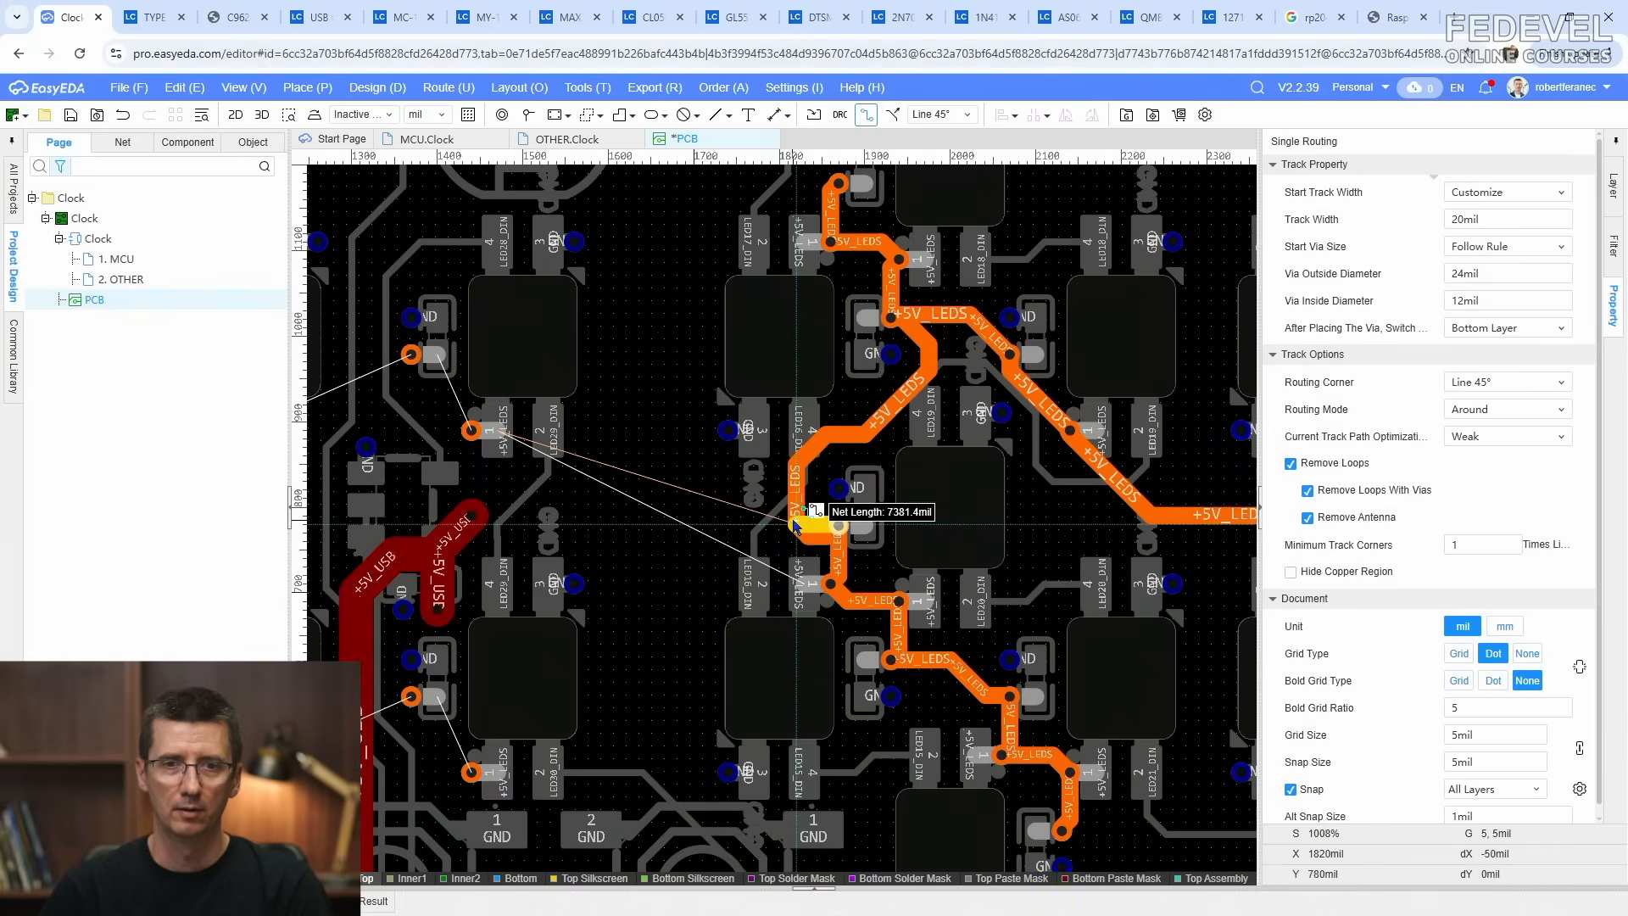
pyautogui.click(795, 524)
pyautogui.click(795, 524)
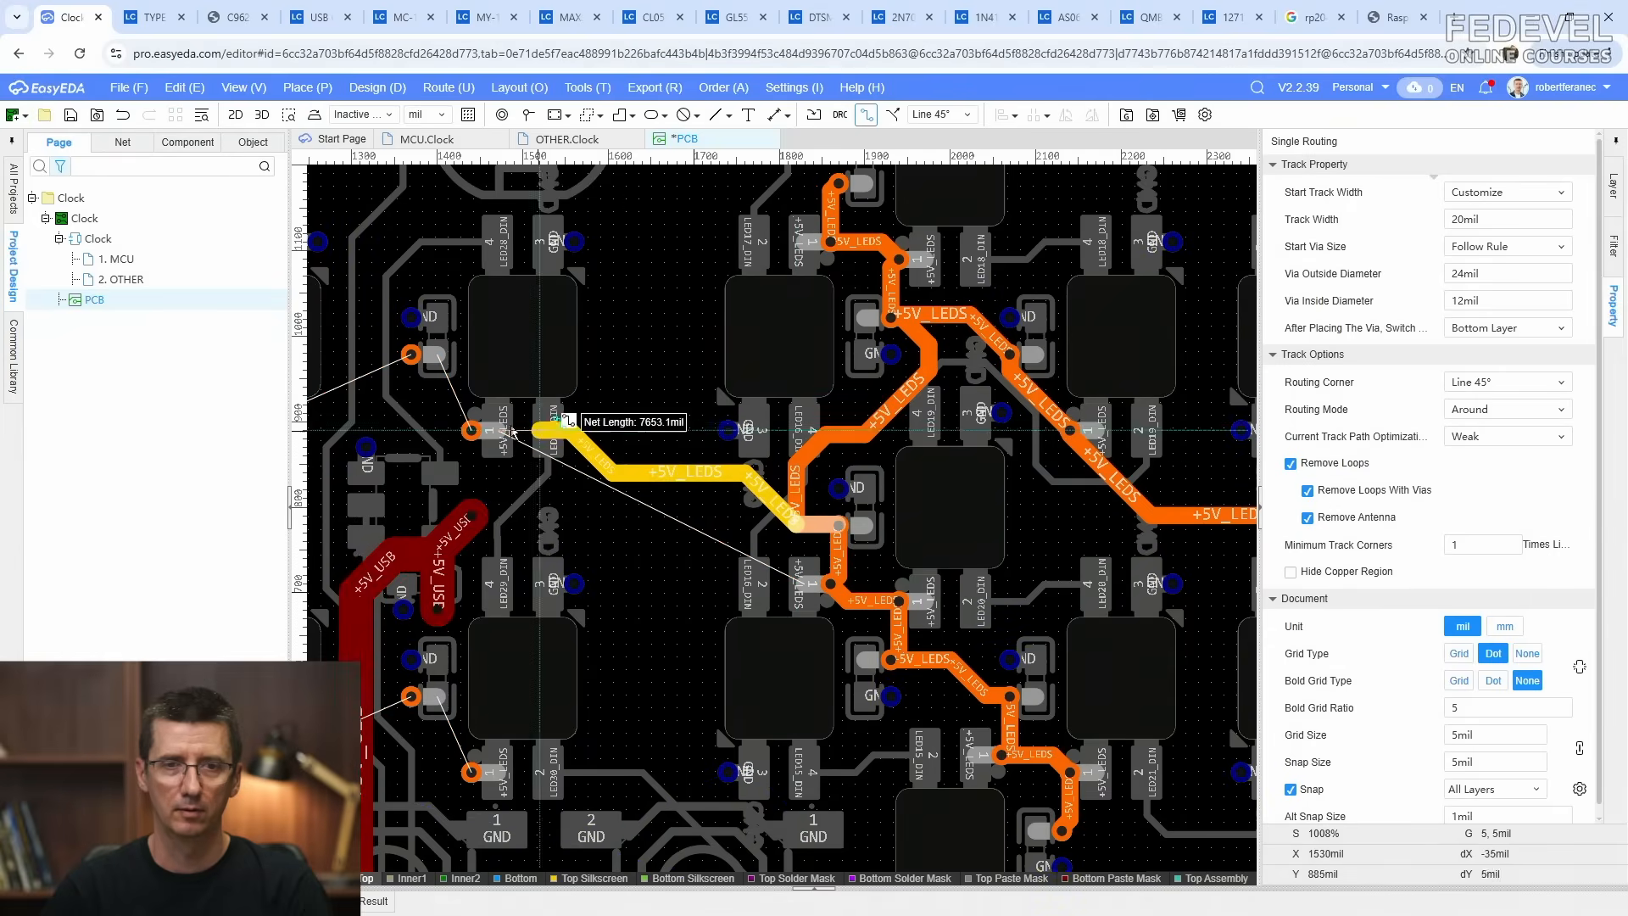
pyautogui.click(472, 430)
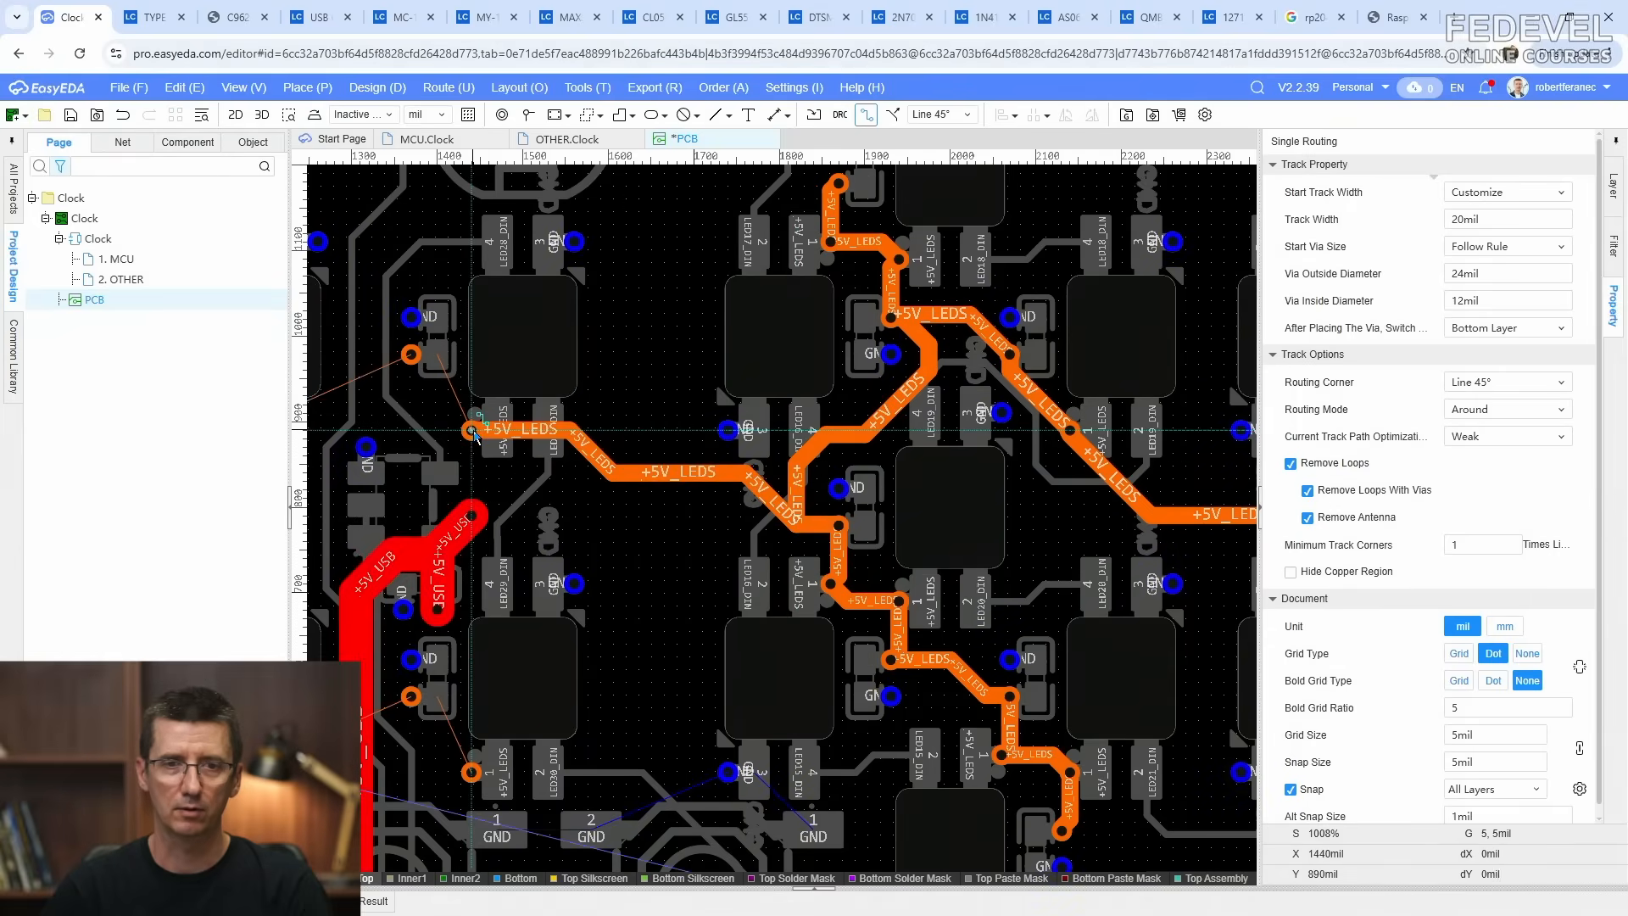
# Step: Connect LED29's capacitor via and pin 1 via with +5V_LEDS, and run the track up into the horizontal section leading to LED28
pyautogui.click(411, 699)
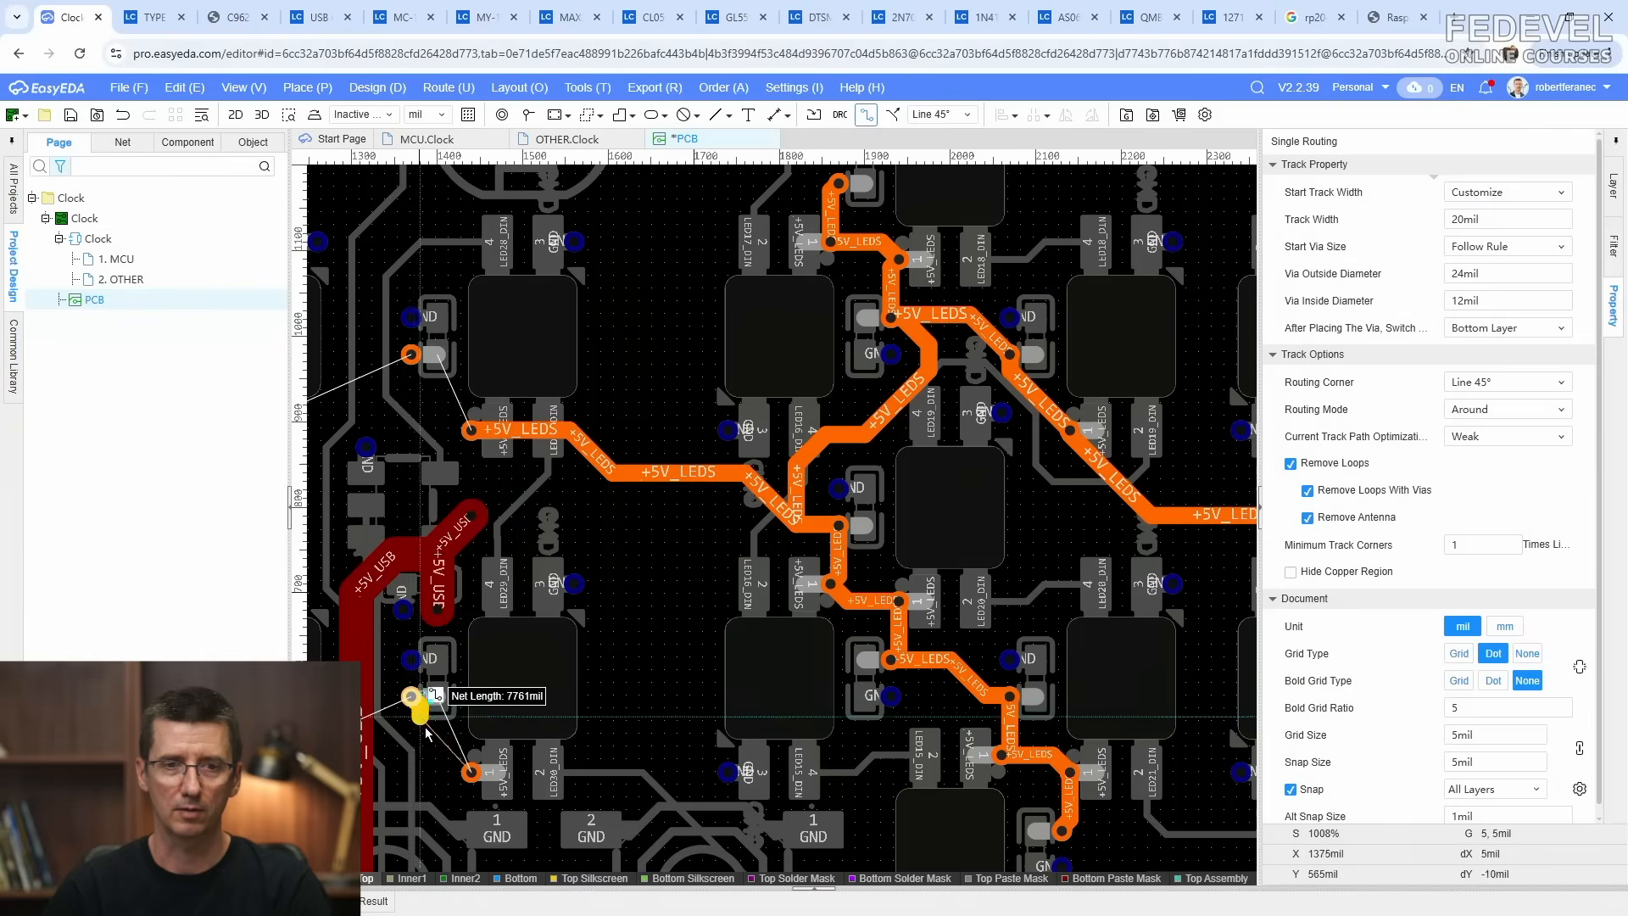
pyautogui.click(472, 772)
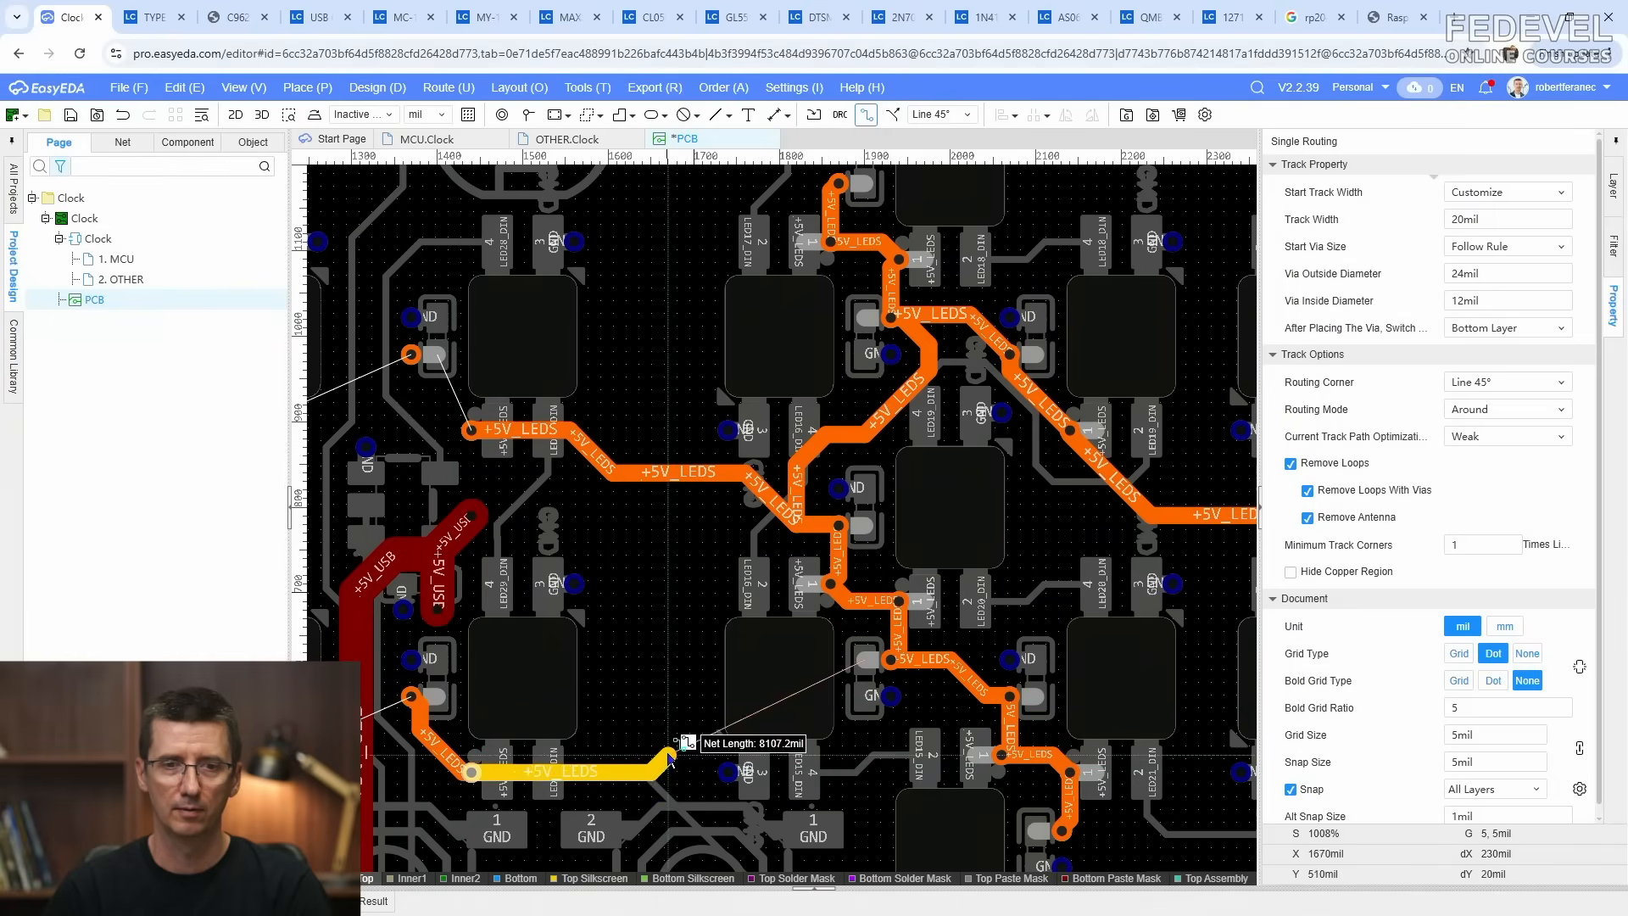
pyautogui.click(670, 475)
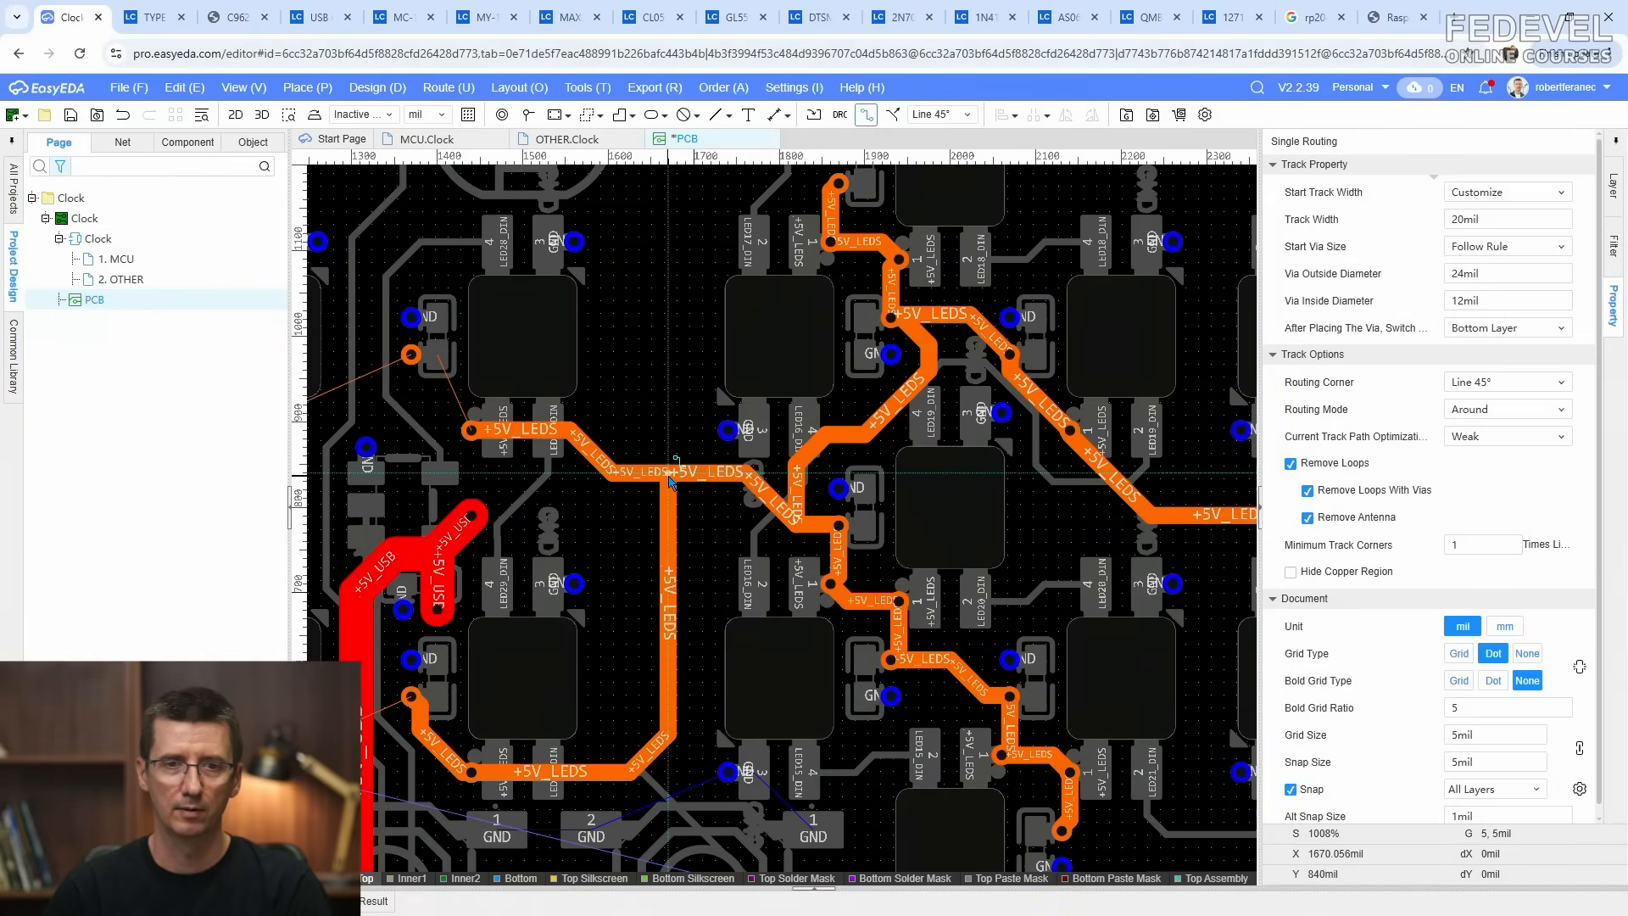
# Step: Extend the 20 mil +5V_LEDS track from LED28's pin 1 via through its capacitor via to LED11's pin 1 via
pyautogui.scroll(-2, 716, 560)
pyautogui.moveTo(404, 471); pyautogui.dragTo(835, 532, button='right')
pyautogui.scroll(2, 907, 514)
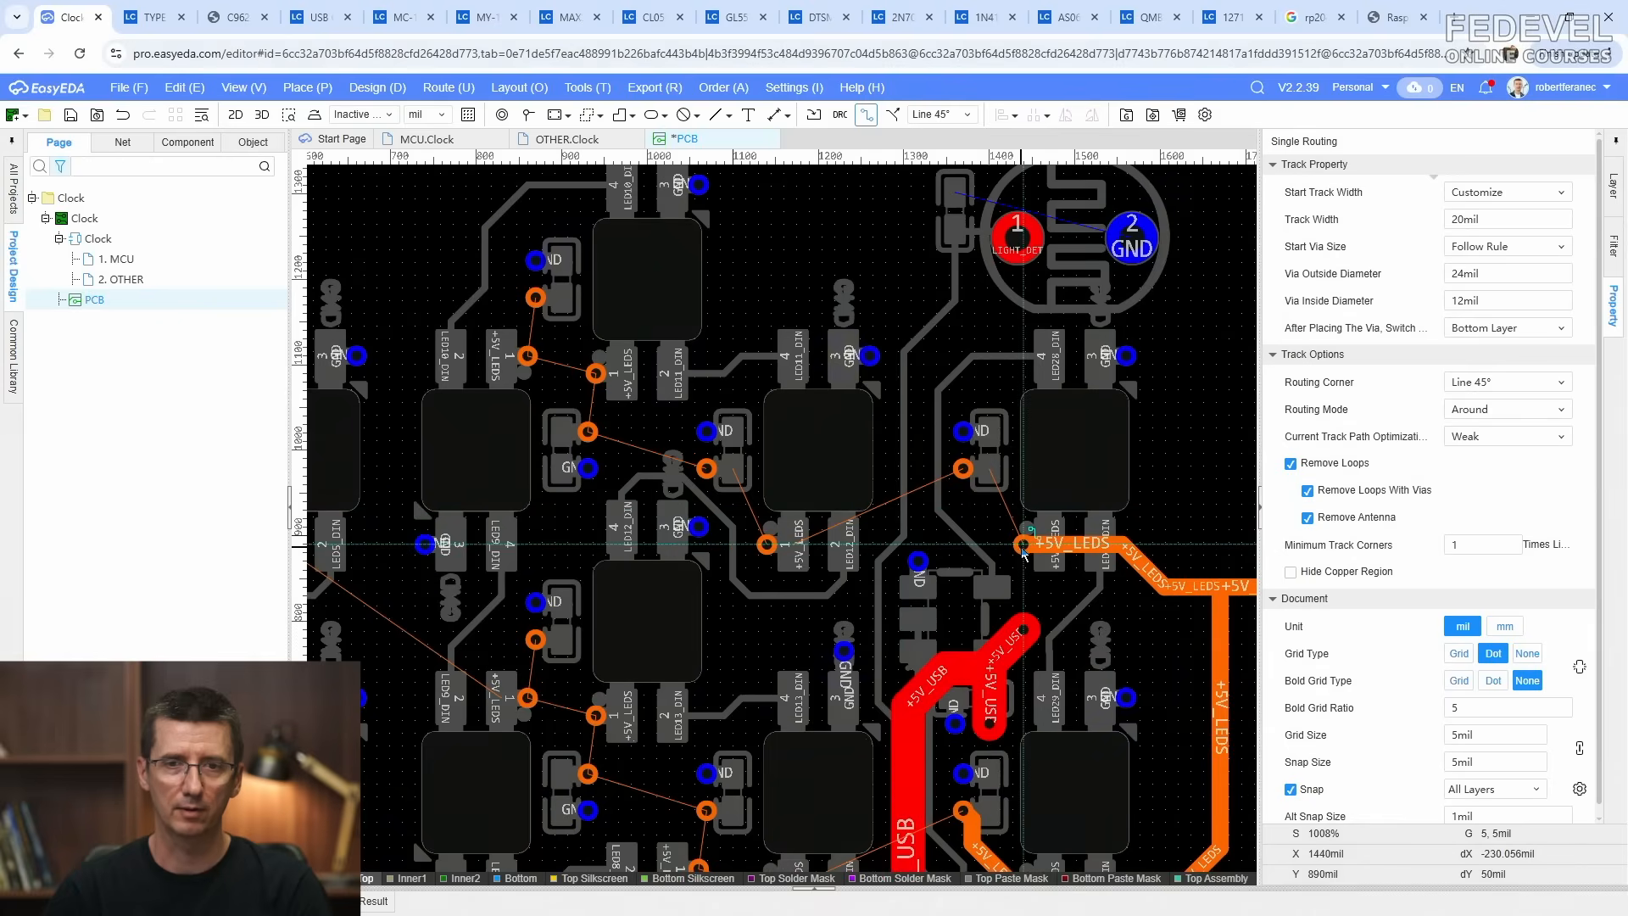
pyautogui.click(1022, 543)
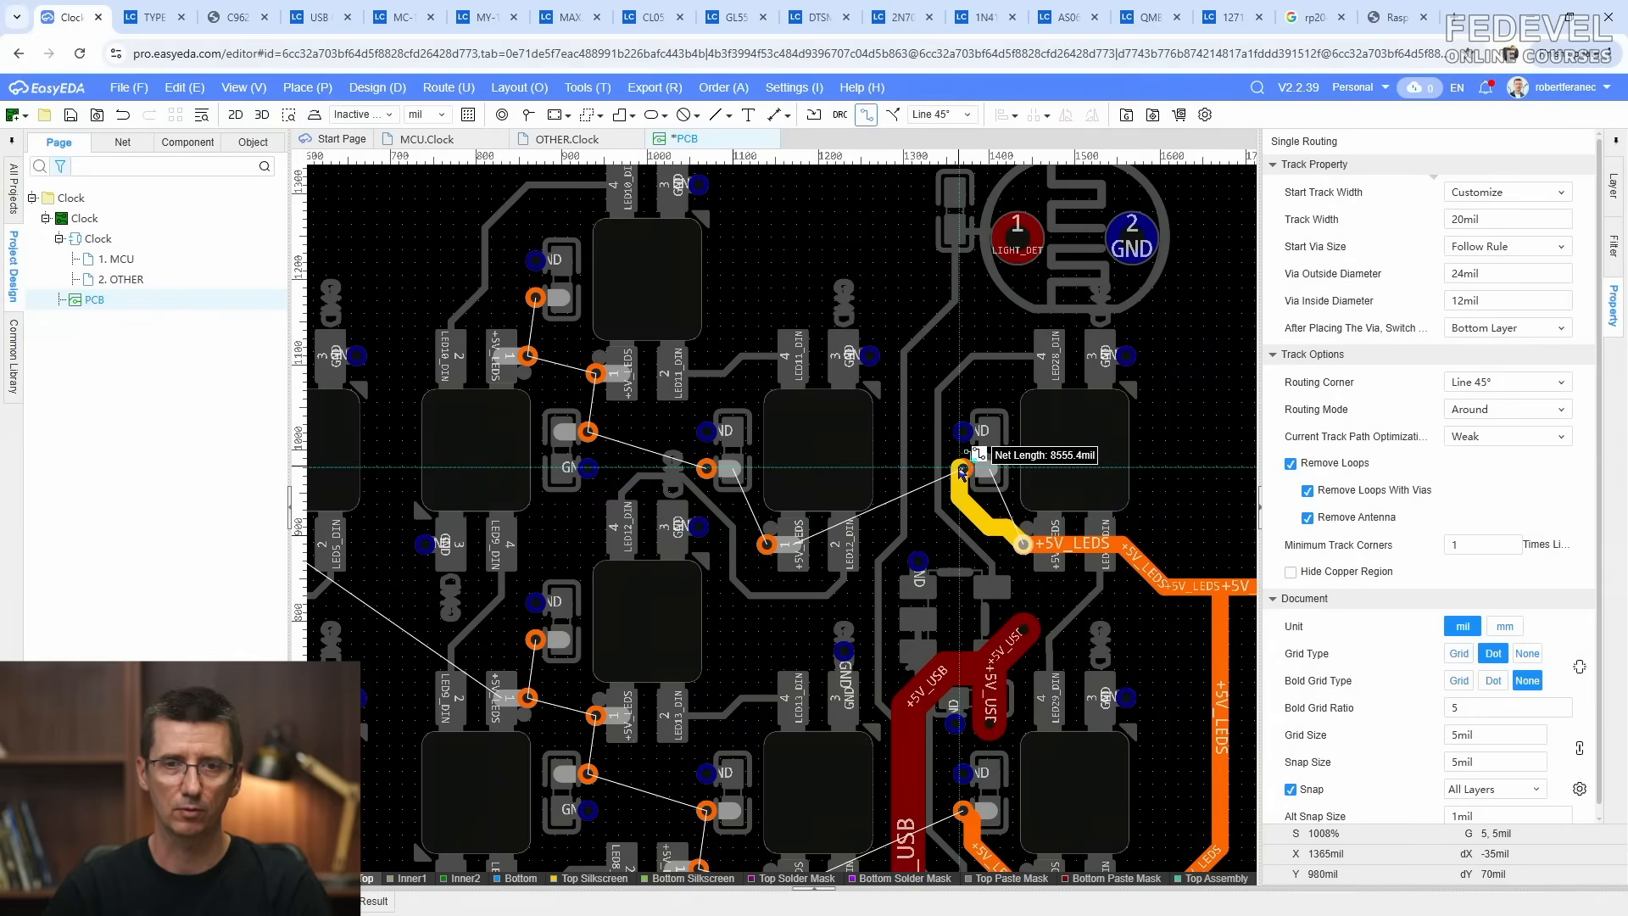
pyautogui.click(963, 469)
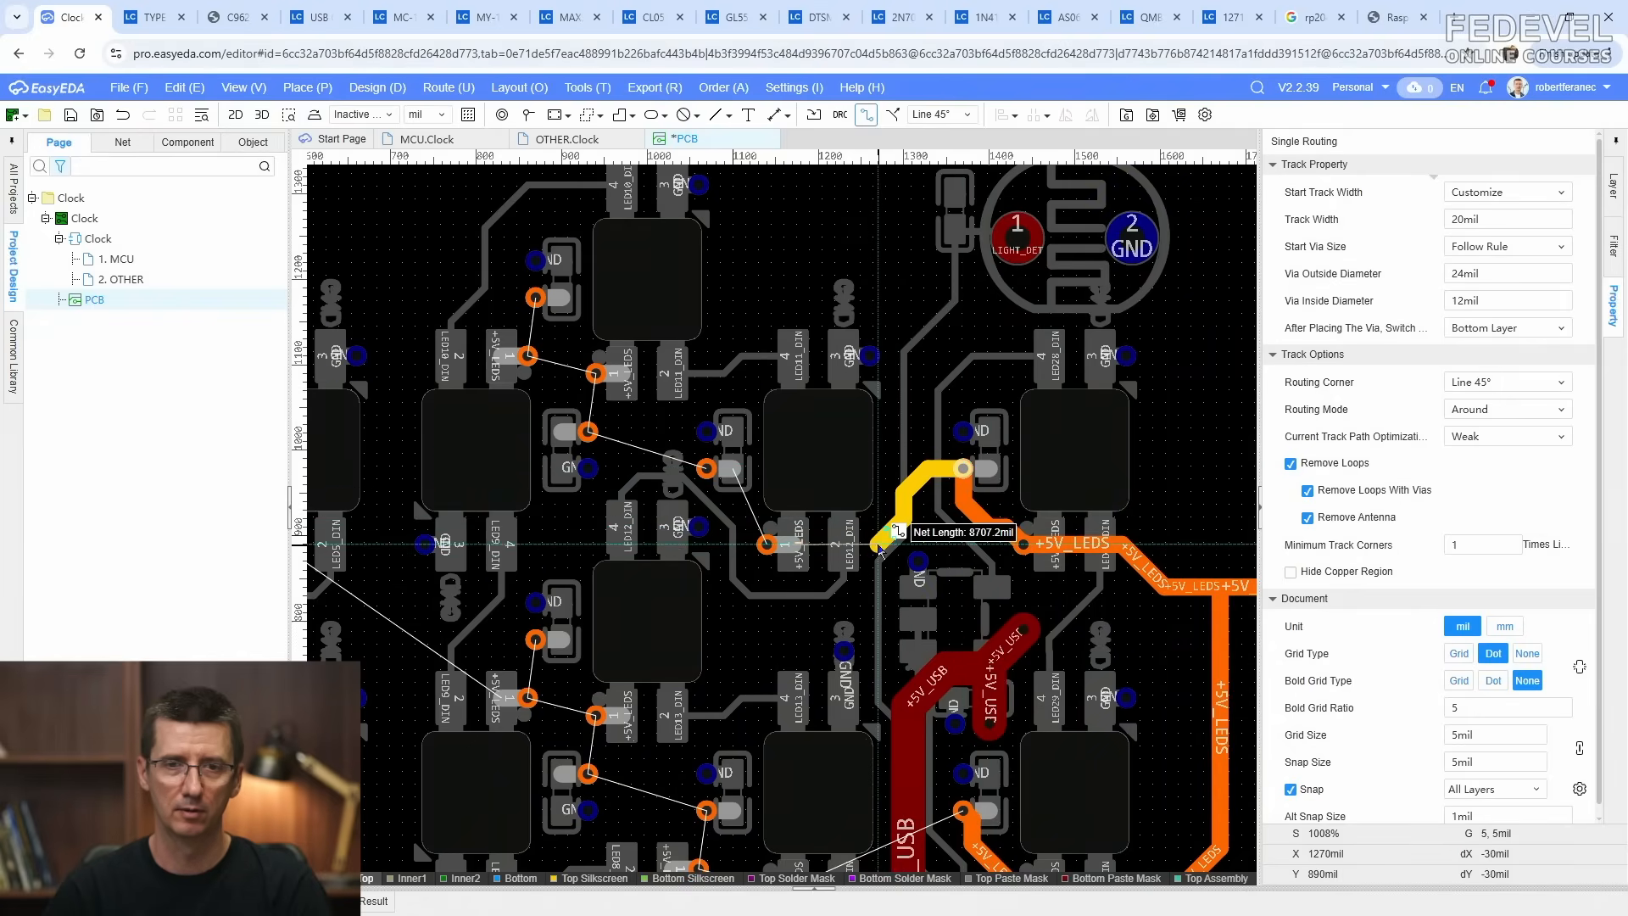
pyautogui.click(767, 545)
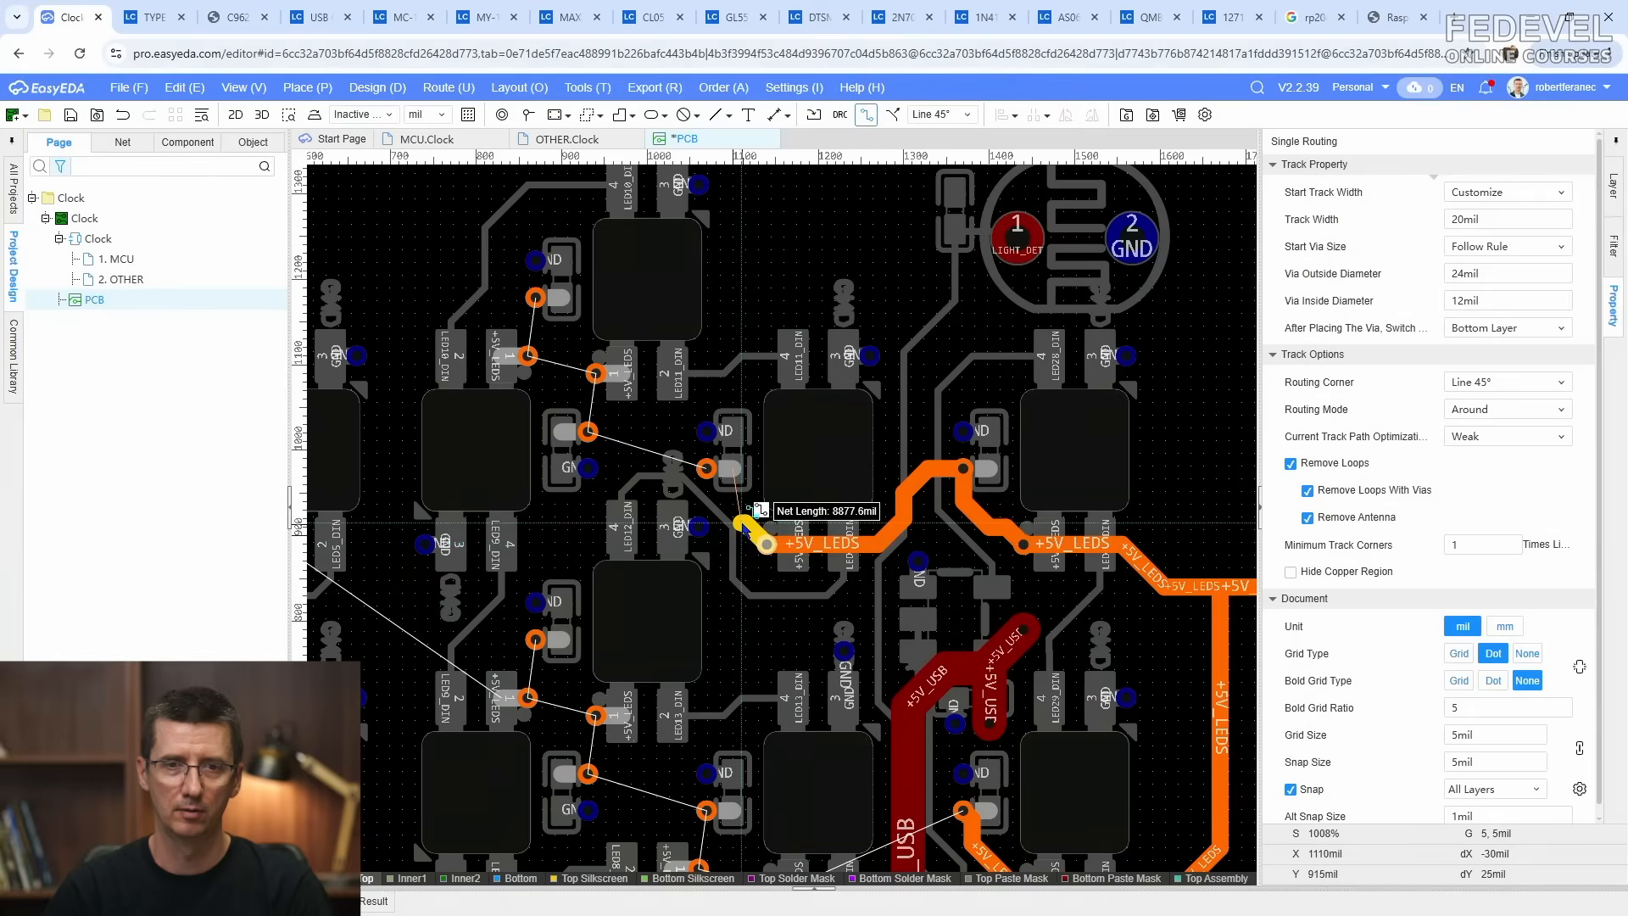
# Step: Continue the 20 mil +5V_LEDS track from LED11's pin 1 via through both capacitor vias and LED10's and LED9's pin 1 vias to the capacitor via beside LED10
pyautogui.click(706, 469)
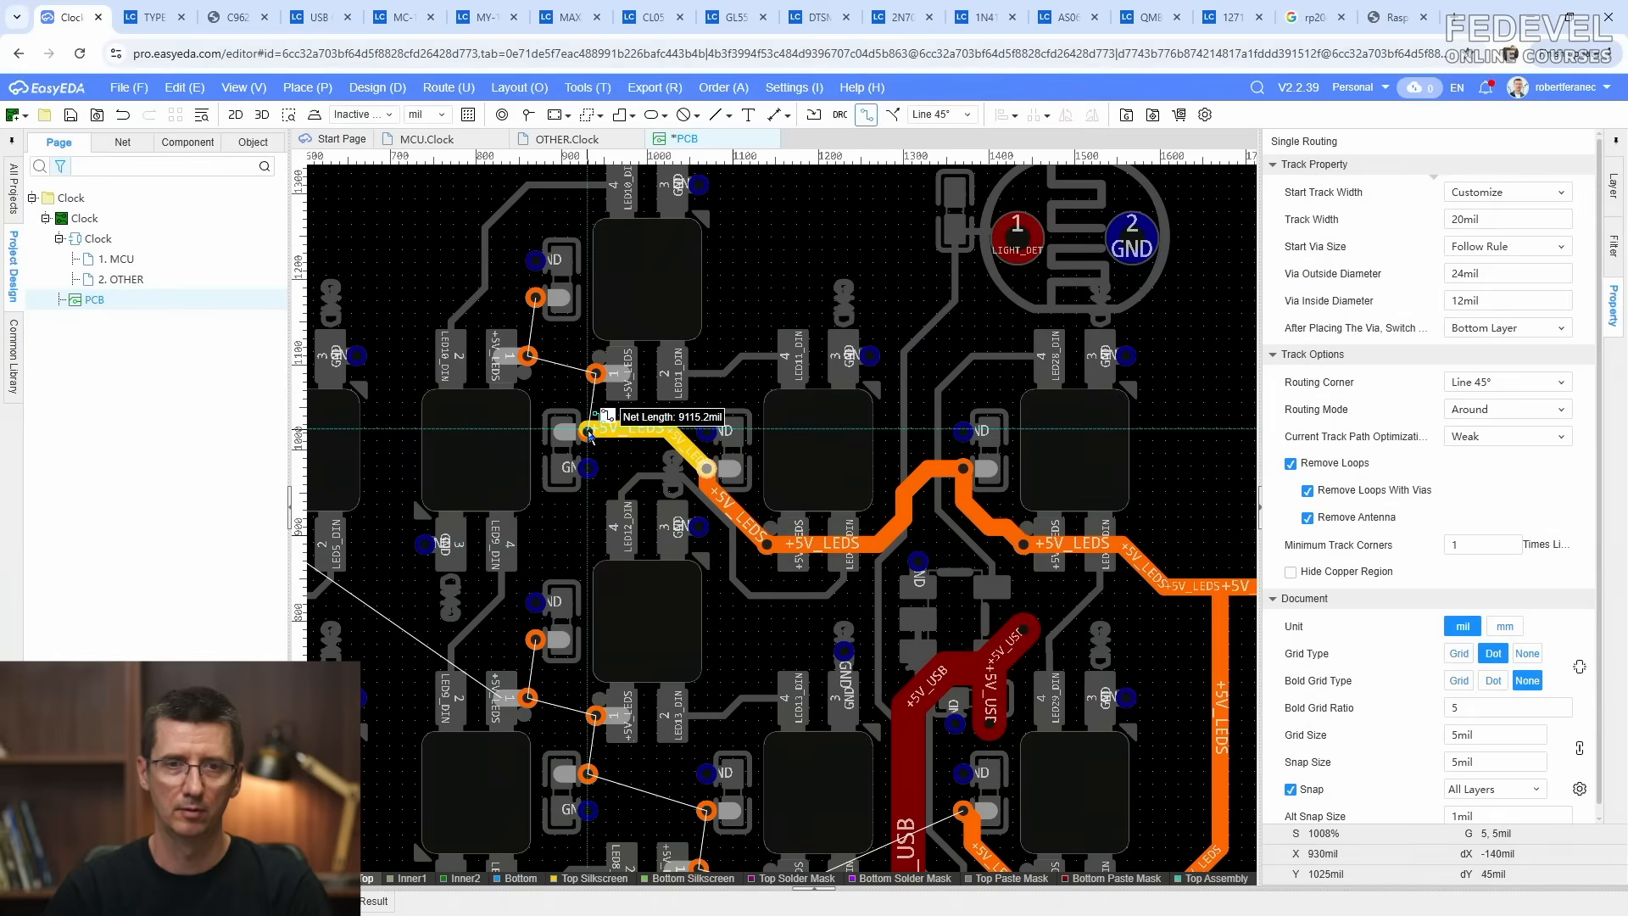
pyautogui.click(588, 431)
pyautogui.click(596, 374)
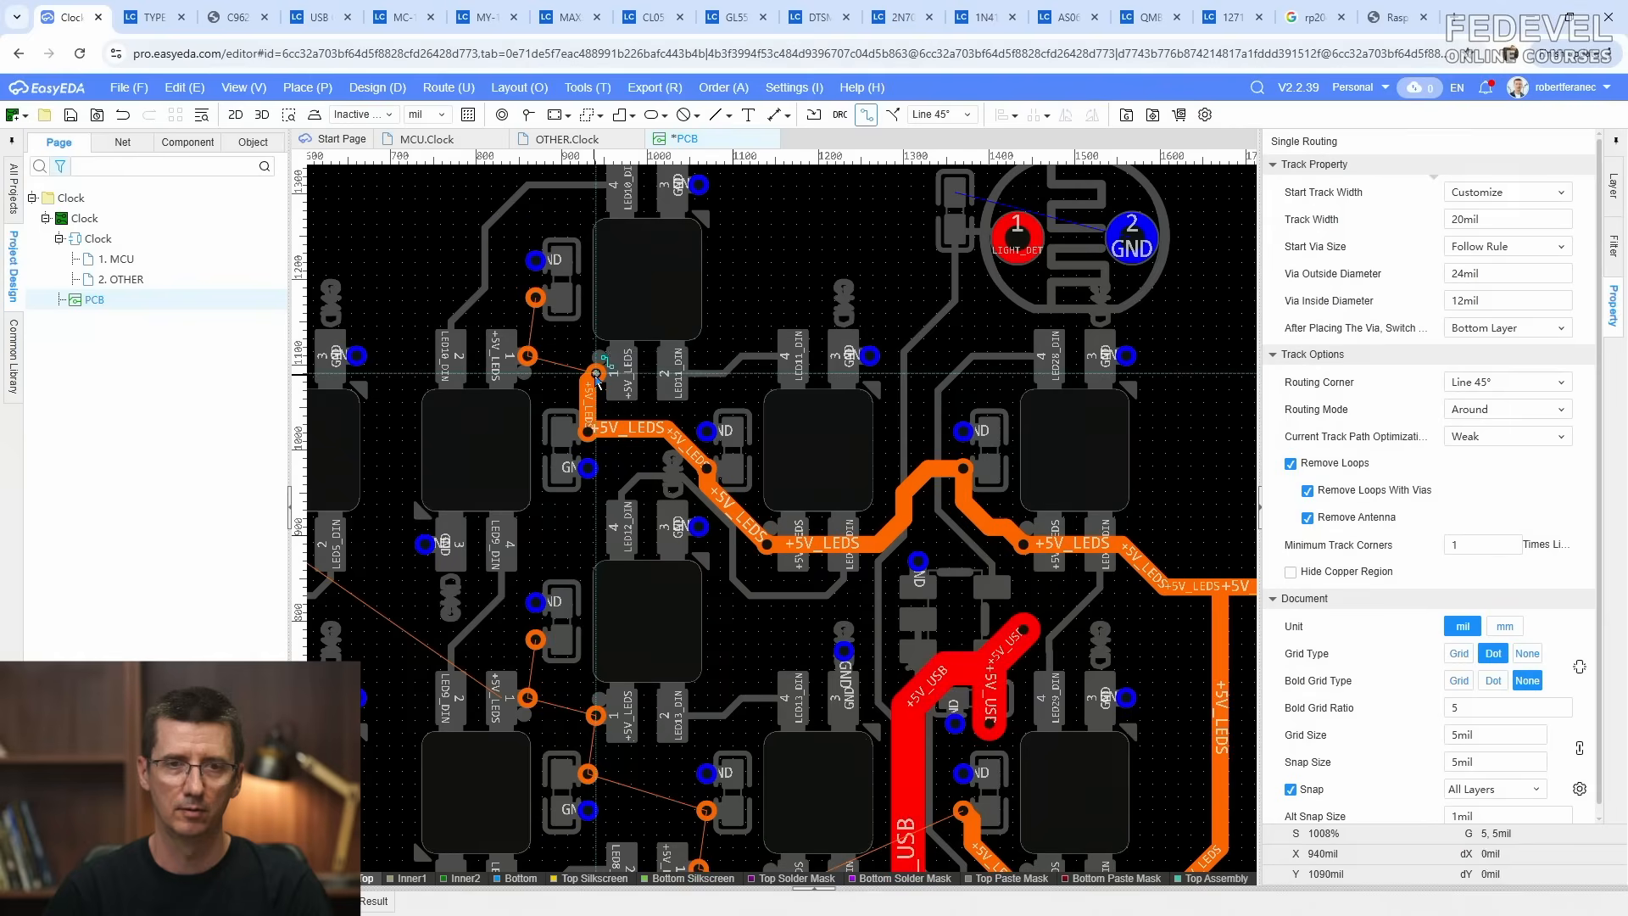
pyautogui.click(527, 356)
pyautogui.click(528, 357)
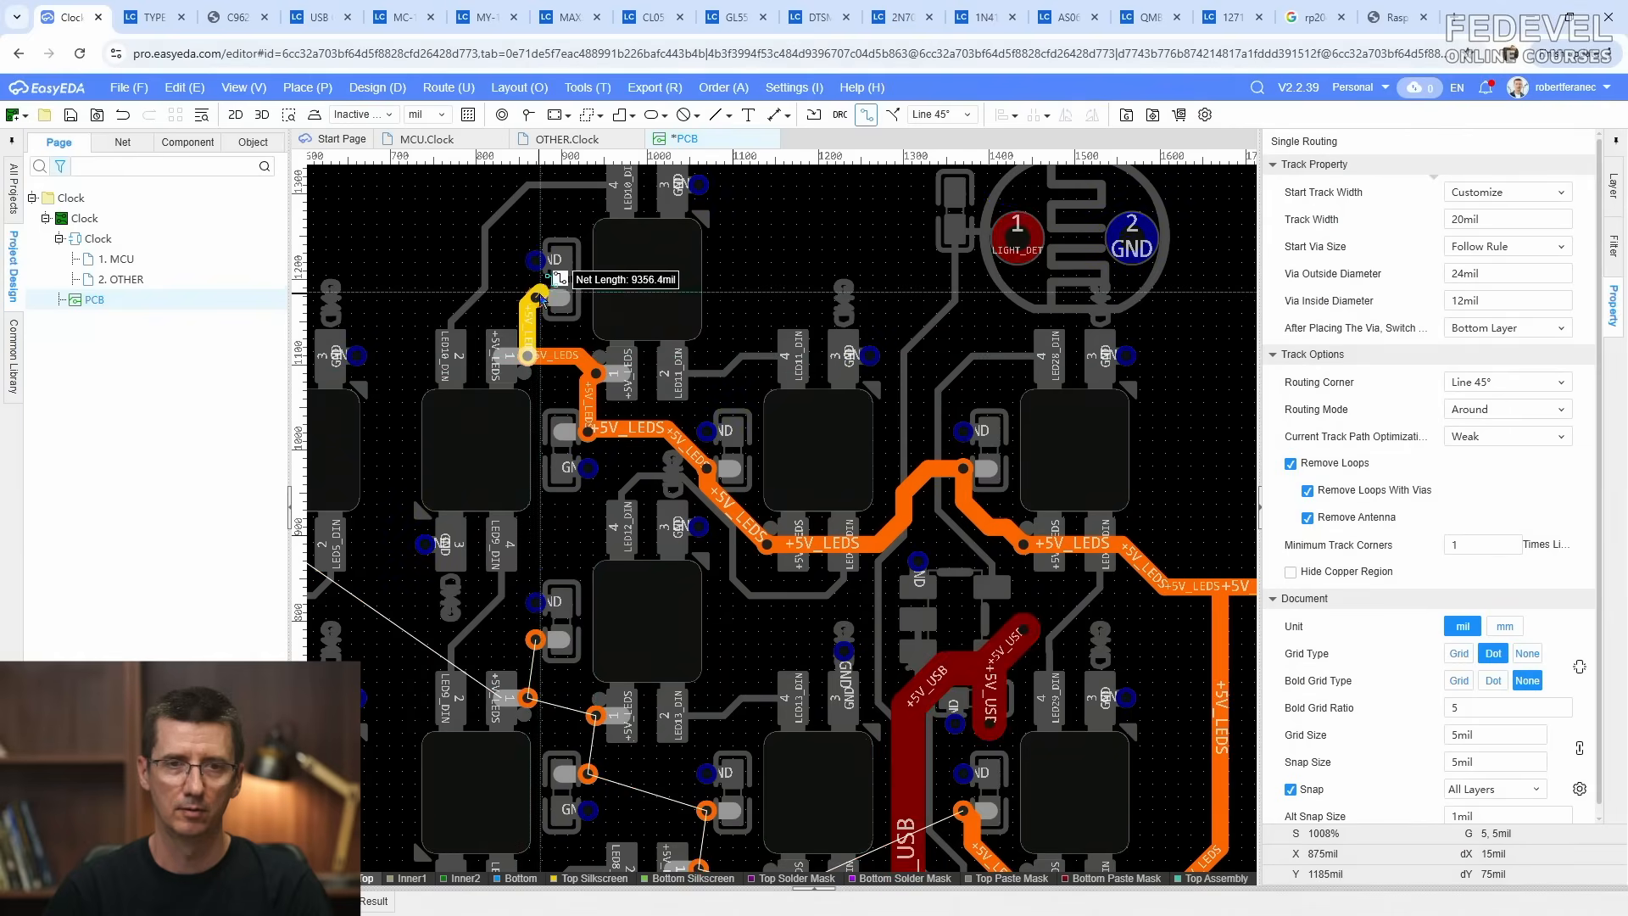
pyautogui.click(533, 299)
# Step: Branch +5V_LEDS from the capacitor via below LED10 to the one beside LED12, through LED8's and LED12's pin 1 vias, to the capacitor via below LED12
pyautogui.moveTo(641, 467); pyautogui.dragTo(841, 355, button='right')
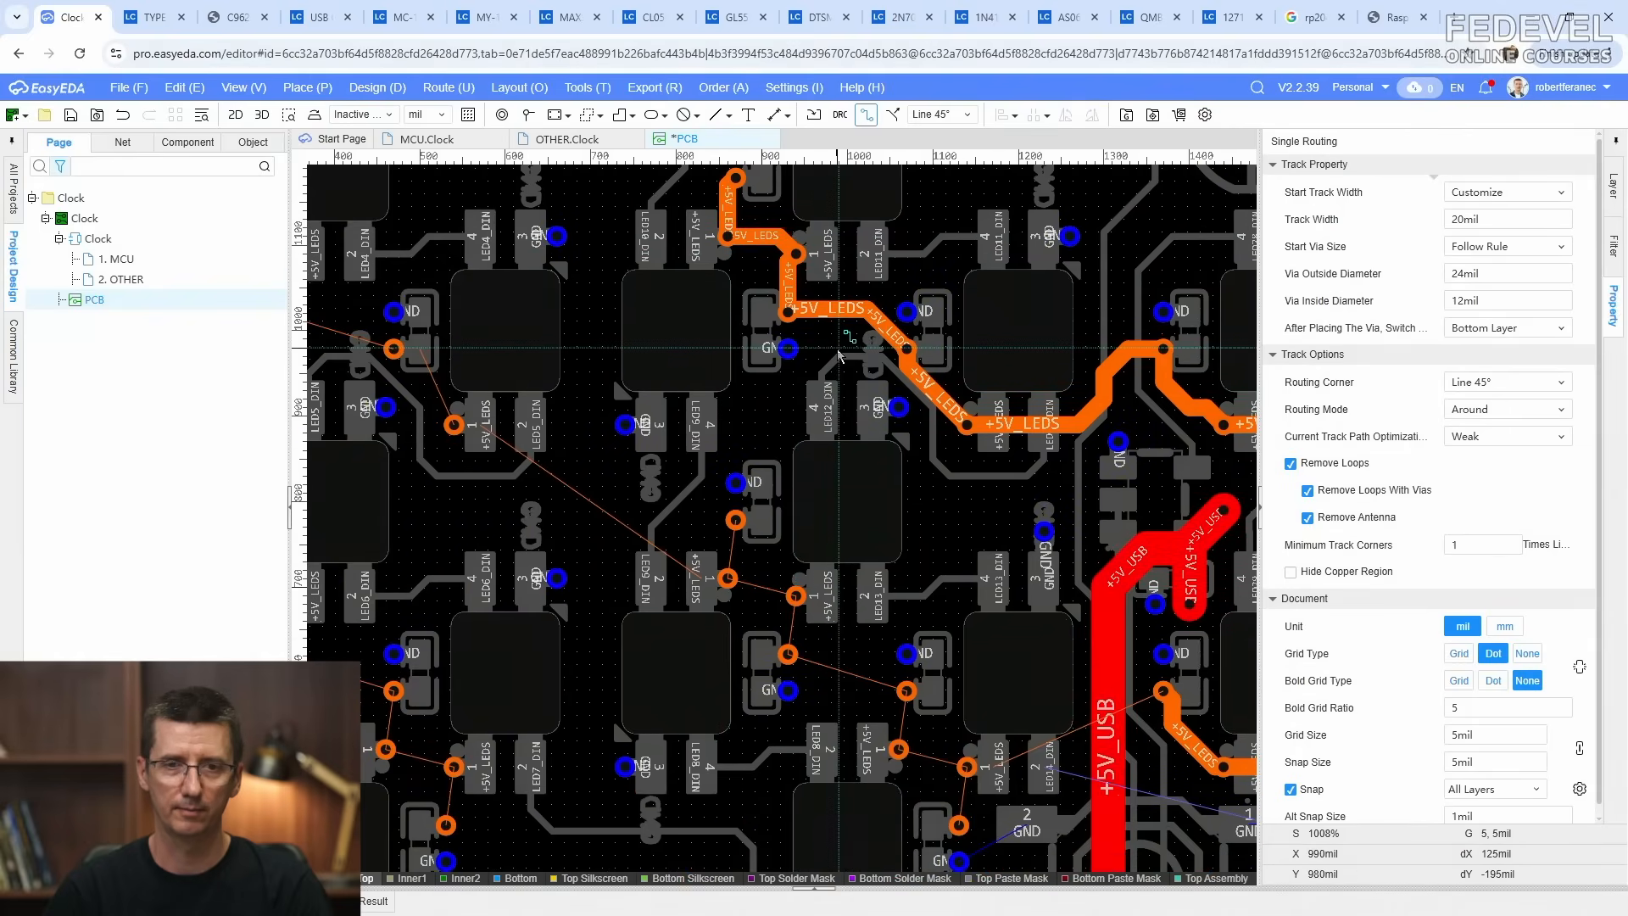
pyautogui.click(787, 314)
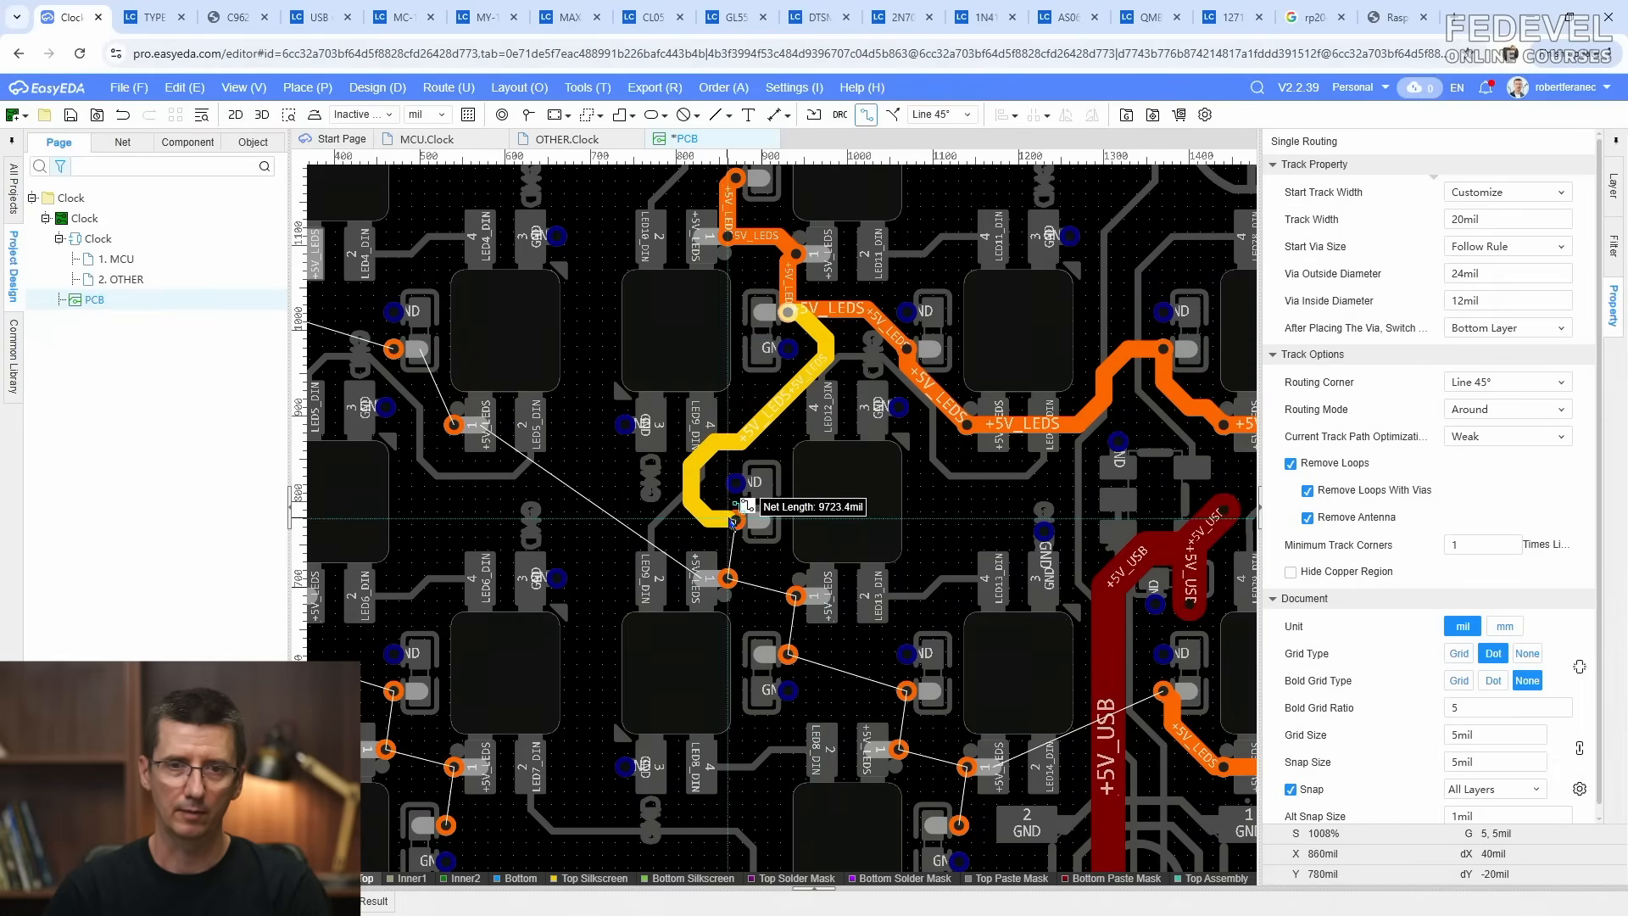
pyautogui.click(736, 519)
pyautogui.click(735, 519)
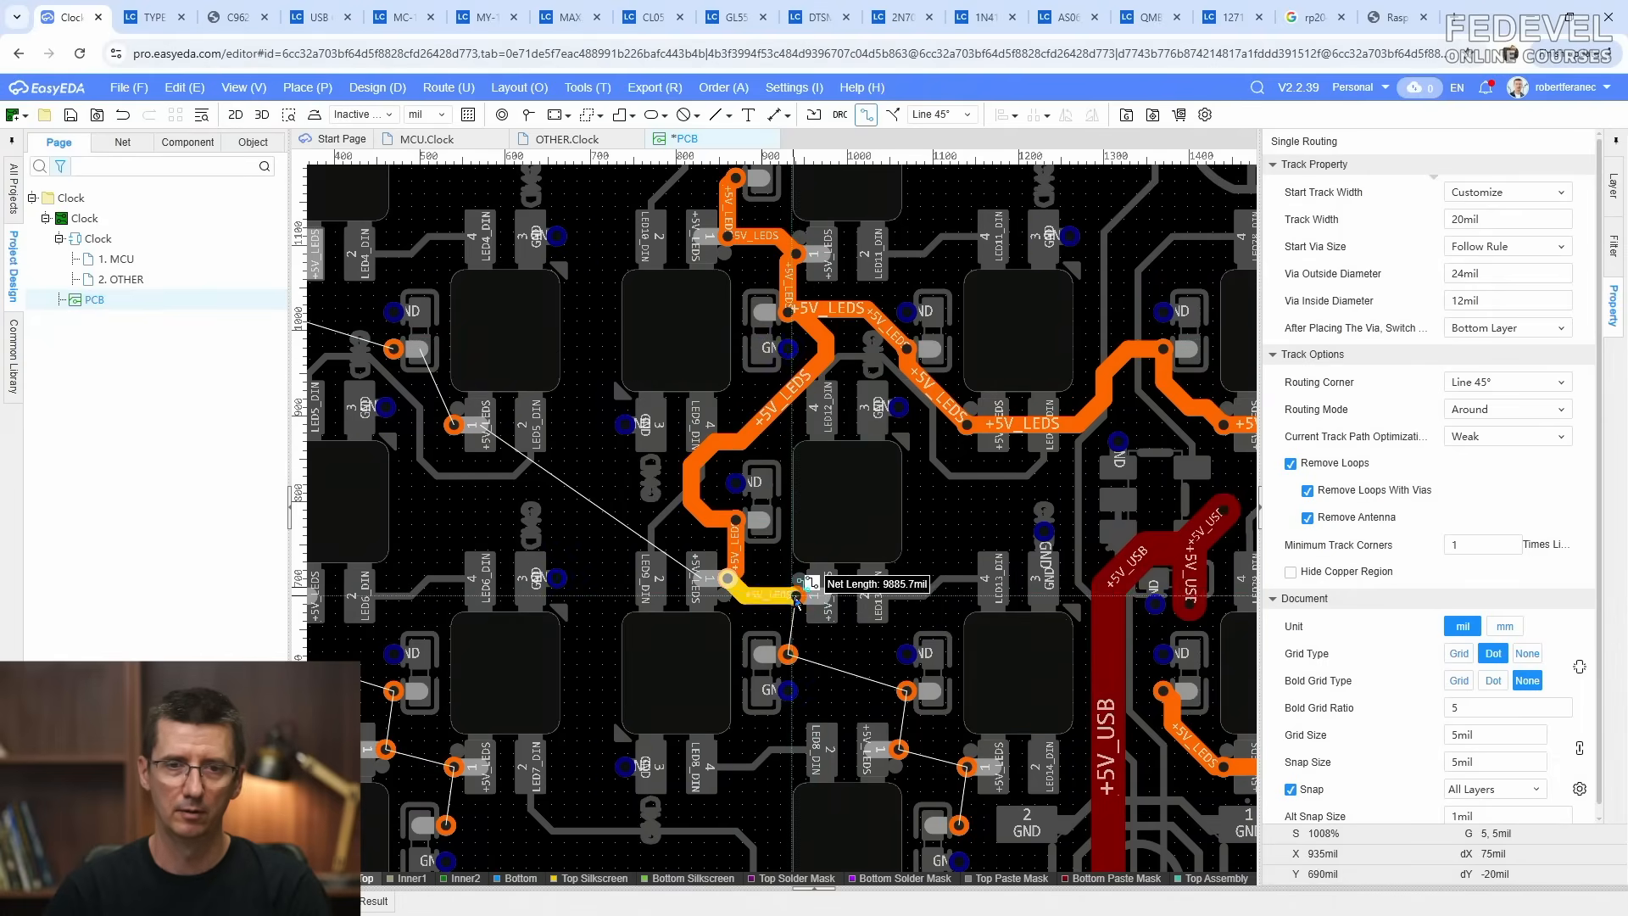
pyautogui.click(788, 654)
pyautogui.click(788, 654)
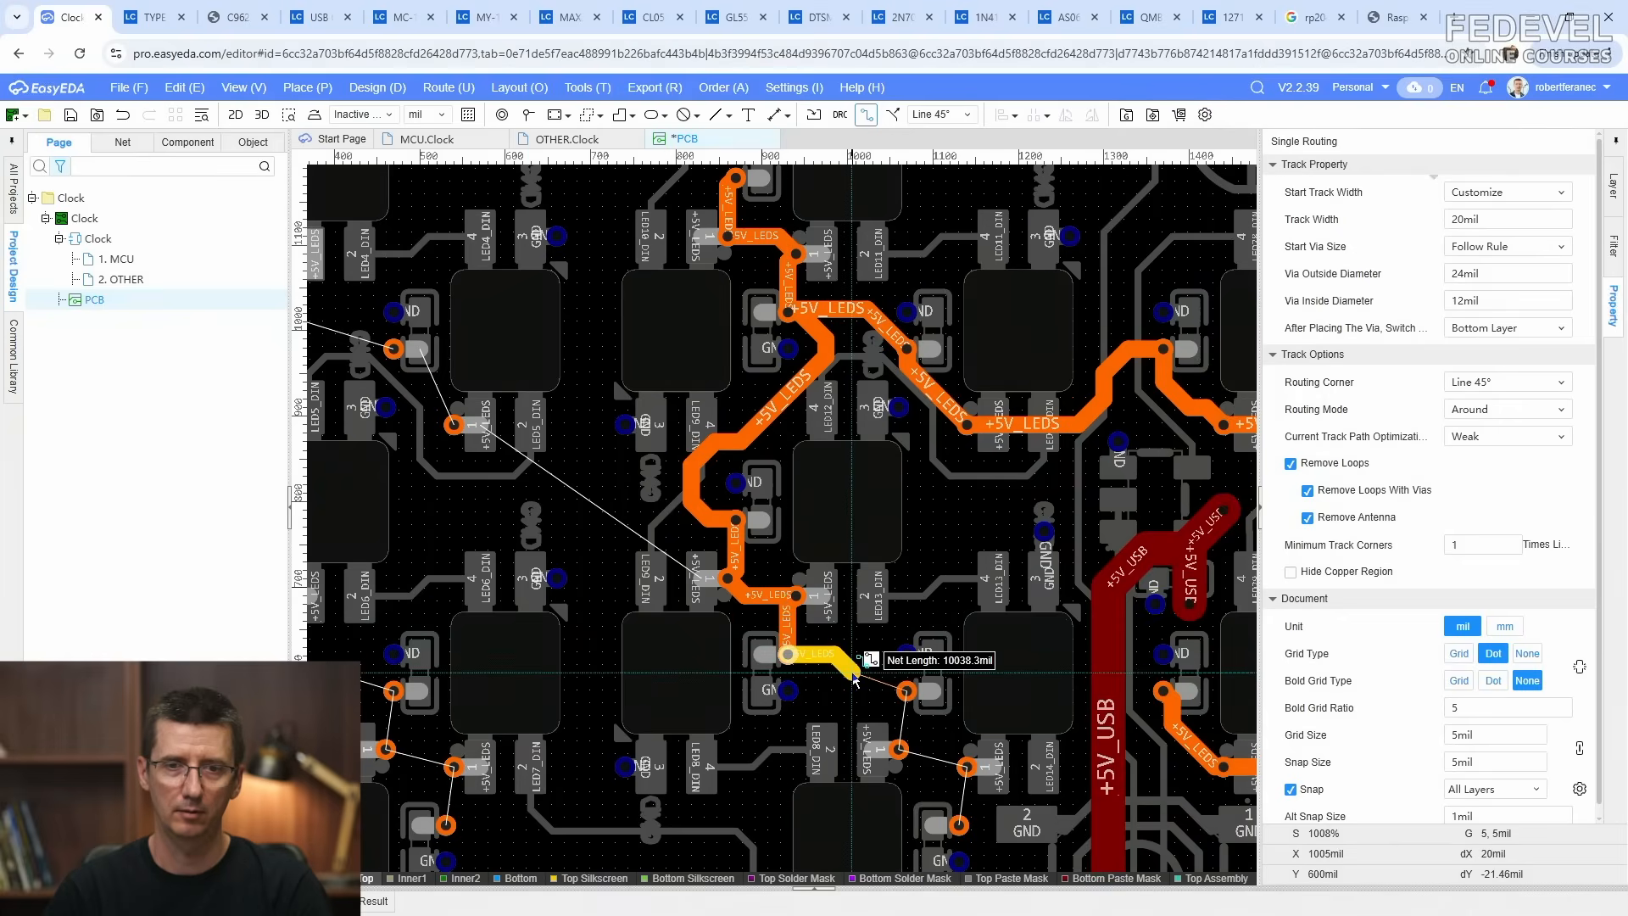
# Step: Continue +5V_LEDS through the capacitor via beside LED13, the pin 1 via below it and LED13's pin 1 via to the lowest capacitor via
pyautogui.click(906, 691)
pyautogui.click(906, 691)
pyautogui.click(899, 749)
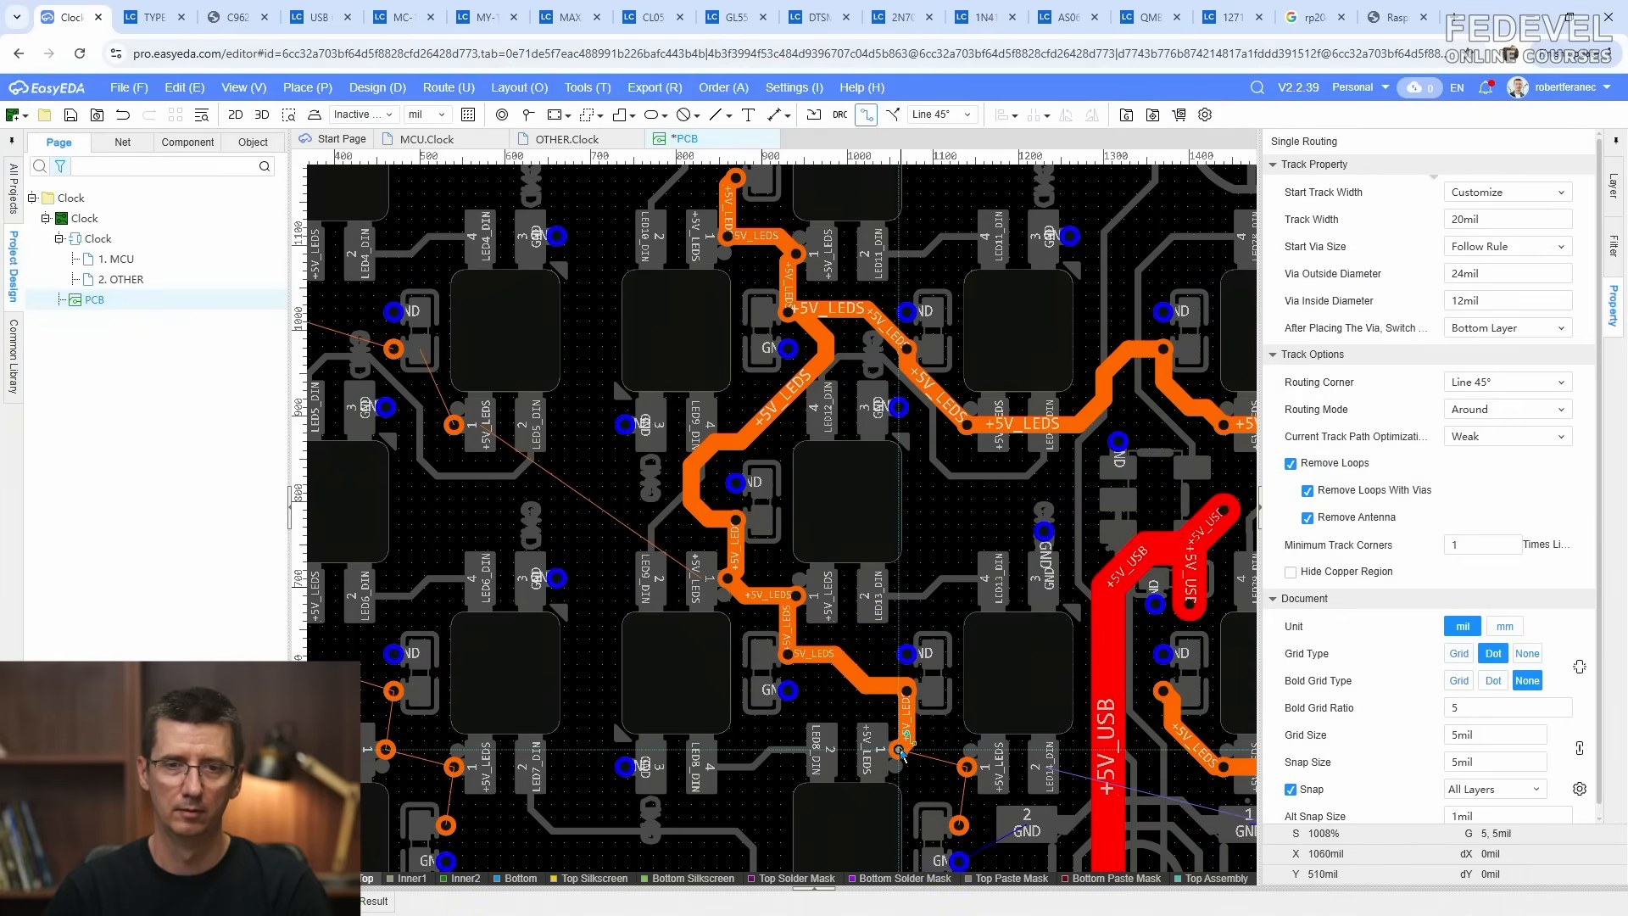
pyautogui.click(900, 750)
pyautogui.click(966, 767)
pyautogui.click(966, 767)
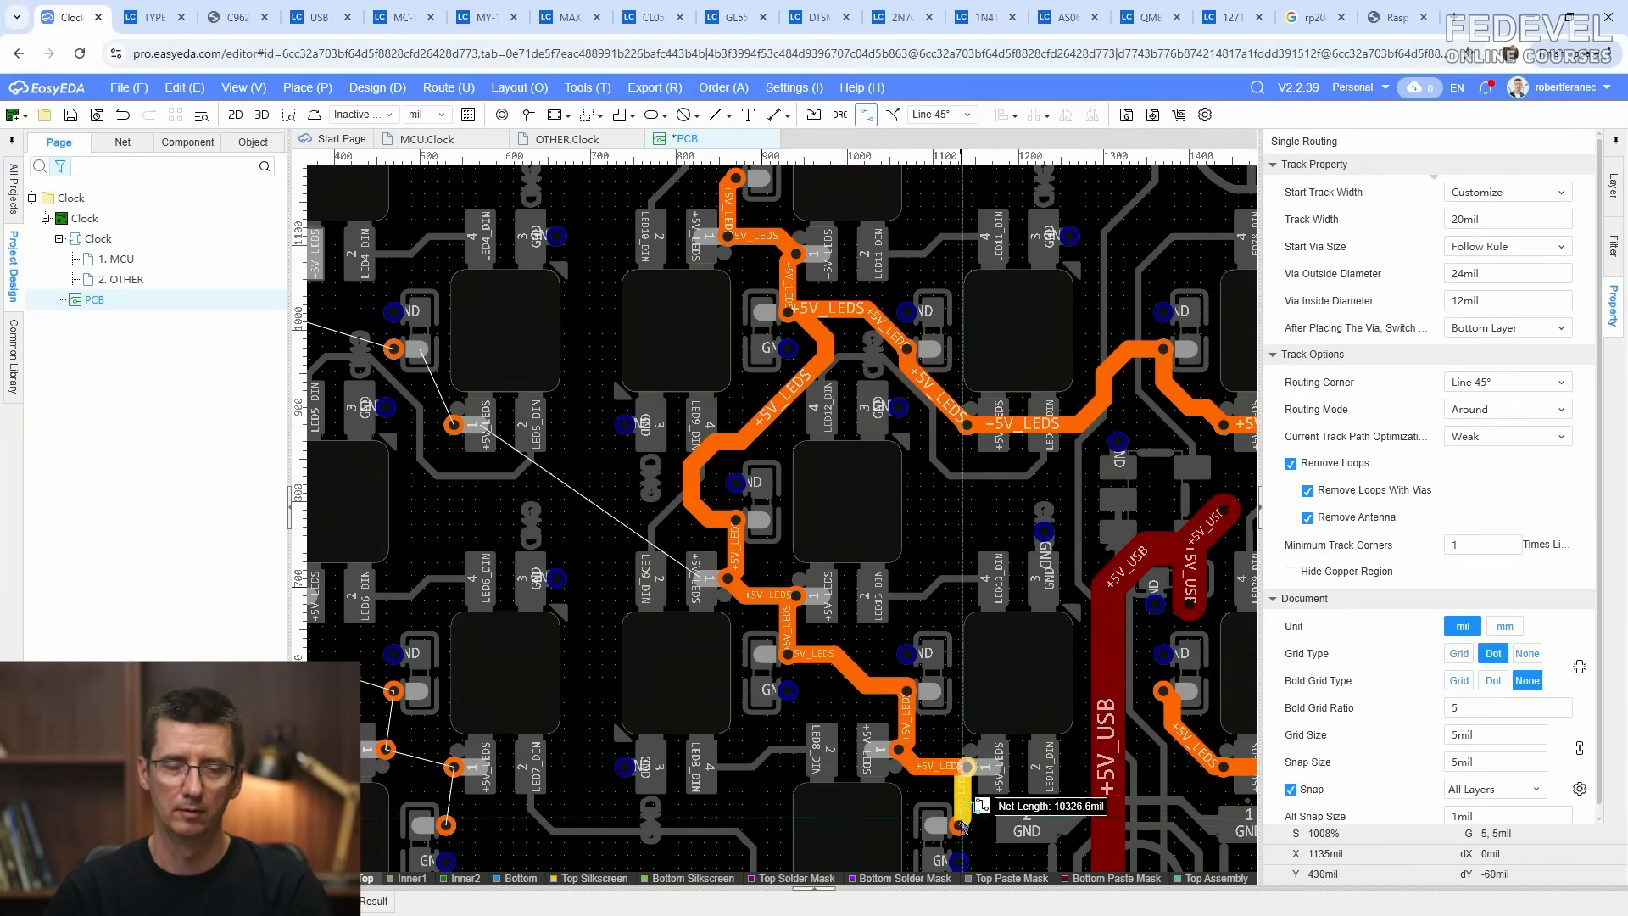
pyautogui.click(959, 825)
# Step: Route a +5V_LEDS track from the capacitor via beside LED12 across to LED4's pin 1 via
pyautogui.scroll(-2, 895, 687)
pyautogui.scroll(3, 896, 689)
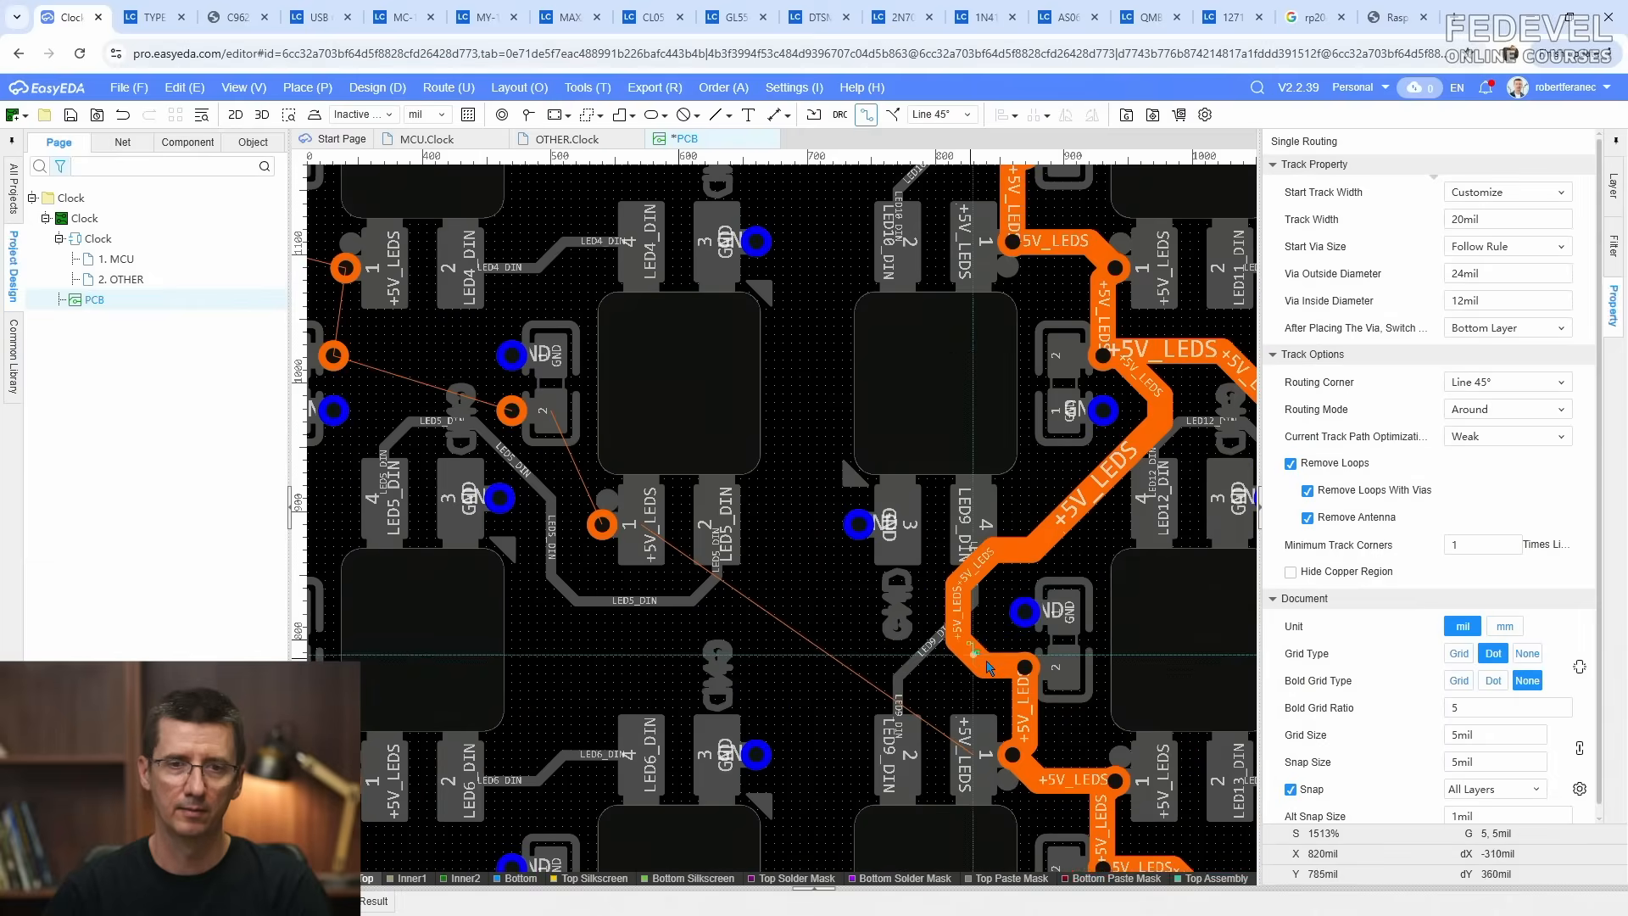
pyautogui.click(1027, 667)
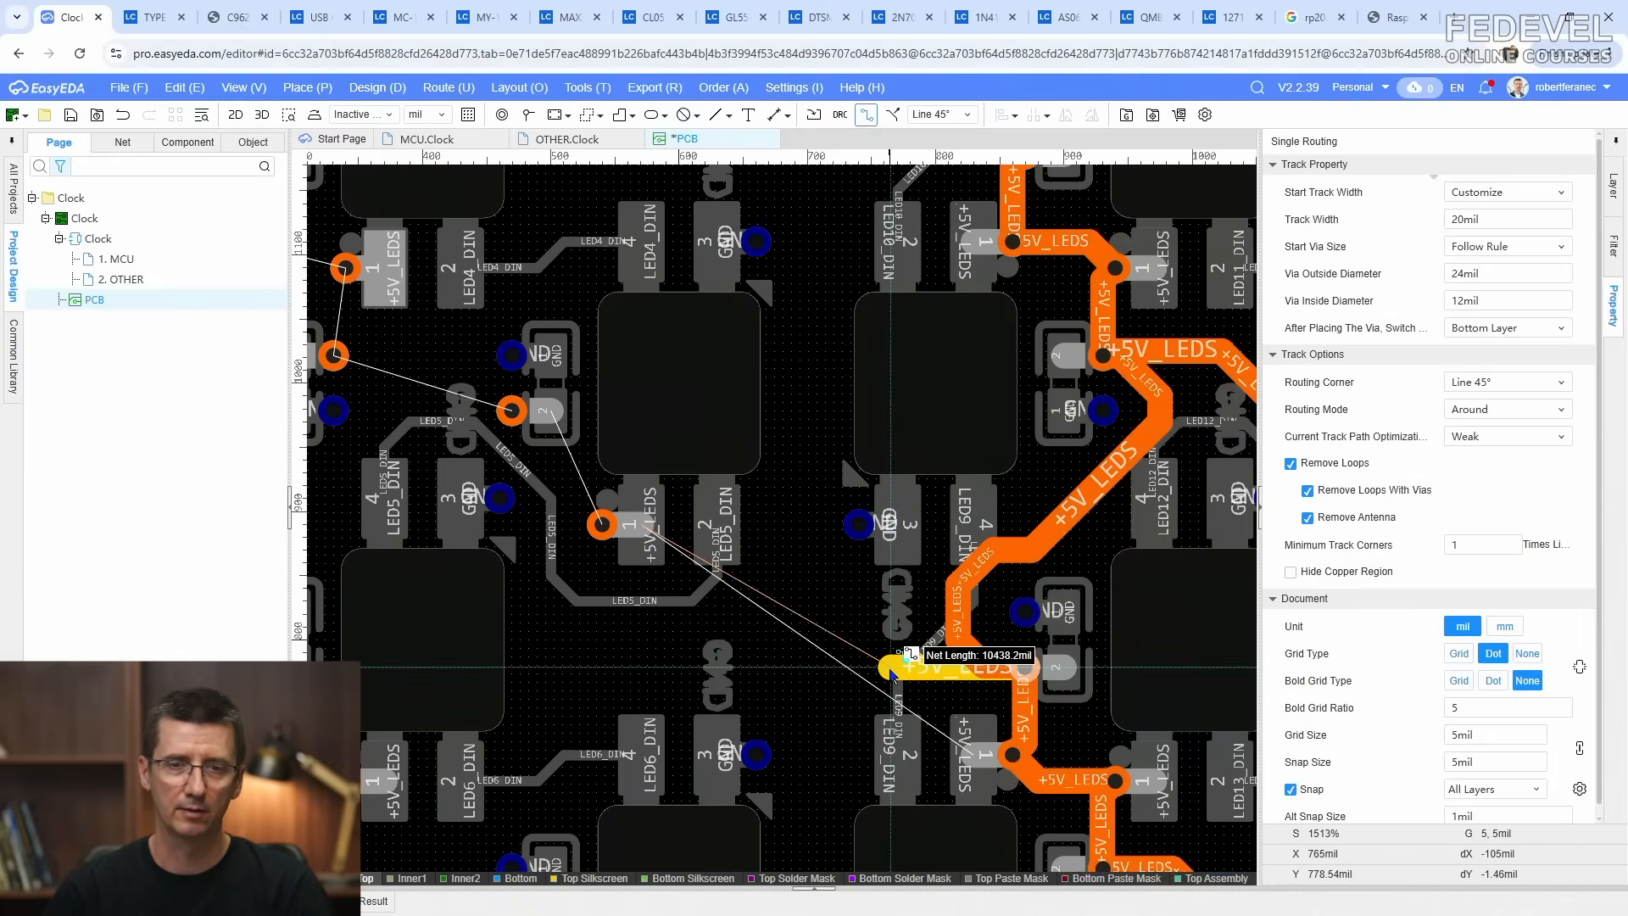
pyautogui.click(600, 525)
pyautogui.scroll(-3, 599, 525)
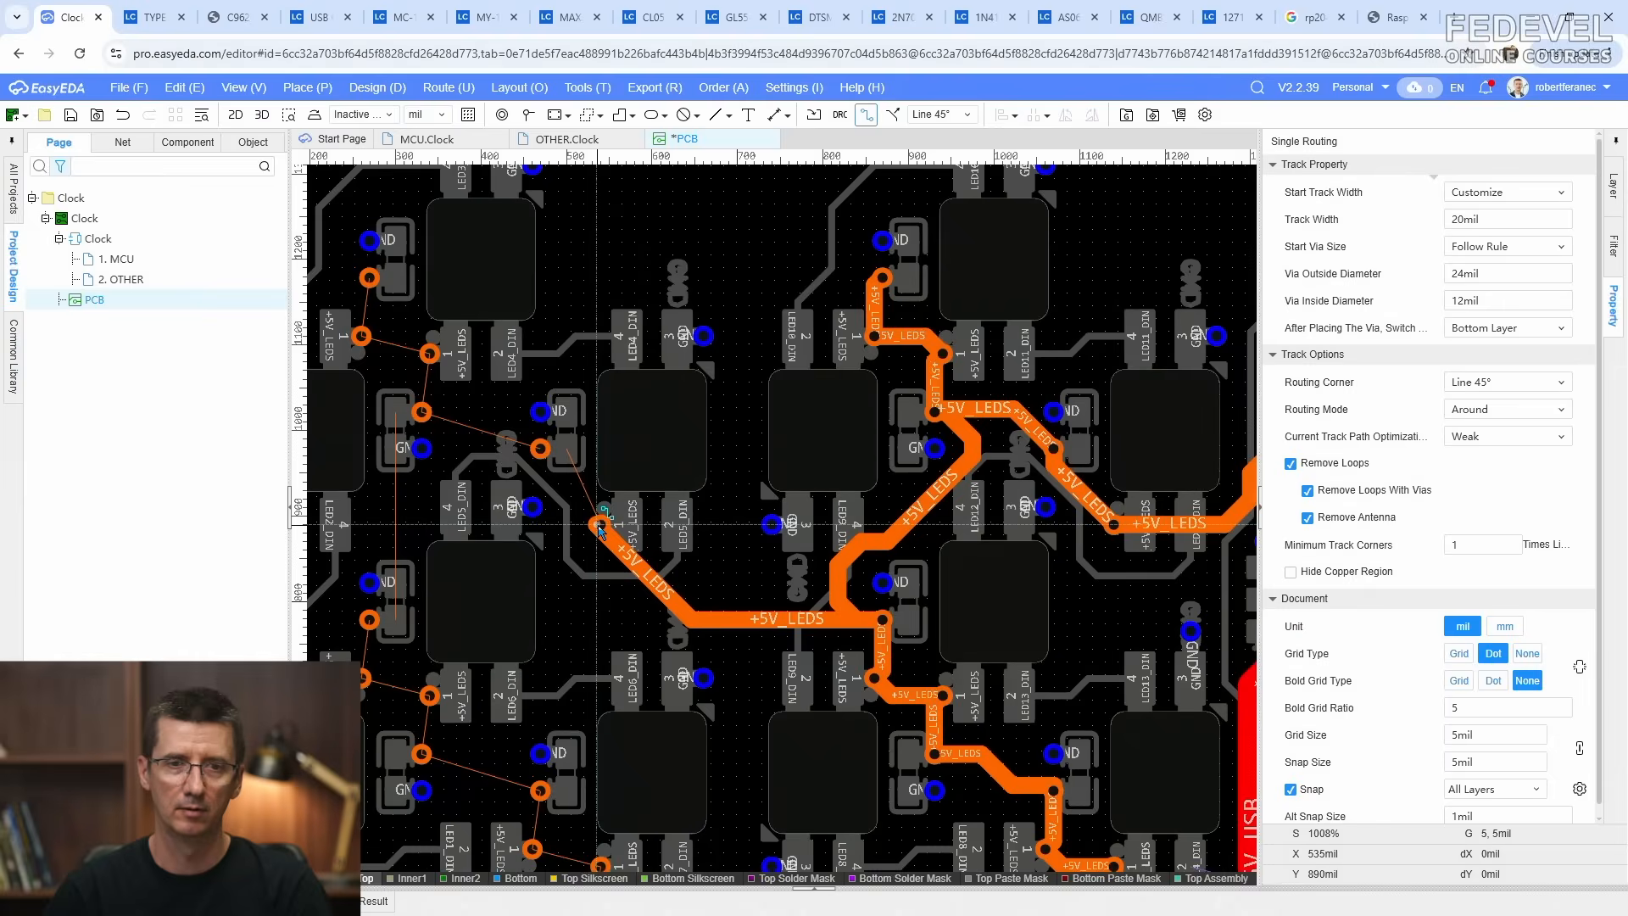
# Step: Extend +5V_LEDS from LED4's pin 1 via through the two capacitor vias and the pin 1 vias of LED3 and LED2 to the capacitor via beside LED3
pyautogui.scroll(2, 847, 585)
pyautogui.click(848, 566)
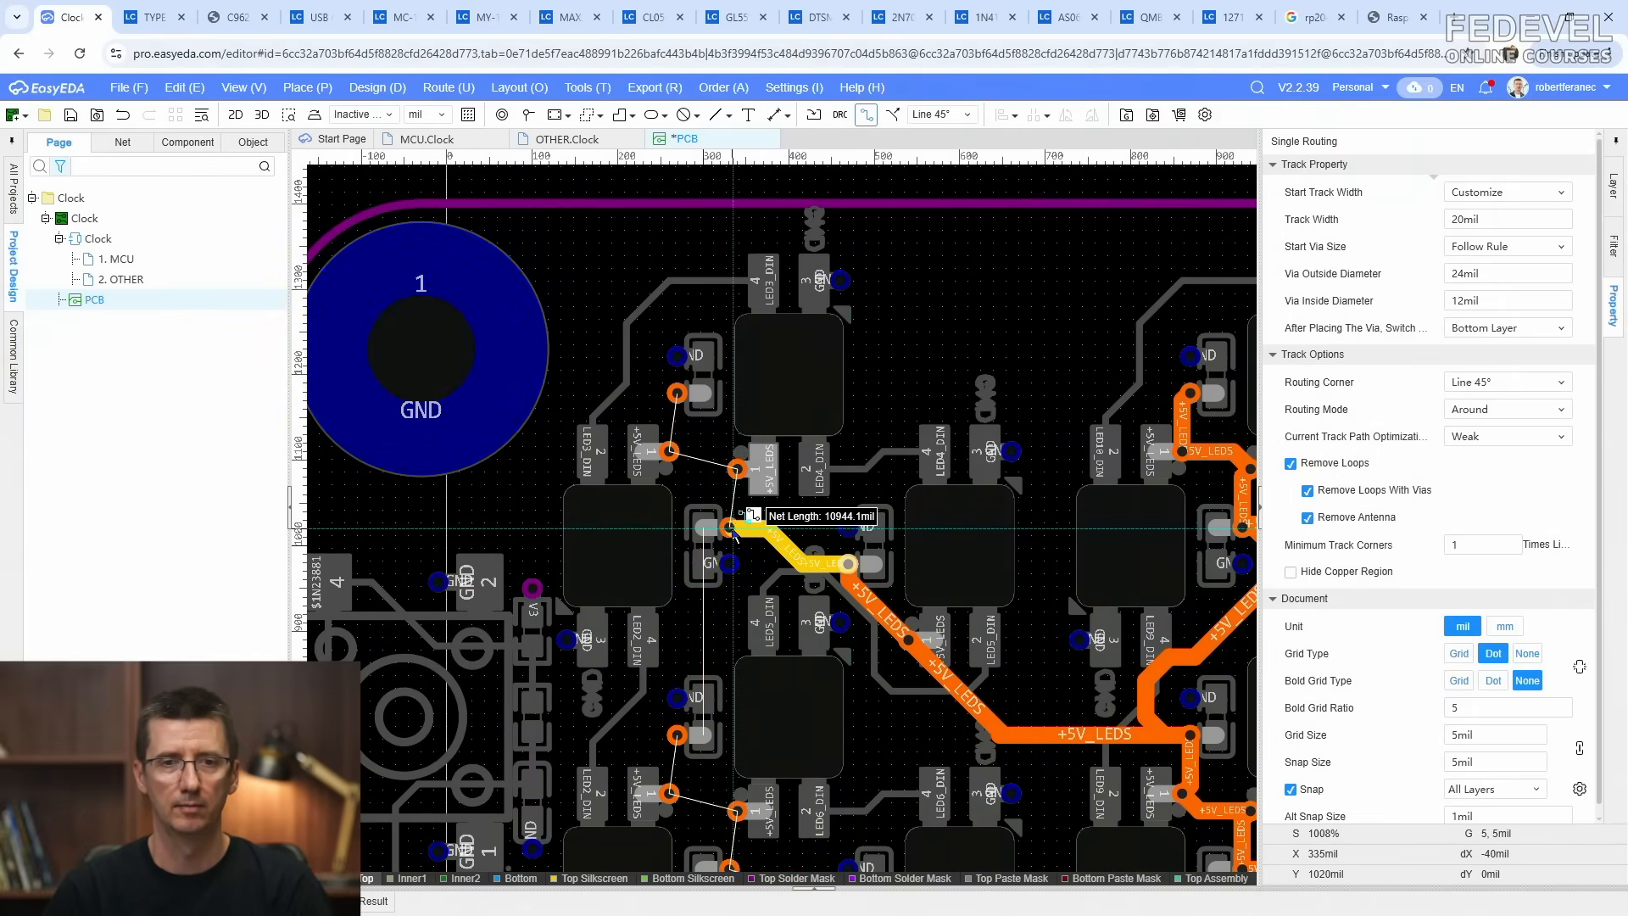
pyautogui.click(729, 527)
pyautogui.click(737, 468)
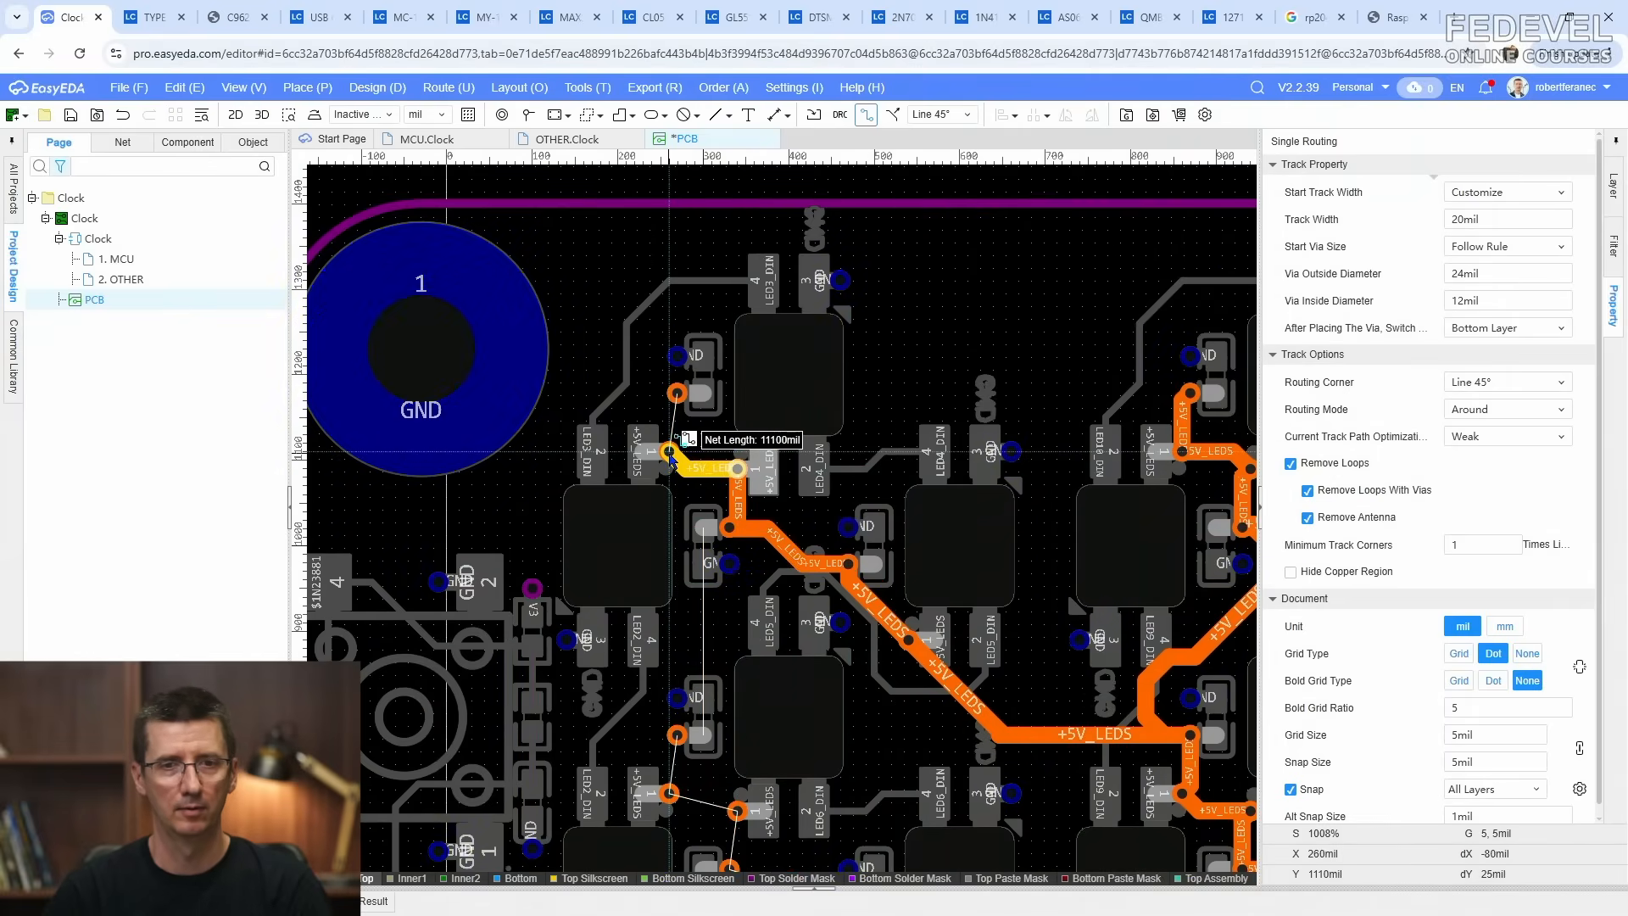
pyautogui.click(670, 452)
pyautogui.click(677, 393)
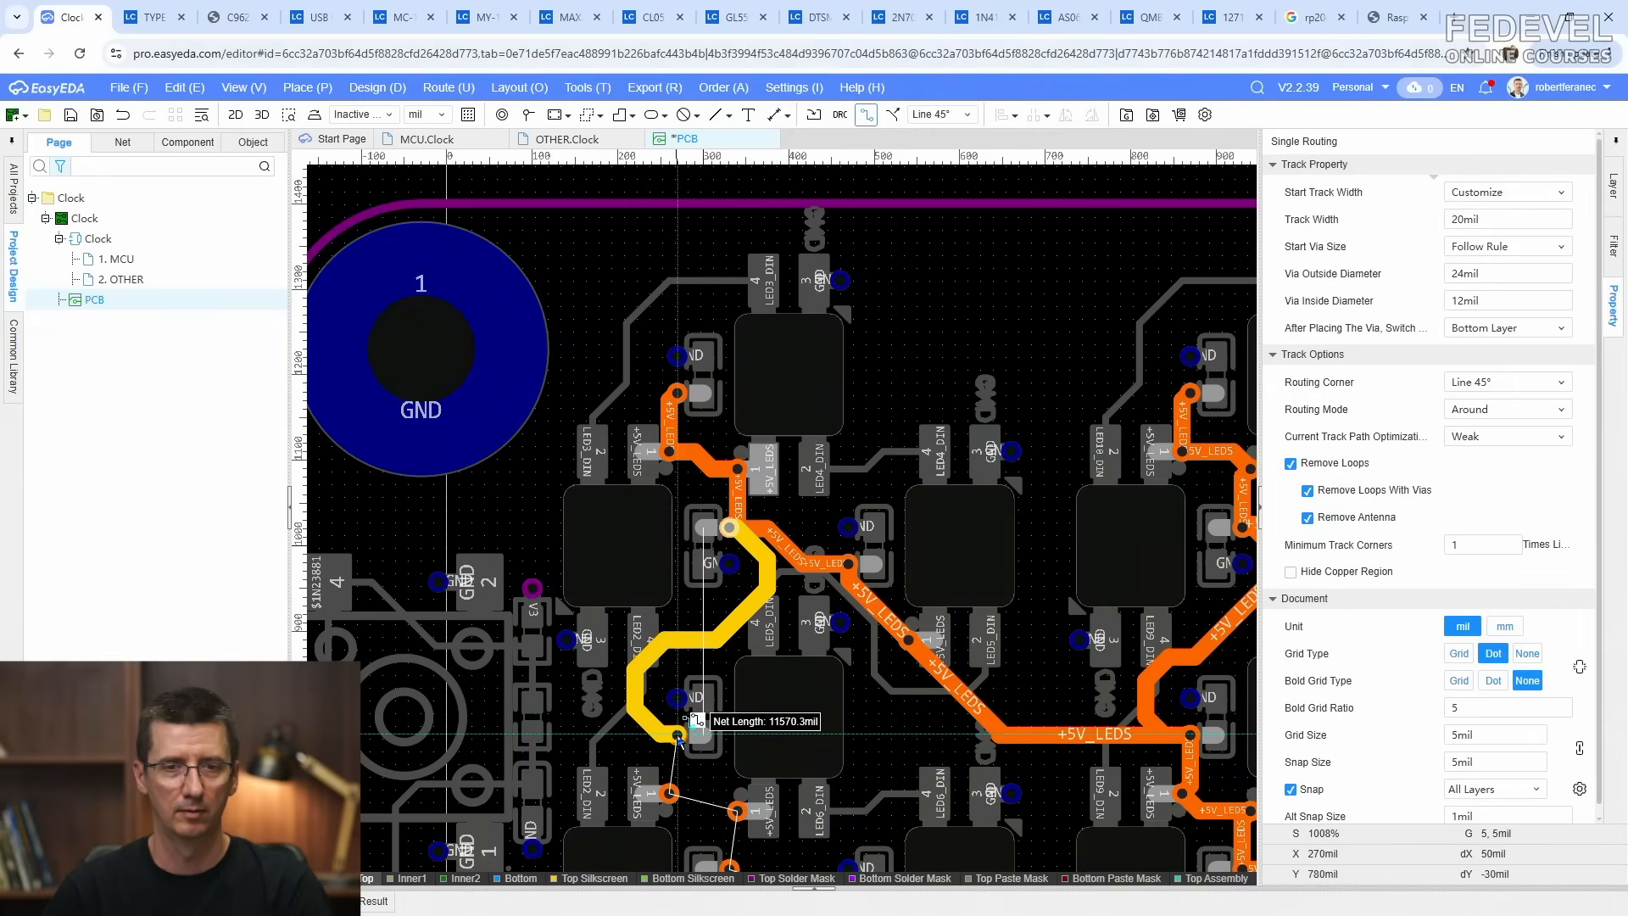
# Step: Branch +5V_LEDS down to the capacitor via beside LED5, then through the pin 1 vias of LED1 and LED5 to the capacitor via beside LED1
pyautogui.click(677, 736)
pyautogui.moveTo(678, 740); pyautogui.dragTo(769, 492, button='right')
pyautogui.click(759, 480)
pyautogui.click(751, 536)
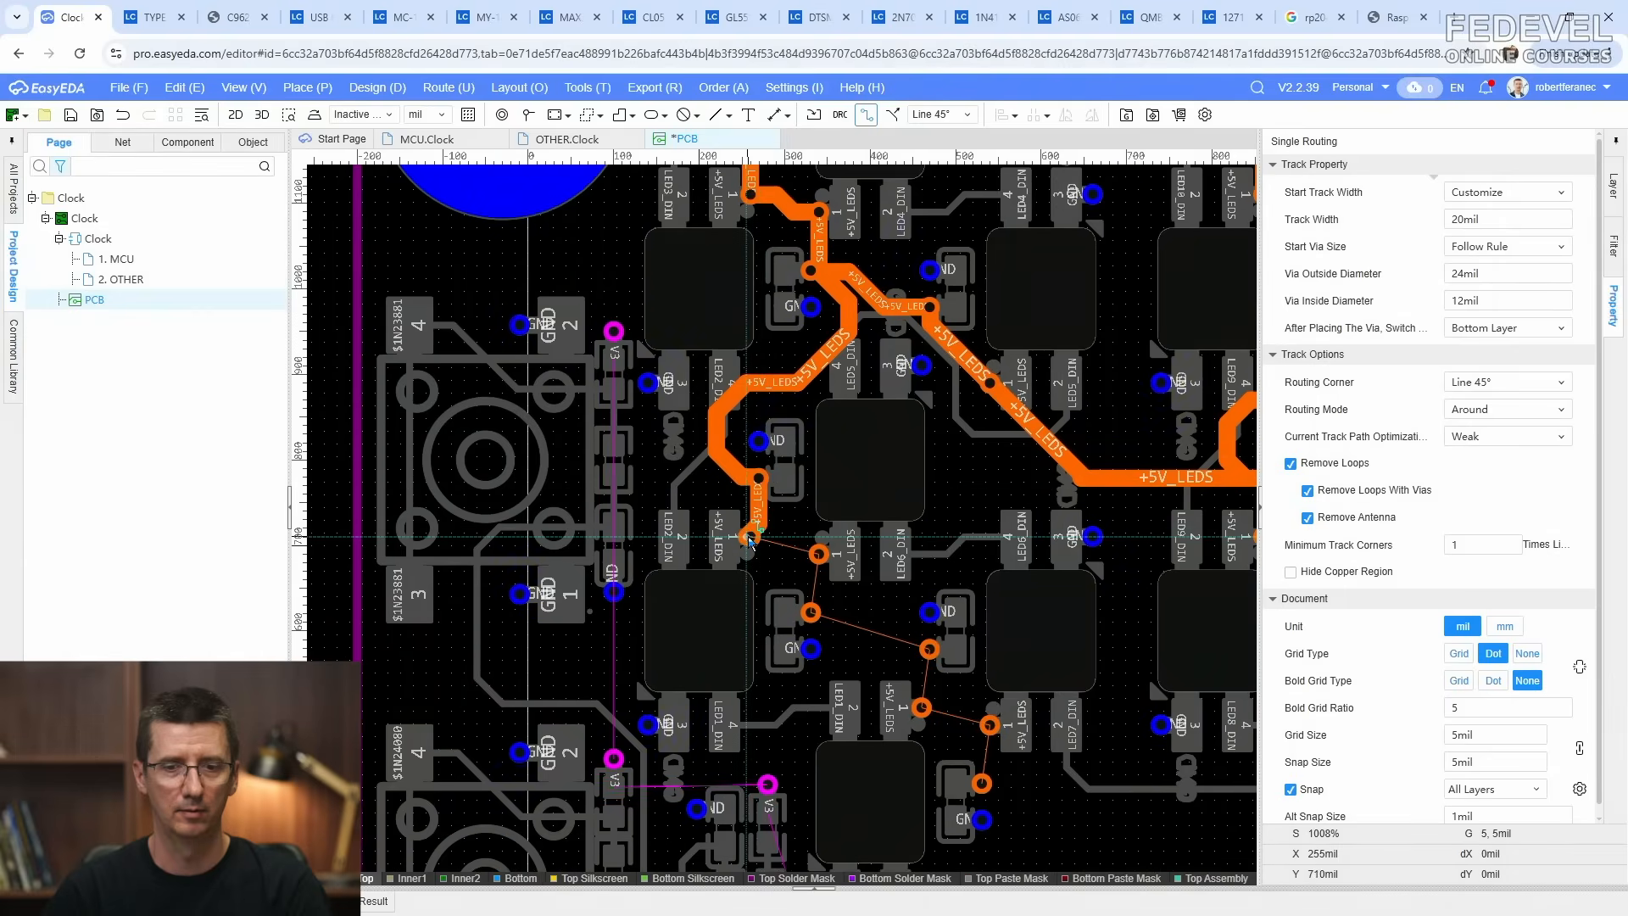
pyautogui.click(751, 537)
pyautogui.click(819, 555)
pyautogui.click(819, 555)
pyautogui.click(811, 612)
# Step: Continue +5V_LEDS through the capacitor via beside LED6 and the pin 1 vias of the lowest LED and LED6, finishing at the last capacitor via
pyautogui.moveTo(887, 636); pyautogui.dragTo(773, 486, button='right')
pyautogui.click(695, 463)
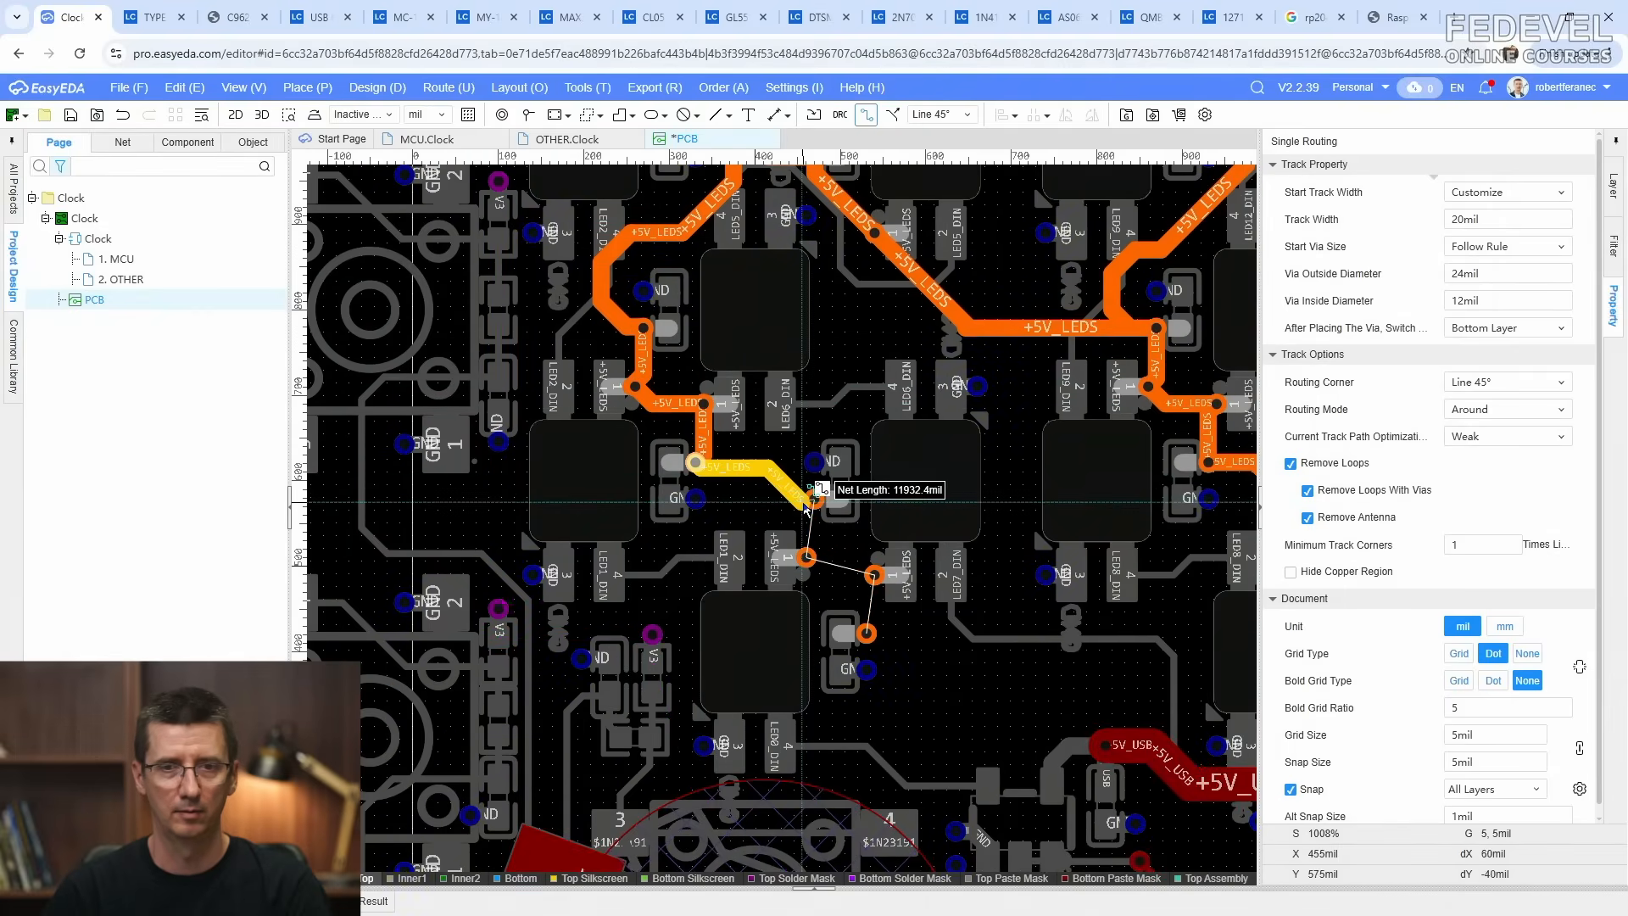
pyautogui.click(814, 500)
pyautogui.click(805, 557)
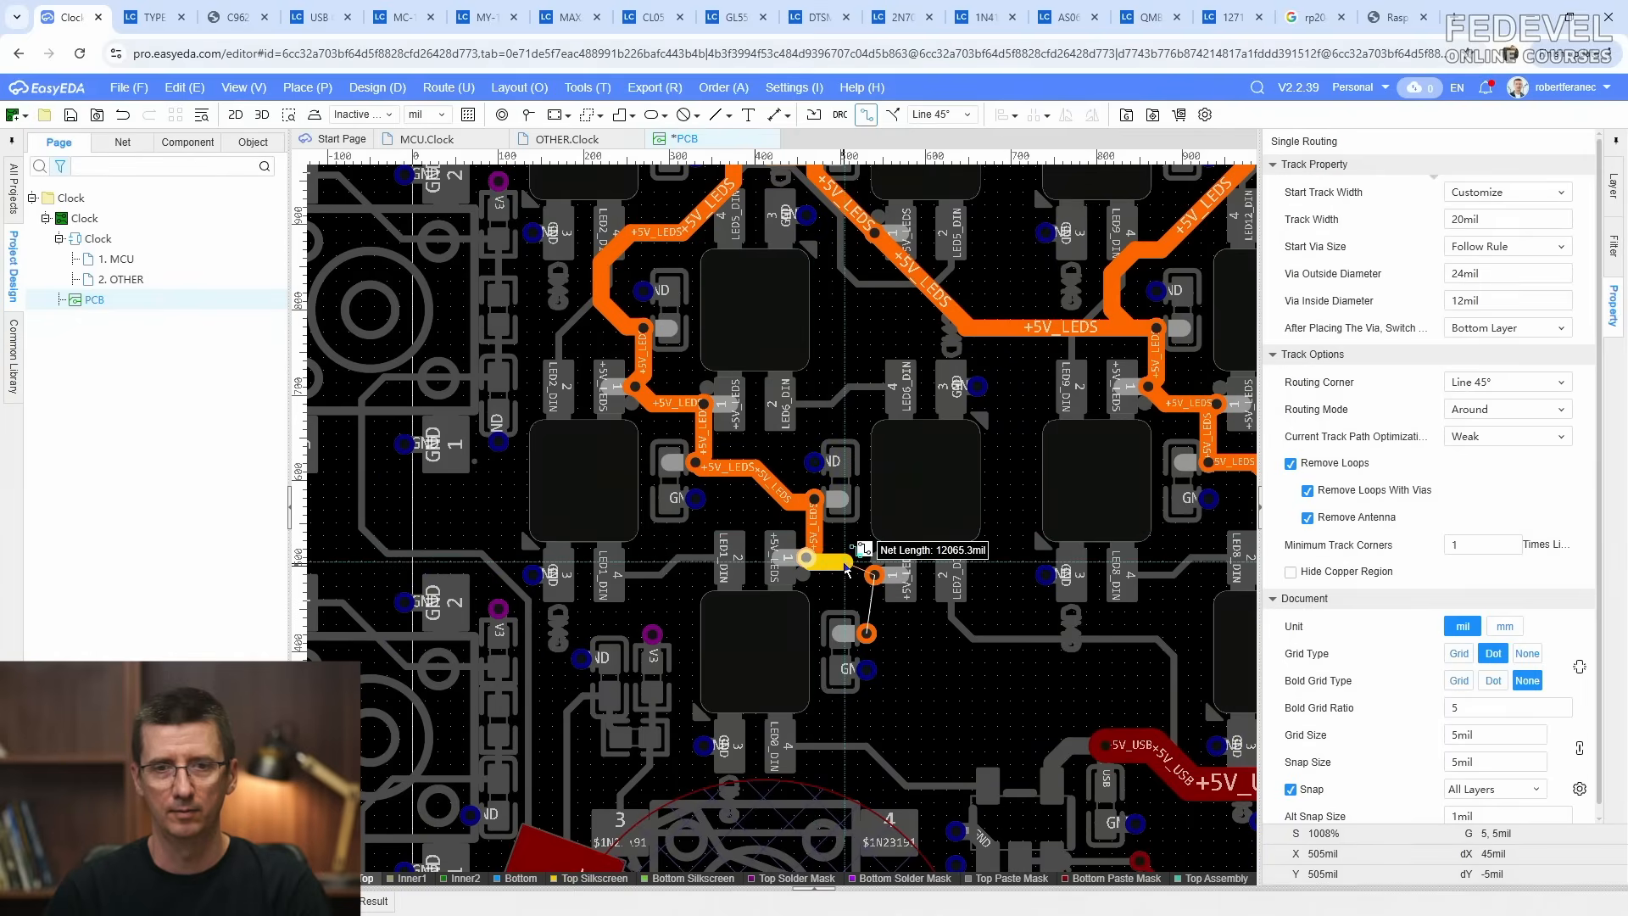
pyautogui.click(873, 575)
pyautogui.click(866, 634)
pyautogui.rightClick(863, 633)
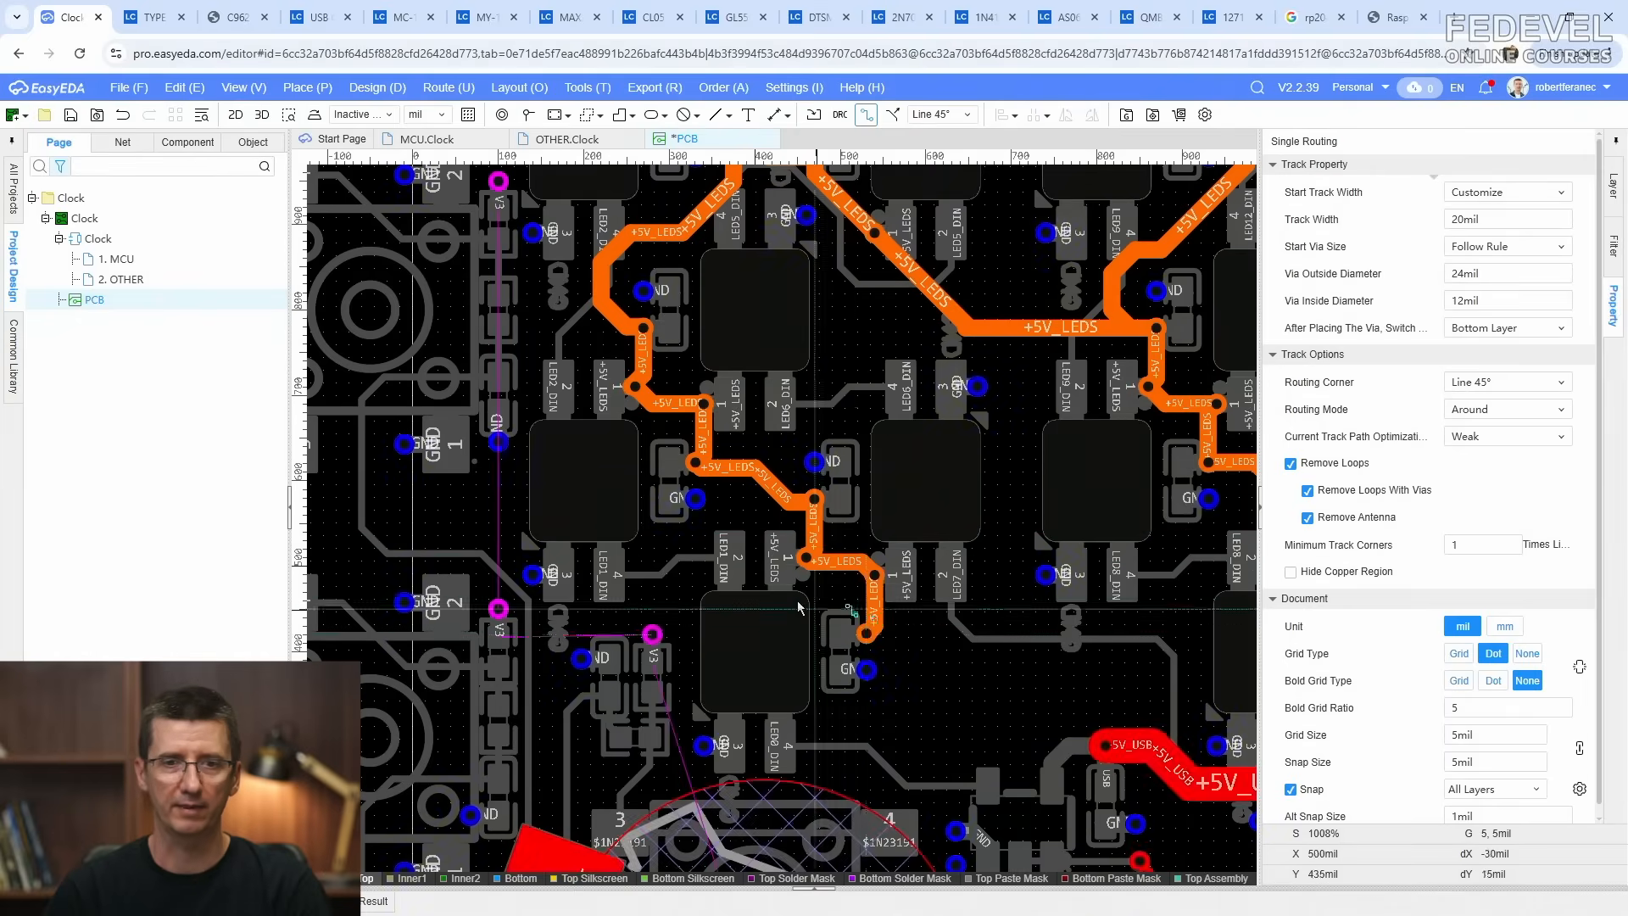
# Step: Review the routing across the whole board, viewing the Bottom Layer and returning to the Top Layer
pyautogui.scroll(-2, 778, 572)
pyautogui.rightClick(788, 566)
pyautogui.moveTo(953, 557); pyautogui.dragTo(611, 516, button='right')
pyautogui.scroll(-2, 611, 516)
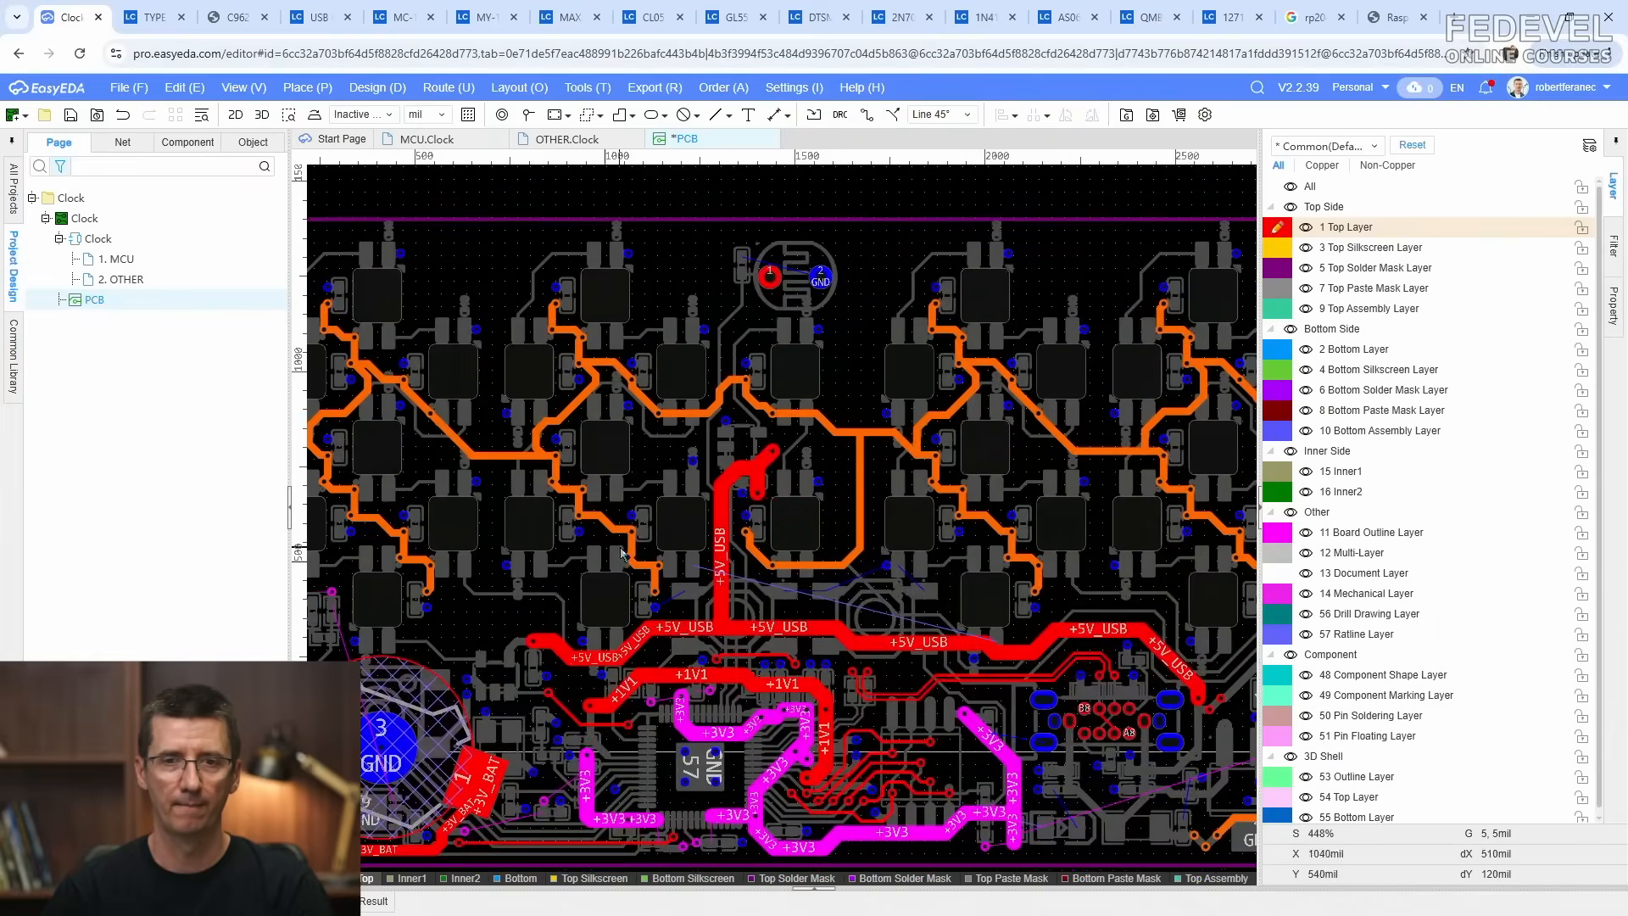
pyautogui.moveTo(647, 568); pyautogui.dragTo(688, 544, button='right')
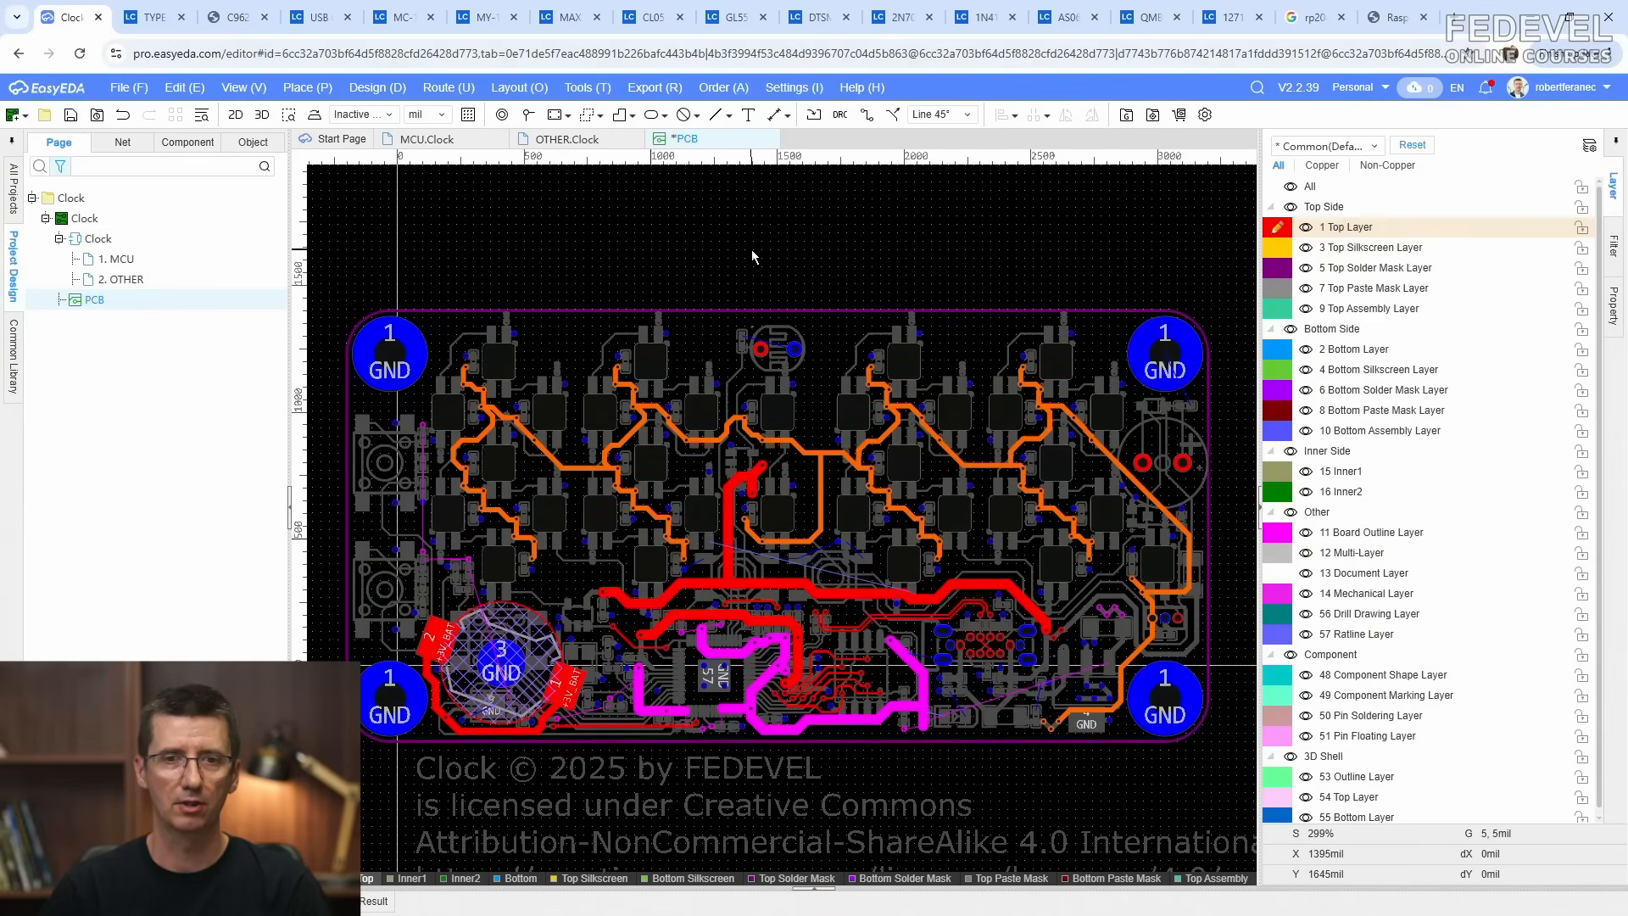
pyautogui.press('k')
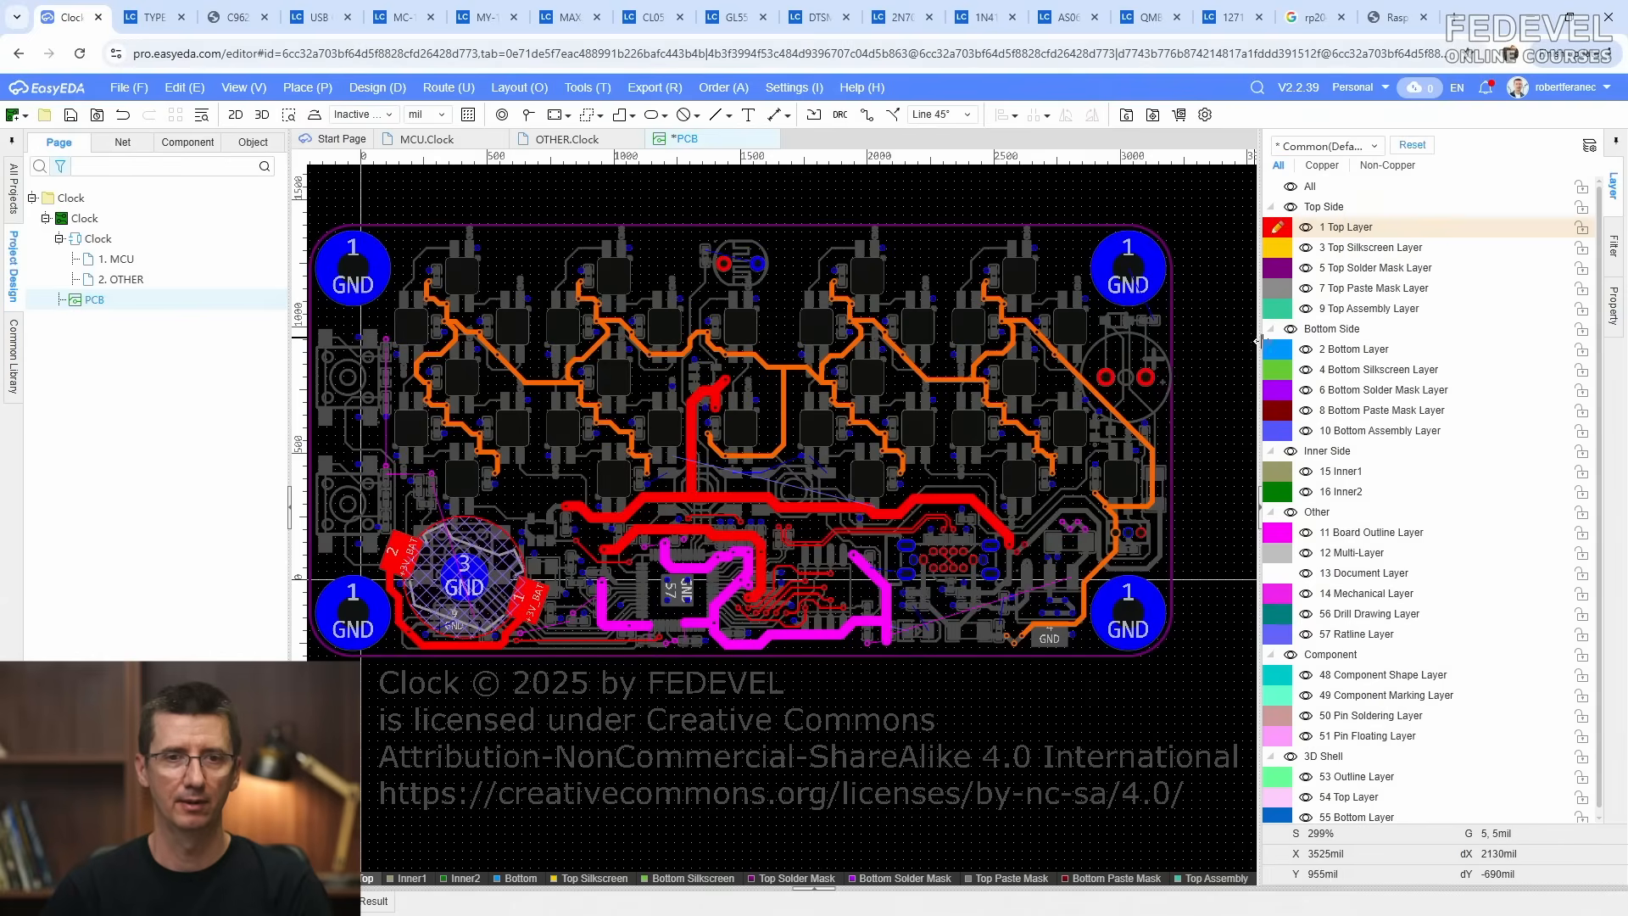
pyautogui.click(1276, 350)
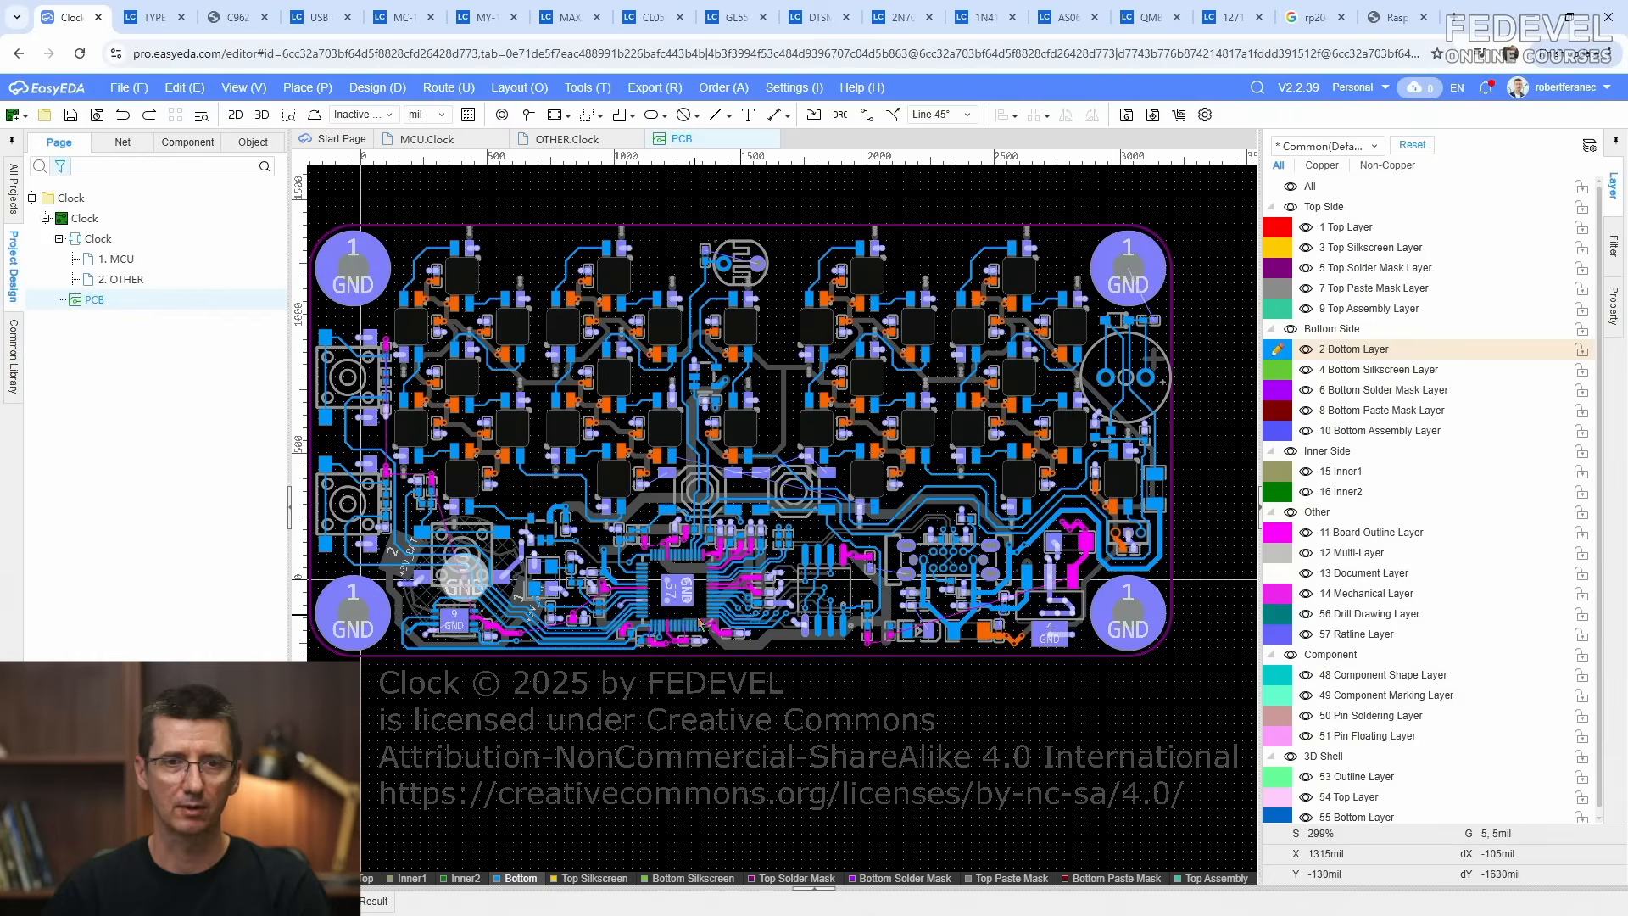
pyautogui.click(1277, 231)
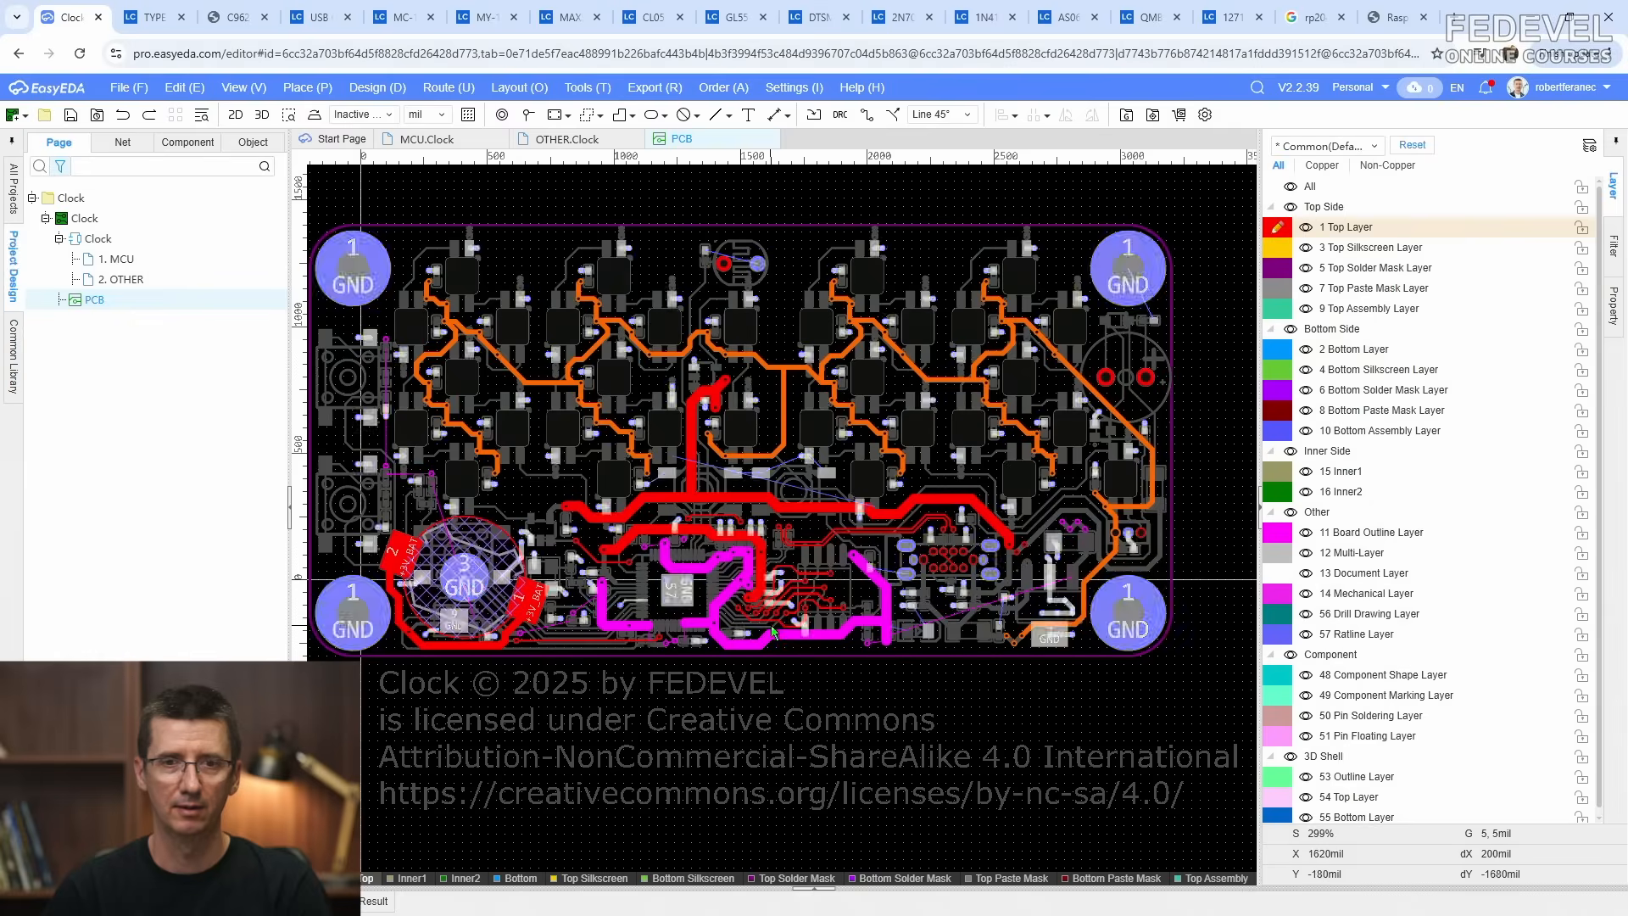
# Step: Route a 40 mil +3V3 track on the Top Layer through the zigzag row of four +3V3 vias inside the +5V_USB loop
pyautogui.moveTo(980, 577); pyautogui.dragTo(1081, 542, button='right')
pyautogui.scroll(8, 1081, 543)
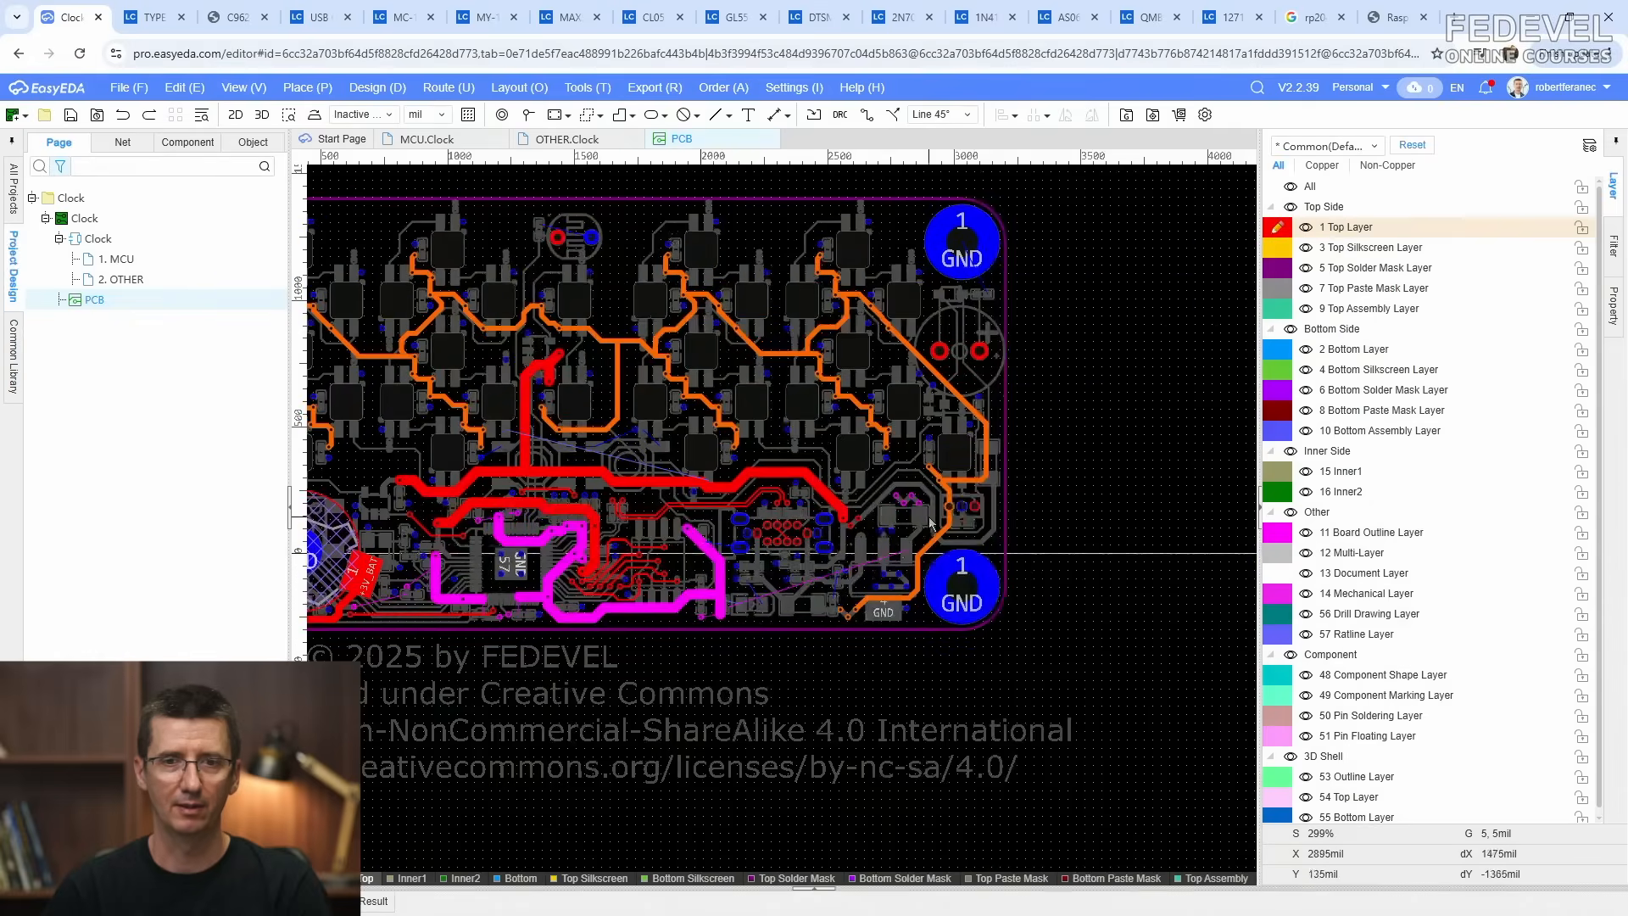
pyautogui.press('w')
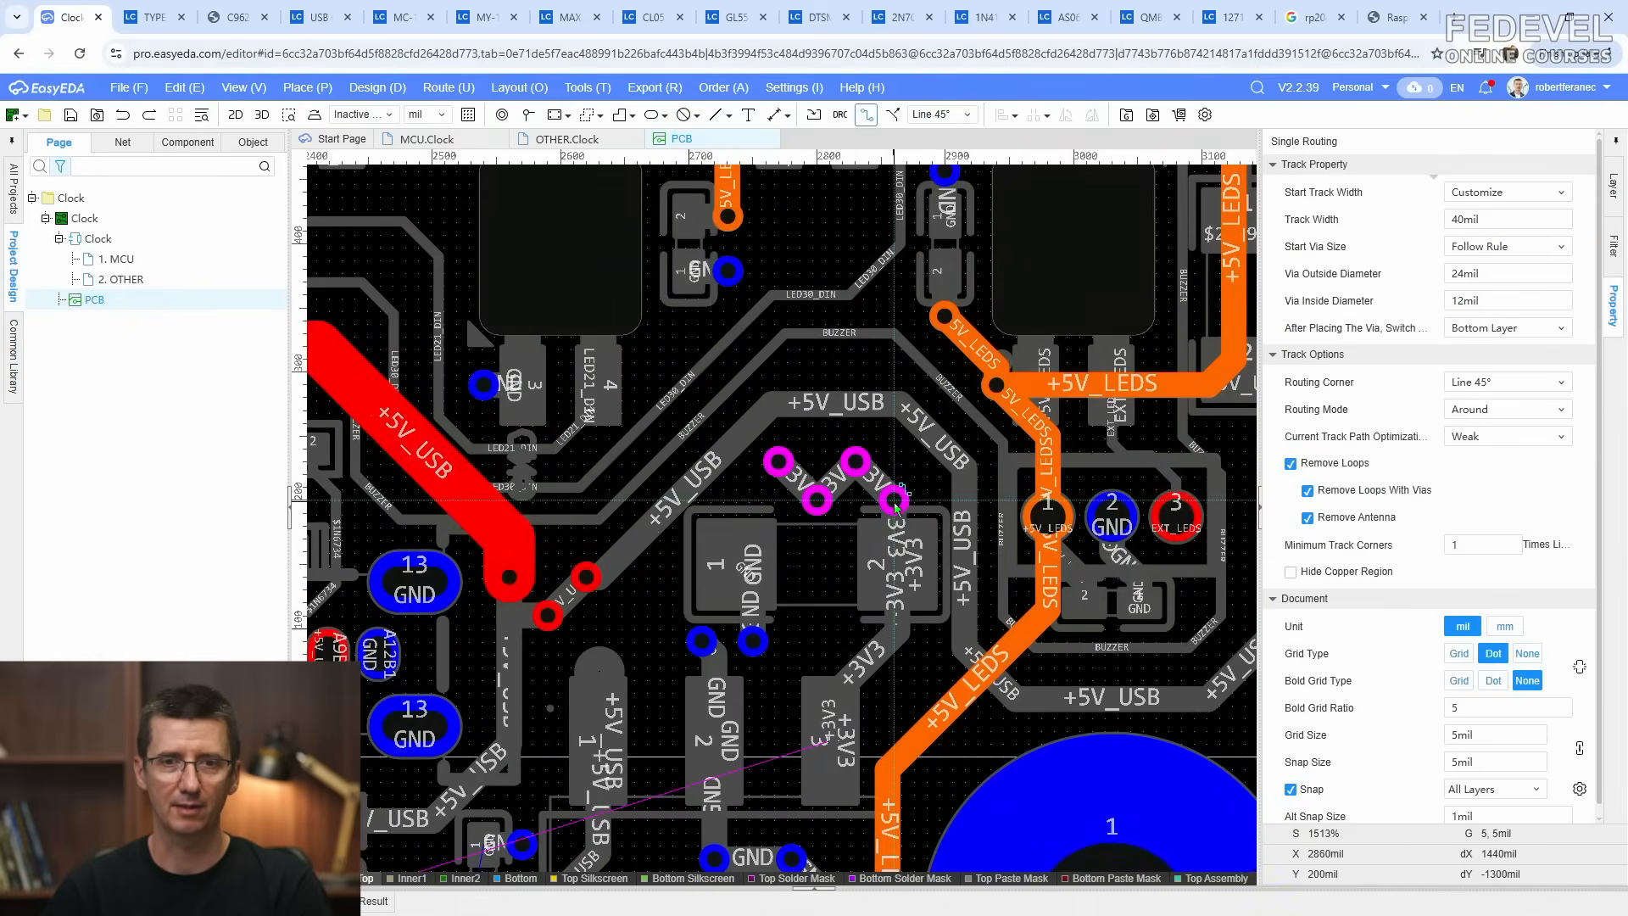
pyautogui.click(895, 504)
pyautogui.press('Tab')
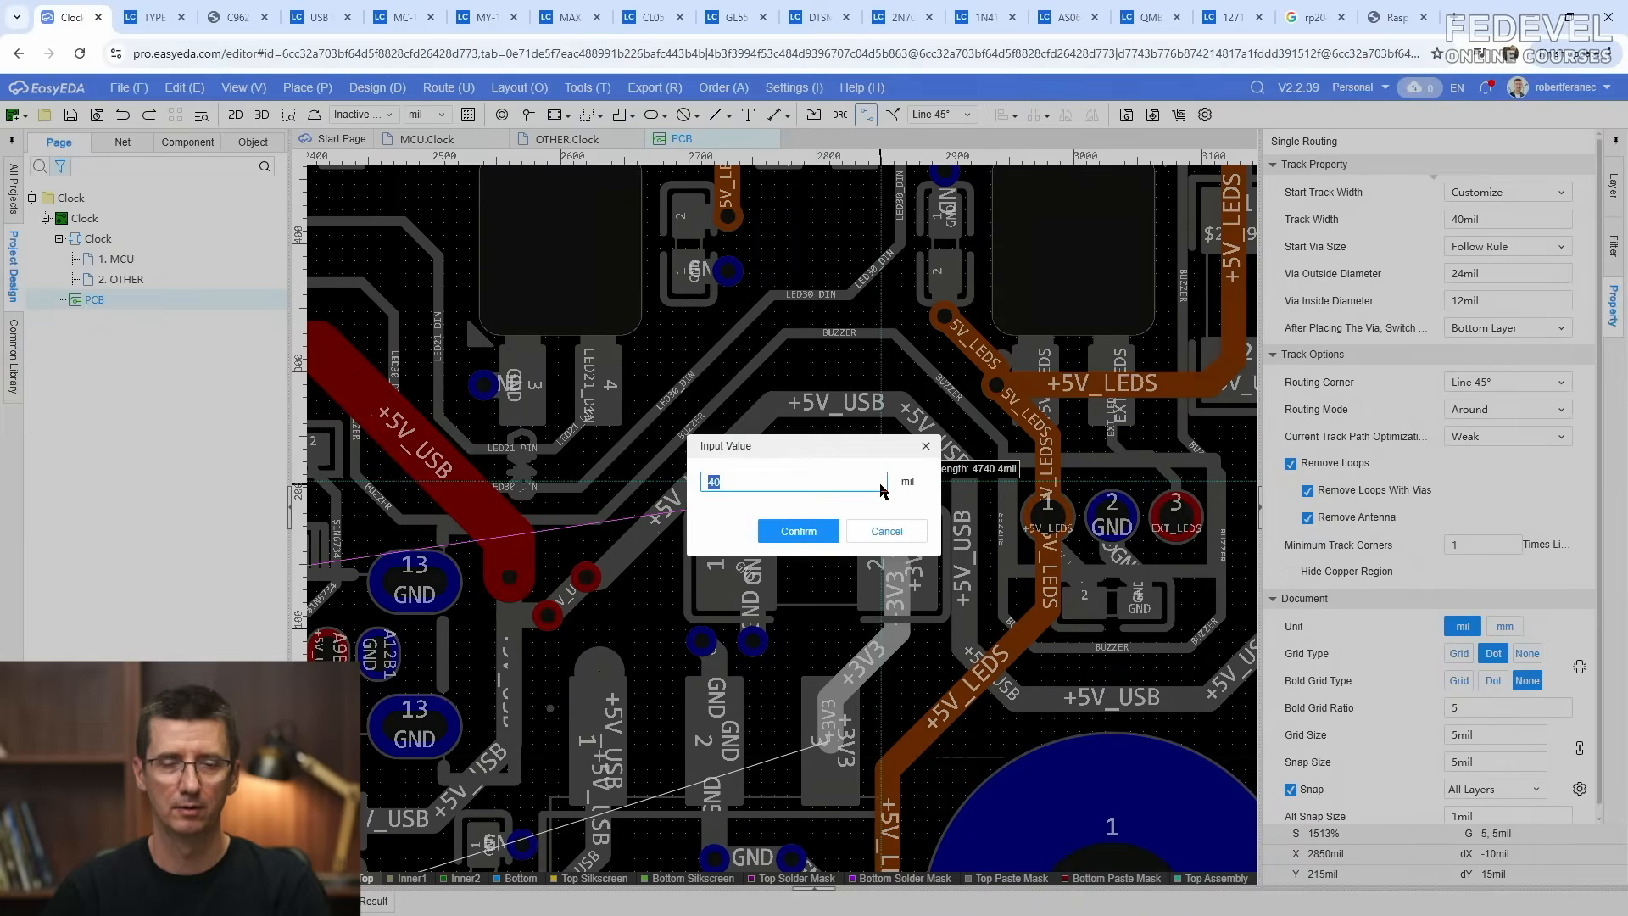
pyautogui.write('40')
pyautogui.press('Return')
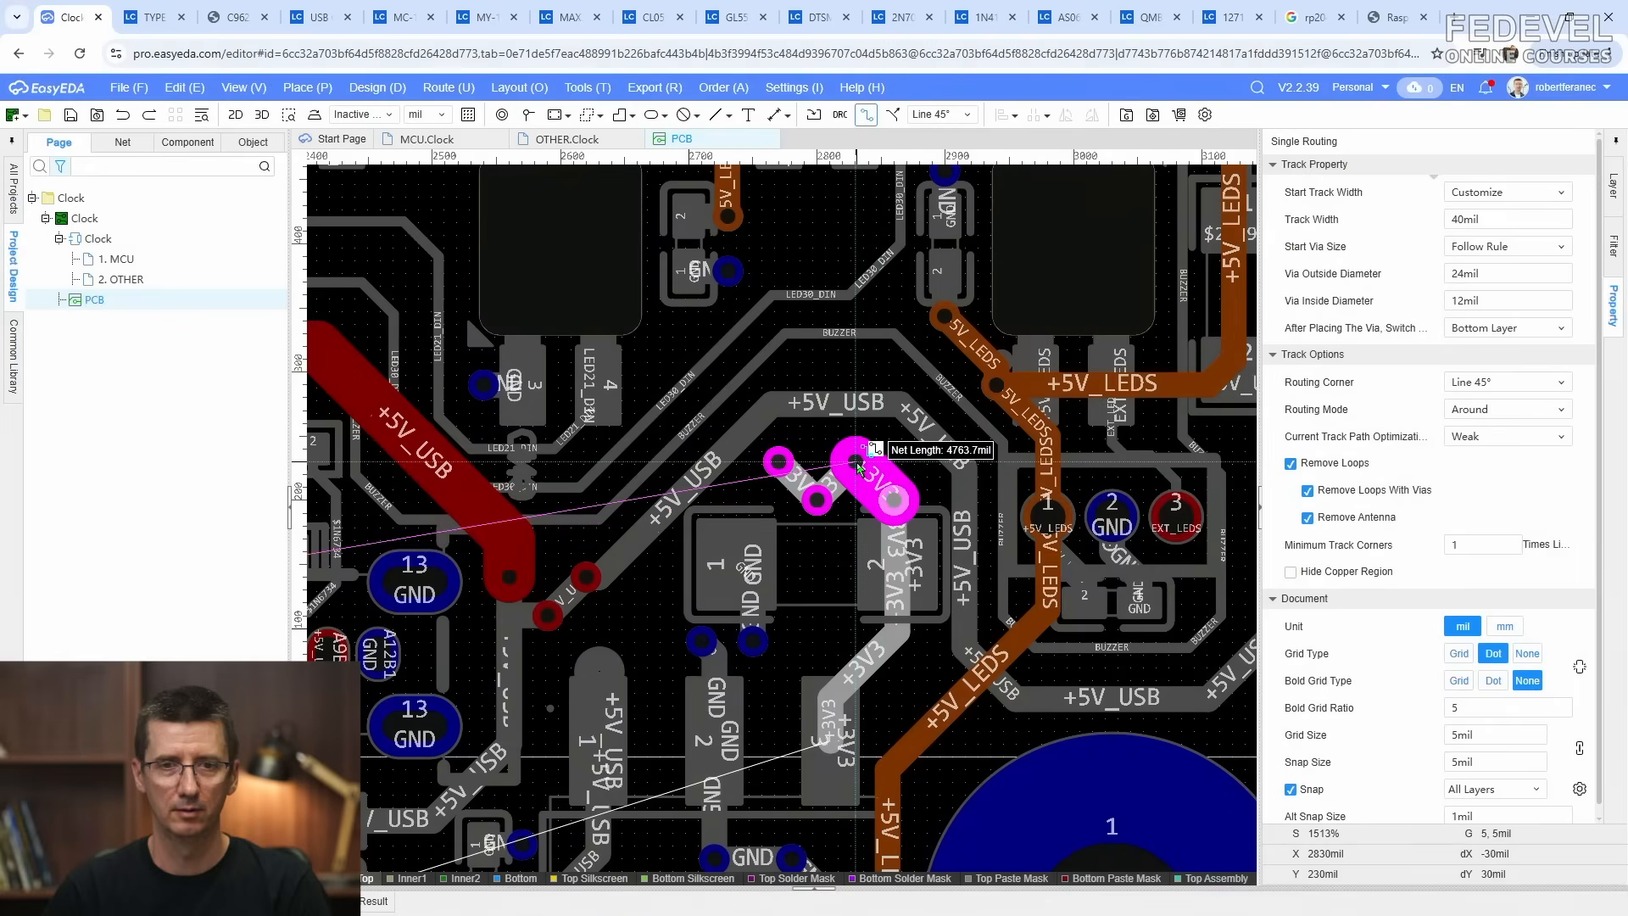
pyautogui.click(856, 462)
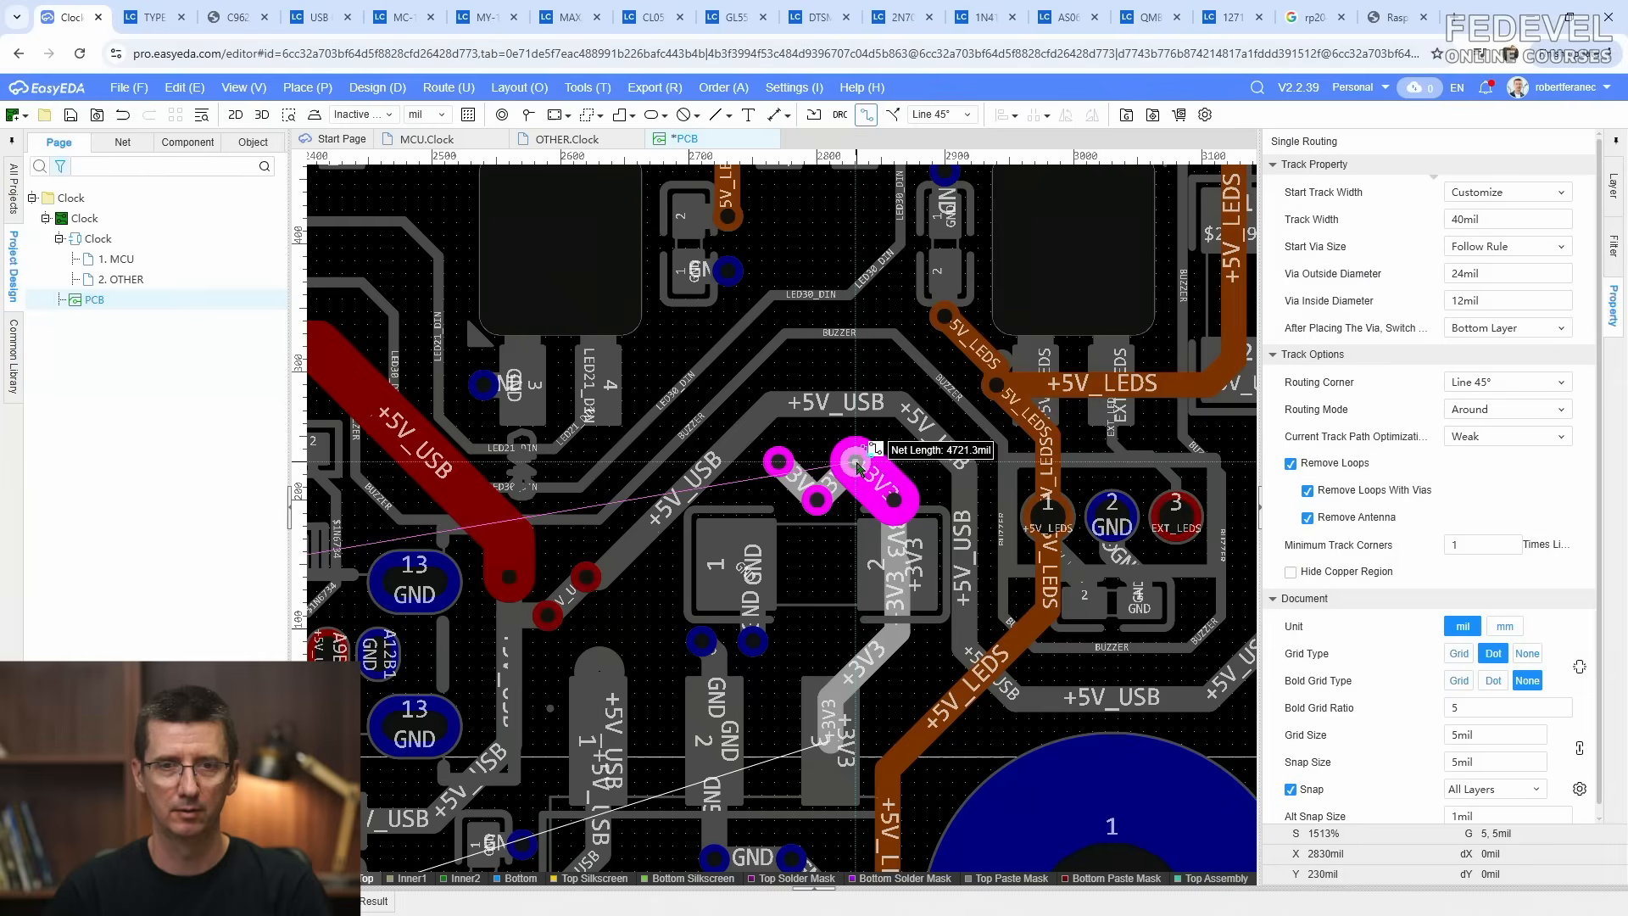
pyautogui.click(780, 464)
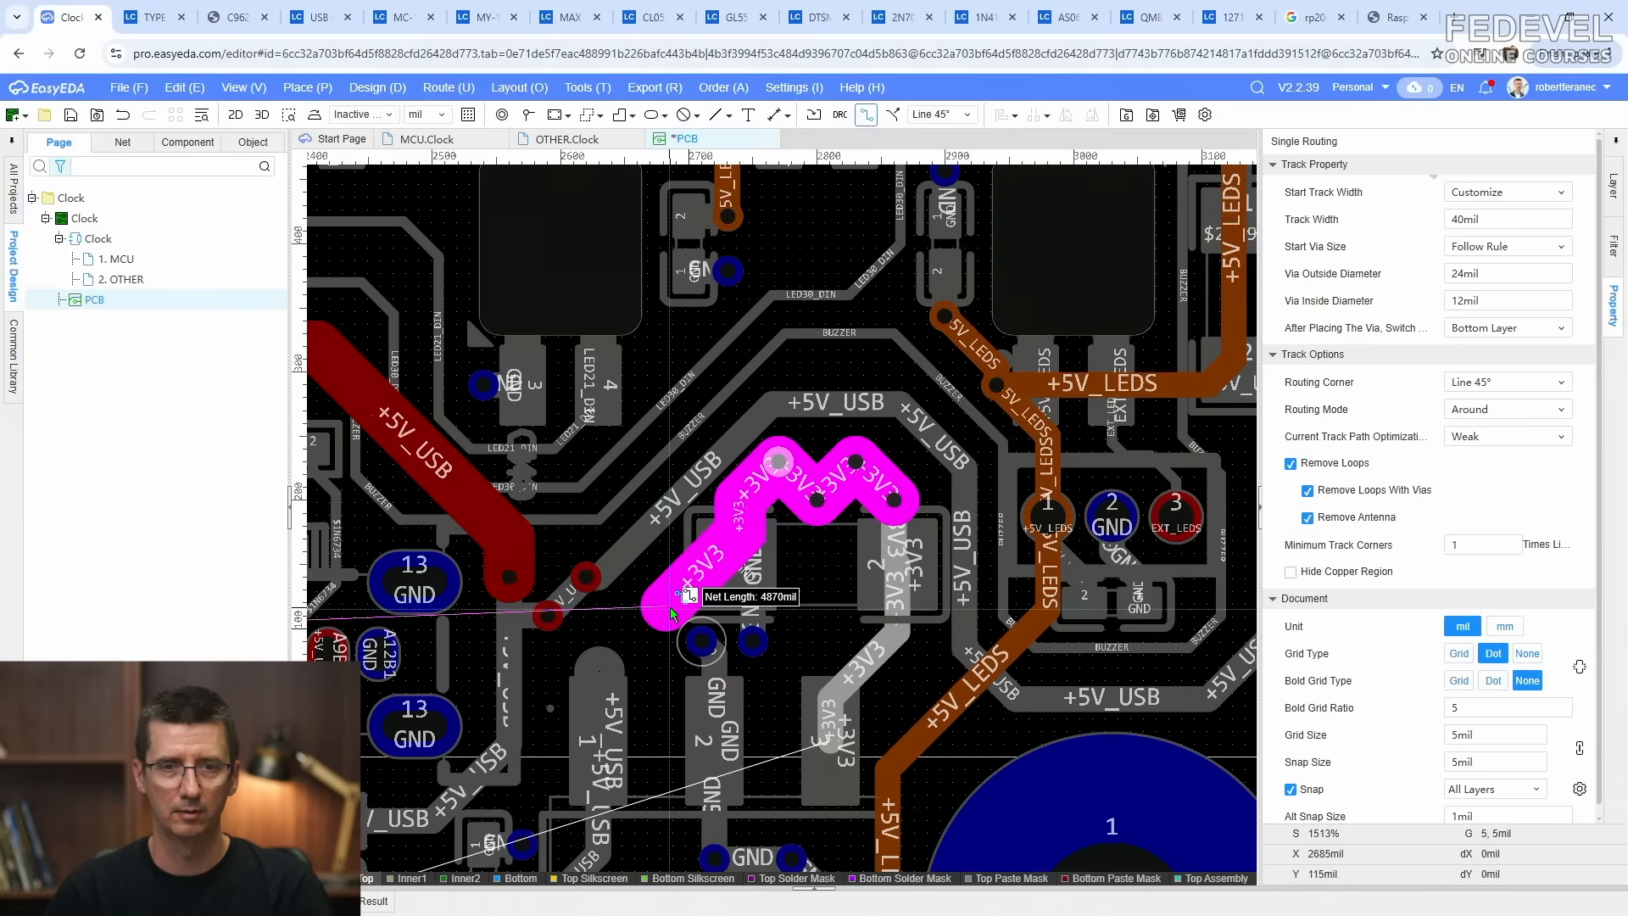
# Step: Extend the 40 mil +3V3 track down and below the USB connector to join the existing vertical +3V3 track
pyautogui.moveTo(666, 660); pyautogui.dragTo(975, 363, button='right')
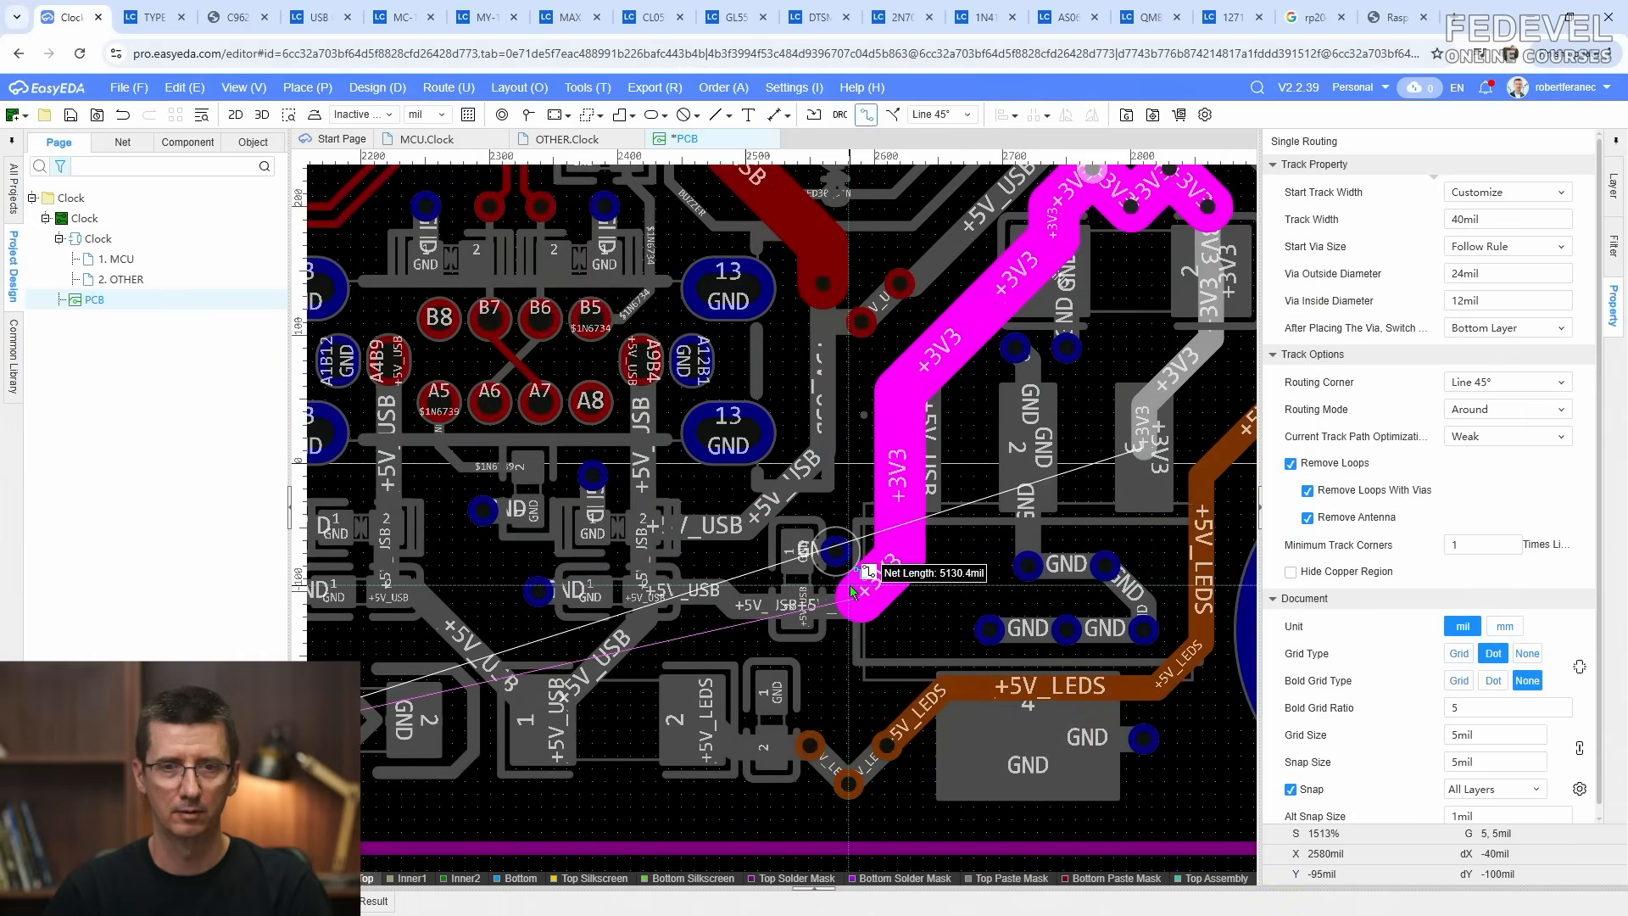
pyautogui.moveTo(911, 540); pyautogui.dragTo(1198, 323, button='right')
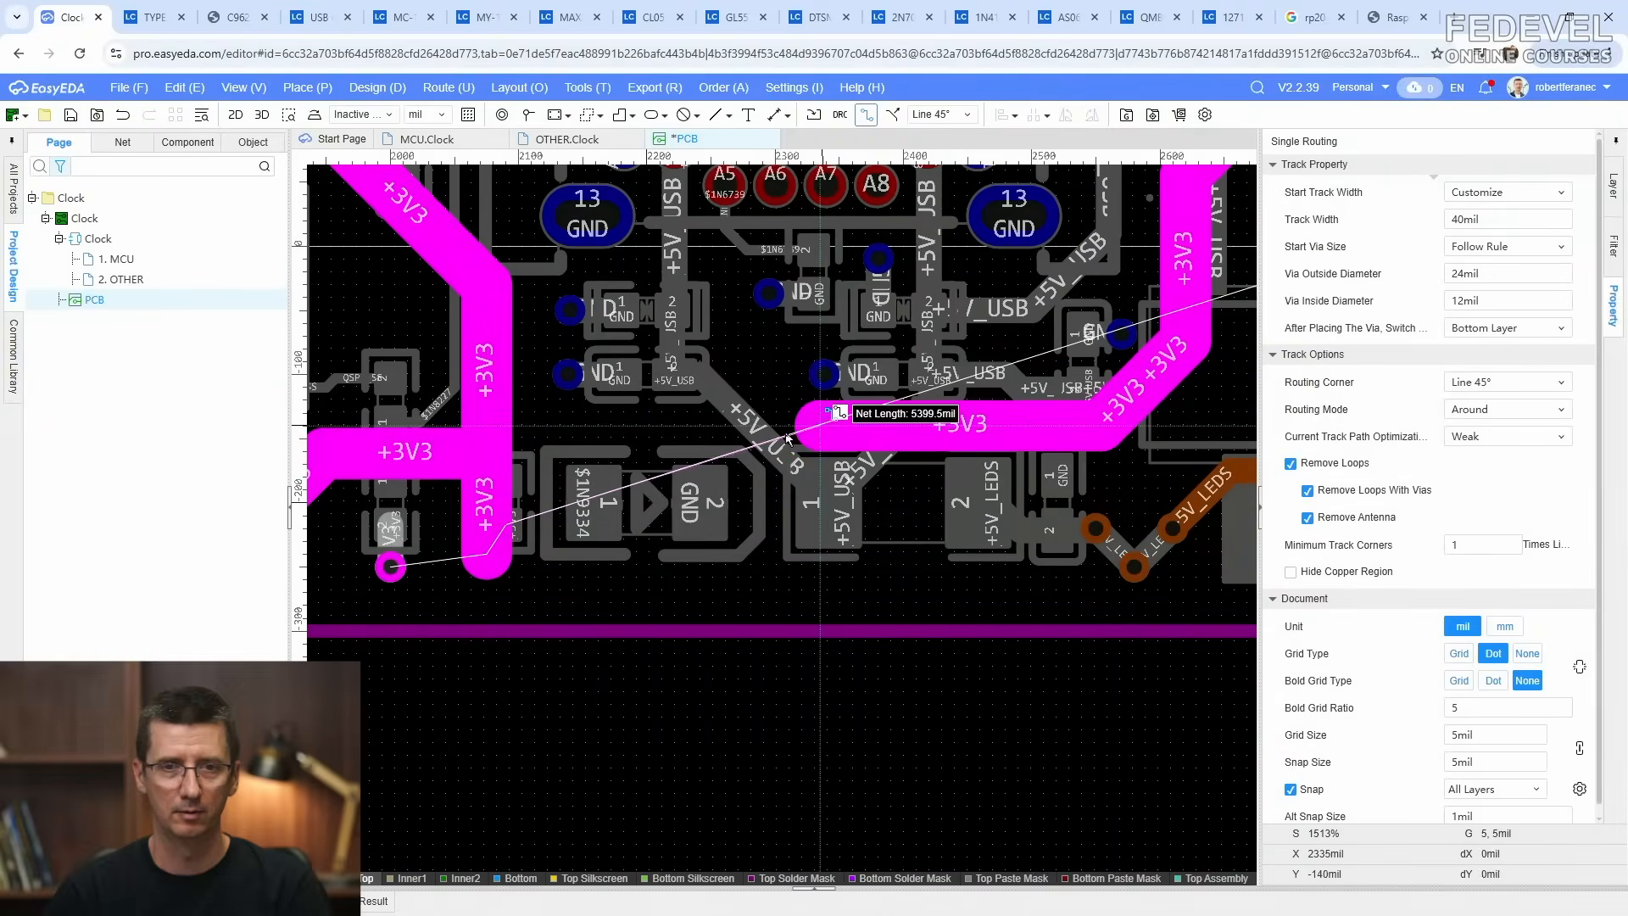
pyautogui.click(487, 436)
# Step: Connect the +3V3 via beside the vertical track up to the horizontal +3V3 track with 40 mil width, and finish routing
pyautogui.moveTo(338, 545); pyautogui.dragTo(583, 495, button='right')
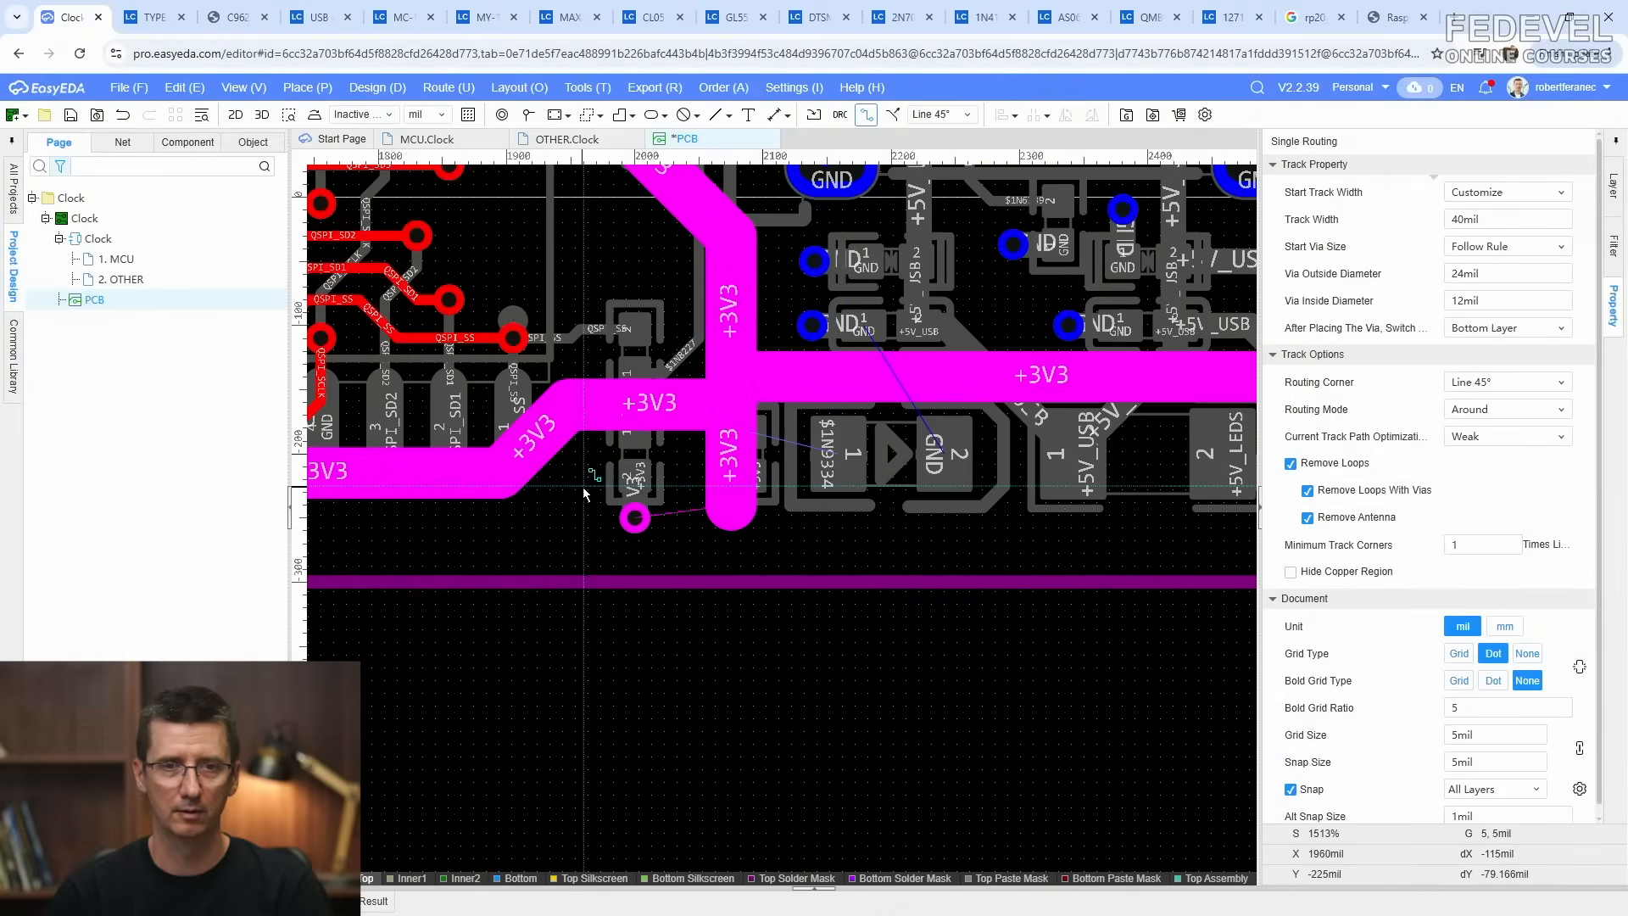
pyautogui.click(638, 521)
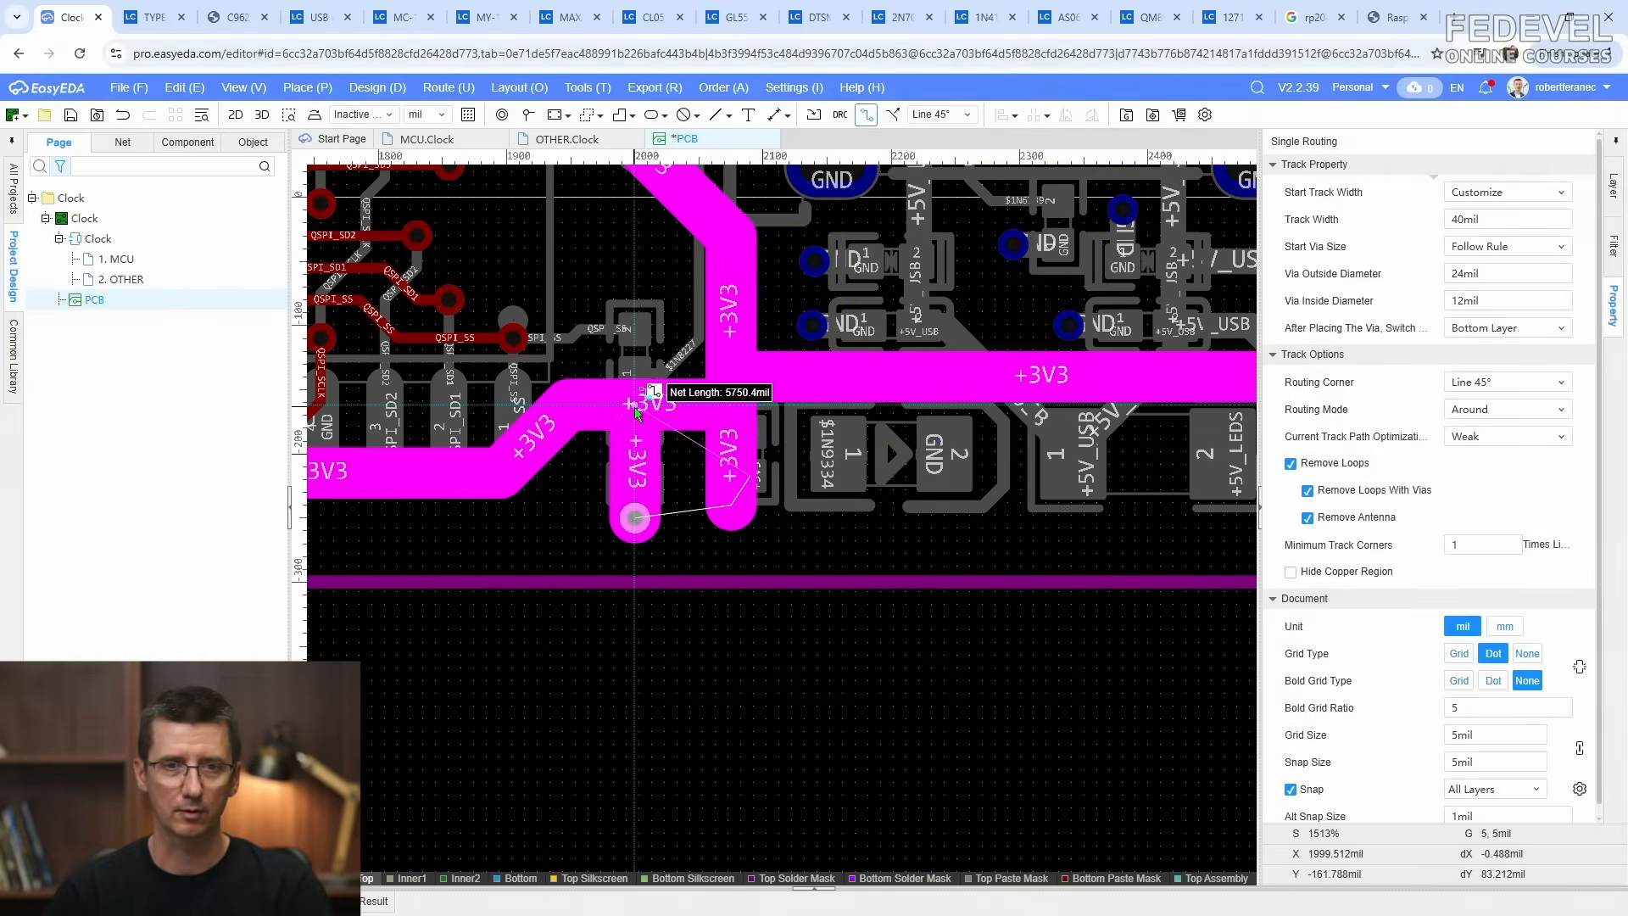
pyautogui.click(634, 407)
pyautogui.press('Escape')
pyautogui.scroll(-2, 890, 496)
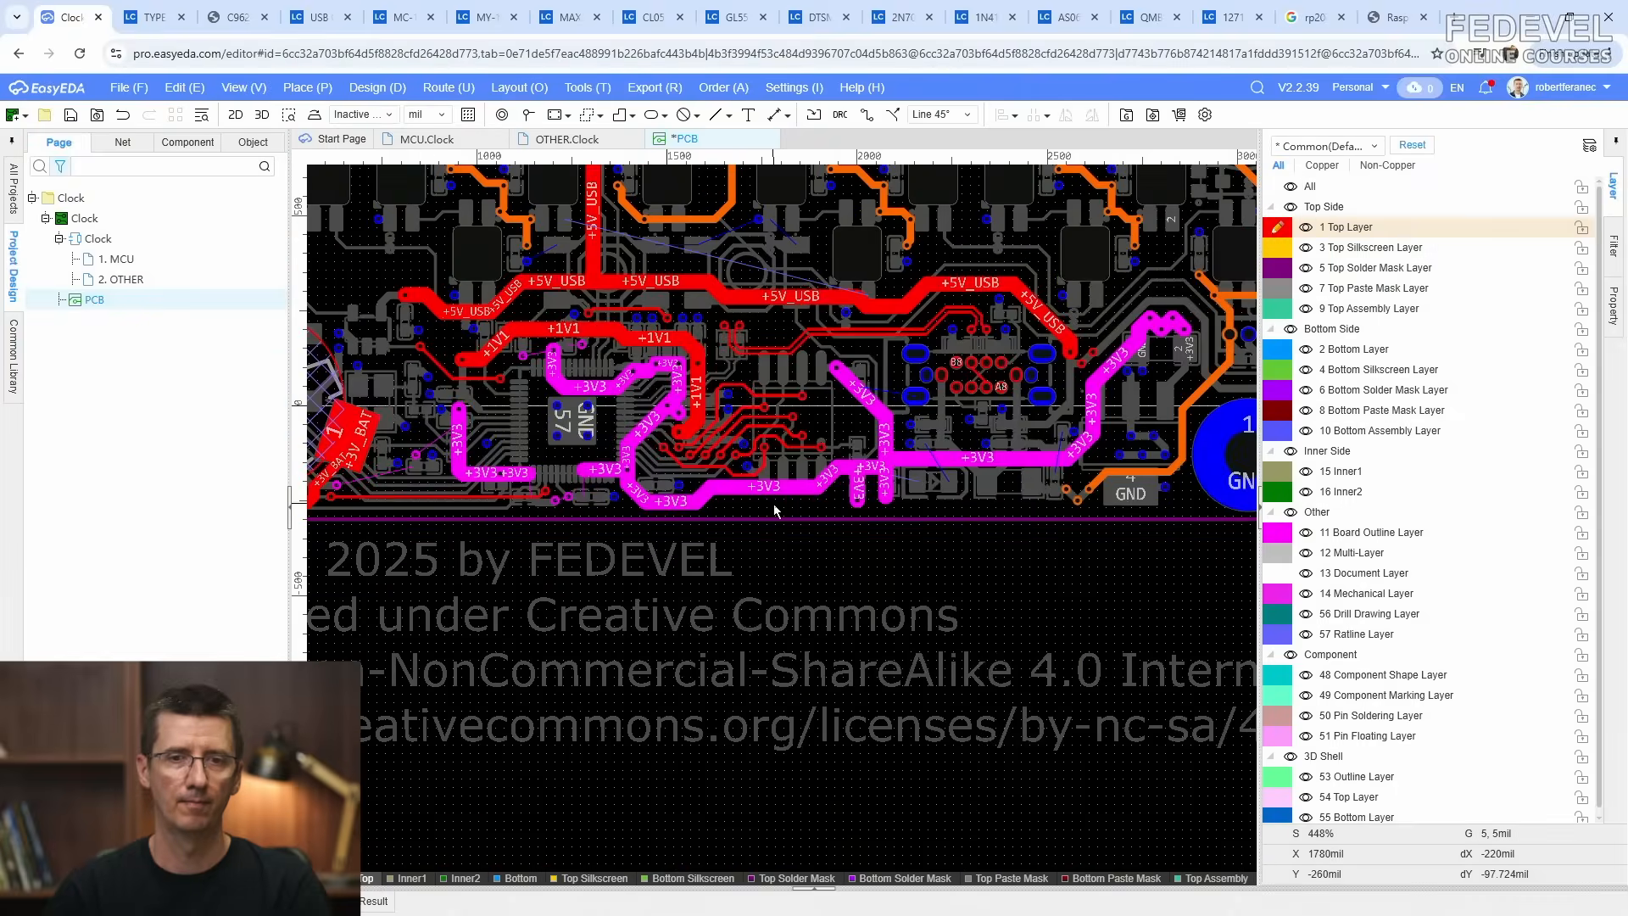
# Step: Route a 20 mil +3V3 track on the Top Layer from the via above MCU pin 37 down to the horizontal +3V3 track
pyautogui.moveTo(774, 509); pyautogui.dragTo(1014, 540, button='right')
pyautogui.scroll(3, 784, 318)
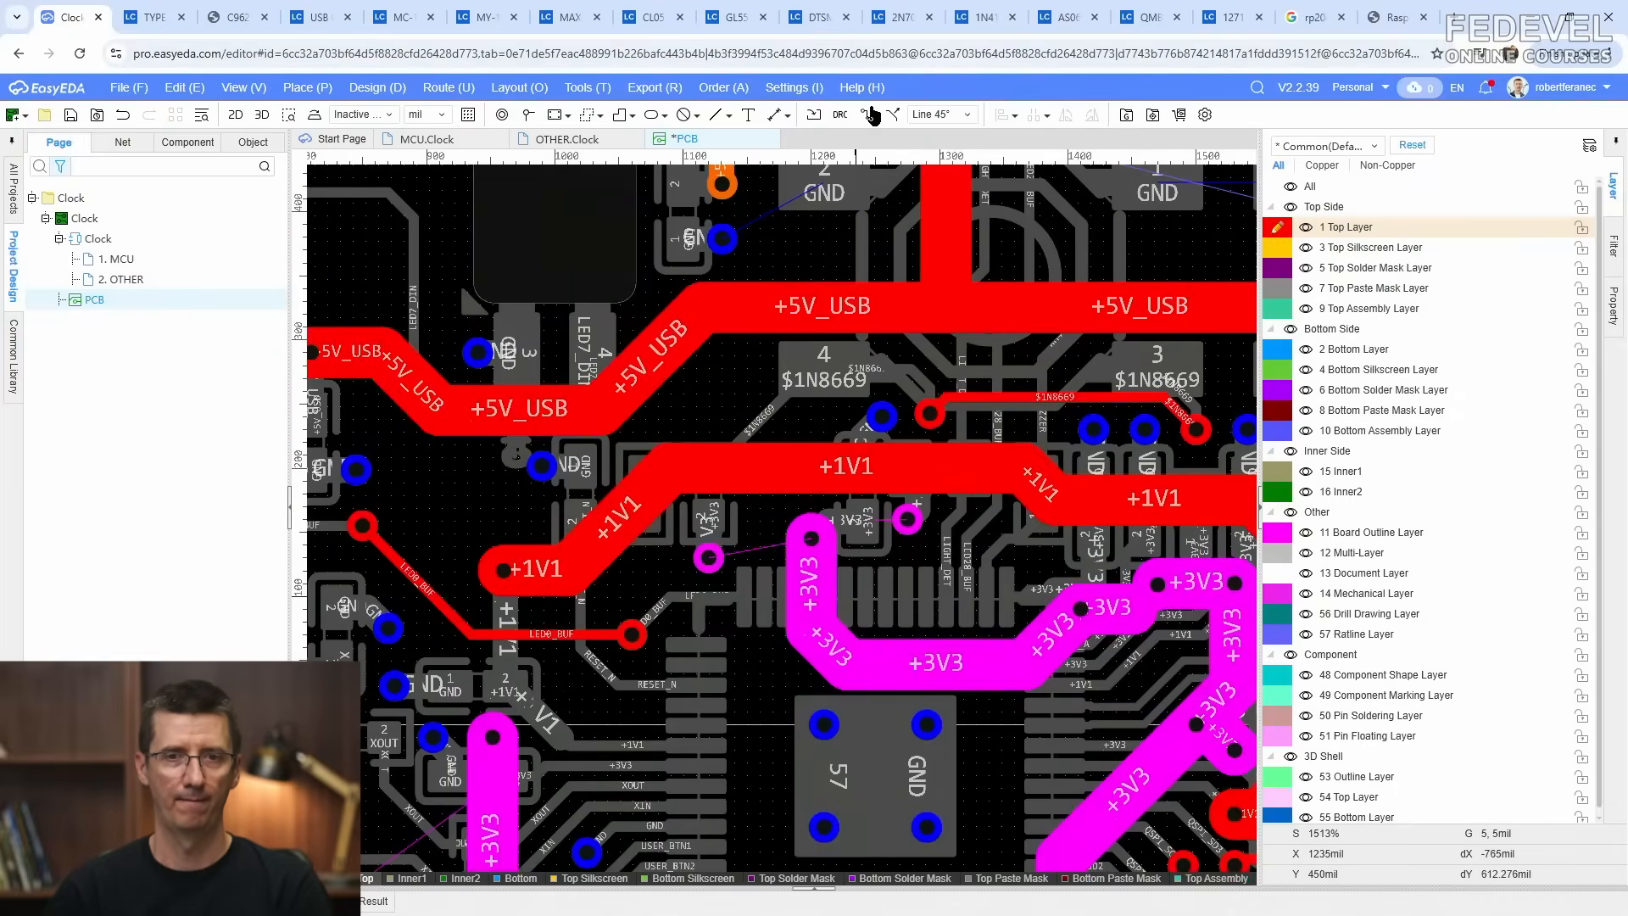
pyautogui.press('w')
pyautogui.scroll(3, 897, 576)
pyautogui.click(911, 493)
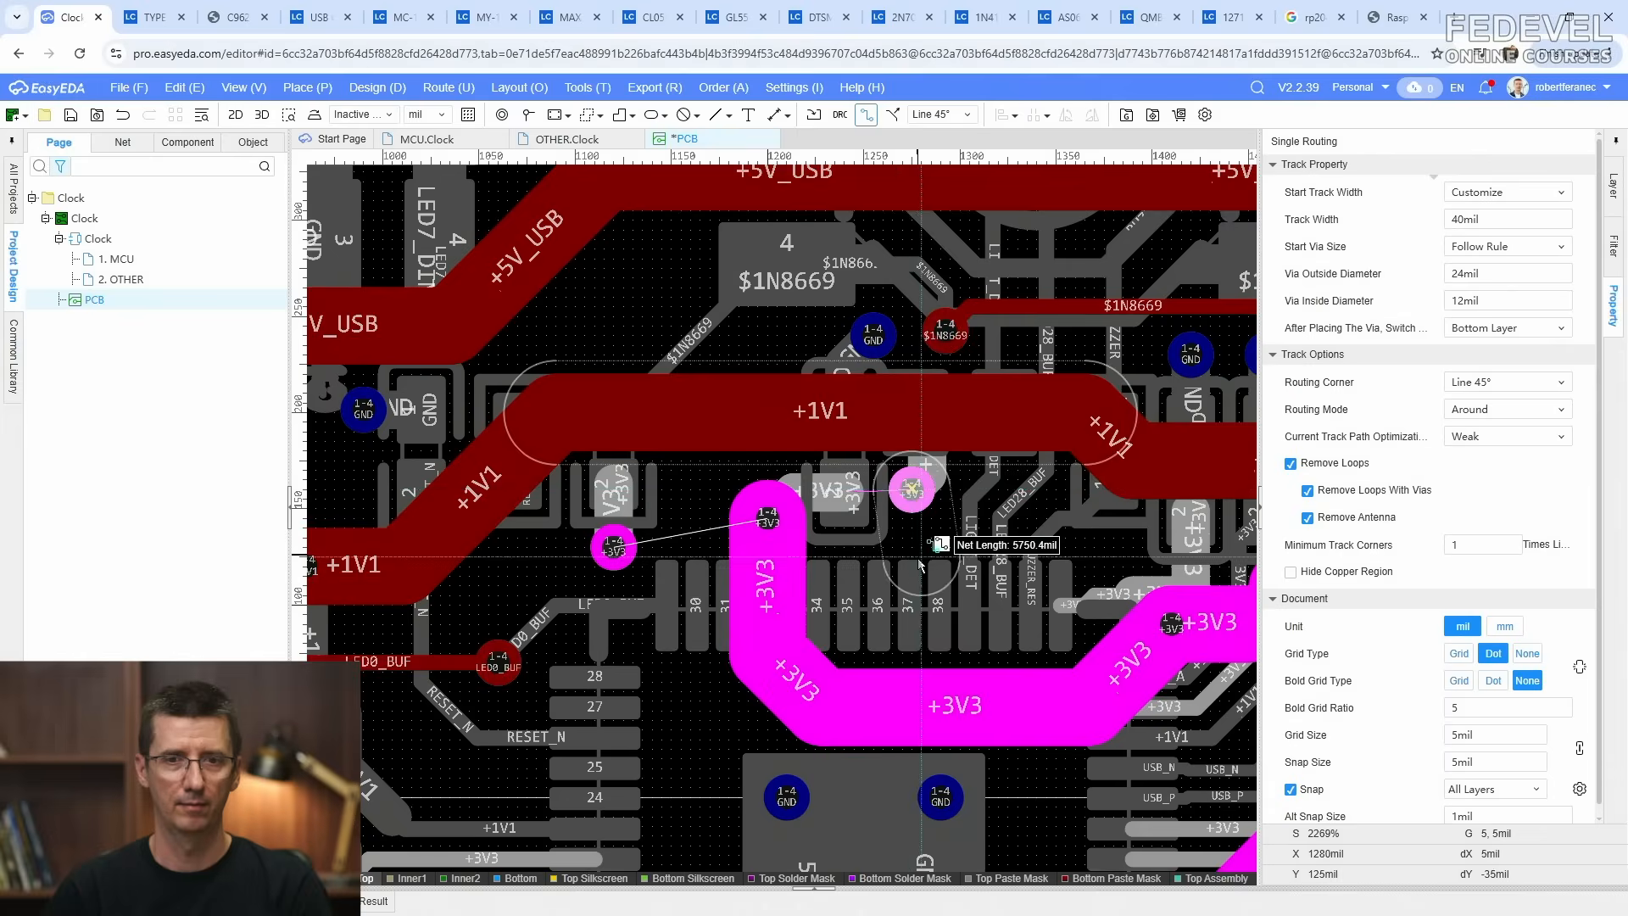
pyautogui.press('Tab')
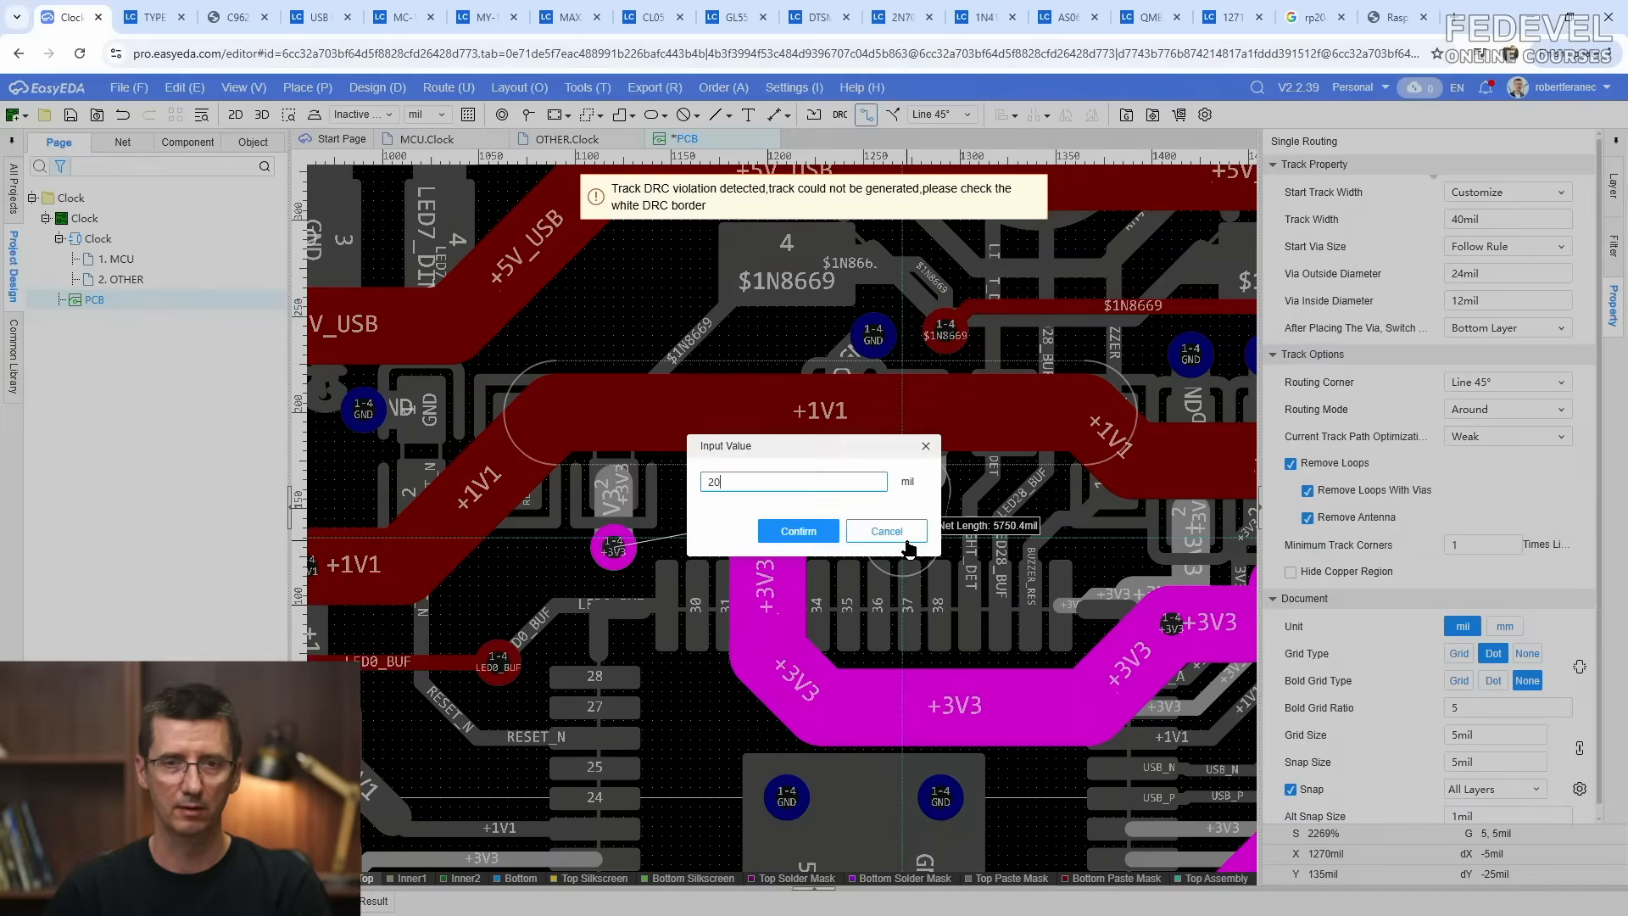
pyautogui.write('20')
pyautogui.press('Return')
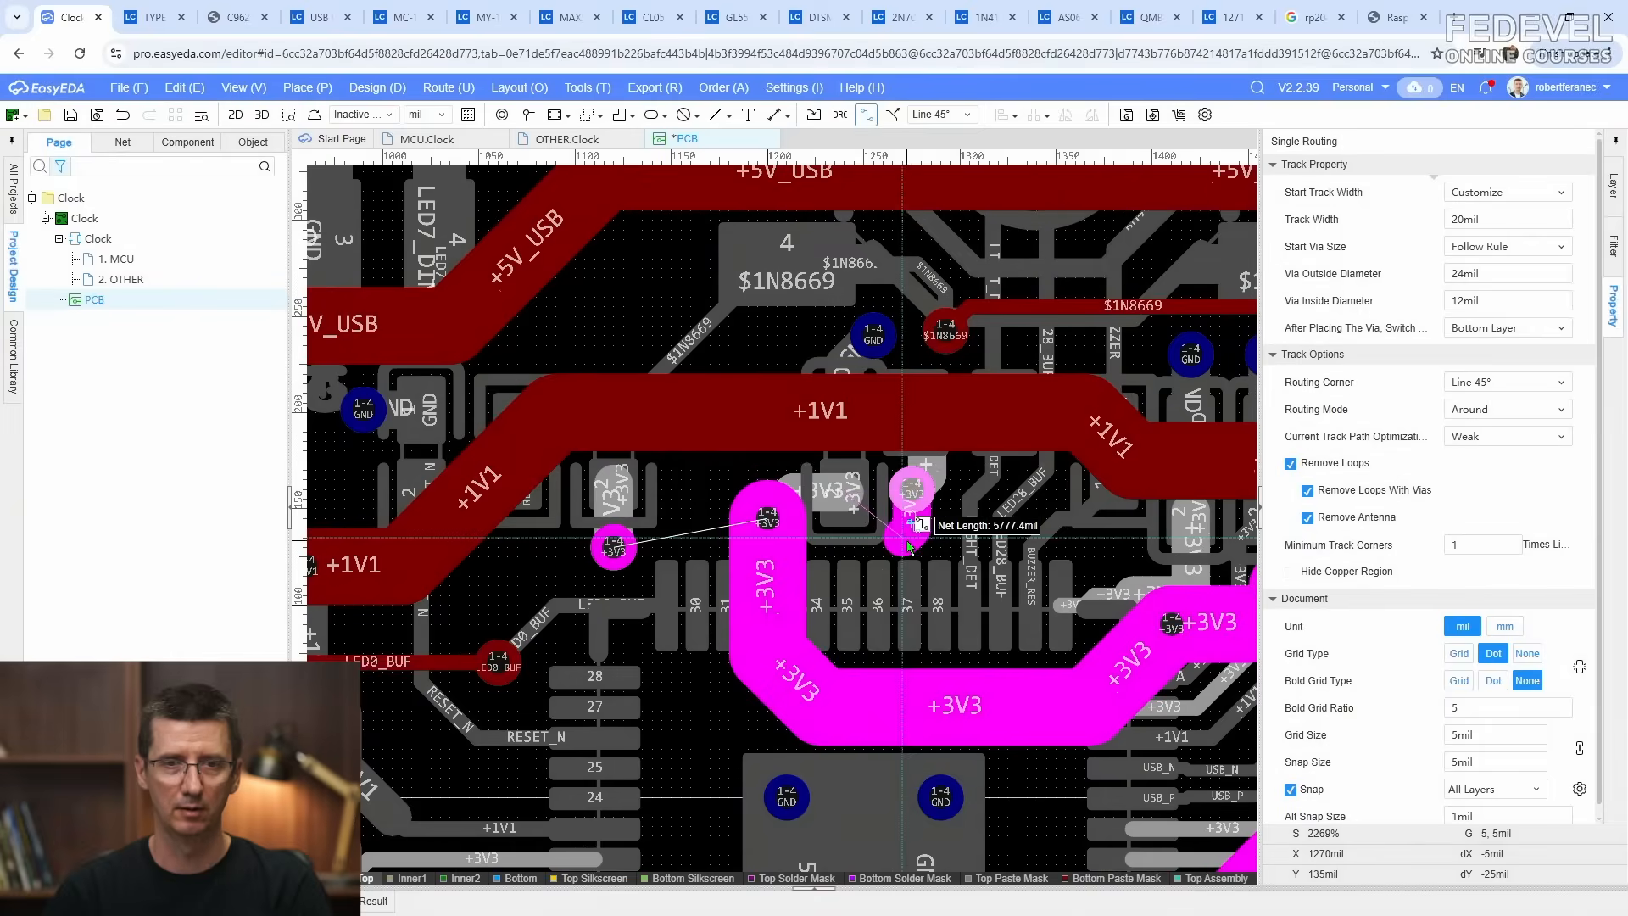
pyautogui.click(916, 724)
# Step: Connect the +3V3 via near MCU pin 28 to the neighbouring +3V3 track end with 40 mil width
pyautogui.click(614, 551)
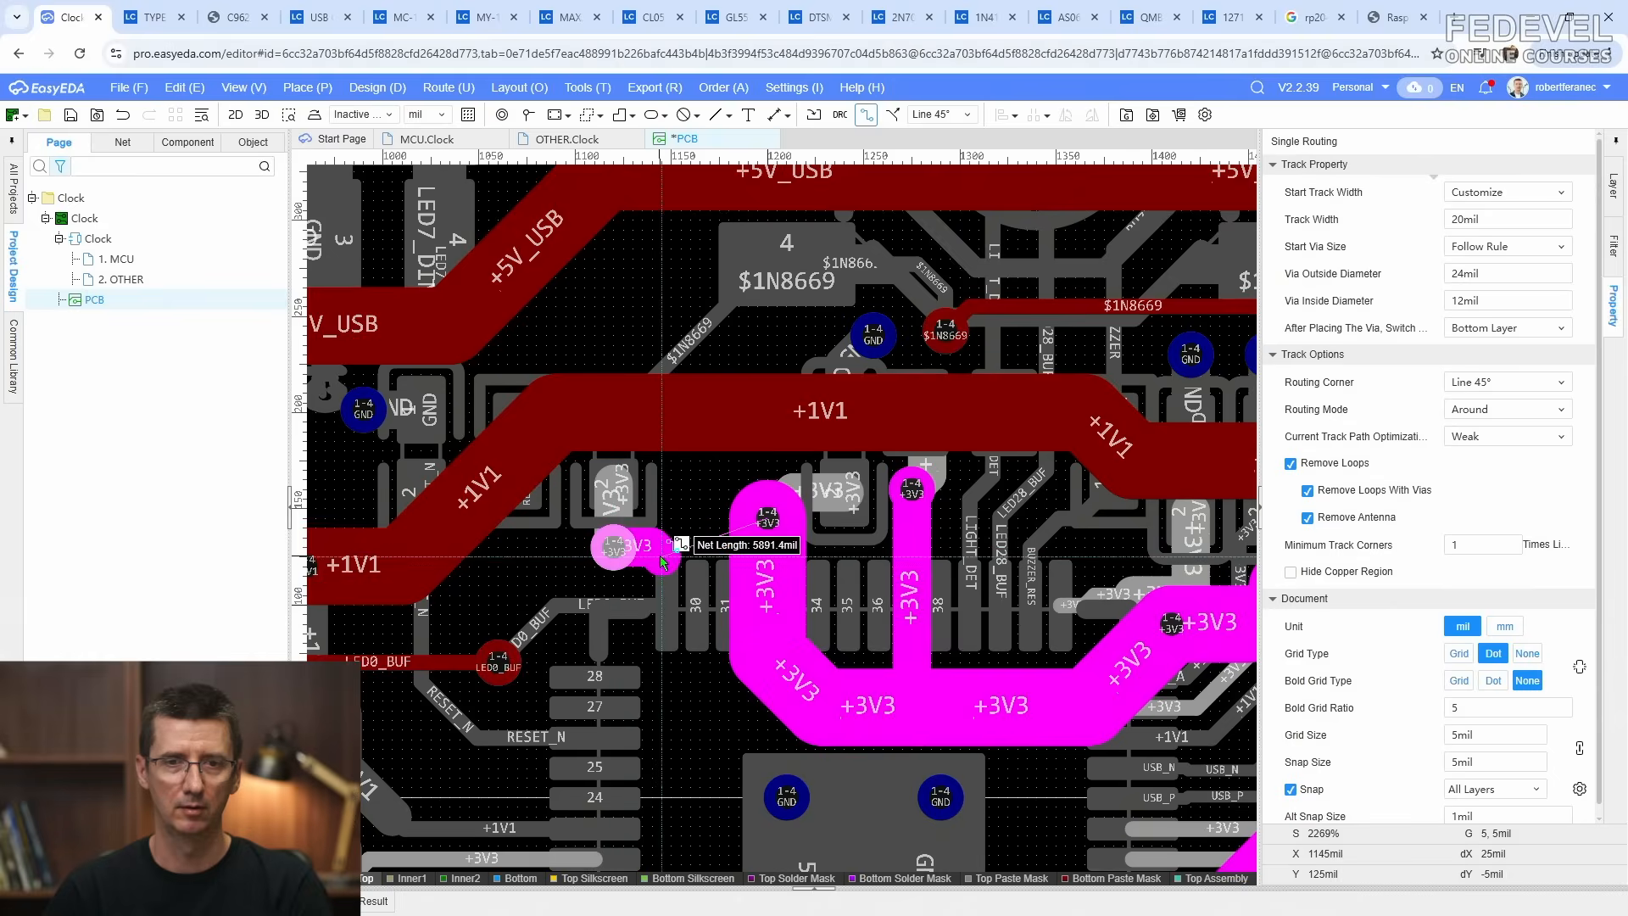
pyautogui.press('Tab')
pyautogui.write('40')
pyautogui.press('Return')
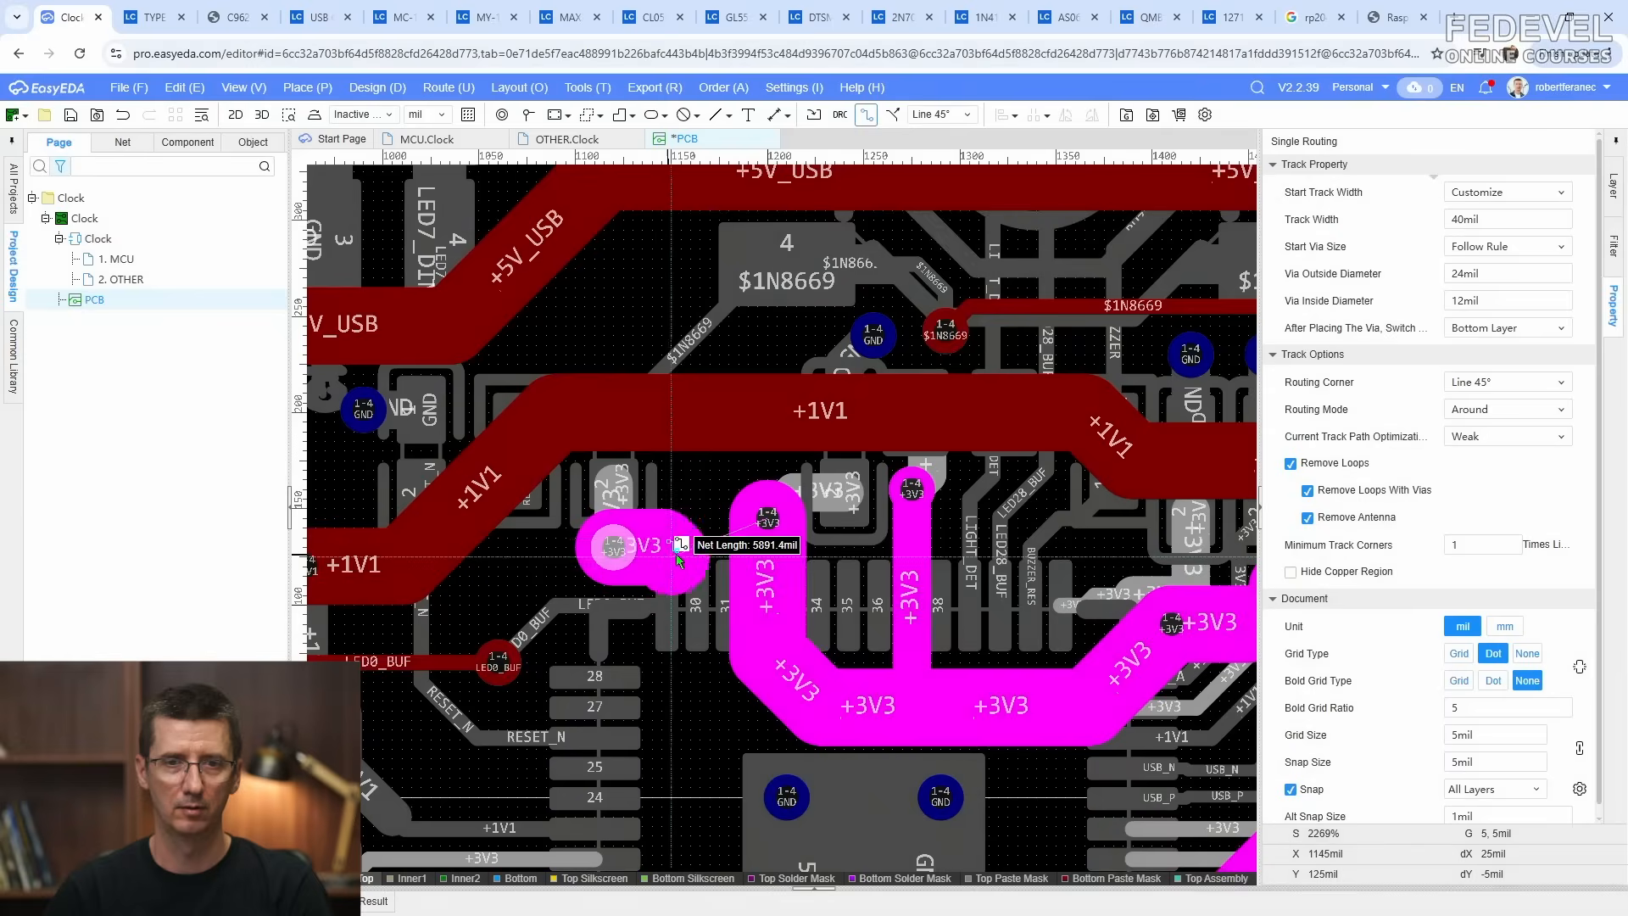
pyautogui.click(768, 520)
# Step: Link the two adjacent +3V3 vias below the MCU with a 20 mil track
pyautogui.scroll(-5, 953, 485)
pyautogui.scroll(5, 941, 740)
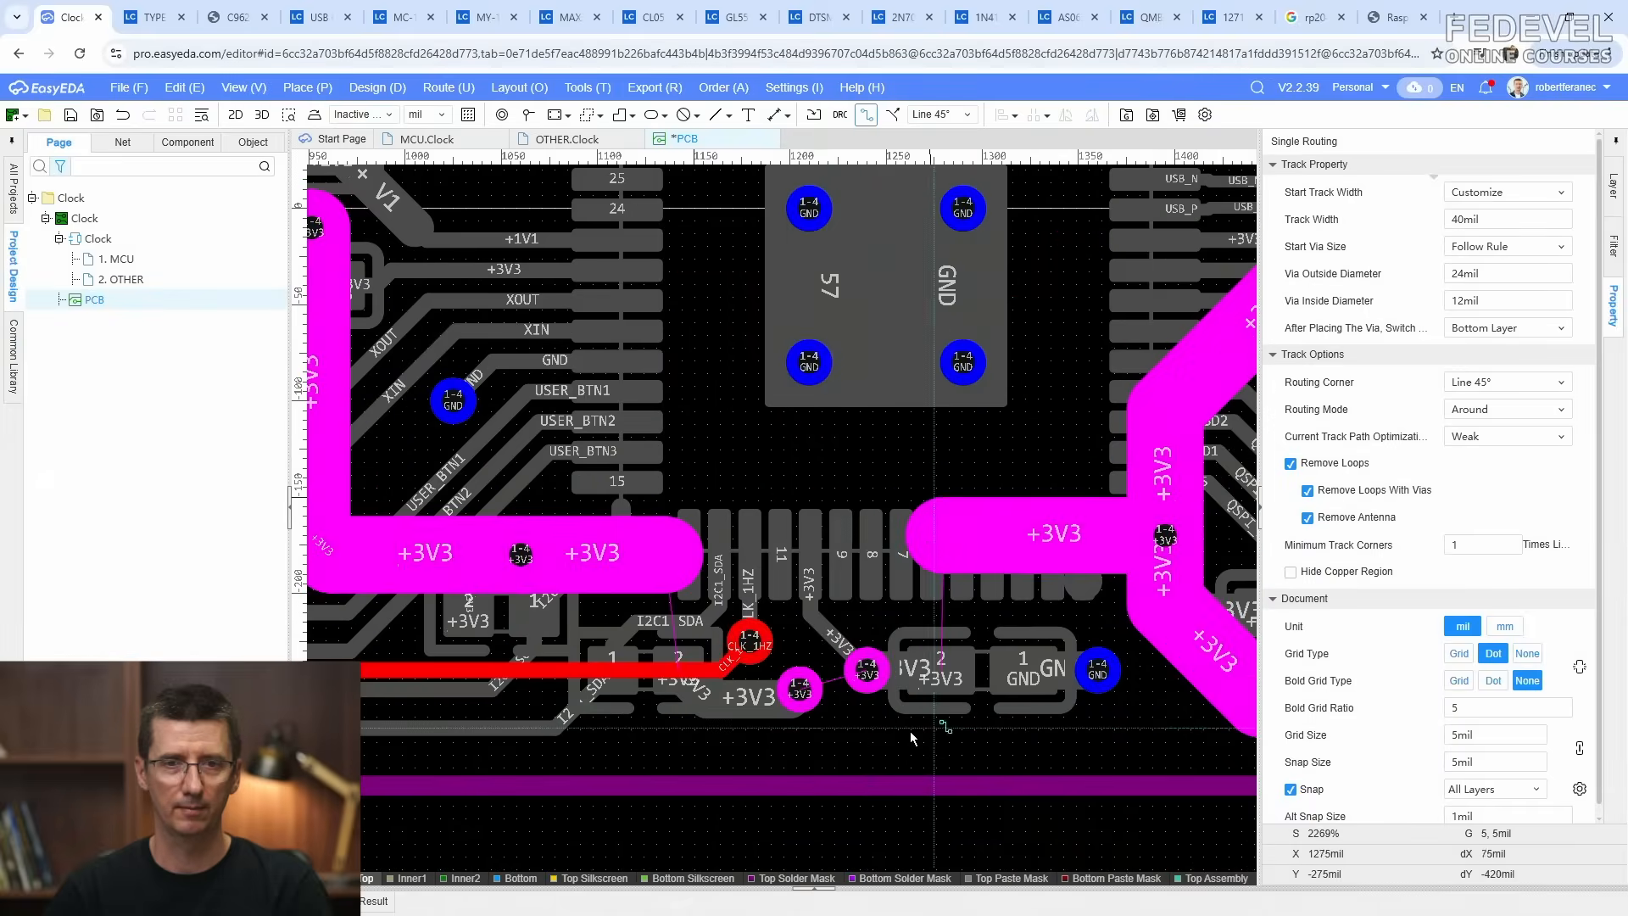
pyautogui.click(802, 692)
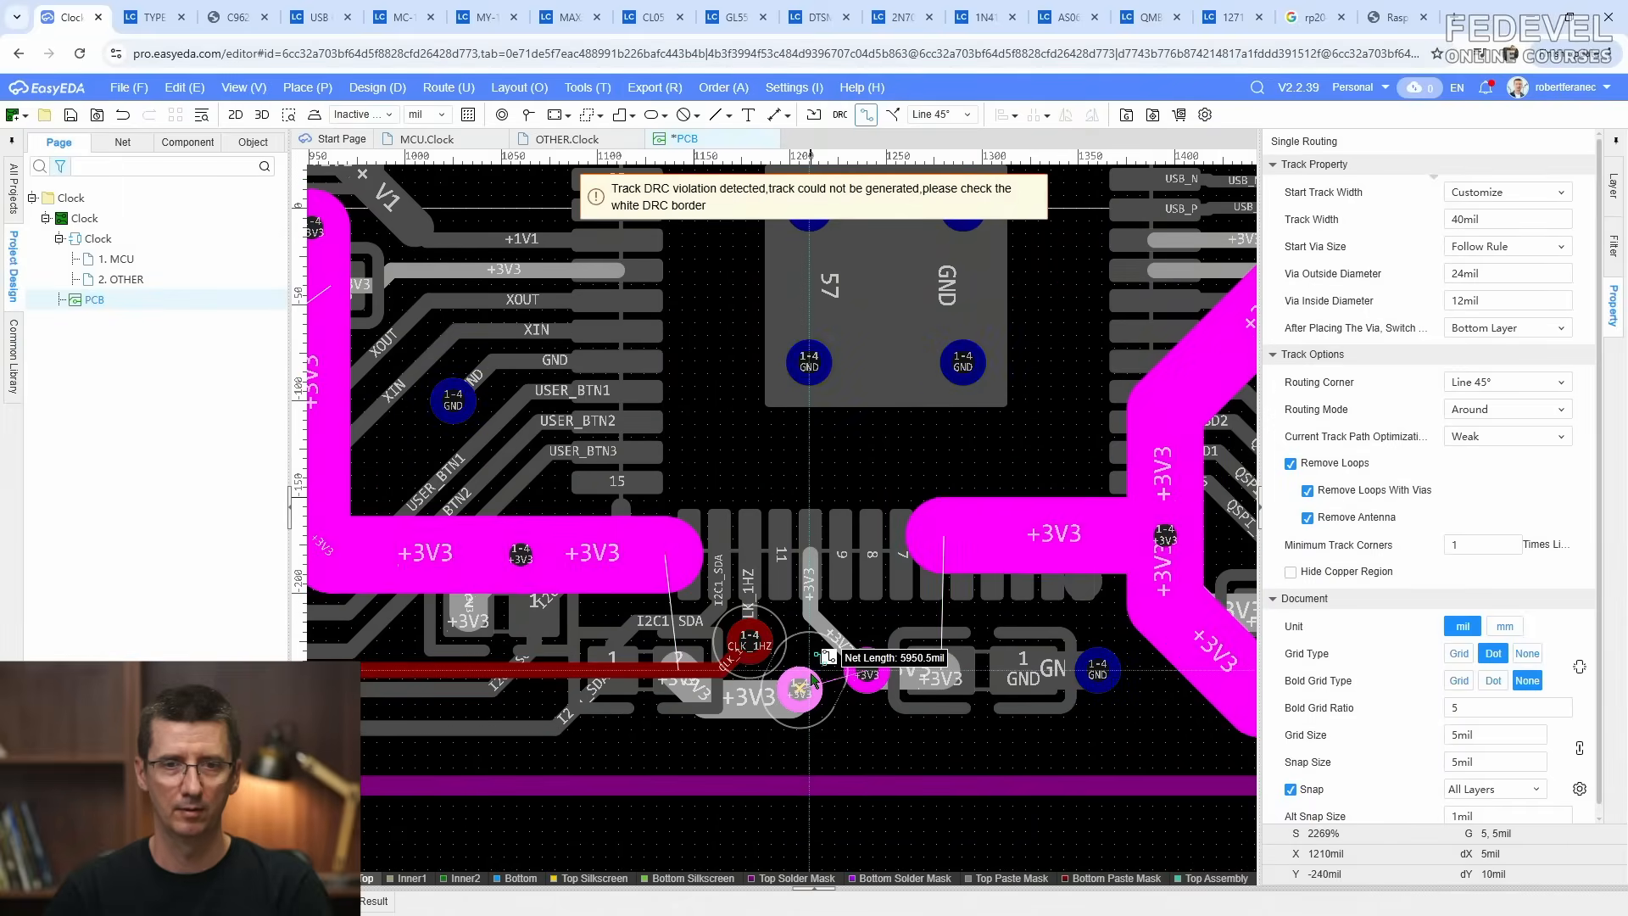
pyautogui.press('Tab')
pyautogui.write('20')
pyautogui.press('Return')
pyautogui.click(867, 675)
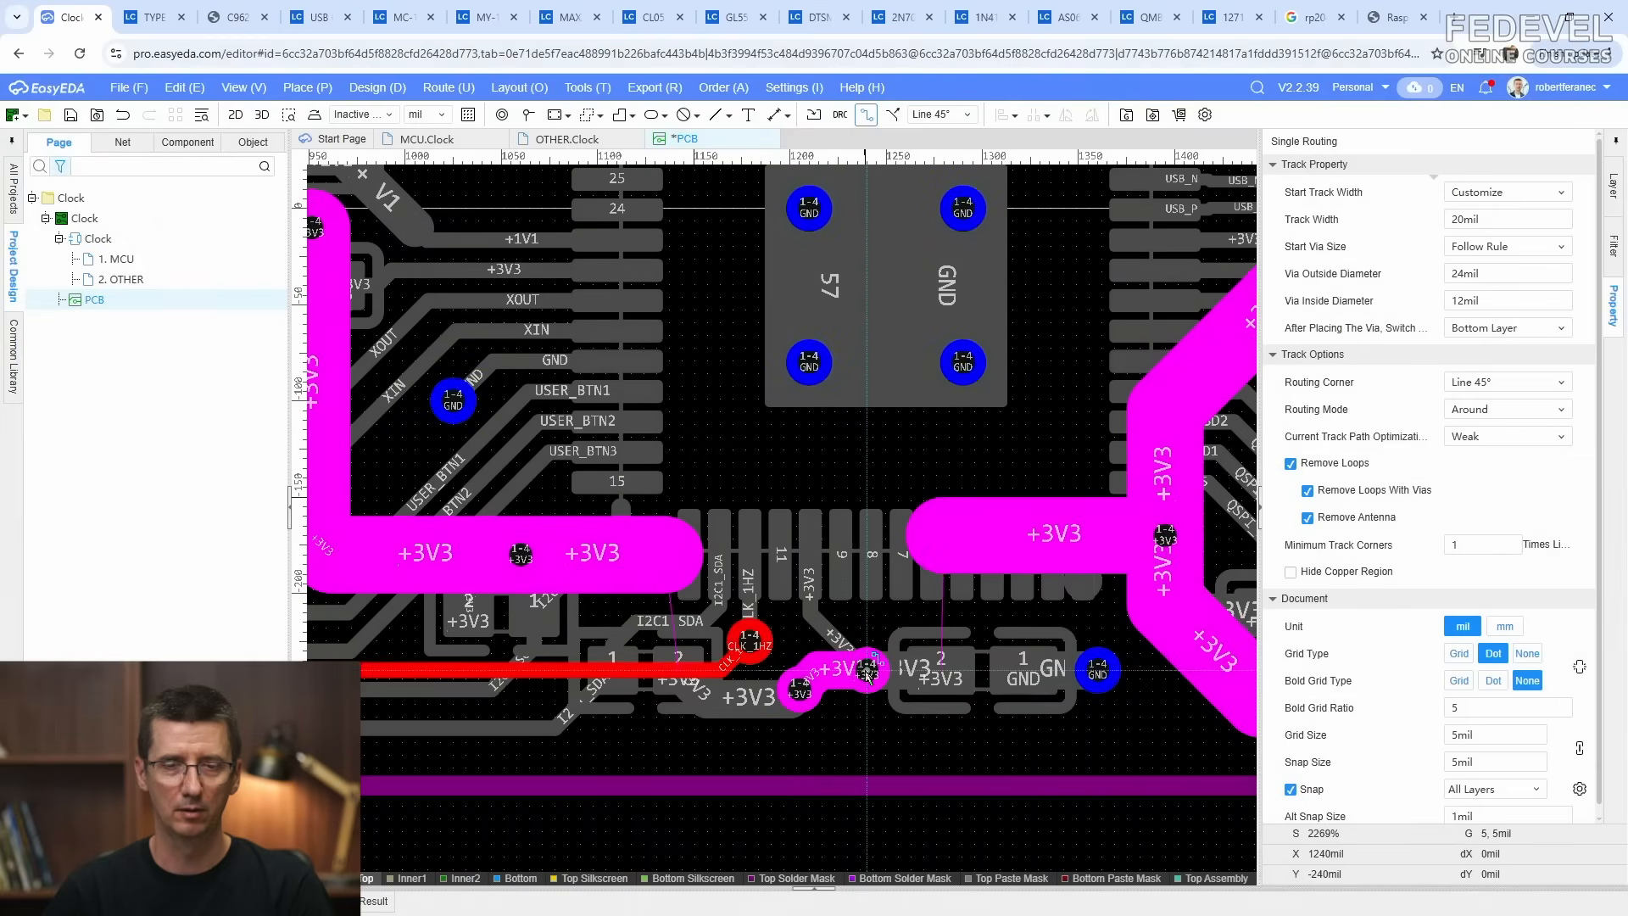
# Step: Bridge the gap between the horizontal +3V3 tracks below the MCU and connect the linked via pair up to them, using 40 mil width
pyautogui.click(660, 559)
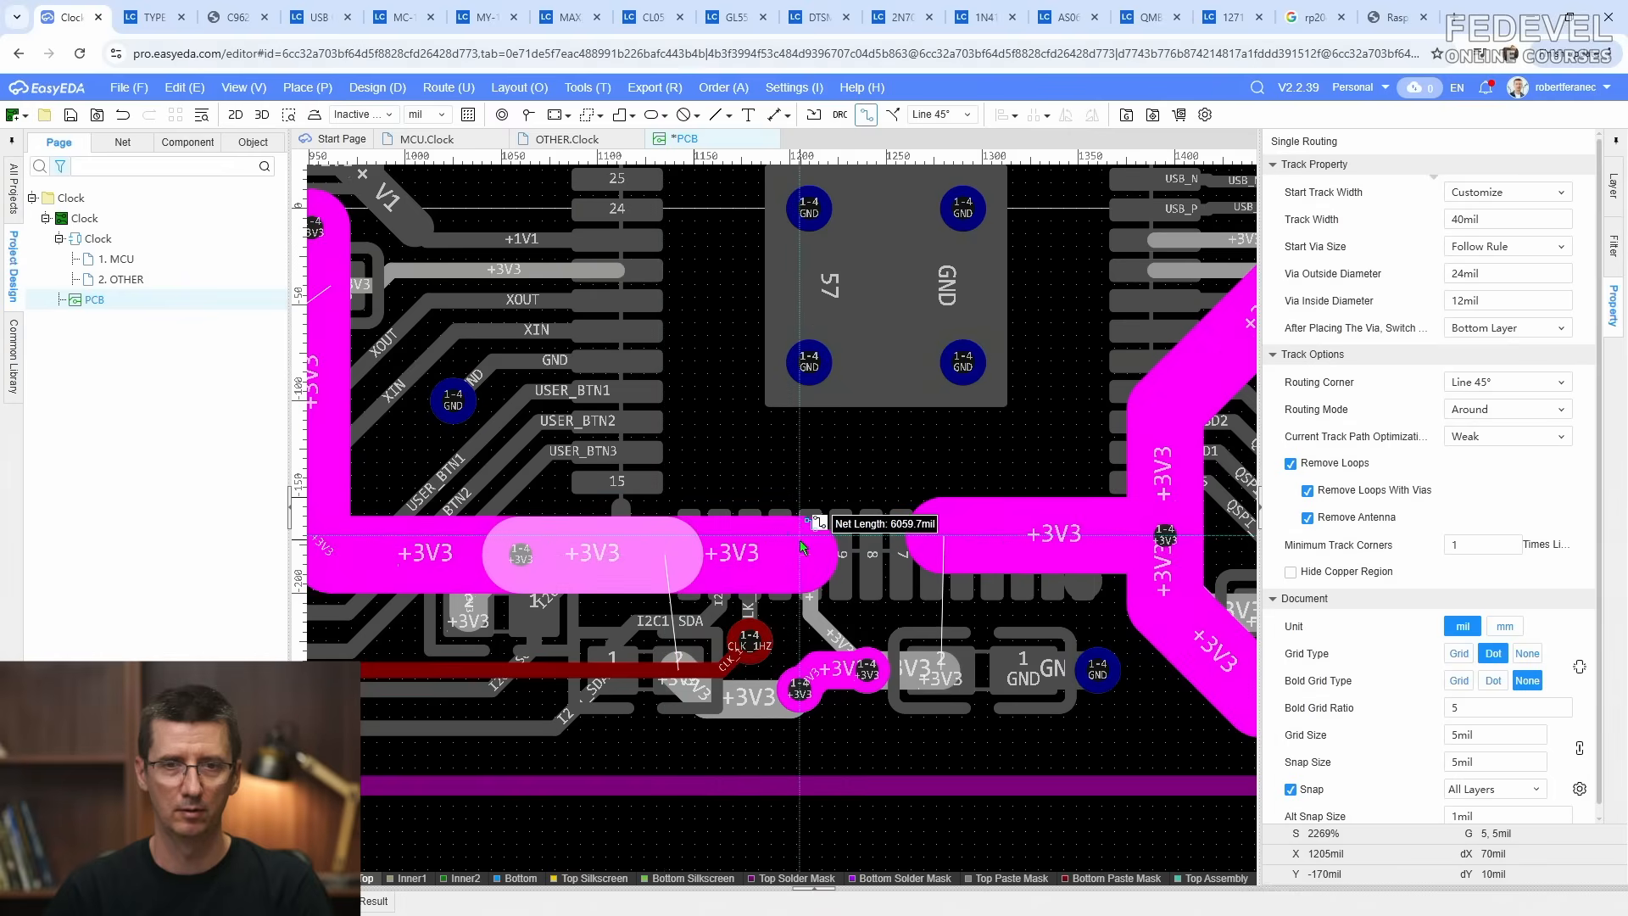
pyautogui.click(959, 530)
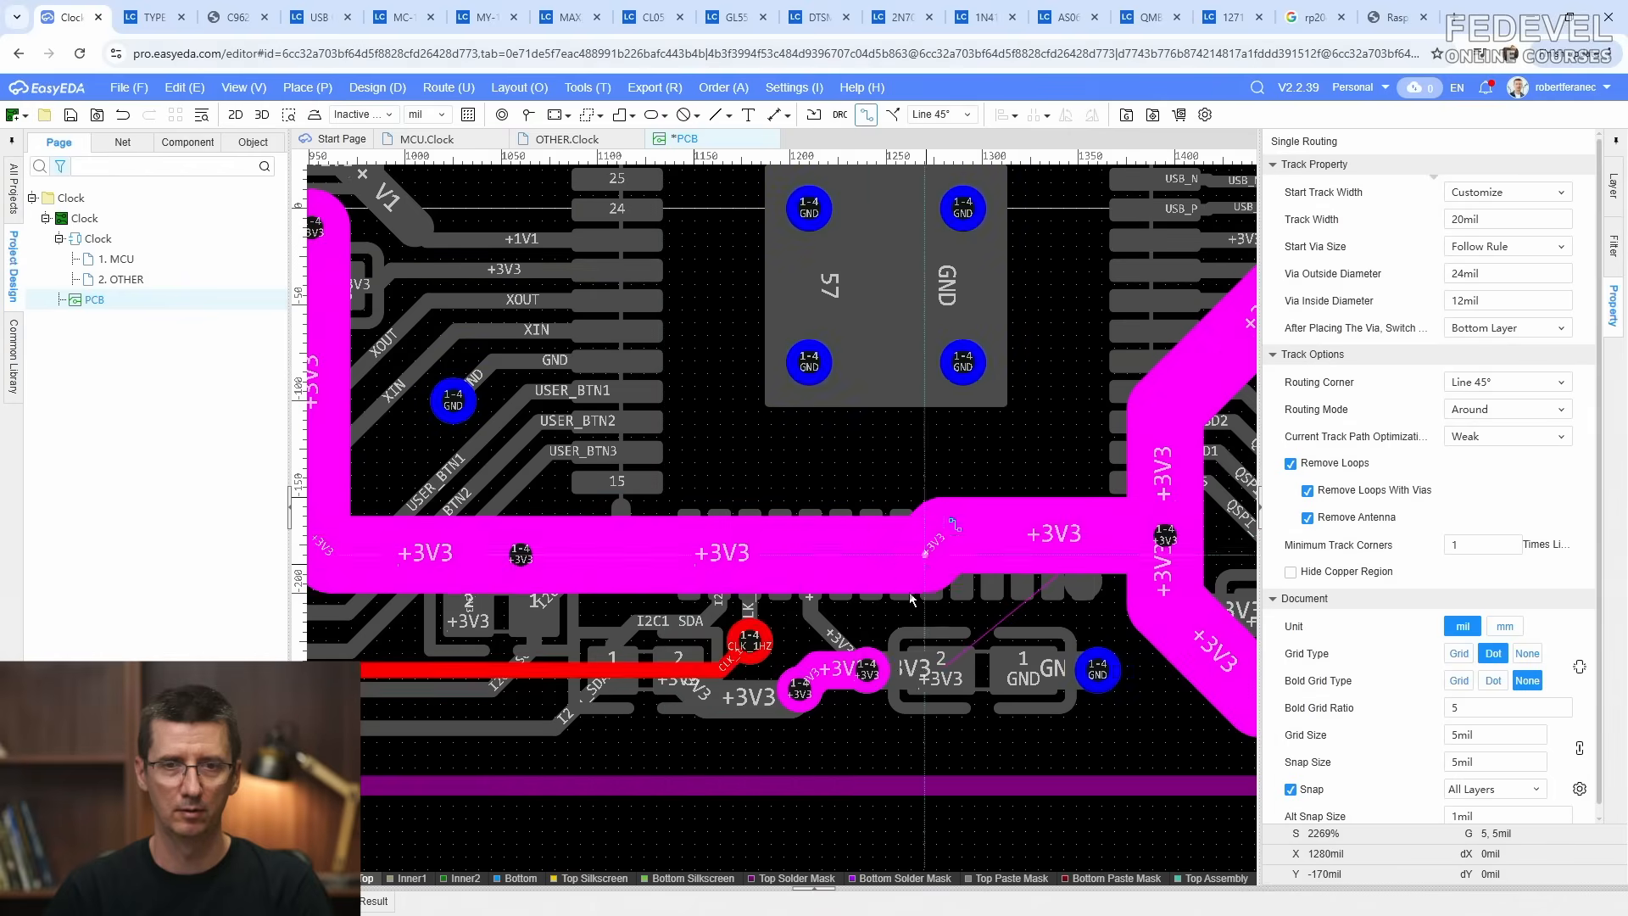
pyautogui.click(866, 674)
pyautogui.press('Tab')
pyautogui.write('40')
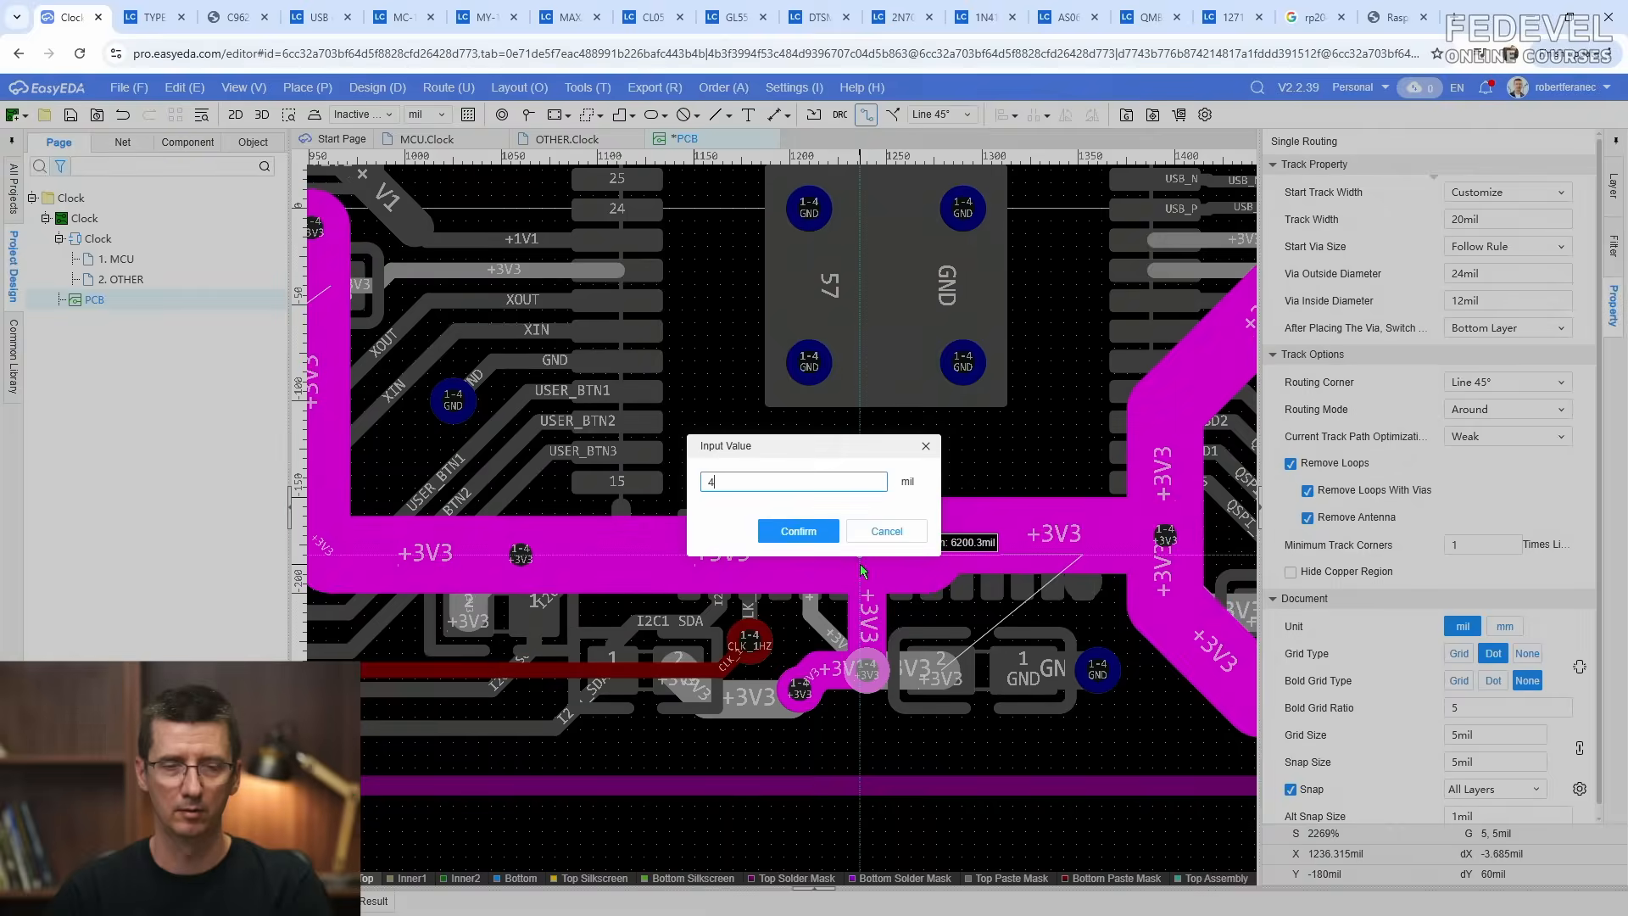
pyautogui.press('Return')
pyautogui.click(862, 555)
# Step: Route a 40 mil +3V3 track from the capacitor via beside the XIN network to the vertical +3V3 track
pyautogui.scroll(-3, 1021, 602)
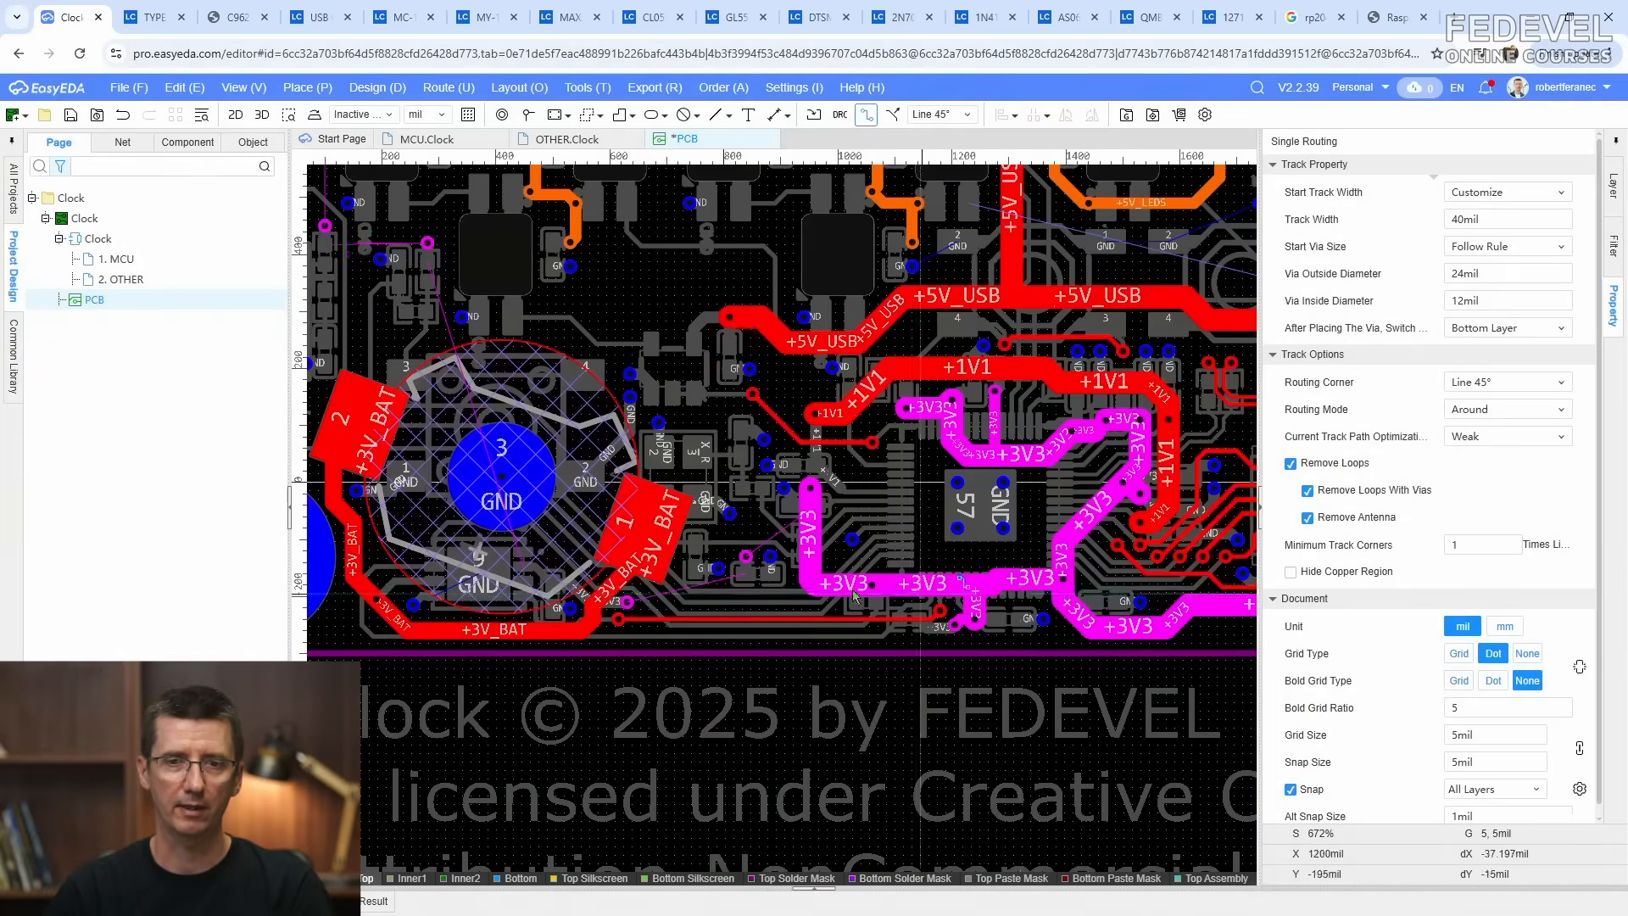
pyautogui.scroll(3, 729, 510)
pyautogui.click(793, 664)
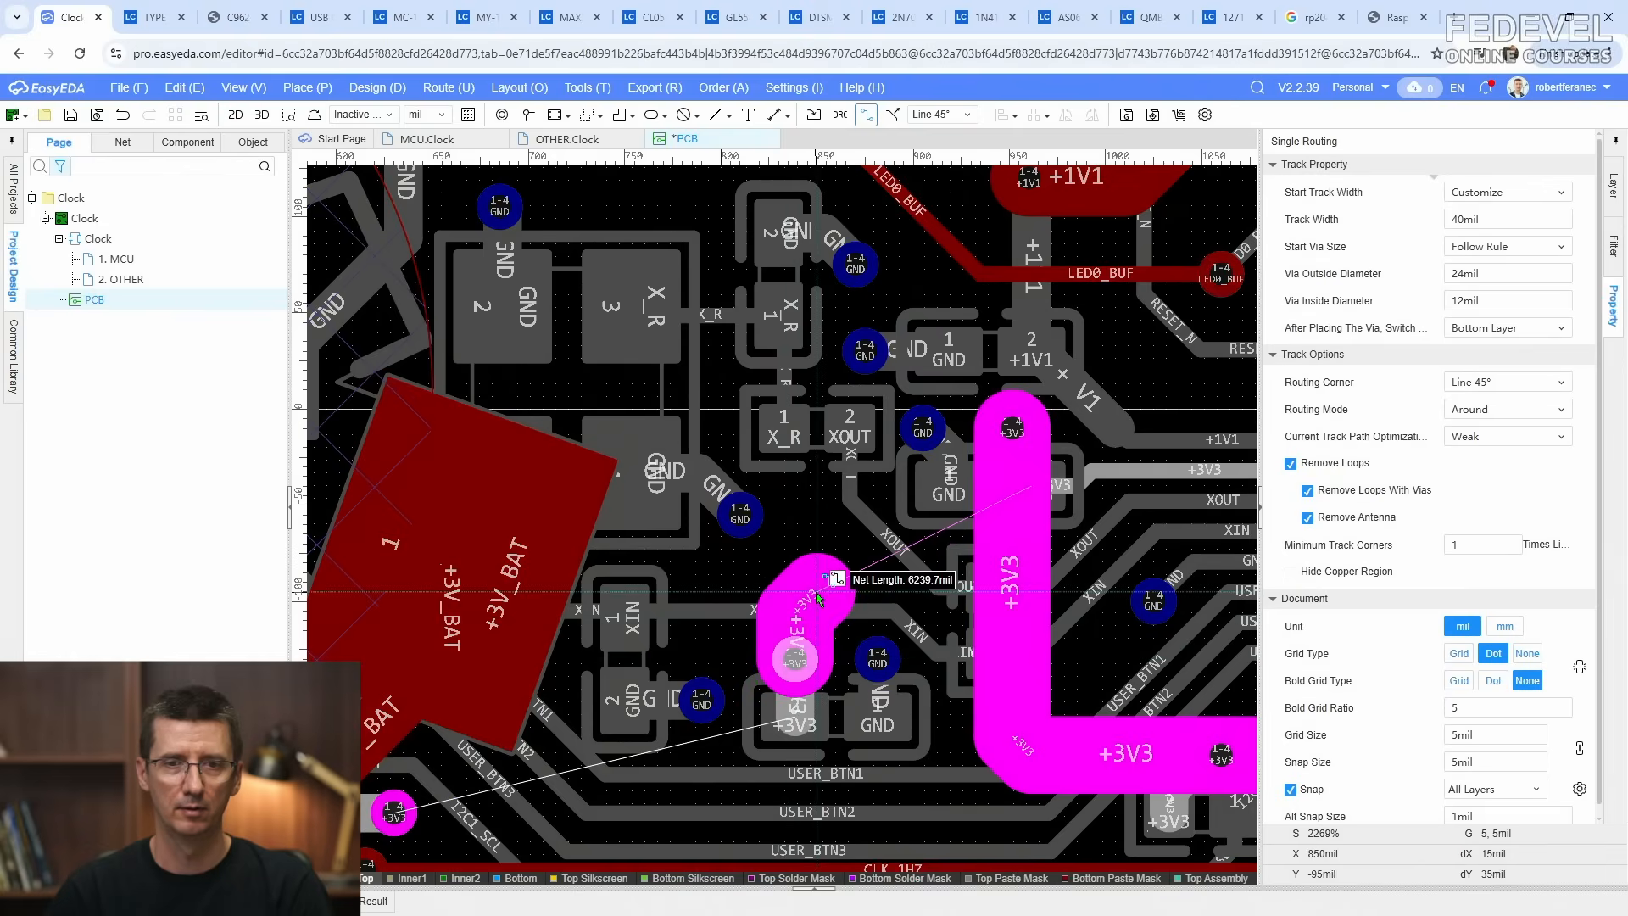
pyautogui.click(1007, 566)
# Step: Route a 20 mil +3V3 track from the via beside the +3V_BAT pad to the capacitor via near XIN
pyautogui.scroll(-2, 1012, 485)
pyautogui.scroll(1, 775, 622)
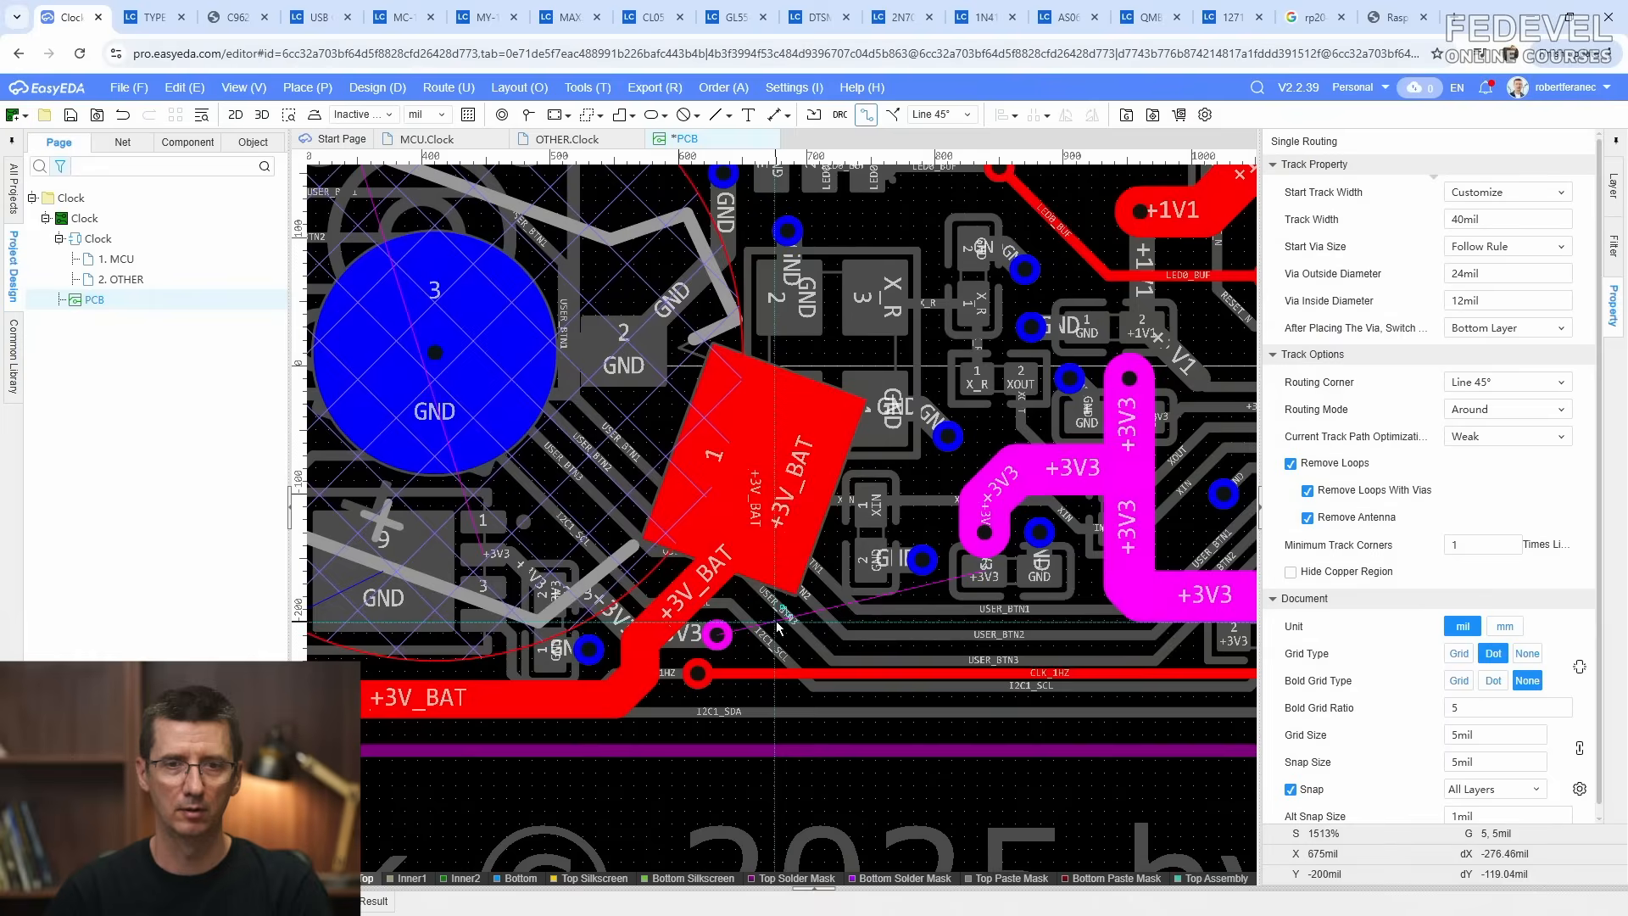
pyautogui.click(720, 640)
pyautogui.press('Tab')
pyautogui.write('20')
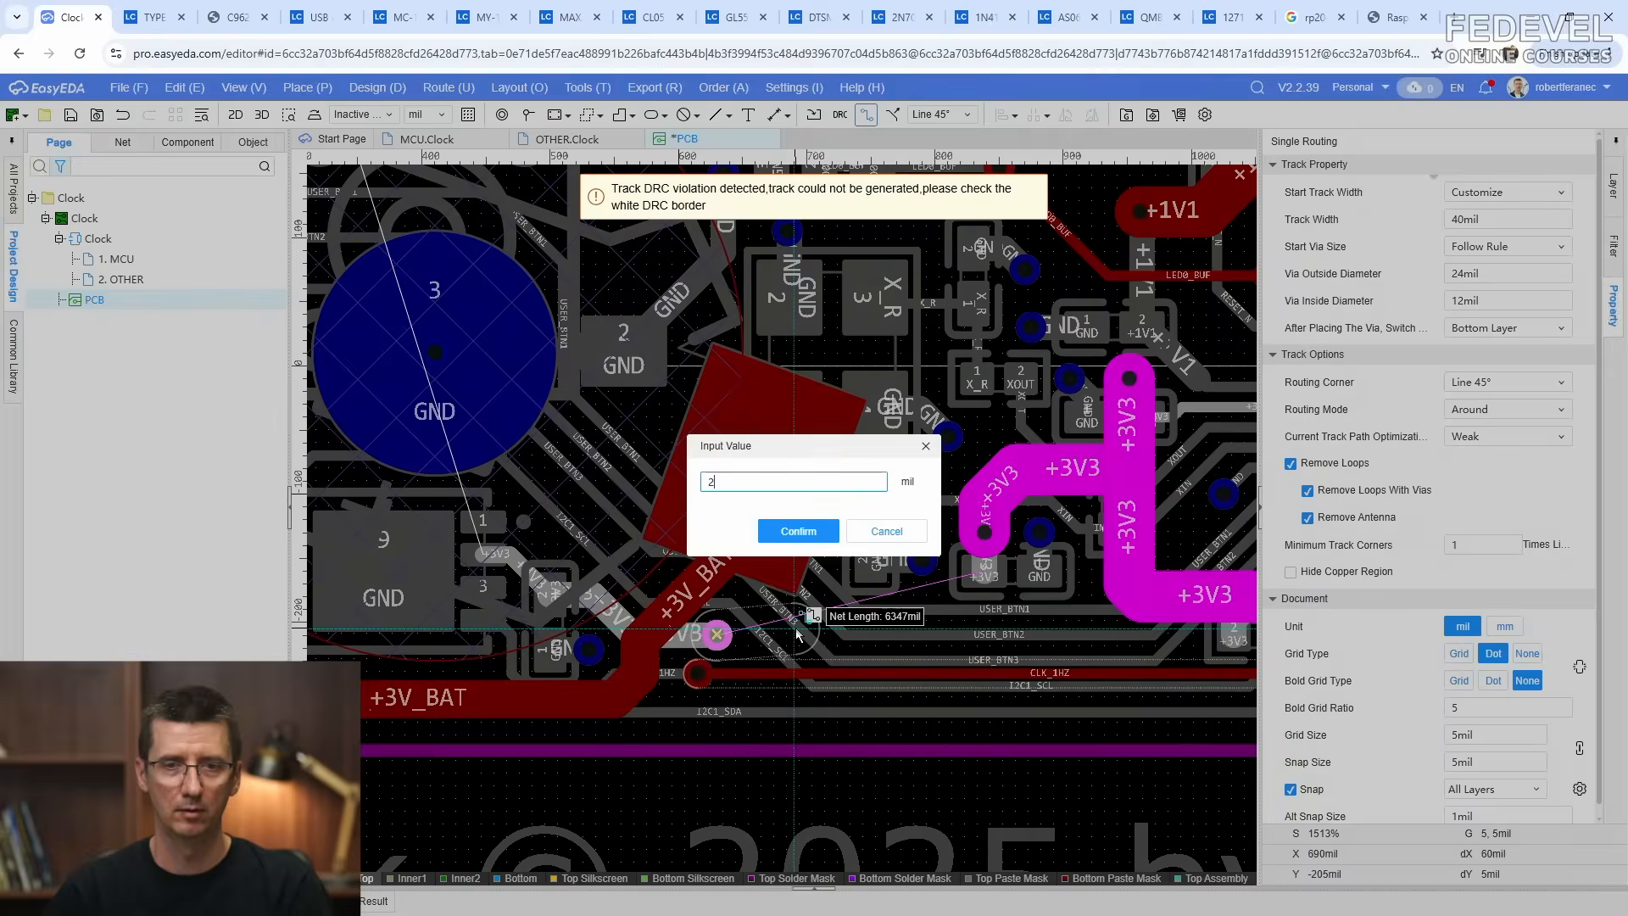
pyautogui.press('Return')
pyautogui.scroll(3, 981, 608)
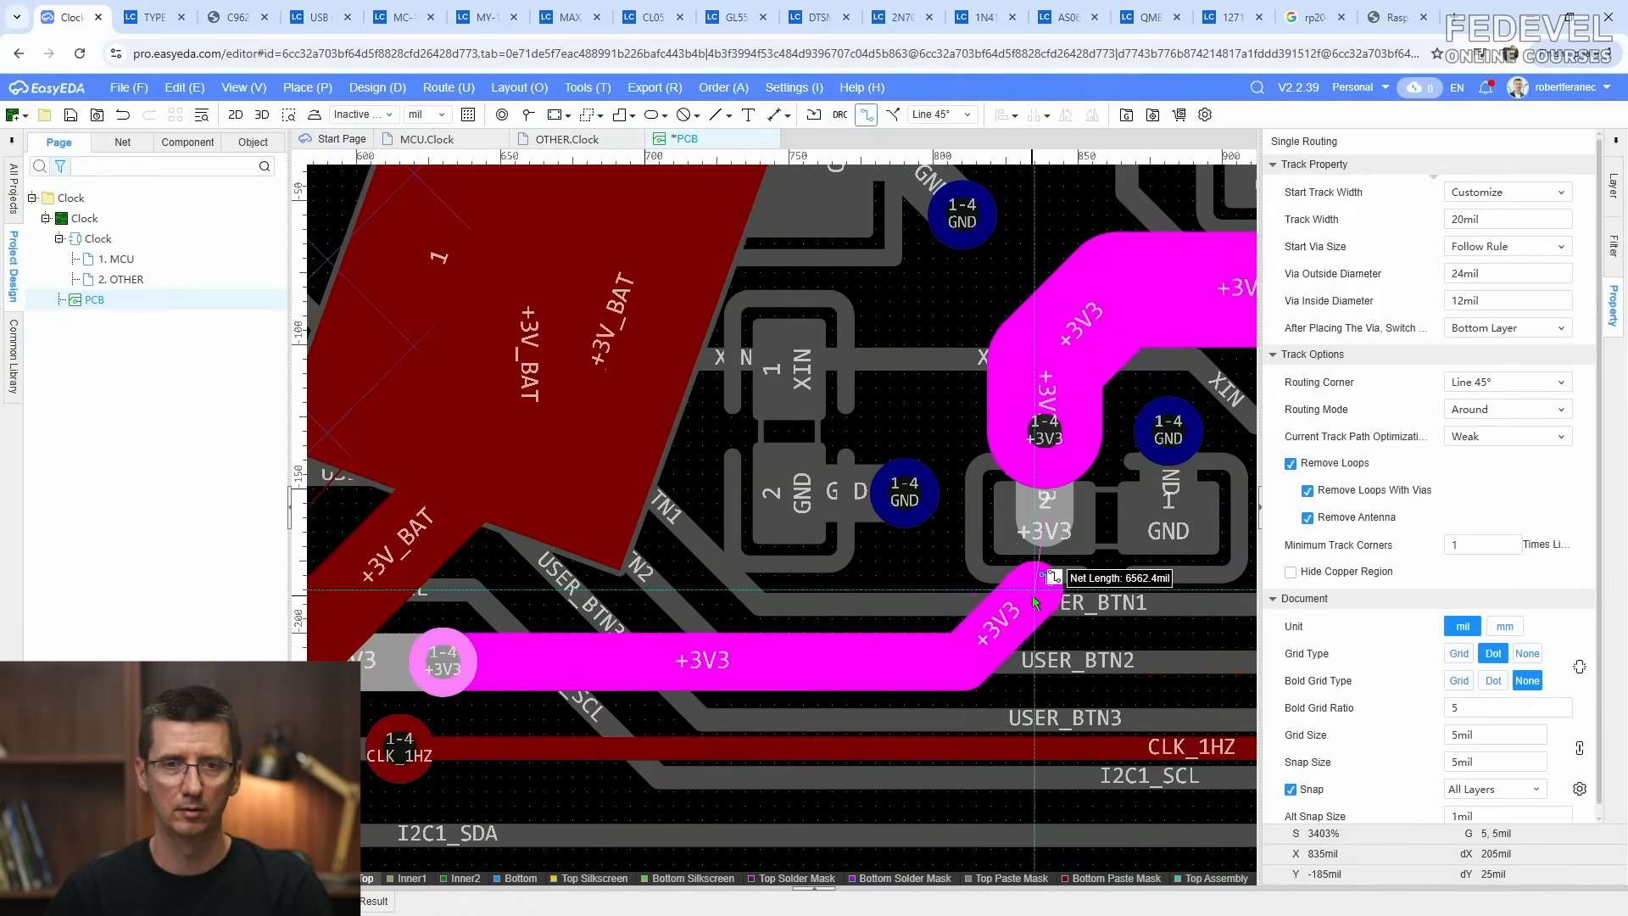
pyautogui.click(1048, 448)
# Step: Route a 40 mil +3V3 track from the capacitor branch up past the crystal and across to the GND pad of the LED above the battery
pyautogui.scroll(-5, 929, 432)
pyautogui.scroll(3, 928, 432)
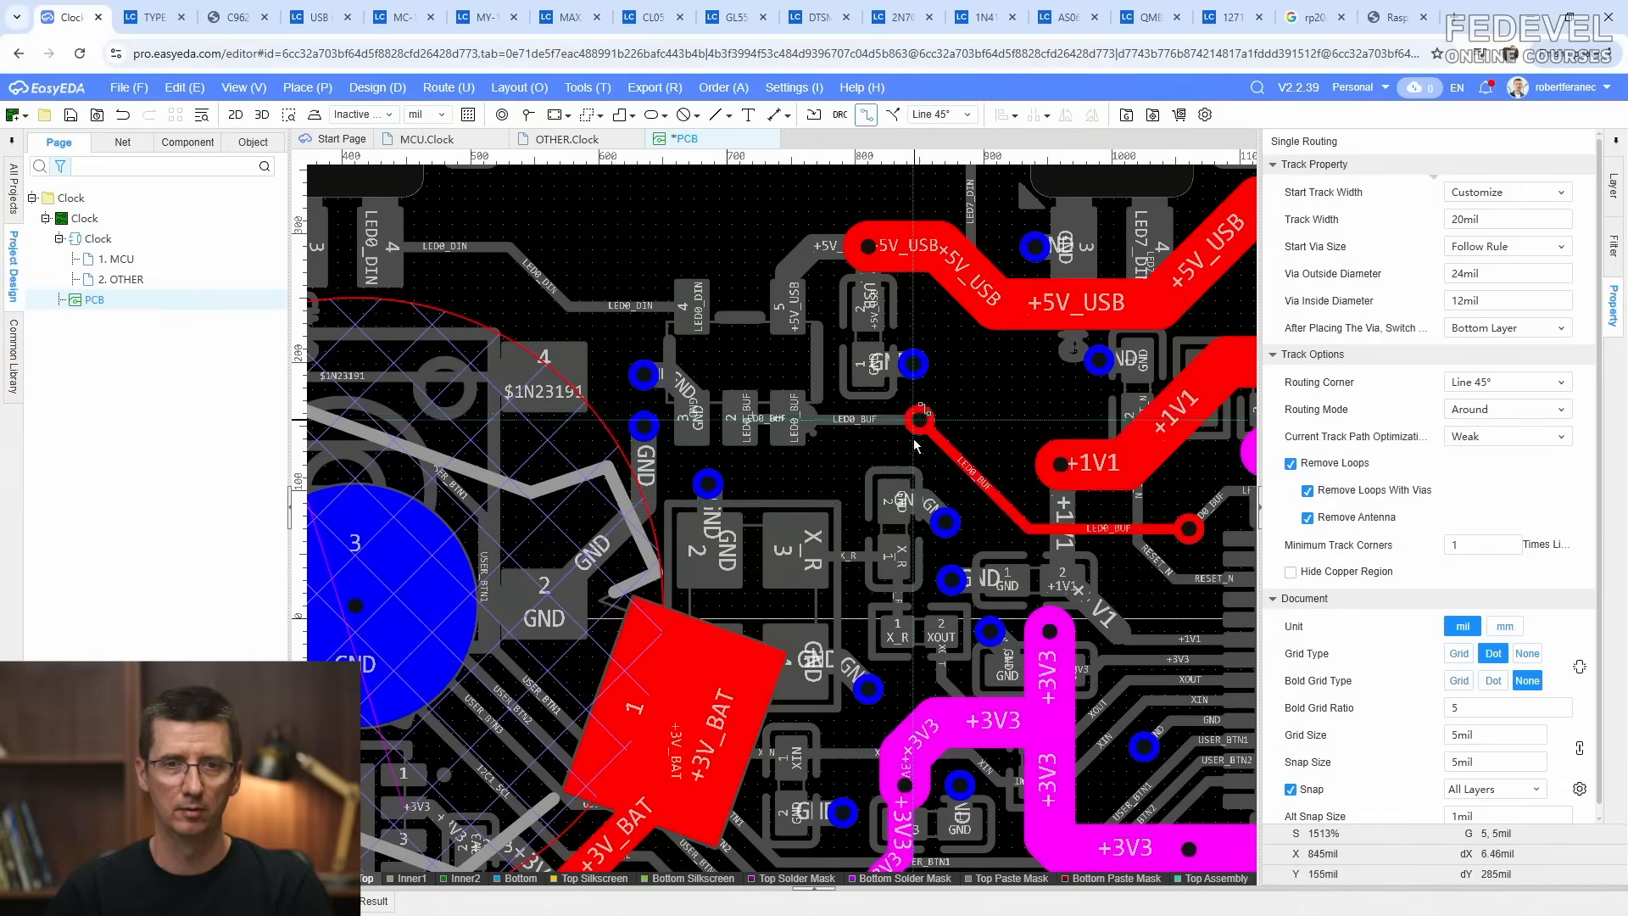
pyautogui.click(948, 719)
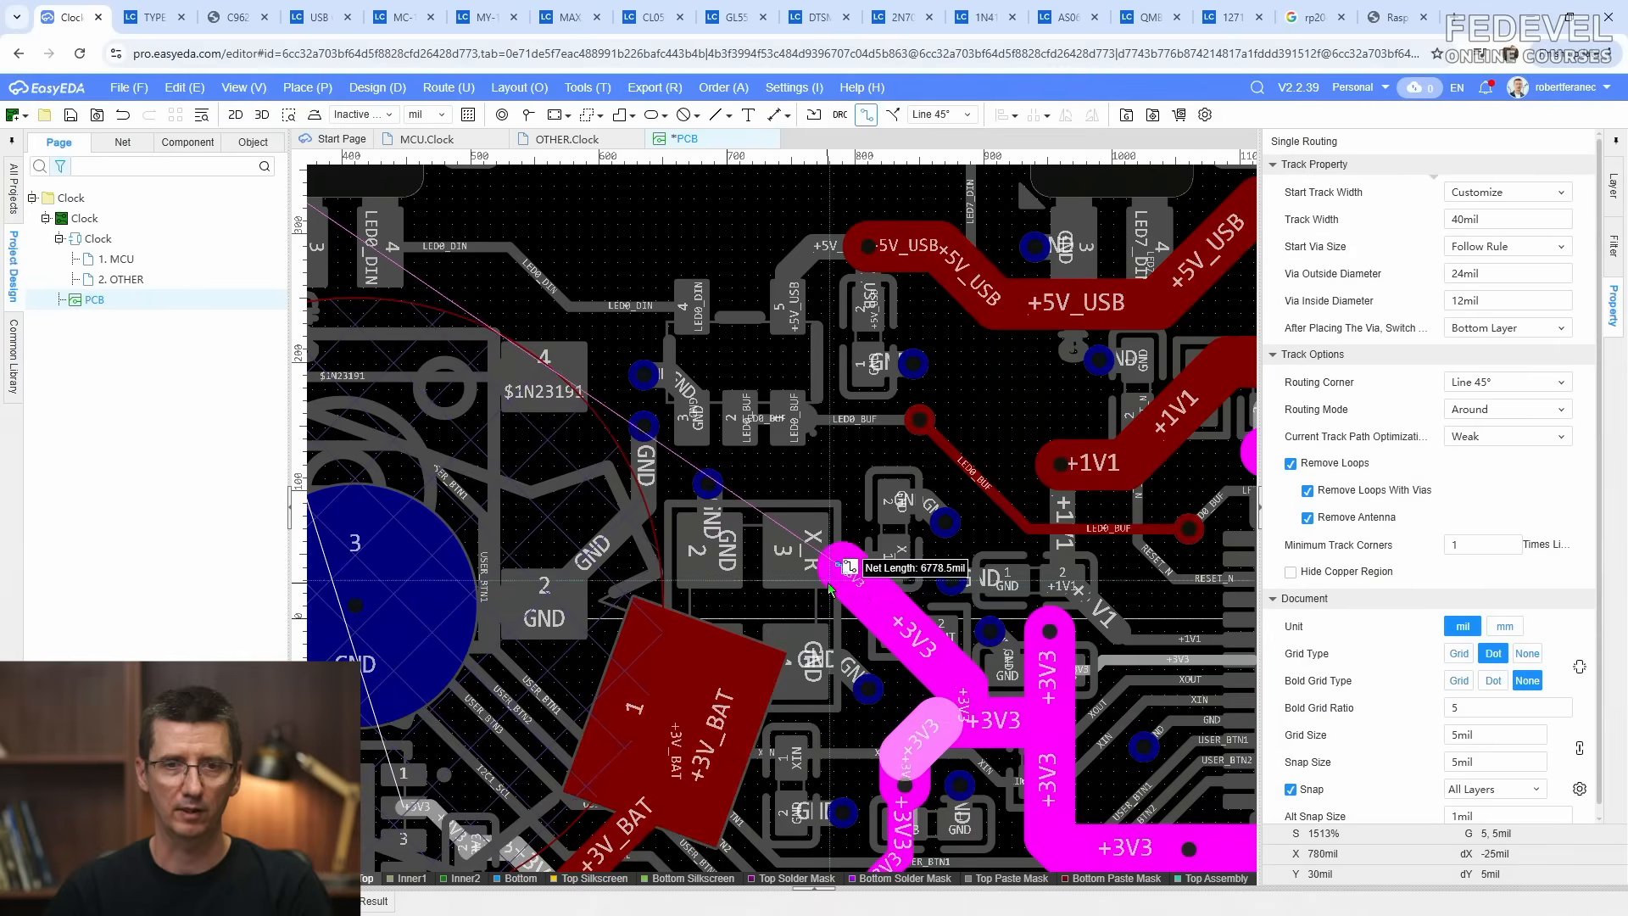
pyautogui.moveTo(860, 585); pyautogui.dragTo(1082, 766, button='right')
pyautogui.click(1007, 609)
pyautogui.moveTo(1008, 609); pyautogui.dragTo(1160, 811, button='right')
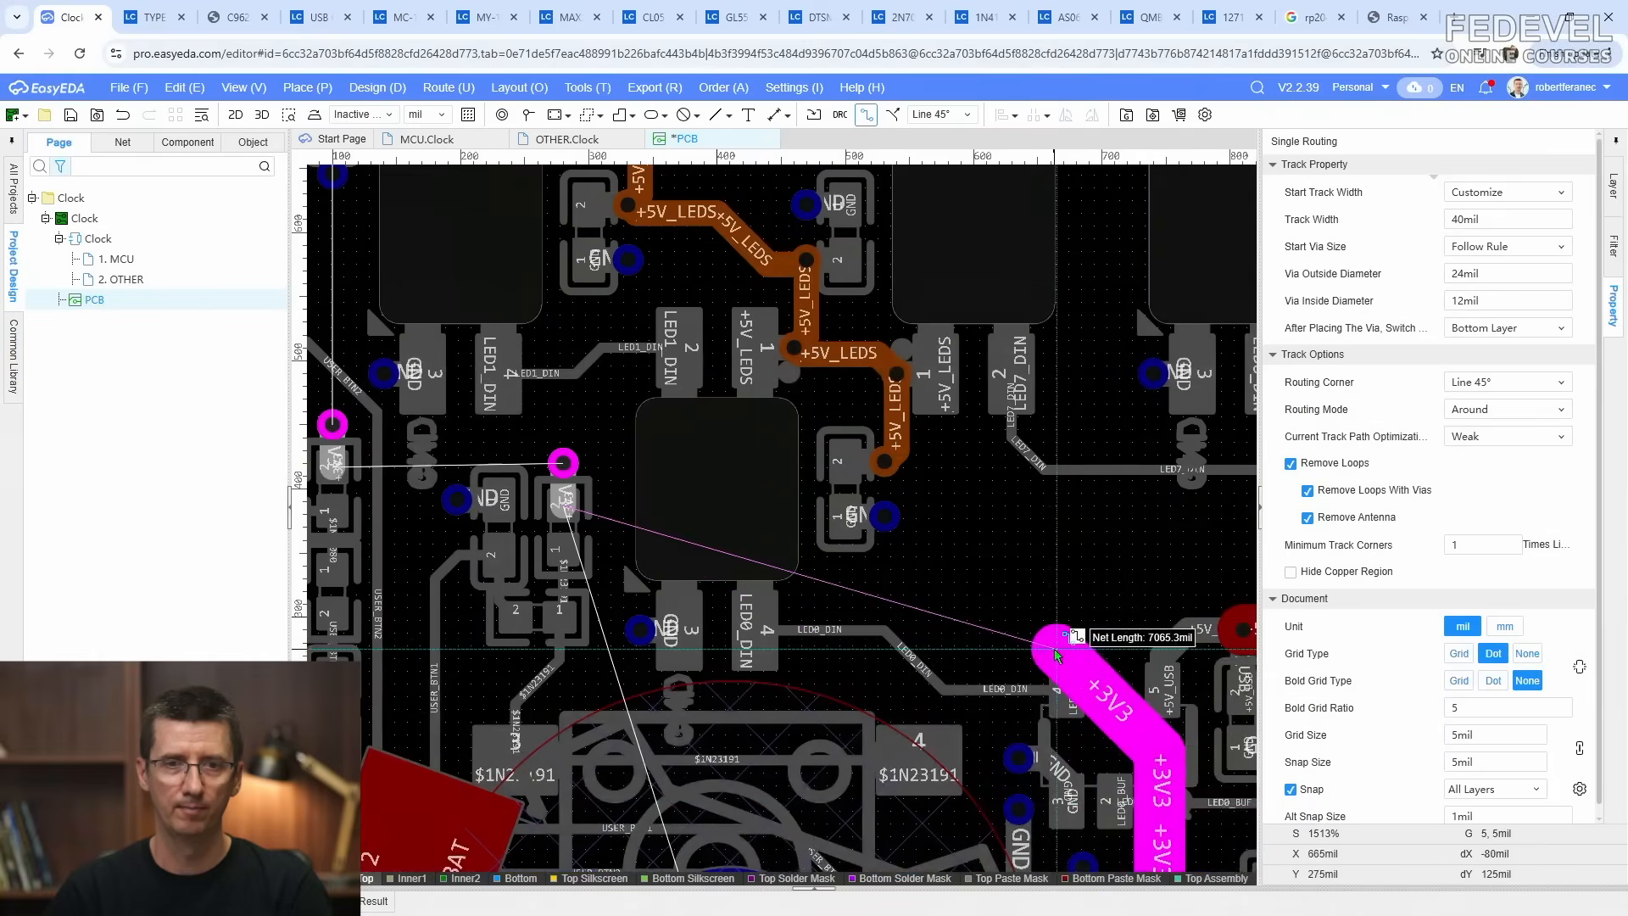
pyautogui.scroll(5, 848, 614)
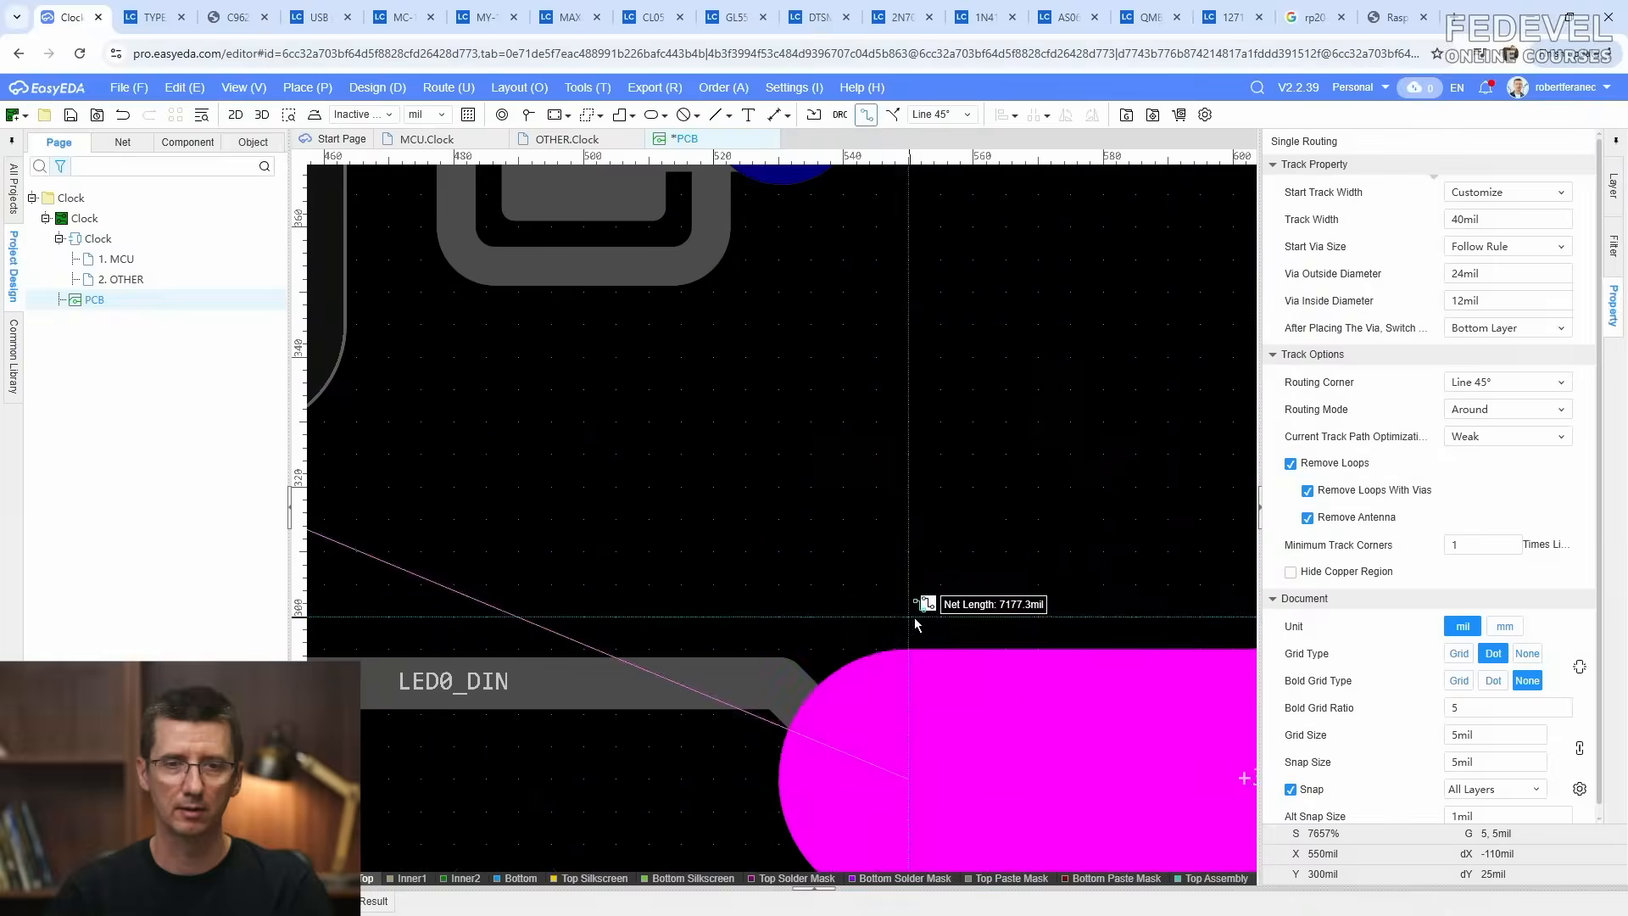
pyautogui.scroll(-2, 989, 577)
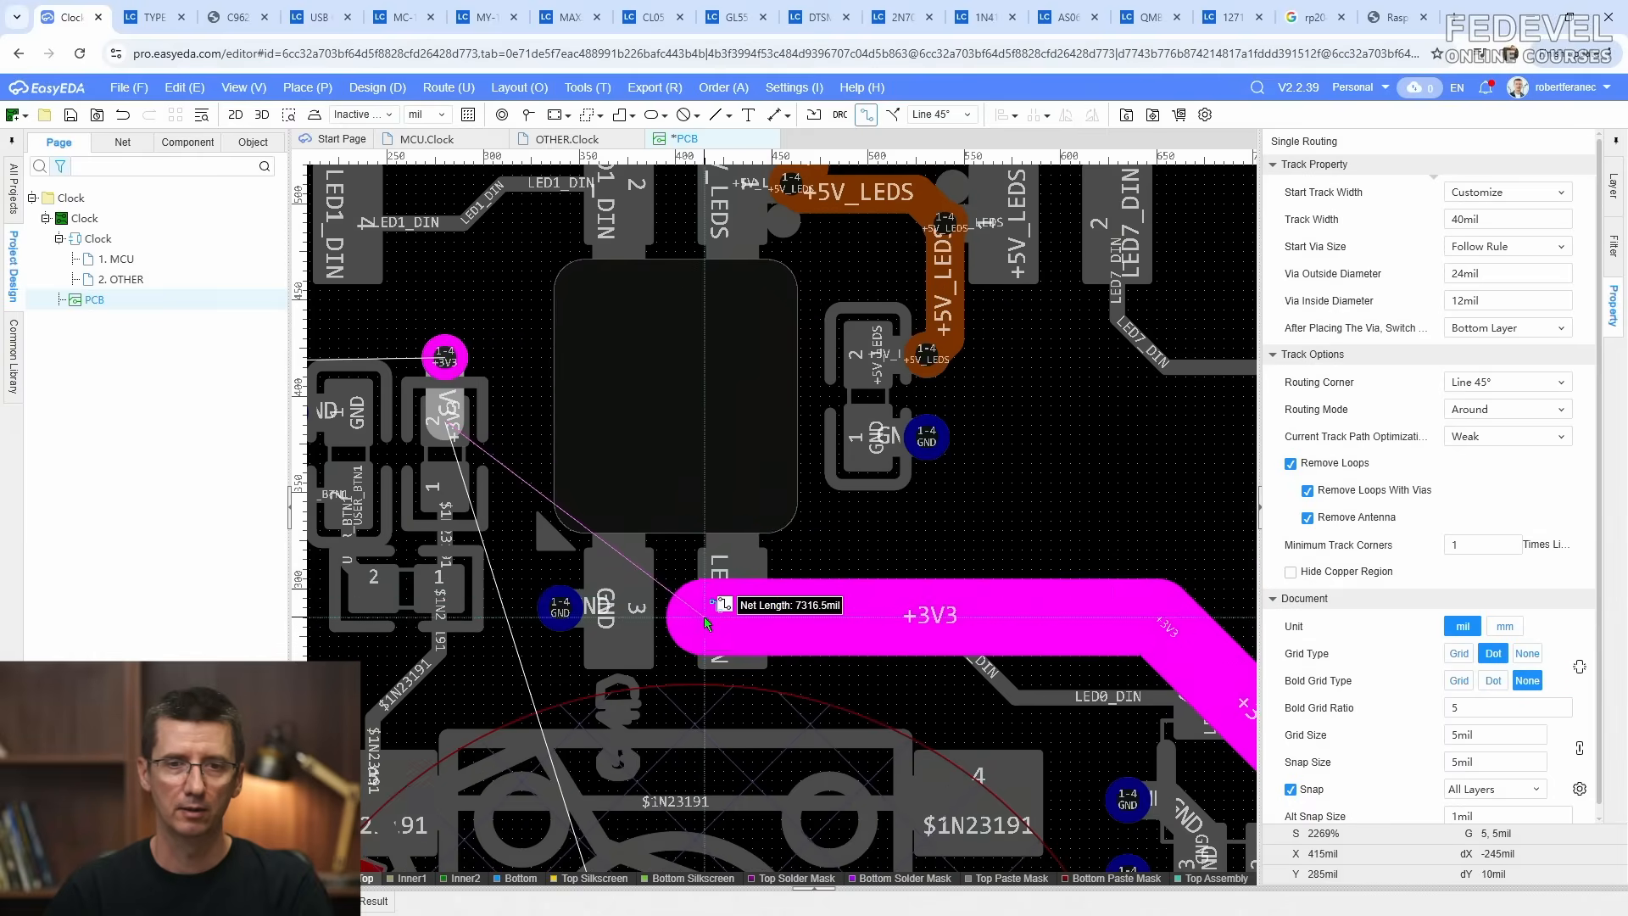
pyautogui.moveTo(647, 613); pyautogui.dragTo(1081, 502, button='right')
pyautogui.press('Escape')
# Step: Move the LED's GND via diagonally down out of the +3V3 path, to about X 295 mil, Y 245 mil
pyautogui.scroll(4, 990, 505)
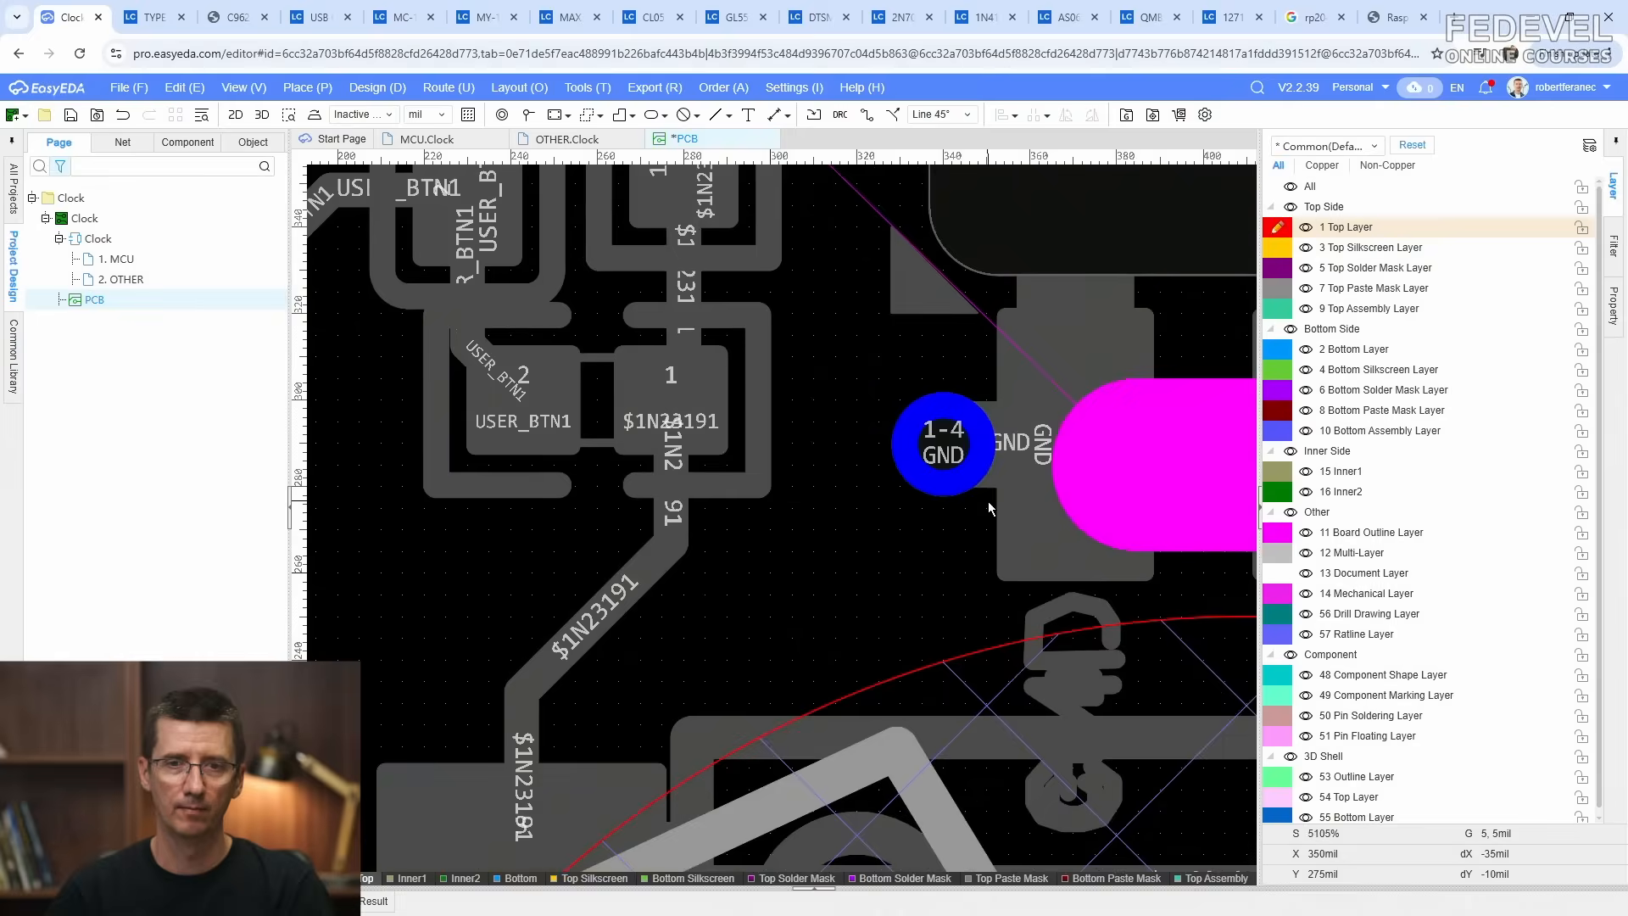
pyautogui.moveTo(930, 493); pyautogui.dragTo(728, 678)
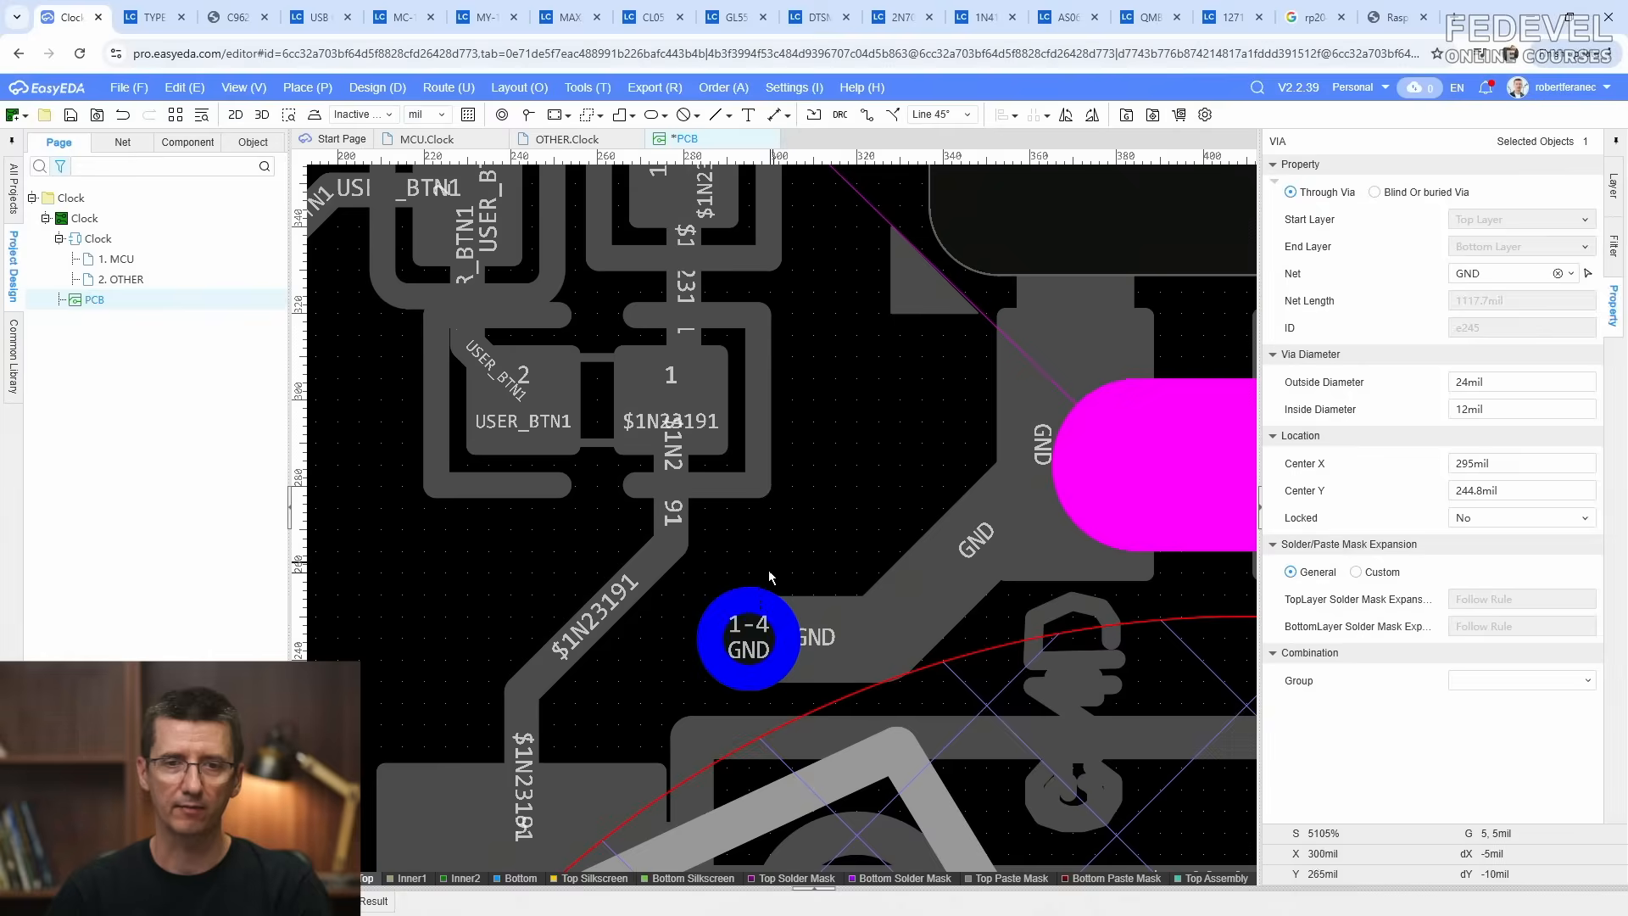
pyautogui.press('Escape')
pyautogui.click(754, 600)
# Step: Extend the 40 mil +3V3 track from its open end at the LED's GND pad up to the nearby capacitor's +3V3 via
pyautogui.scroll(-4, 754, 600)
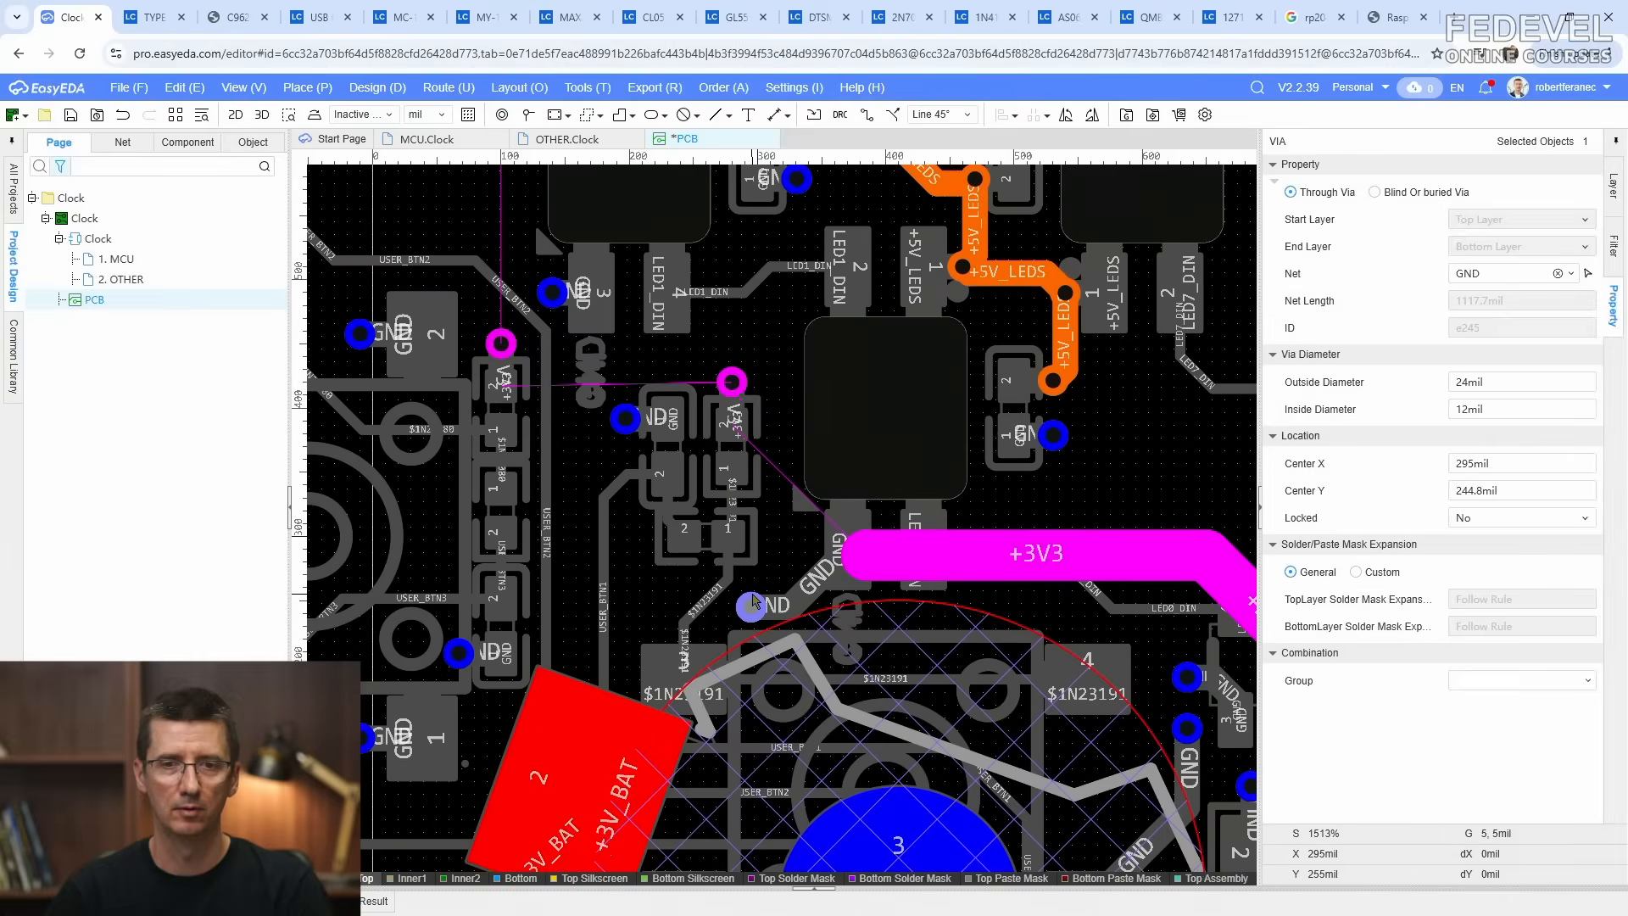
pyautogui.moveTo(797, 579); pyautogui.dragTo(694, 664, button='right')
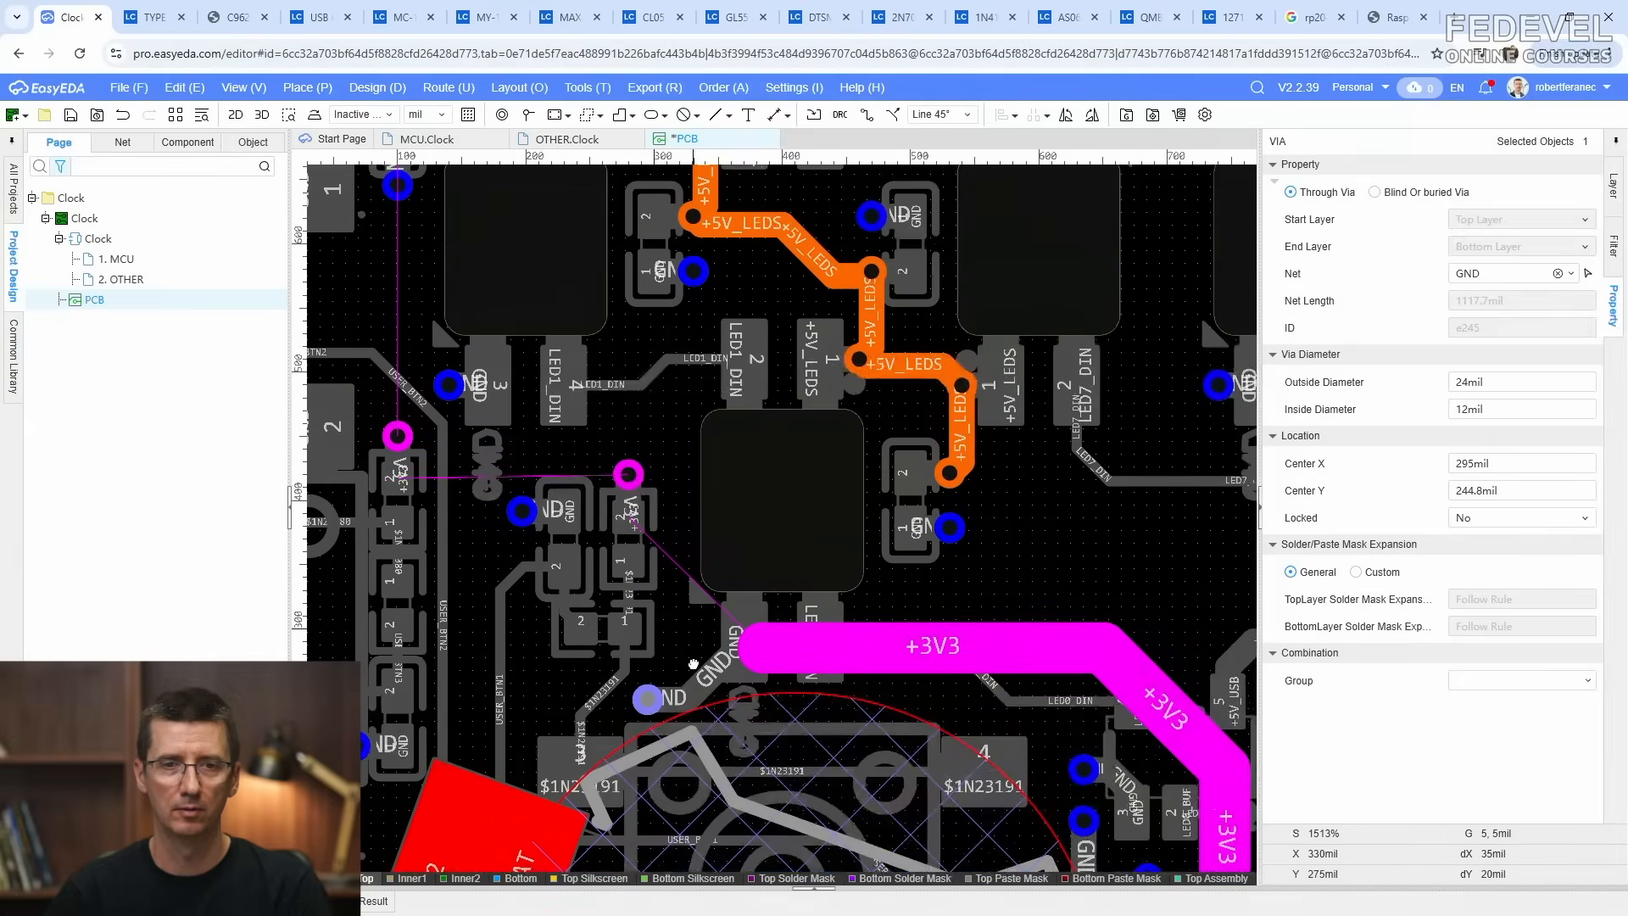
pyautogui.click(866, 115)
pyautogui.click(751, 648)
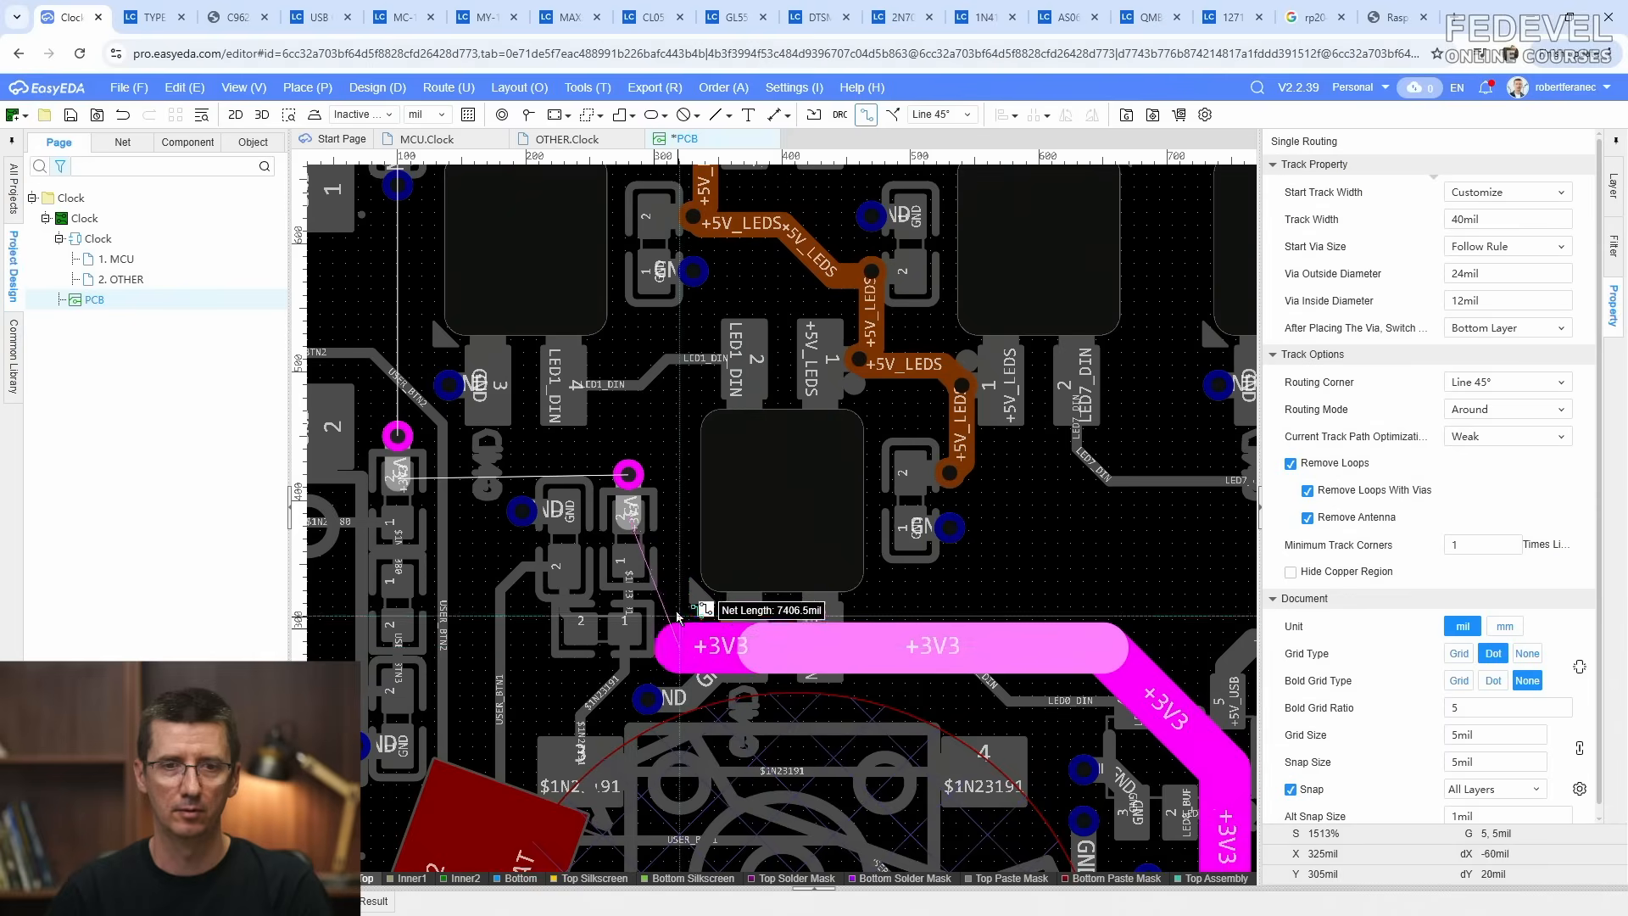
pyautogui.click(627, 474)
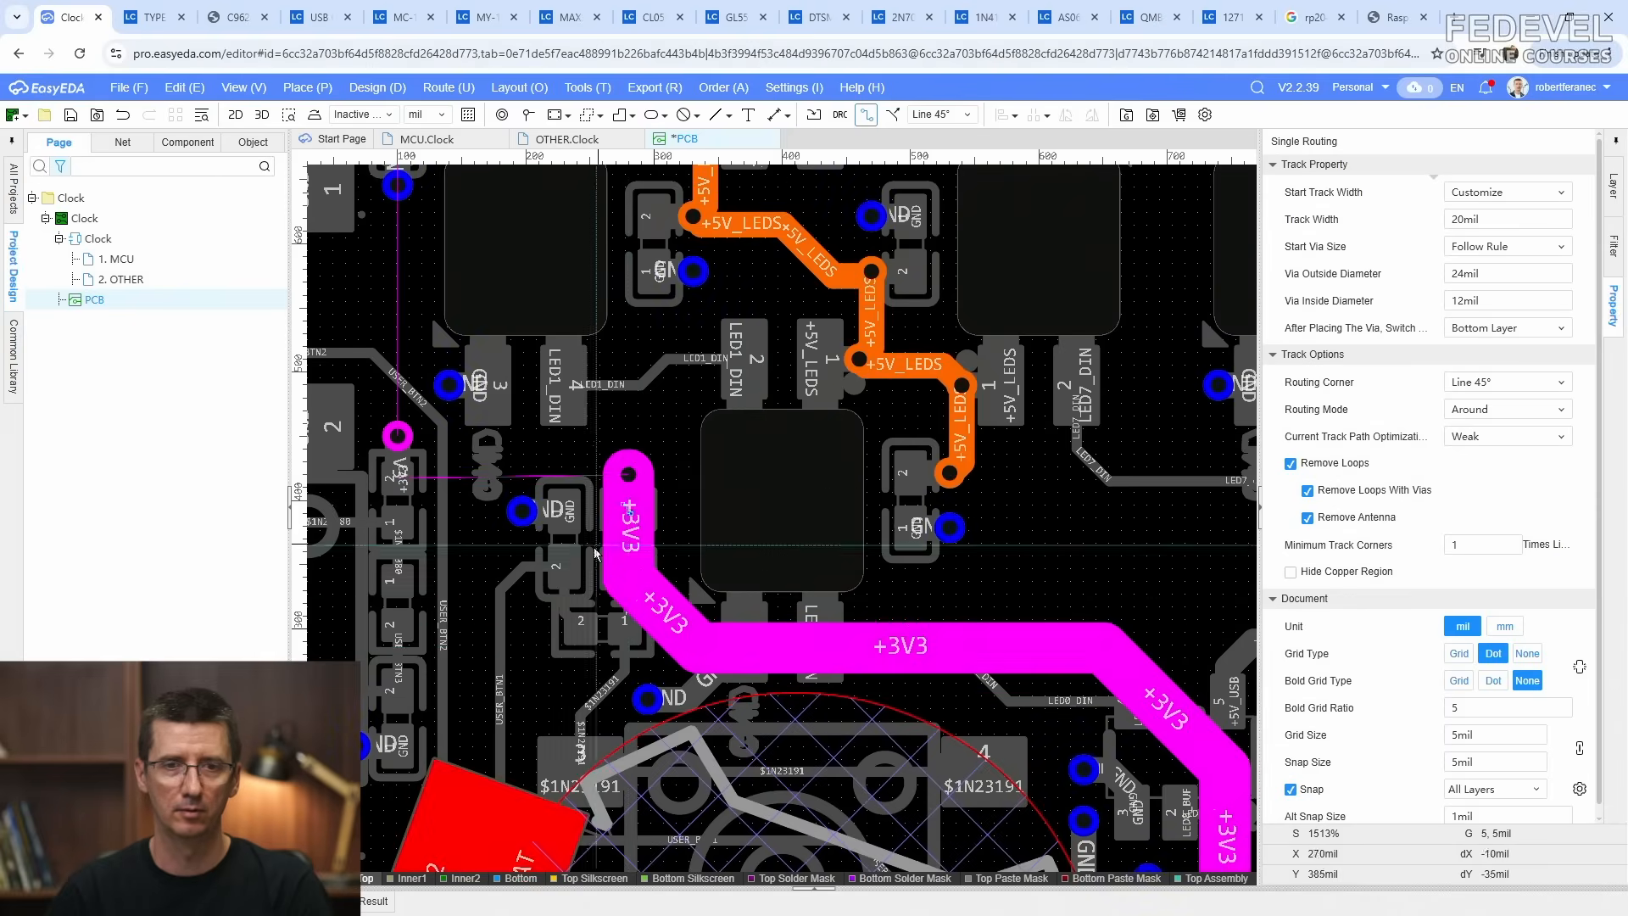
# Step: Branch a 40 mil +3V3 track across to the +3V3 via beside the lower push button
pyautogui.moveTo(595, 553); pyautogui.dragTo(939, 572, button='right')
pyautogui.click(971, 593)
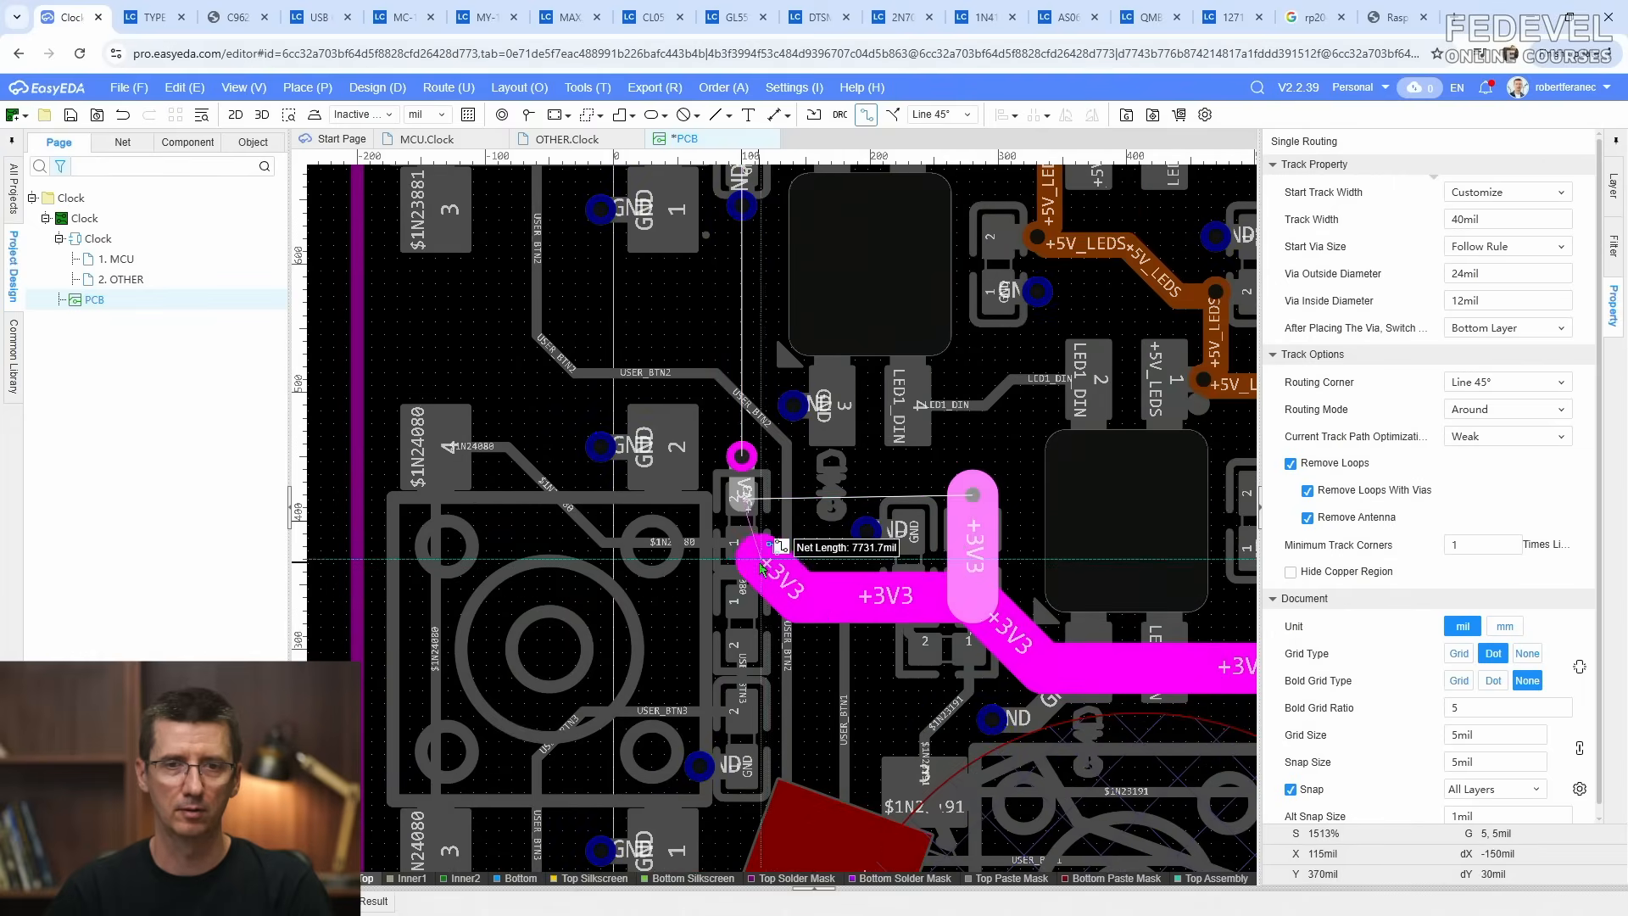
pyautogui.click(742, 456)
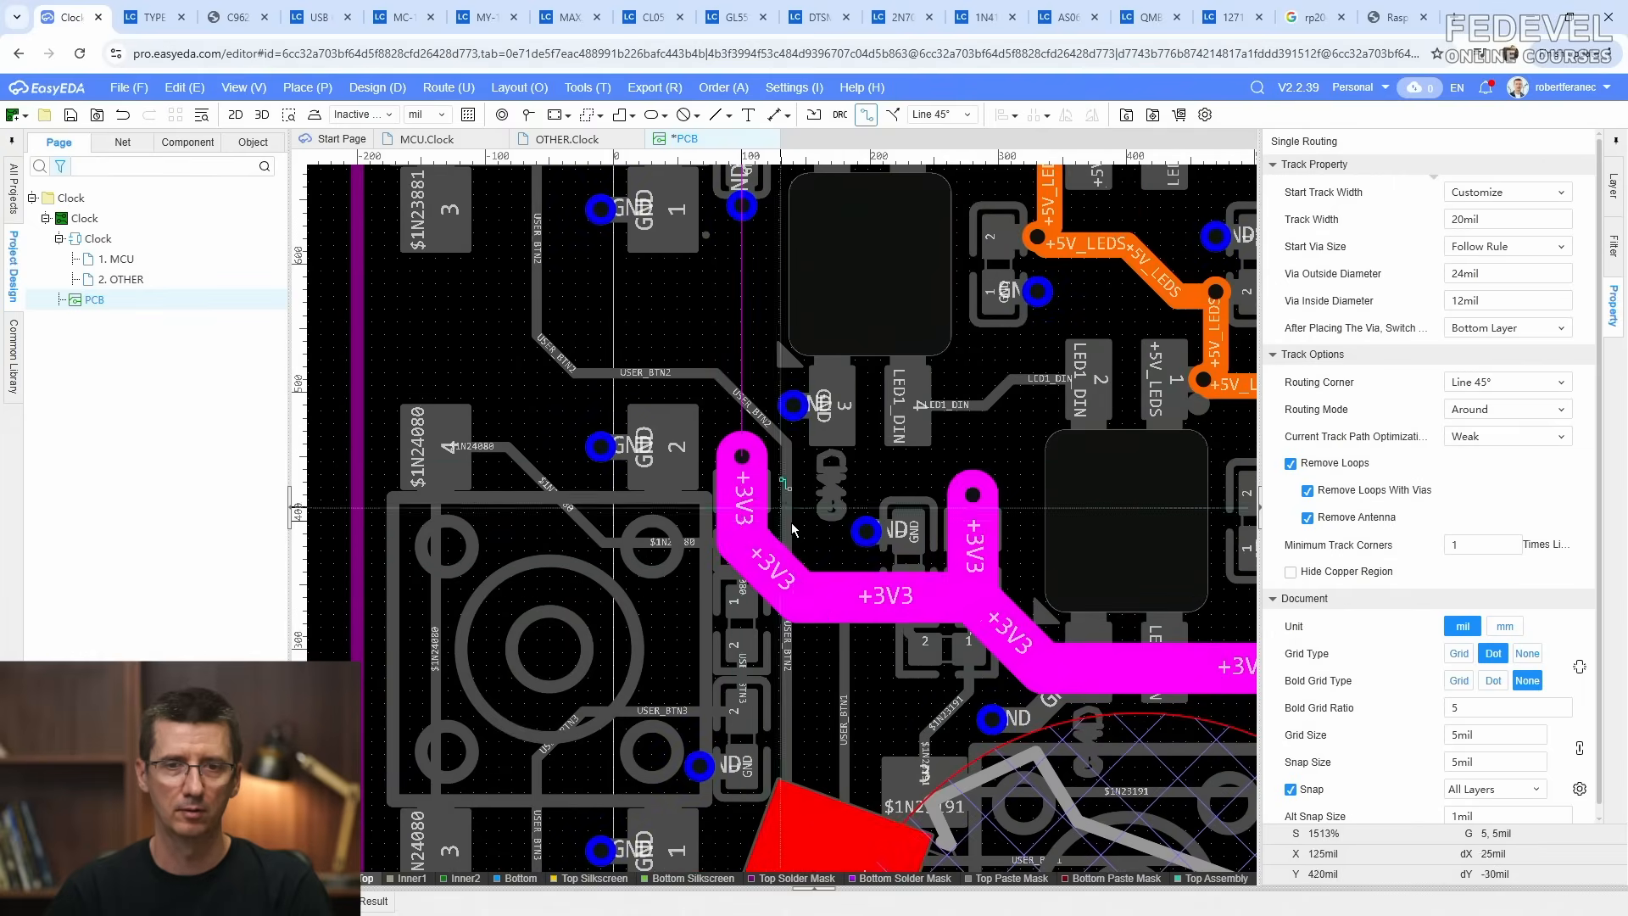
# Step: Route a 40 mil +3V3 track from the lower push button's via, around the GND via, to the upper button's +3V3 via, and finish routing
pyautogui.scroll(-5, 793, 529)
pyautogui.scroll(4, 835, 752)
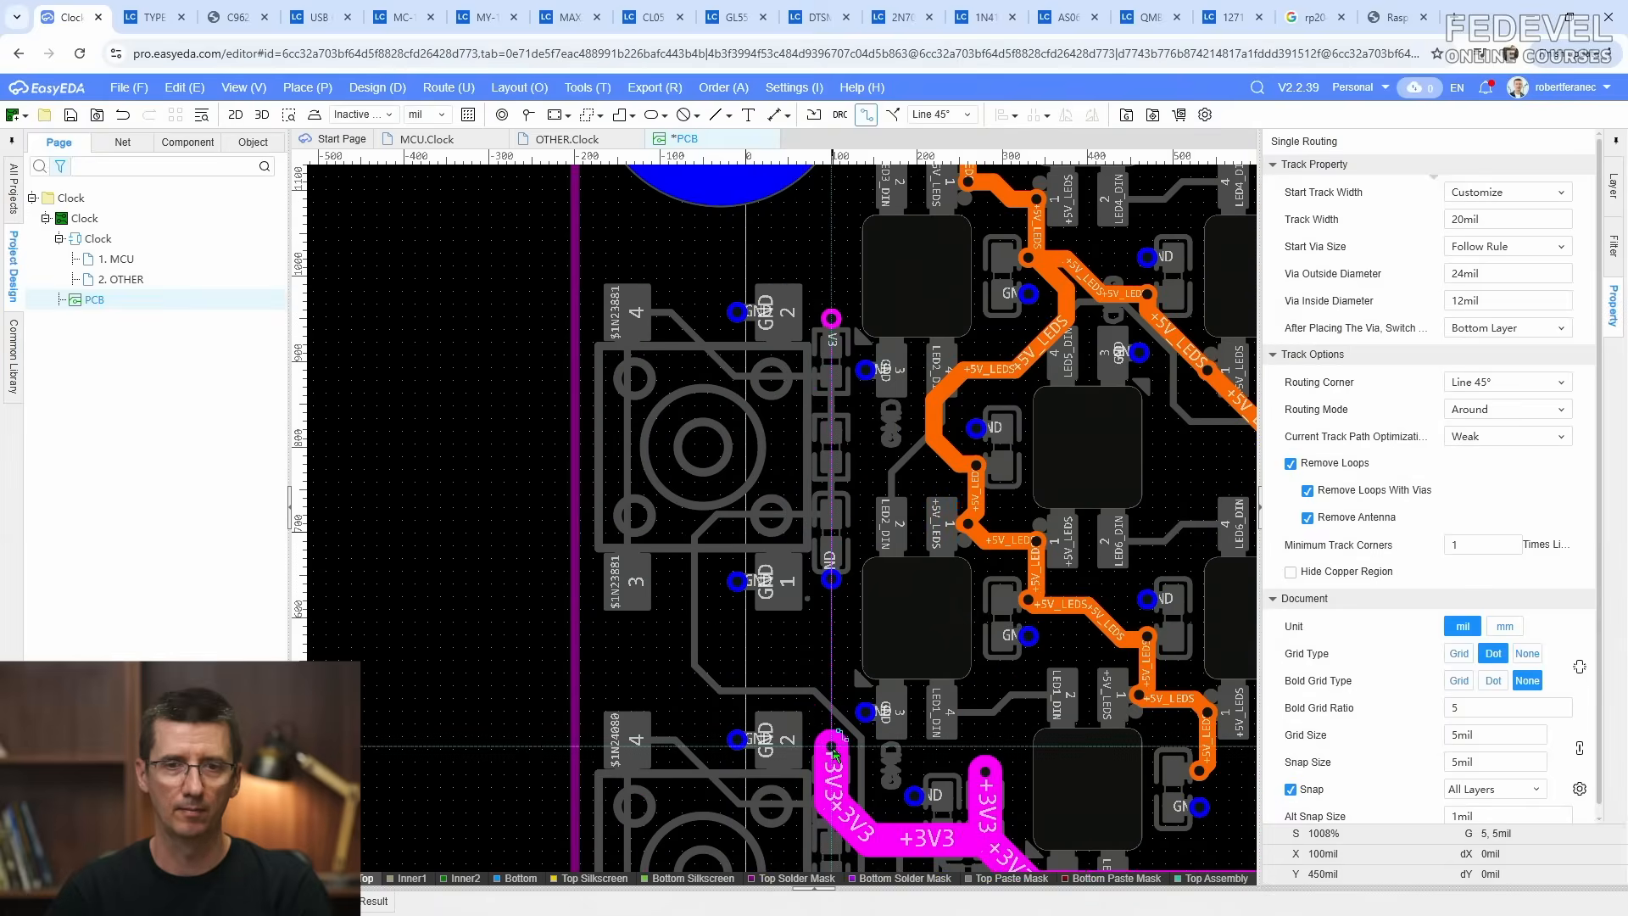
pyautogui.click(834, 752)
pyautogui.press('Tab')
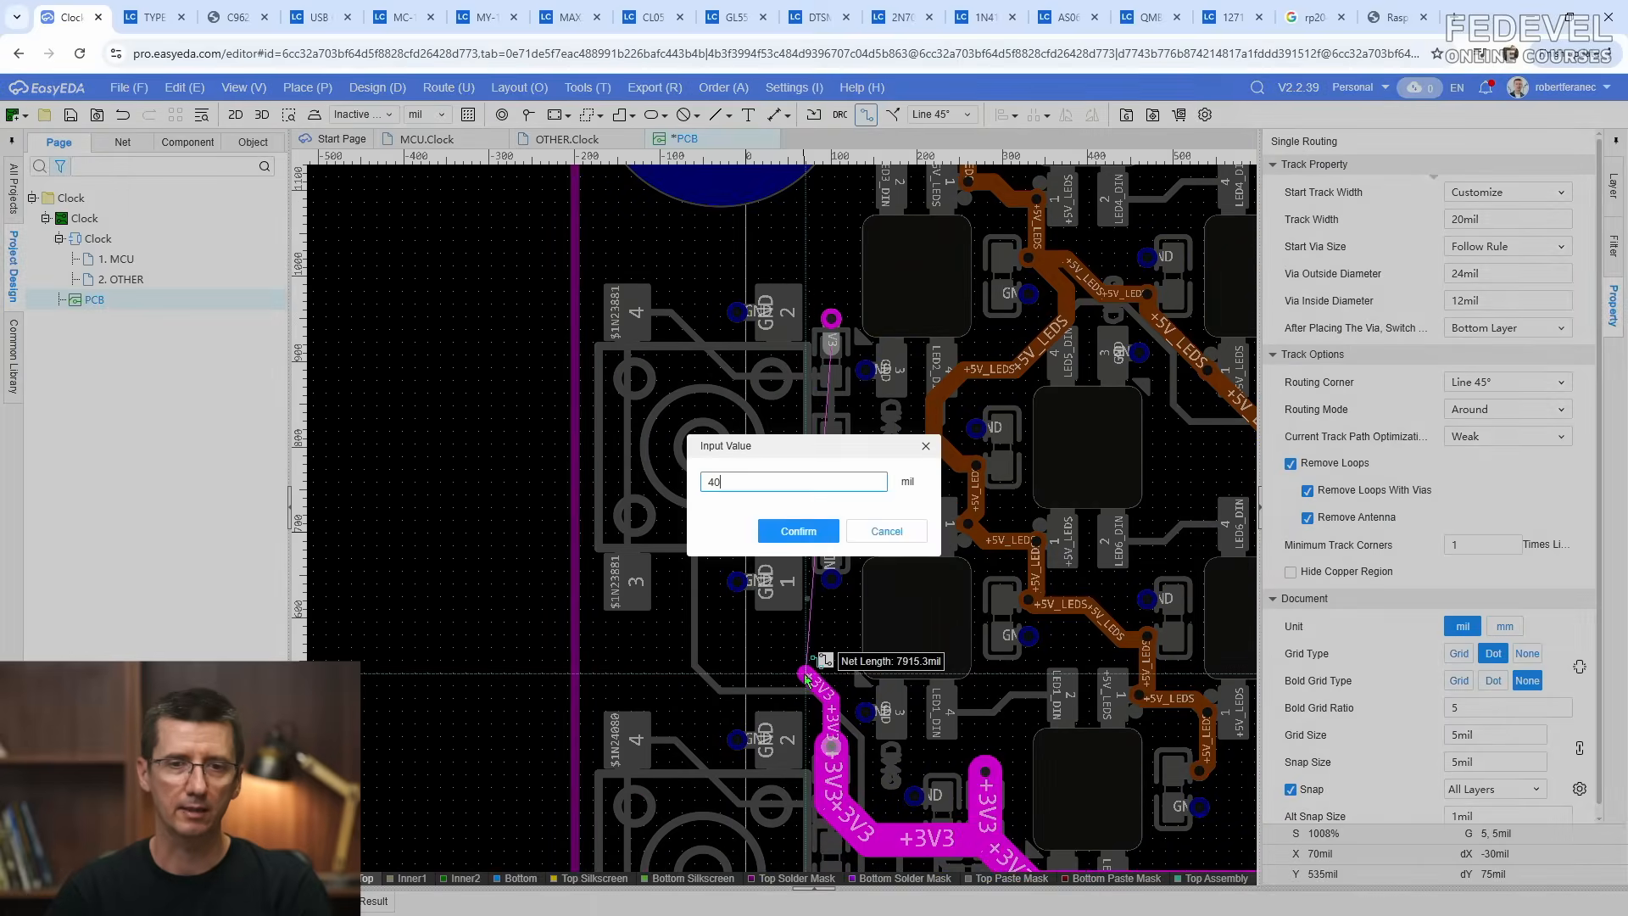
pyautogui.press('Return')
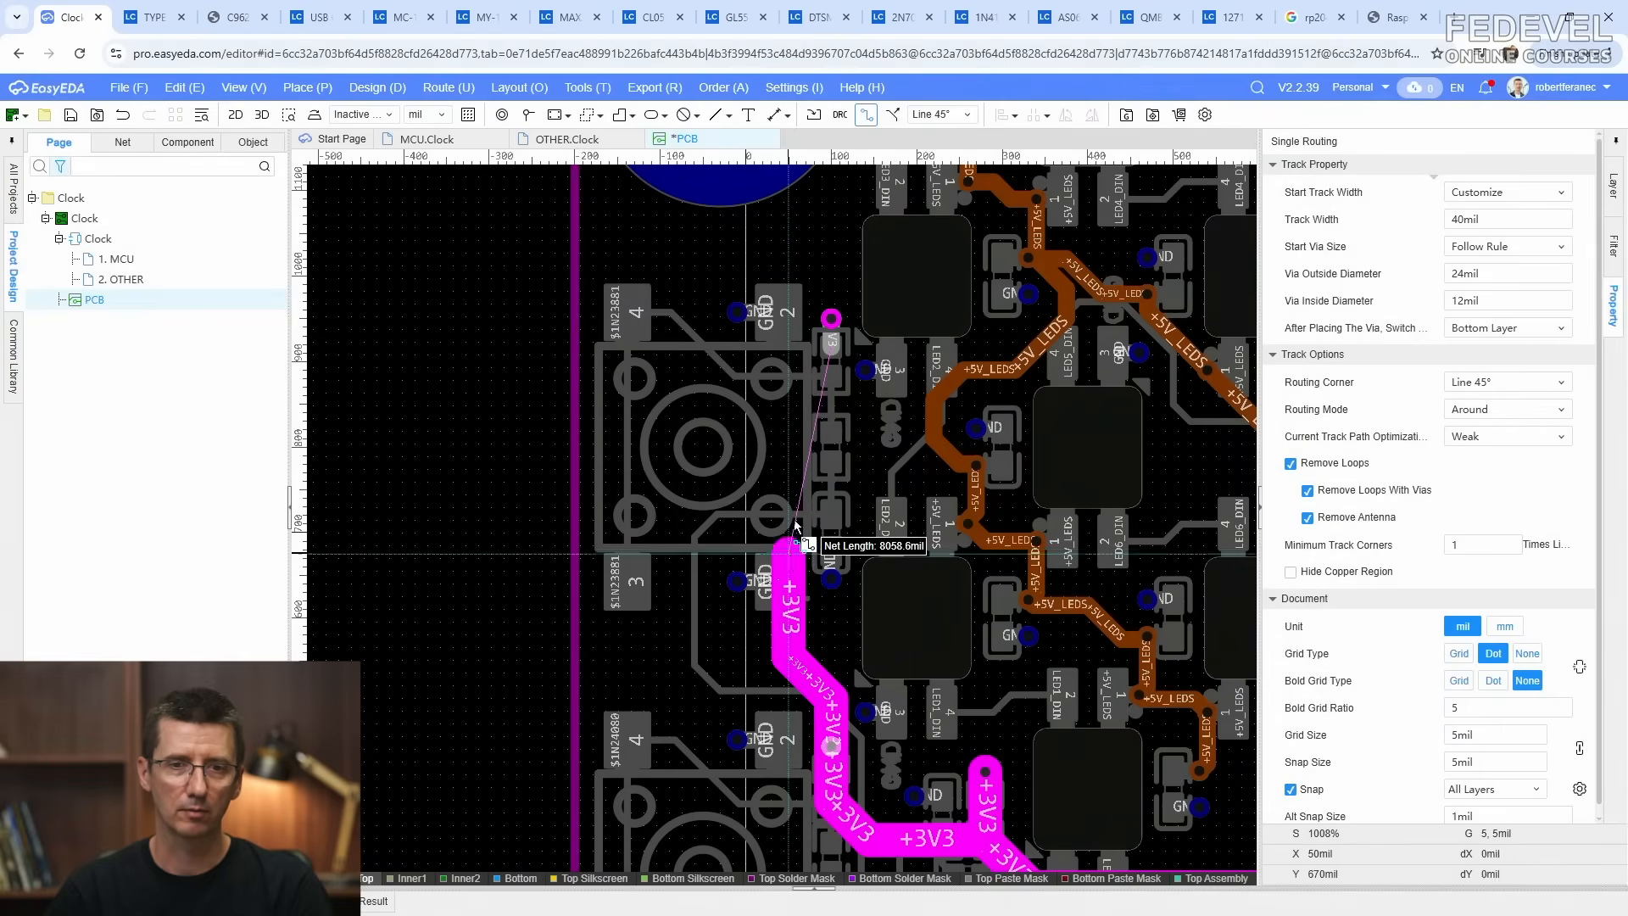
pyautogui.click(831, 318)
pyautogui.scroll(-3, 700, 379)
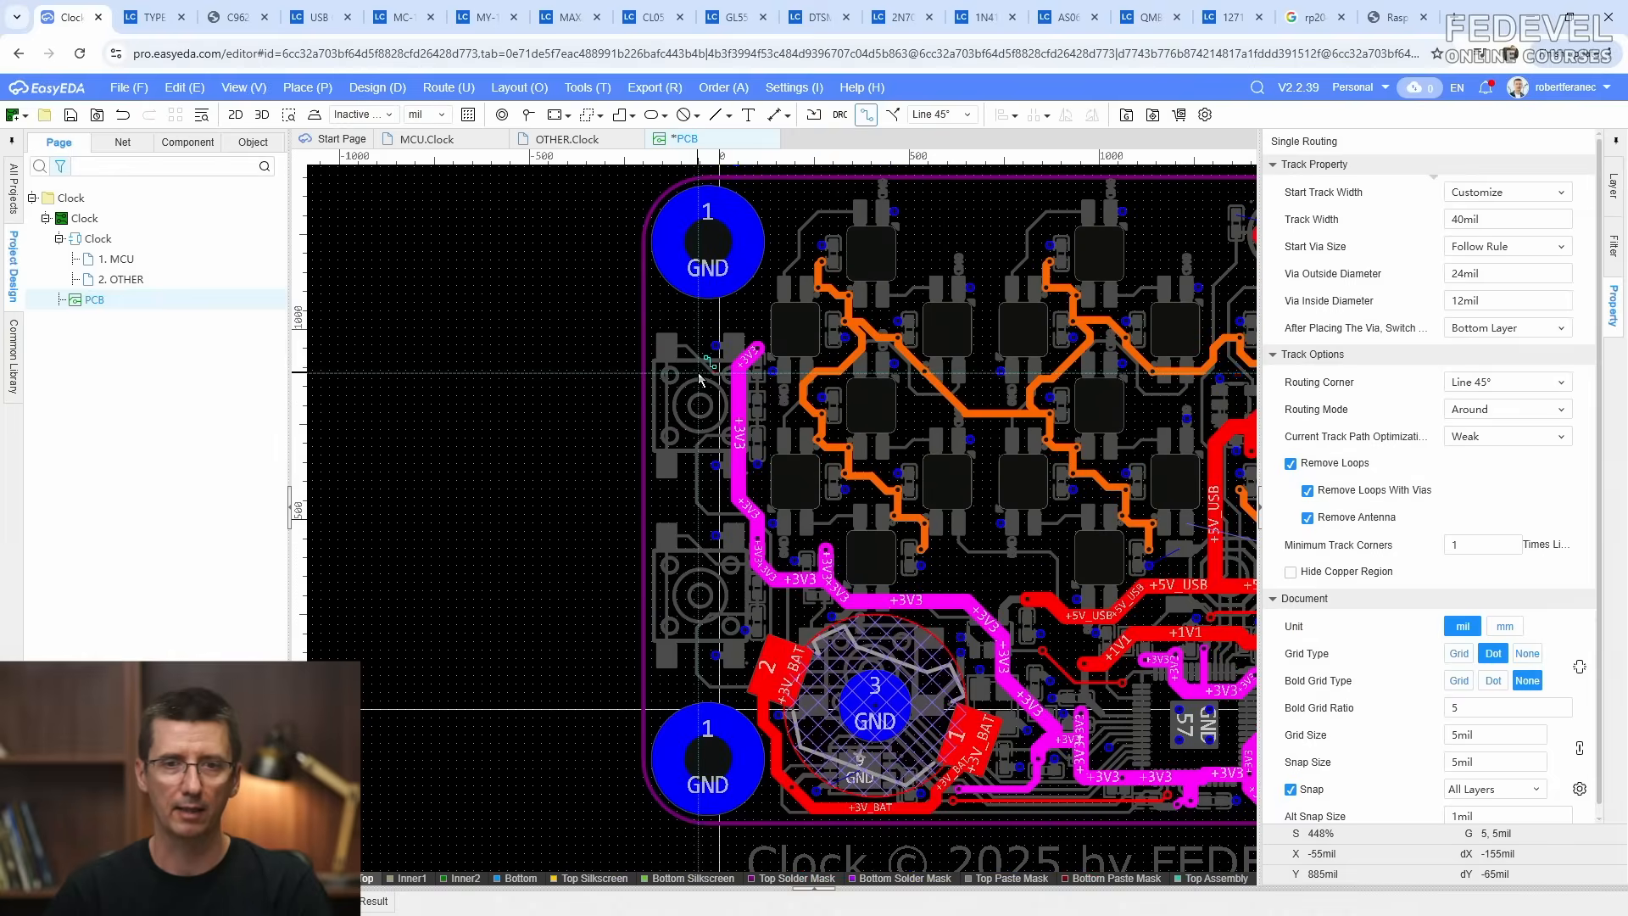
pyautogui.rightClick(699, 375)
pyautogui.moveTo(910, 536); pyautogui.dragTo(618, 510, button='right')
pyautogui.scroll(1, 904, 713)
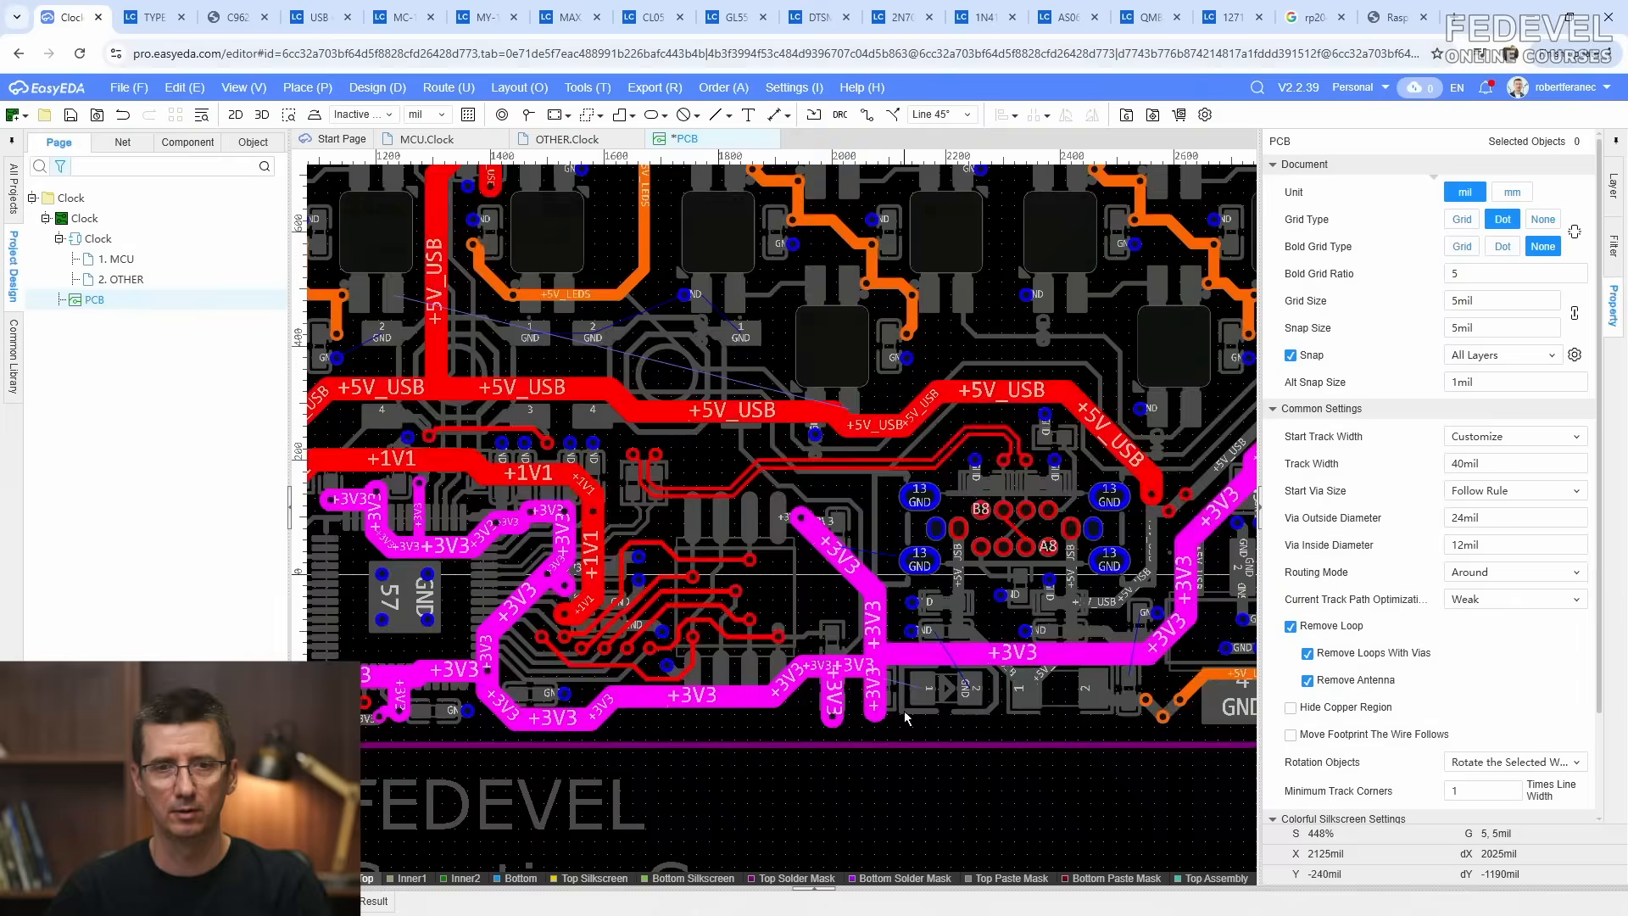
# Step: On the bottom layer, copy the capacitor's +3V3 via and its 20 mil track, using the +3V3 pad centre as the reference point
pyautogui.scroll(4, 905, 717)
pyautogui.click(1611, 195)
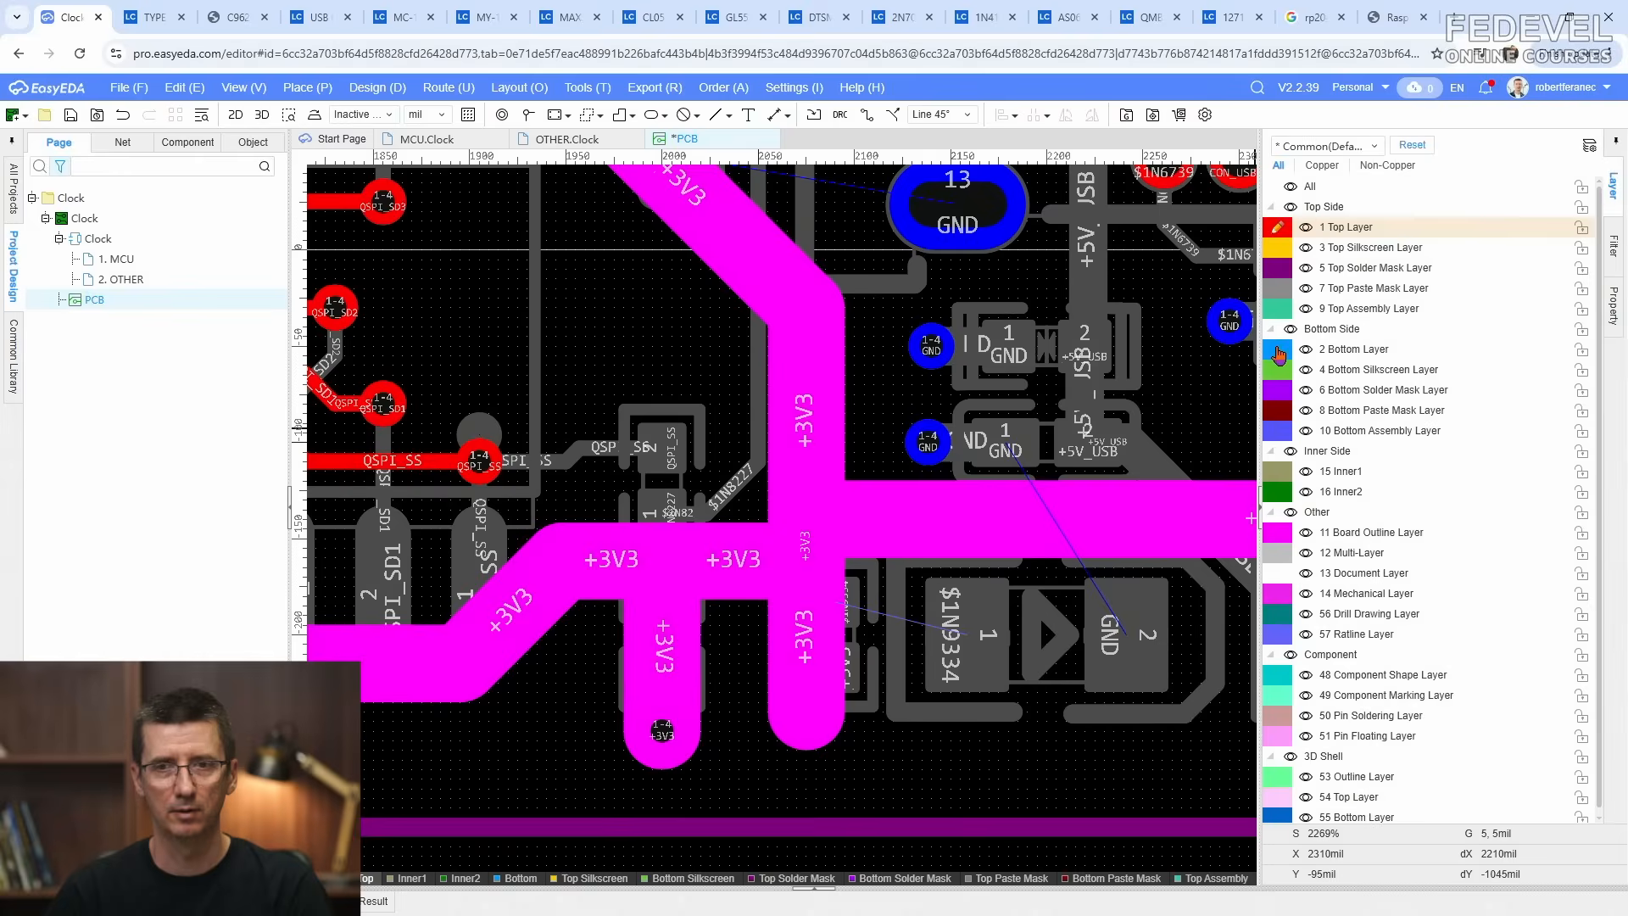
pyautogui.click(1278, 350)
pyautogui.scroll(1, 908, 752)
pyautogui.moveTo(851, 752); pyautogui.dragTo(1033, 678, button='right')
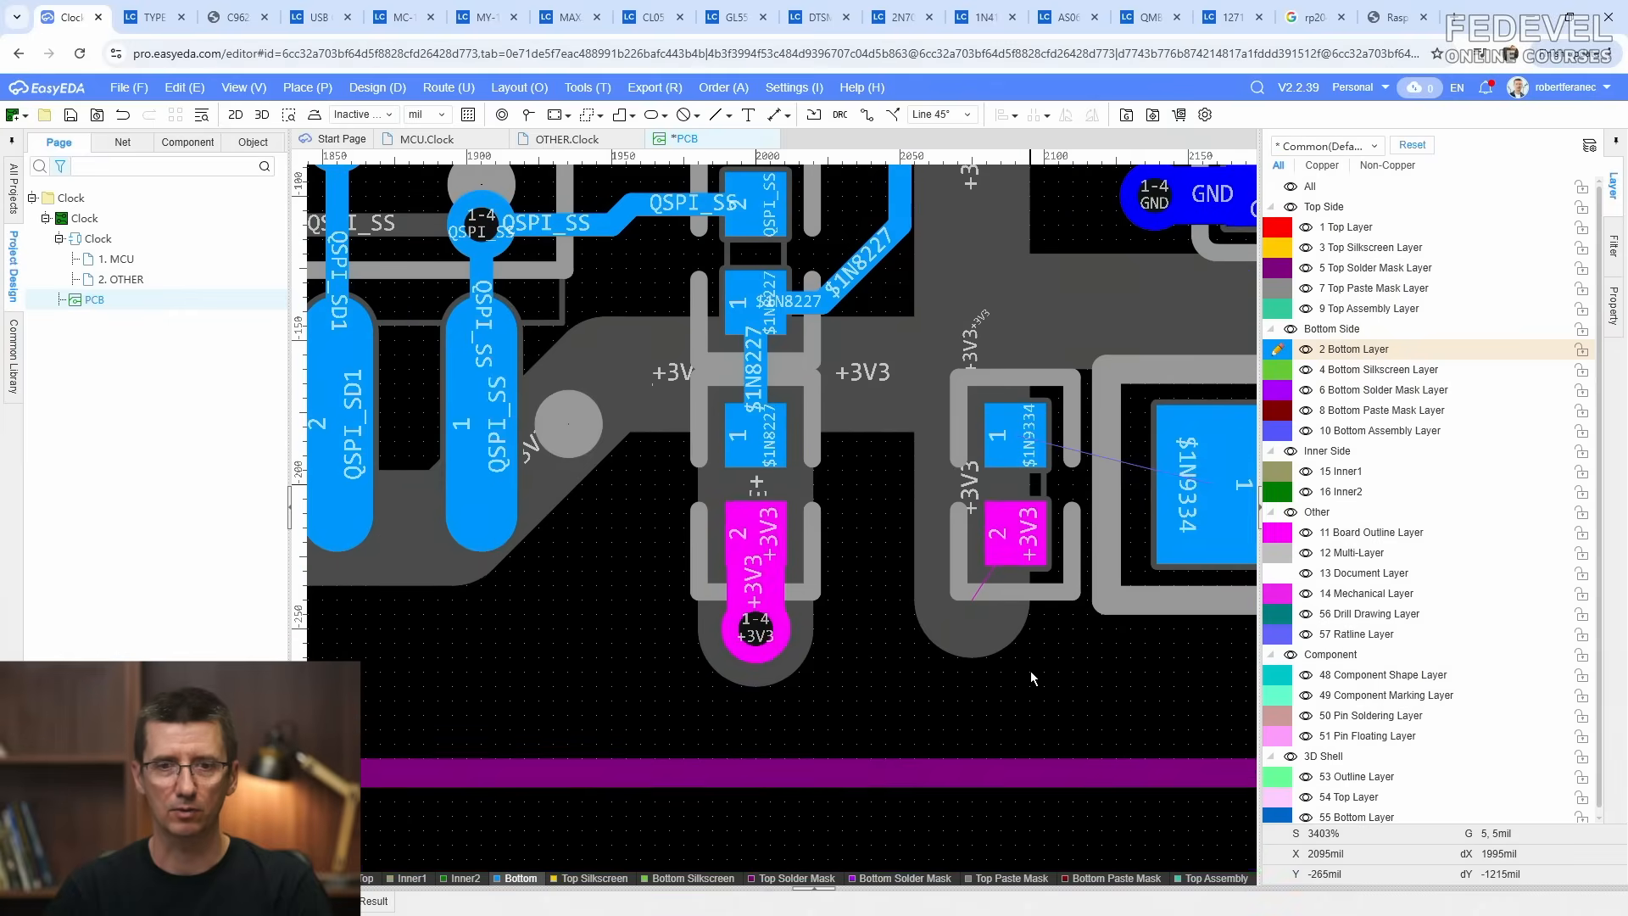
pyautogui.click(780, 590)
pyautogui.keyDown('ctrl'); pyautogui.click(791, 640); pyautogui.keyUp('ctrl')
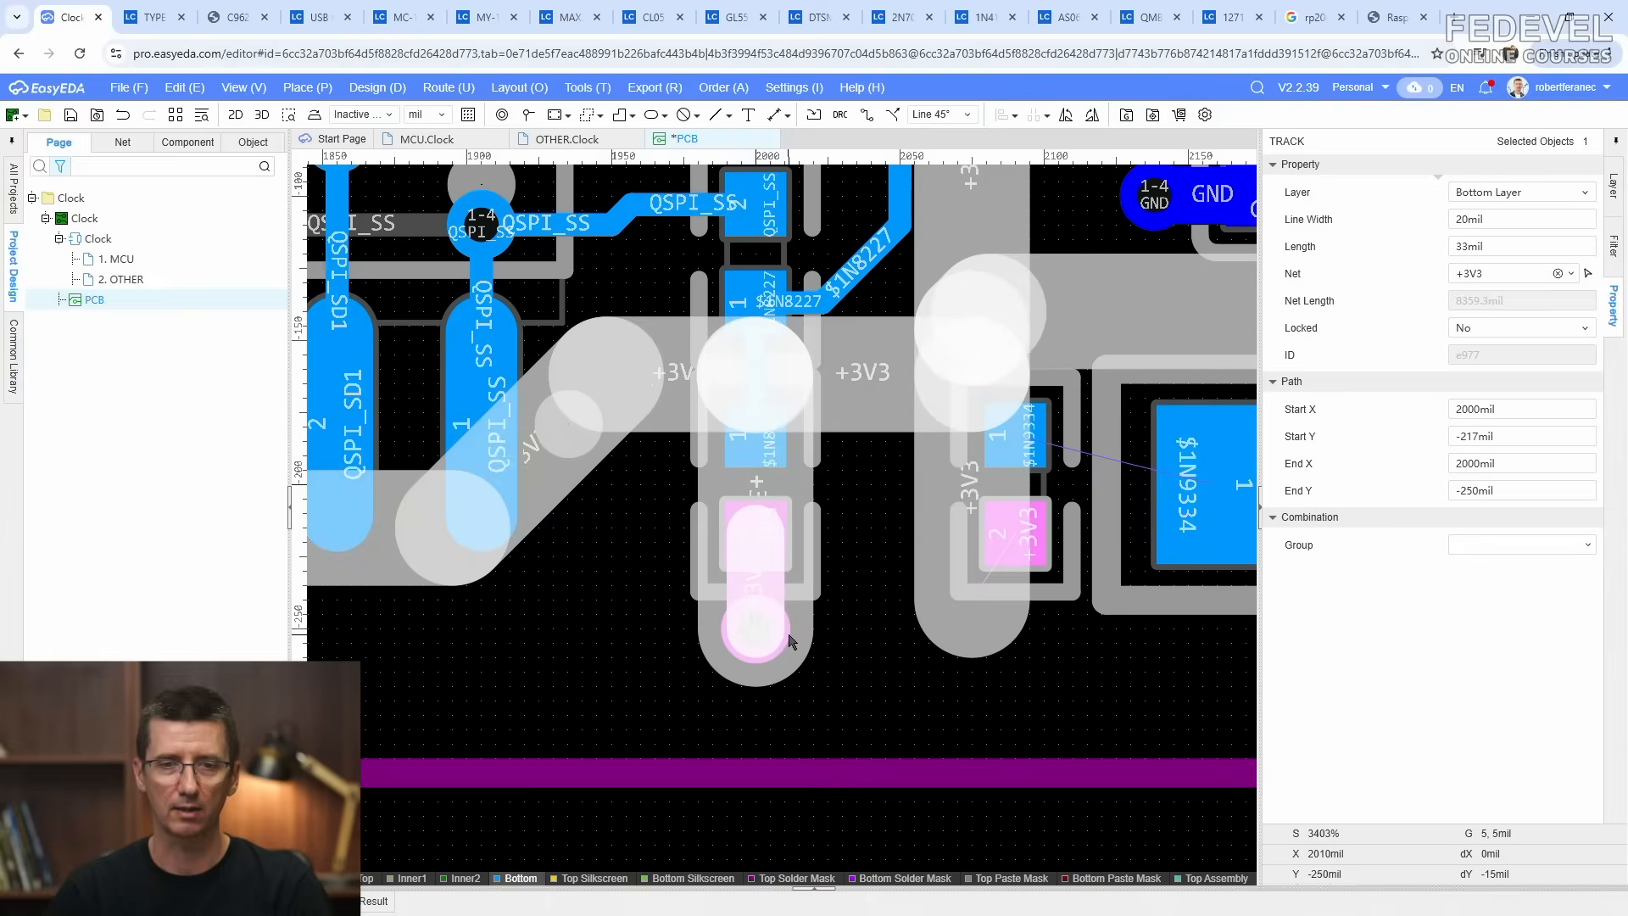
pyautogui.rightClick(903, 679)
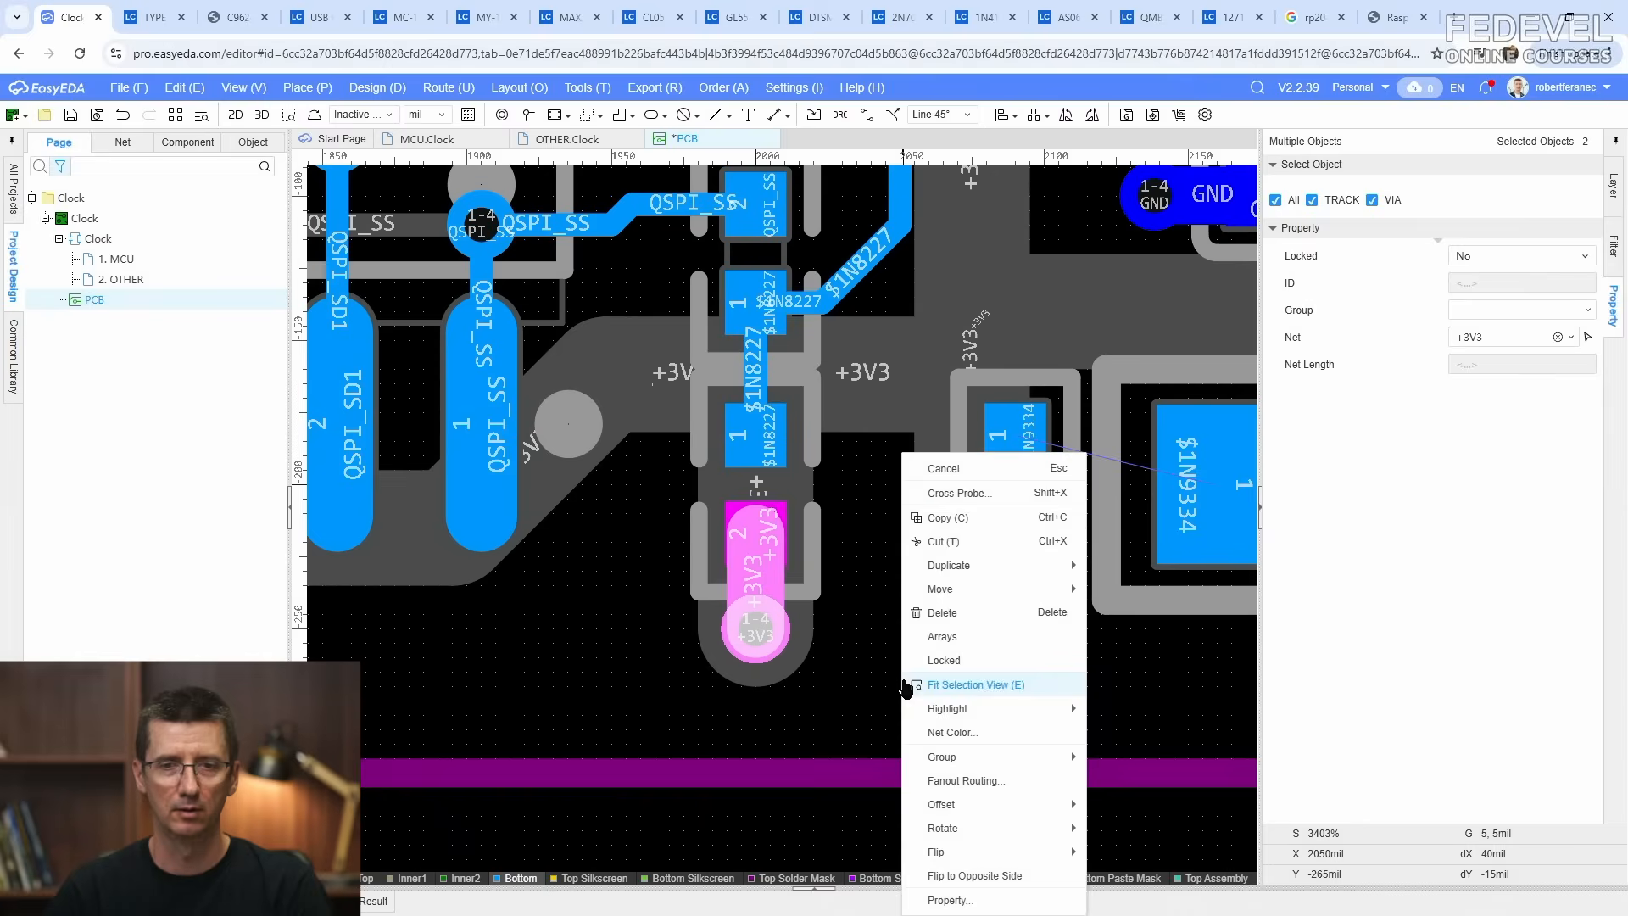
pyautogui.click(929, 520)
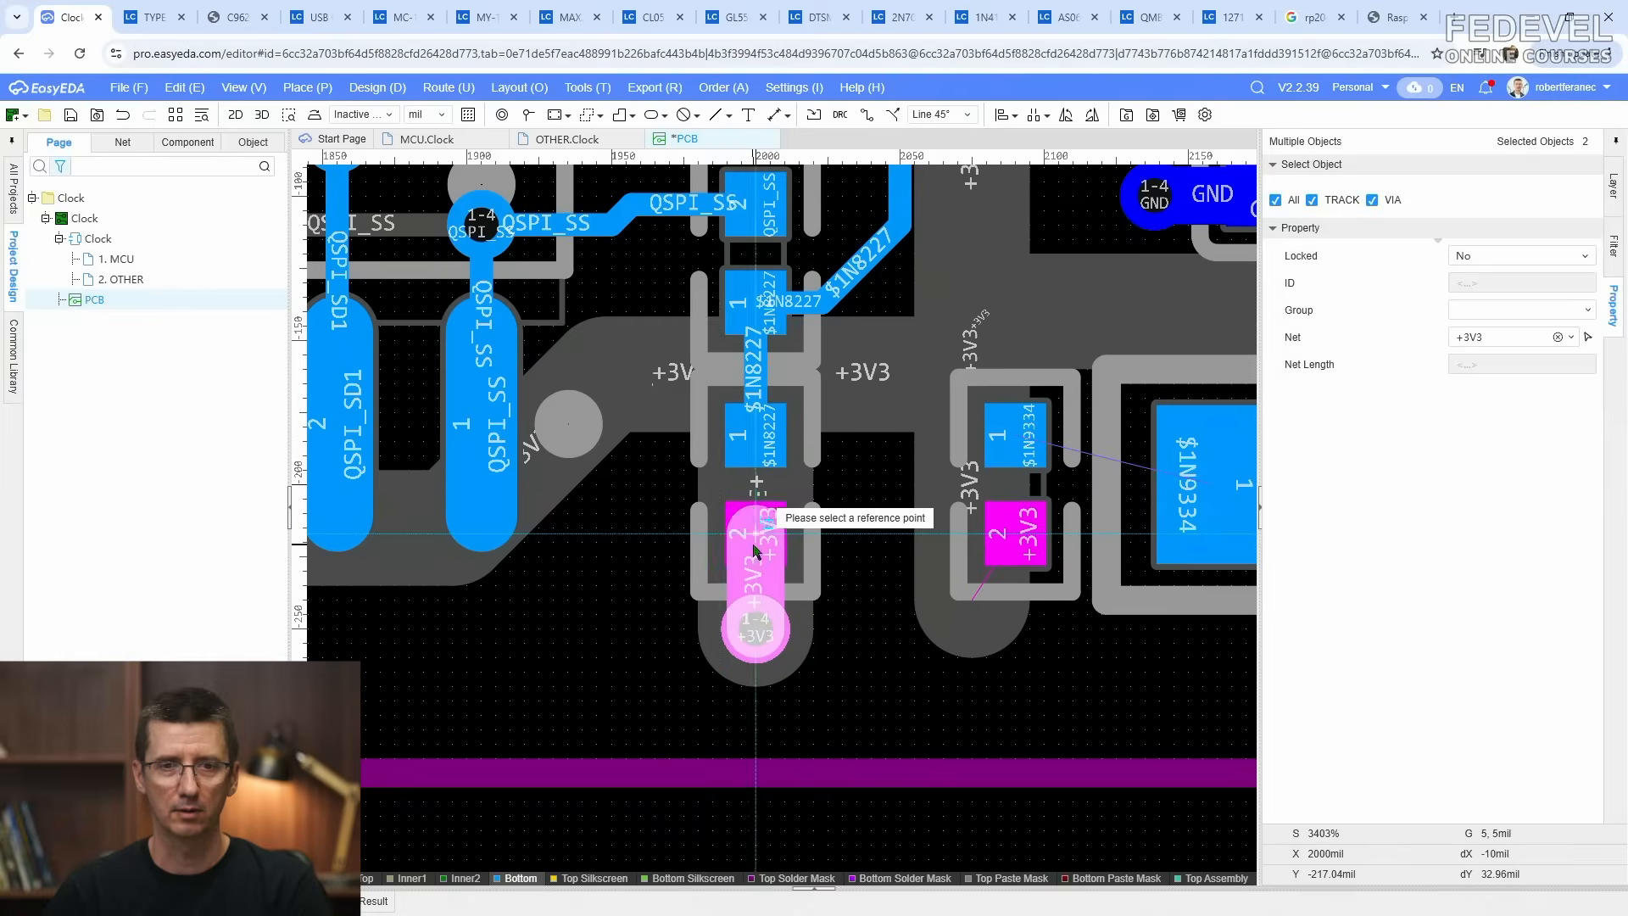
pyautogui.click(754, 549)
# Step: Paste the copied +3V3 via and track onto pad 2 of the neighbouring component on net $1N9334
pyautogui.rightClick(602, 623)
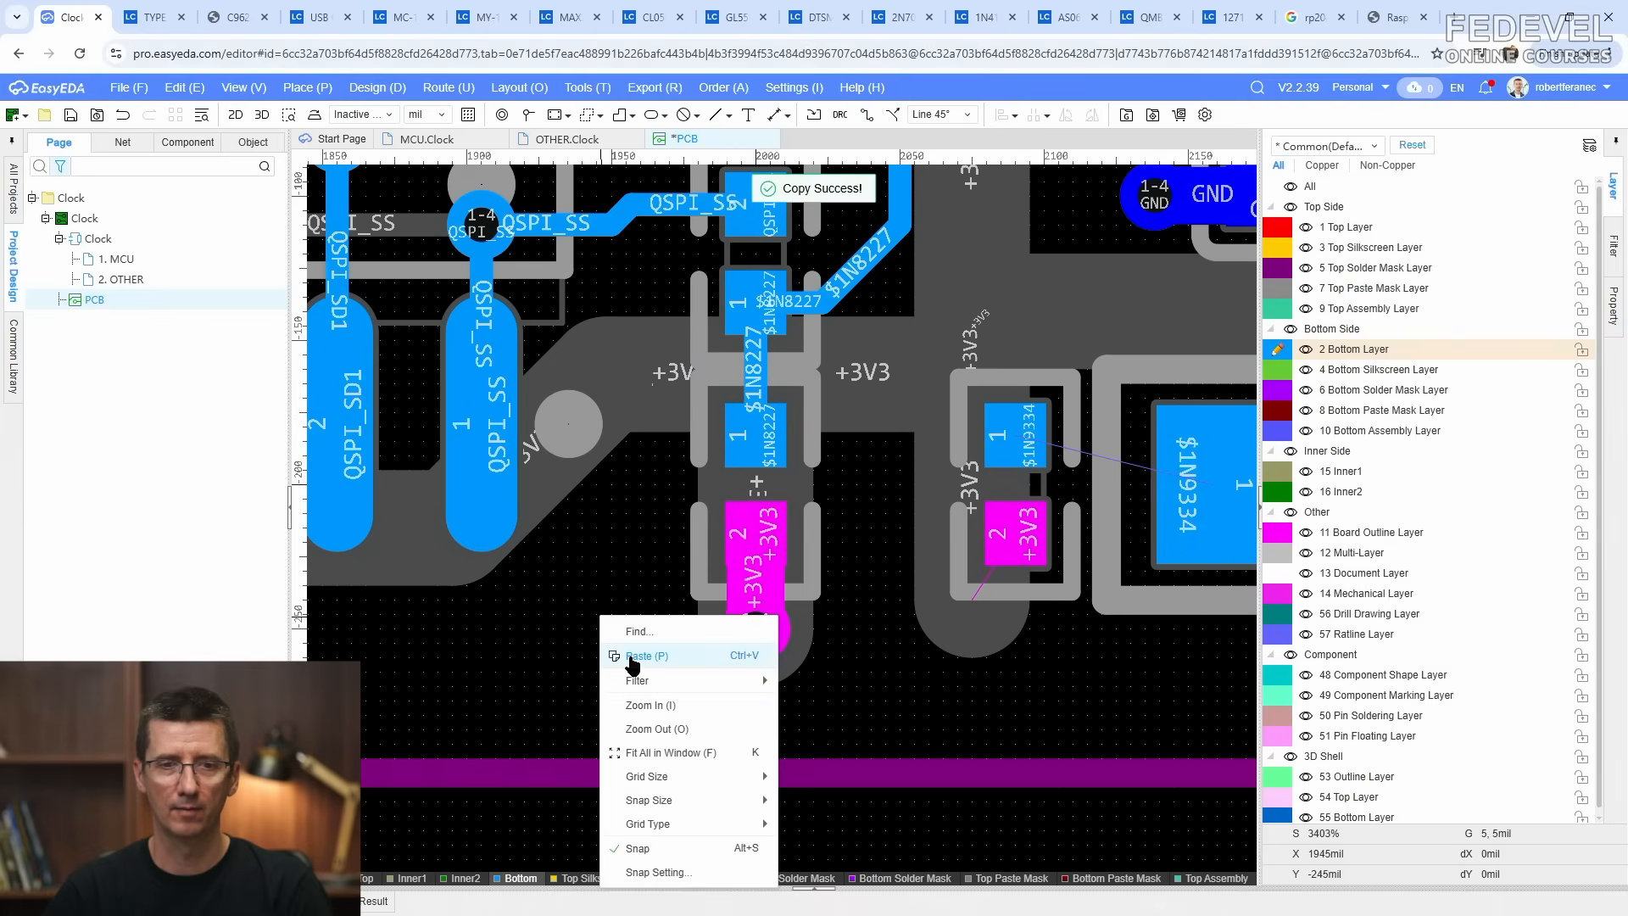
pyautogui.click(645, 654)
pyautogui.click(1011, 533)
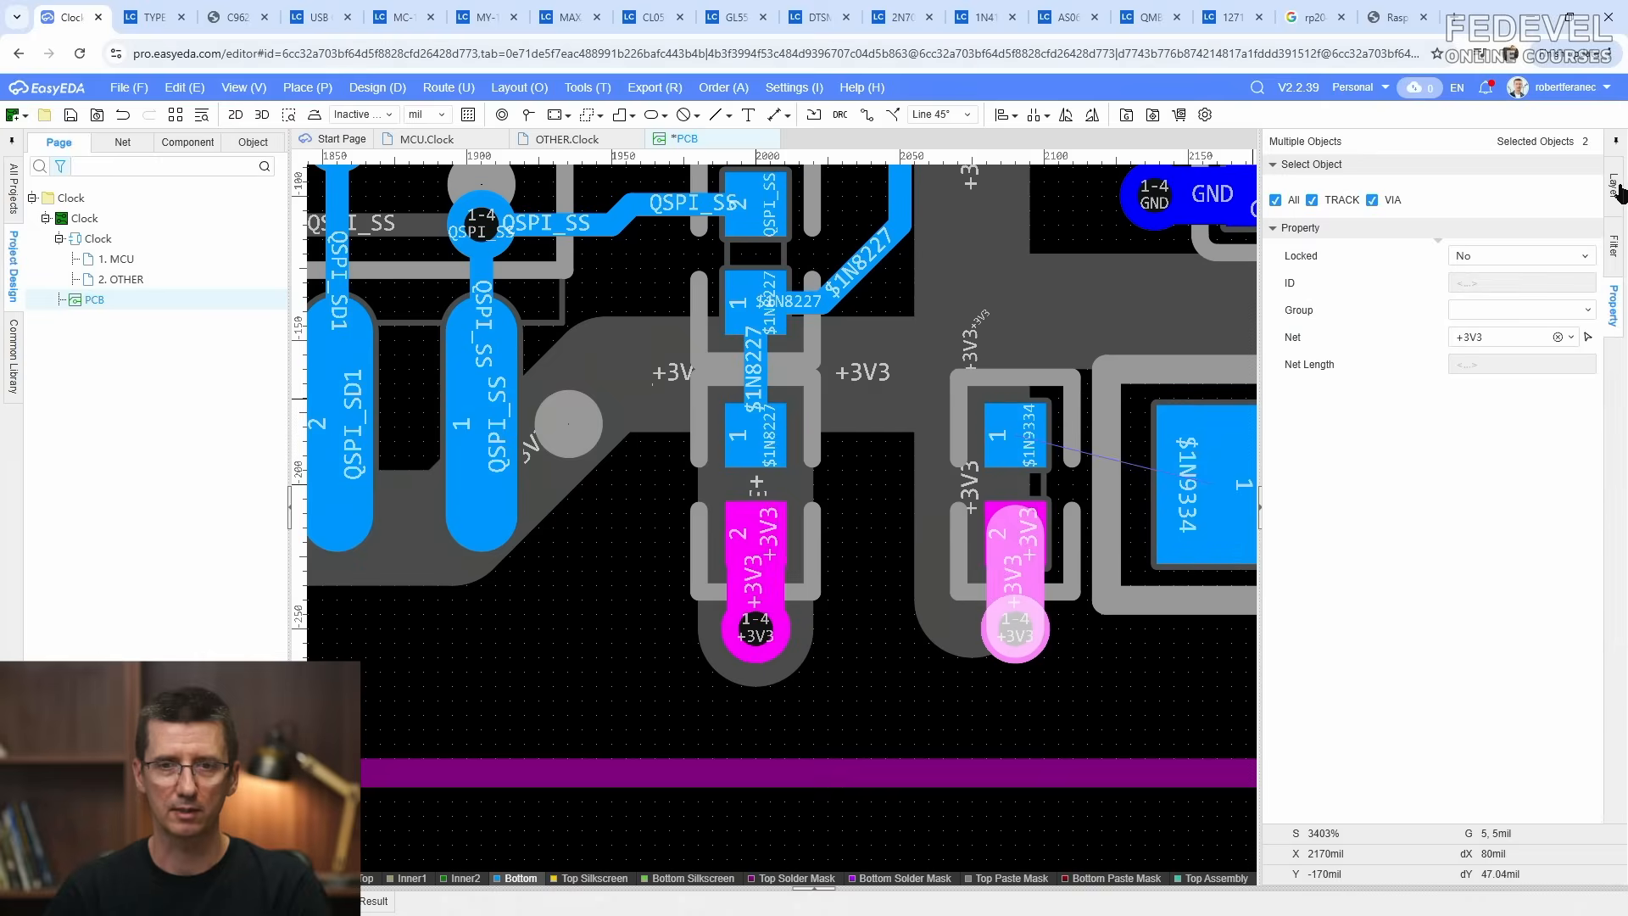
# Step: On the top layer, delete the vertical 40 mil +3V3 stub at X 2075 mil beside the pasted via
pyautogui.click(1613, 185)
pyautogui.click(1278, 227)
pyautogui.click(952, 556)
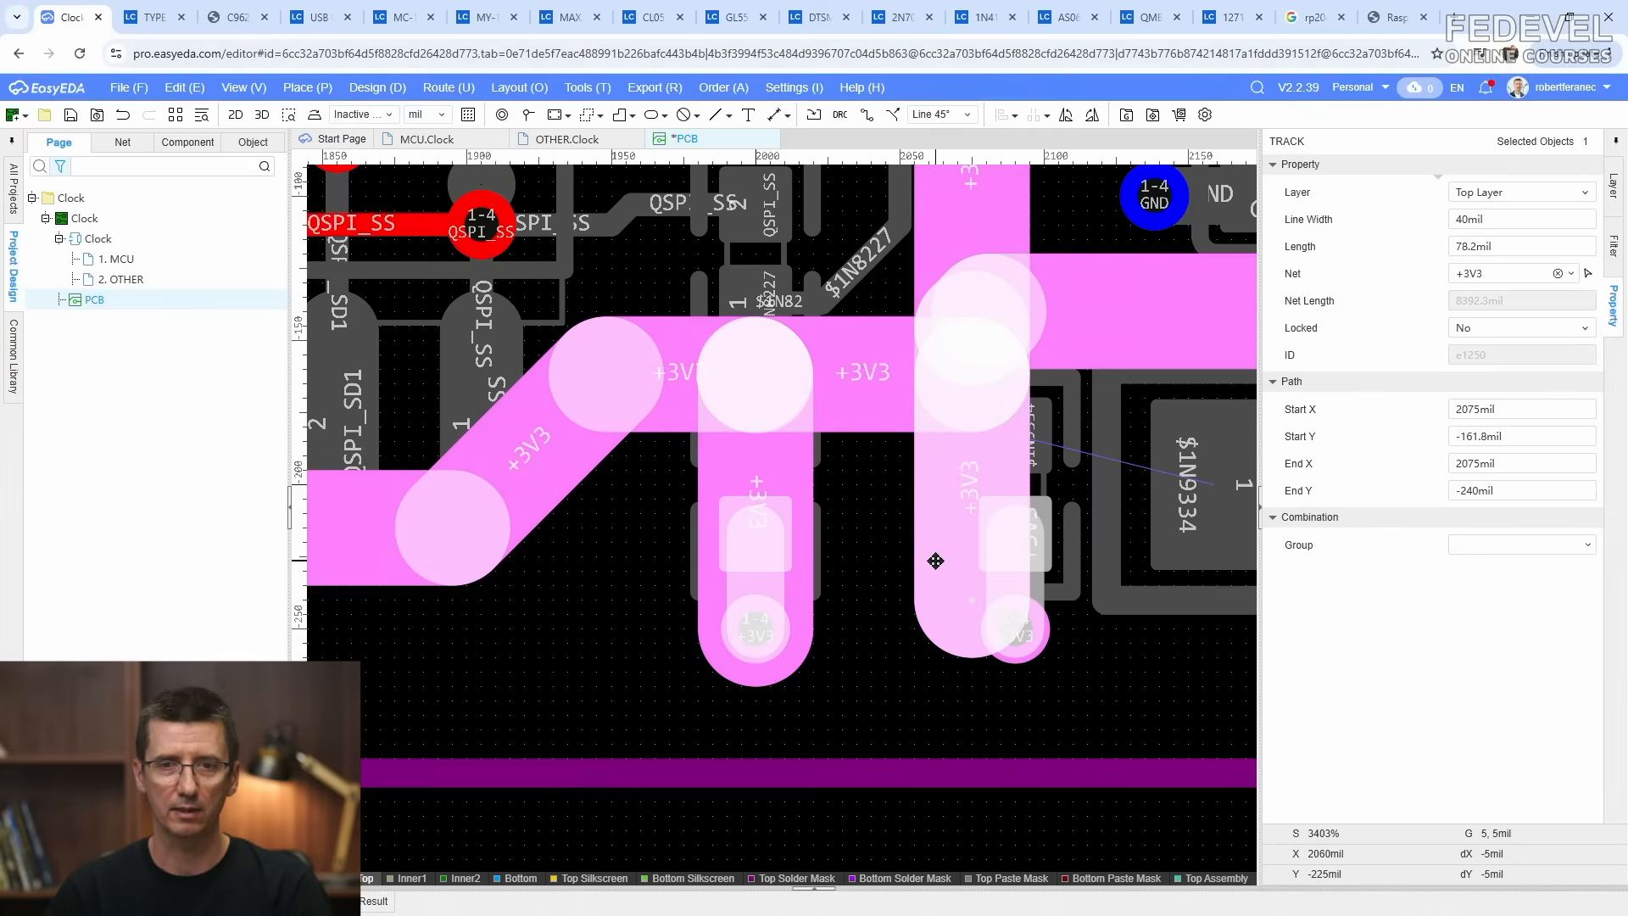
pyautogui.press('Delete')
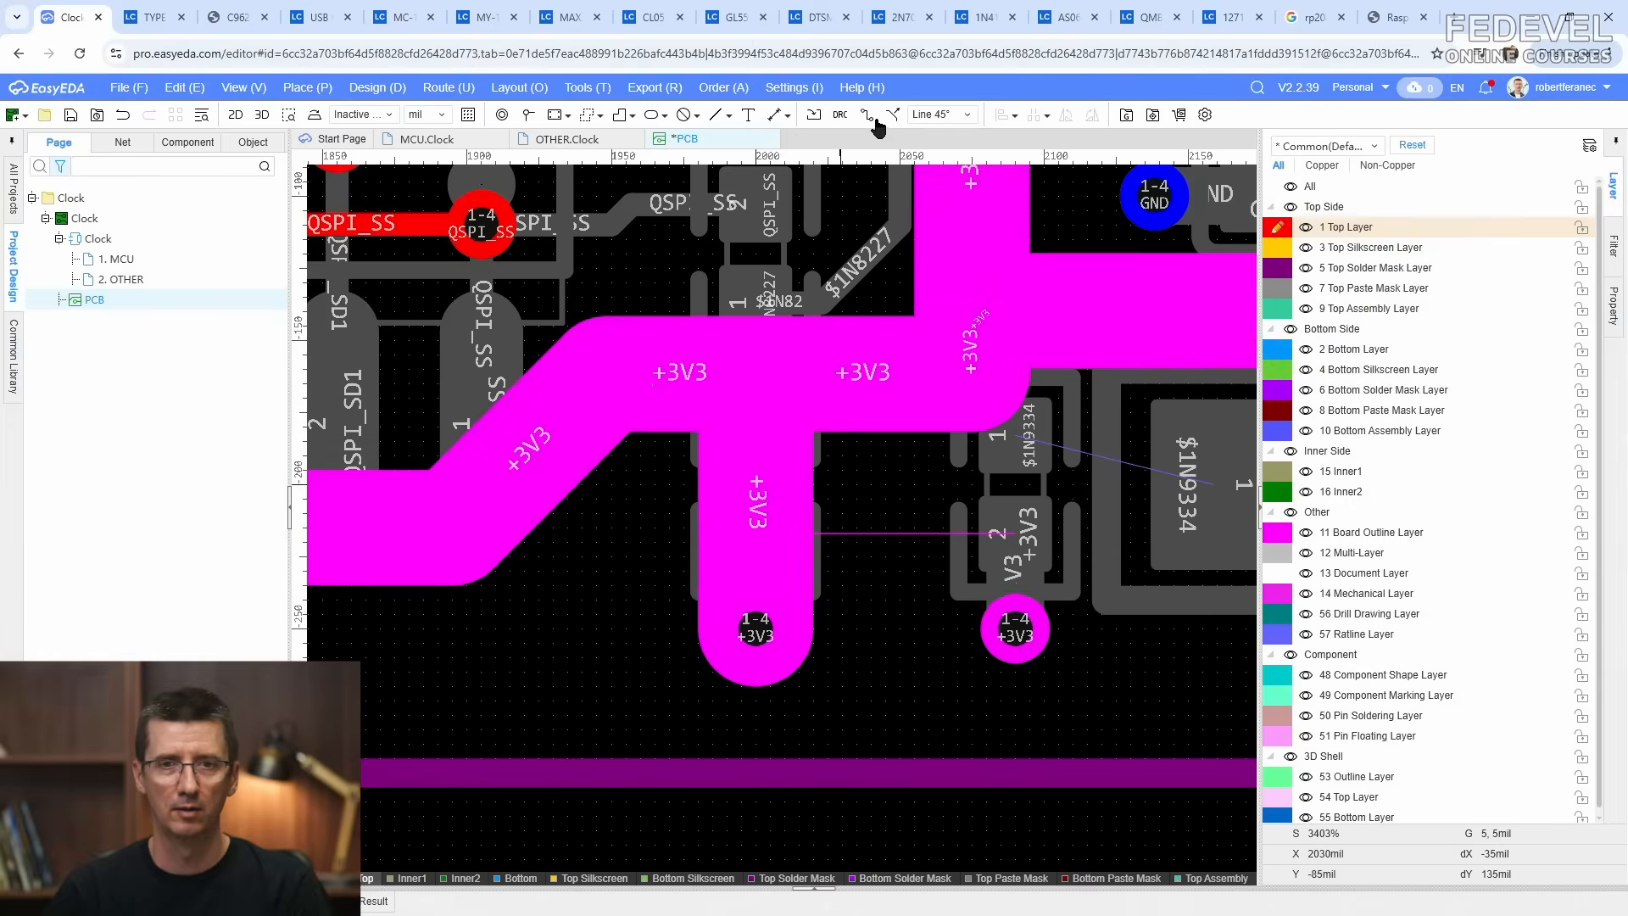
# Step: Route a 40 mil +3V3 track on the top layer from the pasted via up into the main +3V3 track junction
pyautogui.click(868, 116)
pyautogui.click(1016, 631)
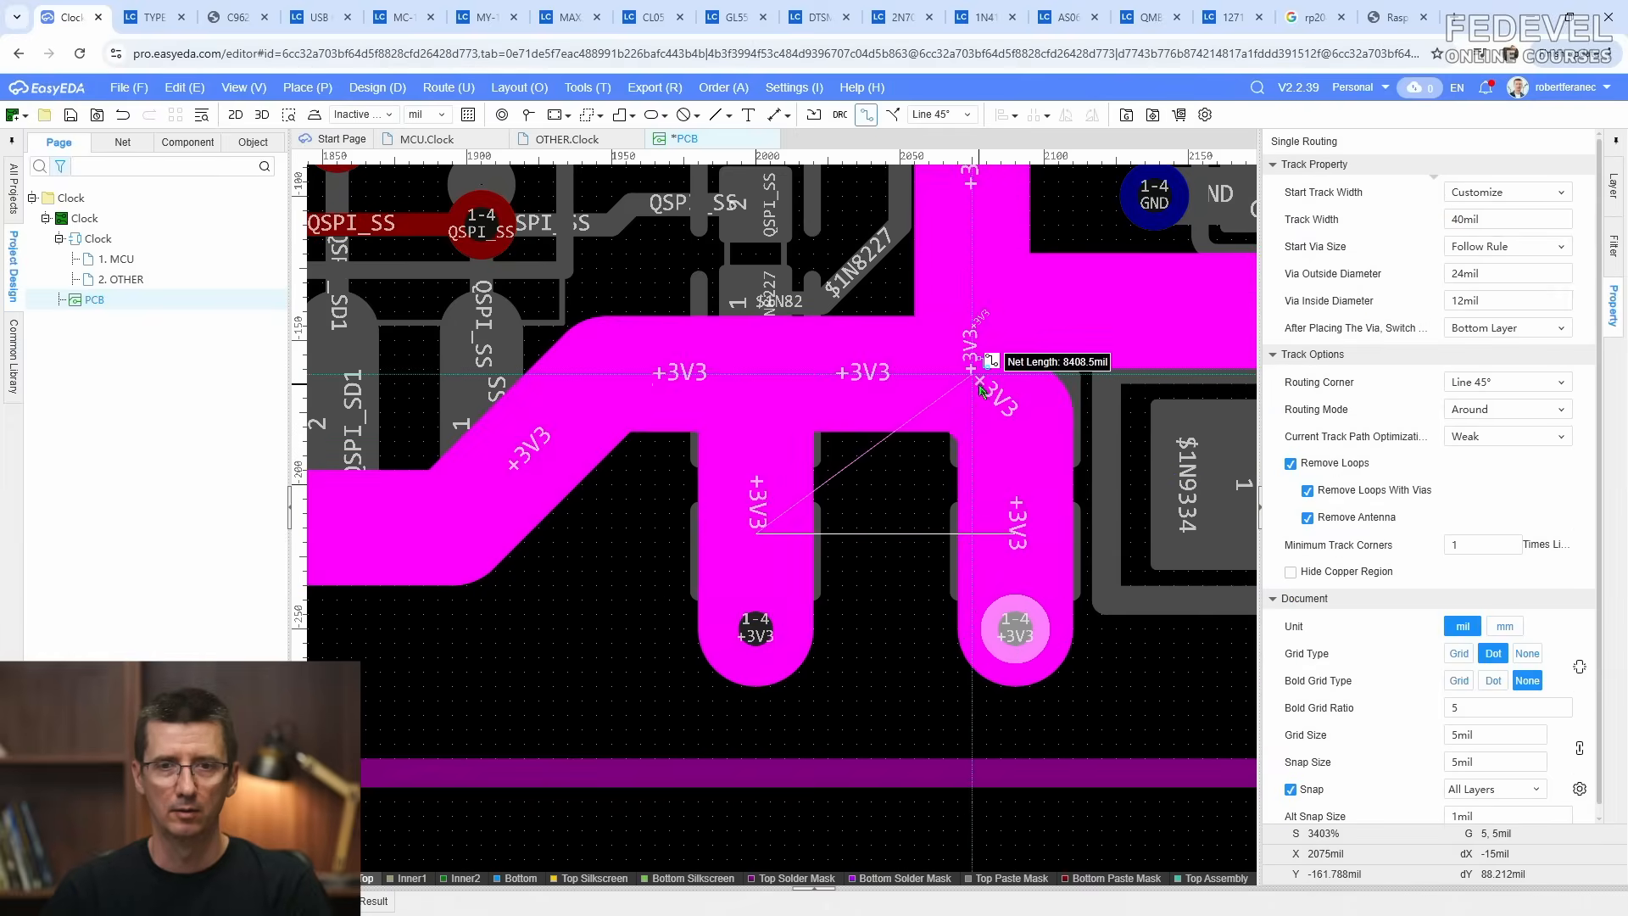
pyautogui.click(991, 313)
pyautogui.scroll(-4, 858, 542)
pyautogui.rightClick(980, 550)
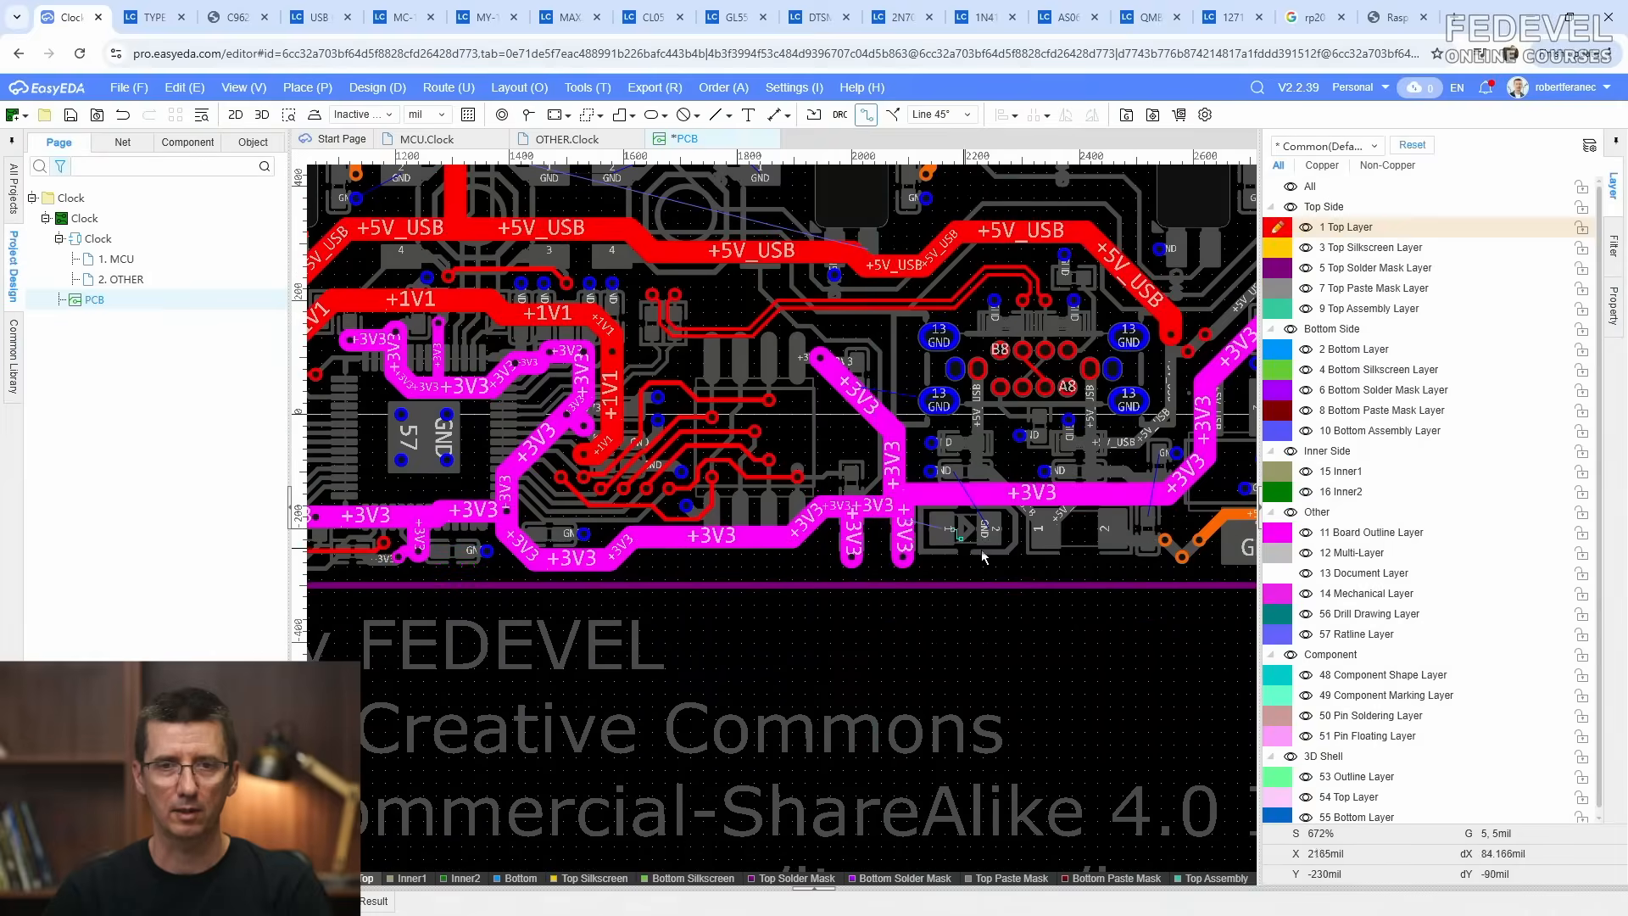
# Step: Make the bottom layer active, fit the whole board in view and save the PCB
pyautogui.moveTo(980, 549); pyautogui.dragTo(1024, 685, button='right')
pyautogui.scroll(-1, 1025, 685)
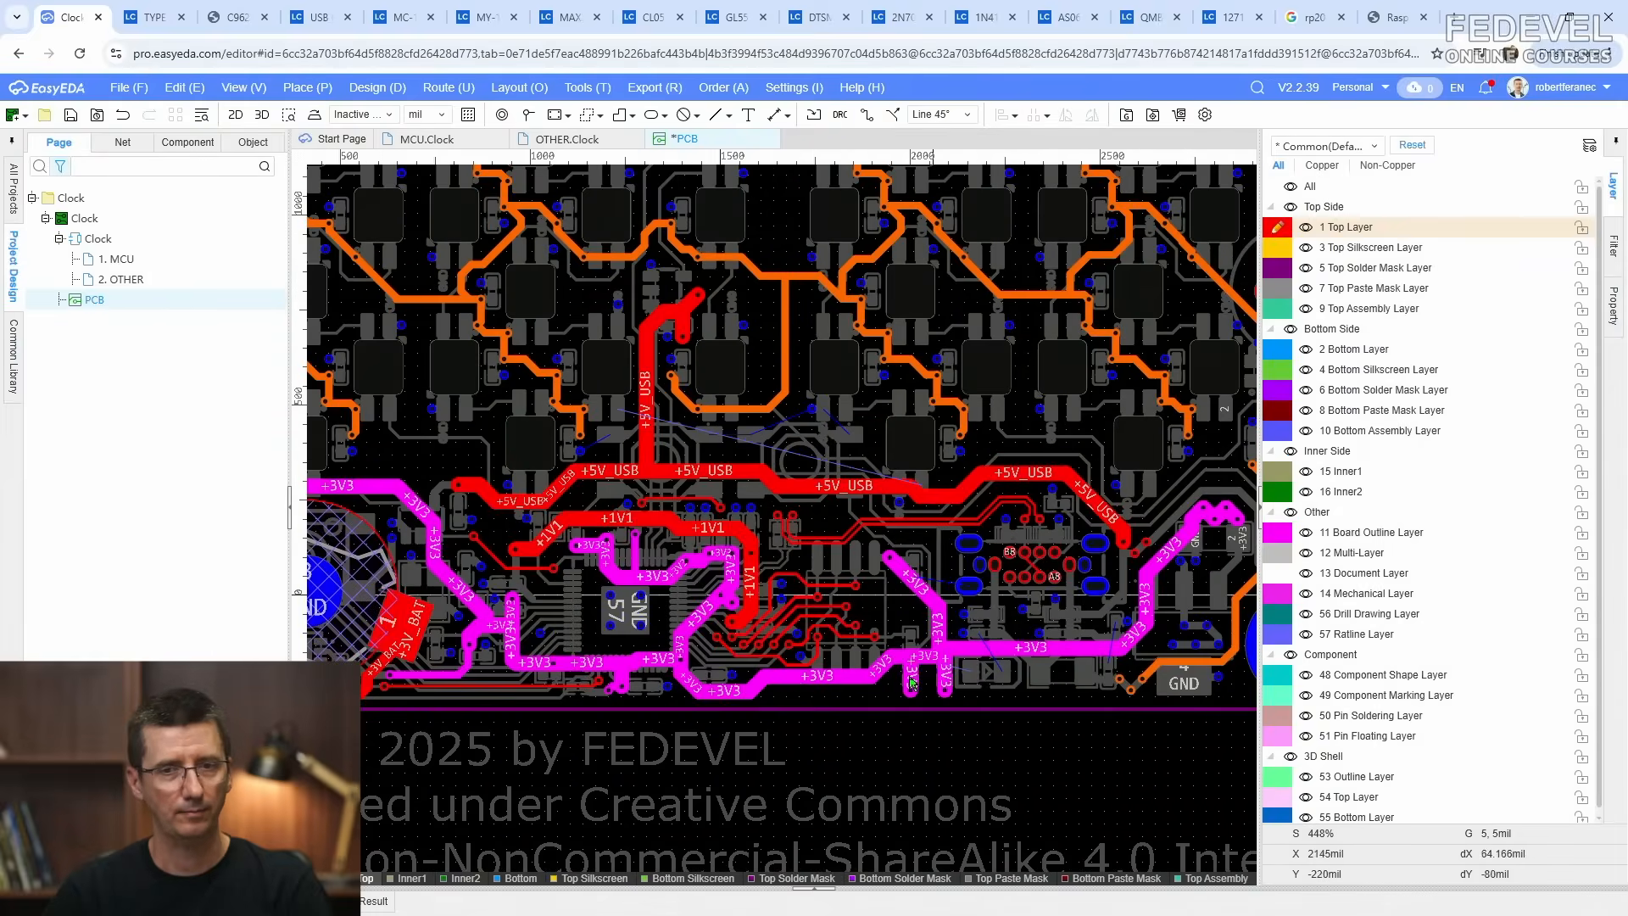
pyautogui.moveTo(715, 662); pyautogui.dragTo(933, 710, button='right')
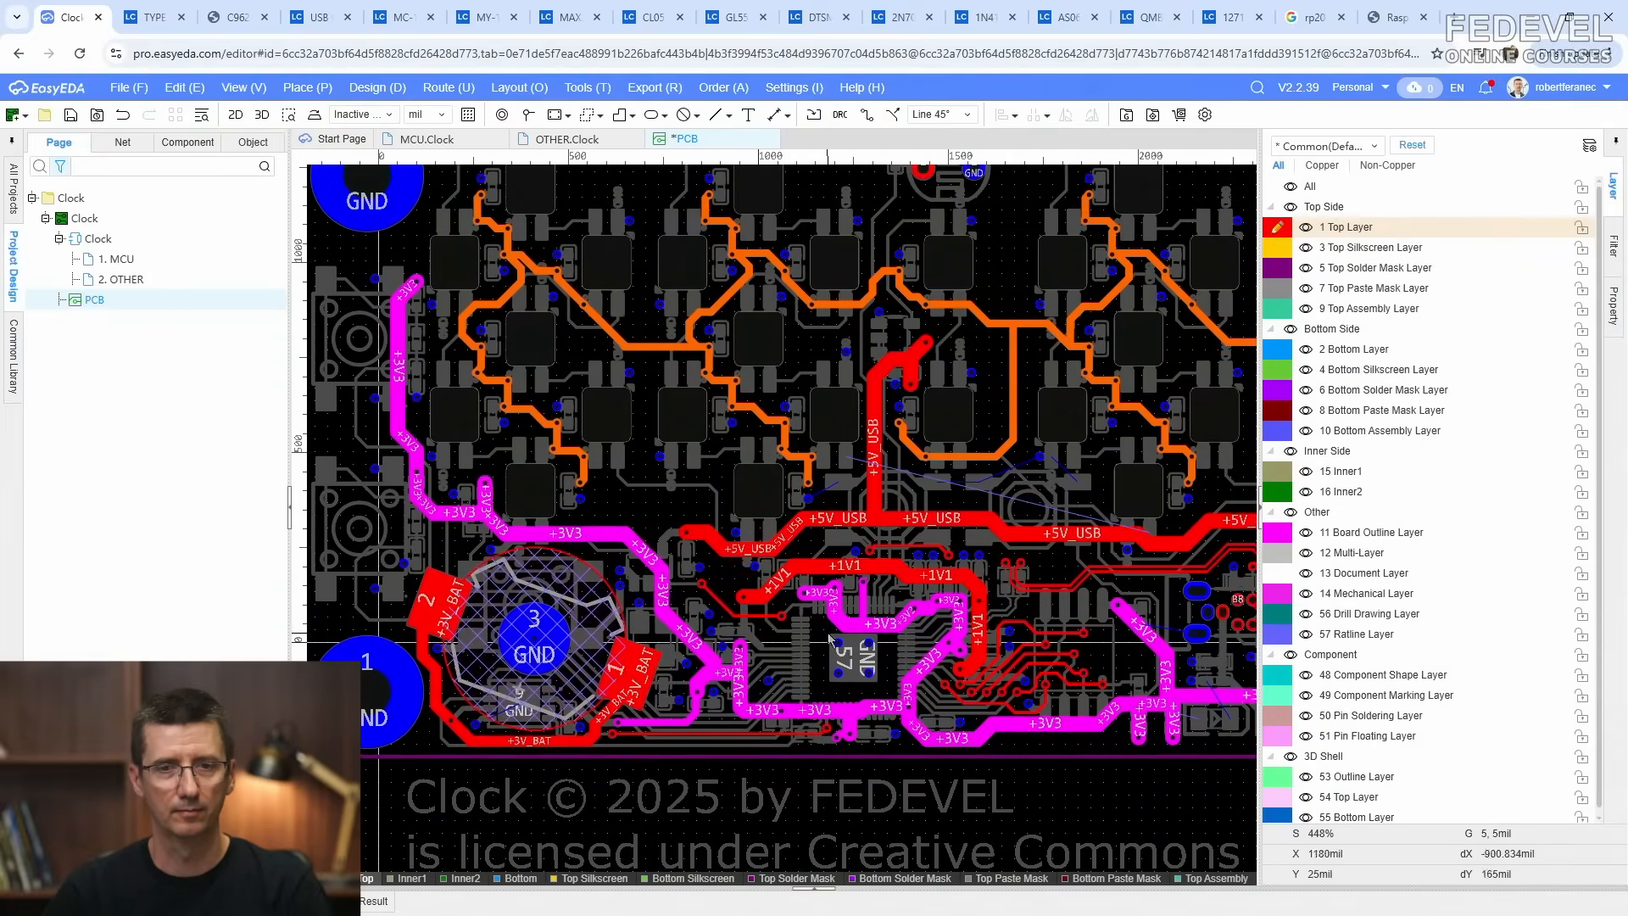
pyautogui.scroll(-1, 826, 635)
pyautogui.click(1268, 350)
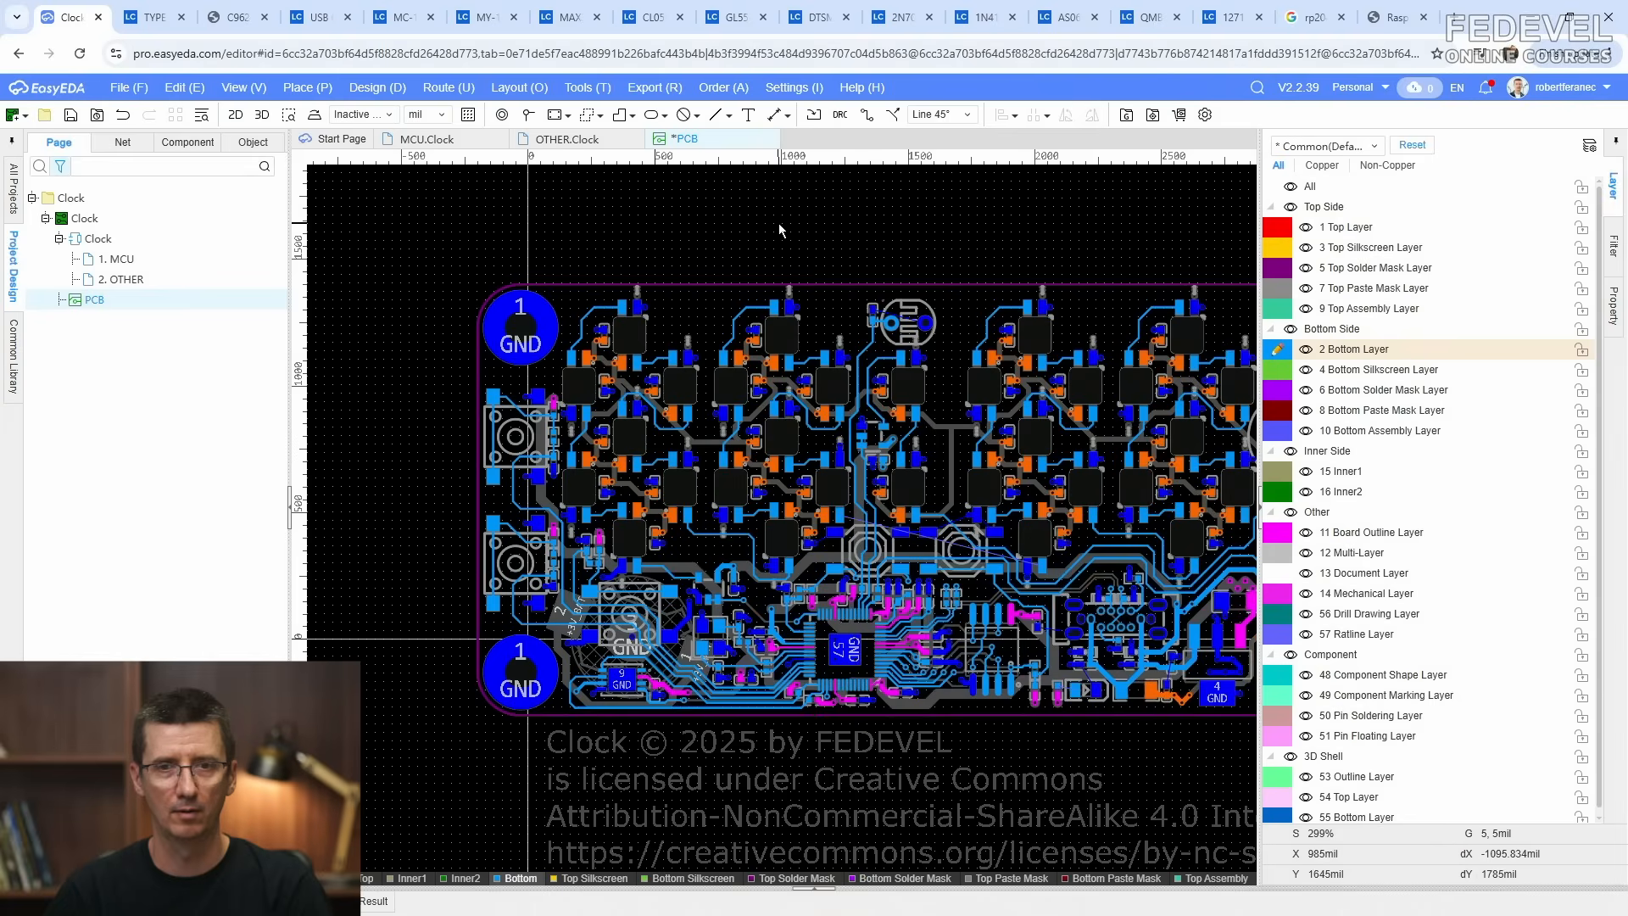
pyautogui.press('k')
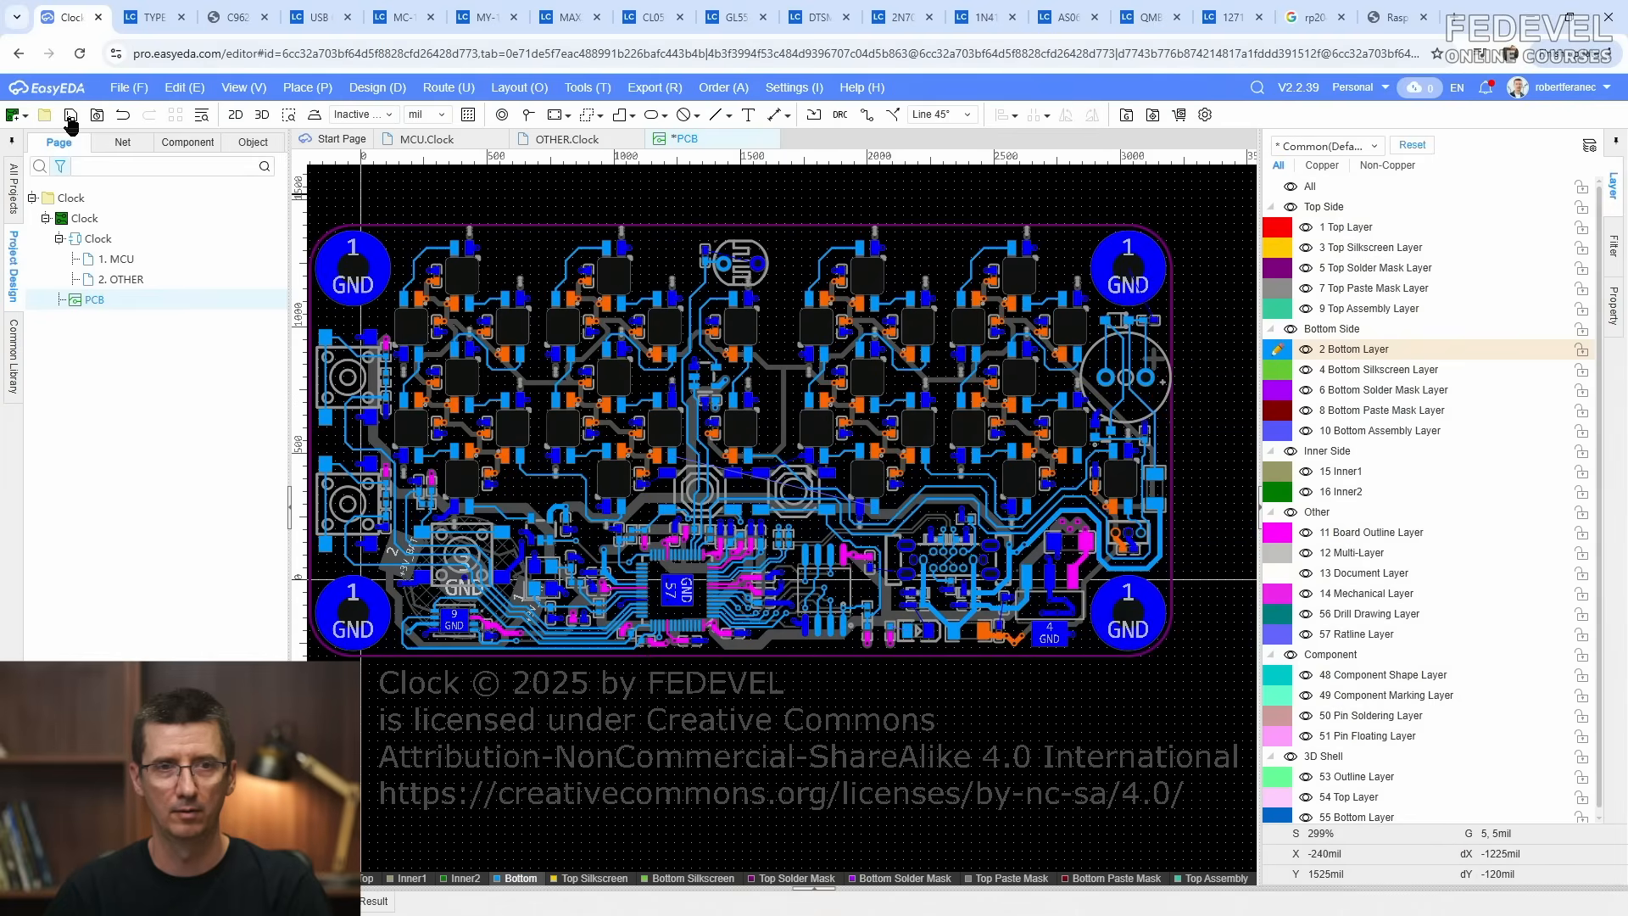
# Step: On the bottom layer, shift the vertical LED28_BUF segment to about X 1400 mil and the LIGHT_DET segment to about X 1375 mil
pyautogui.scroll(3, 752, 490)
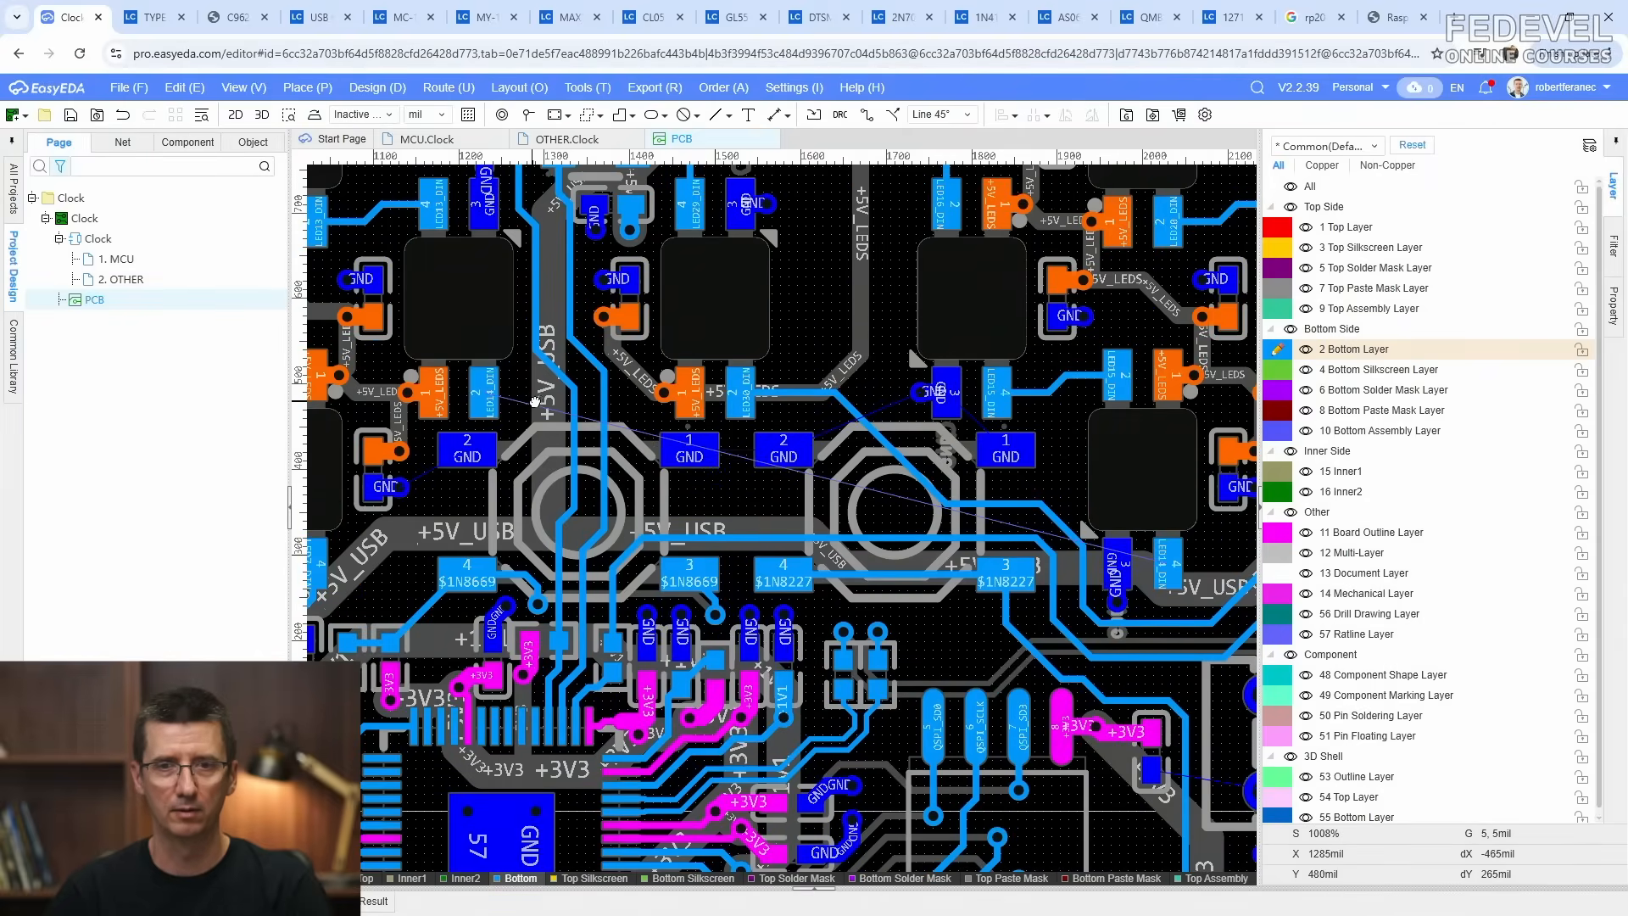
pyautogui.scroll(1, 535, 401)
pyautogui.press('t')
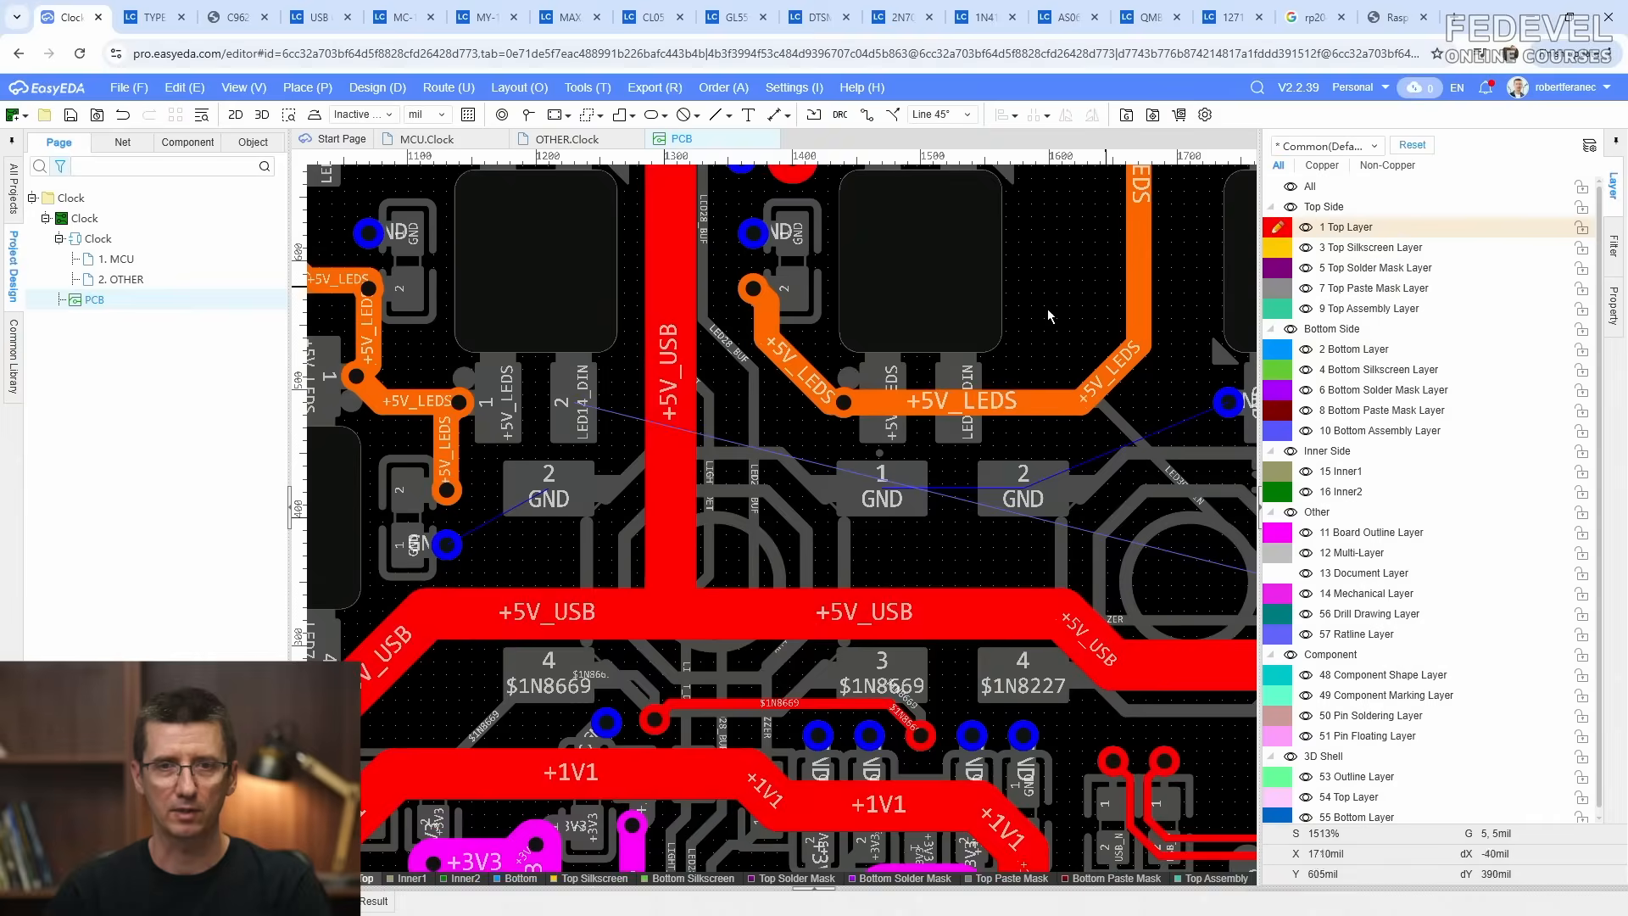
pyautogui.scroll(-2, 770, 372)
pyautogui.scroll(1, 770, 371)
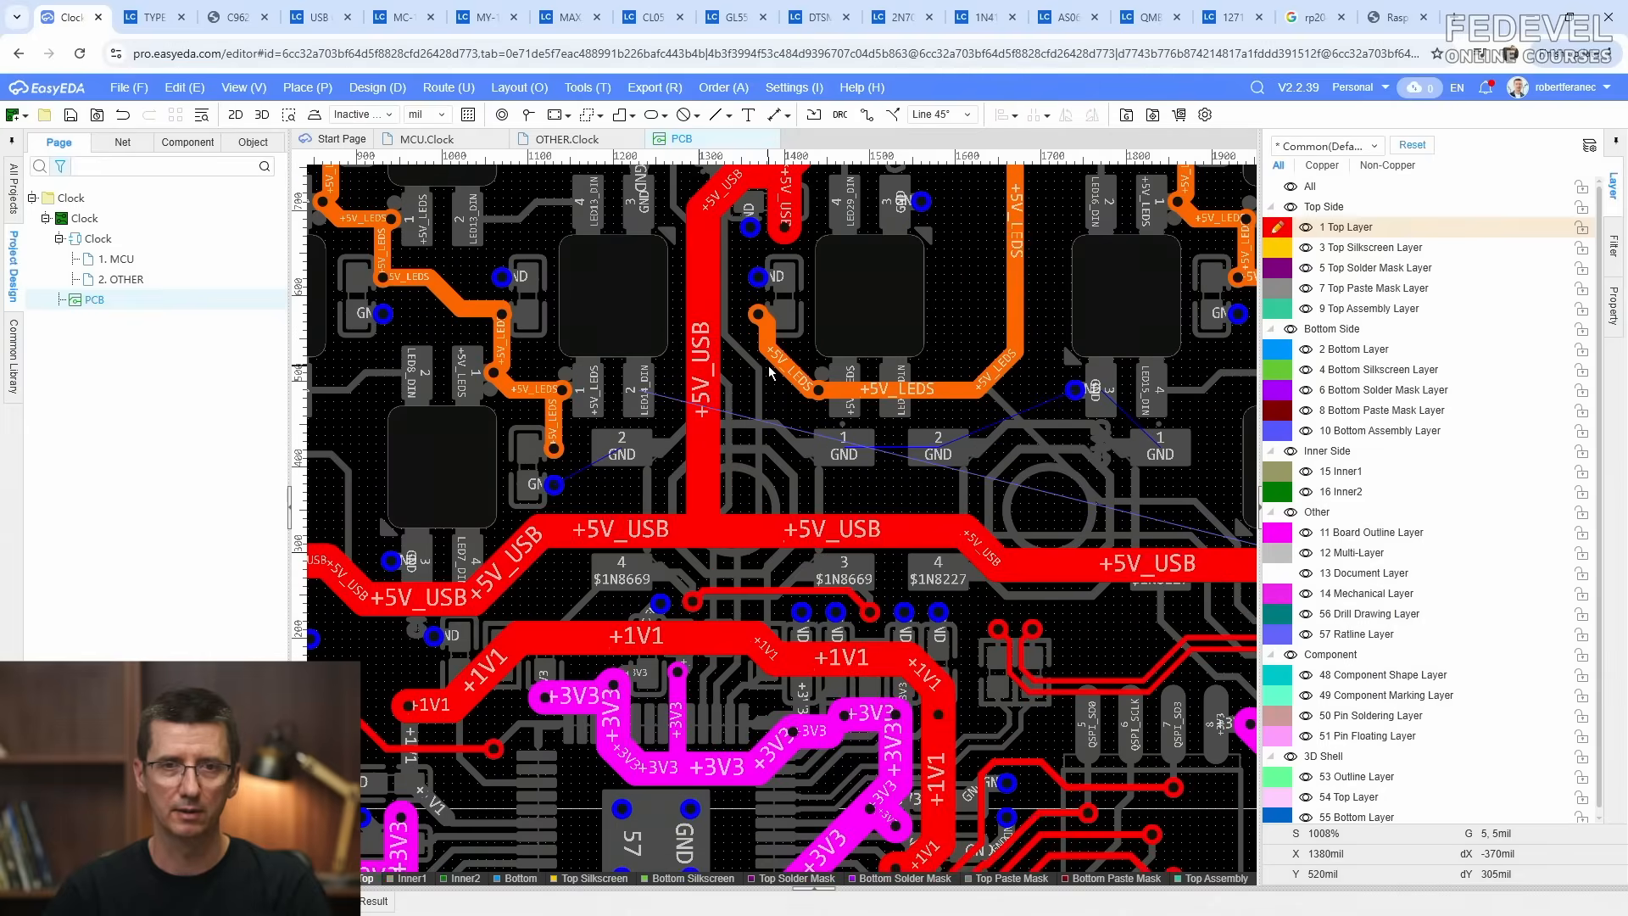
pyautogui.press('b')
pyautogui.scroll(1, 780, 417)
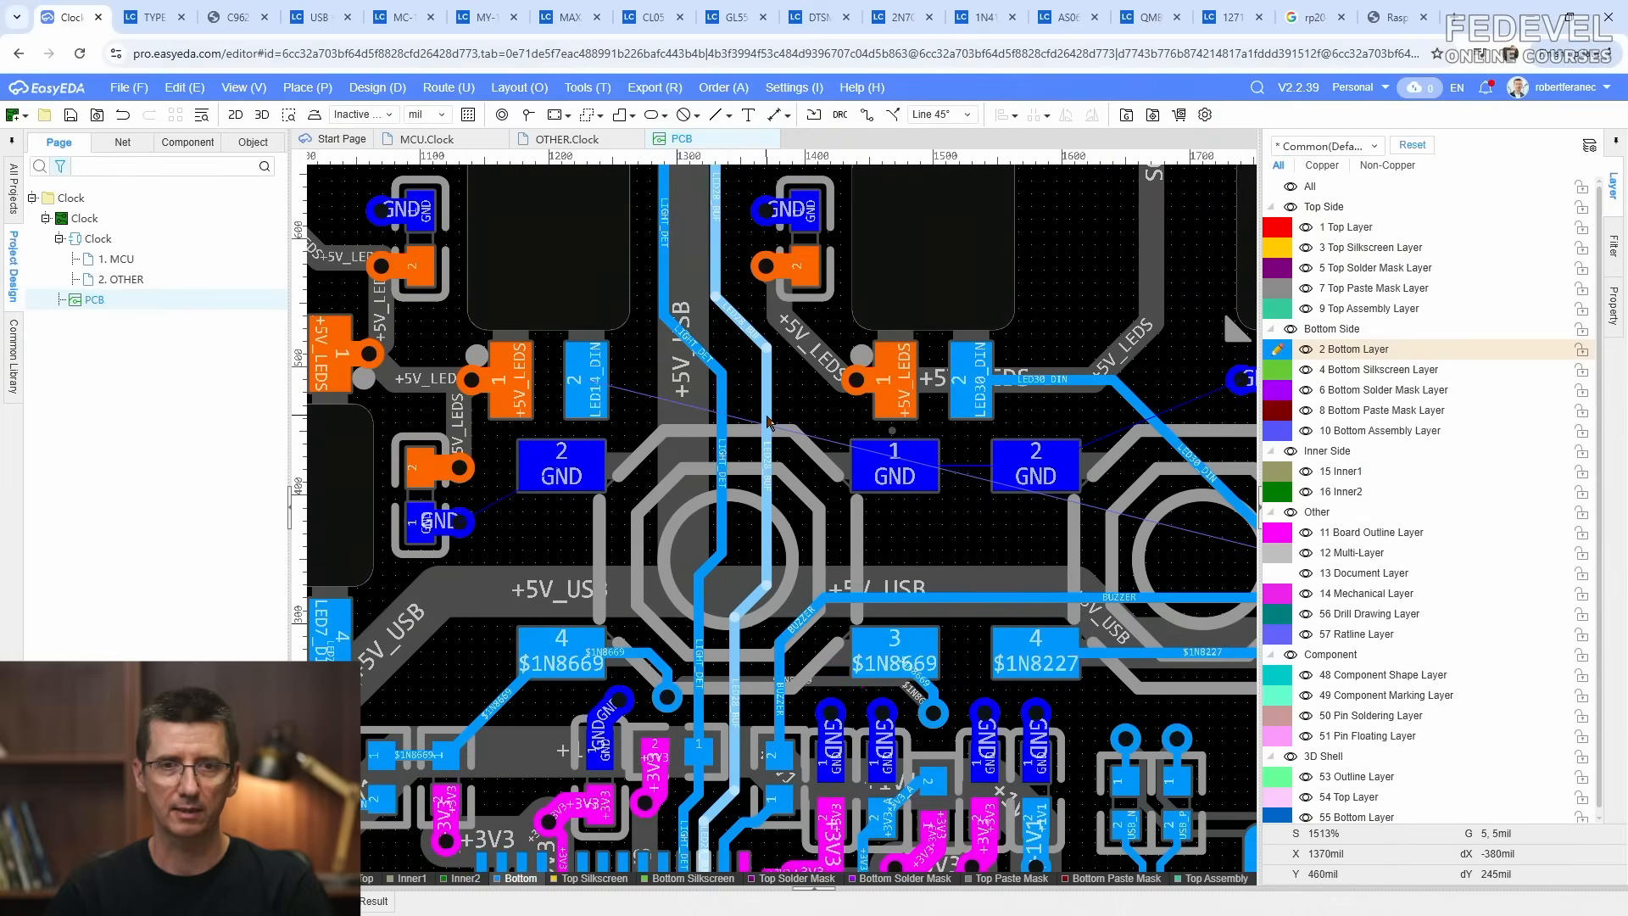
pyautogui.click(786, 419)
pyautogui.moveTo(785, 418)
pyautogui.mouseDown()
pyautogui.moveTo(805, 431)
pyautogui.moveTo(762, 423)
pyautogui.moveTo(775, 416)
pyautogui.mouseUp()
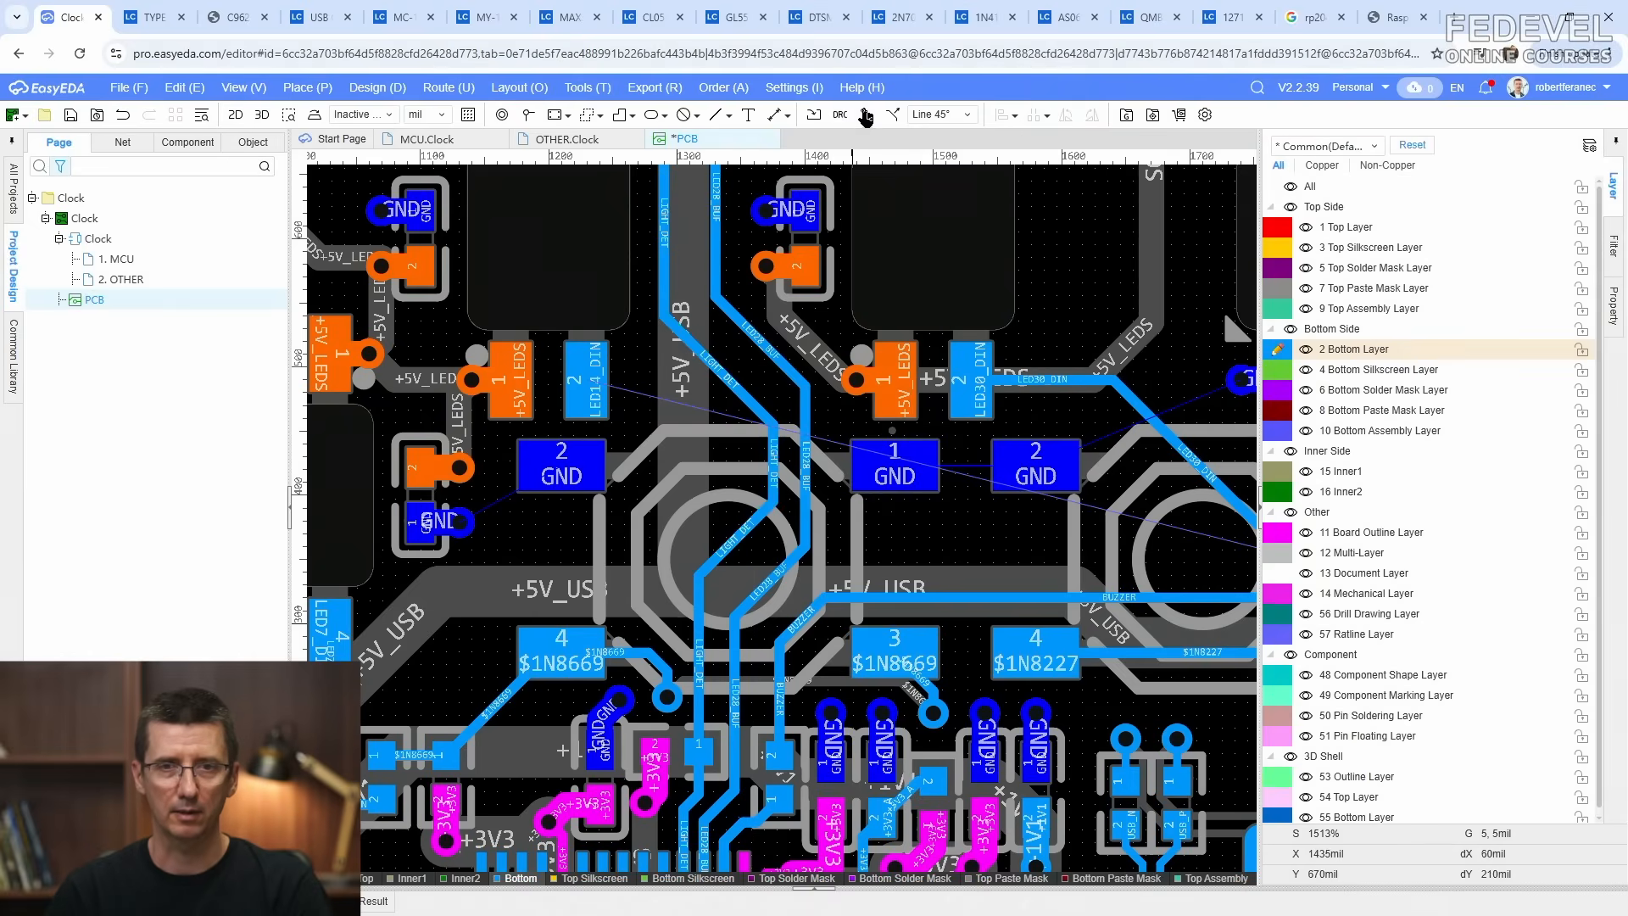
# Step: Route an 8 mil bottom-layer track from the LED14_DIN pad diagonally down to X 1350 mil, Y 420 mil, and end it there
pyautogui.press('w')
pyautogui.click(591, 389)
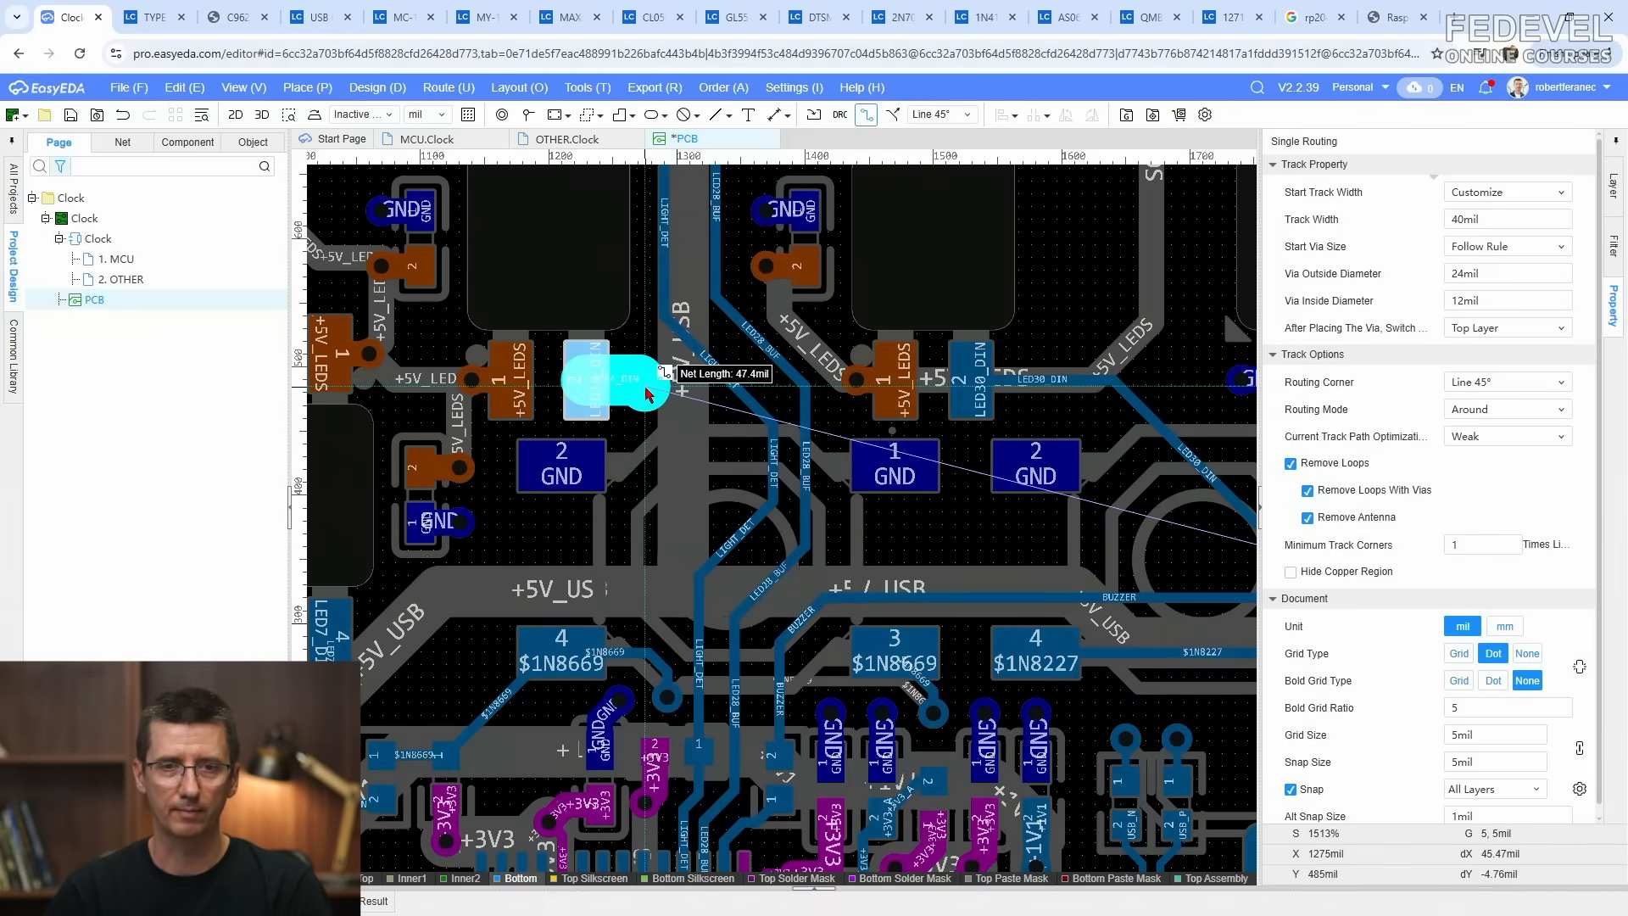
pyautogui.press('Tab')
pyautogui.write('8')
pyautogui.press('Return')
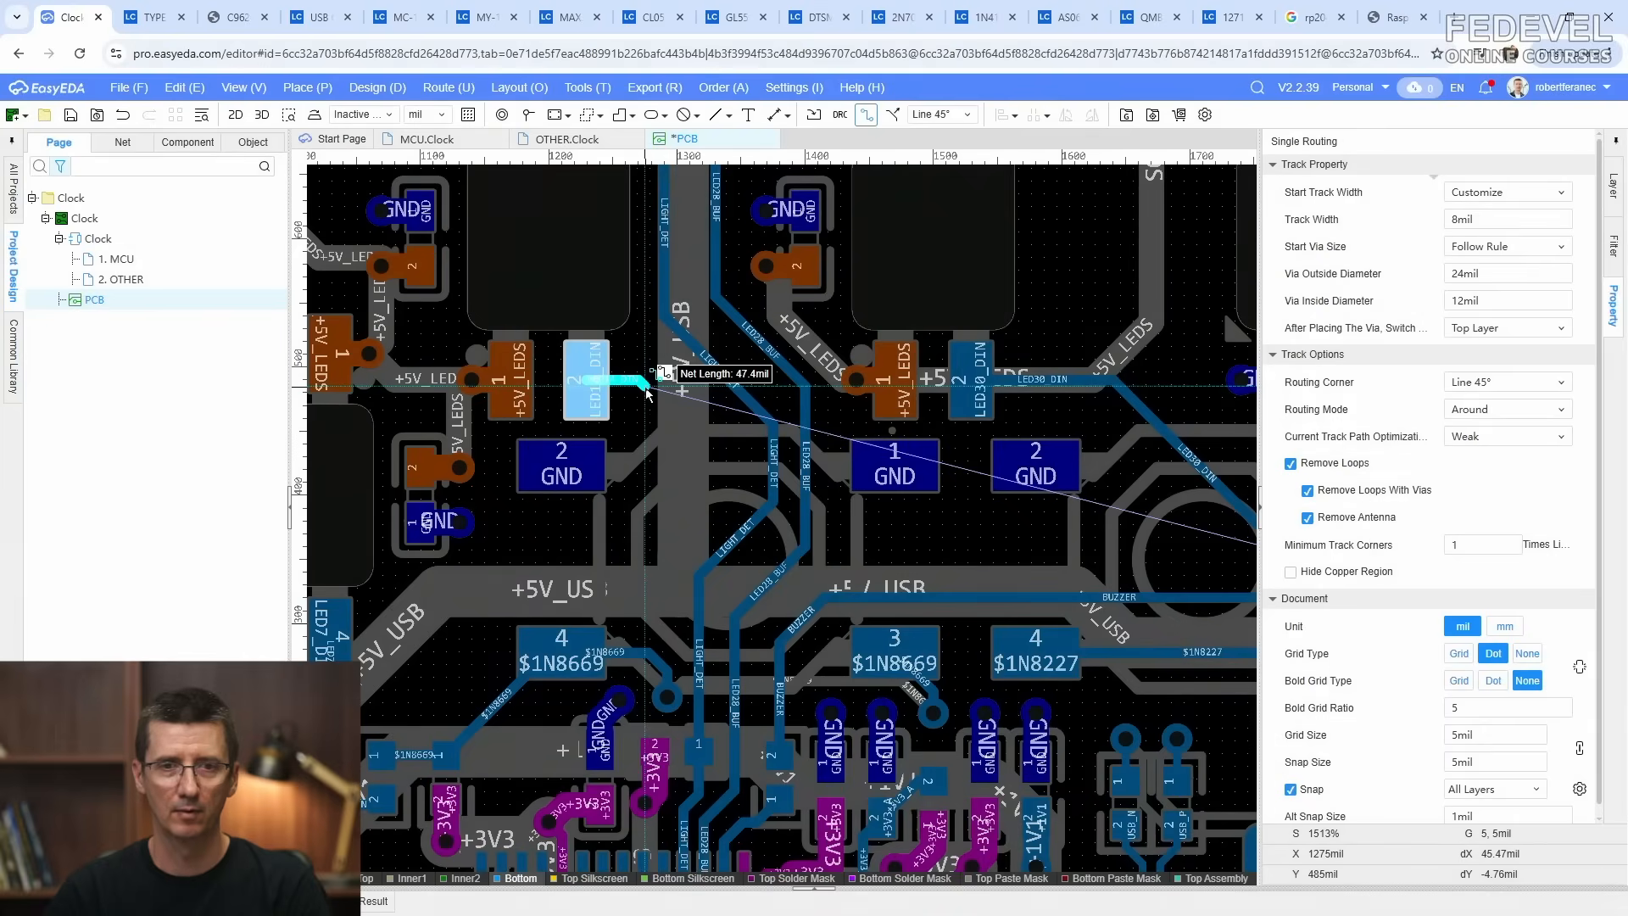
pyautogui.click(742, 469)
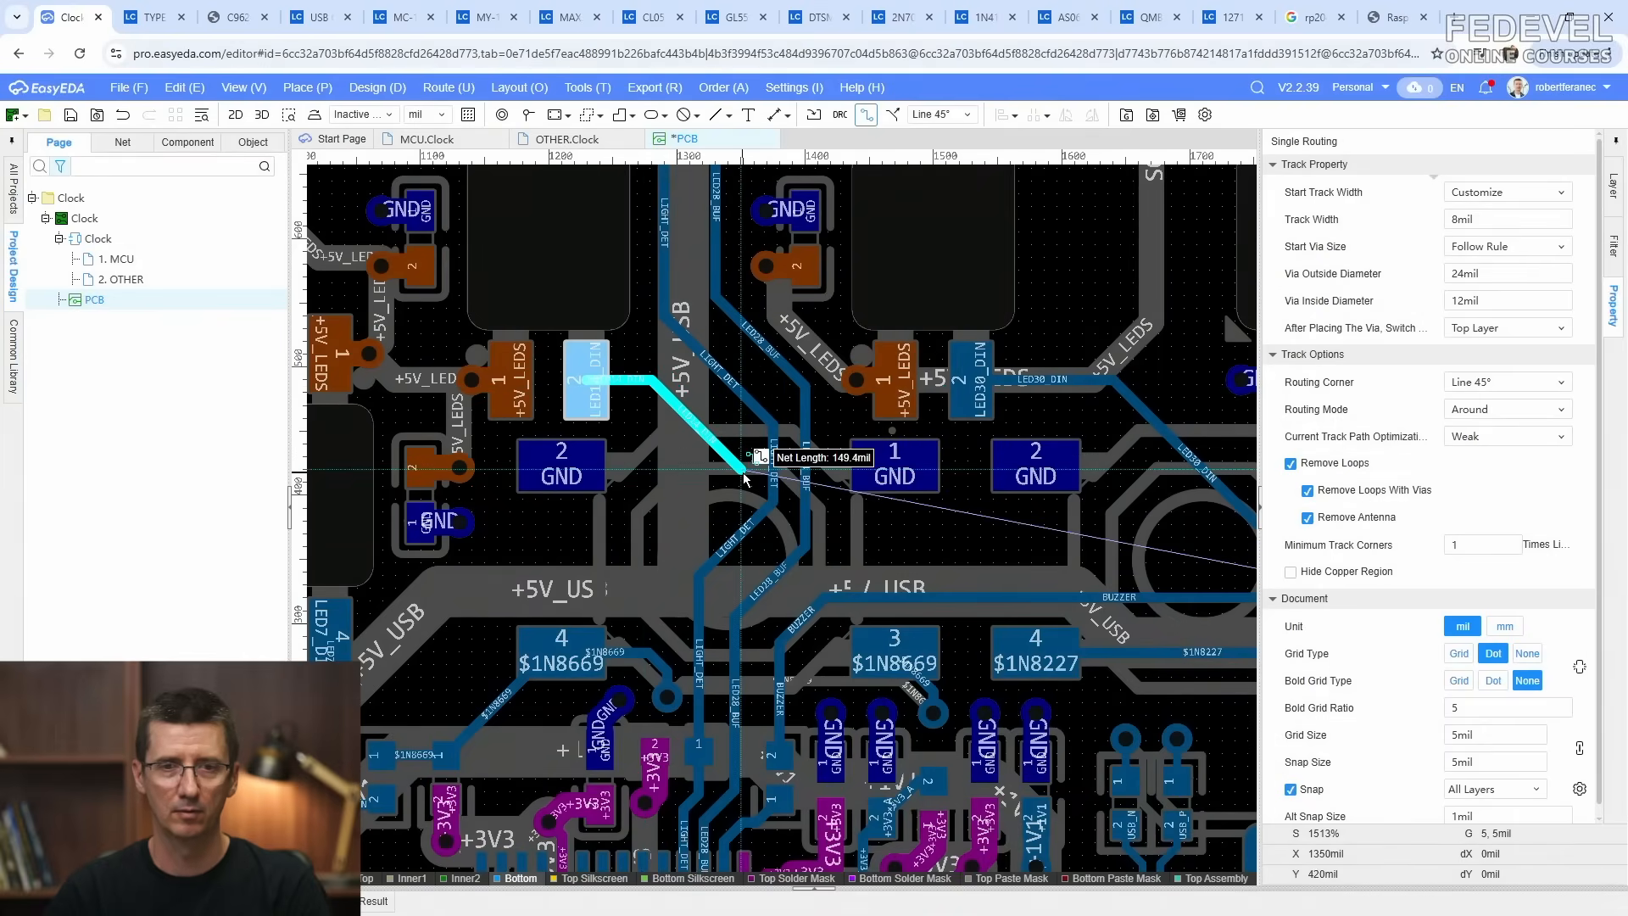
pyautogui.rightClick(750, 419)
pyautogui.rightClick(750, 418)
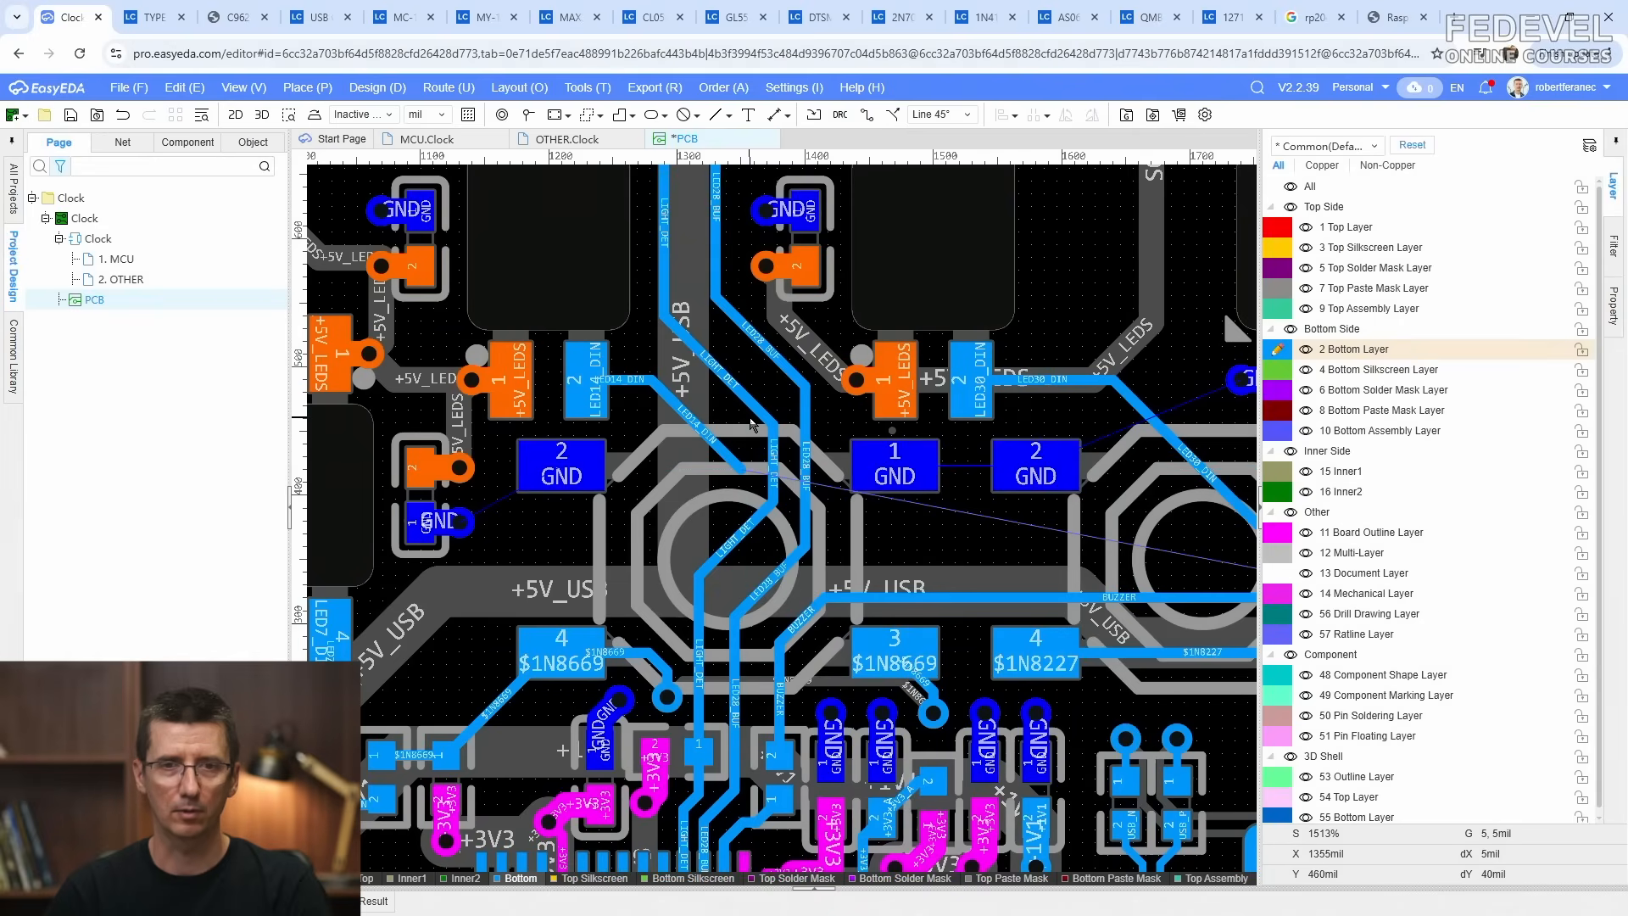
# Step: Place a via on the open end of the LED14_DIN track at X 1350 mil, Y 420 mil
pyautogui.scroll(4, 708, 395)
pyautogui.press('w')
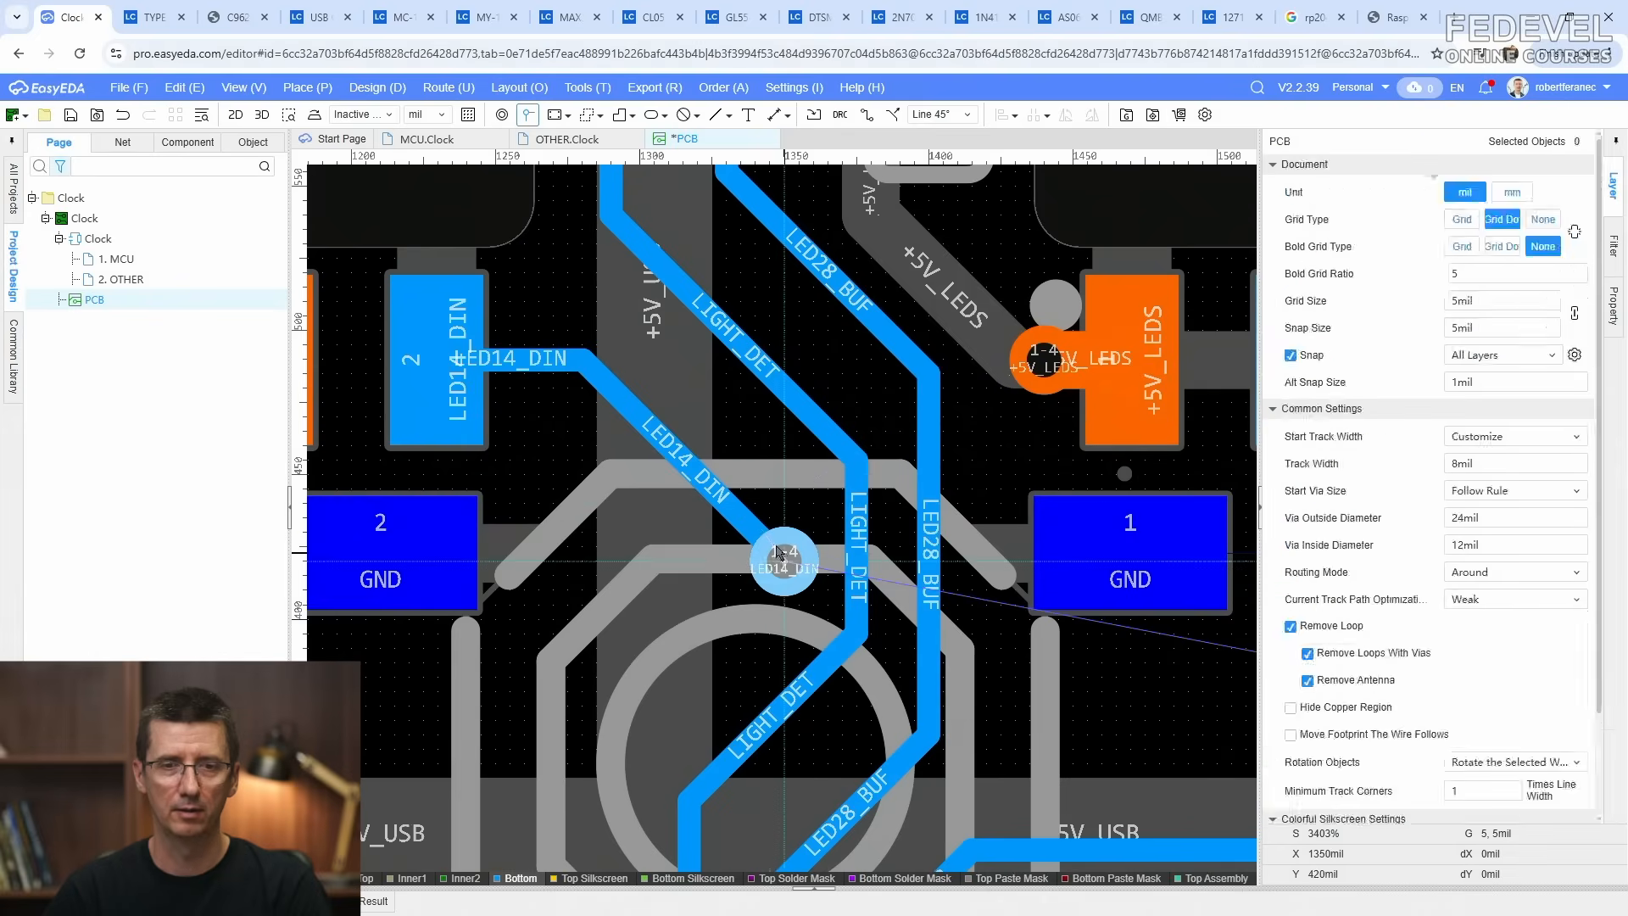
pyautogui.click(778, 551)
pyautogui.moveTo(831, 657); pyautogui.dragTo(777, 502, button='right')
# Step: Nudge the vertical LED28_BUF and LIGHT_DET segments away from the LED14_DIN via, to about X 1410 mil and X 1380 mil
pyautogui.moveTo(871, 464); pyautogui.dragTo(905, 445)
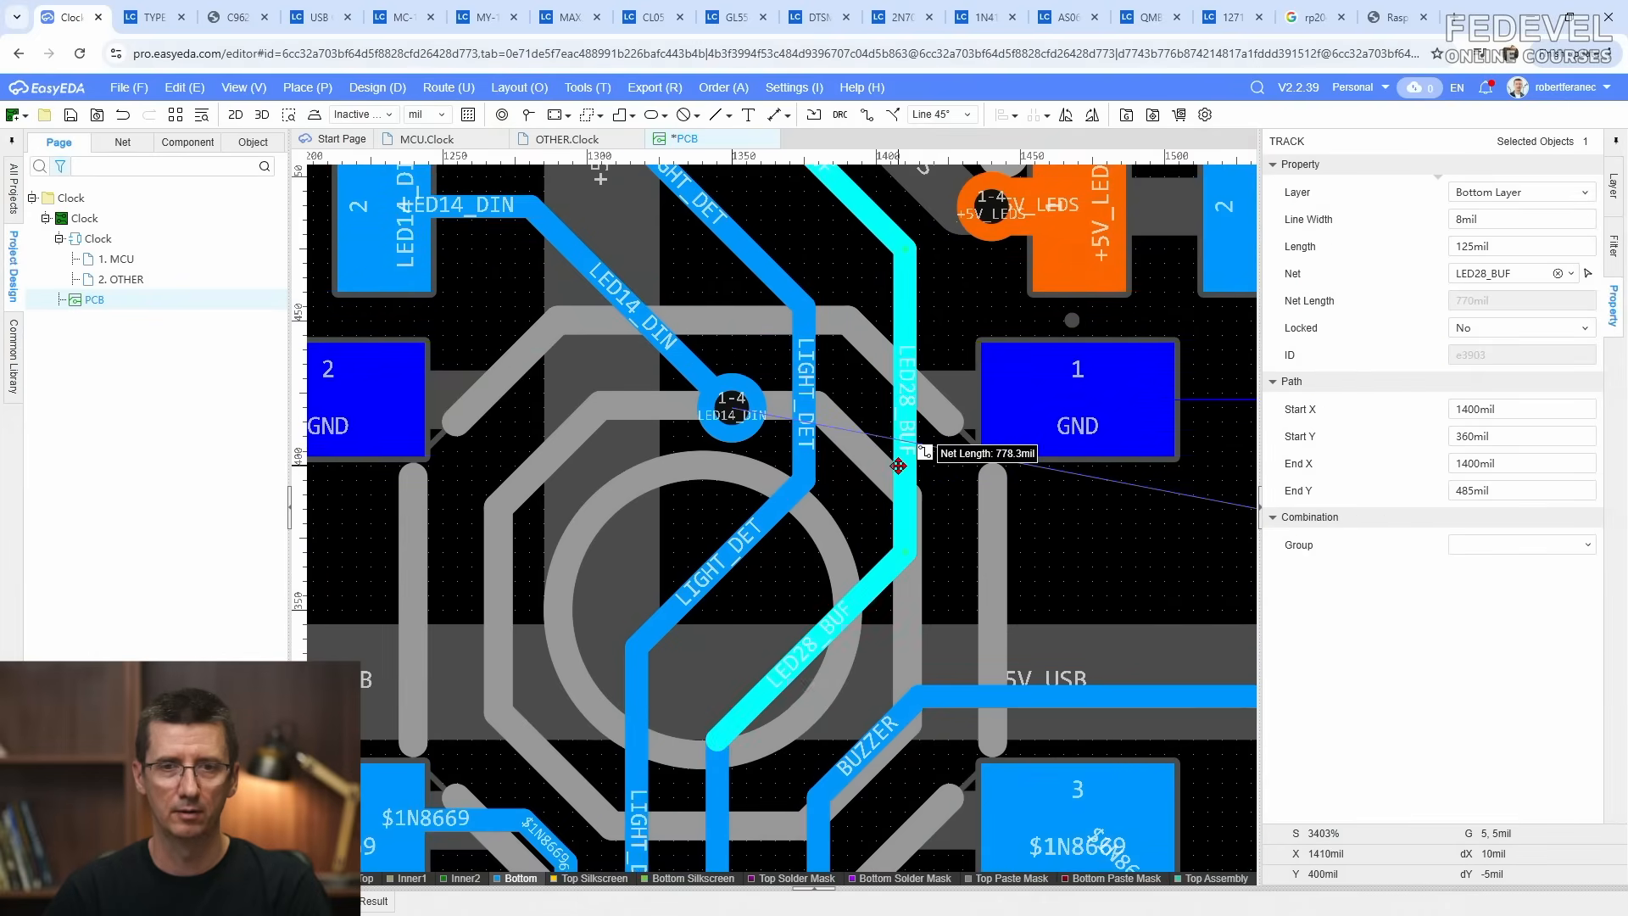
pyautogui.moveTo(799, 440); pyautogui.dragTo(820, 434)
pyautogui.scroll(-1, 808, 584)
pyautogui.moveTo(793, 336)
pyautogui.mouseDown(button='right')
pyautogui.moveTo(787, 473)
pyautogui.moveTo(771, 348)
pyautogui.mouseUp(button='right')
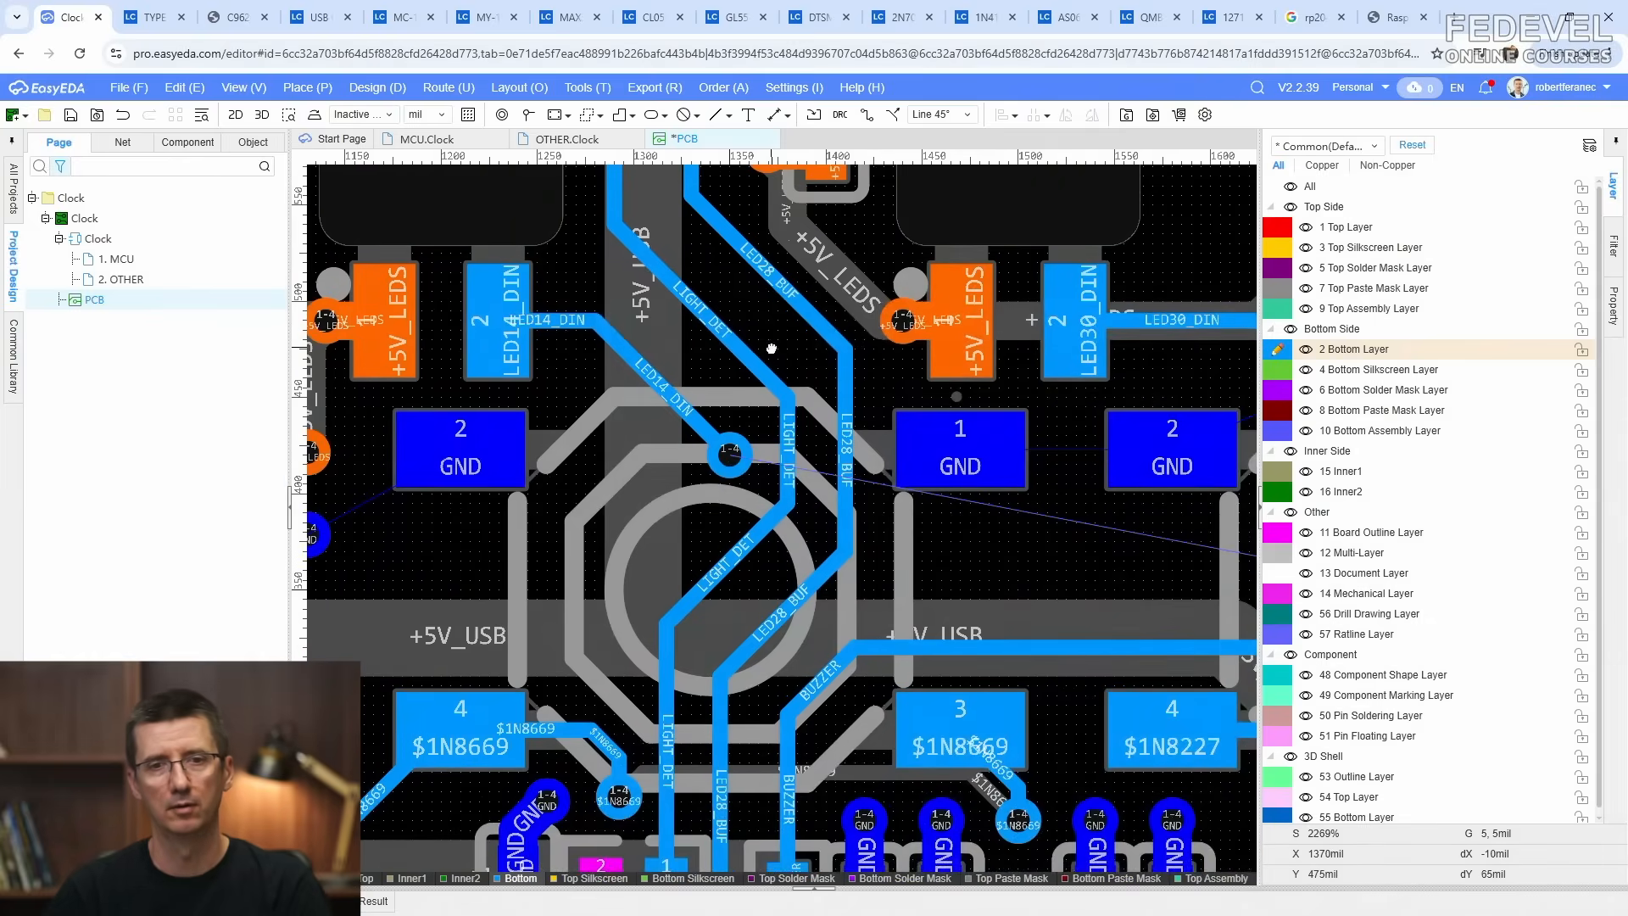
# Step: Route an 8 mil top-layer LED14_DIN track from its via across between the GND pads and up to about X 2015 mil, Y 510 mil
pyautogui.click(1276, 227)
pyautogui.scroll(-5, 590, 449)
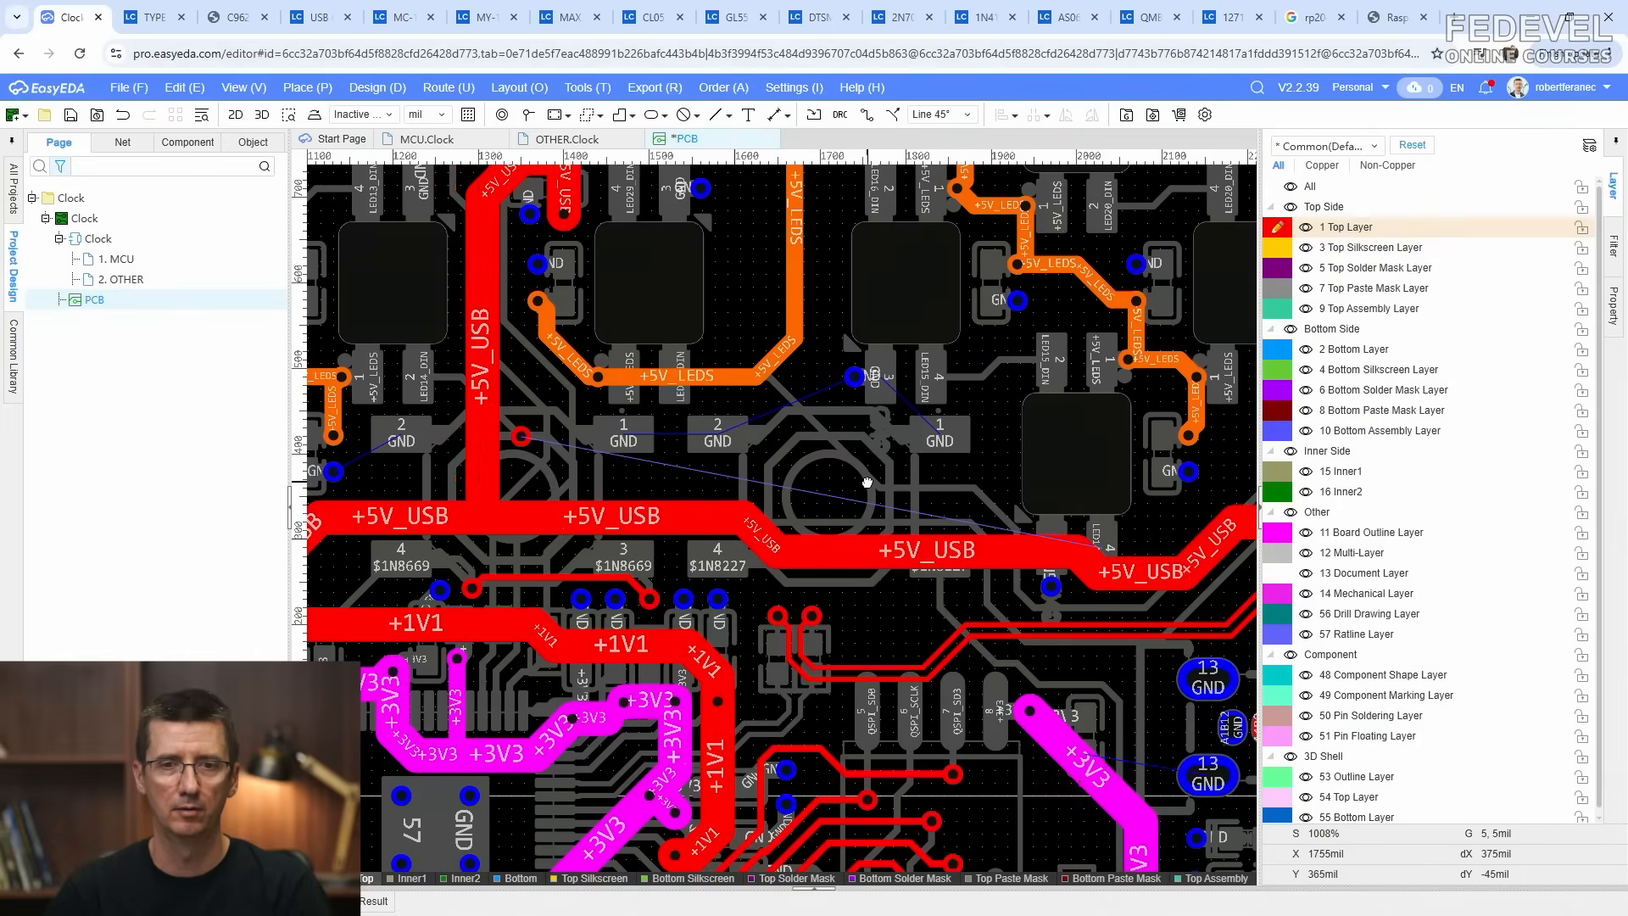
pyautogui.moveTo(868, 482)
pyautogui.mouseDown(button='right')
pyautogui.moveTo(806, 467)
pyautogui.moveTo(874, 509)
pyautogui.mouseUp(button='right')
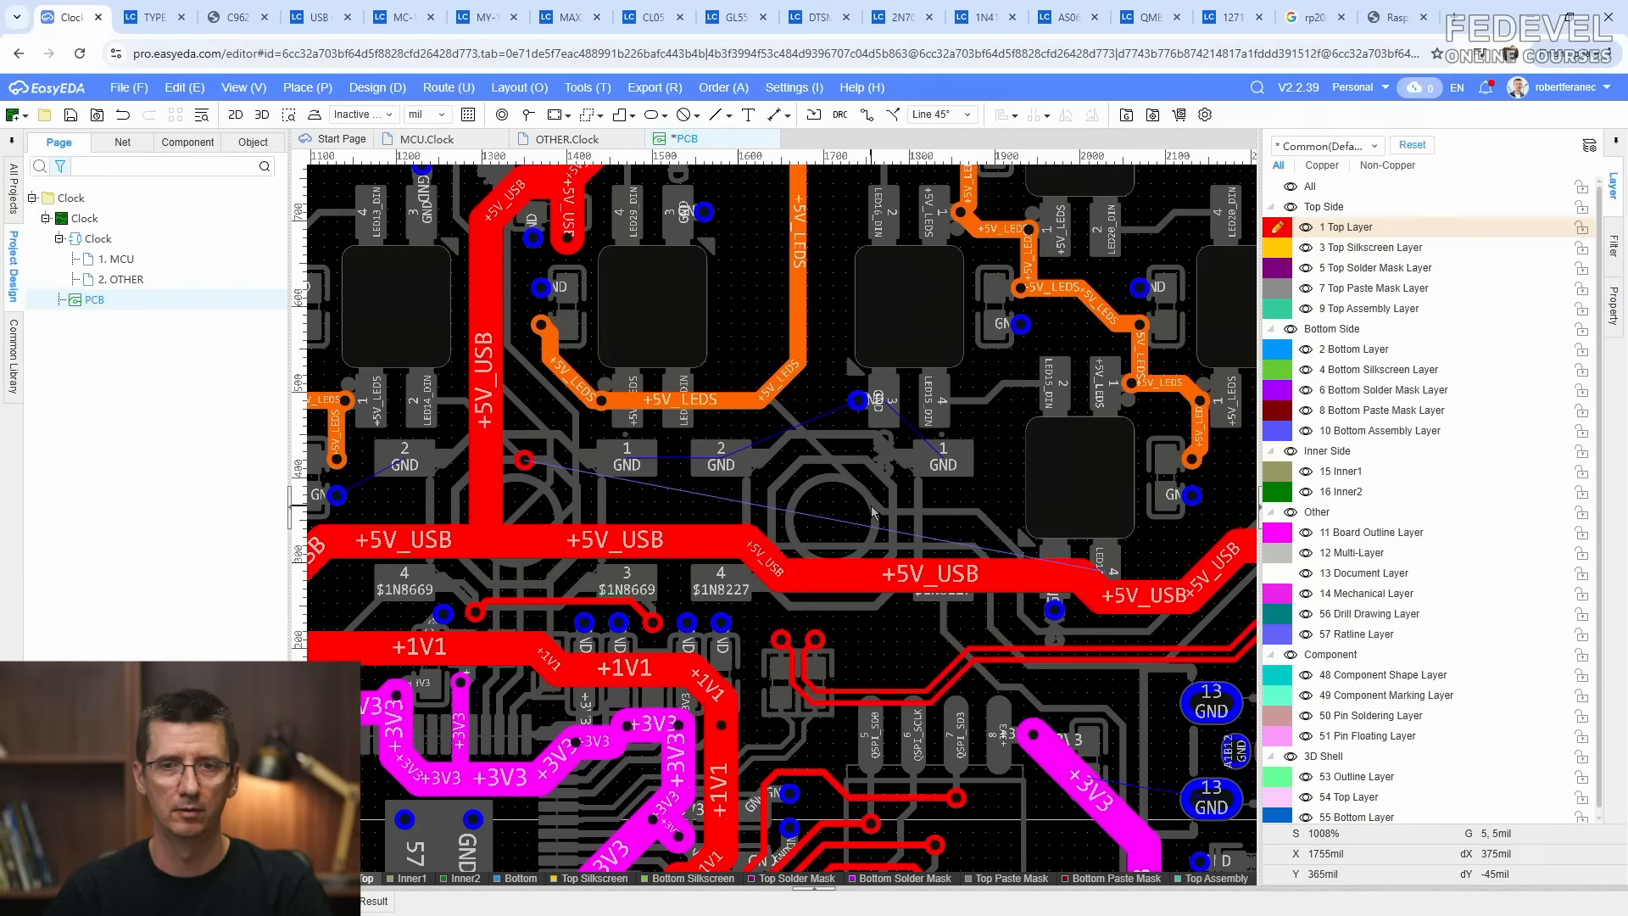
pyautogui.click(867, 120)
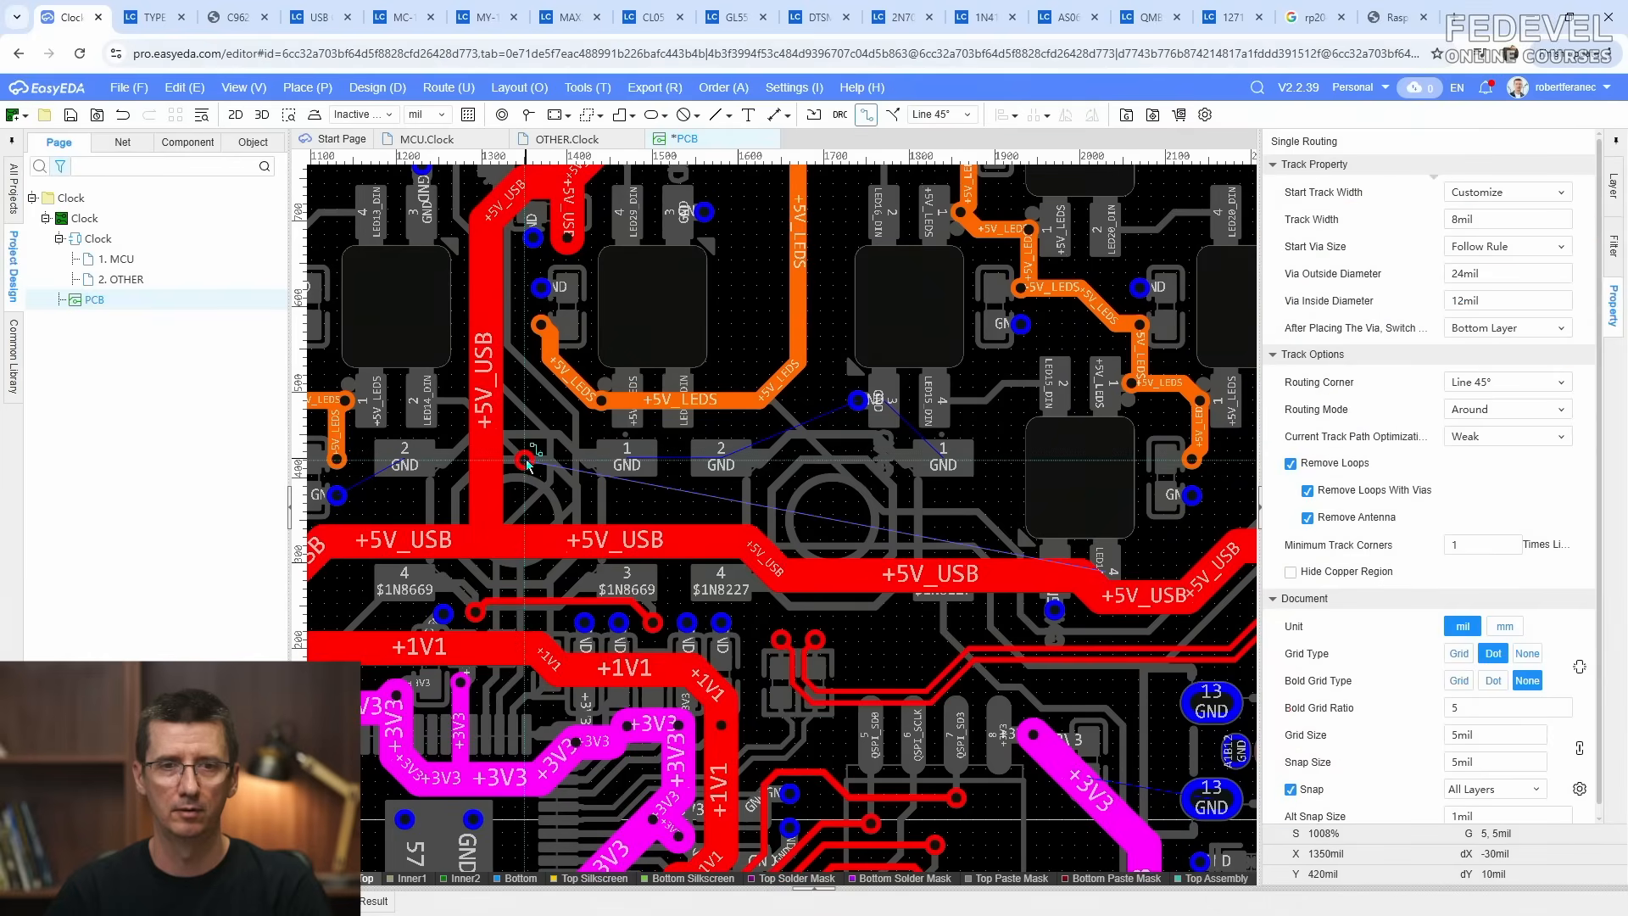
pyautogui.click(526, 462)
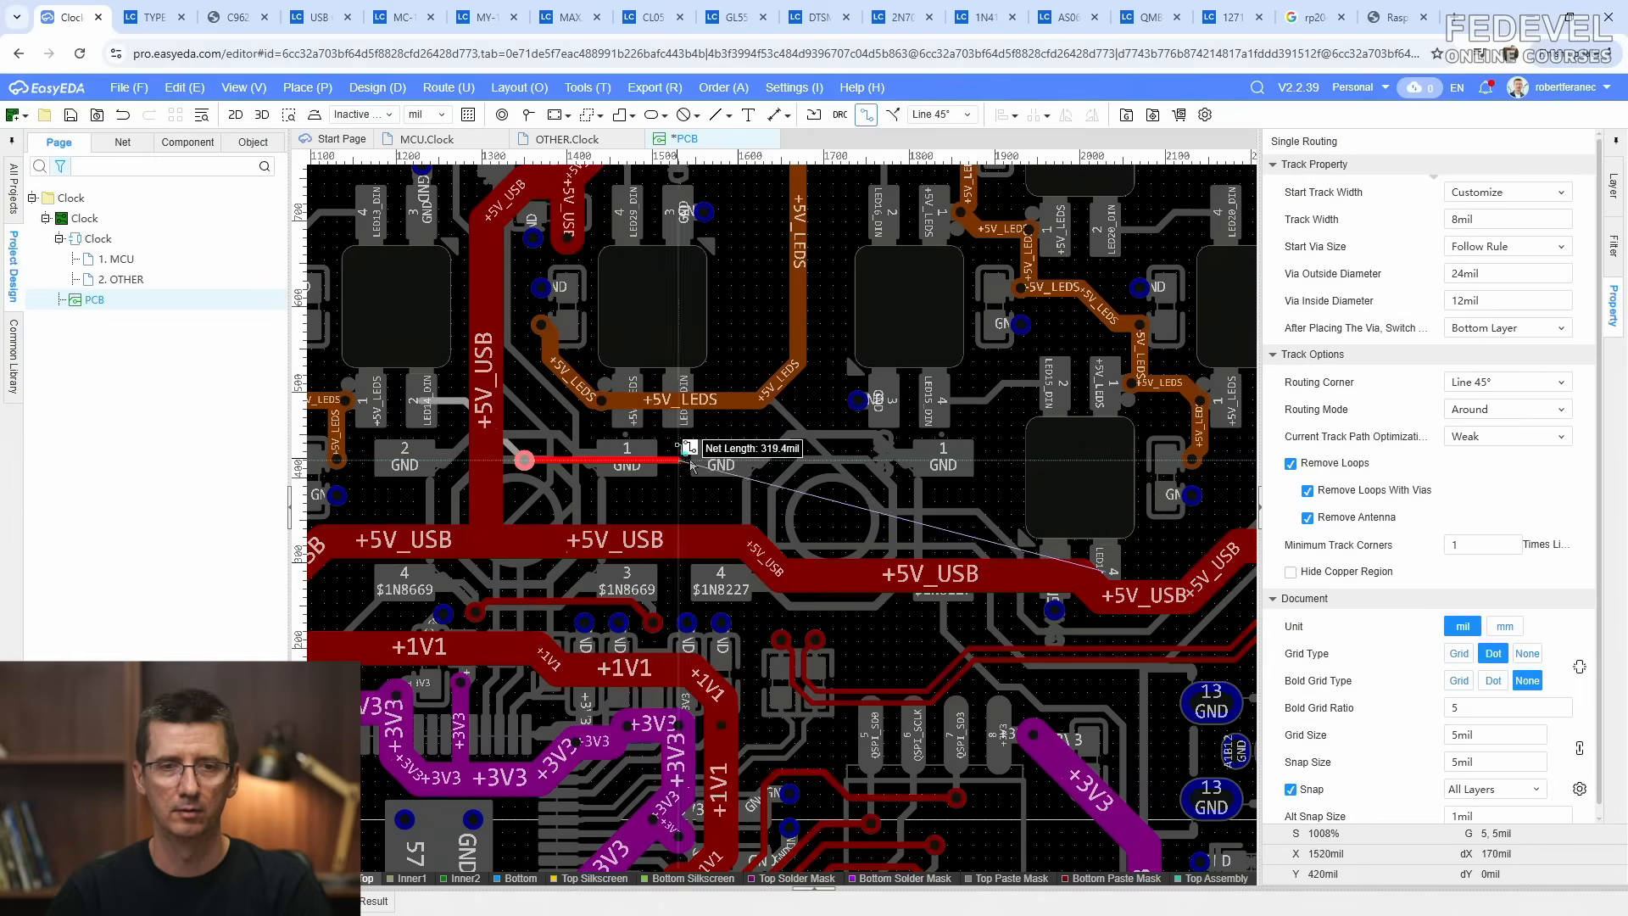
pyautogui.click(974, 420)
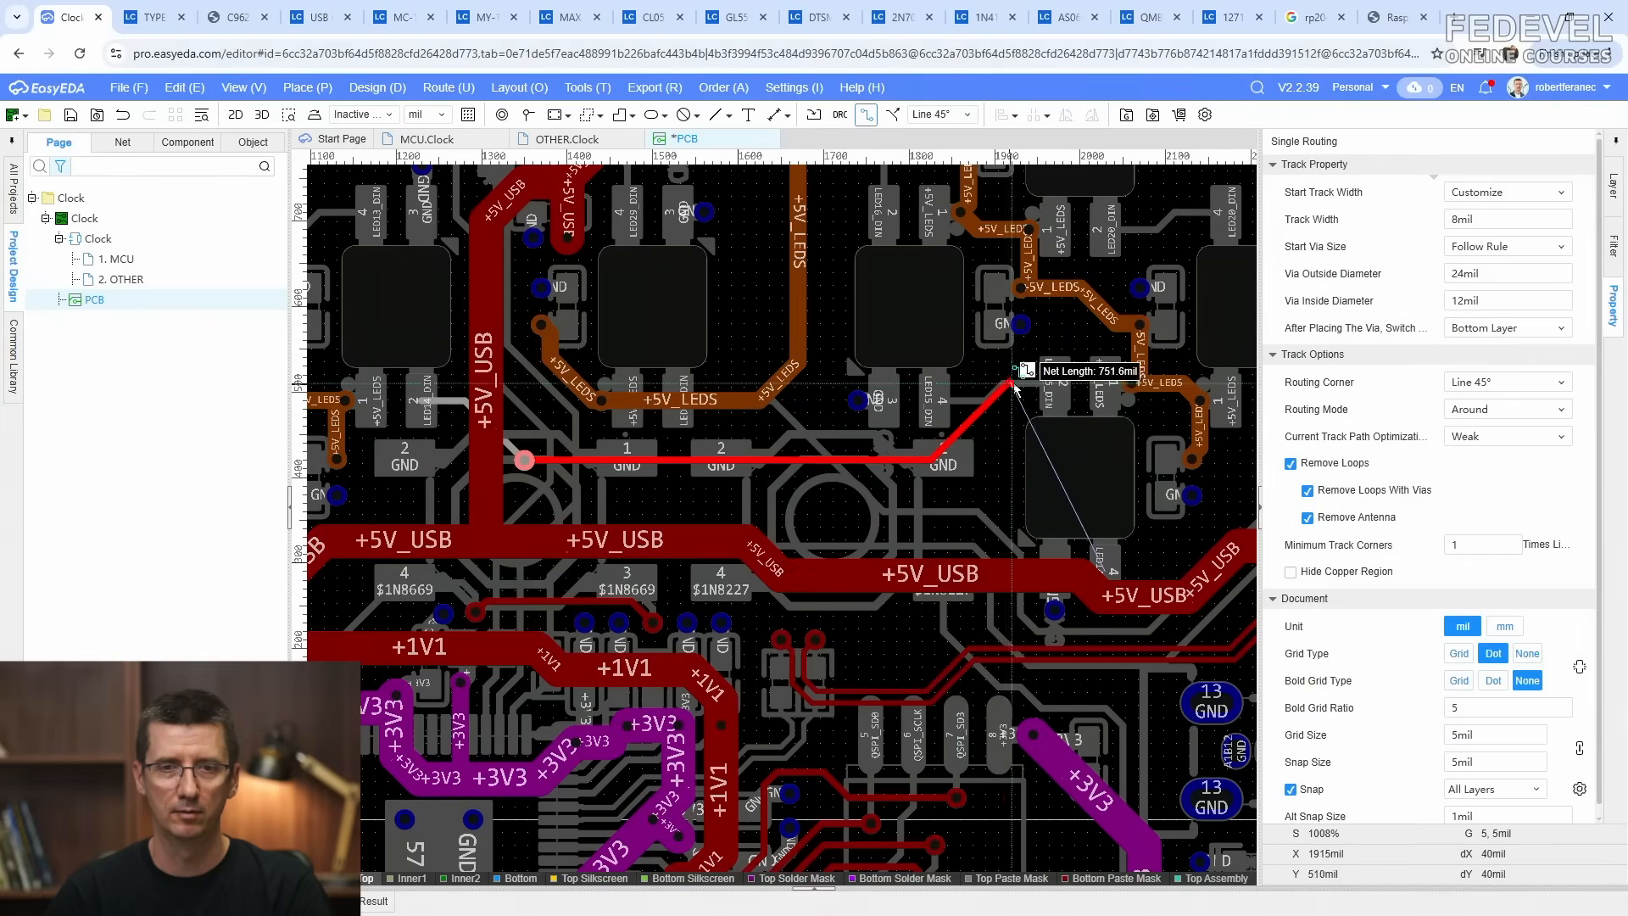
pyautogui.click(1091, 383)
pyautogui.press('Escape')
# Step: Move the +5V_LEDS via clear of the LED14_DIN track, to about X 2030 mil, Y 560 mil
pyautogui.scroll(6, 1093, 382)
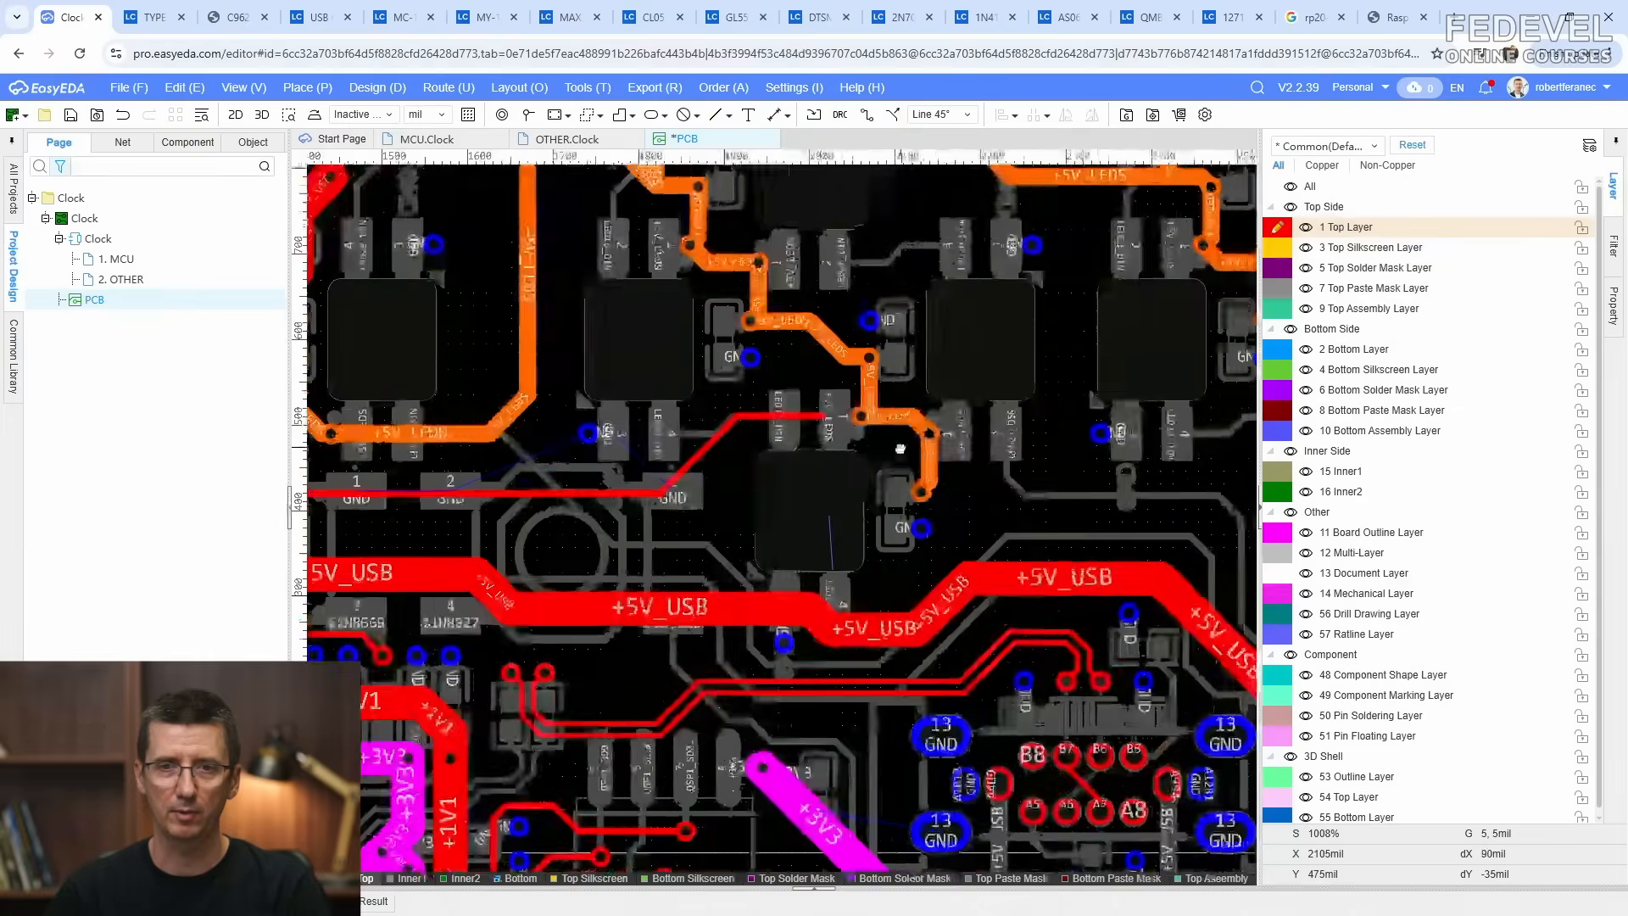
pyautogui.moveTo(836, 521); pyautogui.dragTo(753, 390)
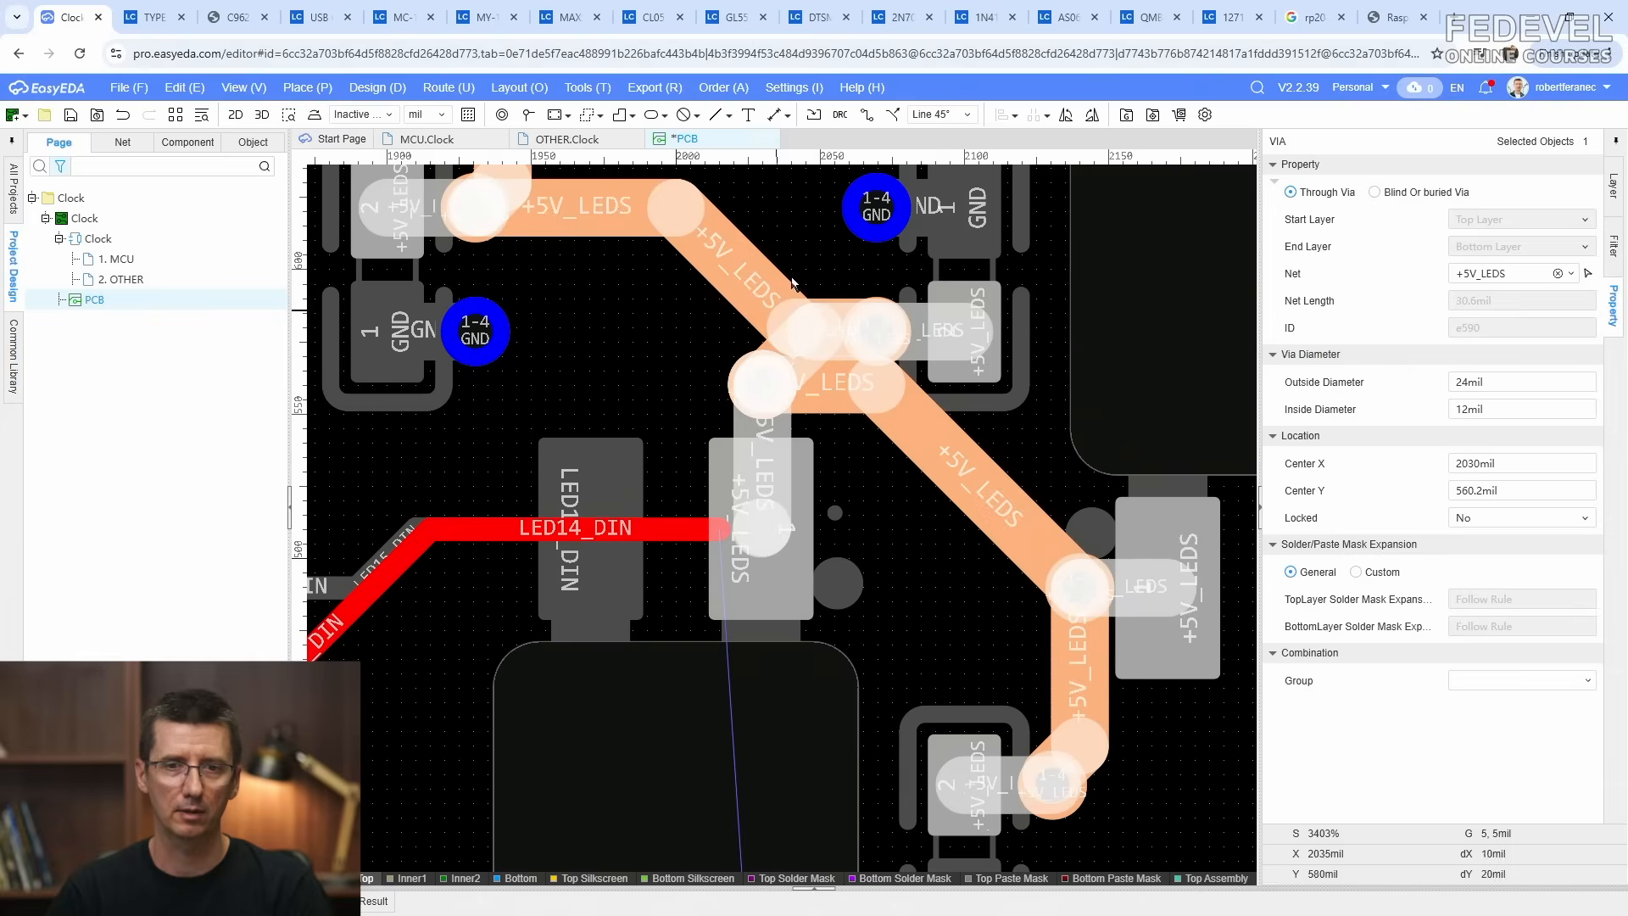
# Step: Extend the 8 mil top-layer LED14_DIN track around the LED to X 2100 mil, Y 330 mil and place a via on its end
pyautogui.click(865, 116)
pyautogui.click(719, 533)
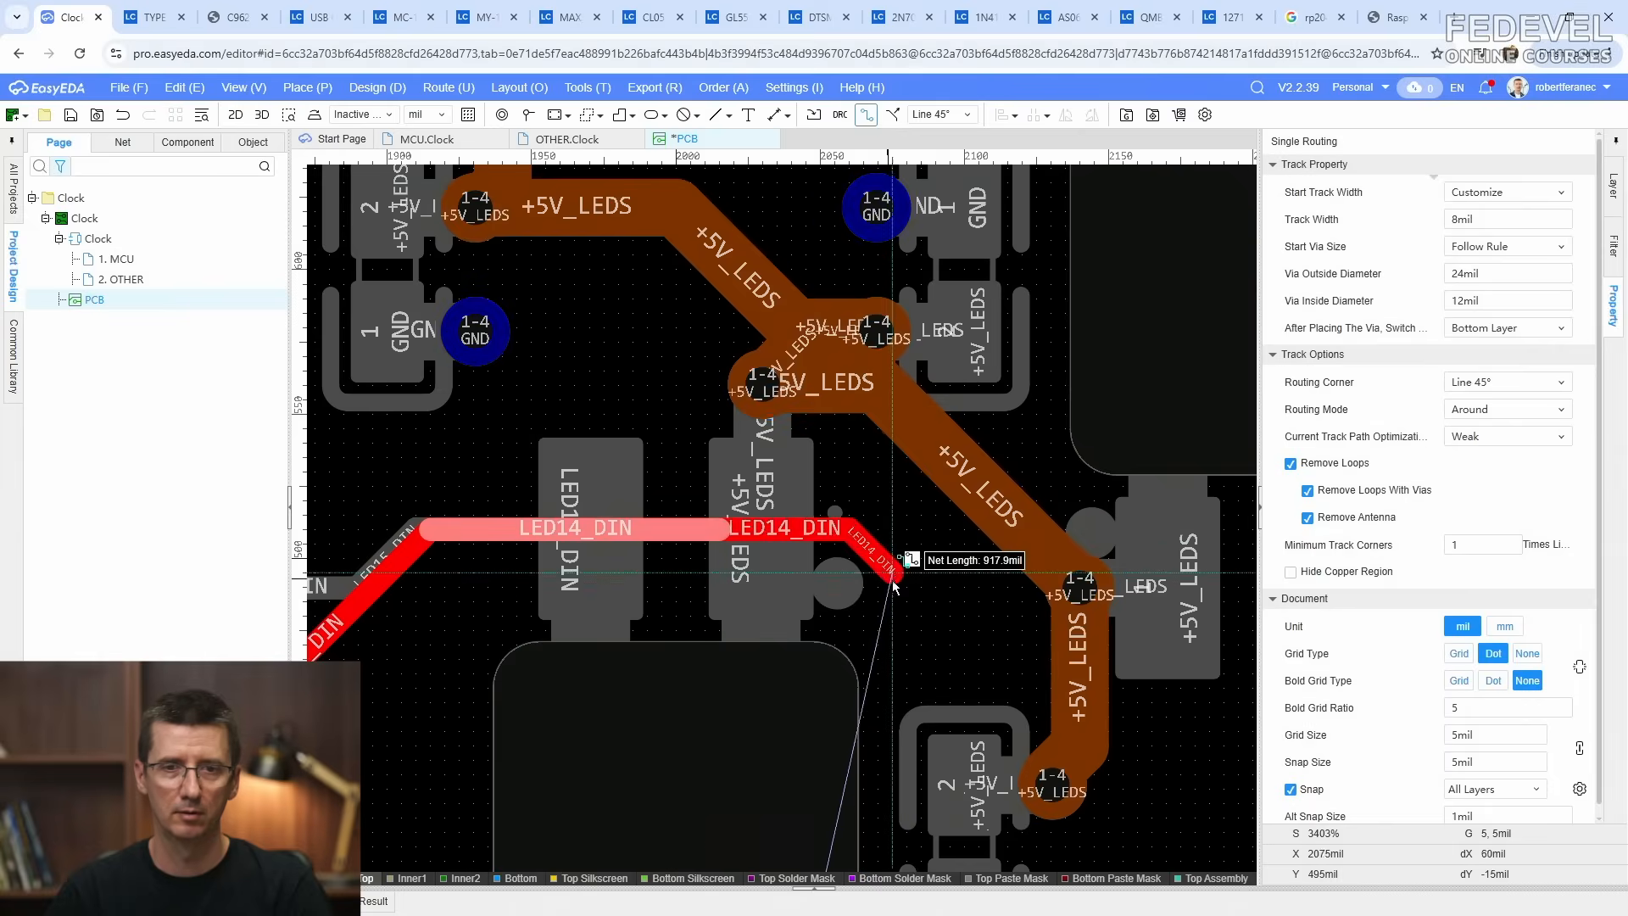
pyautogui.moveTo(895, 561); pyautogui.dragTo(900, 388, button='right')
pyautogui.moveTo(930, 505); pyautogui.dragTo(929, 357, button='right')
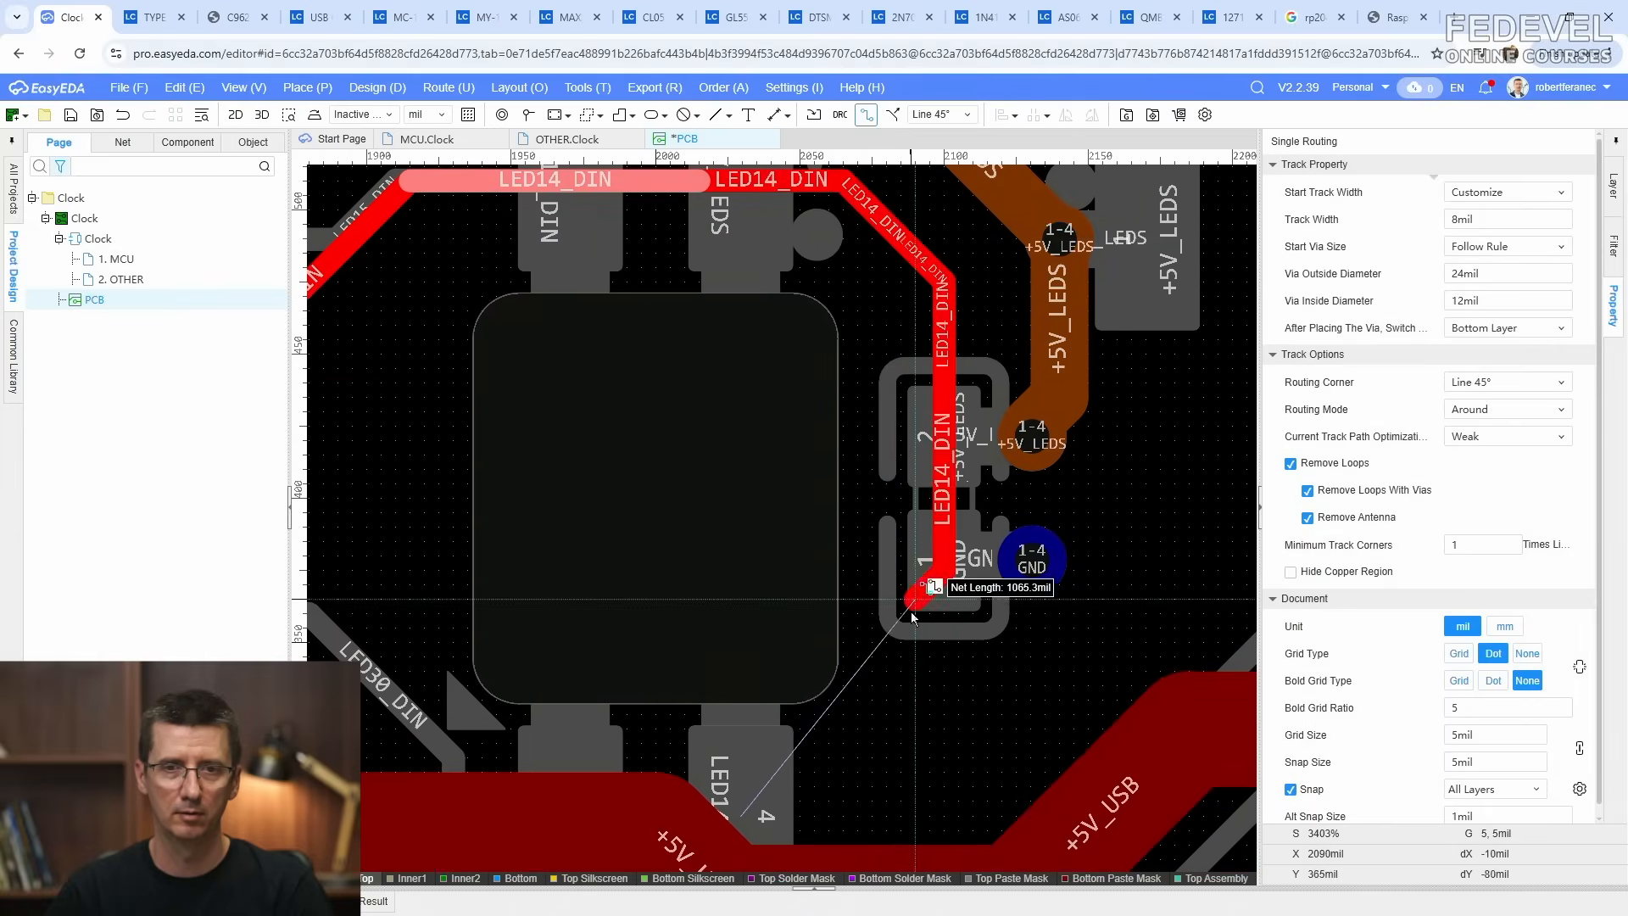
pyautogui.rightClick(934, 703)
pyautogui.rightClick(882, 751)
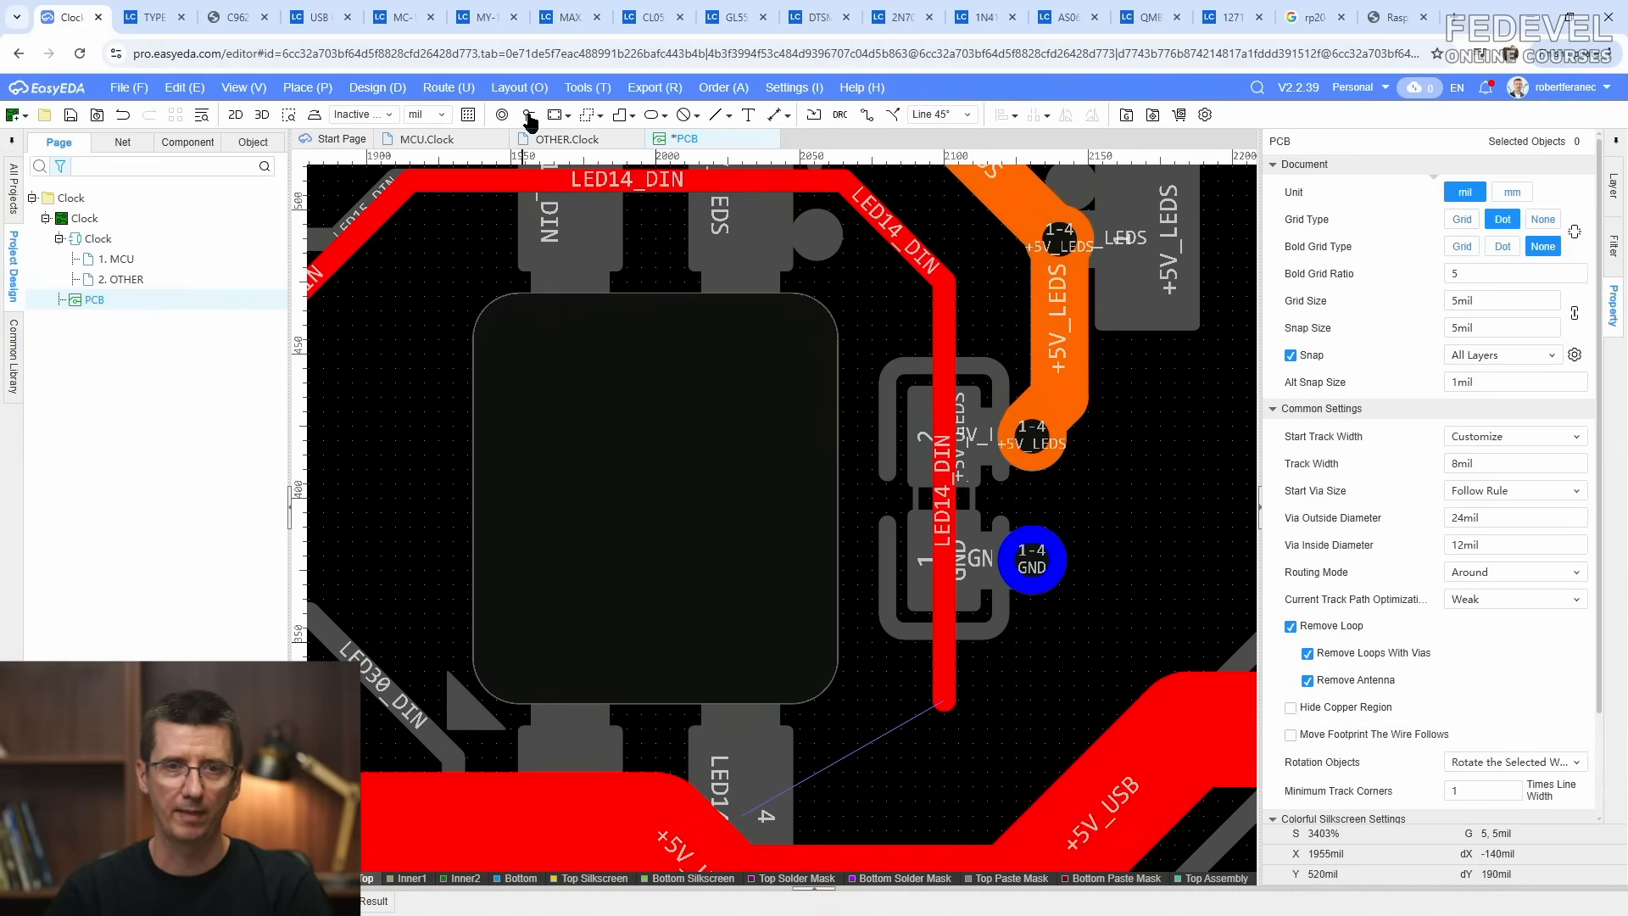
pyautogui.click(528, 115)
pyautogui.click(944, 699)
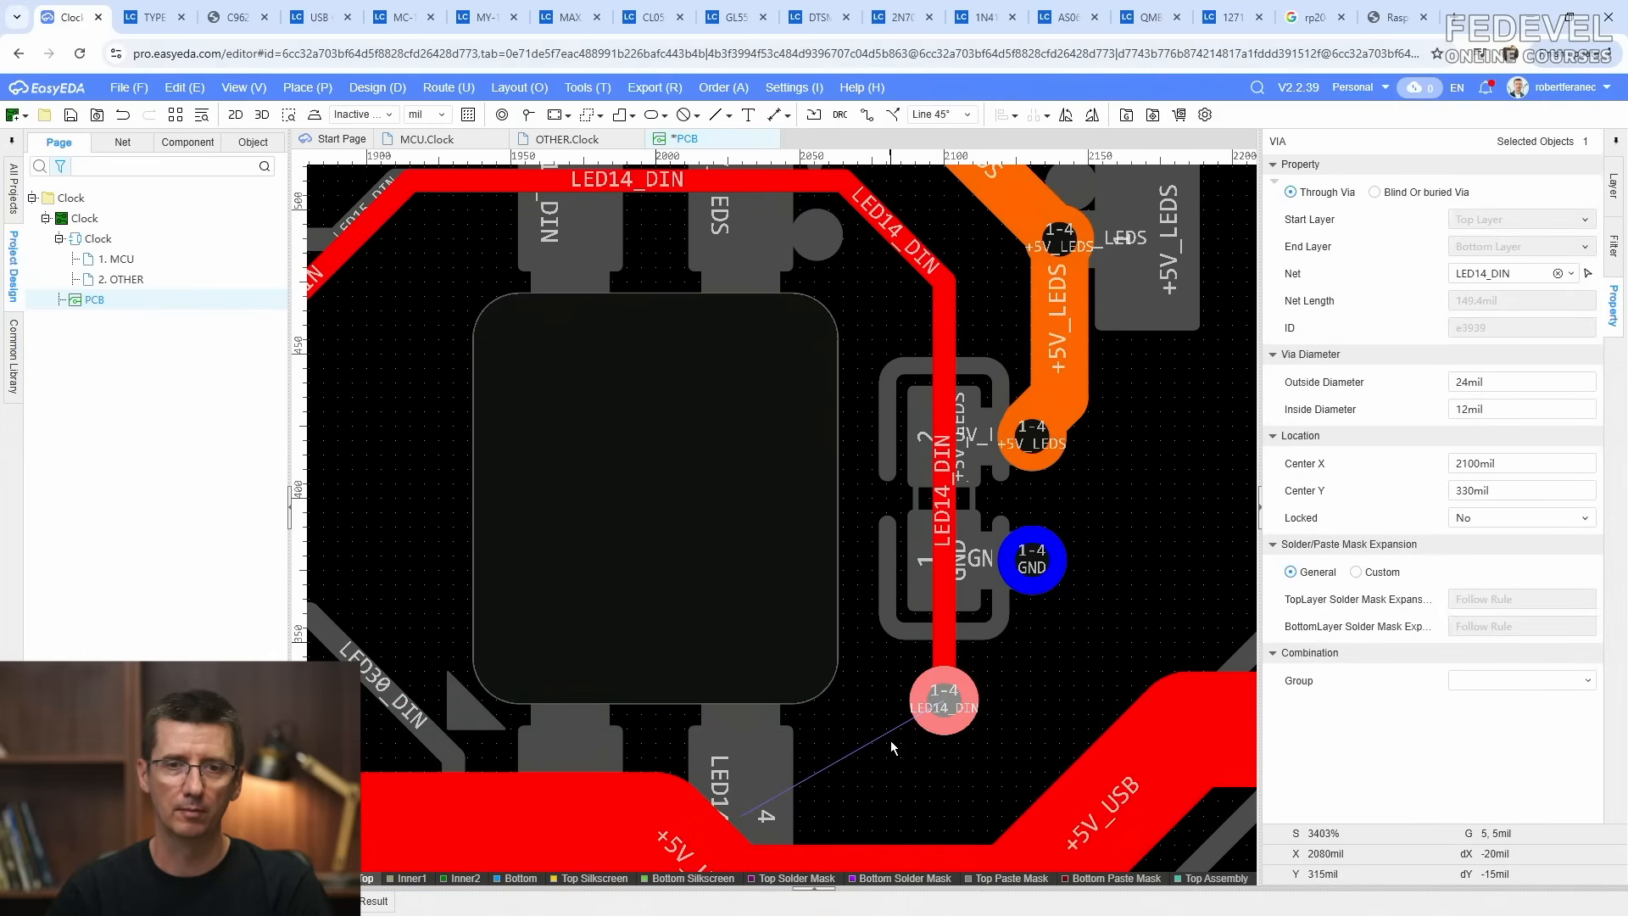
# Step: Route an 8 mil bottom-layer track from LED14_DIN pad 4 to the via at X 2100 mil, Y 330 mil
pyautogui.click(1614, 189)
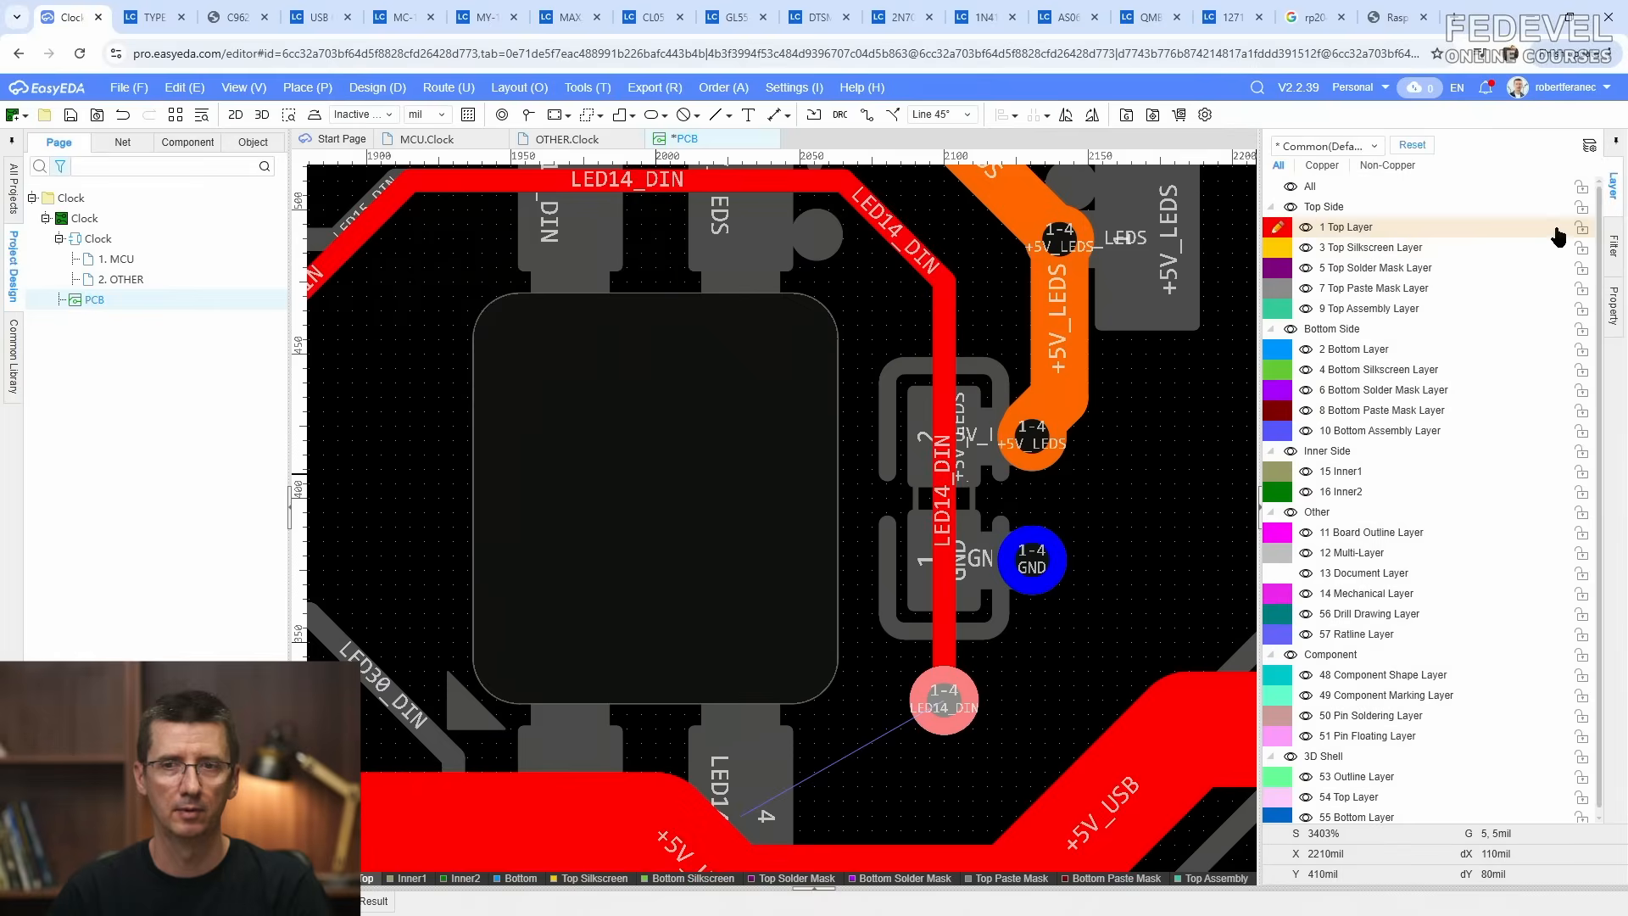
pyautogui.click(1272, 352)
pyautogui.scroll(-2, 1195, 373)
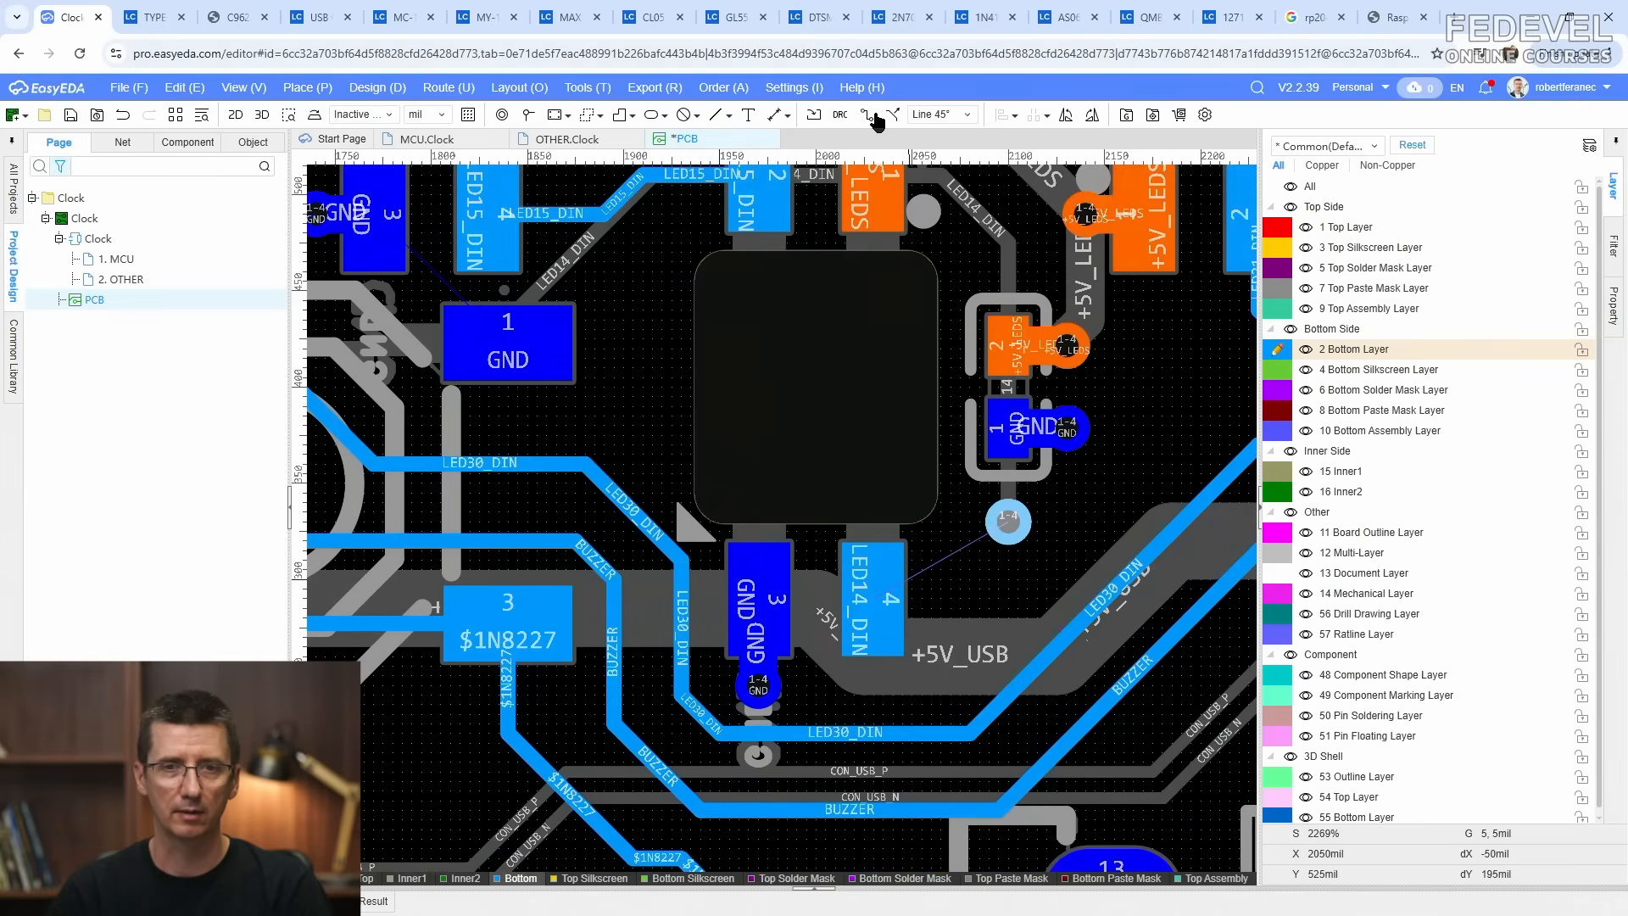
pyautogui.click(866, 115)
pyautogui.click(878, 598)
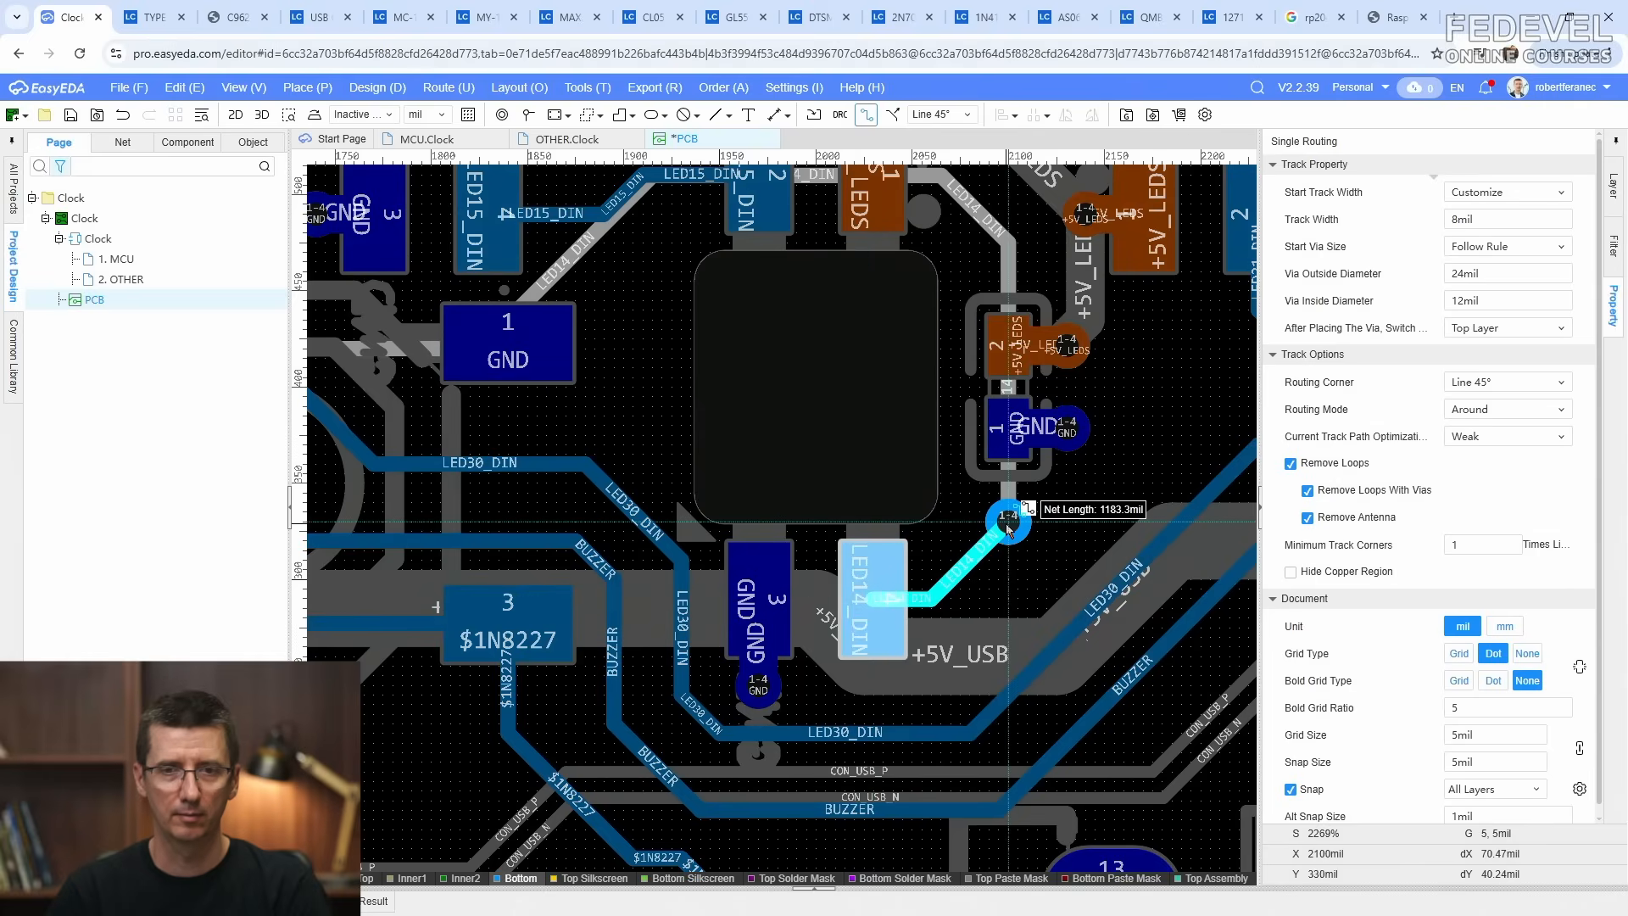
pyautogui.click(1008, 523)
pyautogui.press('Escape')
# Step: Check the LED14_DIN routing on the top layer, return to the bottom layer and save the PCB
pyautogui.scroll(-6, 1000, 585)
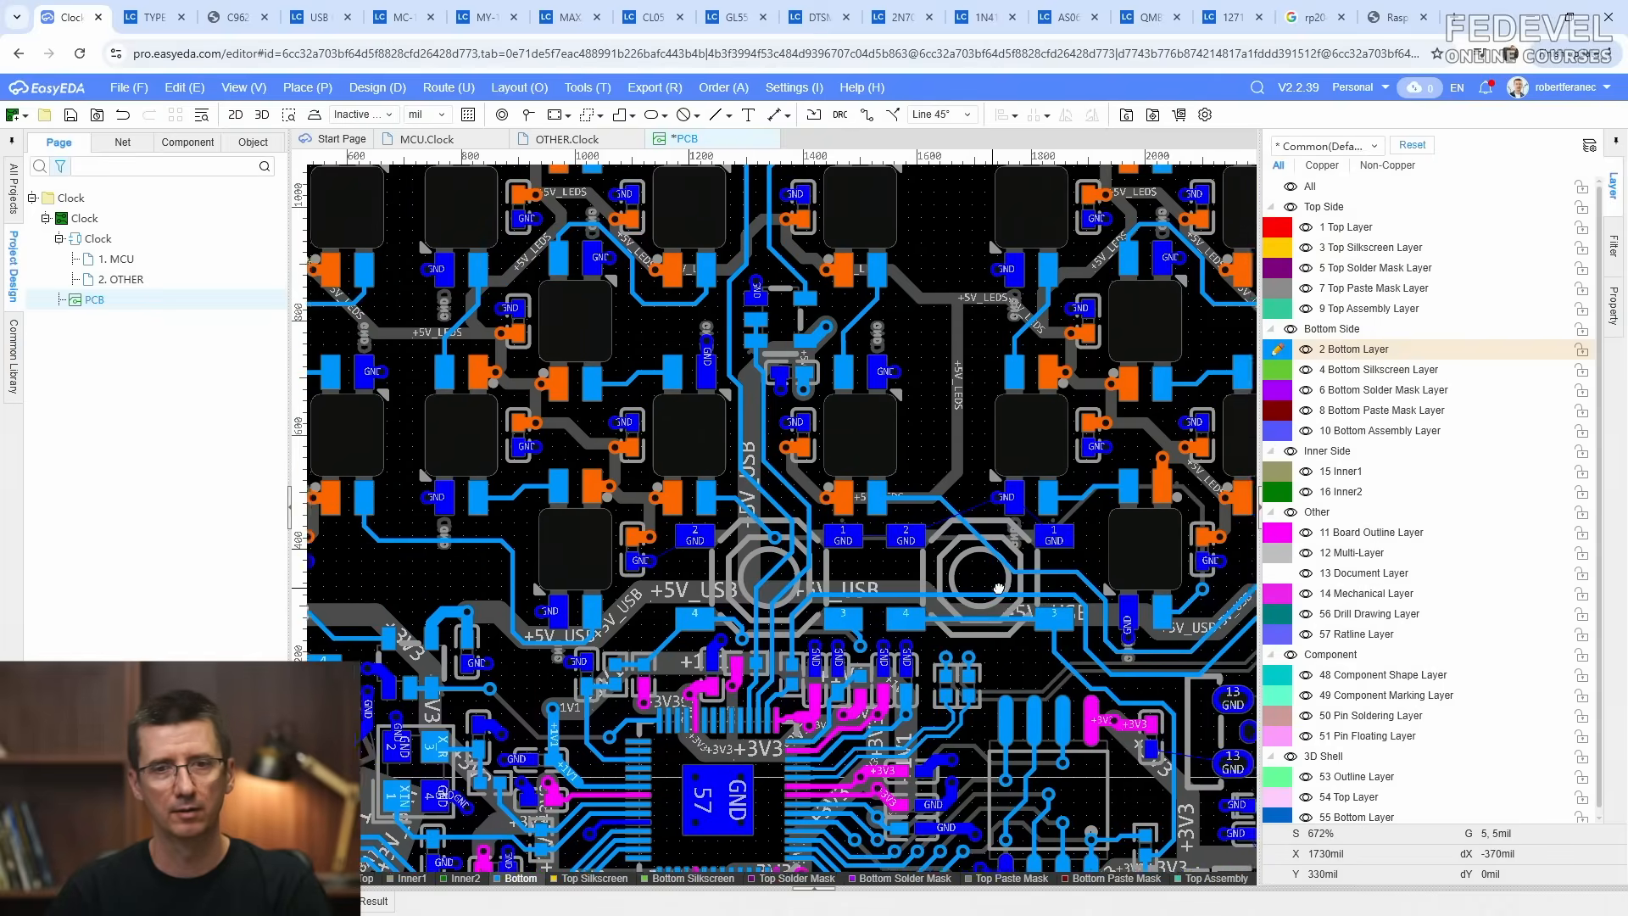
pyautogui.moveTo(999, 587); pyautogui.dragTo(859, 572, button='right')
pyautogui.click(1280, 228)
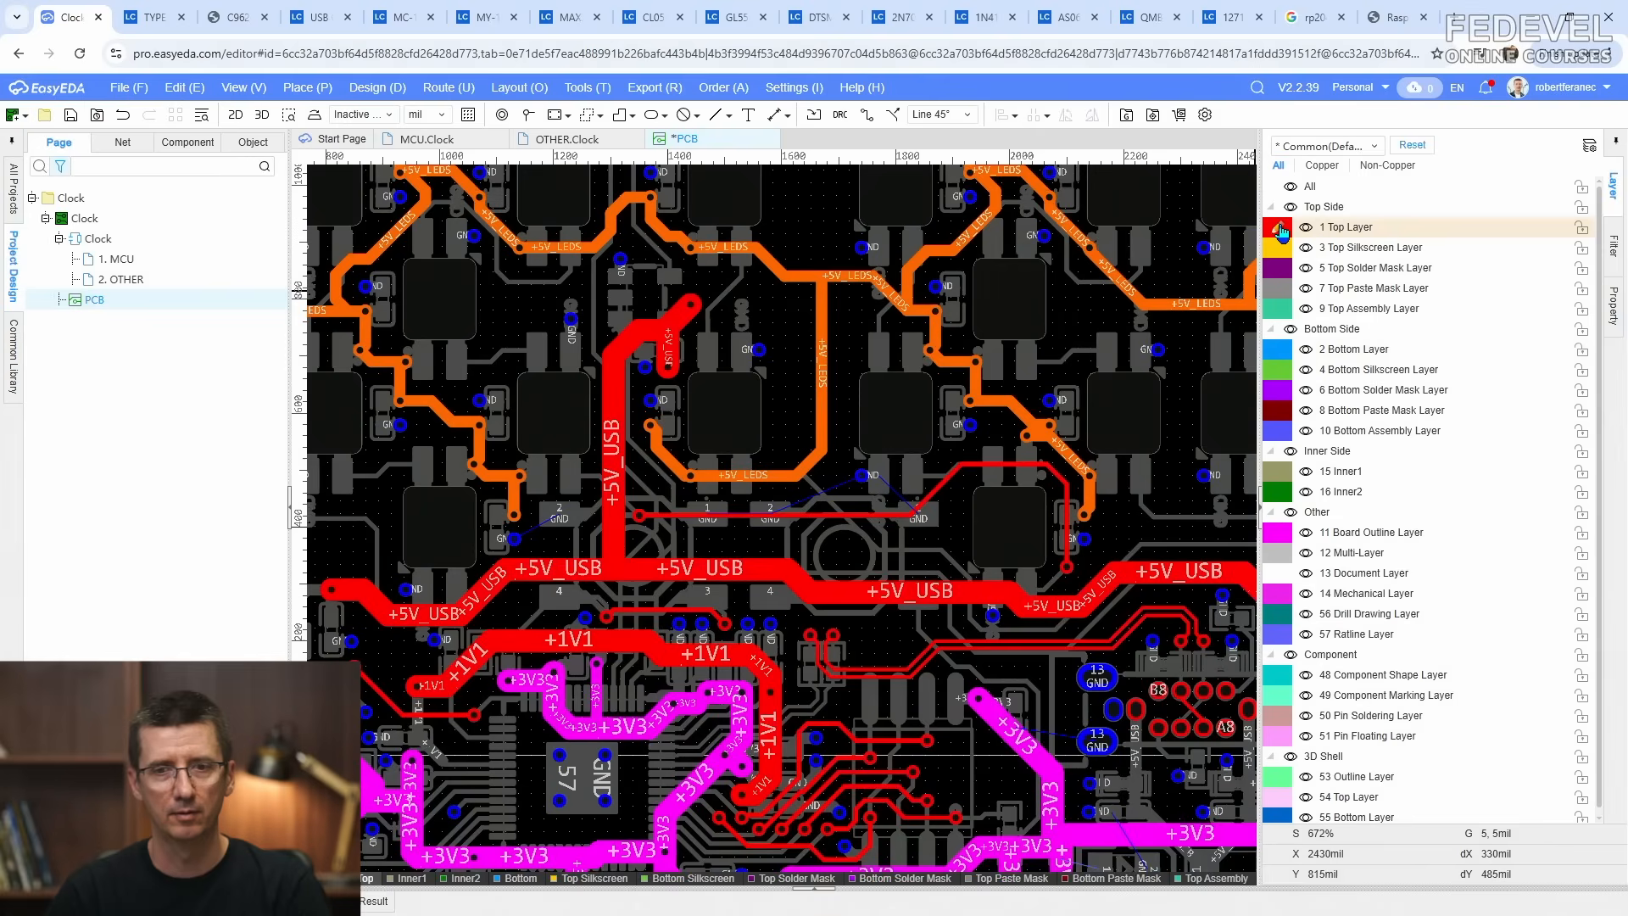
pyautogui.click(1283, 350)
pyautogui.scroll(-4, 768, 315)
pyautogui.press('k')
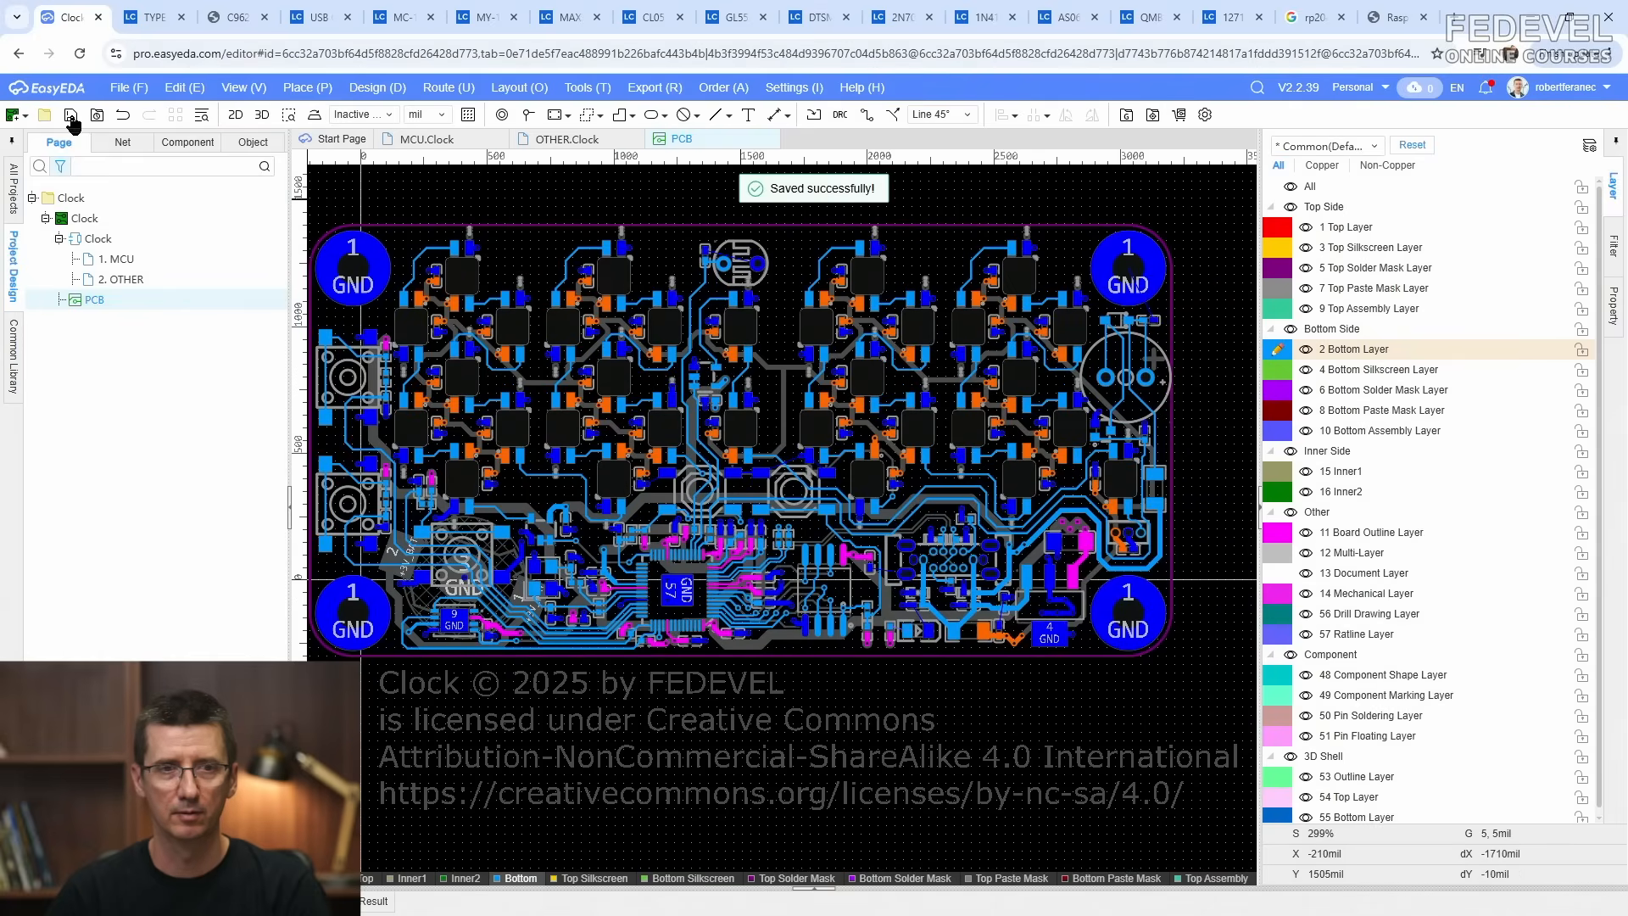
# Step: Route a 20 mil bottom-layer GND stub down from pad 2 of the $1N8669 button and end it with a via at about X 1210 mil, Y 380 mil
pyautogui.scroll(8, 800, 517)
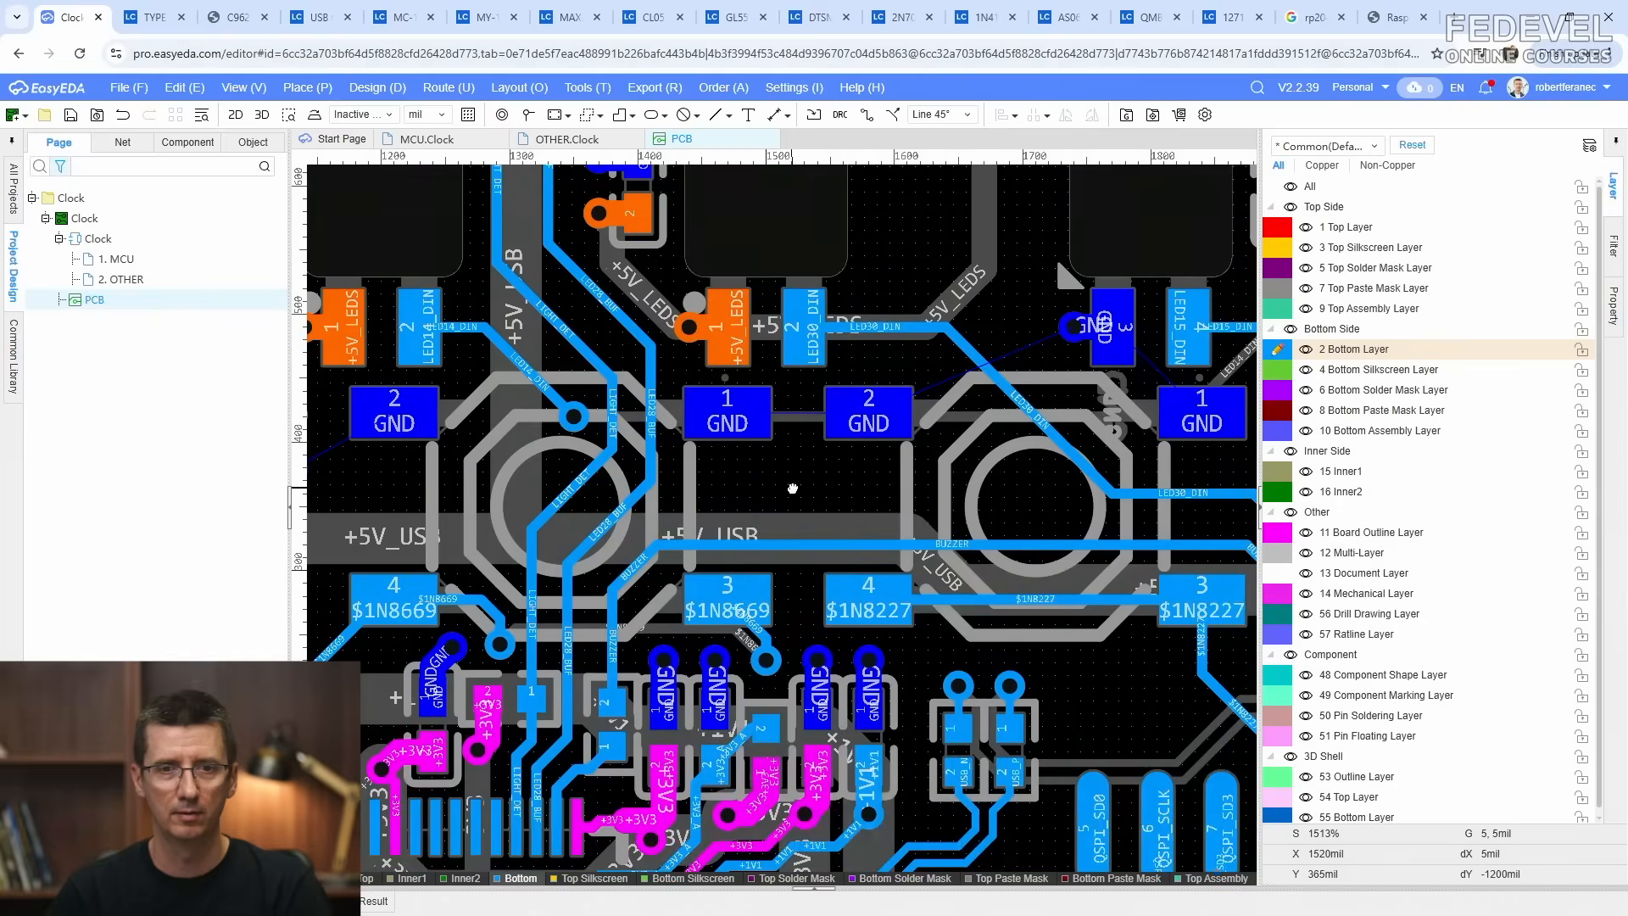
pyautogui.scroll(-2, 800, 517)
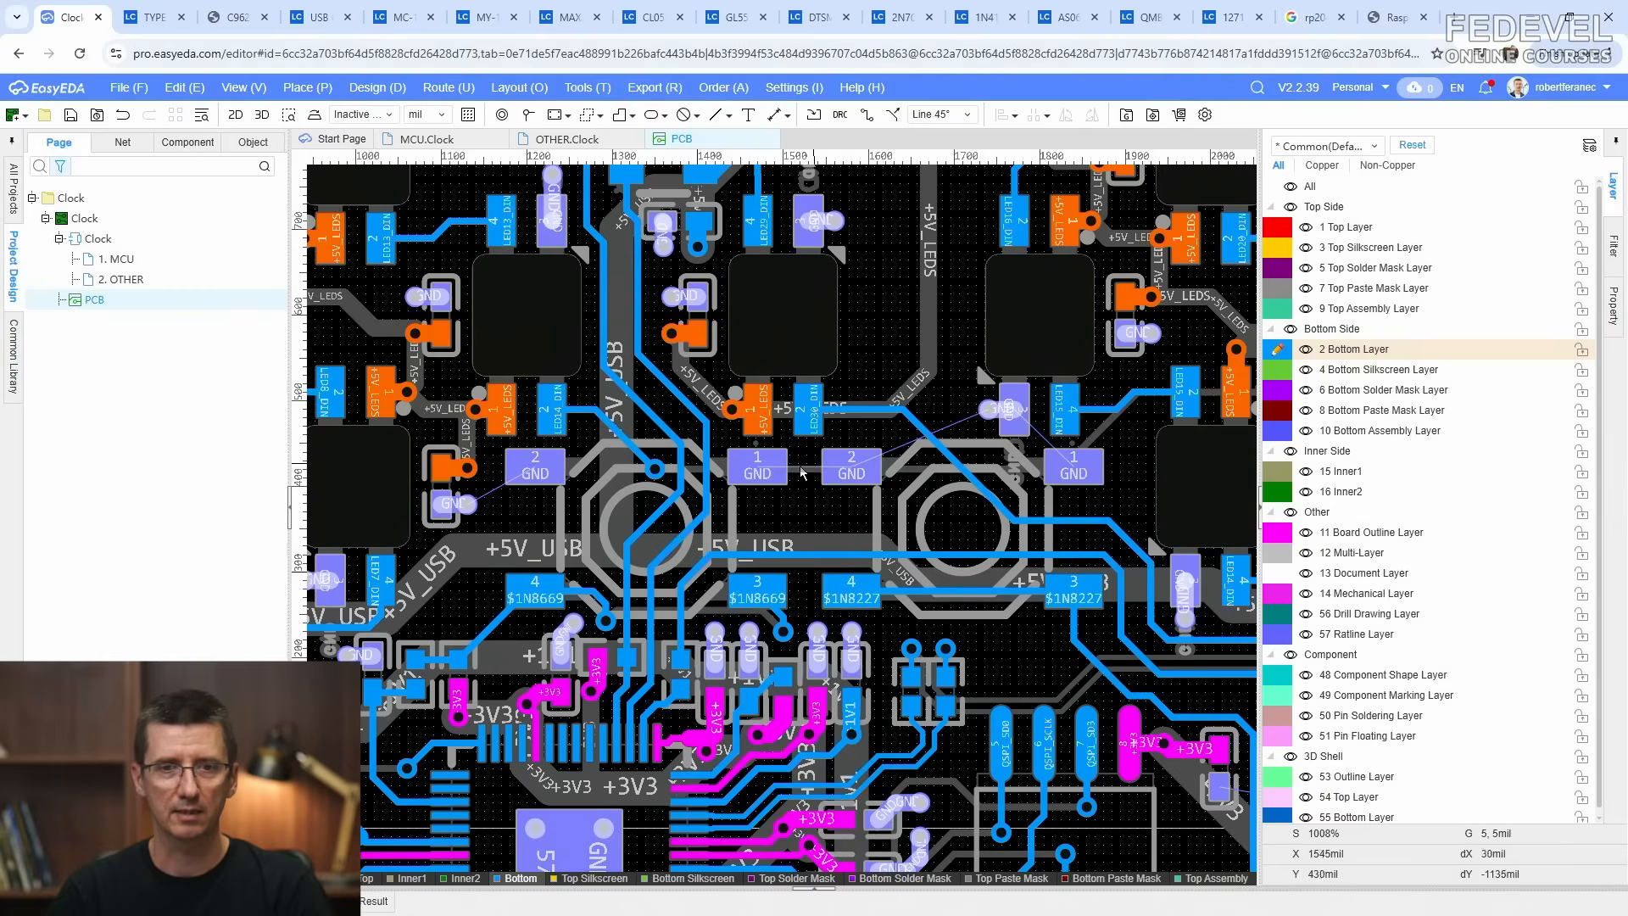
pyautogui.press('w')
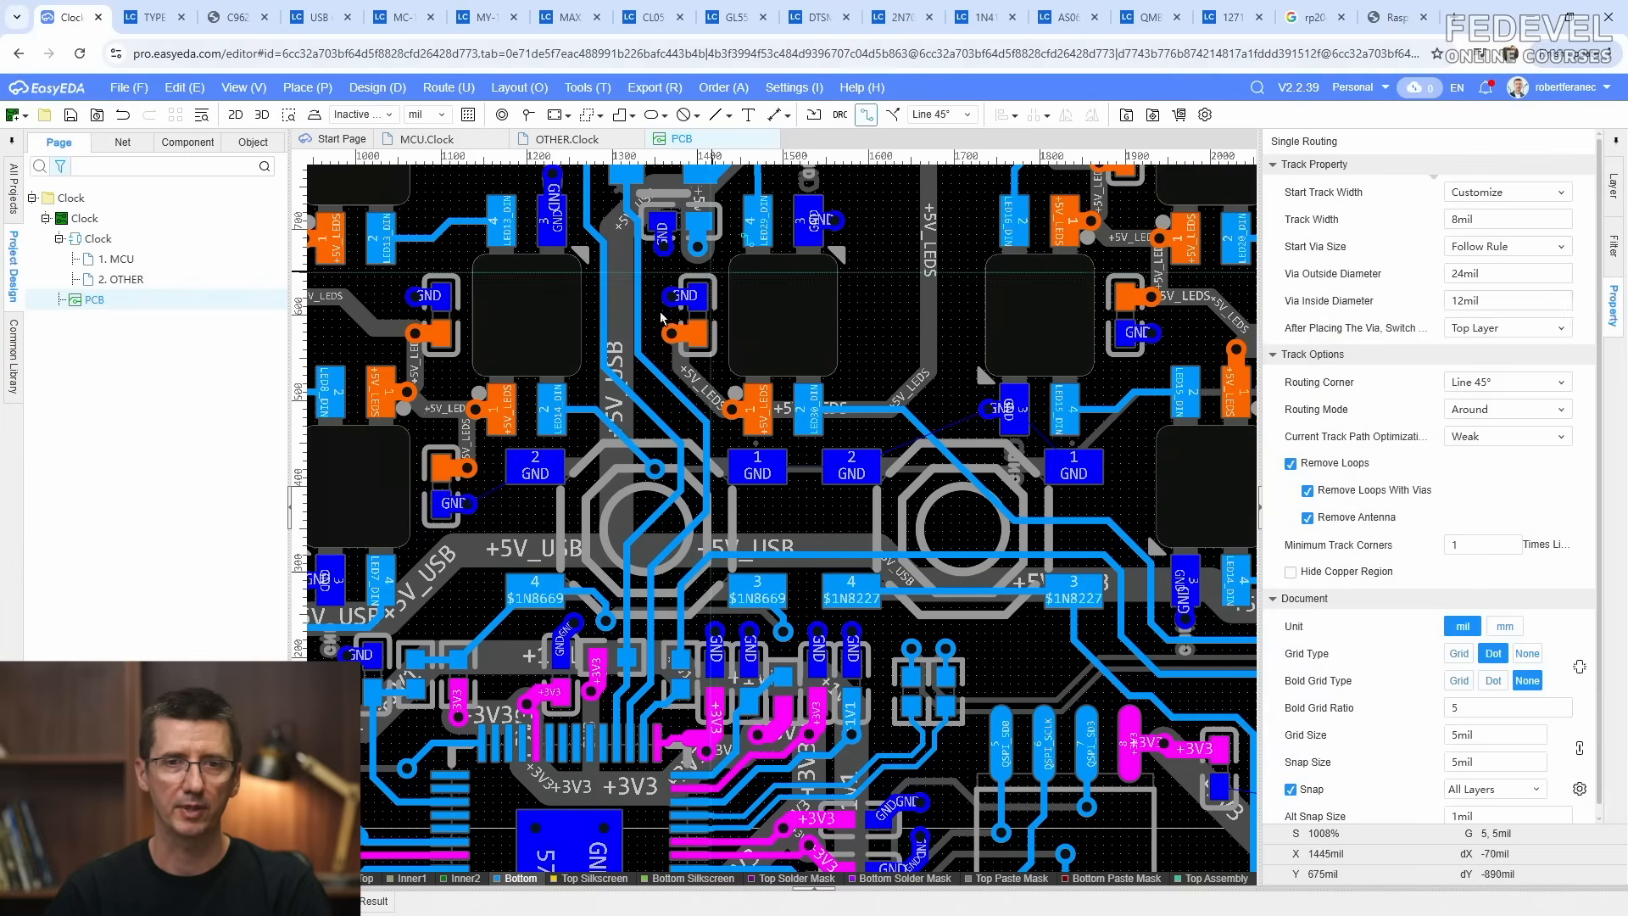
pyautogui.scroll(4, 580, 499)
pyautogui.click(581, 499)
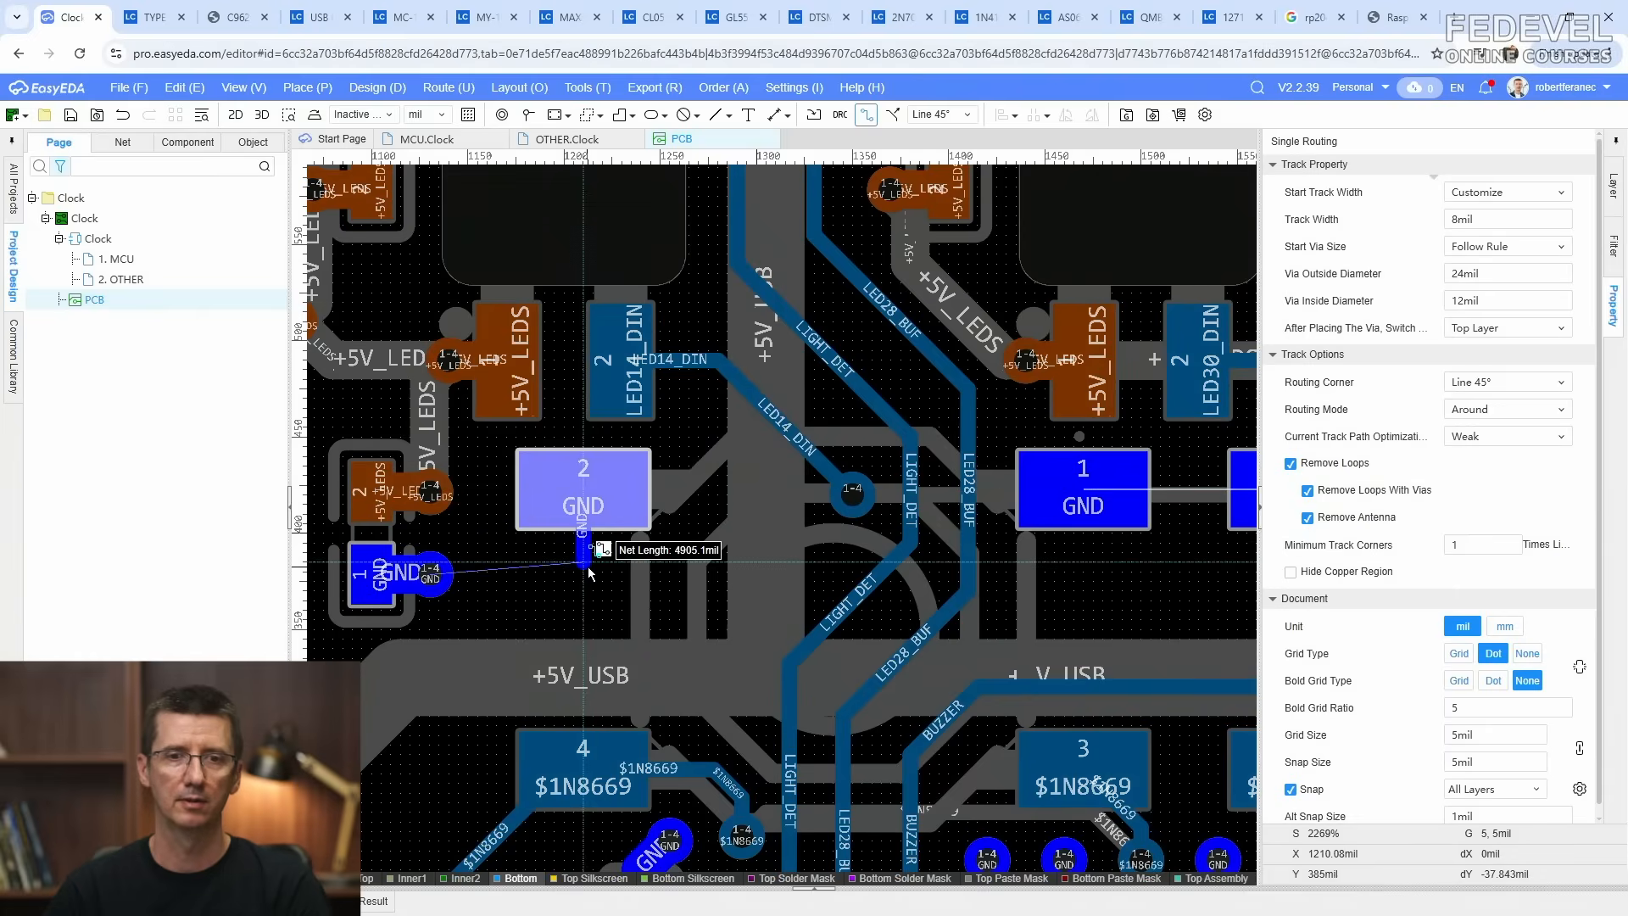
pyautogui.press('Tab')
pyautogui.write('20')
pyautogui.press('Return')
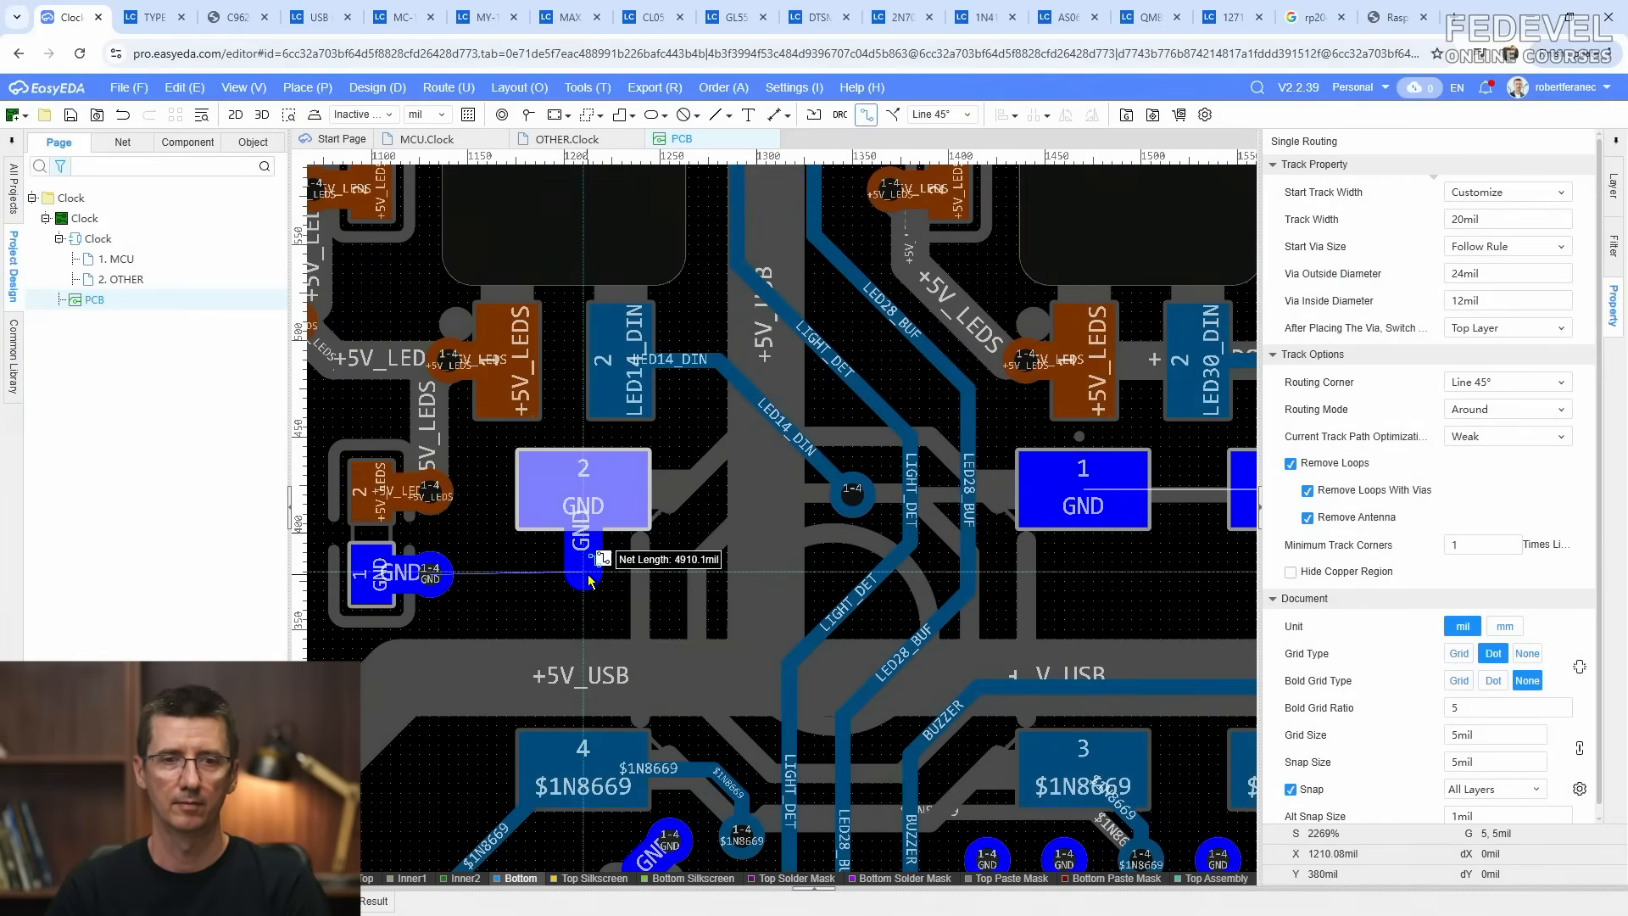
pyautogui.rightClick(588, 582)
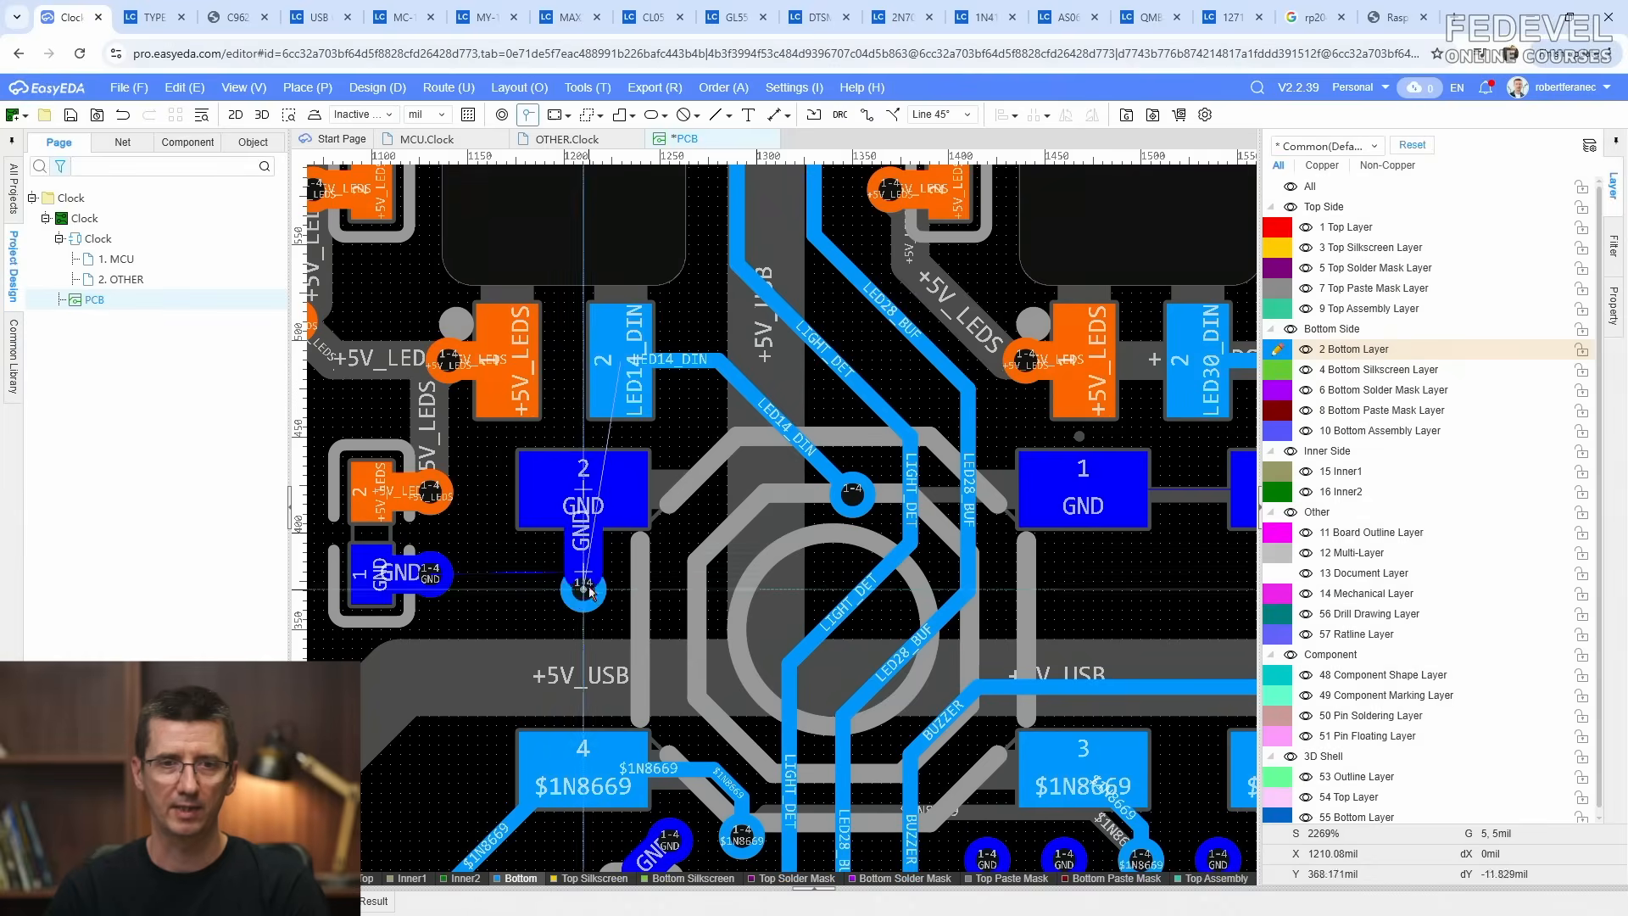
pyautogui.click(592, 553)
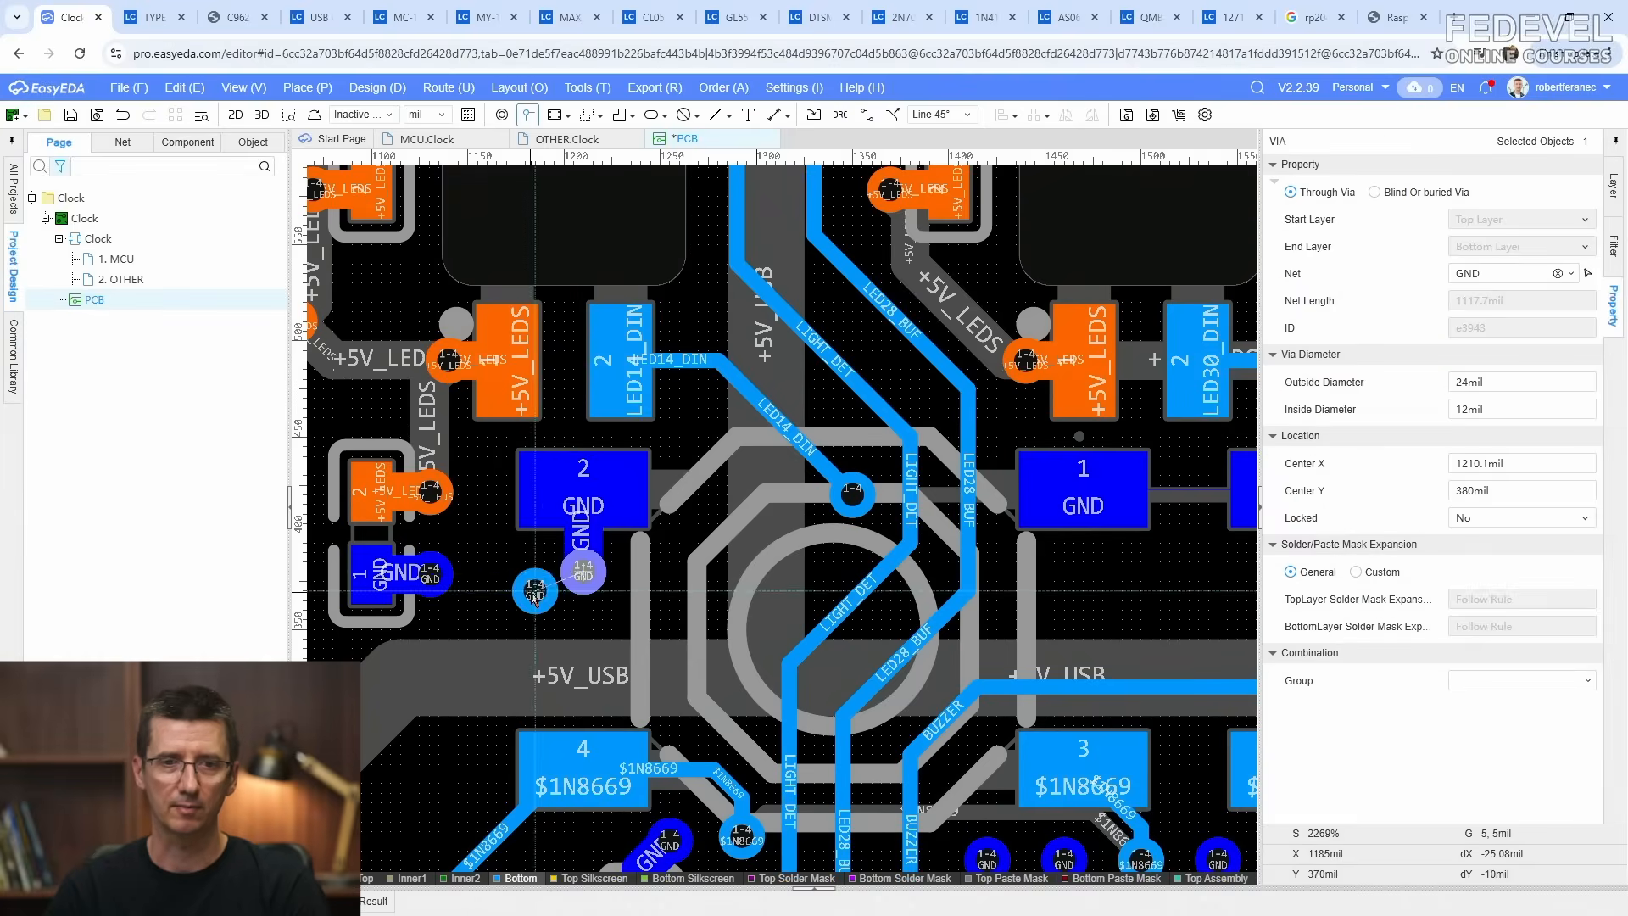
# Step: Copy the new GND stub and its via, using the pad centre as the reference point
pyautogui.keyDown('ctrl'); pyautogui.click(597, 542); pyautogui.keyUp('ctrl')
pyautogui.rightClick(501, 578)
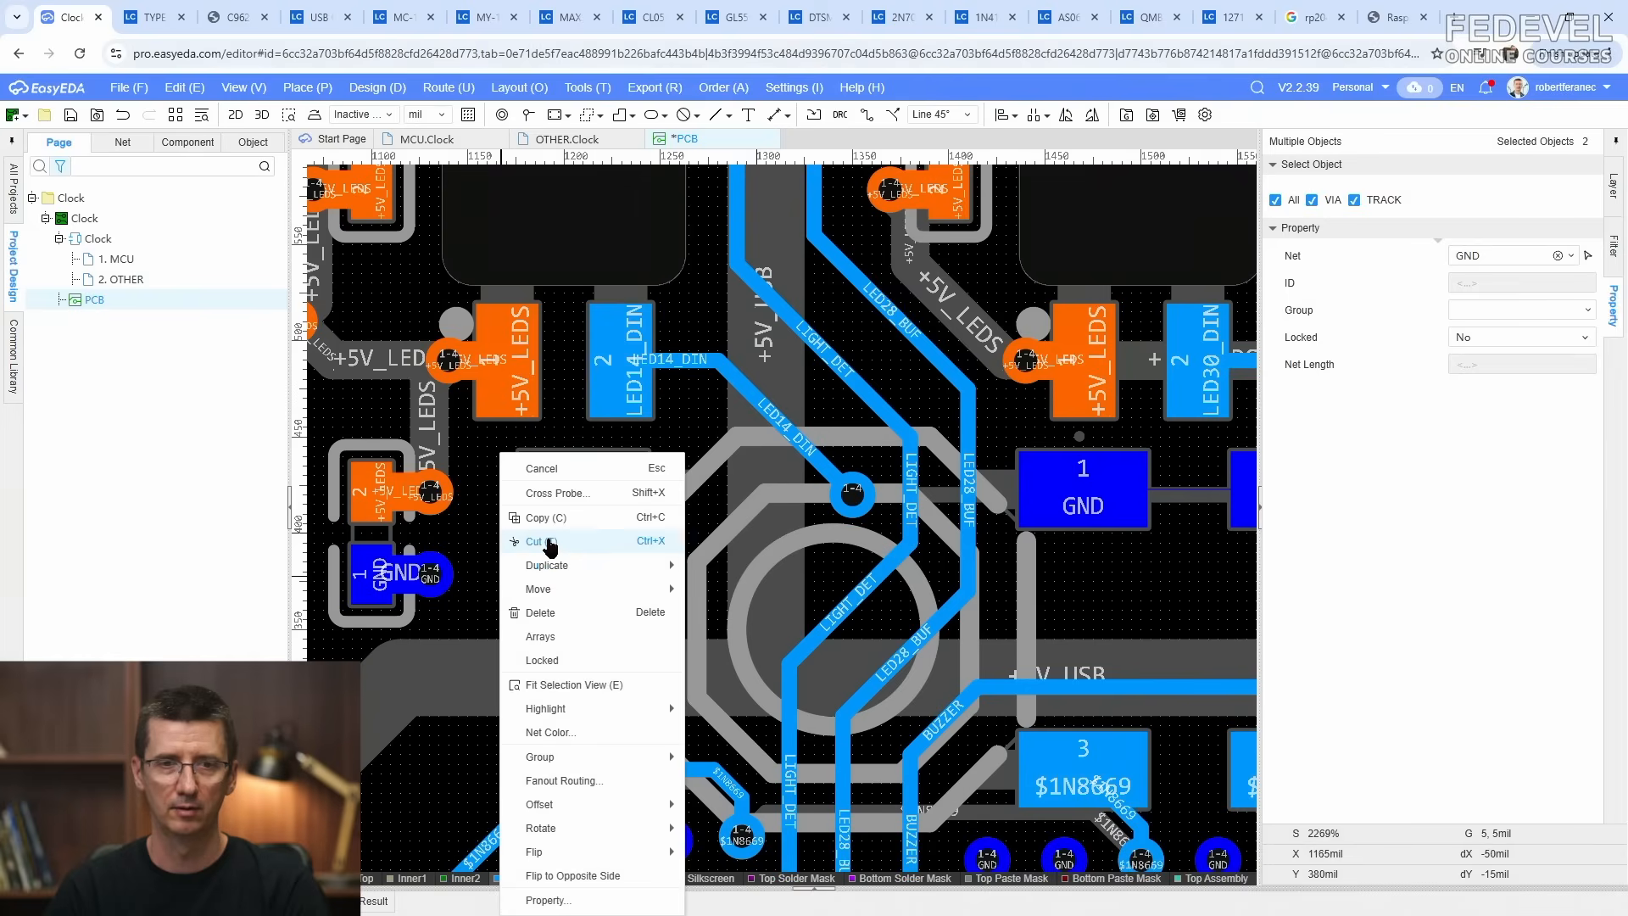
pyautogui.click(551, 542)
pyautogui.click(570, 532)
pyautogui.scroll(-2, 873, 601)
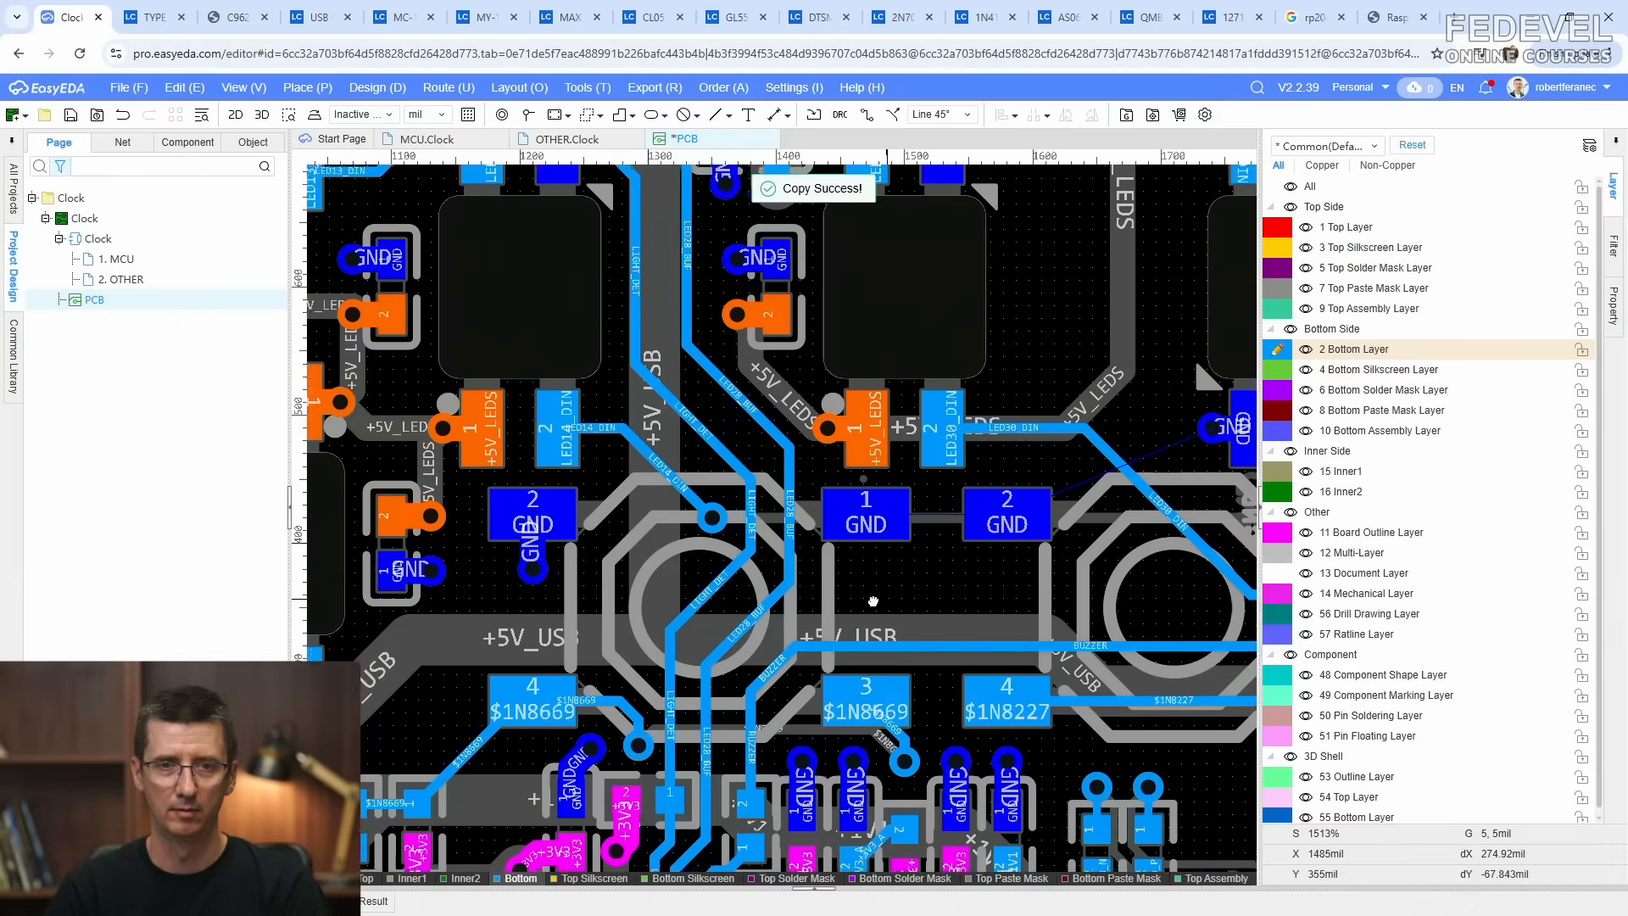
# Step: Paste the GND stub with via onto pad 1 of the $1N8669 button and onto pads 2 and 1 of the $1N8227 button
pyautogui.moveTo(874, 601); pyautogui.dragTo(731, 585, button='right')
pyautogui.click(856, 621)
pyautogui.click(793, 519)
pyautogui.rightClick(727, 585)
pyautogui.moveTo(746, 591)
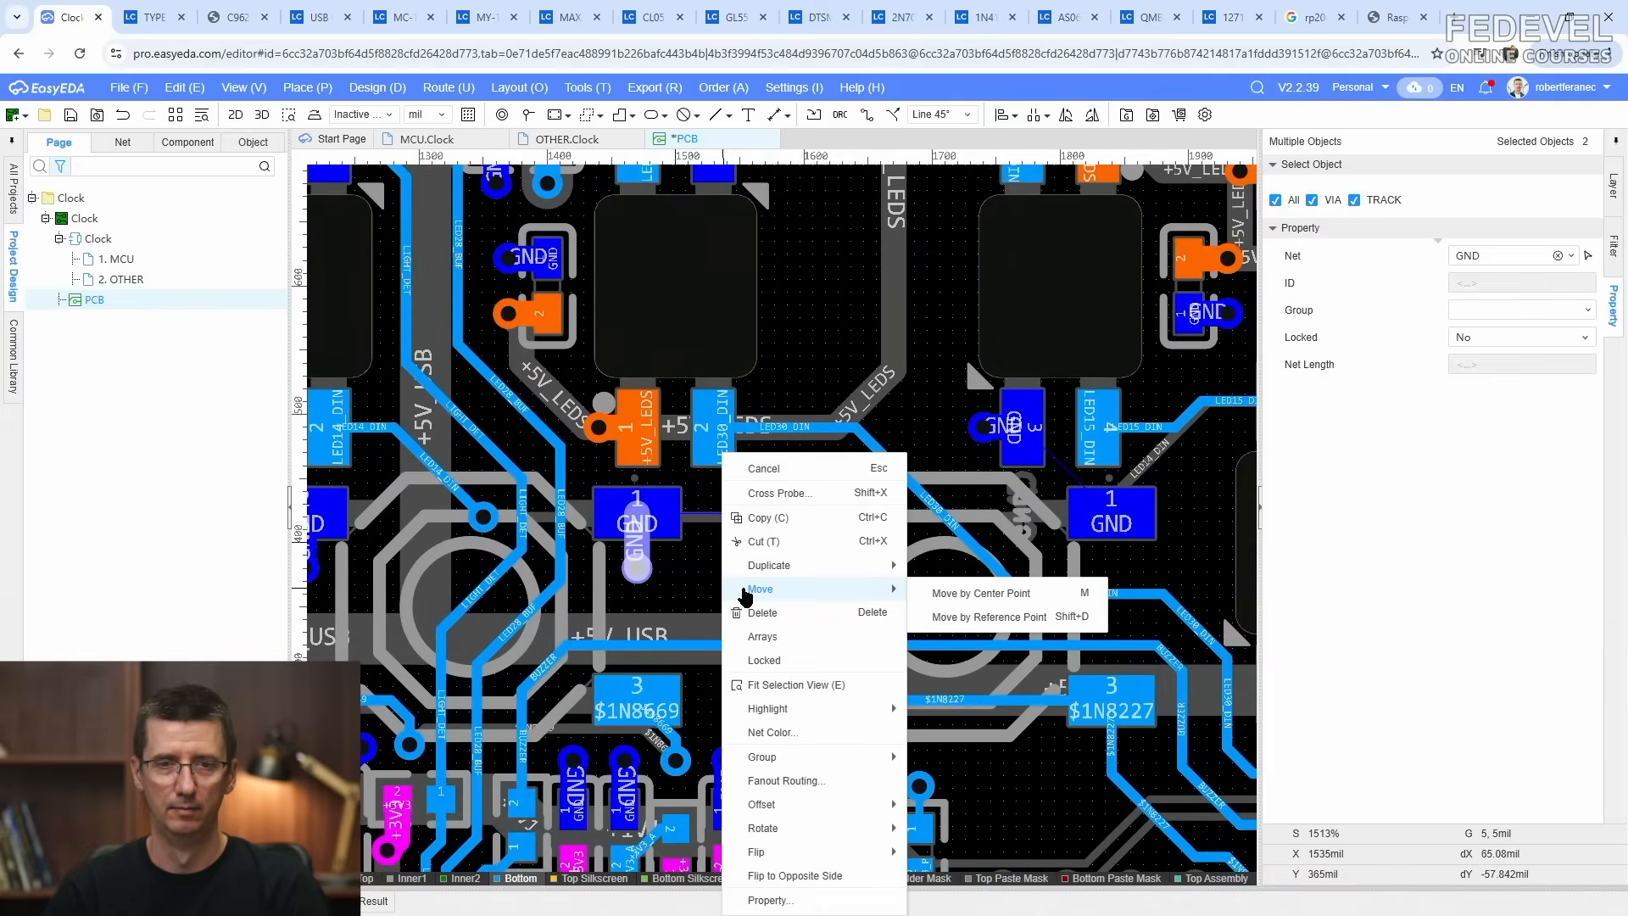
pyautogui.click(705, 571)
pyautogui.rightClick(705, 571)
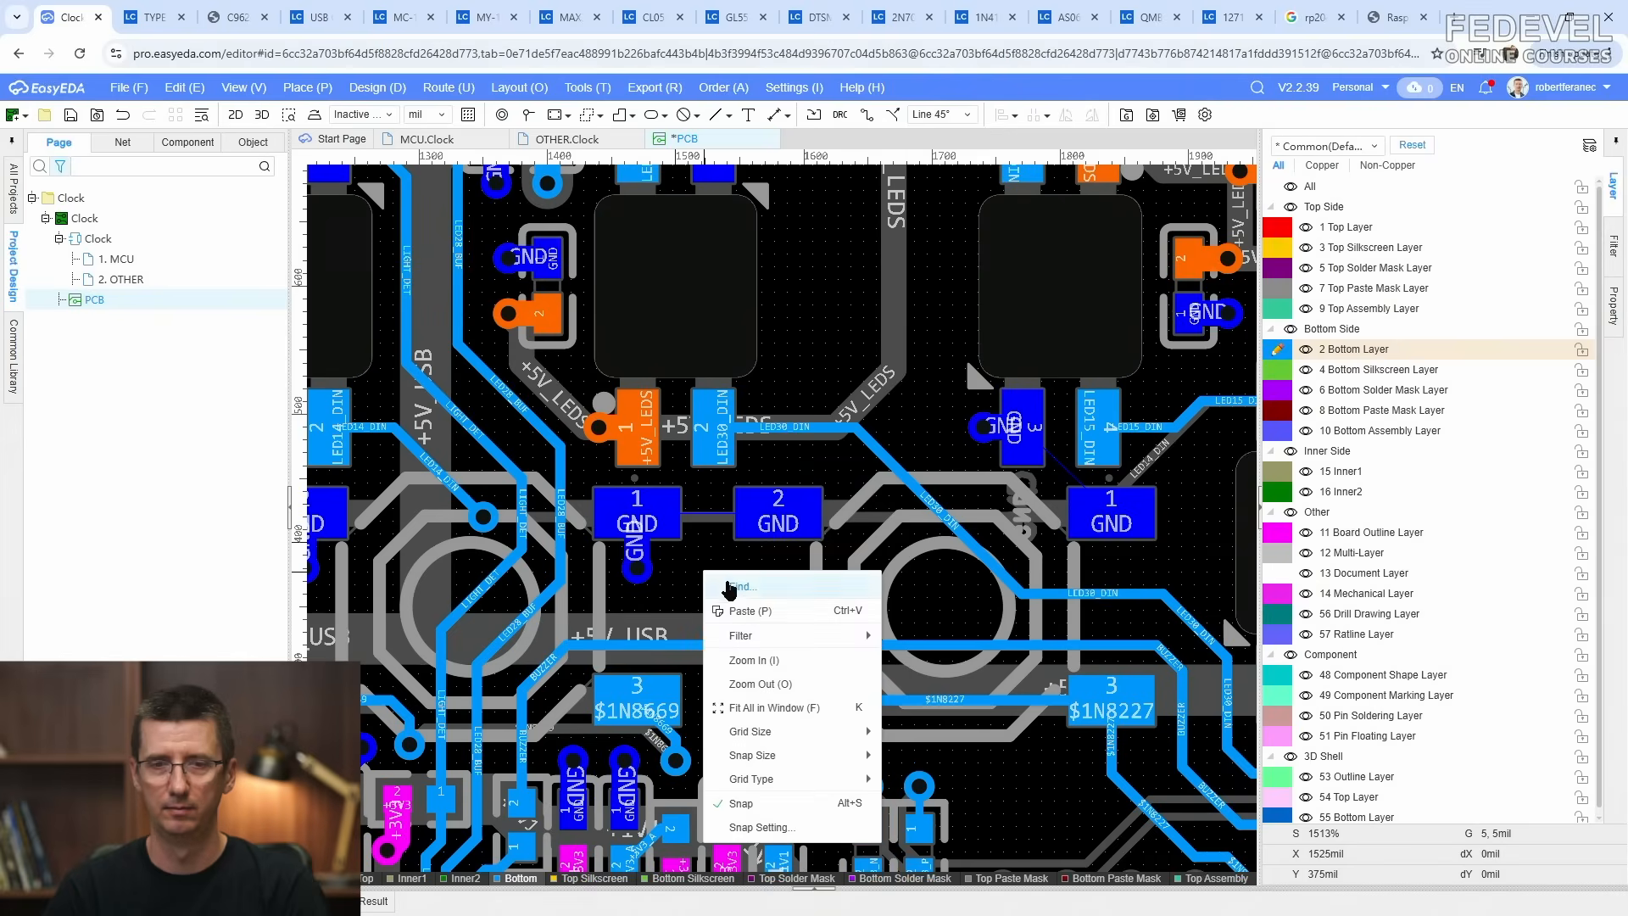
pyautogui.click(736, 608)
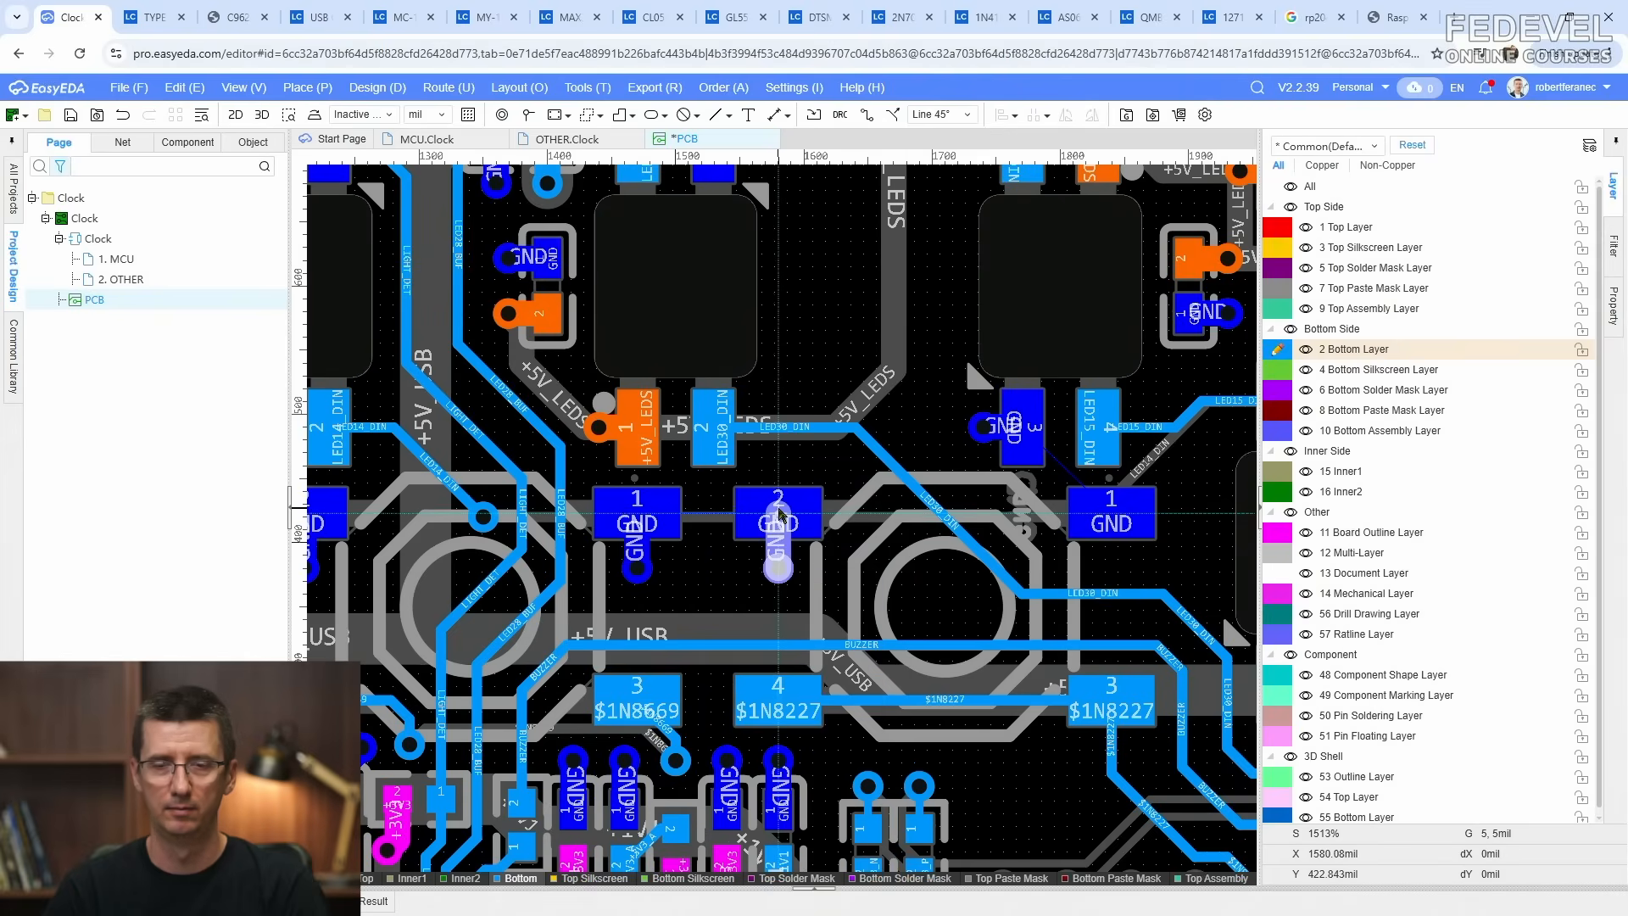
pyautogui.click(778, 523)
pyautogui.rightClick(710, 587)
pyautogui.click(739, 621)
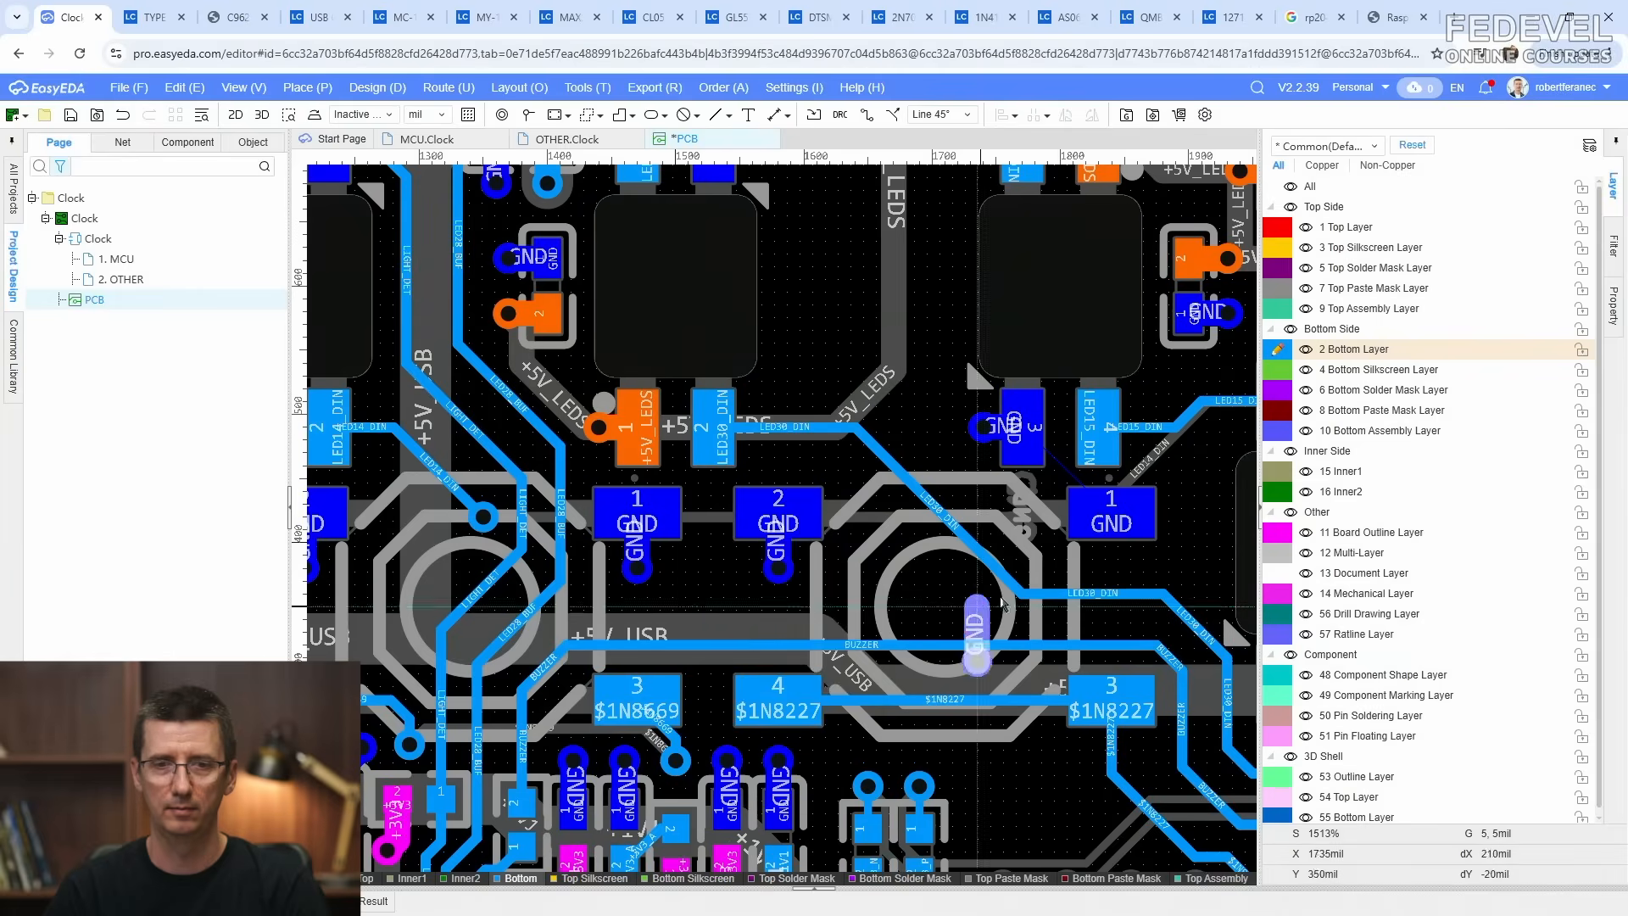
pyautogui.click(1110, 519)
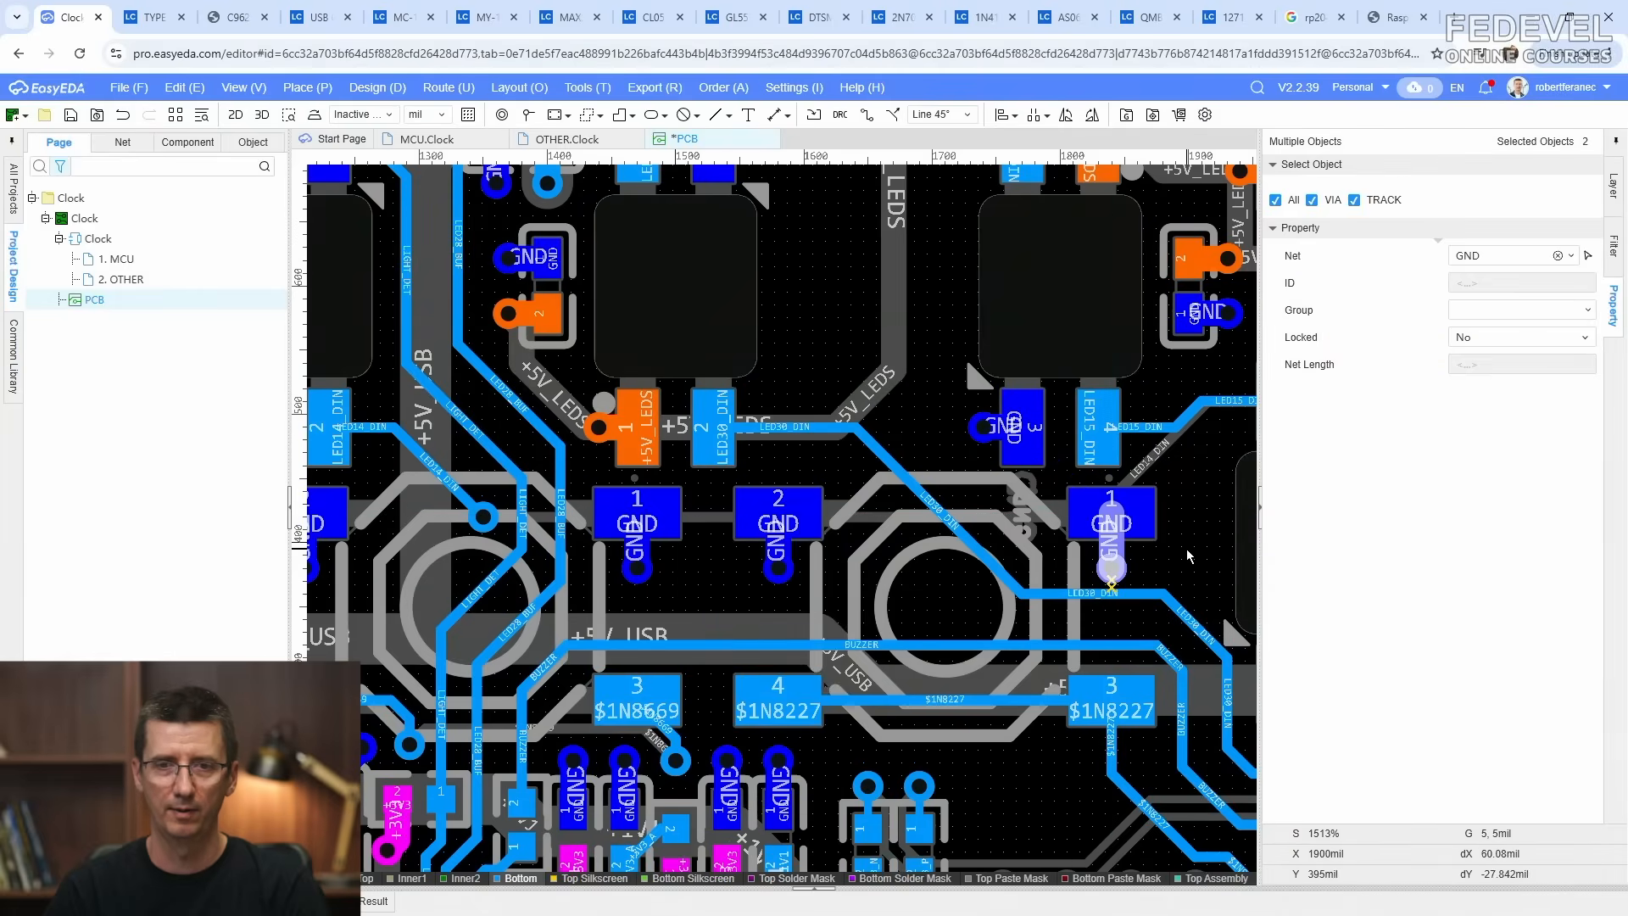
# Step: Move the GND via of the $1N8227 button's pad 1 away from LED30_DIN, to about X 1895 mil, Y 425 mil beside the pad
pyautogui.scroll(3, 1187, 547)
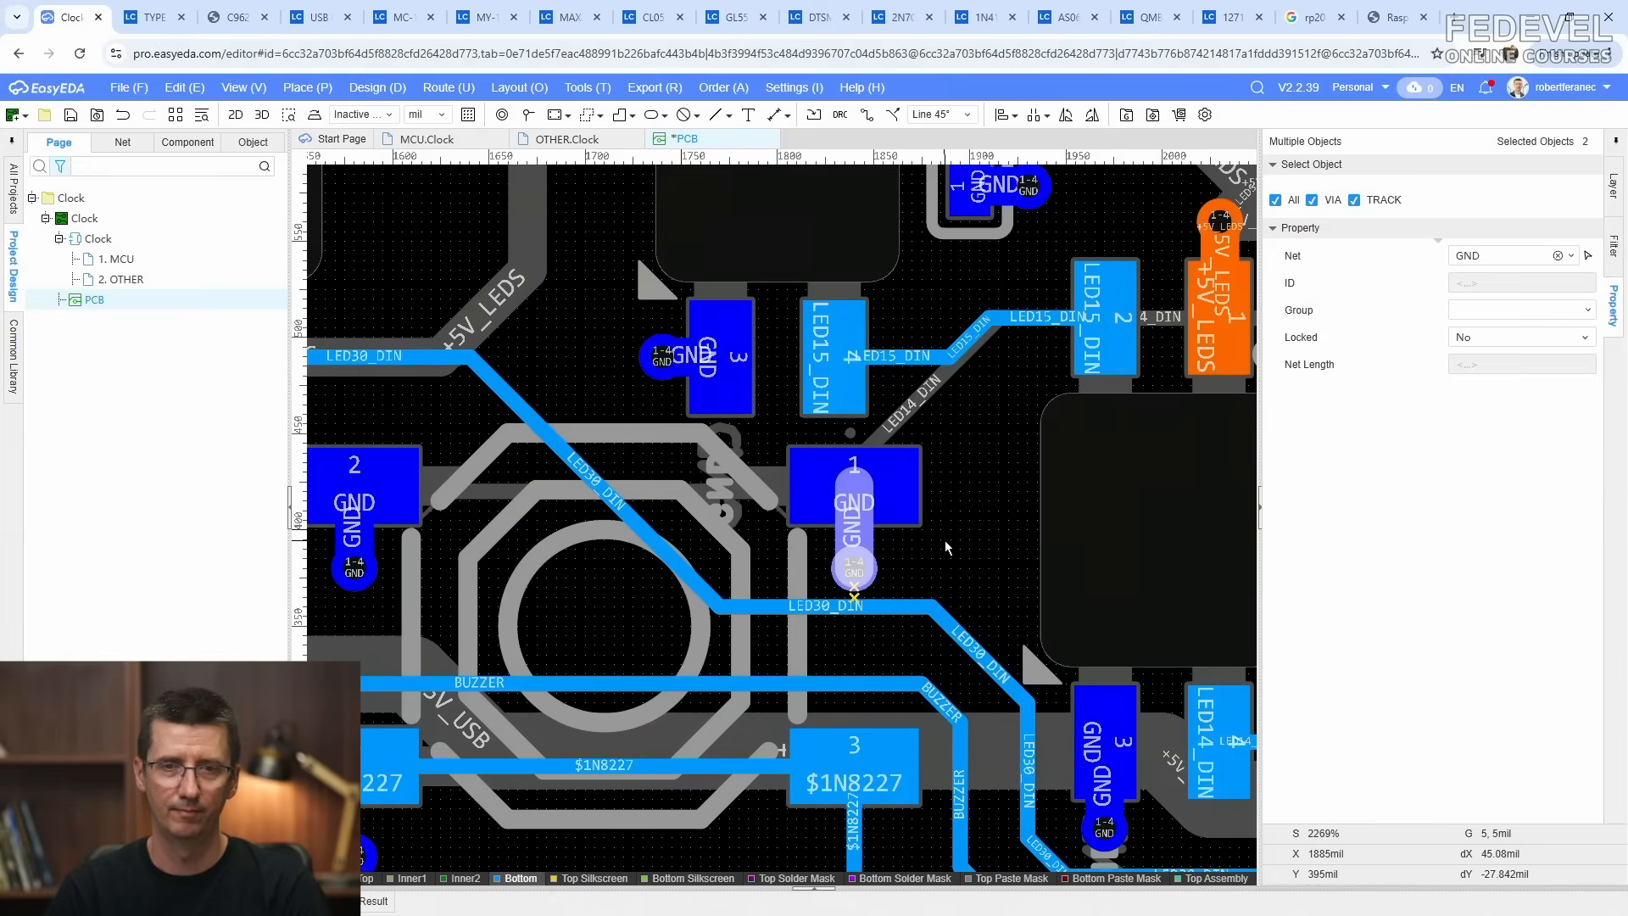
pyautogui.click(944, 541)
pyautogui.moveTo(872, 581); pyautogui.dragTo(978, 494)
# Step: Reshape the bottom-layer $1N8669 track so it runs straight down from pad 3 to its via
pyautogui.scroll(-3, 1003, 552)
pyautogui.scroll(9, 543, 678)
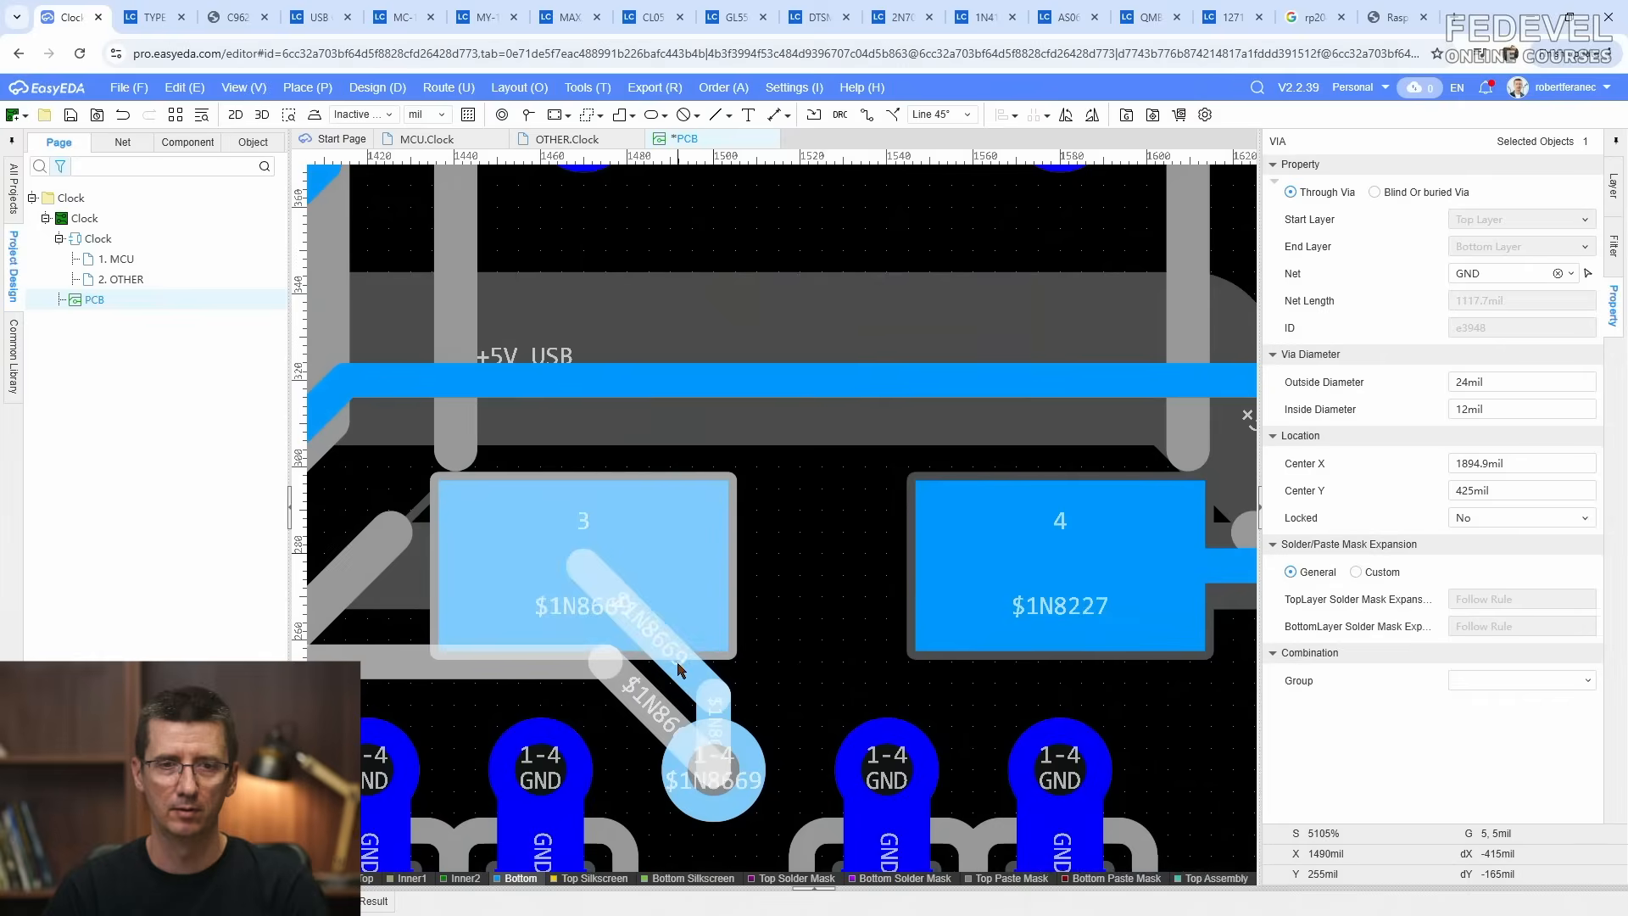
pyautogui.click(705, 640)
pyautogui.moveTo(712, 631); pyautogui.dragTo(714, 627)
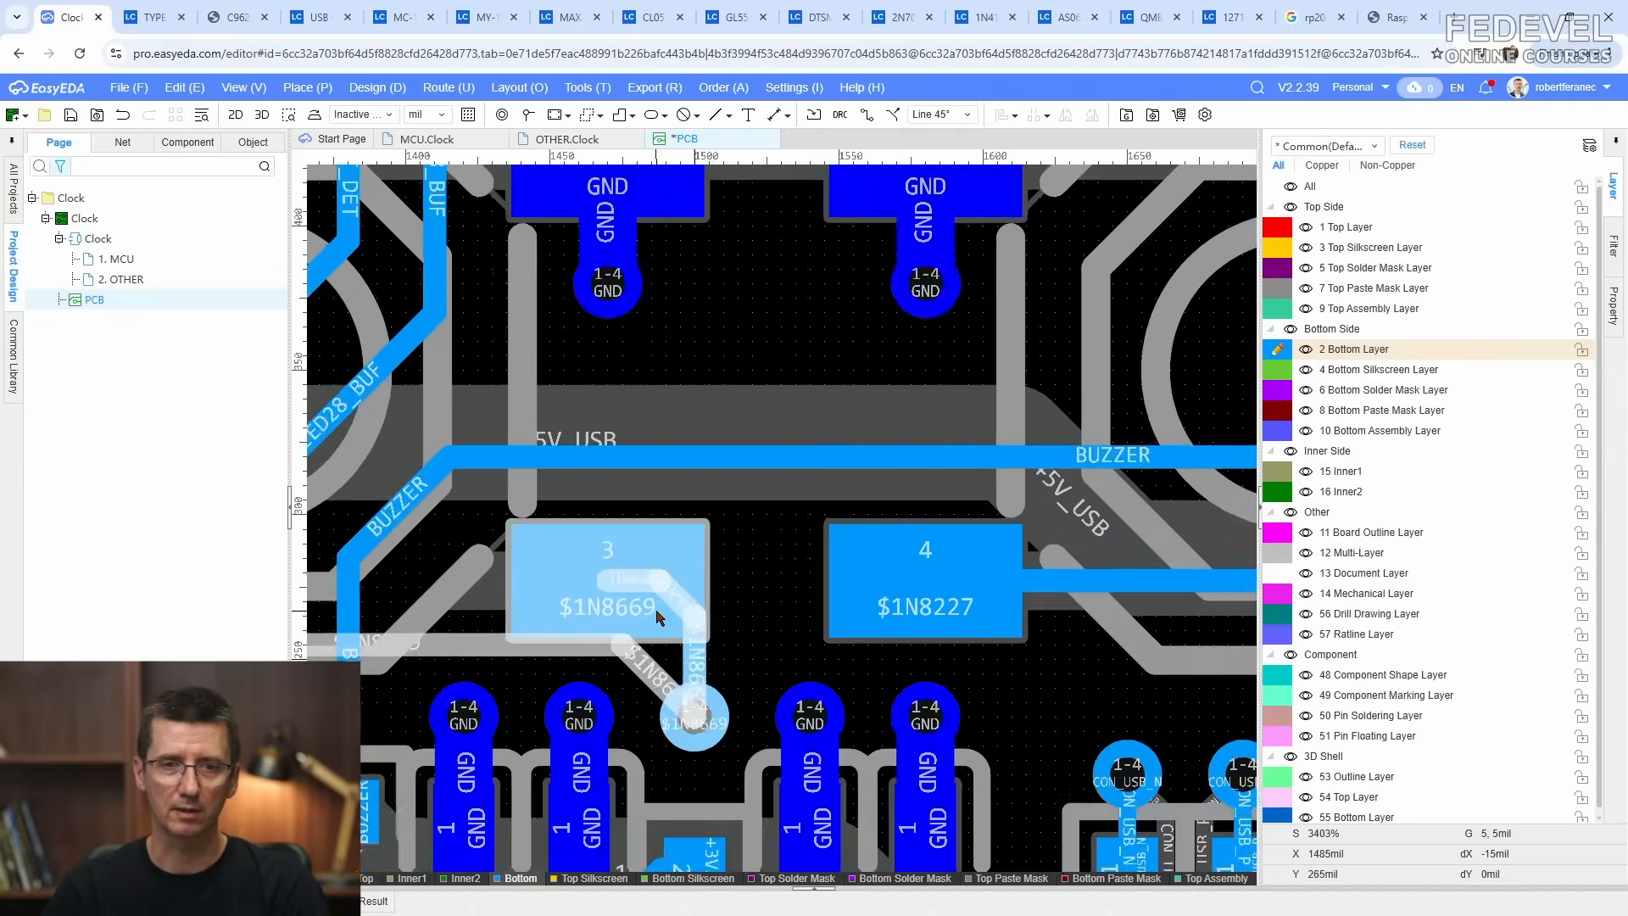
pyautogui.scroll(-3, 773, 509)
pyautogui.scroll(3, 594, 594)
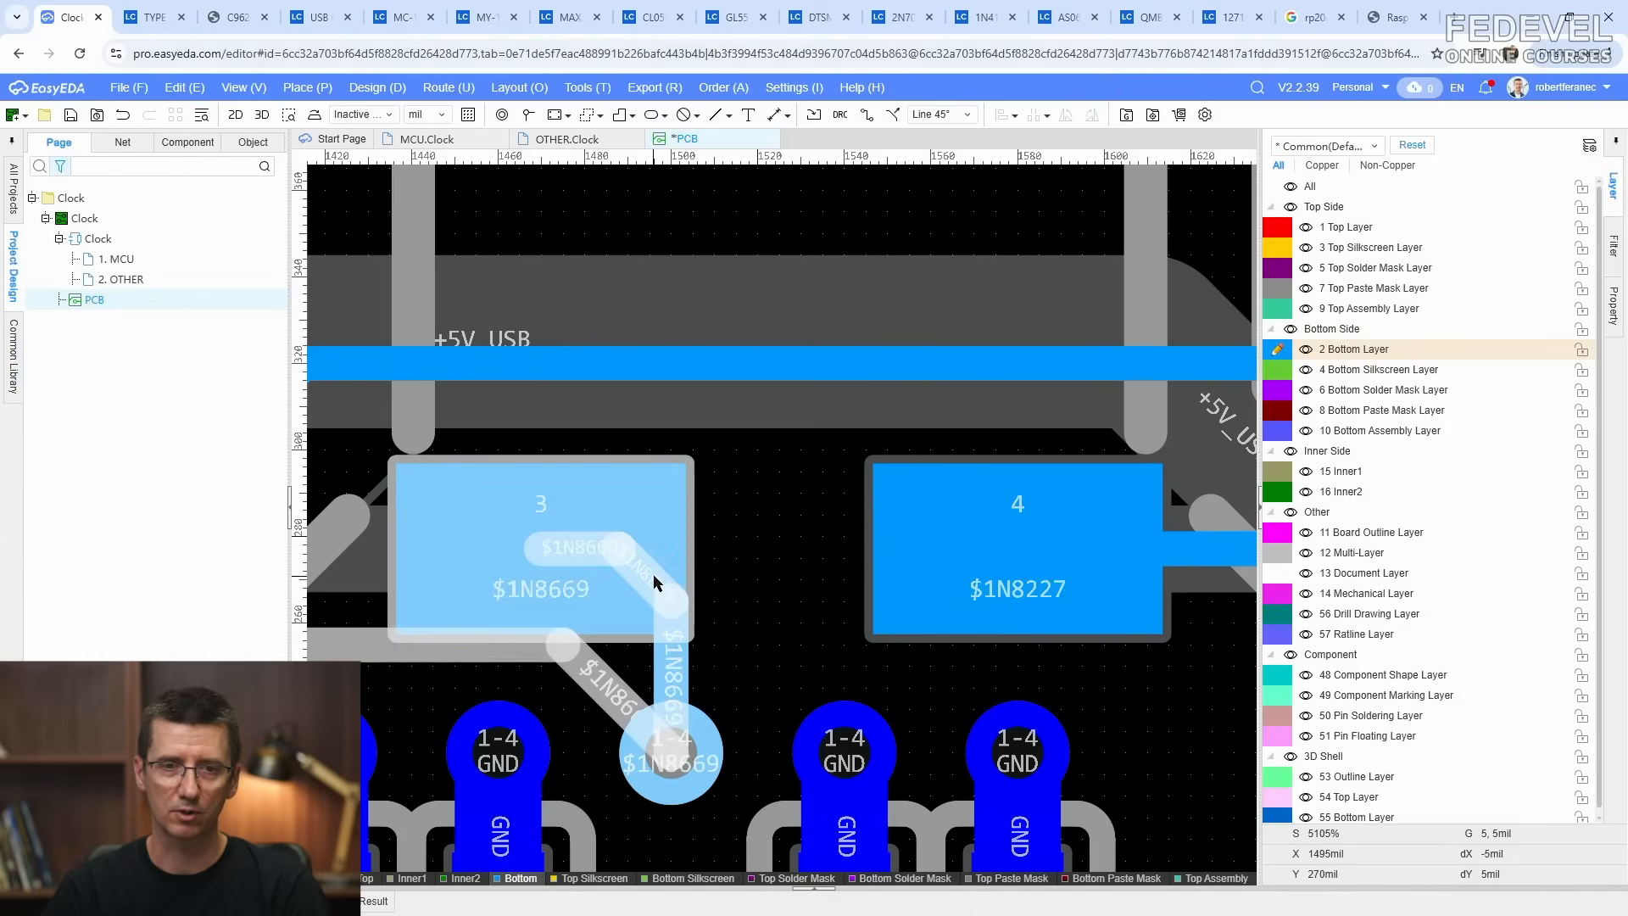
pyautogui.moveTo(632, 645); pyautogui.dragTo(609, 655)
pyautogui.press('Escape')
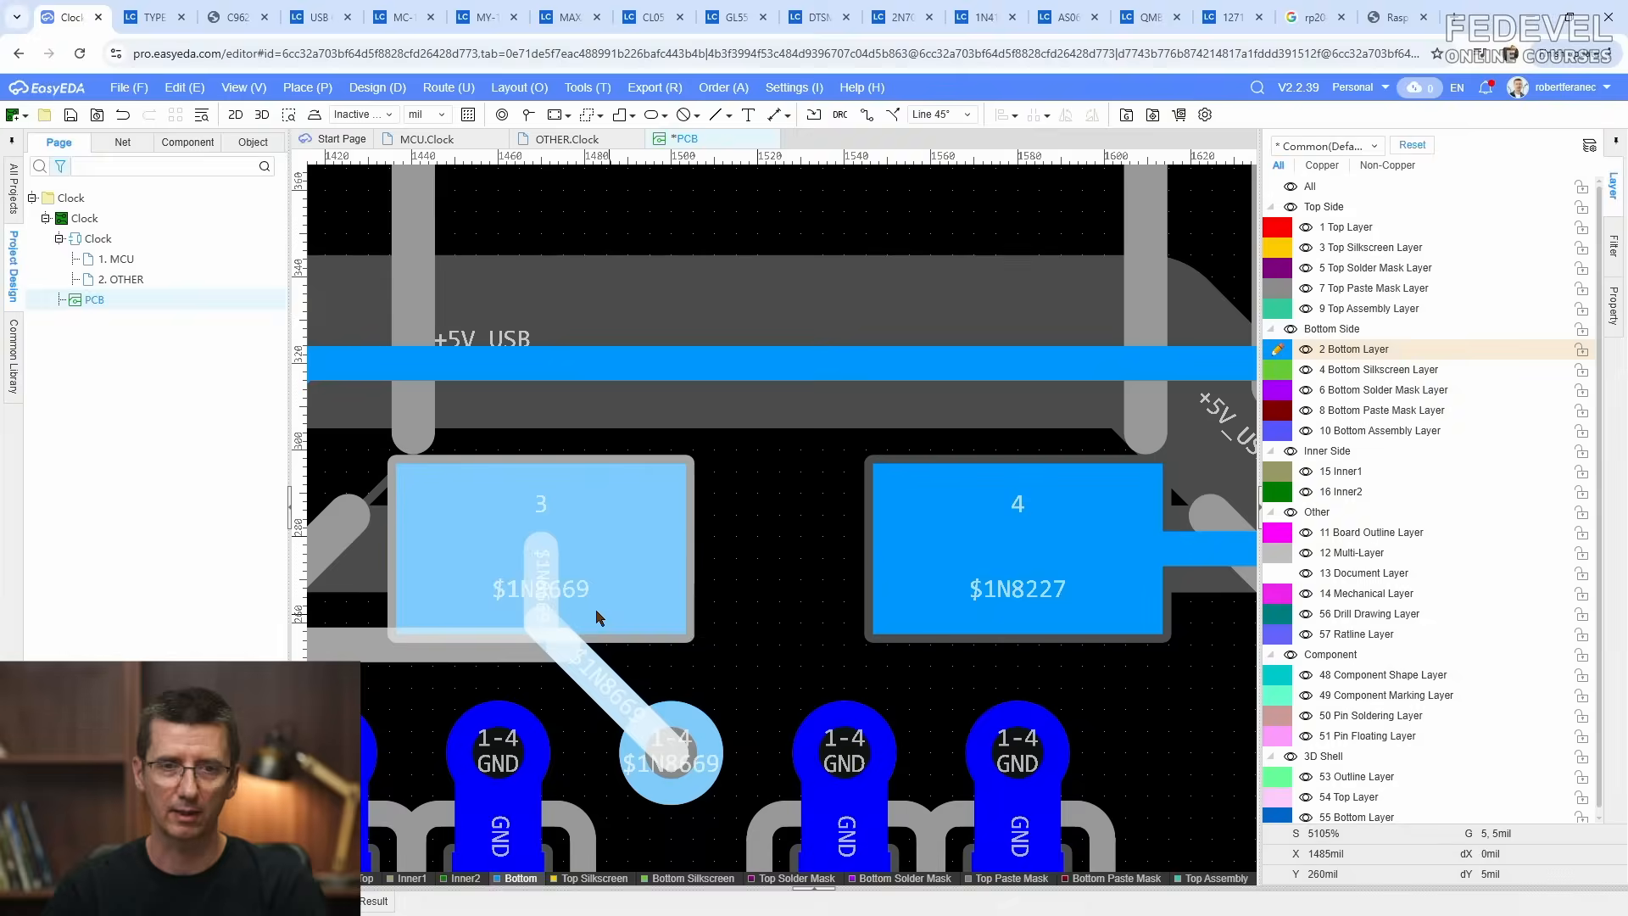
pyautogui.moveTo(663, 658); pyautogui.dragTo(686, 627)
pyautogui.press('Escape')
# Step: Review the bottom-layer routing across the whole board and save the PCB
pyautogui.scroll(-5, 691, 628)
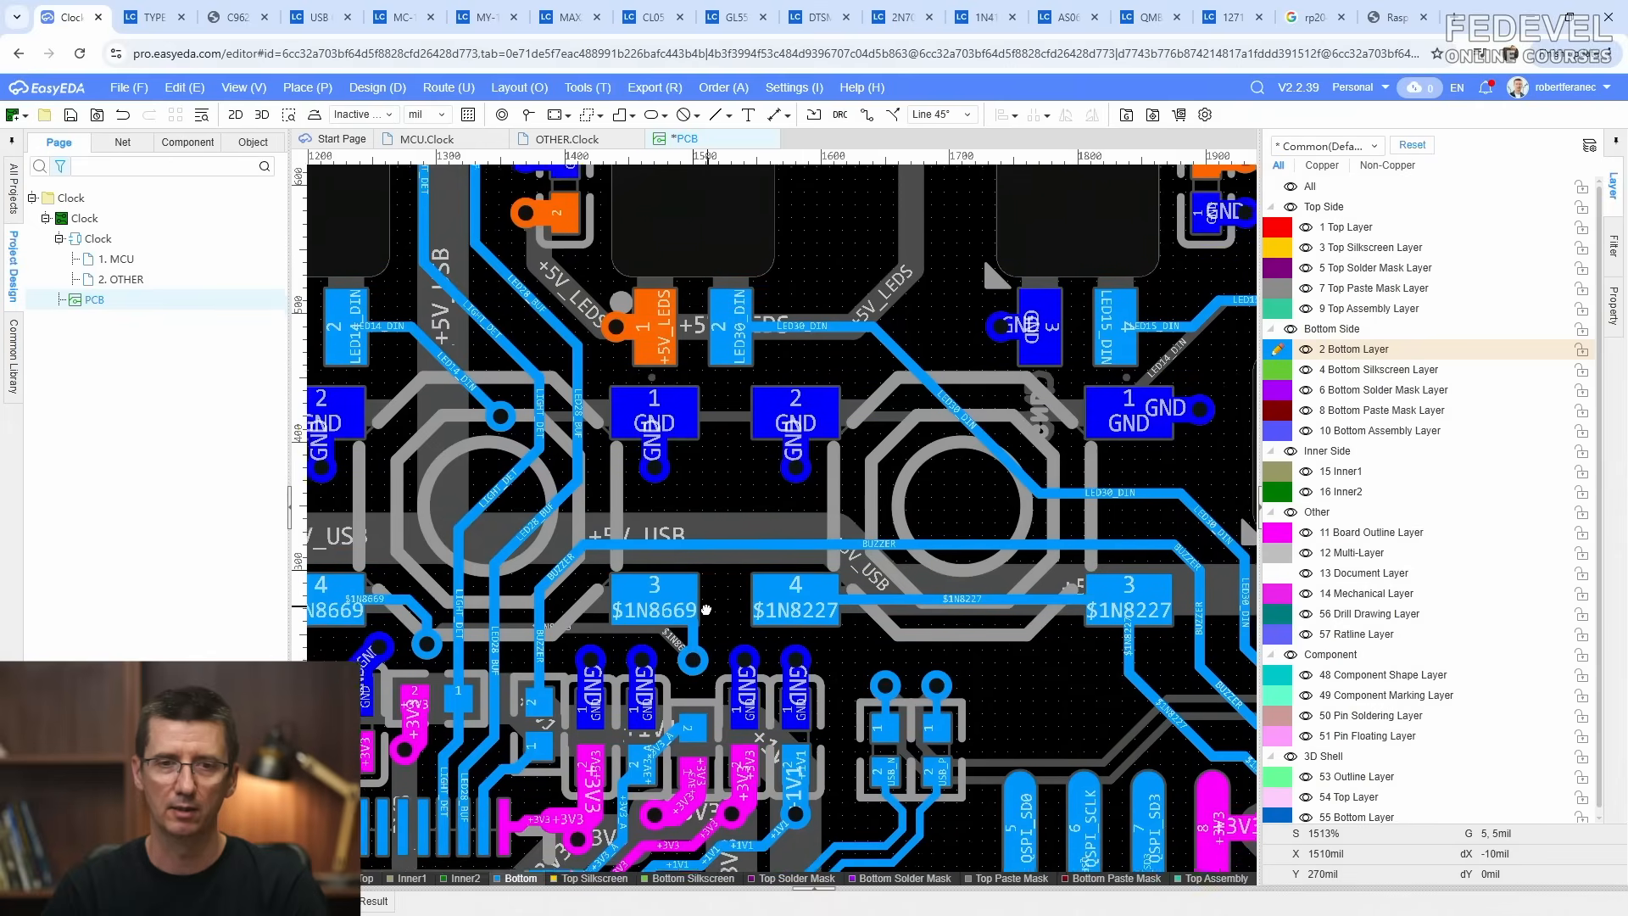
pyautogui.moveTo(698, 628); pyautogui.dragTo(699, 652, button='right')
pyautogui.scroll(-3, 780, 643)
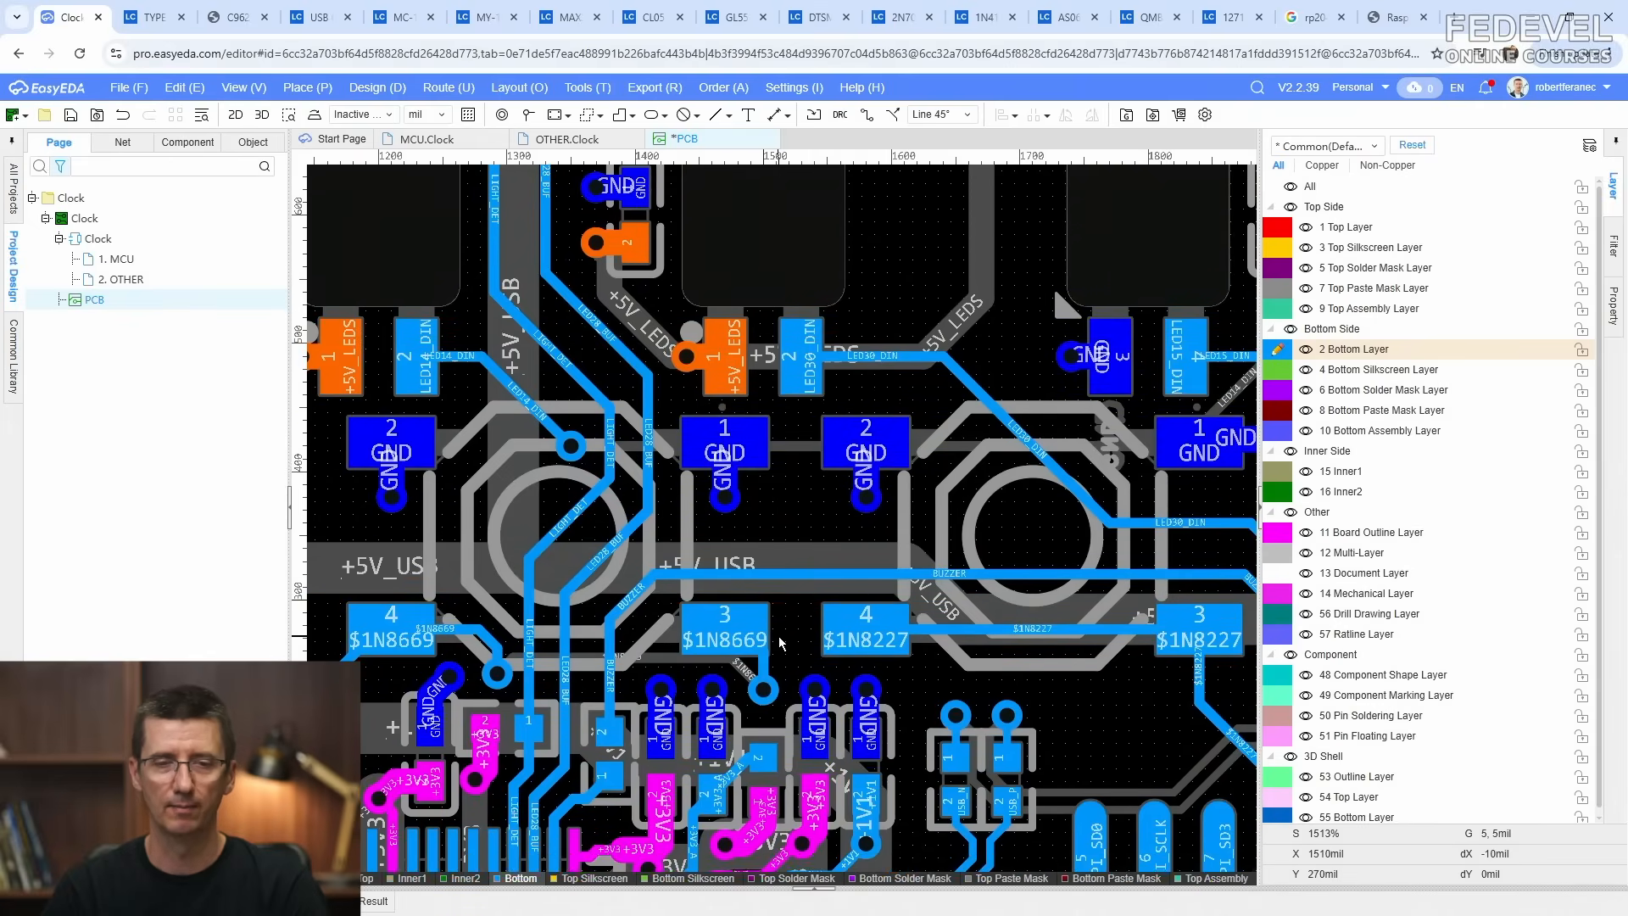
pyautogui.scroll(-1, 780, 643)
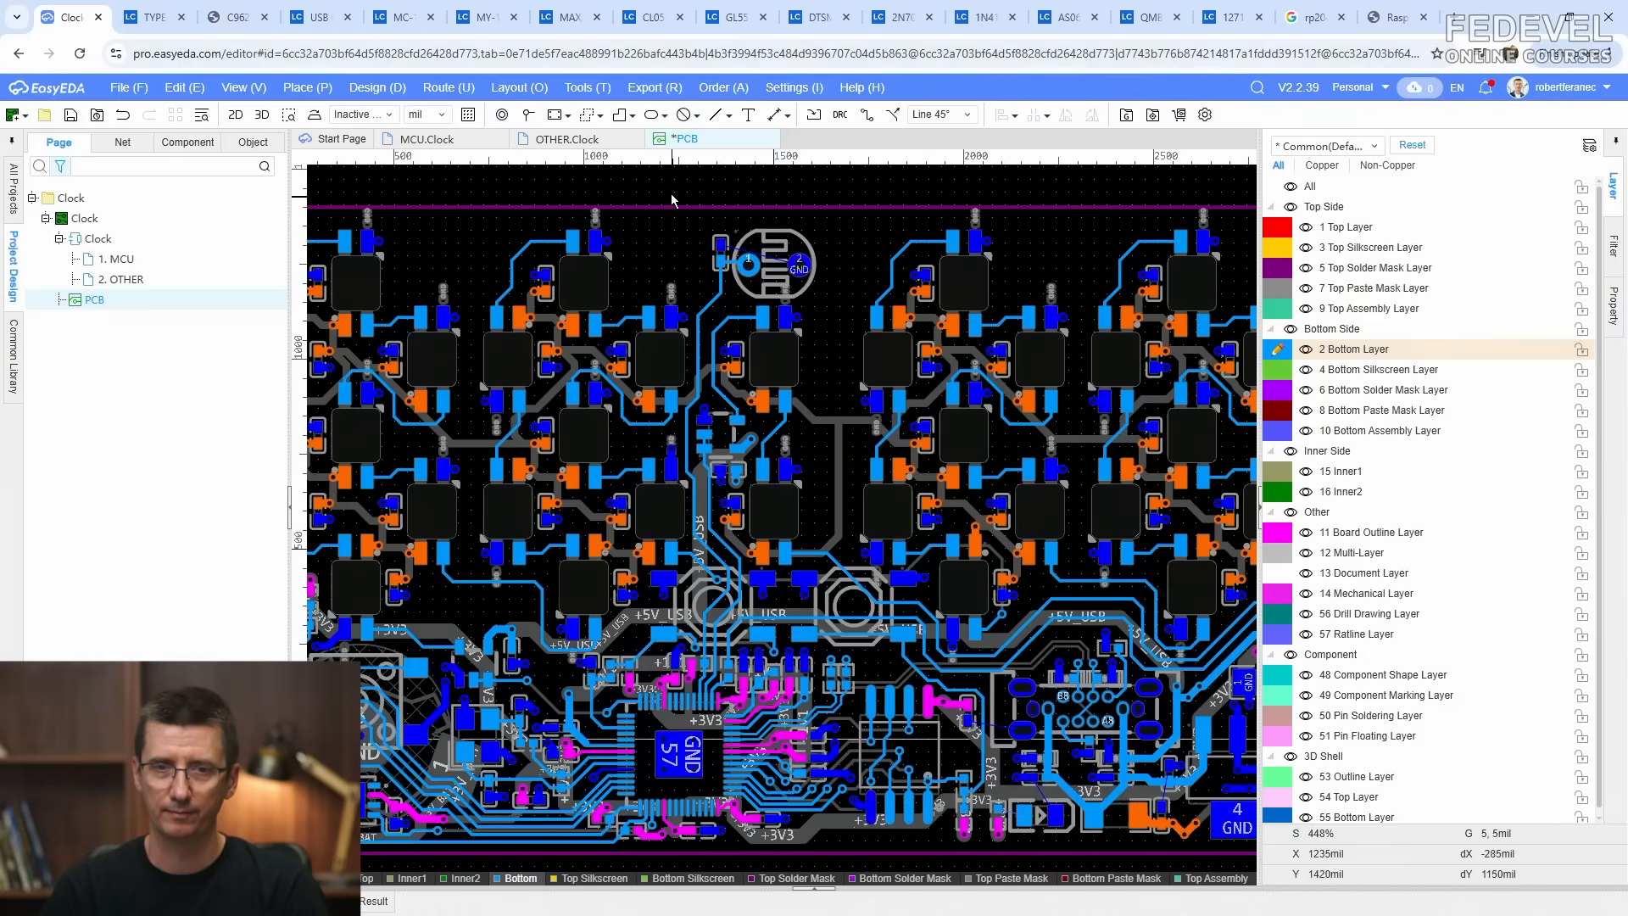
pyautogui.scroll(-1, 682, 198)
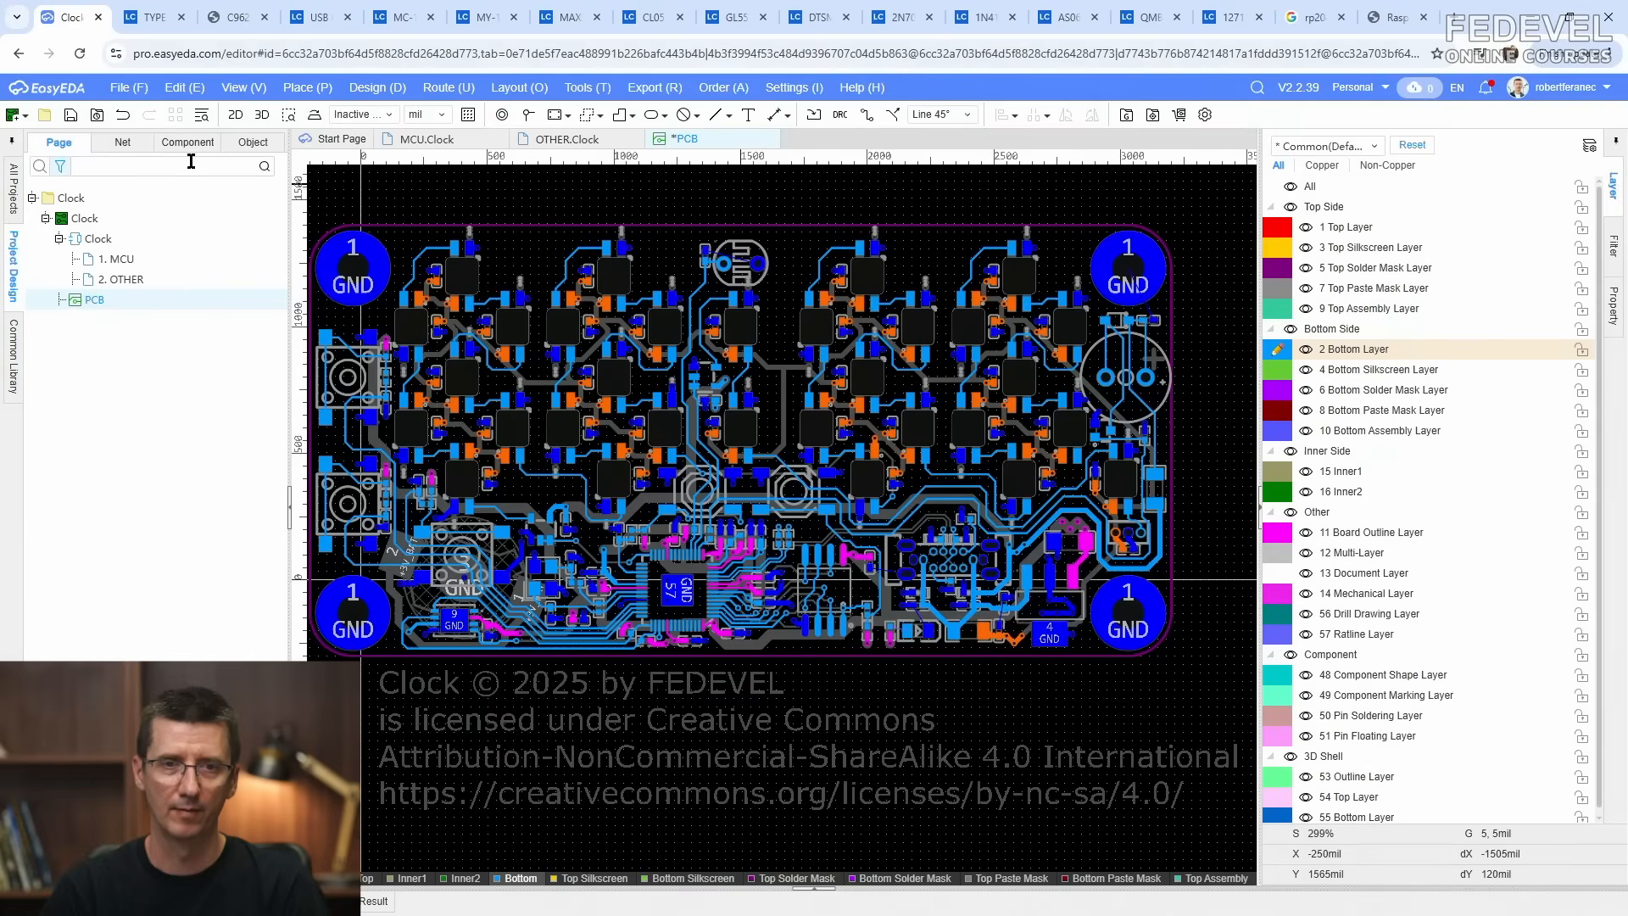
# Step: Save the PCB, route a 20 mil GND stub below pad 1 of the $2N19103 capacitor, and place a GND via at X 3131.5, Y 985 mil
pyautogui.click(72, 119)
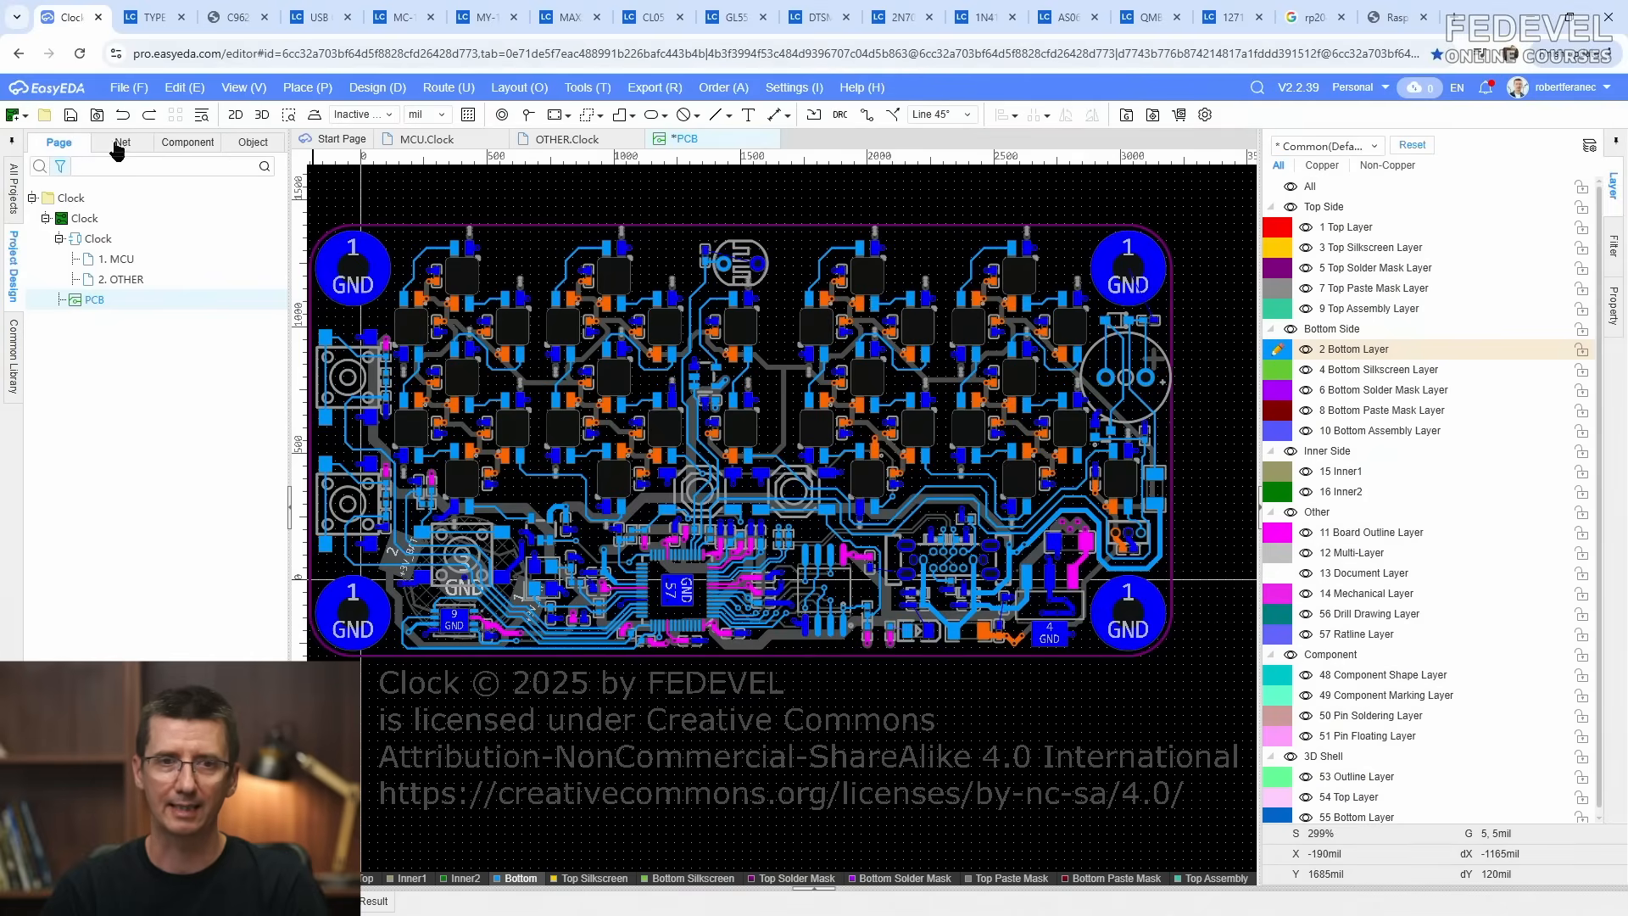
pyautogui.scroll(4, 1112, 343)
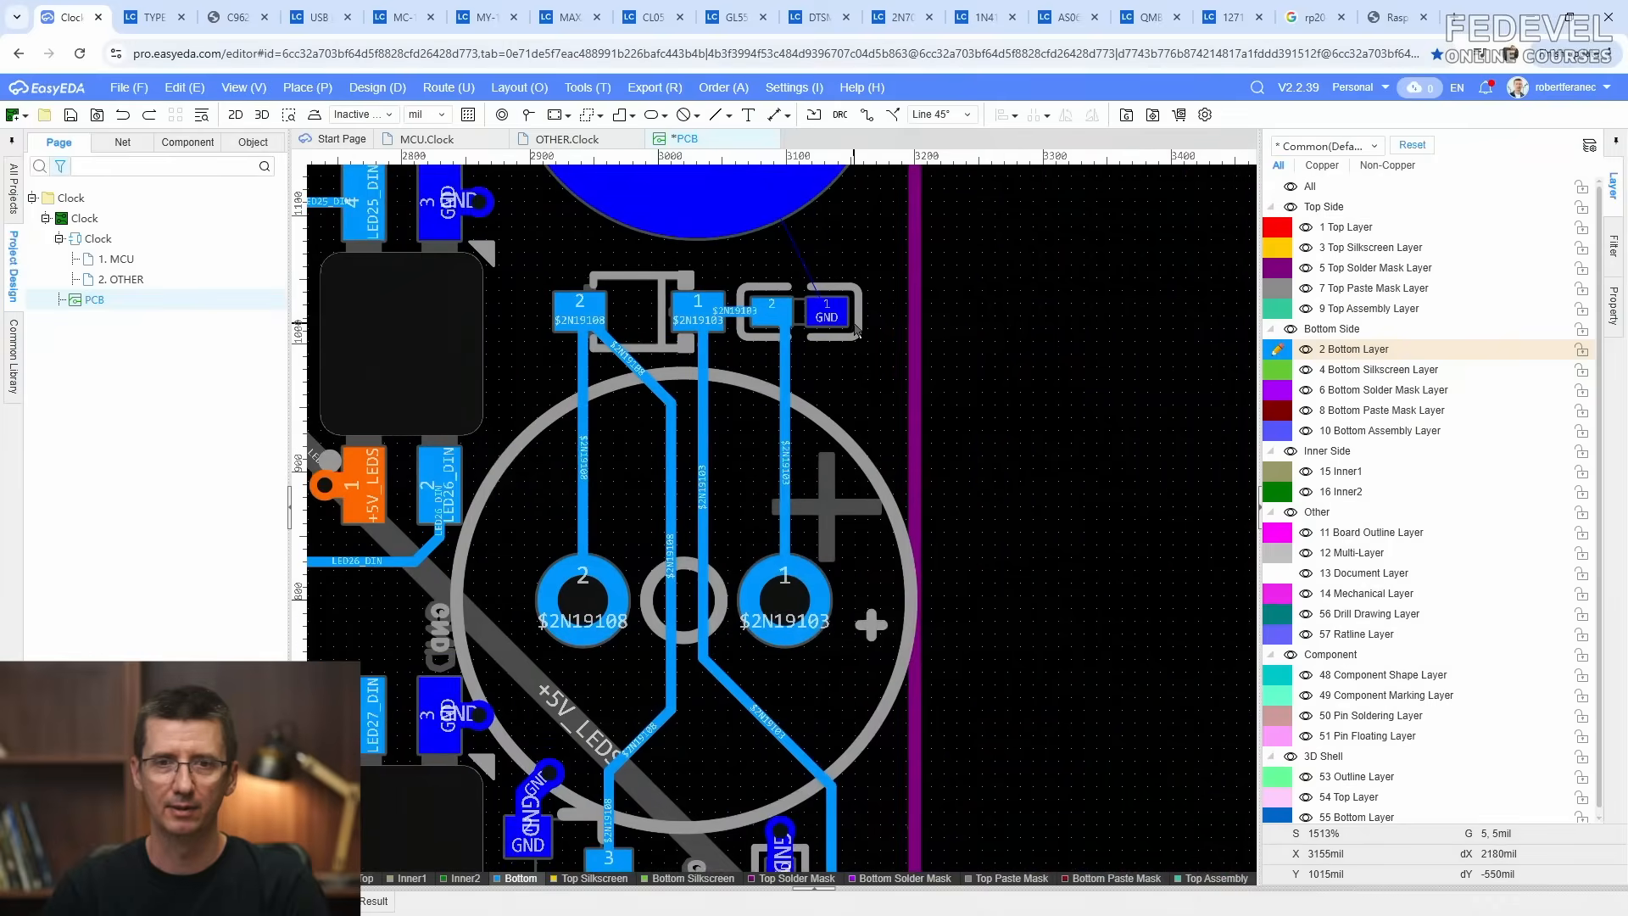
pyautogui.click(866, 114)
pyautogui.scroll(1, 851, 302)
pyautogui.click(815, 321)
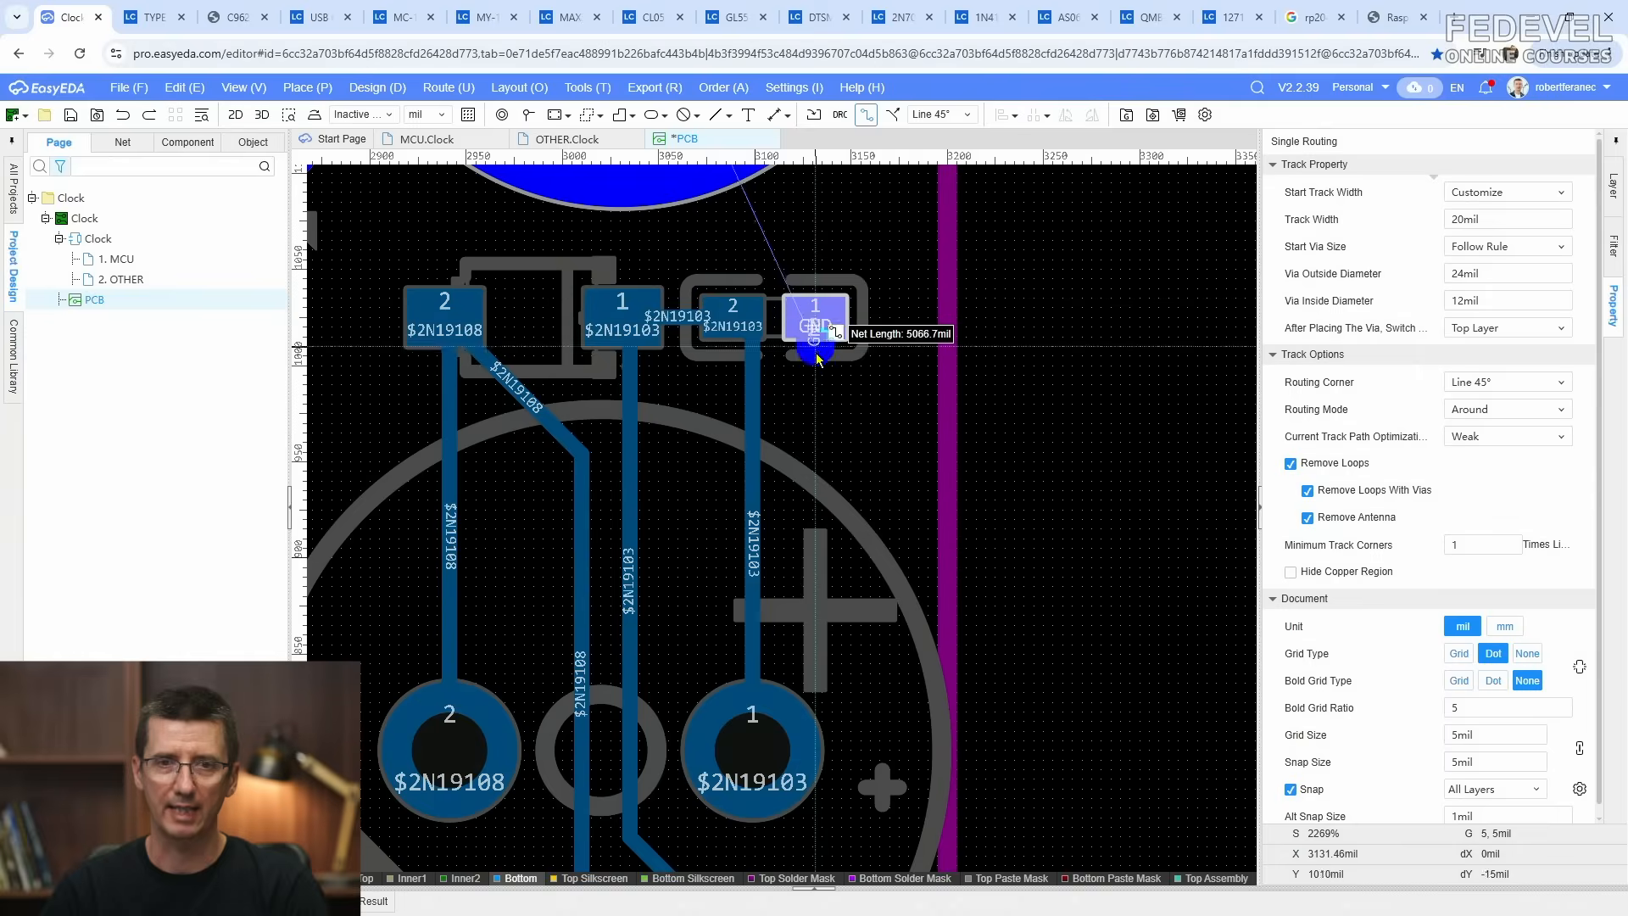
pyautogui.click(819, 396)
pyautogui.rightClick(822, 396)
pyautogui.rightClick(846, 389)
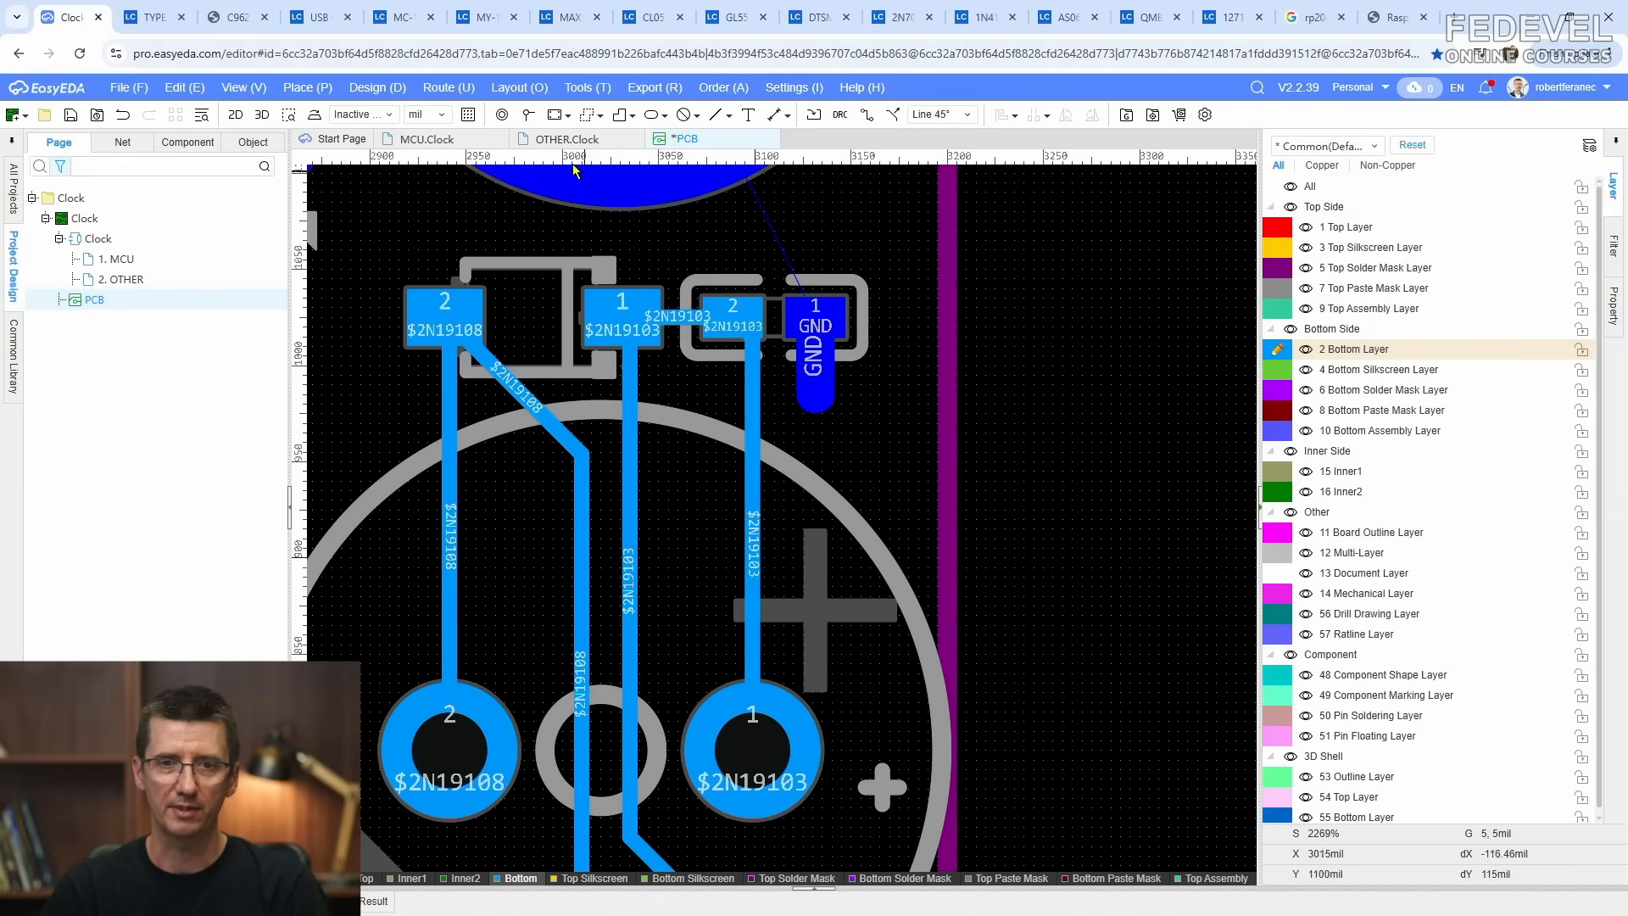
pyautogui.click(527, 116)
pyautogui.click(815, 396)
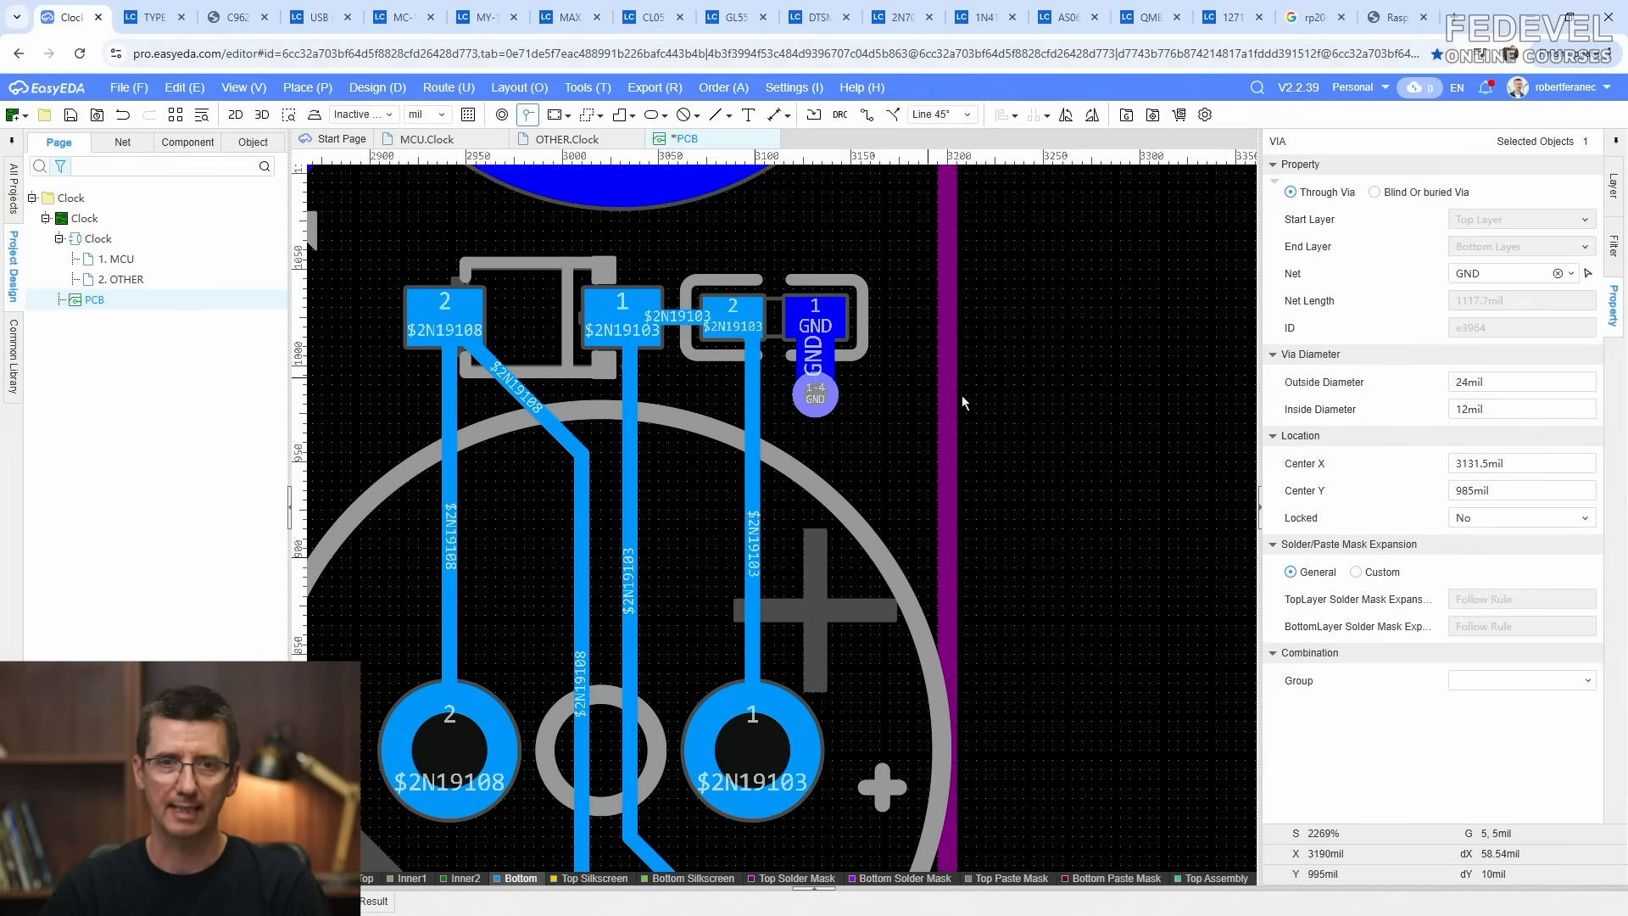
pyautogui.rightClick(959, 399)
# Step: Route a bottom-layer GND stub rightward from pad 1 of the +5V_LEDS capacitor and end it with a GND via at X 2550, Y -178.5 mil
pyautogui.scroll(-2, 1045, 348)
pyautogui.scroll(-2, 1045, 350)
pyautogui.moveTo(1078, 605); pyautogui.dragTo(1159, 285, button='right')
pyautogui.moveTo(1019, 733); pyautogui.dragTo(1209, 467, button='right')
pyautogui.moveTo(881, 717); pyautogui.dragTo(1081, 522, button='right')
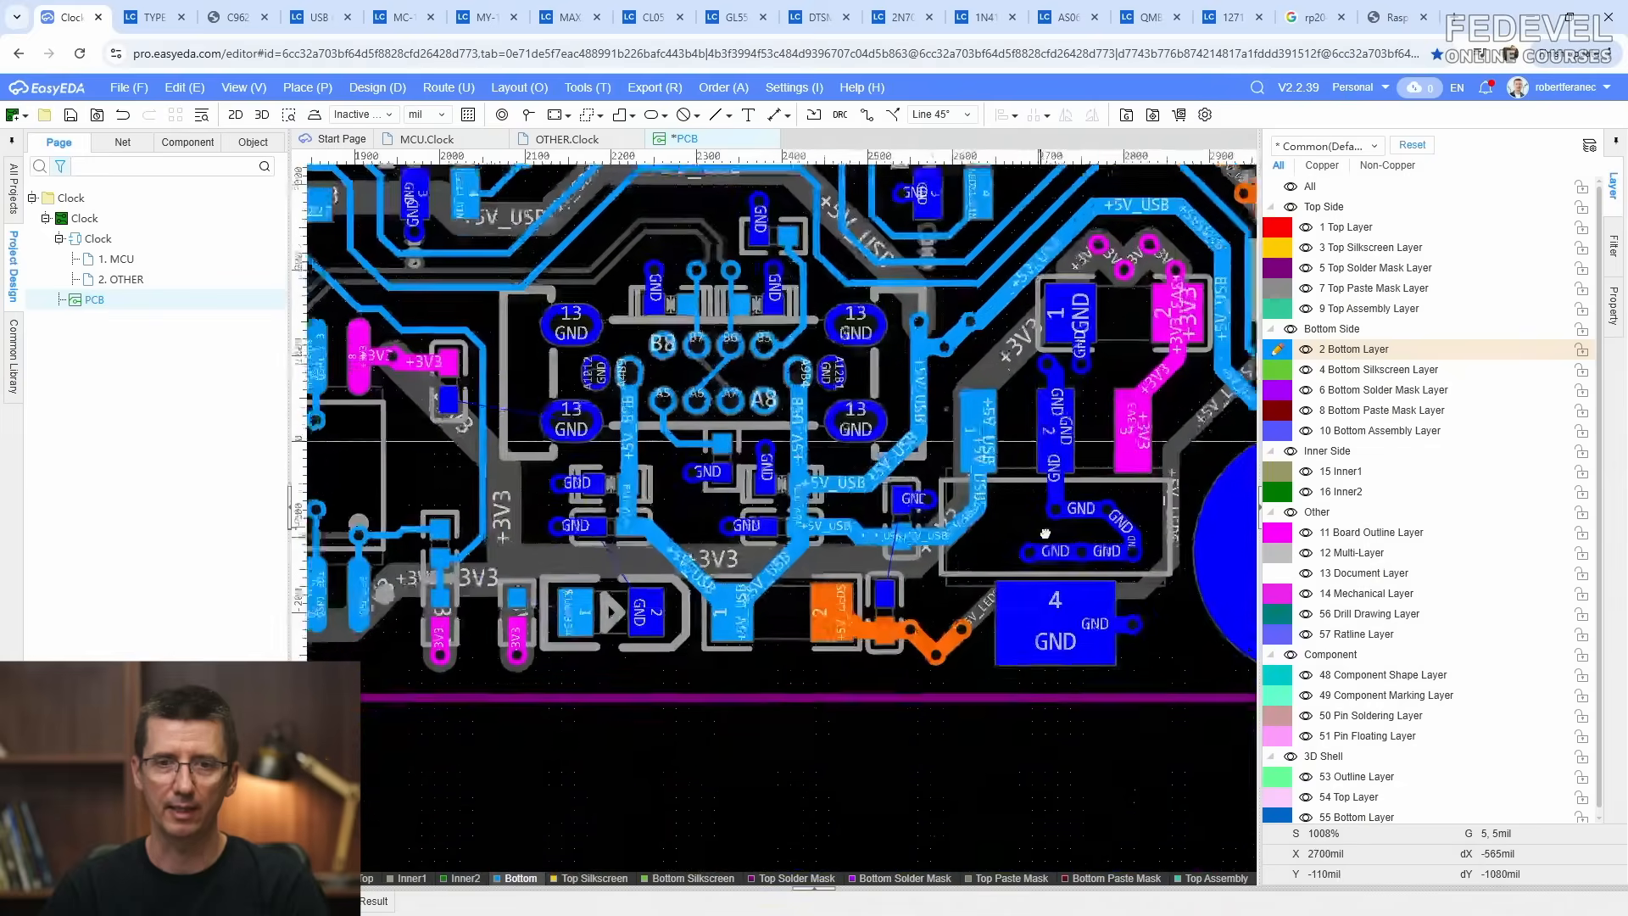
pyautogui.scroll(3, 933, 595)
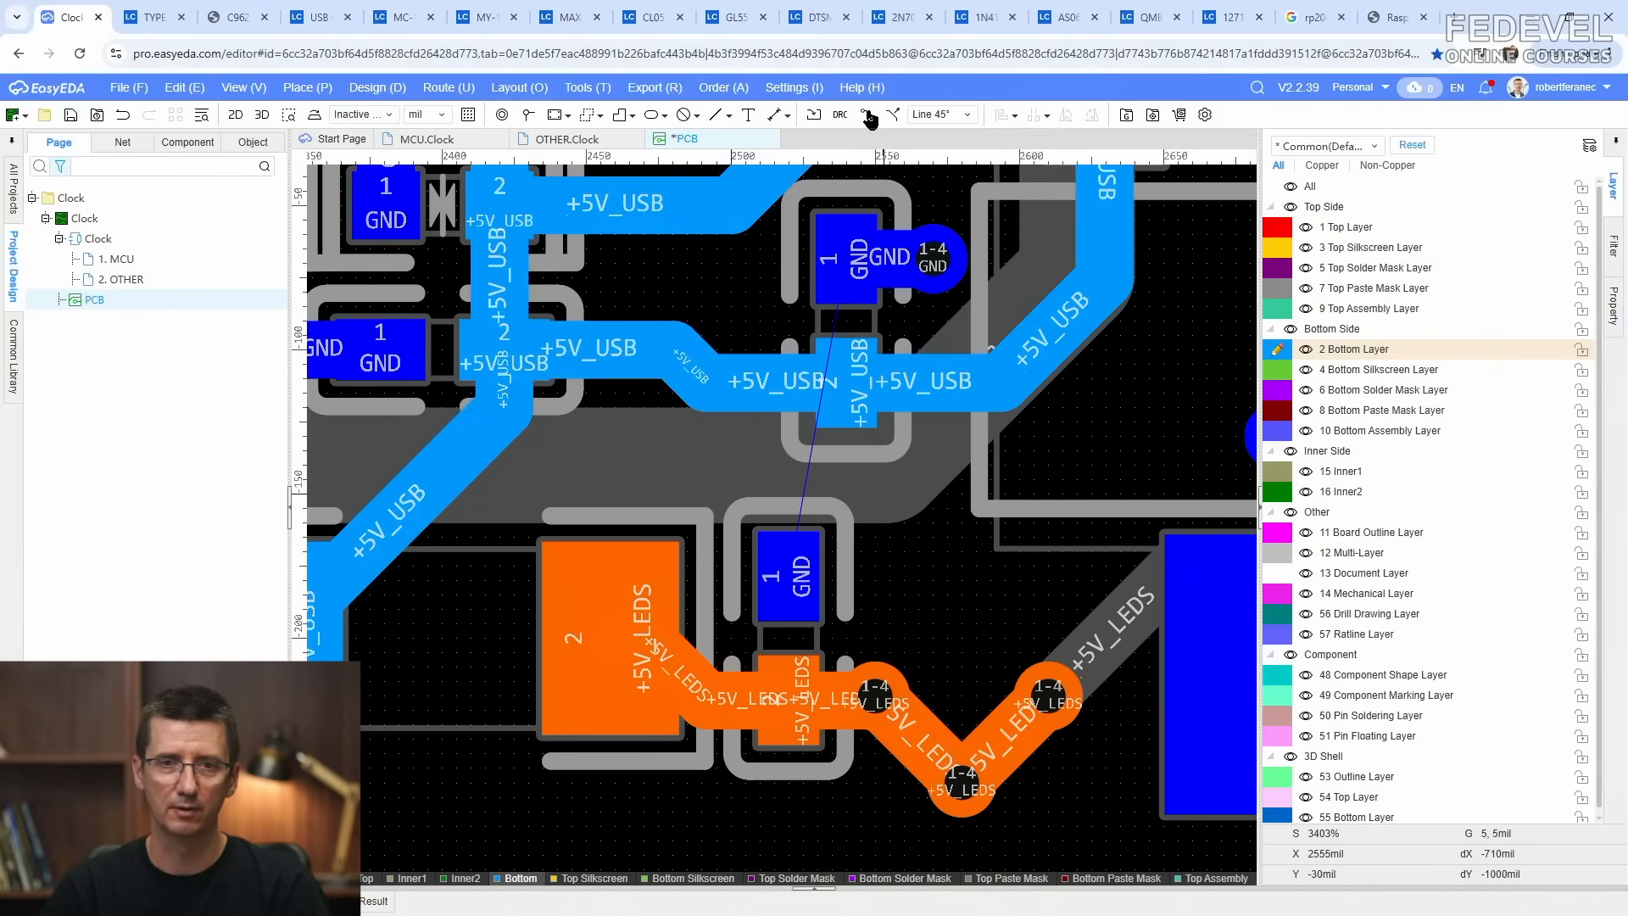
pyautogui.press('w')
pyautogui.click(795, 580)
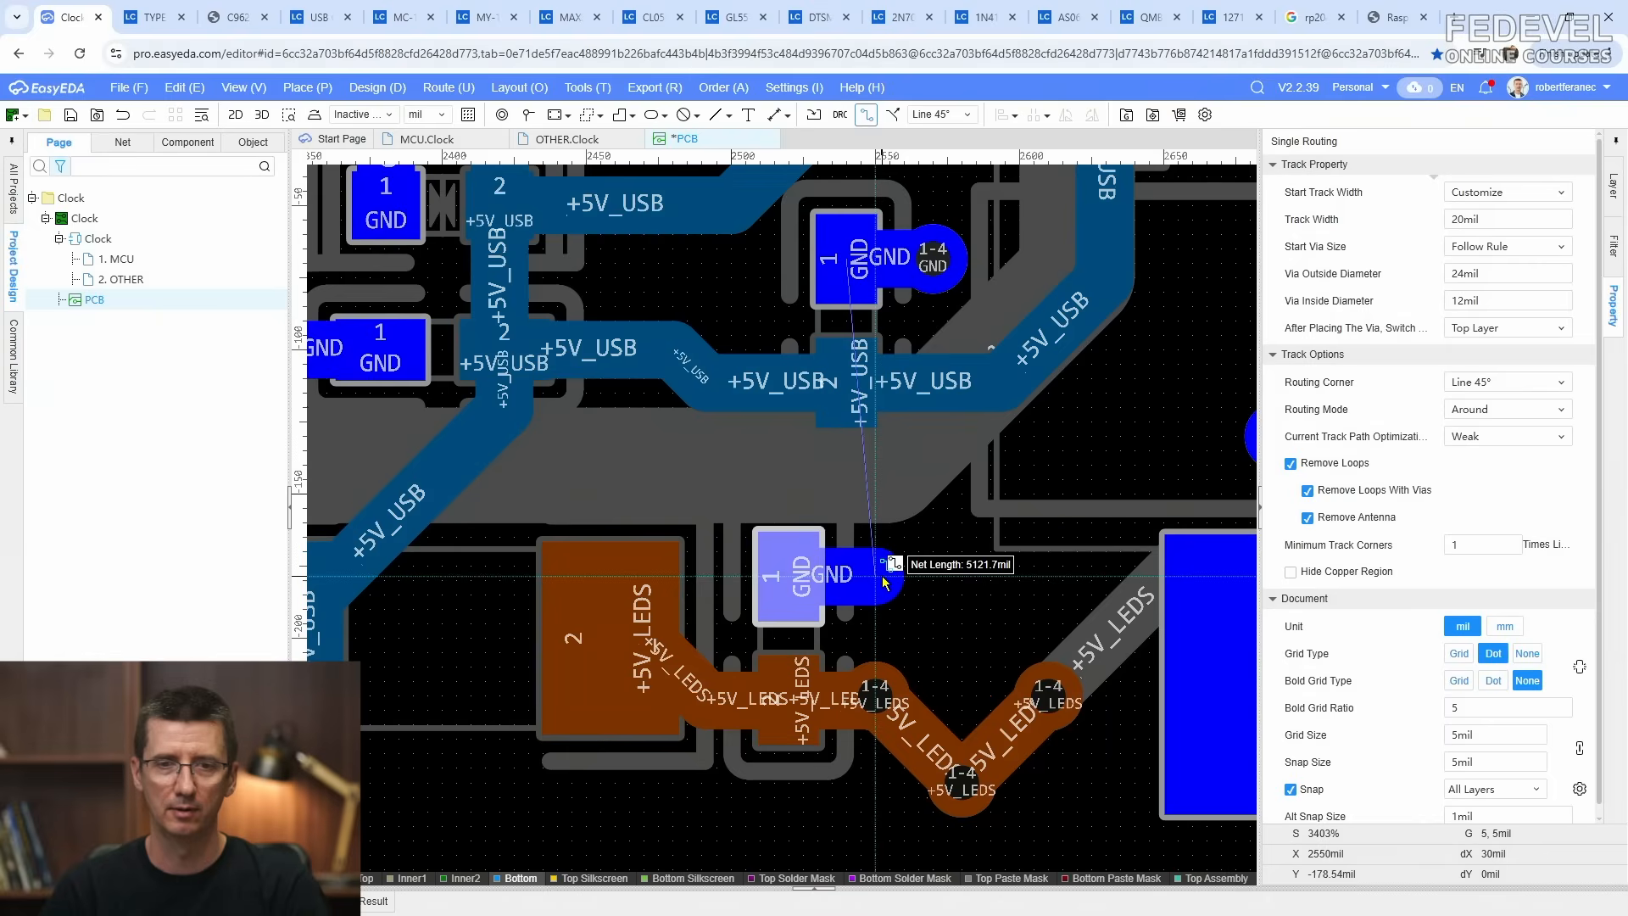
pyautogui.click(883, 583)
pyautogui.rightClick(882, 584)
pyautogui.rightClick(973, 596)
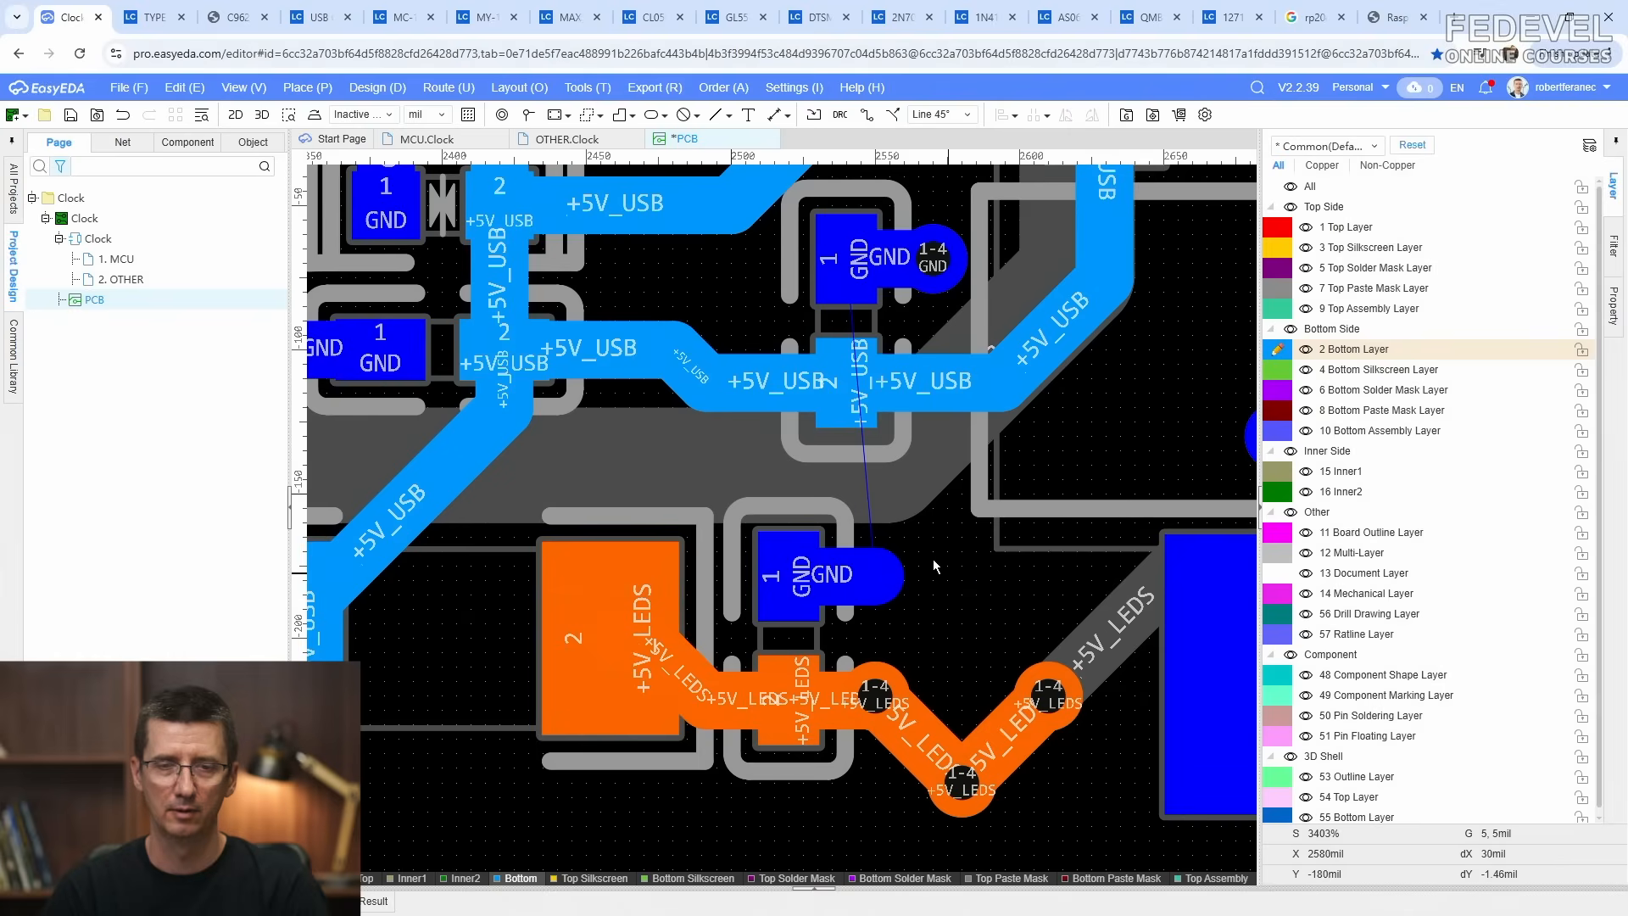
pyautogui.click(530, 119)
pyautogui.click(879, 603)
pyautogui.rightClick(962, 623)
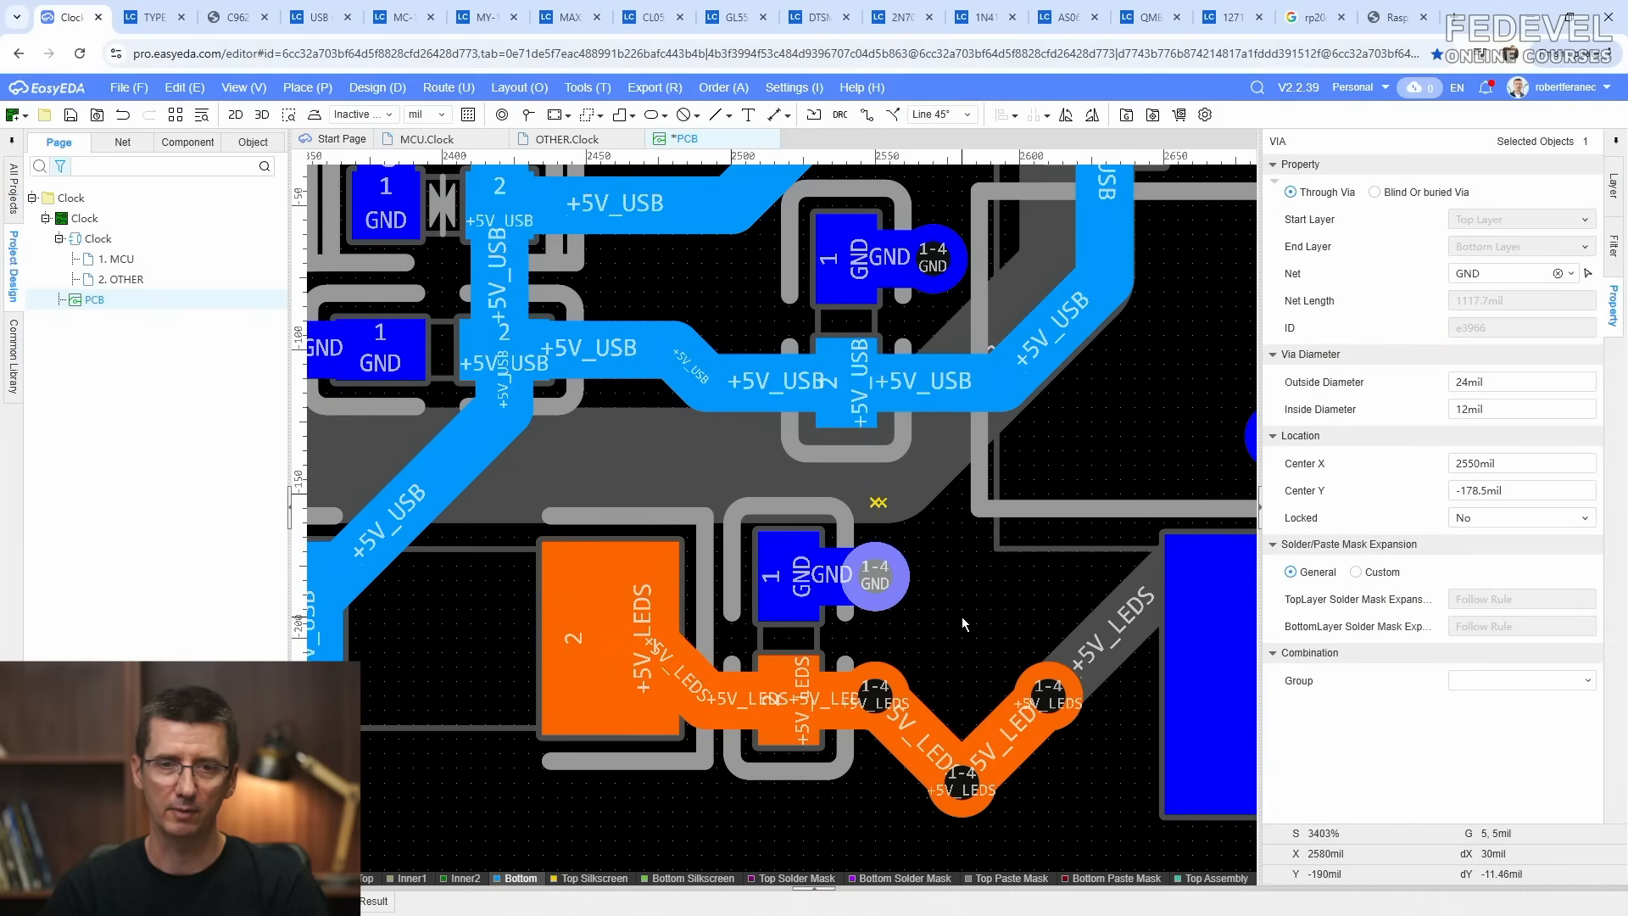
# Step: On the top layer, raise the horizontal +3V3 run above the +5V_LEDS capacitor's GND via and adjust its adjoining diagonals for clearance
pyautogui.click(1614, 187)
pyautogui.click(1278, 228)
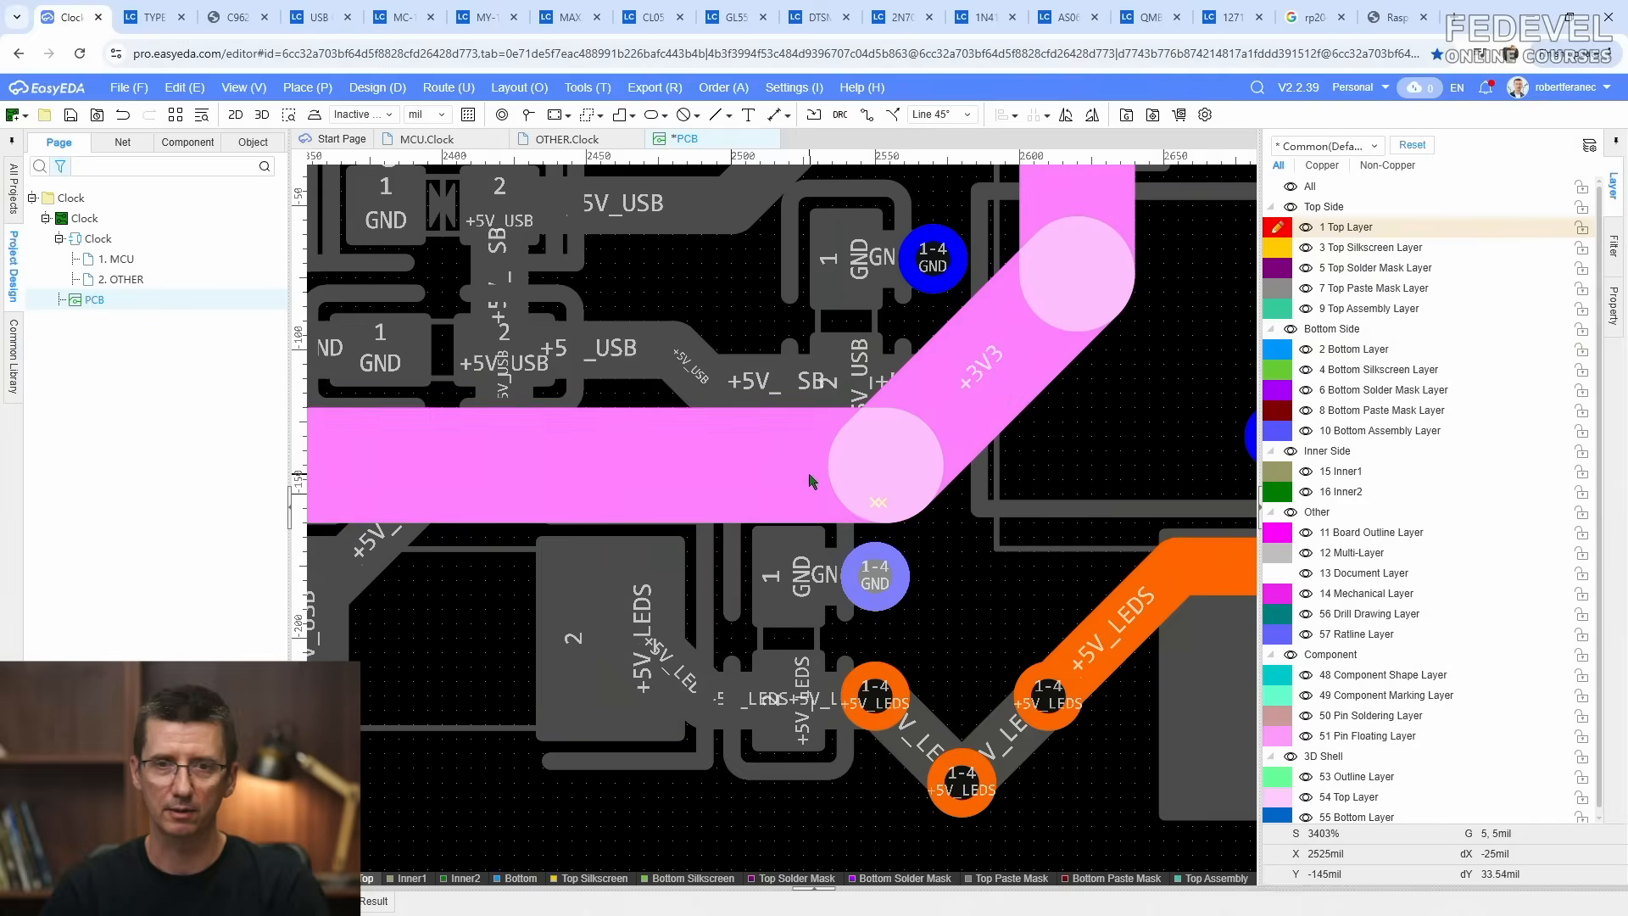
pyautogui.scroll(-1, 1188, 477)
pyautogui.moveTo(888, 466); pyautogui.dragTo(889, 449)
pyautogui.moveTo(891, 463); pyautogui.dragTo(1094, 430, button='right')
pyautogui.moveTo(594, 408); pyautogui.dragTo(623, 433)
pyautogui.moveTo(1003, 427); pyautogui.dragTo(1028, 392)
pyautogui.moveTo(980, 456); pyautogui.dragTo(738, 491, button='right')
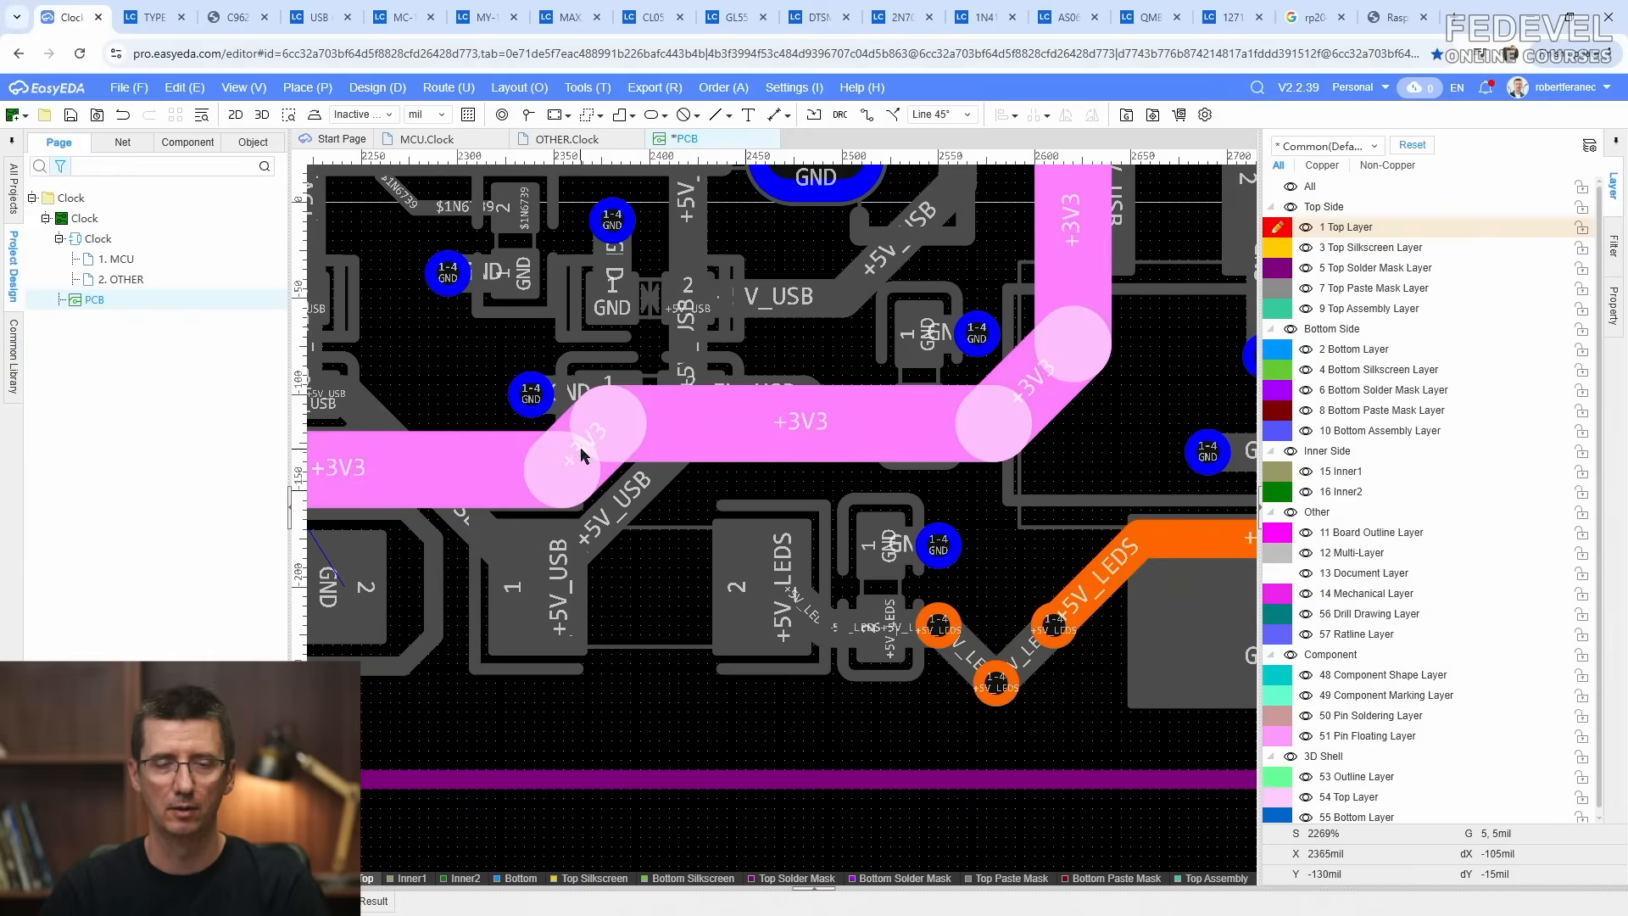
pyautogui.moveTo(600, 461); pyautogui.dragTo(635, 476)
pyautogui.scroll(-1, 806, 545)
pyautogui.moveTo(743, 556); pyautogui.dragTo(769, 557, button='right')
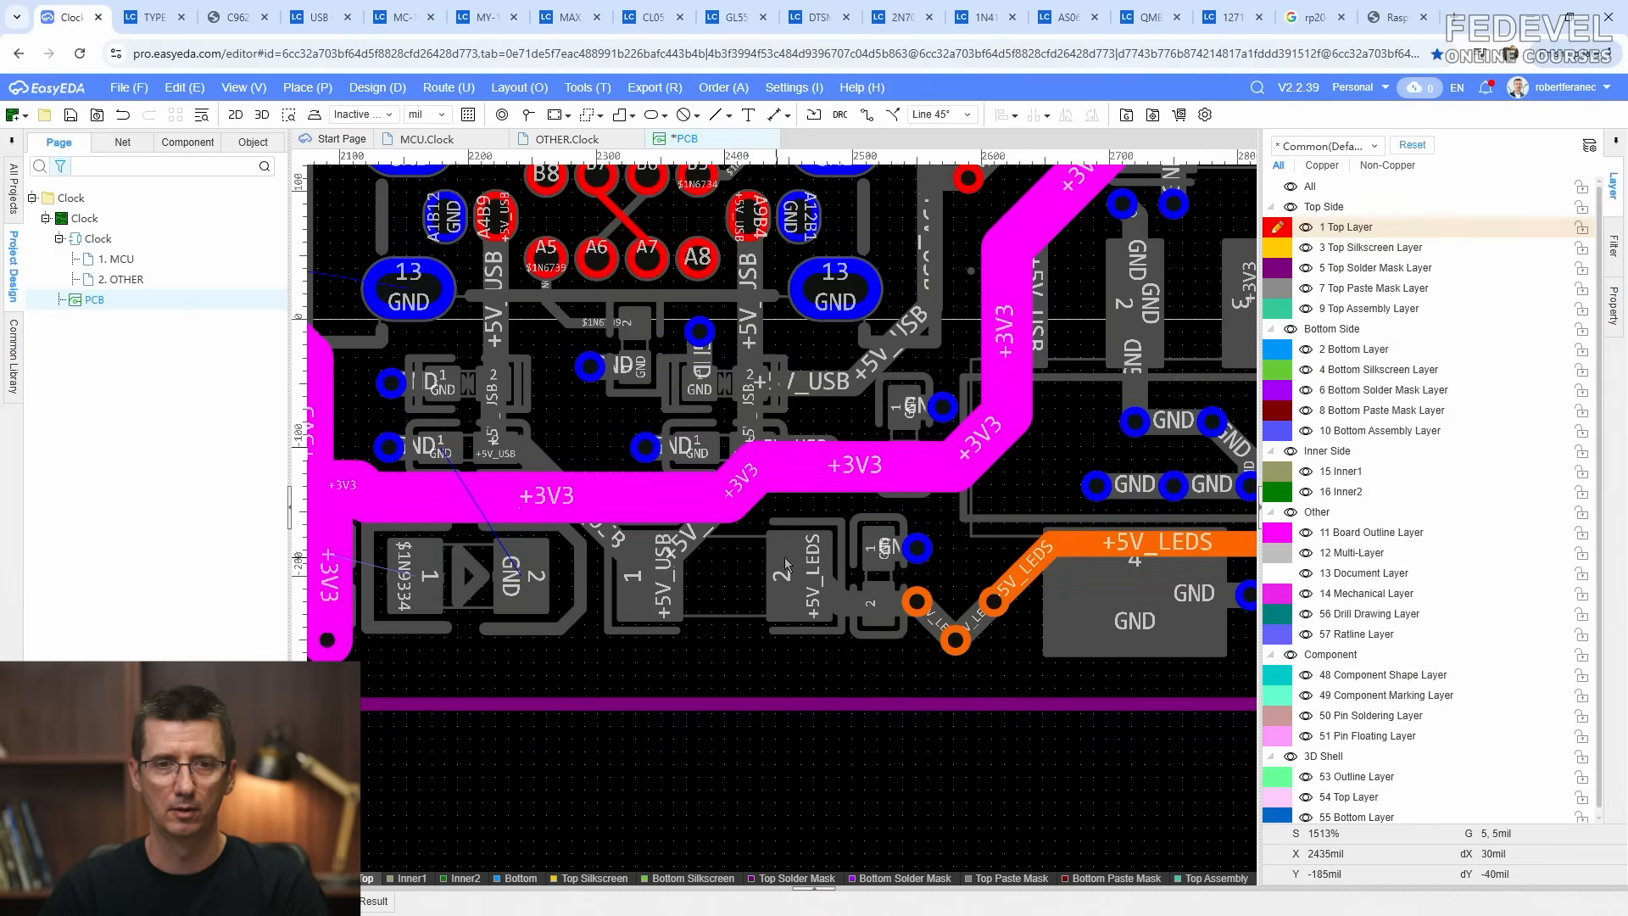
# Step: On the bottom layer, route a GND stub down from pad 2 of the $1N9334 LED and place a GND via at X 2241.4, Y -250 mil
pyautogui.click(1272, 350)
pyautogui.moveTo(896, 509); pyautogui.dragTo(1072, 507, button='right')
pyautogui.moveTo(843, 452); pyautogui.dragTo(1000, 466, button='right')
pyautogui.scroll(2, 892, 622)
pyautogui.press('w')
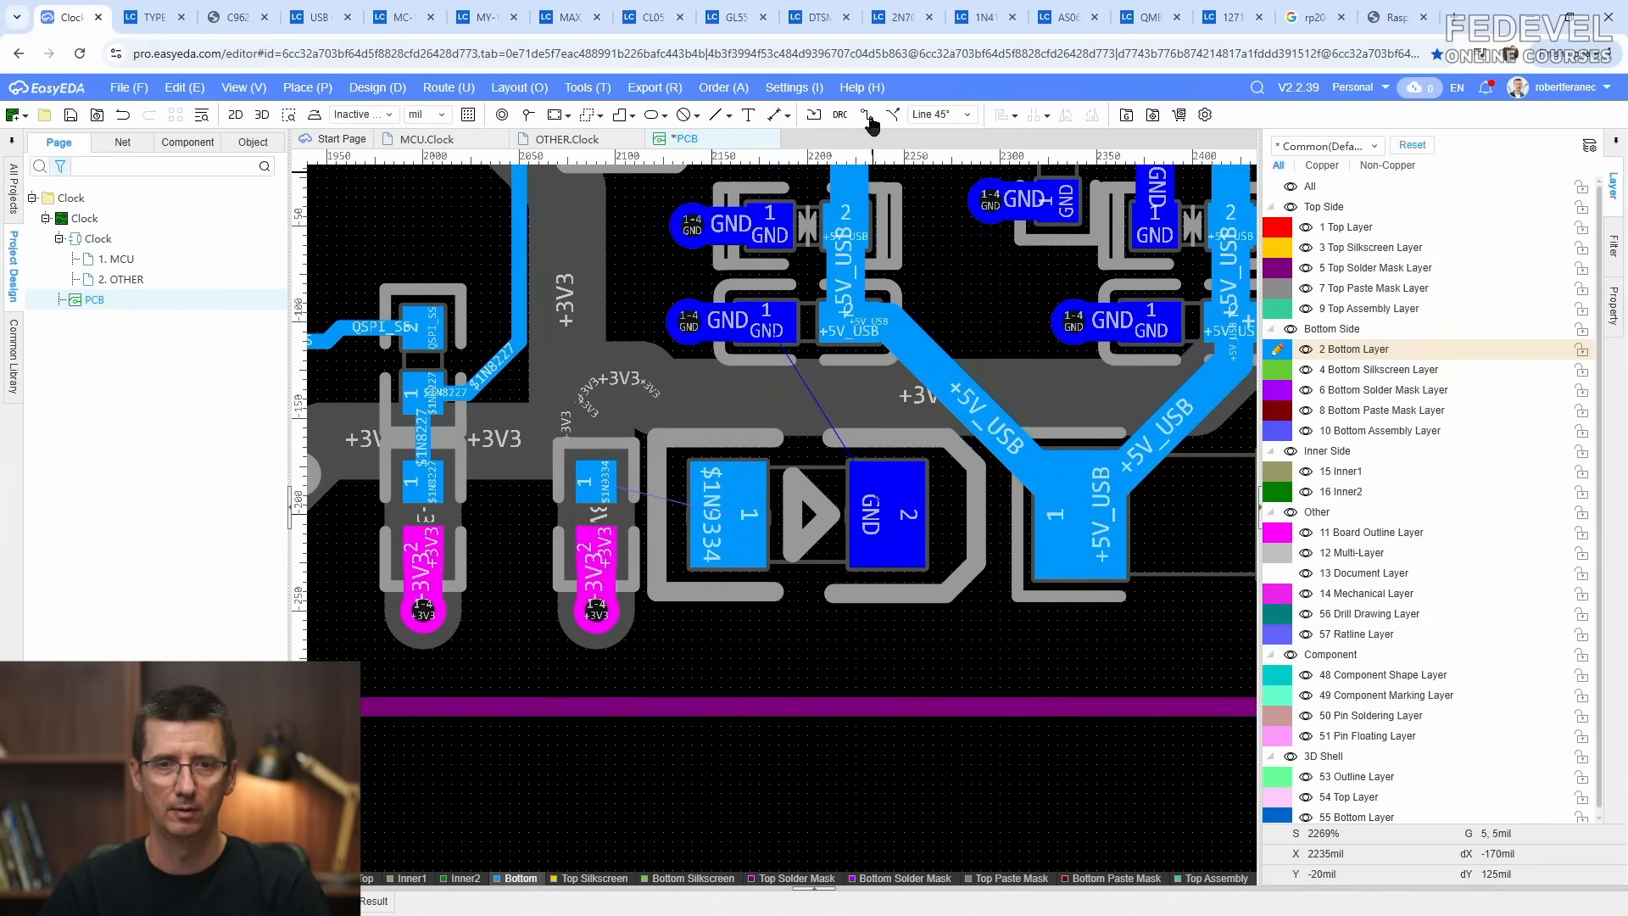
pyautogui.click(893, 506)
pyautogui.scroll(1, 895, 505)
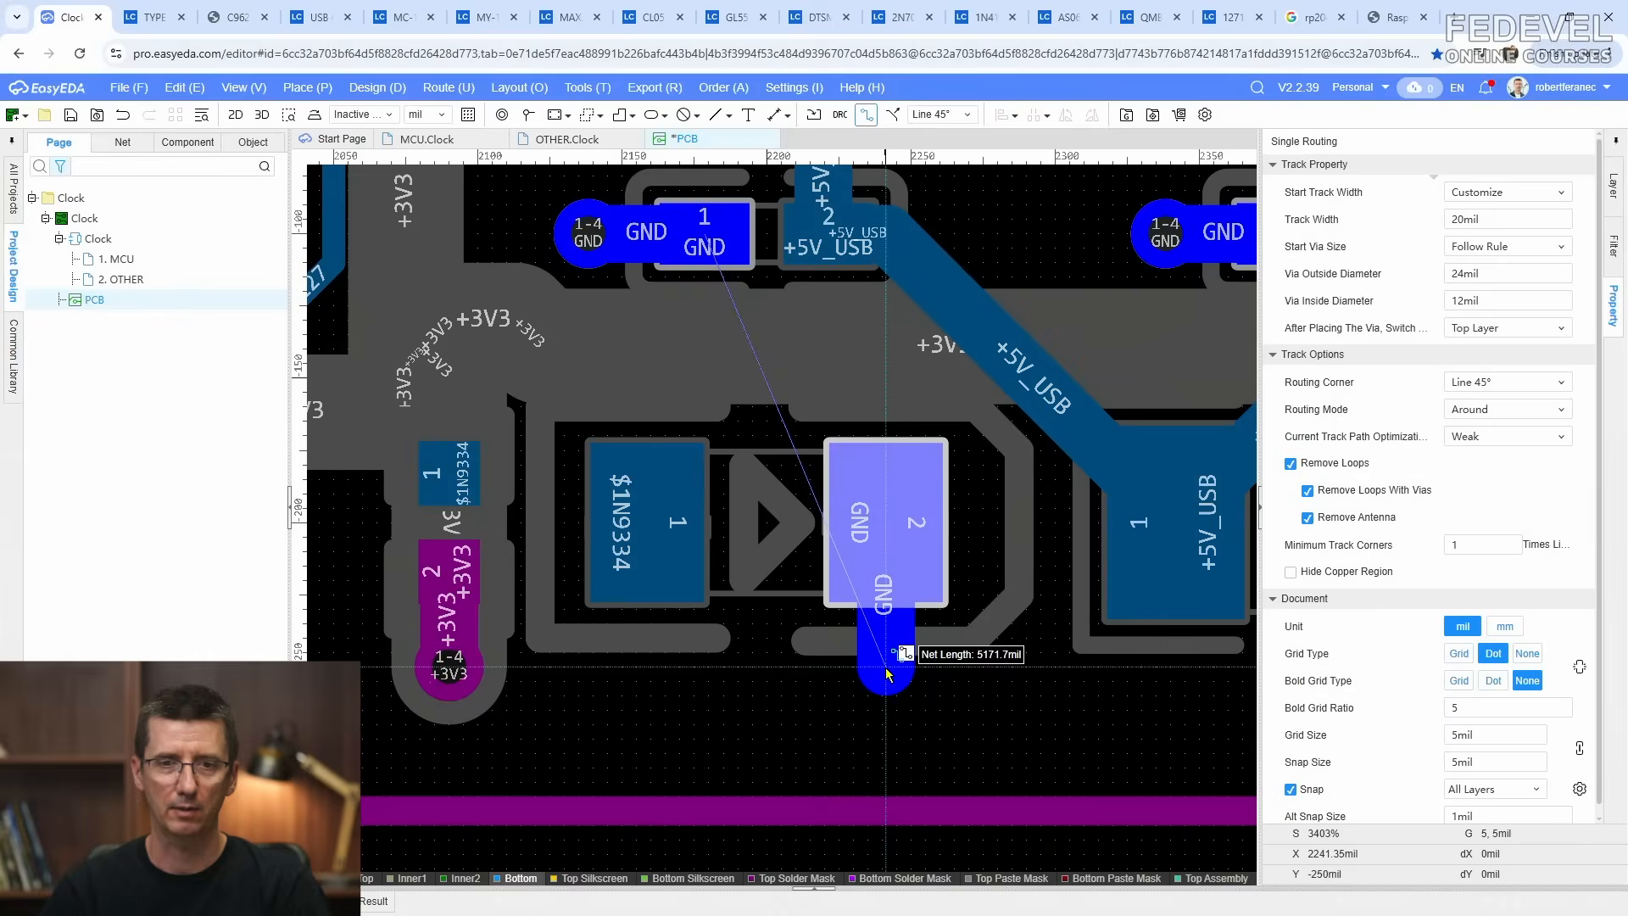
pyautogui.click(886, 668)
pyautogui.rightClick(983, 682)
pyautogui.rightClick(982, 681)
pyautogui.click(528, 116)
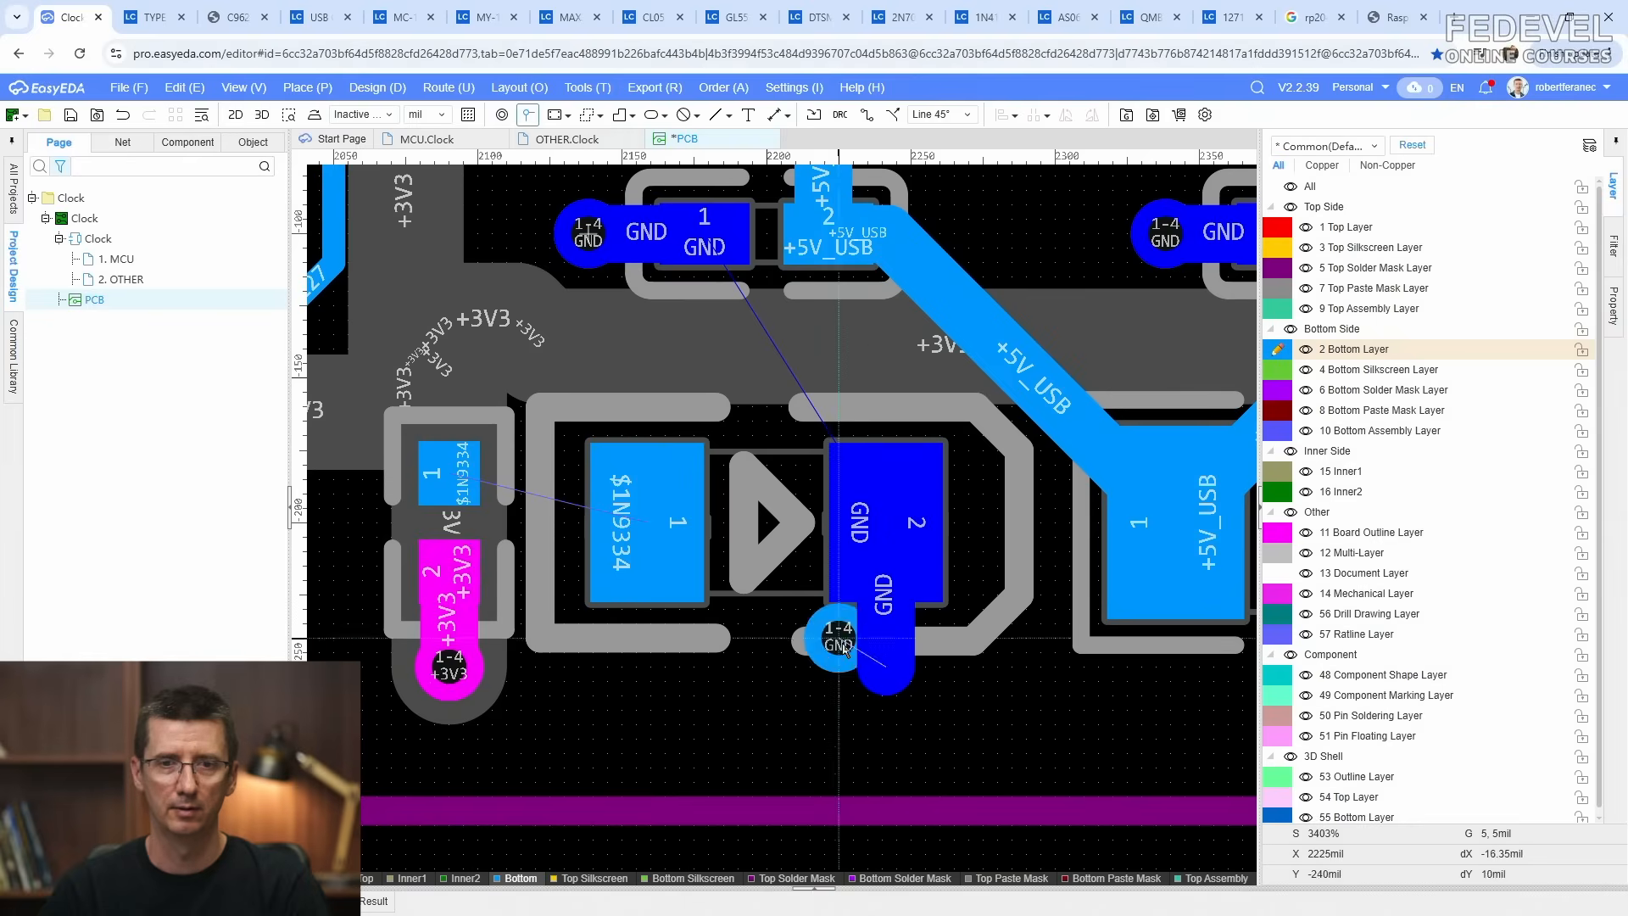
pyautogui.click(886, 653)
# Step: Shift the diagonal of the top-layer +3V3 track away from GND pad 1 of the capacitor beside pin 8, and return to the bottom layer
pyautogui.scroll(-3, 793, 654)
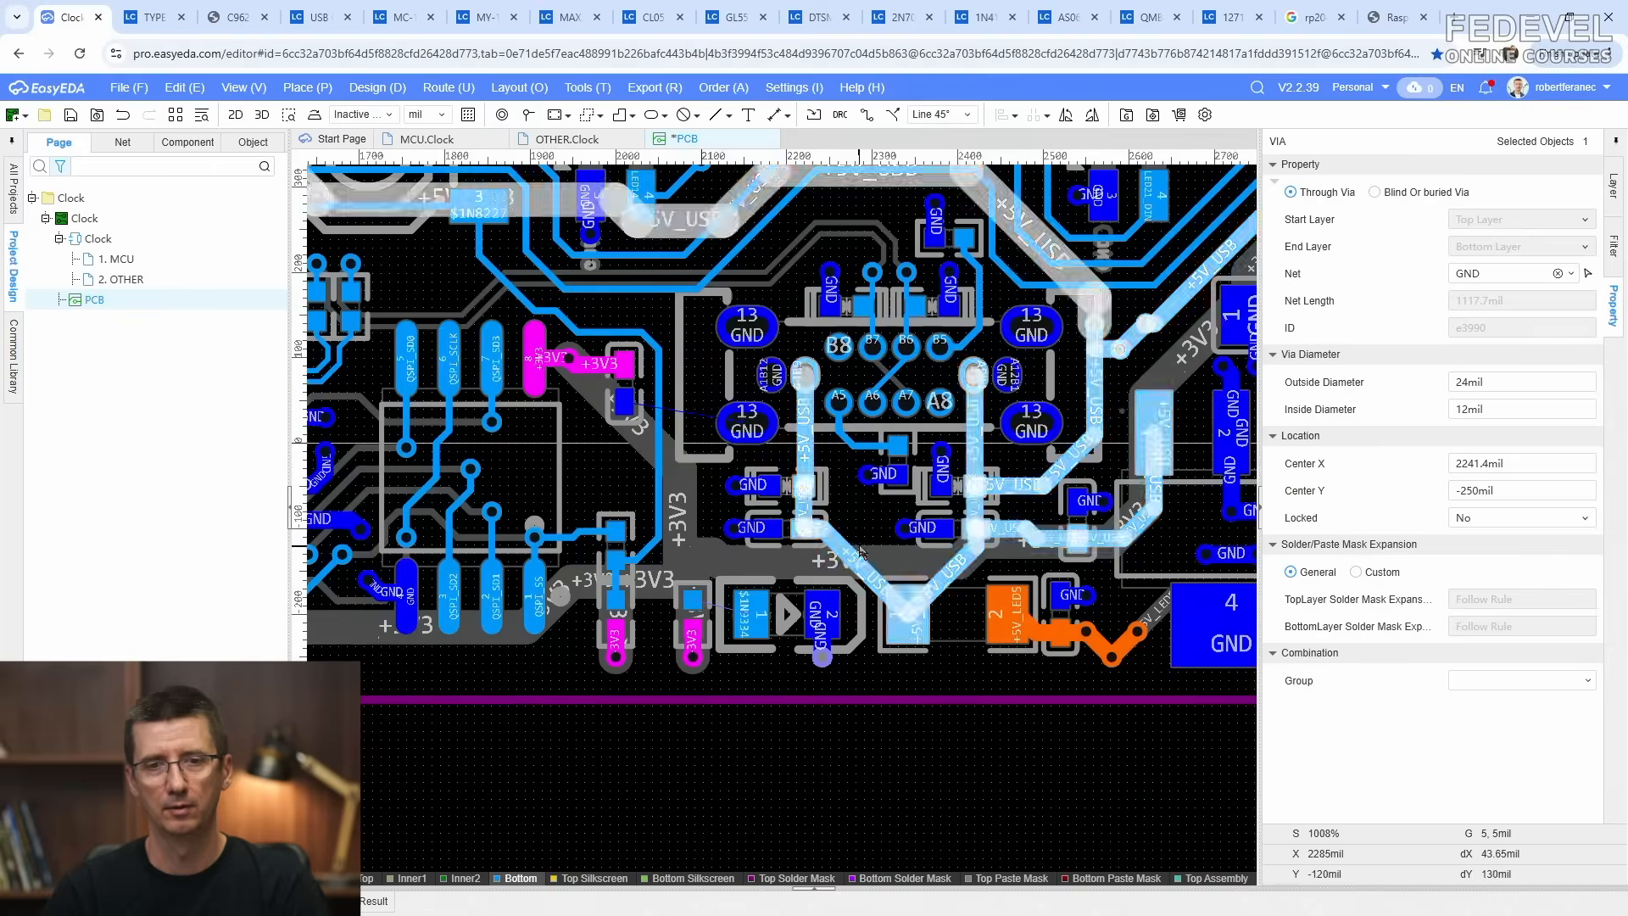
pyautogui.scroll(-1, 859, 551)
pyautogui.scroll(5, 802, 516)
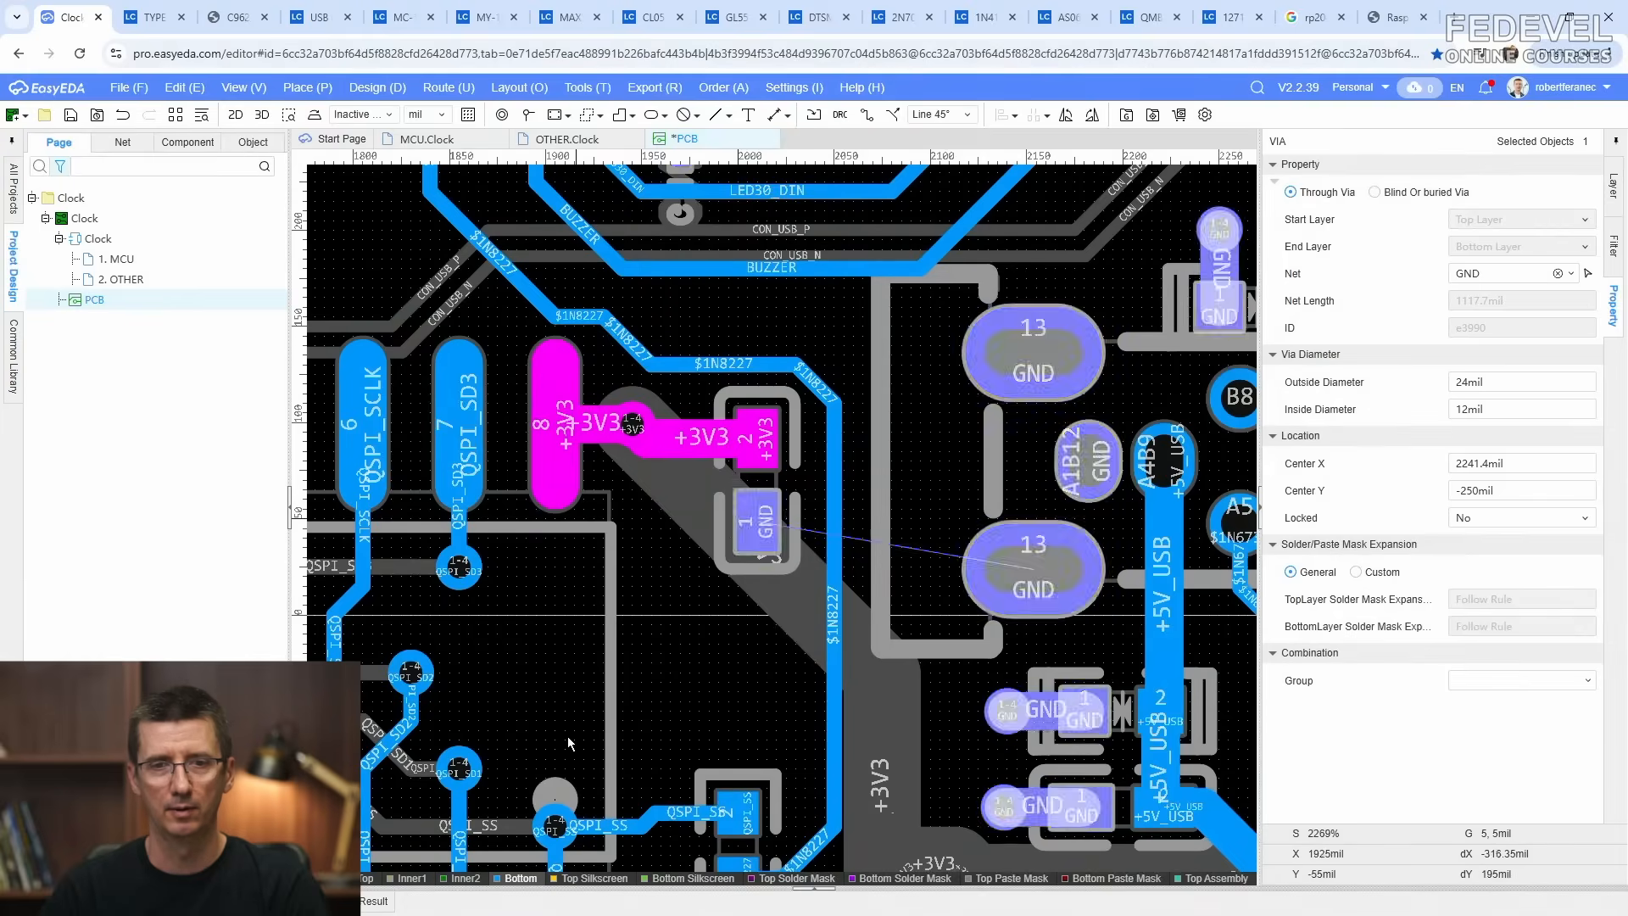
pyautogui.press('t')
pyautogui.click(822, 502)
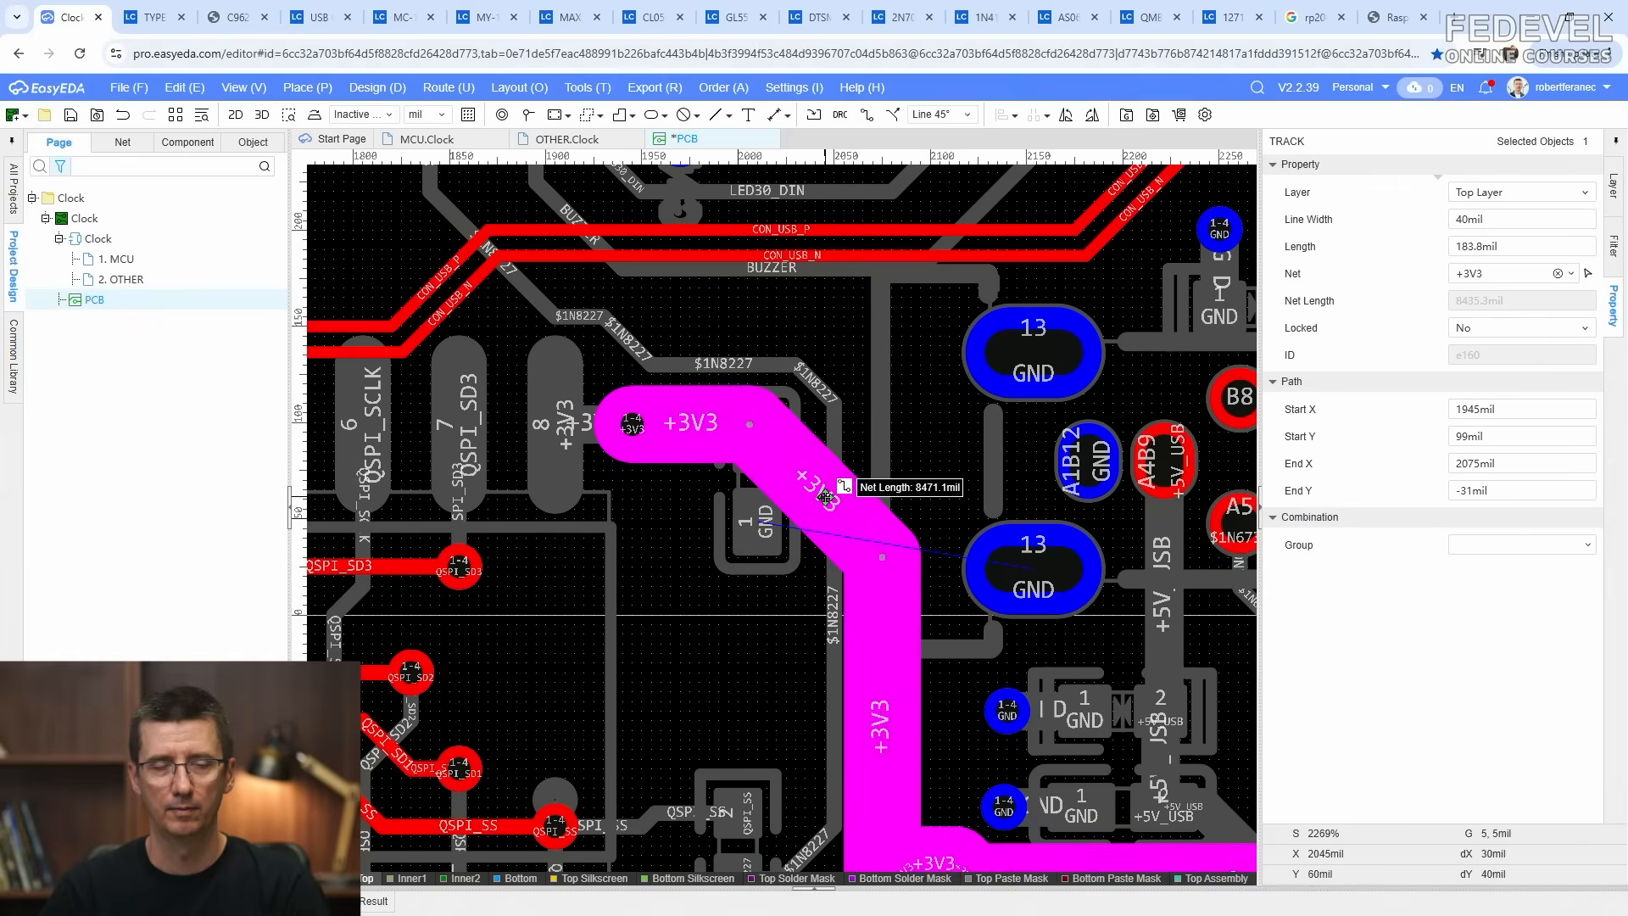
pyautogui.press('b')
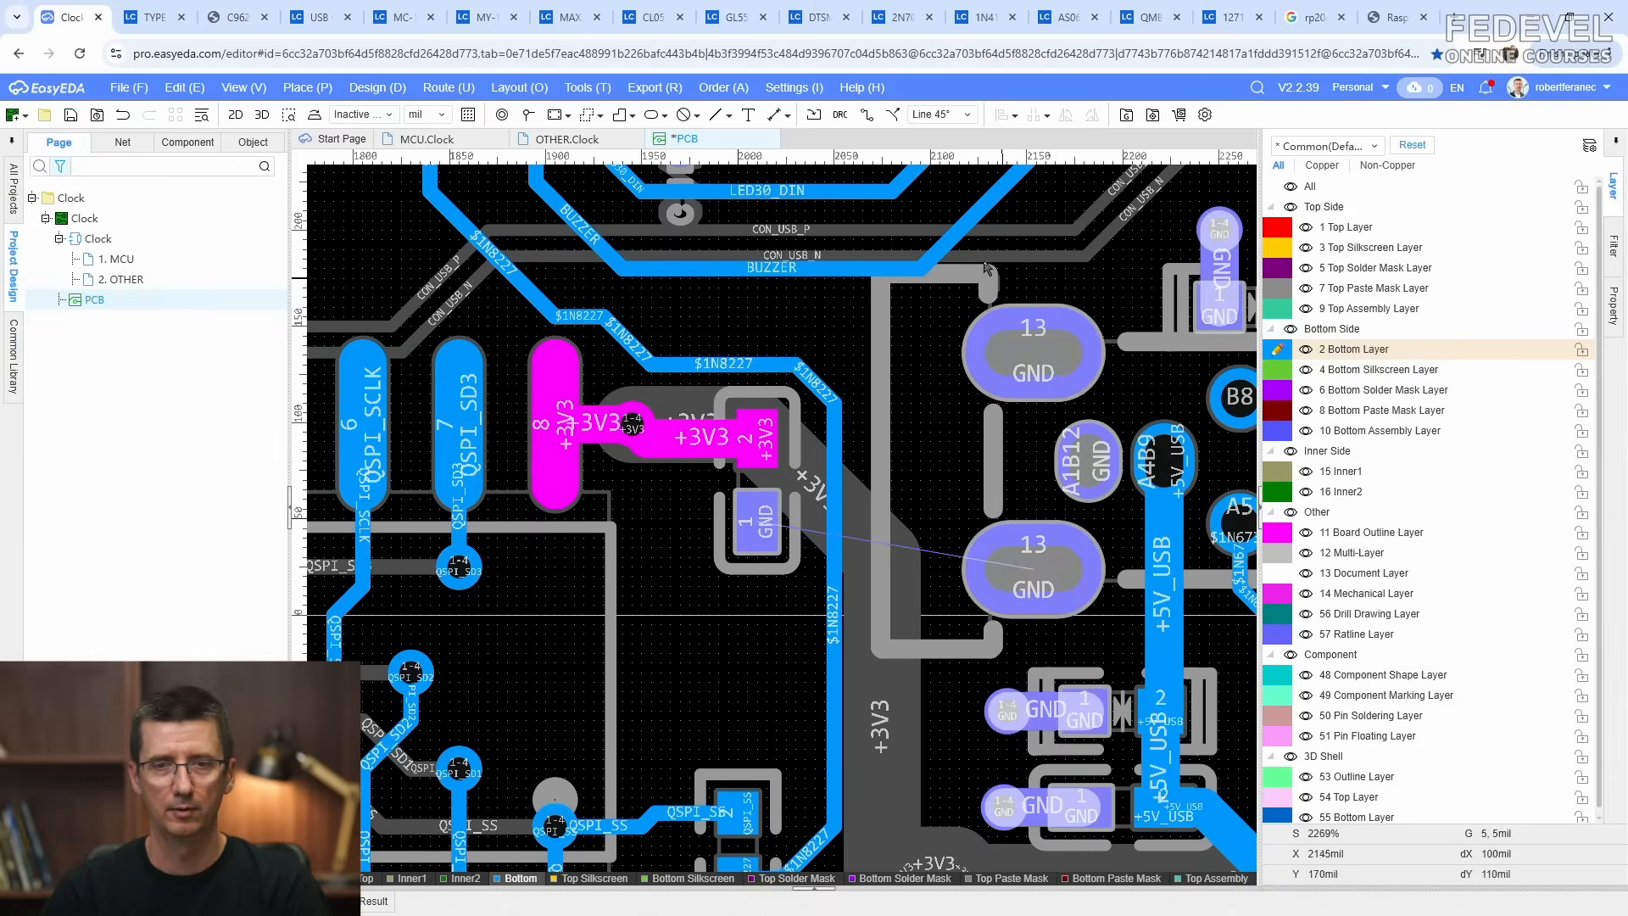
# Step: Route a GND stub down from pad 1 of the +3V3 capacitor beside pin 8 and place a GND via at X 2010, Y 10 mil
pyautogui.click(866, 115)
pyautogui.scroll(2, 686, 648)
pyautogui.click(785, 458)
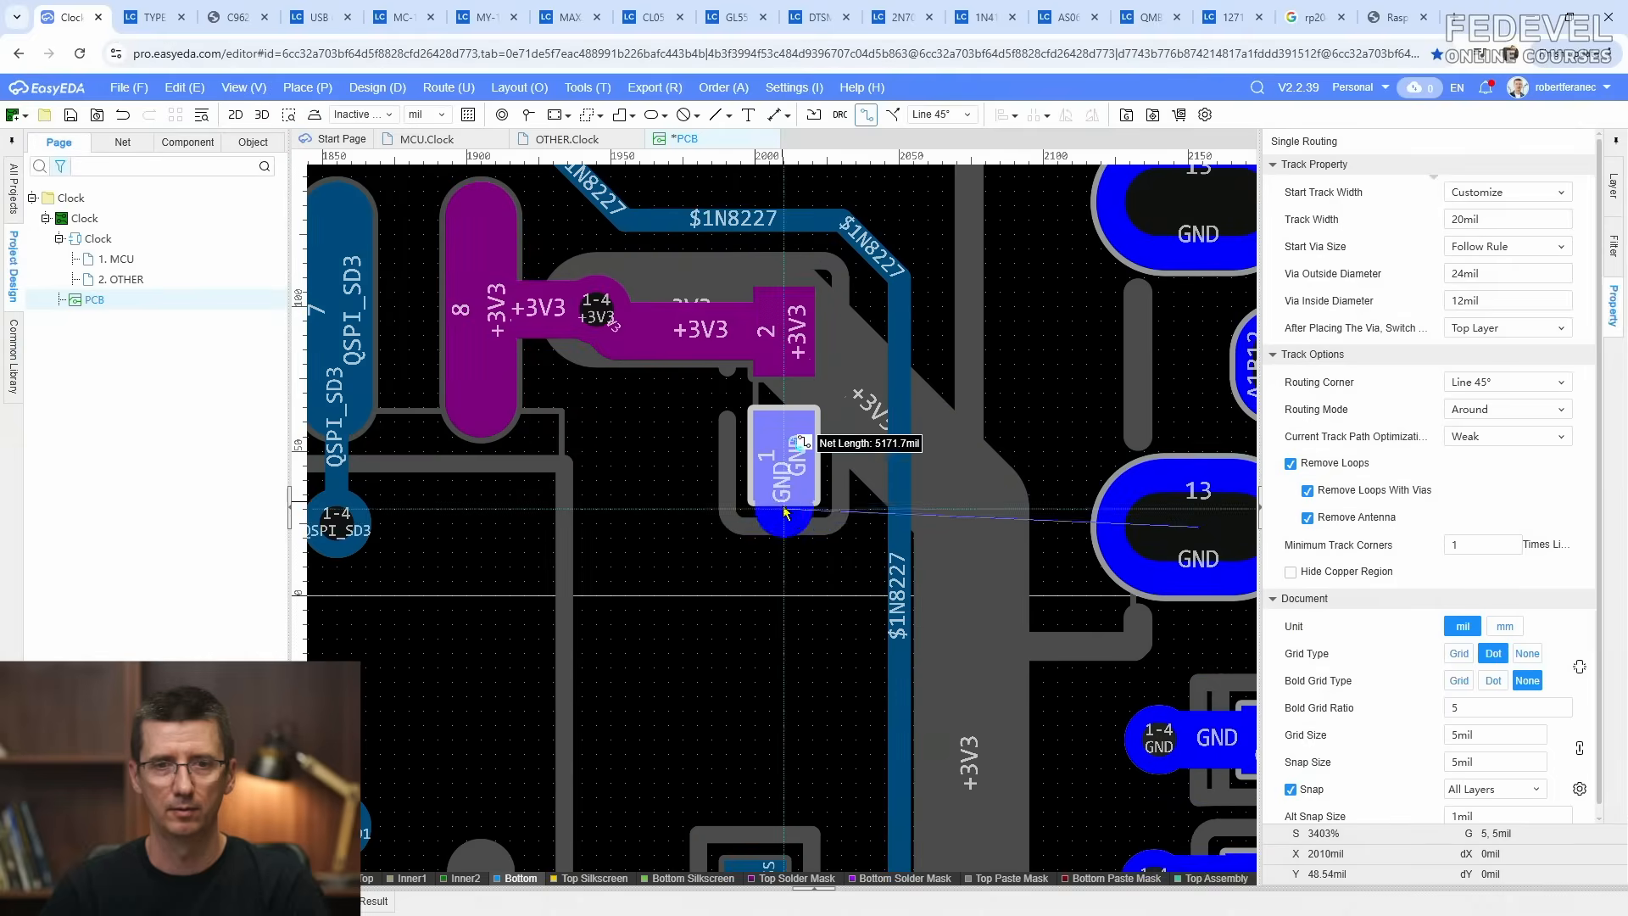
pyautogui.press('Escape')
pyautogui.press('Escape')
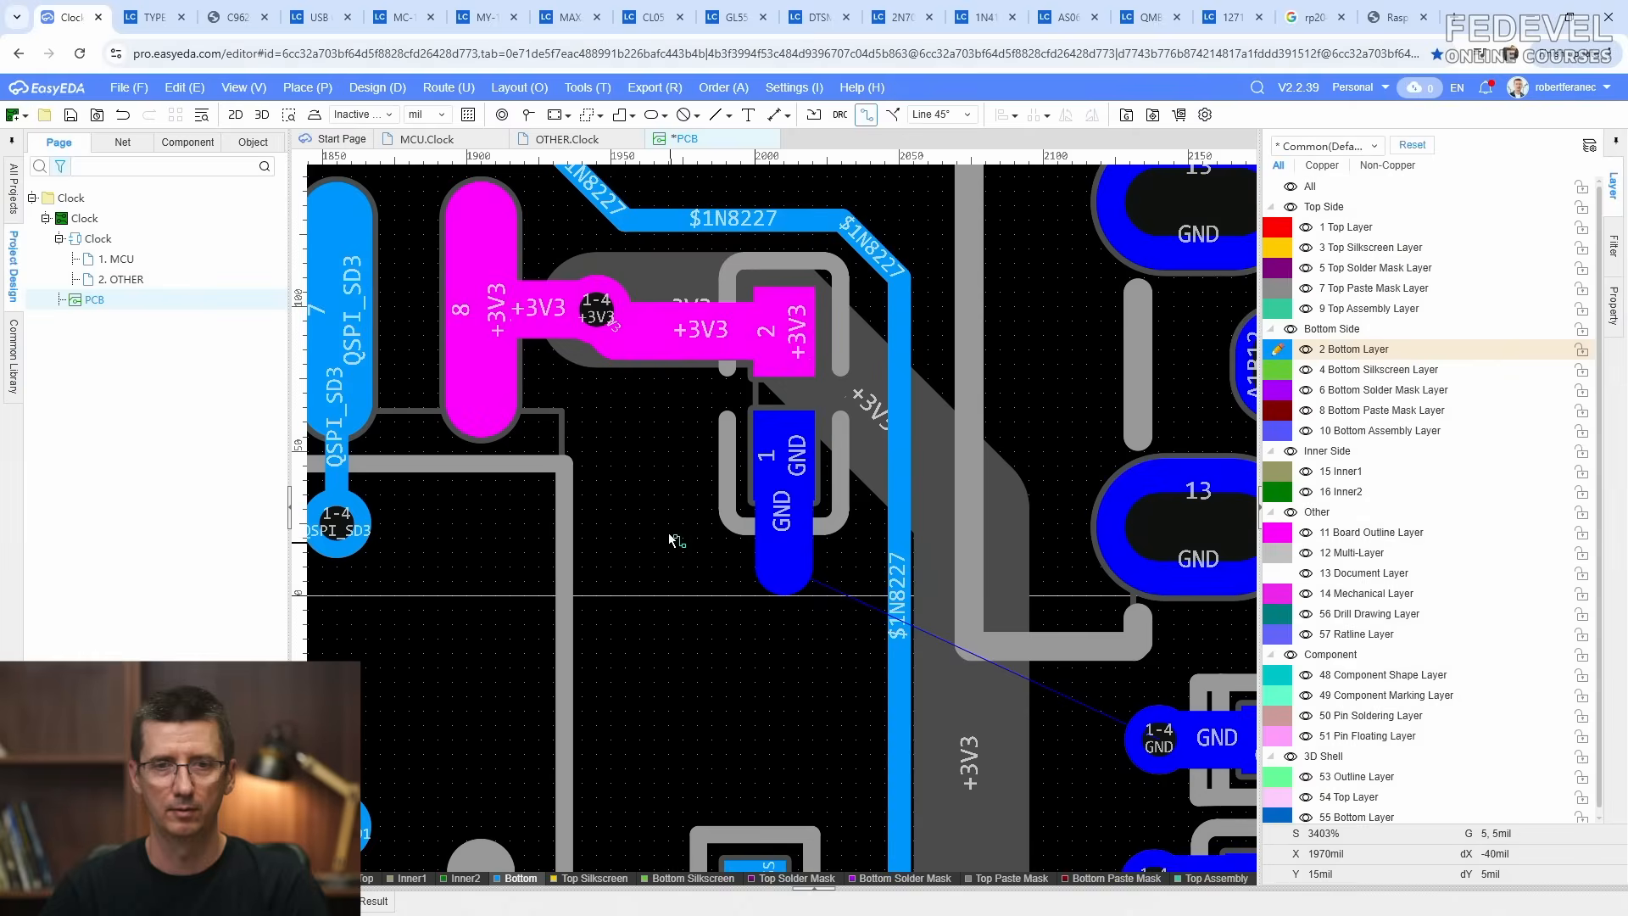
pyautogui.click(526, 116)
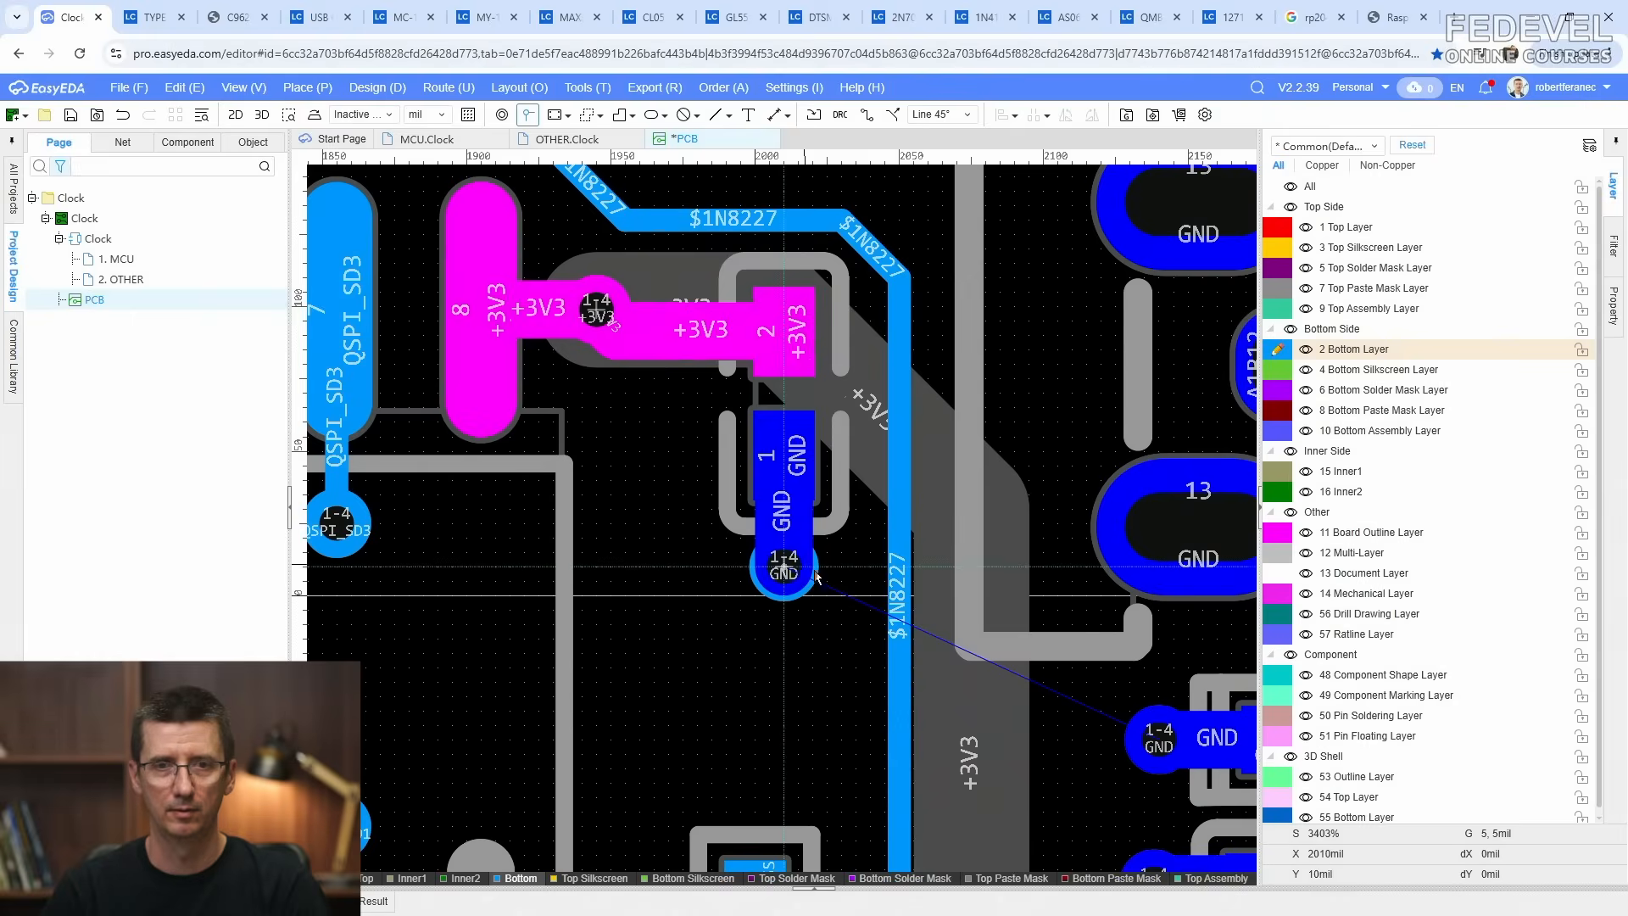
pyautogui.click(795, 573)
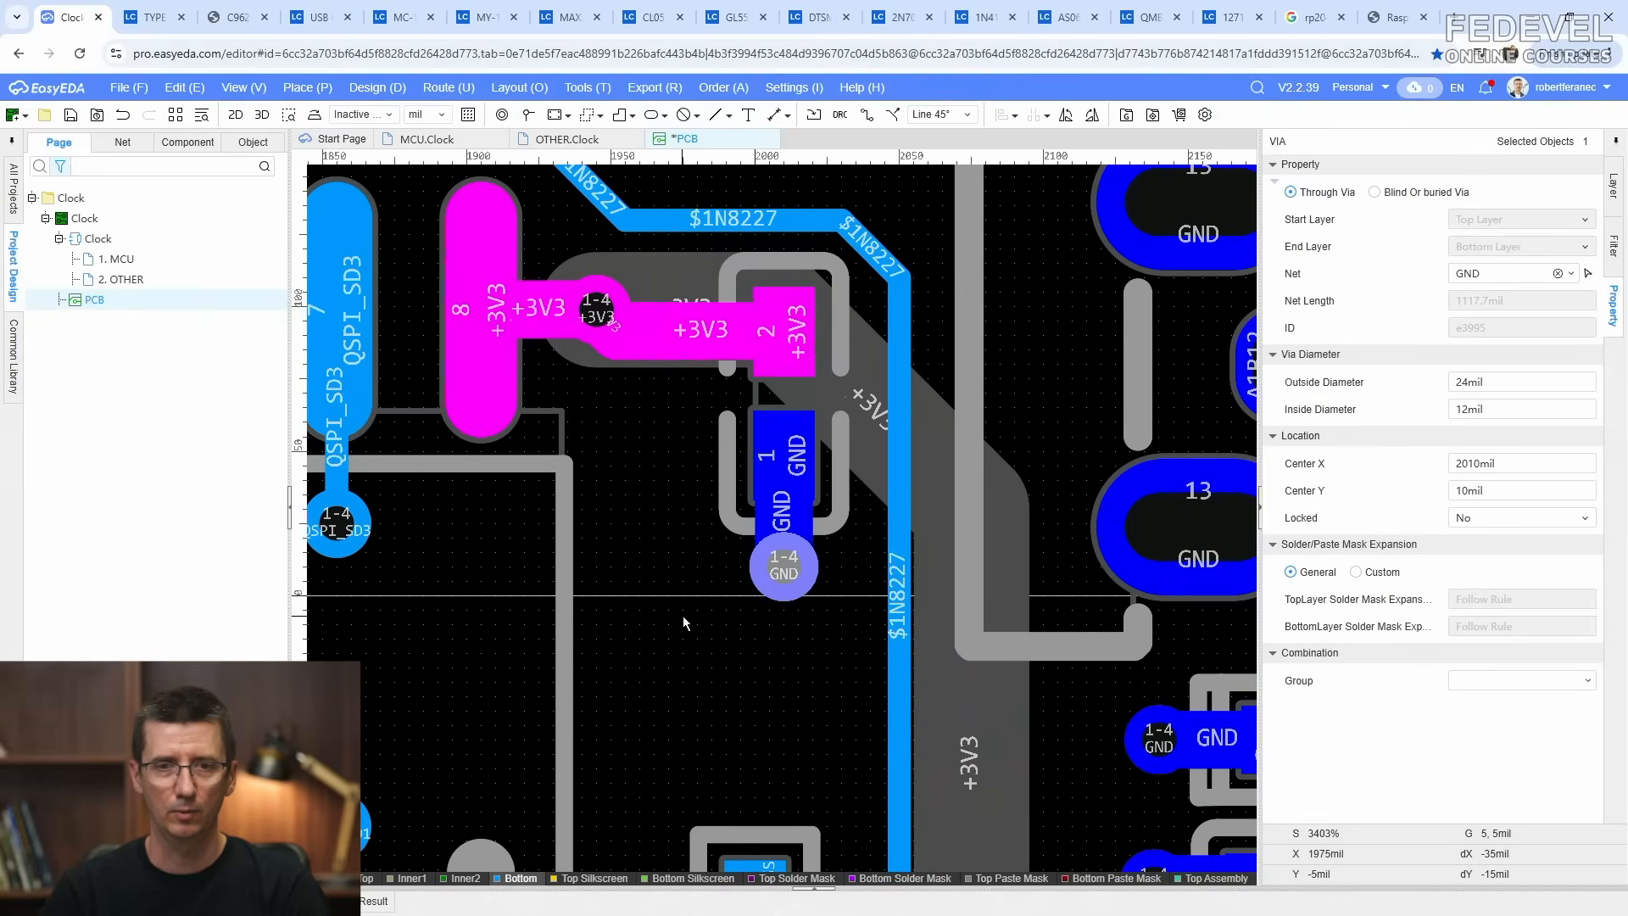
# Step: Move that capacitor's GND via 30 mil left and 40 mil up so its stub leaves pad 1 sideways
pyautogui.moveTo(685, 623); pyautogui.dragTo(839, 654, button='right')
pyautogui.click(850, 648)
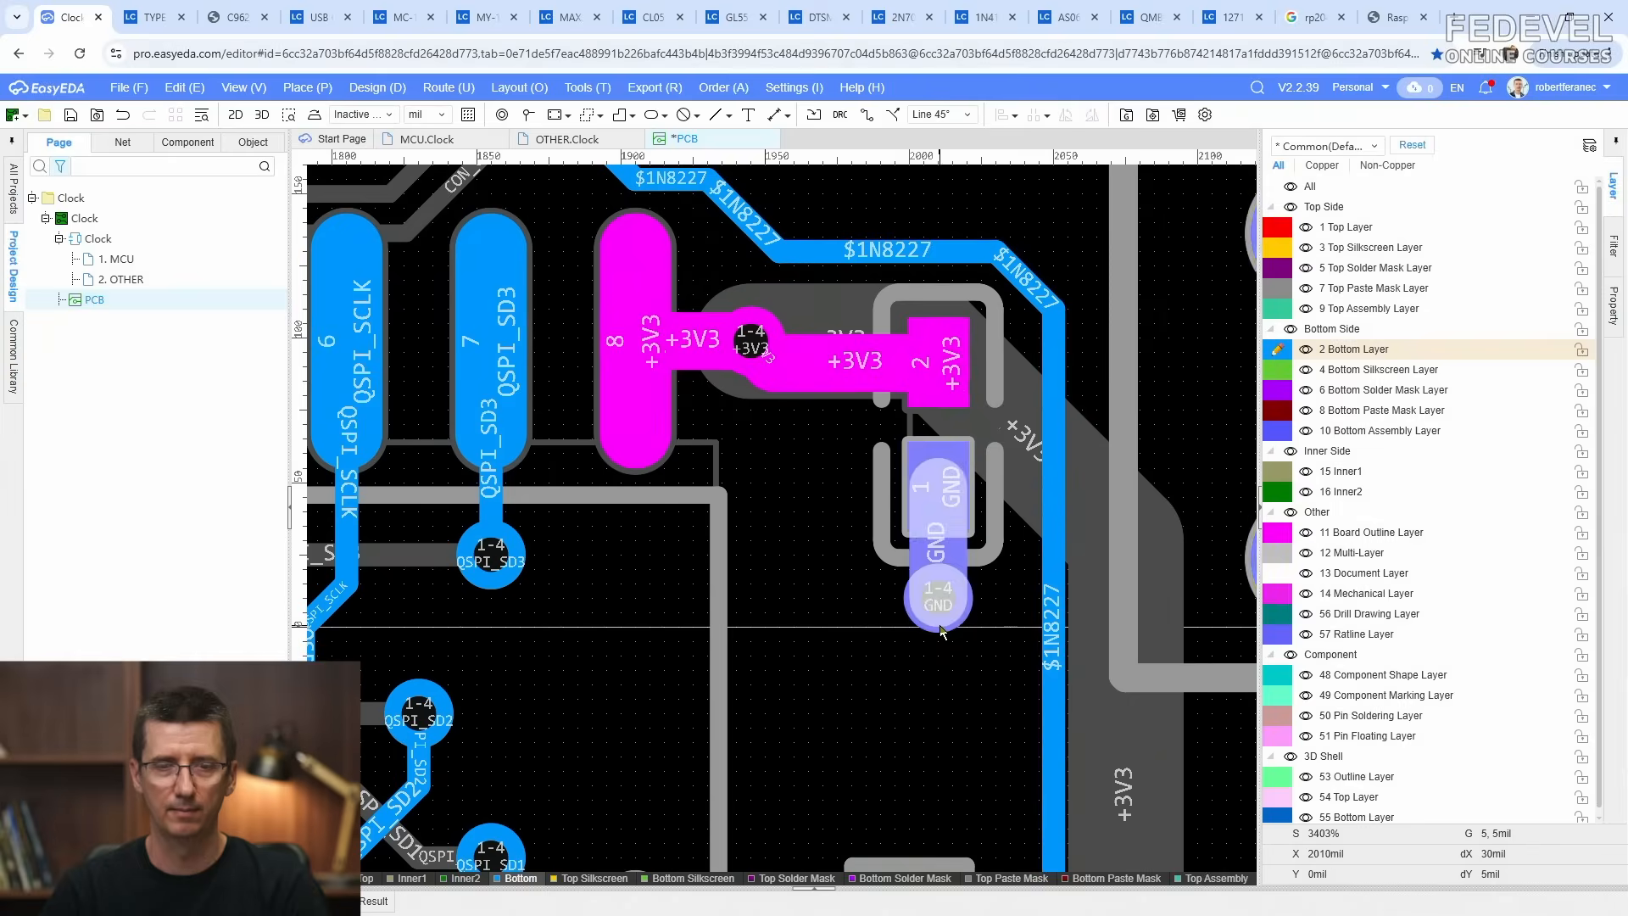
pyautogui.moveTo(940, 631); pyautogui.dragTo(858, 509)
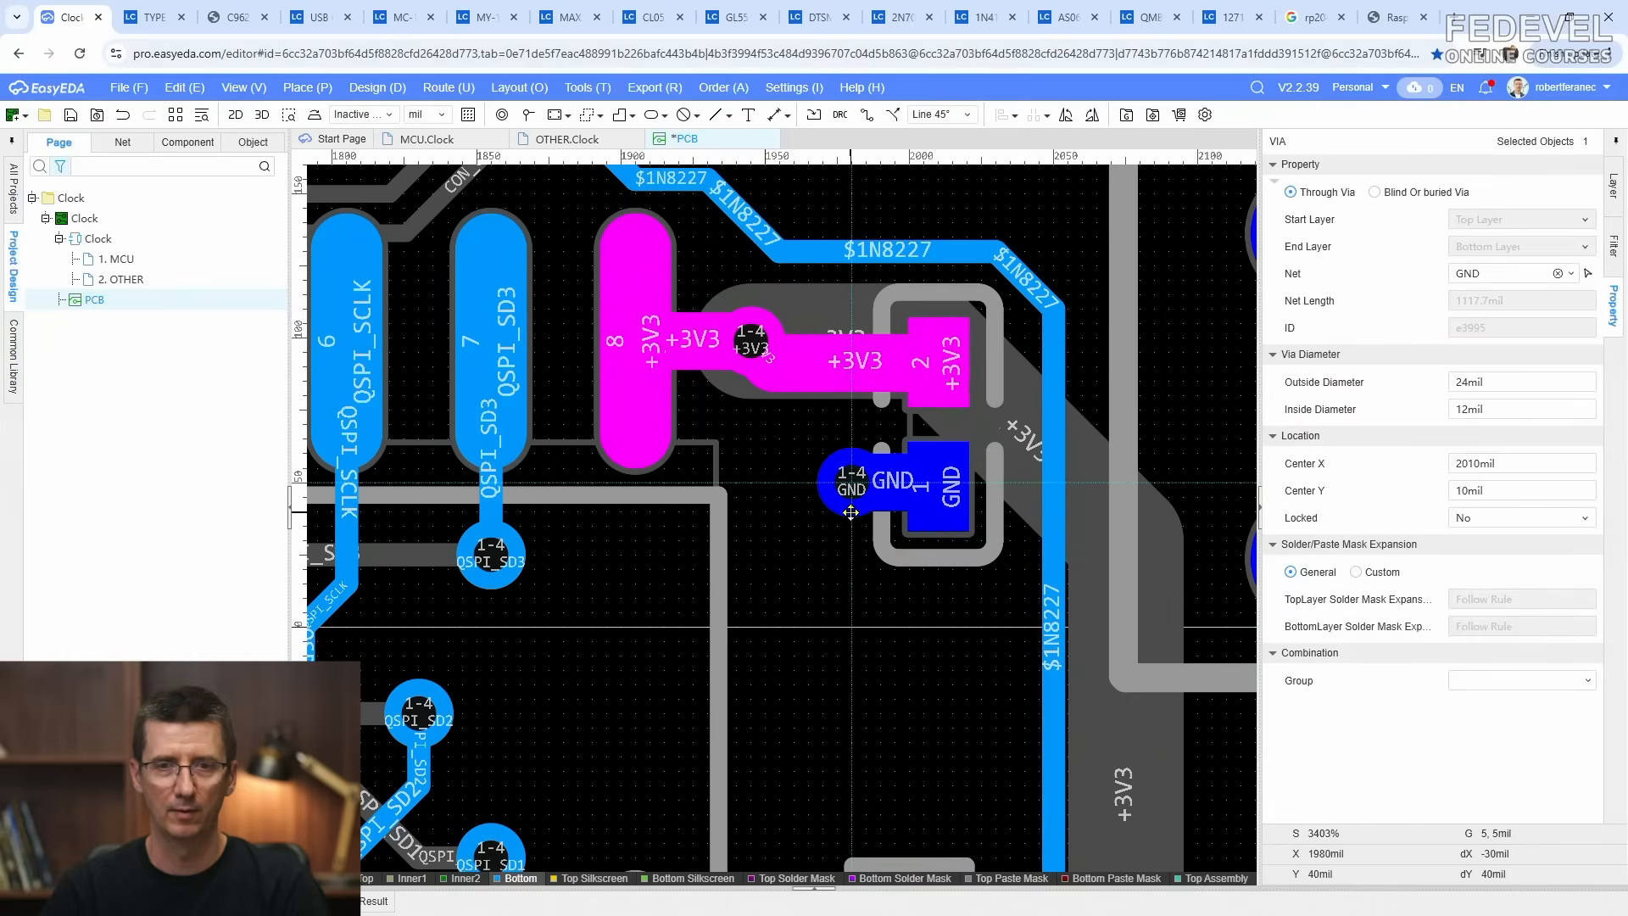
pyautogui.click(802, 597)
# Step: Save the PCB and run the design rule check on the whole board
pyautogui.scroll(-4, 802, 597)
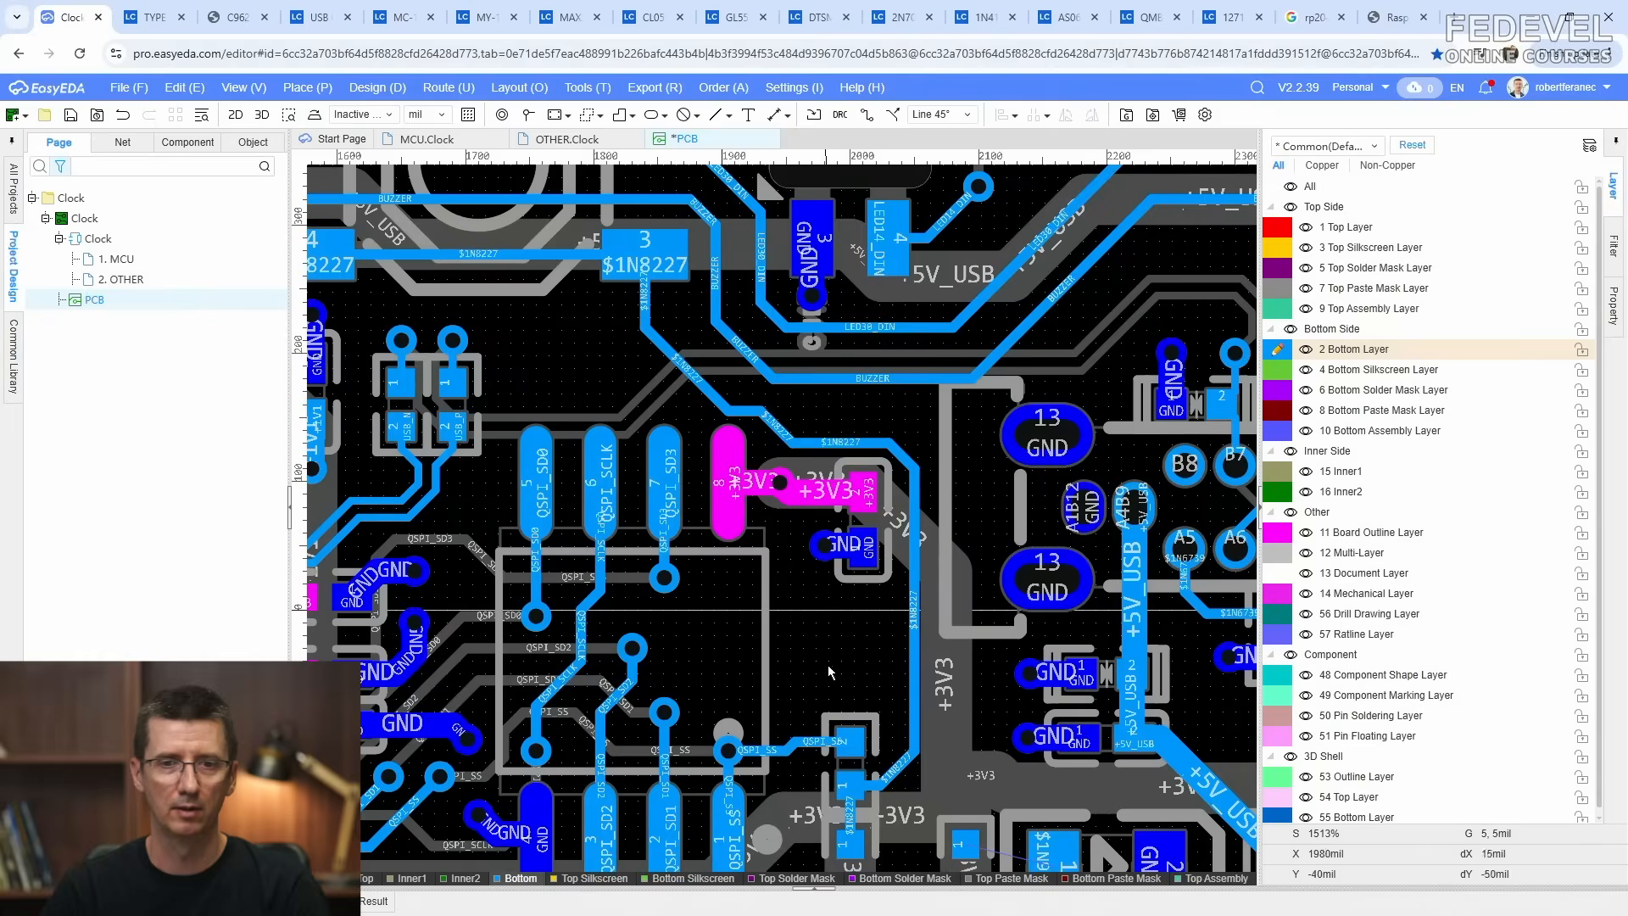
pyautogui.moveTo(828, 665); pyautogui.dragTo(852, 538, button='right')
pyautogui.scroll(-2, 837, 444)
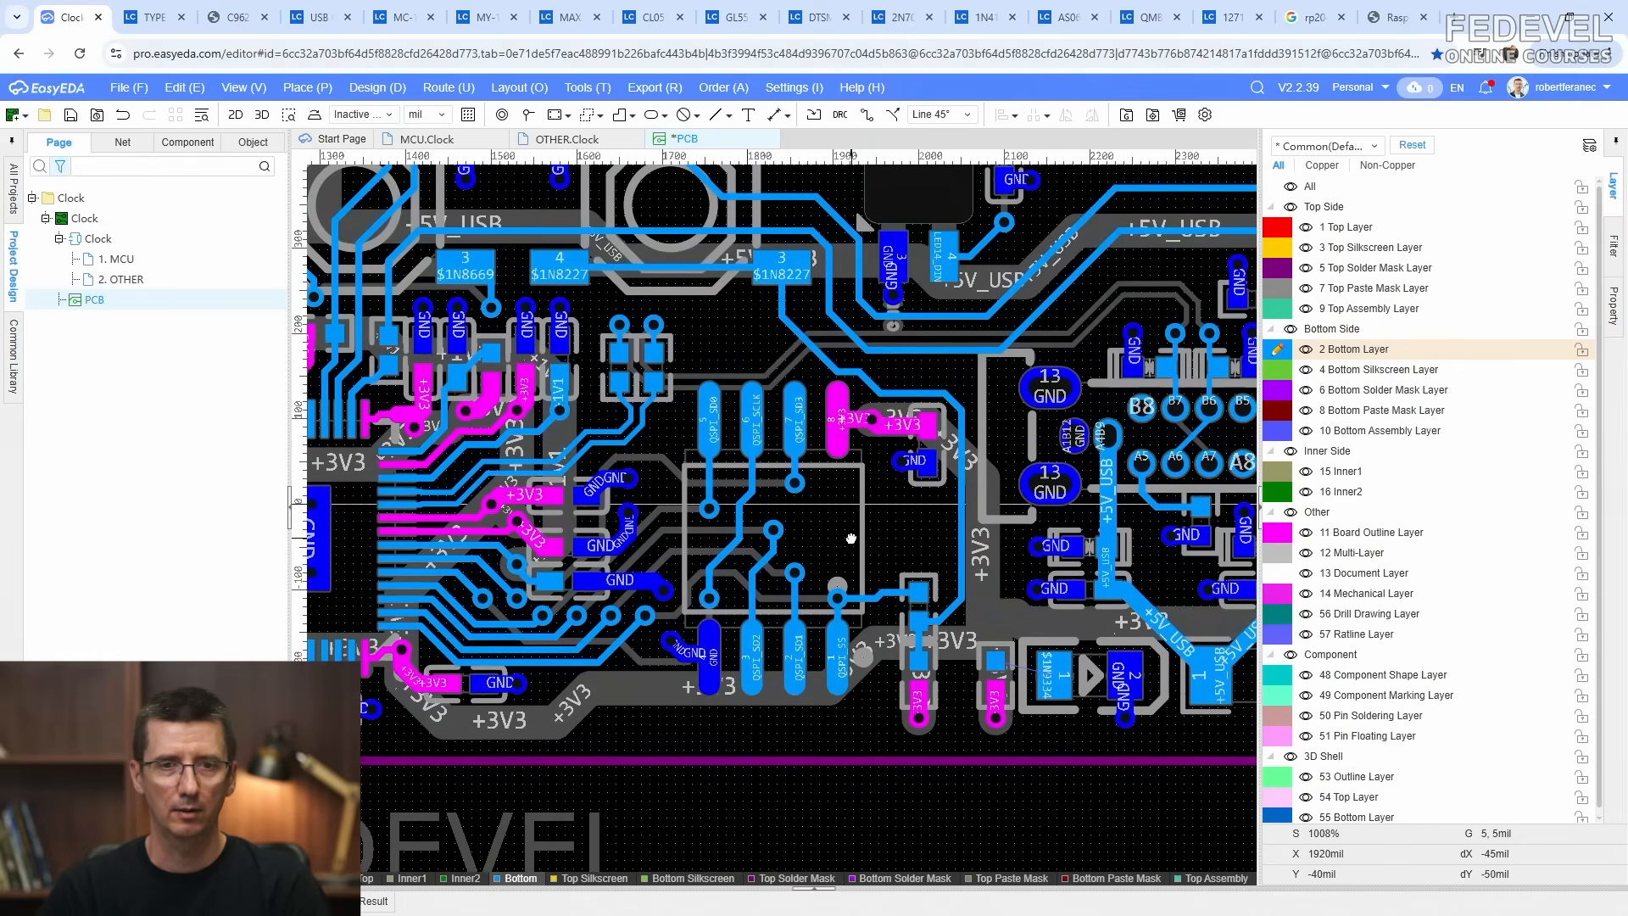
pyautogui.scroll(-6, 851, 537)
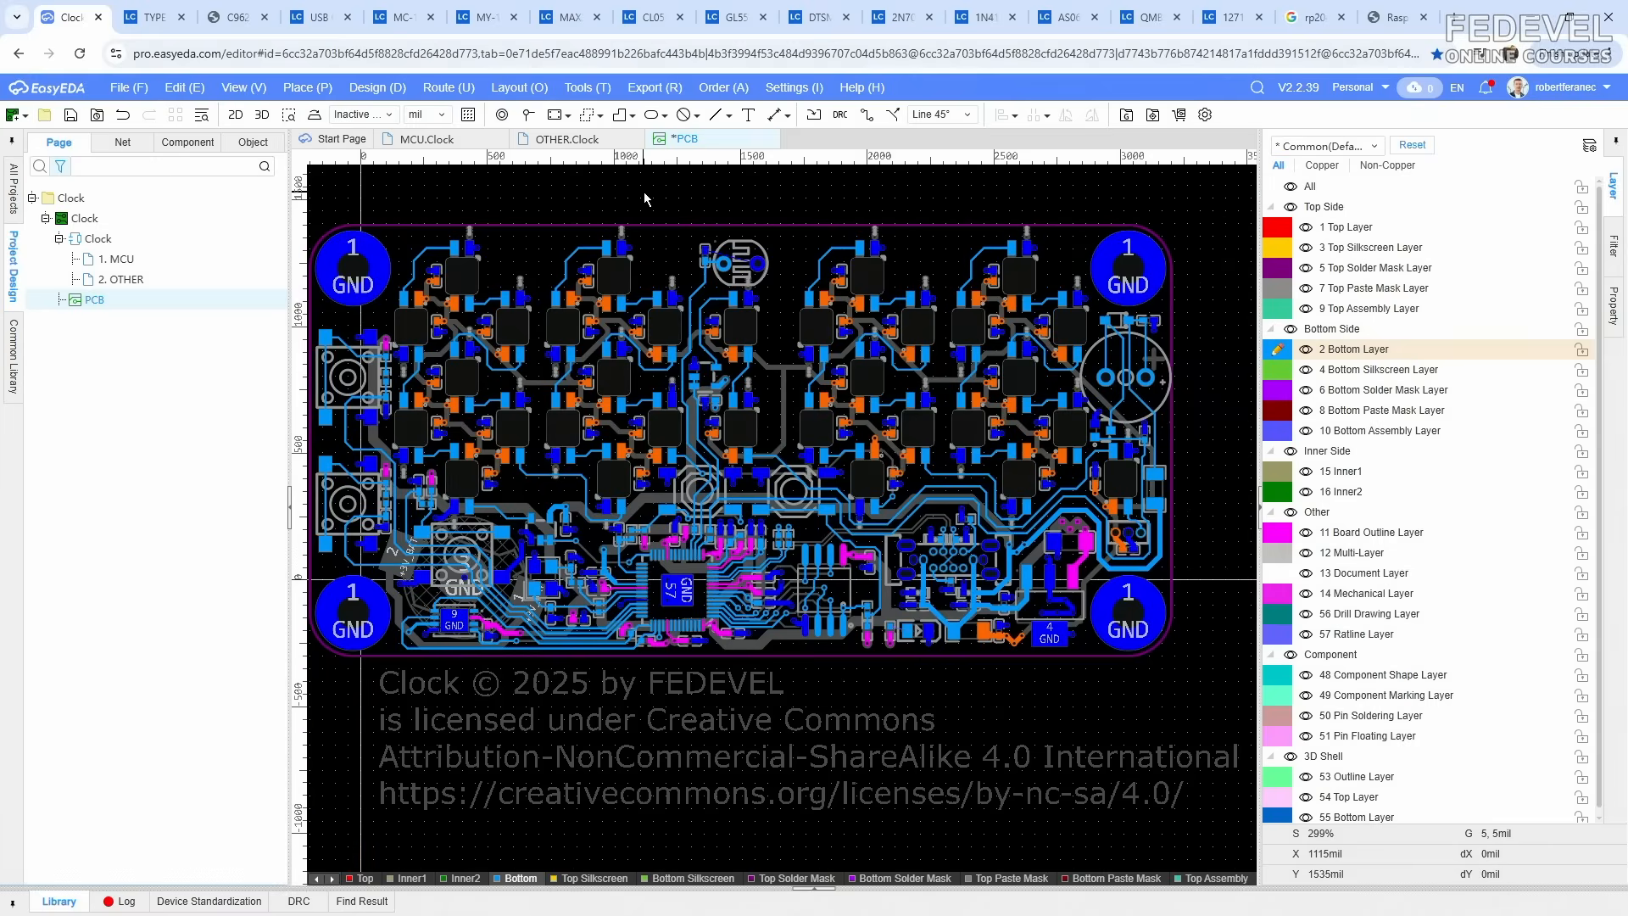
pyautogui.click(72, 123)
pyautogui.click(299, 902)
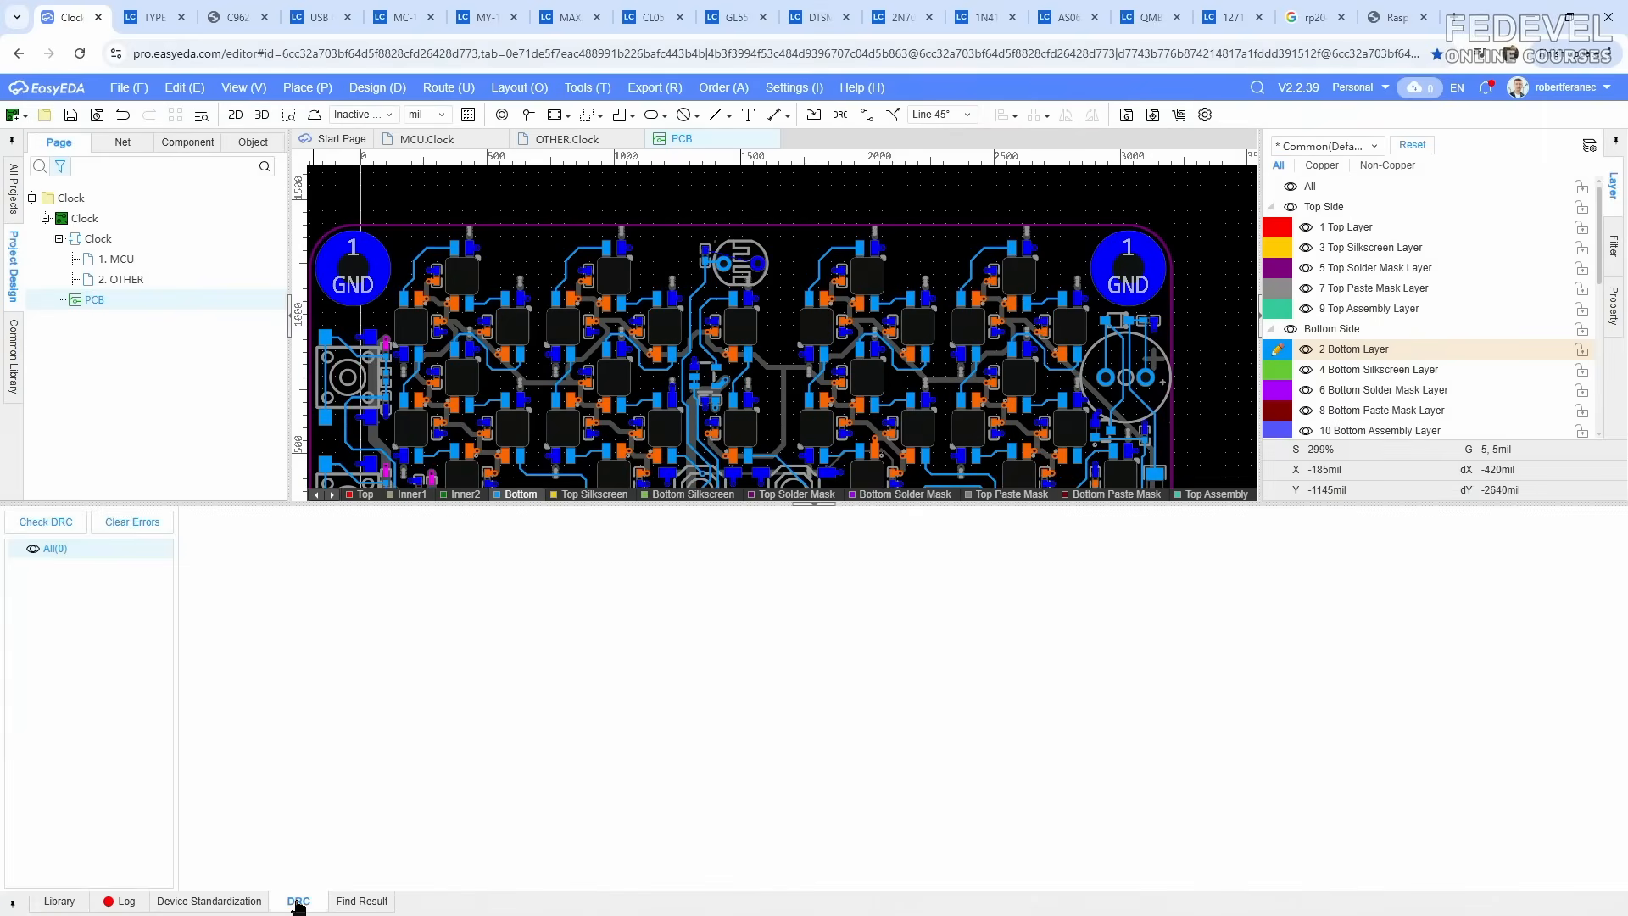
pyautogui.click(46, 525)
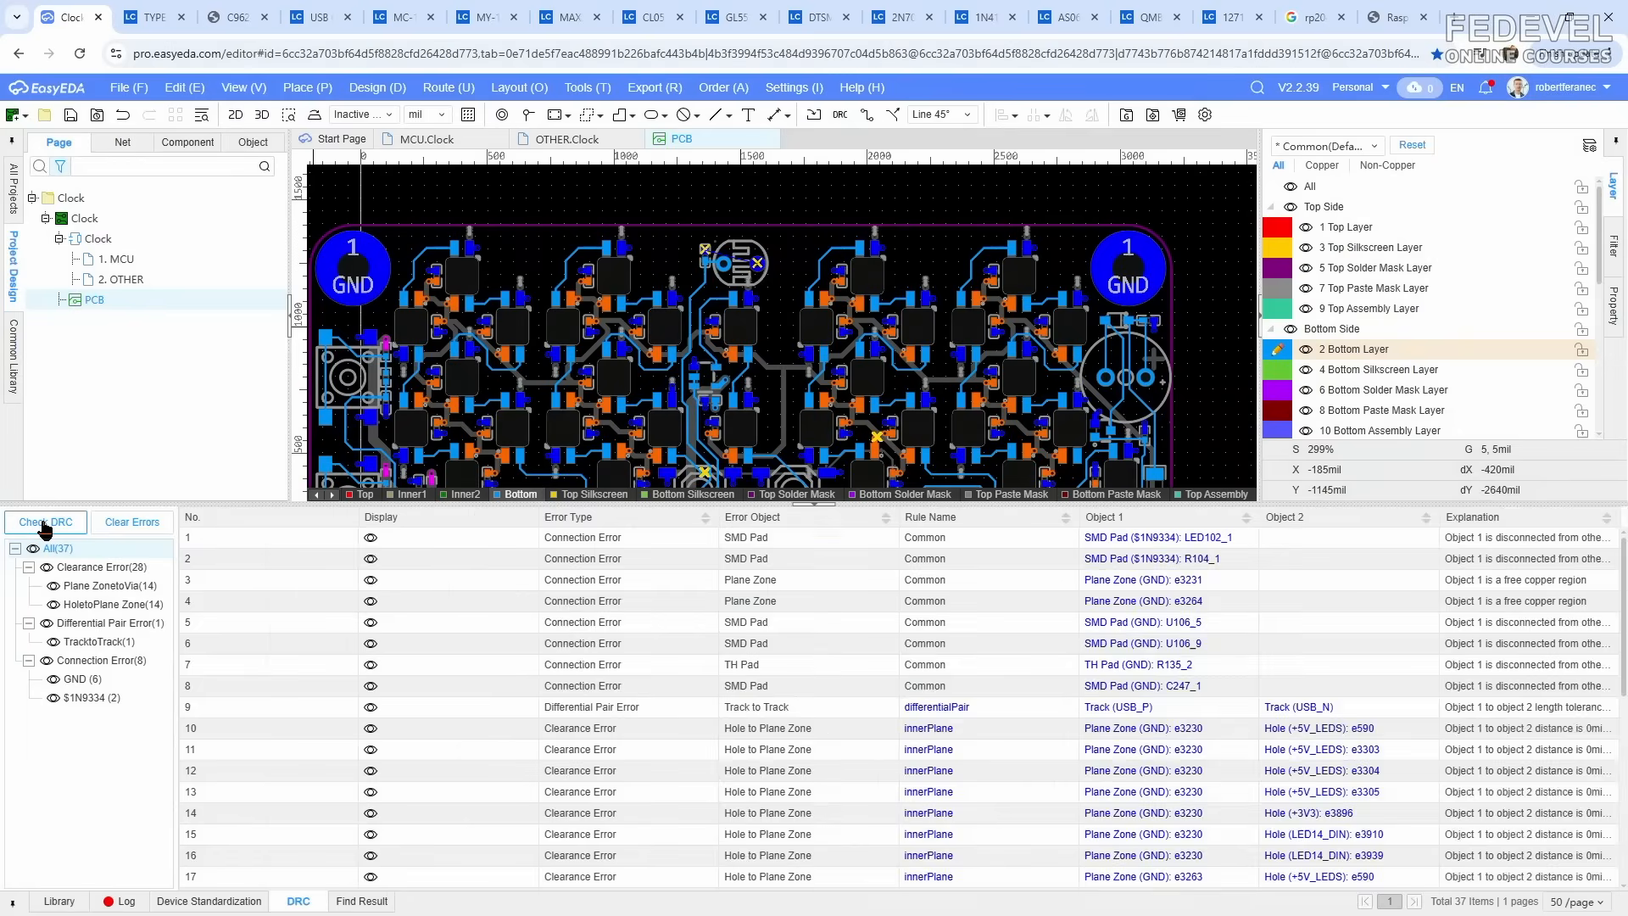
# Step: Collapse the clearance and differential pair errors and locate the $1N9334 connection error for LED102 pad 1 in the layout
pyautogui.click(29, 567)
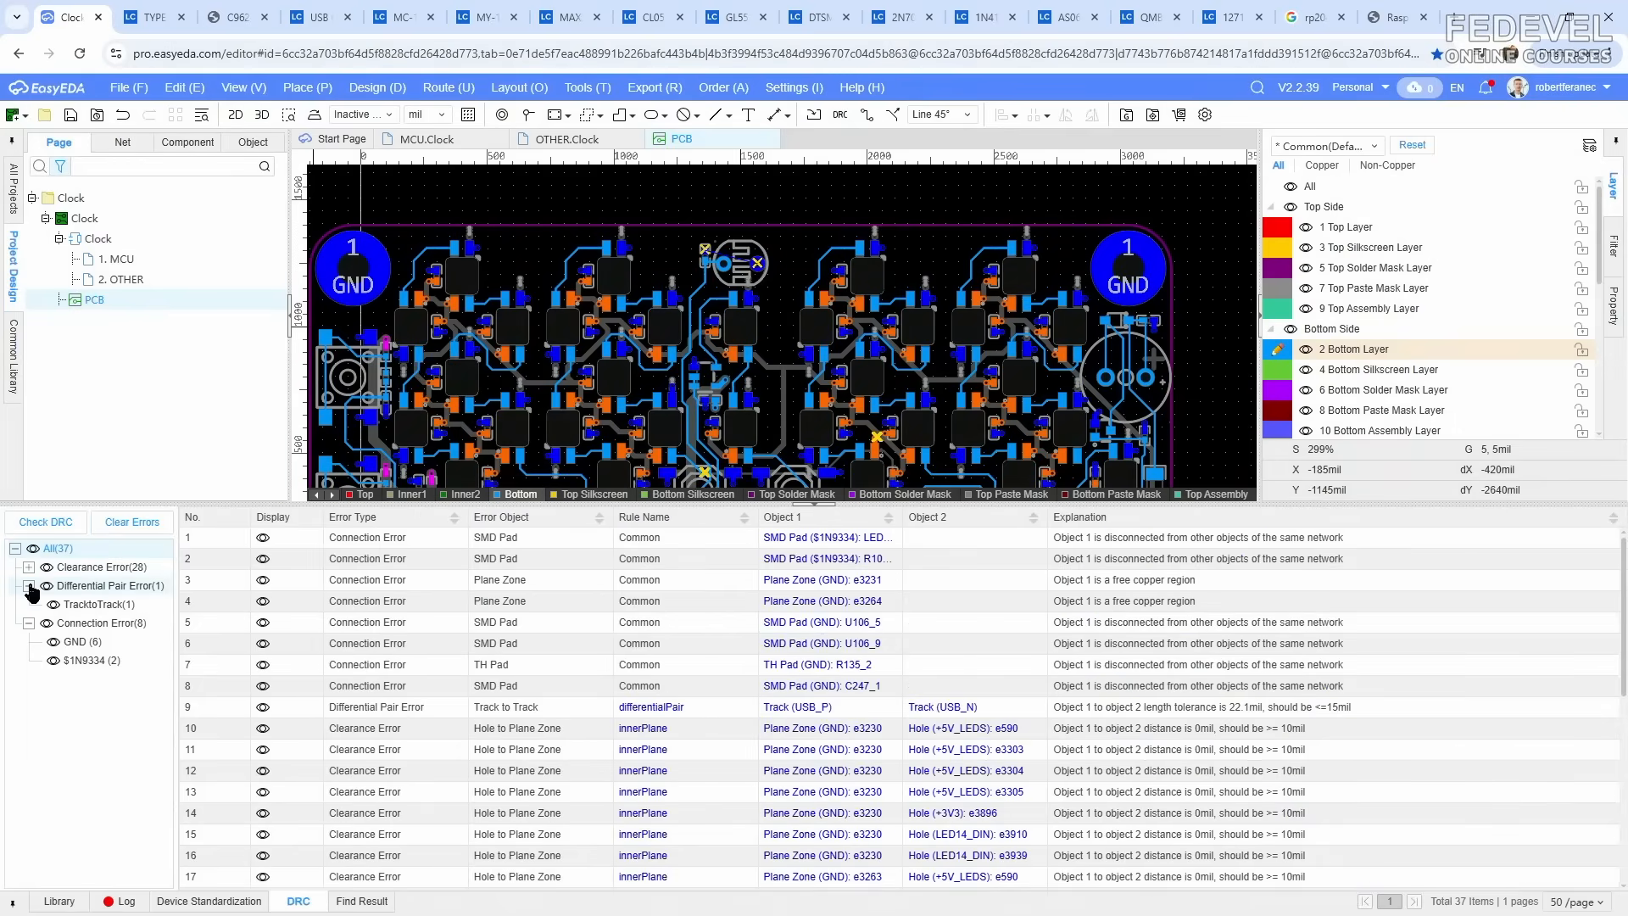
pyautogui.click(29, 586)
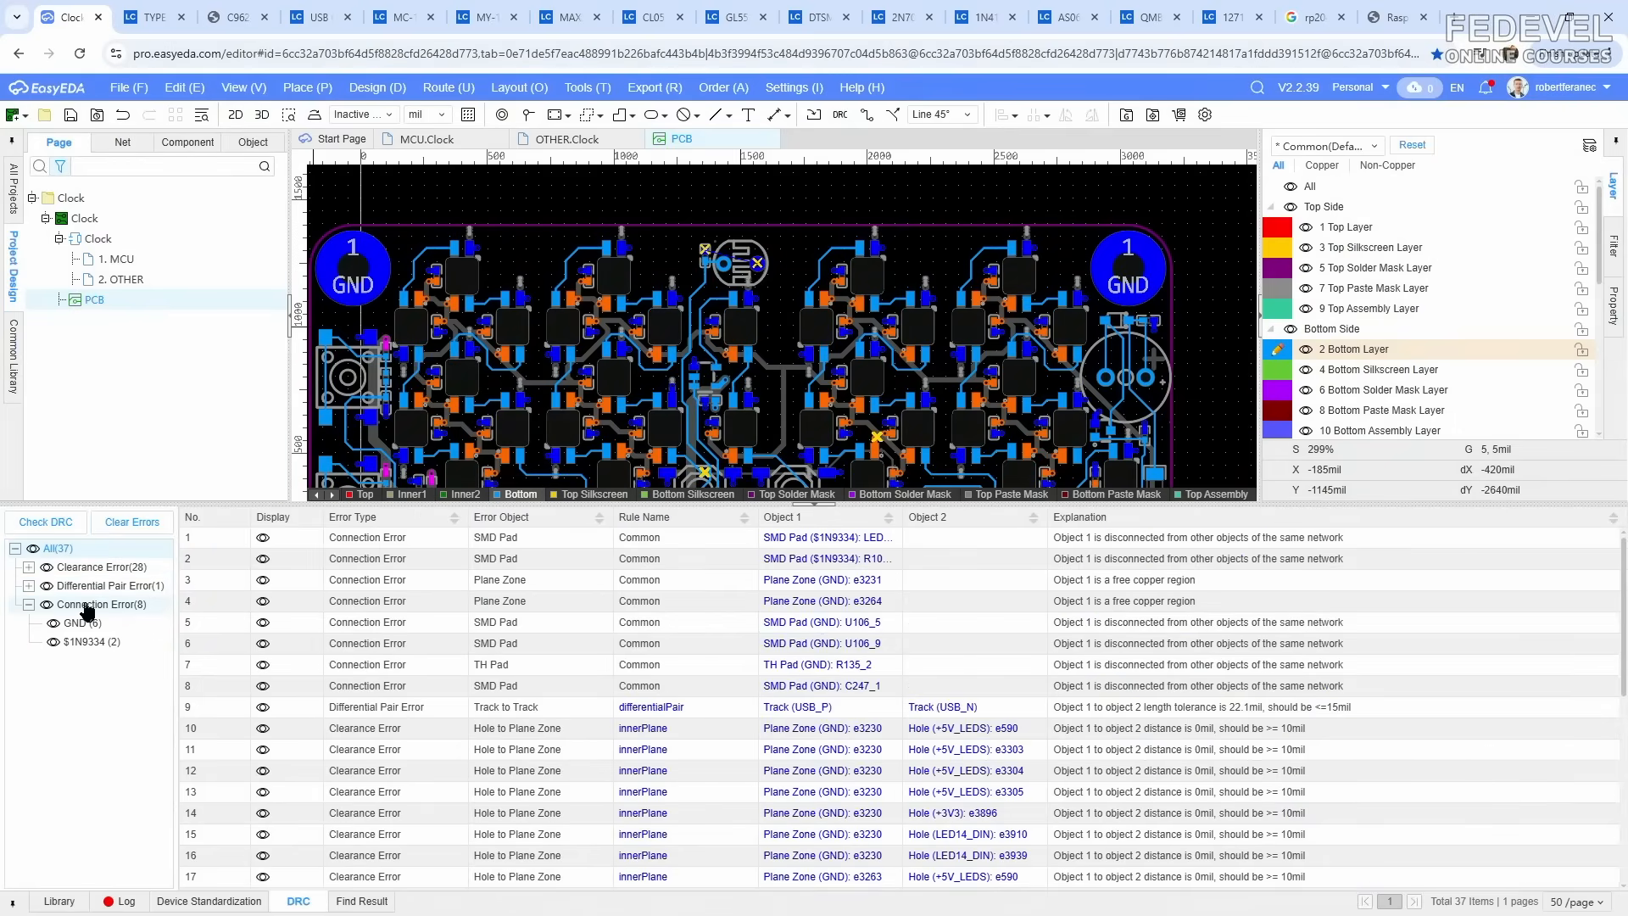
pyautogui.click(87, 642)
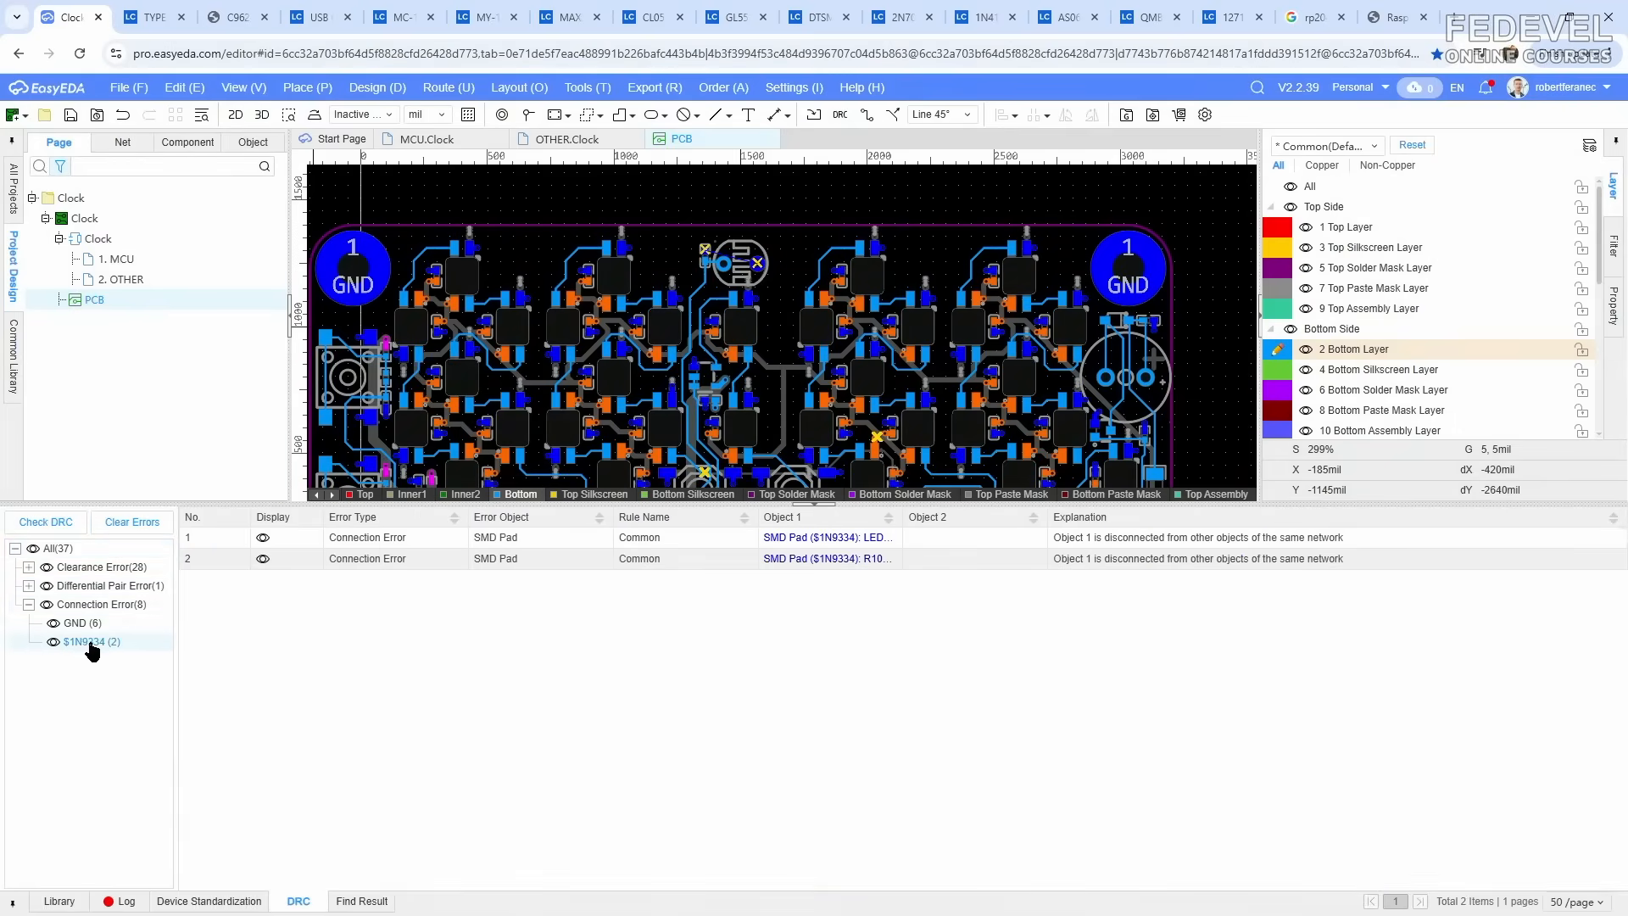
pyautogui.click(812, 539)
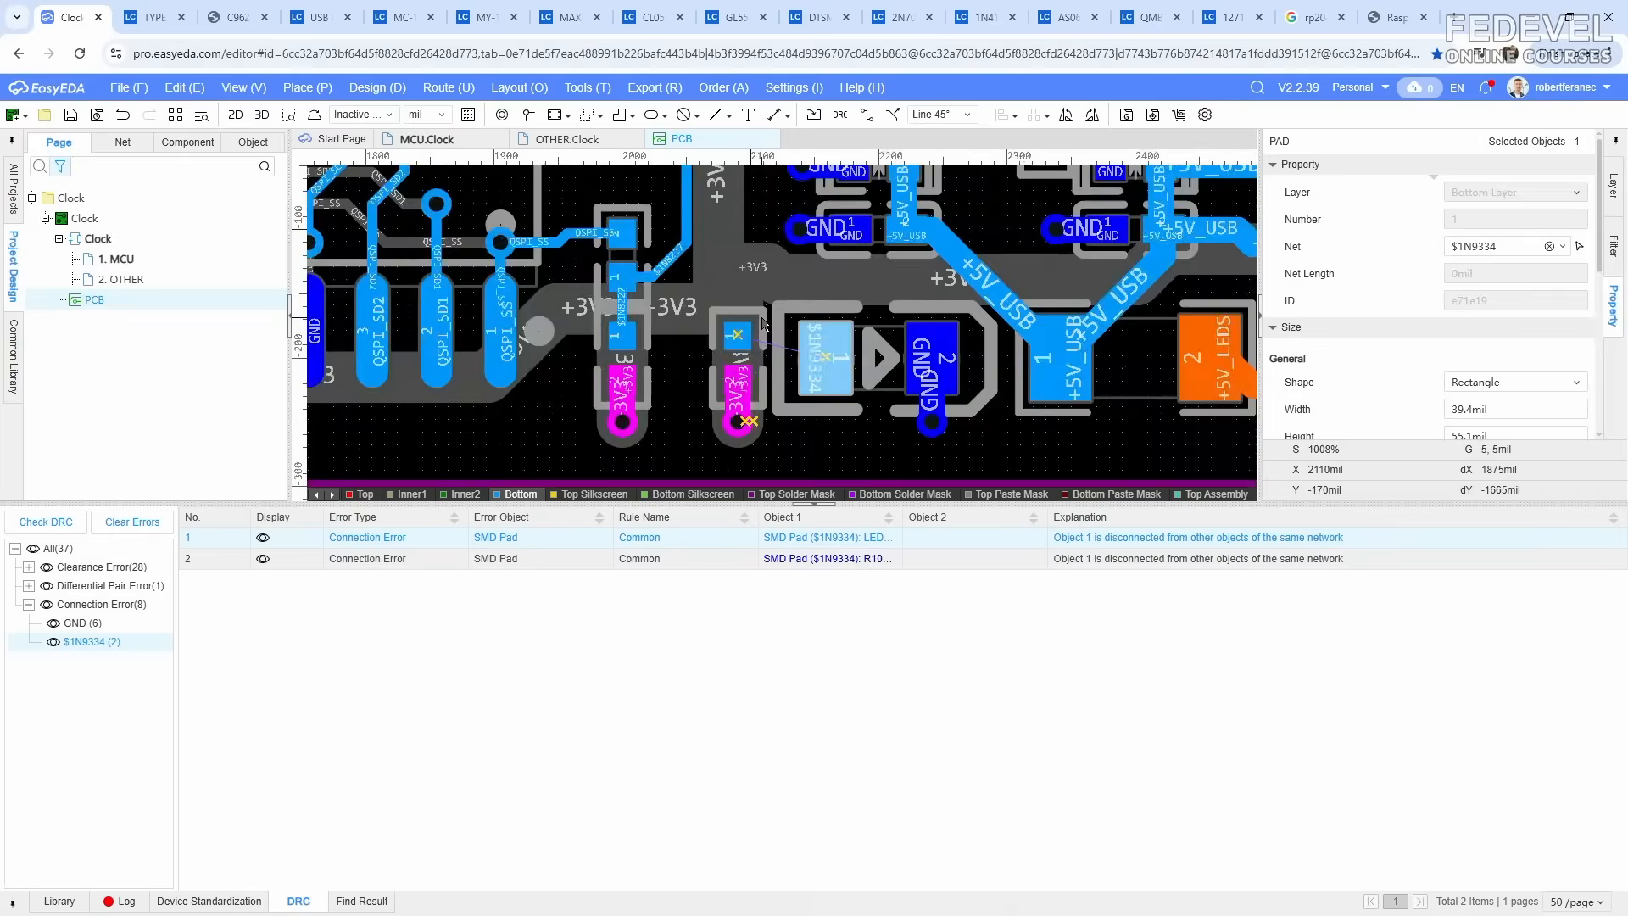
# Step: Route an 8 mil $1N9334 track on the bottom layer from LED102 pad 1 to the neighbouring resistor's pad 1 and adjust its bend
pyautogui.scroll(6, 763, 323)
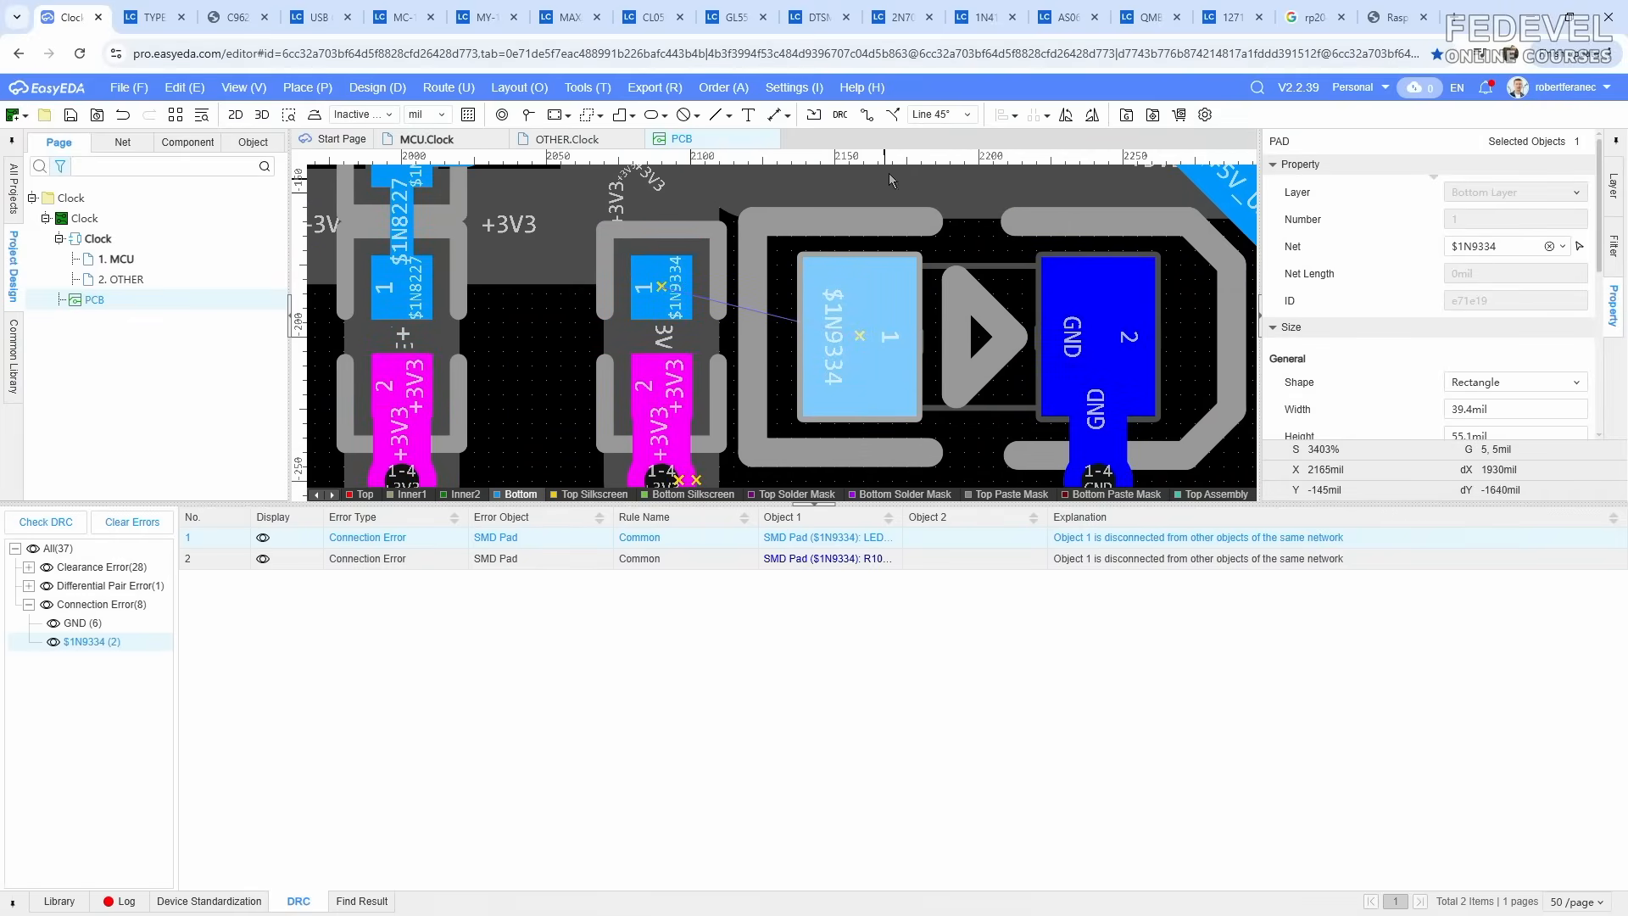
pyautogui.click(865, 115)
pyautogui.click(852, 333)
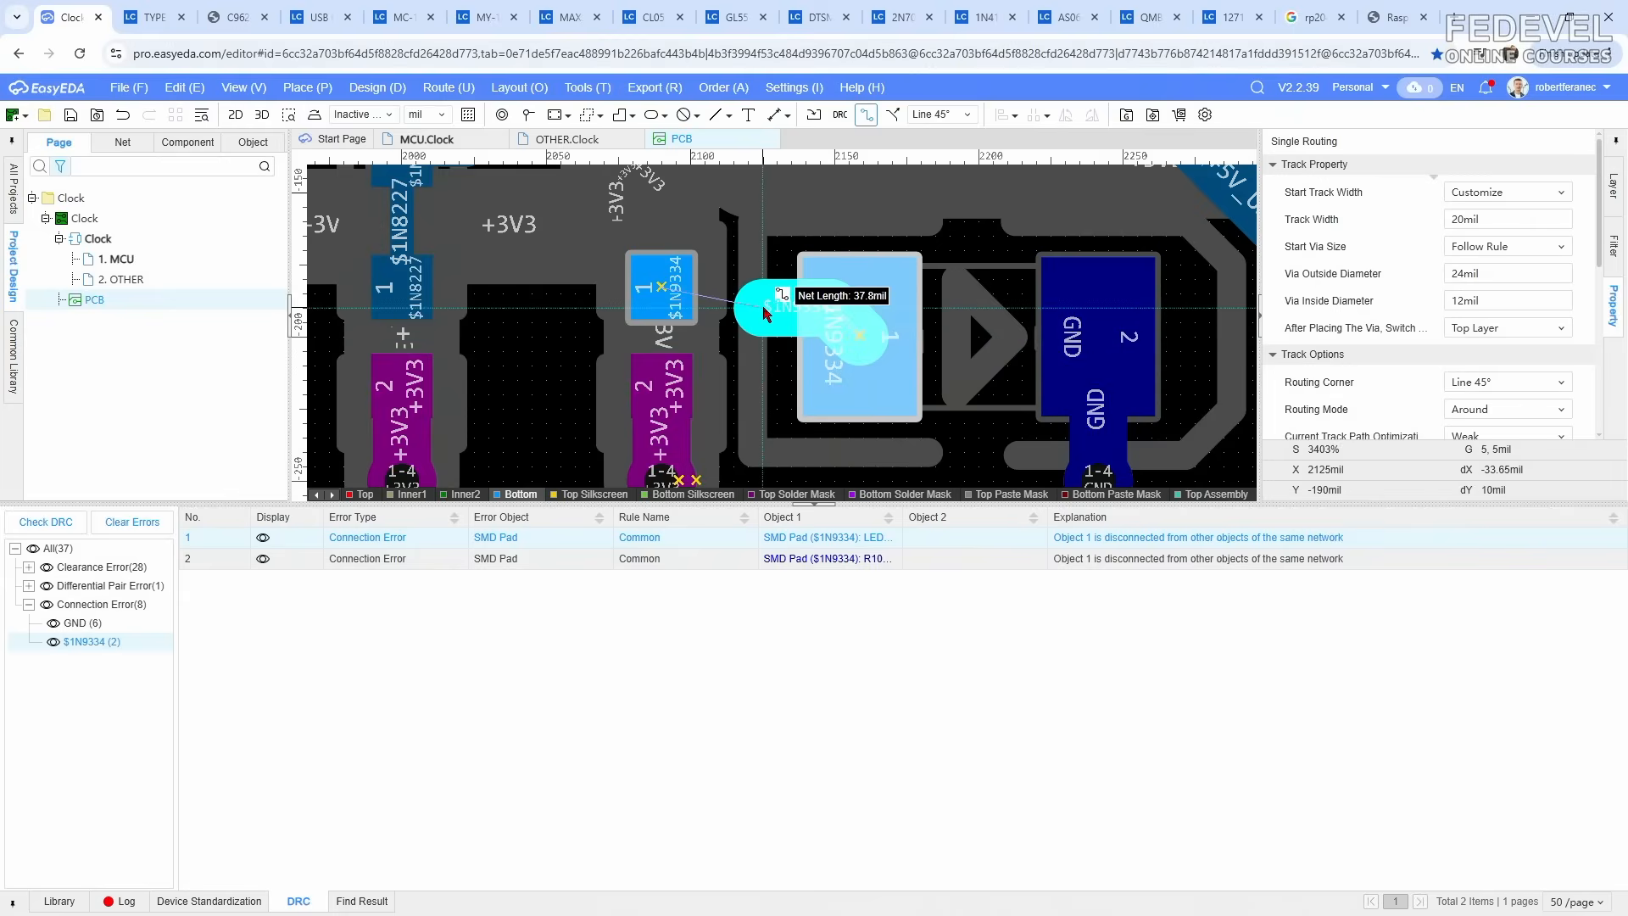
pyautogui.press('Tab')
pyautogui.write('8')
pyautogui.press('Return')
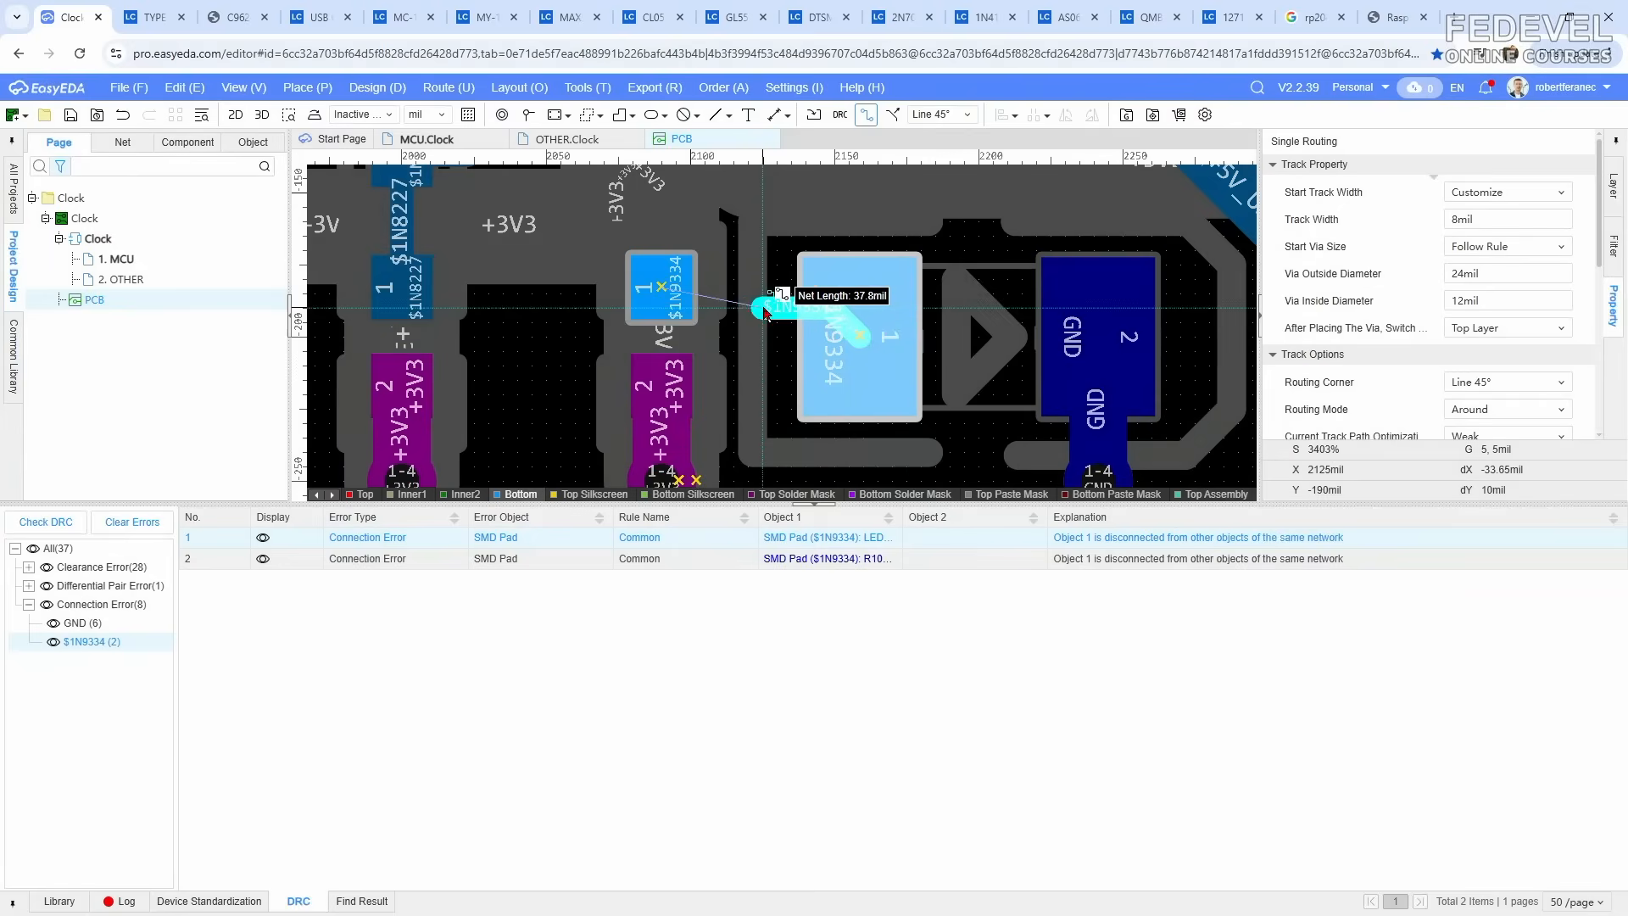
pyautogui.click(673, 282)
pyautogui.rightClick(786, 335)
pyautogui.moveTo(832, 308); pyautogui.dragTo(761, 334)
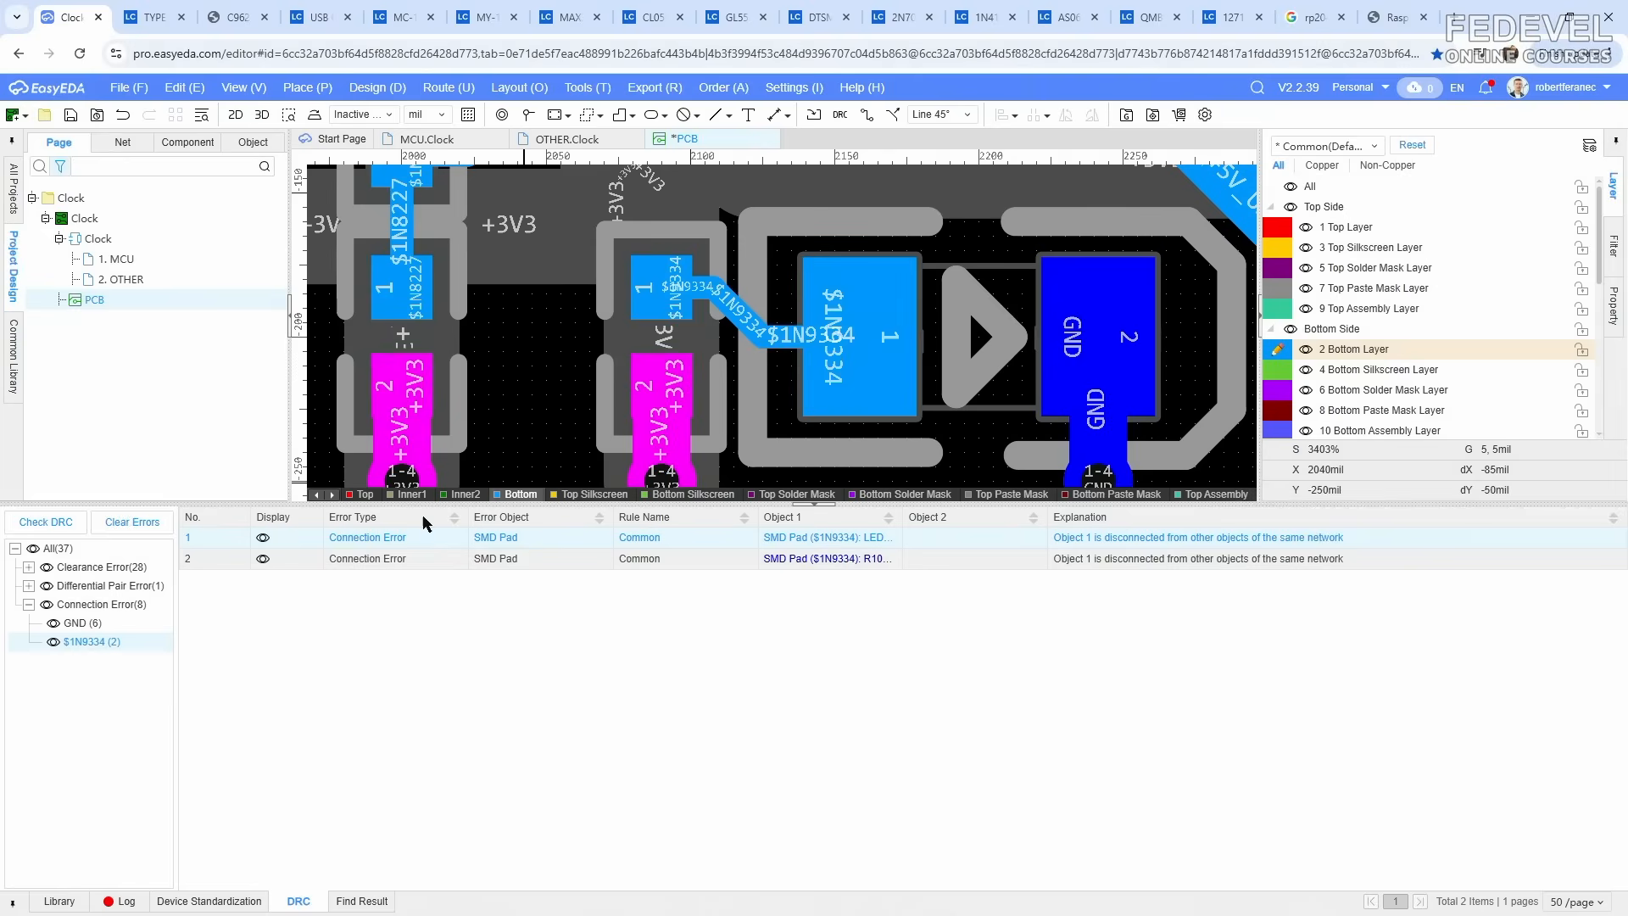
# Step: List the GND connection errors and locate plane zone e3231 and U106 pad 5 in the layout
pyautogui.click(83, 624)
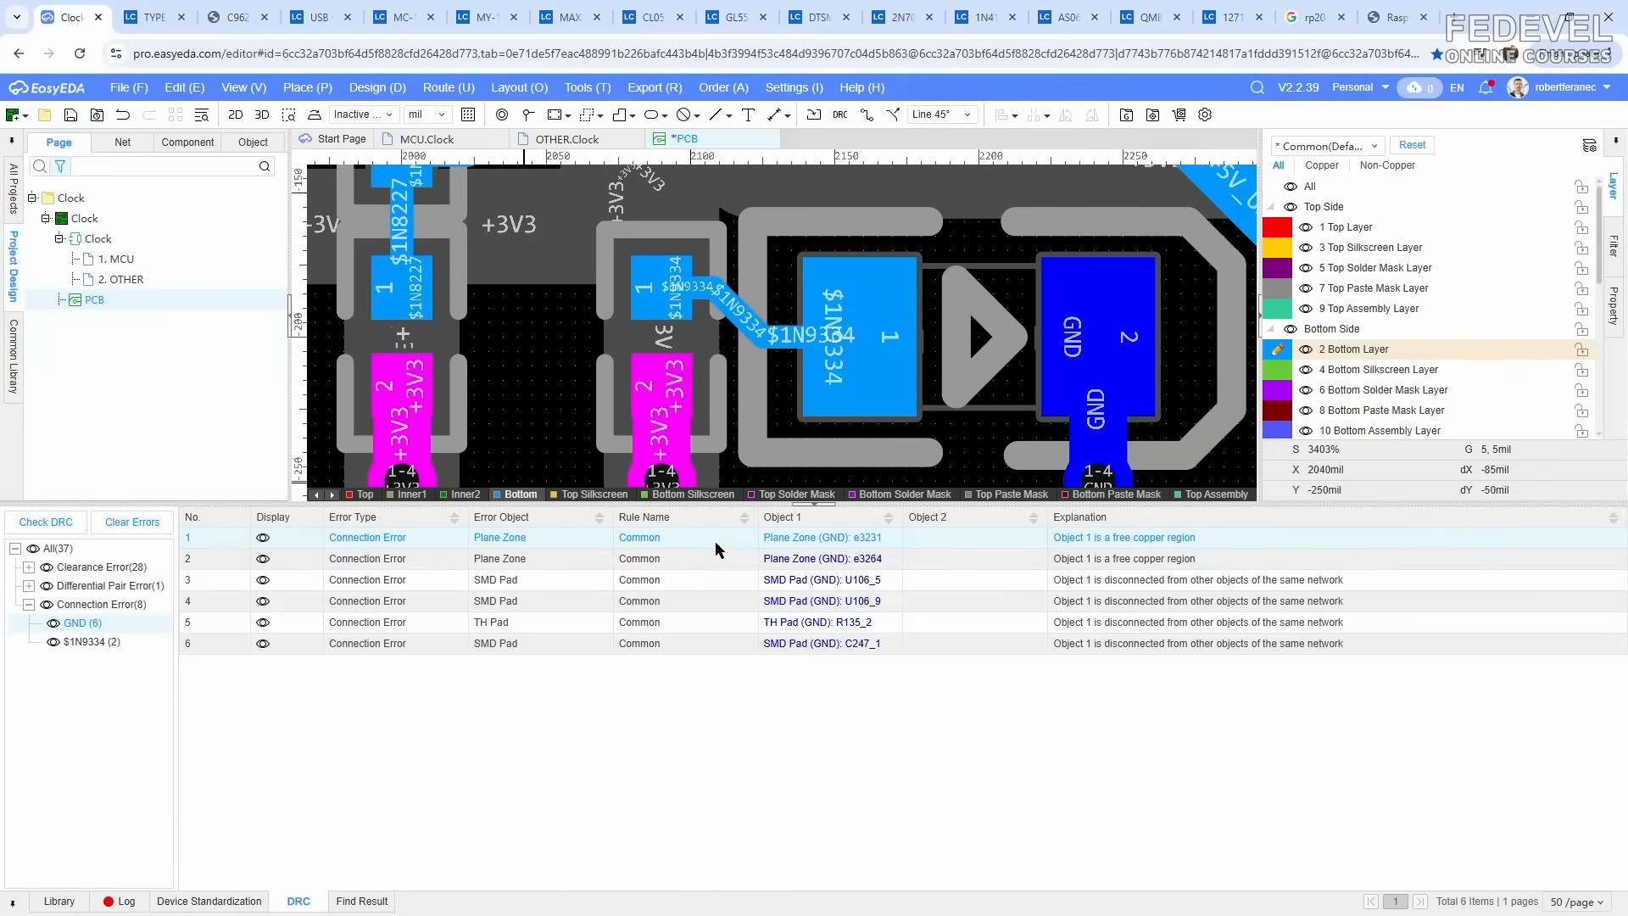
pyautogui.click(805, 540)
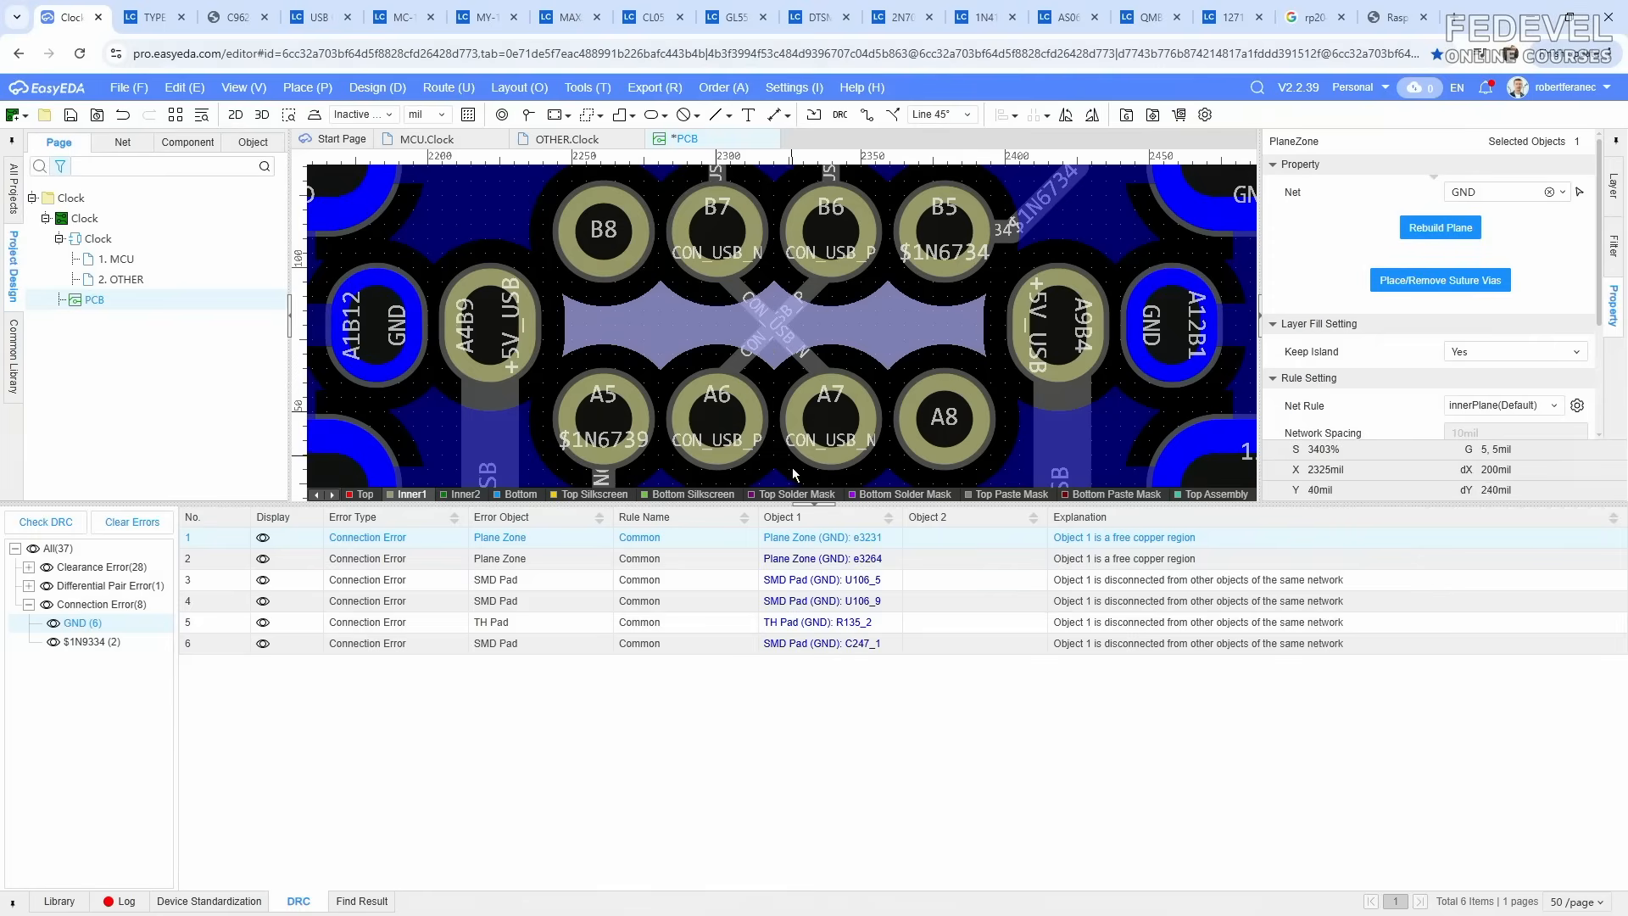
pyautogui.click(797, 584)
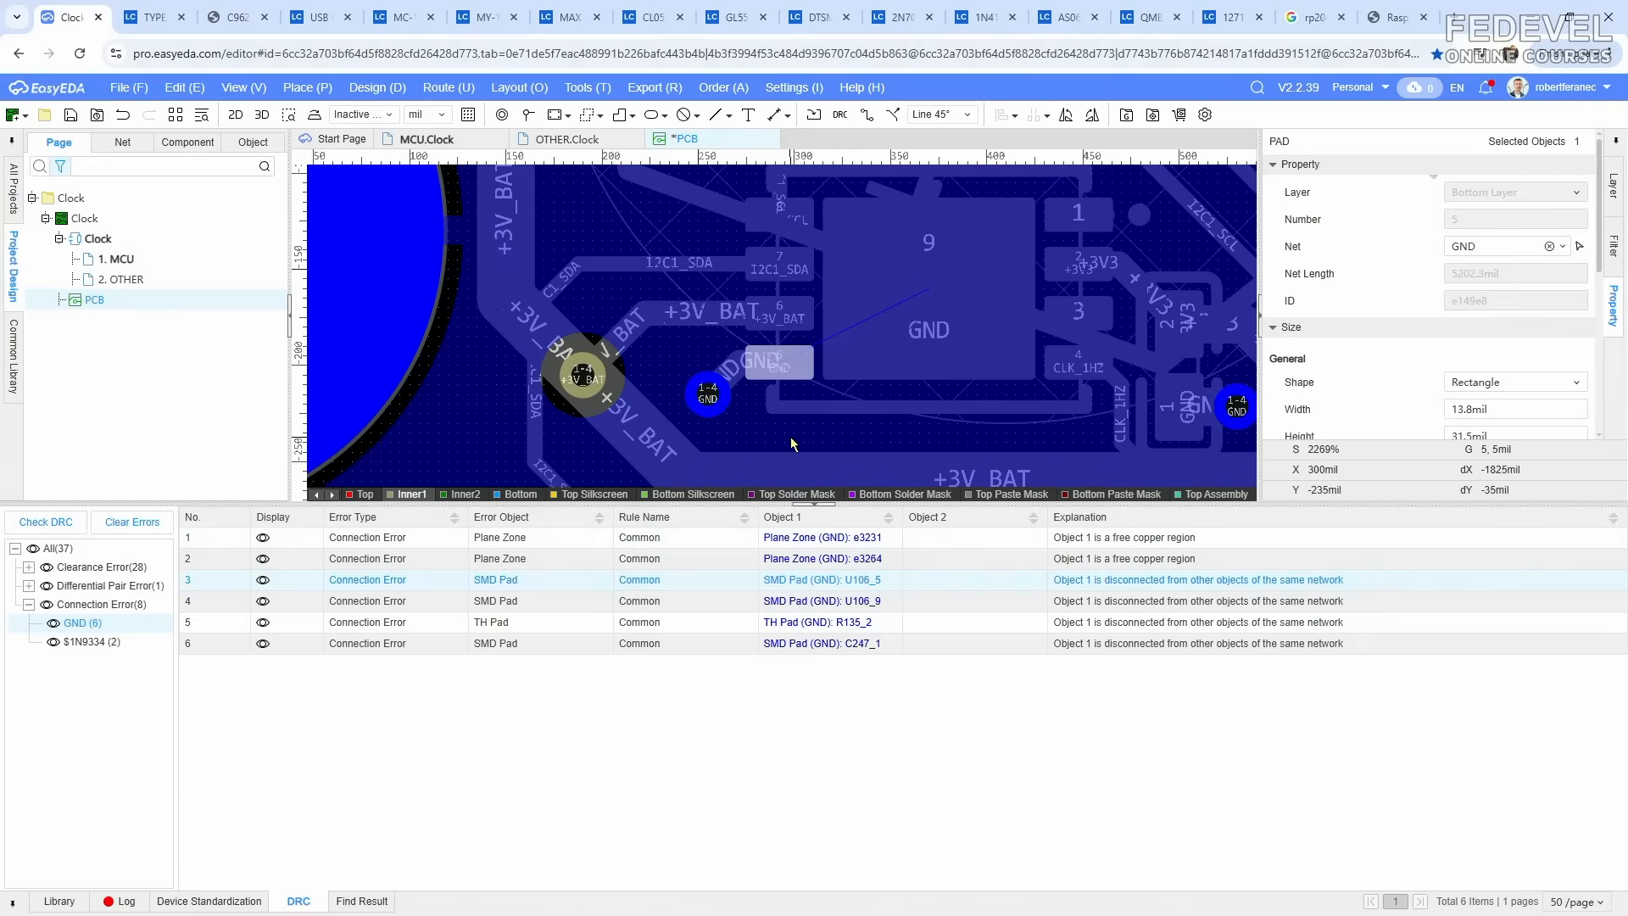
# Step: Make the bottom layer active and route an 8 mil GND track from U106 pad 5 into its centre pad 9
pyautogui.scroll(-5, 933, 283)
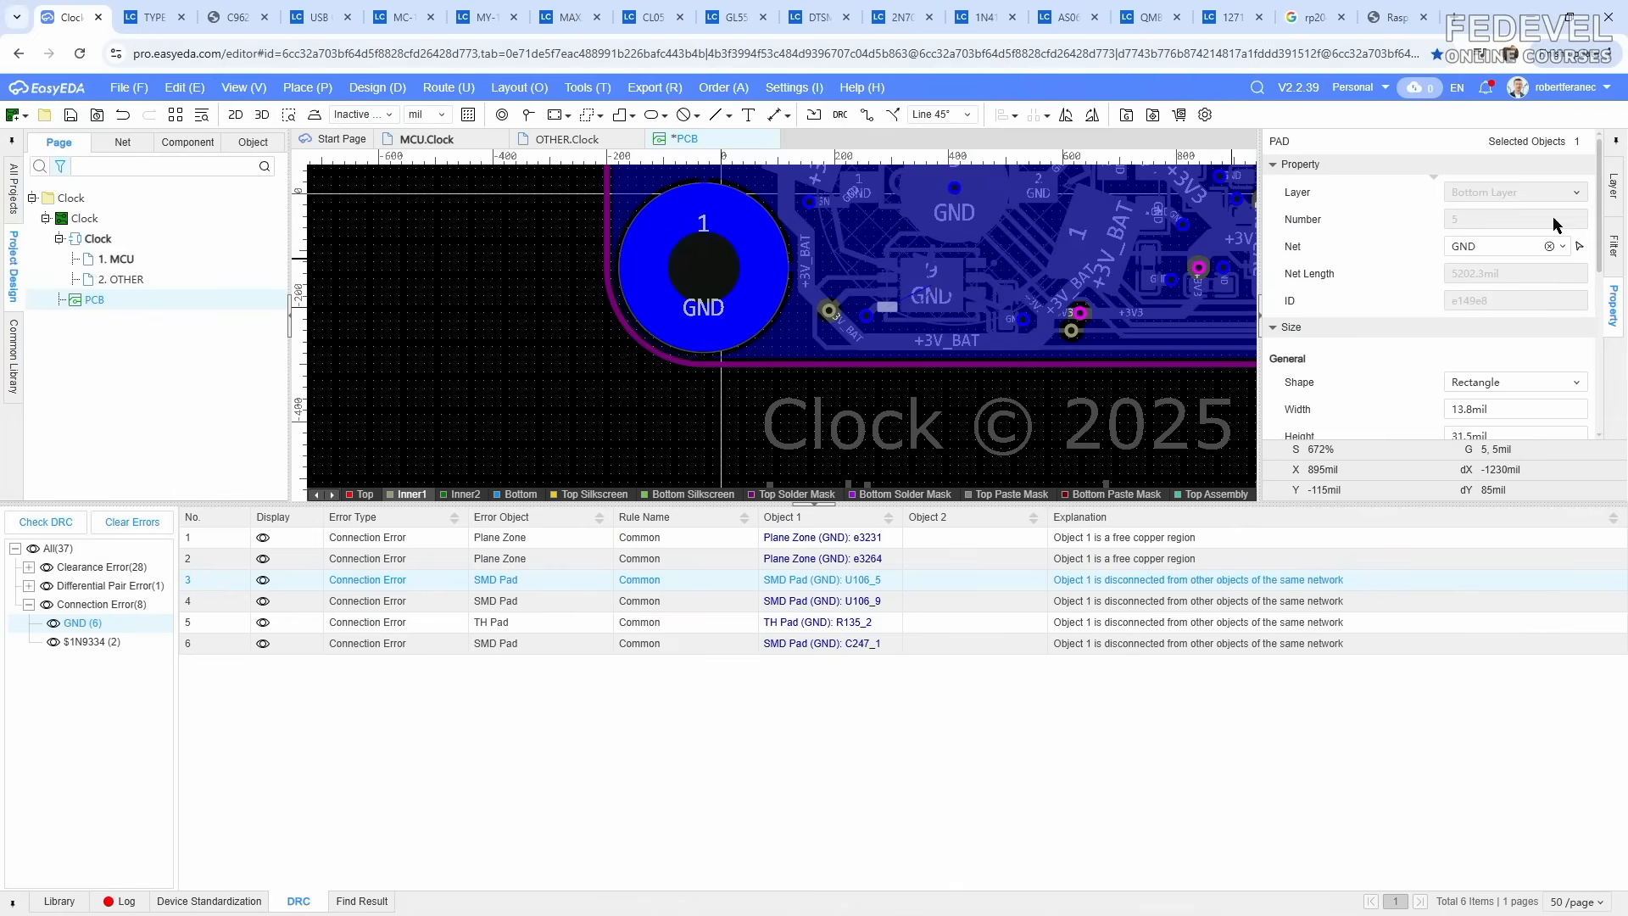
pyautogui.click(1613, 193)
pyautogui.click(1280, 307)
pyautogui.scroll(6, 915, 284)
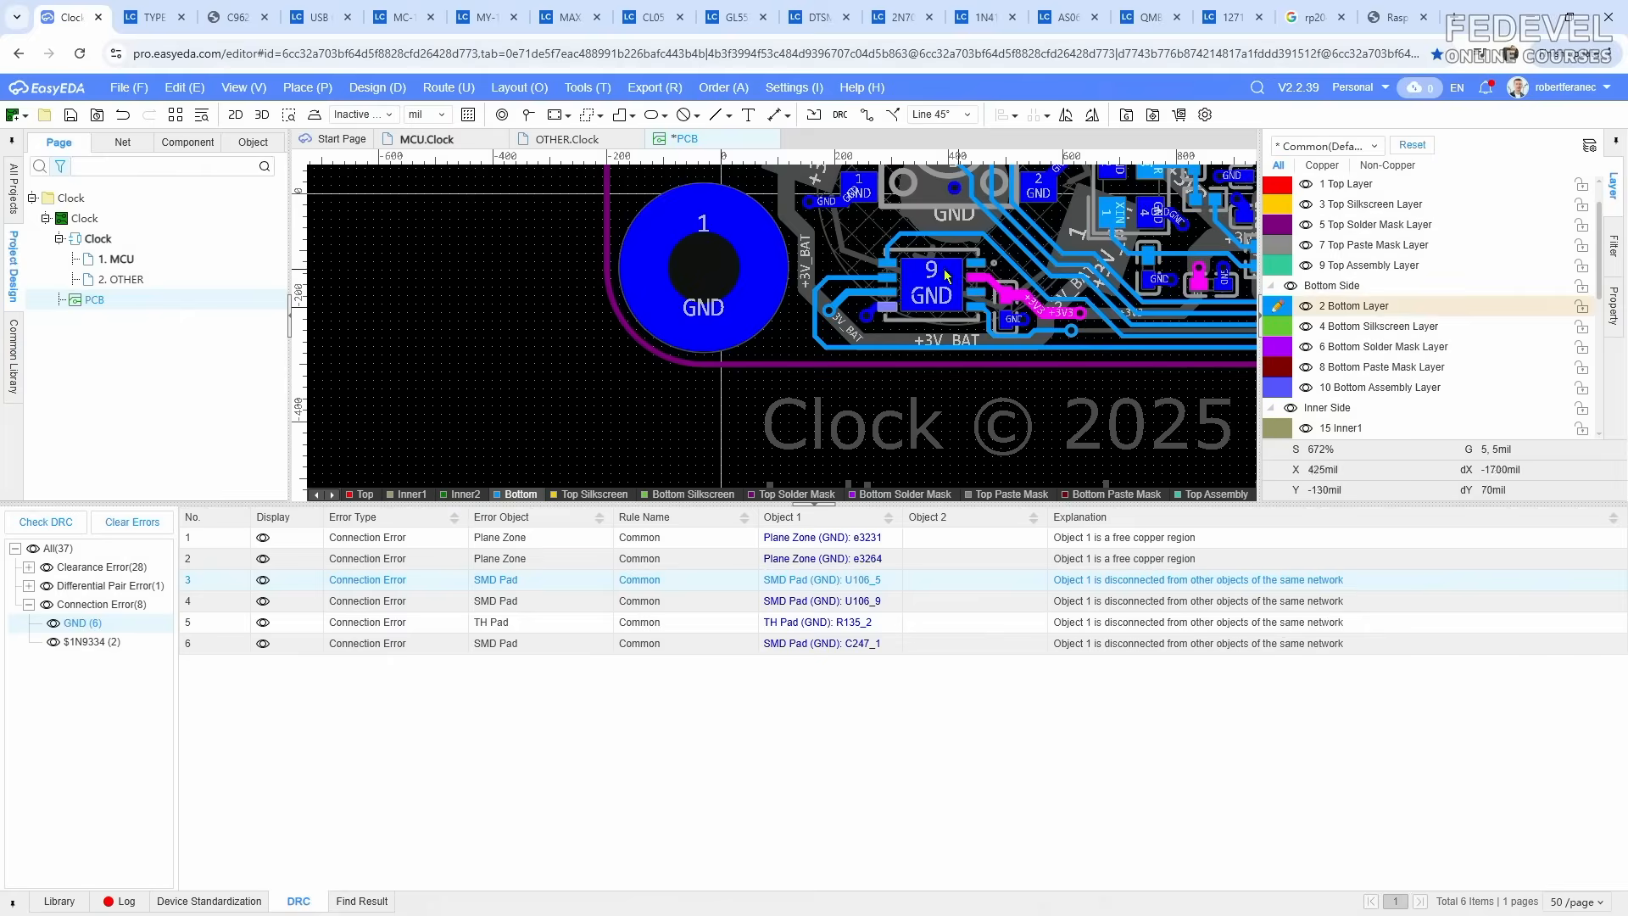
pyautogui.click(866, 115)
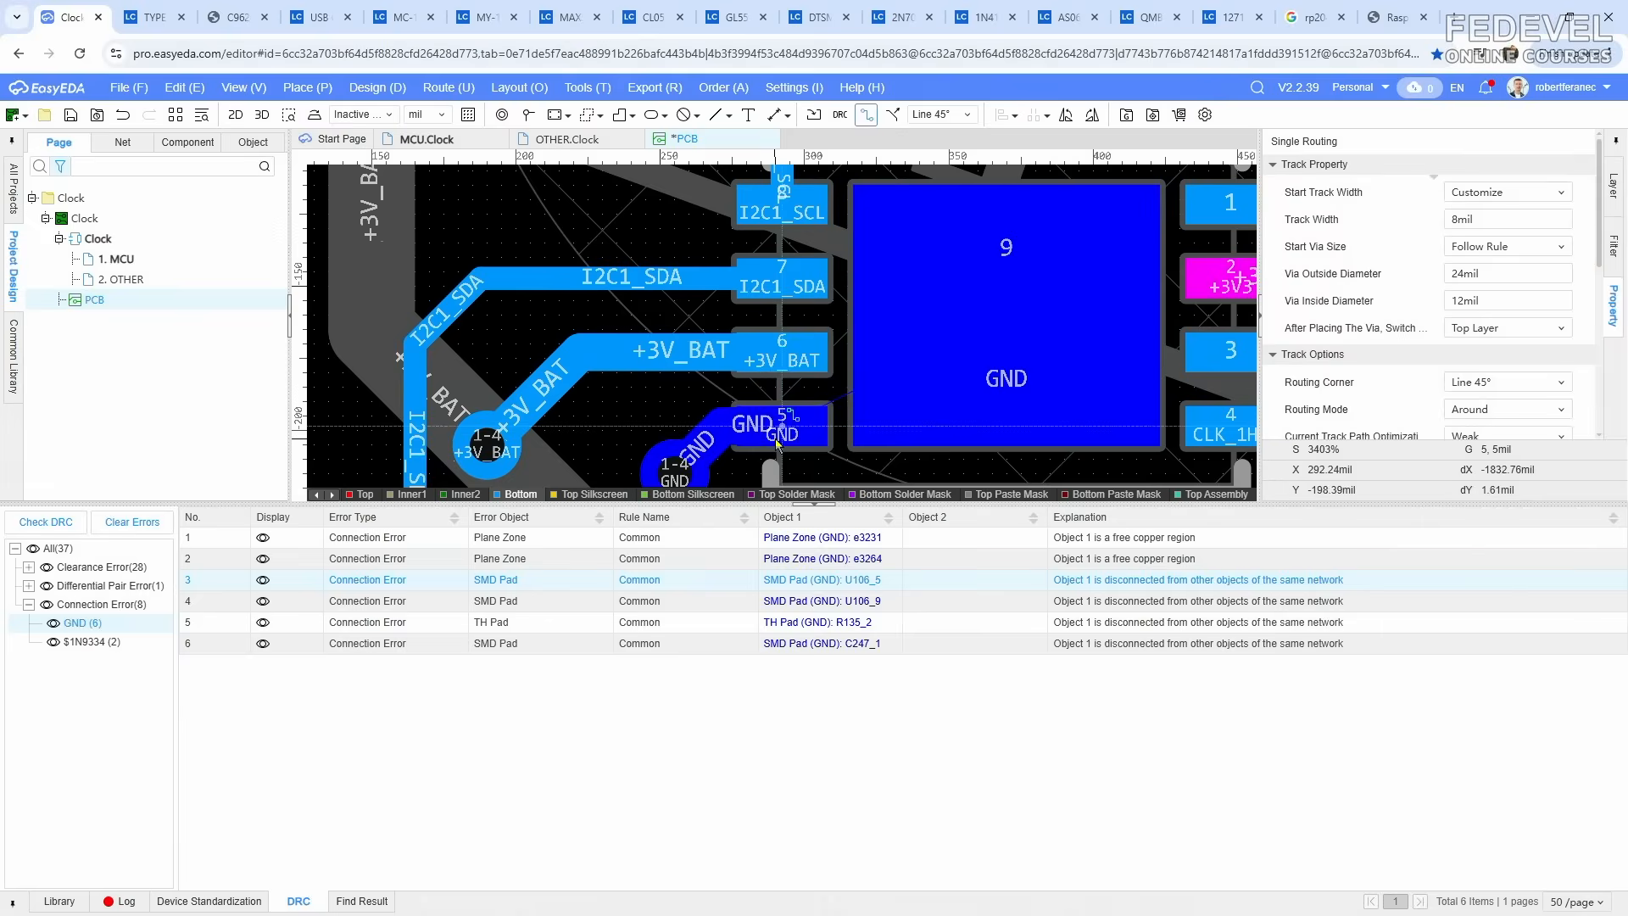
pyautogui.click(956, 392)
pyautogui.press('Escape')
pyautogui.press('Escape')
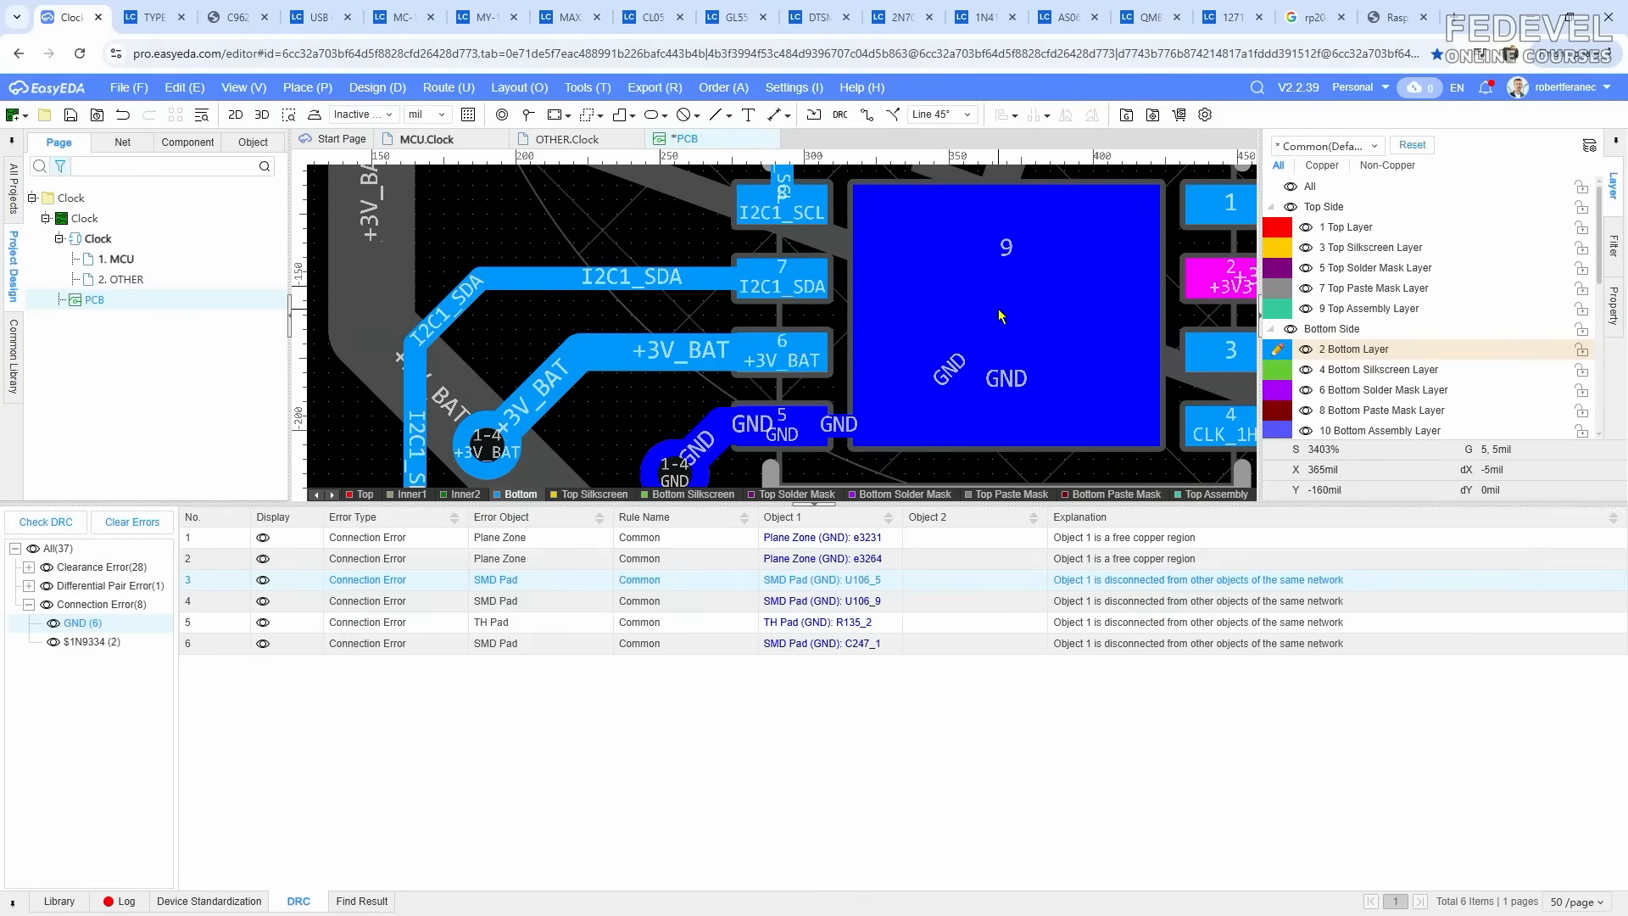
# Step: Locate the GND connection errors for U106 pad 9 and R135 pad 2, and examine the surroundings of R135
pyautogui.click(818, 605)
pyautogui.click(814, 624)
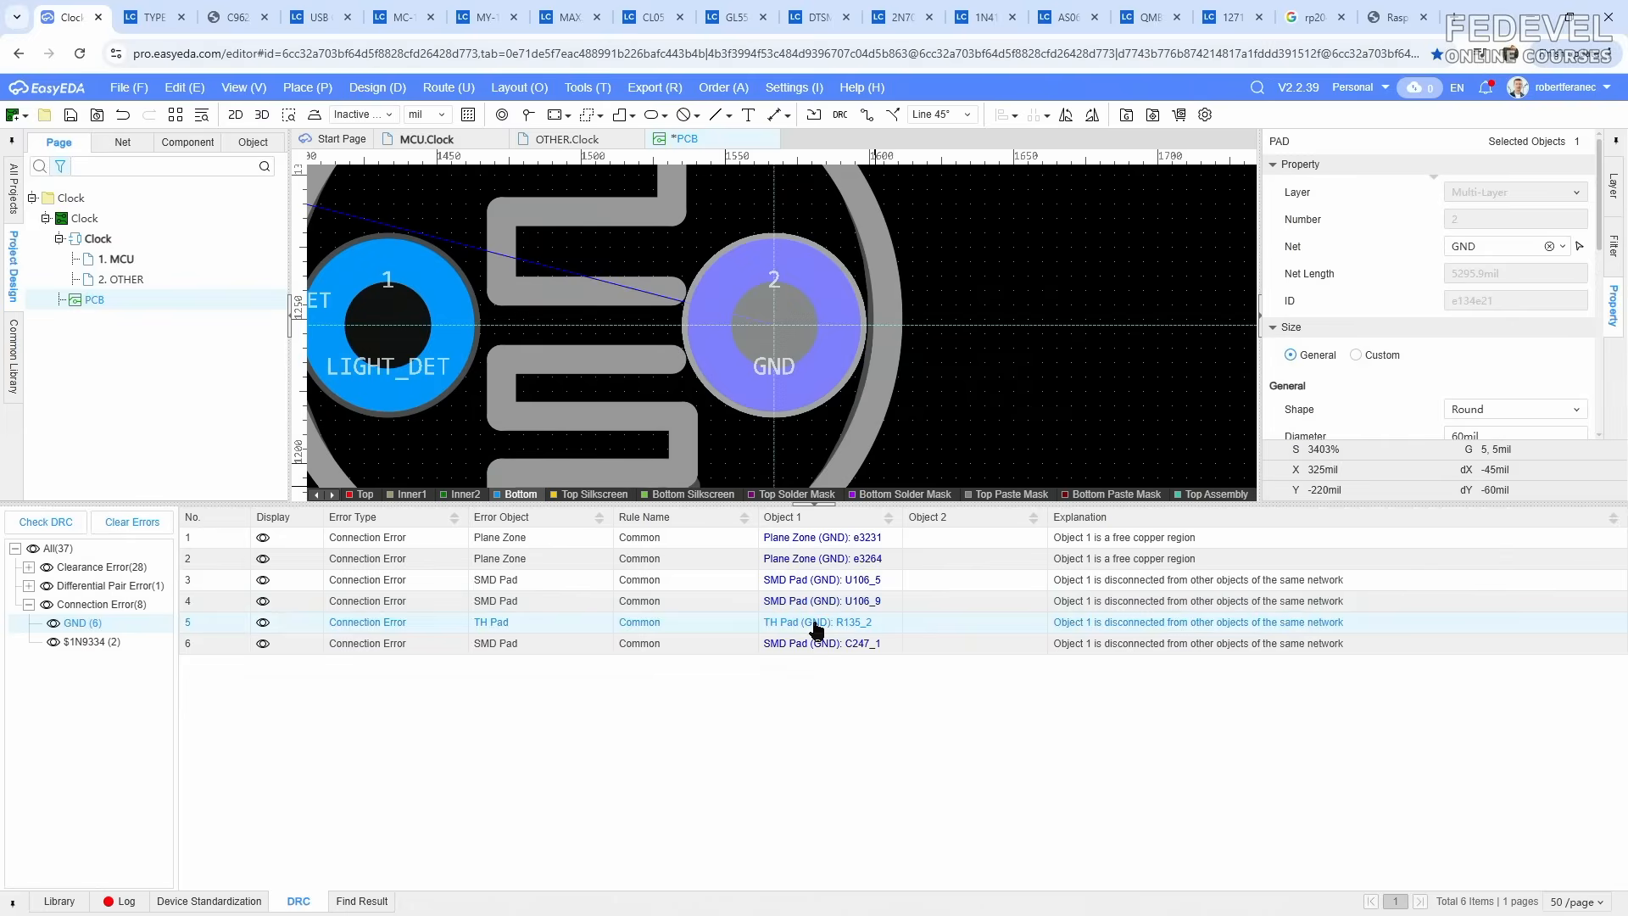
pyautogui.scroll(-5, 864, 410)
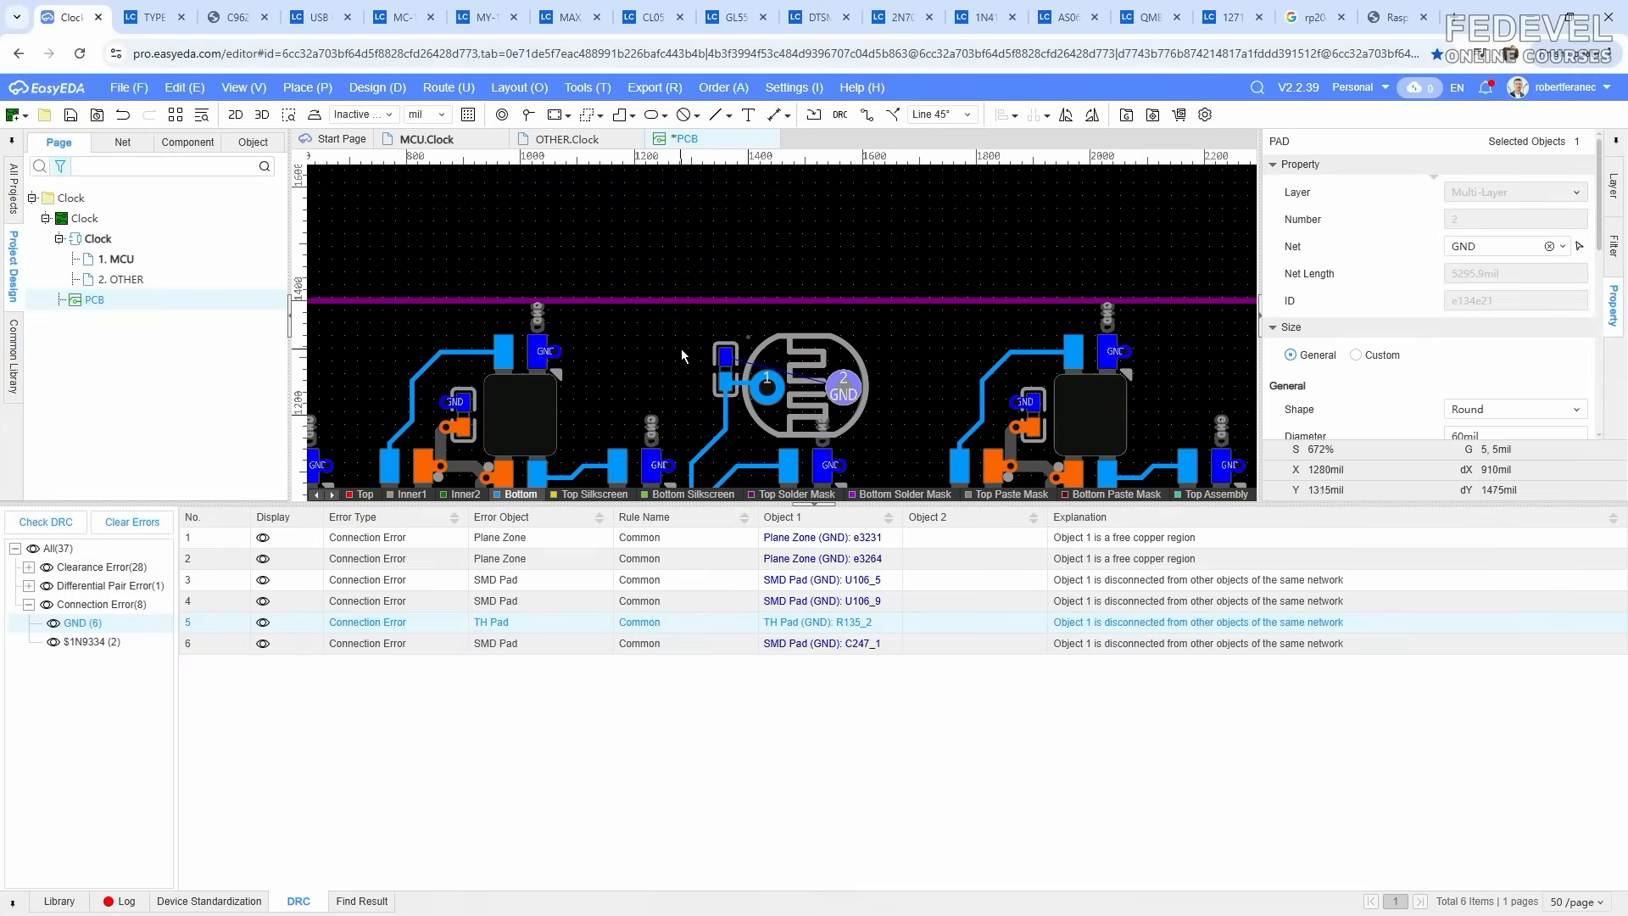
pyautogui.scroll(4, 719, 373)
# Step: Route a 20 mil wide GND stub about 40 mil sideways from pad 1 of the capacitor beside R135 and place a GND via at its end
pyautogui.click(871, 115)
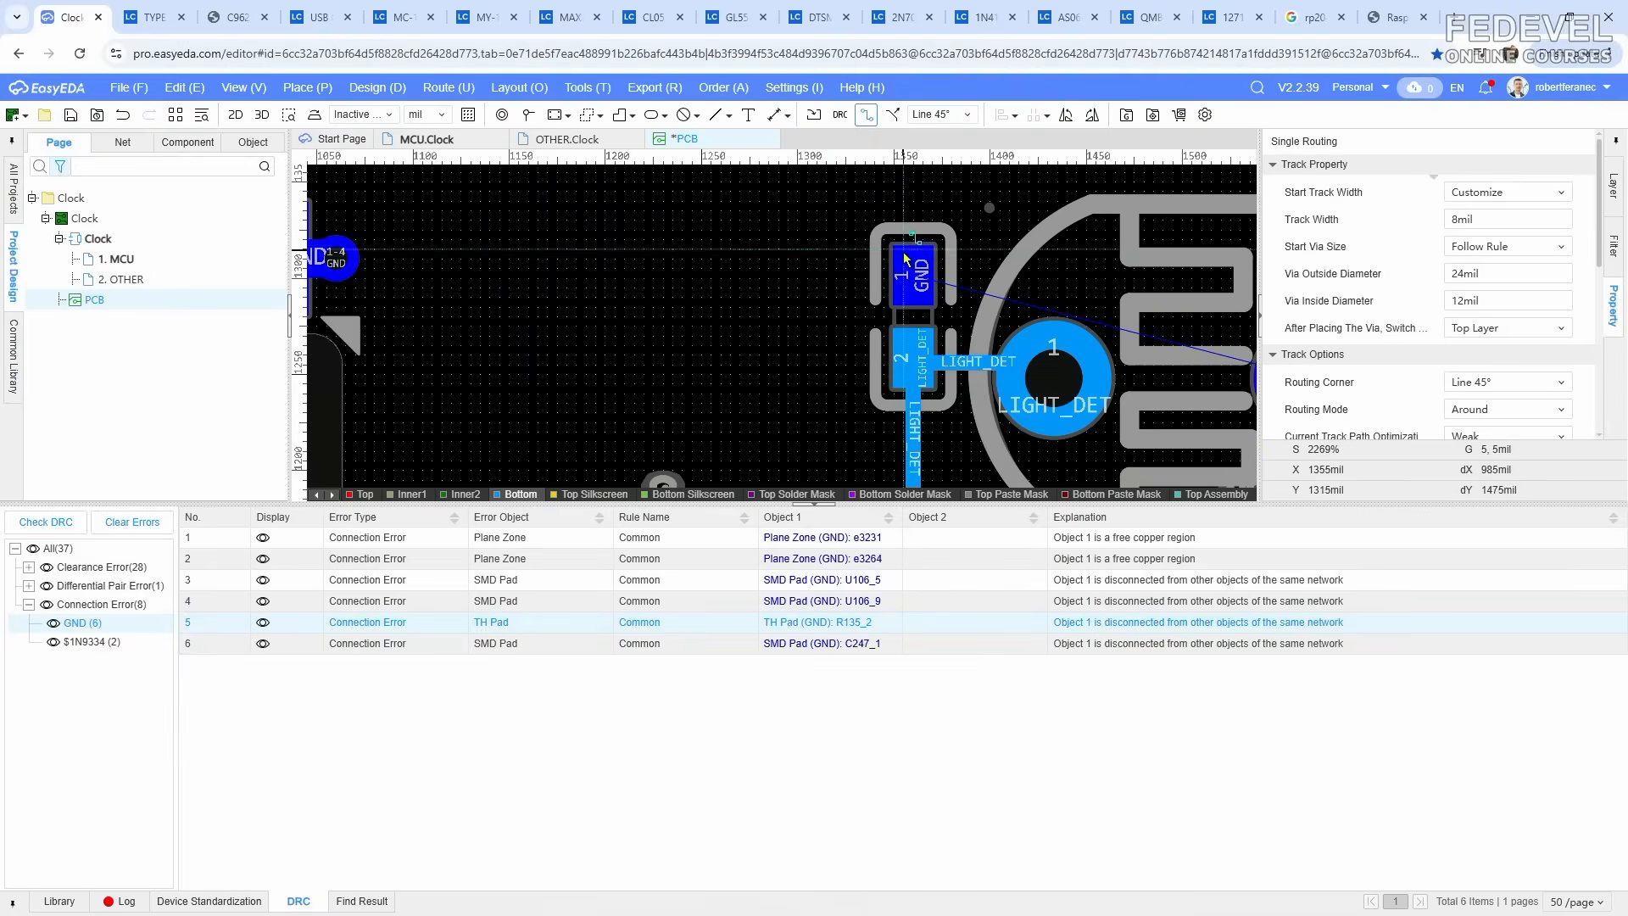
pyautogui.click(913, 273)
pyautogui.write('2')
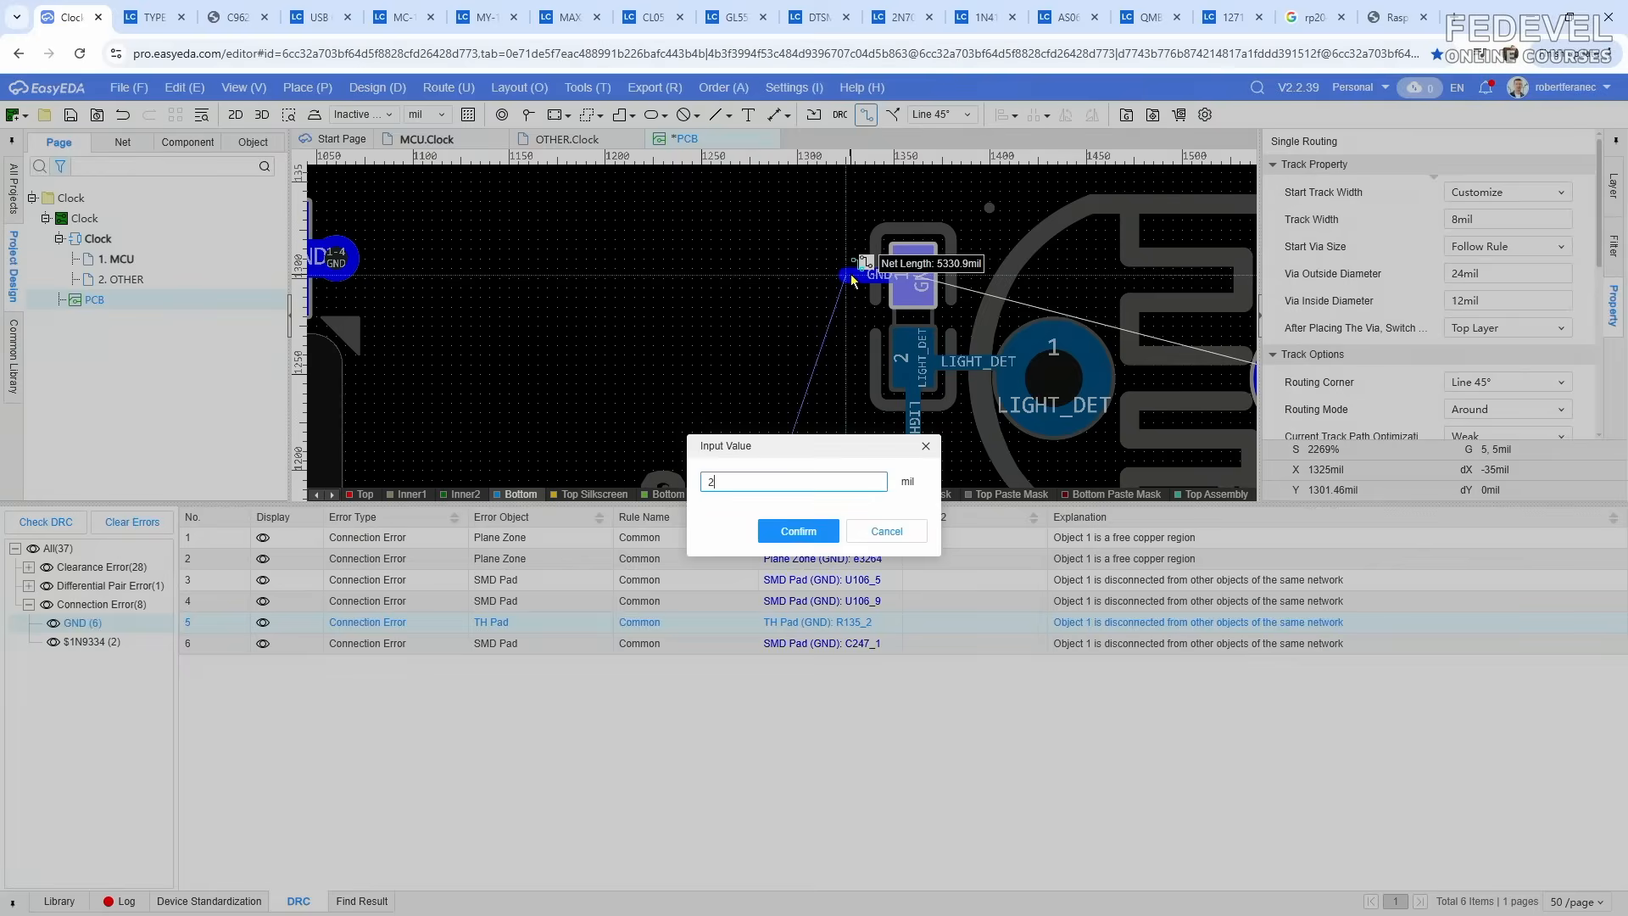
pyautogui.write('0')
pyautogui.press('Return')
pyautogui.scroll(1, 852, 279)
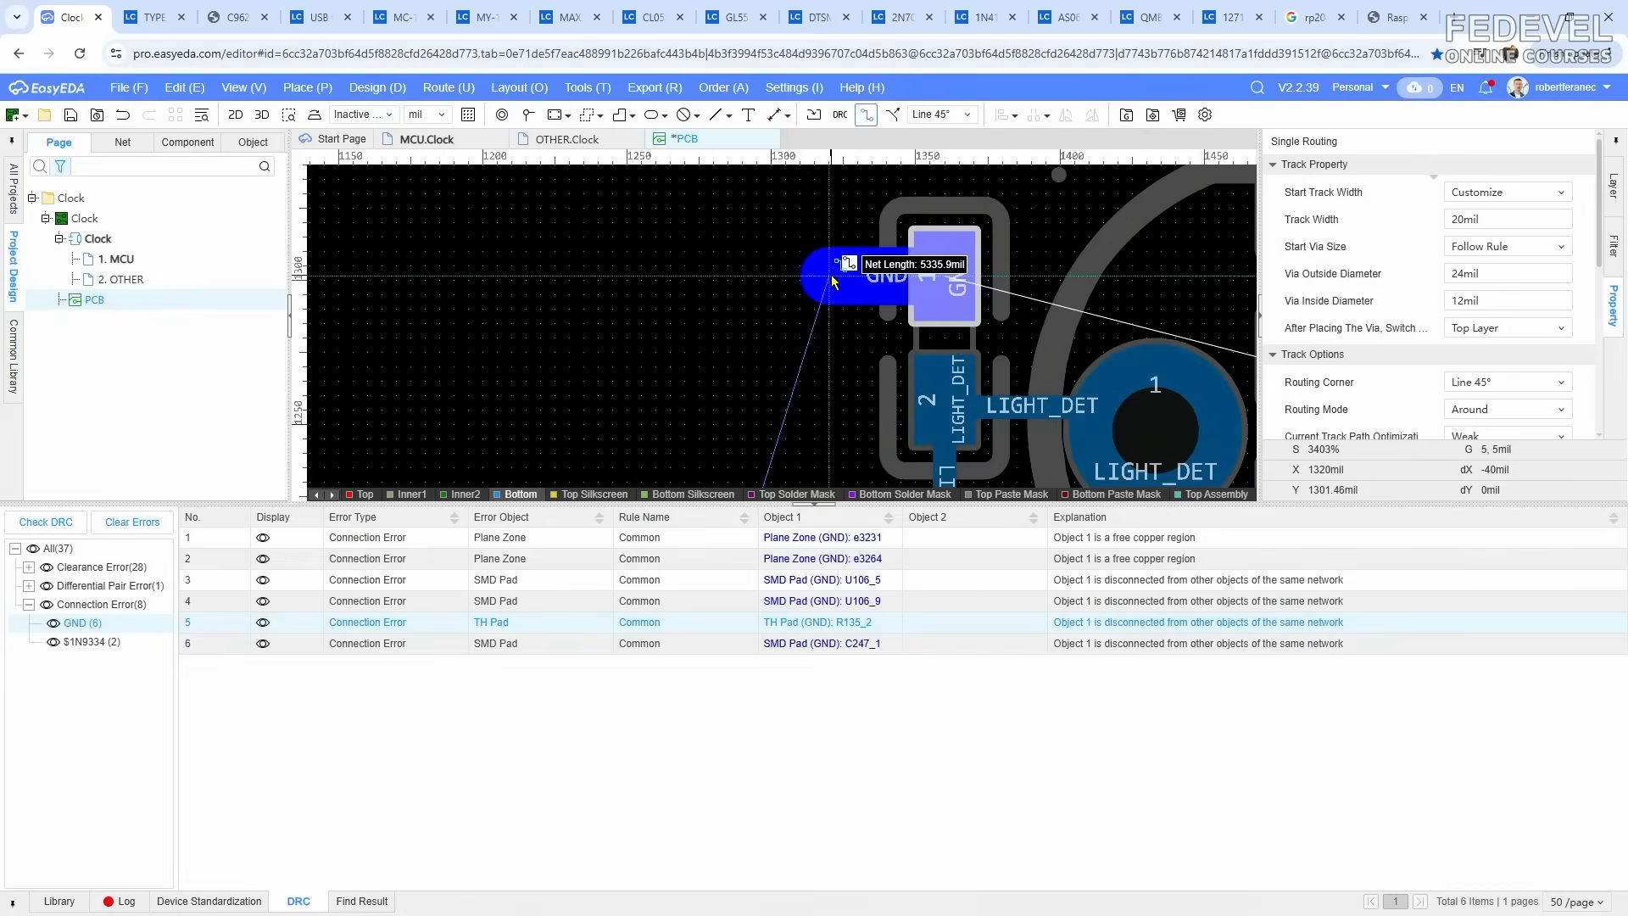
pyautogui.press('Escape')
pyautogui.press('Escape')
pyautogui.click(527, 117)
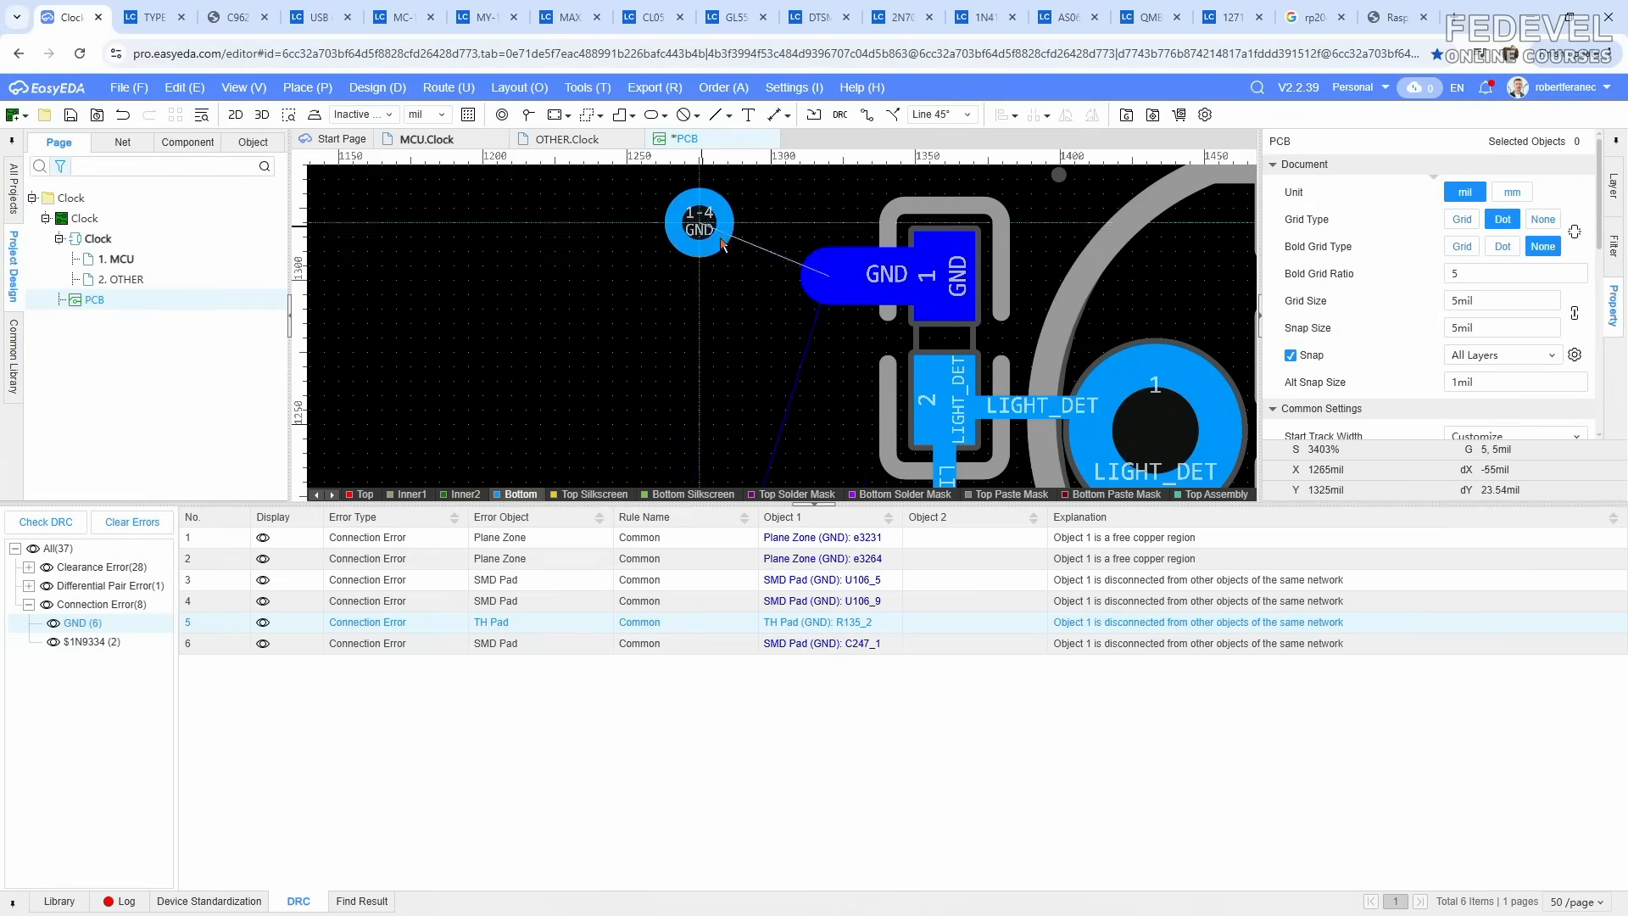
pyautogui.click(829, 276)
pyautogui.scroll(-2, 750, 262)
pyautogui.press('Escape')
# Step: Set the line width of the two GND track segments between U106 pads 5 and 9 to 13 mil
pyautogui.scroll(-2, 723, 297)
pyautogui.click(720, 303)
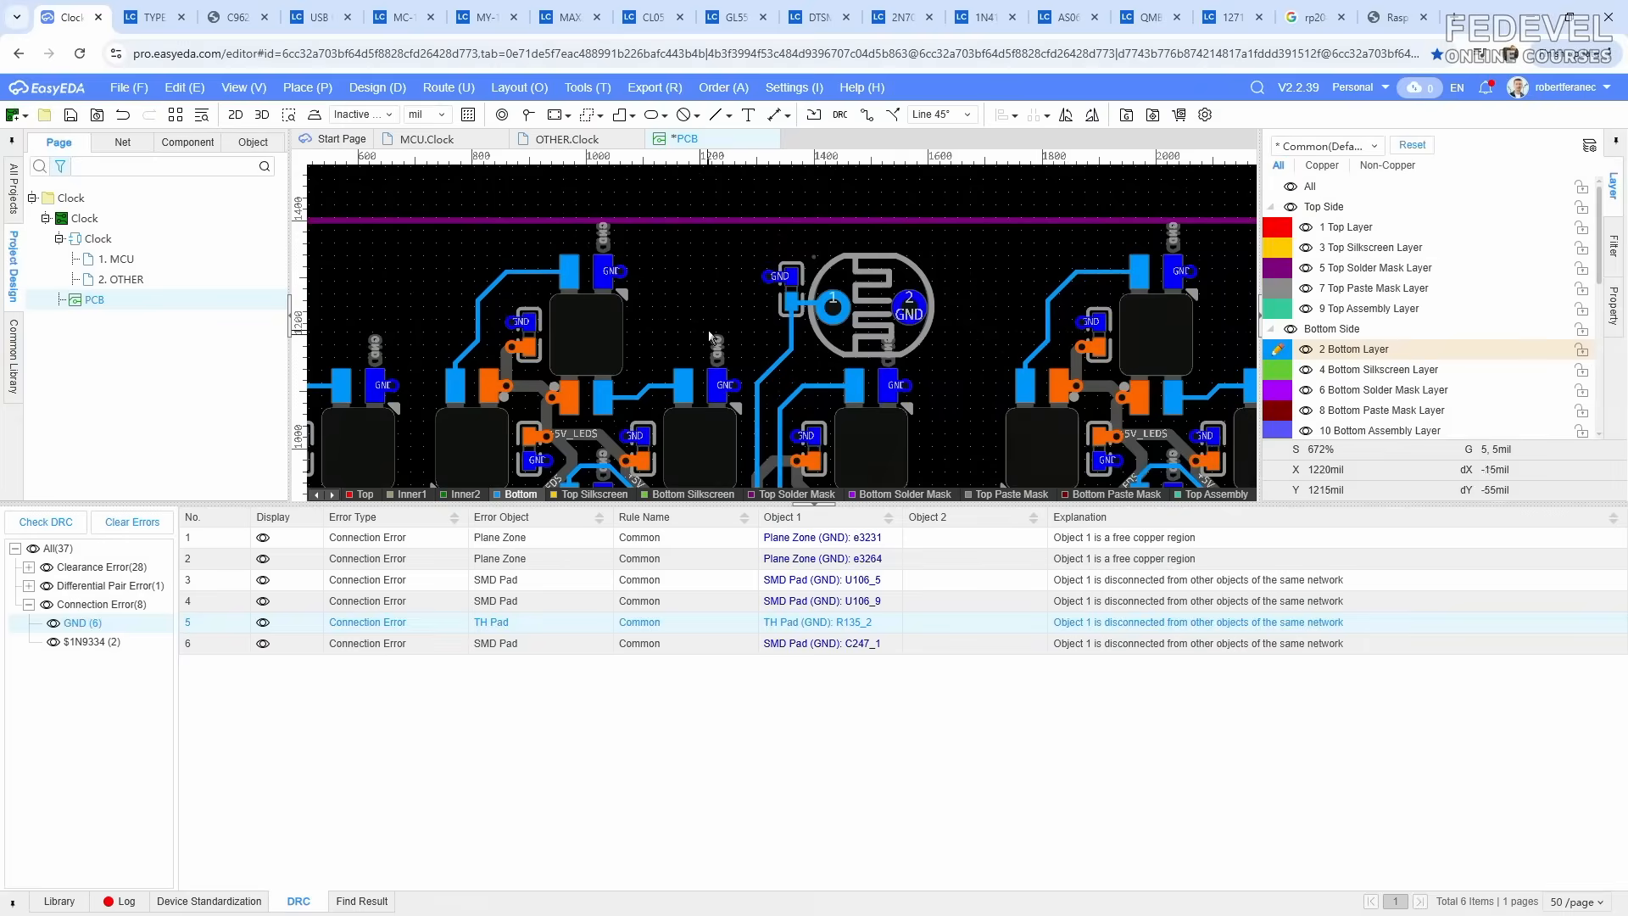
pyautogui.moveTo(719, 302); pyautogui.dragTo(850, 207, button='right')
pyautogui.scroll(-4, 850, 208)
pyautogui.scroll(4, 752, 373)
pyautogui.scroll(5, 763, 314)
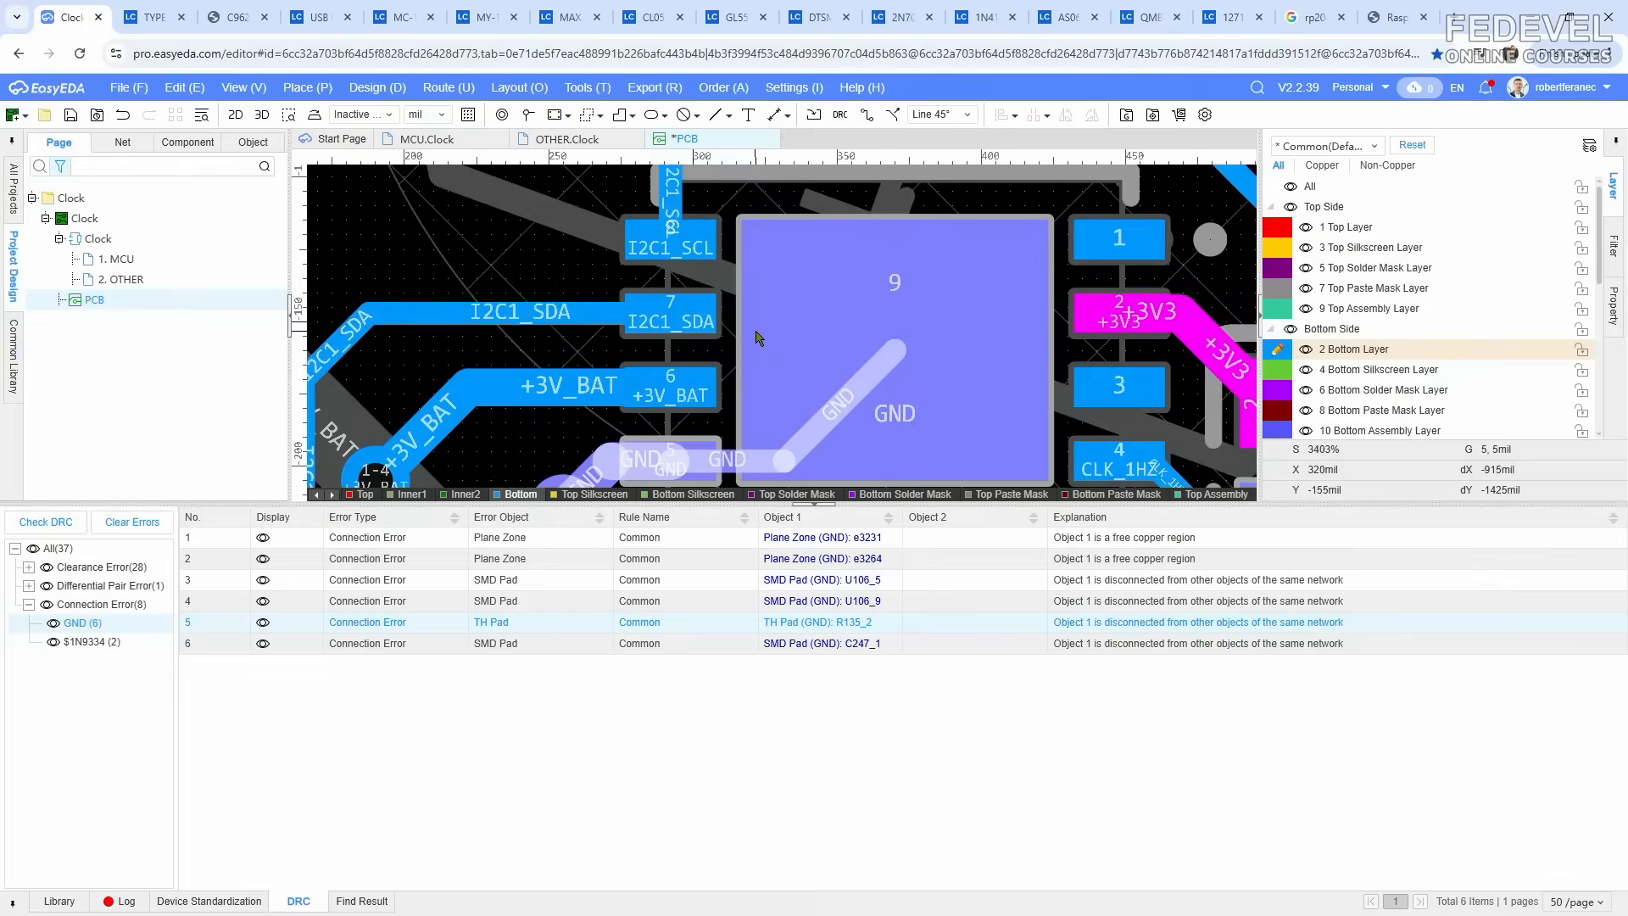
pyautogui.click(728, 459)
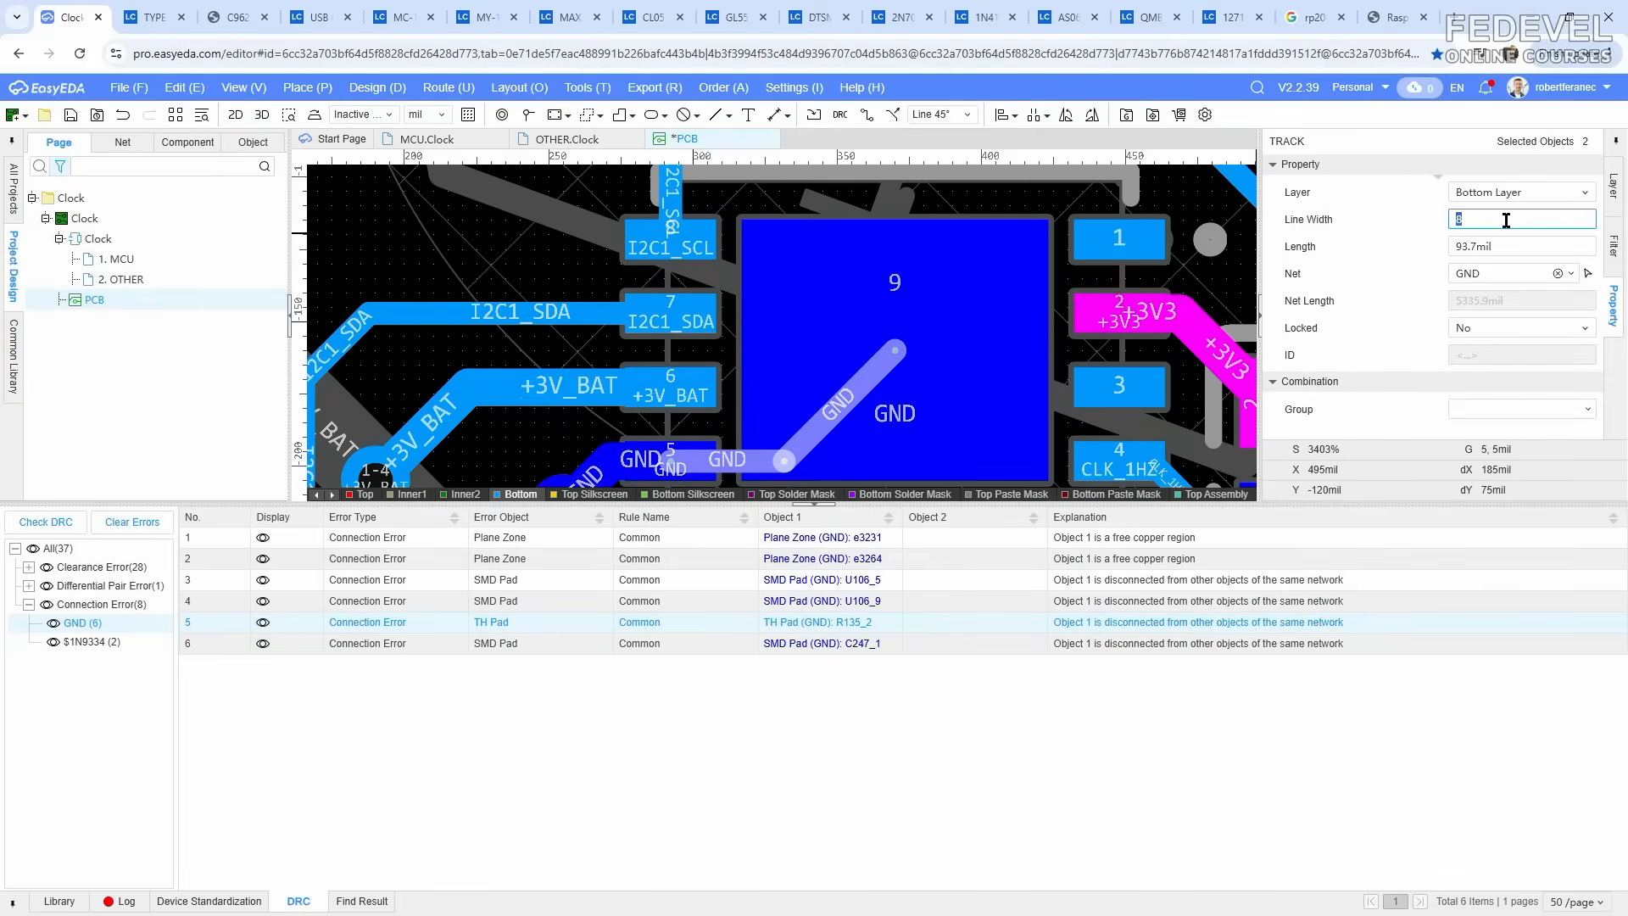
pyautogui.press('Return')
pyautogui.scroll(-5, 836, 424)
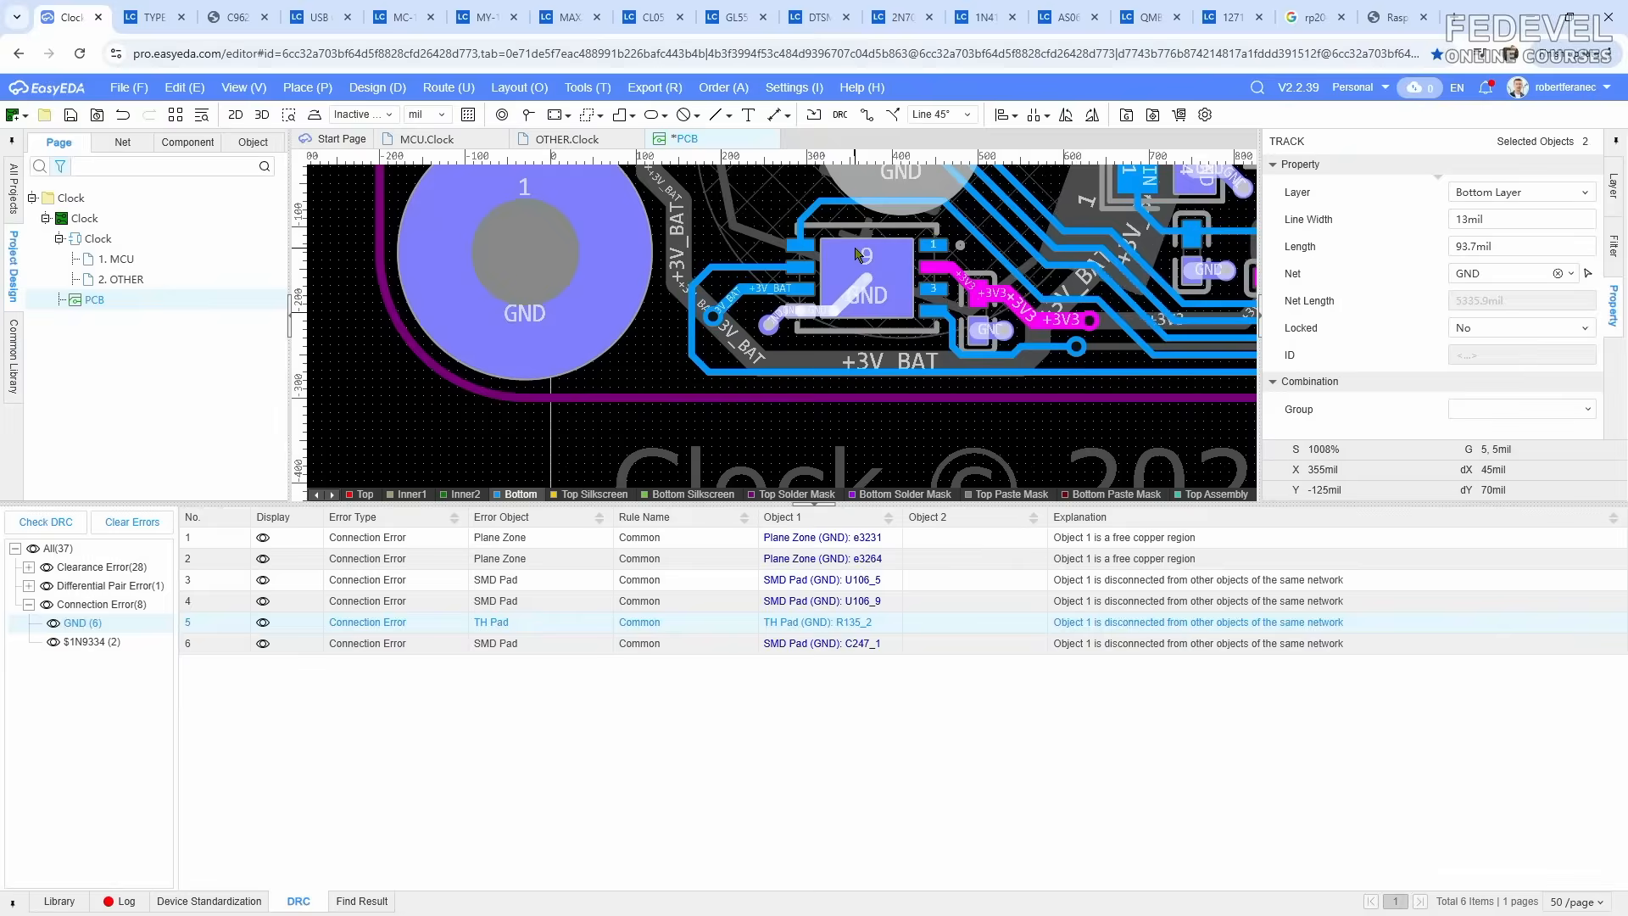
pyautogui.click(833, 424)
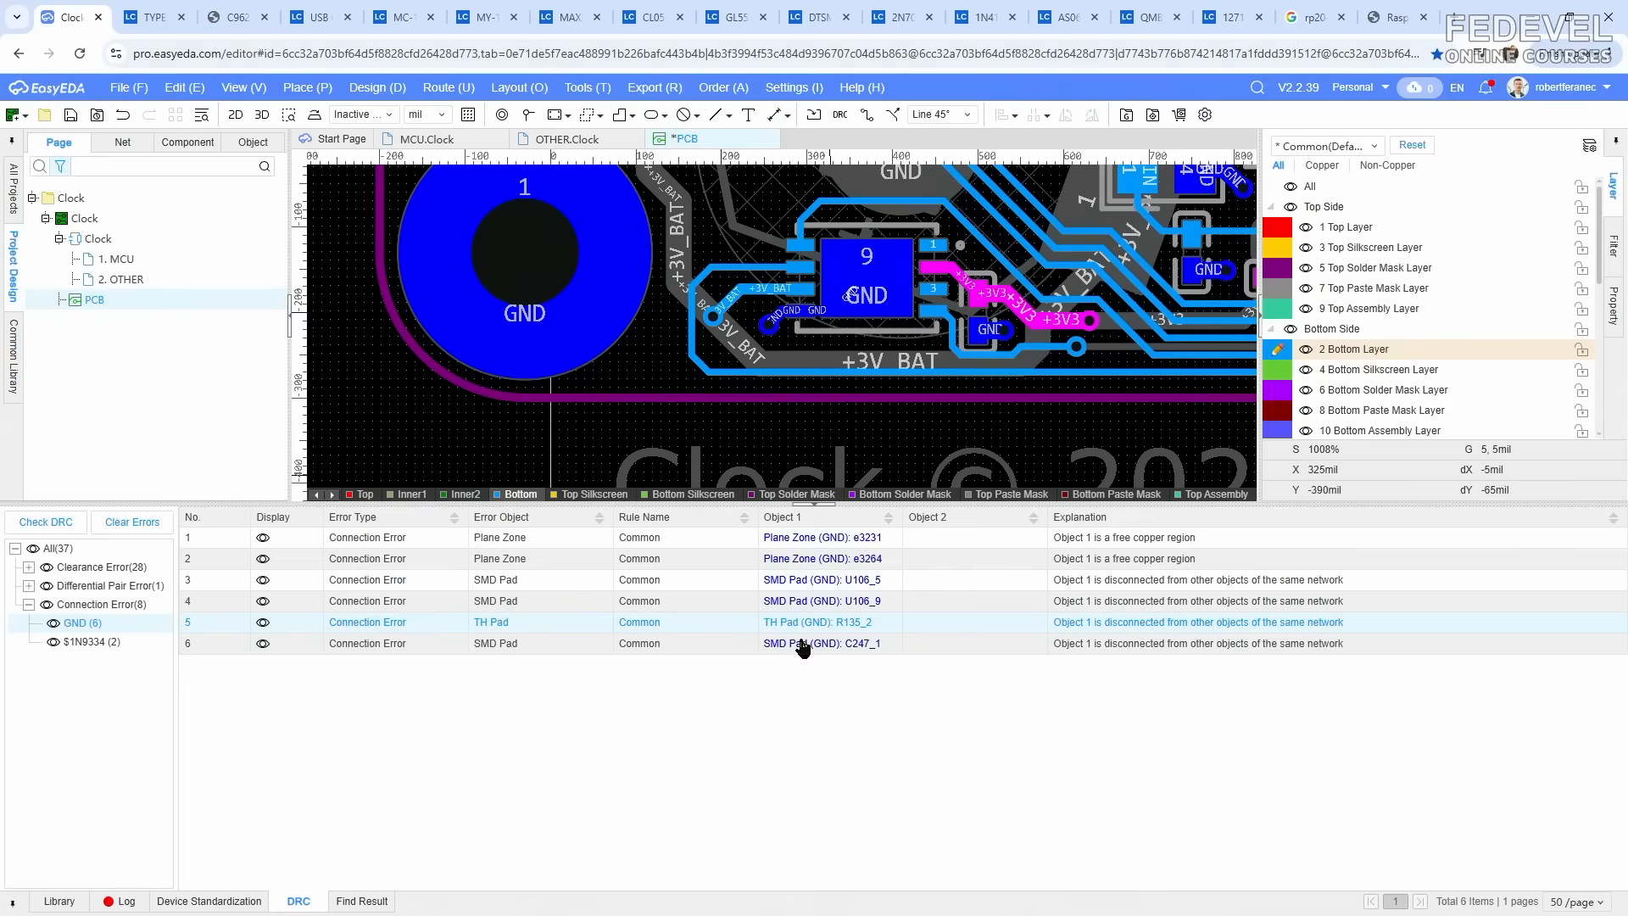
# Step: Locate the C247 pad 1 error, rerun the design rule check, and locate the GND plane zone e3231 from the new connection errors
pyautogui.click(803, 645)
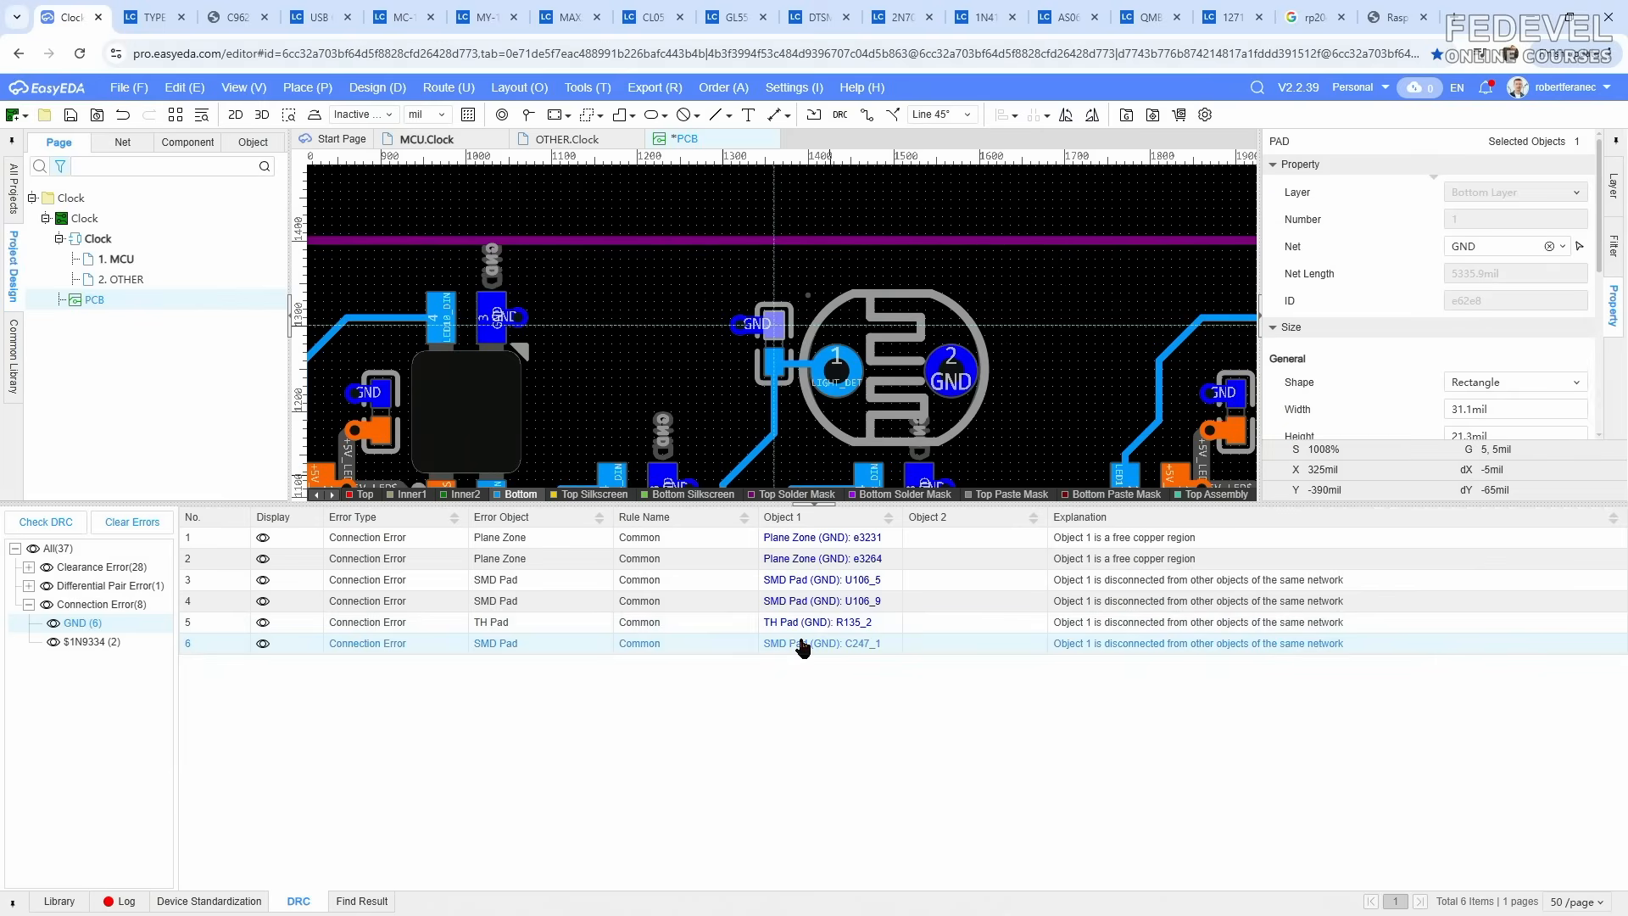
pyautogui.click(46, 522)
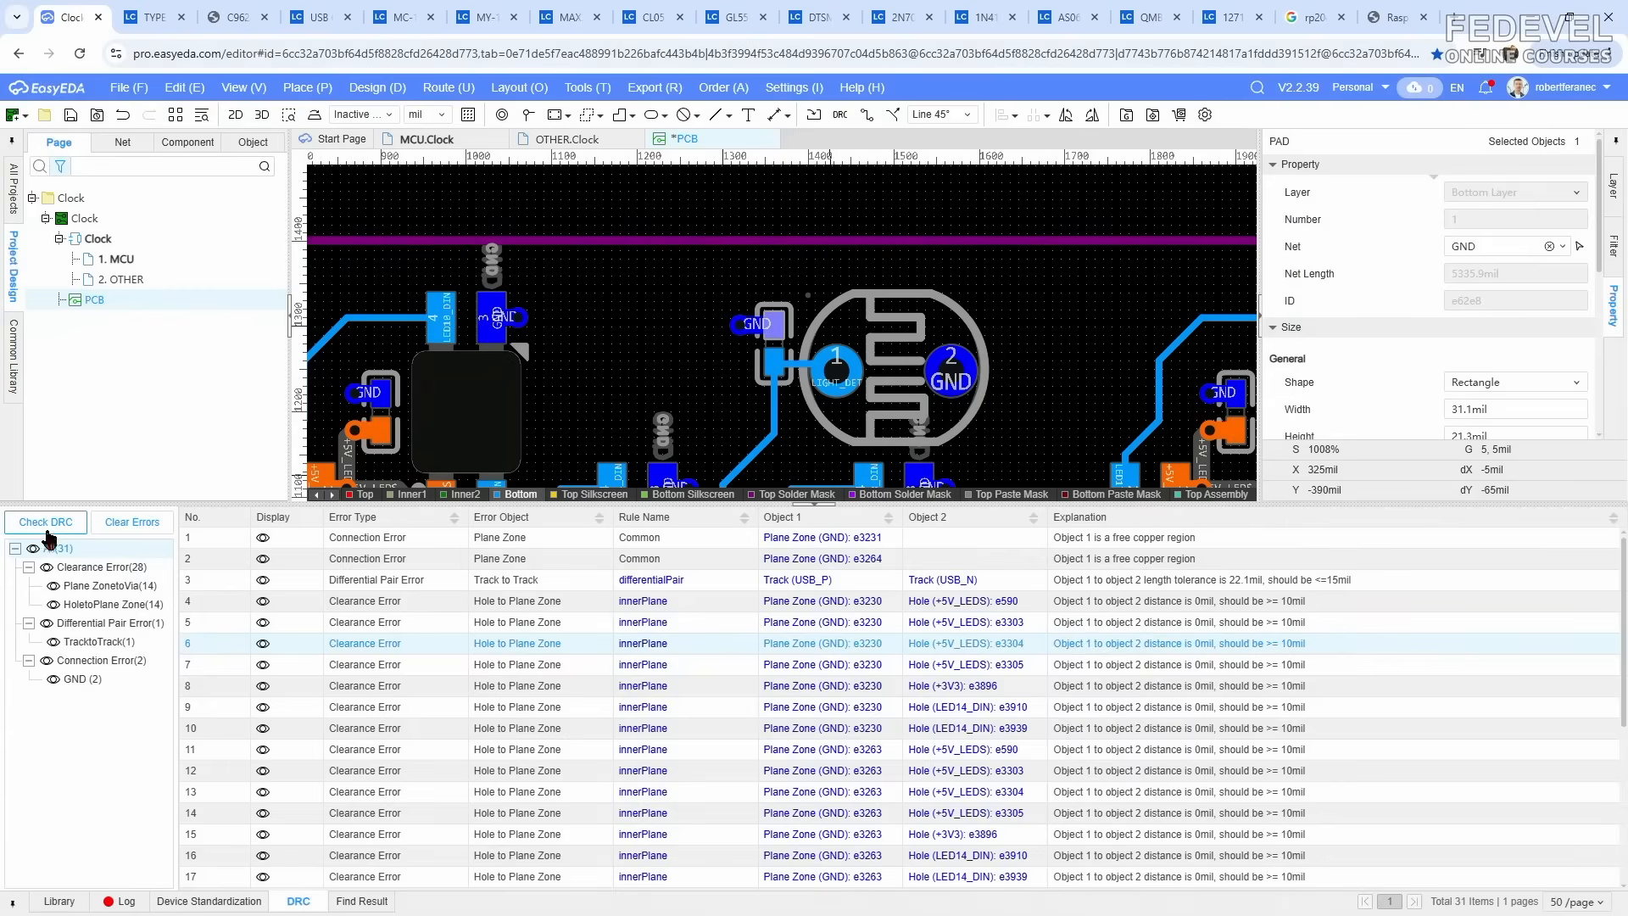
pyautogui.click(78, 681)
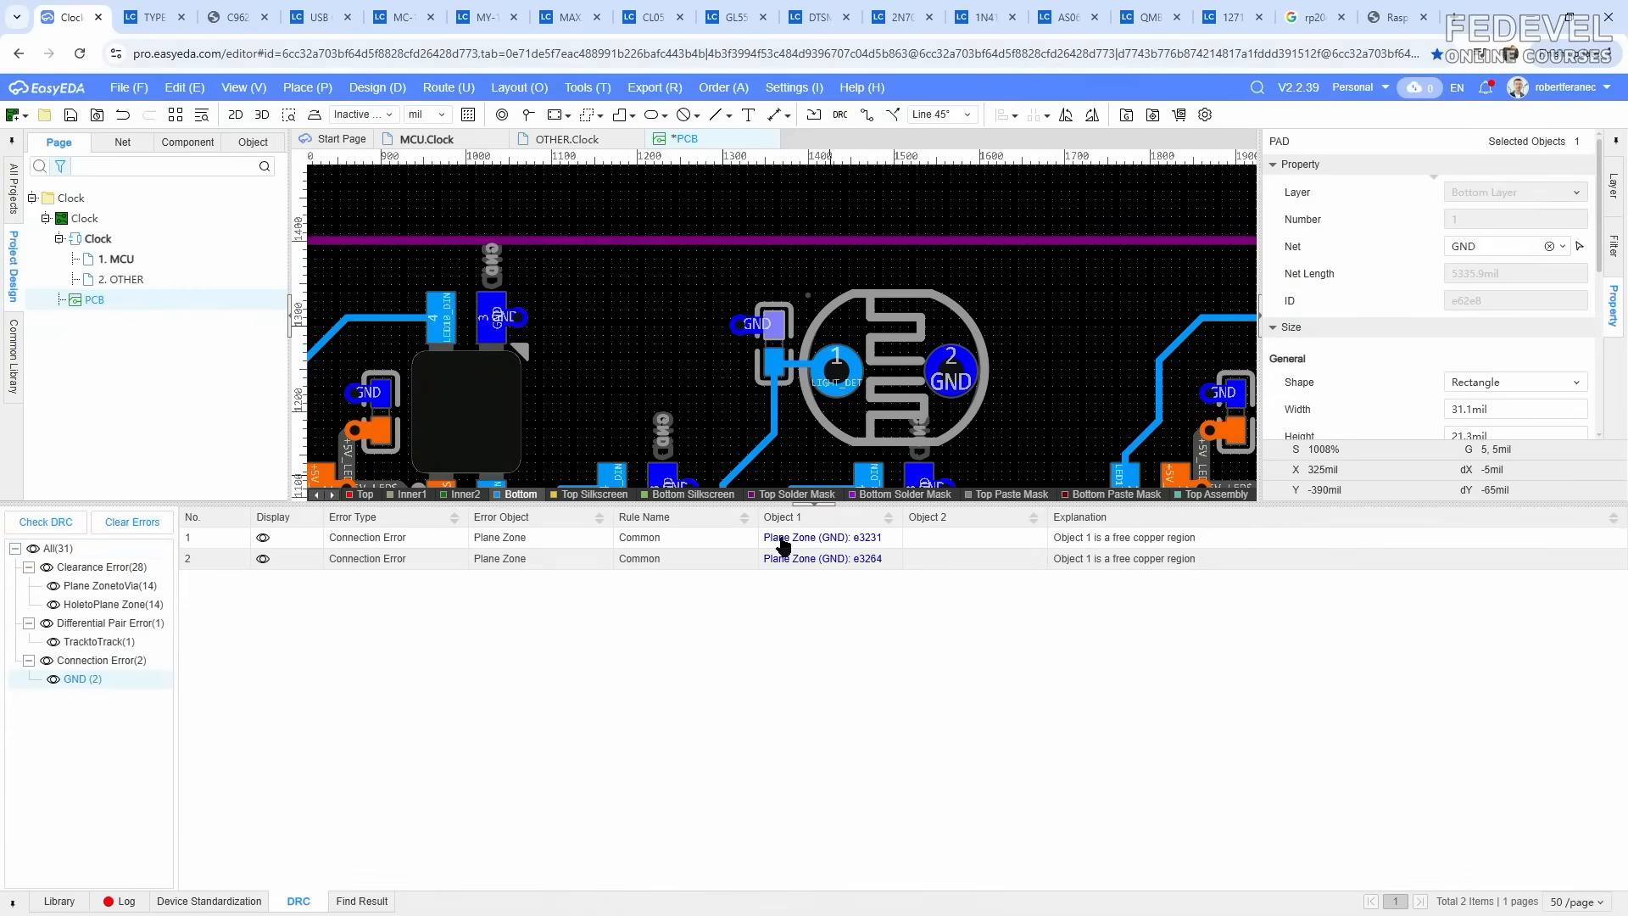
pyautogui.click(784, 545)
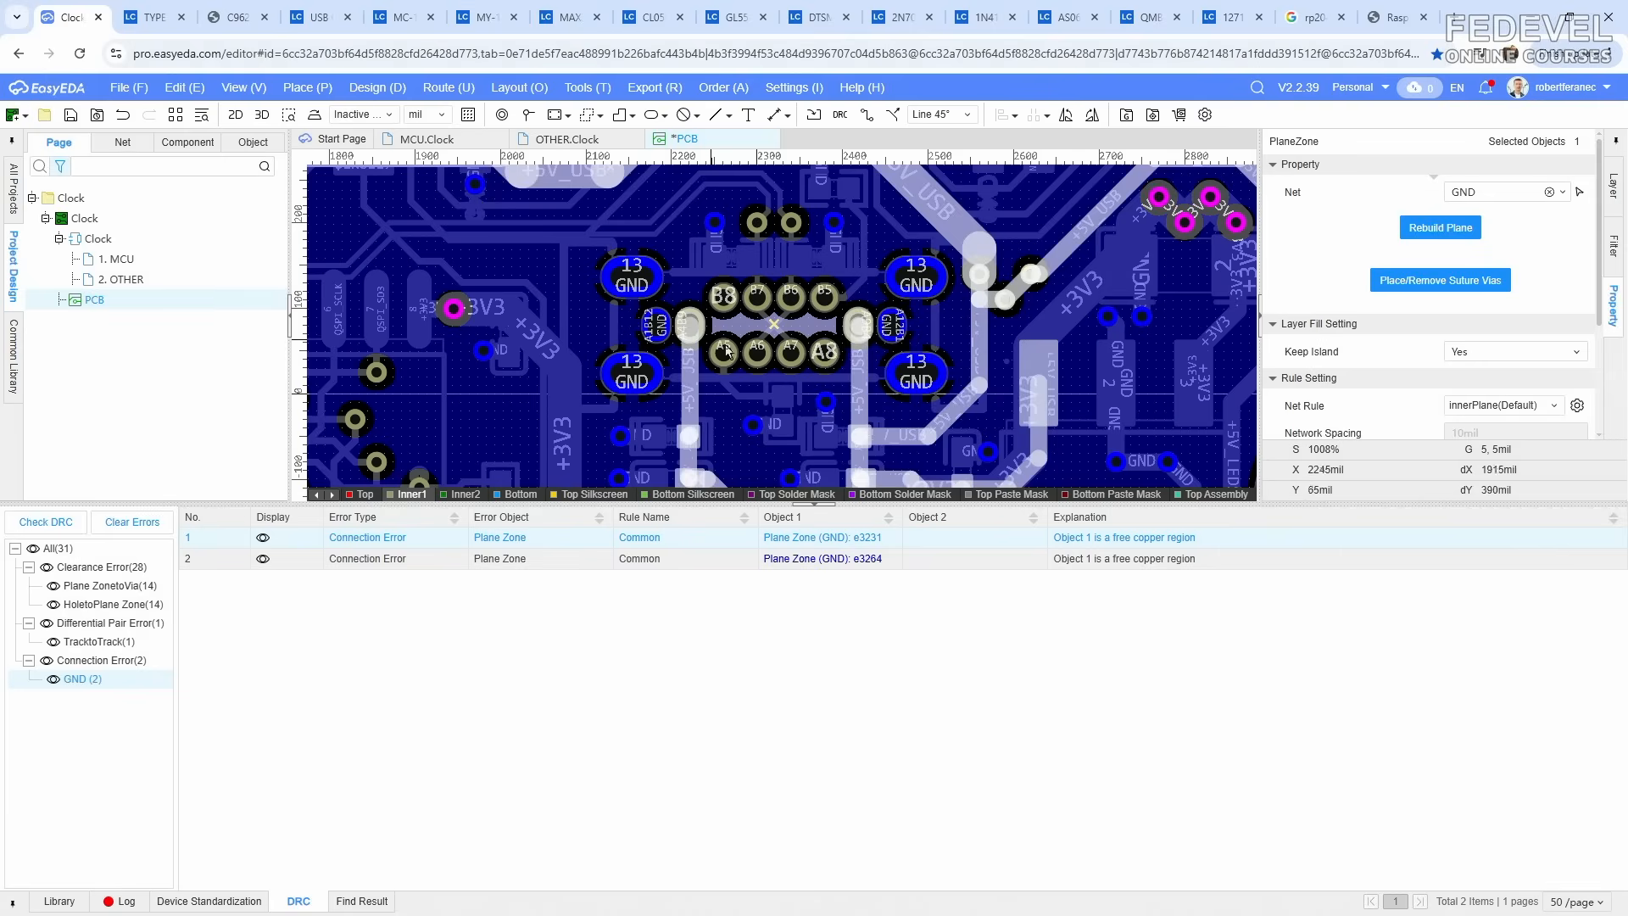
# Step: Collapse the DRC results, make the bottom layer active, fit the whole board in view, and save the PCB
pyautogui.click(813, 505)
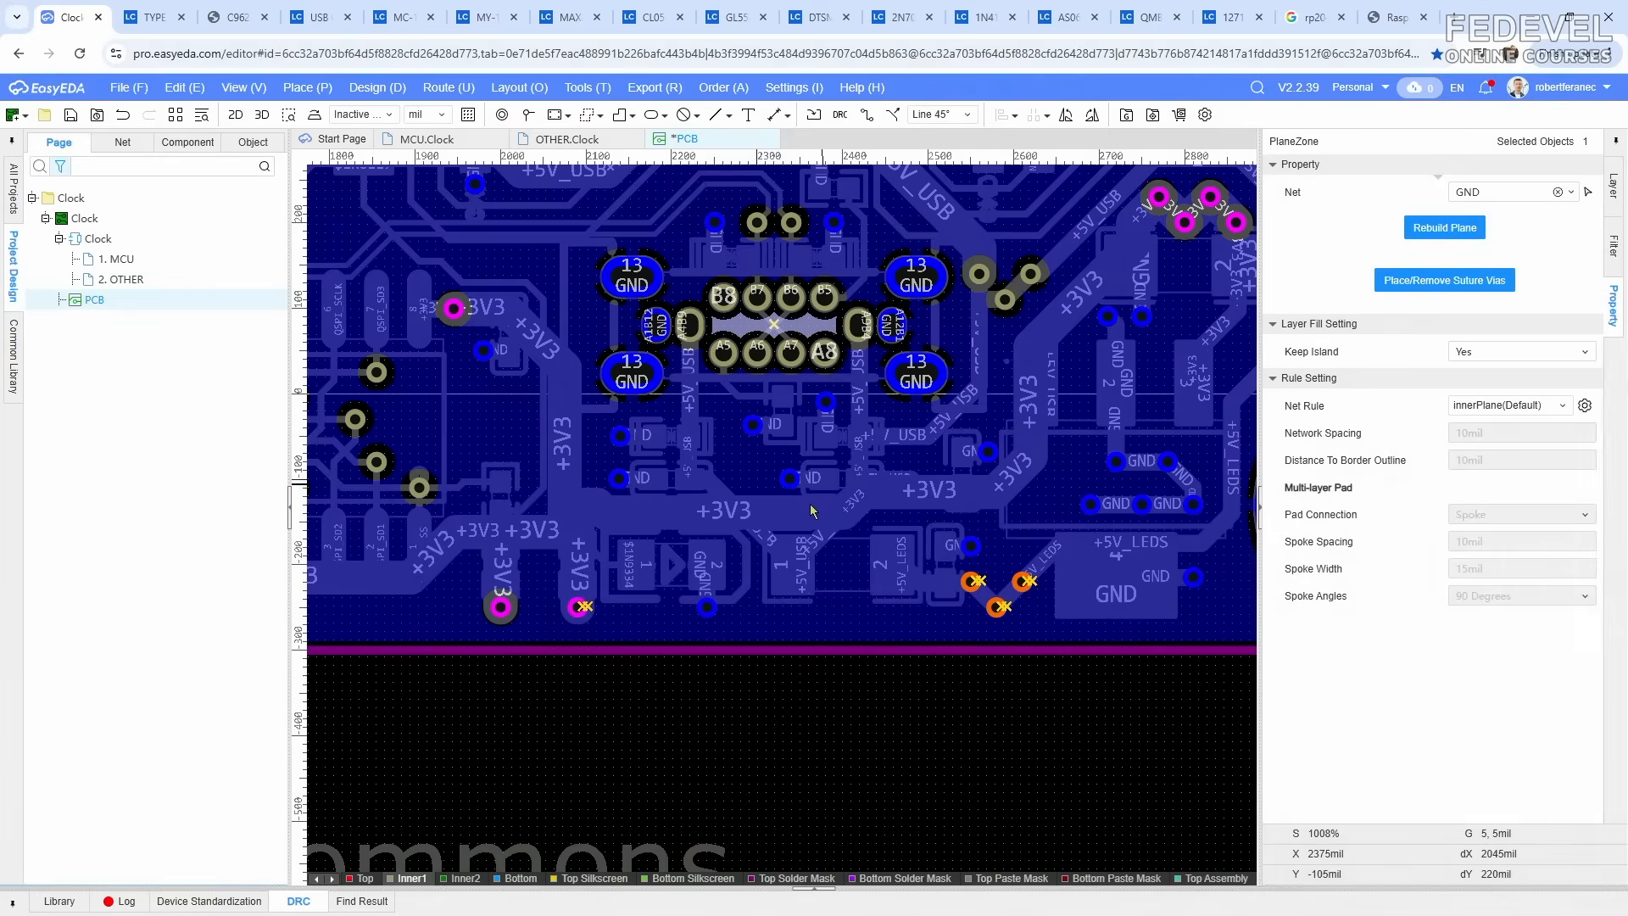
pyautogui.click(814, 730)
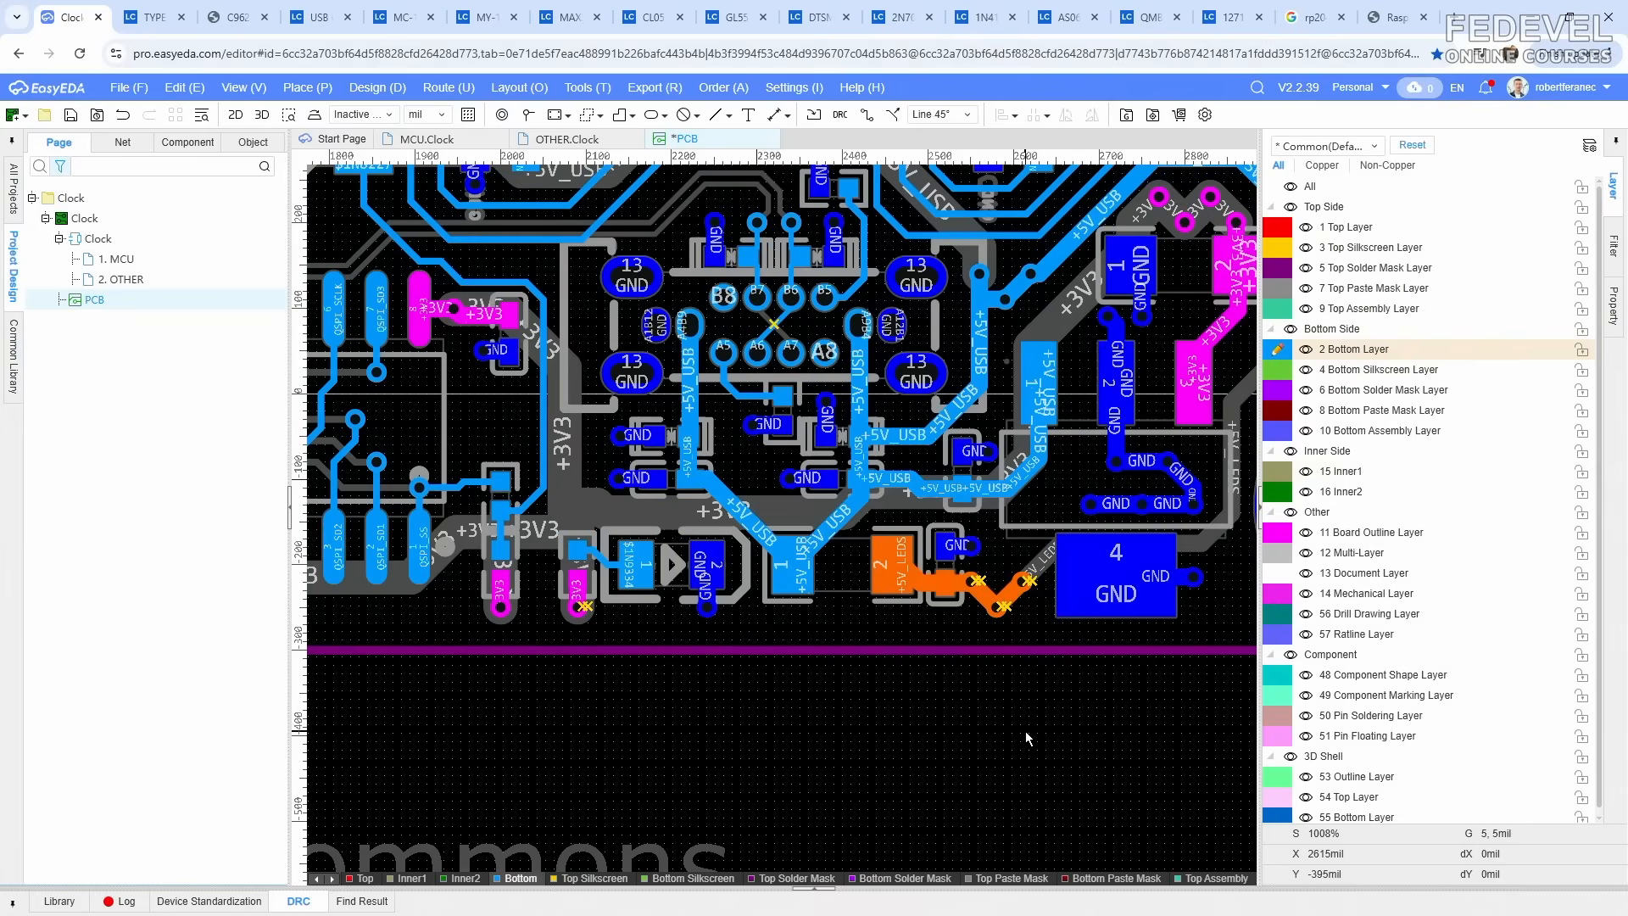
pyautogui.press('k')
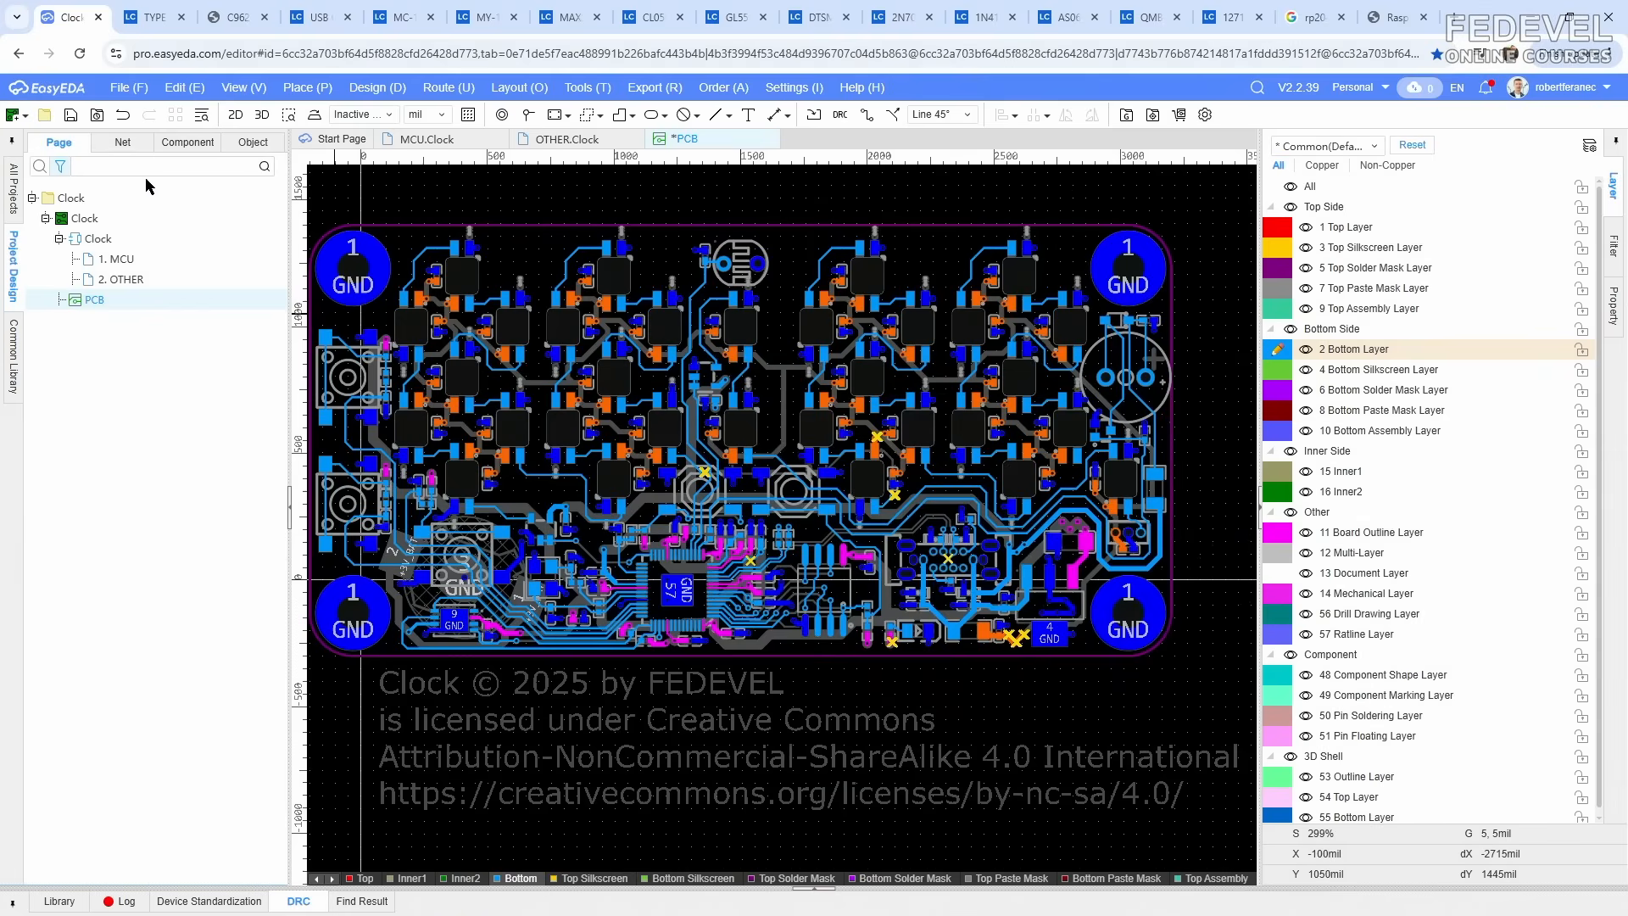
pyautogui.click(70, 117)
# Step: Examine the error markers around the USB connector and the LED14_DIN via, viewing them on the Inner1 layer
pyautogui.scroll(2, 800, 507)
pyautogui.moveTo(955, 596); pyautogui.dragTo(729, 439, button='right')
pyautogui.scroll(1, 781, 320)
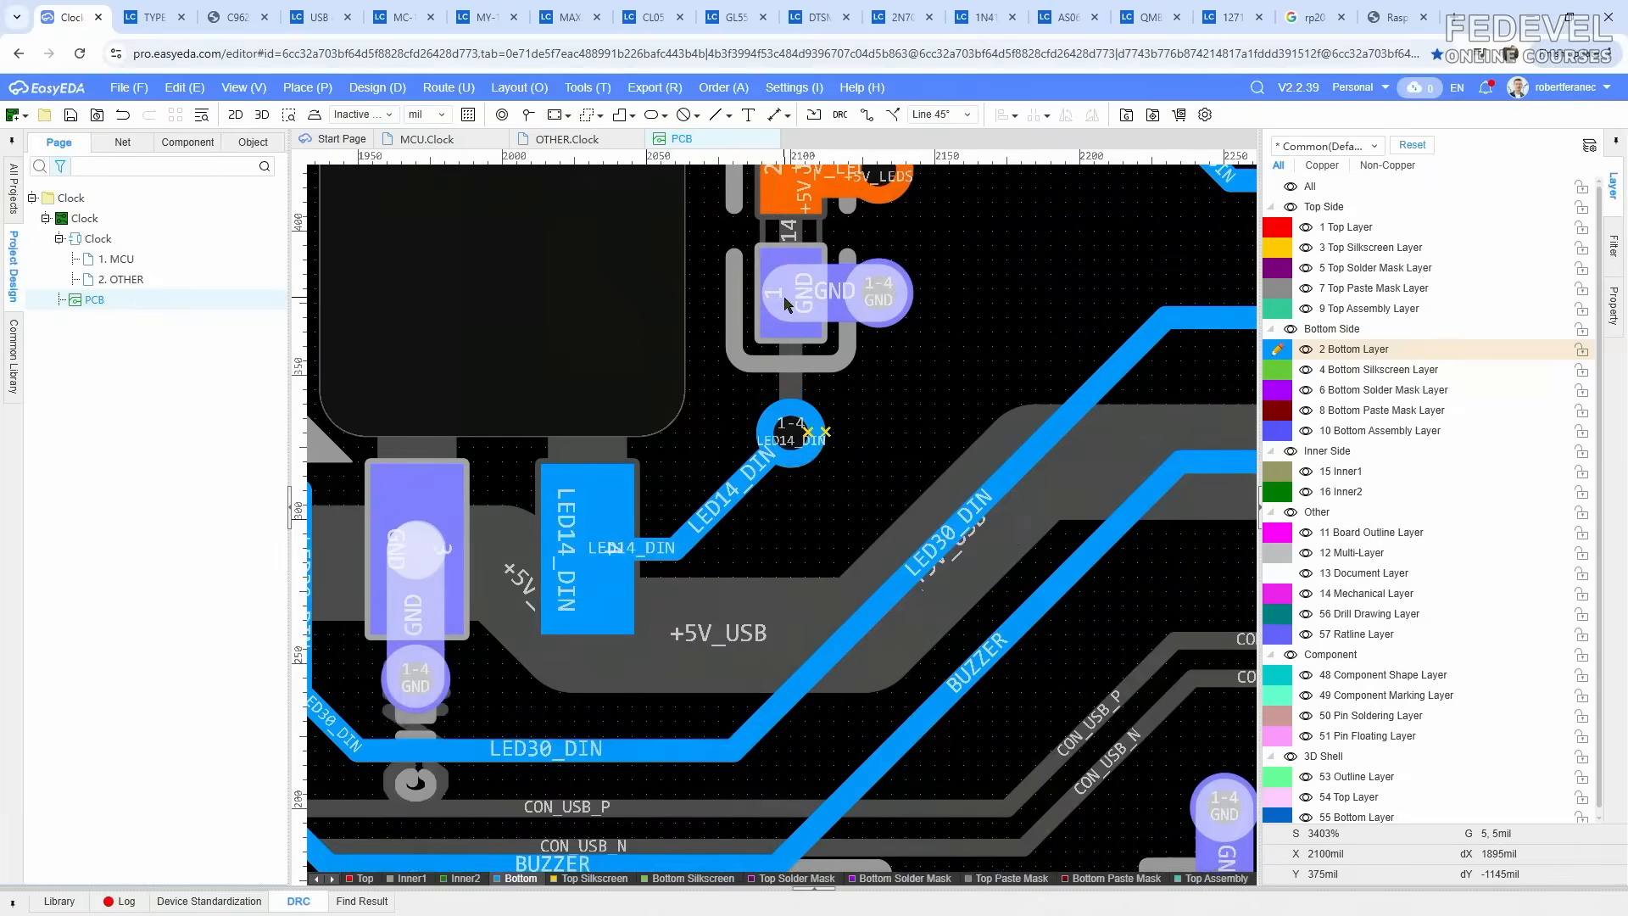
pyautogui.moveTo(1048, 659); pyautogui.dragTo(810, 542, button='right')
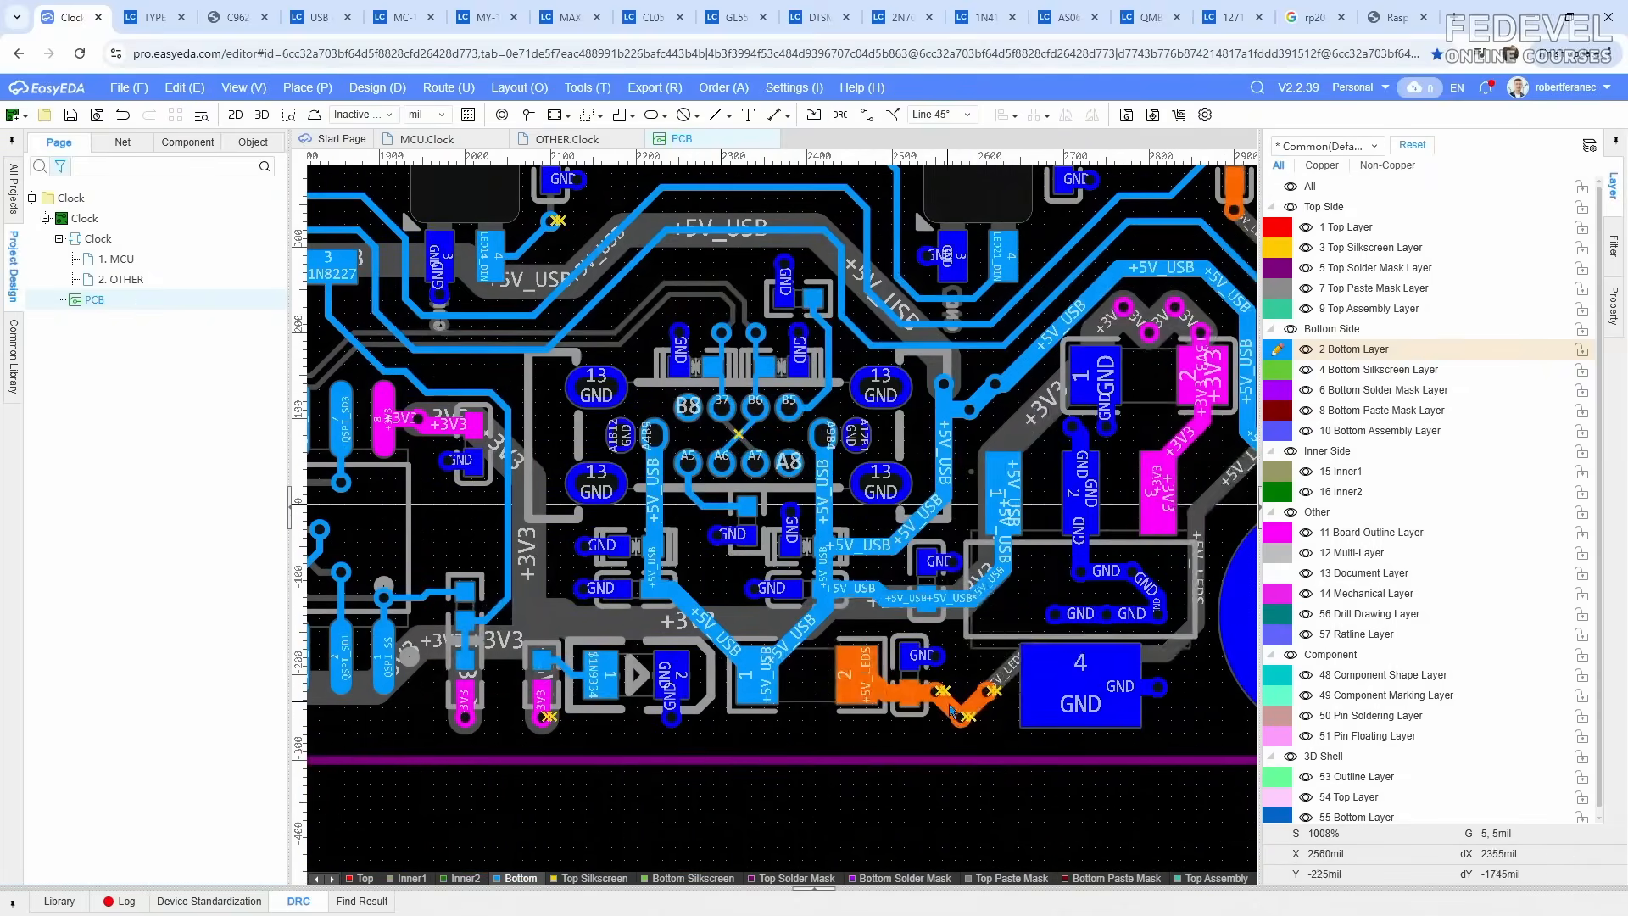
pyautogui.moveTo(753, 344); pyautogui.dragTo(899, 674, button='right')
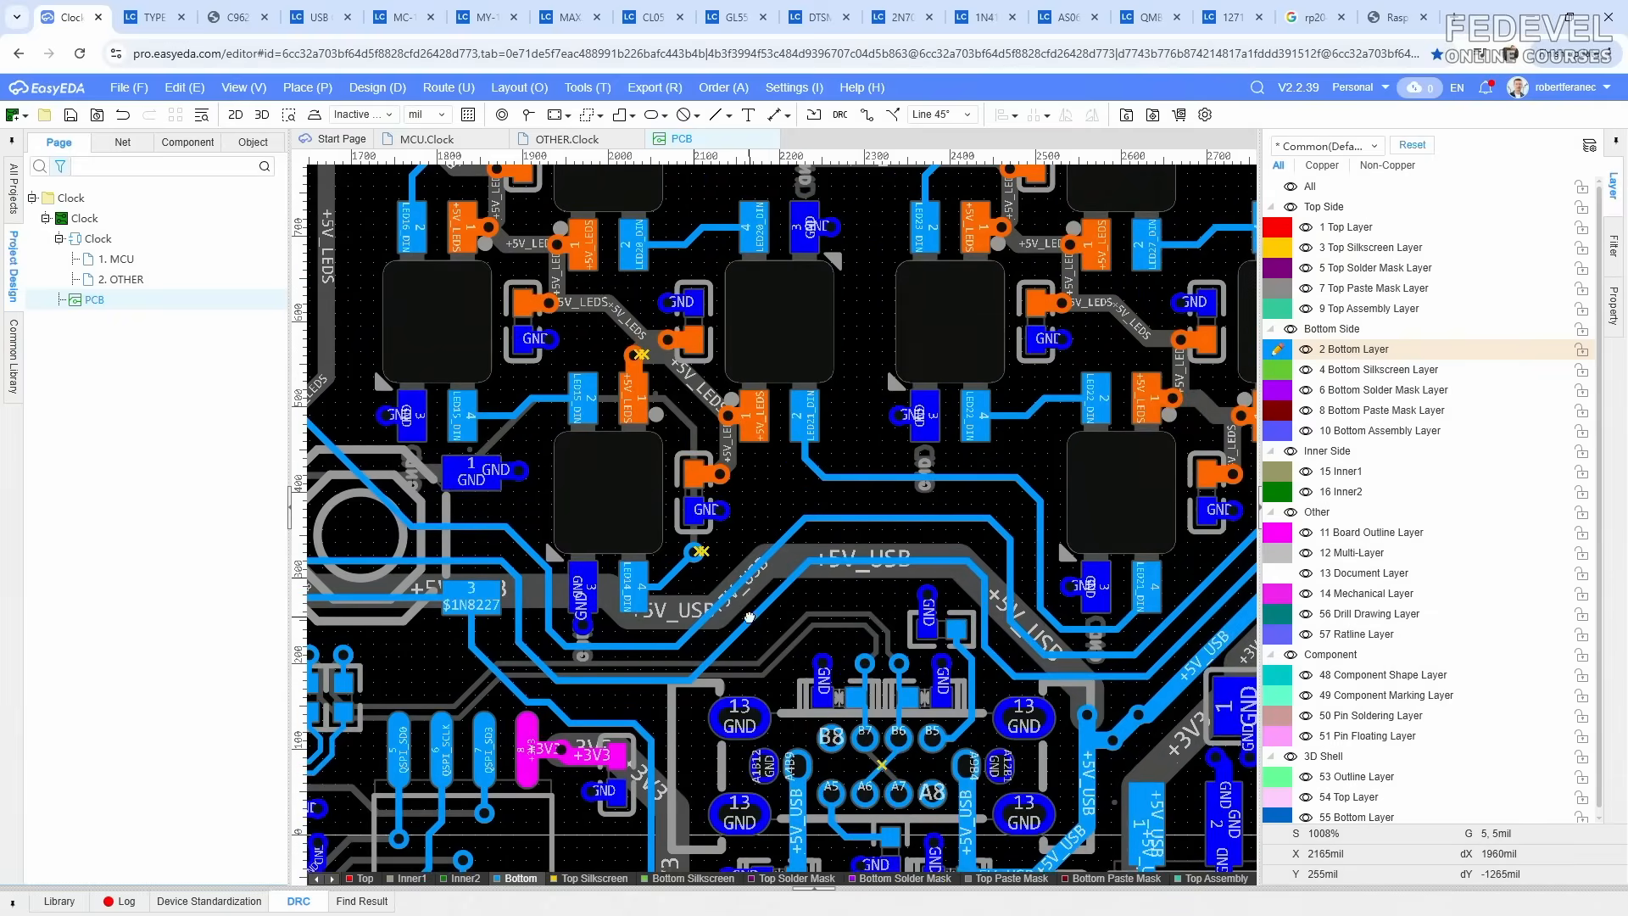
pyautogui.moveTo(885, 775); pyautogui.dragTo(891, 624, button='right')
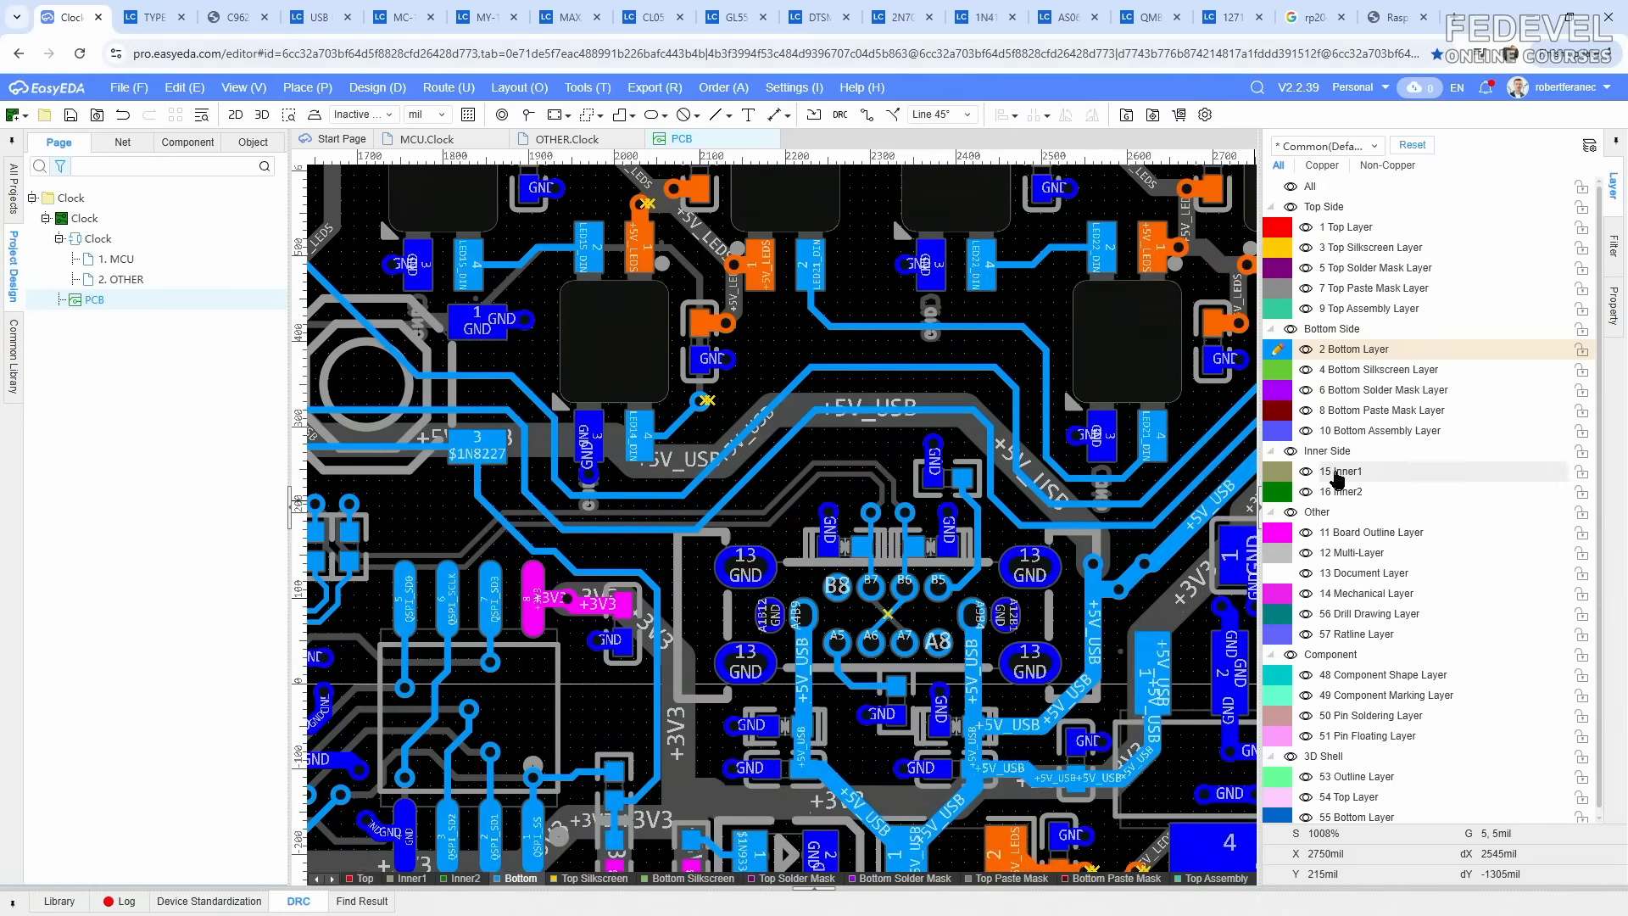
pyautogui.click(1335, 472)
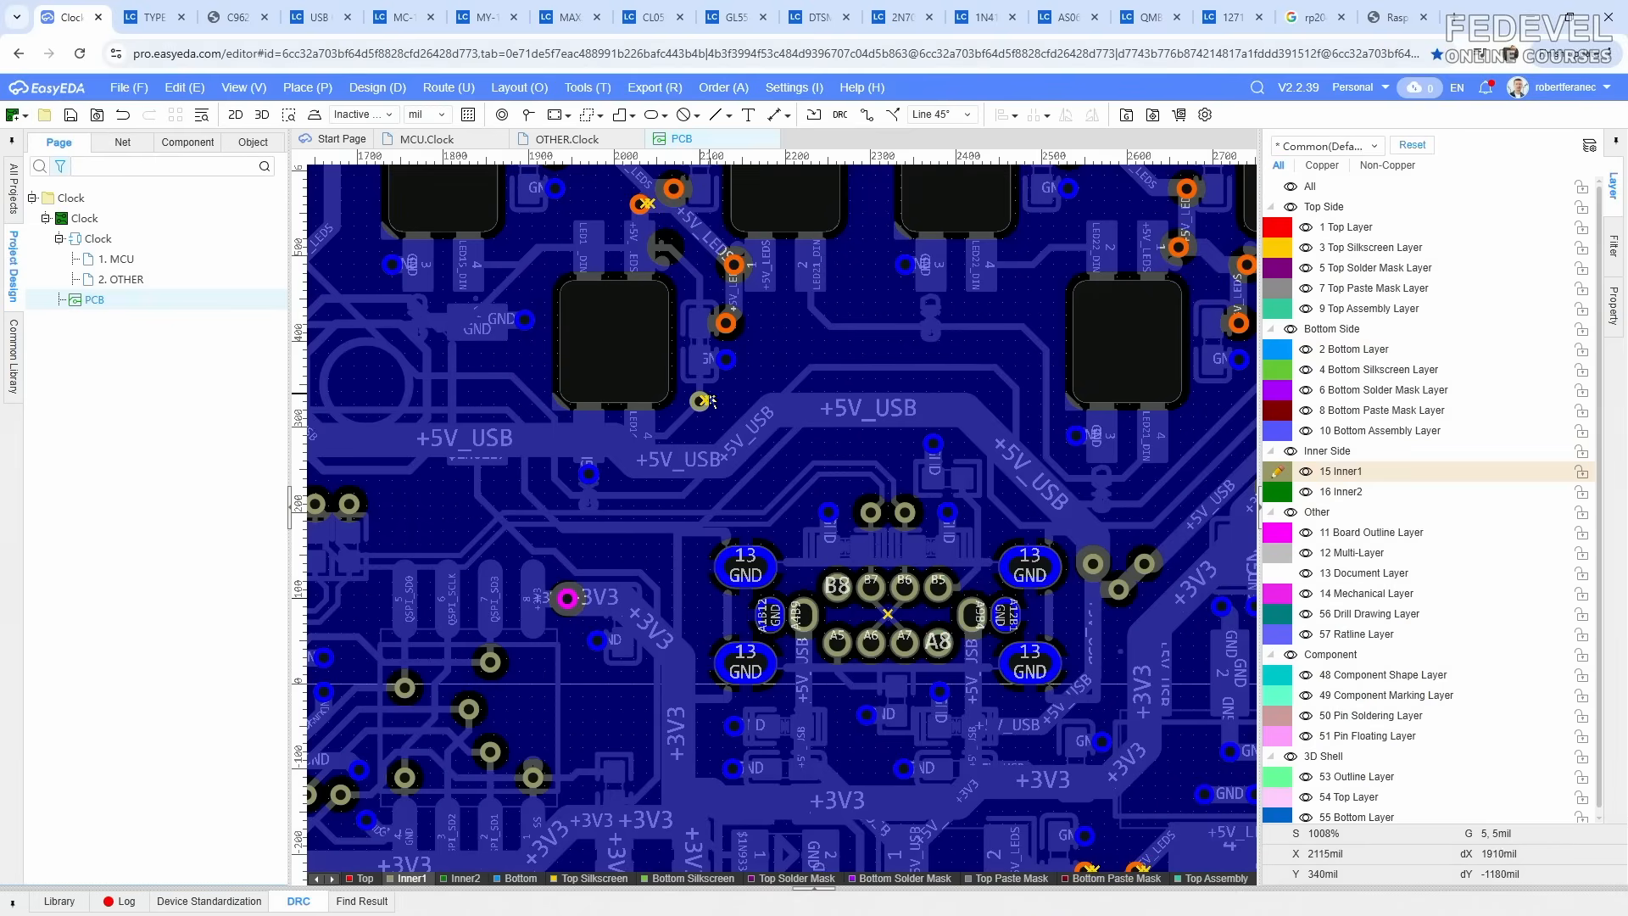
pyautogui.scroll(4, 709, 401)
pyautogui.scroll(-6, 719, 389)
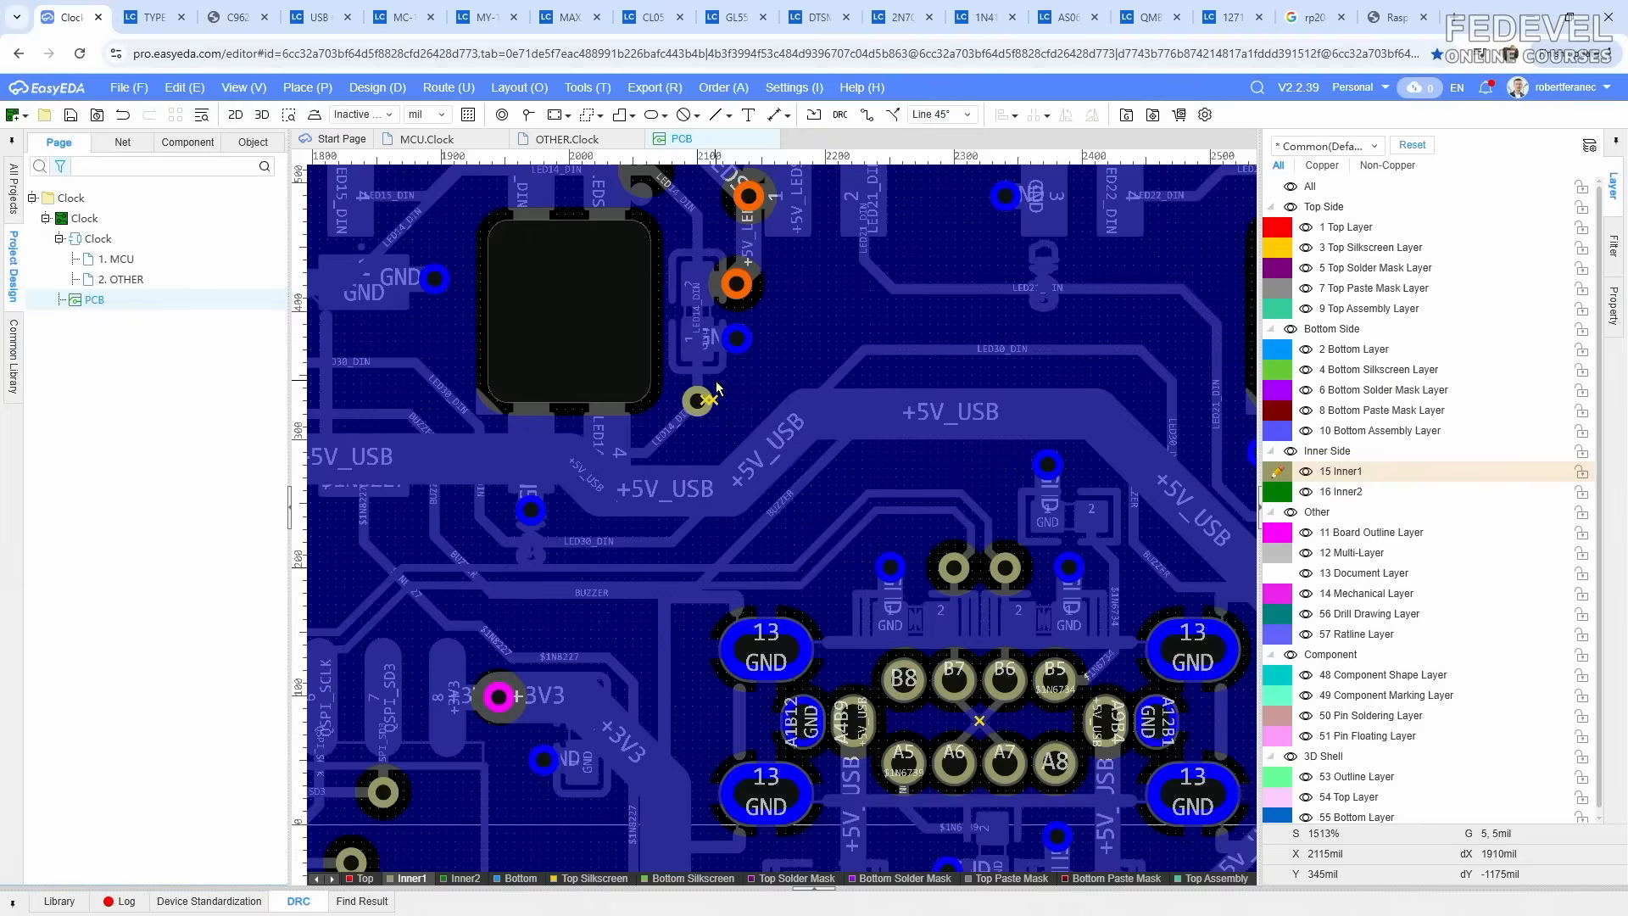
# Step: Set Keep Island to No for the GND plane zone on the Inner1 layer
pyautogui.scroll(4, 923, 622)
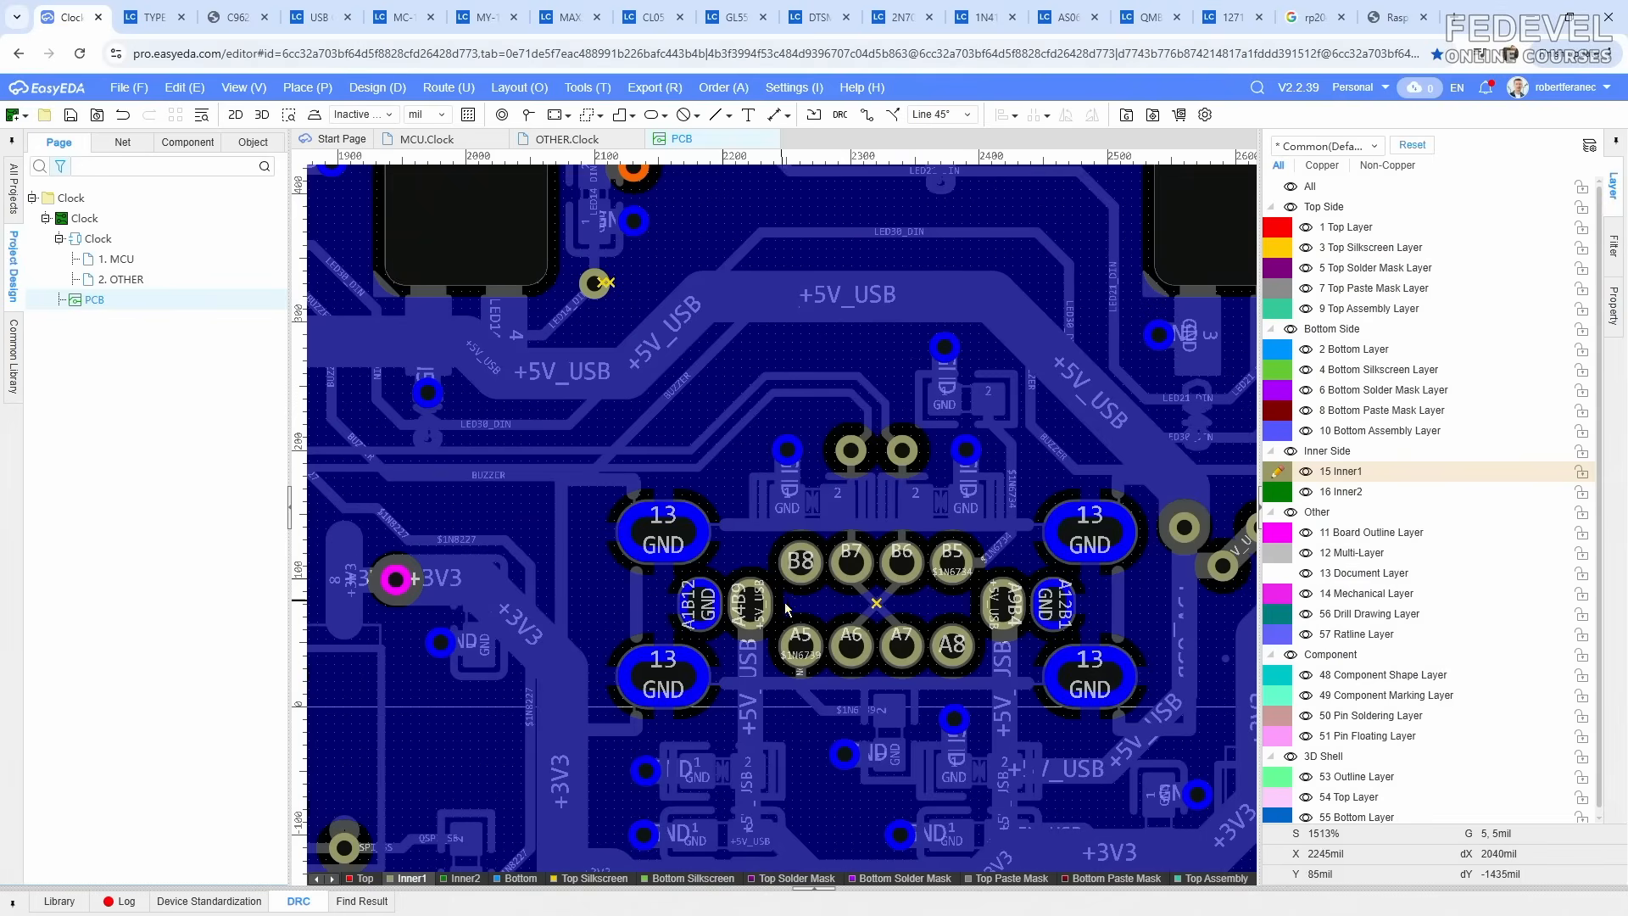
pyautogui.click(743, 357)
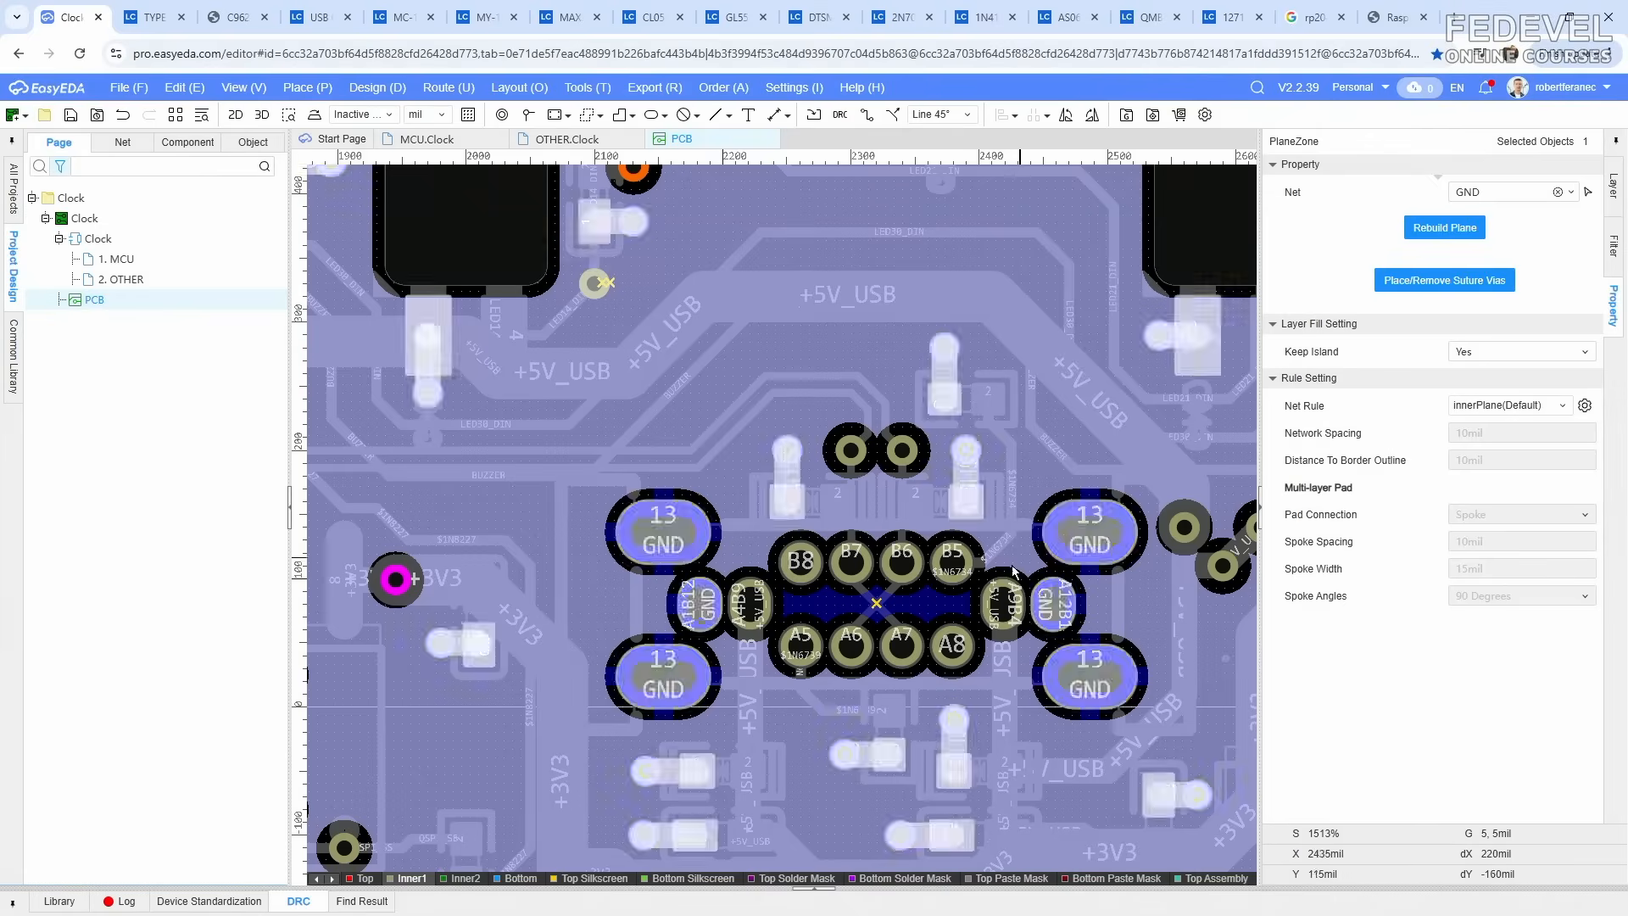
pyautogui.click(1522, 353)
pyautogui.click(1472, 397)
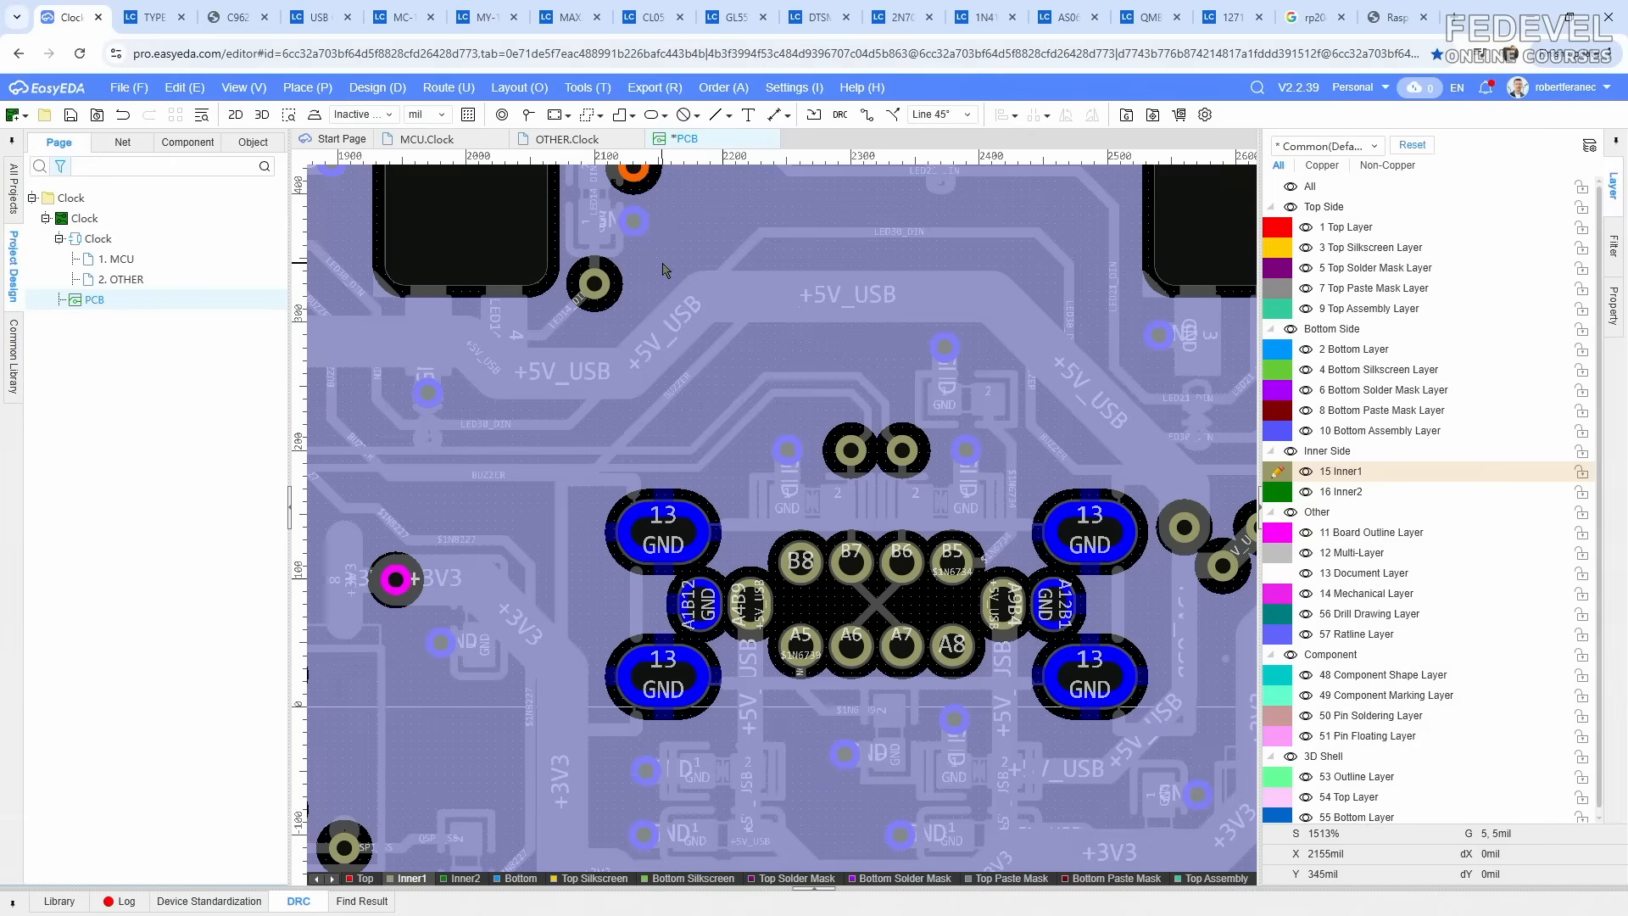
pyautogui.click(614, 294)
pyautogui.scroll(-4, 661, 394)
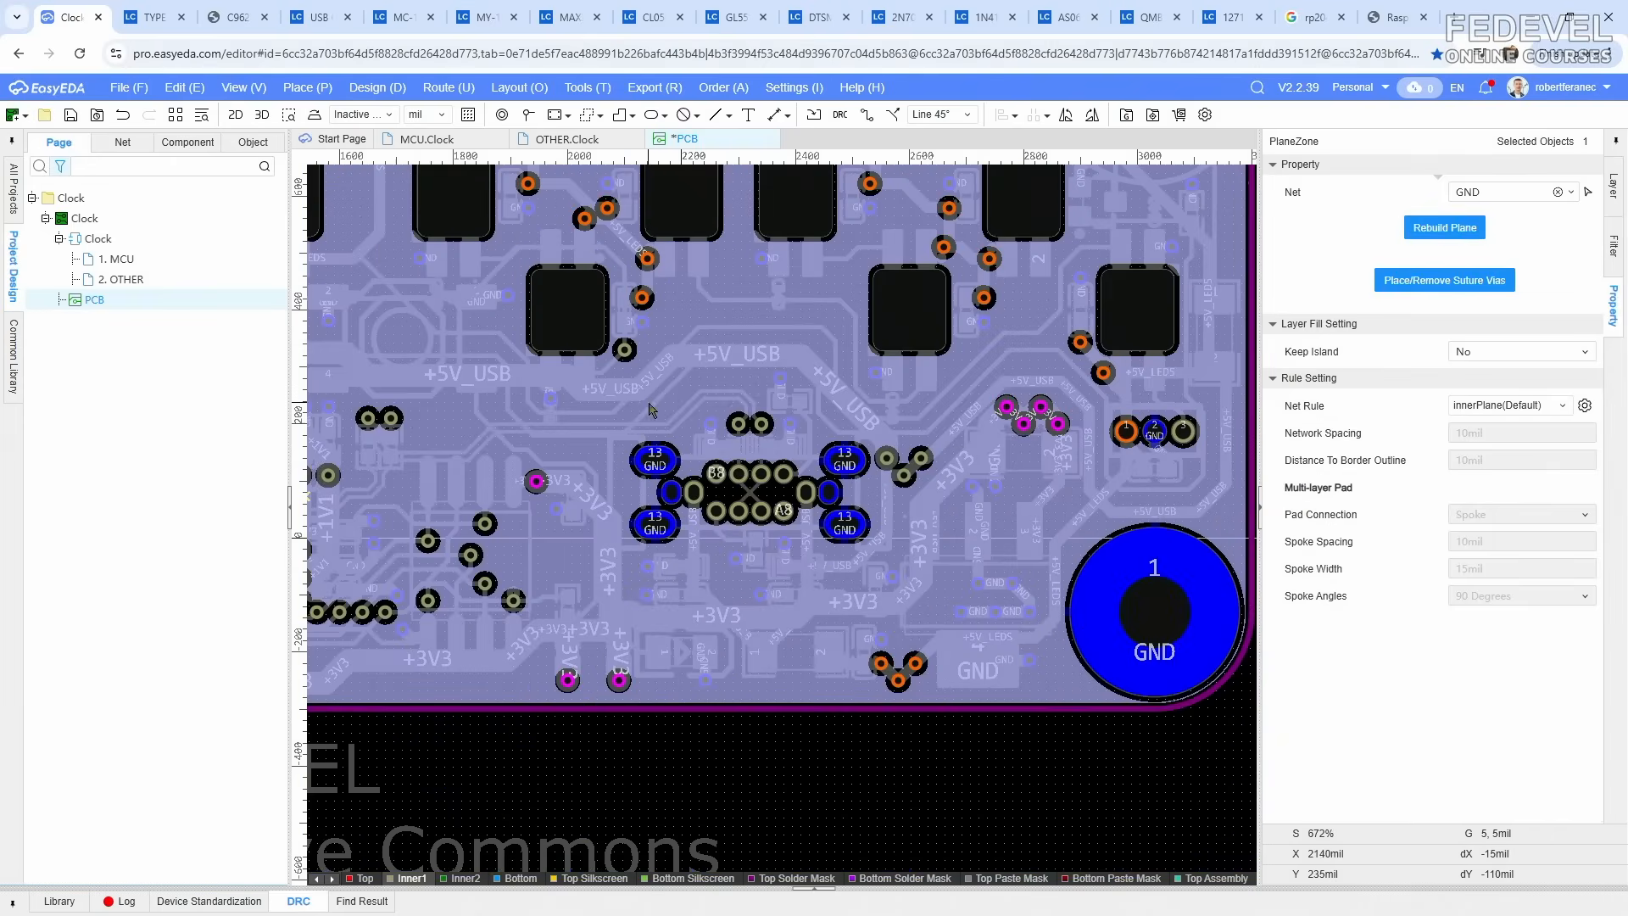
pyautogui.scroll(-4, 778, 405)
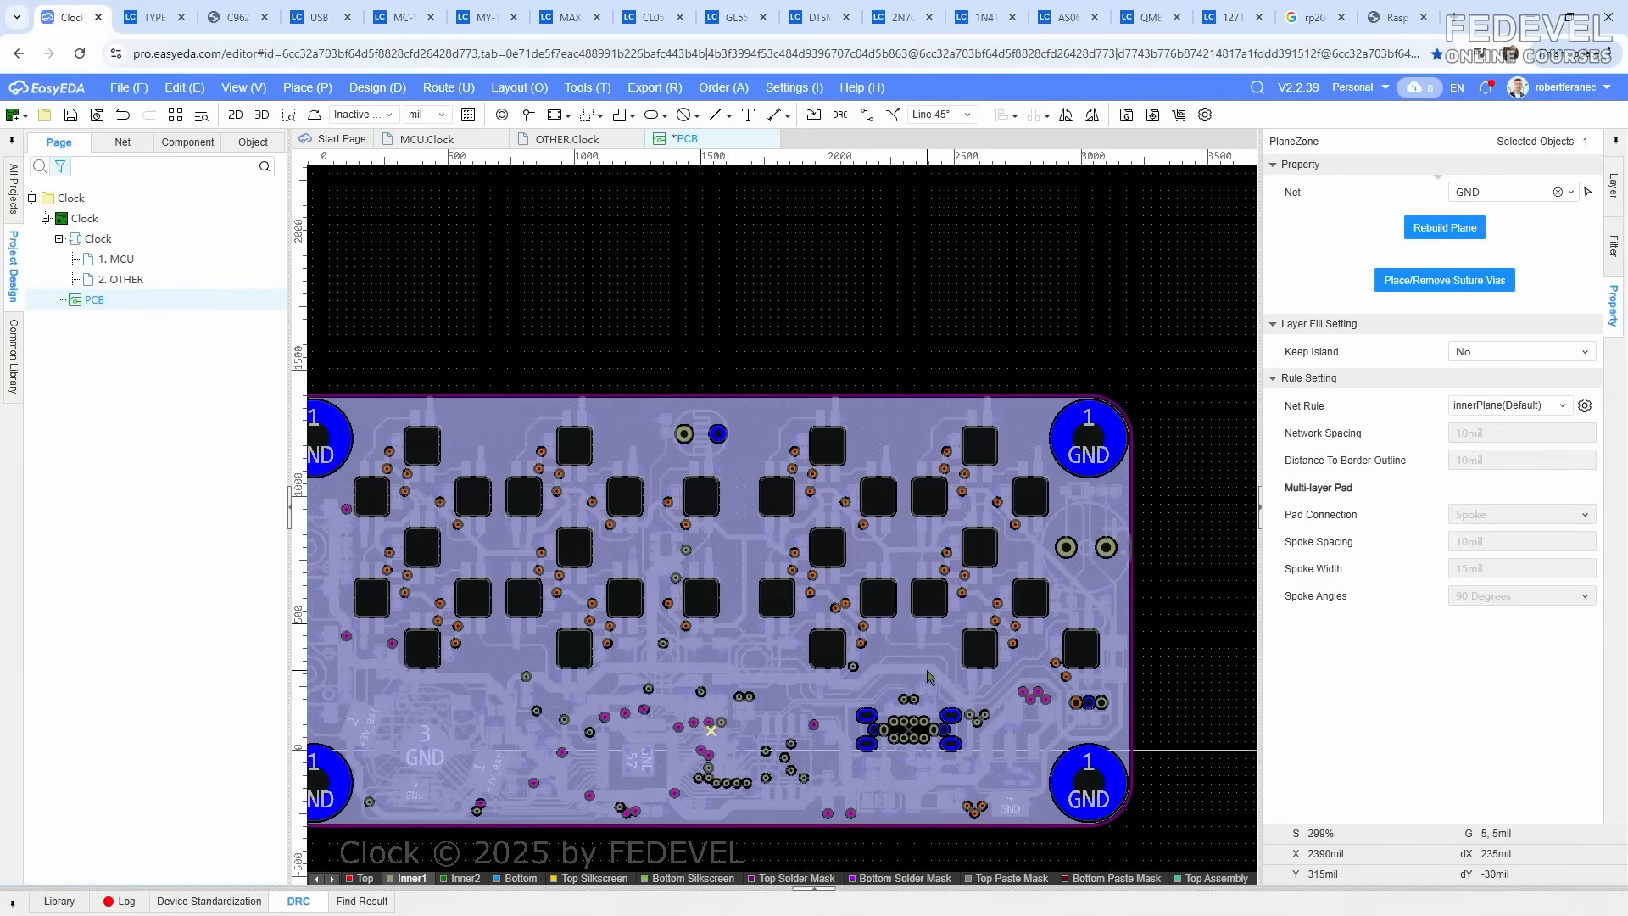
pyautogui.scroll(10, 699, 748)
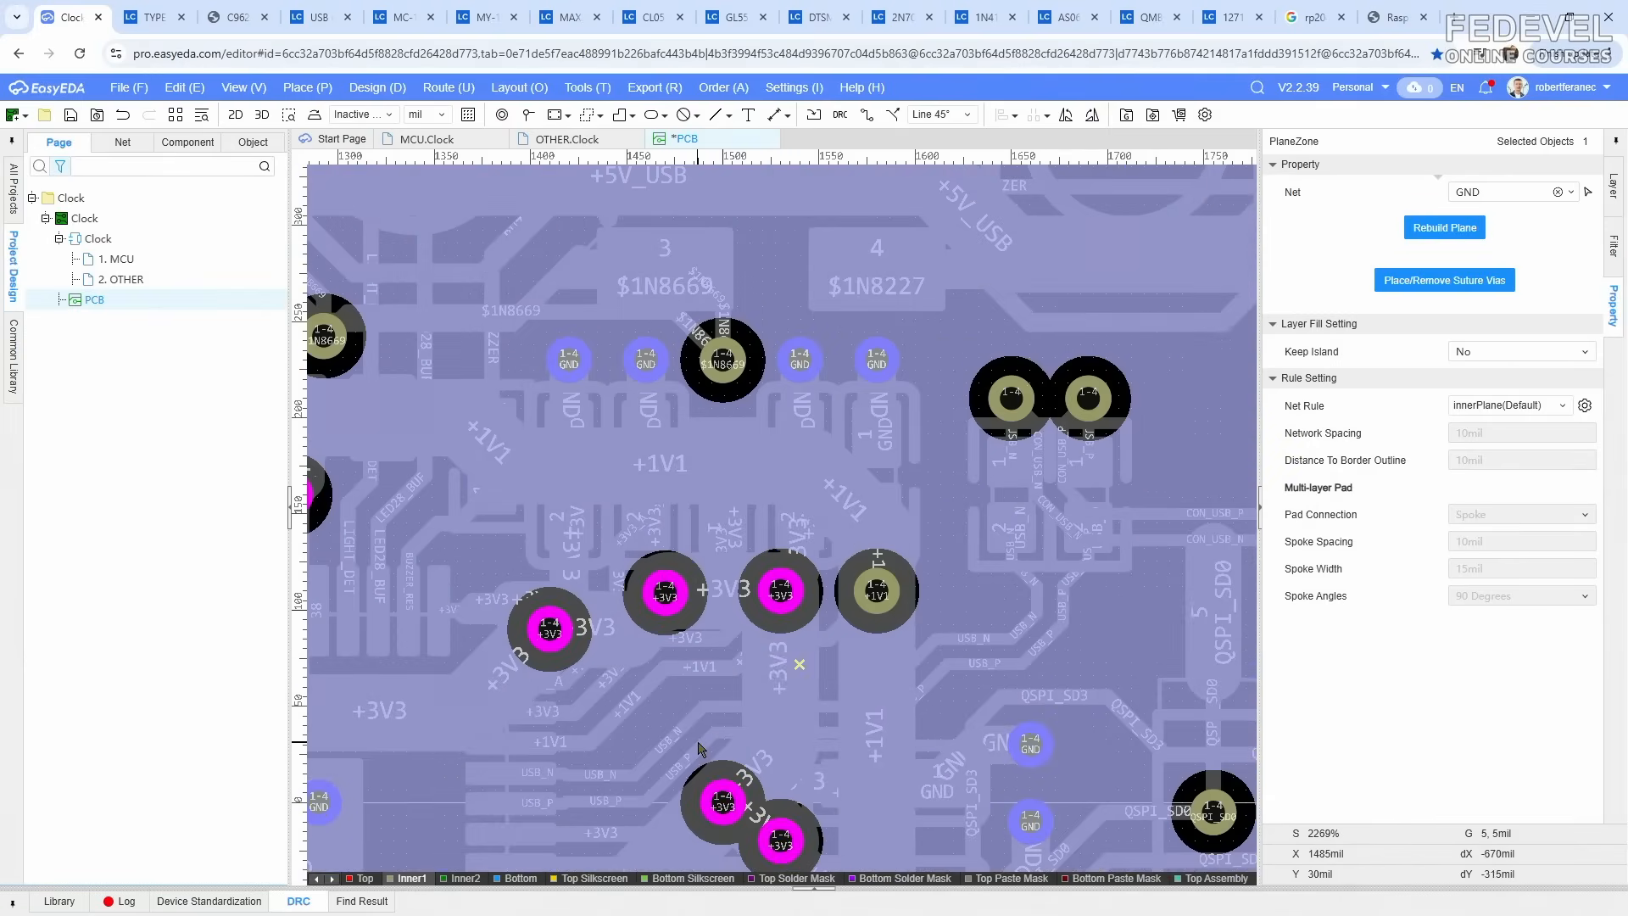
pyautogui.scroll(-6, 802, 653)
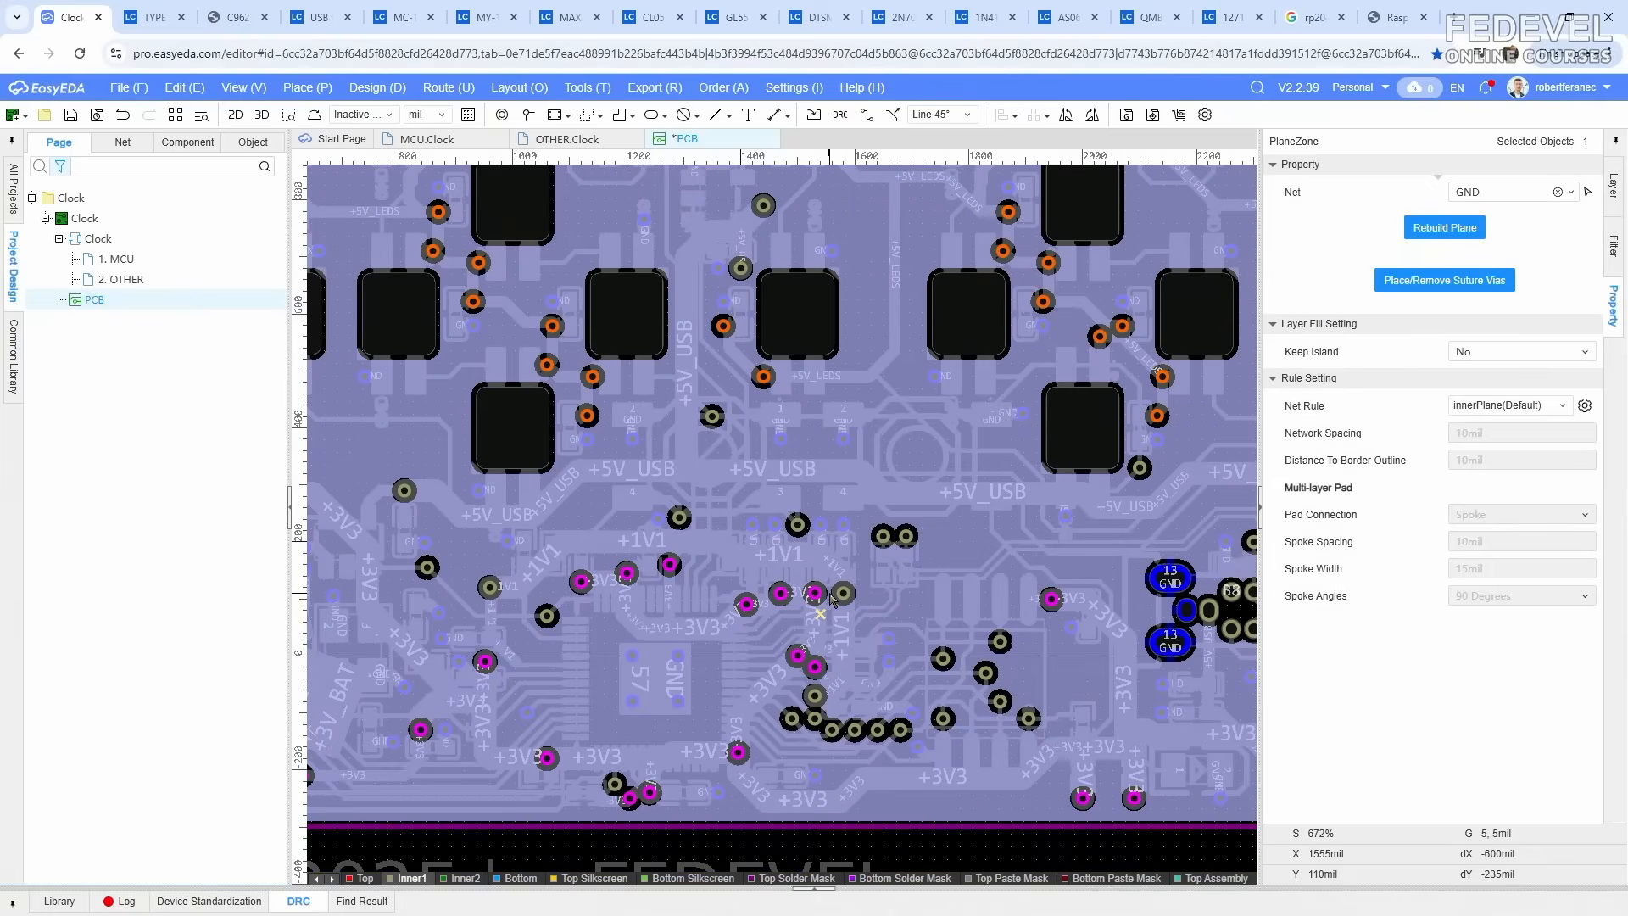
# Step: Make the Inner2 layer active and set Keep Island to No for its GND plane zone
pyautogui.click(1611, 187)
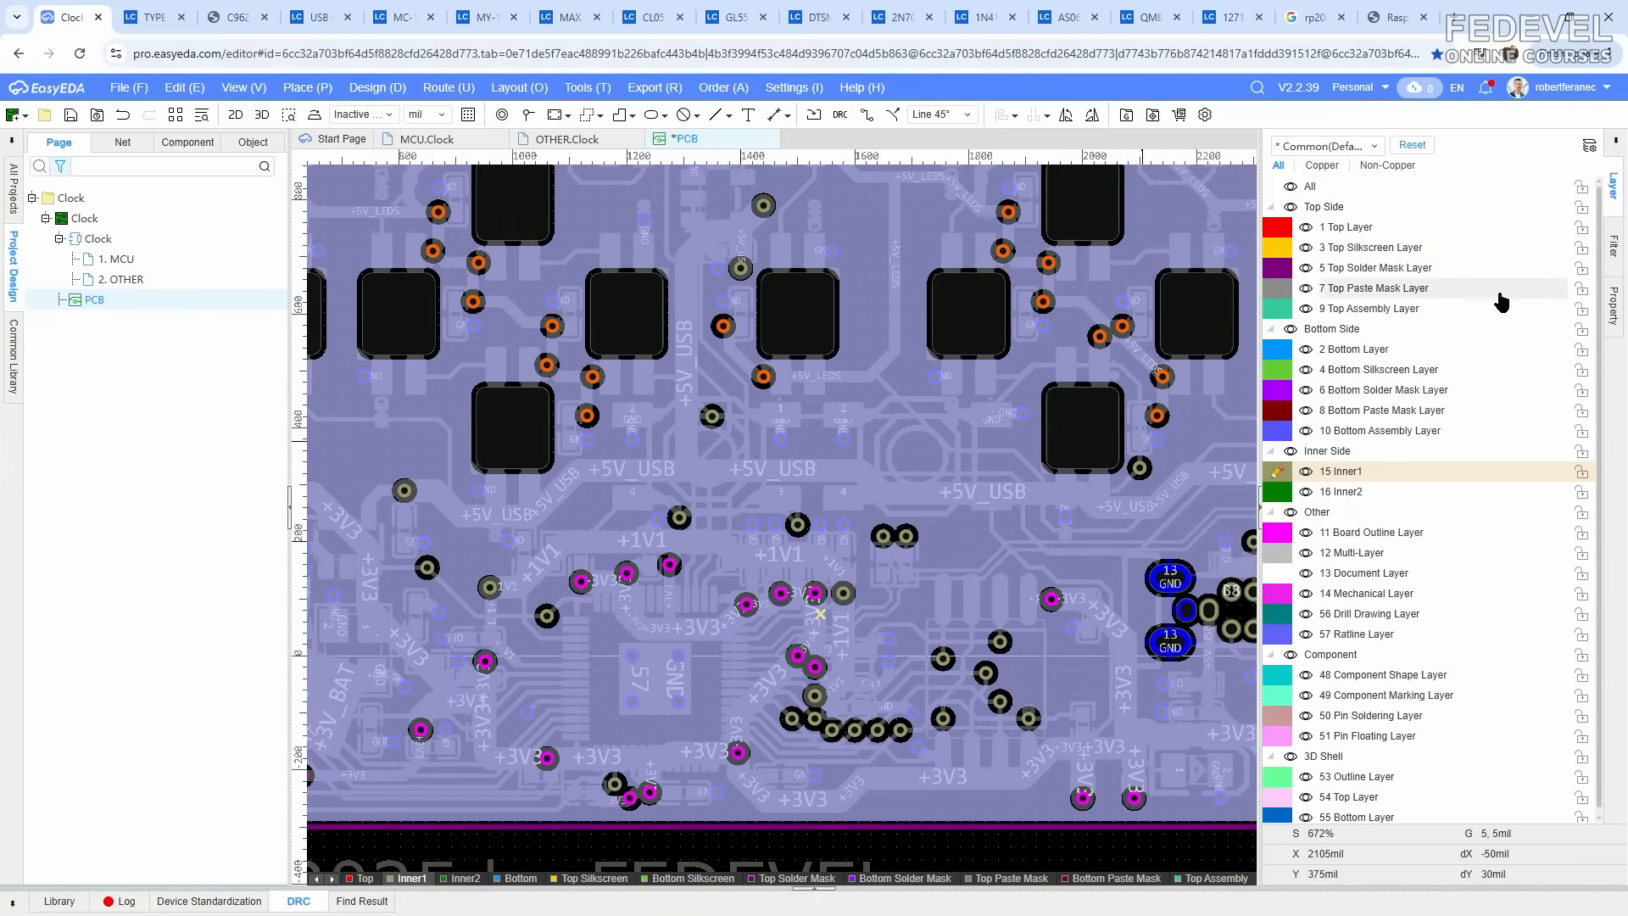
pyautogui.click(1277, 492)
pyautogui.scroll(2, 1058, 313)
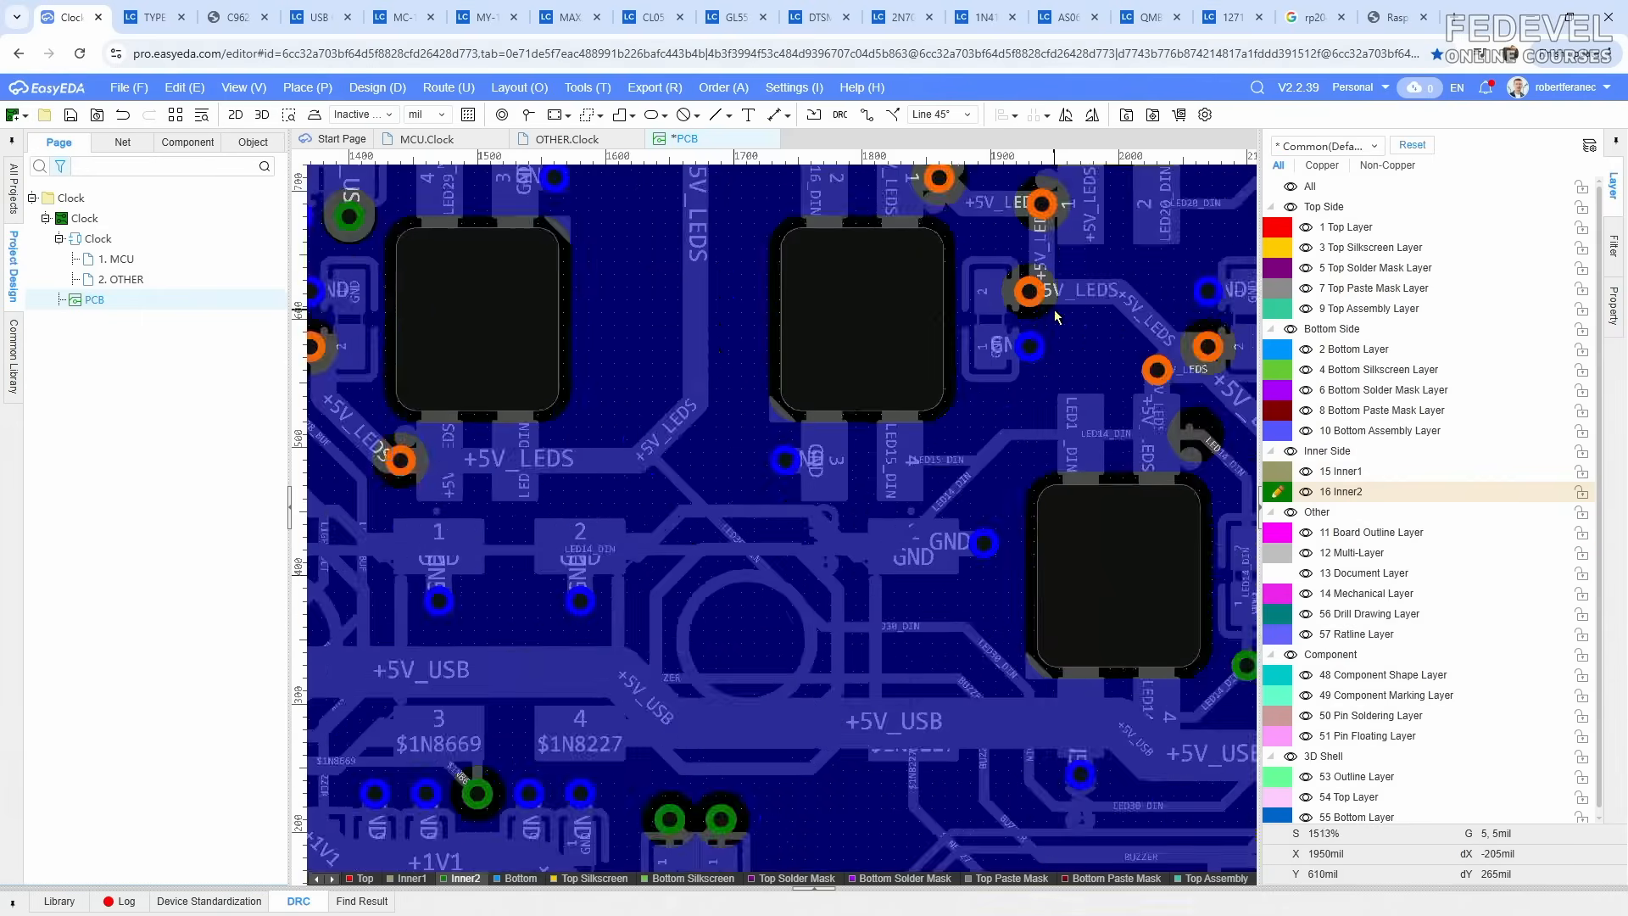
pyautogui.scroll(-1, 1057, 313)
pyautogui.moveTo(1001, 329); pyautogui.dragTo(590, 241, button='right')
pyautogui.click(868, 414)
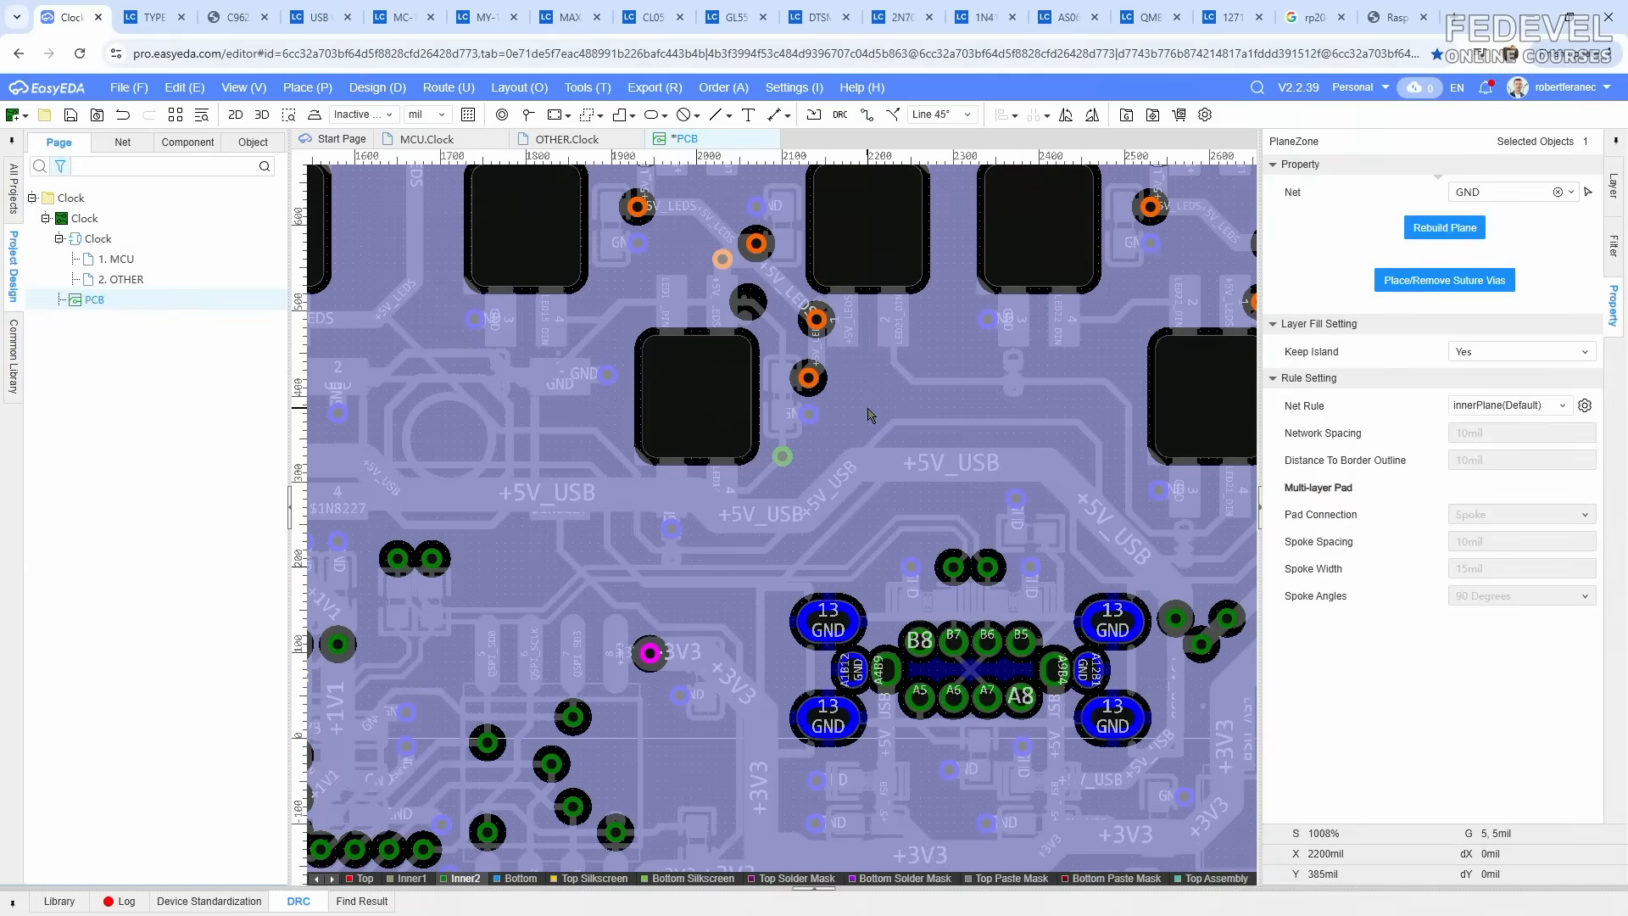
pyautogui.scroll(3, 958, 665)
pyautogui.scroll(-2, 958, 666)
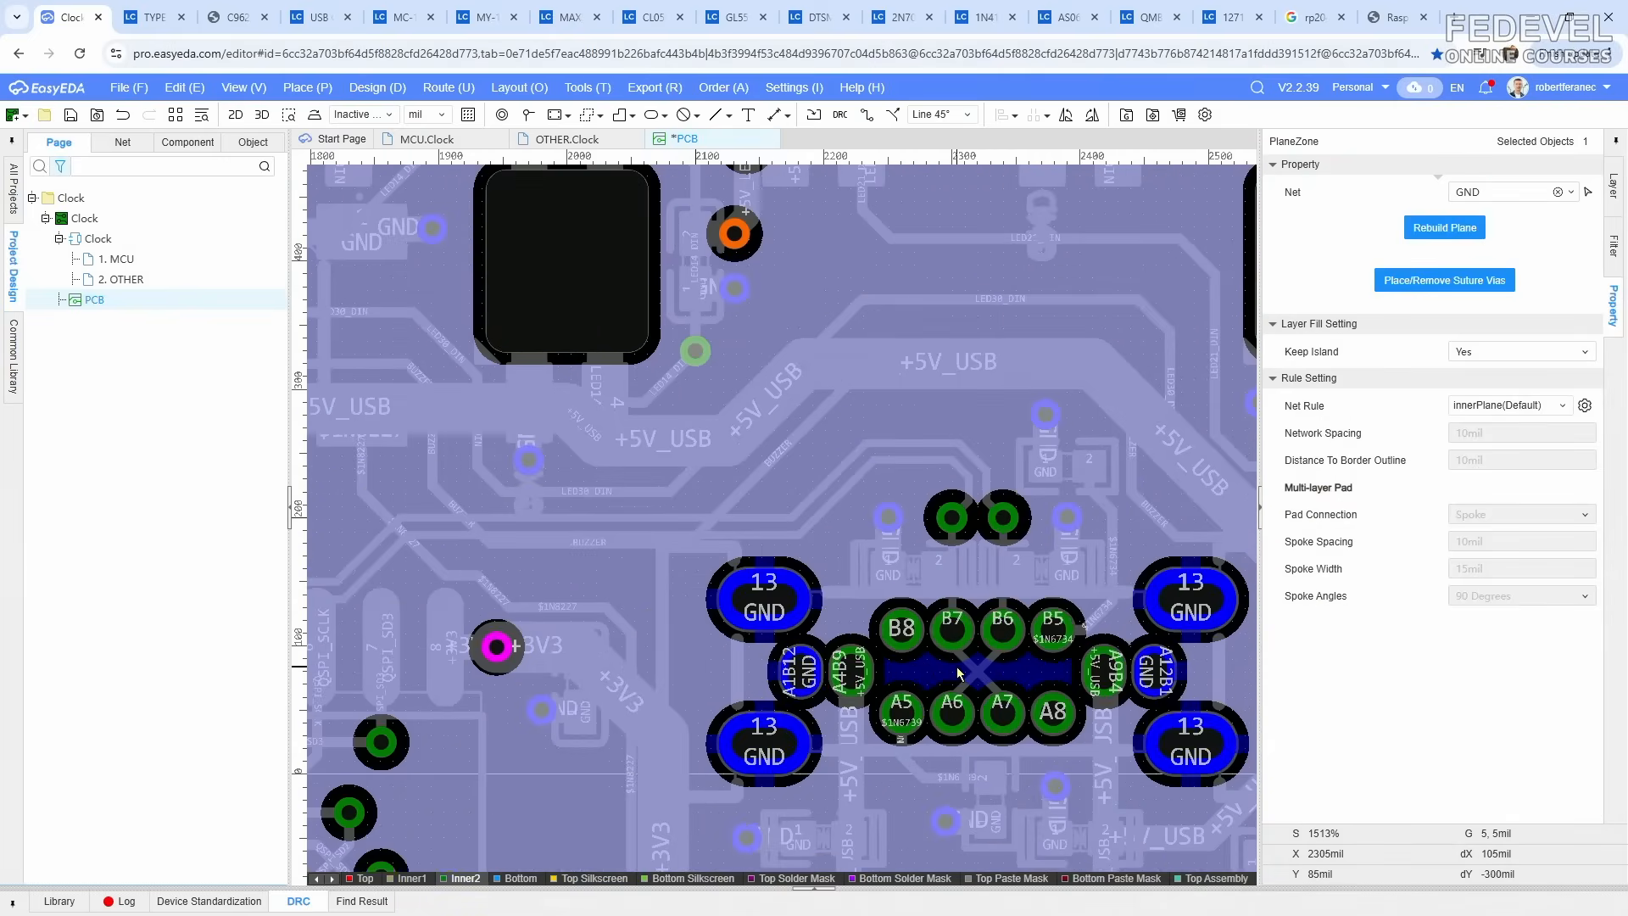
pyautogui.click(1472, 349)
pyautogui.click(1473, 395)
pyautogui.scroll(-3, 975, 371)
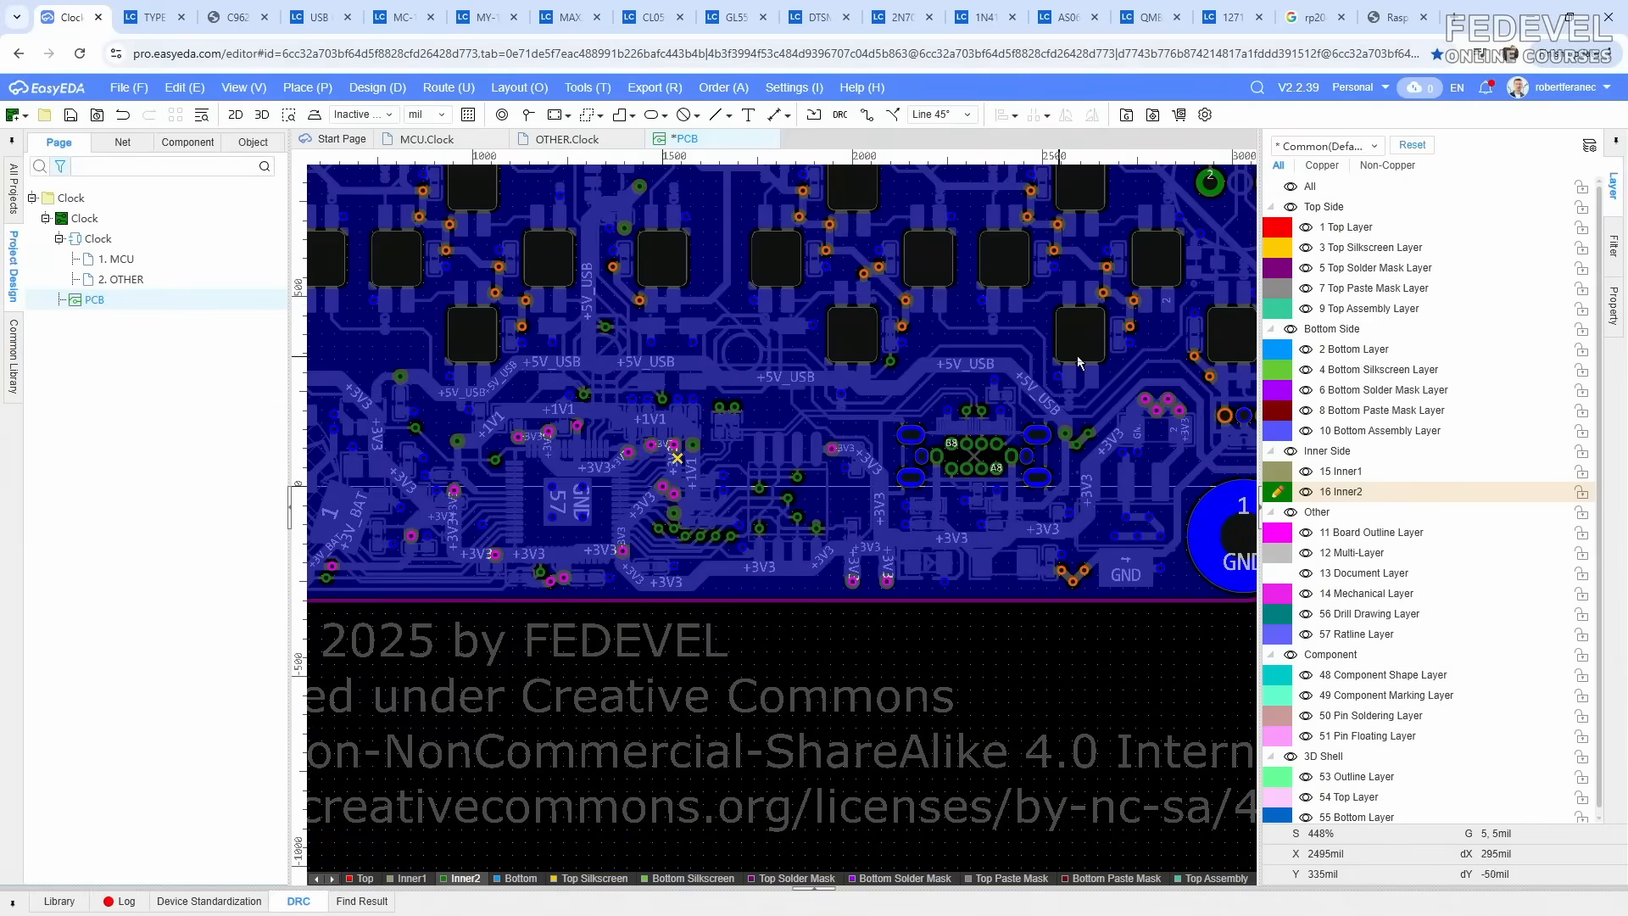
# Step: On the top layer, move the vertical +3V3 track segment beside the +1V1 track to X 1500 mil, away from the error marker
pyautogui.press('b')
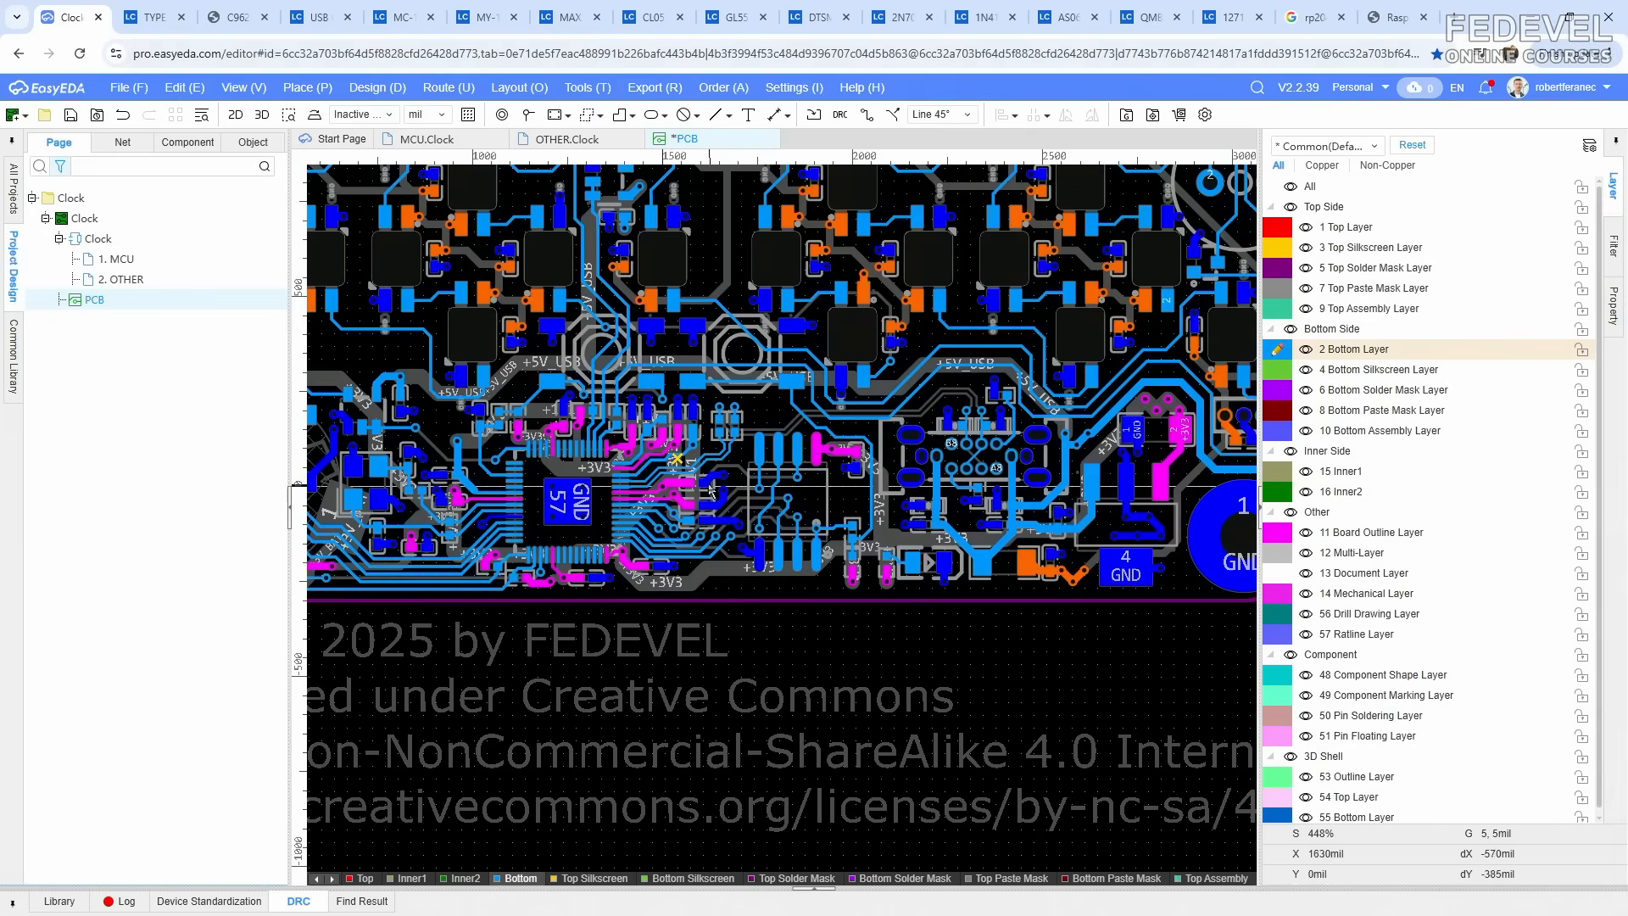
pyautogui.scroll(5, 711, 490)
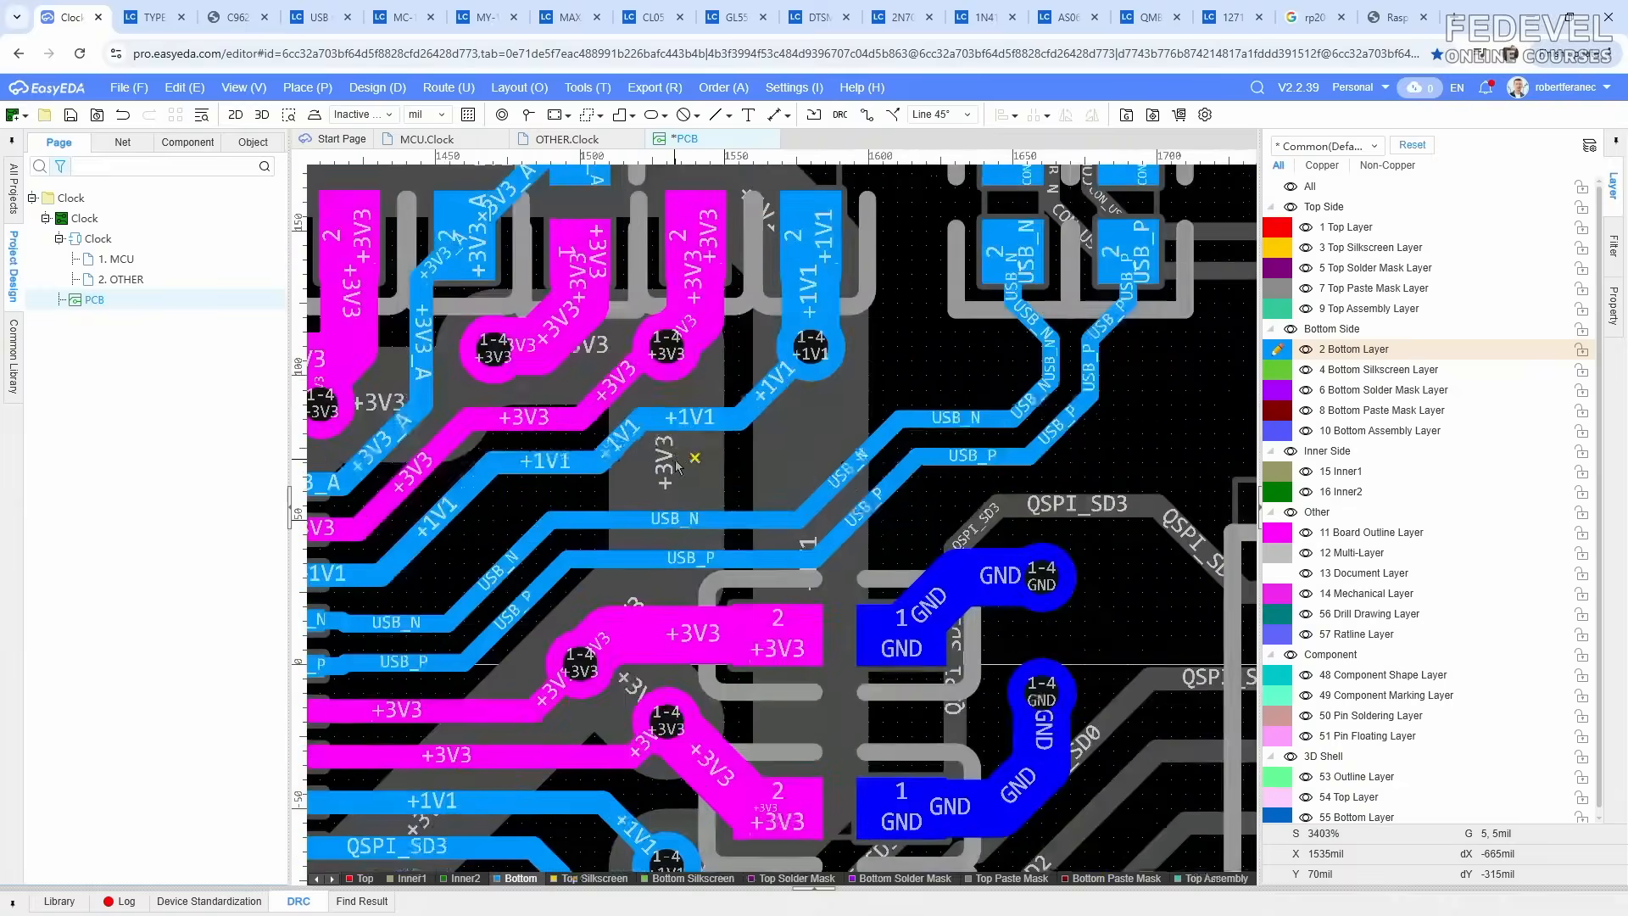
pyautogui.click(1274, 231)
pyautogui.moveTo(808, 389); pyautogui.dragTo(974, 389, button='right')
pyautogui.click(782, 449)
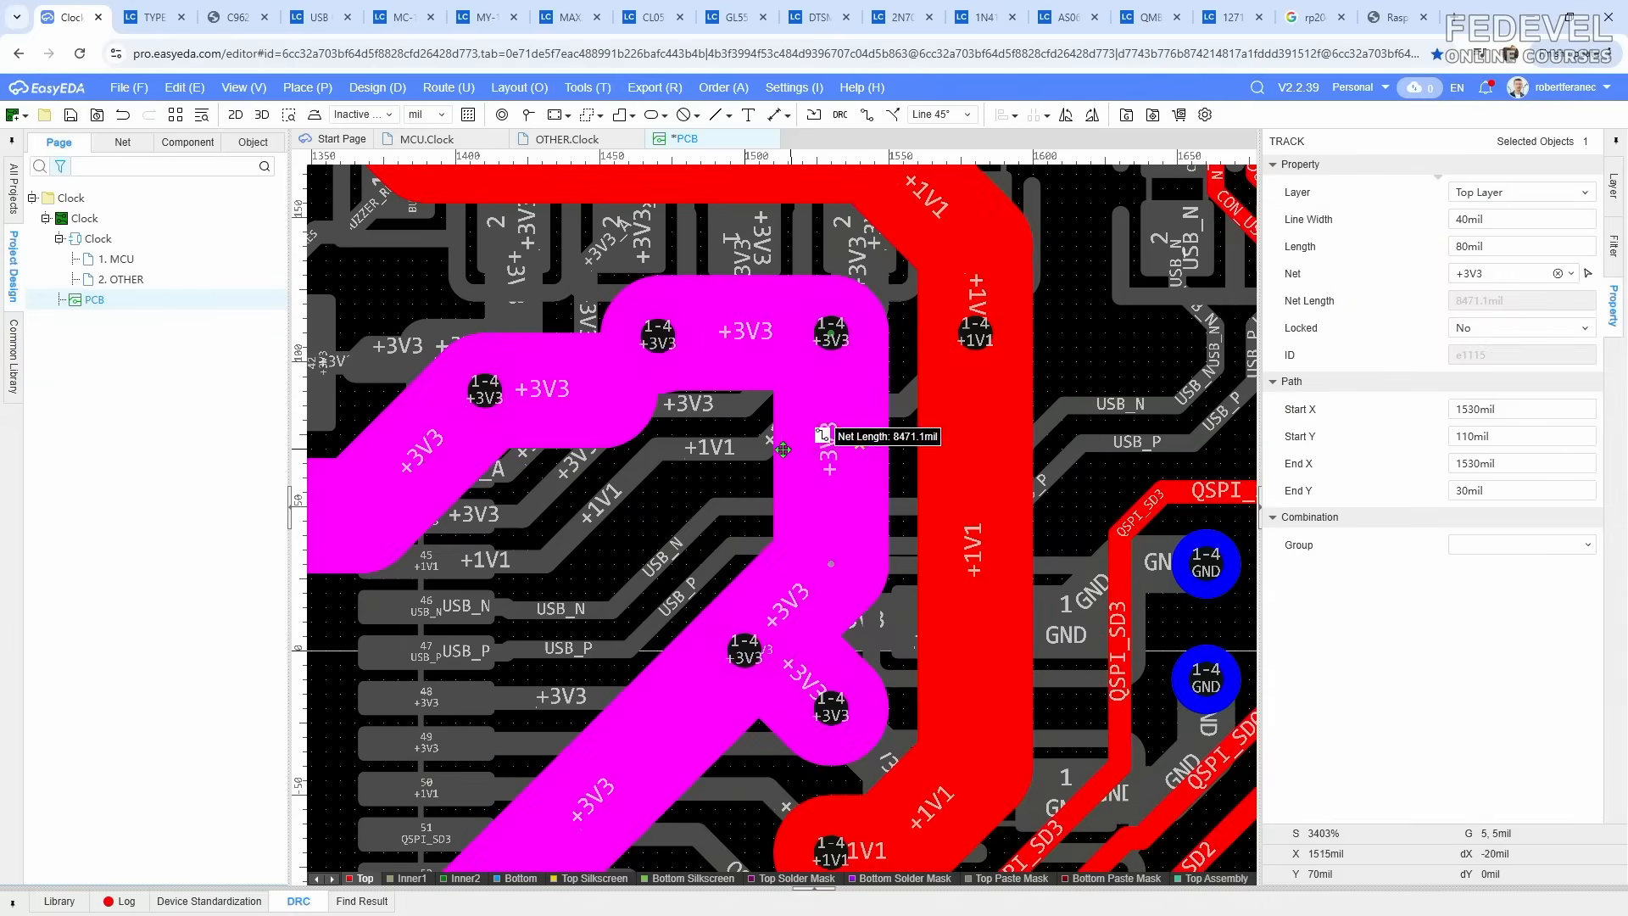
pyautogui.press('Escape')
# Step: Straighten the +3V3 corner by moving its short diagonal segment up onto the horizontal track beside the via
pyautogui.scroll(-2, 863, 454)
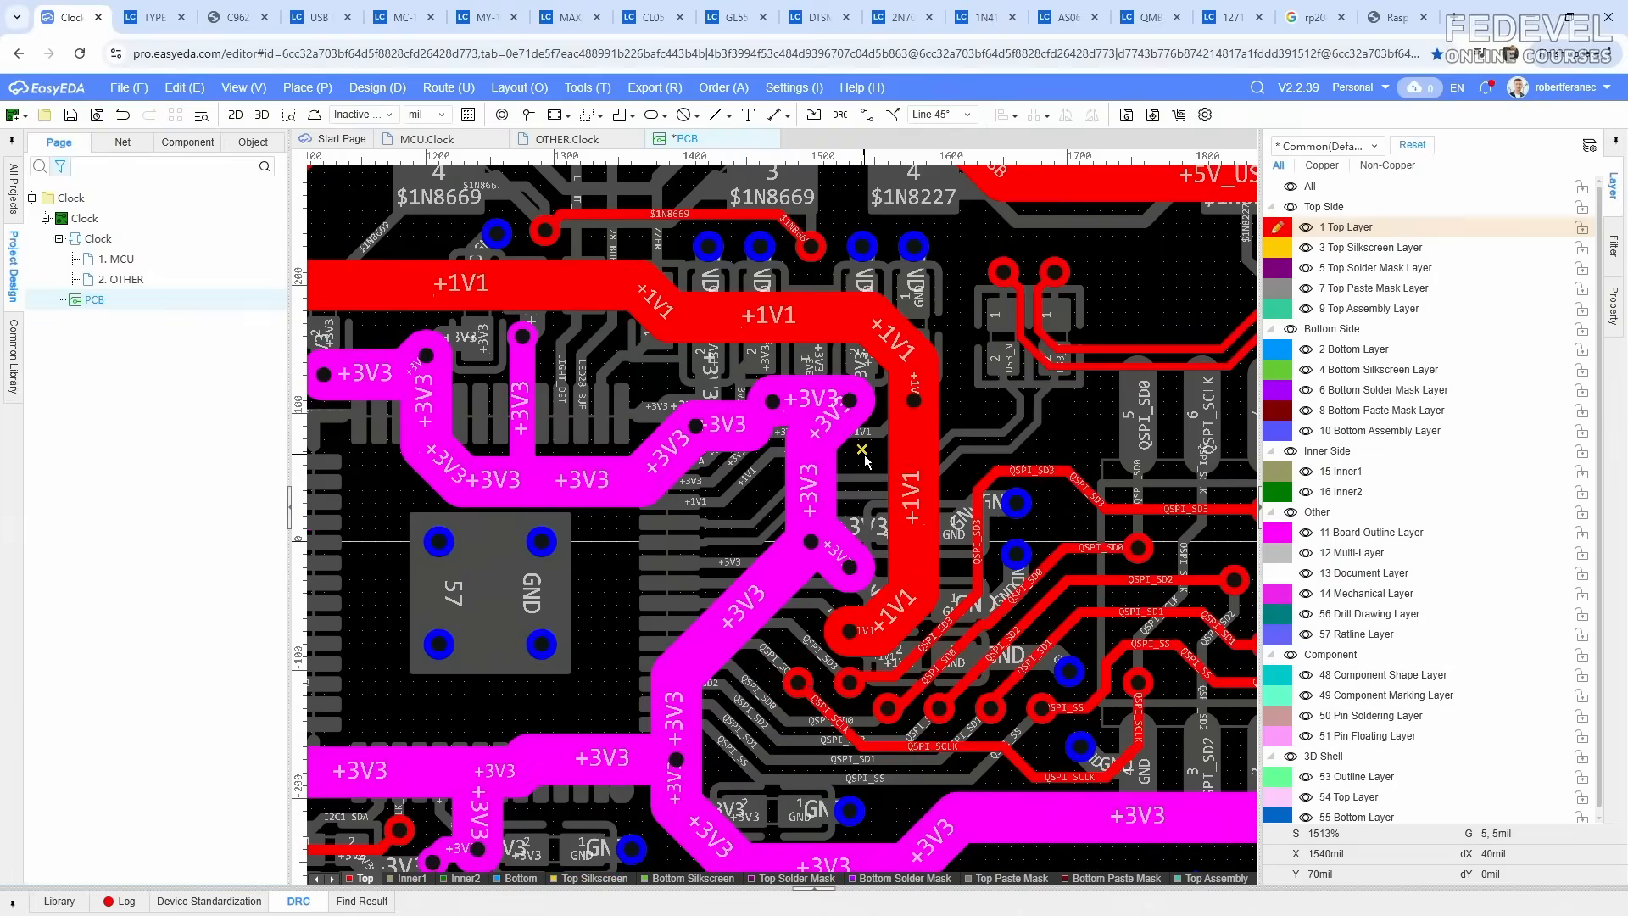
pyautogui.scroll(-2, 863, 455)
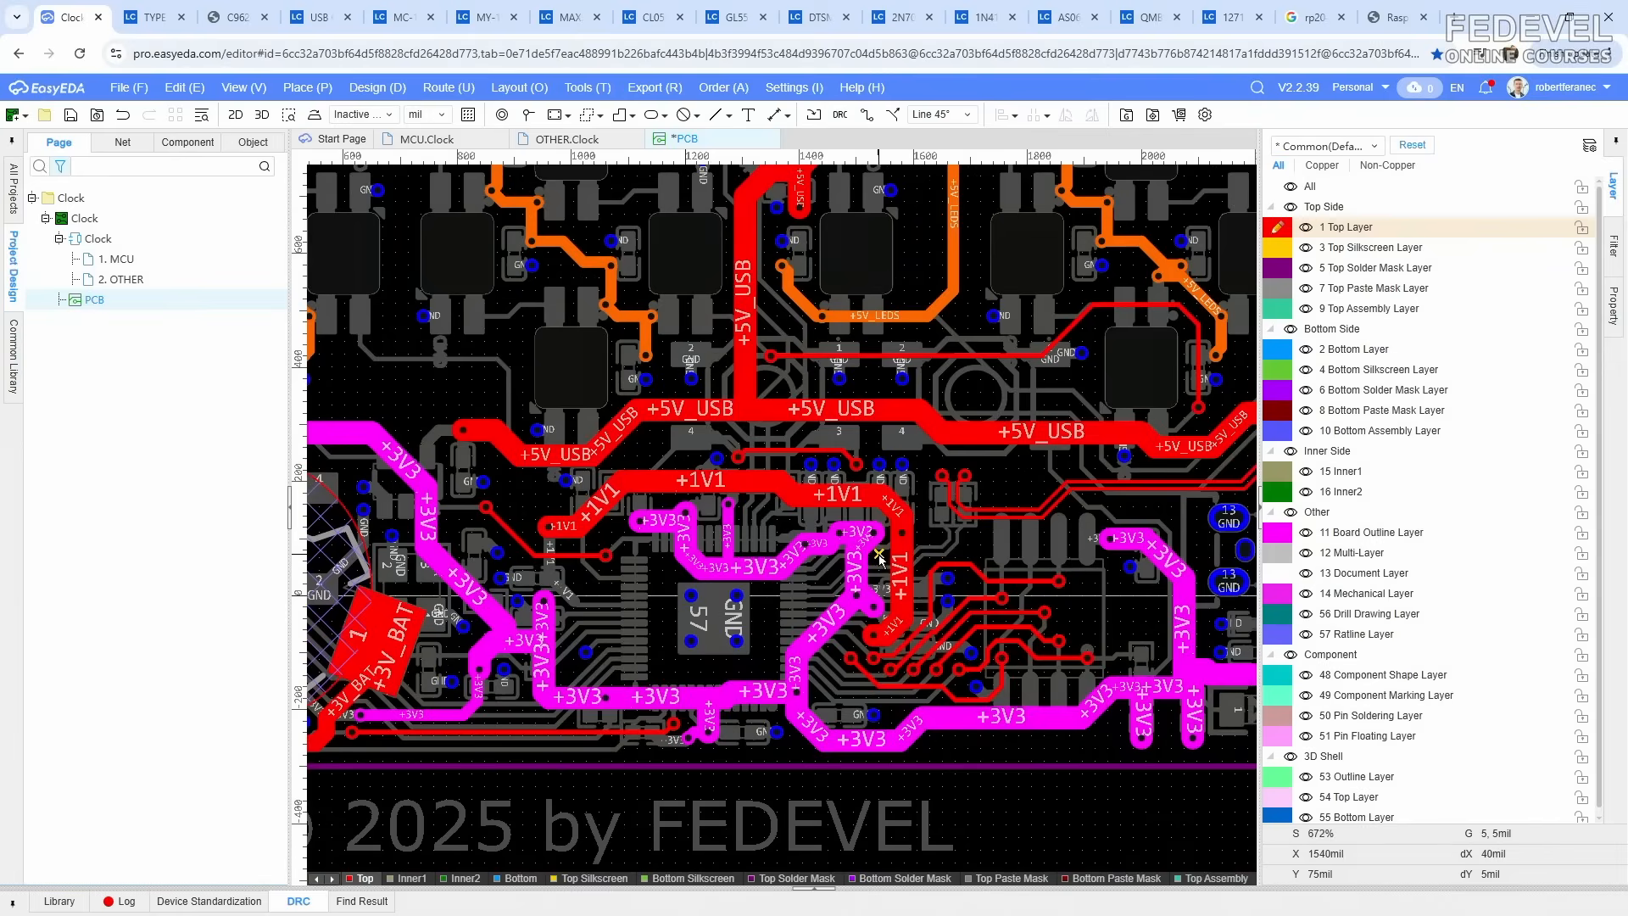
pyautogui.scroll(3, 873, 546)
pyautogui.moveTo(869, 544); pyautogui.dragTo(827, 512)
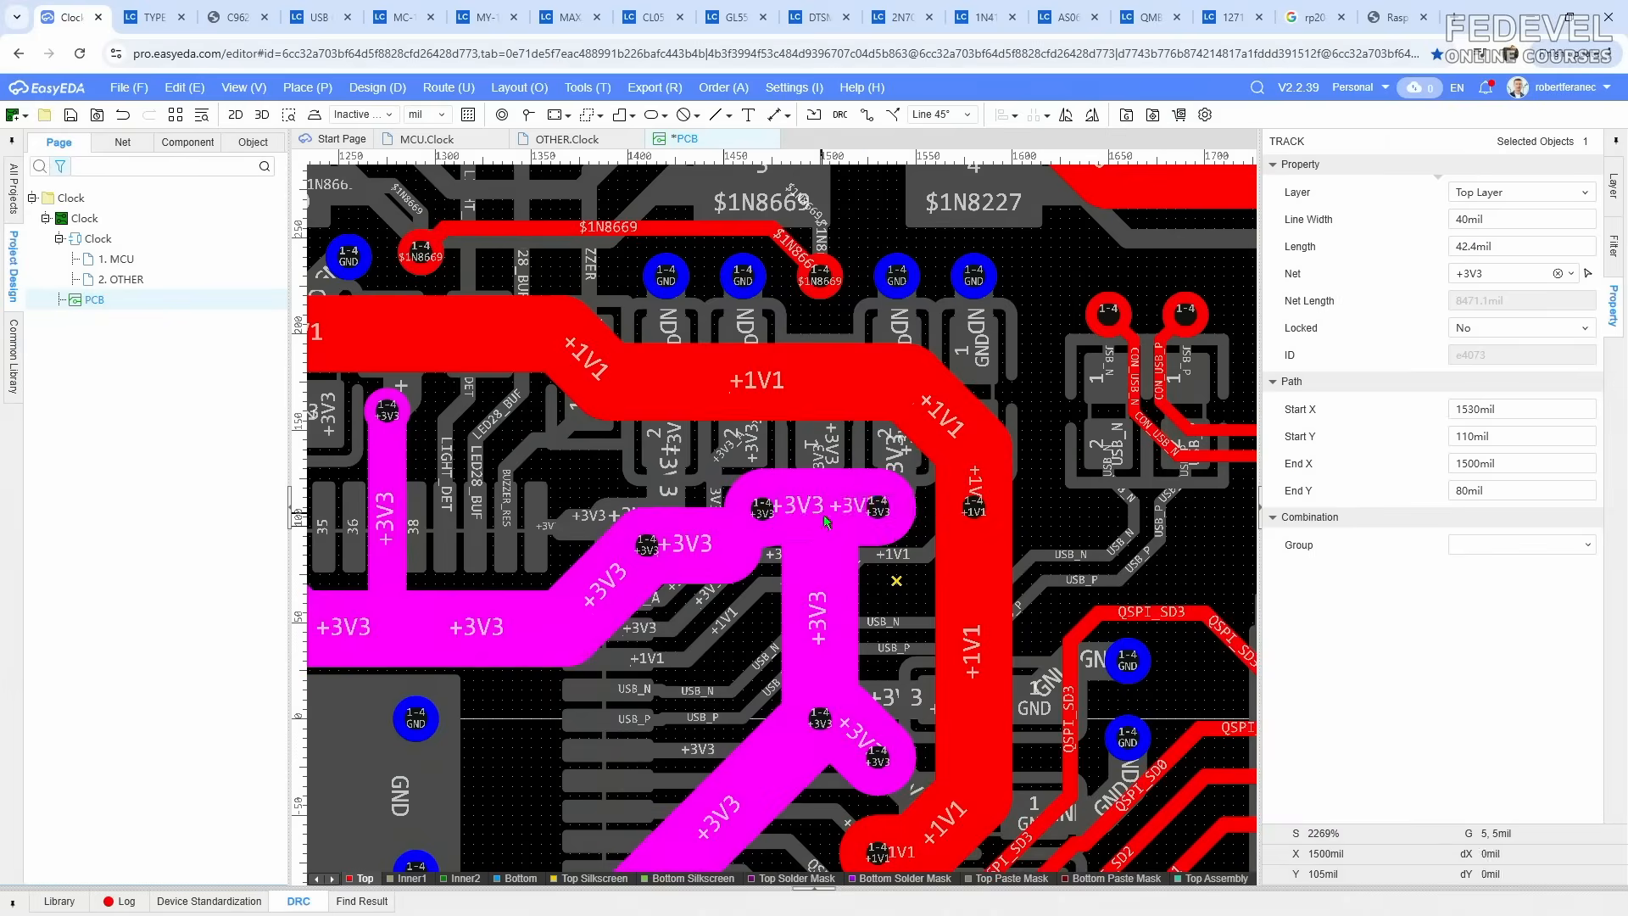
pyautogui.press('Escape')
# Step: Make the bottom layer active, fit the whole board in view, and save the PCB
pyautogui.scroll(-2, 887, 558)
pyautogui.moveTo(895, 600)
pyautogui.mouseDown(button='right')
pyautogui.moveTo(908, 432)
pyautogui.moveTo(871, 583)
pyautogui.mouseUp(button='right')
pyautogui.scroll(-2, 907, 432)
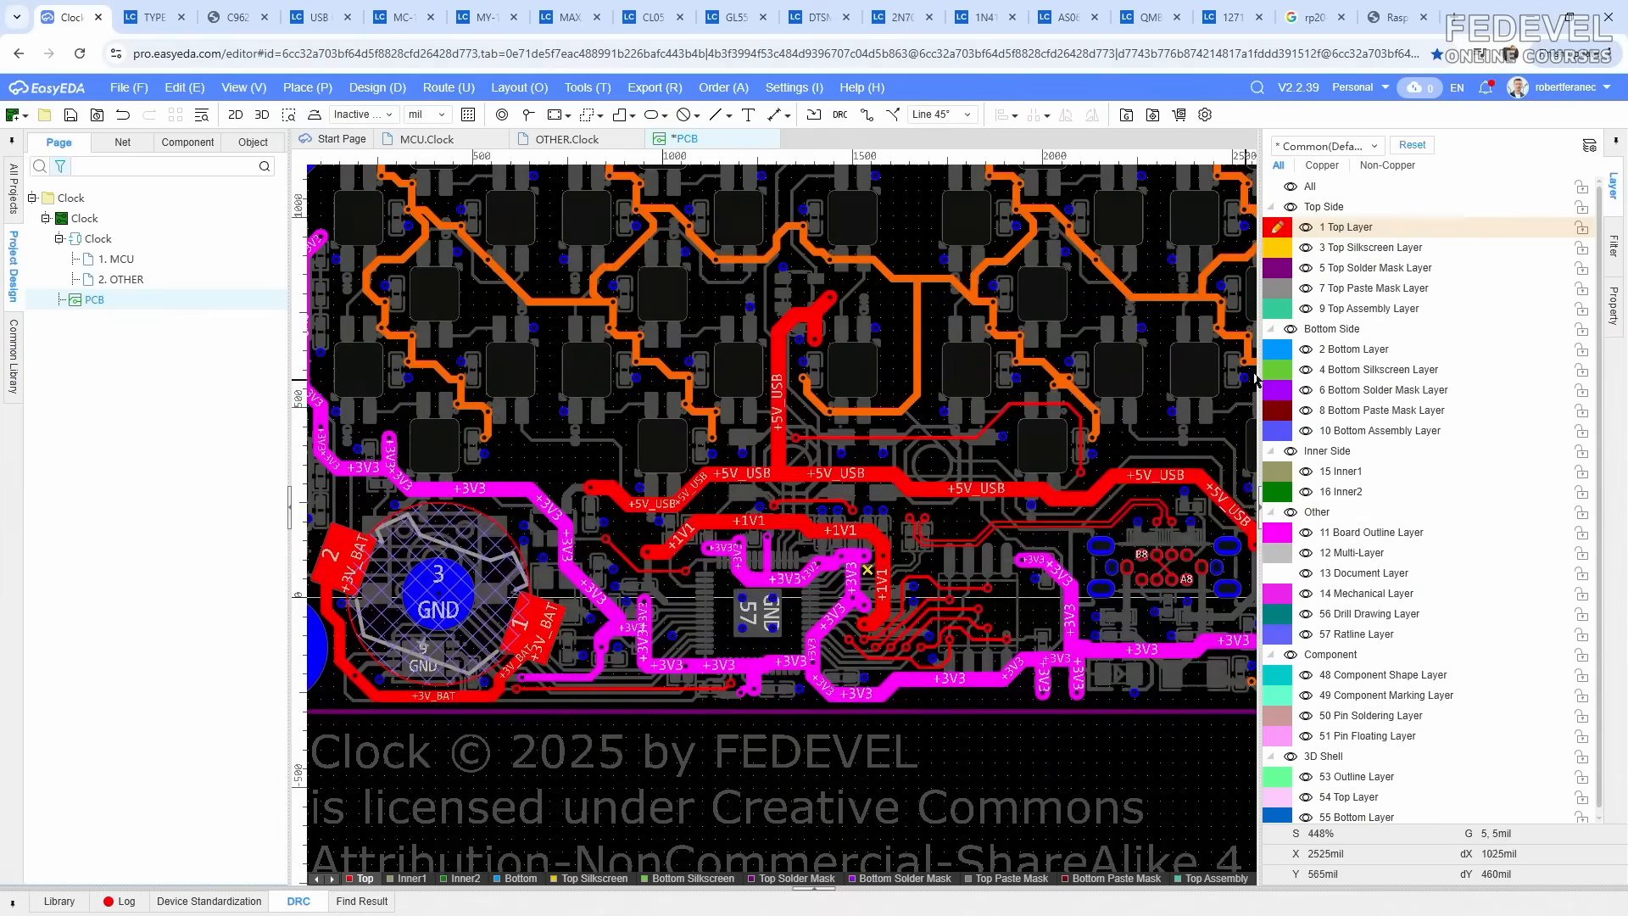
pyautogui.click(1274, 354)
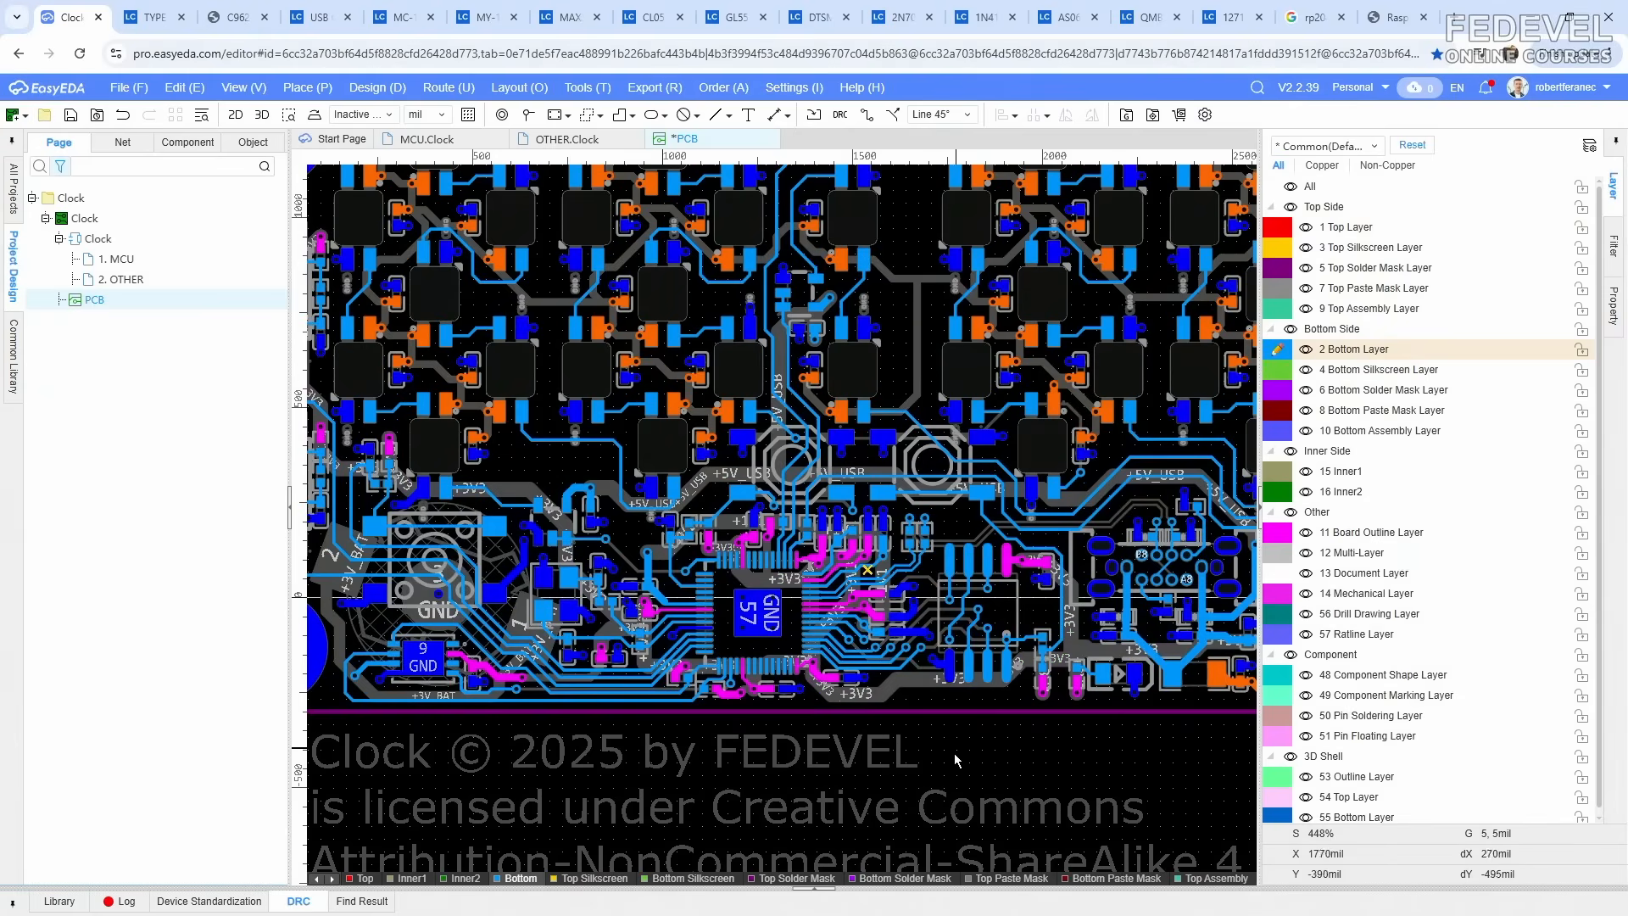
pyautogui.press('k')
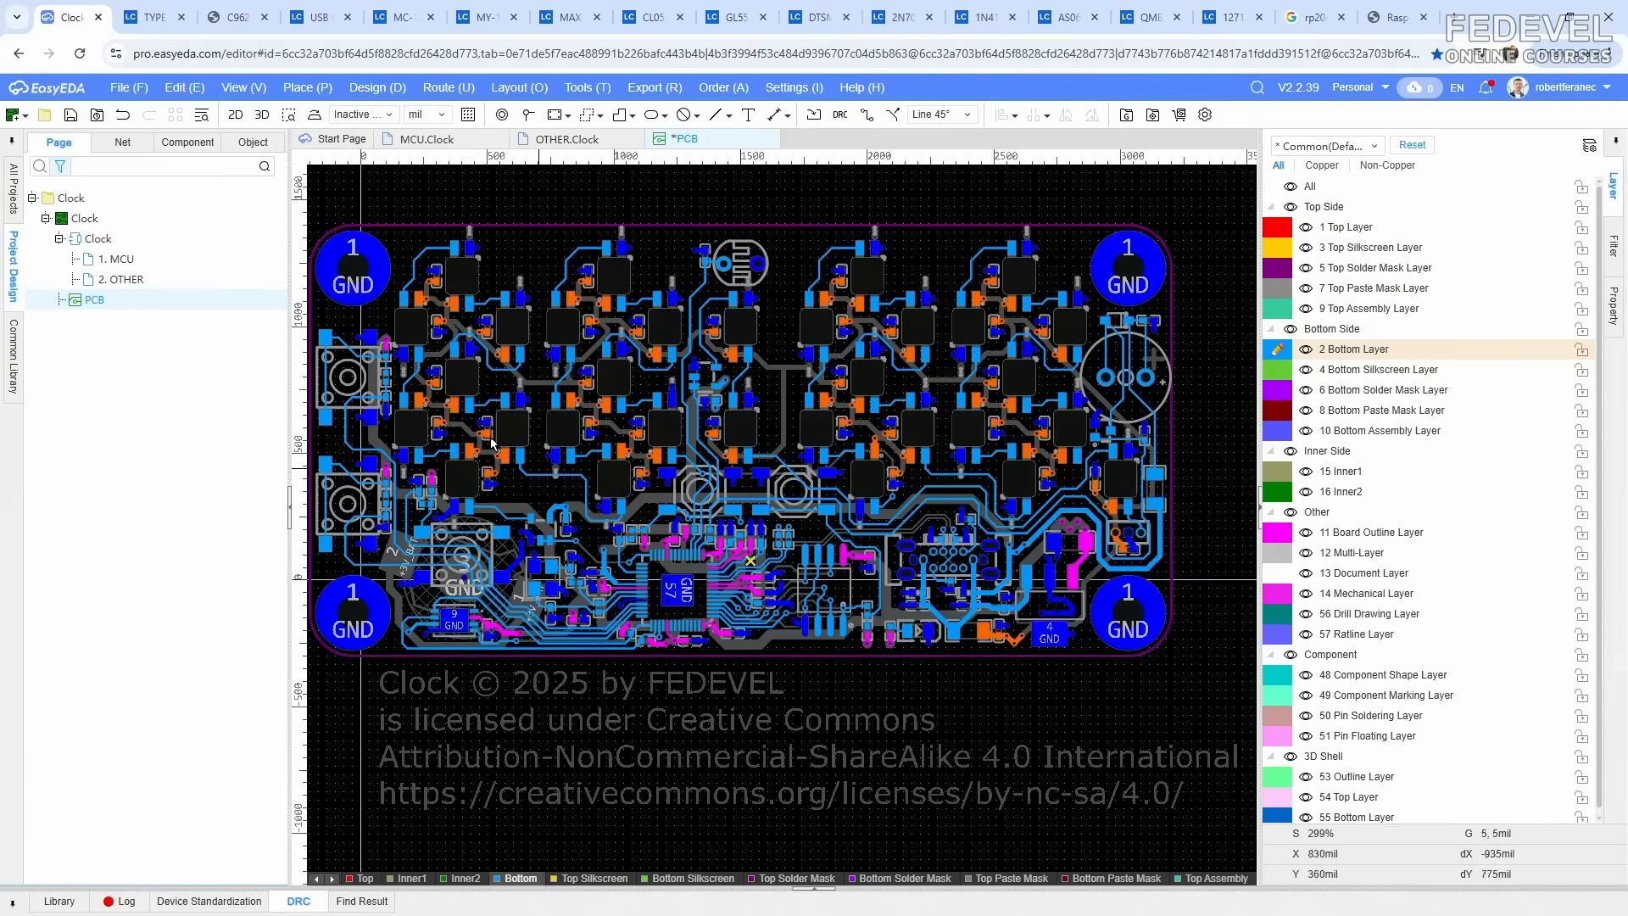
pyautogui.click(71, 119)
# Step: Clear the old DRC errors, rerun the check, and examine the marker near the USB_N and USB_P tracks on the top and bottom layers
pyautogui.click(293, 904)
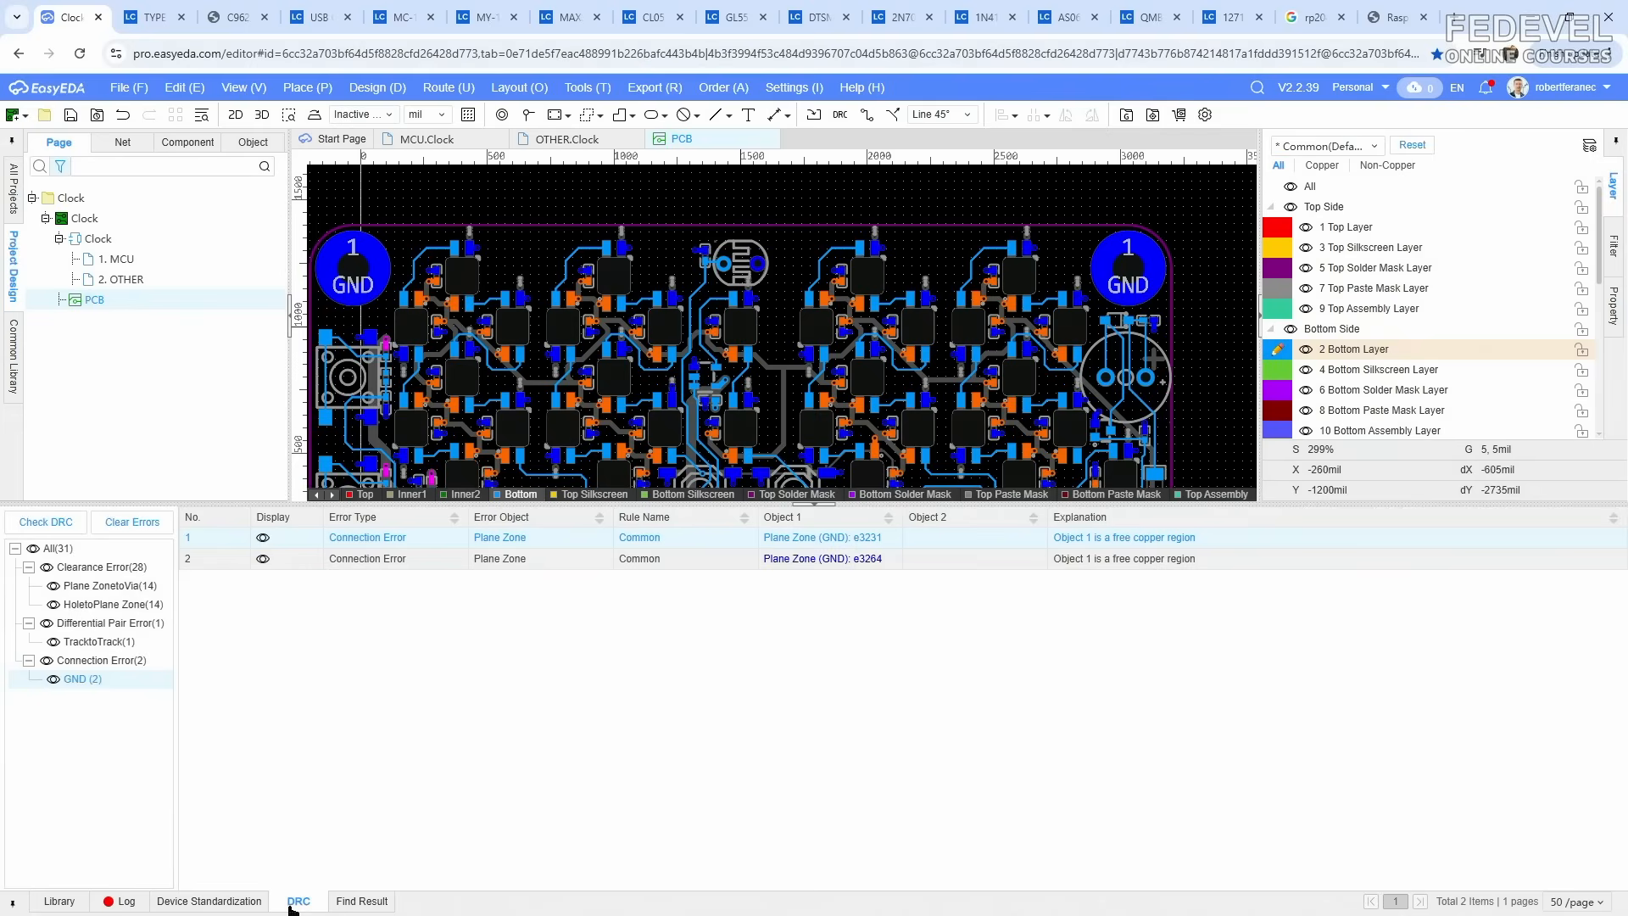
pyautogui.click(127, 522)
pyautogui.click(35, 523)
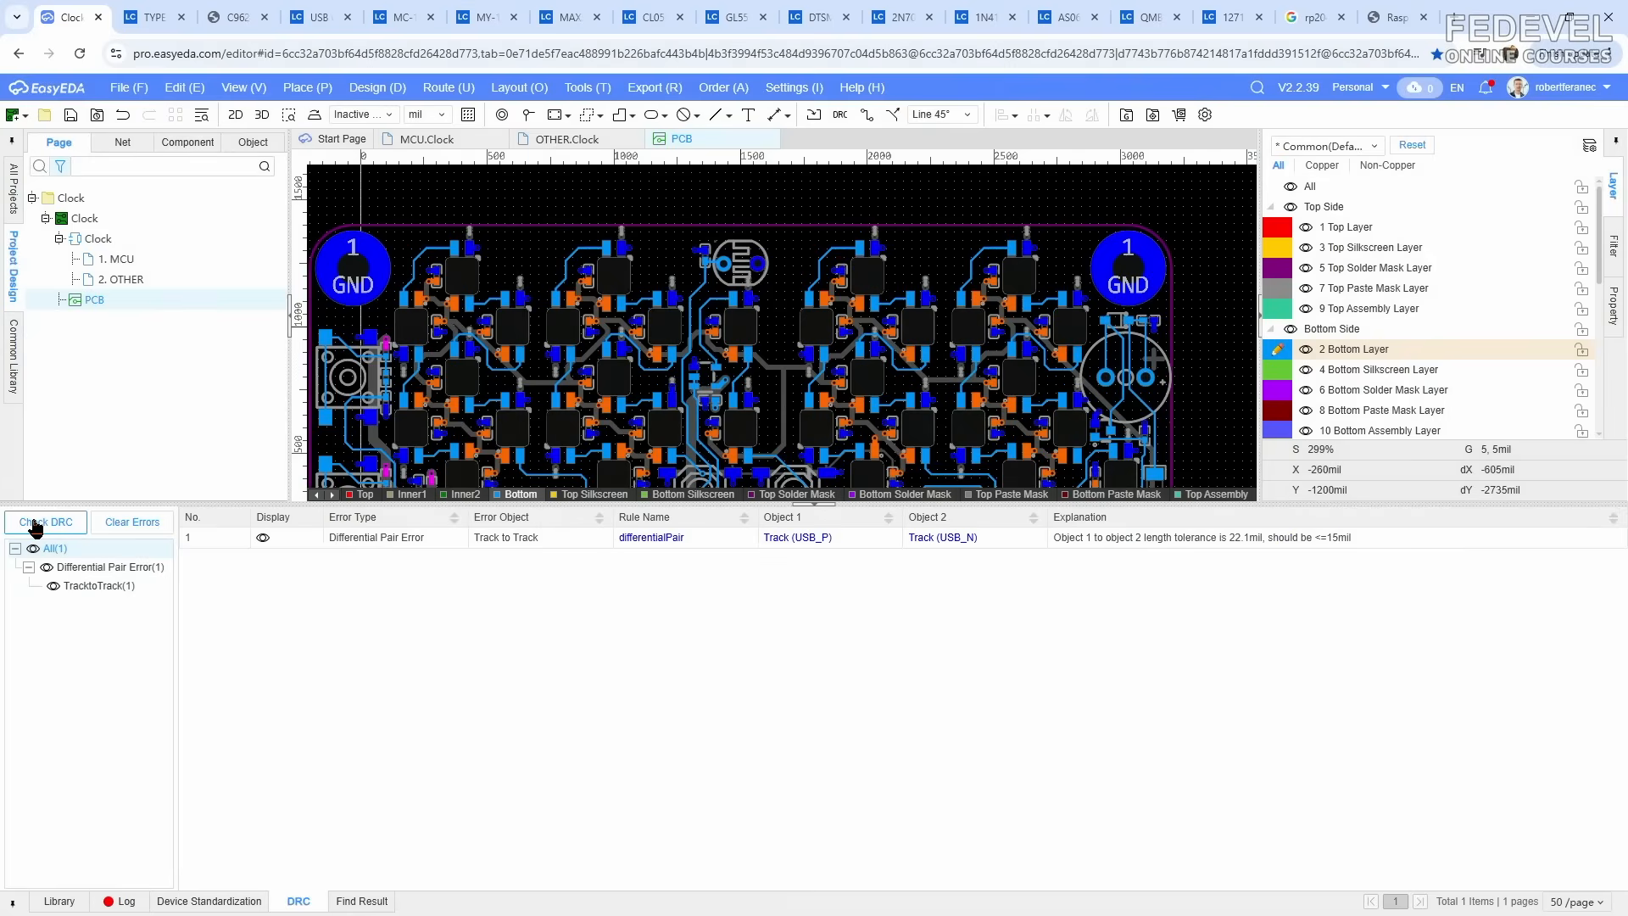
pyautogui.scroll(-5, 738, 335)
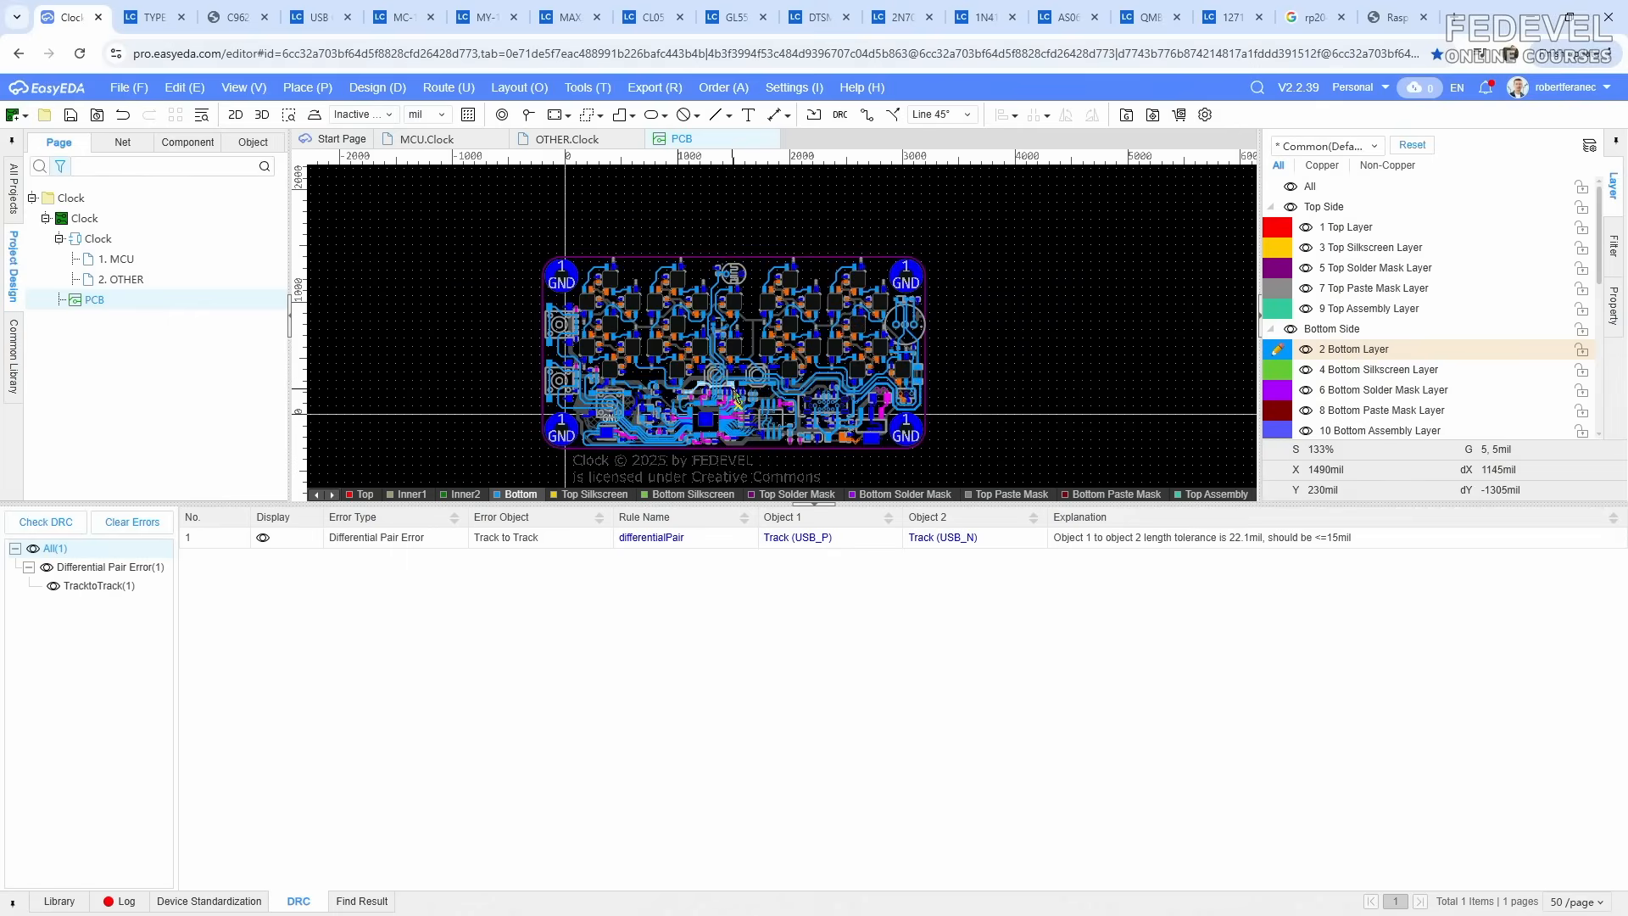
pyautogui.scroll(15, 737, 407)
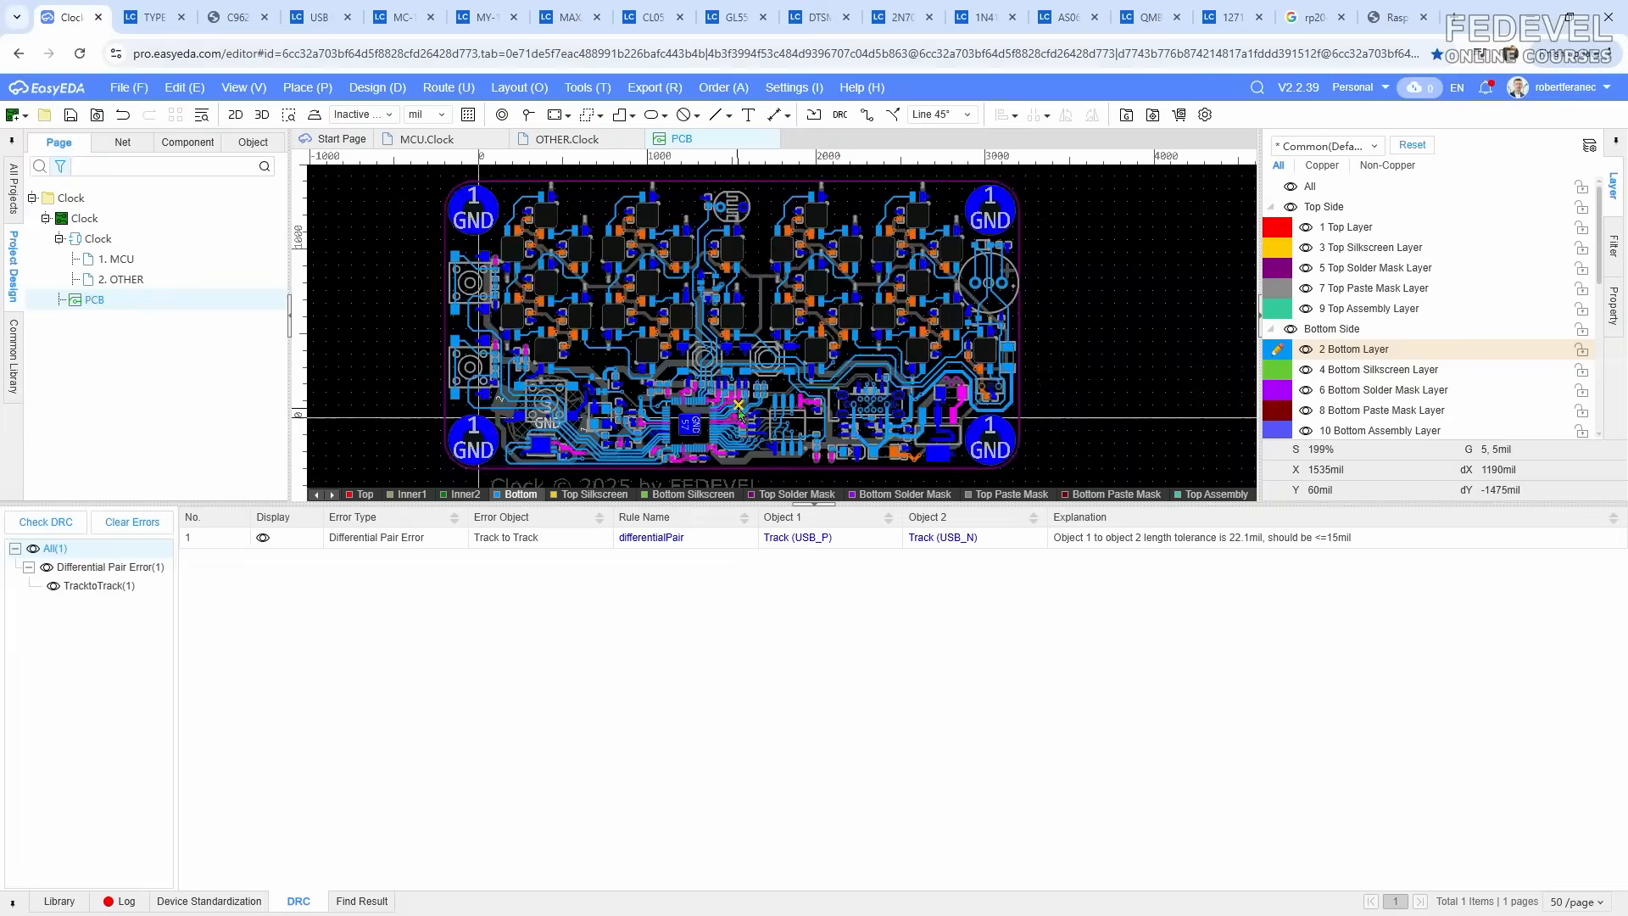
pyautogui.click(1276, 228)
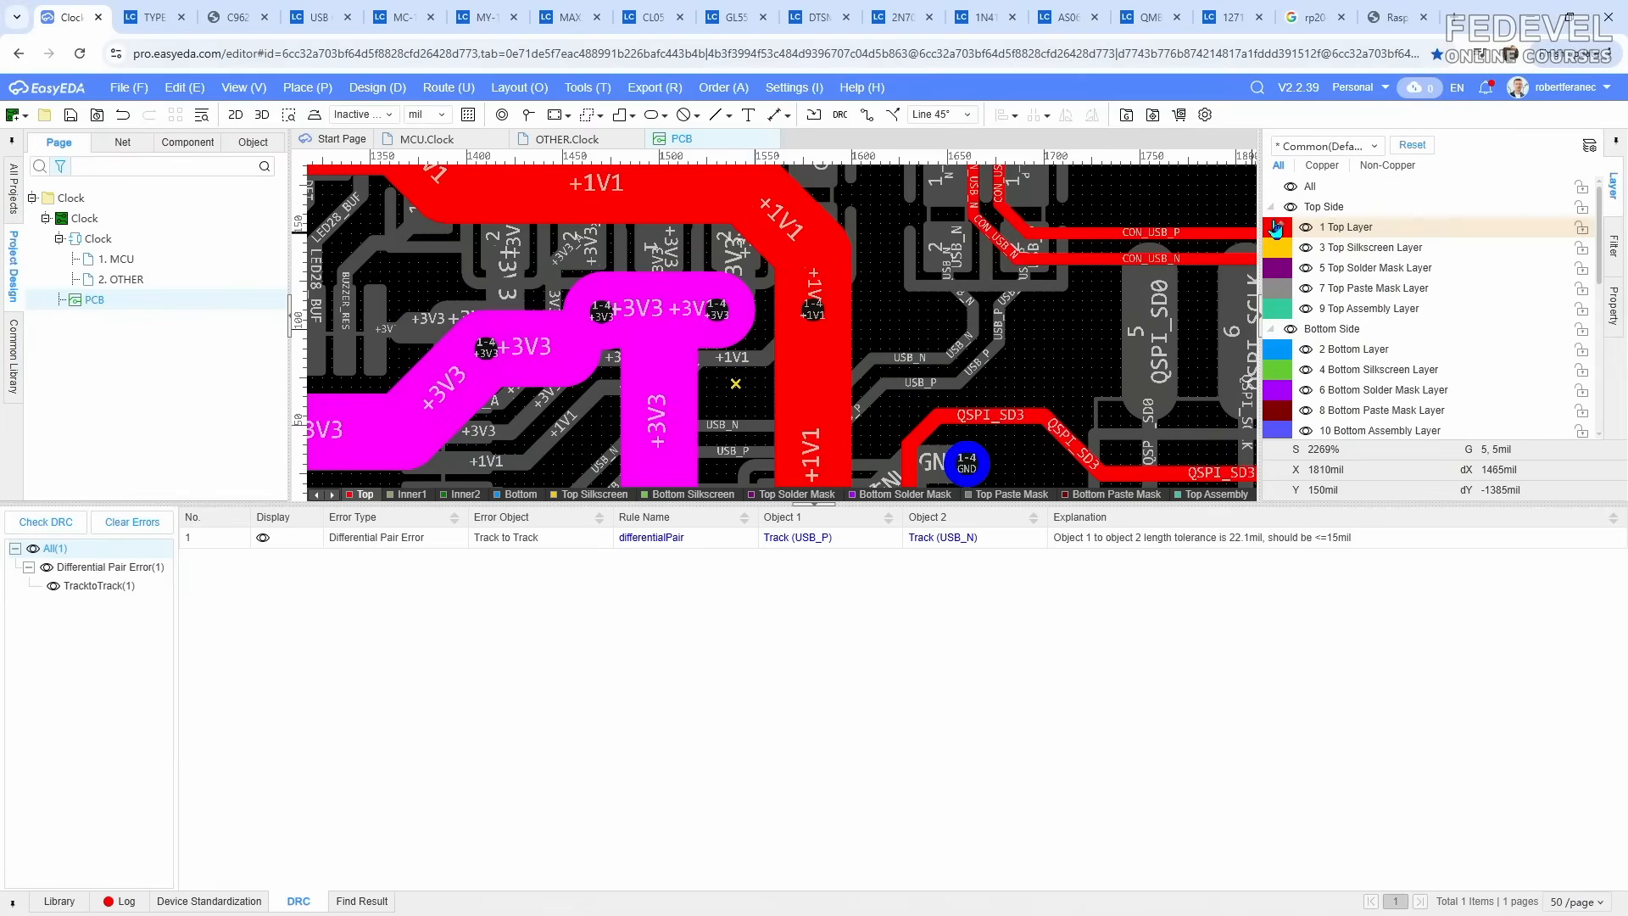
pyautogui.click(1278, 351)
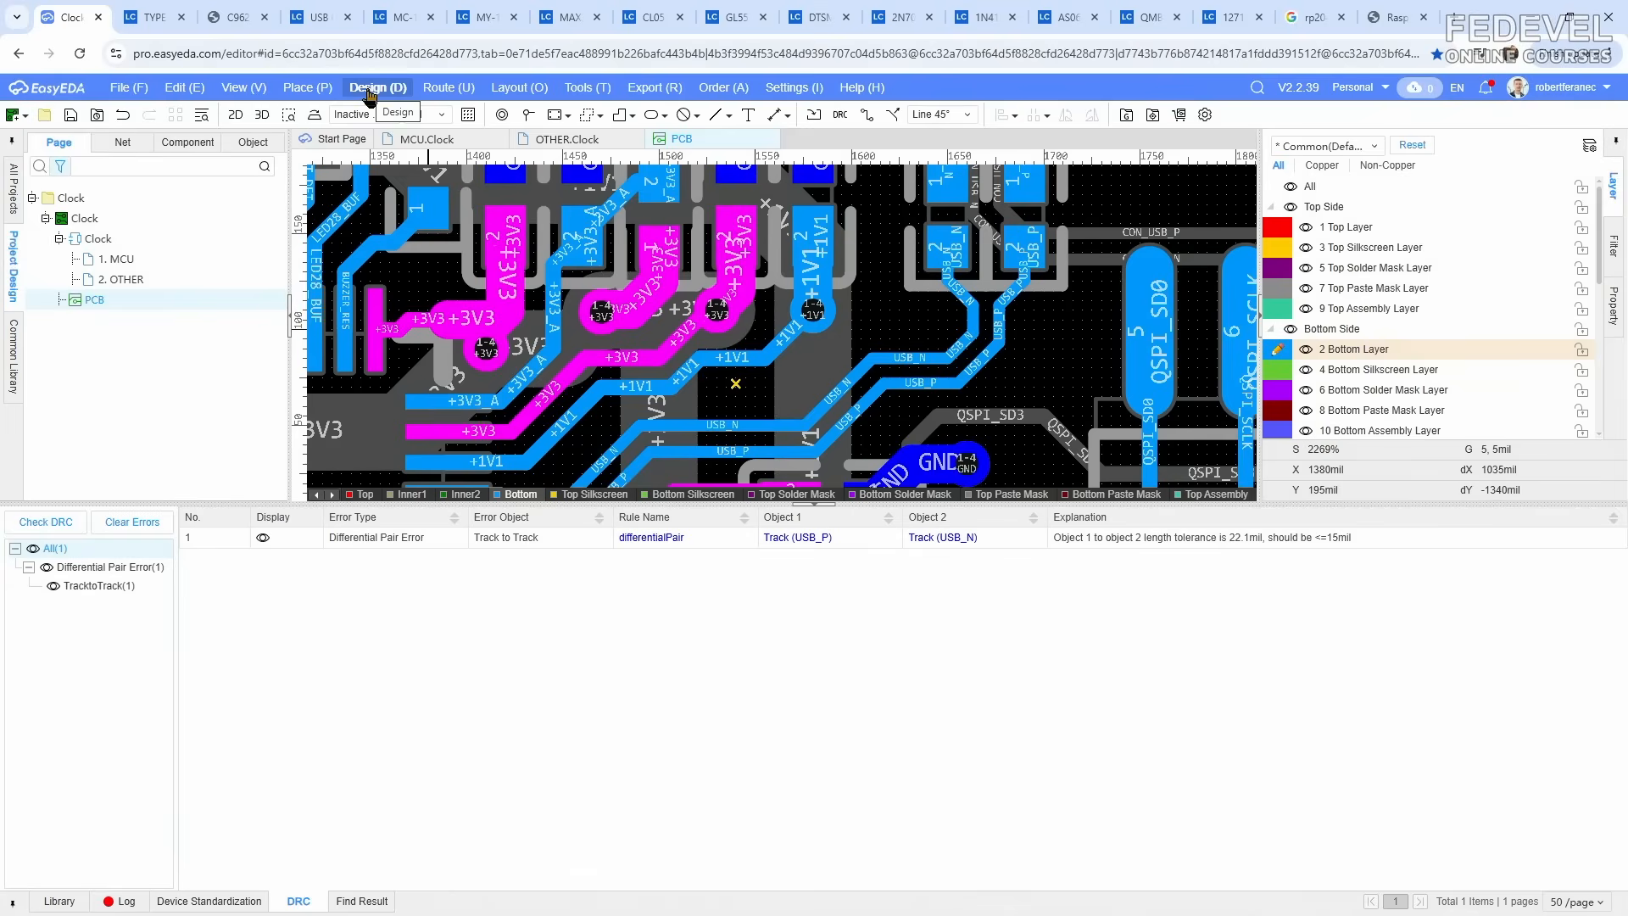
# Step: Set the differentialPair rule's maximum length tolerance to 25 mil in the design rules and rerun the design rule check
pyautogui.click(370, 90)
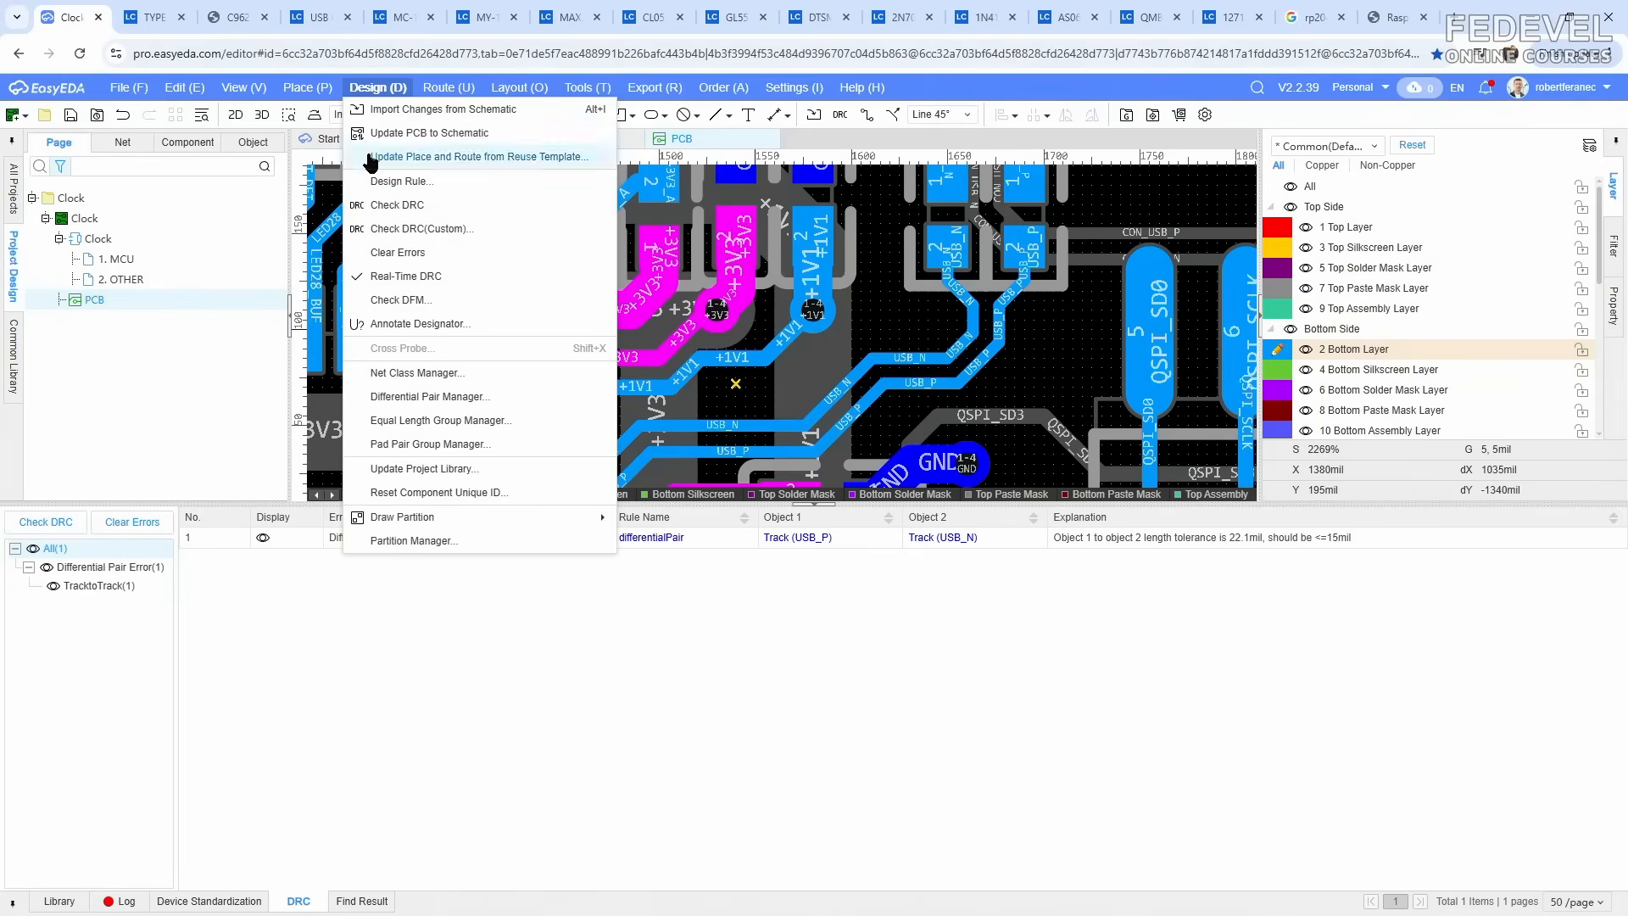
pyautogui.click(374, 185)
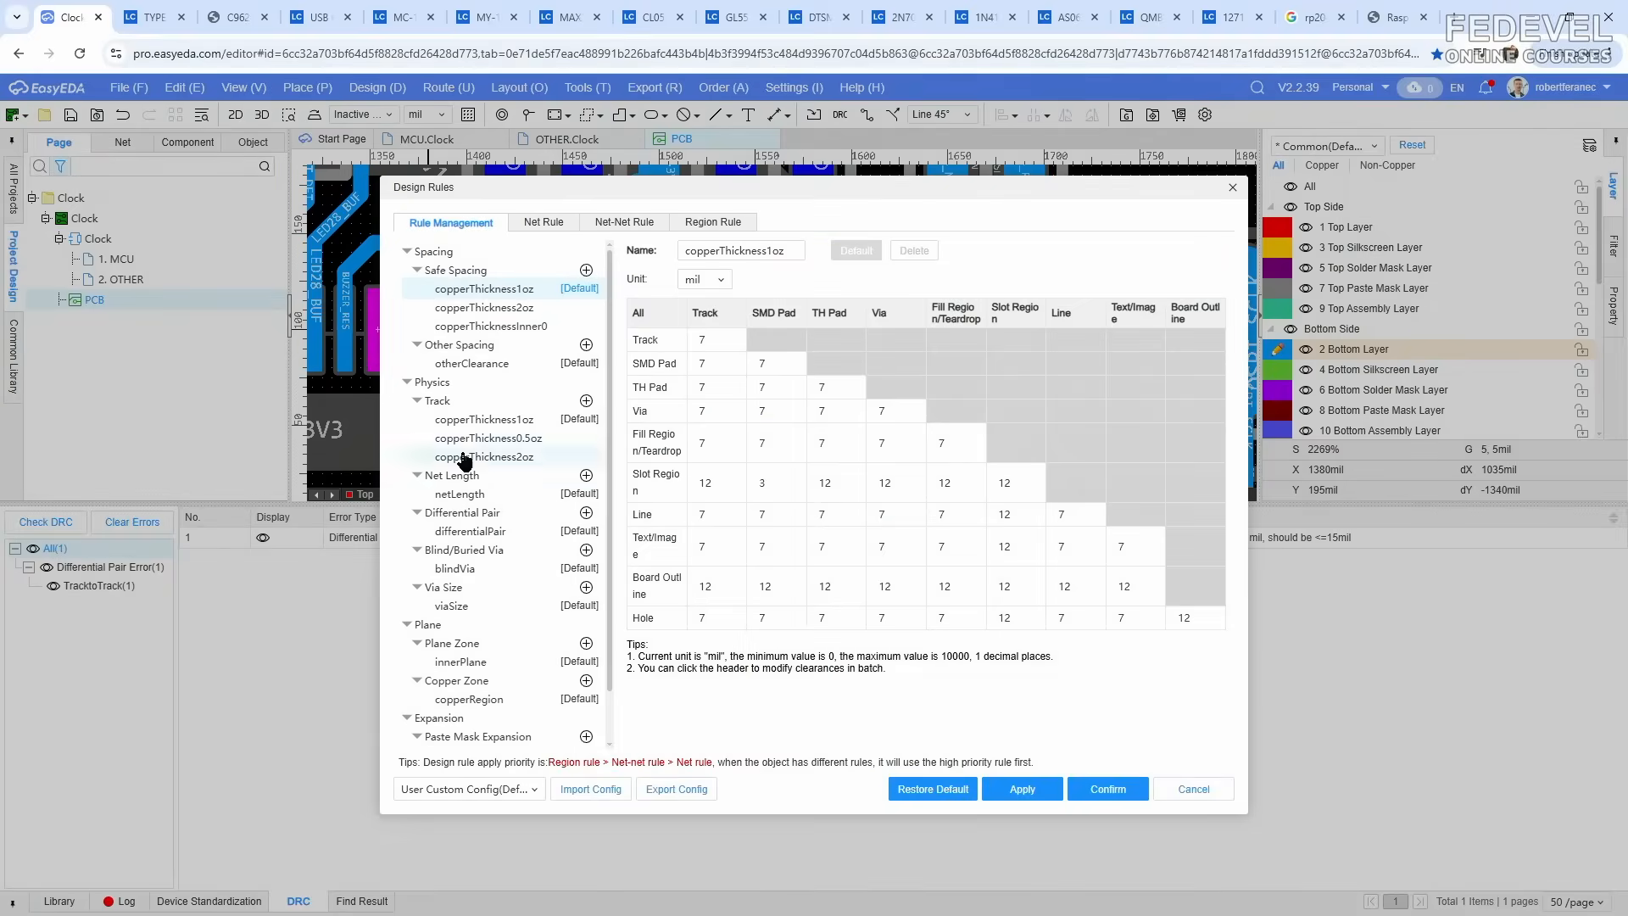
pyautogui.click(470, 532)
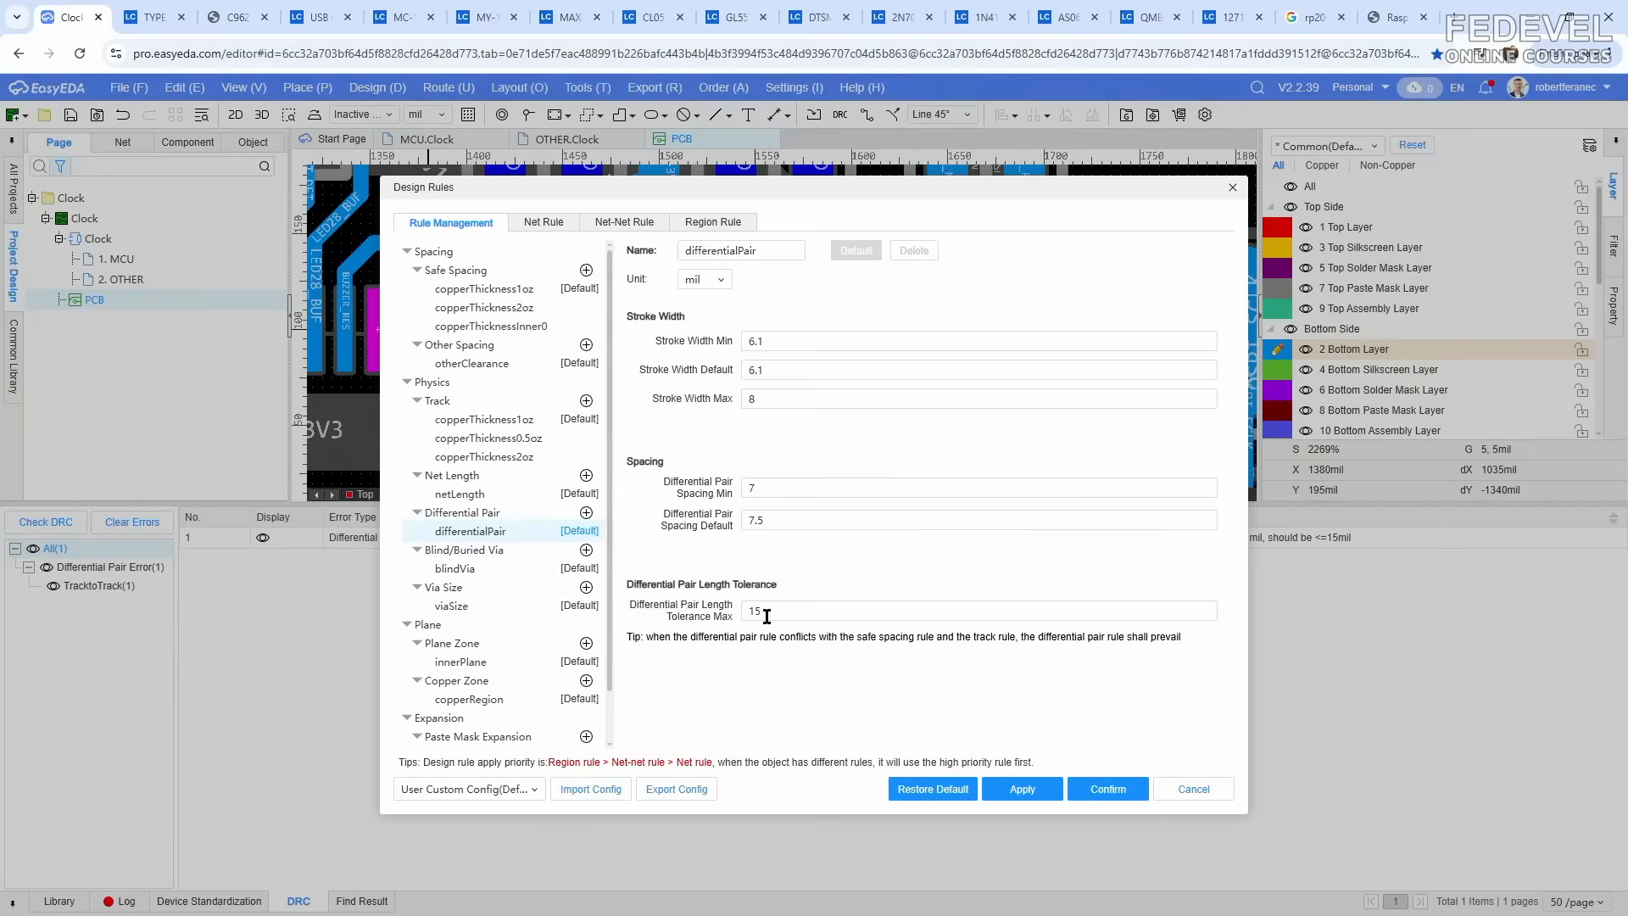
pyautogui.moveTo(968, 194); pyautogui.dragTo(879, 192)
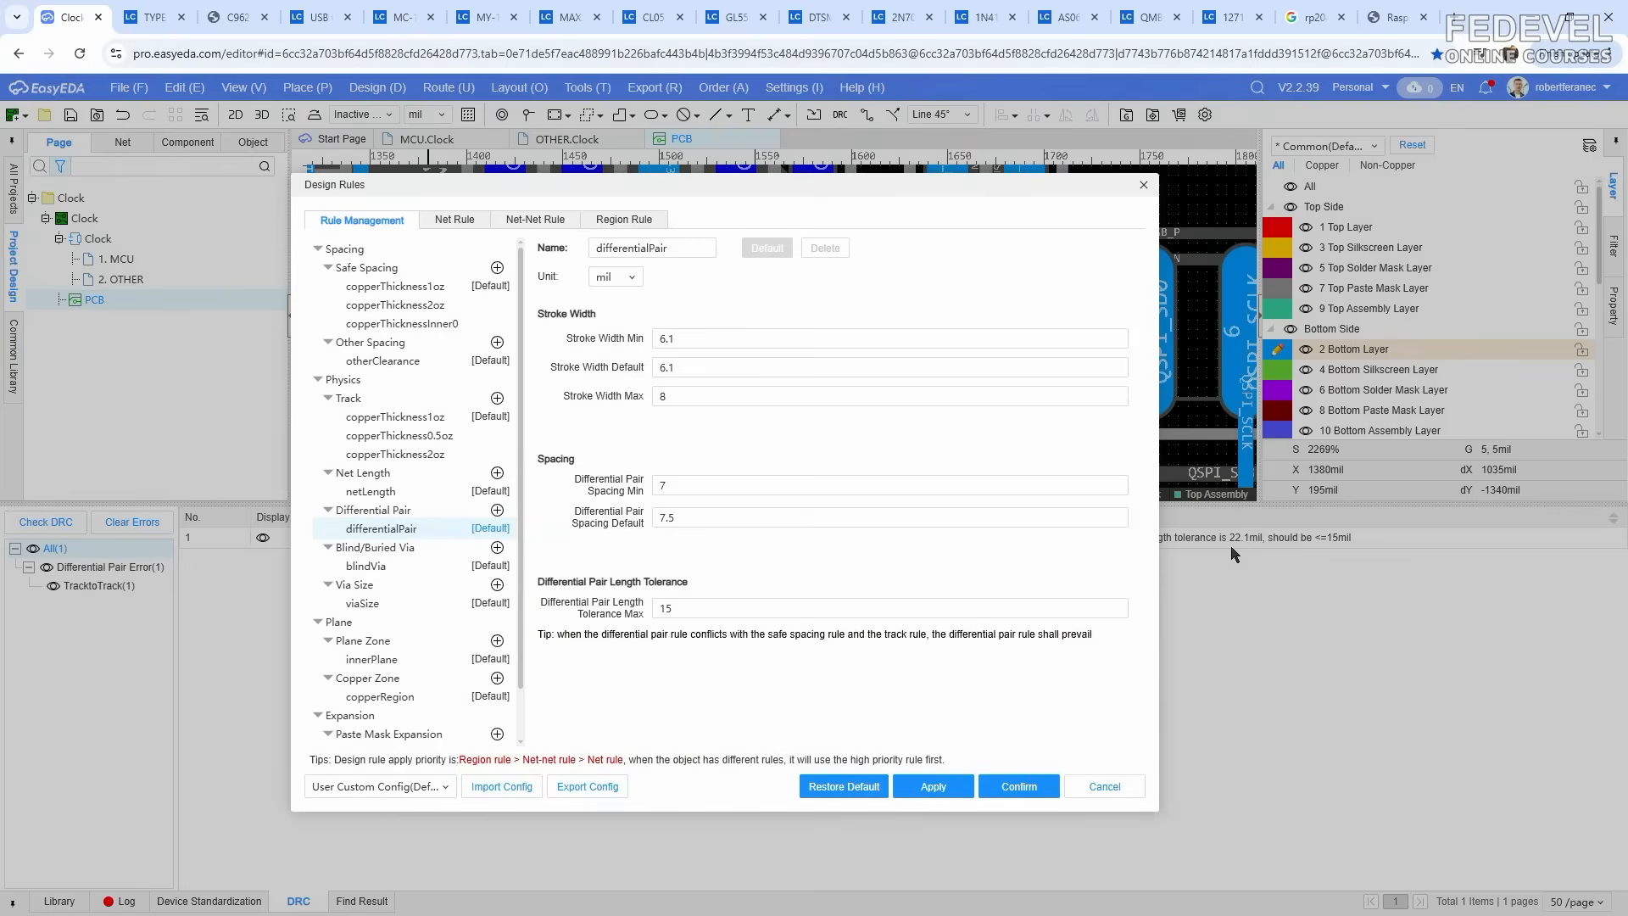
pyautogui.moveTo(750, 608); pyautogui.dragTo(640, 610)
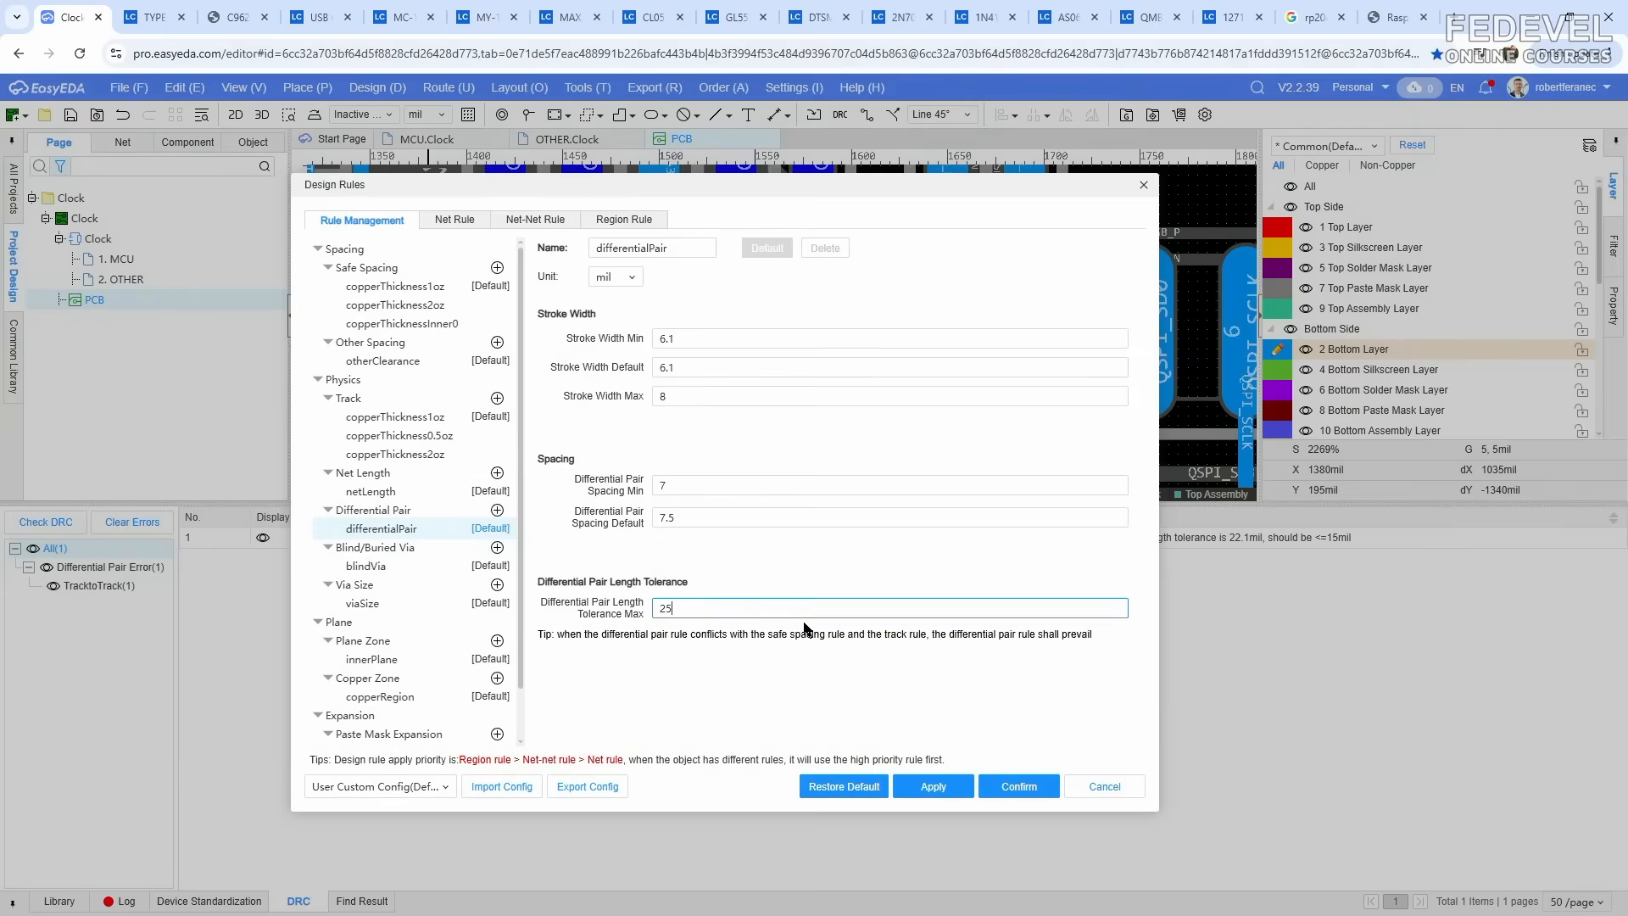
pyautogui.click(932, 786)
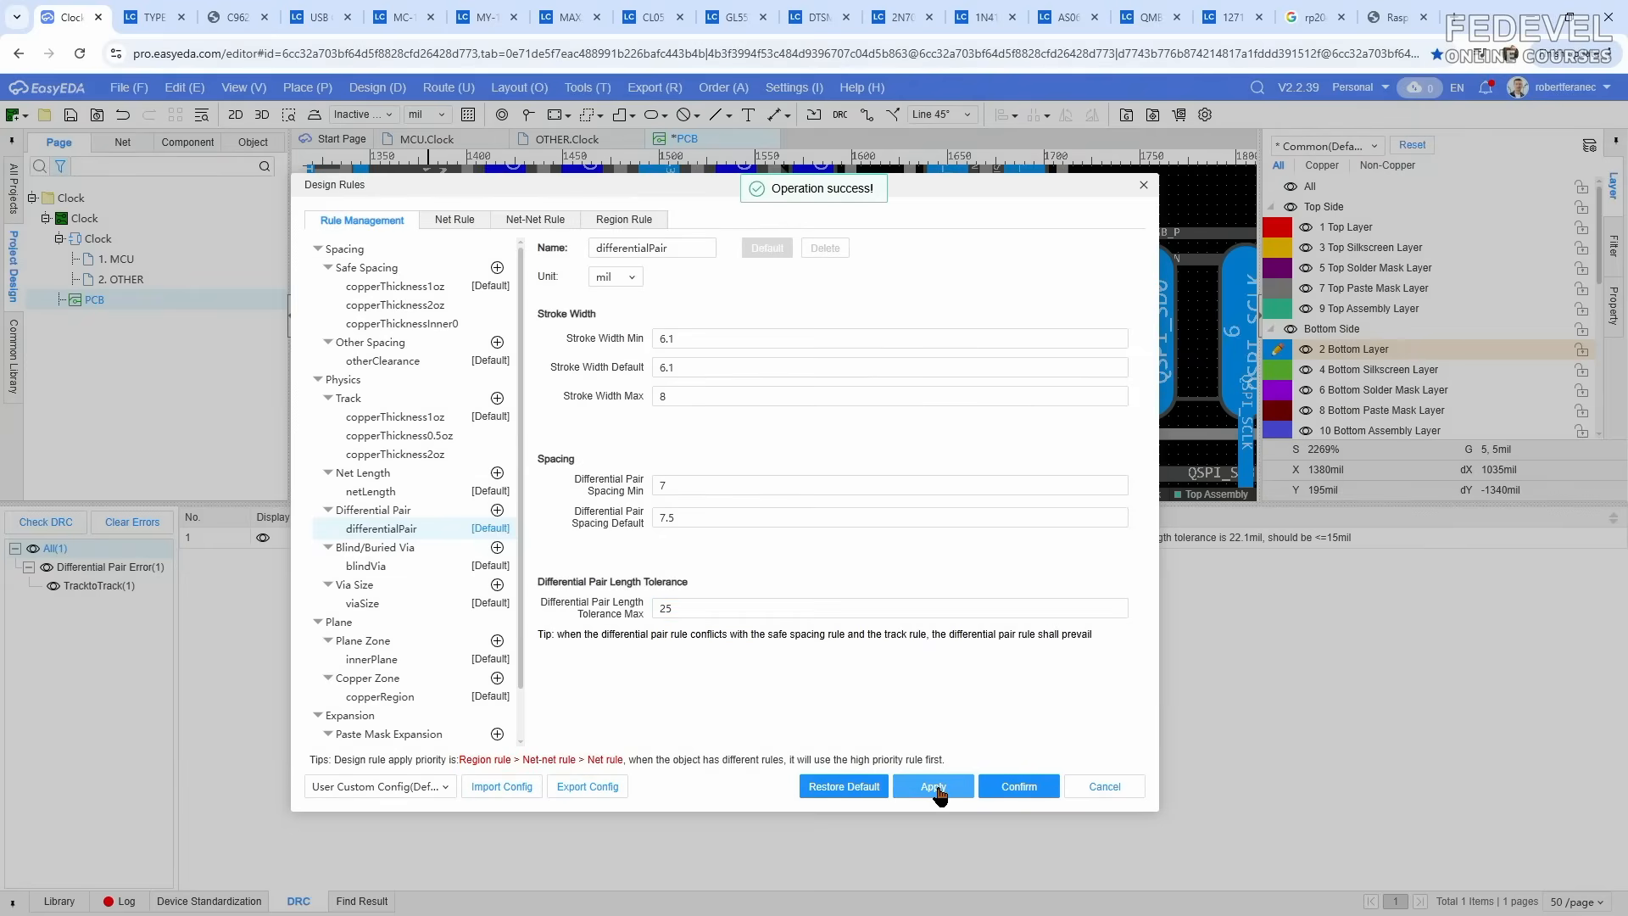
pyautogui.click(1019, 786)
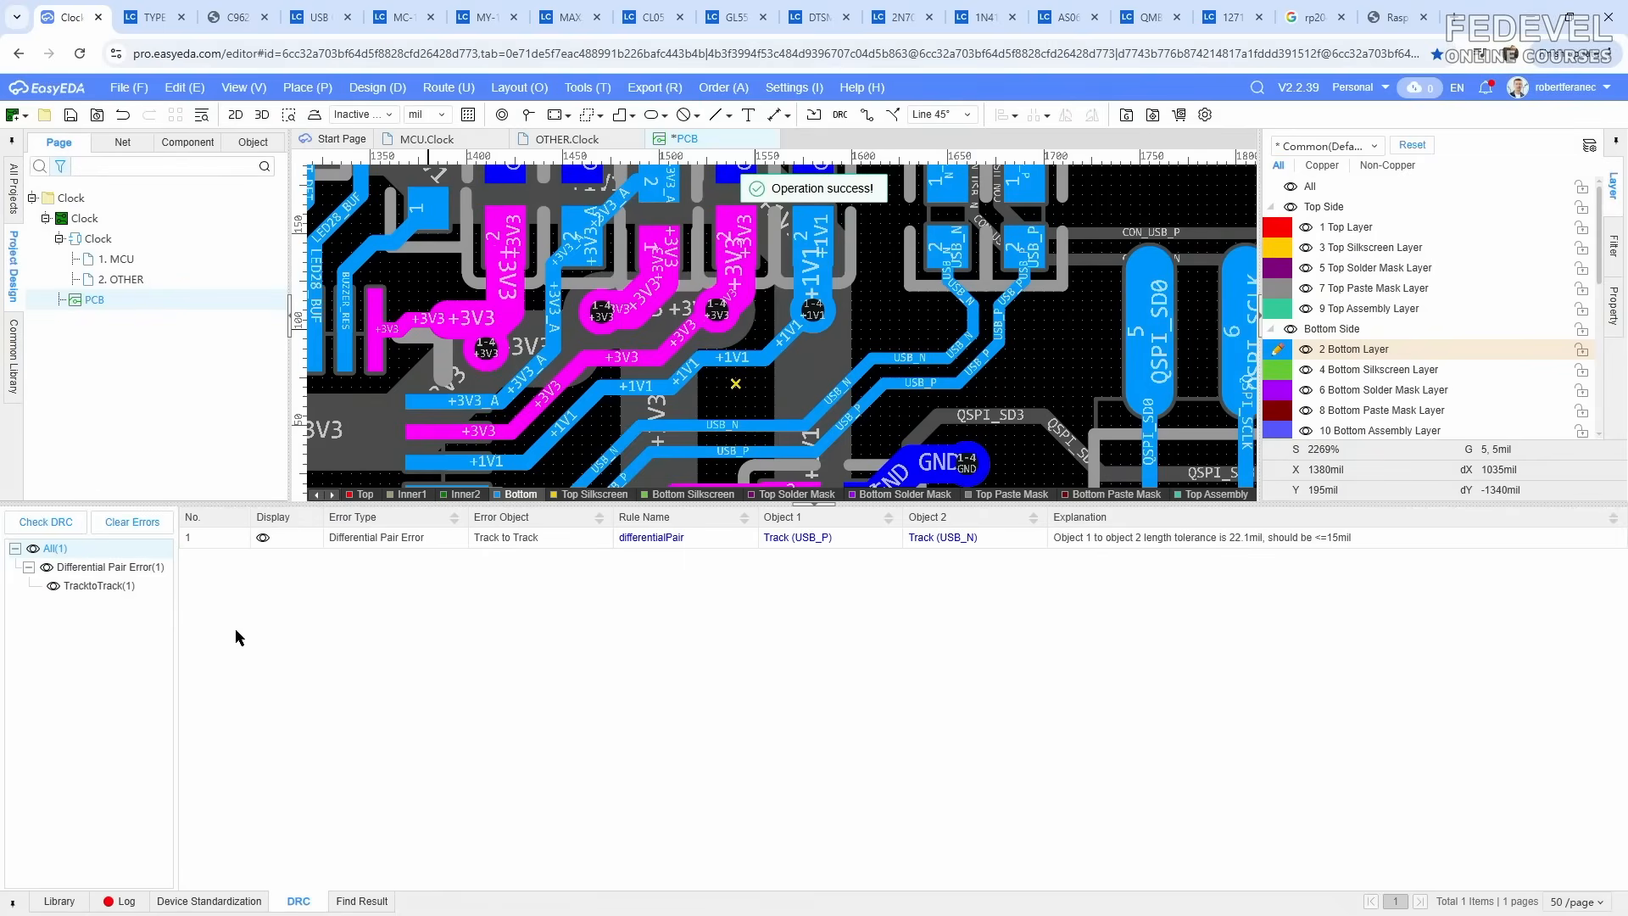
pyautogui.click(47, 523)
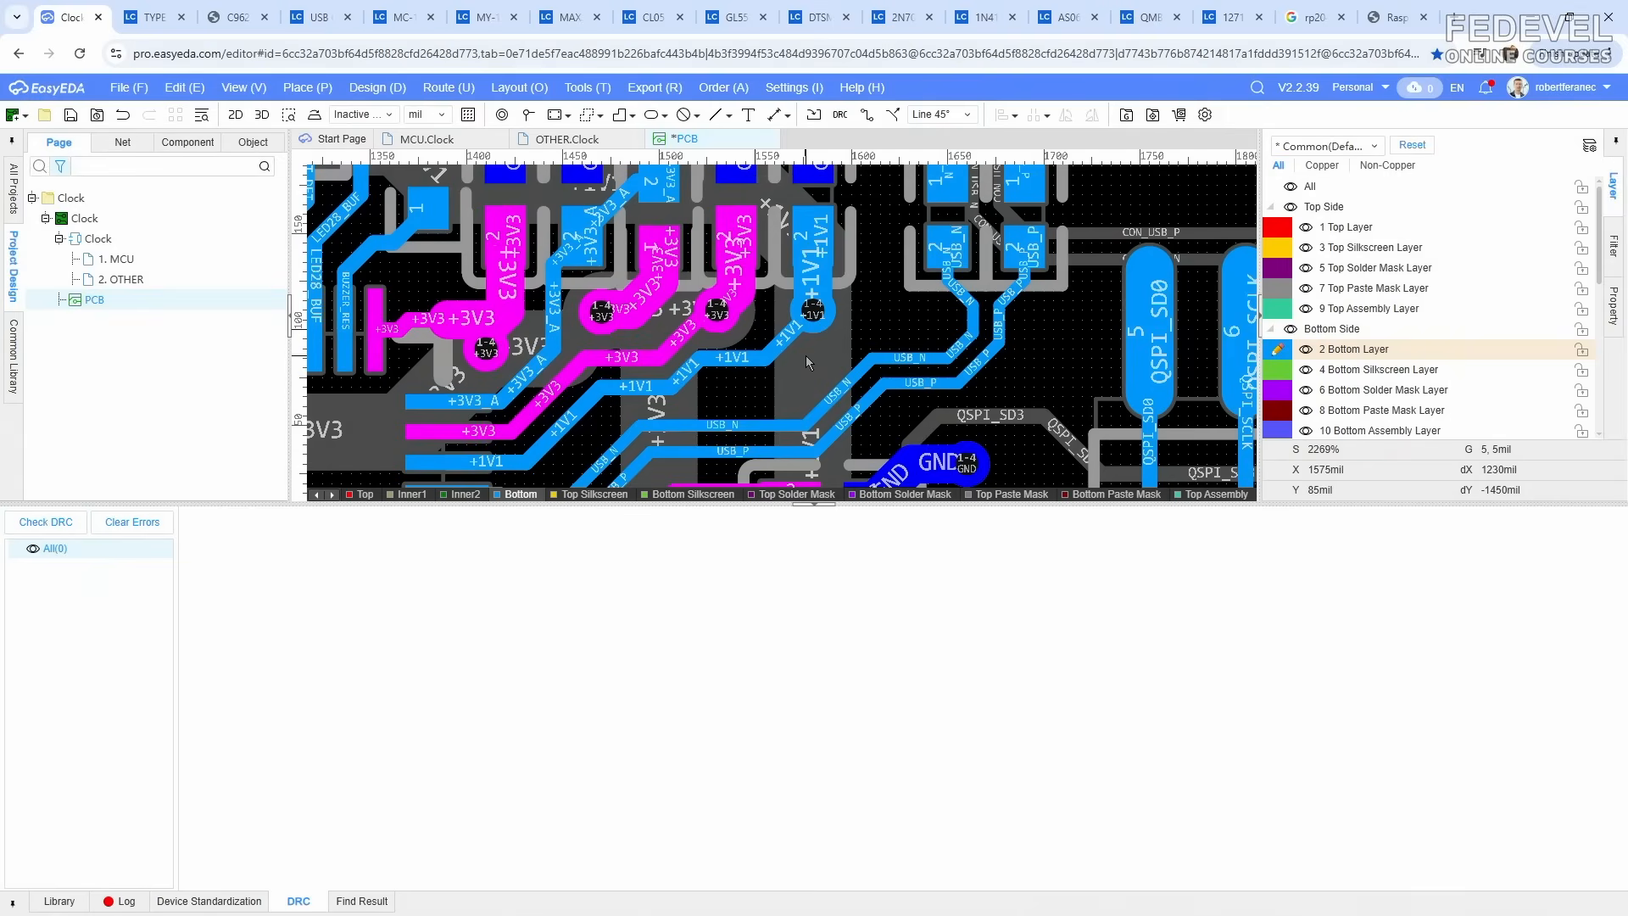
# Step: Collapse the DRC results area and save the PCB with the whole board in view
pyautogui.click(814, 504)
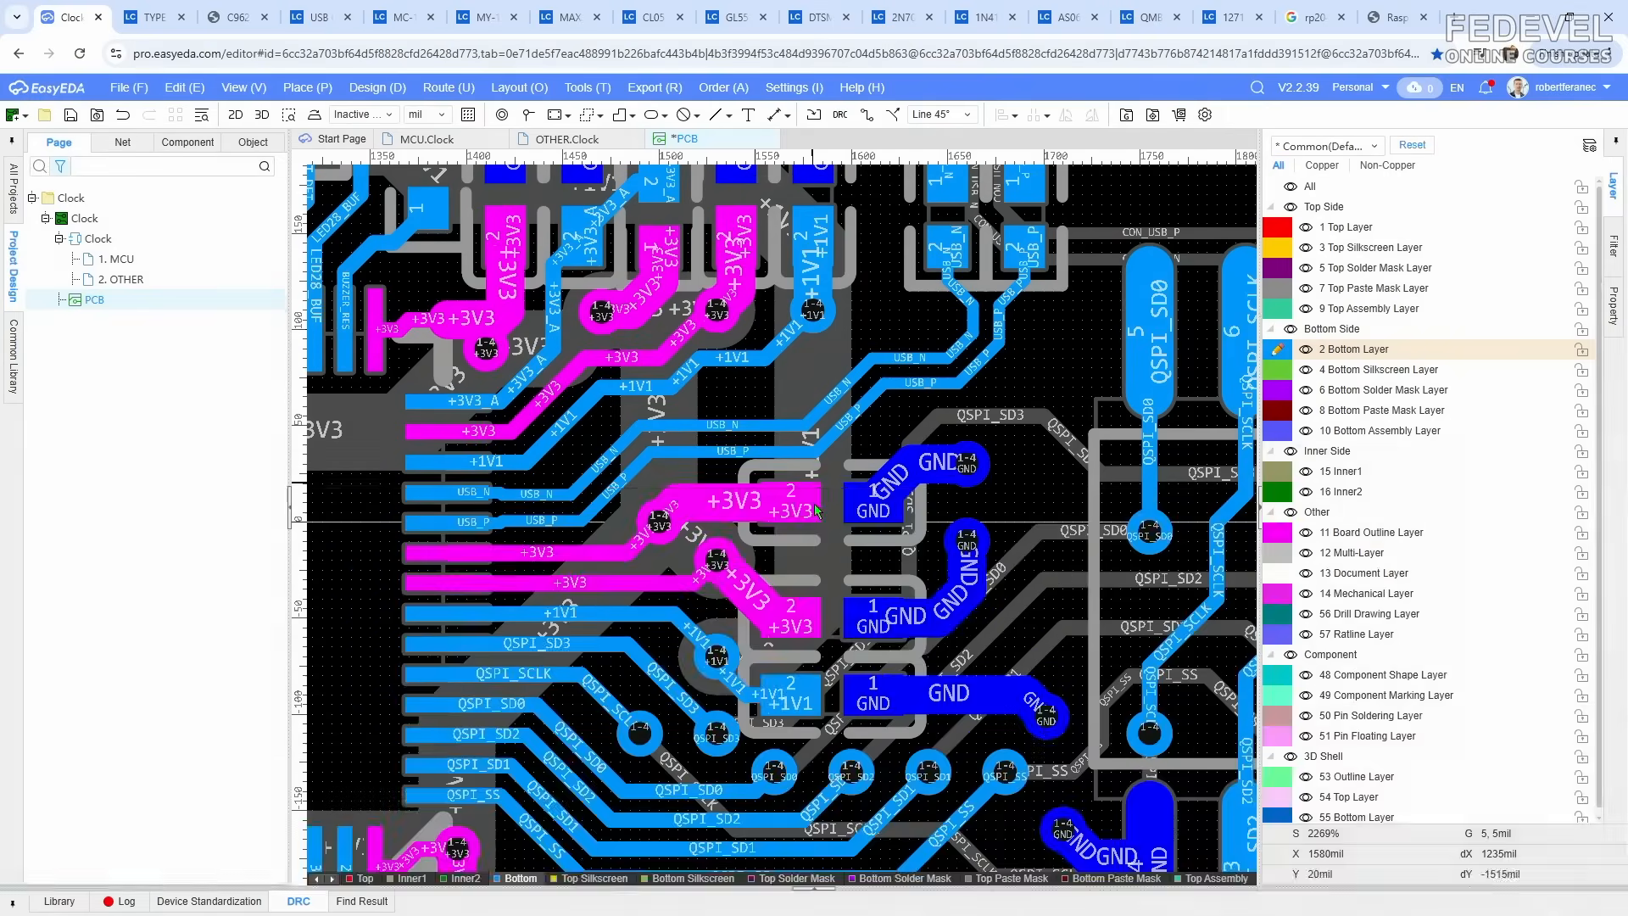
pyautogui.scroll(-4, 627, 481)
pyautogui.scroll(-4, 627, 481)
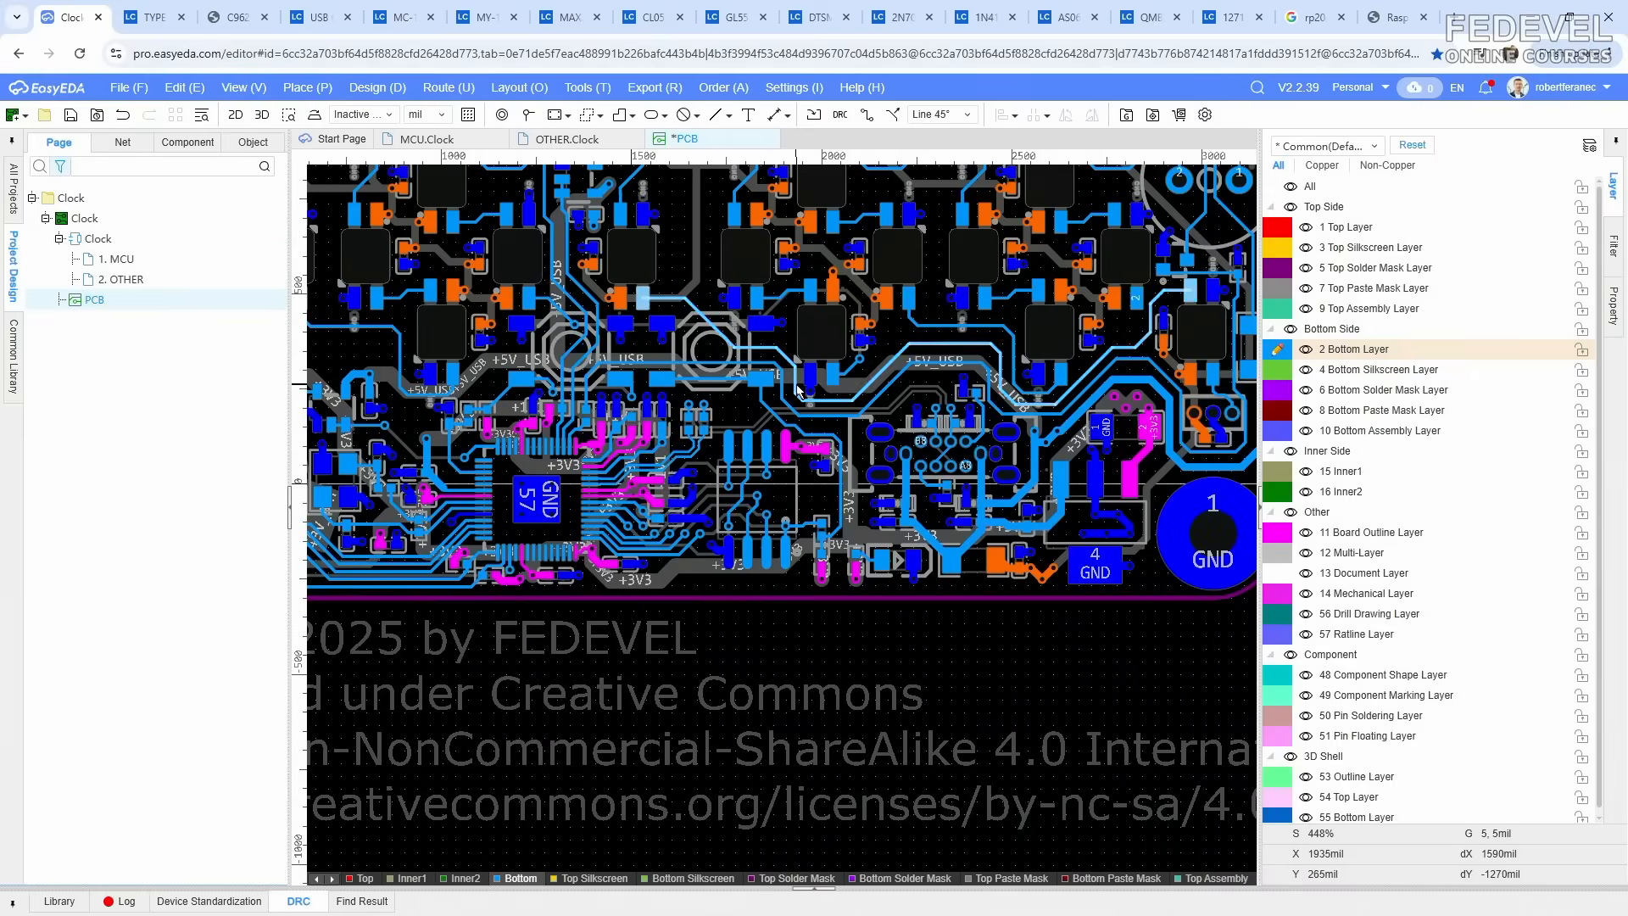
pyautogui.moveTo(797, 397); pyautogui.dragTo(917, 636, button='right')
pyautogui.scroll(-4, 918, 639)
pyautogui.click(838, 410)
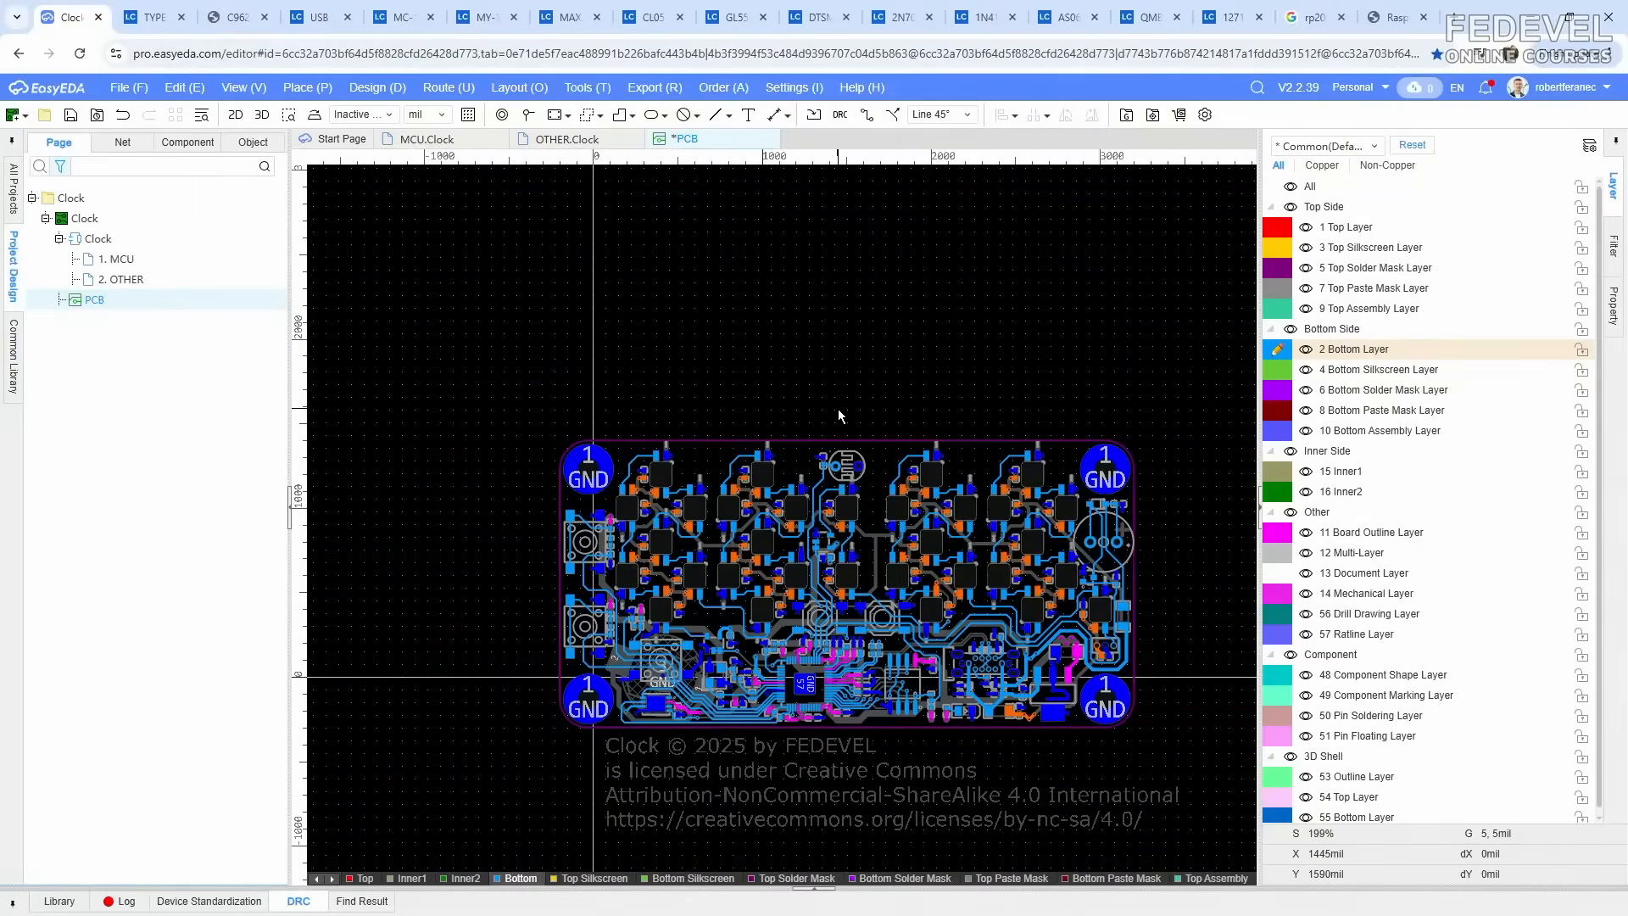
pyautogui.press('k')
pyautogui.click(72, 116)
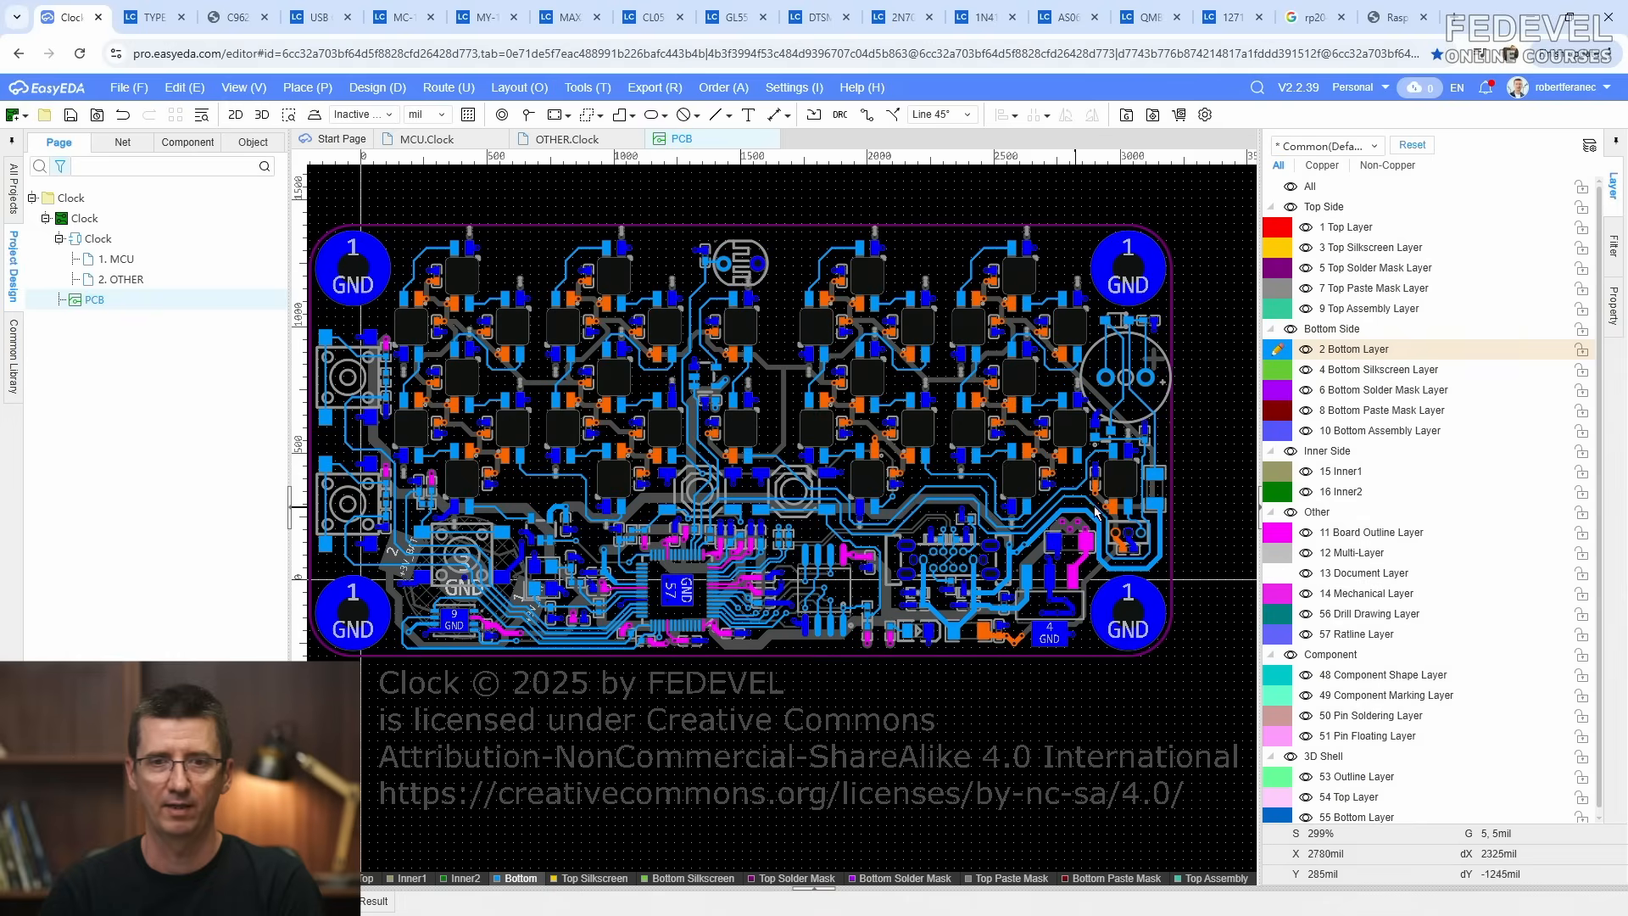
# Step: Make the top layer active and start placing a polygon copper region on it
pyautogui.click(1279, 229)
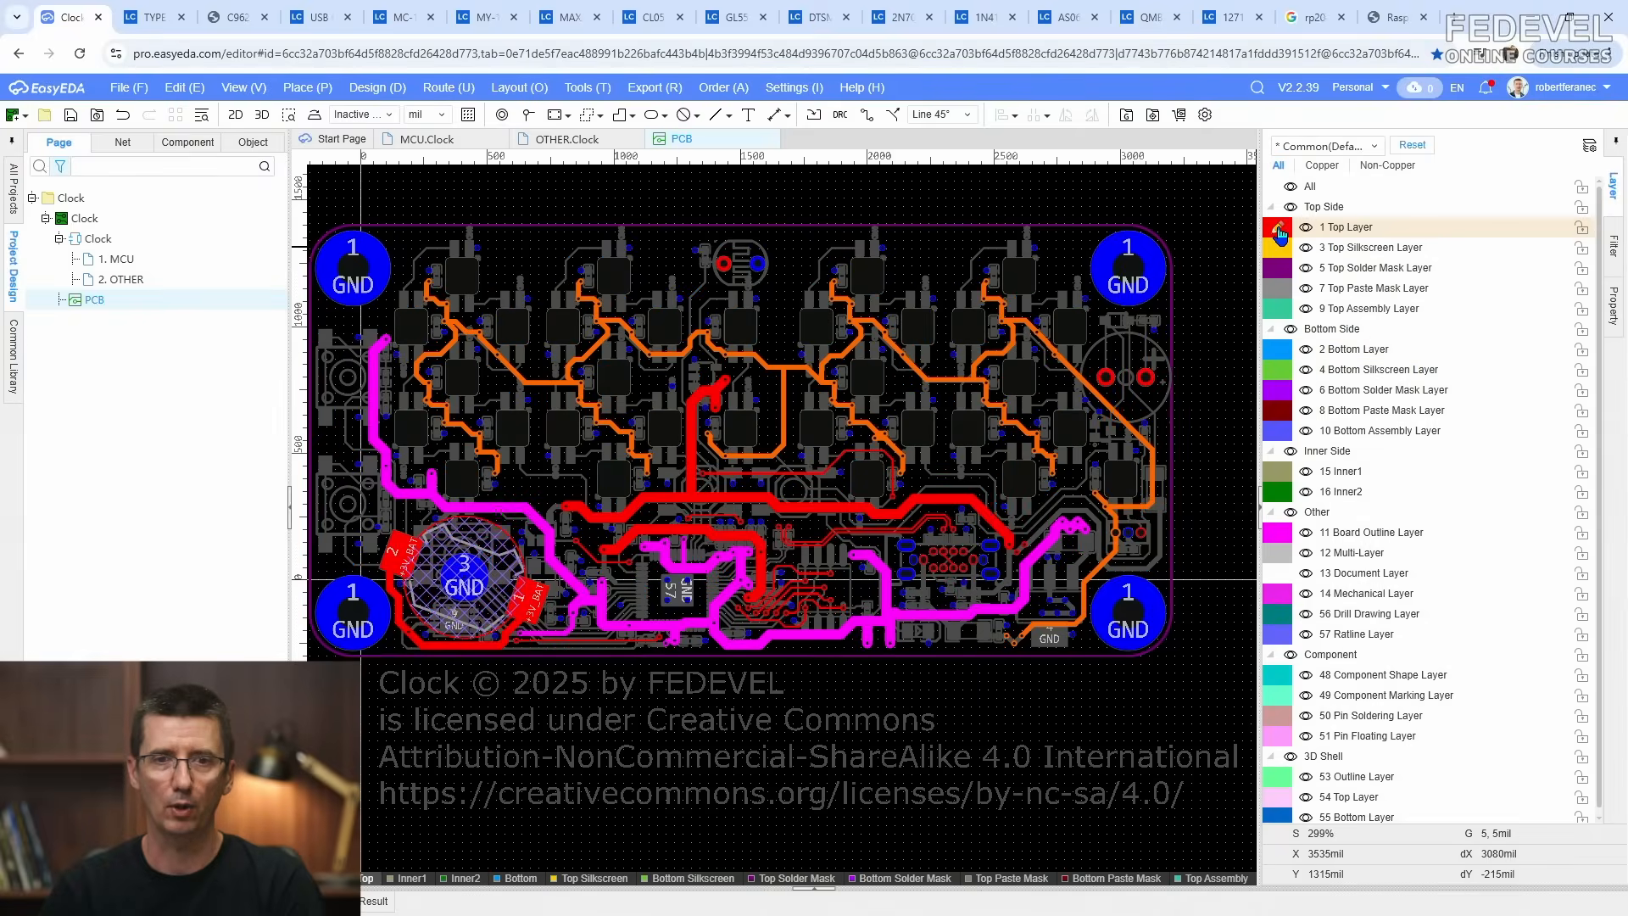
pyautogui.click(307, 88)
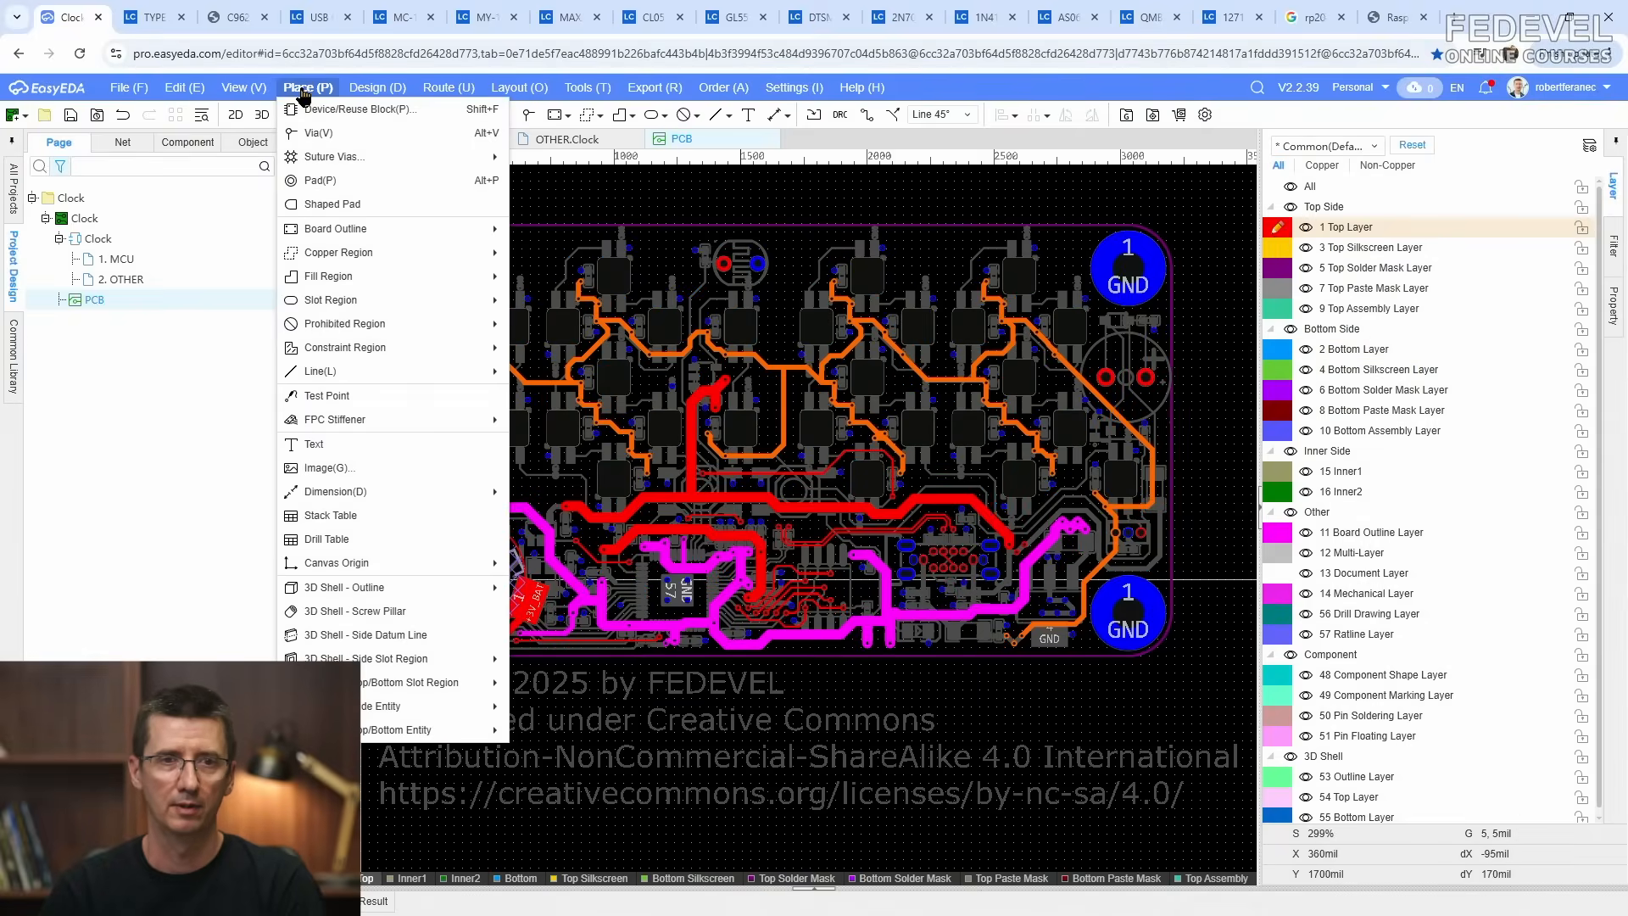
pyautogui.moveTo(327, 253)
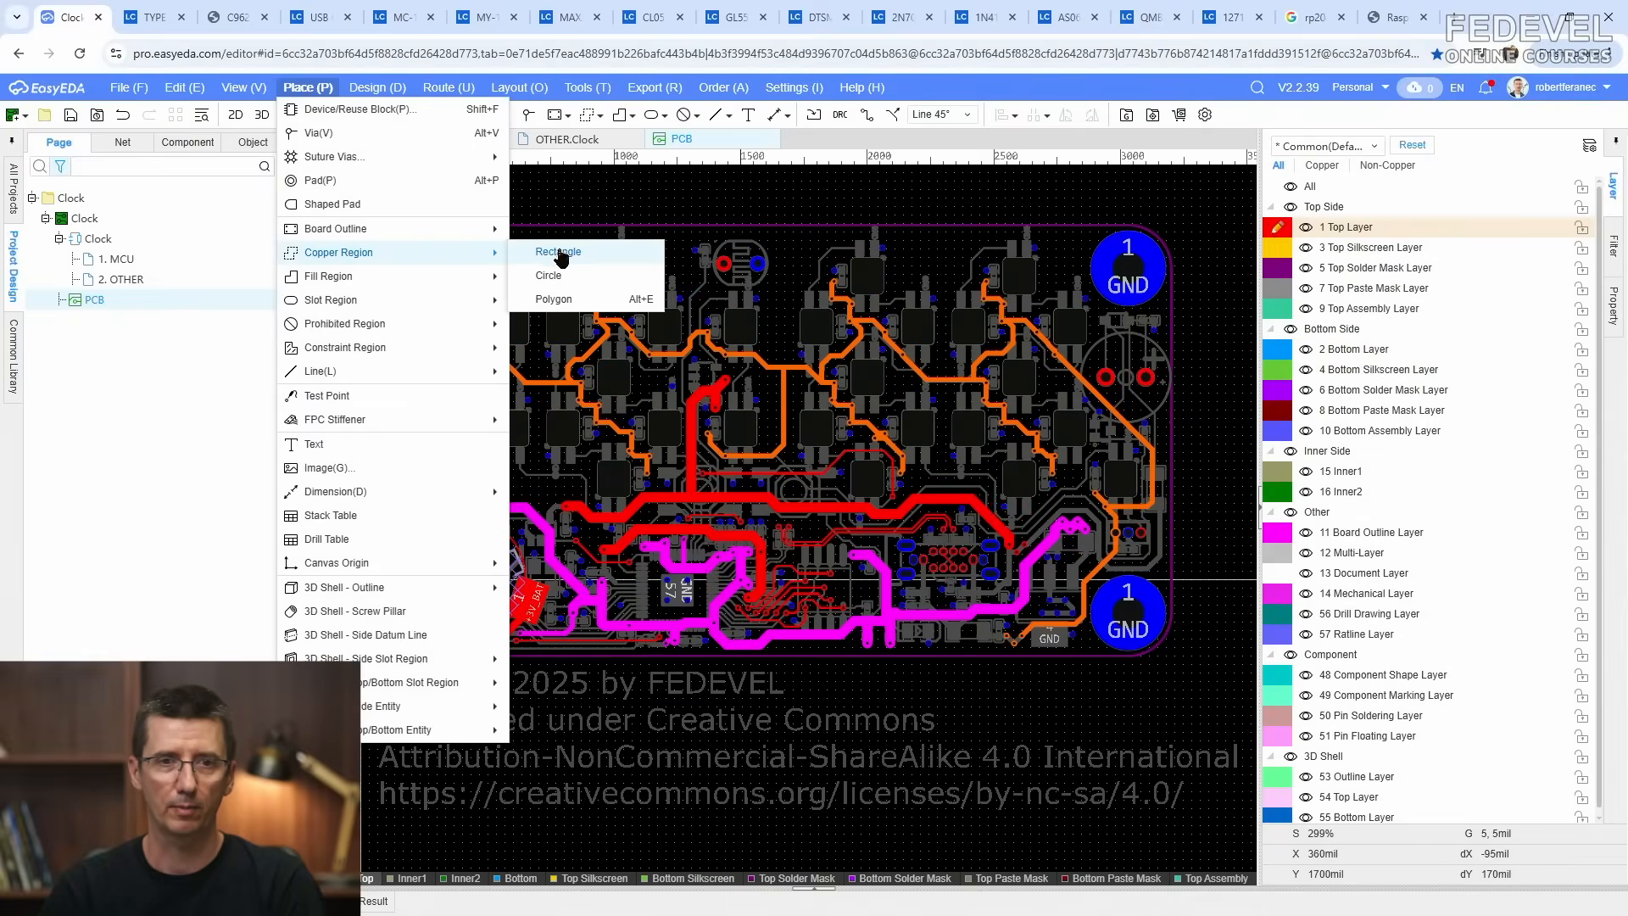
pyautogui.click(553, 301)
pyautogui.scroll(-2, 599, 299)
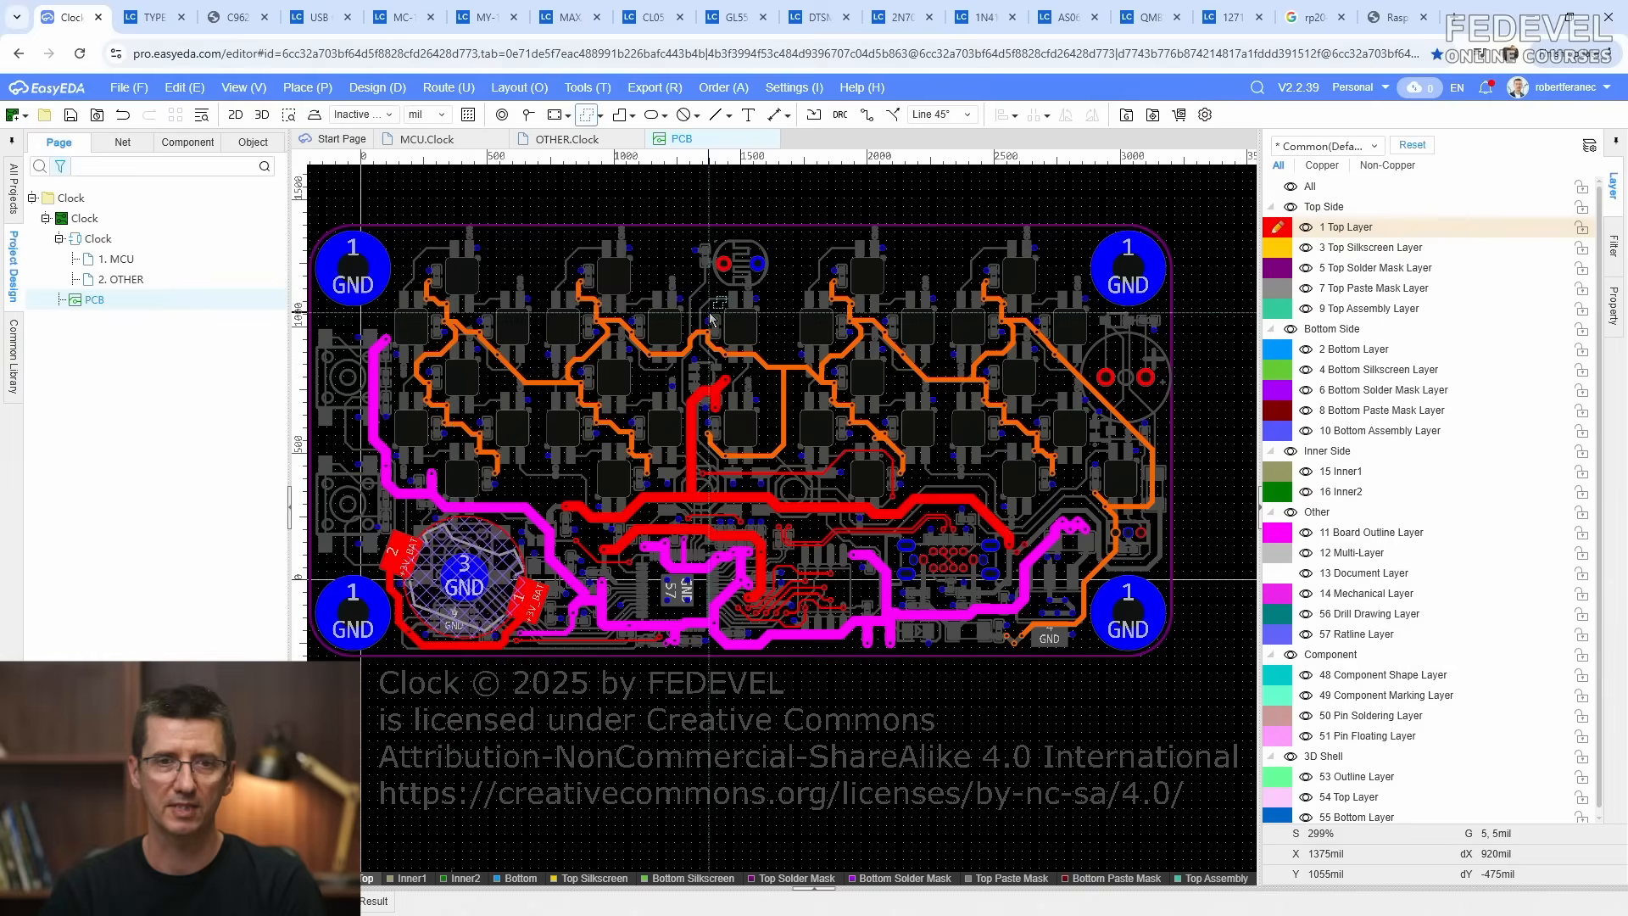
# Step: Begin the copper region outline beside the upper-left mounting hole at about X 245, Y 1380 mil and bring it down past the LEDs to X 450, Y 400 mil
pyautogui.scroll(-2, 585, 274)
pyautogui.scroll(10, 585, 274)
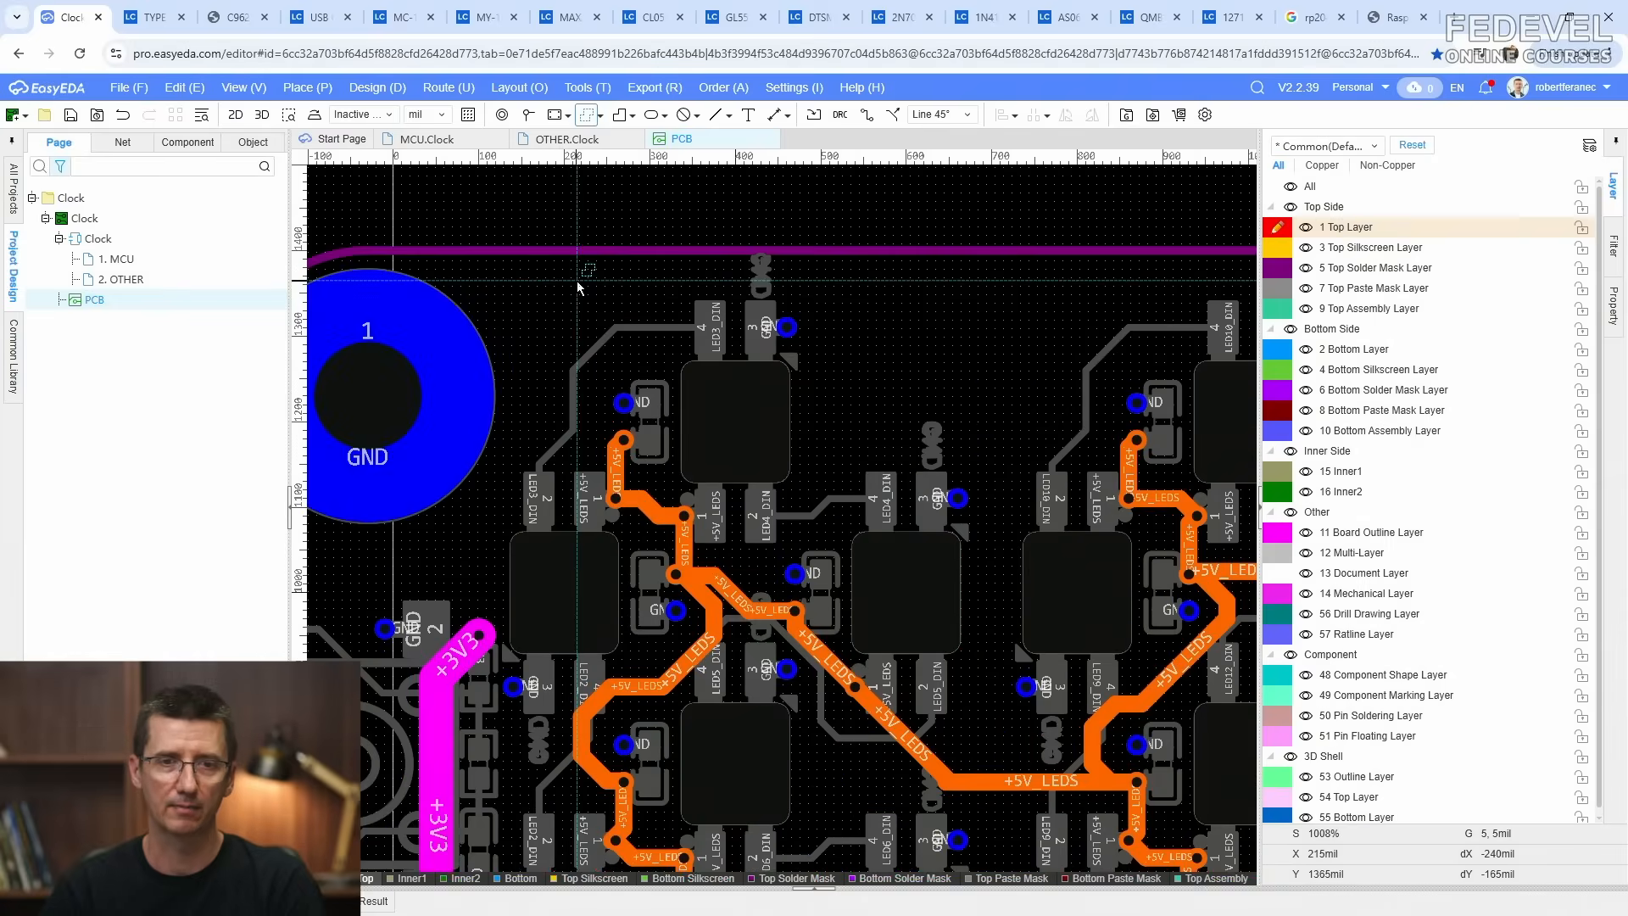
pyautogui.scroll(6, 580, 284)
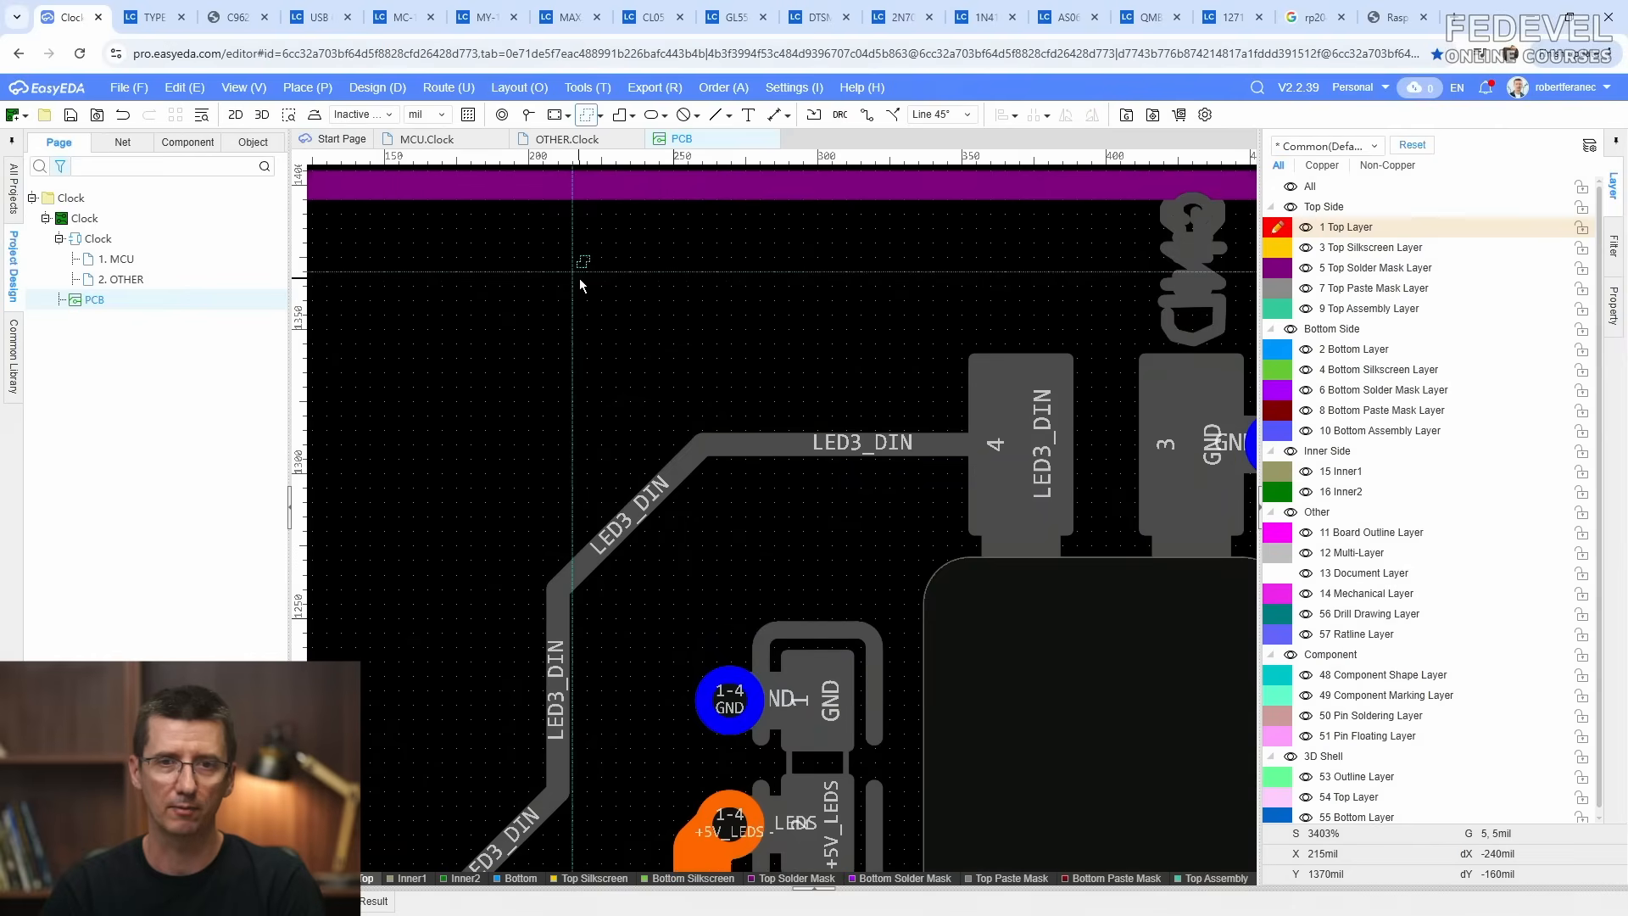
pyautogui.scroll(-6, 659, 241)
pyautogui.scroll(-2, 661, 247)
pyautogui.click(662, 246)
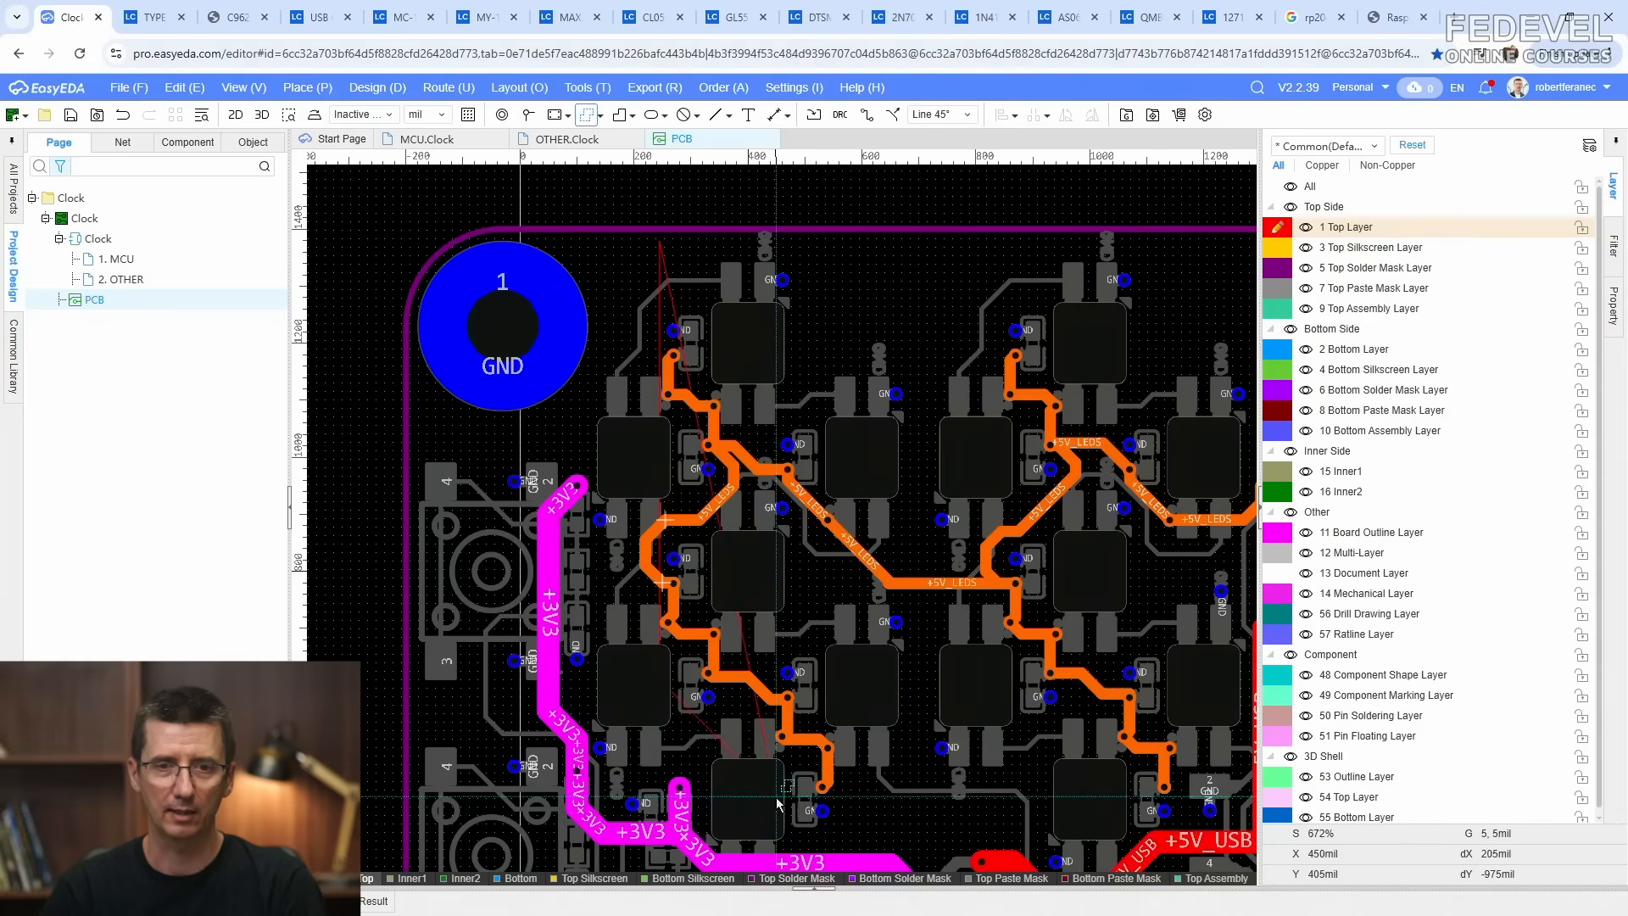
pyautogui.scroll(8, 777, 802)
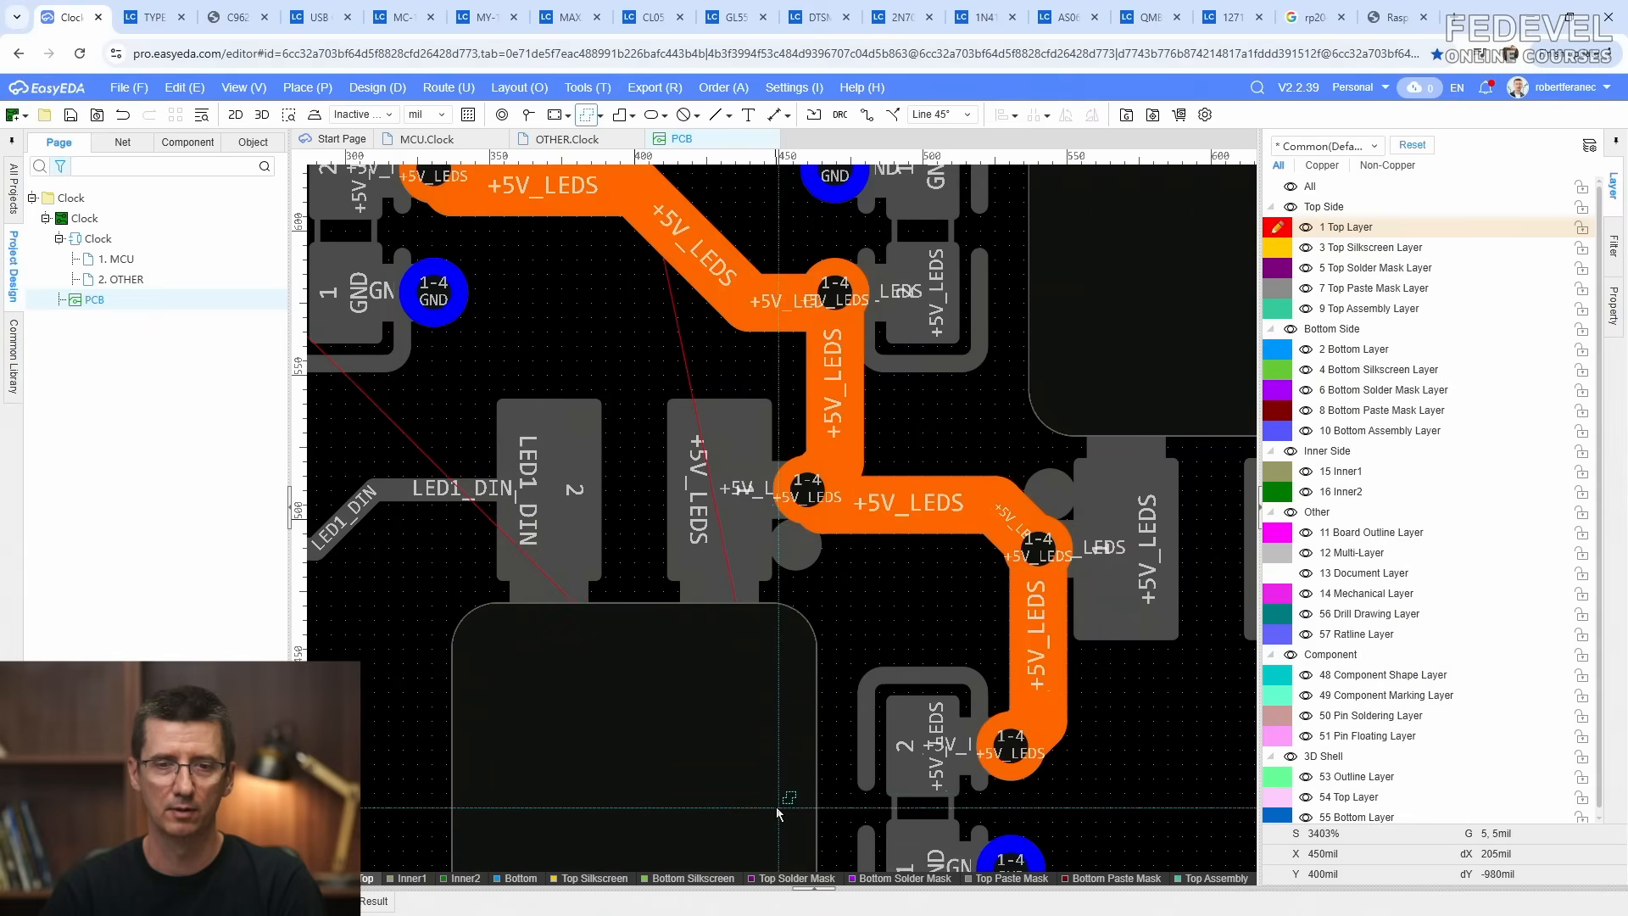
pyautogui.scroll(-12, 776, 806)
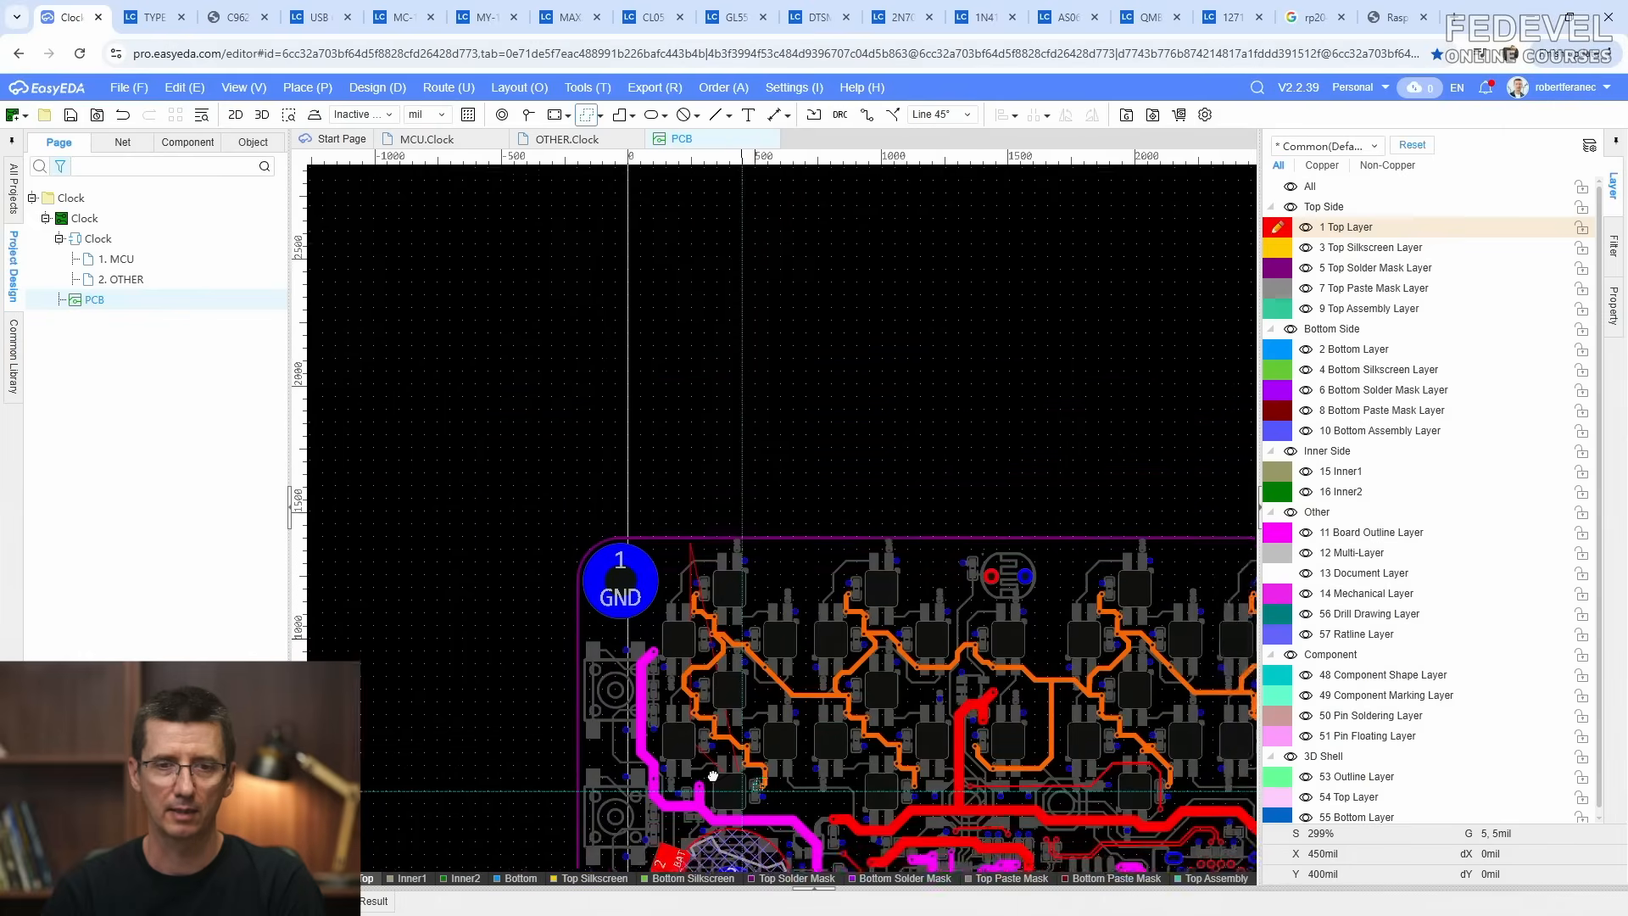
pyautogui.moveTo(713, 776); pyautogui.dragTo(495, 615, button='right')
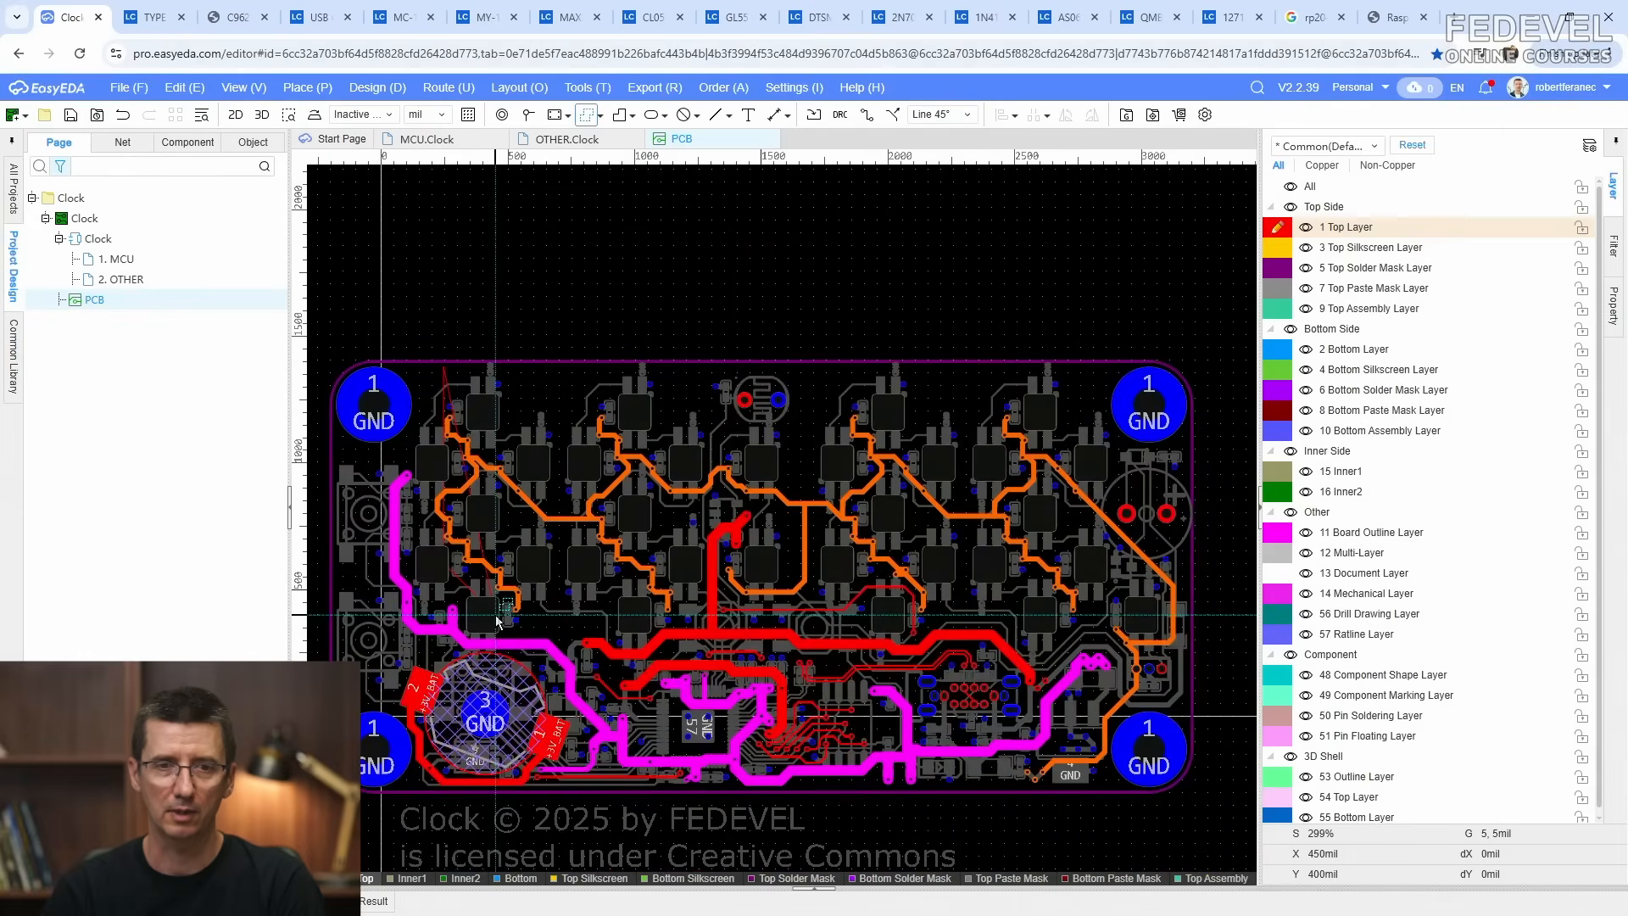
# Step: Continue the outline under the LED rows to X 2880, Y 400 mil, then down and diagonally to about X 2530, Y -190 mil
pyautogui.scroll(8, 1111, 632)
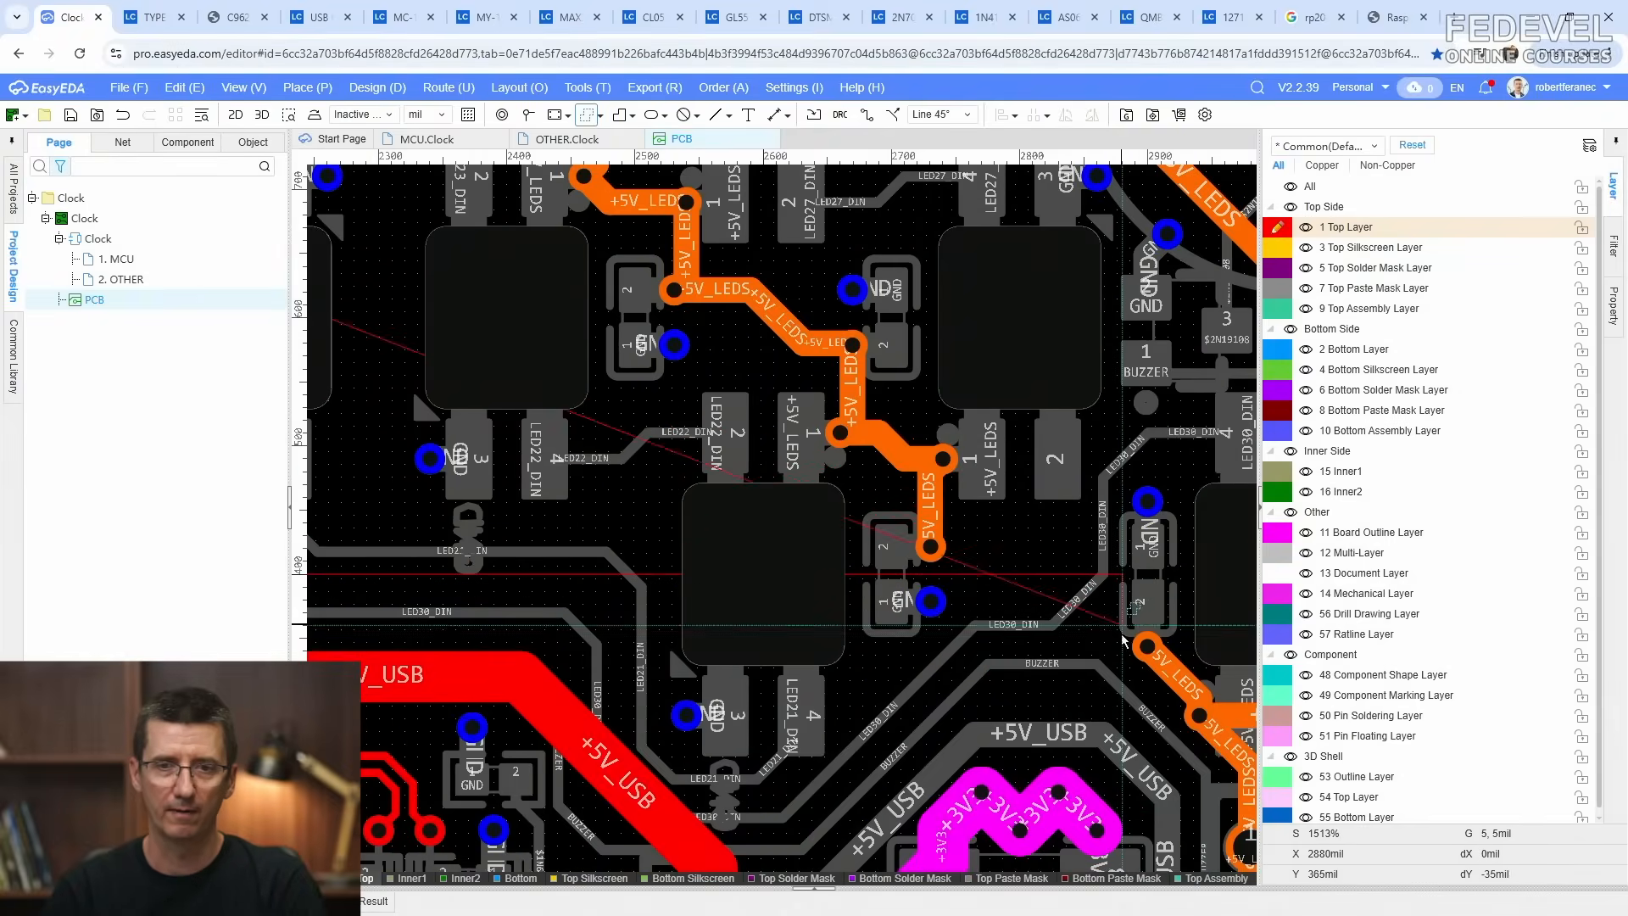
pyautogui.moveTo(1122, 811); pyautogui.dragTo(1132, 665, button='right')
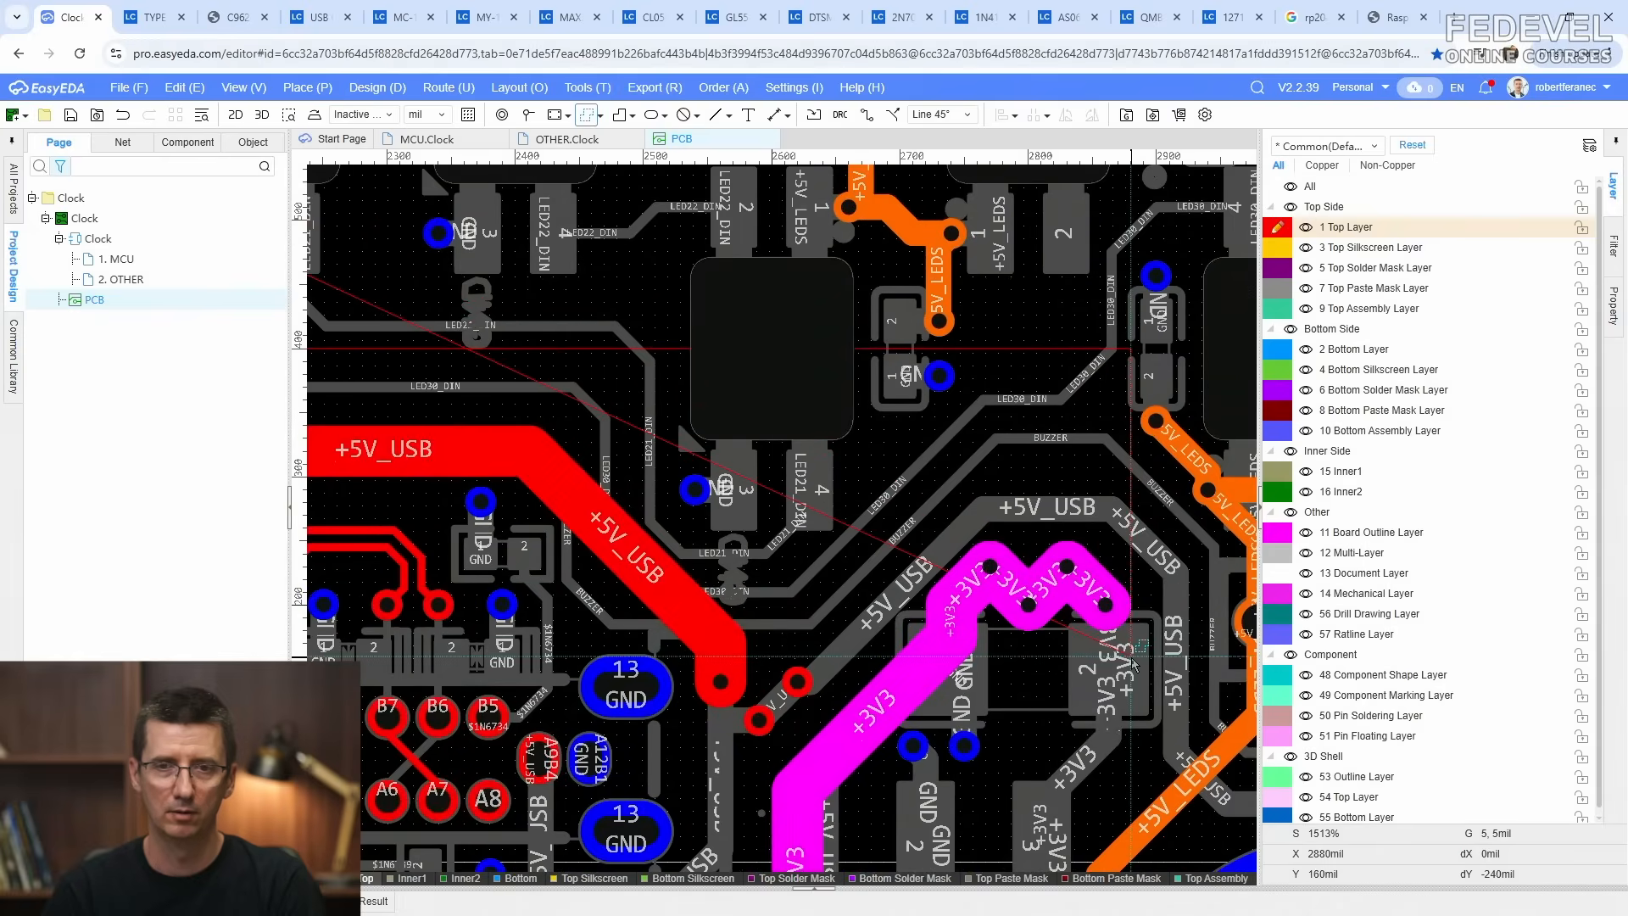
pyautogui.scroll(-5, 1132, 666)
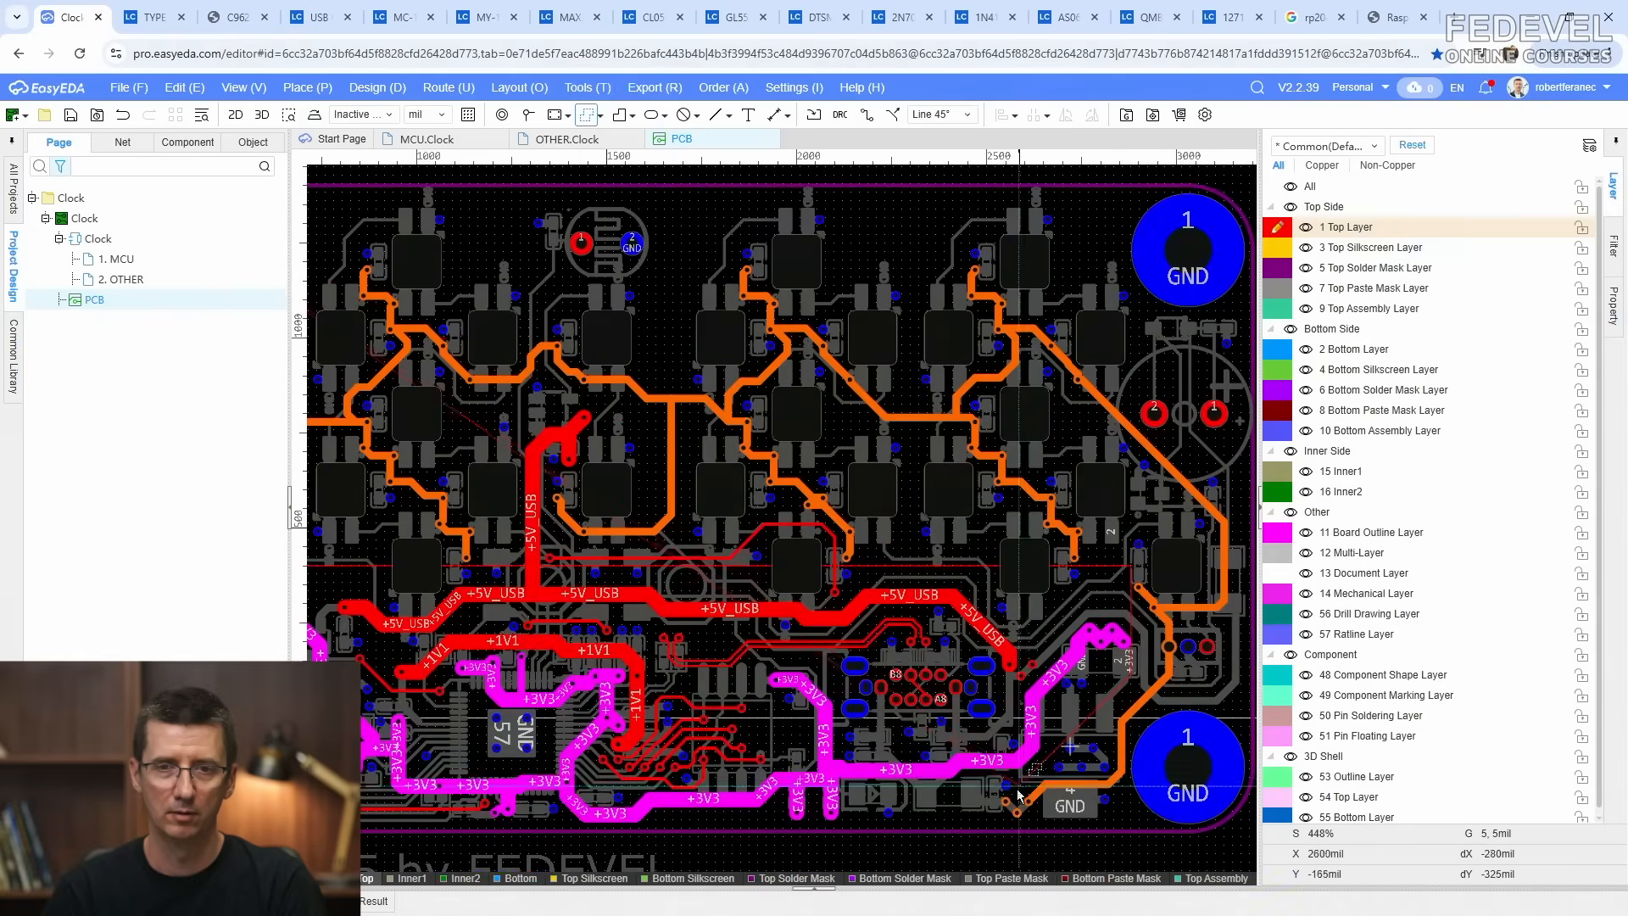
pyautogui.moveTo(1030, 611); pyautogui.dragTo(1029, 572, button='right')
pyautogui.scroll(2, 1029, 573)
pyautogui.scroll(-1, 1009, 559)
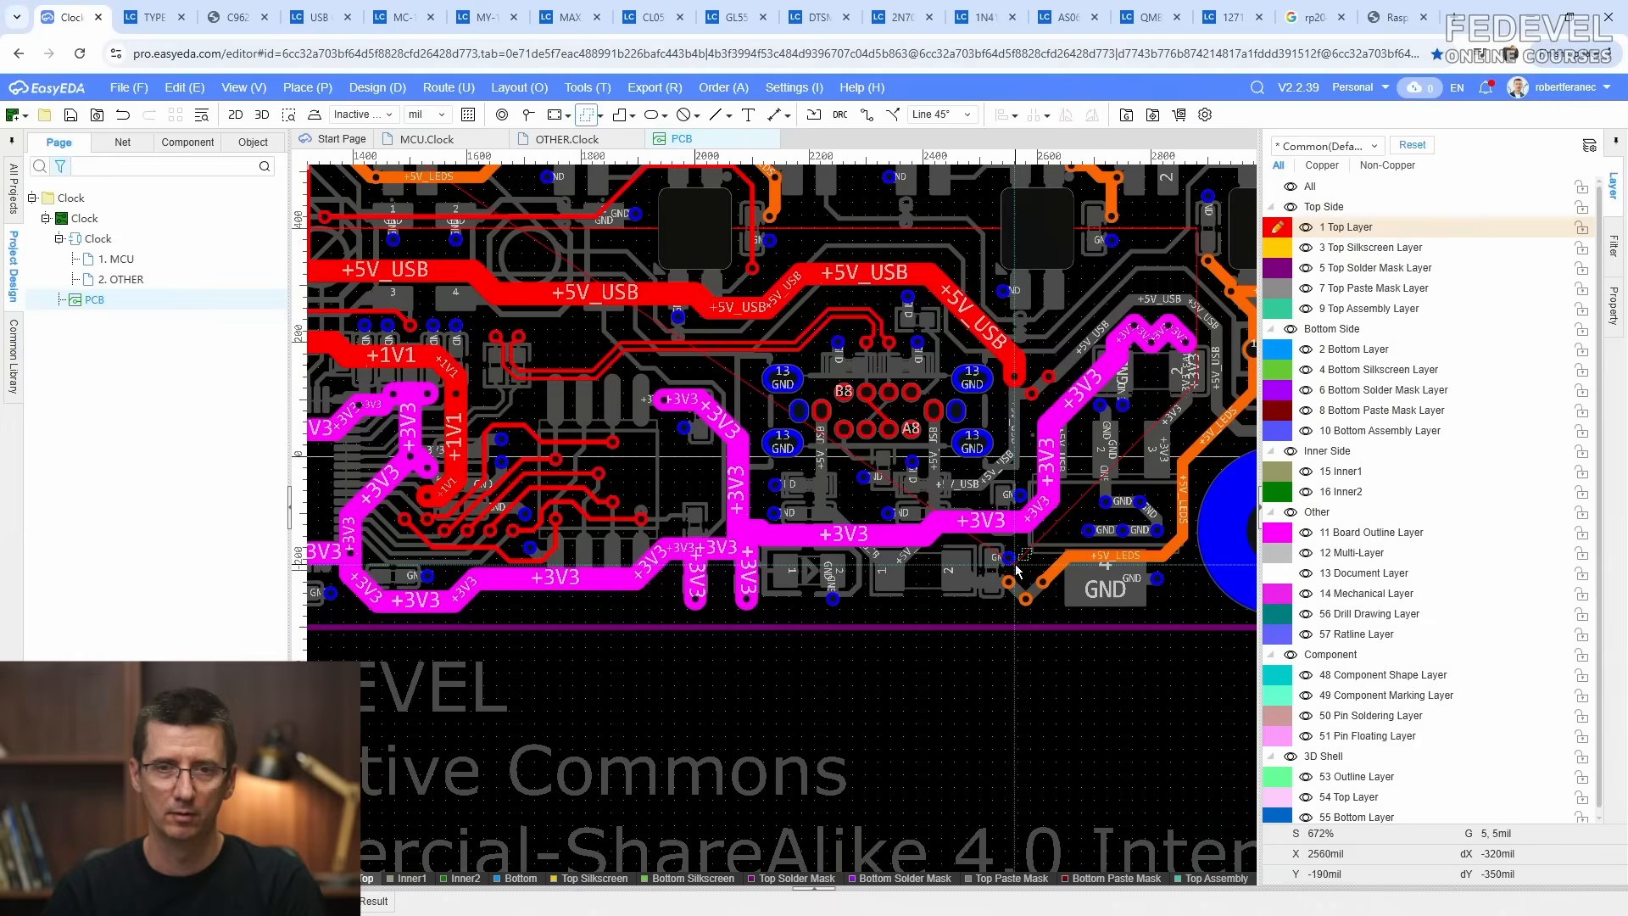
pyautogui.scroll(3, 1009, 560)
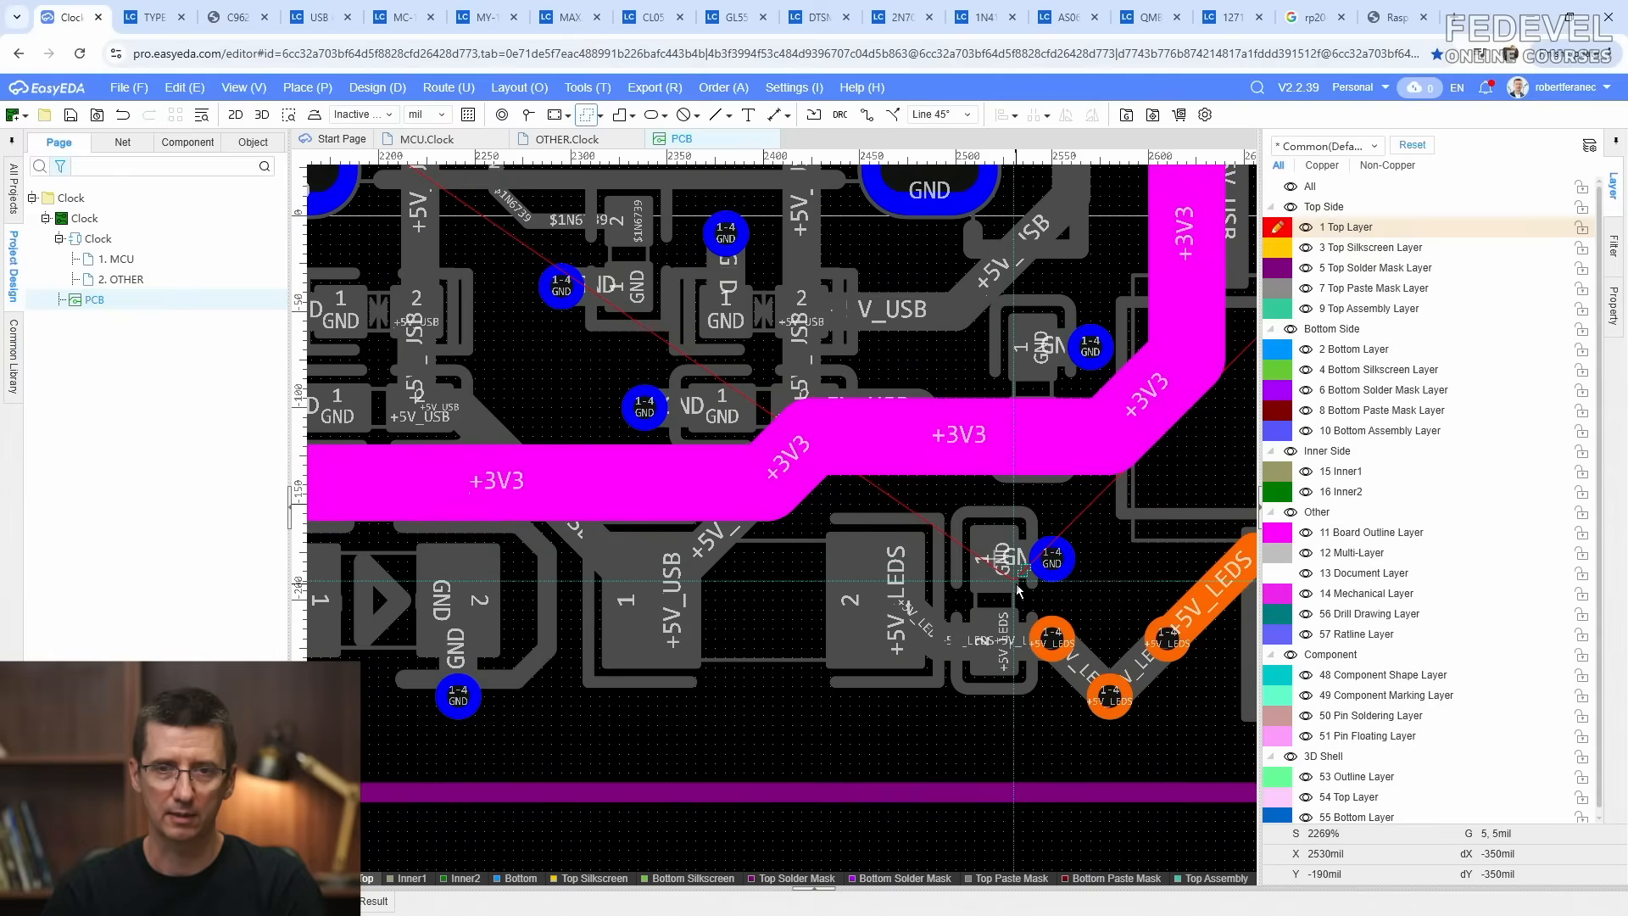
pyautogui.click(1017, 586)
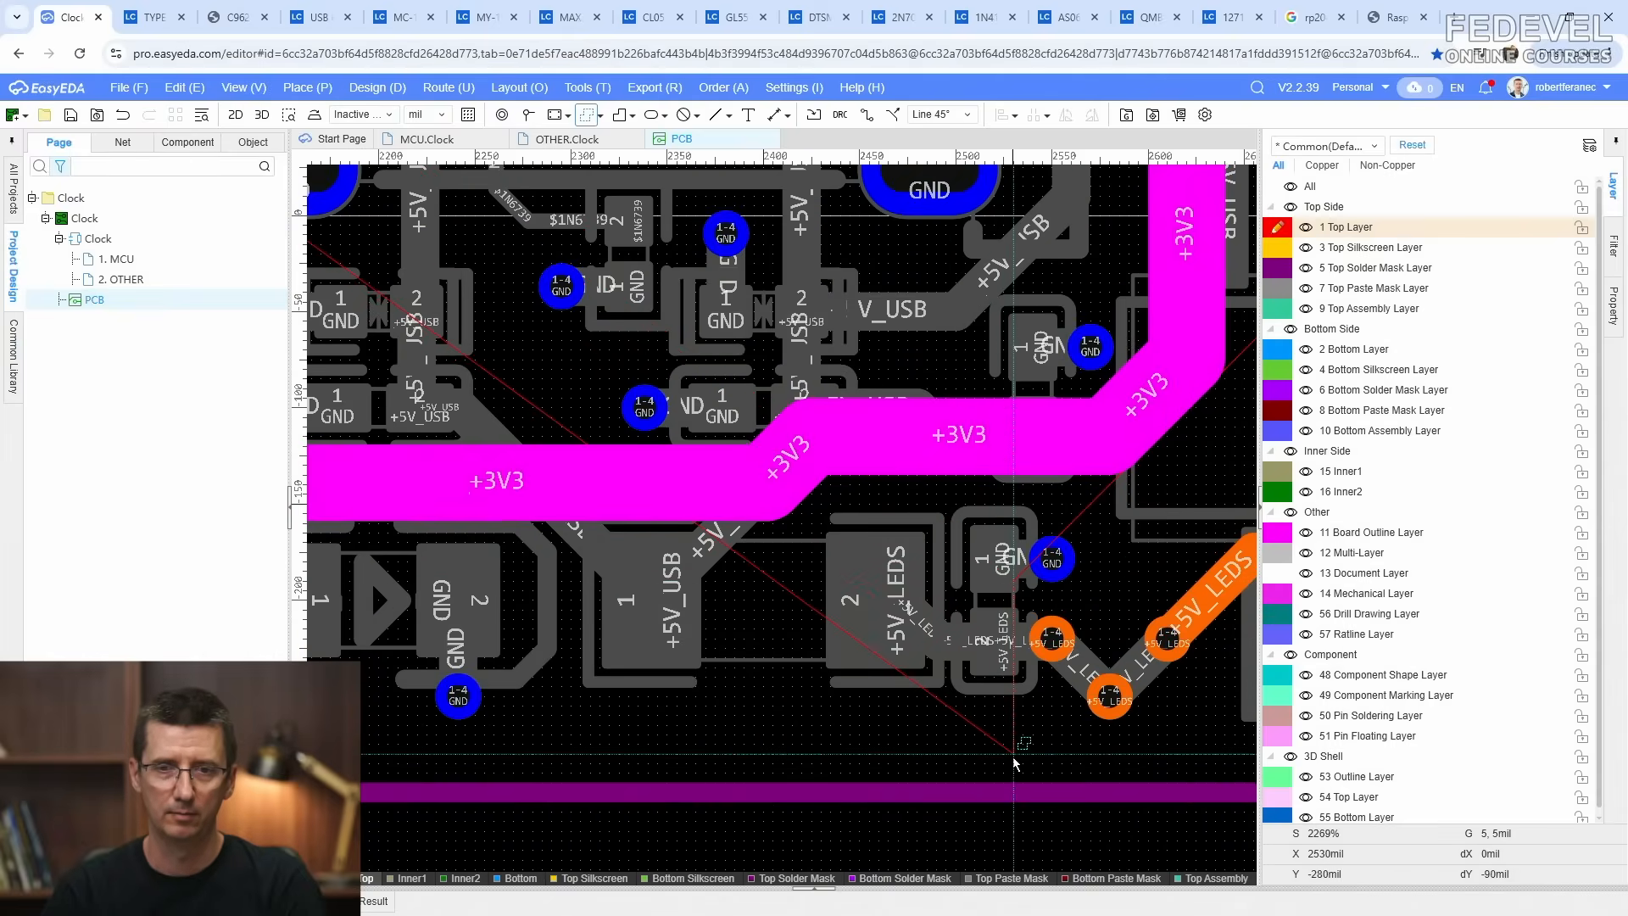
# Step: Extend the outline along the board's bottom edge and up the right edge to about X 3180, Y 1380 mil
pyautogui.scroll(-6, 1015, 763)
pyautogui.scroll(3, 1018, 729)
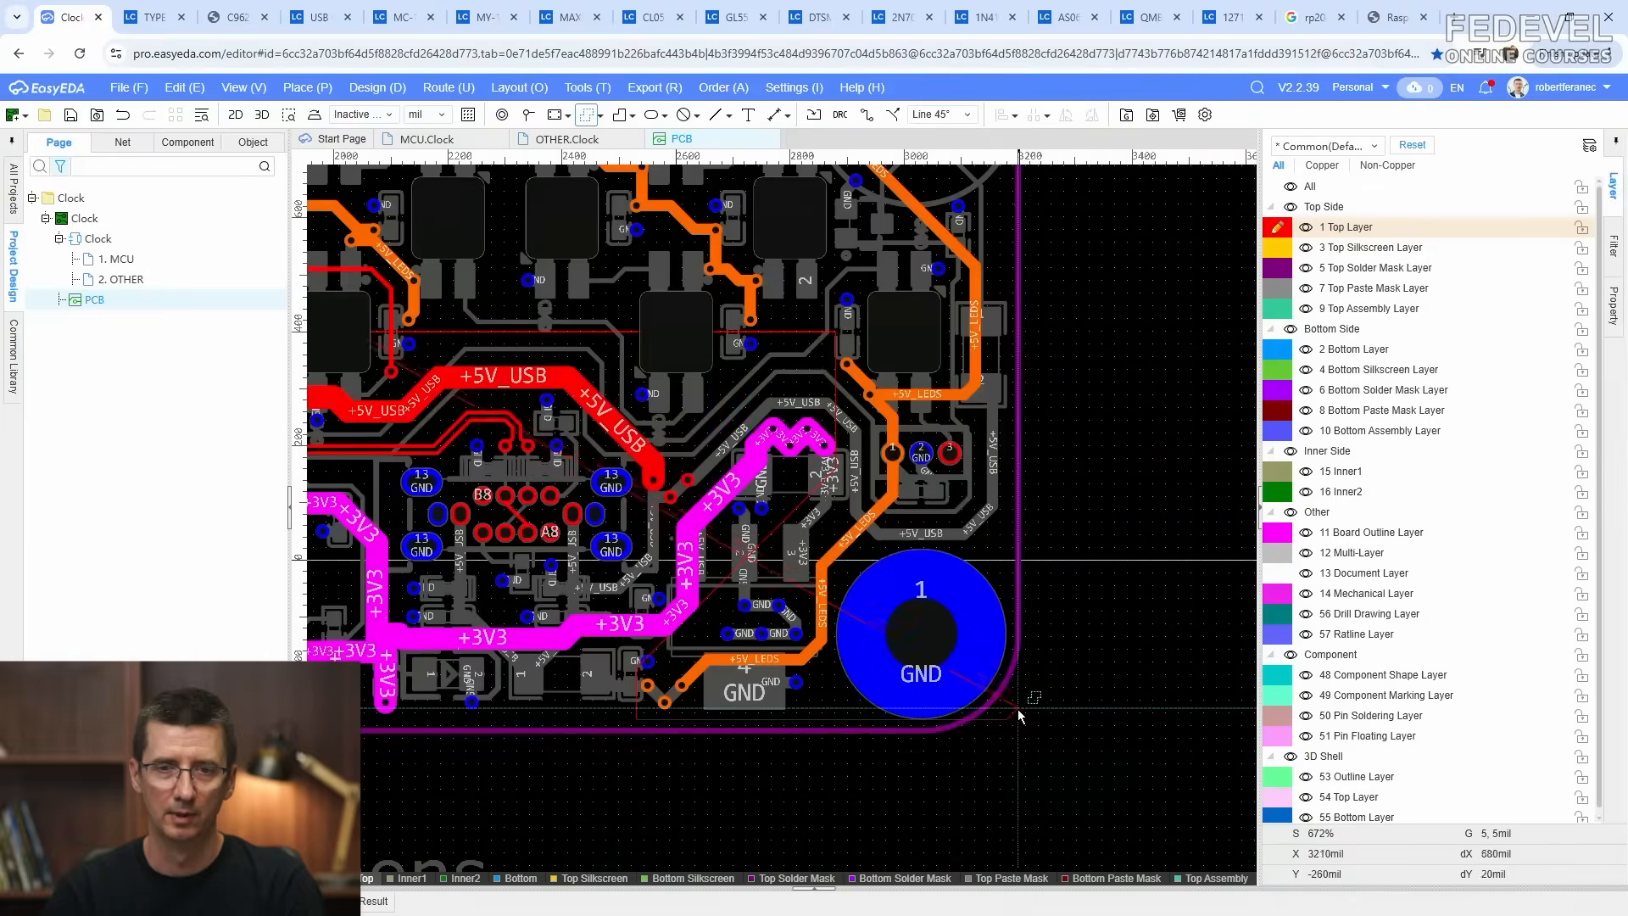
pyautogui.scroll(2, 1018, 715)
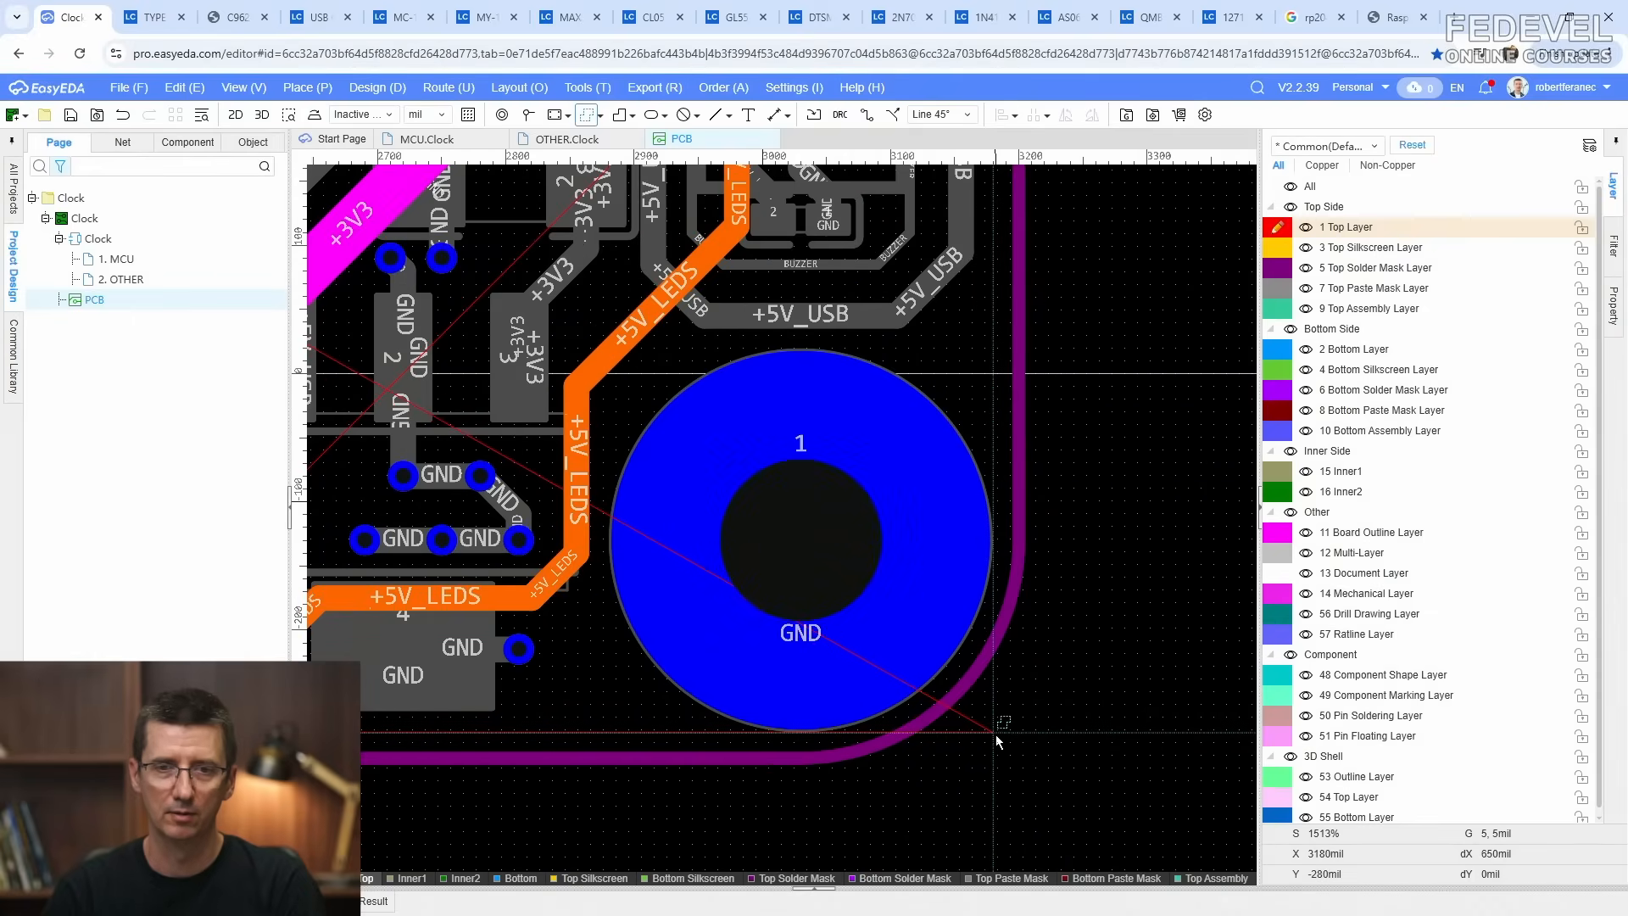
pyautogui.scroll(-4, 997, 741)
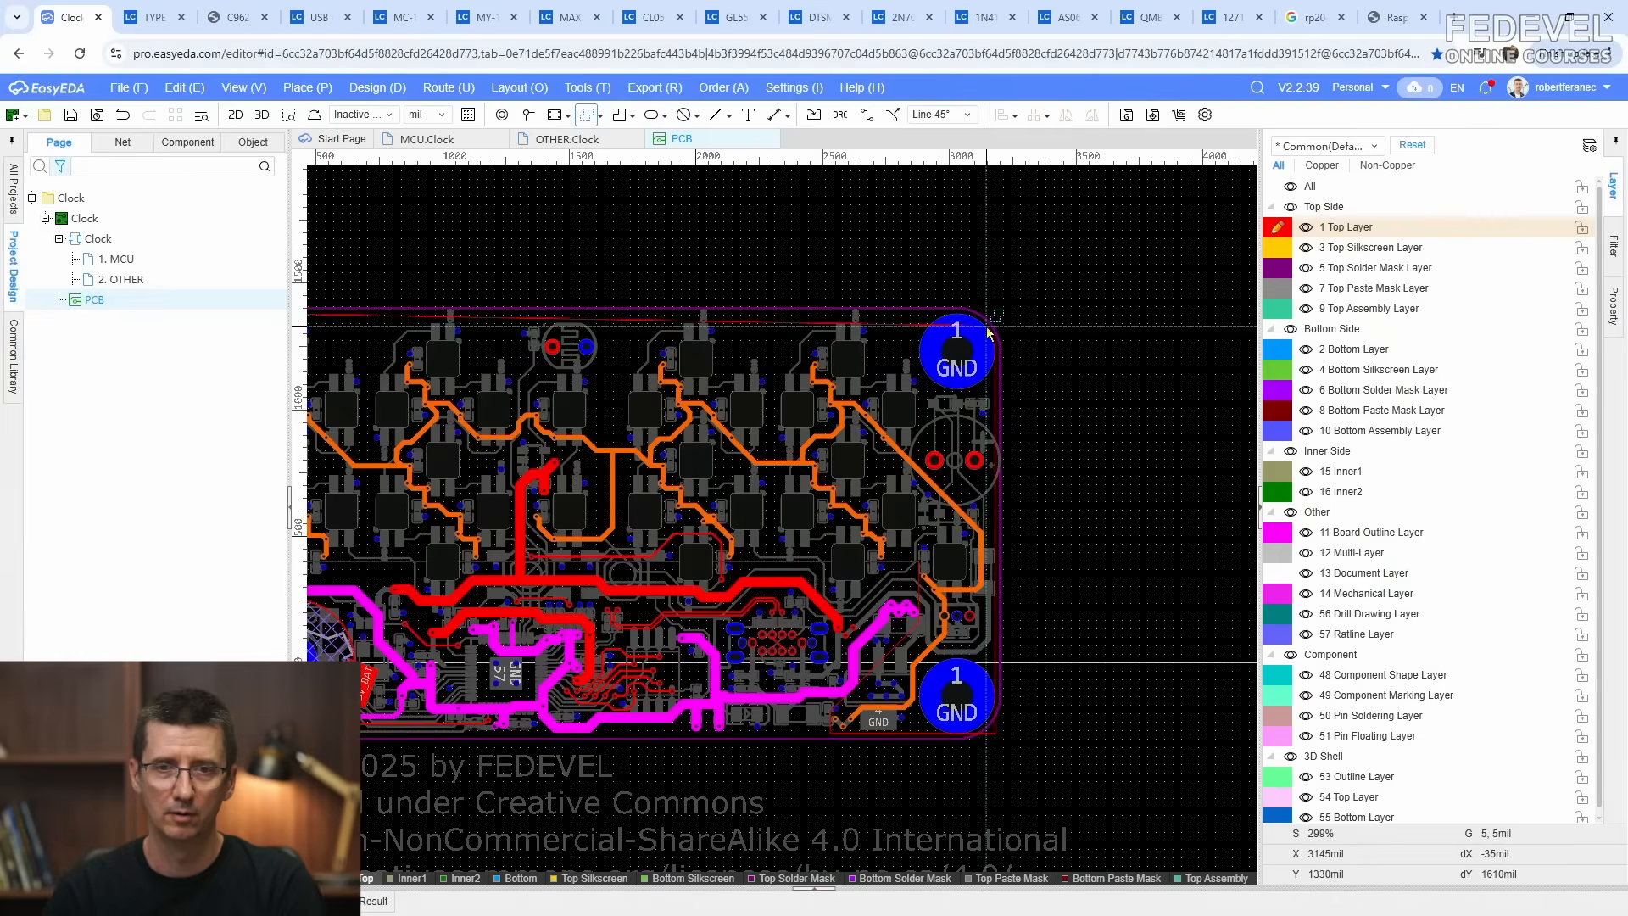
pyautogui.scroll(1, 997, 317)
pyautogui.scroll(3, 1003, 307)
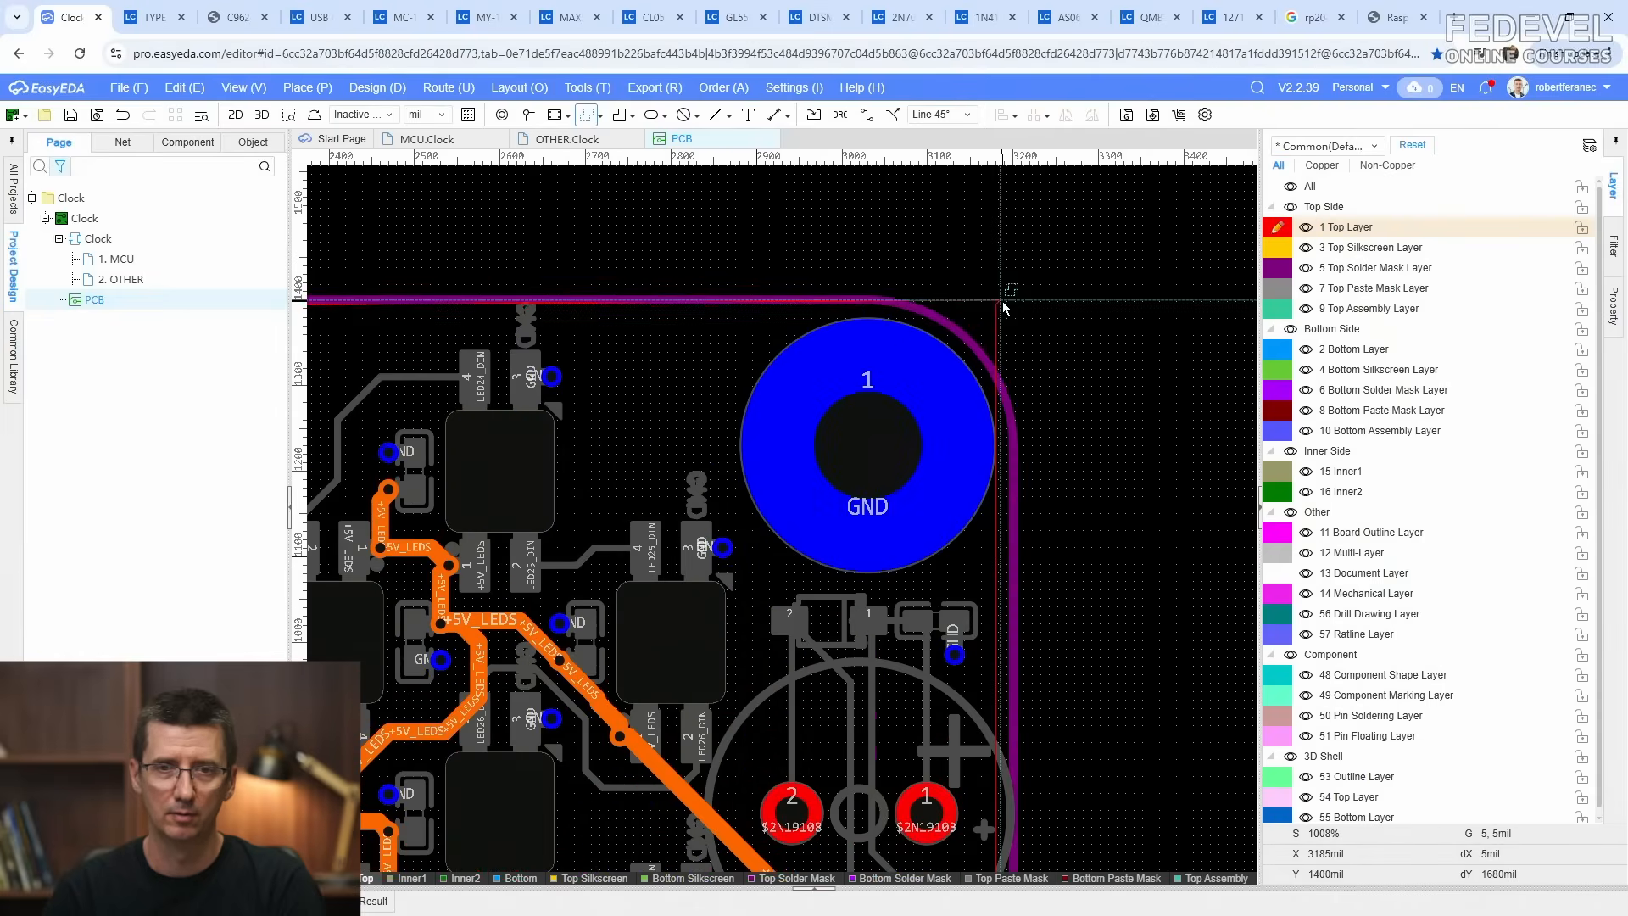
pyautogui.scroll(4, 995, 317)
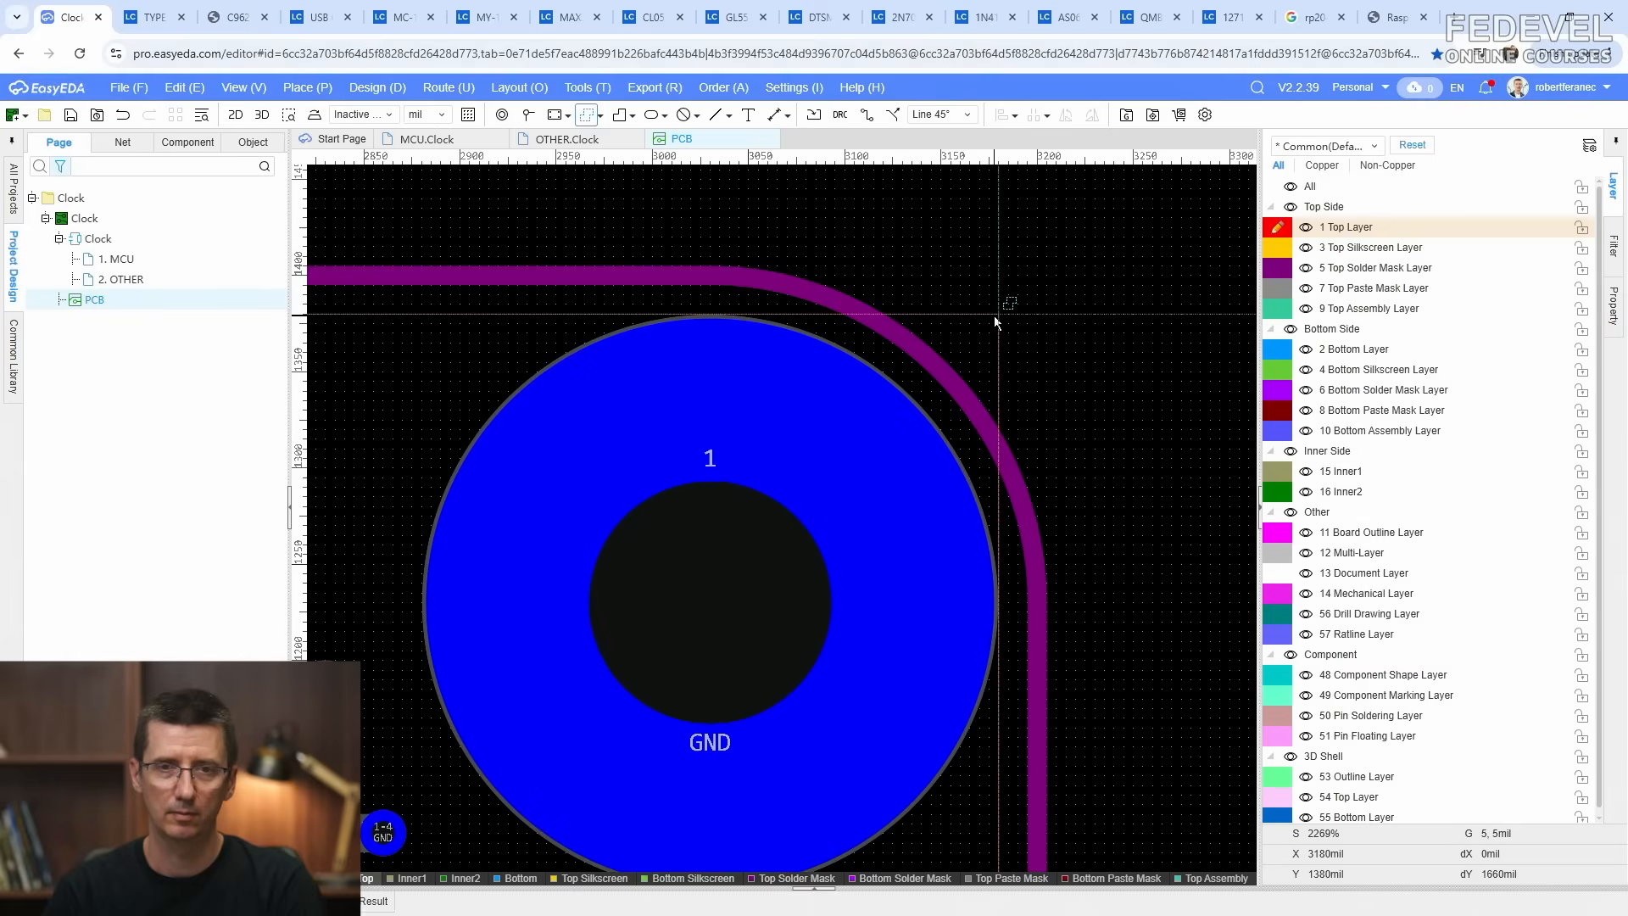
# Step: Run the outline back along the board's top edge and close it at its starting point
pyautogui.scroll(-8, 993, 315)
pyautogui.scroll(4, 560, 357)
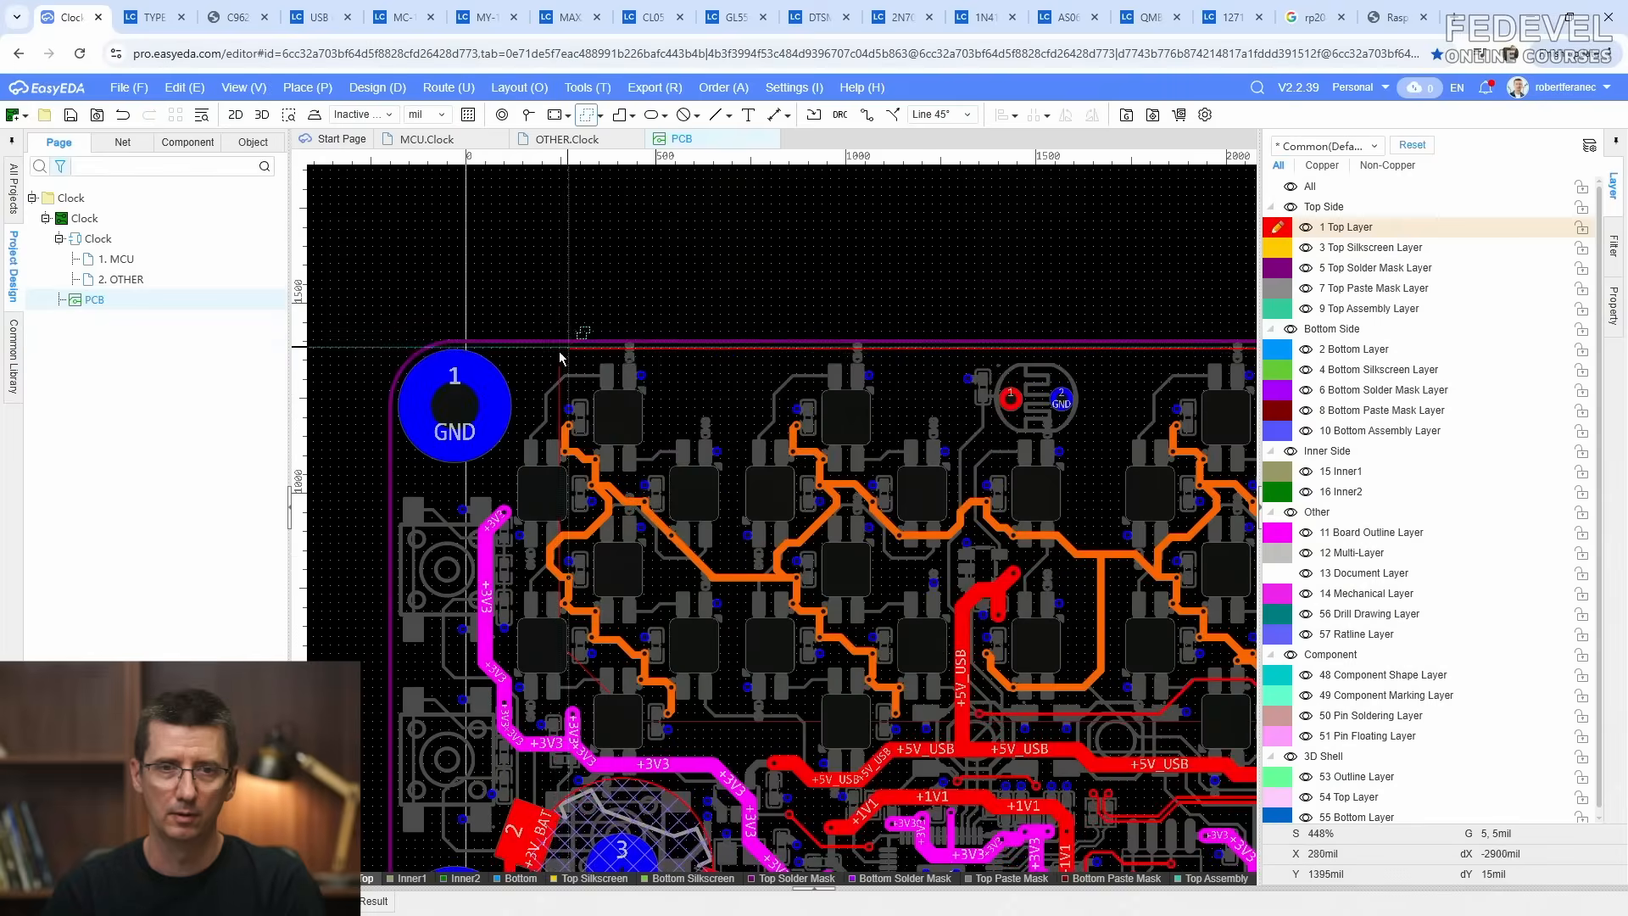
pyautogui.scroll(6, 560, 357)
pyautogui.click(603, 321)
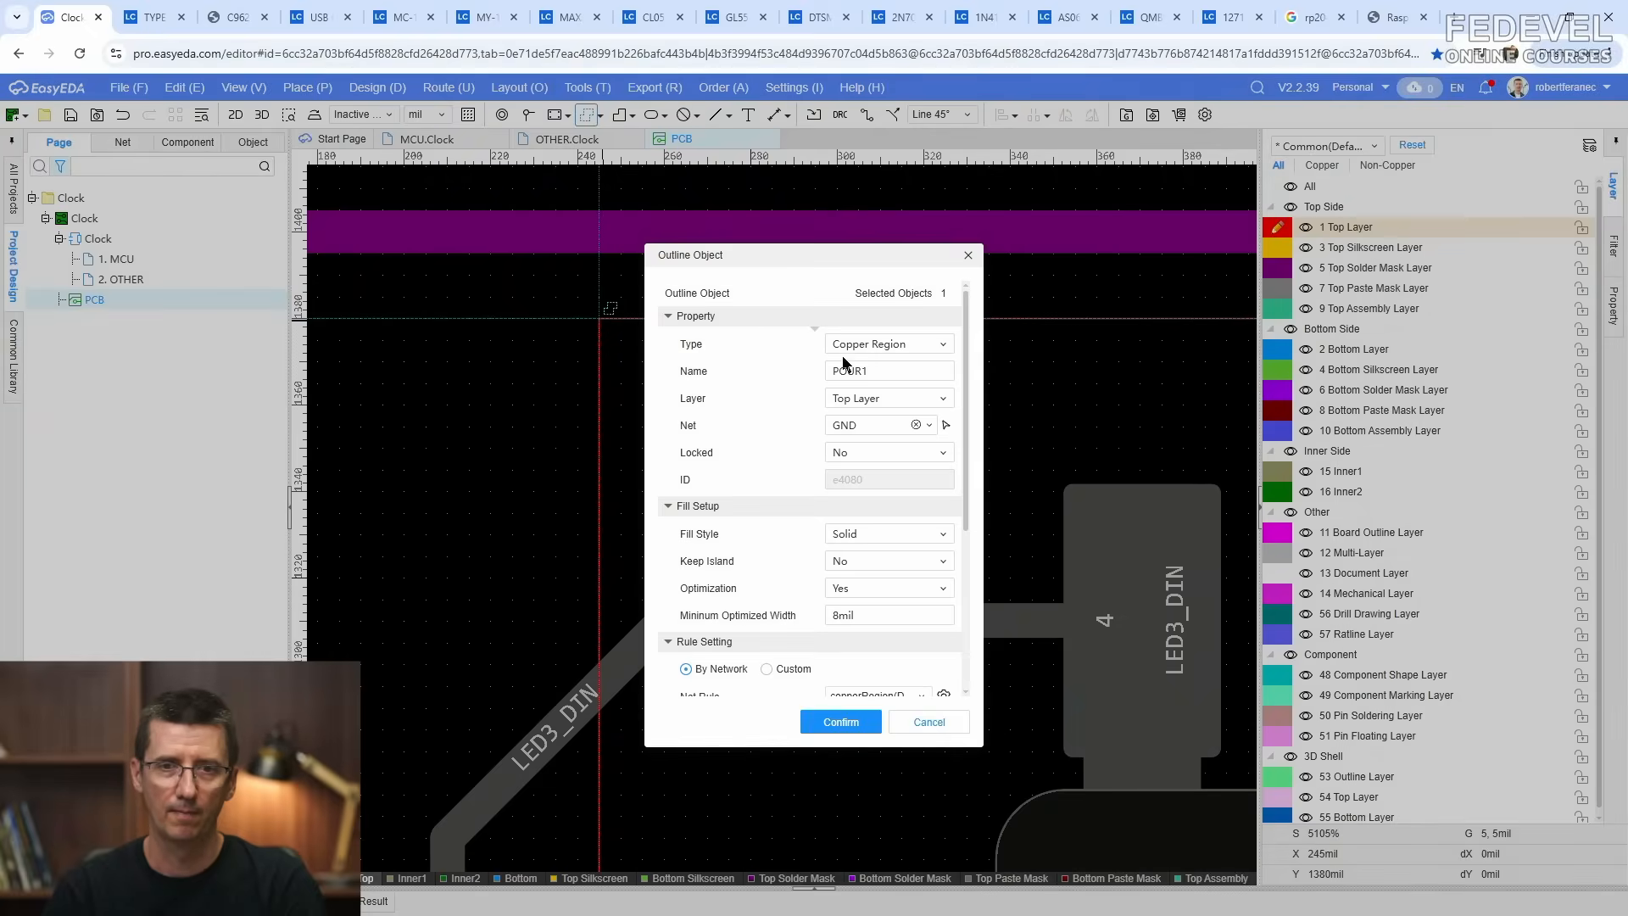
# Step: Set the copper region's net to +5V_LEDS by picking it from existing copper, create the region on the top layer, and save the PCB
pyautogui.click(915, 425)
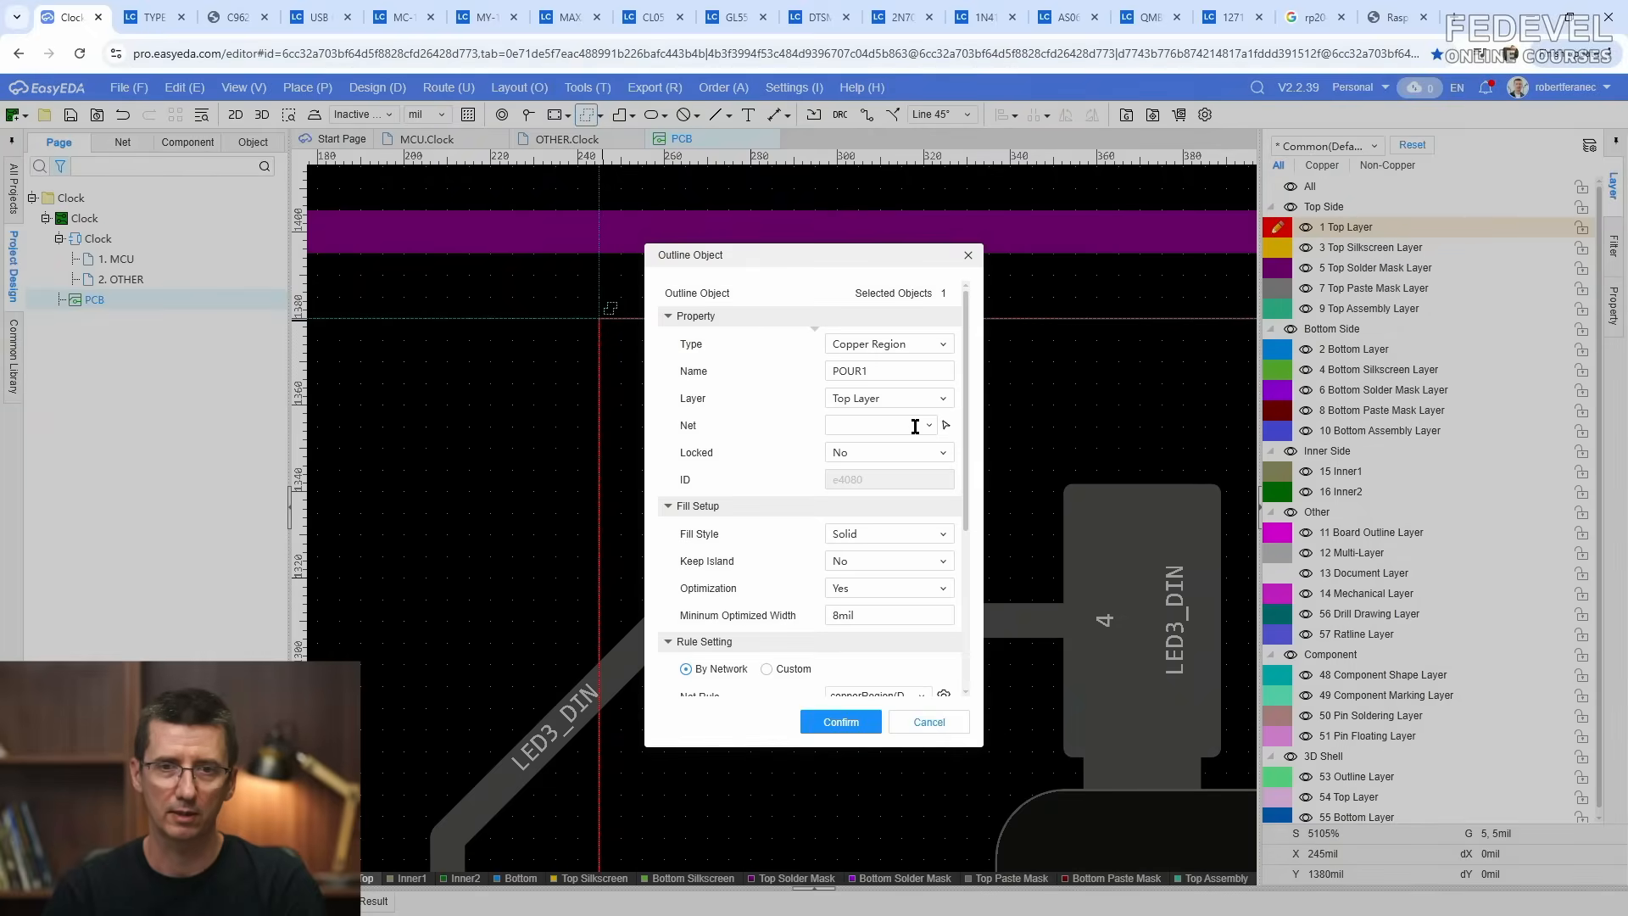
pyautogui.click(946, 425)
pyautogui.scroll(-3, 710, 363)
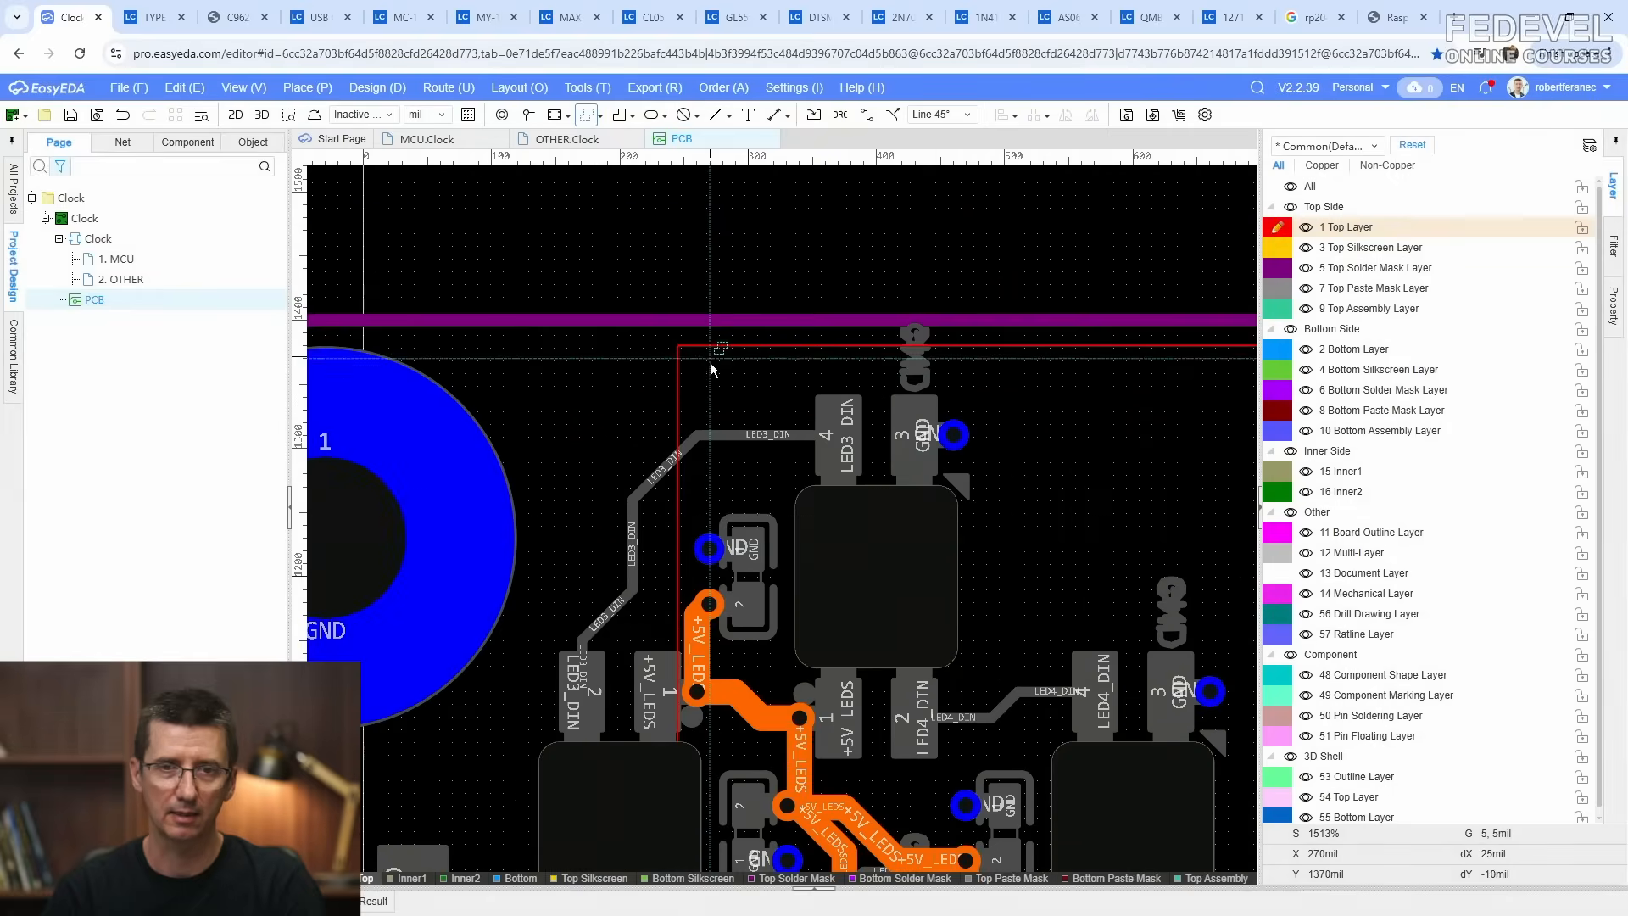
pyautogui.click(712, 612)
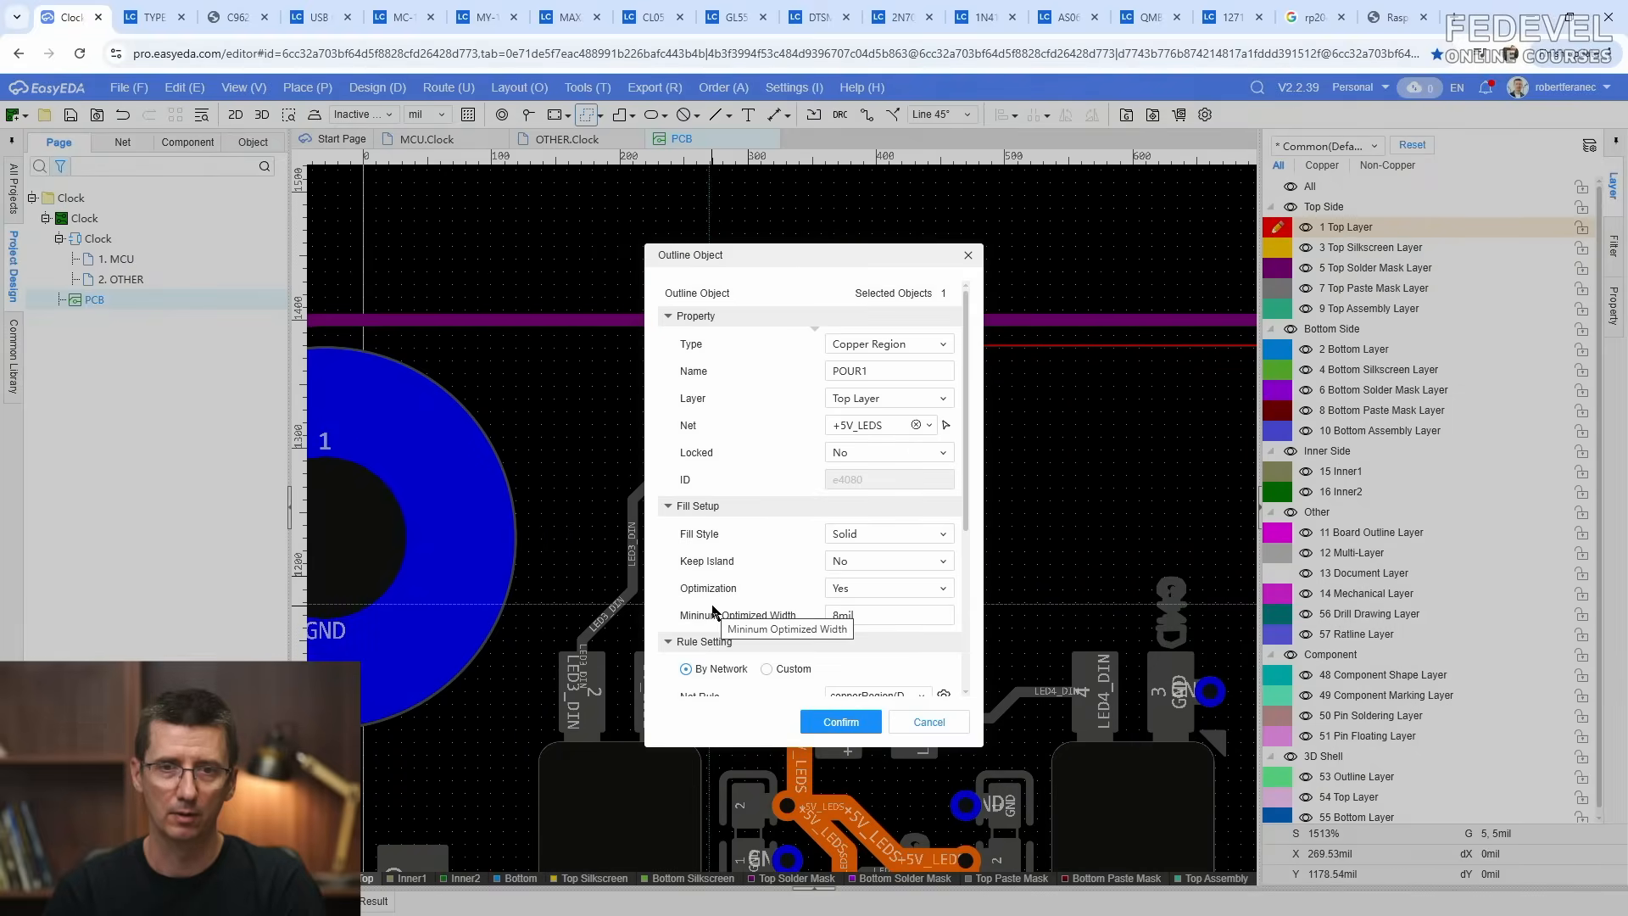
pyautogui.scroll(-2, 969, 523)
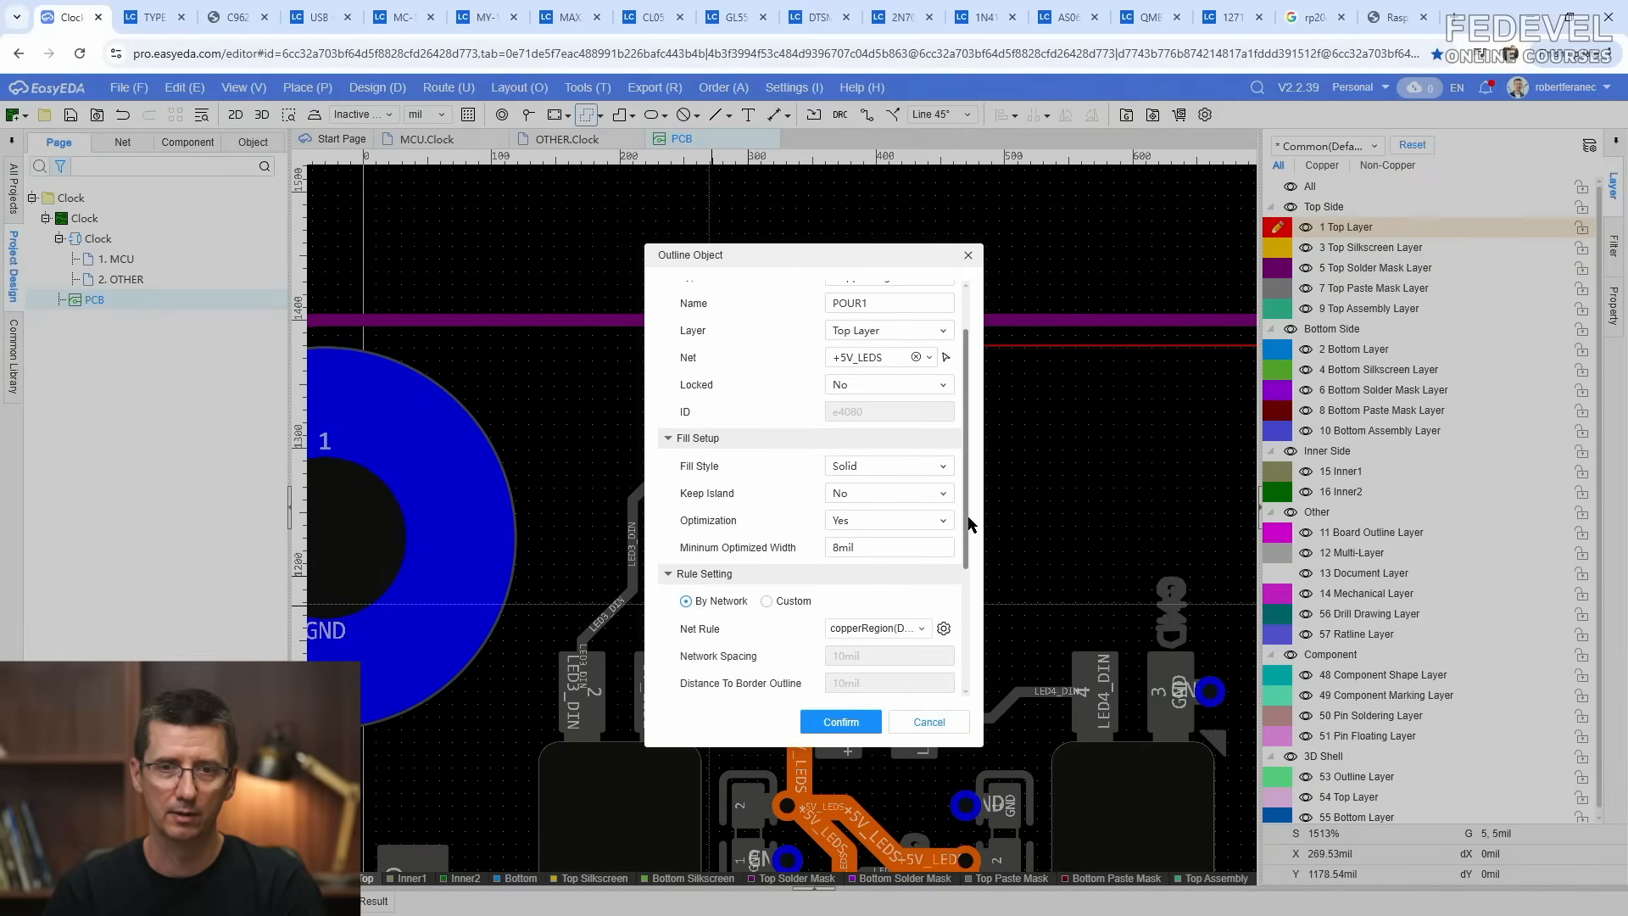
pyautogui.moveTo(969, 523); pyautogui.dragTo(969, 644)
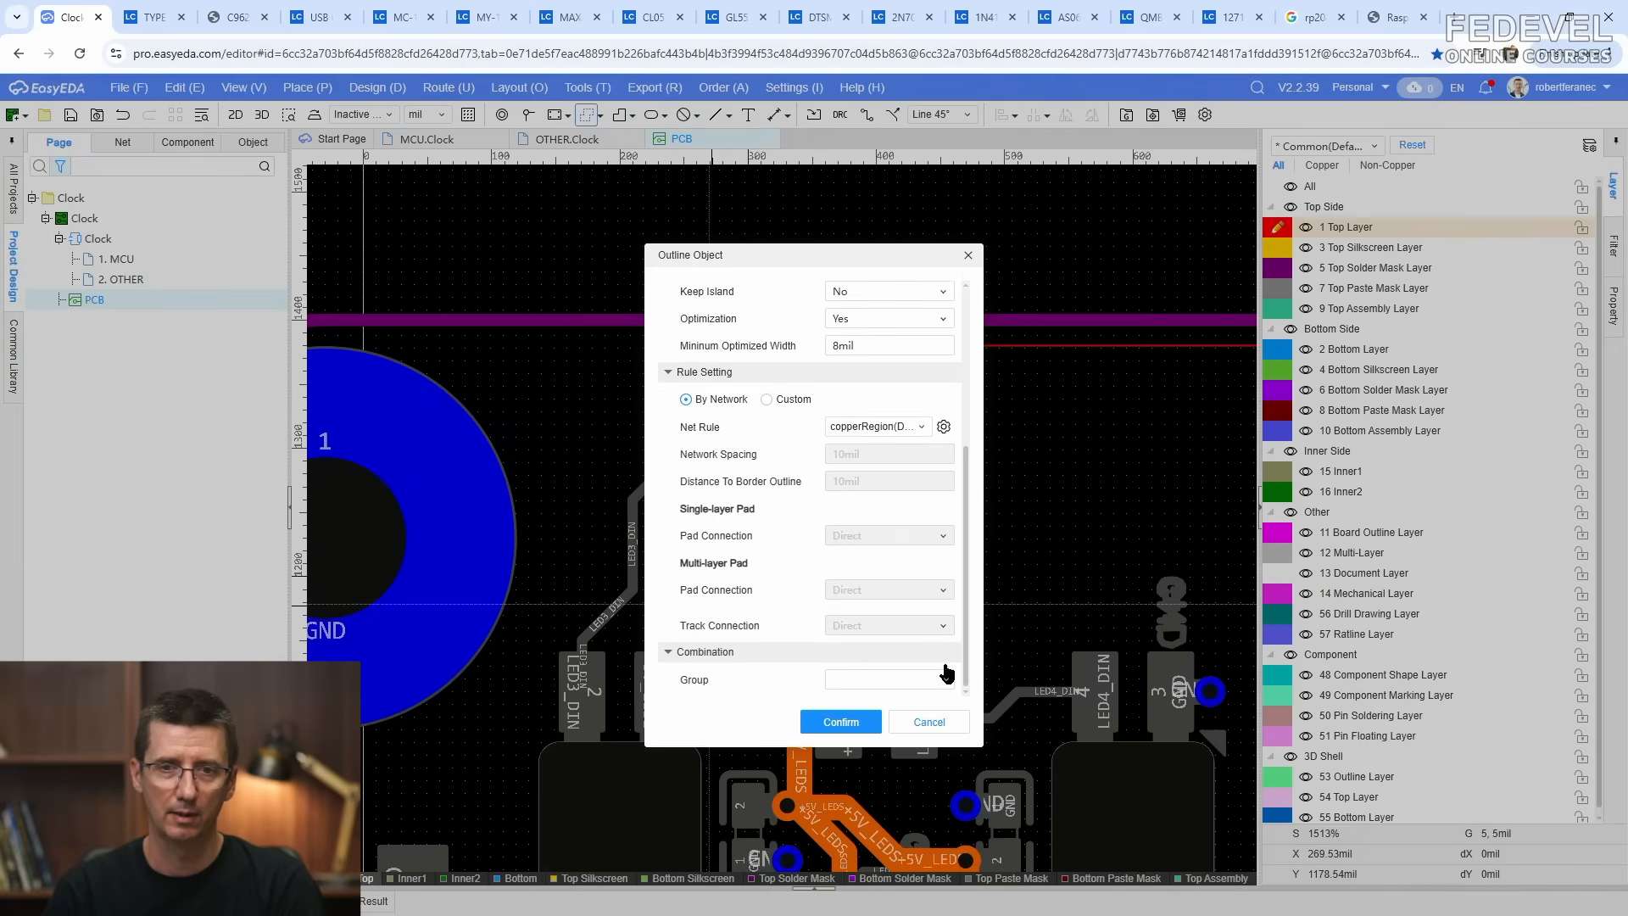
pyautogui.click(842, 721)
pyautogui.scroll(-5, 583, 413)
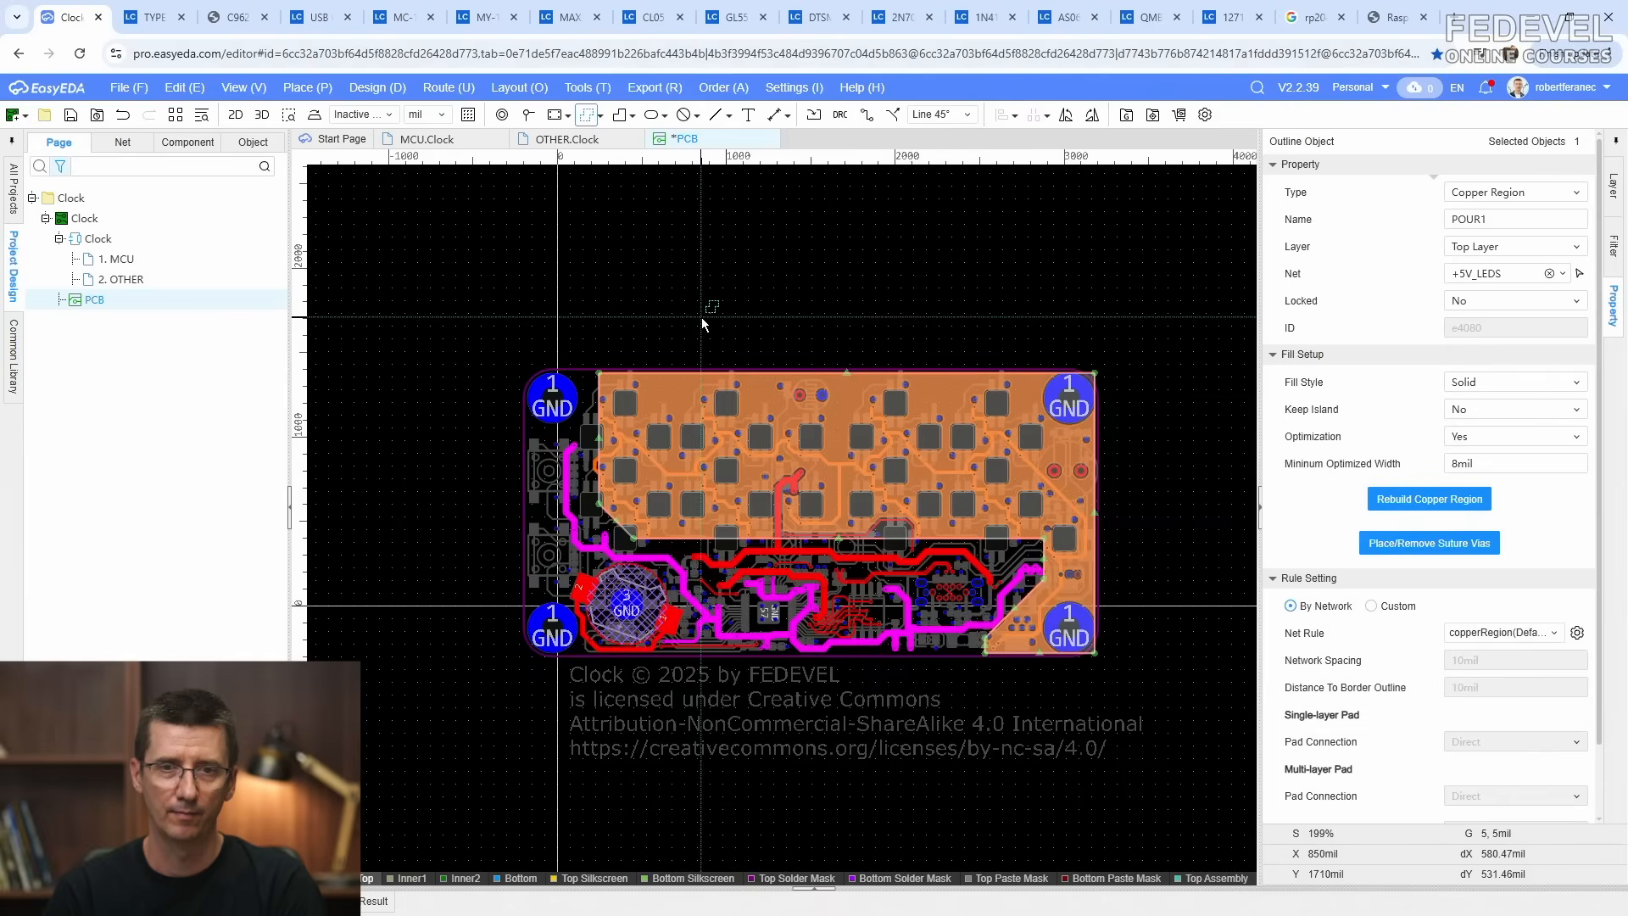
pyautogui.press('Escape')
pyautogui.press('Escape')
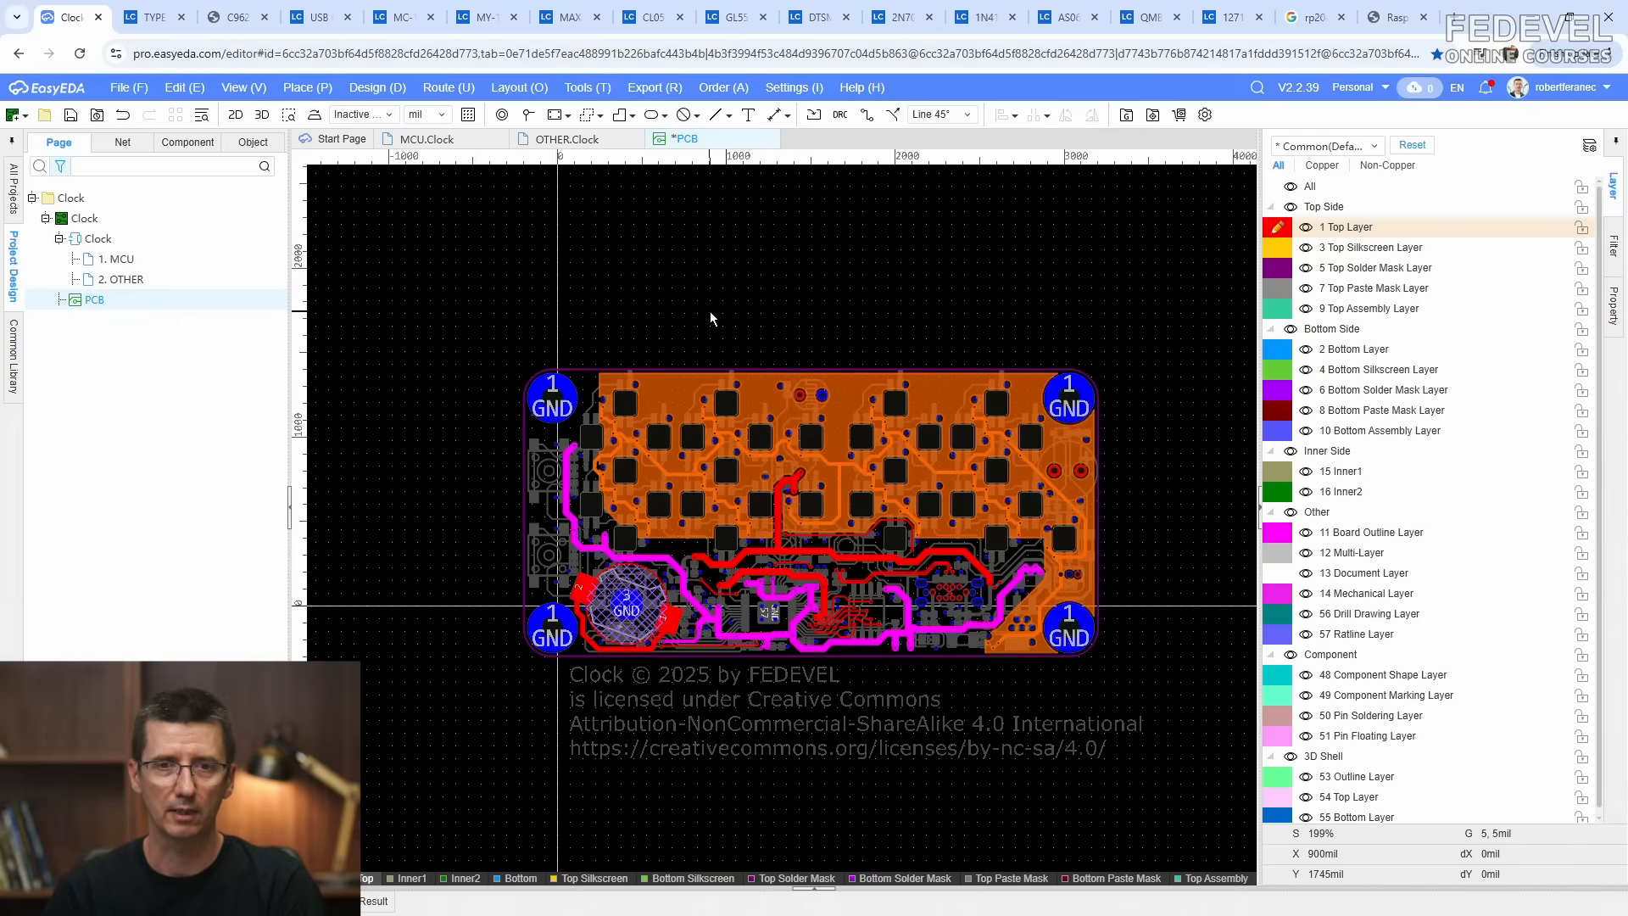
pyautogui.press('k')
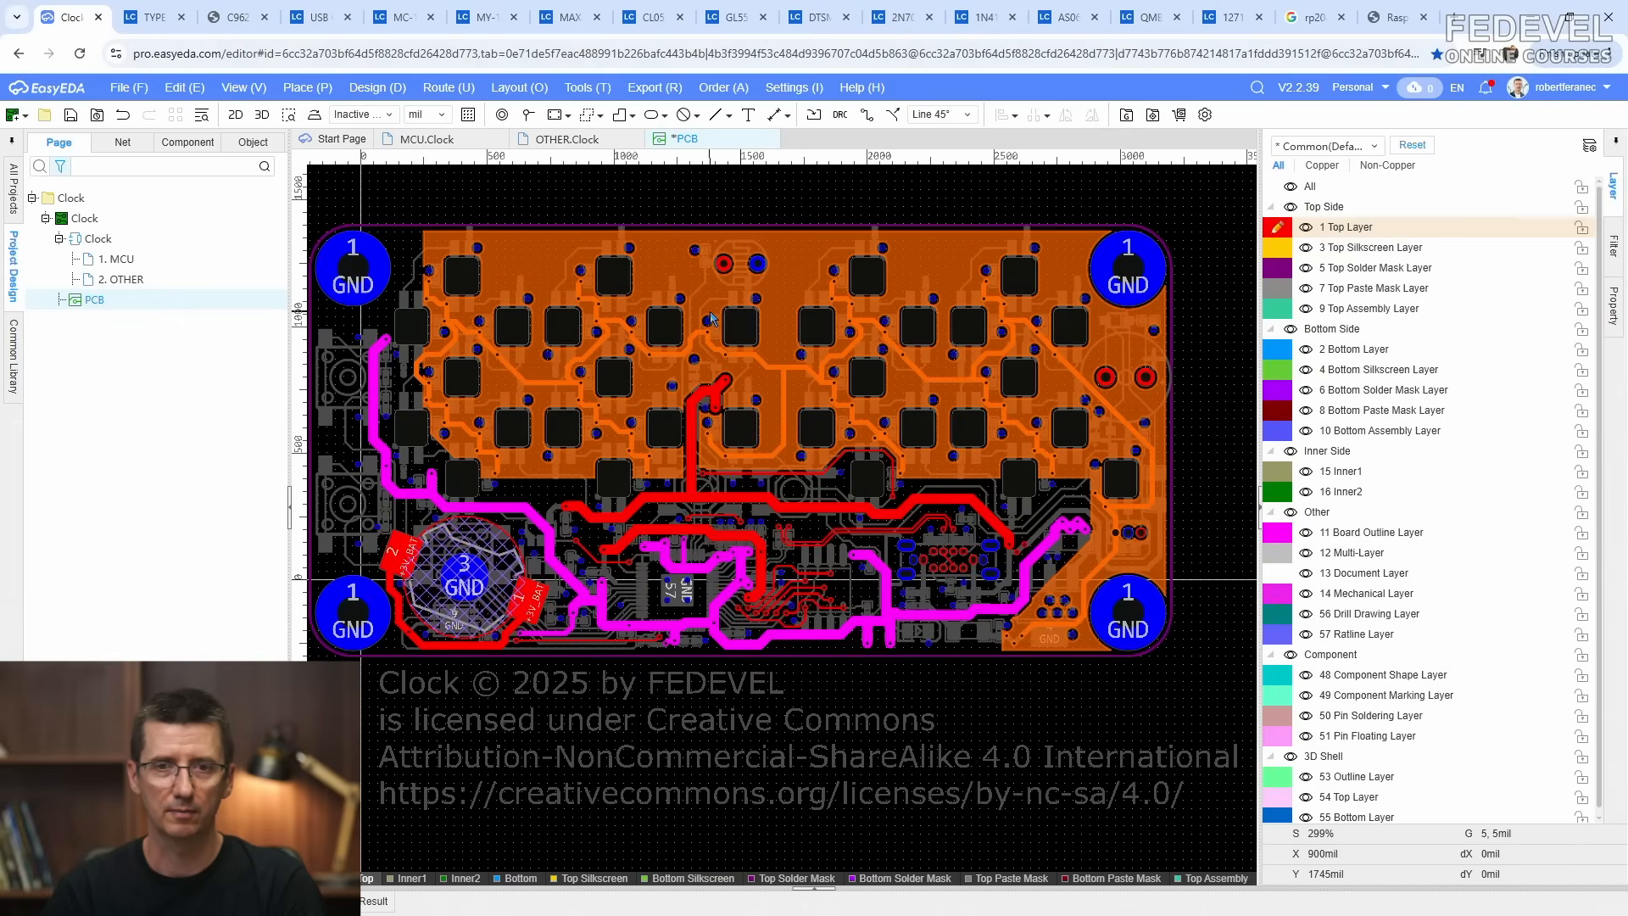
pyautogui.click(69, 119)
# Step: Reroute the 20 mil +5V_LEDS track to pass between the GND via and the LED with the LED5_DIN pad, ending at the +5V_LEDS via below
pyautogui.scroll(7, 596, 392)
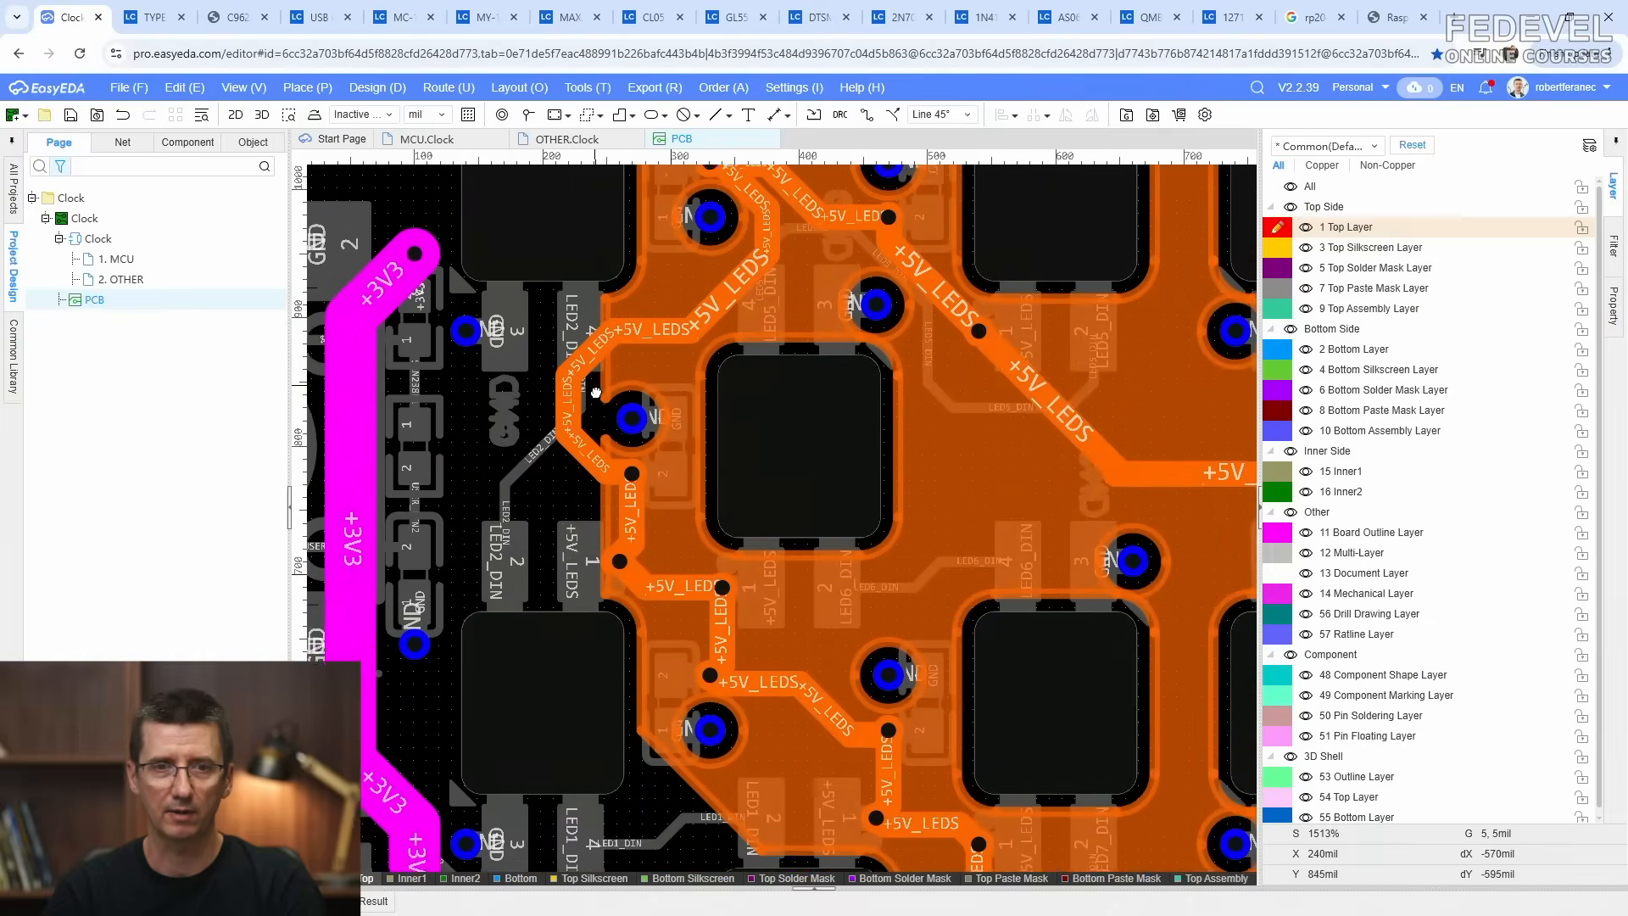
pyautogui.moveTo(596, 393); pyautogui.dragTo(602, 442, button='right')
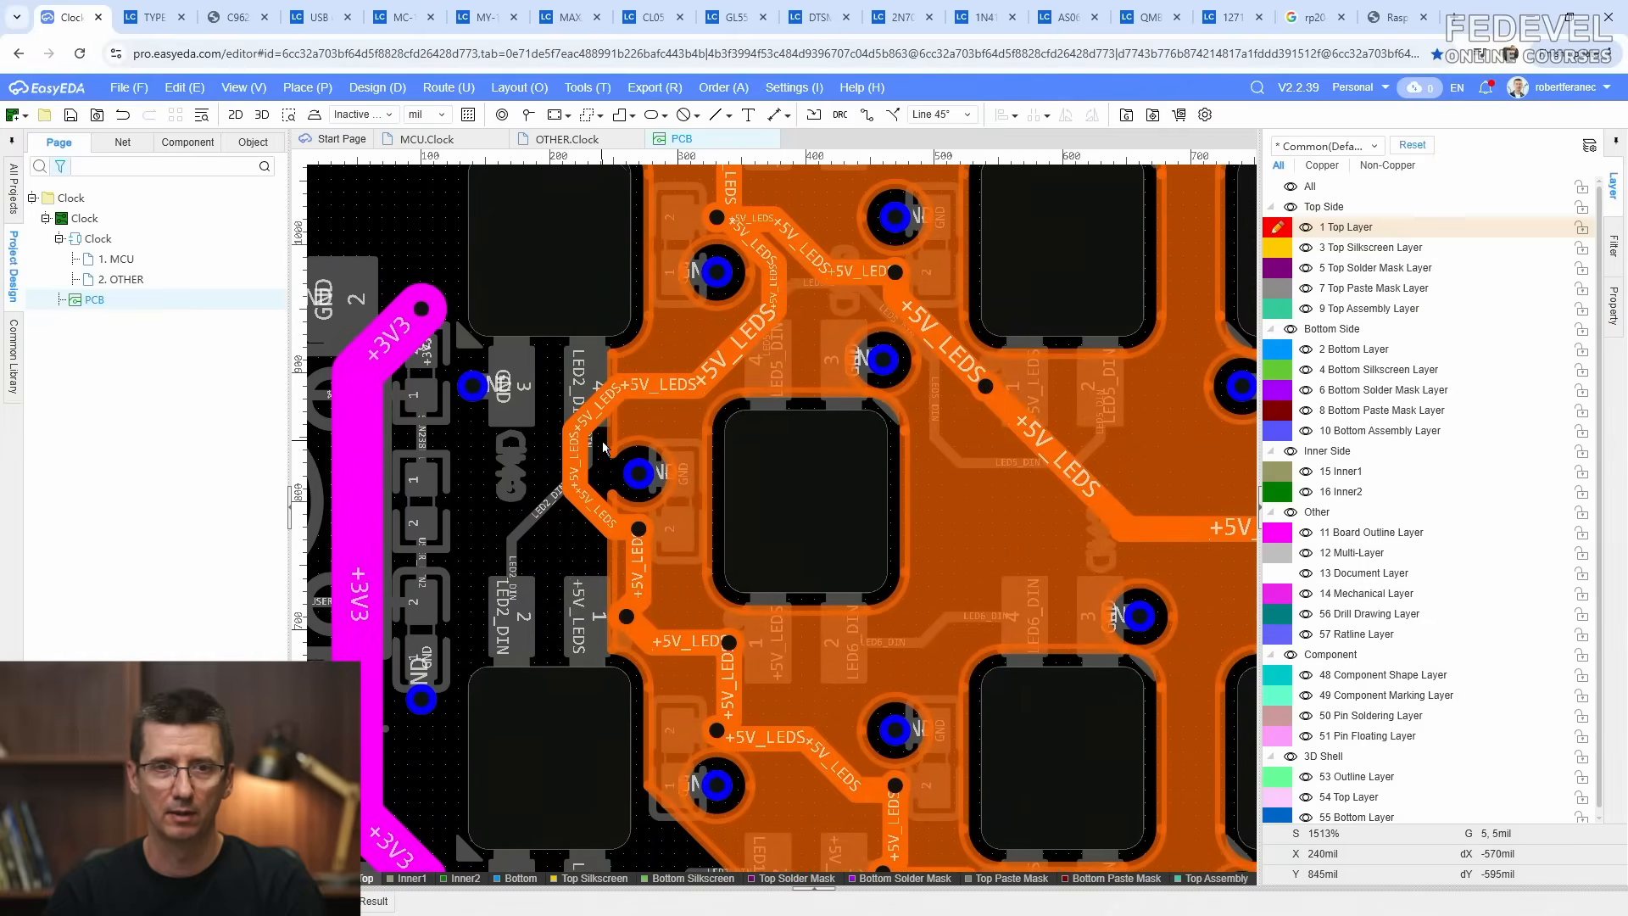
pyautogui.click(867, 115)
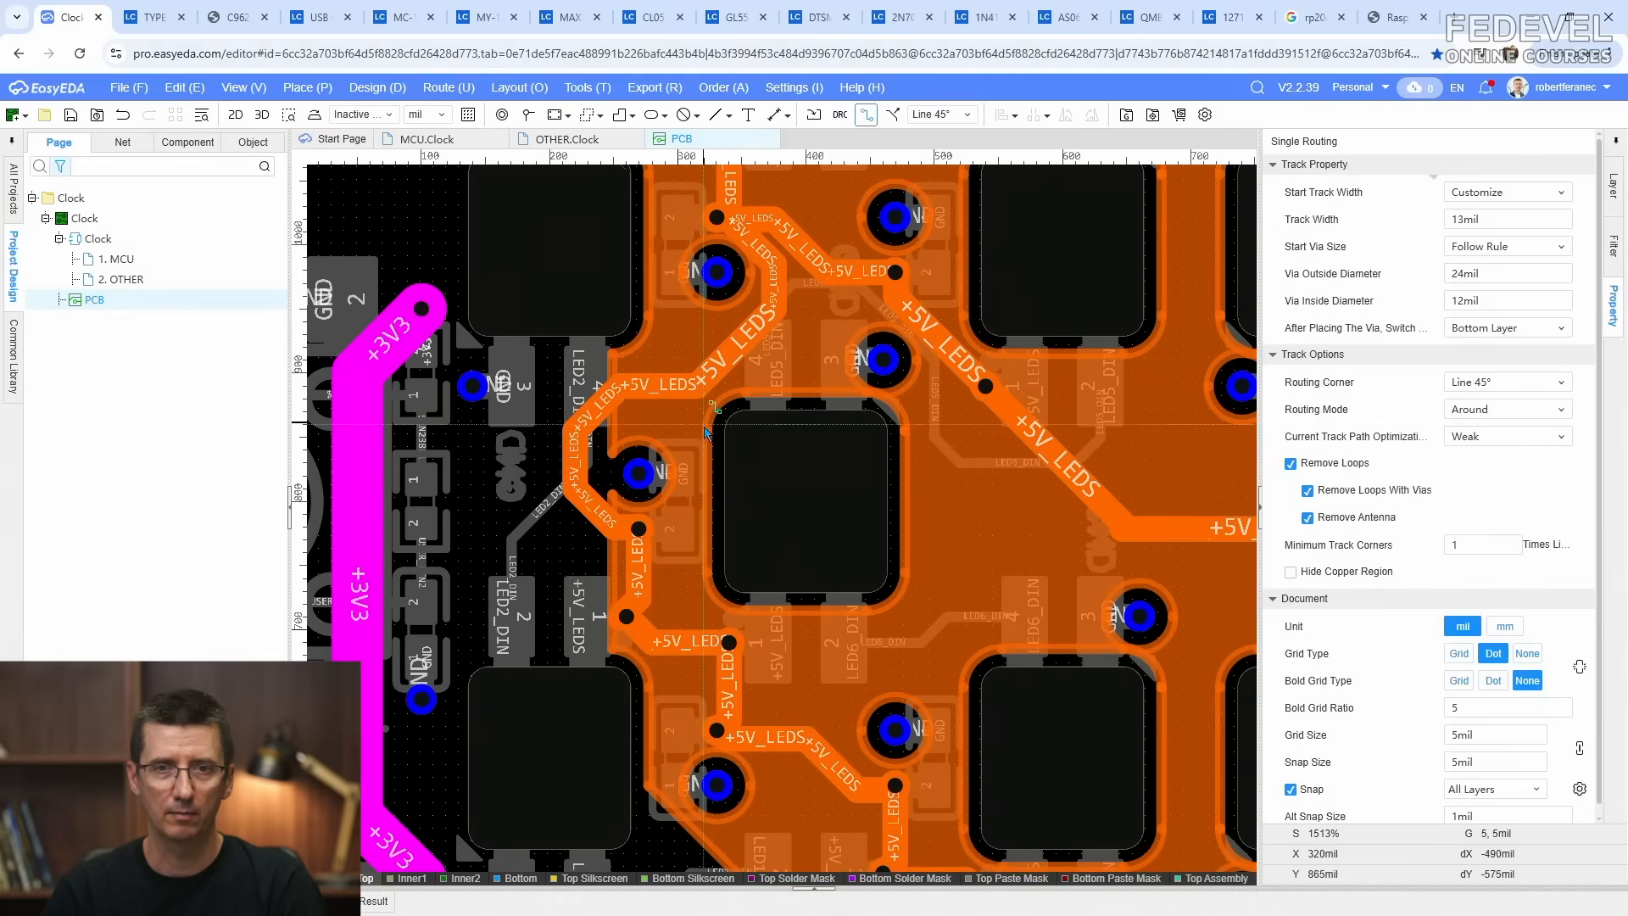
pyautogui.scroll(2, 710, 400)
pyautogui.click(718, 349)
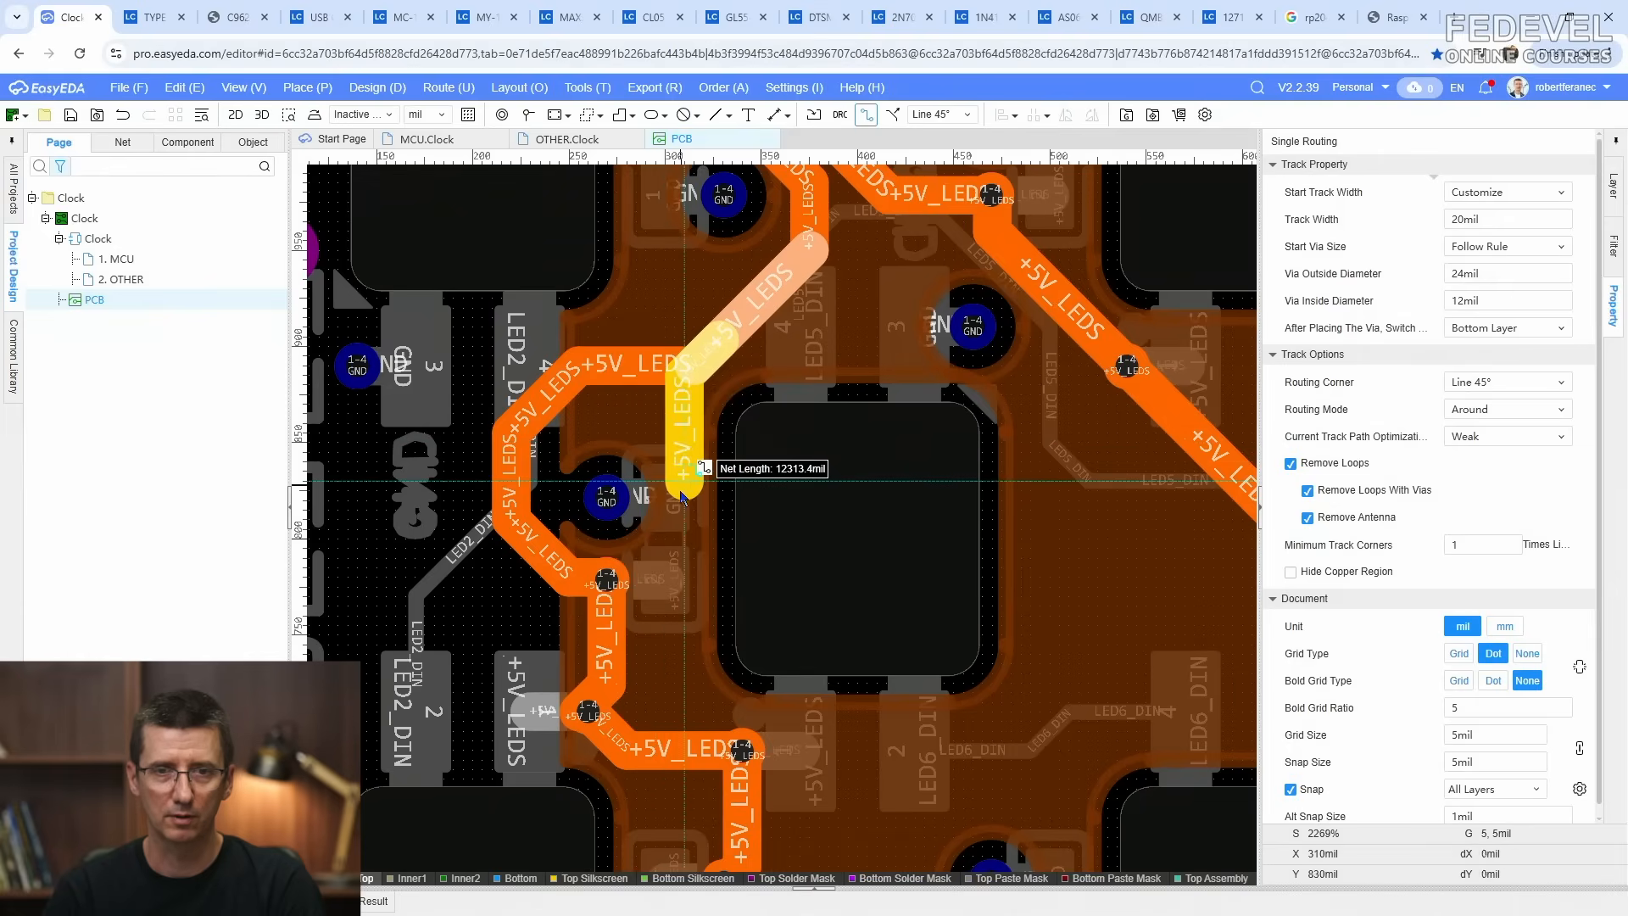
pyautogui.click(608, 578)
pyautogui.rightClick(608, 578)
pyautogui.scroll(1, 656, 544)
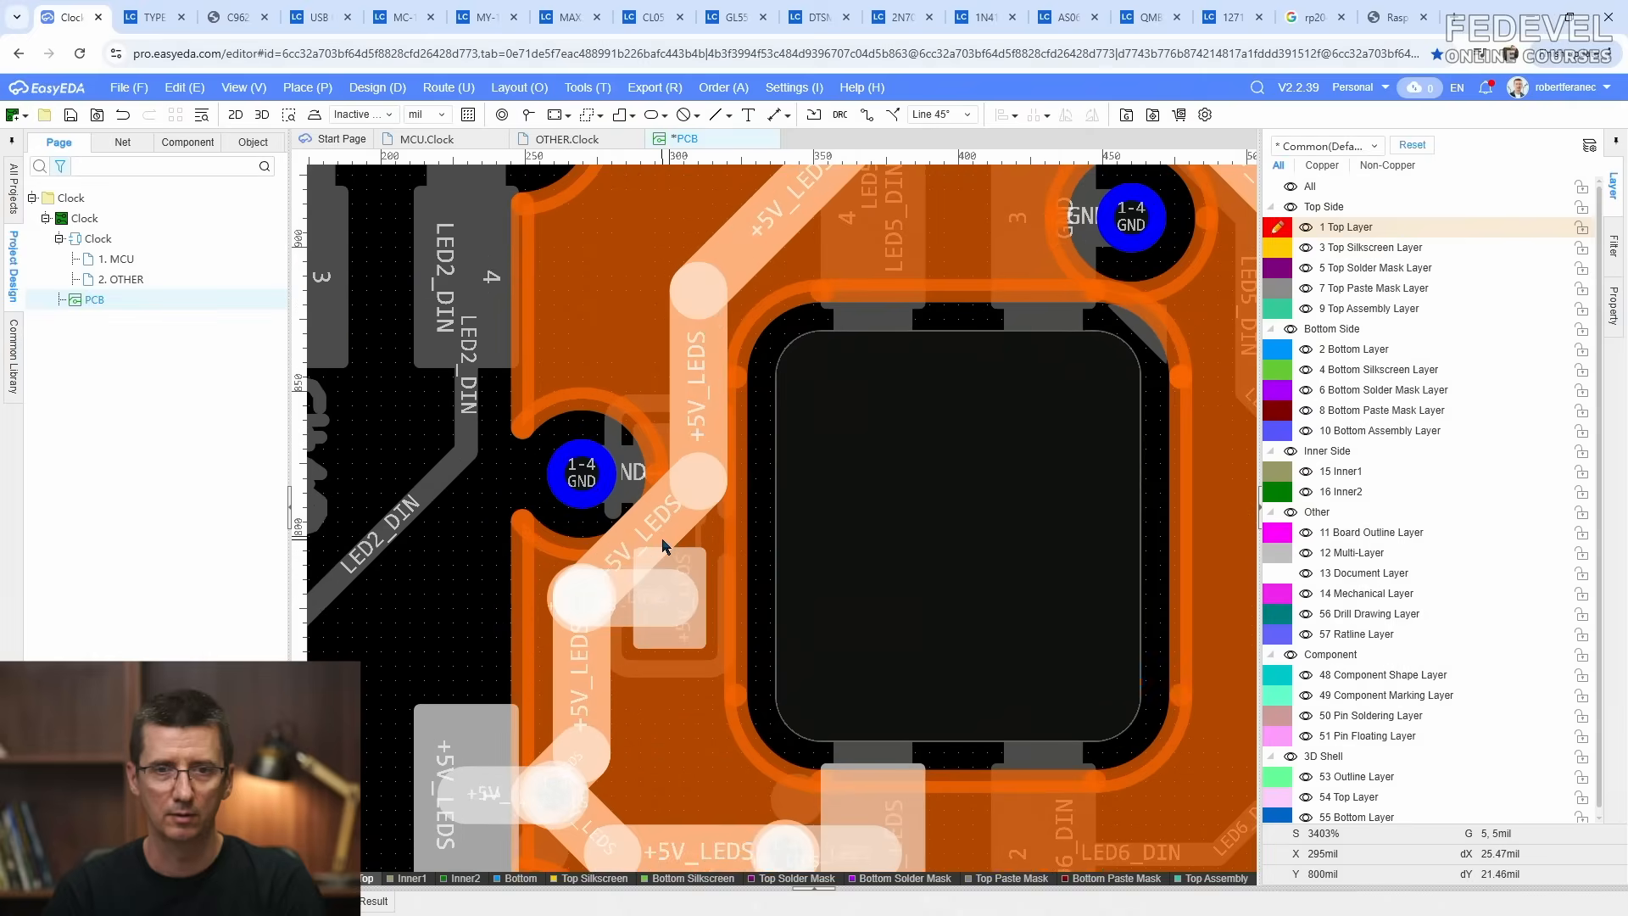
# Step: Nudge the rerouted track's diagonal segment slightly away from the GND via and save the PCB
pyautogui.moveTo(663, 540); pyautogui.dragTo(663, 560)
pyautogui.scroll(-3, 619, 484)
pyautogui.moveTo(657, 544); pyautogui.dragTo(605, 676, button='right')
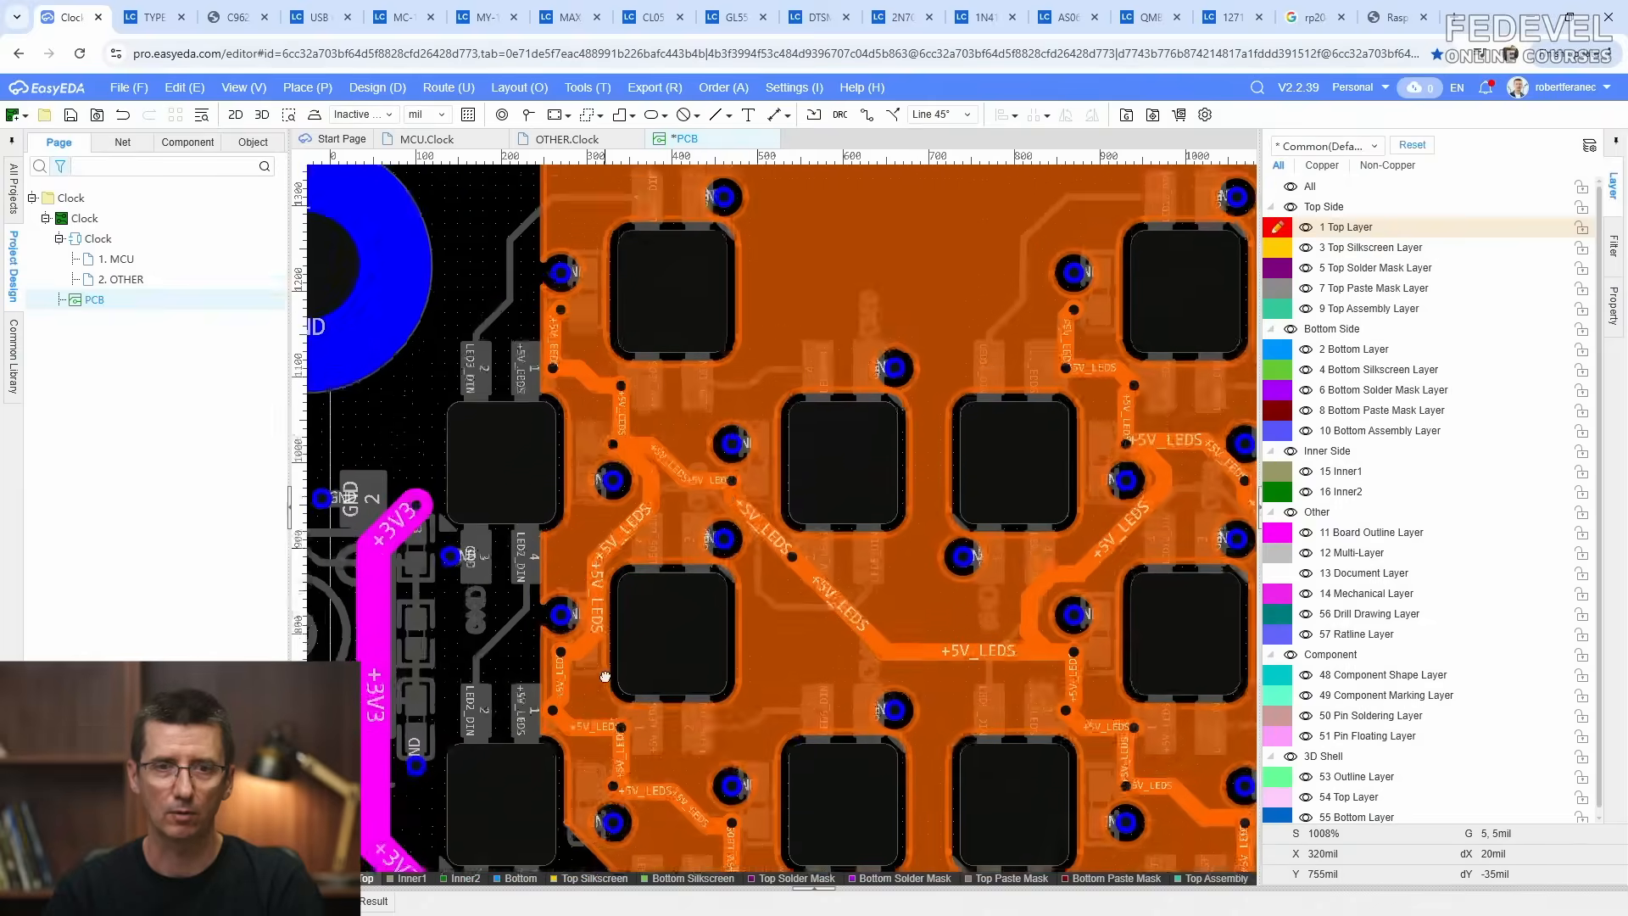
pyautogui.scroll(-1, 602, 688)
pyautogui.press('k')
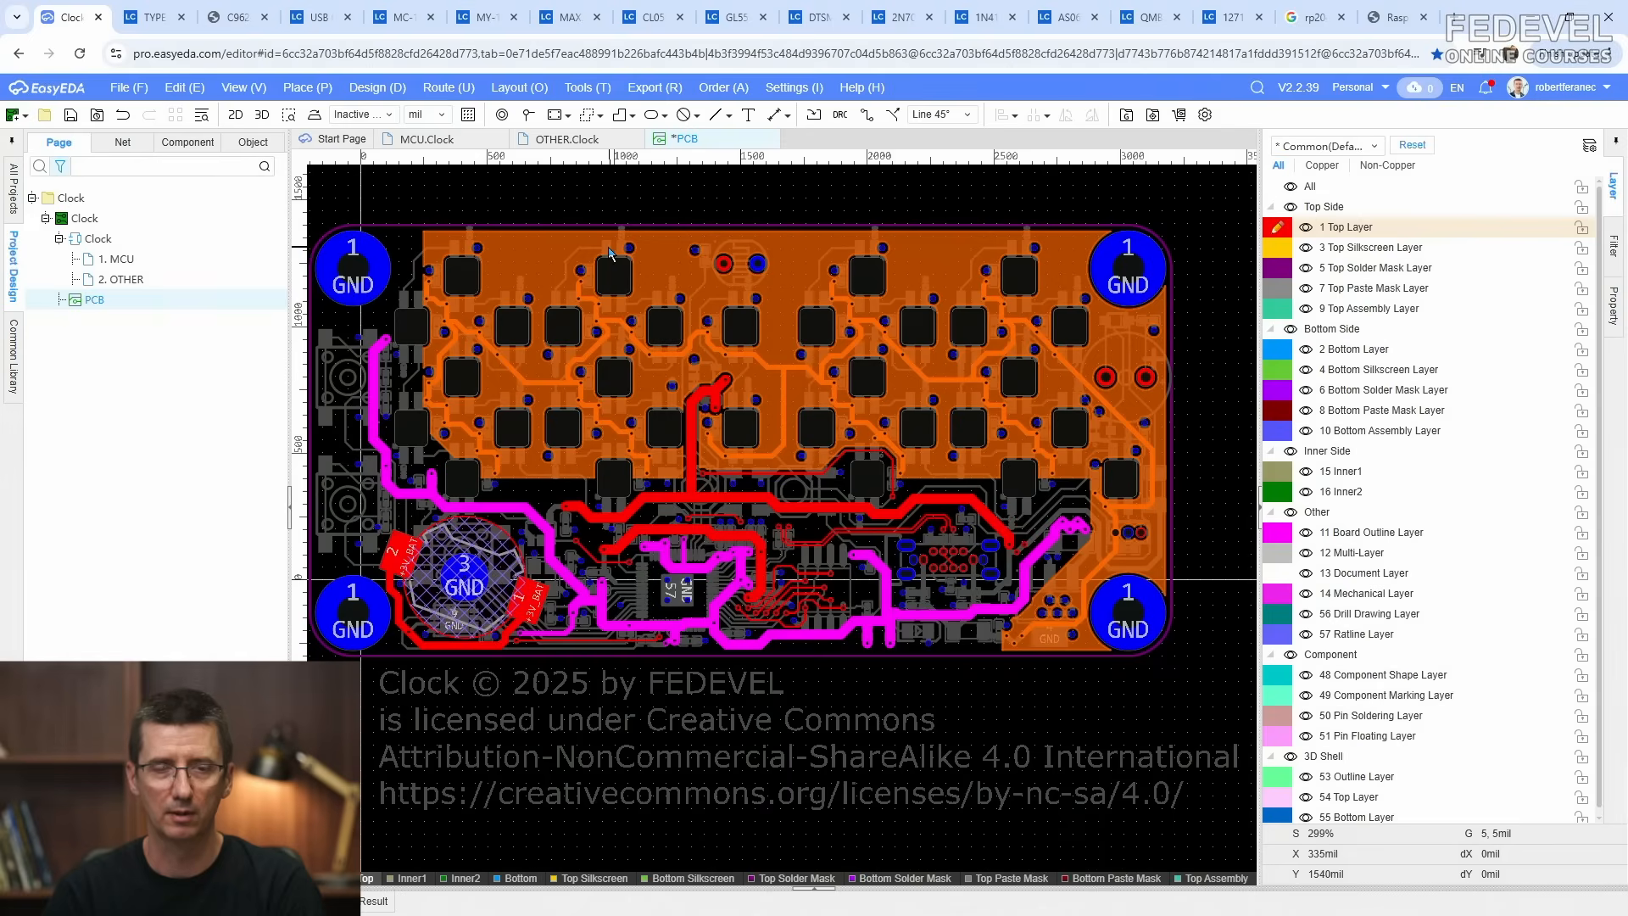
pyautogui.click(72, 117)
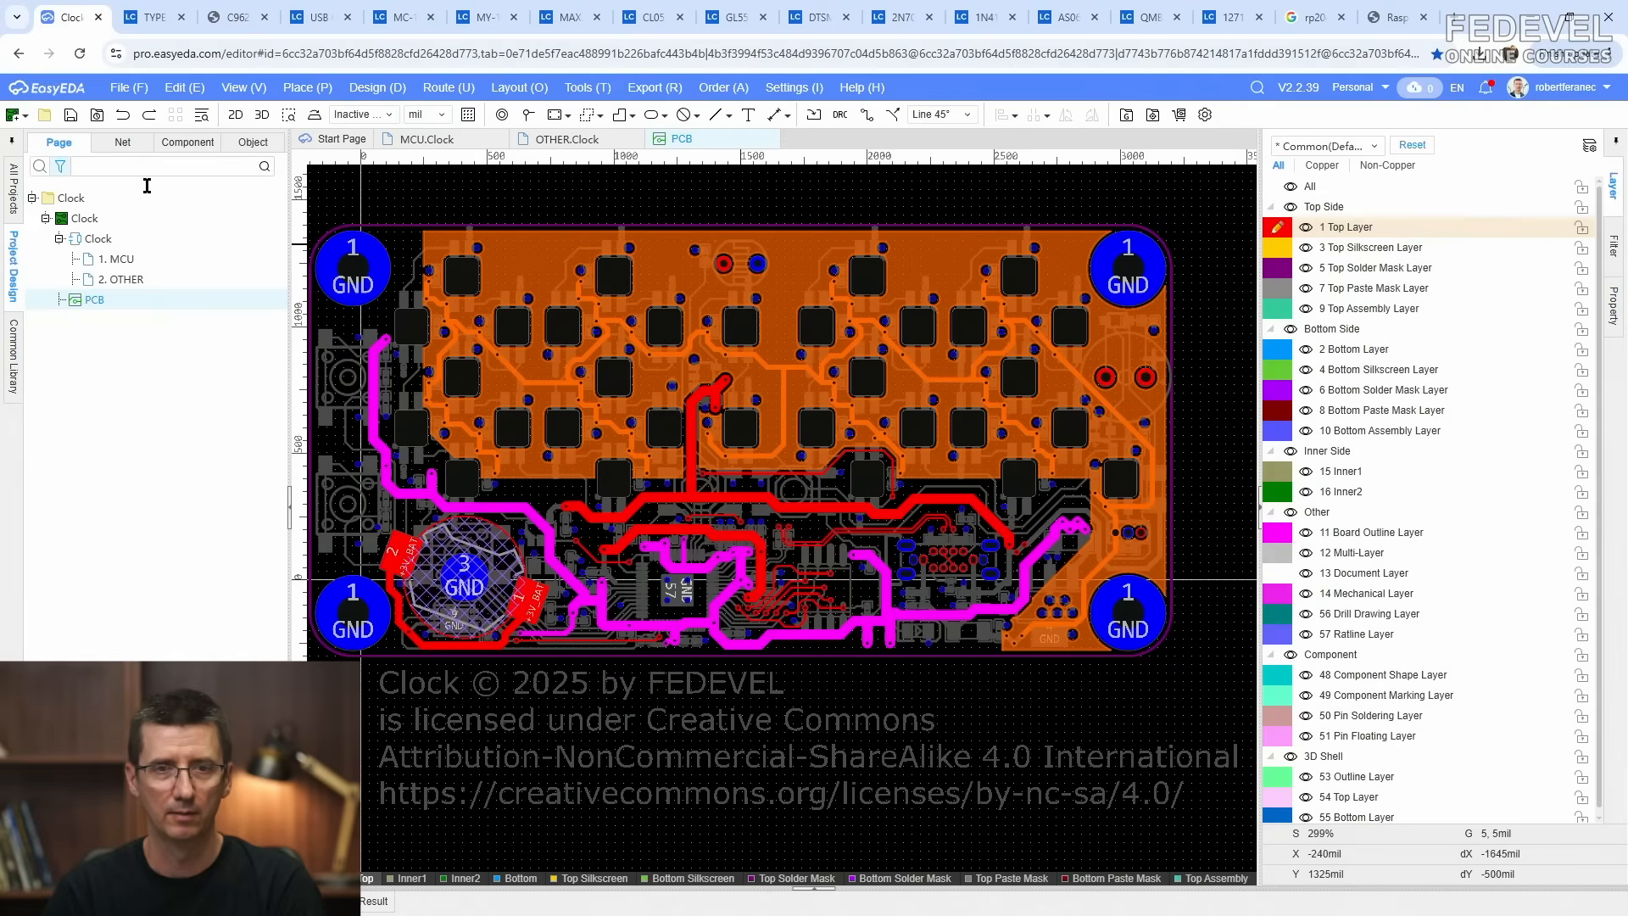
# Step: Place a GND via beside the CON_USB_P via, centred at X 1732.9 mil, Y 210 mil
pyautogui.scroll(3, 772, 554)
pyautogui.scroll(1, 809, 500)
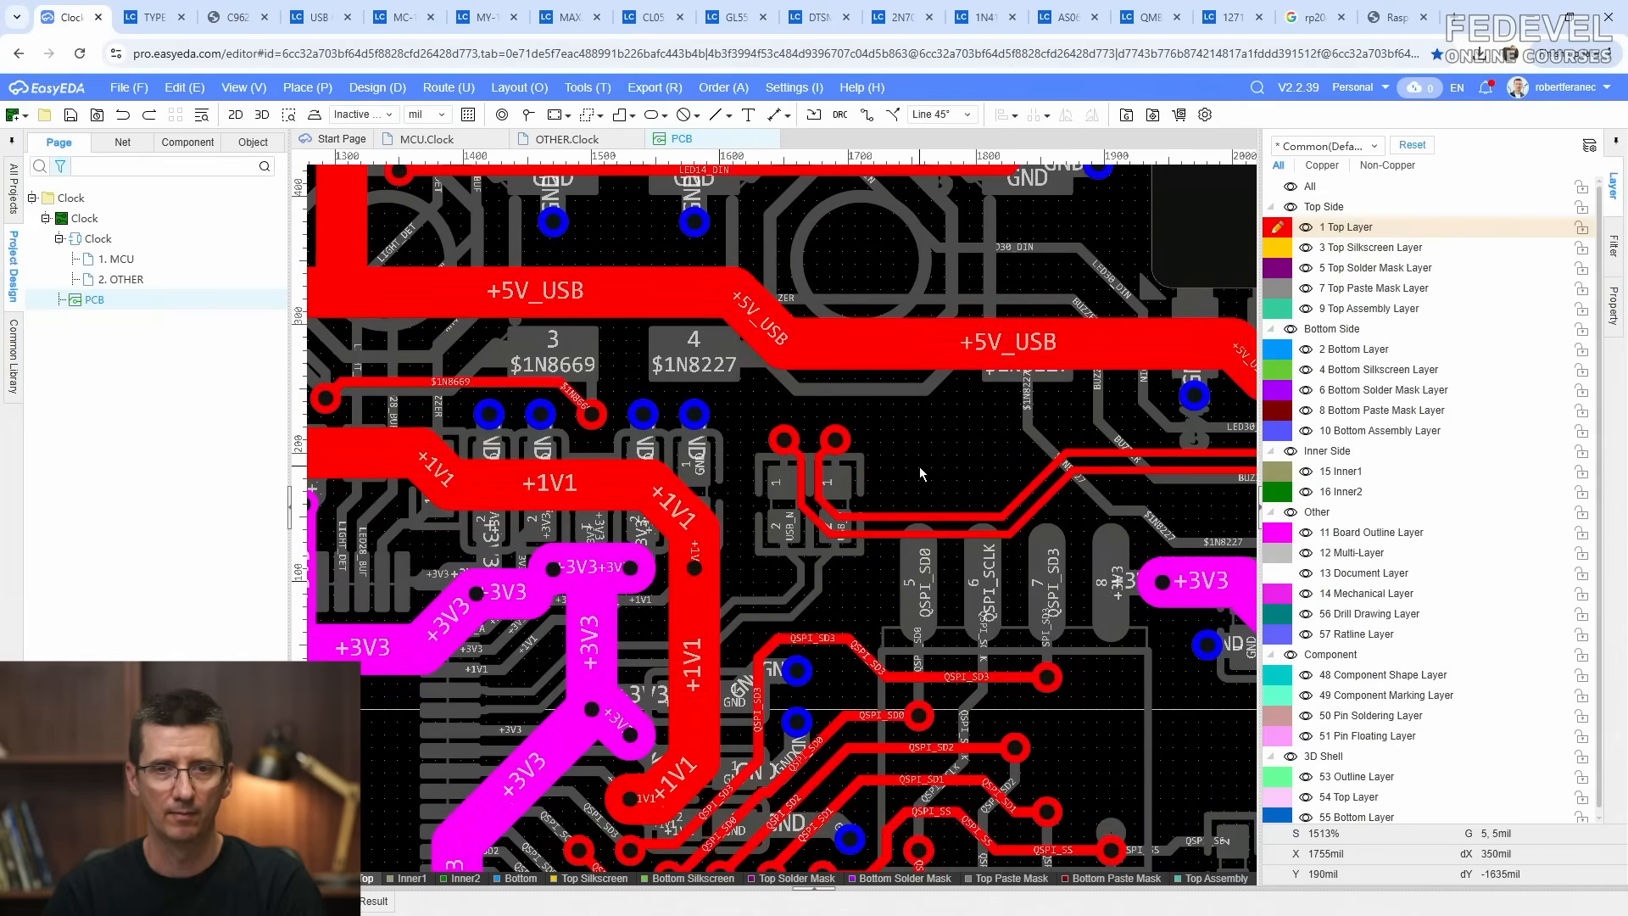
pyautogui.hotkey('shift', 's')
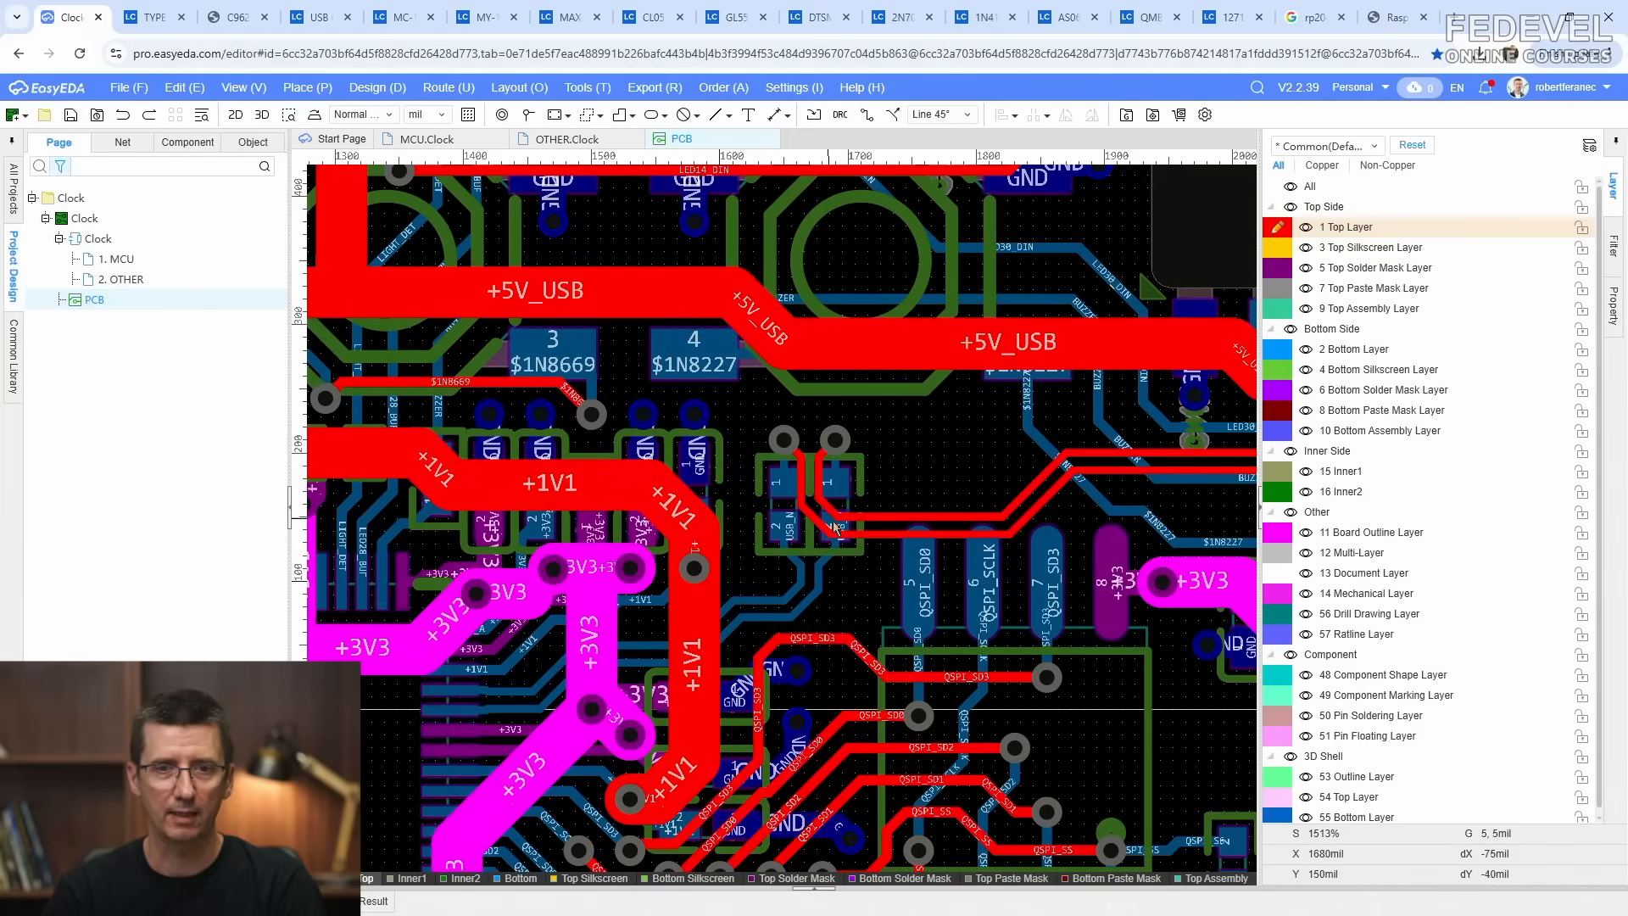
pyautogui.moveTo(926, 437); pyautogui.dragTo(908, 464, button='right')
pyautogui.click(527, 116)
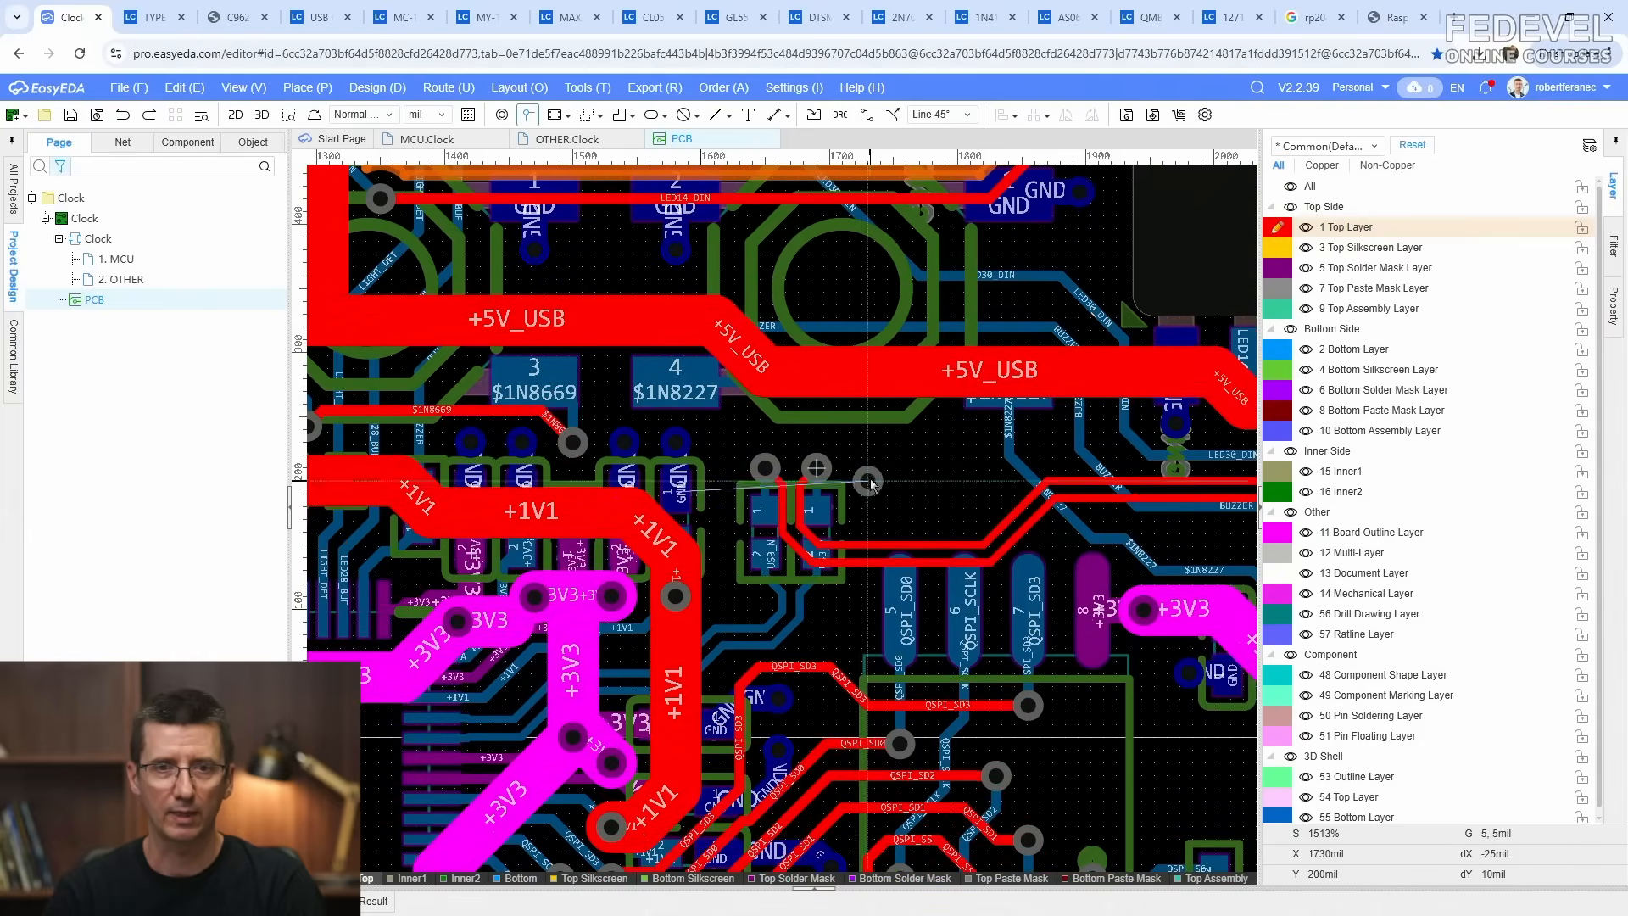
pyautogui.click(872, 468)
pyautogui.scroll(3, 890, 481)
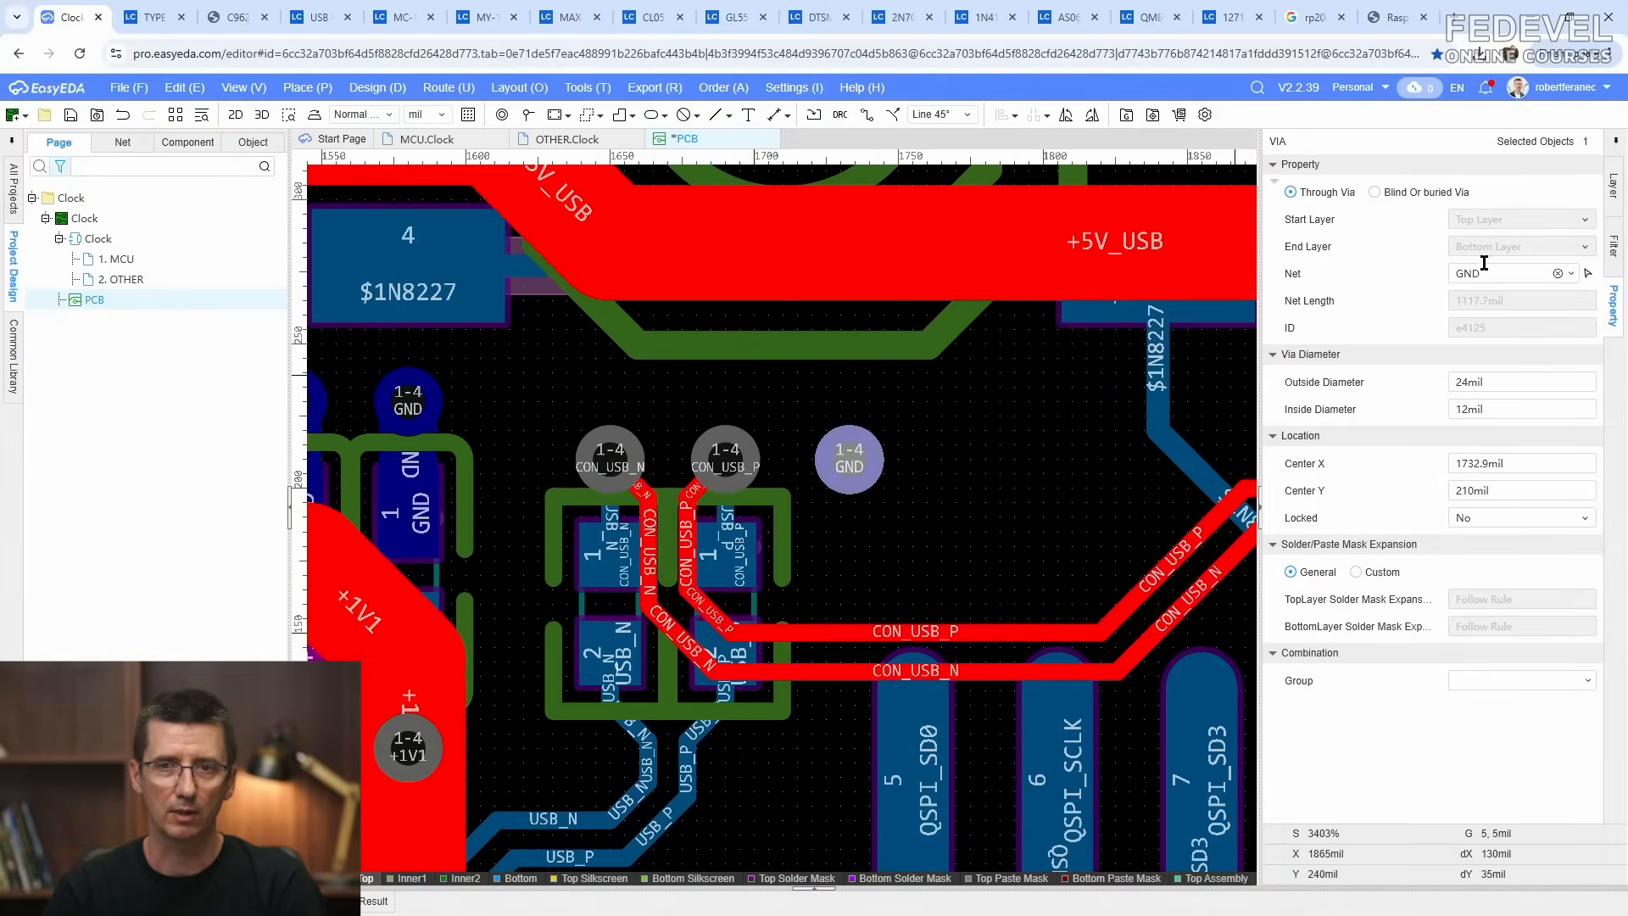
pyautogui.click(964, 473)
# Step: Shift the +5V_USB track's diagonal jog sideways past the octagonal footprint and place a GND via at X 1670 mil, Y 250 mil
pyautogui.scroll(-3, 963, 475)
pyautogui.moveTo(970, 475); pyautogui.dragTo(949, 512, button='right')
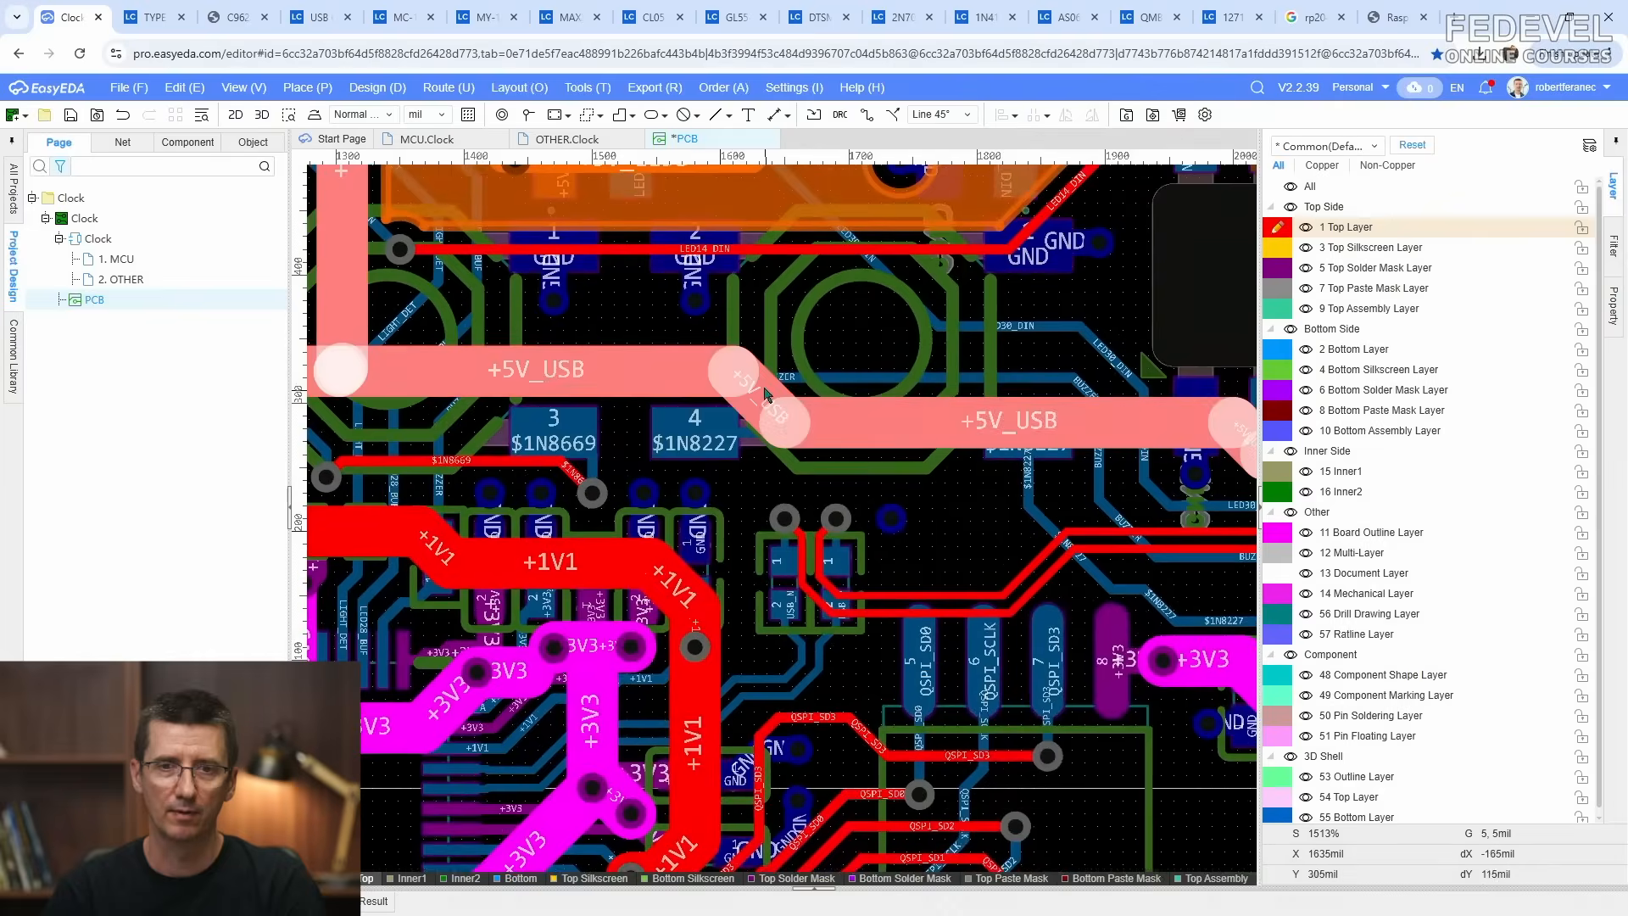
pyautogui.moveTo(764, 386); pyautogui.dragTo(942, 383)
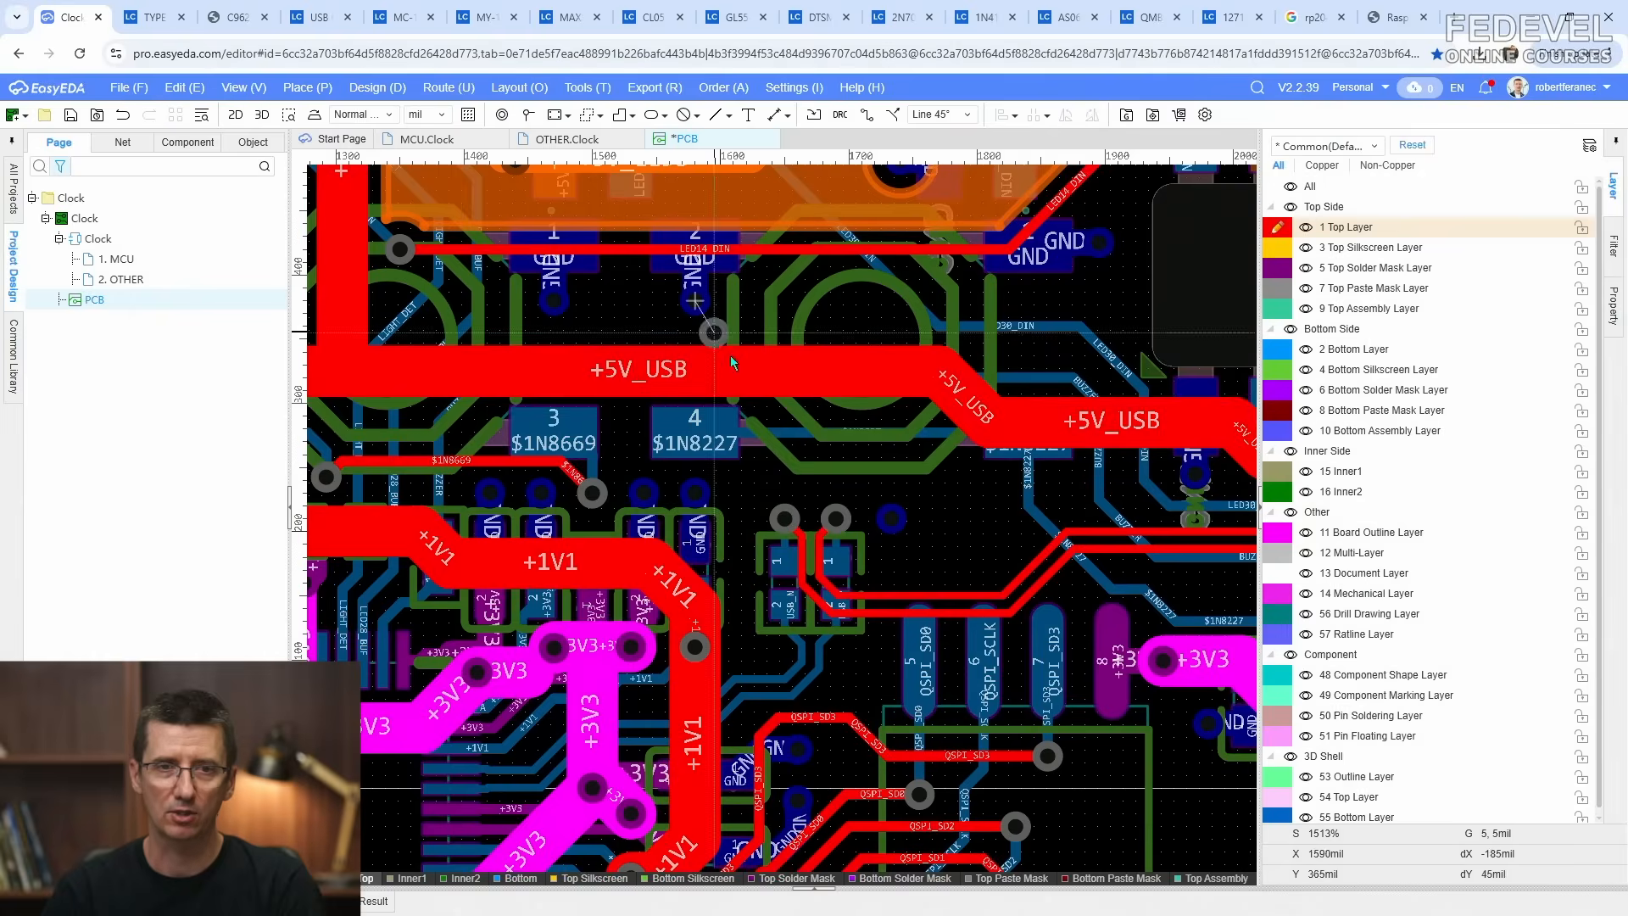
pyautogui.scroll(1, 788, 447)
pyautogui.click(820, 477)
pyautogui.press('Escape')
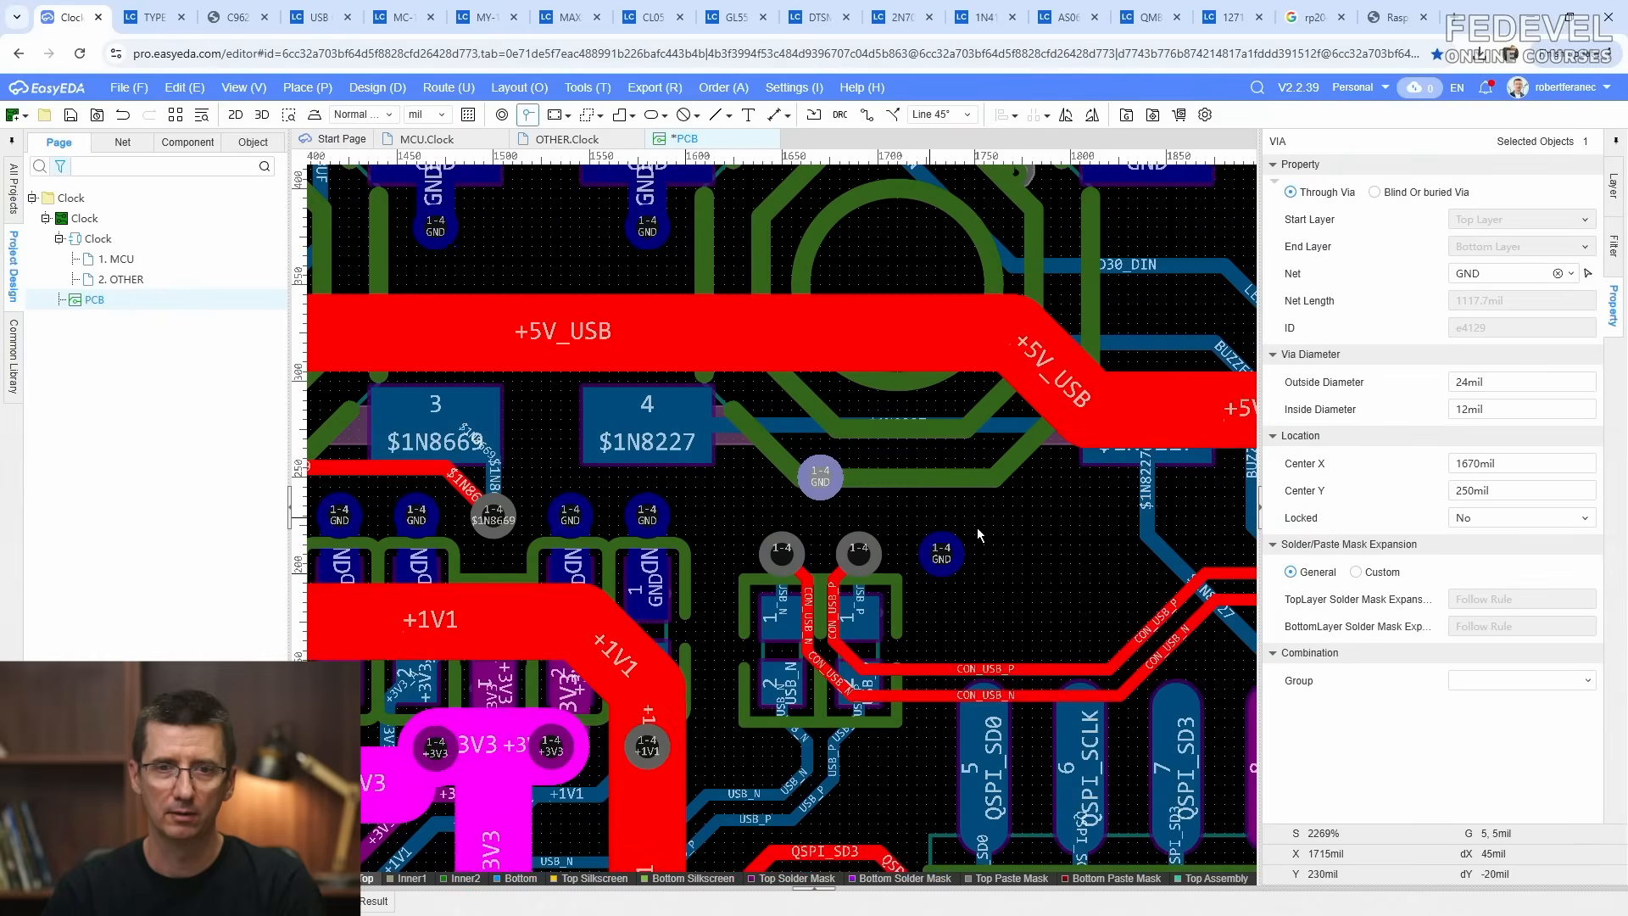
pyautogui.click(1022, 544)
# Step: Place two GND vias inside the QSPI flash footprint at X 1890 mil, Y -5 mil and X 1905 mil, Y -60 mil
pyautogui.scroll(-2, 767, 420)
pyautogui.moveTo(982, 707); pyautogui.dragTo(873, 531, button='right')
pyautogui.scroll(2, 871, 527)
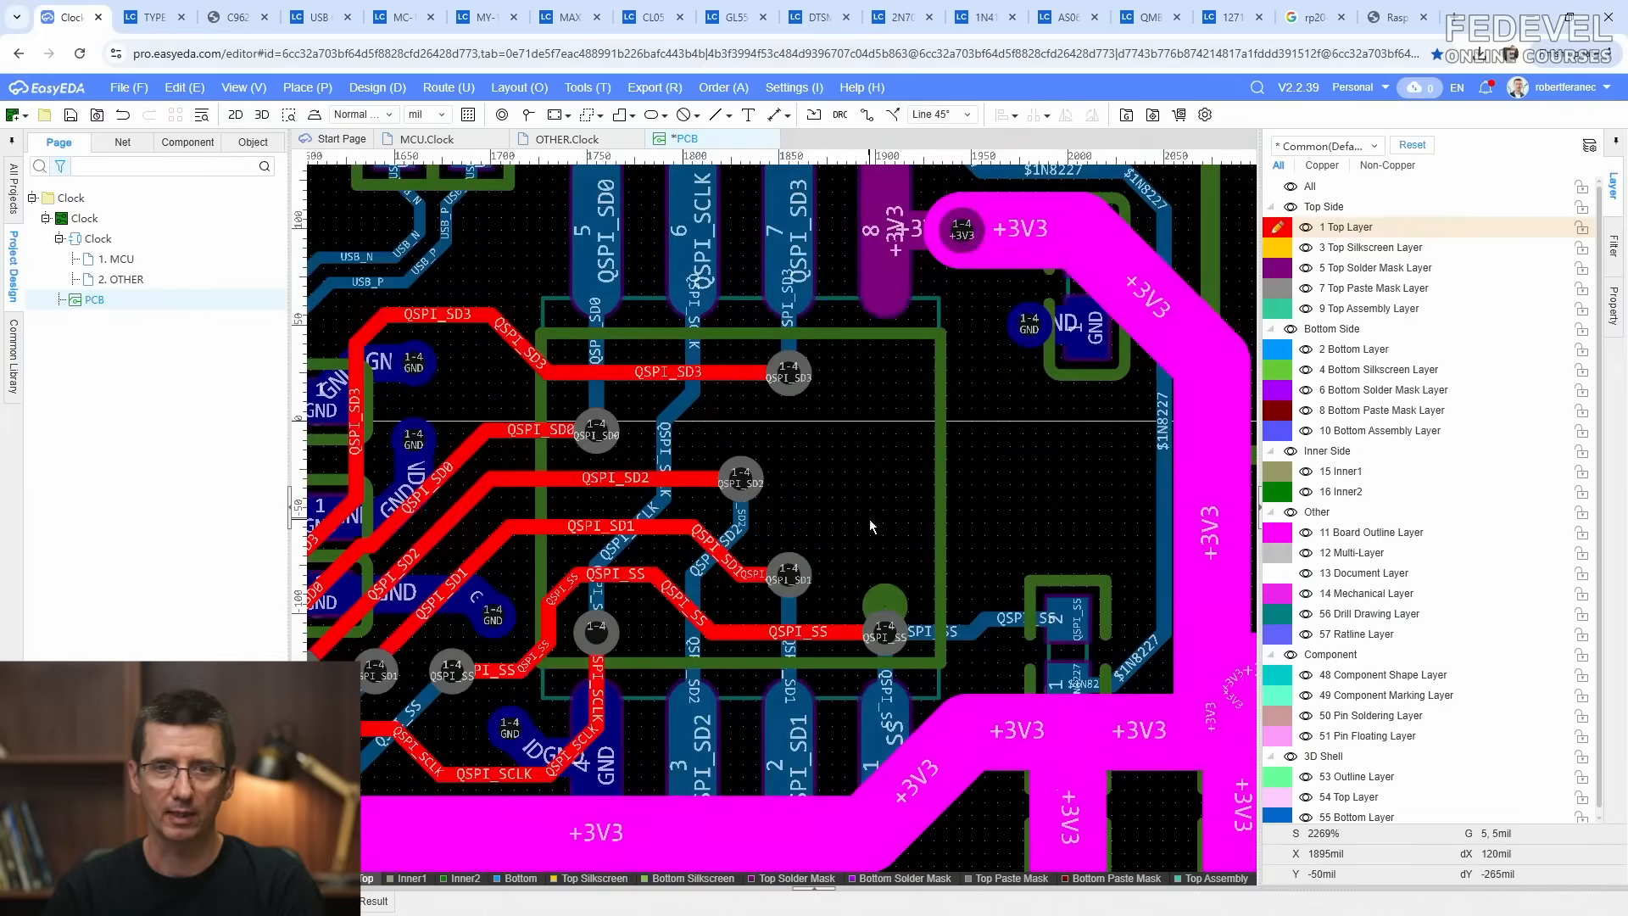
pyautogui.click(528, 117)
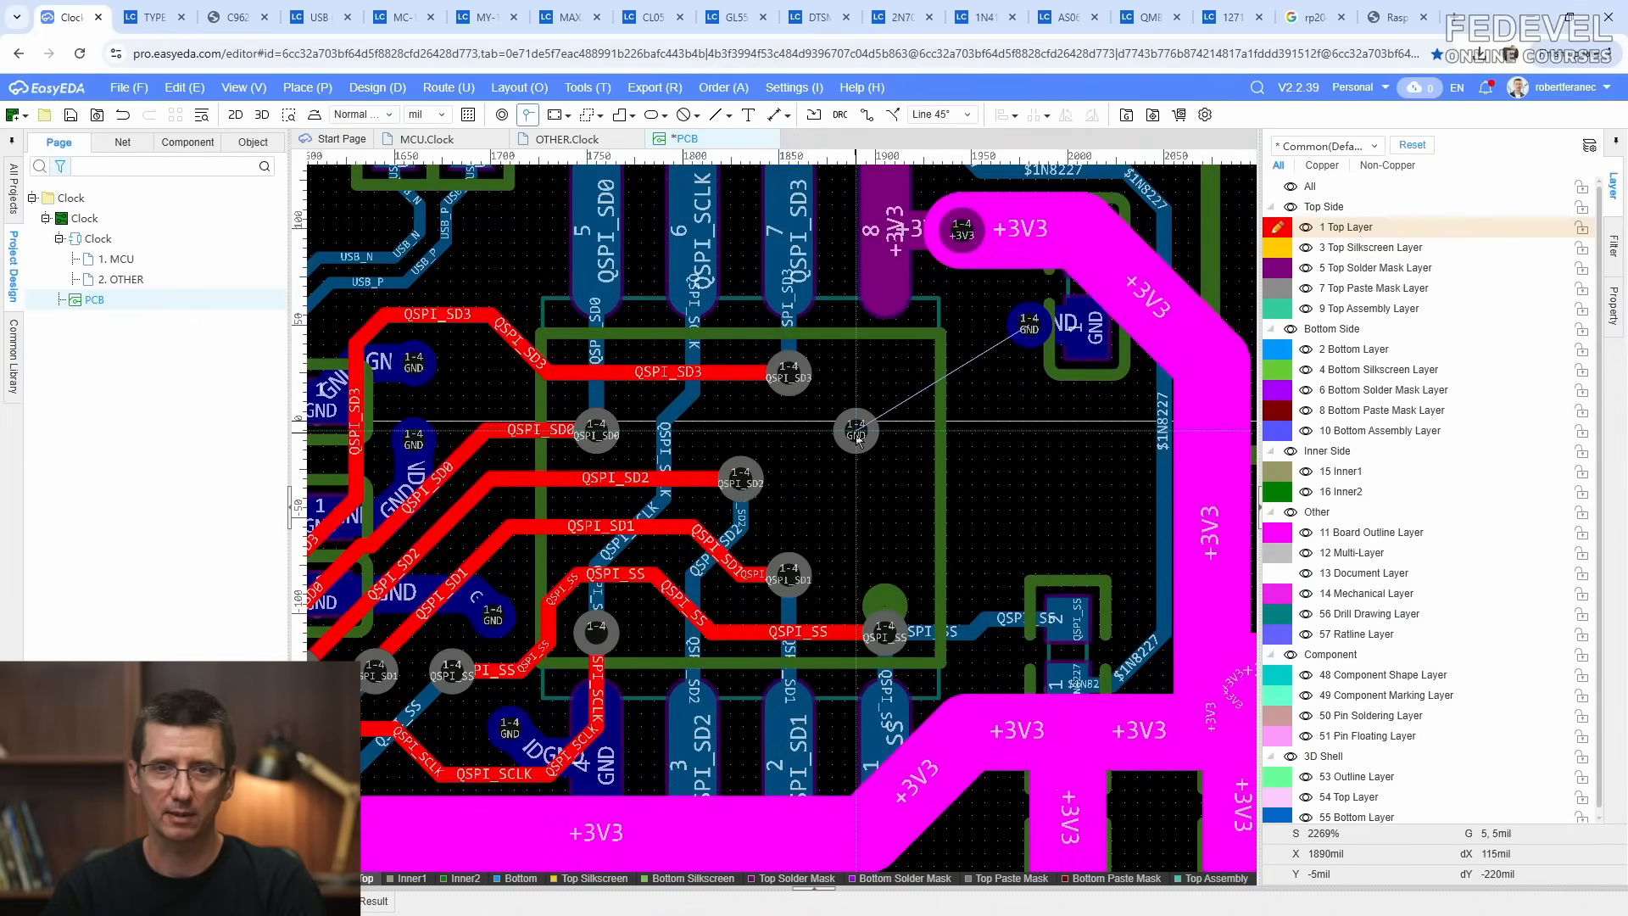
pyautogui.click(856, 433)
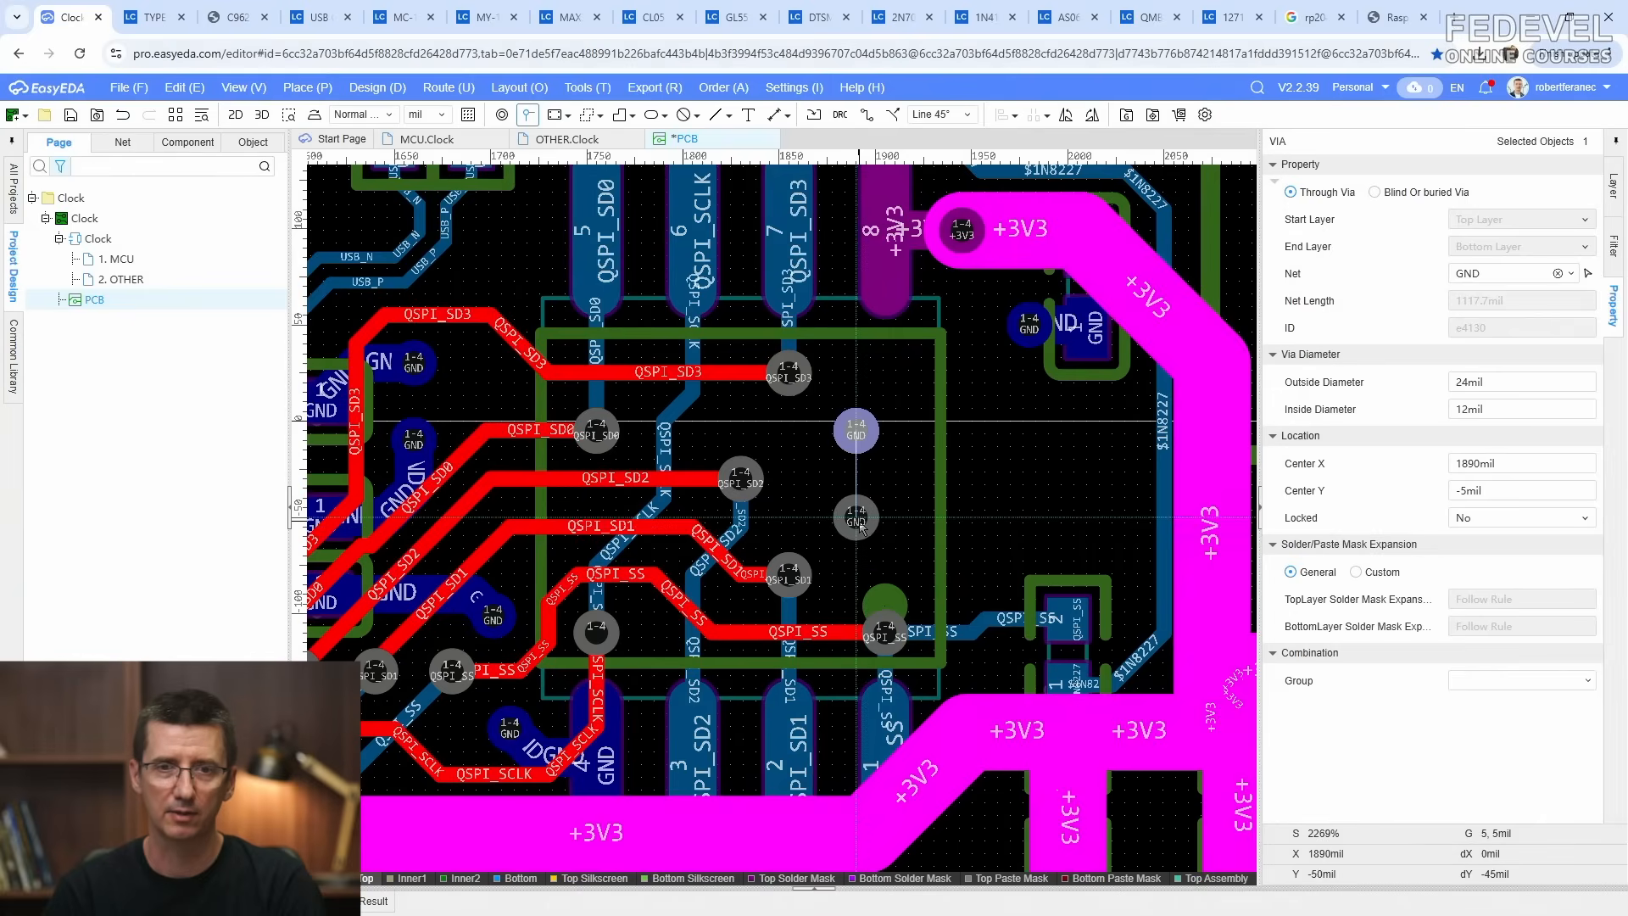
pyautogui.click(884, 536)
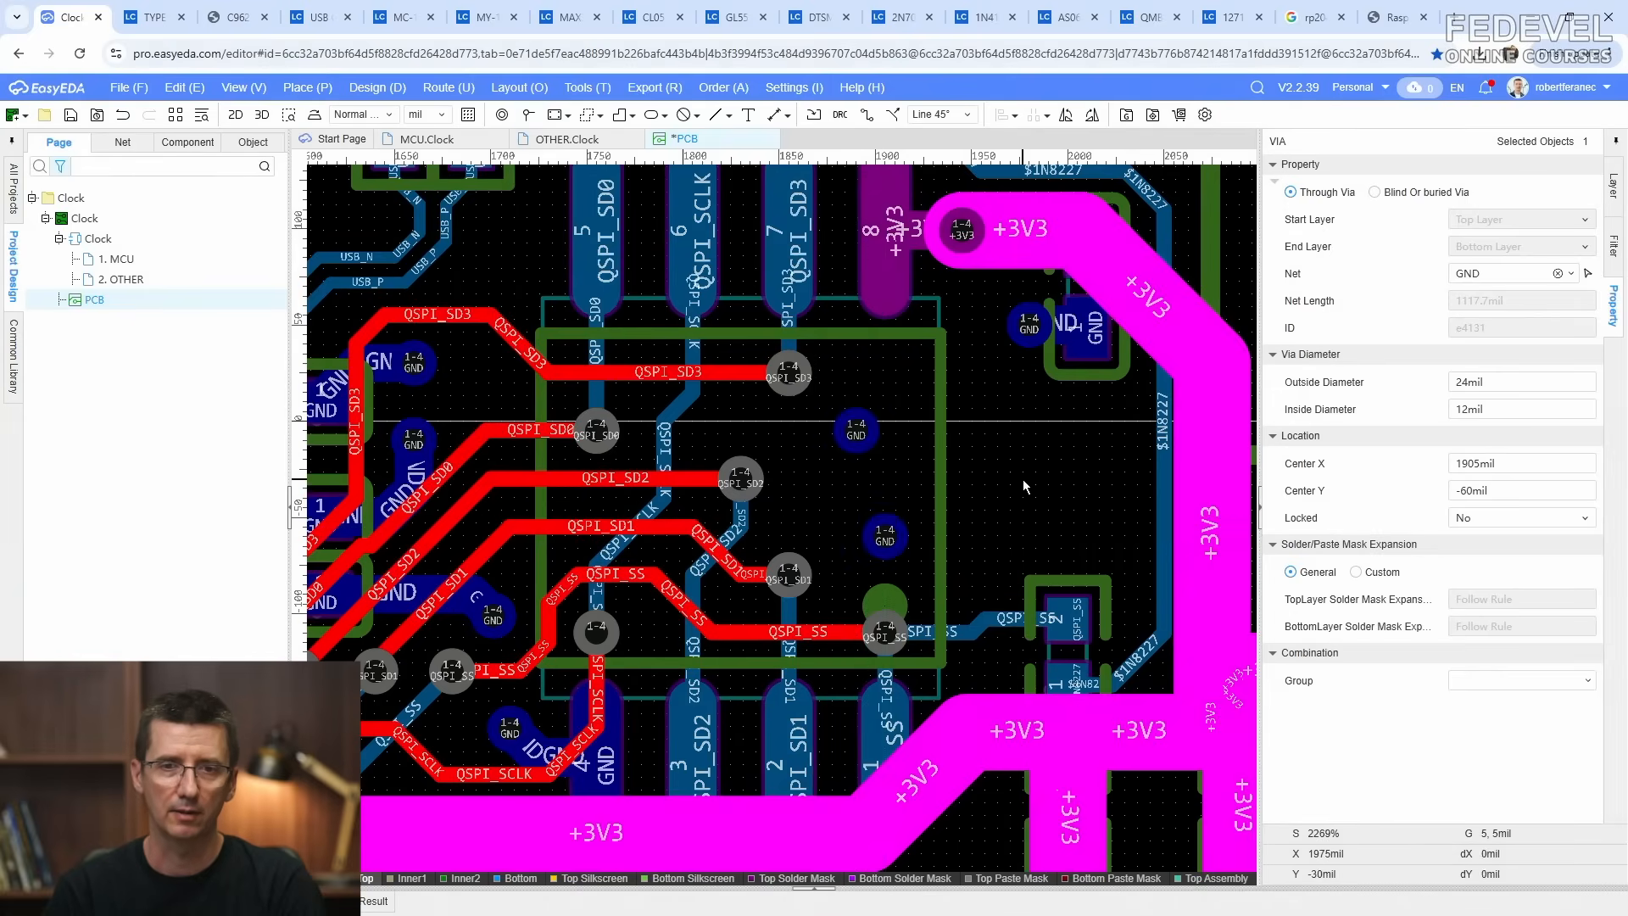
pyautogui.press('Escape')
# Step: On the bottom layer, shift the LED28_BUF and LIGHT_DET diagonal segments down towards the BUZZER track to clear space below the LED14_DIN via
pyautogui.scroll(-4, 898, 459)
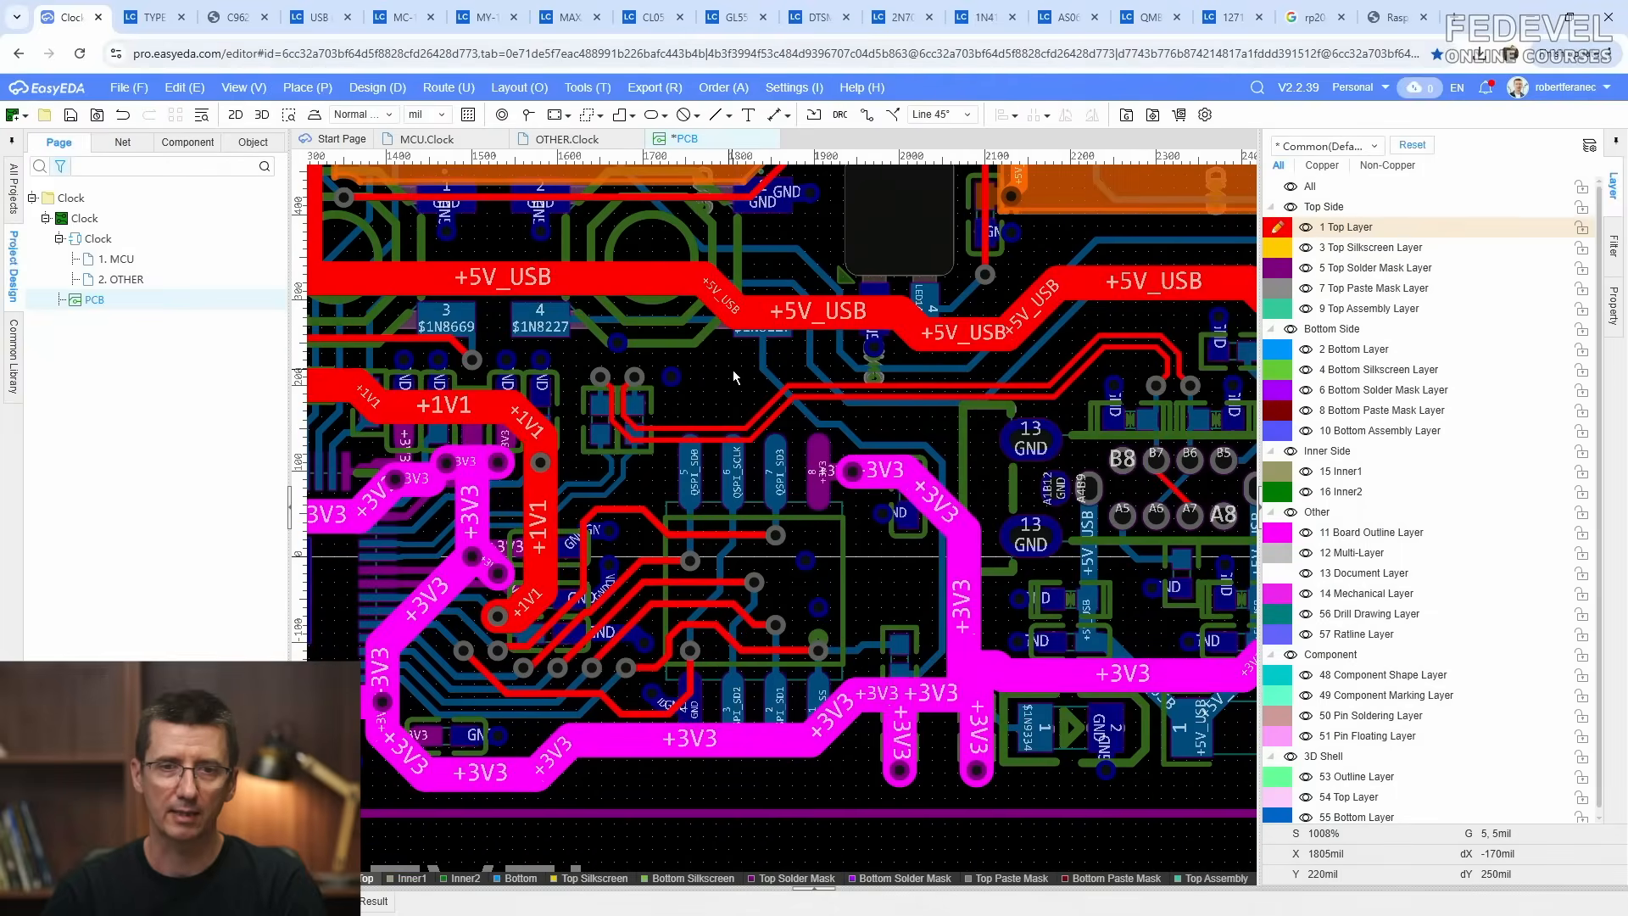
pyautogui.moveTo(733, 377); pyautogui.dragTo(660, 443, button='right')
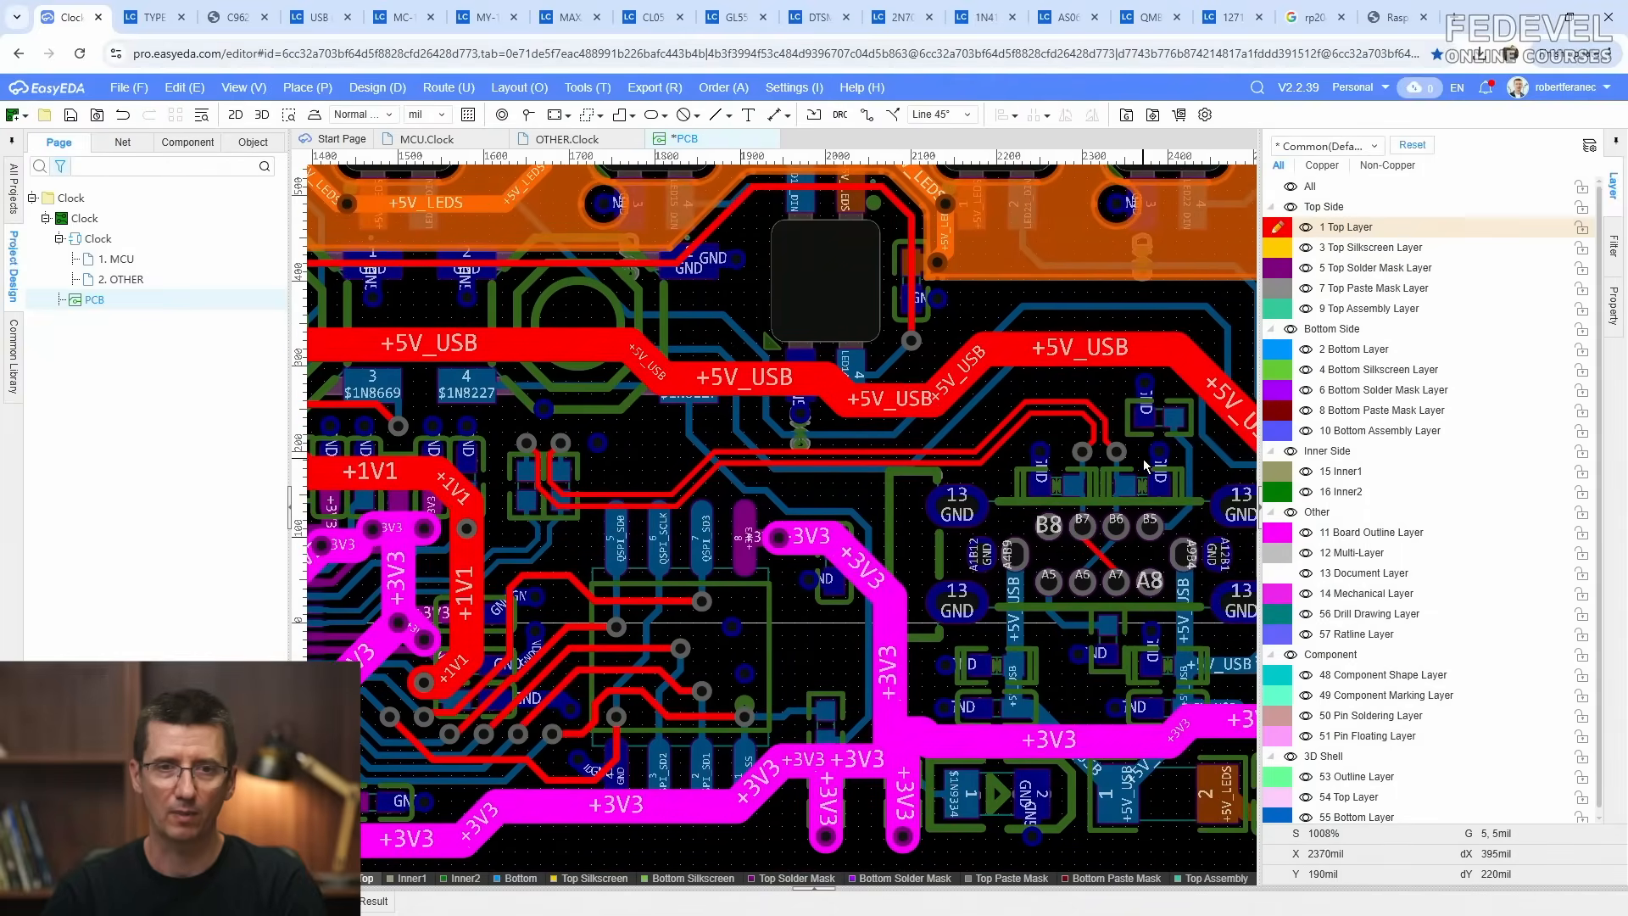
pyautogui.moveTo(736, 330); pyautogui.dragTo(740, 420, button='right')
pyautogui.scroll(4, 740, 419)
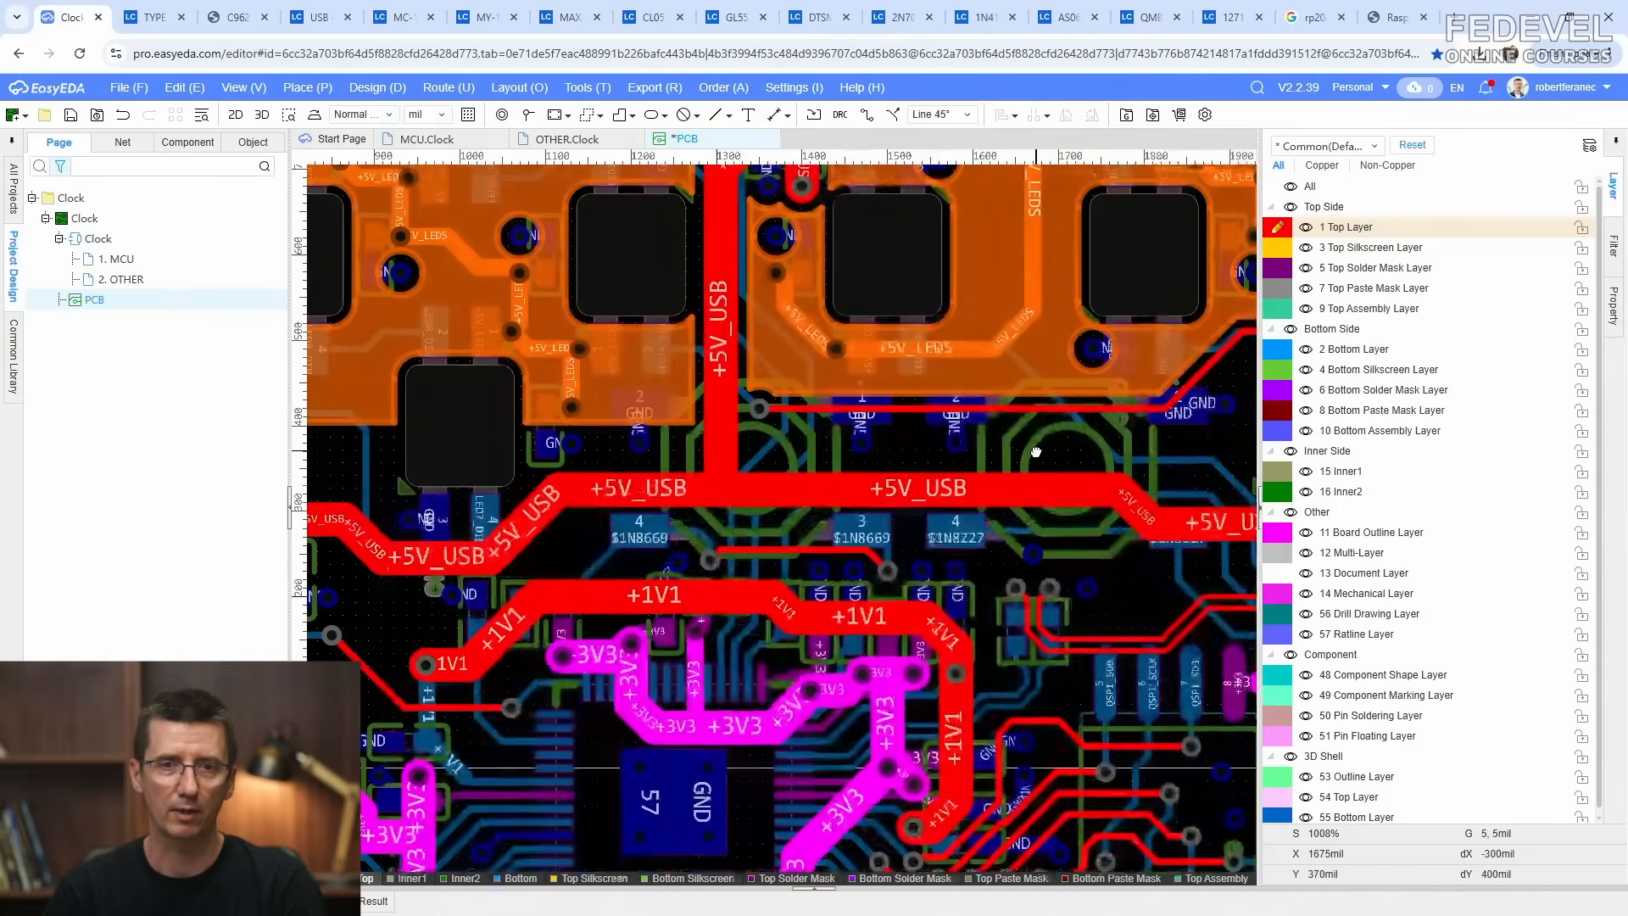
pyautogui.scroll(-1, 739, 419)
pyautogui.press('b')
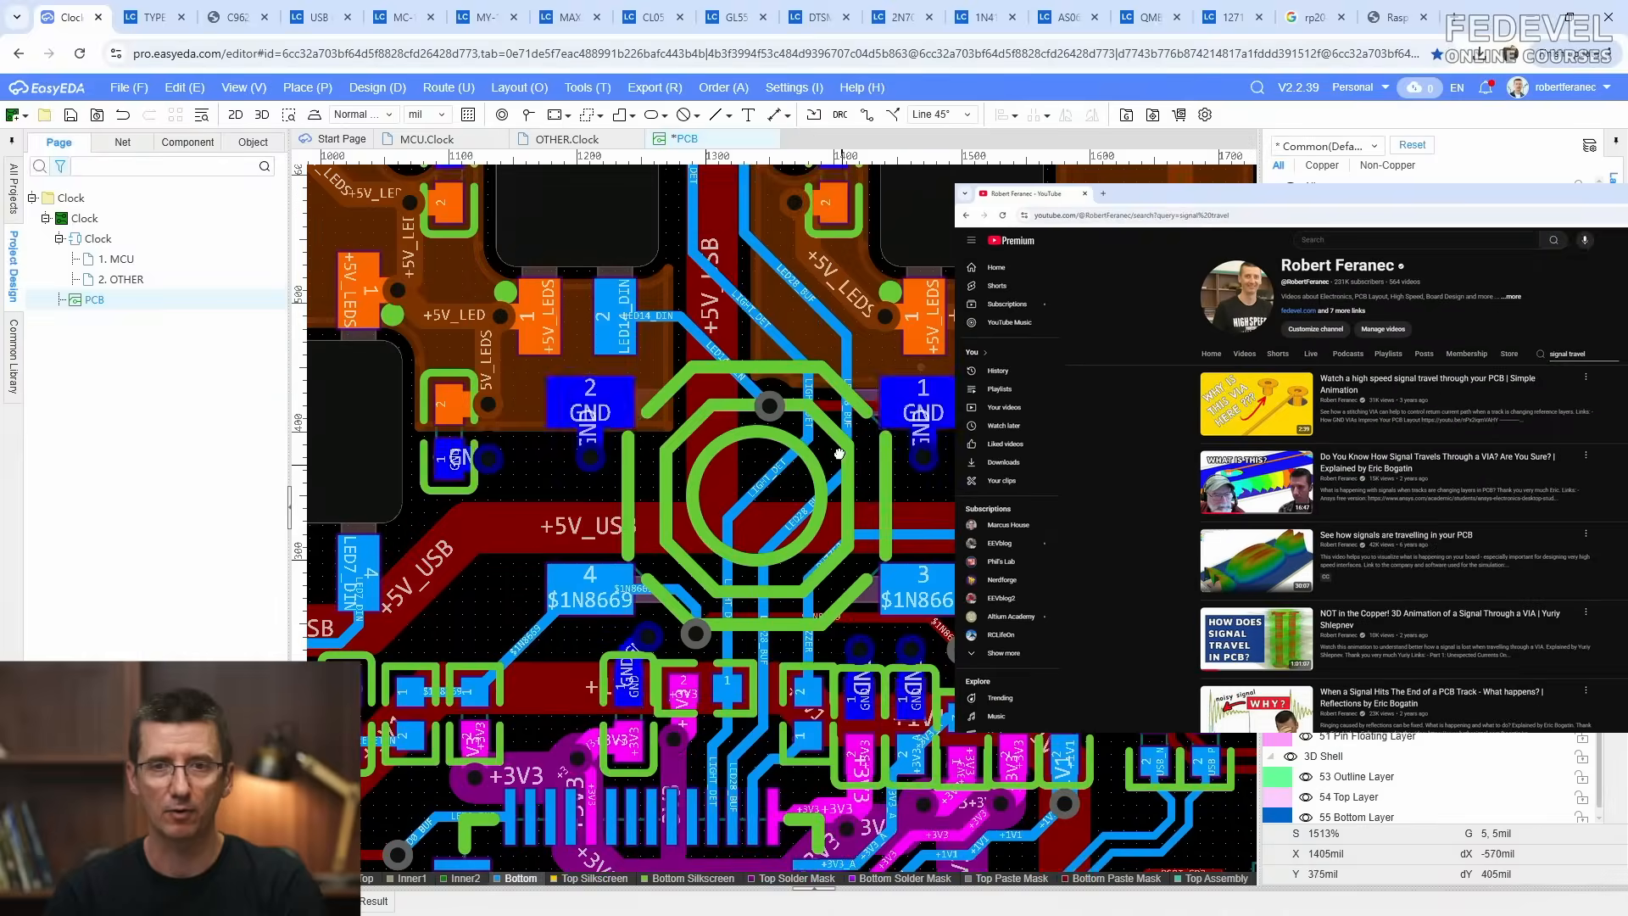
pyautogui.moveTo(820, 525); pyautogui.dragTo(811, 460, button='right')
pyautogui.scroll(1, 811, 460)
pyautogui.hotkey('shift', 's')
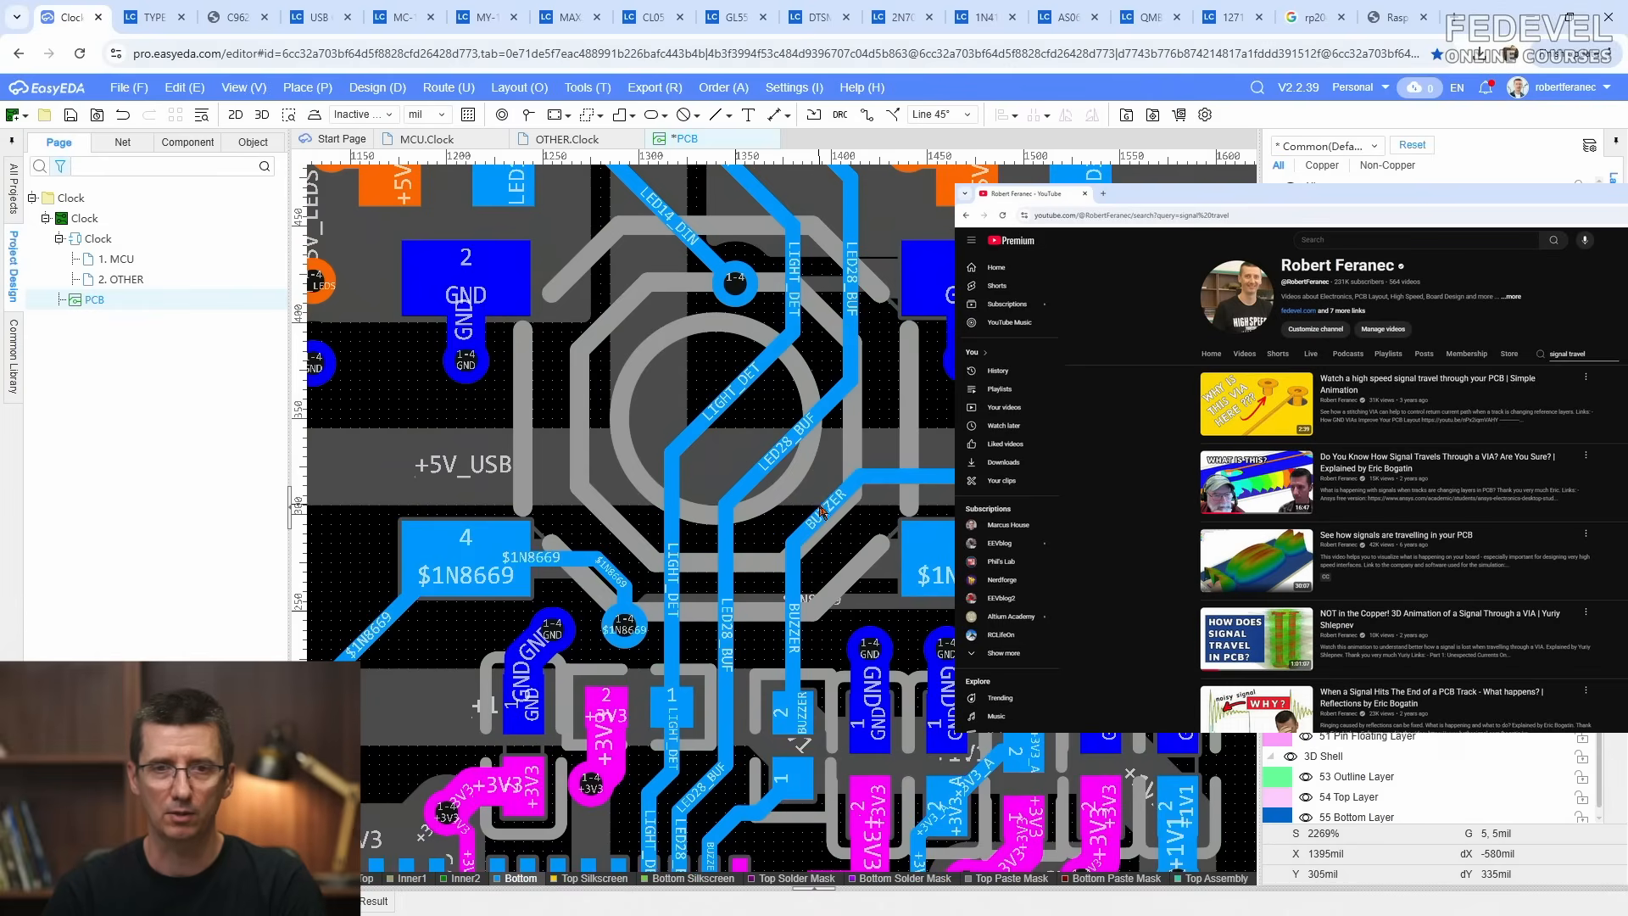
pyautogui.click(828, 552)
pyautogui.click(739, 457)
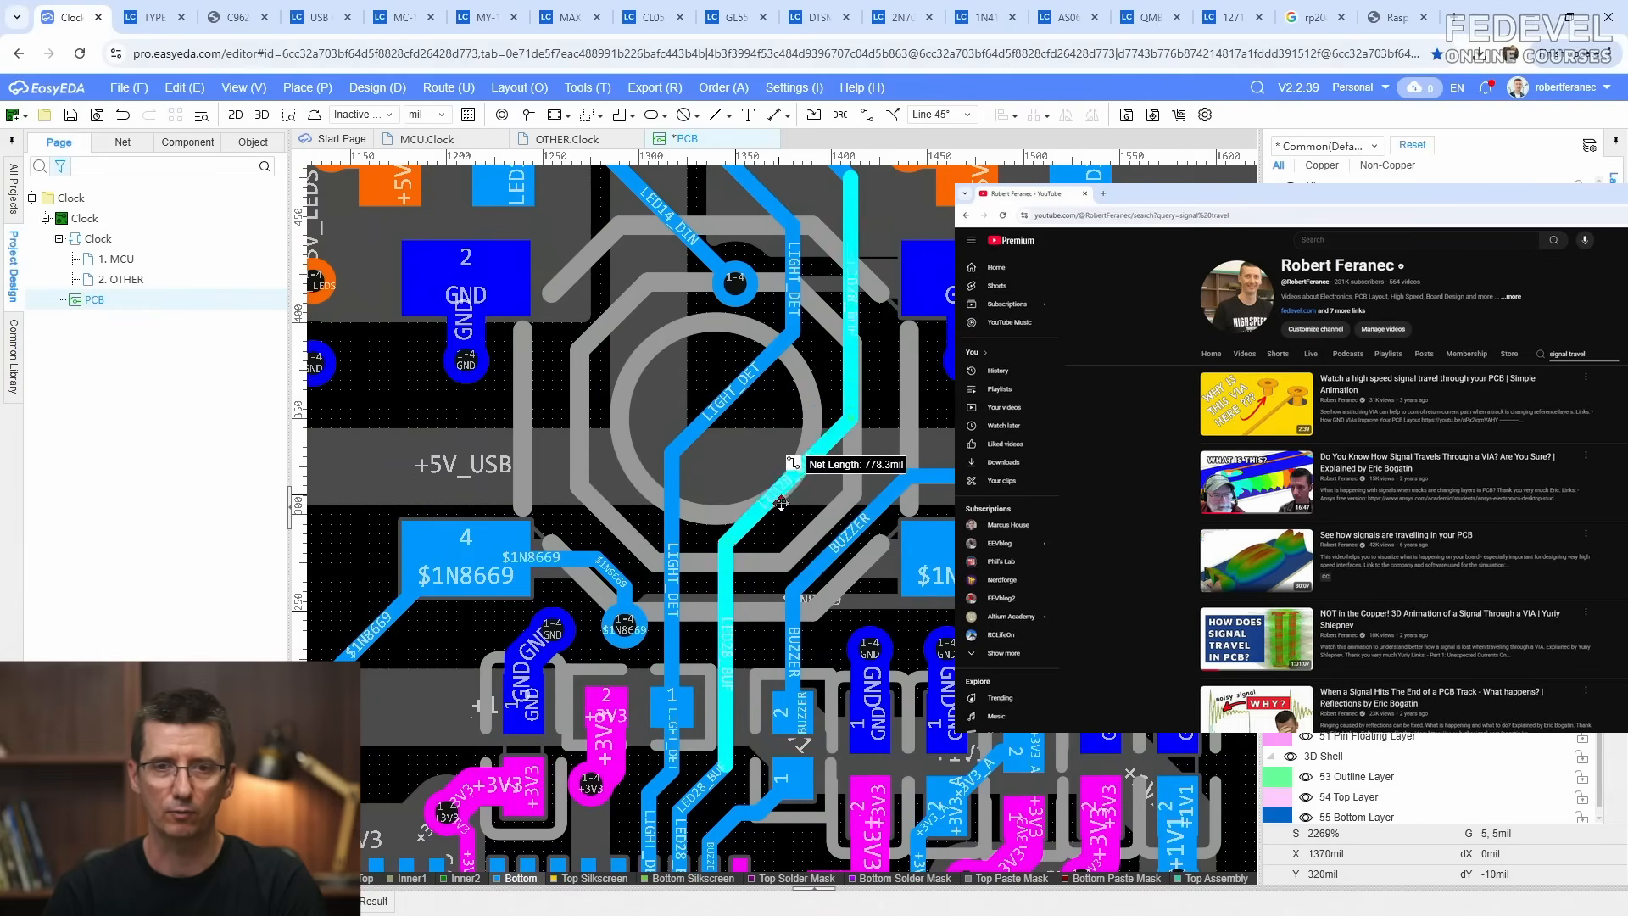
pyautogui.press('w')
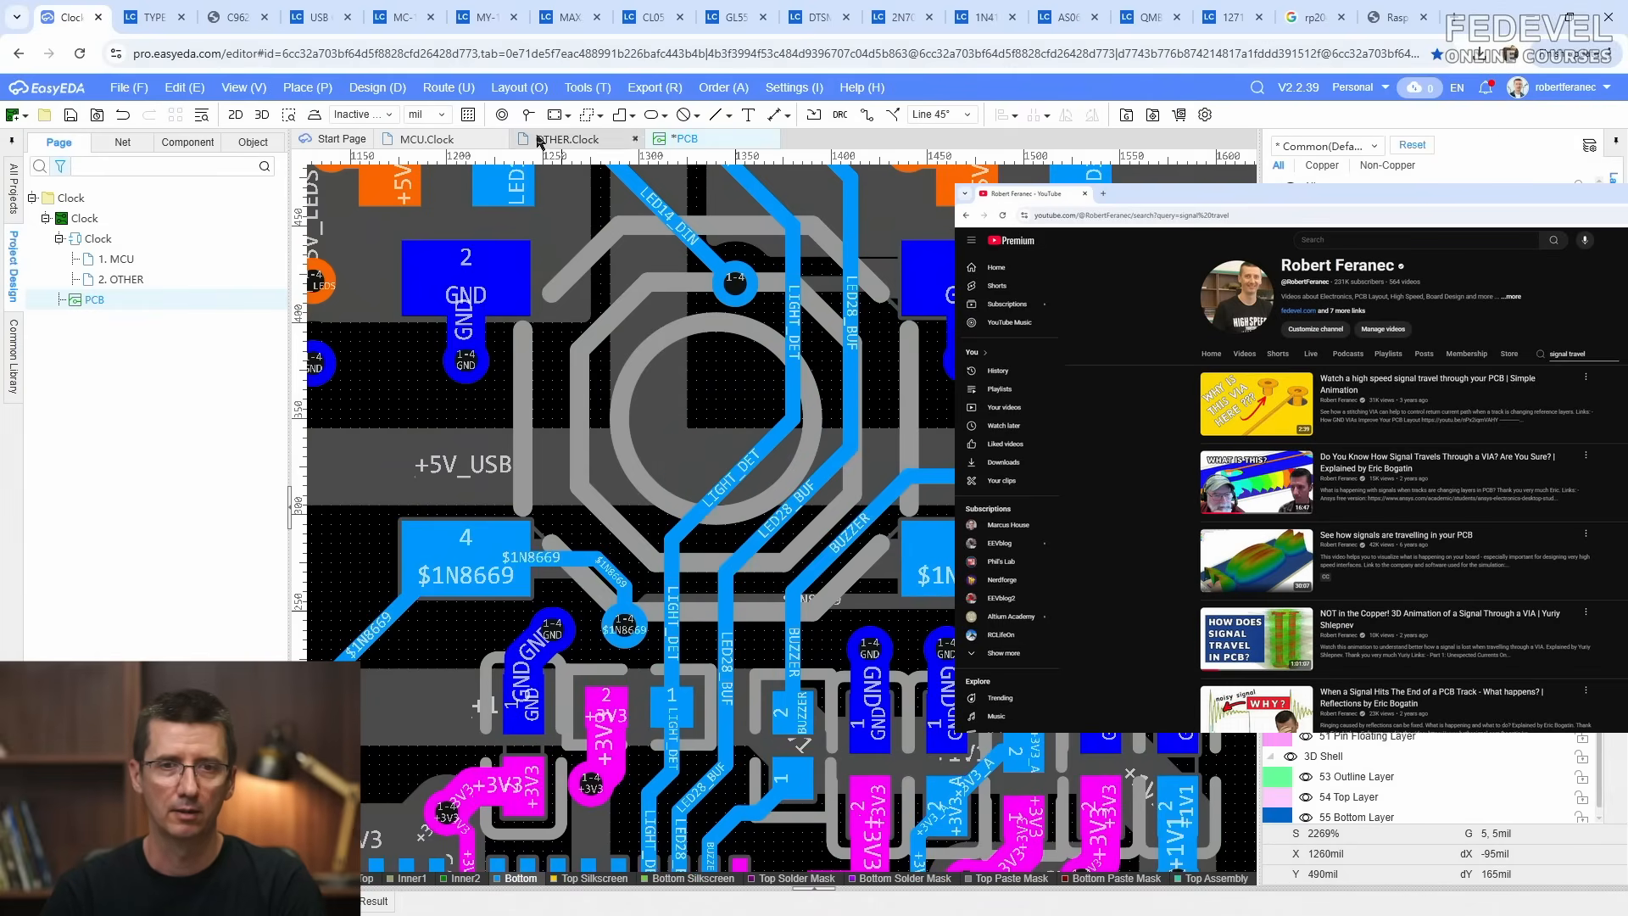
# Step: Place a GND via directly below the LED14_DIN via at X 1350 mil, Y 380 mil
pyautogui.click(735, 368)
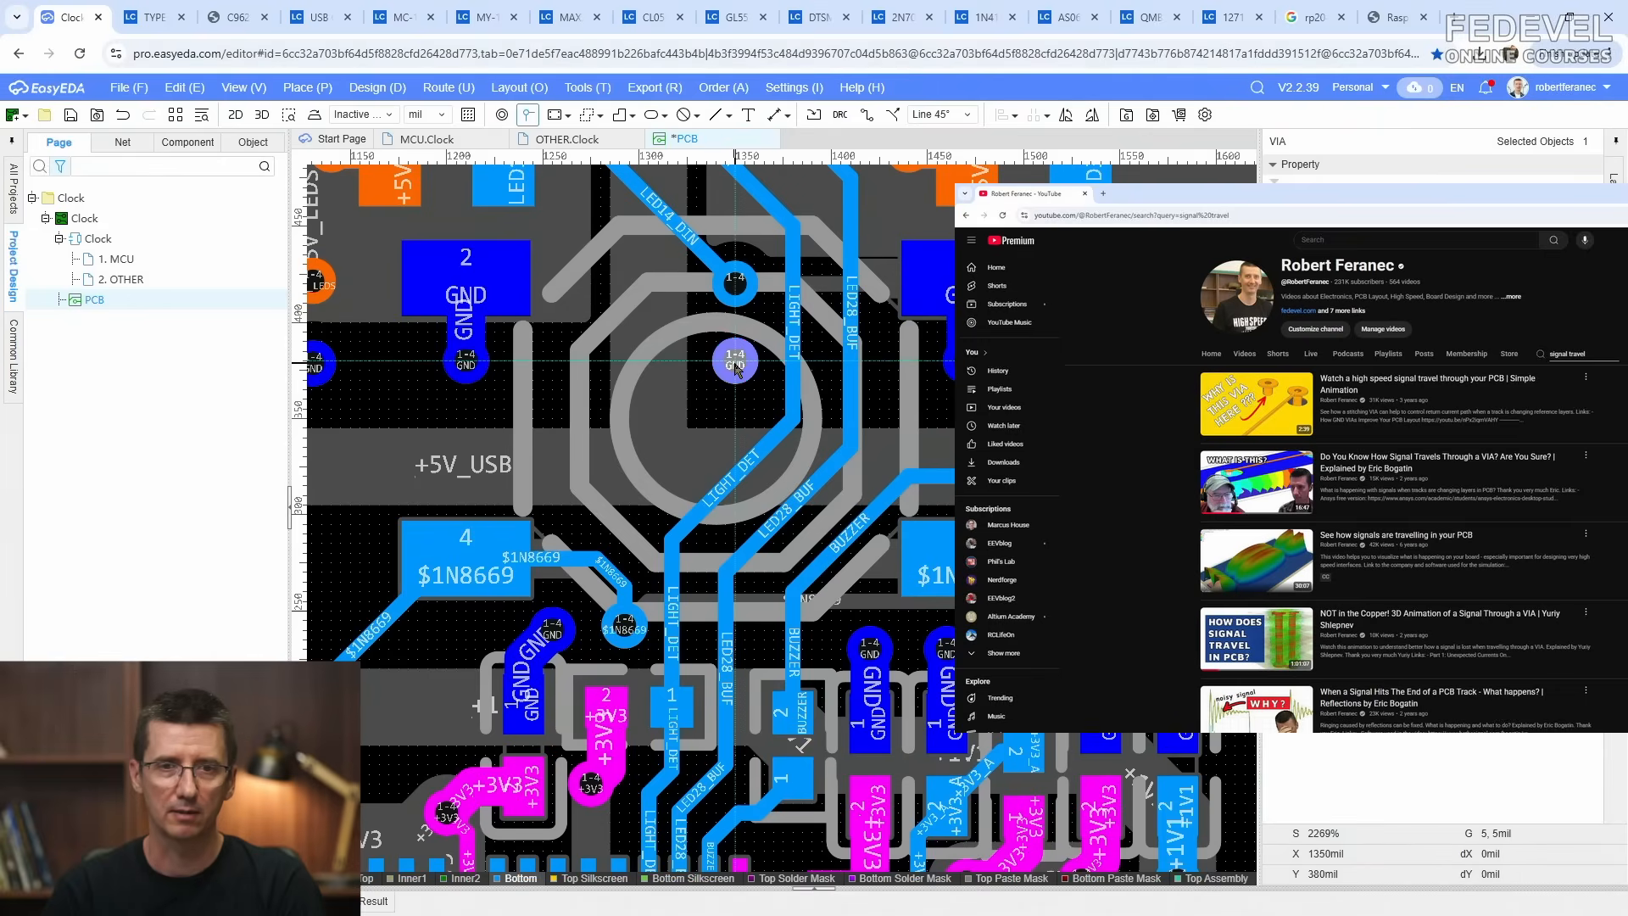
pyautogui.rightClick(735, 368)
pyautogui.click(1043, 409)
# Step: Make the top layer active again and save the PCB
pyautogui.scroll(-4, 1043, 409)
pyautogui.moveTo(1043, 409); pyautogui.dragTo(960, 433, button='right')
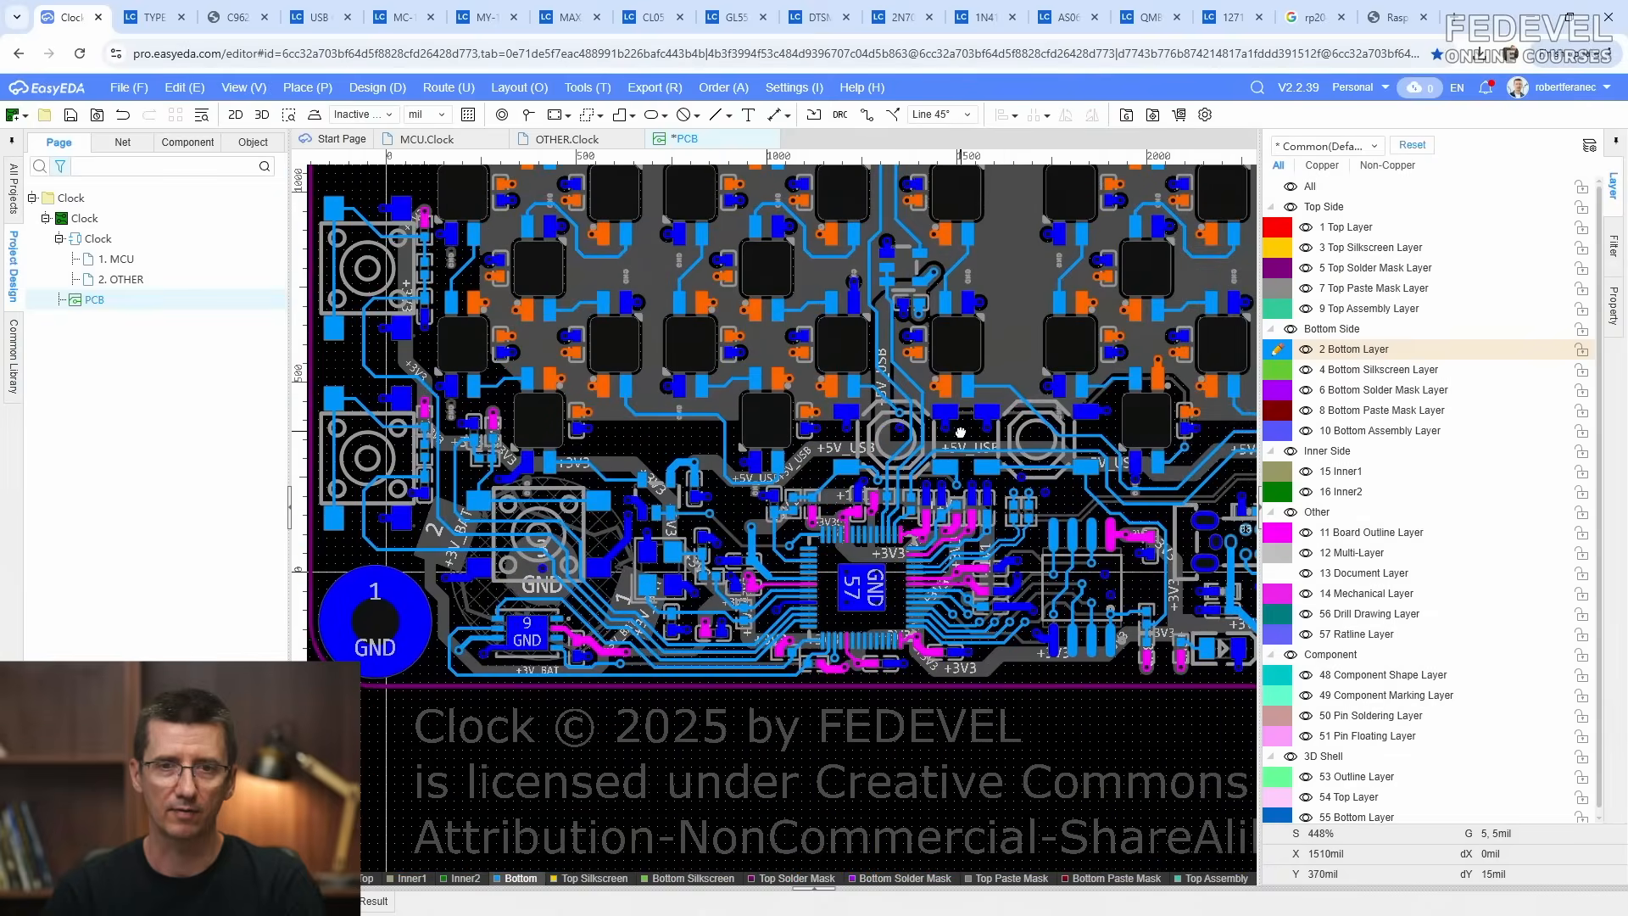
pyautogui.hotkey('shift', 's')
pyautogui.hotkey('shift', 's')
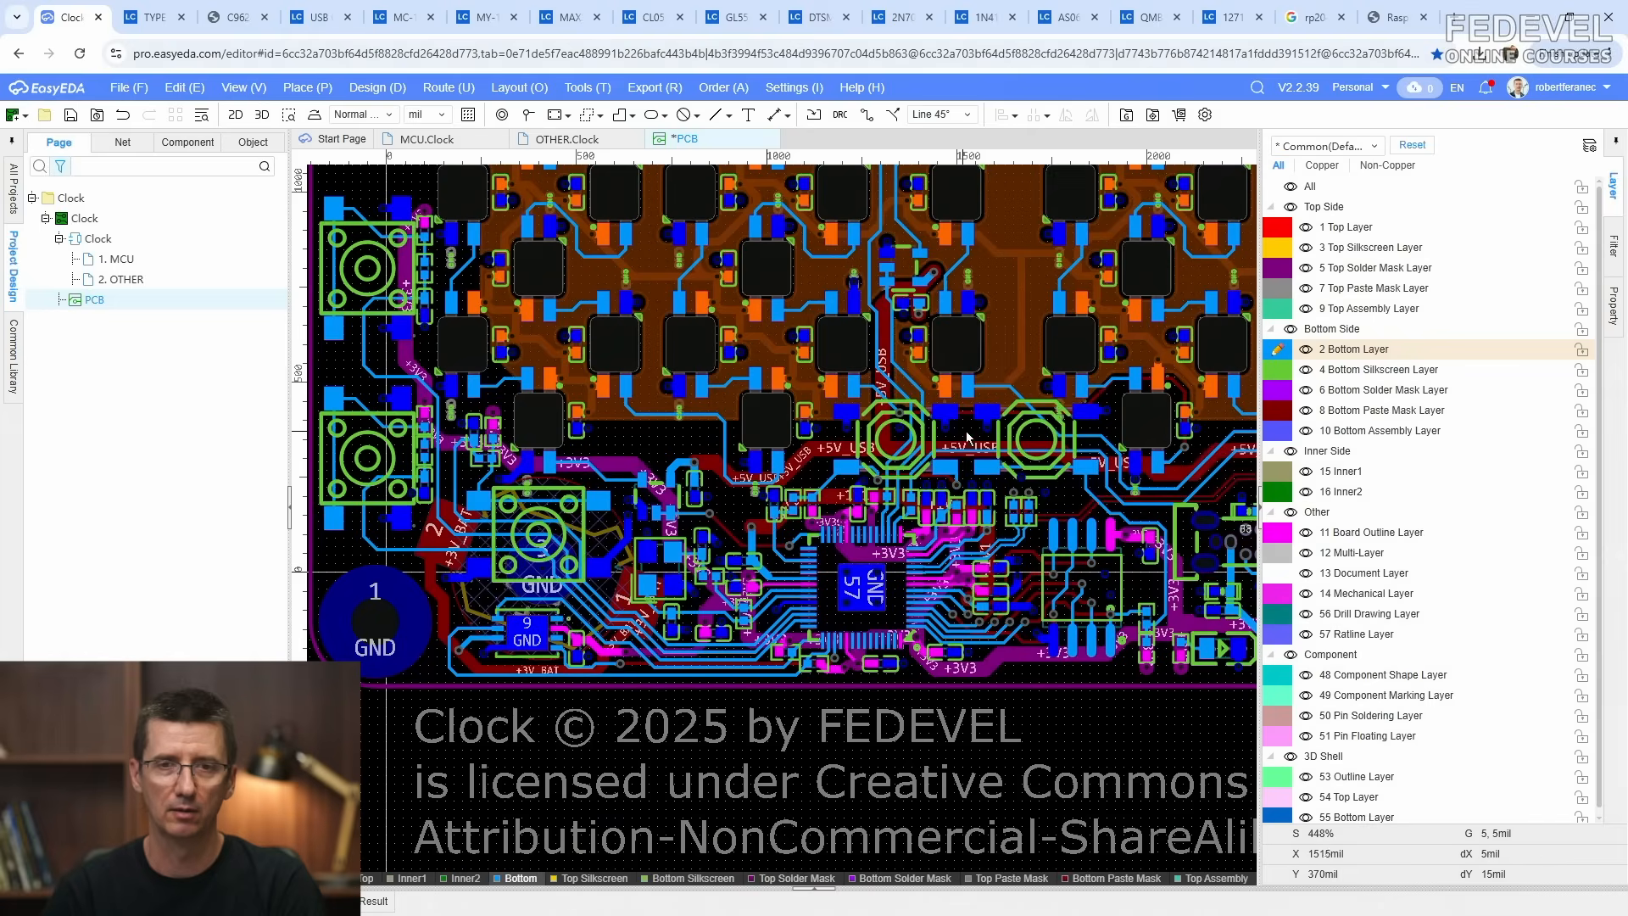
pyautogui.click(1277, 230)
pyautogui.moveTo(969, 459); pyautogui.dragTo(1003, 349, button='right')
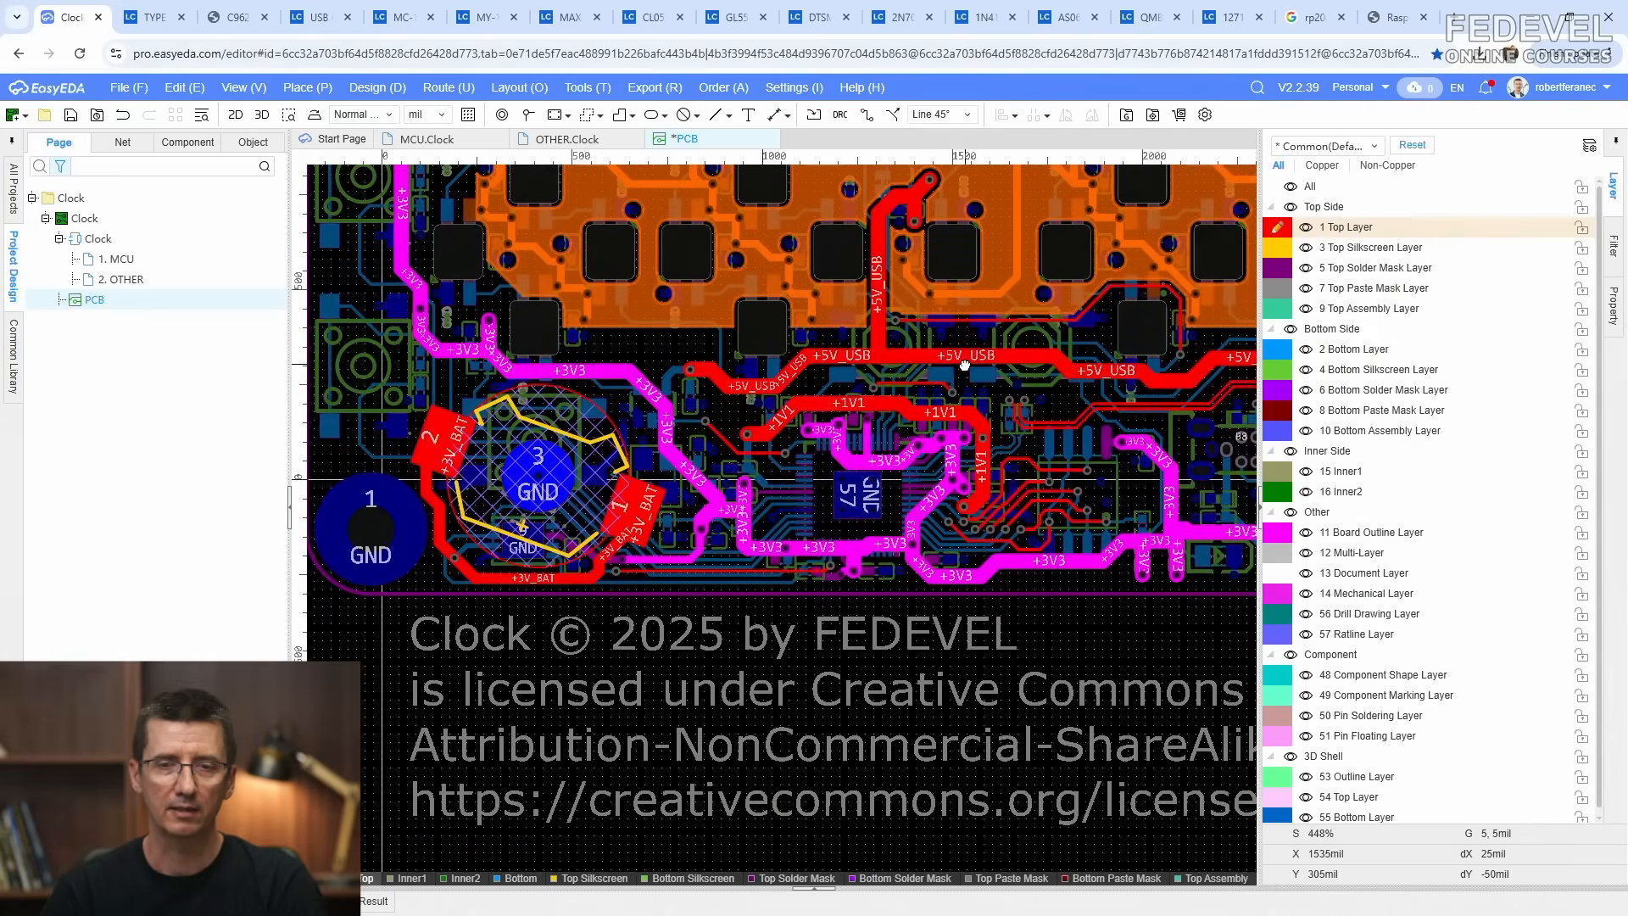
pyautogui.scroll(-5, 757, 412)
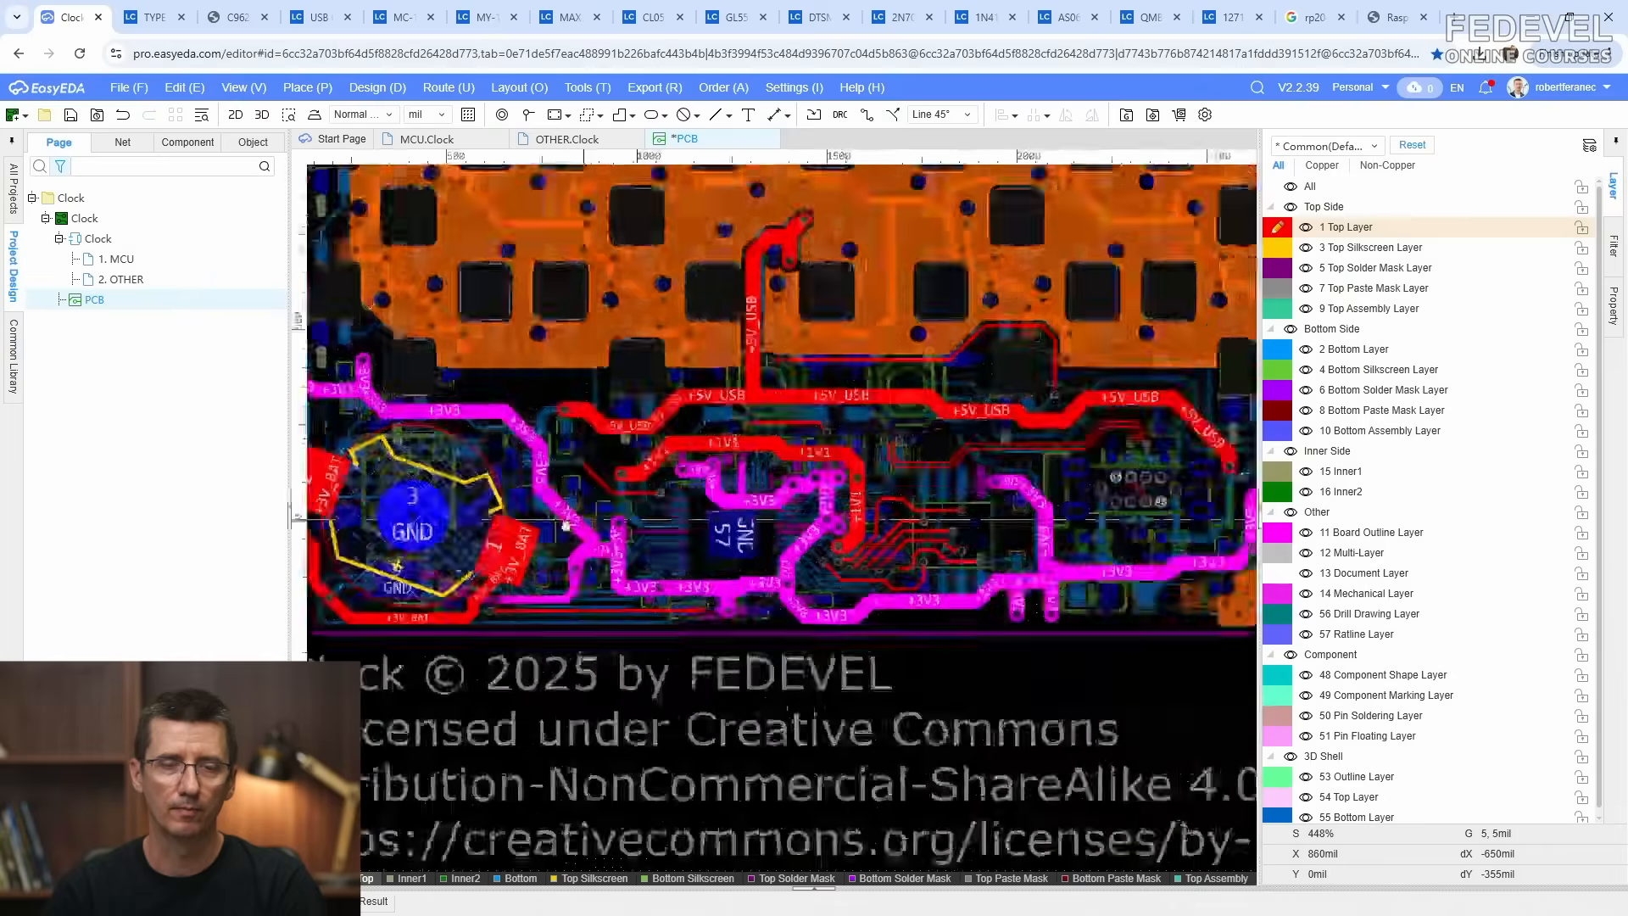
pyautogui.scroll(2, 1082, 585)
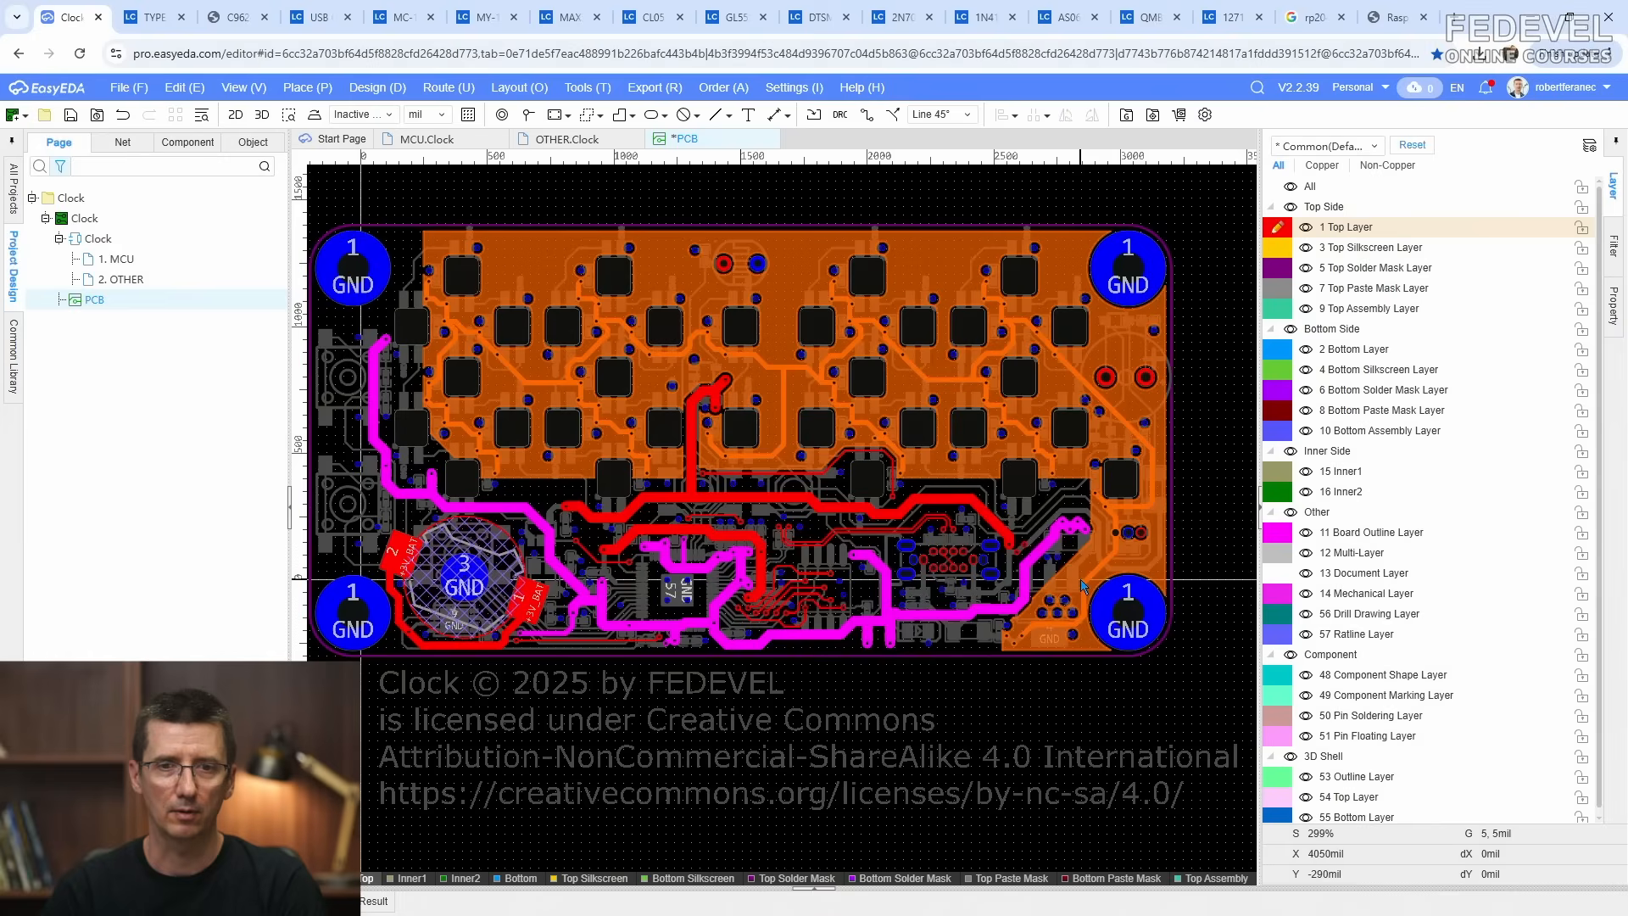
pyautogui.click(71, 116)
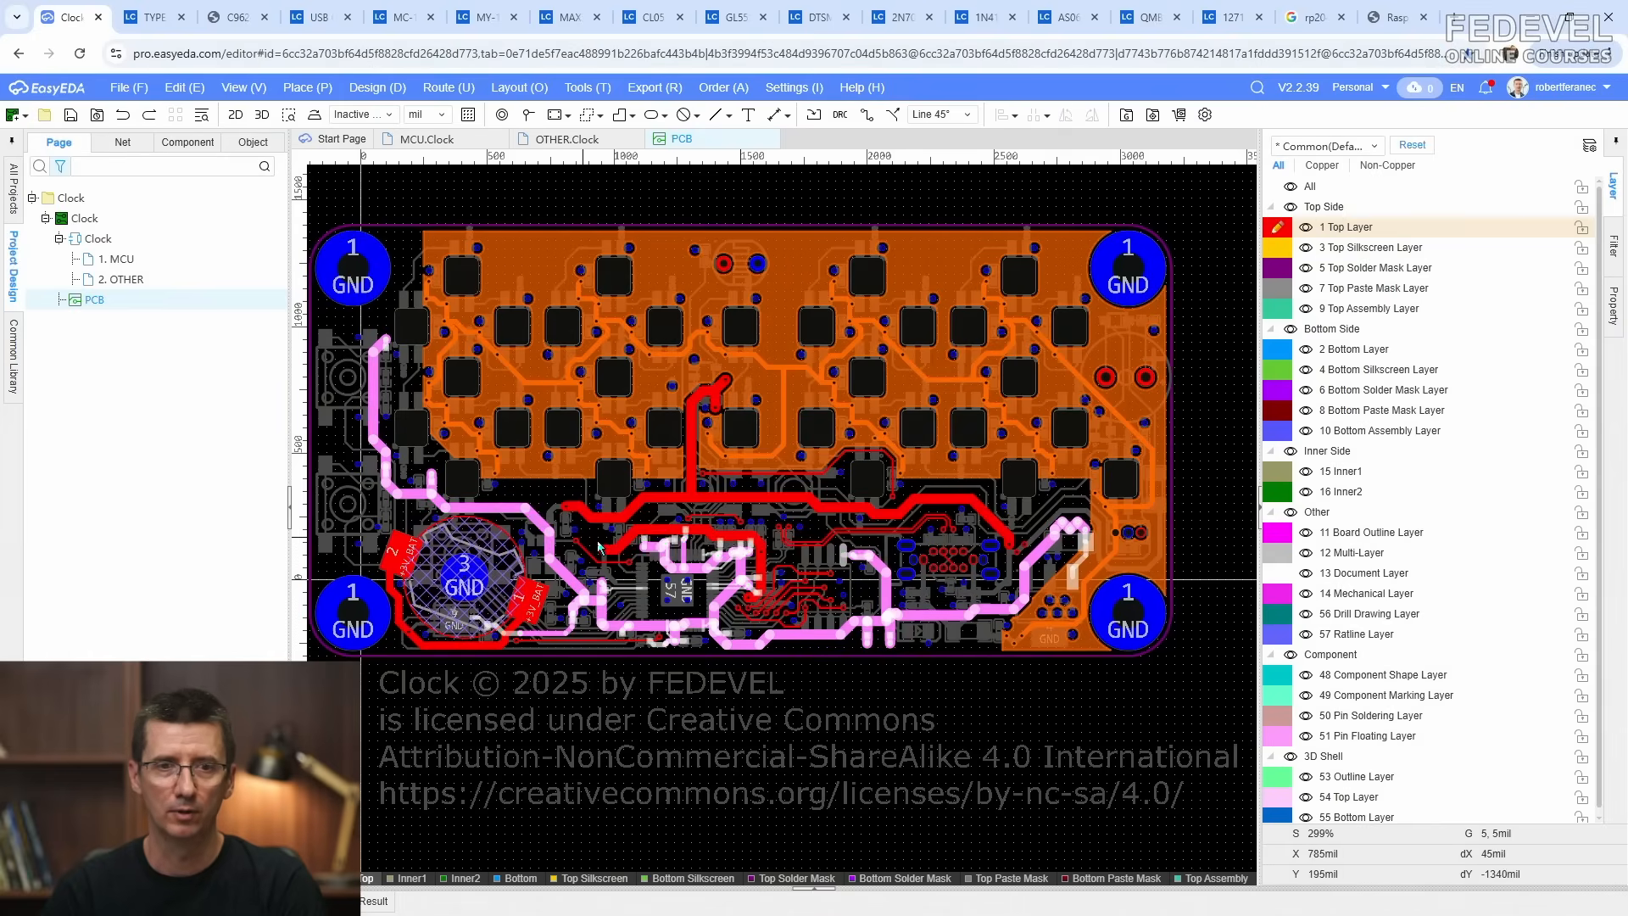
# Step: Start a polygonal top-layer copper region near X 2870 mil, Y 390 mil and outline it along the +5V_LEDS region down to the board's bottom edge
pyautogui.scroll(10, 1083, 543)
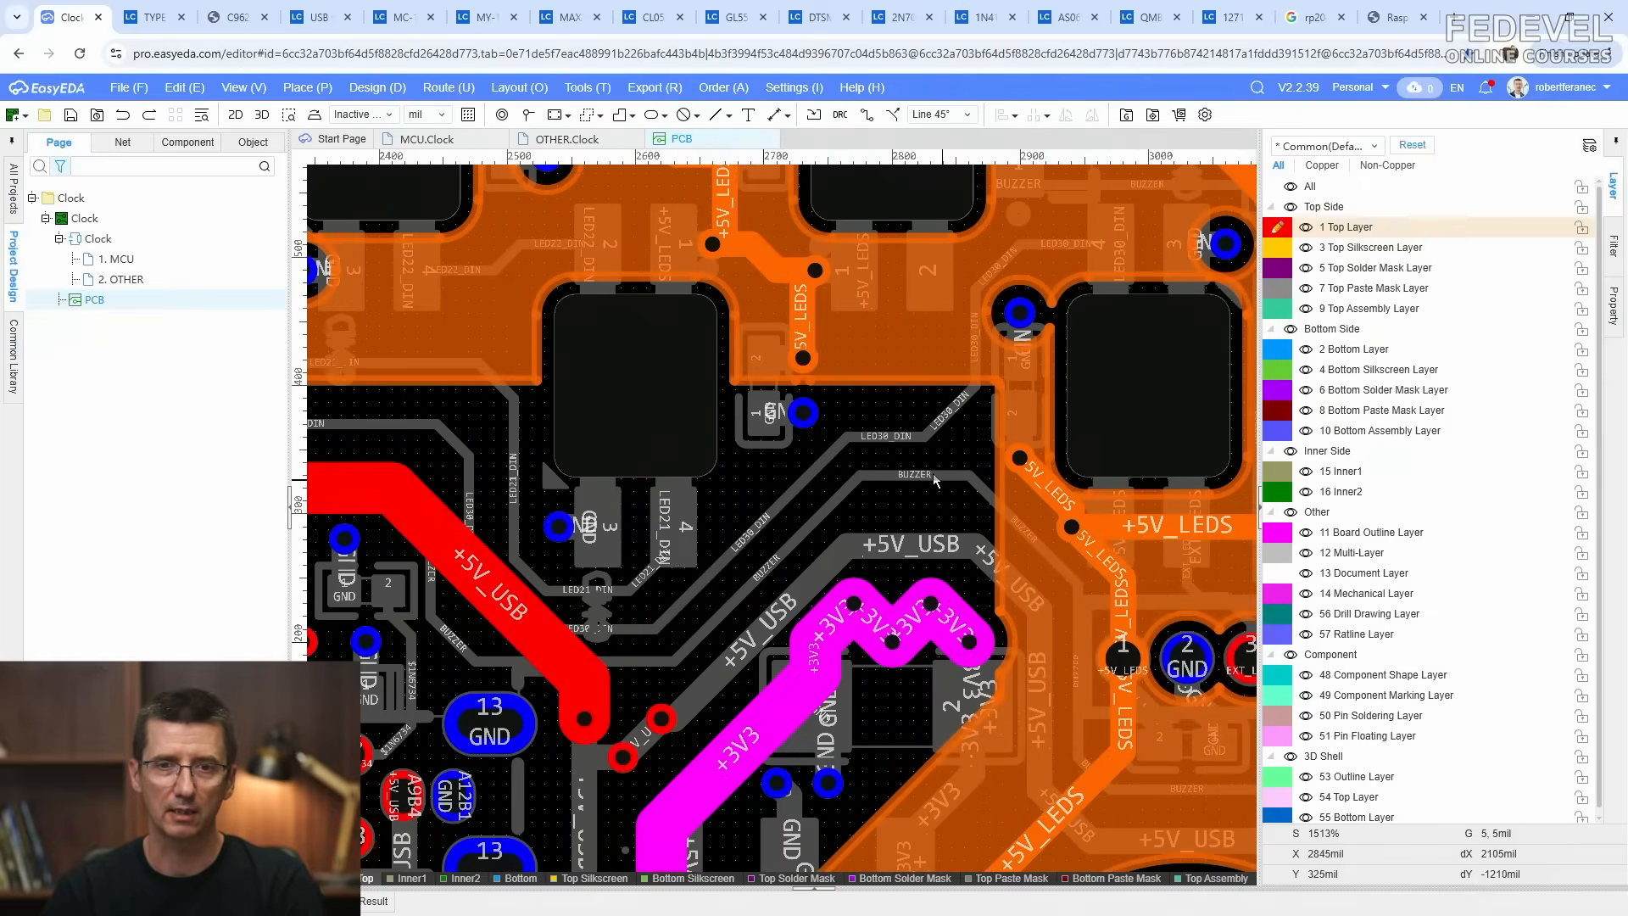
pyautogui.click(308, 88)
pyautogui.moveTo(420, 255)
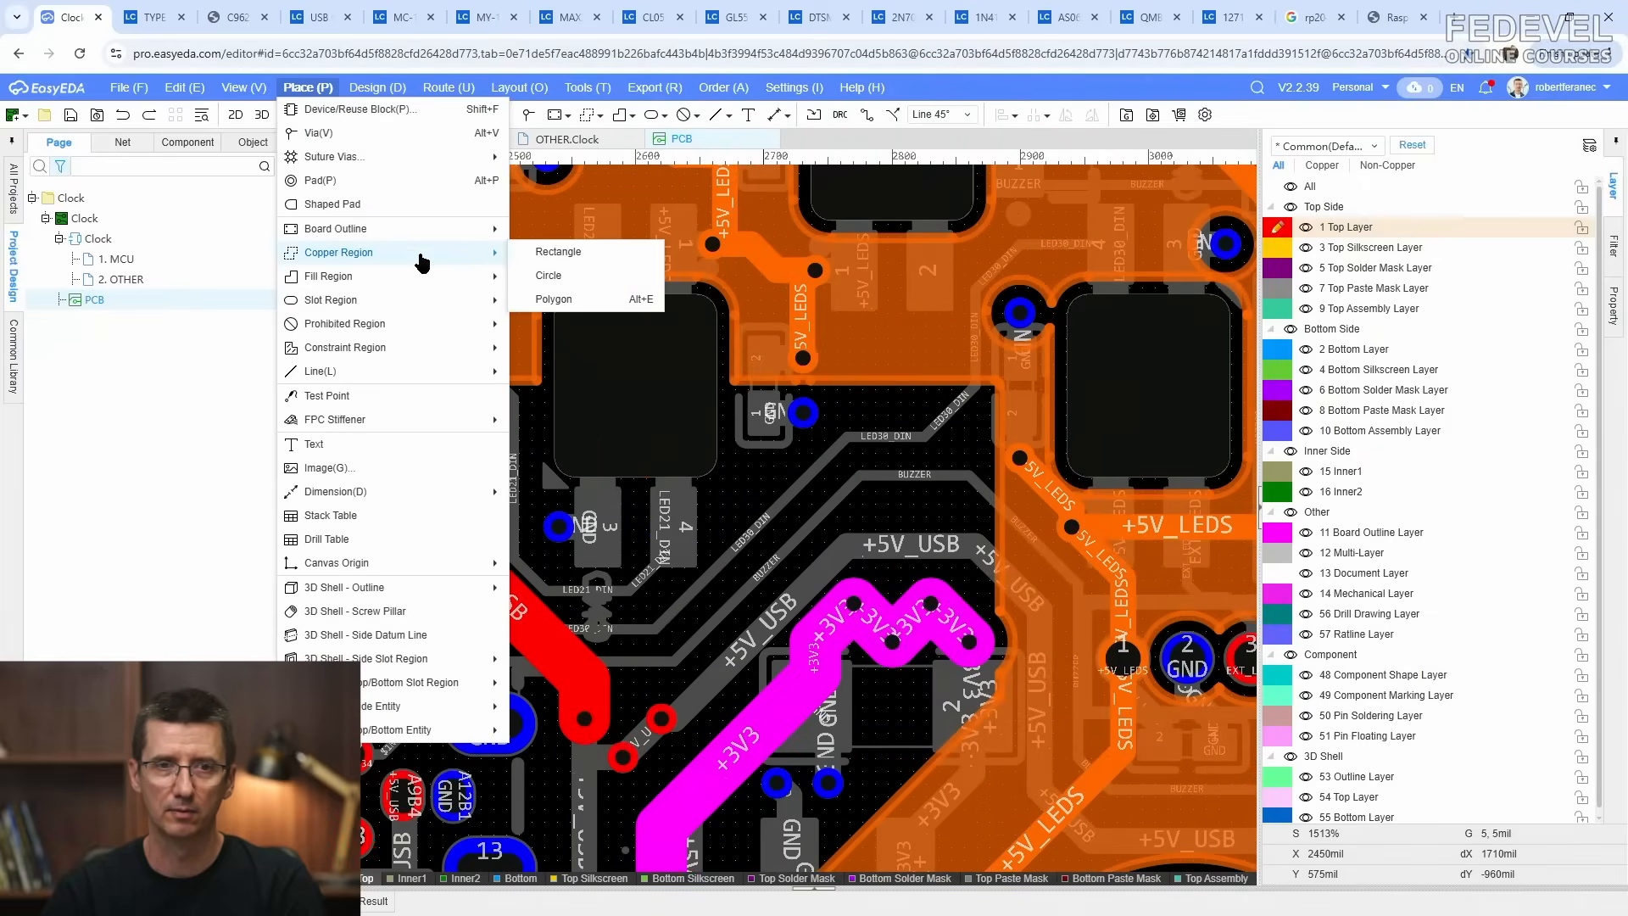
pyautogui.click(570, 303)
pyautogui.scroll(2, 971, 390)
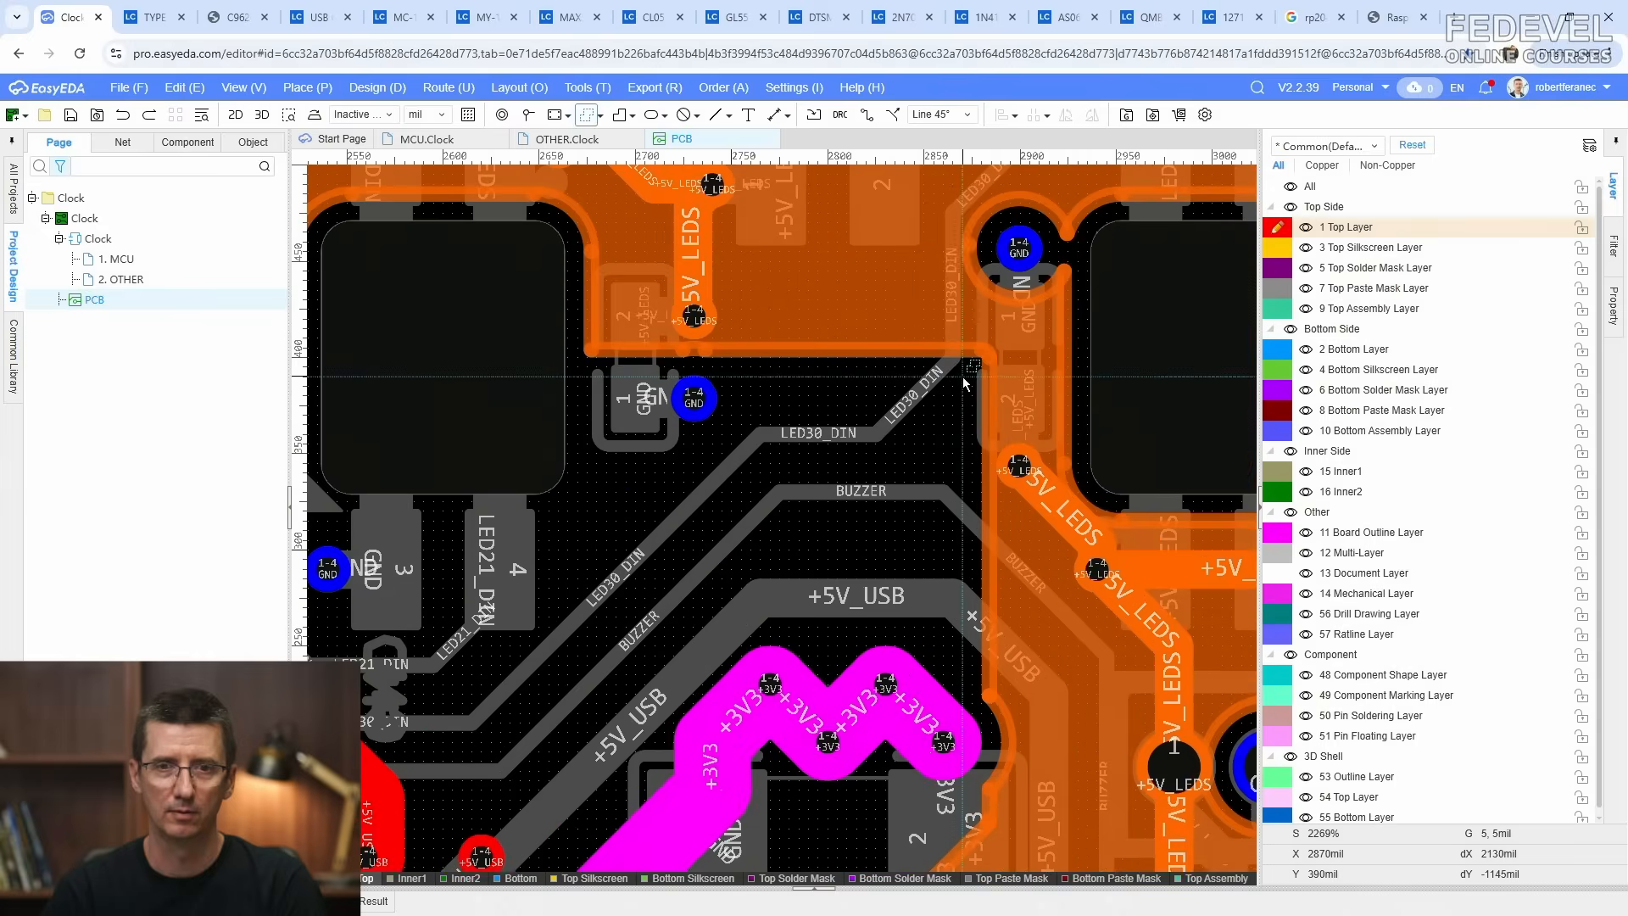
pyautogui.click(964, 376)
pyautogui.scroll(-3, 963, 377)
pyautogui.scroll(2, 877, 626)
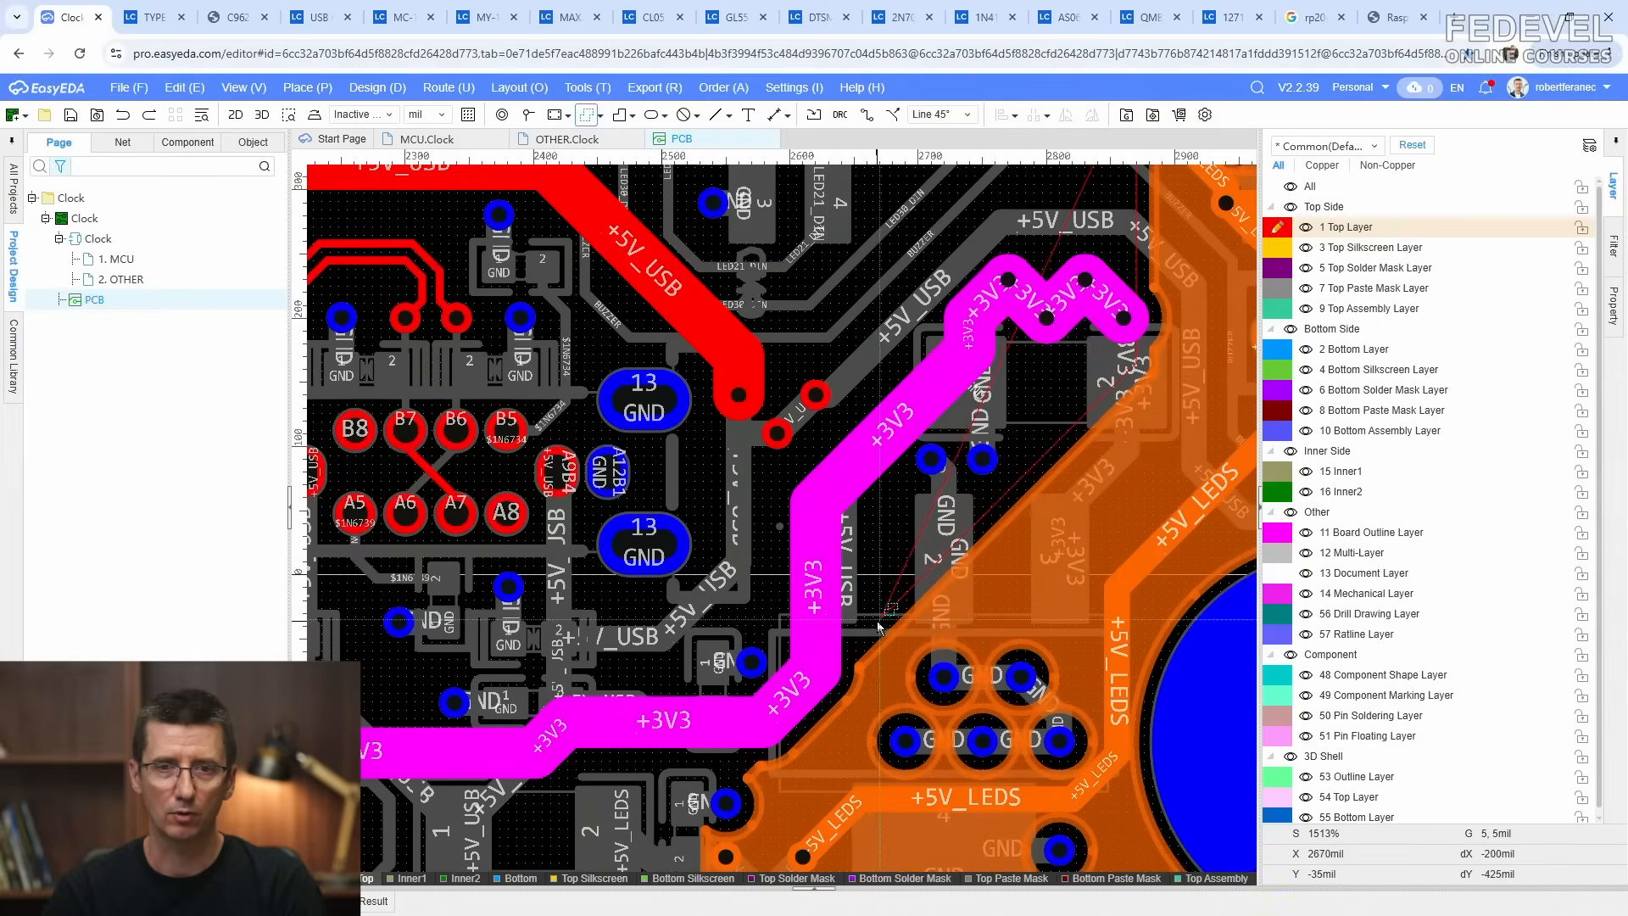
pyautogui.click(876, 621)
pyautogui.moveTo(876, 621); pyautogui.dragTo(1017, 242, button='right')
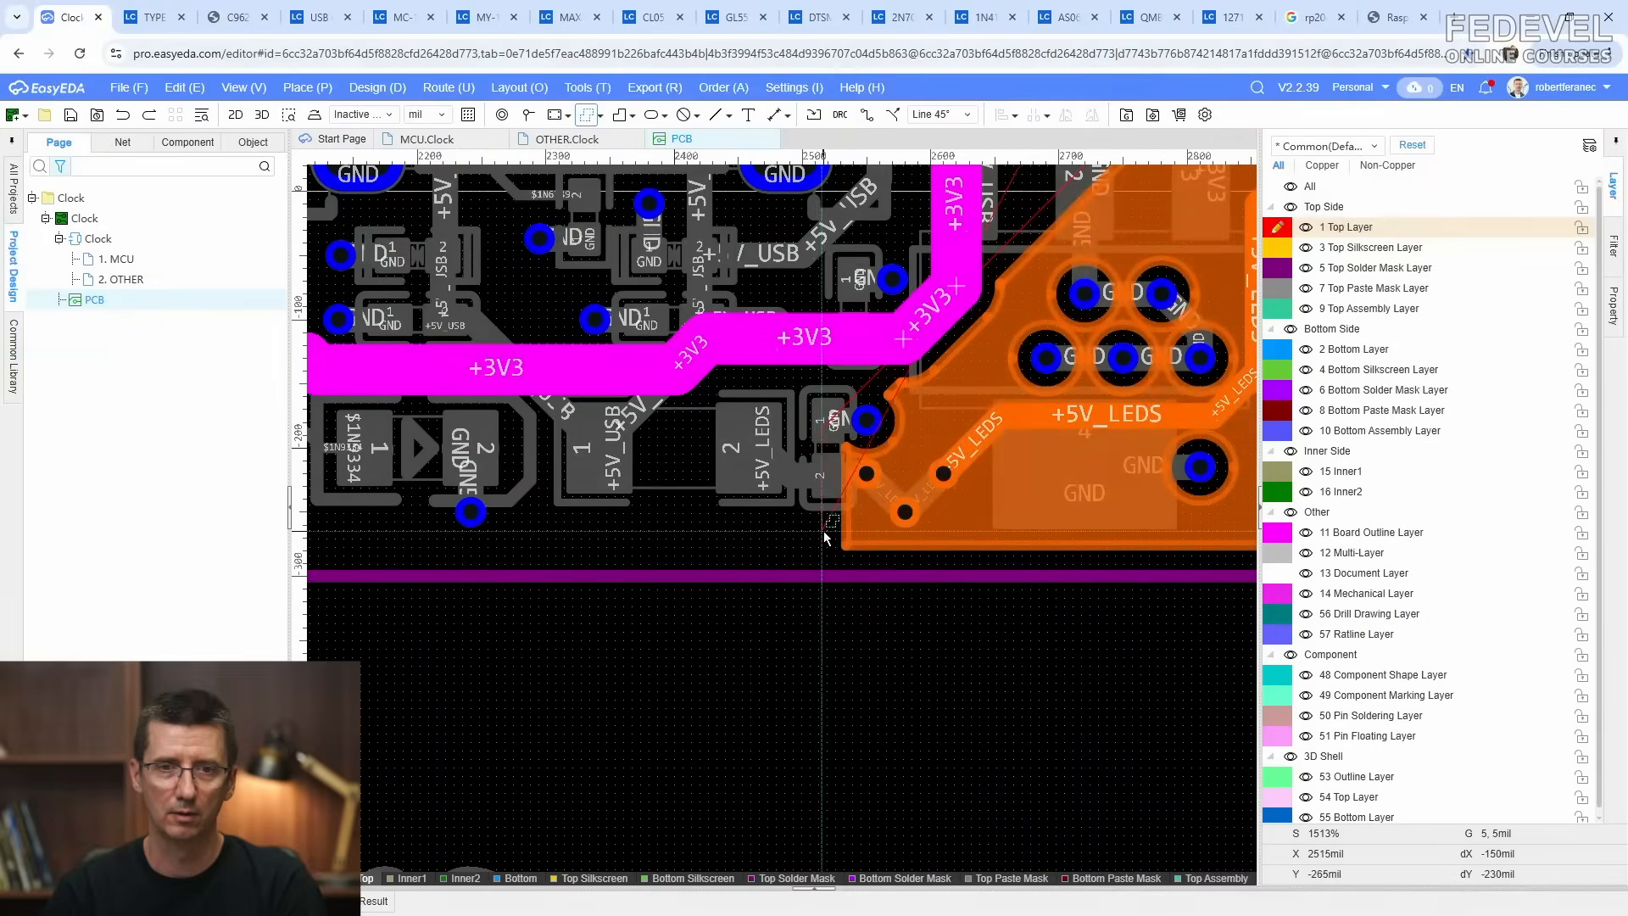
pyautogui.click(828, 547)
# Step: Continue the region outline along the board's bottom and left edges, cutting across above the +3V3 track's upper end to the +5V_LEDS region
pyautogui.scroll(-5, 828, 548)
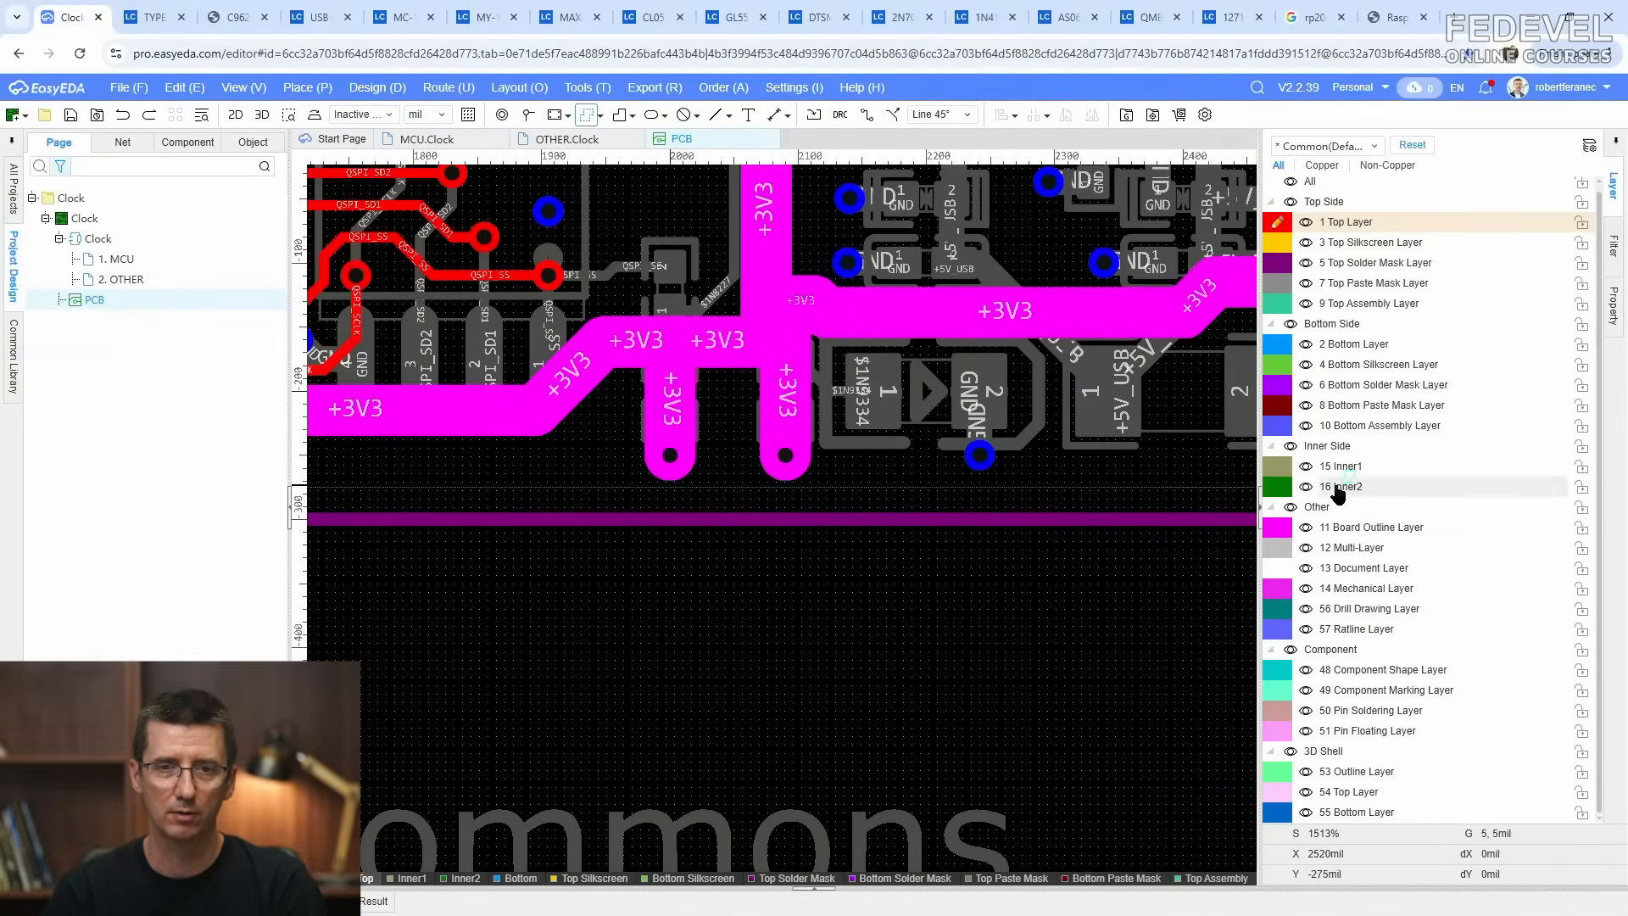
pyautogui.scroll(5, 327, 484)
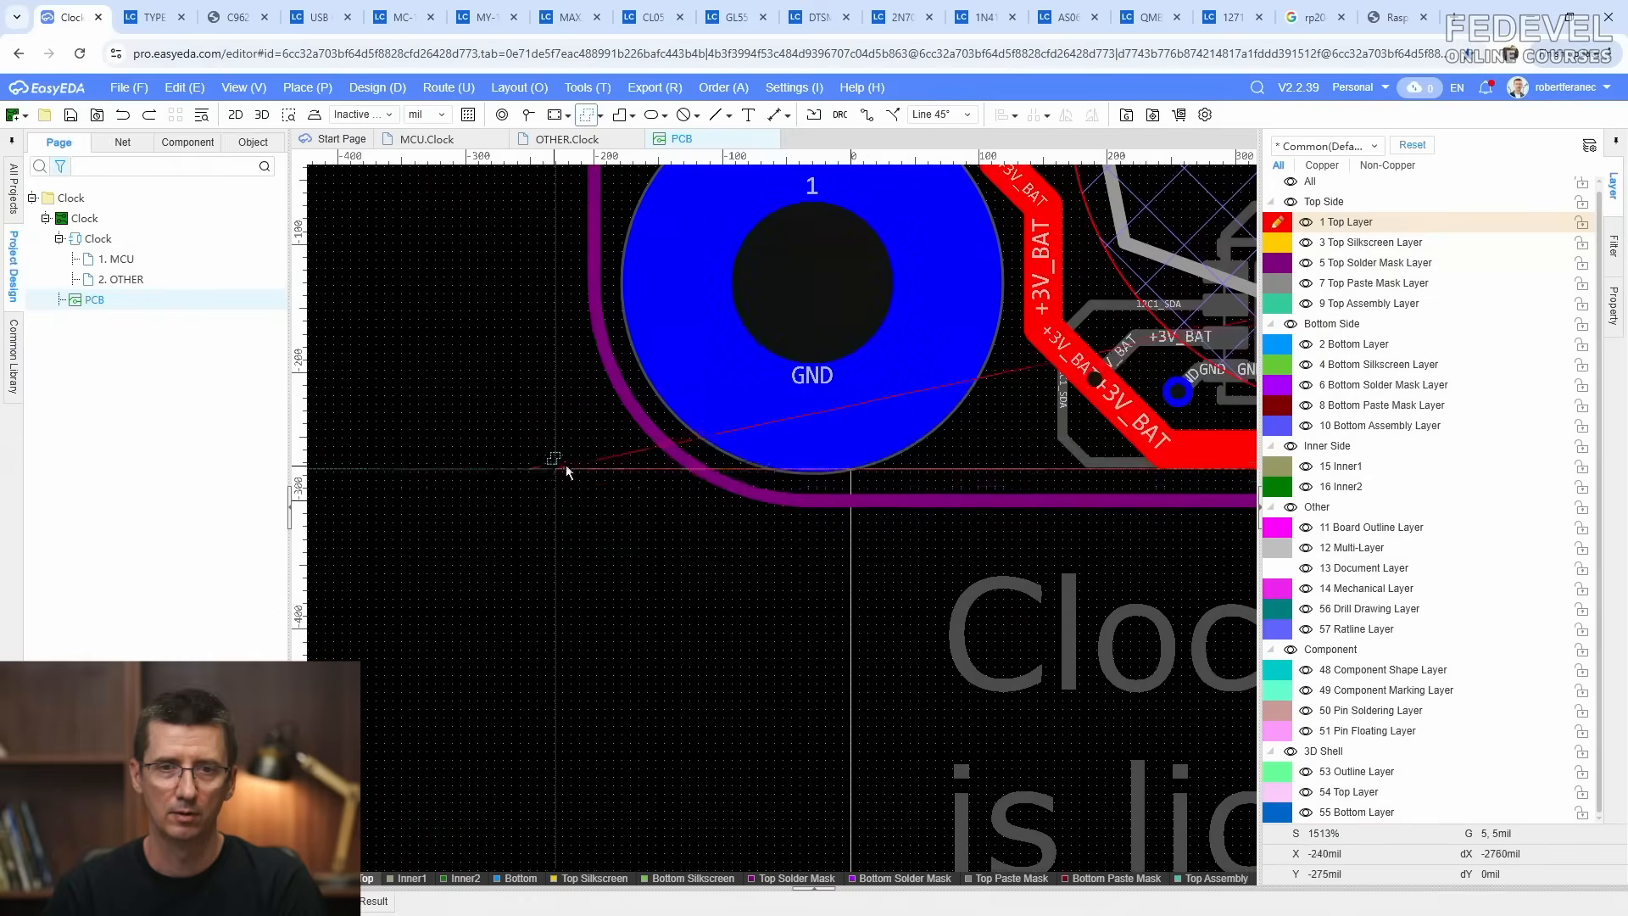
pyautogui.click(627, 468)
pyautogui.scroll(-4, 627, 468)
pyautogui.moveTo(621, 329); pyautogui.dragTo(607, 689, button='right')
pyautogui.scroll(3, 612, 526)
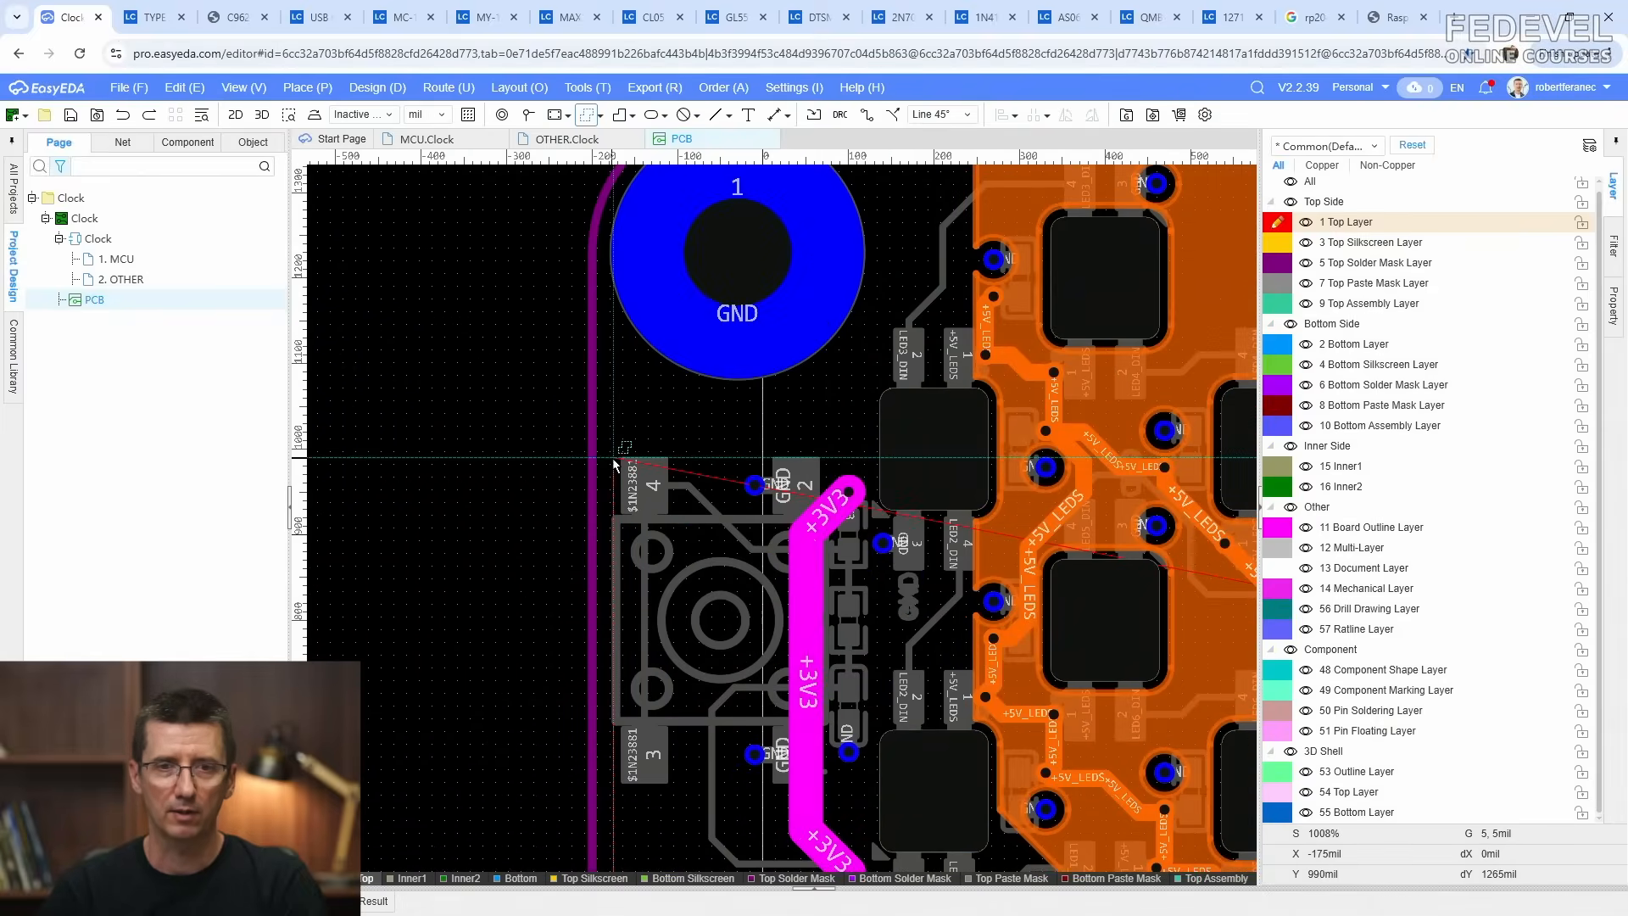
pyautogui.click(958, 460)
# Step: Continue the region outline beneath the +5V_LEDS region to X 775 mil, Y 380 mil and down below the LED8_BUF track to X 1085 mil, Y 45 mil
pyautogui.moveTo(958, 461); pyautogui.dragTo(650, 184, button='right')
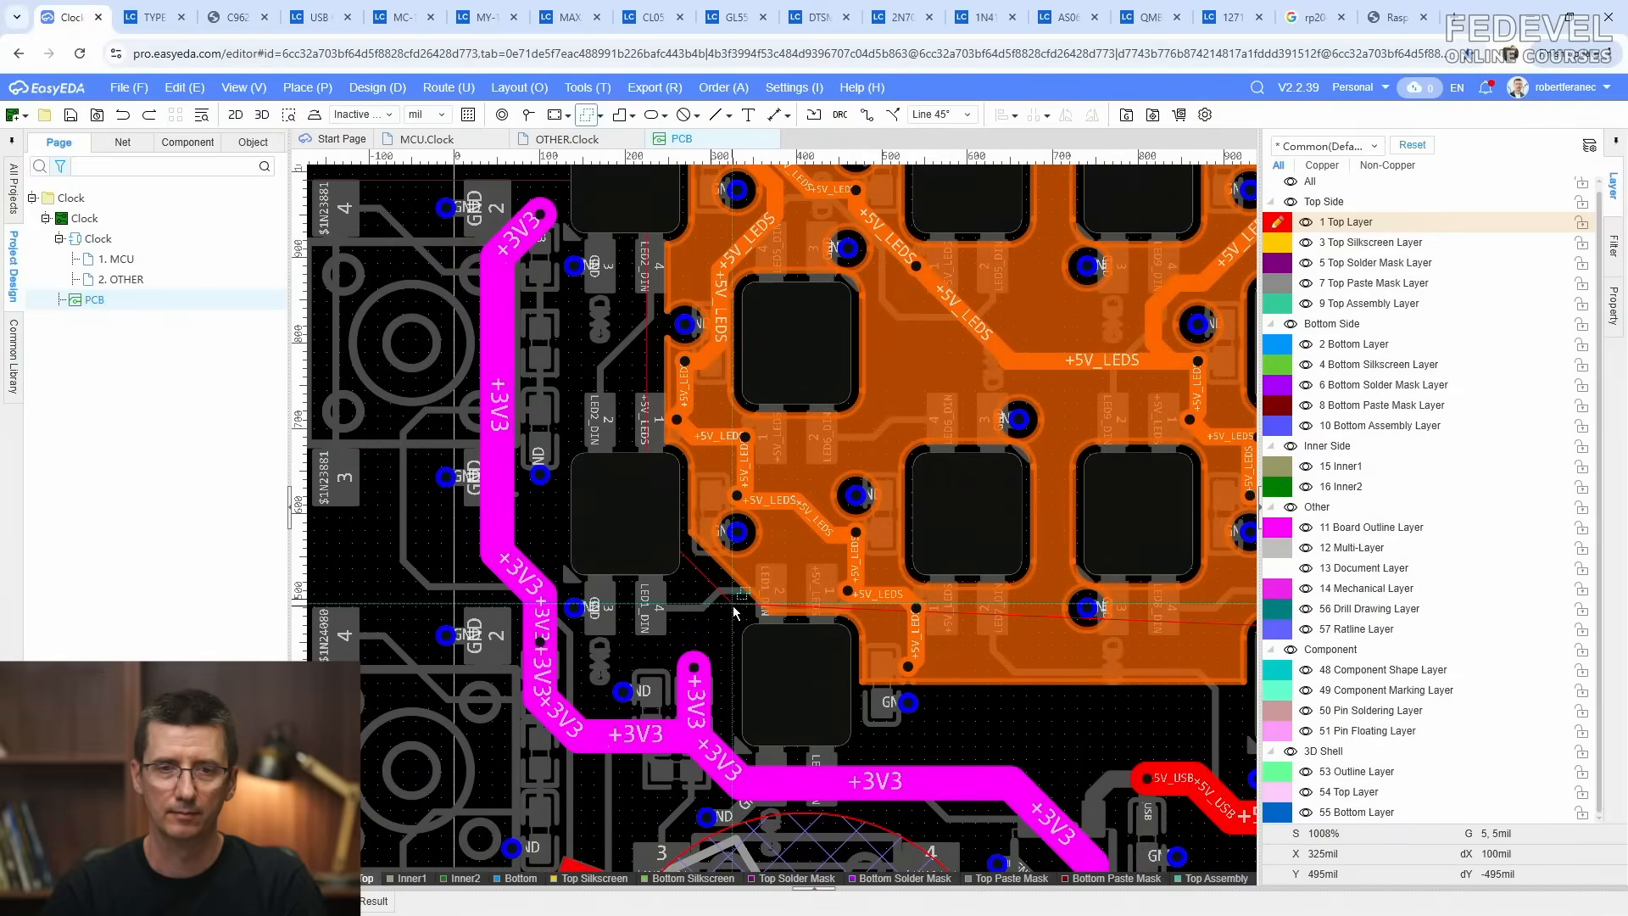
pyautogui.click(941, 701)
pyautogui.moveTo(916, 684); pyautogui.dragTo(683, 466, button='right')
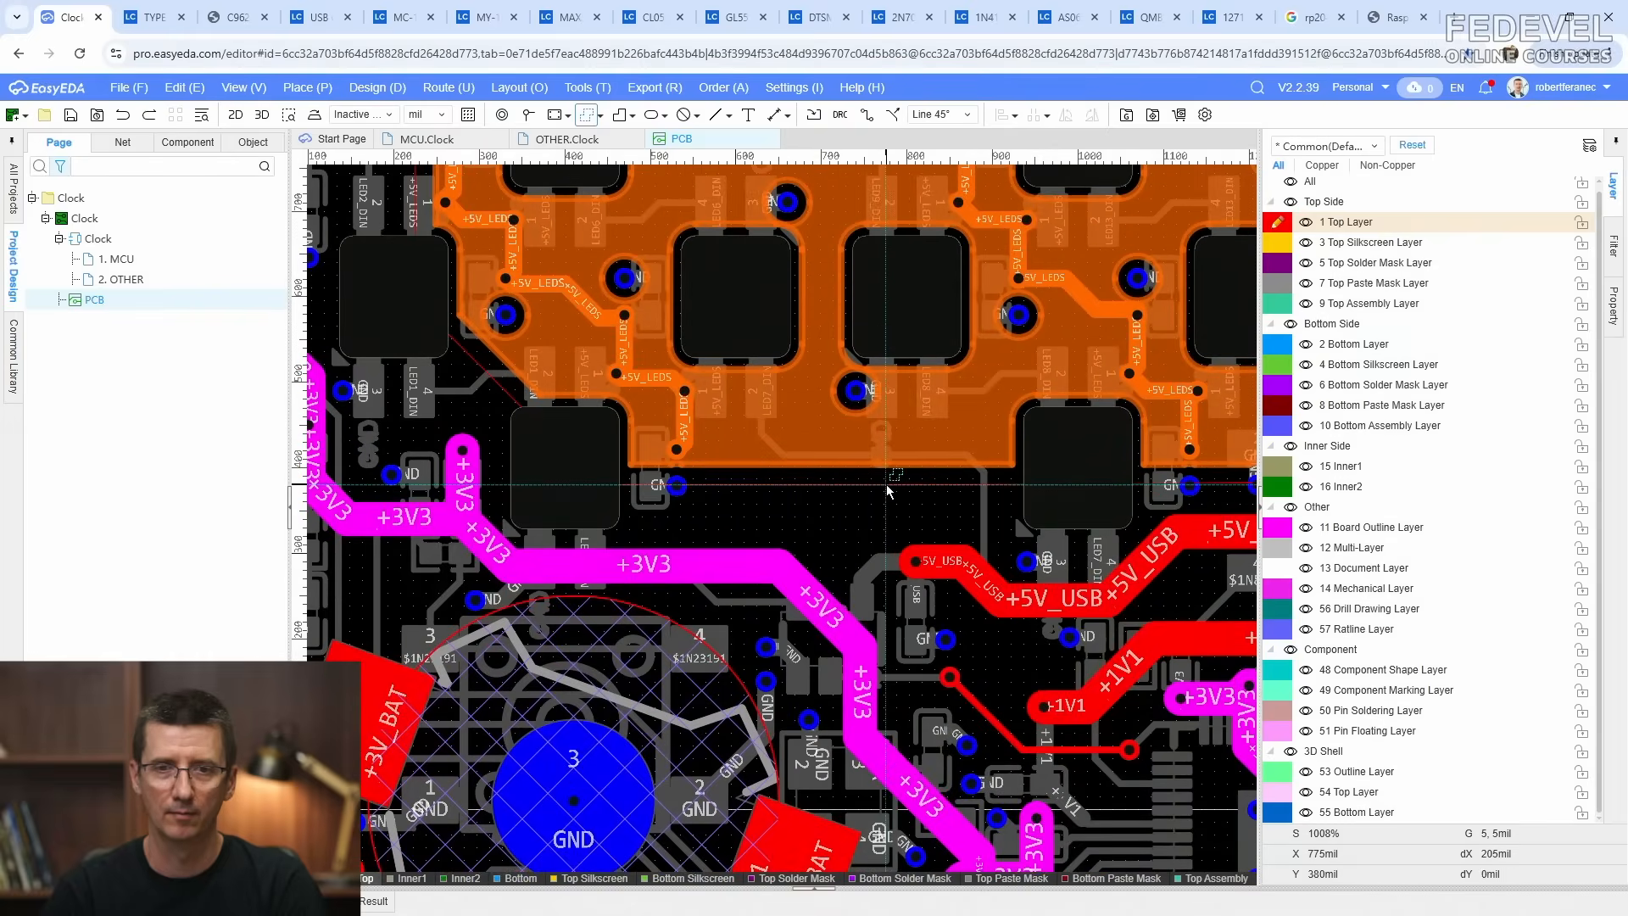
pyautogui.click(887, 485)
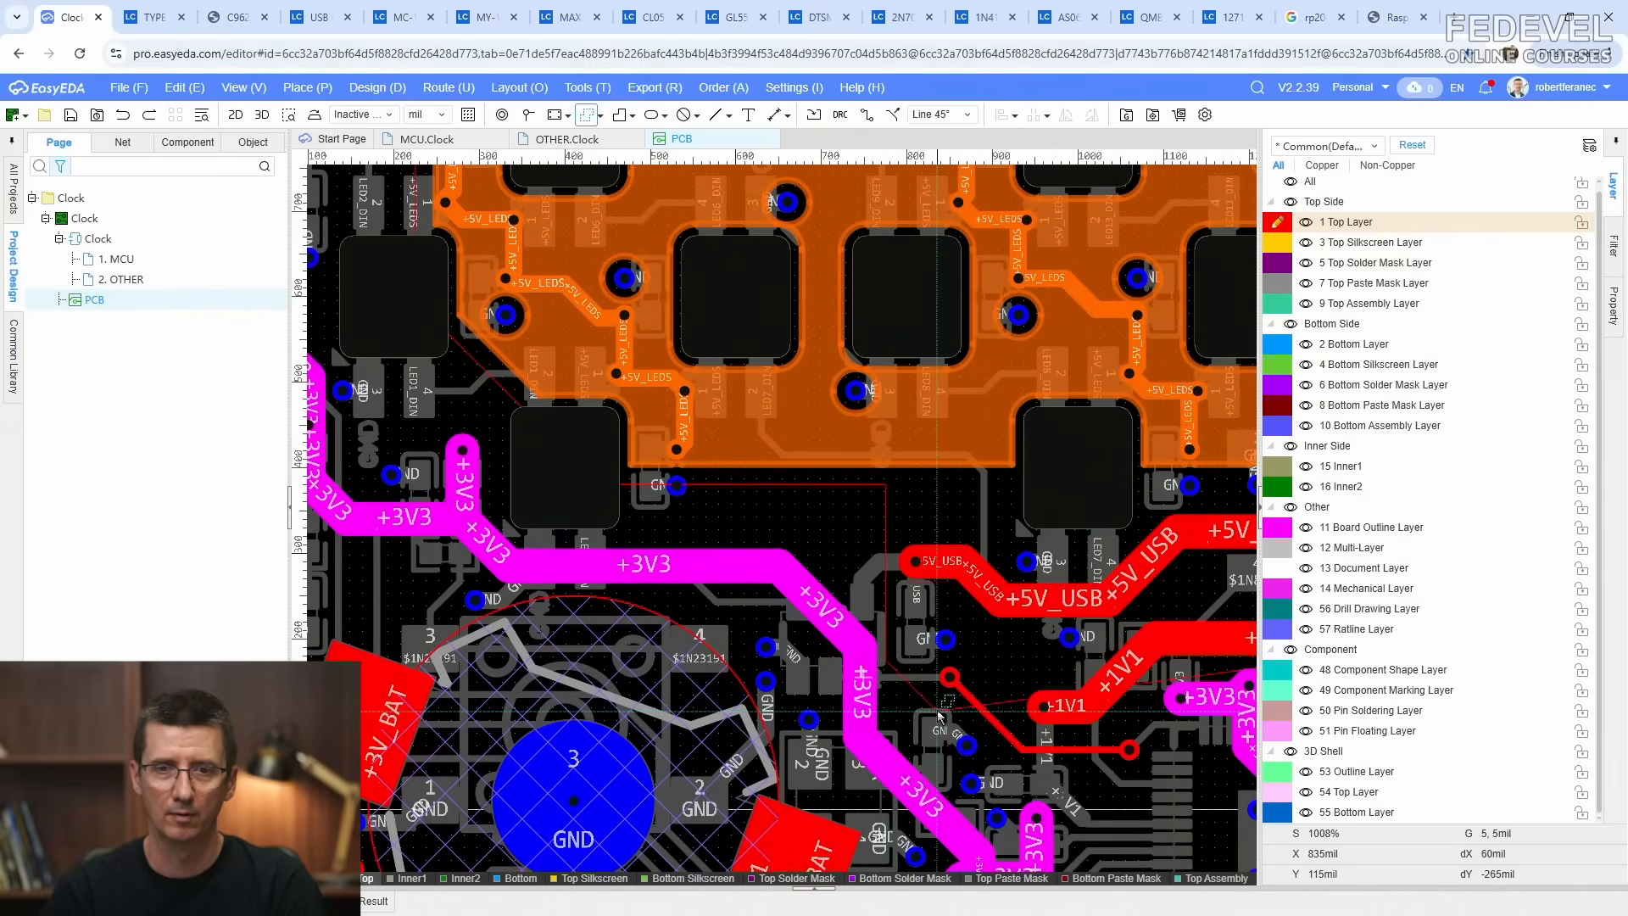
pyautogui.scroll(2, 928, 670)
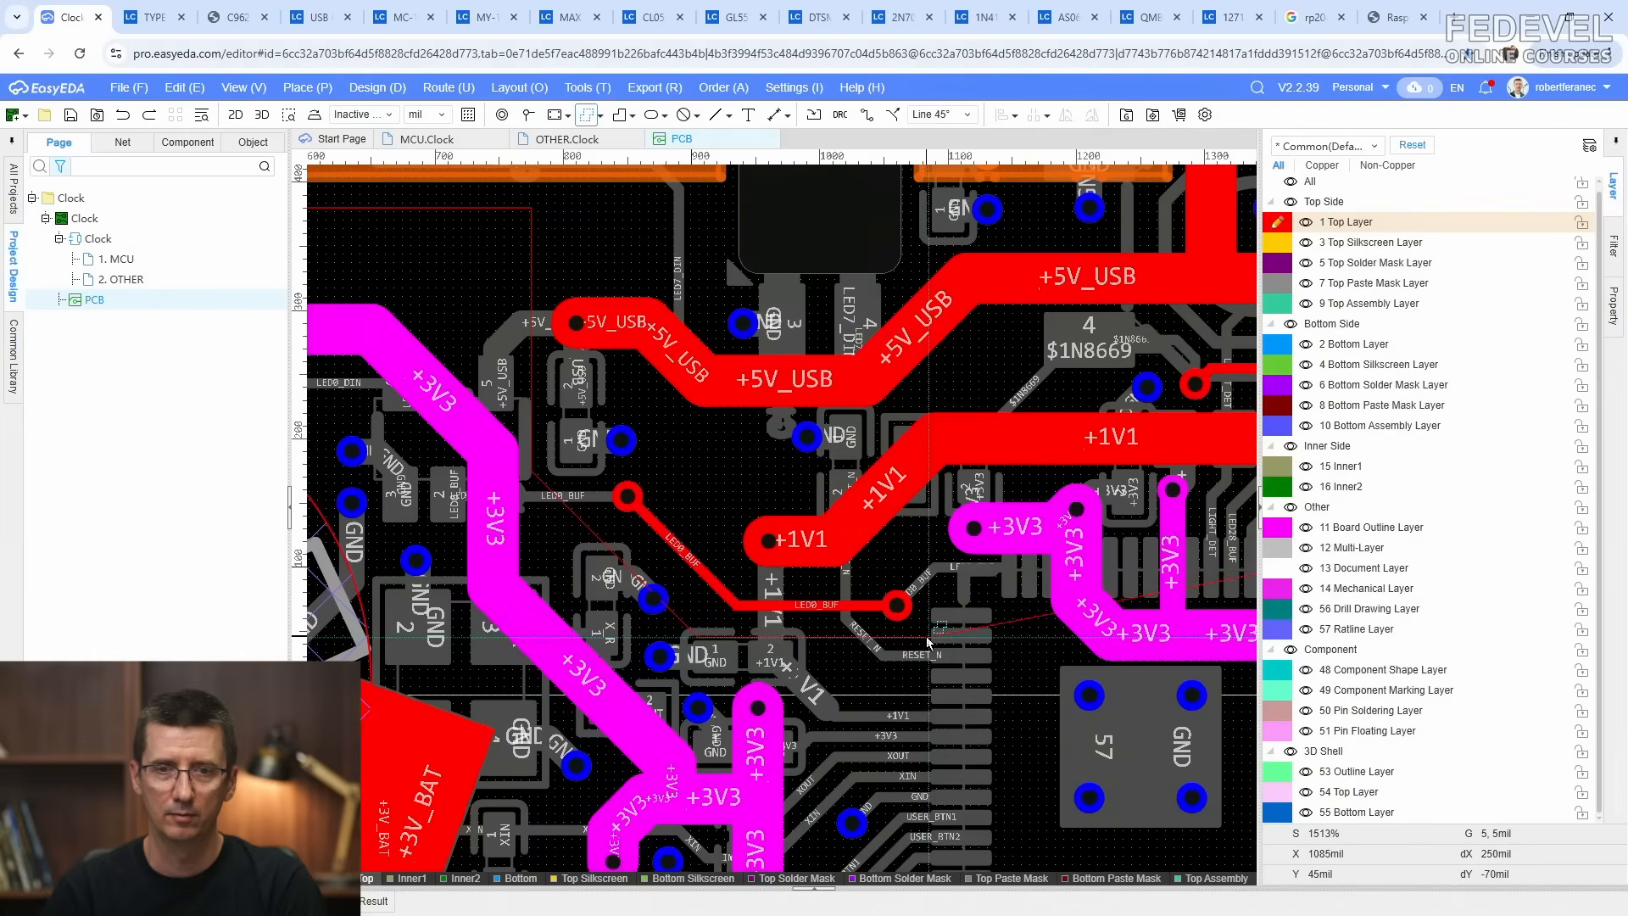
pyautogui.click(928, 641)
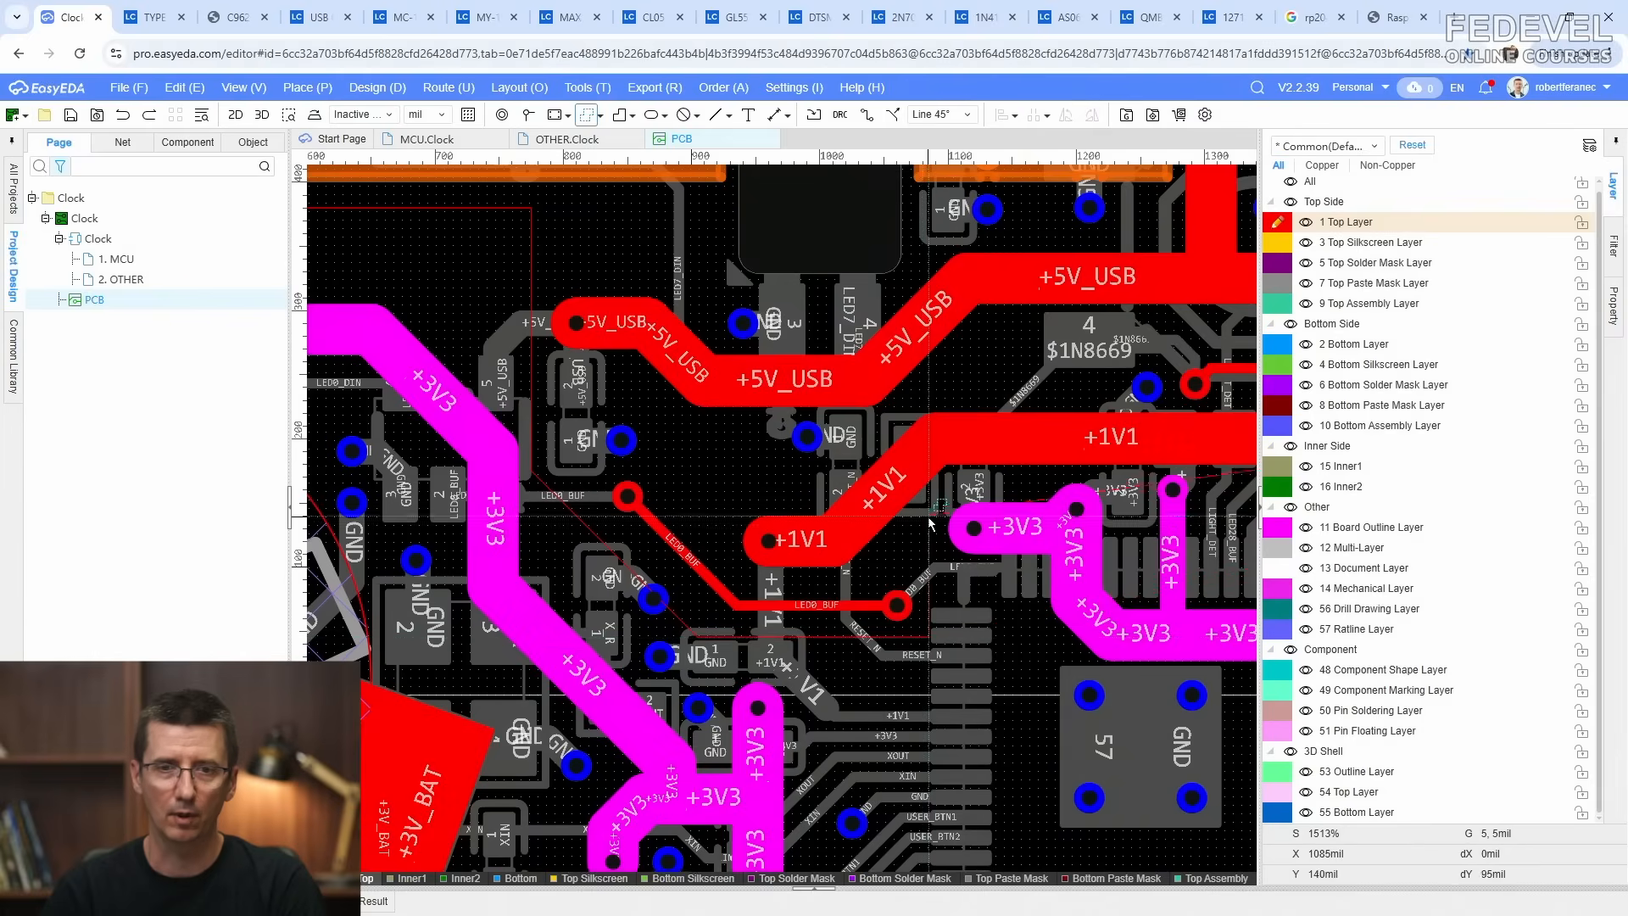
# Step: Run the outline up beside the microcontroller and along its upper pads beneath the +1V1 track to about X 1515 mil, Y 143 mil
pyautogui.click(956, 481)
pyautogui.moveTo(955, 480); pyautogui.dragTo(519, 440, button='right')
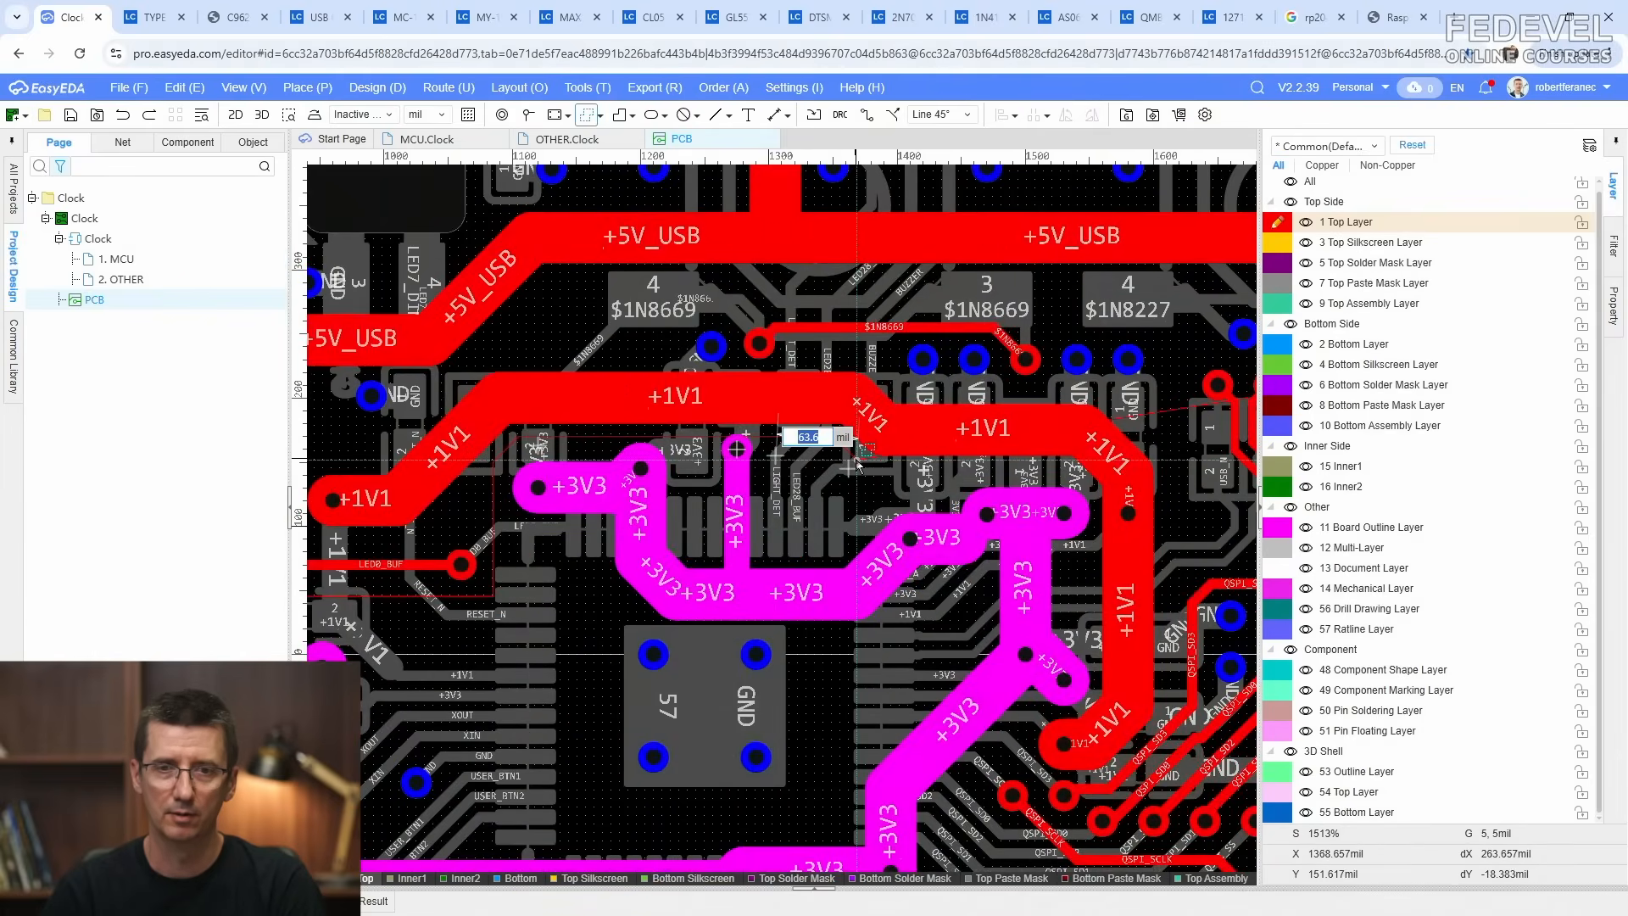
pyautogui.click(858, 464)
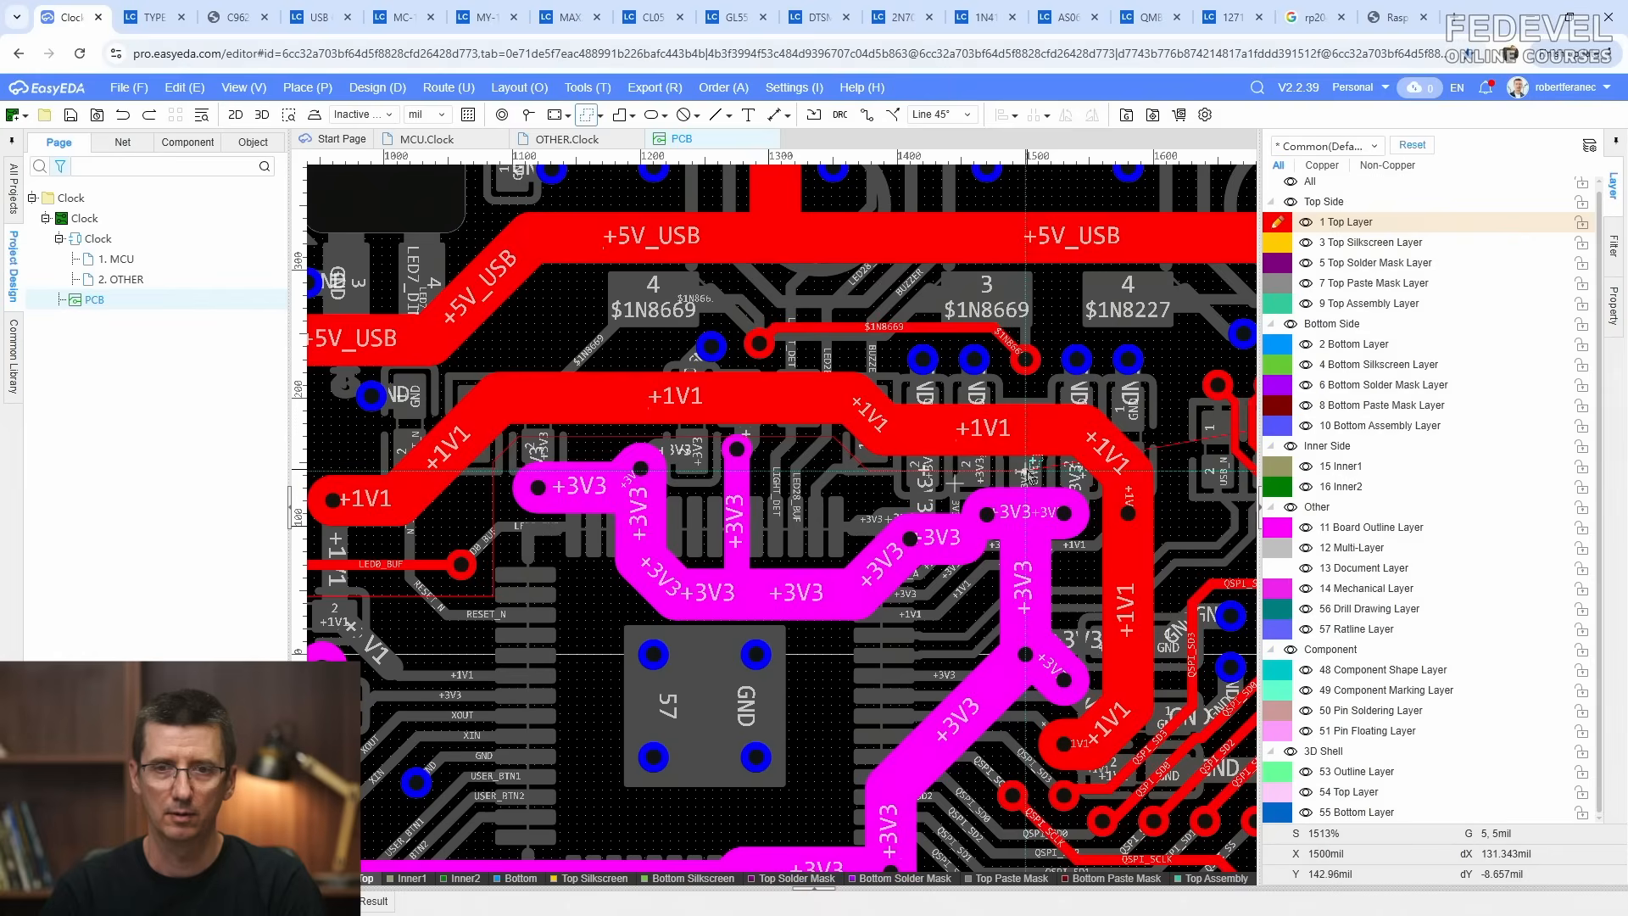
pyautogui.click(1026, 472)
pyautogui.moveTo(1048, 708); pyautogui.dragTo(991, 577, button='right')
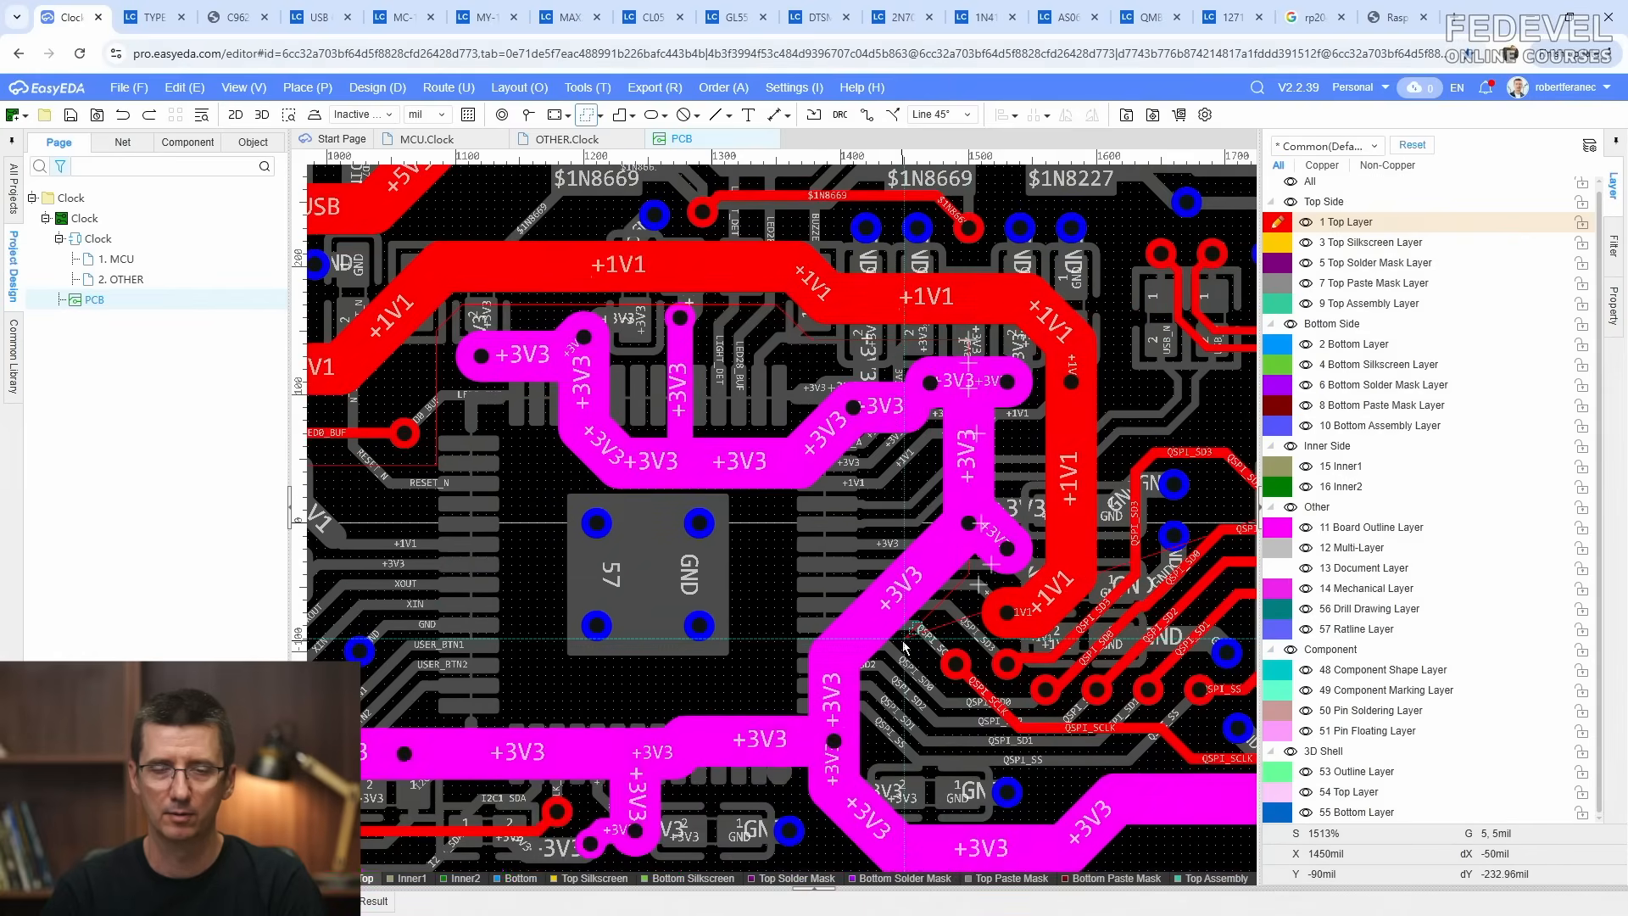
pyautogui.scroll(4, 1001, 339)
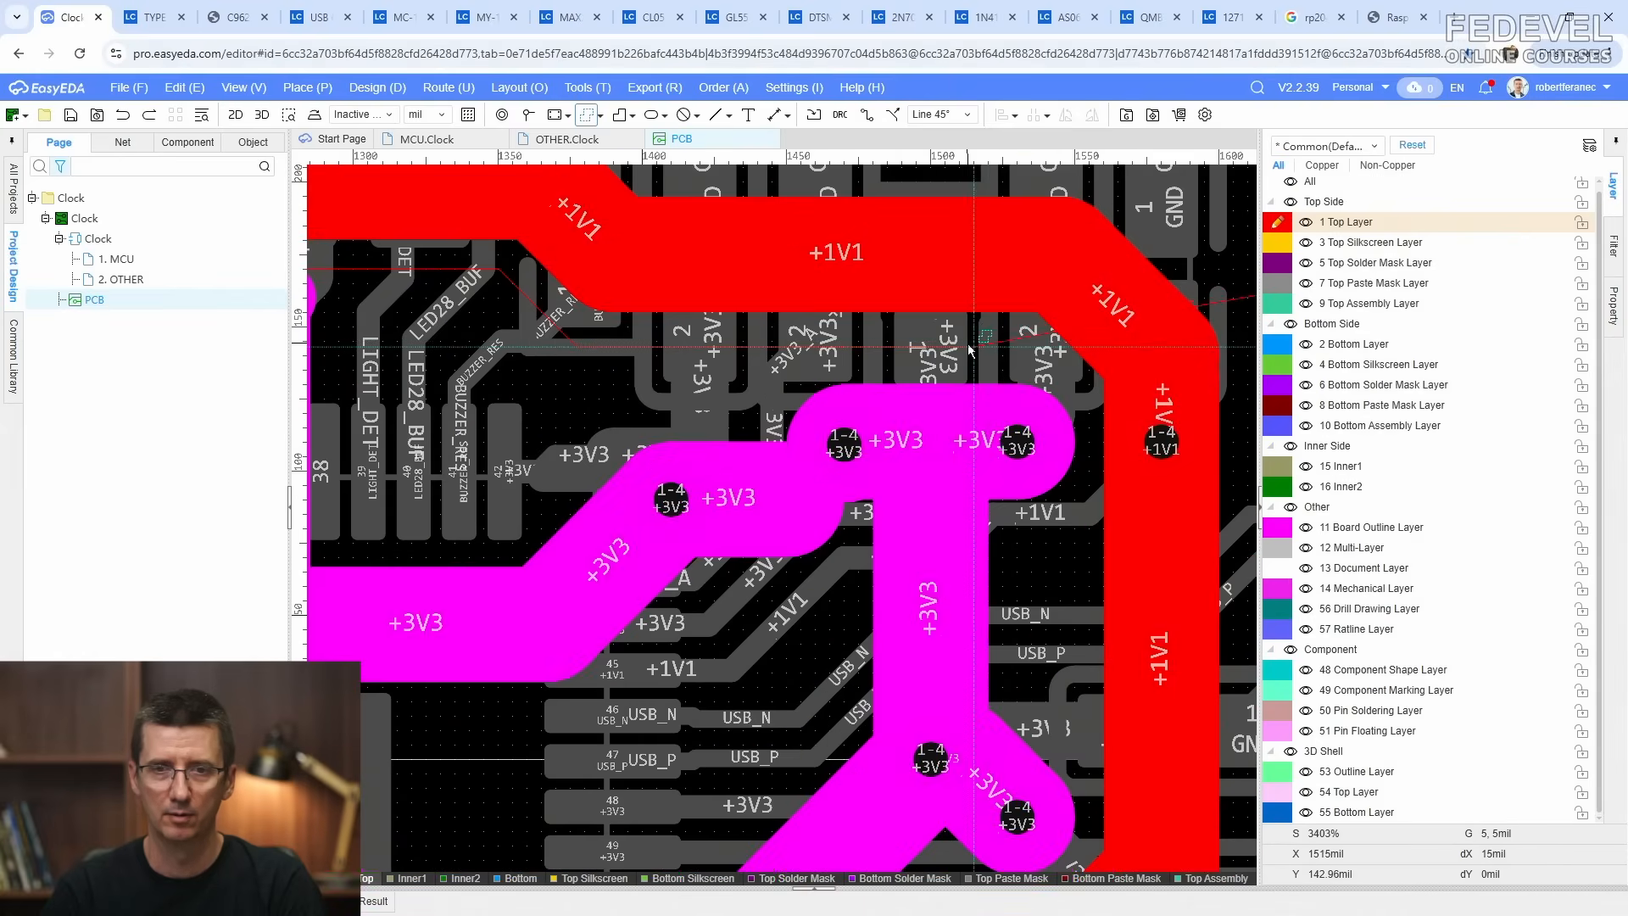
pyautogui.click(969, 349)
# Step: Route the outline down around the QSPI tracks, beneath the flash chip and up its right side to above the +3V3 track's upper end
pyautogui.scroll(-3, 969, 349)
pyautogui.scroll(1, 903, 553)
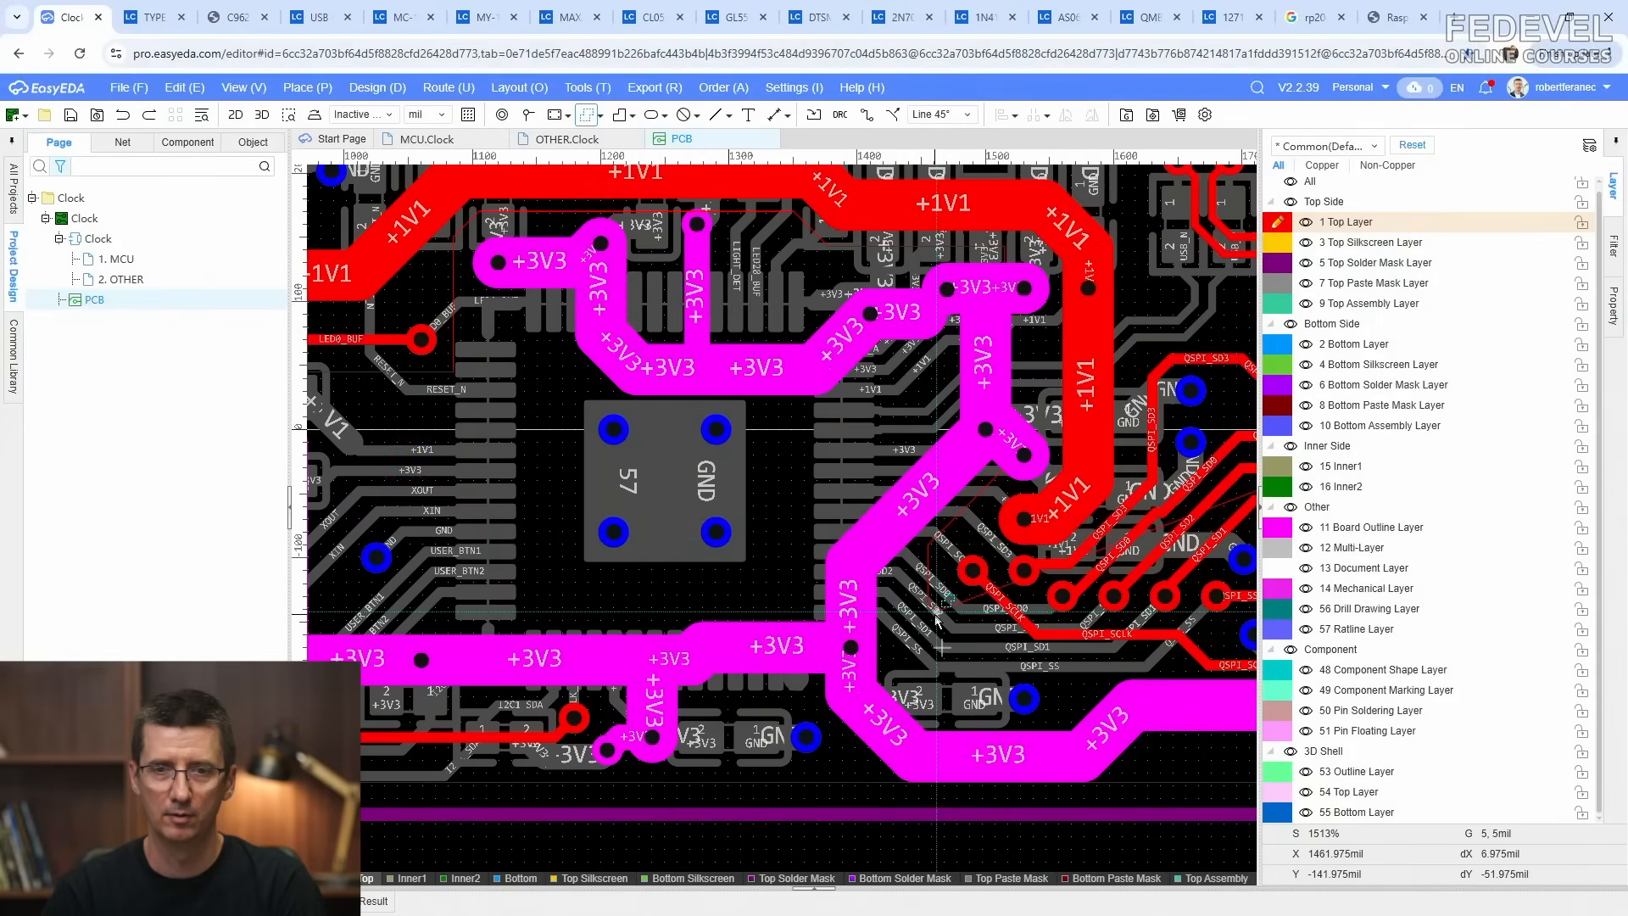
pyautogui.click(997, 661)
pyautogui.moveTo(1059, 664); pyautogui.dragTo(697, 615, button='right')
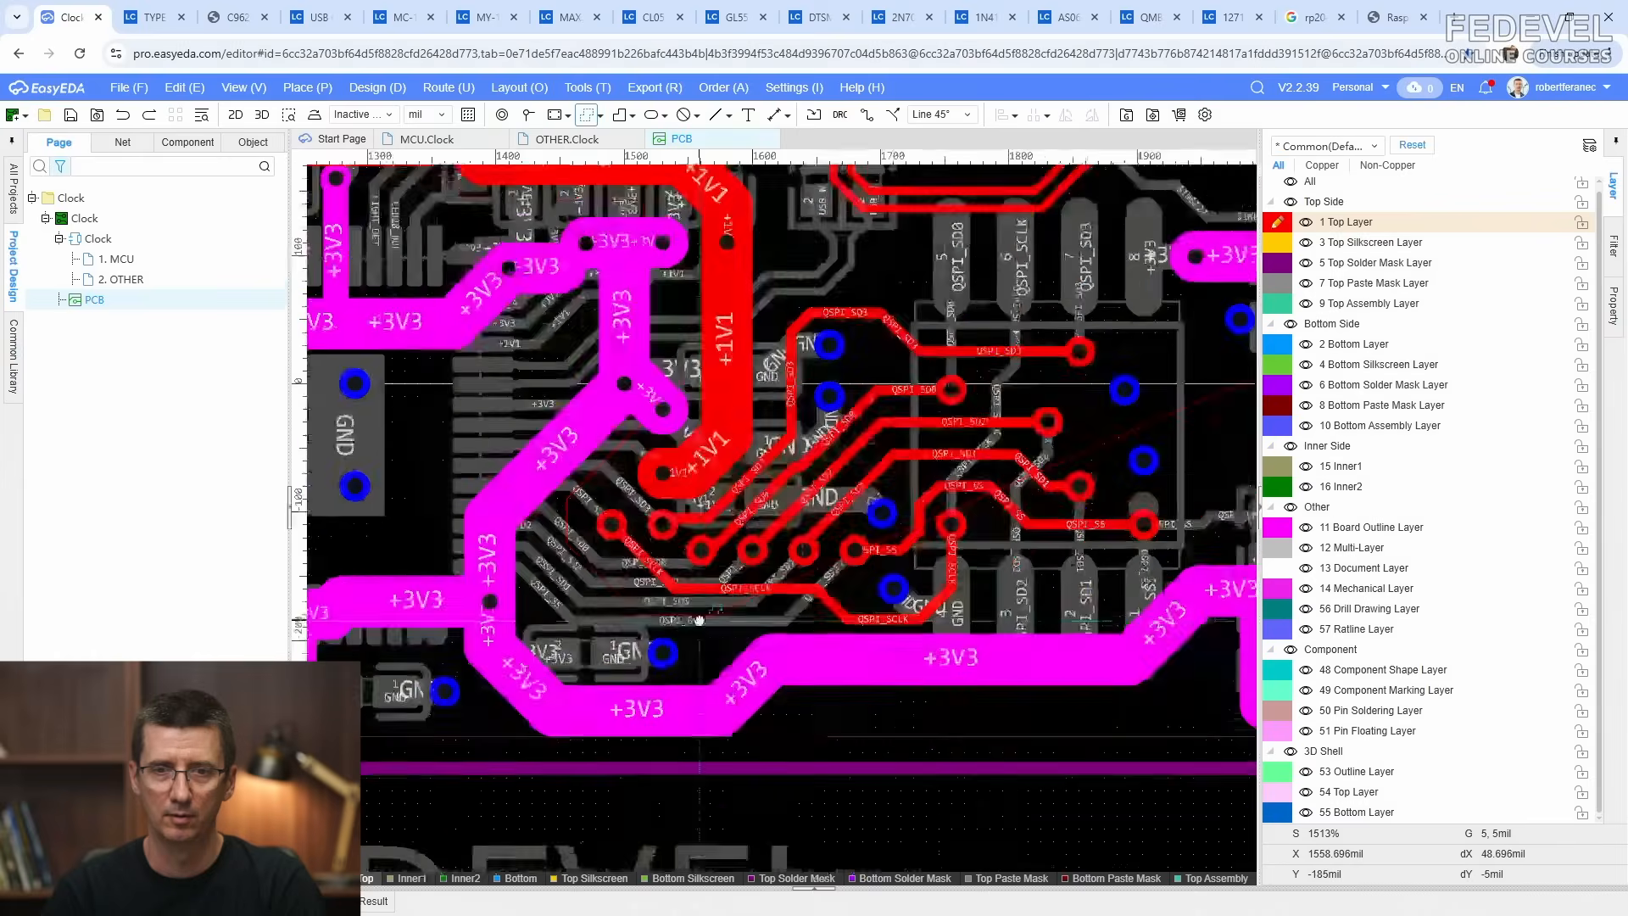
pyautogui.moveTo(1046, 629); pyautogui.dragTo(773, 626, button='right')
pyautogui.click(906, 544)
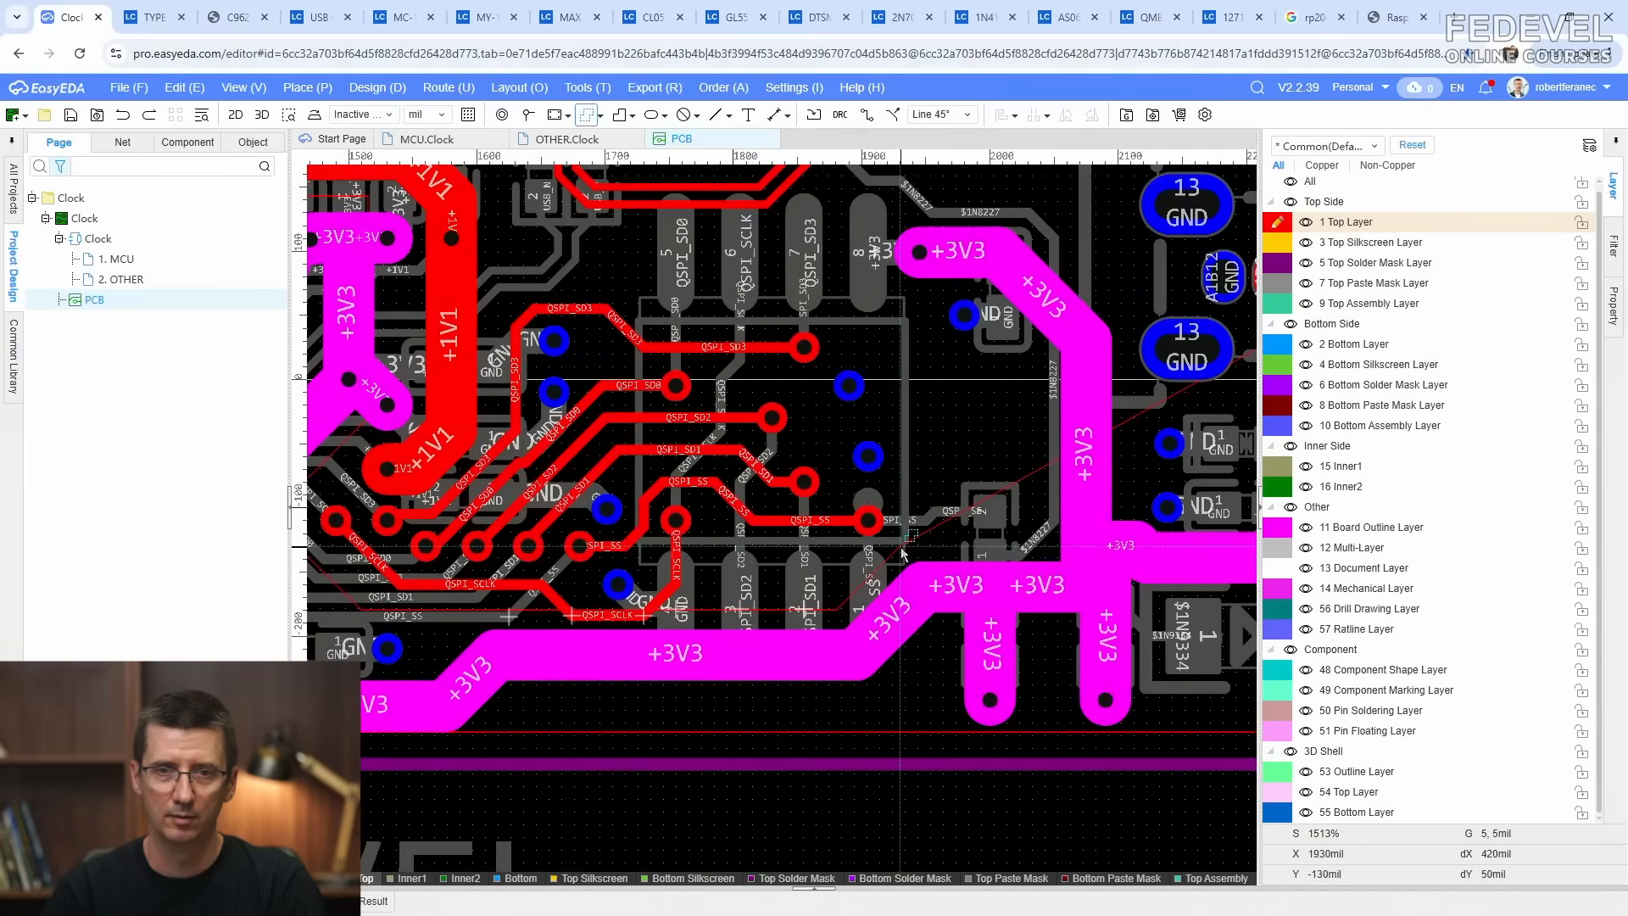
pyautogui.click(878, 365)
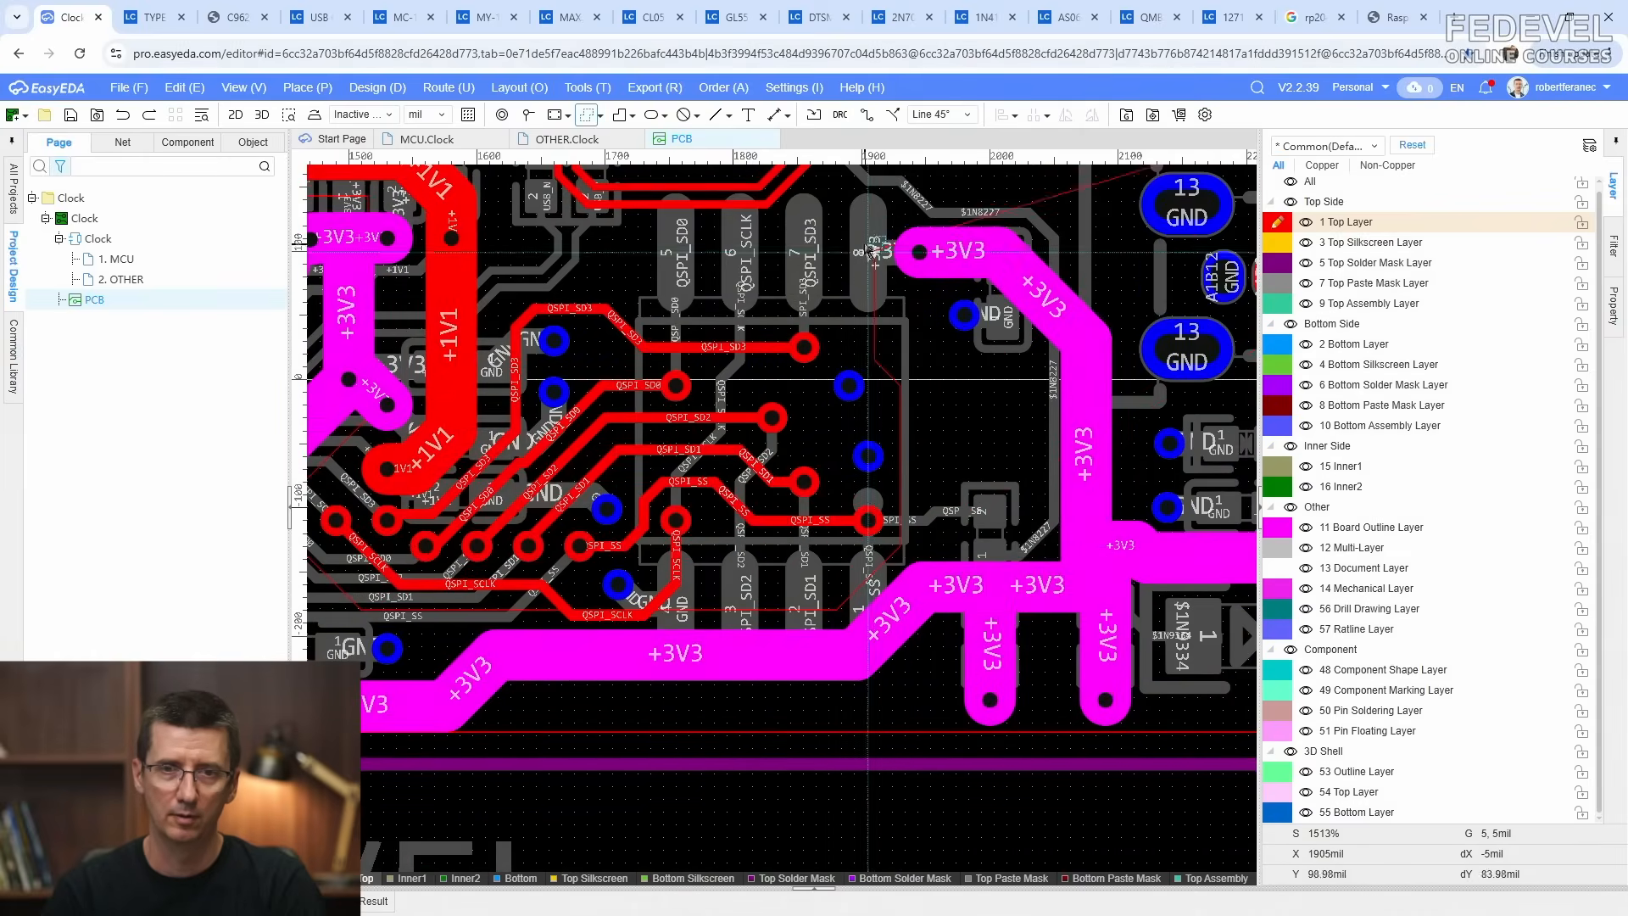
pyautogui.click(879, 212)
# Step: Continue the outline diagonally to the USB connector, beneath its pins and up past its right-hand GND pads
pyautogui.moveTo(1068, 237); pyautogui.dragTo(916, 221, button='right')
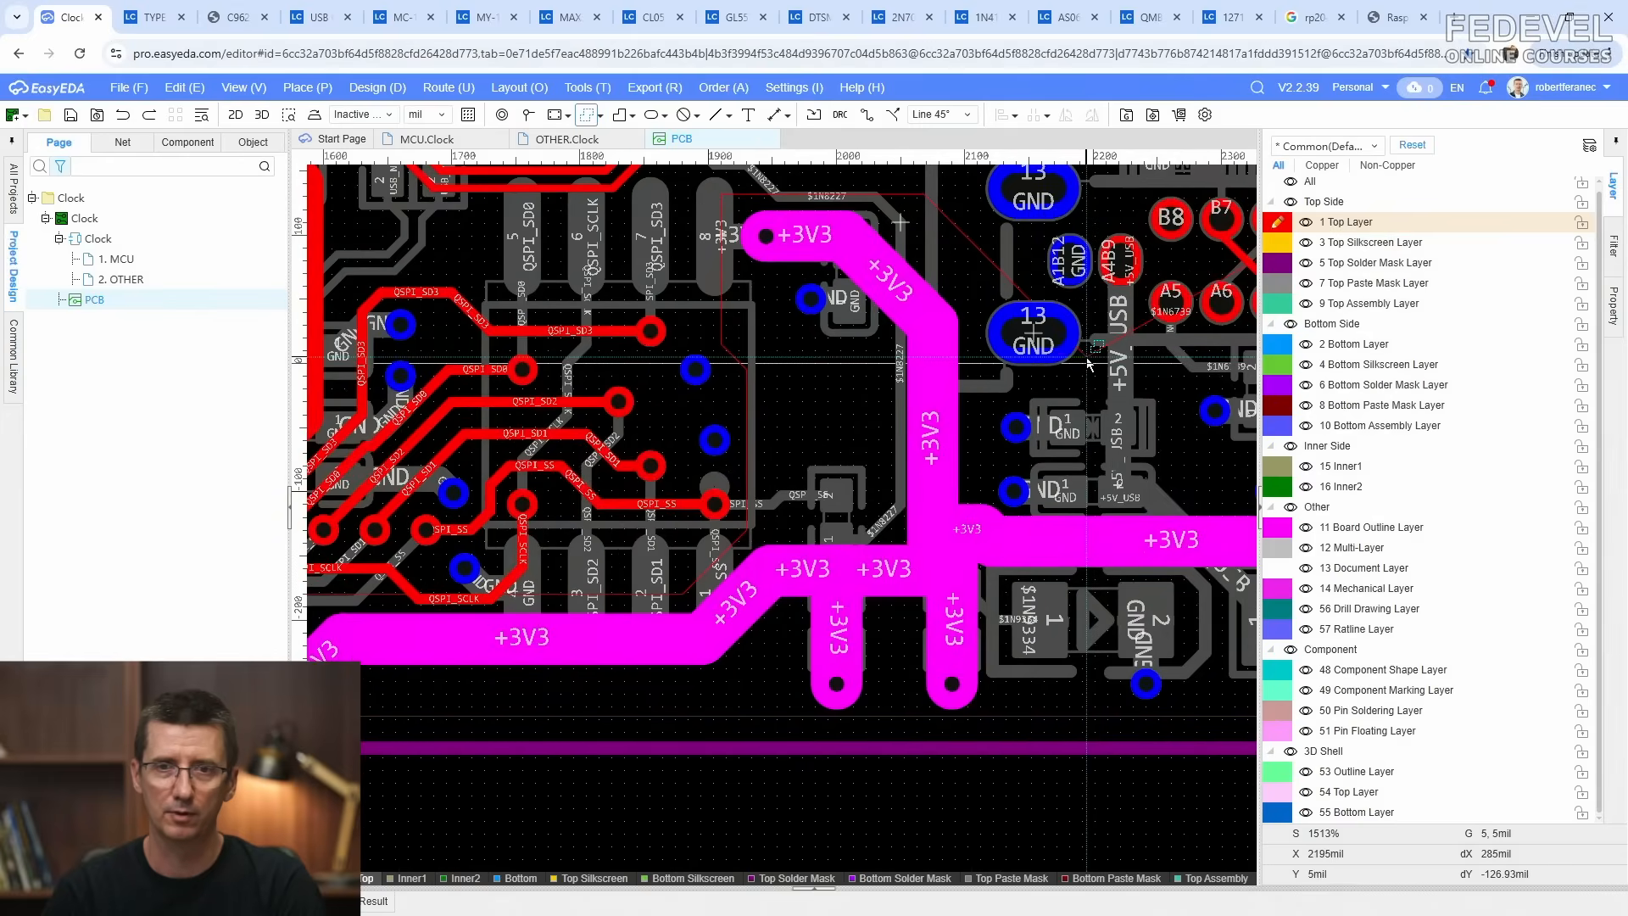
pyautogui.click(984, 289)
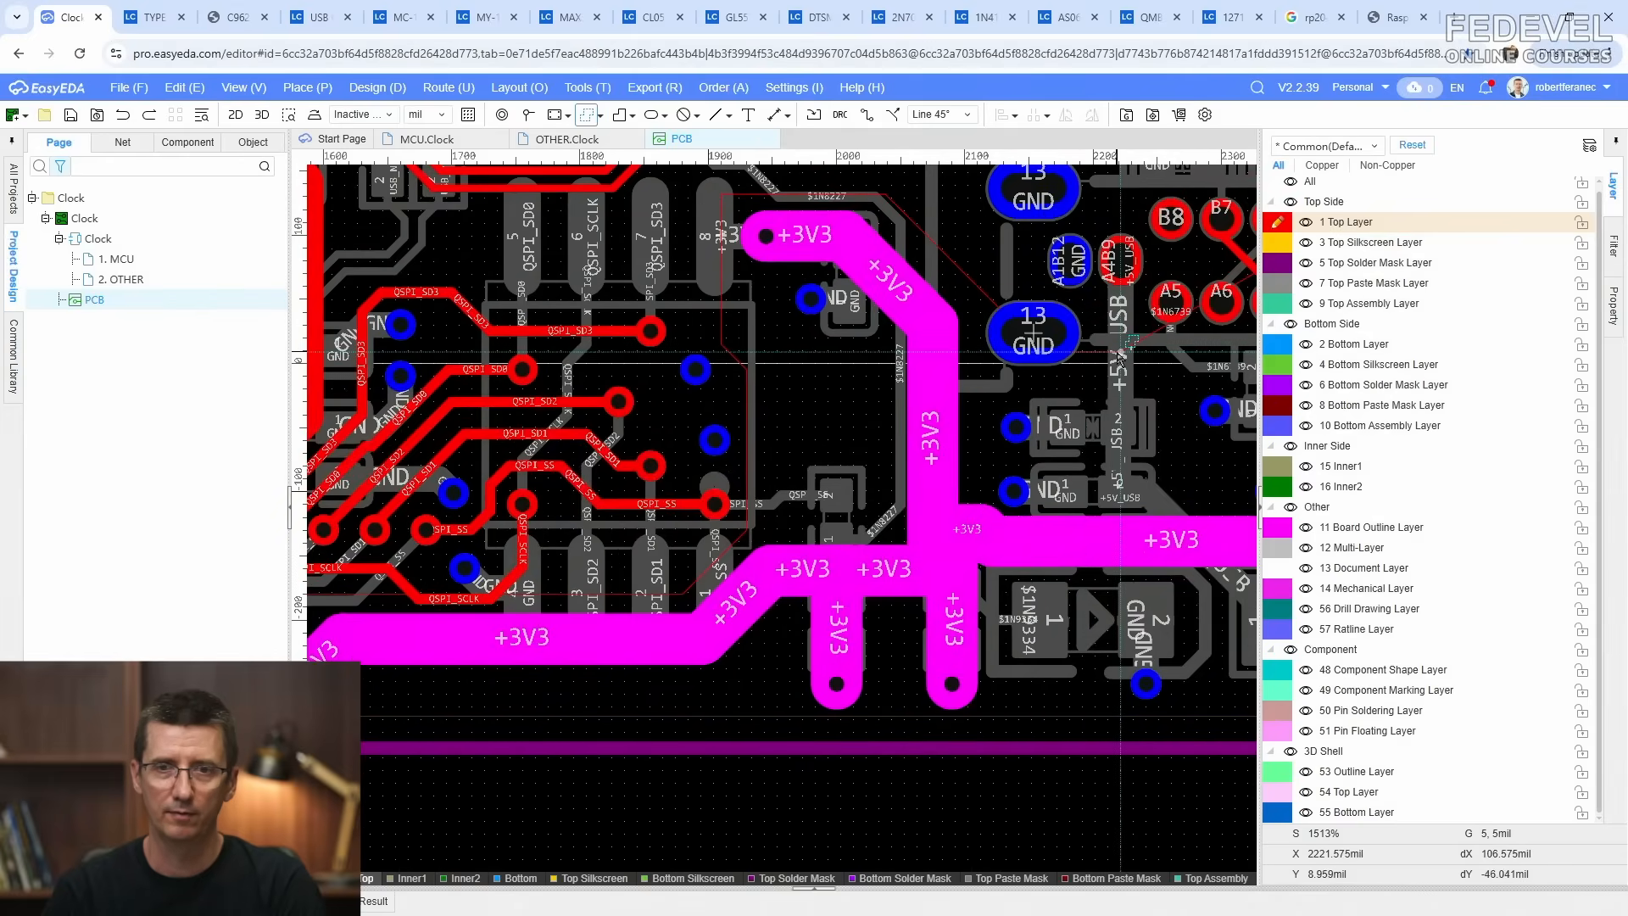
pyautogui.moveTo(1117, 356); pyautogui.dragTo(222, 481, button='right')
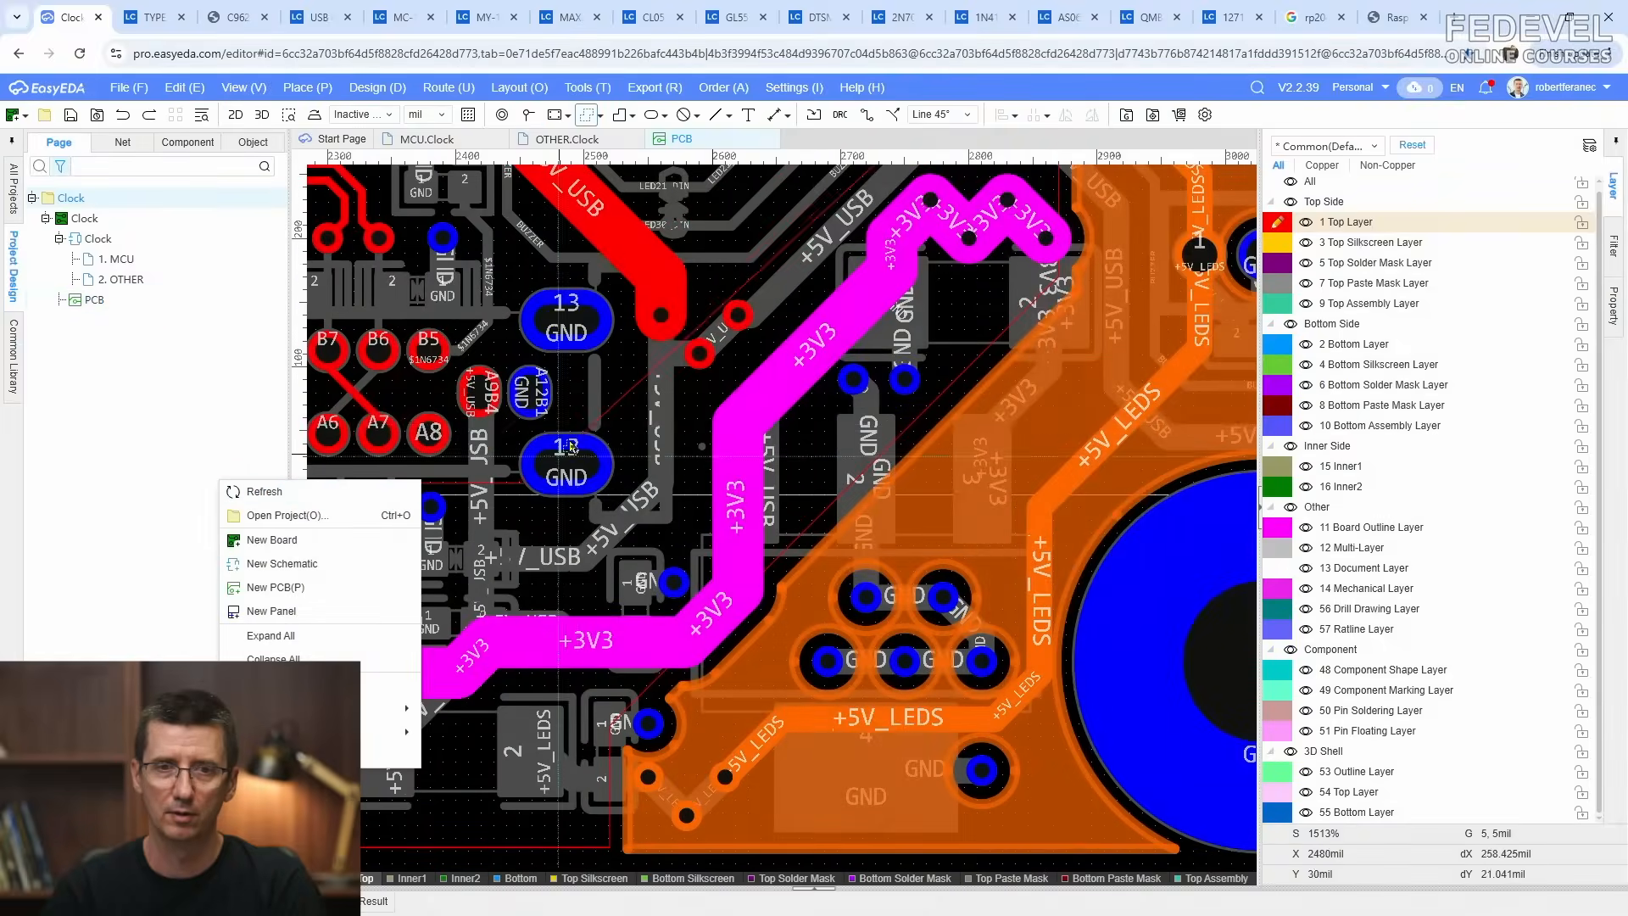
pyautogui.click(617, 417)
# Step: Run the outline upward beside the LED21_DIN pads and close it at its starting point, X 2870 mil, Y 390 mil
pyautogui.moveTo(617, 417); pyautogui.dragTo(605, 656, button='right')
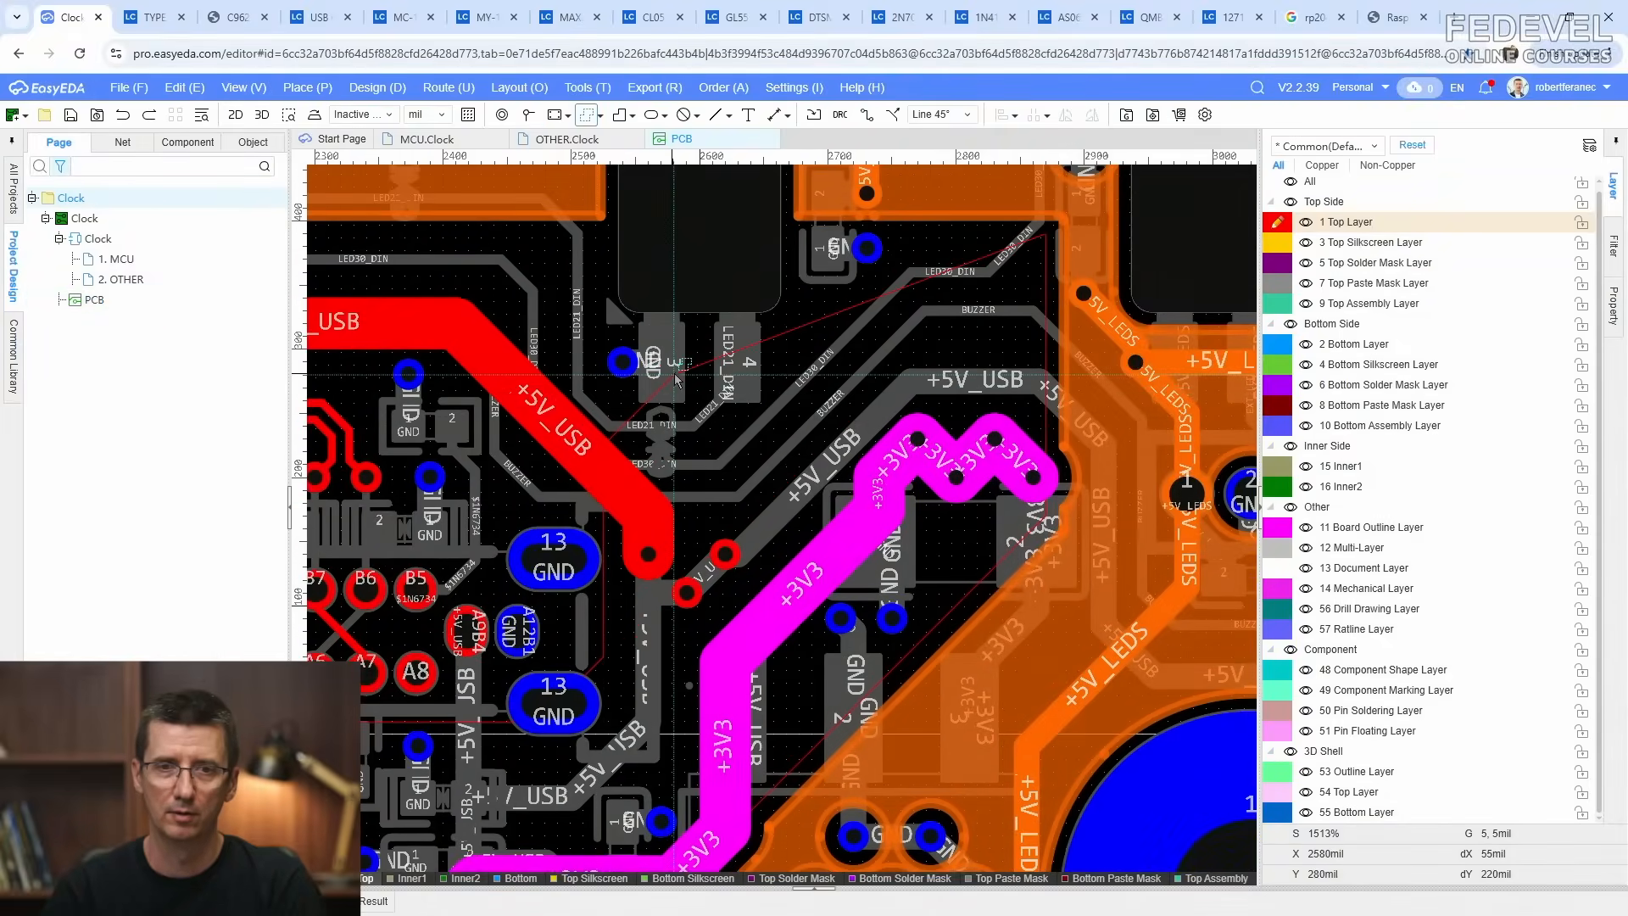
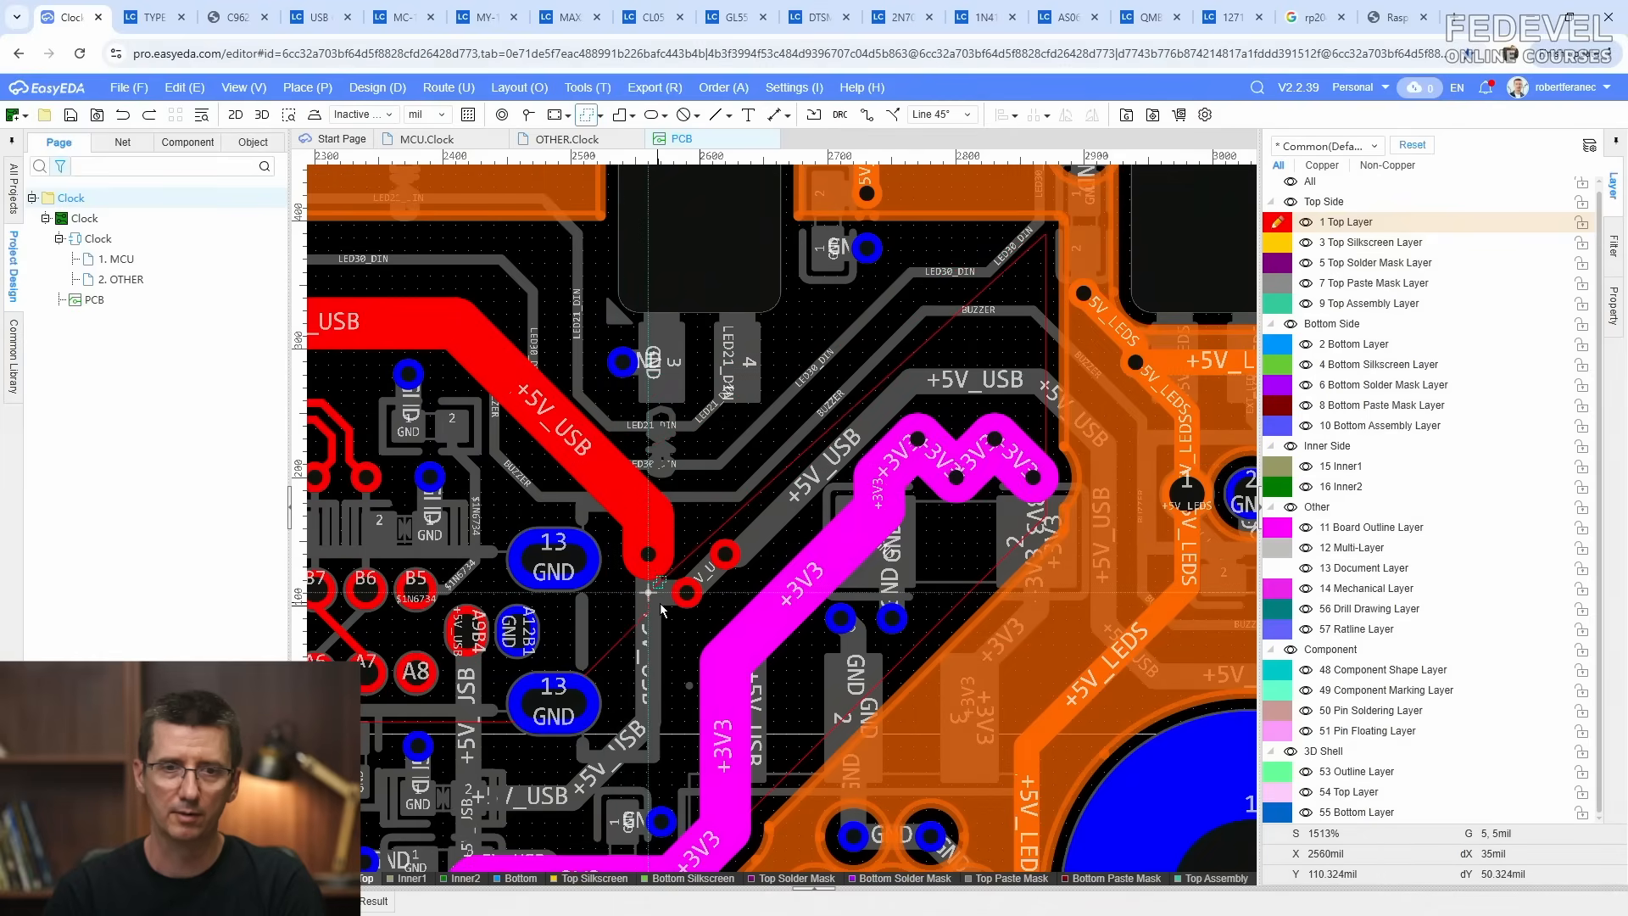
pyautogui.click(672, 440)
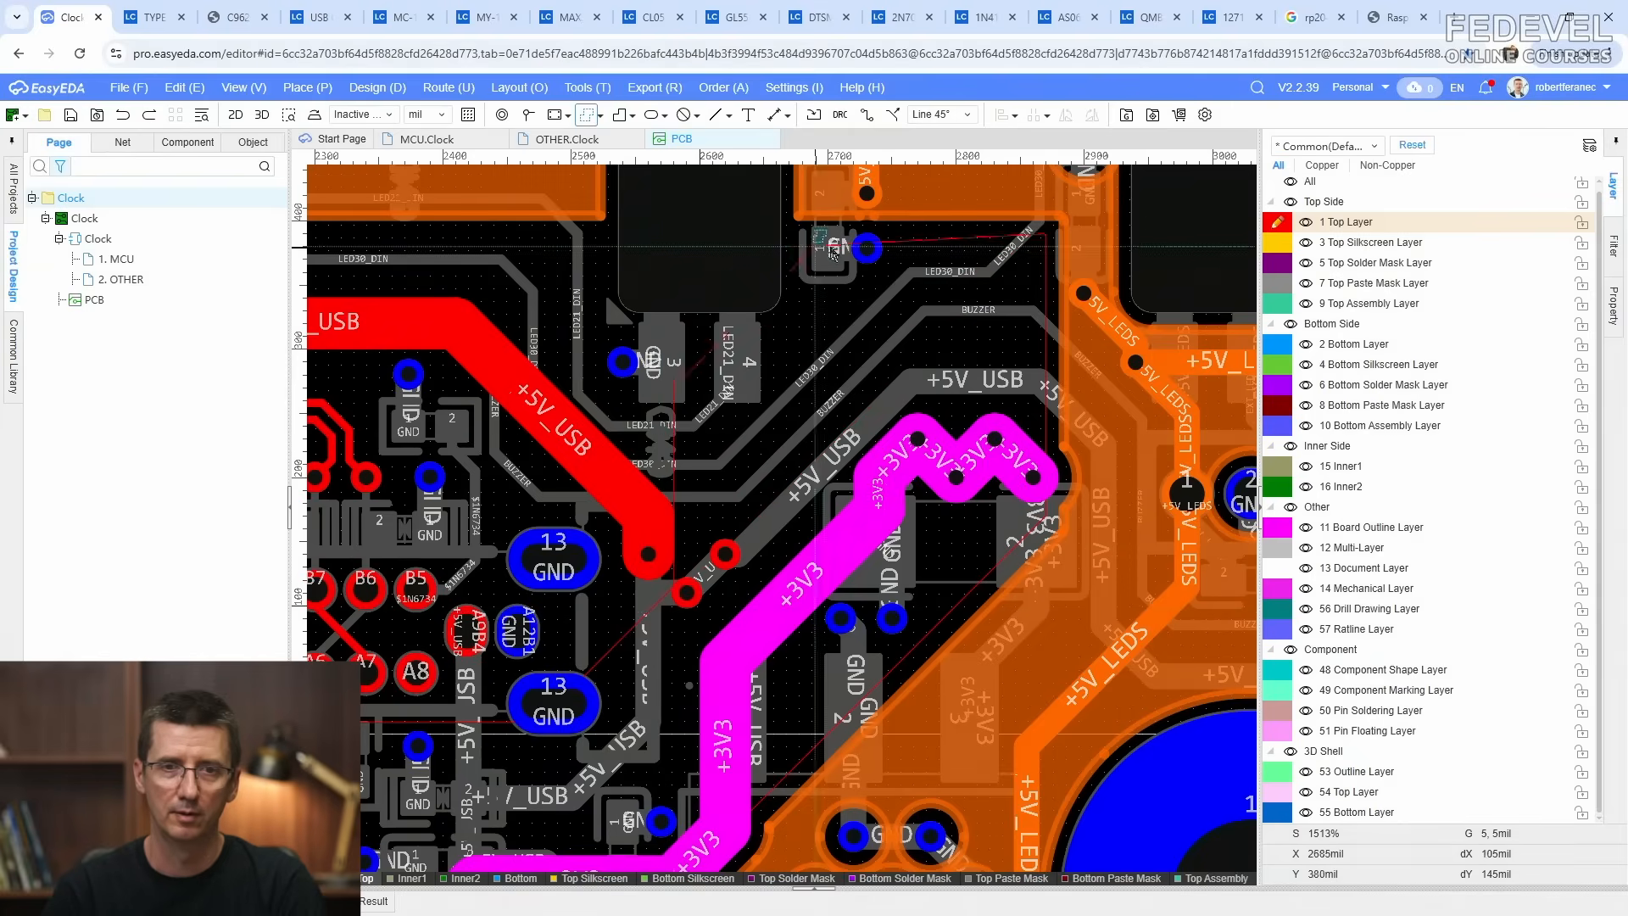
pyautogui.click(674, 284)
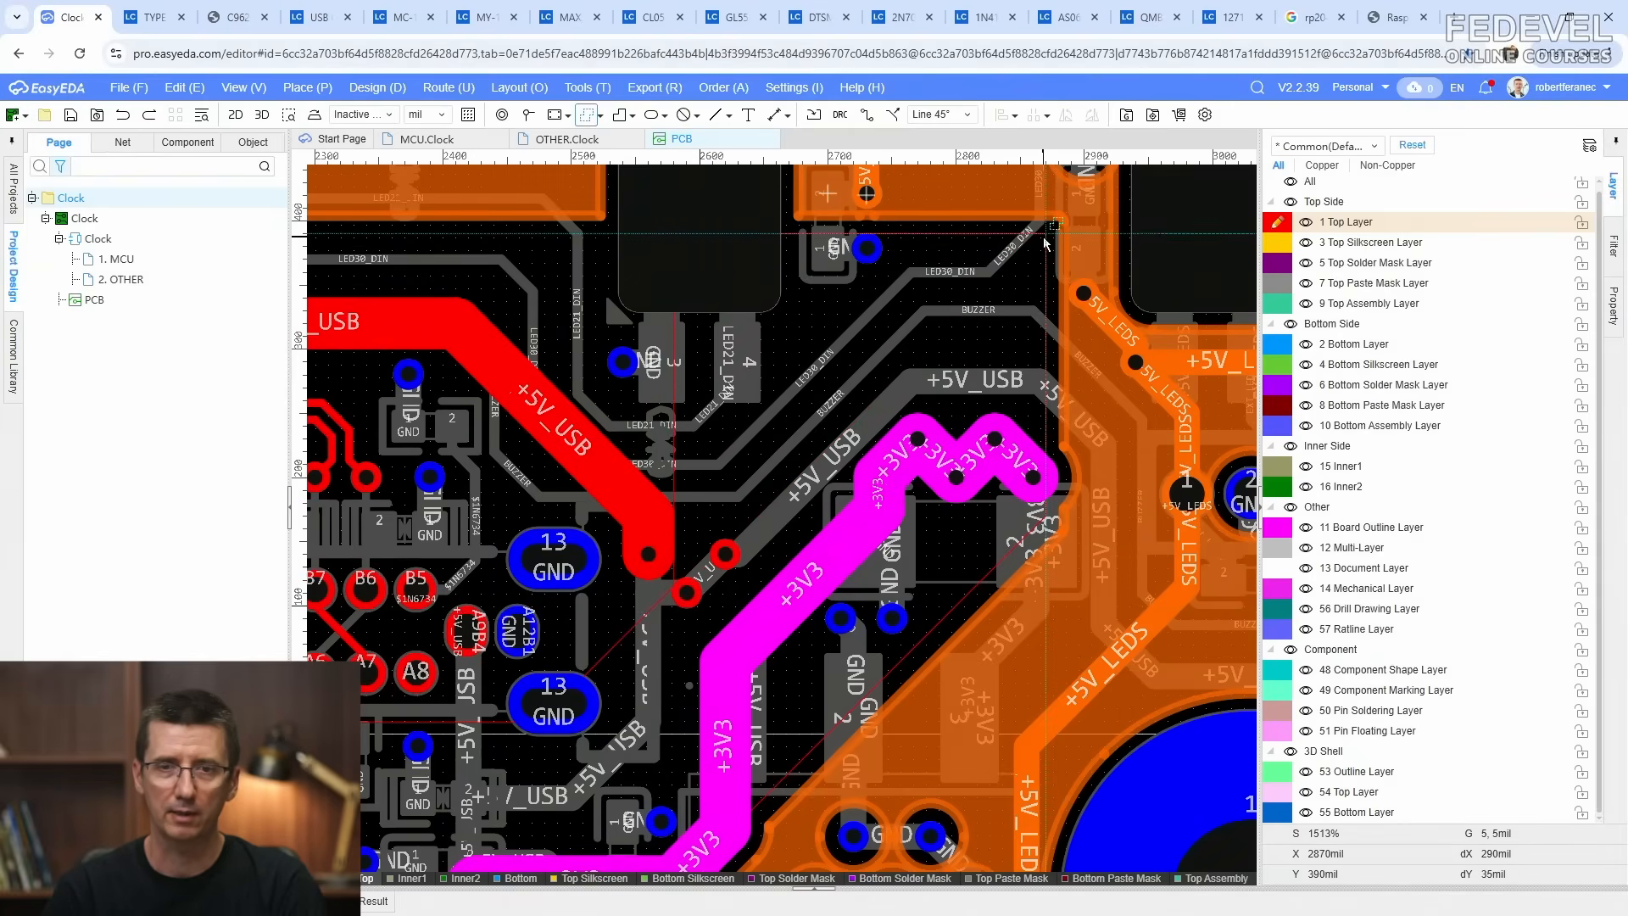
pyautogui.doubleClick(1045, 241)
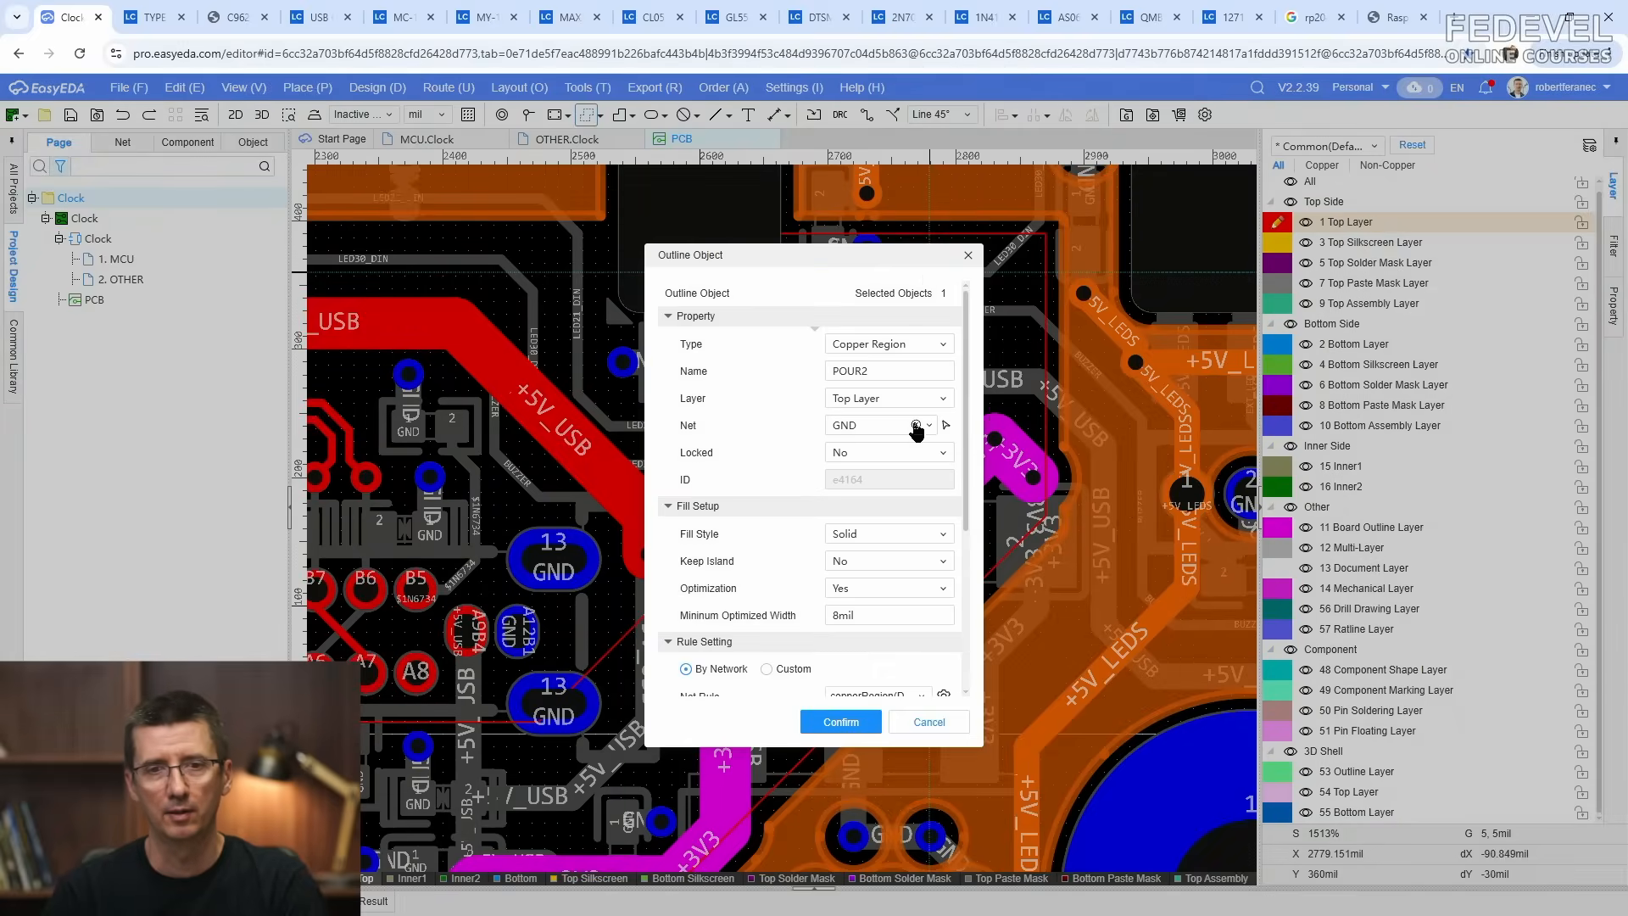
# Step: Assign the new top-layer copper region to the +3V3 net and create it with a solid fill
pyautogui.click(946, 425)
pyautogui.click(924, 413)
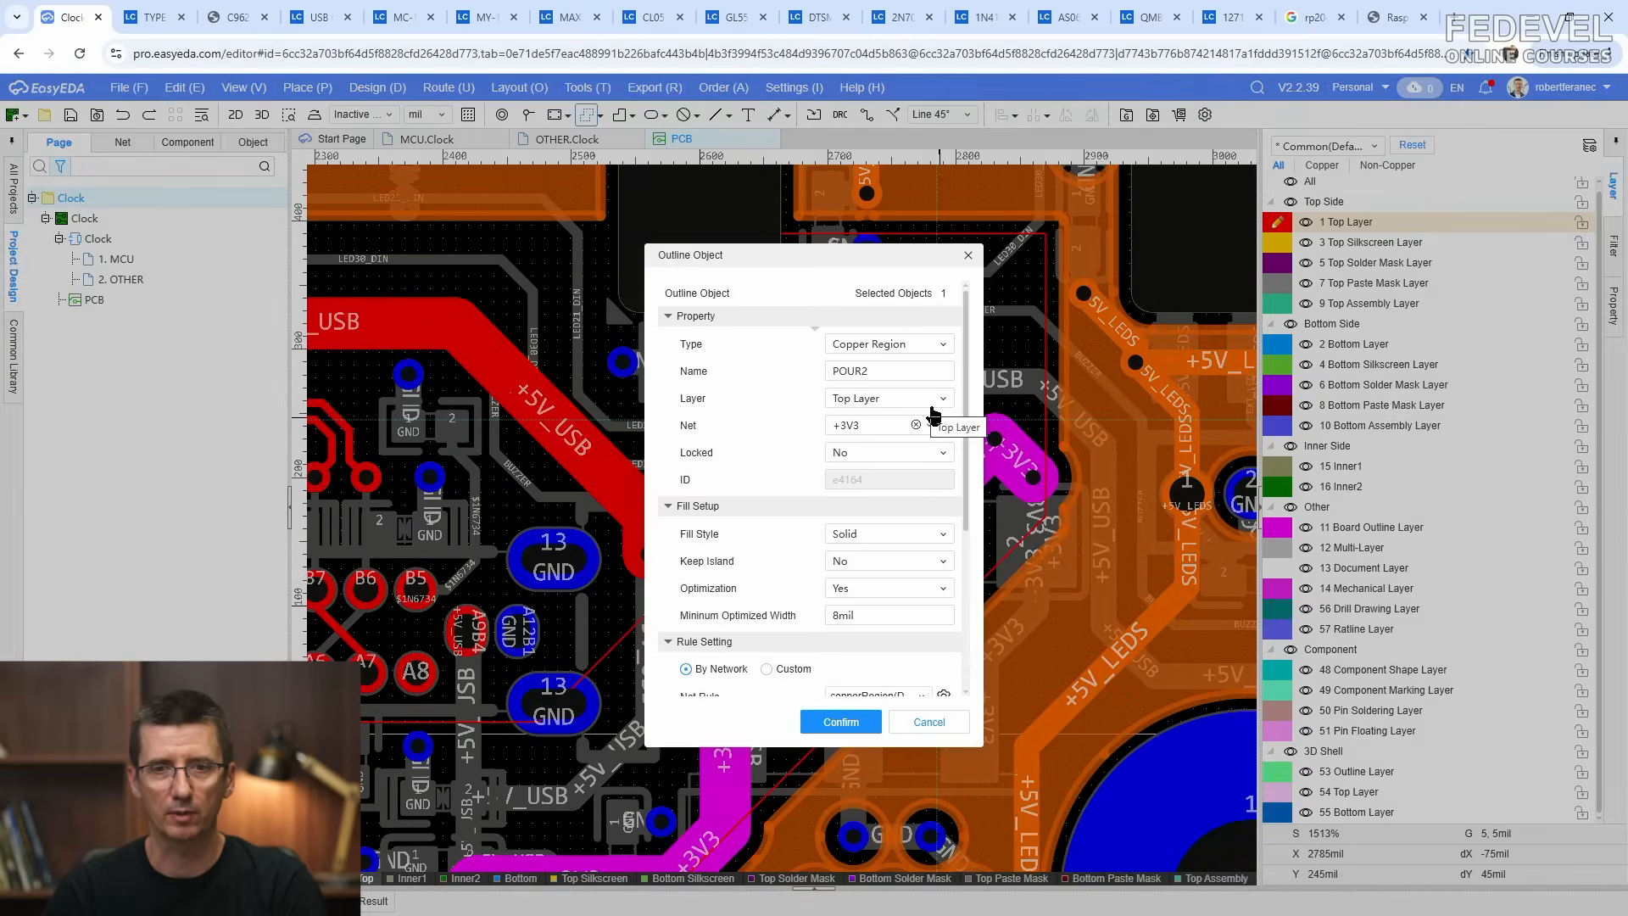
pyautogui.scroll(-5, 933, 413)
pyautogui.click(840, 722)
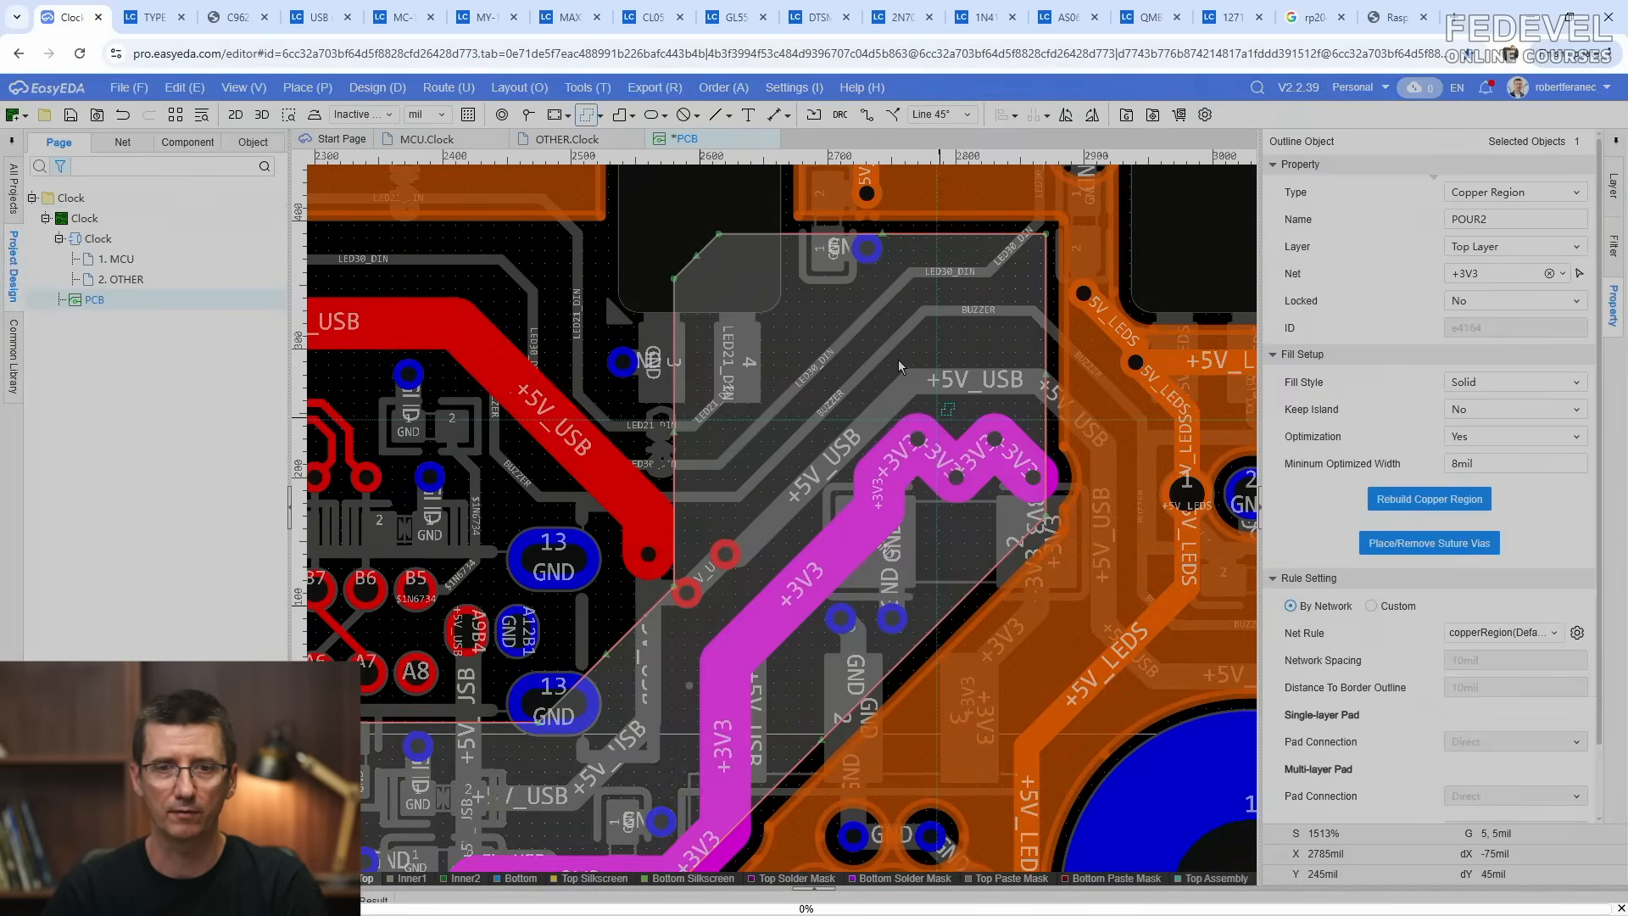
pyautogui.scroll(-5, 898, 360)
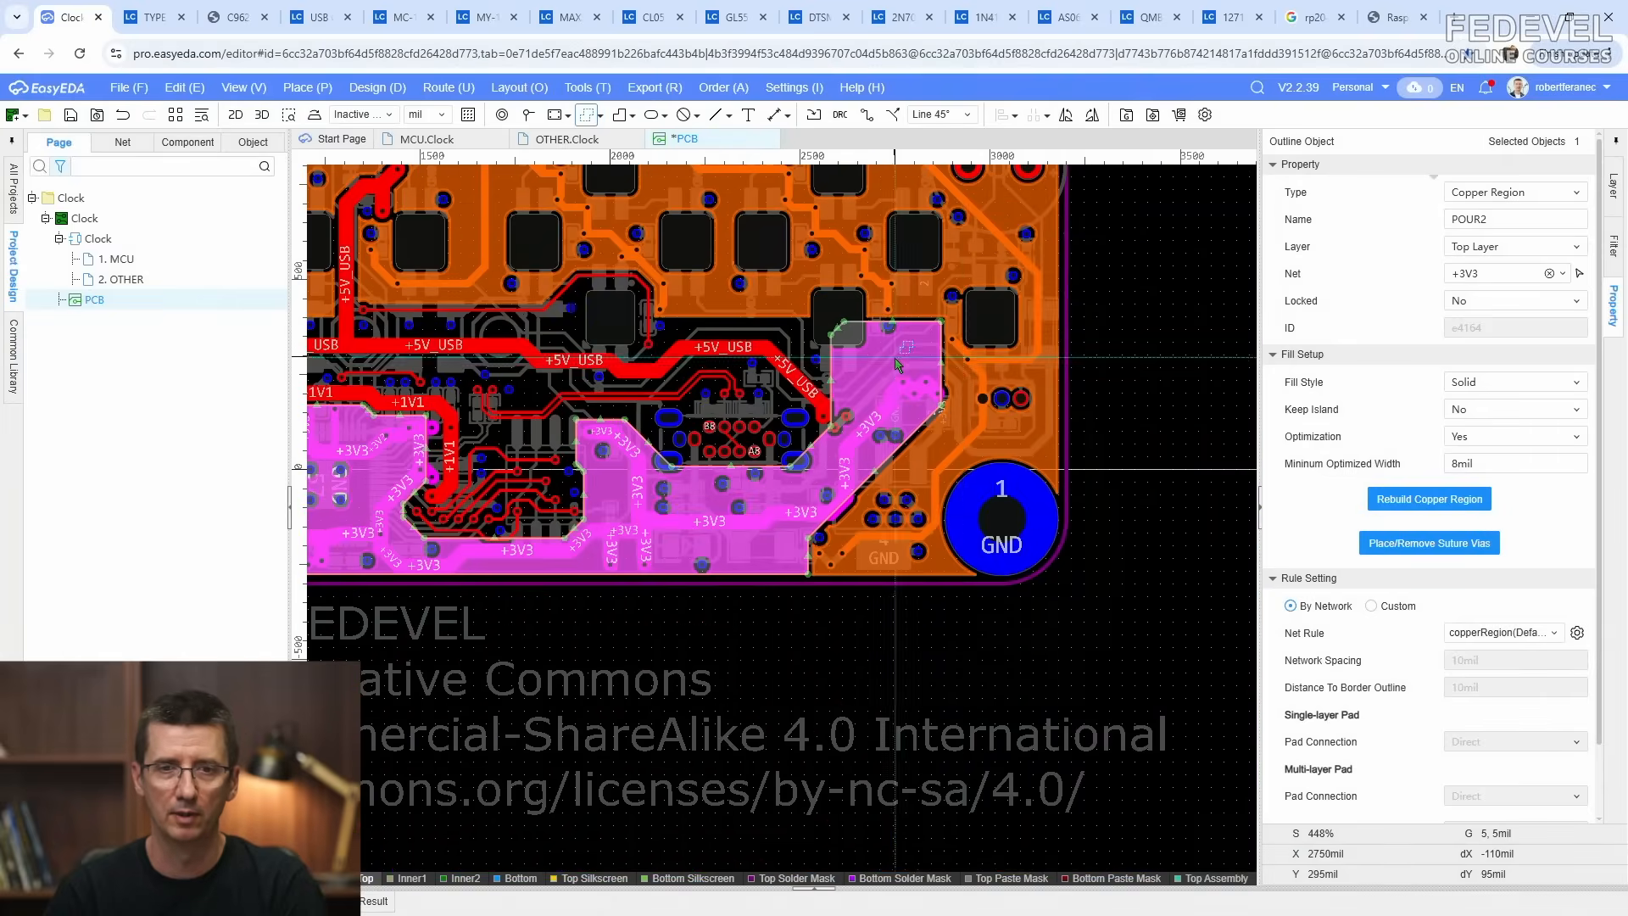
pyautogui.click(953, 653)
# Step: Examine the +3V3 region around the USB connector and its boundary with the +5V_LEDS region near the board's lower right corner
pyautogui.scroll(3, 865, 386)
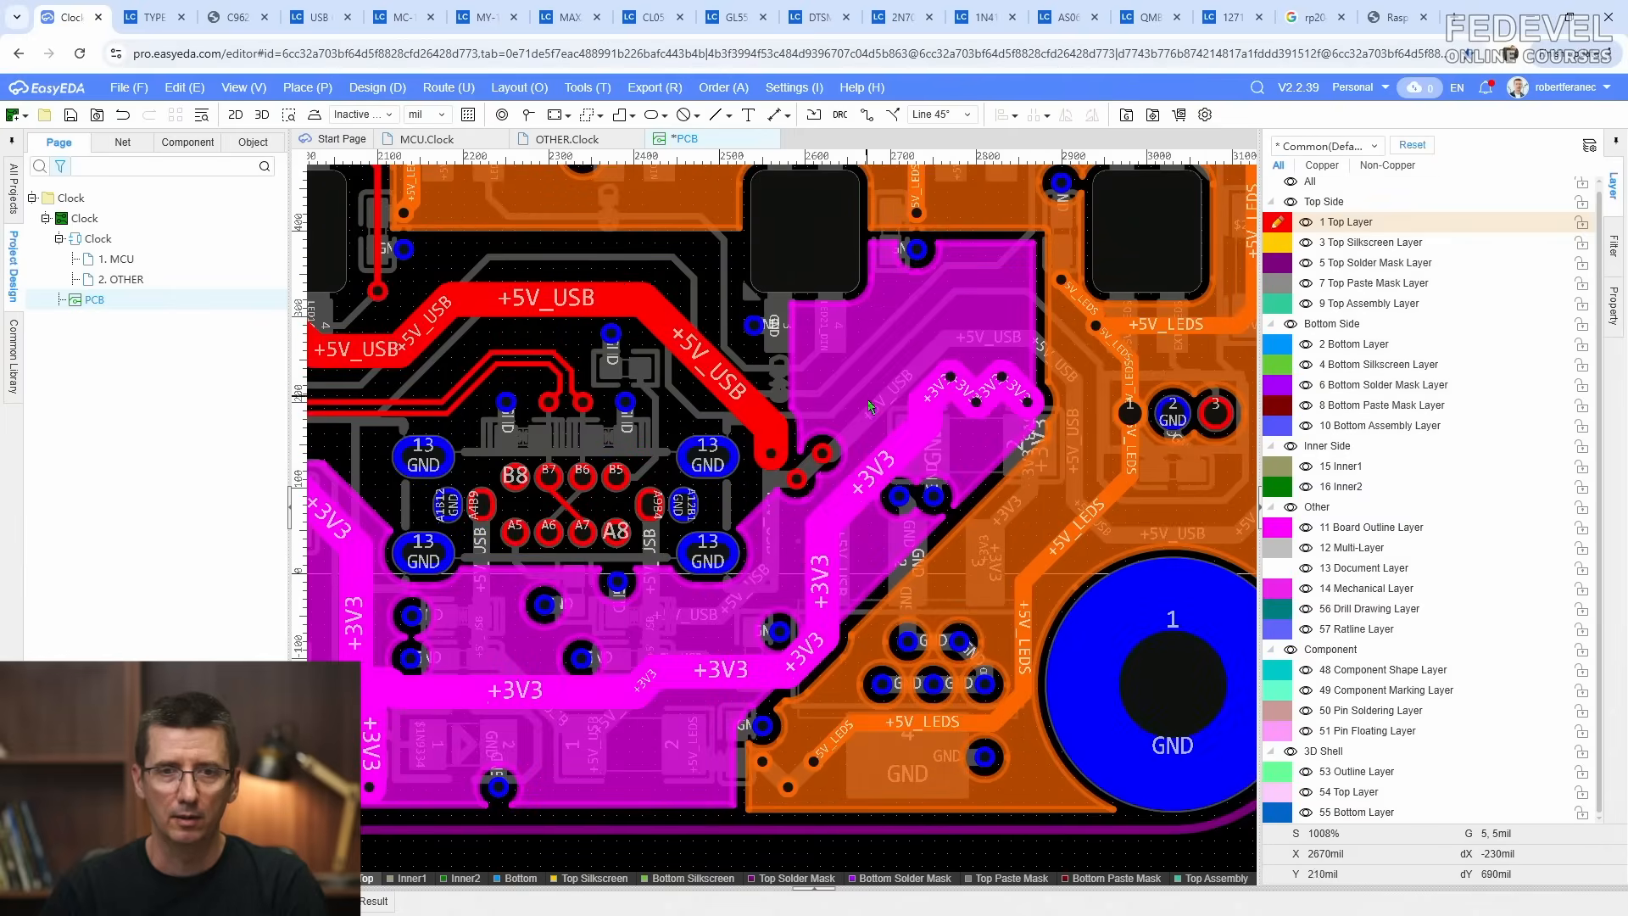
pyautogui.moveTo(872, 433); pyautogui.dragTo(991, 302, button='right')
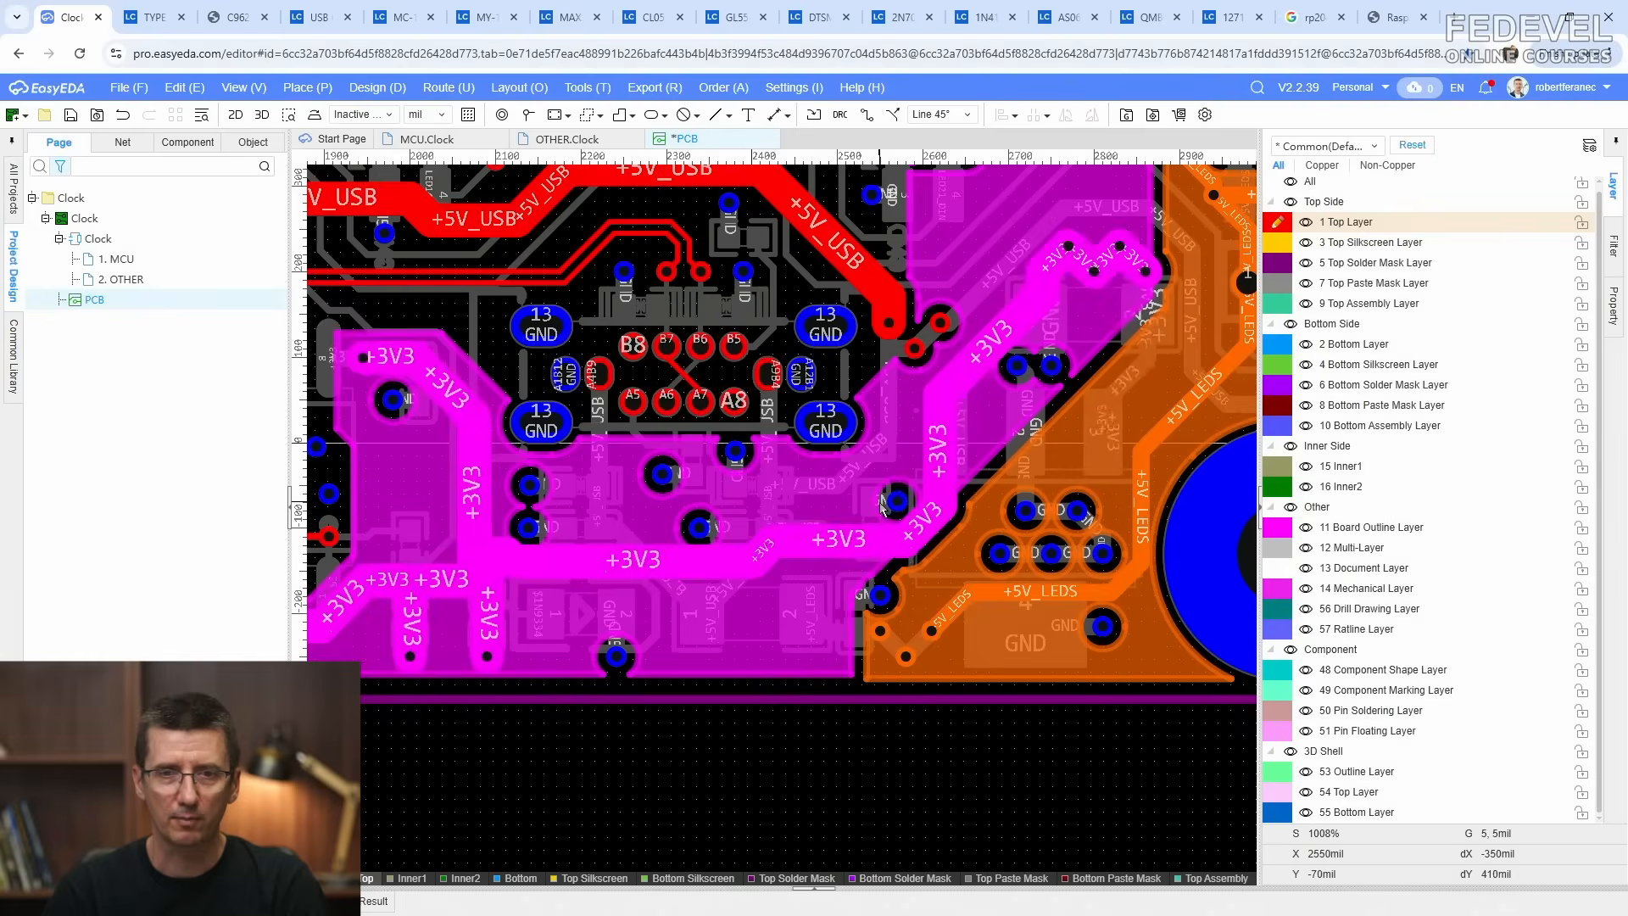
pyautogui.moveTo(882, 506); pyautogui.dragTo(724, 445, button='right')
pyautogui.scroll(2, 724, 445)
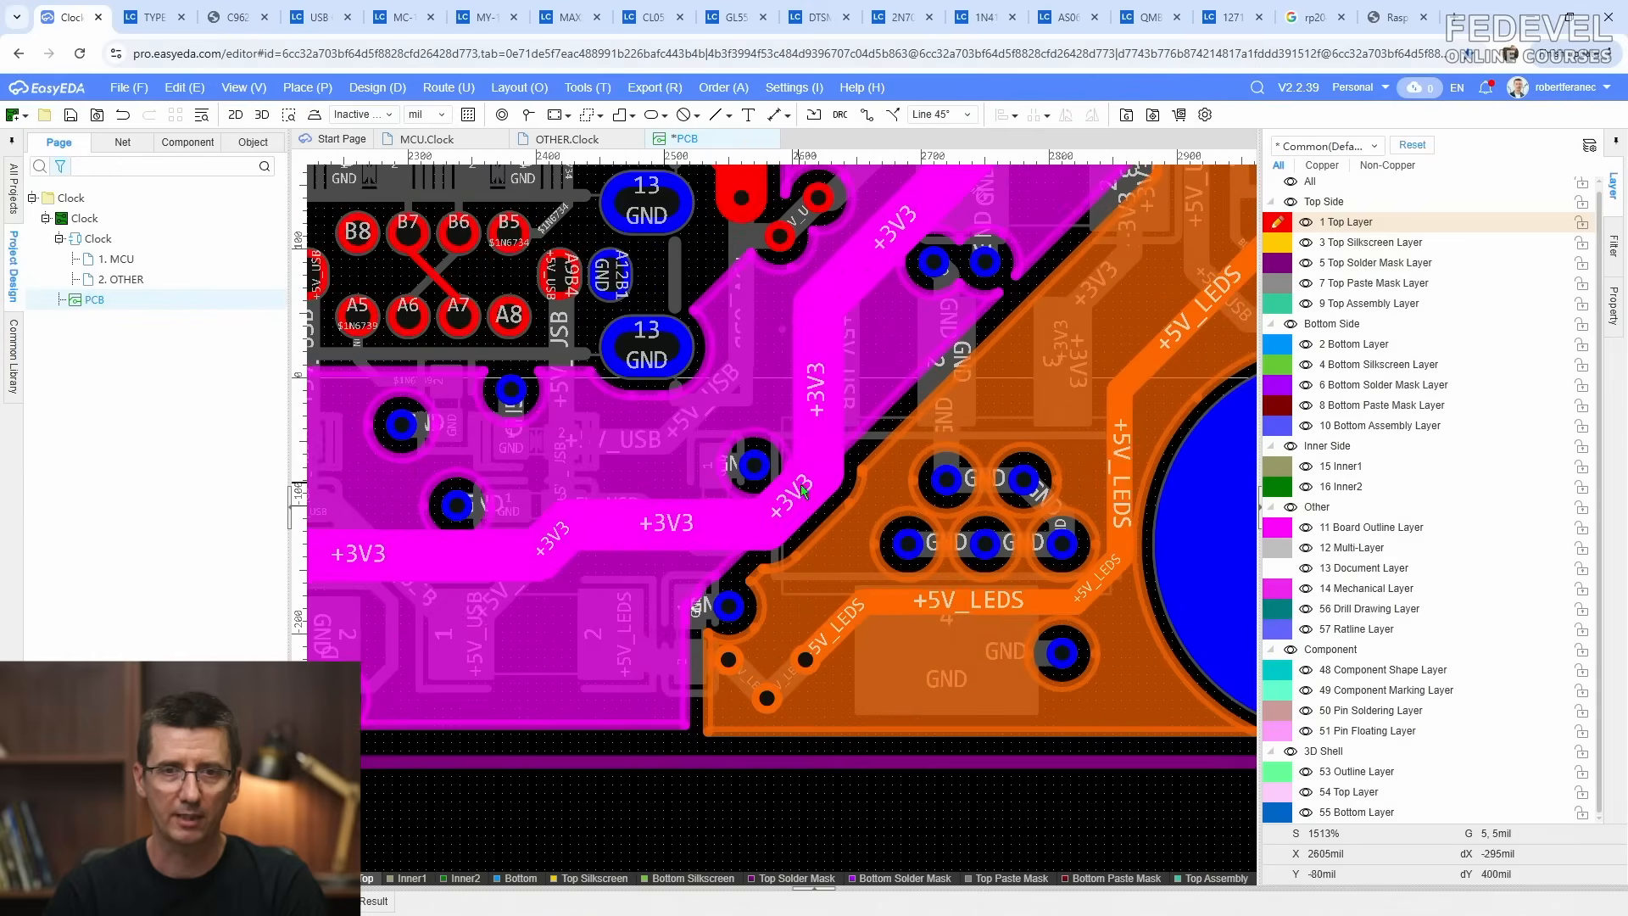
pyautogui.click(717, 399)
pyautogui.press('Escape')
pyautogui.scroll(-2, 799, 438)
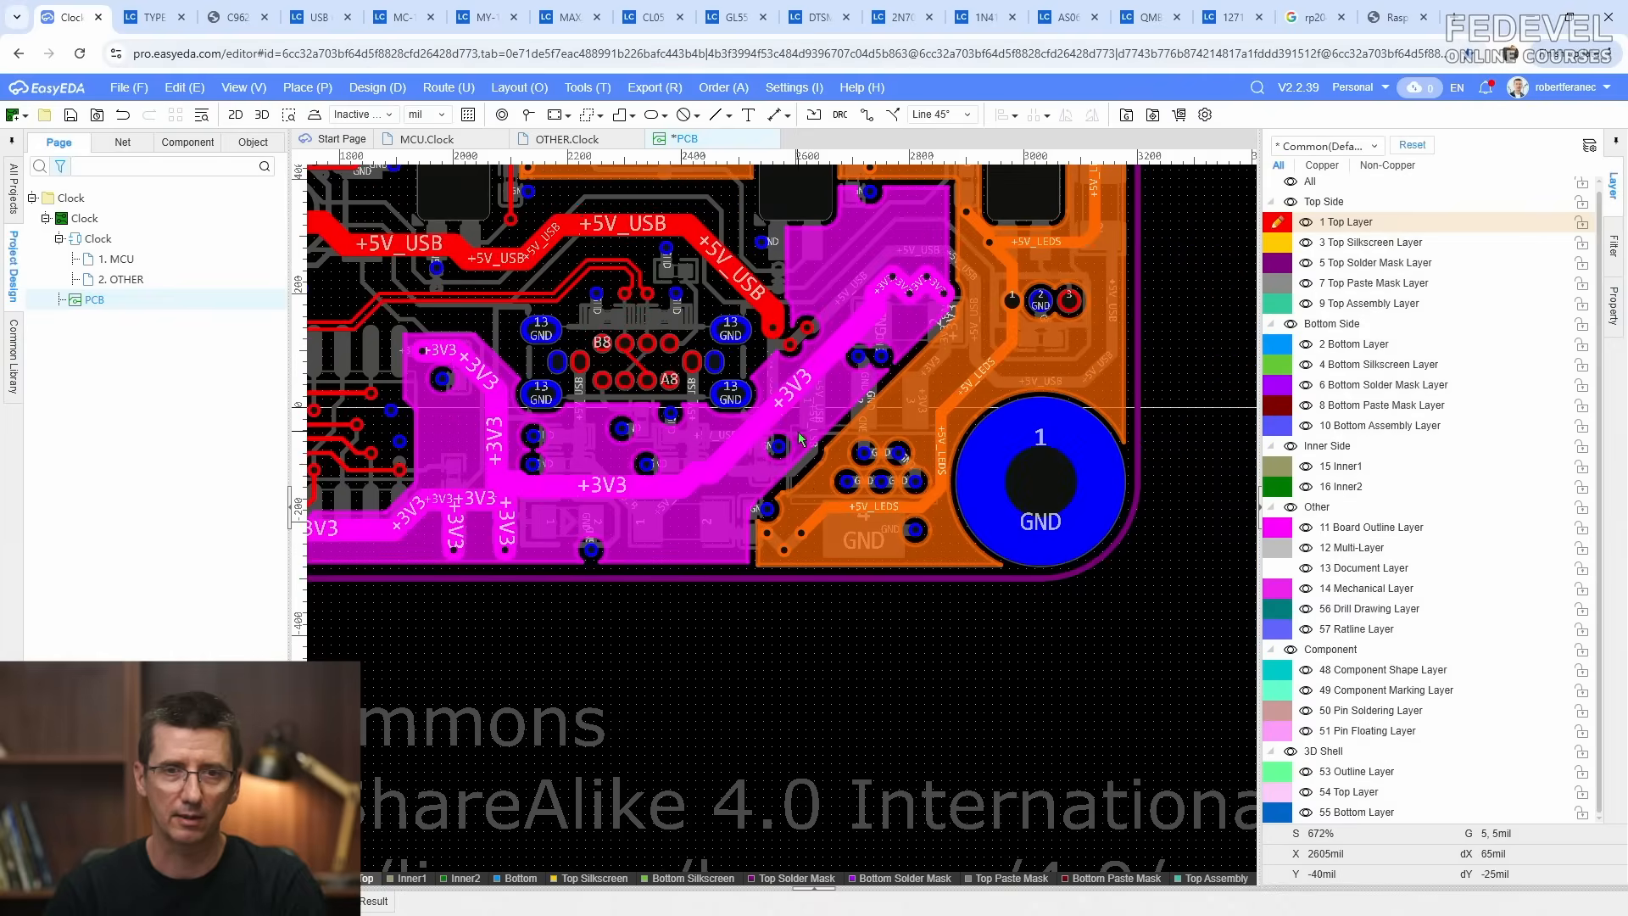
pyautogui.click(814, 502)
pyautogui.click(1388, 501)
pyautogui.click(821, 625)
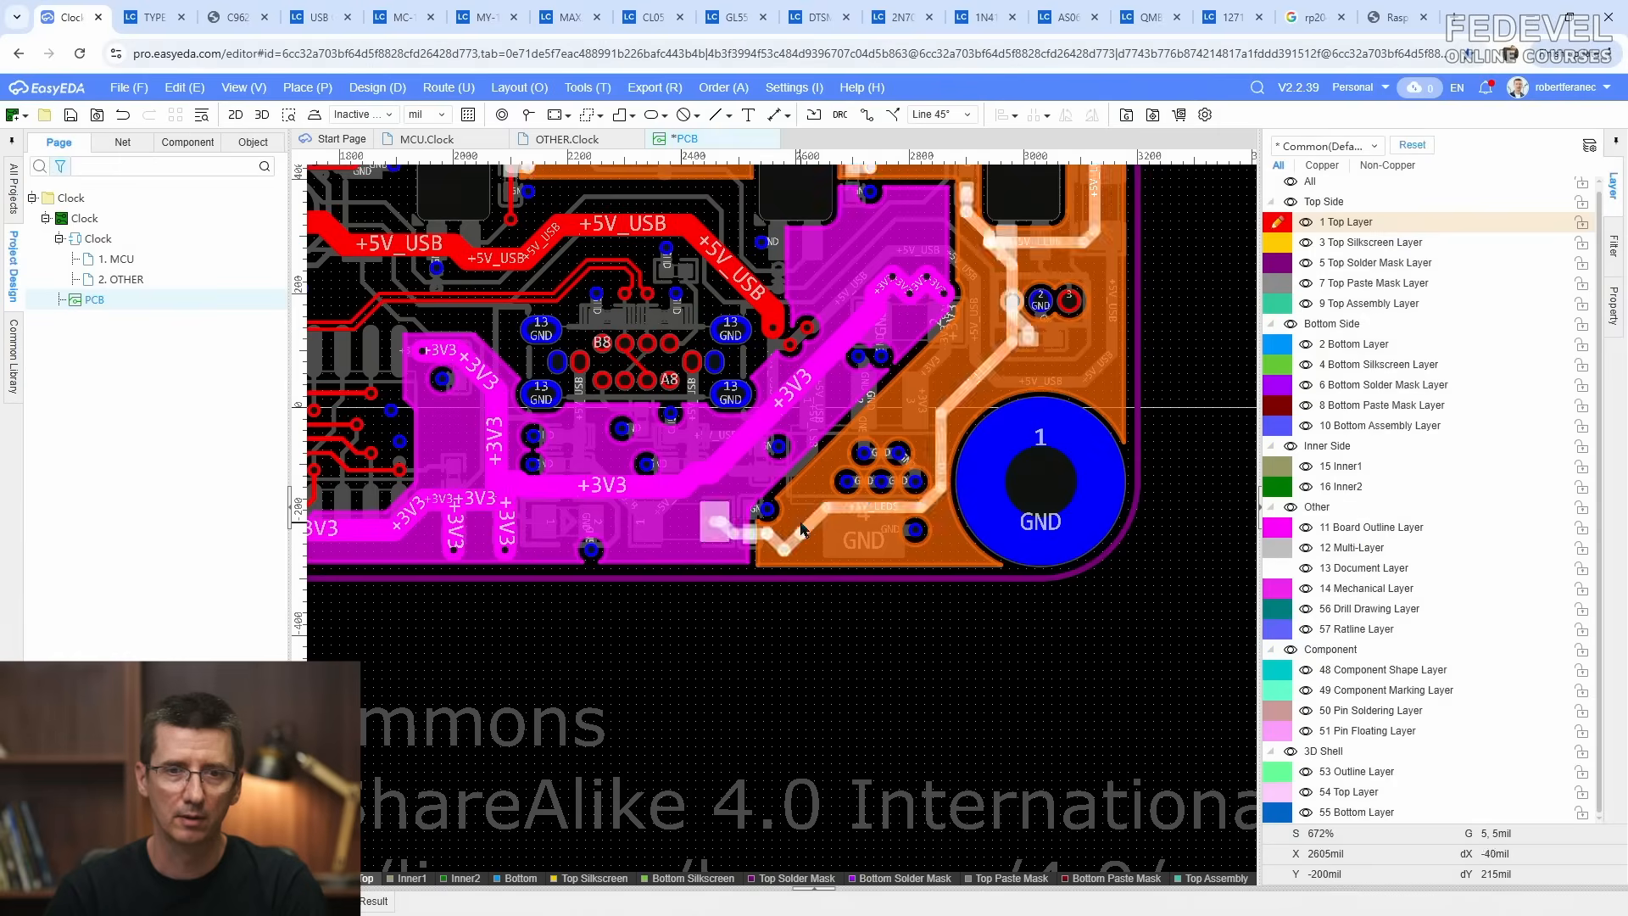
pyautogui.moveTo(800, 519); pyautogui.dragTo(967, 494, button='right')
pyautogui.scroll(1, 887, 585)
# Step: Move the +3V3 region's bottom edge slightly down to line up with the +5V_LEDS region's bottom edge
pyautogui.click(876, 504)
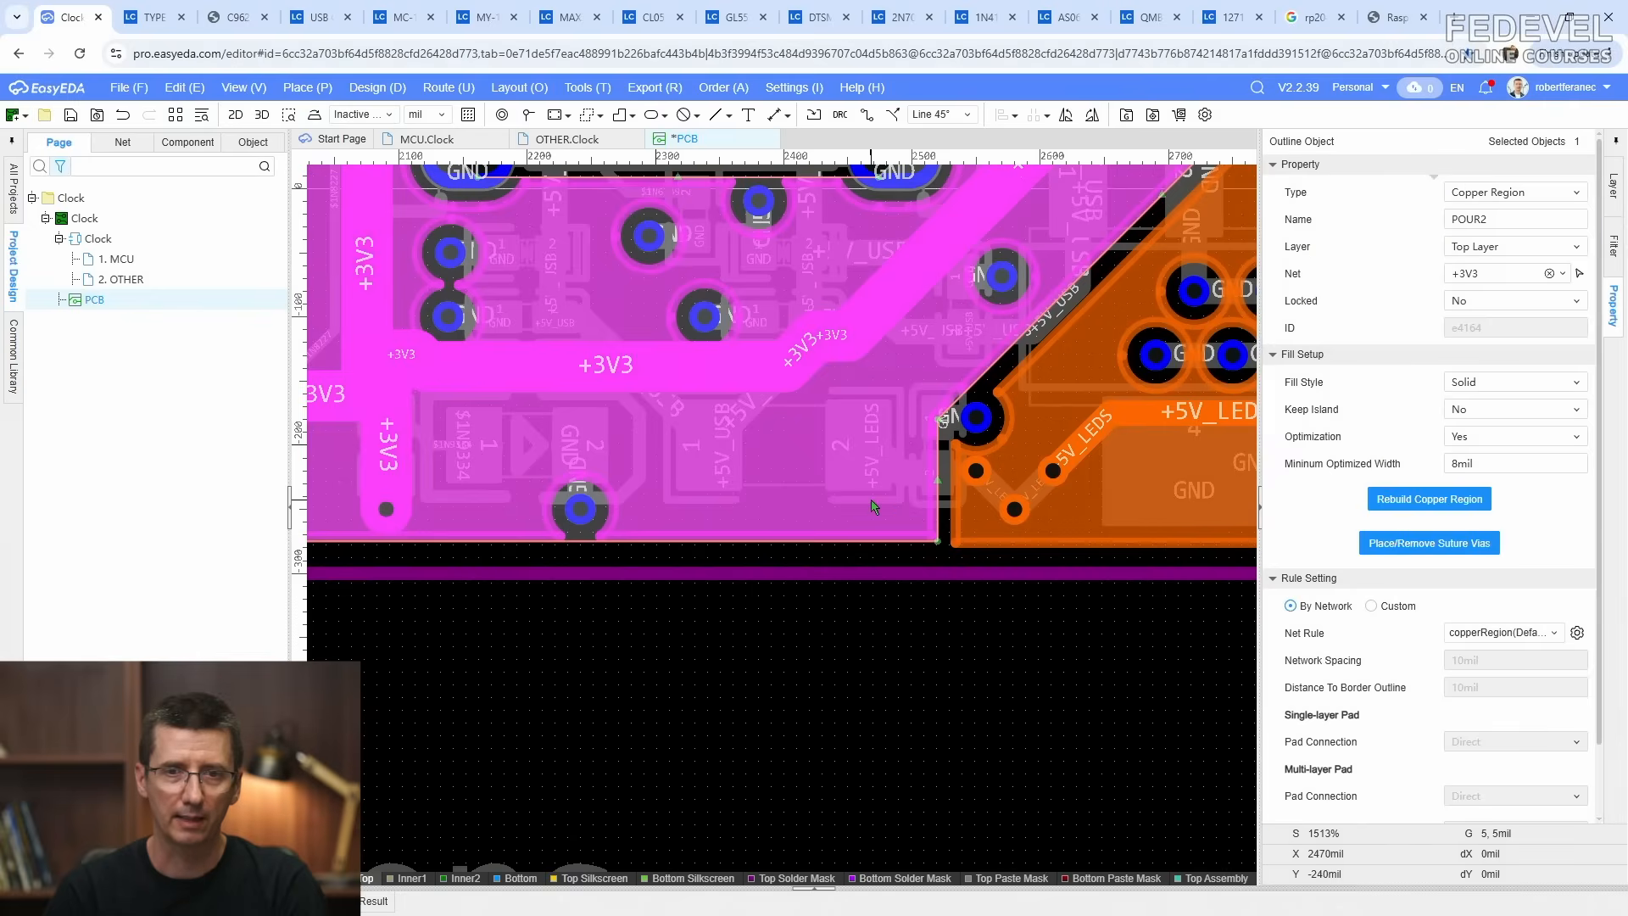
pyautogui.scroll(3, 962, 532)
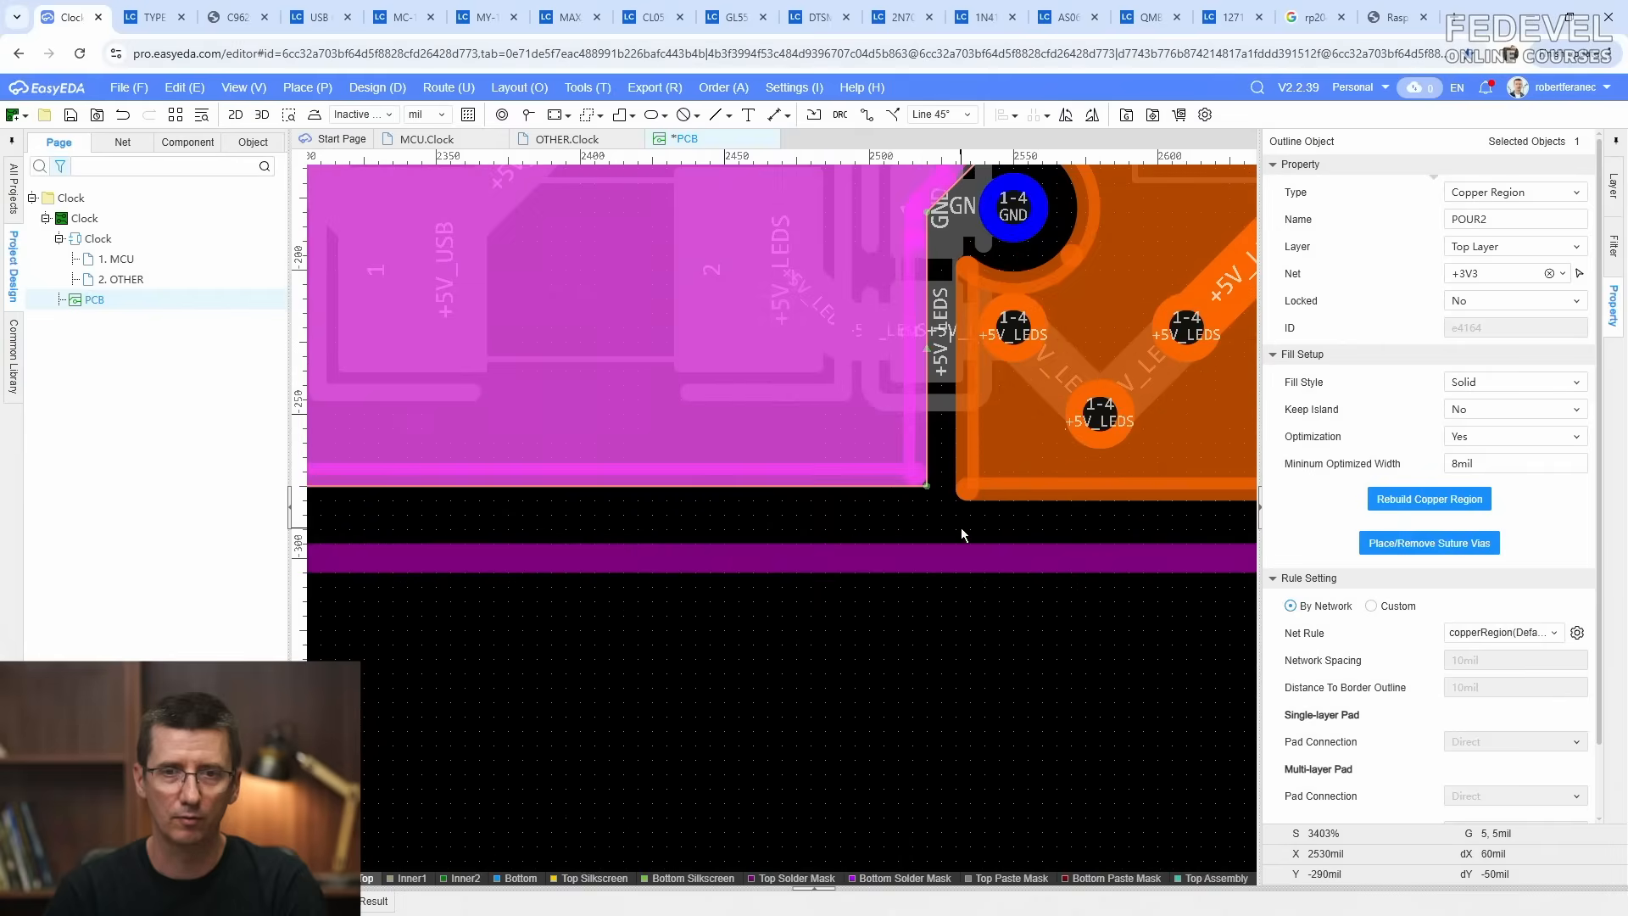
pyautogui.scroll(-3, 940, 521)
pyautogui.moveTo(611, 599); pyautogui.dragTo(968, 605, button='right')
pyautogui.moveTo(456, 583); pyautogui.dragTo(890, 566, button='right')
pyautogui.scroll(1, 603, 525)
pyautogui.moveTo(577, 500); pyautogui.dragTo(577, 507)
pyautogui.scroll(-2, 432, 527)
pyautogui.click(999, 587)
# Step: Rebuild the +3V3 copper region with its adjusted outline
pyautogui.moveTo(1051, 582); pyautogui.dragTo(674, 563, button='right')
pyautogui.scroll(2, 1119, 473)
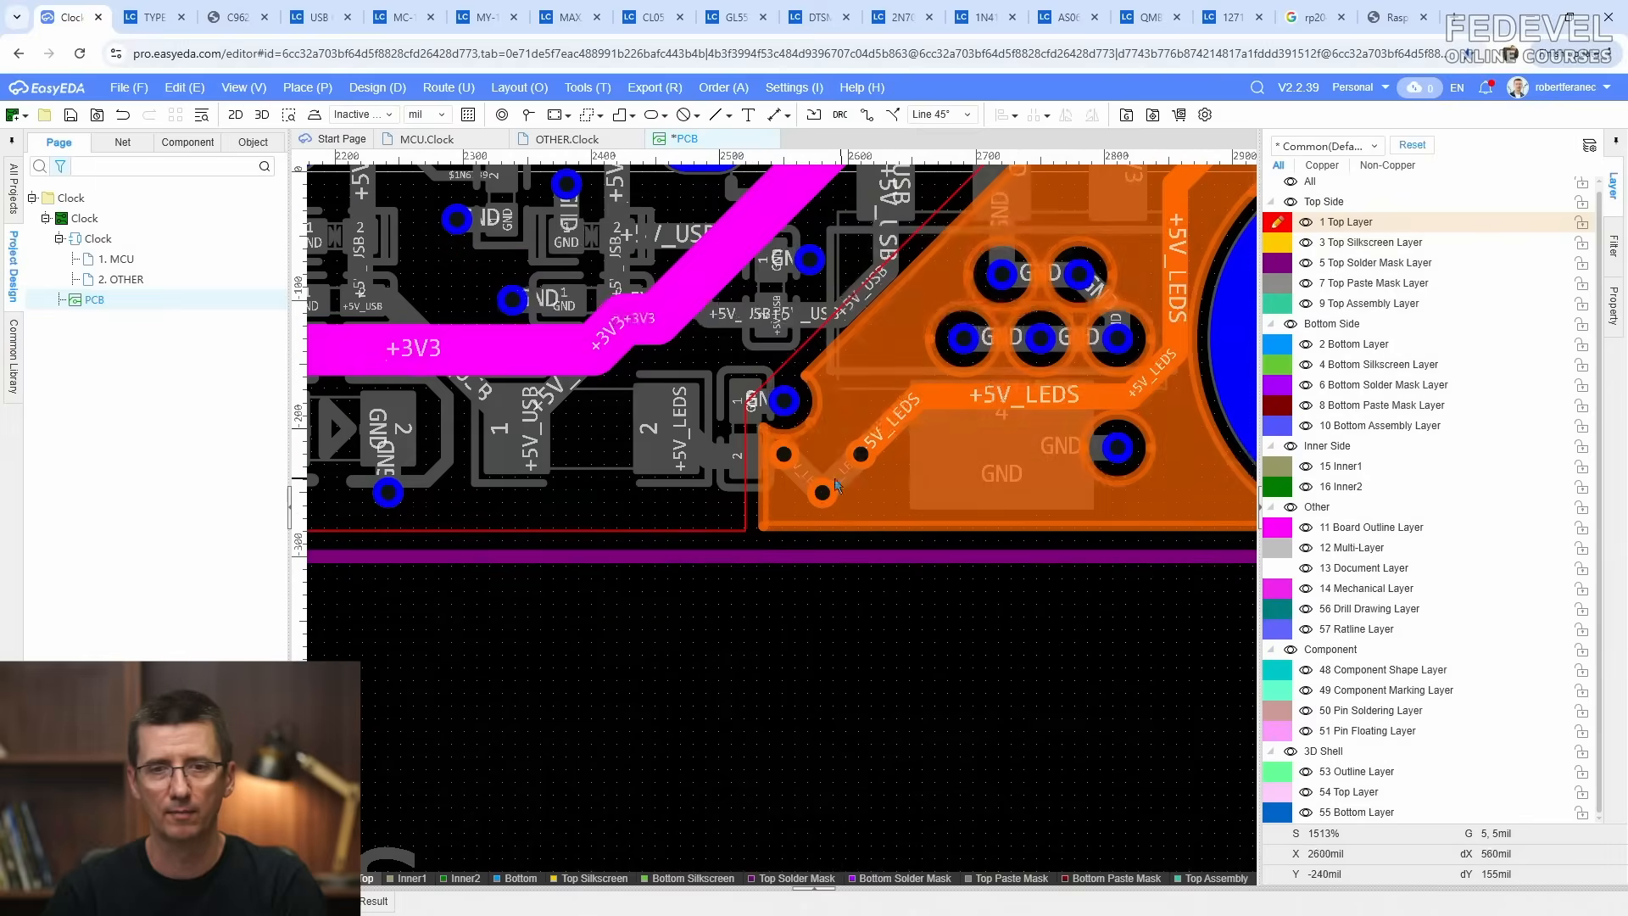
pyautogui.click(755, 512)
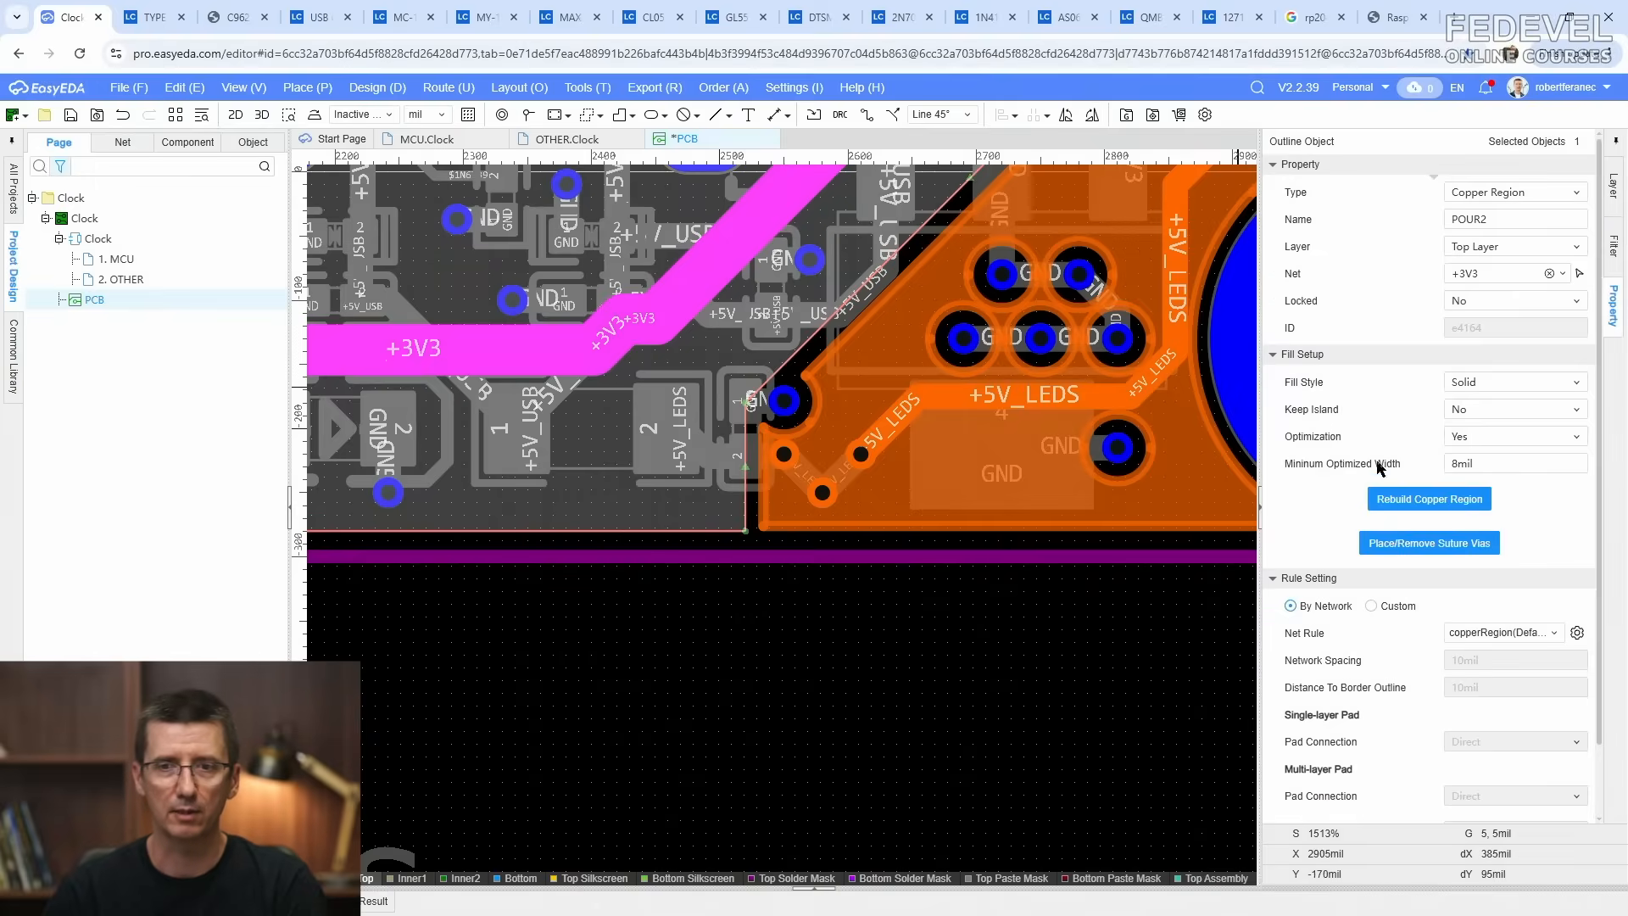
pyautogui.click(1429, 498)
pyautogui.click(770, 616)
# Step: Move the +3V3 region's right edge beside the microcontroller slightly toward the +1V1 track and rebuild the copper fill
pyautogui.scroll(-2, 782, 621)
pyautogui.moveTo(600, 642); pyautogui.dragTo(1146, 661, button='right')
pyautogui.moveTo(741, 640); pyautogui.dragTo(700, 598, button='right')
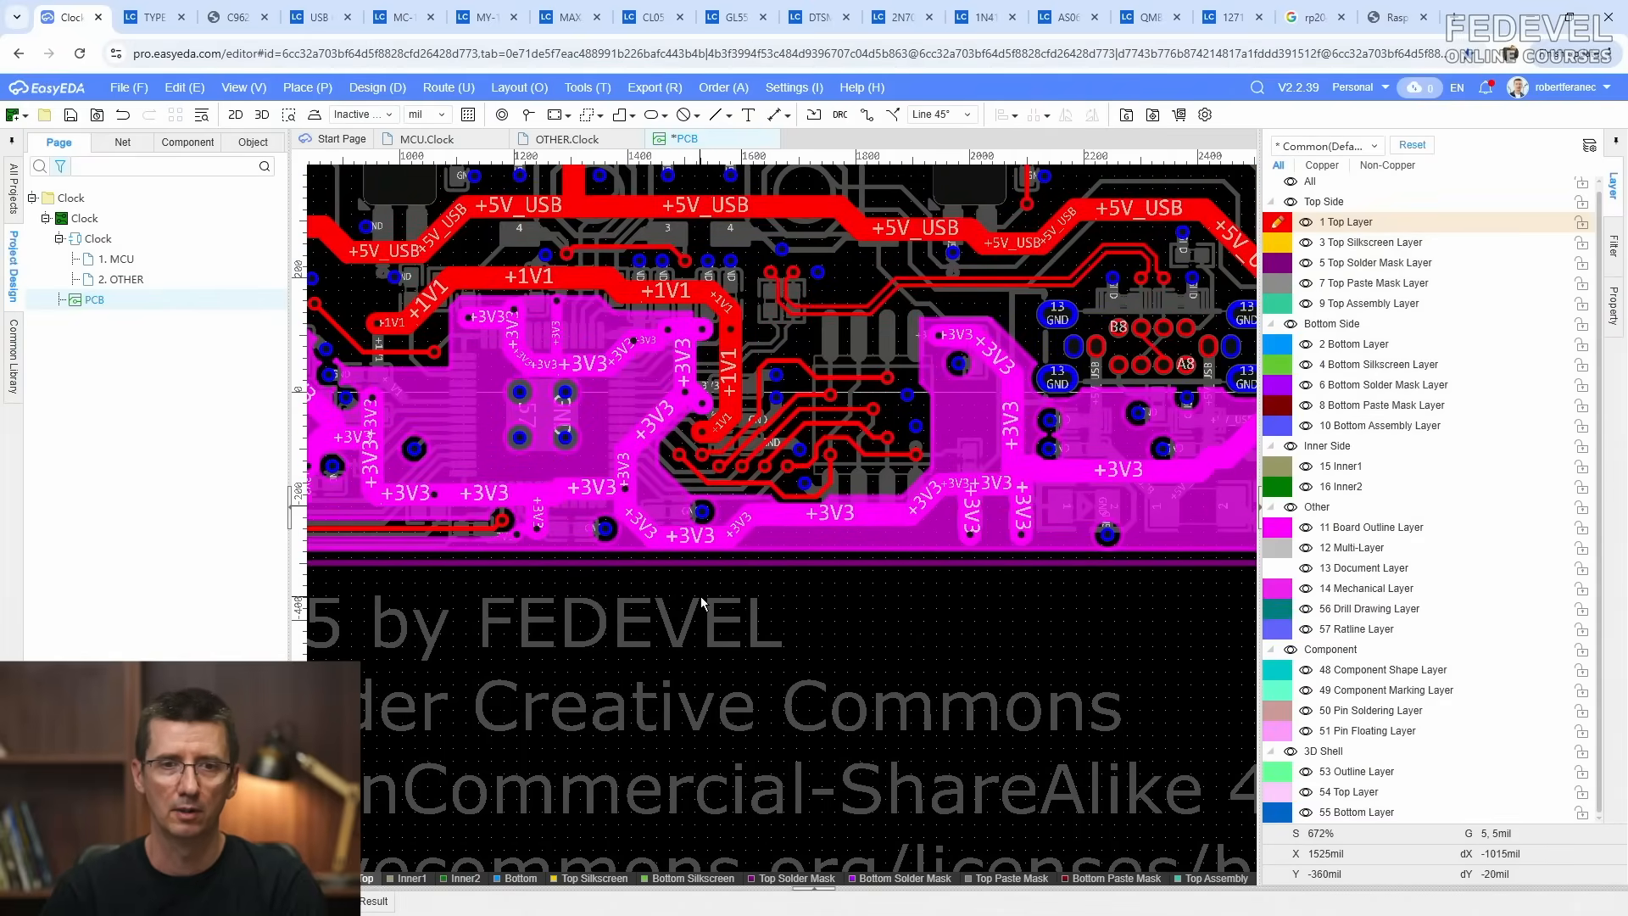
pyautogui.scroll(7, 700, 343)
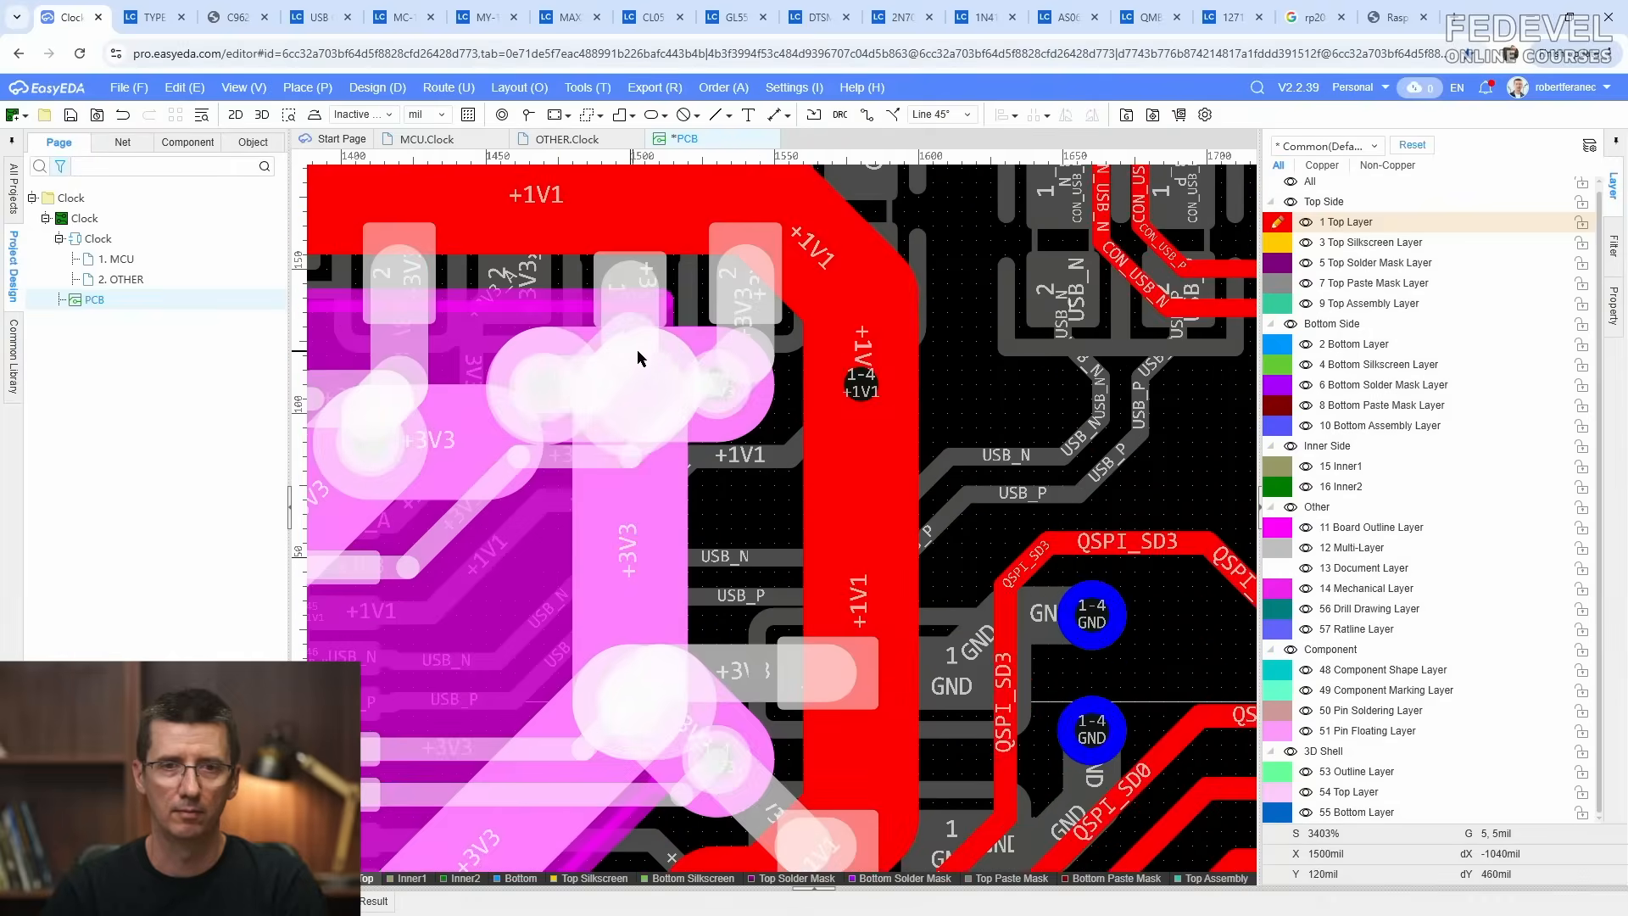
pyautogui.click(687, 335)
pyautogui.moveTo(683, 298); pyautogui.dragTo(610, 305)
pyautogui.scroll(2, 657, 301)
pyautogui.press('Delete')
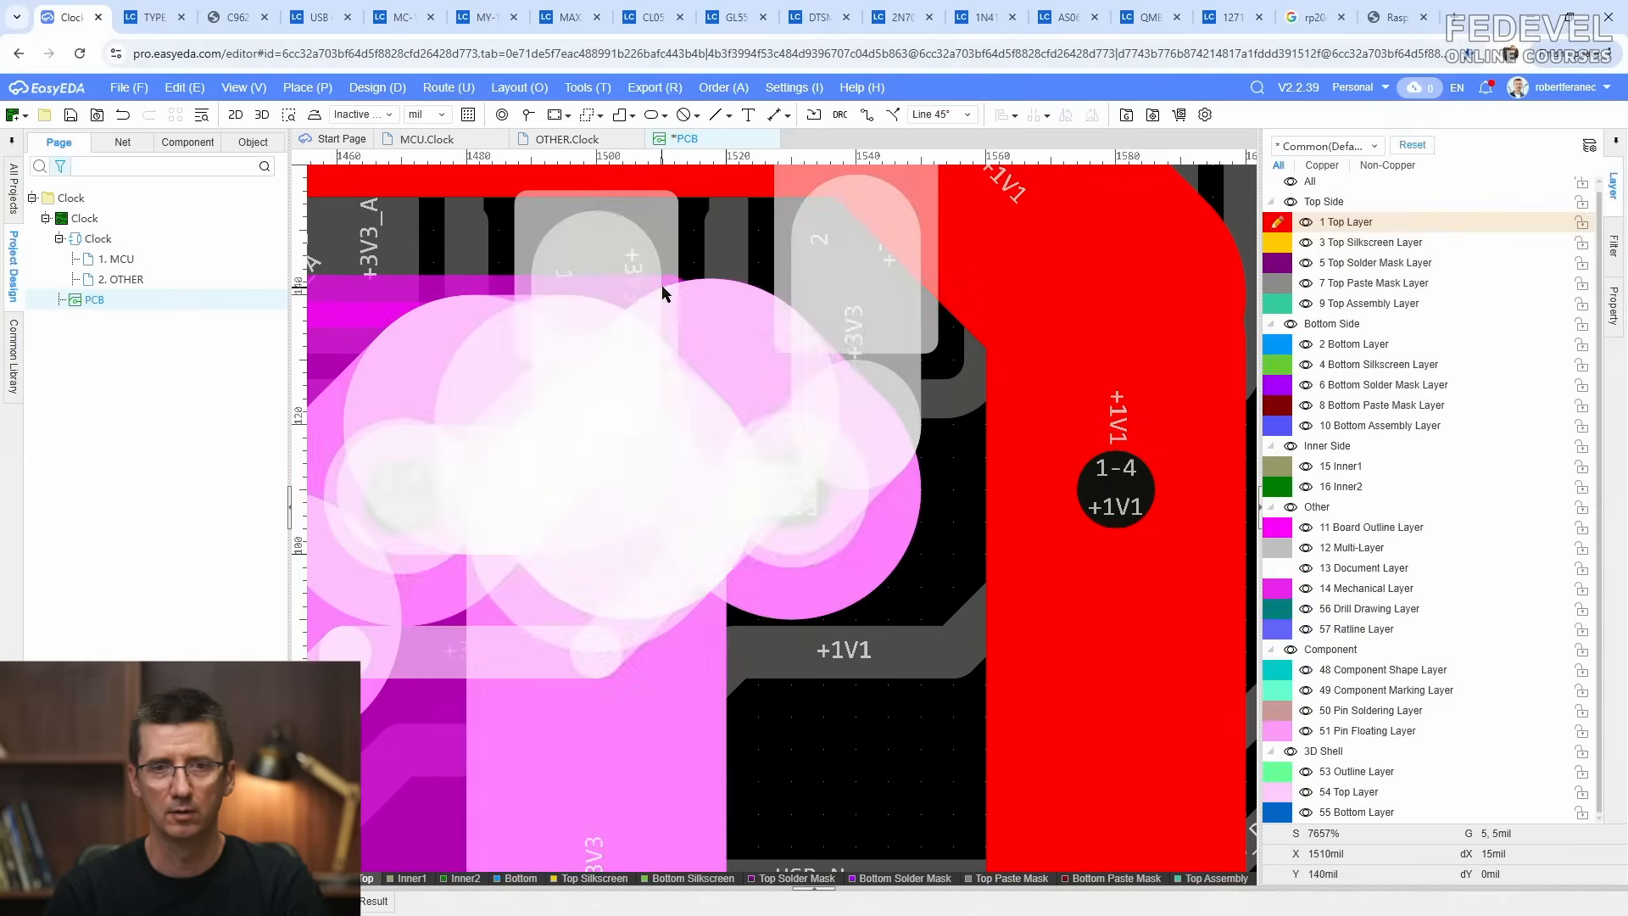
pyautogui.scroll(-3, 597, 273)
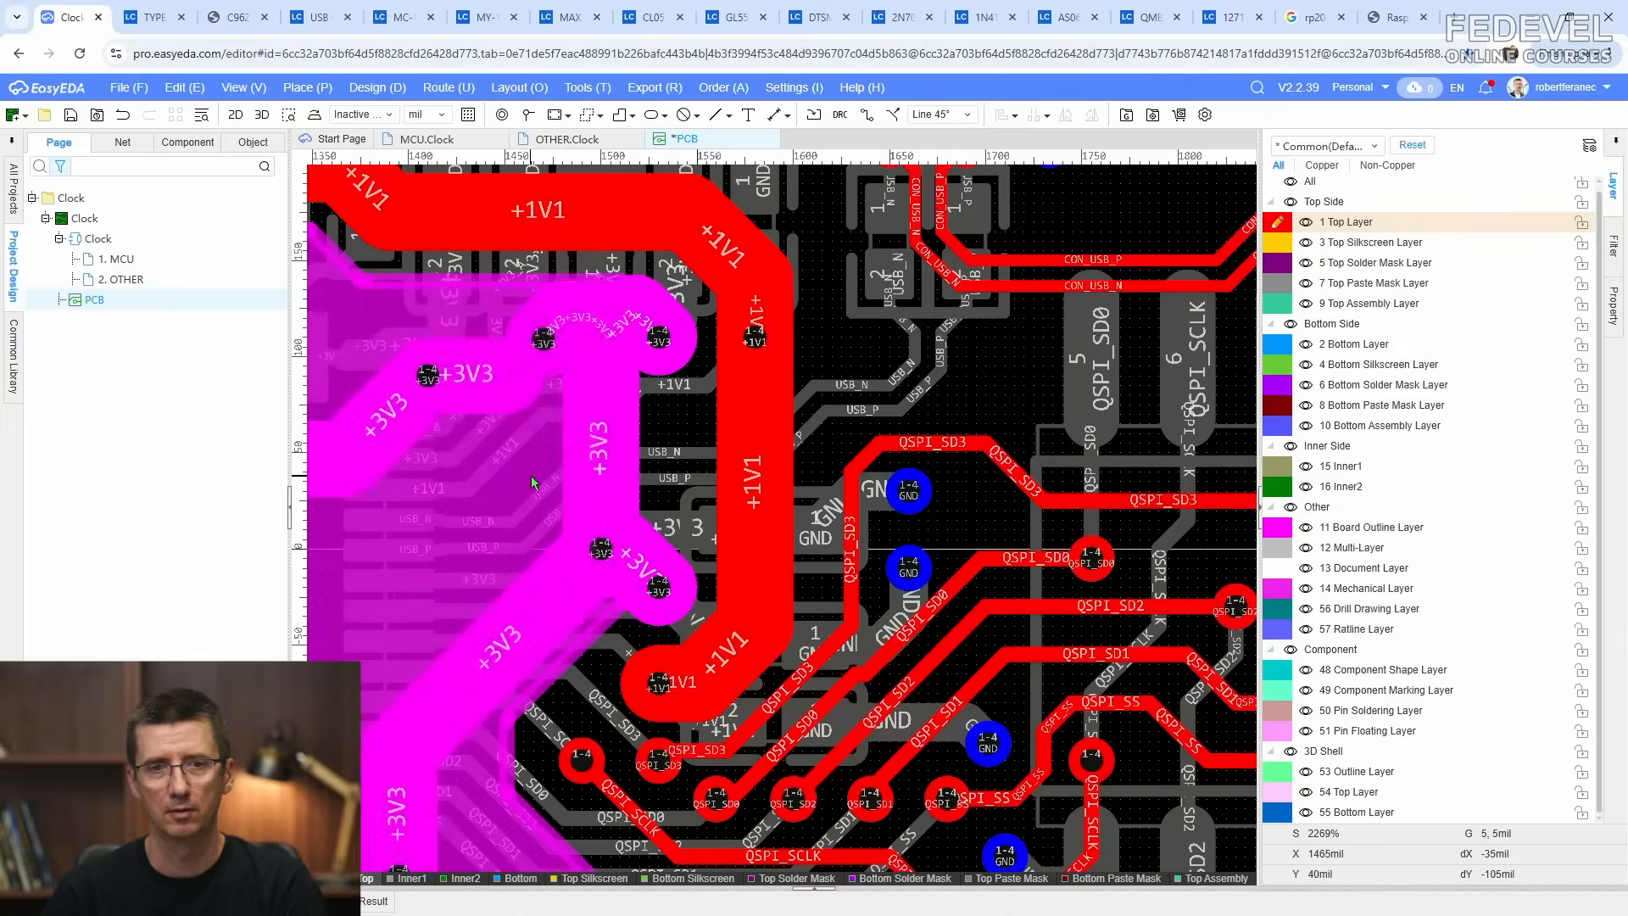
pyautogui.click(632, 464)
pyautogui.moveTo(633, 432); pyautogui.dragTo(647, 434)
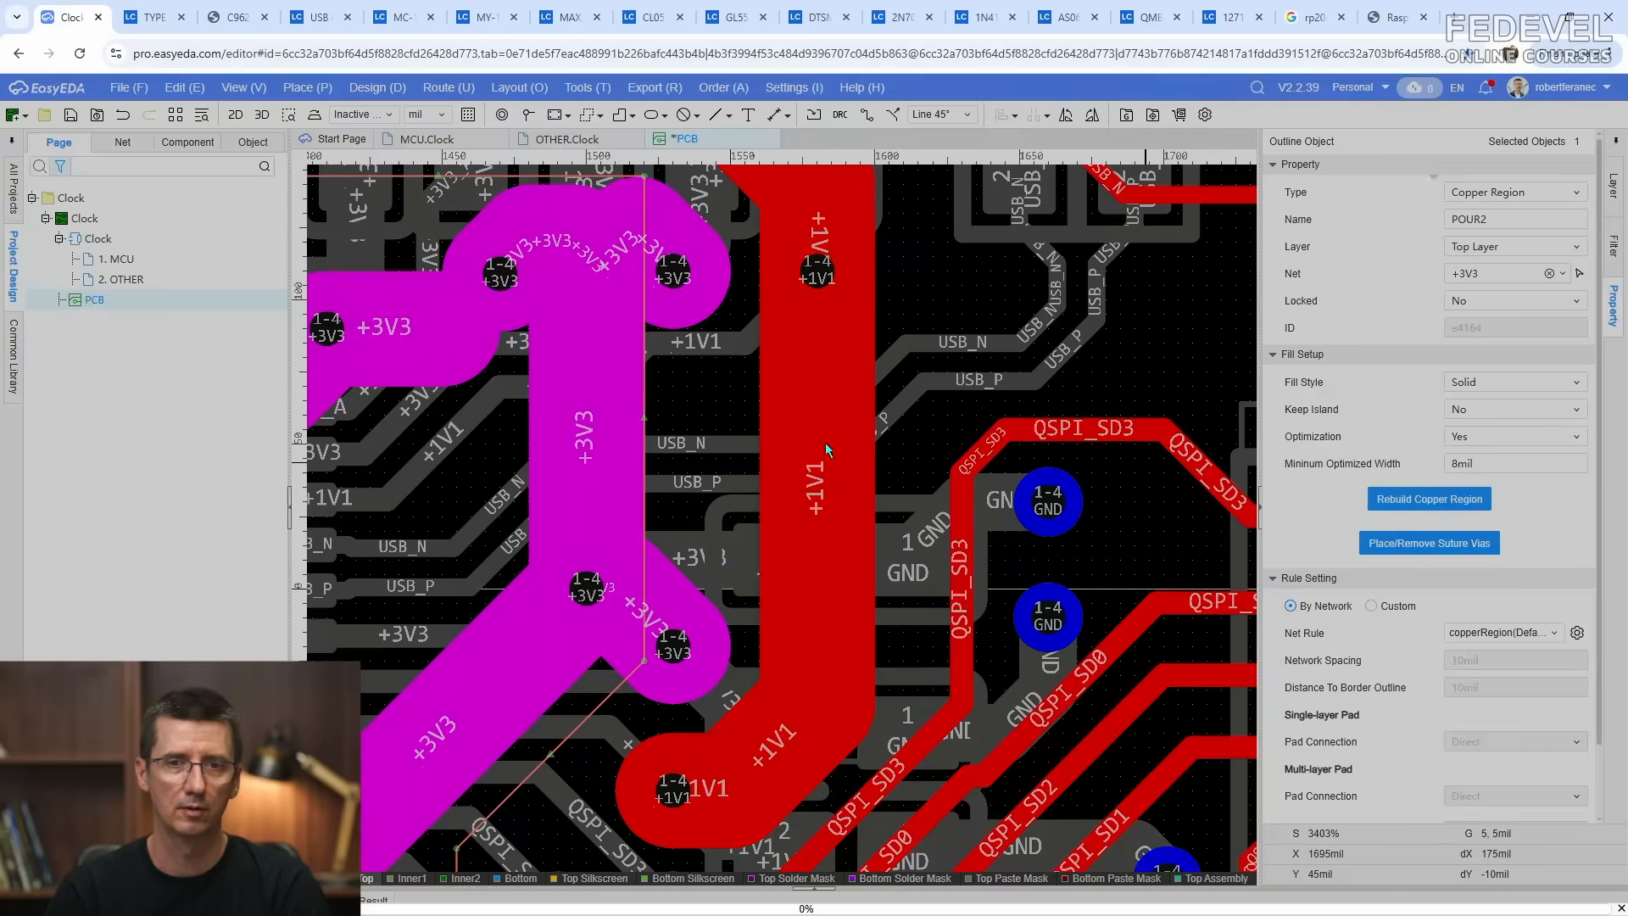
pyautogui.scroll(-1, 739, 436)
pyautogui.scroll(-1, 738, 432)
# Step: Examine the rebuilt +3V3 region around the microcontroller and along the board's bottom edge toward the battery holder
pyautogui.click(732, 413)
pyautogui.moveTo(732, 413); pyautogui.dragTo(882, 346, button='right')
pyautogui.scroll(2, 859, 268)
pyautogui.moveTo(849, 241); pyautogui.dragTo(806, 349)
pyautogui.scroll(-2, 794, 350)
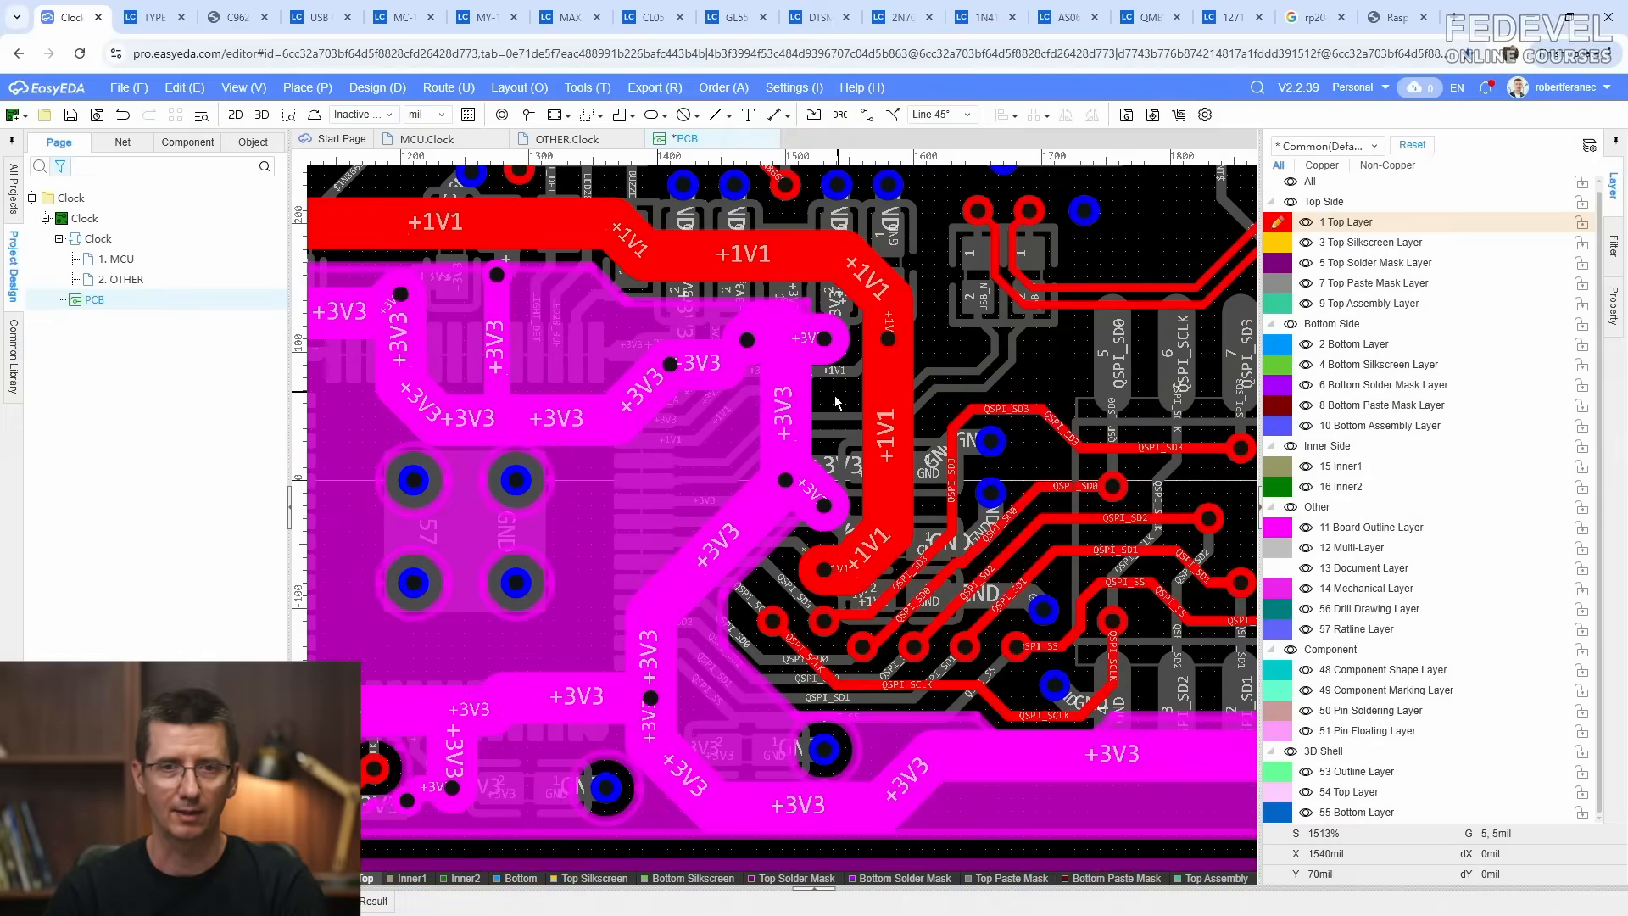
pyautogui.moveTo(827, 435); pyautogui.dragTo(929, 352, button='right')
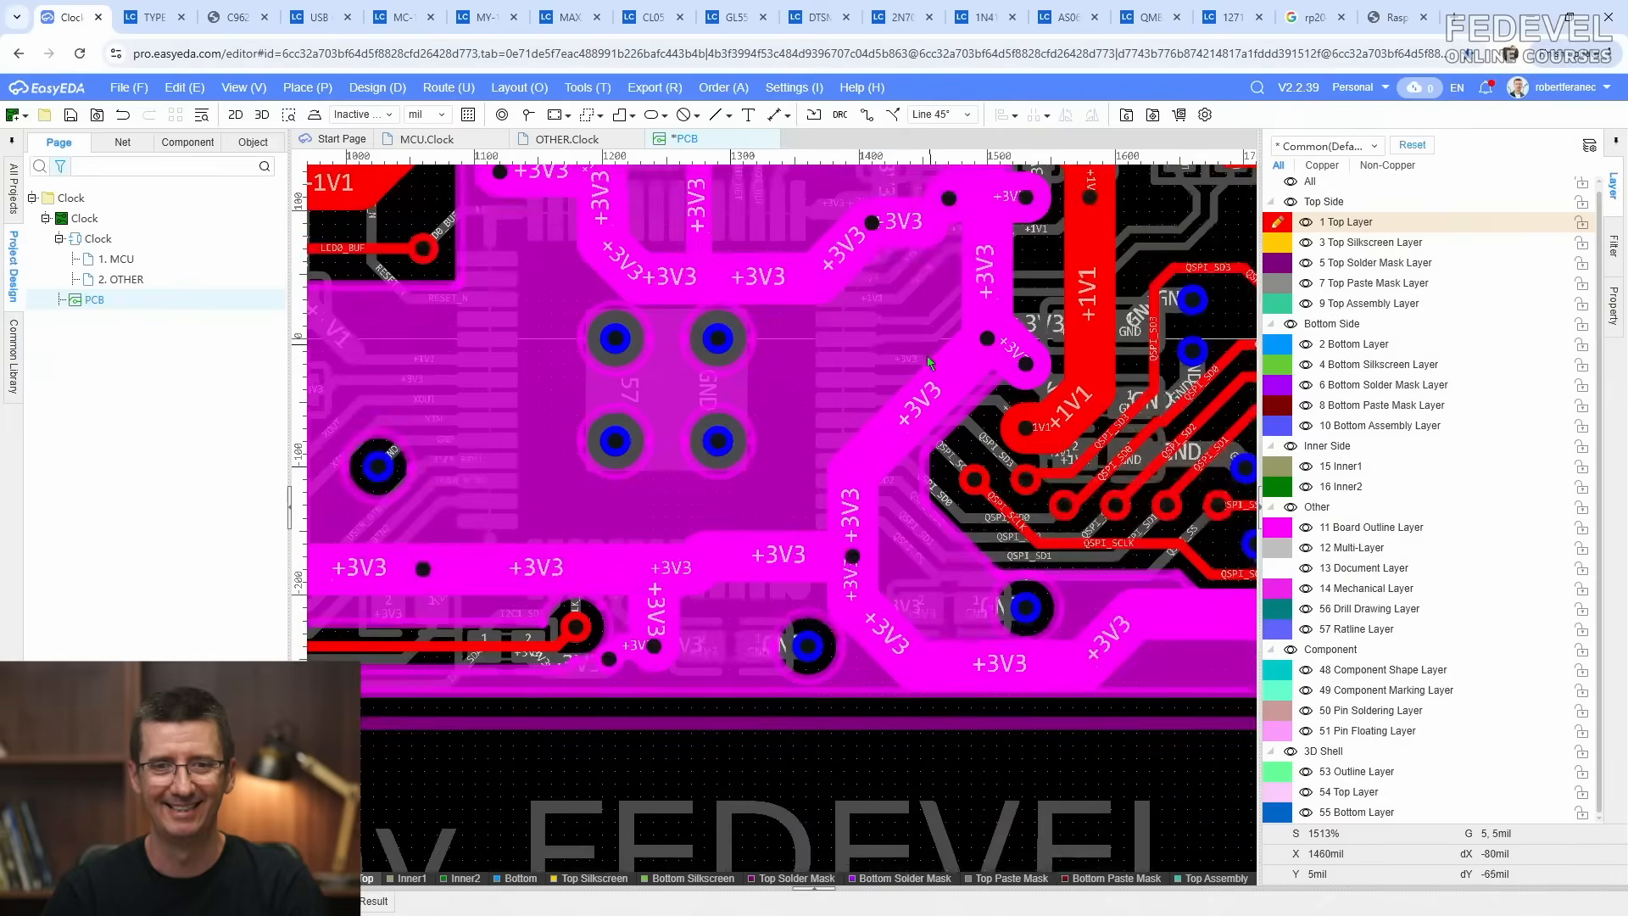
pyautogui.moveTo(891, 485); pyautogui.dragTo(1186, 374, button='right')
pyautogui.scroll(-2, 938, 502)
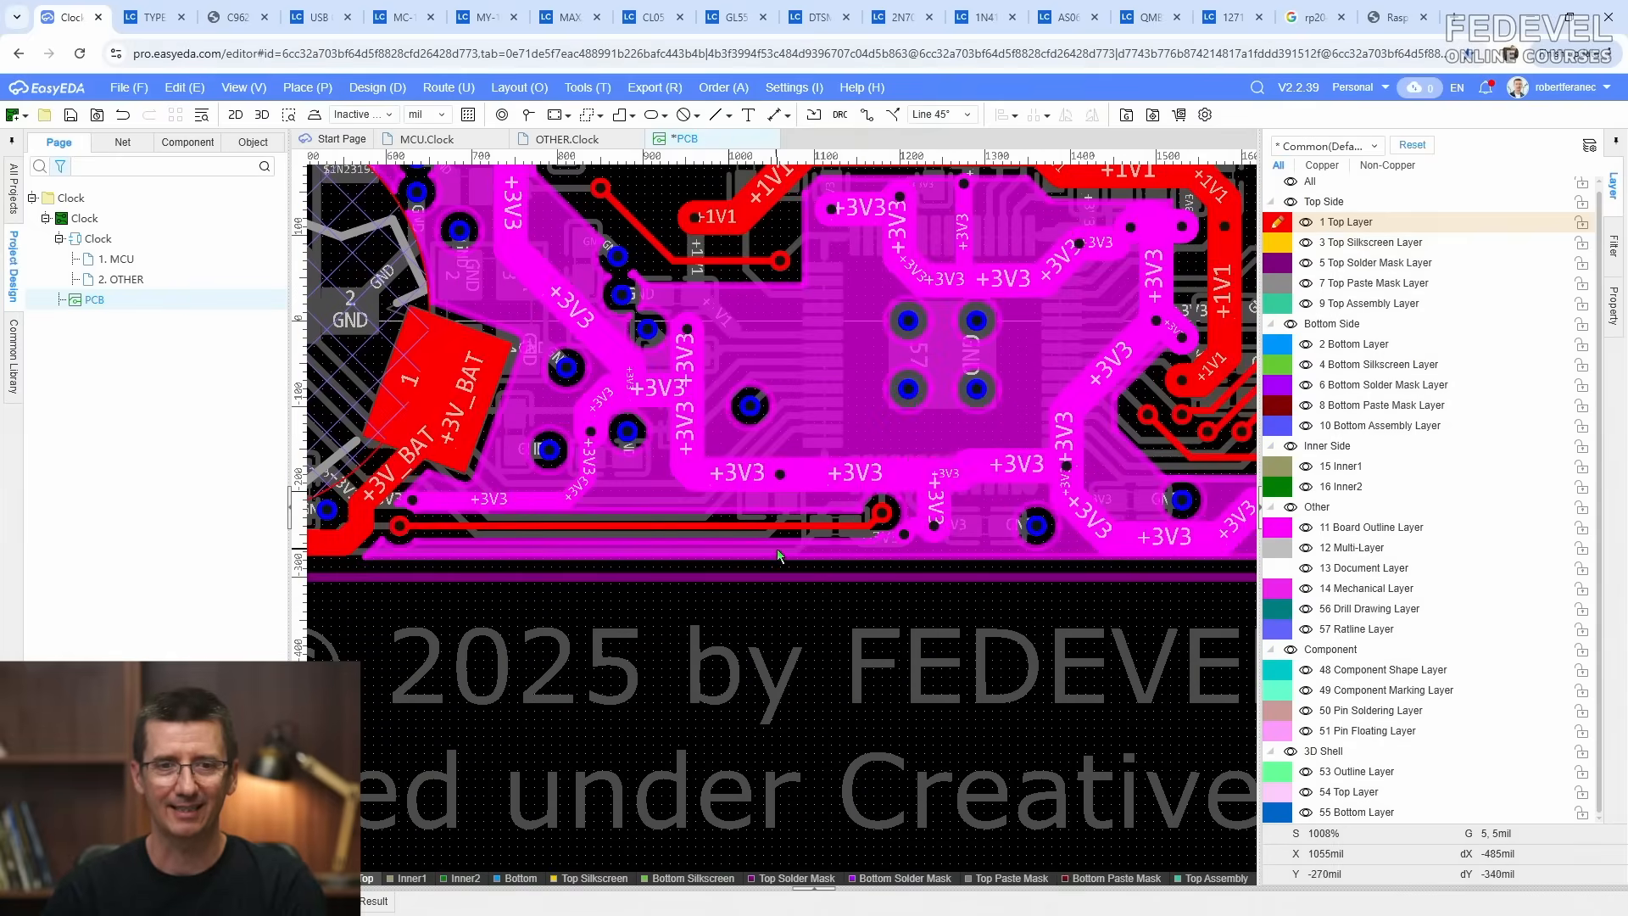
# Step: Start editing the +3V3 region's outline from a point on its bottom edge at X 1190 mil, Y -280 mil
pyautogui.click(843, 551)
pyautogui.rightClick(844, 551)
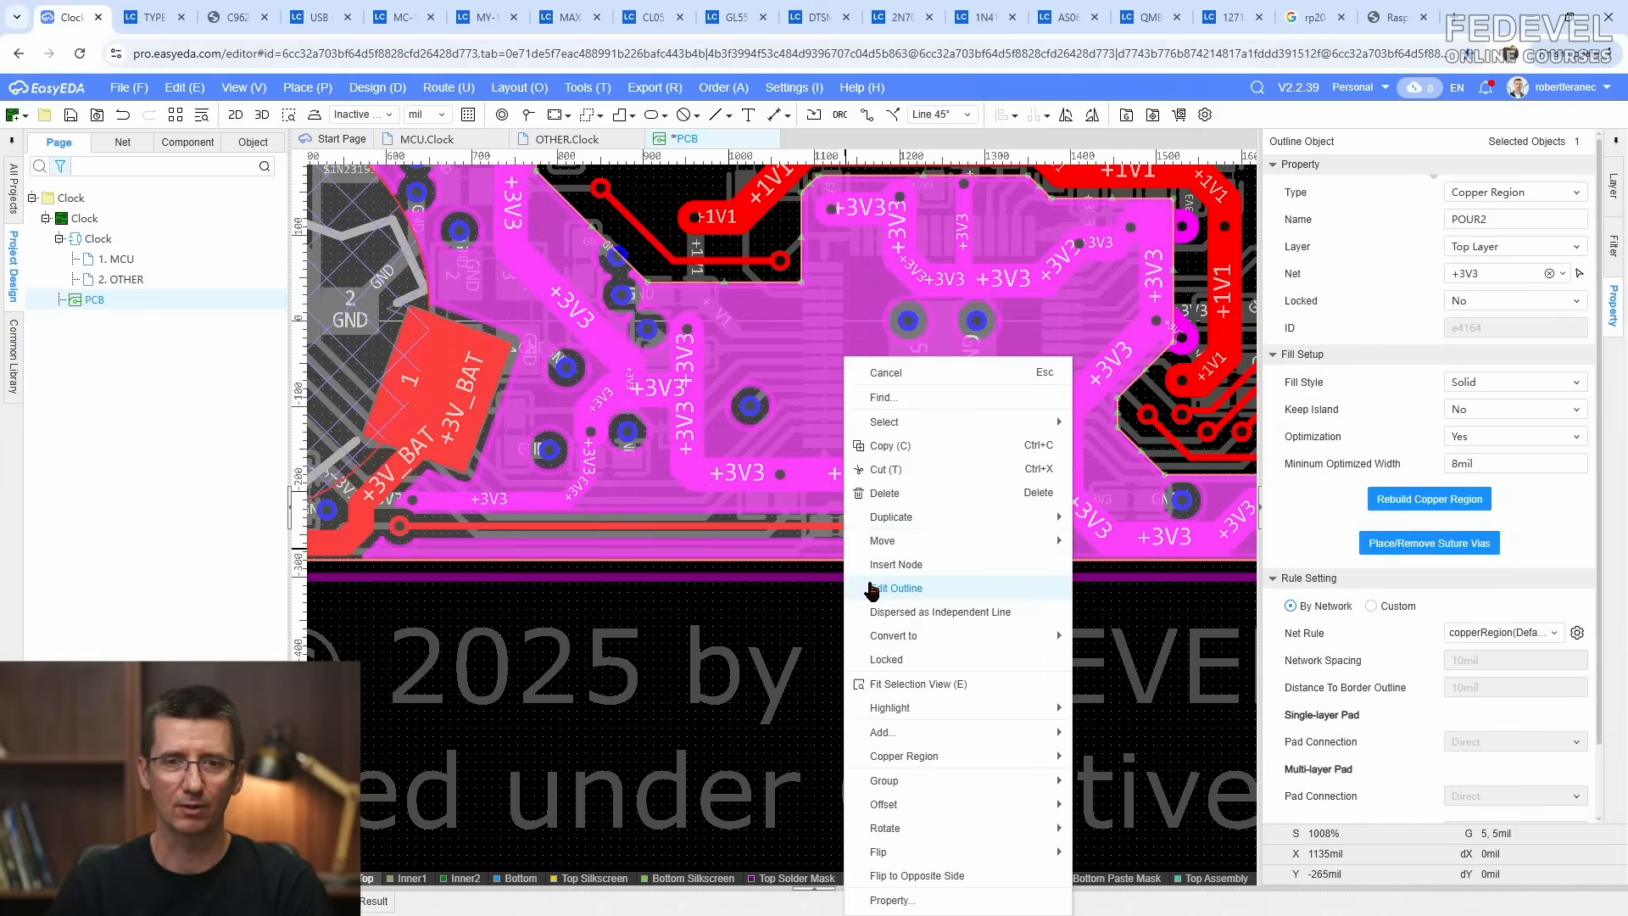
pyautogui.click(872, 587)
pyautogui.scroll(3, 899, 483)
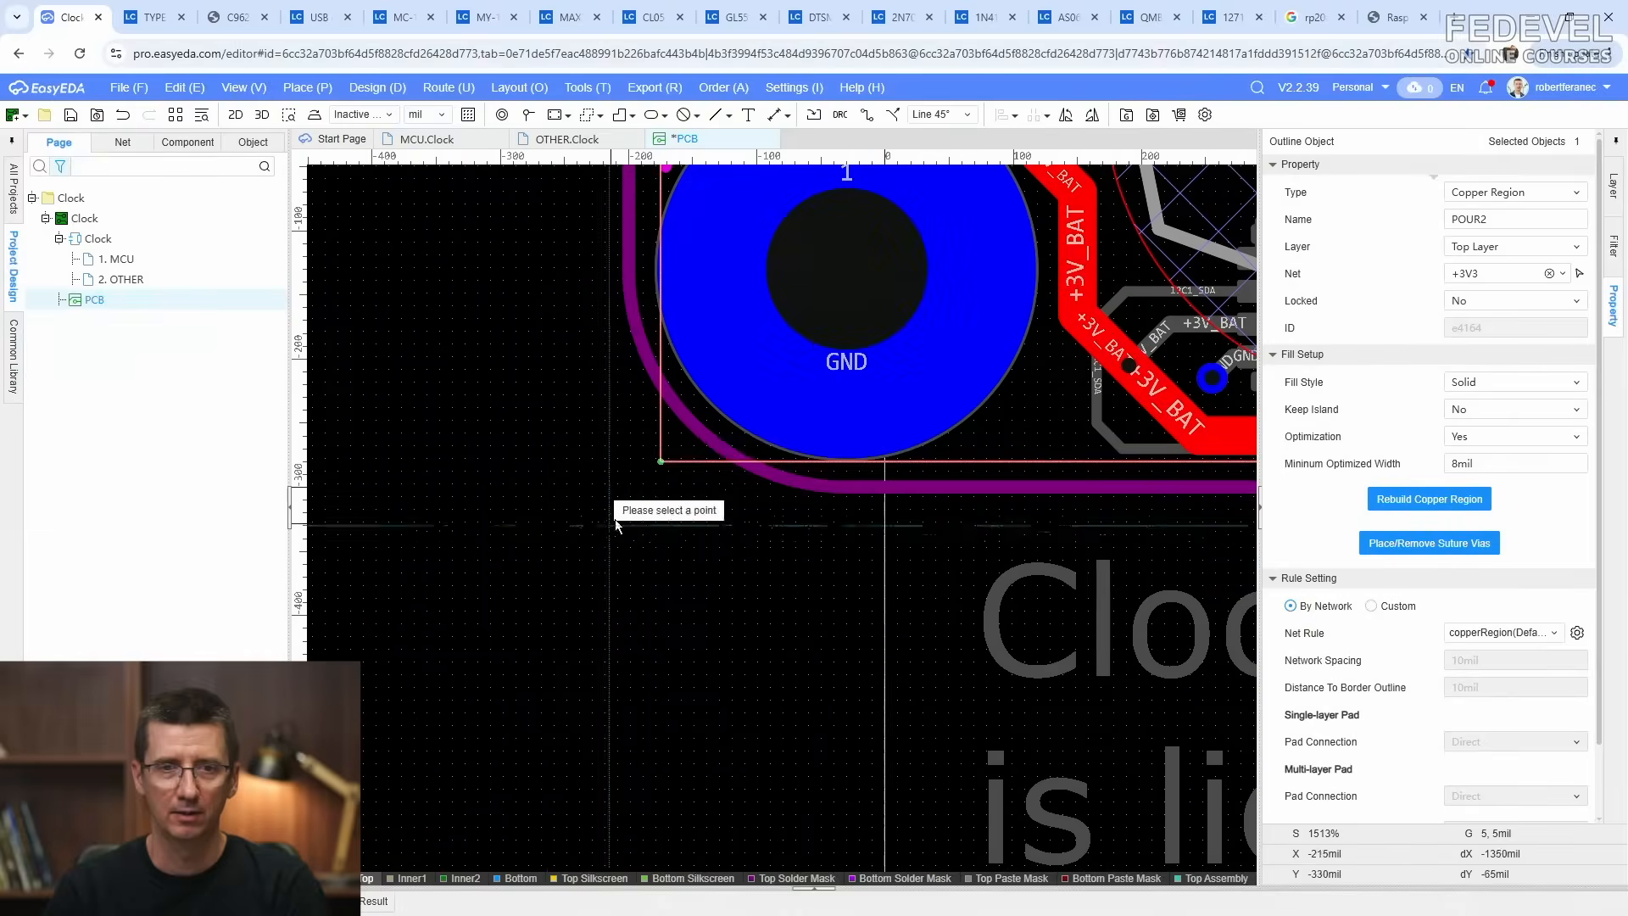
pyautogui.click(660, 461)
pyautogui.scroll(-4, 564, 511)
pyautogui.scroll(3, 937, 514)
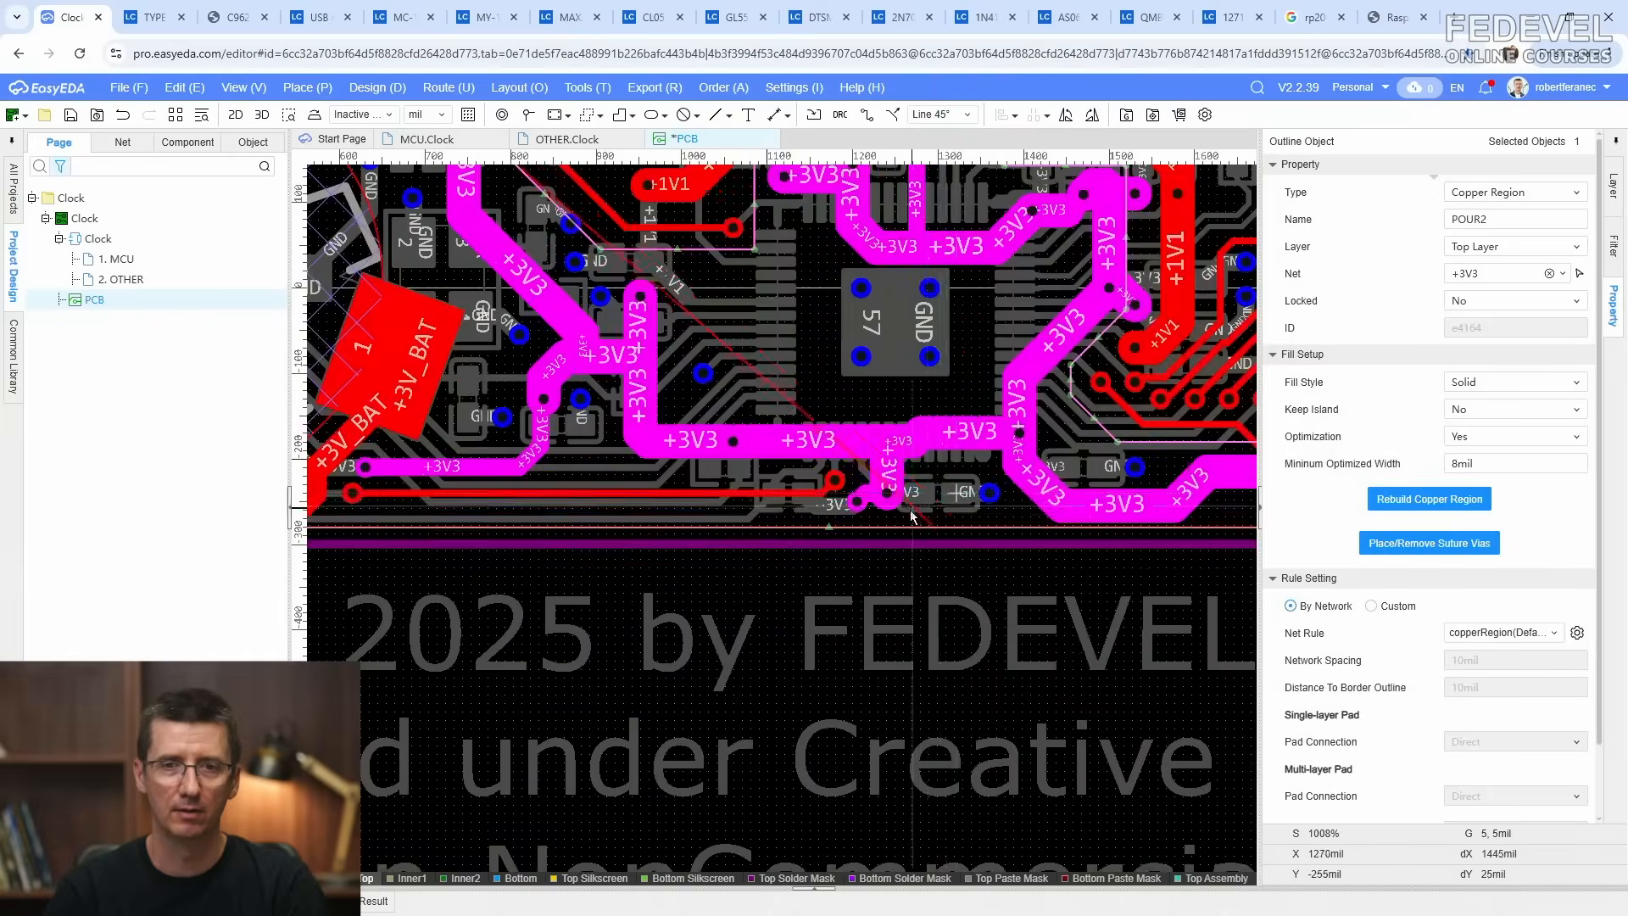
pyautogui.scroll(5, 912, 515)
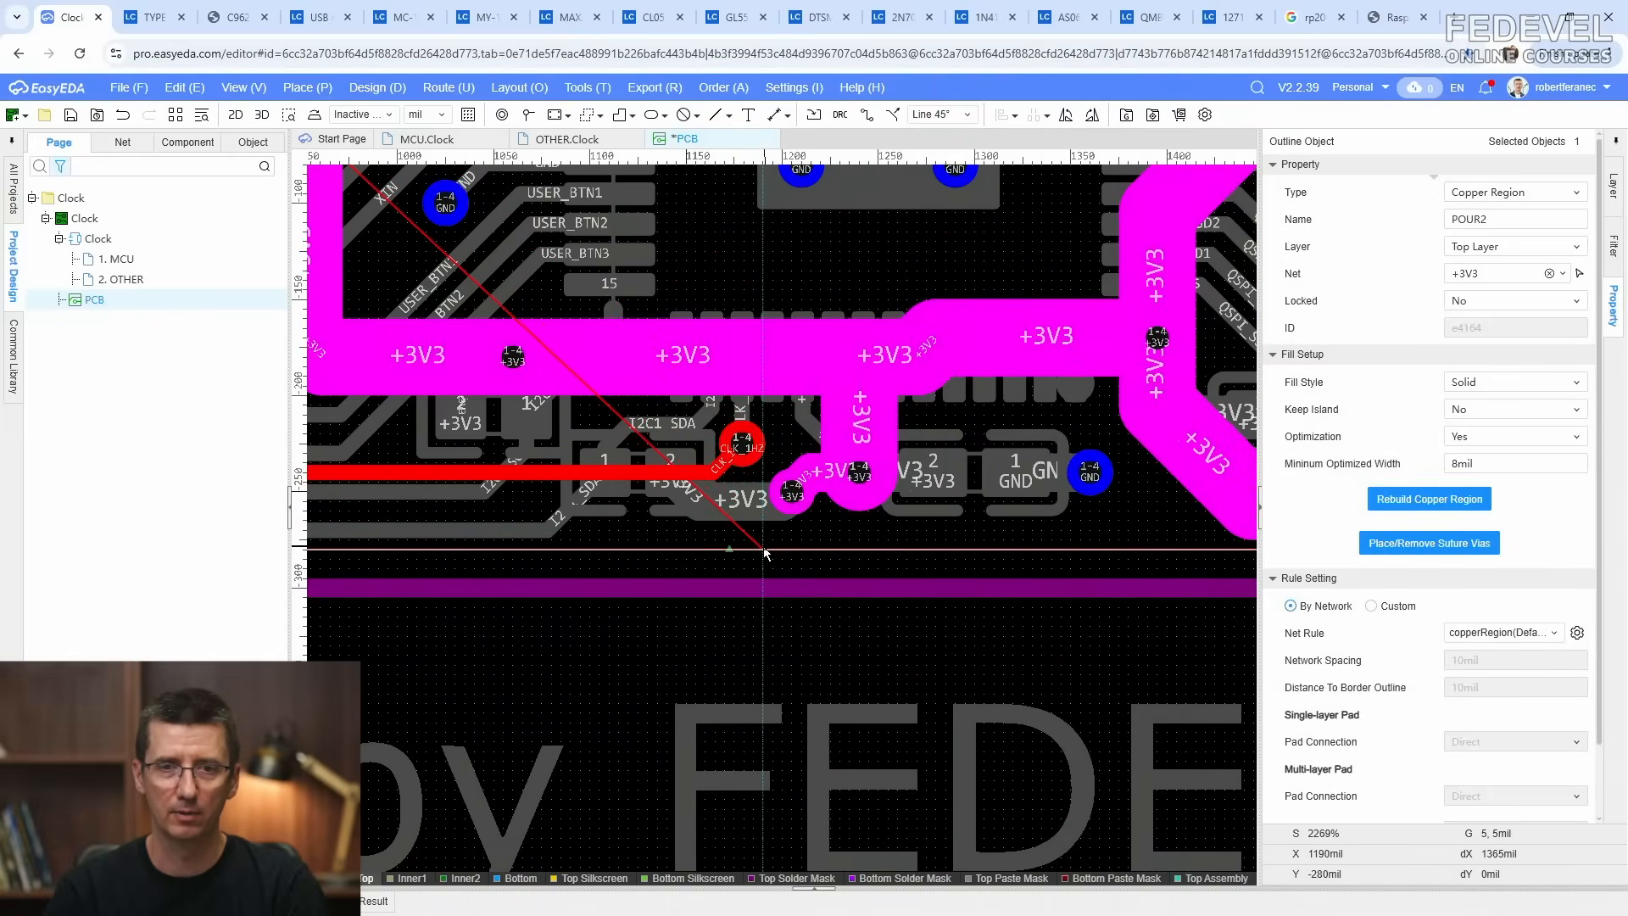
pyautogui.scroll(-7, 767, 437)
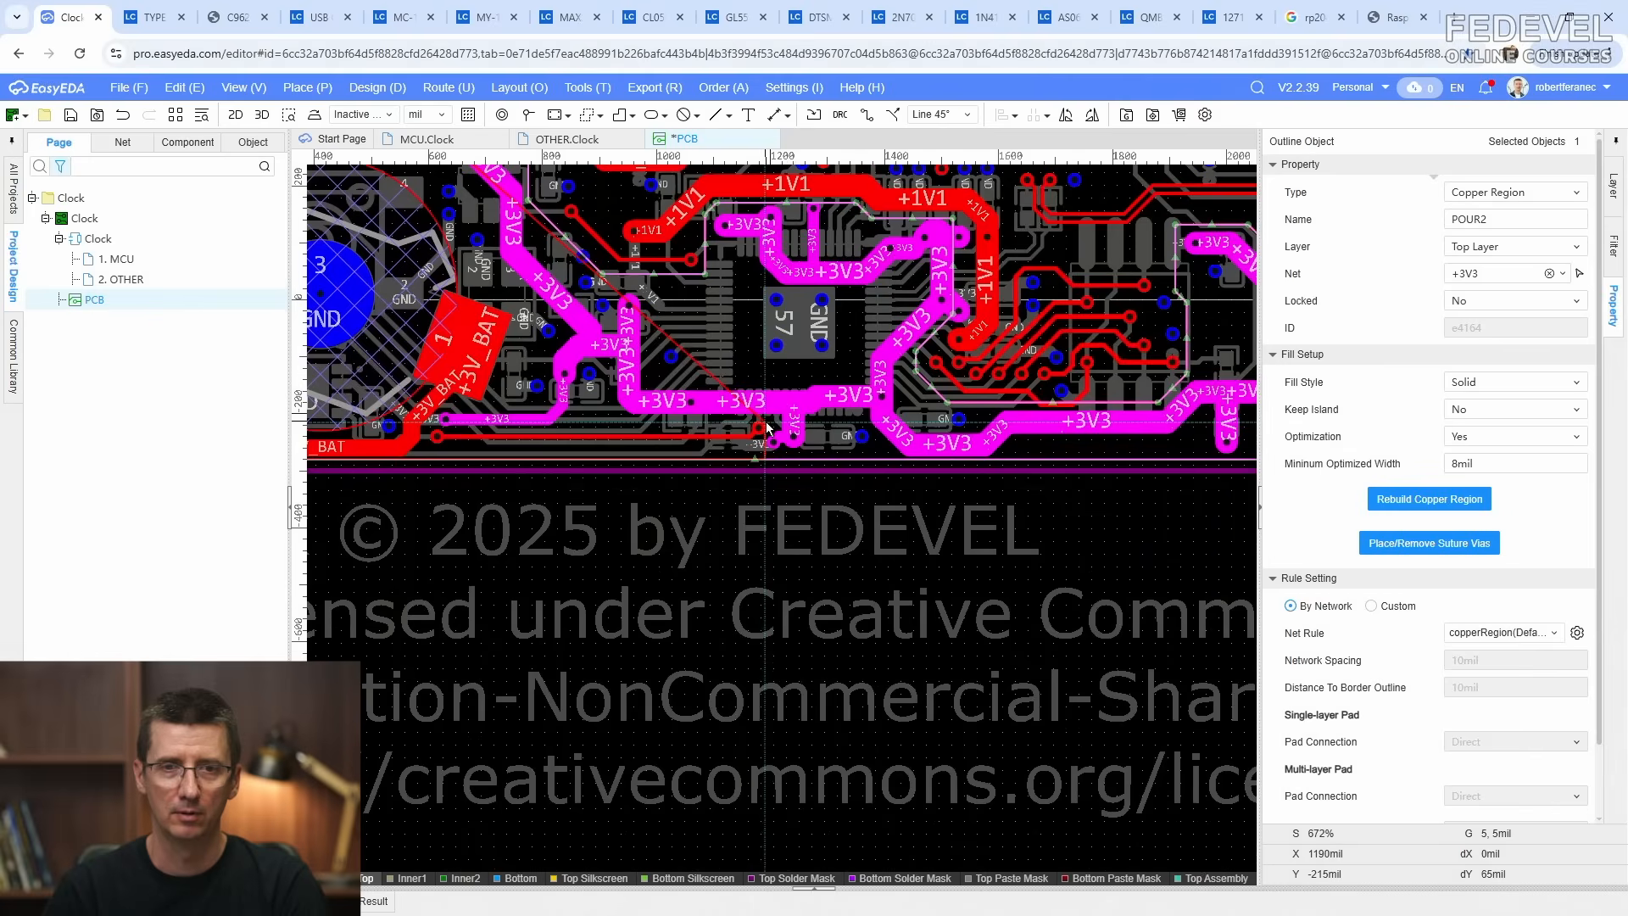
# Step: Reroute the +3V3 outline through the battery holder and above the lower left mounting hole, ending at X -175 mil, Y 45 mil
pyautogui.scroll(4, 766, 434)
pyautogui.scroll(-4, 766, 433)
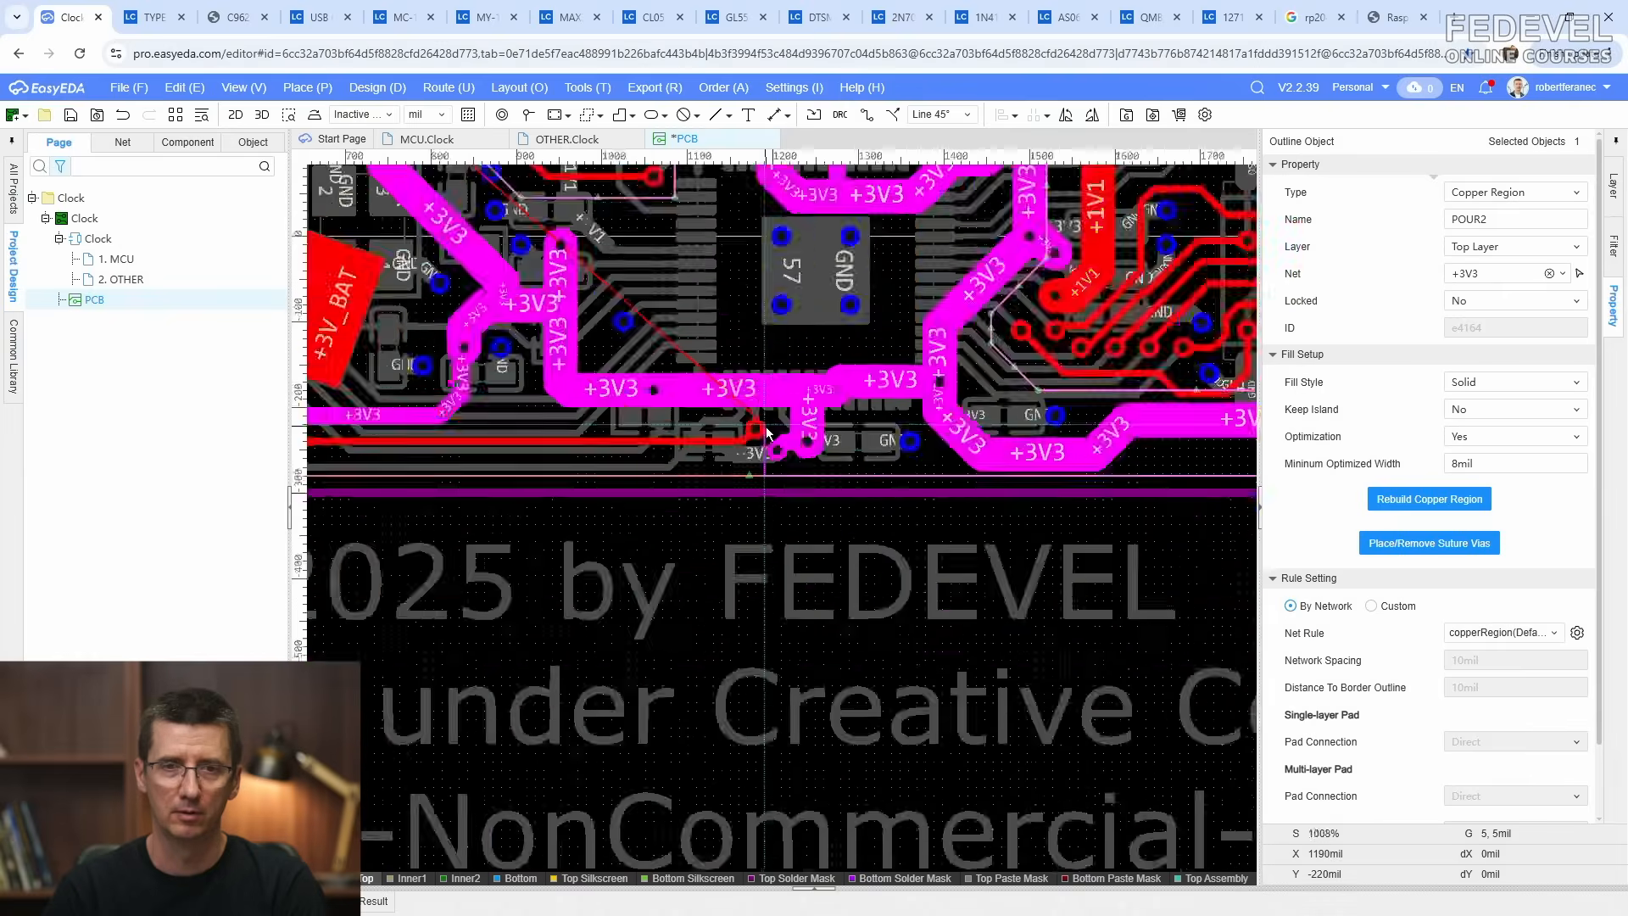
pyautogui.moveTo(641, 429); pyautogui.dragTo(1208, 471, button='right')
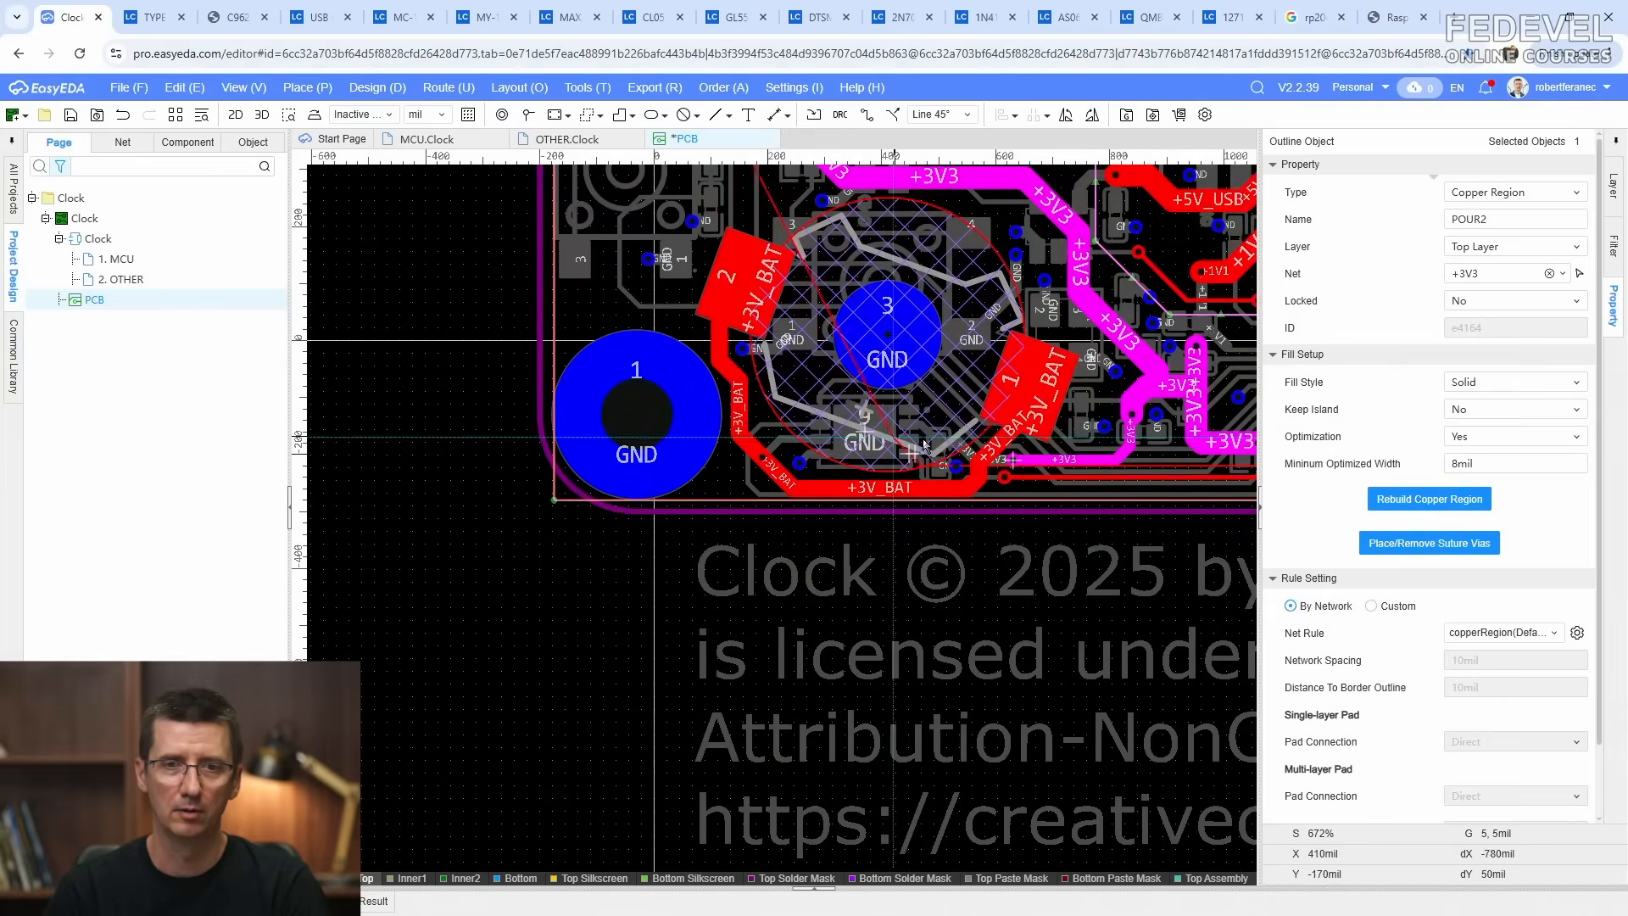
pyautogui.click(956, 434)
pyautogui.moveTo(846, 405); pyautogui.dragTo(1061, 466, button='right')
pyautogui.click(844, 374)
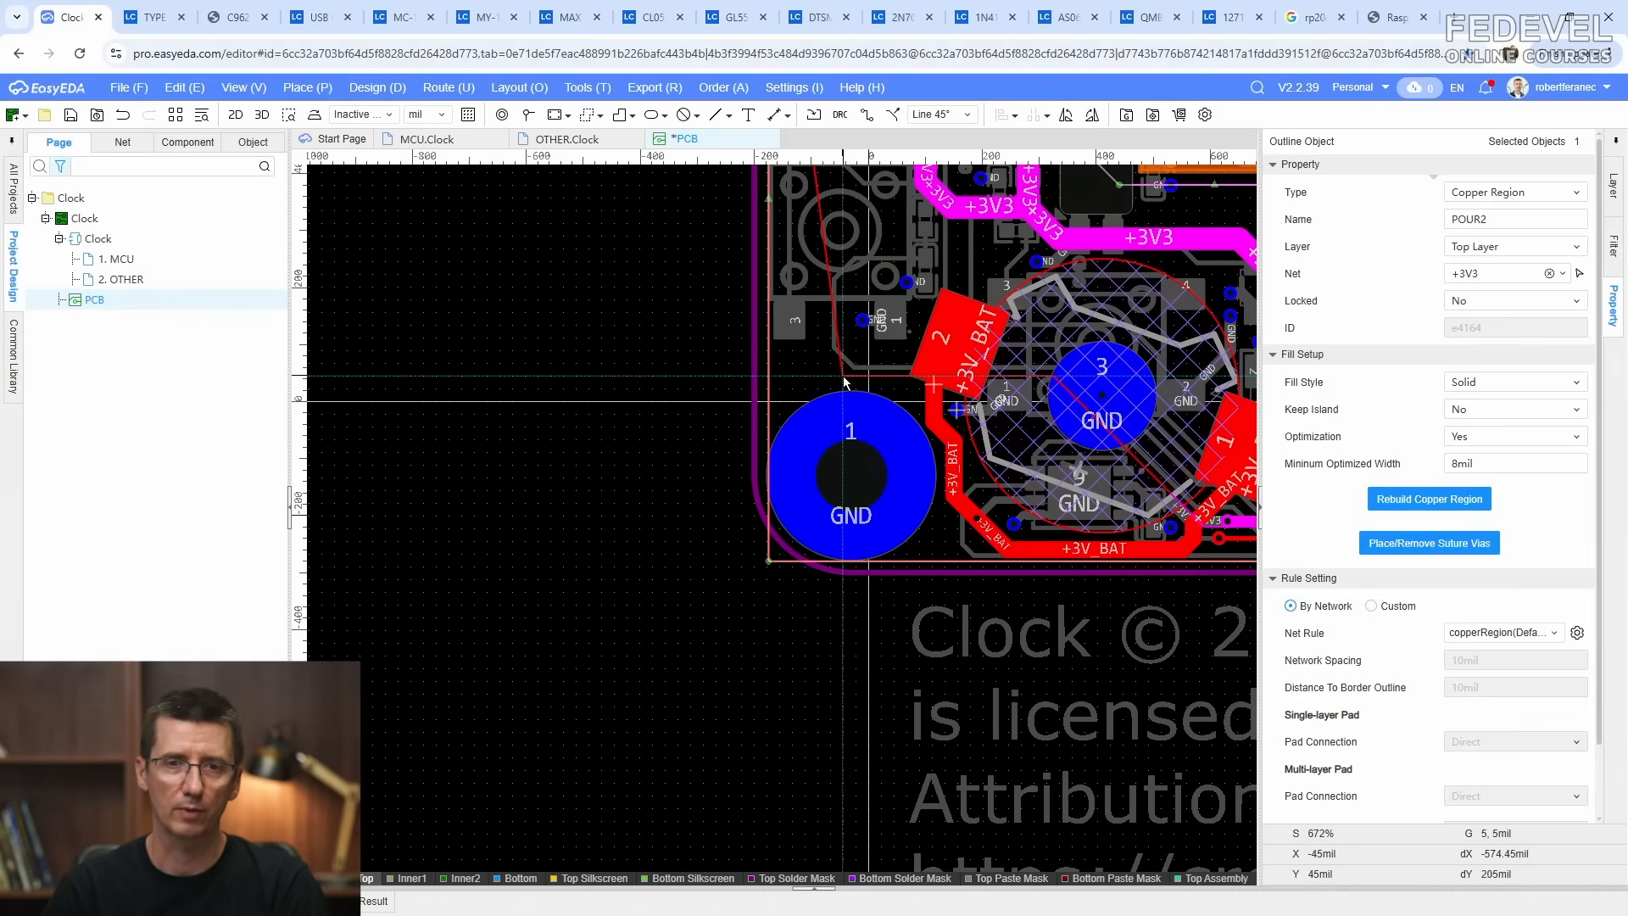
pyautogui.scroll(5, 815, 373)
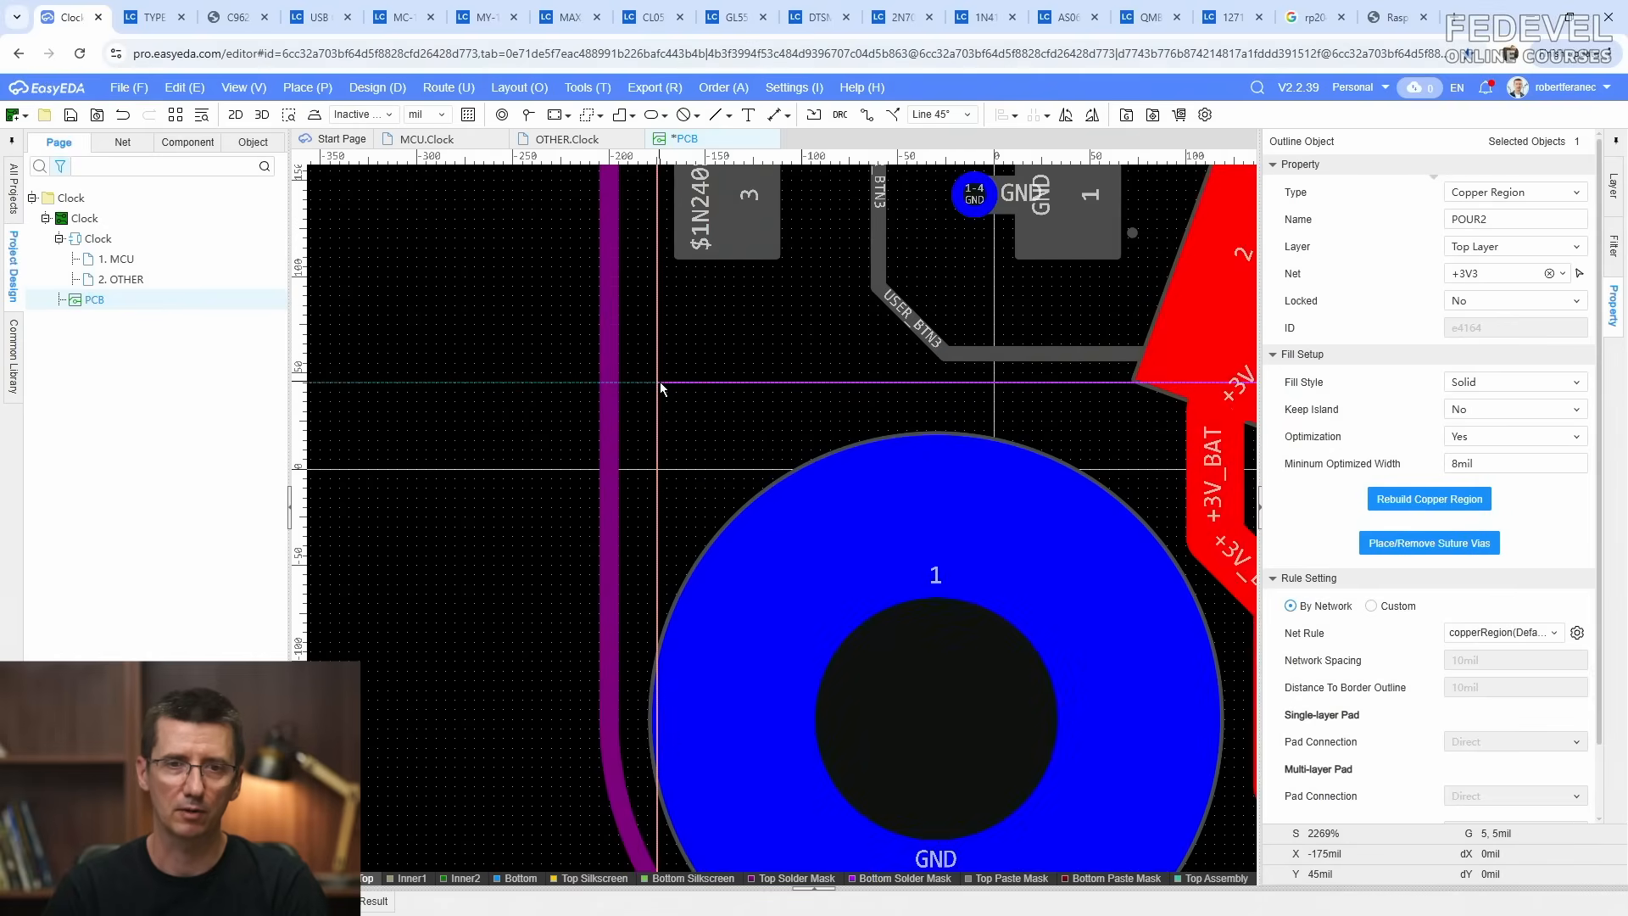
pyautogui.scroll(5, 660, 387)
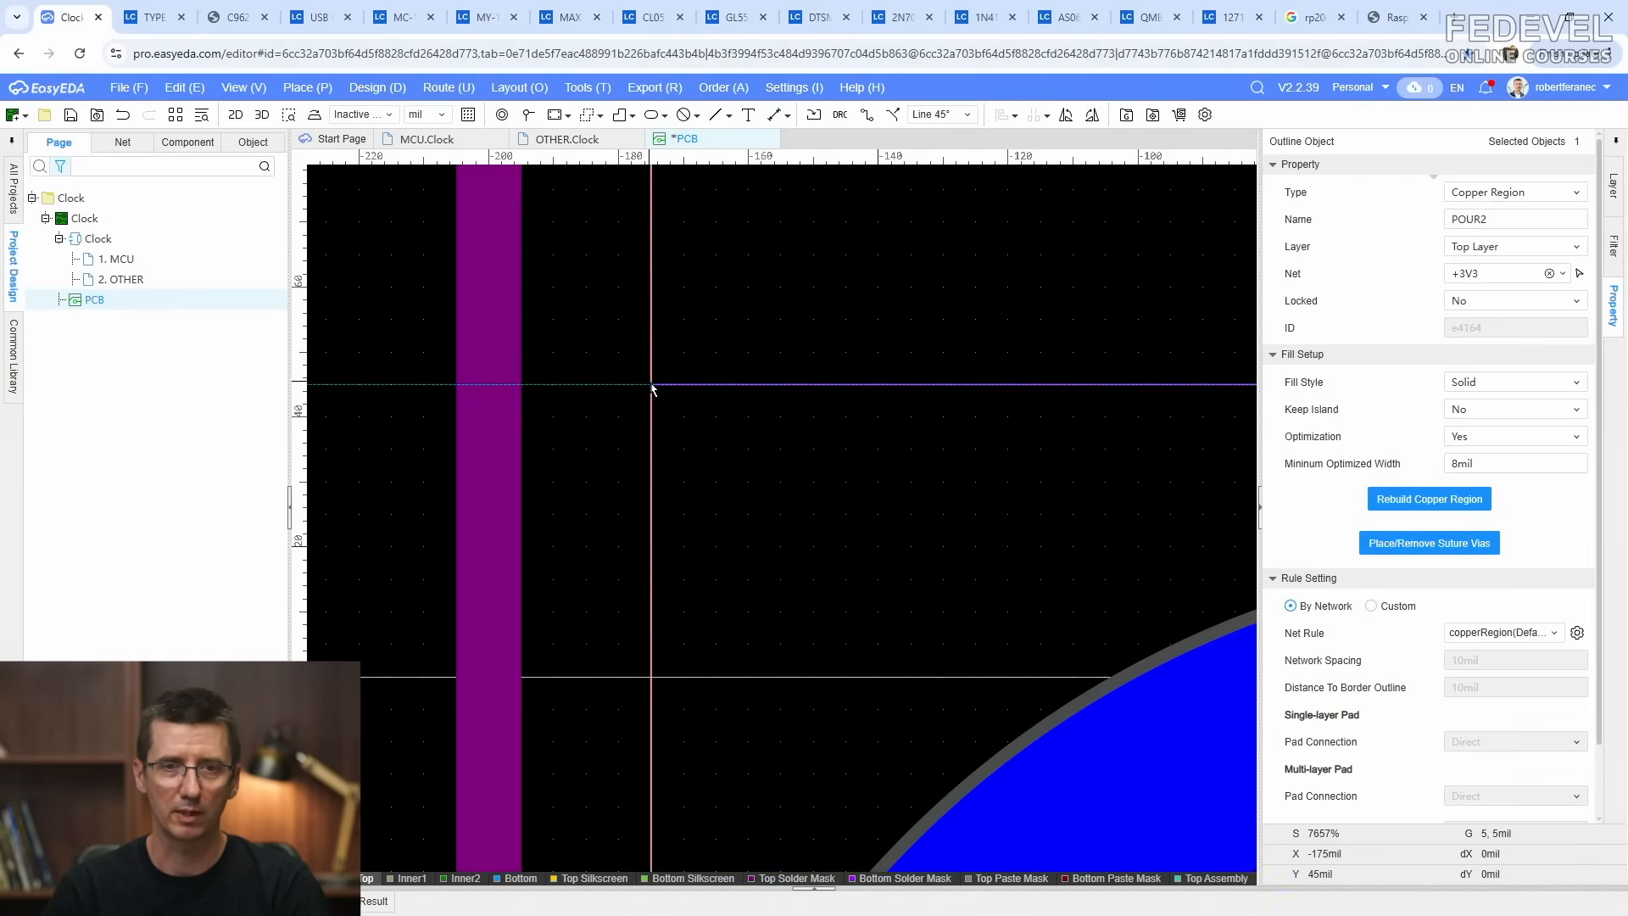
pyautogui.click(651, 384)
pyautogui.scroll(-13, 649, 383)
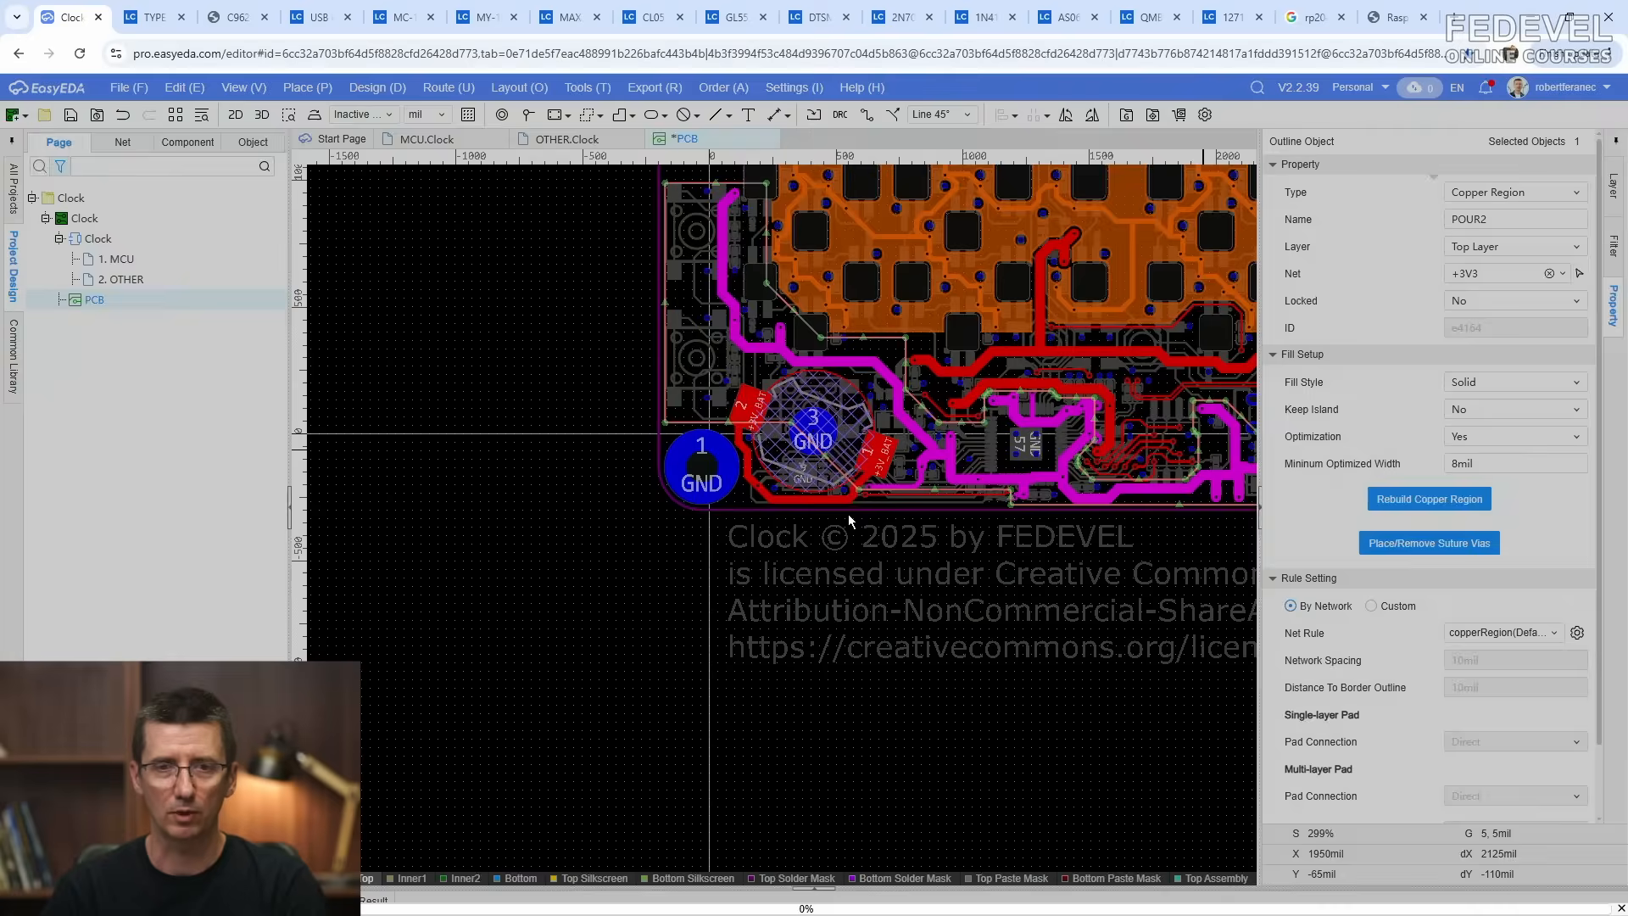
# Step: Check the reshaped +3V3 region across the whole board and save the PCB
pyautogui.moveTo(964, 559); pyautogui.dragTo(746, 591, button='right')
pyautogui.click(442, 626)
pyautogui.moveTo(634, 576); pyautogui.dragTo(535, 612, button='right')
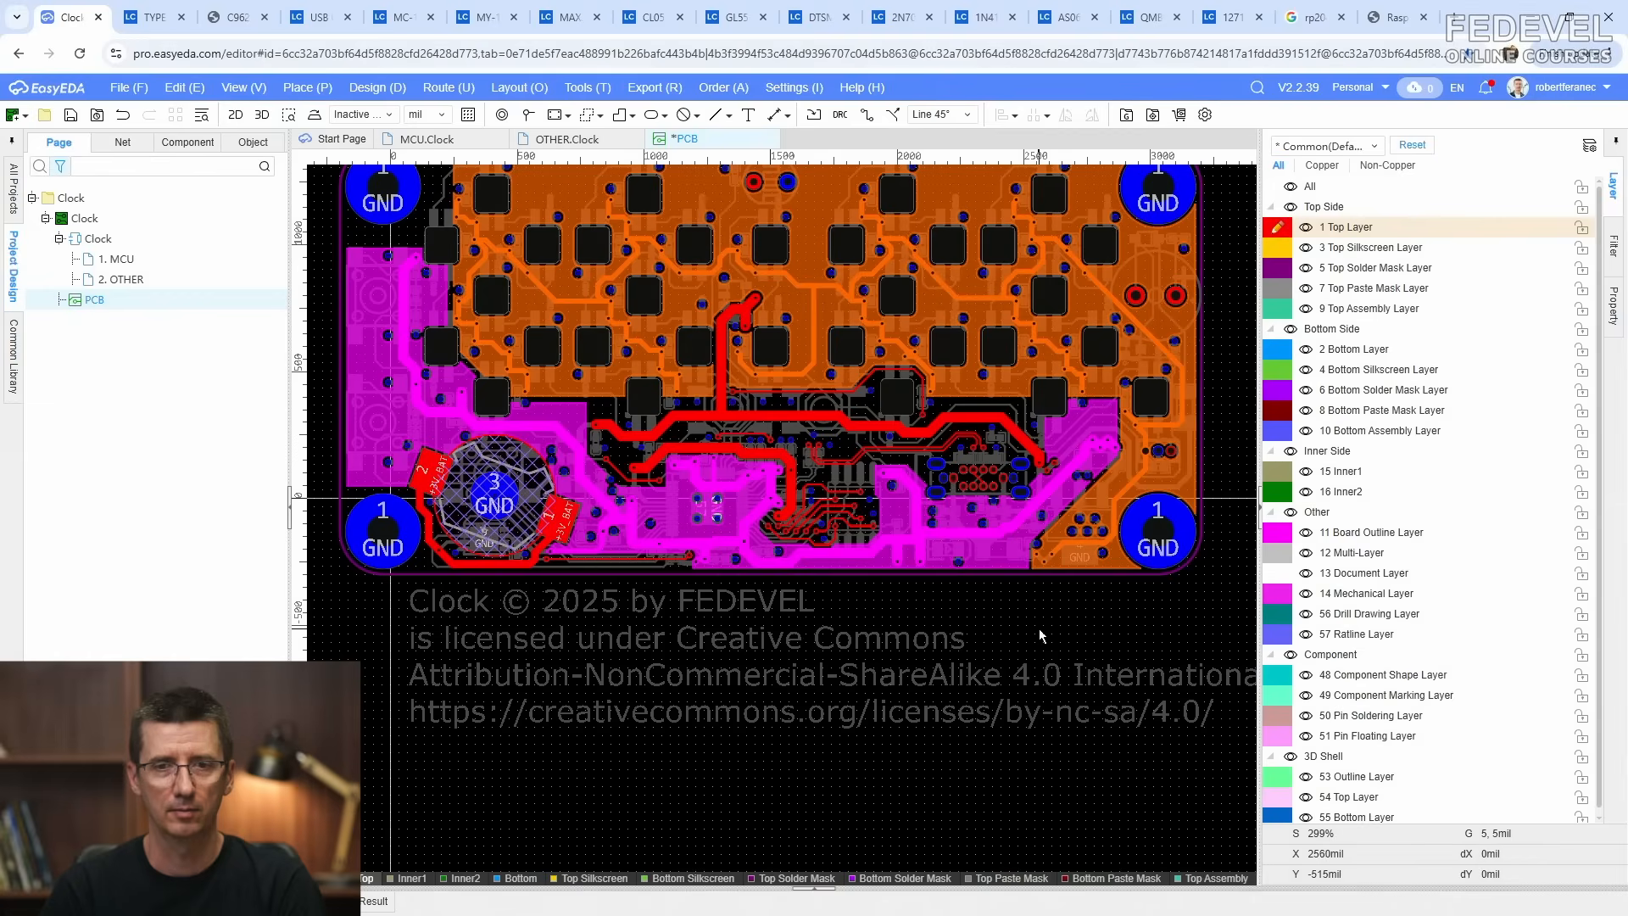
pyautogui.moveTo(1040, 630); pyautogui.dragTo(1010, 712, button='right')
pyautogui.click(71, 121)
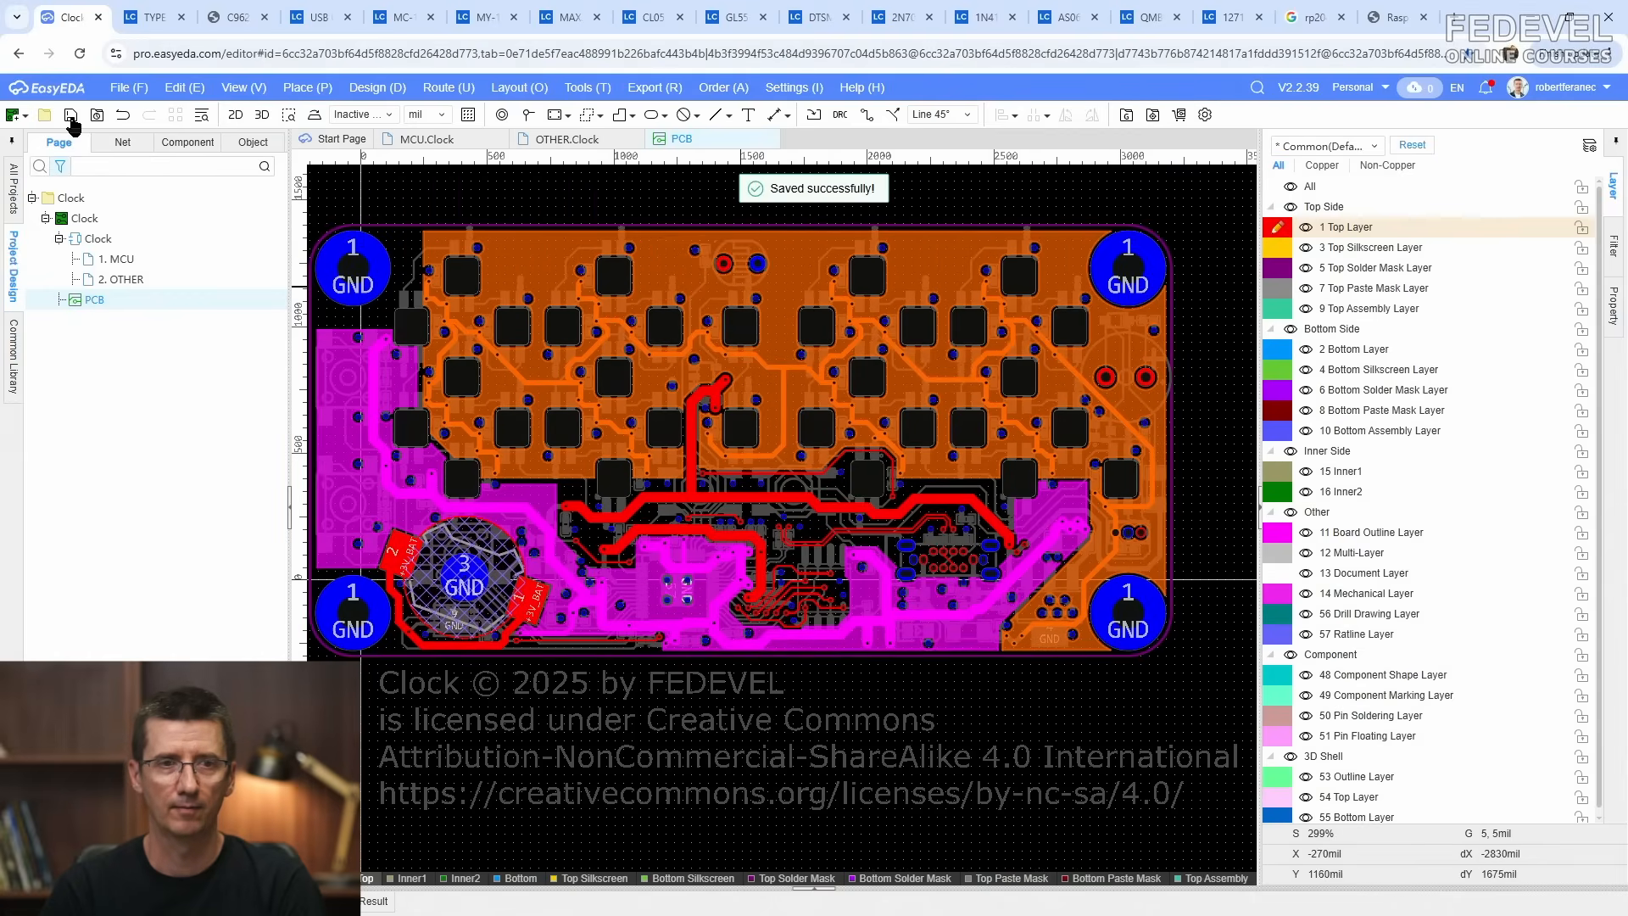
# Step: Move the +3V3 region's diagonal edge slightly toward the +5V_LEDS region and rebuild the copper region
pyautogui.scroll(6, 986, 478)
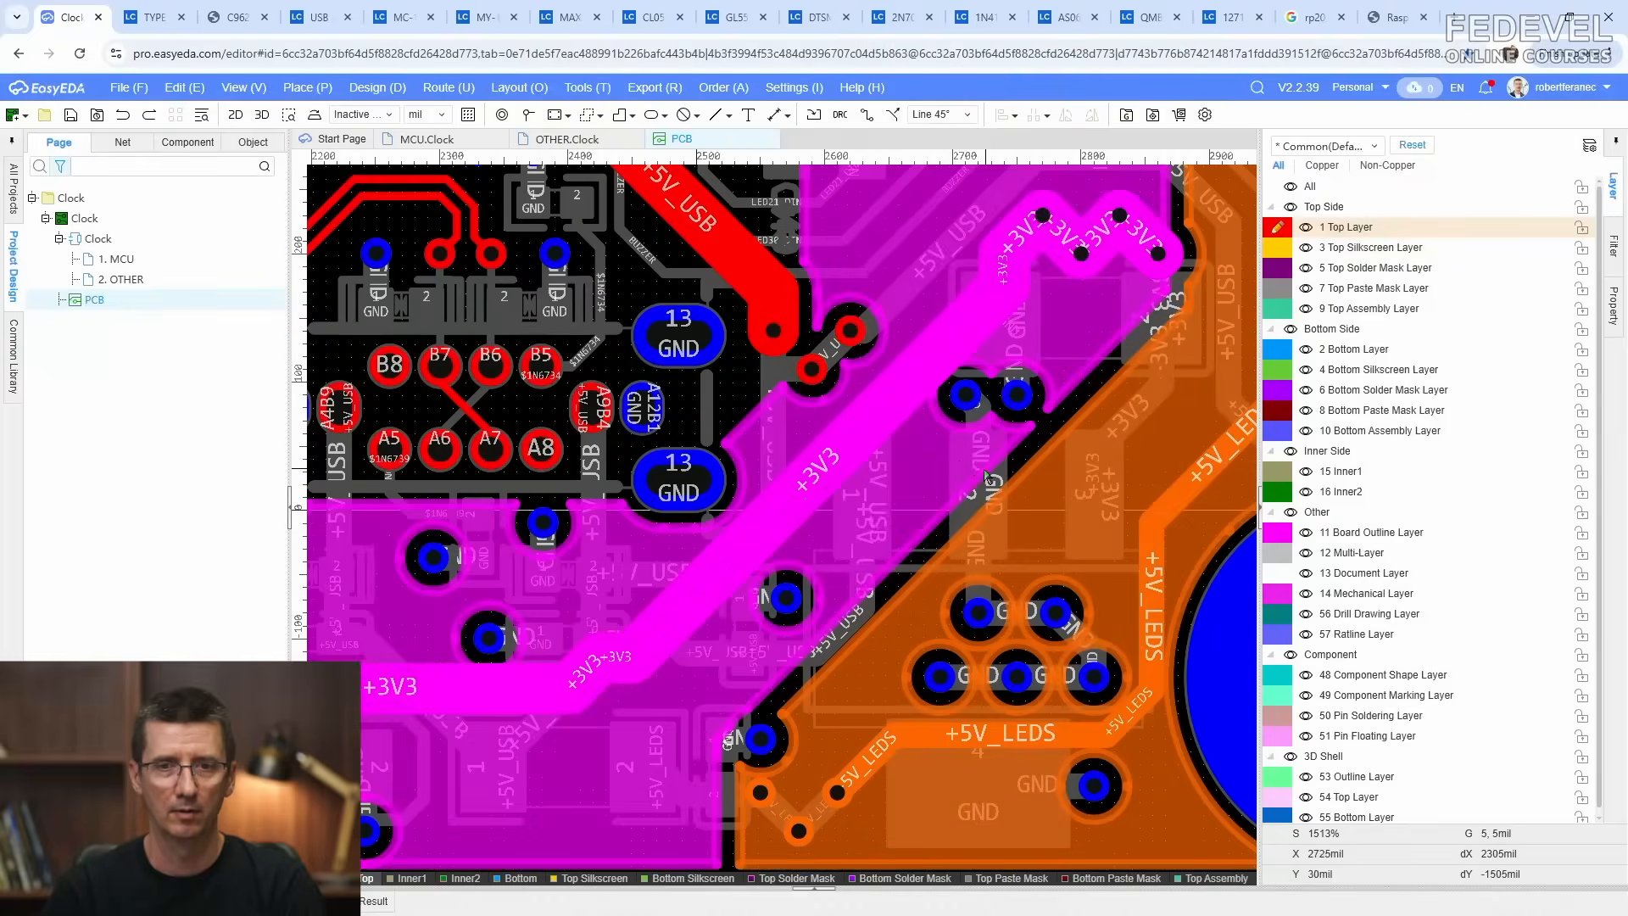
pyautogui.click(1020, 442)
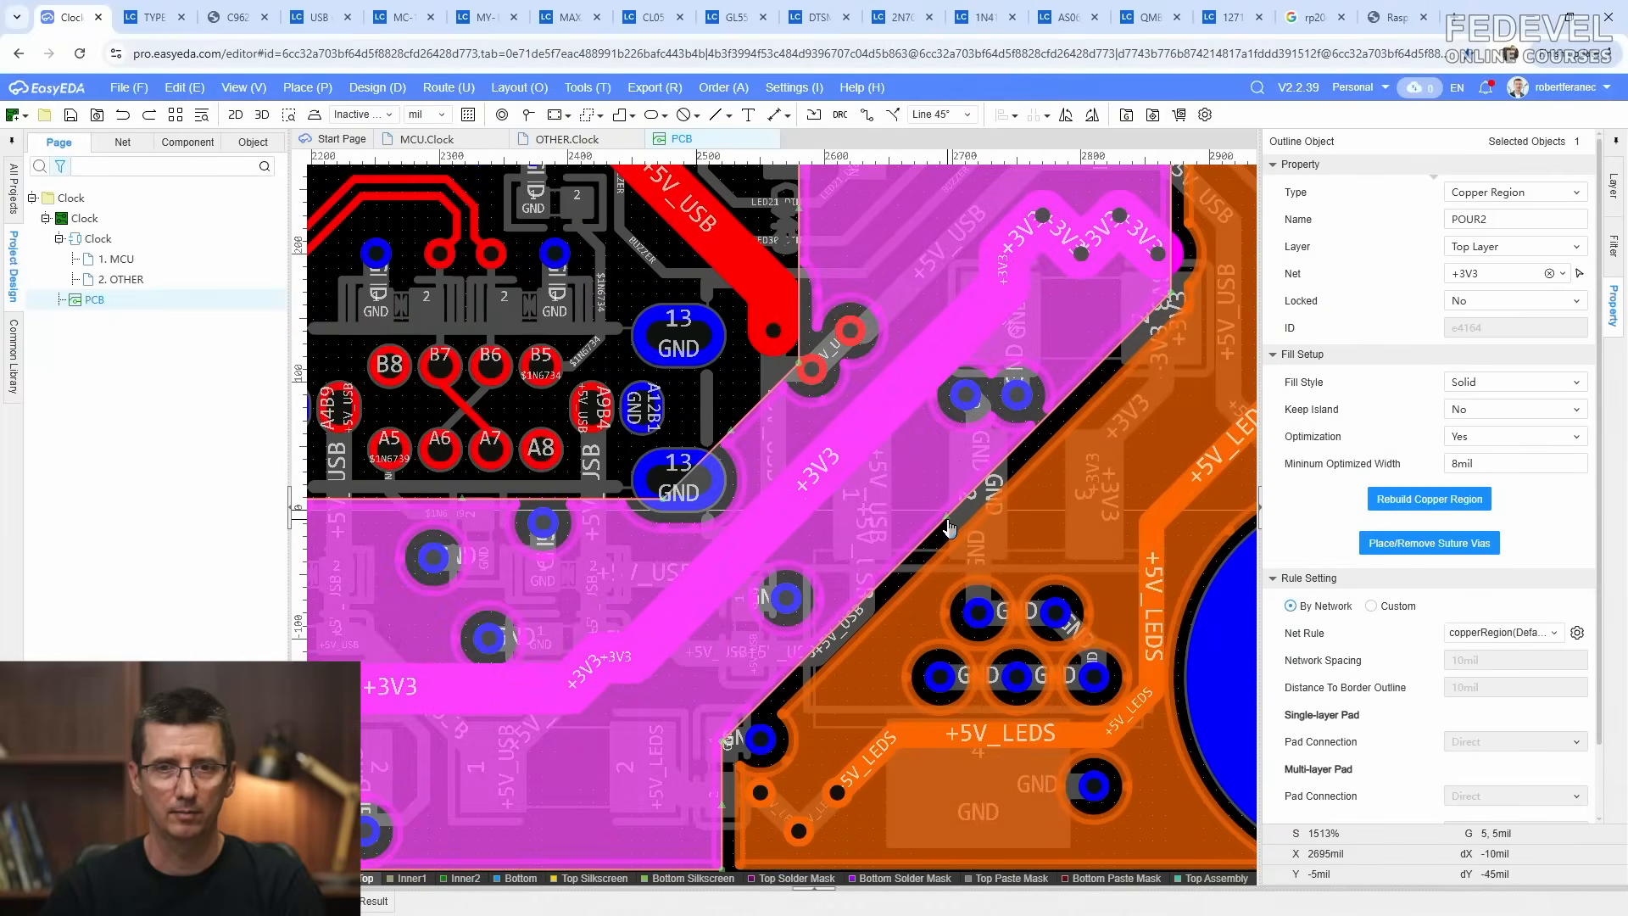
pyautogui.moveTo(948, 521); pyautogui.dragTo(951, 526)
pyautogui.click(1430, 500)
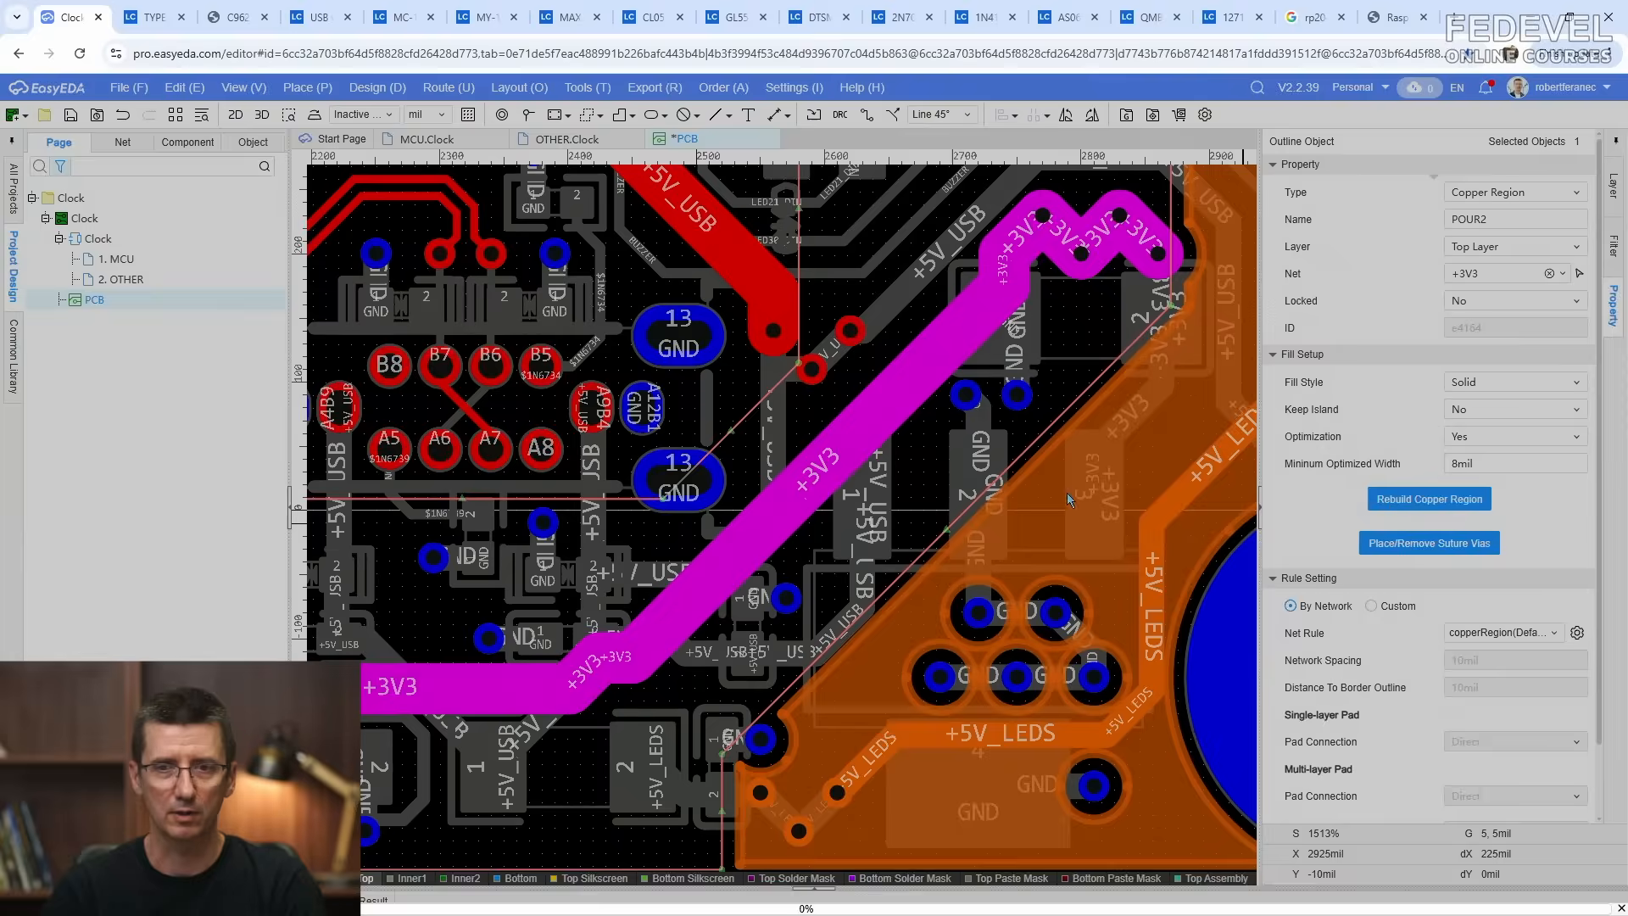
pyautogui.scroll(-2, 1024, 489)
pyautogui.click(905, 781)
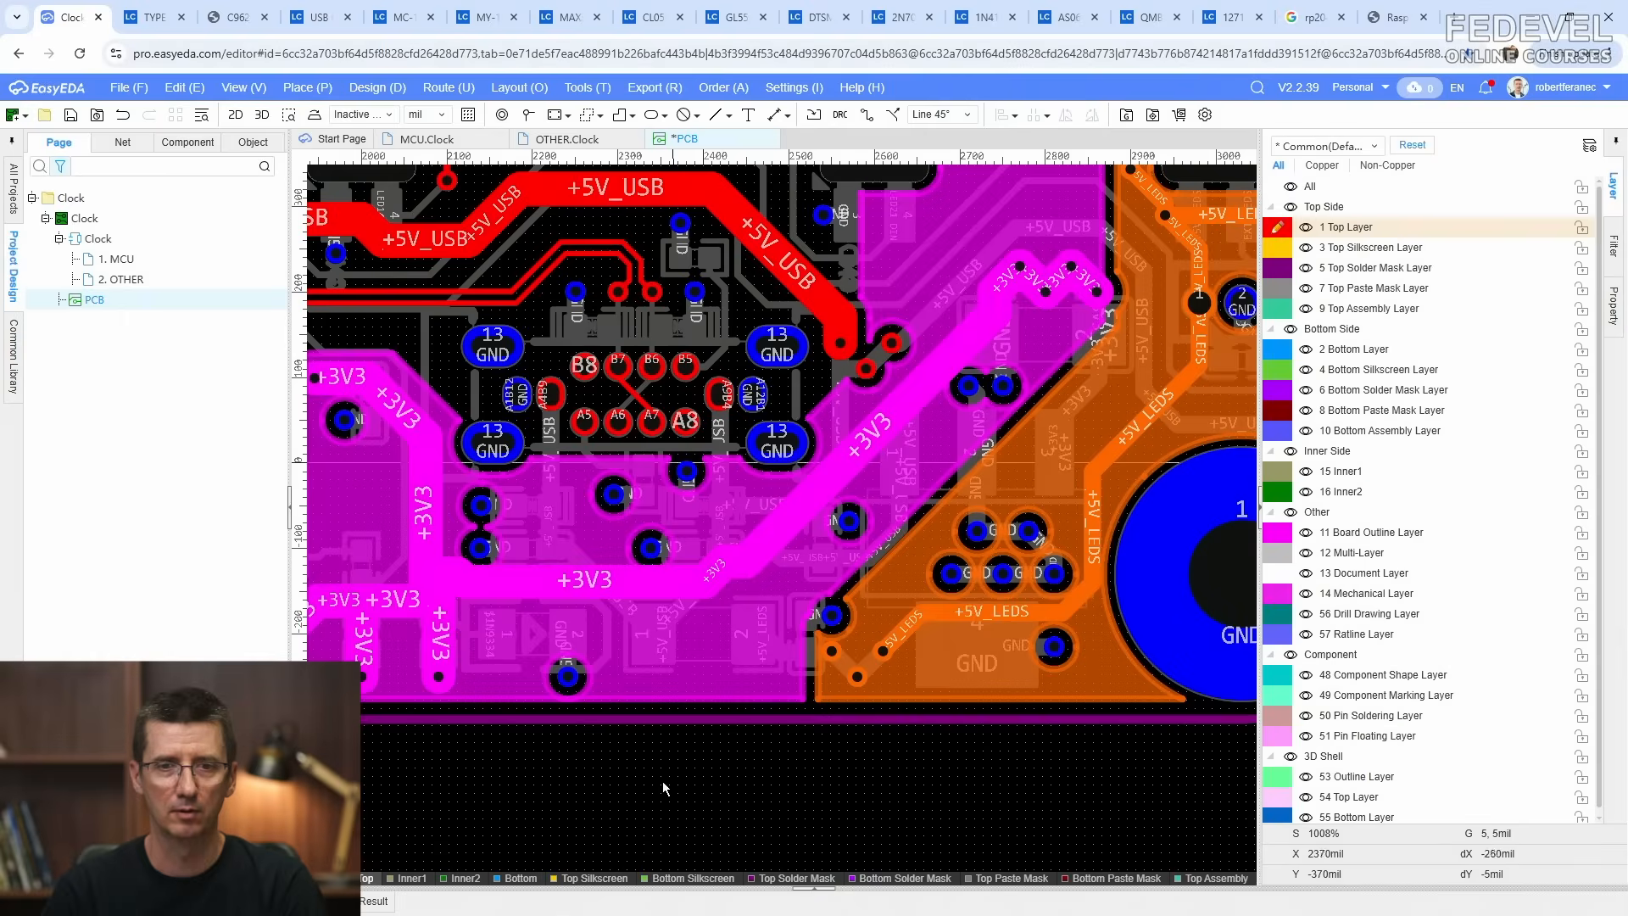
# Step: Check the +3V3 region below the QSPI routing and save the PCB with the adjusted diagonal edge
pyautogui.scroll(5, 988, 662)
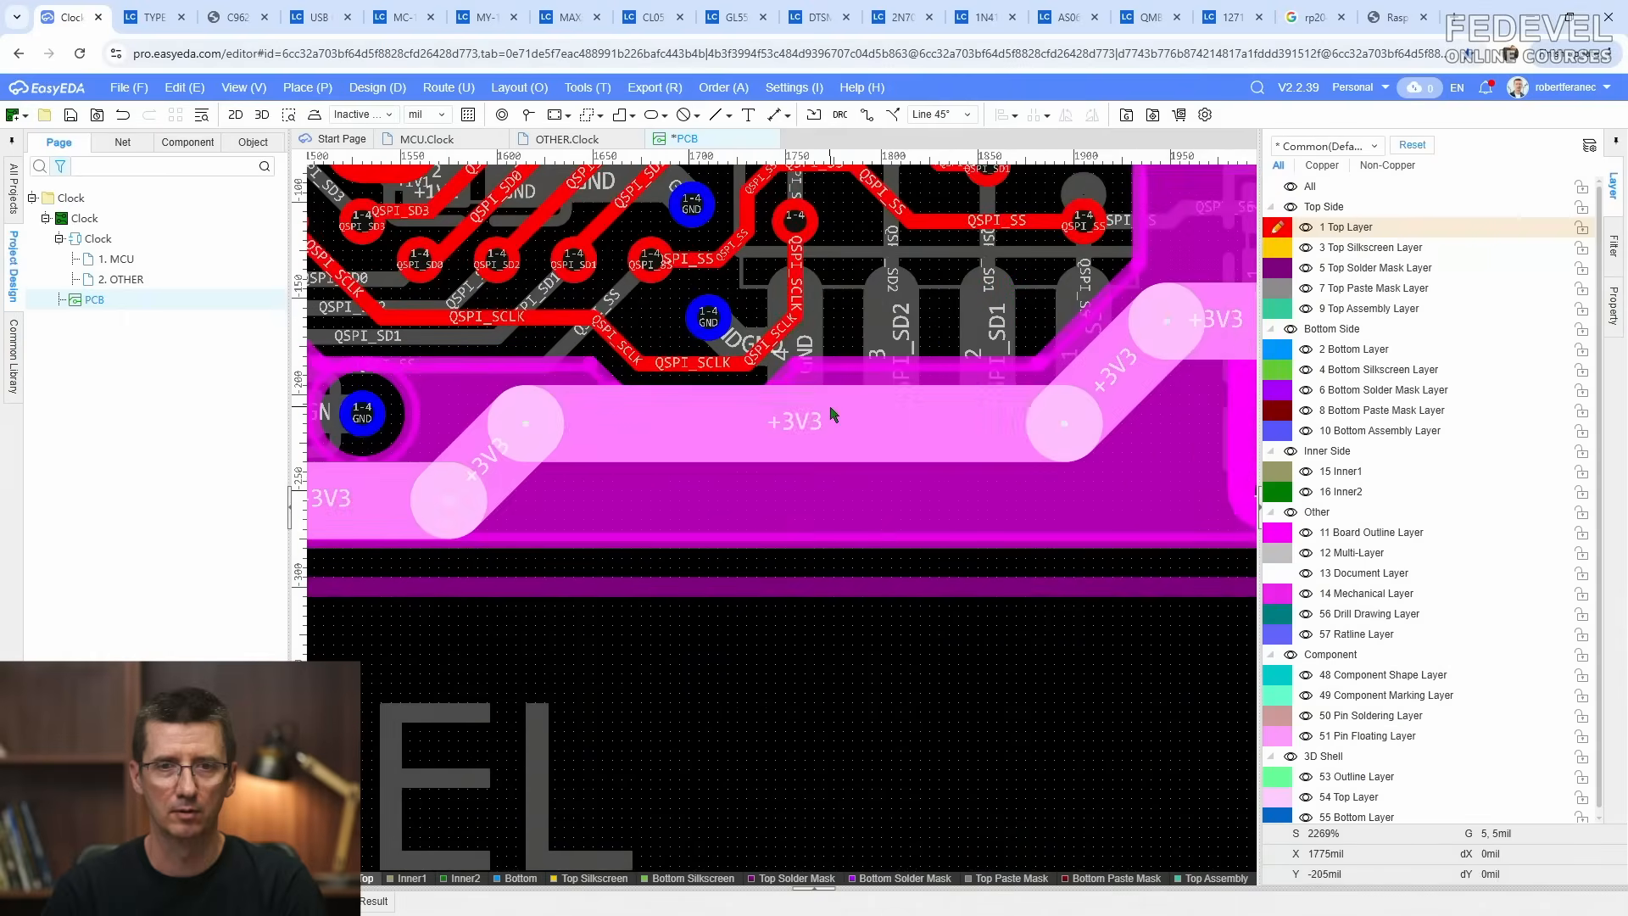
pyautogui.click(690, 407)
pyautogui.click(749, 672)
pyautogui.moveTo(690, 422); pyautogui.dragTo(709, 498)
pyautogui.scroll(-1, 688, 498)
pyautogui.scroll(-4, 690, 503)
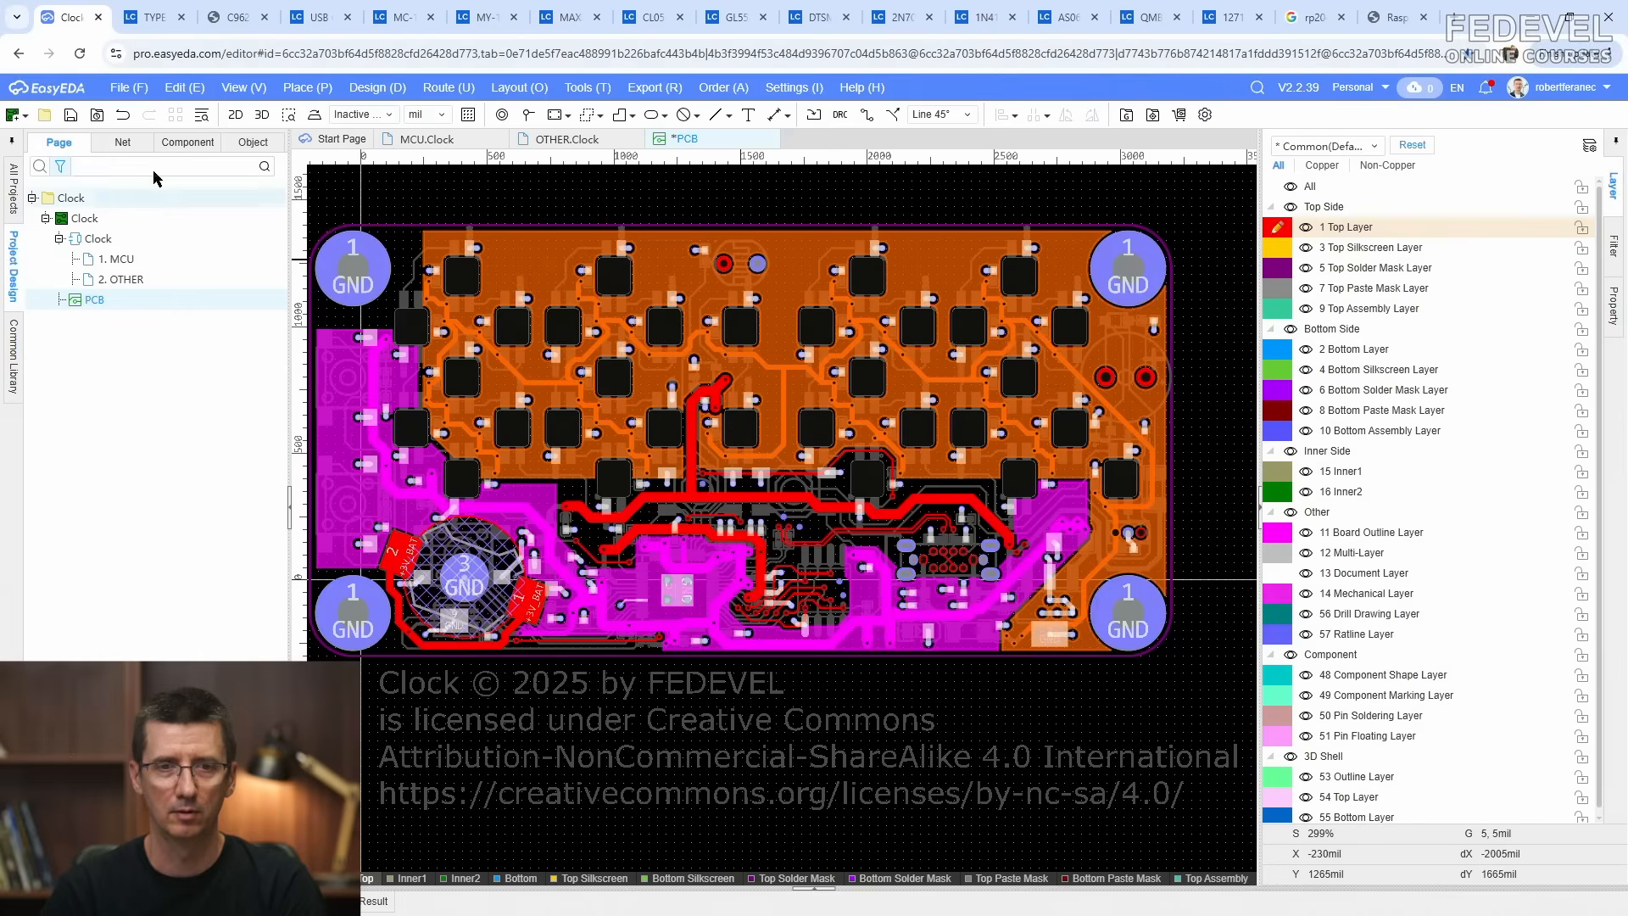
pyautogui.click(71, 116)
pyautogui.hotkey('ctrl', 'z')
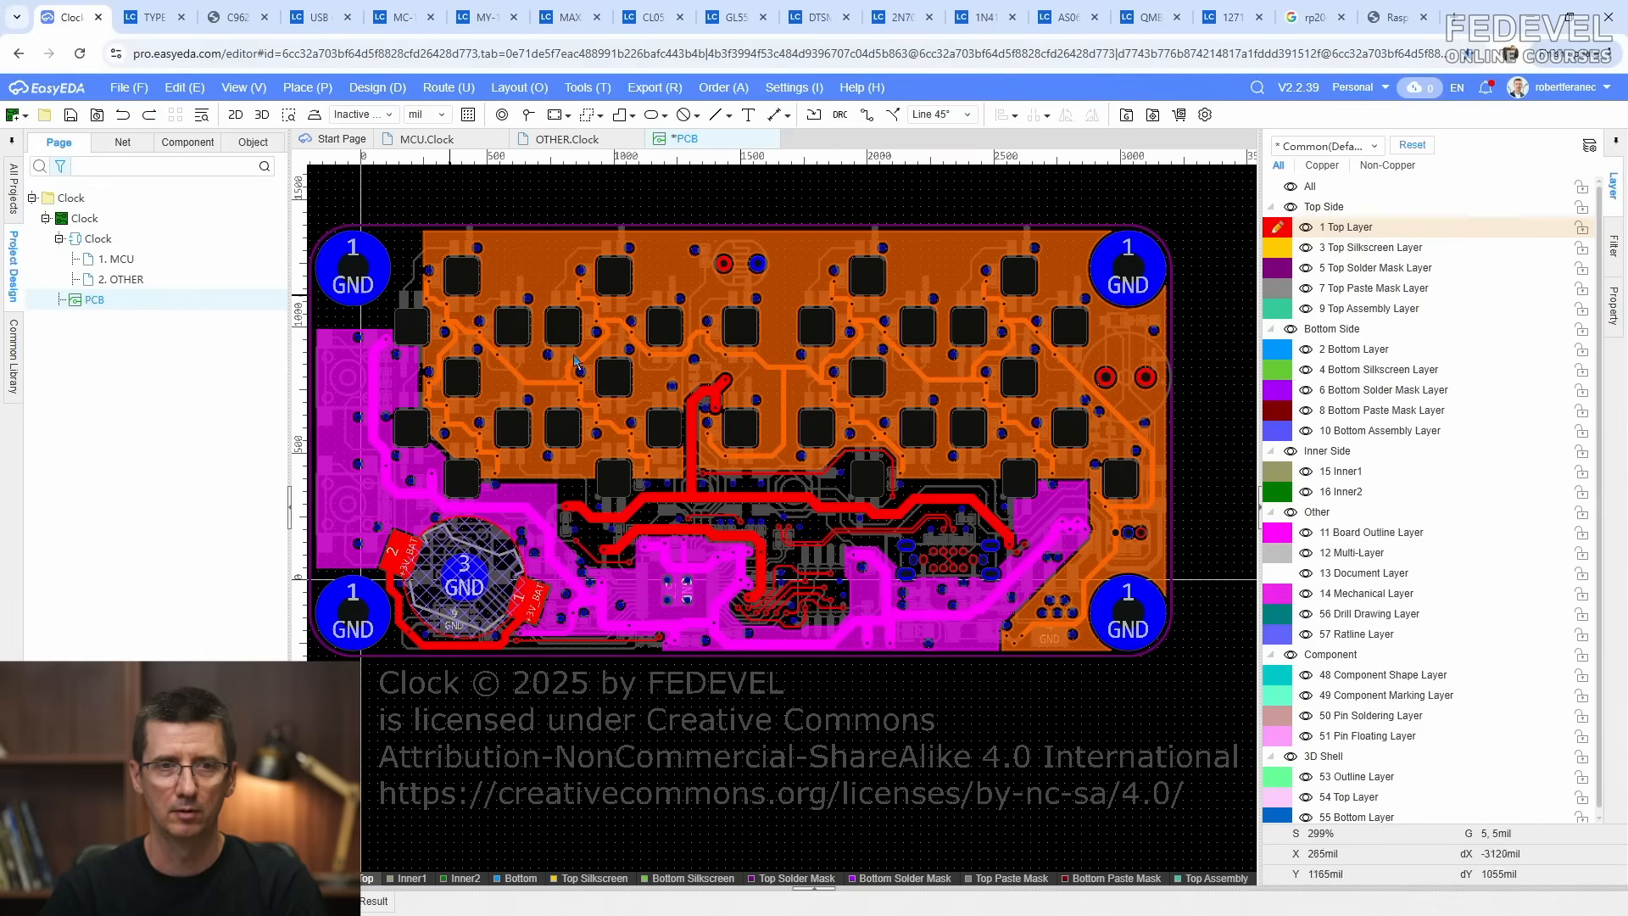
# Step: Create a solid top-layer +5V_USB copper polygon about 100 by 75 mil around the three +5V_USB vias beside the USB connector
pyautogui.scroll(5, 1030, 553)
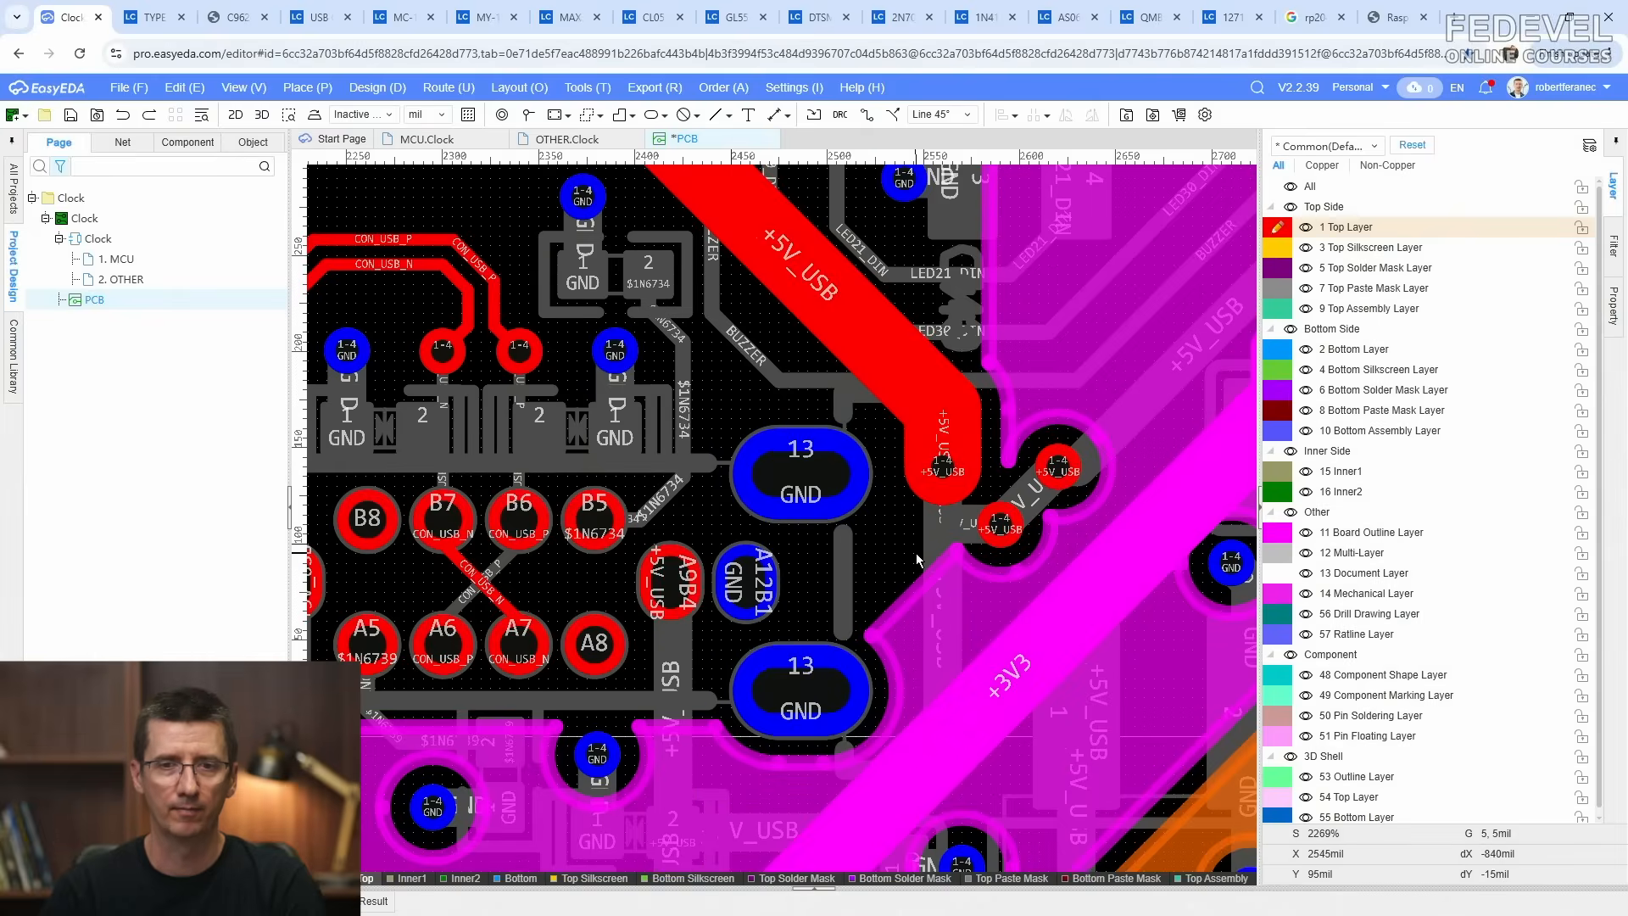
pyautogui.click(297, 87)
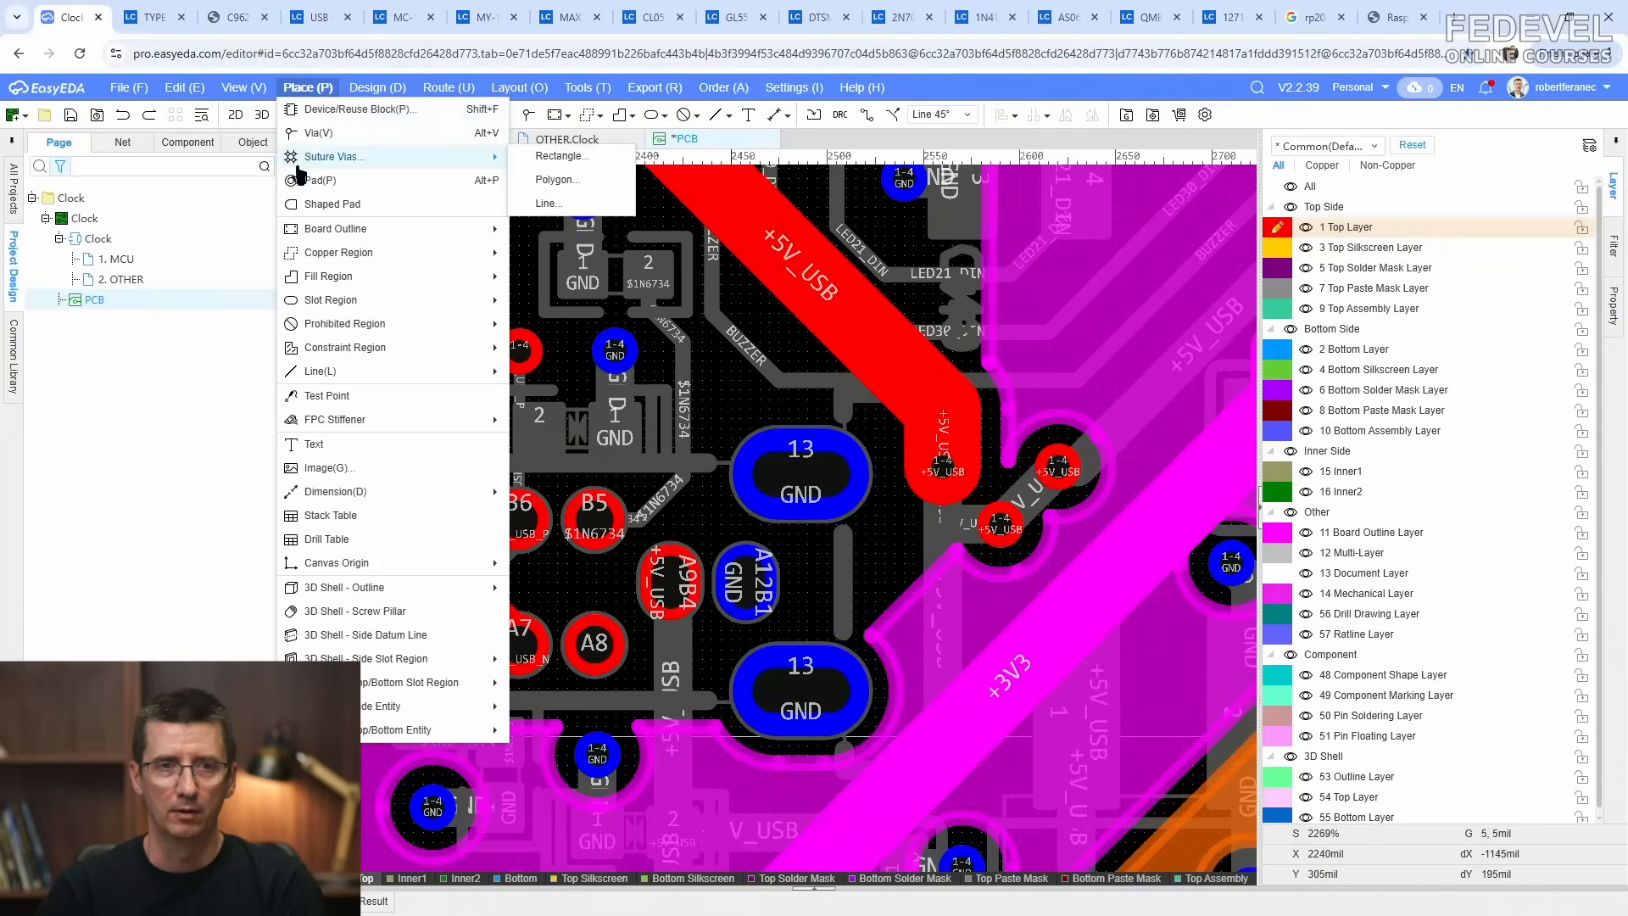
pyautogui.moveTo(344, 255)
pyautogui.click(555, 300)
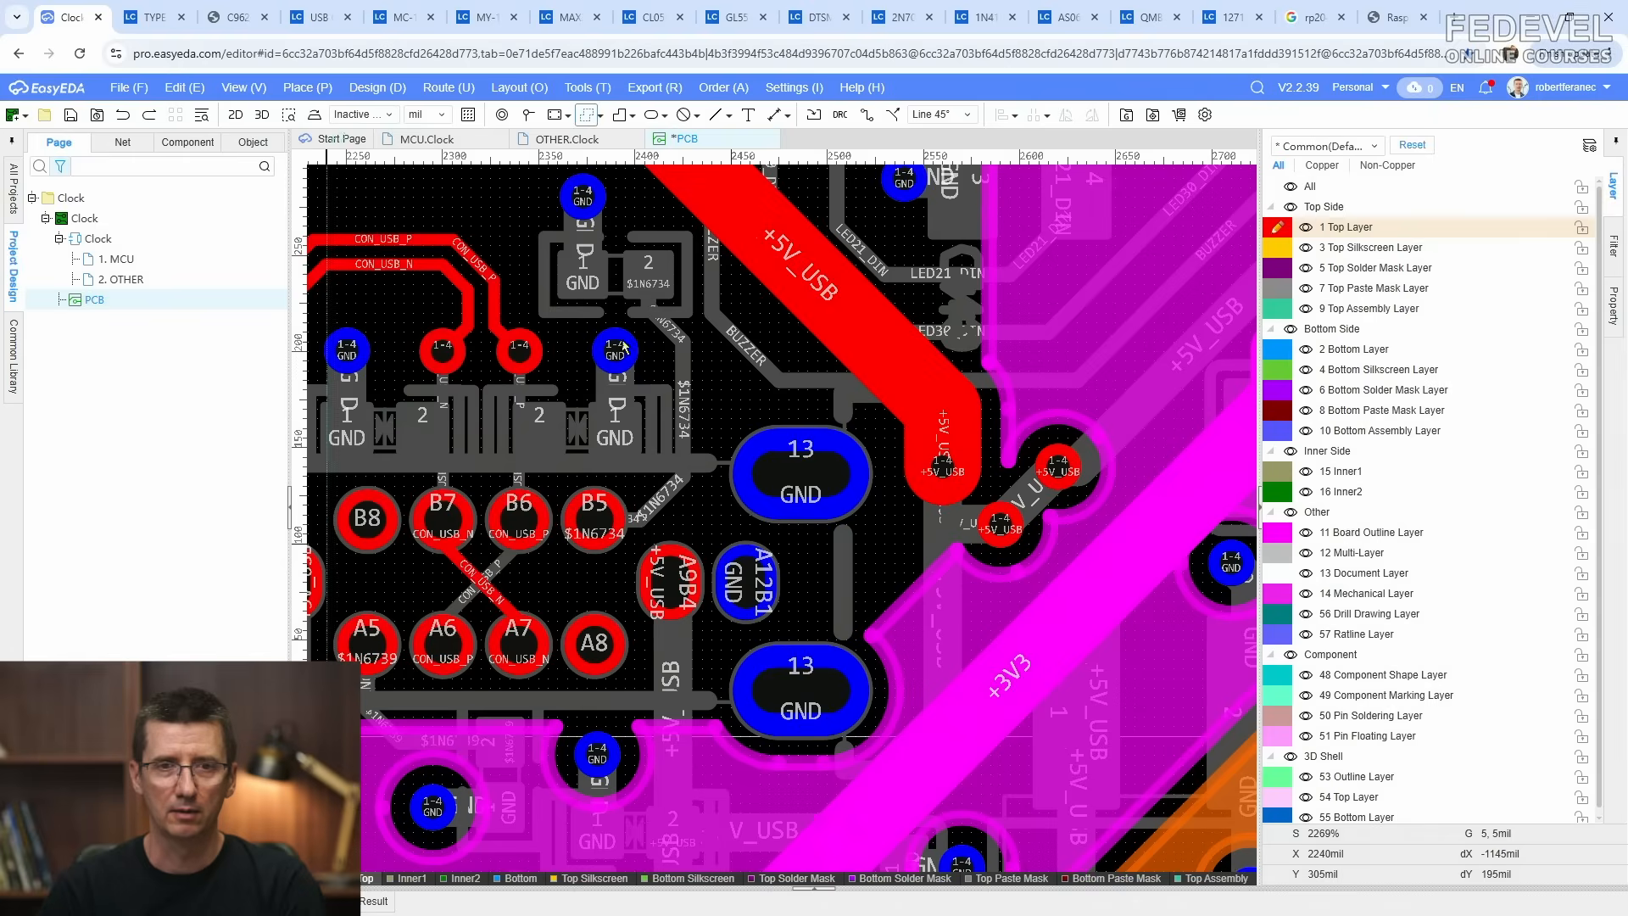
pyautogui.scroll(2, 947, 533)
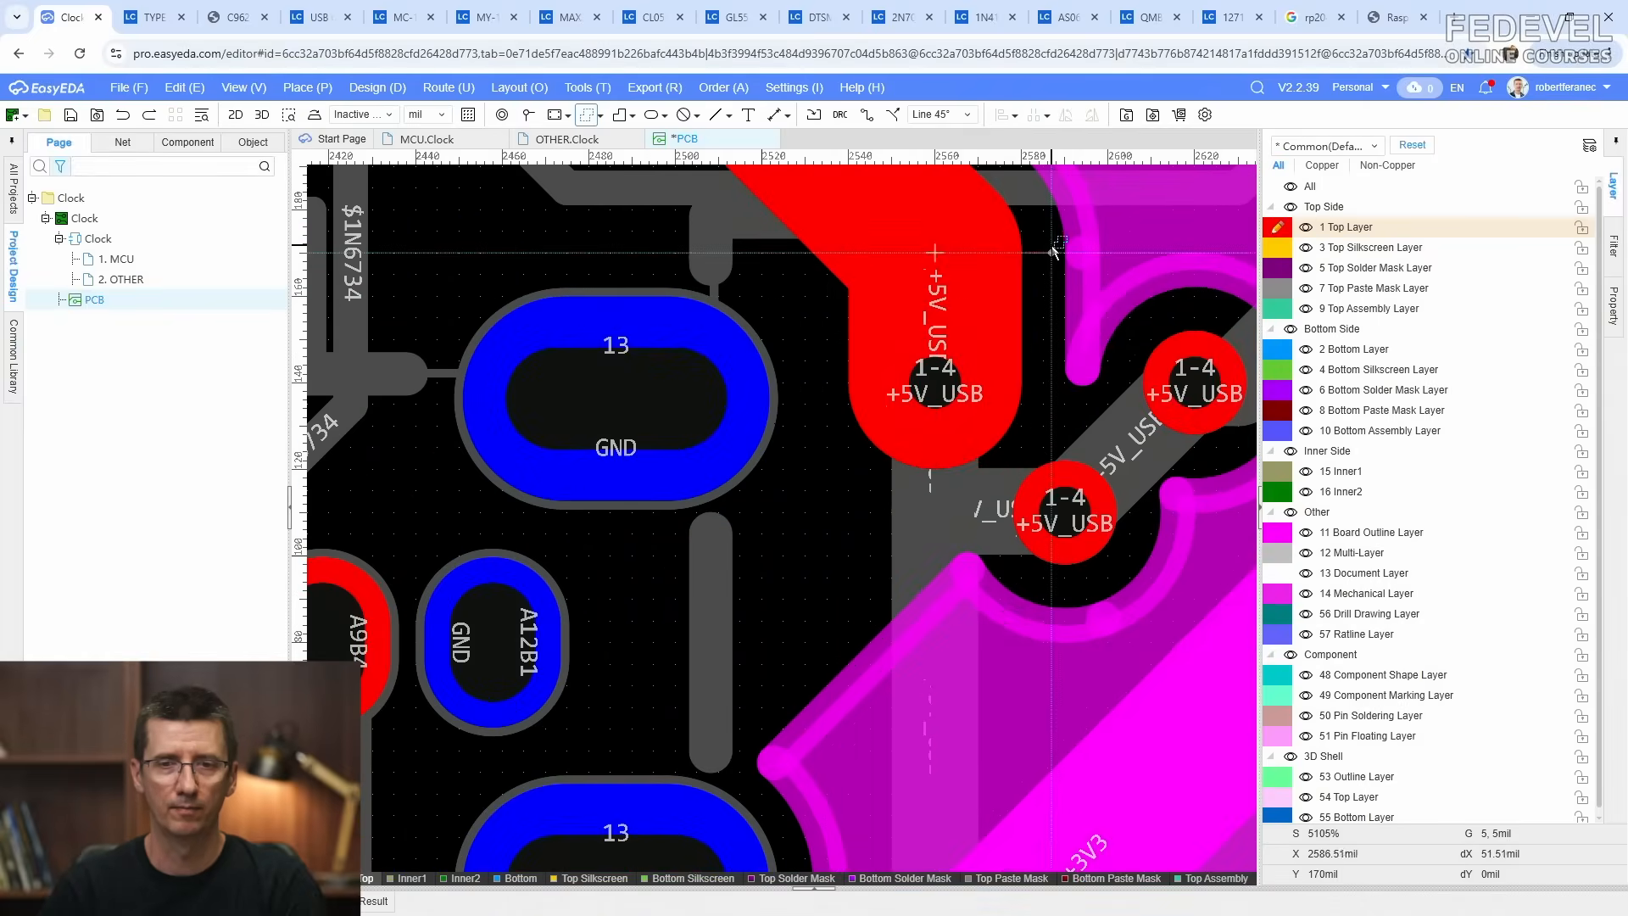
pyautogui.scroll(-2, 1102, 254)
pyautogui.click(1144, 250)
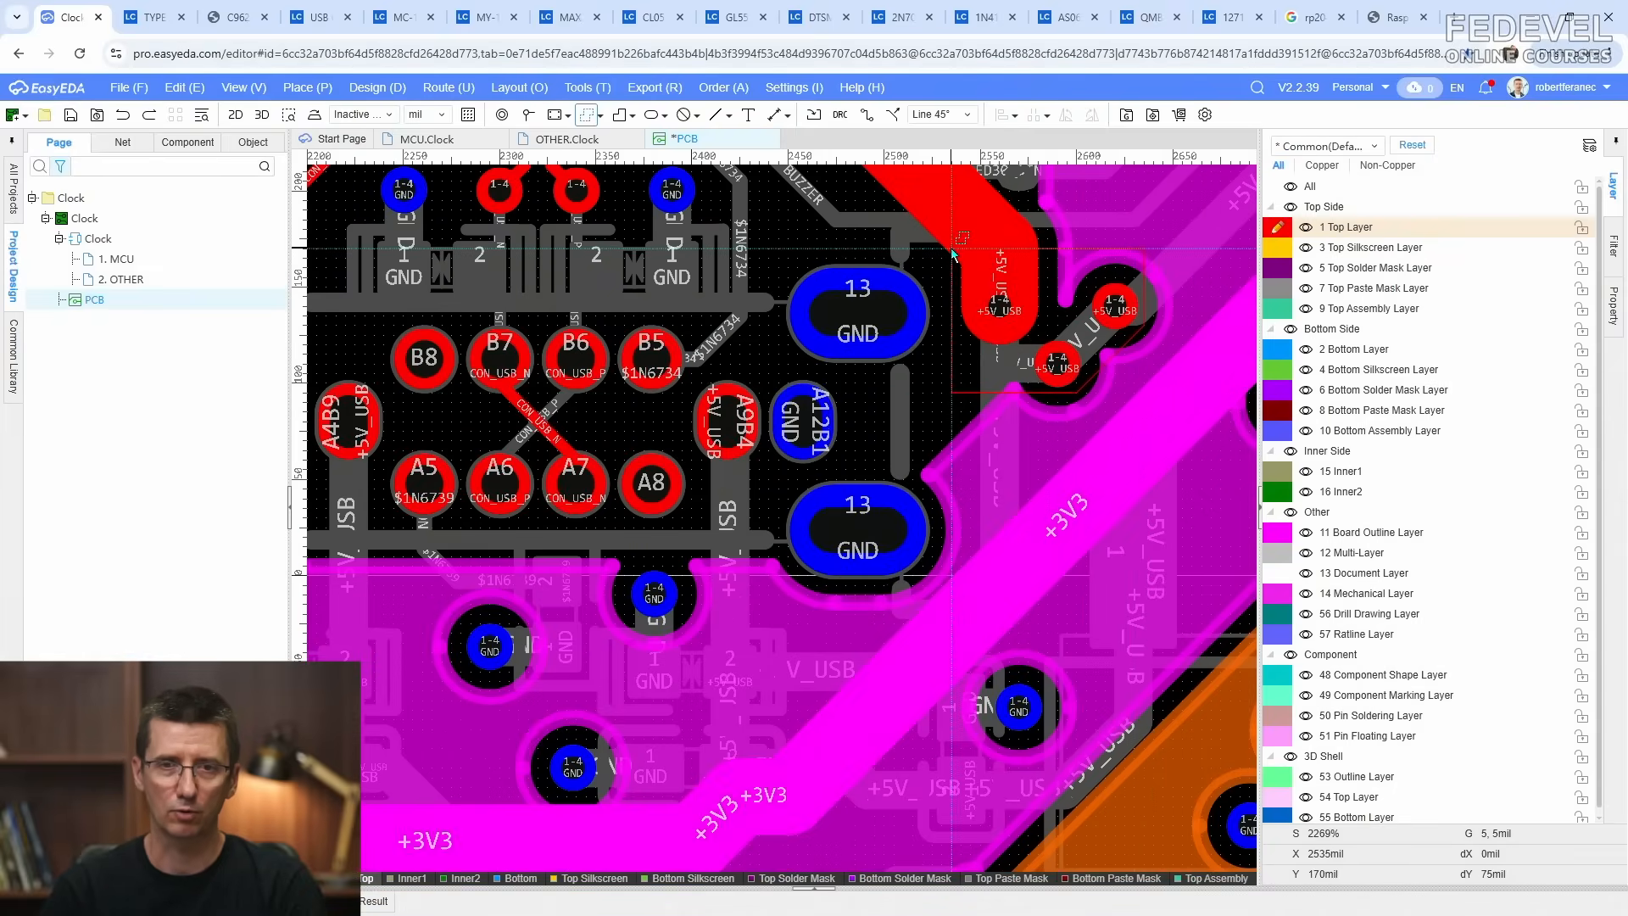
pyautogui.click(951, 392)
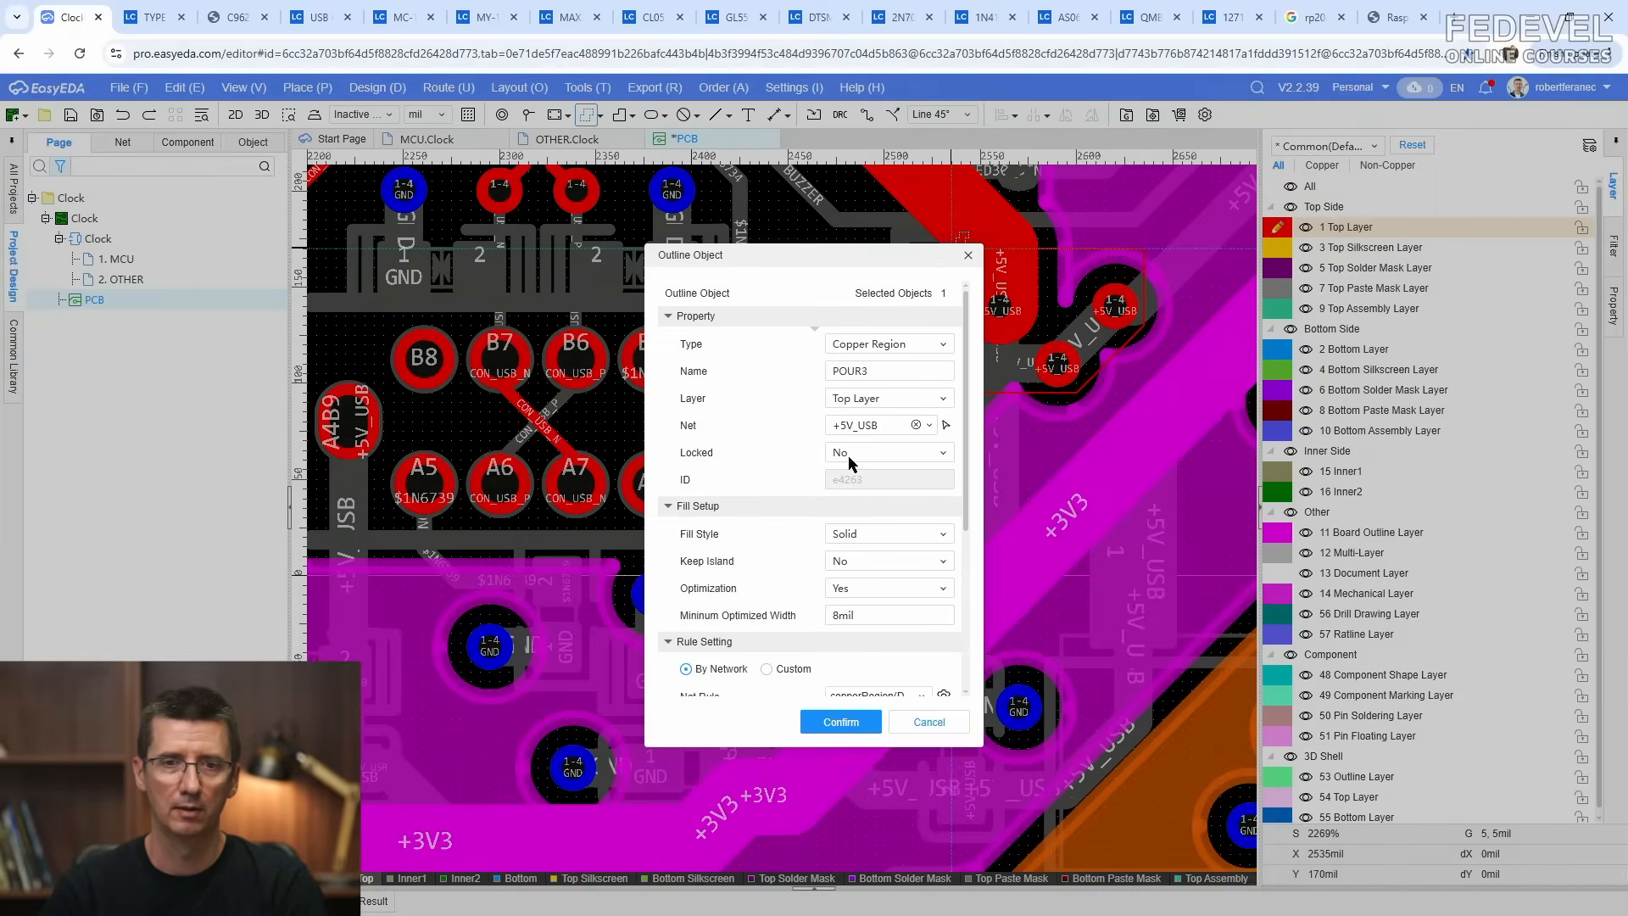
pyautogui.click(836, 719)
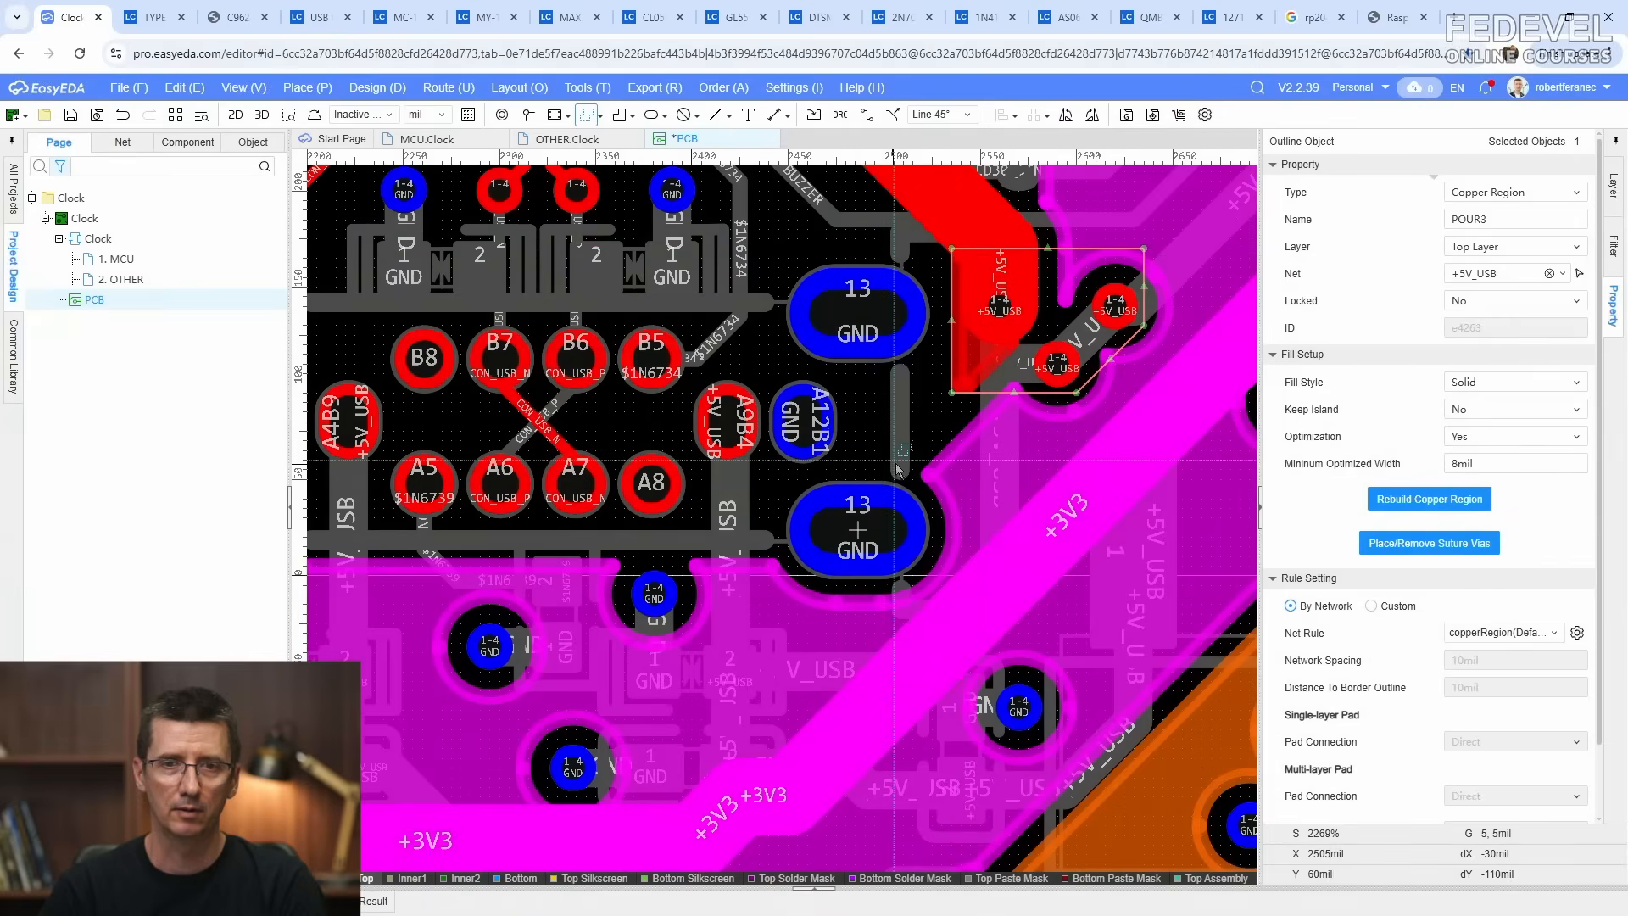
# Step: Move the +5V_USB copper region to priority 1, ahead of the +5V_LEDS and +3V3 regions, and apply the new order
pyautogui.click(937, 435)
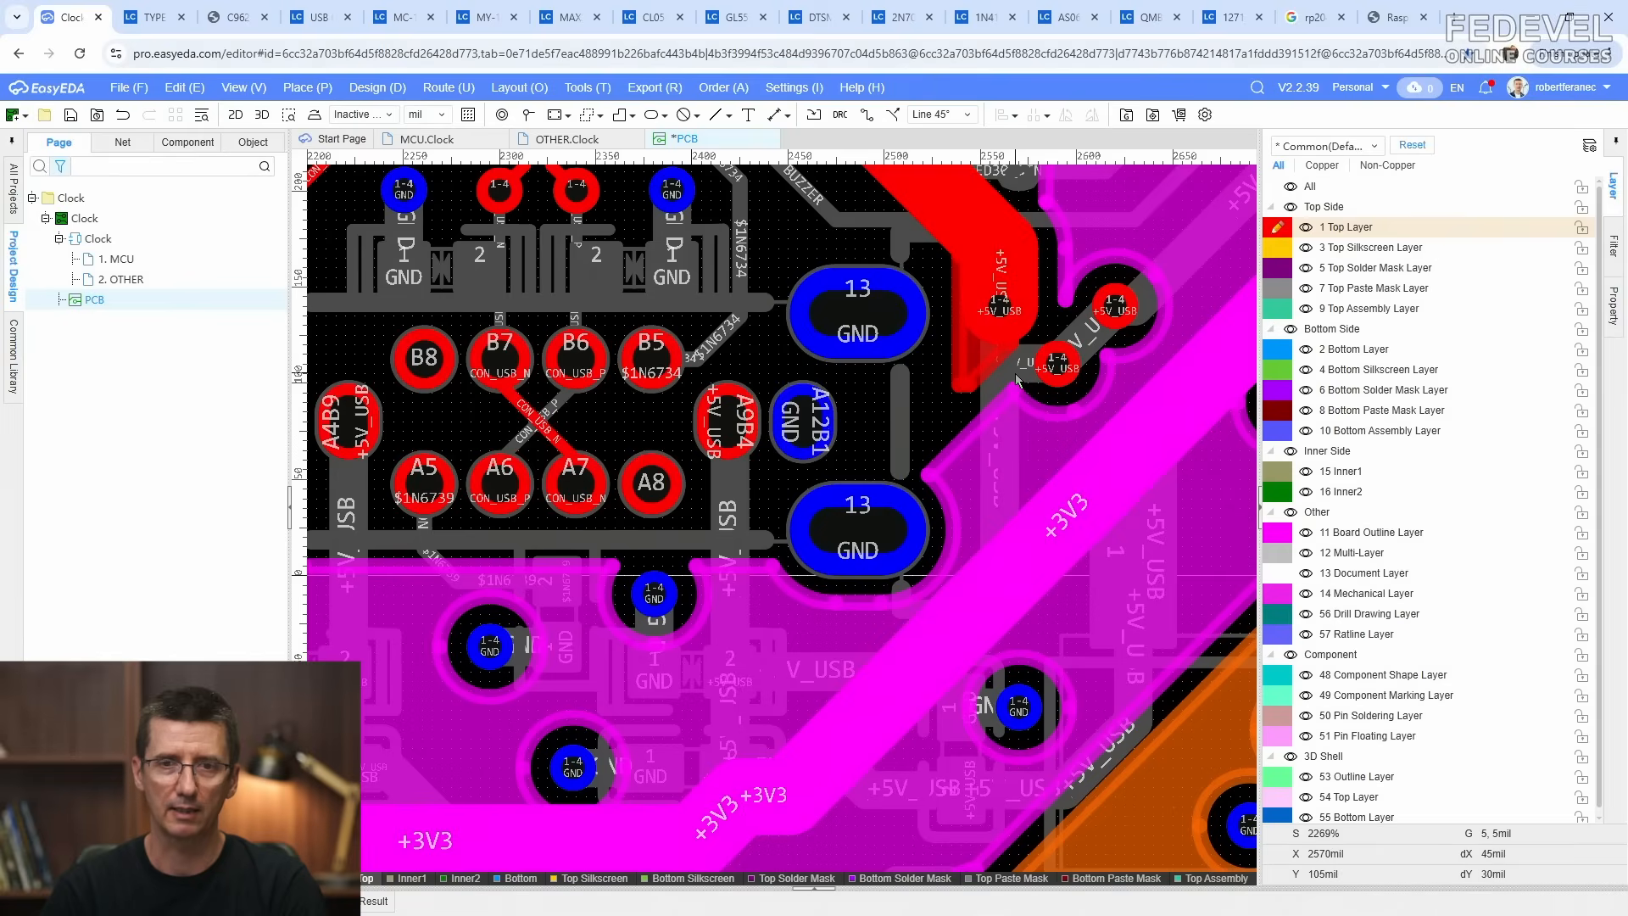
pyautogui.click(587, 87)
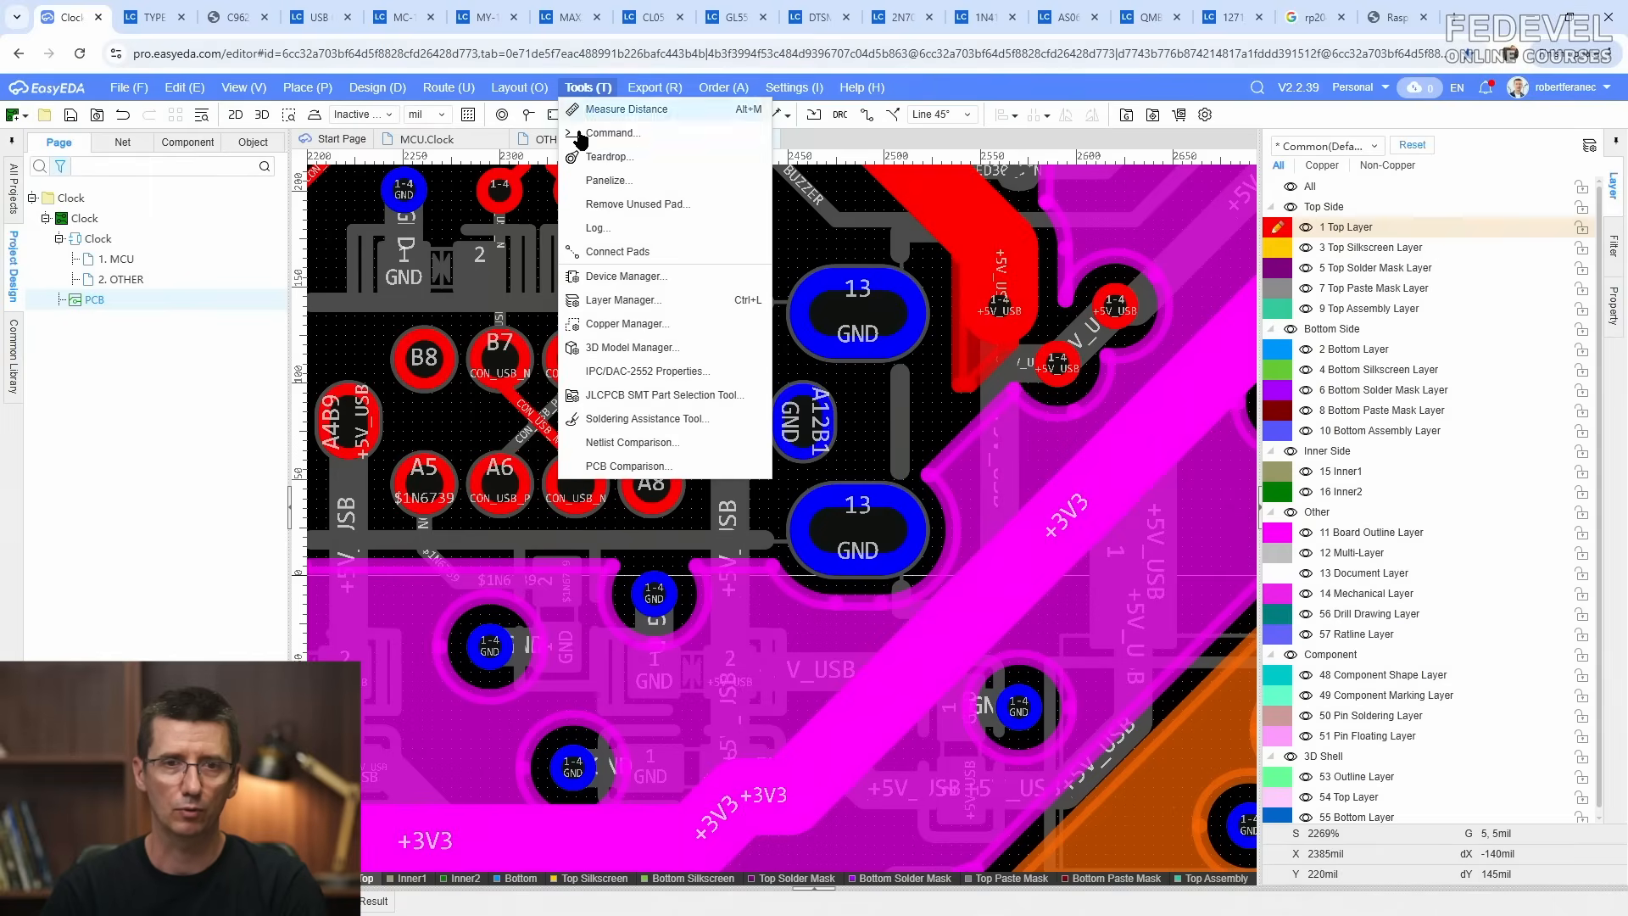
pyautogui.click(628, 324)
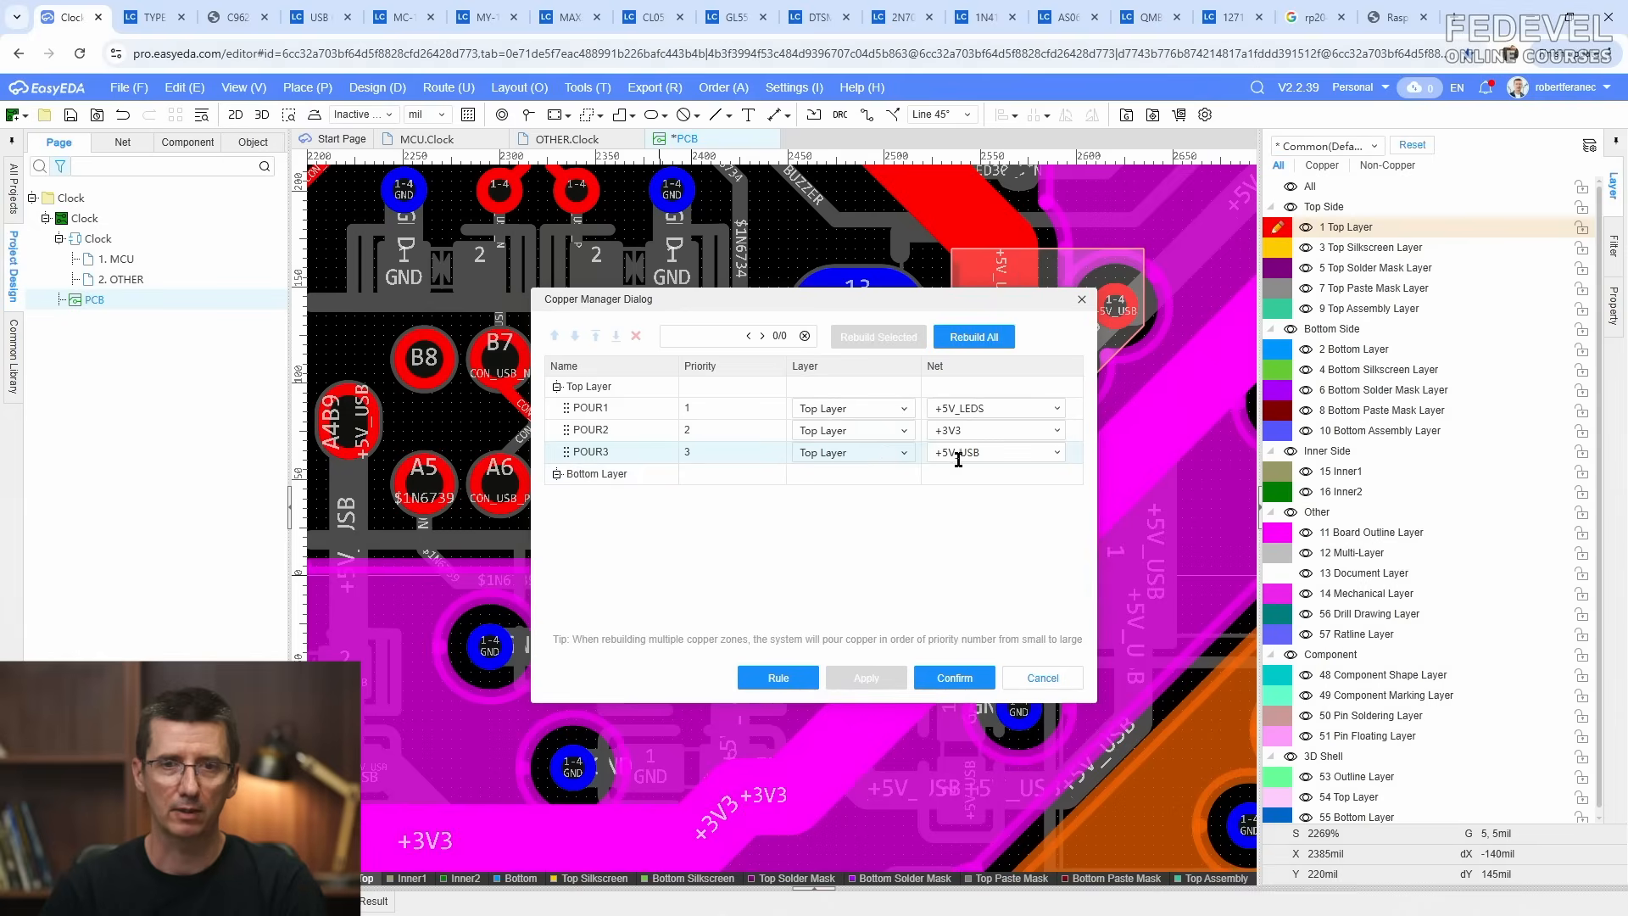
pyautogui.moveTo(566, 451); pyautogui.dragTo(564, 408)
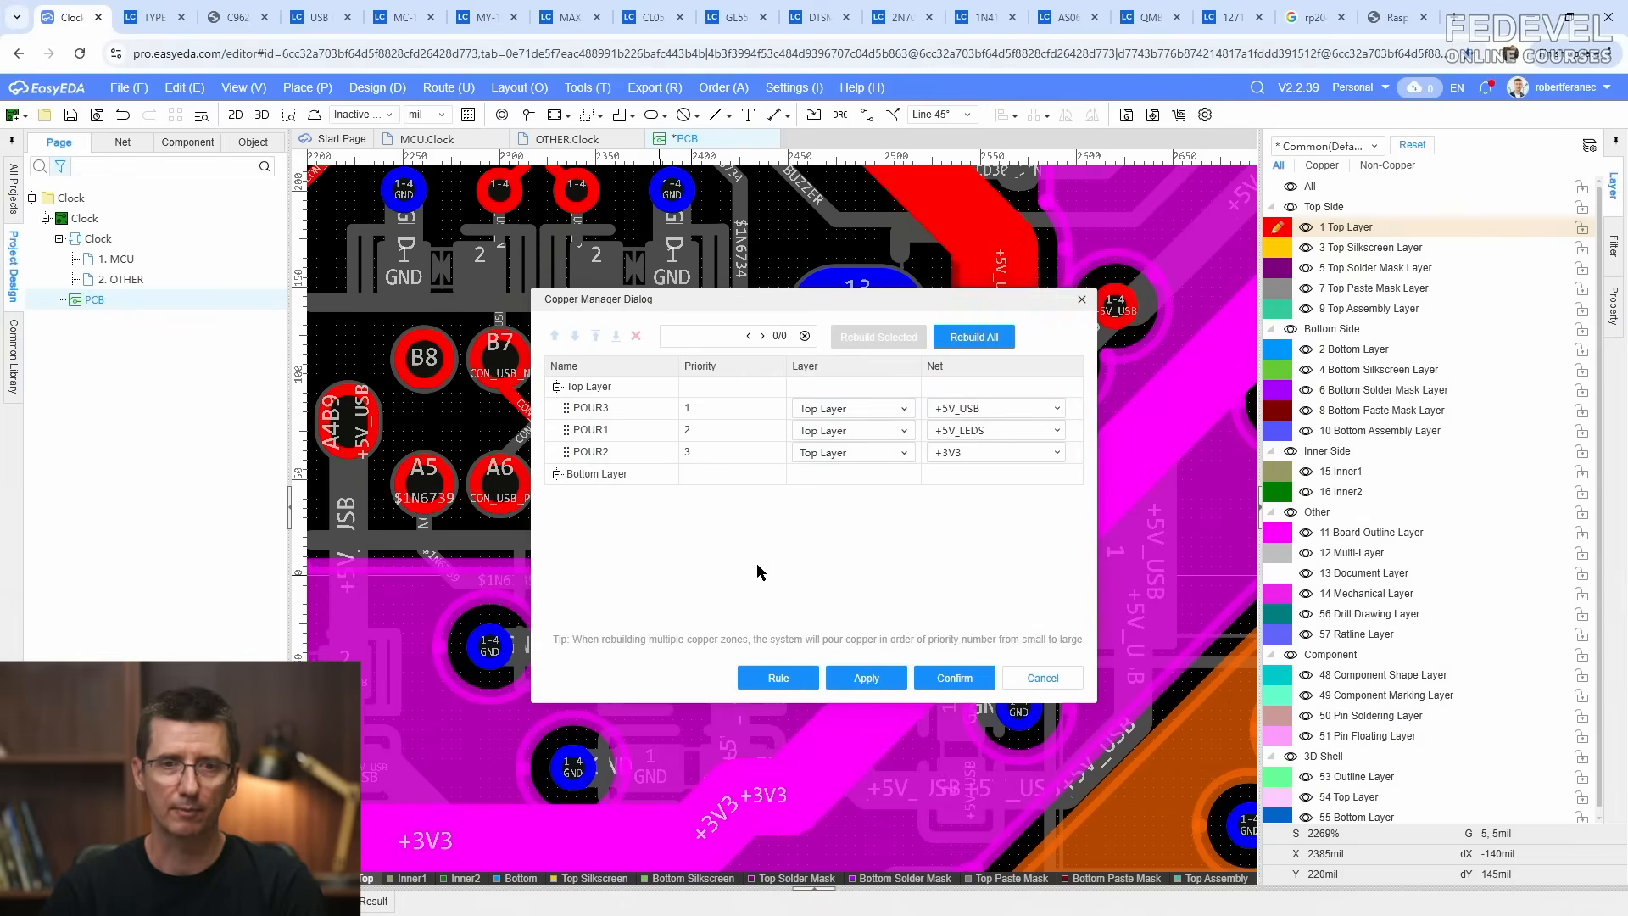
pyautogui.click(882, 678)
pyautogui.click(951, 677)
# Step: Rebuild the +5V_USB copper region beside the USB connector and the surrounding +3V3 region
pyautogui.scroll(-2, 801, 546)
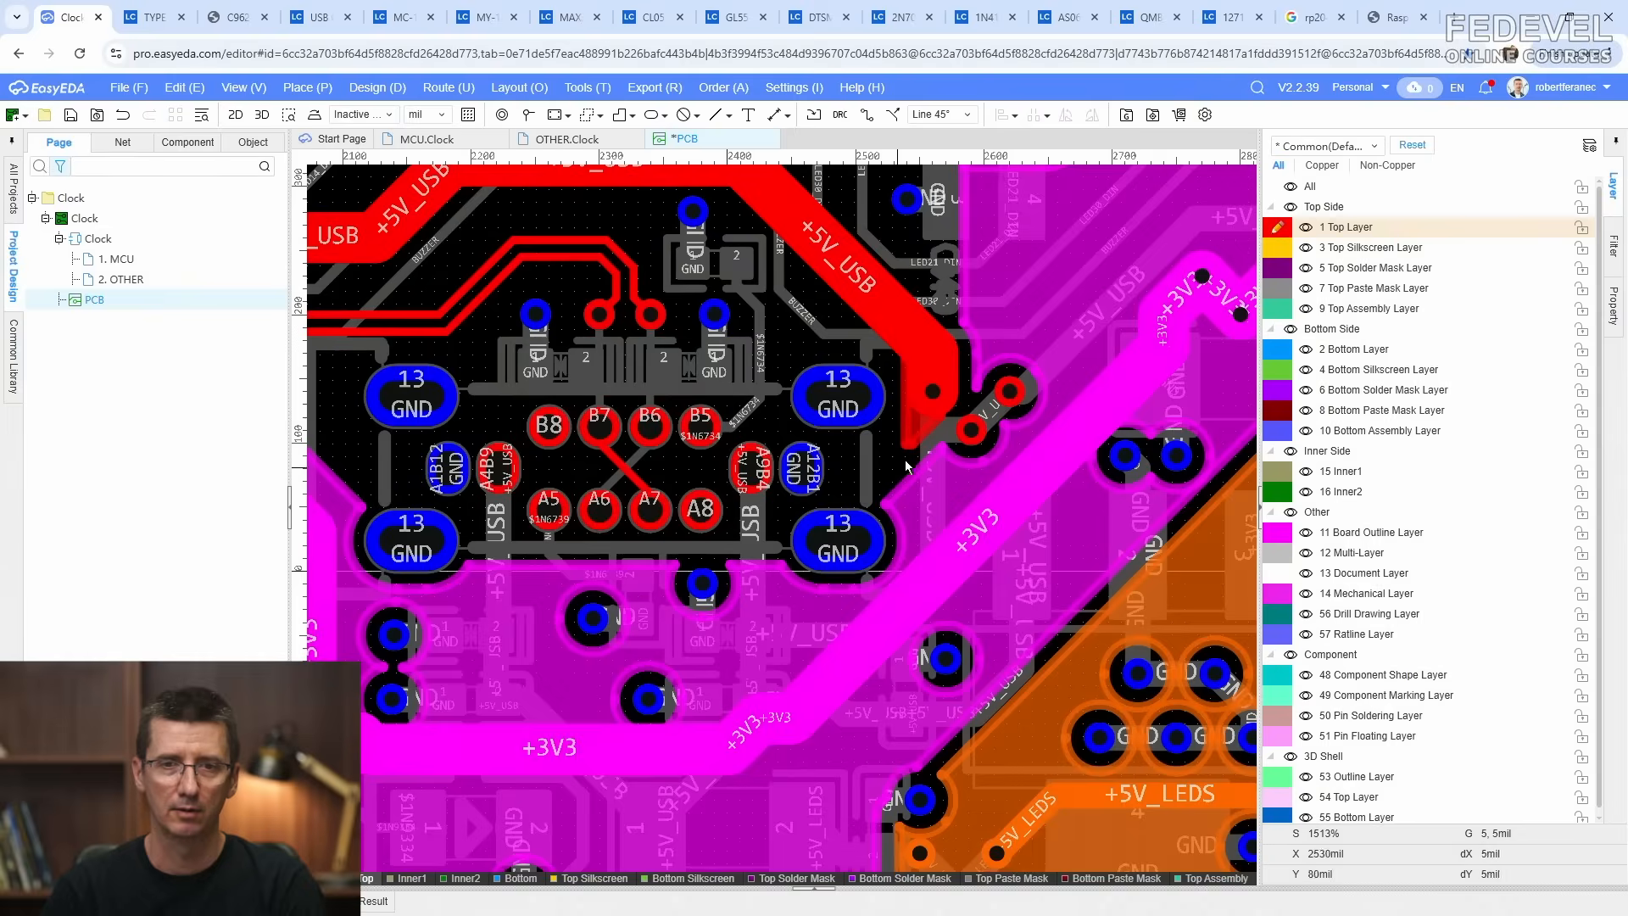
pyautogui.click(914, 438)
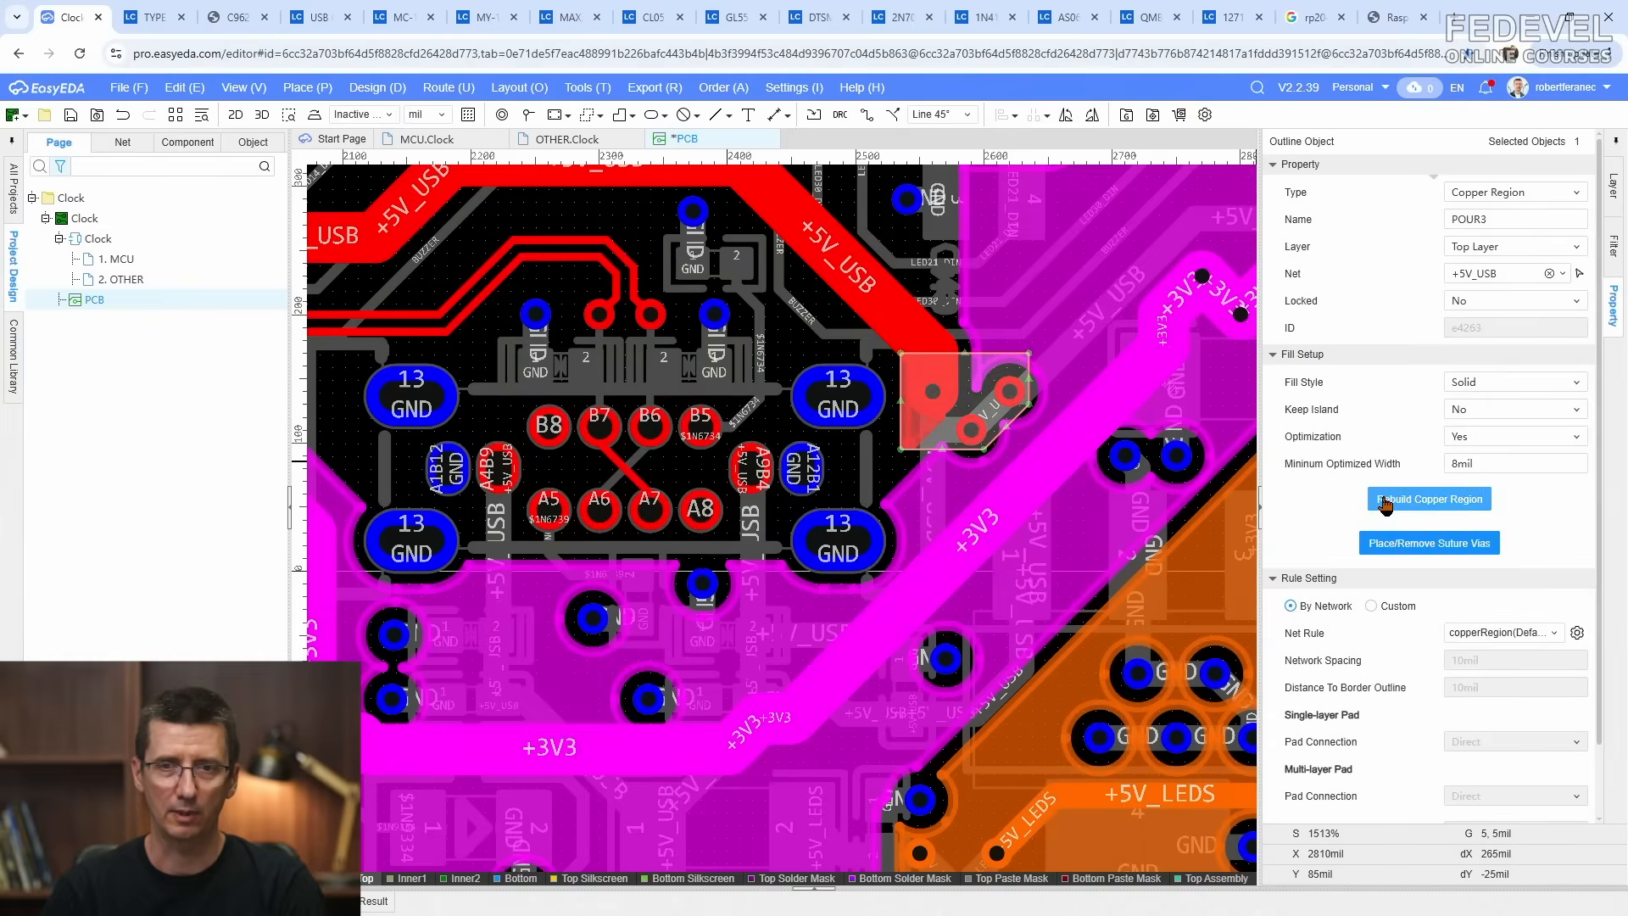
pyautogui.click(1388, 502)
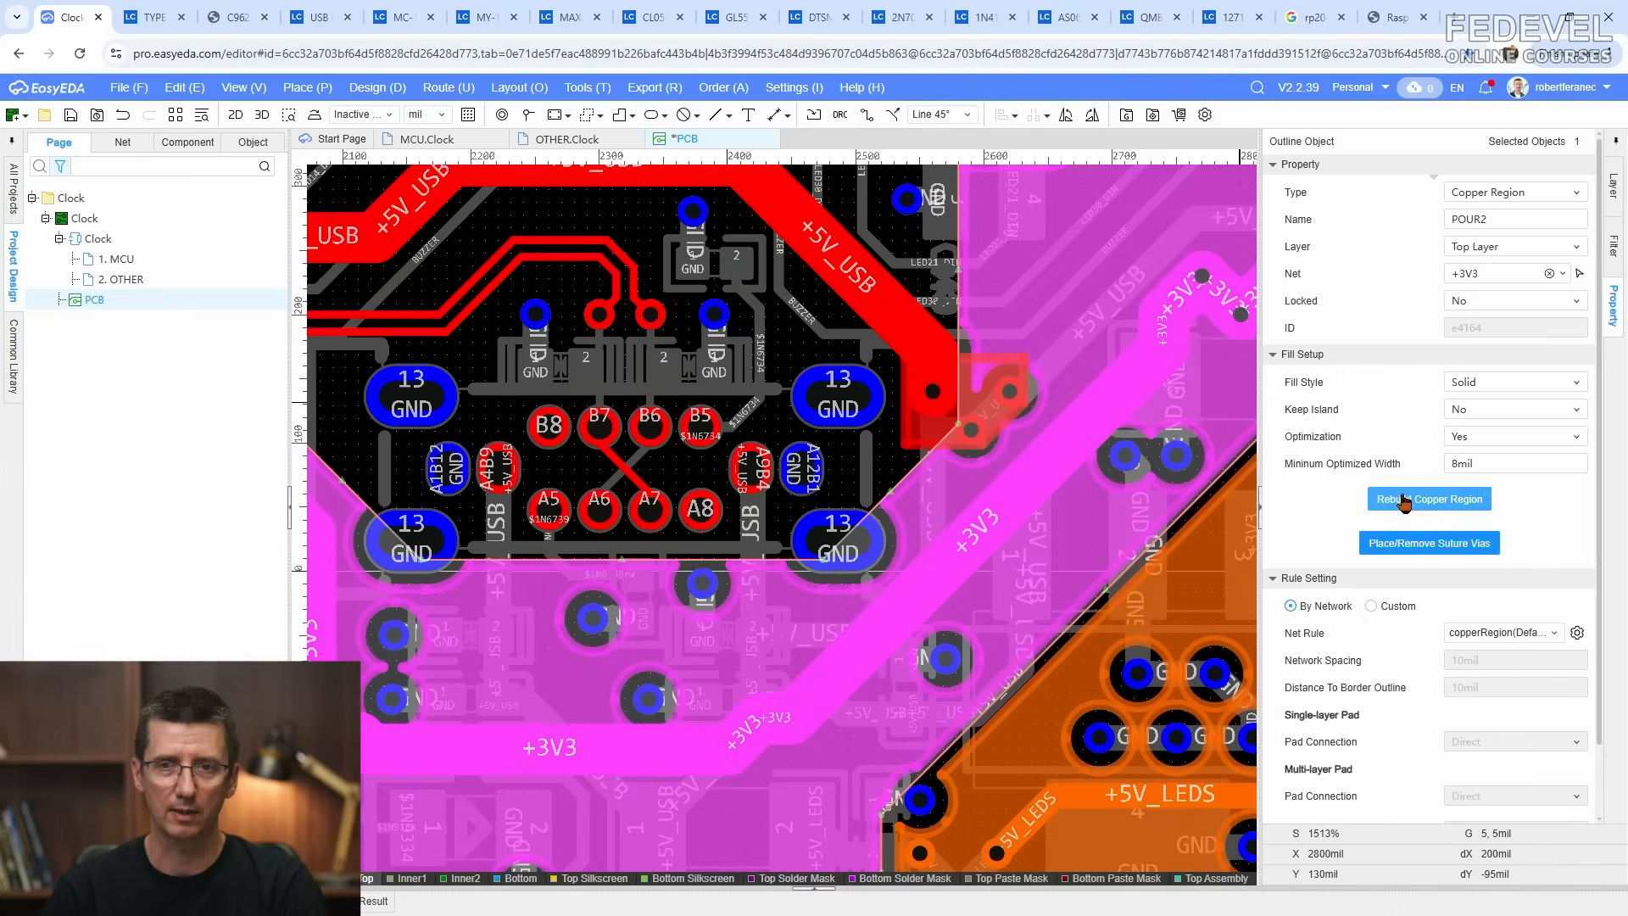
pyautogui.scroll(-5, 753, 424)
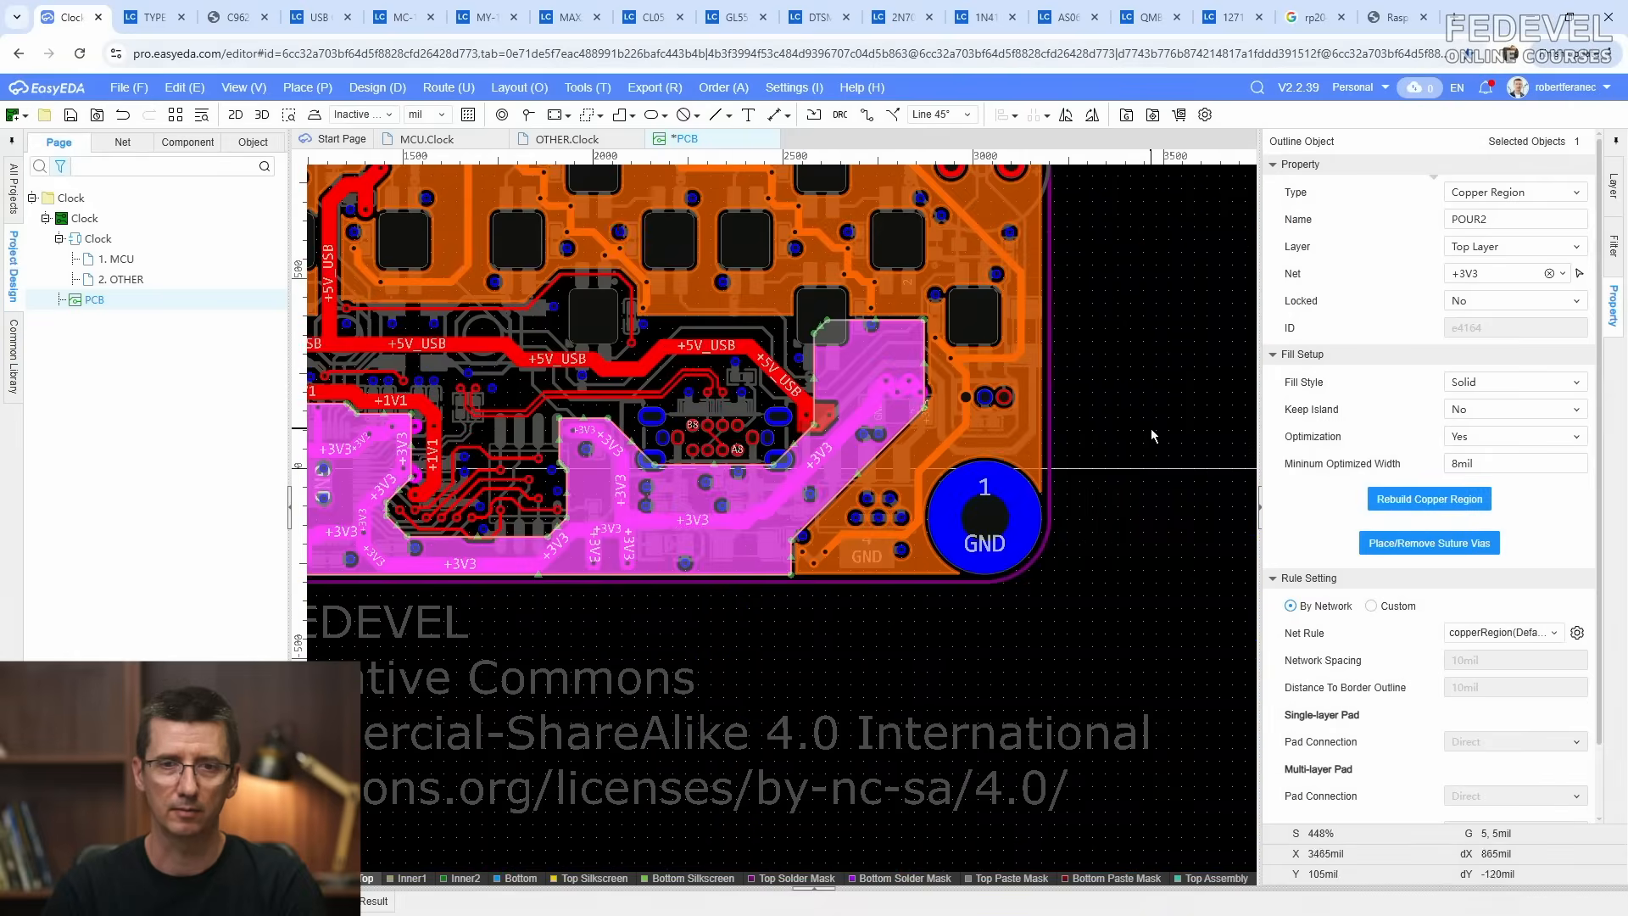
pyautogui.click(1152, 436)
# Step: Check the +5V_USB copper around its three vias and the whole board, and save the PCB
pyautogui.scroll(10, 810, 404)
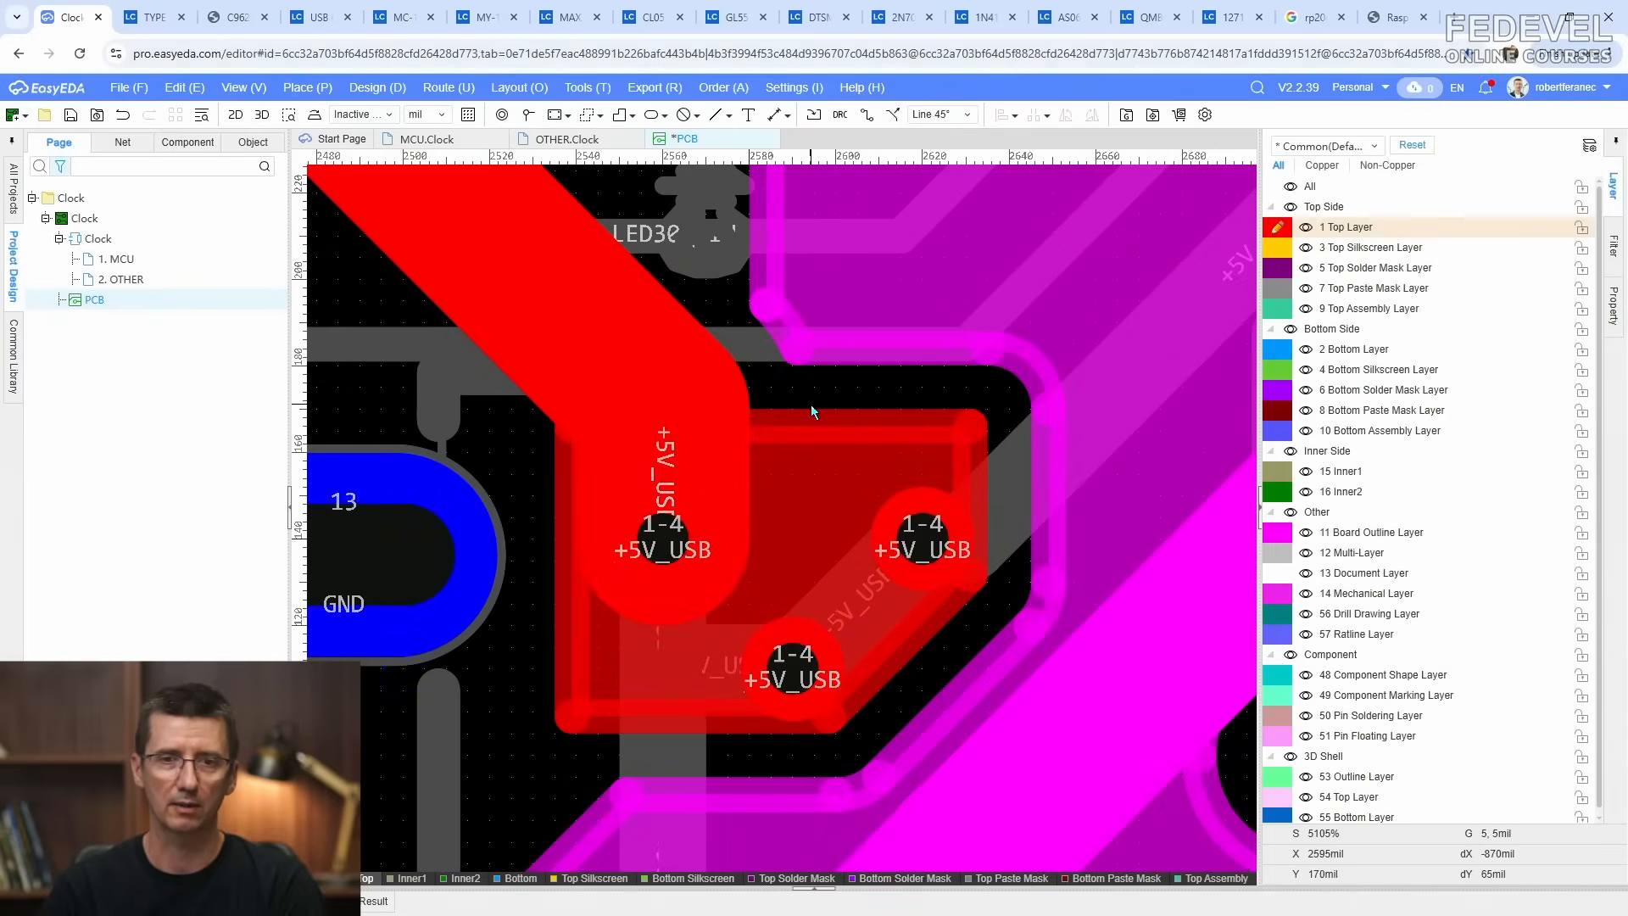
pyautogui.scroll(-8, 811, 405)
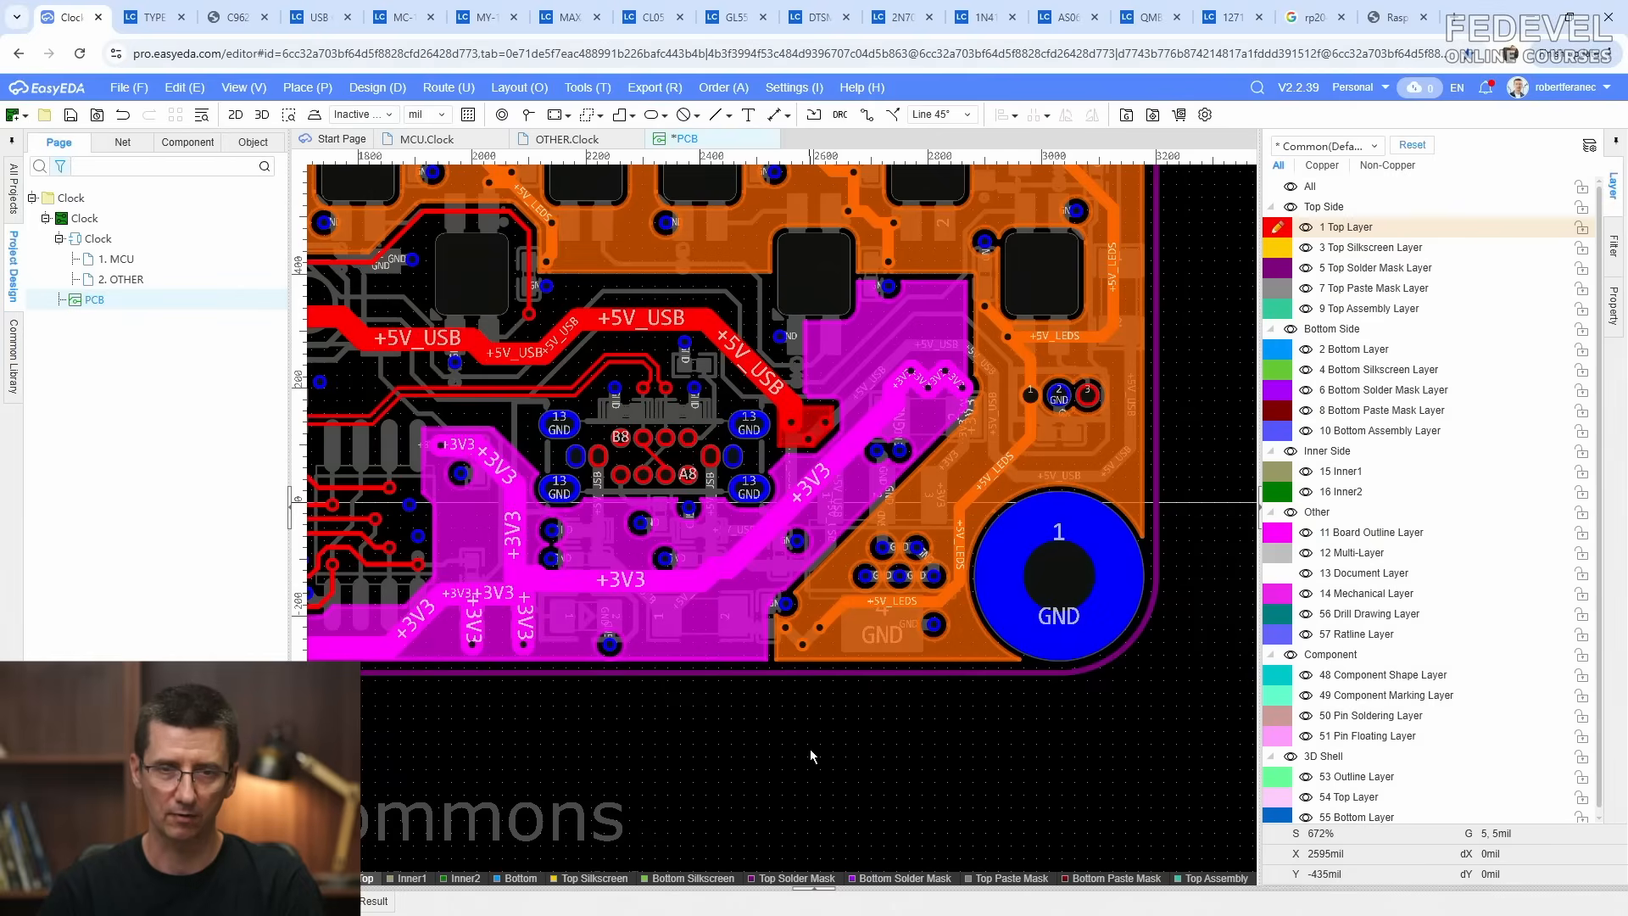
pyautogui.press('k')
pyautogui.click(70, 116)
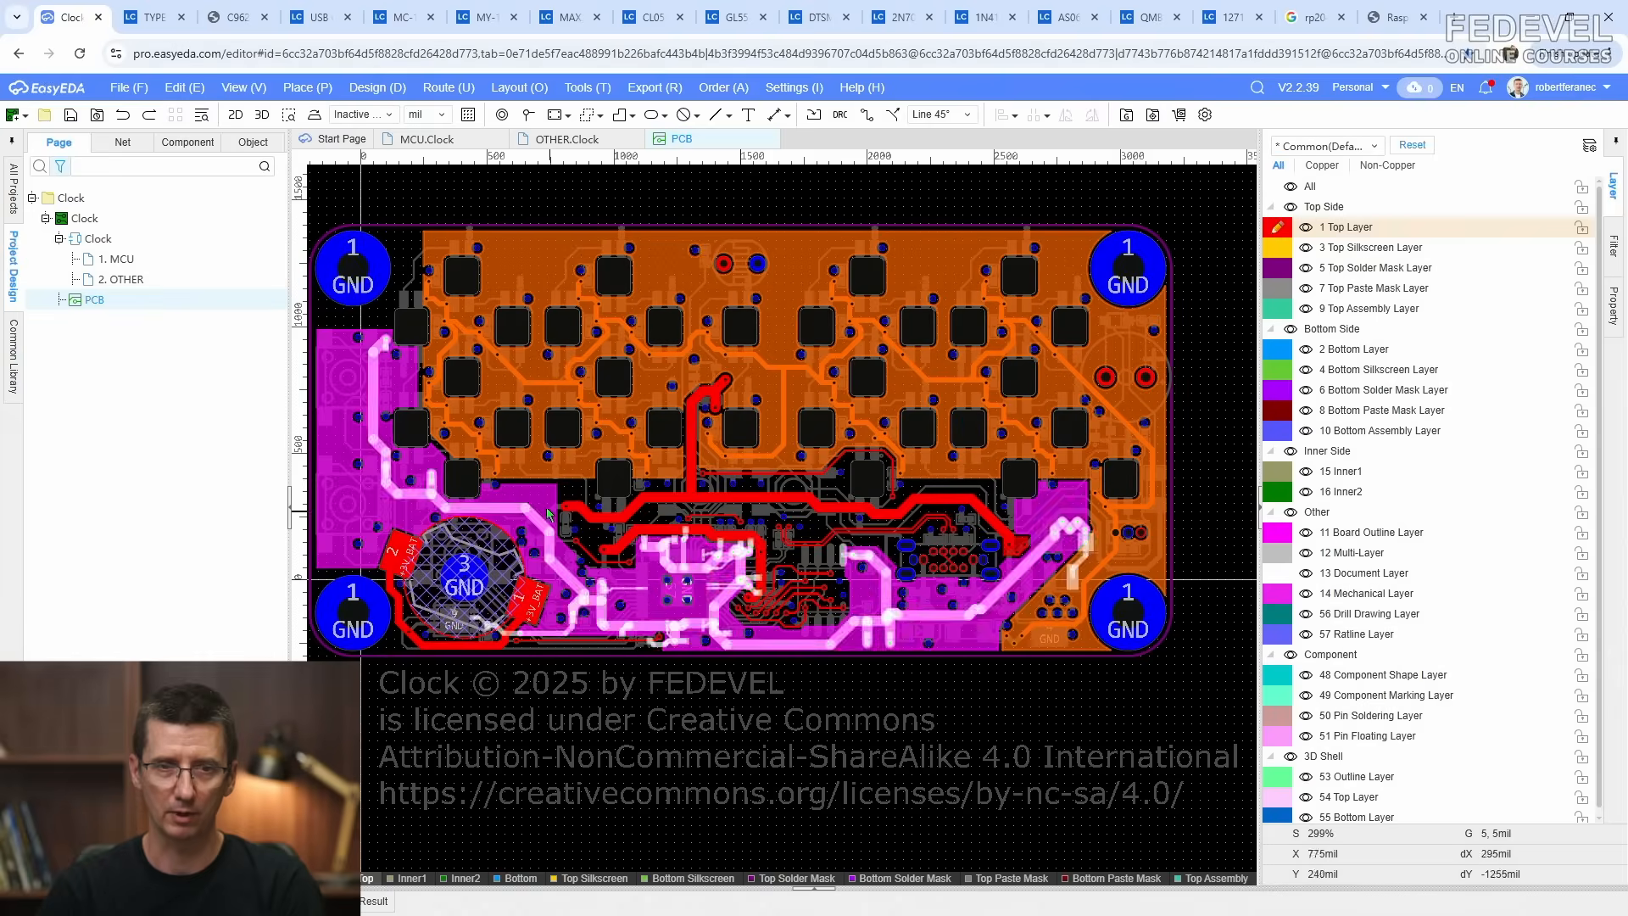
# Step: Inspect the board area under the battery holder in the 3D view and return to the PCB layout
pyautogui.click(263, 116)
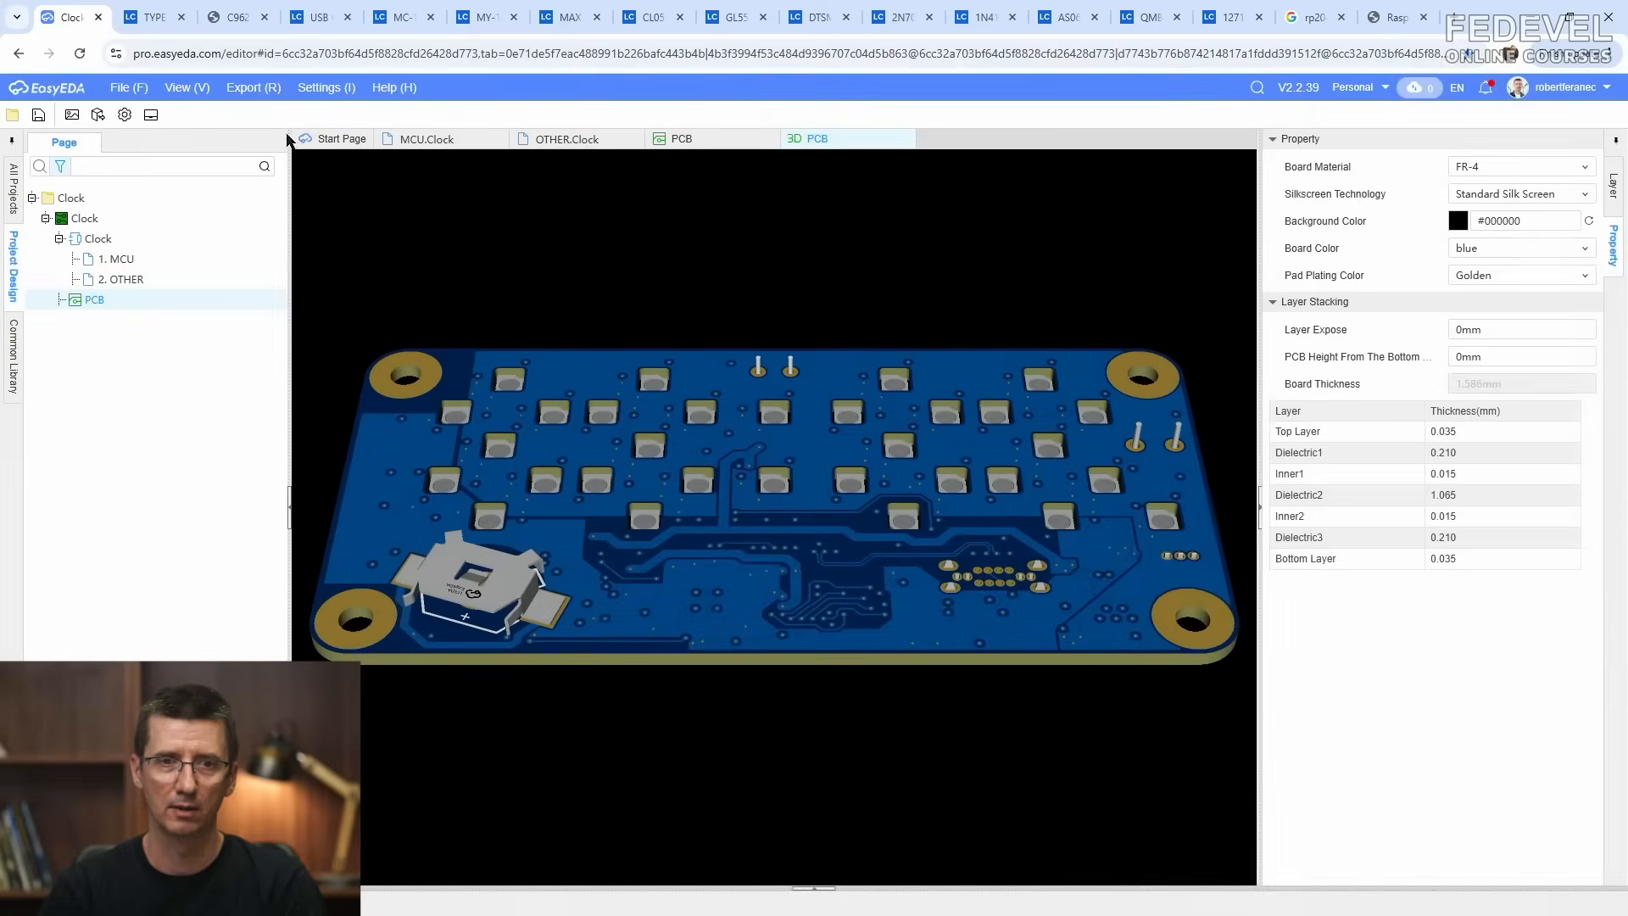
pyautogui.scroll(7, 411, 655)
pyautogui.moveTo(448, 646); pyautogui.dragTo(1204, 513, button='right')
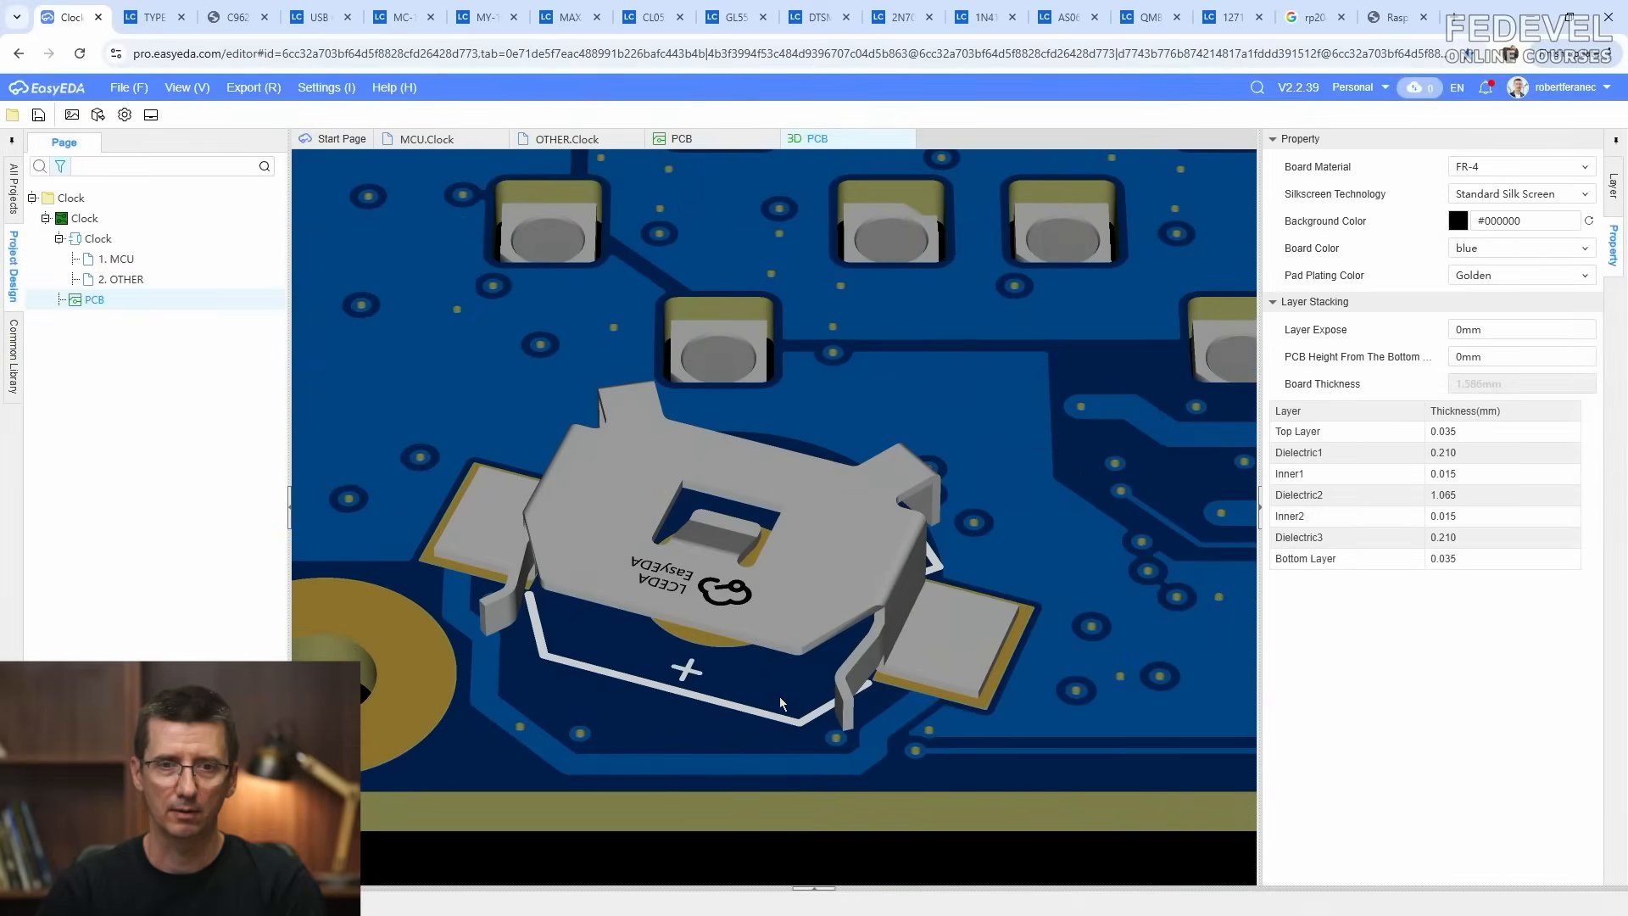
pyautogui.moveTo(780, 697); pyautogui.dragTo(749, 656)
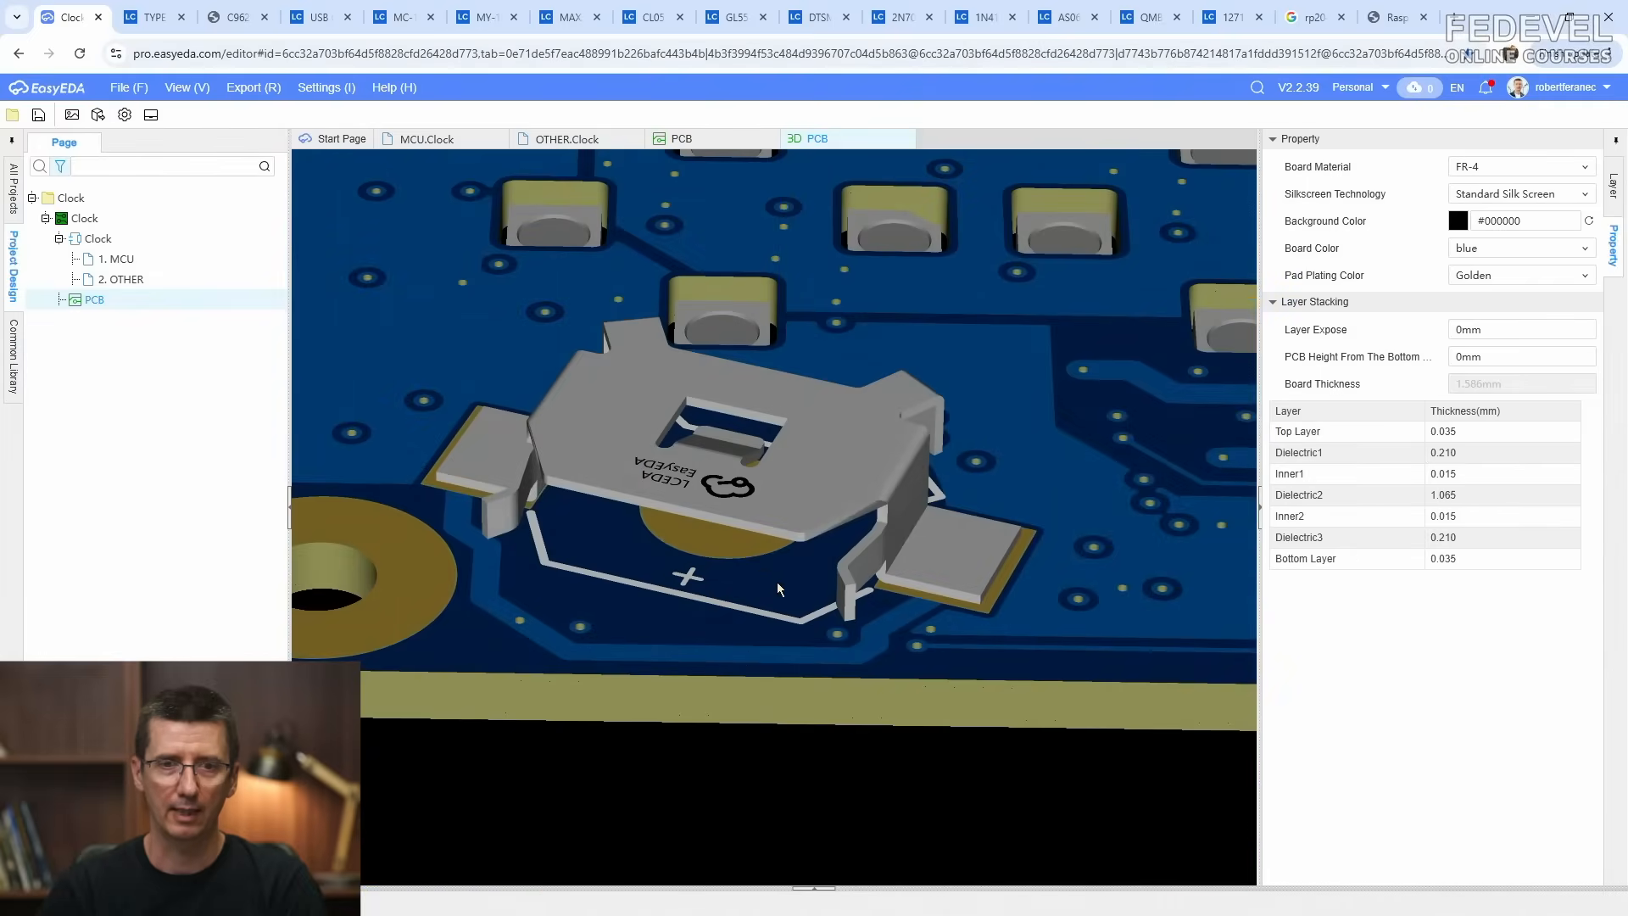
pyautogui.click(905, 140)
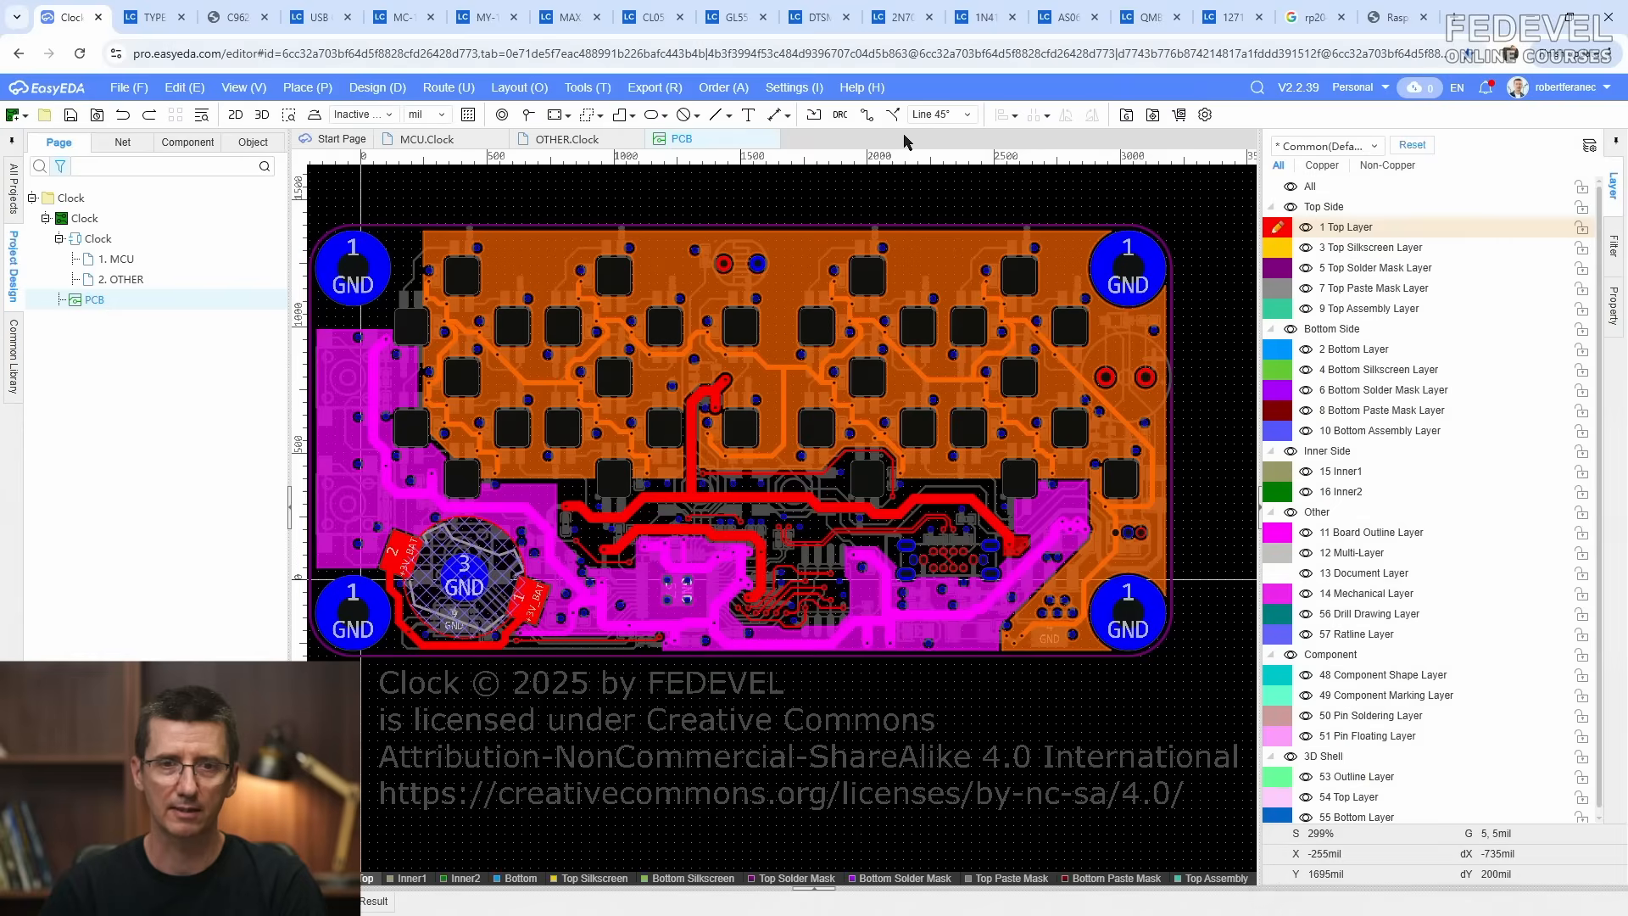
# Step: Draw a circular Top Solder Mask fill region with a 240 mil radius, centred on the battery holder's GND pad like the existing prohibited region
pyautogui.click(466, 548)
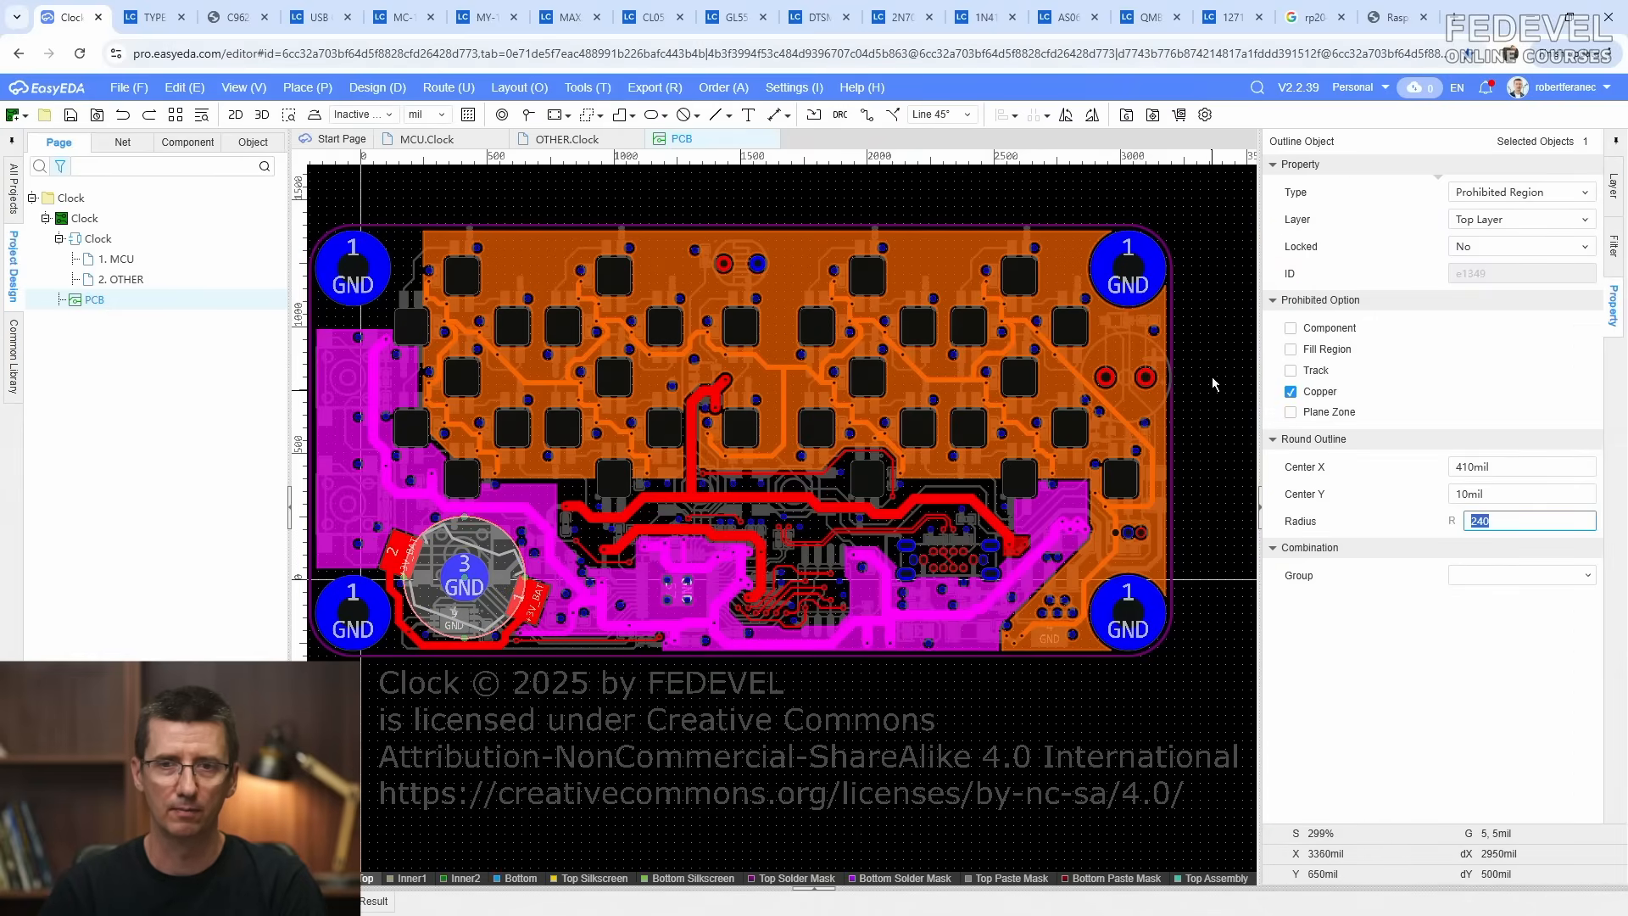
pyautogui.click(1210, 328)
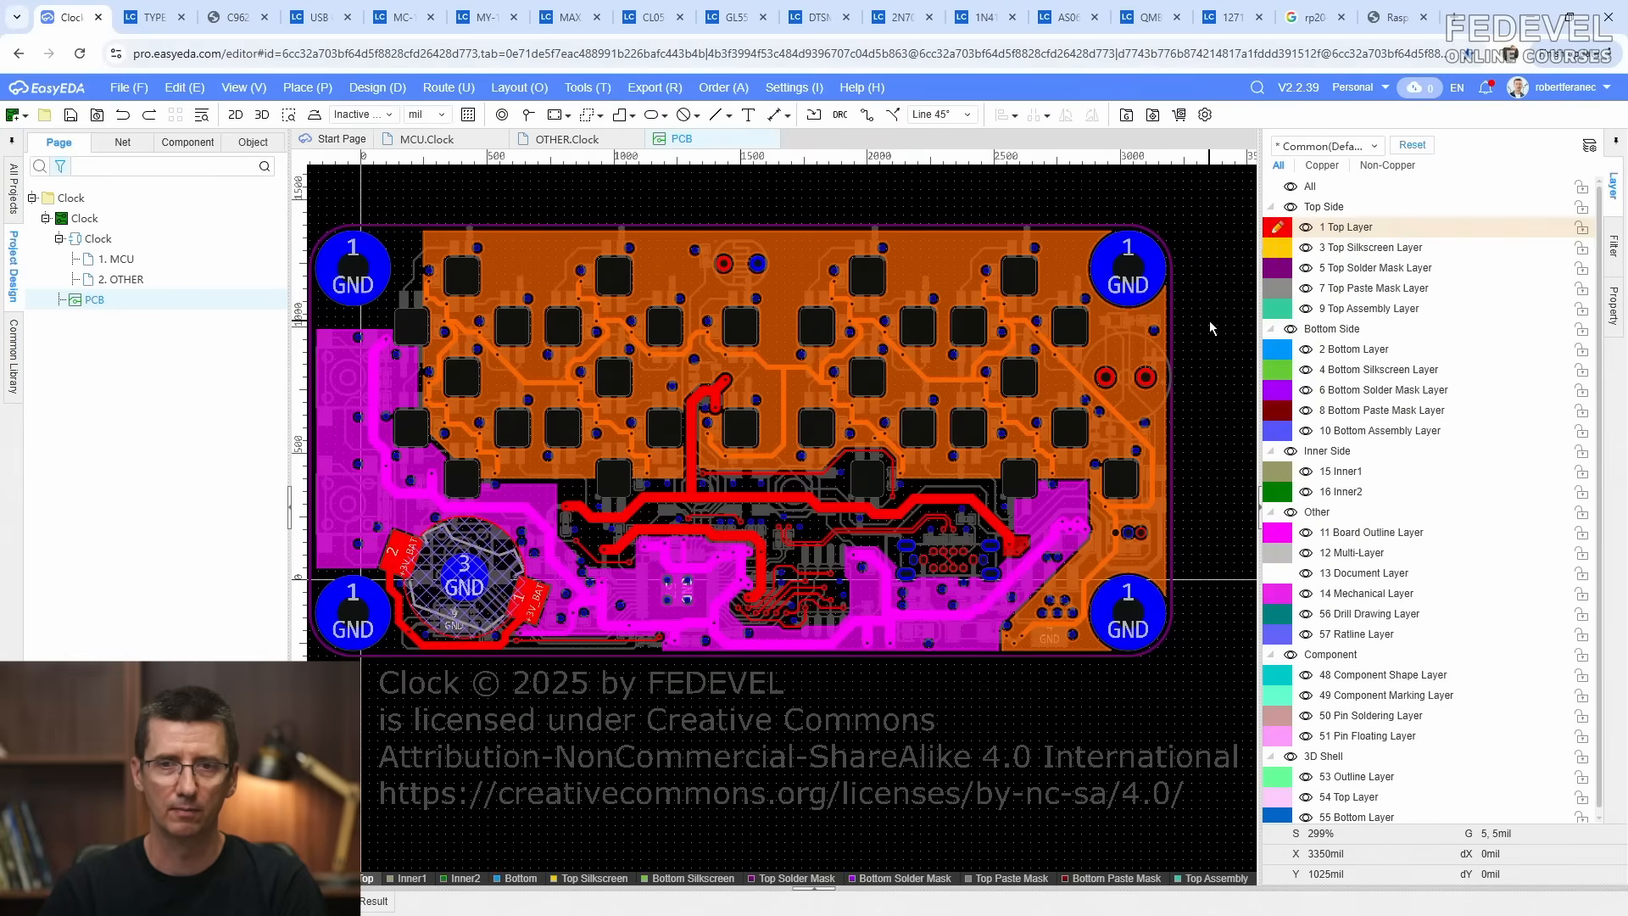
pyautogui.click(1281, 269)
pyautogui.click(312, 88)
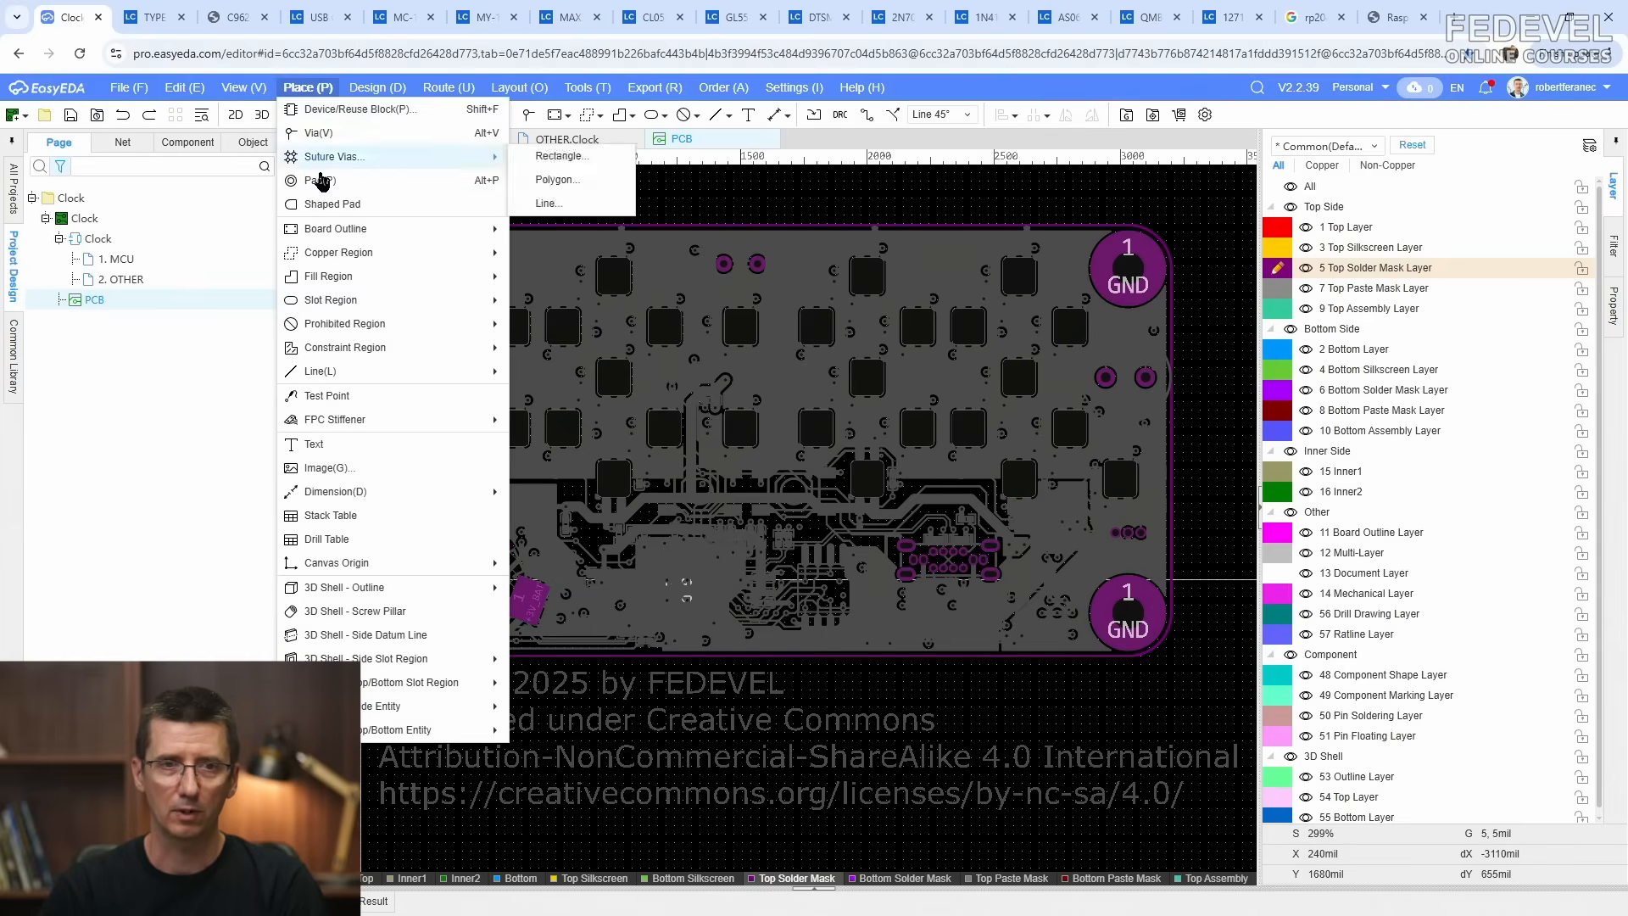
pyautogui.moveTo(479, 277)
pyautogui.click(549, 301)
pyautogui.scroll(5, 360, 627)
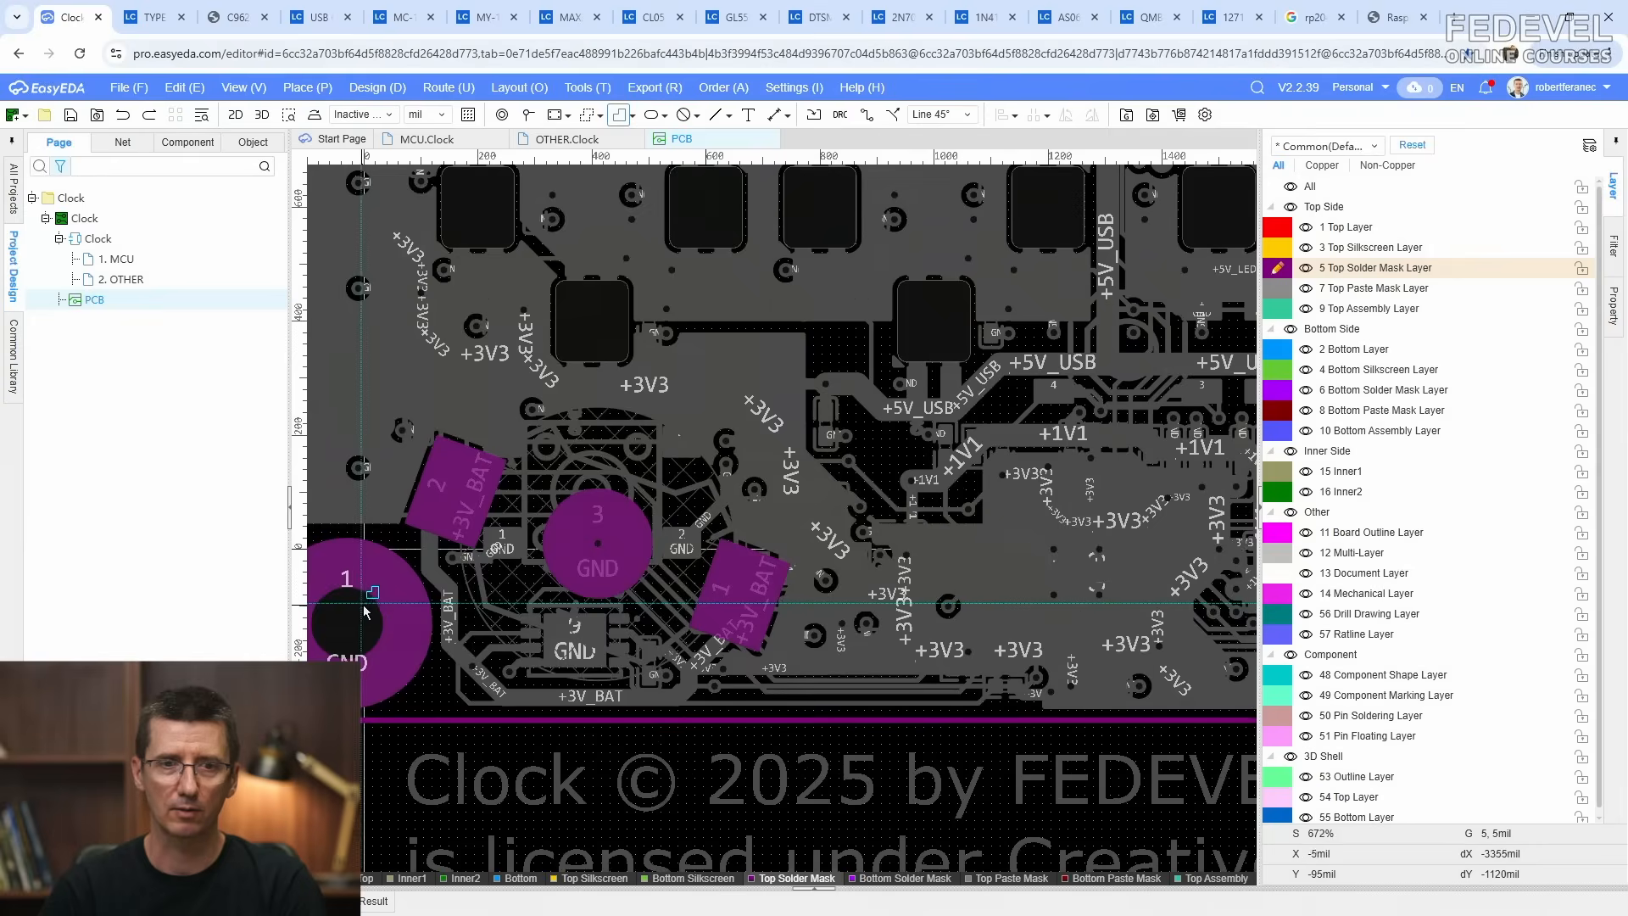
pyautogui.click(598, 543)
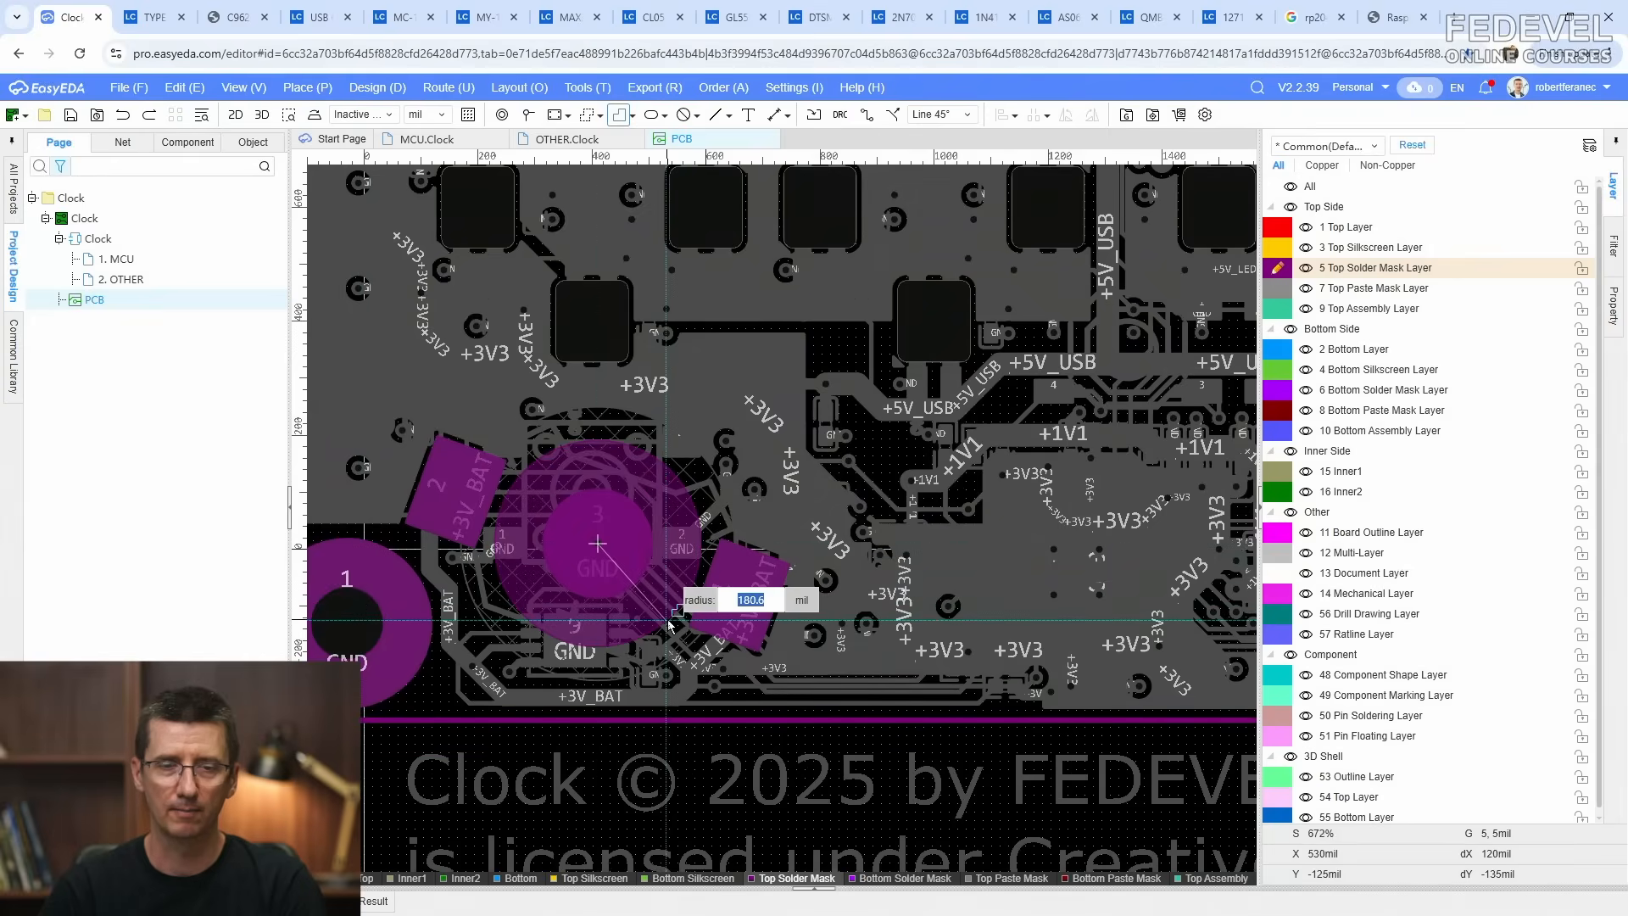
pyautogui.write('240')
pyautogui.press('Return')
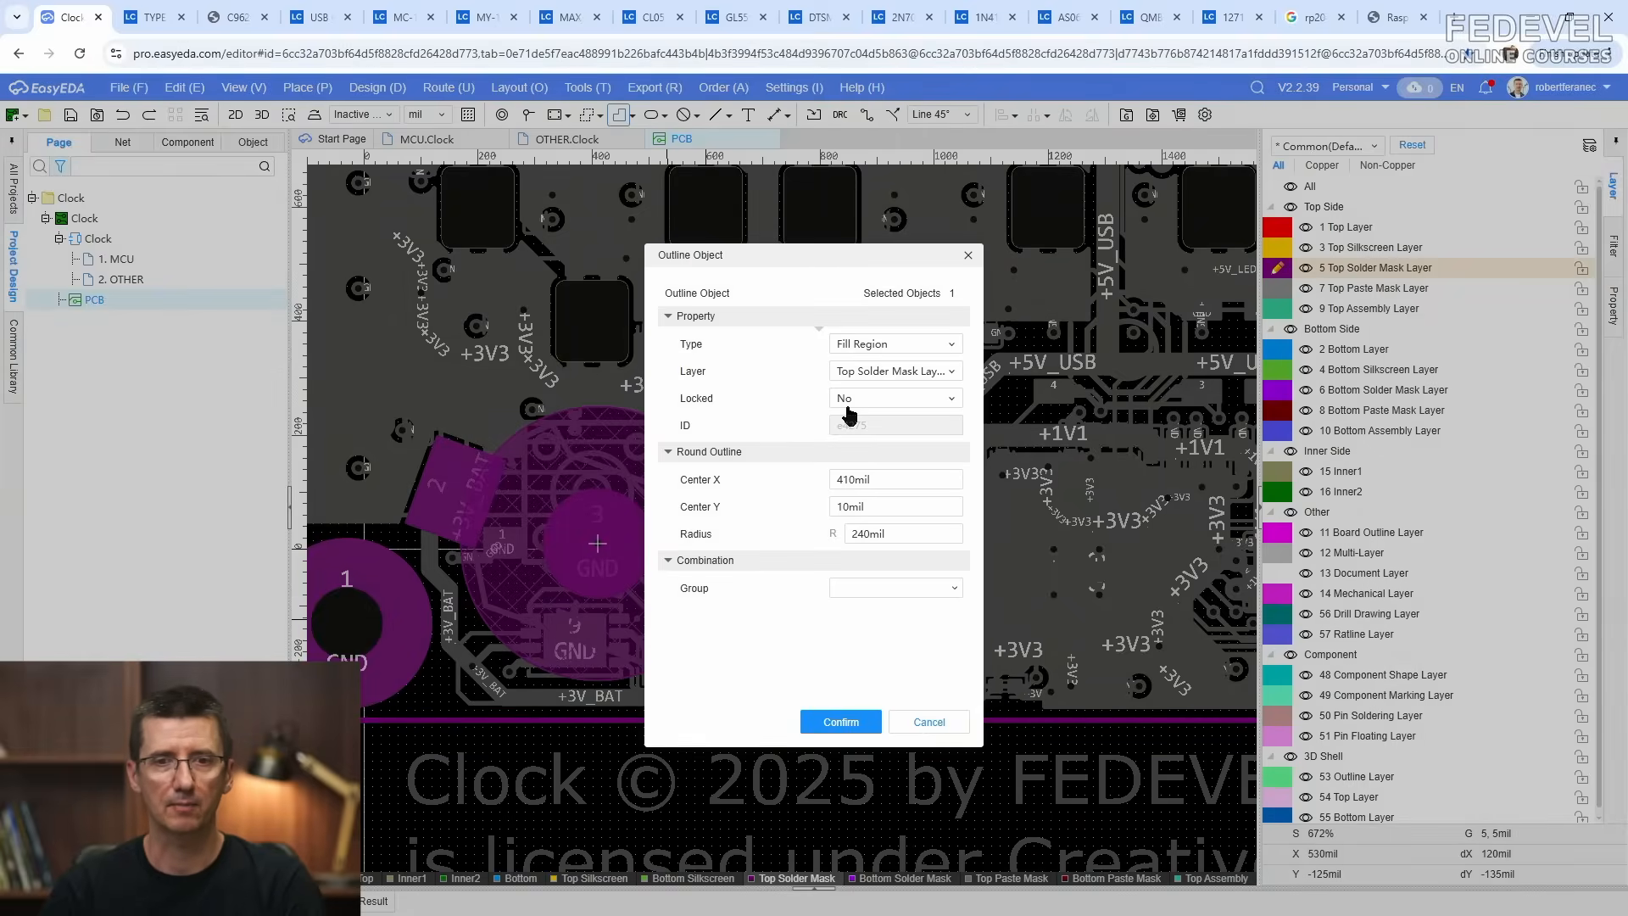
# Step: Set the circular solder mask fill region to locked, accept its properties and finish placing fill regions
pyautogui.click(947, 402)
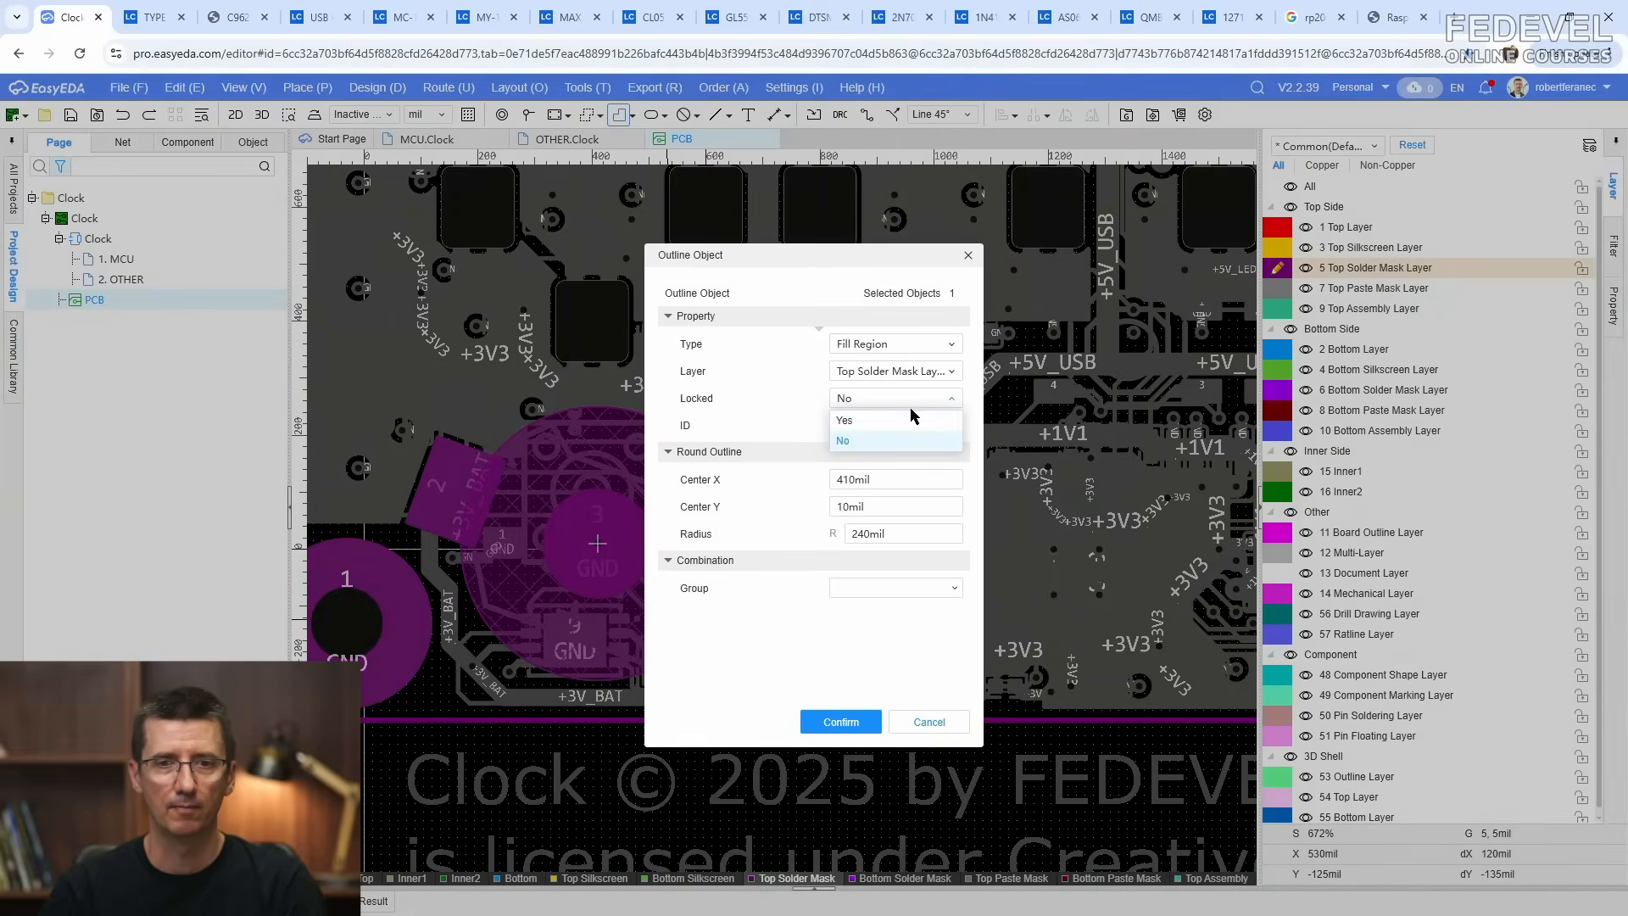
pyautogui.click(890, 438)
pyautogui.click(852, 721)
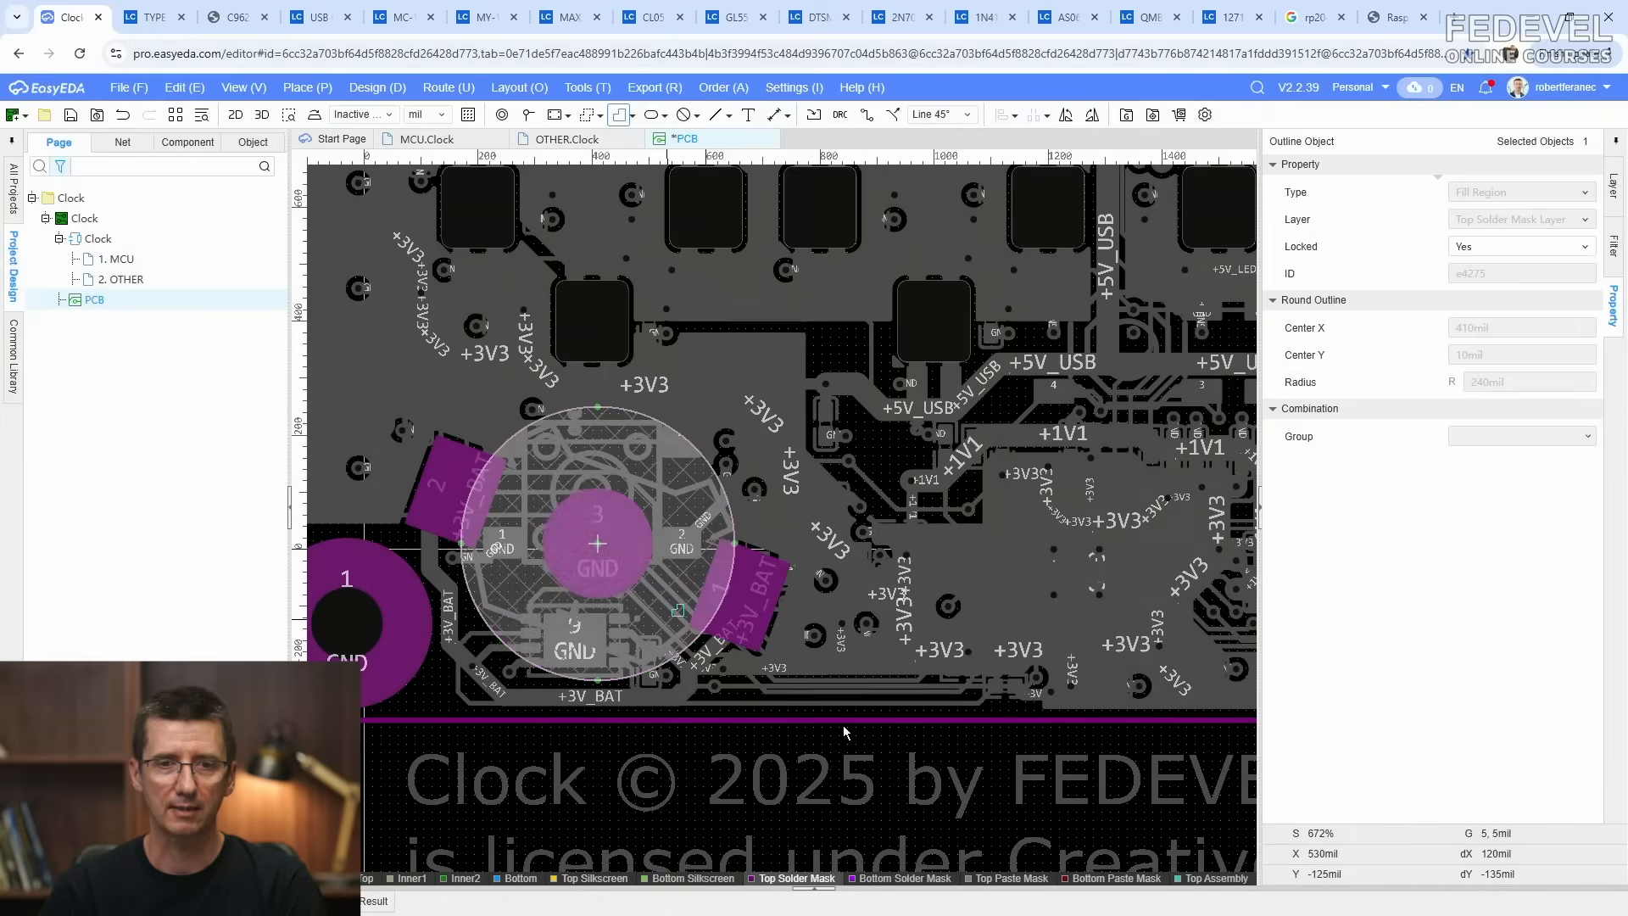
pyautogui.scroll(-2, 738, 780)
pyautogui.rightClick(416, 784)
pyautogui.click(417, 784)
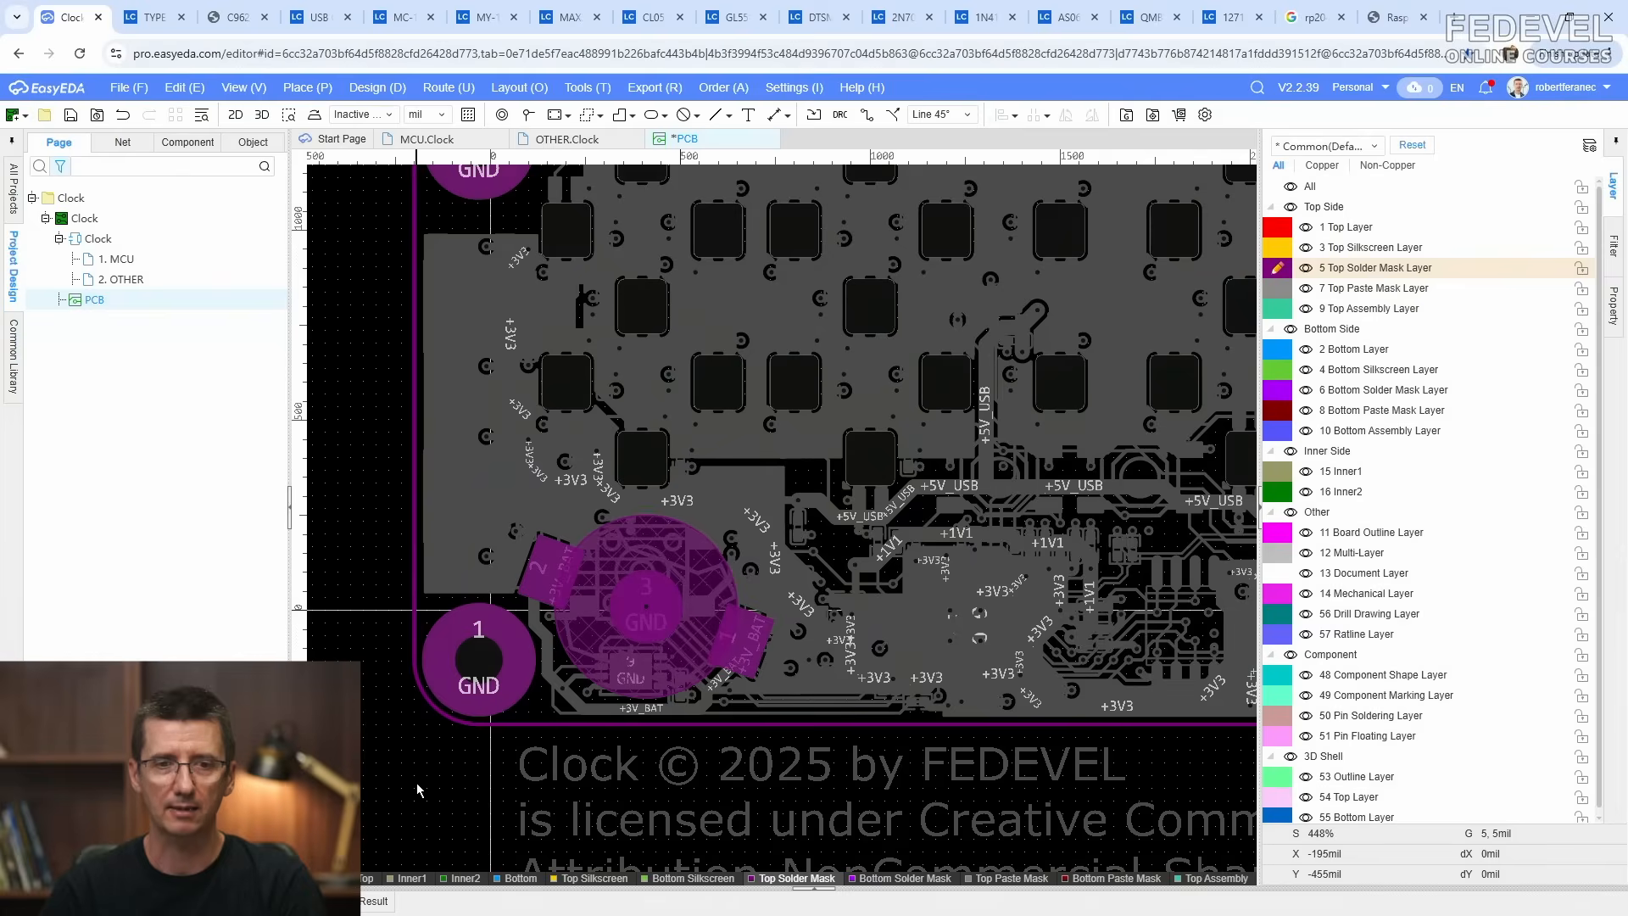
pyautogui.scroll(-1, 416, 790)
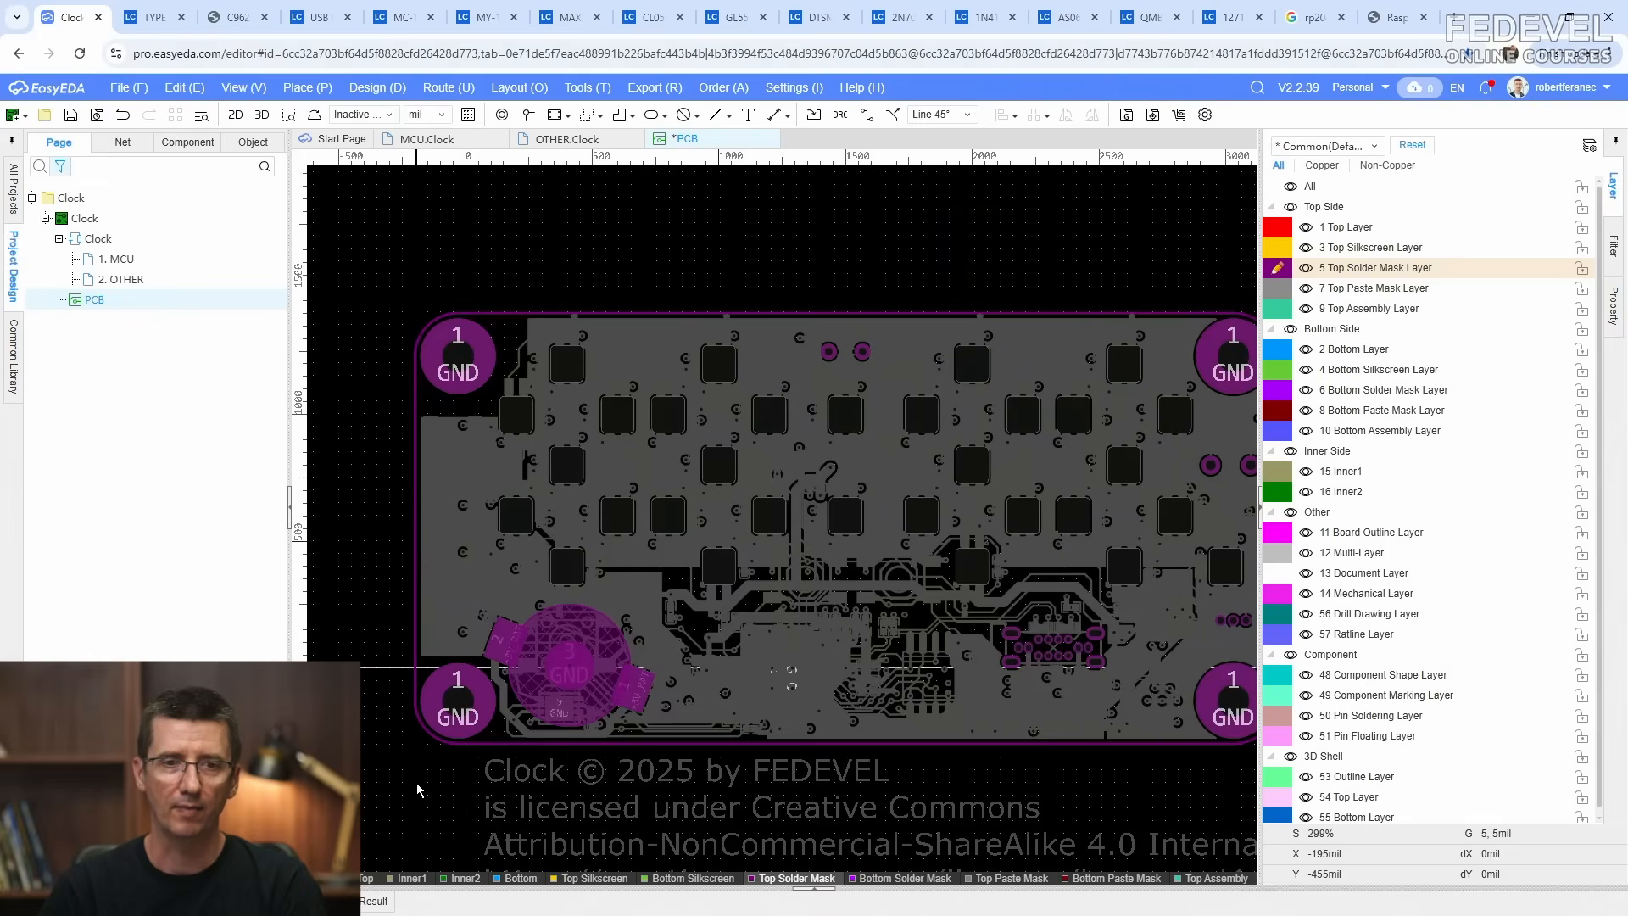
# Step: Examine the circular solder mask opening under the battery holder in the 3D view and return to the PCB layout
pyautogui.click(262, 116)
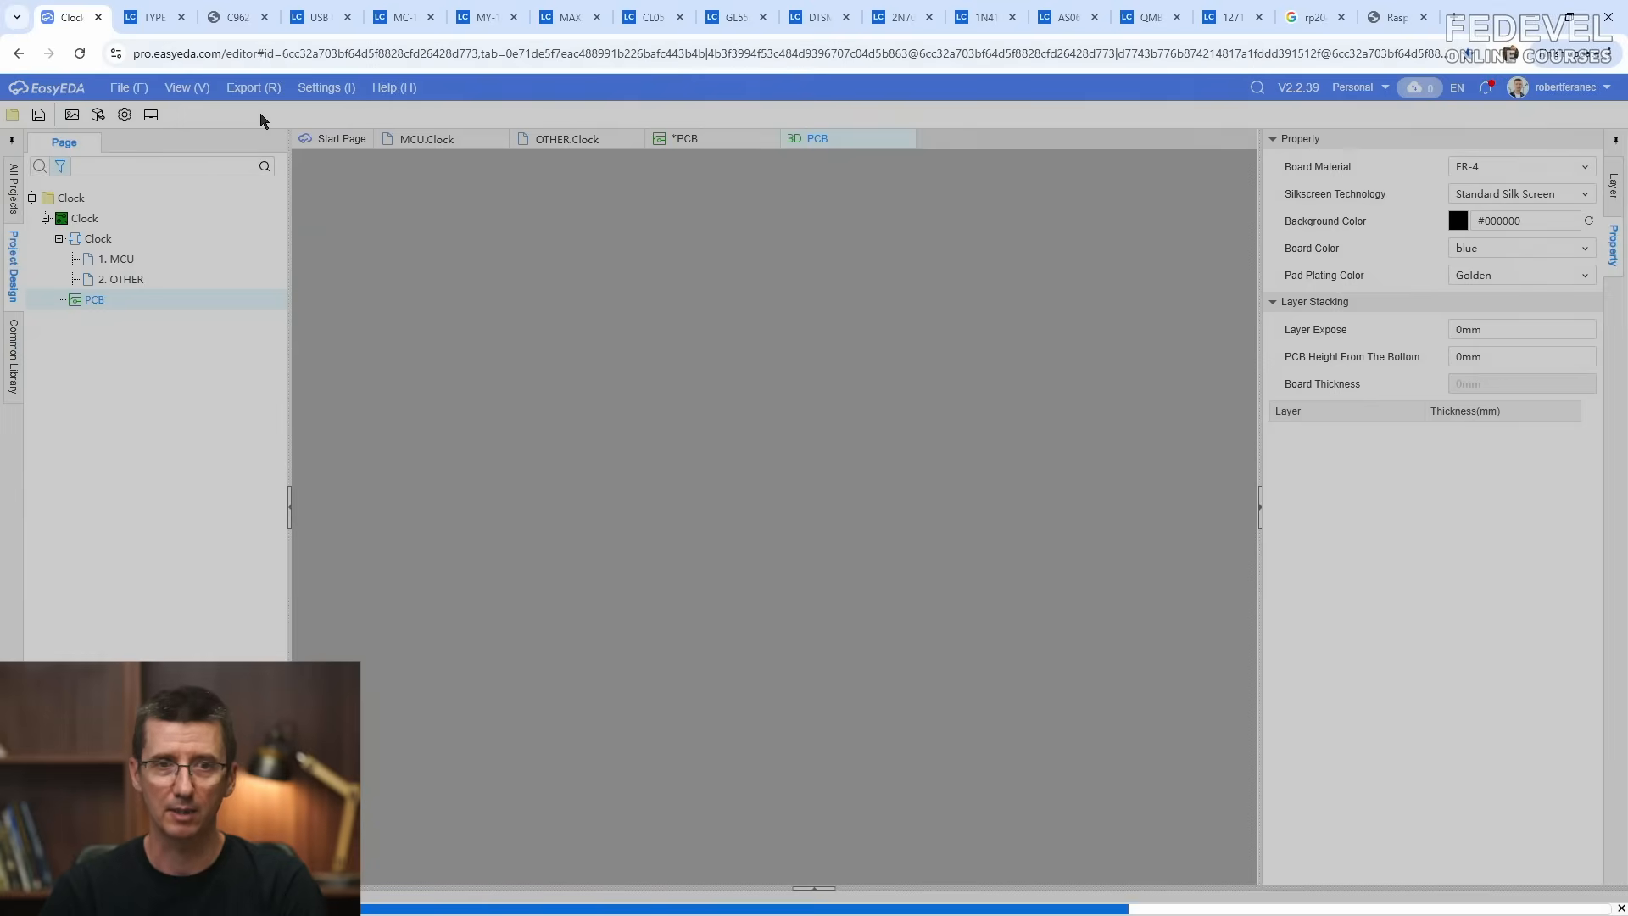
pyautogui.scroll(5, 413, 630)
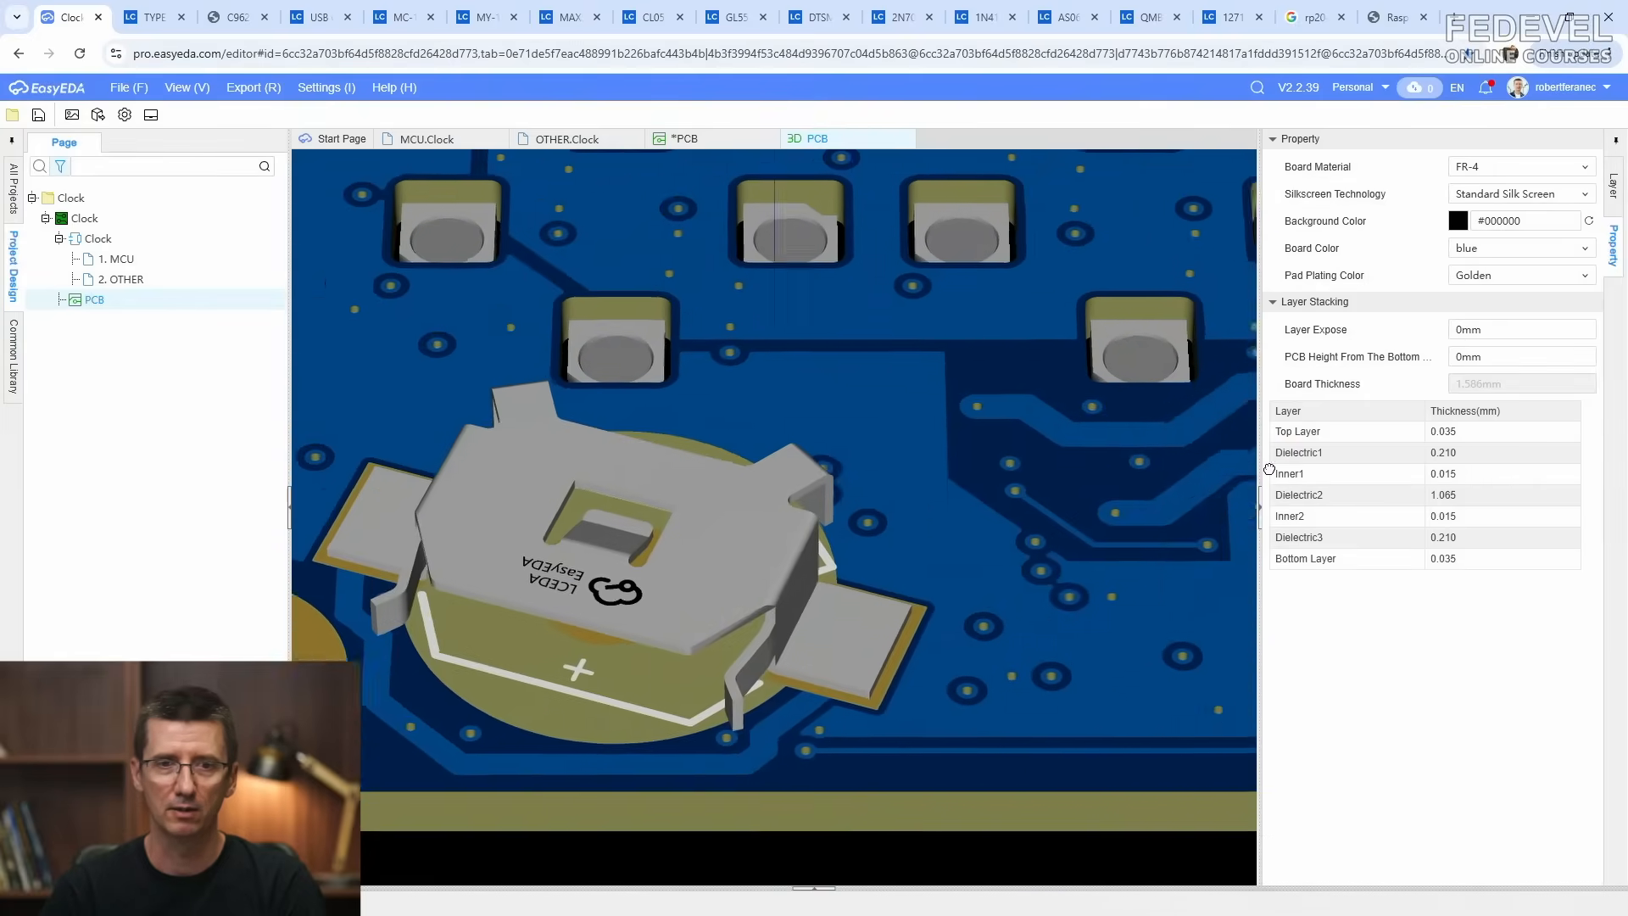
pyautogui.moveTo(711, 716); pyautogui.dragTo(700, 585)
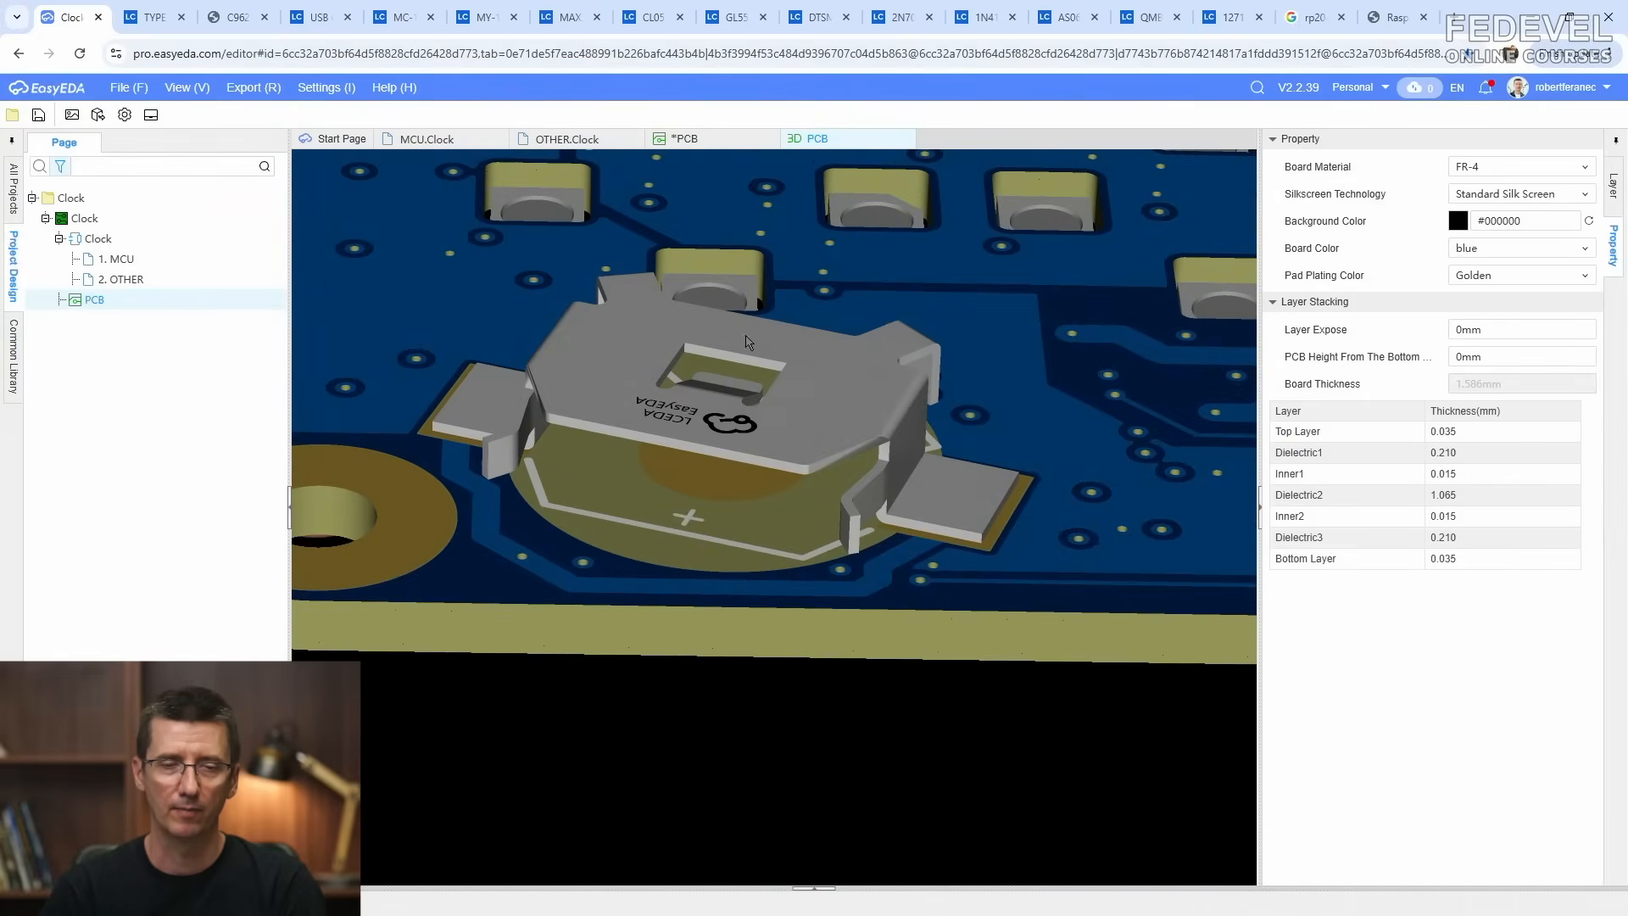
pyautogui.click(905, 138)
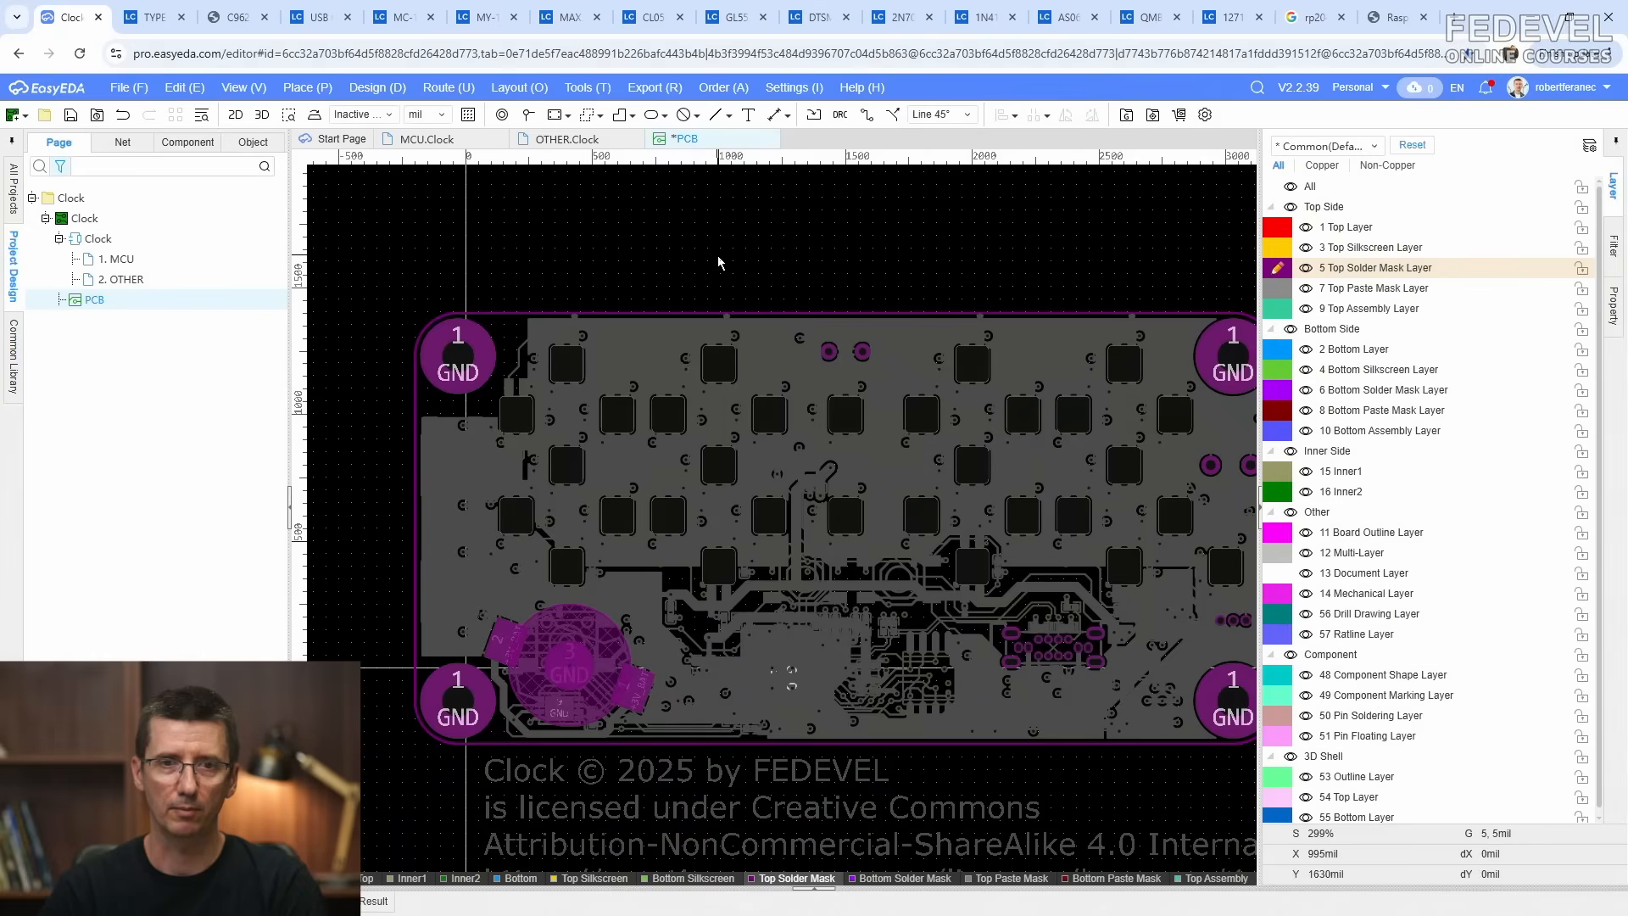
# Step: Make the Top Layer active again and save the PCB with the battery solder mask opening
pyautogui.click(1281, 229)
pyautogui.moveTo(809, 241); pyautogui.dragTo(707, 153, button='right')
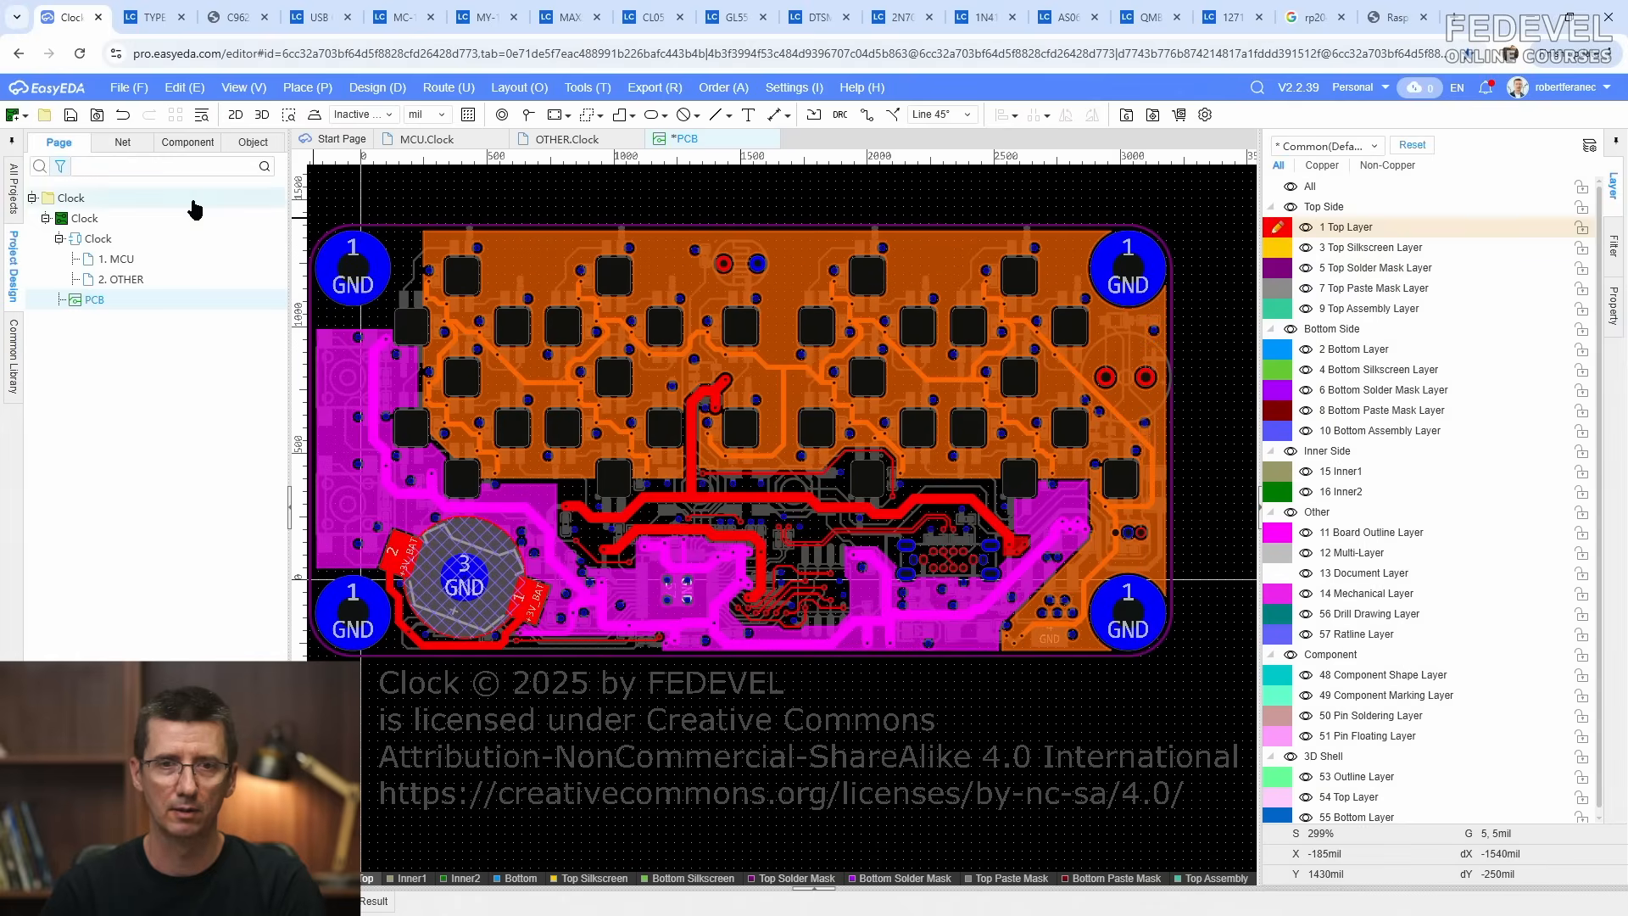
pyautogui.click(71, 119)
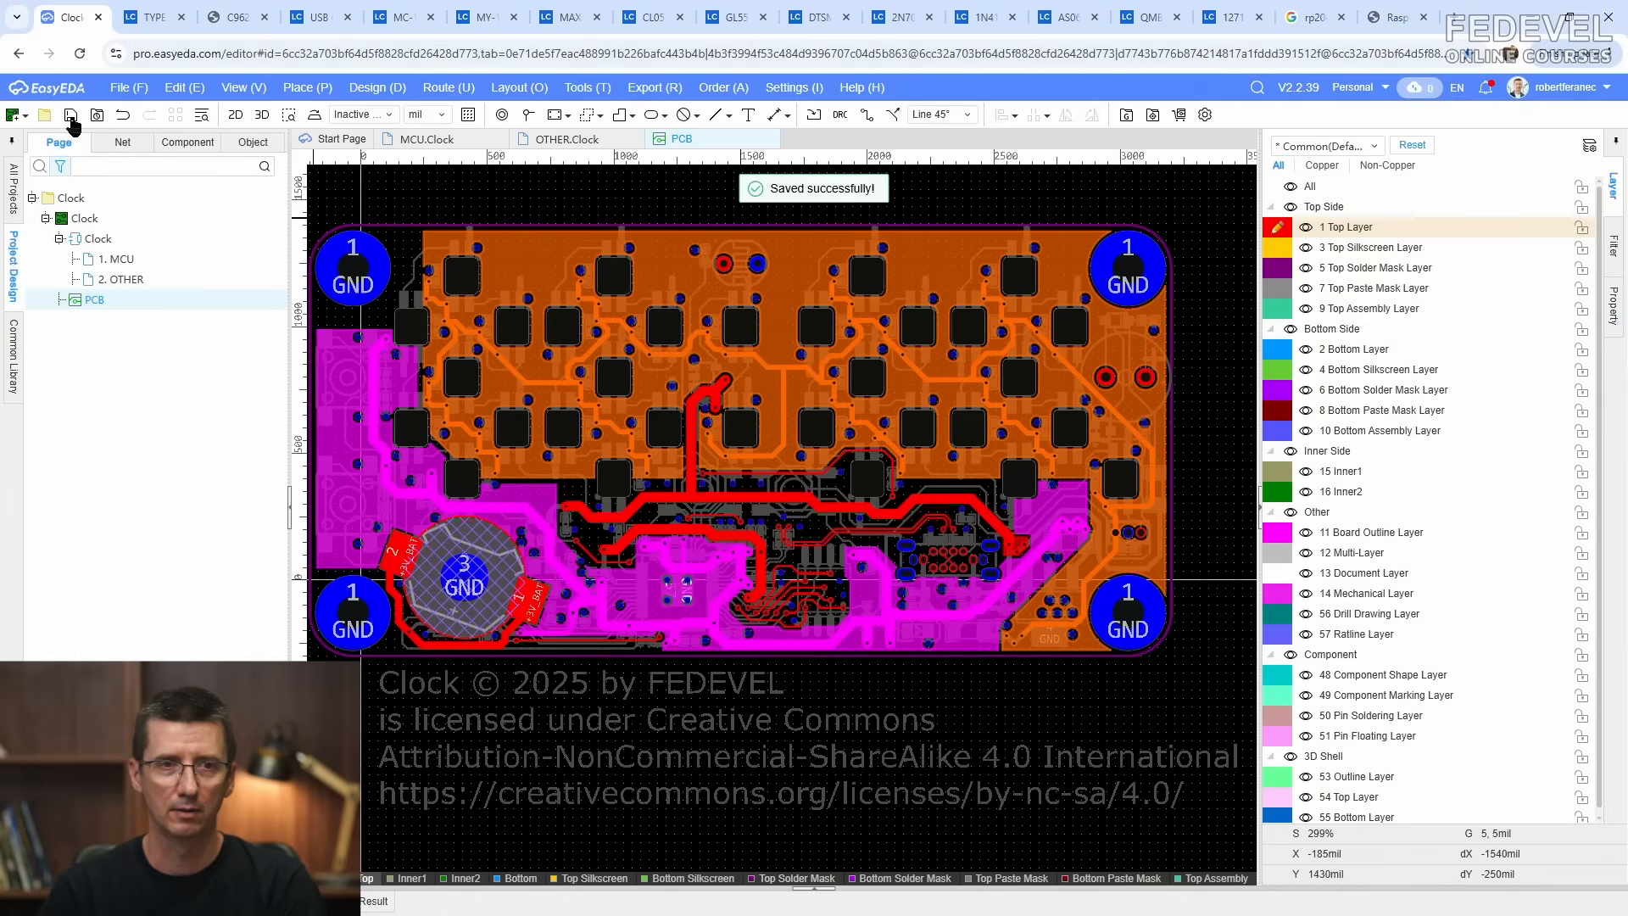
# Step: Make the Bottom Layer active and start a polygonal copper region just below the regulator's +3V3 pad 3, at X 2790 mil, Y -40 mil
pyautogui.press('b')
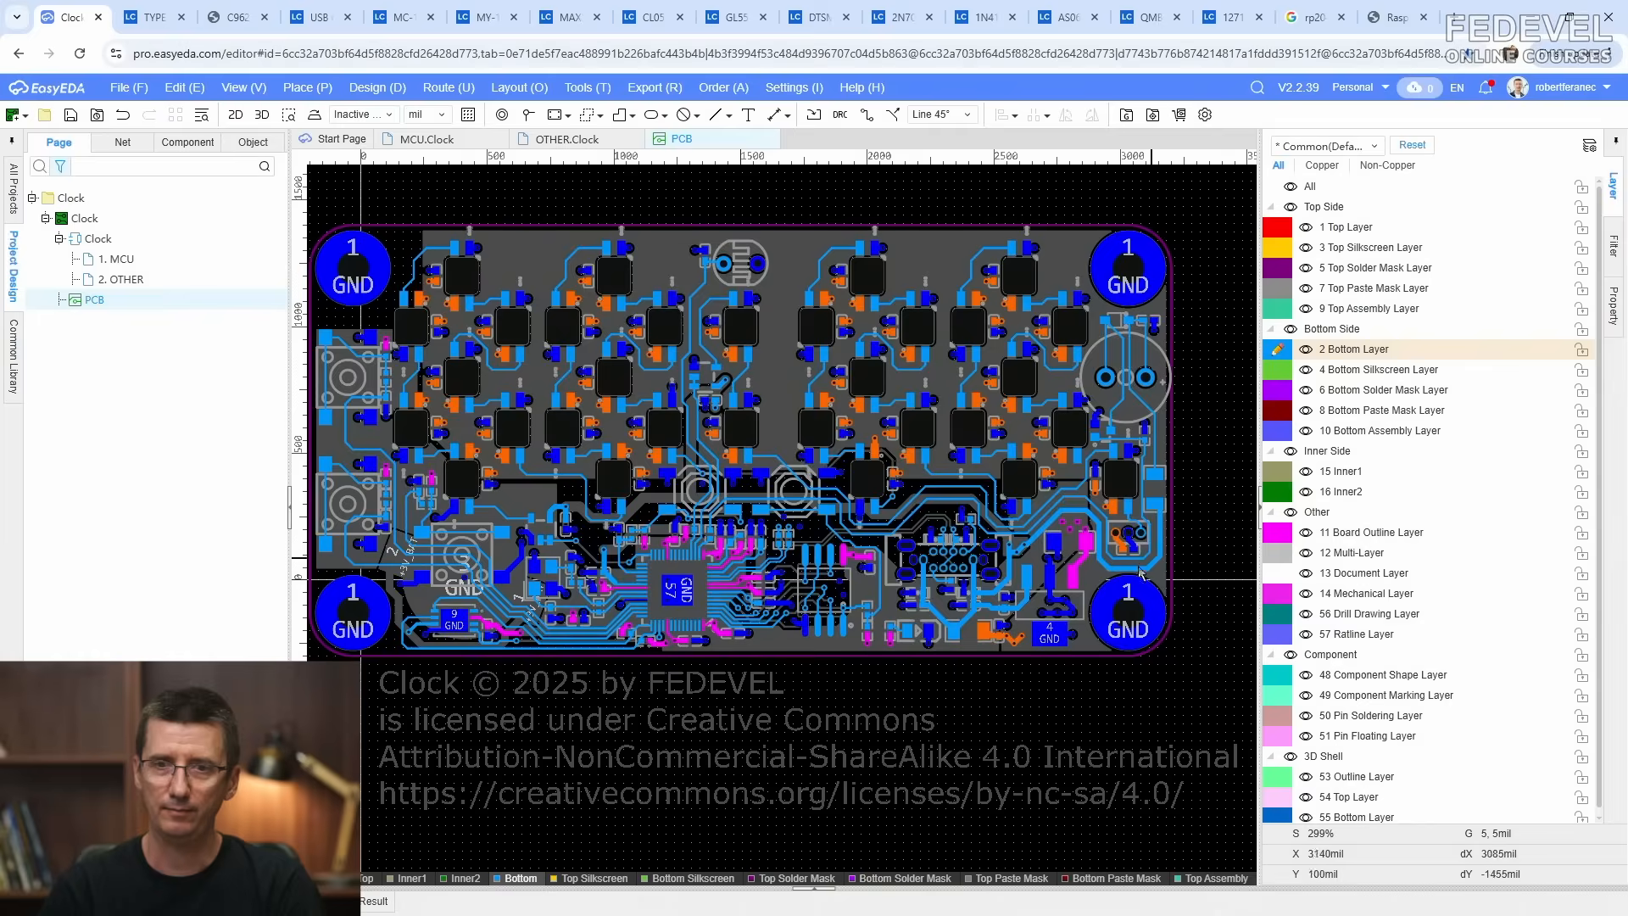
pyautogui.scroll(5, 1151, 600)
pyautogui.scroll(2, 944, 482)
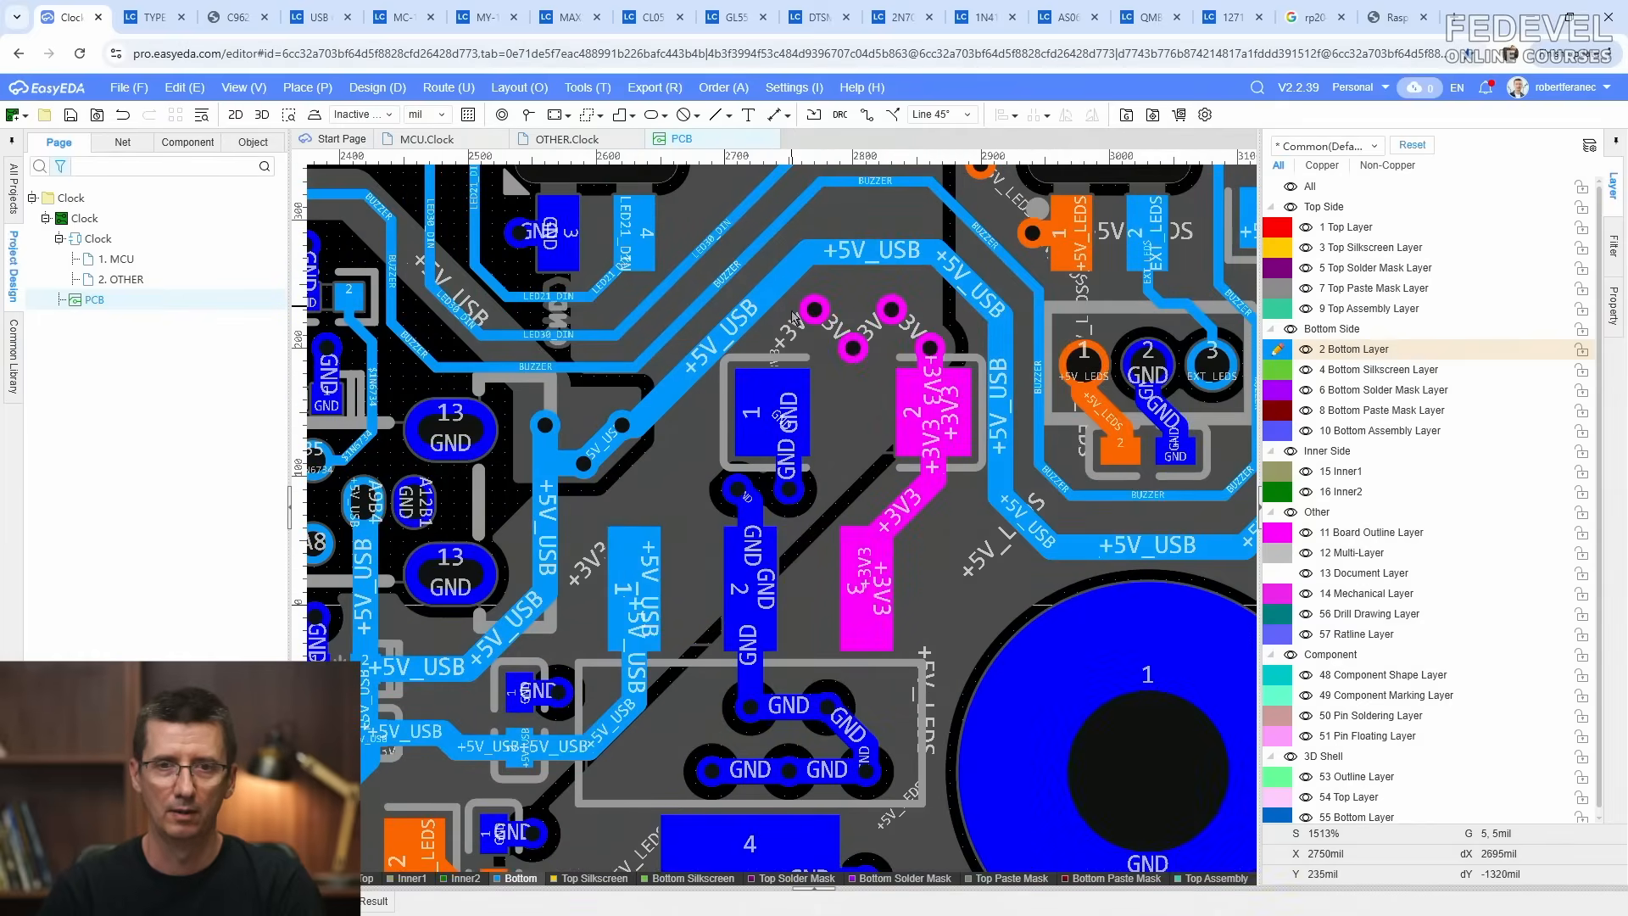
pyautogui.click(303, 87)
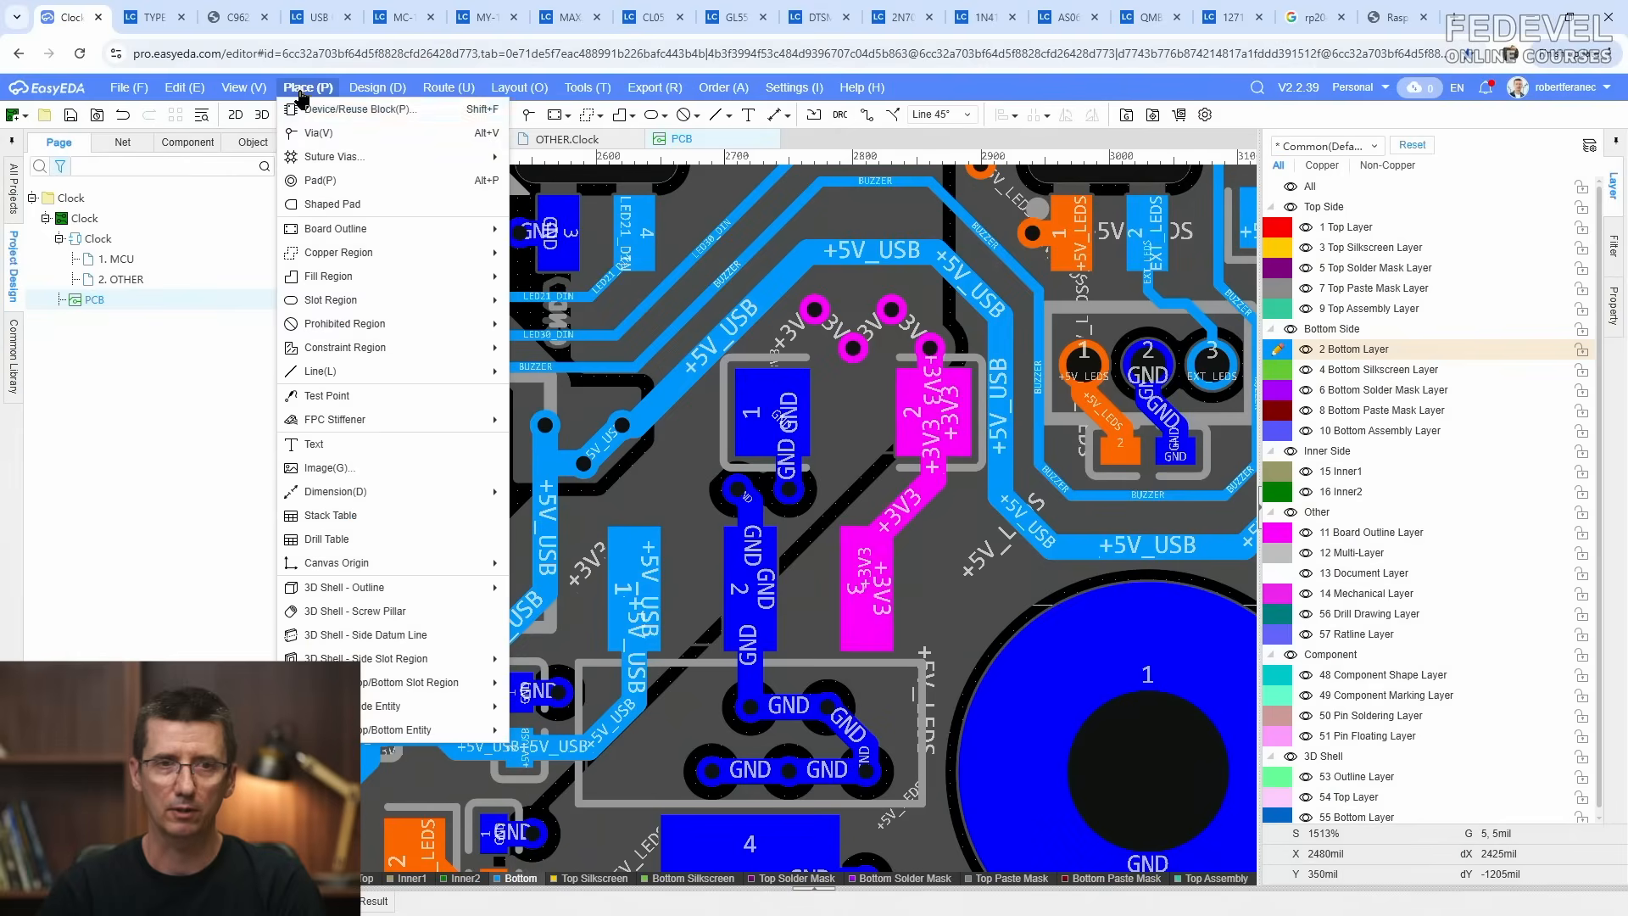
pyautogui.moveTo(330, 254)
pyautogui.click(554, 298)
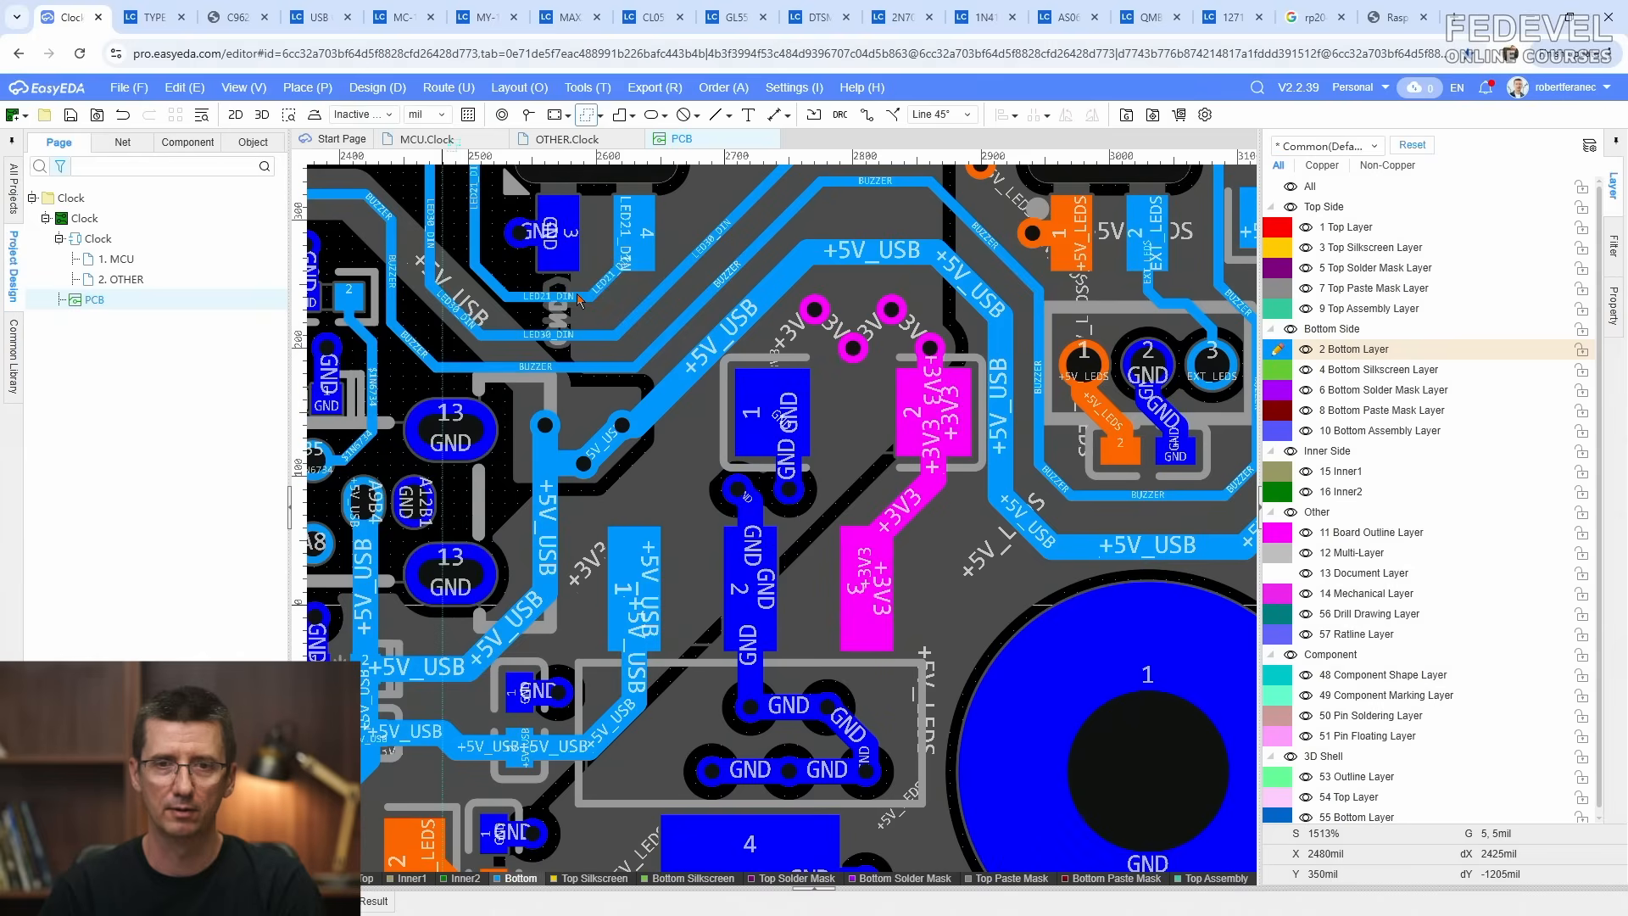
pyautogui.scroll(2, 831, 647)
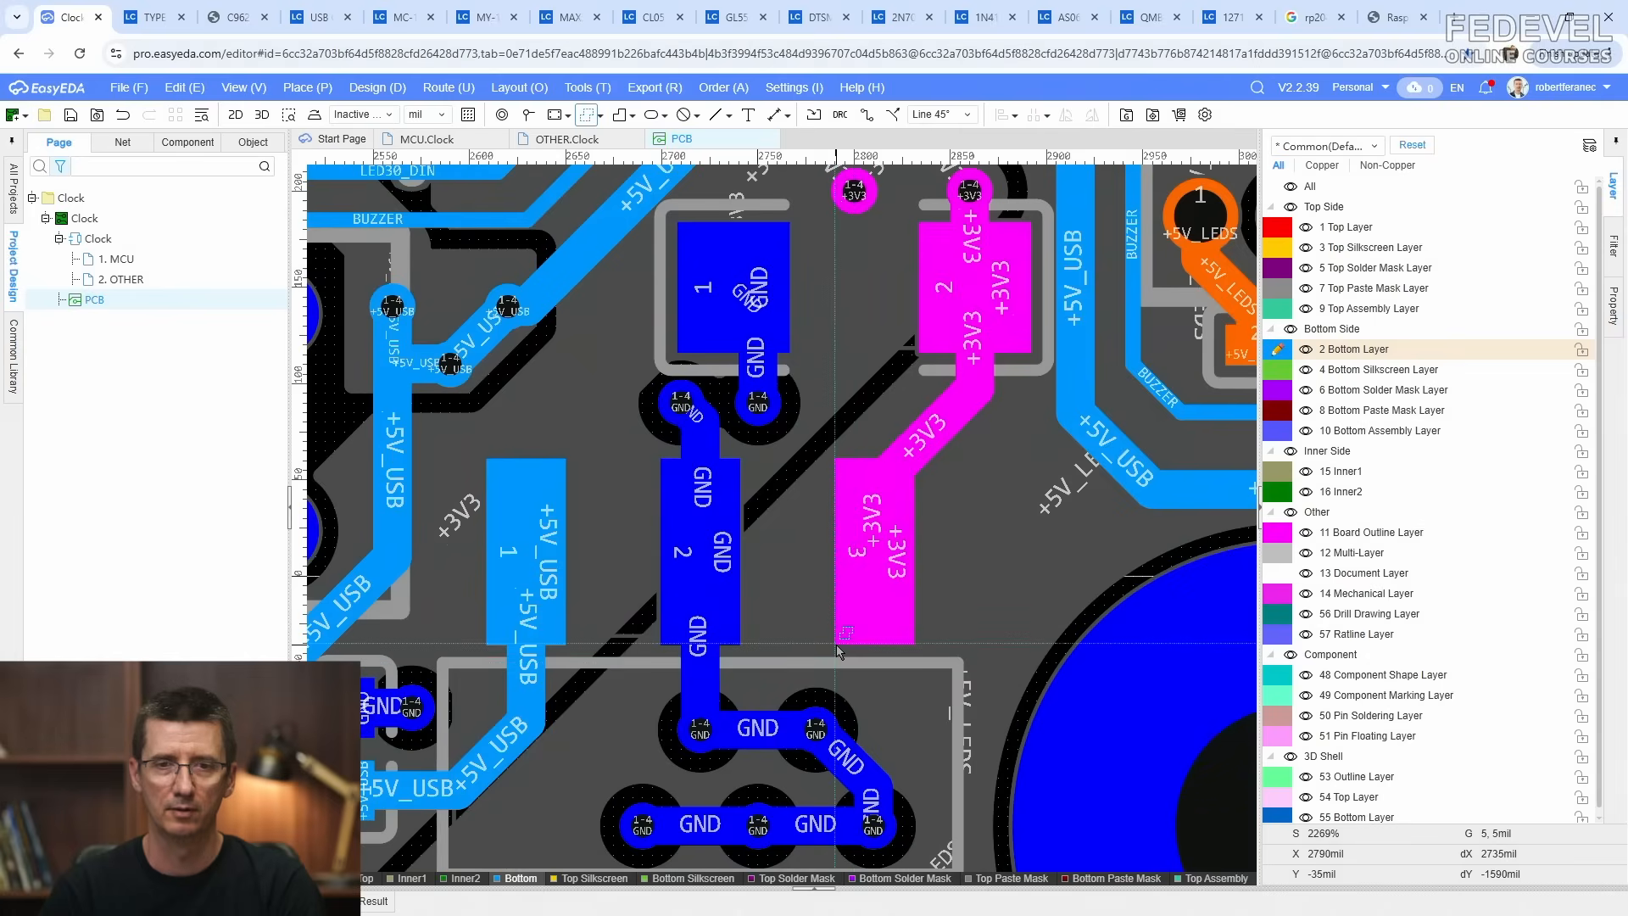
pyautogui.scroll(1, 838, 652)
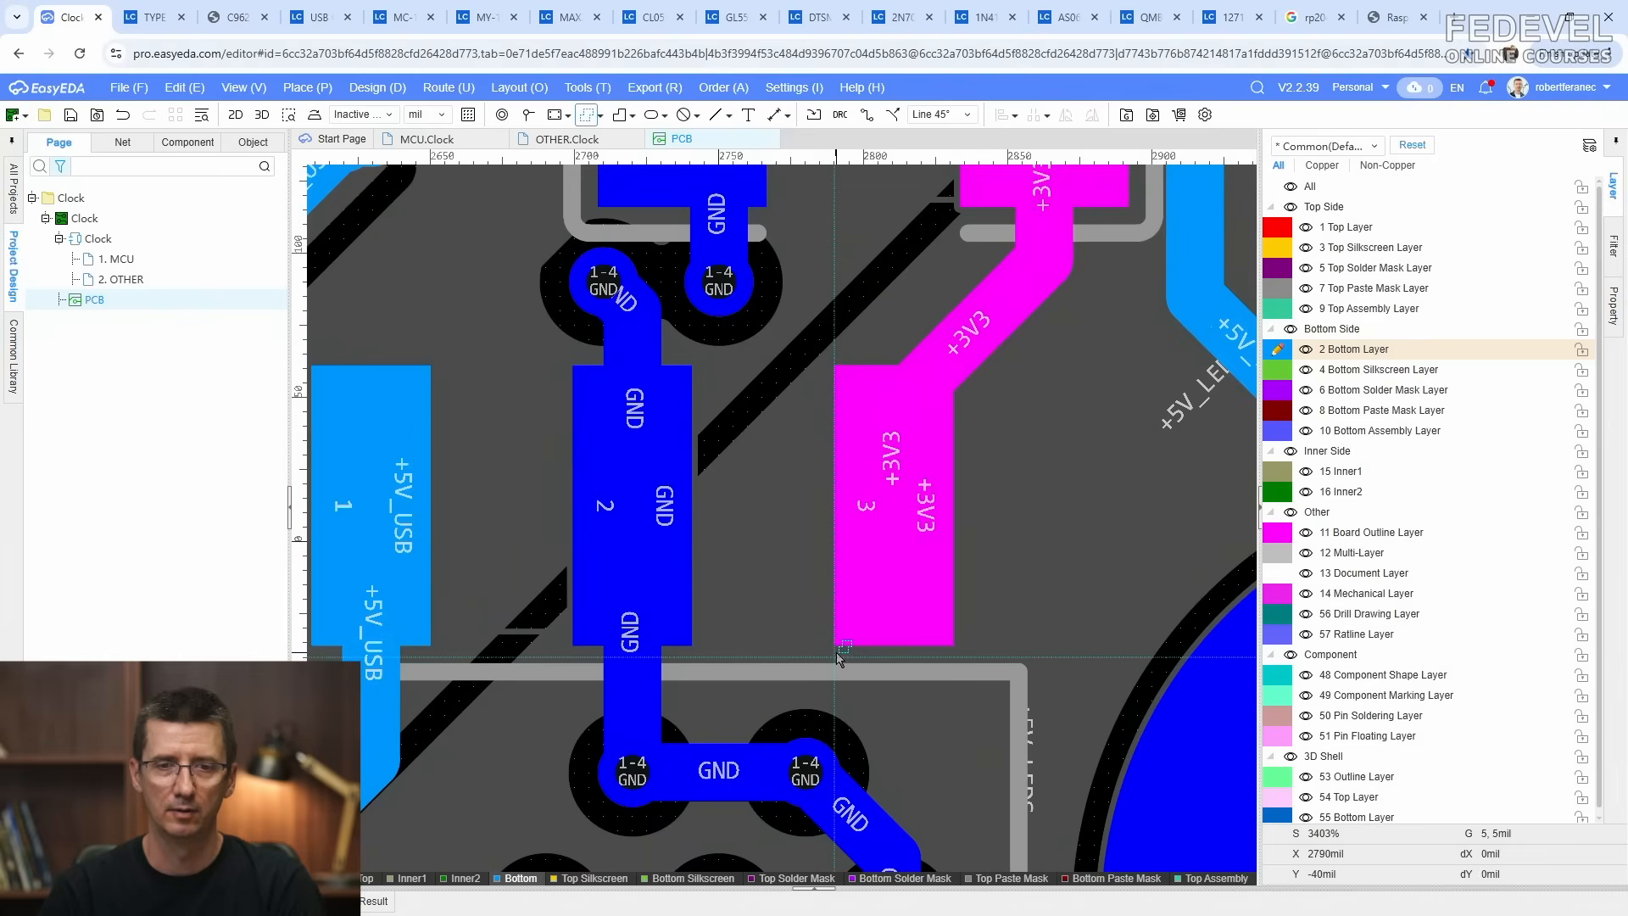
pyautogui.click(836, 649)
# Step: Run the copper region outline up past the neighbouring two-pad component's +3V3 pad 2 and around the group of +3V3 vias
pyautogui.scroll(-2, 836, 650)
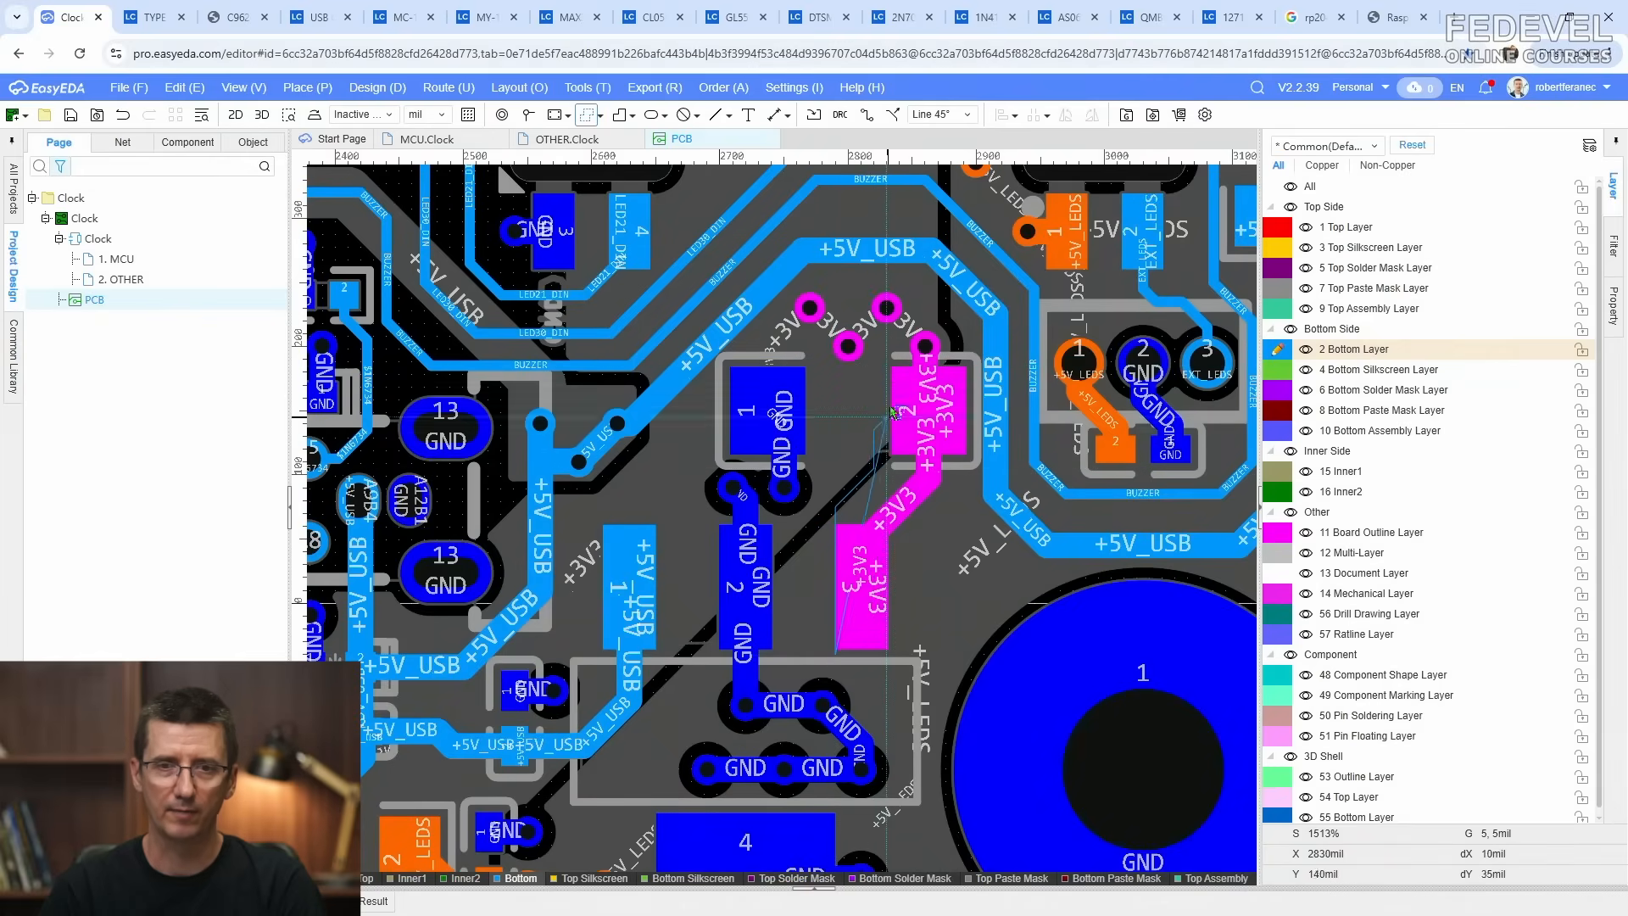
pyautogui.scroll(2, 874, 360)
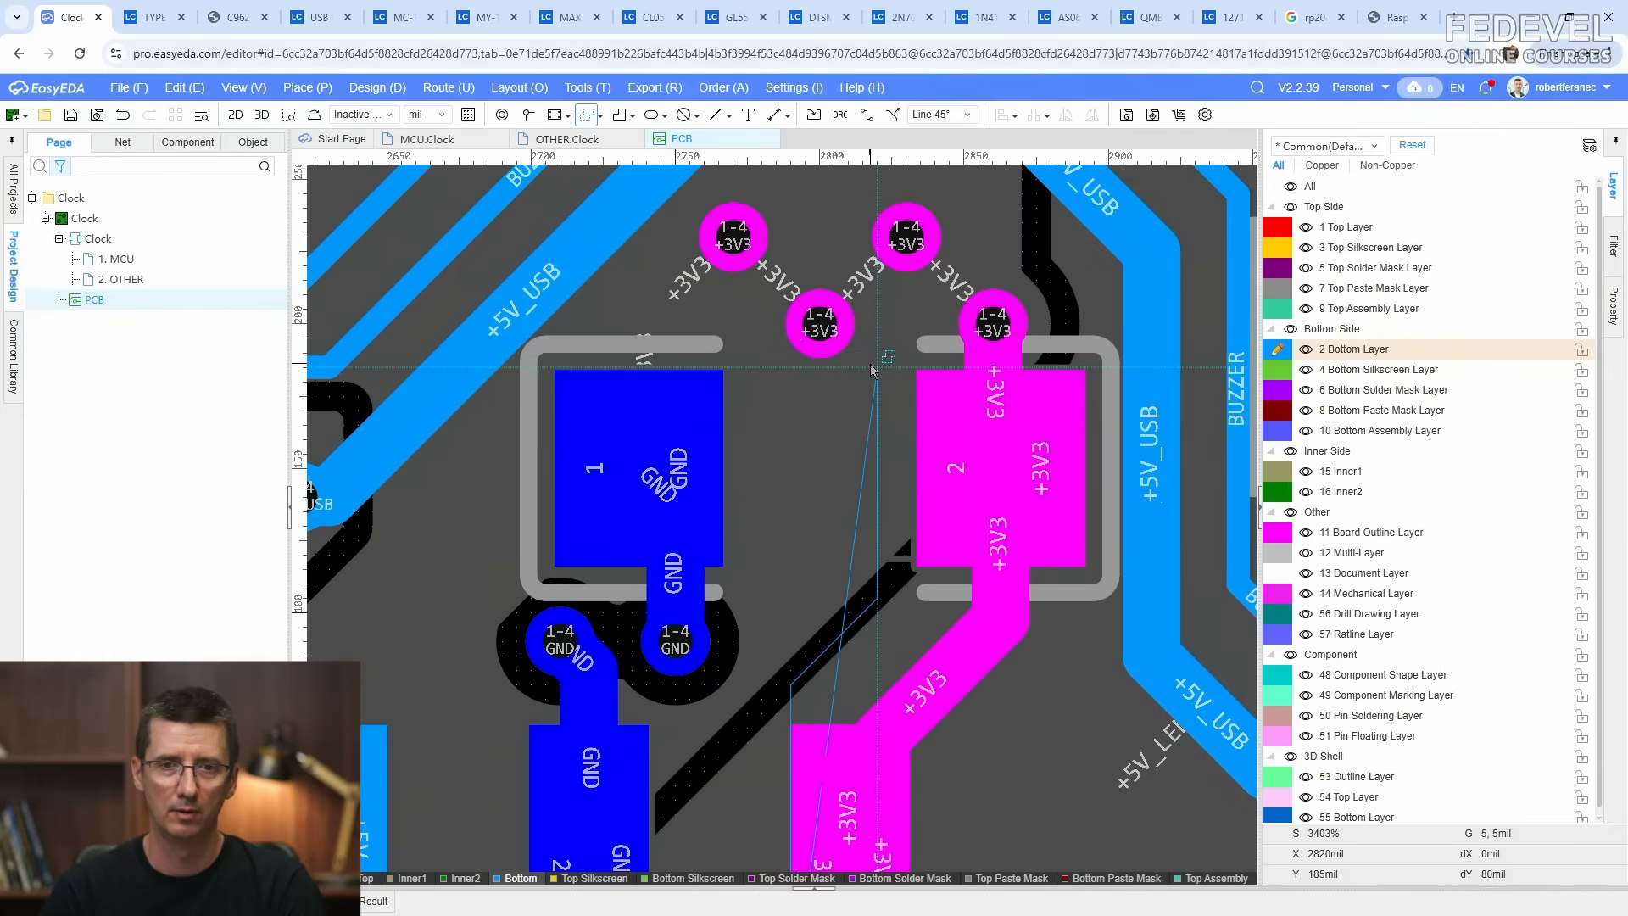
pyautogui.click(875, 367)
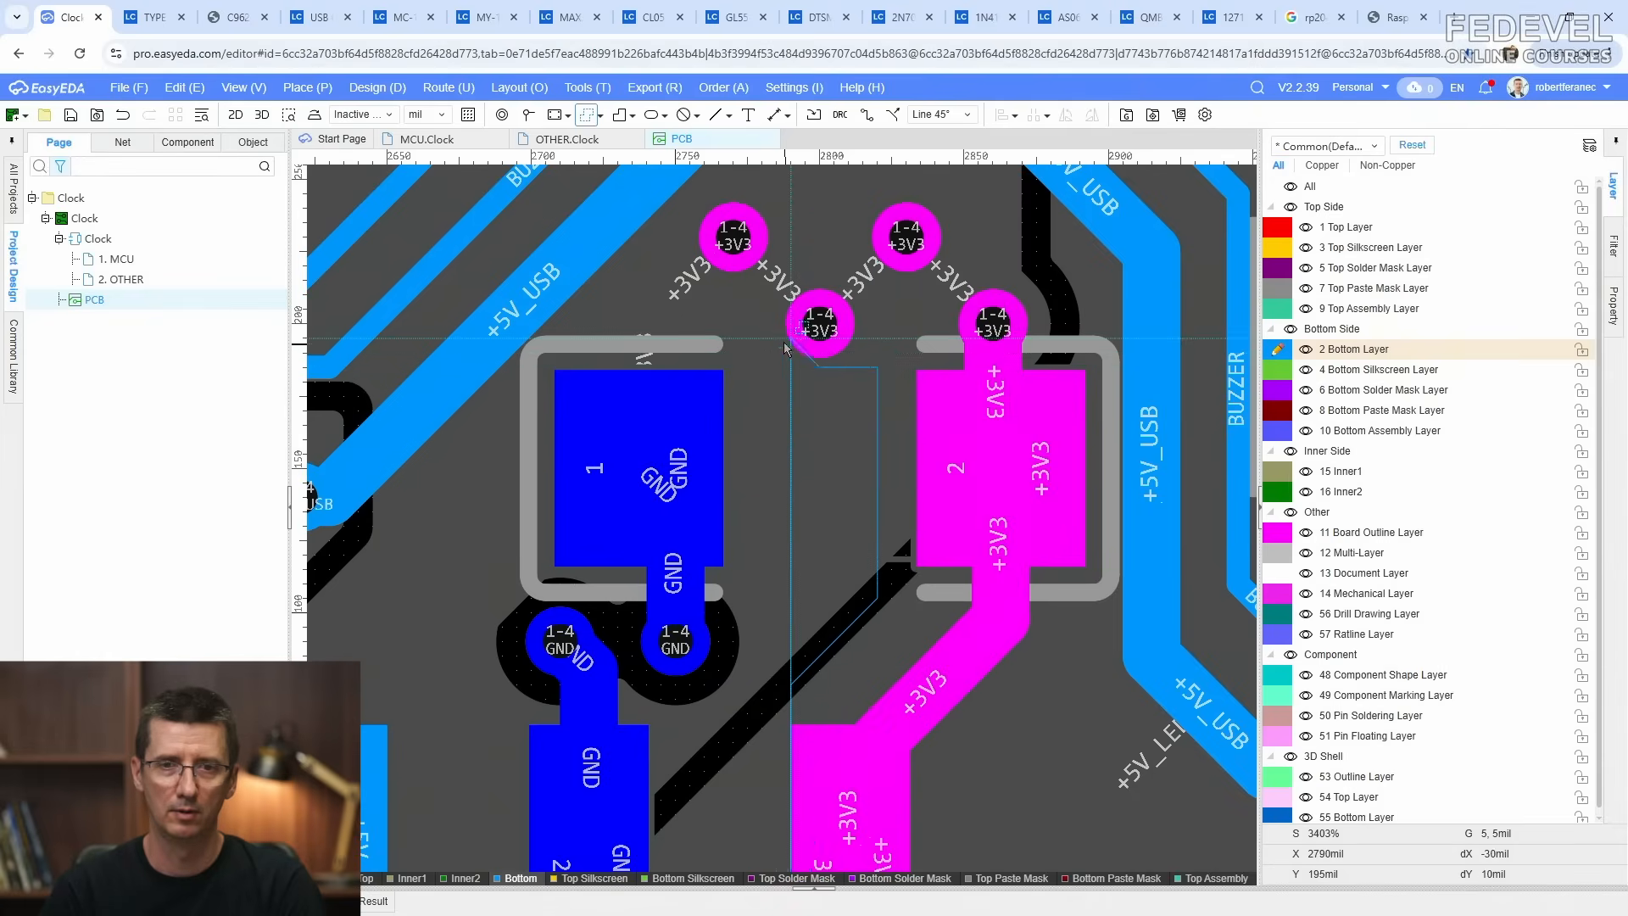
pyautogui.click(714, 303)
pyautogui.scroll(2, 714, 305)
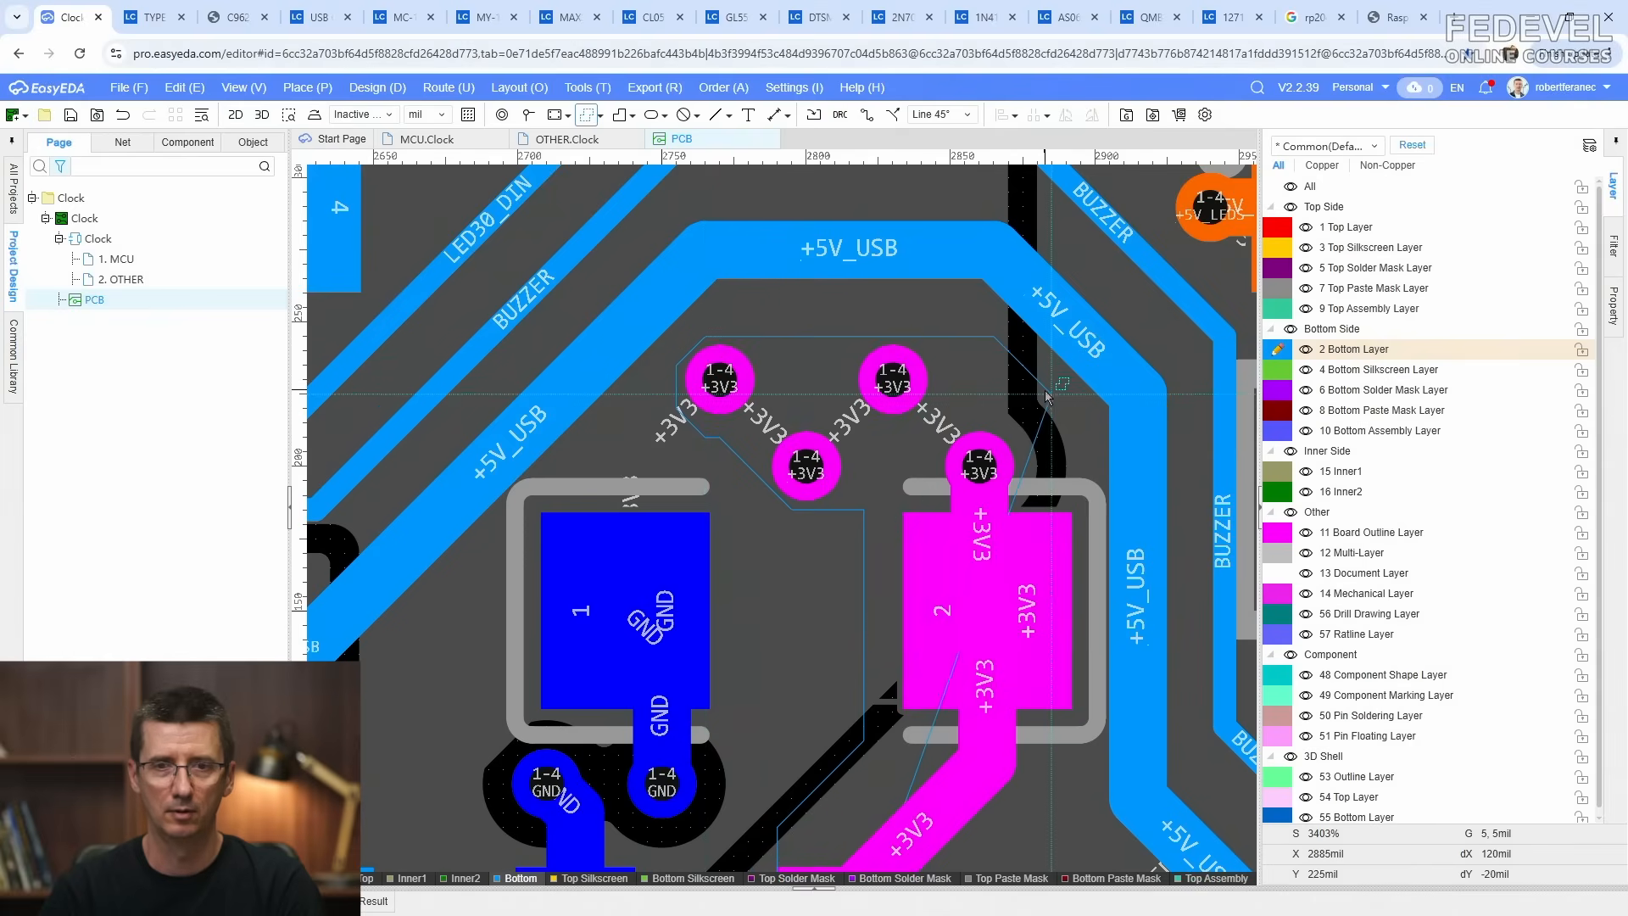
pyautogui.click(1076, 443)
# Step: Bring the outline down the outer side of the +3V3 pads and close it at its starting corner by regulator pad 3
pyautogui.moveTo(1076, 444); pyautogui.dragTo(1056, 288, button='right')
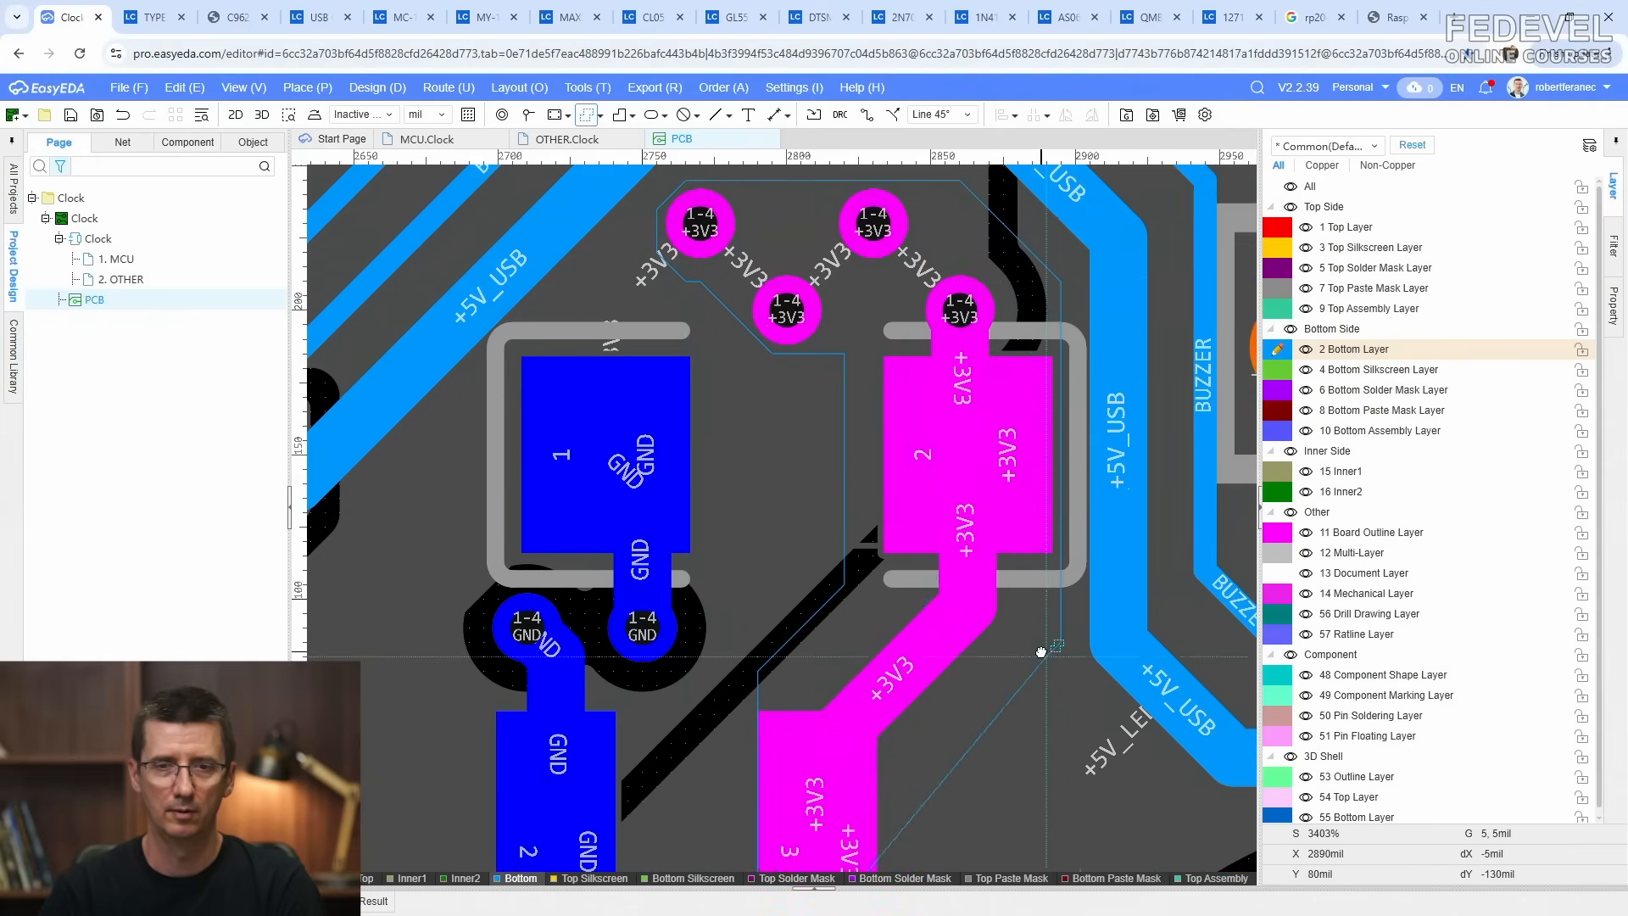
pyautogui.moveTo(1052, 652); pyautogui.dragTo(1029, 361, button='right')
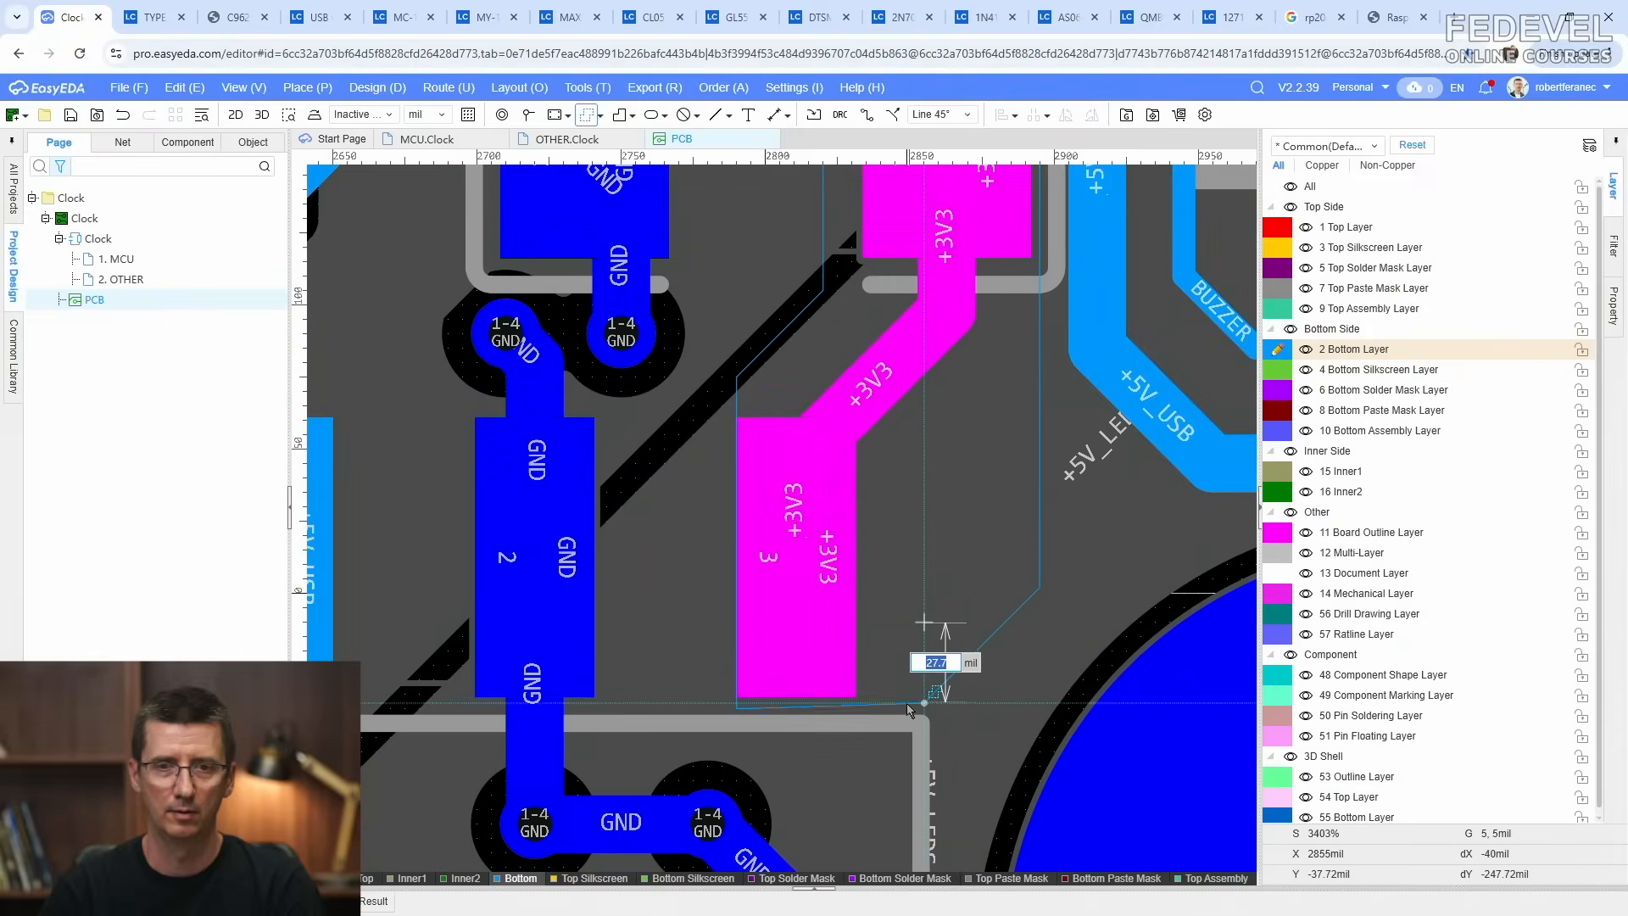
pyautogui.scroll(1, 923, 694)
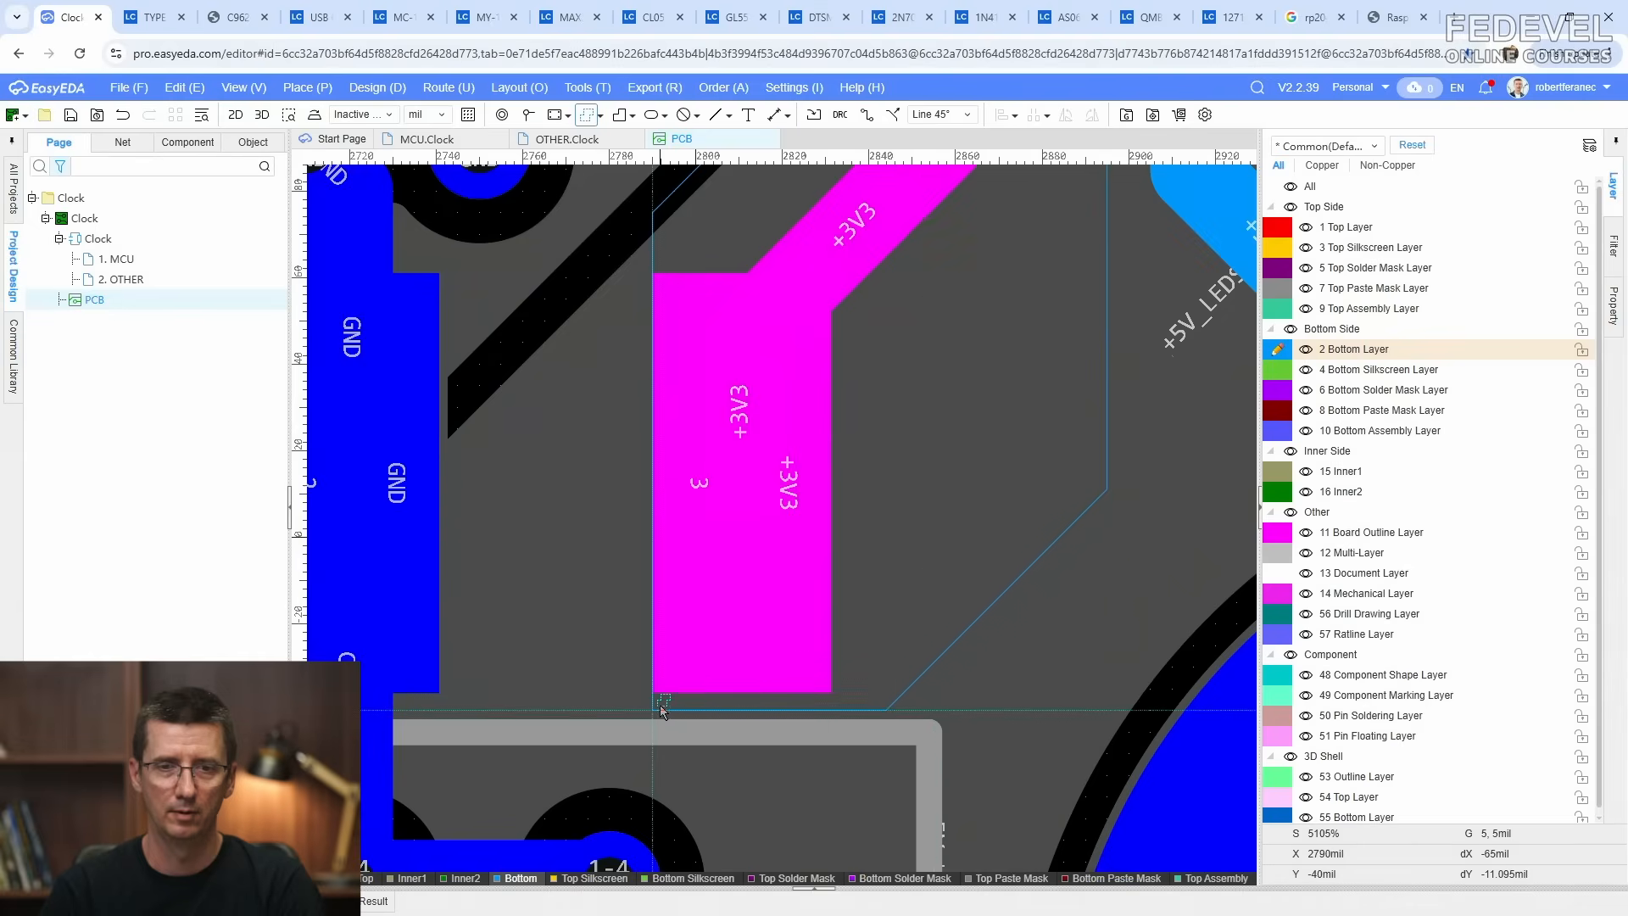
pyautogui.click(658, 707)
# Step: Accept the outline as a solid Bottom Layer copper region on net +3V3, finish placing regions and save the PCB
pyautogui.moveTo(842, 263); pyautogui.dragTo(491, 269)
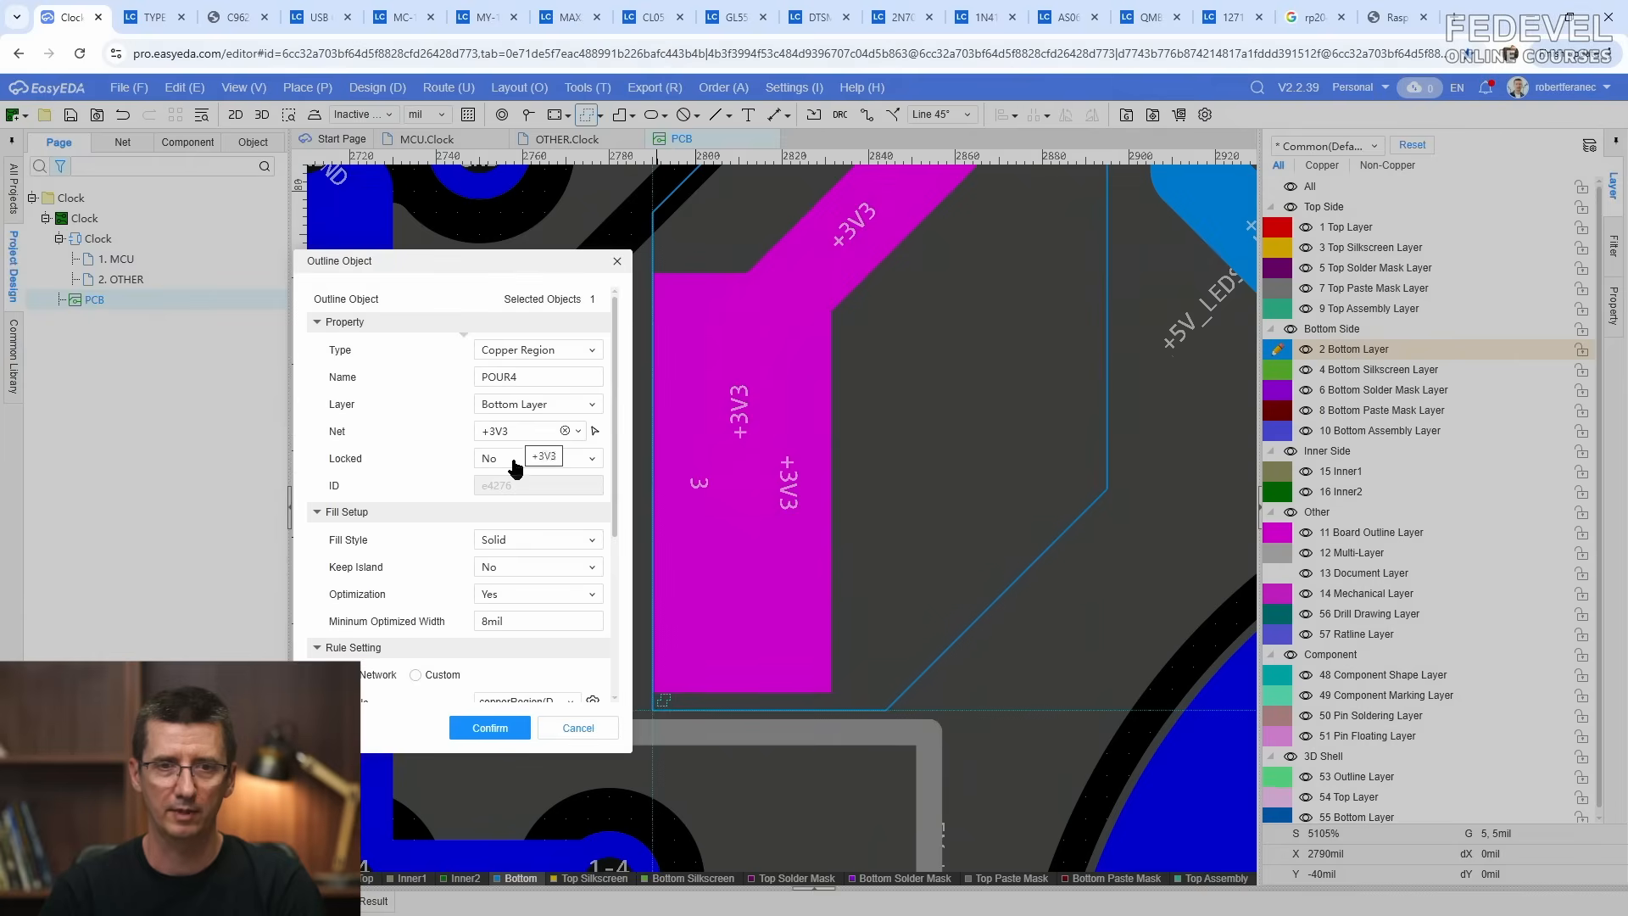
pyautogui.click(490, 727)
pyautogui.scroll(-3, 817, 600)
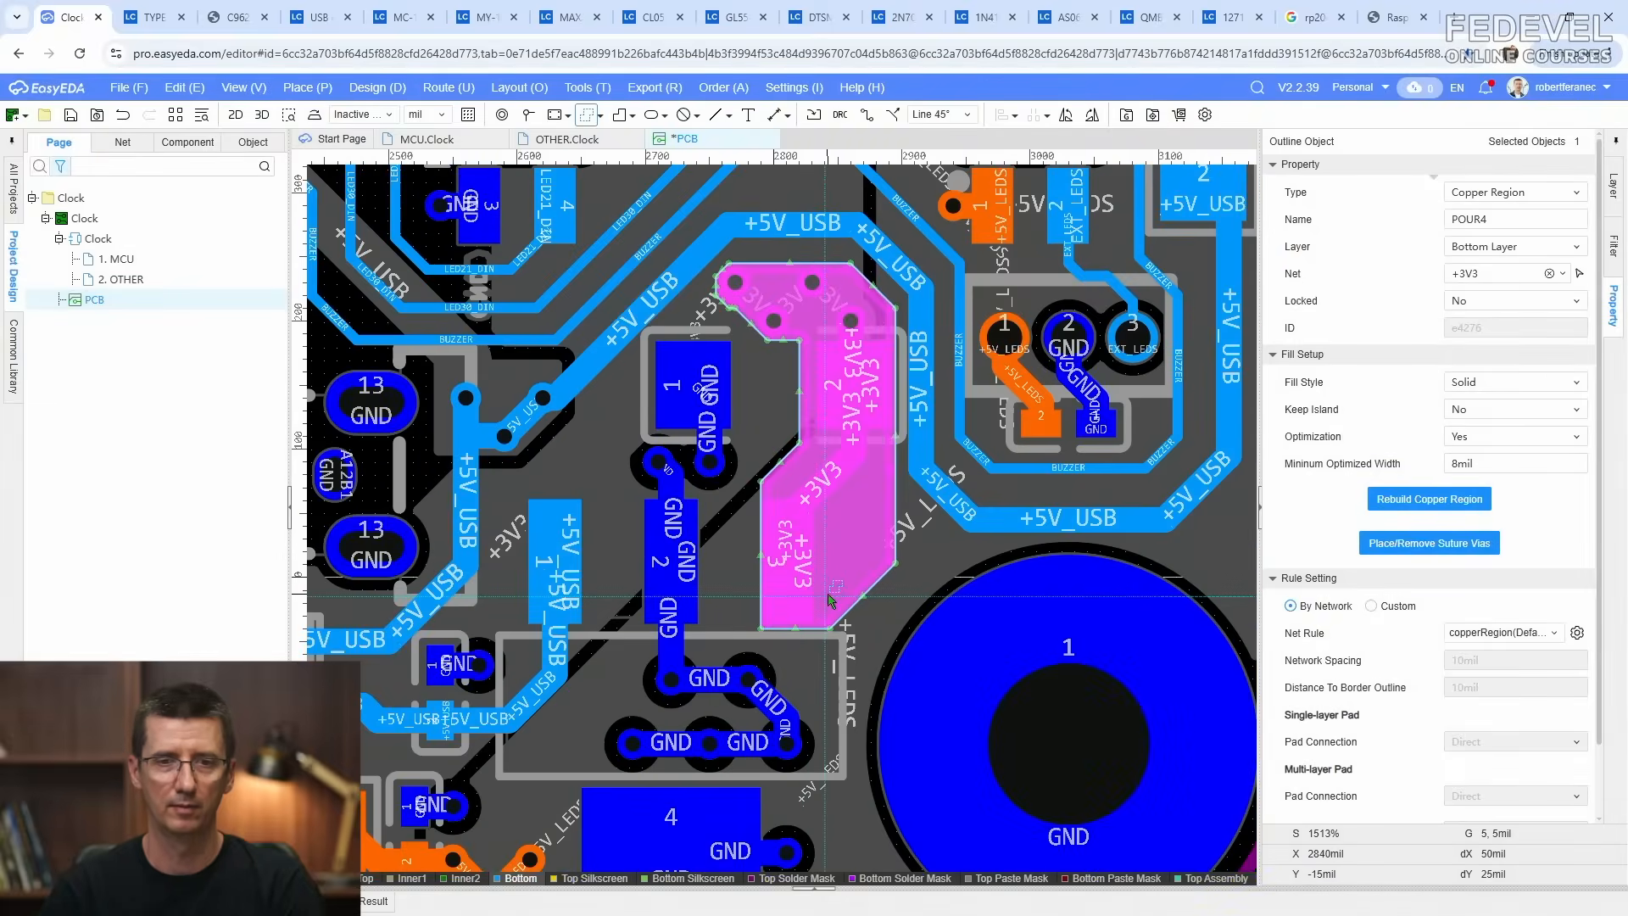
pyautogui.scroll(-2, 882, 547)
pyautogui.click(1052, 523)
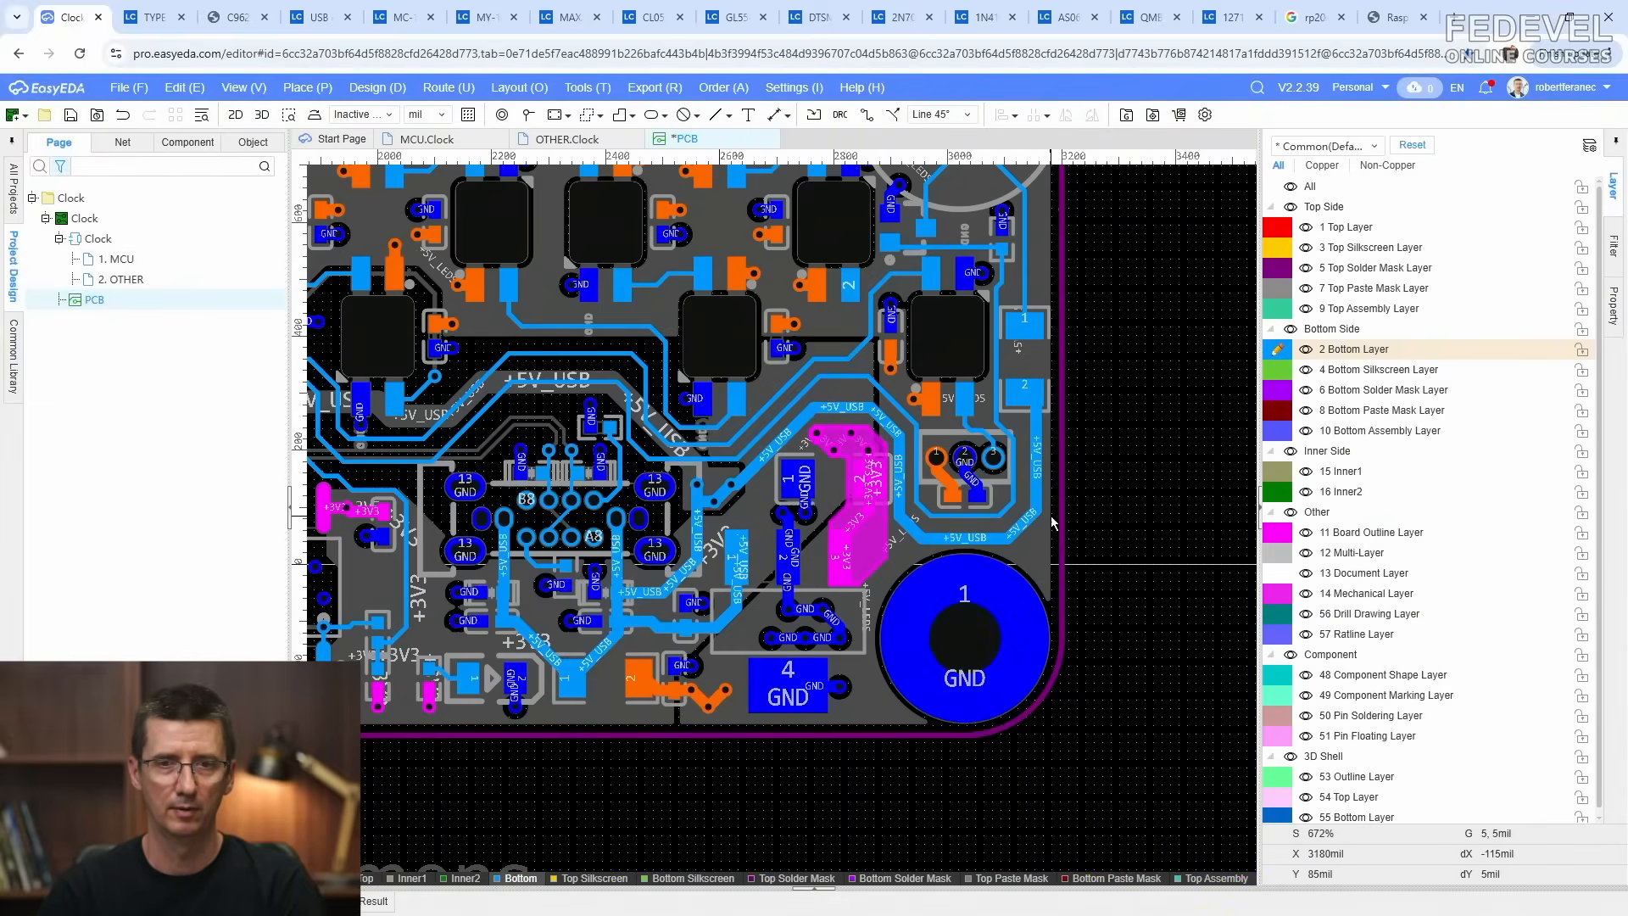
pyautogui.scroll(-2, 1161, 540)
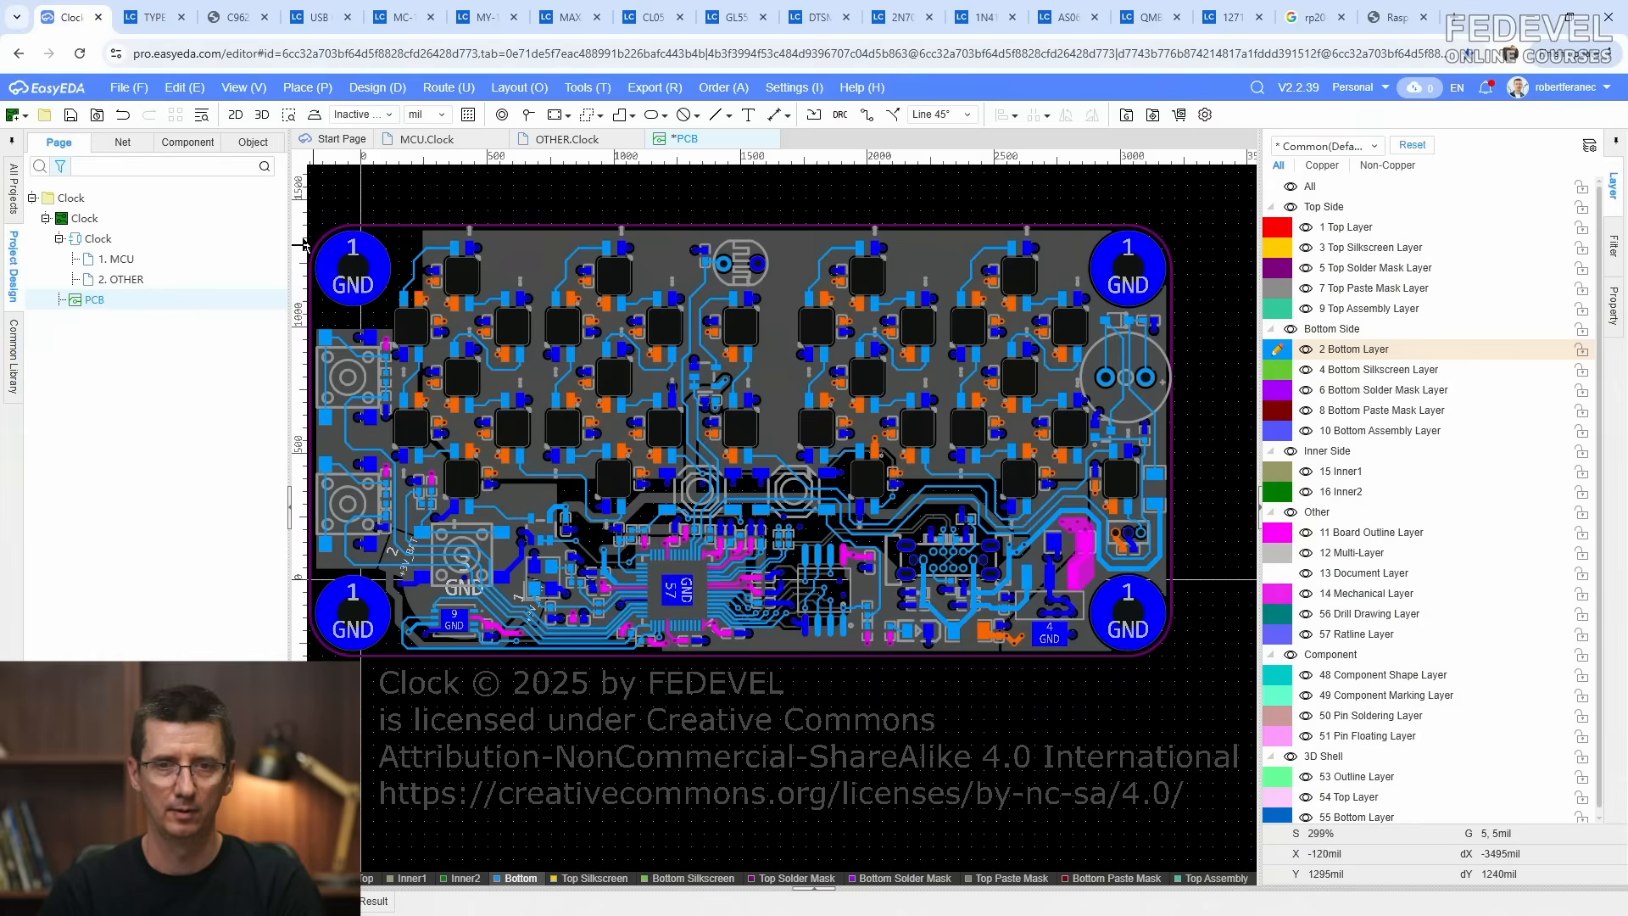
pyautogui.click(70, 117)
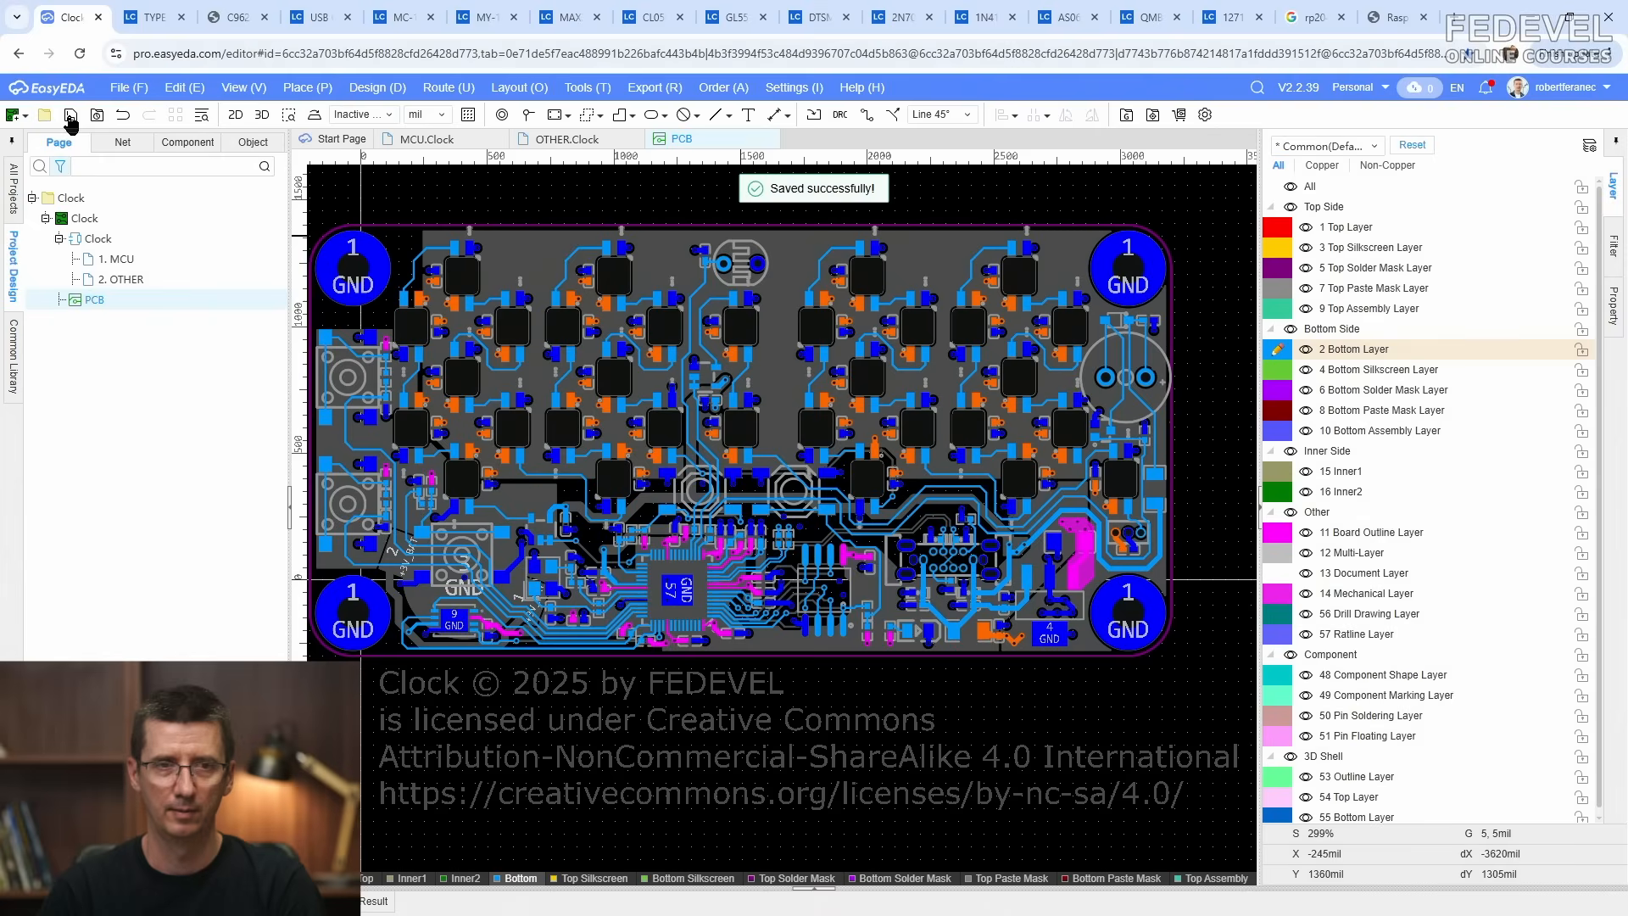
# Step: Start a polygonal Bottom Layer copper region beside the regulator's large GND pad 4, at X 2645 mil, Y -265 mil
pyautogui.scroll(3, 1083, 632)
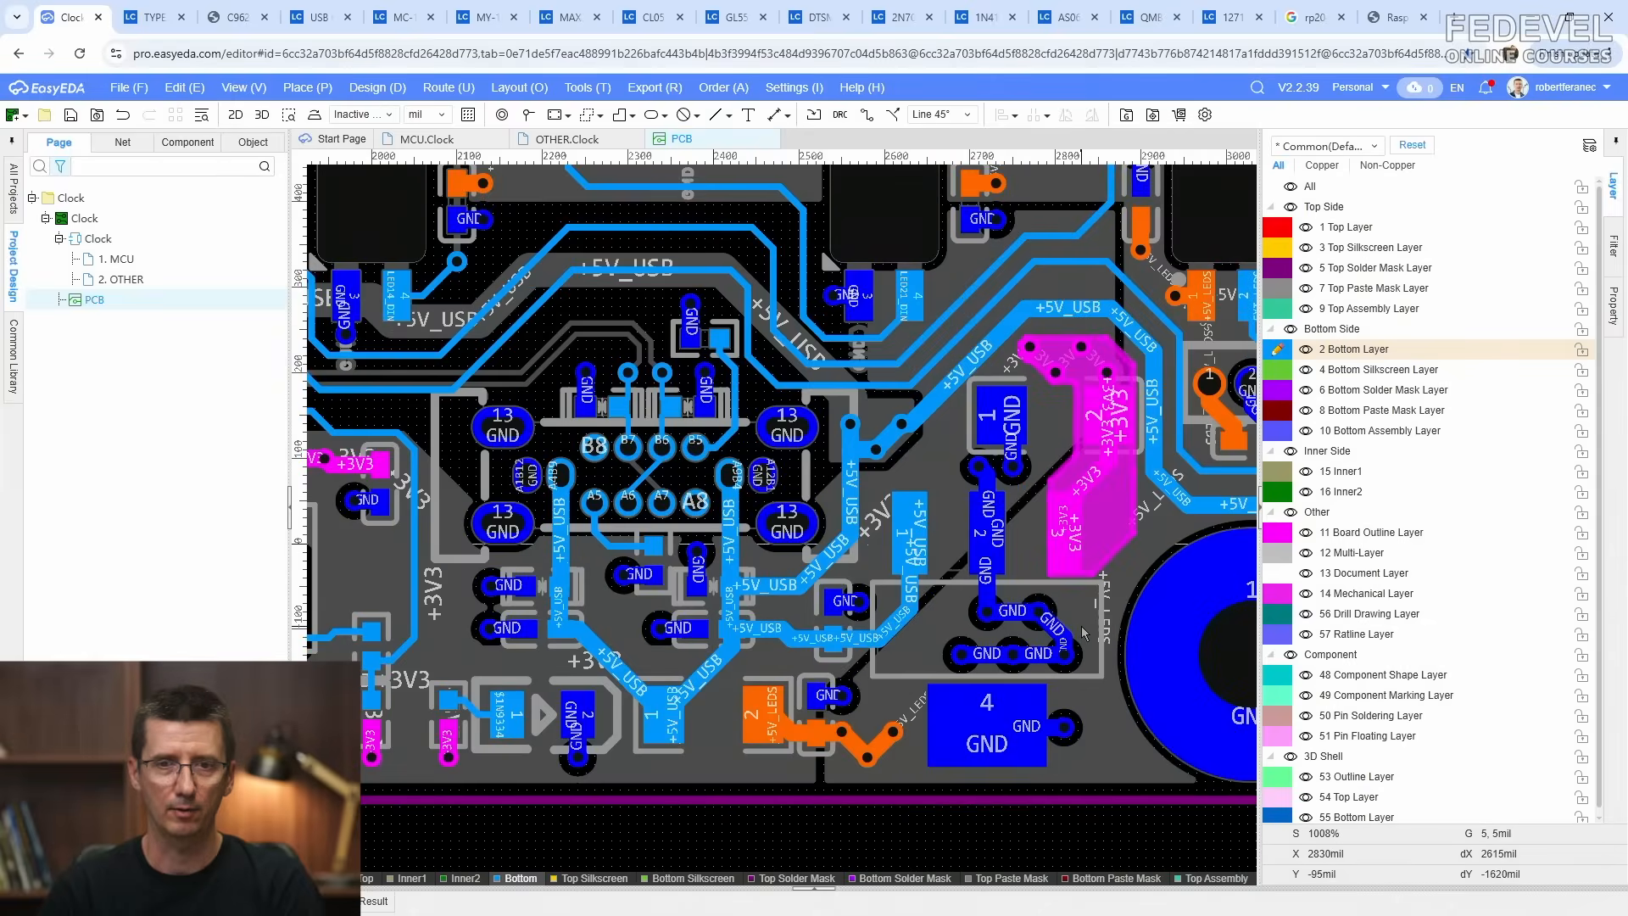
pyautogui.moveTo(1081, 626); pyautogui.dragTo(1059, 561, button='right')
pyautogui.click(310, 88)
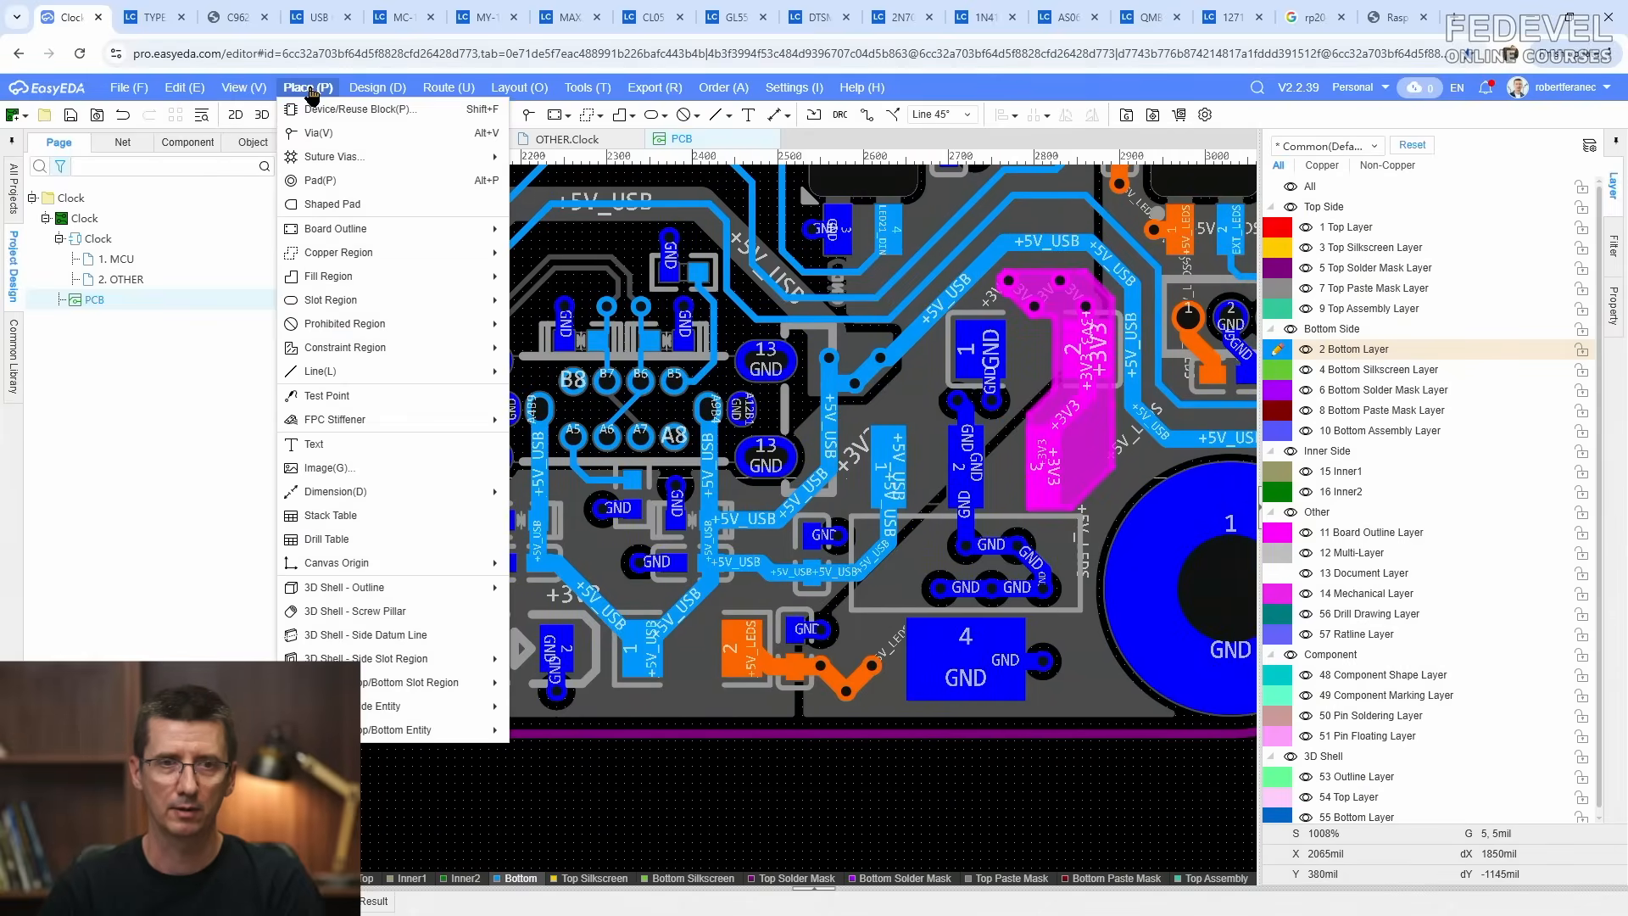
pyautogui.moveTo(382, 252)
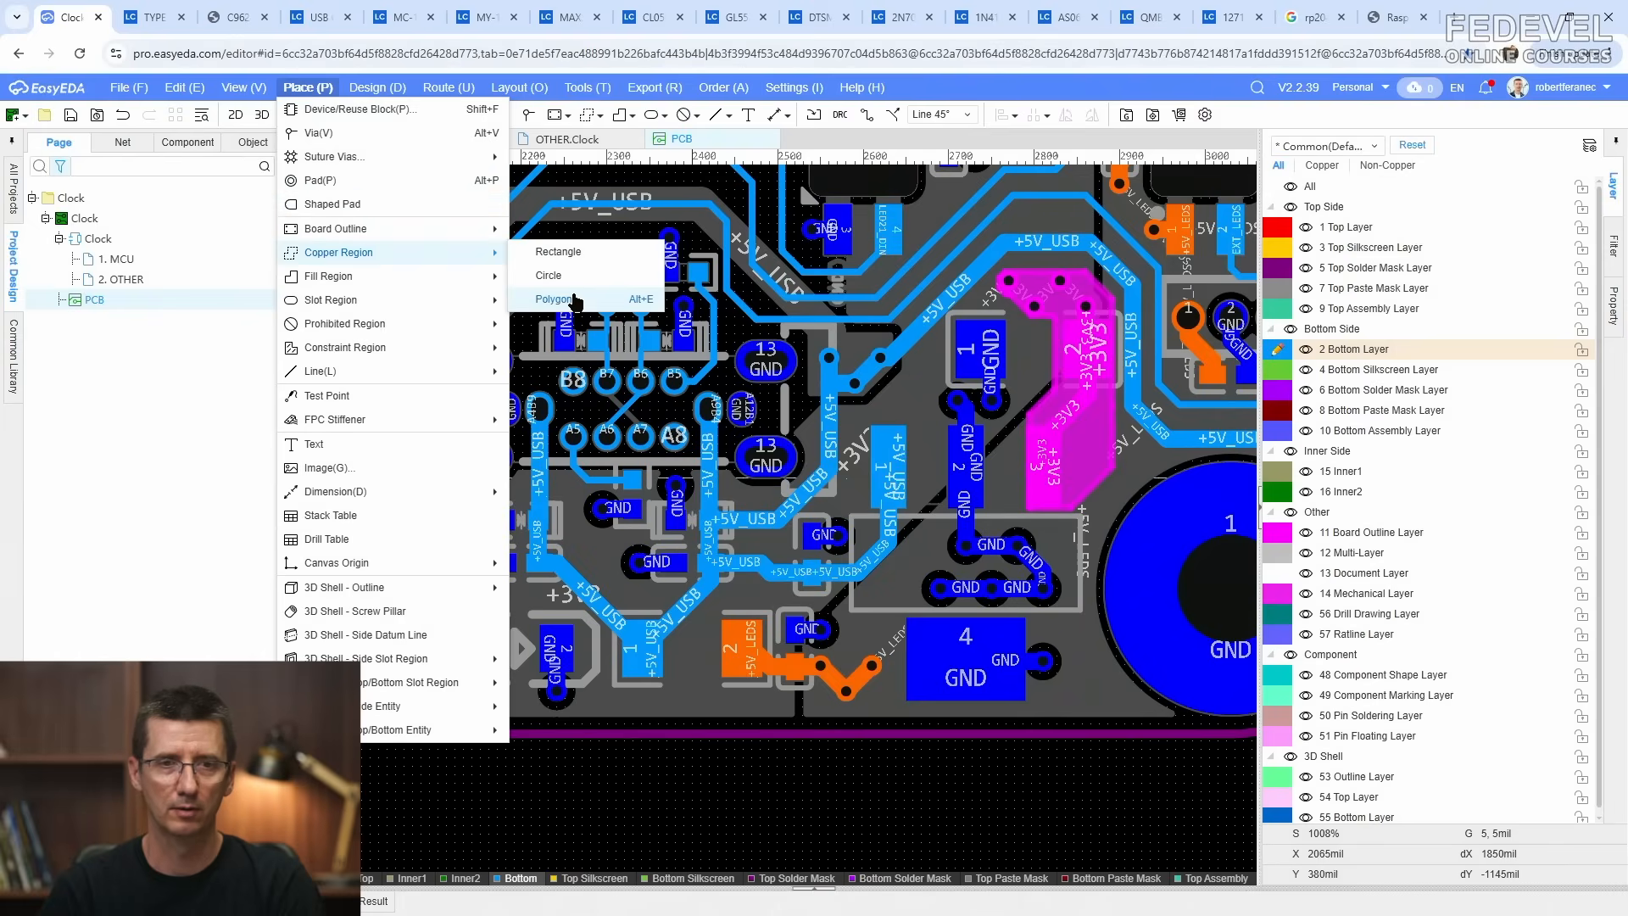
pyautogui.click(559, 300)
pyautogui.scroll(3, 932, 671)
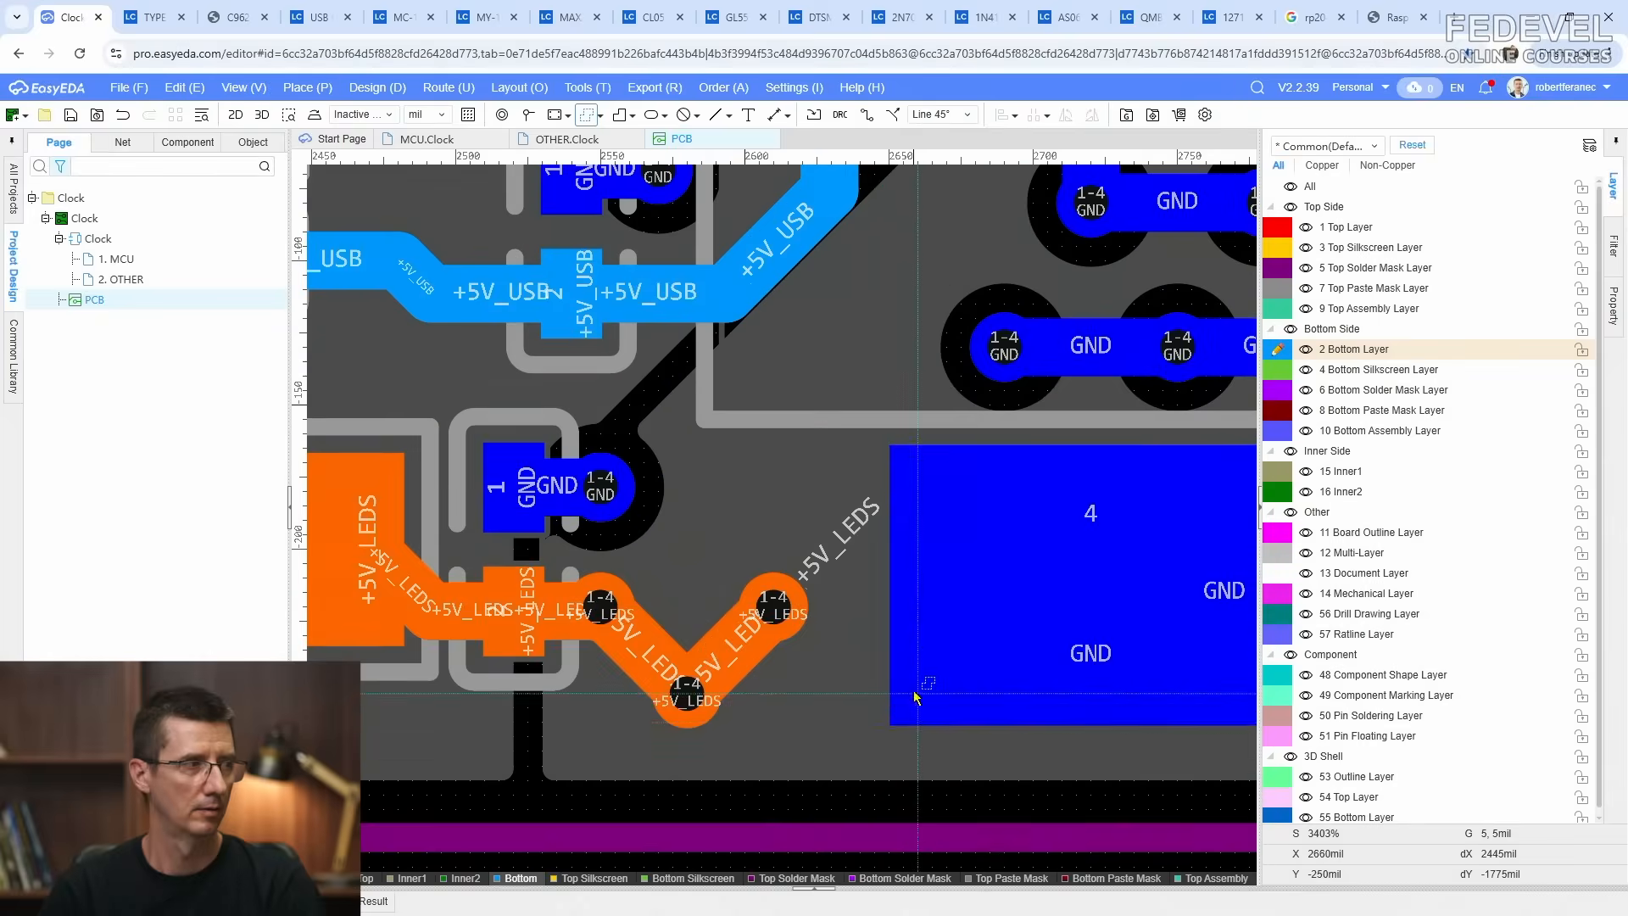
pyautogui.click(874, 736)
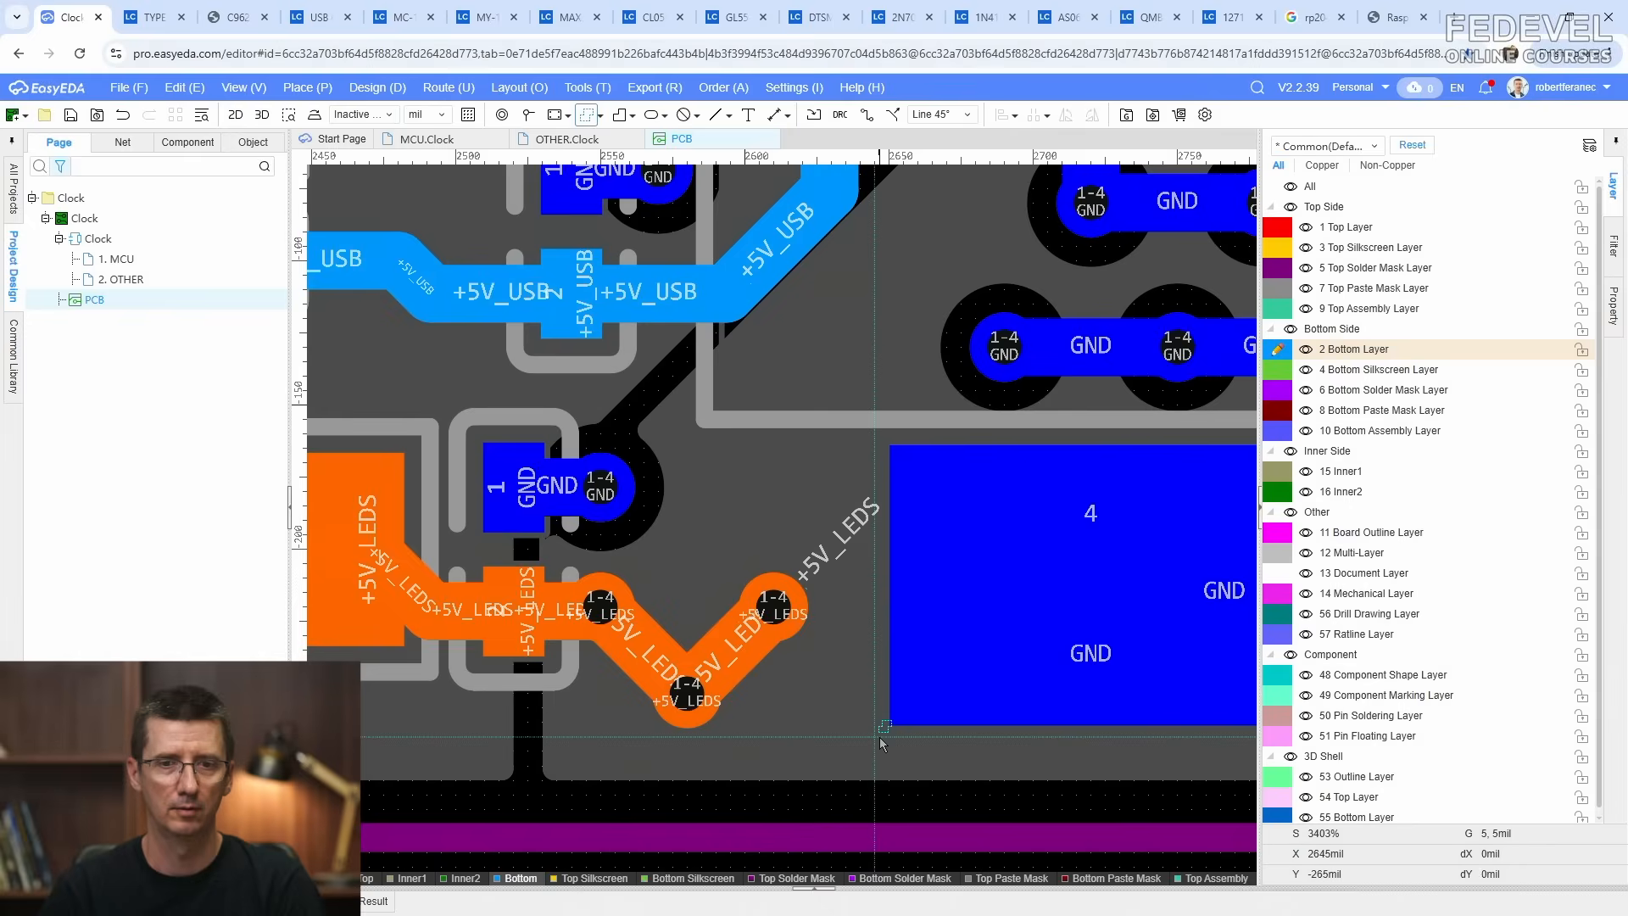
# Step: Run the outline up beside regulator GND pads 4 and 2 and across the two-pad component's GND pad 1
pyautogui.scroll(-1, 907, 716)
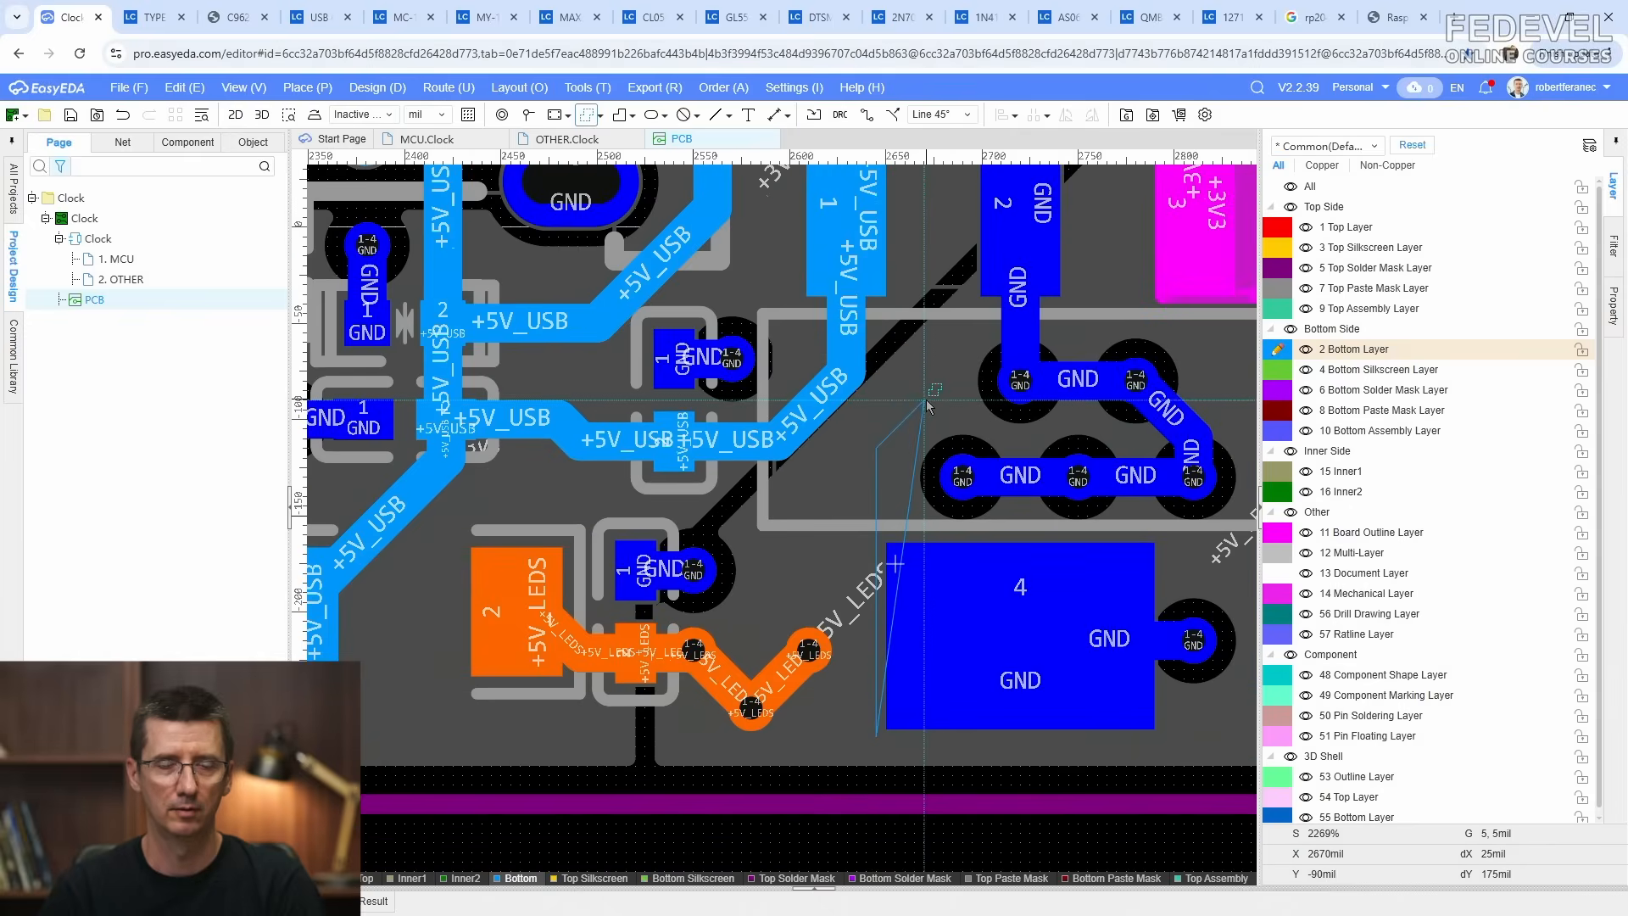
pyautogui.moveTo(926, 401); pyautogui.dragTo(911, 688, button='right')
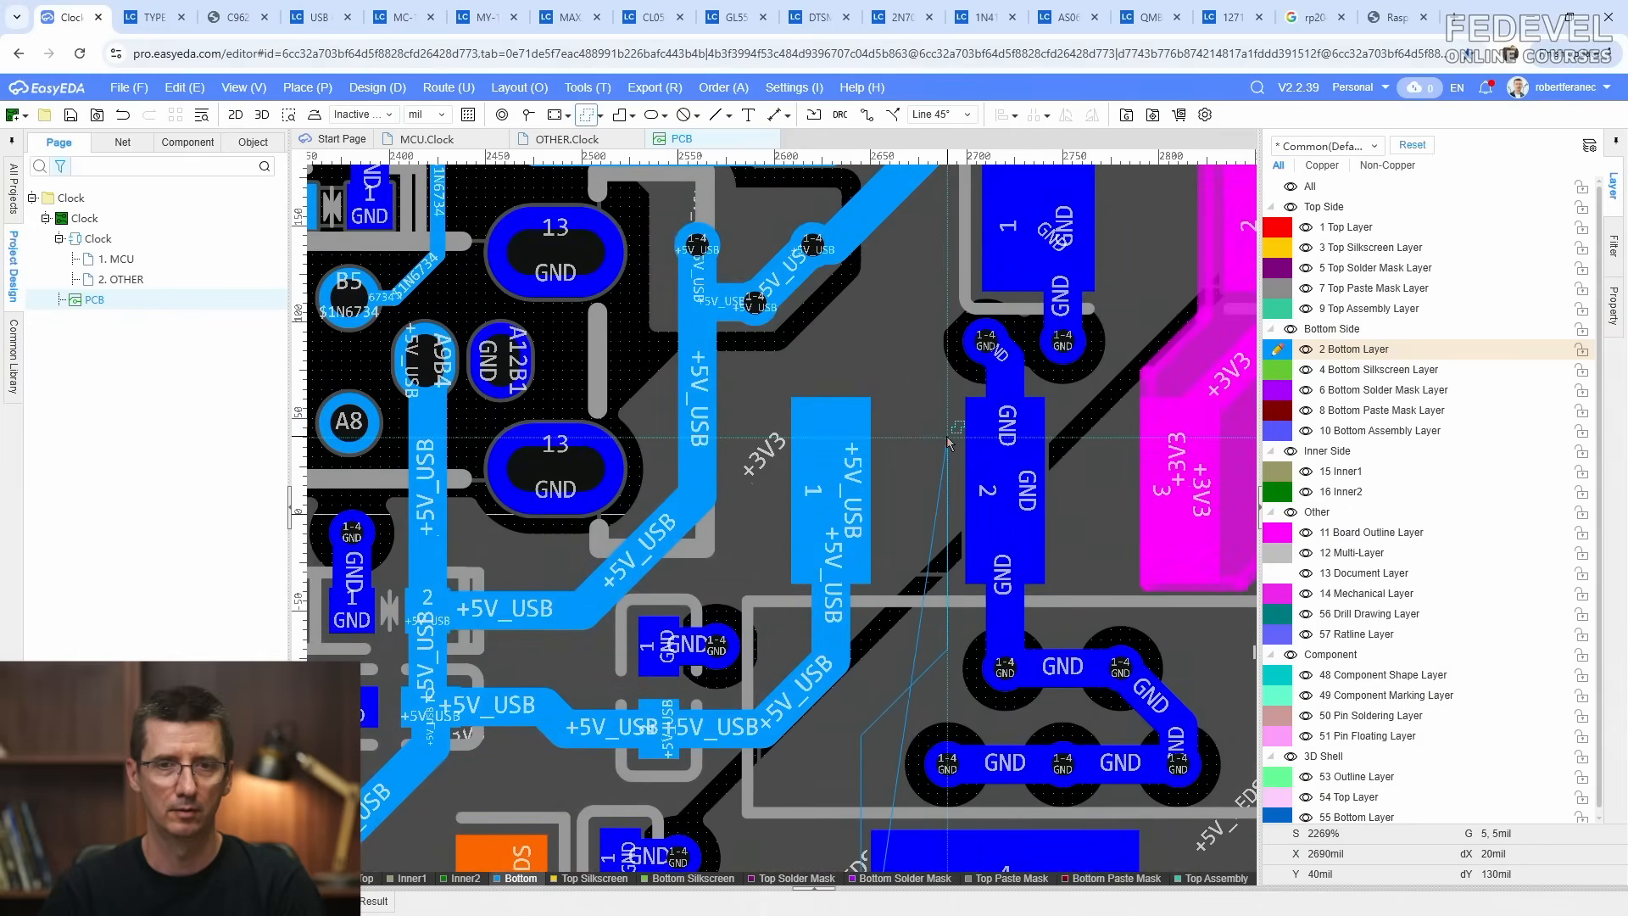
pyautogui.click(947, 294)
pyautogui.scroll(5, 948, 293)
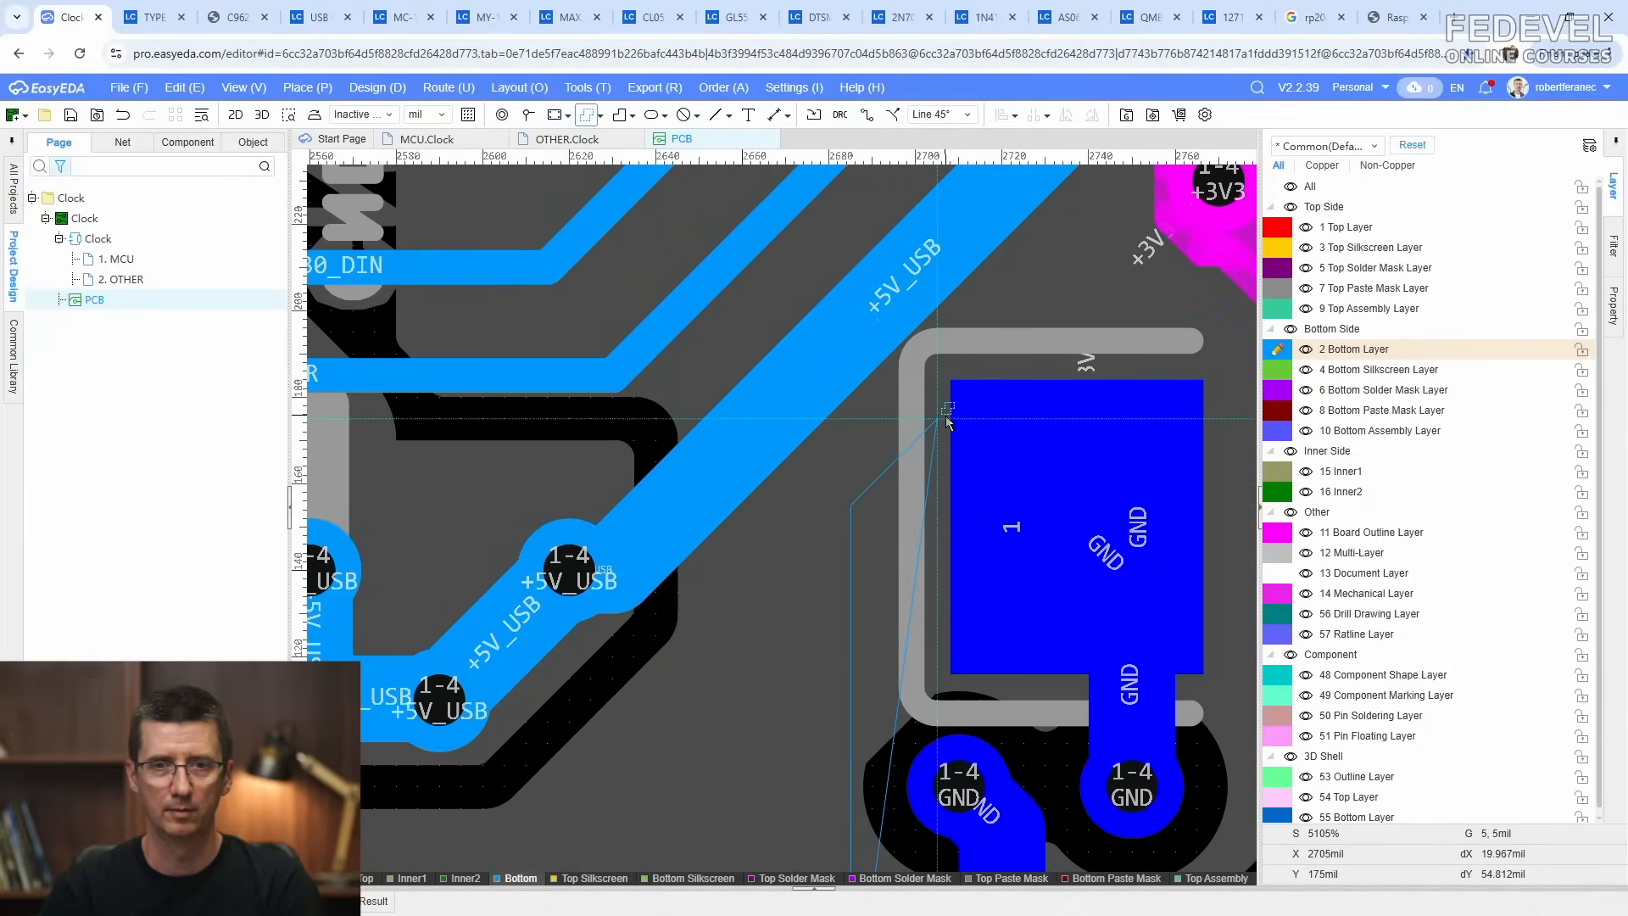
pyautogui.click(945, 418)
pyautogui.moveTo(1093, 416); pyautogui.dragTo(922, 396, button='right')
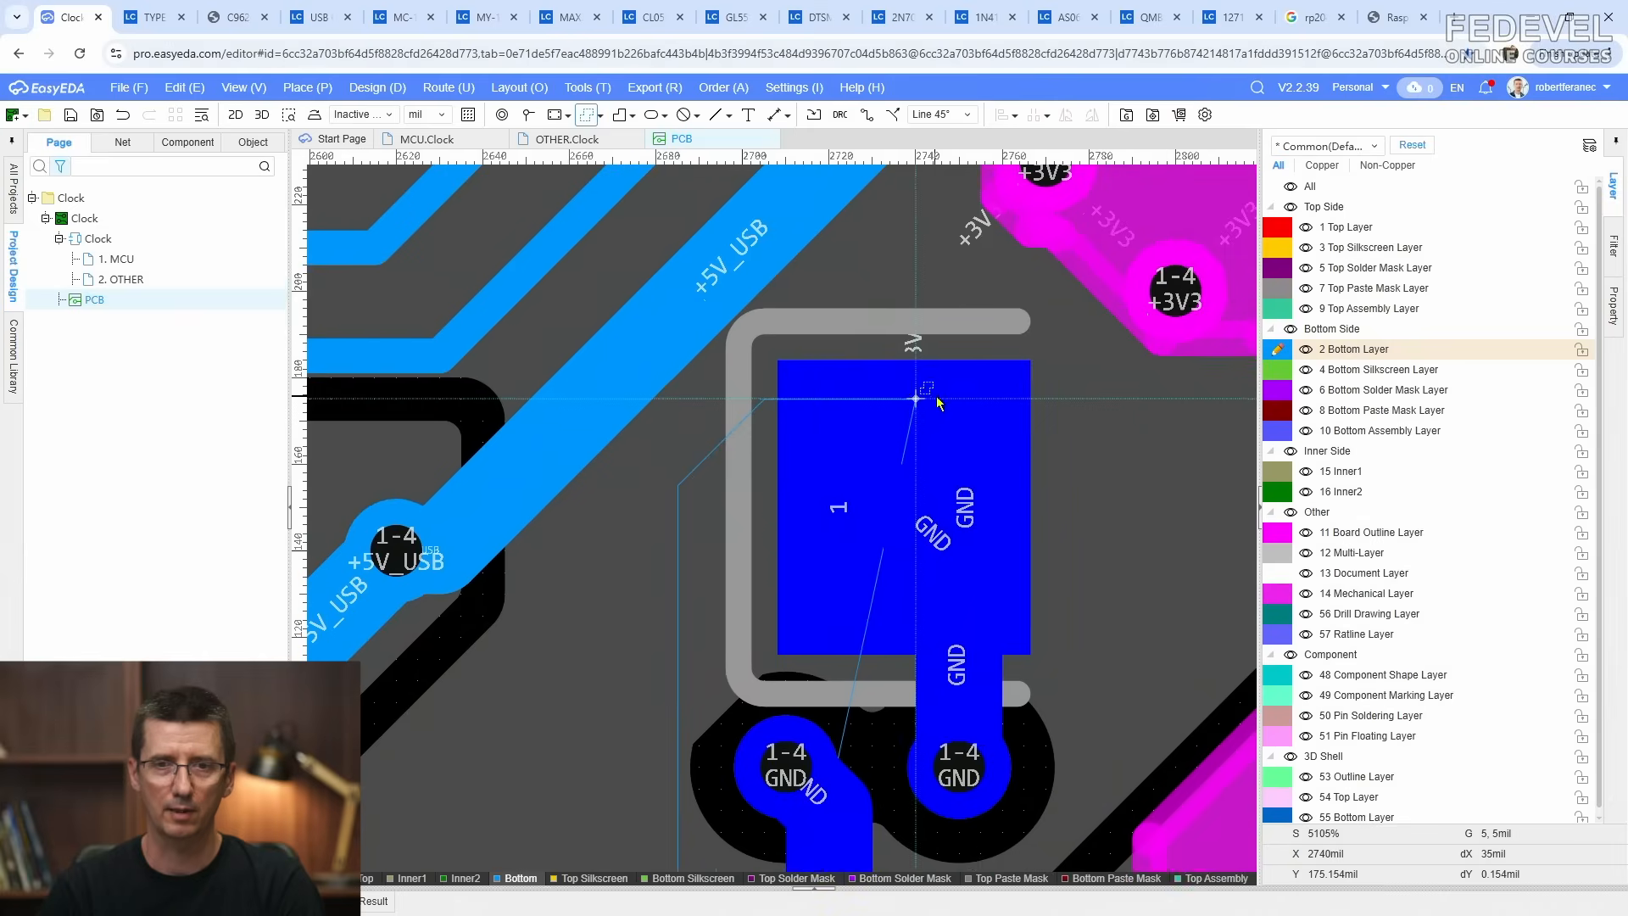
pyautogui.click(1040, 402)
# Step: Bring the outline down between regulator pads 2 and 3, around the GND vias and pad 4, and close it at its start
pyautogui.scroll(-5, 1040, 402)
pyautogui.moveTo(1054, 721); pyautogui.dragTo(1025, 364, button='right')
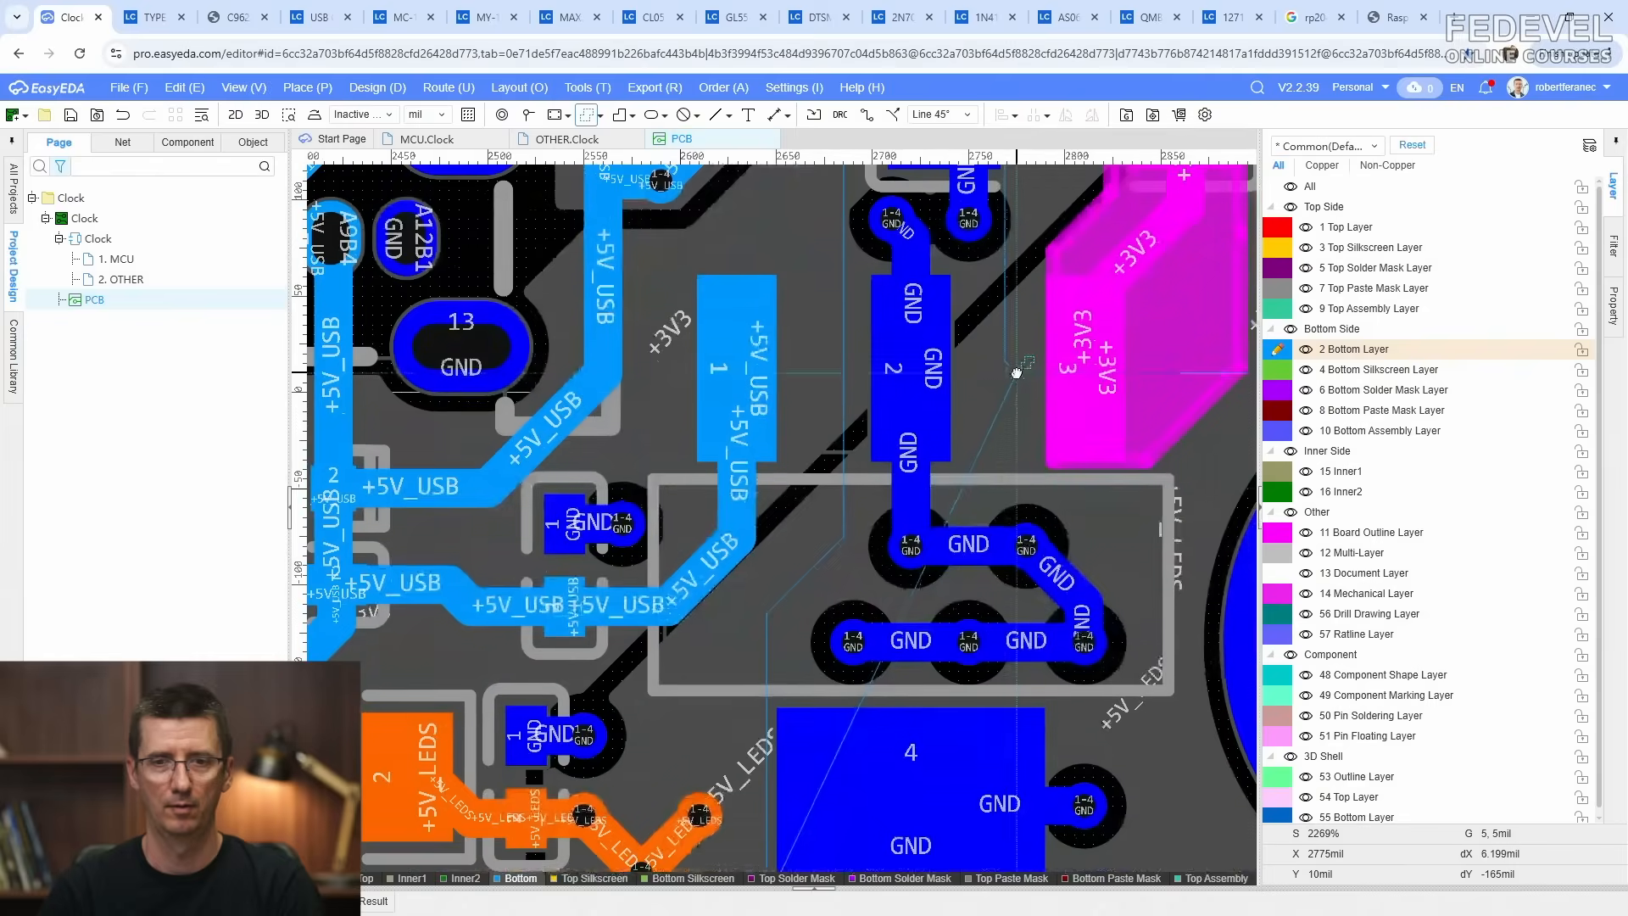
pyautogui.scroll(2, 1025, 364)
pyautogui.click(1003, 504)
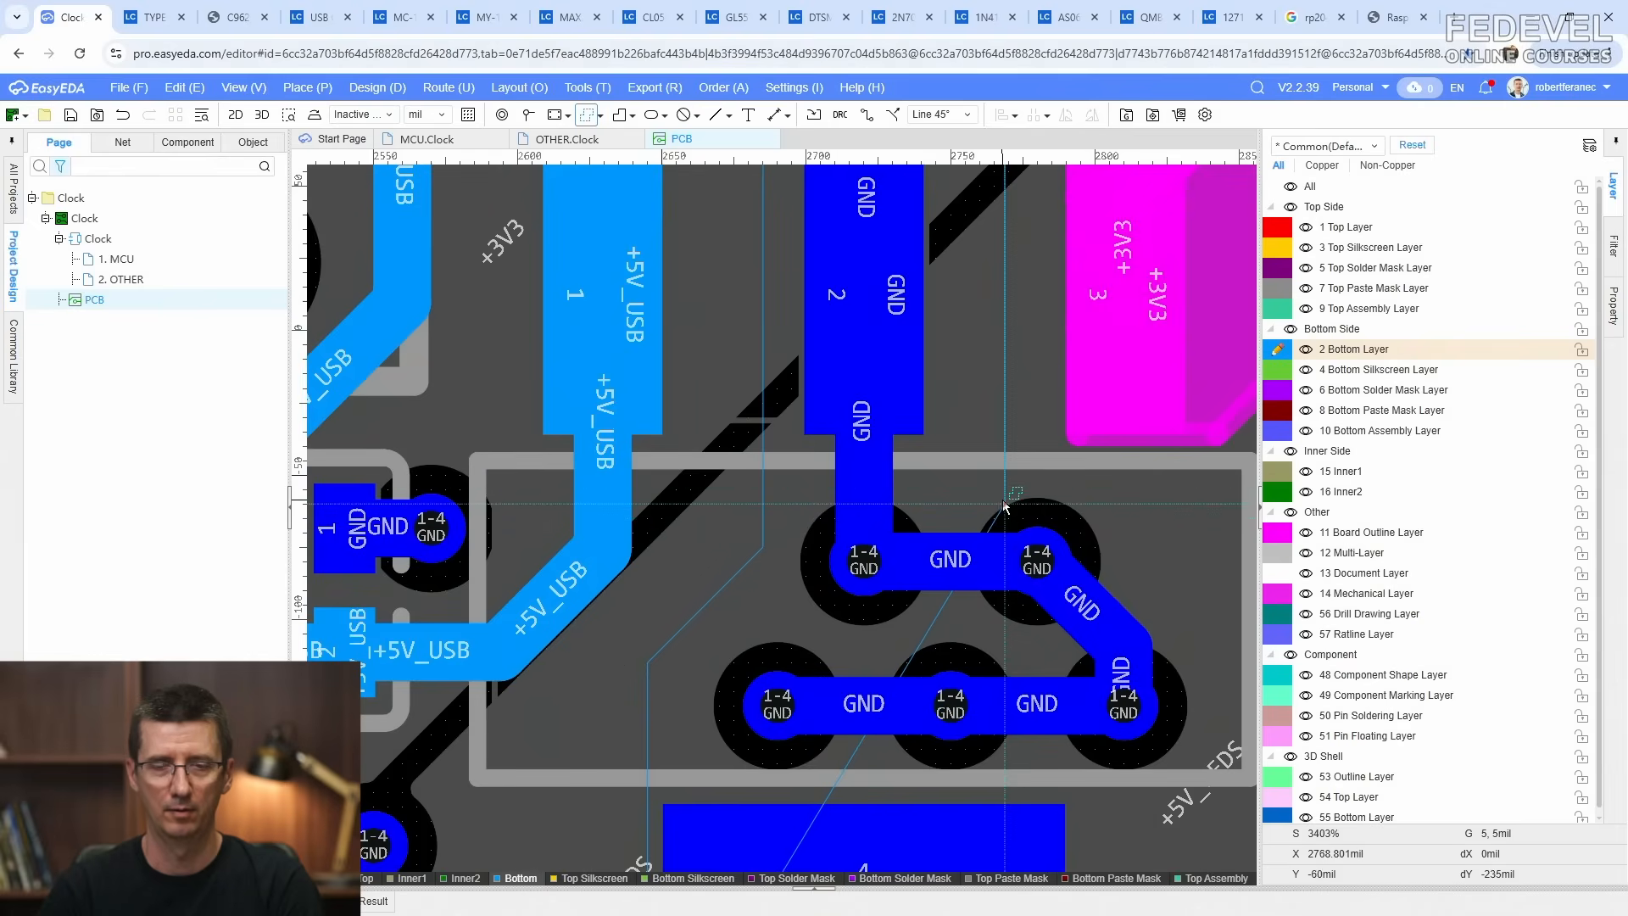
pyautogui.moveTo(1111, 511); pyautogui.dragTo(828, 254, button='right')
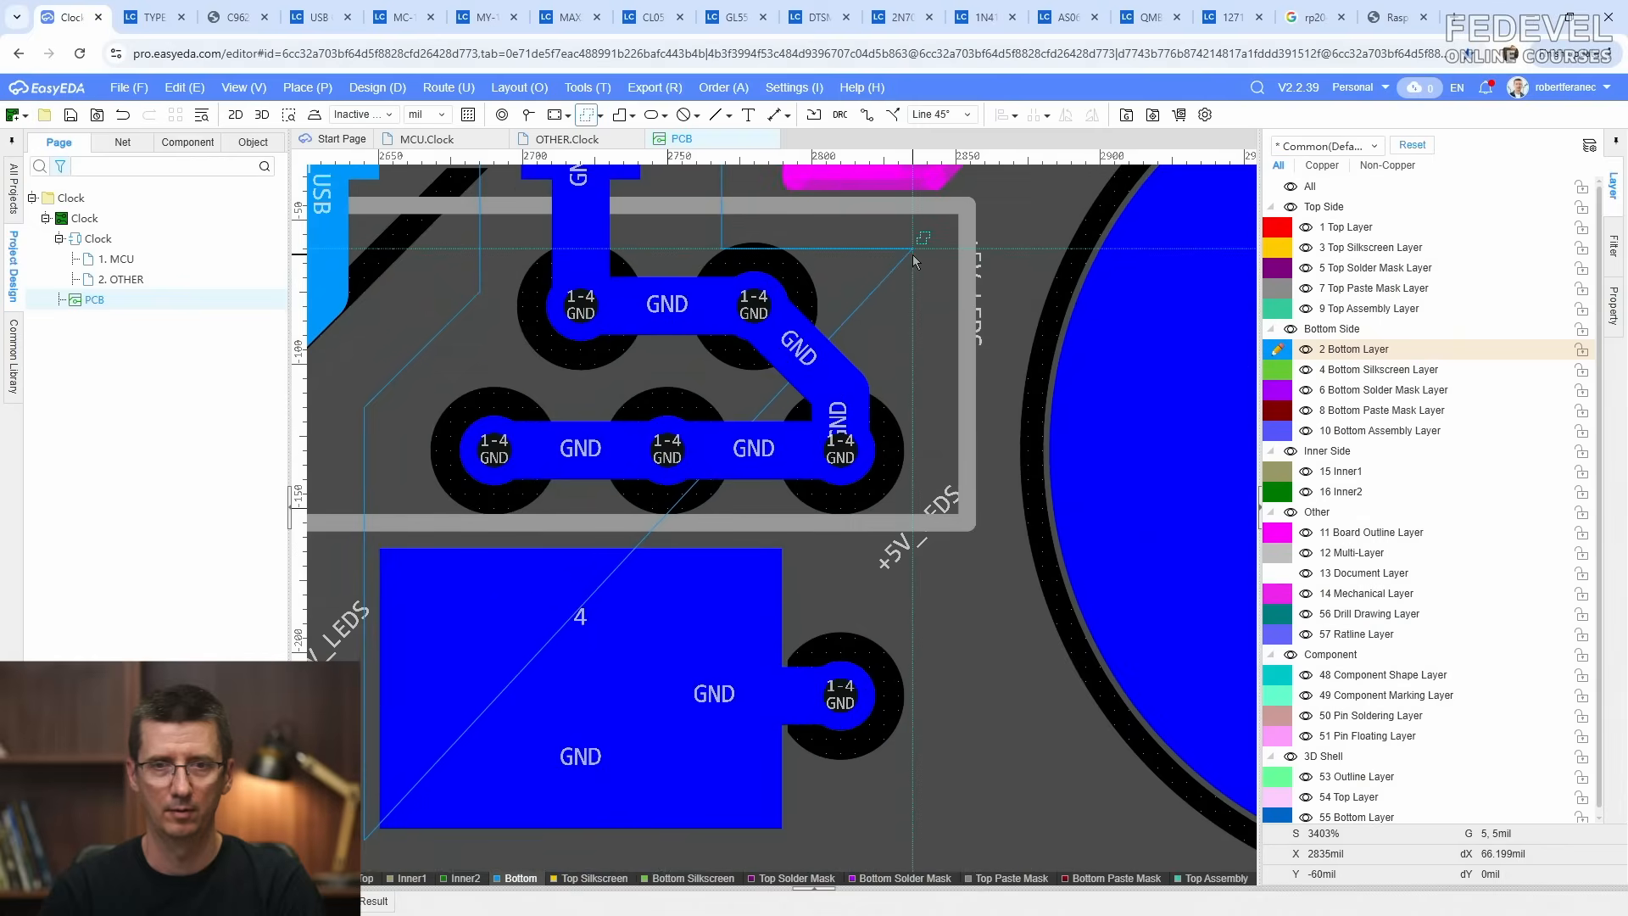
pyautogui.click(913, 255)
pyautogui.scroll(-2, 902, 472)
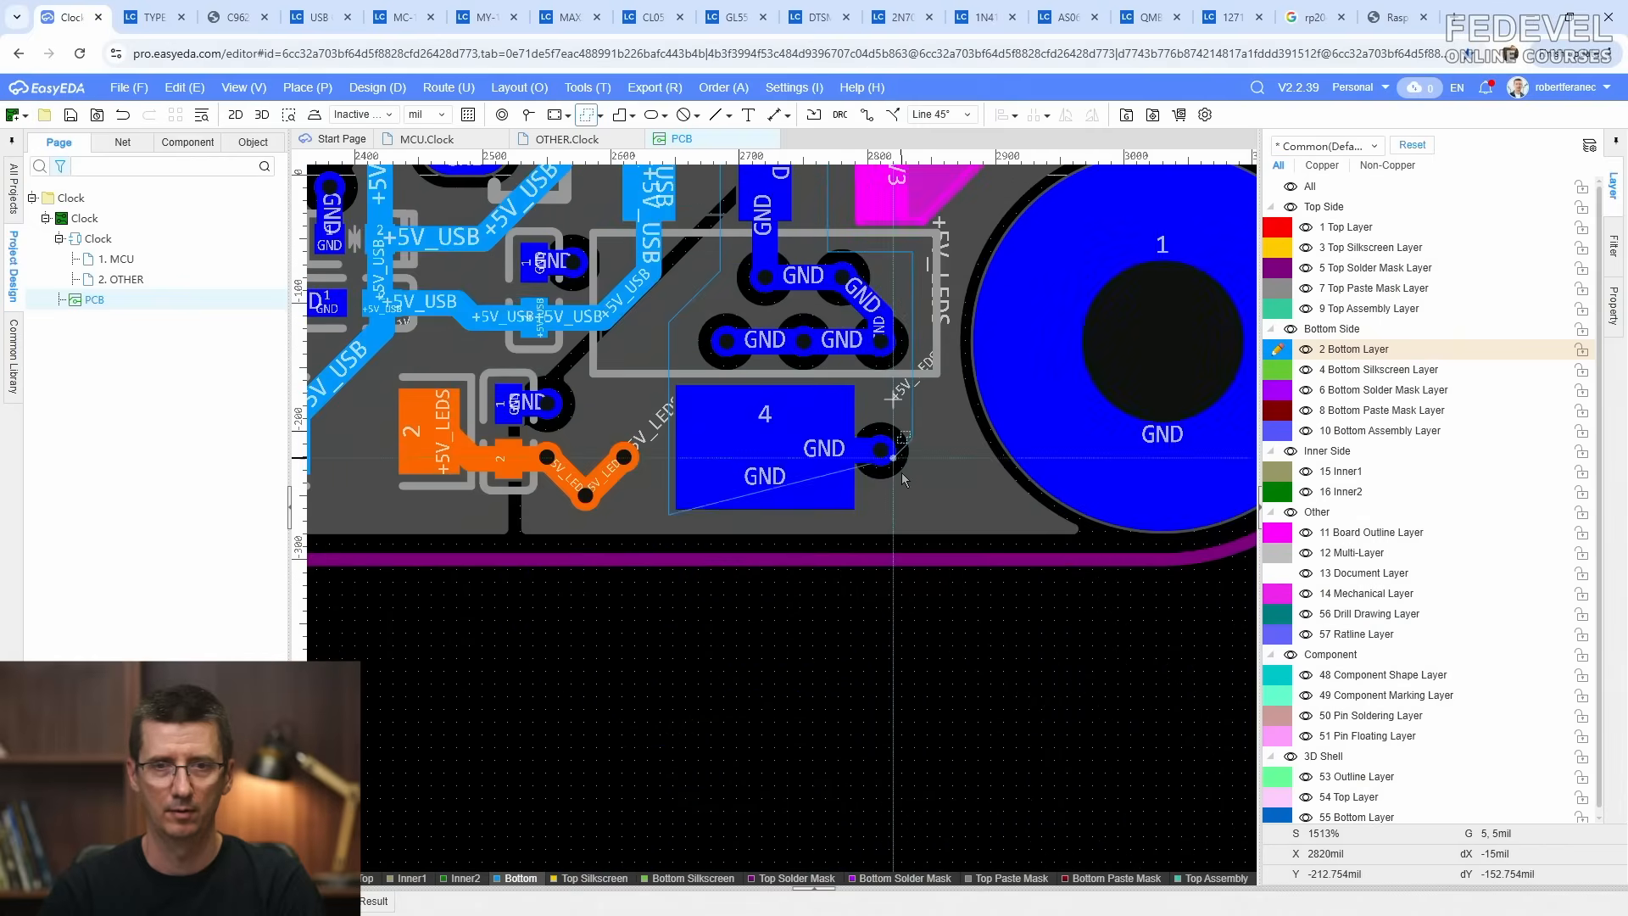
pyautogui.scroll(2, 914, 515)
pyautogui.click(928, 526)
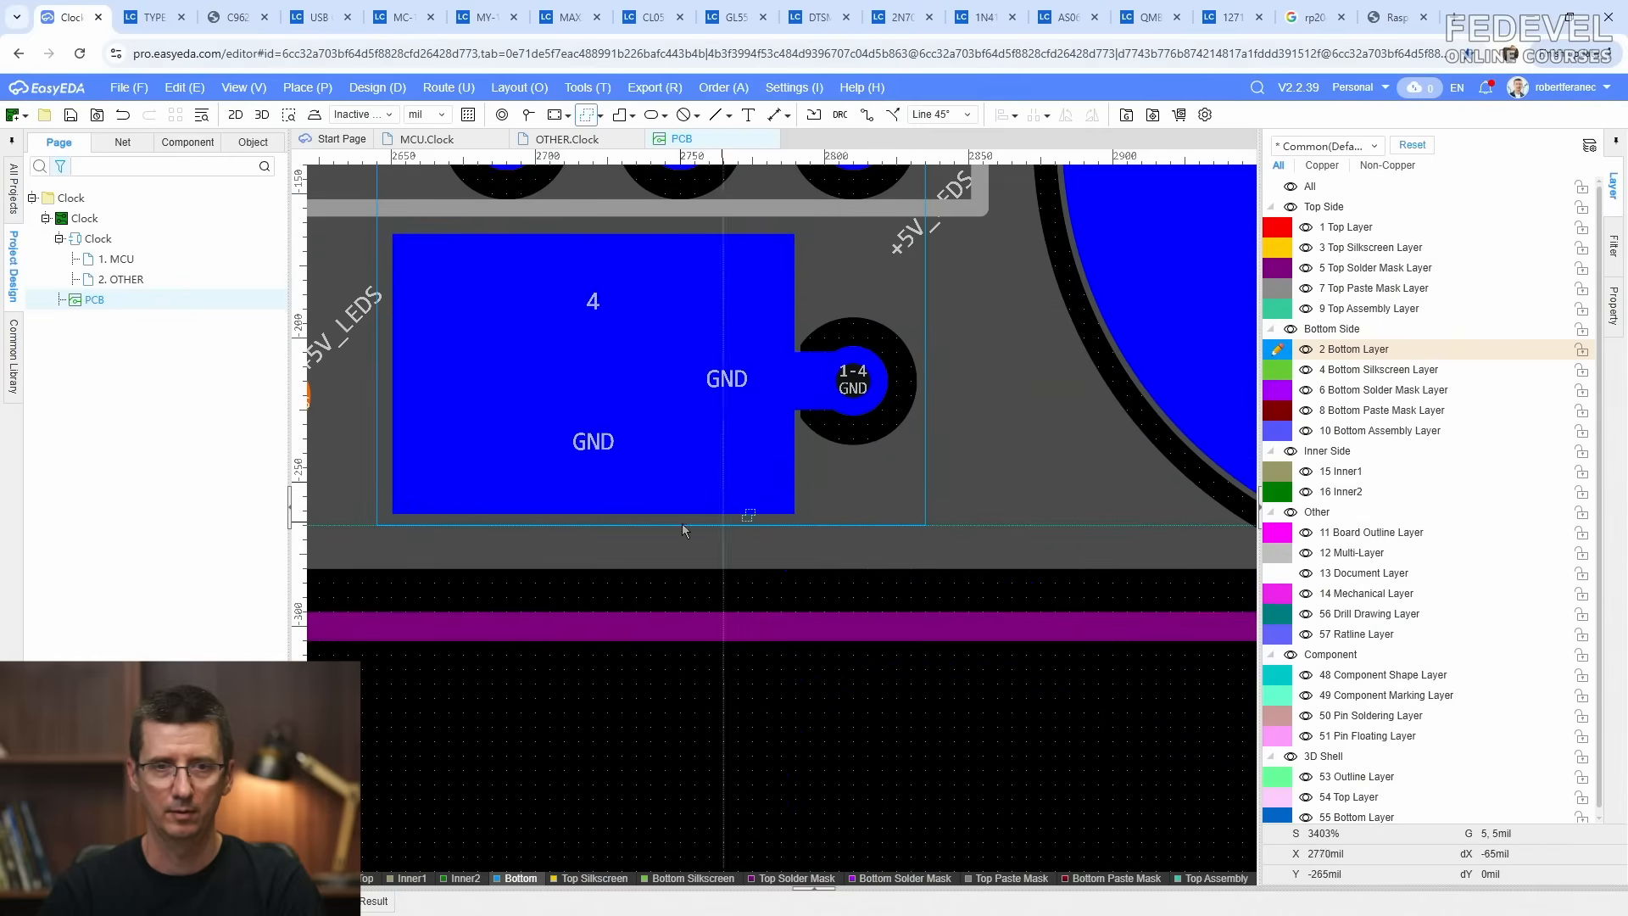
pyautogui.click(378, 525)
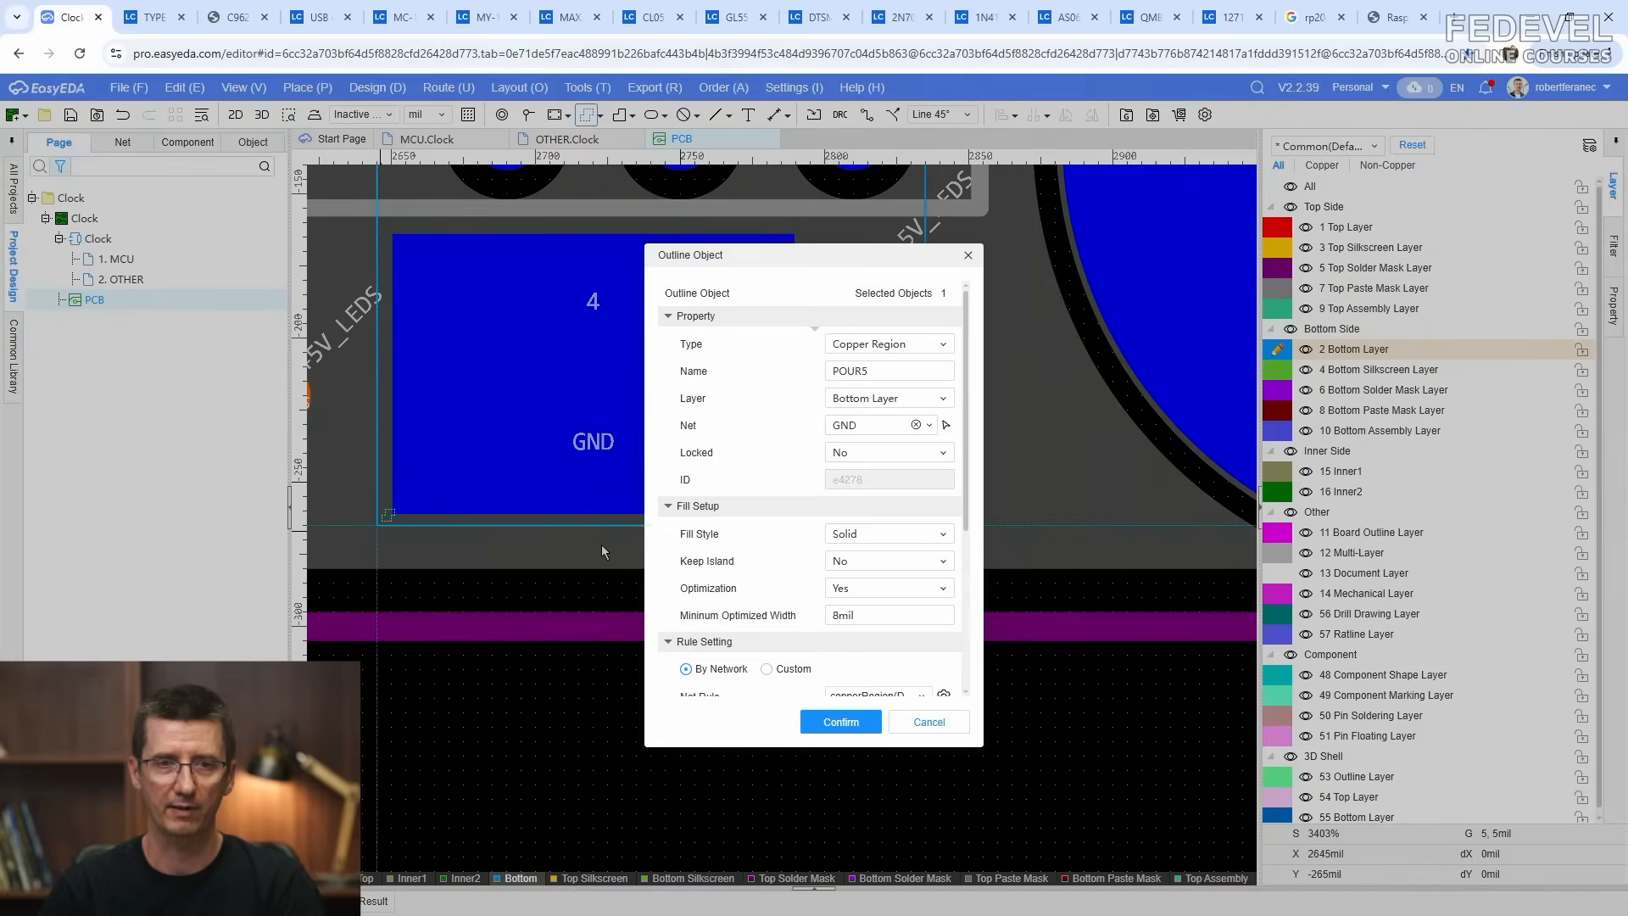
# Step: Accept the closed outline as a solid Bottom Layer copper region on net GND and finish placing regions
pyautogui.click(841, 722)
pyautogui.scroll(-5, 909, 661)
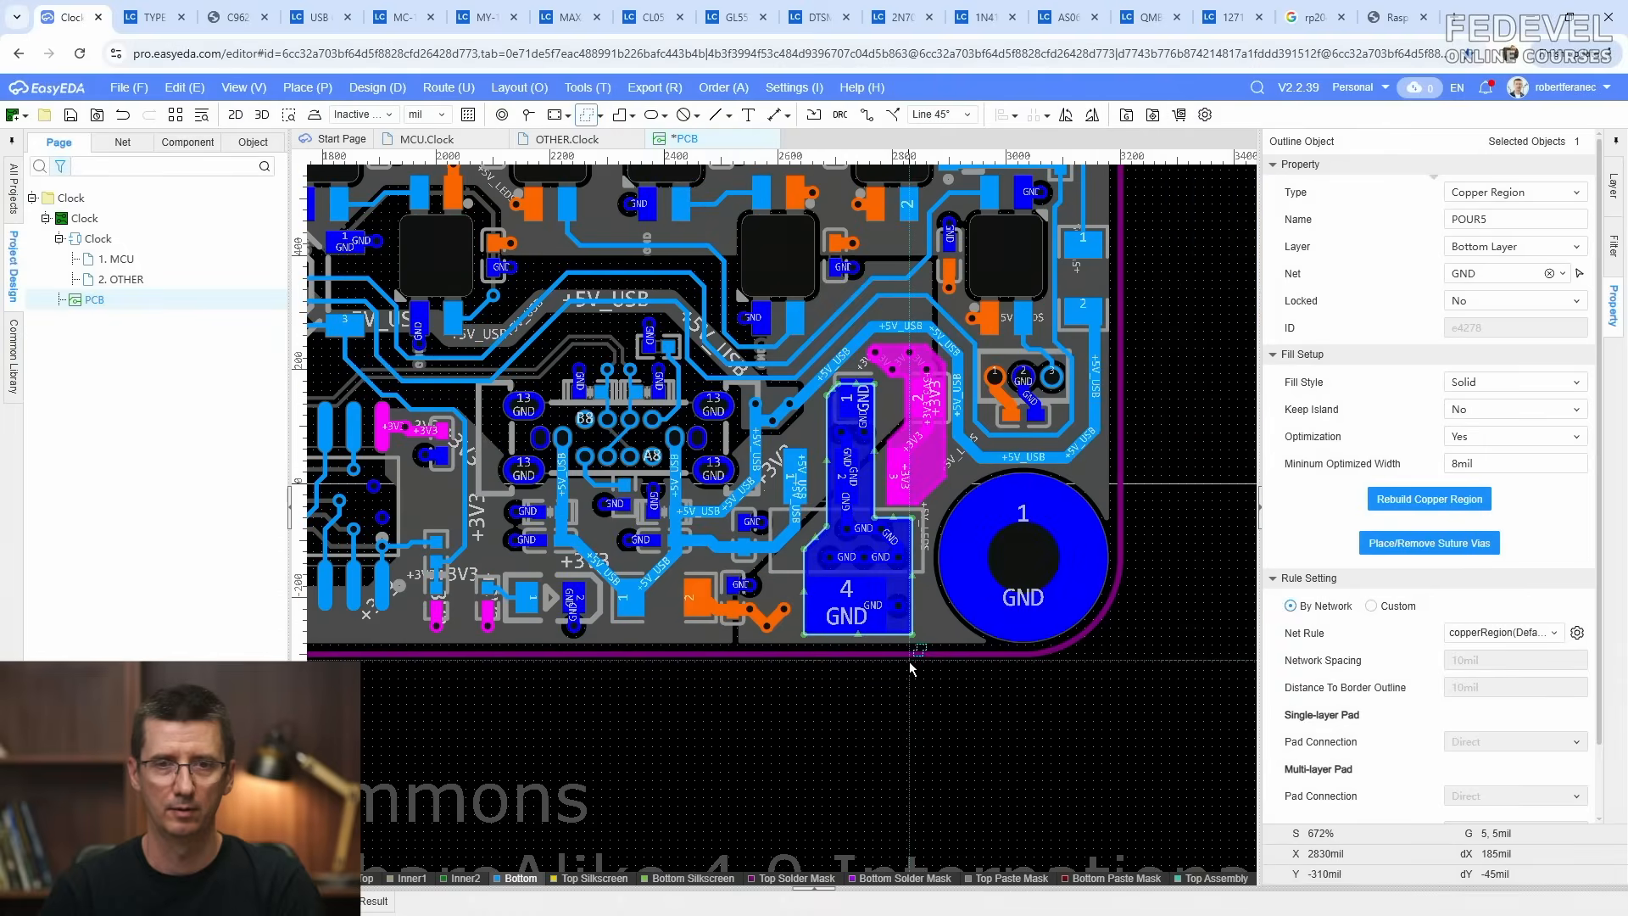
pyautogui.click(907, 717)
pyautogui.scroll(3, 878, 731)
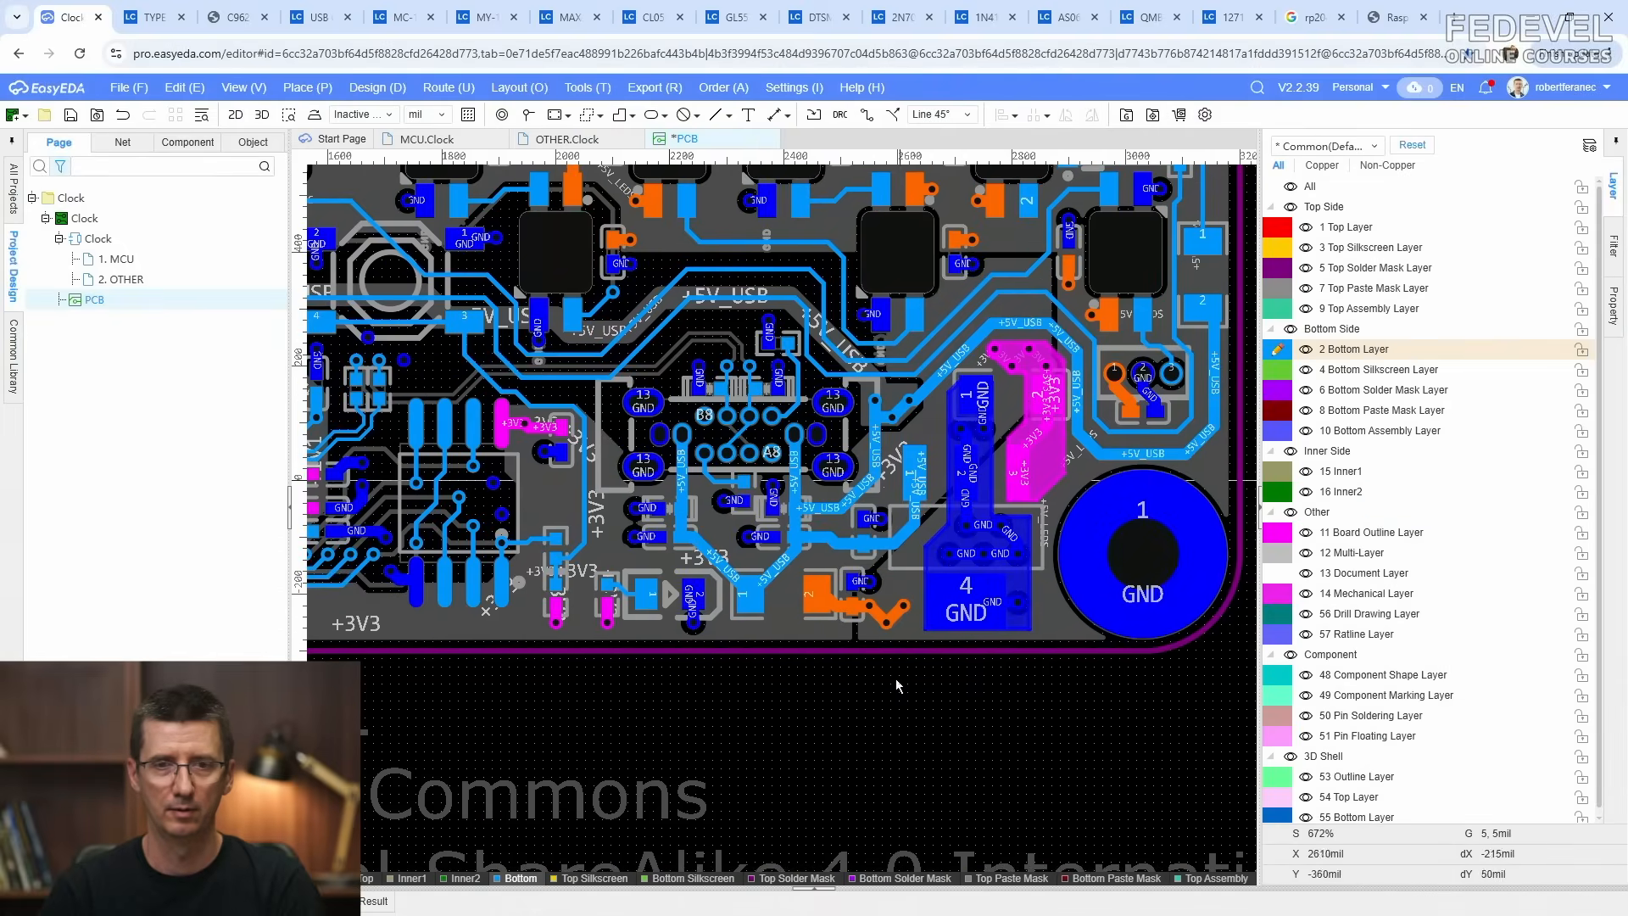
# Step: Place a solid rectangular Bottom Layer copper region, about 95 by 75 mil, over the three +5V_LEDS vias, on net +5V_LEDS
pyautogui.click(307, 88)
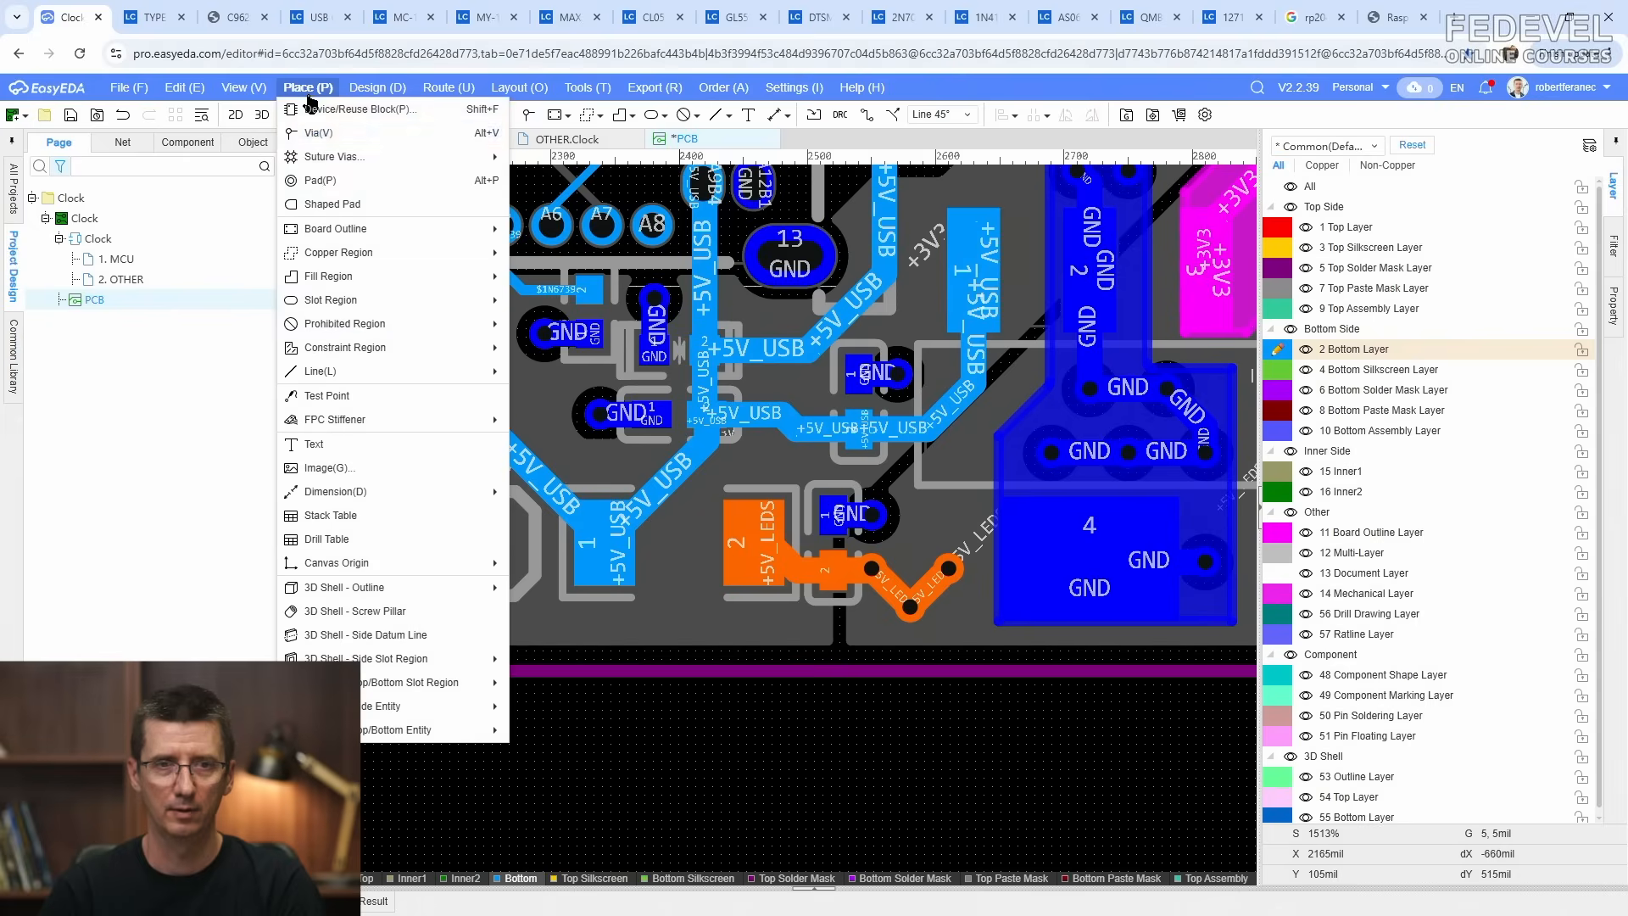
pyautogui.moveTo(356, 248)
pyautogui.click(551, 257)
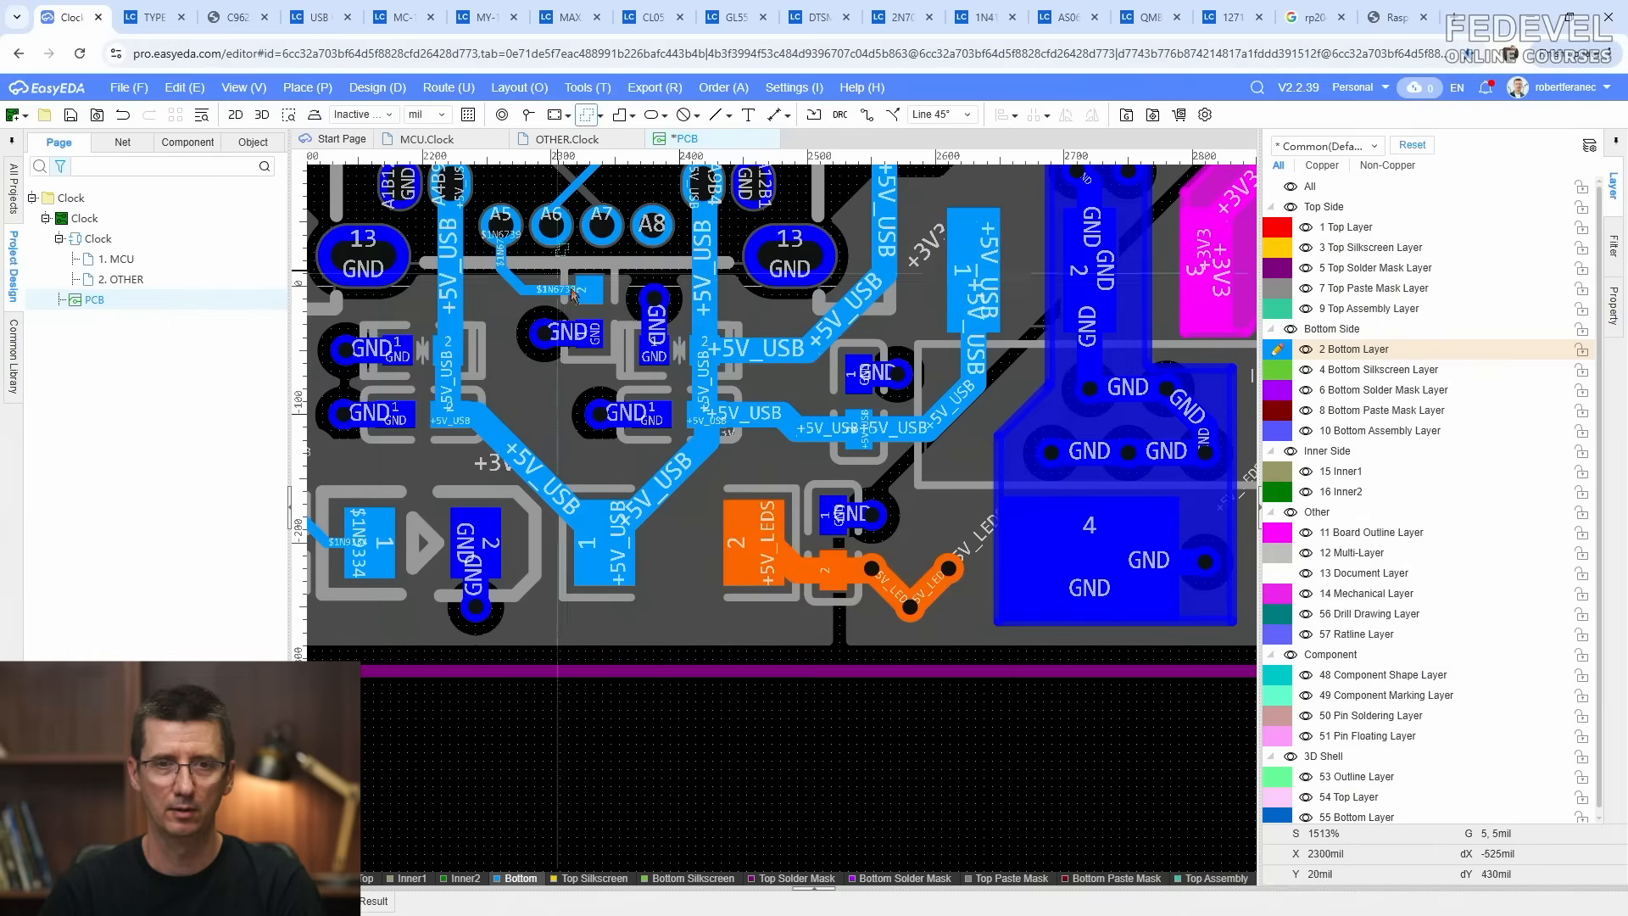
pyautogui.scroll(1, 696, 408)
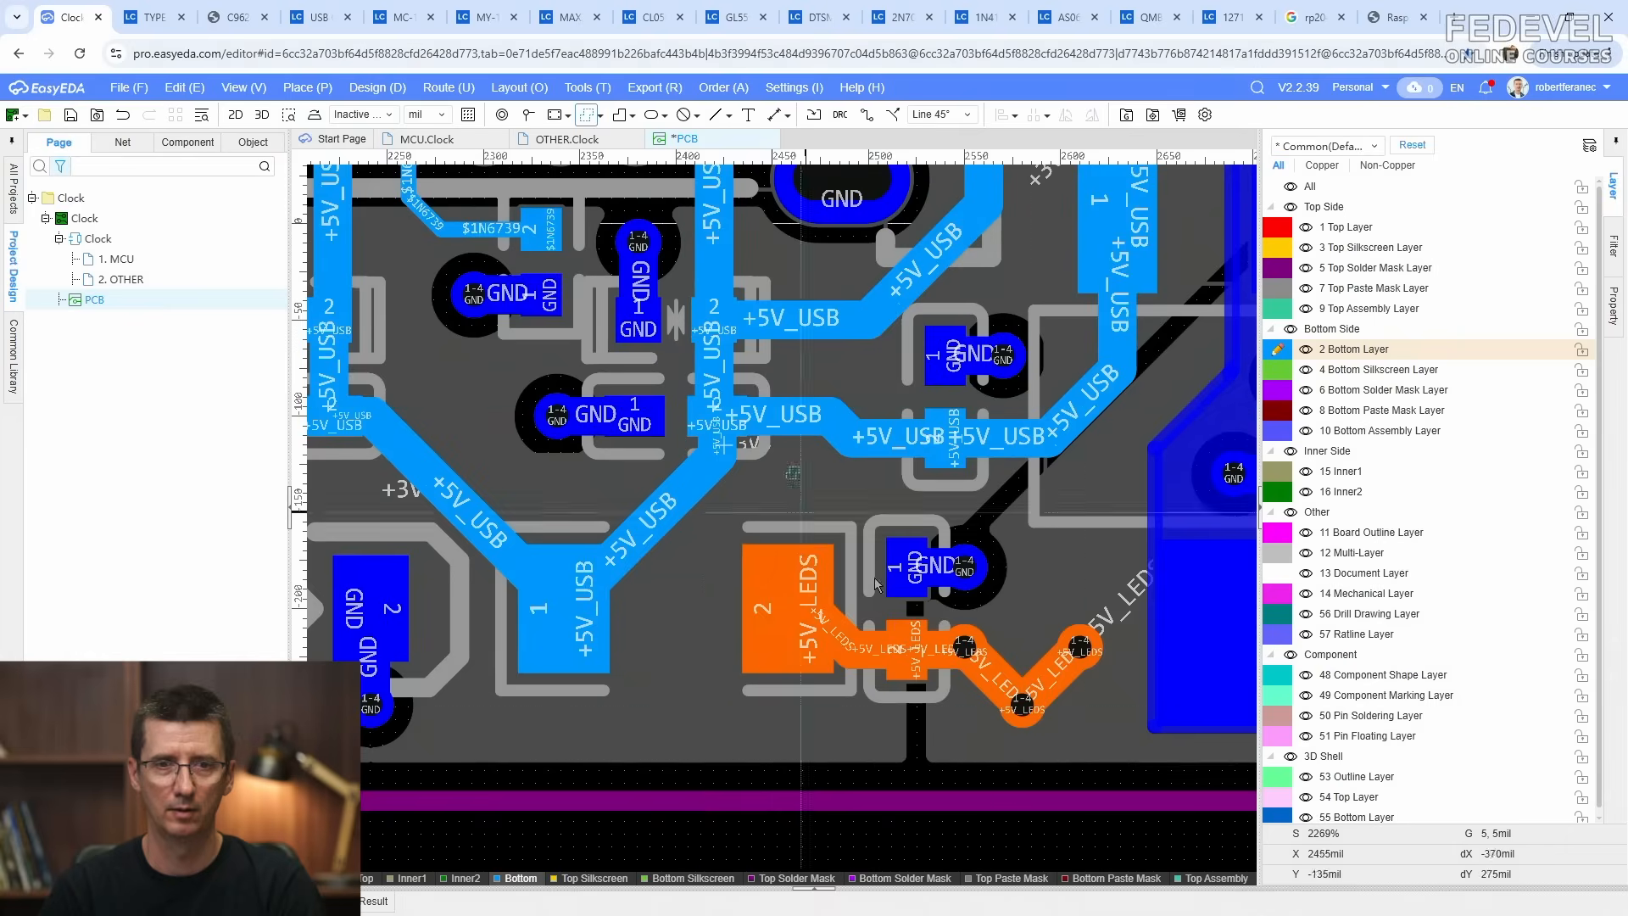
pyautogui.click(1116, 761)
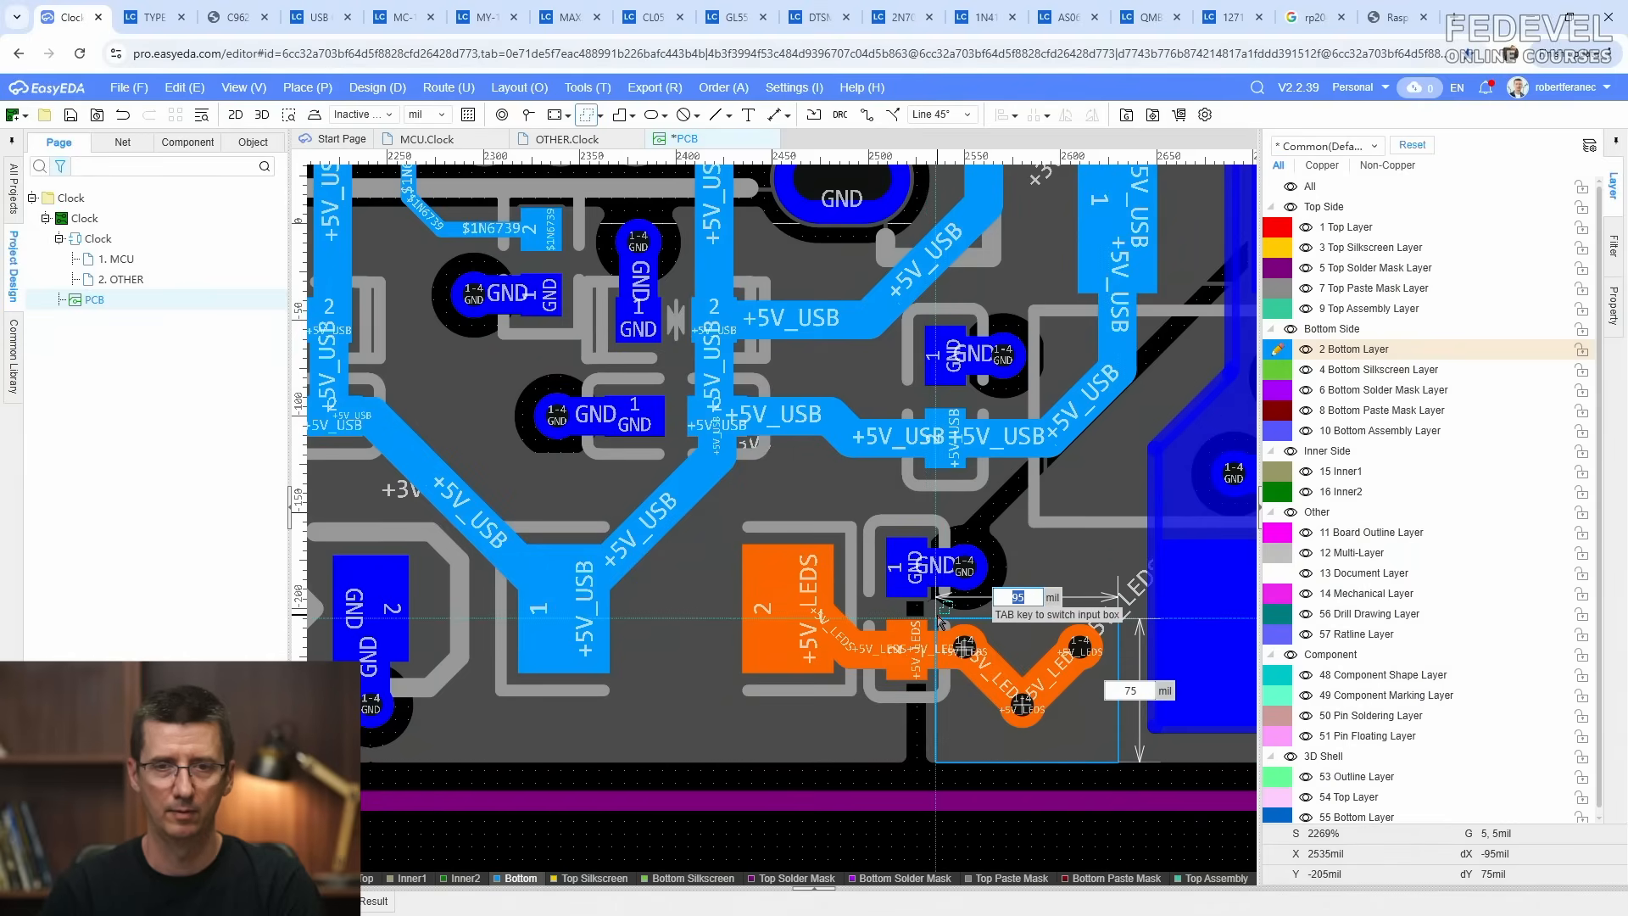
pyautogui.click(940, 619)
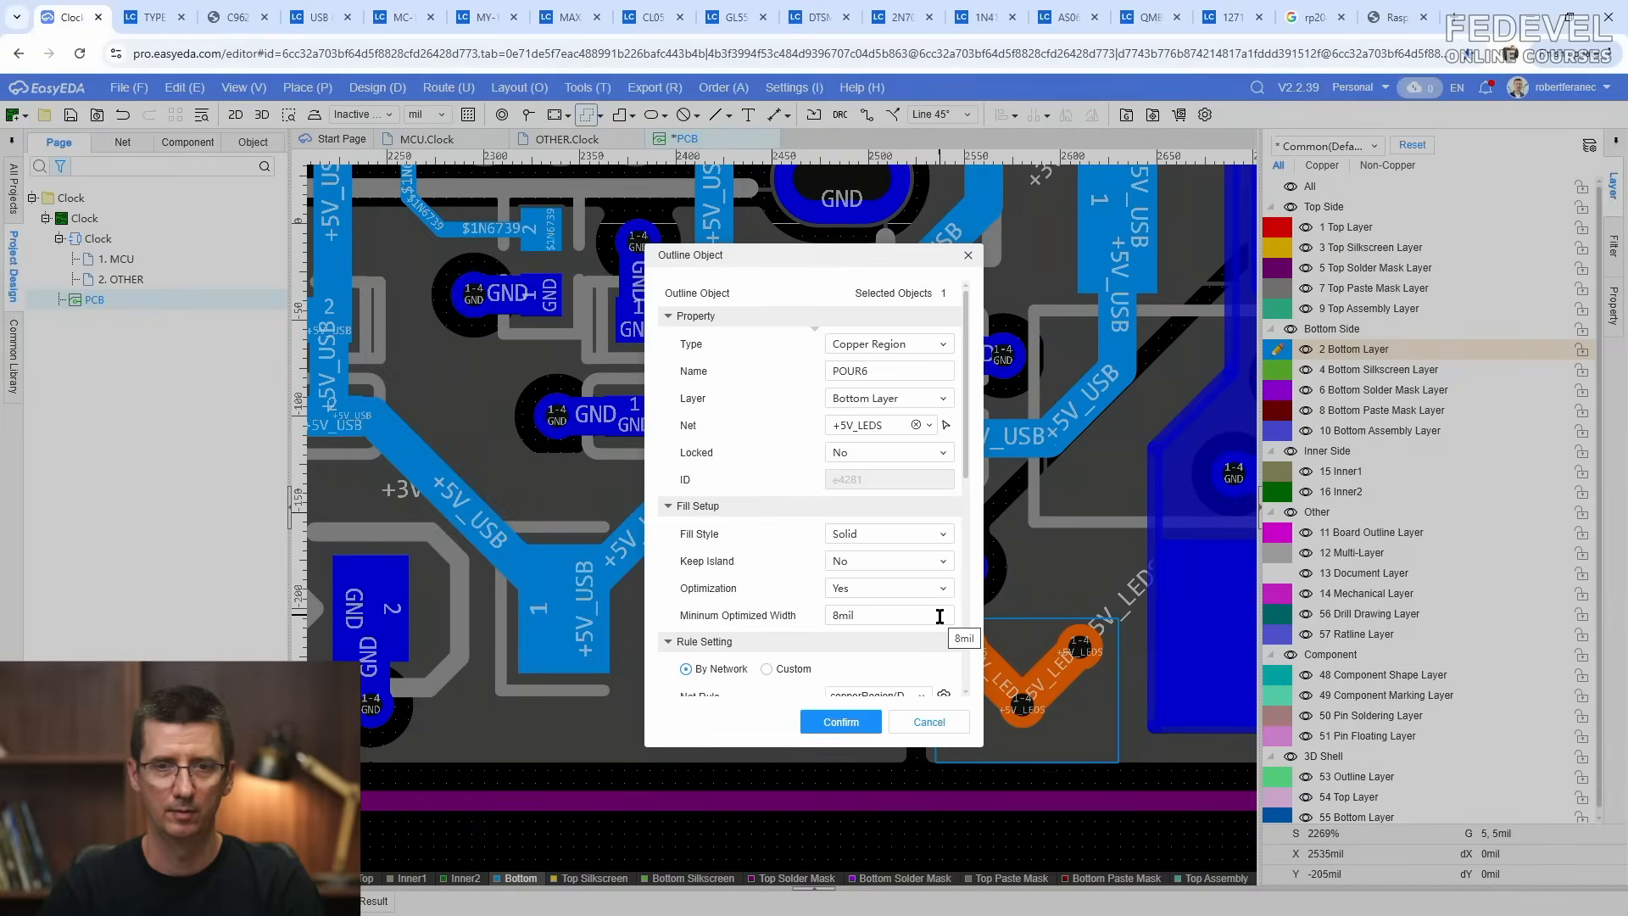
pyautogui.click(840, 722)
pyautogui.scroll(-4, 958, 745)
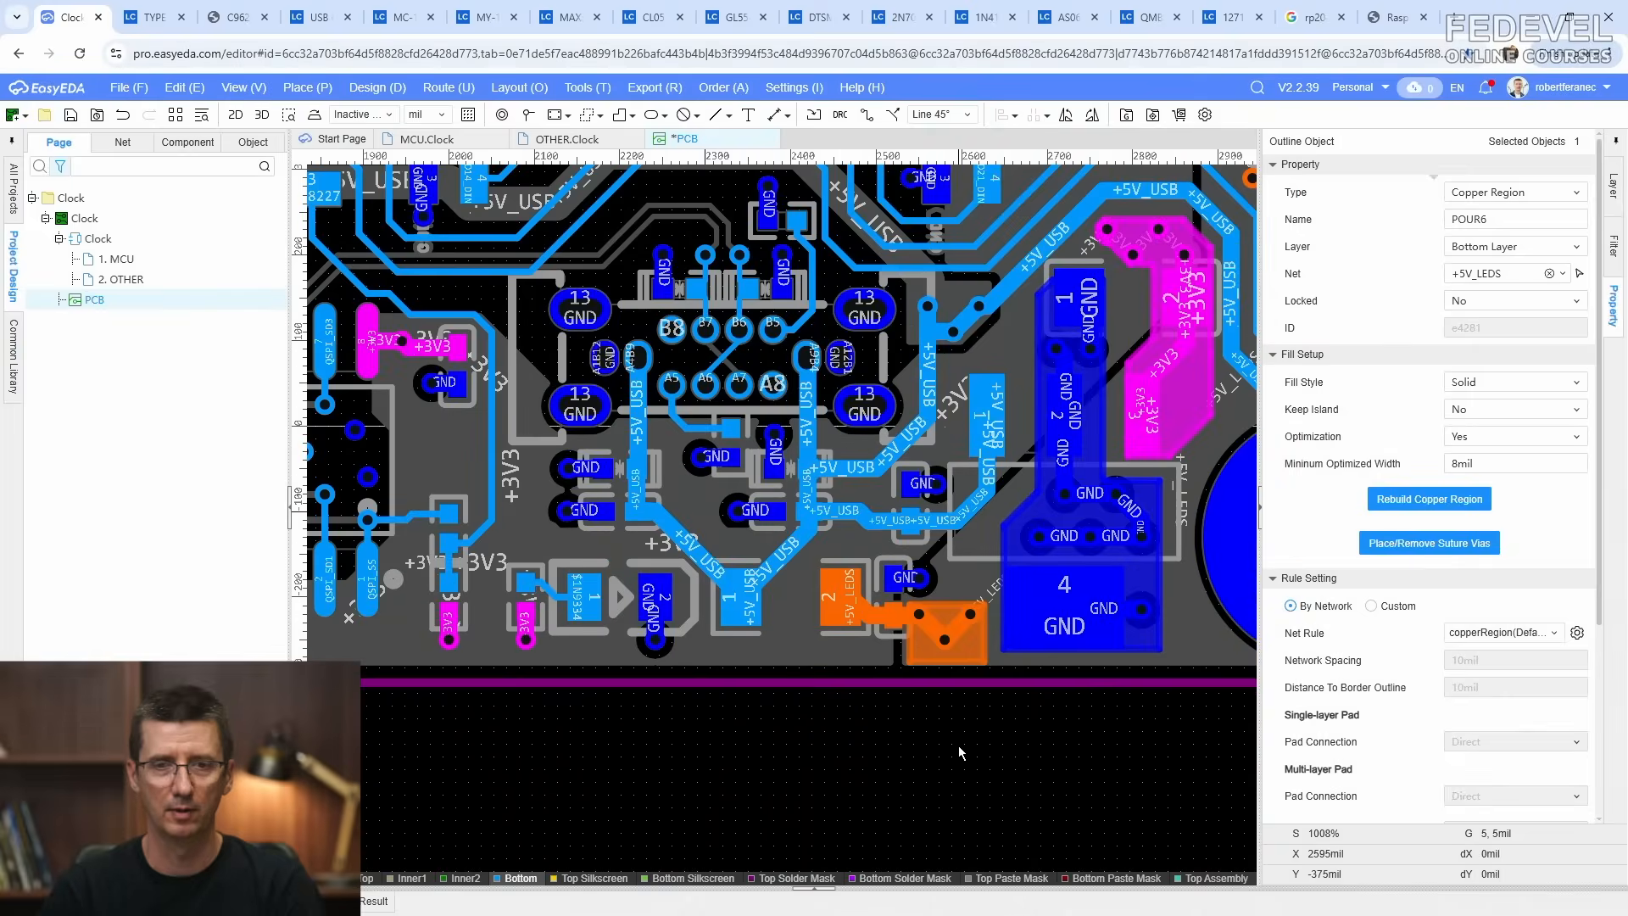
# Step: Place a solid rectangular Bottom Layer copper region, about 105 by 70 mil, over the three +5V_USB vias beside the USB connector, on net +5V_USB
pyautogui.scroll(6, 920, 626)
pyautogui.scroll(-2, 921, 632)
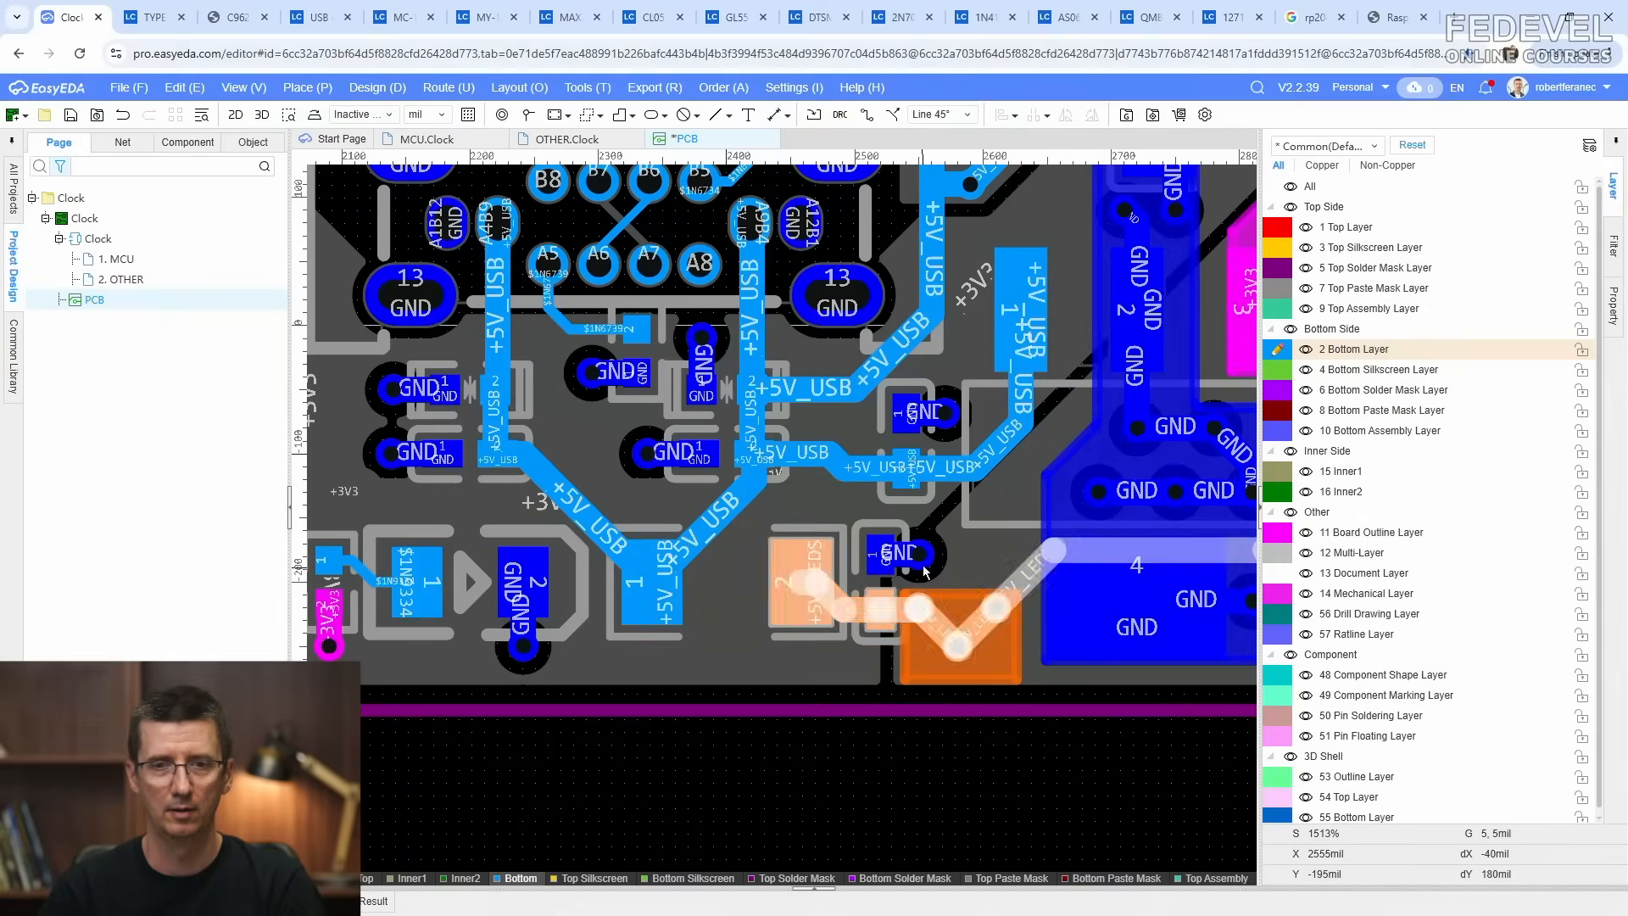
pyautogui.moveTo(930, 560); pyautogui.dragTo(885, 853, button='right')
pyautogui.scroll(1, 924, 398)
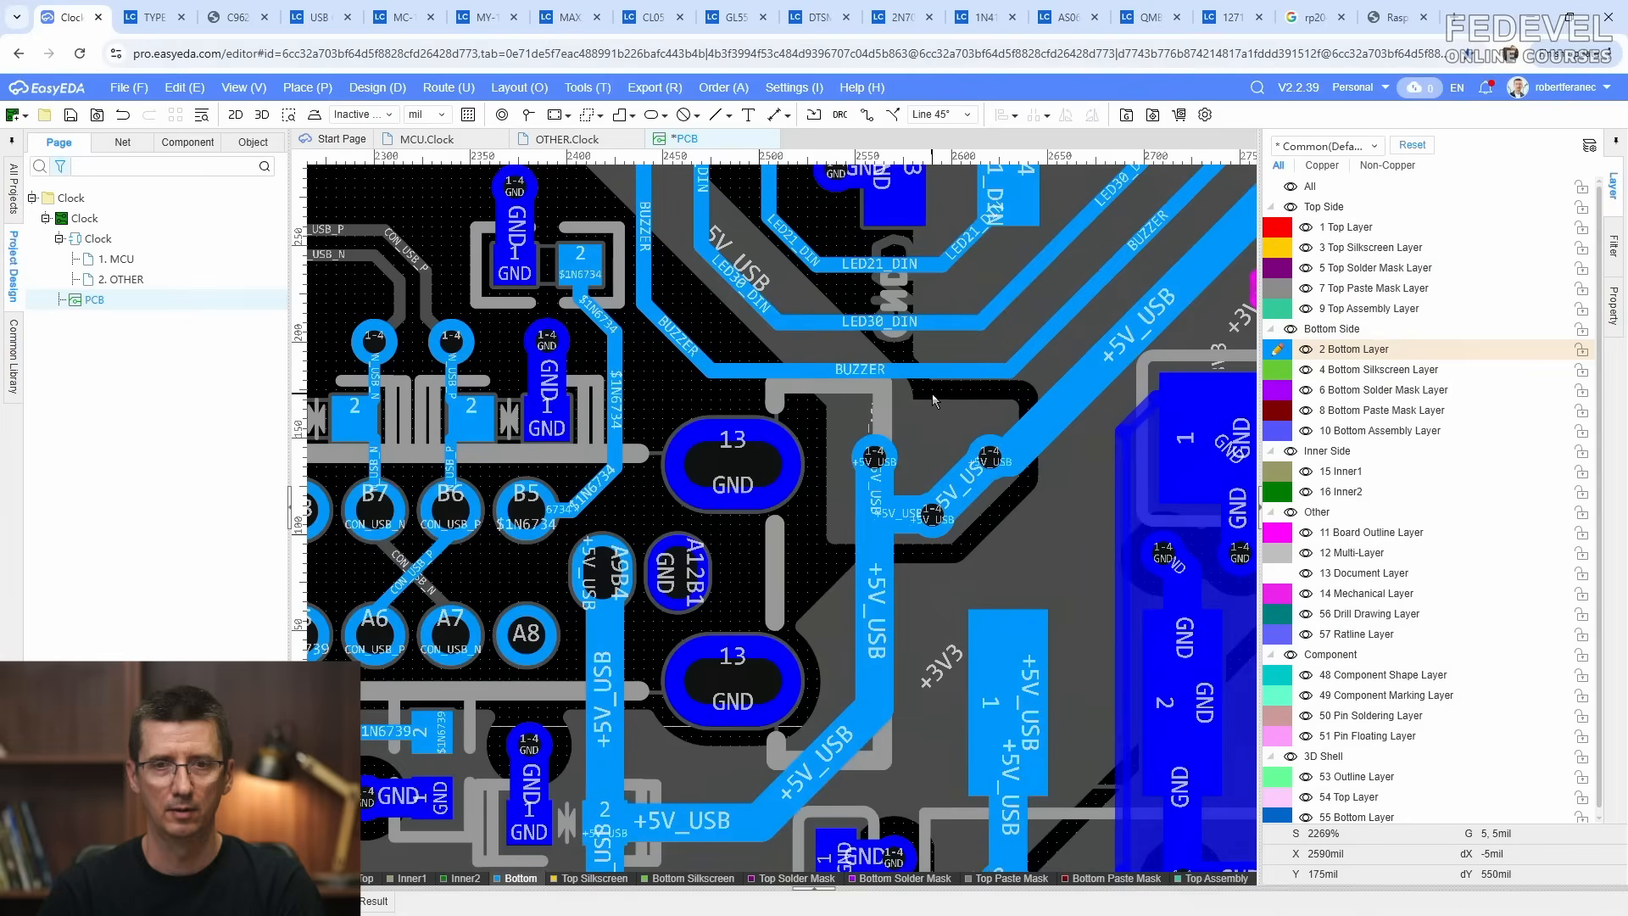
pyautogui.click(307, 87)
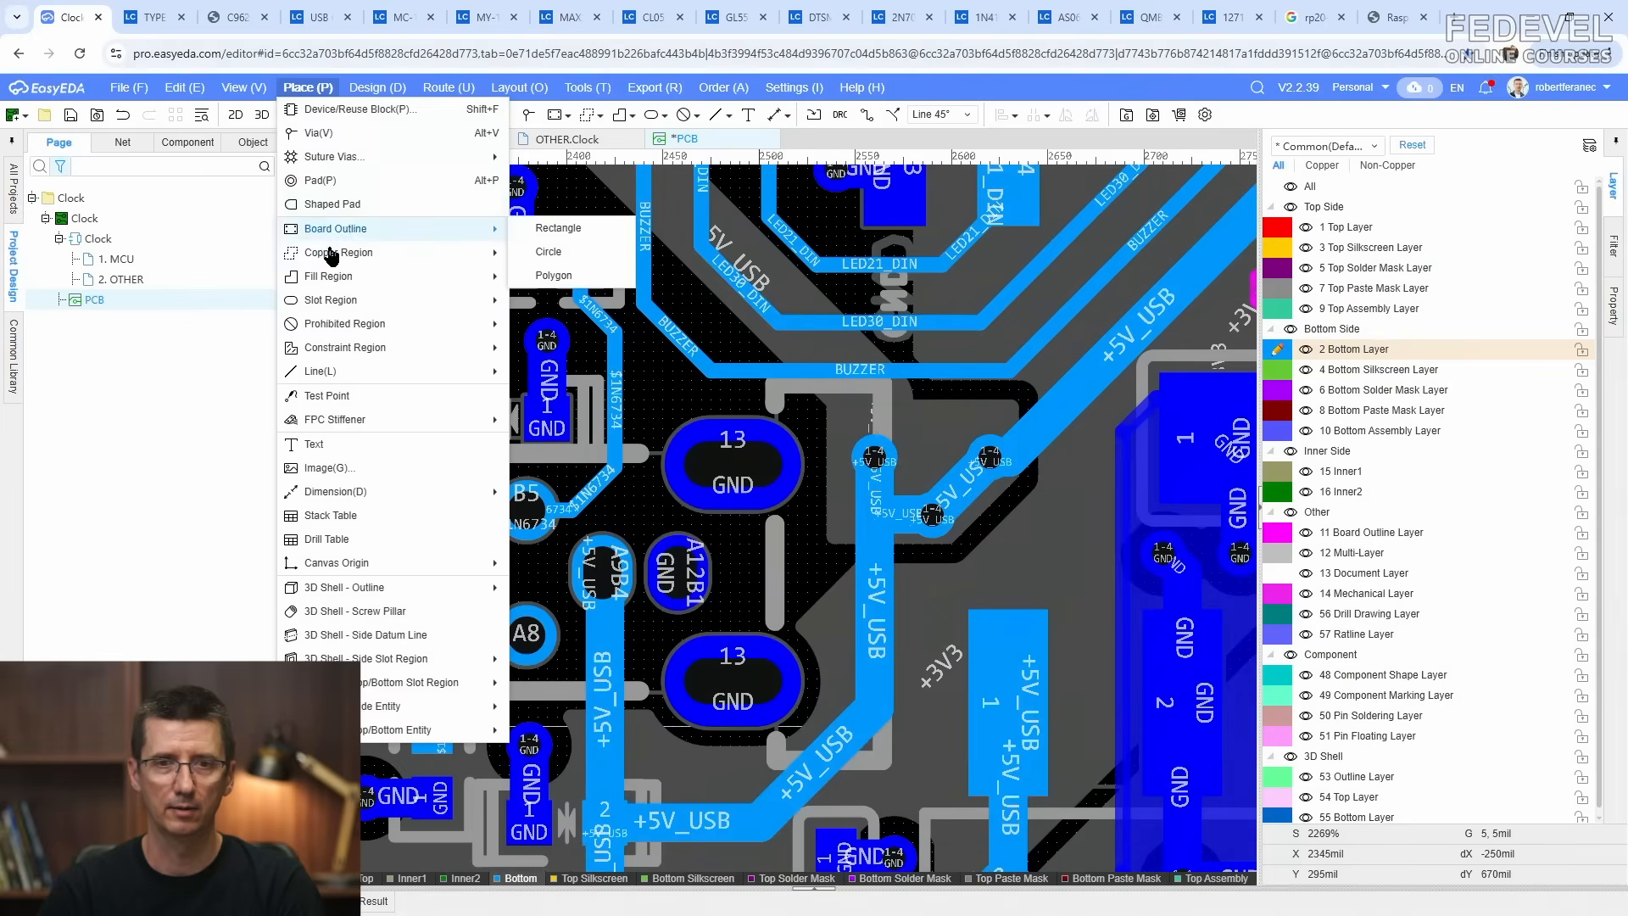
pyautogui.moveTo(500, 252)
pyautogui.click(587, 264)
pyautogui.scroll(1, 857, 430)
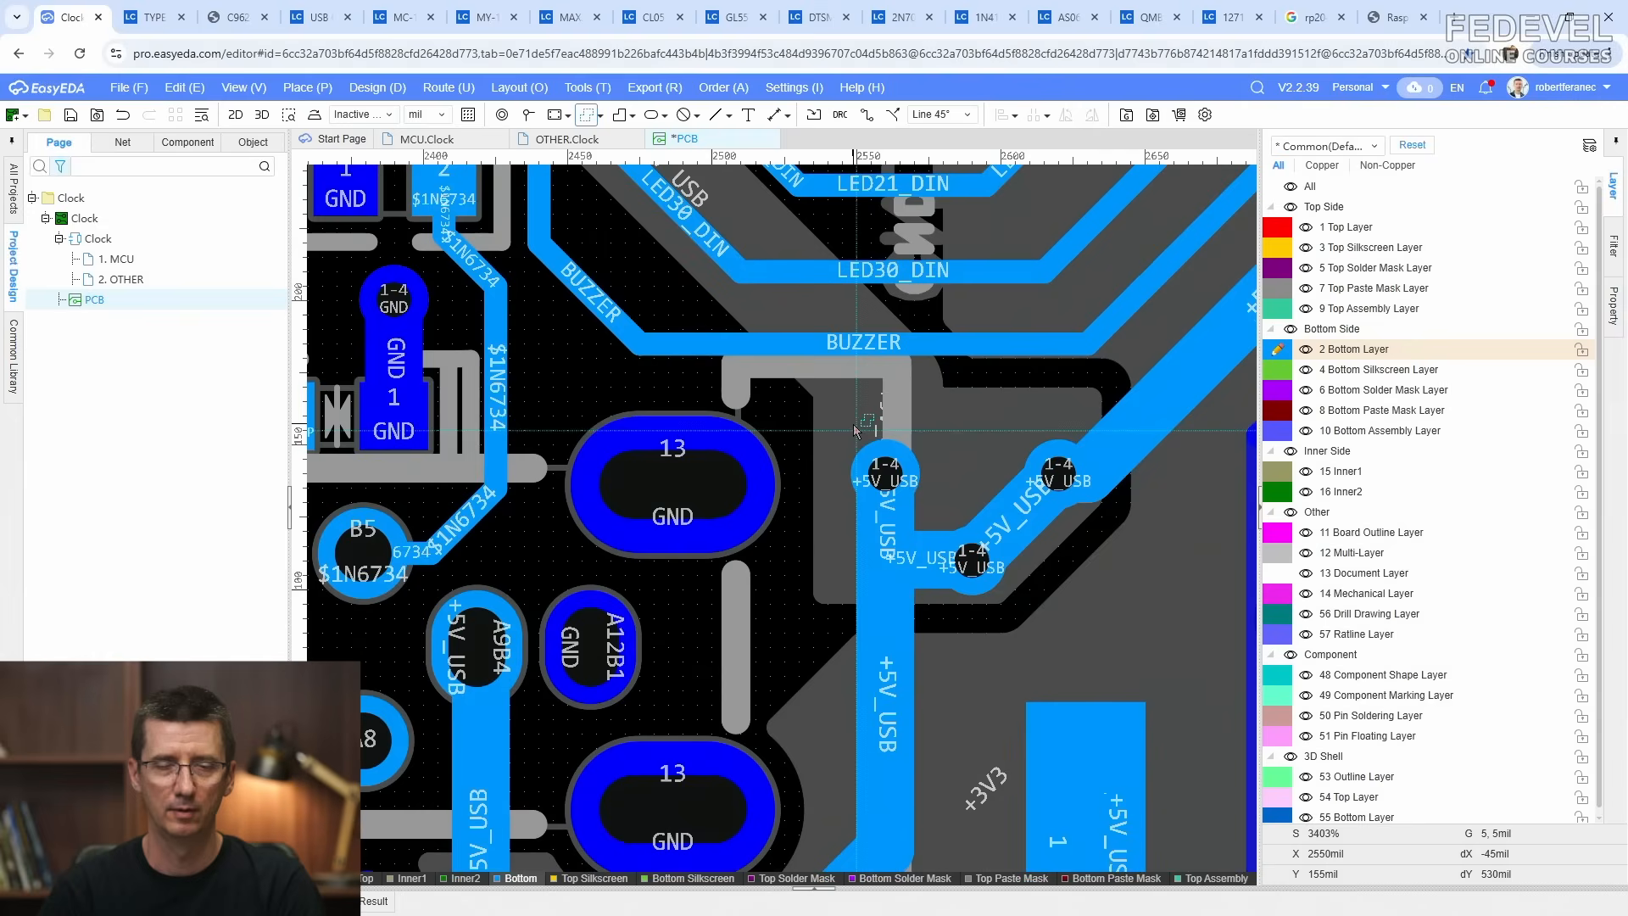
pyautogui.click(828, 417)
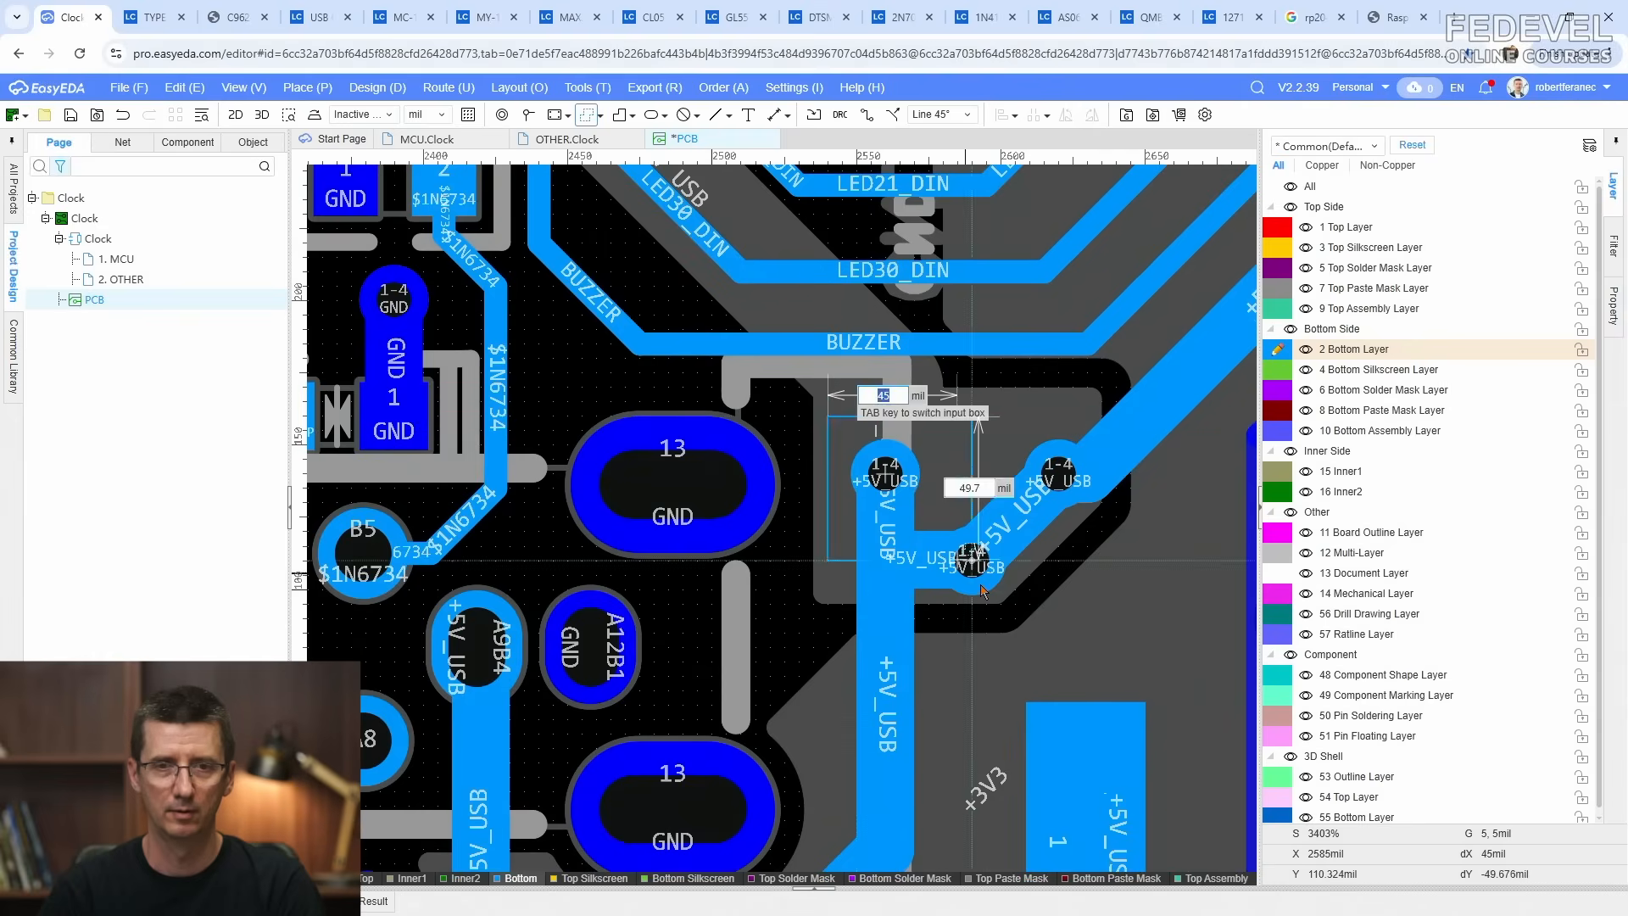
pyautogui.click(1126, 623)
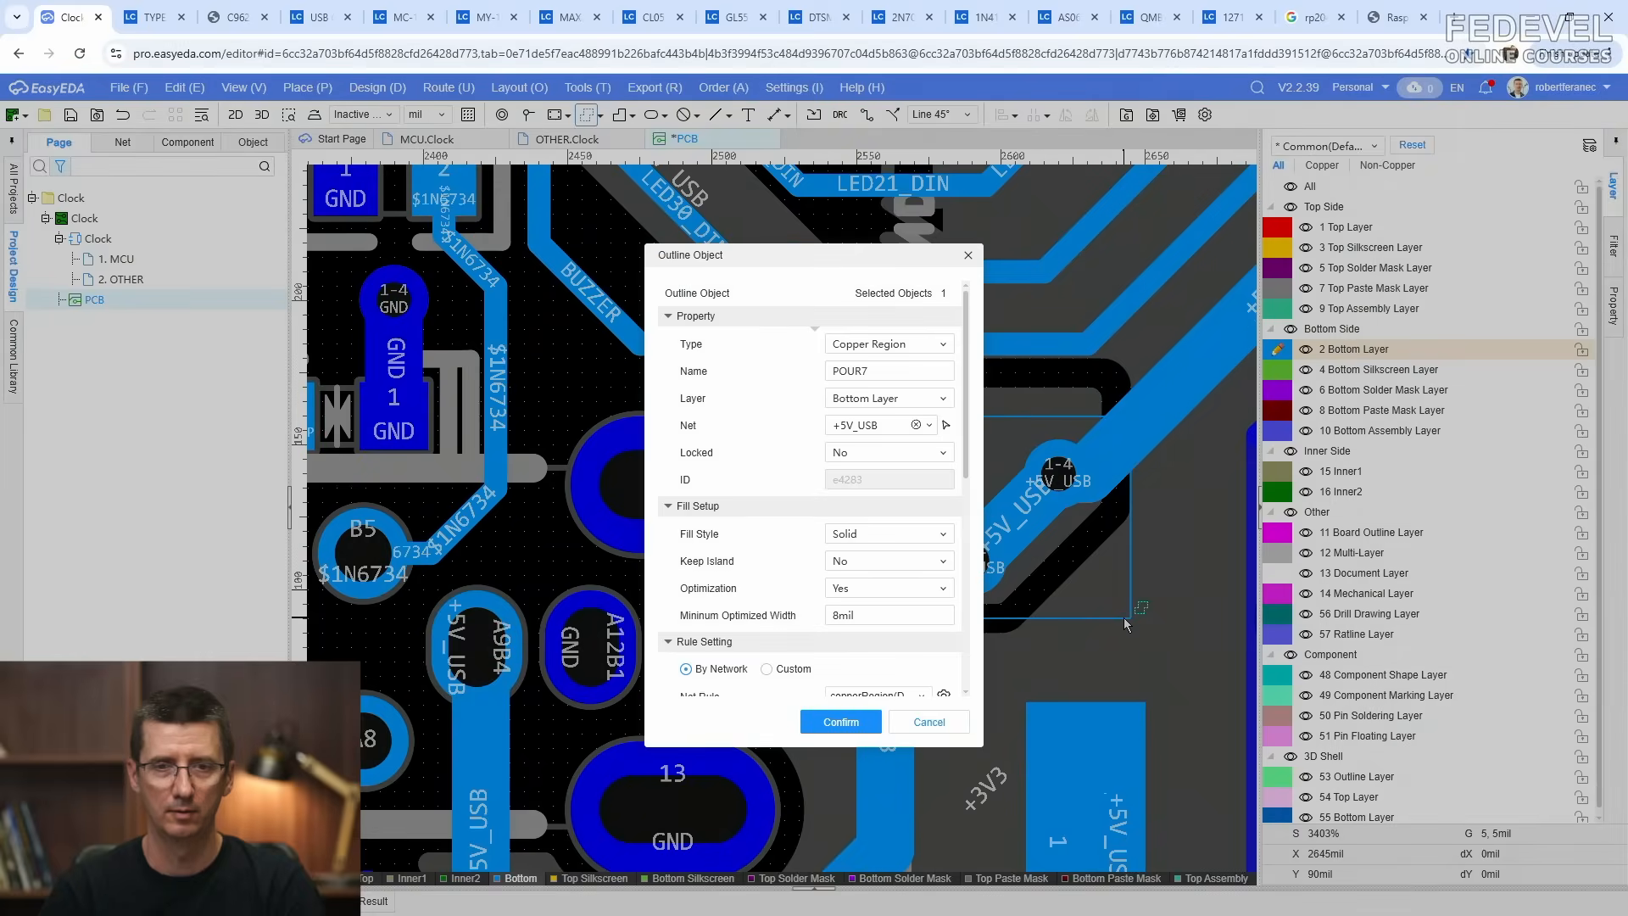
pyautogui.click(842, 719)
pyautogui.scroll(-6, 923, 729)
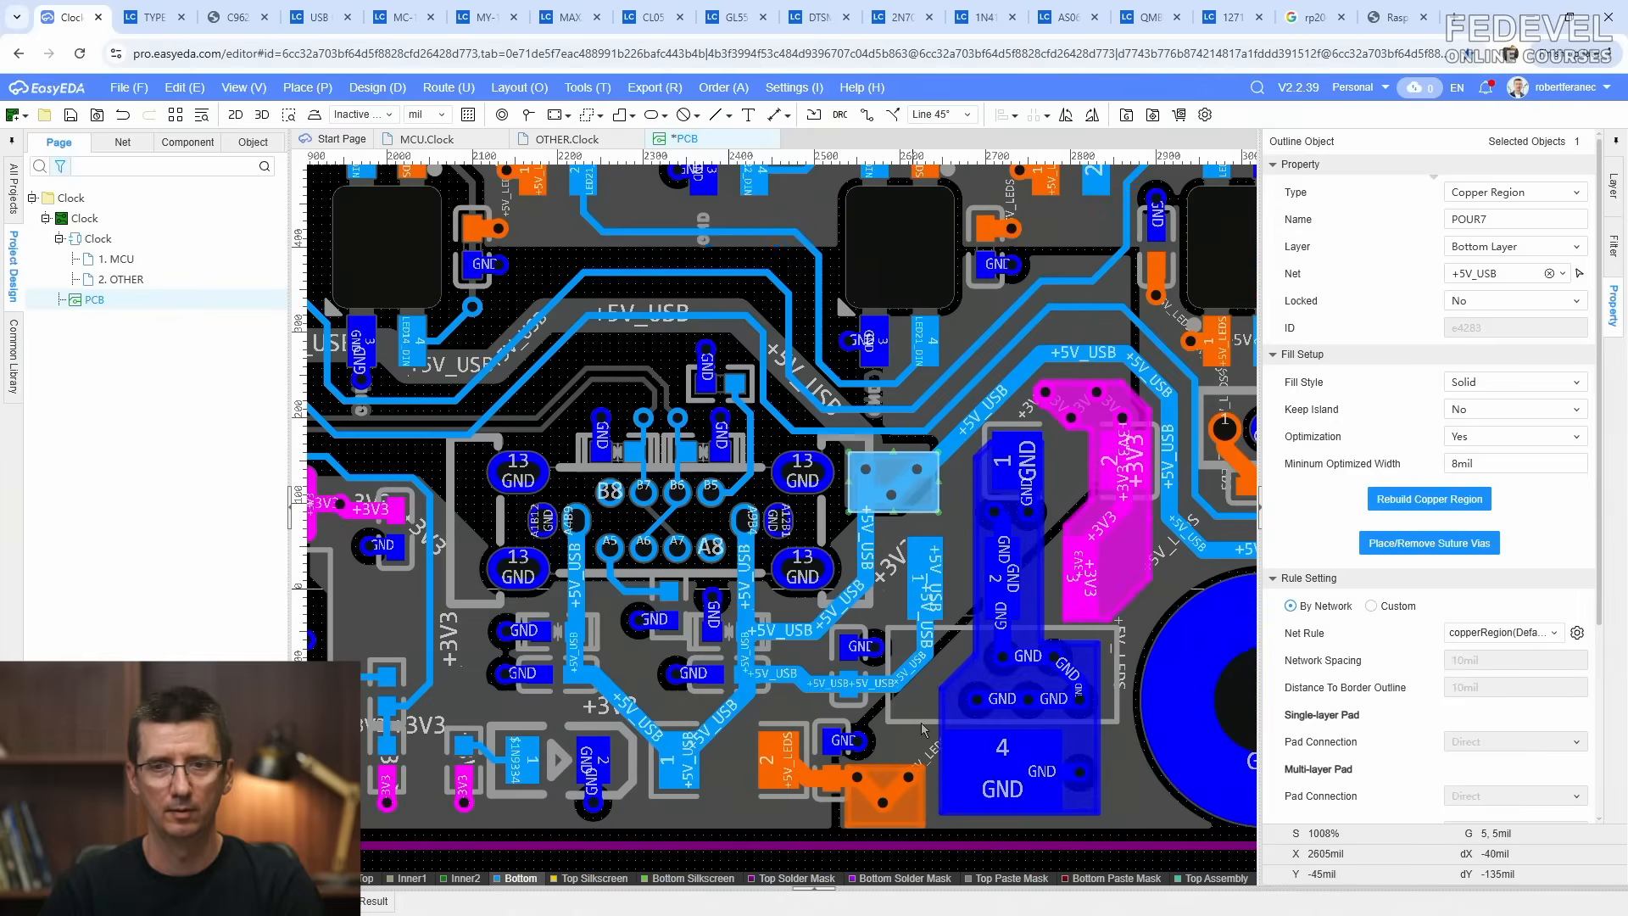
pyautogui.click(958, 861)
# Step: Save the PCB with the whole board in view
pyautogui.moveTo(901, 634); pyautogui.dragTo(885, 542, button='right')
pyautogui.scroll(-6, 891, 549)
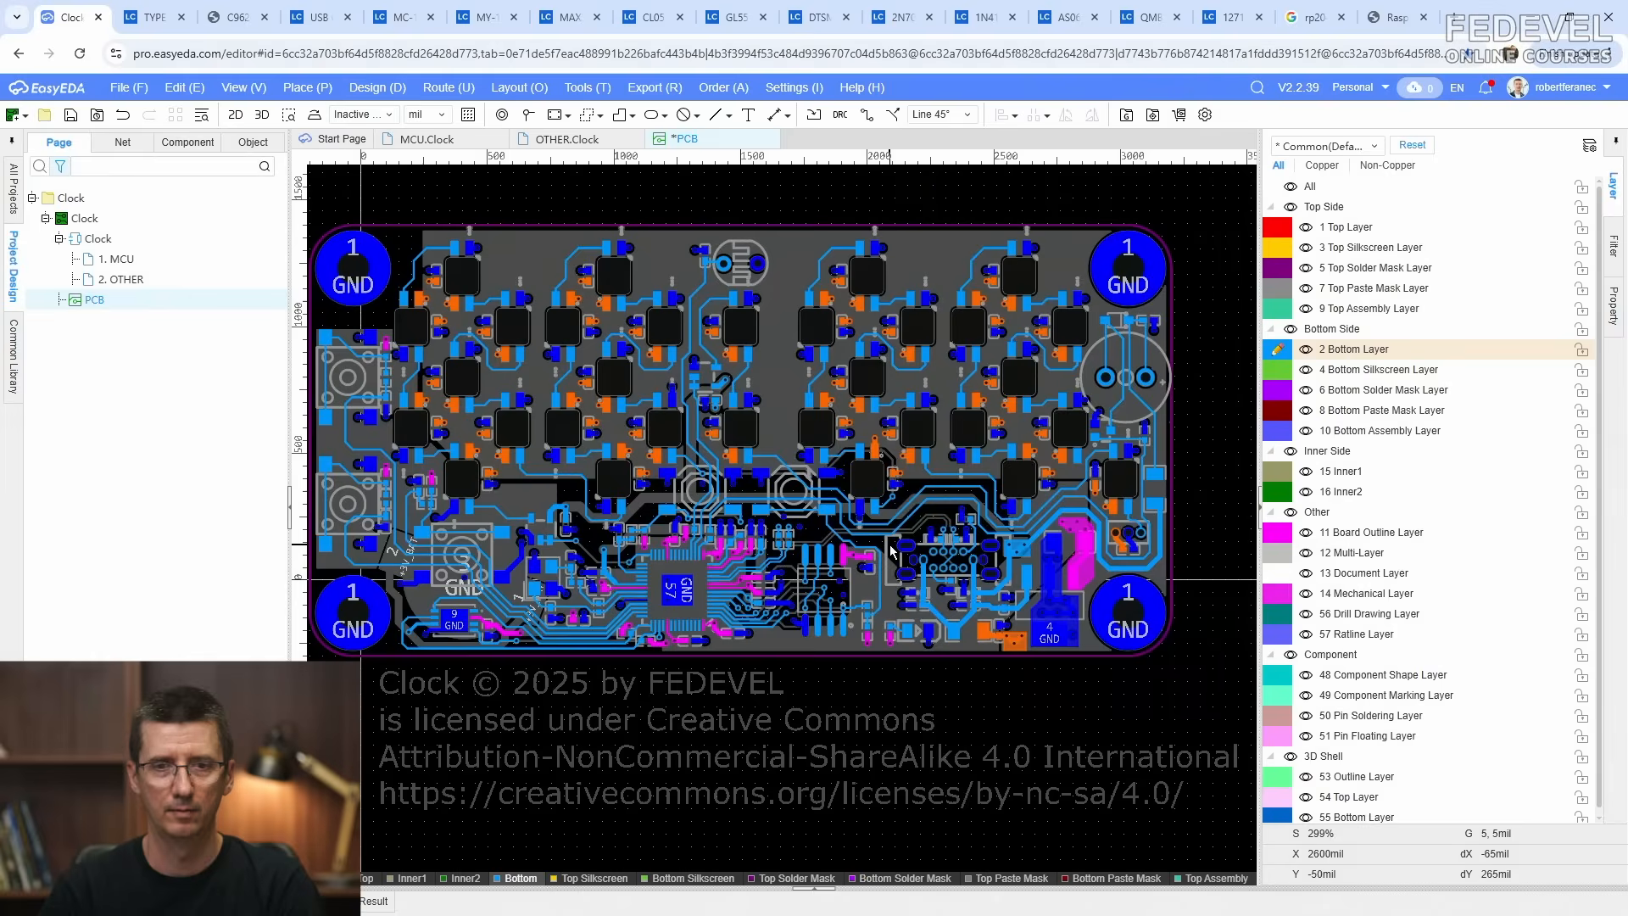
pyautogui.click(69, 116)
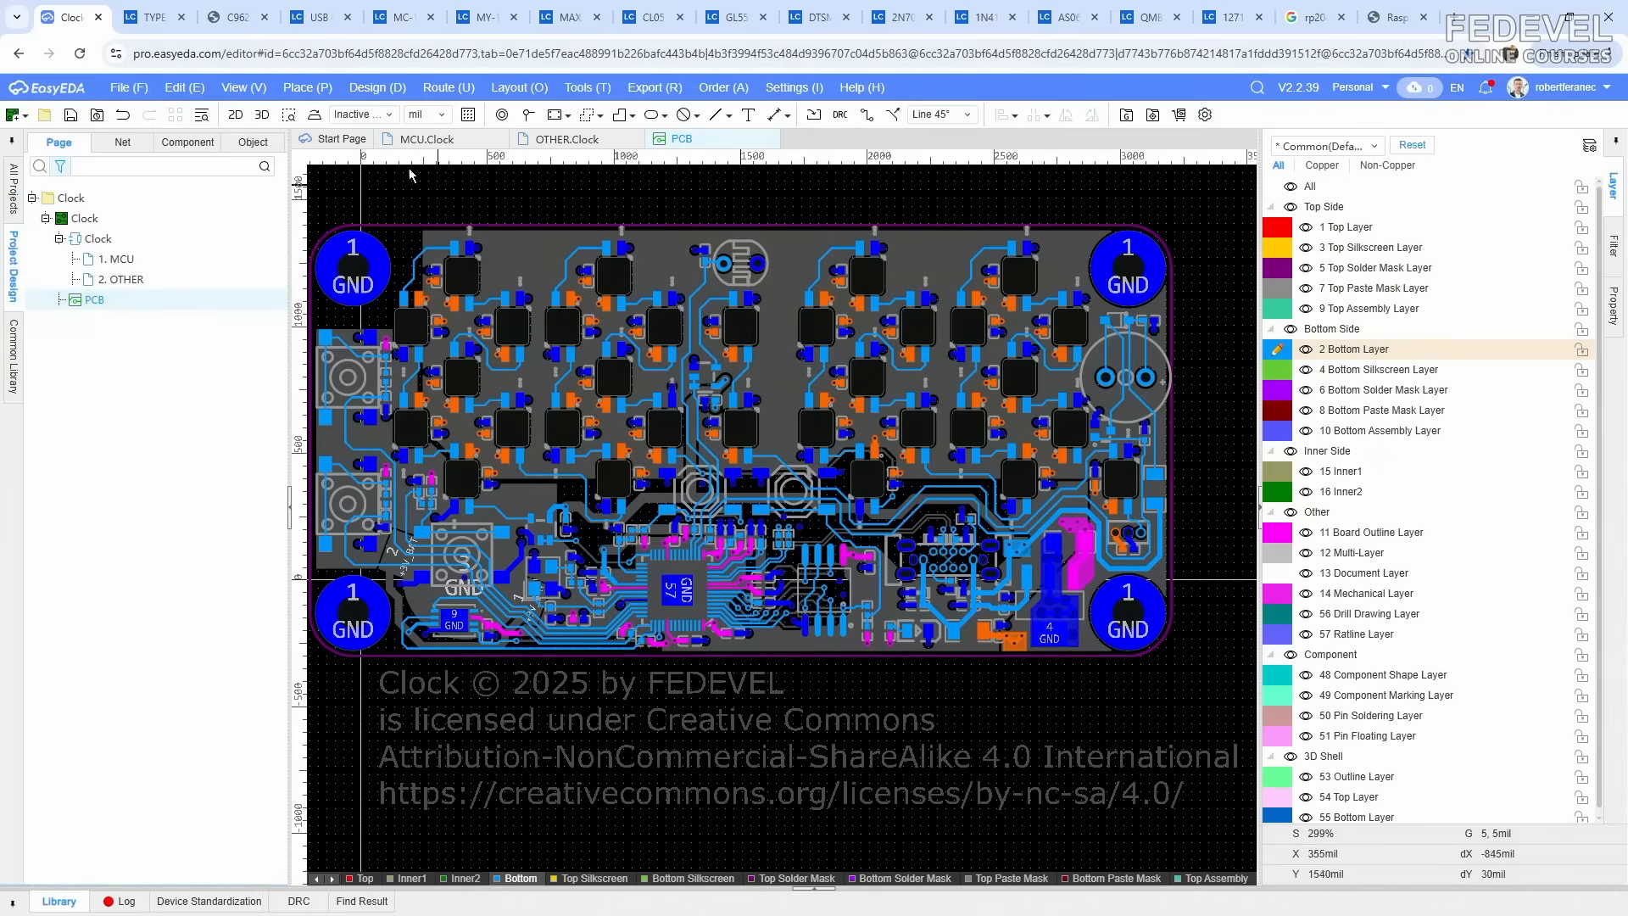
# Step: Load FEDEVEL_logo_square_bw.png as an image to insert on the PCB
pyautogui.click(303, 87)
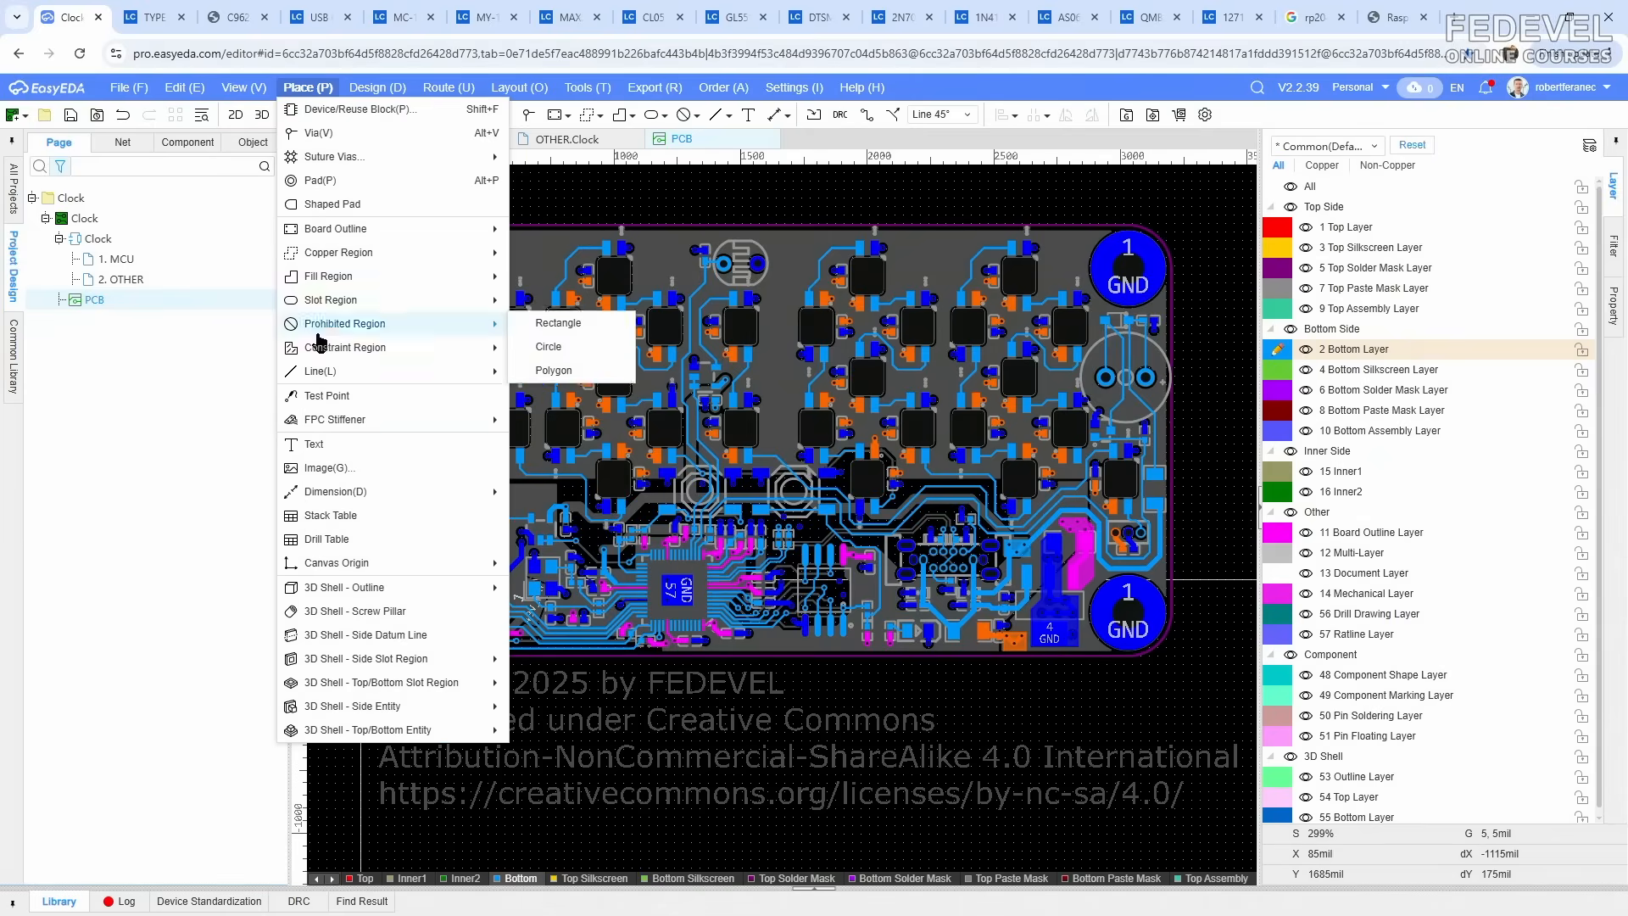
pyautogui.click(346, 471)
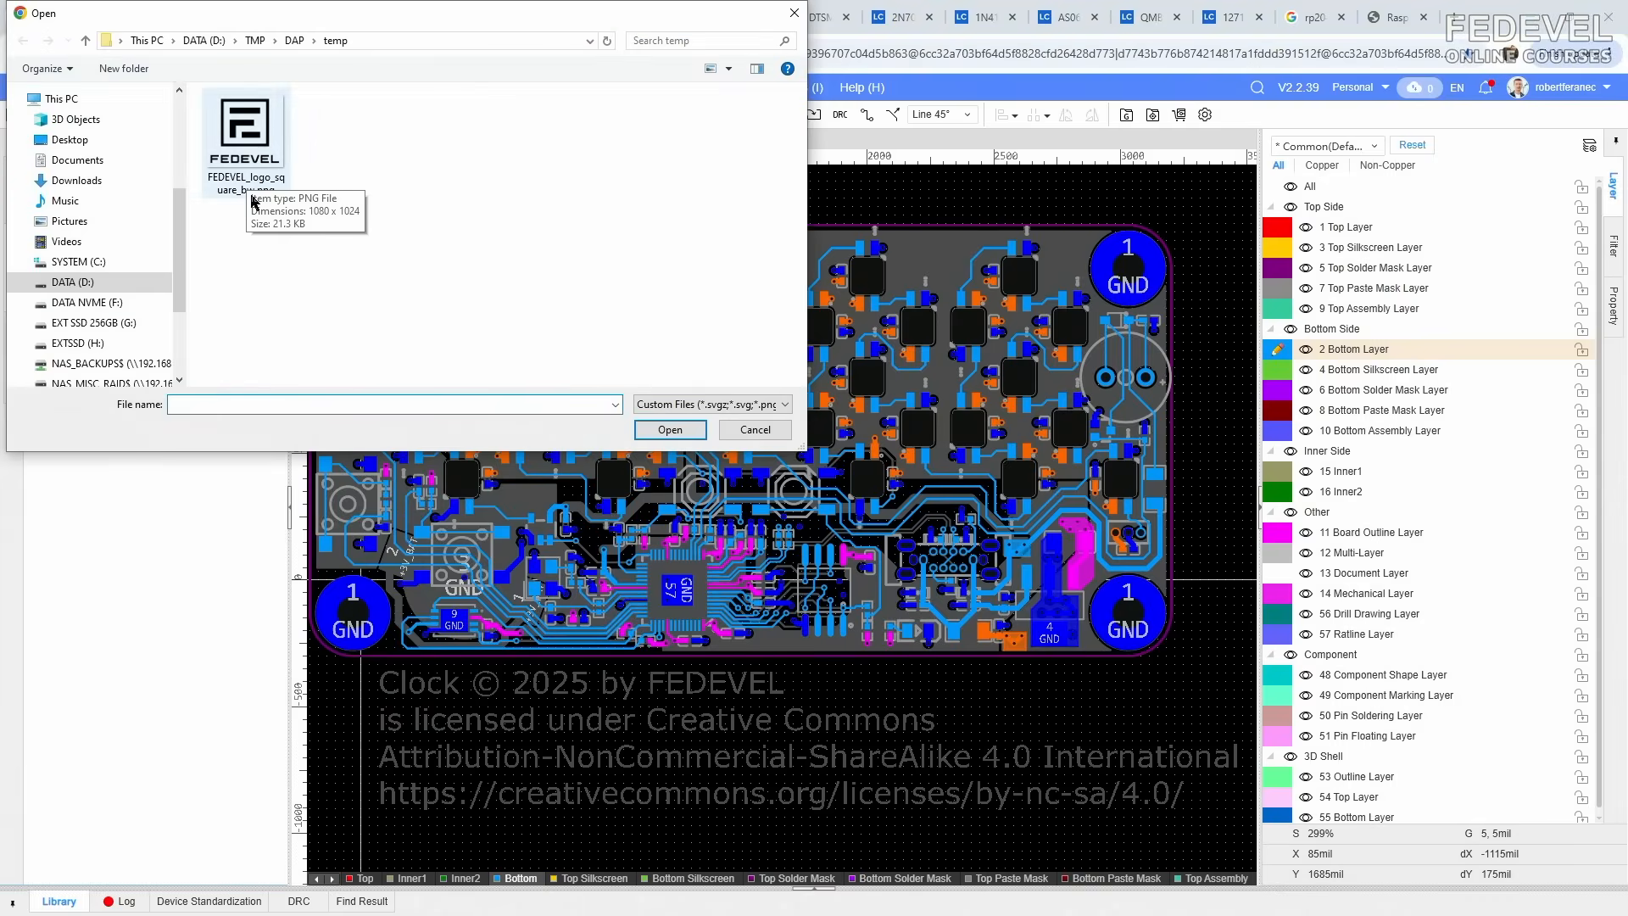
pyautogui.click(259, 146)
pyautogui.click(669, 429)
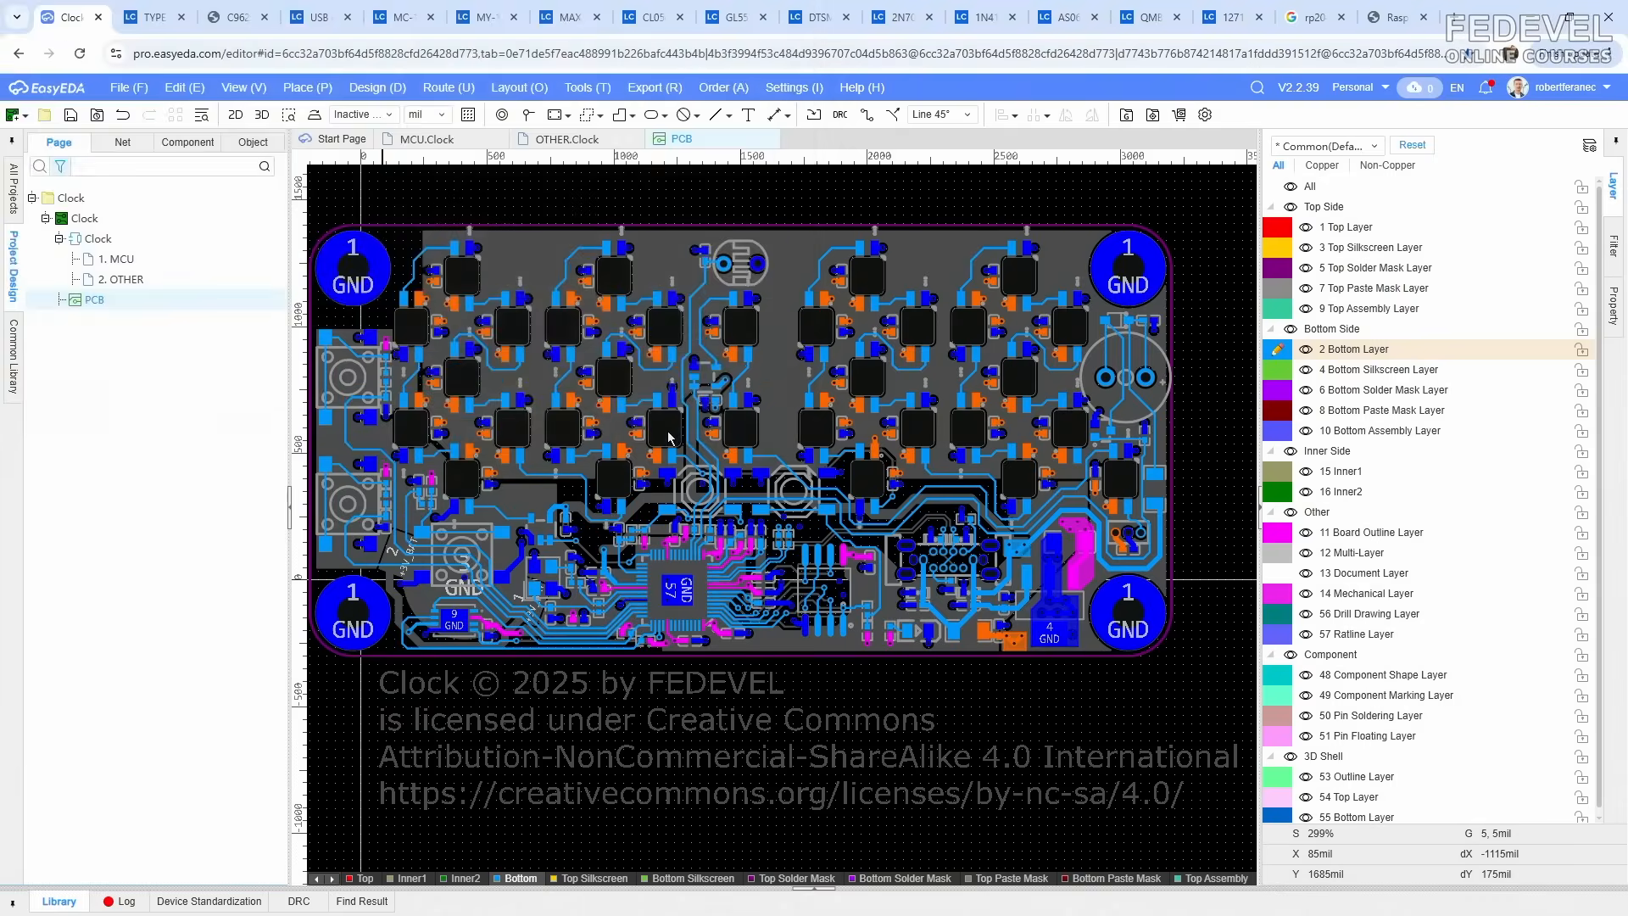
# Step: Set the logo image's width to 5 mm and place one copy above the board's upper edge, at about X 1830 mil, Y 1685 mil
pyautogui.click(656, 736)
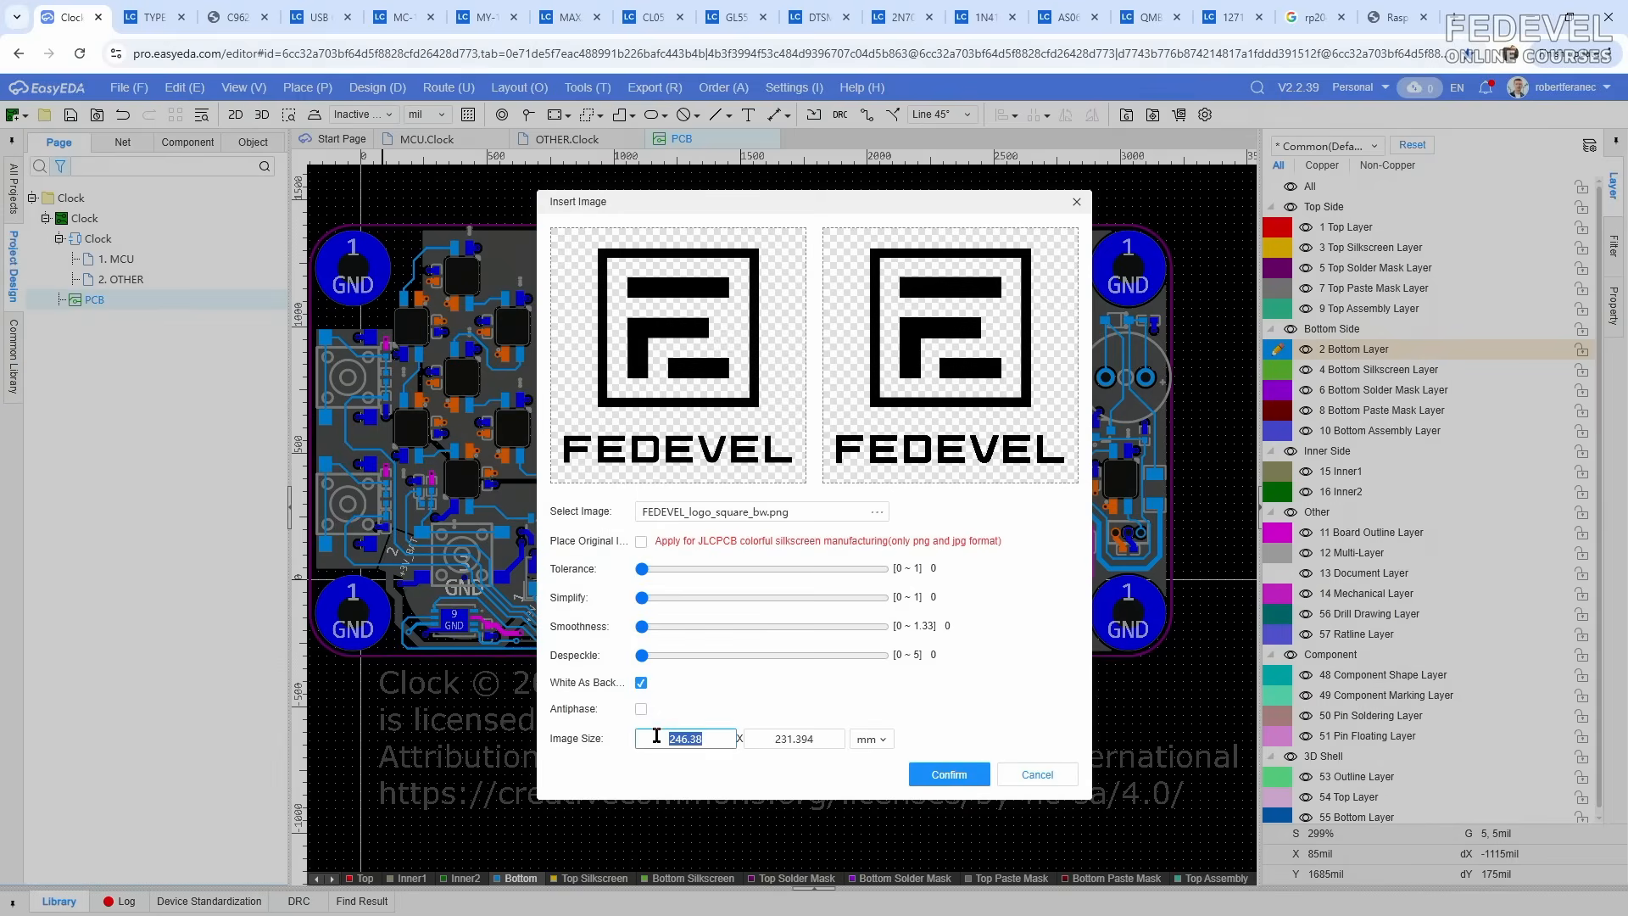
pyautogui.write('5')
pyautogui.press('Tab')
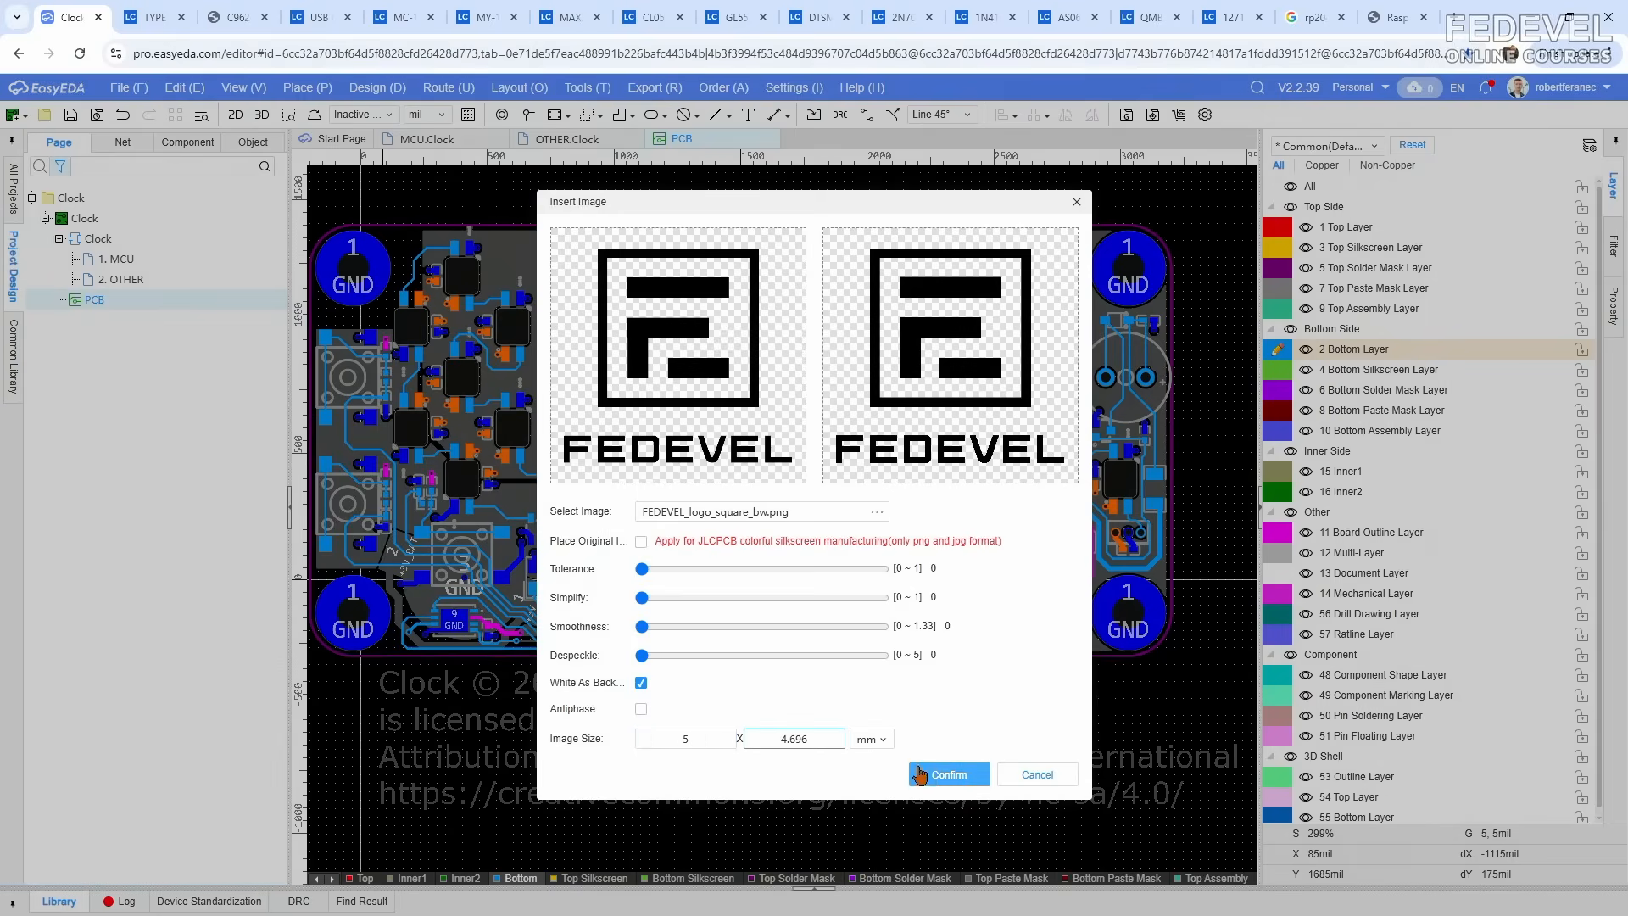
pyautogui.click(939, 774)
pyautogui.scroll(6, 819, 229)
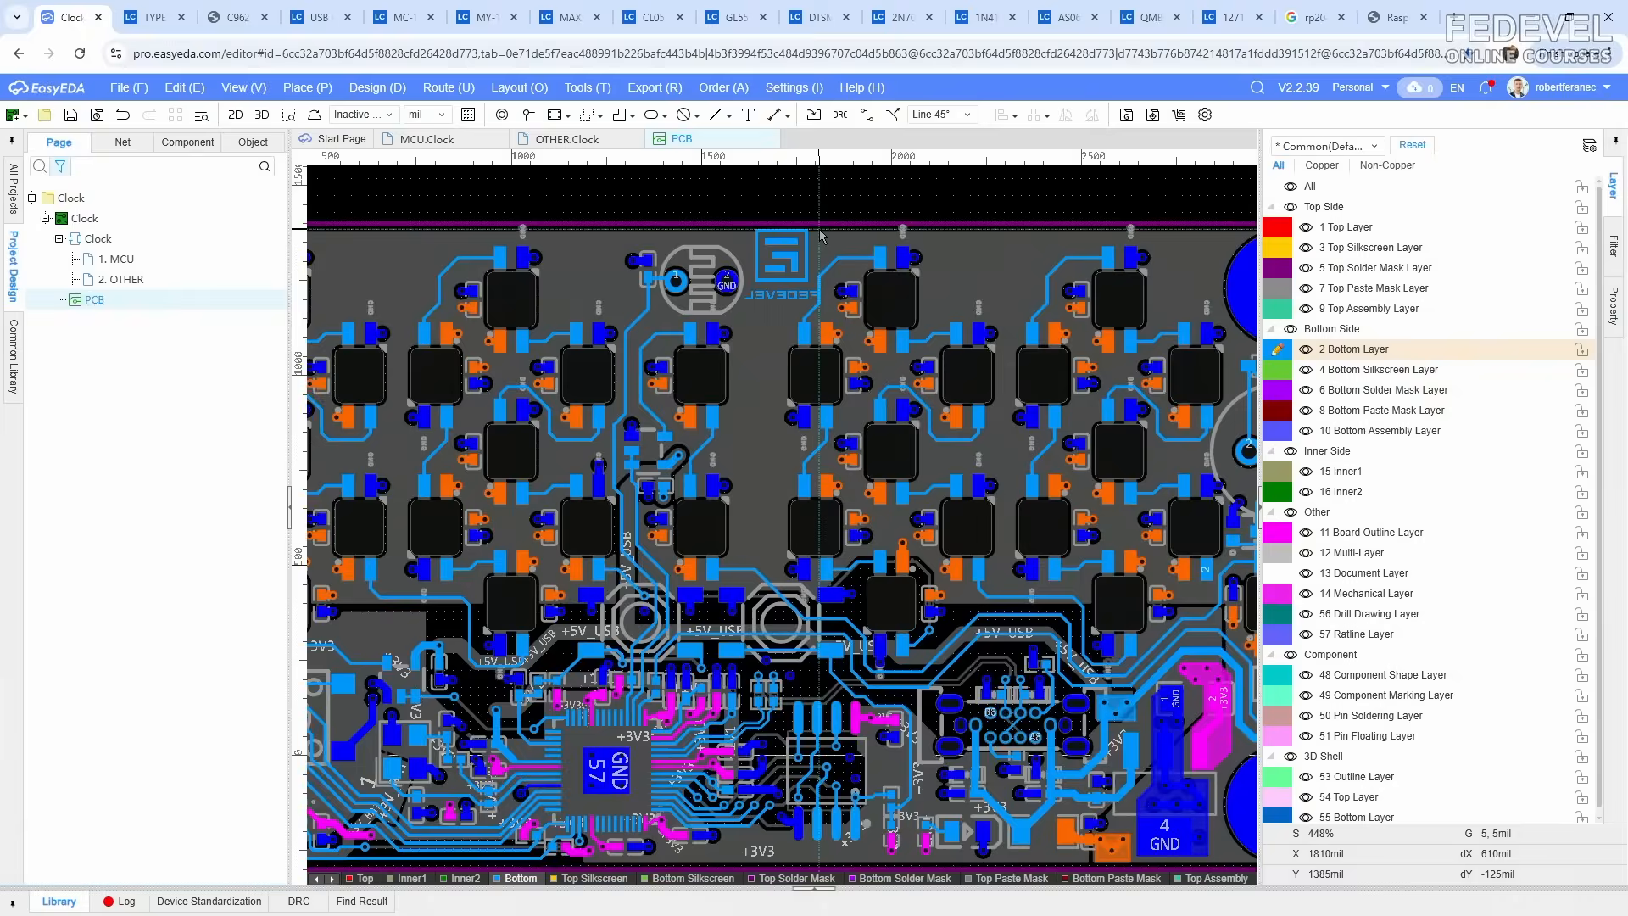
pyautogui.scroll(-8, 819, 229)
pyautogui.click(807, 216)
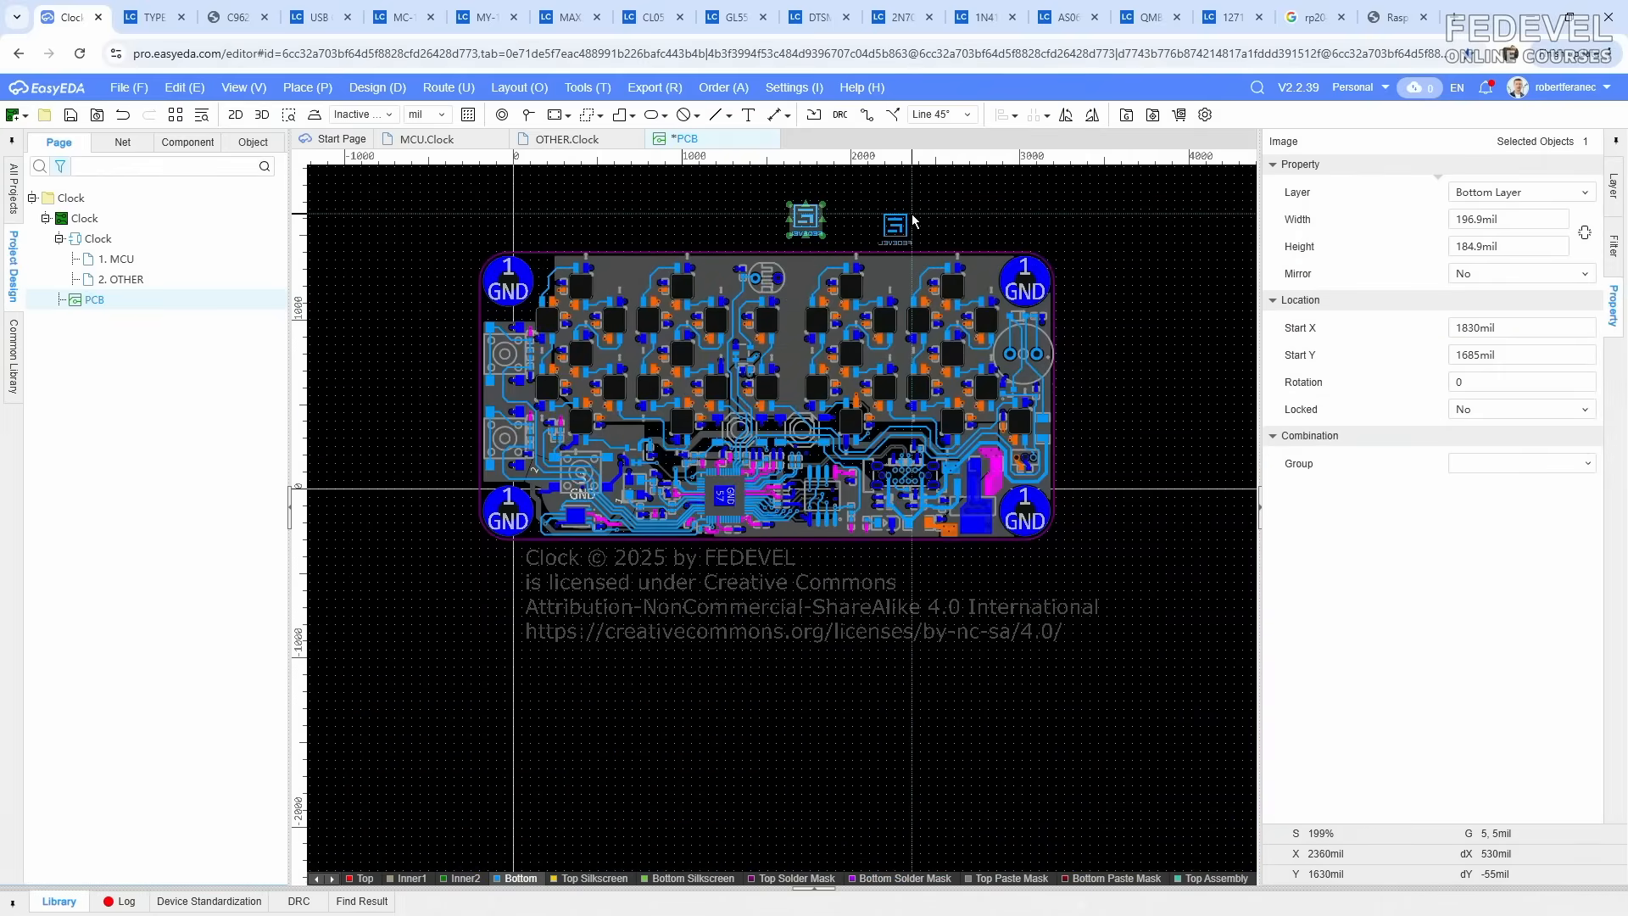
# Step: Assign the logo image to the Bottom Solder Mask Layer
pyautogui.scroll(2, 852, 215)
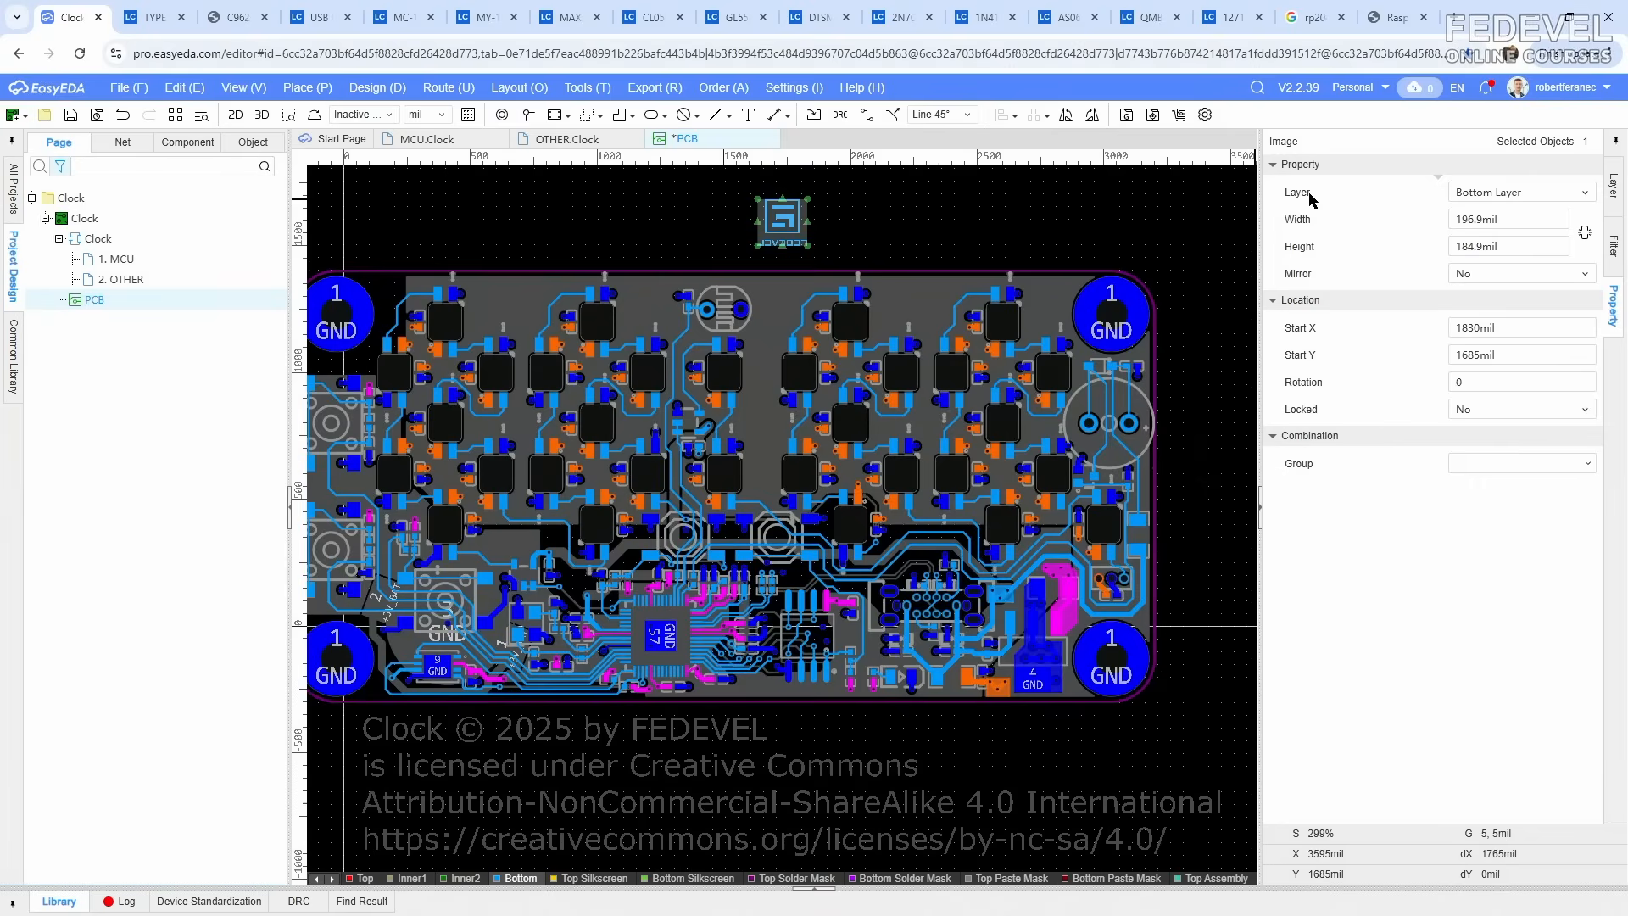
pyautogui.click(1526, 194)
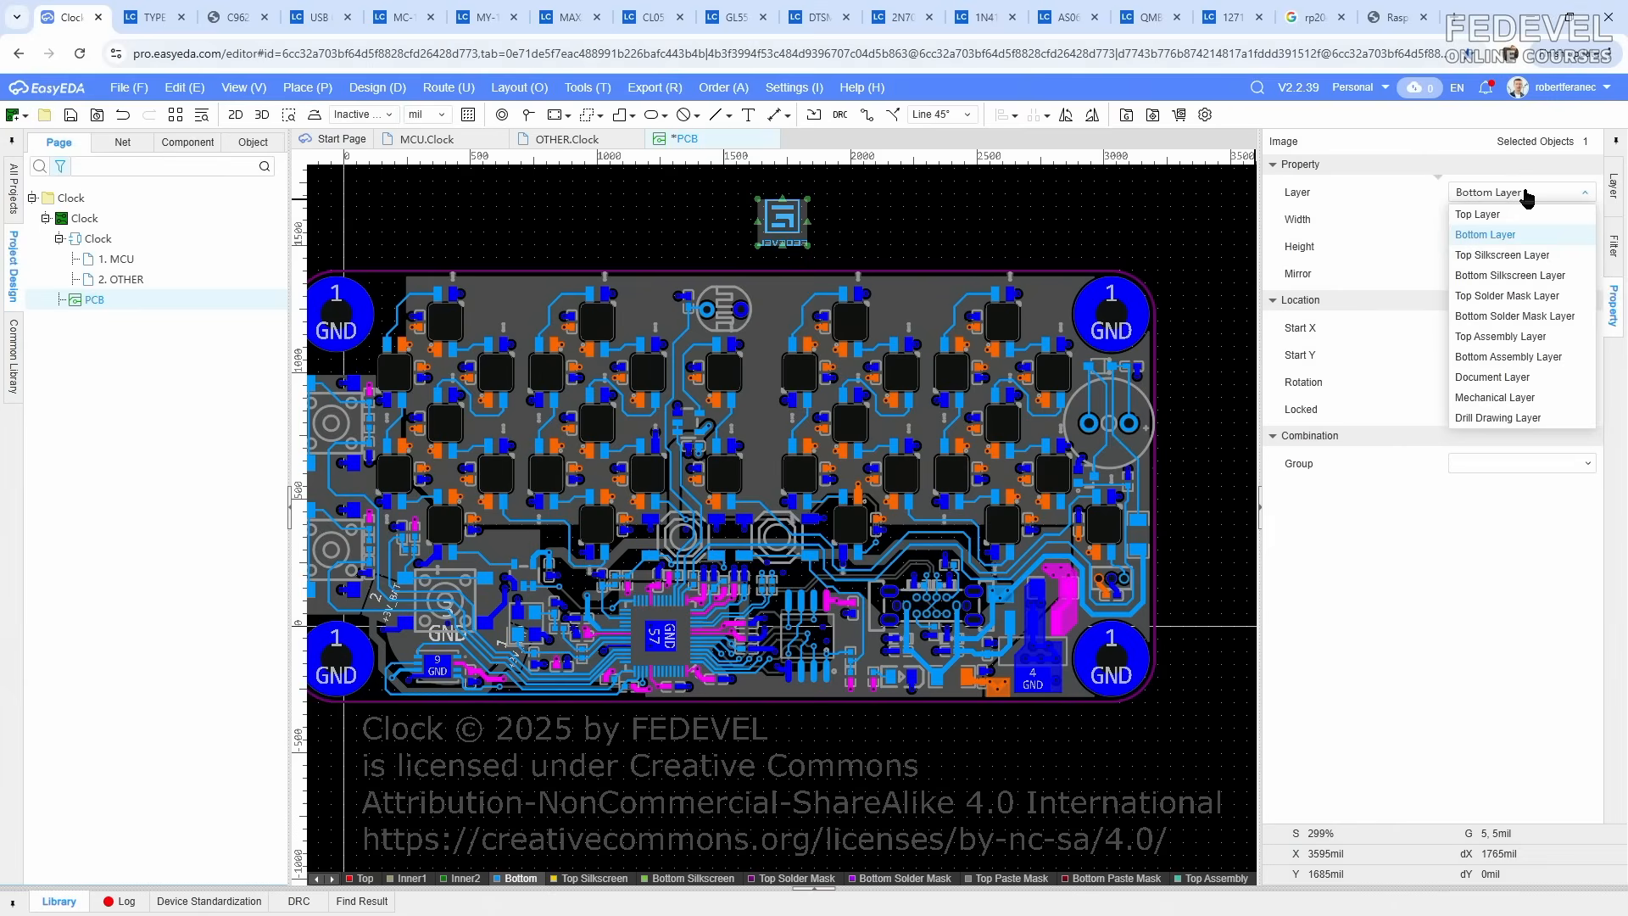
pyautogui.click(1515, 316)
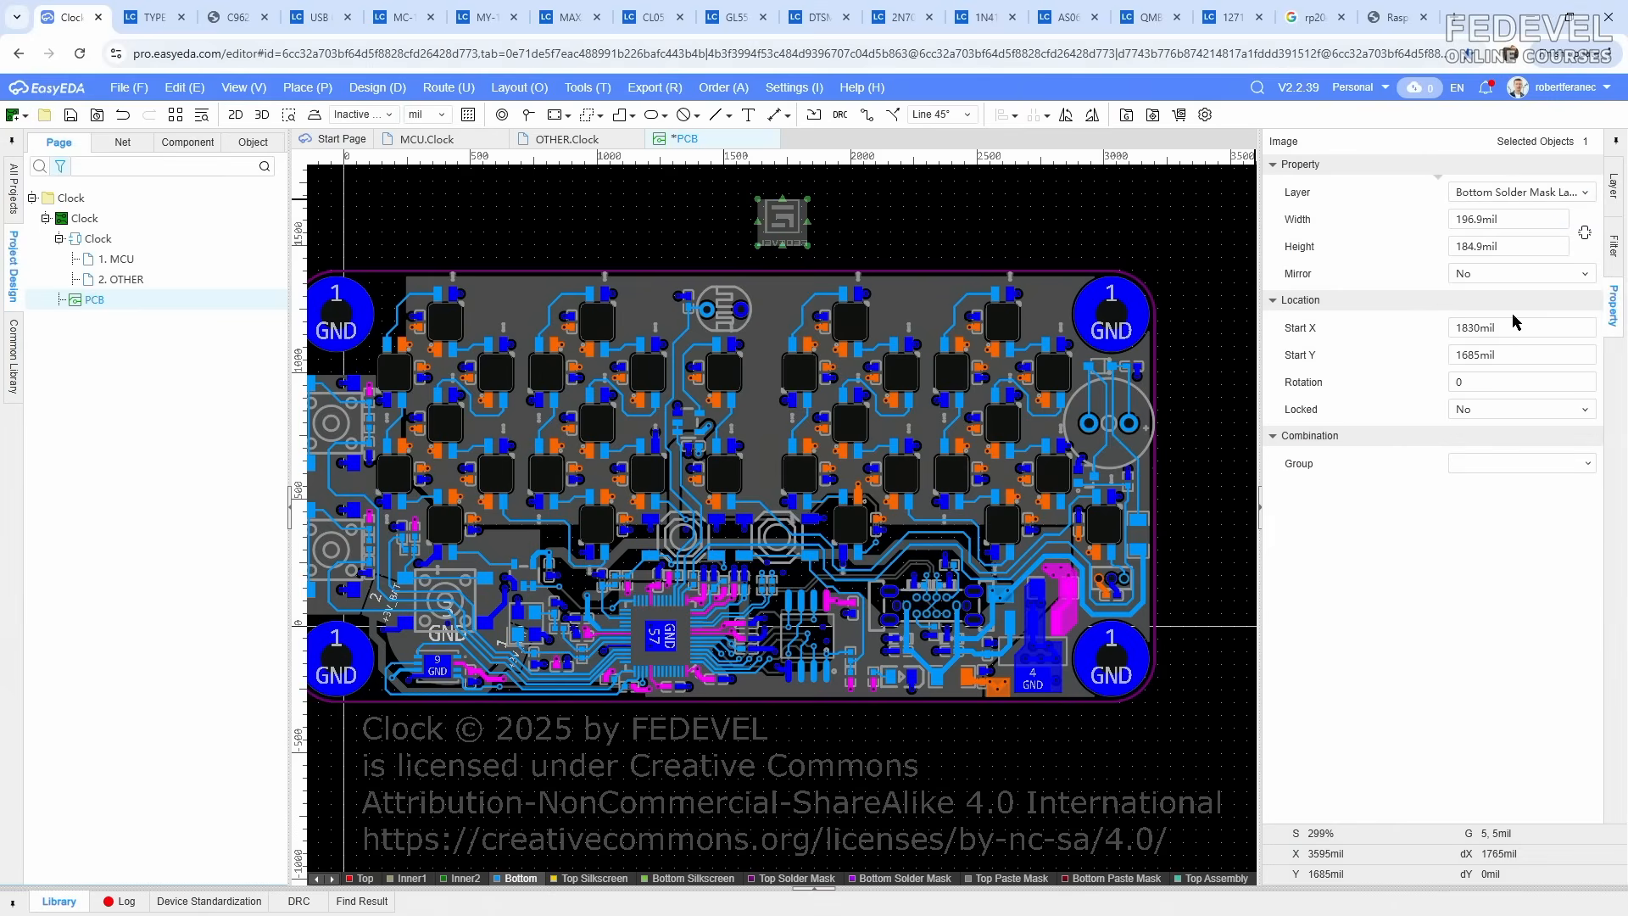
pyautogui.click(940, 232)
# Step: Make the Bottom Solder Mask Layer active and move the logo onto the board beside the round LIGHT_DET component
pyautogui.scroll(5, 822, 228)
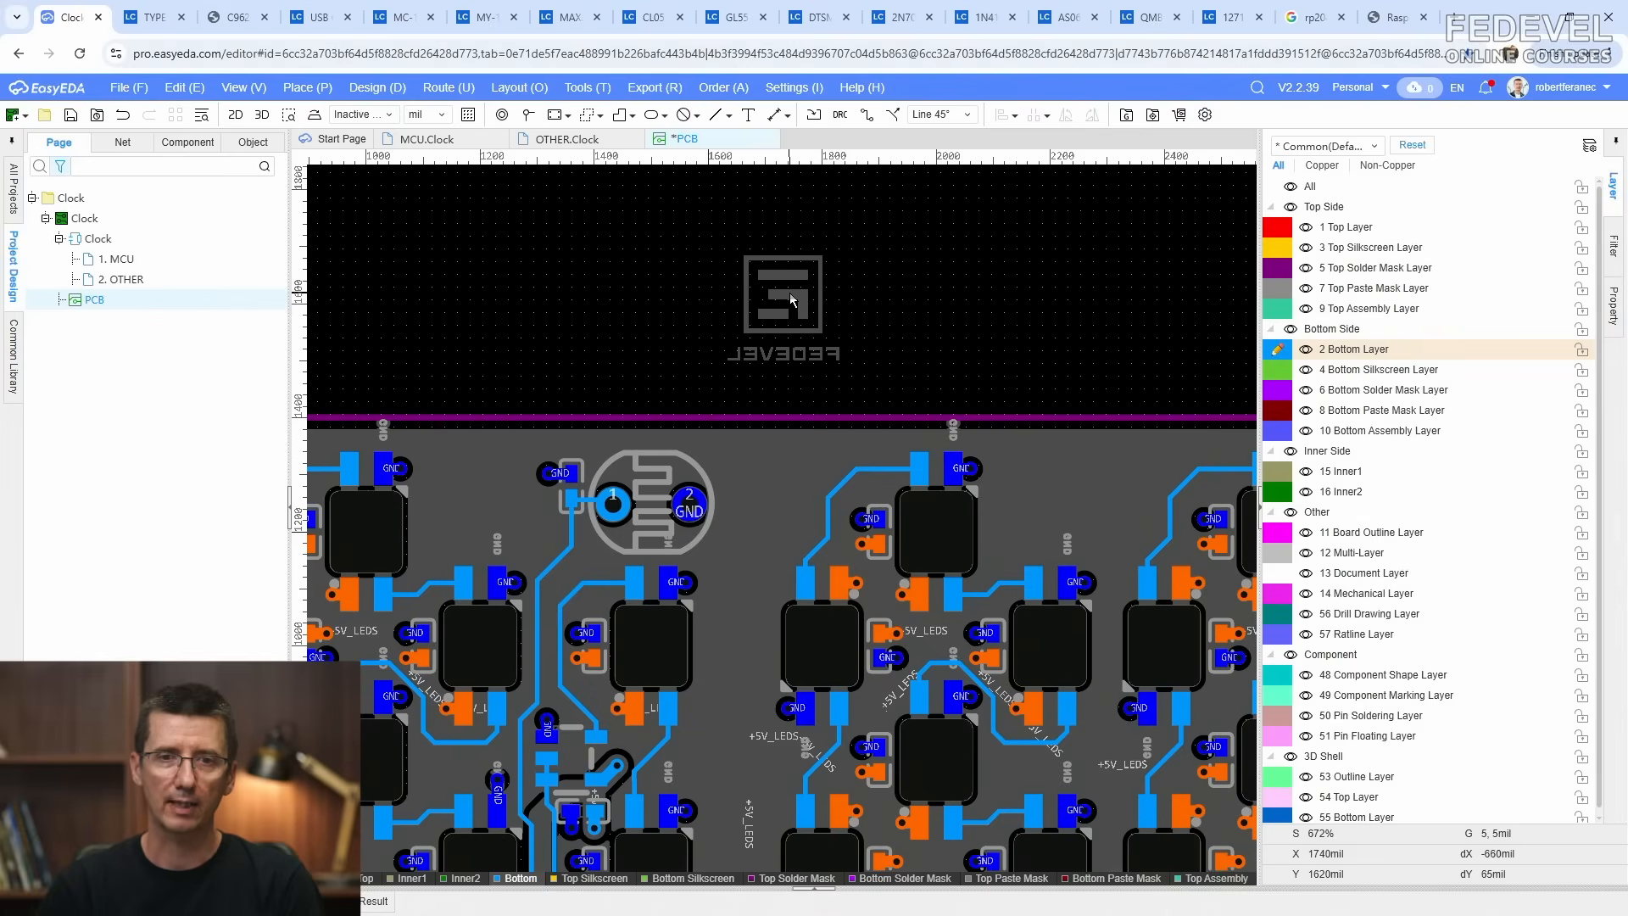
pyautogui.click(1280, 390)
pyautogui.moveTo(789, 308); pyautogui.dragTo(792, 483)
pyautogui.click(897, 333)
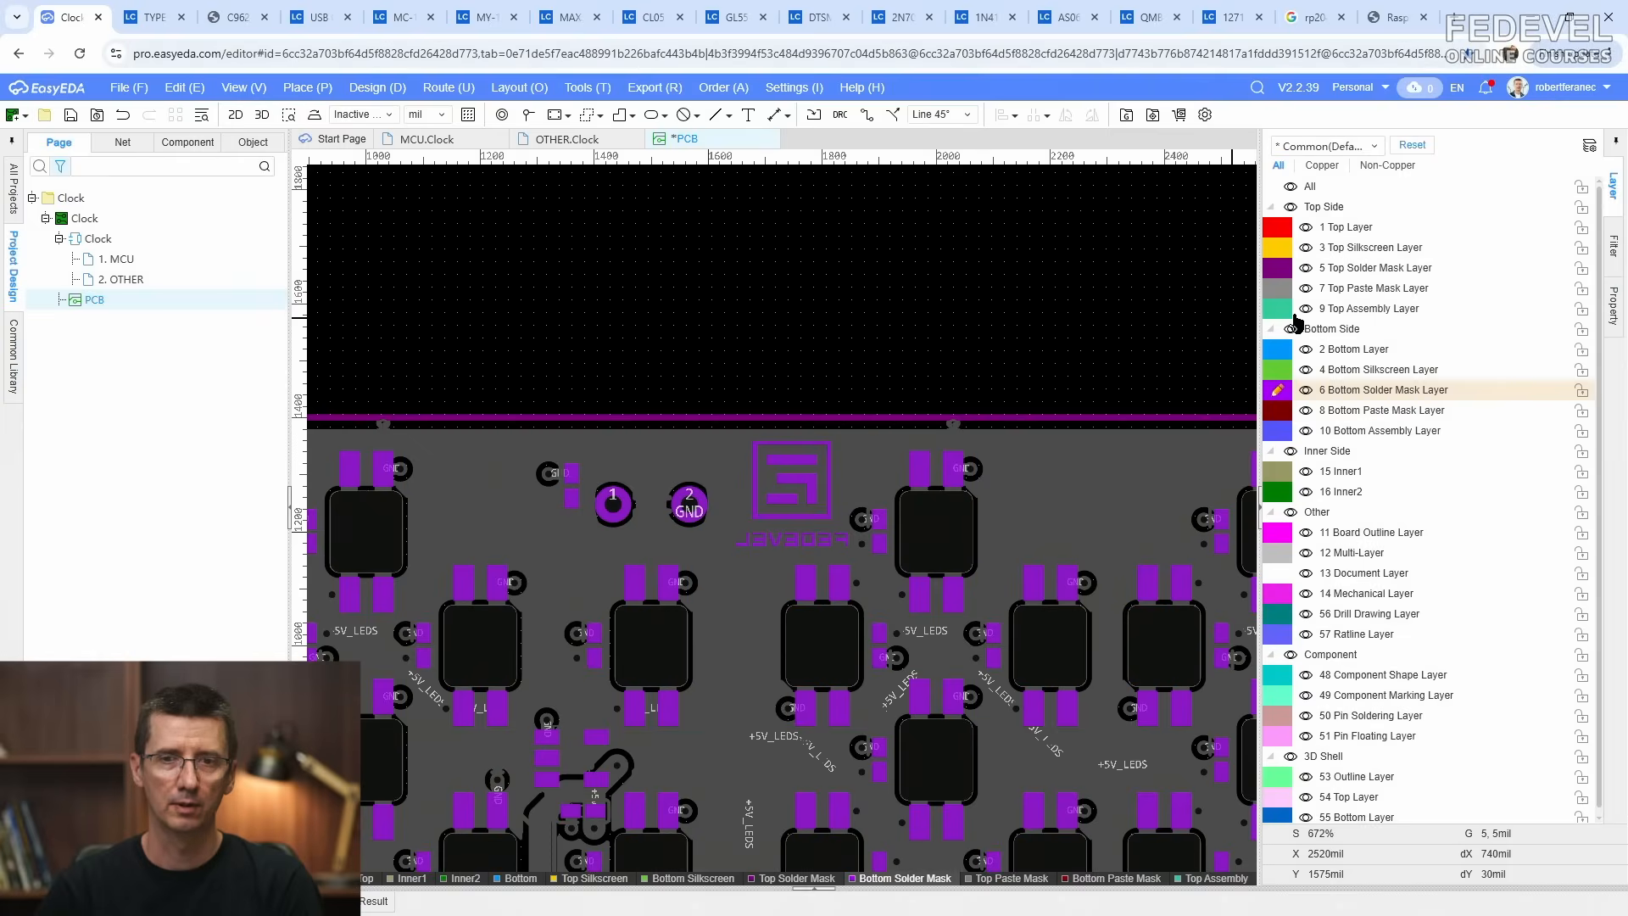
# Step: Make the Bottom Layer active again and switch the inactive layers to normal display
pyautogui.click(1275, 351)
pyautogui.moveTo(1021, 358); pyautogui.dragTo(1017, 329, button='right')
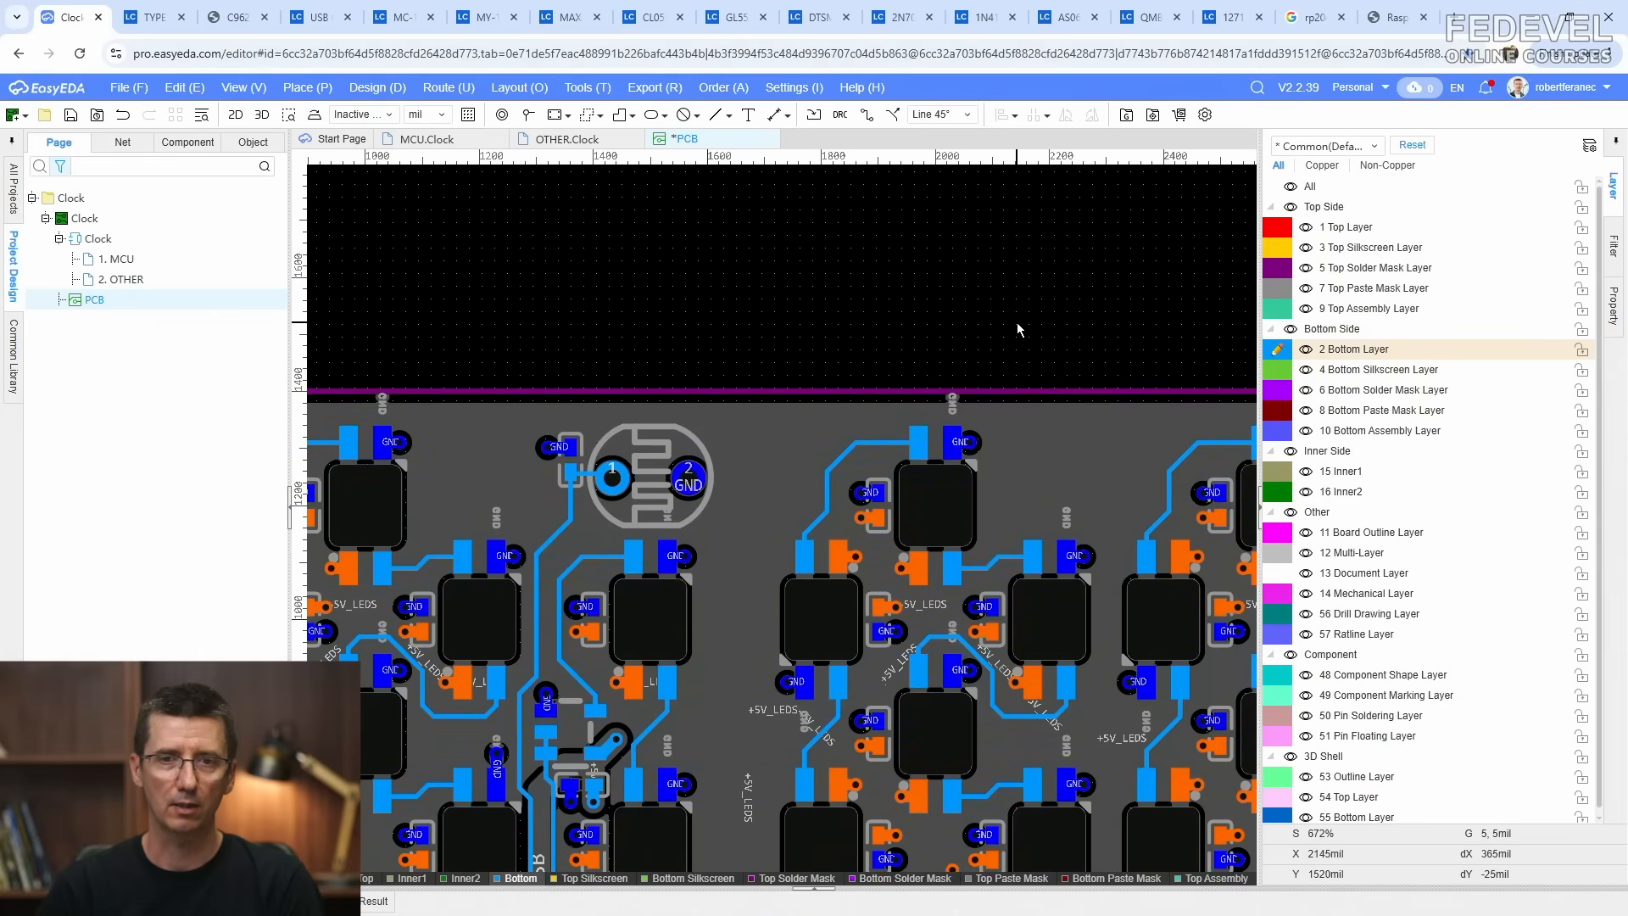
pyautogui.hotkey('shift', 's')
pyautogui.scroll(2, 909, 375)
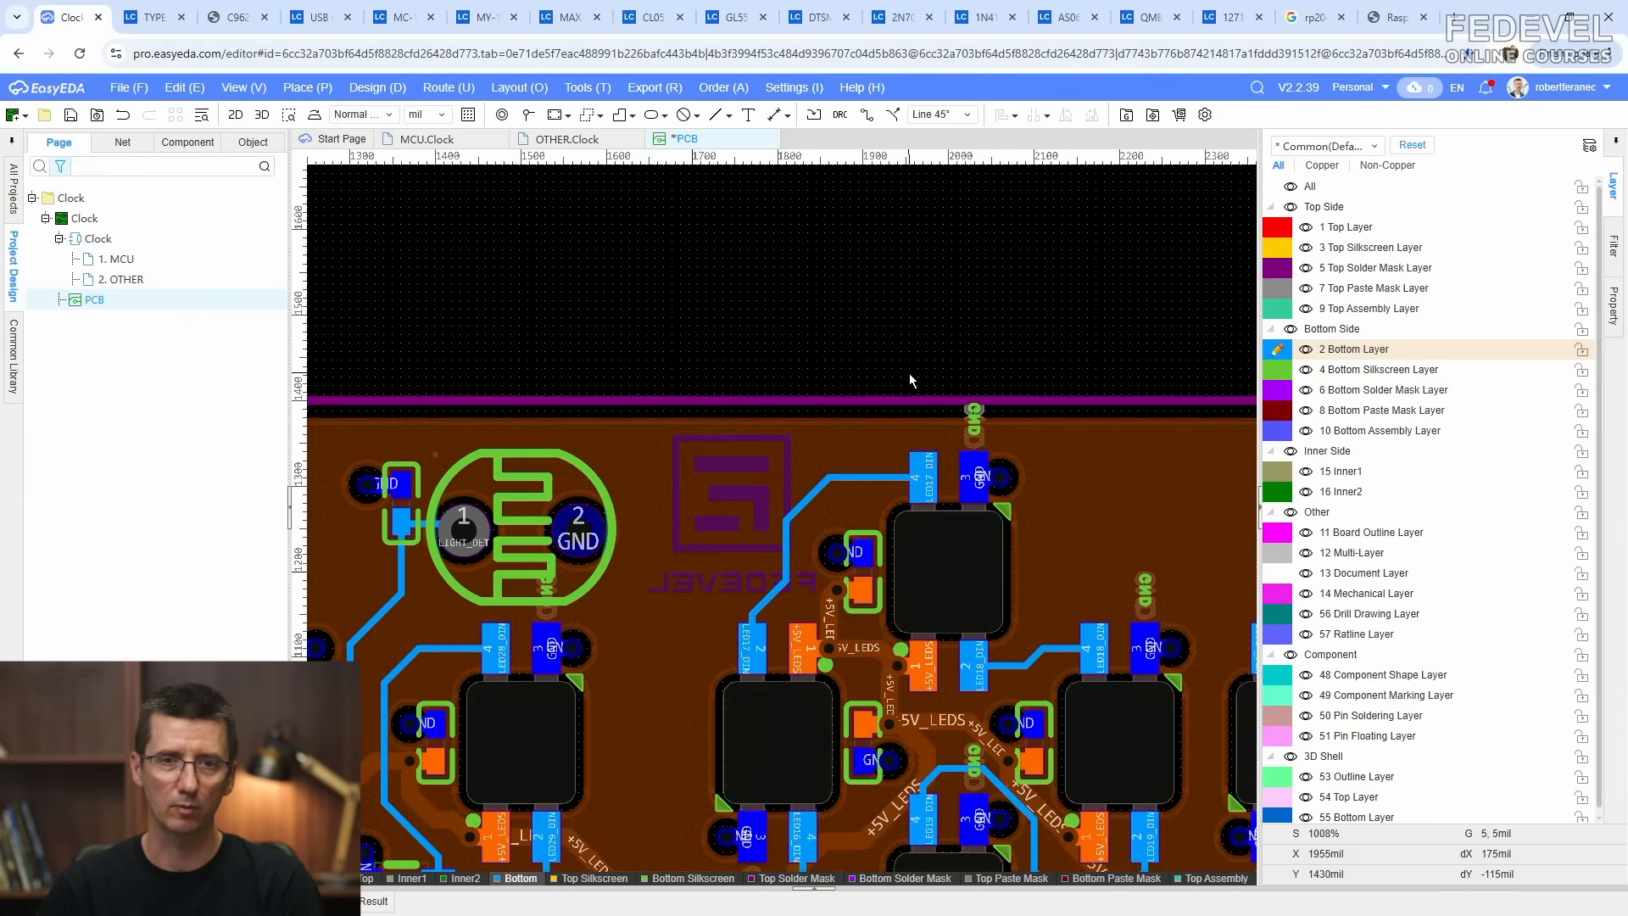
# Step: Move the logo about 35 mil closer to the LIGHT_DET component, to start X 1845 mil, Y 1360 mil
pyautogui.moveTo(909, 380); pyautogui.dragTo(984, 247, button='right')
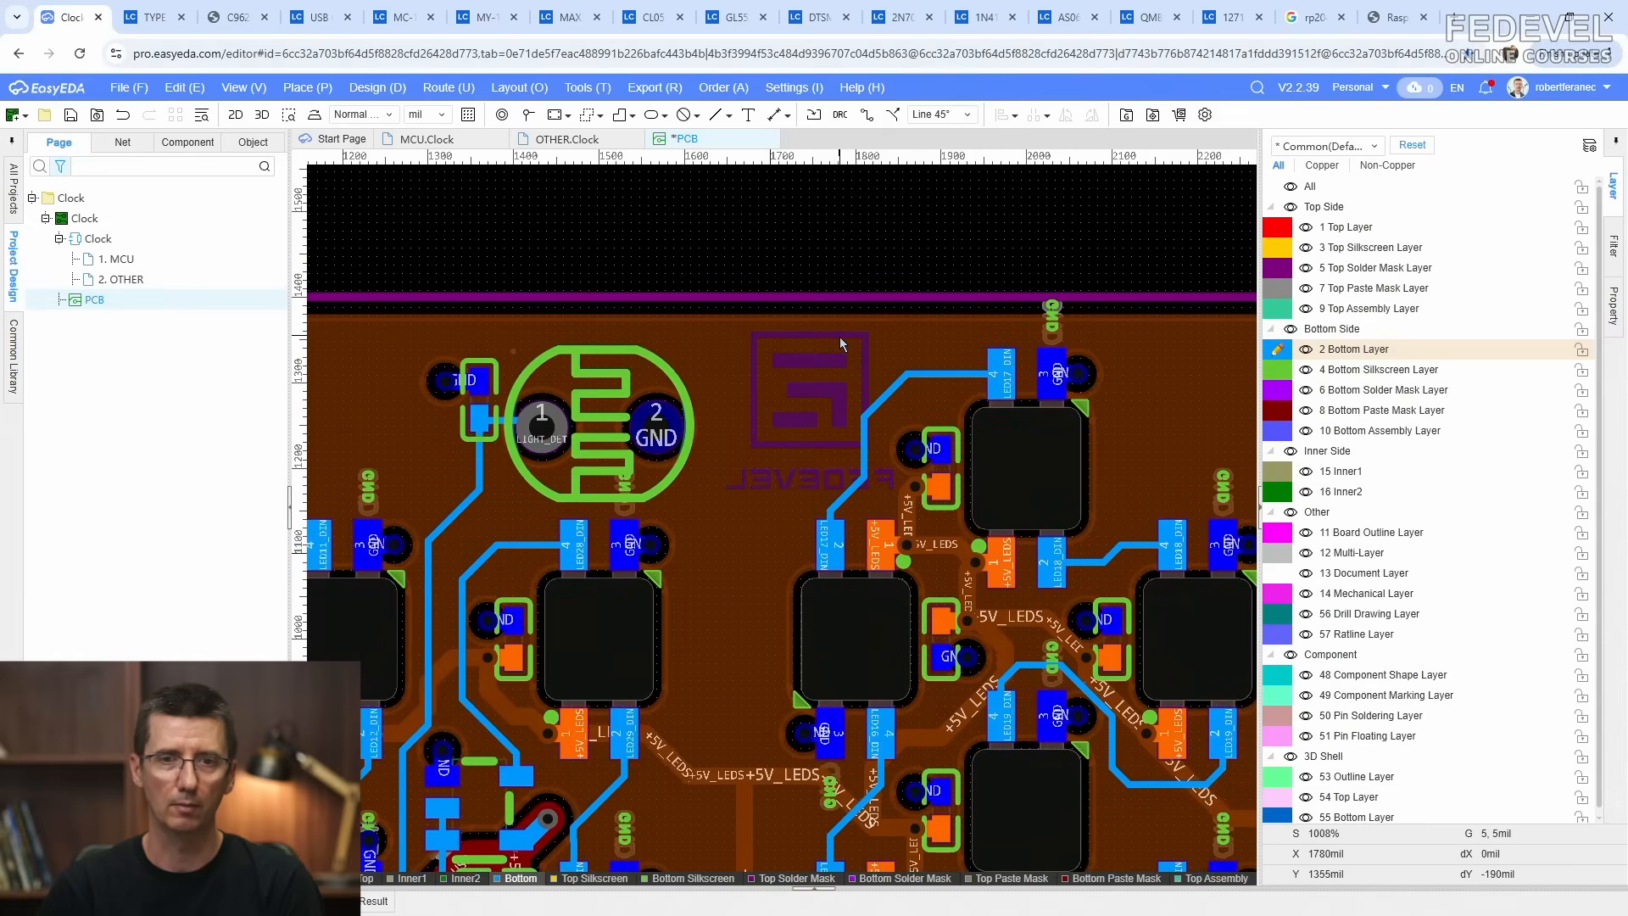
pyautogui.moveTo(836, 343); pyautogui.dragTo(807, 337)
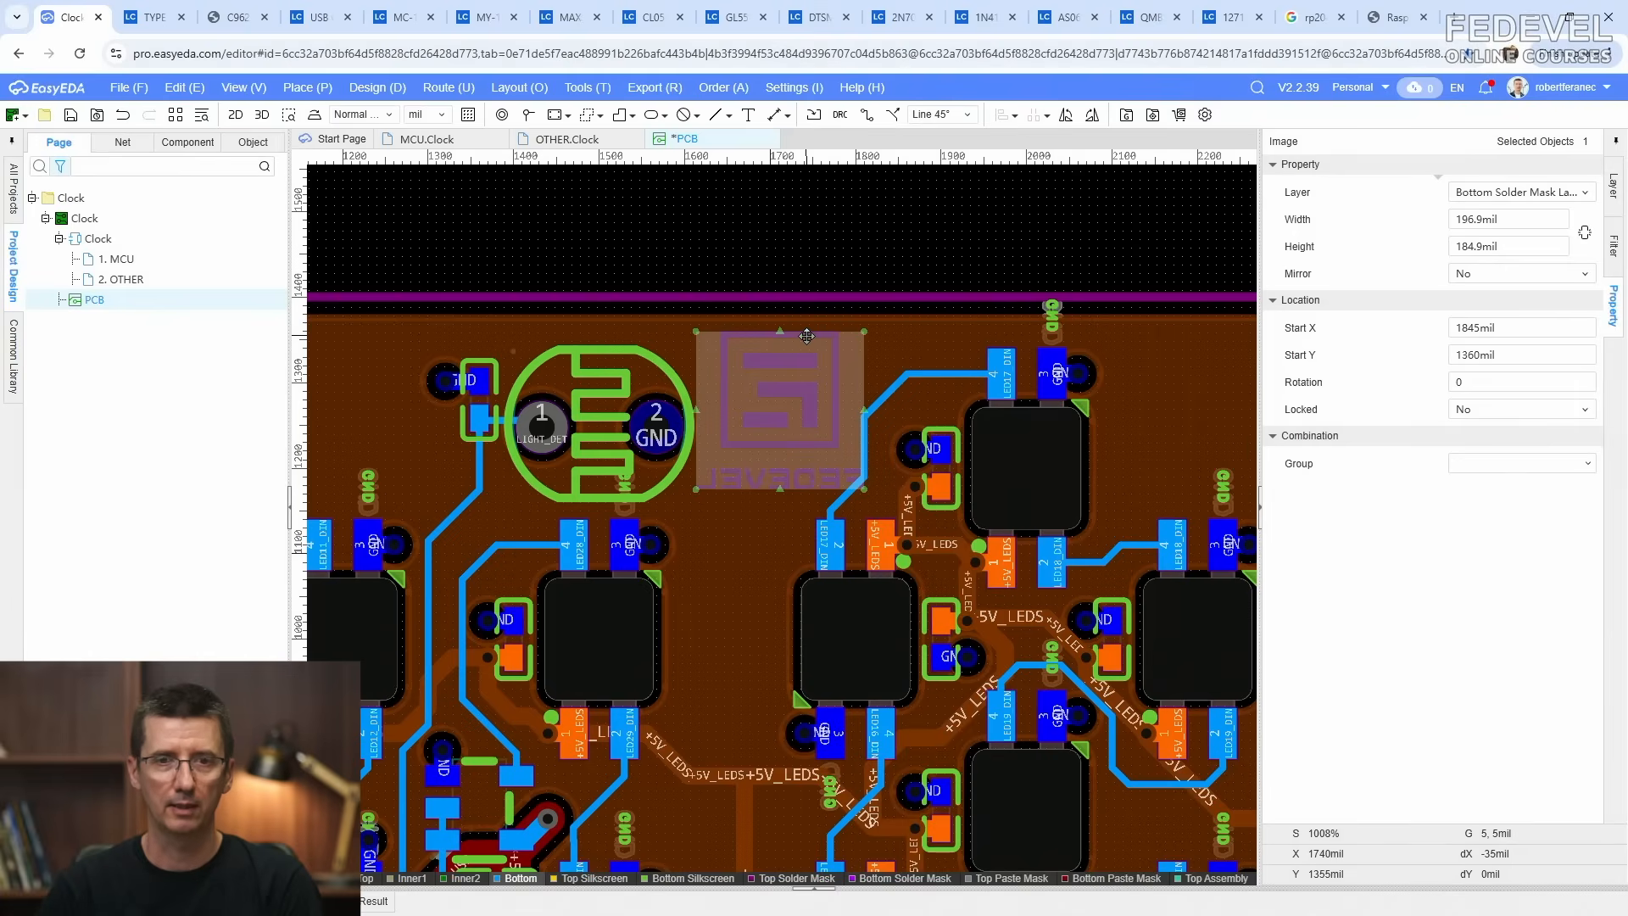
pyautogui.click(841, 246)
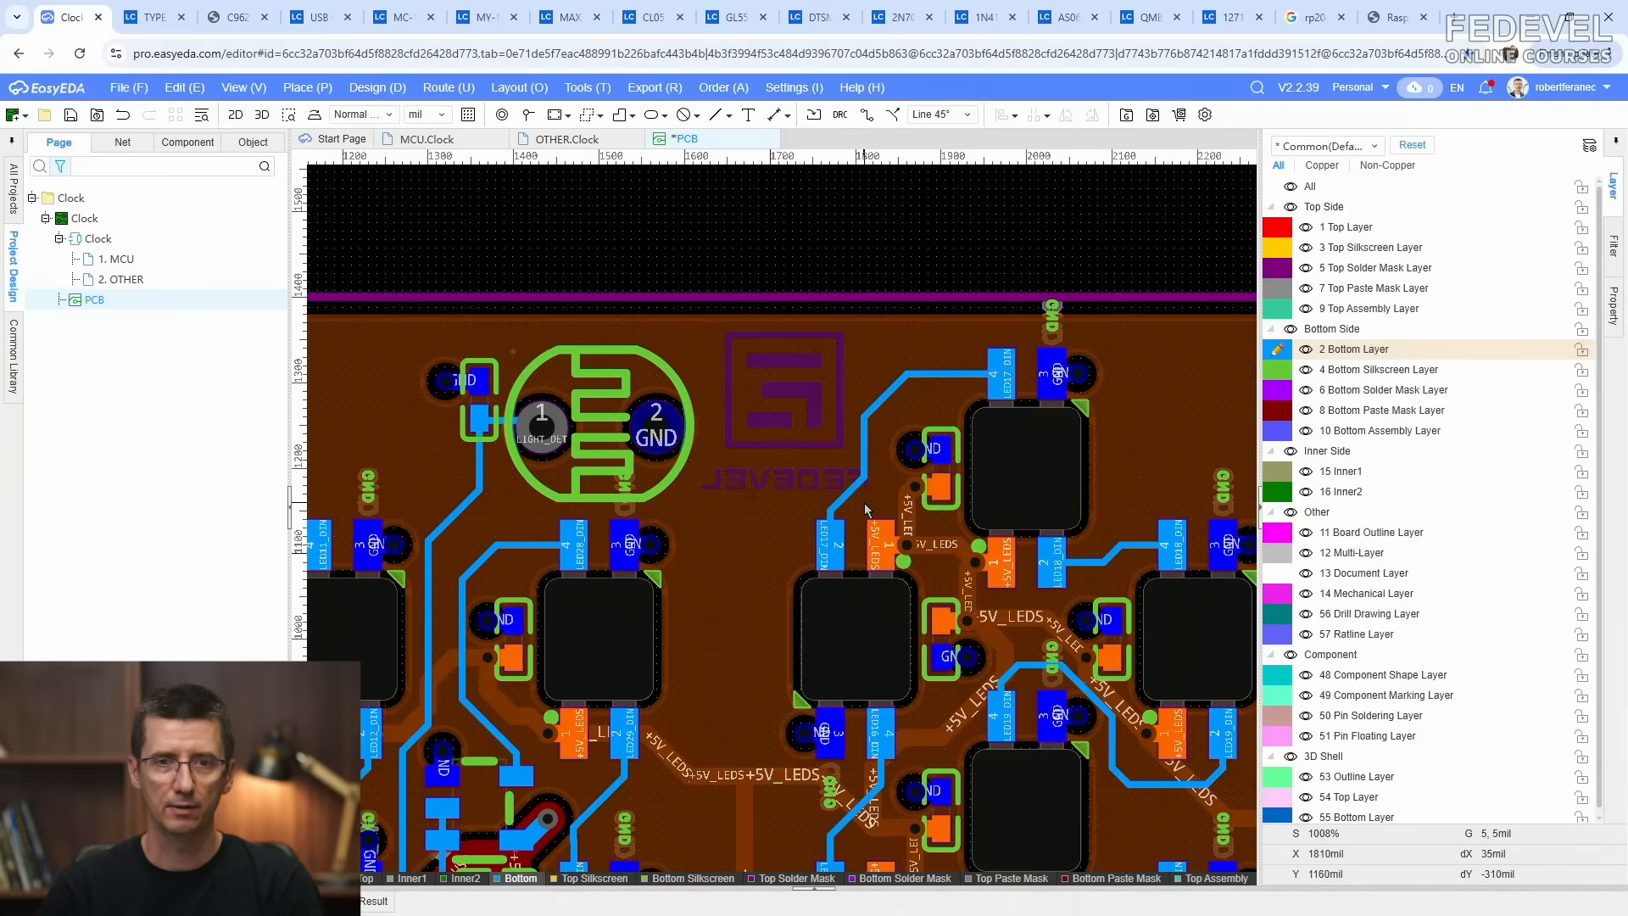
# Step: Shift the vertical segment of the LED17_DIN track about 20 mil away from the logo
pyautogui.scroll(2, 865, 509)
pyautogui.click(872, 322)
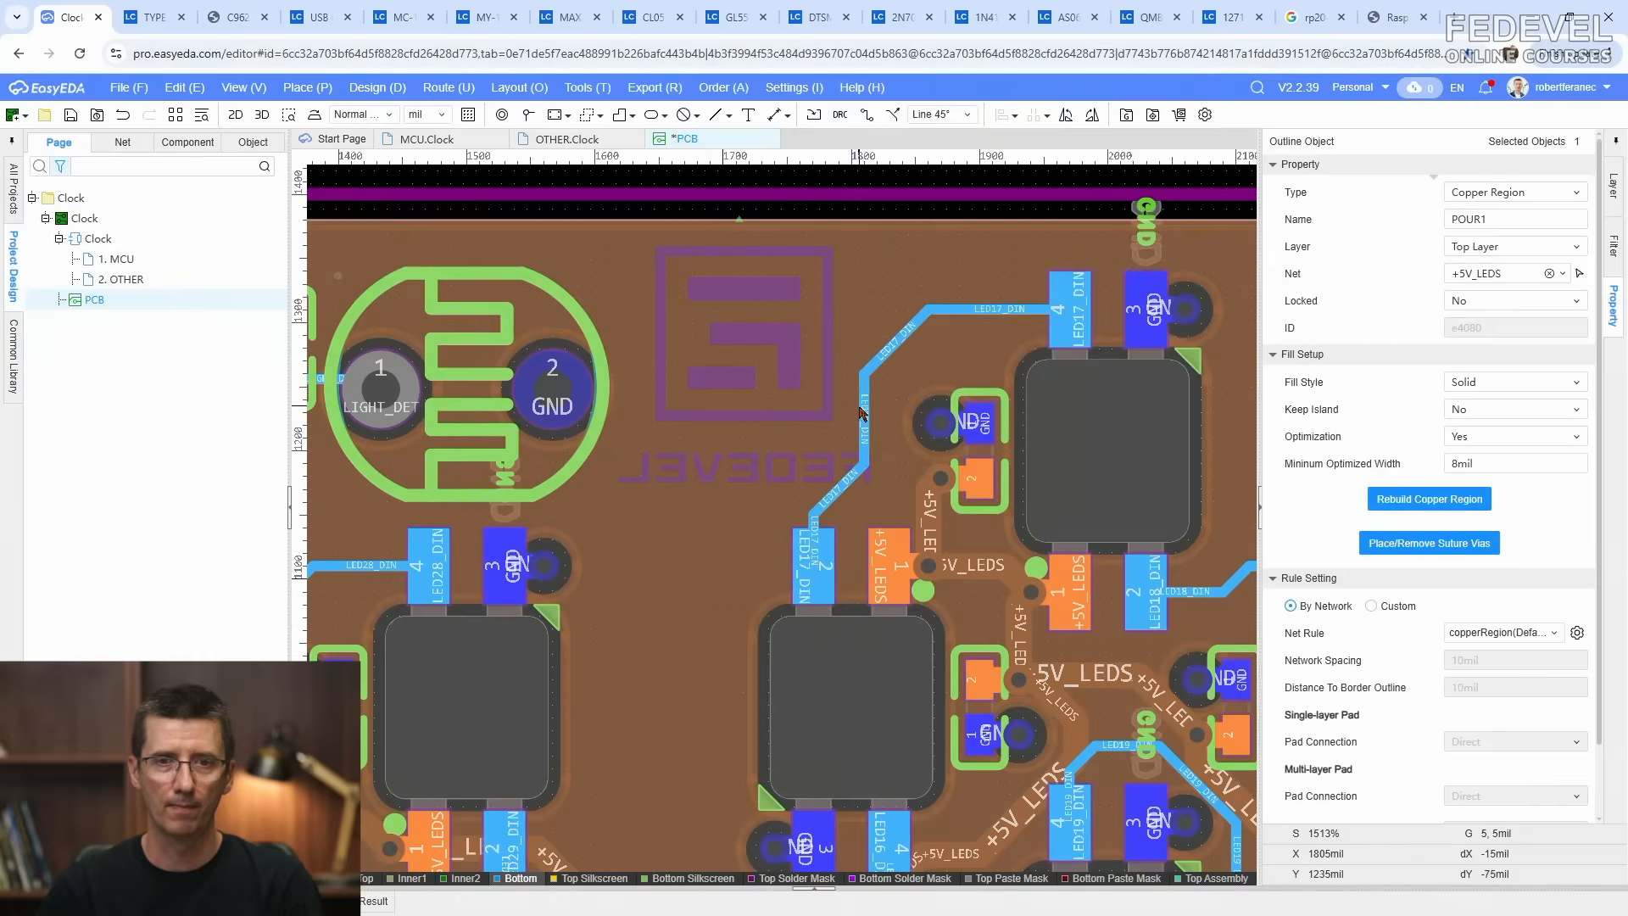
pyautogui.click(859, 413)
pyautogui.moveTo(861, 413); pyautogui.dragTo(892, 413)
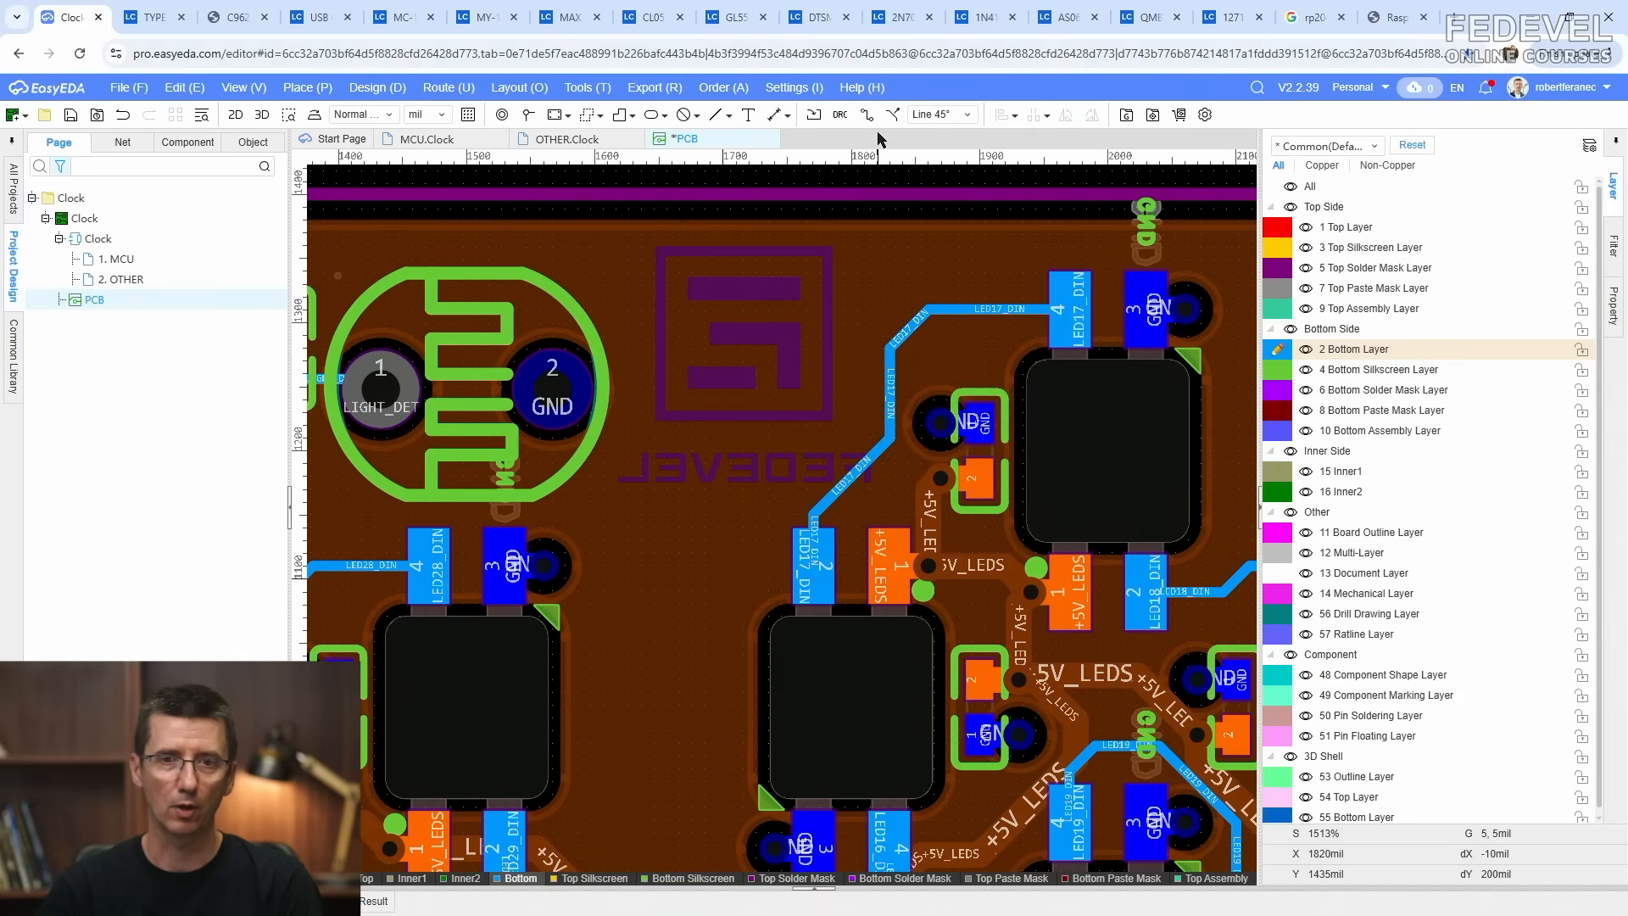
# Step: Reroute the lower part of the LED17_DIN track around the logo, from its vertical segment to pad 2 of the lower LED
pyautogui.press('w')
pyautogui.click(889, 419)
pyautogui.click(870, 506)
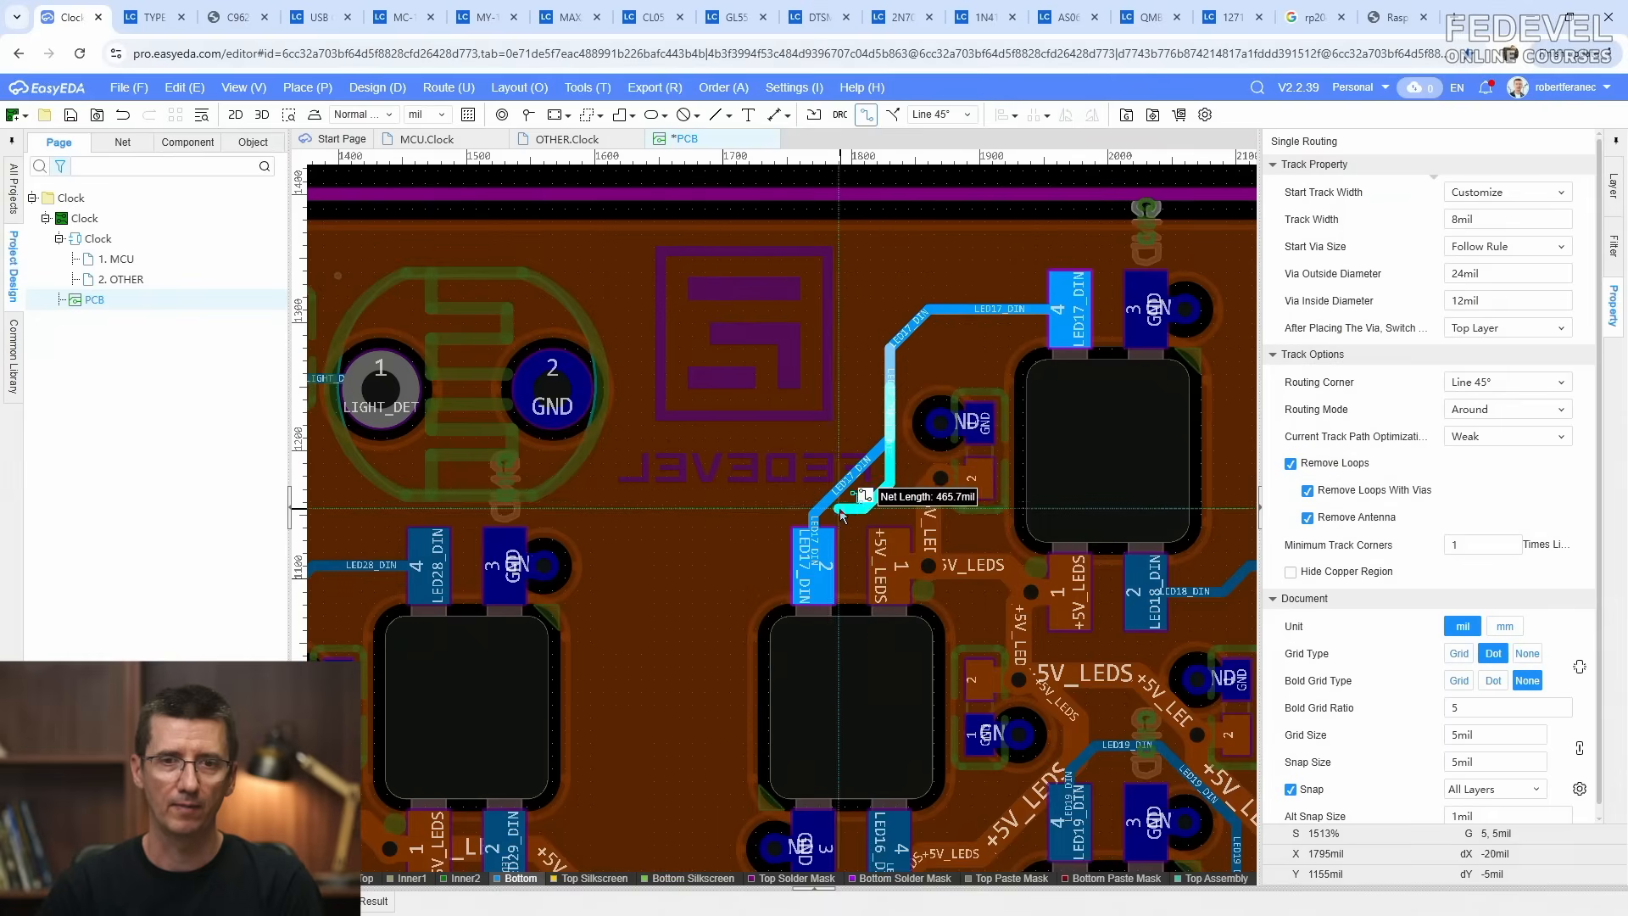
pyautogui.click(823, 506)
pyautogui.press('Escape')
# Step: Shift the vertical segment of the LED17_DIN track about 5 mil farther from the logo
pyautogui.scroll(1, 896, 423)
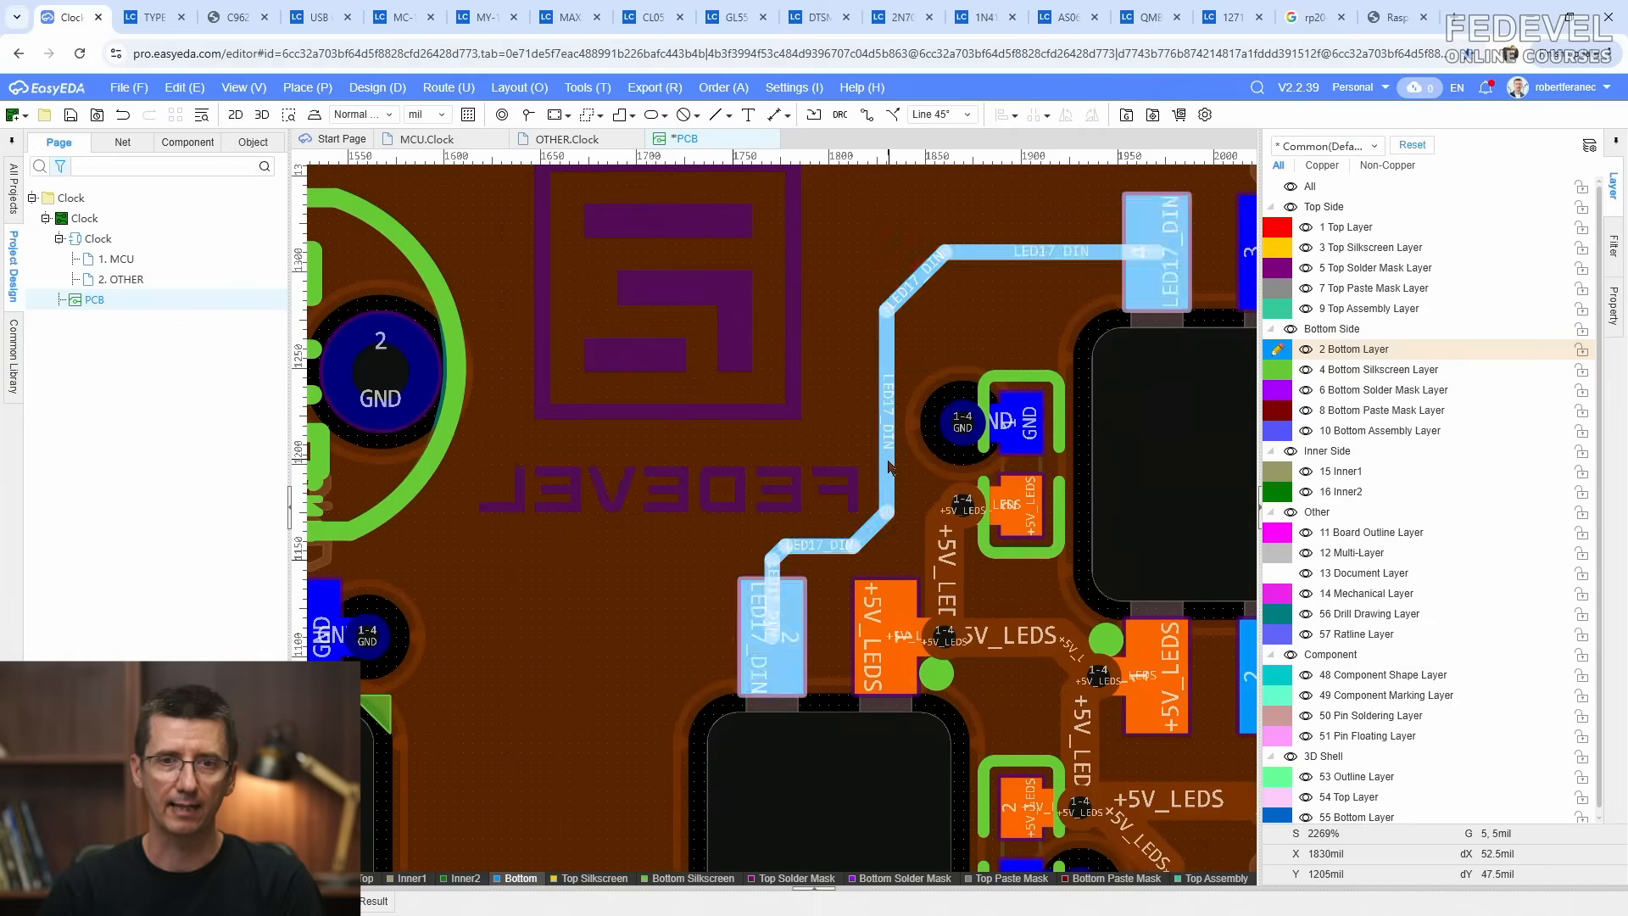
pyautogui.moveTo(888, 464); pyautogui.dragTo(896, 466)
pyautogui.click(884, 522)
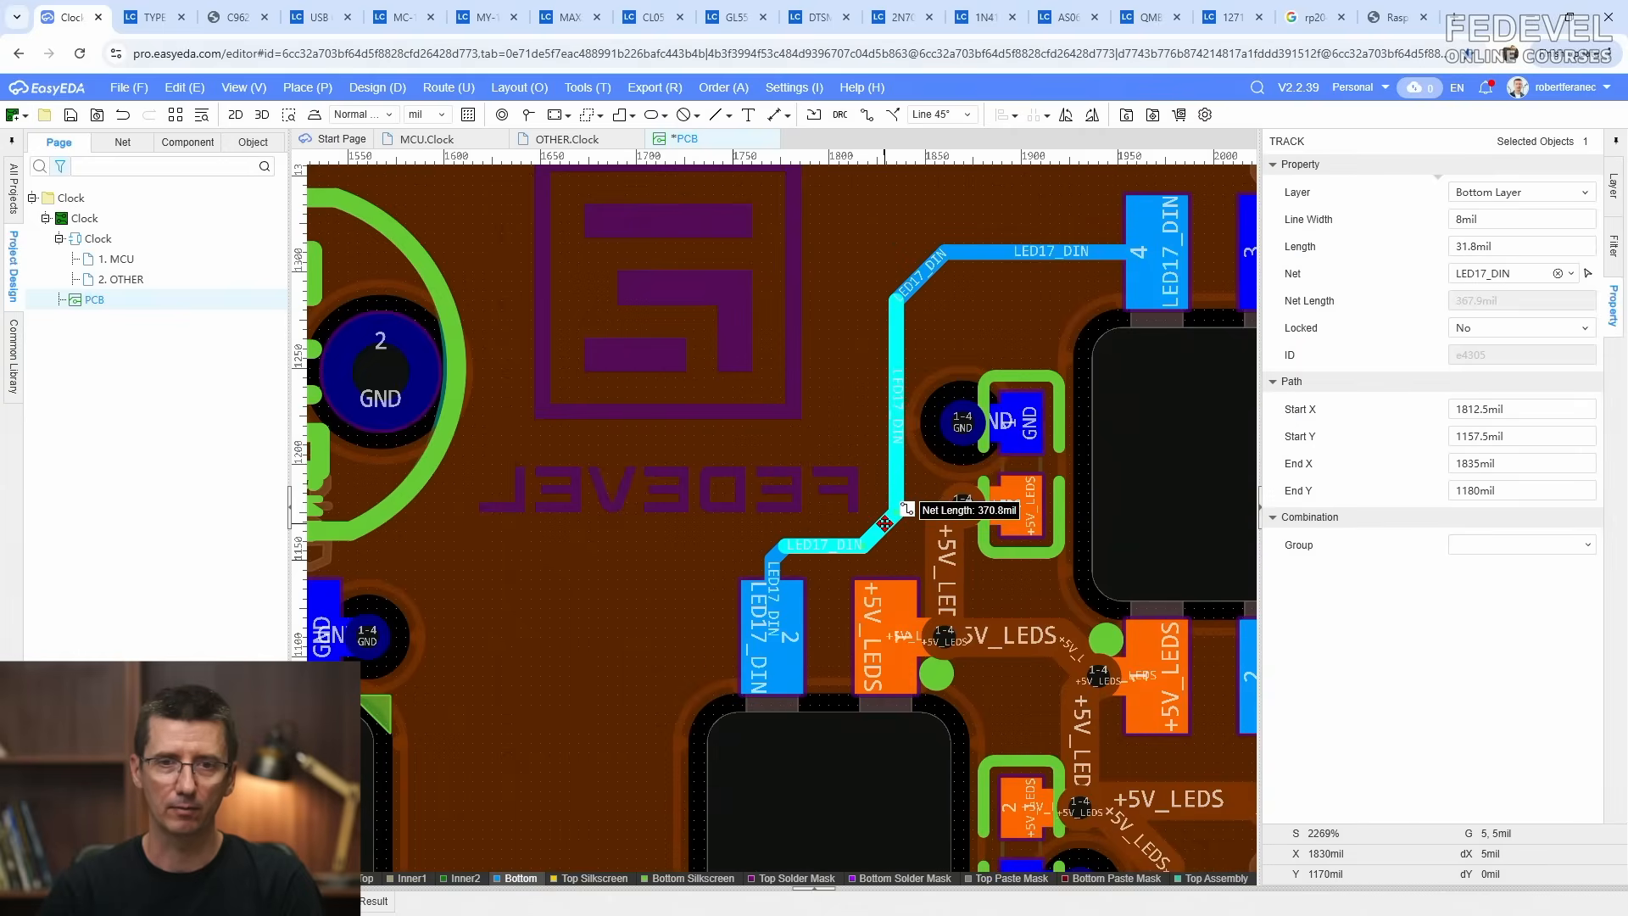
pyautogui.click(892, 545)
# Step: Nudge the logo about 5 mil toward the board's upper edge, to start X 1815 mil, Y 1360 mil
pyautogui.scroll(-3, 892, 547)
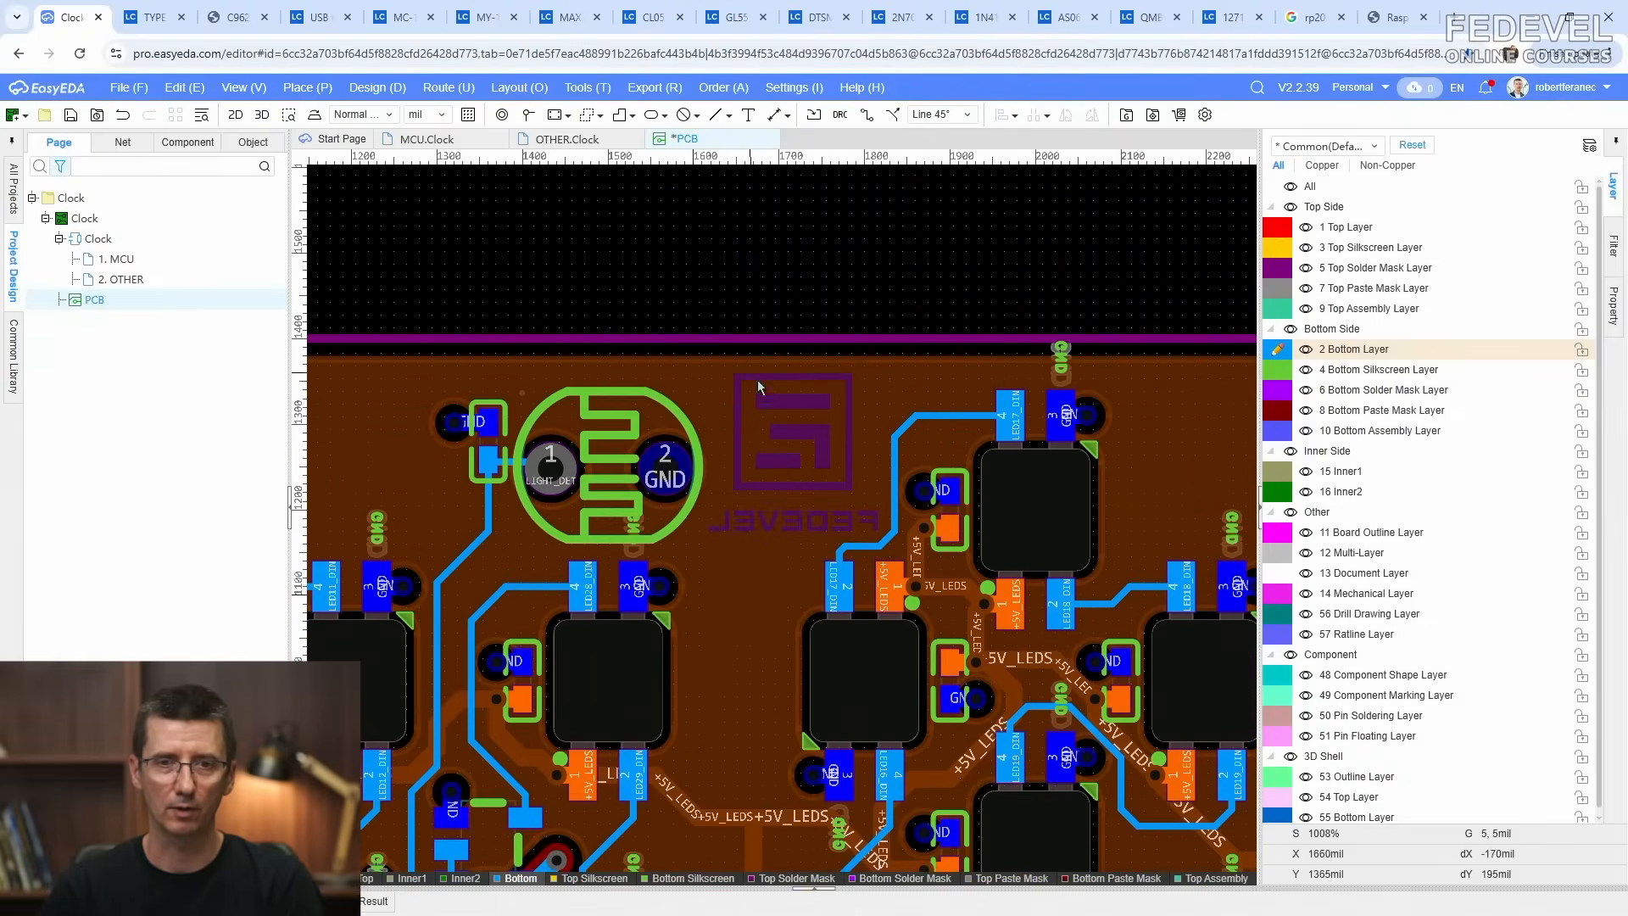
pyautogui.click(785, 391)
pyautogui.moveTo(784, 391); pyautogui.dragTo(785, 387)
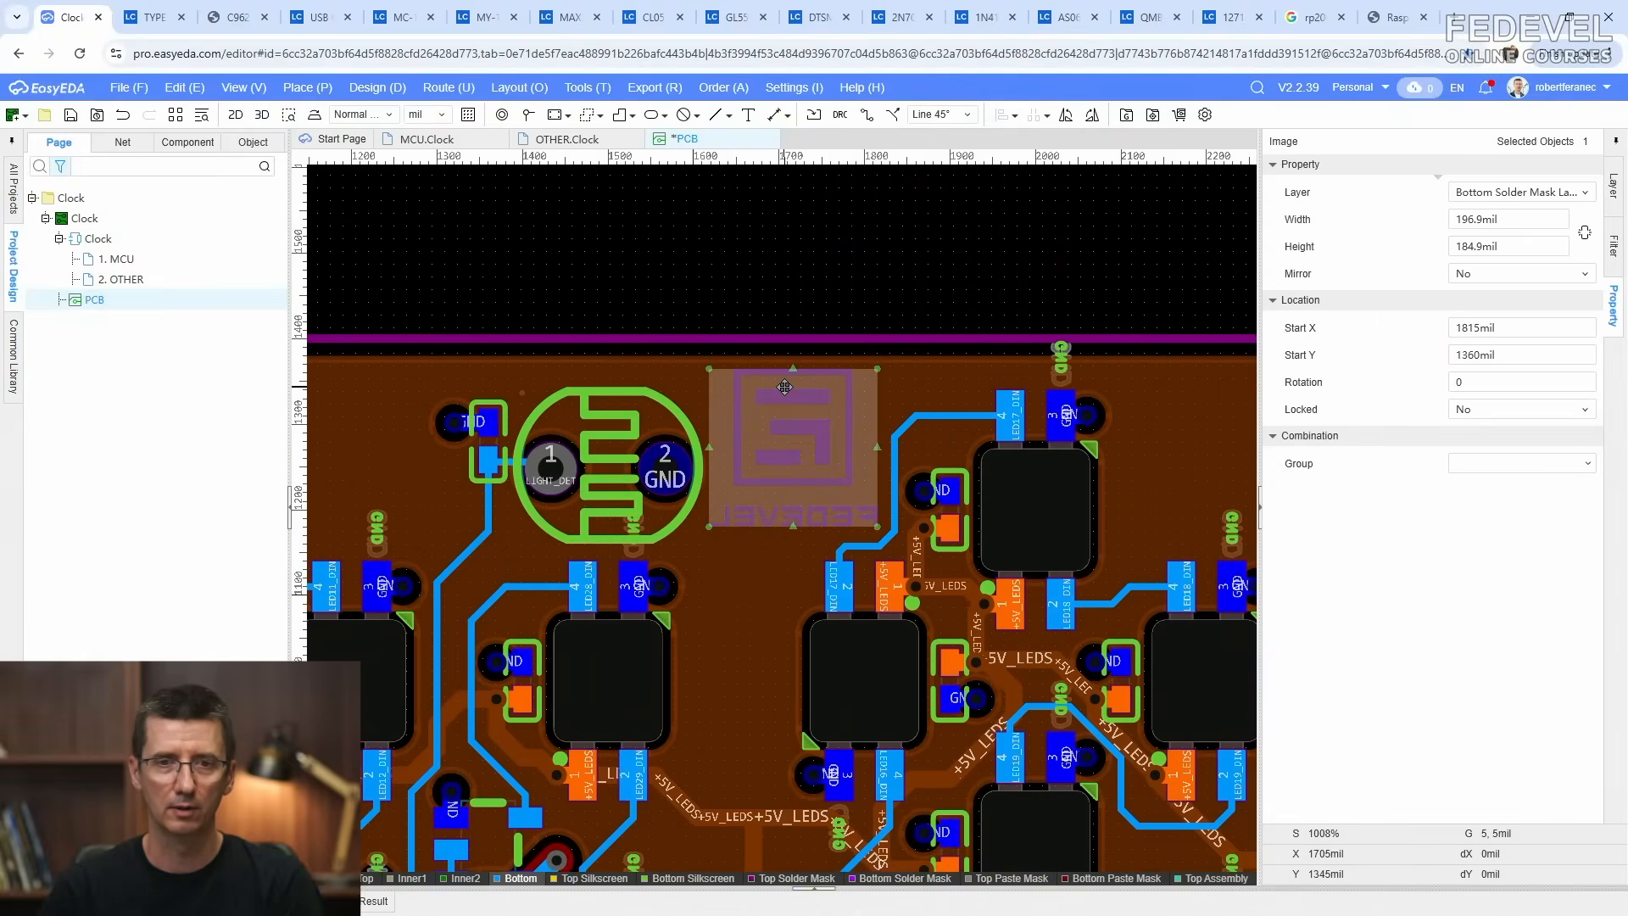
pyautogui.click(775, 275)
# Step: Draw a rectangular copper region about 220 by 205 mil around the logo on the Bottom Layer
pyautogui.scroll(2, 774, 287)
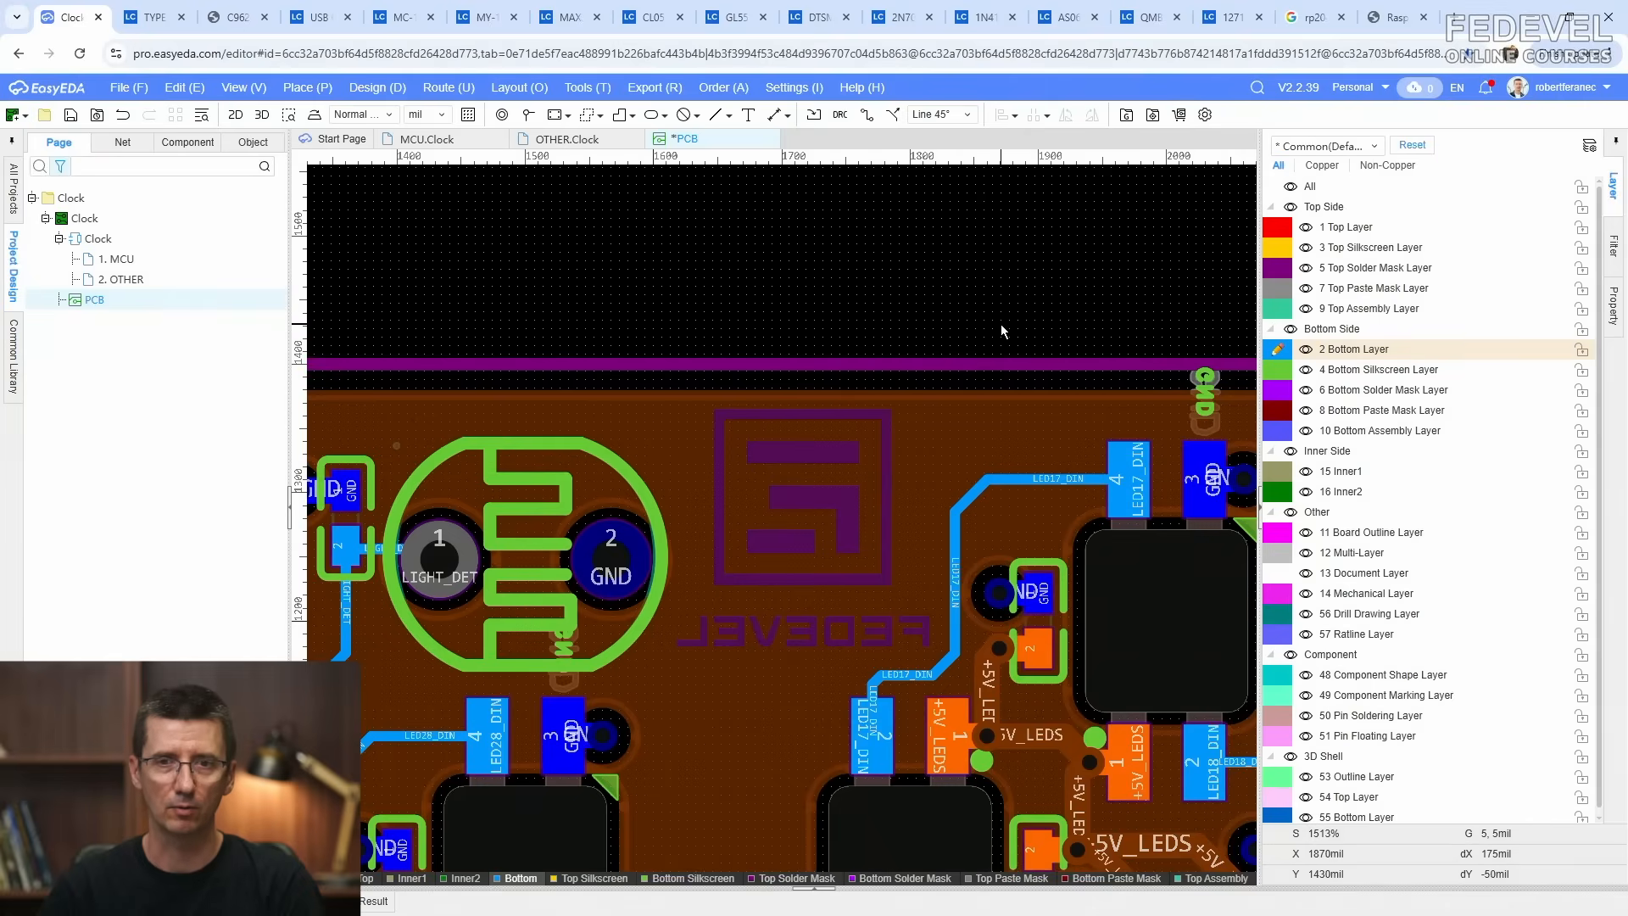
pyautogui.click(316, 89)
pyautogui.moveTo(319, 257)
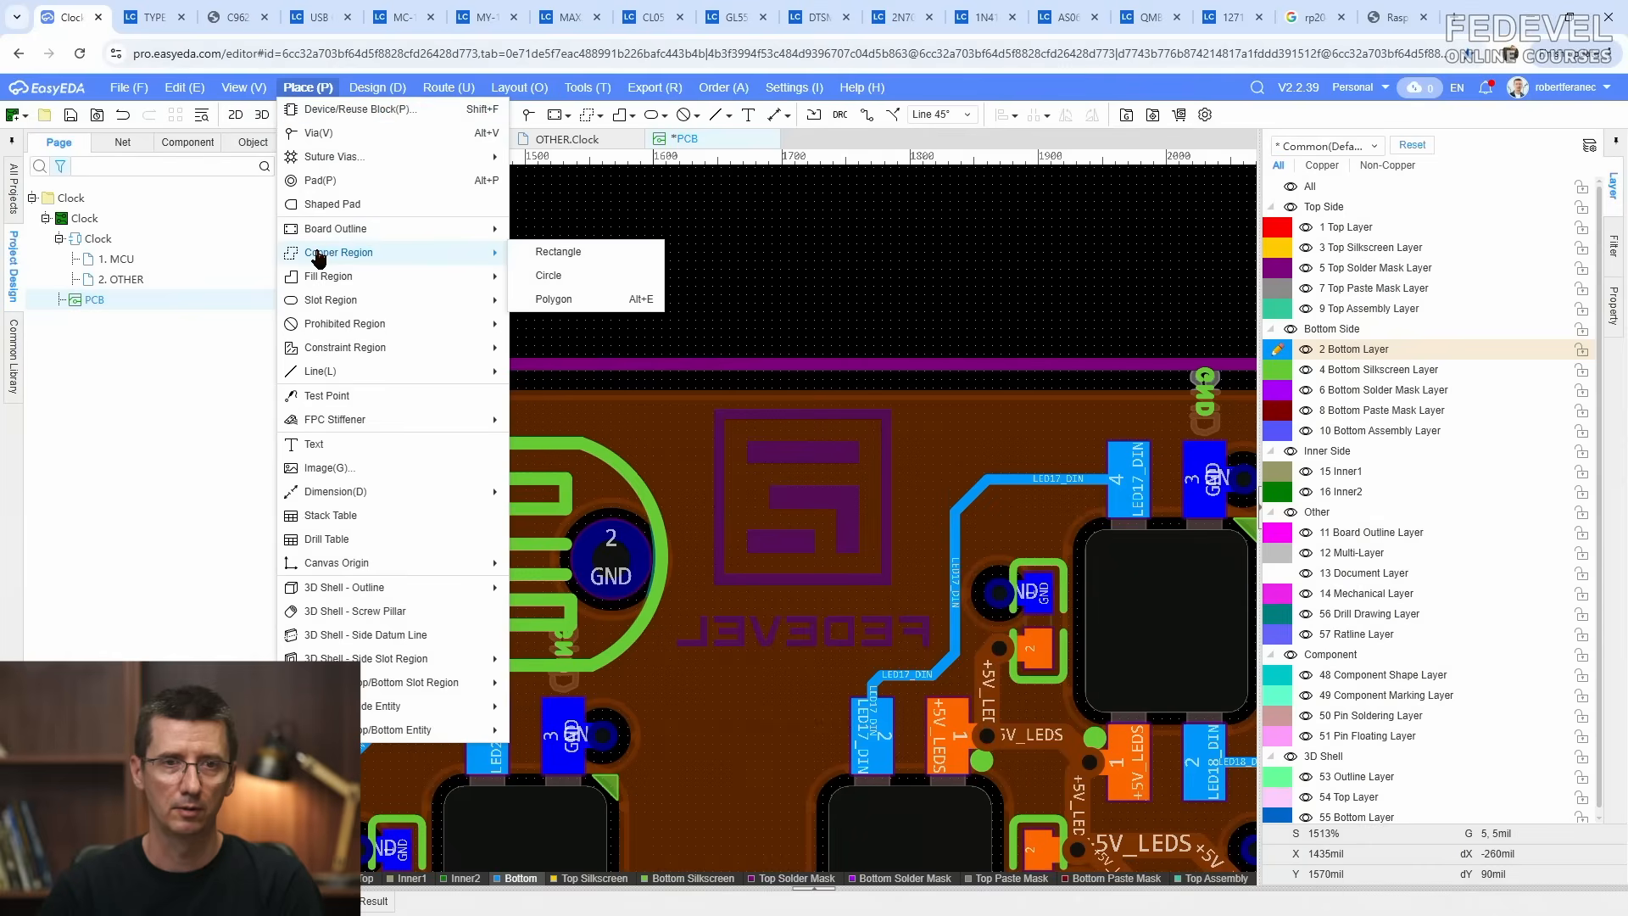
pyautogui.click(567, 252)
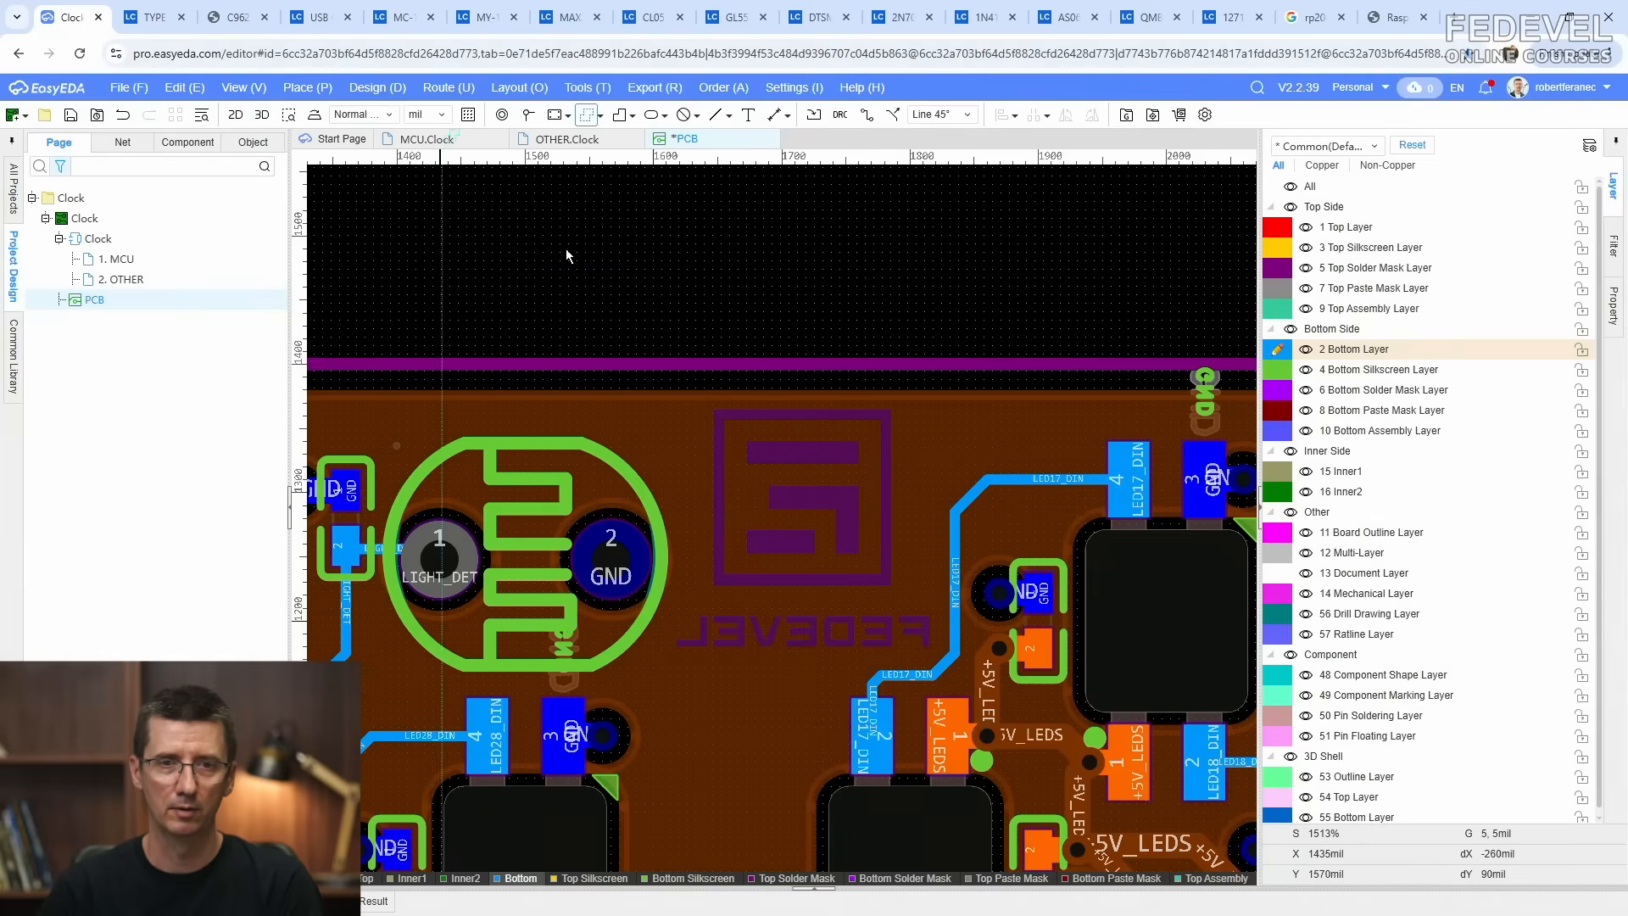
pyautogui.click(663, 658)
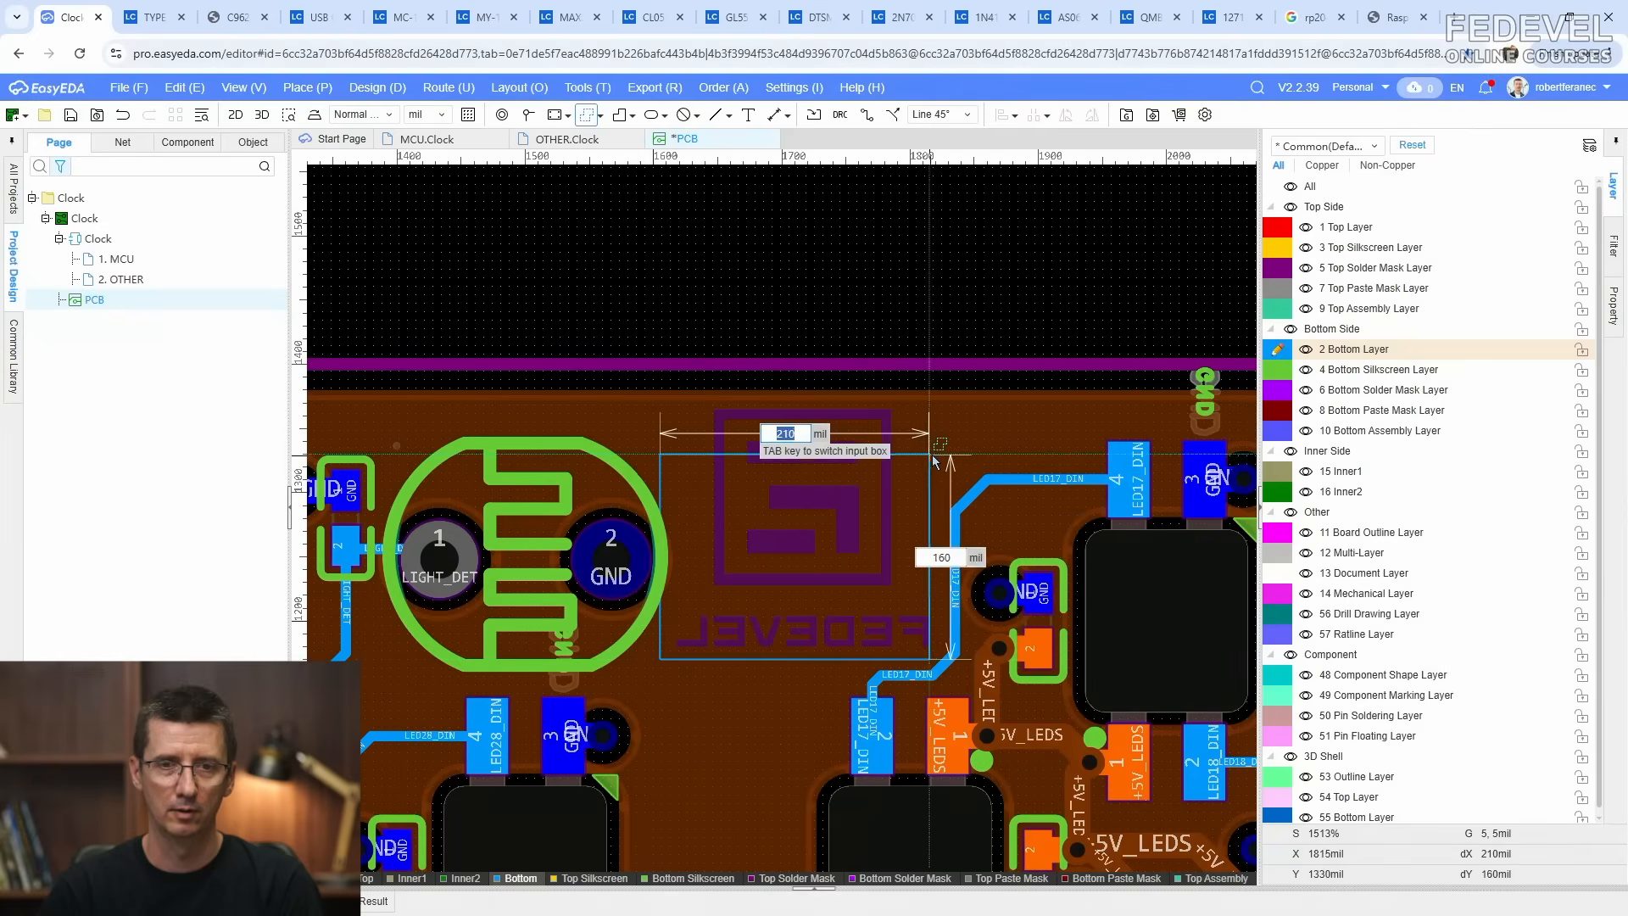
pyautogui.click(942, 402)
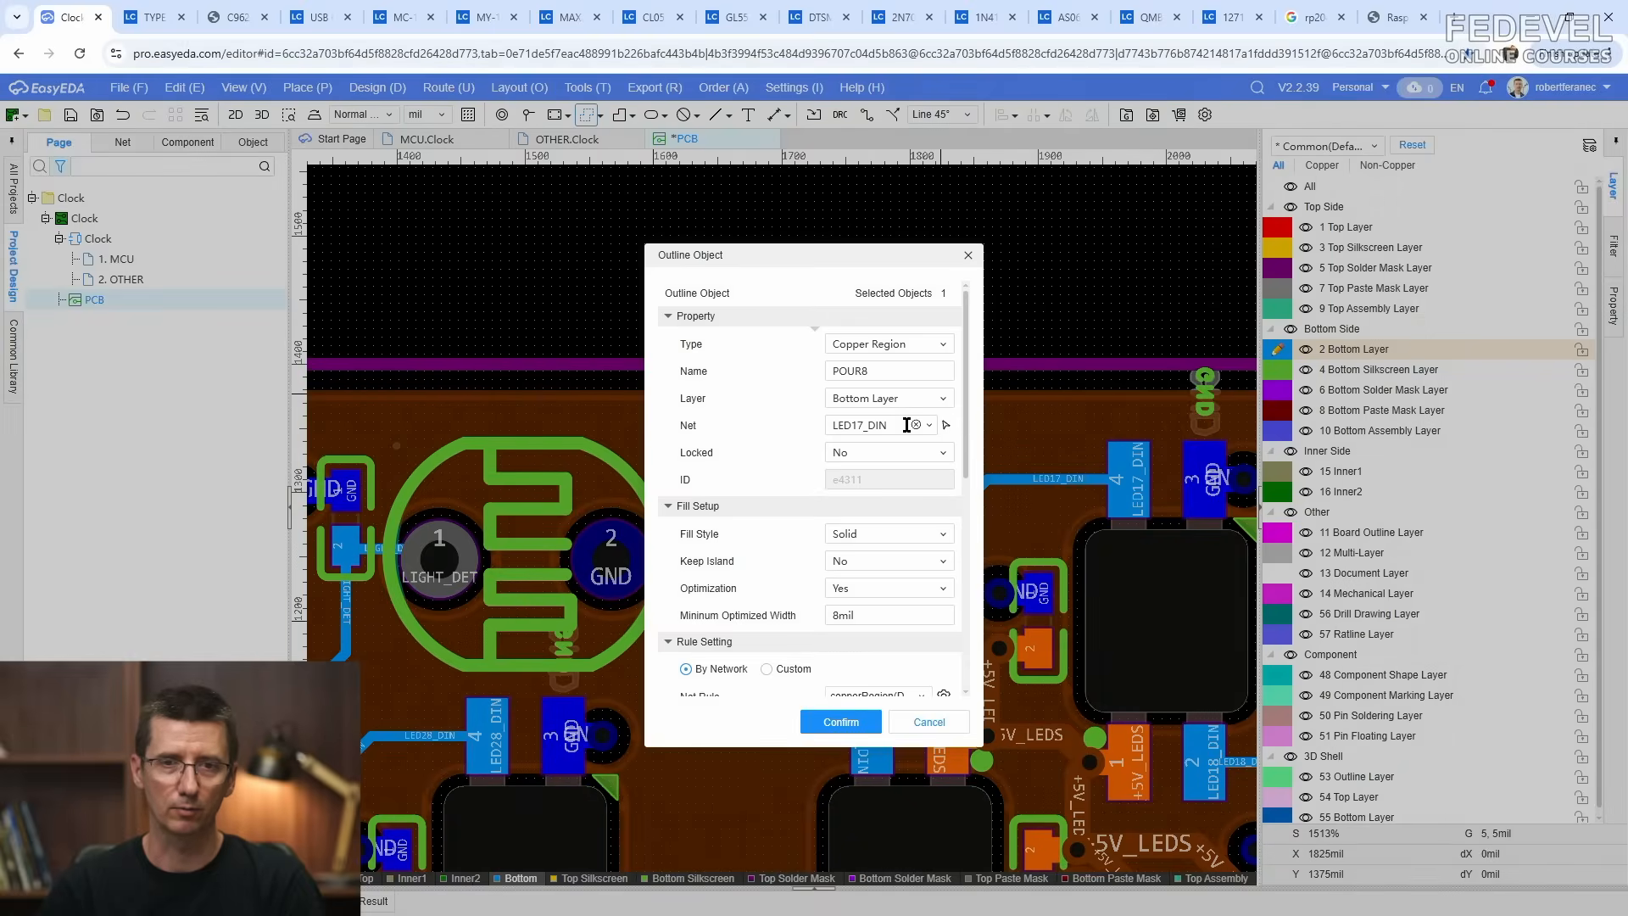
# Step: Assign the GND net to the new region by picking it from a GND pad, and finish creating the region
pyautogui.click(916, 424)
pyautogui.click(946, 425)
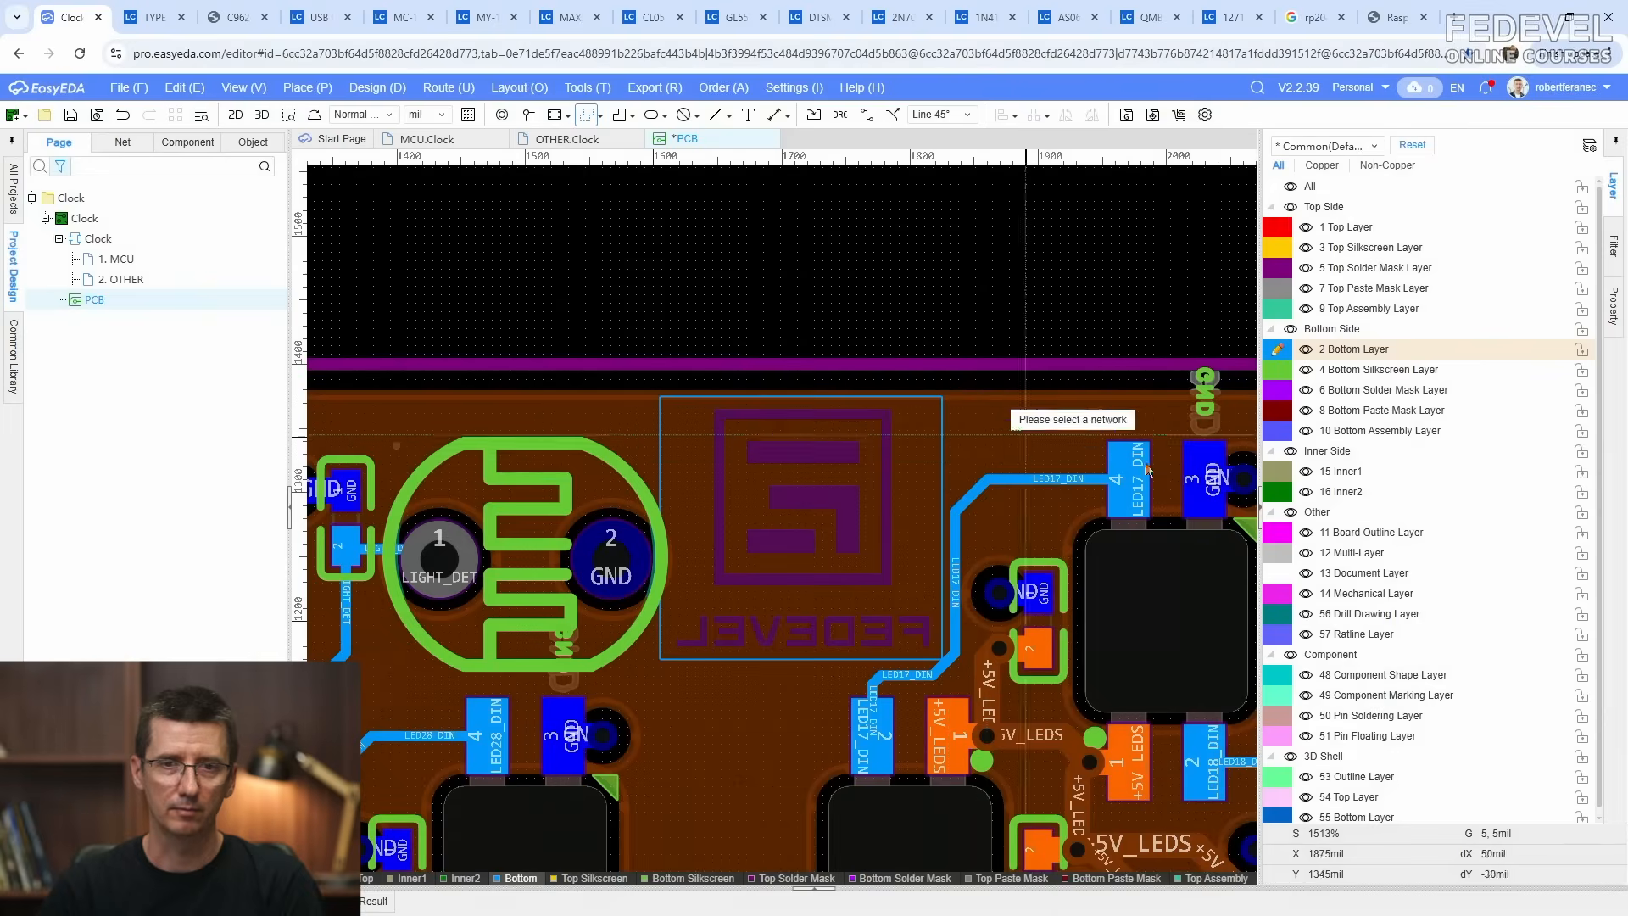
pyautogui.click(1208, 476)
pyautogui.click(1231, 518)
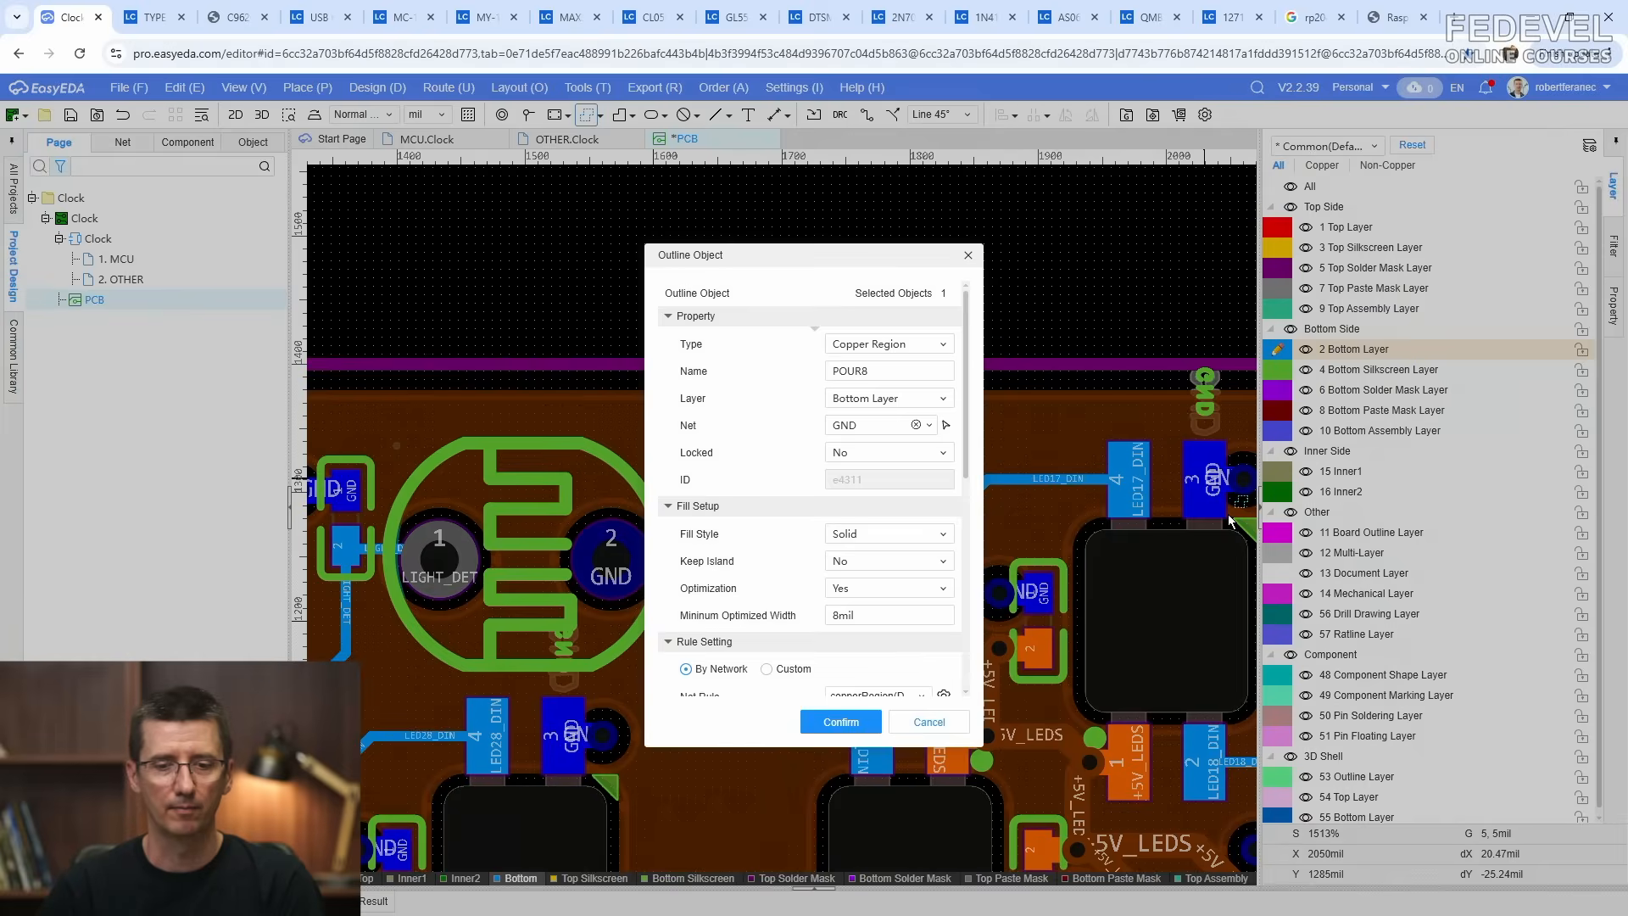
pyautogui.click(839, 729)
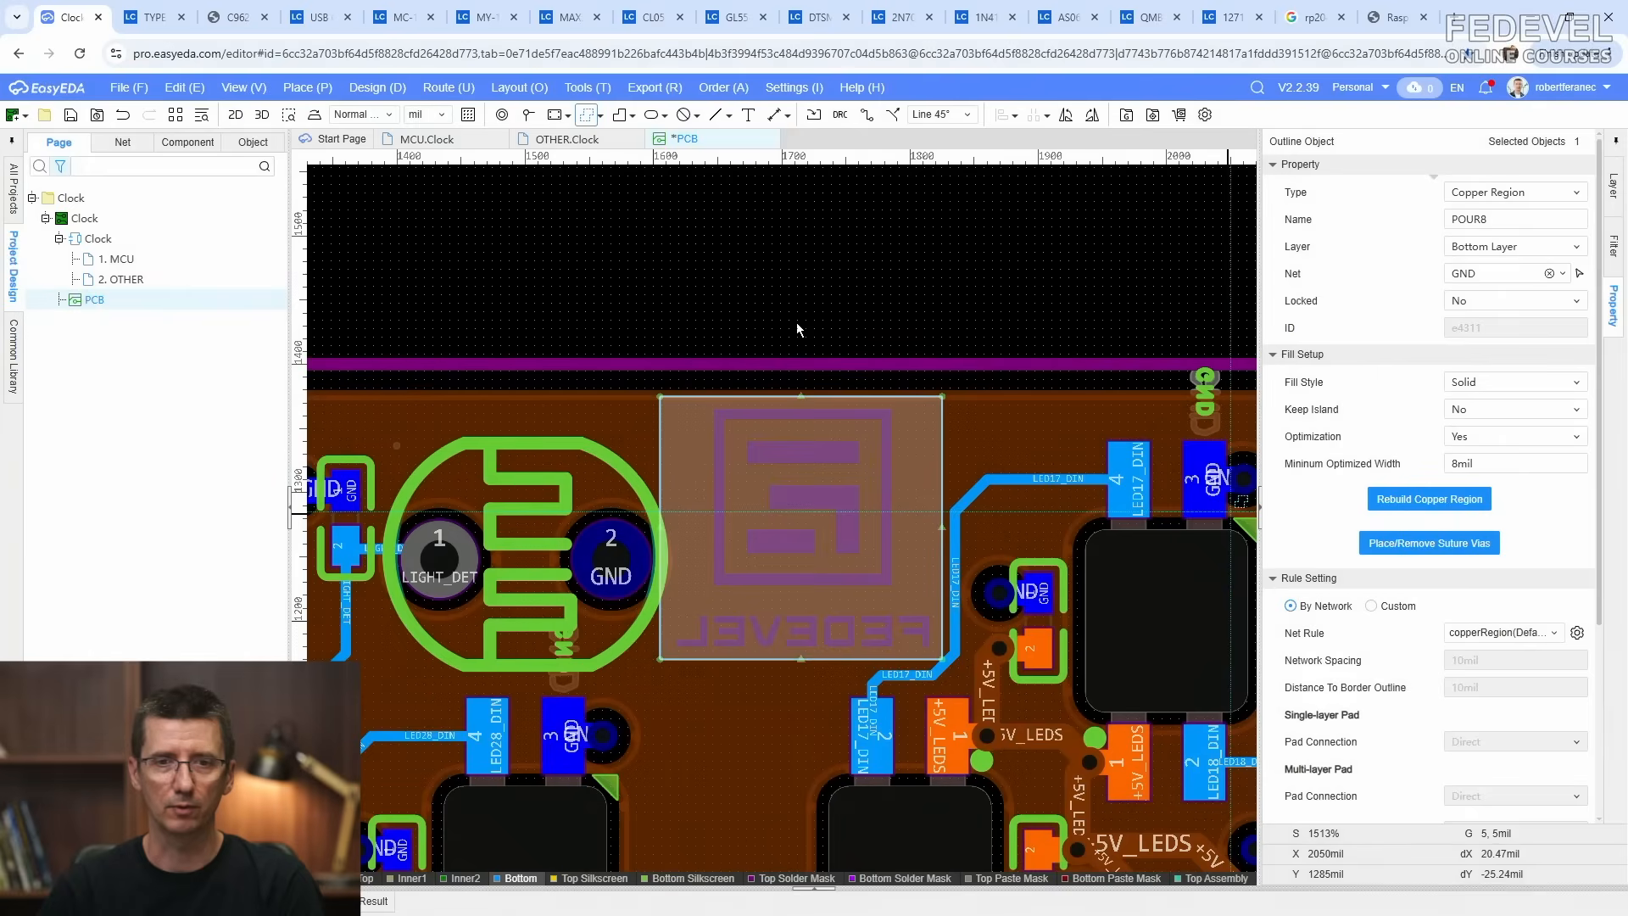
pyautogui.click(756, 290)
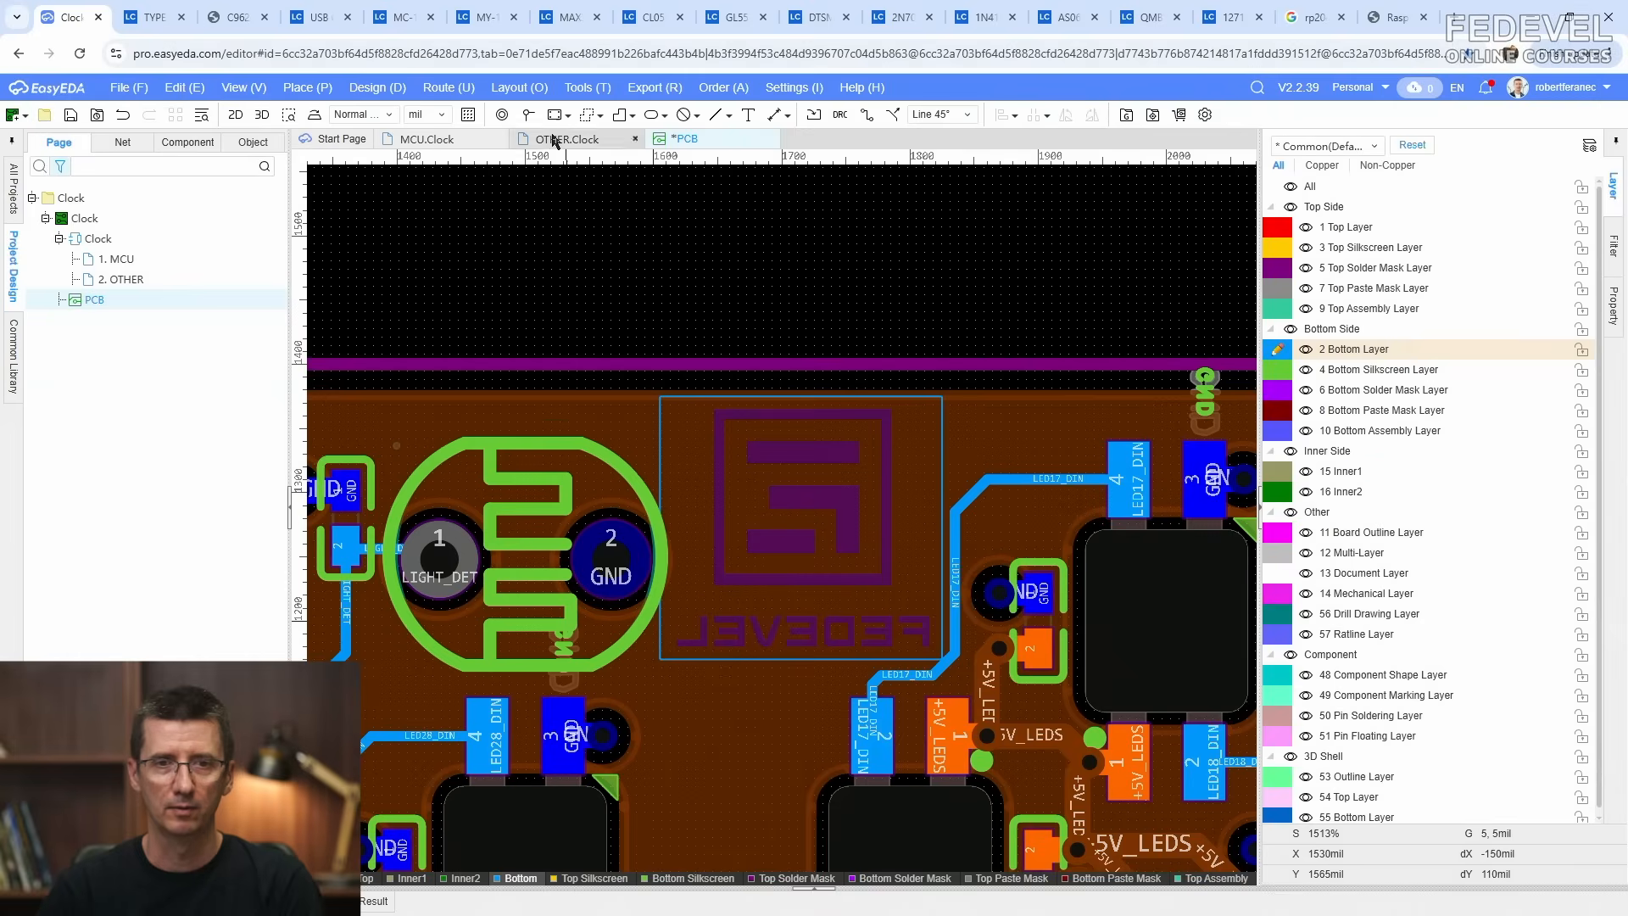
# Step: Place four vias beside the logo inside the copper region, at X 1625 and 1810 mil, Y 1350 and 1240 mil
pyautogui.click(527, 115)
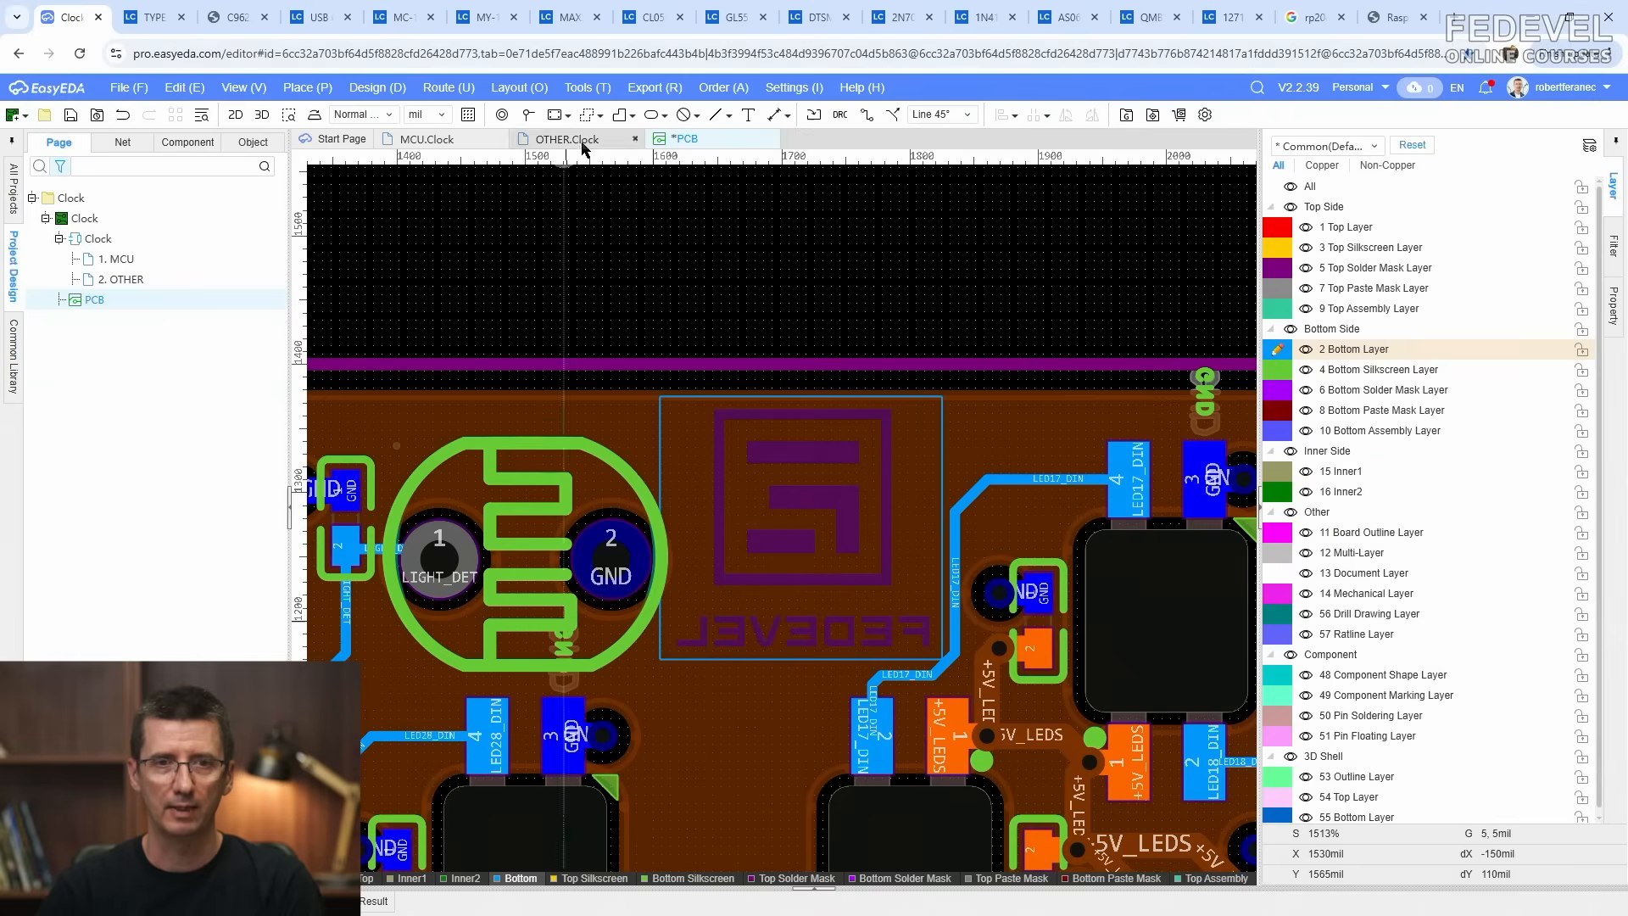
pyautogui.click(923, 429)
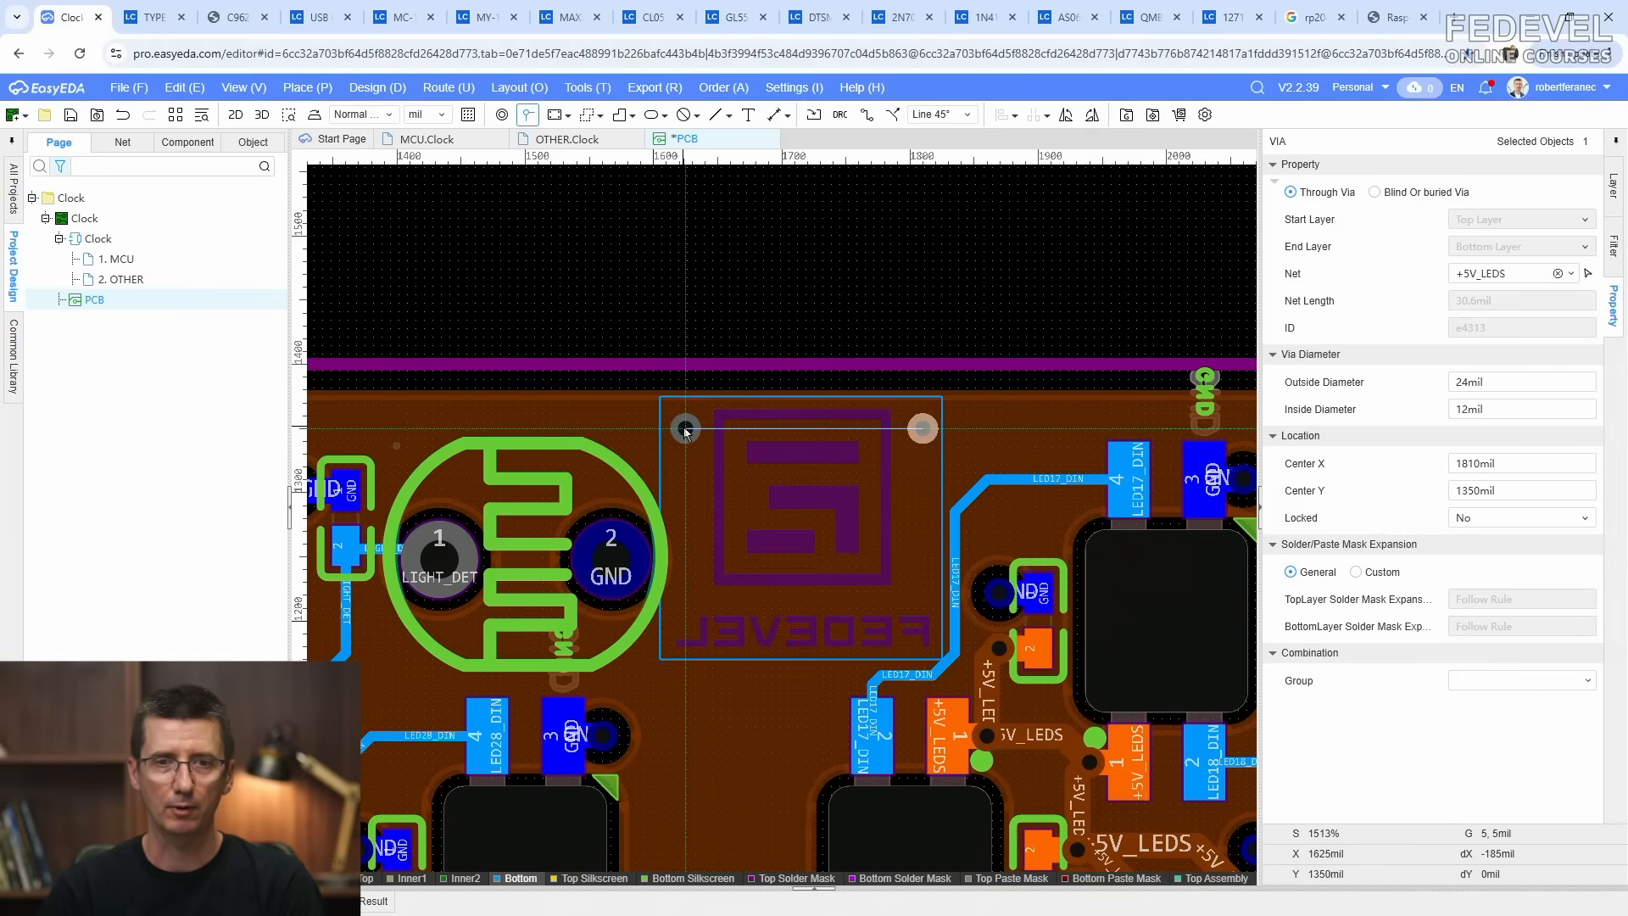
pyautogui.click(685, 428)
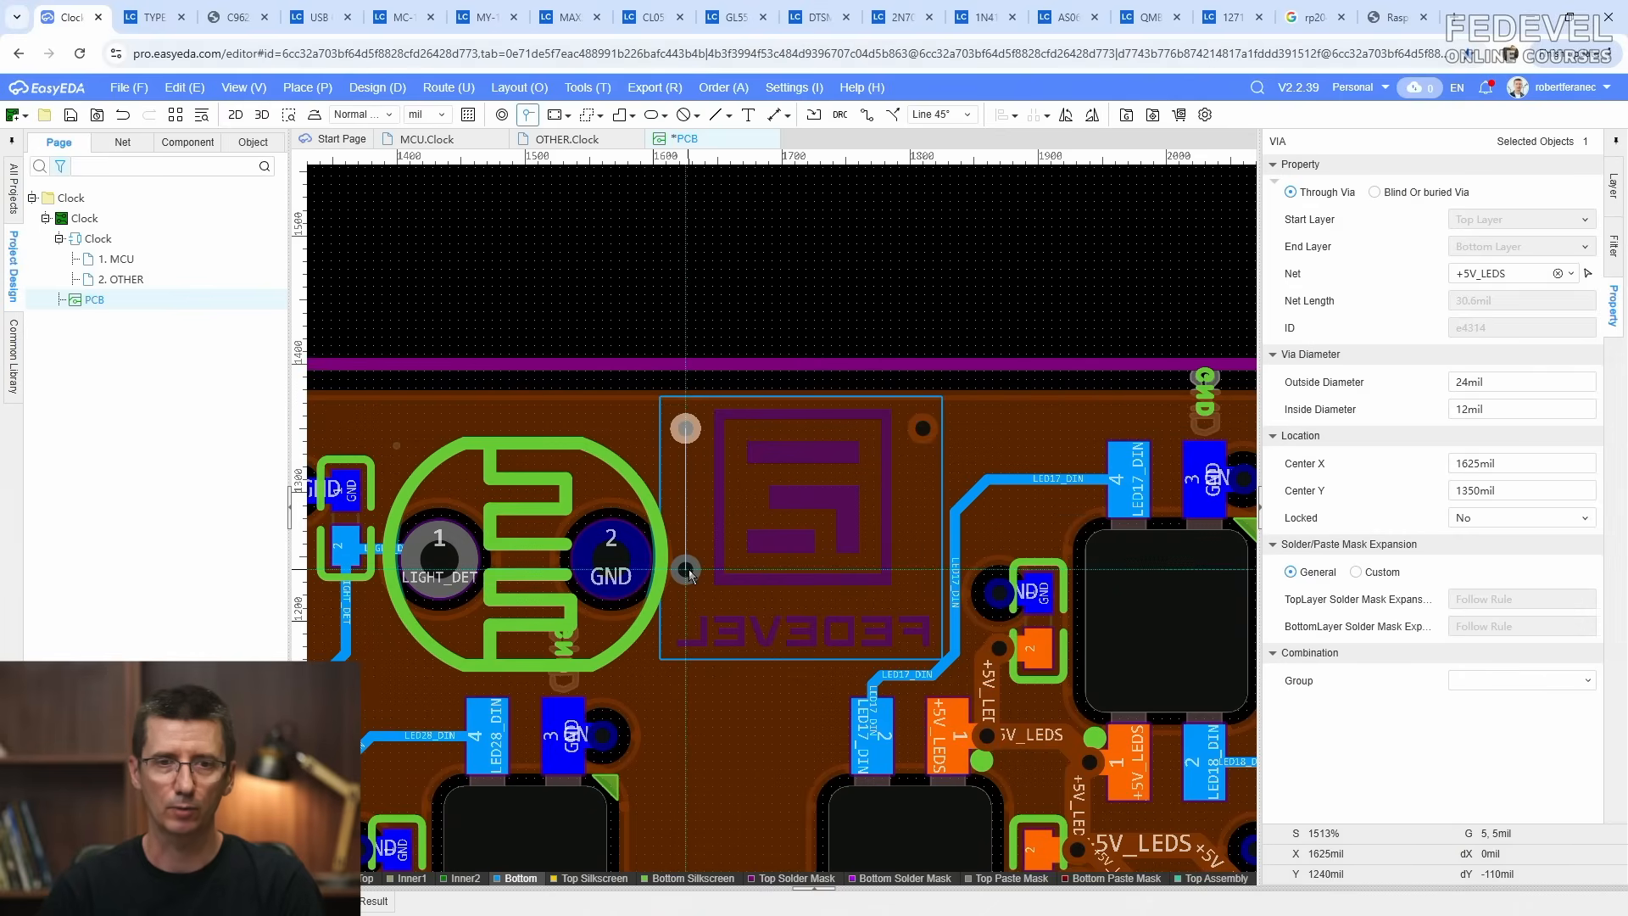
pyautogui.click(687, 570)
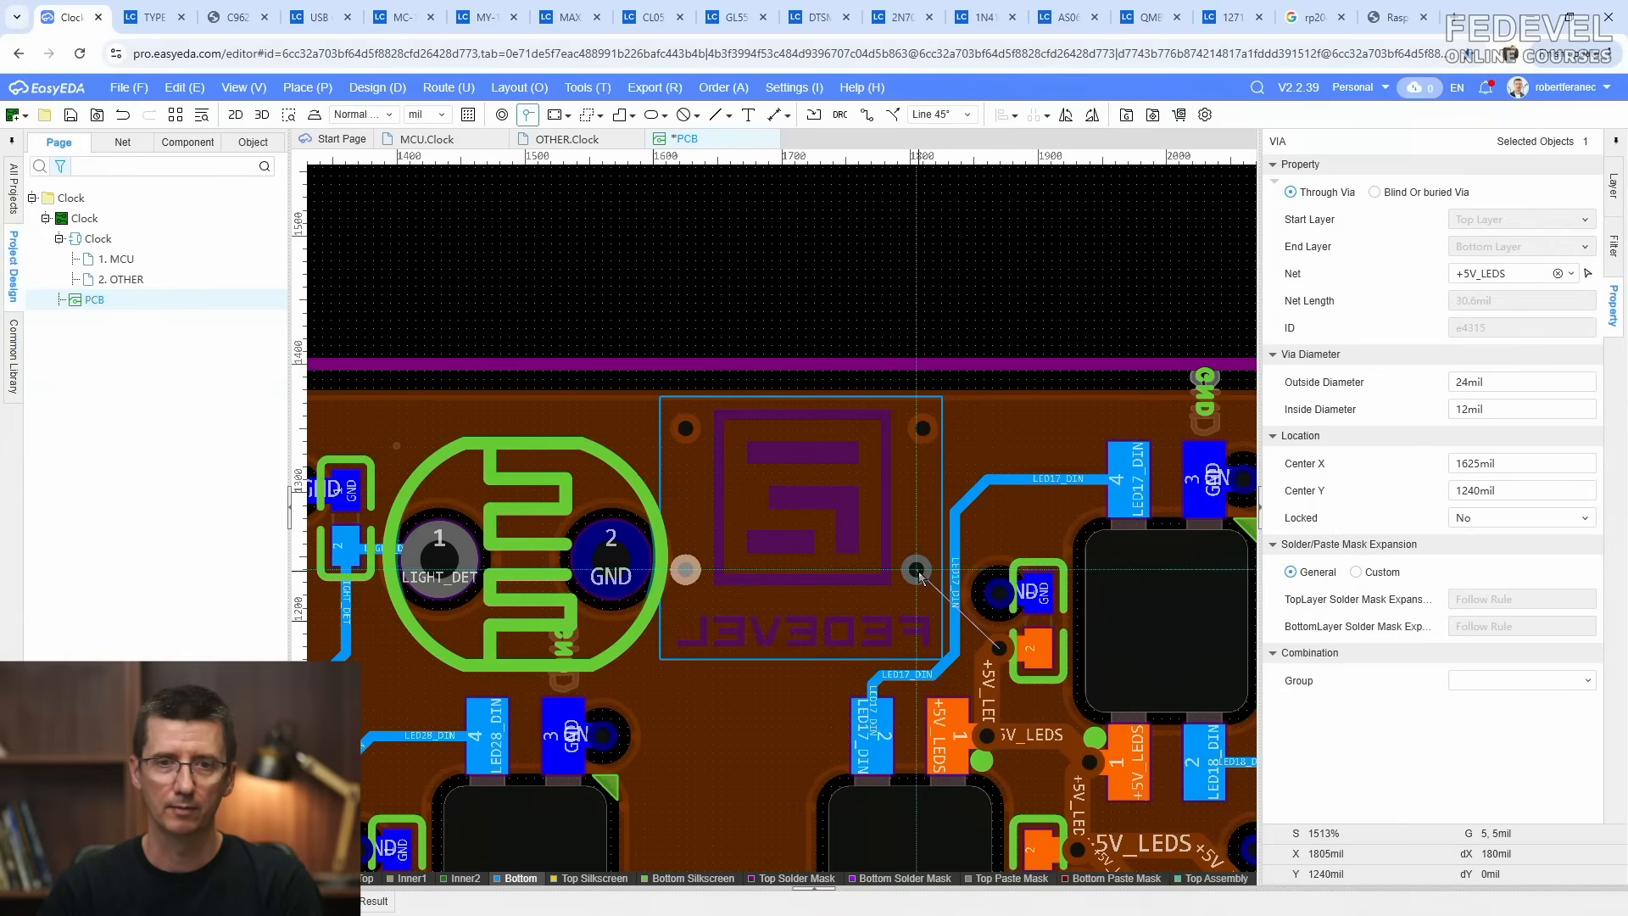
pyautogui.click(924, 570)
pyautogui.press('Escape')
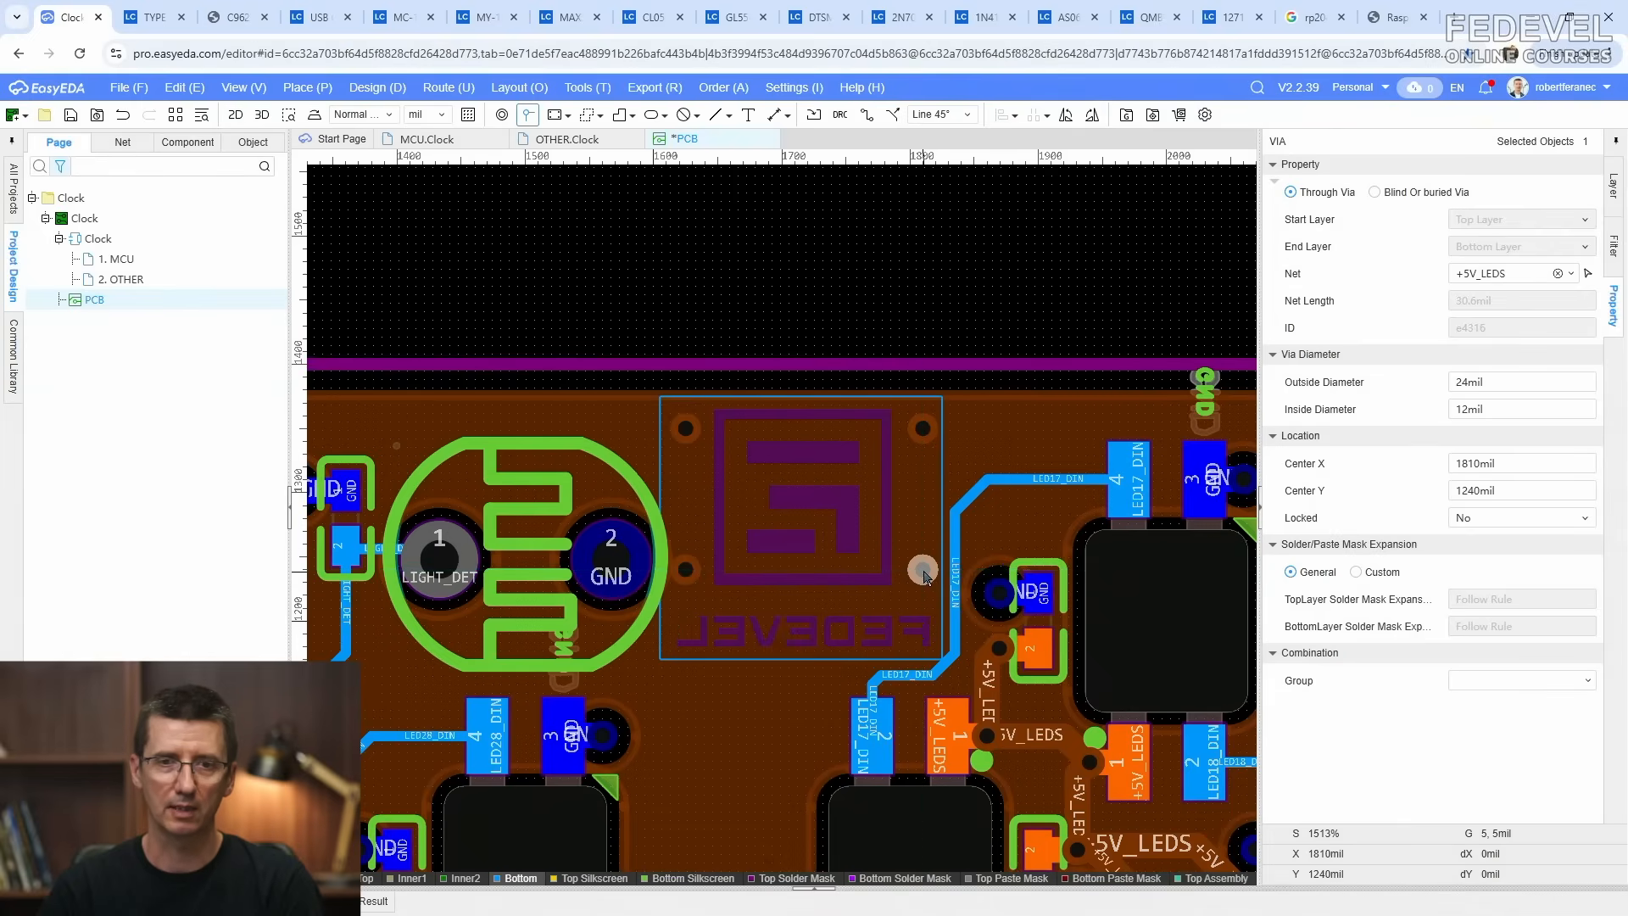
# Step: Rebuild the logo's GND copper region and grey out the inactive layers
pyautogui.click(879, 402)
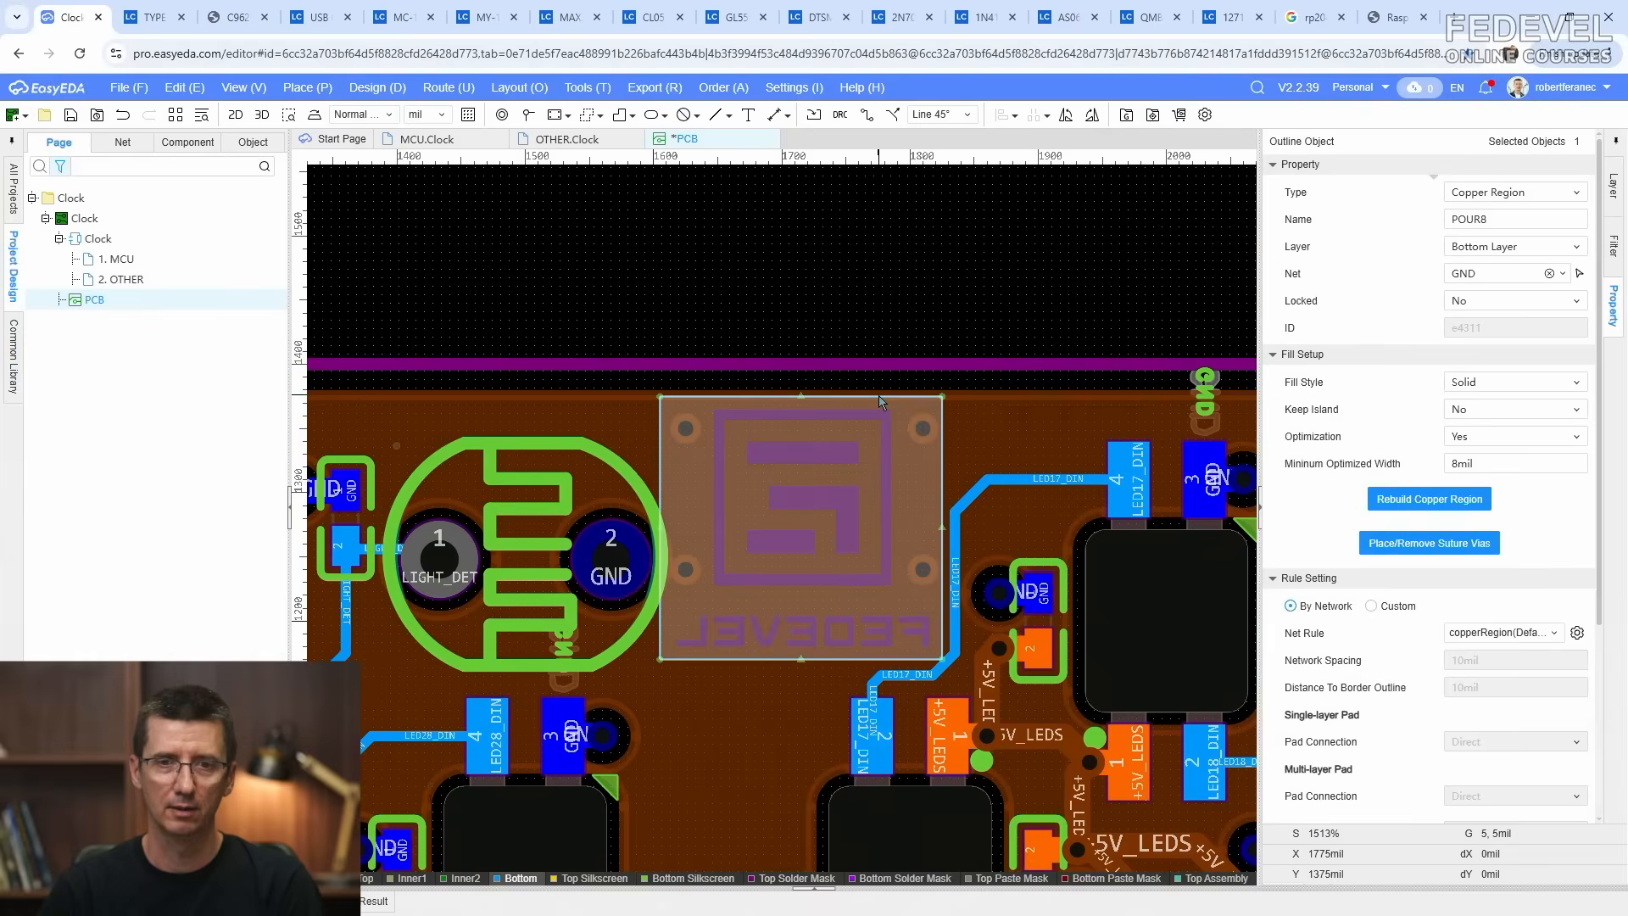
pyautogui.click(1427, 501)
pyautogui.click(890, 309)
pyautogui.moveTo(890, 308); pyautogui.dragTo(856, 309, button='right')
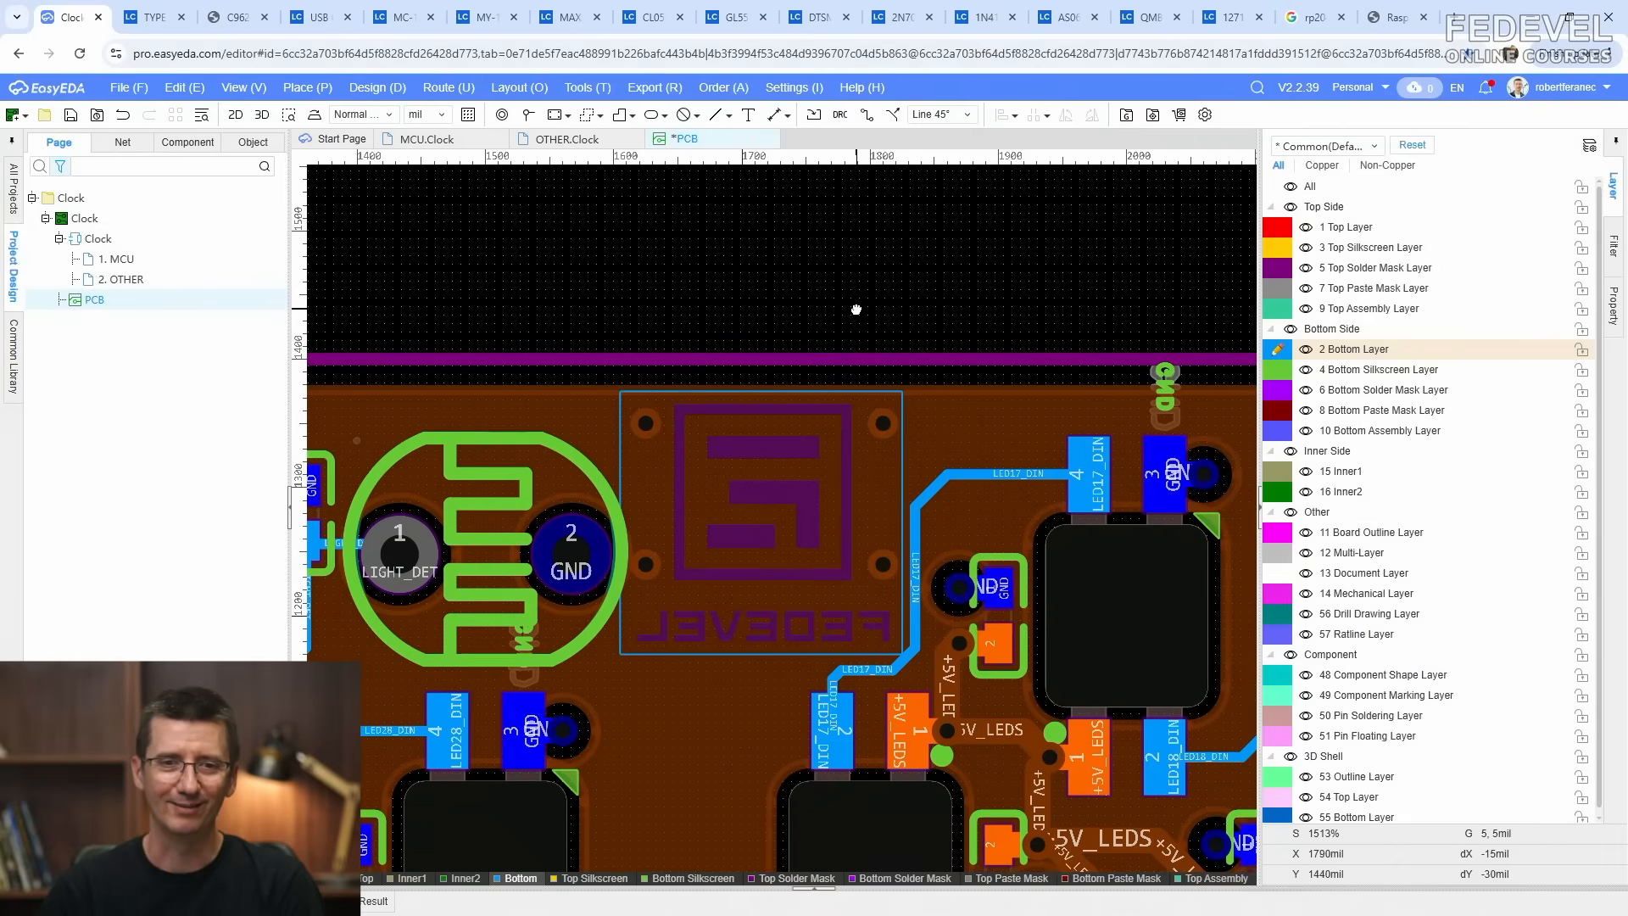
pyautogui.hotkey('shift', 's')
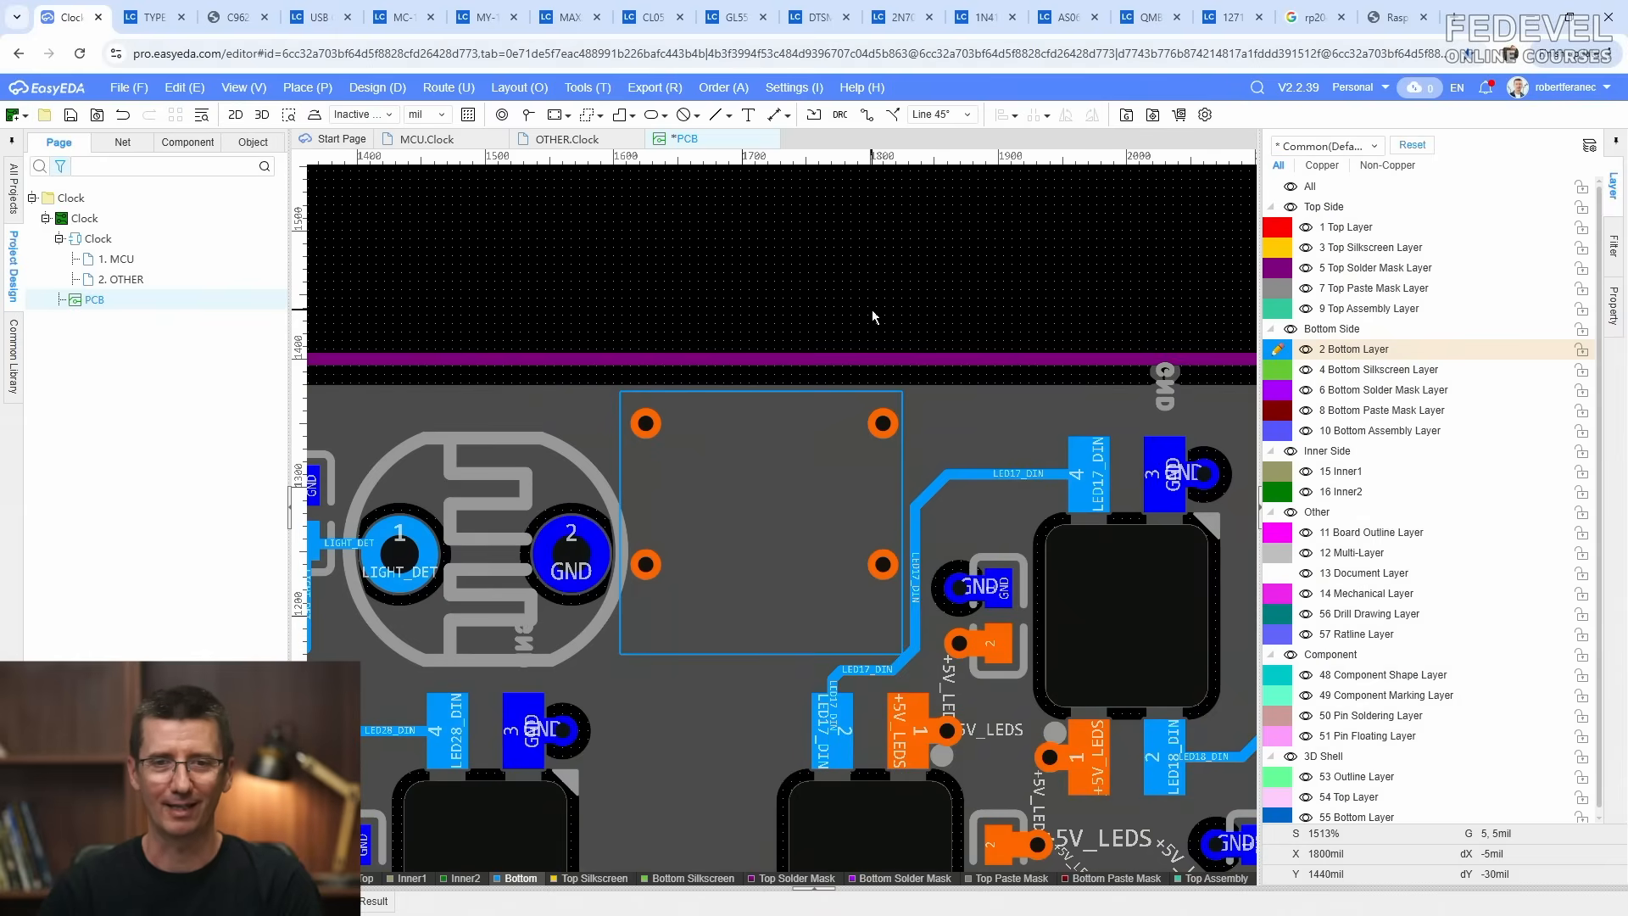
# Step: Change the net of all four vias around the logo to GND, picking it from a nearby GND pad
pyautogui.click(858, 392)
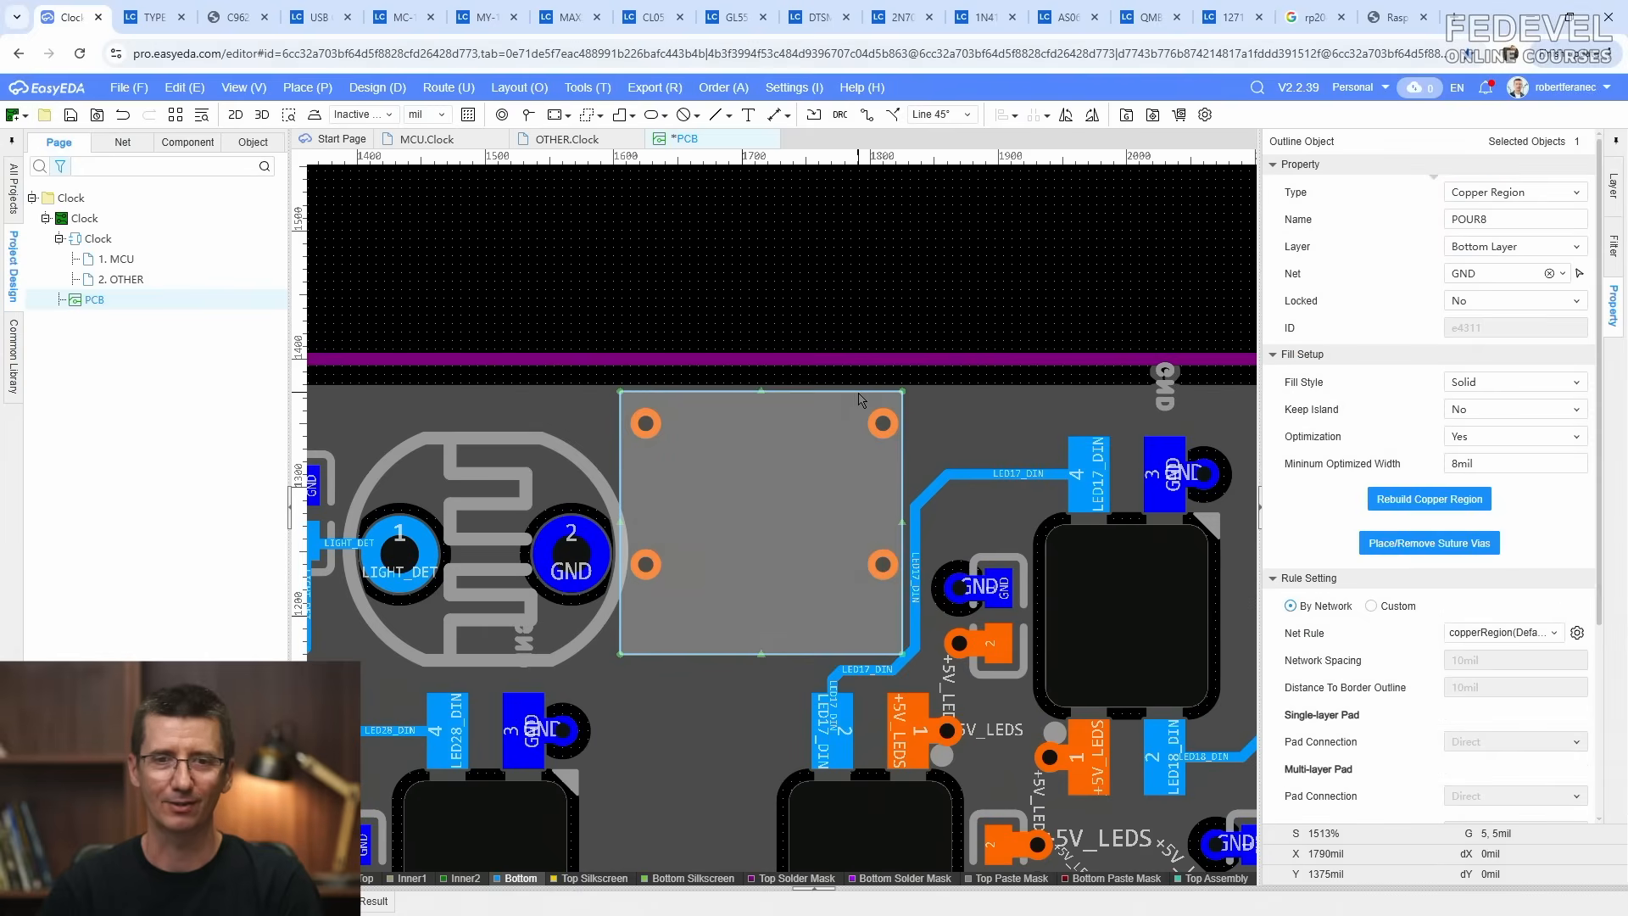
pyautogui.click(883, 423)
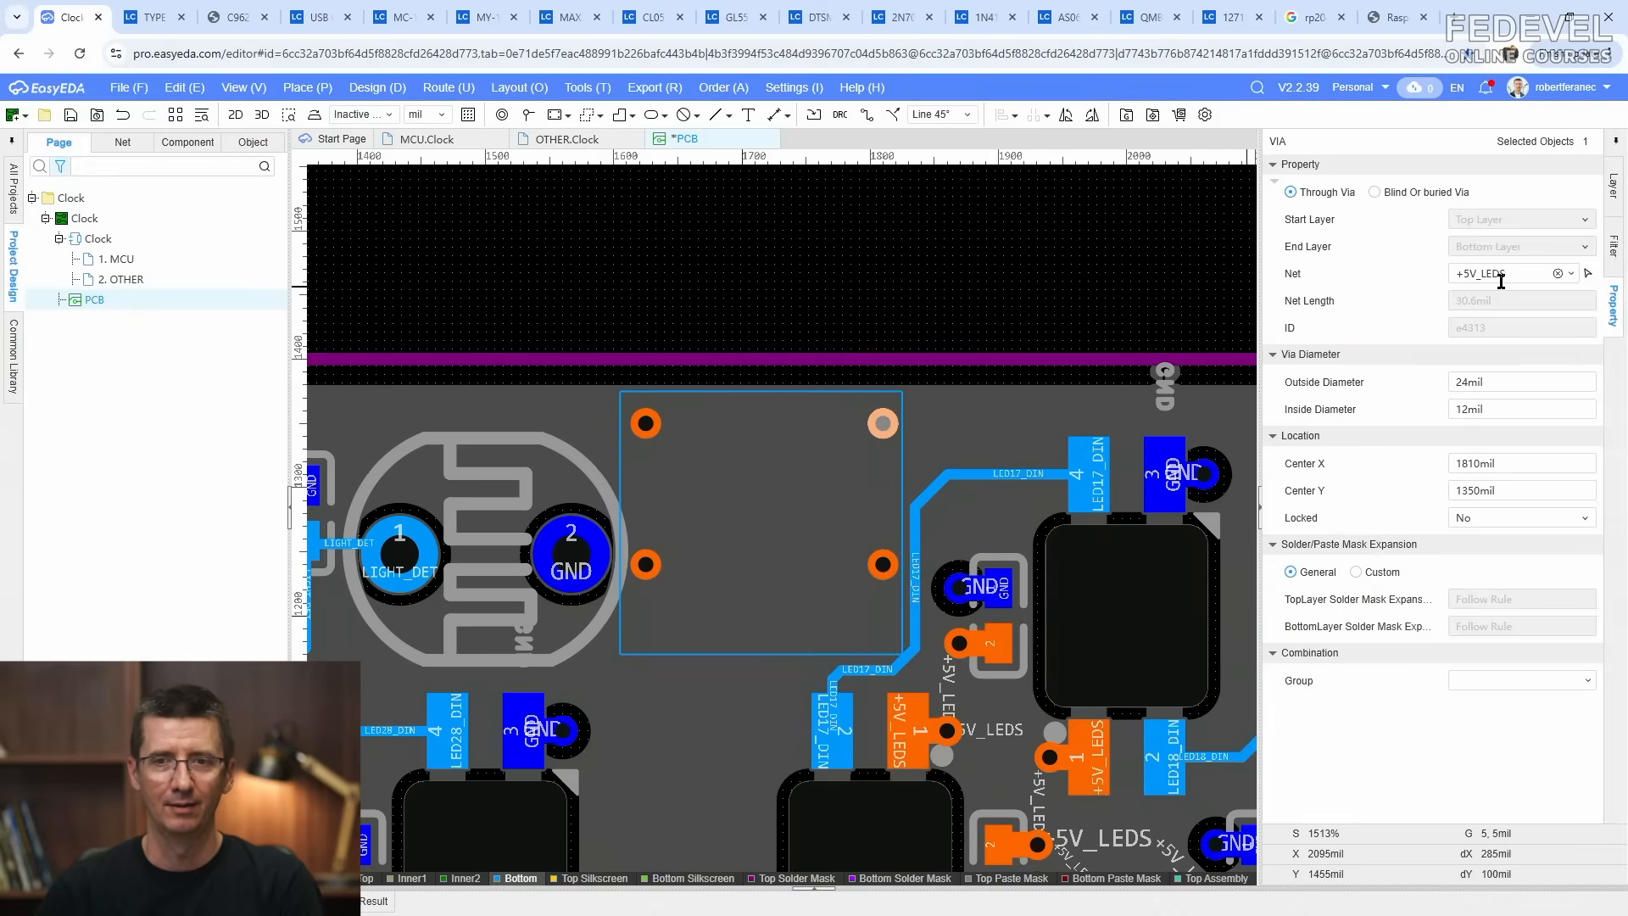
pyautogui.click(881, 559)
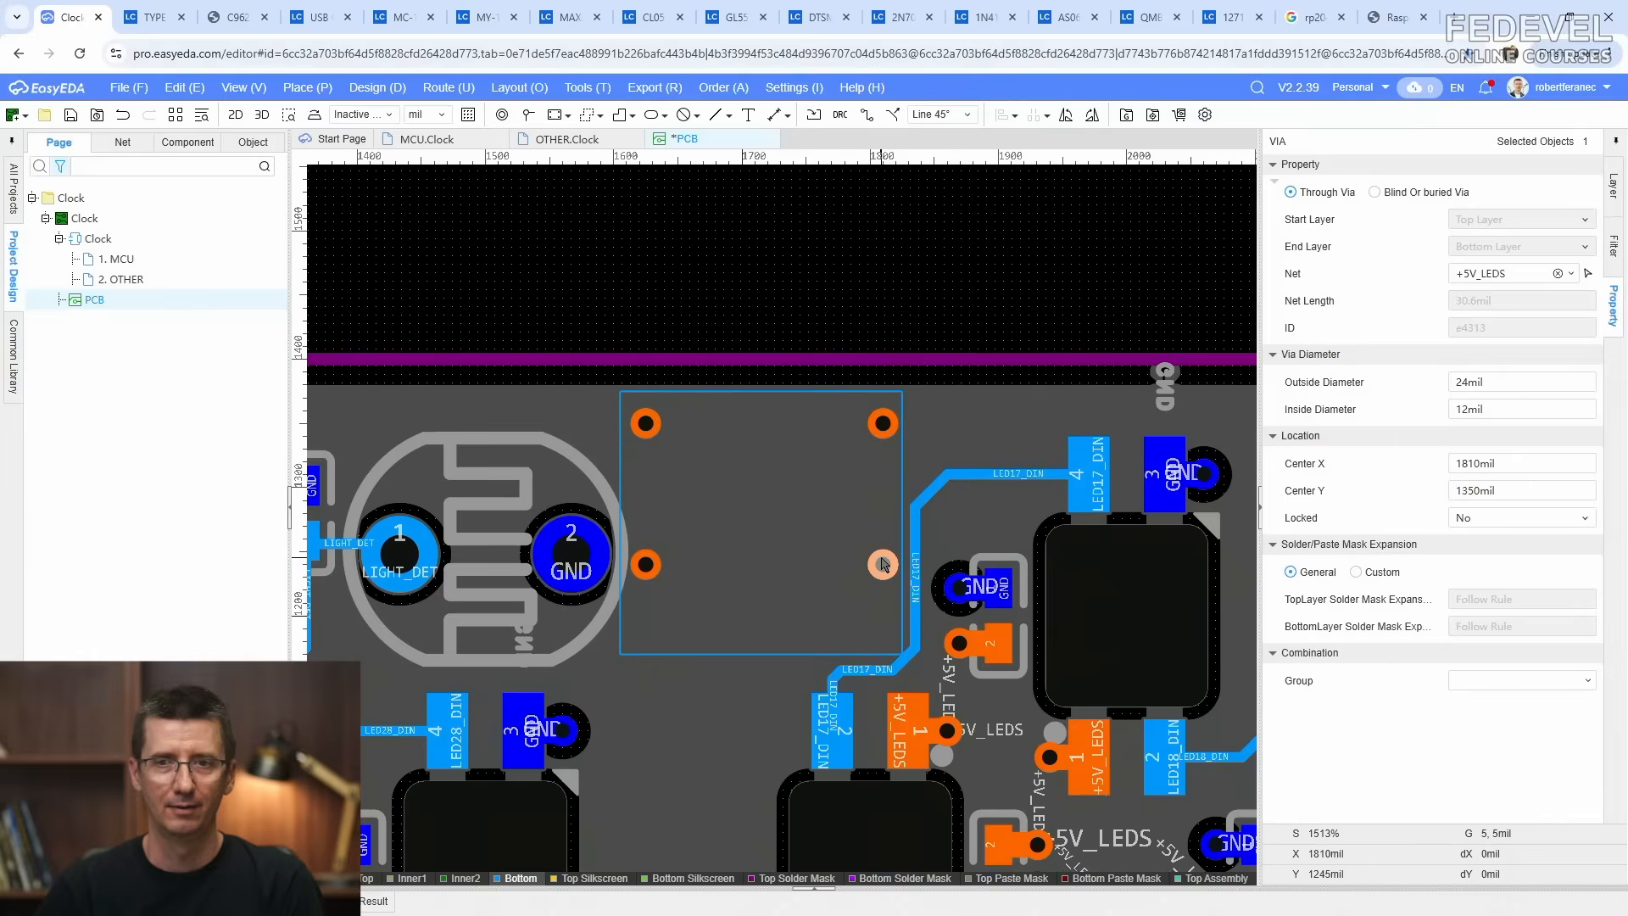
pyautogui.keyDown('ctrl'); pyautogui.click(647, 556); pyautogui.keyUp('ctrl')
pyautogui.keyDown('ctrl'); pyautogui.click(645, 423); pyautogui.keyUp('ctrl')
pyautogui.keyDown('ctrl'); pyautogui.click(883, 423); pyautogui.keyUp('ctrl')
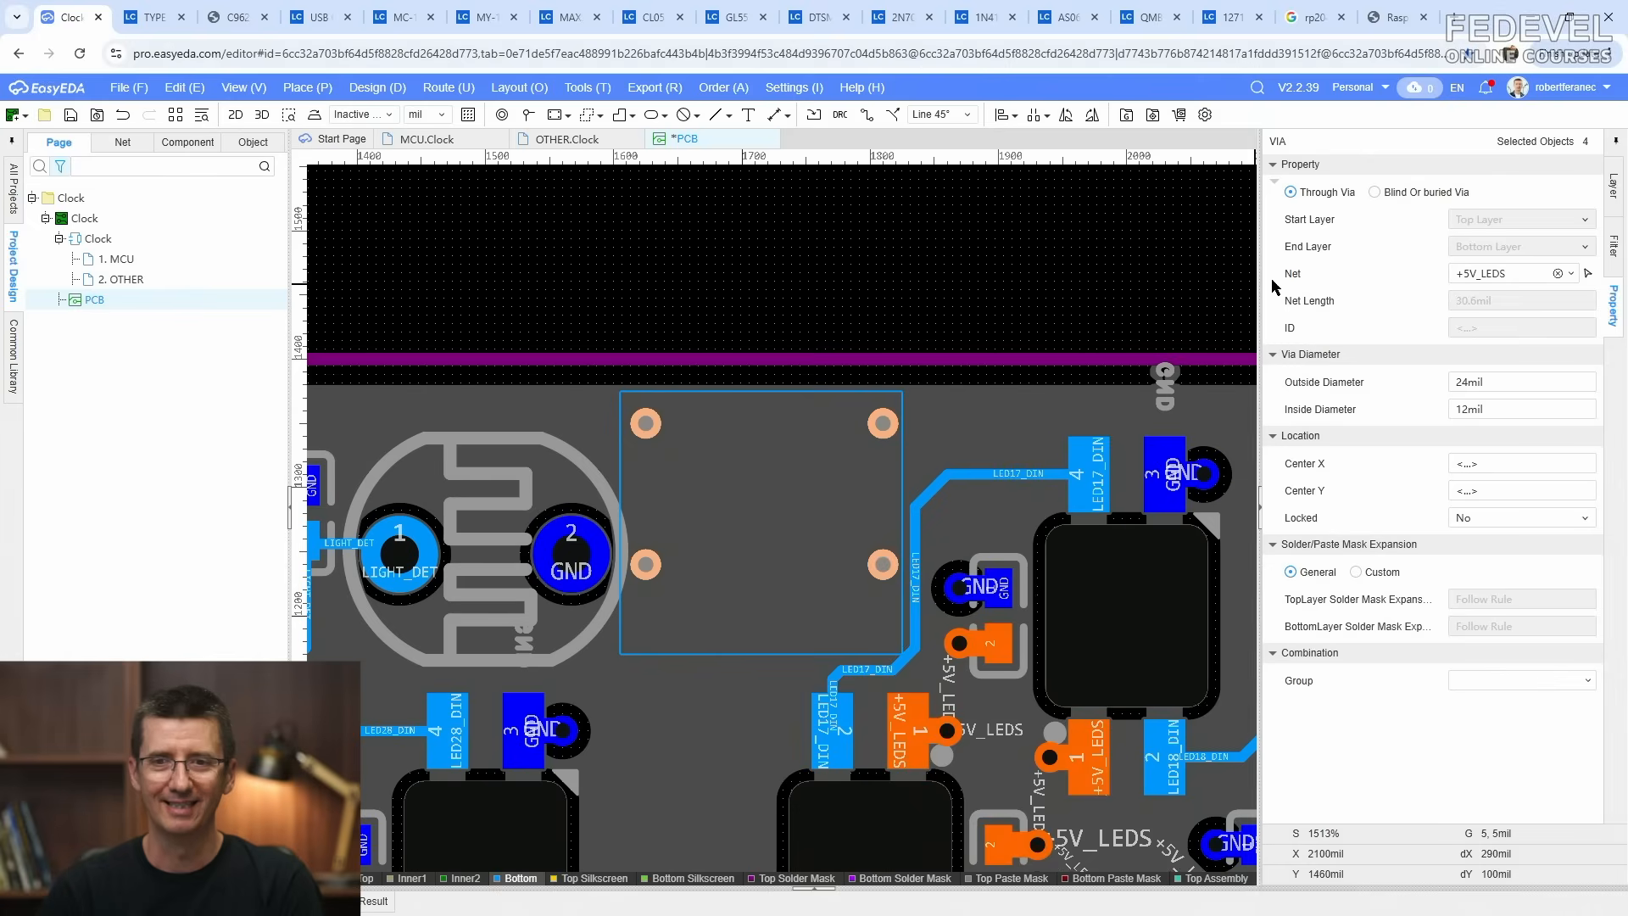
pyautogui.click(1558, 274)
pyautogui.click(1587, 274)
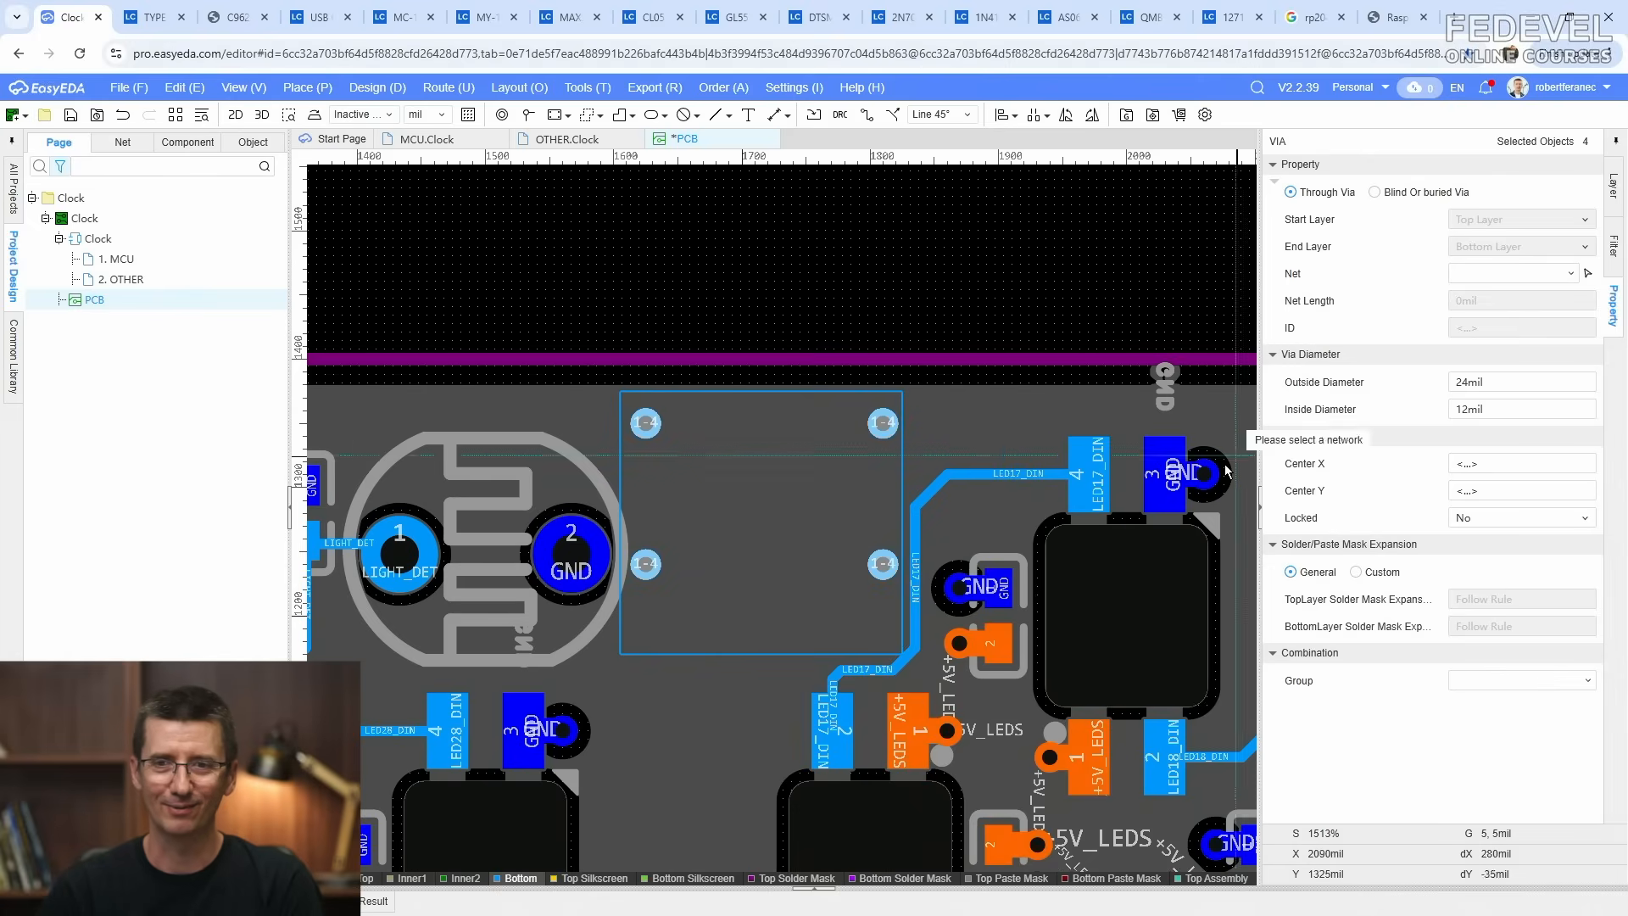
pyautogui.click(1165, 477)
pyautogui.click(1188, 516)
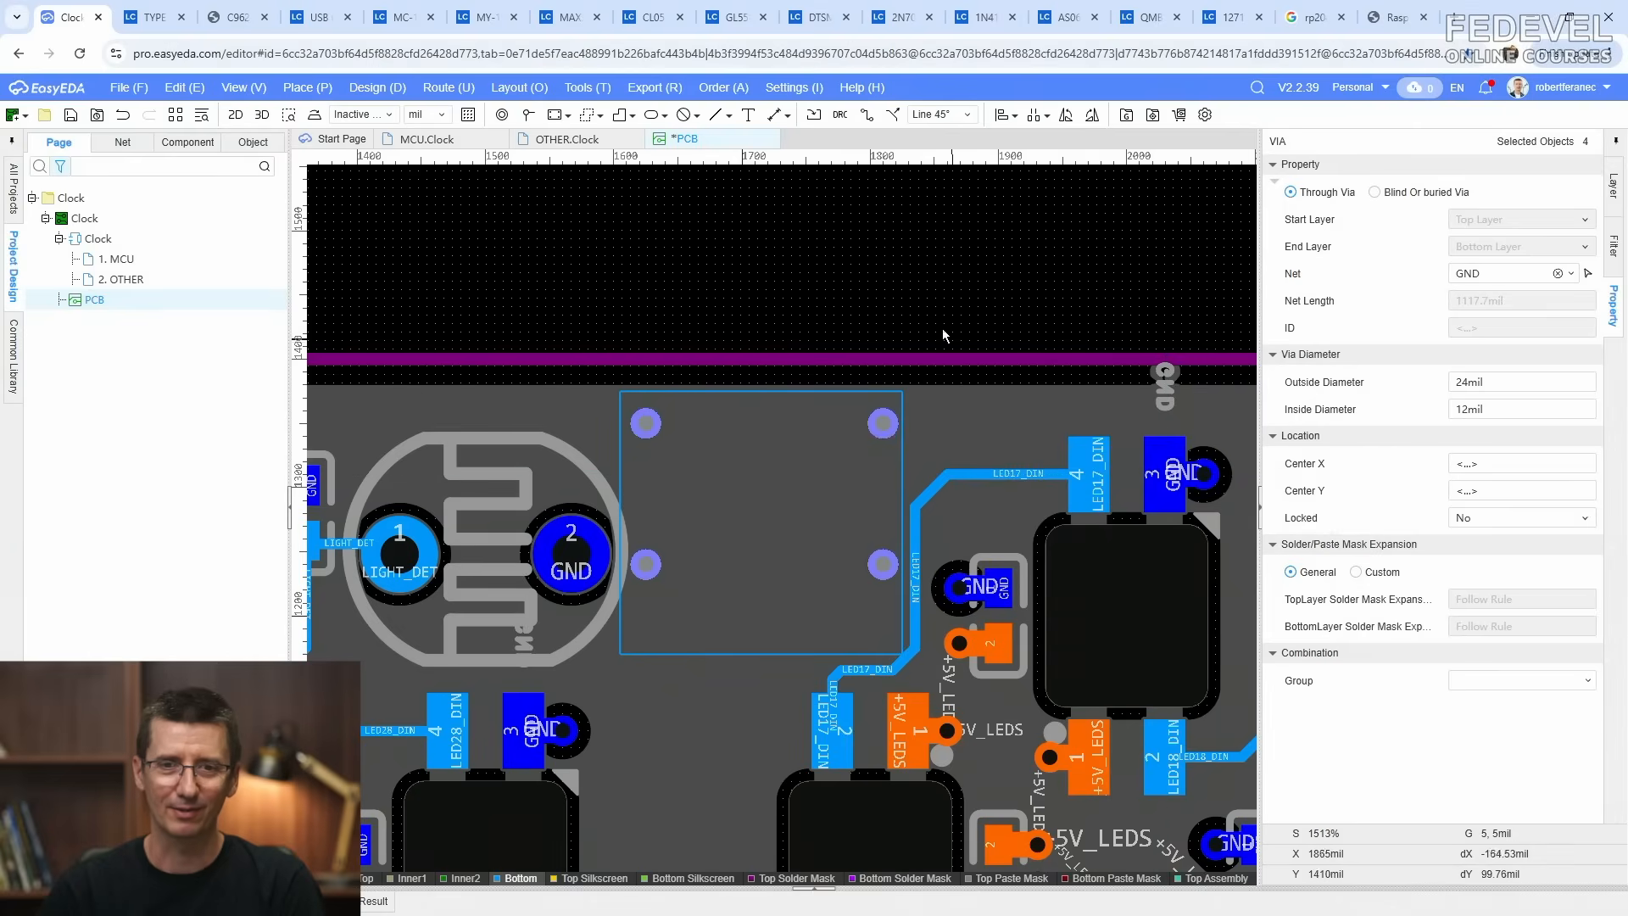
# Step: Rebuild the copper region around the four GND vias
pyautogui.click(811, 394)
pyautogui.click(1407, 498)
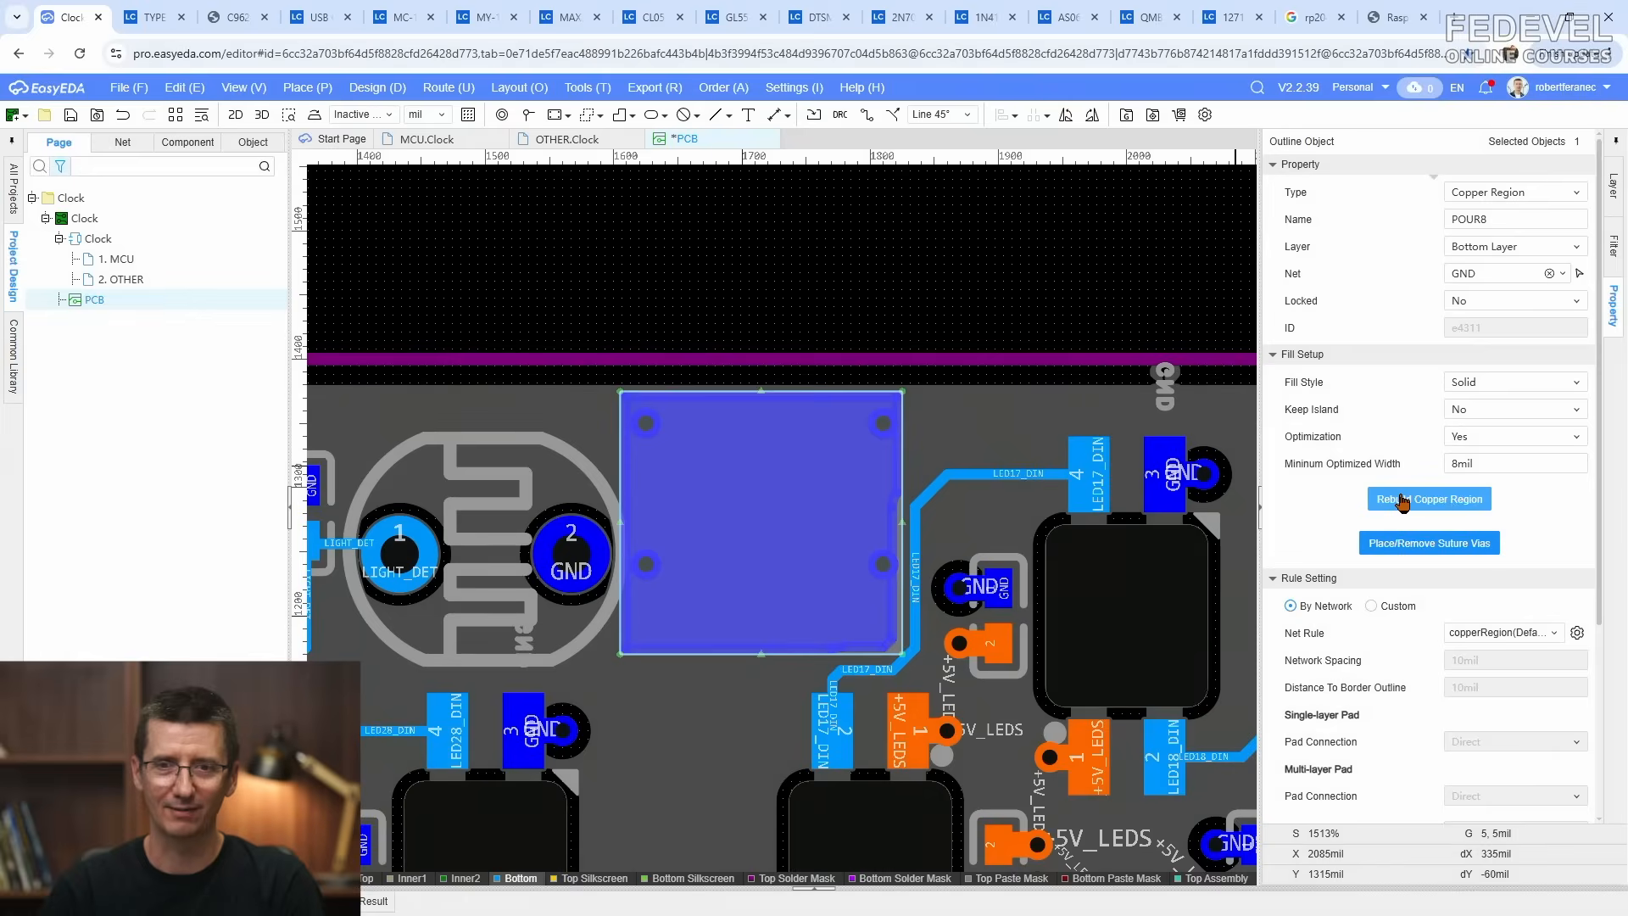
pyautogui.click(832, 312)
# Step: Shift the vertical LED17_DIN segment about 5 mil away from the GND region and raise the region's lower edge by about 5 mil
pyautogui.scroll(3, 897, 567)
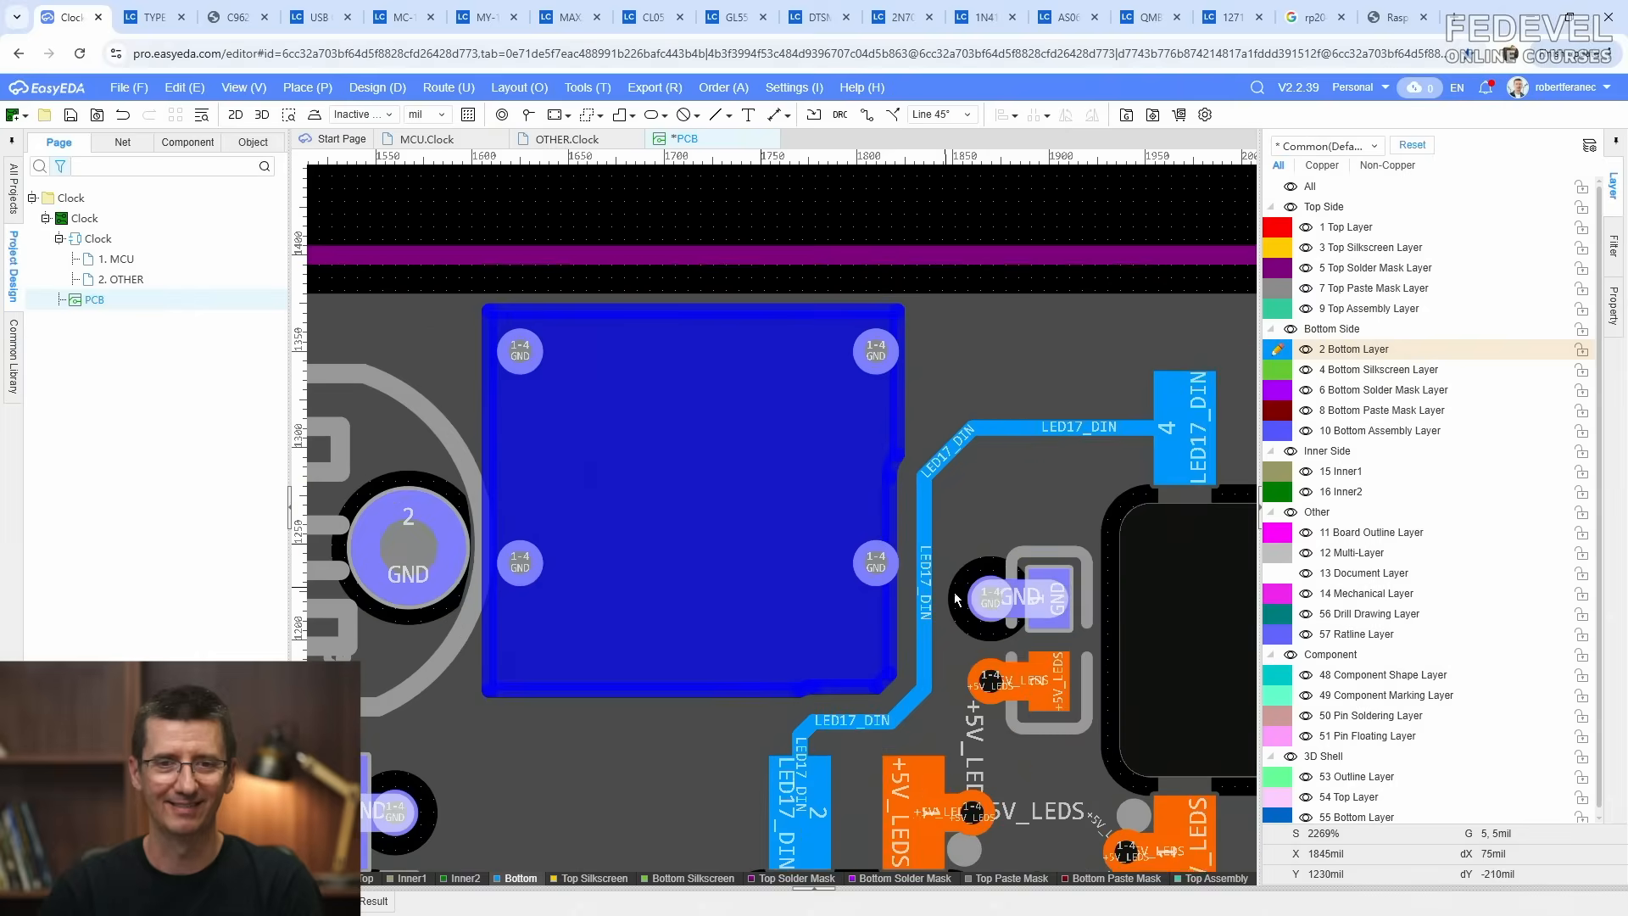
pyautogui.moveTo(923, 531); pyautogui.dragTo(933, 531)
pyautogui.click(957, 555)
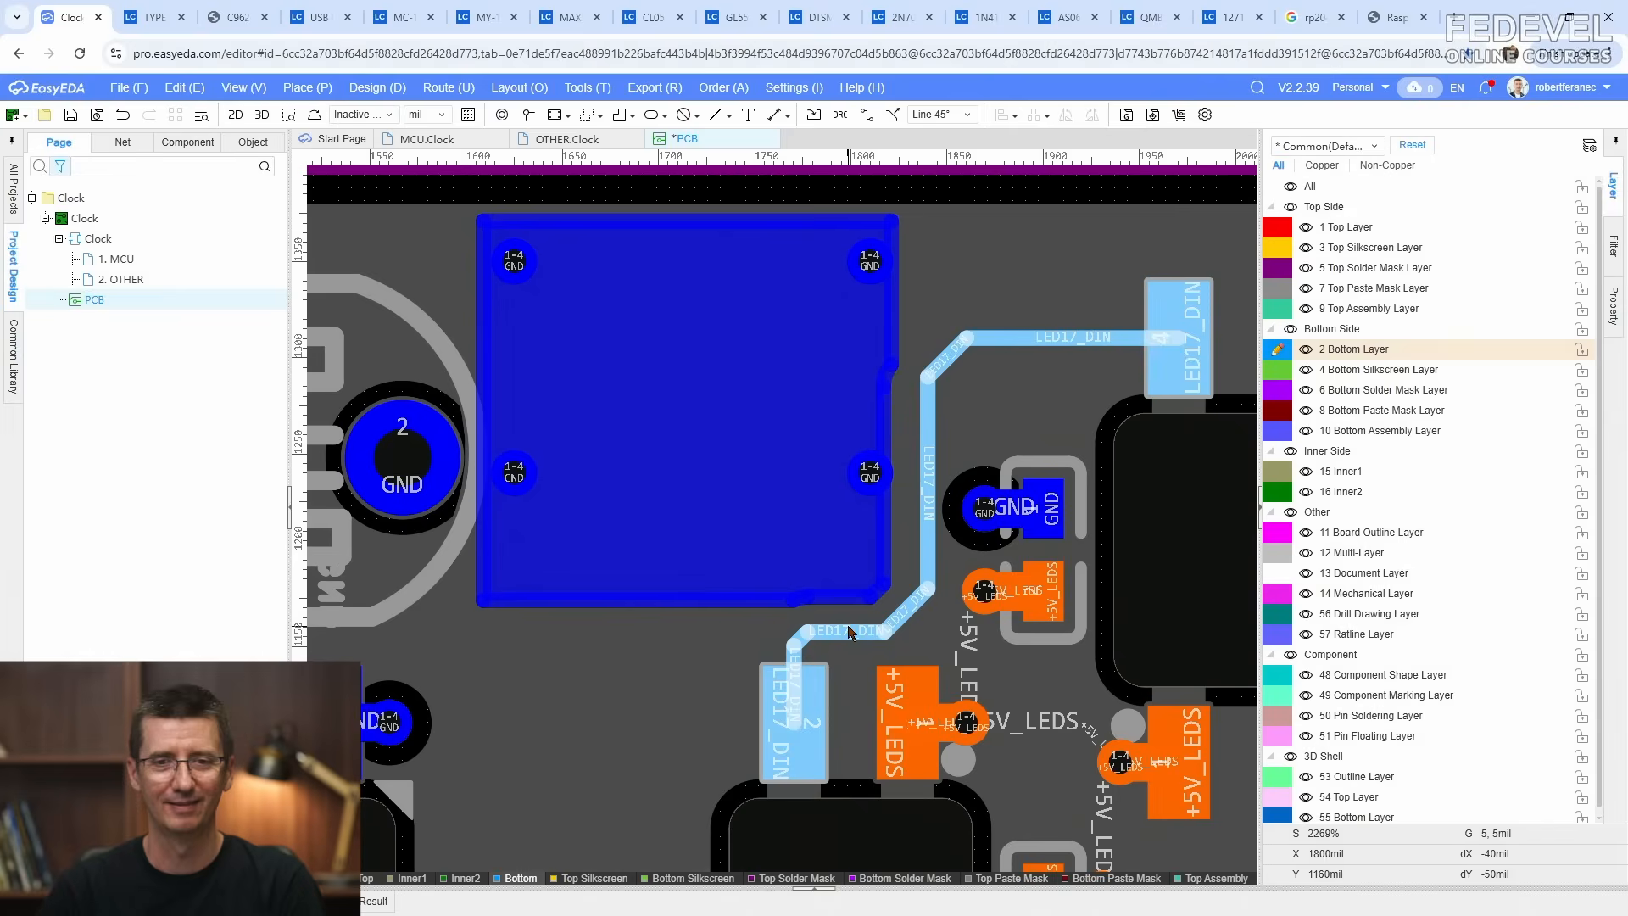
pyautogui.click(772, 565)
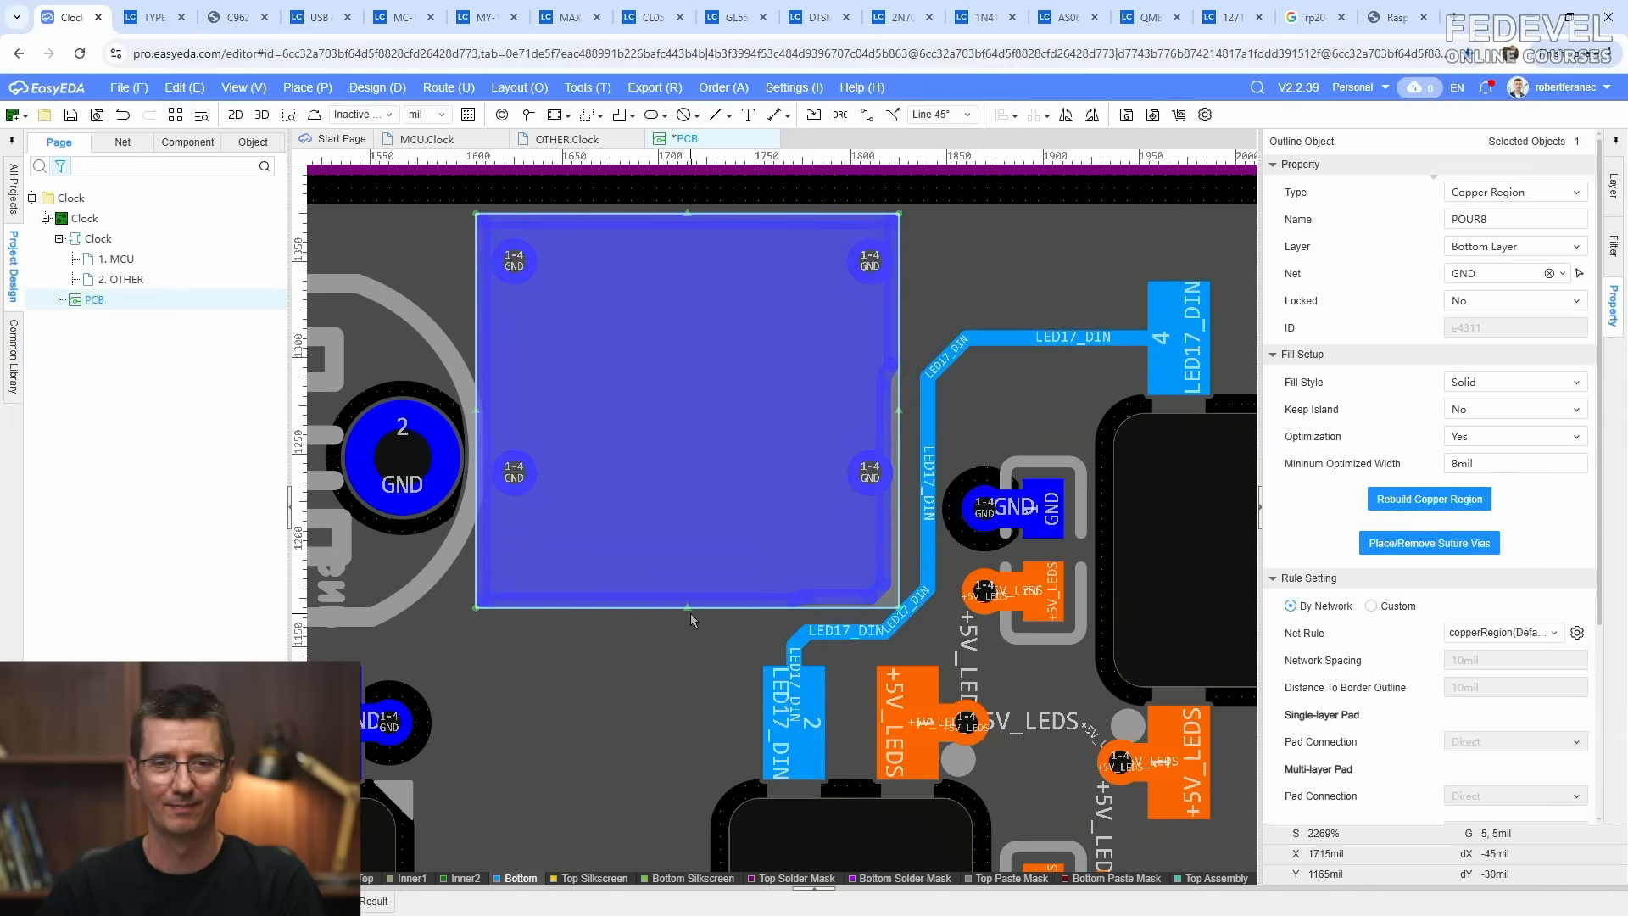
pyautogui.moveTo(686, 607); pyautogui.dragTo(687, 597)
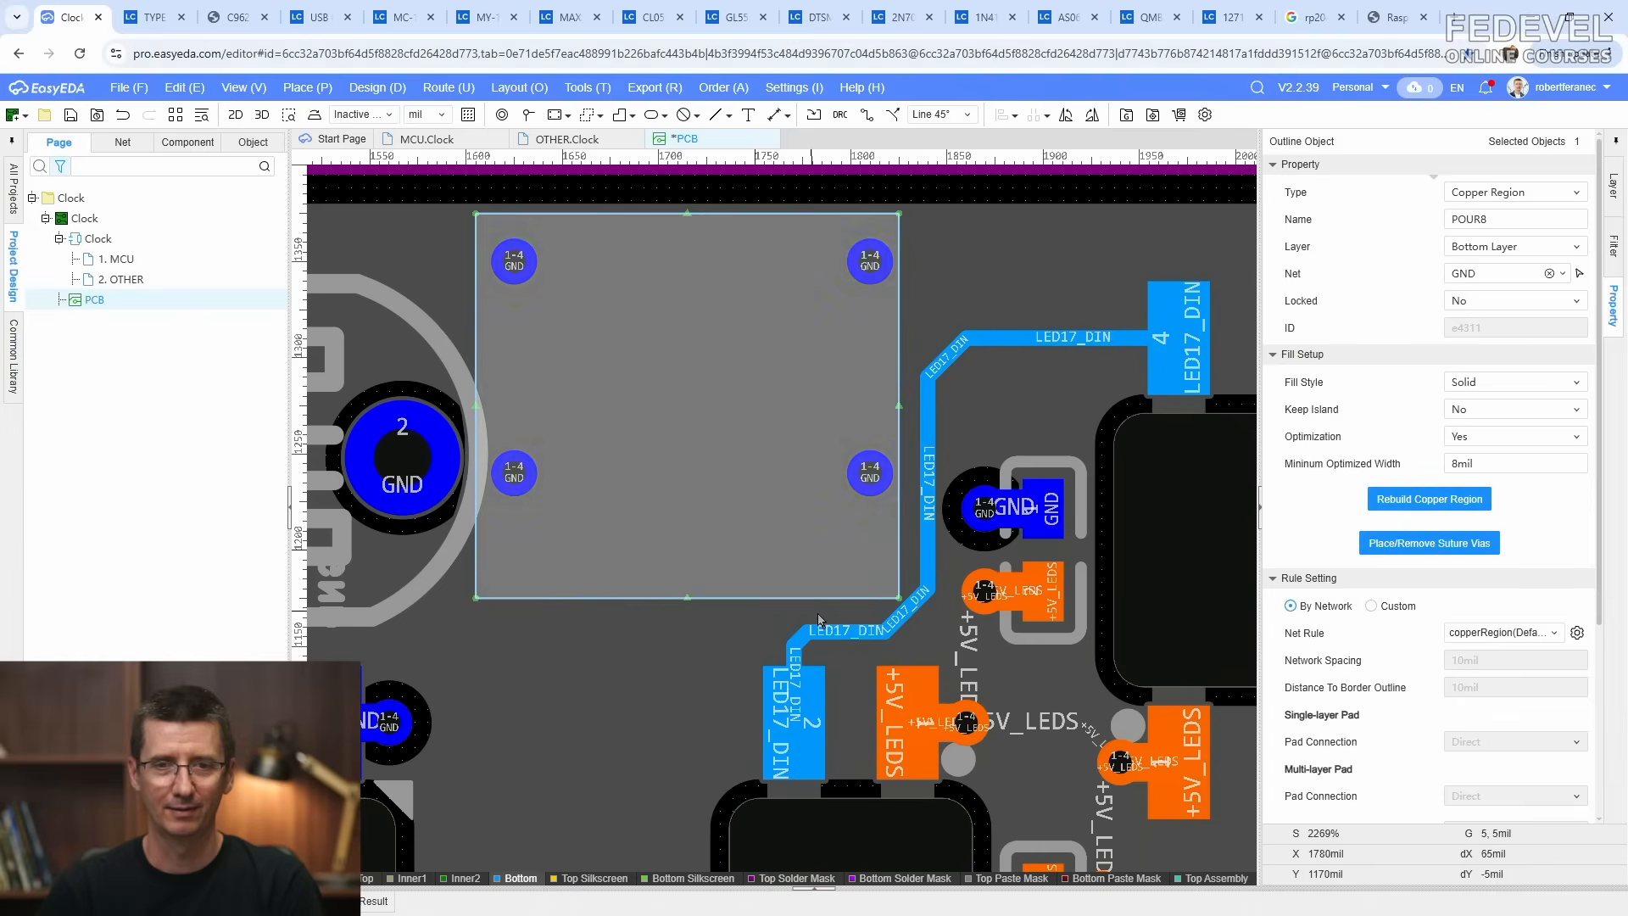
# Step: Shift the lower diagonal segment of LED17_DIN away from the GND region's corner and rebuild the resized region
pyautogui.moveTo(903, 616); pyautogui.dragTo(911, 620)
pyautogui.click(900, 543)
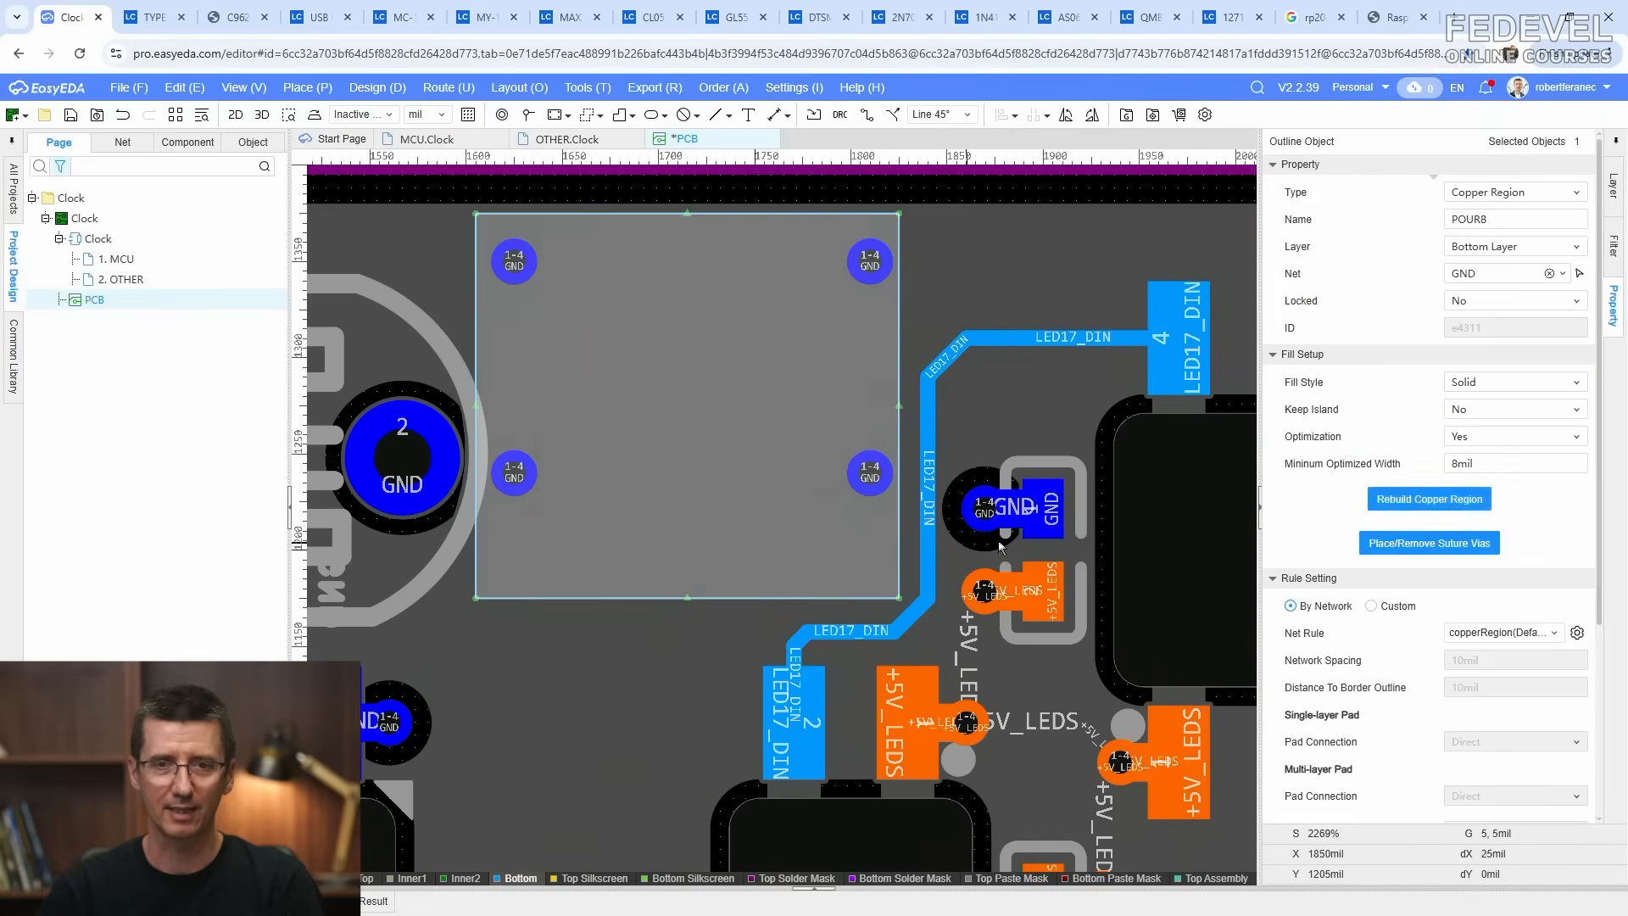
pyautogui.click(1379, 501)
pyautogui.click(887, 193)
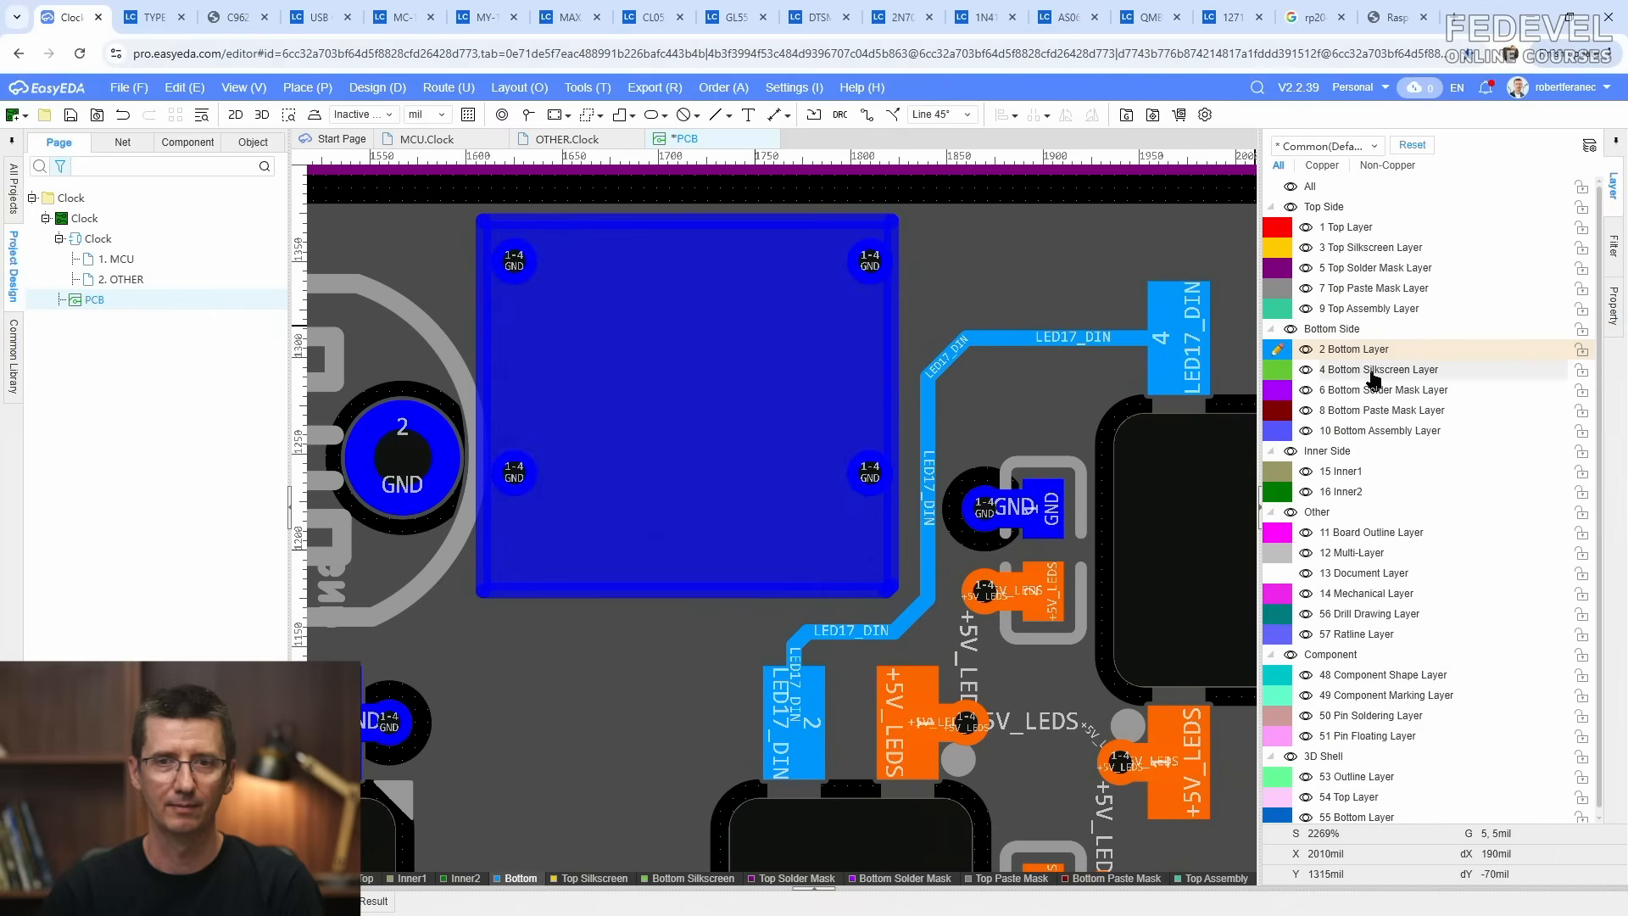
# Step: Move the FEDEVEL logo image on the Bottom Solder Mask Layer up by about 5 mil within the GND region
pyautogui.click(1284, 398)
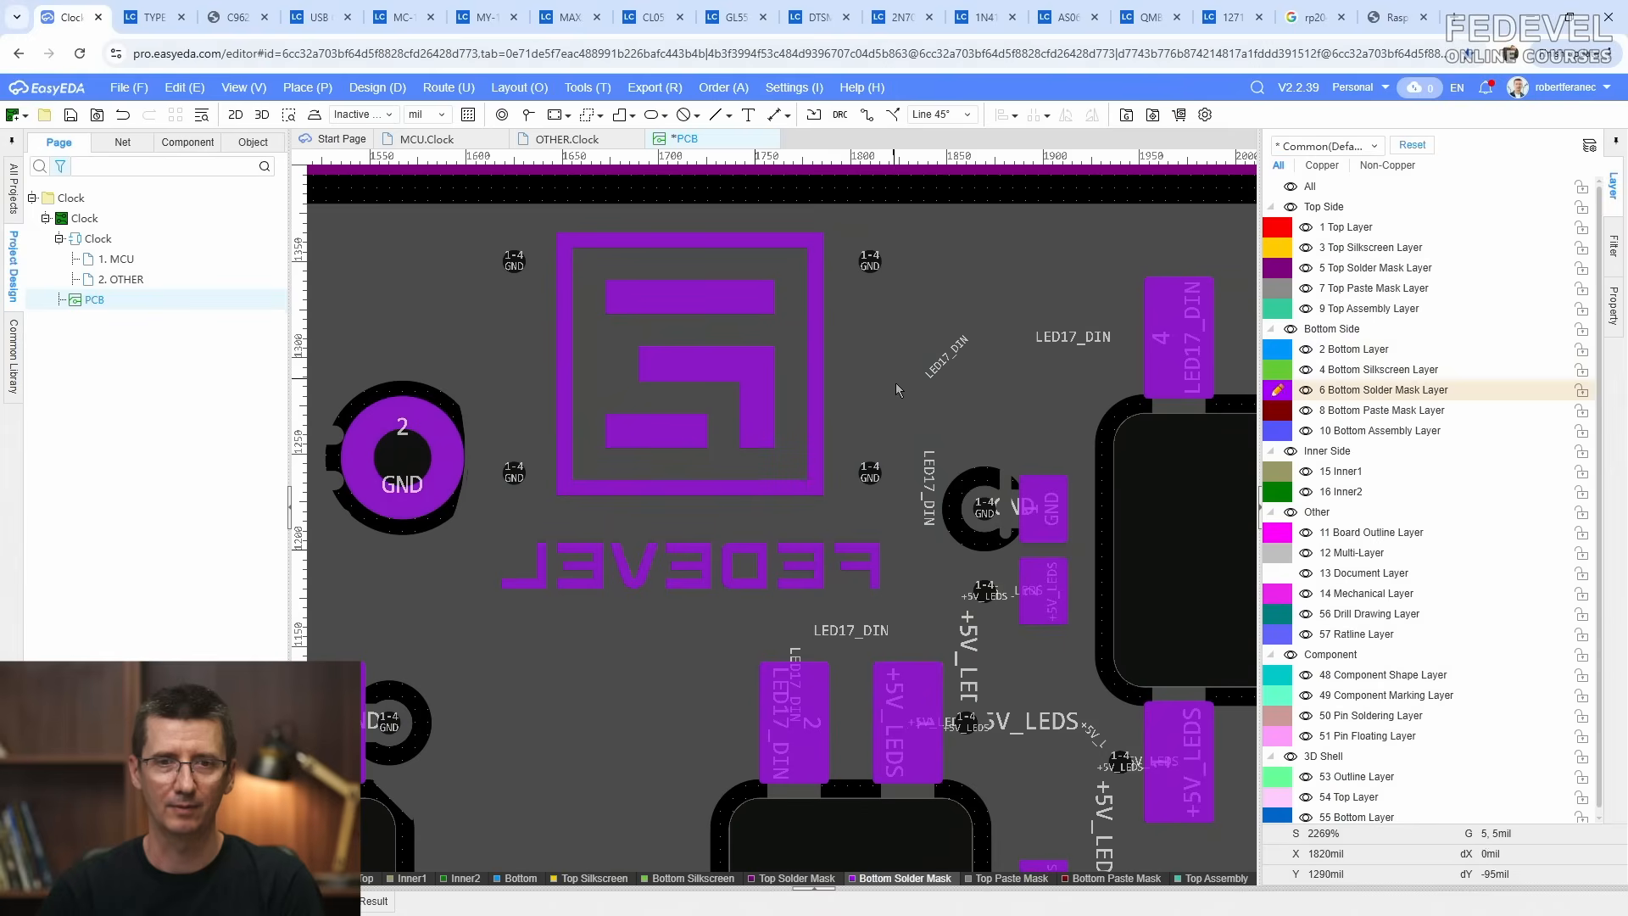
pyautogui.hotkey('shift', 's')
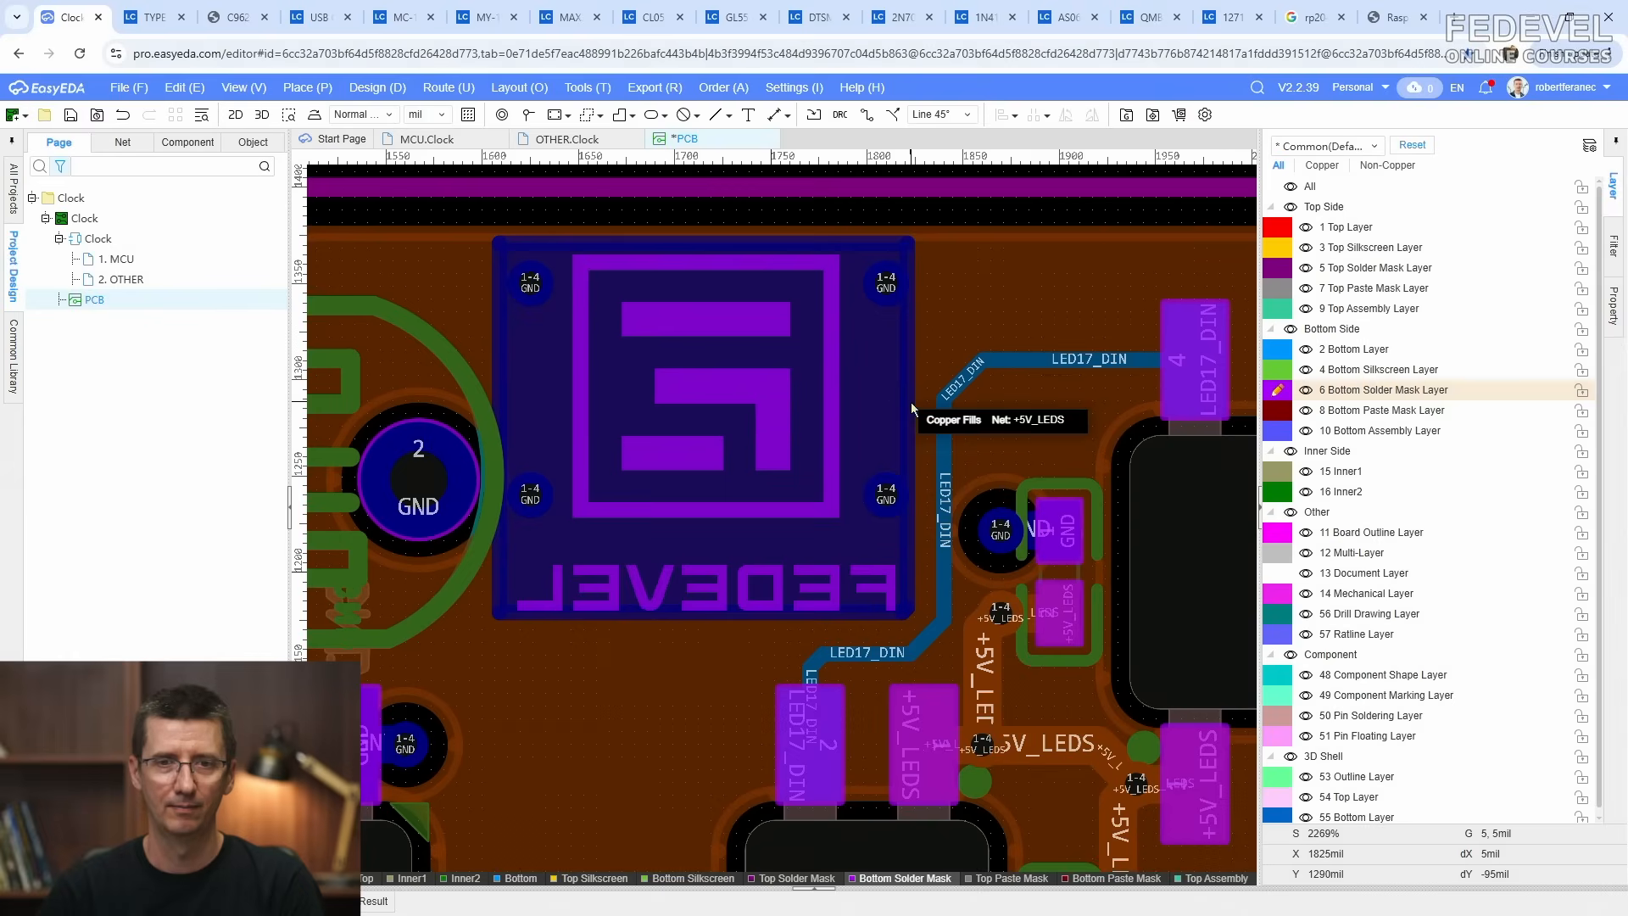
pyautogui.click(769, 421)
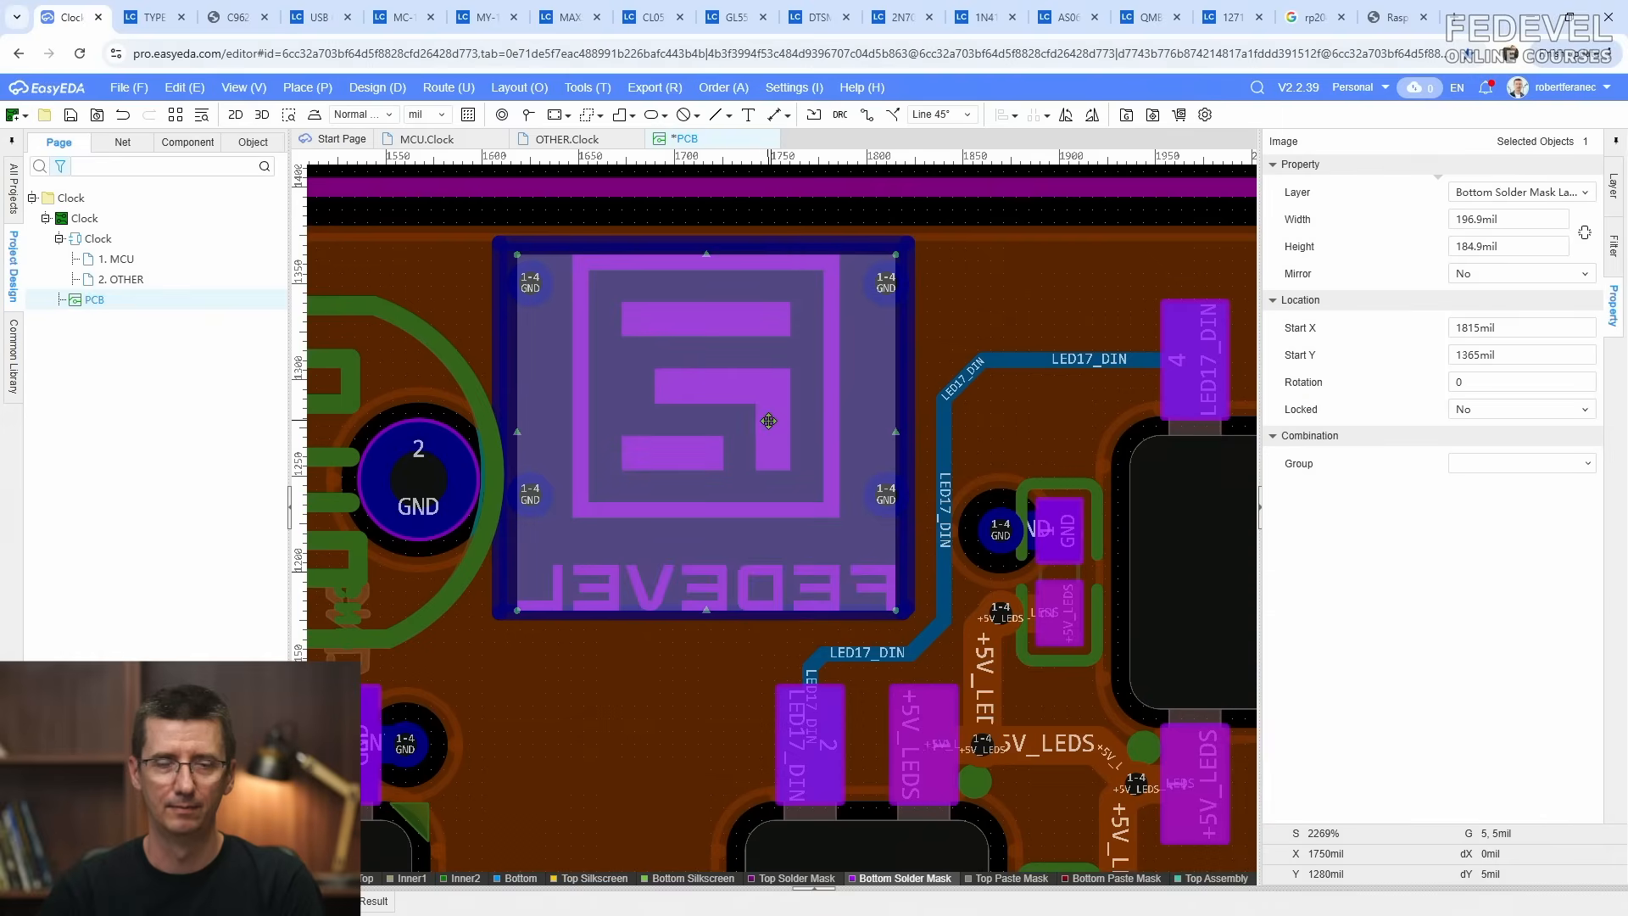
pyautogui.moveTo(769, 422); pyautogui.dragTo(834, 354)
pyautogui.click(911, 270)
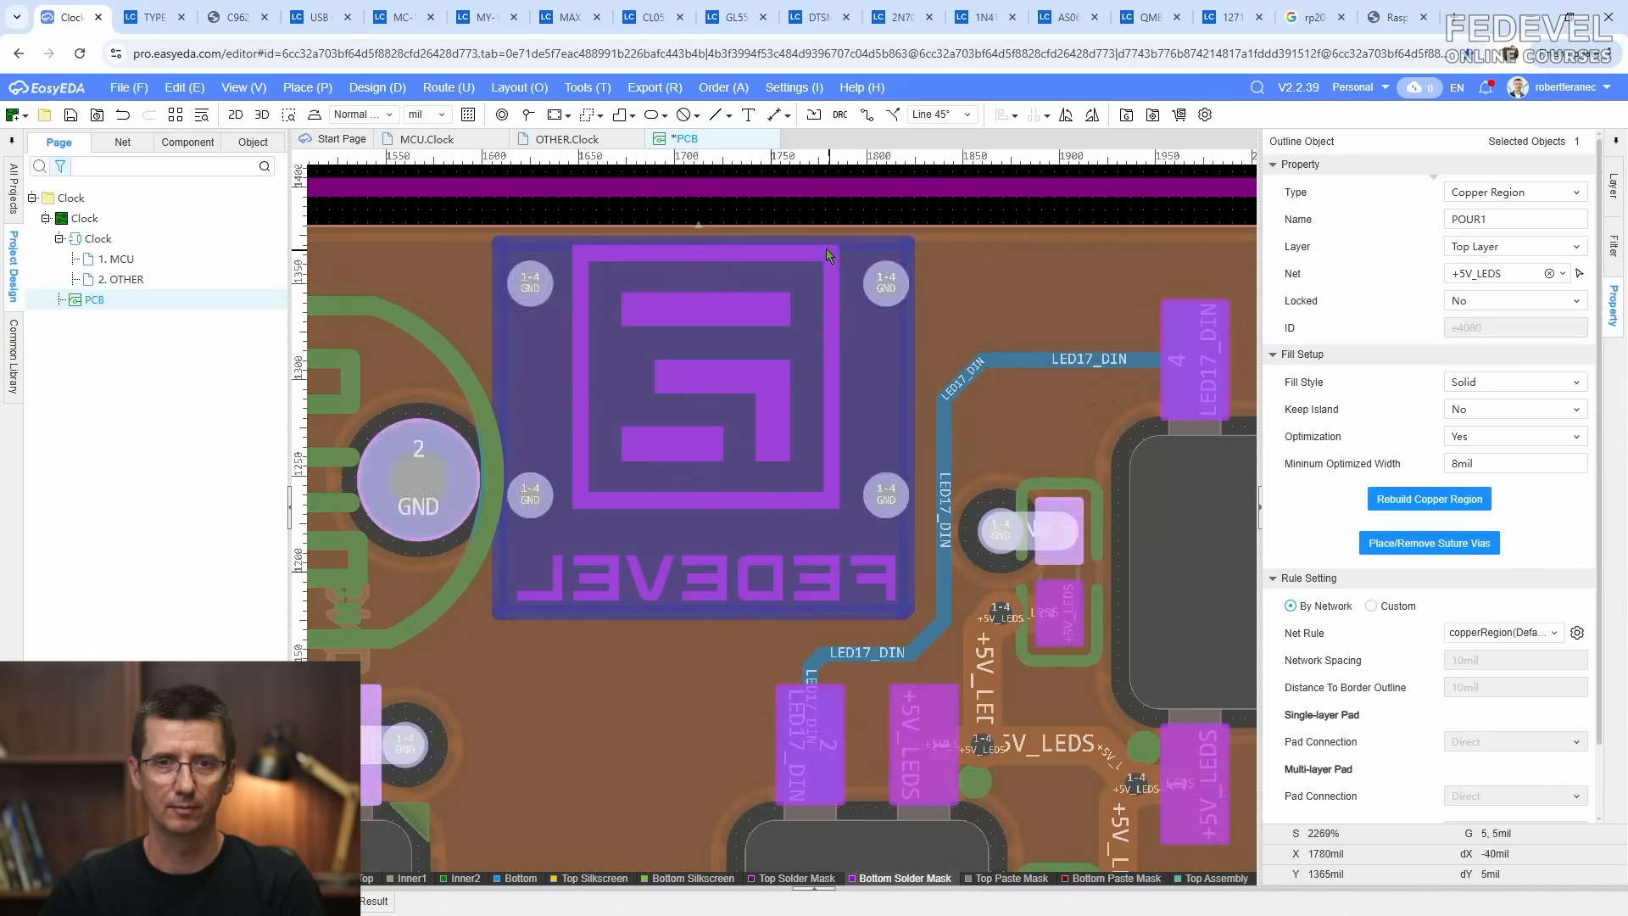
pyautogui.click(912, 265)
pyautogui.click(912, 263)
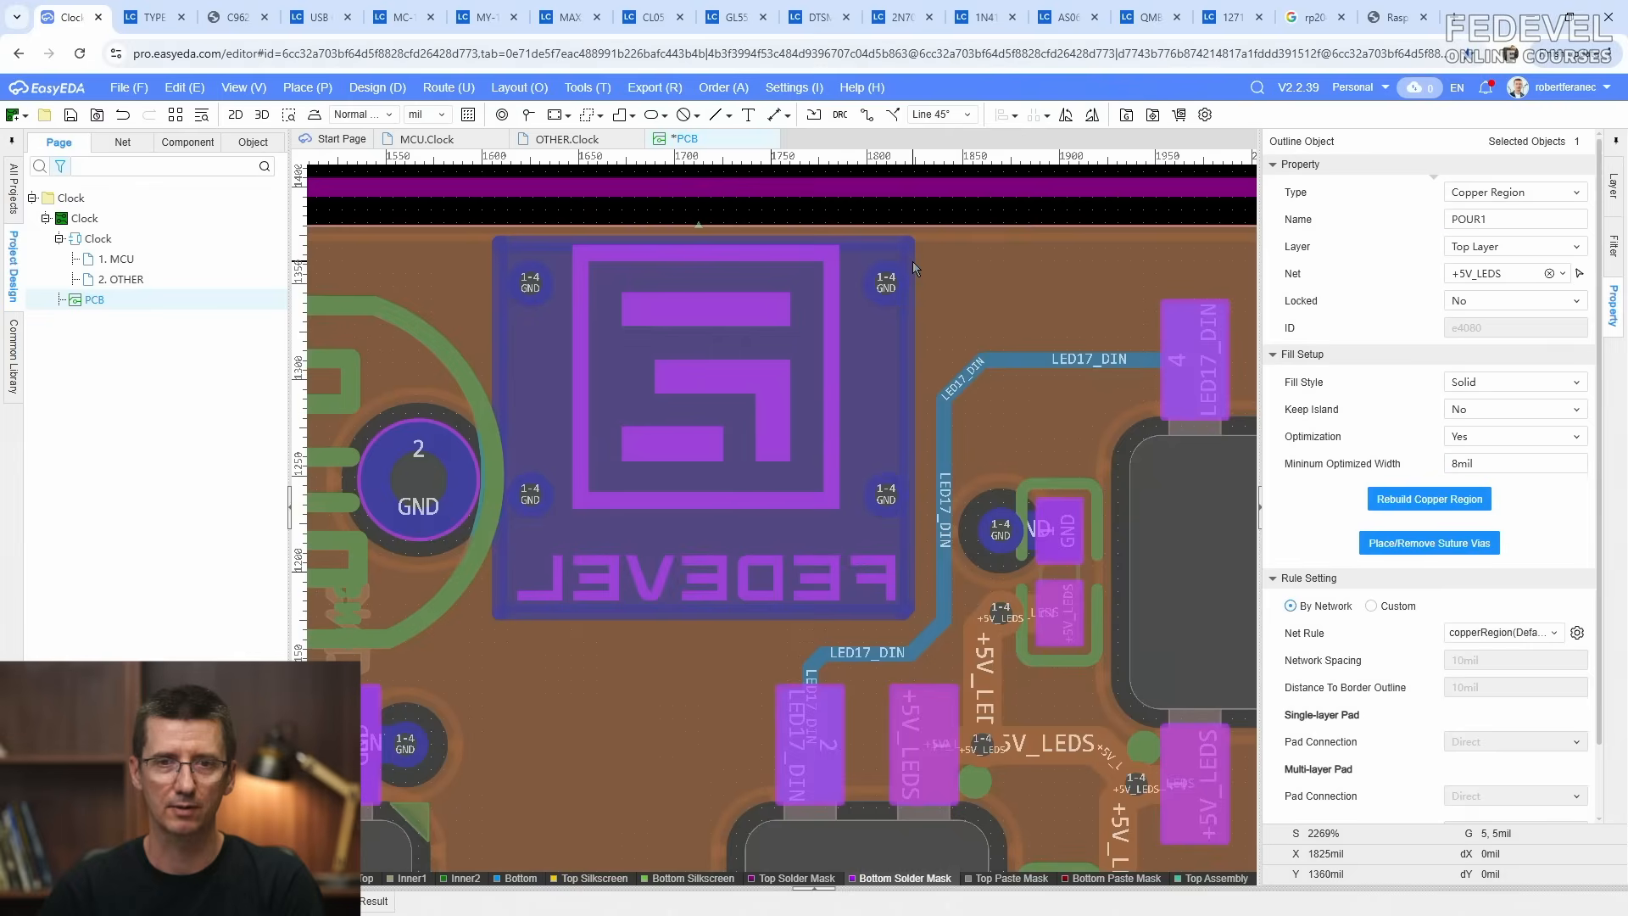
# Step: Raise the upper edge of the logo's GND copper region on the Bottom Layer by about 5 mil and rebuild the region
pyautogui.scroll(-2, 879, 385)
pyautogui.click(831, 201)
pyautogui.hotkey('shift', 's')
pyautogui.hotkey('shift', 's')
pyautogui.hotkey('shift', 's')
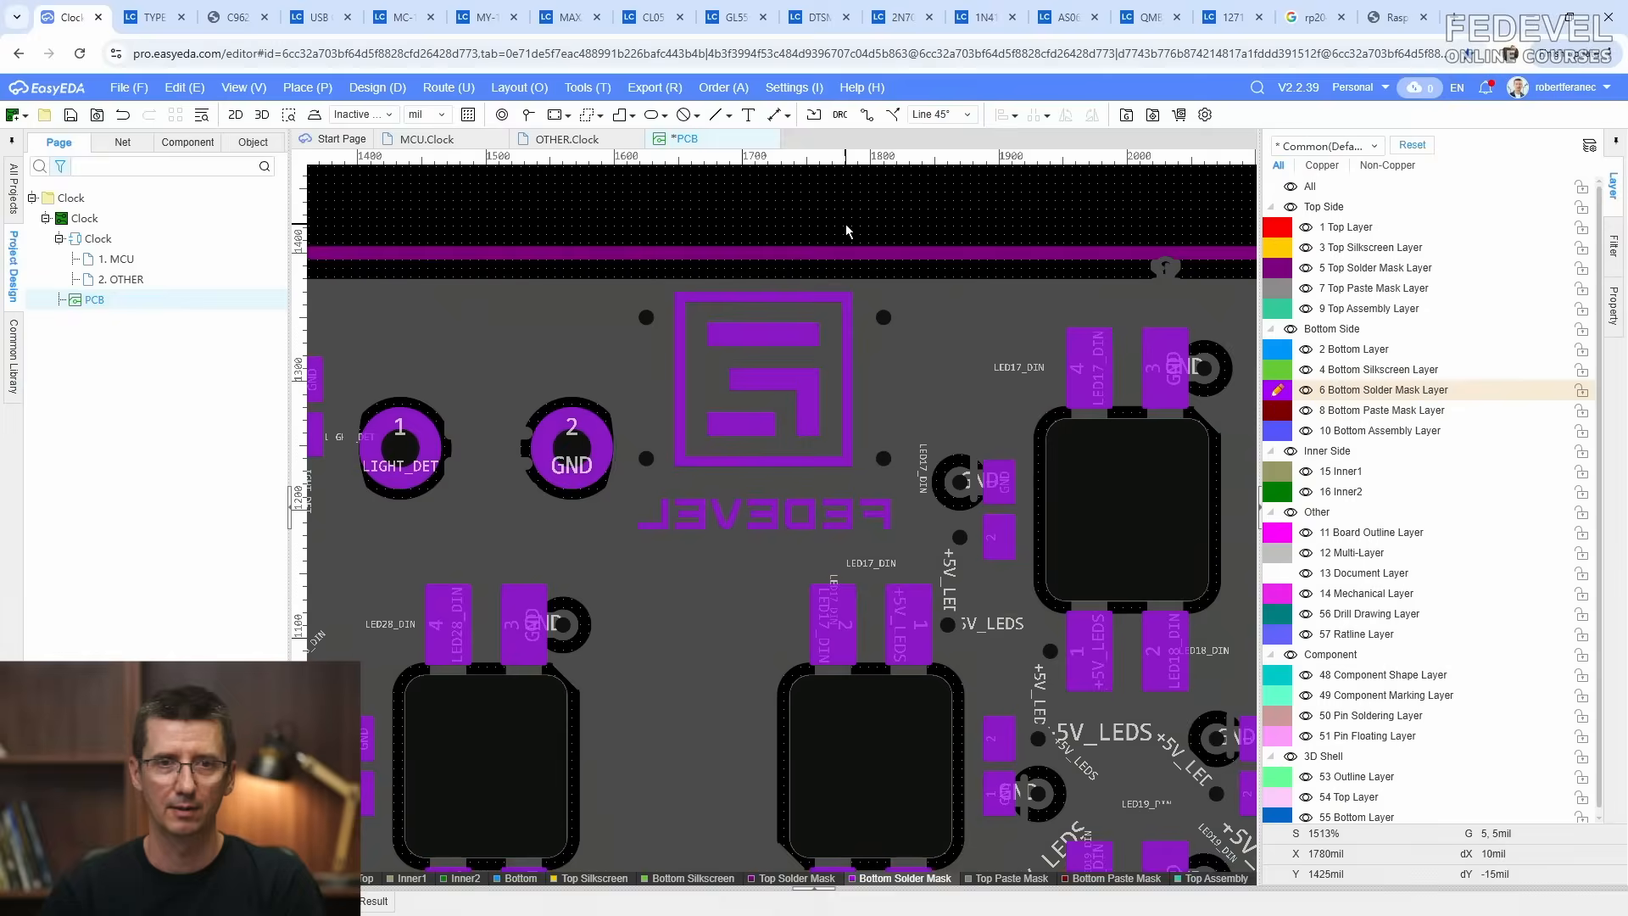
pyautogui.hotkey('shift', 's')
pyautogui.hotkey('shift', 's')
pyautogui.click(760, 287)
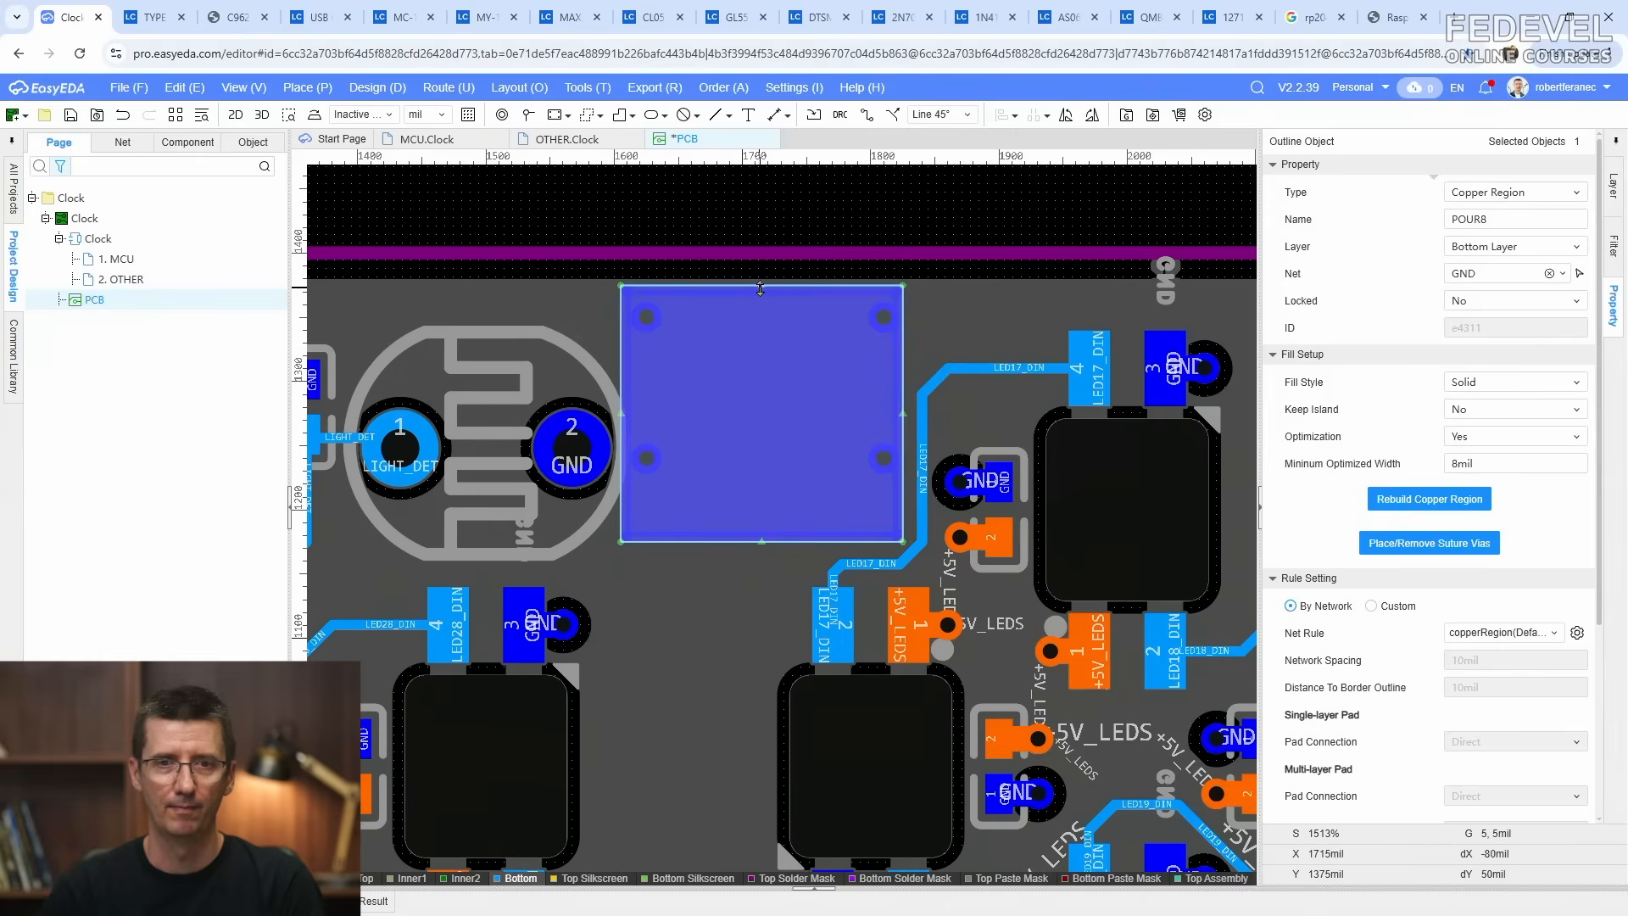
pyautogui.click(785, 215)
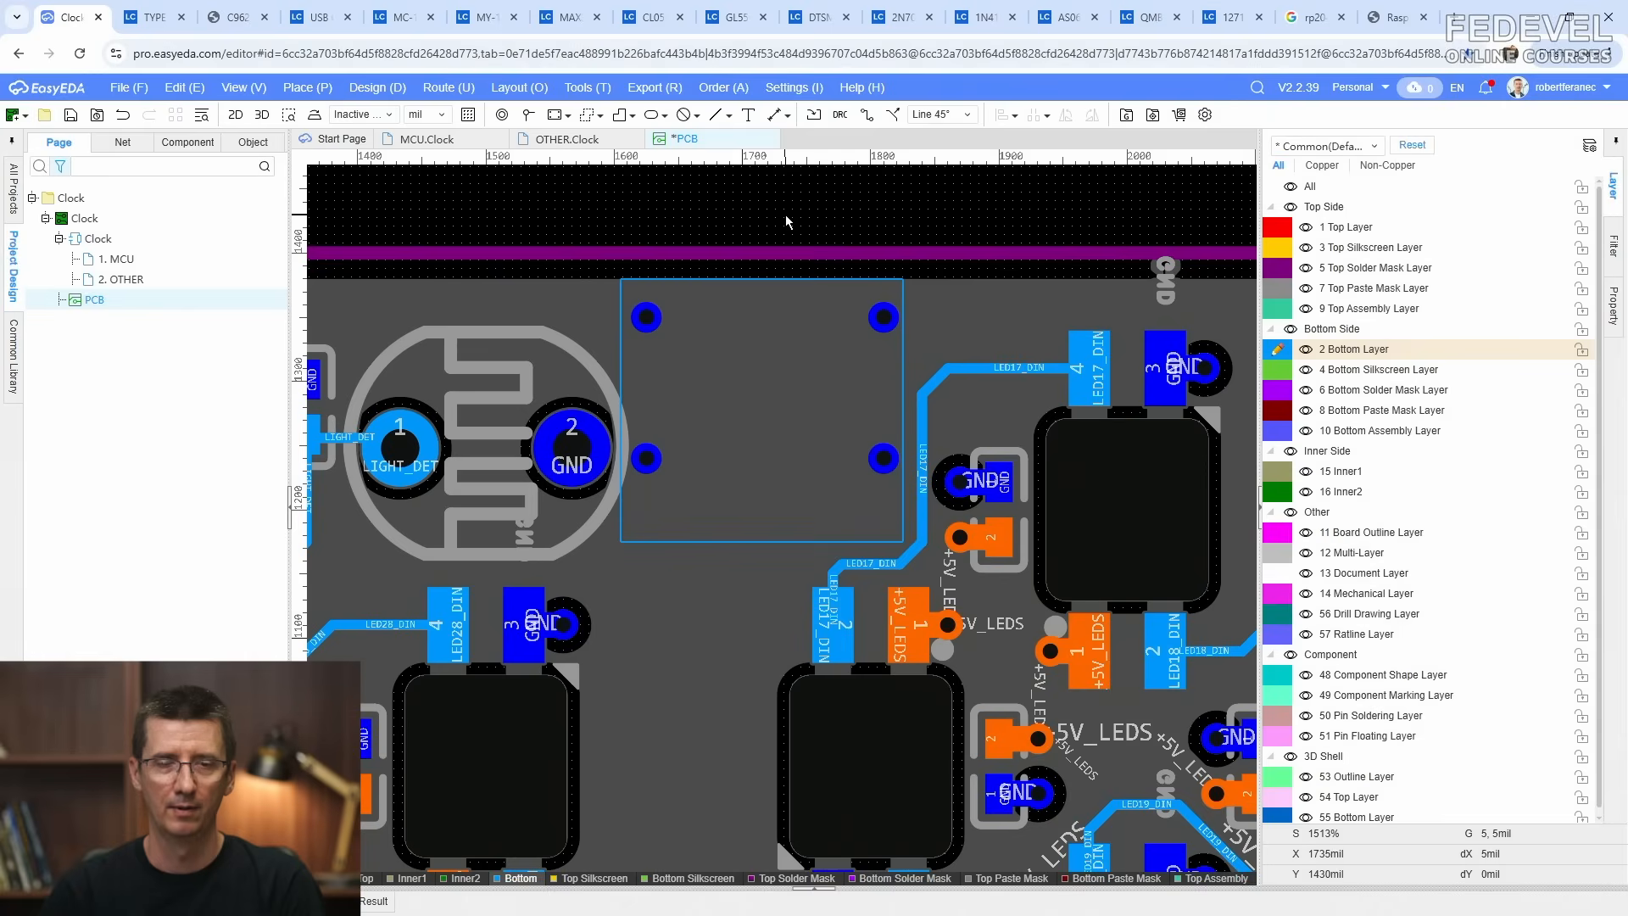
pyautogui.click(797, 279)
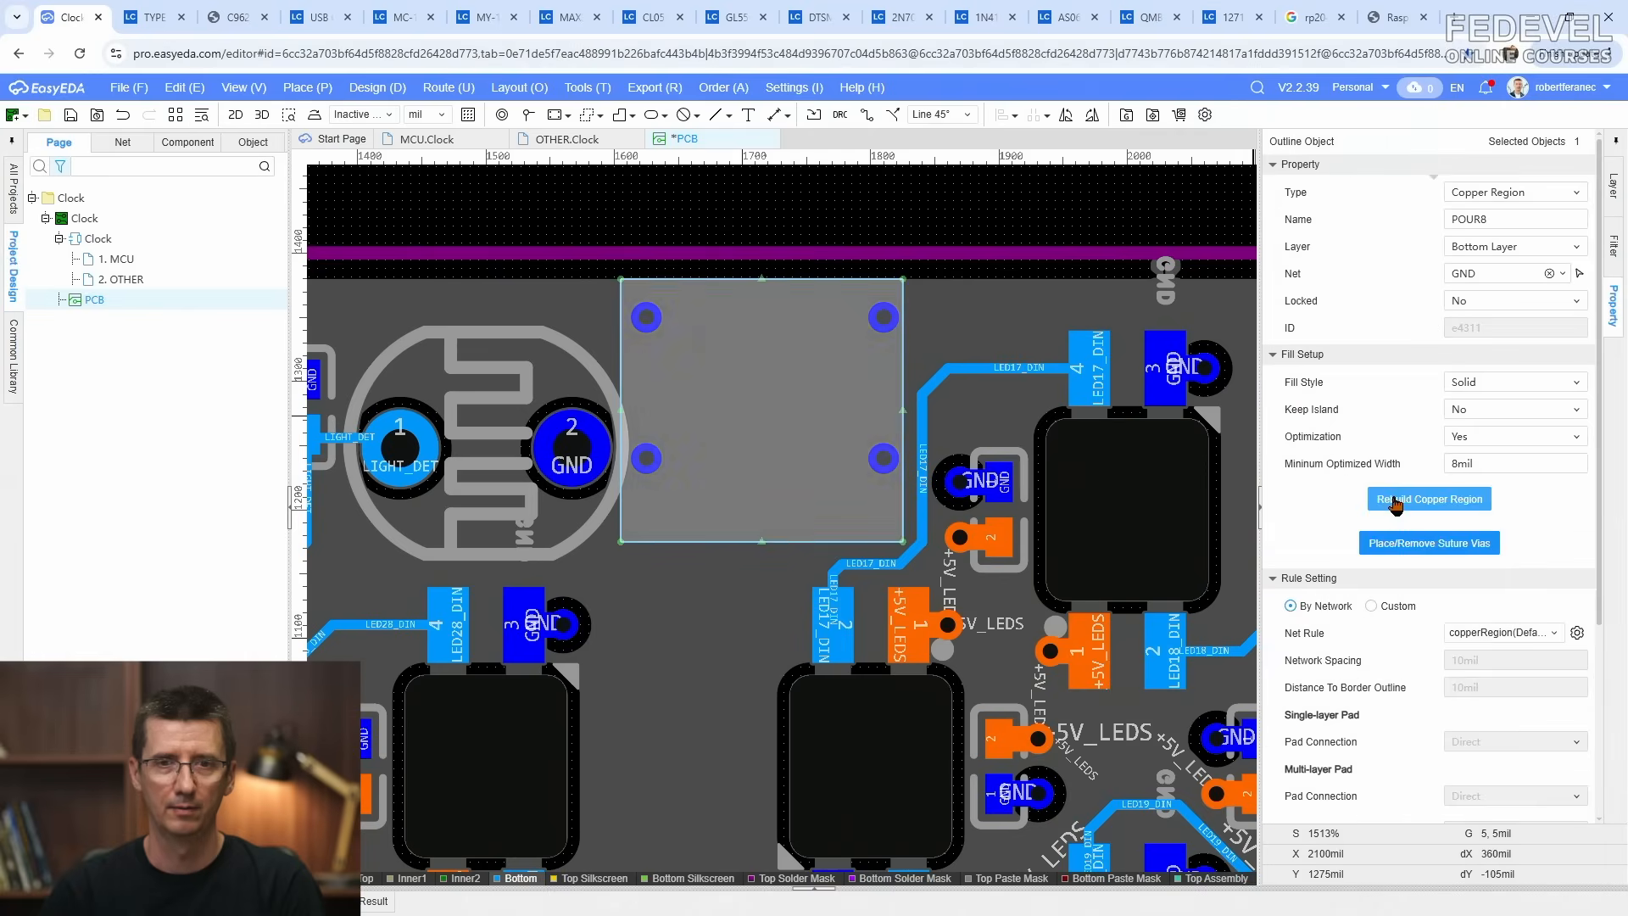
pyautogui.click(1395, 498)
# Step: Inspect the logo and its copper region across the layer brightness modes and on the component side of the 3D preview
pyautogui.click(751, 219)
pyautogui.hotkey('shift', 's')
pyautogui.scroll(-1, 787, 324)
pyautogui.moveTo(773, 250); pyautogui.dragTo(778, 273, button='right')
pyautogui.hotkey('shift', 's')
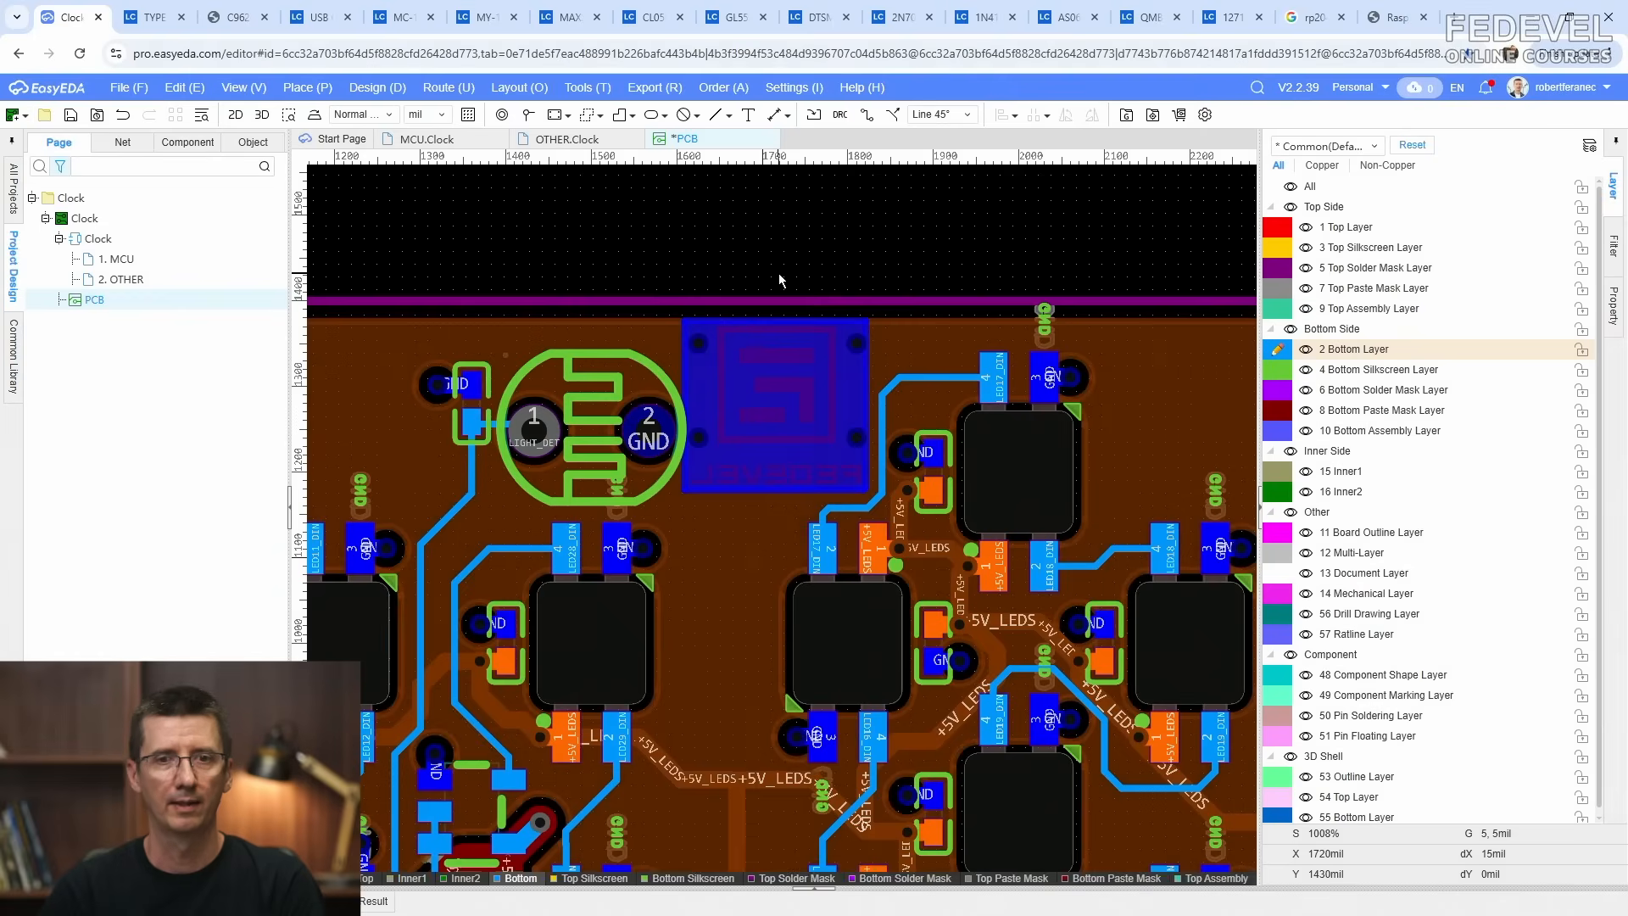
pyautogui.hotkey('shift', 's')
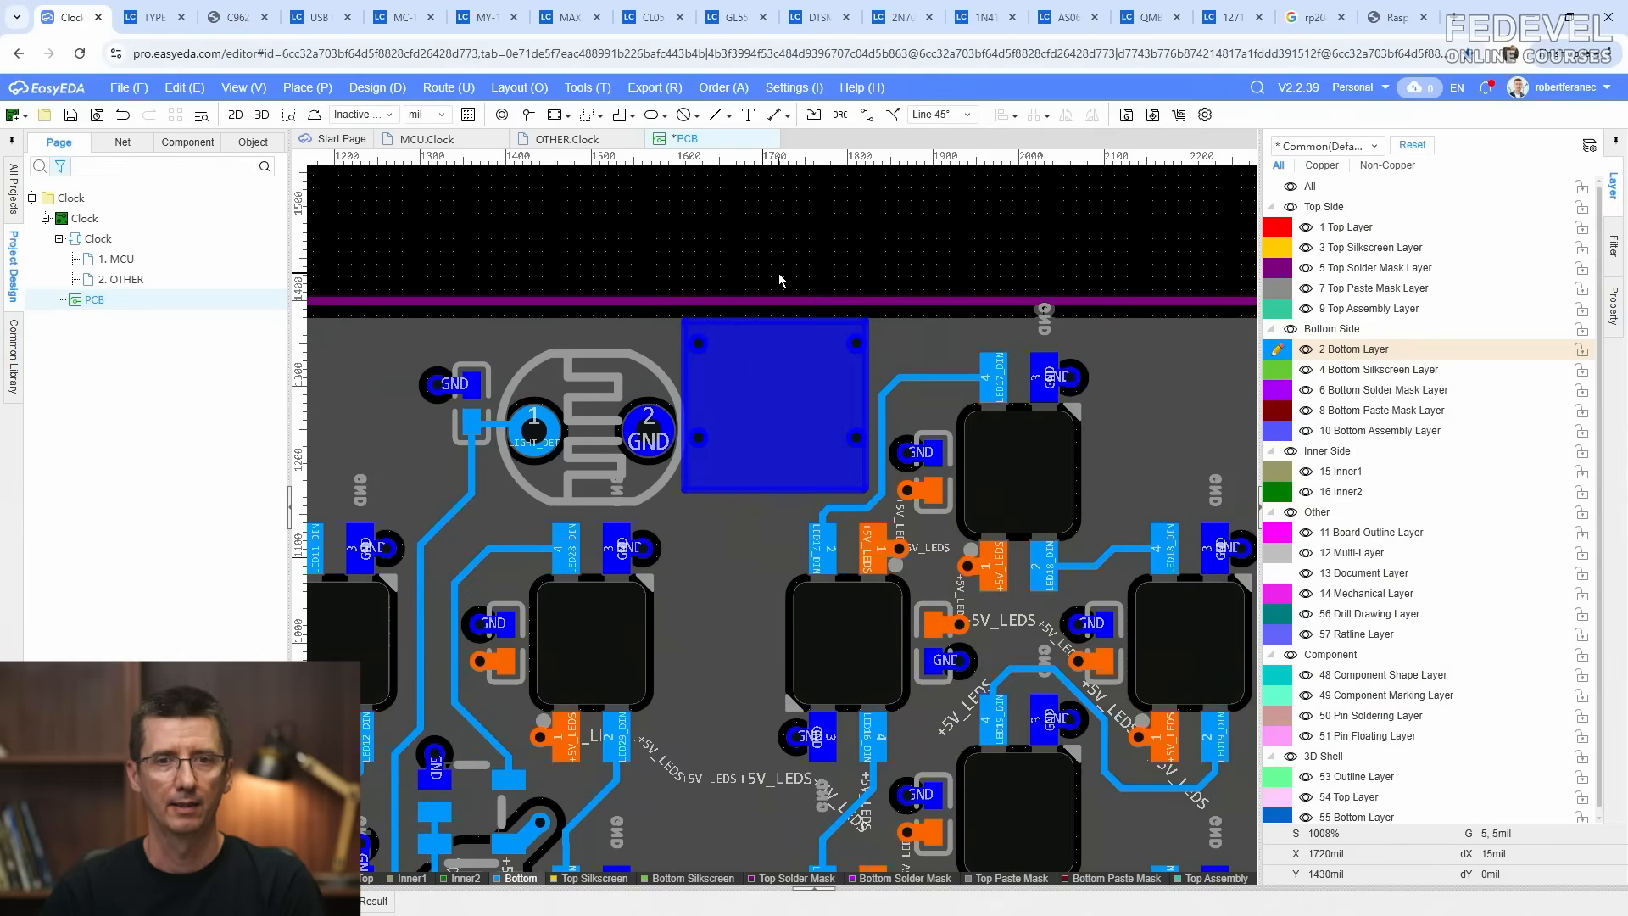
pyautogui.click(262, 115)
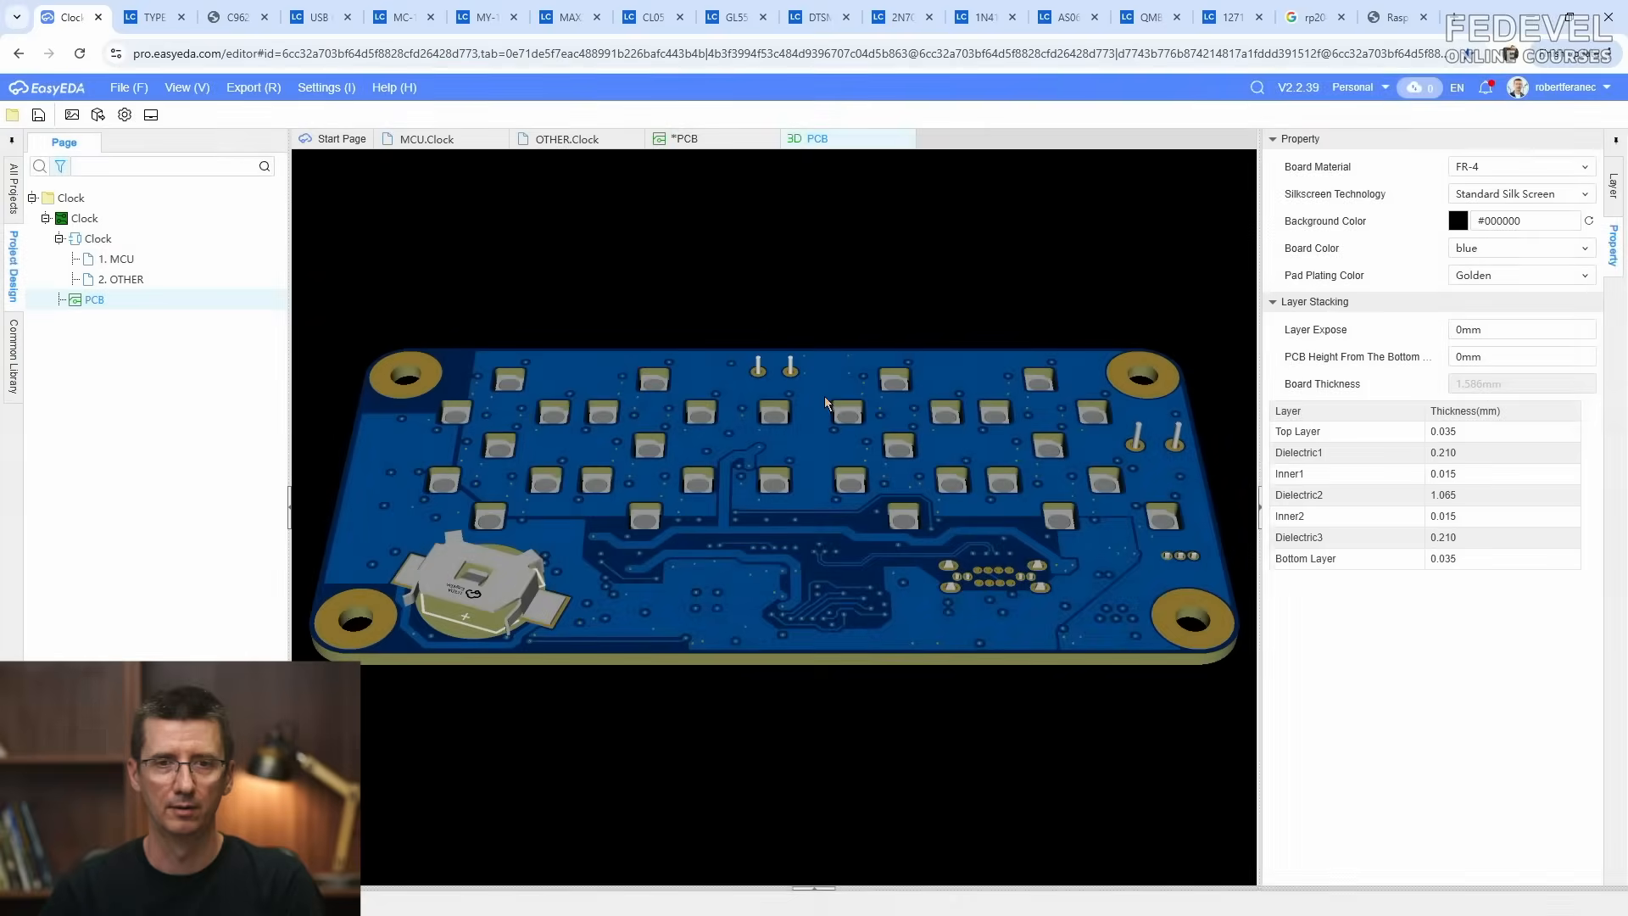
pyautogui.scroll(-3, 795, 448)
pyautogui.moveTo(793, 449); pyautogui.dragTo(746, 763)
pyautogui.scroll(7, 684, 290)
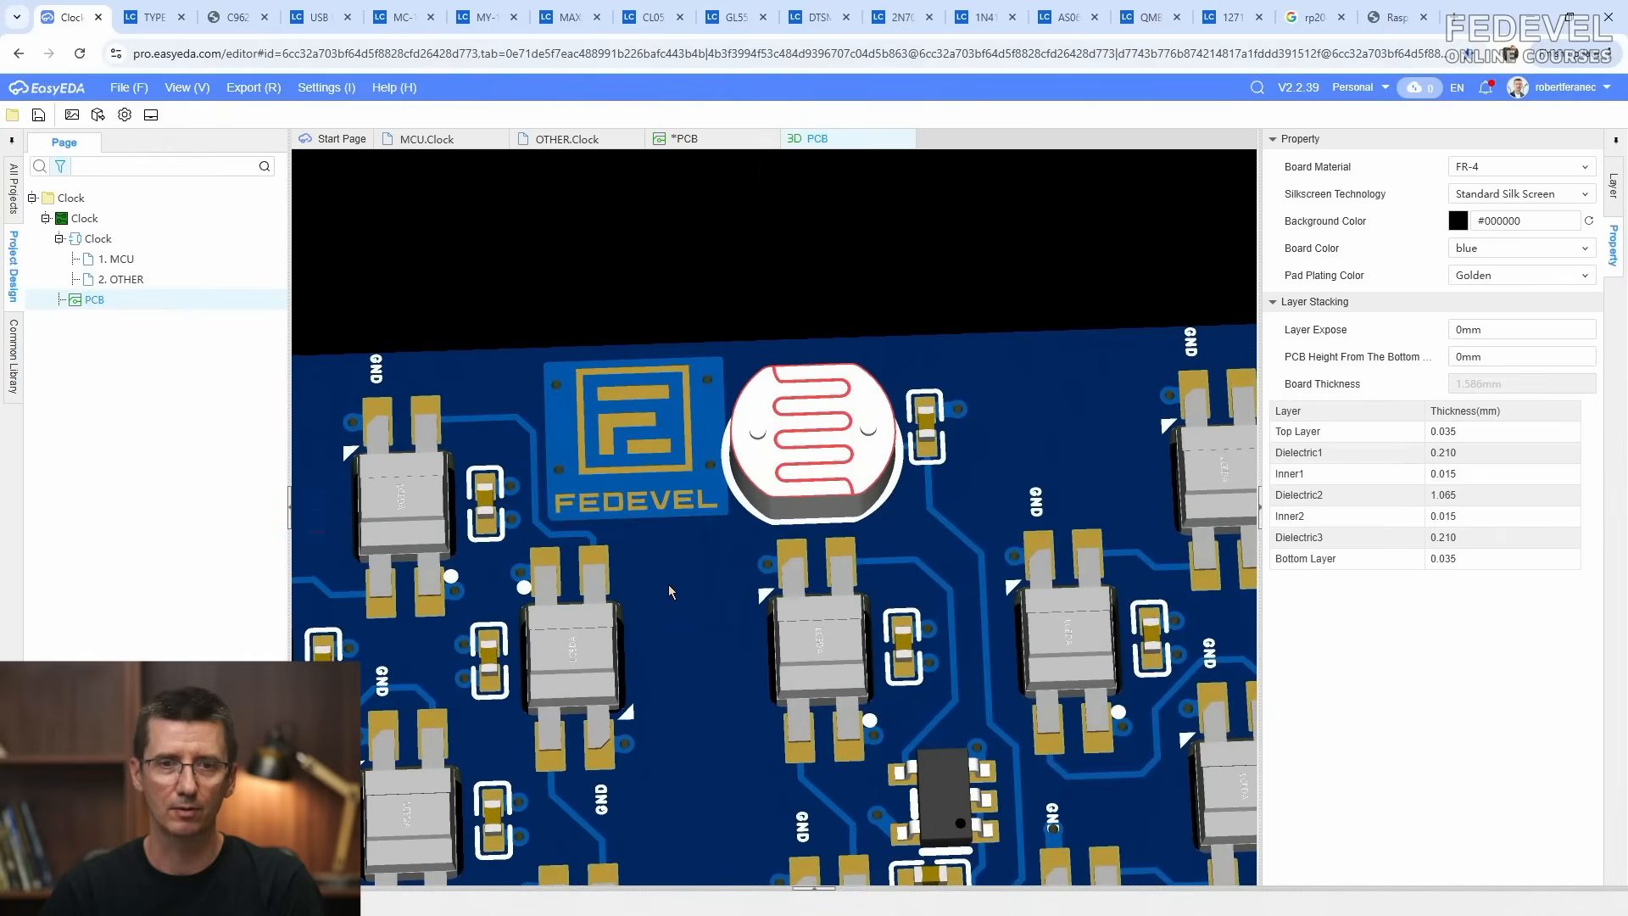
pyautogui.moveTo(669, 585)
pyautogui.mouseDown()
pyautogui.moveTo(669, 629)
pyautogui.moveTo(662, 613)
pyautogui.mouseUp()
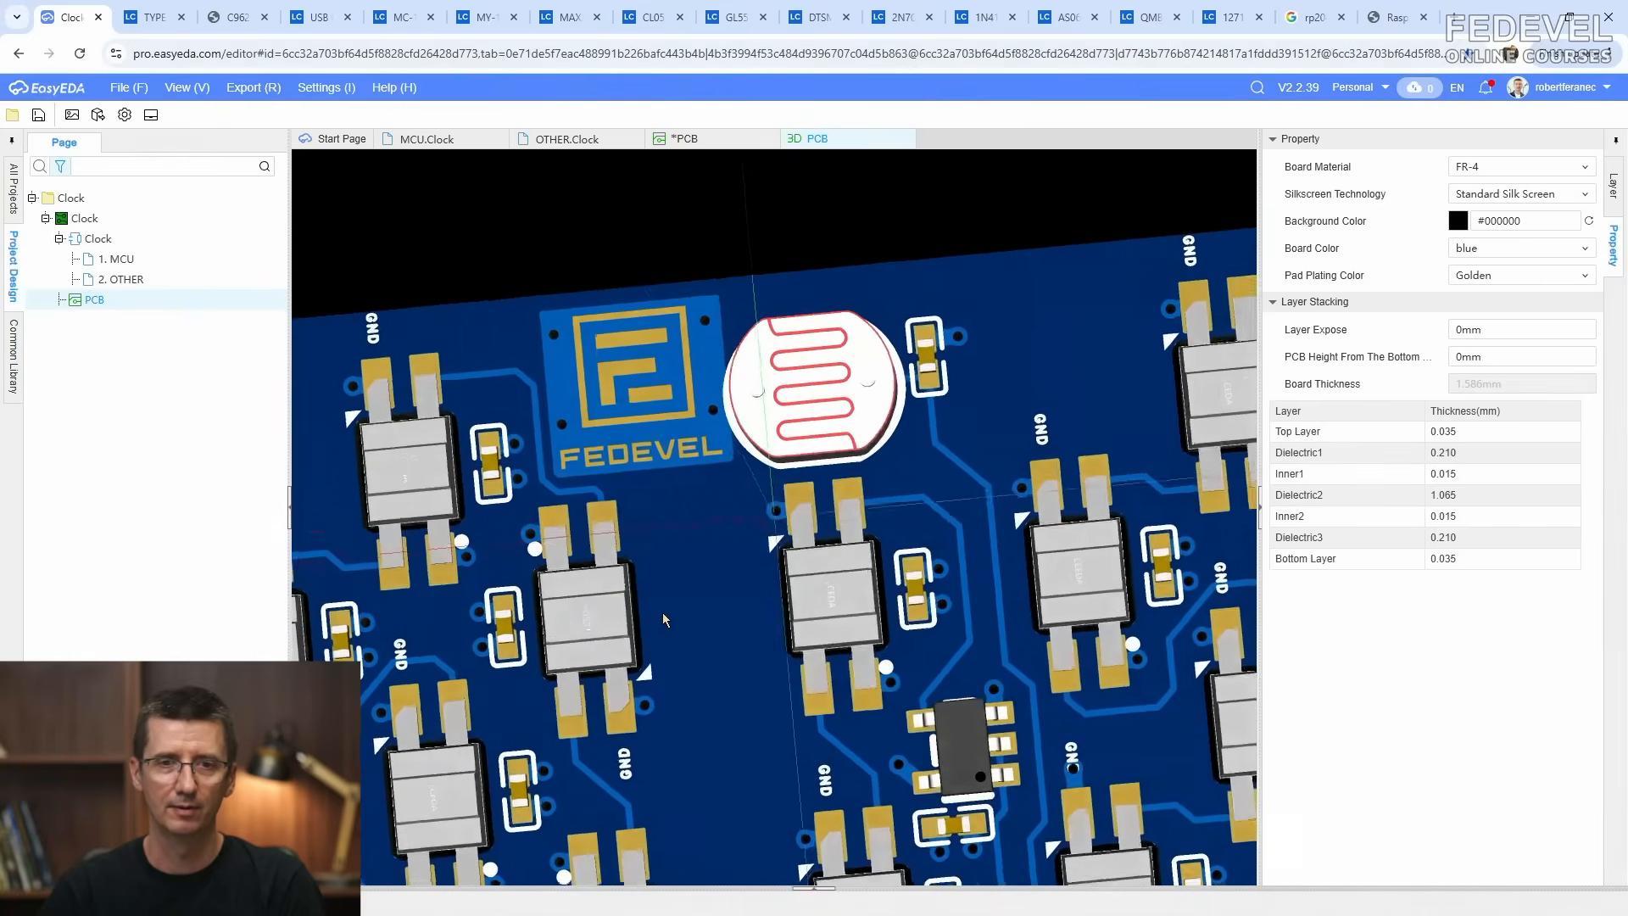
pyautogui.scroll(-10, 661, 606)
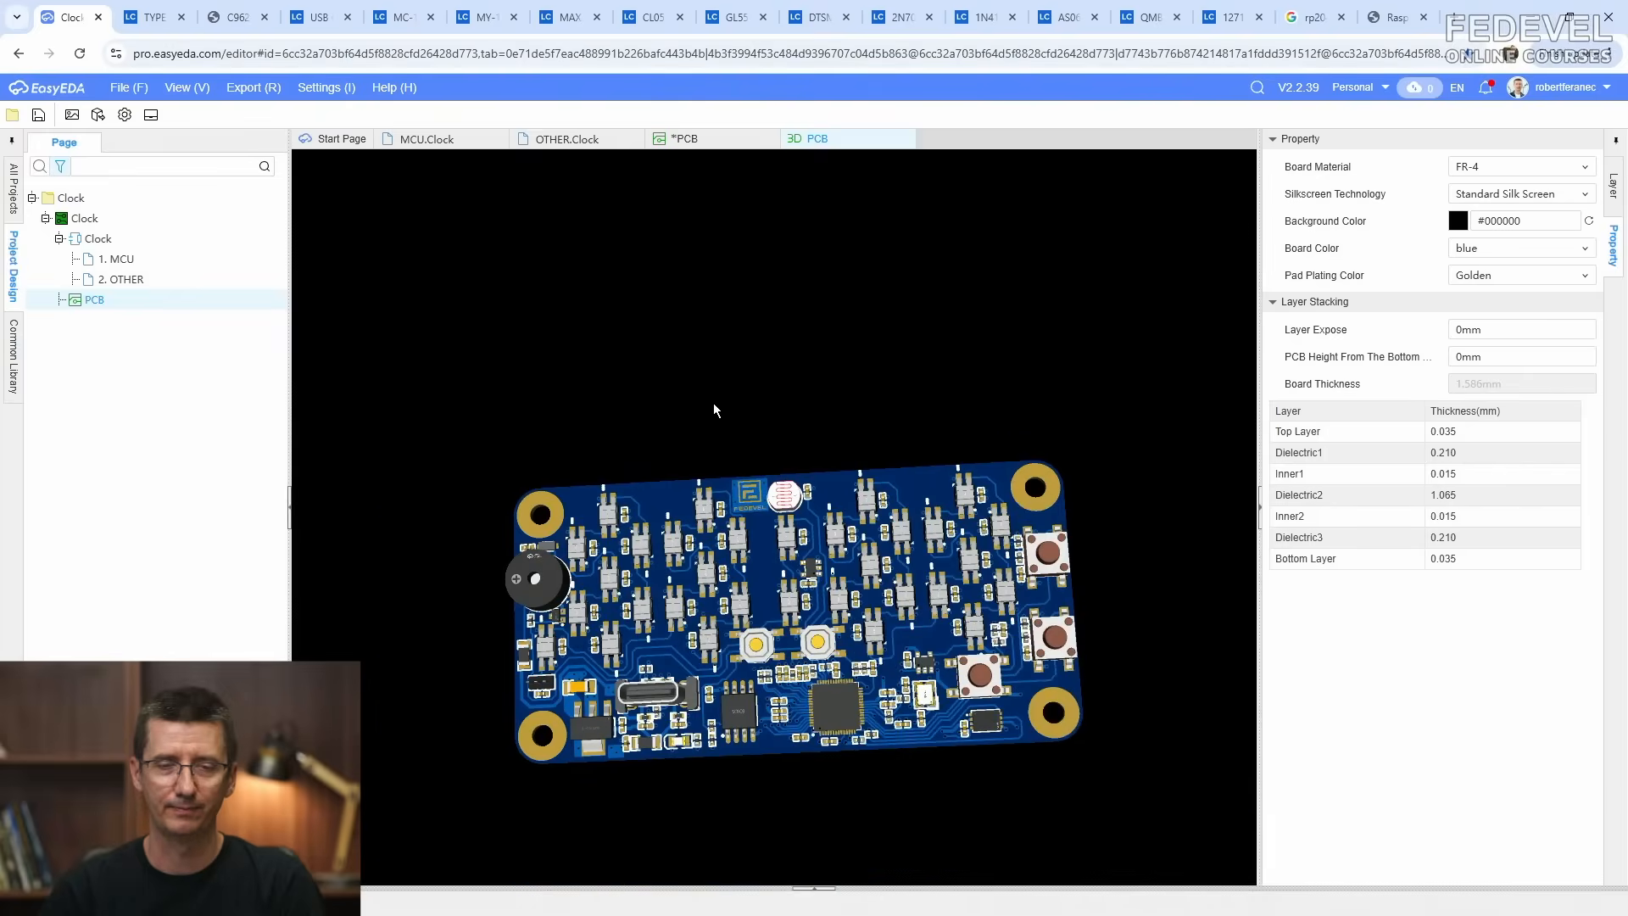
# Step: Close the 3D preview and save the PCB
pyautogui.click(904, 141)
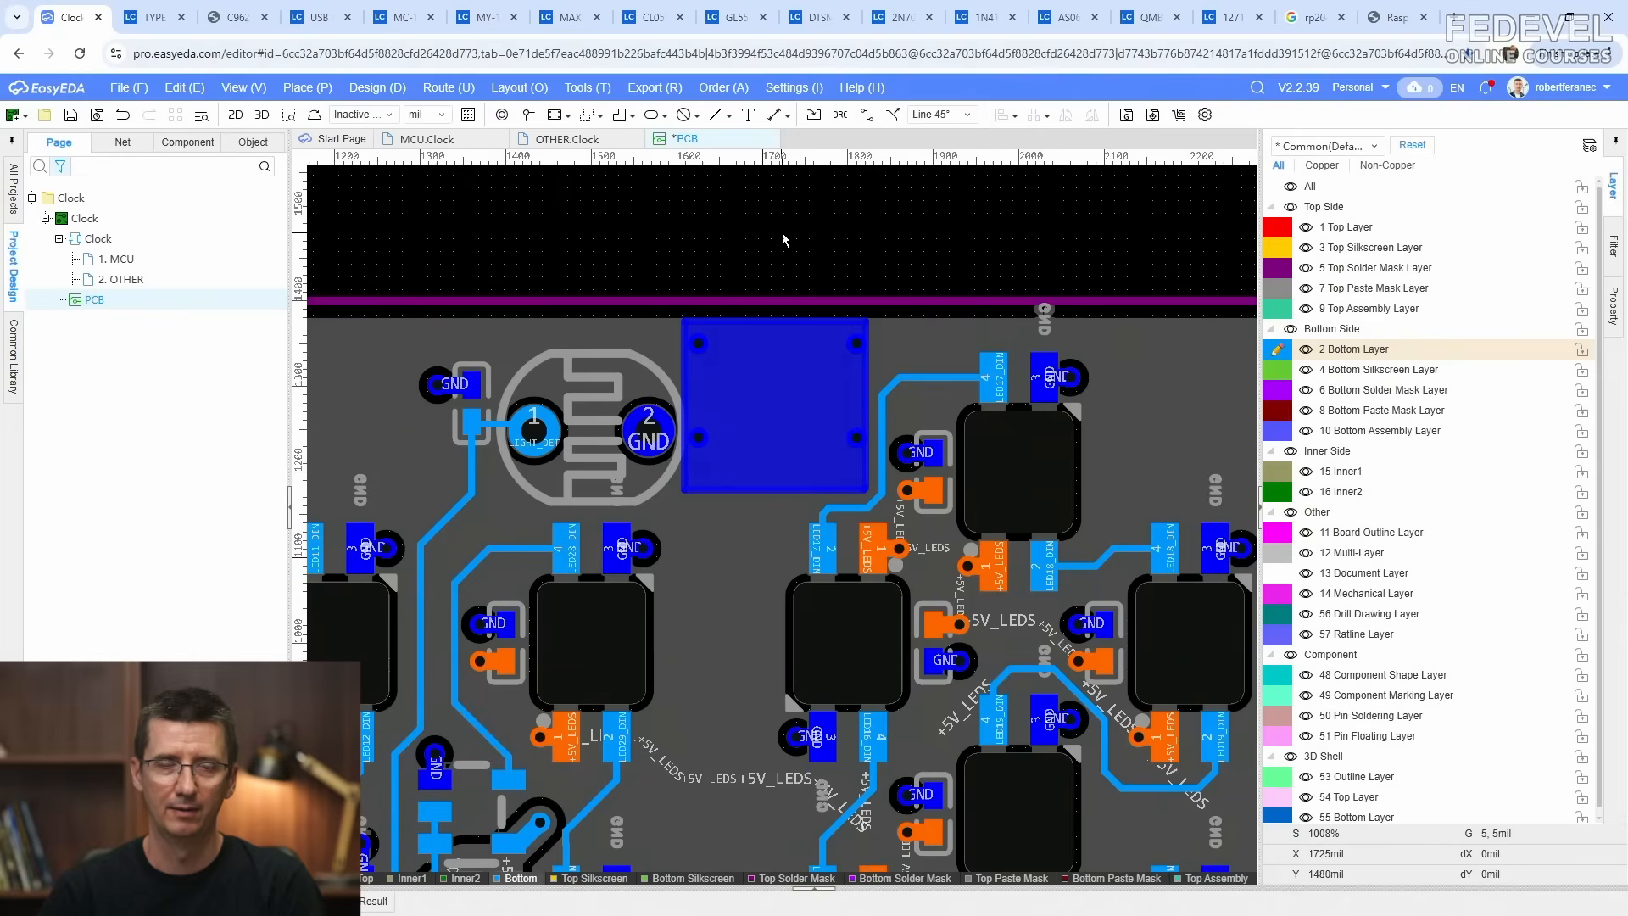
pyautogui.scroll(-5, 781, 232)
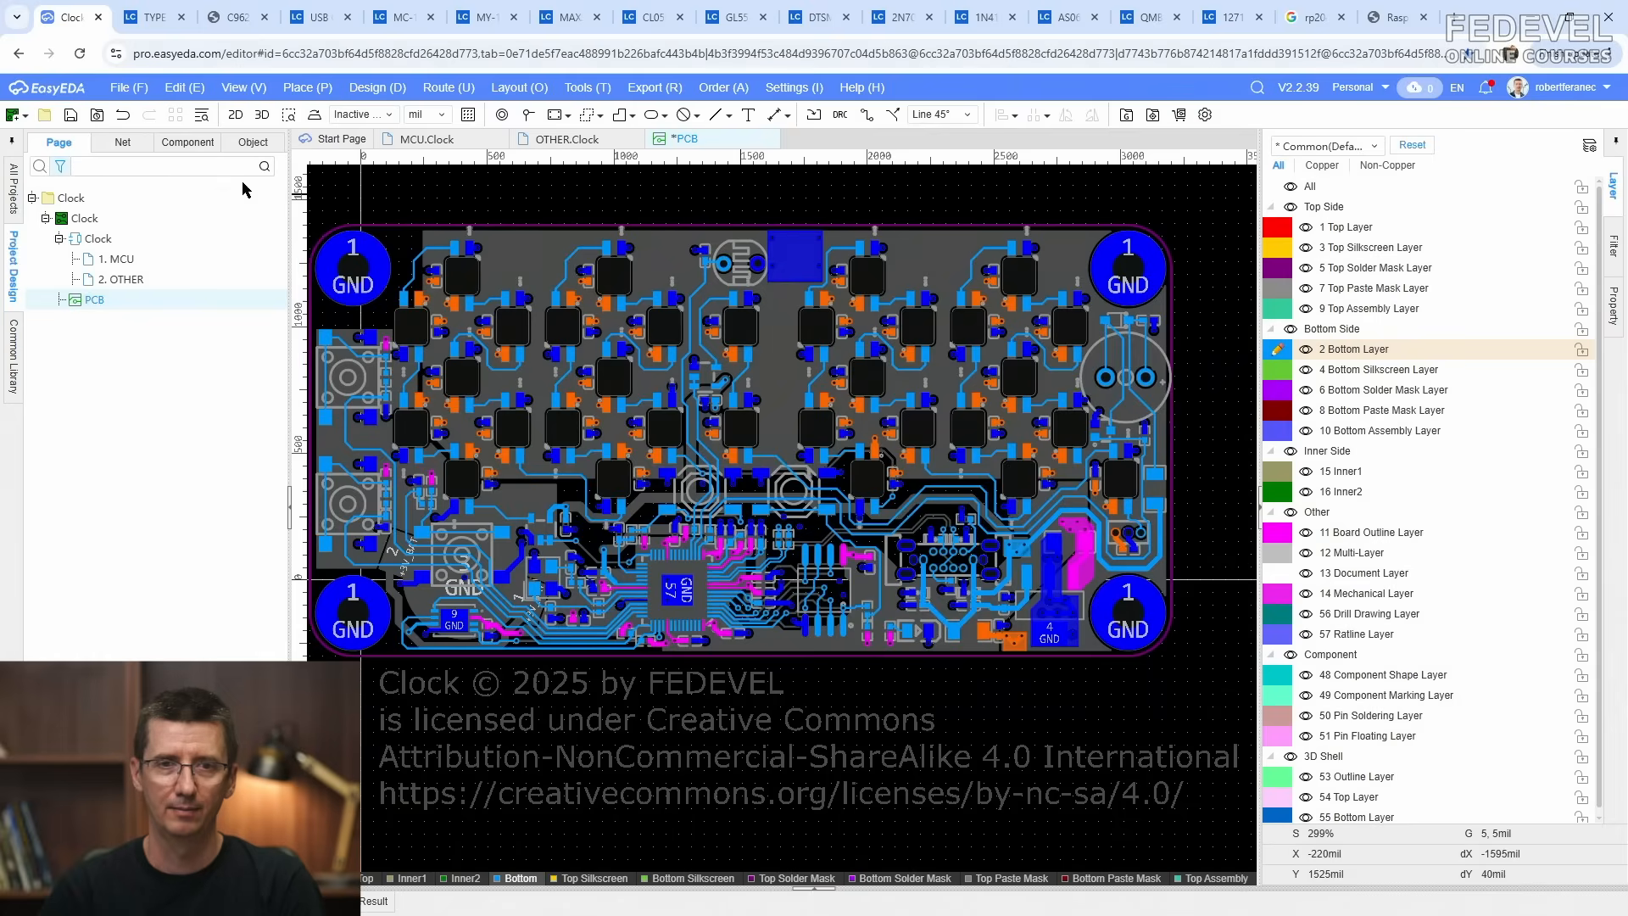
pyautogui.click(71, 116)
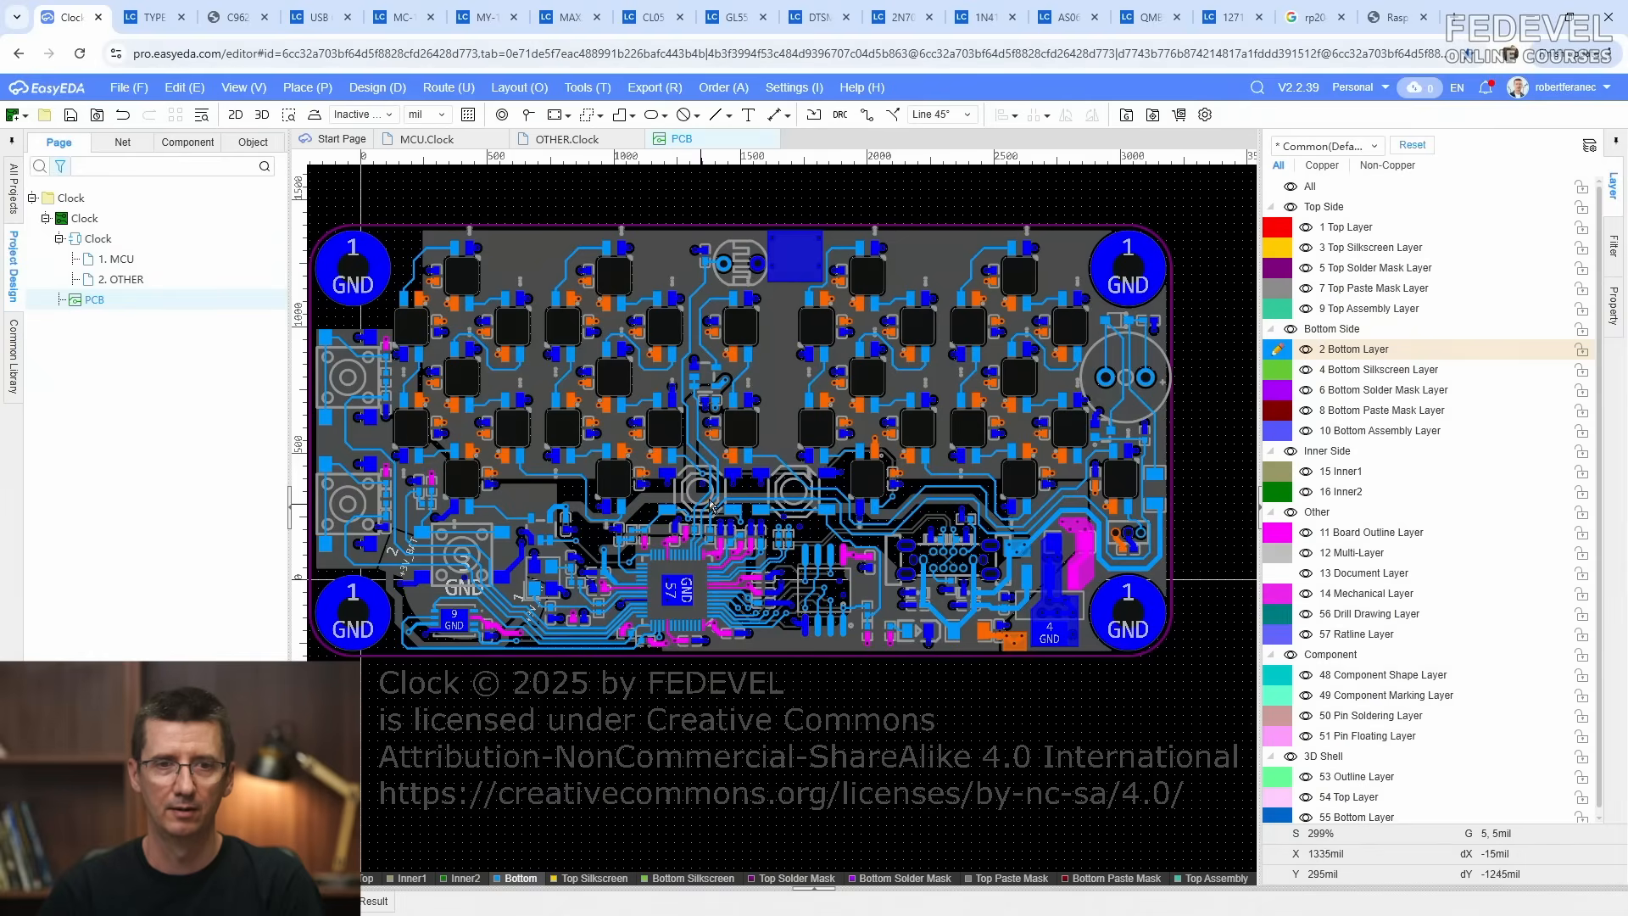
# Step: Search Google for "jlcpcb capabilities" and open JLCPCB's PCB Manufacturing & Assembly Capabilities page
pyautogui.click(1305, 20)
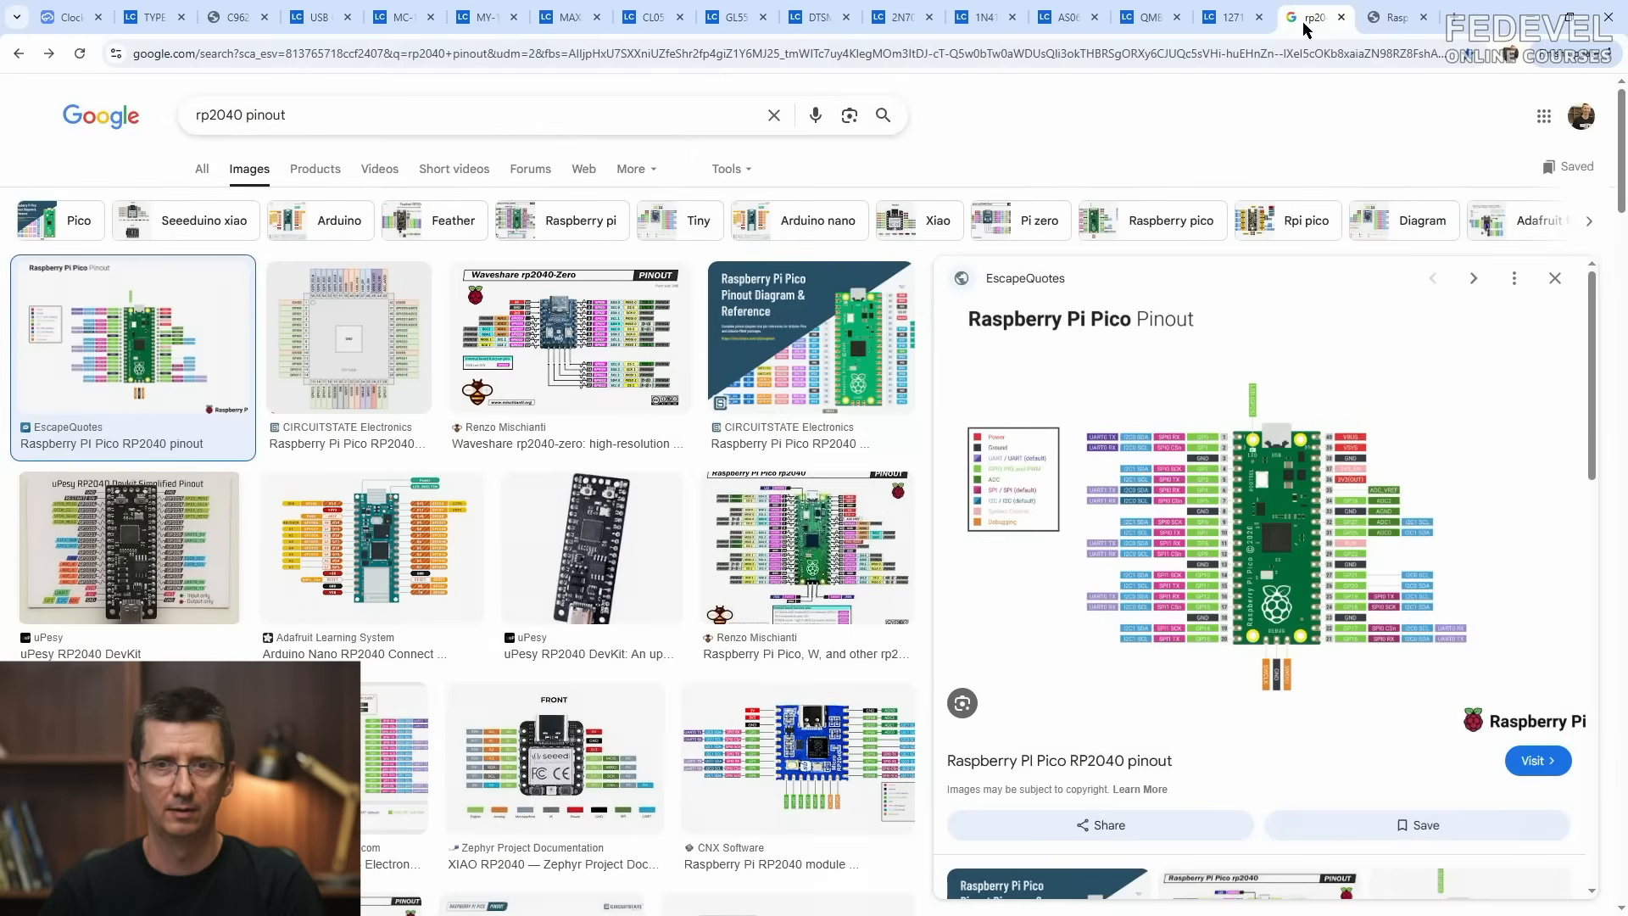
pyautogui.click(198, 170)
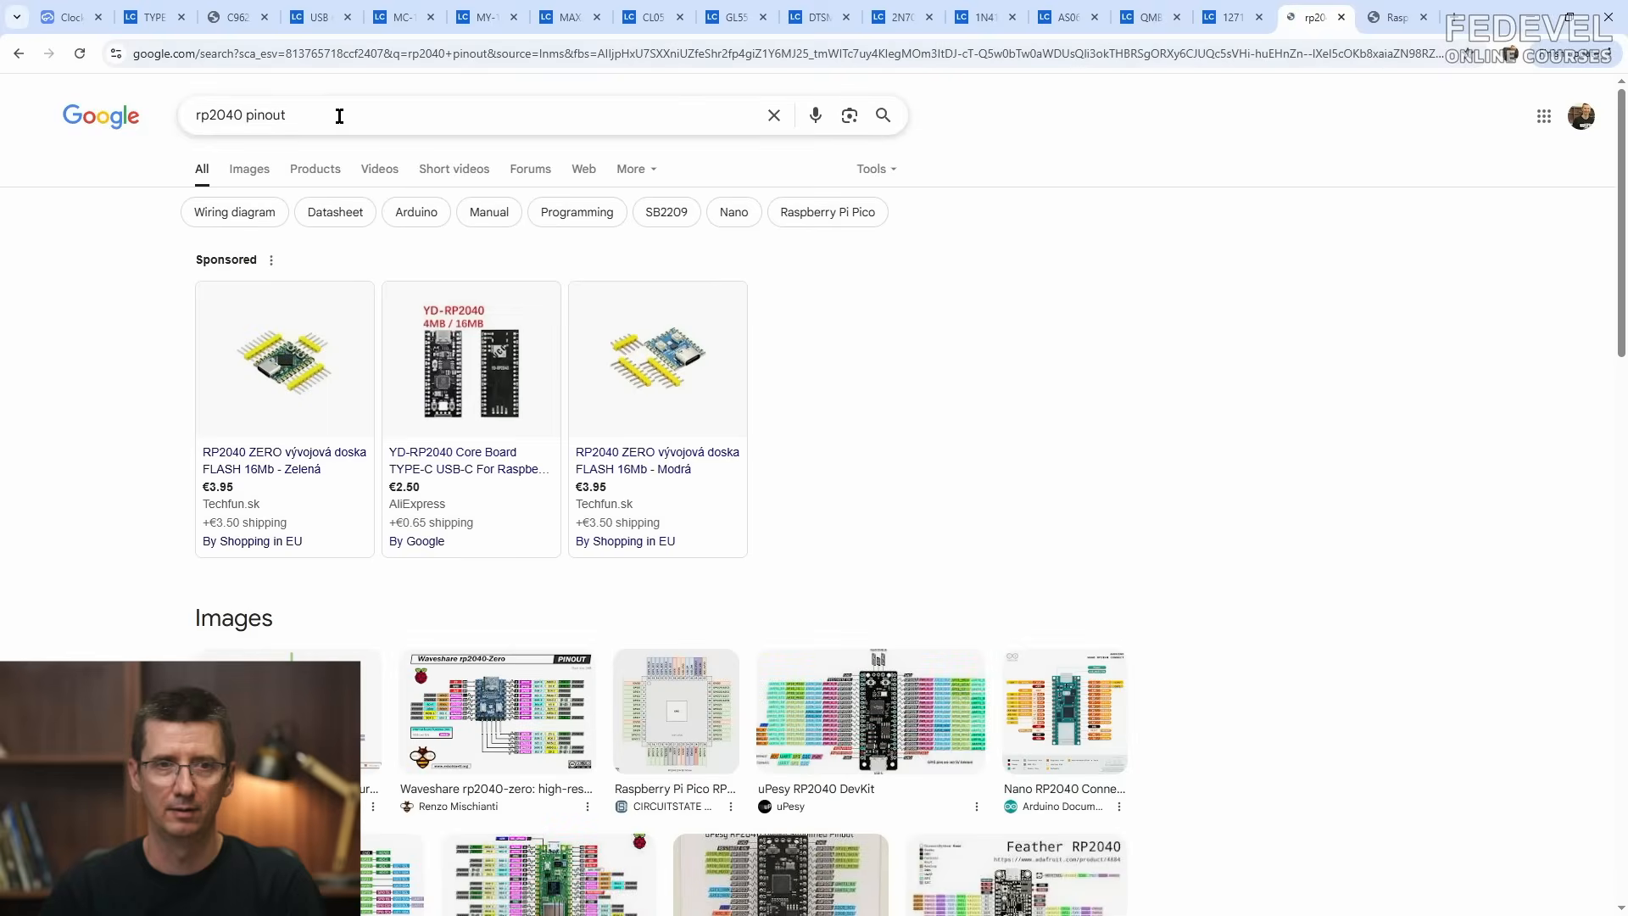
pyautogui.moveTo(338, 112); pyautogui.dragTo(108, 119)
pyautogui.write('jlcpc')
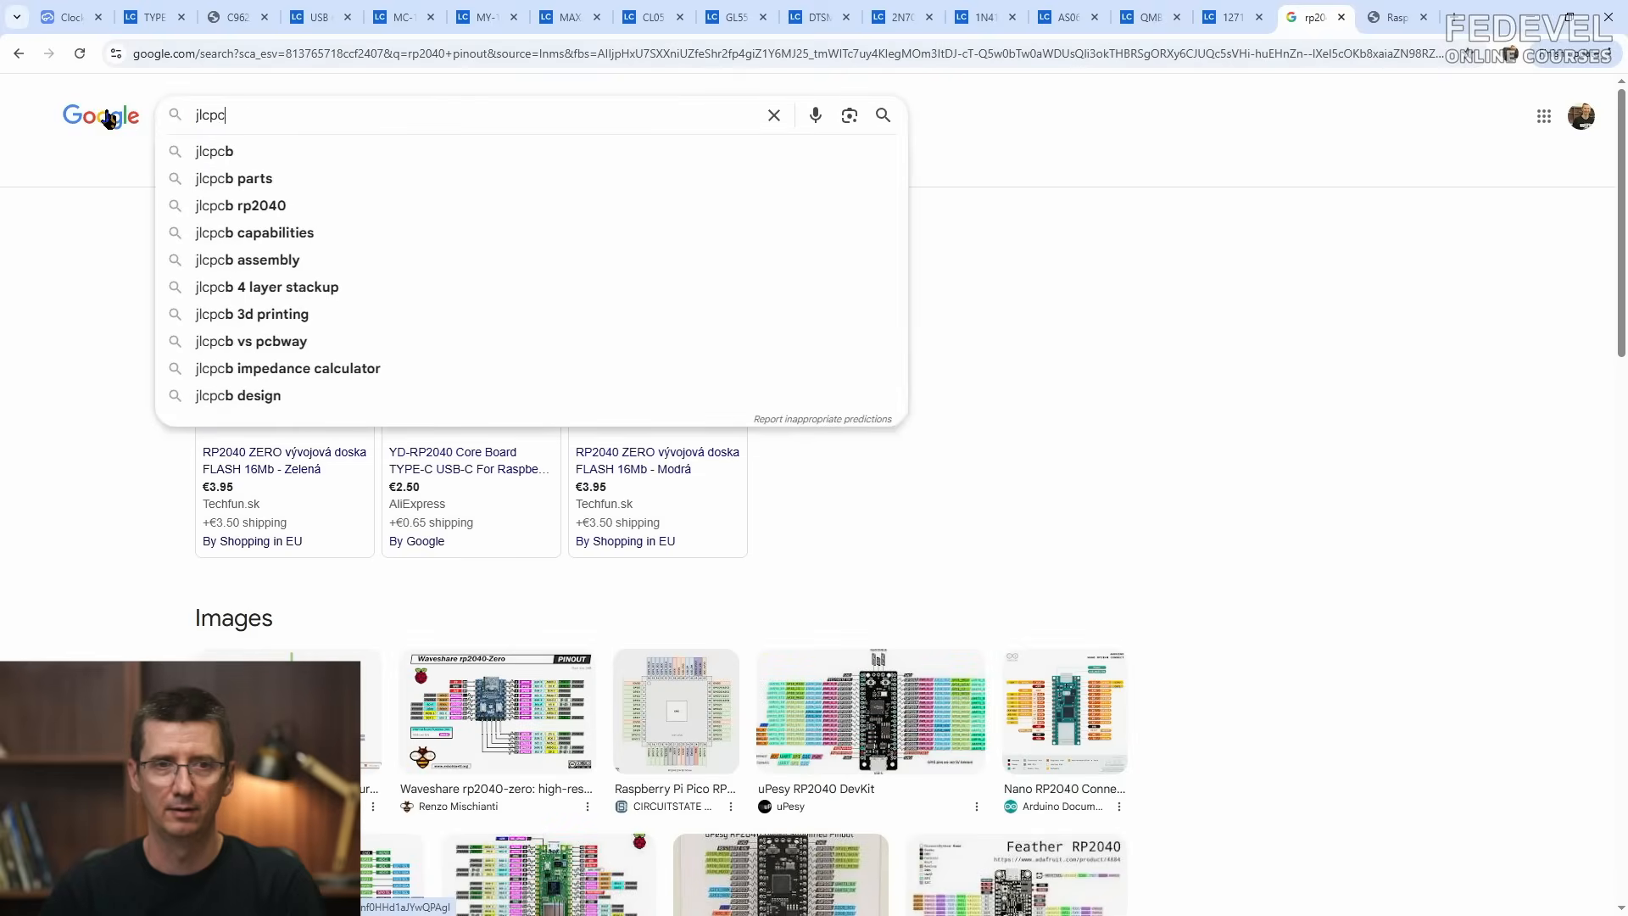
pyautogui.write('b cap')
pyautogui.click(258, 150)
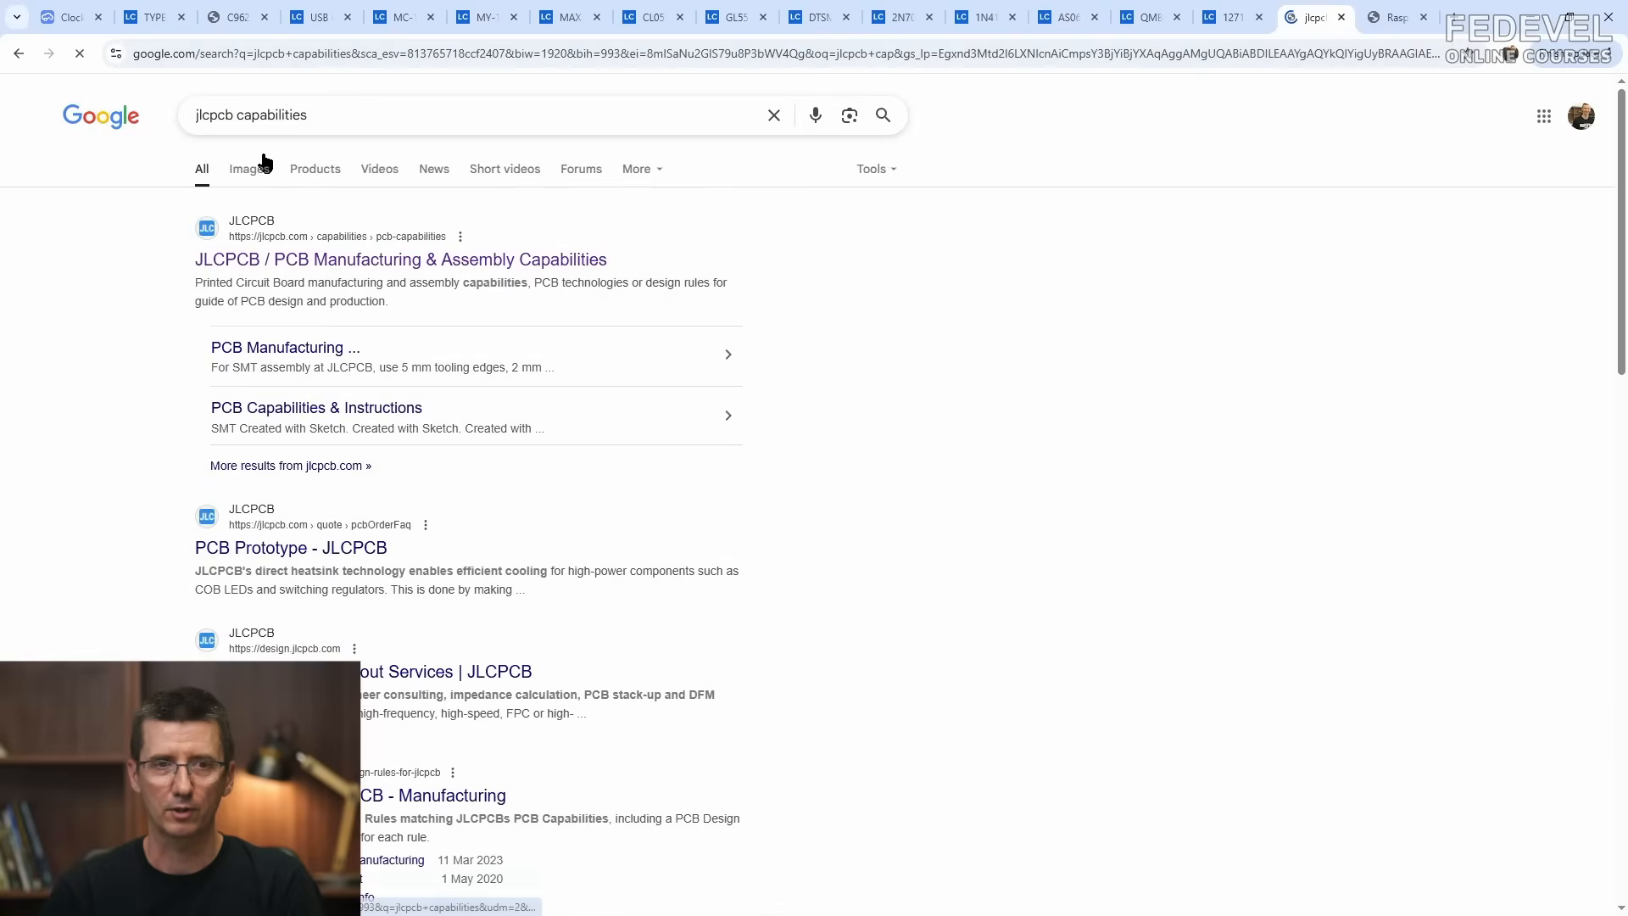
pyautogui.click(309, 259)
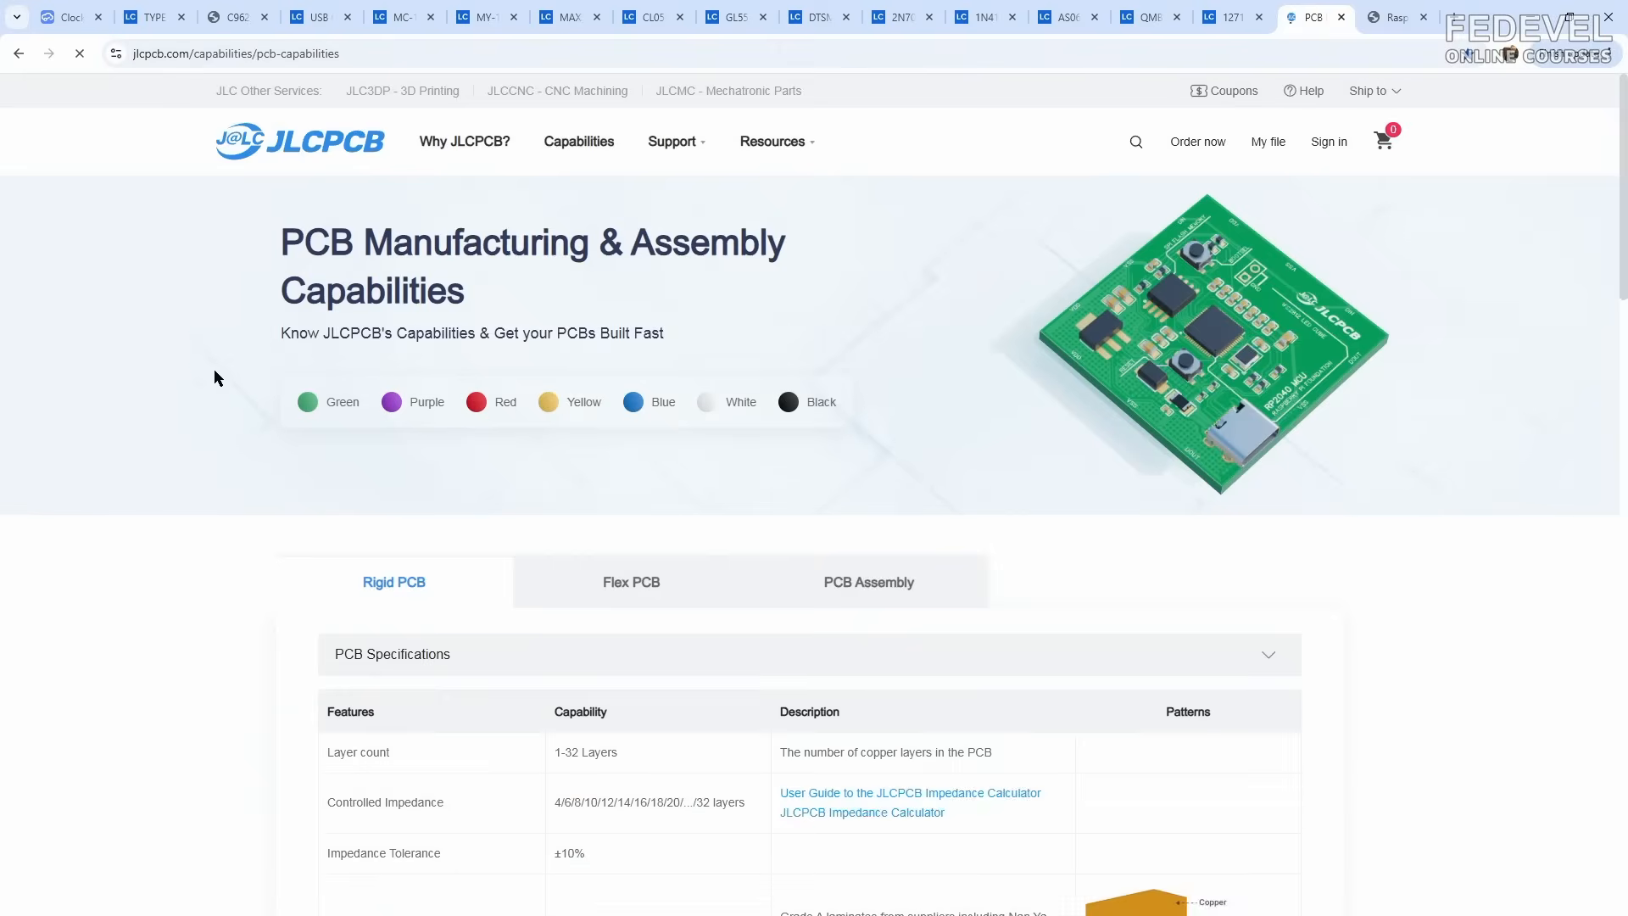
# Step: Look up the minimum line width and minimum text height in the Legend section of the capabilities page
pyautogui.scroll(-6, 213, 369)
pyautogui.scroll(-15, 214, 368)
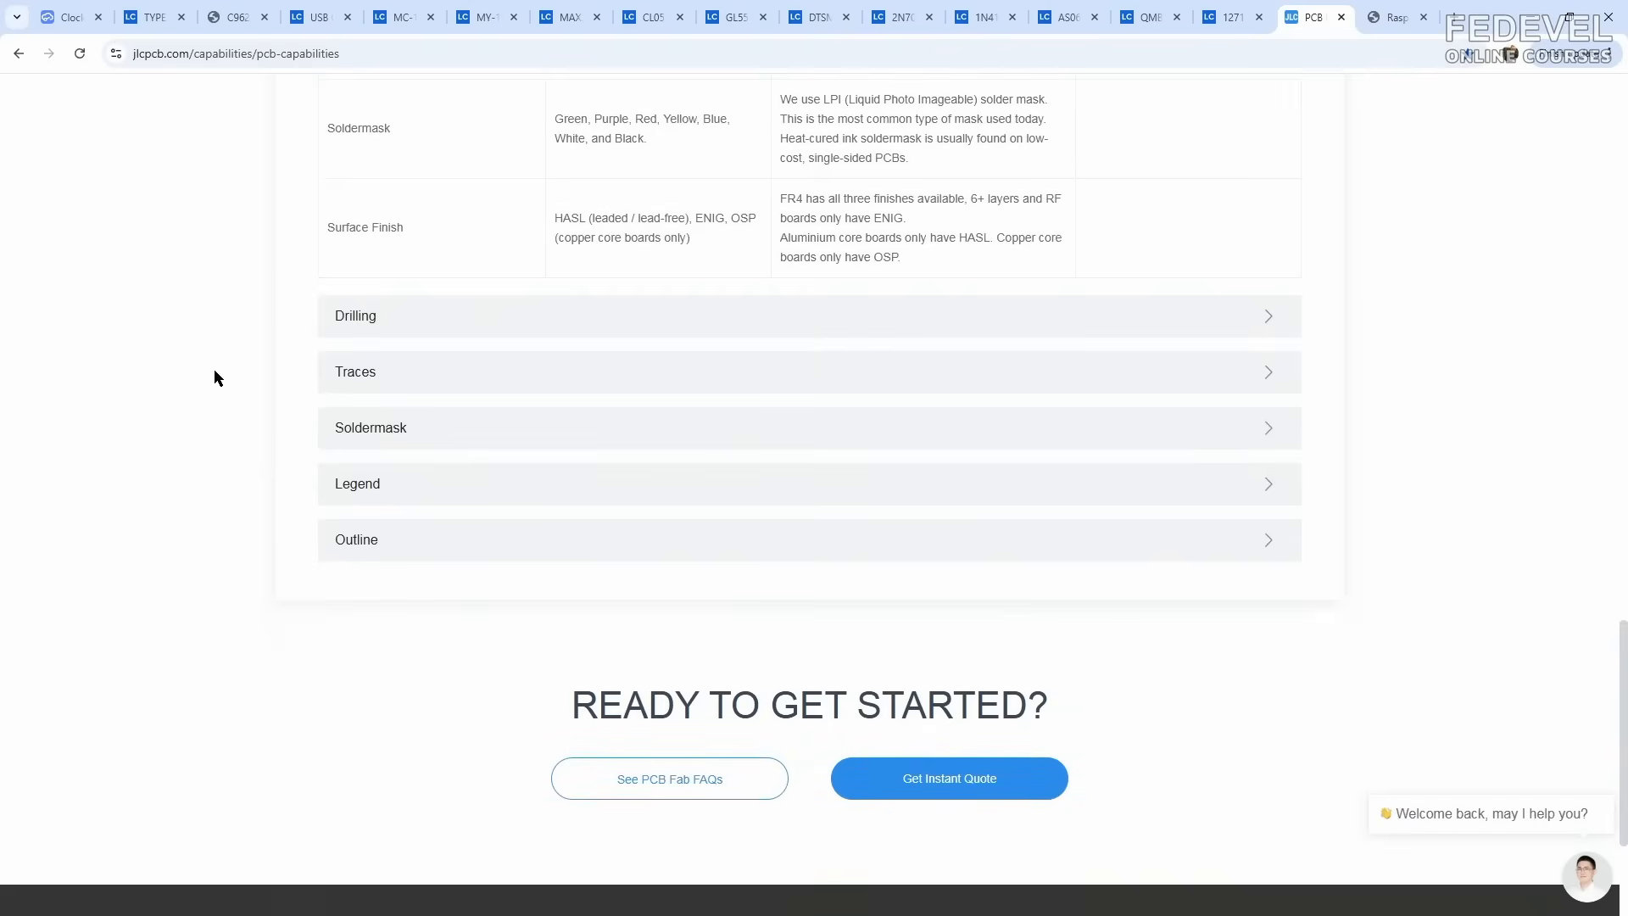
pyautogui.click(377, 488)
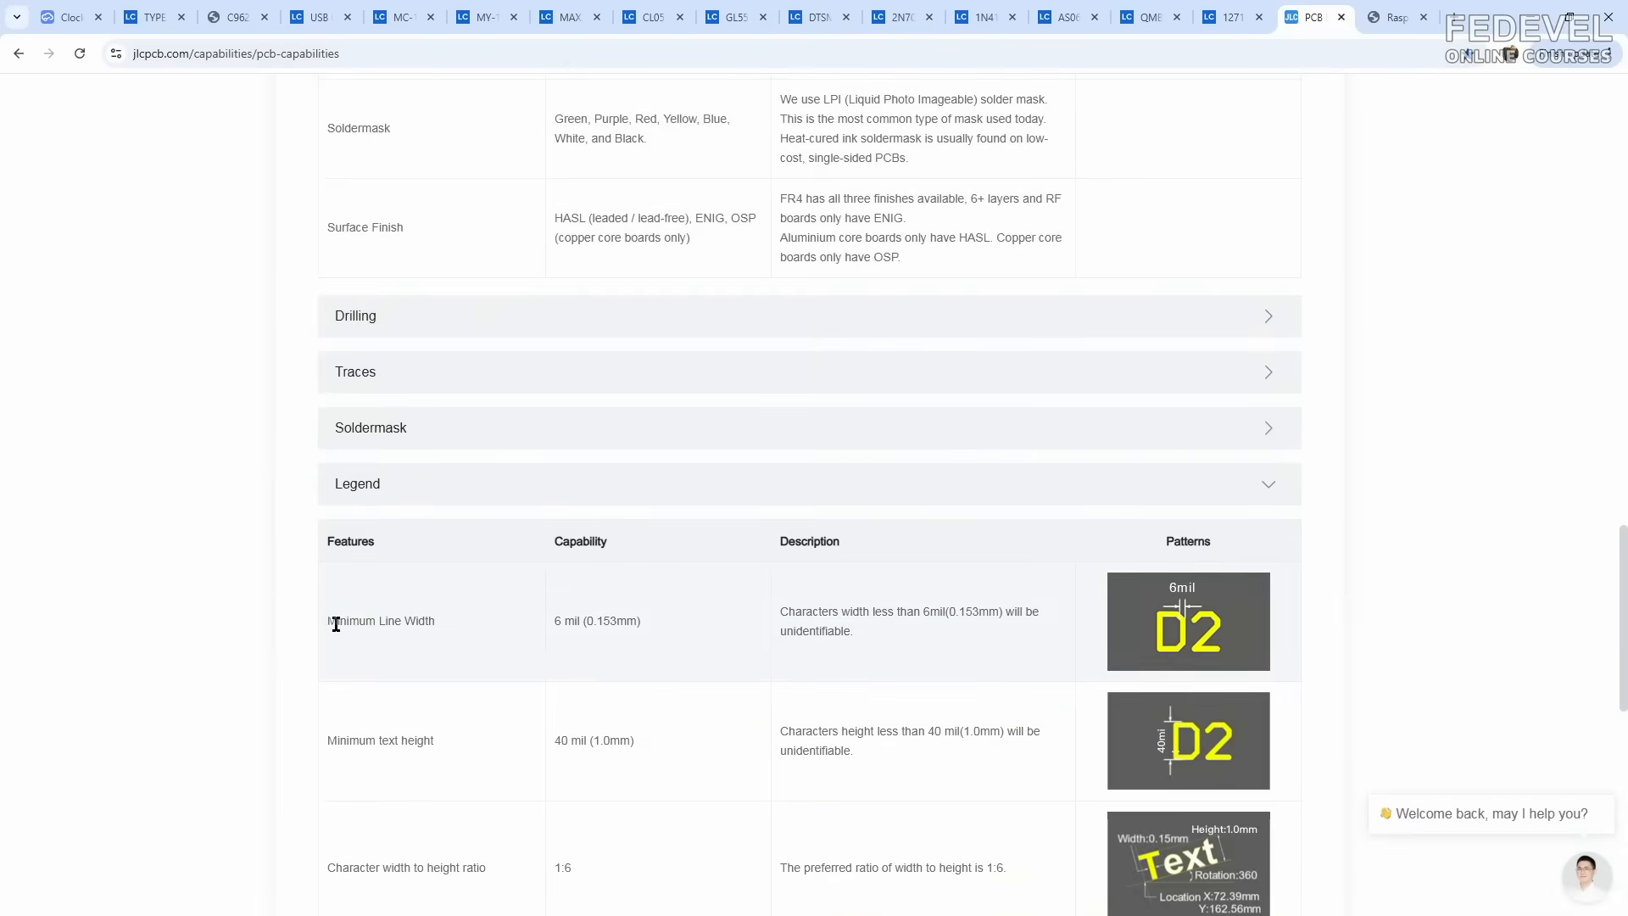
pyautogui.moveTo(336, 624); pyautogui.dragTo(583, 622)
pyautogui.moveTo(328, 737); pyautogui.dragTo(615, 742)
# Step: Switch back to EasyEDA and place the text USR1 on the Bottom Silkscreen Layer beside the edge buttons, with stroke width 6 and height 60 mil
pyautogui.click(68, 17)
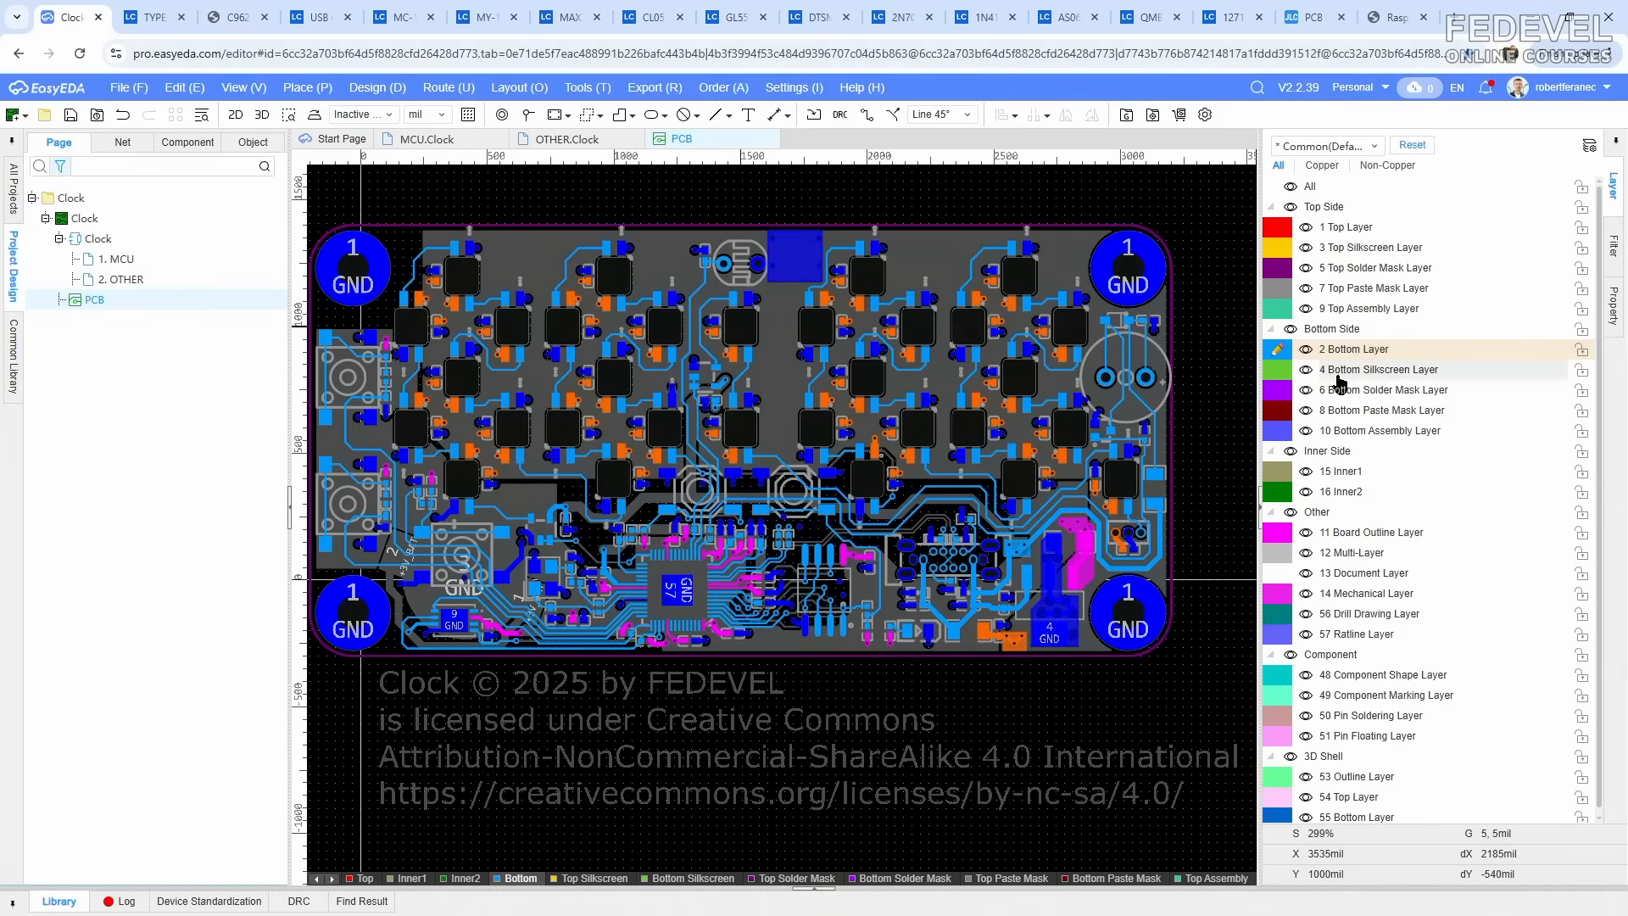
pyautogui.click(1279, 373)
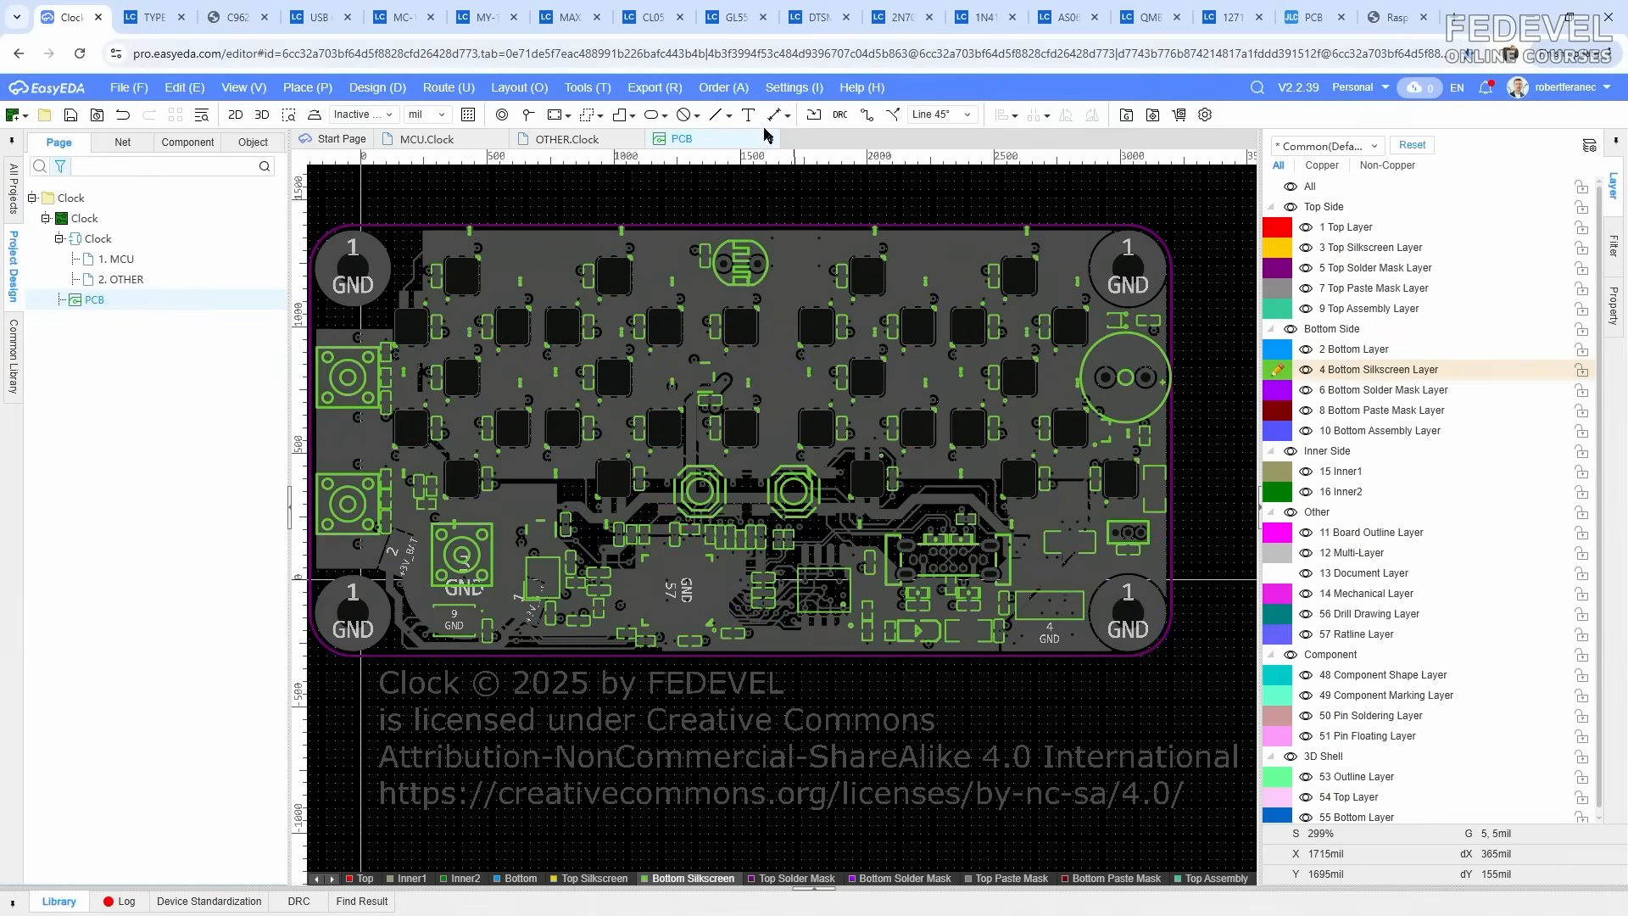
pyautogui.click(749, 116)
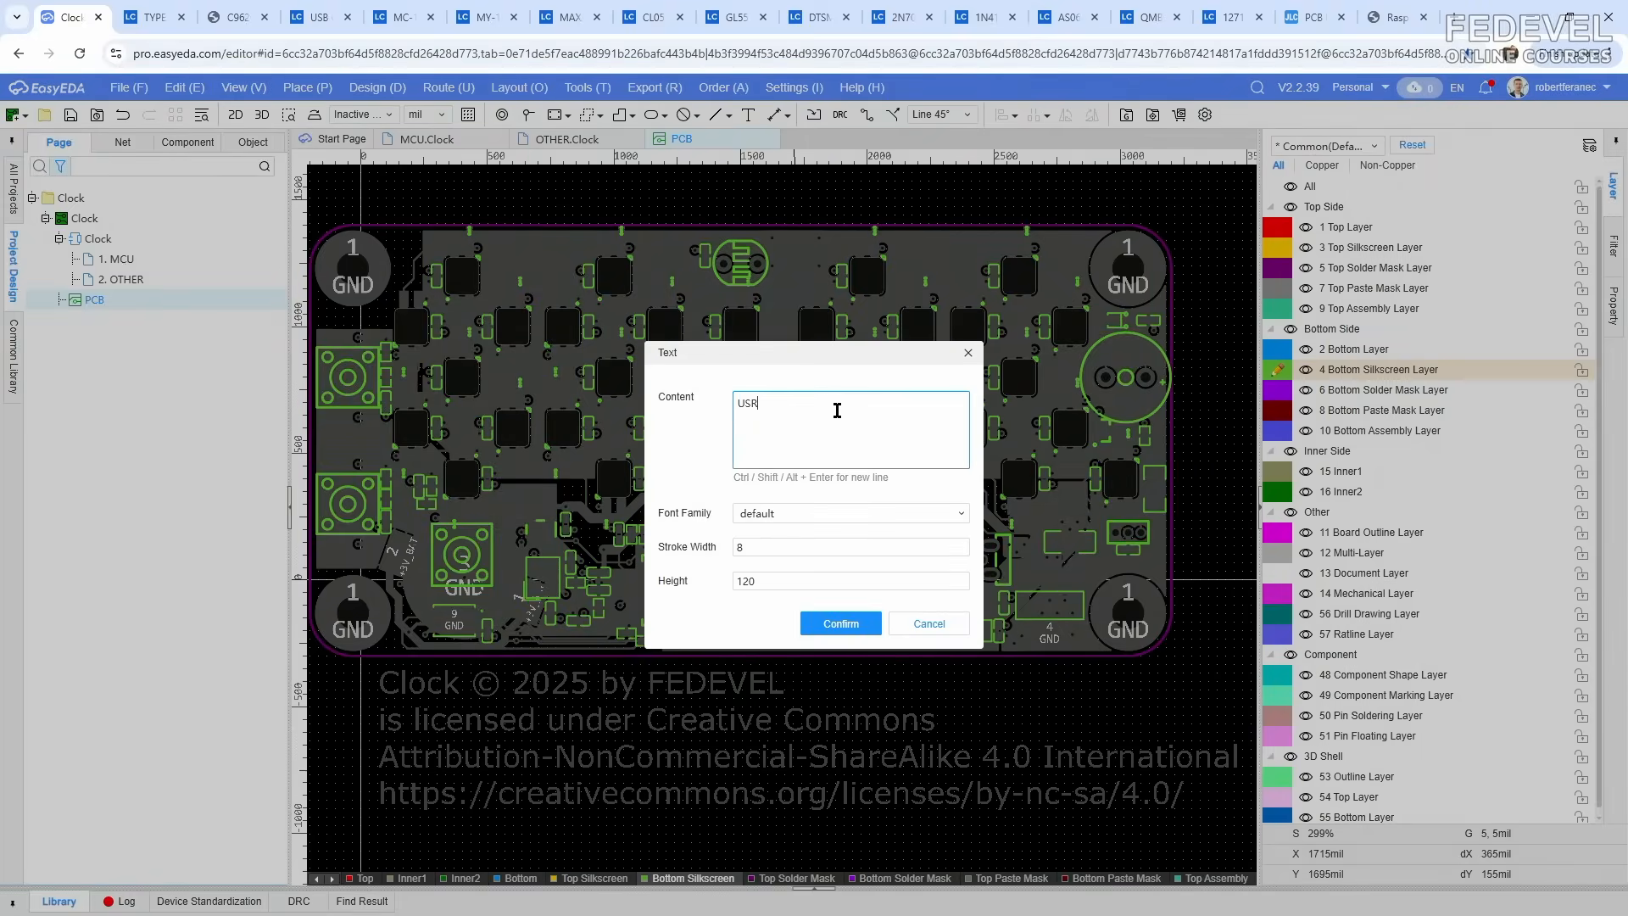
pyautogui.doubleClick(751, 548)
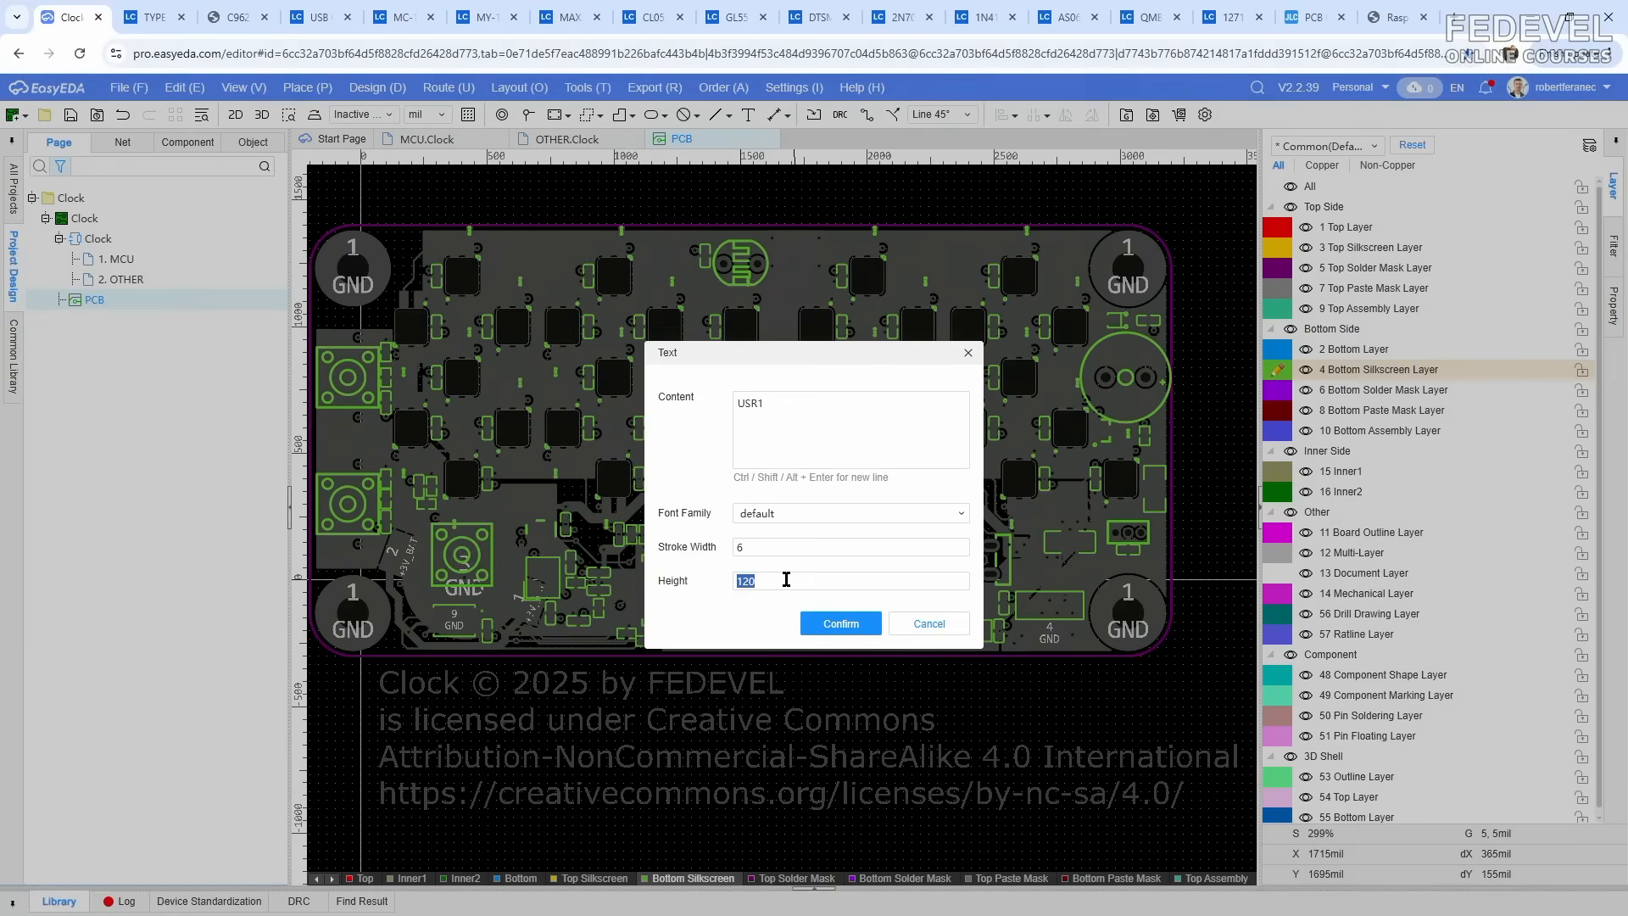
pyautogui.click(840, 623)
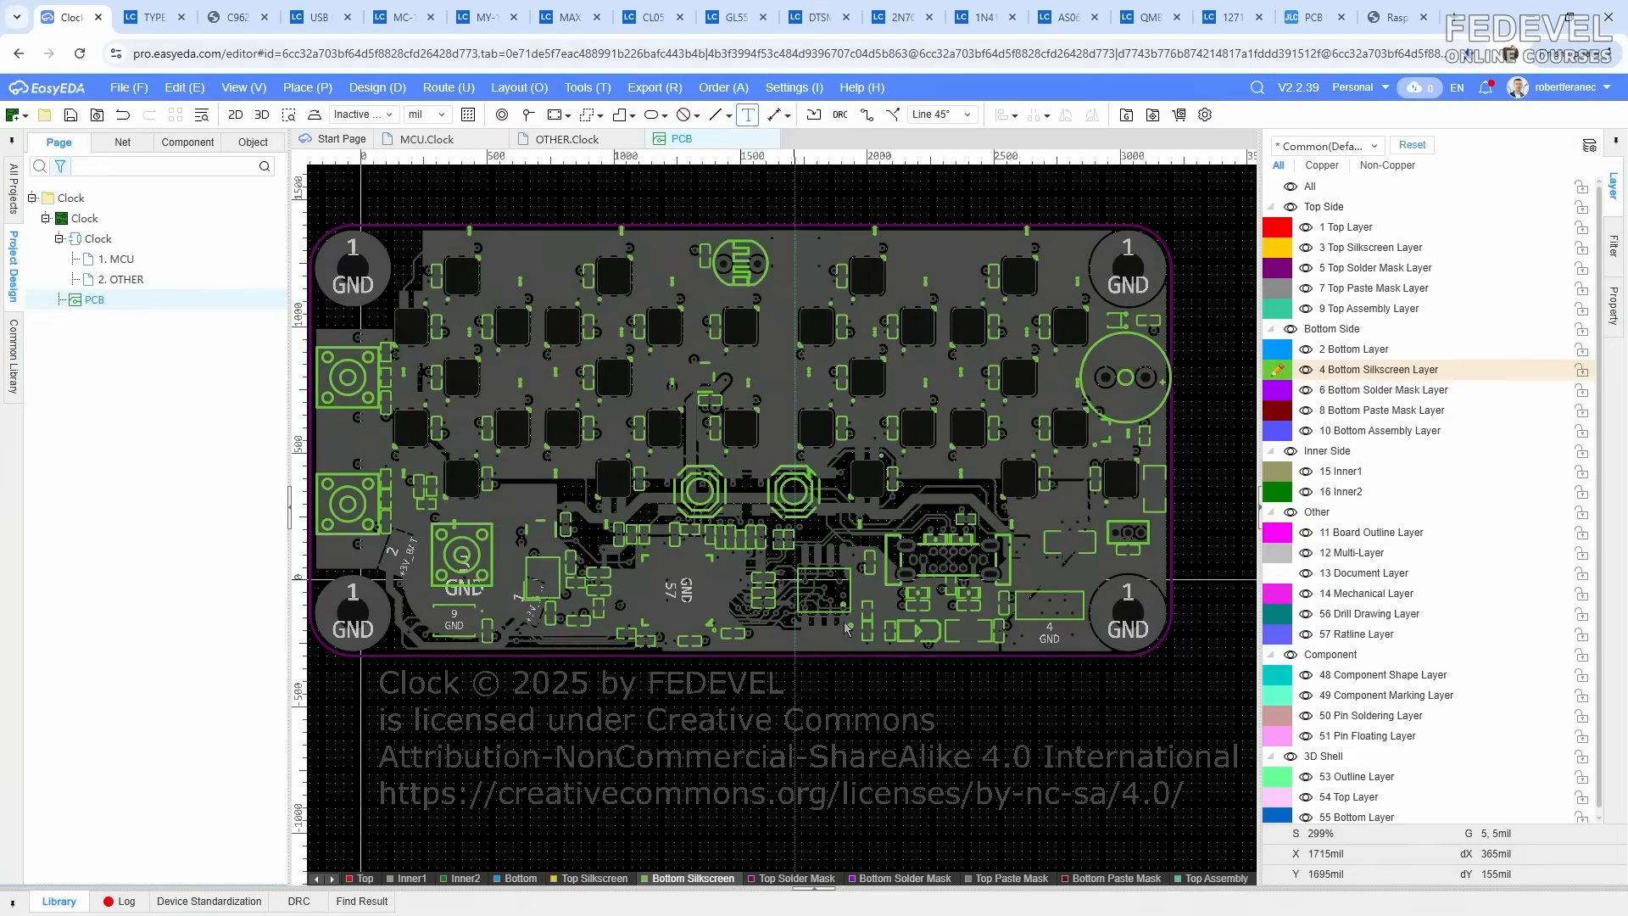
pyautogui.scroll(-2, 930, 499)
pyautogui.scroll(6, 512, 436)
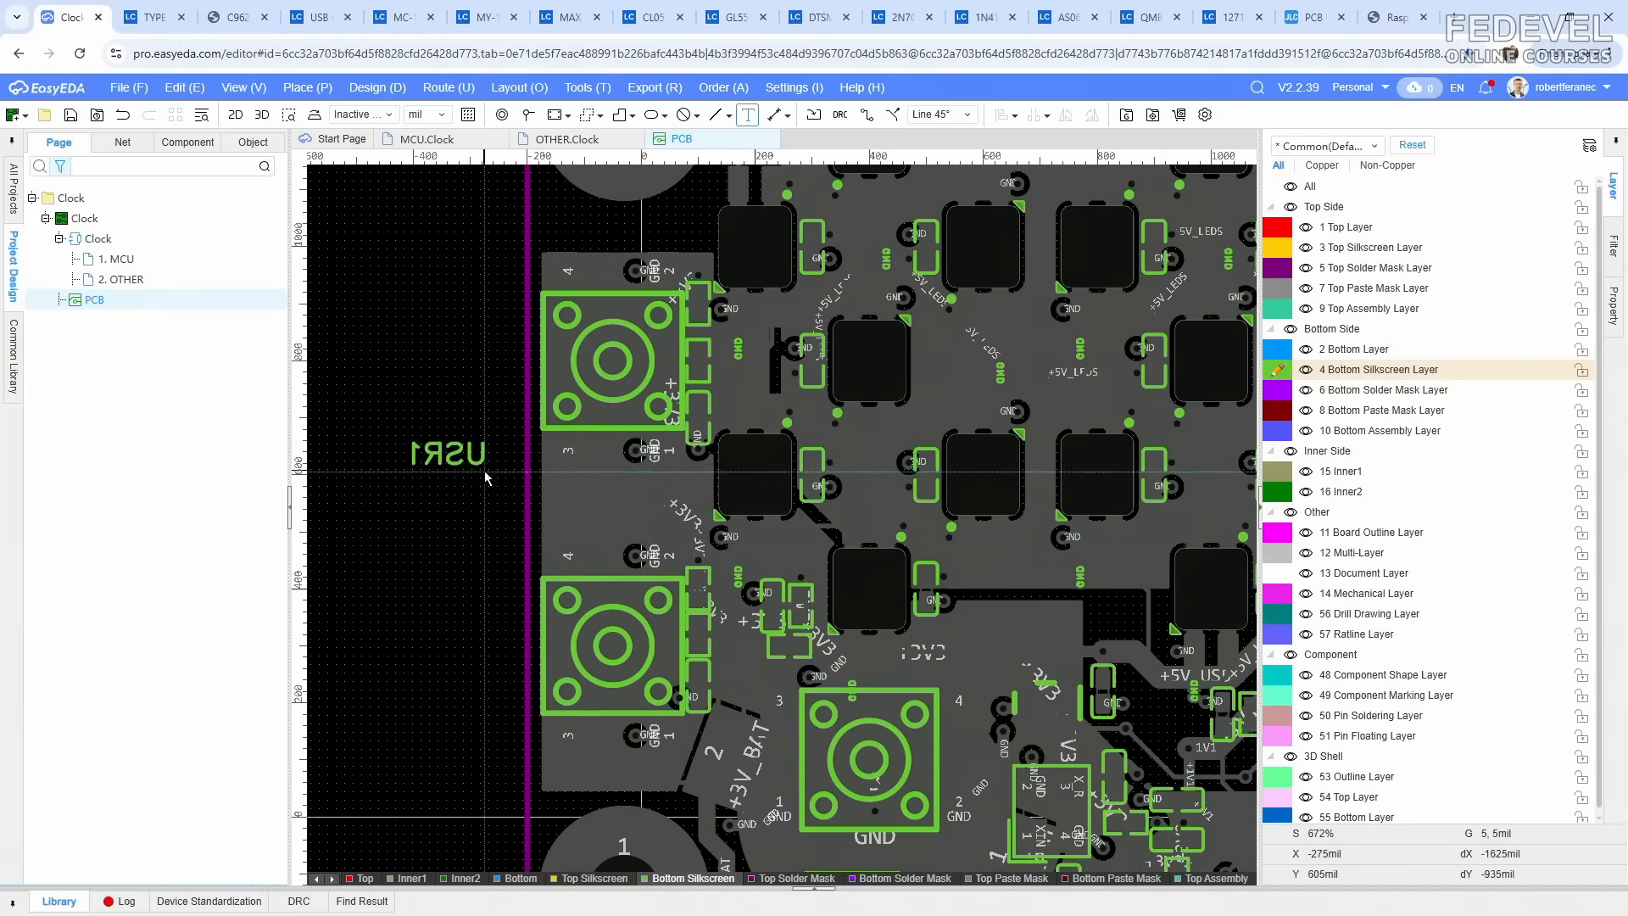
pyautogui.click(499, 444)
pyautogui.press('Escape')
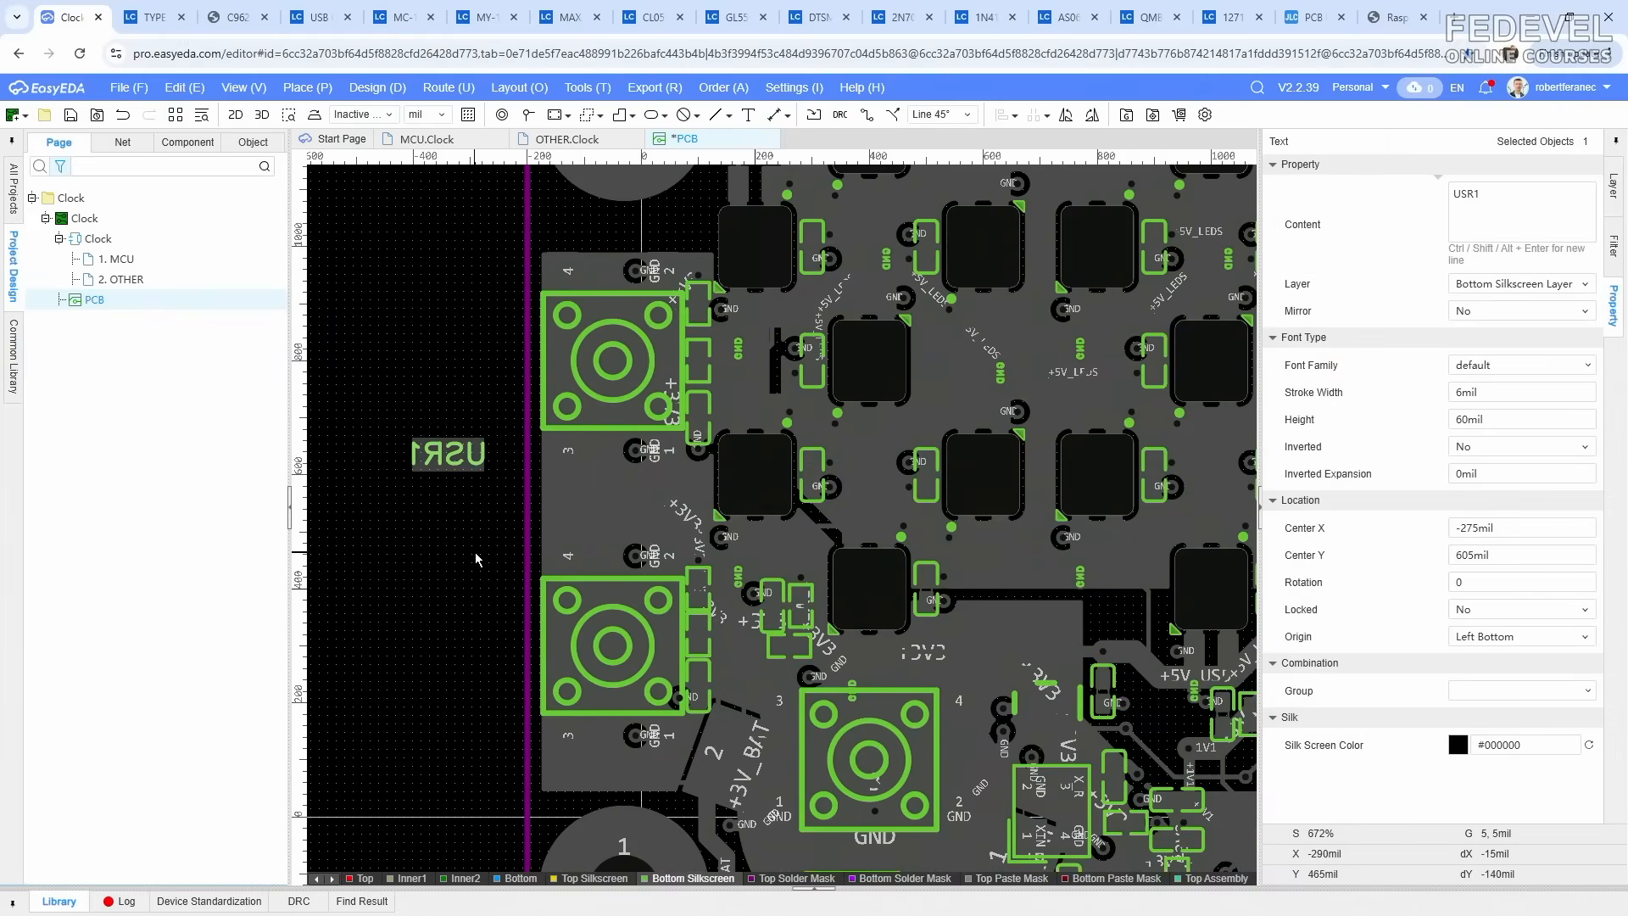
# Step: Flip the board view and select the upper of the two edge buttons beside the USR1 text
pyautogui.click(243, 87)
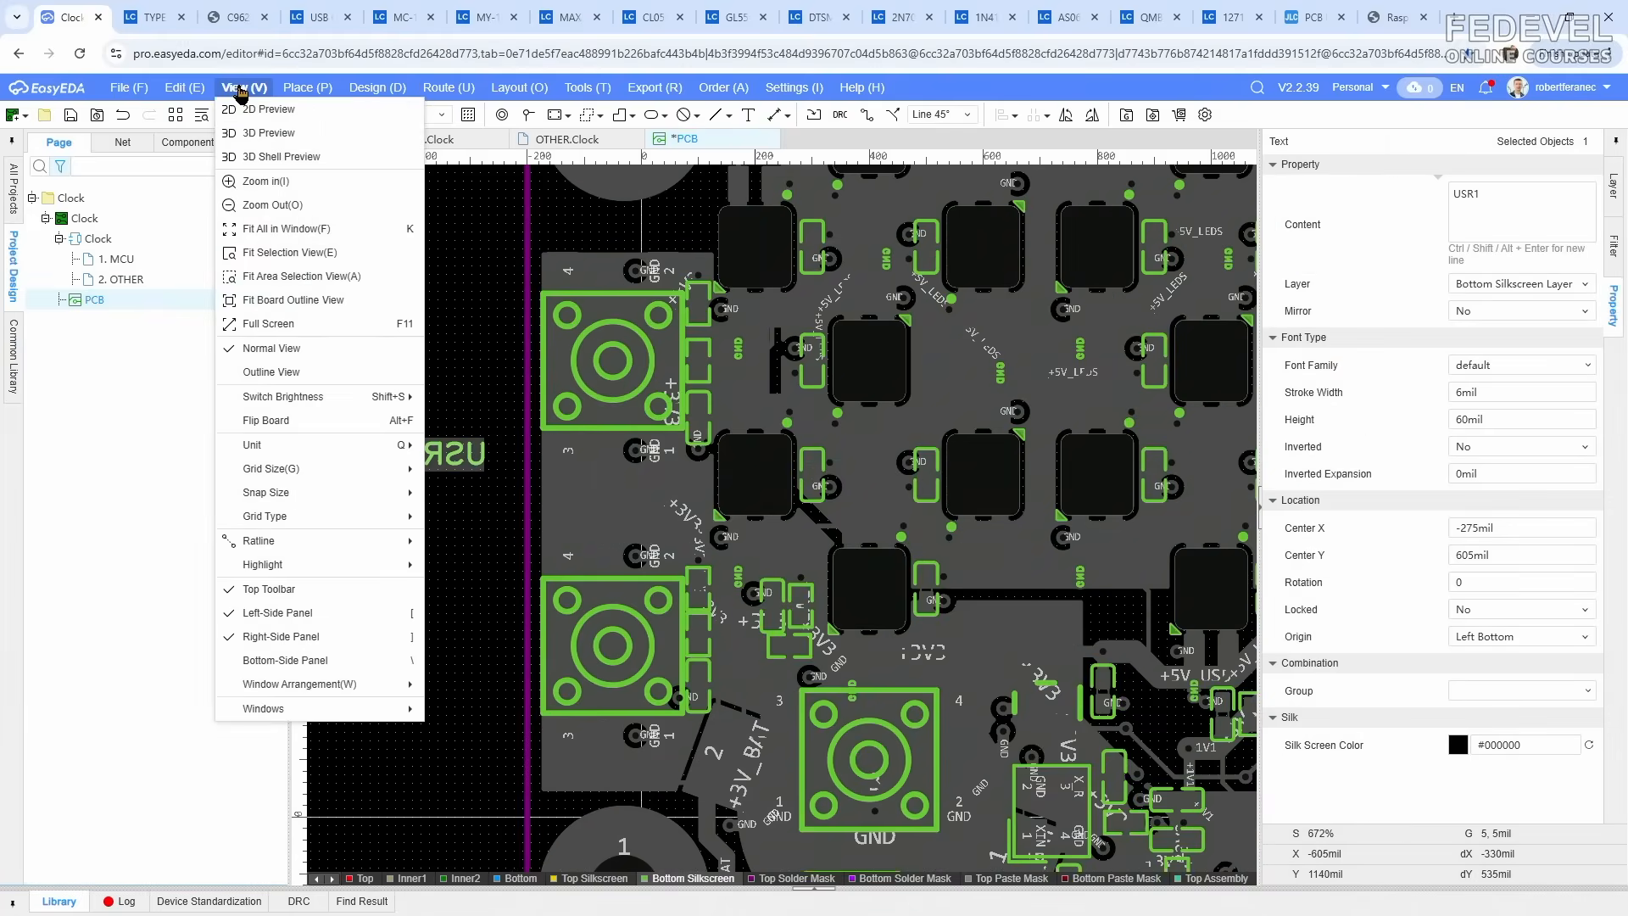
pyautogui.click(275, 420)
pyautogui.click(1095, 526)
pyautogui.scroll(-2, 1150, 493)
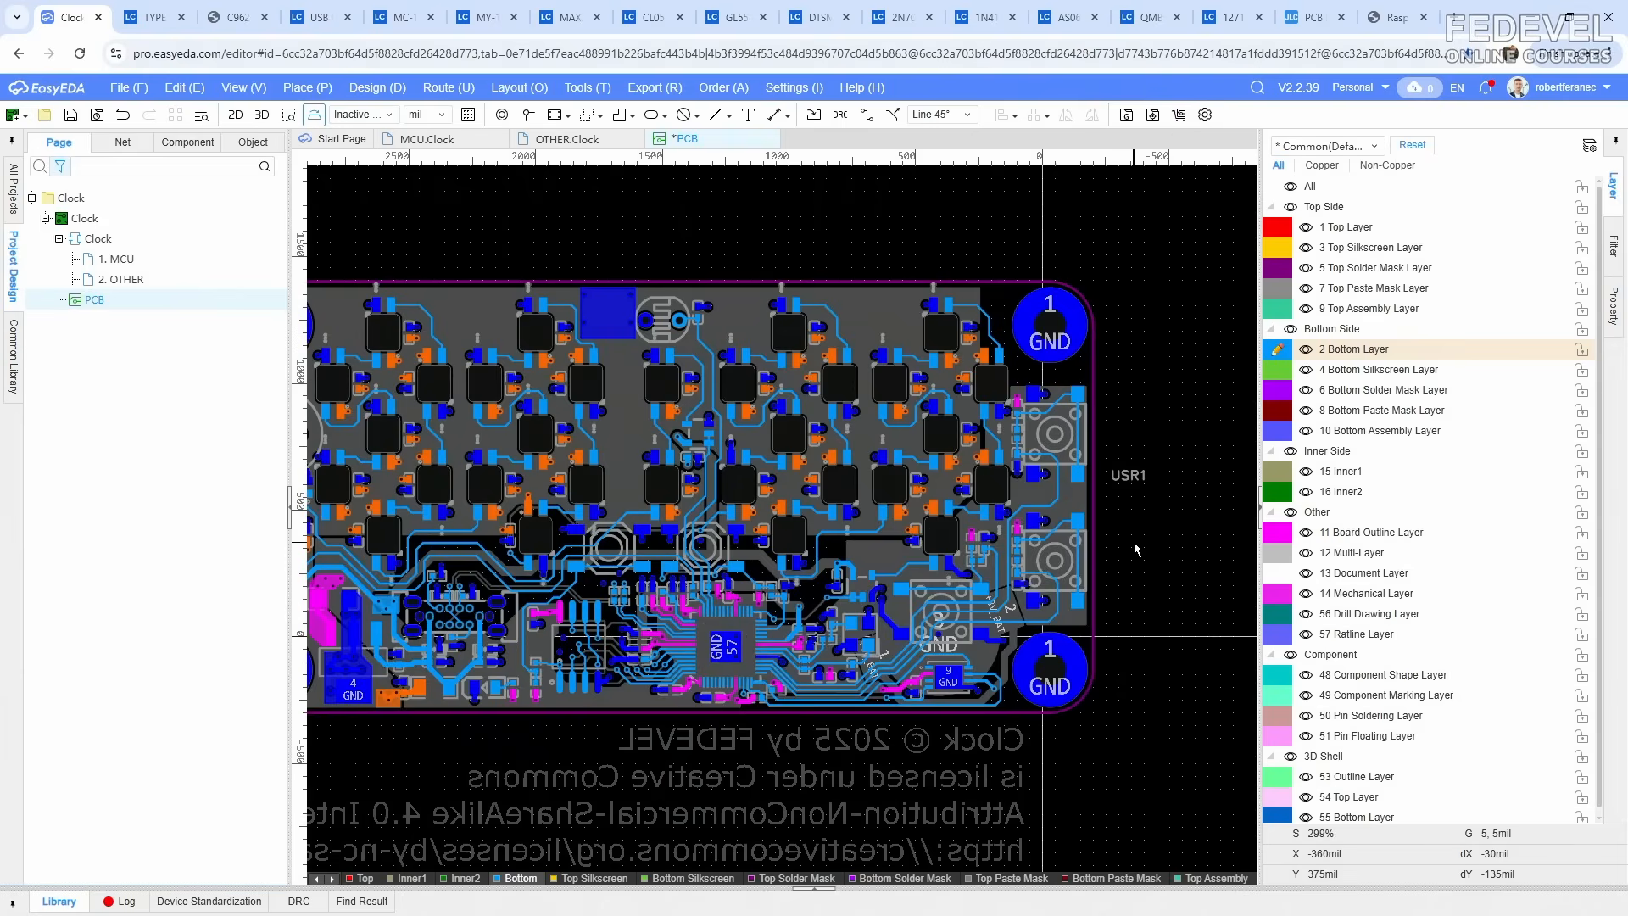
pyautogui.click(1054, 434)
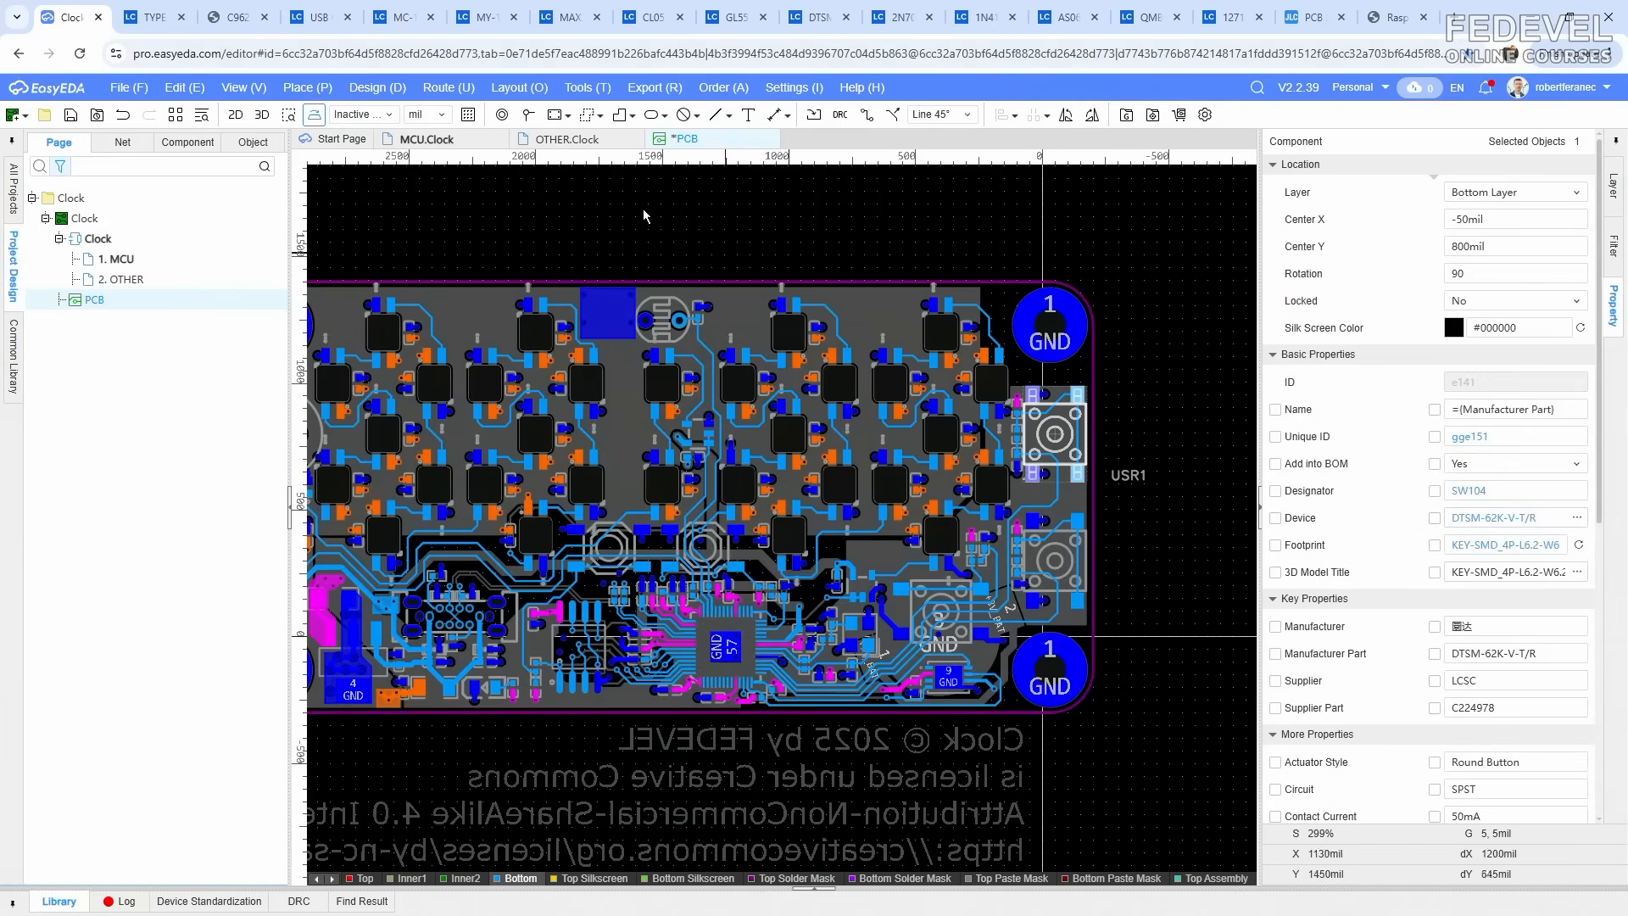
# Step: Cross-check the upper edge button and the button near the bottom mounting hole against the User Buttons circuits in the MCU schematic
pyautogui.click(429, 140)
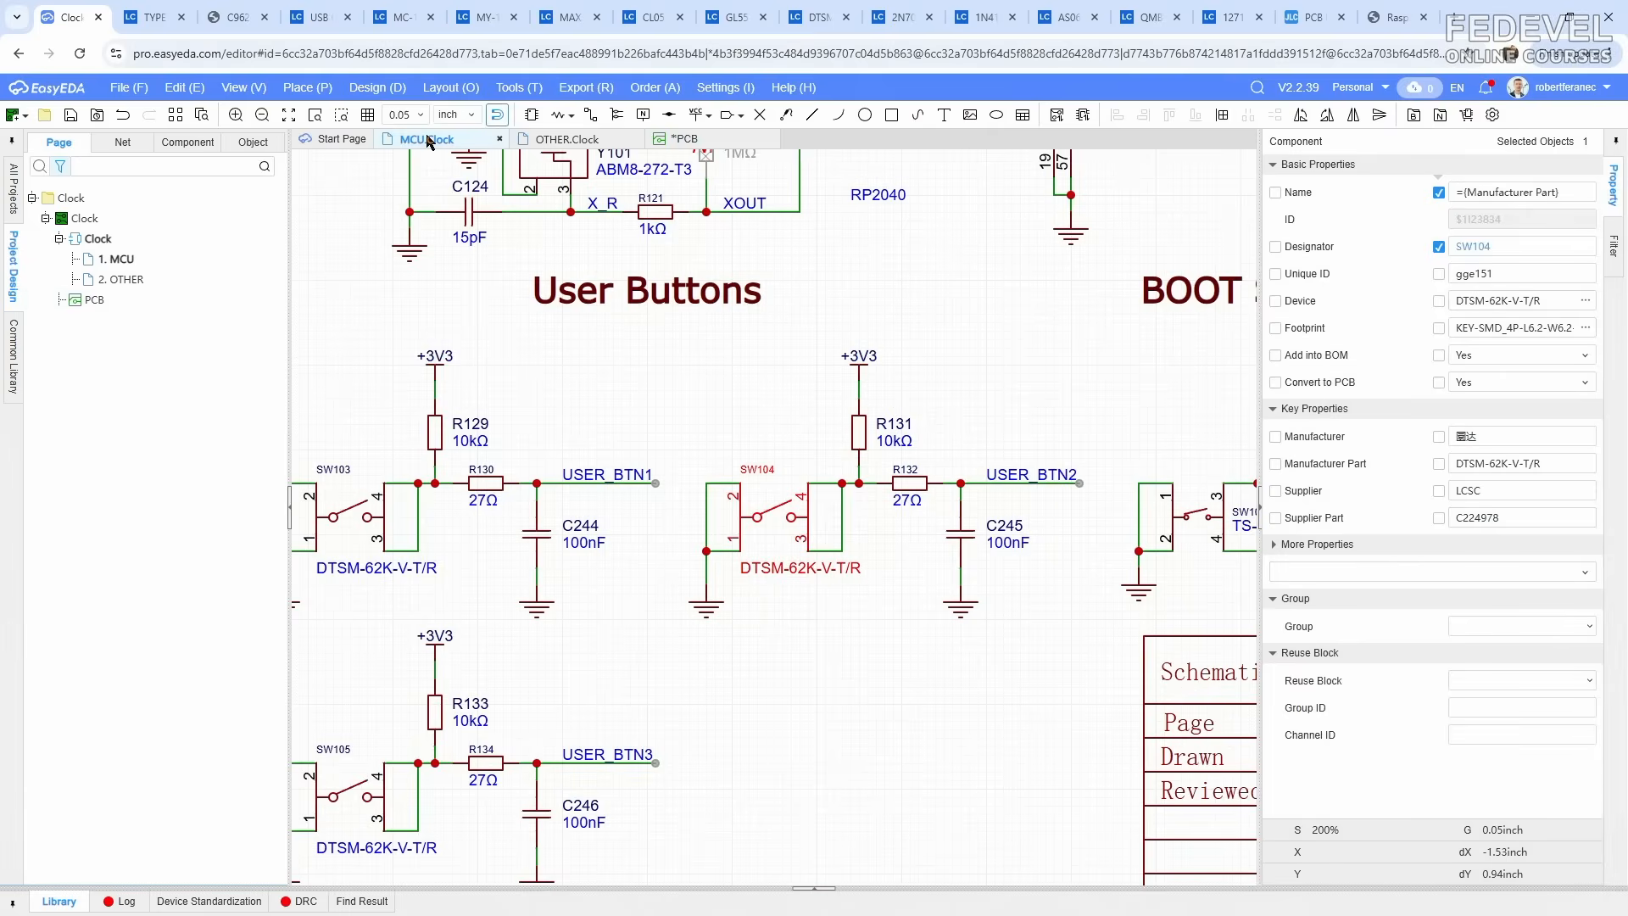
pyautogui.click(710, 145)
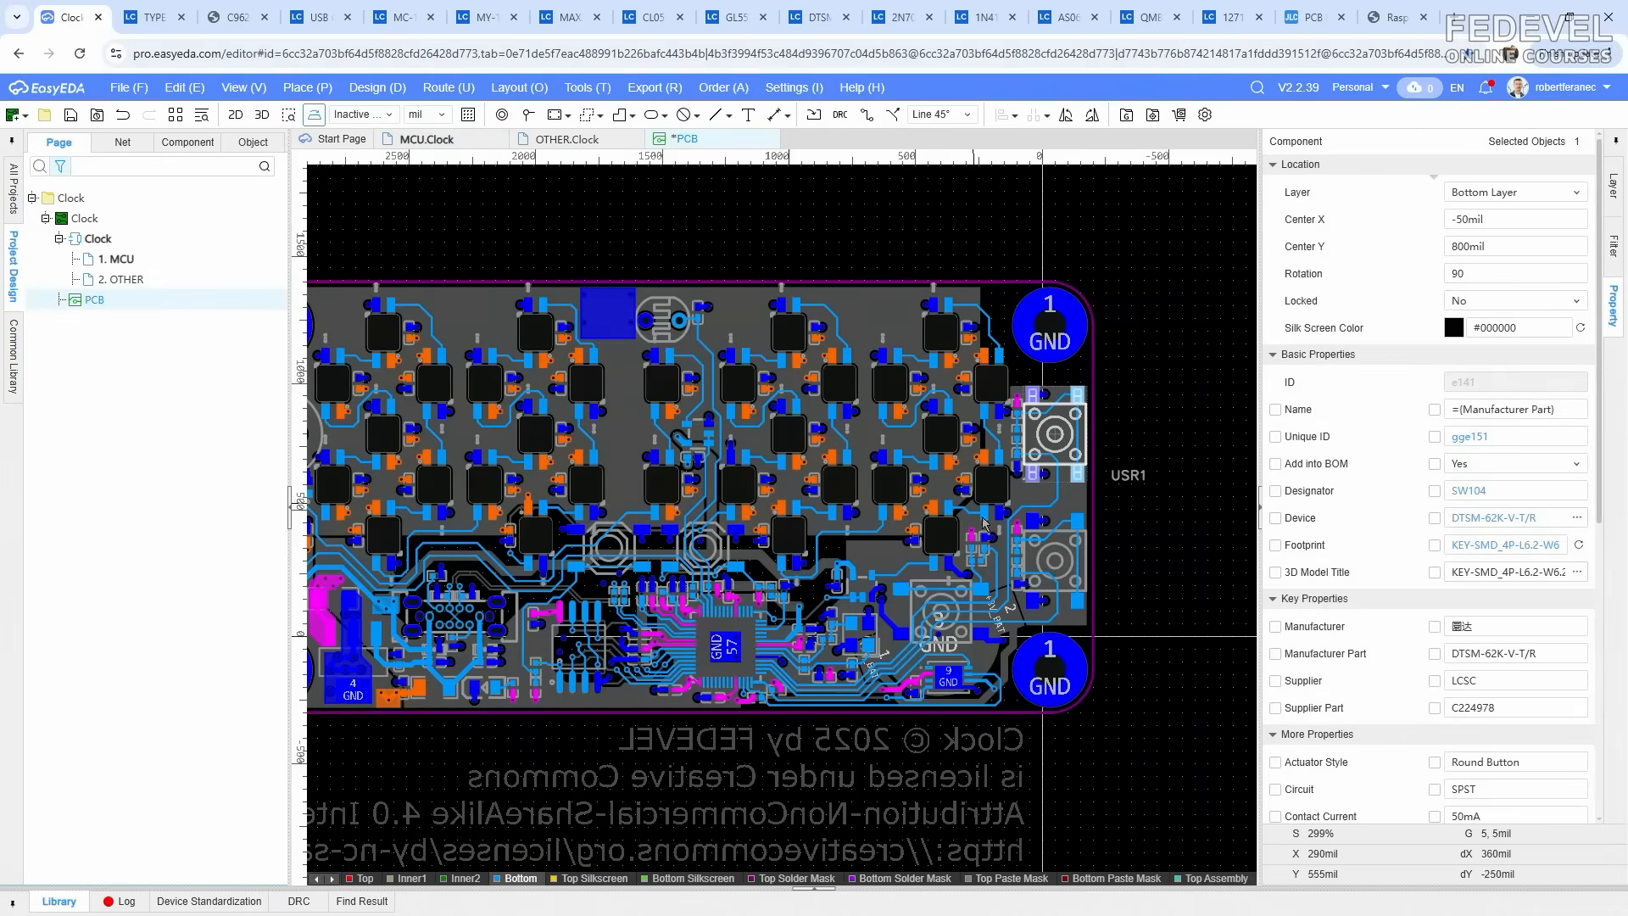
pyautogui.scroll(10, 984, 521)
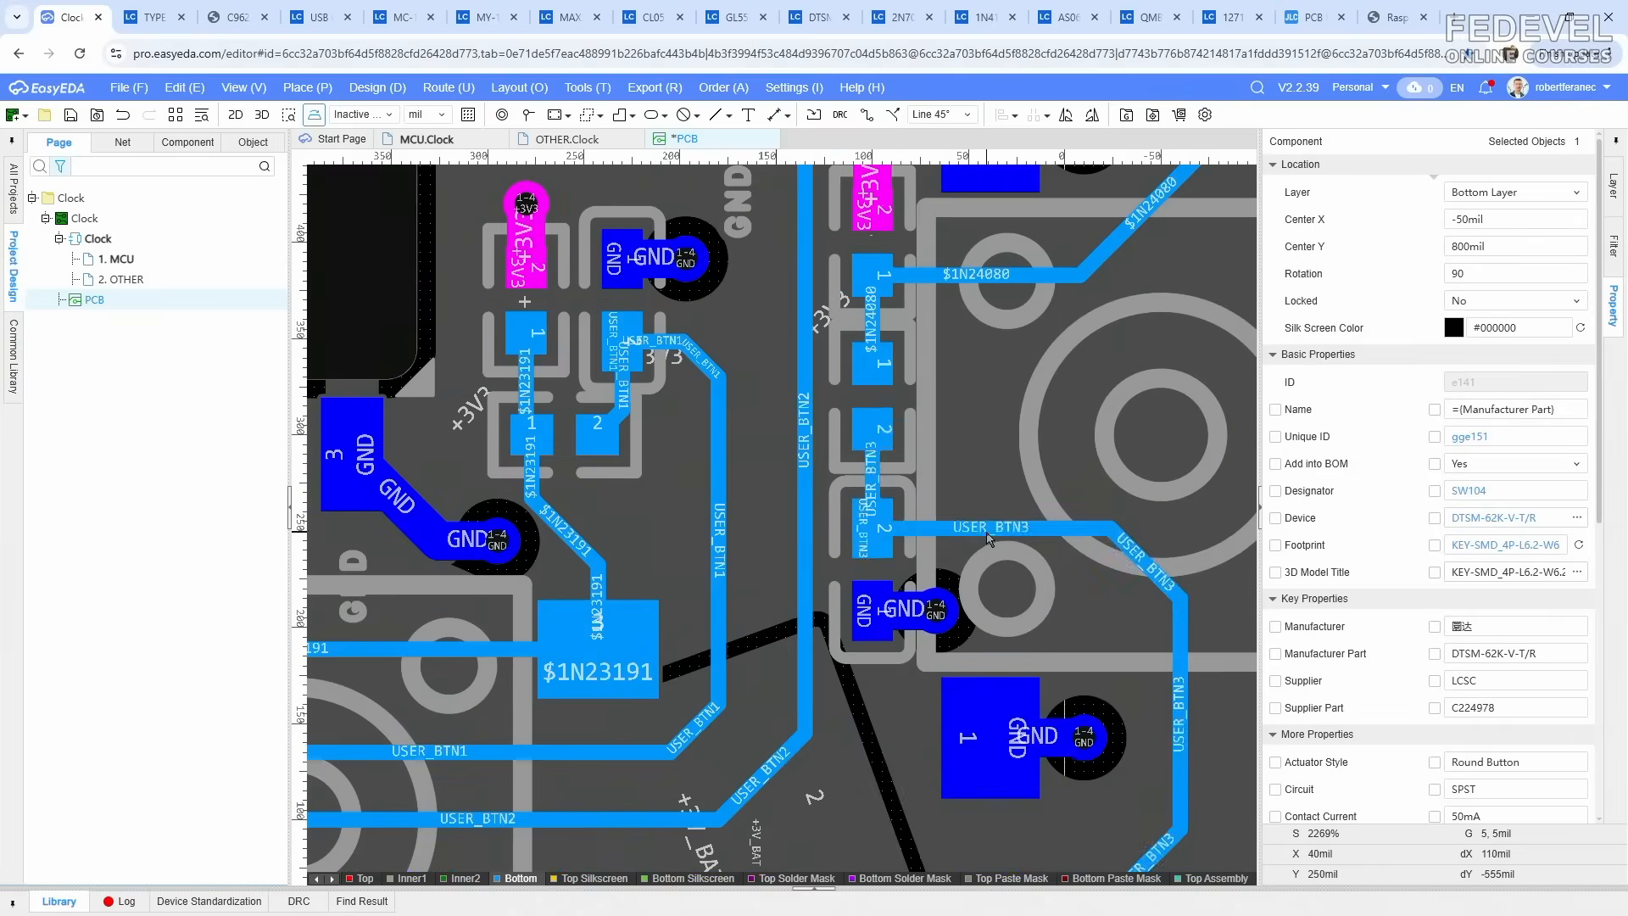
pyautogui.scroll(-4, 821, 619)
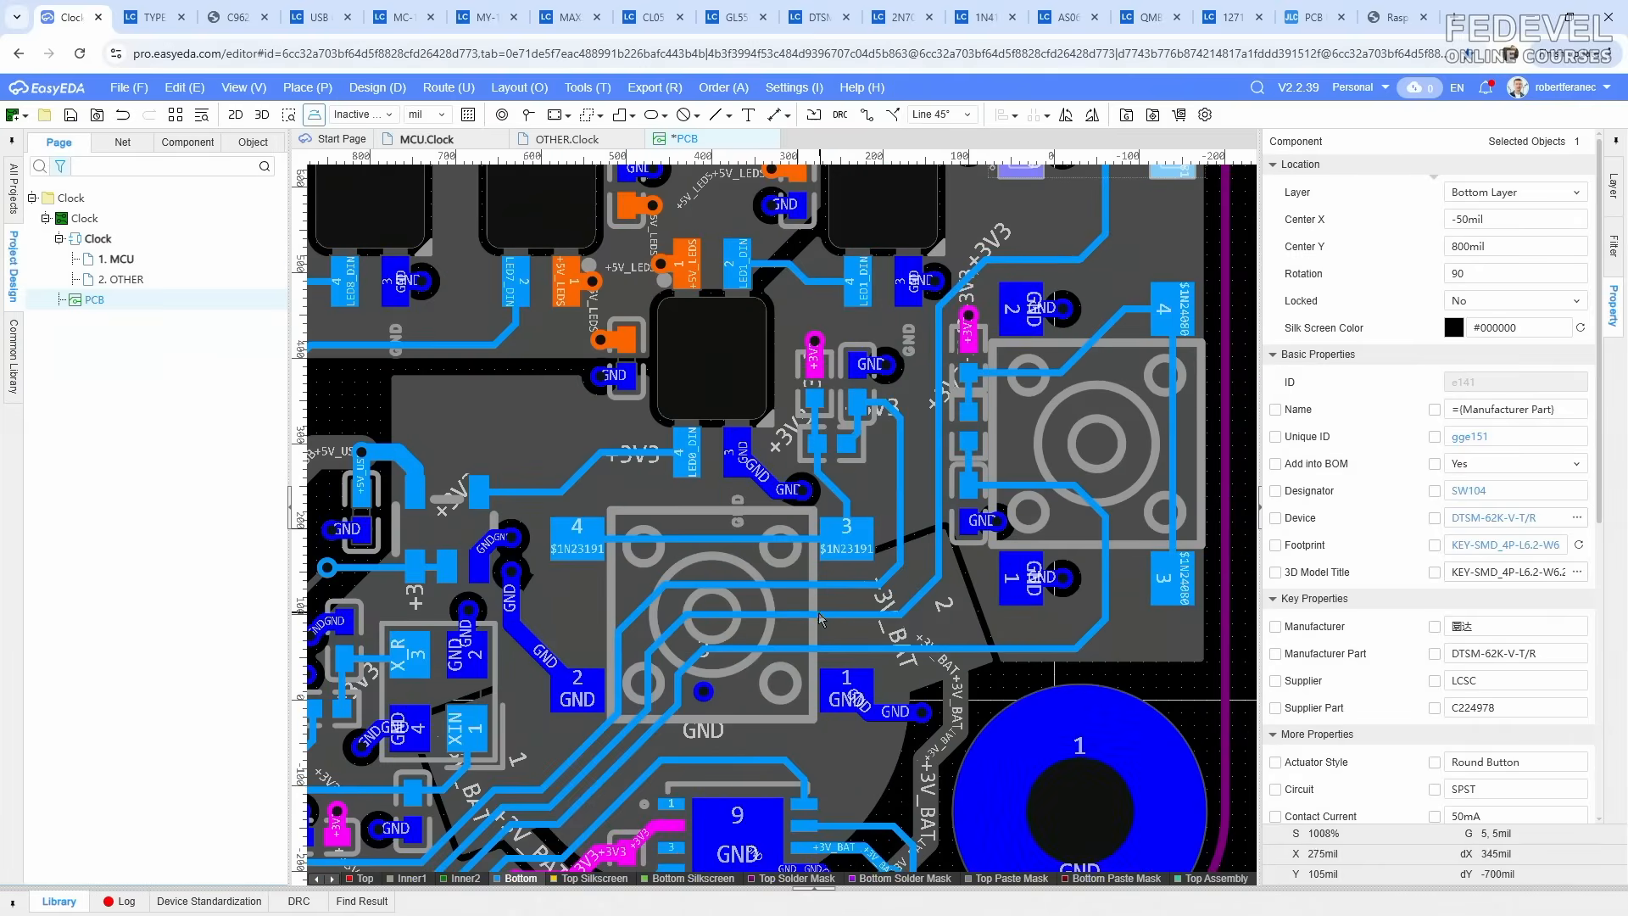
pyautogui.click(651, 574)
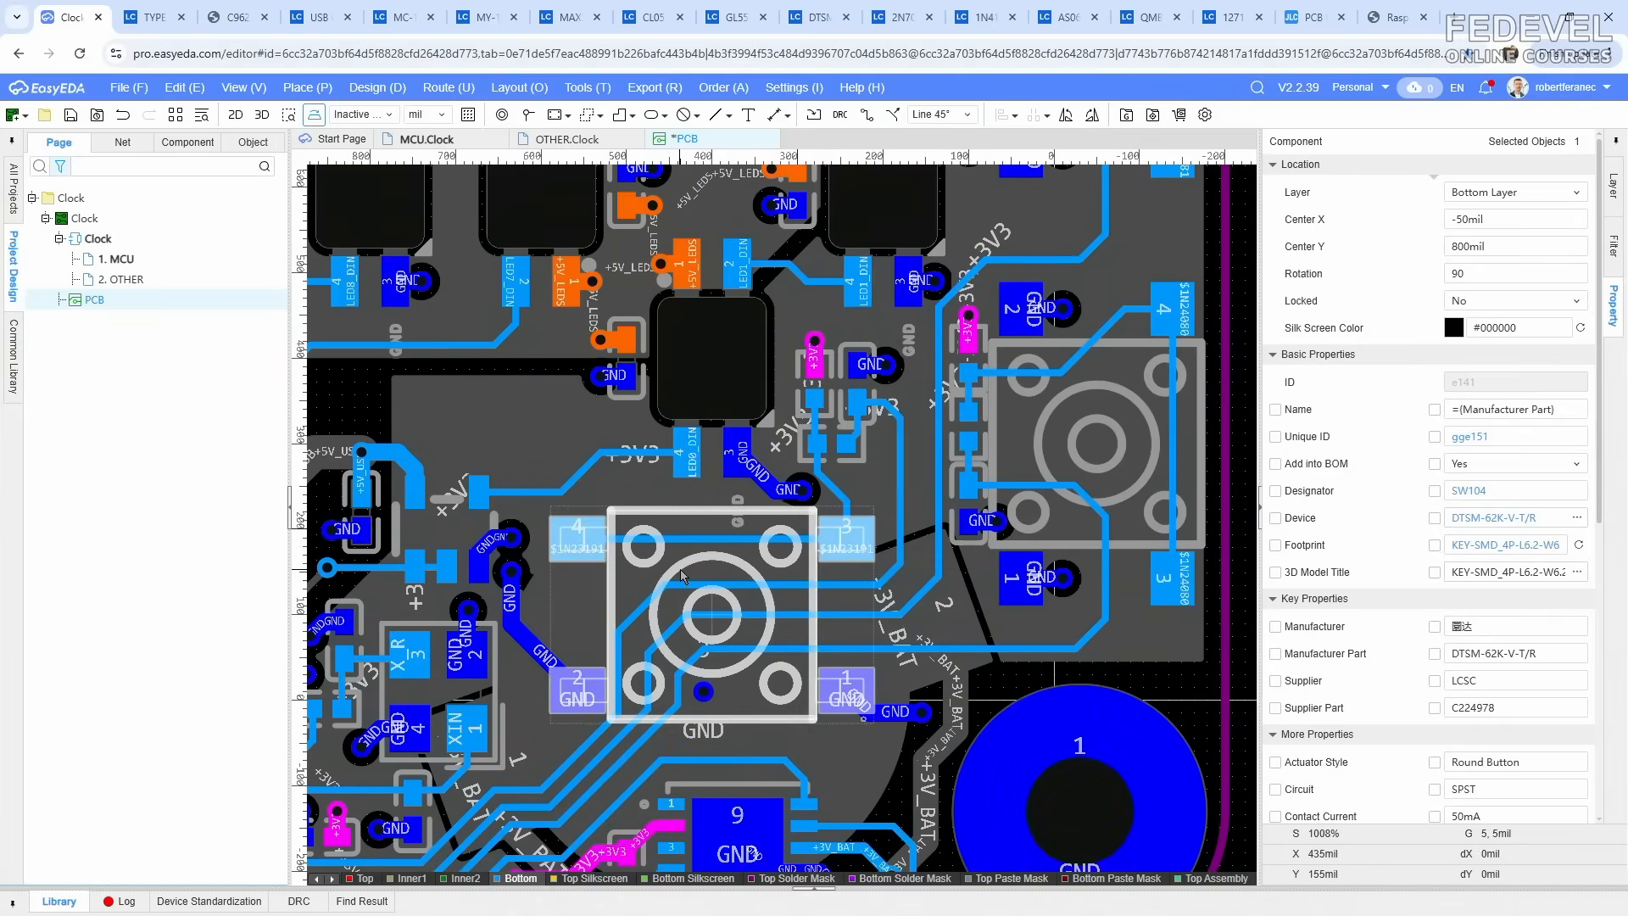
pyautogui.click(453, 140)
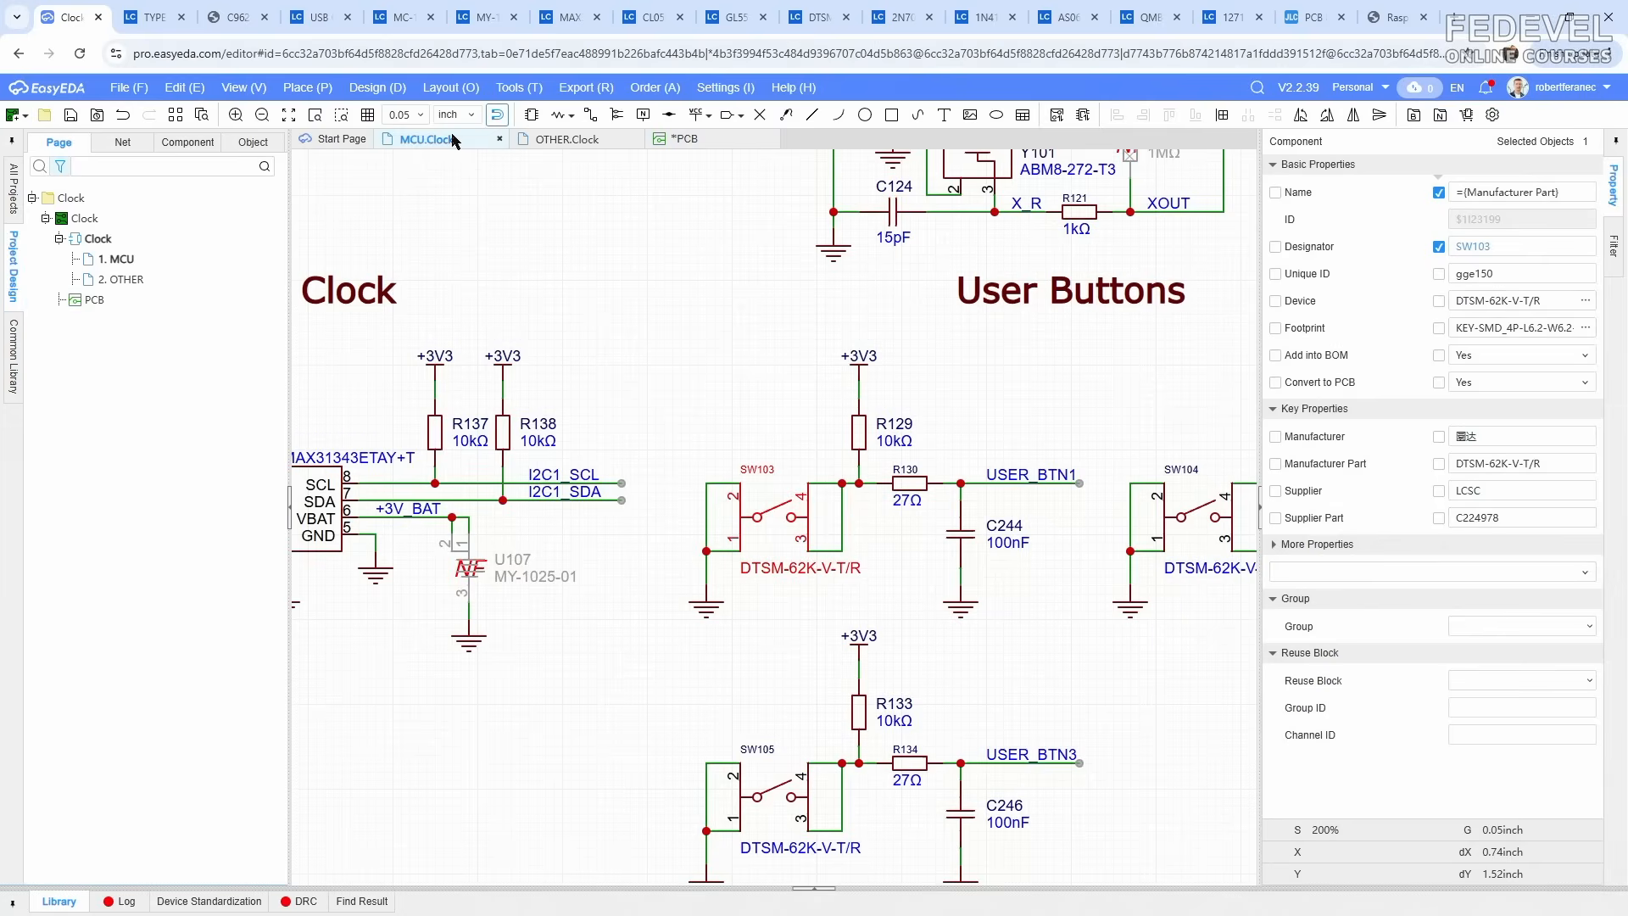
pyautogui.click(685, 139)
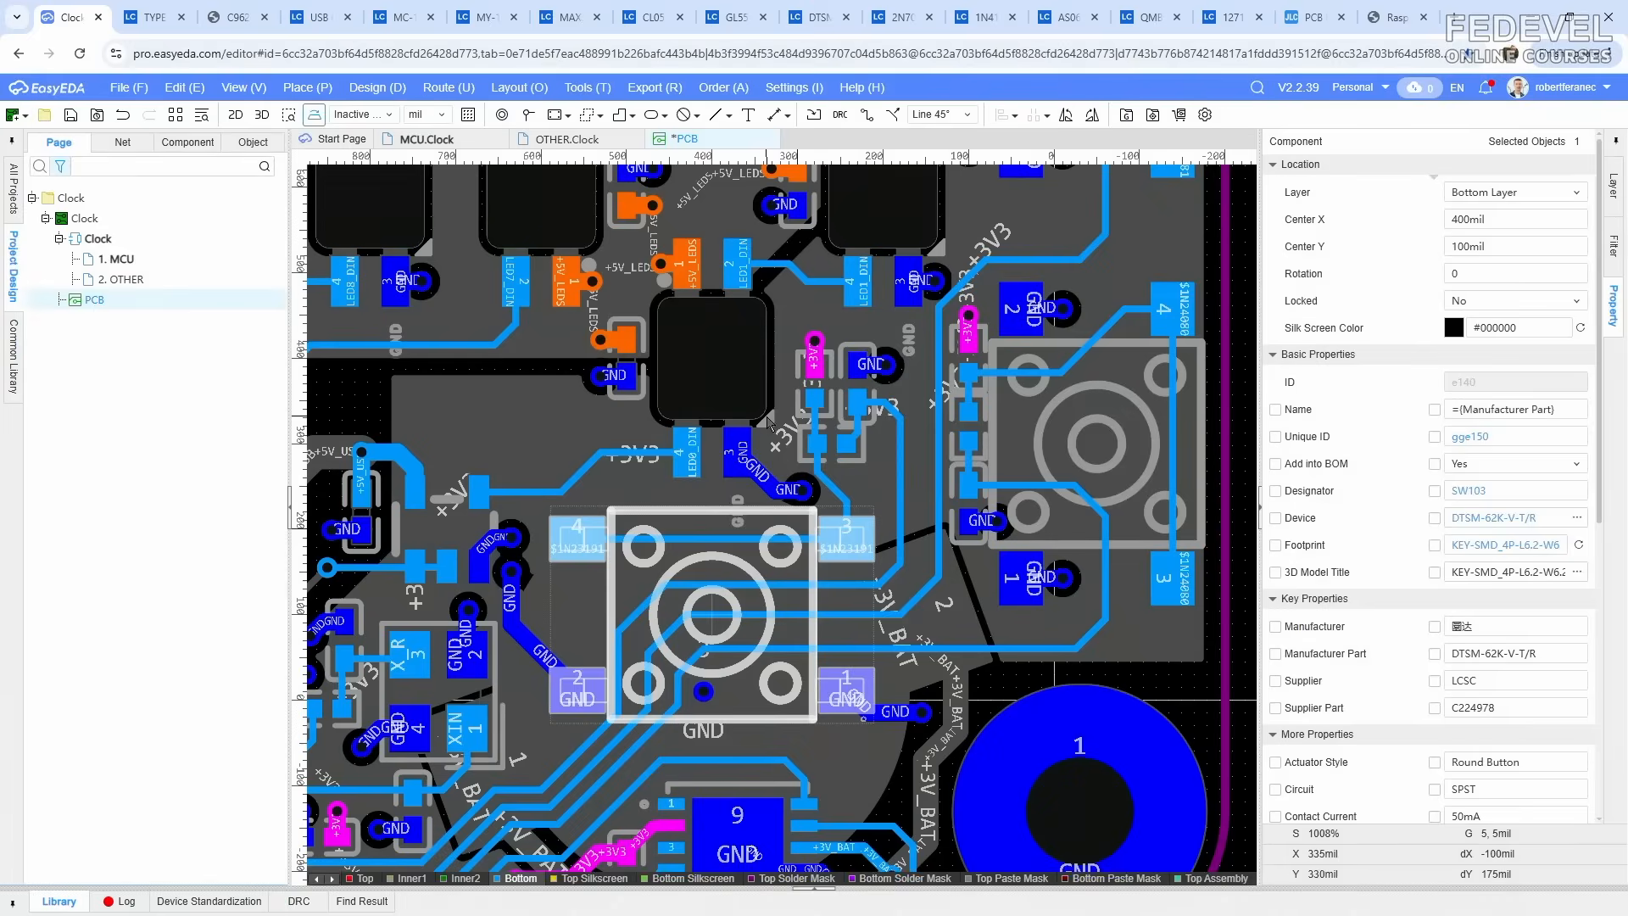
# Step: Make the Bottom Silkscreen Layer active and move the USR1 text onto the board just below pad 1 of button SW103
pyautogui.scroll(-1, 767, 422)
pyautogui.moveTo(1158, 246); pyautogui.dragTo(1147, 413)
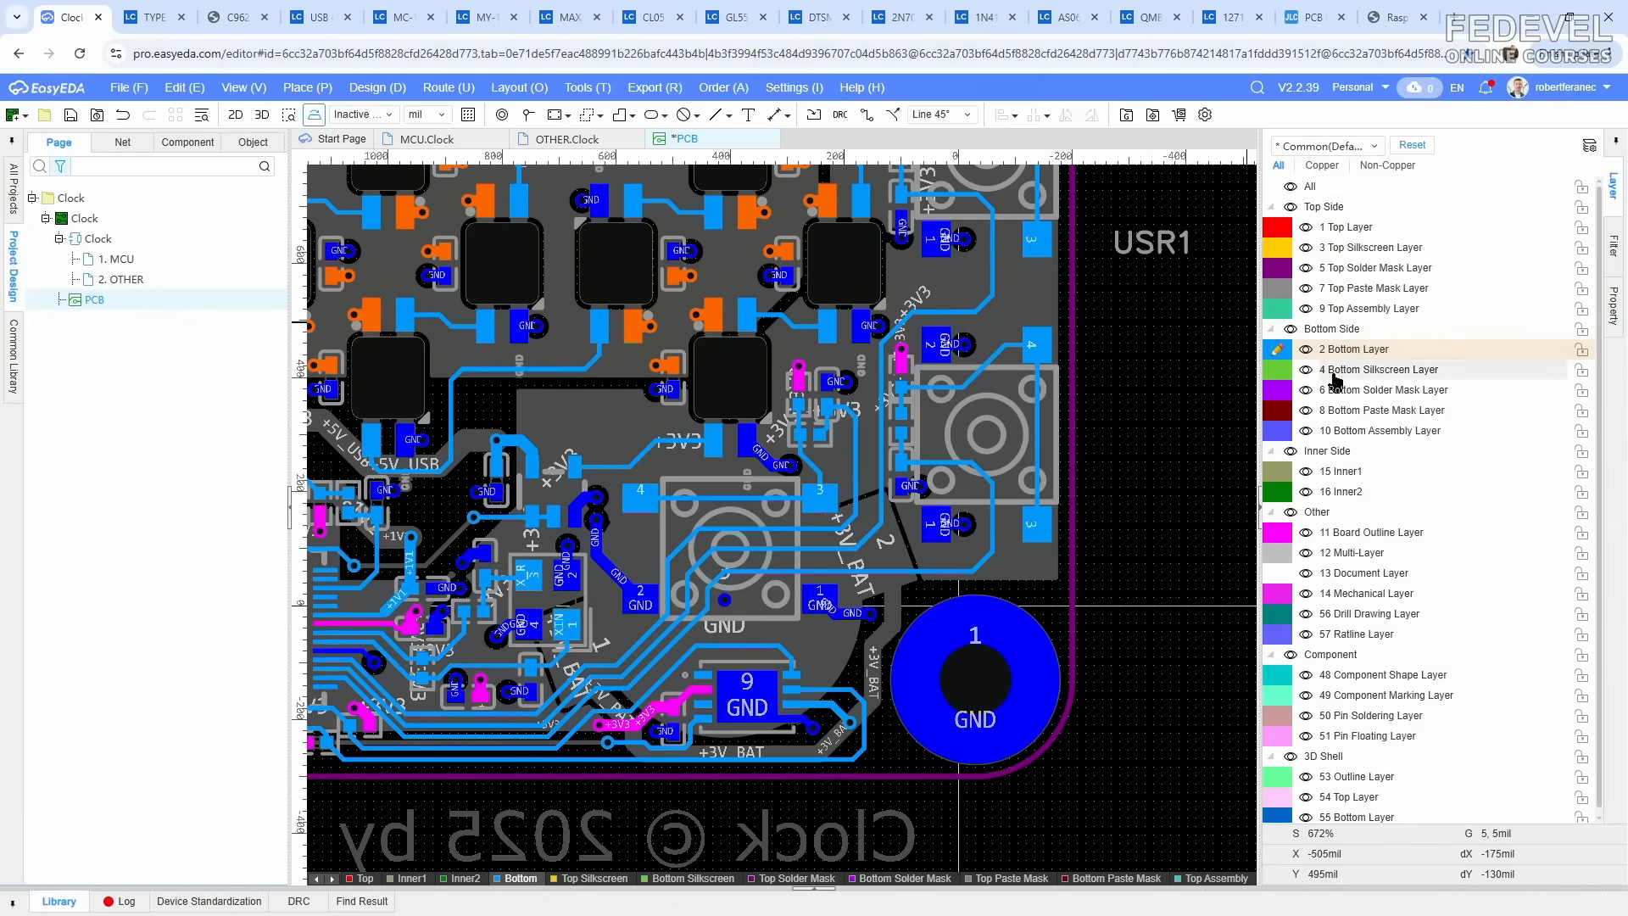
pyautogui.click(1365, 369)
pyautogui.moveTo(1154, 252); pyautogui.dragTo(894, 564)
pyautogui.hotkey('shift', 's')
pyautogui.hotkey('shift', 's')
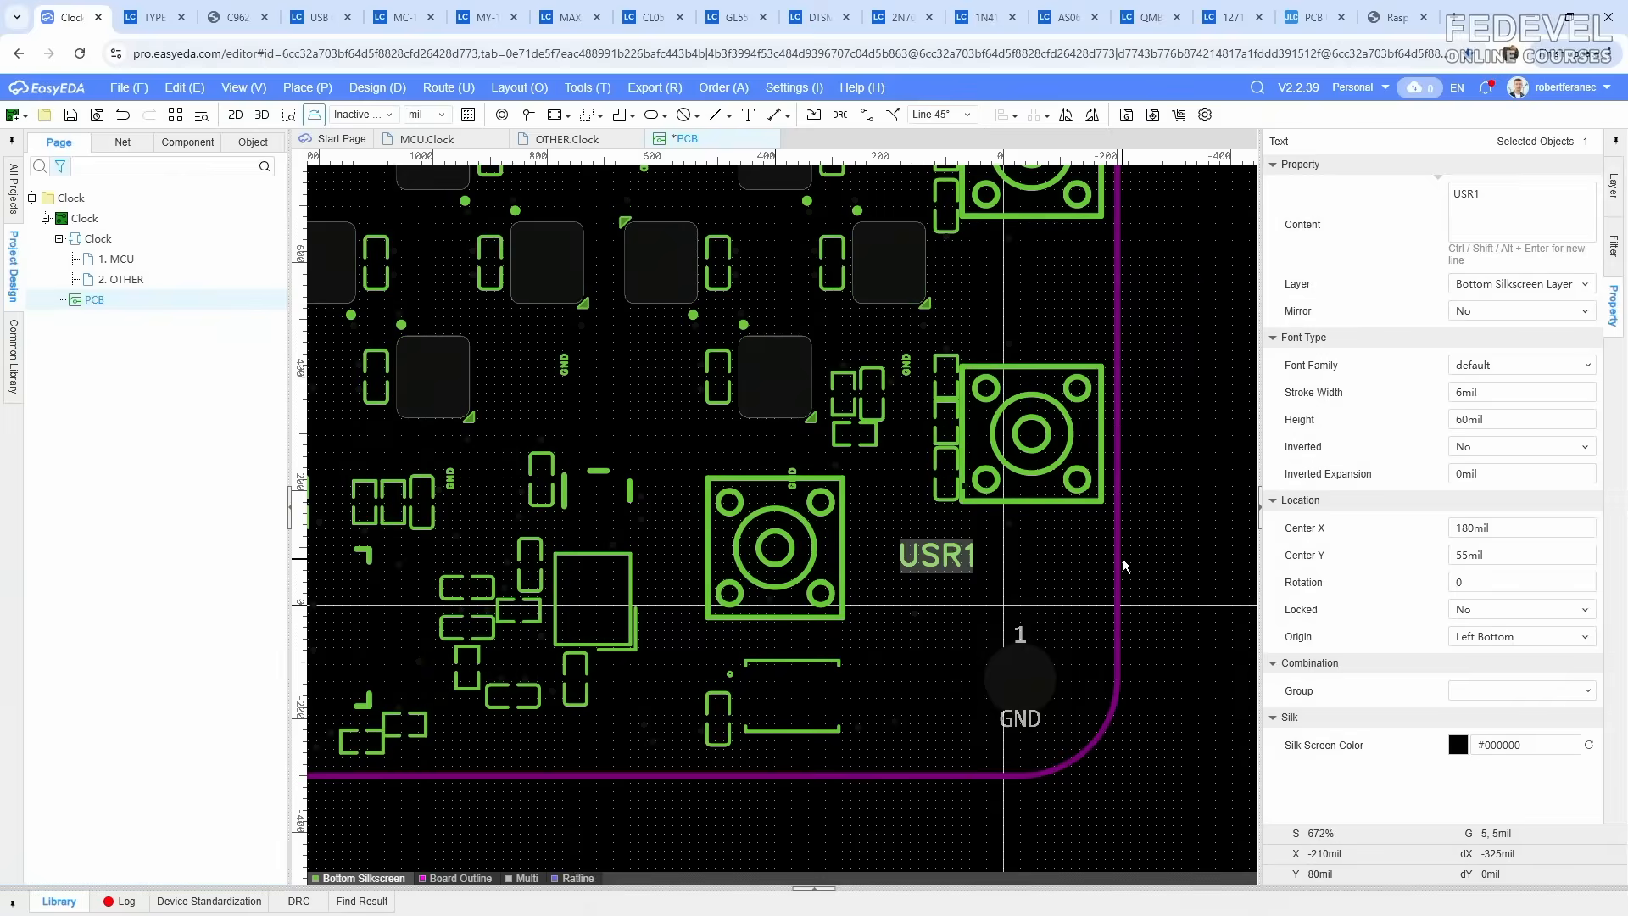
pyautogui.scroll(1, 950, 574)
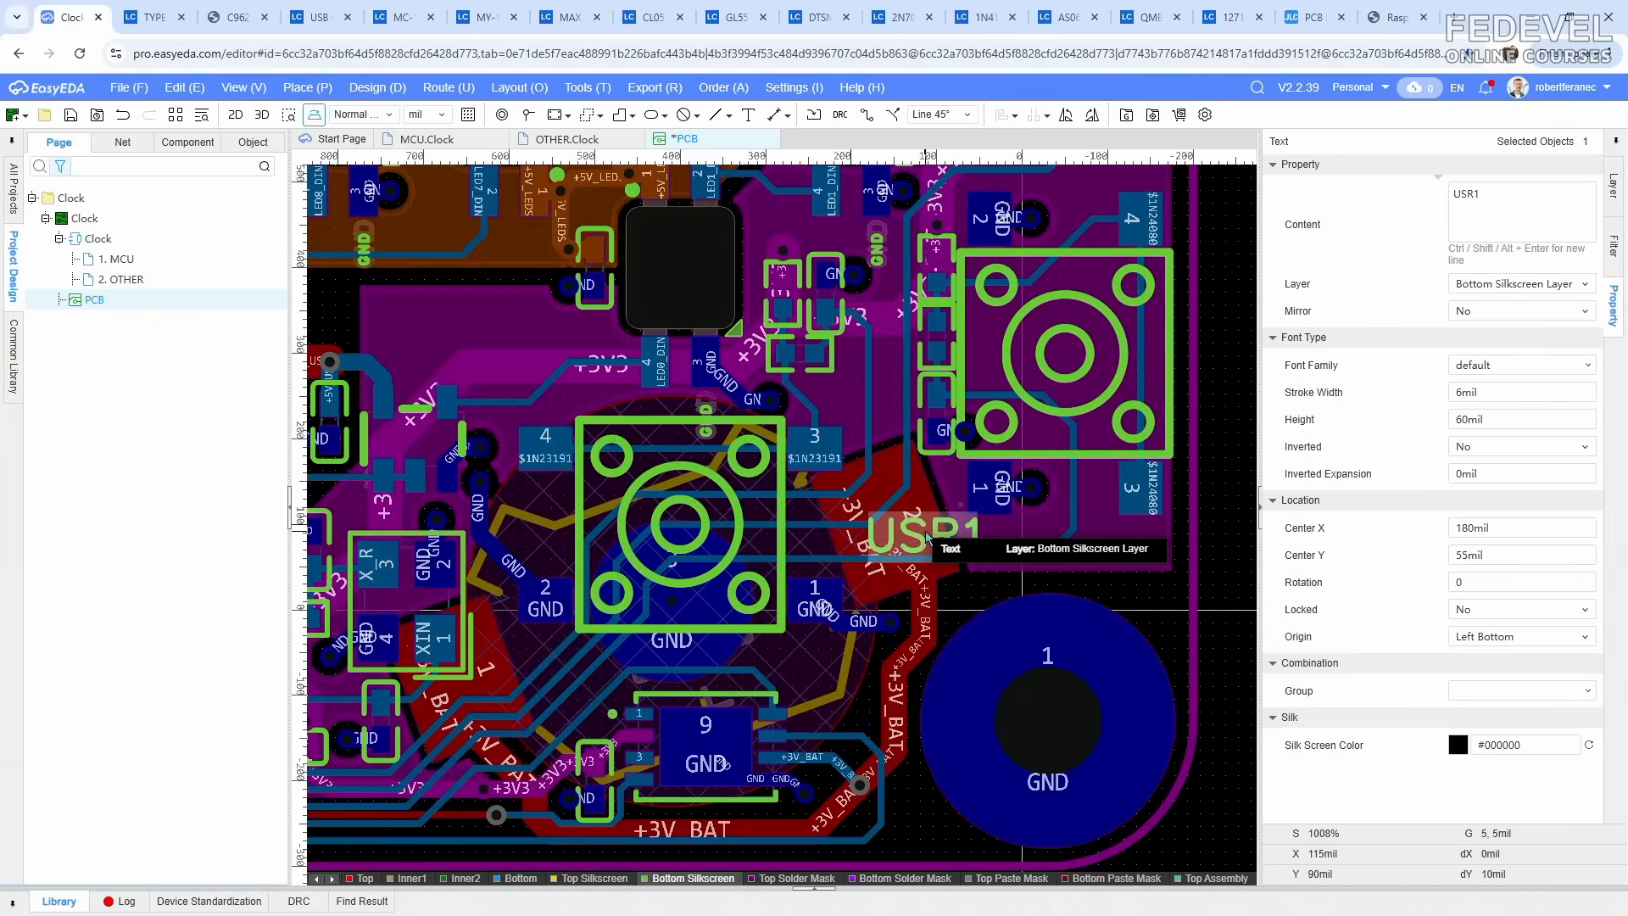
pyautogui.scroll(1, 925, 534)
pyautogui.moveTo(924, 529); pyautogui.dragTo(832, 728)
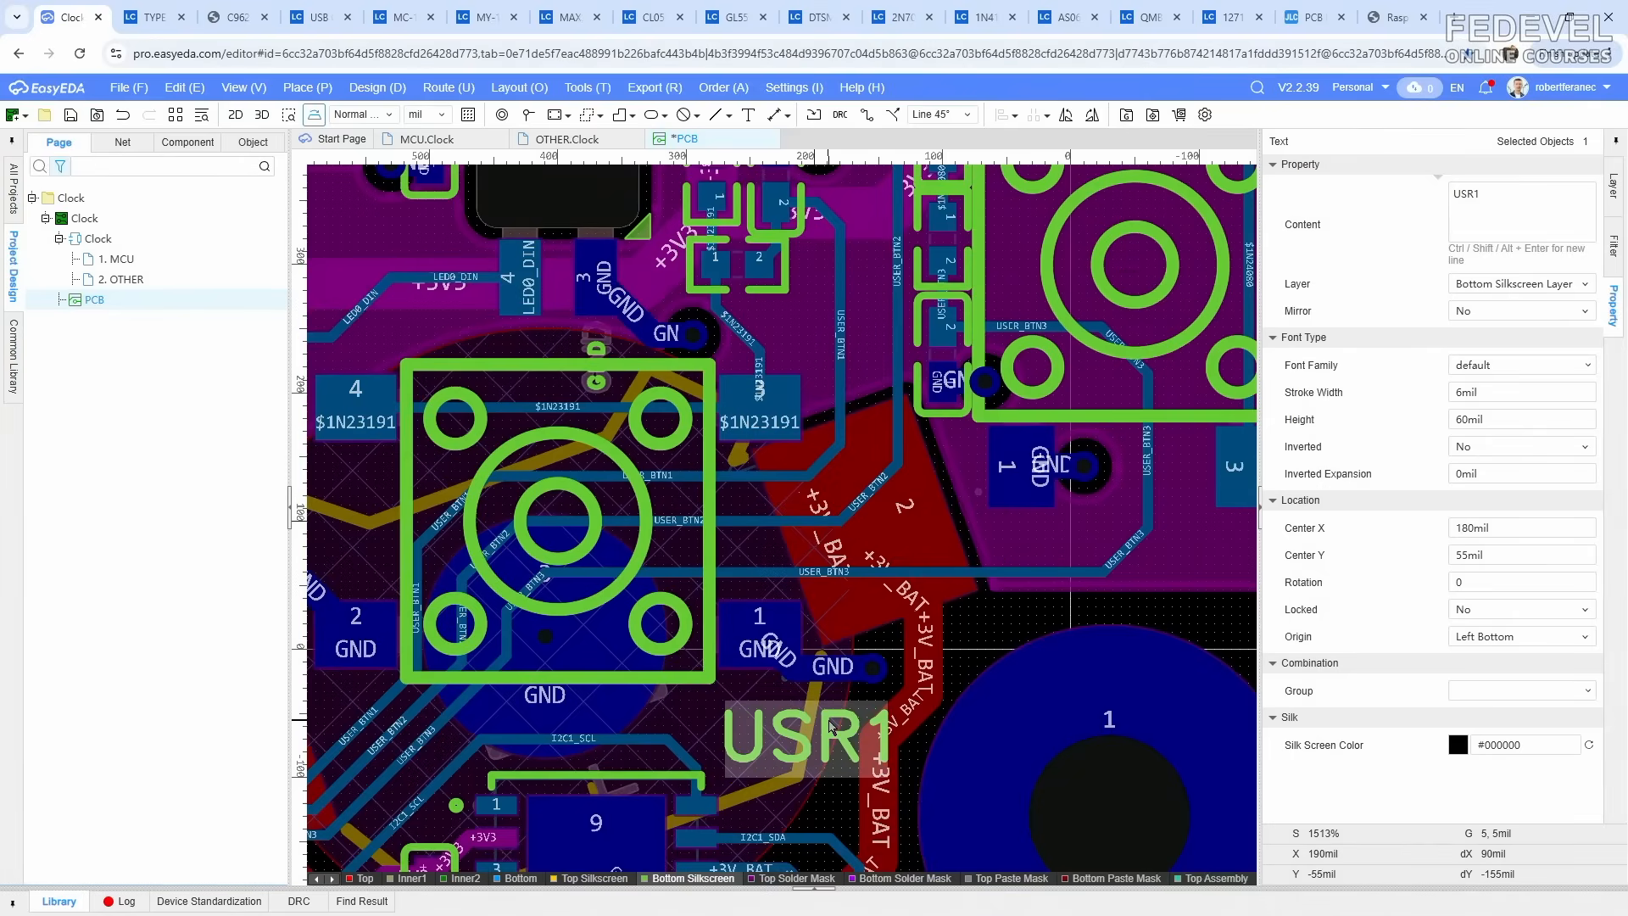
# Step: Copy the USR1 text and paste two copies outside the board edge, next to the two edge buttons
pyautogui.rightClick(831, 727)
pyautogui.click(797, 563)
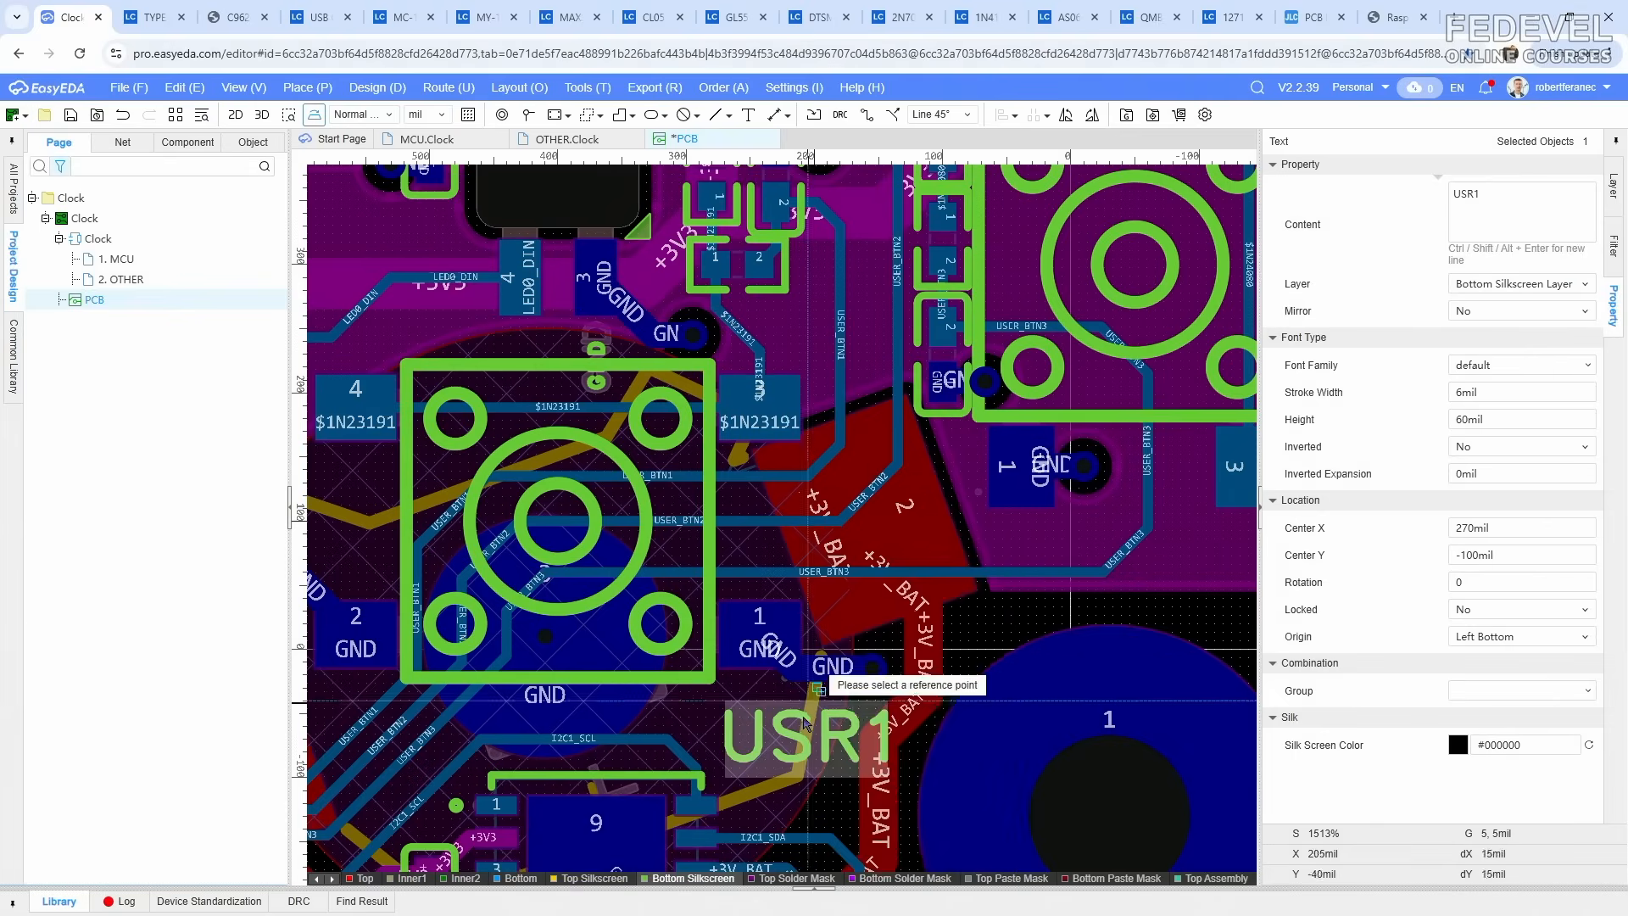
pyautogui.click(632, 674)
pyautogui.scroll(-2, 669, 687)
pyautogui.rightClick(1040, 539)
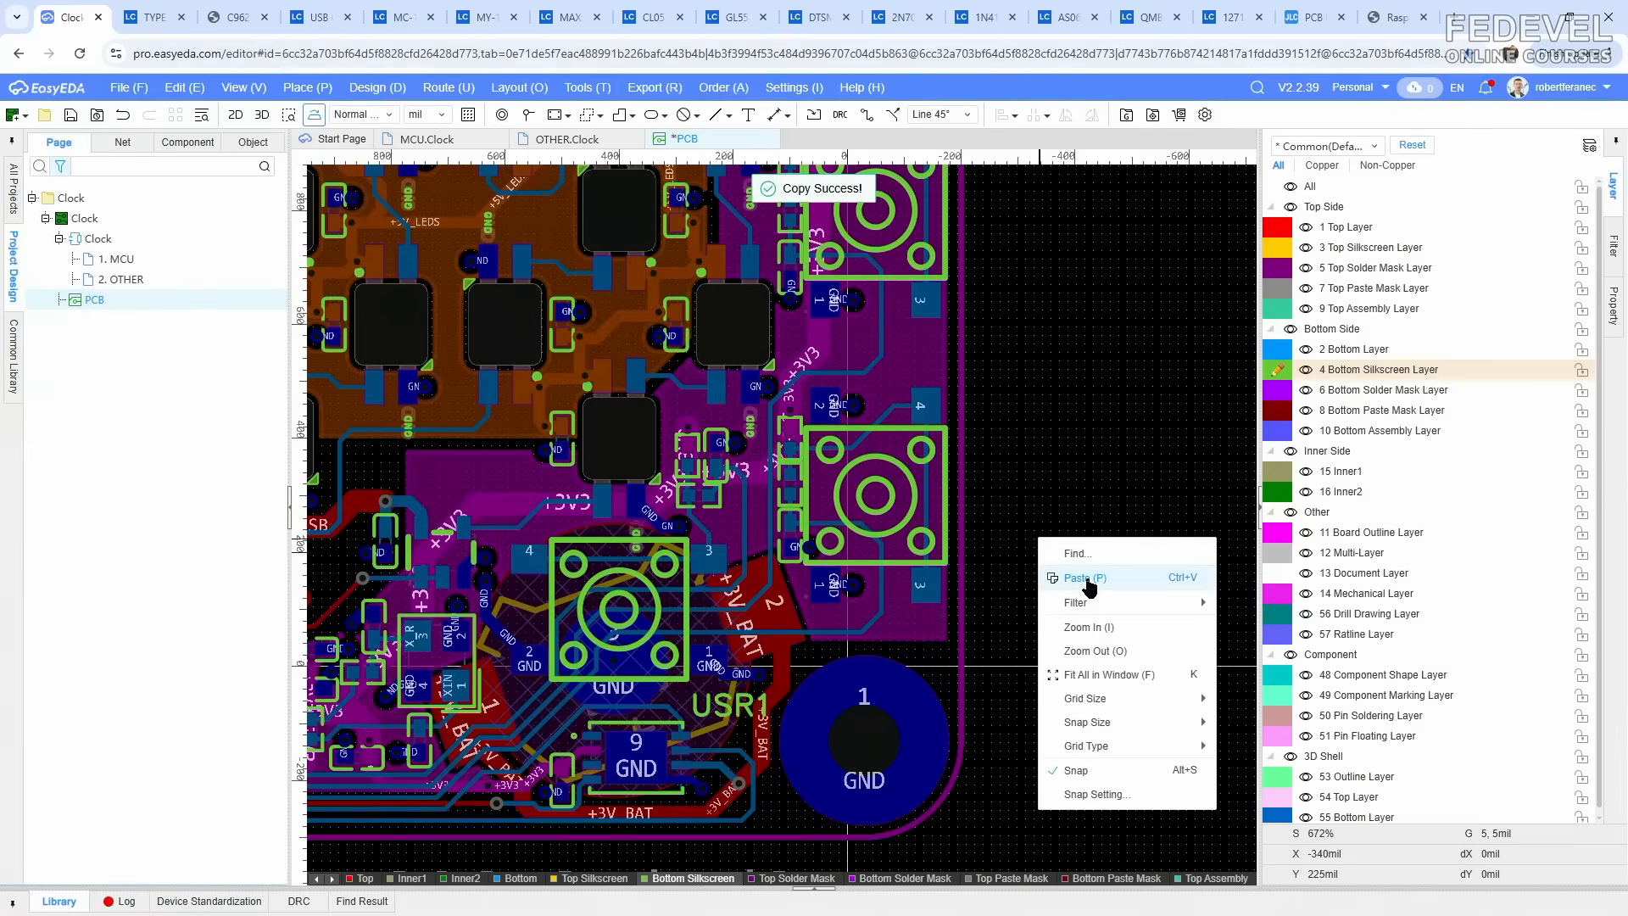
pyautogui.click(1077, 582)
pyautogui.click(1057, 520)
pyautogui.rightClick(1043, 407)
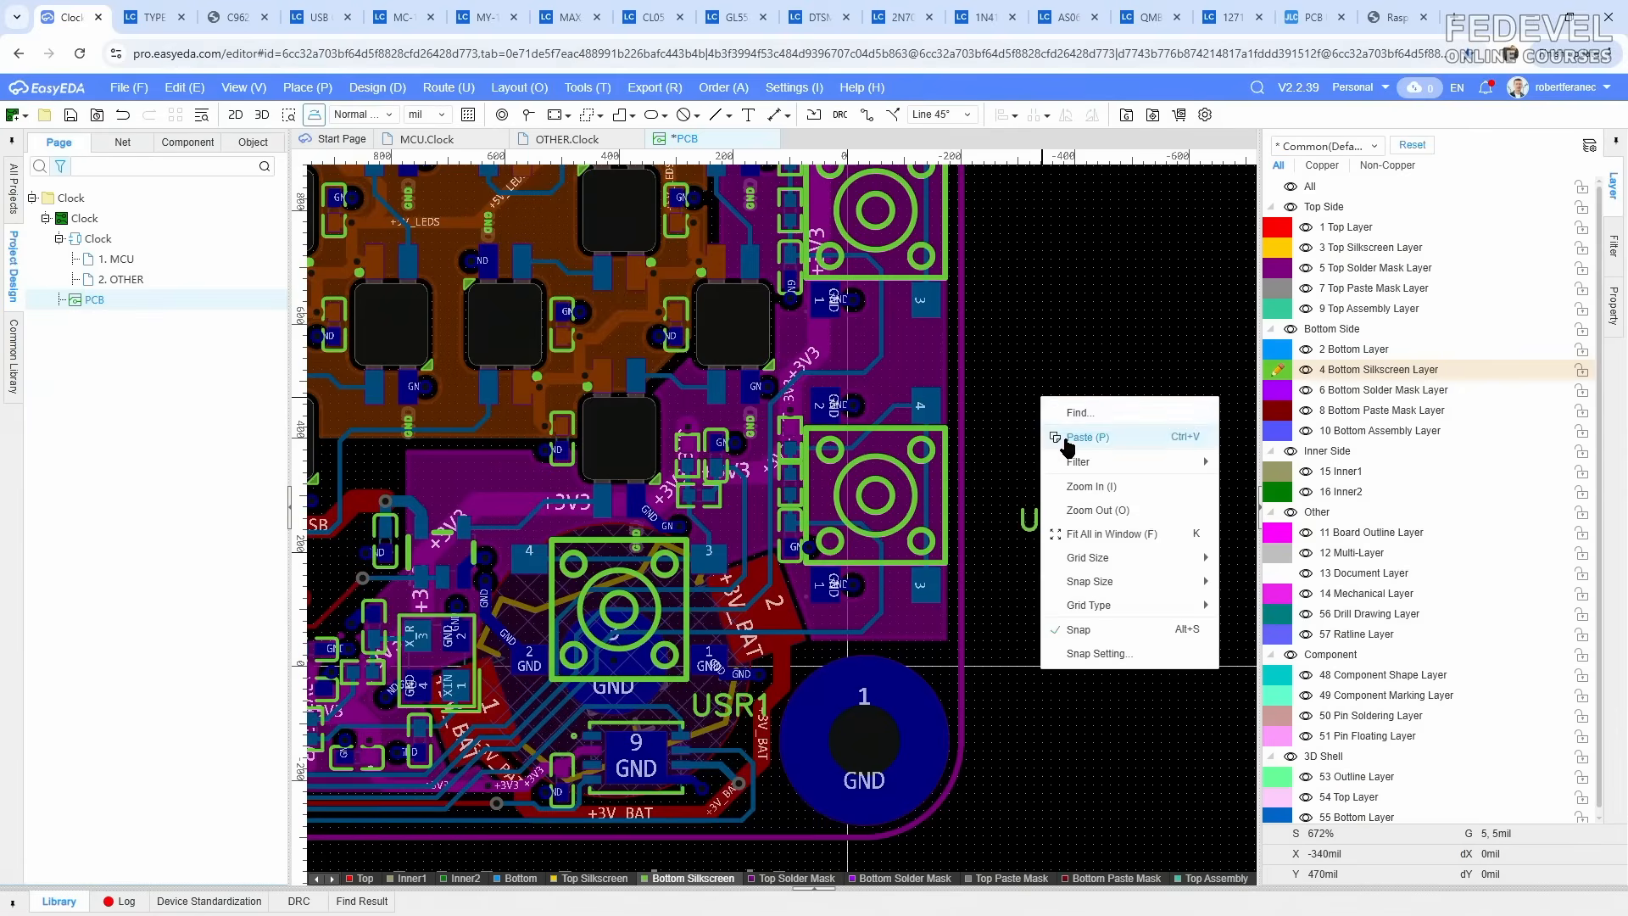
pyautogui.click(1057, 435)
pyautogui.click(1049, 368)
# Step: Change the lower pasted copy to USR3 and place it directly below the lower edge button
pyautogui.scroll(3, 914, 496)
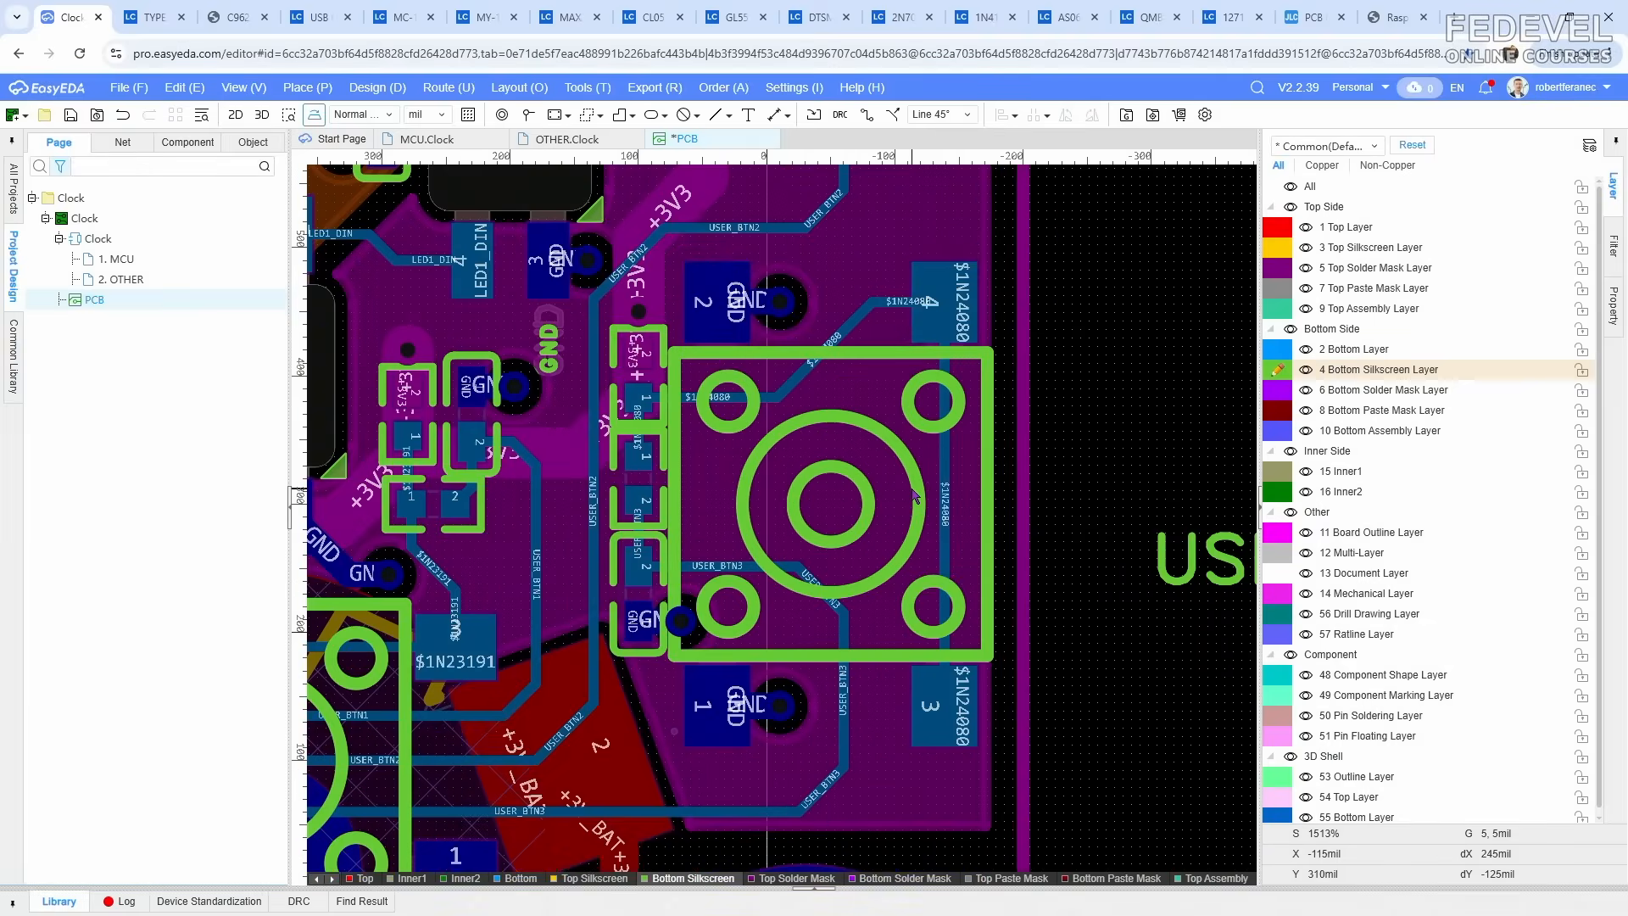
pyautogui.scroll(-2, 1111, 585)
pyautogui.click(1180, 575)
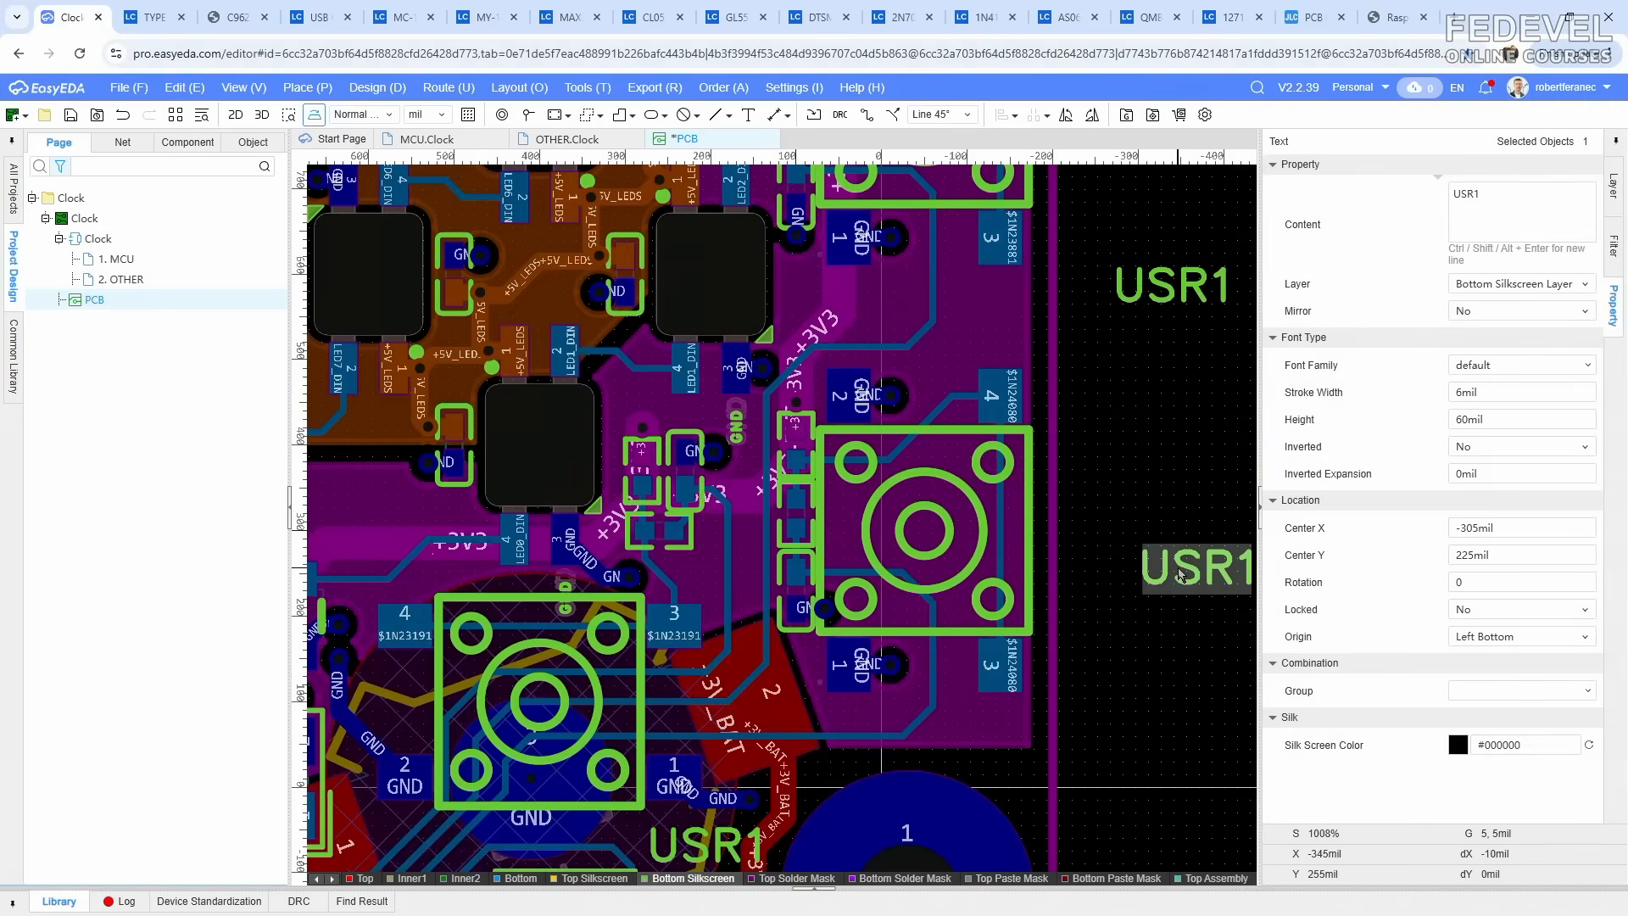
pyautogui.click(1500, 202)
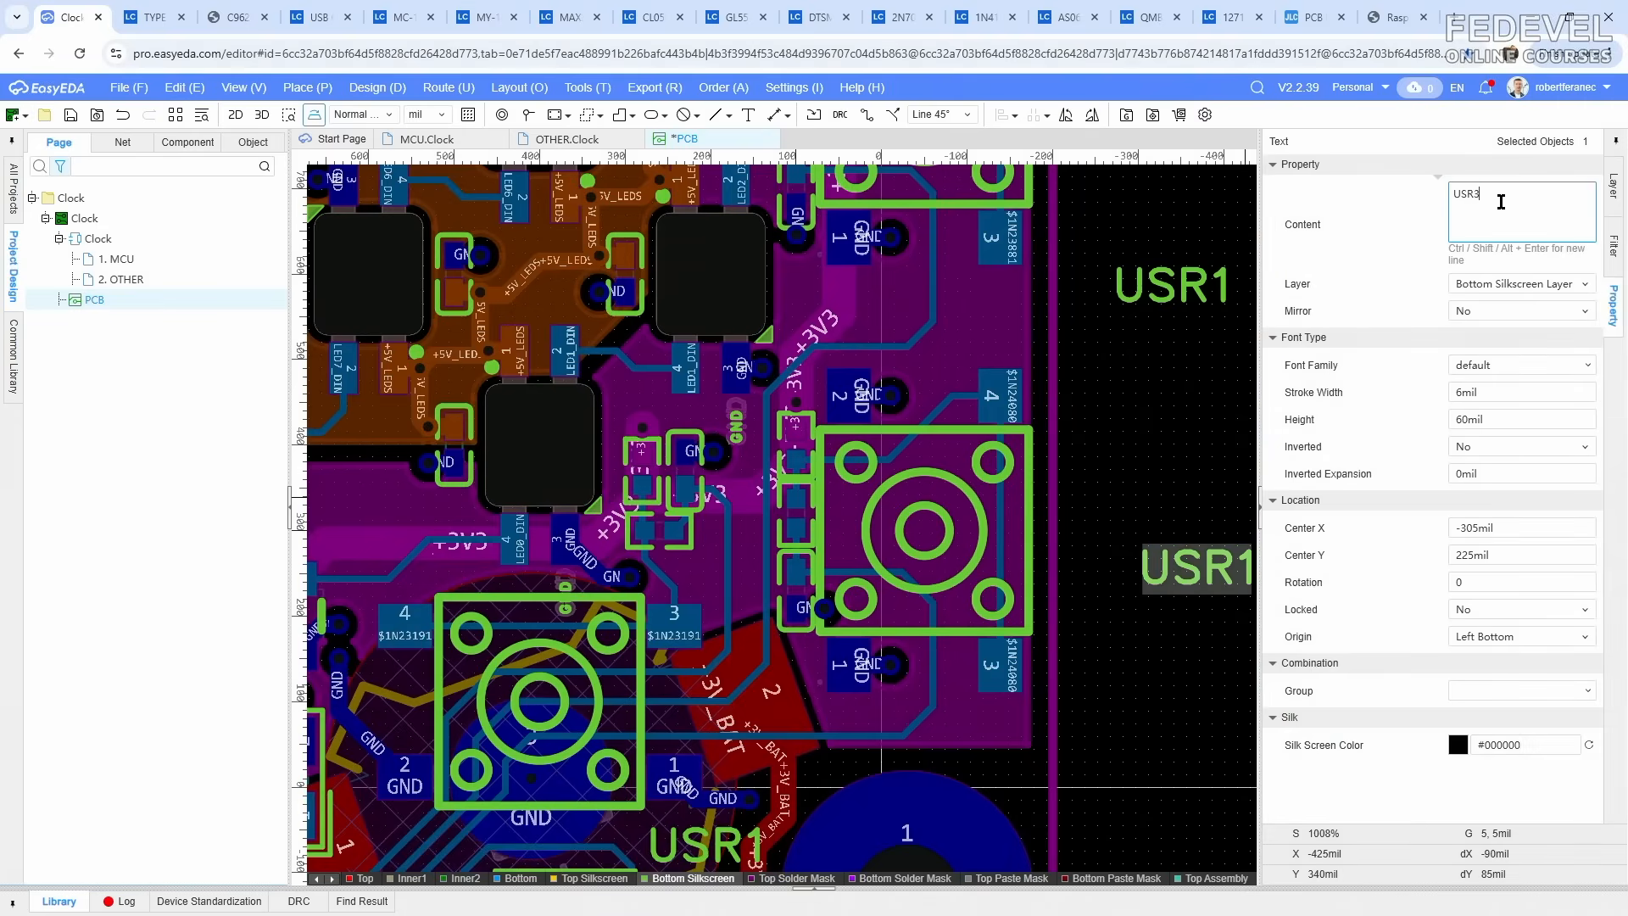
pyautogui.click(1164, 466)
pyautogui.moveTo(1181, 561); pyautogui.dragTo(903, 728)
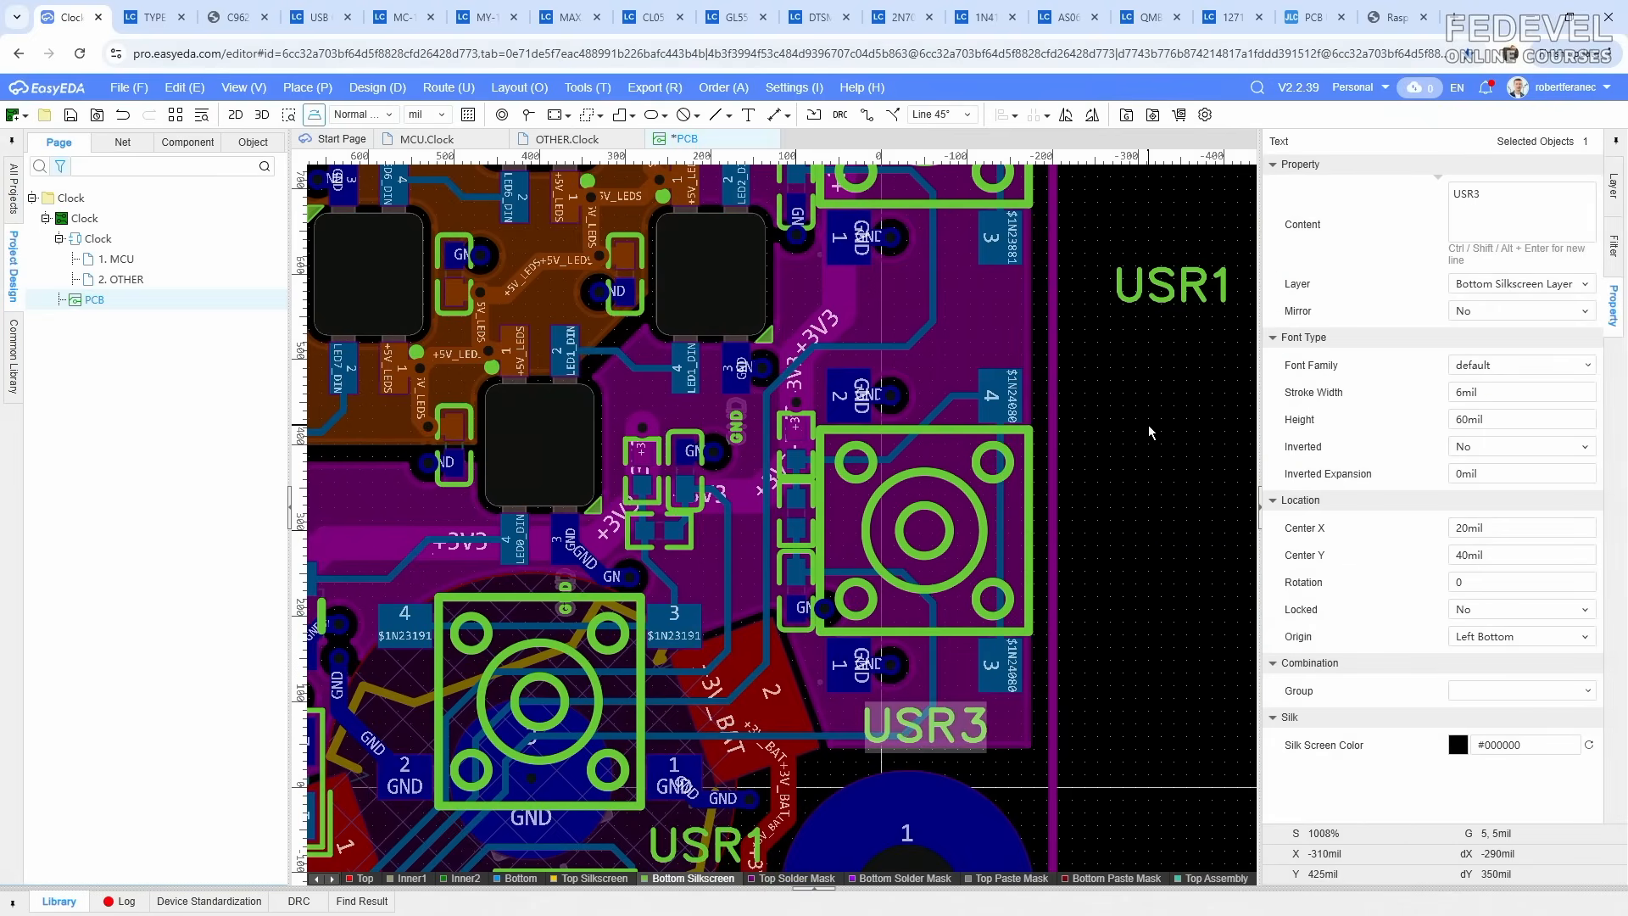
# Step: Change the remaining pasted copy to USR2 and place it between the two edge buttons, below the upper one
pyautogui.moveTo(1148, 425); pyautogui.dragTo(1042, 550, button='right')
pyautogui.click(1066, 410)
pyautogui.click(1507, 193)
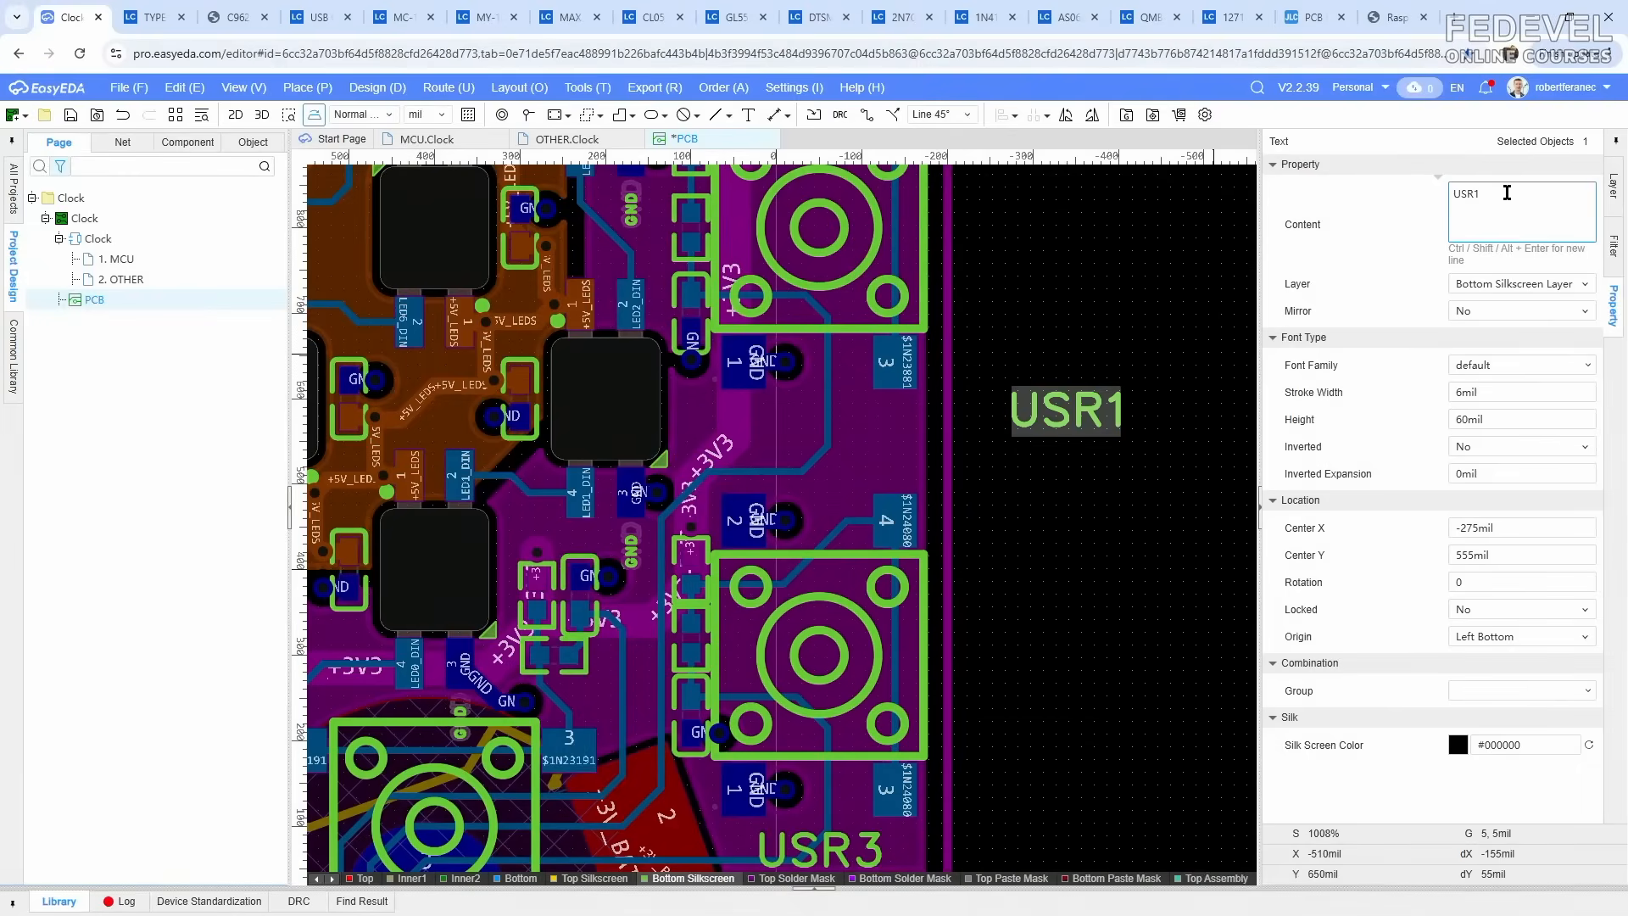
pyautogui.write('2')
pyautogui.moveTo(1075, 422); pyautogui.dragTo(830, 434)
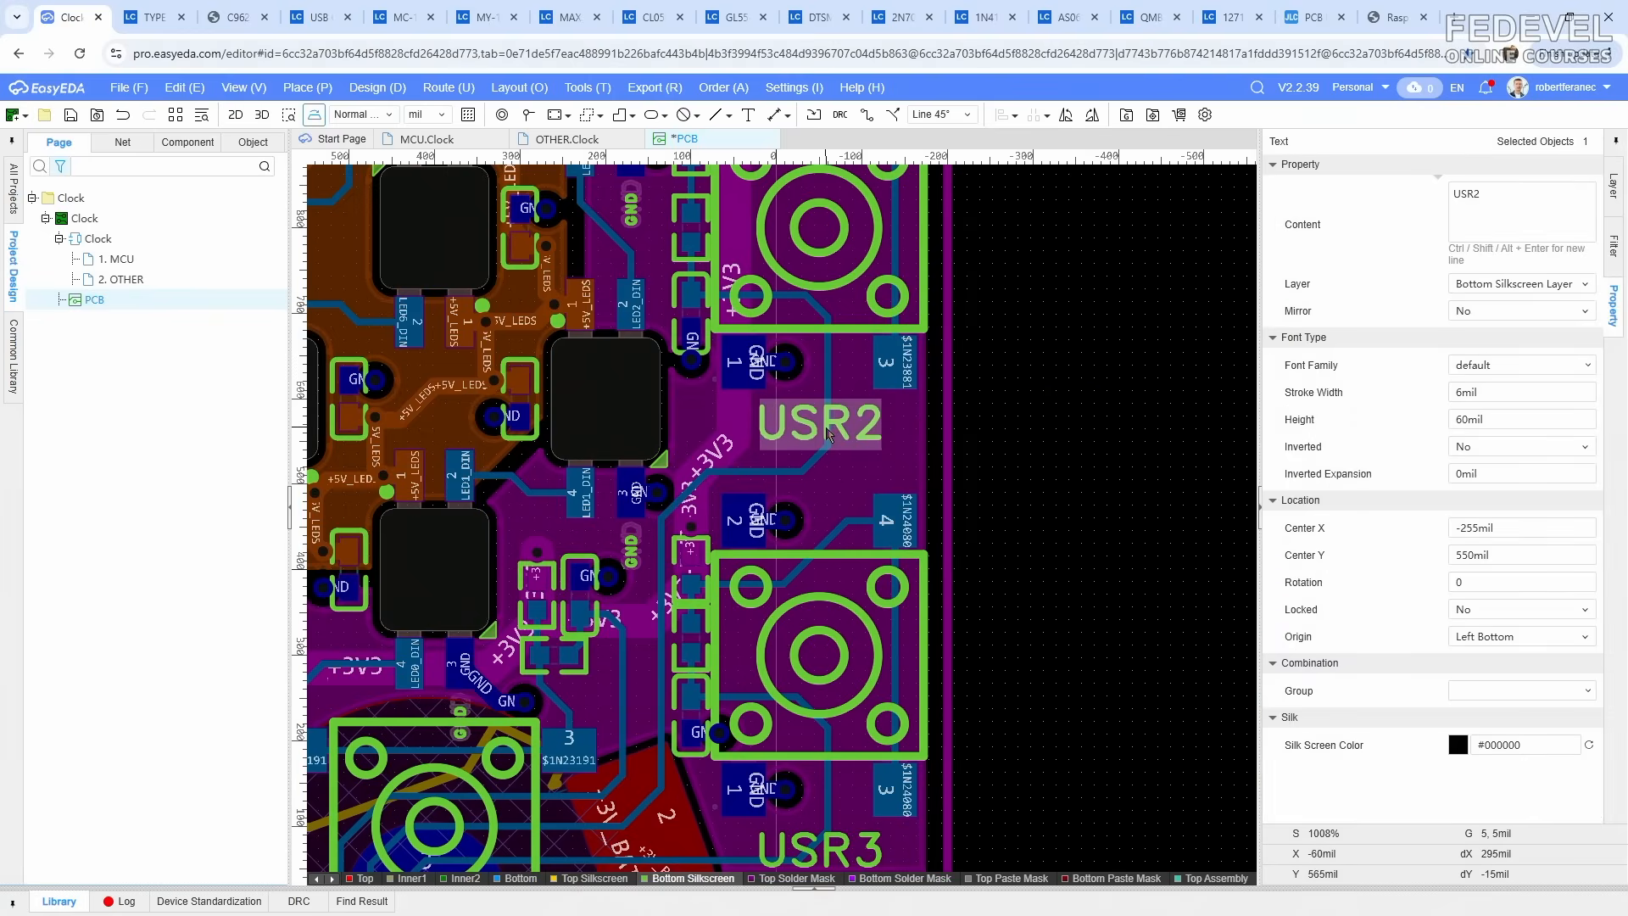
# Step: Compare both edge buttons with the MCU schematic to verify the USR2 and USR3 labels, and return to the PCB
pyautogui.moveTo(900, 410); pyautogui.dragTo(895, 469, button='right')
pyautogui.click(823, 305)
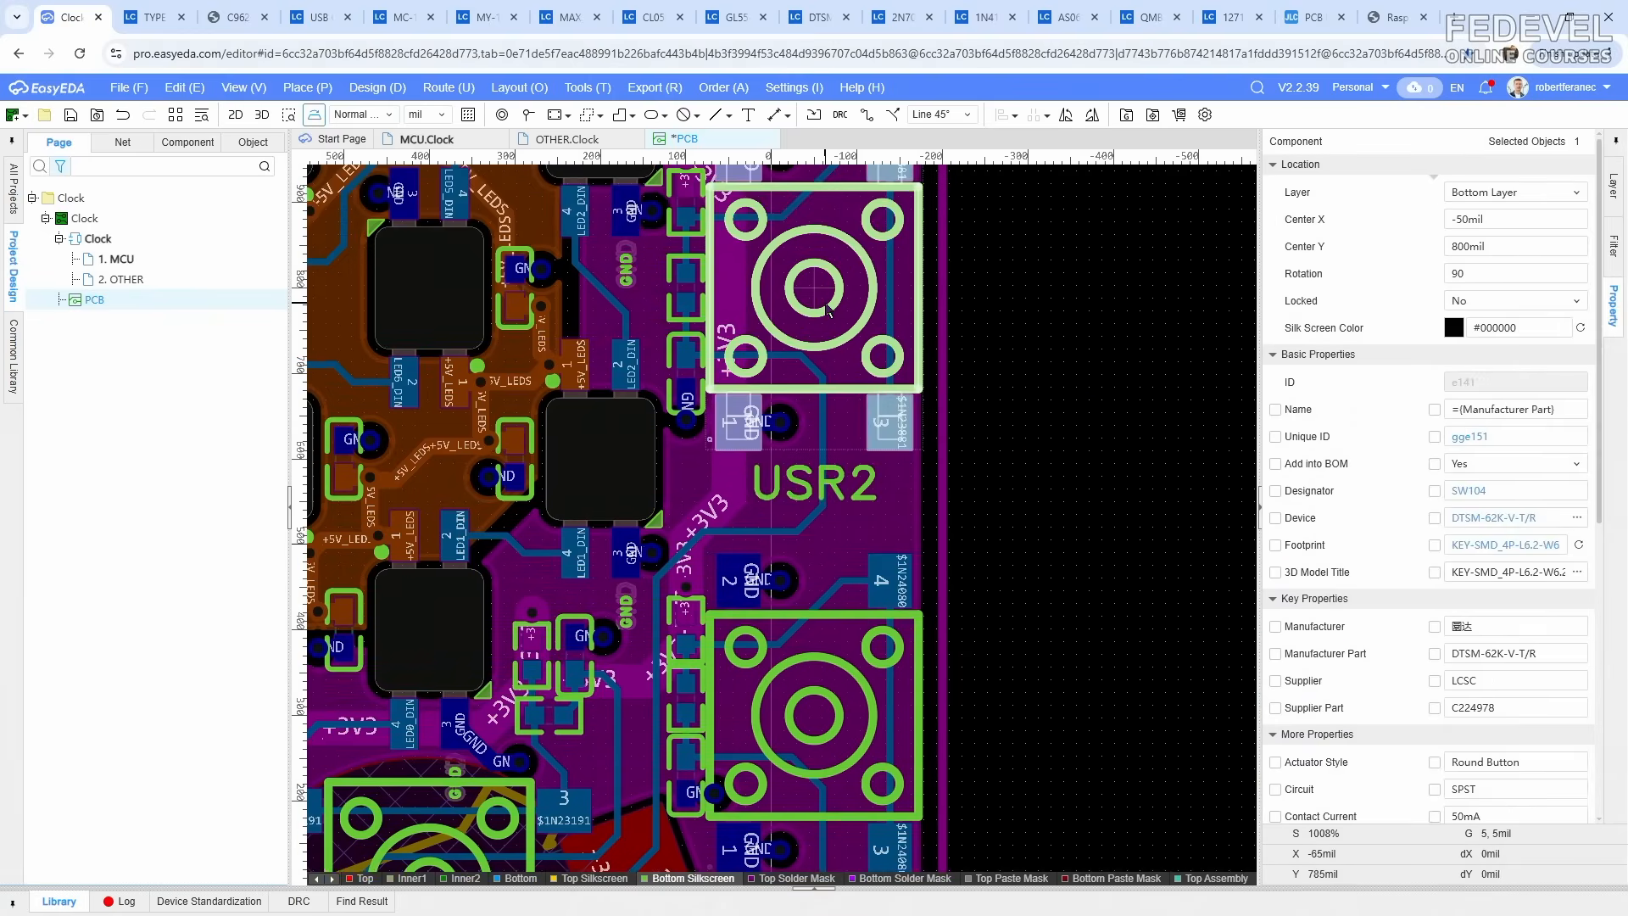
pyautogui.click(463, 139)
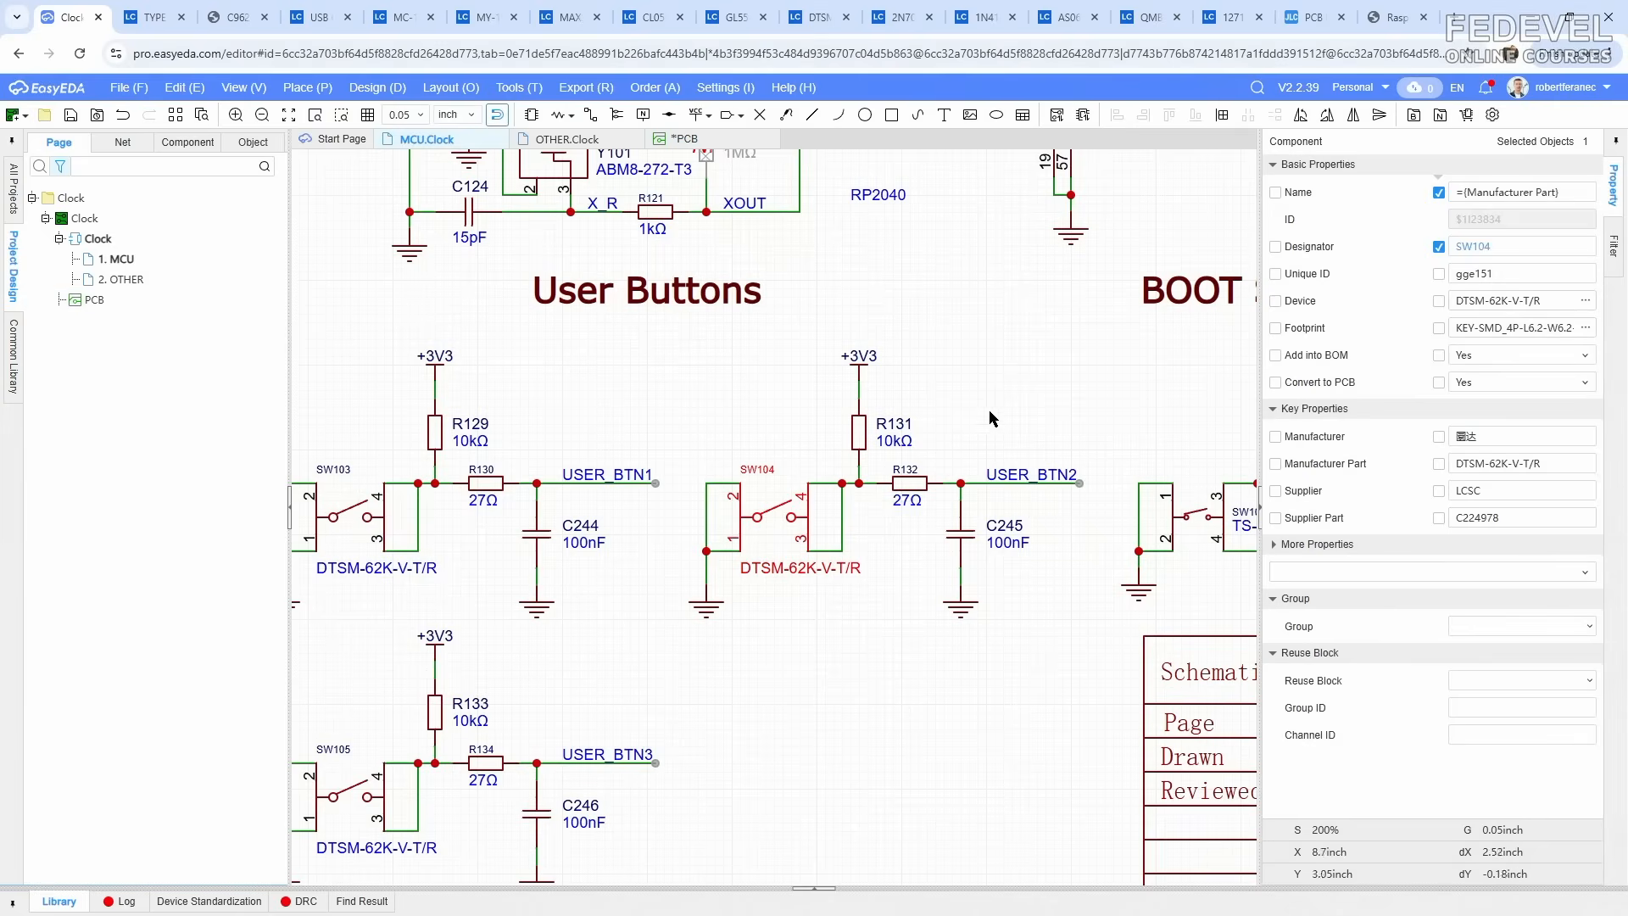
pyautogui.click(683, 139)
pyautogui.click(438, 144)
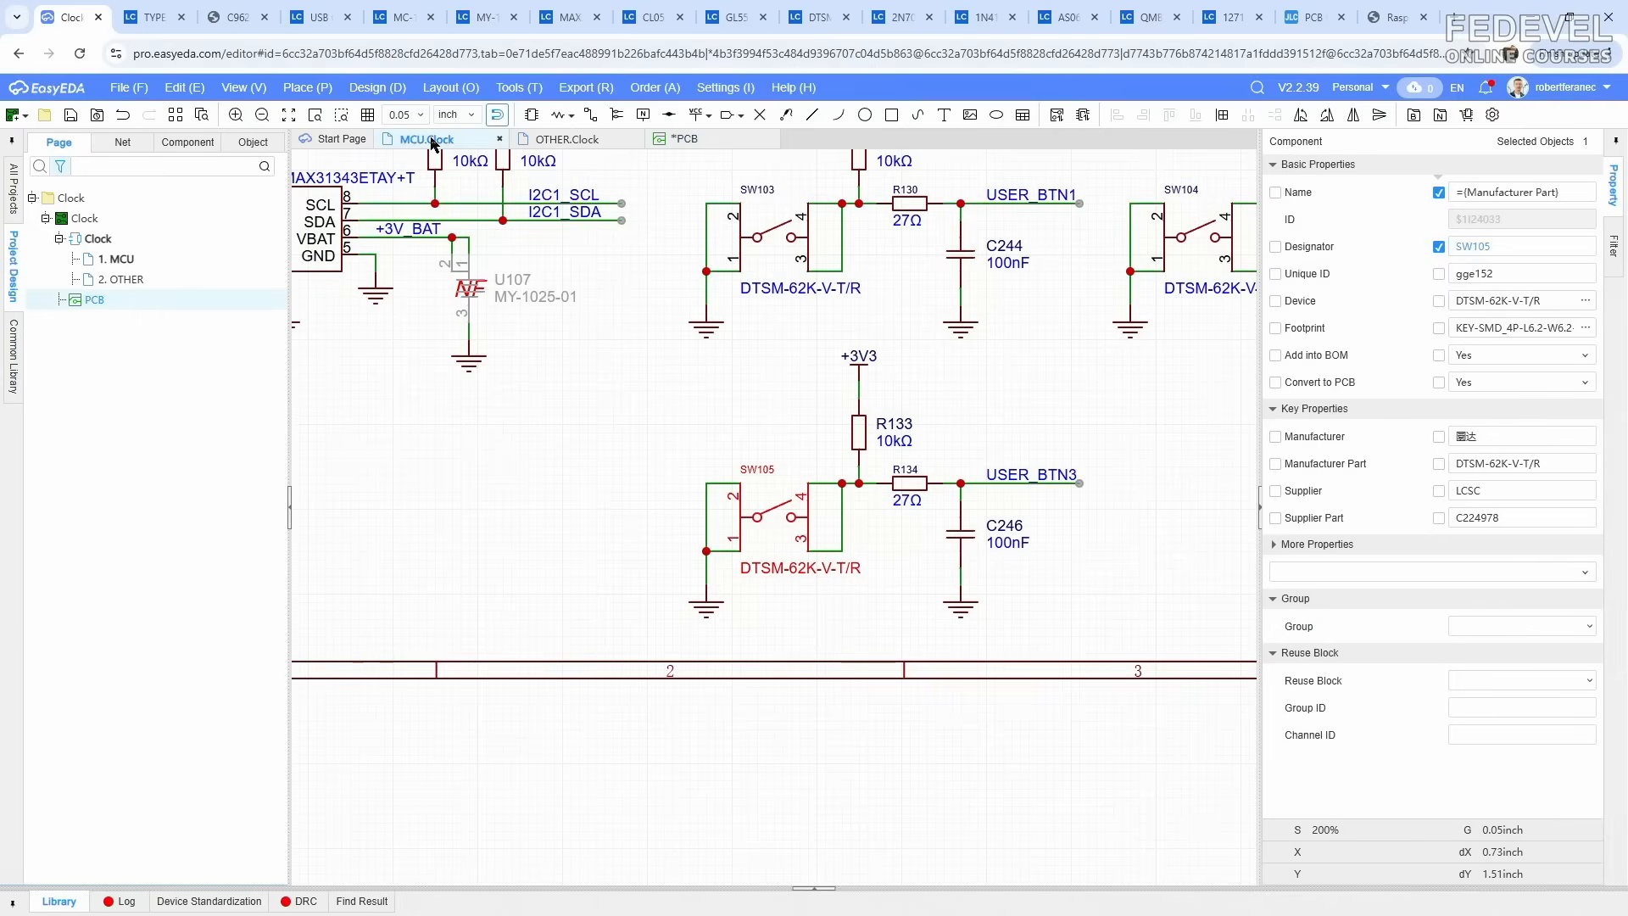
pyautogui.click(678, 140)
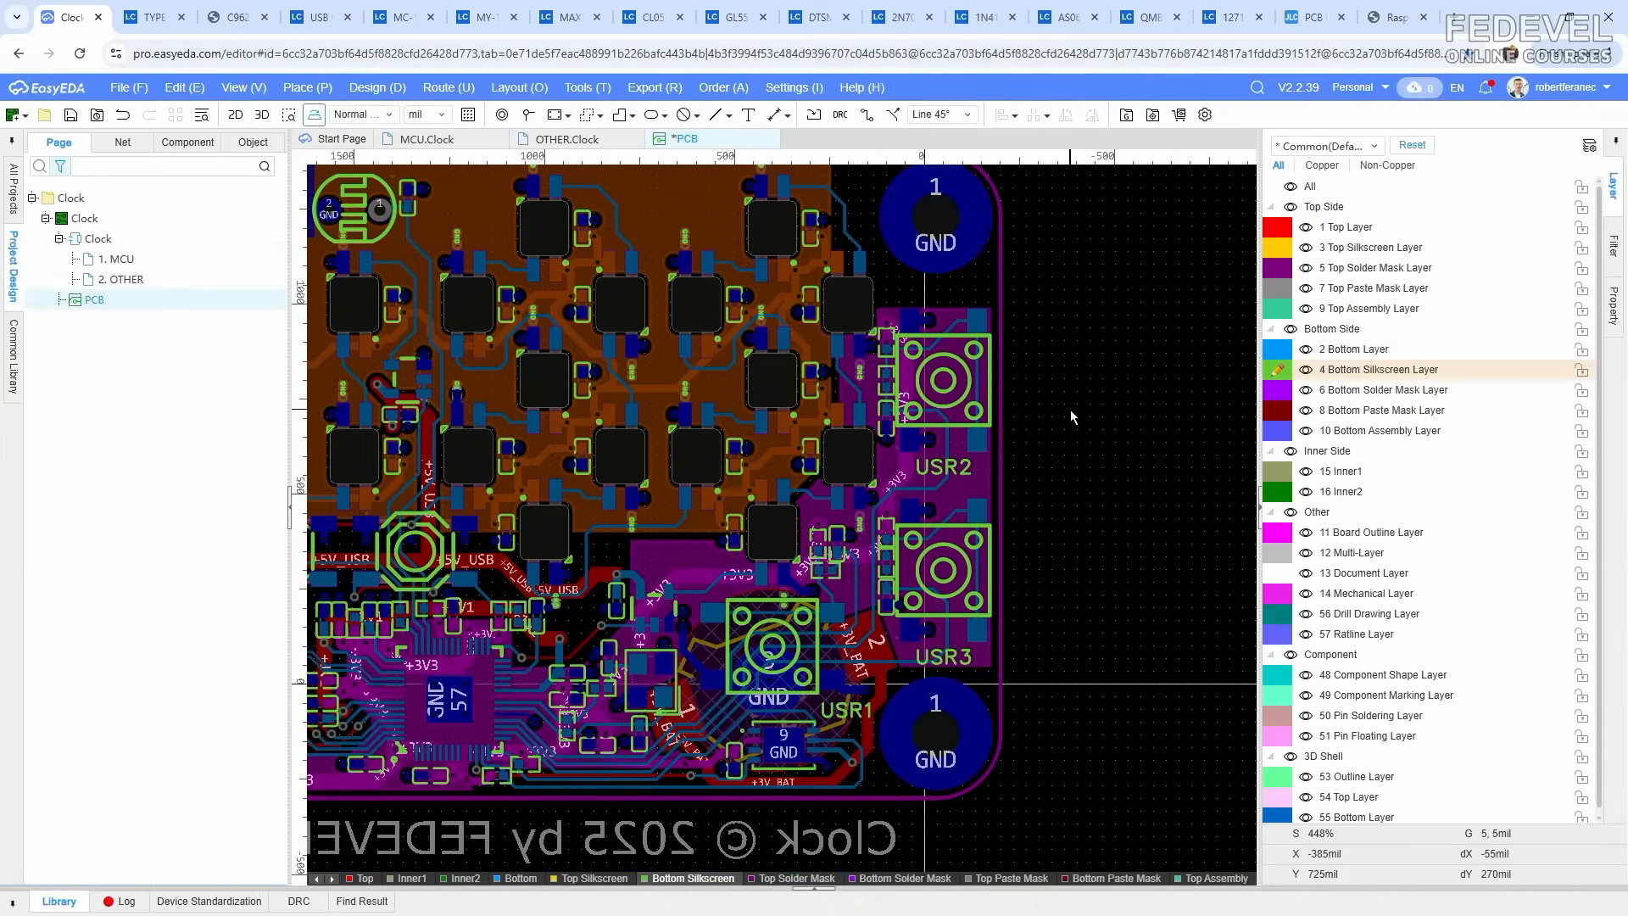
# Step: Paste another copy of the USR1 text just above the board's upper edge, near the light sensor
pyautogui.rightClick(1070, 410)
pyautogui.click(1102, 443)
pyautogui.scroll(-1, 1100, 423)
pyautogui.scroll(2, 829, 308)
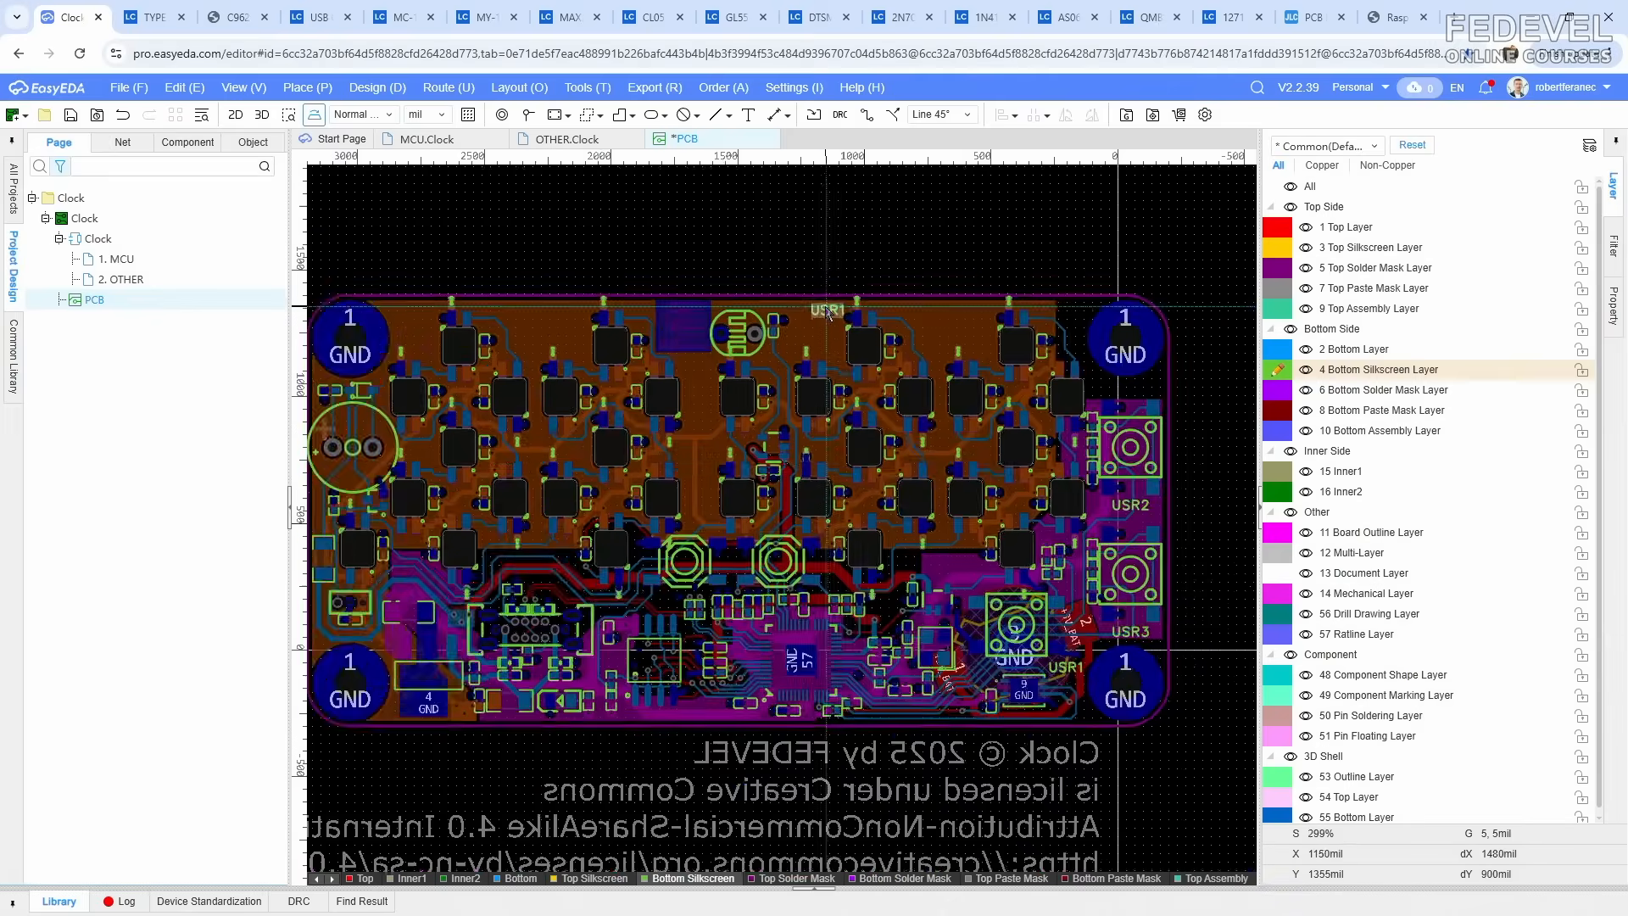
pyautogui.click(798, 258)
# Step: Change the new copy's content to LIGHT SENSOR on two lines and move it onto the board beside the light sensor
pyautogui.click(1536, 197)
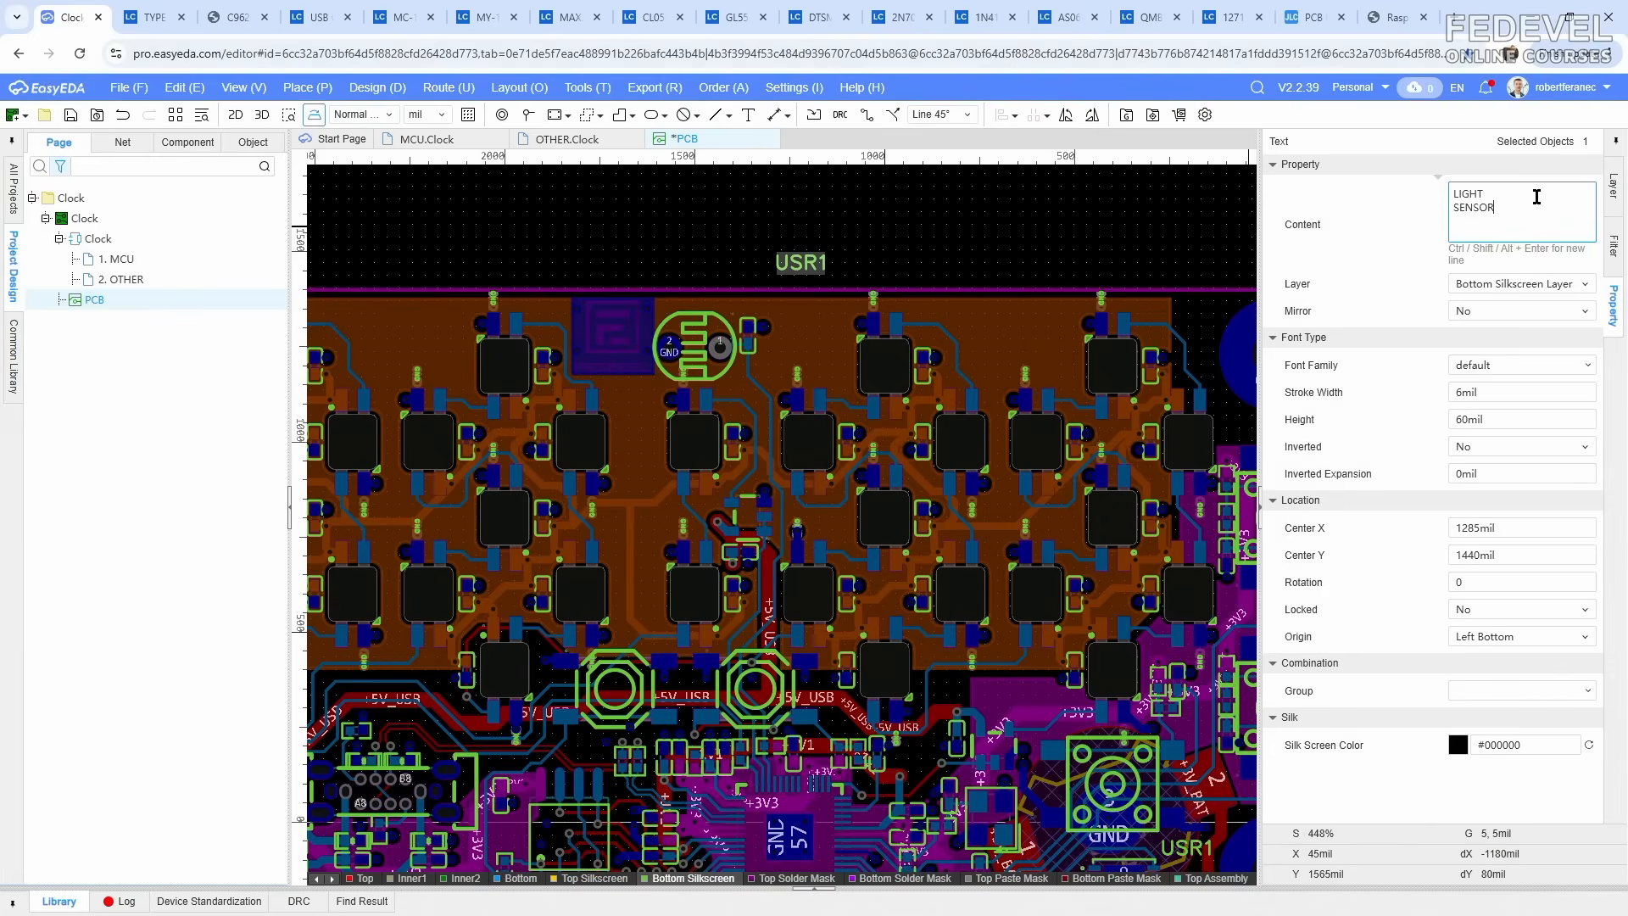
pyautogui.press('Return')
pyautogui.scroll(2, 795, 370)
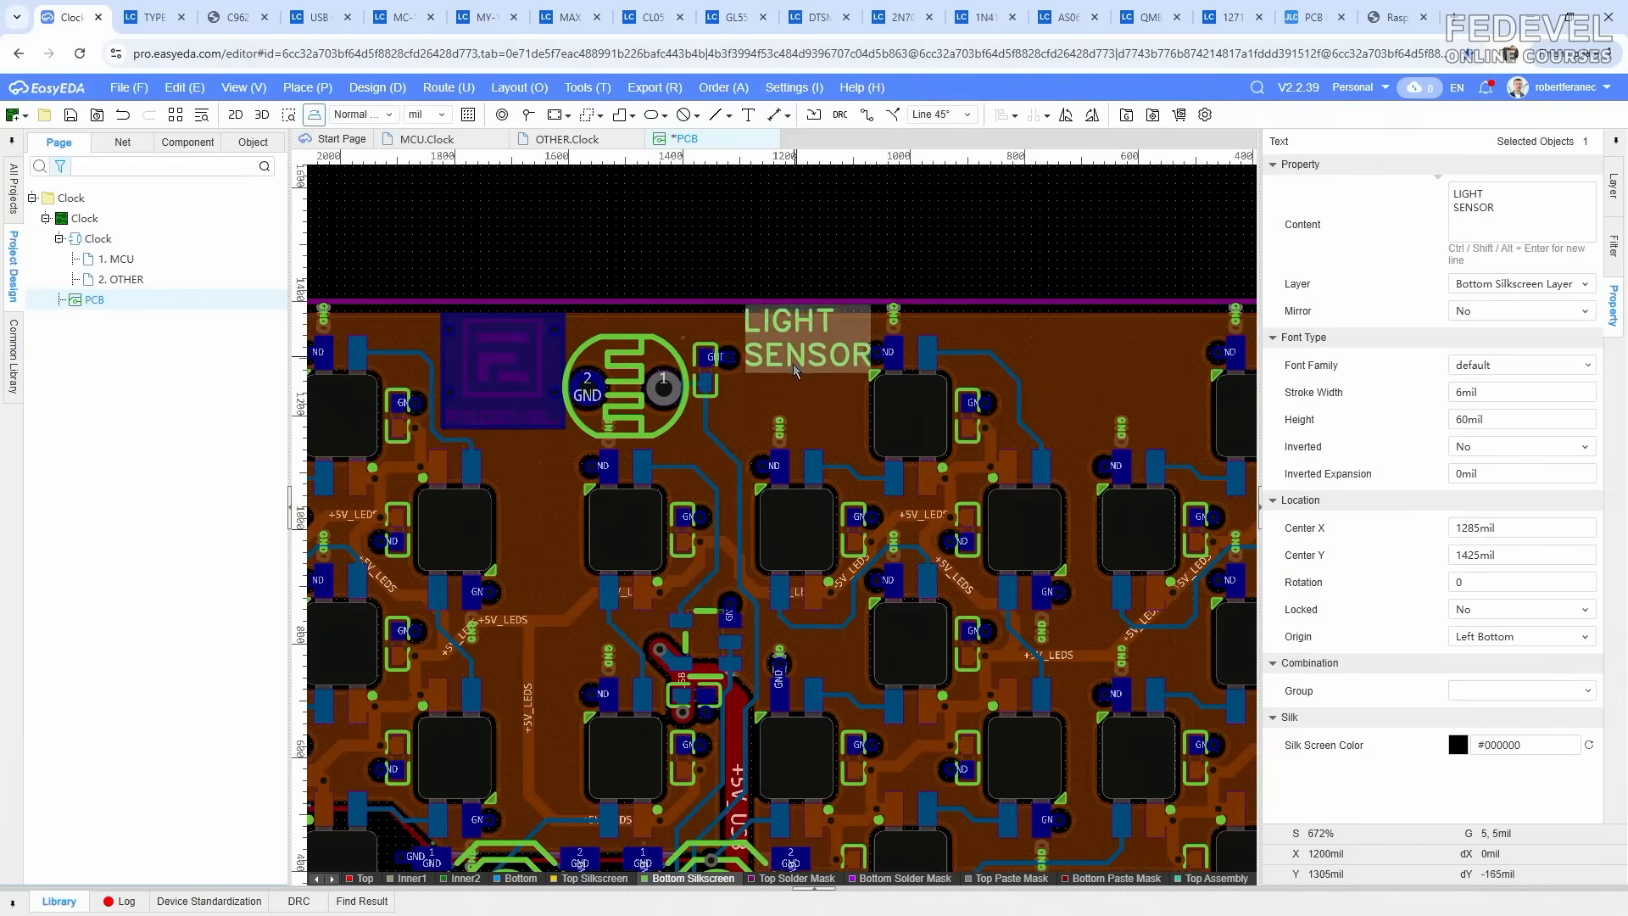
pyautogui.moveTo(796, 371); pyautogui.dragTo(787, 404)
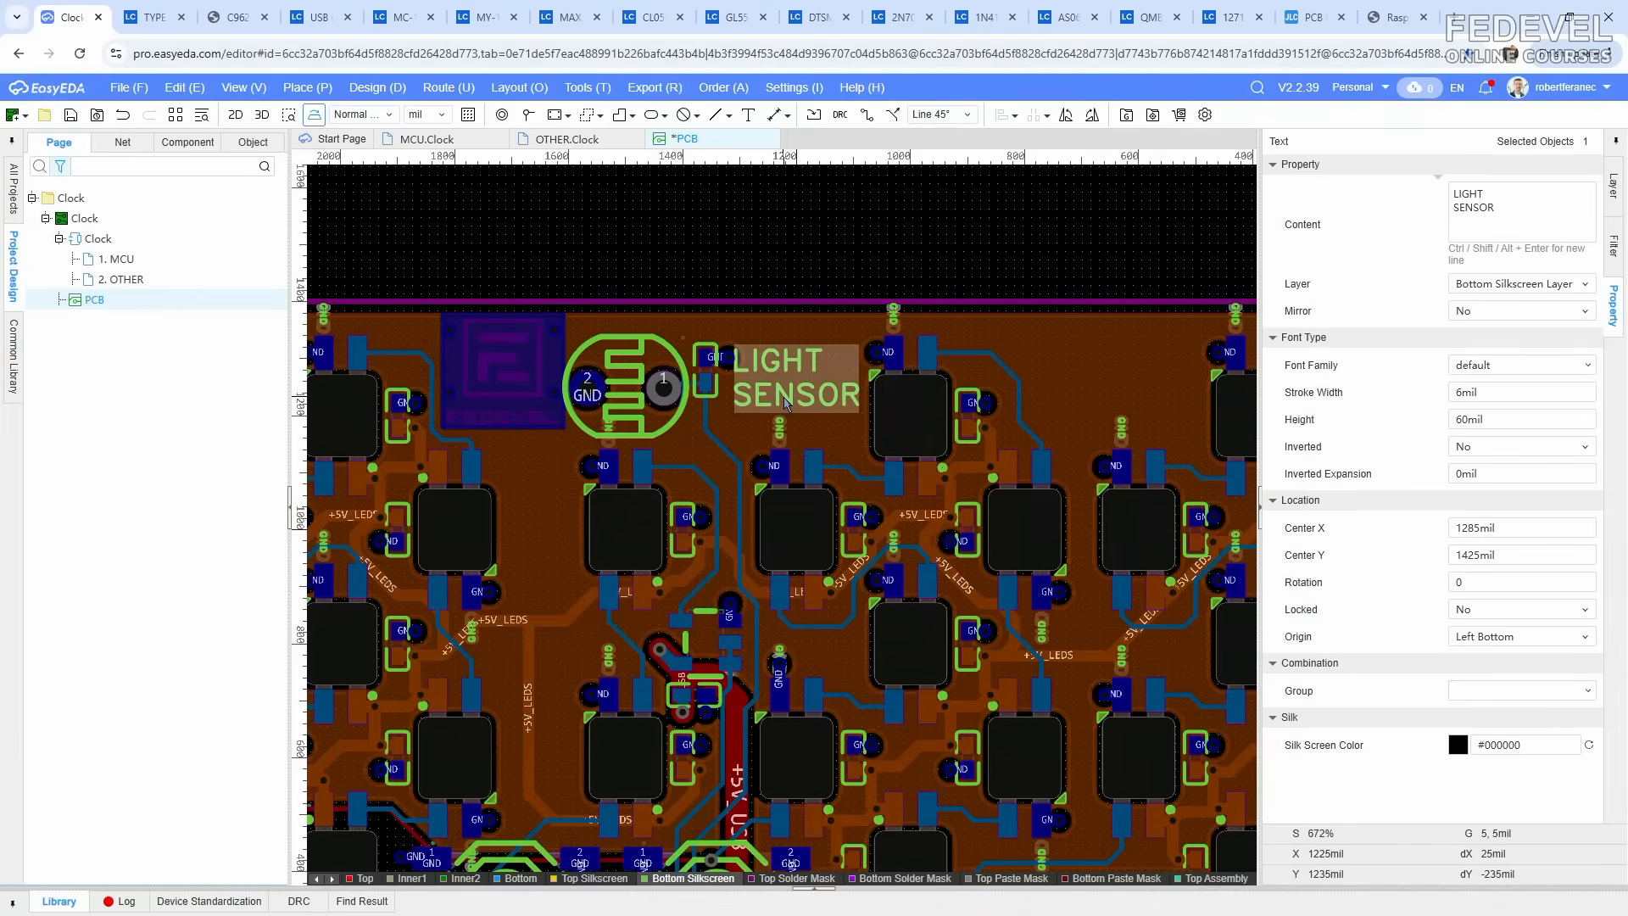
# Step: Recheck the Legend text limits on JLCPCB's capabilities page, return to EasyEDA and shift the LIGHT SENSOR text closer to the sensor
pyautogui.click(1309, 17)
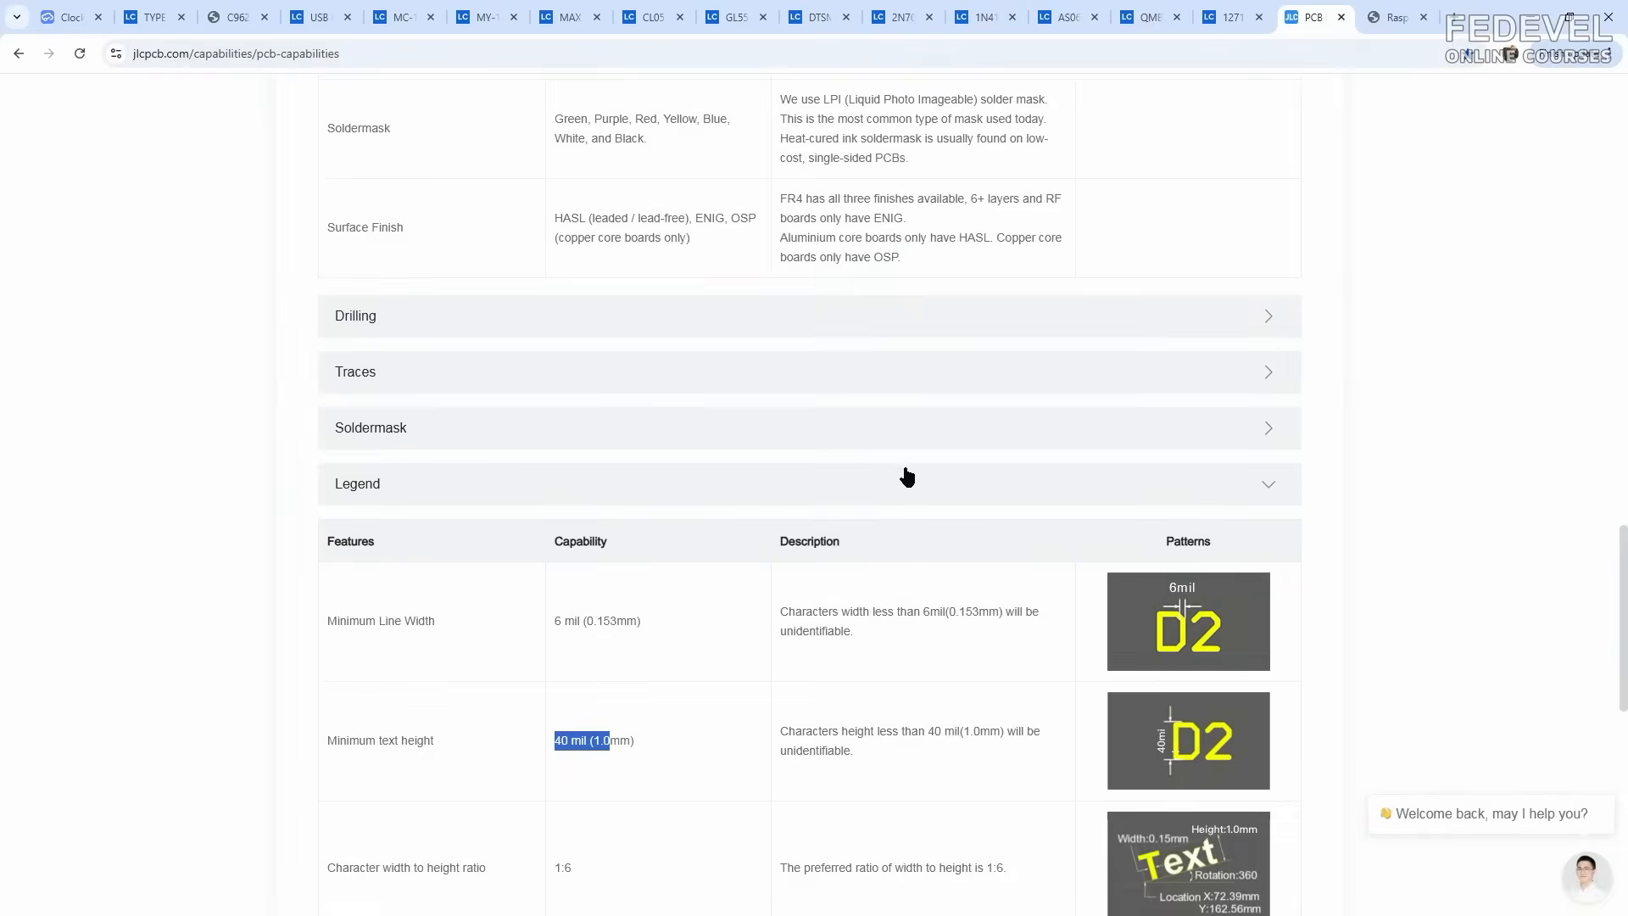
pyautogui.click(72, 17)
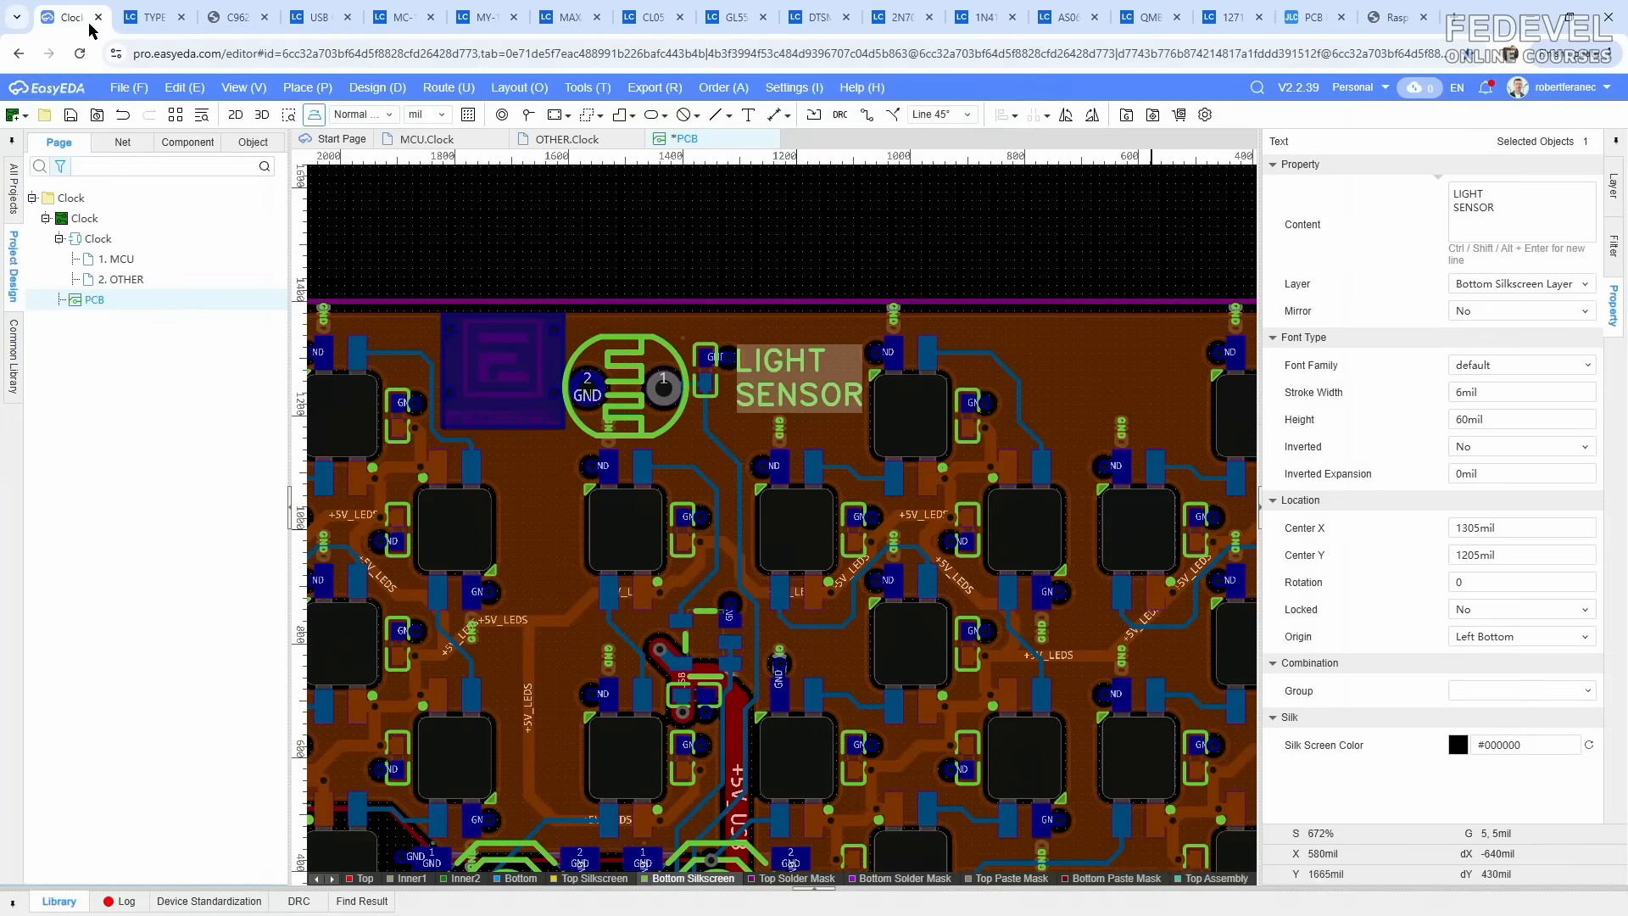
pyautogui.scroll(4, 739, 296)
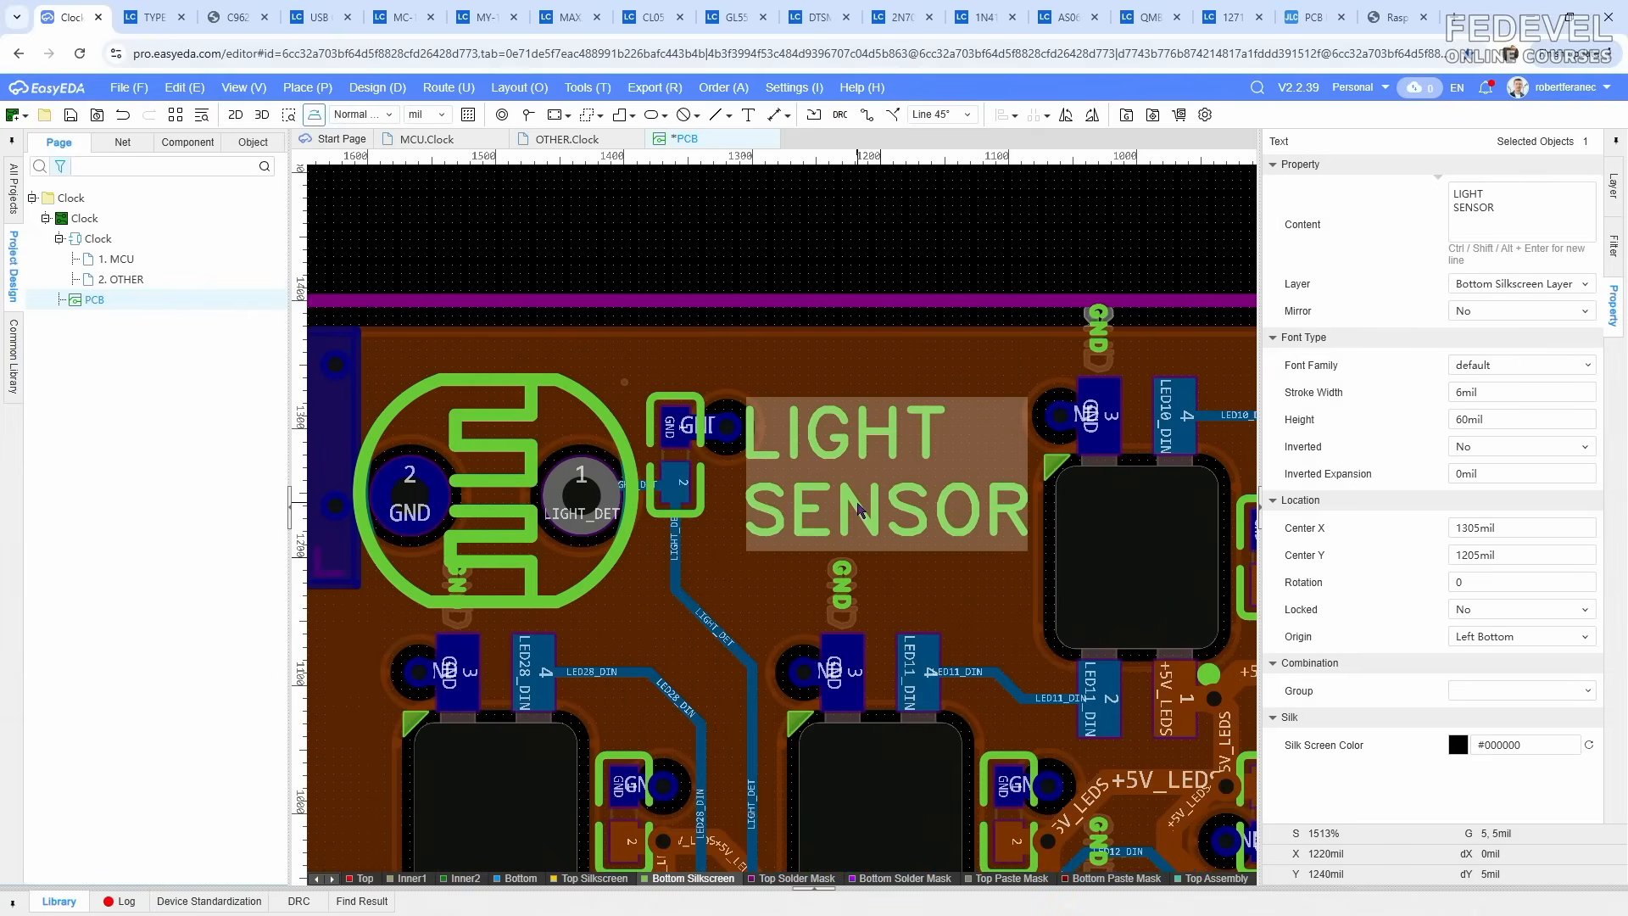
pyautogui.moveTo(858, 506); pyautogui.dragTo(831, 518)
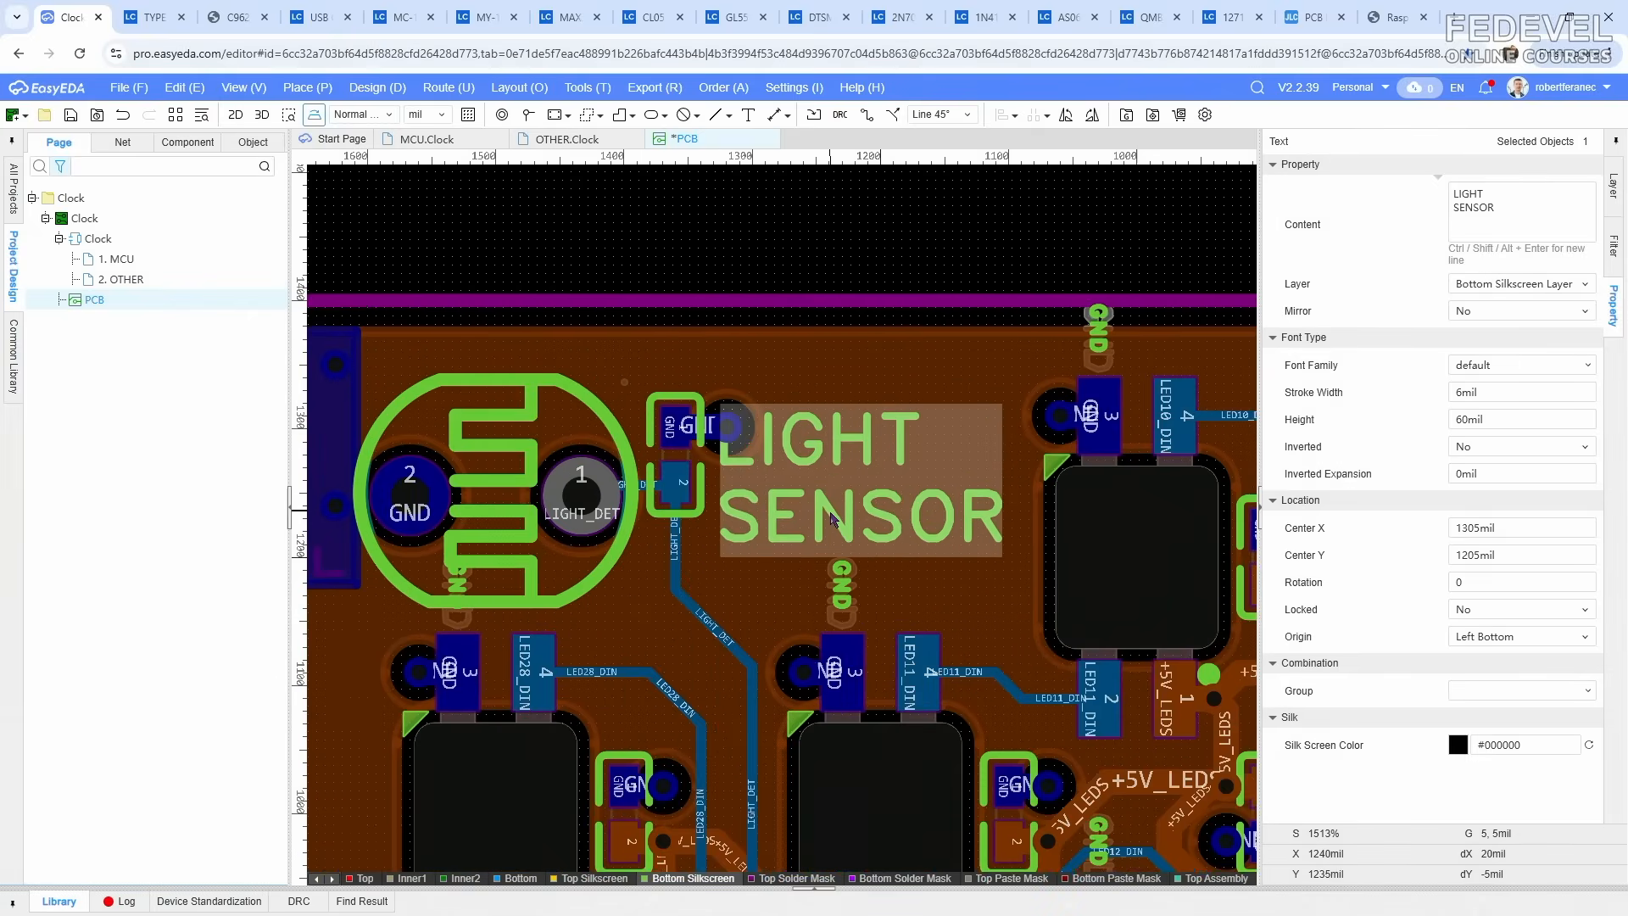
pyautogui.click(766, 256)
# Step: Move the GND via beside the LIGHT SENSOR text to the sensor side of the two-pad part, at about X 1395, Y 1311.5 mil
pyautogui.scroll(2, 718, 413)
pyautogui.moveTo(725, 428); pyautogui.dragTo(598, 403)
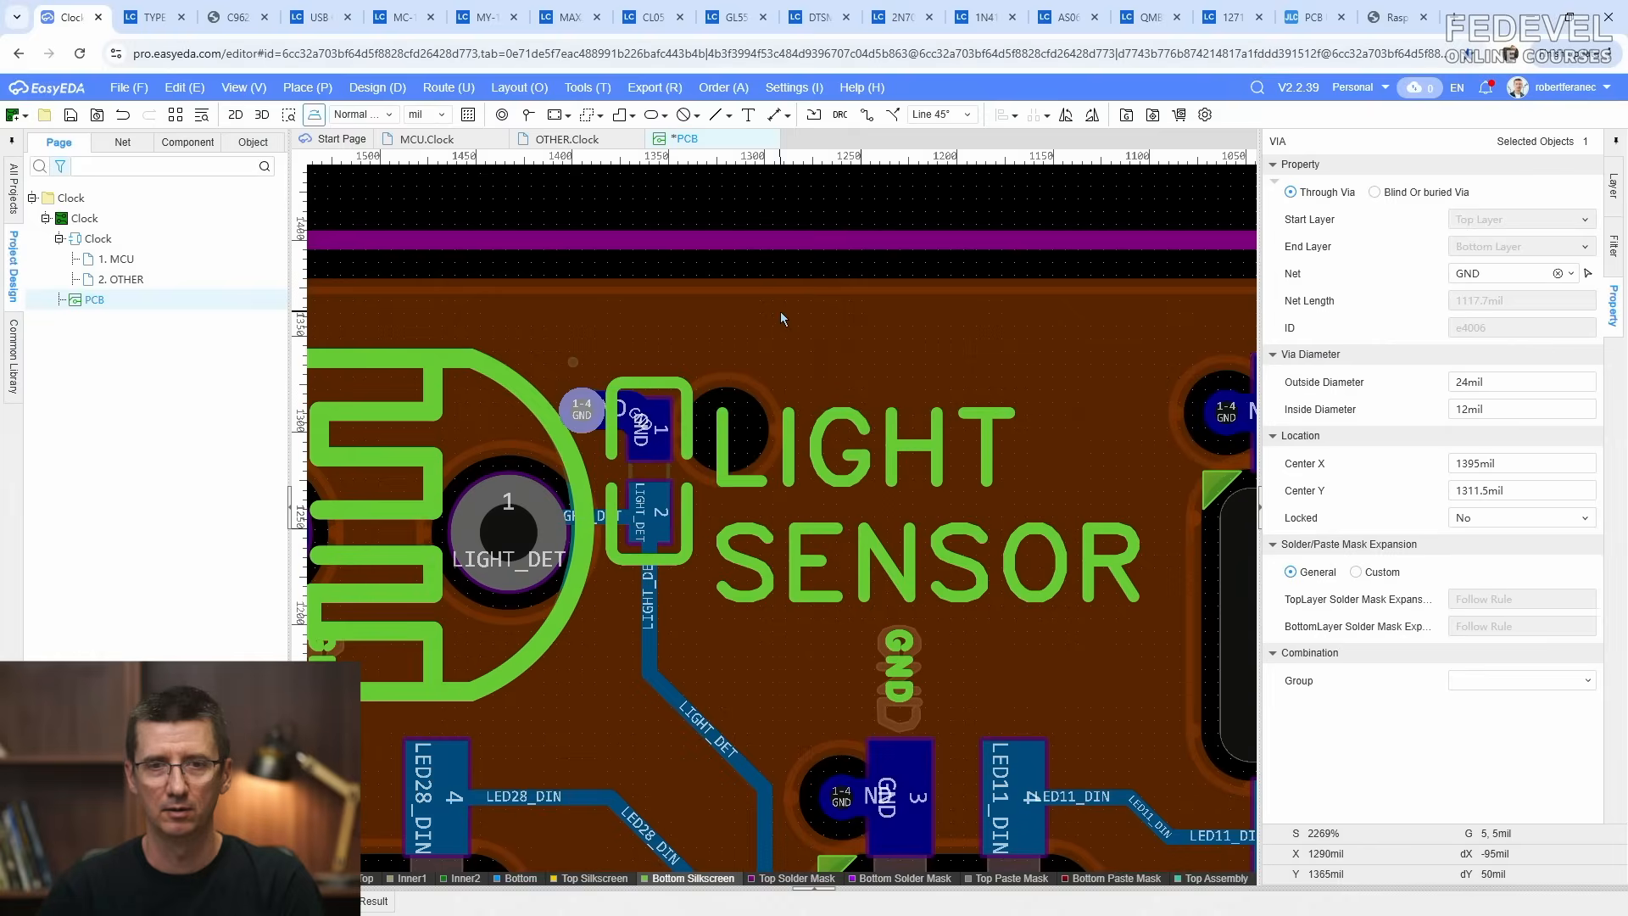
pyautogui.click(782, 318)
pyautogui.scroll(-2, 785, 323)
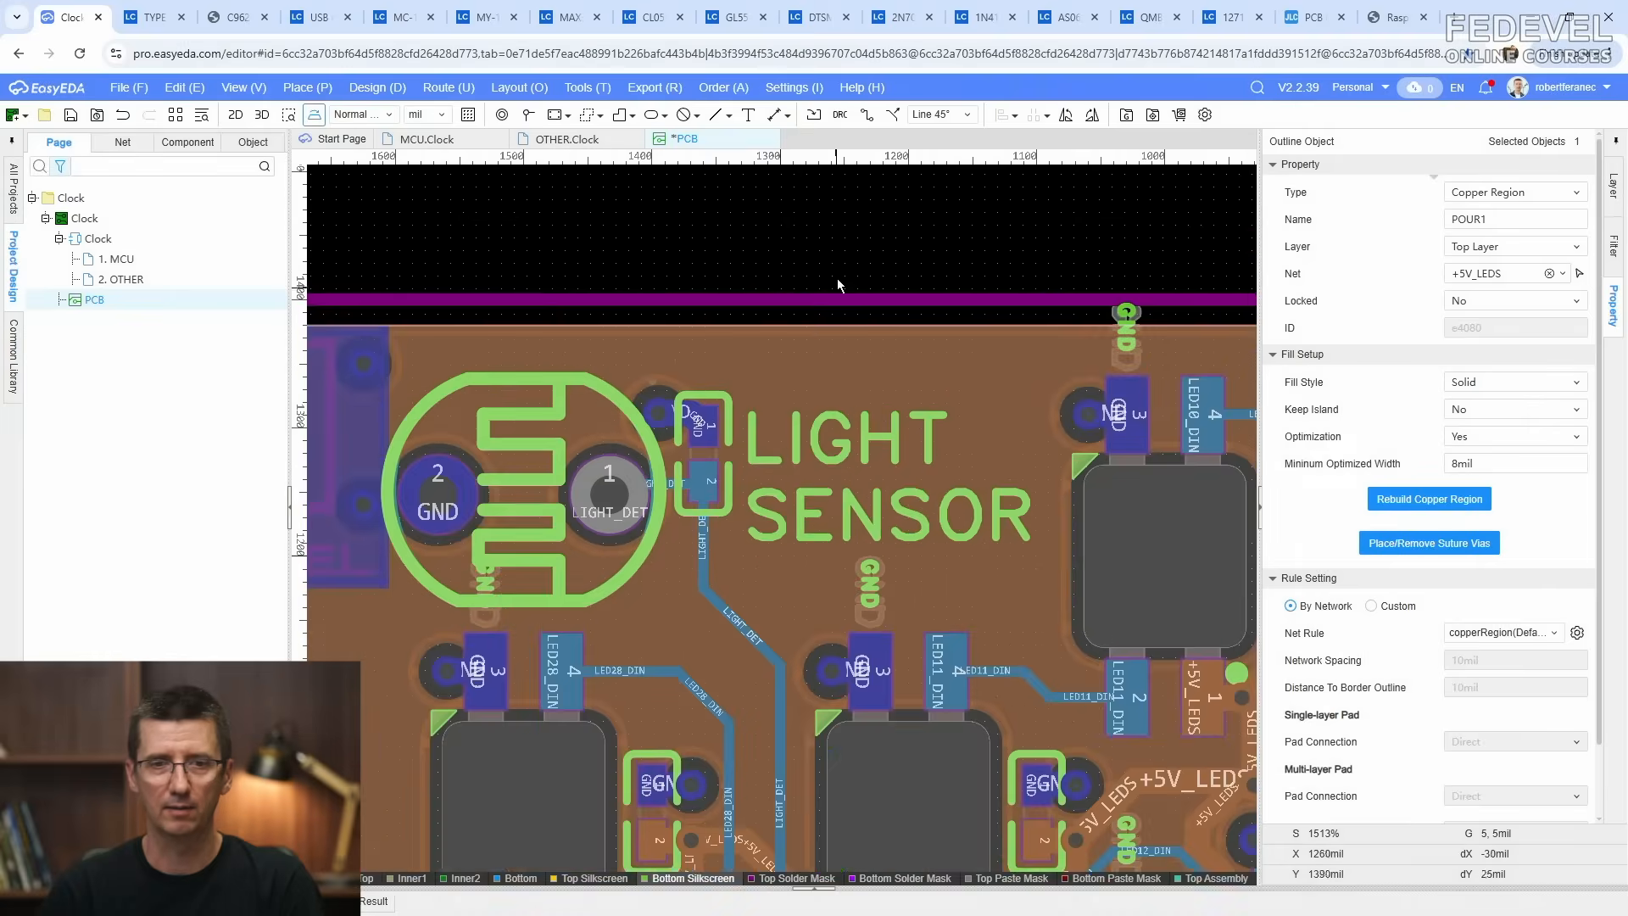
pyautogui.click(836, 285)
pyautogui.scroll(-6, 915, 229)
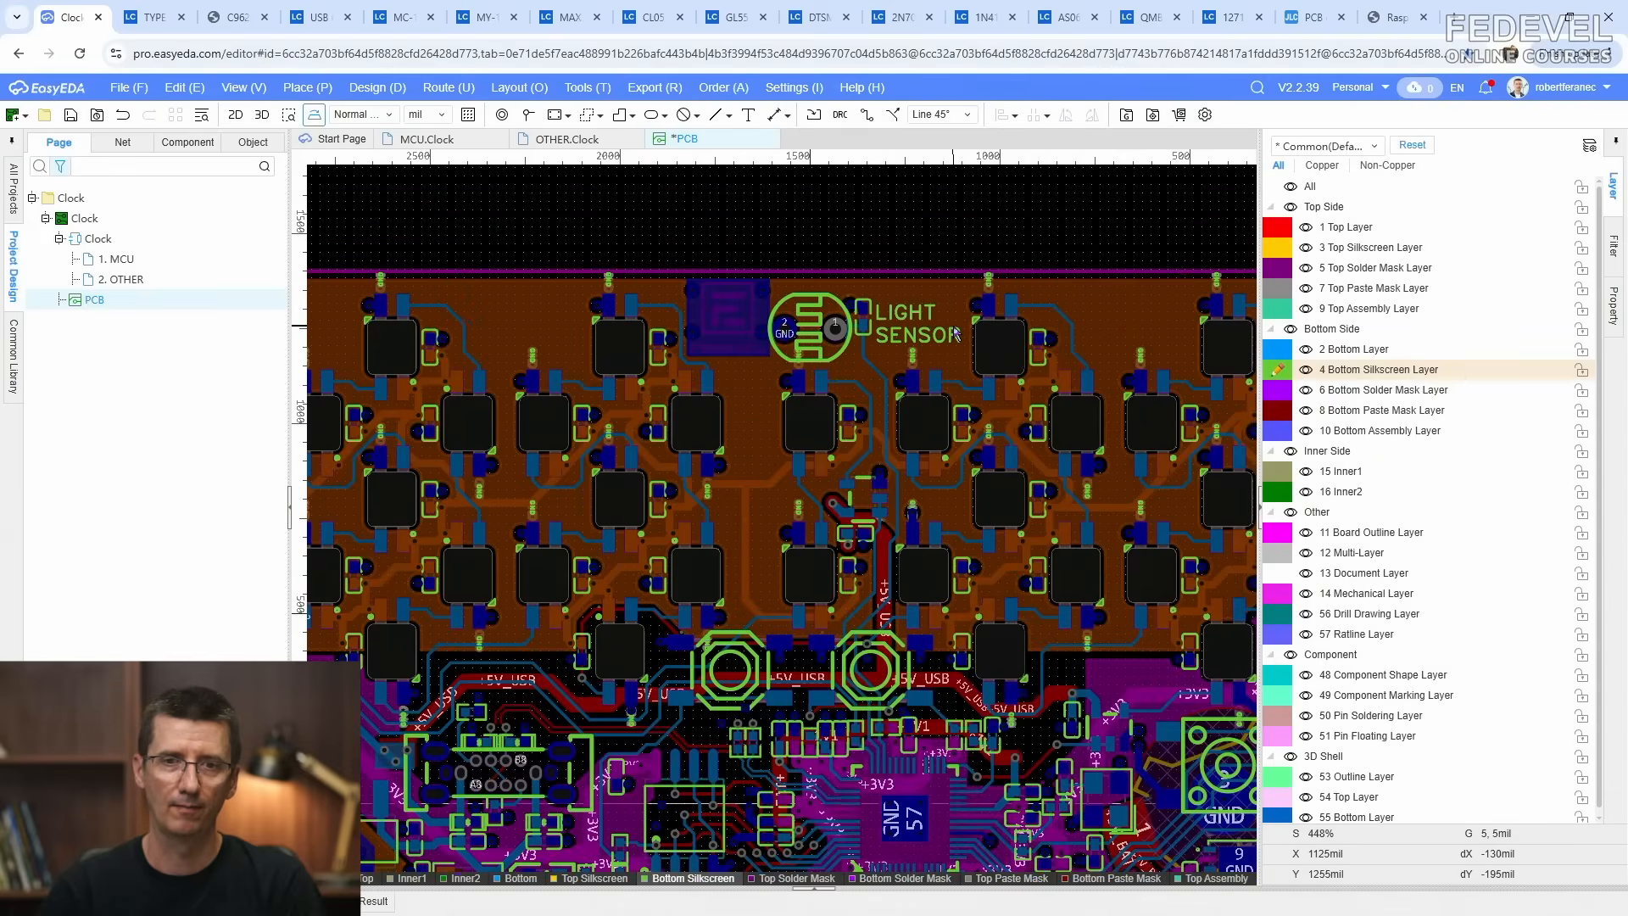
# Step: Paste two copies of the USR1 silkscreen text in the empty area outside the board's edge, one below the other
pyautogui.moveTo(865, 462); pyautogui.dragTo(1022, 362, button='right')
pyautogui.moveTo(918, 576); pyautogui.dragTo(879, 384, button='right')
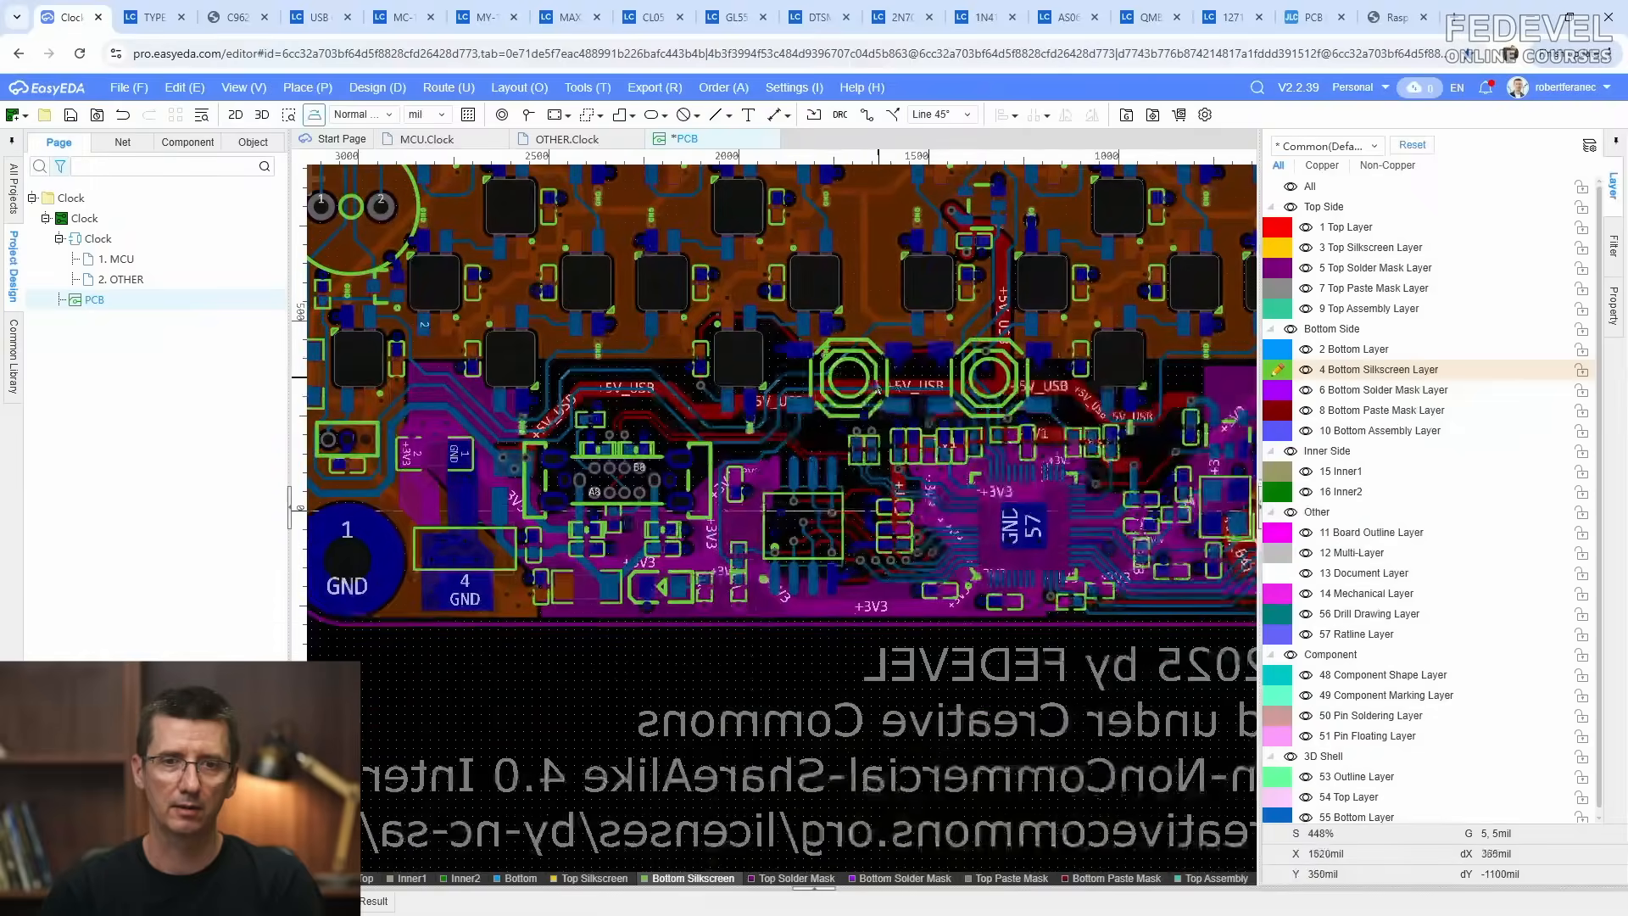
pyautogui.scroll(-1, 949, 352)
pyautogui.rightClick(407, 297)
pyautogui.click(410, 341)
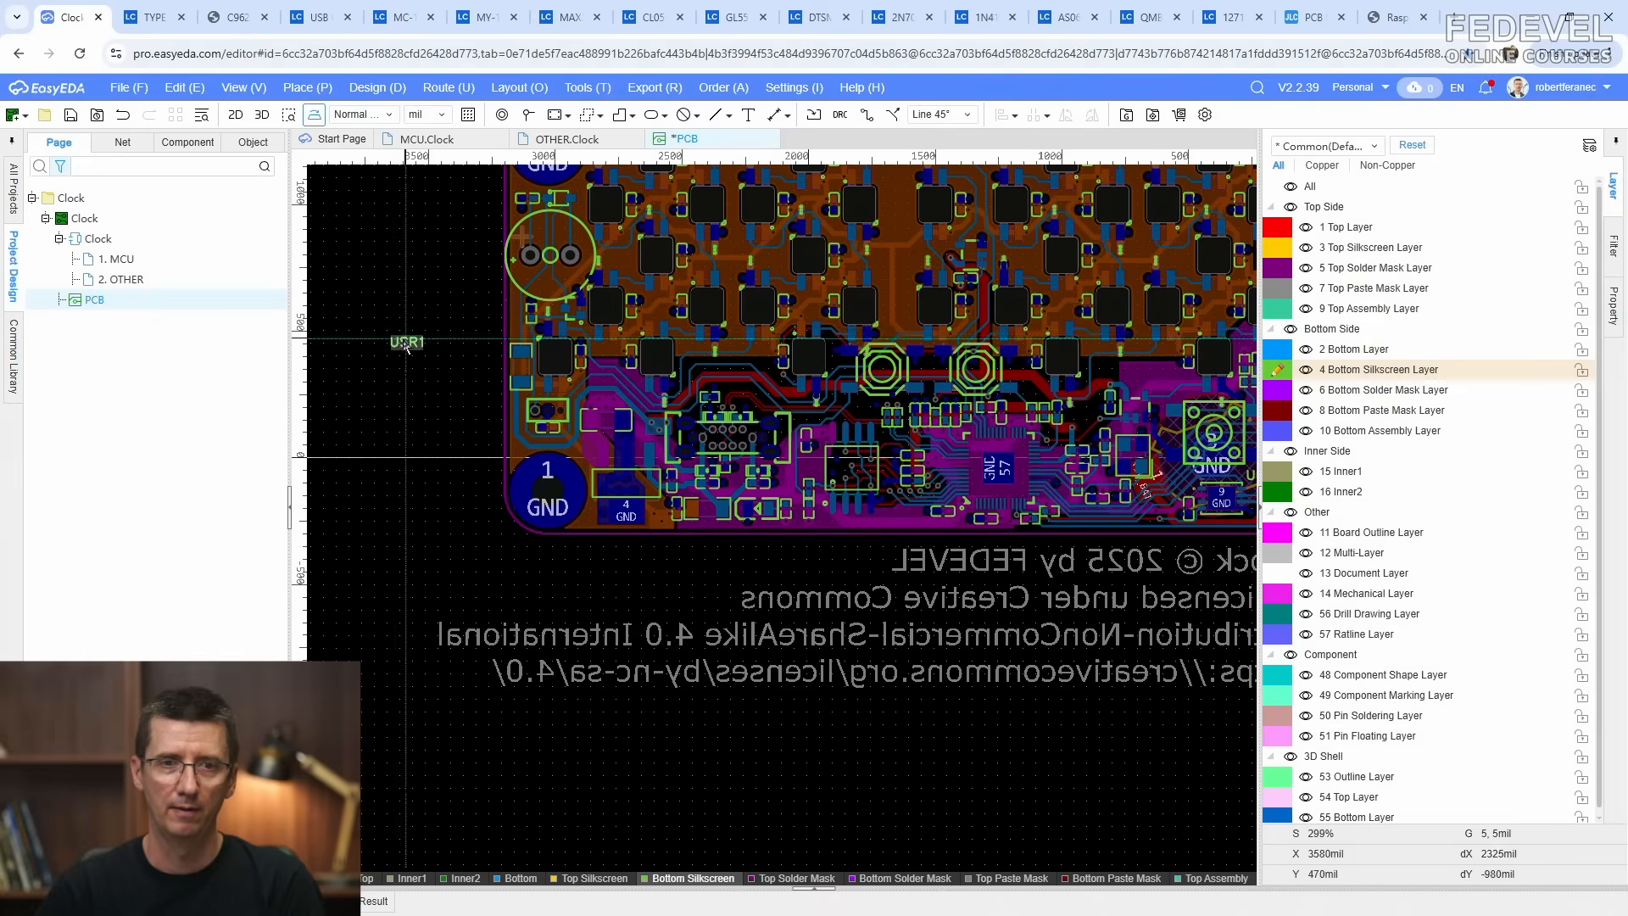
pyautogui.click(407, 343)
pyautogui.rightClick(395, 387)
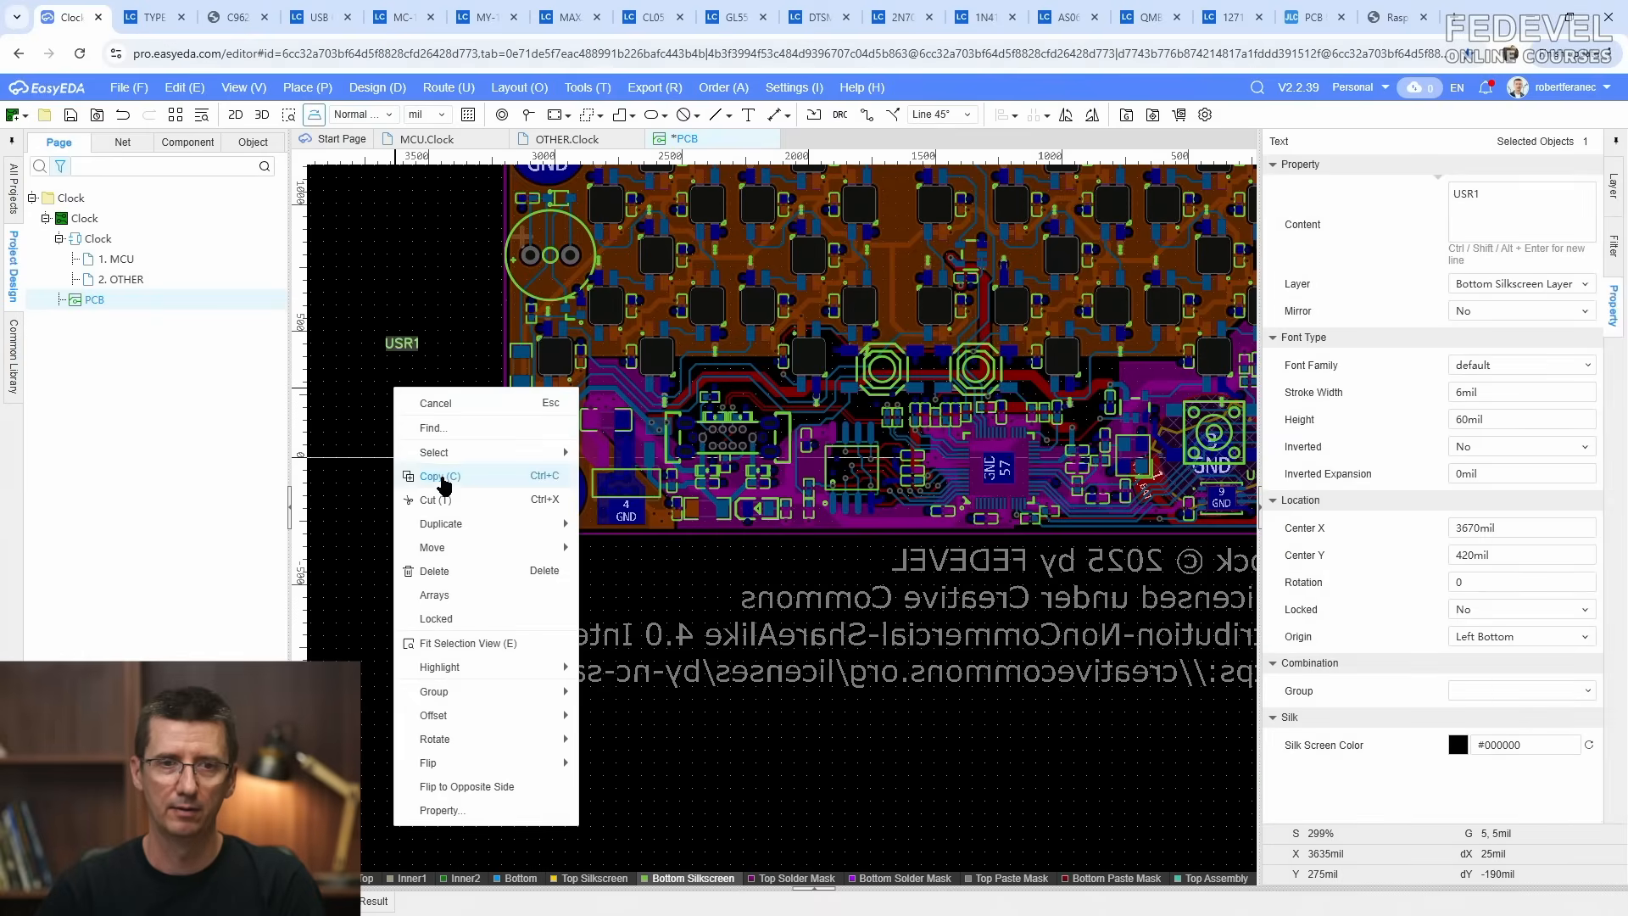
pyautogui.click(391, 411)
pyautogui.rightClick(413, 365)
pyautogui.click(437, 409)
pyautogui.click(417, 394)
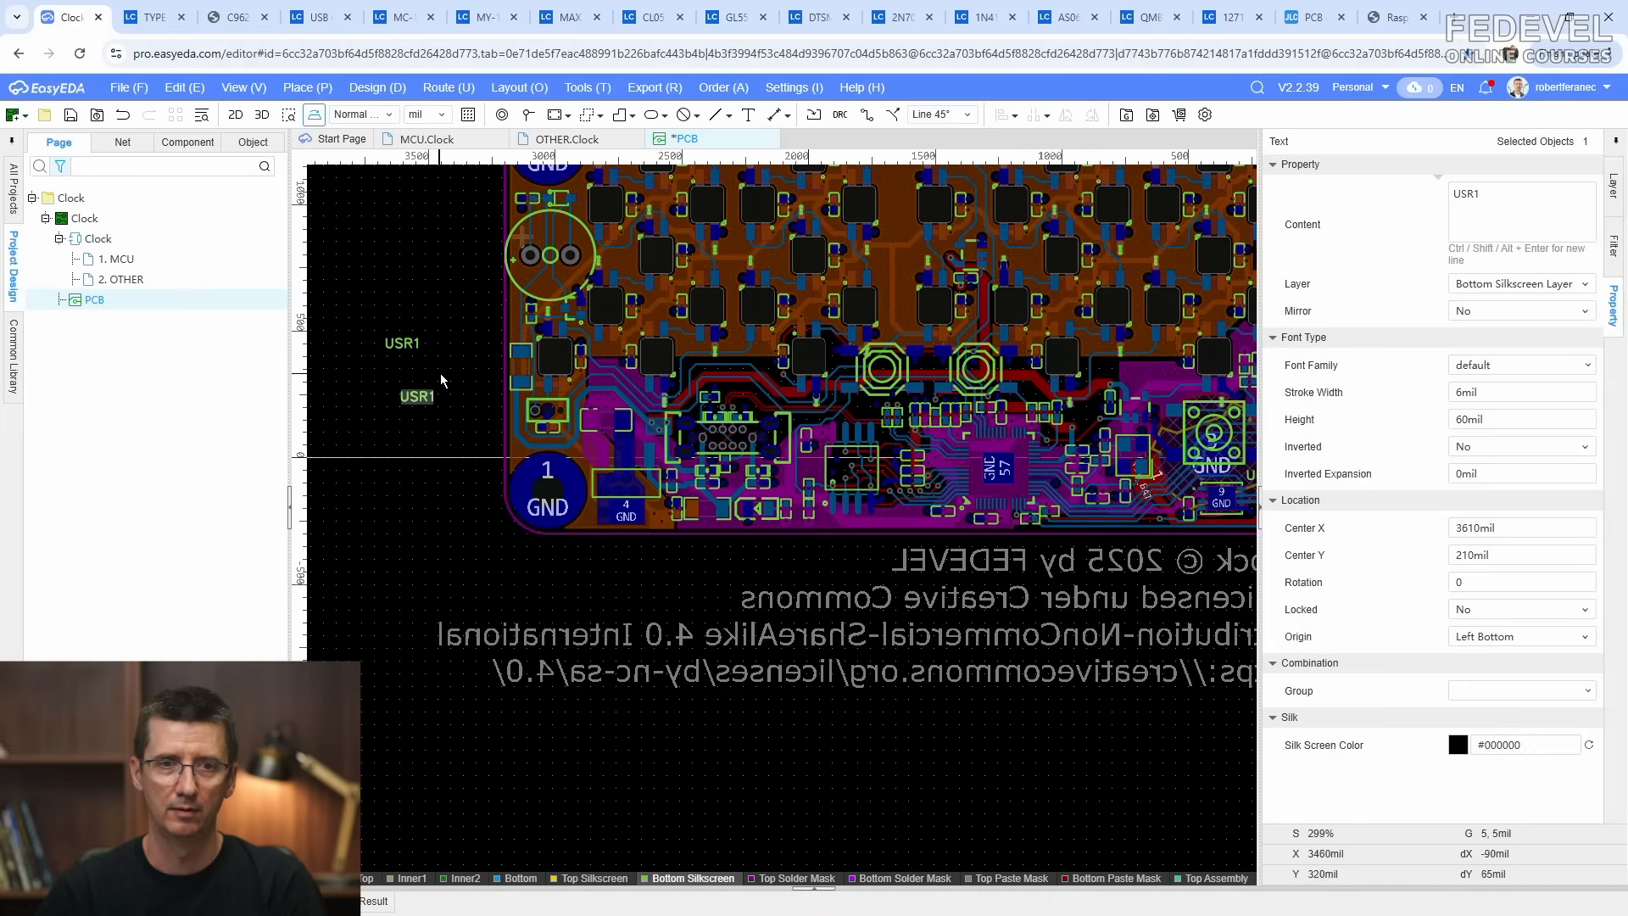
# Step: Change the content of the upper text copy to BOOT and of the lower copy to RST
pyautogui.click(441, 380)
pyautogui.click(402, 342)
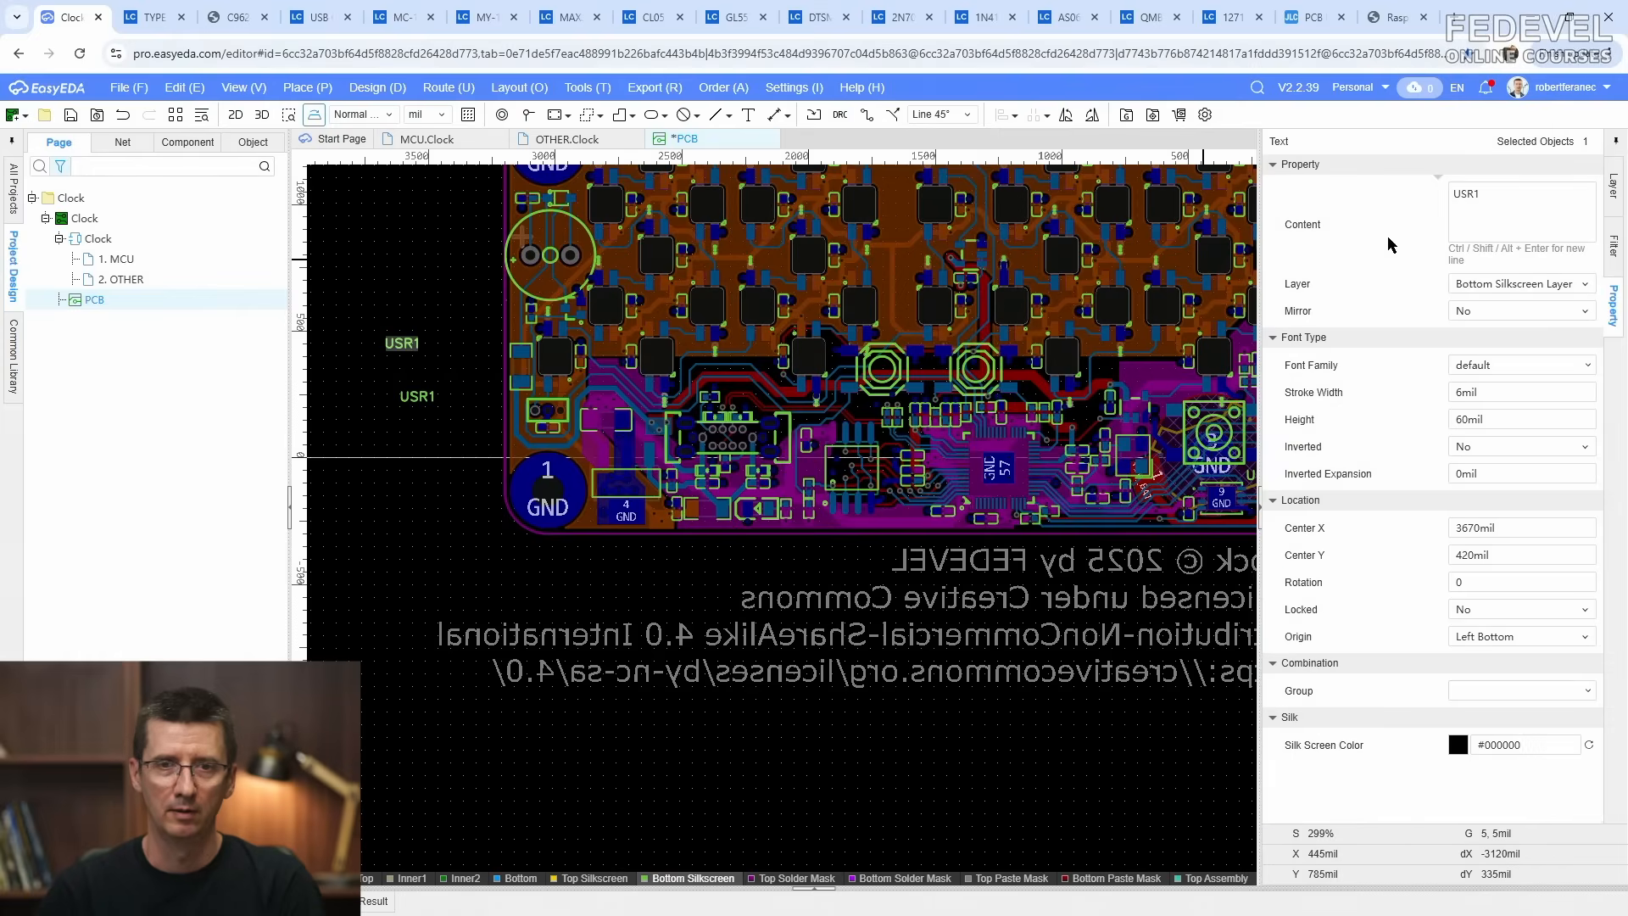
pyautogui.click(1556, 196)
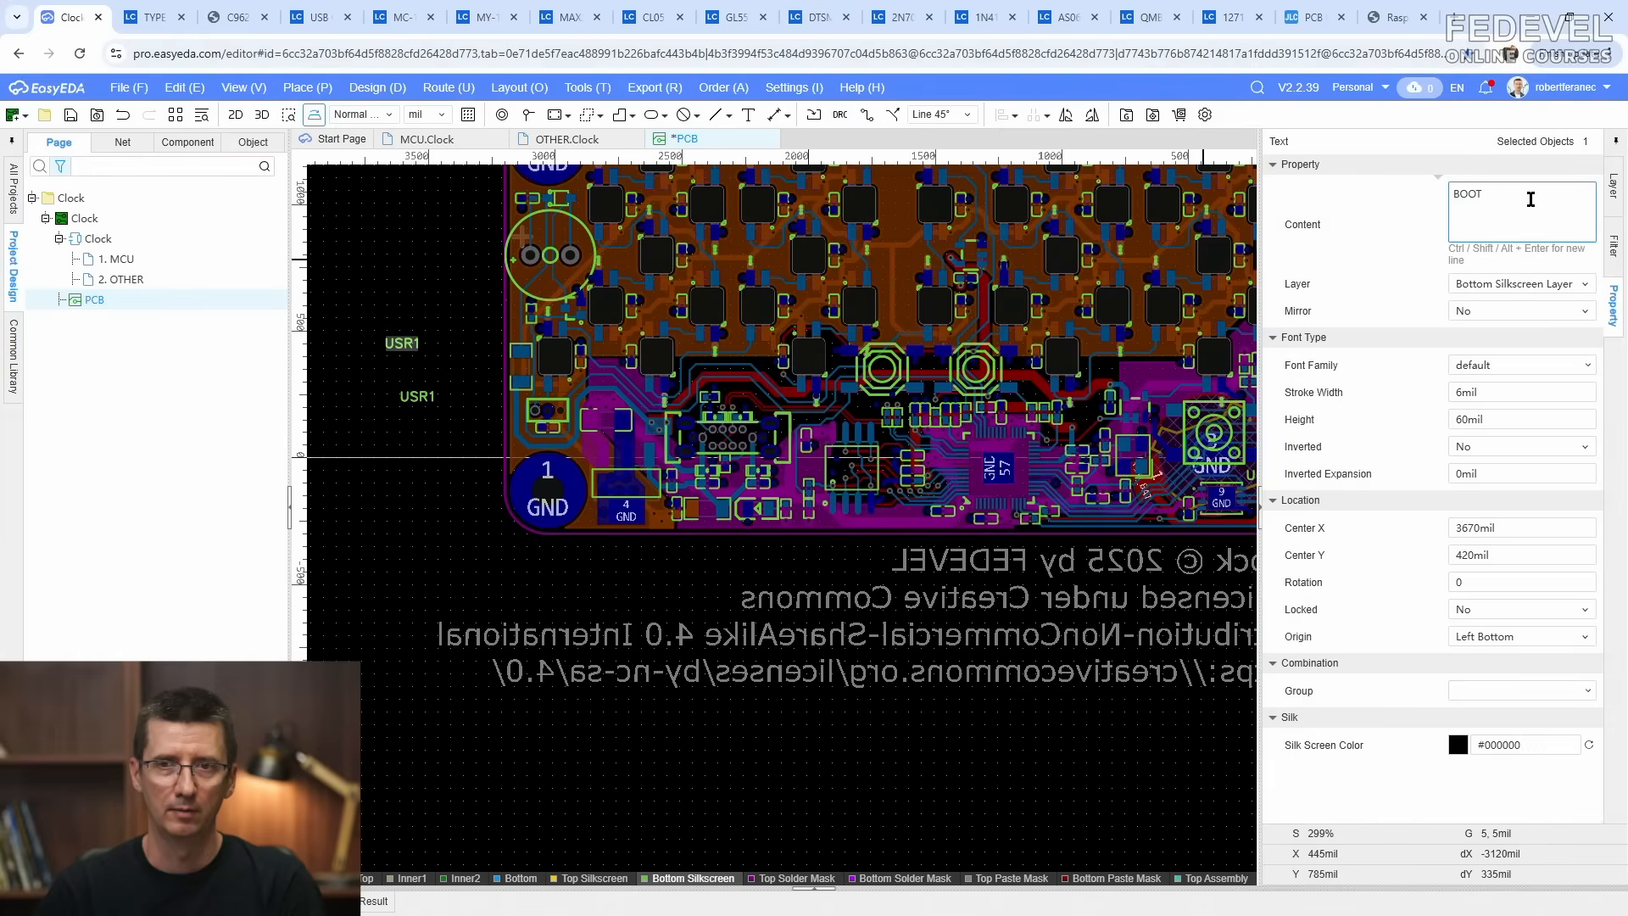
pyautogui.click(416, 396)
pyautogui.click(1502, 187)
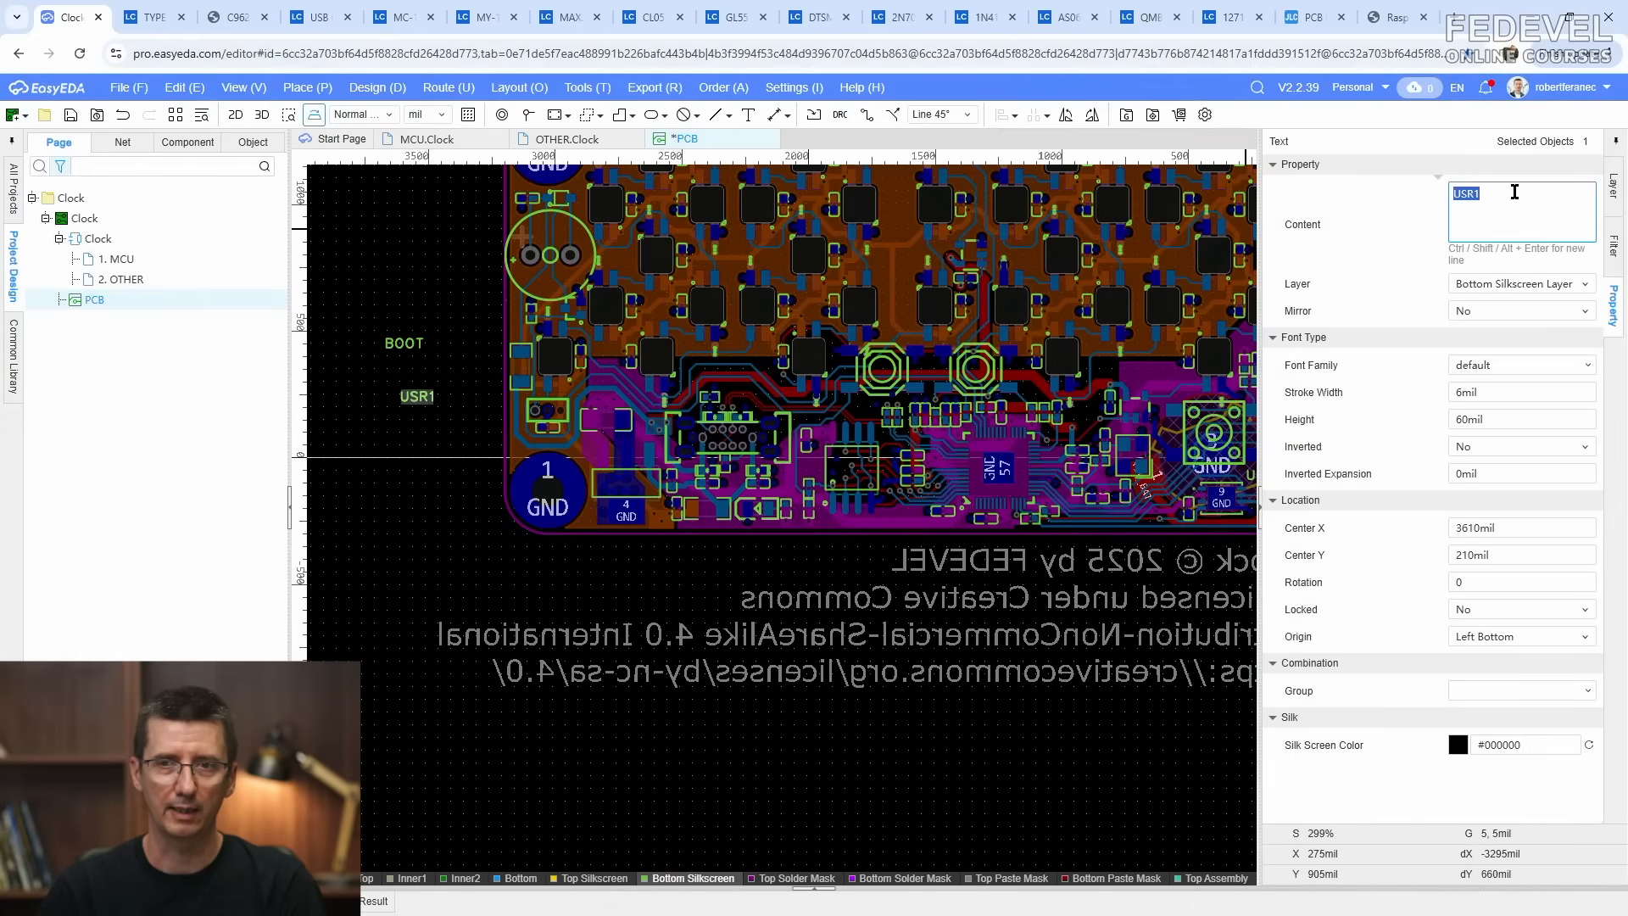
pyautogui.click(889, 365)
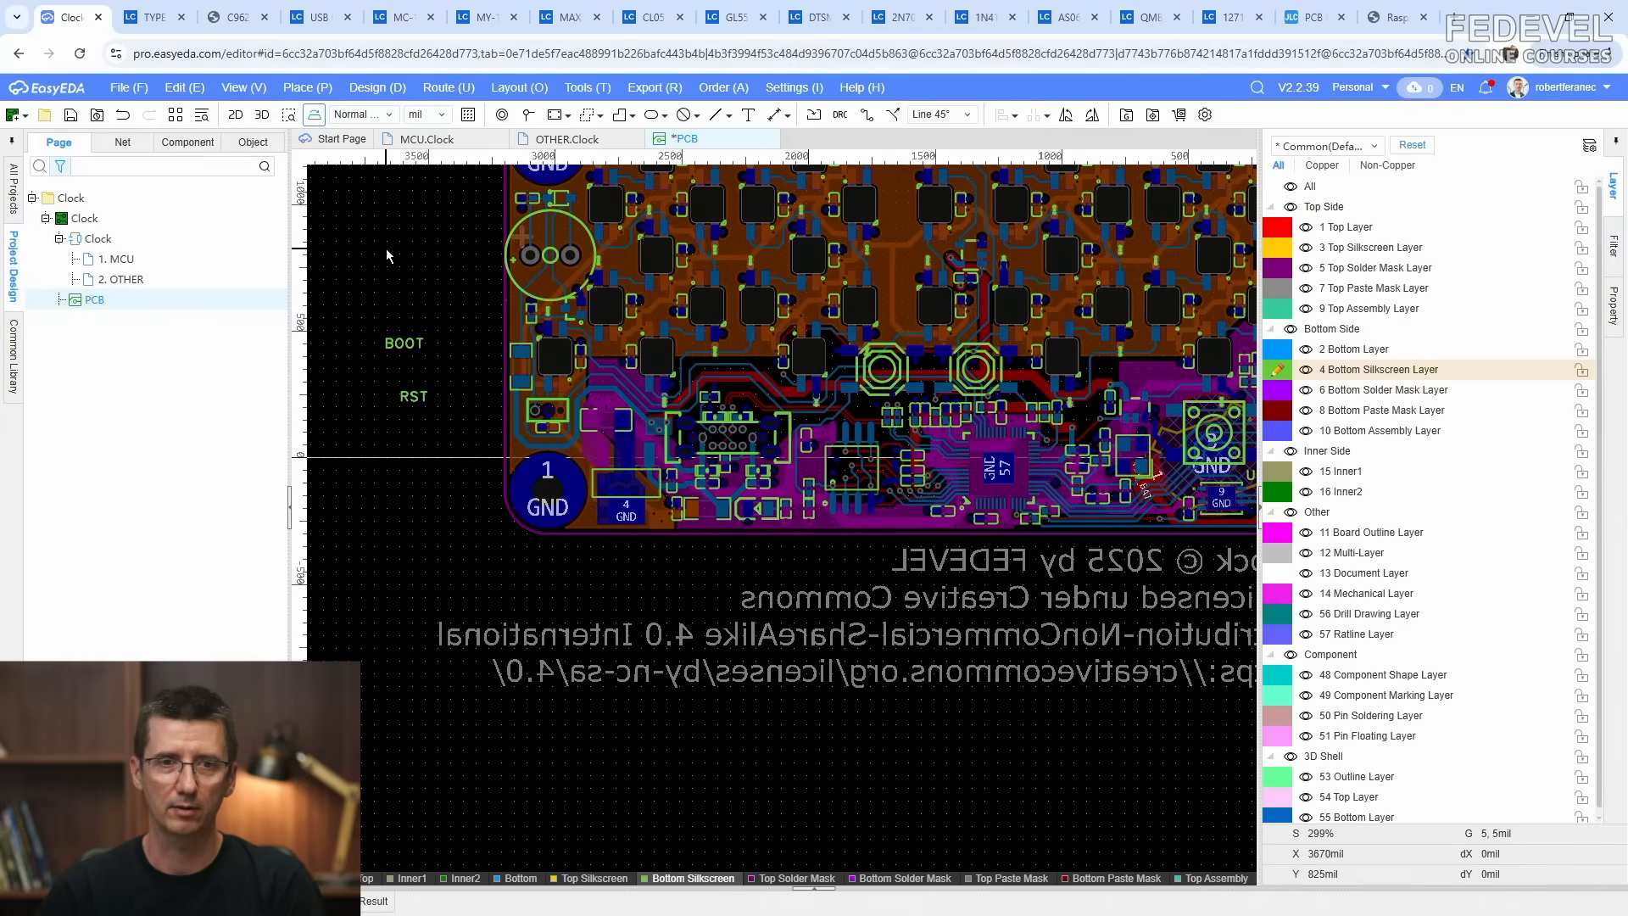
# Step: Check button SW101 in the MCU schematic, return to the PCB and place the BOOT text below that button
pyautogui.click(888, 364)
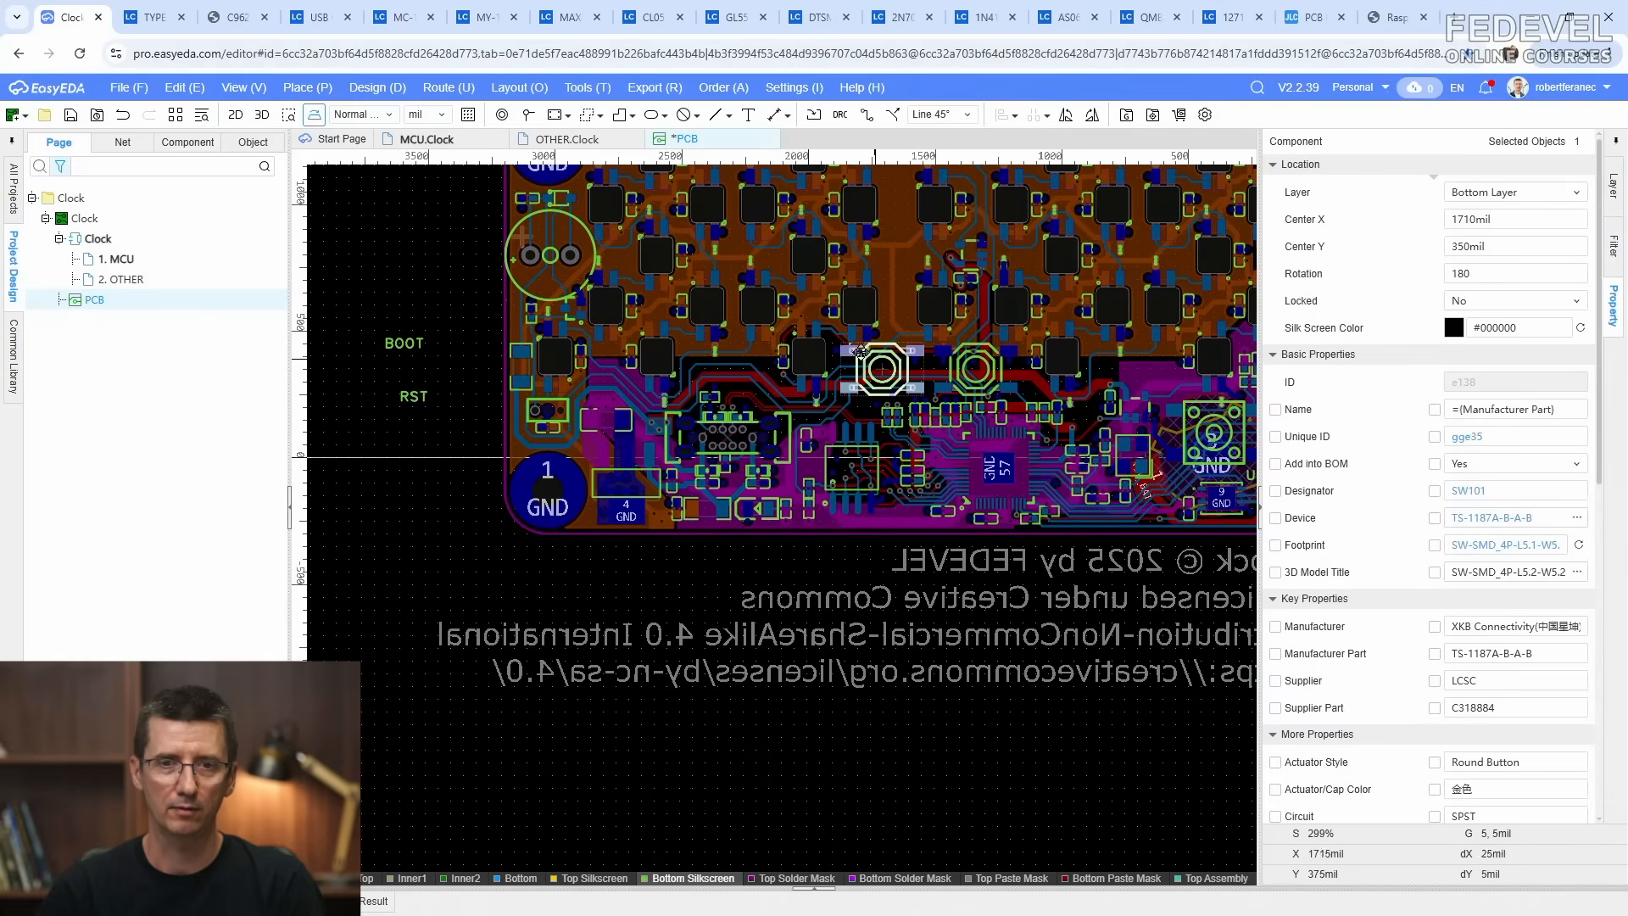
pyautogui.click(480, 140)
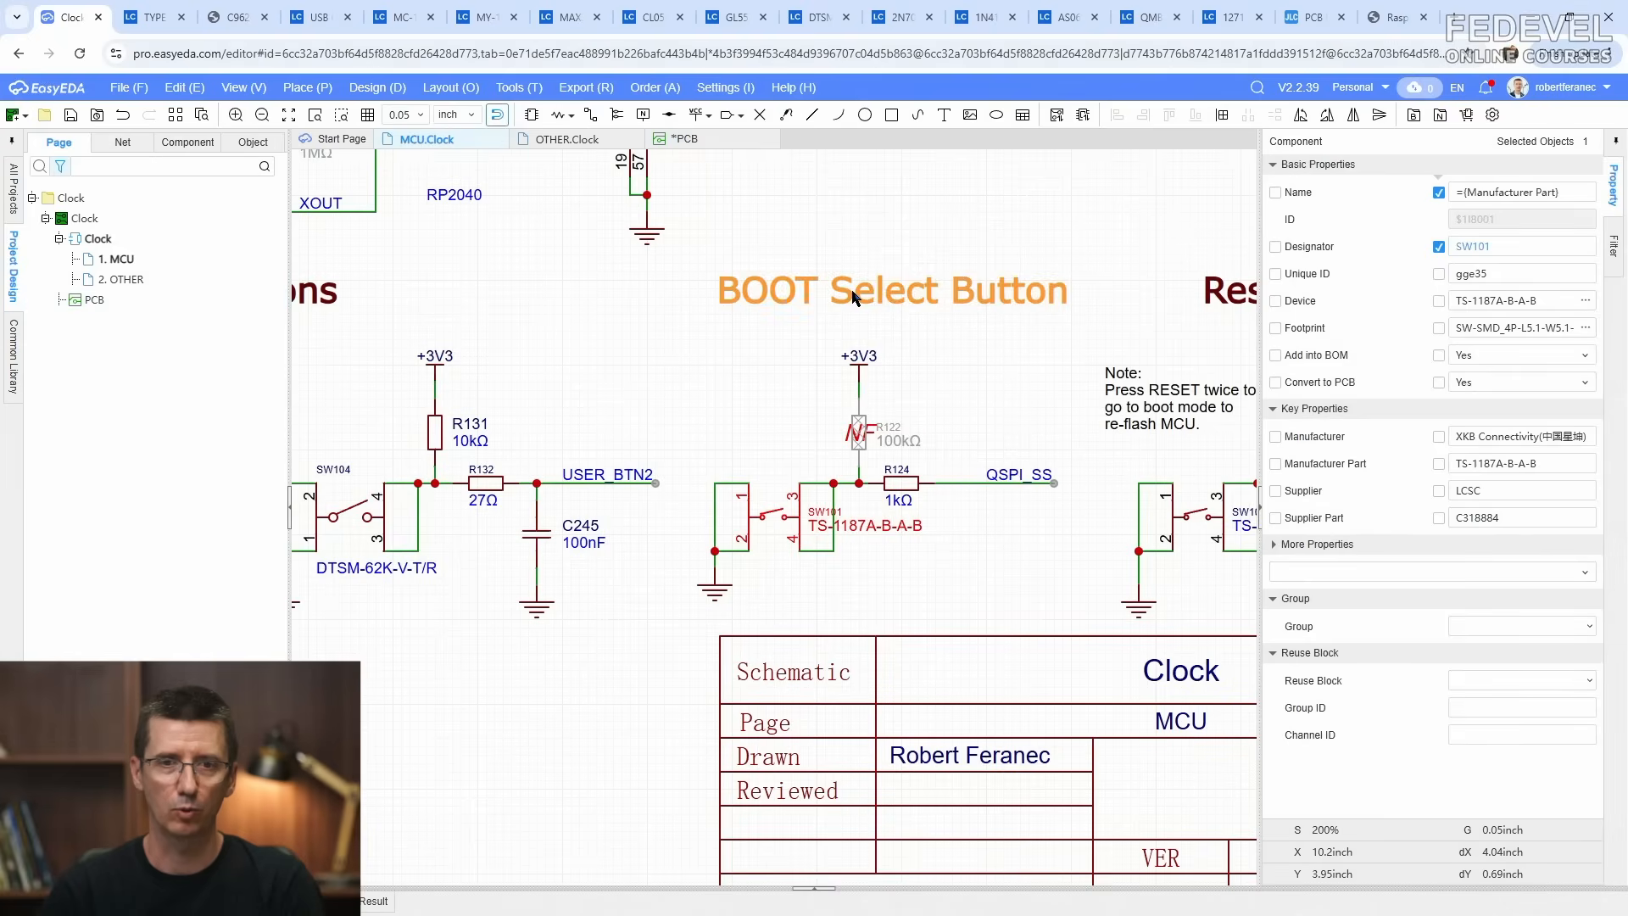
pyautogui.click(683, 139)
pyautogui.click(404, 350)
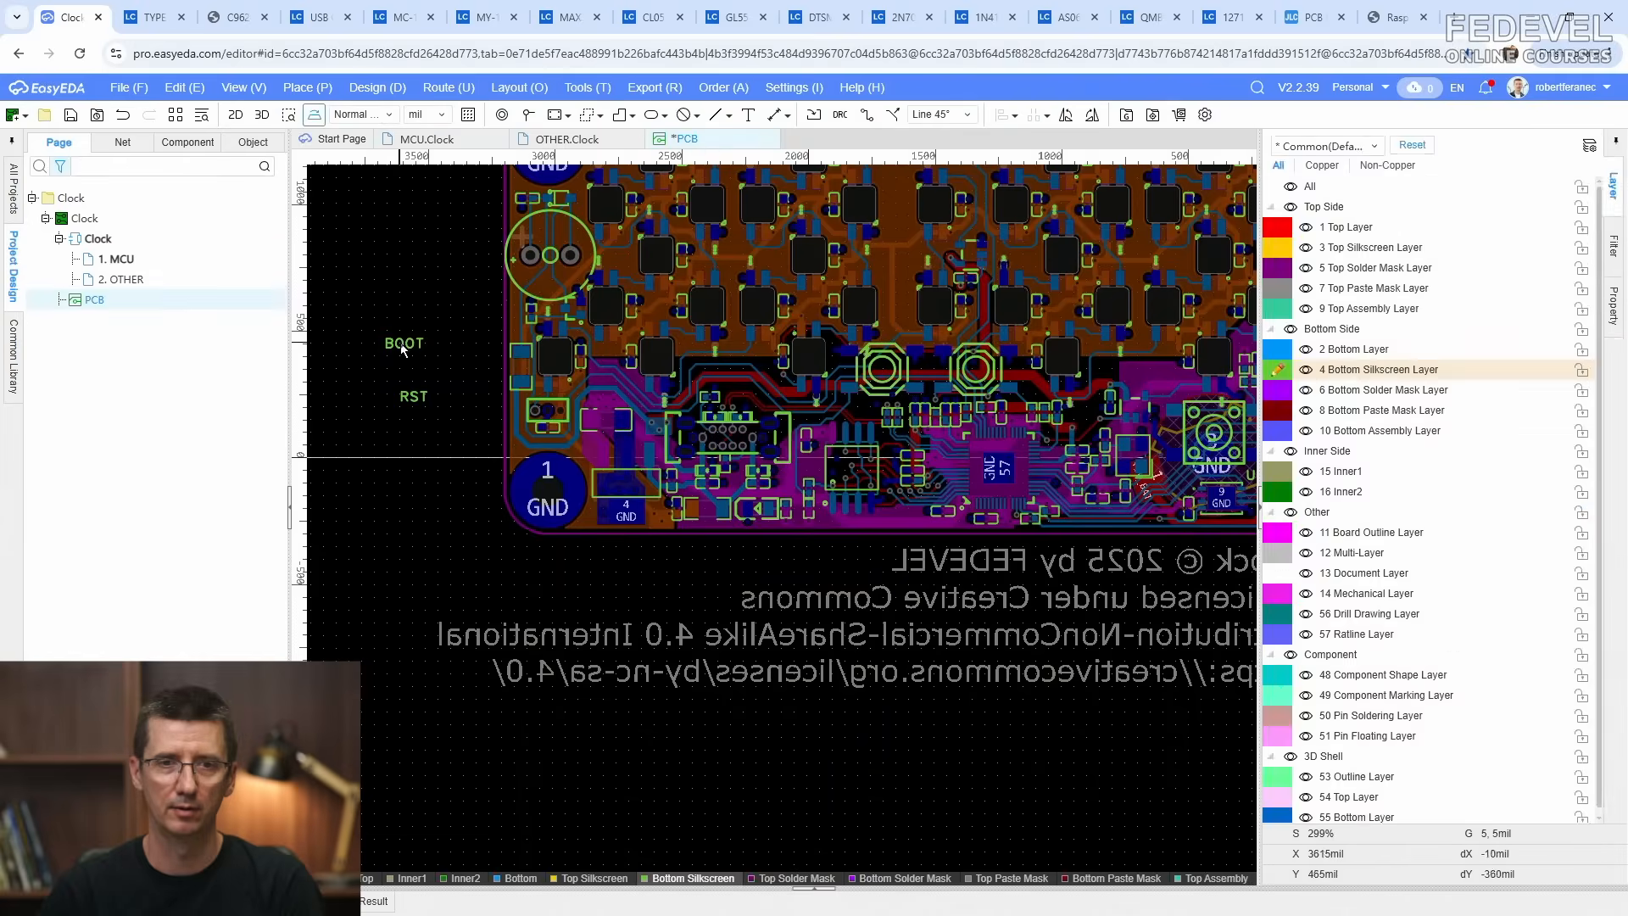
pyautogui.moveTo(403, 349); pyautogui.dragTo(855, 410)
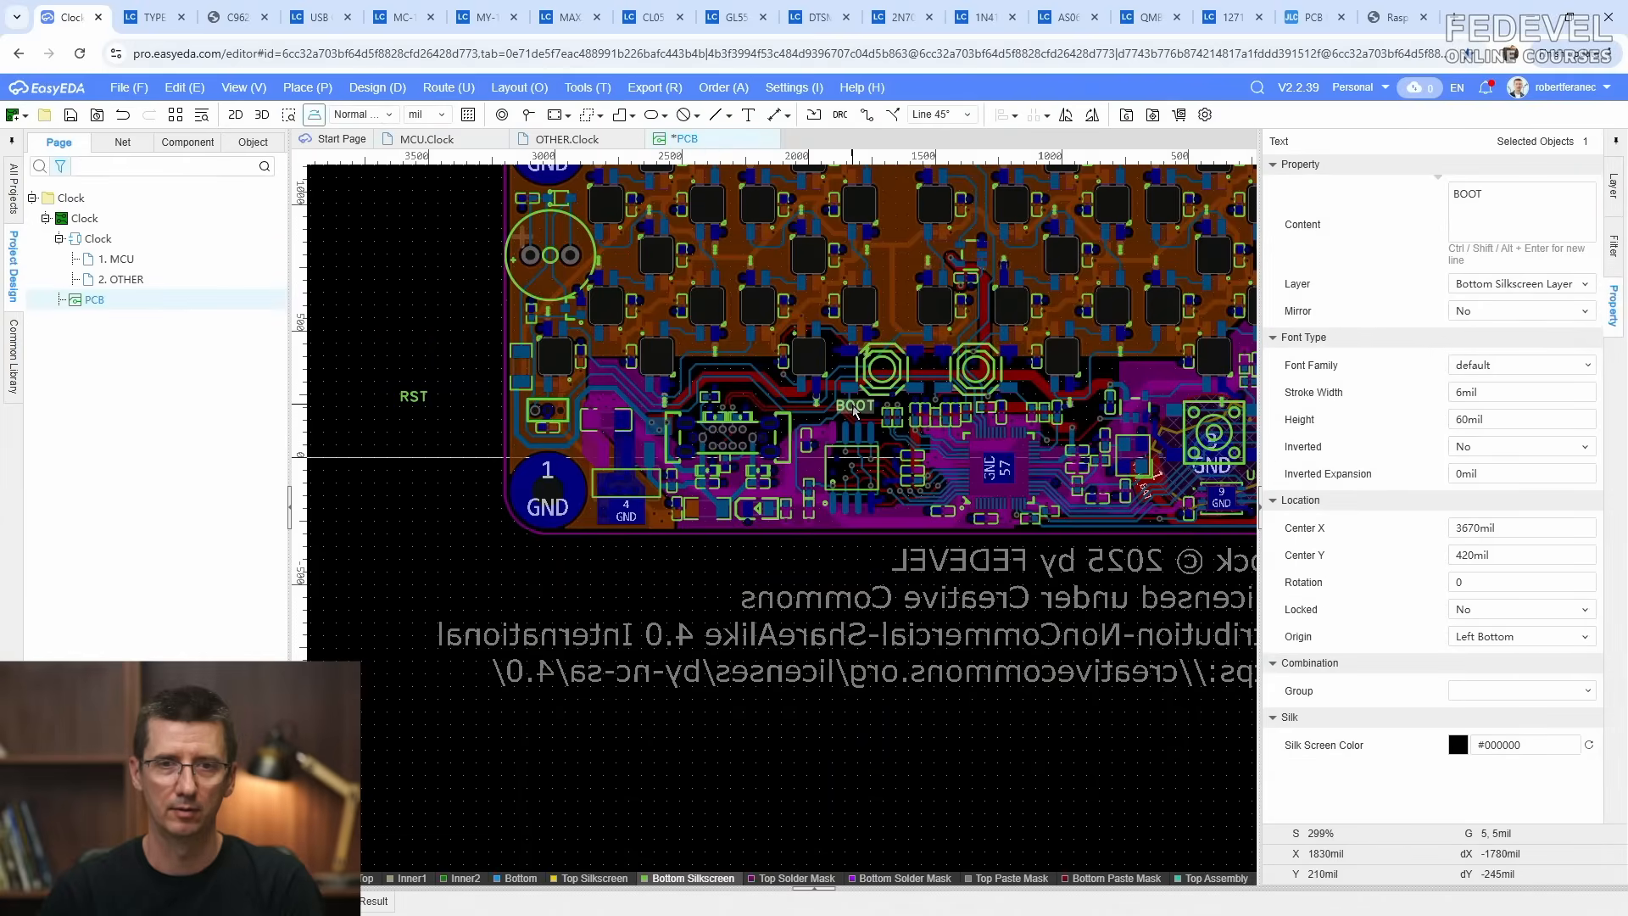
pyautogui.scroll(5, 855, 410)
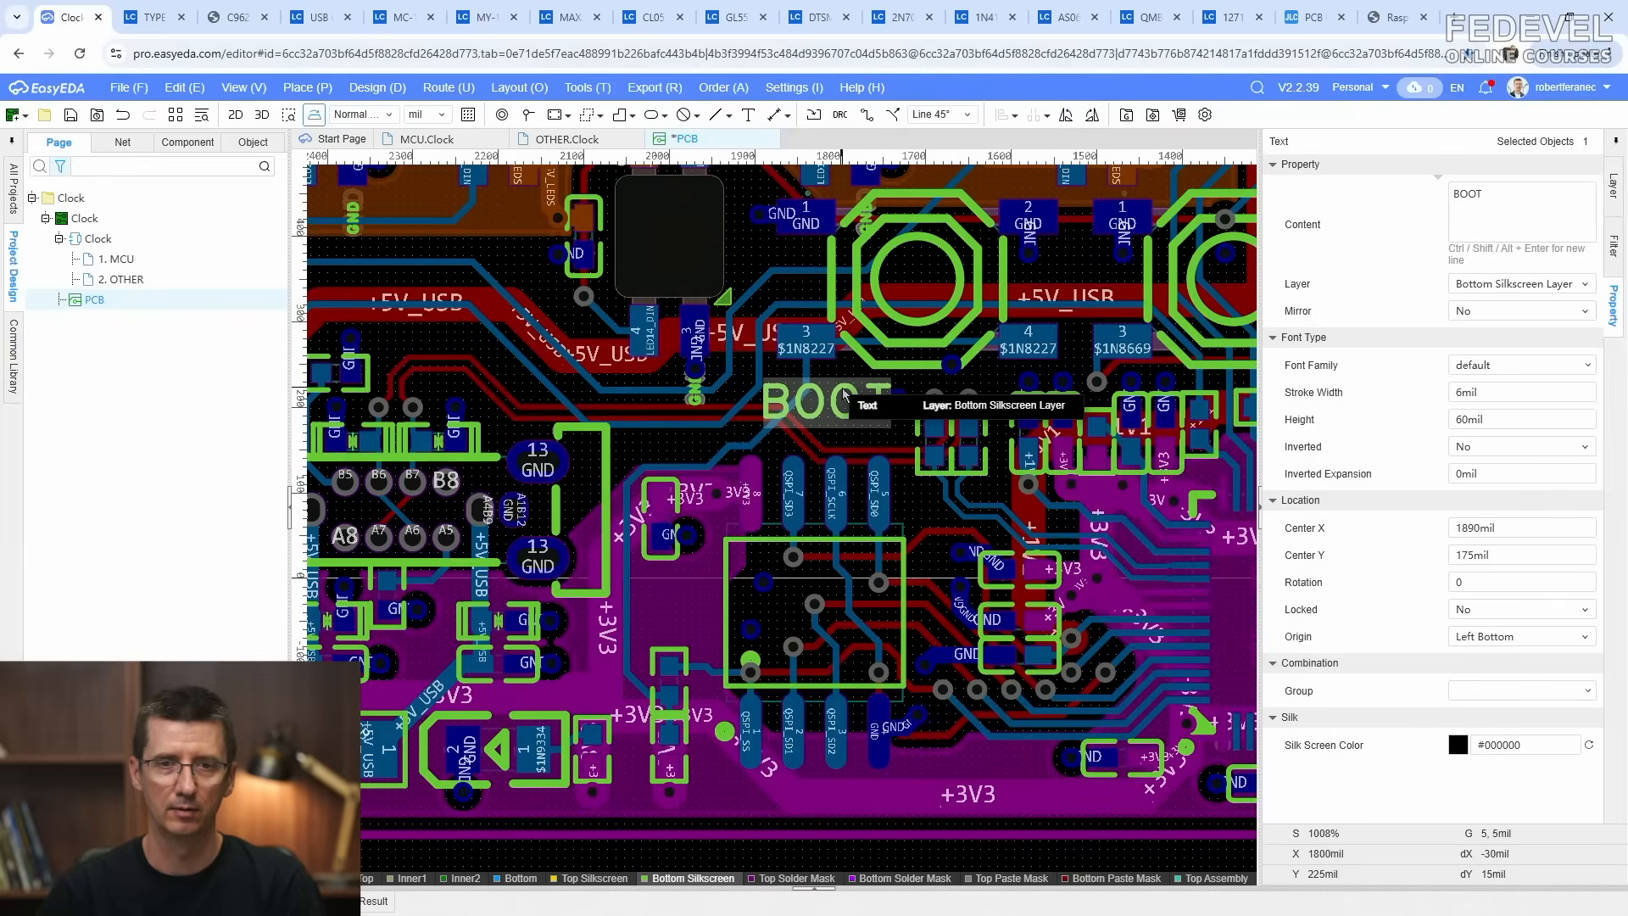
pyautogui.moveTo(844, 394); pyautogui.dragTo(1036, 399)
# Step: Move the RST text beside the lower pads of the other round button, at about X 1165, Y 240 mil
pyautogui.scroll(-5, 832, 399)
pyautogui.click(831, 407)
pyautogui.scroll(5, 1039, 428)
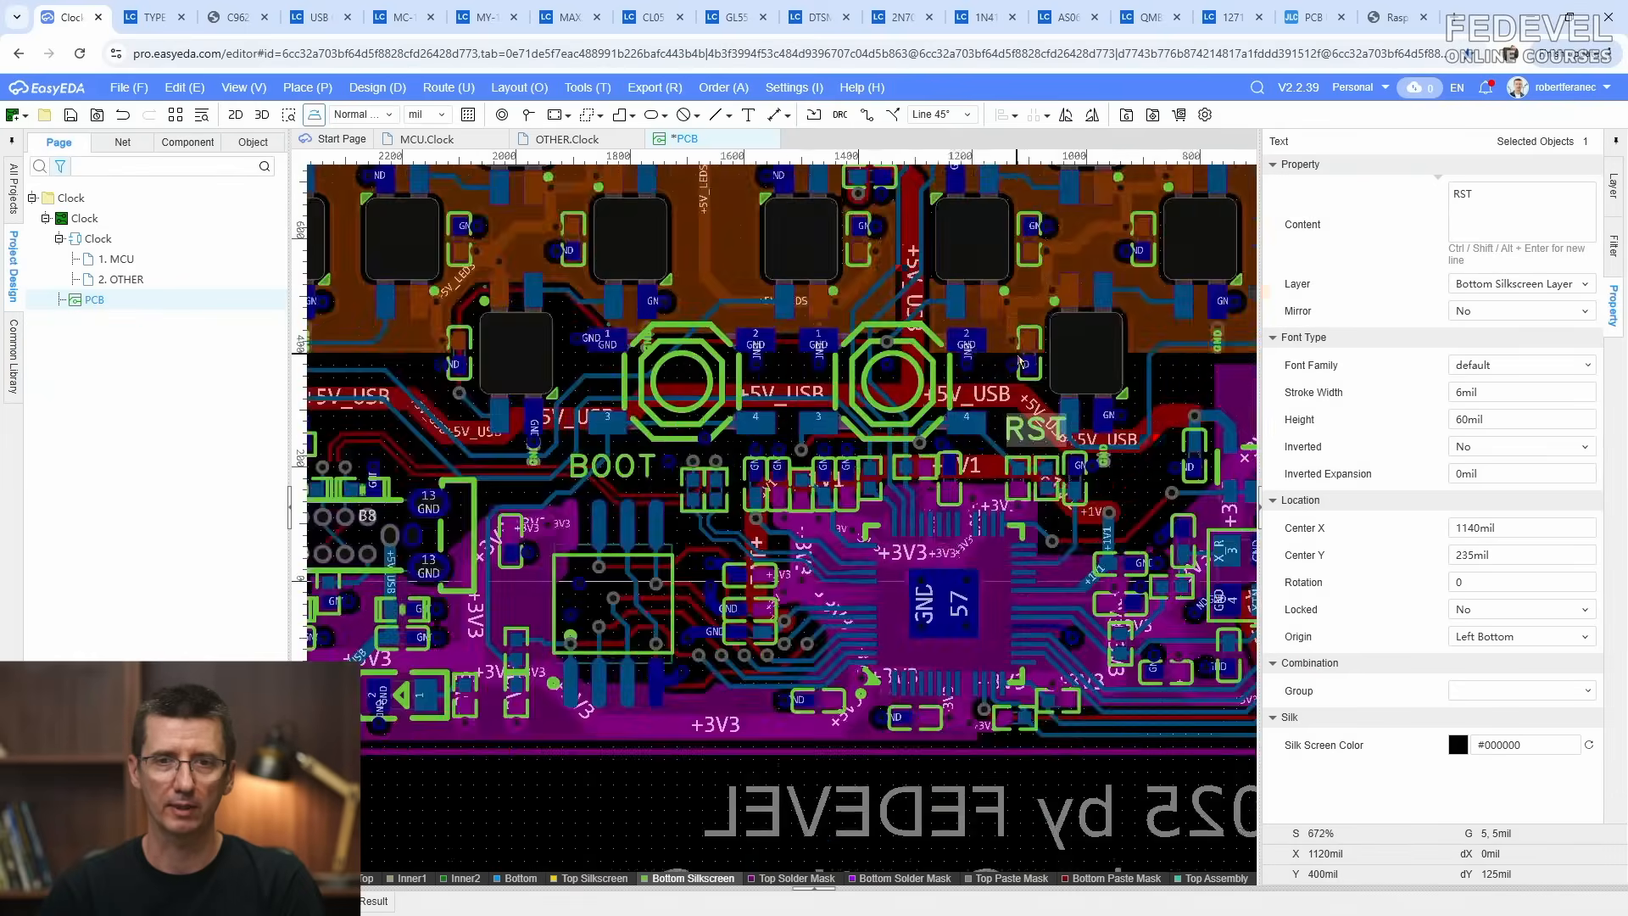
pyautogui.moveTo(1017, 468); pyautogui.dragTo(1001, 460)
pyautogui.scroll(3, 1003, 455)
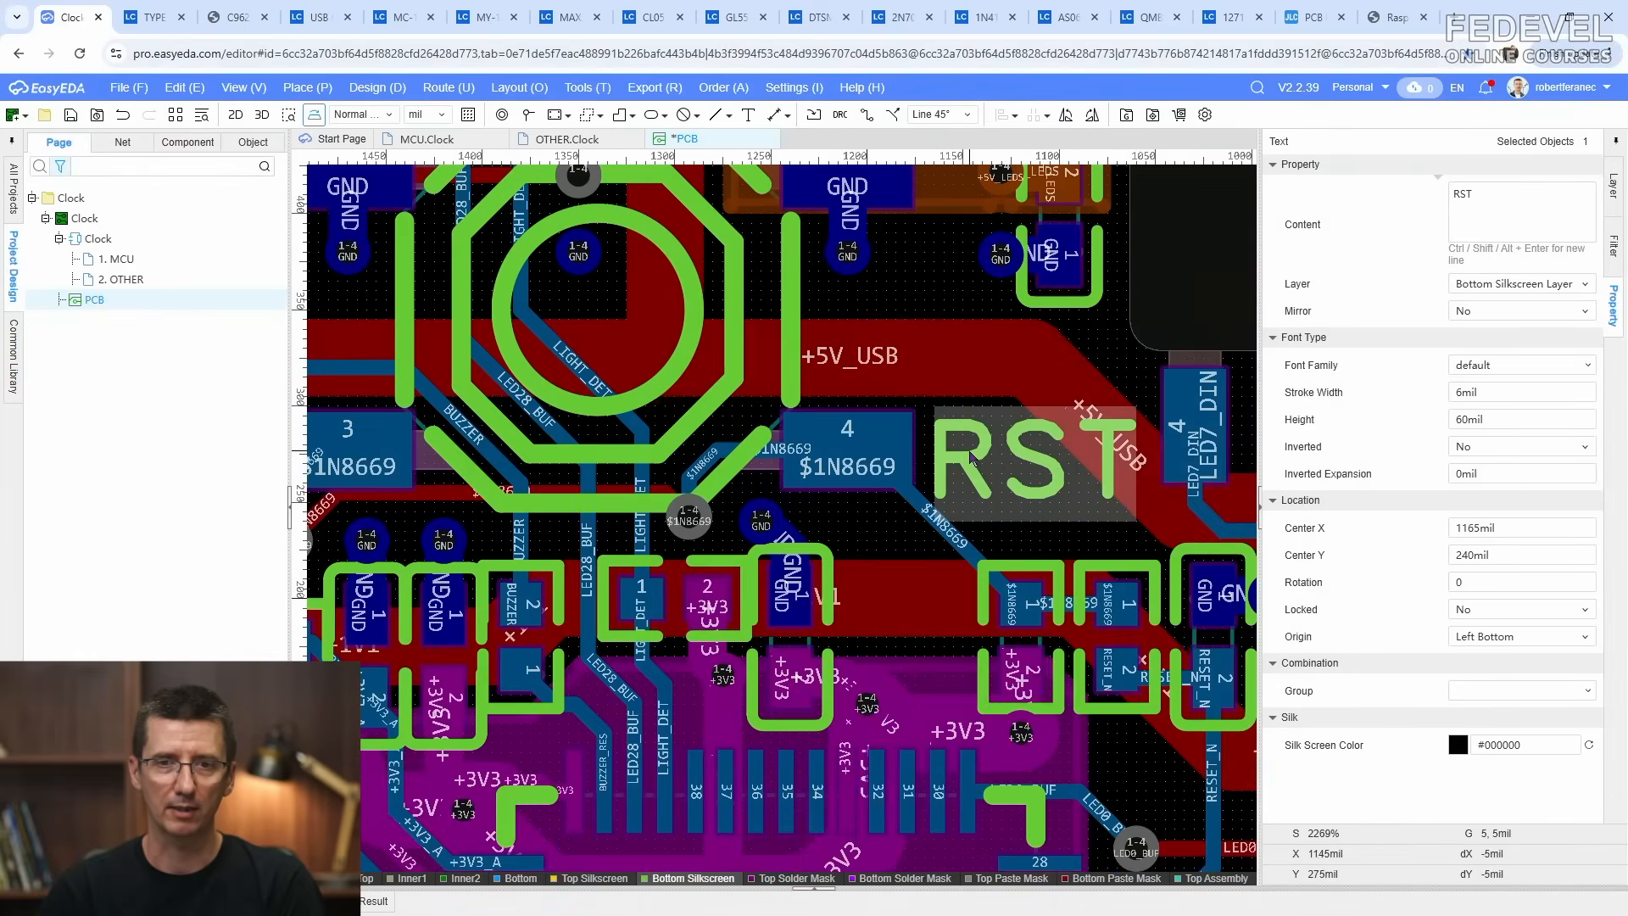
pyautogui.scroll(-8, 975, 458)
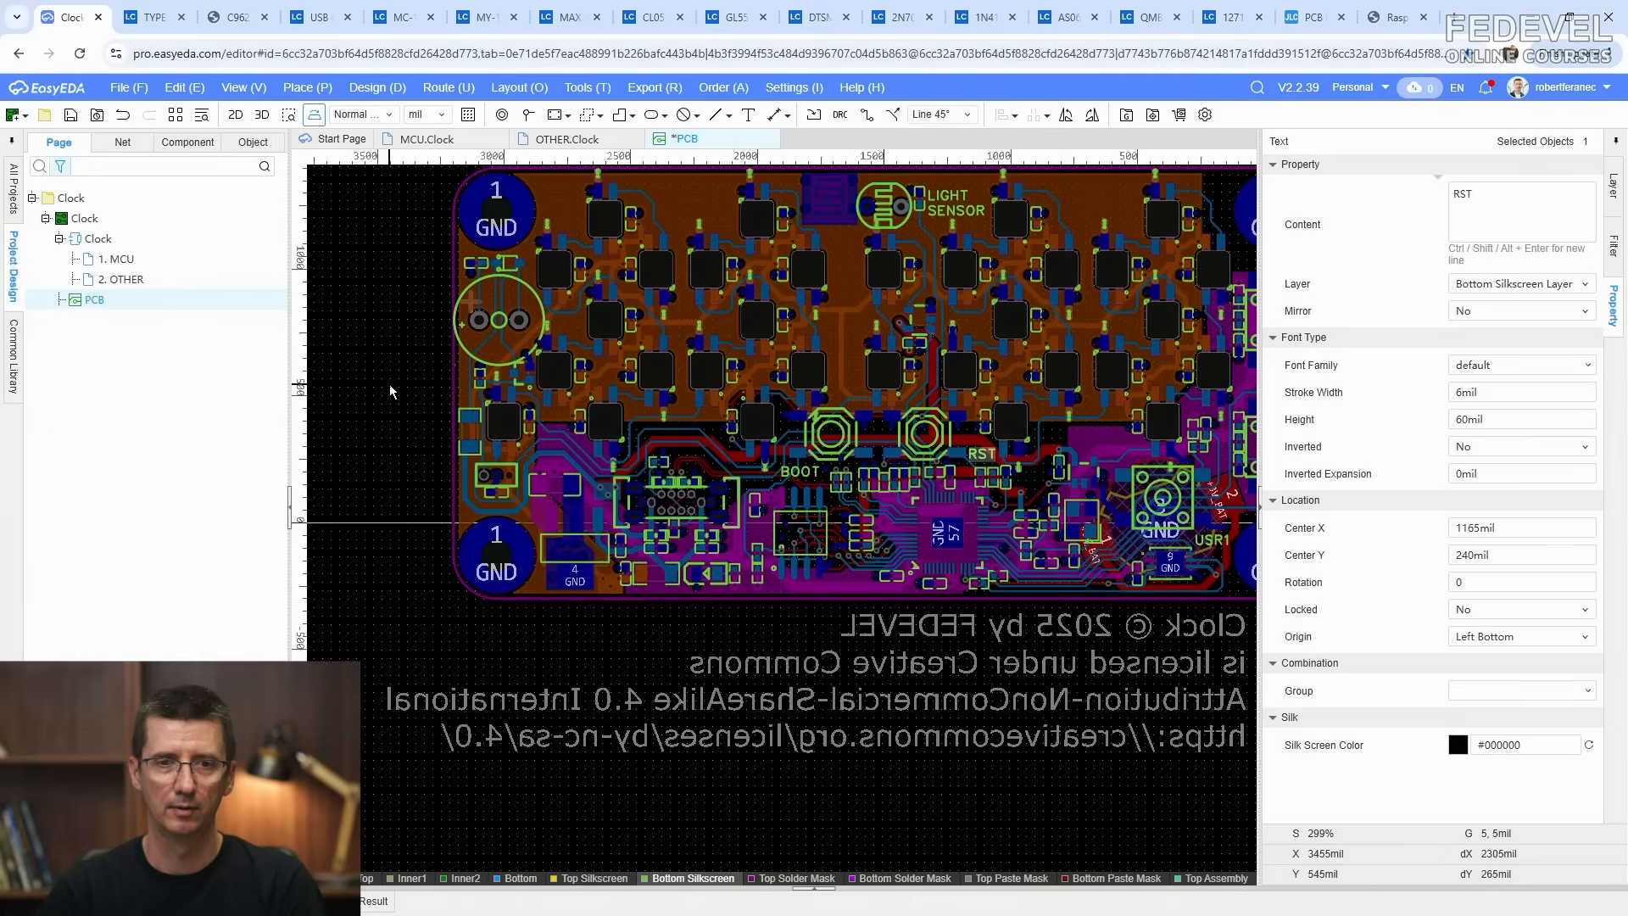
pyautogui.click(389, 384)
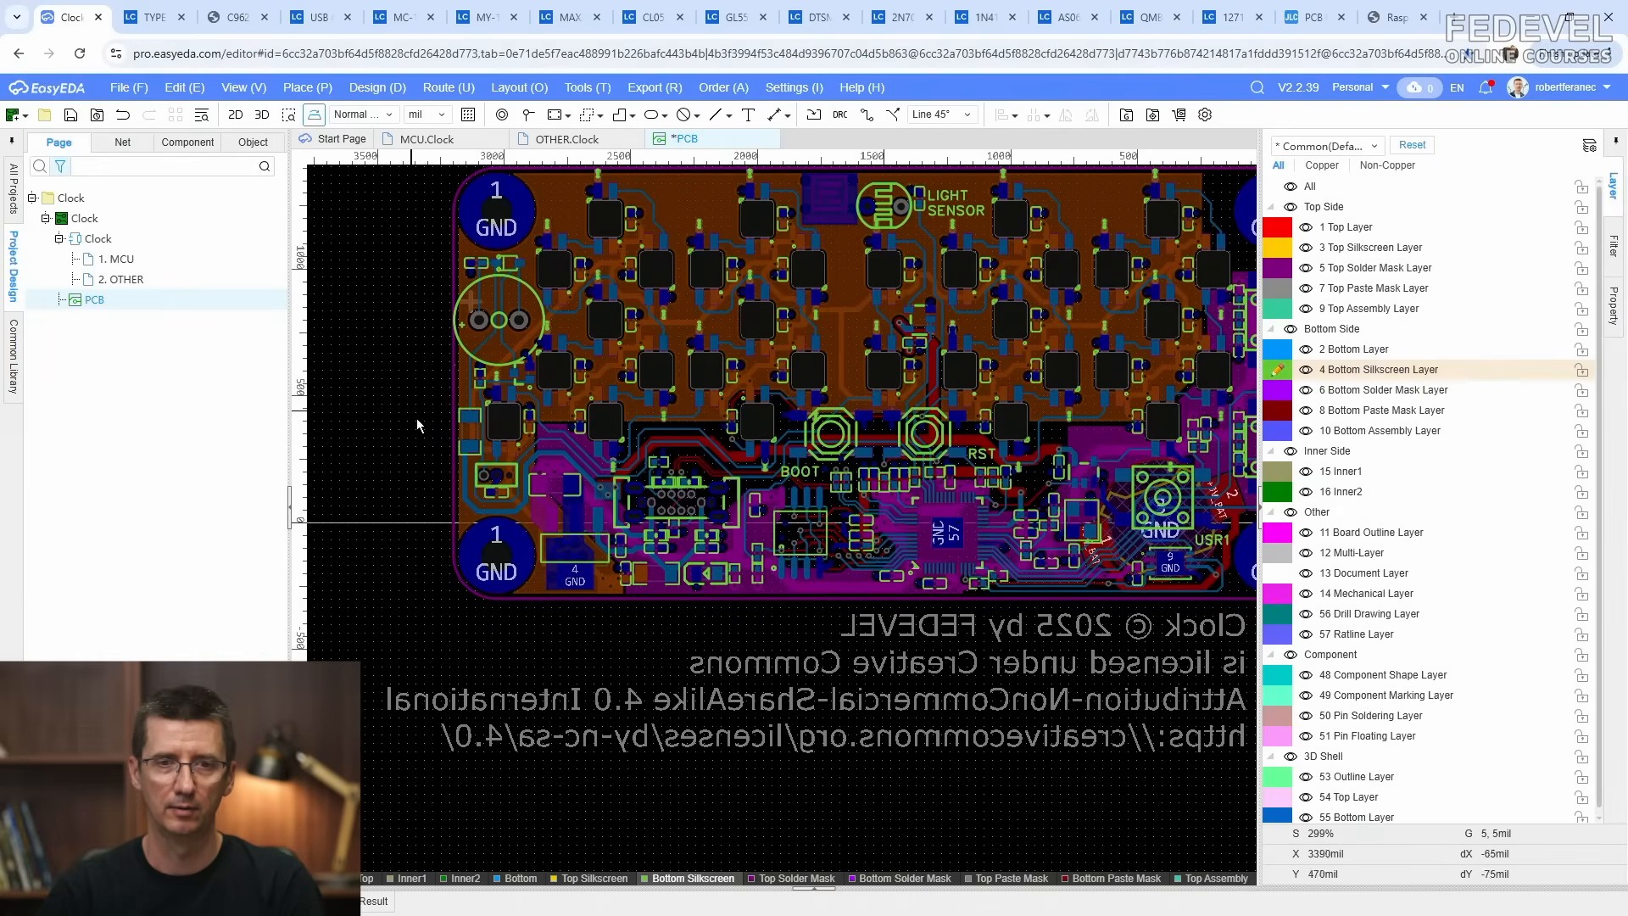
# Step: Paste another copy of the USR1 text outside the board near the three-pin connector and change its content to EXT LED
pyautogui.moveTo(548, 481); pyautogui.dragTo(851, 427, button='right')
pyautogui.rightClick(654, 371)
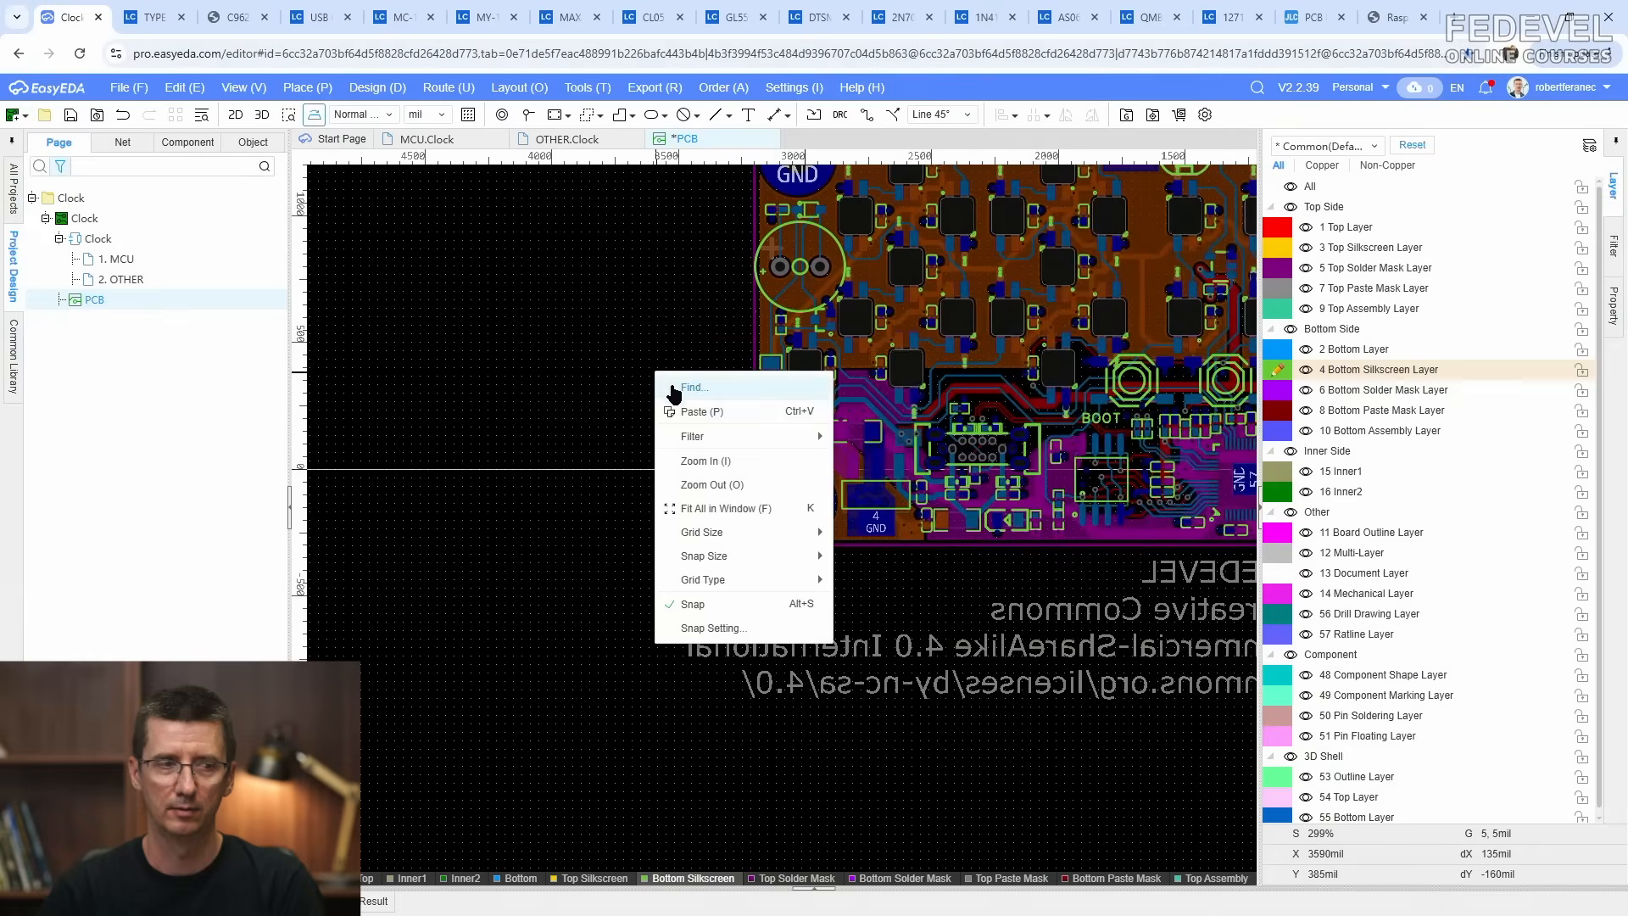
pyautogui.click(675, 412)
pyautogui.click(692, 430)
pyautogui.scroll(4, 720, 441)
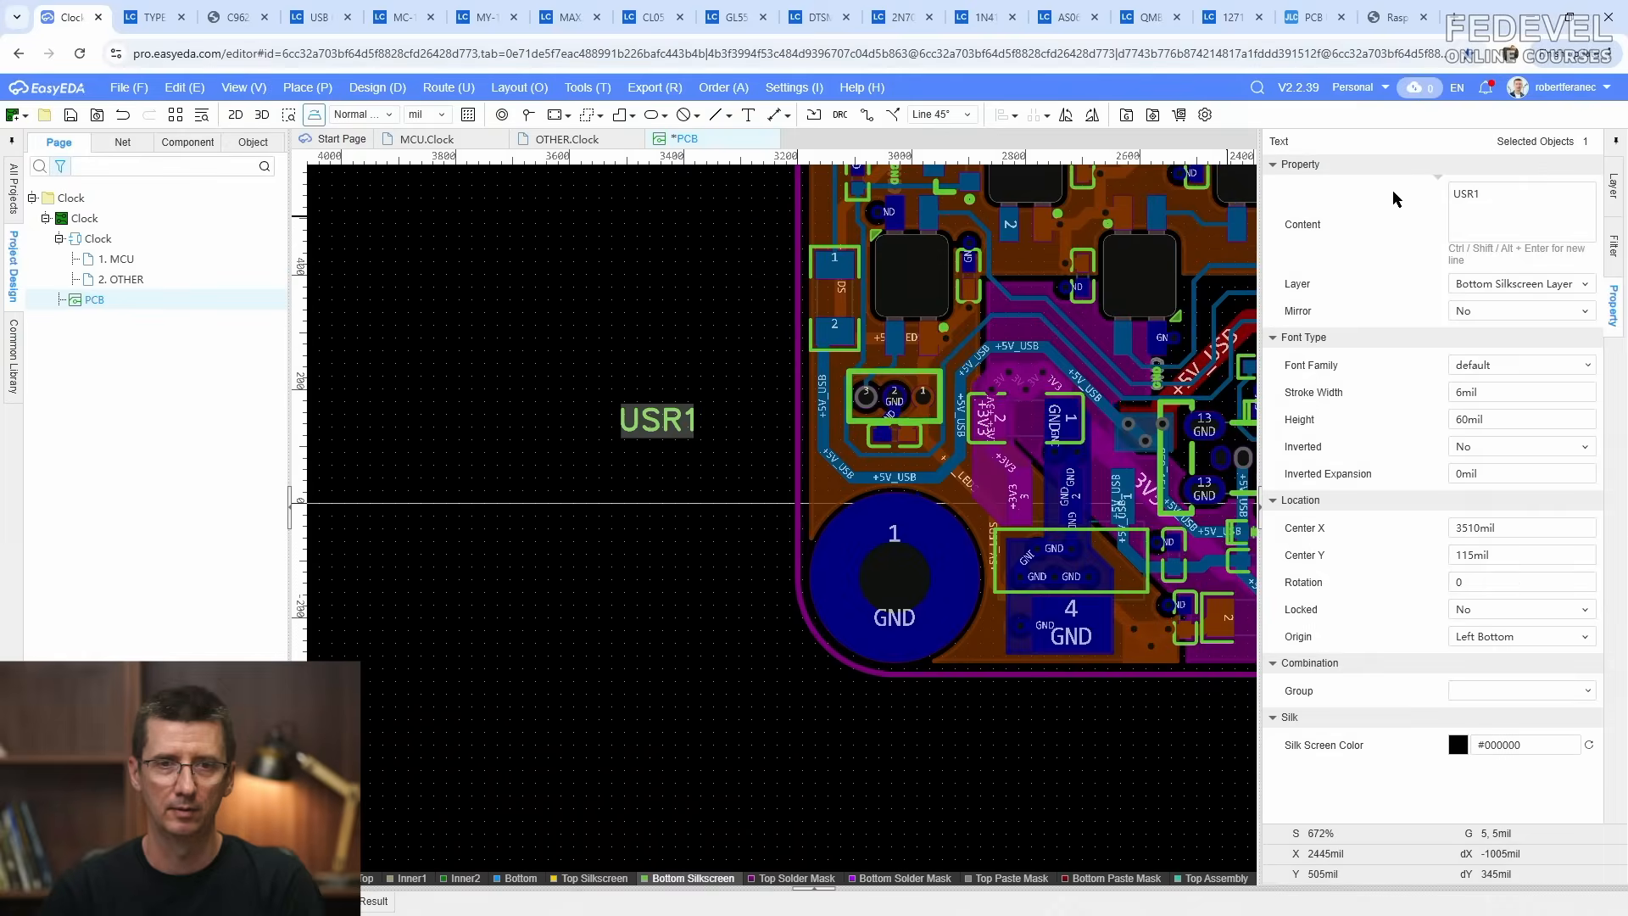
pyautogui.click(1513, 192)
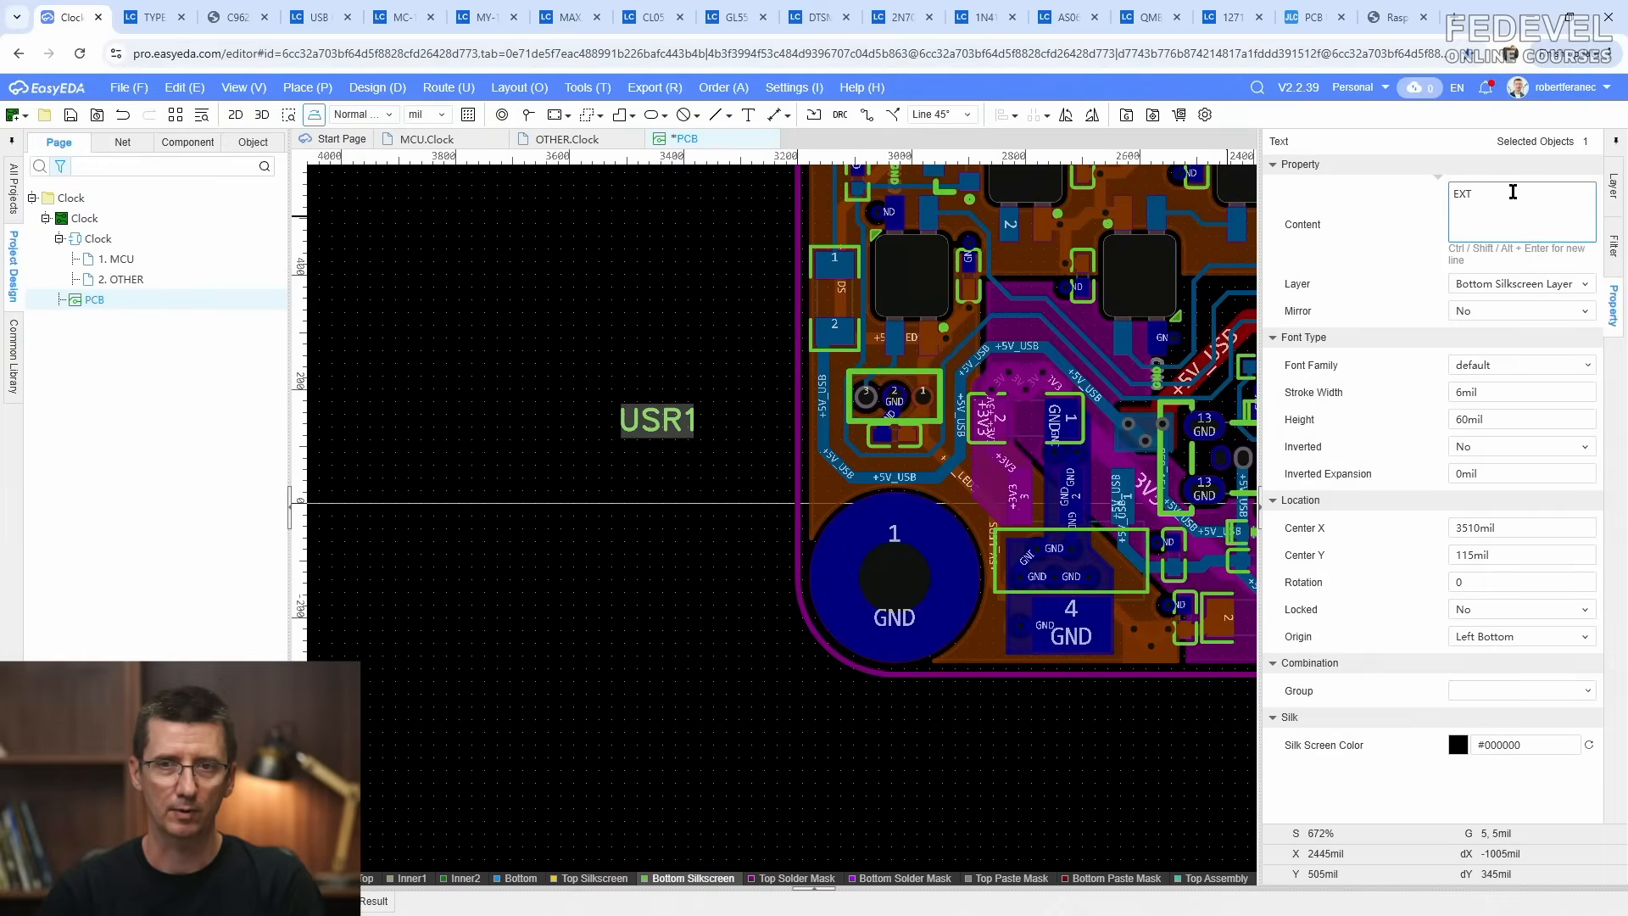
pyautogui.write('EXT LED')
pyautogui.click(684, 339)
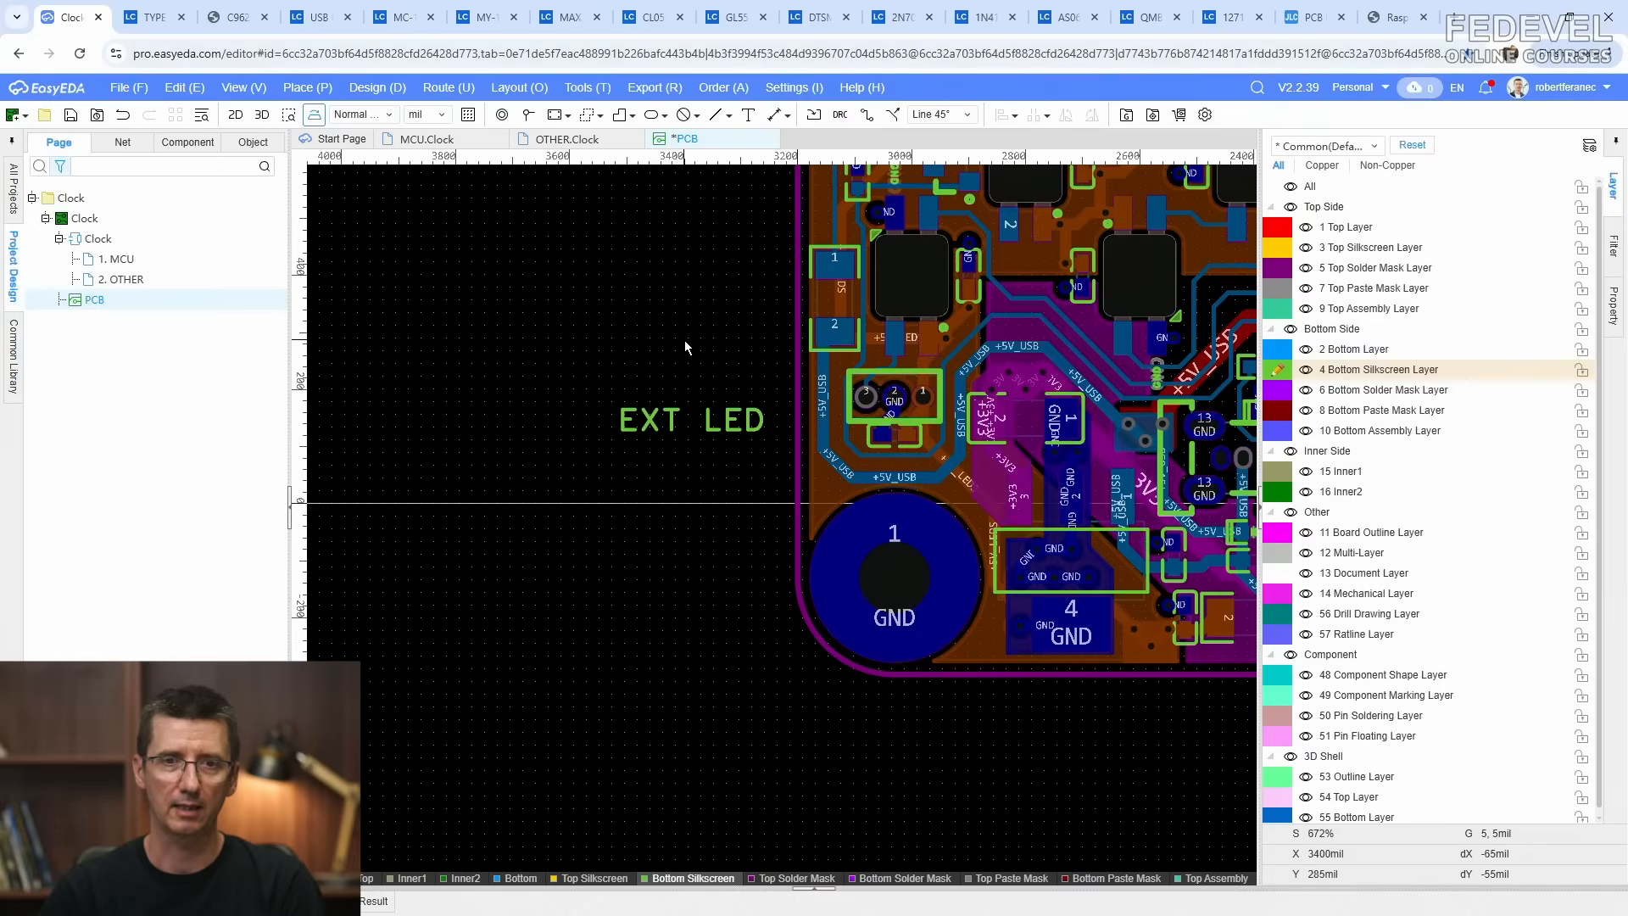
# Step: Rotate the EXT LED text to vertical and place it between the board edge and the three-pin connector
pyautogui.scroll(2, 684, 379)
pyautogui.click(659, 441)
pyautogui.press('space')
pyautogui.press('space')
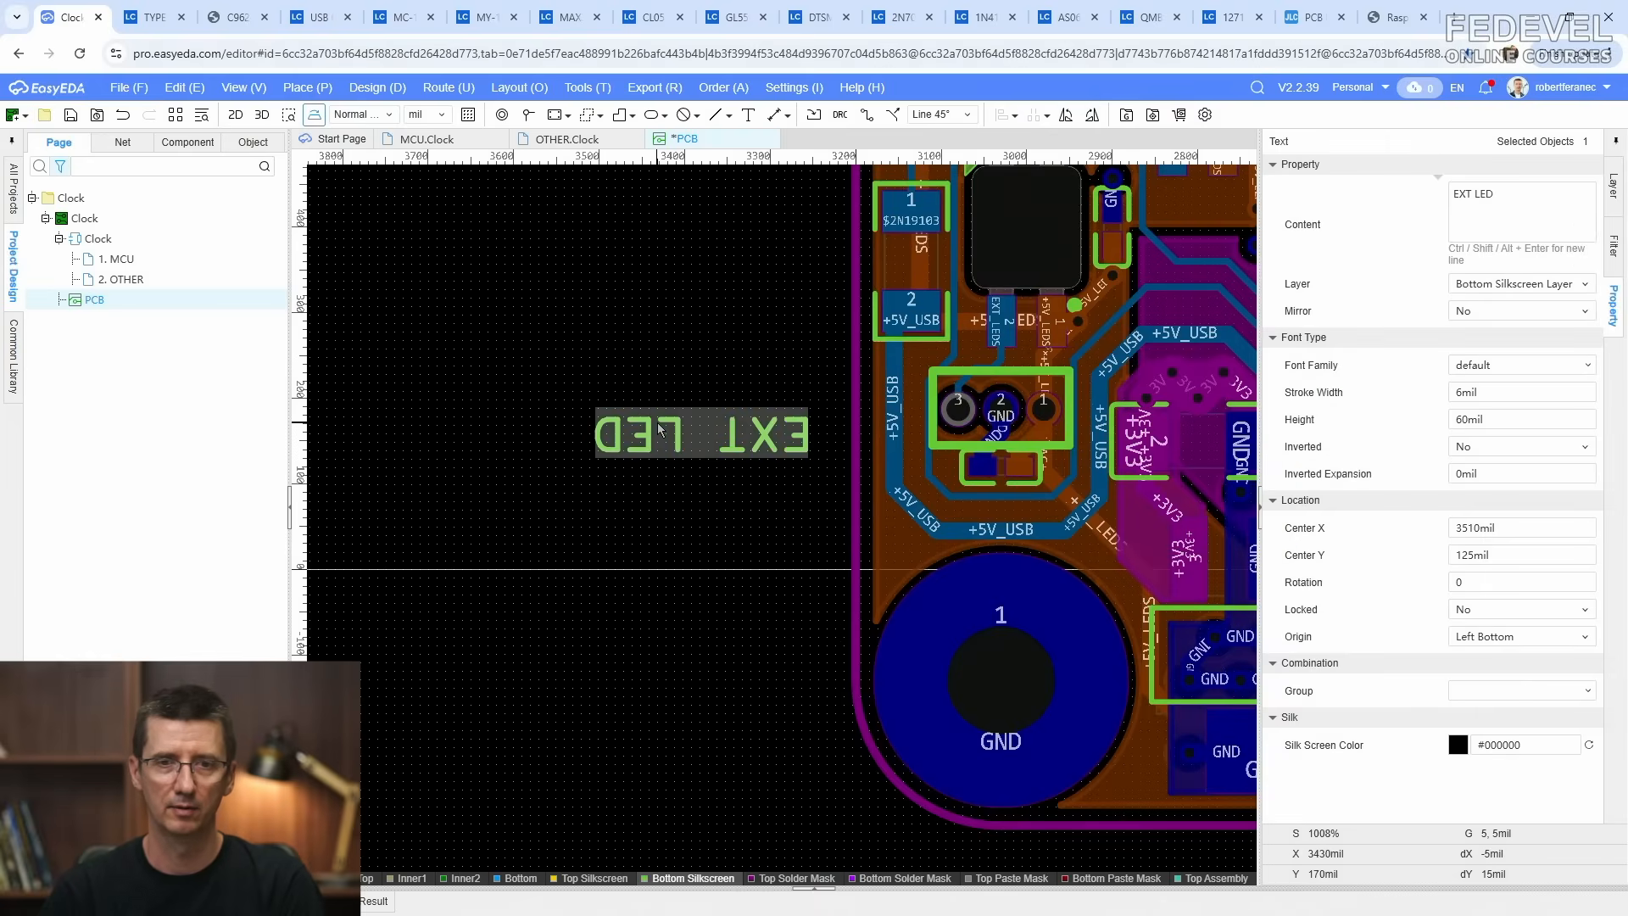
pyautogui.press('space')
pyautogui.moveTo(660, 429); pyautogui.dragTo(861, 463)
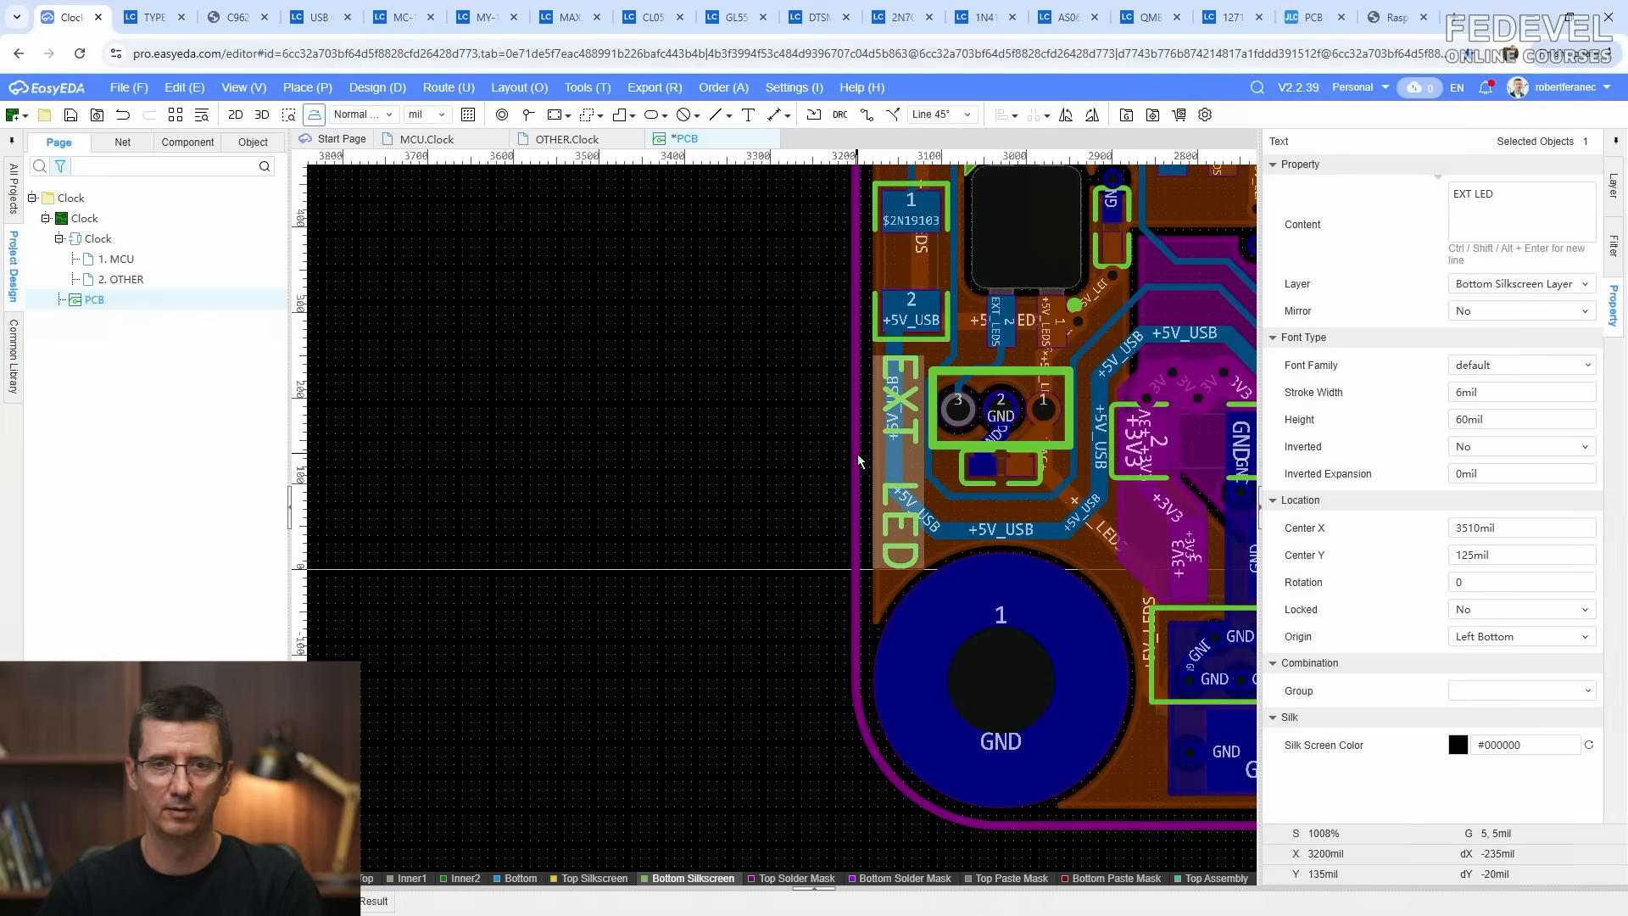
# Step: Look up the pin order of the external LED connector J201 in the OTHER schematic and return to the PCB
pyautogui.click(1026, 411)
pyautogui.click(1026, 394)
pyautogui.click(585, 140)
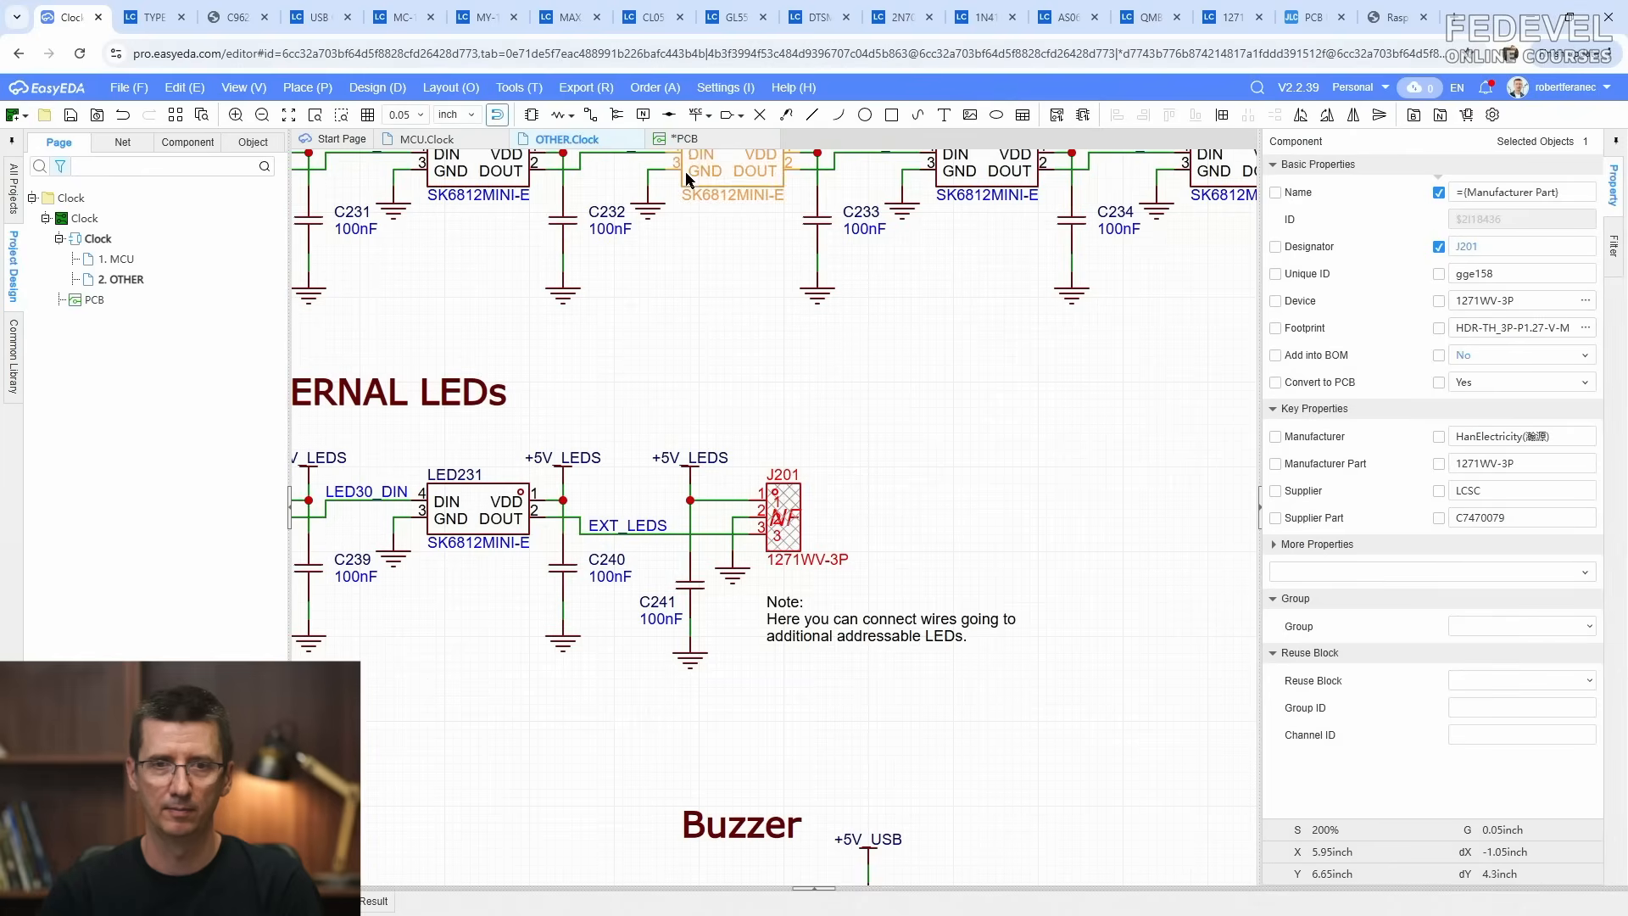
pyautogui.click(684, 139)
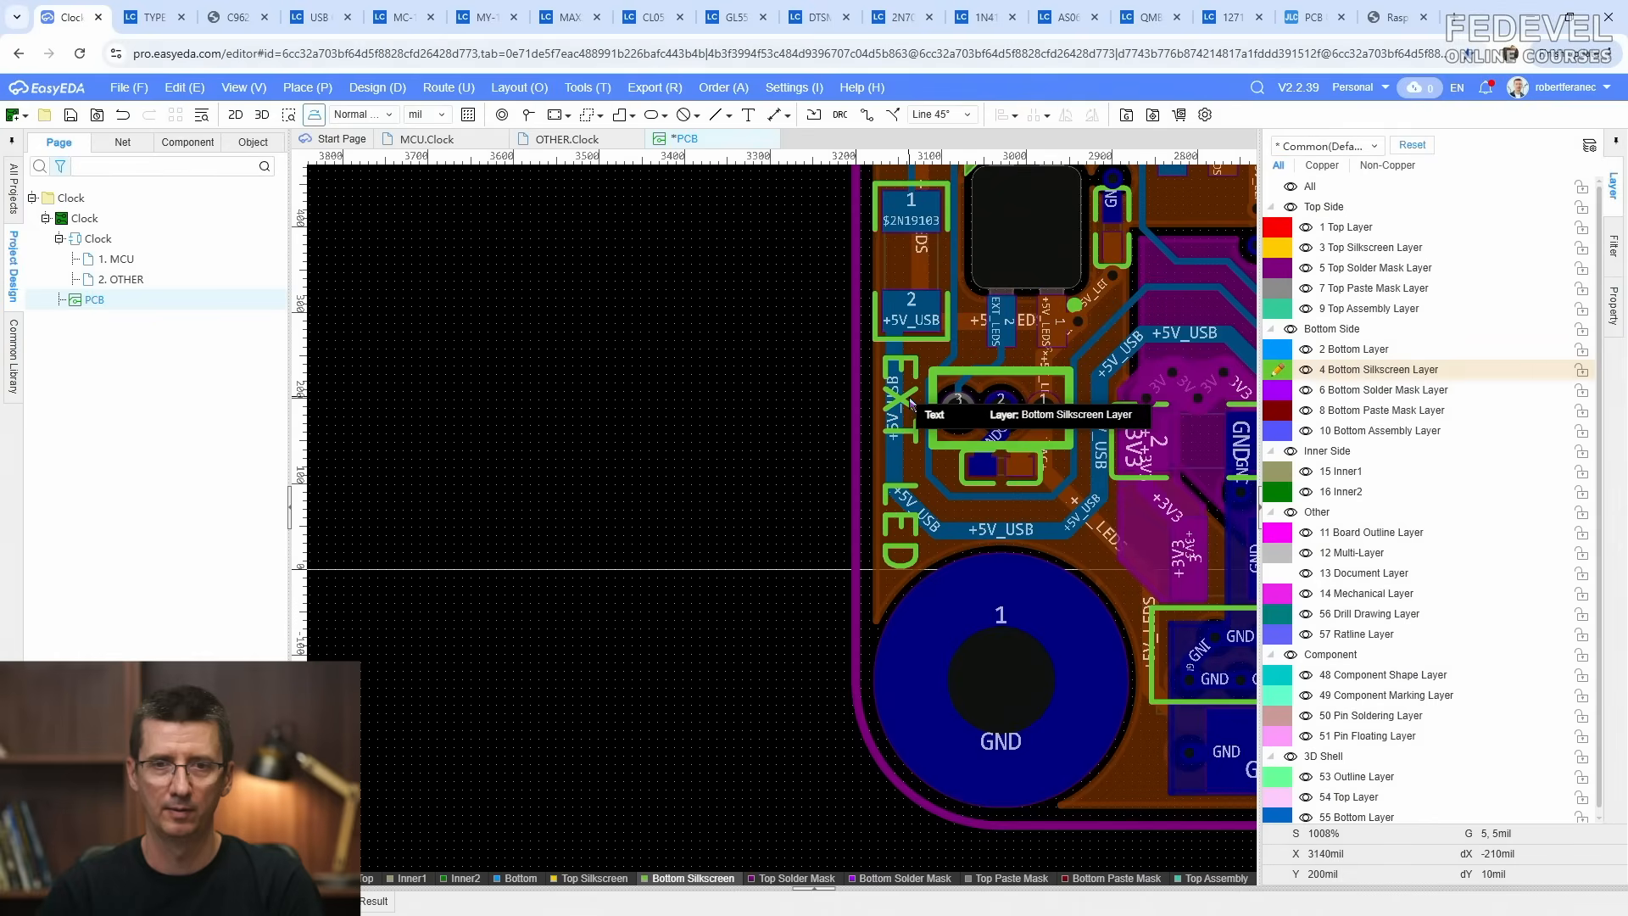
pyautogui.scroll(3, 674, 404)
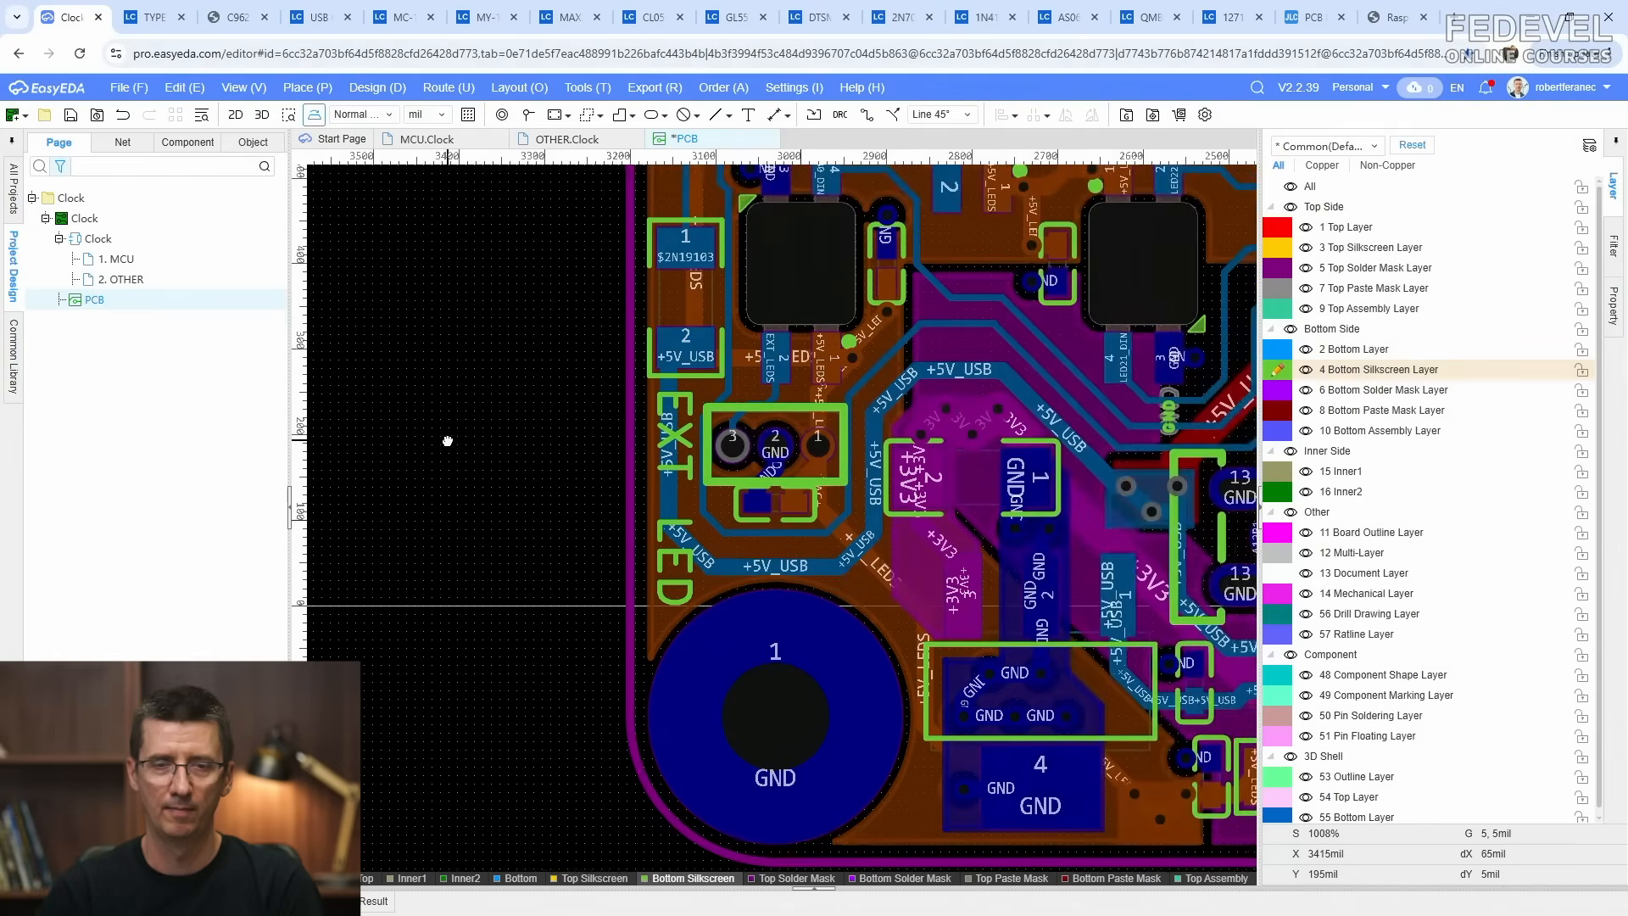
# Step: Paste another copy of the USR1 text outside the board edge and change its content to SGP
pyautogui.scroll(-3, 758, 404)
pyautogui.rightClick(475, 408)
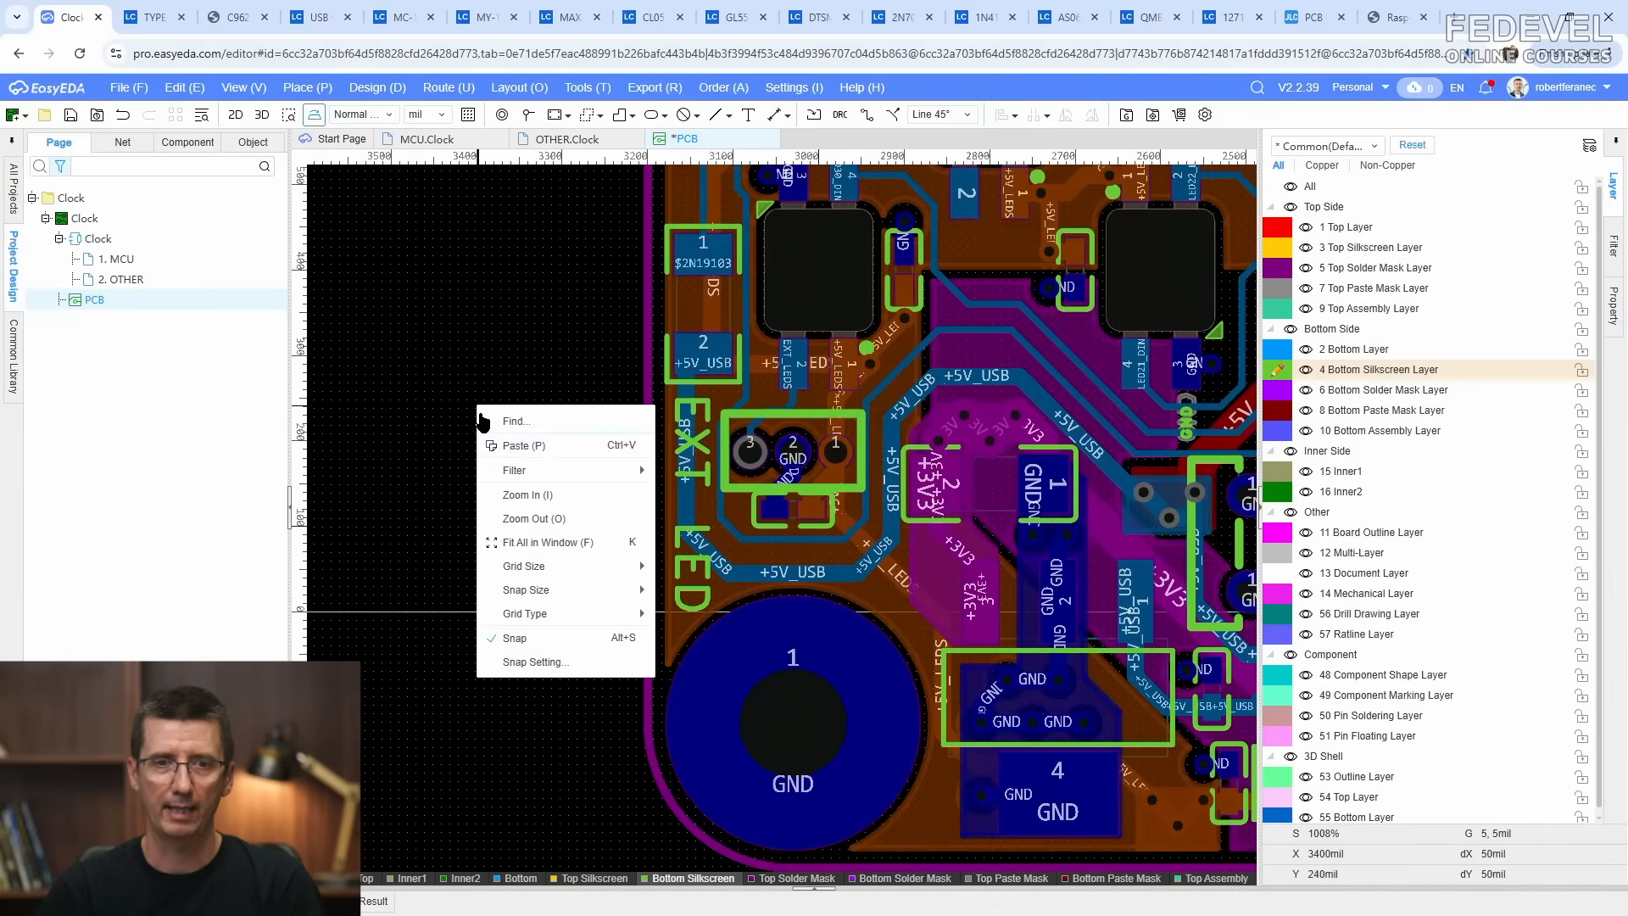
pyautogui.click(506, 445)
pyautogui.click(458, 418)
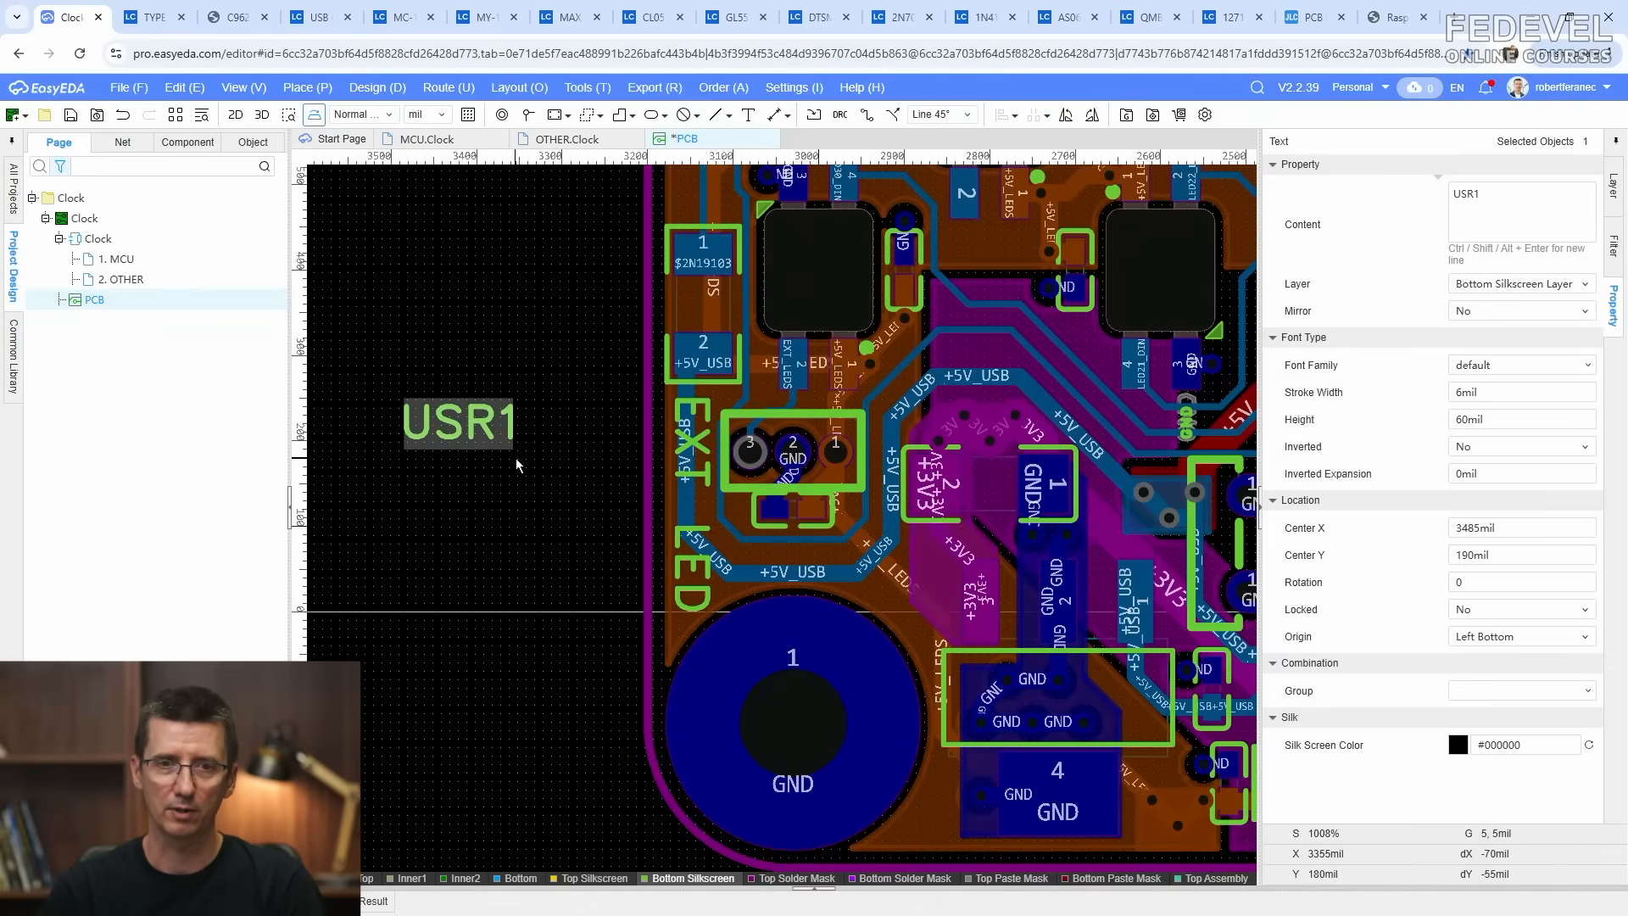
pyautogui.doubleClick(1508, 194)
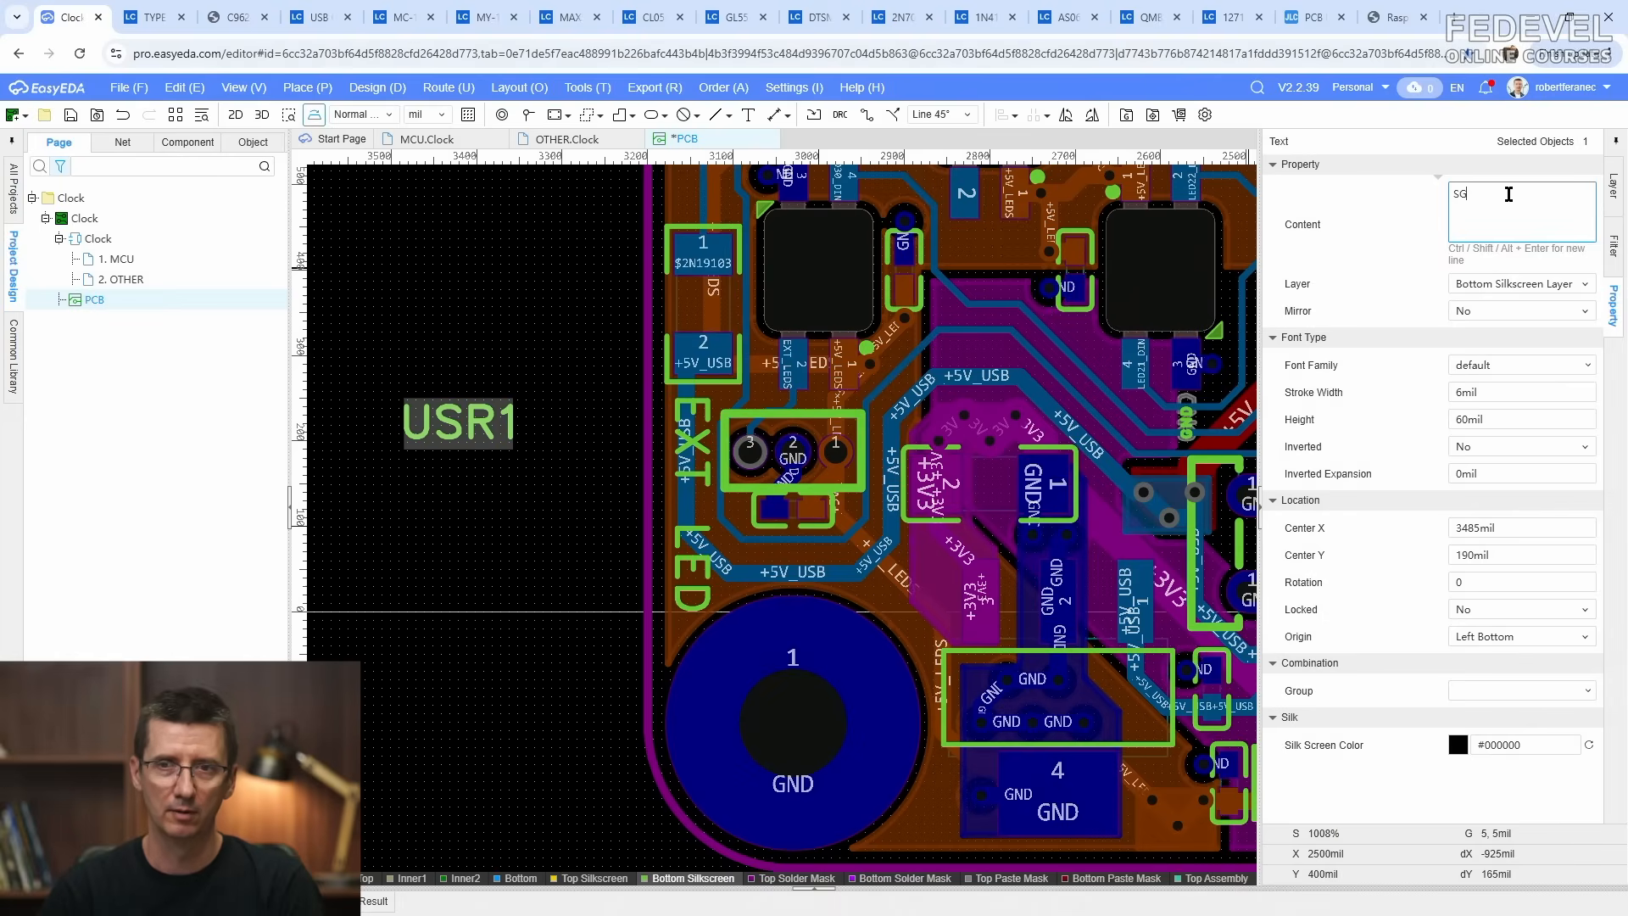
pyautogui.click(428, 323)
# Step: Move the SGP text just below the three-pin LED connector, at about X 3080, Y 40 mil, as its pin labels
pyautogui.moveTo(465, 423); pyautogui.dragTo(804, 552)
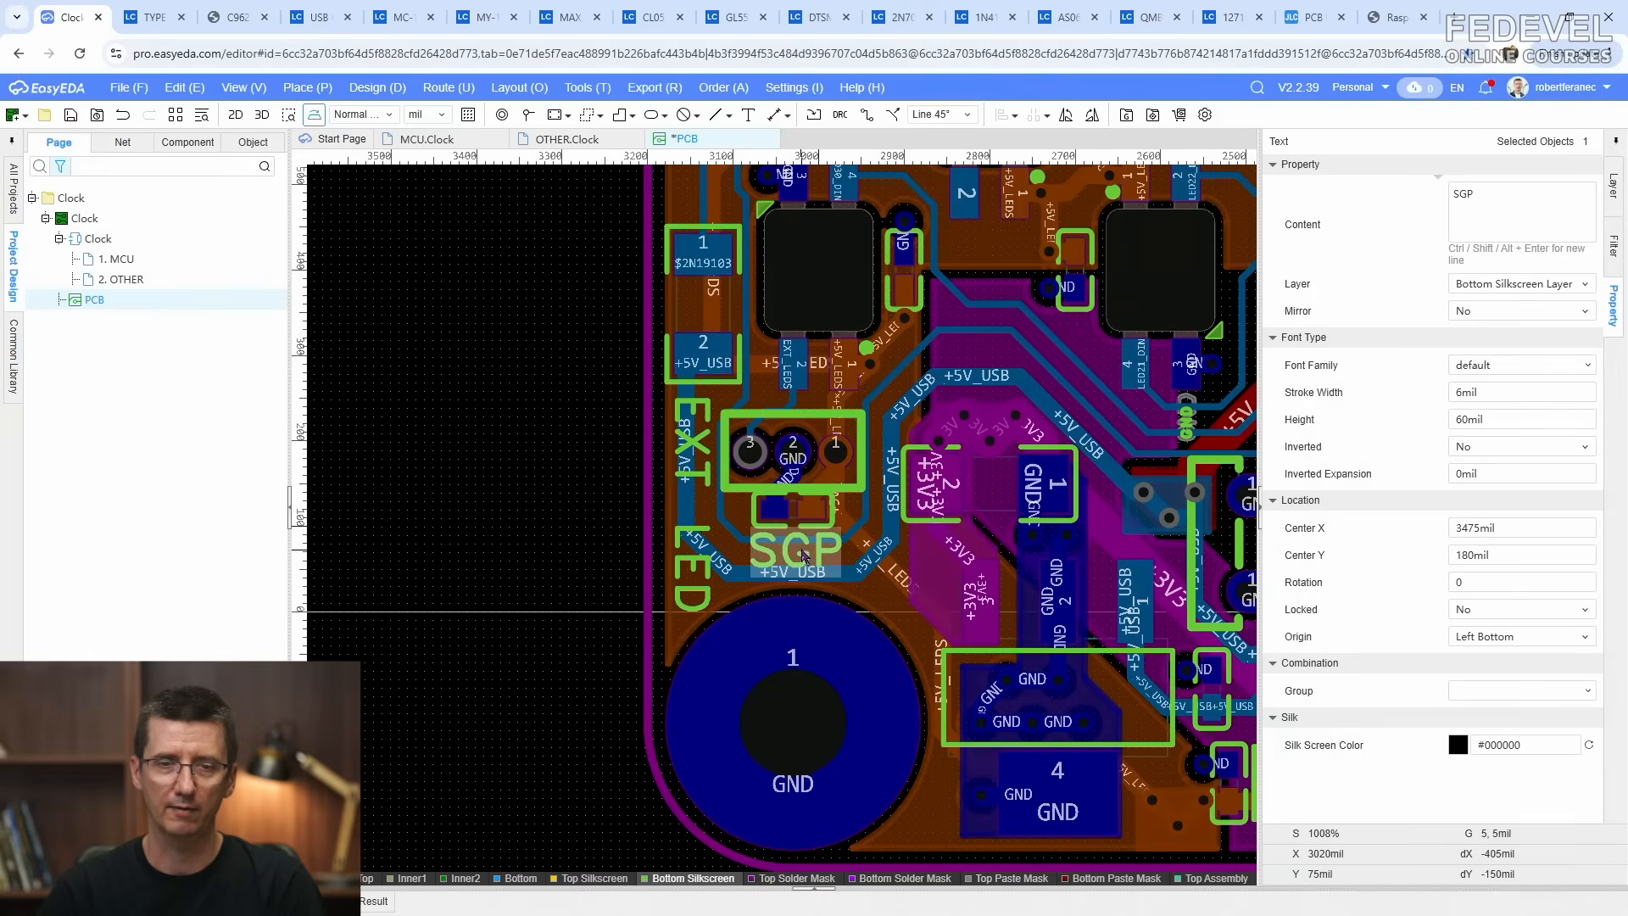
pyautogui.scroll(4, 785, 480)
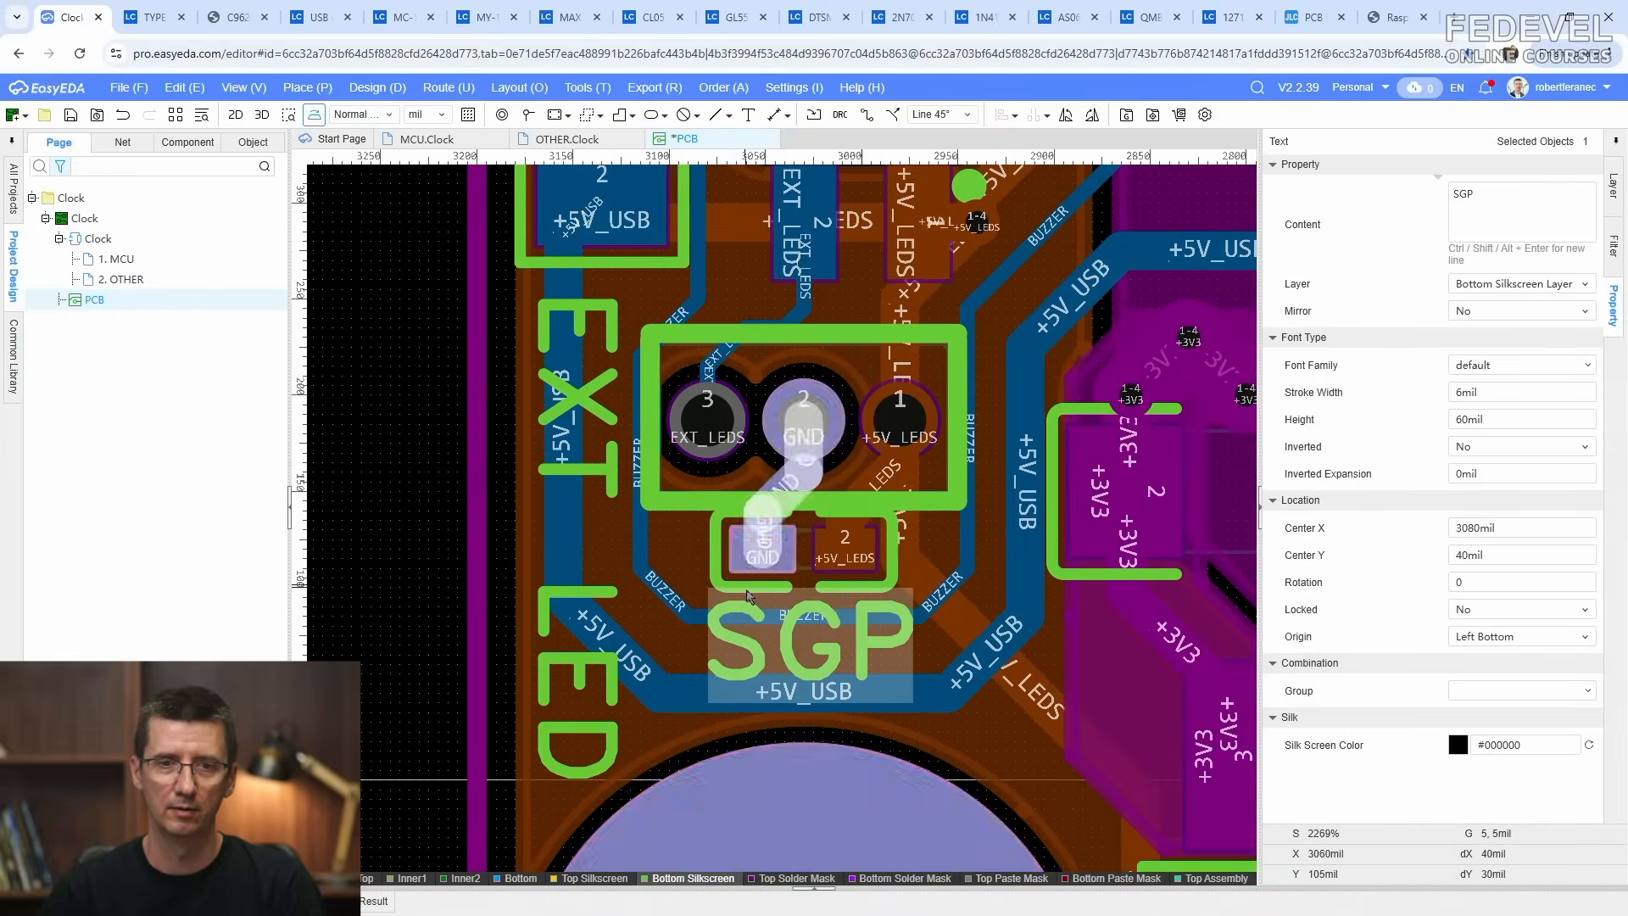
pyautogui.scroll(-4, 811, 438)
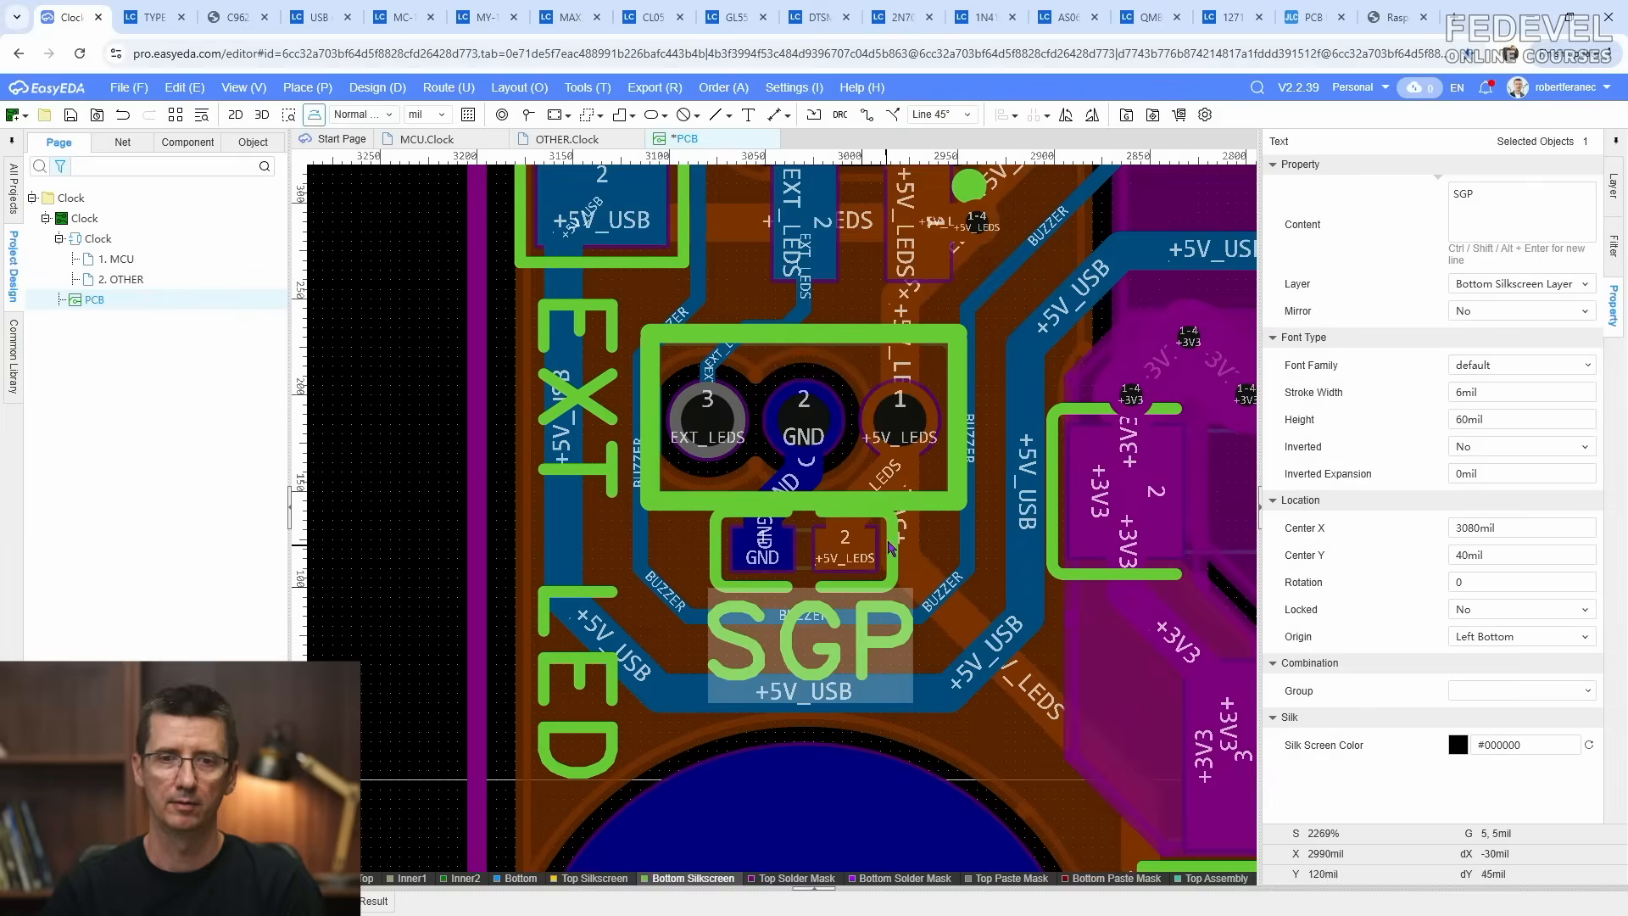
pyautogui.click(509, 482)
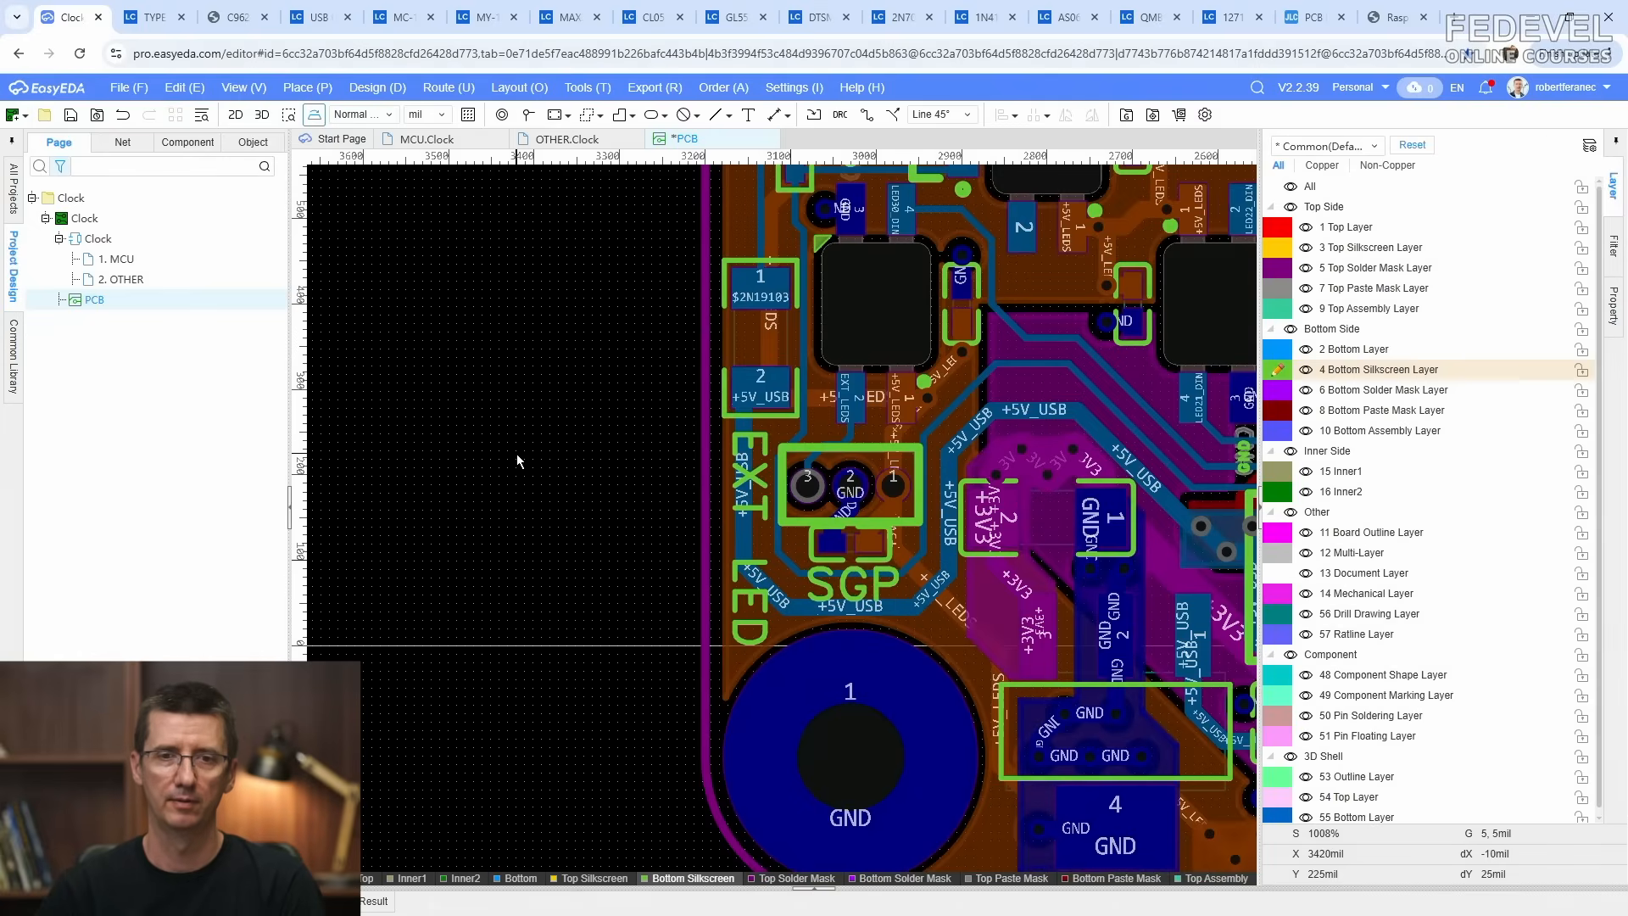
# Step: Make the Bottom Layer the active layer, with the inactive layers dimmed across the whole board
pyautogui.scroll(-6, 516, 454)
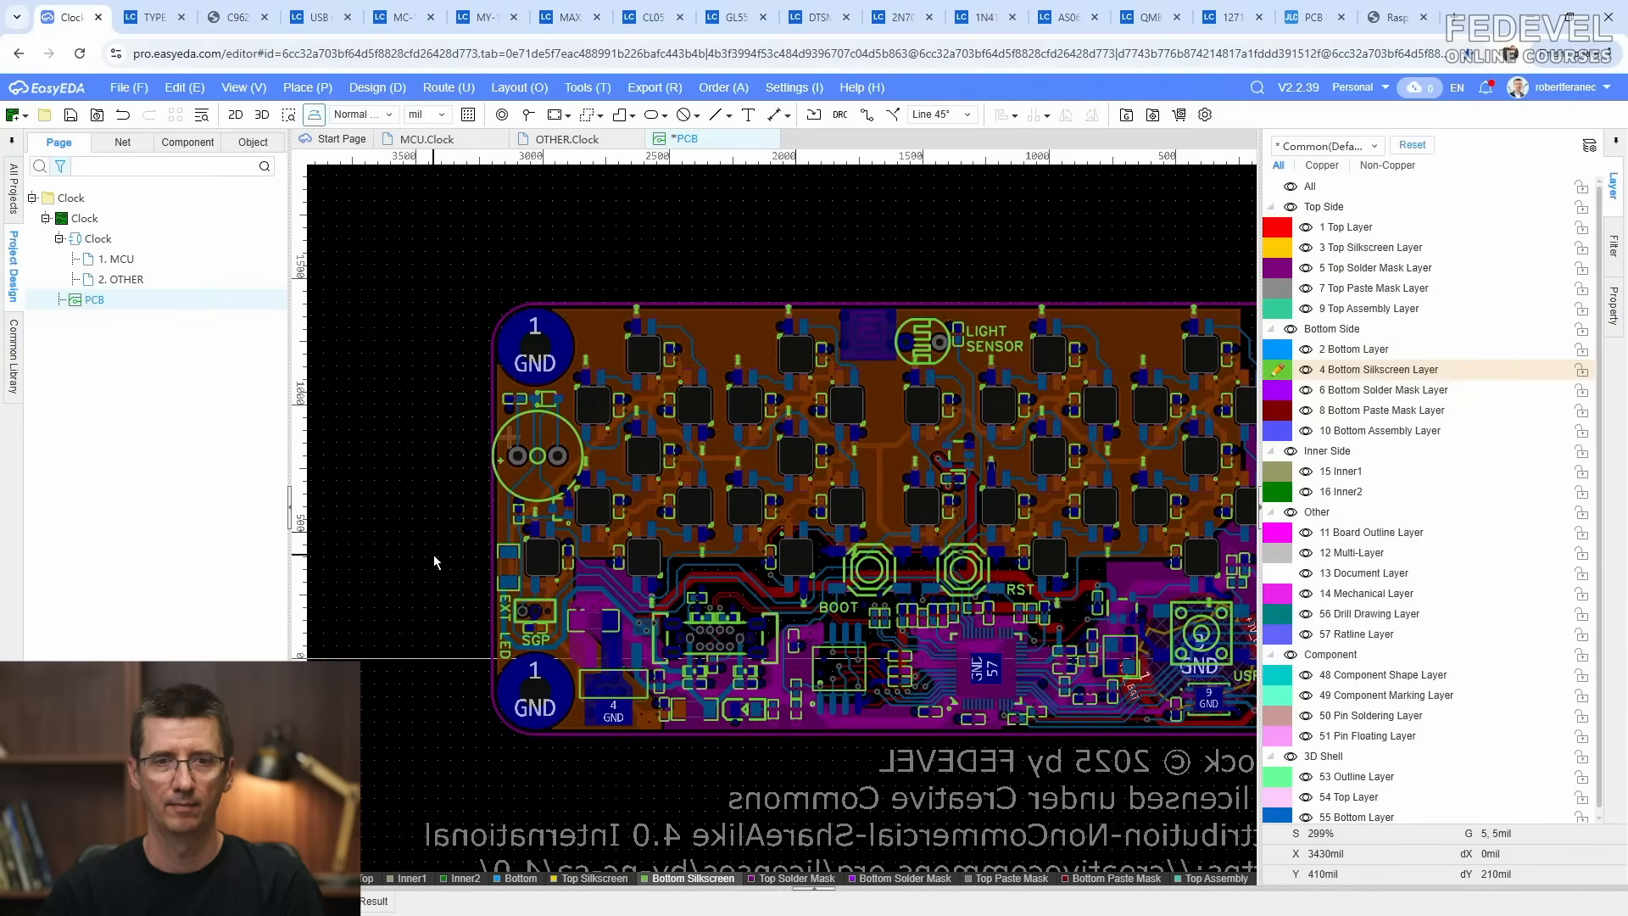
pyautogui.press('k')
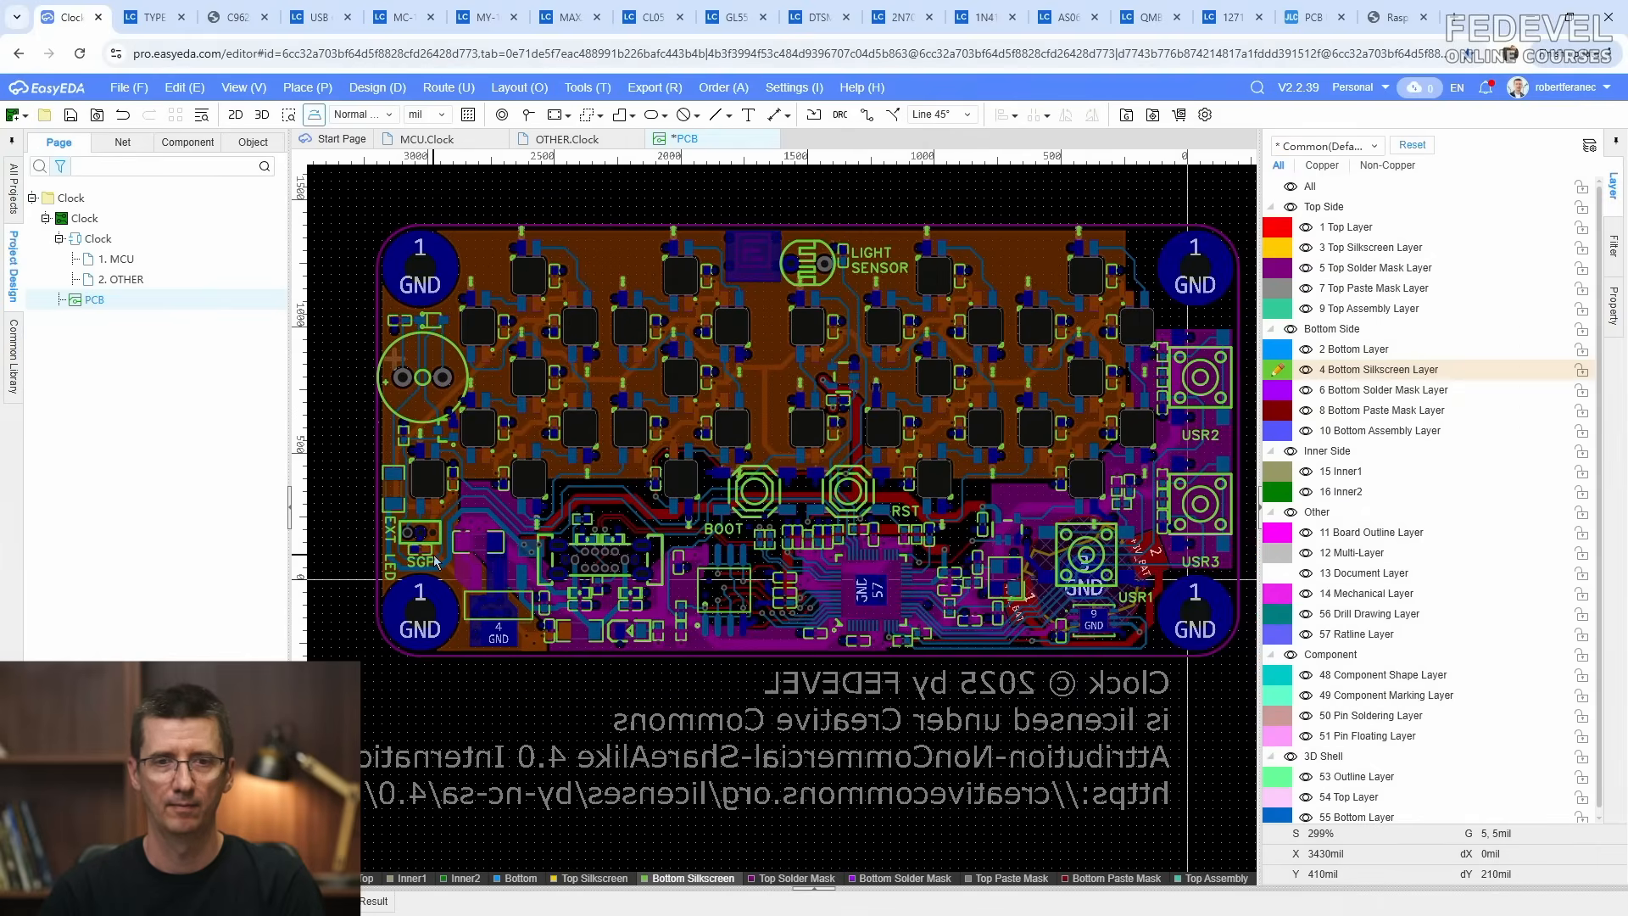
pyautogui.click(1276, 350)
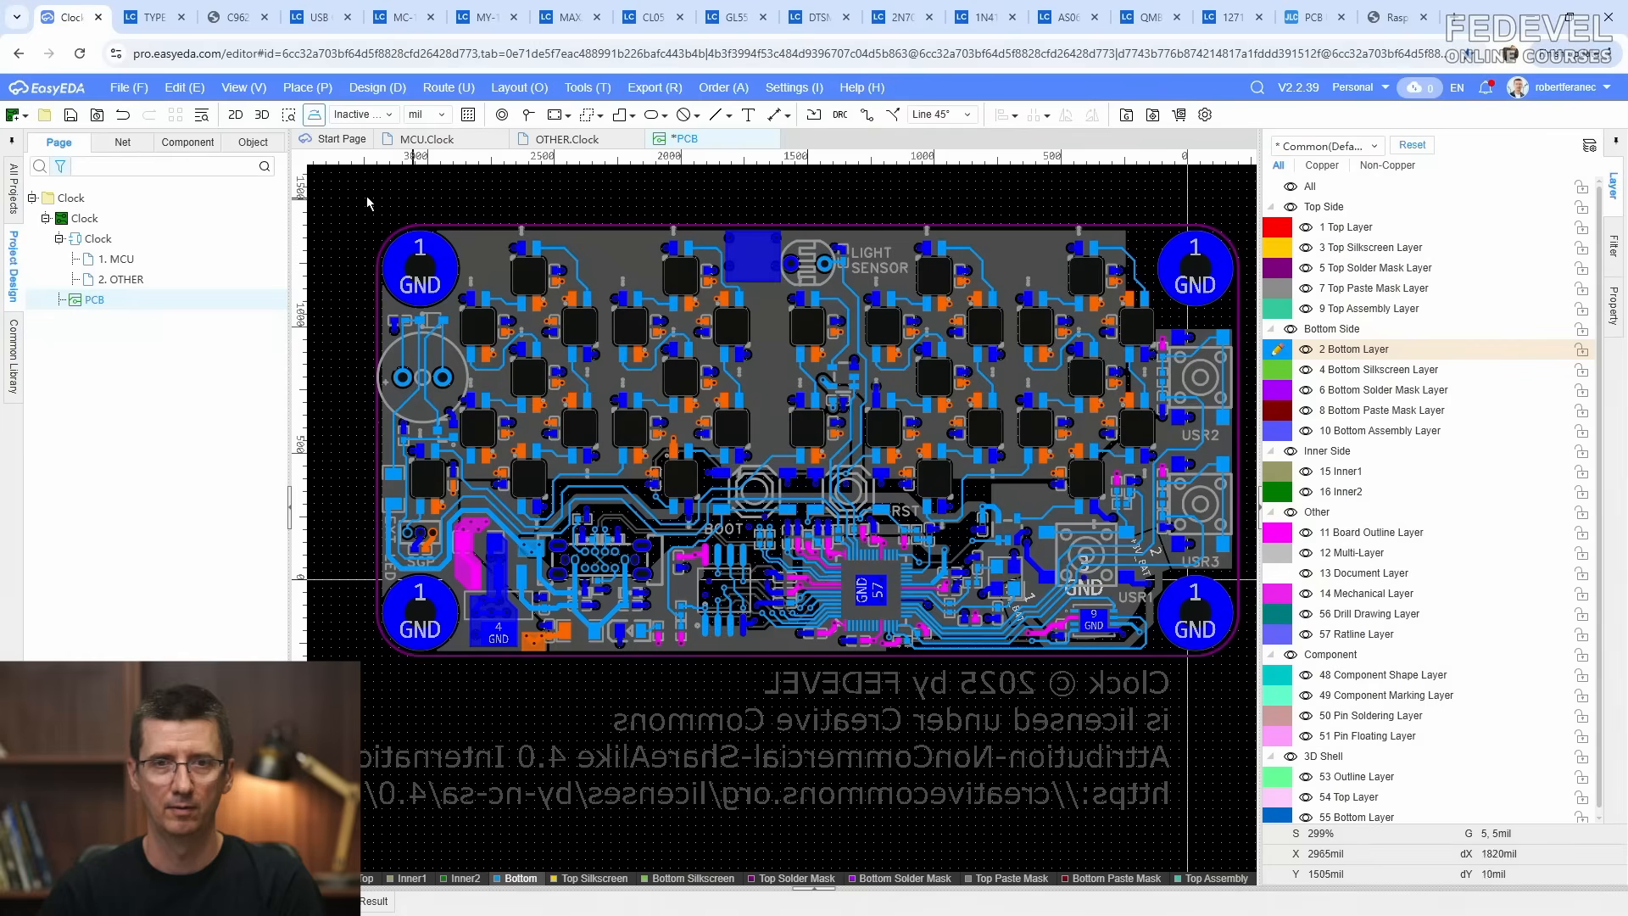
# Step: Save the PCB layout and inspect the assembled board in the 3D preview, closing the preview when done
pyautogui.click(72, 115)
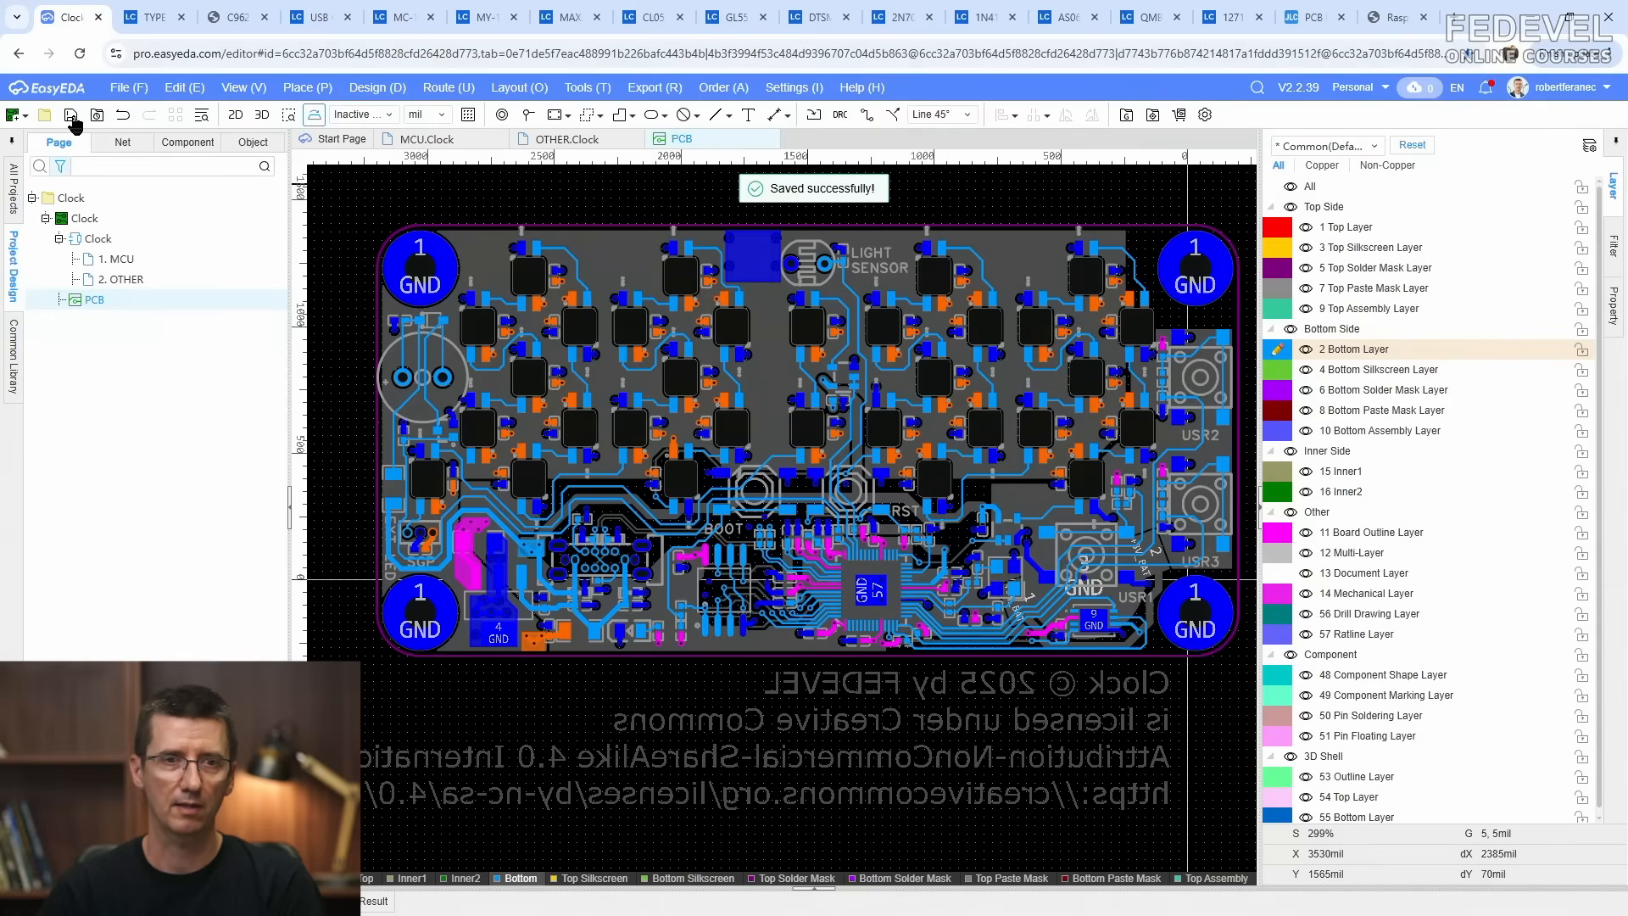
pyautogui.click(260, 116)
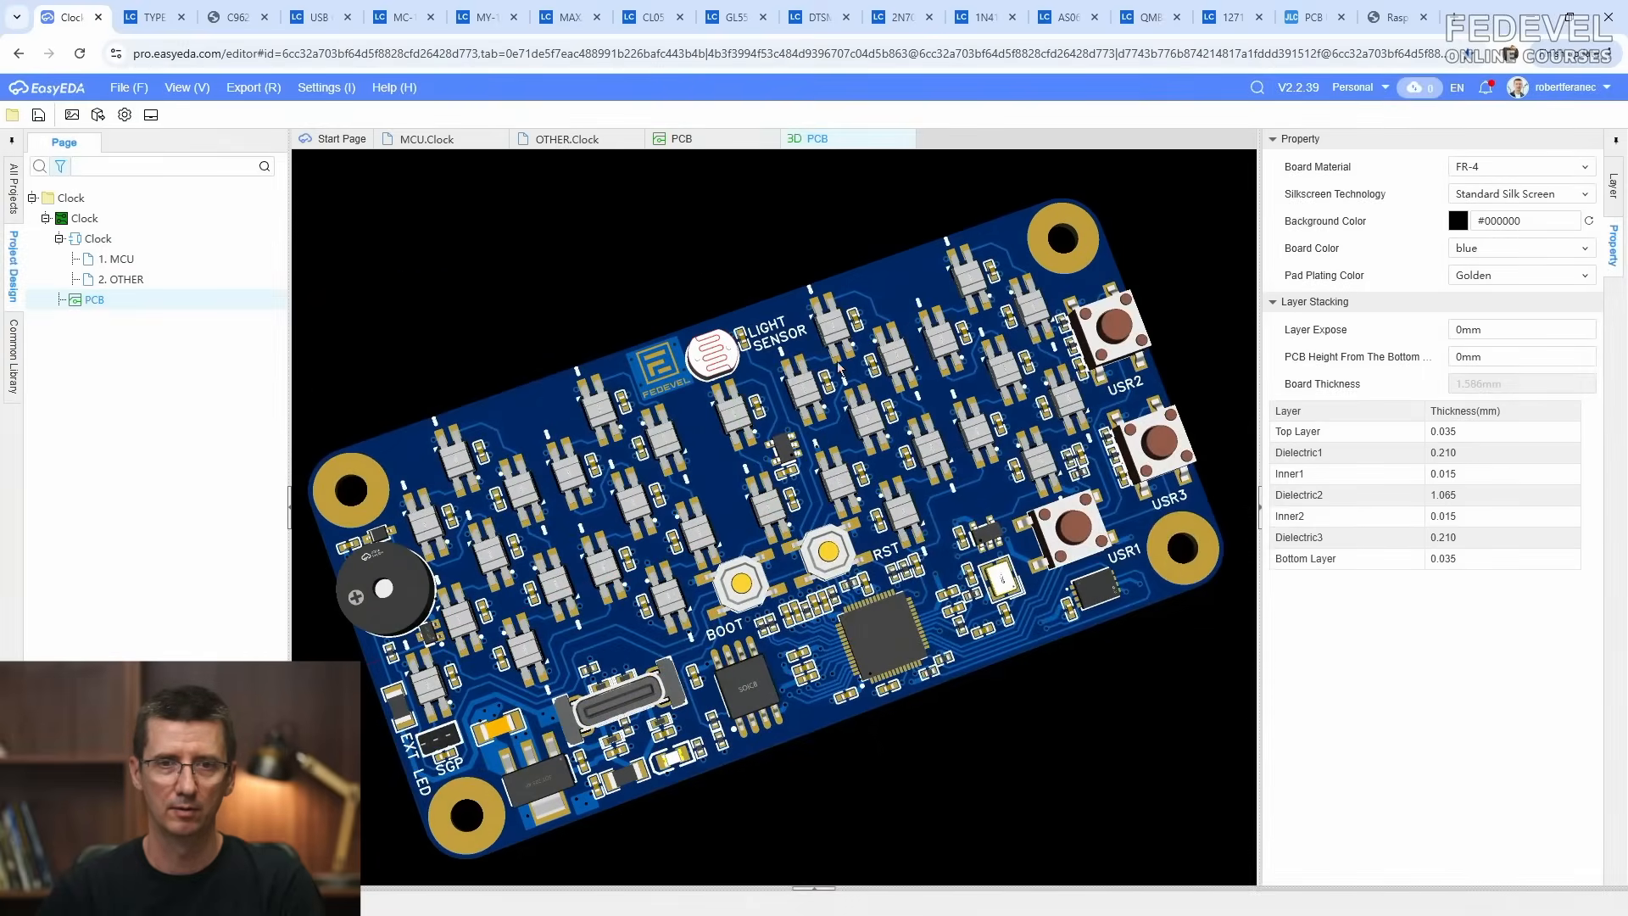
pyautogui.moveTo(1117, 416); pyautogui.dragTo(1117, 425)
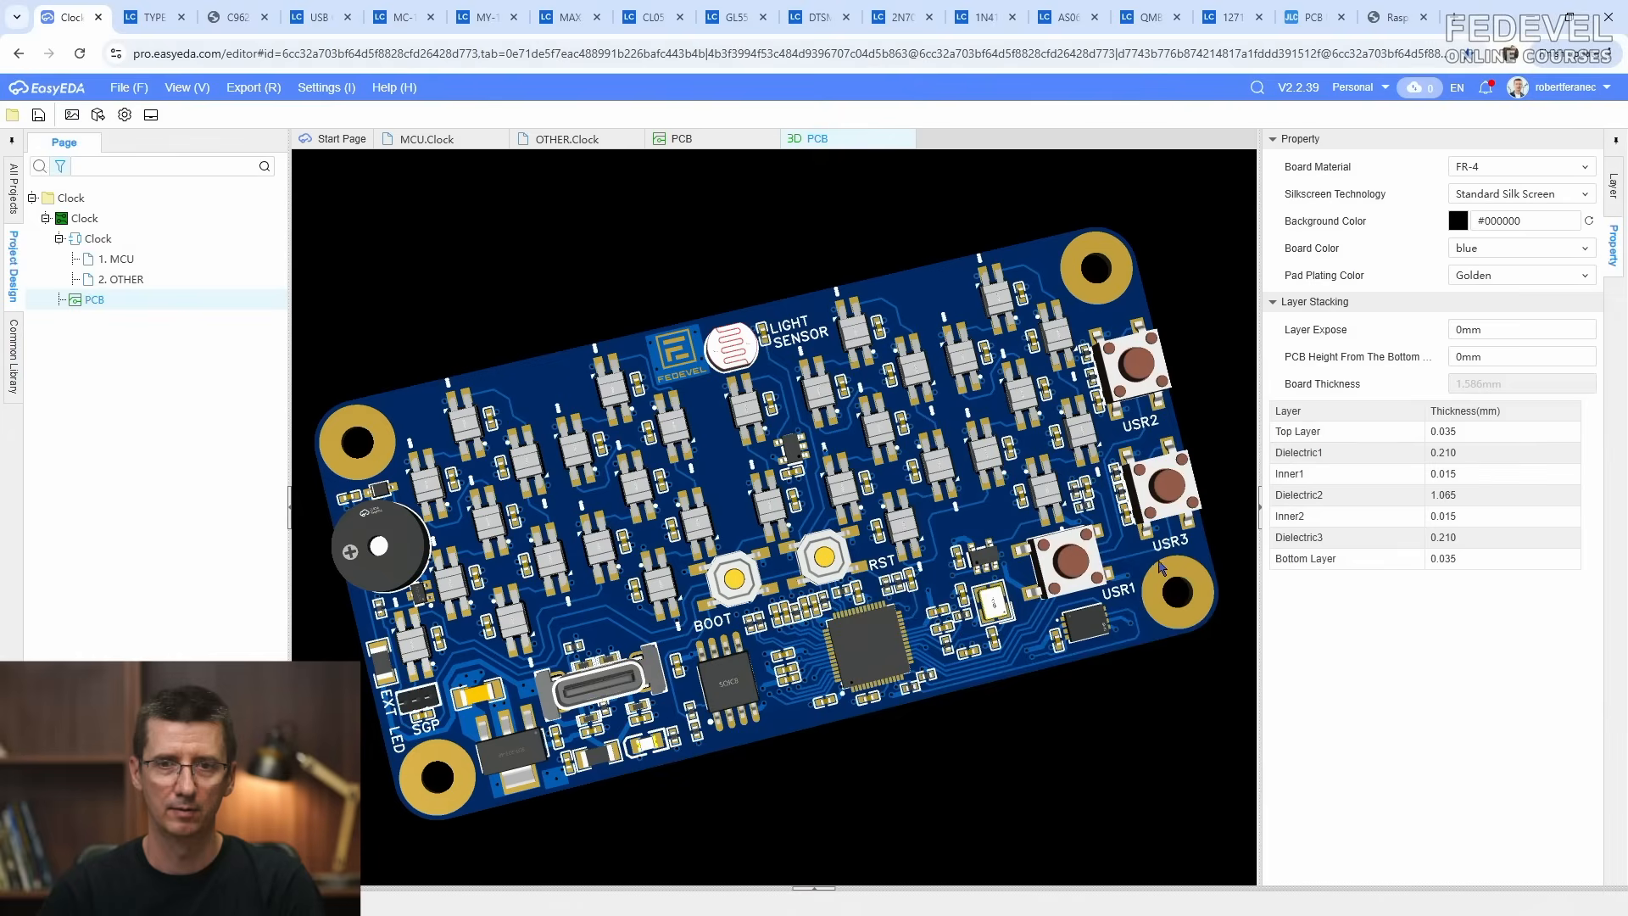
pyautogui.scroll(5, 551, 669)
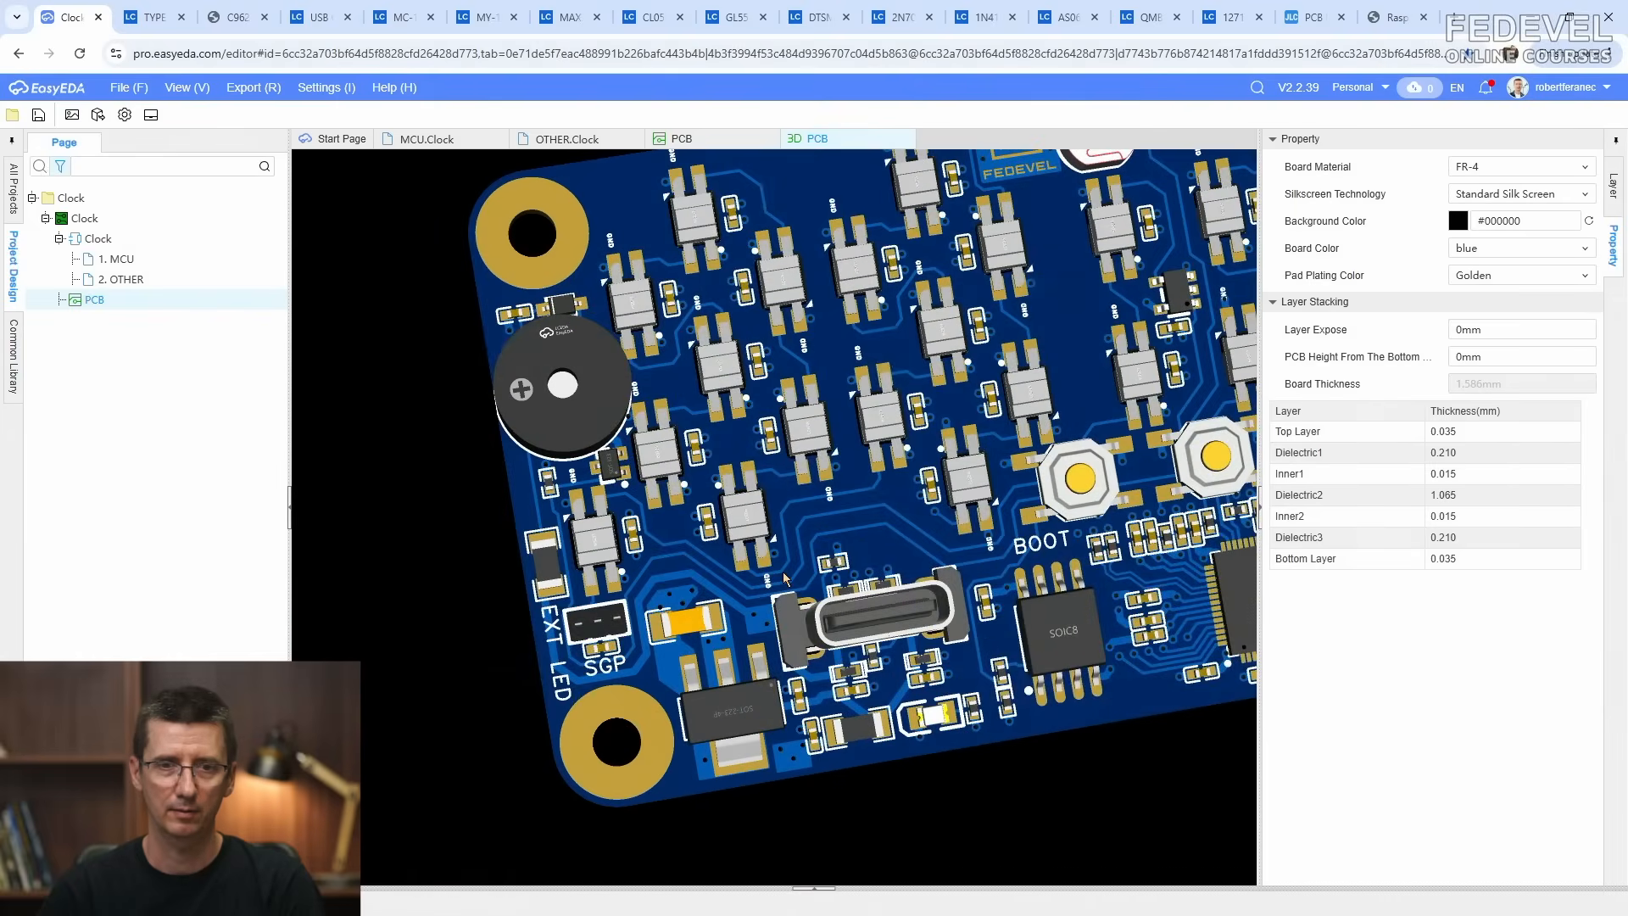
pyautogui.scroll(-5, 678, 602)
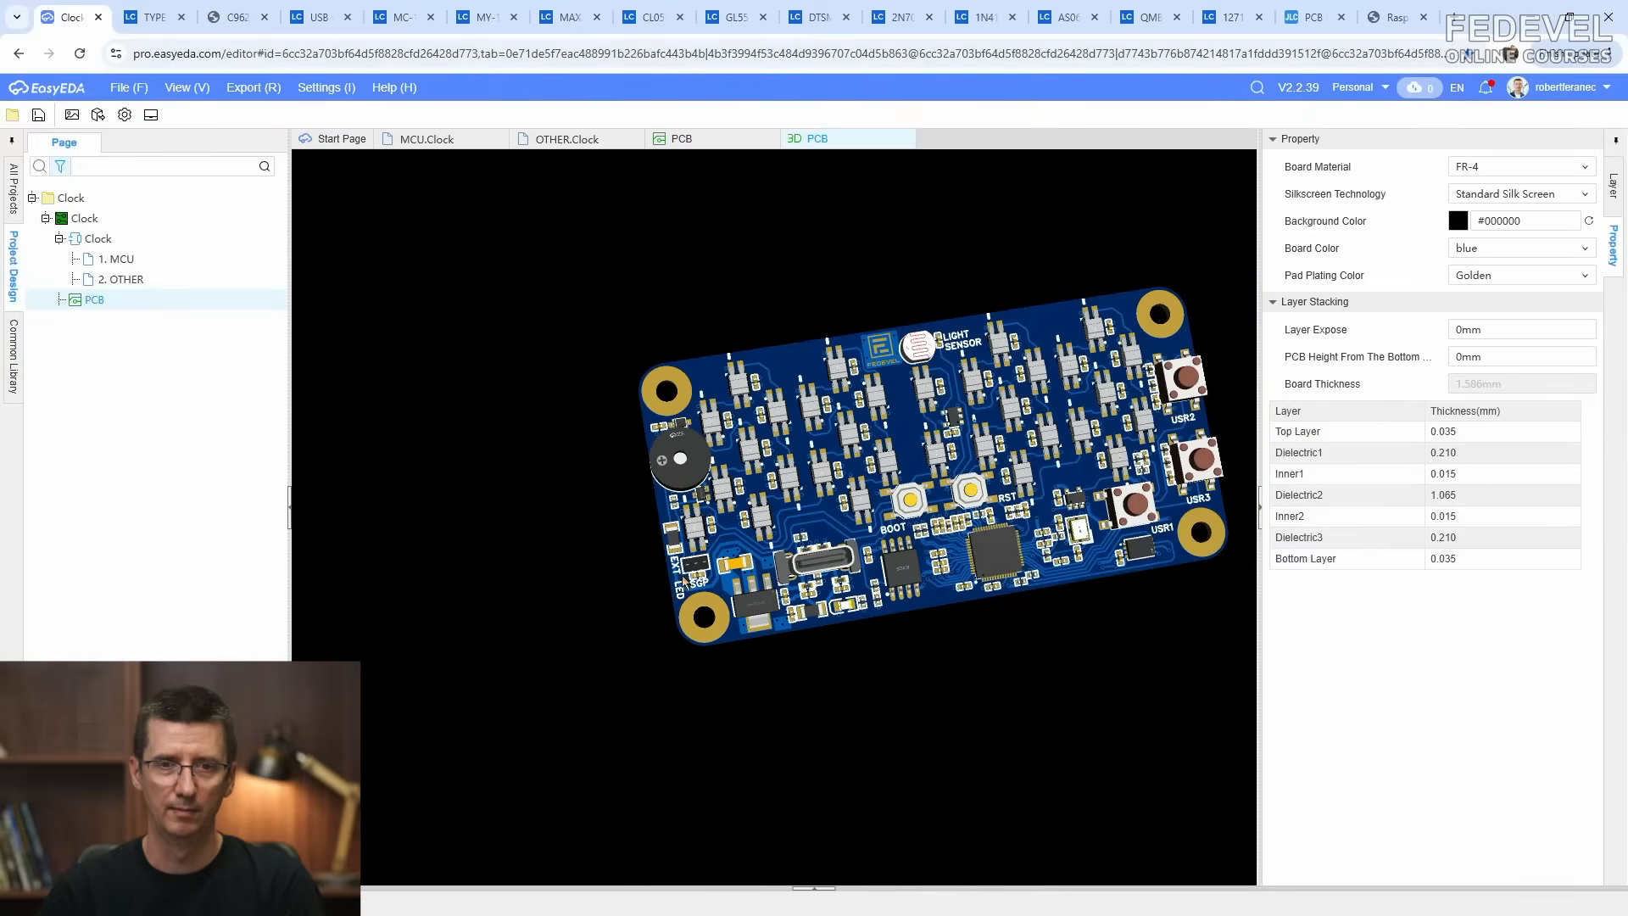
pyautogui.click(905, 139)
# Step: Turn off the flipped board view and save the PCB
pyautogui.click(237, 91)
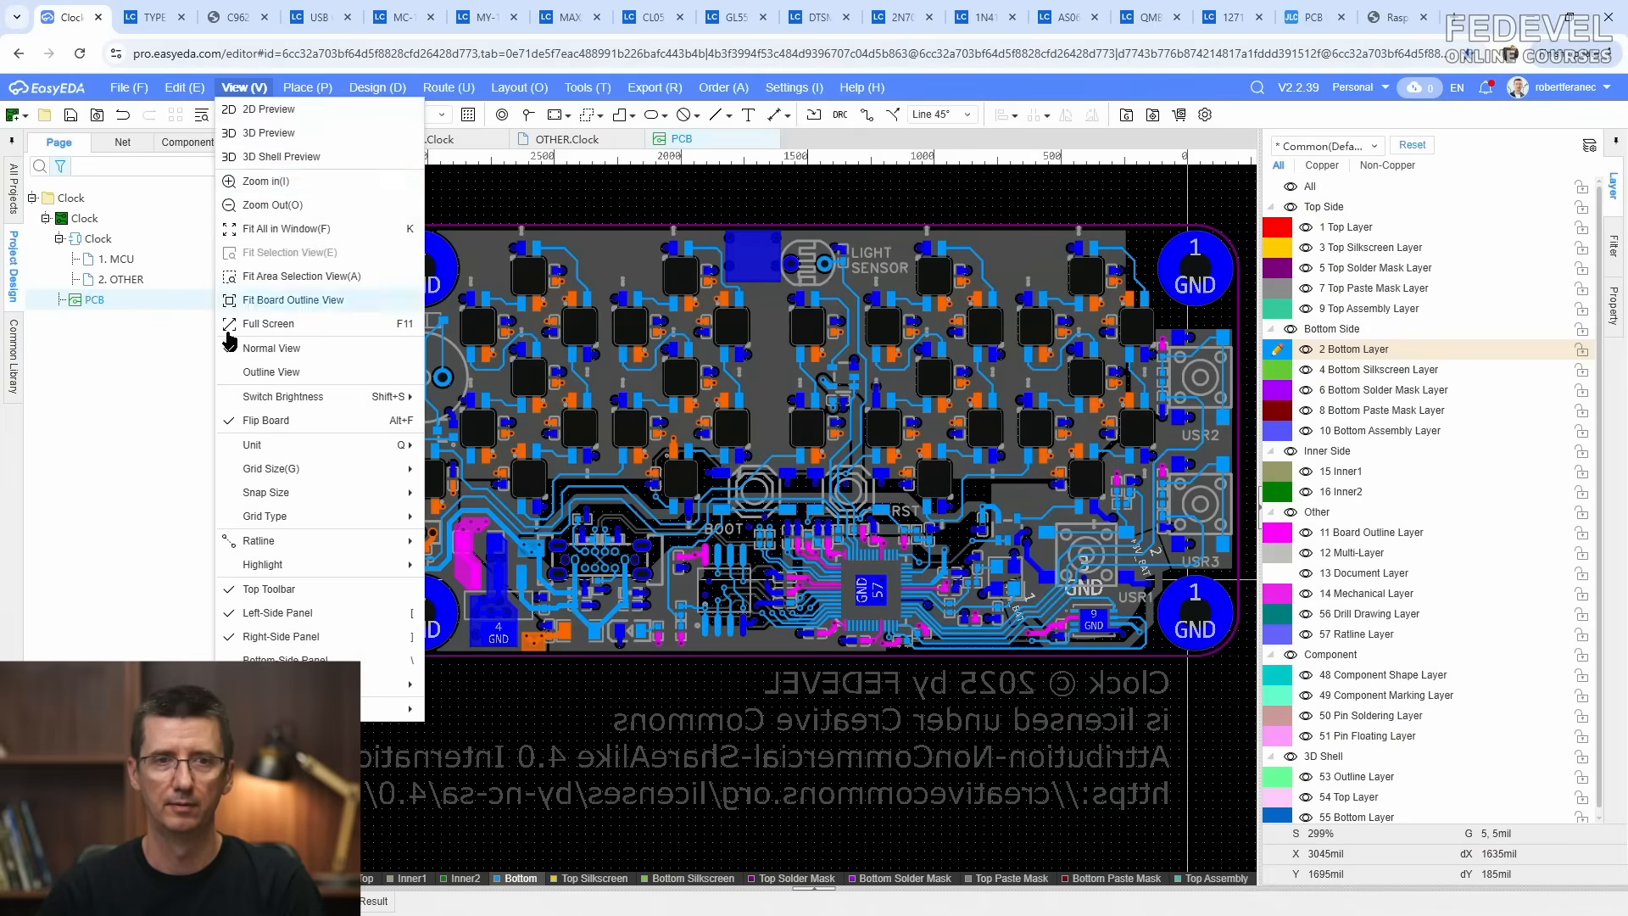
pyautogui.click(237, 422)
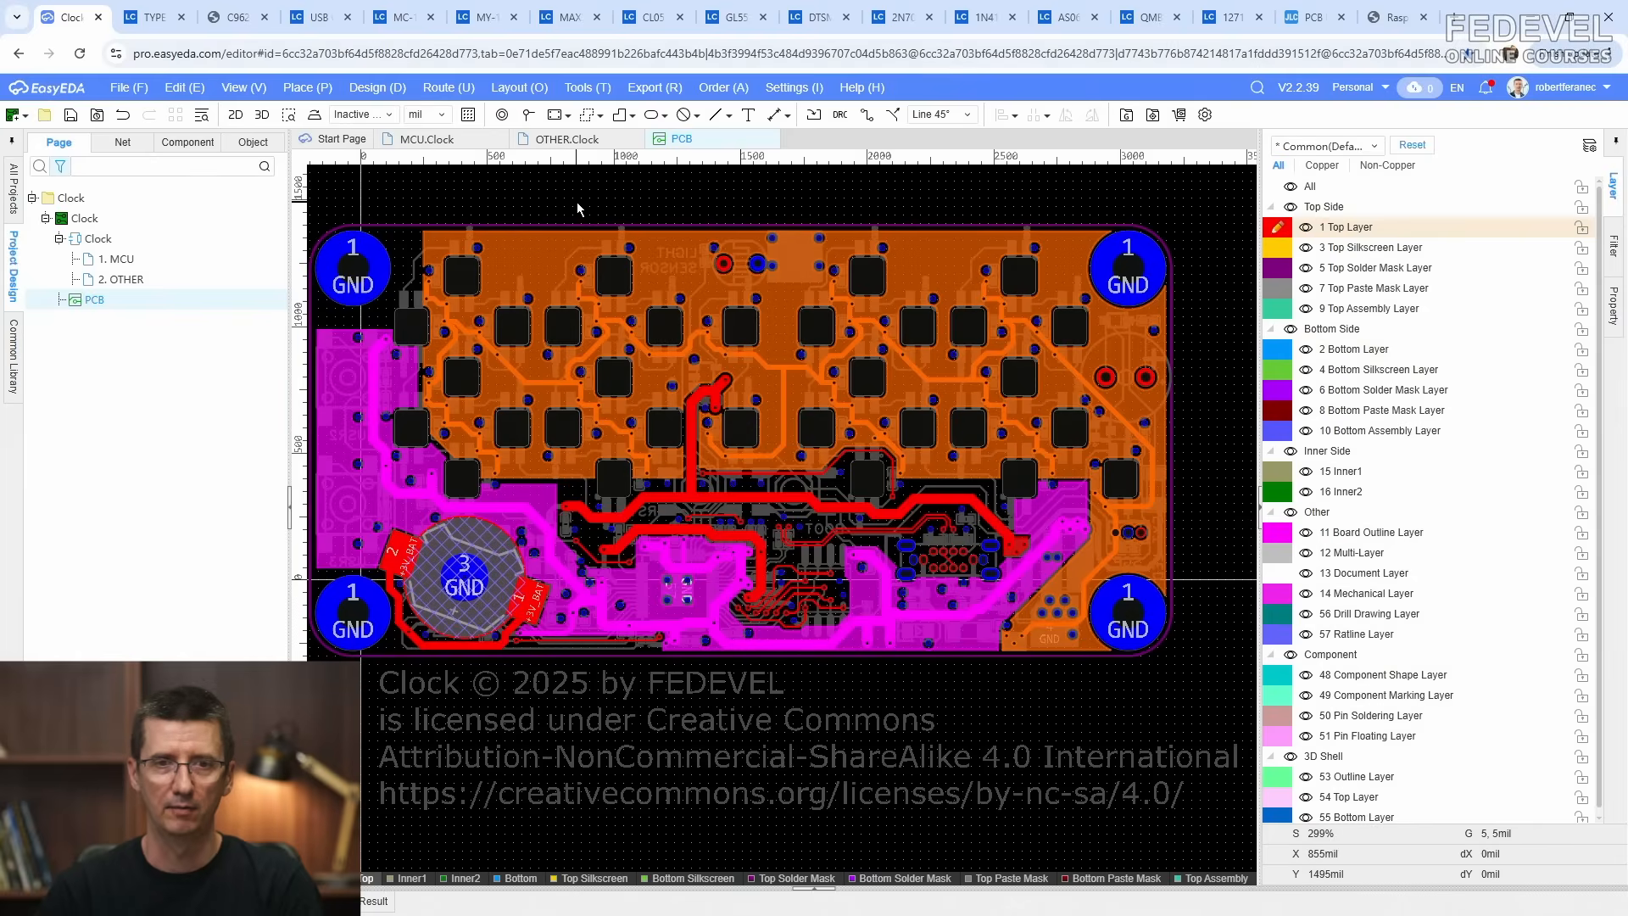
pyautogui.click(73, 119)
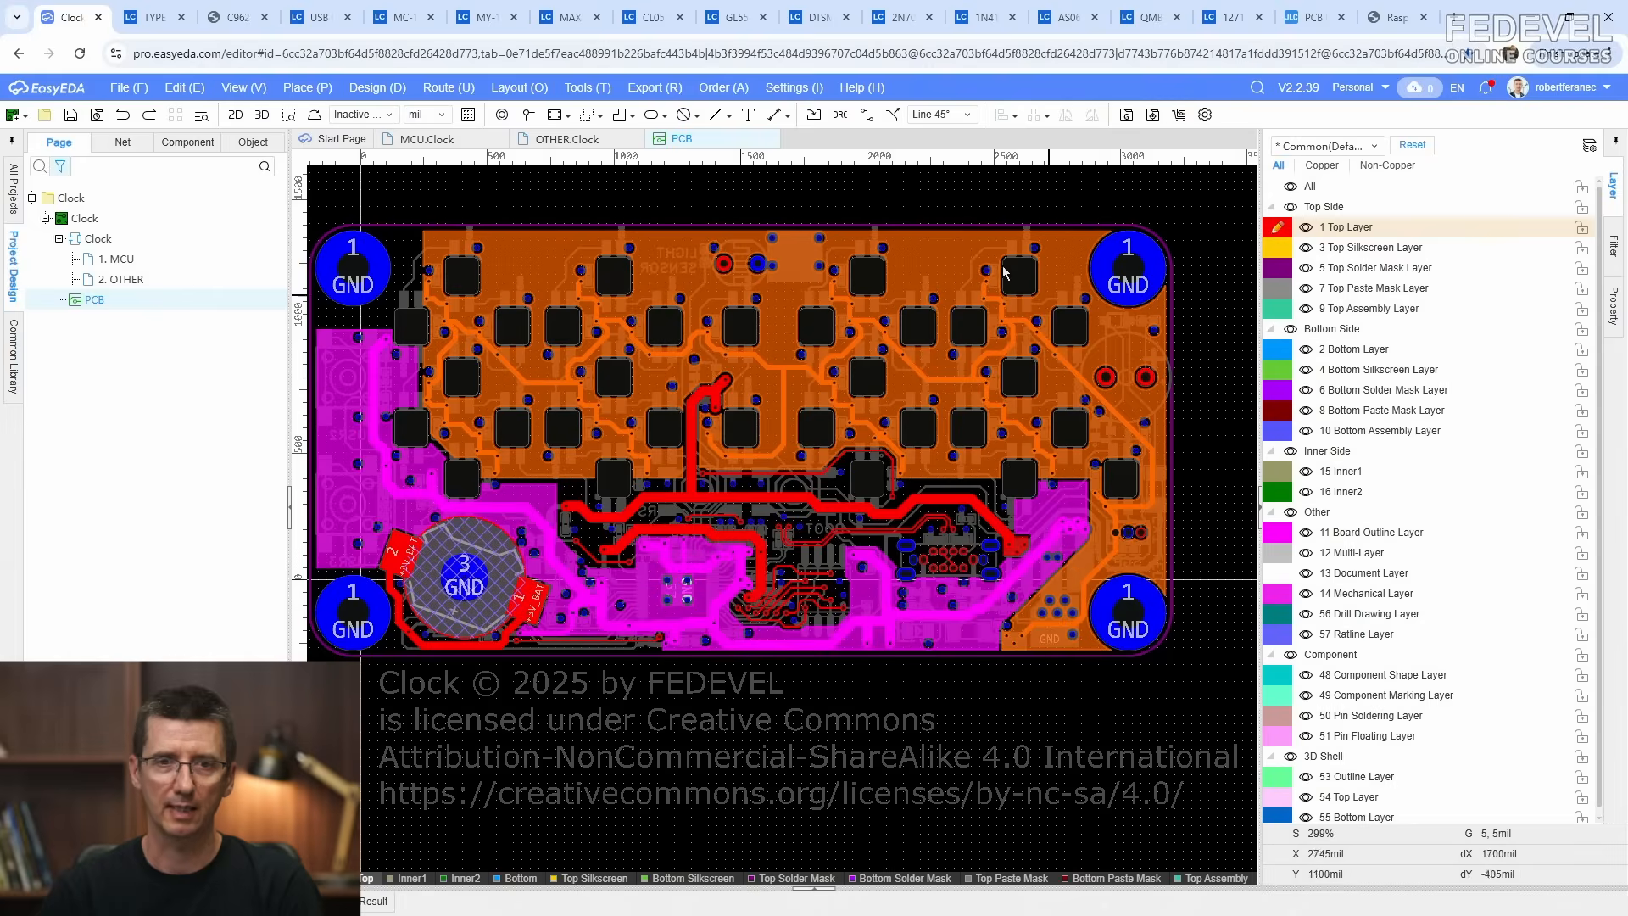
# Step: Place the text "CLOCK V1I1" on the Top Silkscreen Layer, 80 mil high and rotated 270°, just outside the board's left edge
pyautogui.click(1276, 249)
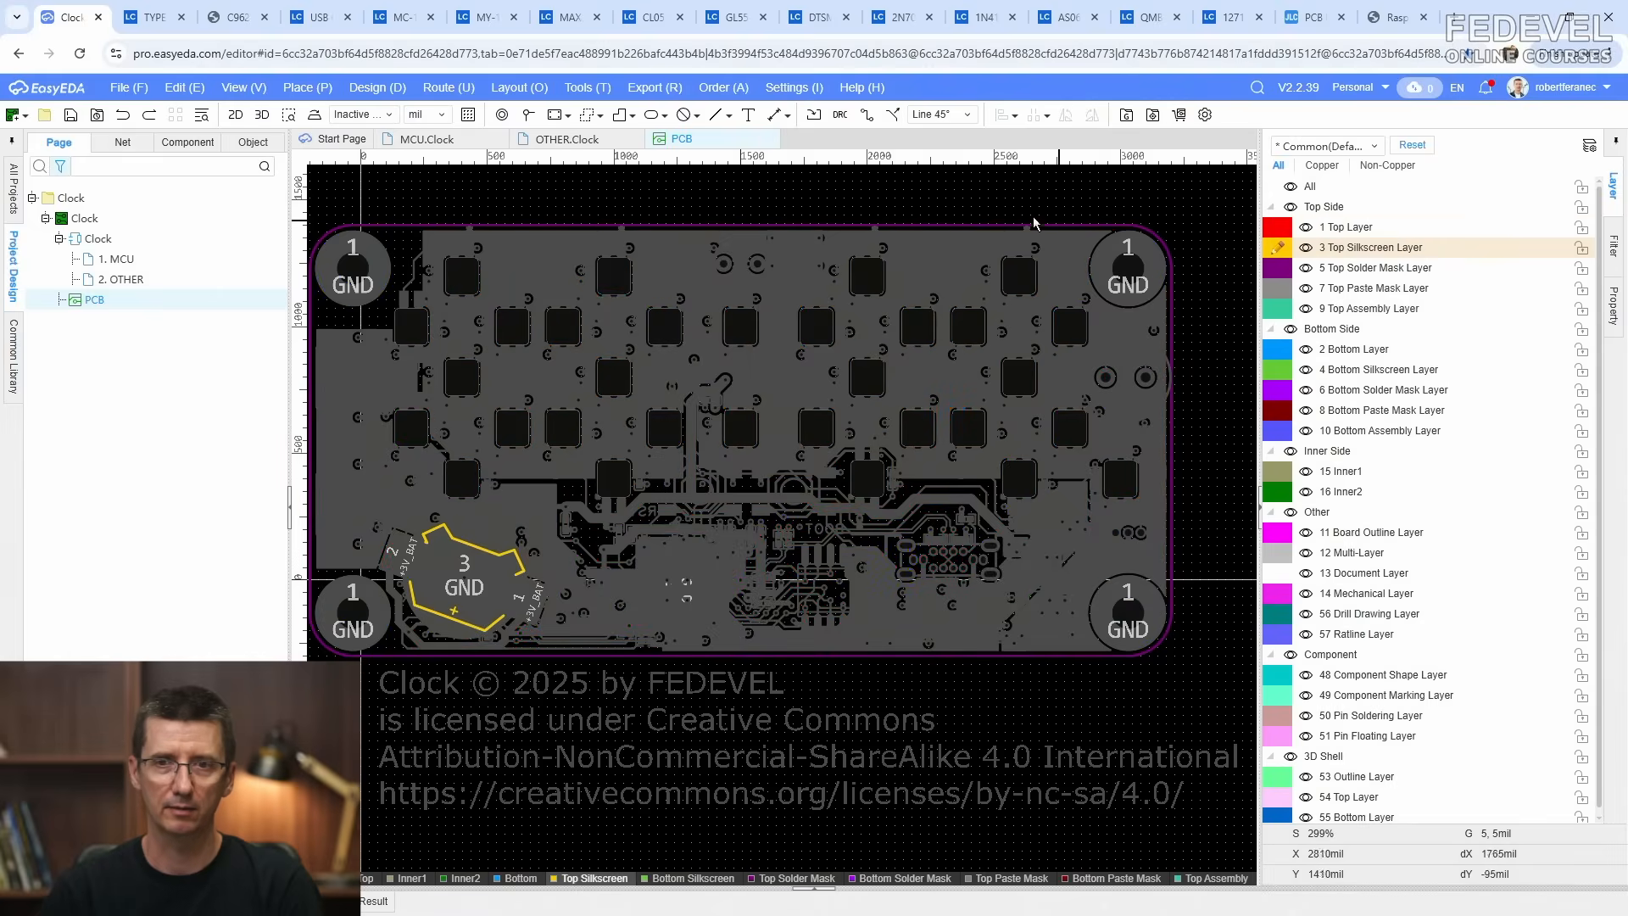
pyautogui.click(747, 119)
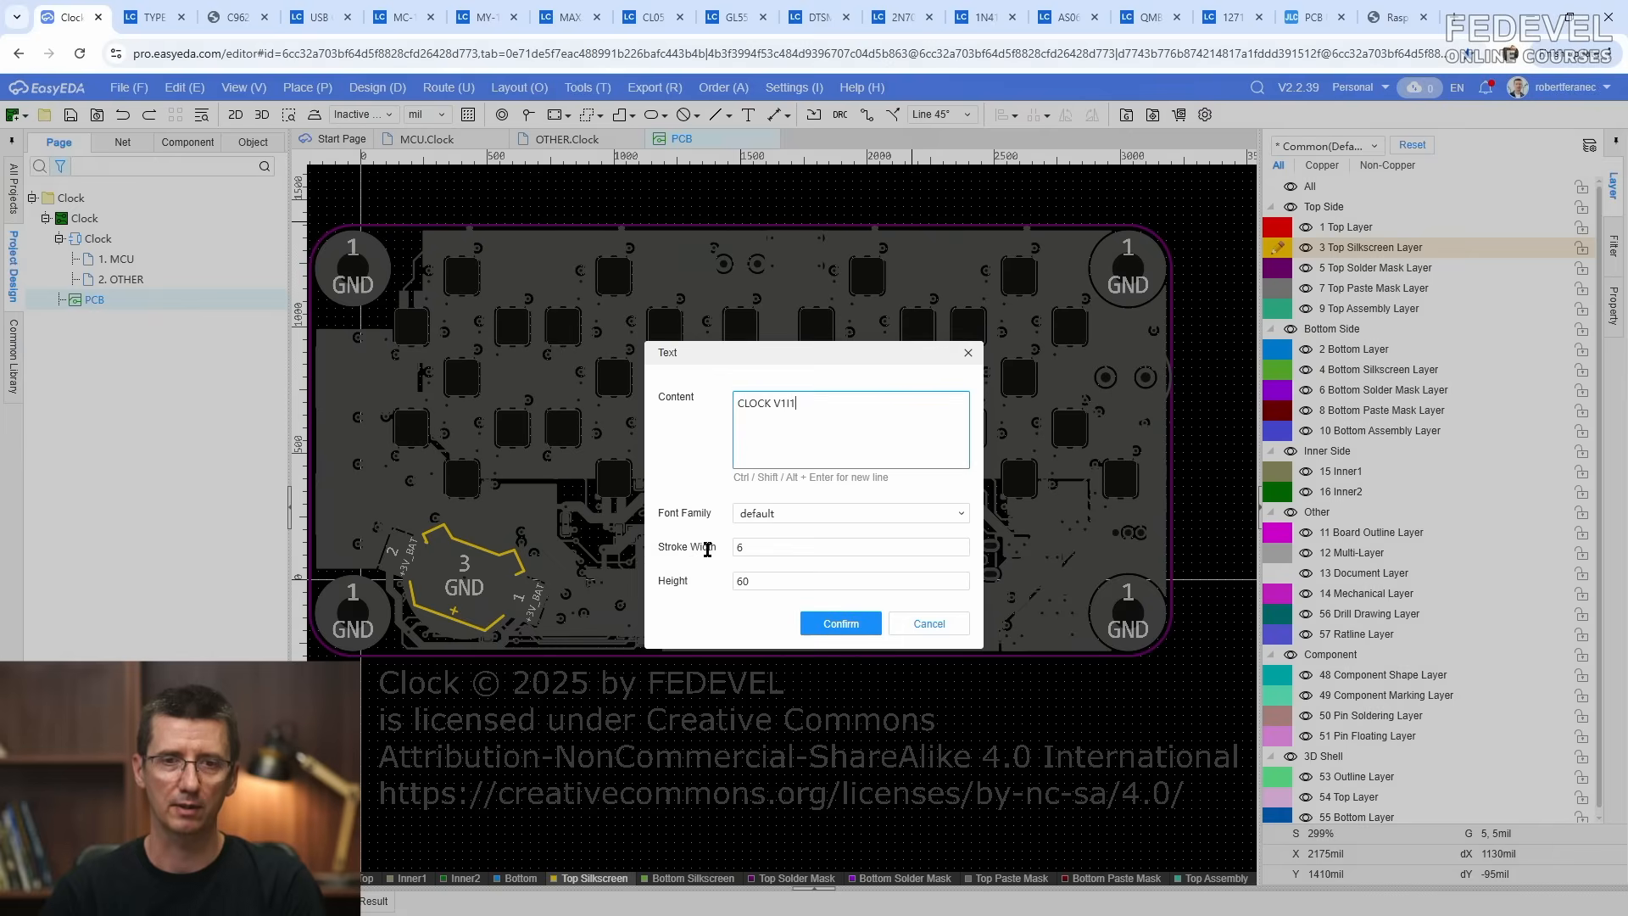
pyautogui.doubleClick(798, 583)
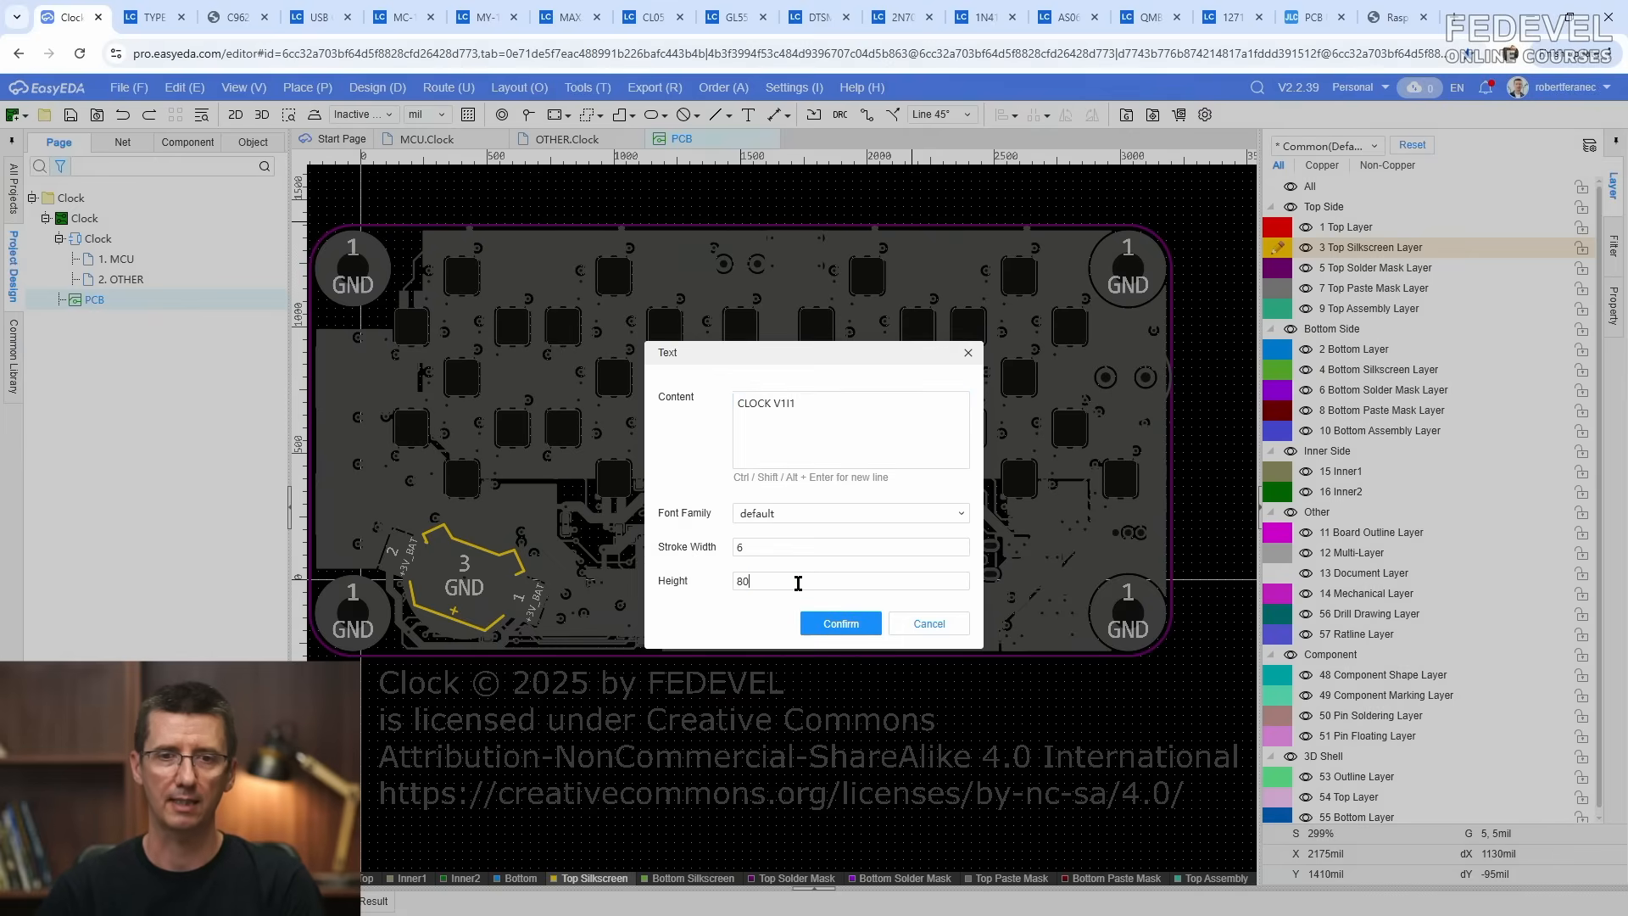
pyautogui.write('80')
pyautogui.click(841, 623)
pyautogui.scroll(-2, 947, 550)
pyautogui.press('space')
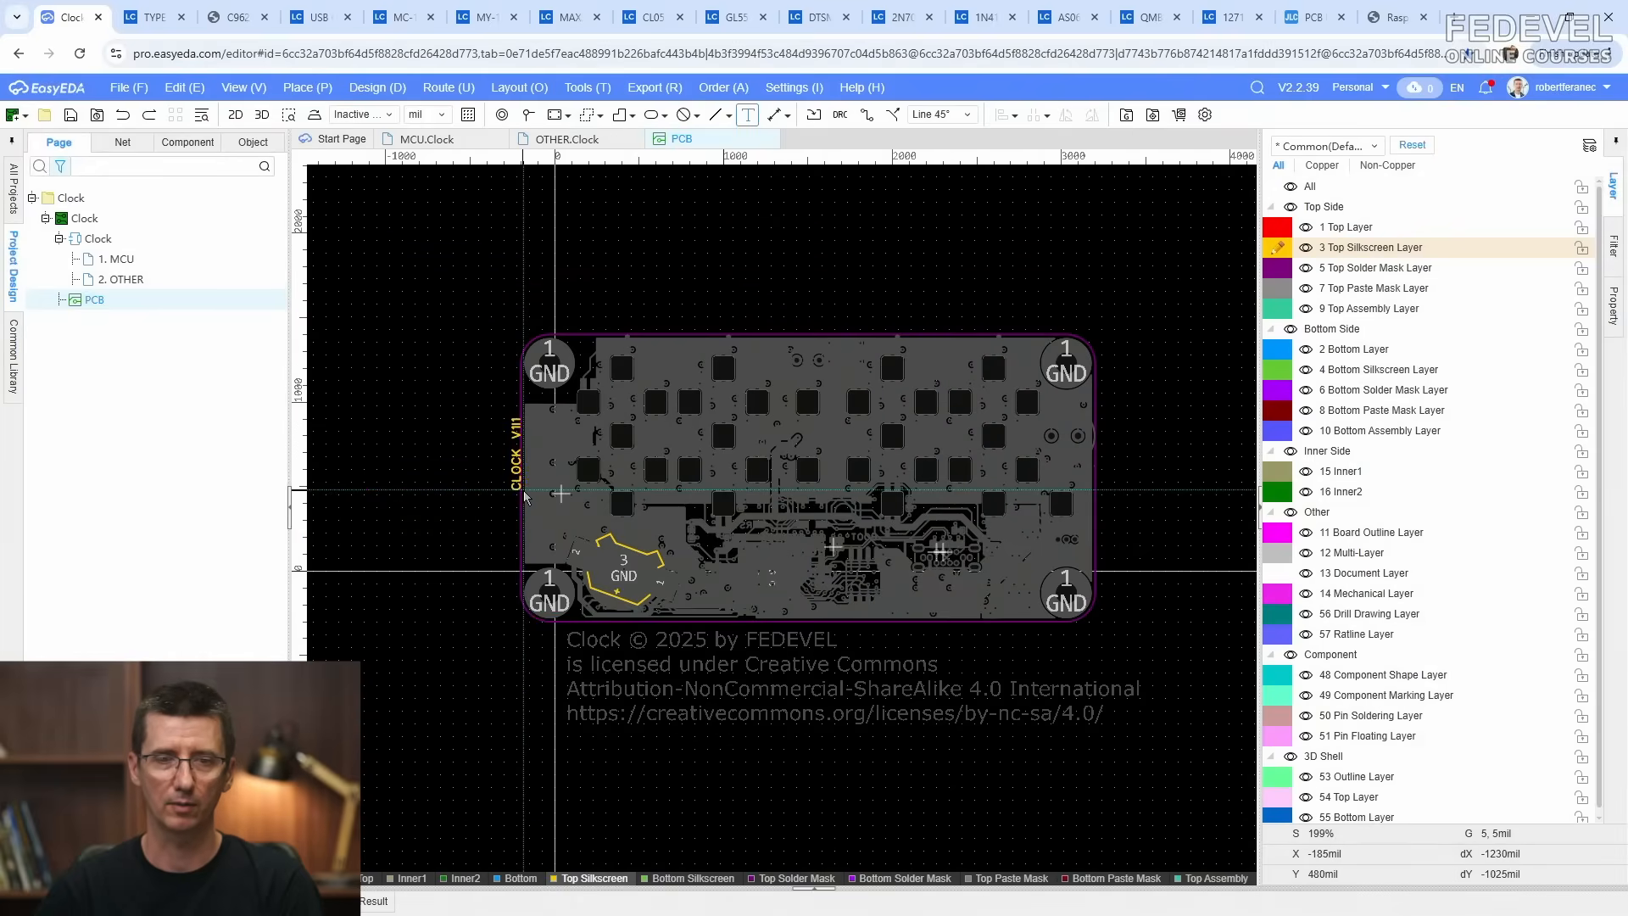
pyautogui.click(499, 495)
pyautogui.scroll(2, 612, 443)
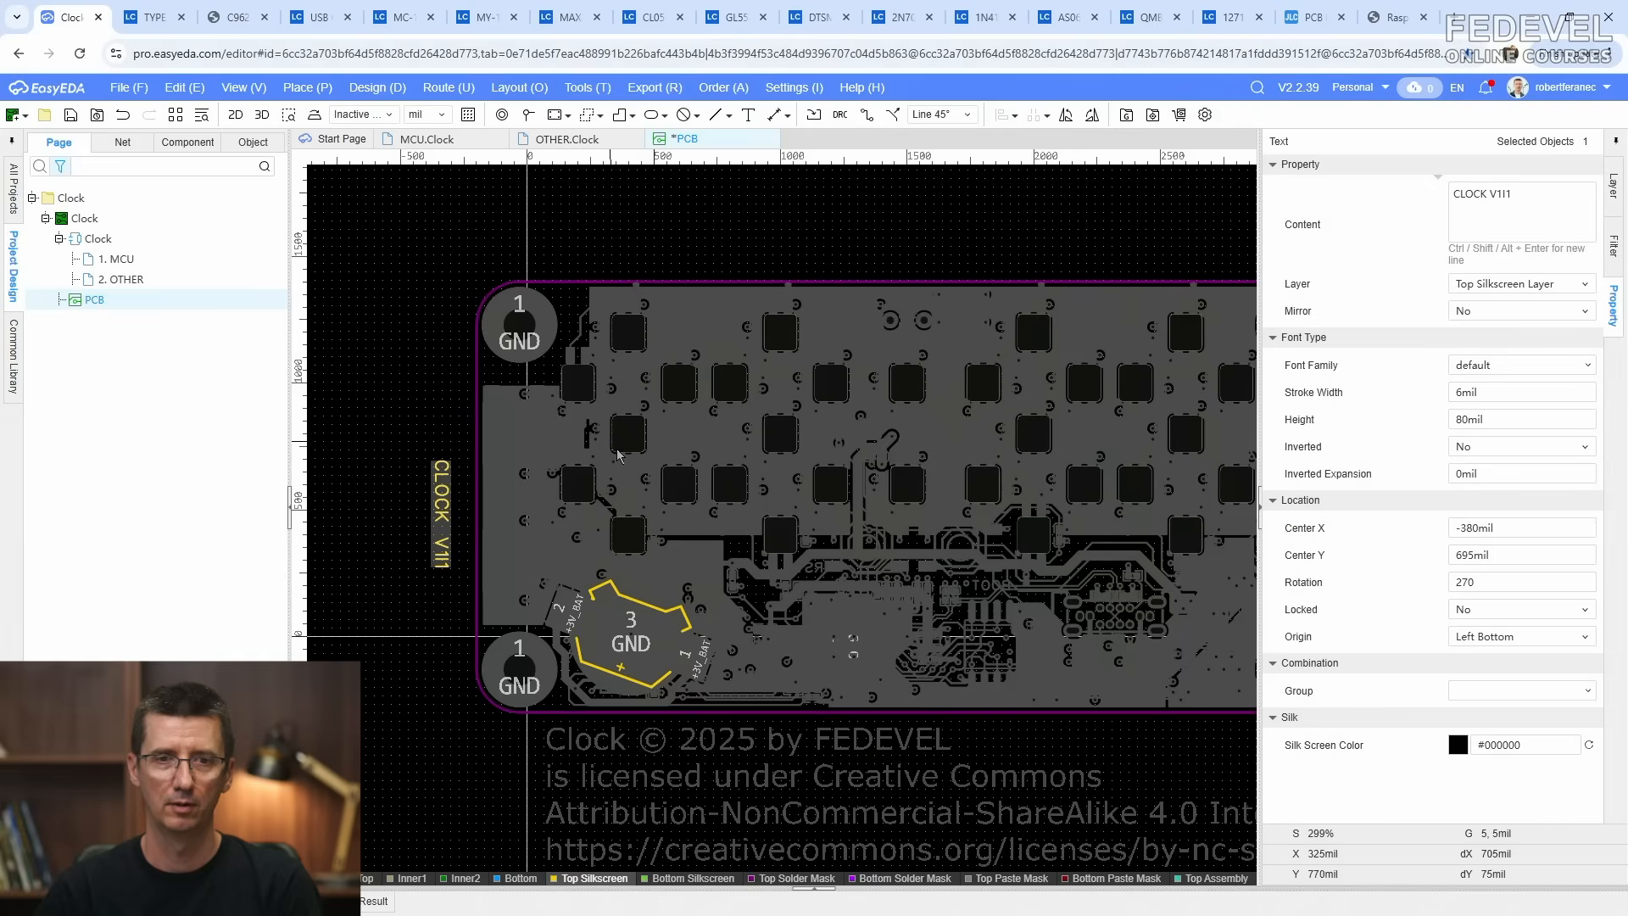
# Step: Make the Top Layer active, restore normal brightness for all layers and hide the Bottom Side layers
pyautogui.click(1613, 185)
pyautogui.click(1279, 228)
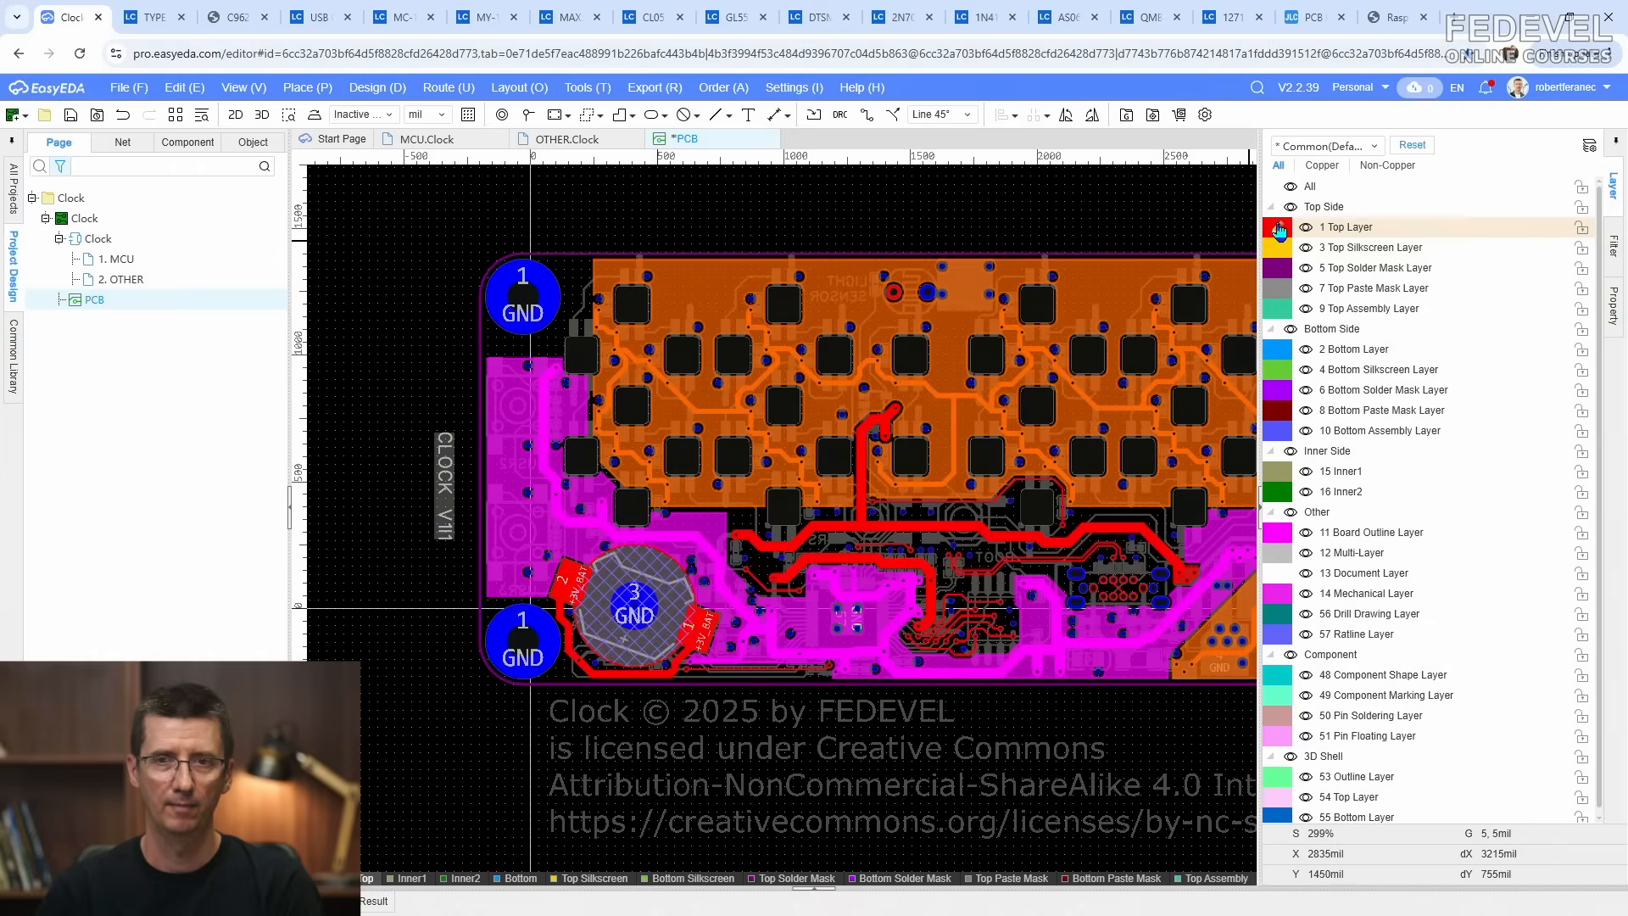
pyautogui.scroll(2, 450, 349)
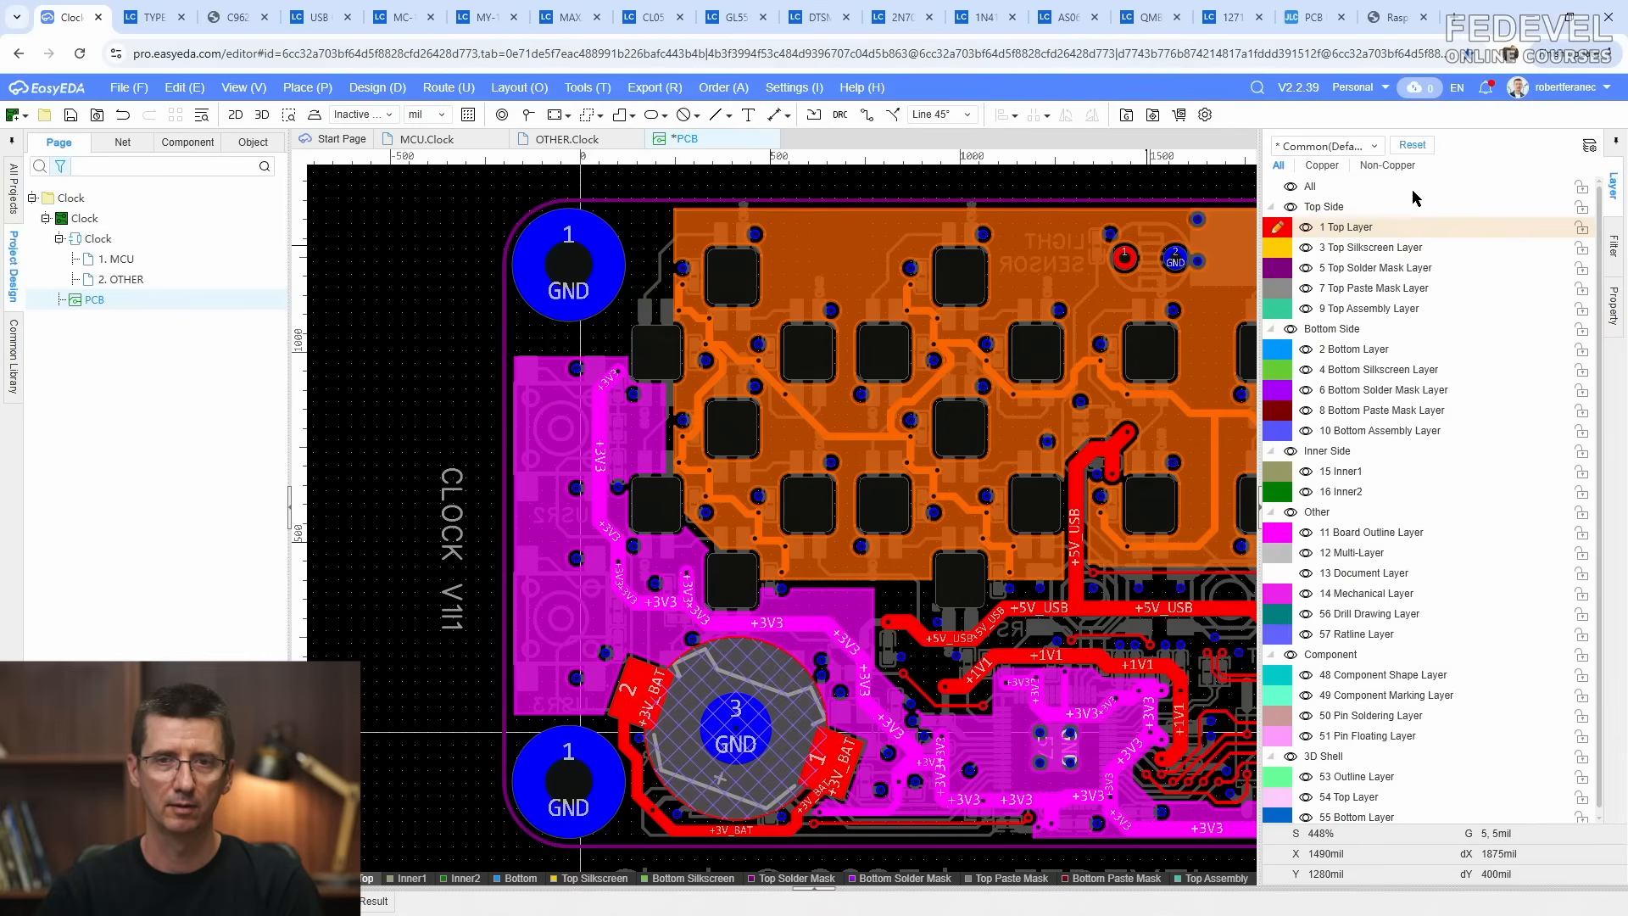
pyautogui.hotkey('shift', 's')
pyautogui.hotkey('shift', 's')
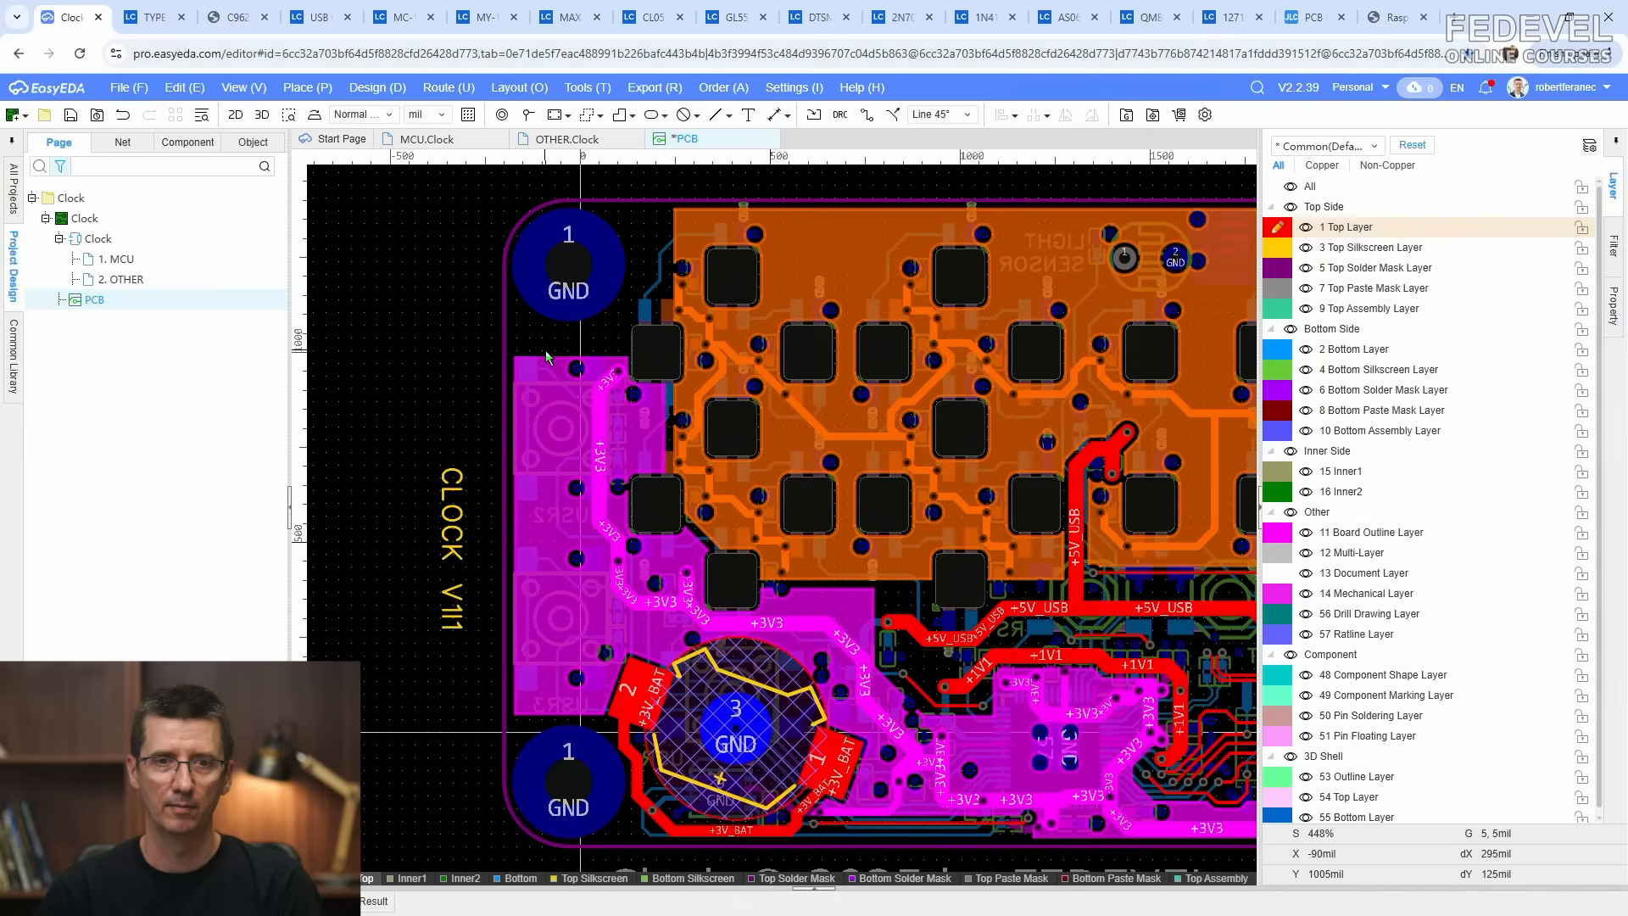
pyautogui.click(1290, 329)
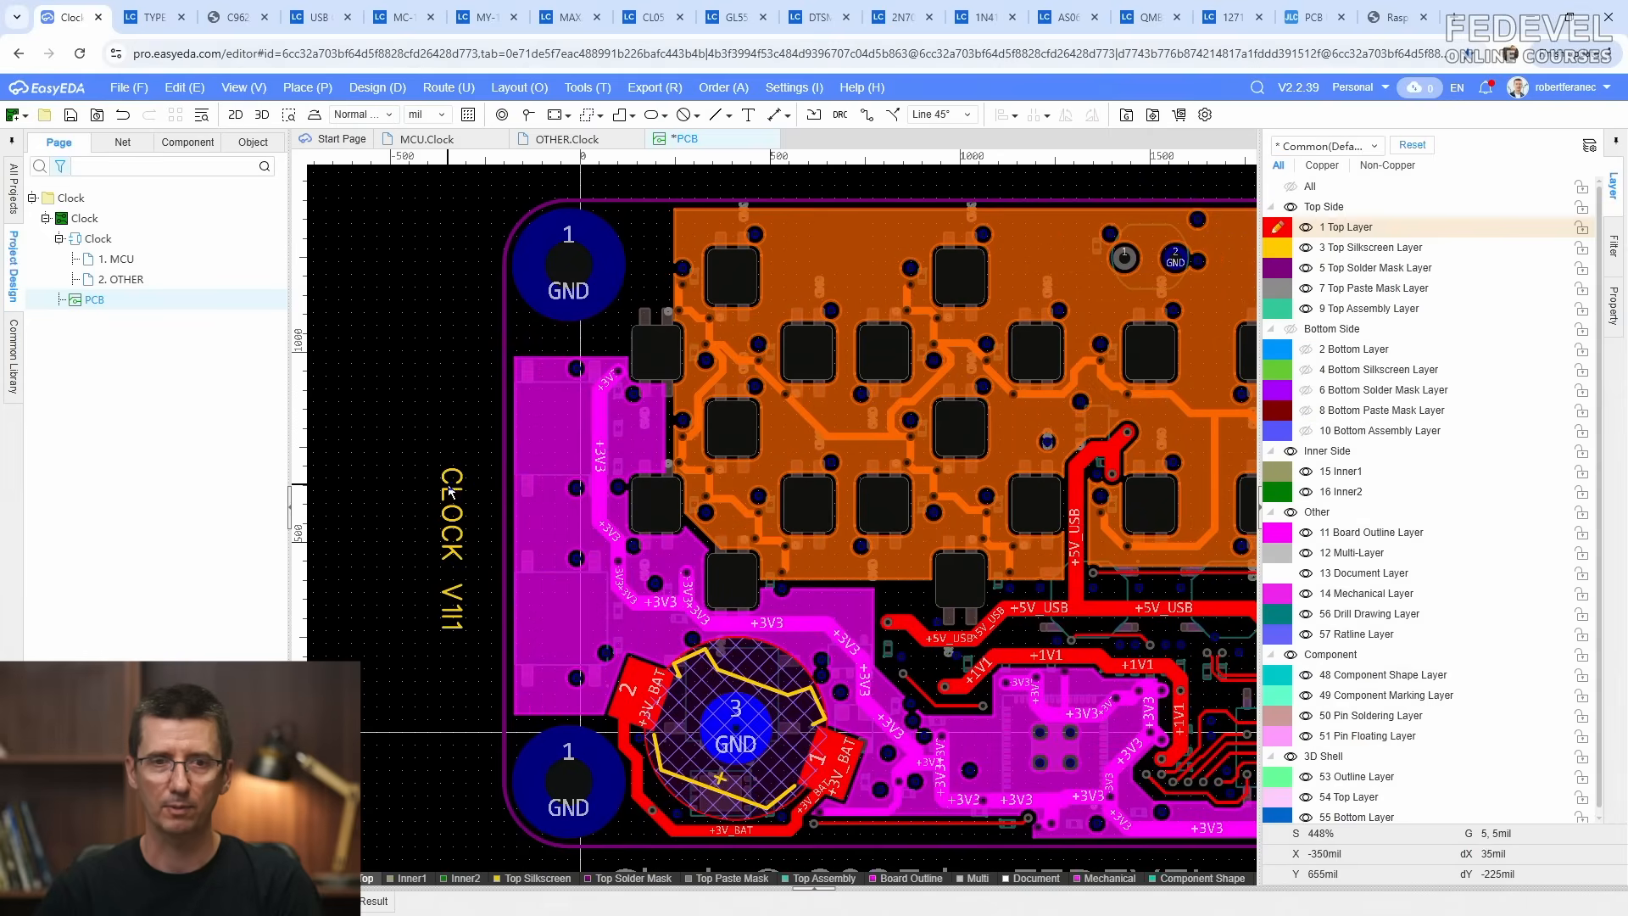
# Step: Move the CLOCK V1I1 text onto the board's left side and paste a copy of it just outside the left edge
pyautogui.moveTo(450, 492); pyautogui.dragTo(596, 435)
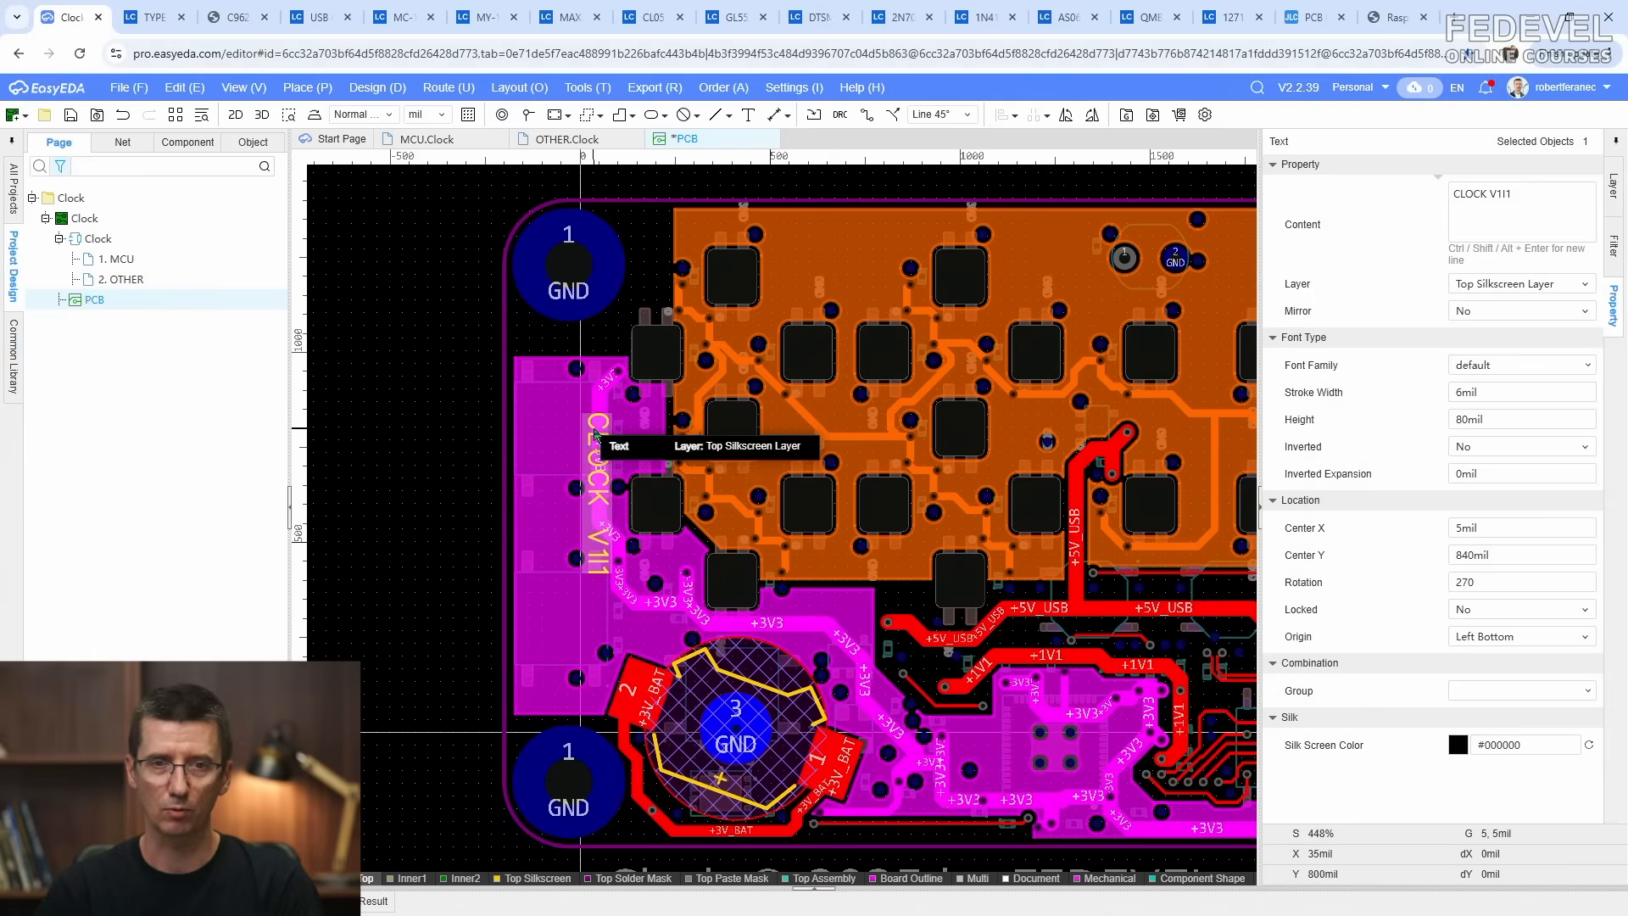
pyautogui.rightClick(594, 428)
pyautogui.click(625, 517)
pyautogui.click(440, 440)
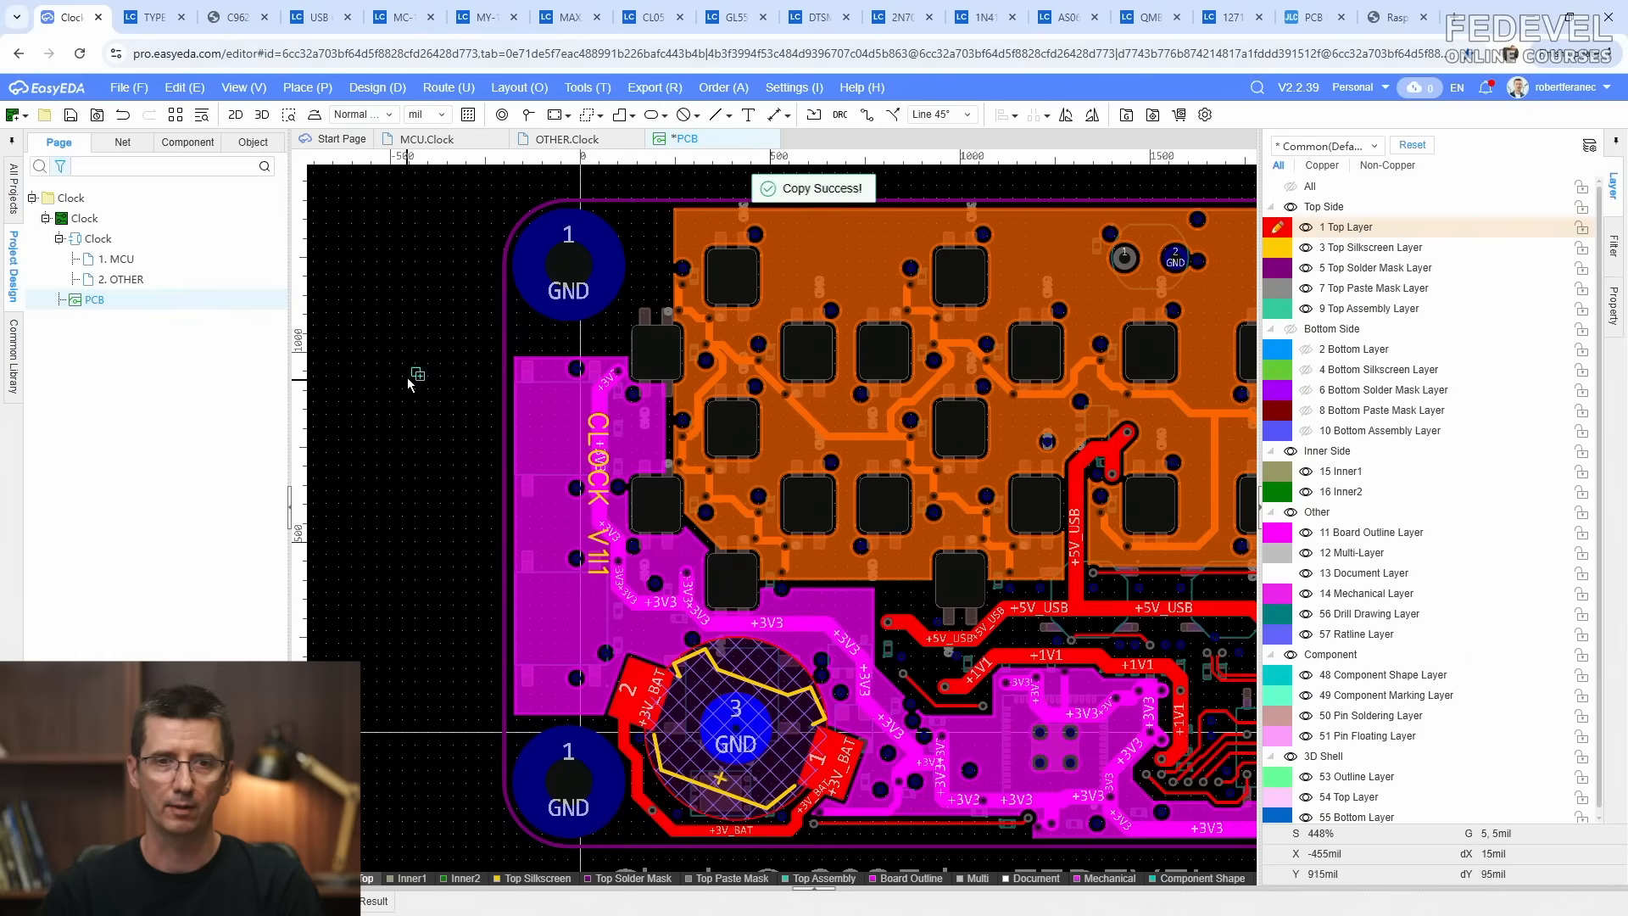
pyautogui.rightClick(410, 378)
pyautogui.click(500, 421)
pyautogui.scroll(-2, 507, 424)
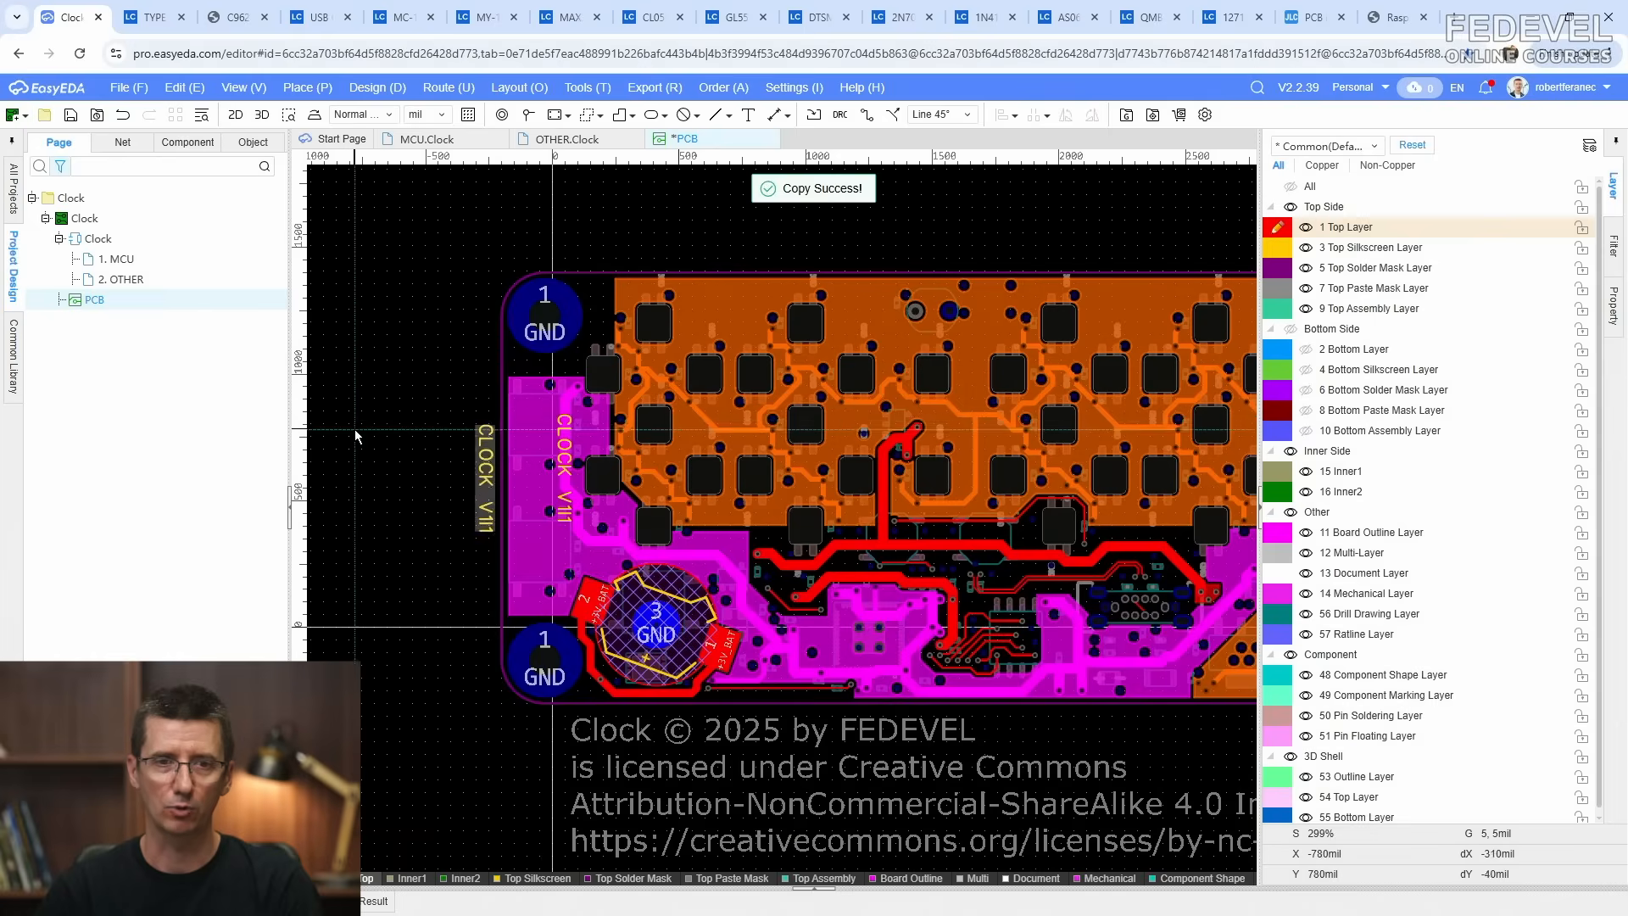
pyautogui.click(354, 429)
pyautogui.click(413, 370)
# Step: Change the content of the copied silkscreen text outside the board to "(C)2025 FEDEVEL"
pyautogui.scroll(2, 487, 459)
pyautogui.click(481, 451)
pyautogui.tripleClick(1523, 202)
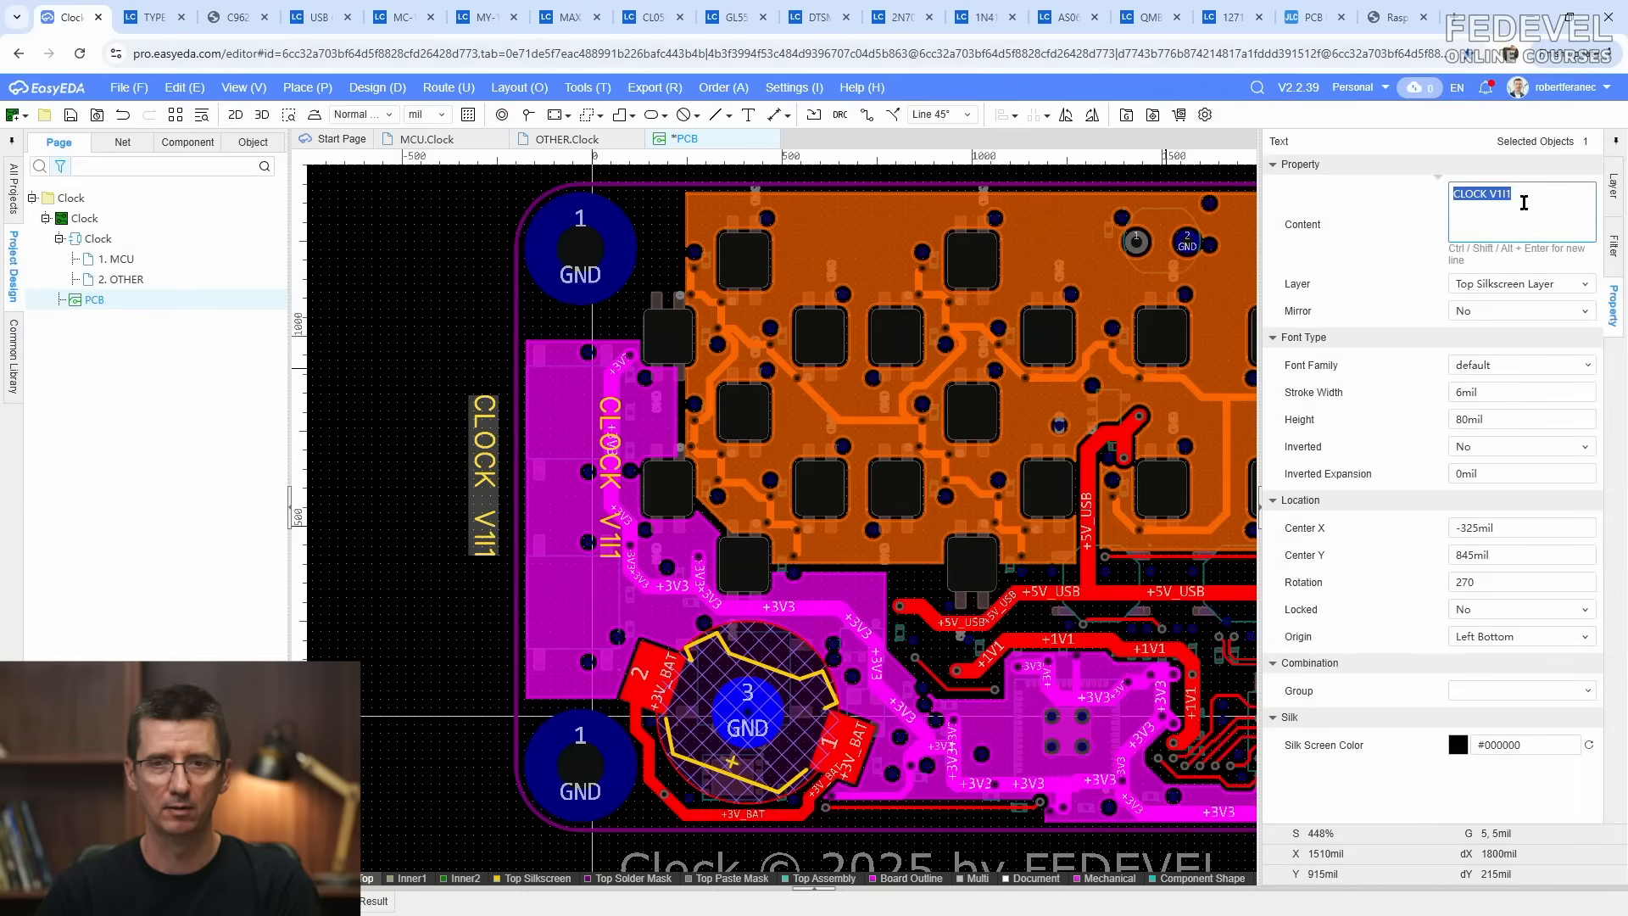
pyautogui.write('()')
pyautogui.press('Left')
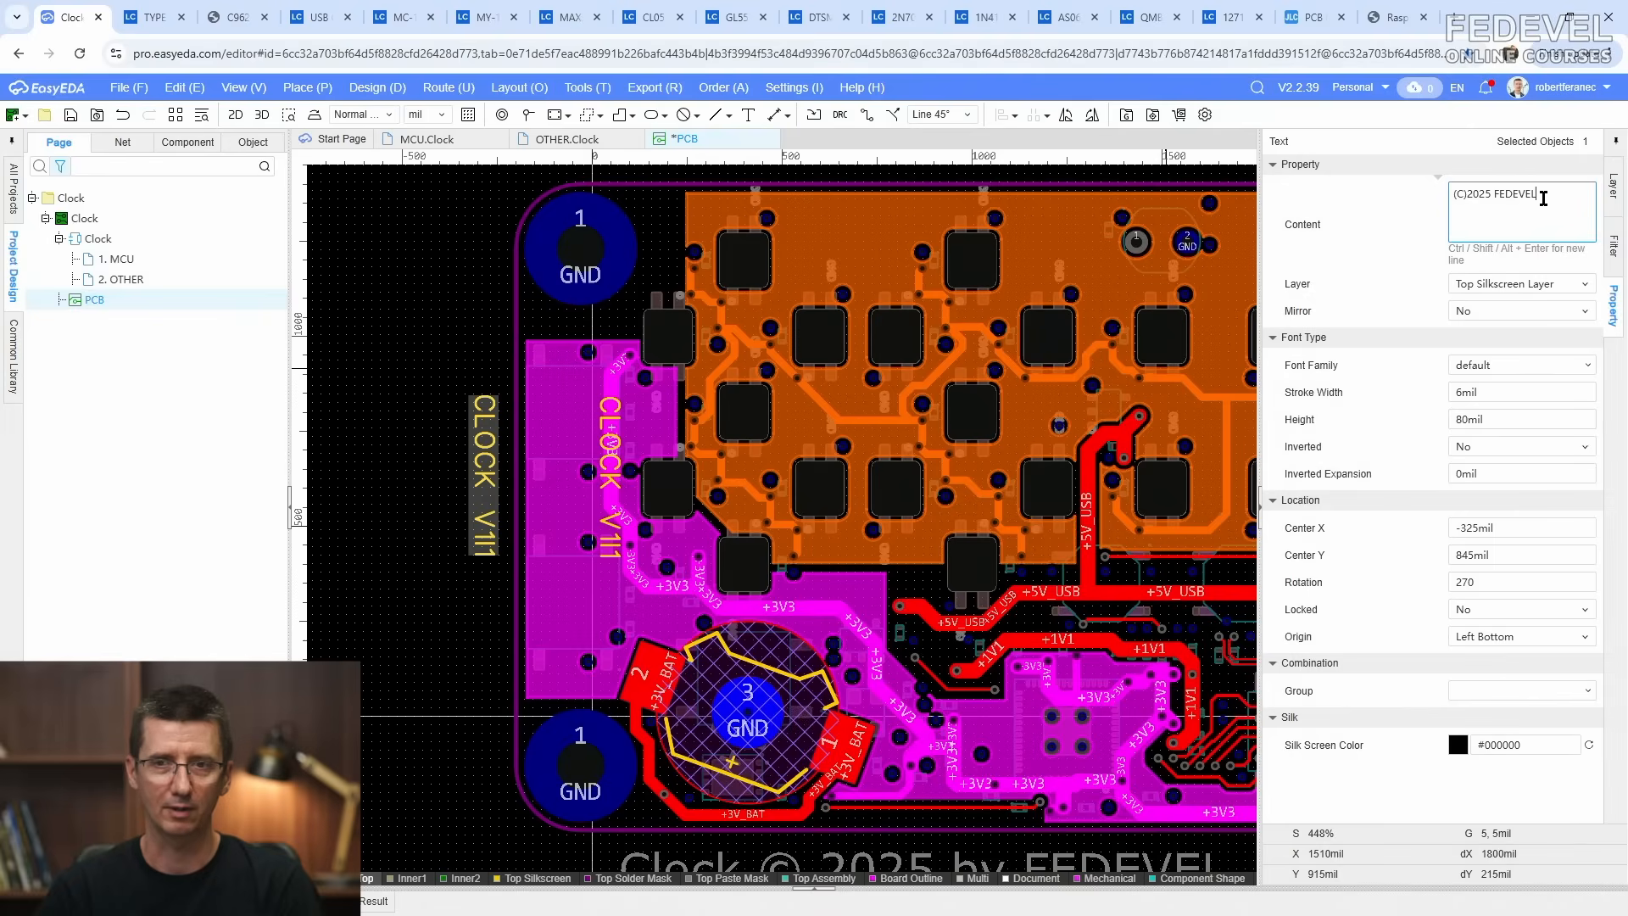
pyautogui.click(452, 309)
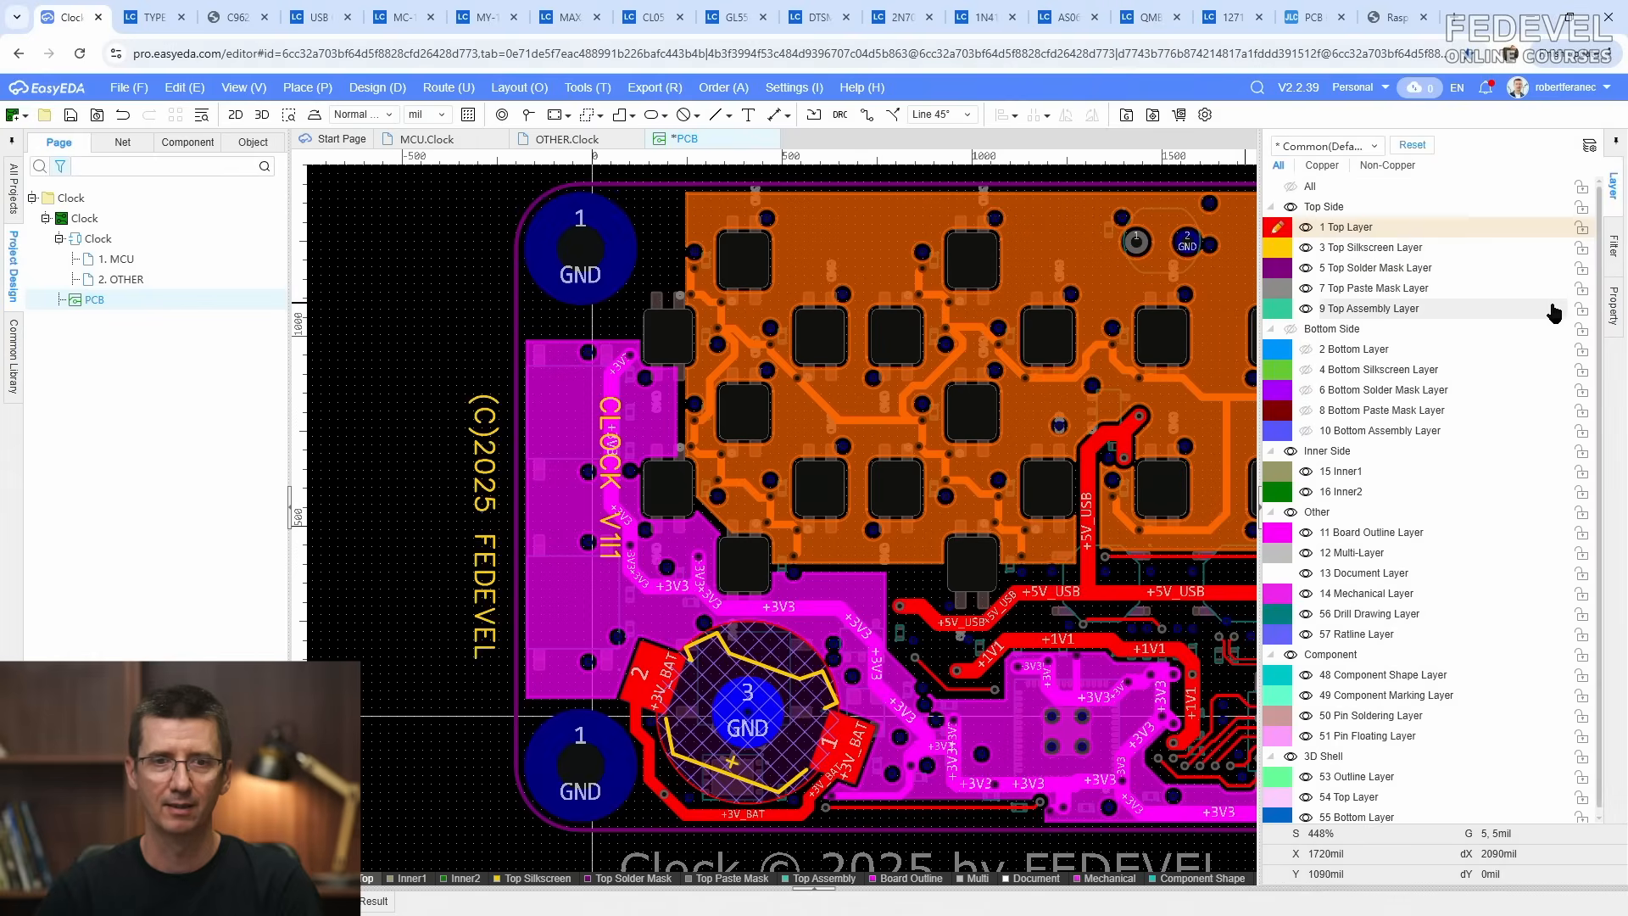
# Step: Set the PCB's grid size and snap size to 100 mil
pyautogui.click(1613, 306)
pyautogui.click(1513, 300)
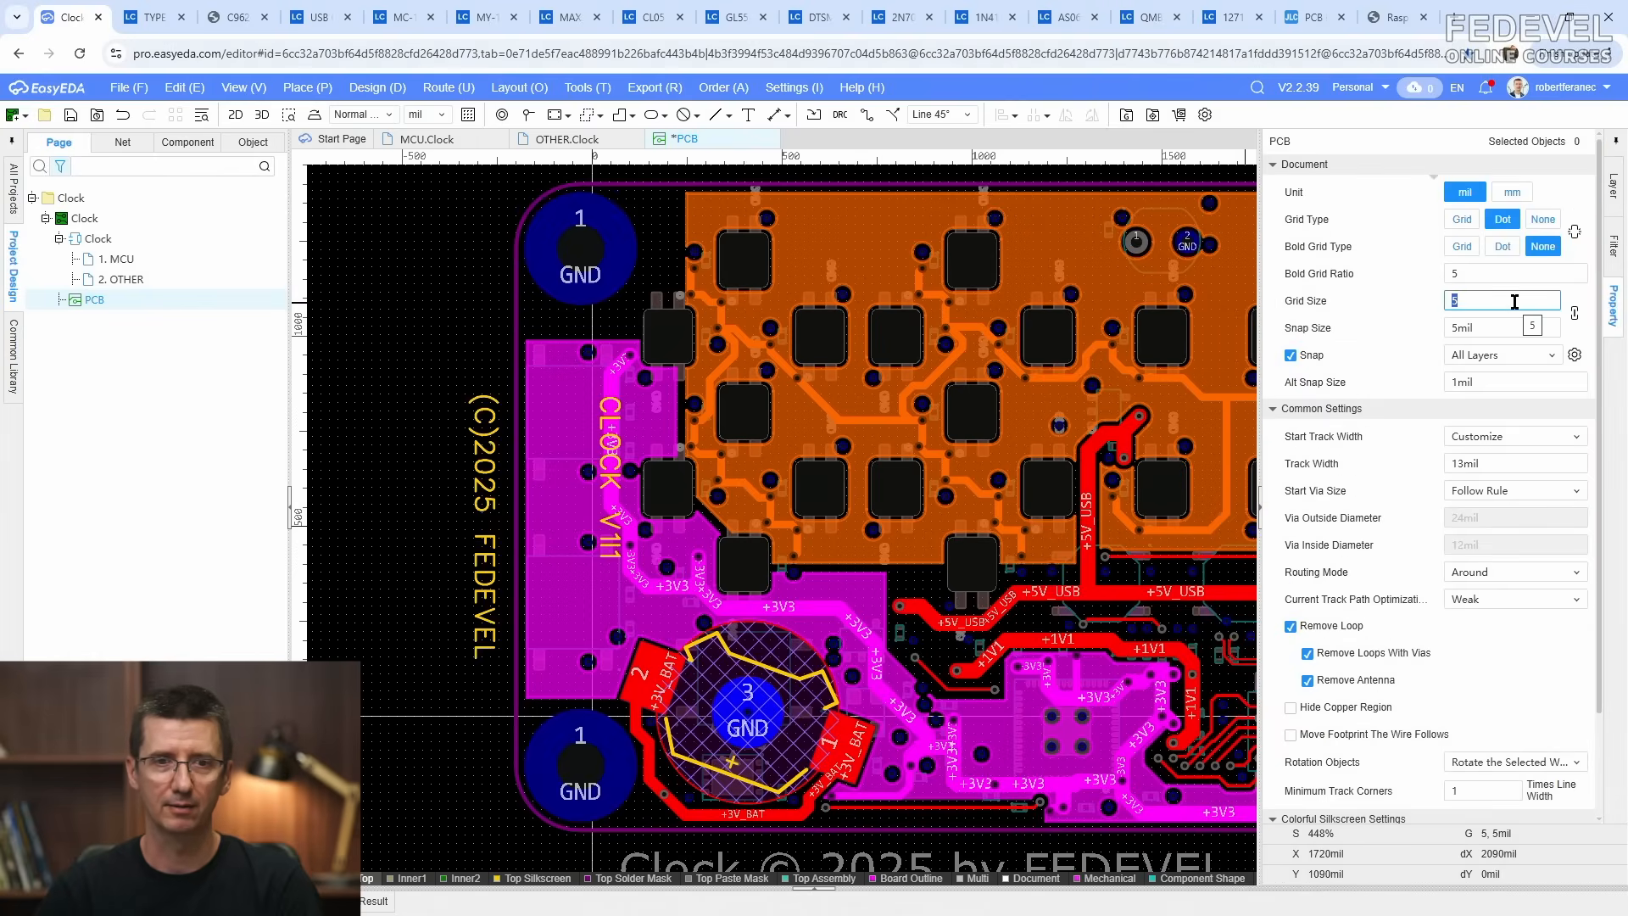
pyautogui.press('Return')
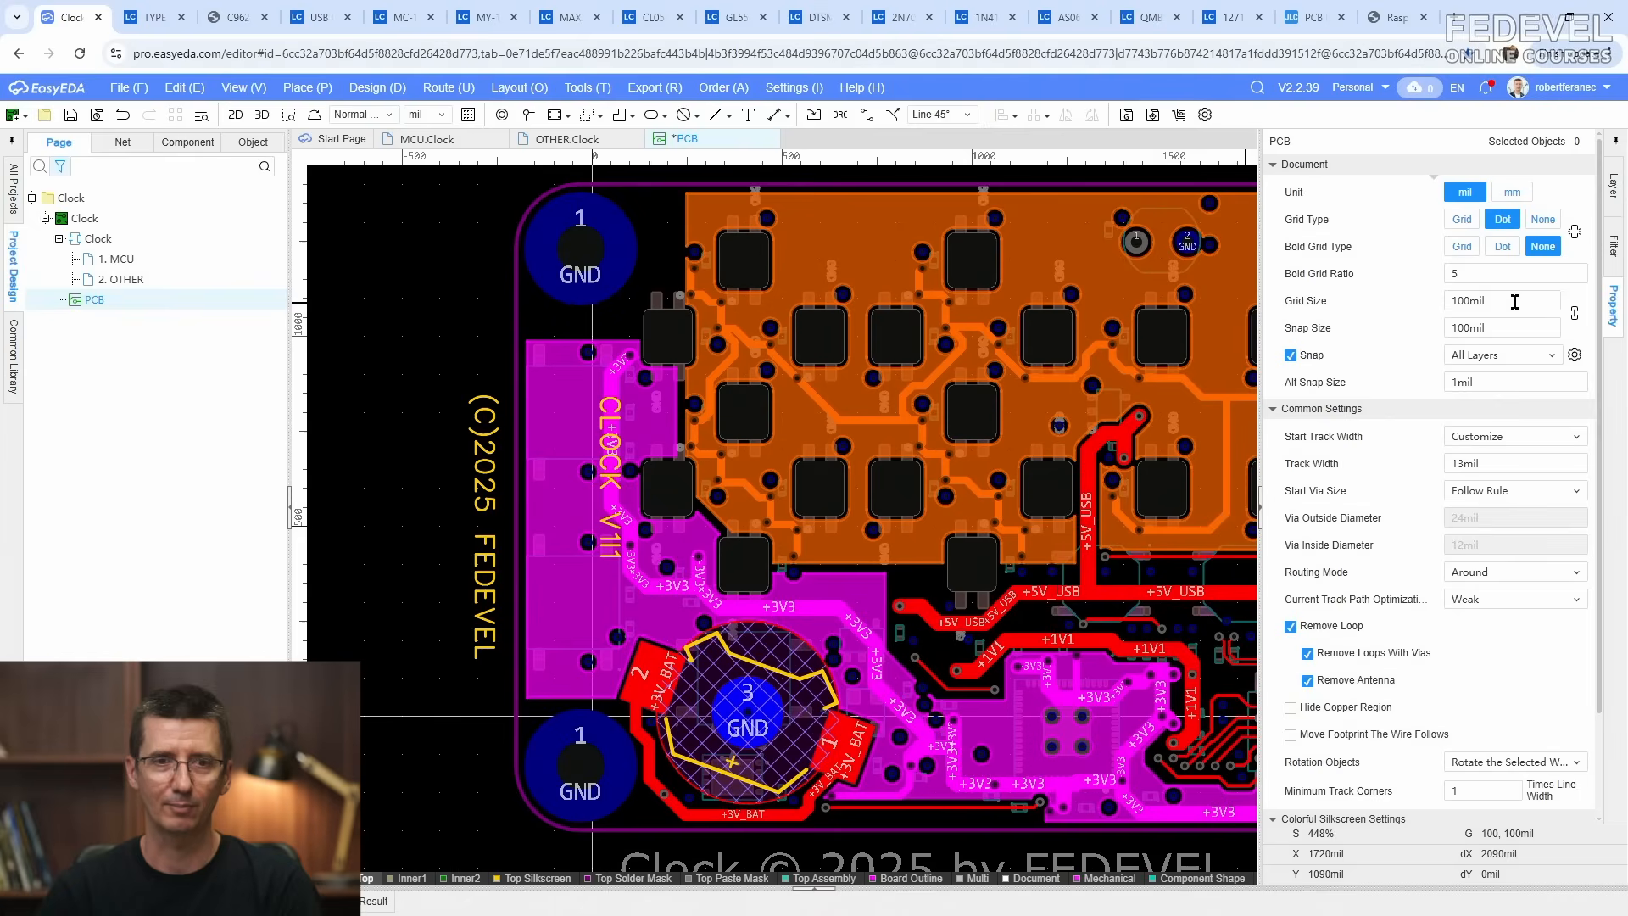
# Step: Align the CLOCK V1I1 and (C)2025 FEDEVEL texts side by side on the 100 mil grid at the board's left side
pyautogui.moveTo(606, 417)
pyautogui.mouseDown()
pyautogui.moveTo(530, 428)
pyautogui.moveTo(598, 390)
pyautogui.mouseUp()
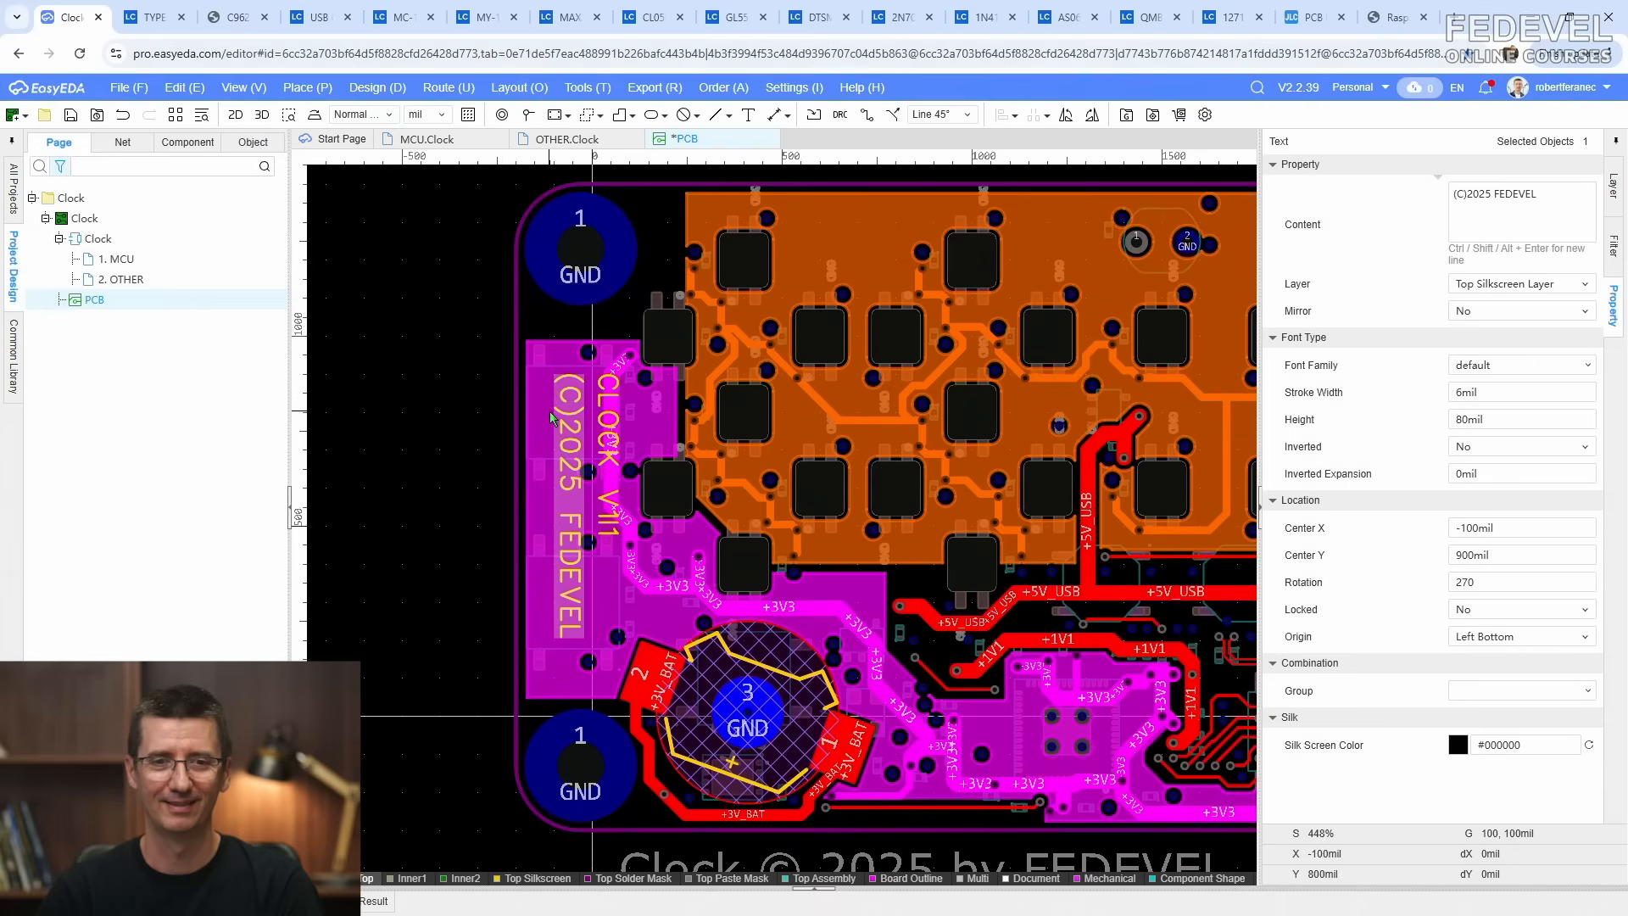
pyautogui.click(440, 414)
pyautogui.scroll(-2, 440, 416)
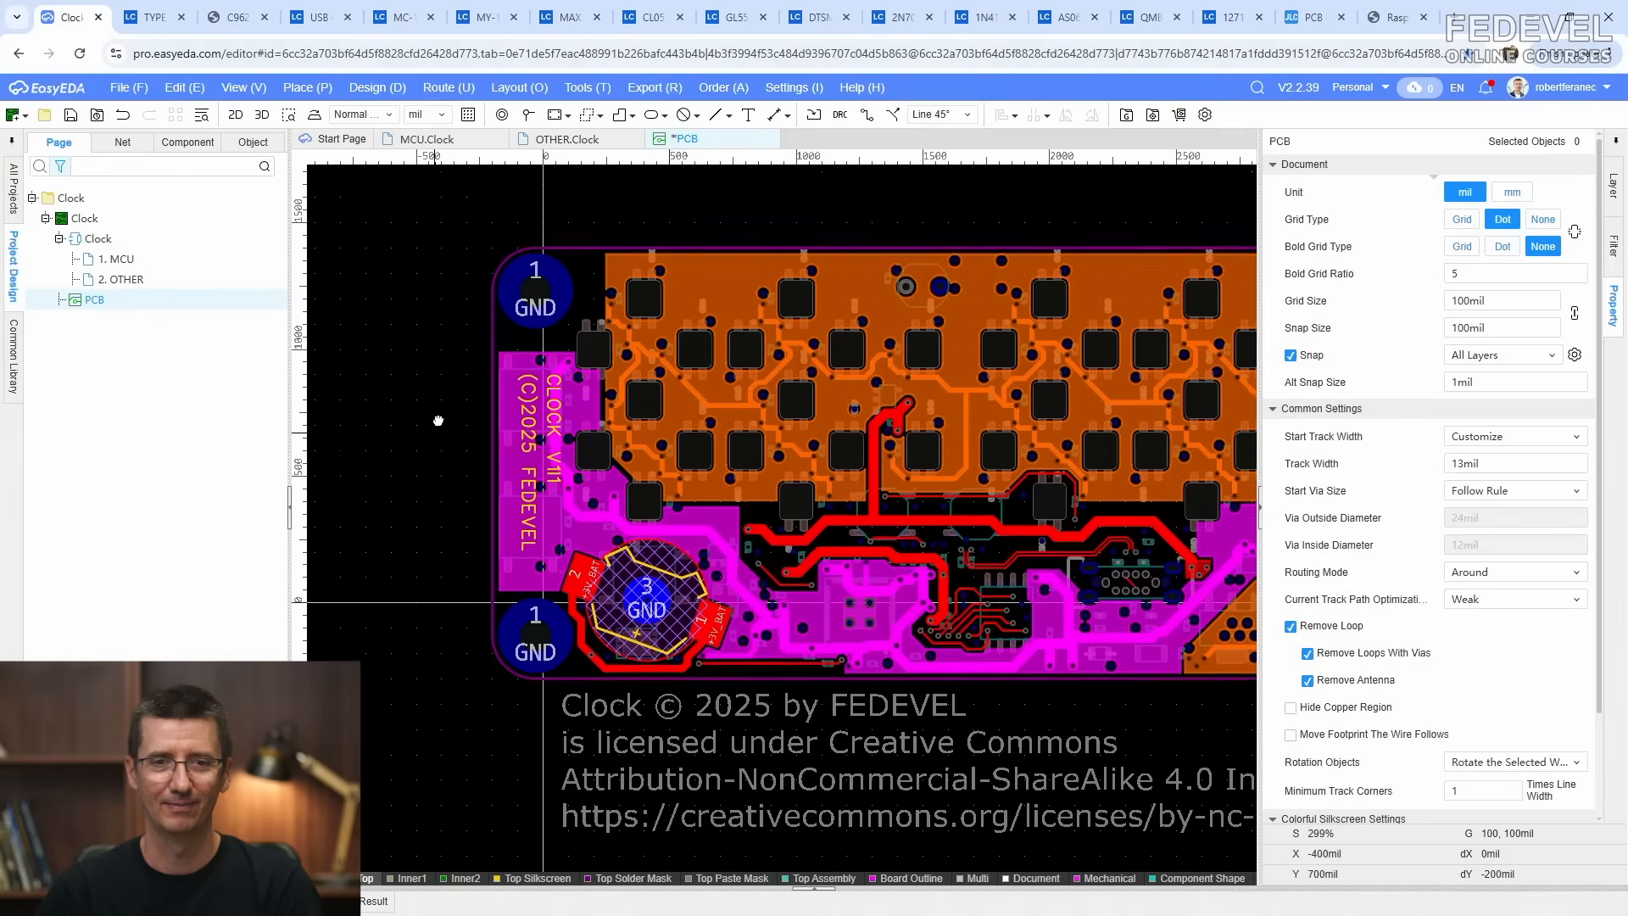
pyautogui.moveTo(439, 422); pyautogui.dragTo(388, 410, button='right')
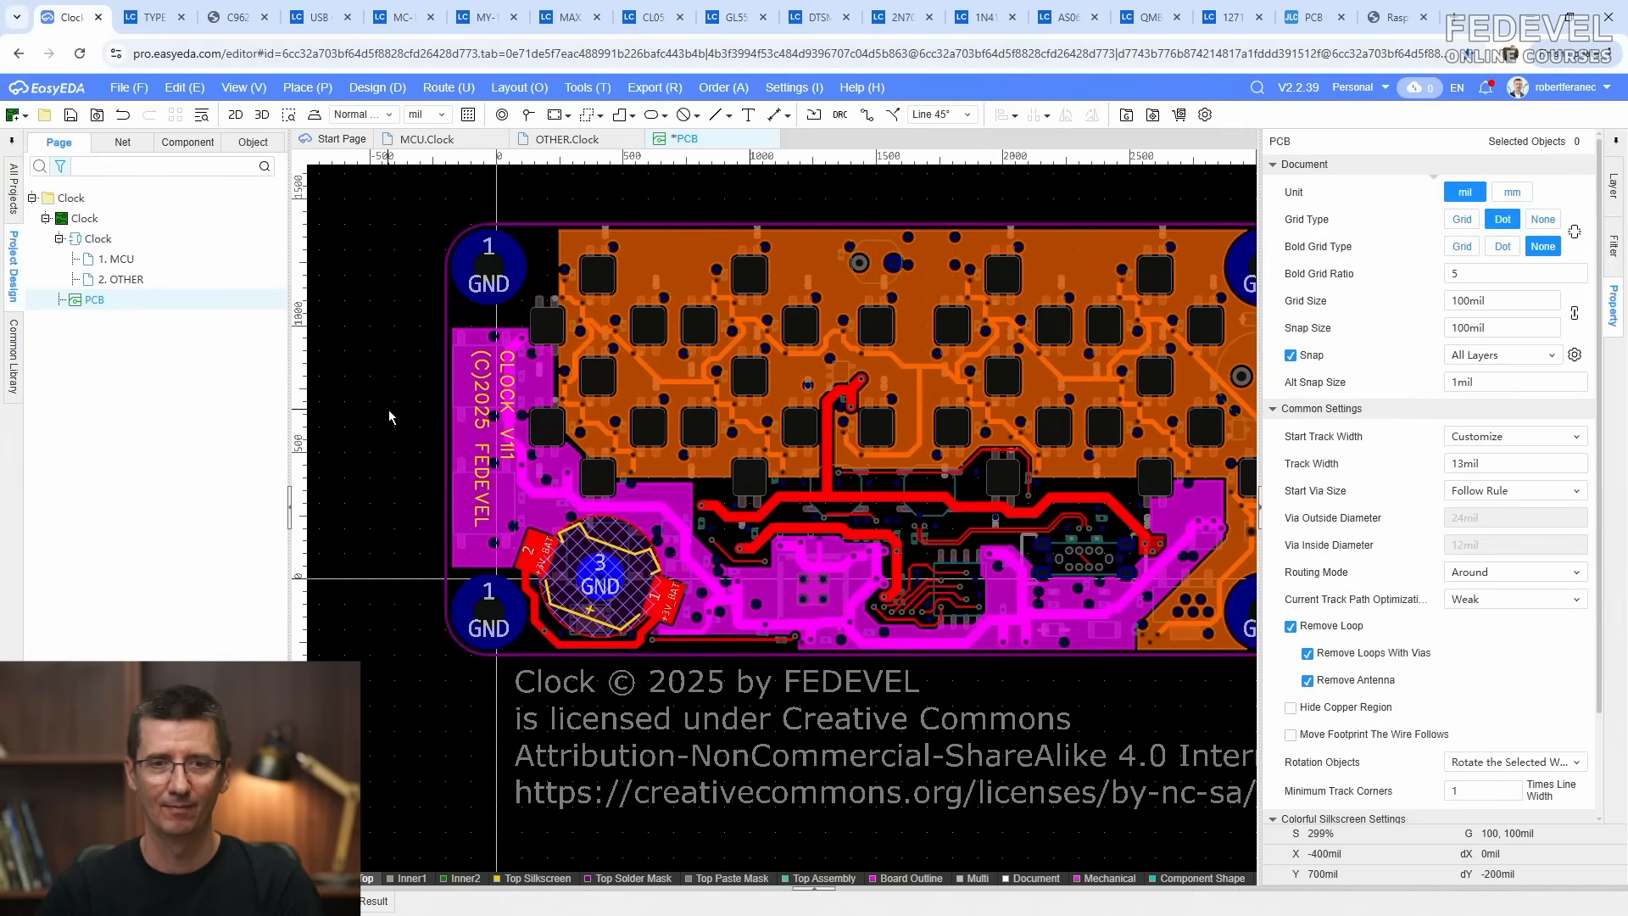
# Step: Set the version in the MCU schematic page's title block to V1I1
pyautogui.click(424, 140)
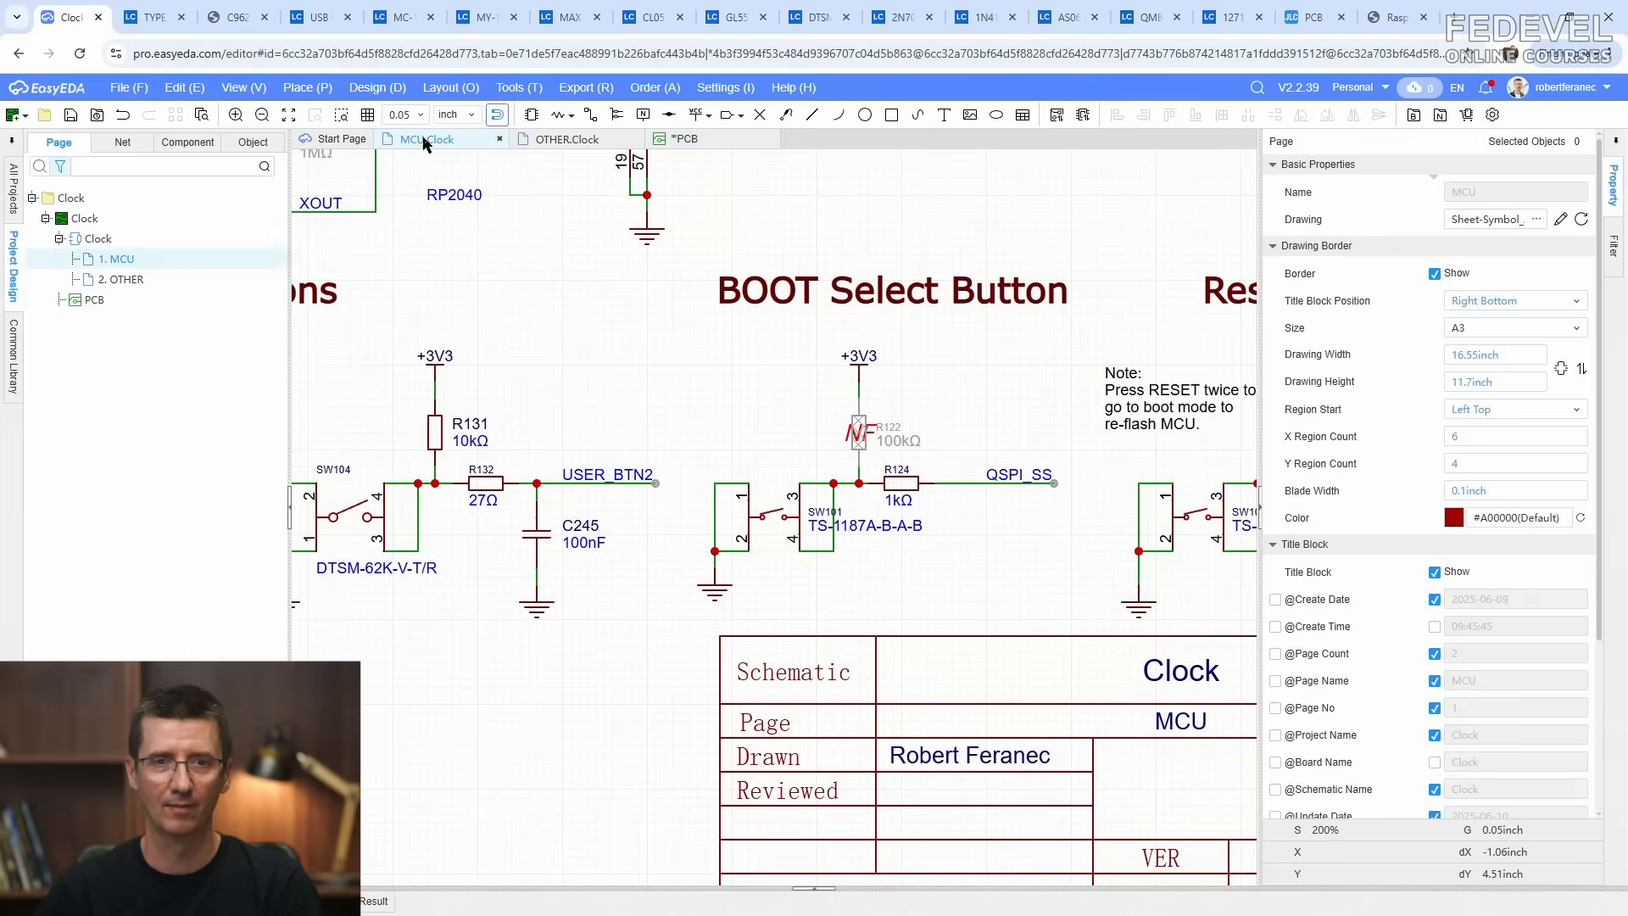
pyautogui.scroll(-2, 481, 330)
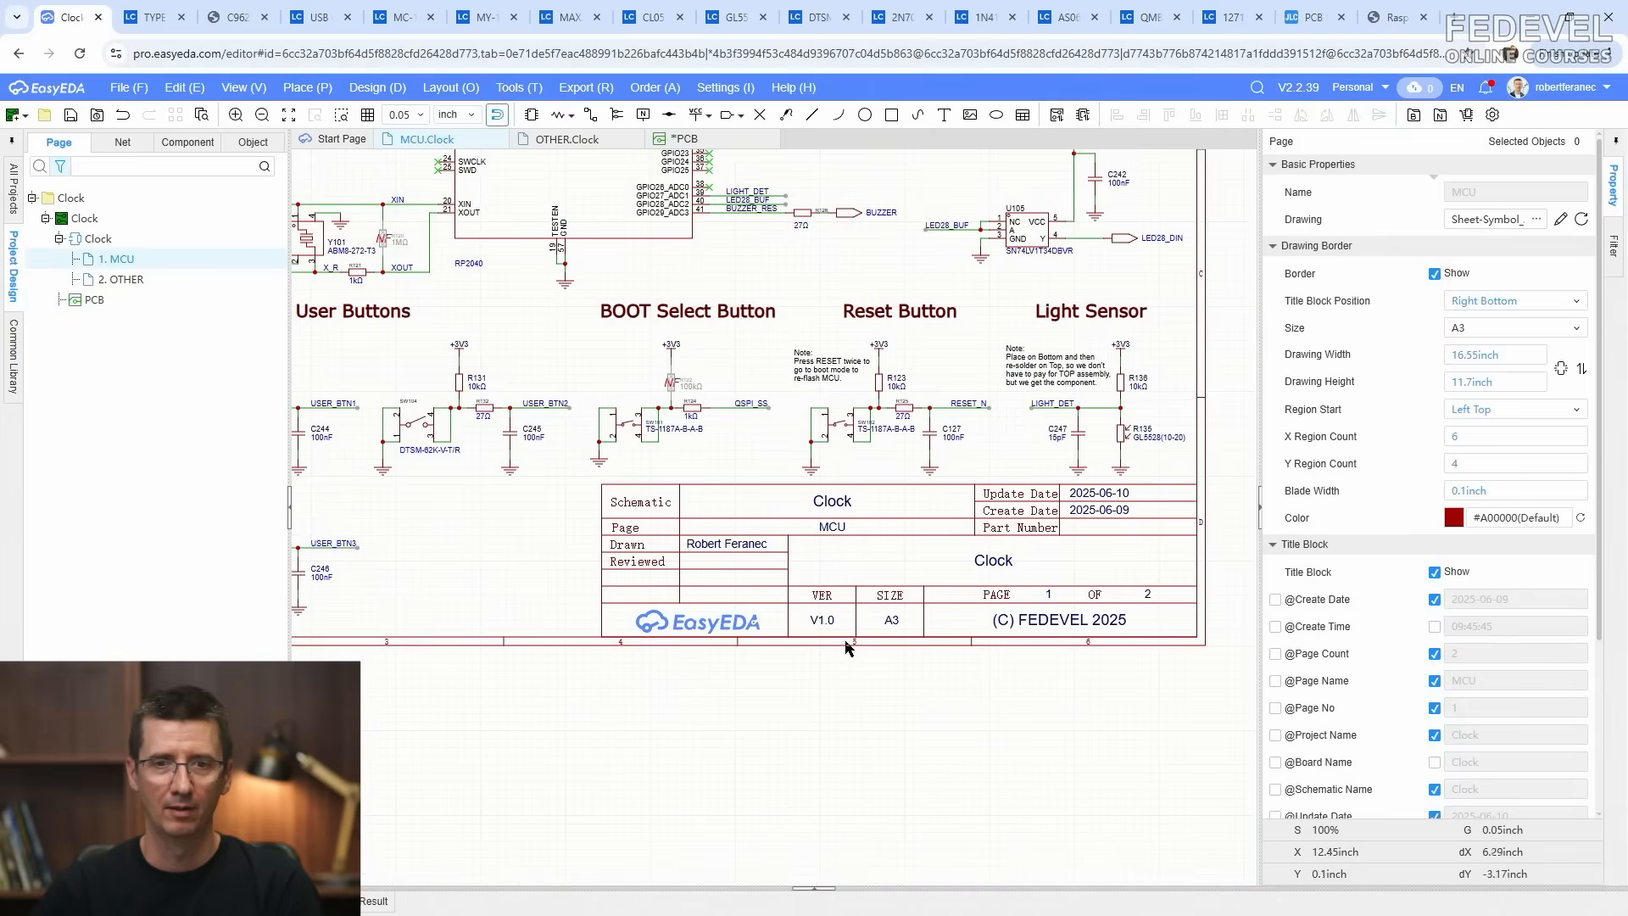
pyautogui.scroll(1, 848, 647)
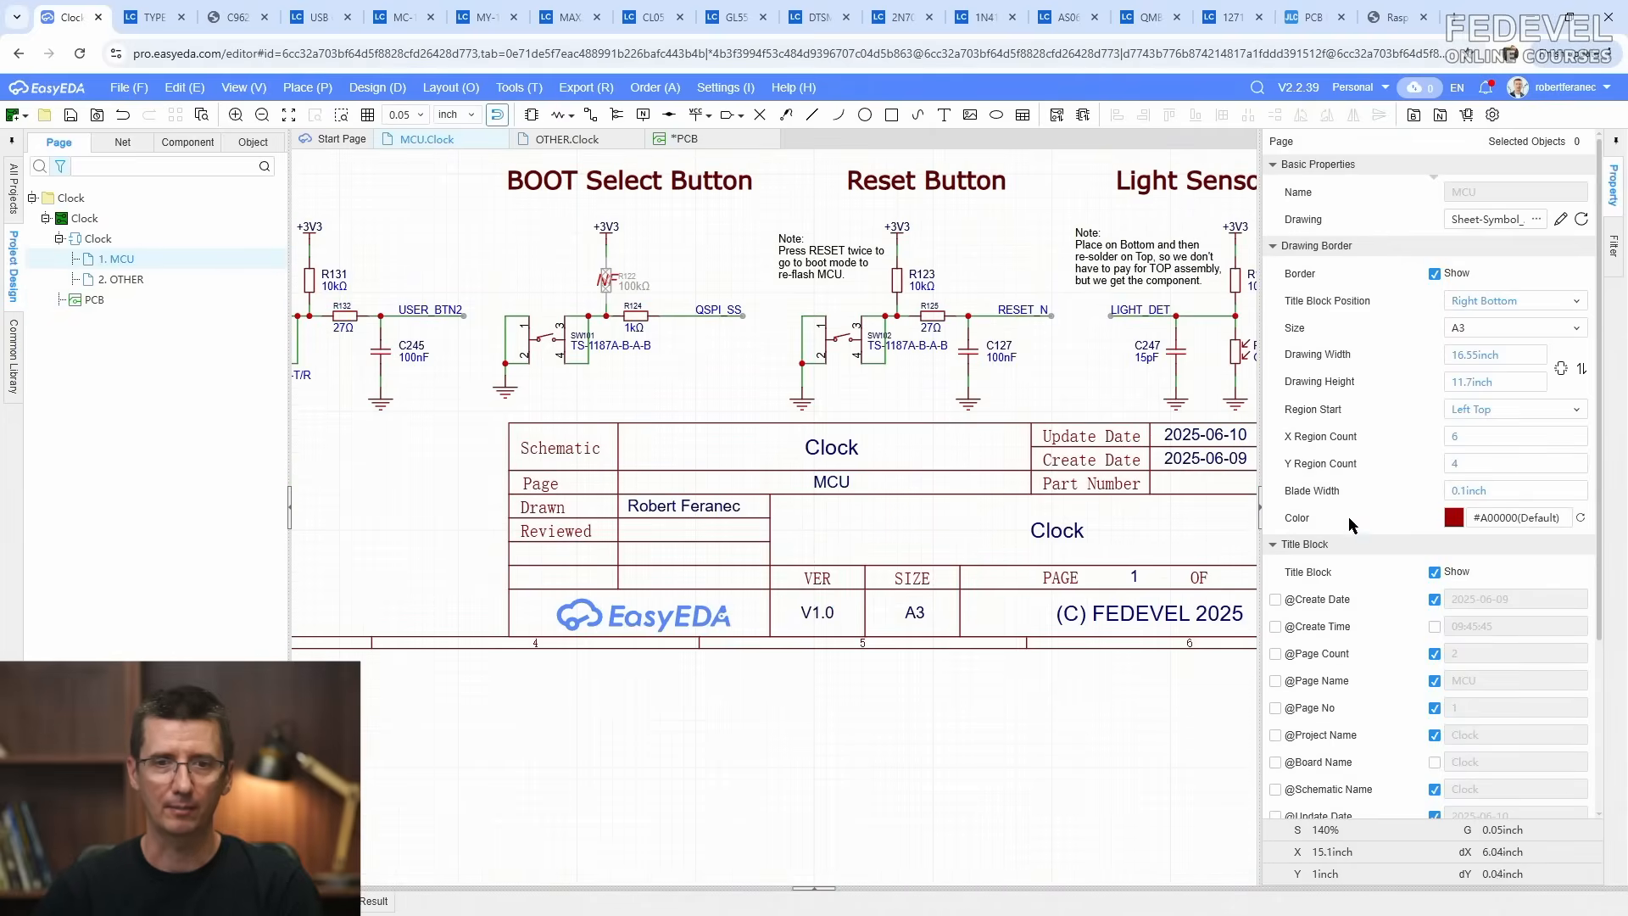
pyautogui.scroll(-3, 1531, 563)
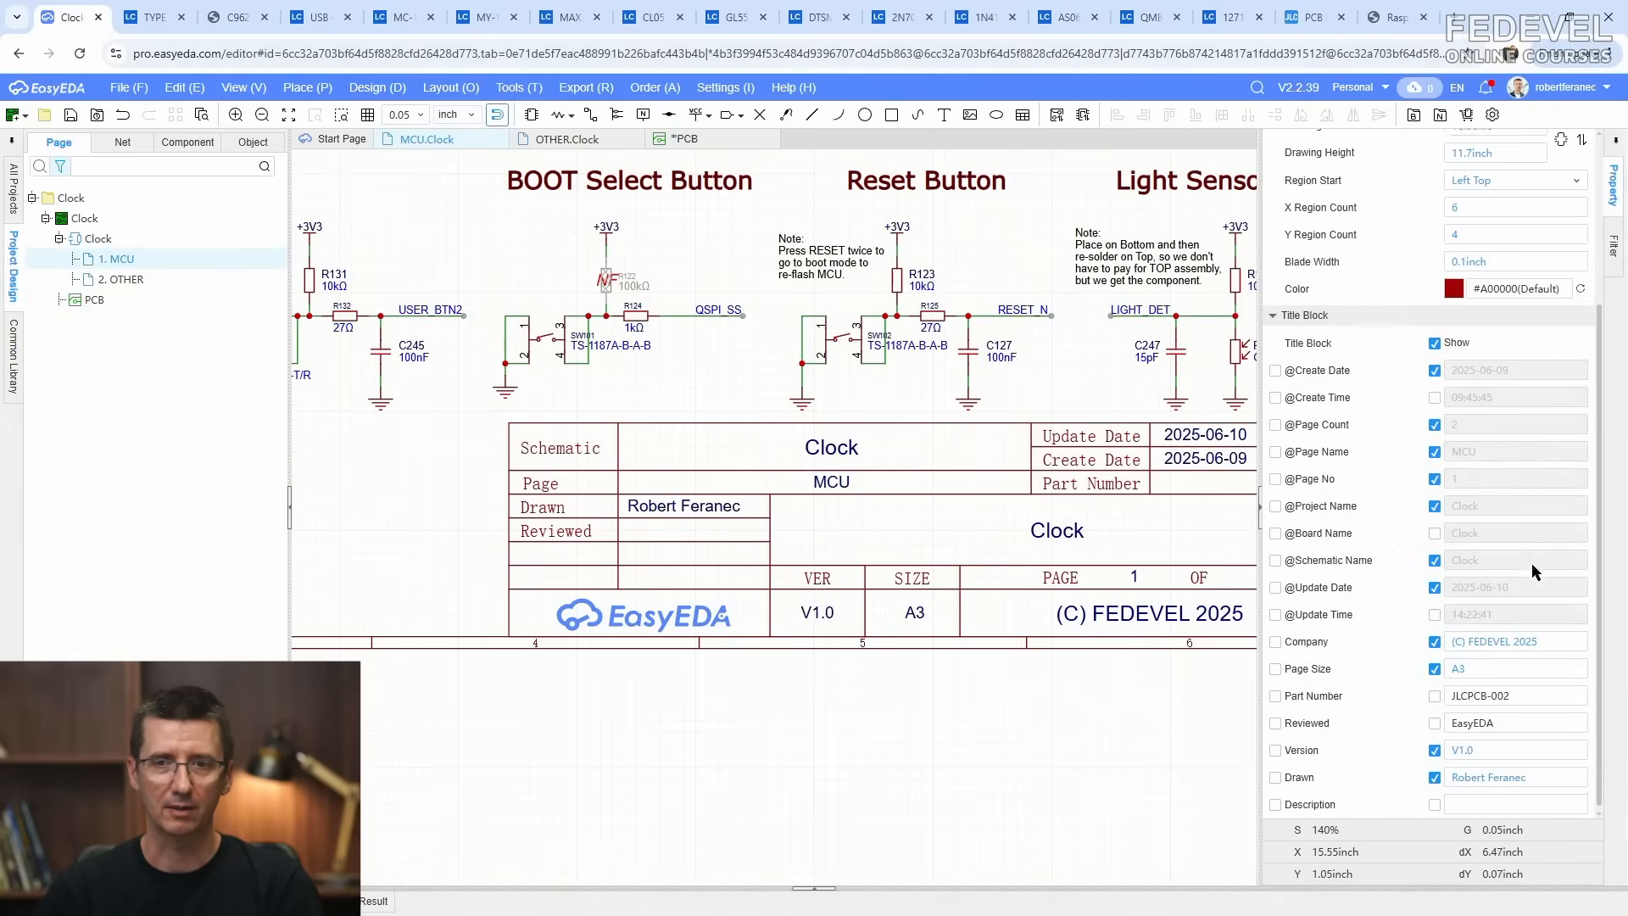
pyautogui.click(1489, 748)
pyautogui.press('BackSpace')
pyautogui.press('BackSpace')
pyautogui.write('I')
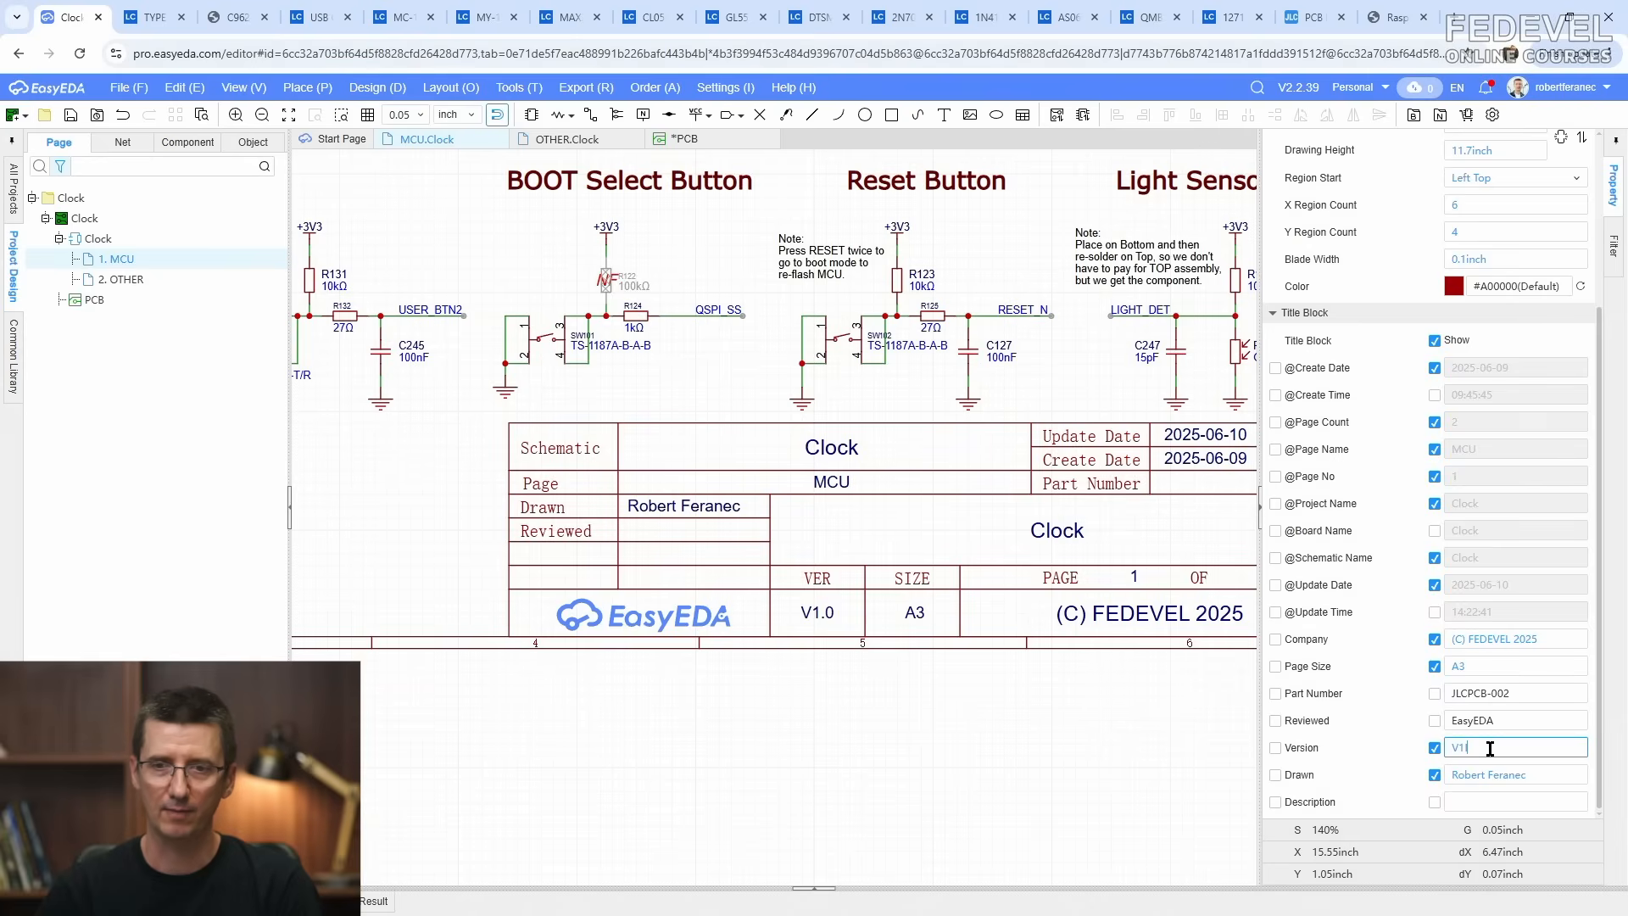
pyautogui.write('1')
pyautogui.click(430, 506)
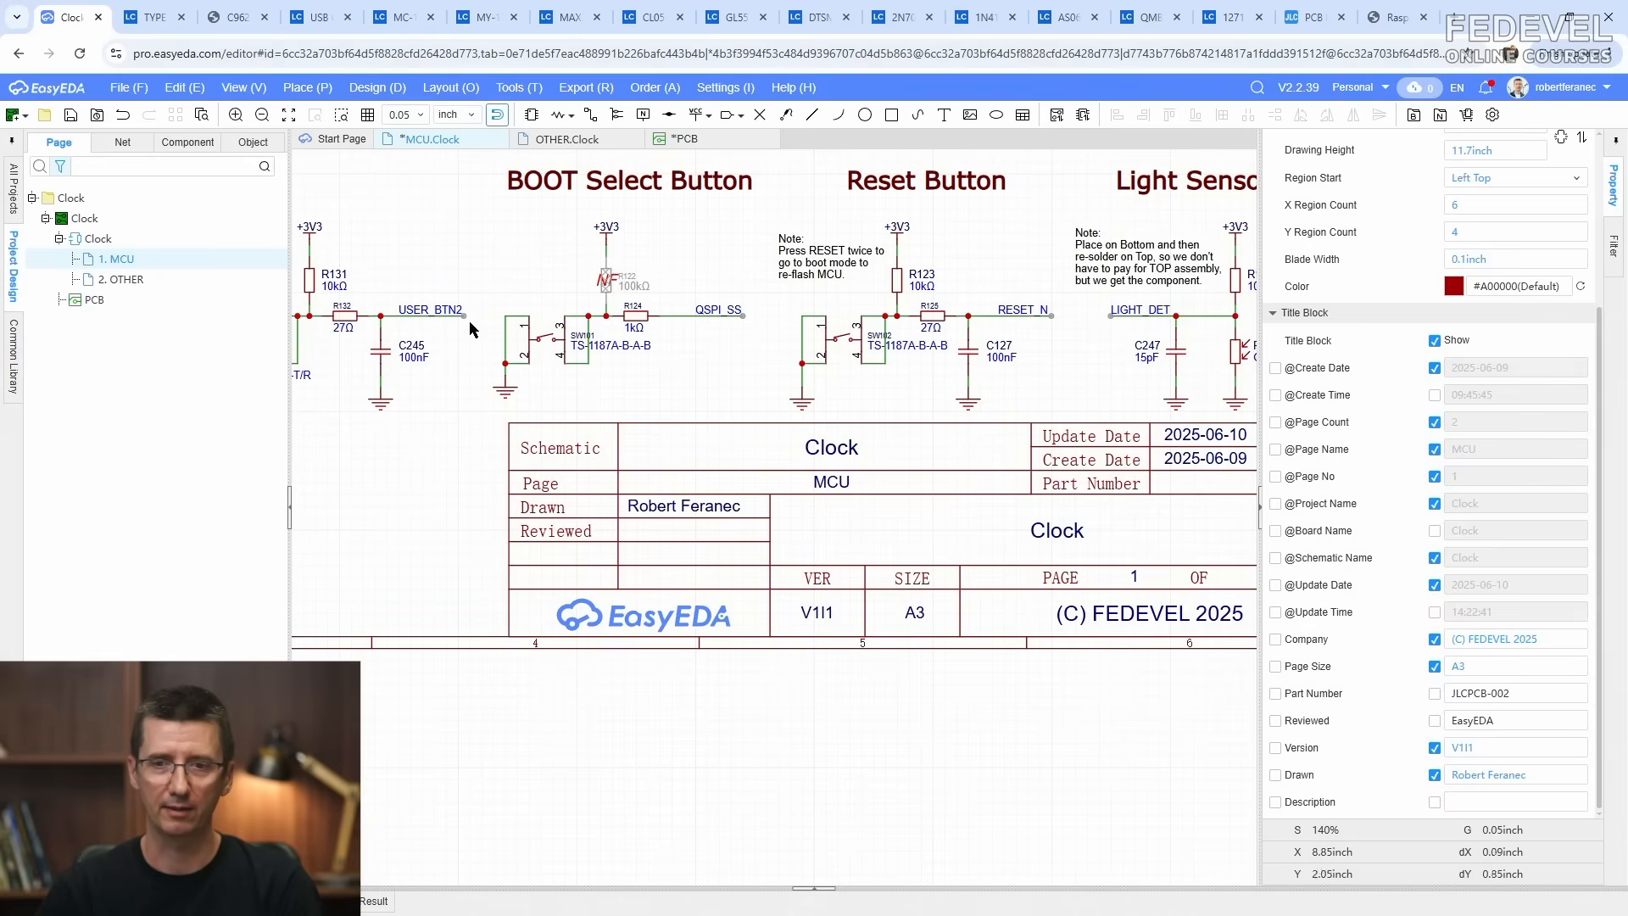
# Step: Set the version in the OTHER schematic page's title block to V1I1
pyautogui.click(567, 139)
pyautogui.scroll(-5, 821, 455)
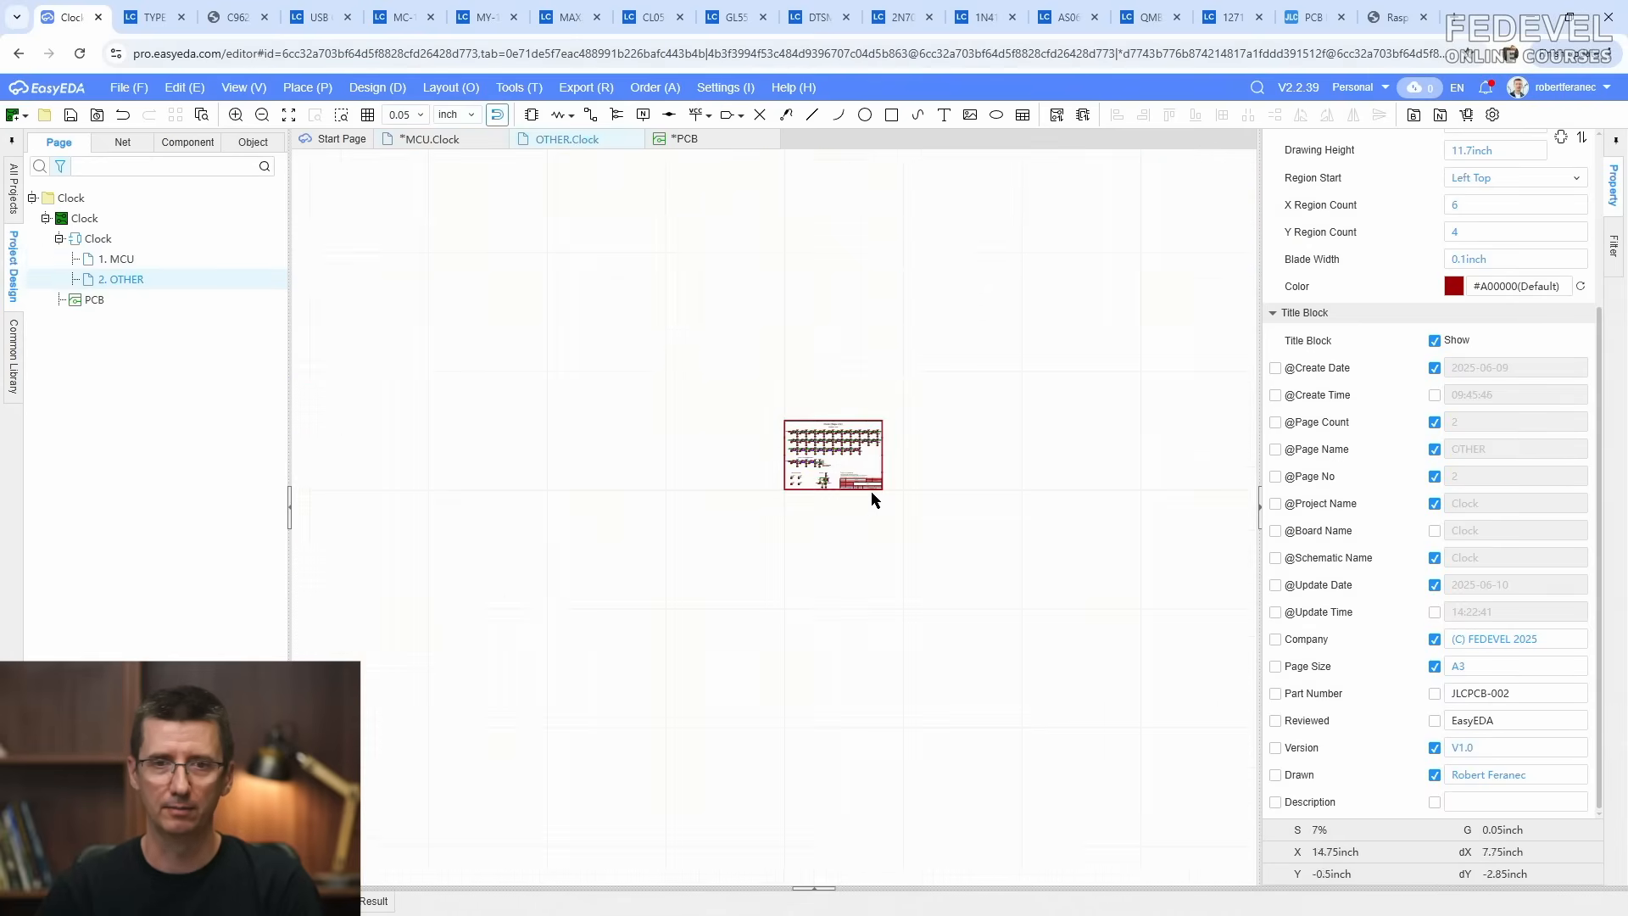
pyautogui.scroll(5, 872, 491)
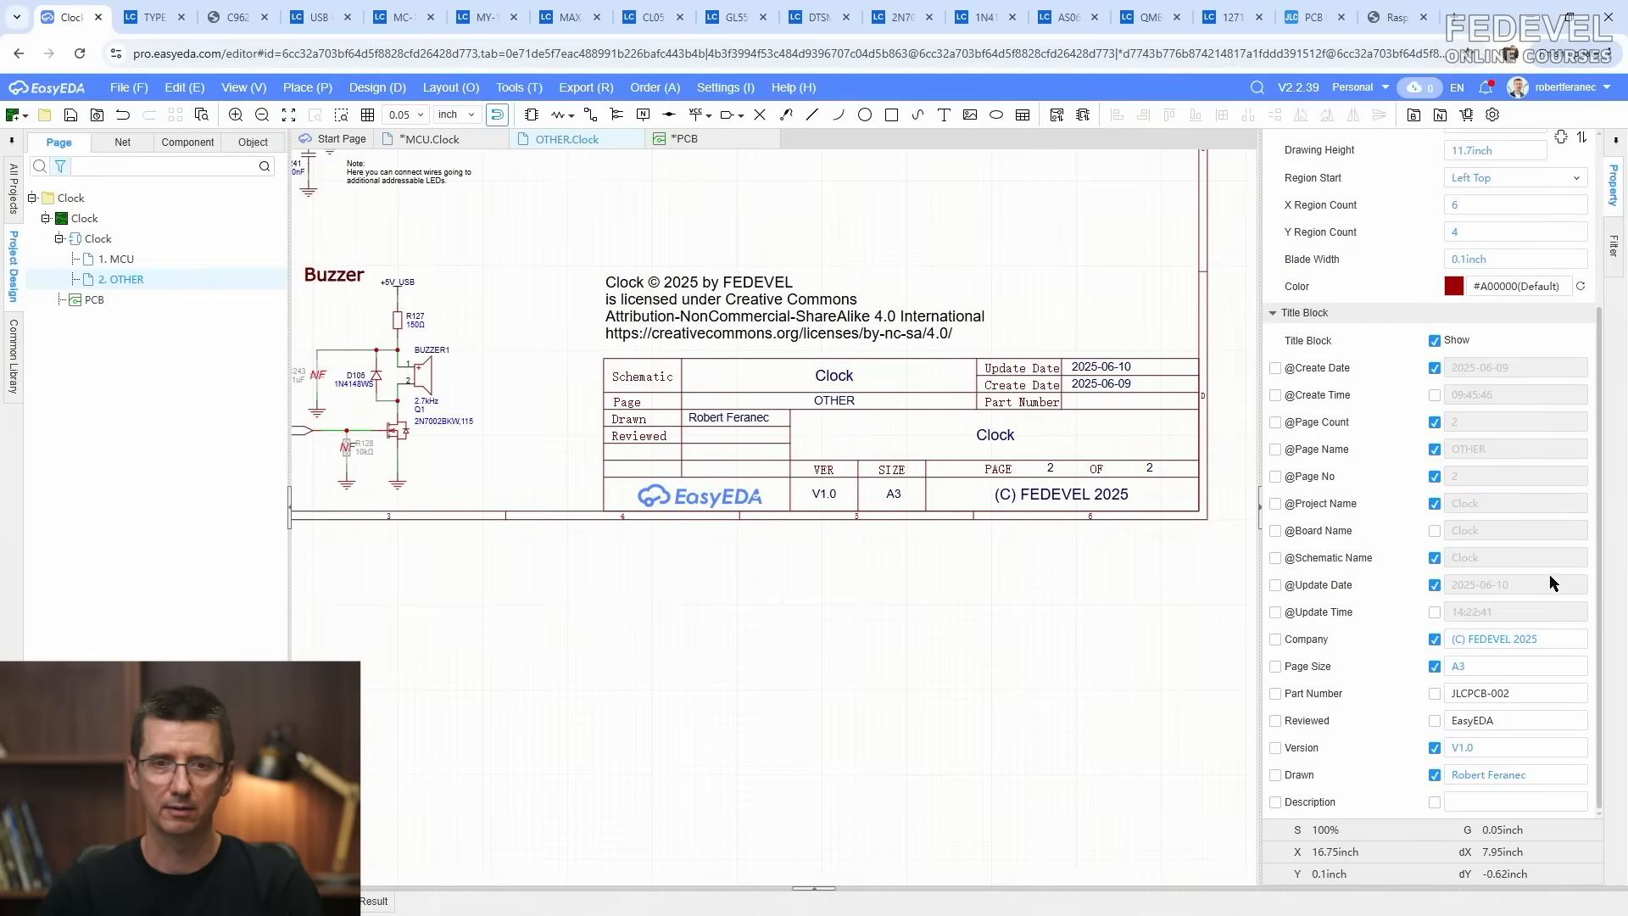
pyautogui.click(1515, 747)
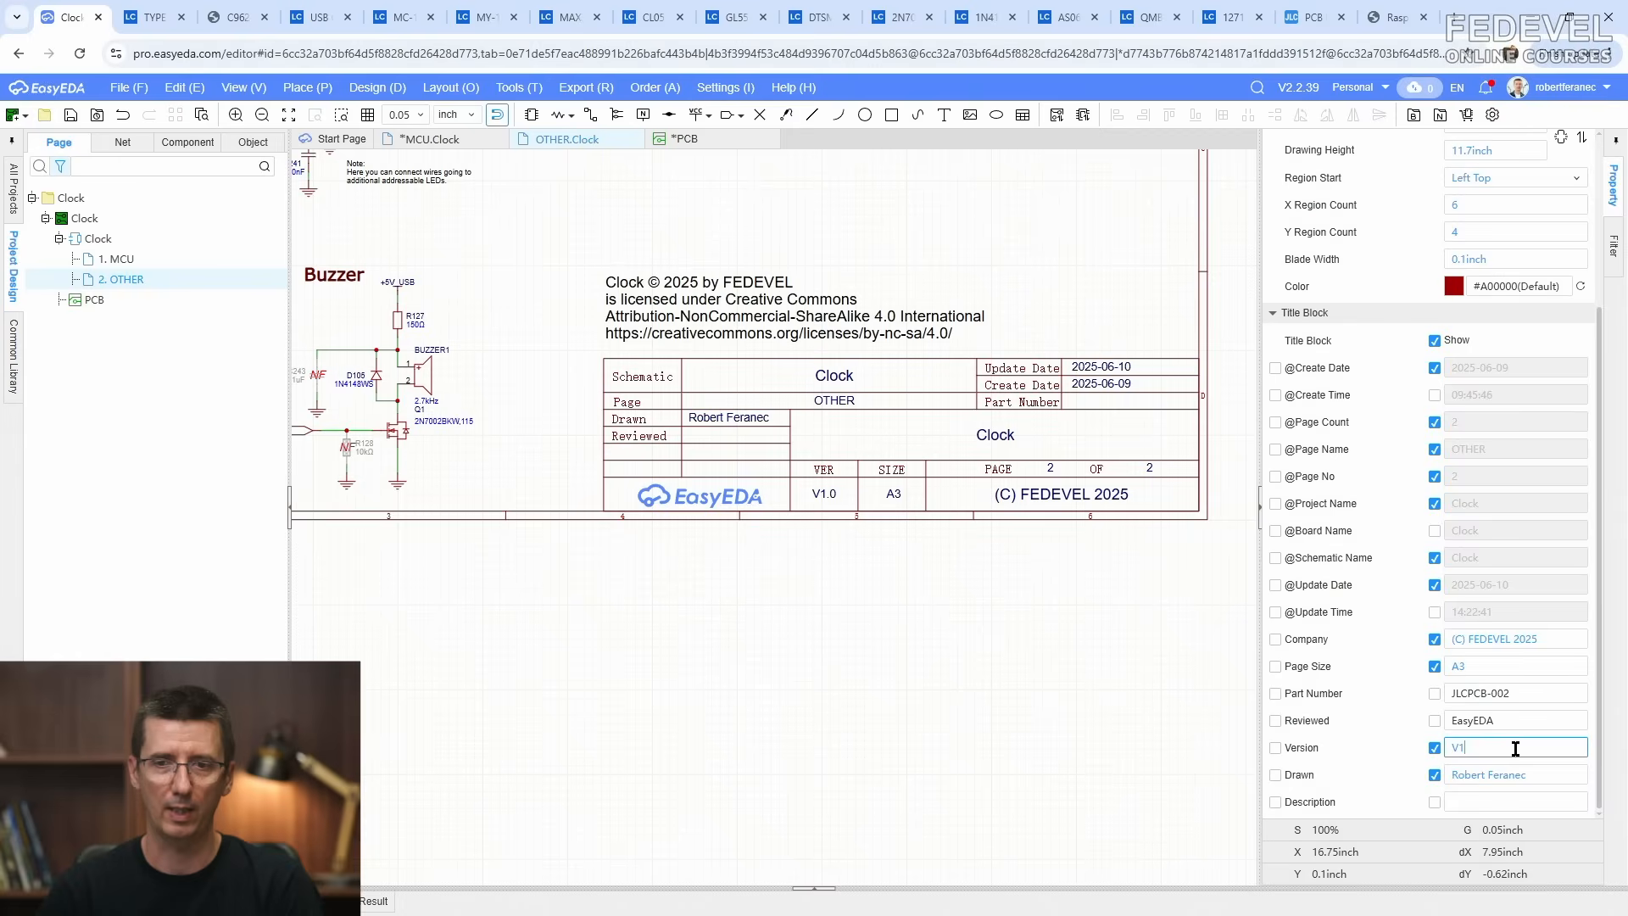
pyautogui.write('.1')
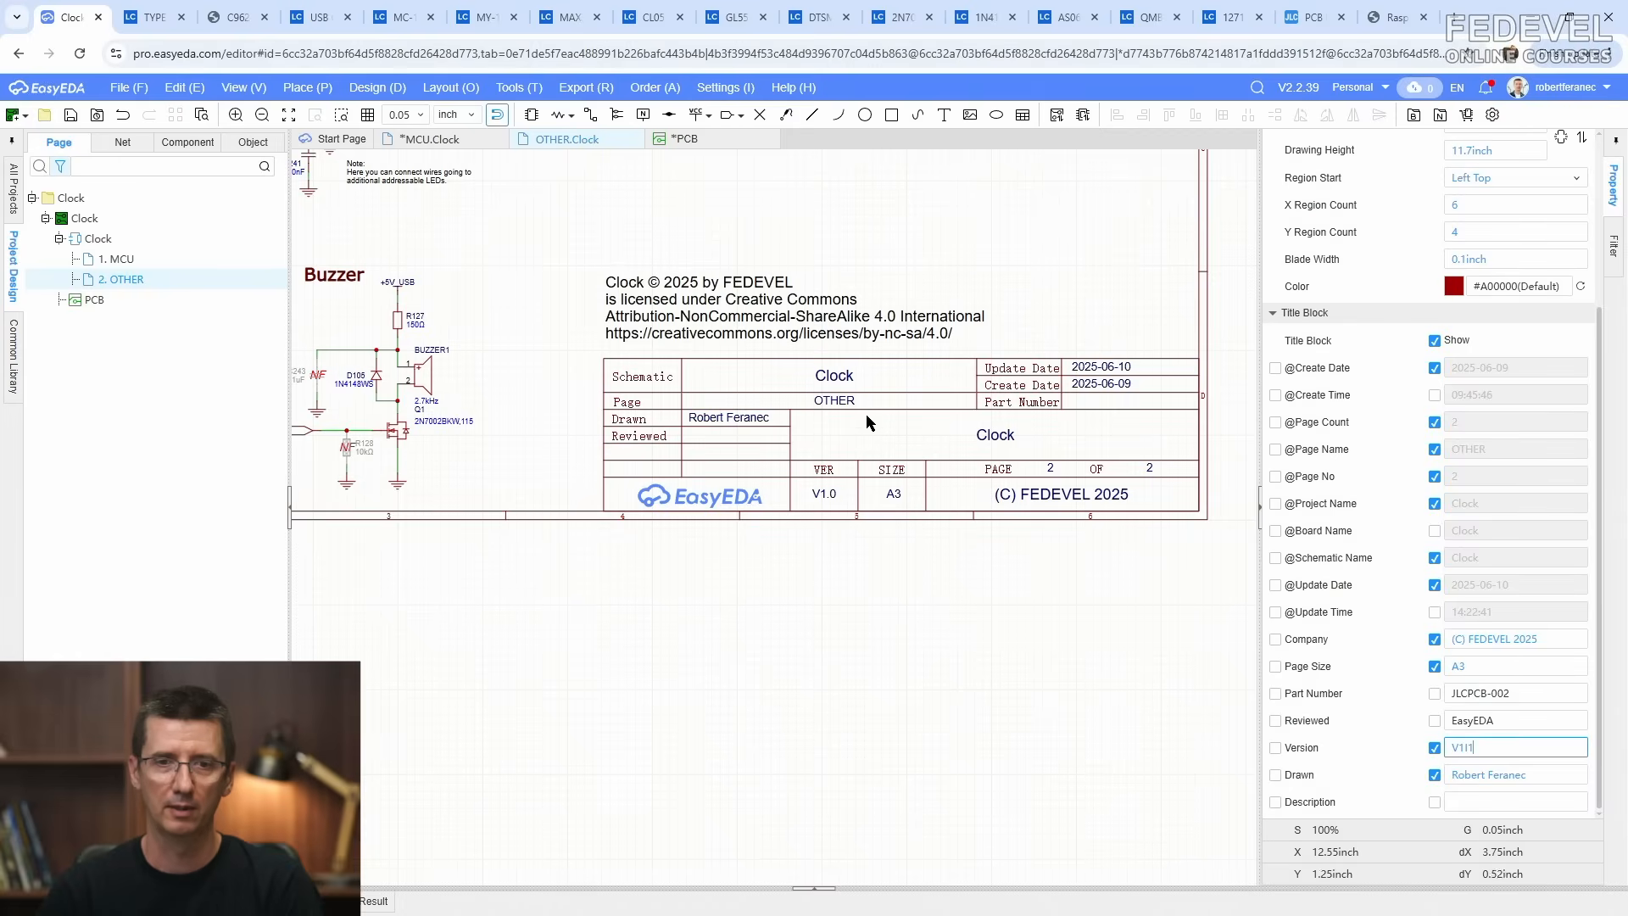
pyautogui.click(914, 217)
pyautogui.scroll(-1, 905, 588)
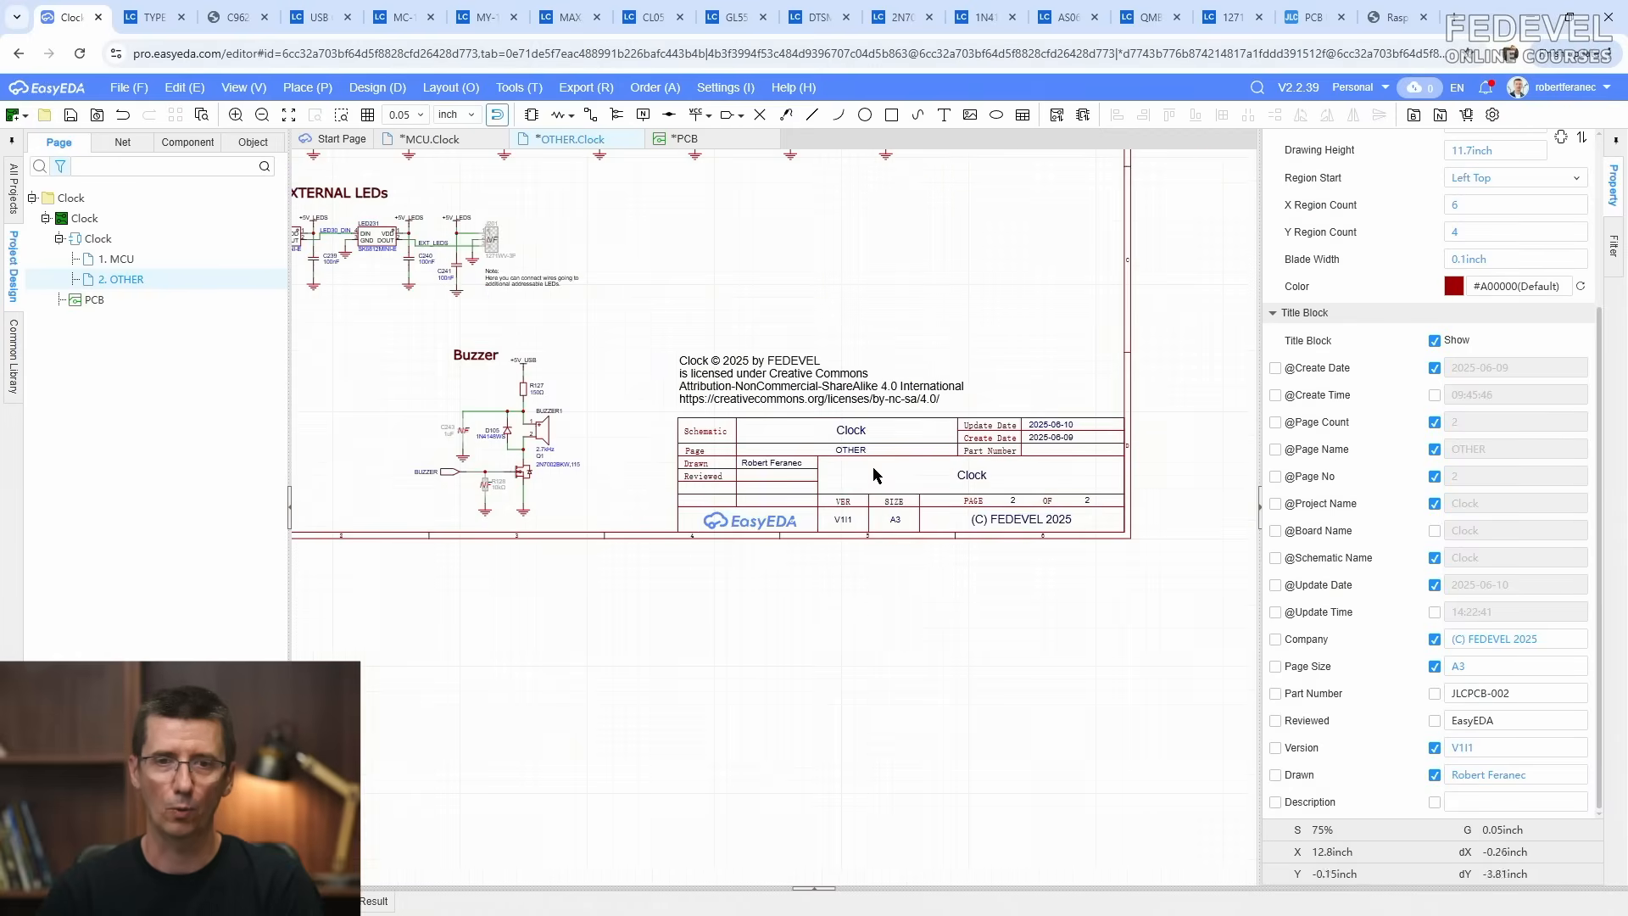
pyautogui.moveTo(840, 334); pyautogui.dragTo(946, 569, button='right')
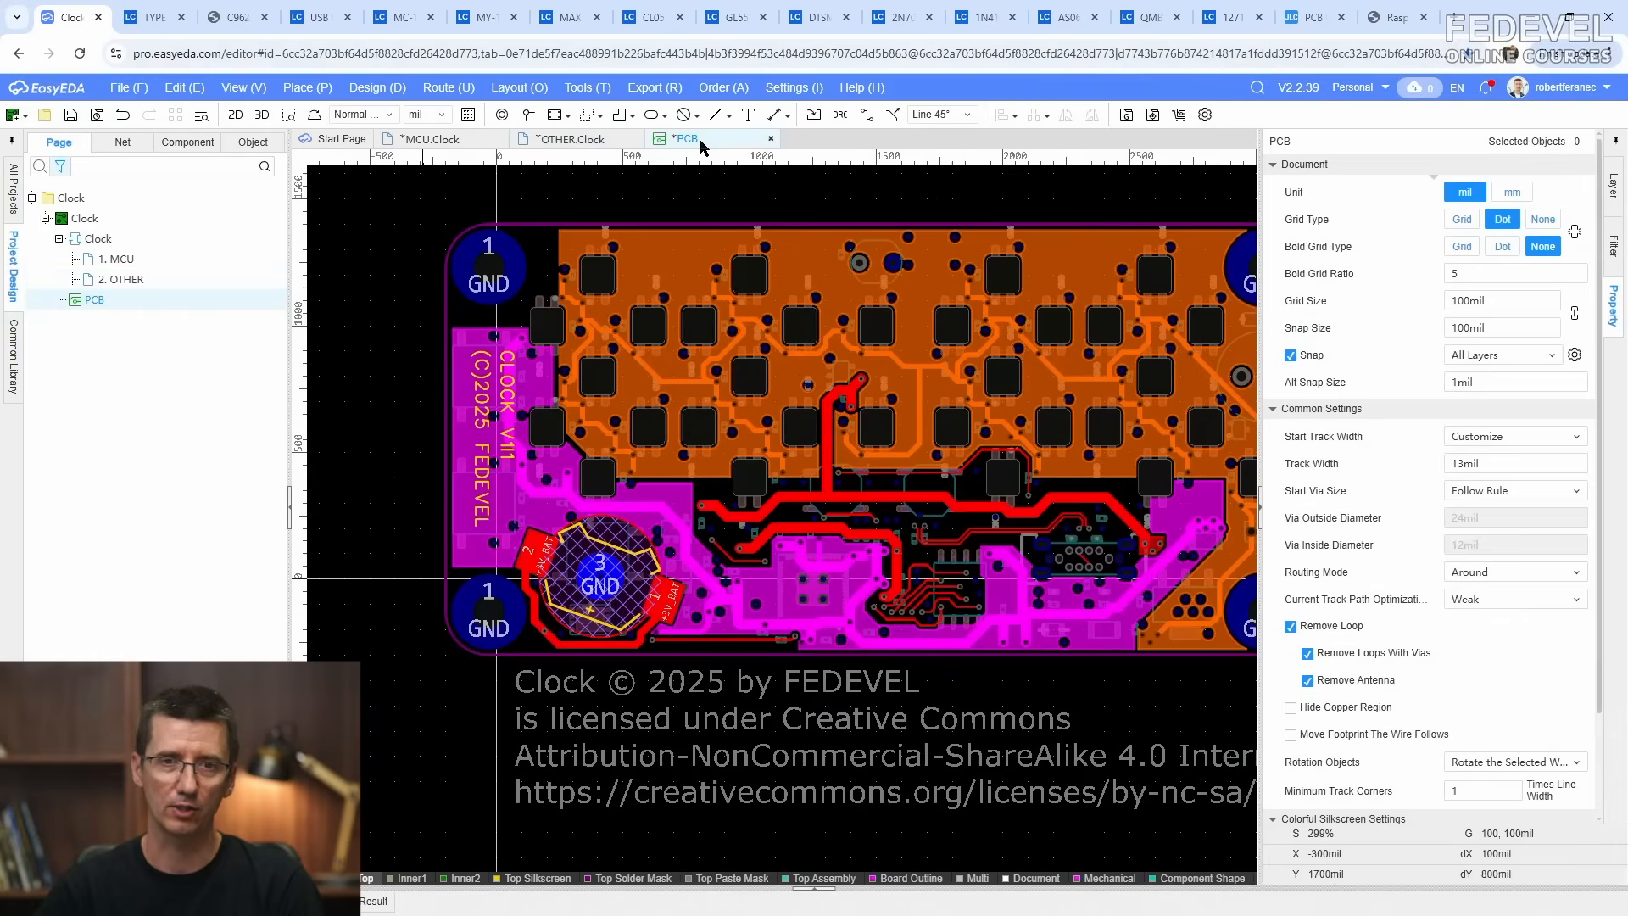
# Step: Return to the PCB, fit the board in view and save all changed project documents
pyautogui.click(700, 144)
pyautogui.press('k')
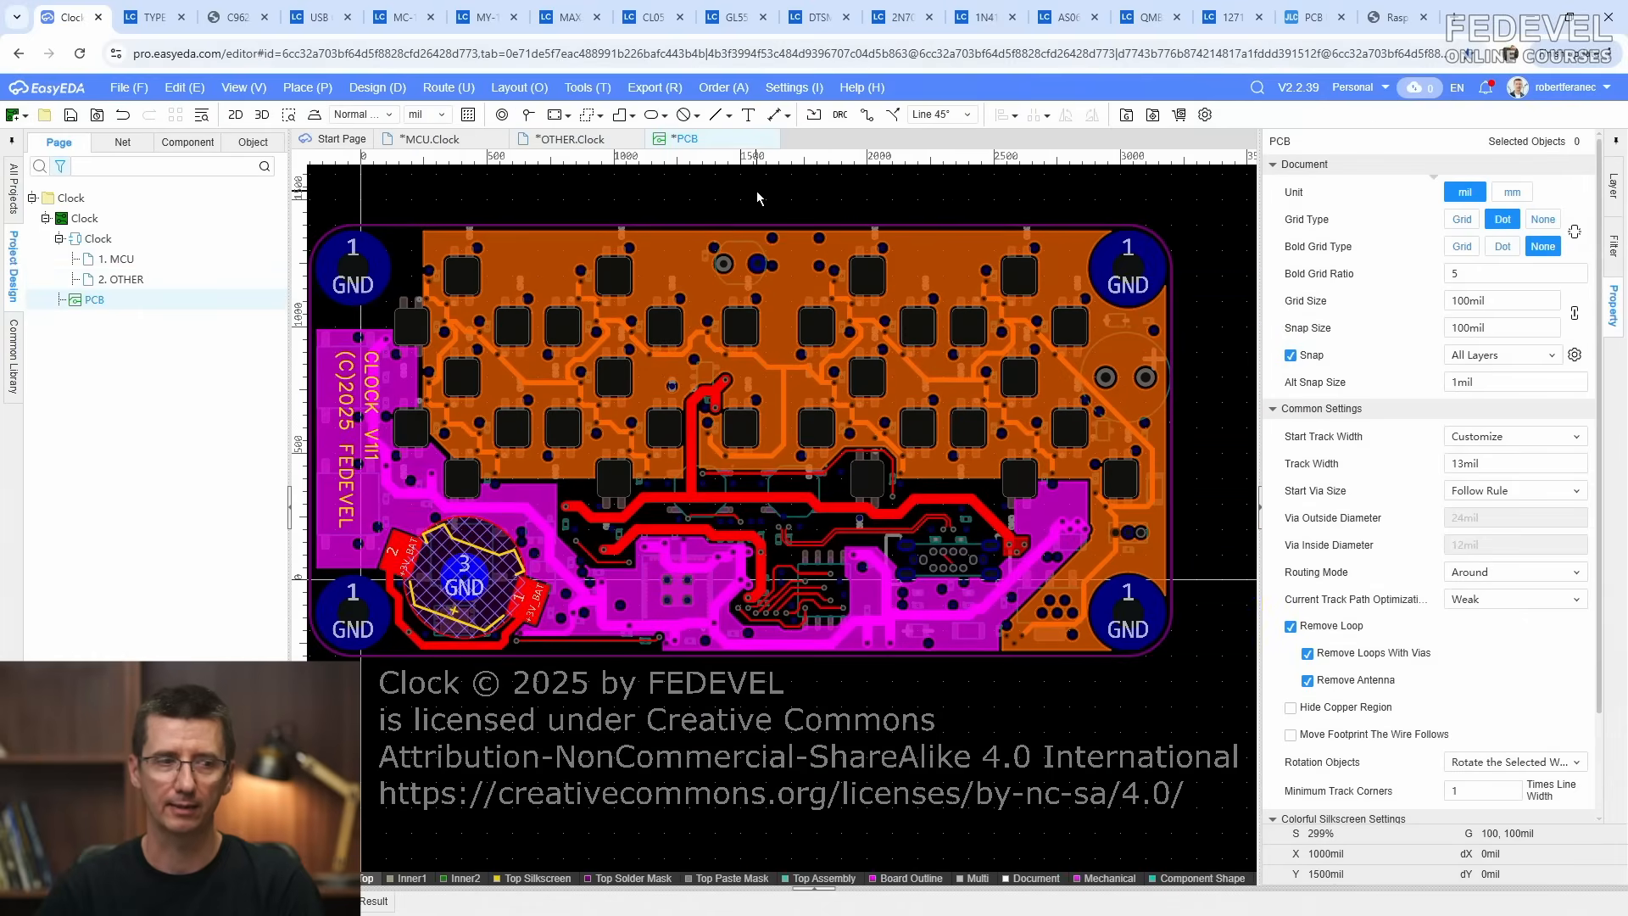
pyautogui.click(70, 119)
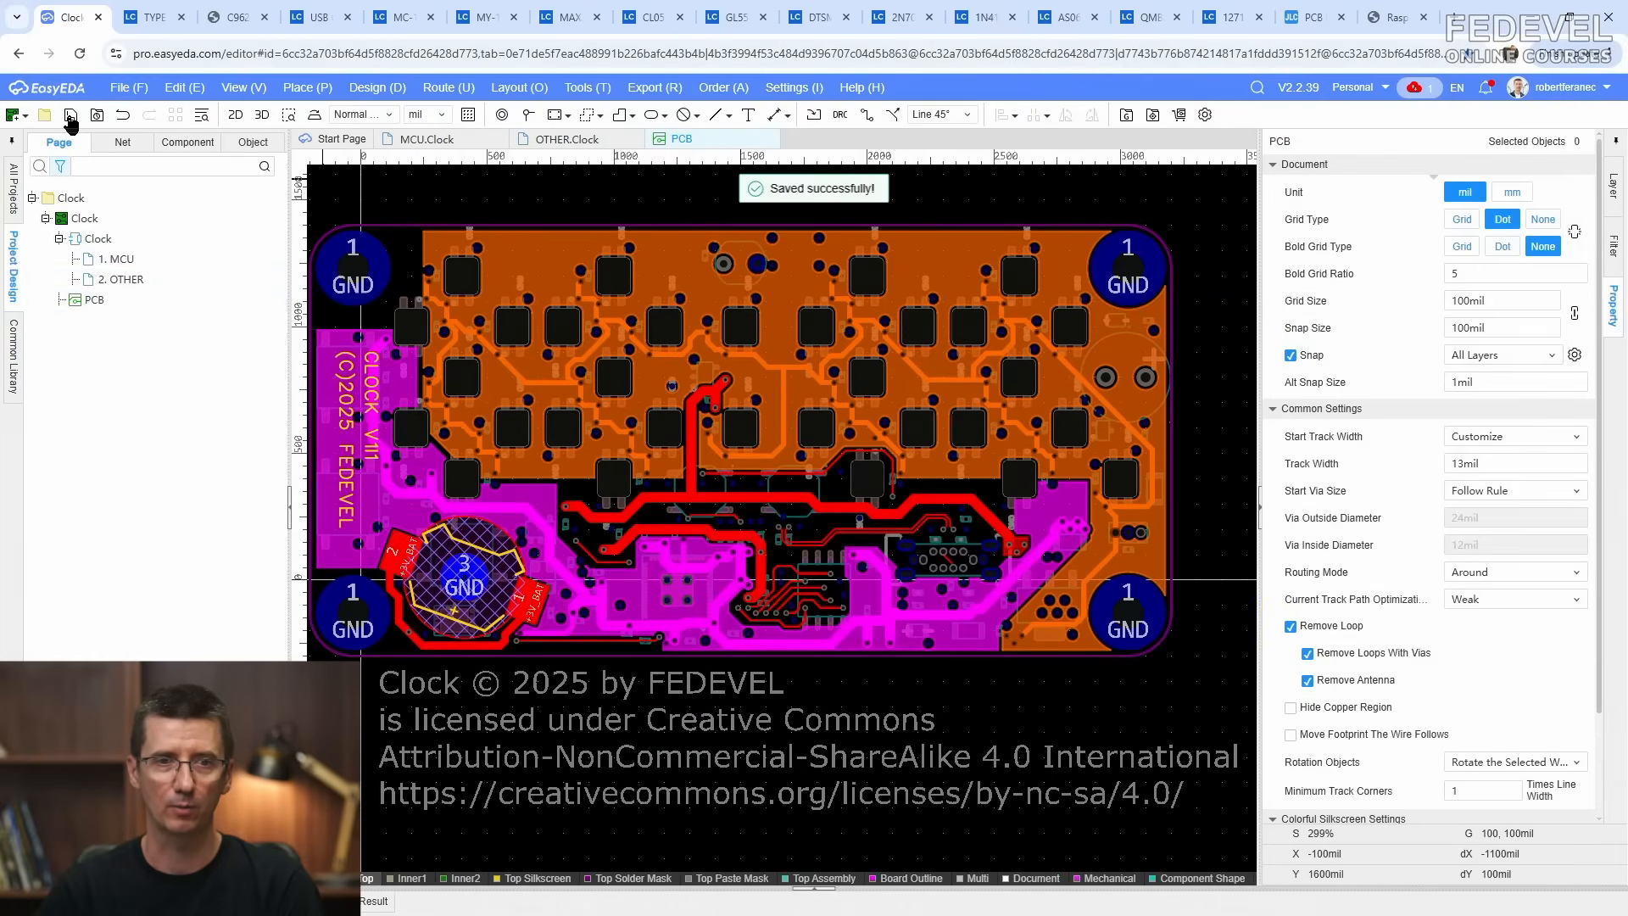
# Step: Paste a copy of the CLOCK V1I1 silkscreen text outside the board's right edge, rotated to horizontal
pyautogui.scroll(-2, 763, 432)
pyautogui.rightClick(1122, 367)
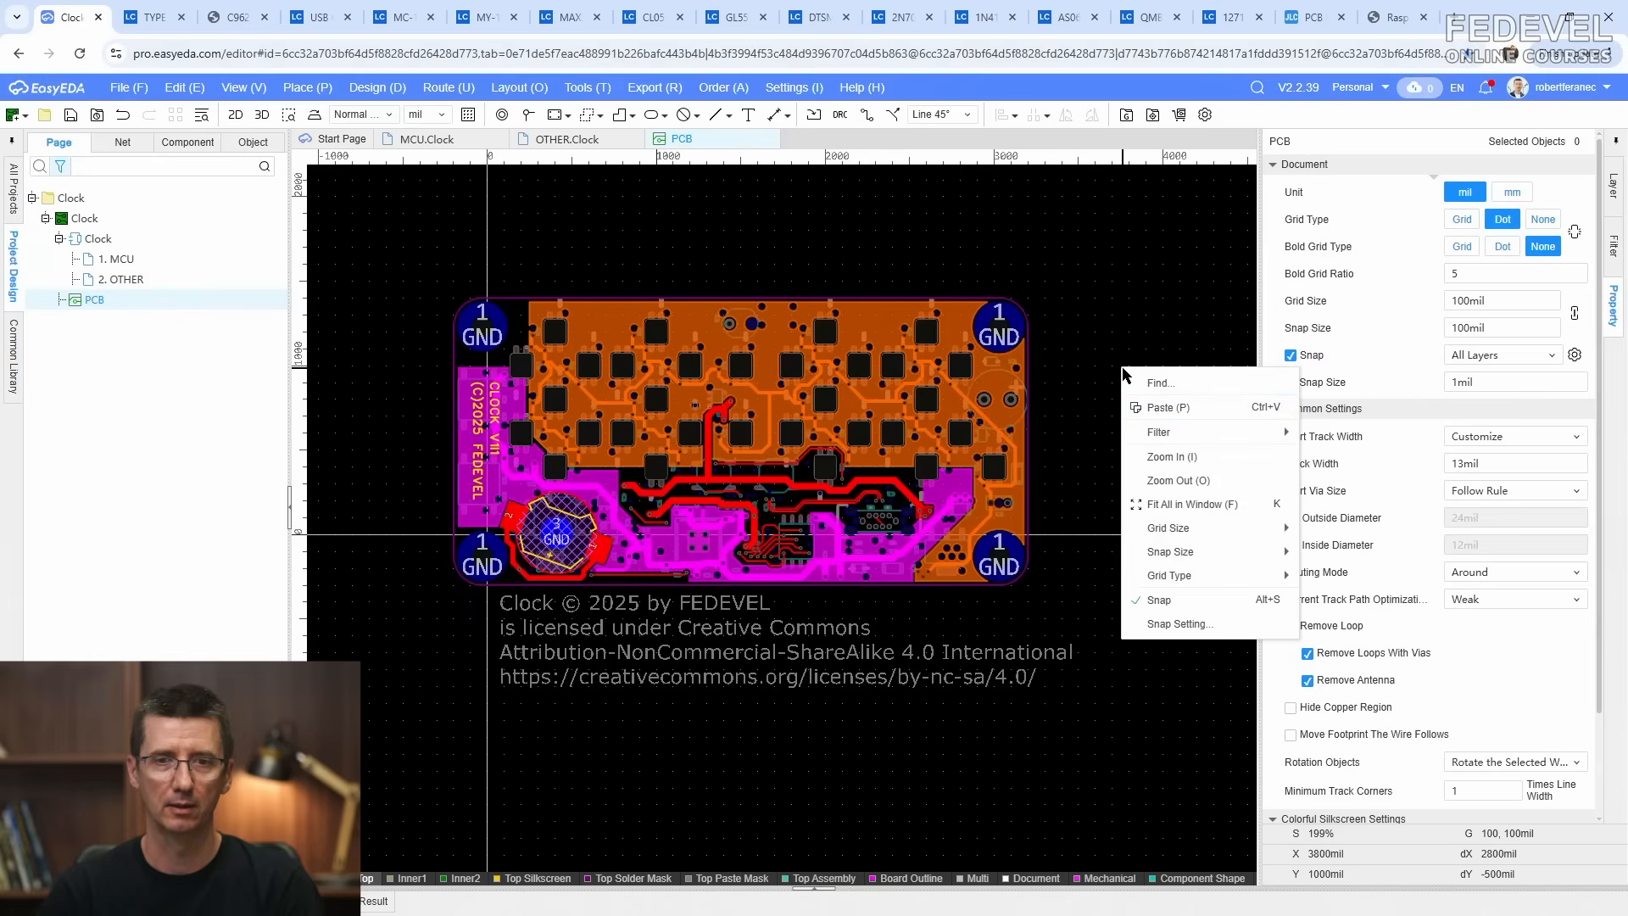
pyautogui.click(1162, 409)
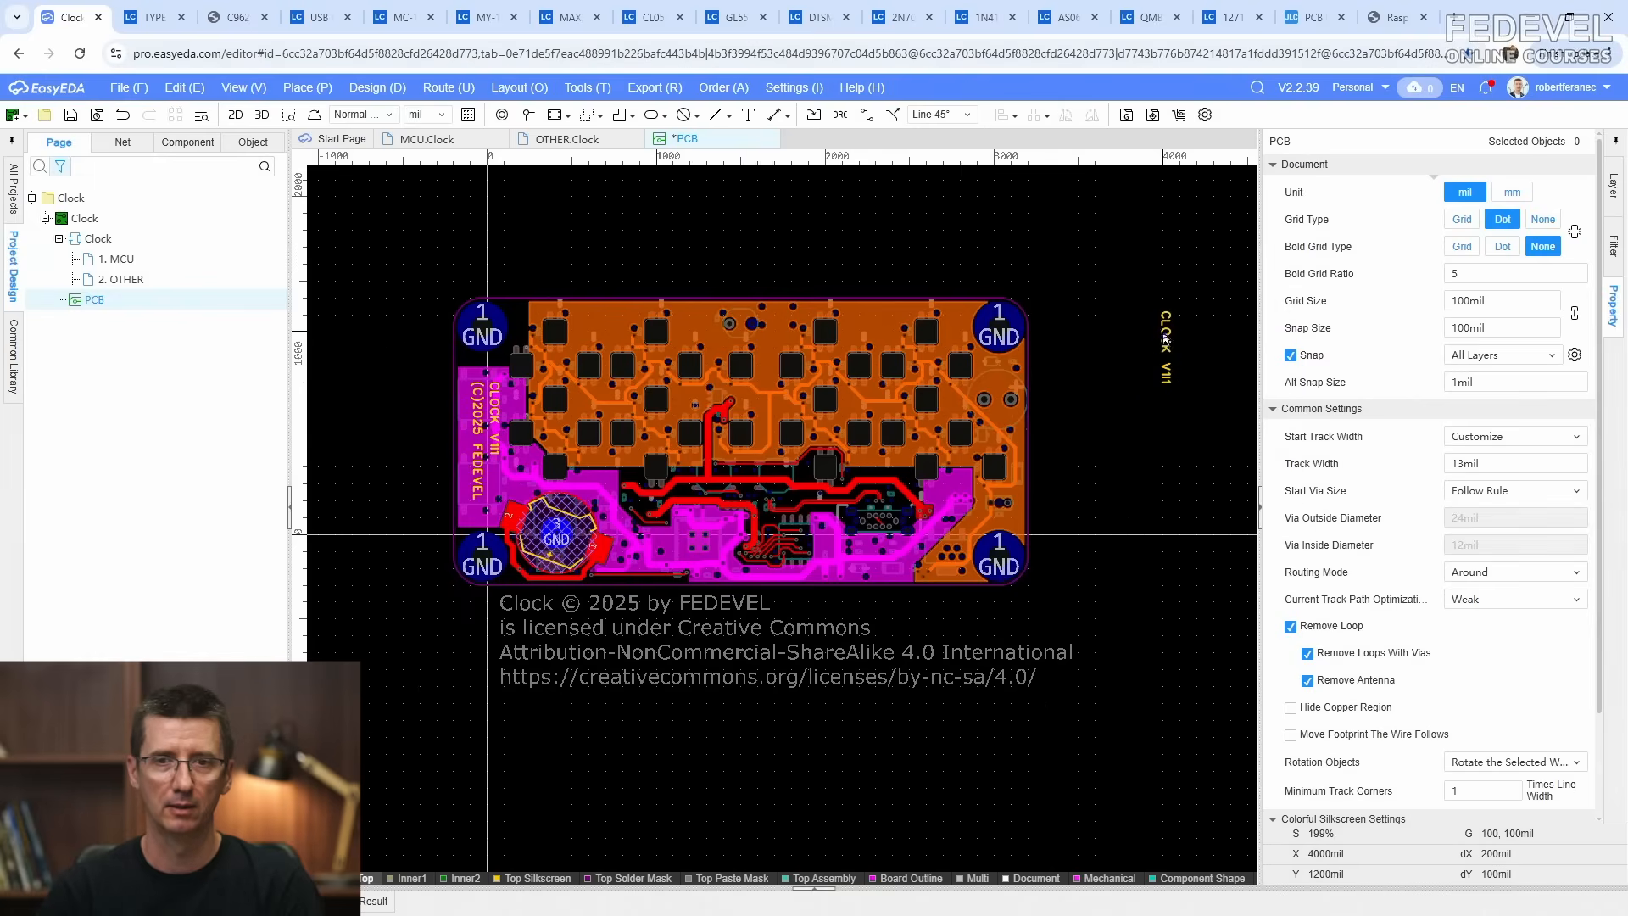
pyautogui.press('space')
pyautogui.click(1121, 395)
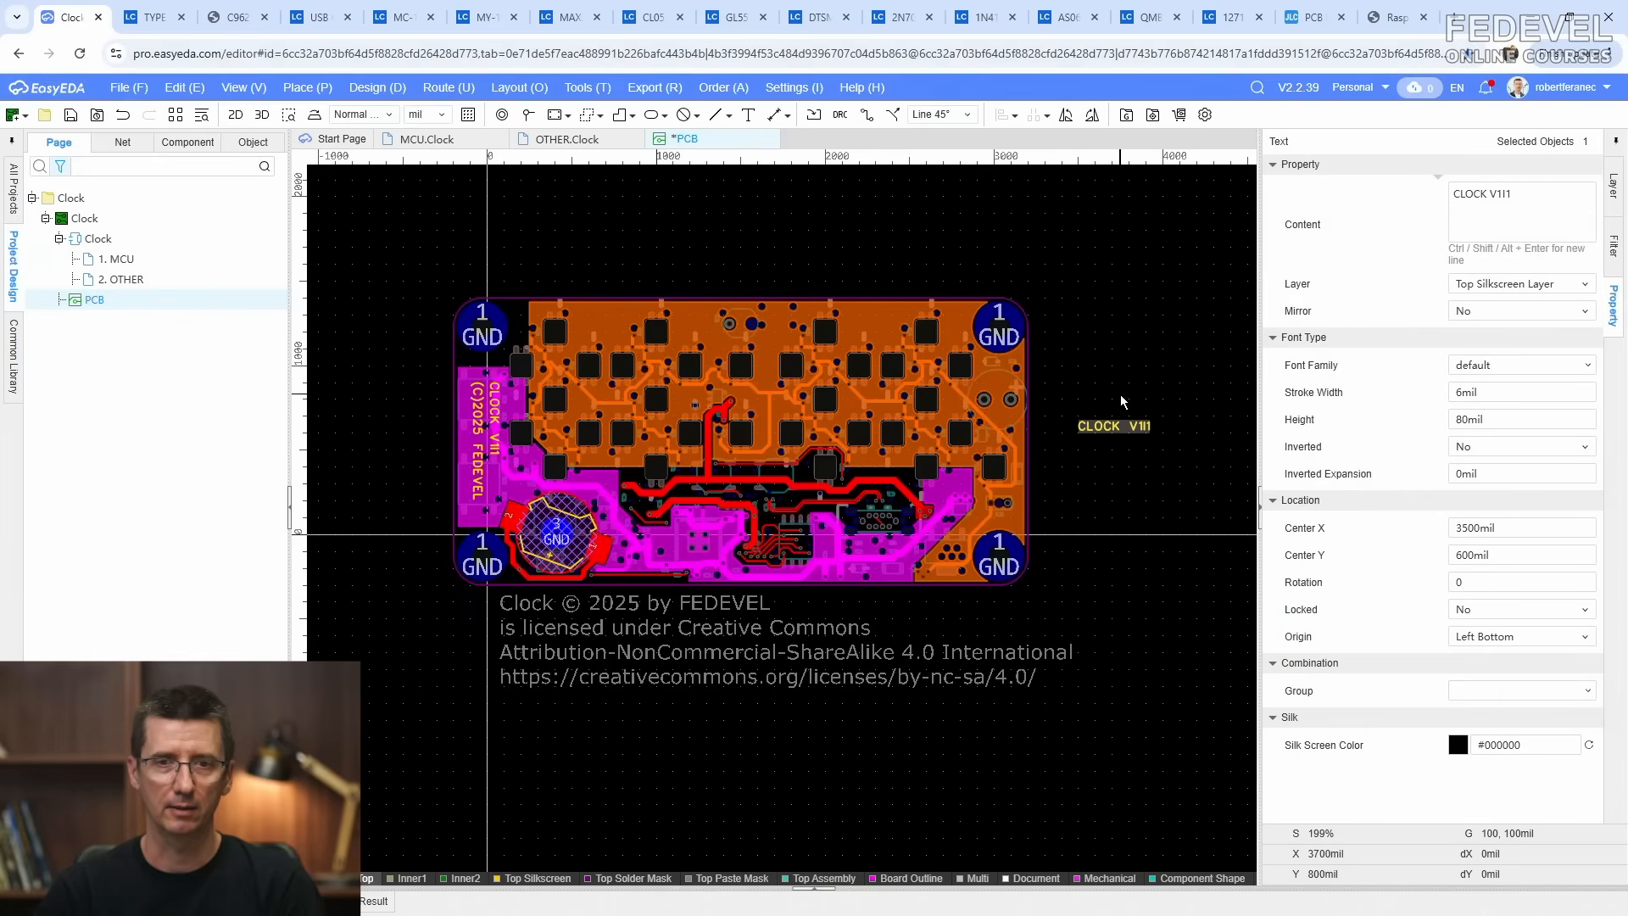
# Step: Set the pasted text's stroke width to 10 mil and its origin to Center Bottom
pyautogui.click(1531, 394)
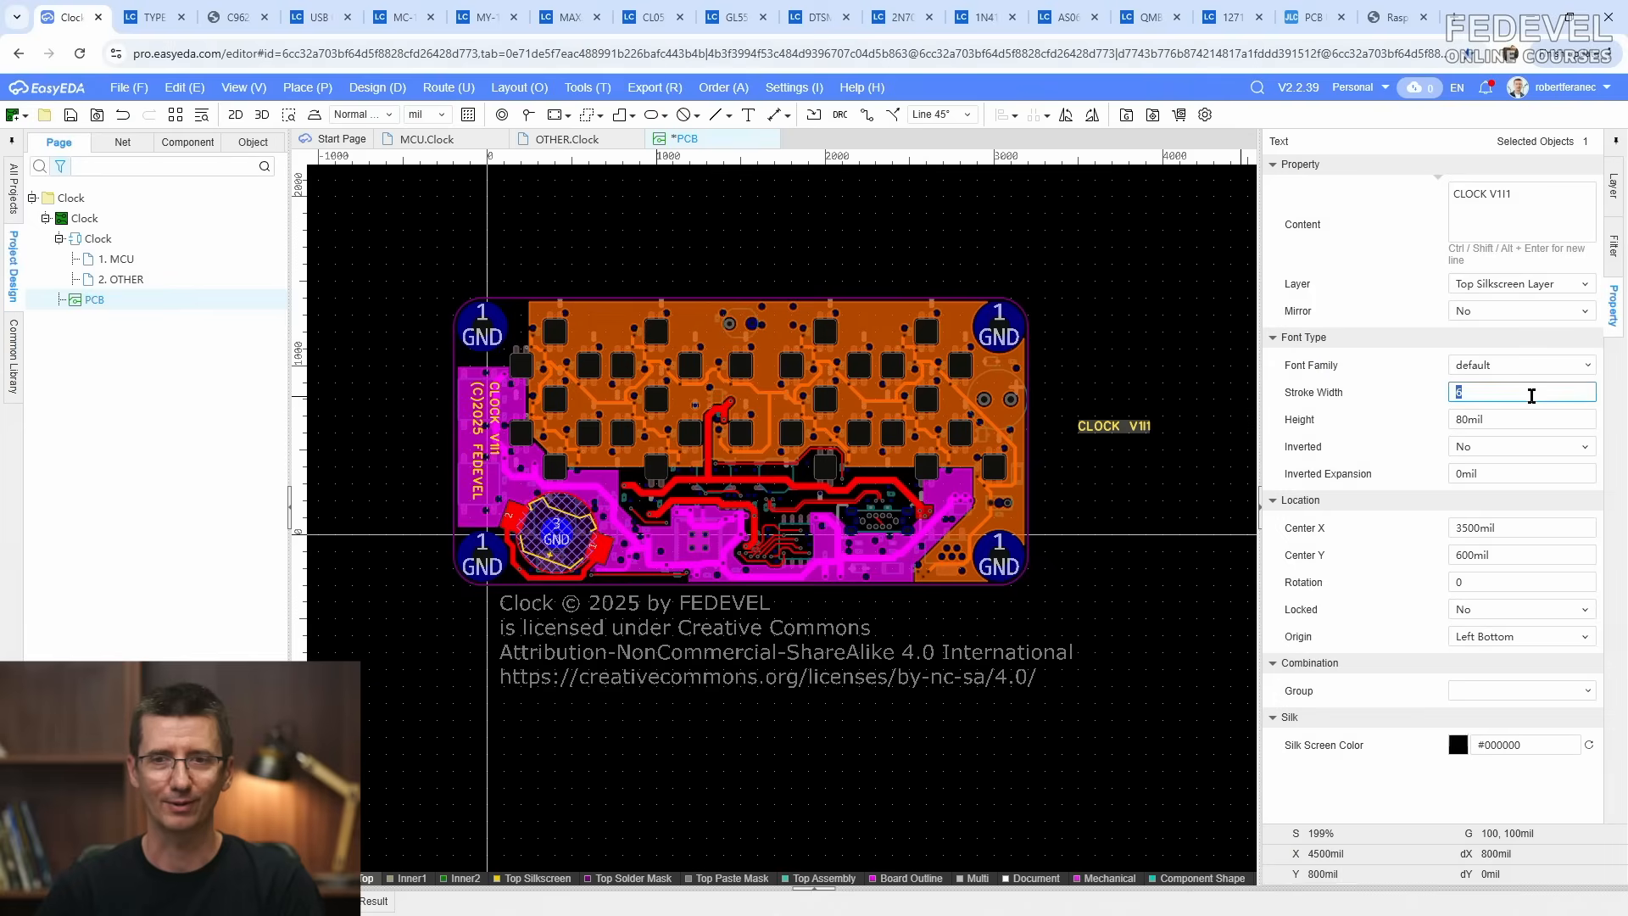
pyautogui.press('Return')
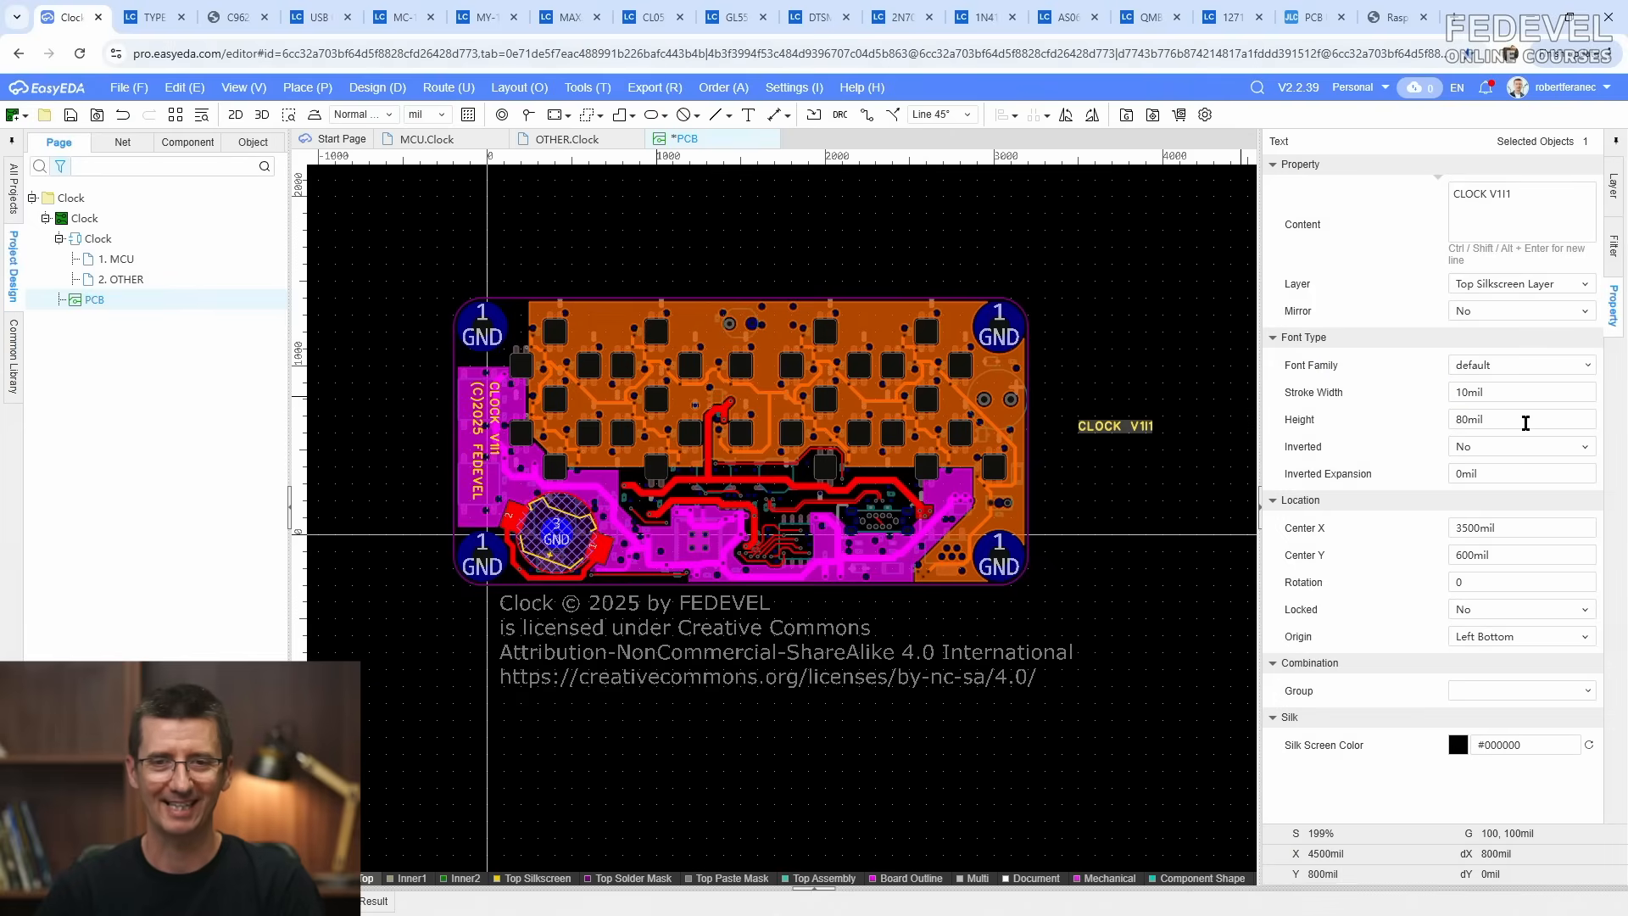
pyautogui.click(1526, 418)
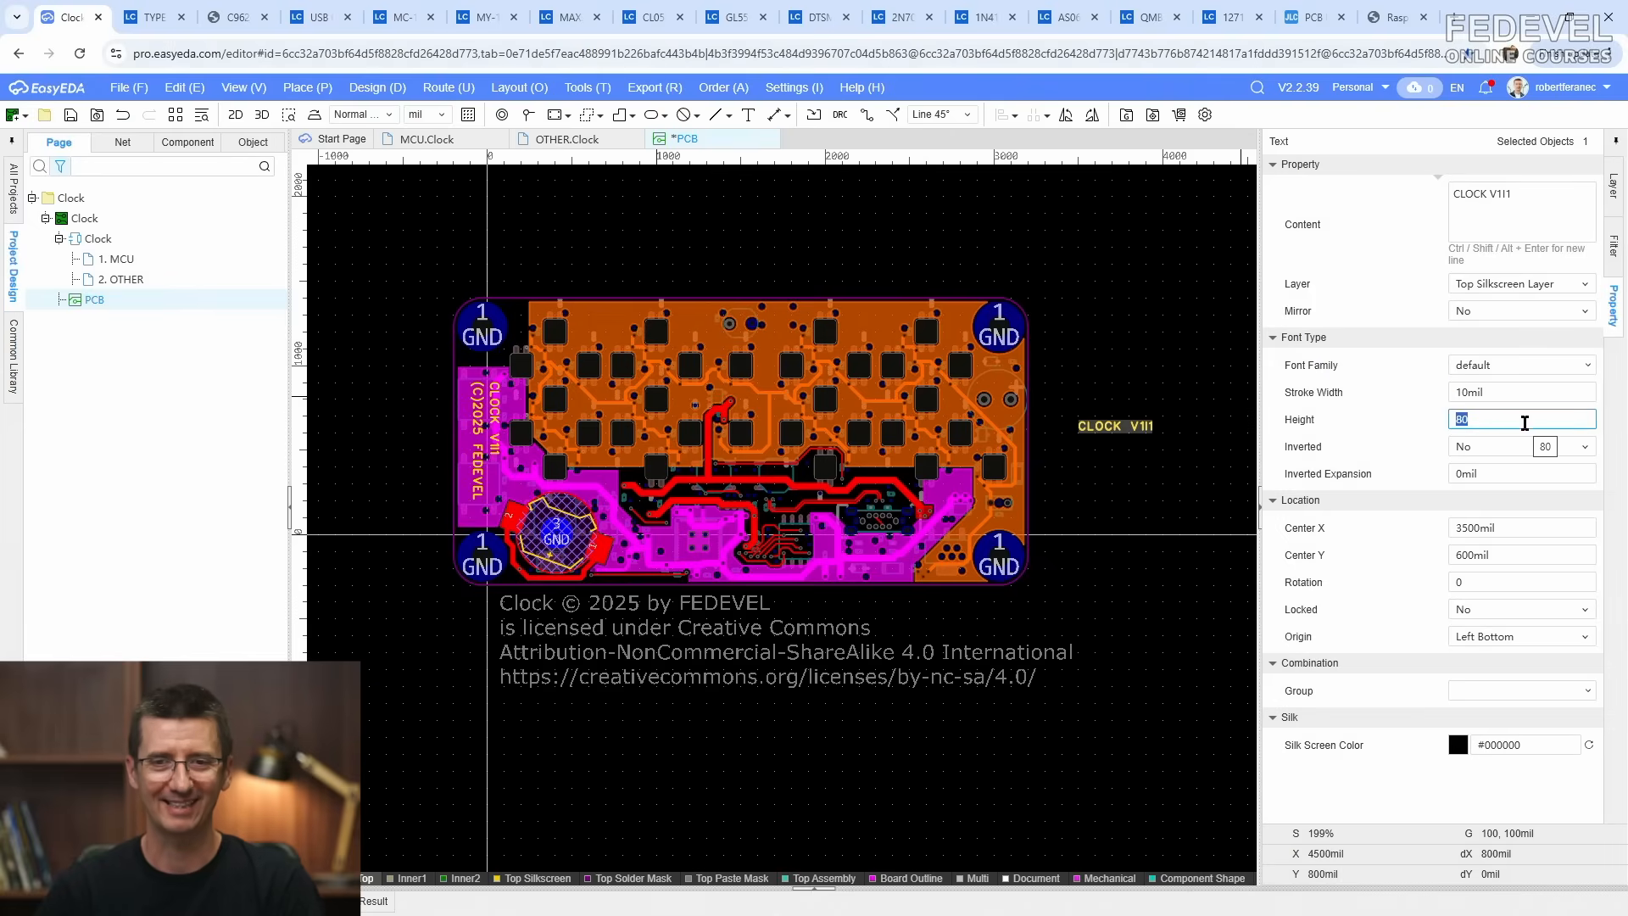
pyautogui.click(1506, 638)
pyautogui.click(1495, 757)
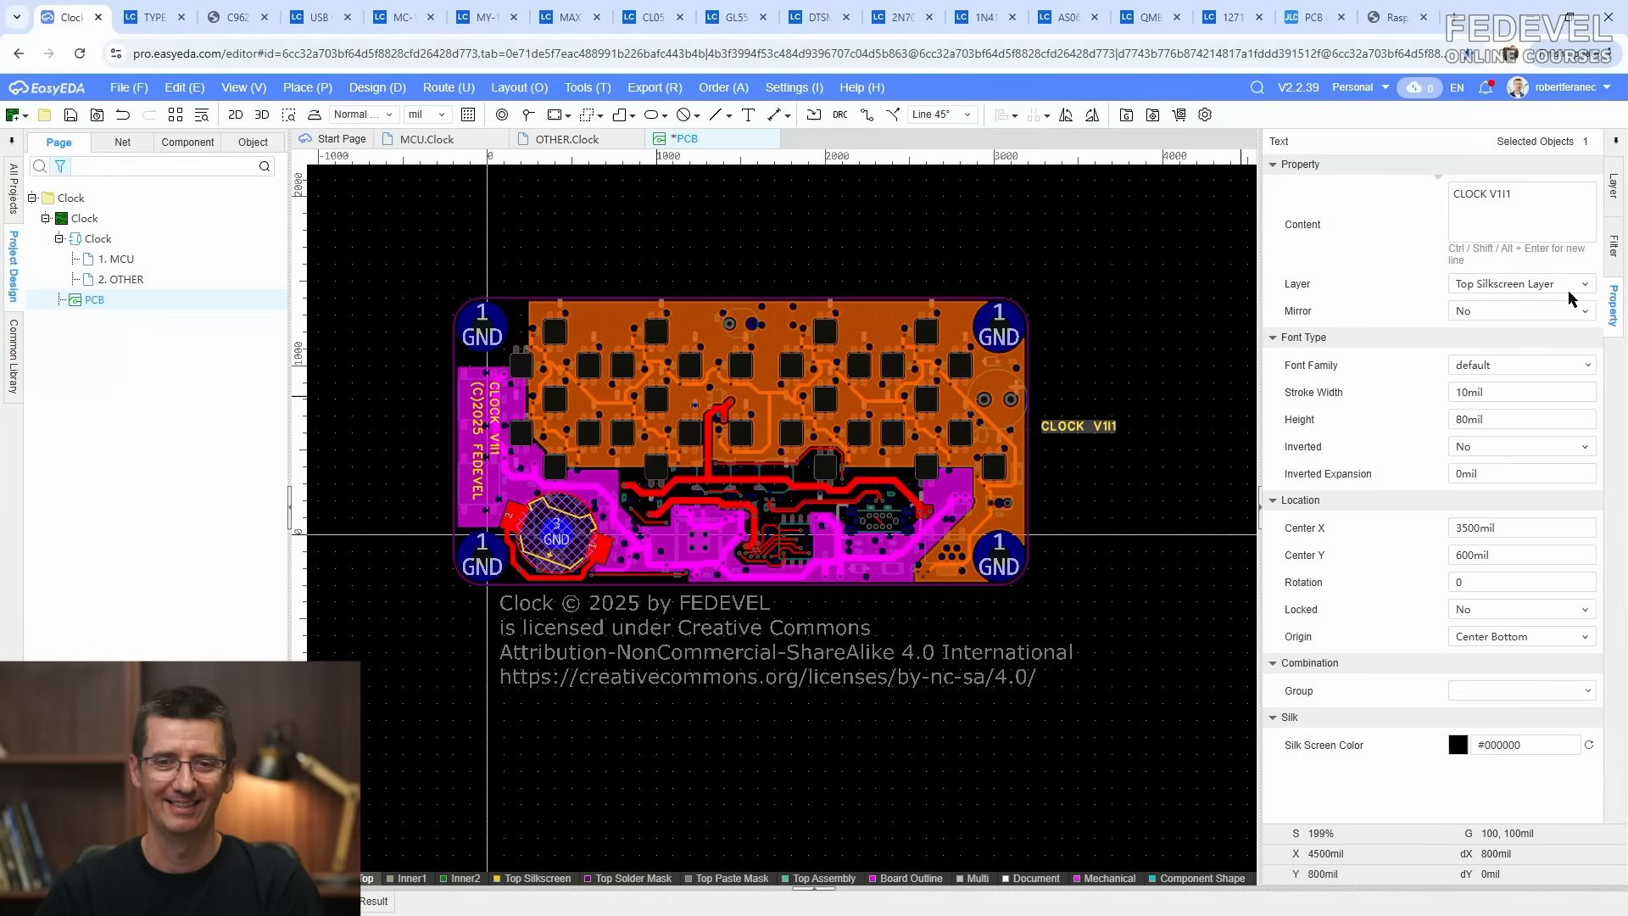
# Step: Change the content of the pasted horizontal text to "LEARN HOW TO DESIGN BOARDS"
pyautogui.click(1552, 195)
pyautogui.write('LEARN HOW TO DESIGN BOARDS')
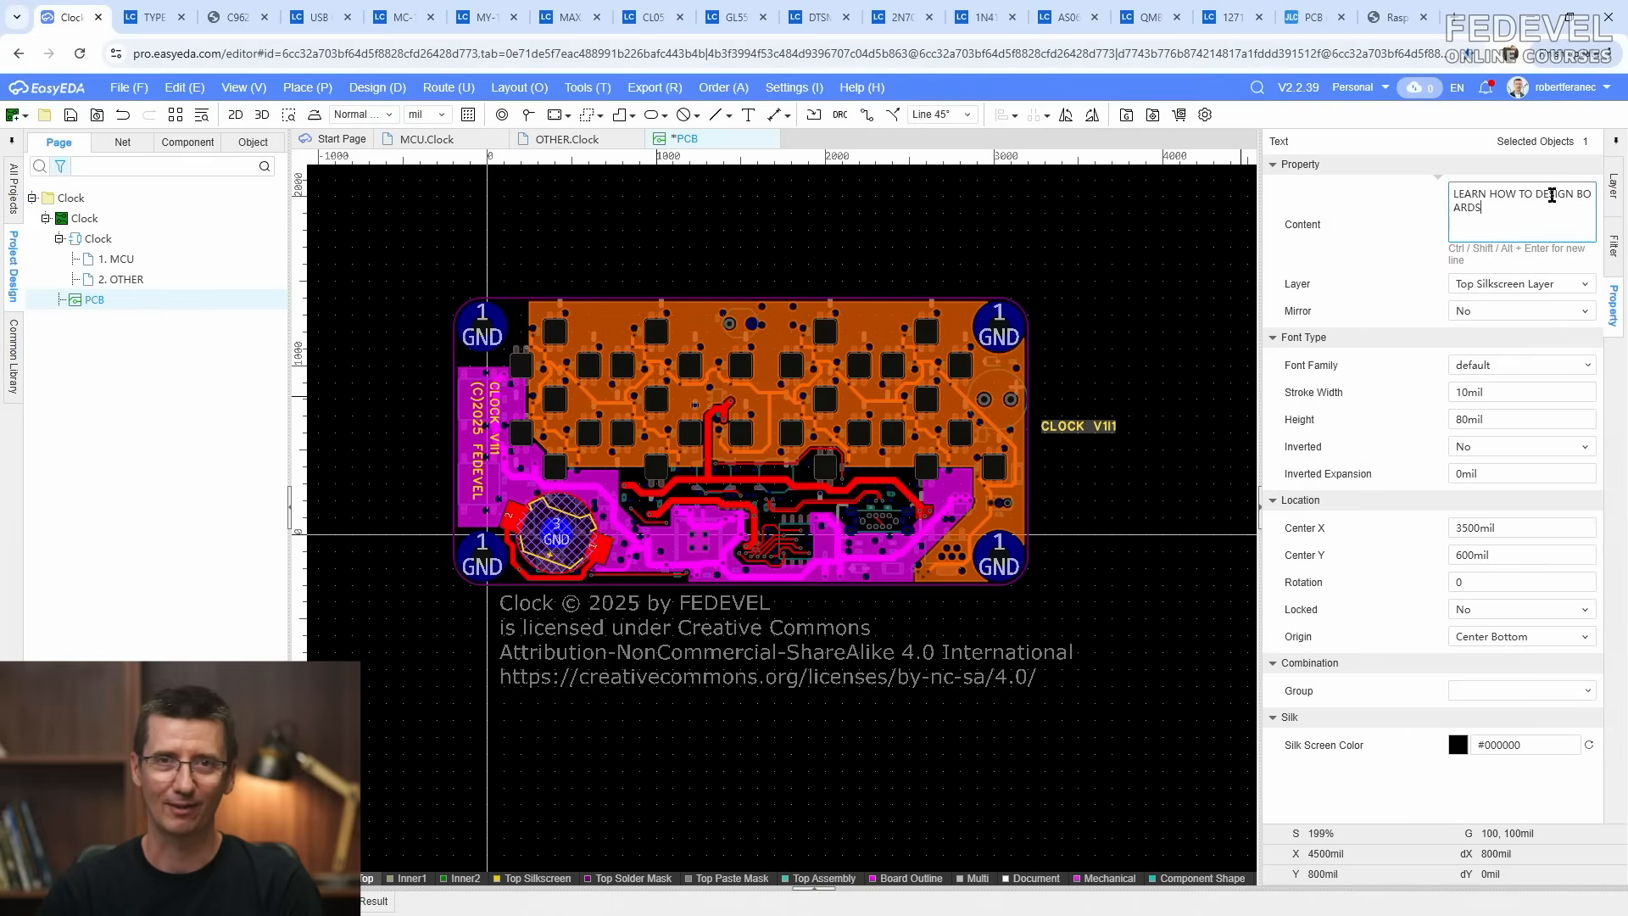
pyautogui.click(1162, 336)
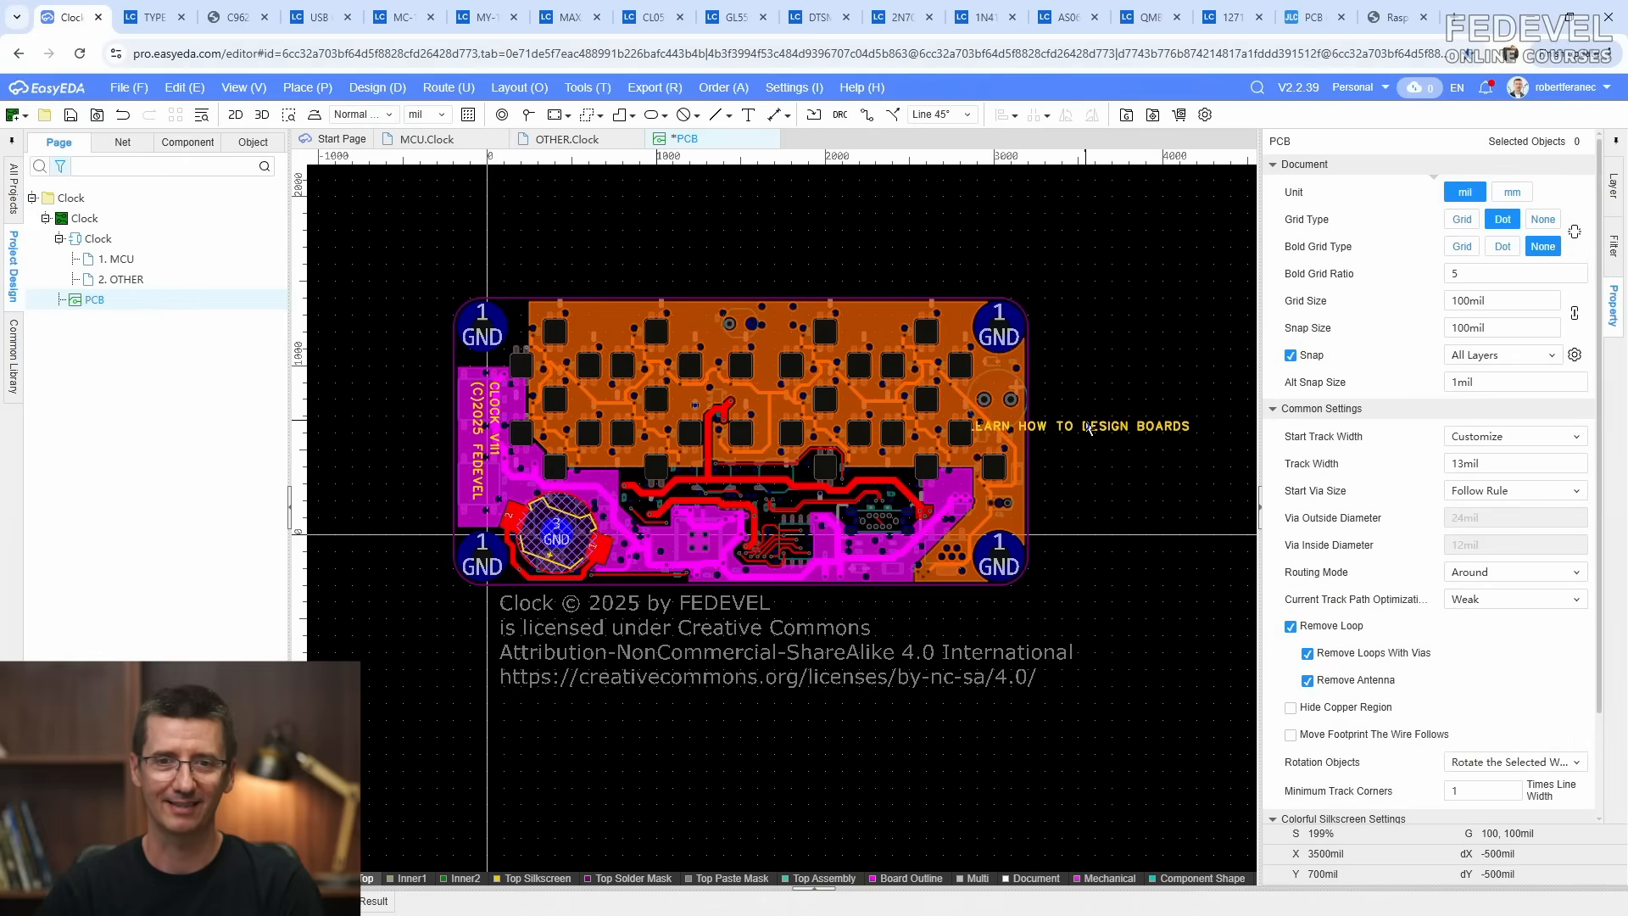
# Step: Move the LEARN HOW TO DESIGN BOARDS text onto the board's lower middle, at about X 1500 mil, Y 0 mil
pyautogui.moveTo(1088, 426); pyautogui.dragTo(745, 531)
pyautogui.scroll(4, 694, 542)
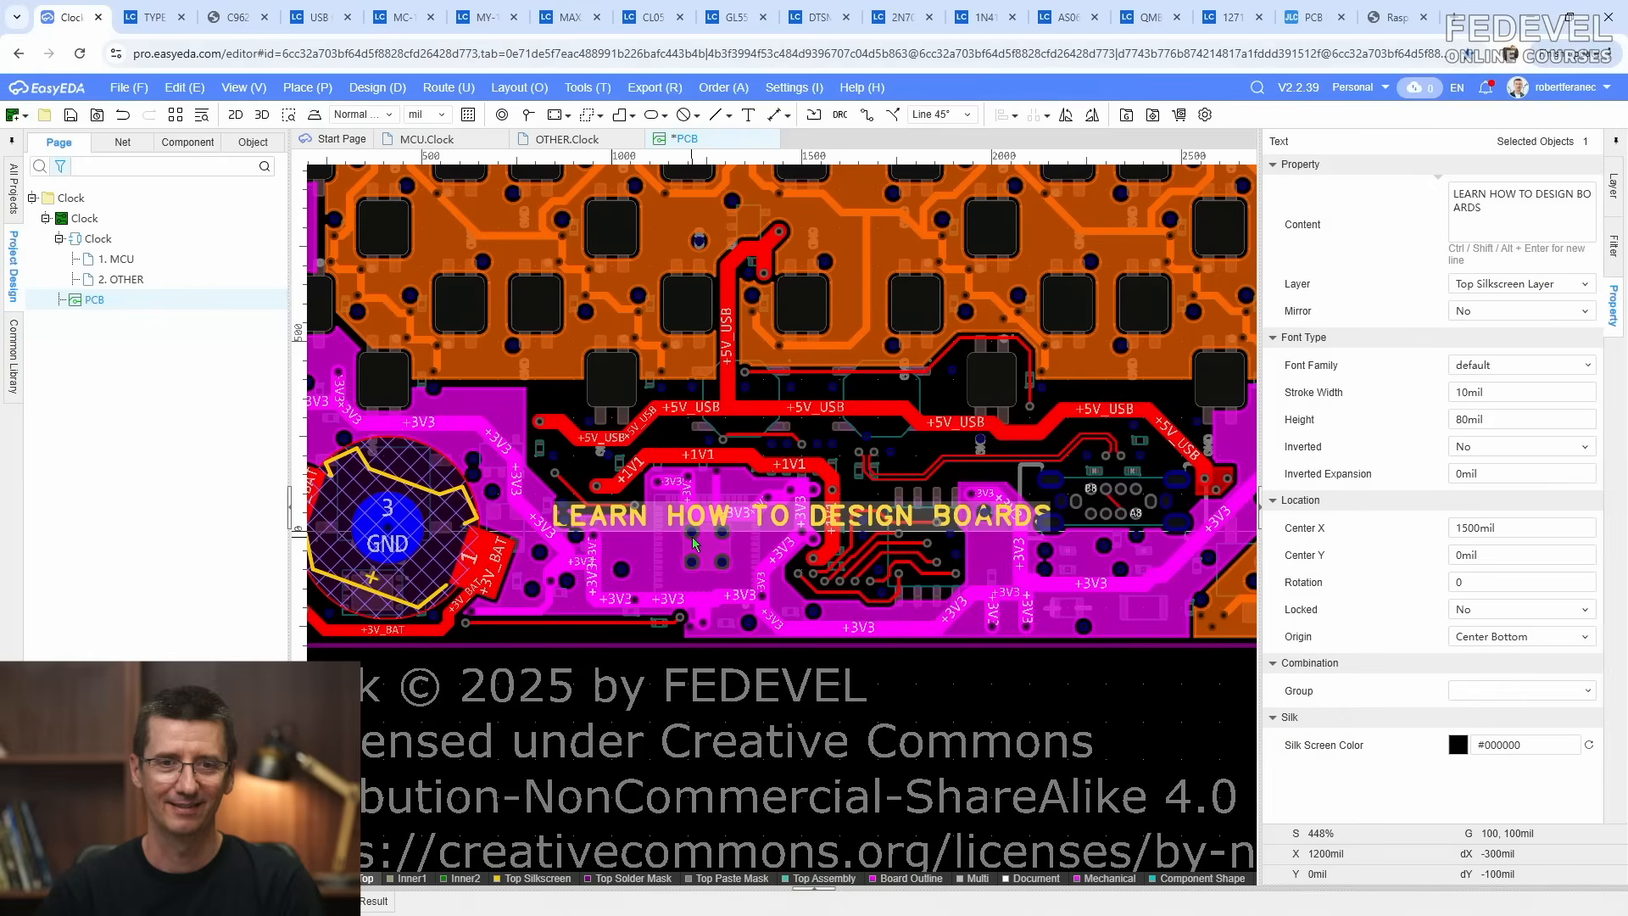
pyautogui.scroll(-2, 1239, 403)
pyautogui.press('Escape')
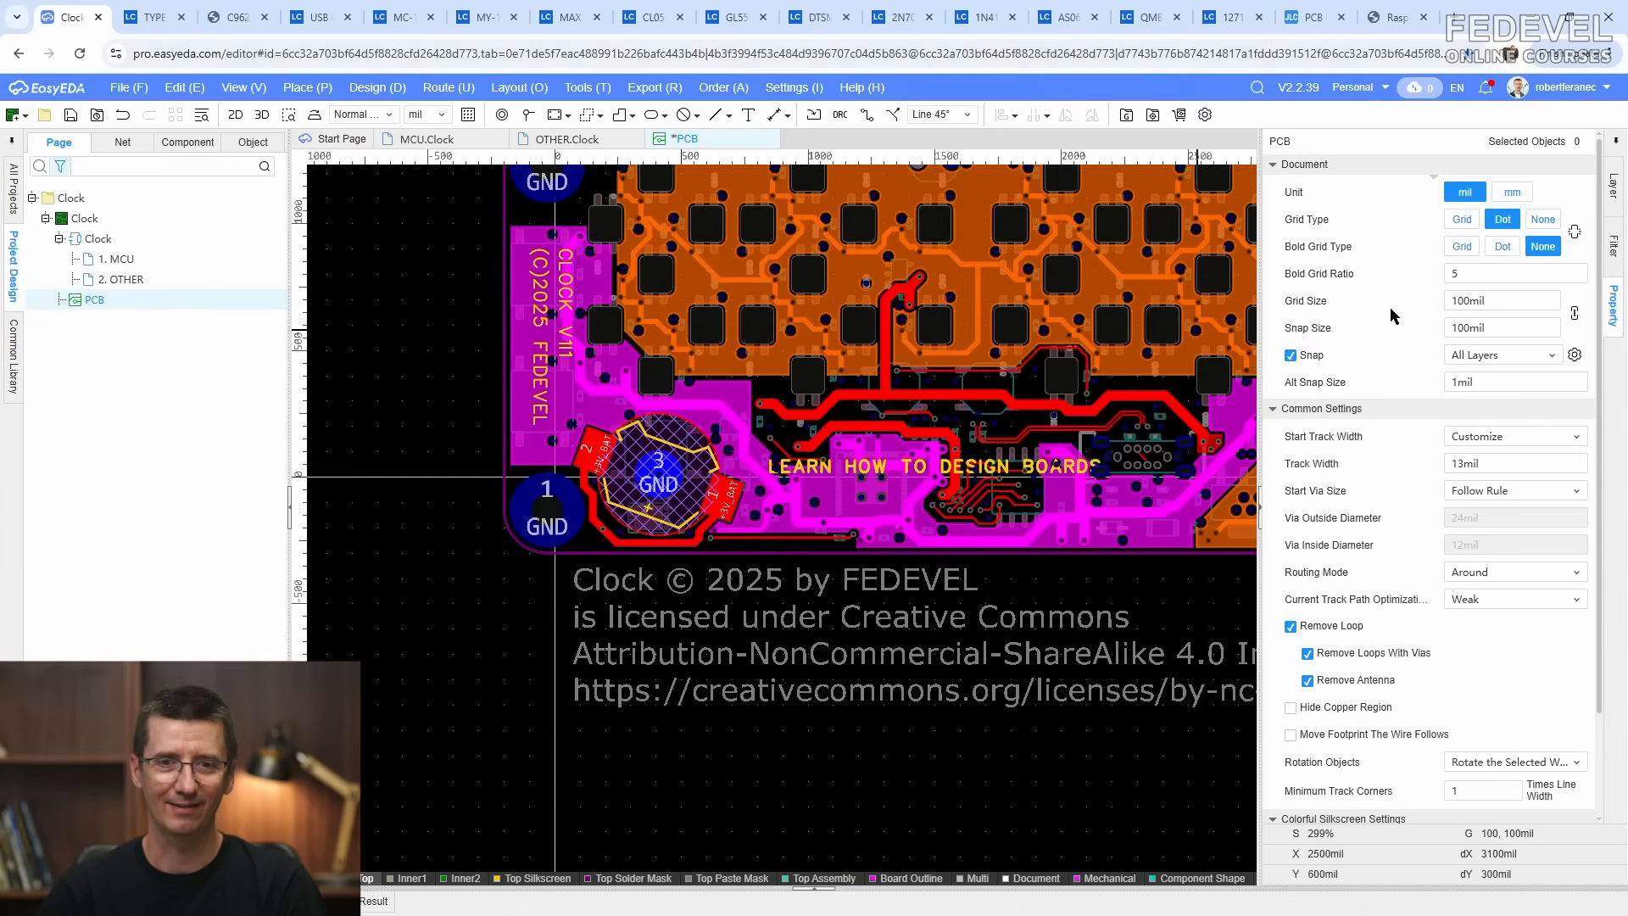
# Step: Set the PCB's grid size and snap size to 10 mil
pyautogui.click(1527, 302)
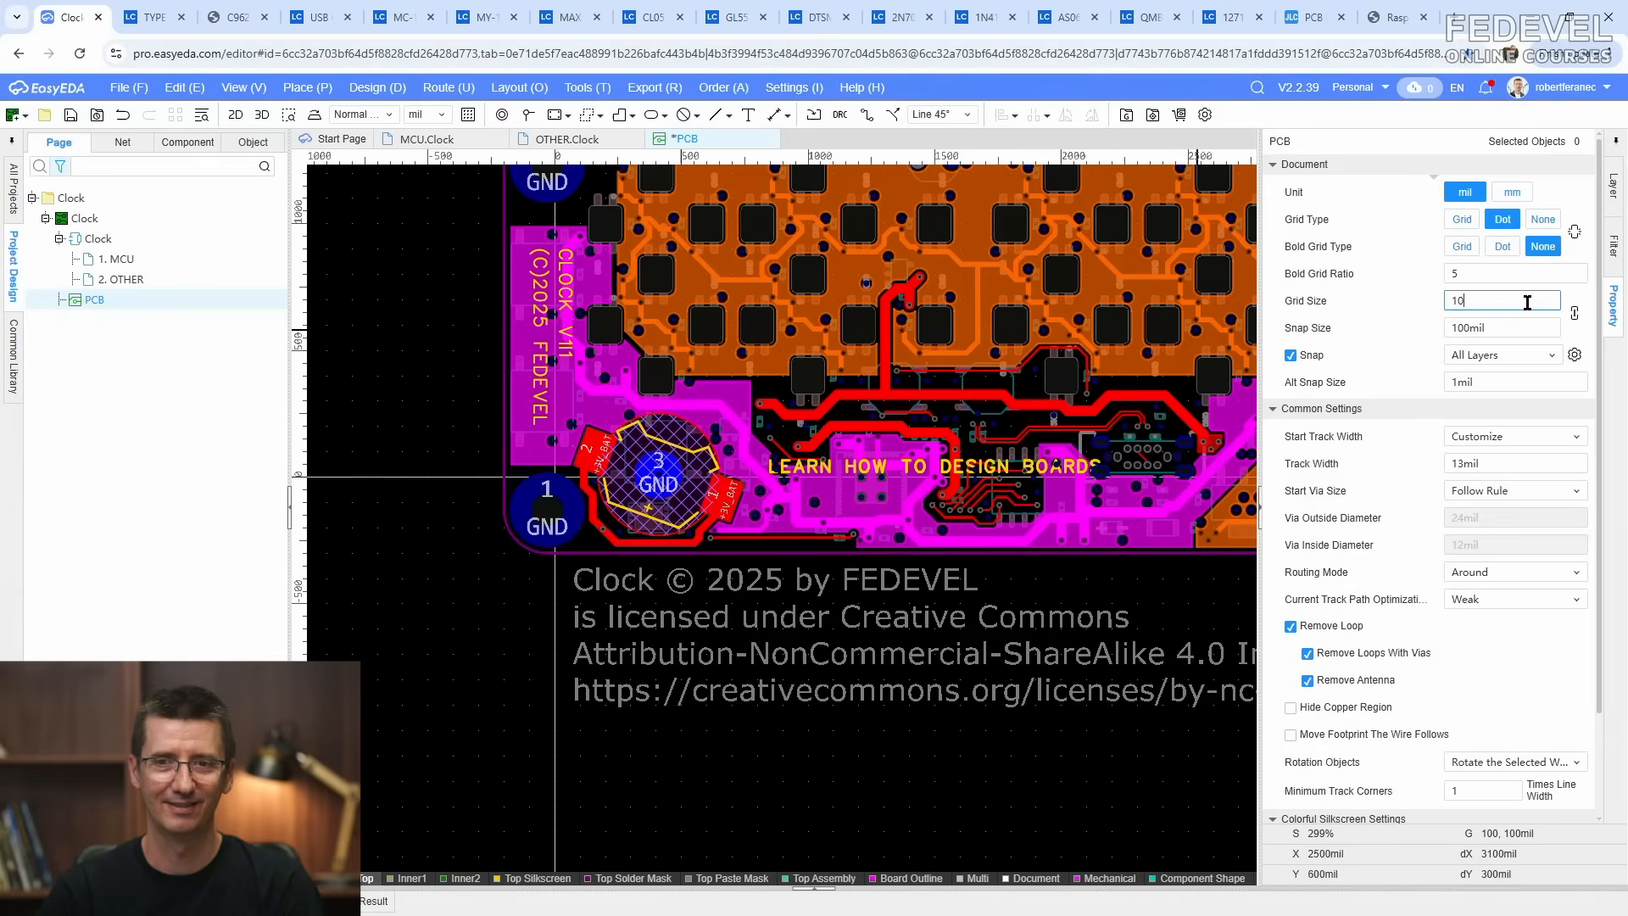
pyautogui.write('10')
pyautogui.press('Return')
# Step: Position the LEARN HOW TO DESIGN BOARDS text at center X 1420 mil and center Y 20 mil
pyautogui.scroll(2, 989, 460)
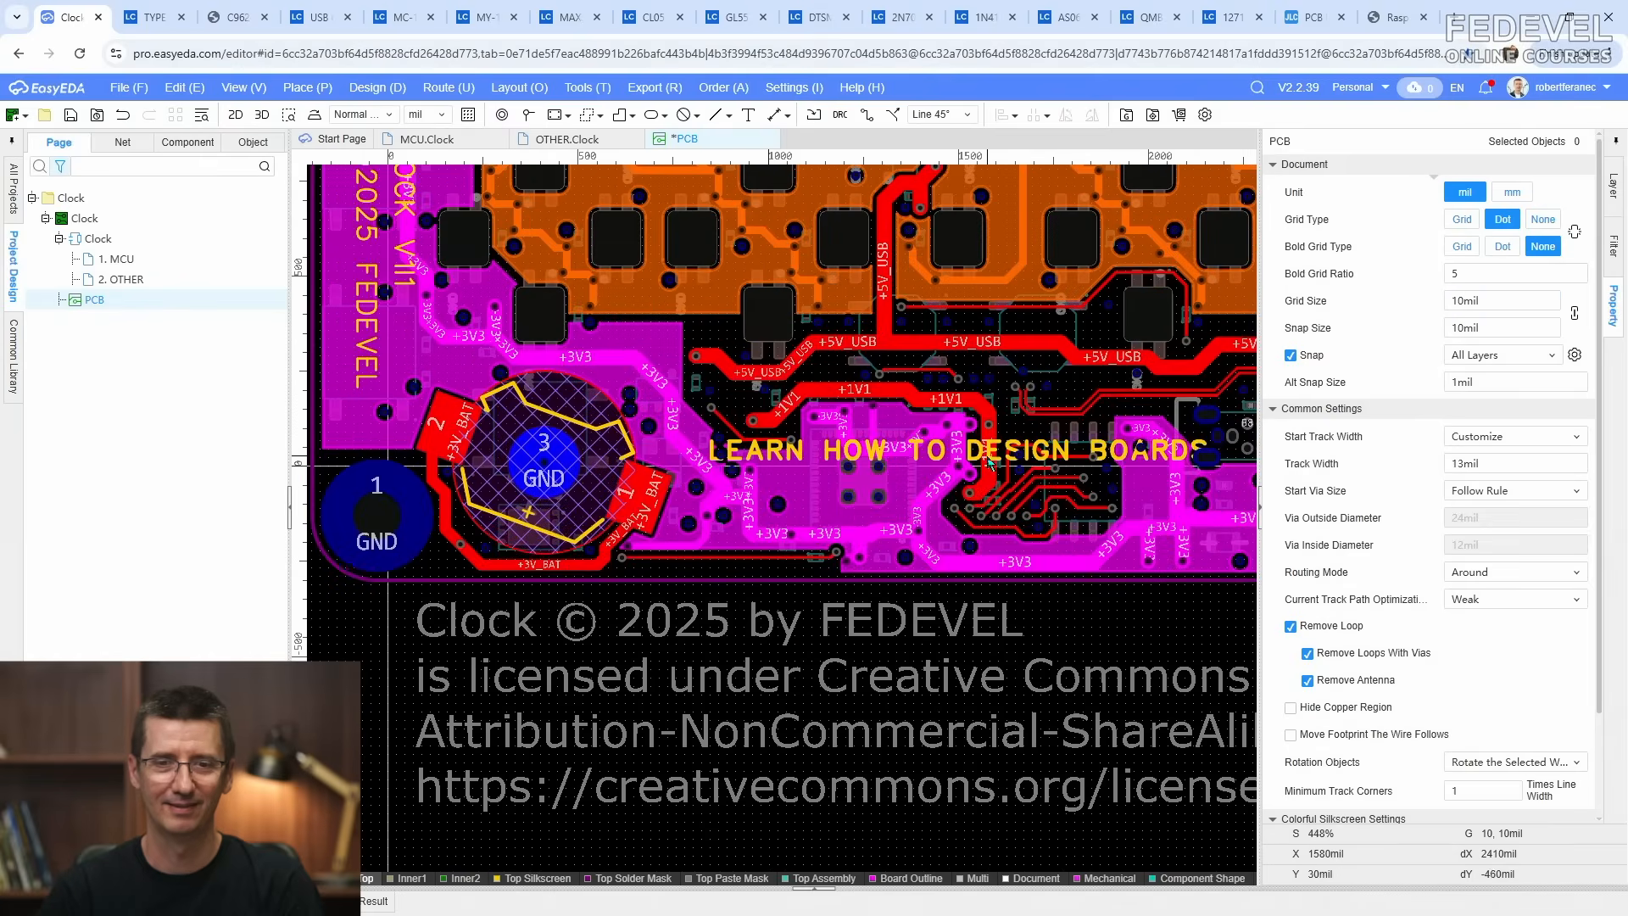
pyautogui.moveTo(990, 456); pyautogui.dragTo(951, 458)
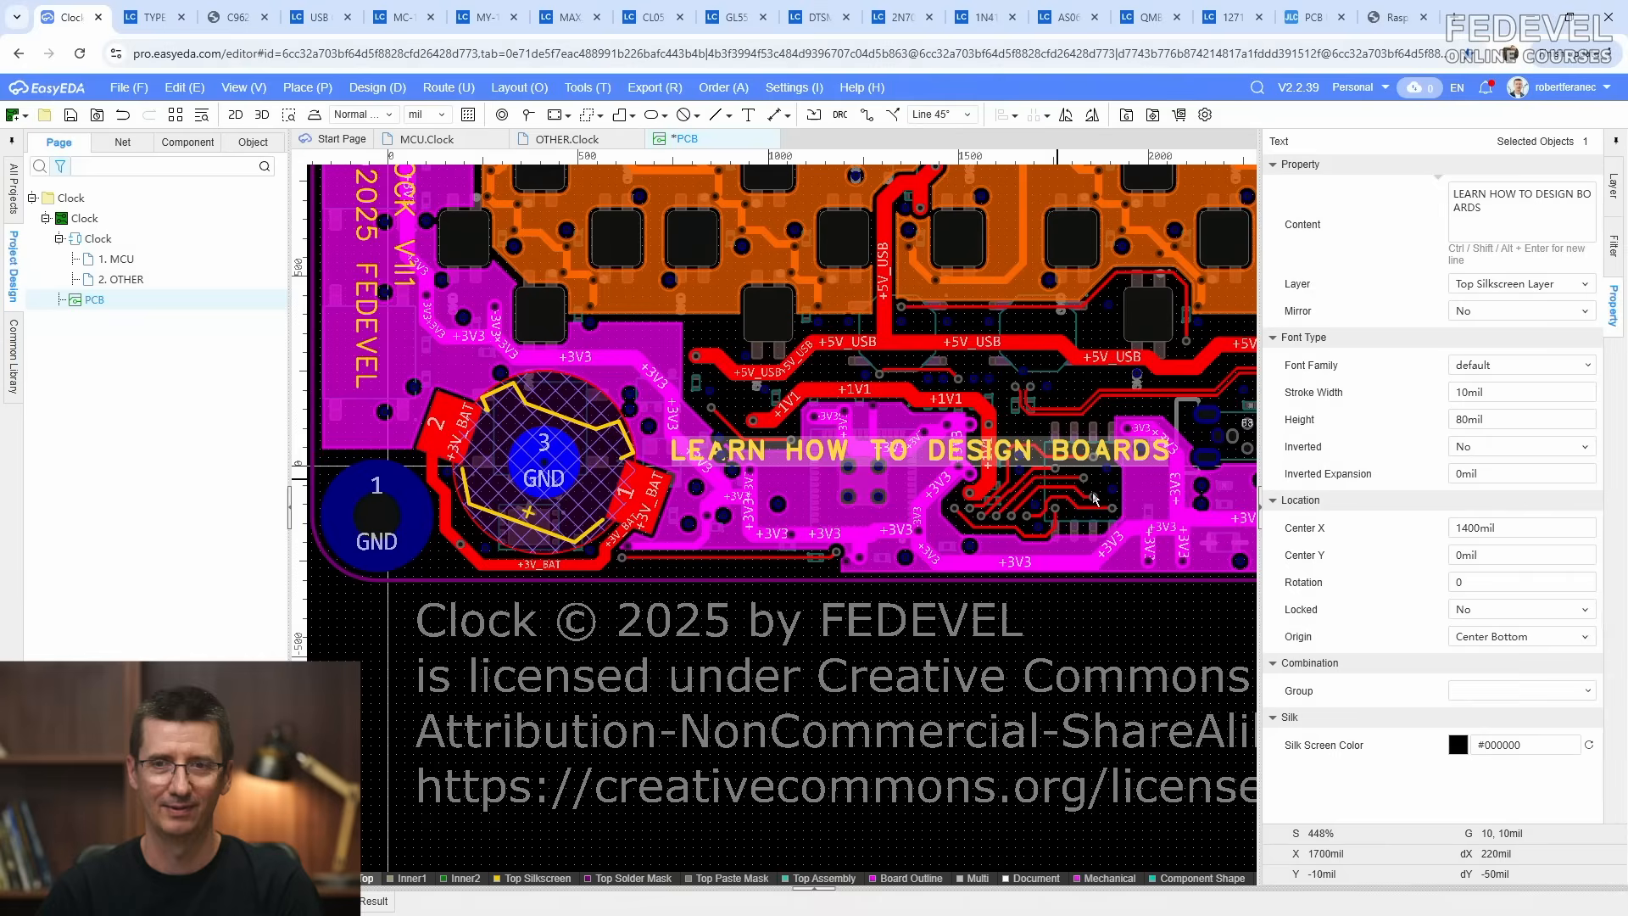
pyautogui.click(1518, 529)
pyautogui.write('1')
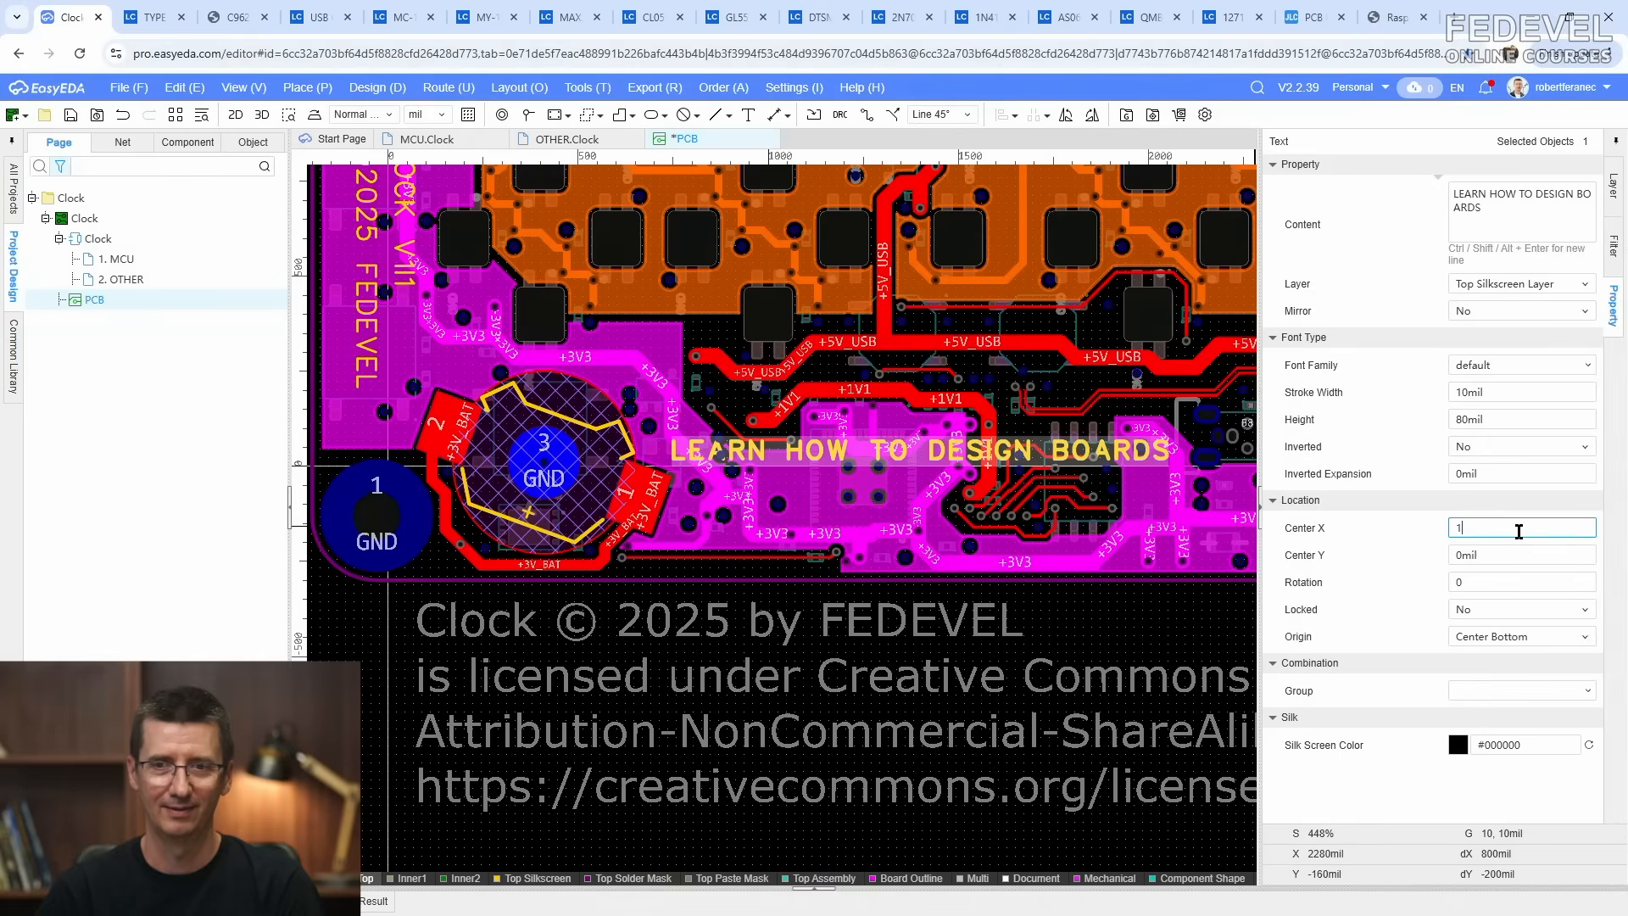
pyautogui.write('420')
pyautogui.press('Return')
pyautogui.click(1508, 553)
pyautogui.write('20')
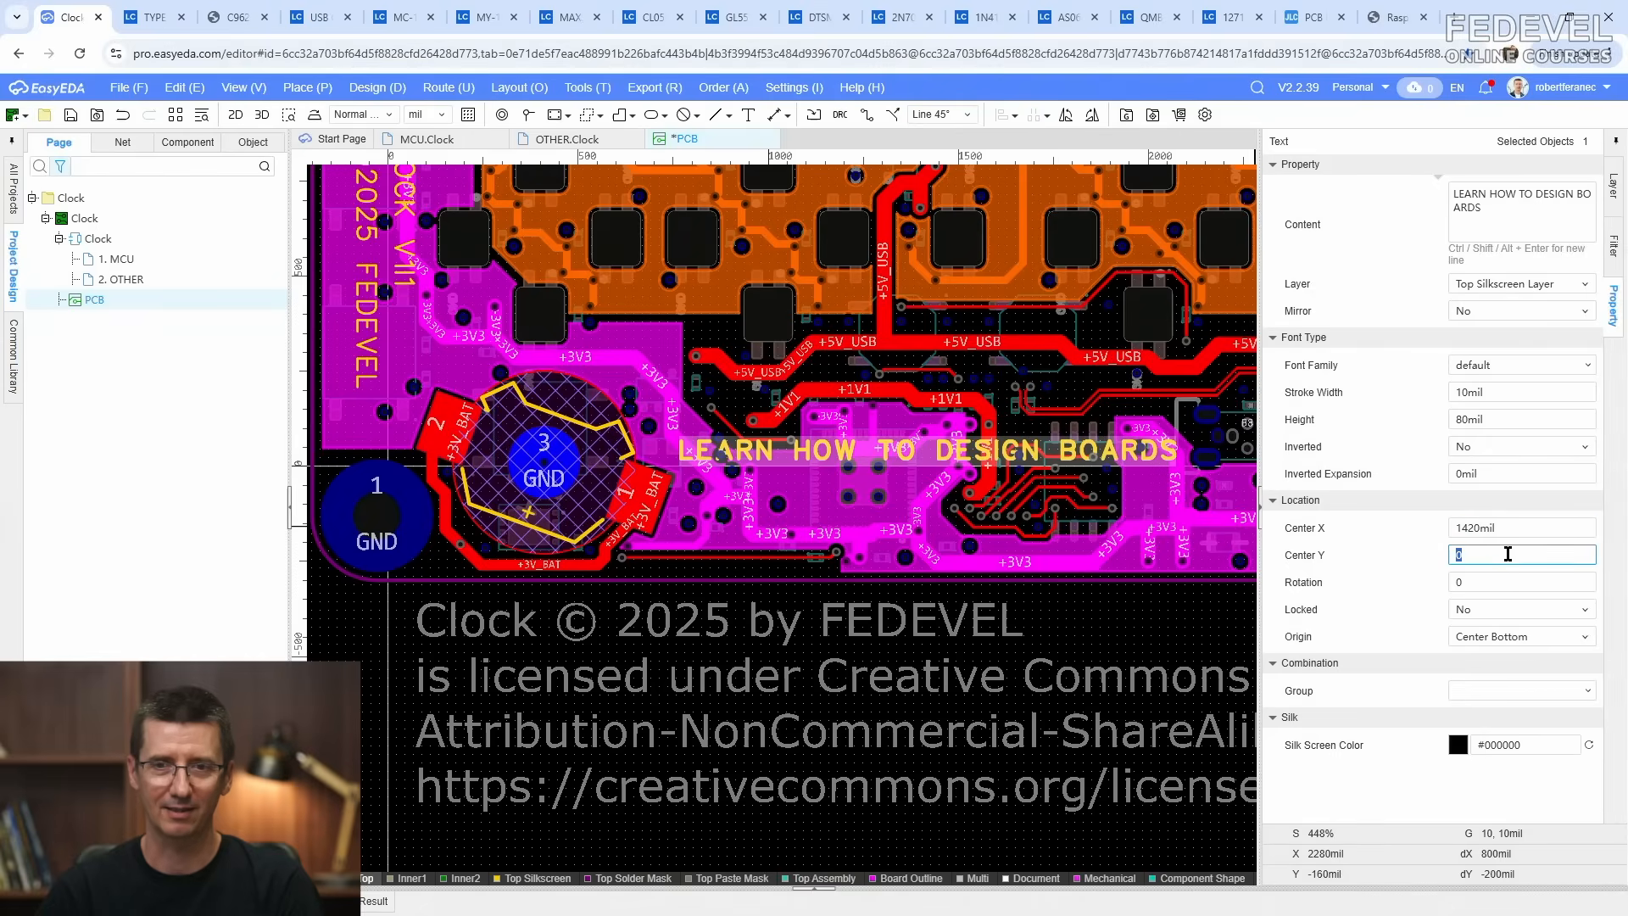
pyautogui.press('Return')
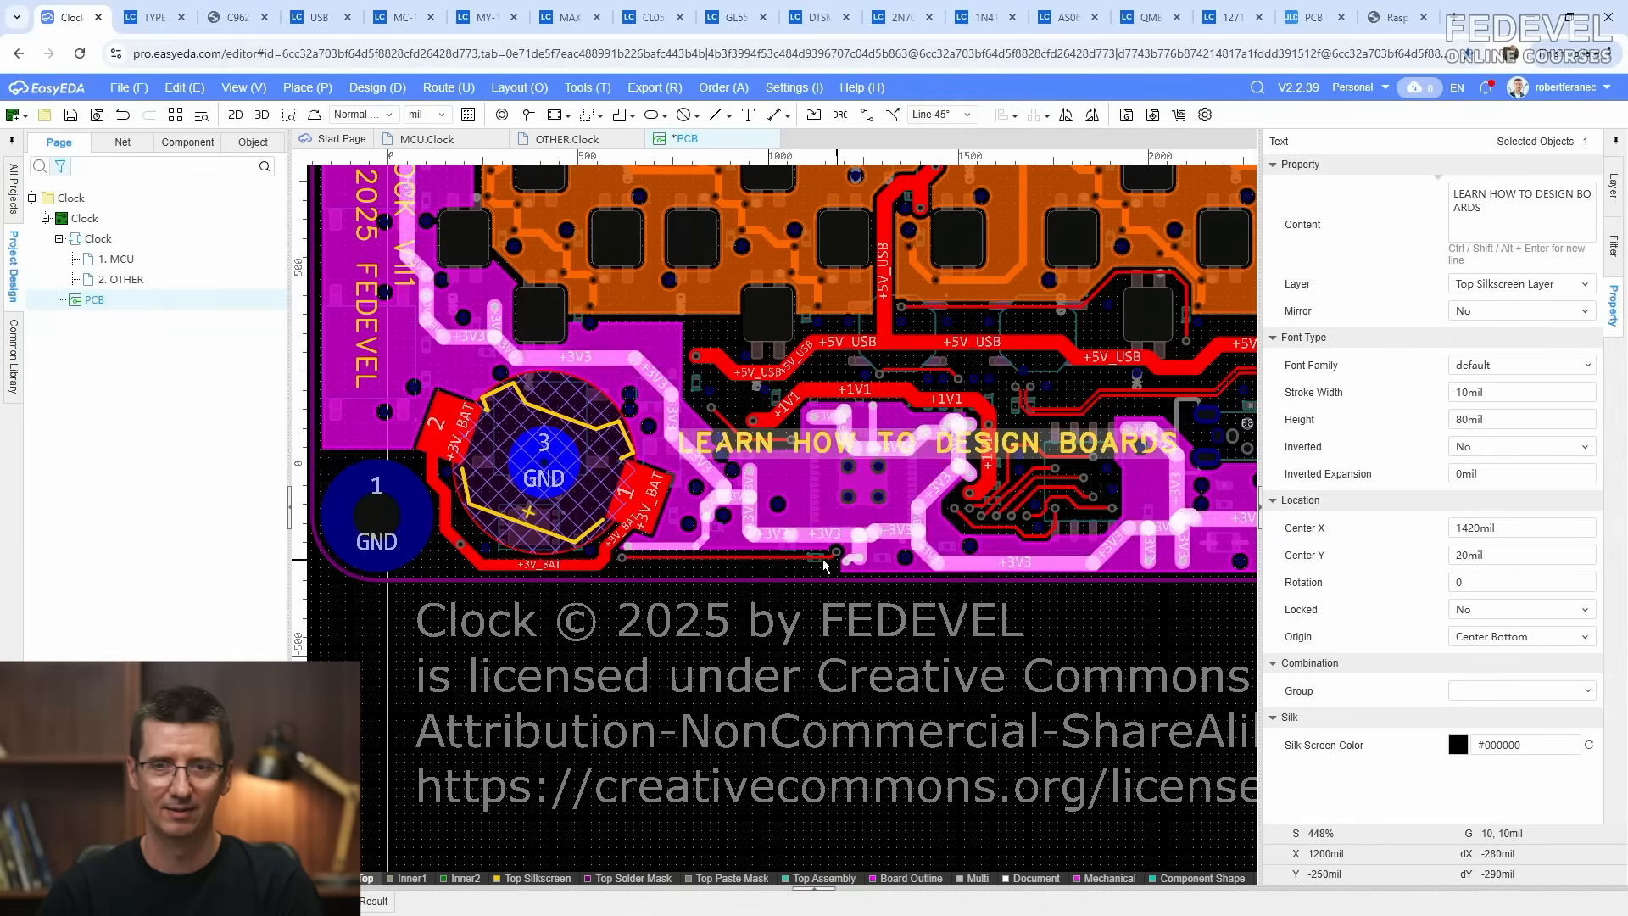
# Step: Copy the LEARN HOW TO DESIGN BOARDS text and paste the duplicate above the board
pyautogui.scroll(-2, 833, 559)
pyautogui.click(409, 350)
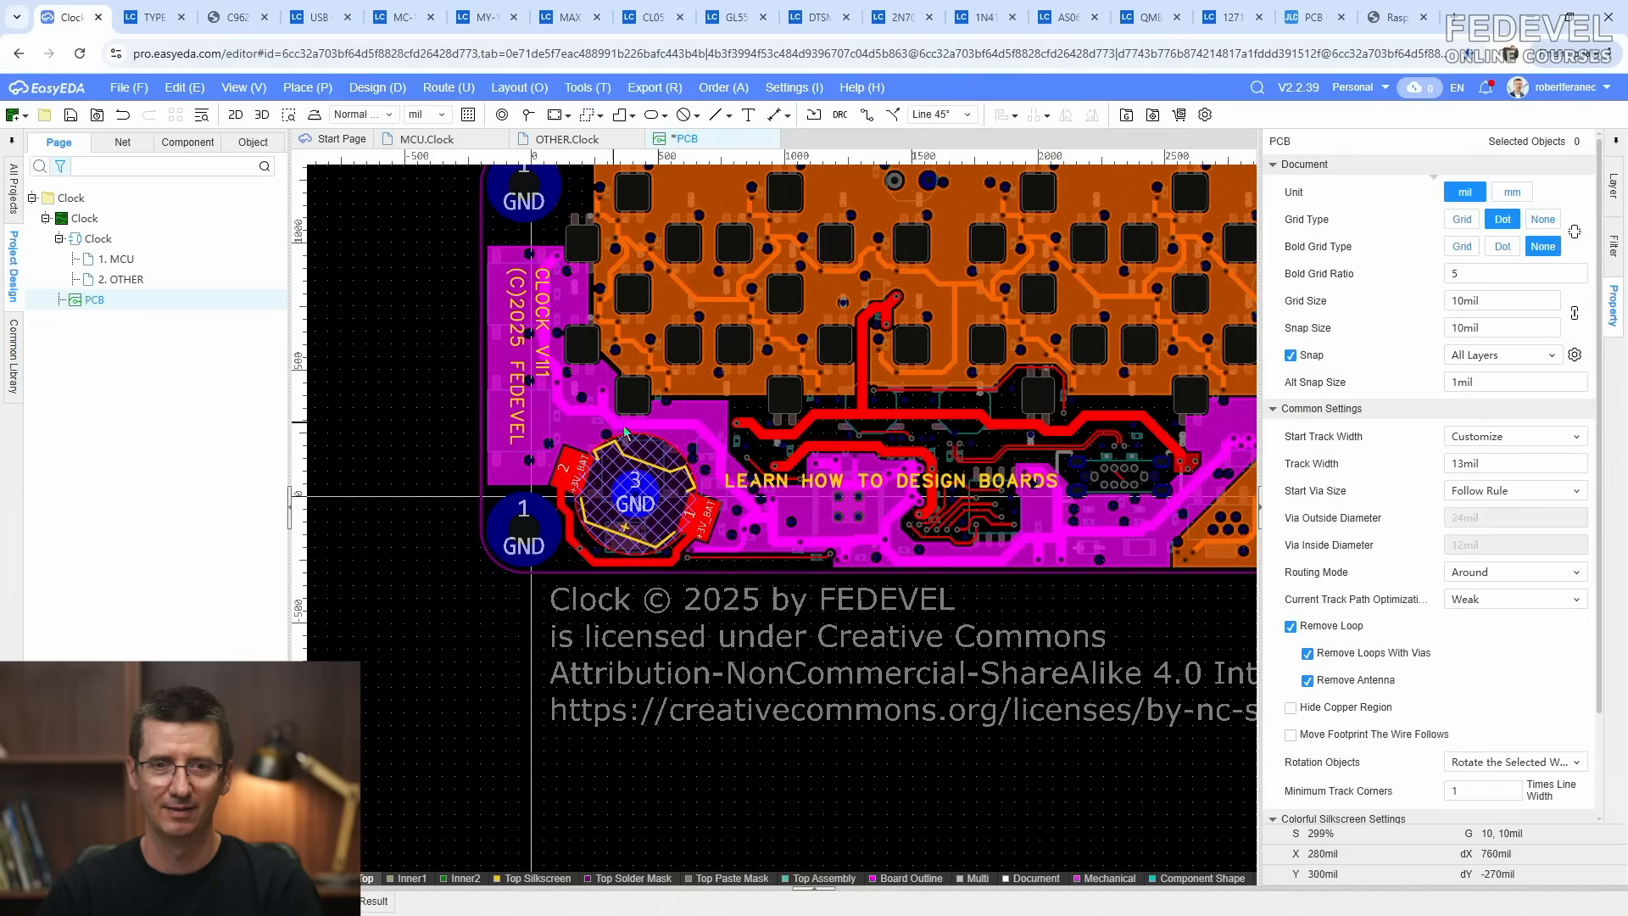
pyautogui.click(865, 483)
pyautogui.rightClick(865, 483)
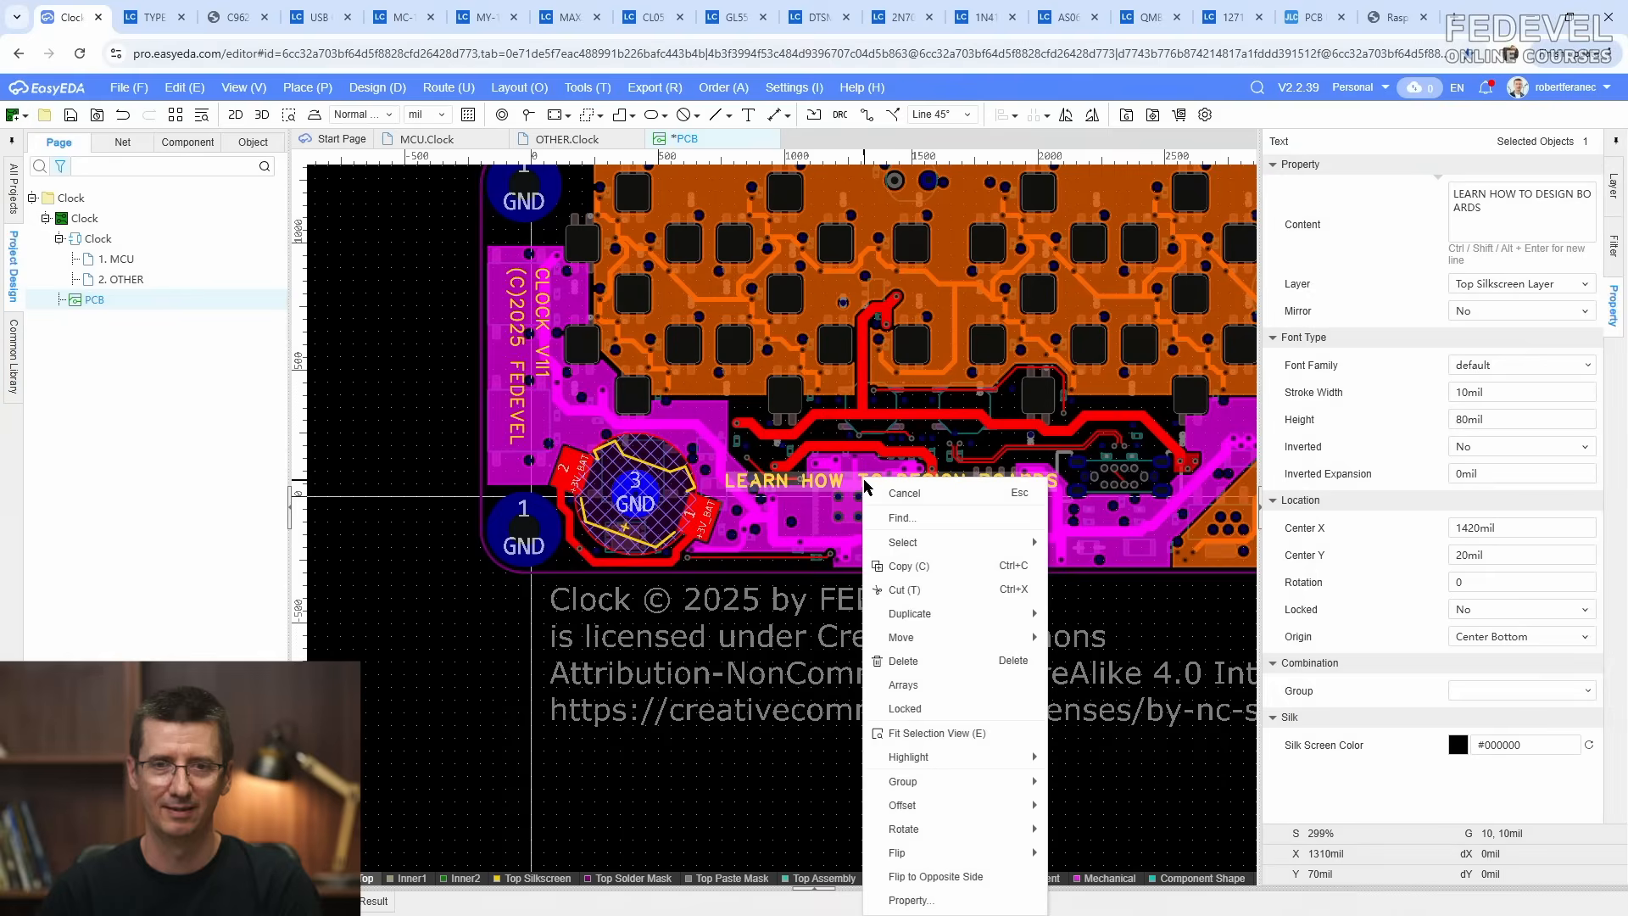
pyautogui.click(908, 566)
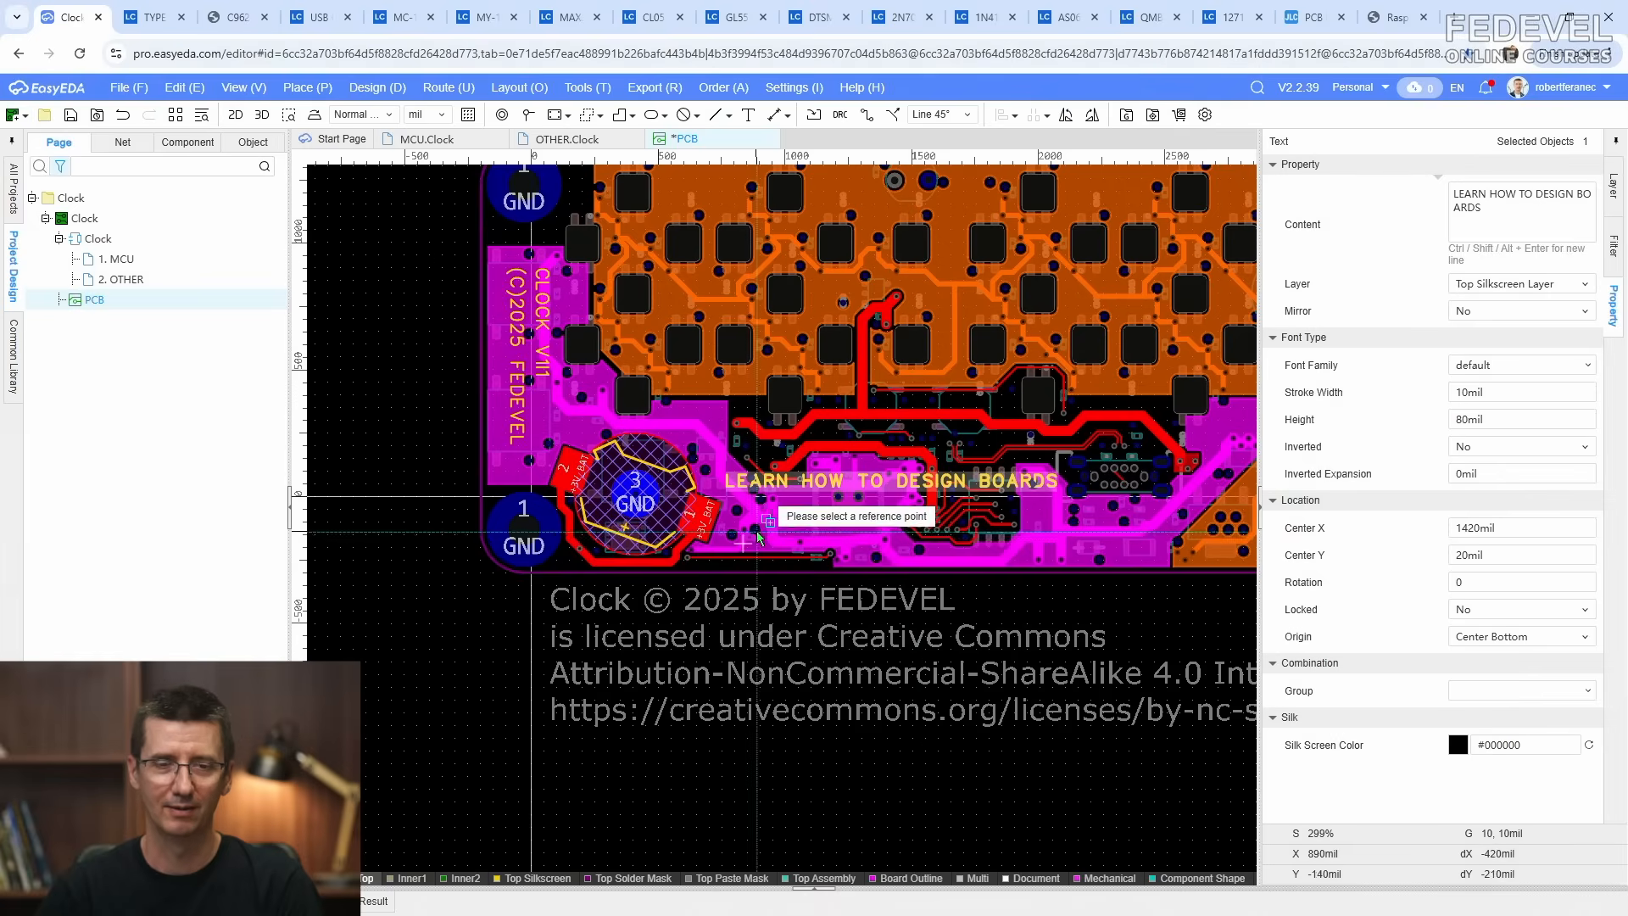
pyautogui.click(528, 524)
pyautogui.scroll(-2, 439, 541)
pyautogui.rightClick(426, 595)
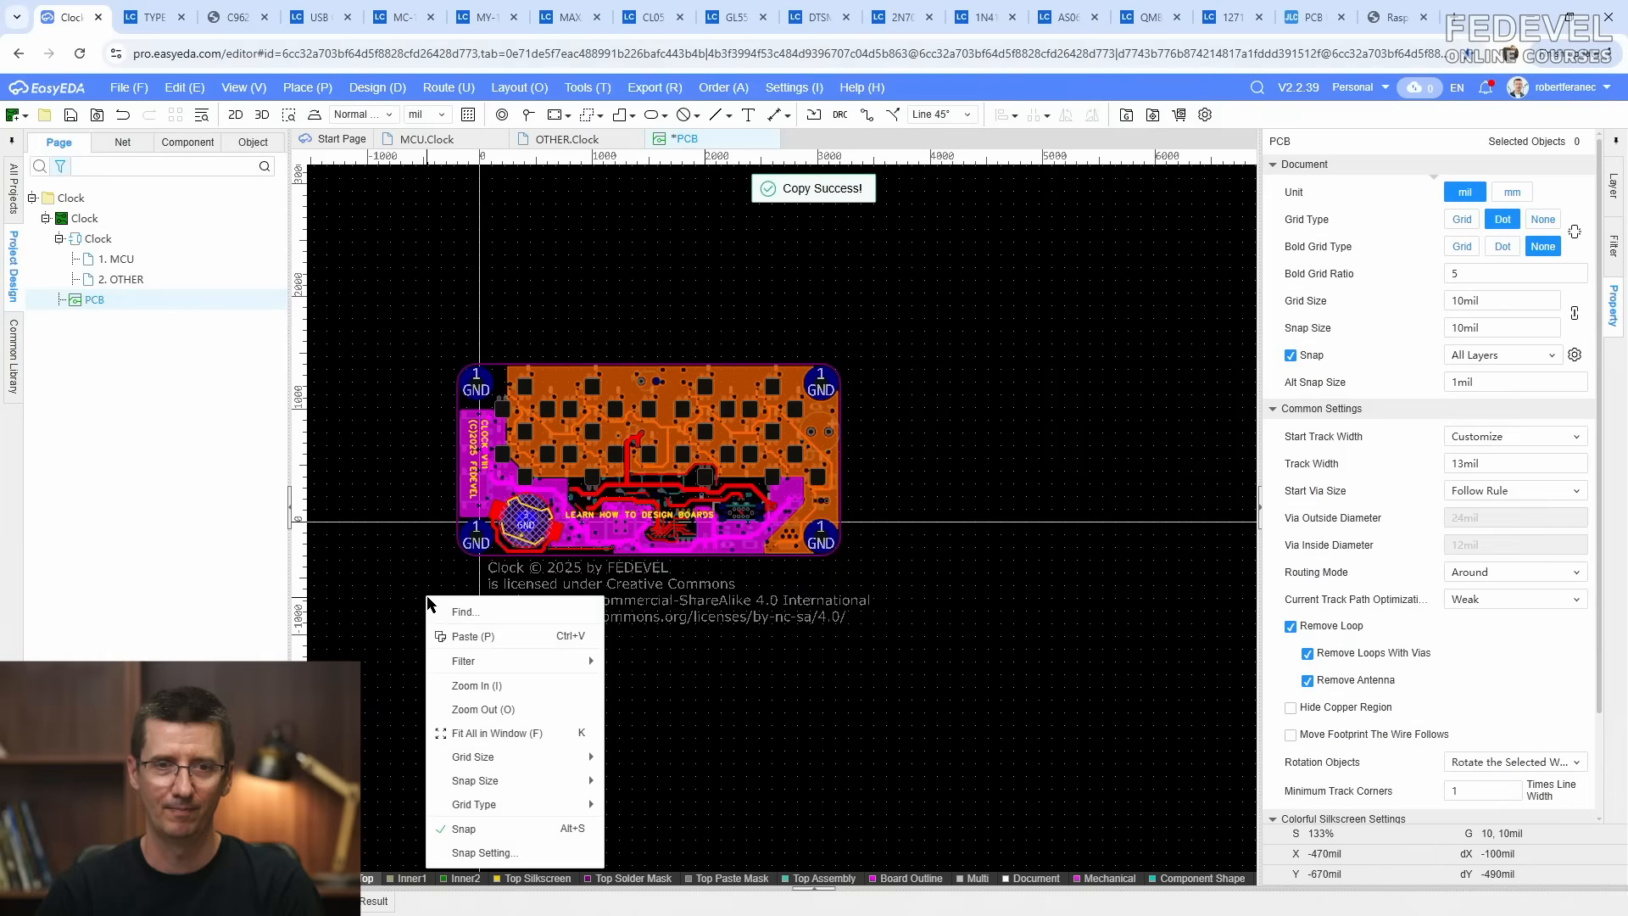
pyautogui.click(473, 636)
pyautogui.click(488, 322)
# Step: Change the content of the duplicated text above the board to "FEDEVEL ONLINE COURSES"
pyautogui.scroll(3, 560, 324)
pyautogui.click(1533, 214)
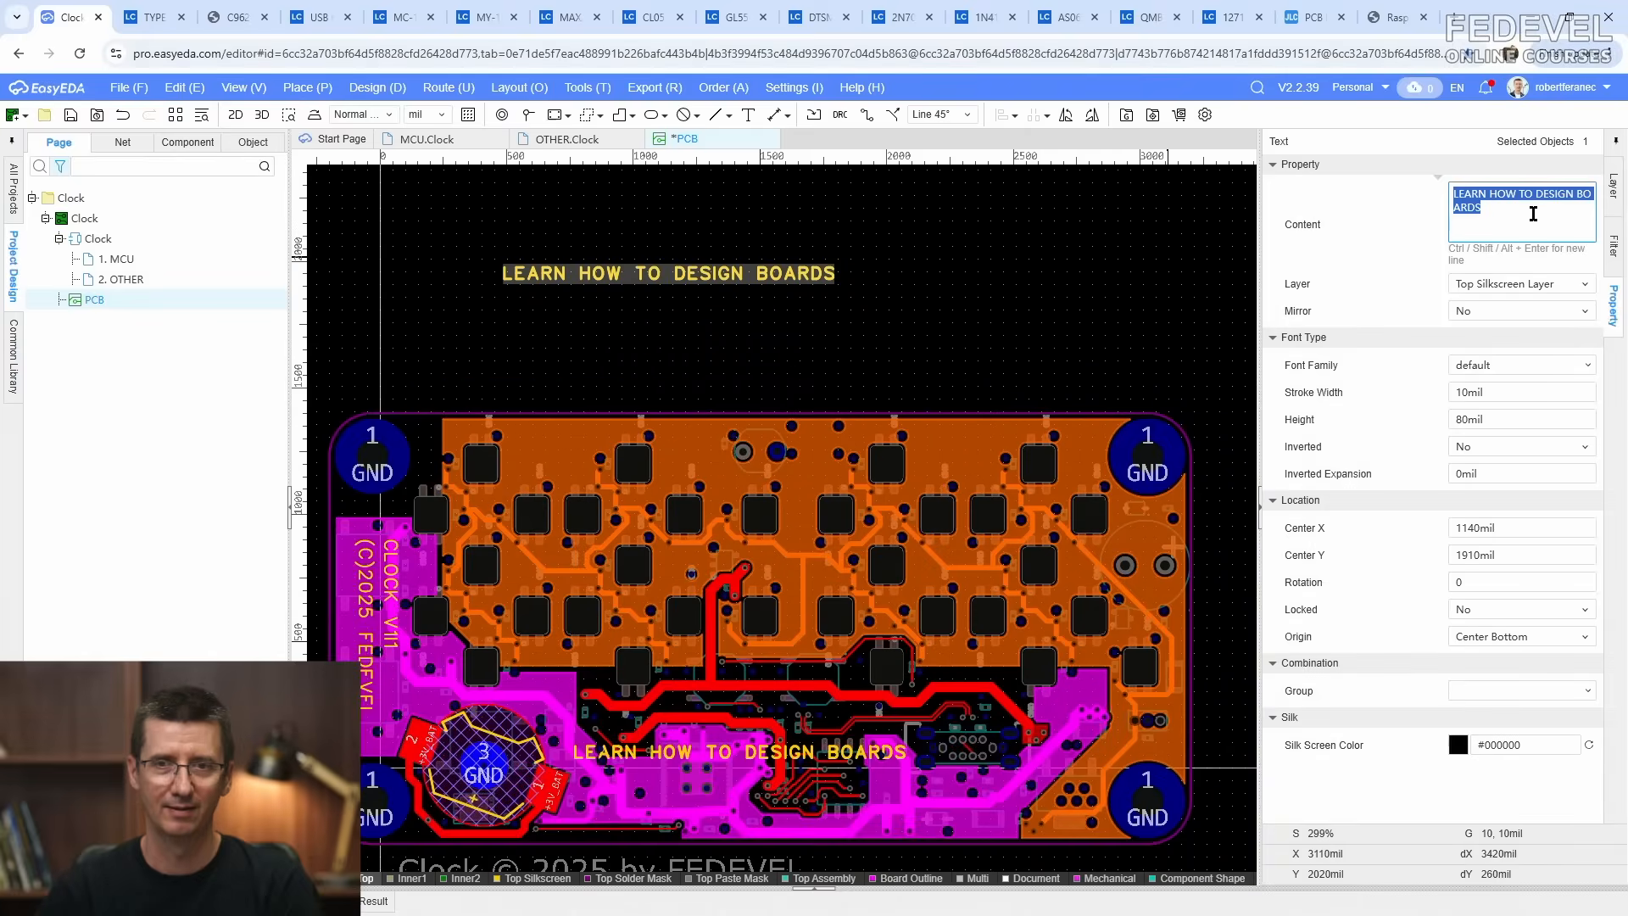
pyautogui.write('FEDEVEL ONLINE C')
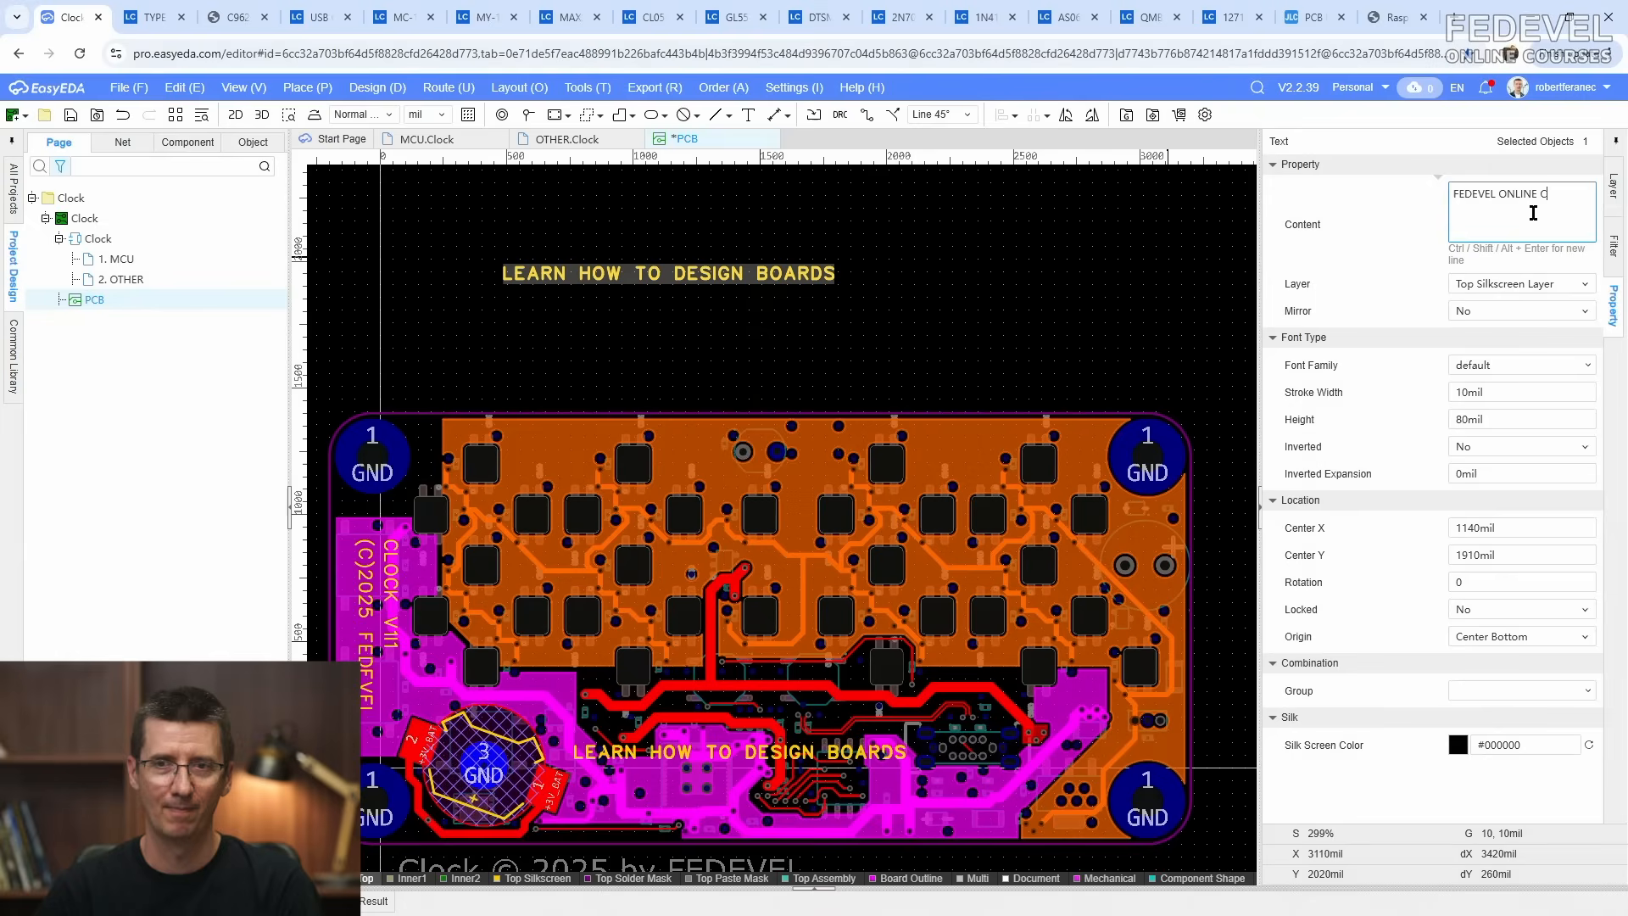
pyautogui.write('OURSES')
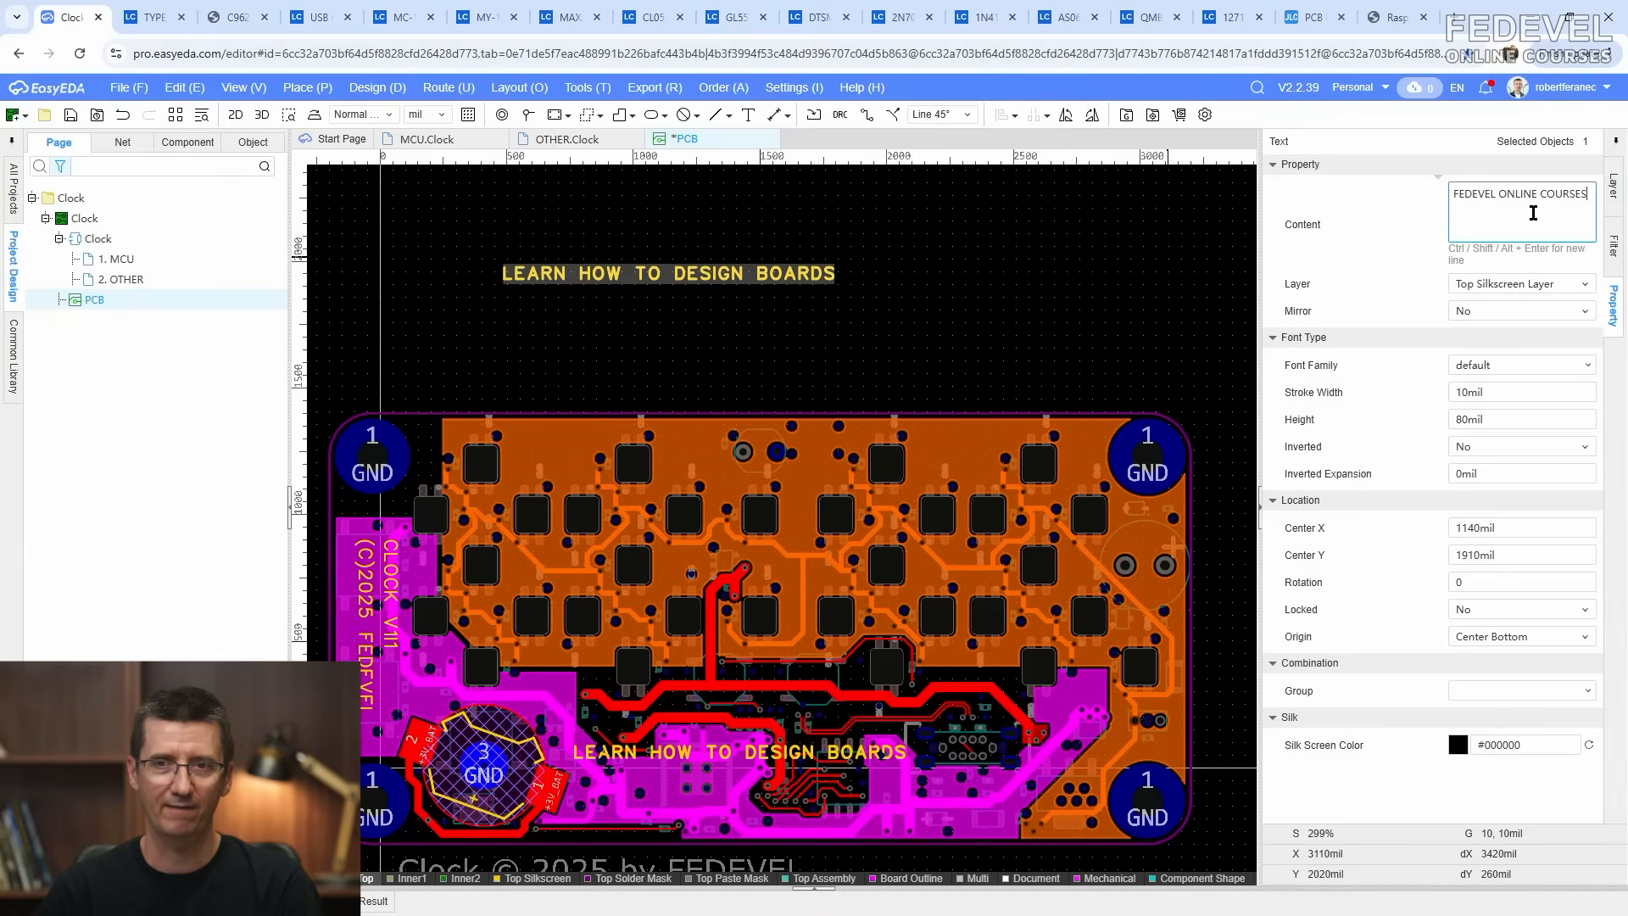
# Step: Set the FEDEVEL ONLINE COURSES text's stroke width to 13 mil and increase its height
pyautogui.doubleClick(1502, 392)
pyautogui.write('1')
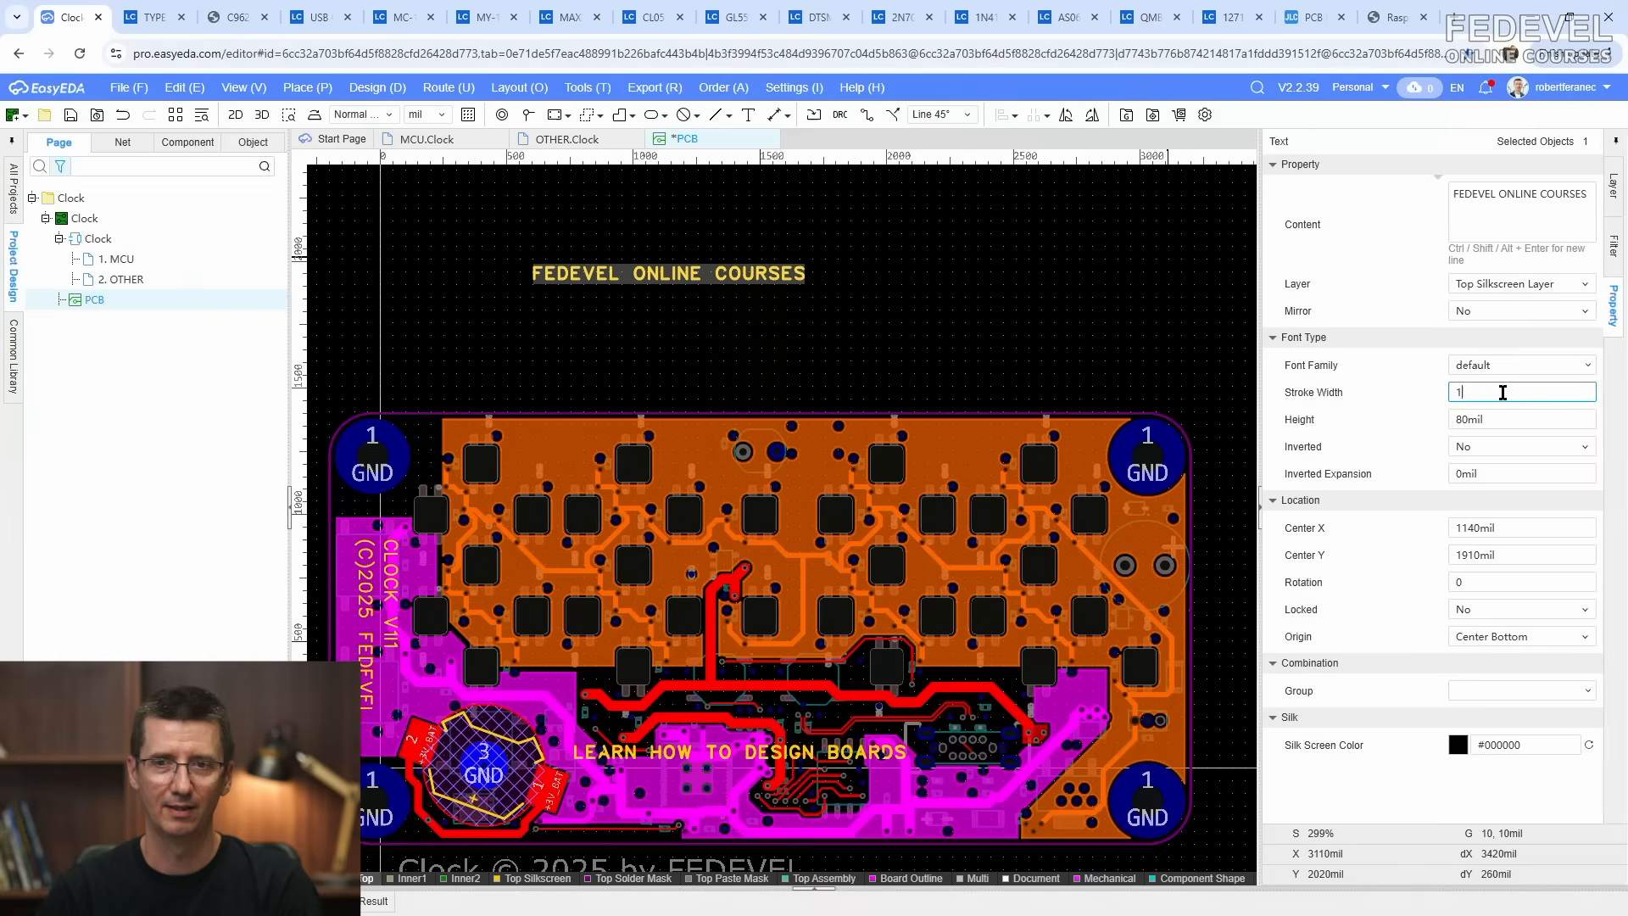
pyautogui.doubleClick(1504, 415)
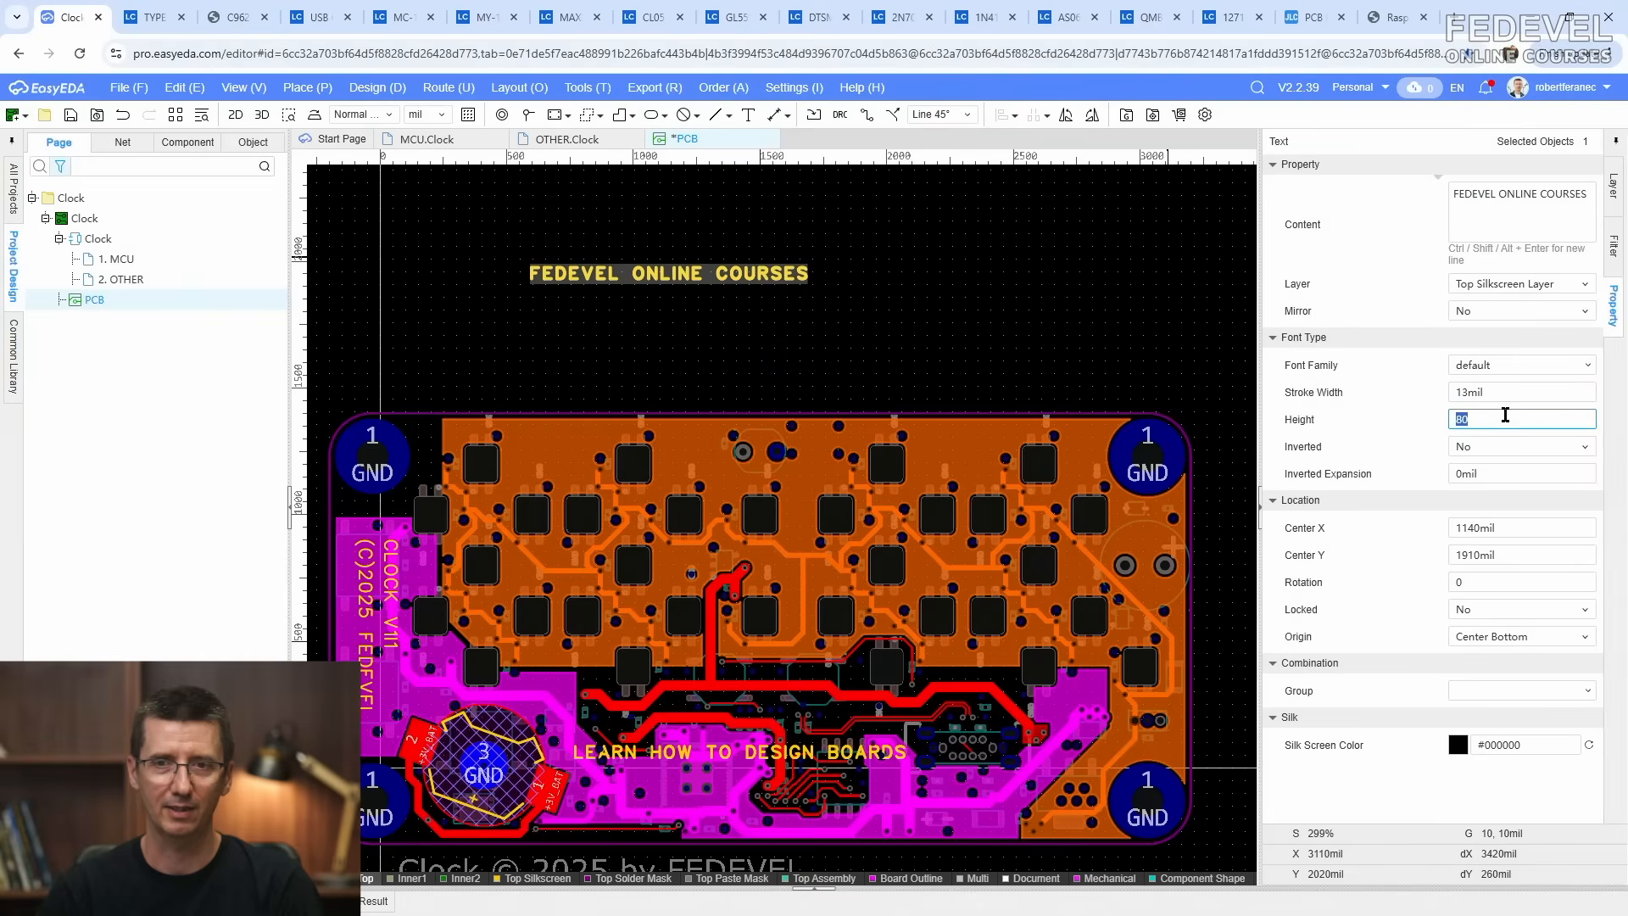
pyautogui.click(775, 339)
pyautogui.moveTo(744, 304); pyautogui.dragTo(801, 260, button='right')
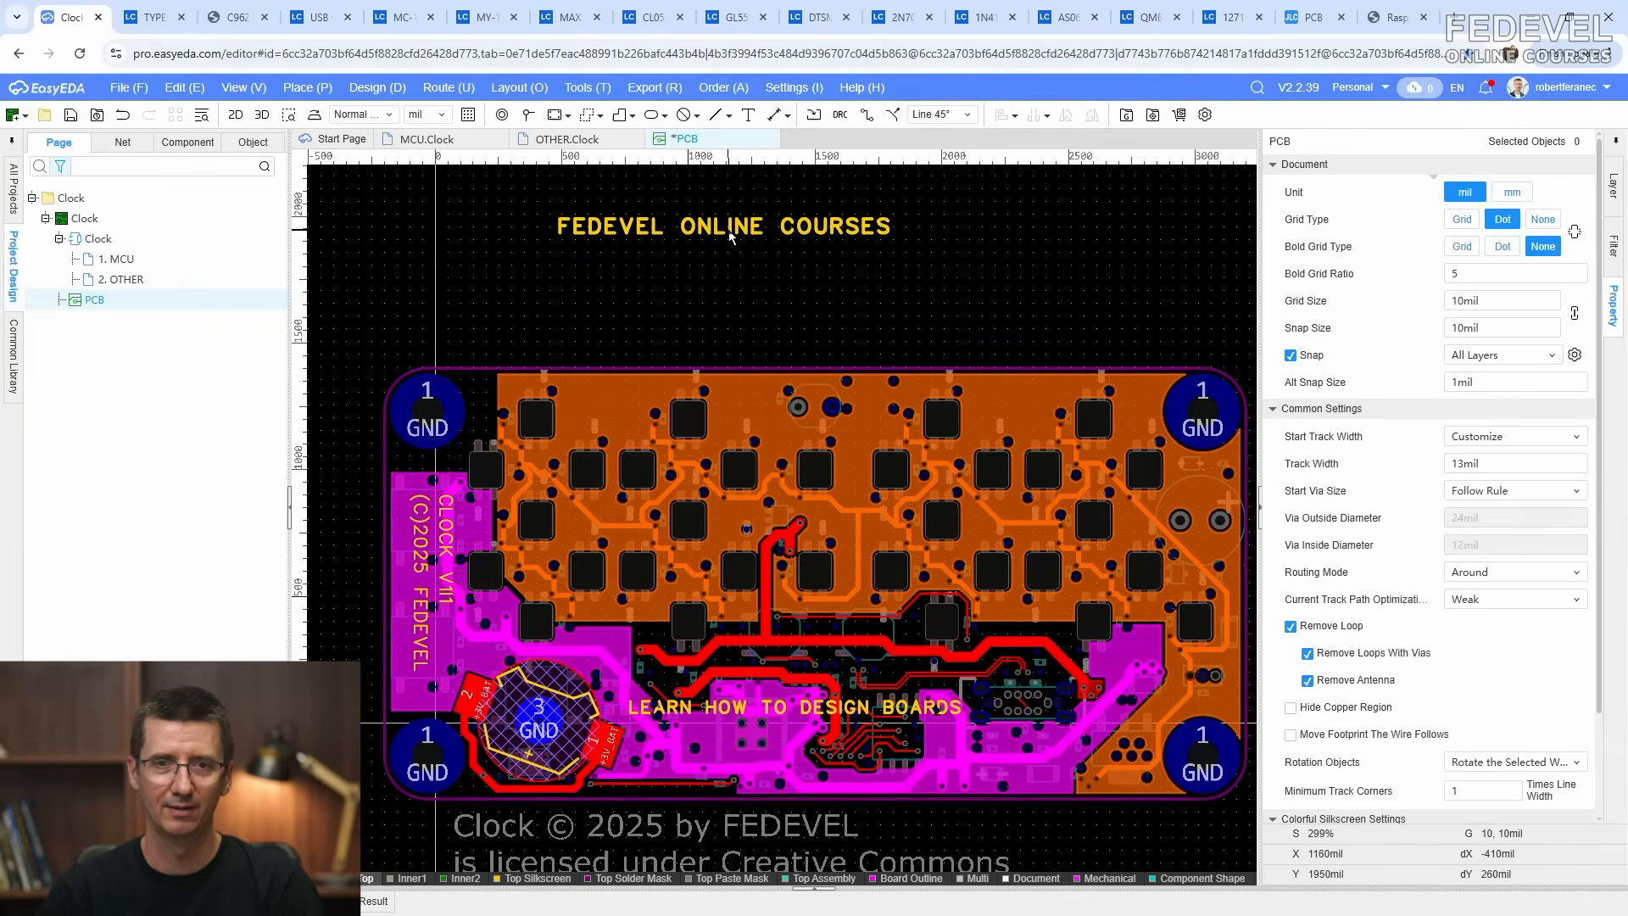
# Step: Move the FEDEVEL ONLINE COURSES text directly below LEARN HOW TO DESIGN BOARDS and set its center Y to -100 mil
pyautogui.moveTo(732, 229); pyautogui.dragTo(801, 765)
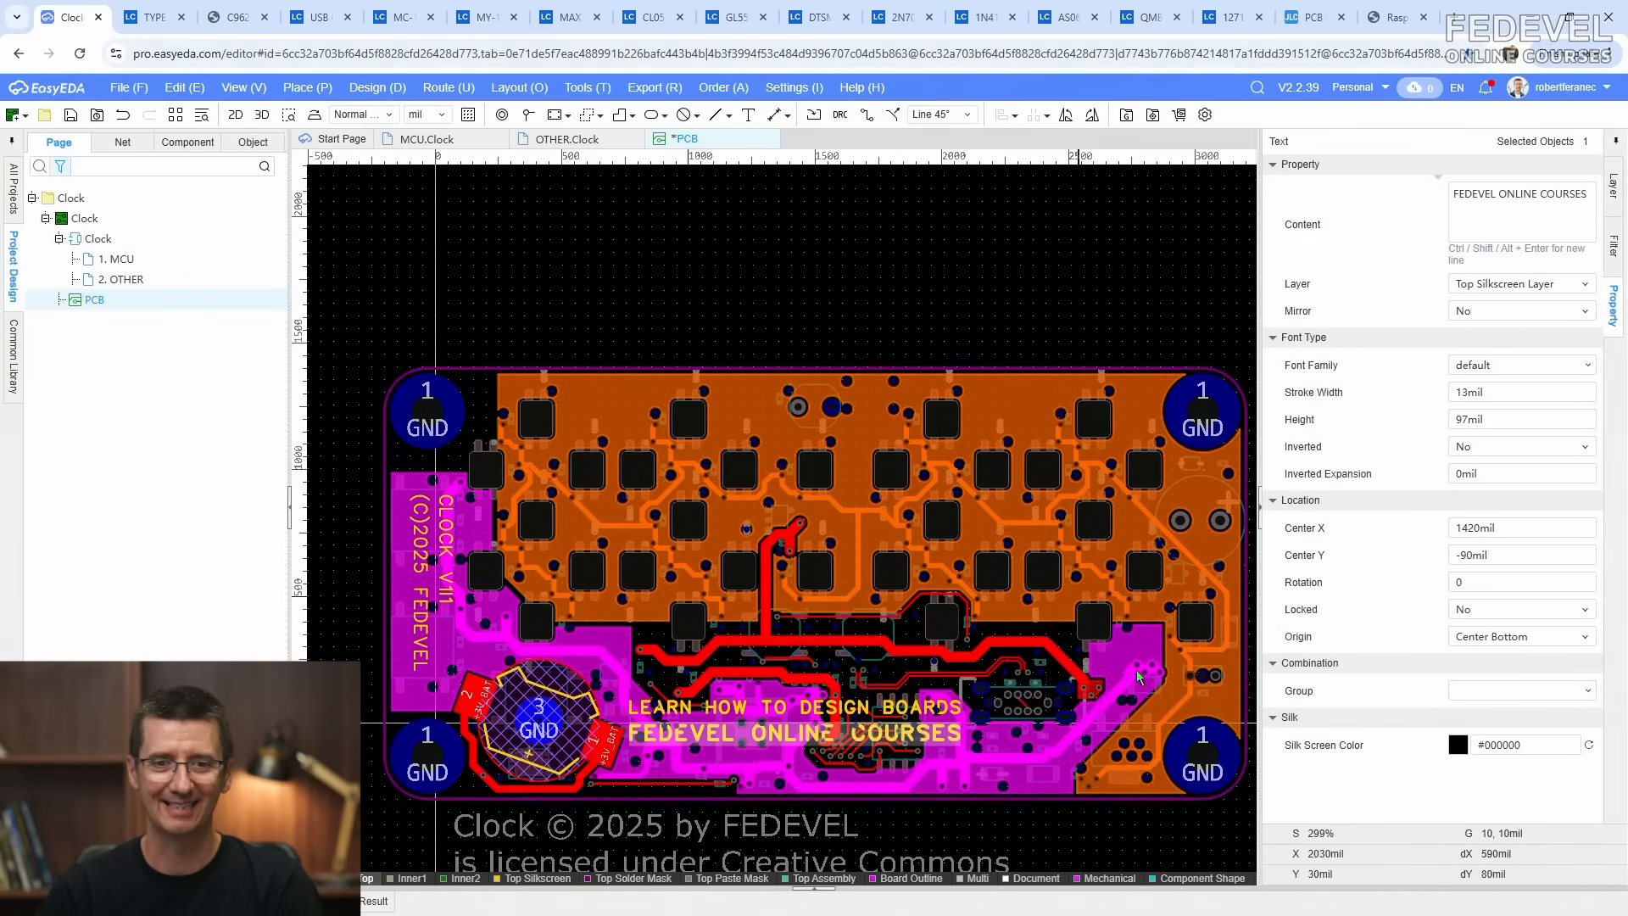
pyautogui.click(1530, 531)
pyautogui.click(1530, 556)
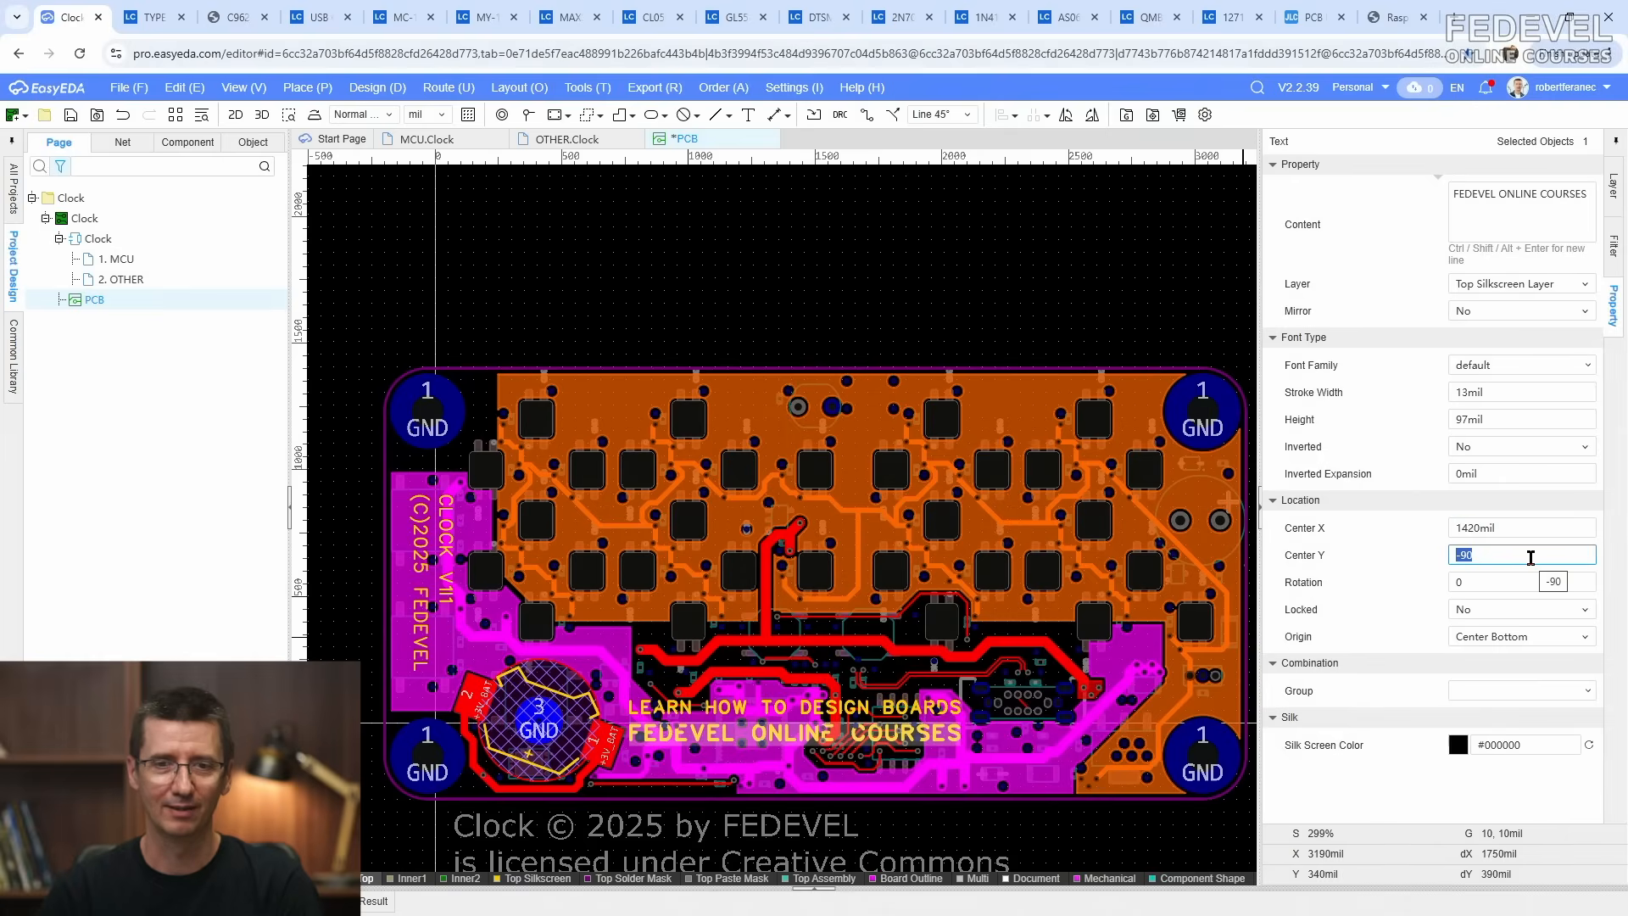
pyautogui.write('-100')
pyautogui.press('Return')
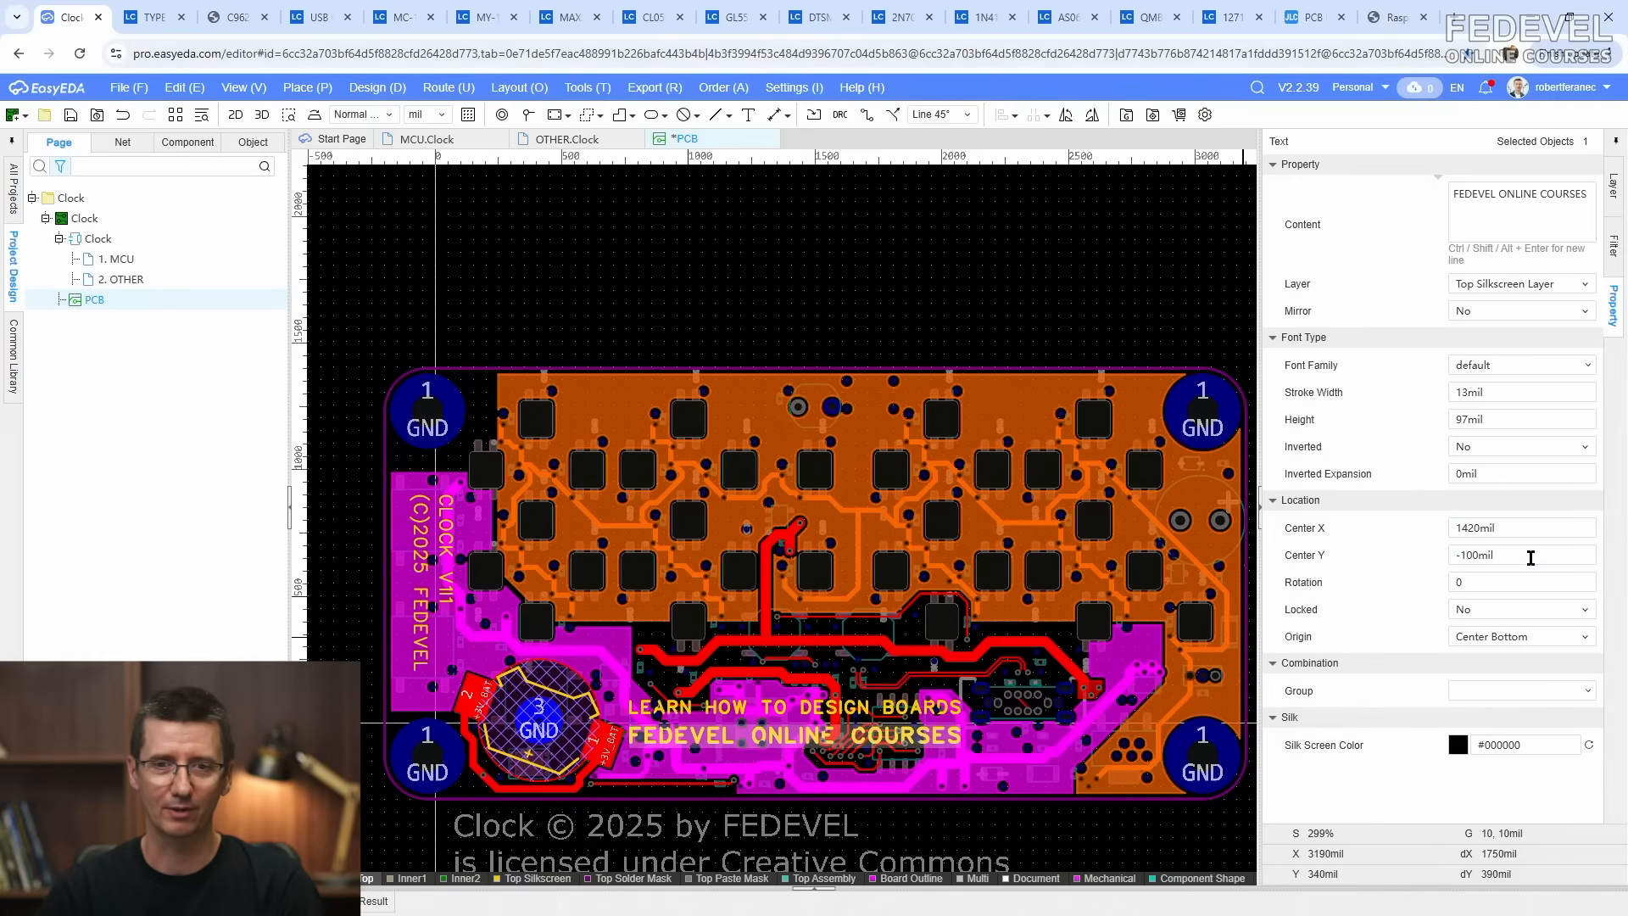
# Step: Paste another copy of the LEARN HOW TO DESIGN BOARDS text above the board
pyautogui.click(996, 353)
pyautogui.rightClick(759, 311)
pyautogui.click(802, 347)
pyautogui.scroll(-2, 797, 339)
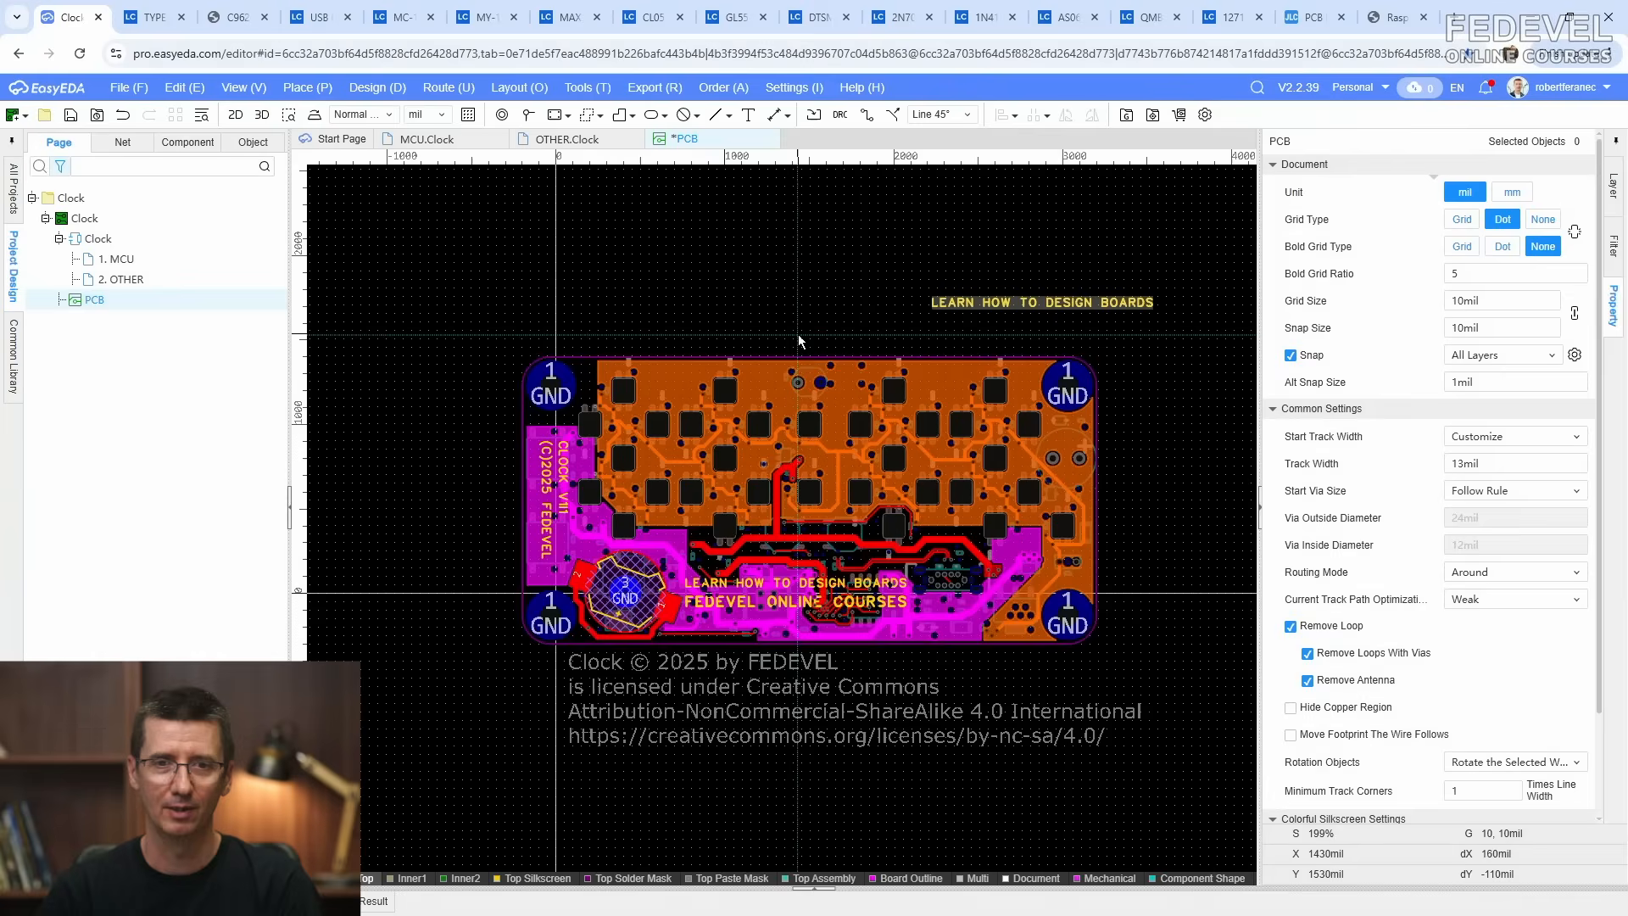
pyautogui.click(882, 297)
pyautogui.click(1532, 211)
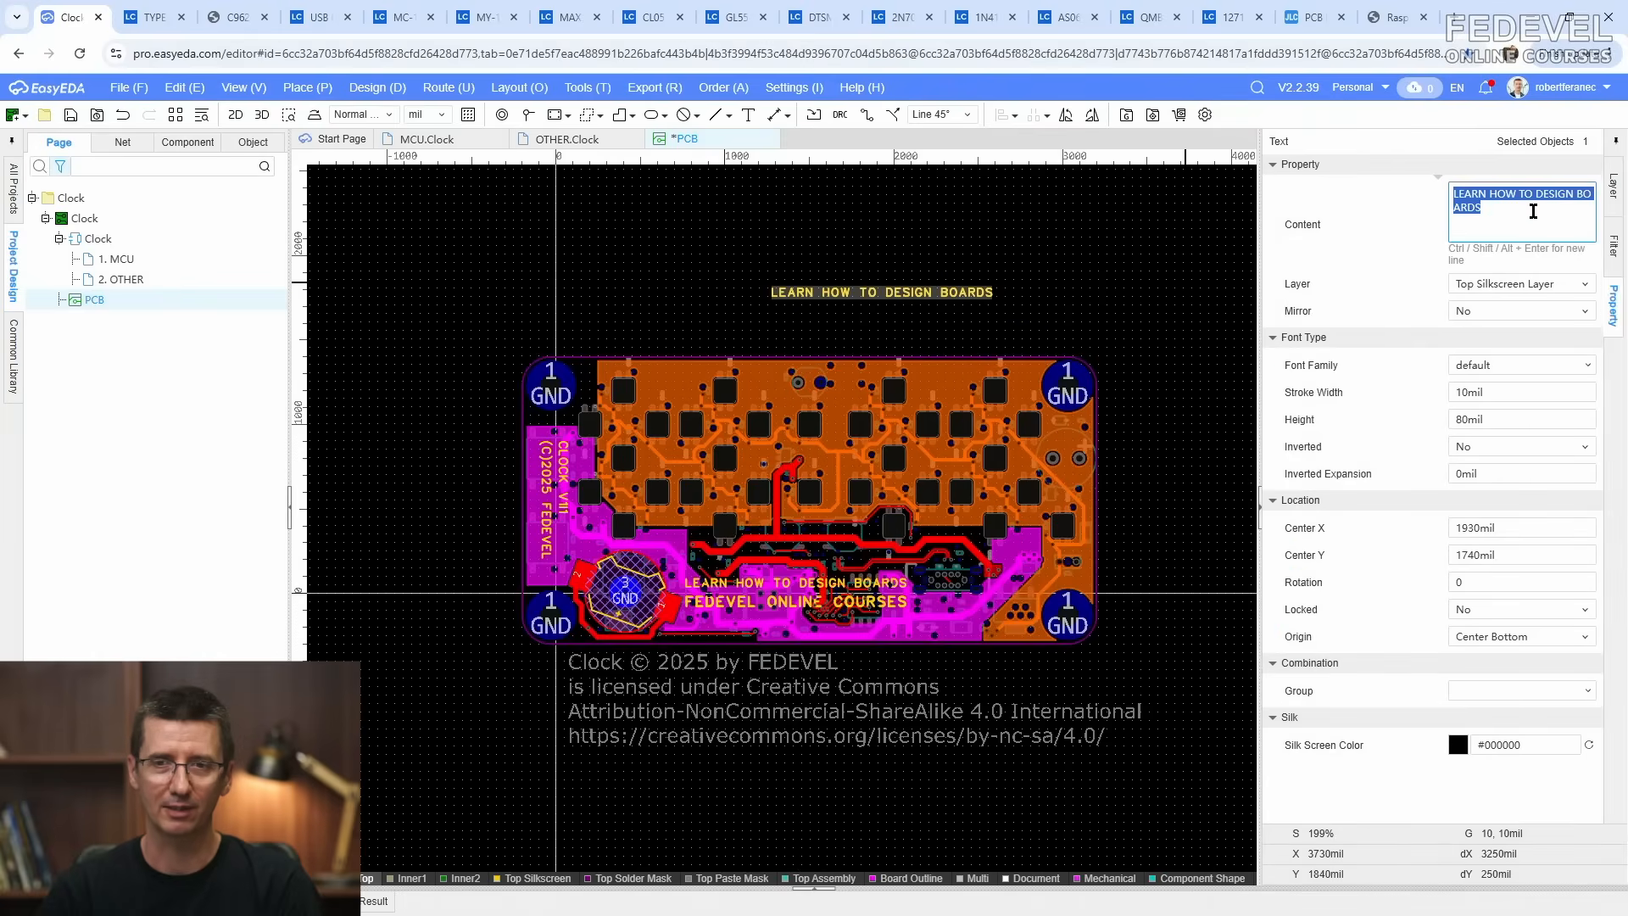
pyautogui.write('www.fedevel.com')
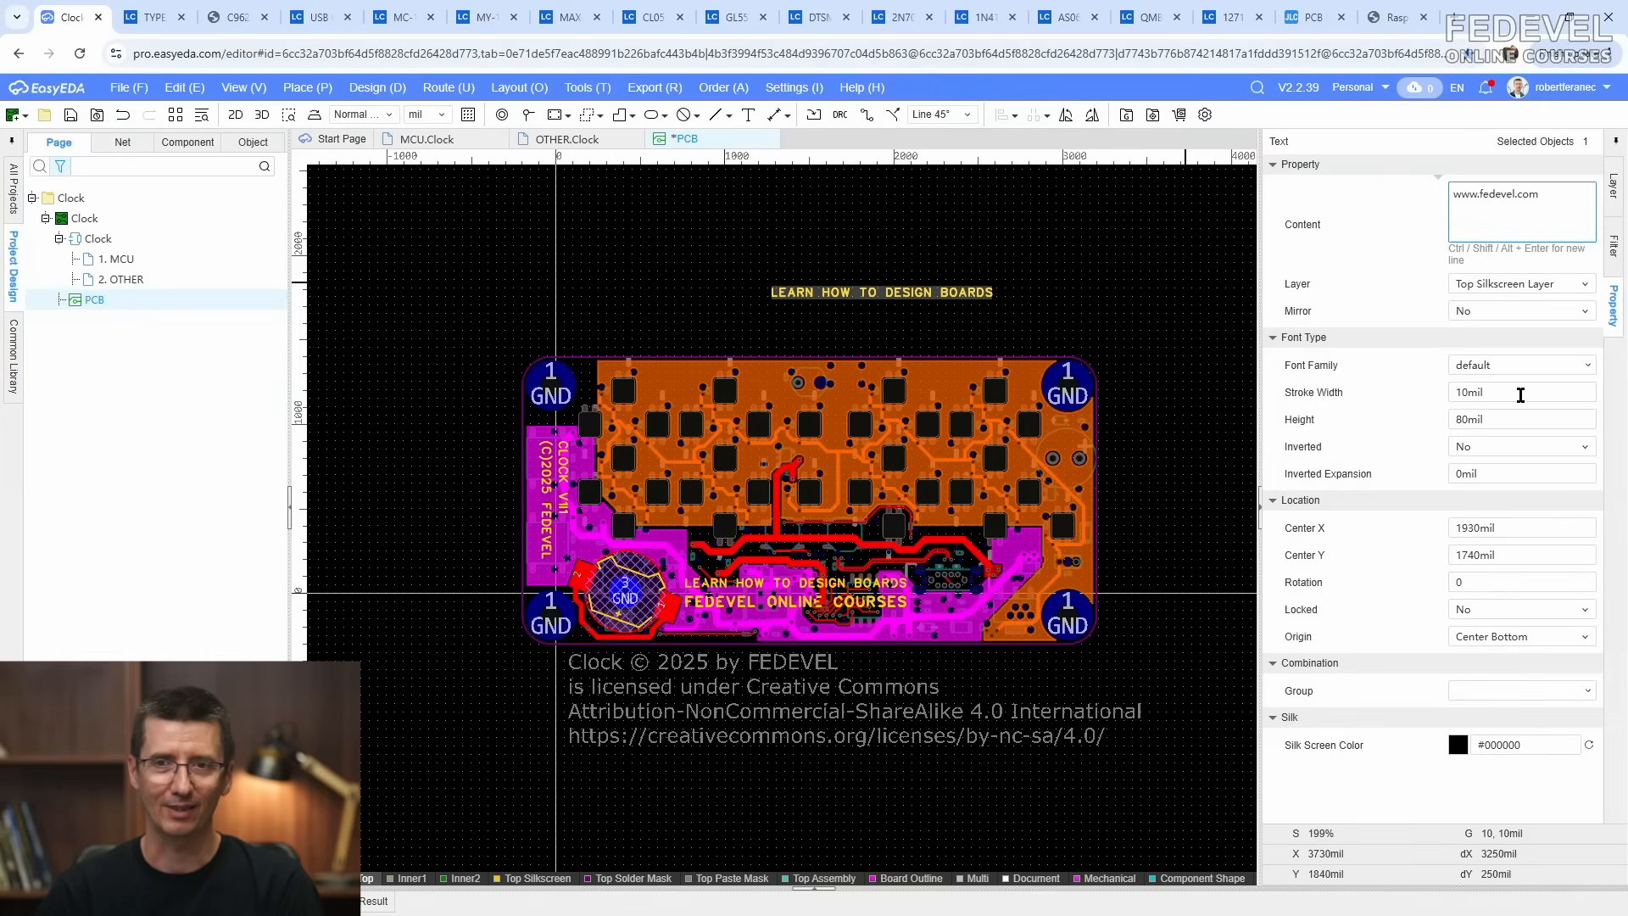
pyautogui.click(1521, 393)
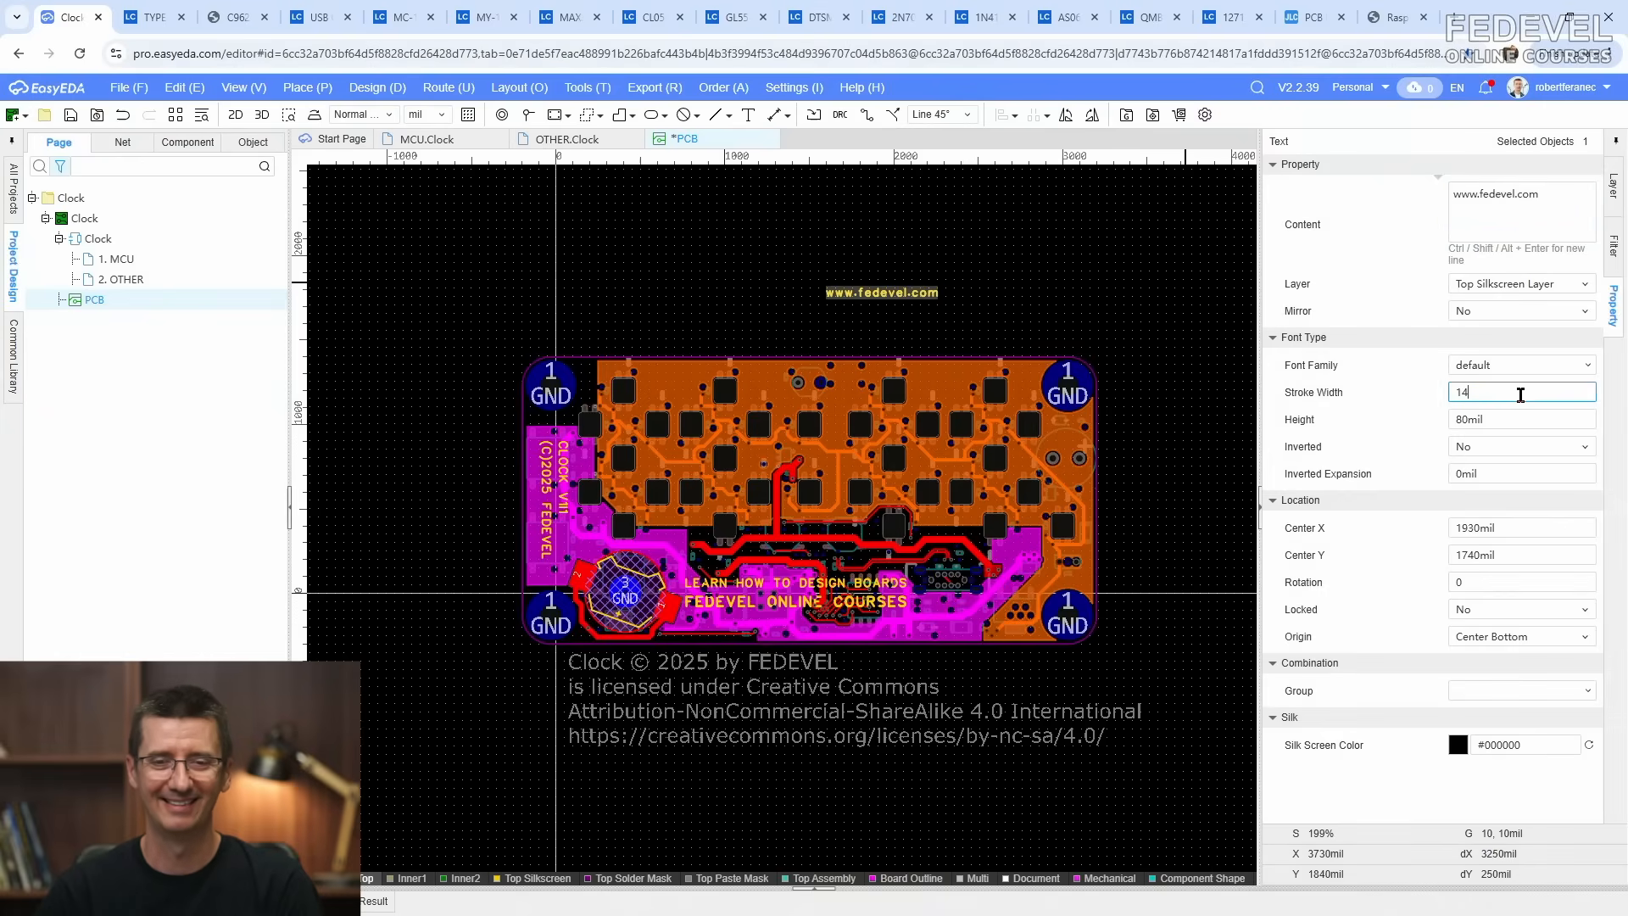
pyautogui.click(1528, 419)
pyautogui.write('164')
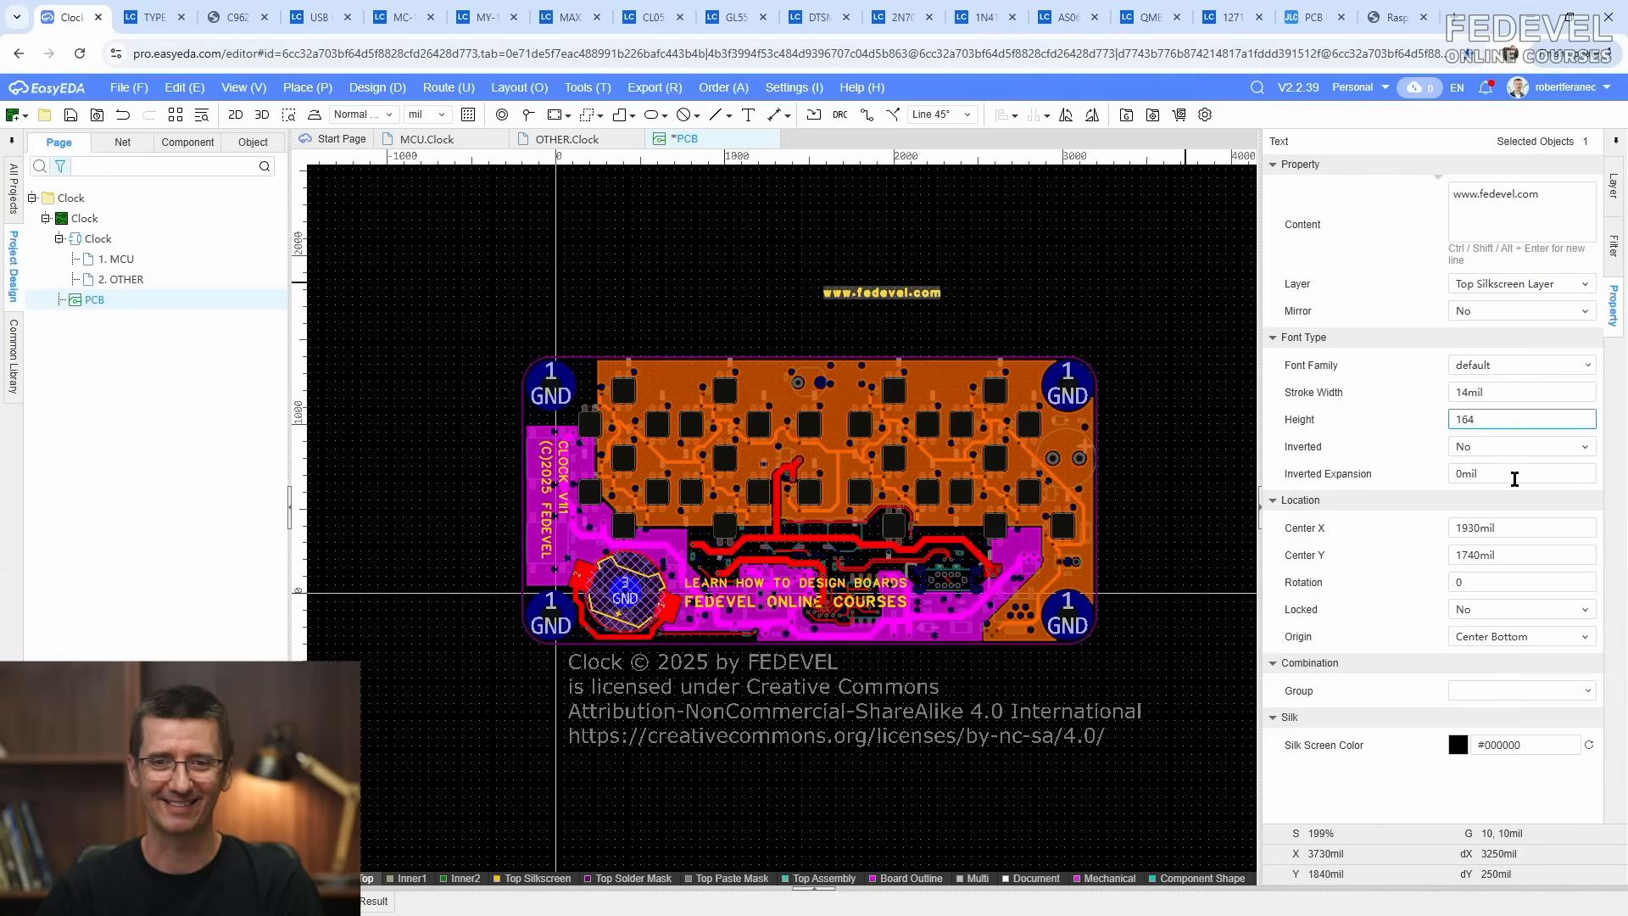
pyautogui.click(1512, 525)
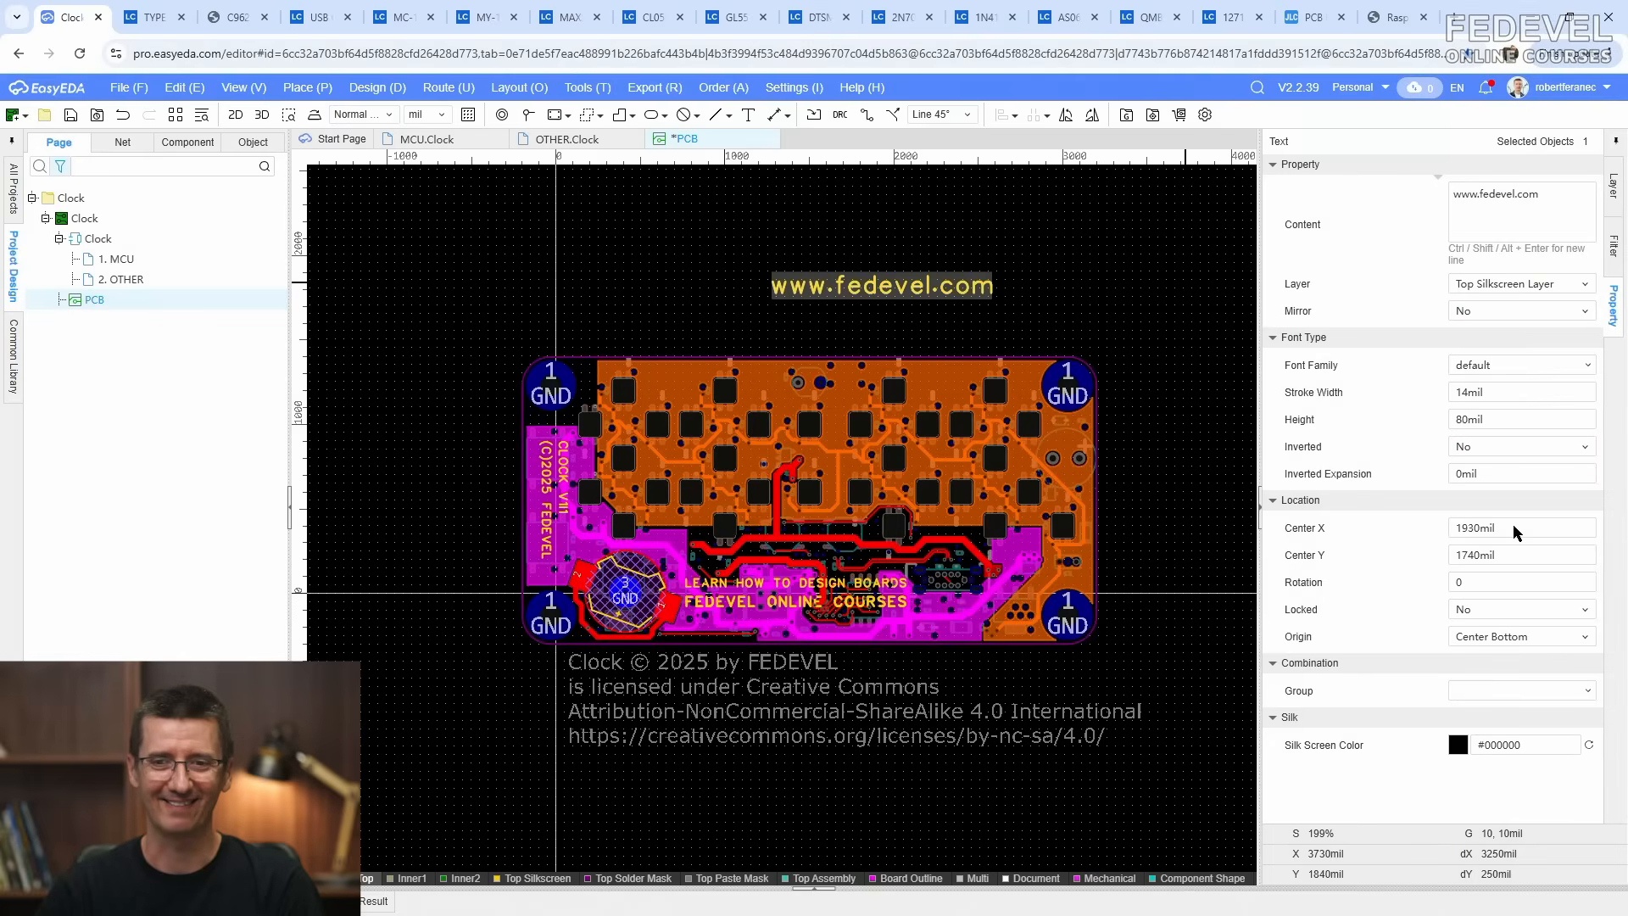
pyautogui.write('1420')
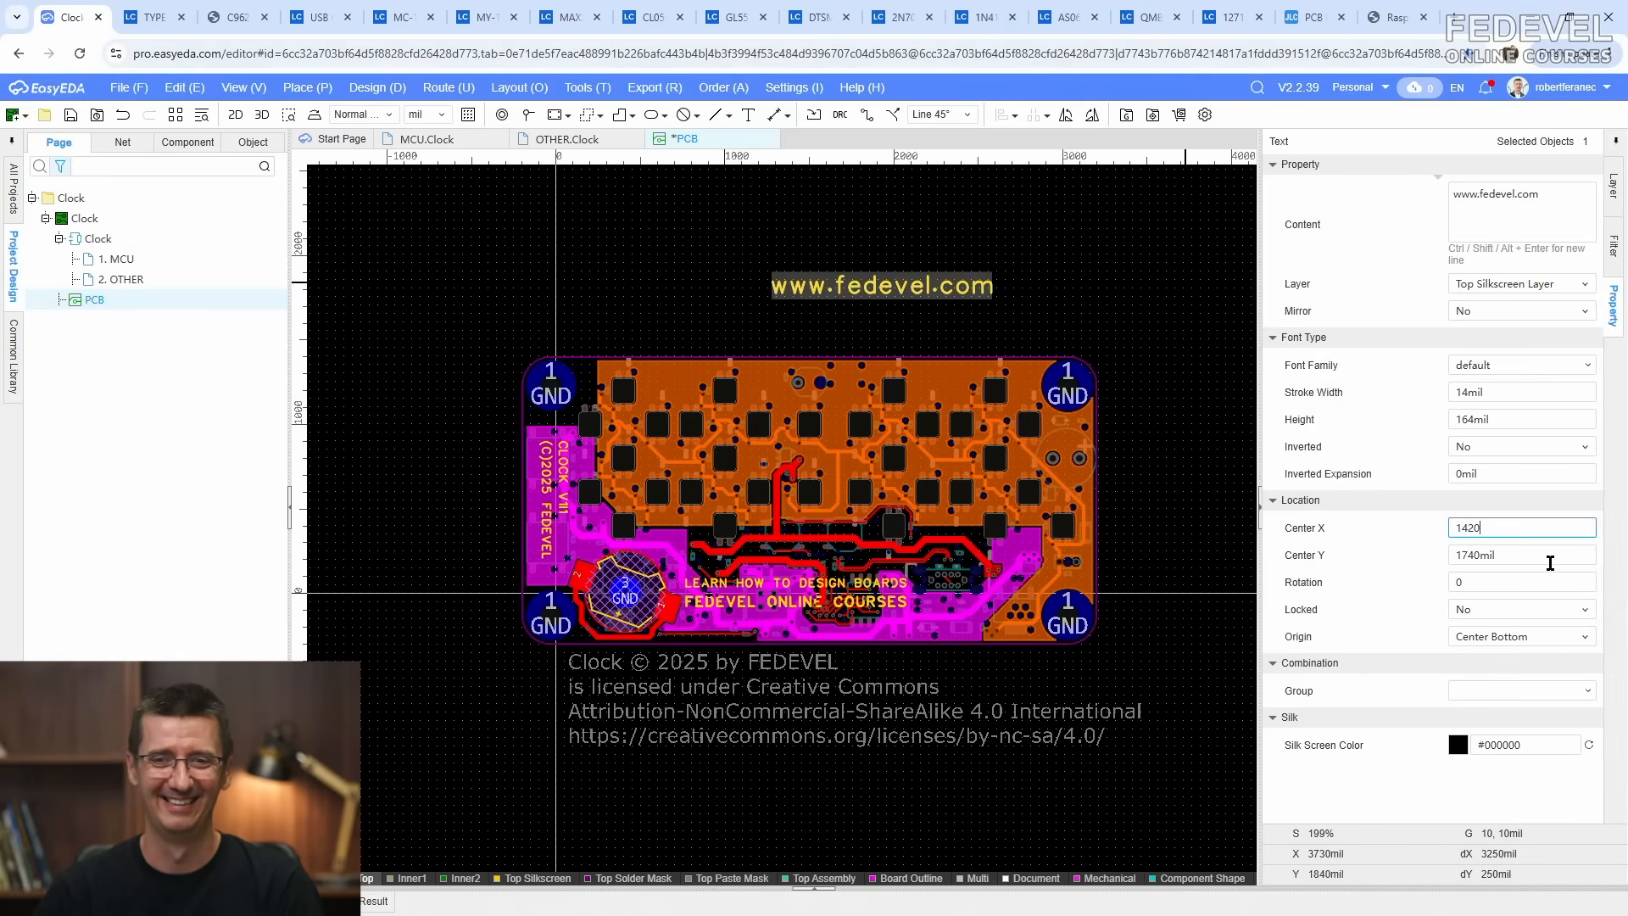
pyautogui.press('Return')
pyautogui.click(1540, 555)
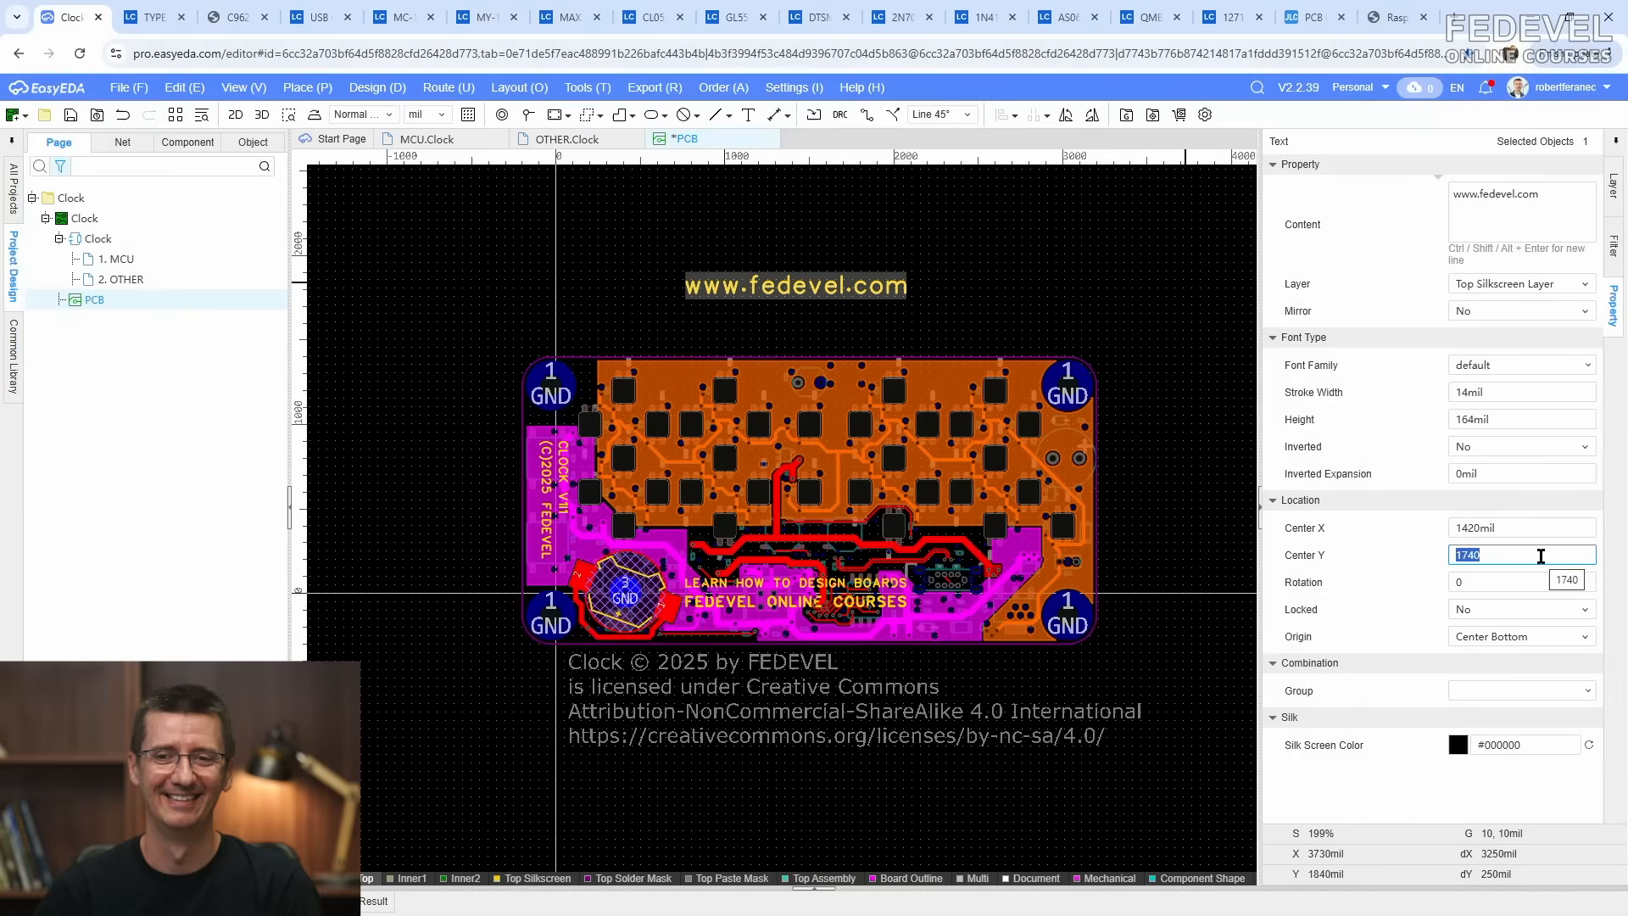
pyautogui.write('-')
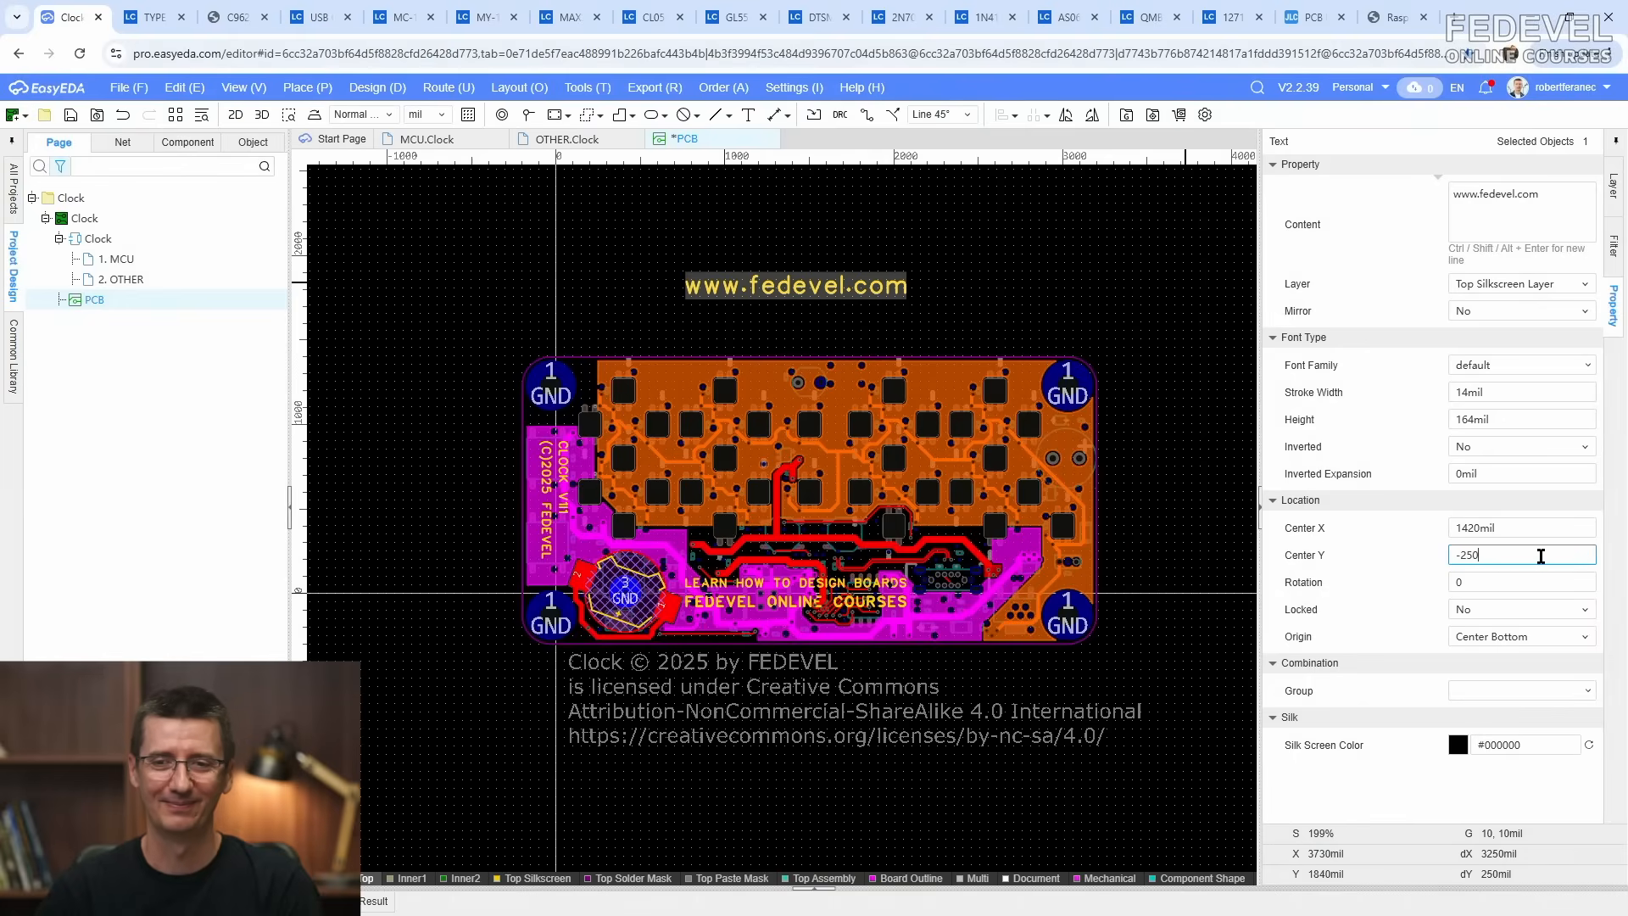
pyautogui.write('250')
pyautogui.press('Return')
pyautogui.click(749, 251)
pyautogui.scroll(3, 740, 624)
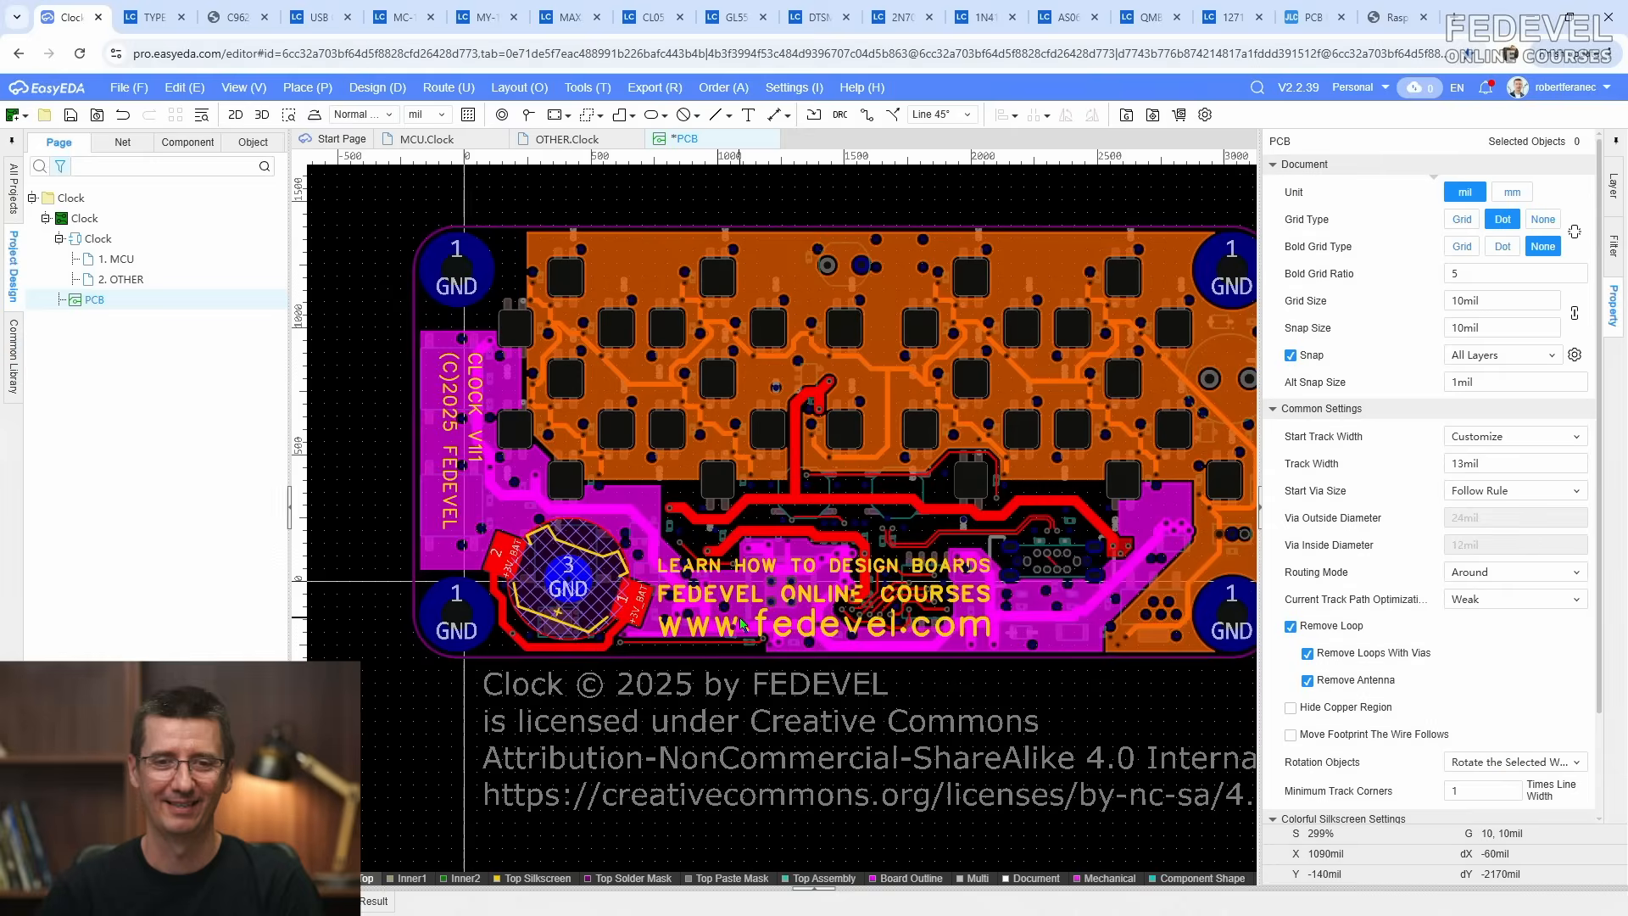
# Step: Examine the top-side silkscreen texts on the board in the 3D view, then return to the PCB layout
pyautogui.scroll(-2, 740, 625)
pyautogui.click(262, 114)
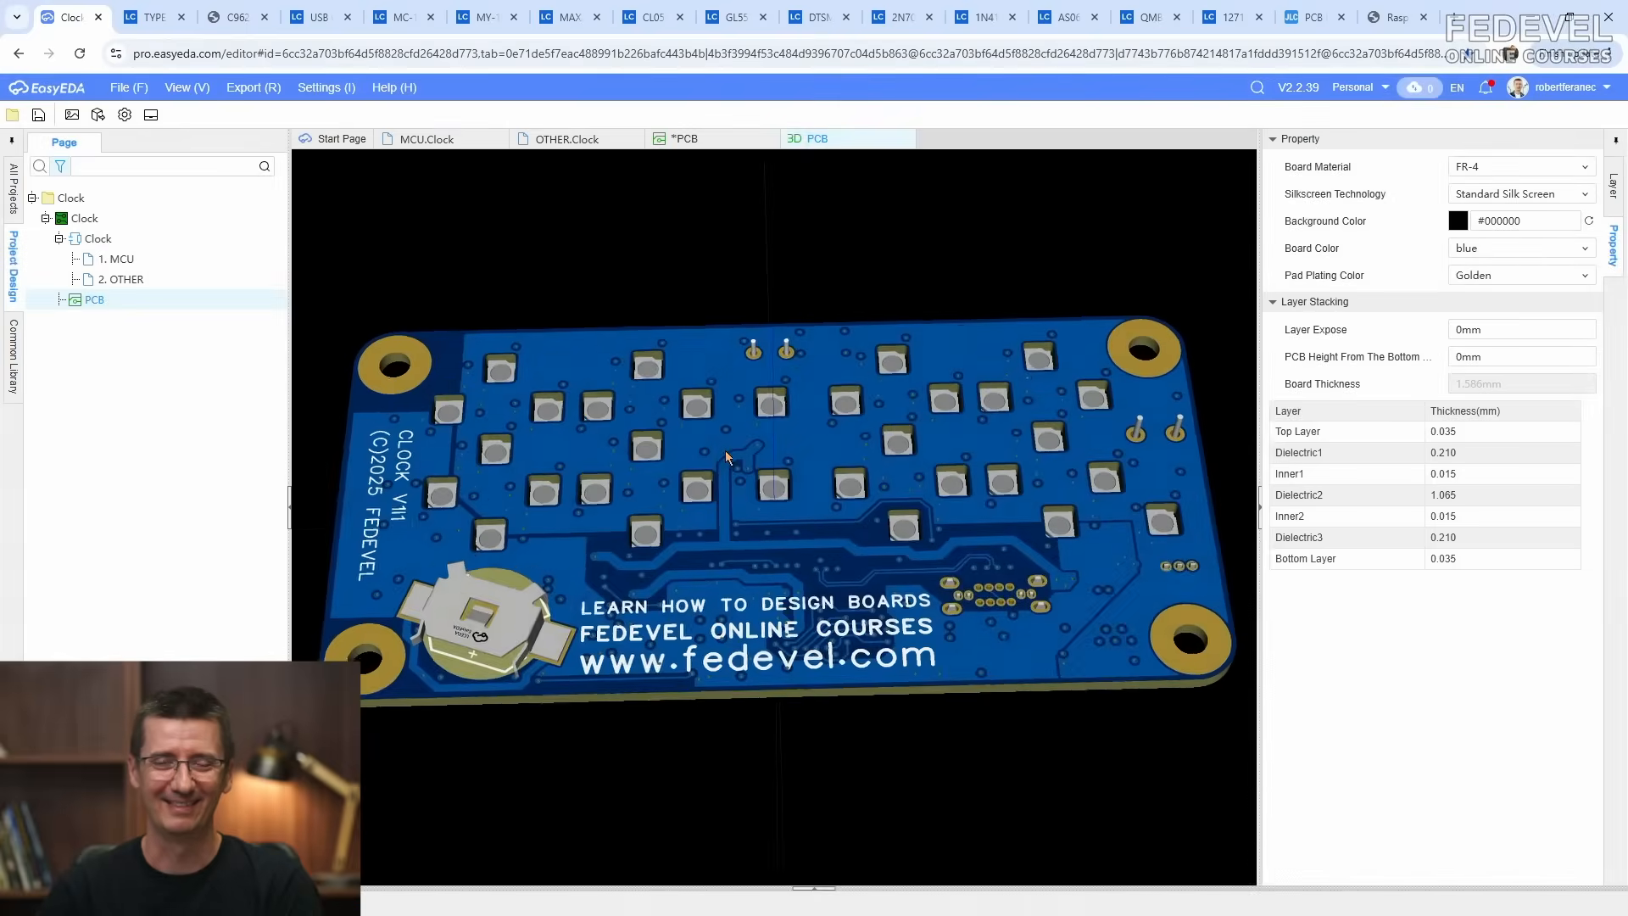
pyautogui.moveTo(725, 455); pyautogui.dragTo(723, 491)
pyautogui.scroll(-2, 568, 534)
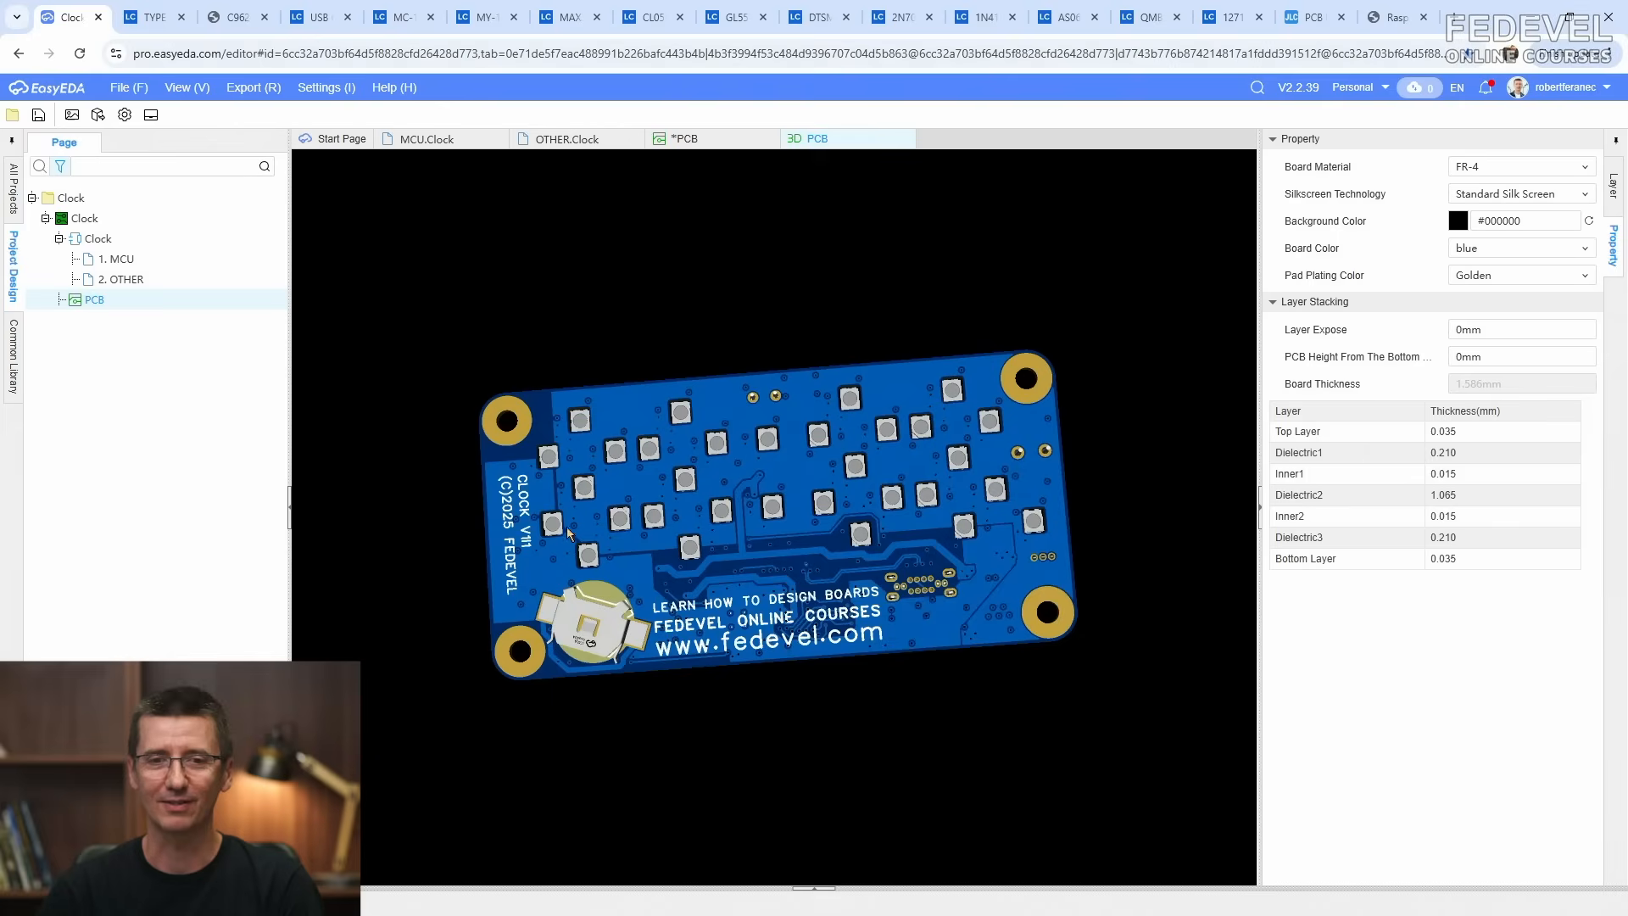
pyautogui.moveTo(559, 538); pyautogui.dragTo(889, 187)
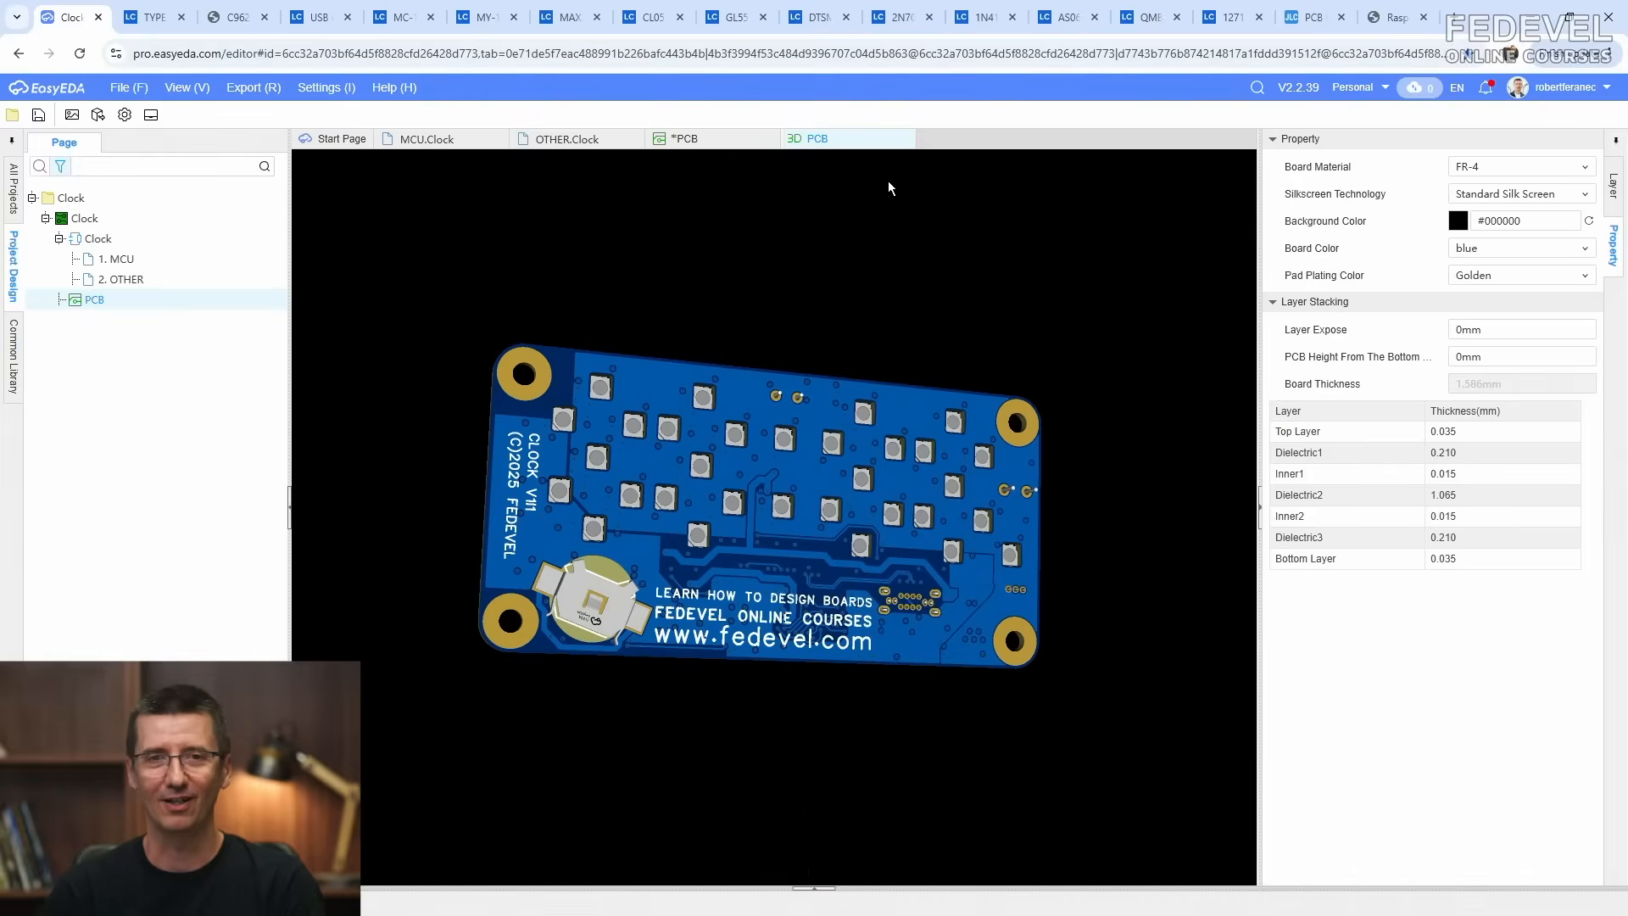
pyautogui.click(906, 140)
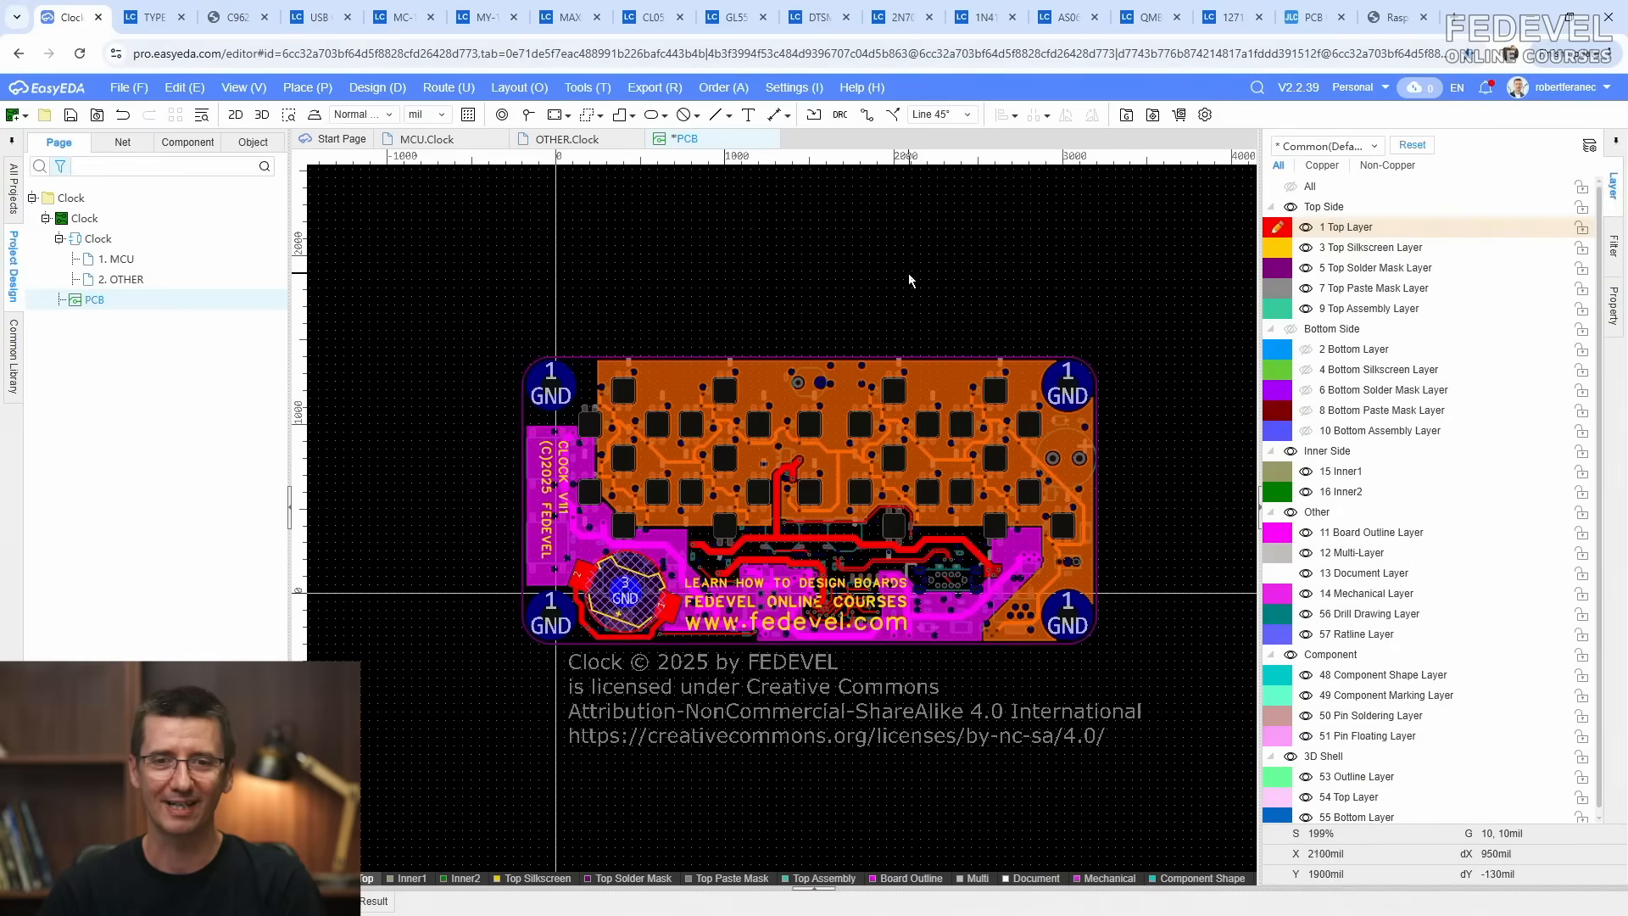
# Step: Show all bottom side layers and save the PCB
pyautogui.scroll(1, 908, 279)
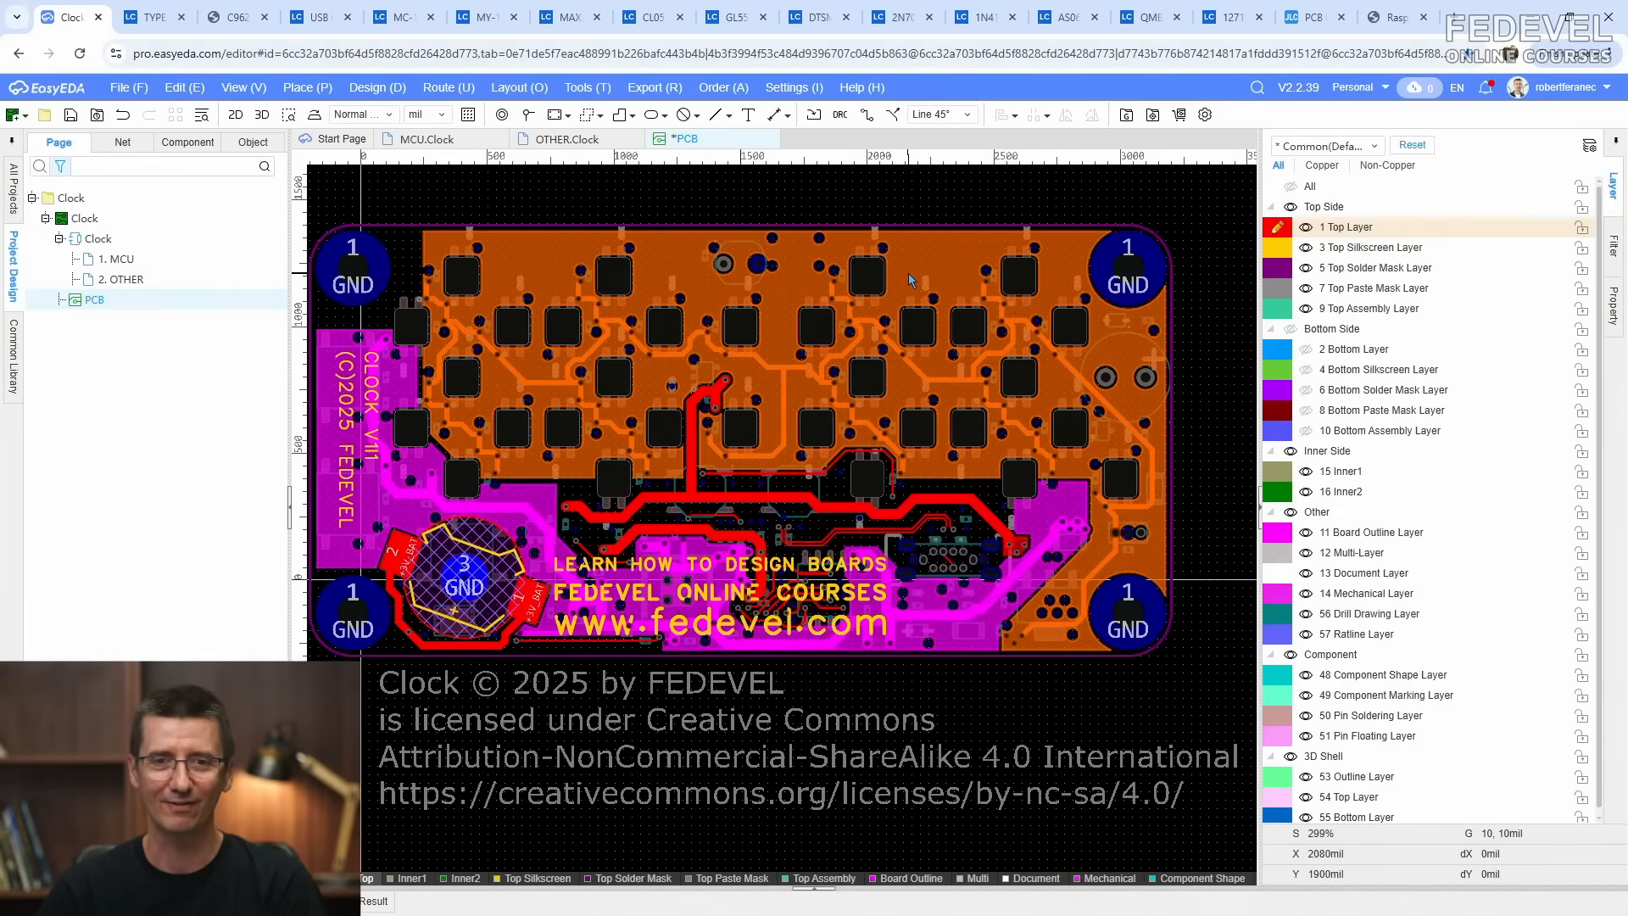
pyautogui.click(1287, 329)
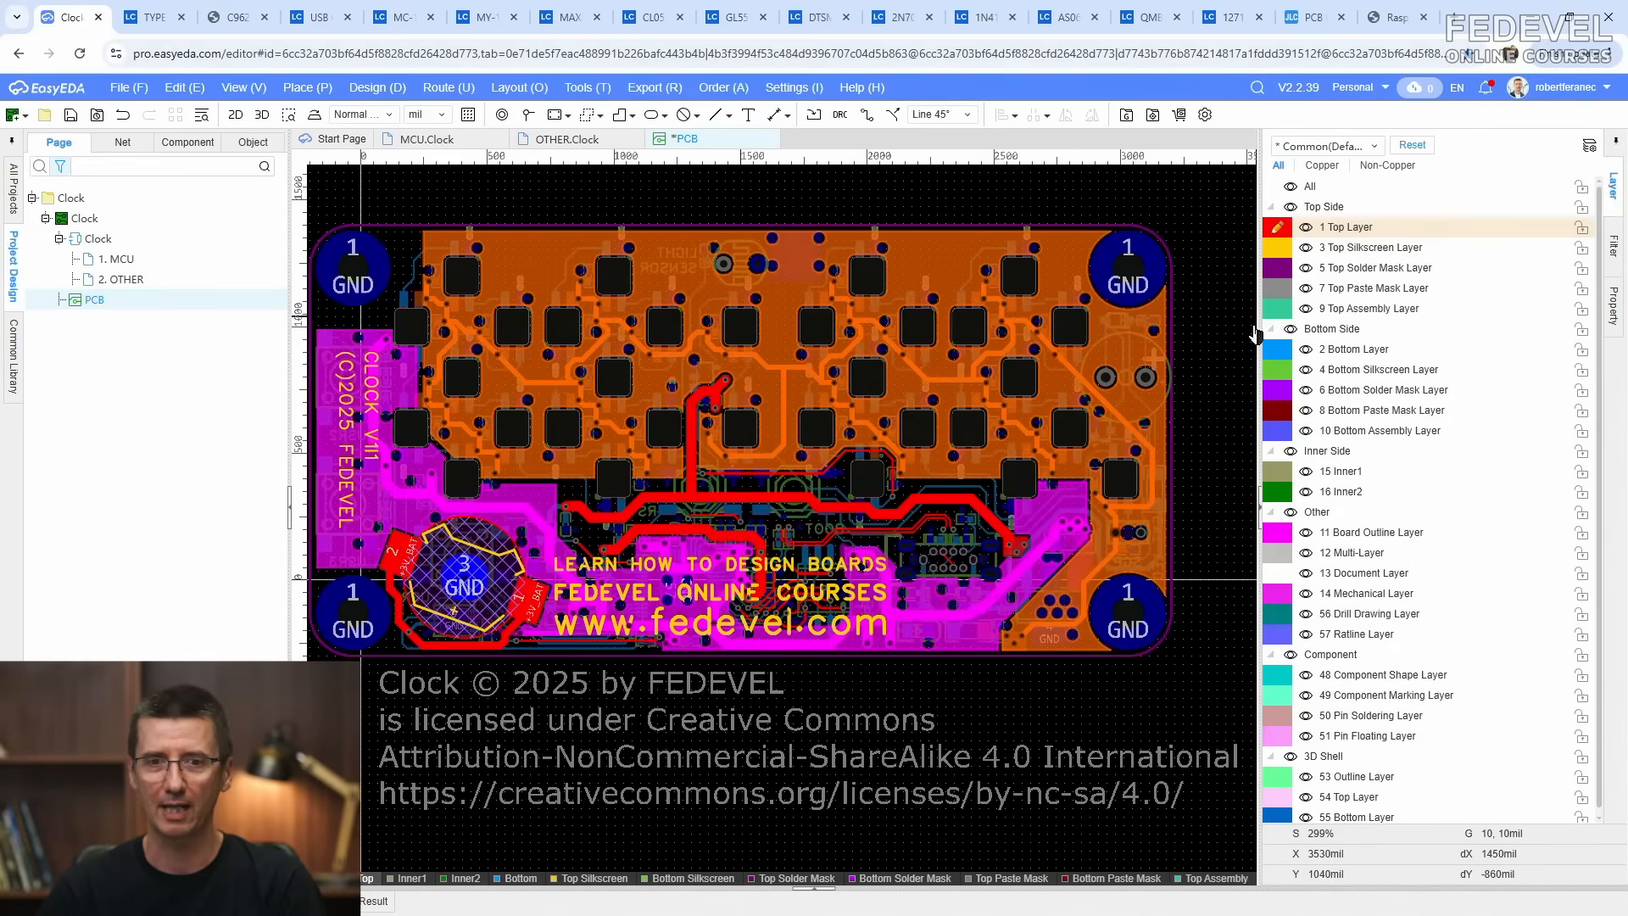
pyautogui.click(71, 120)
# Step: Isolate the Top Solder Mask Layer around the battery holder by hiding all other layers
pyautogui.scroll(3, 426, 620)
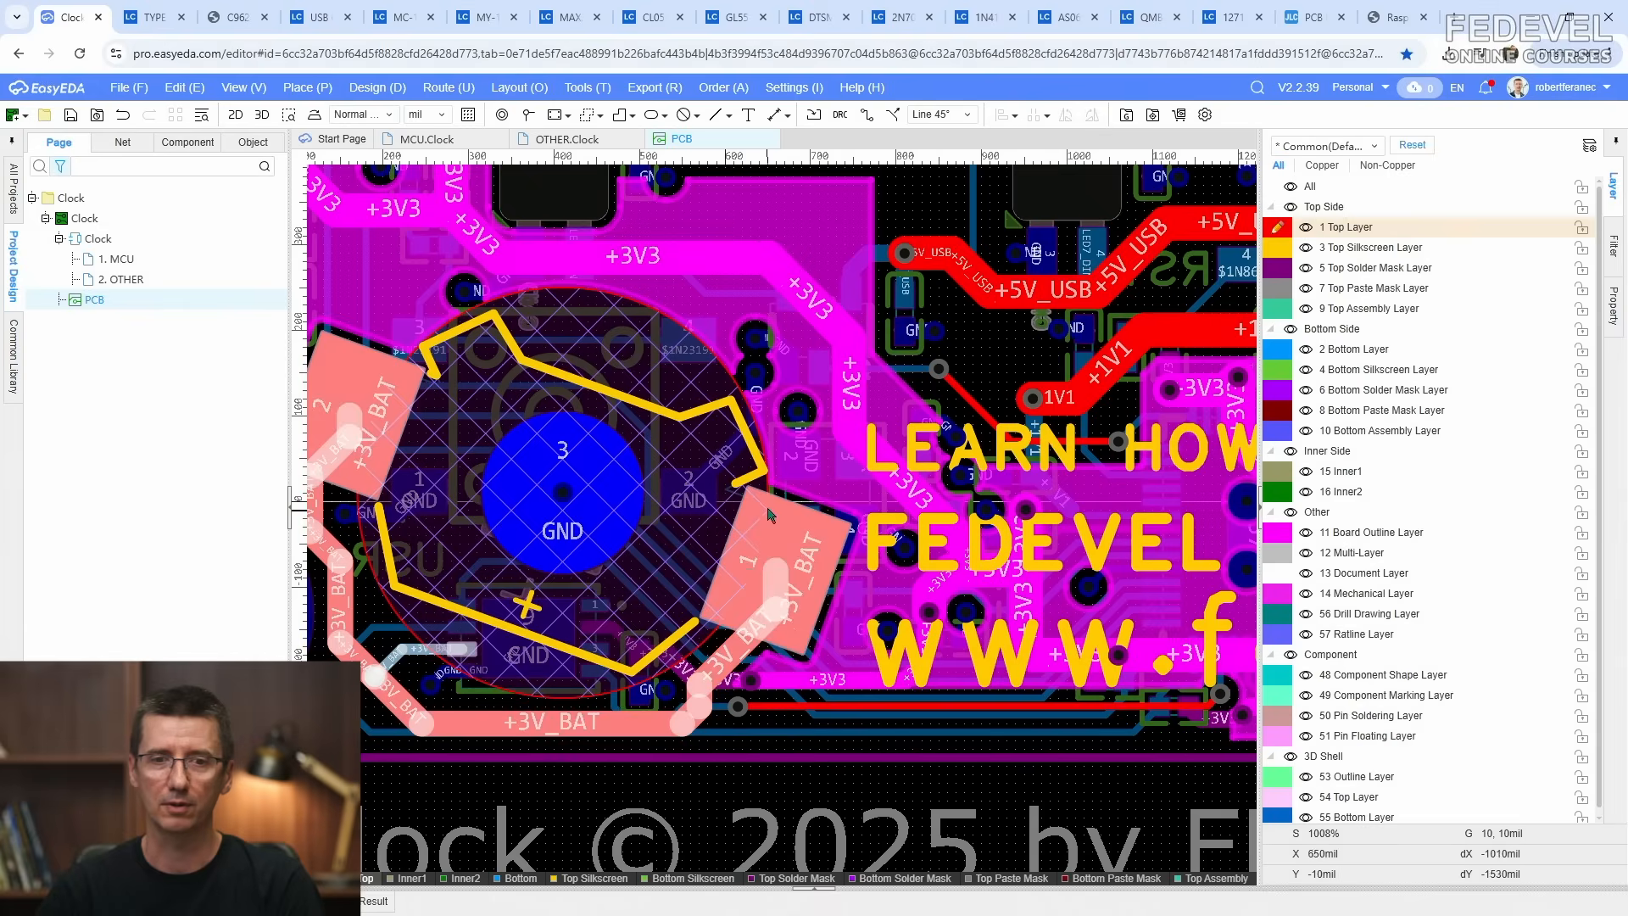
pyautogui.scroll(-1, 585, 449)
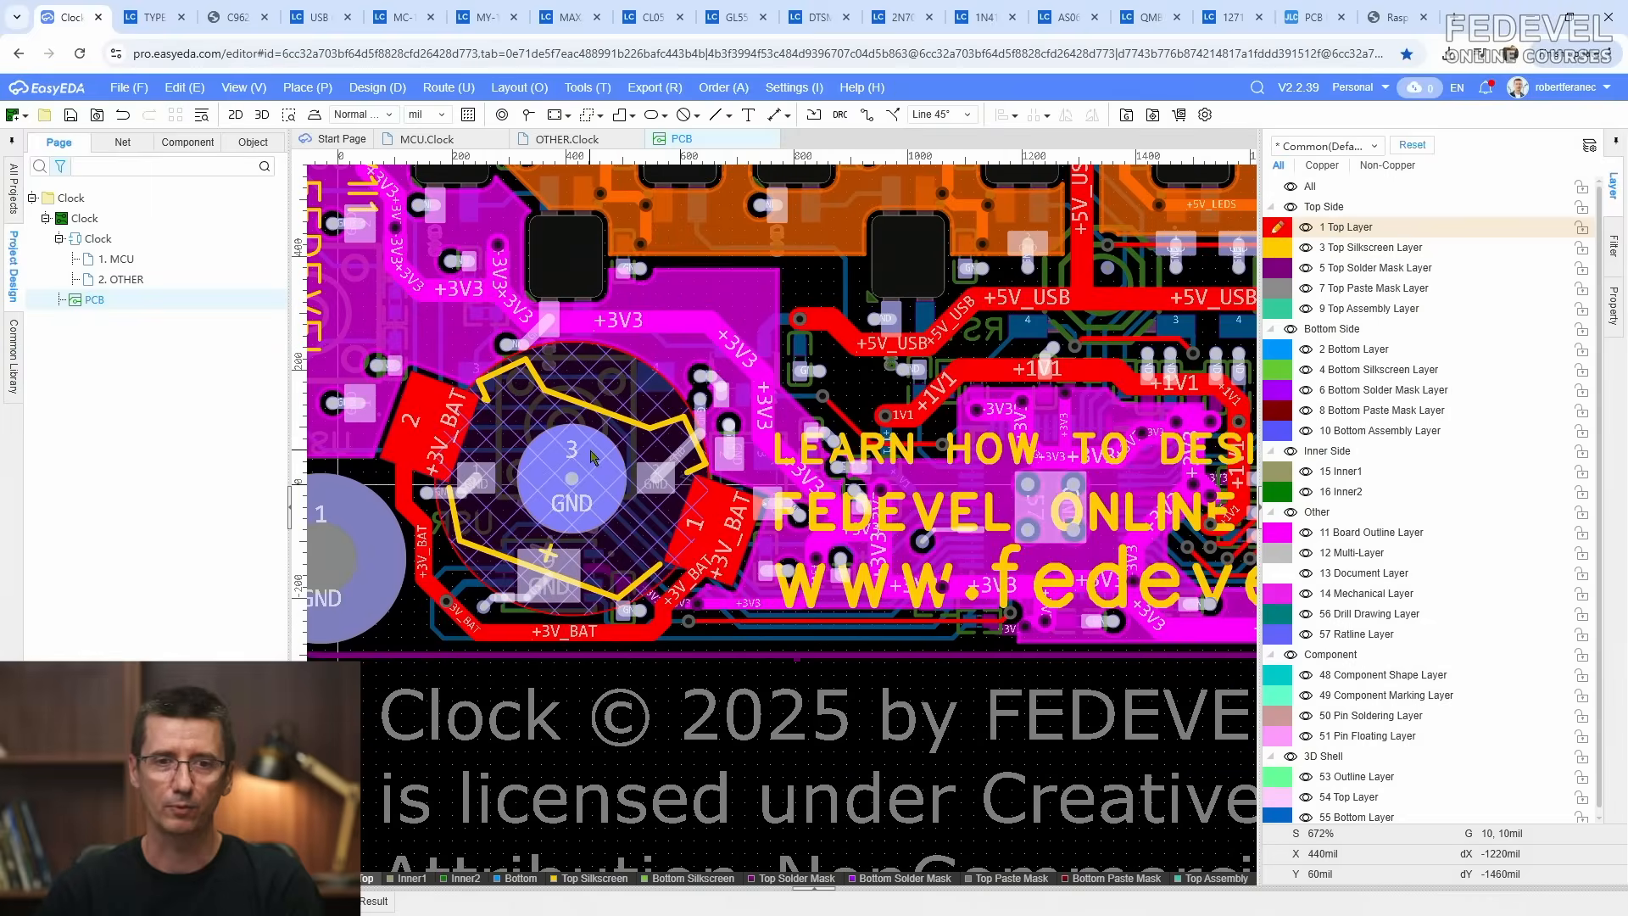
pyautogui.click(593, 371)
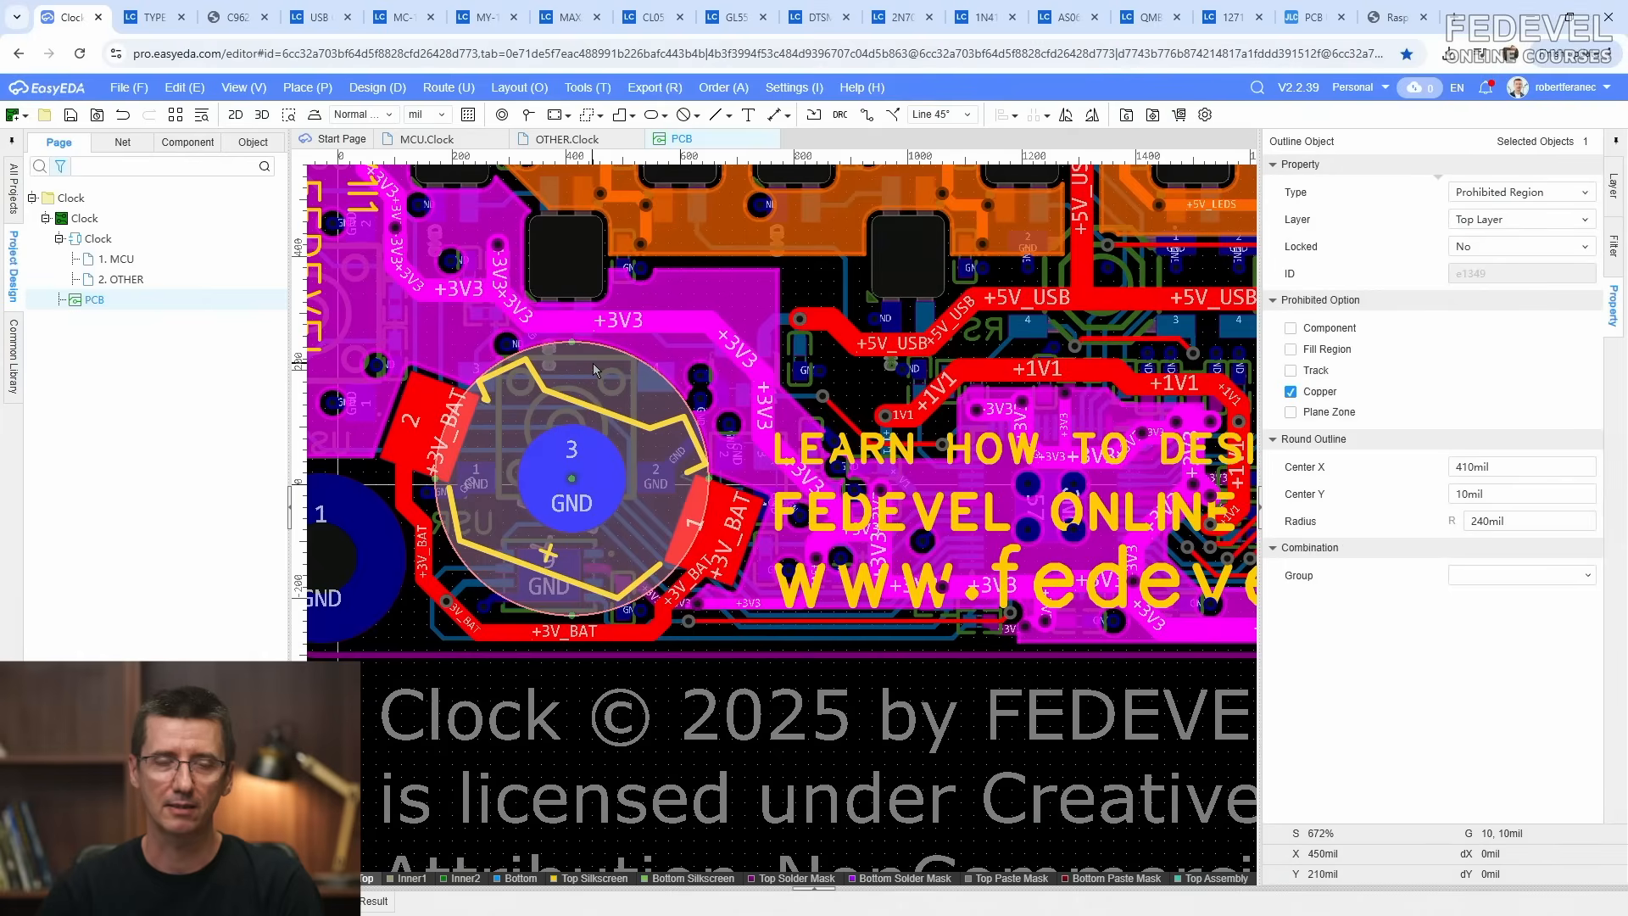
pyautogui.click(1612, 186)
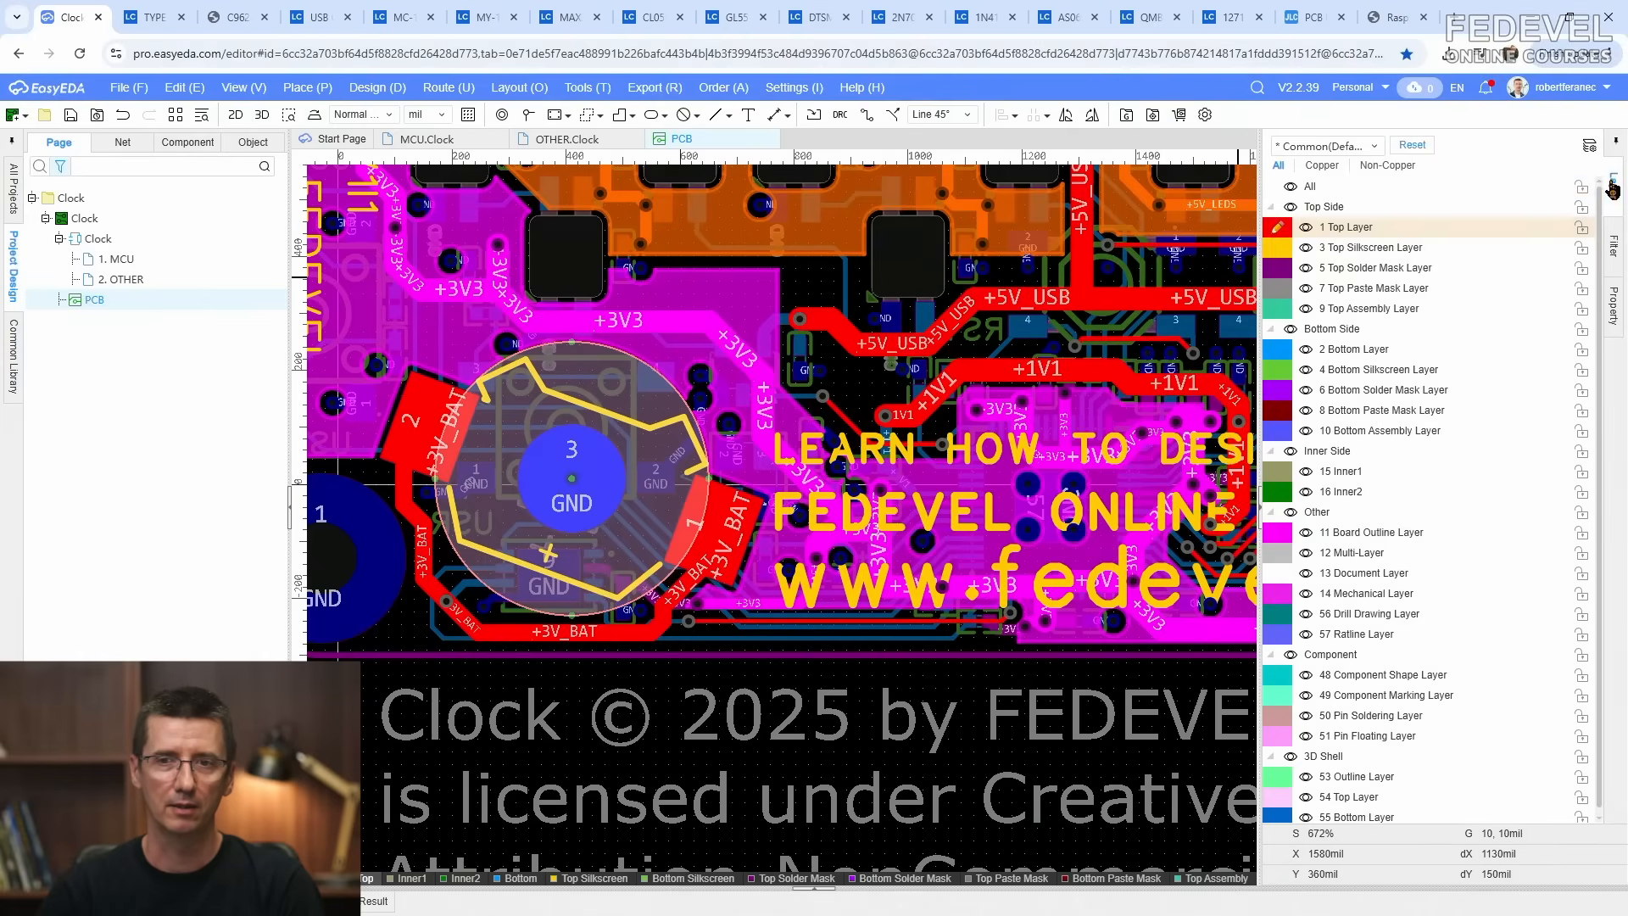
pyautogui.click(1310, 269)
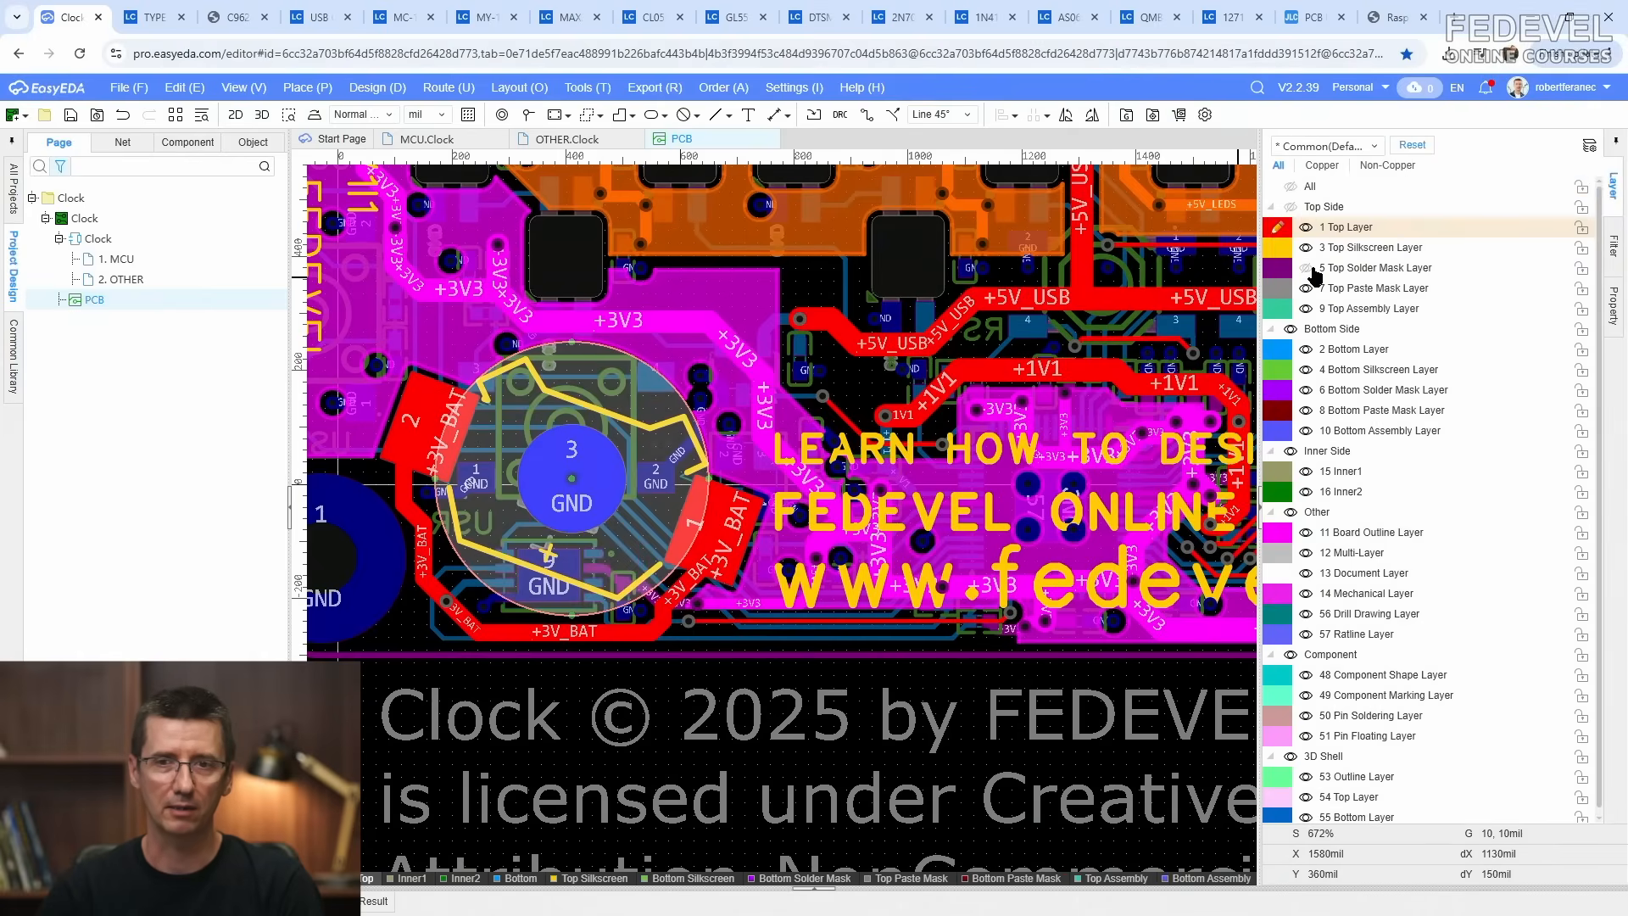
pyautogui.click(1290, 186)
pyautogui.click(1306, 268)
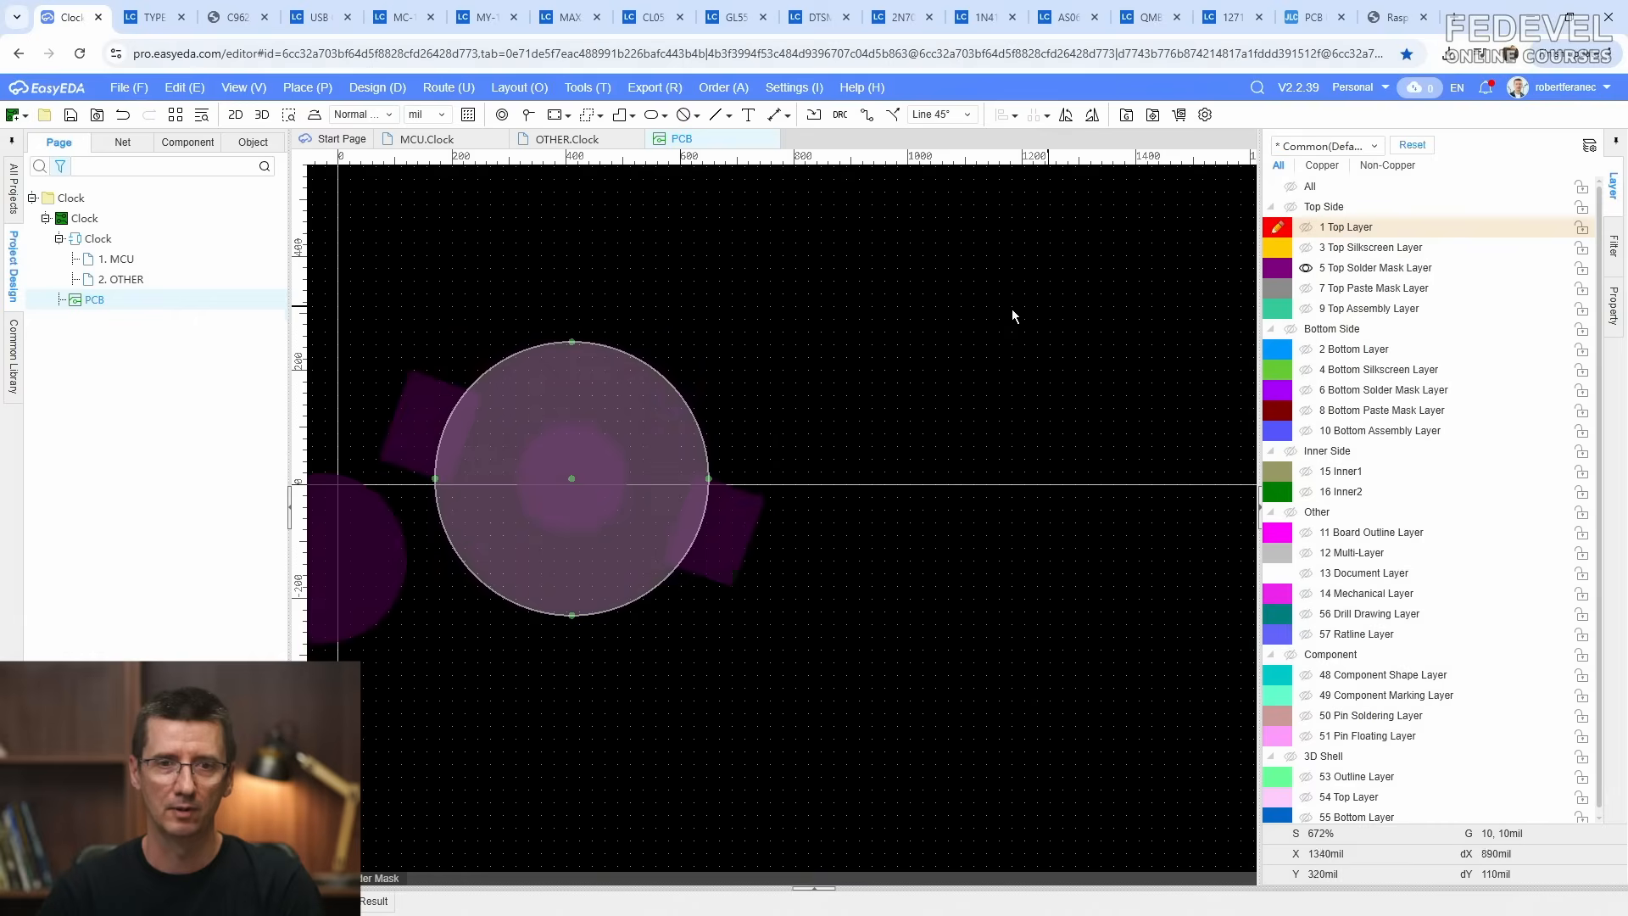
# Step: Unlock and delete the round solder mask fill region over the battery holder, and show all layers again
pyautogui.click(608, 414)
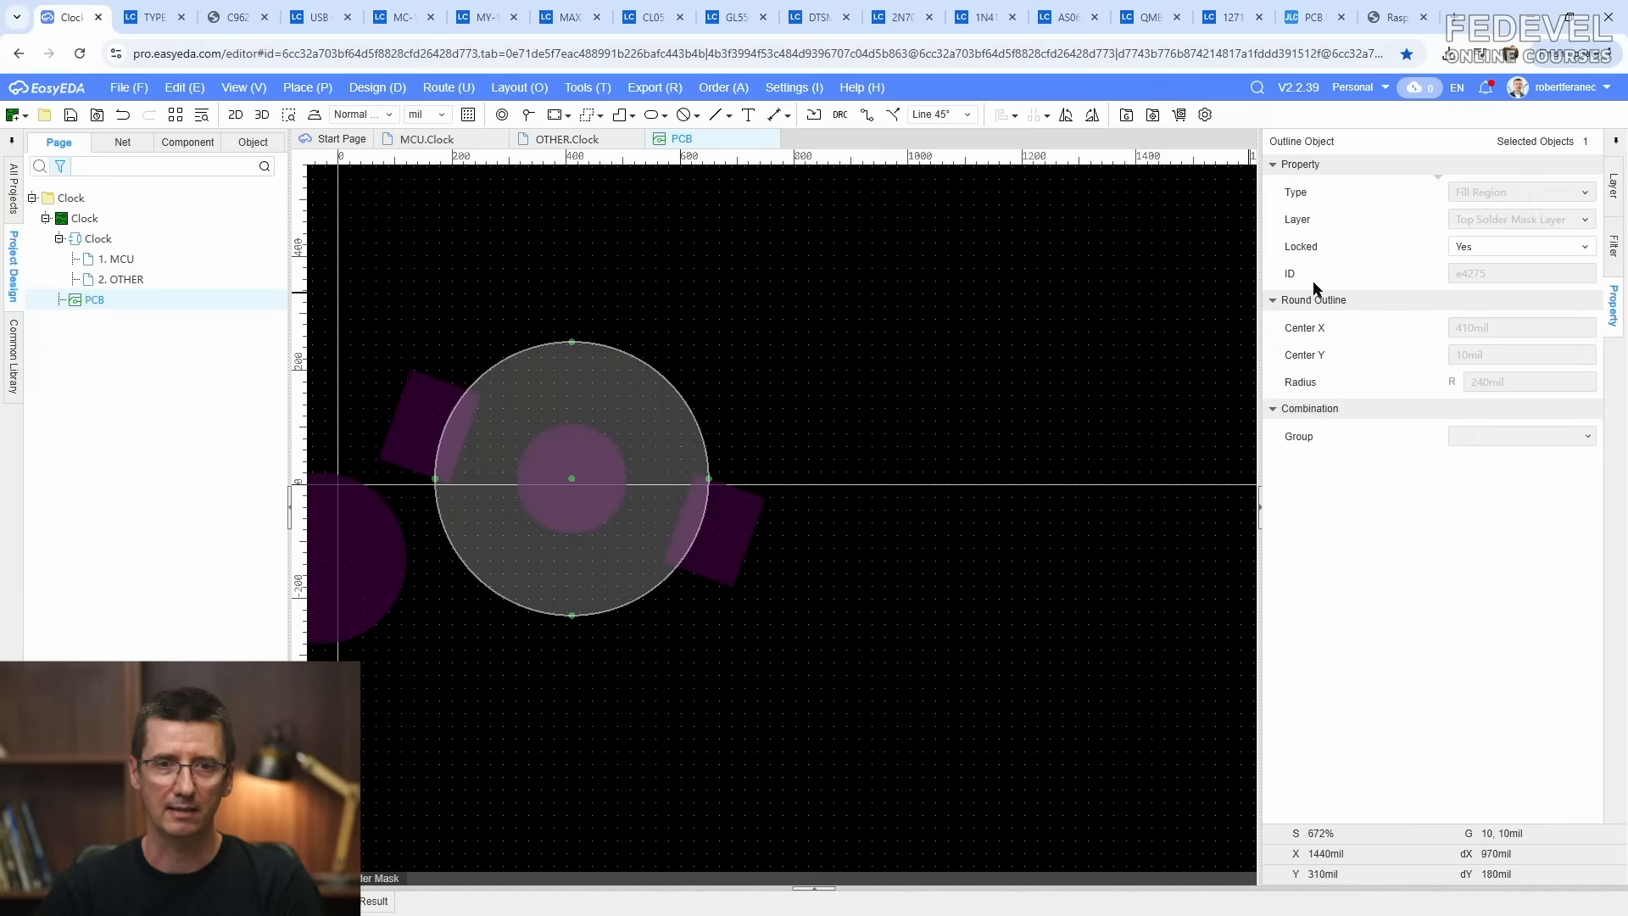
pyautogui.click(1518, 246)
pyautogui.click(1475, 285)
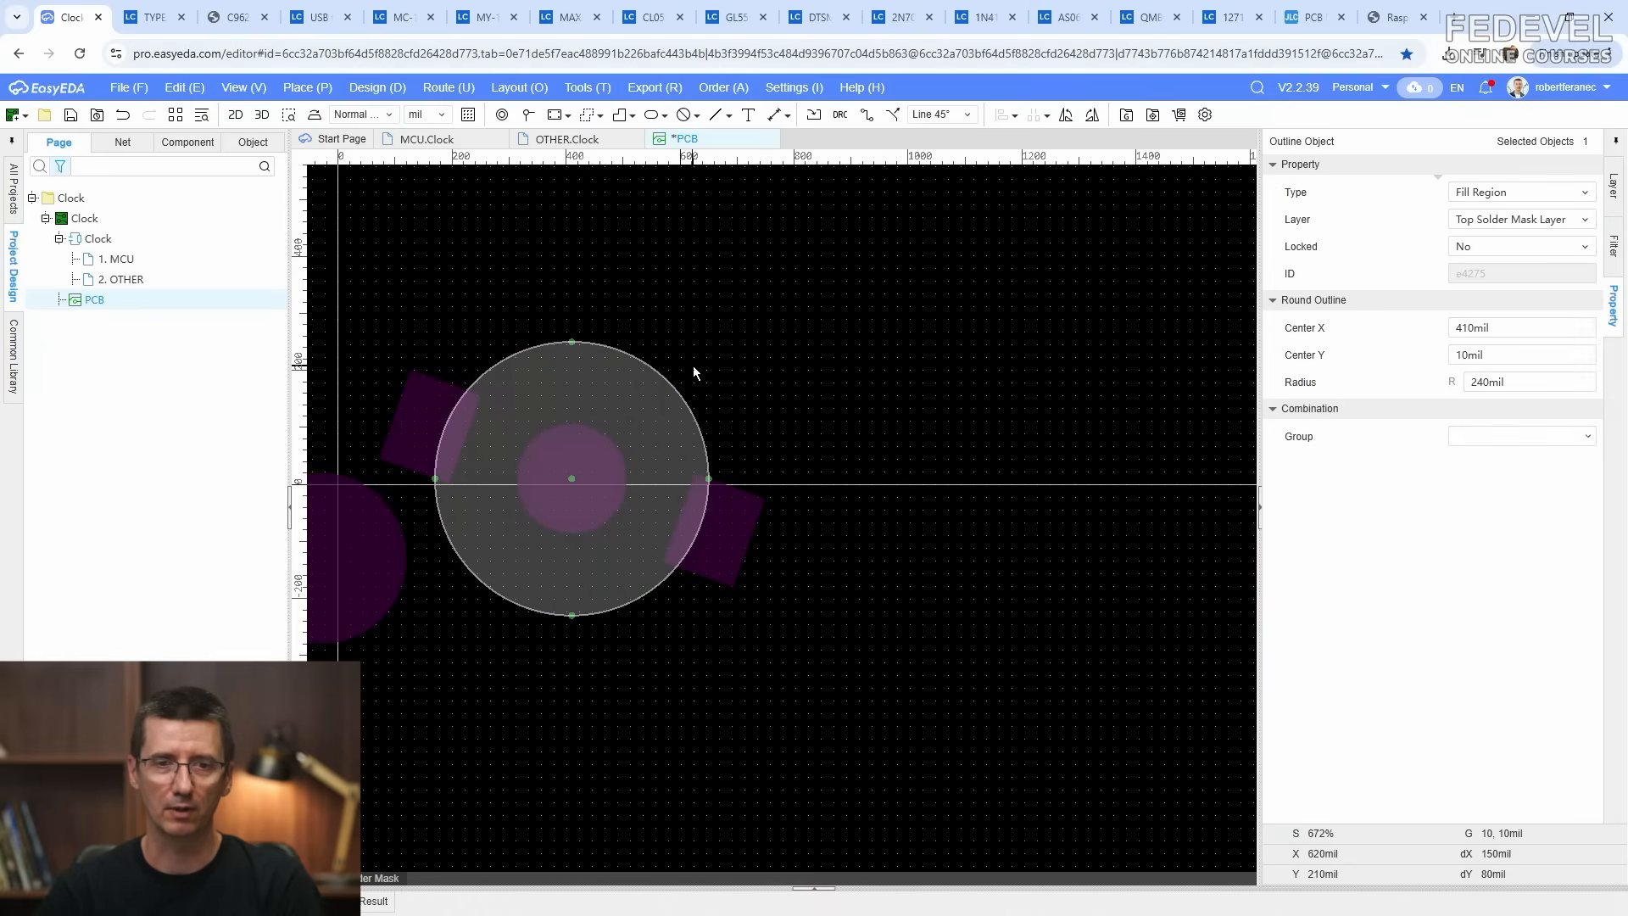
pyautogui.rightClick(651, 405)
pyautogui.click(684, 516)
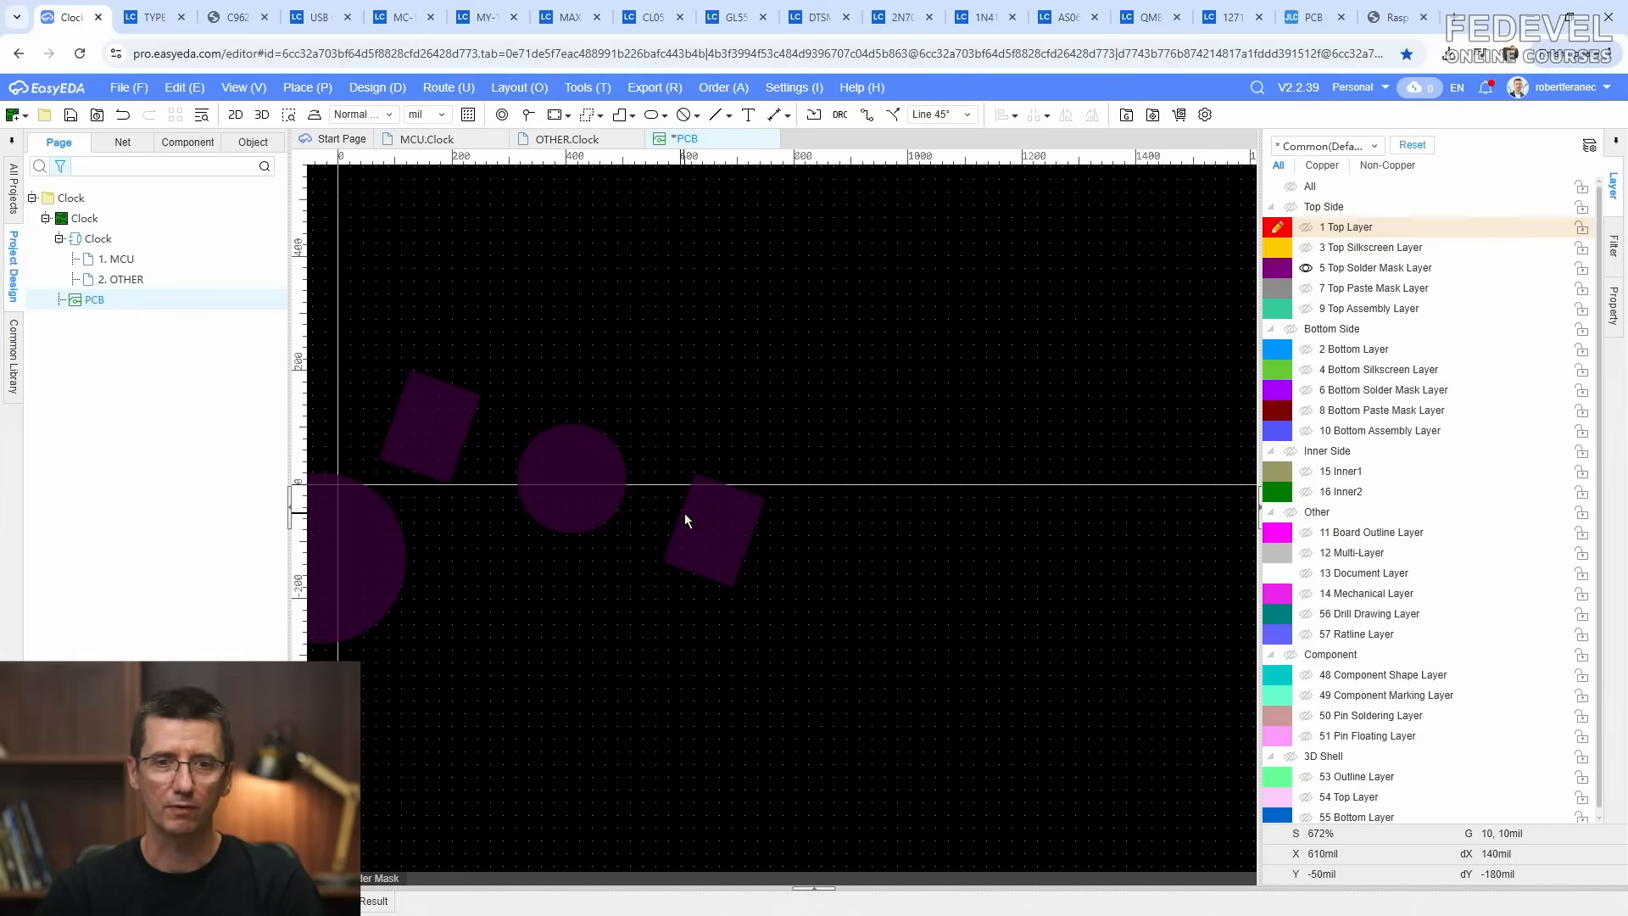
pyautogui.click(1290, 187)
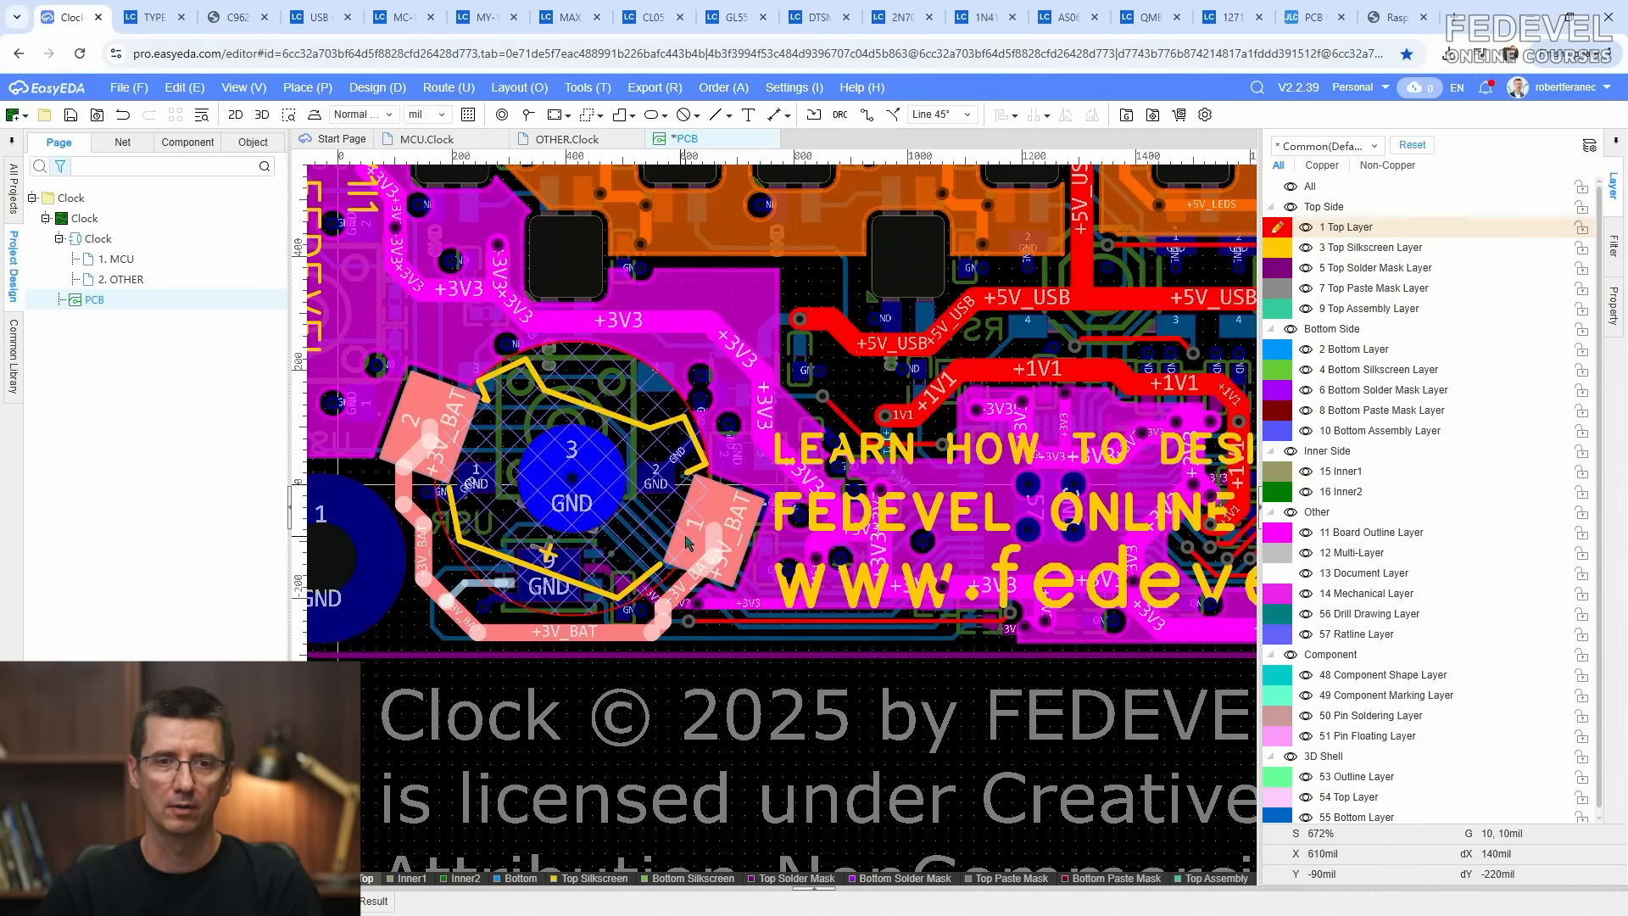
# Step: Copy the supplier part number of battery holder U107 from the MCU schematic and open the component library
pyautogui.click(424, 139)
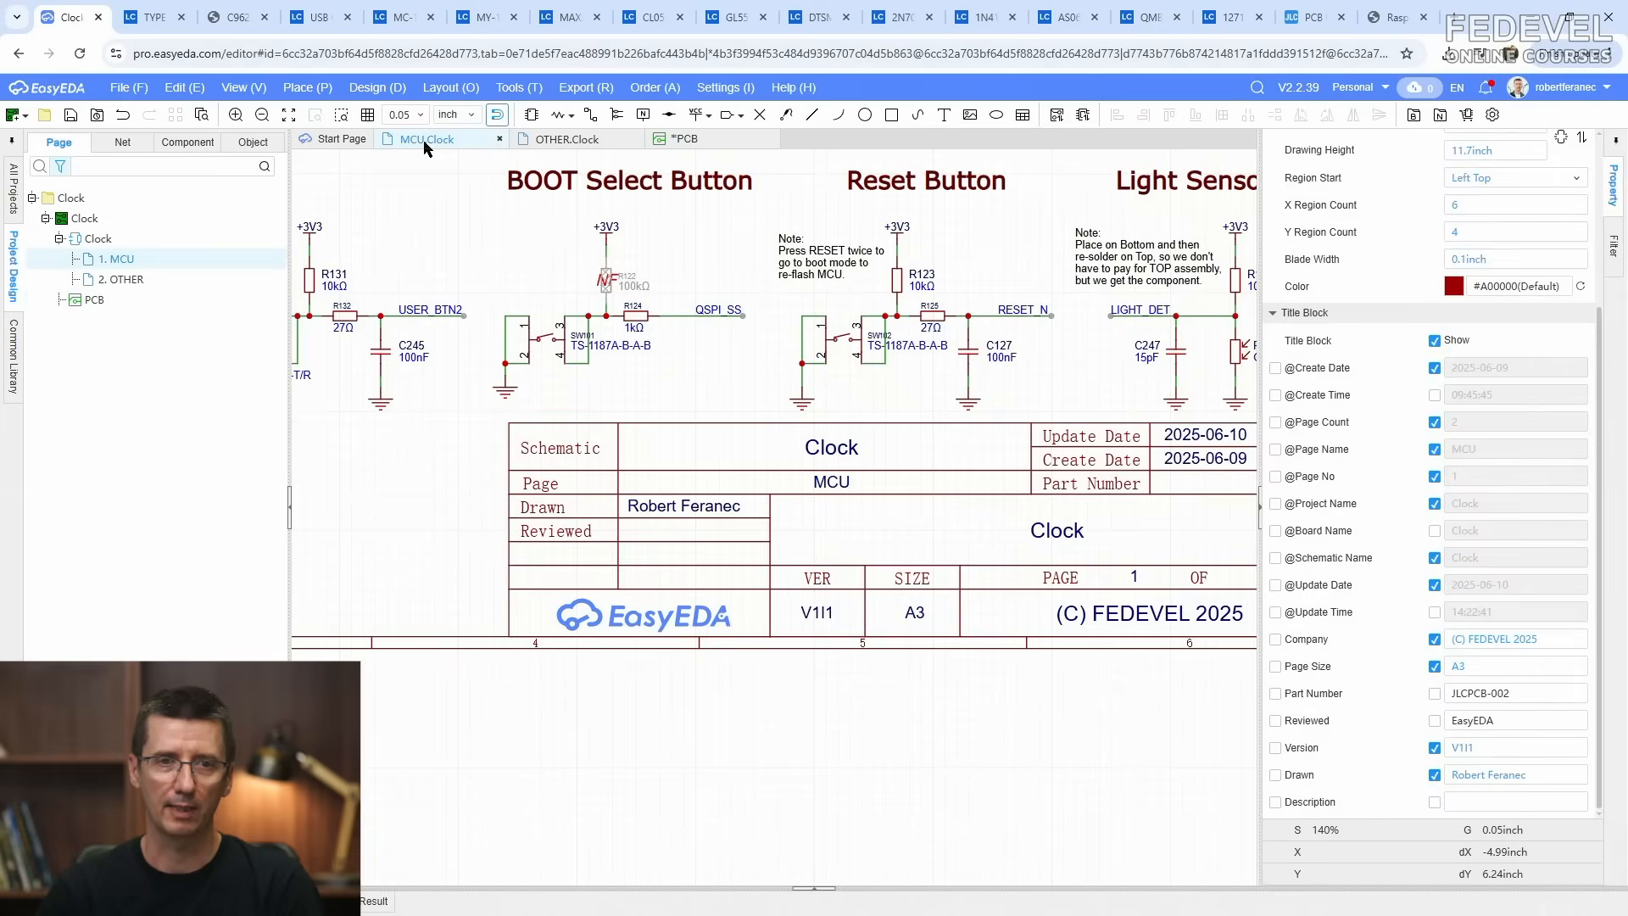
pyautogui.scroll(8, 411, 490)
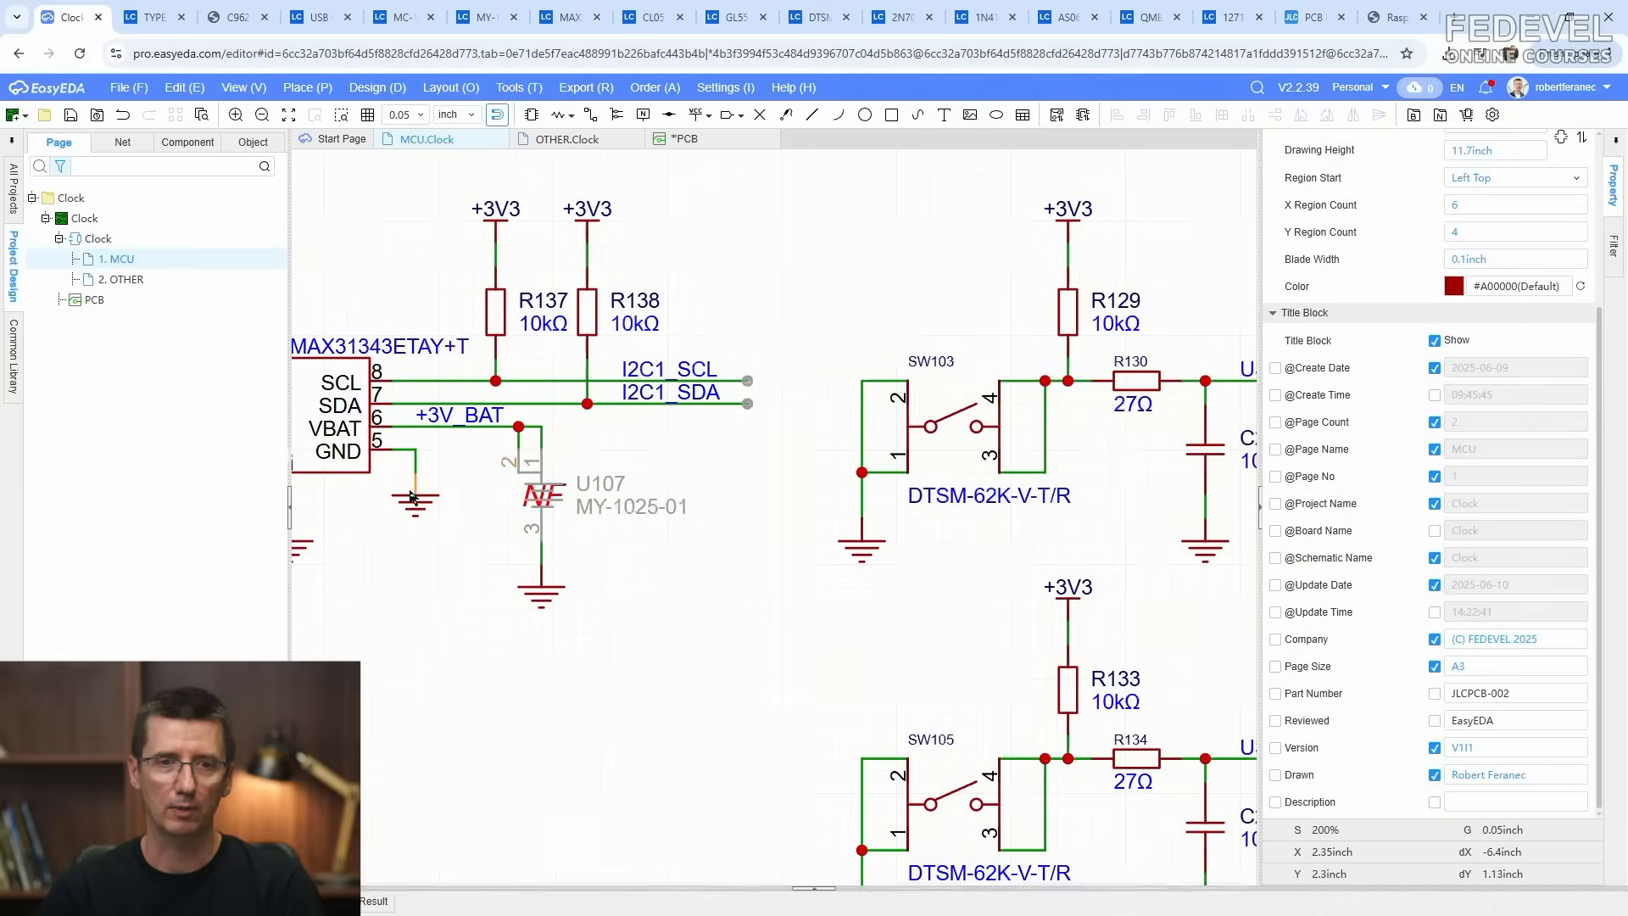
pyautogui.click(547, 485)
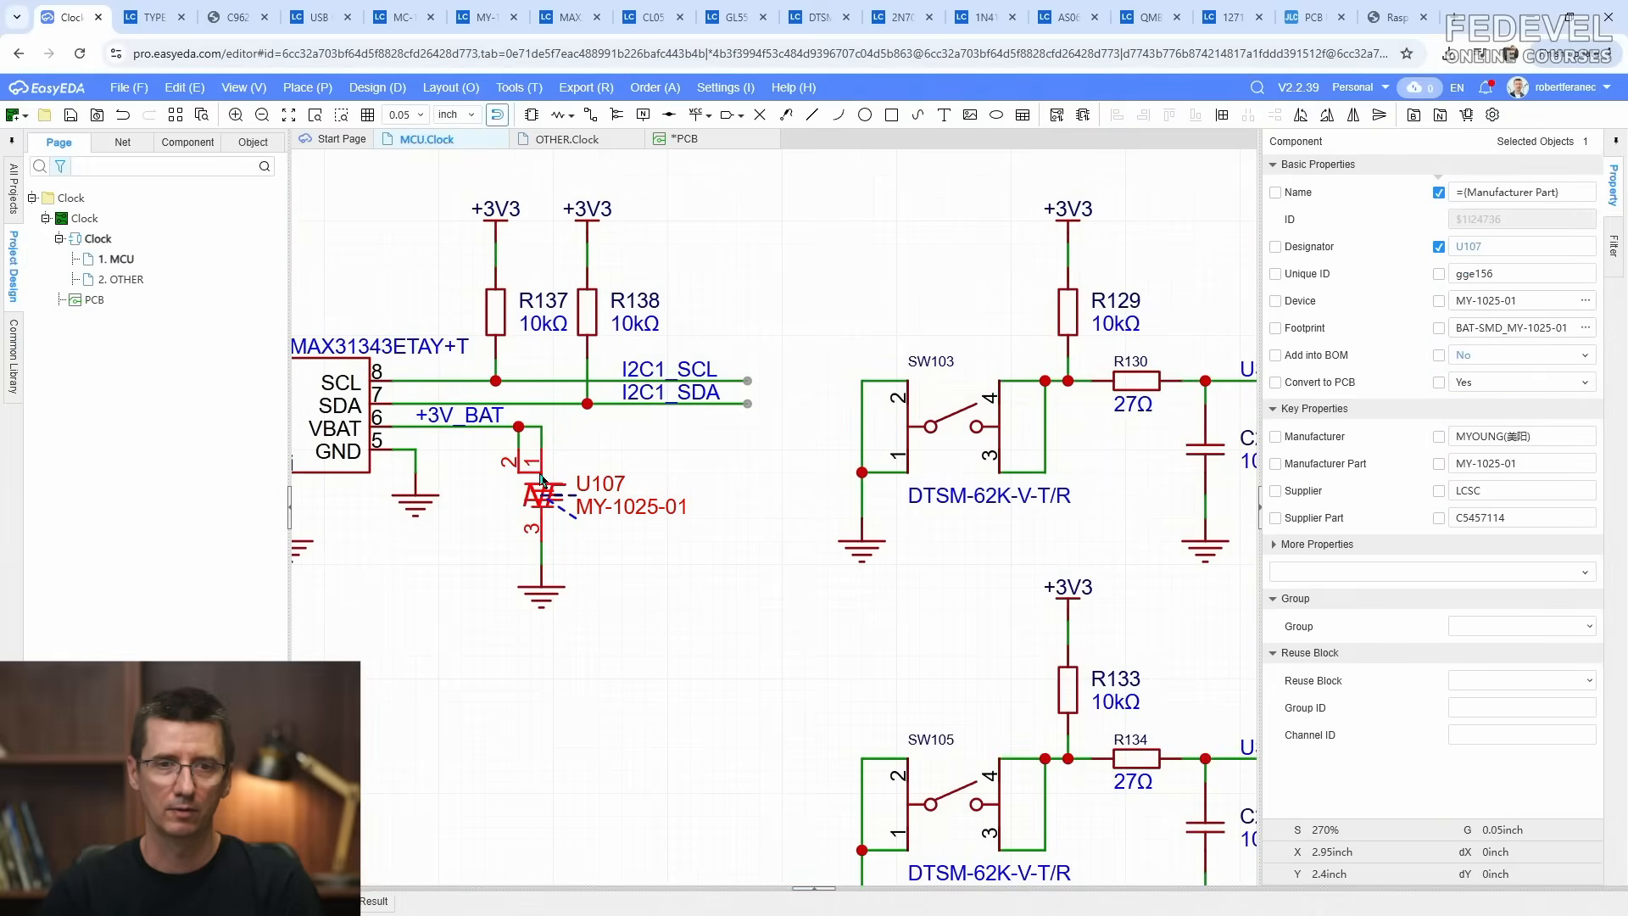
pyautogui.doubleClick(1484, 518)
pyautogui.hotkey('ctrl', 'c')
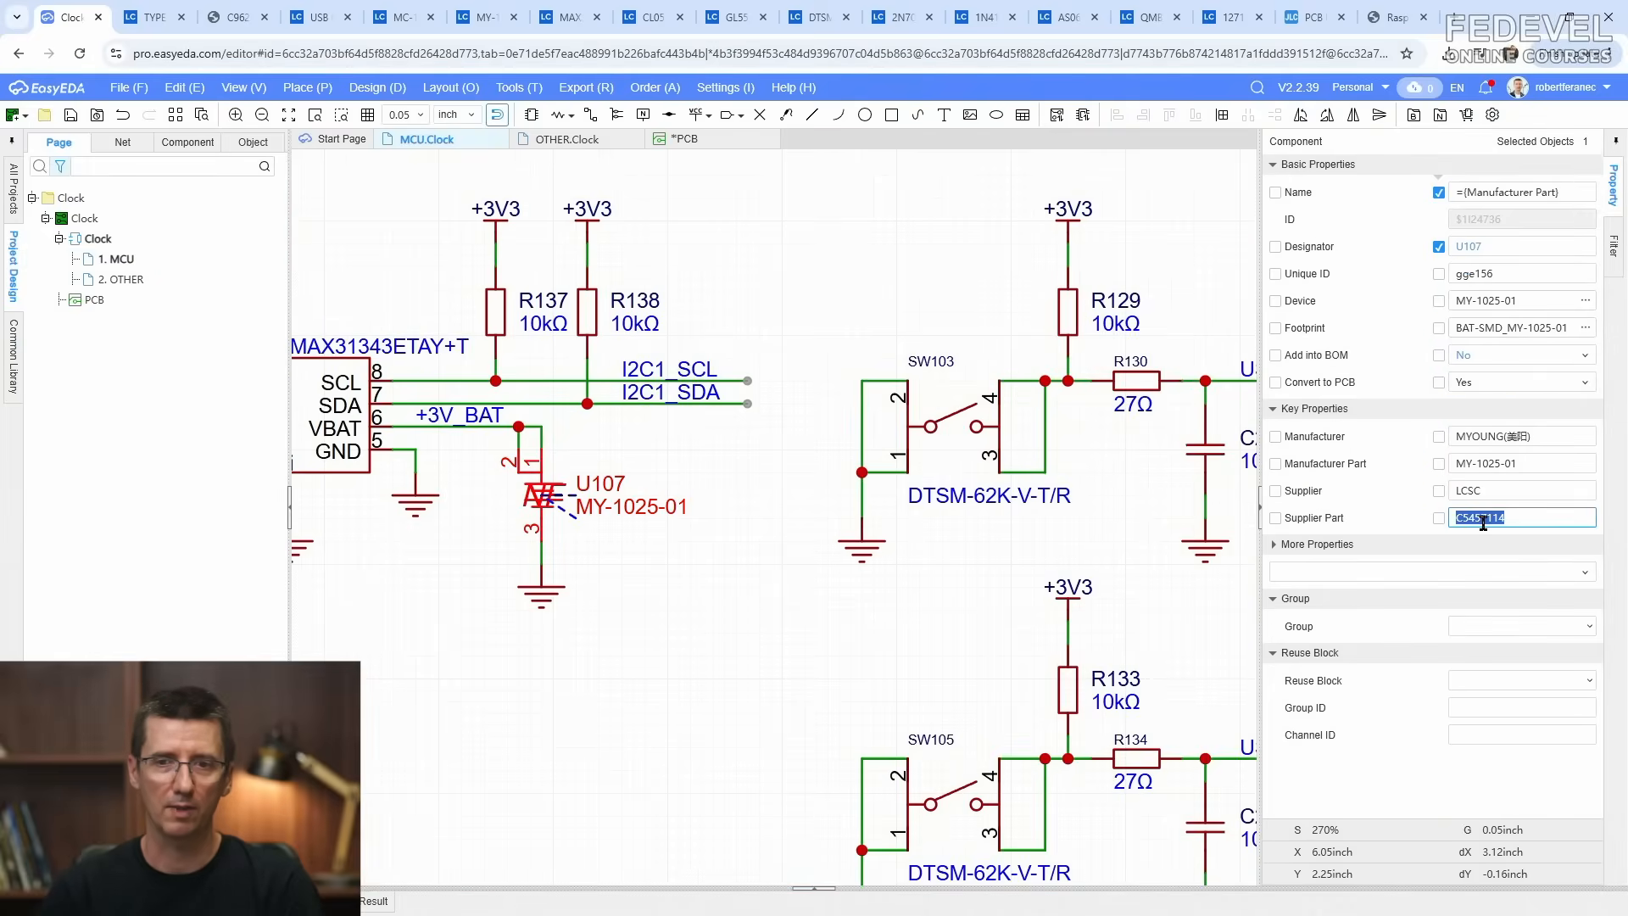
pyautogui.rightClick(1484, 518)
pyautogui.click(1322, 198)
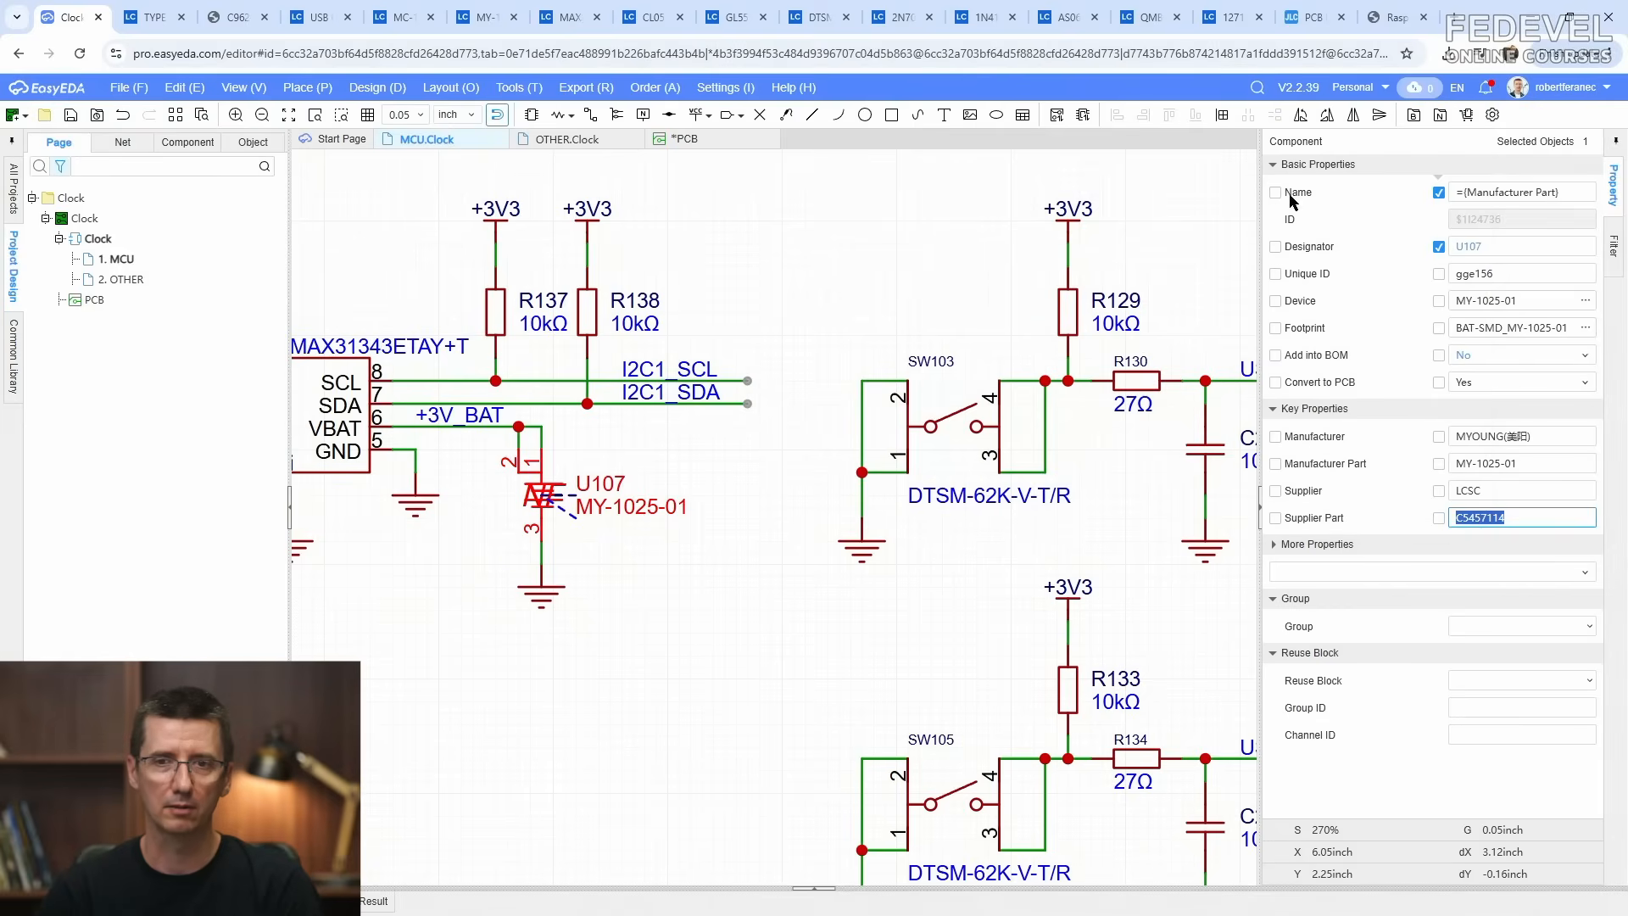
pyautogui.click(59, 901)
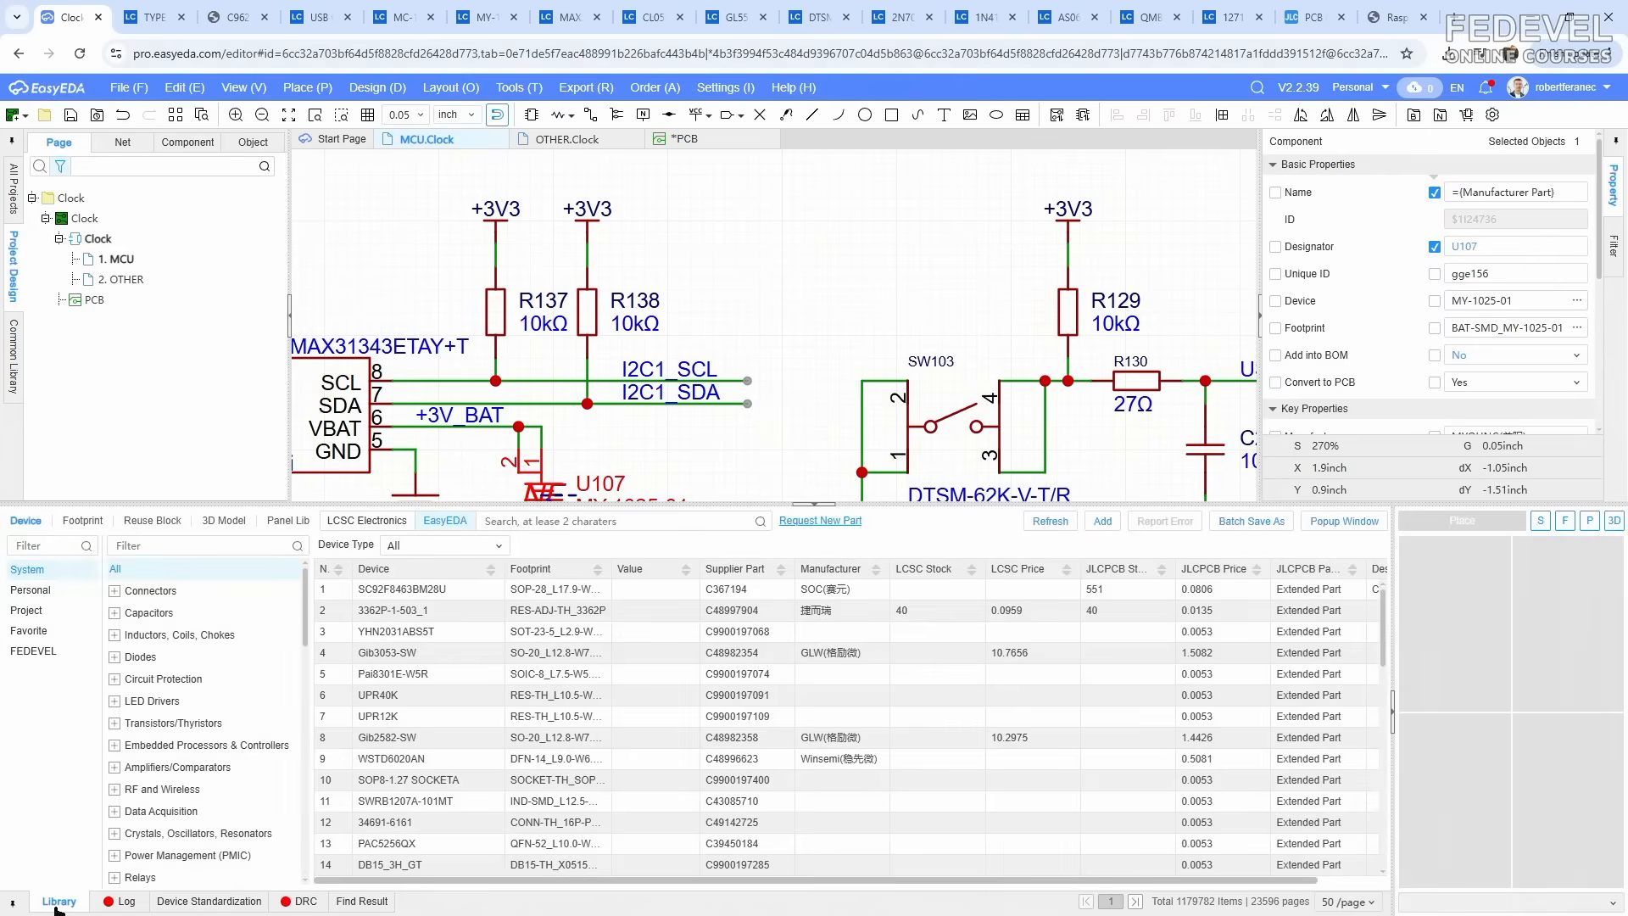
# Step: Search the component library for the copied supplier part number C5457114
pyautogui.click(599, 521)
pyautogui.rightClick(600, 523)
pyautogui.click(659, 334)
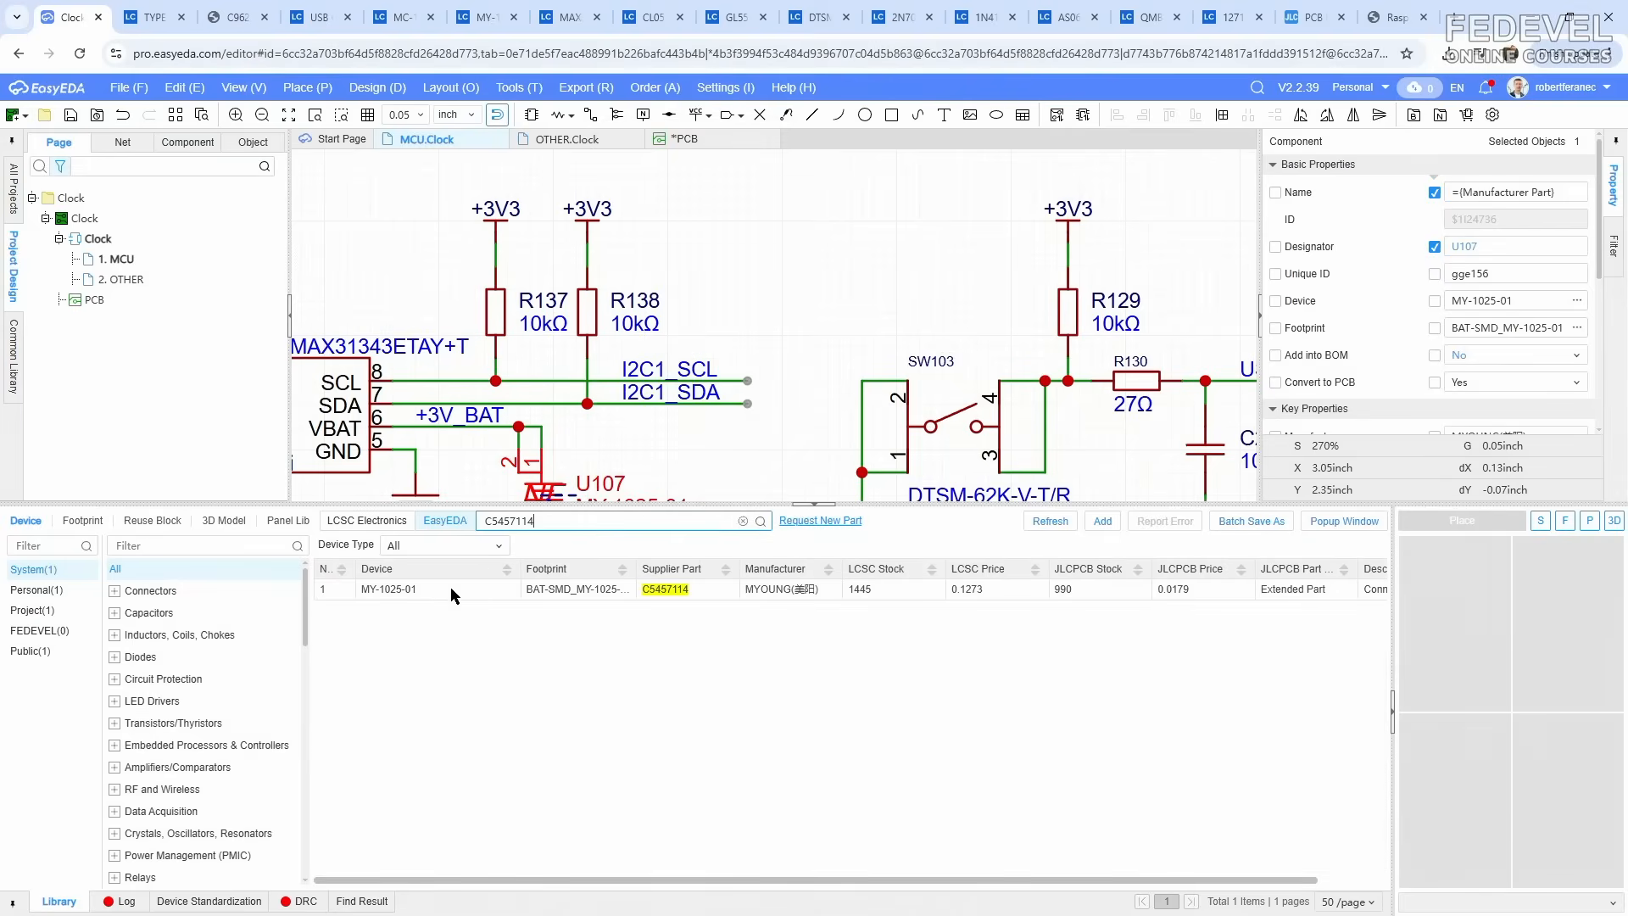
# Step: Save the found battery holder to the Personal library as MY-1025-01-RF, creating a new, automatically renamed footprint
pyautogui.click(451, 586)
pyautogui.rightClick(450, 587)
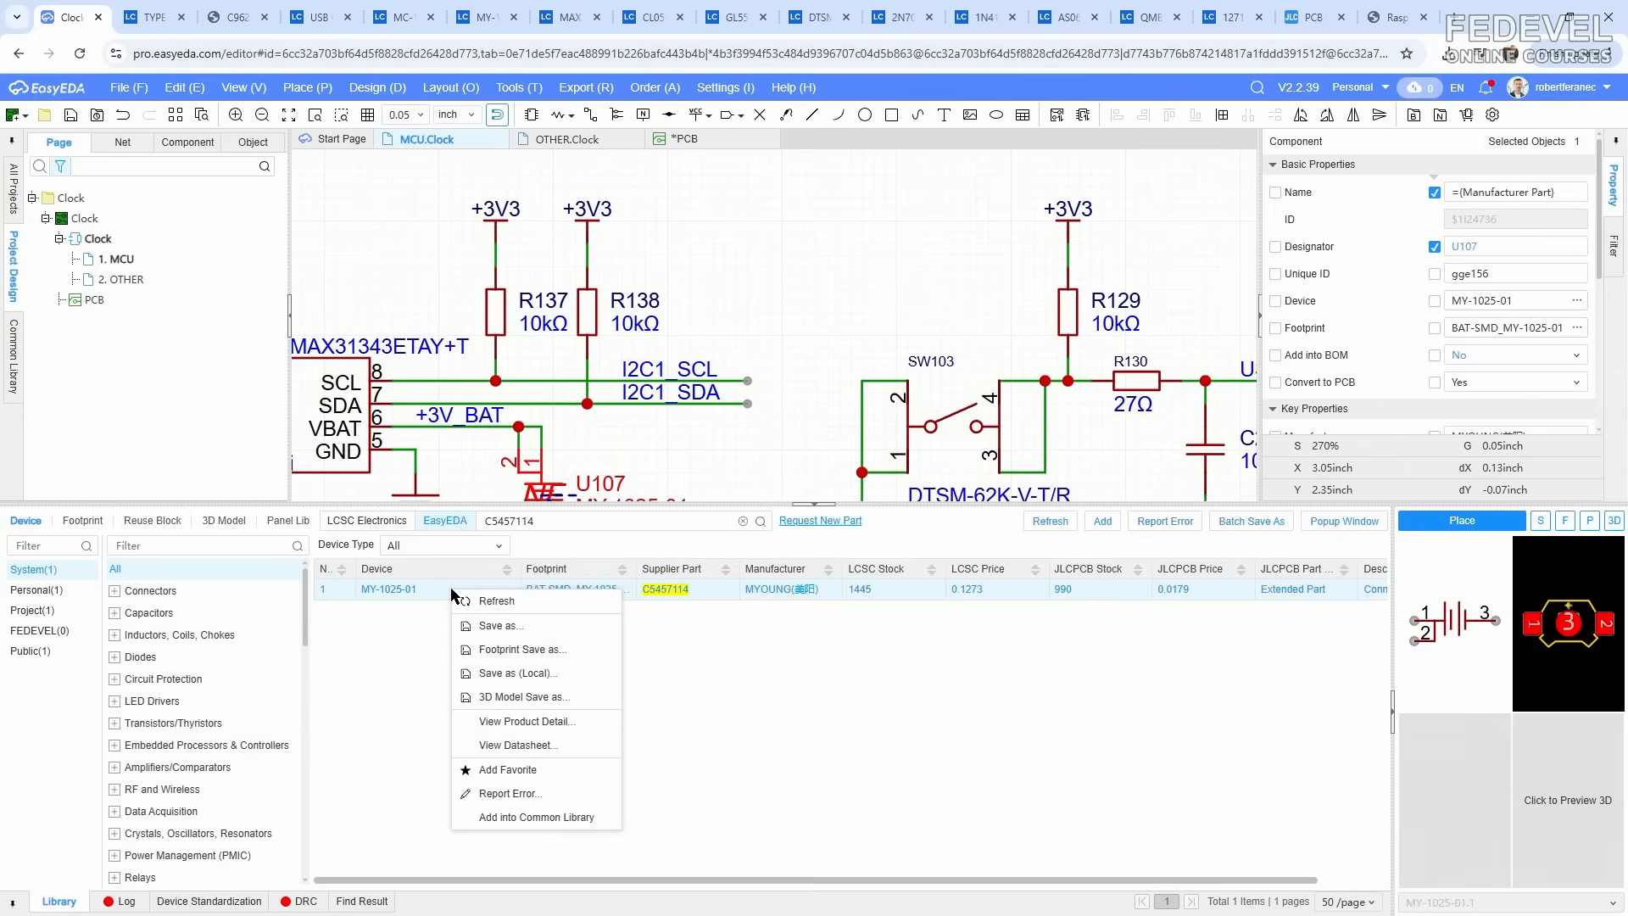
pyautogui.click(490, 628)
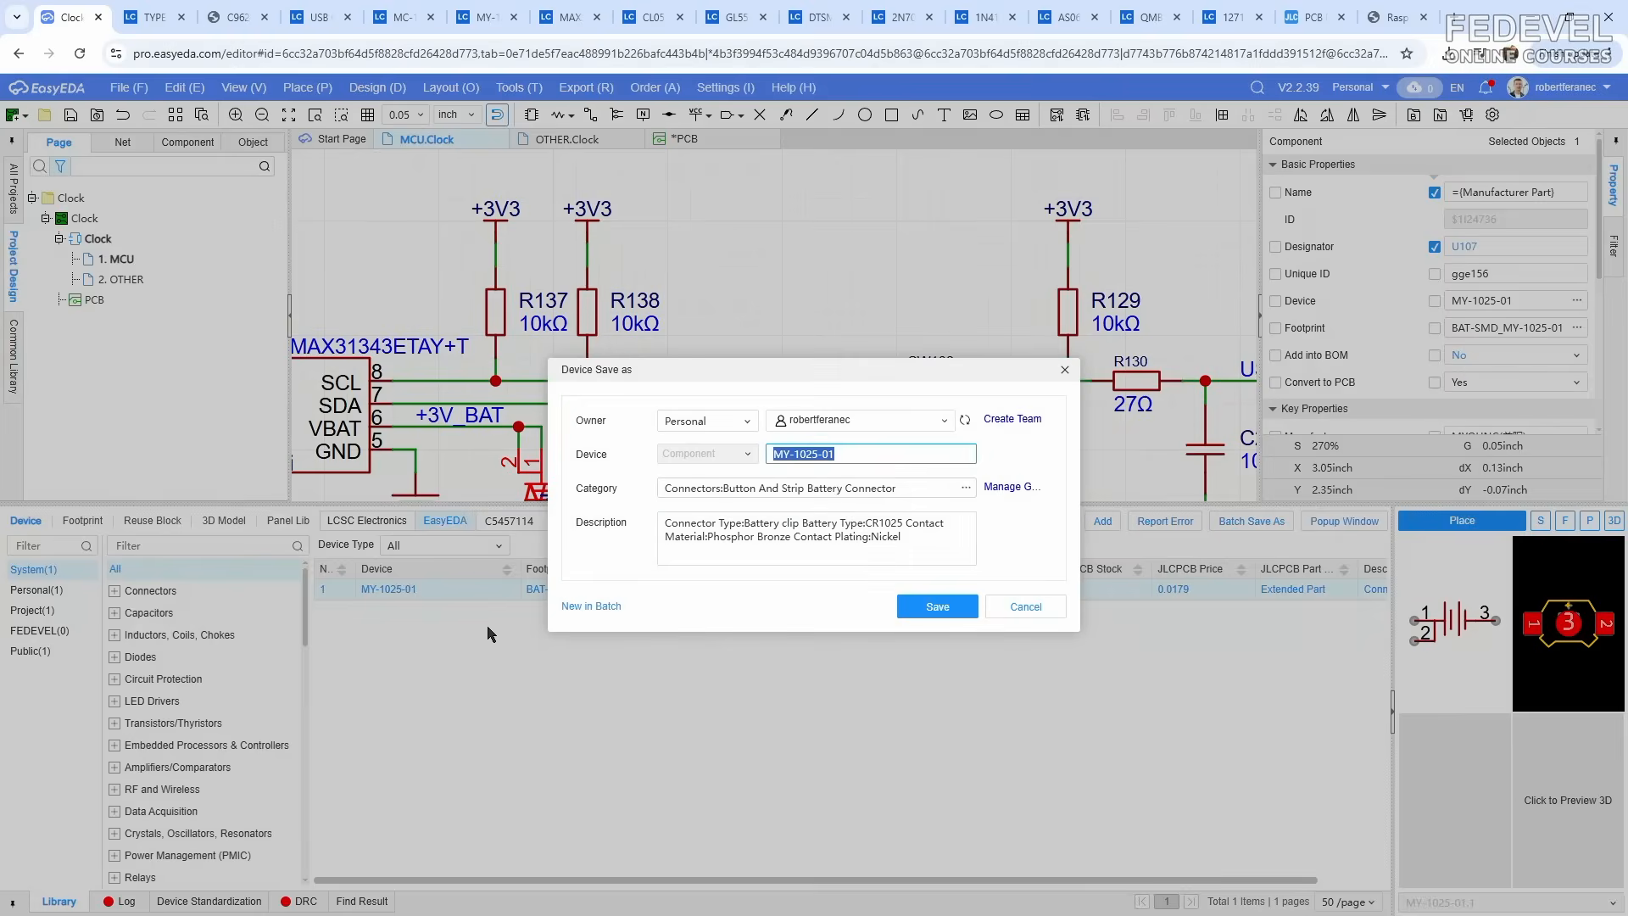
pyautogui.click(864, 453)
pyautogui.click(941, 609)
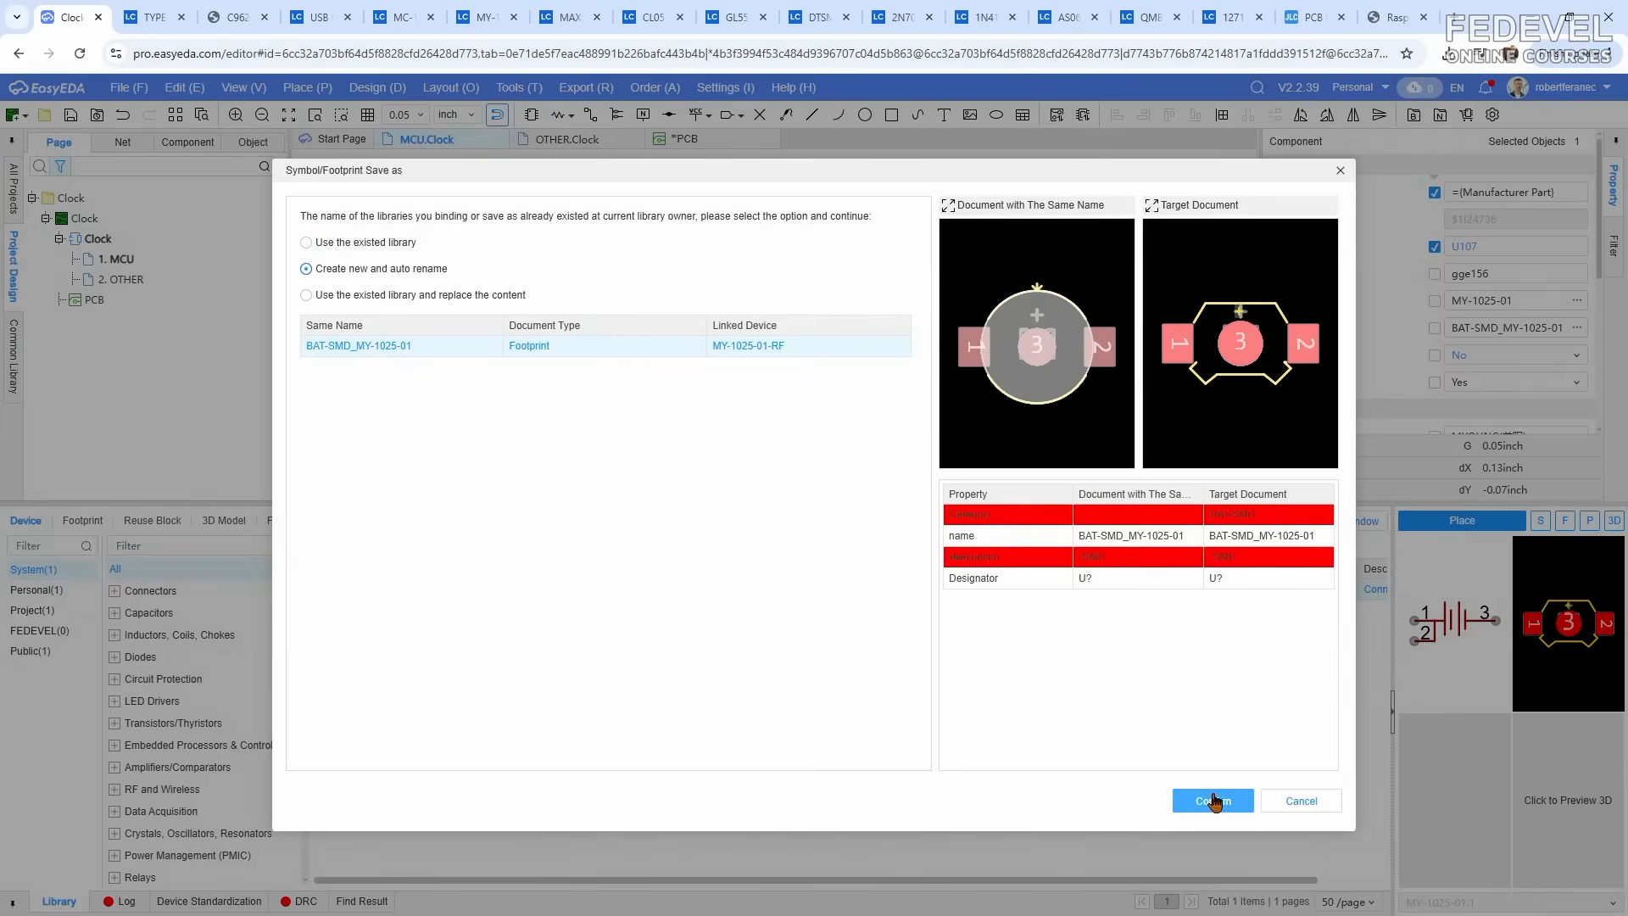
pyautogui.click(1213, 801)
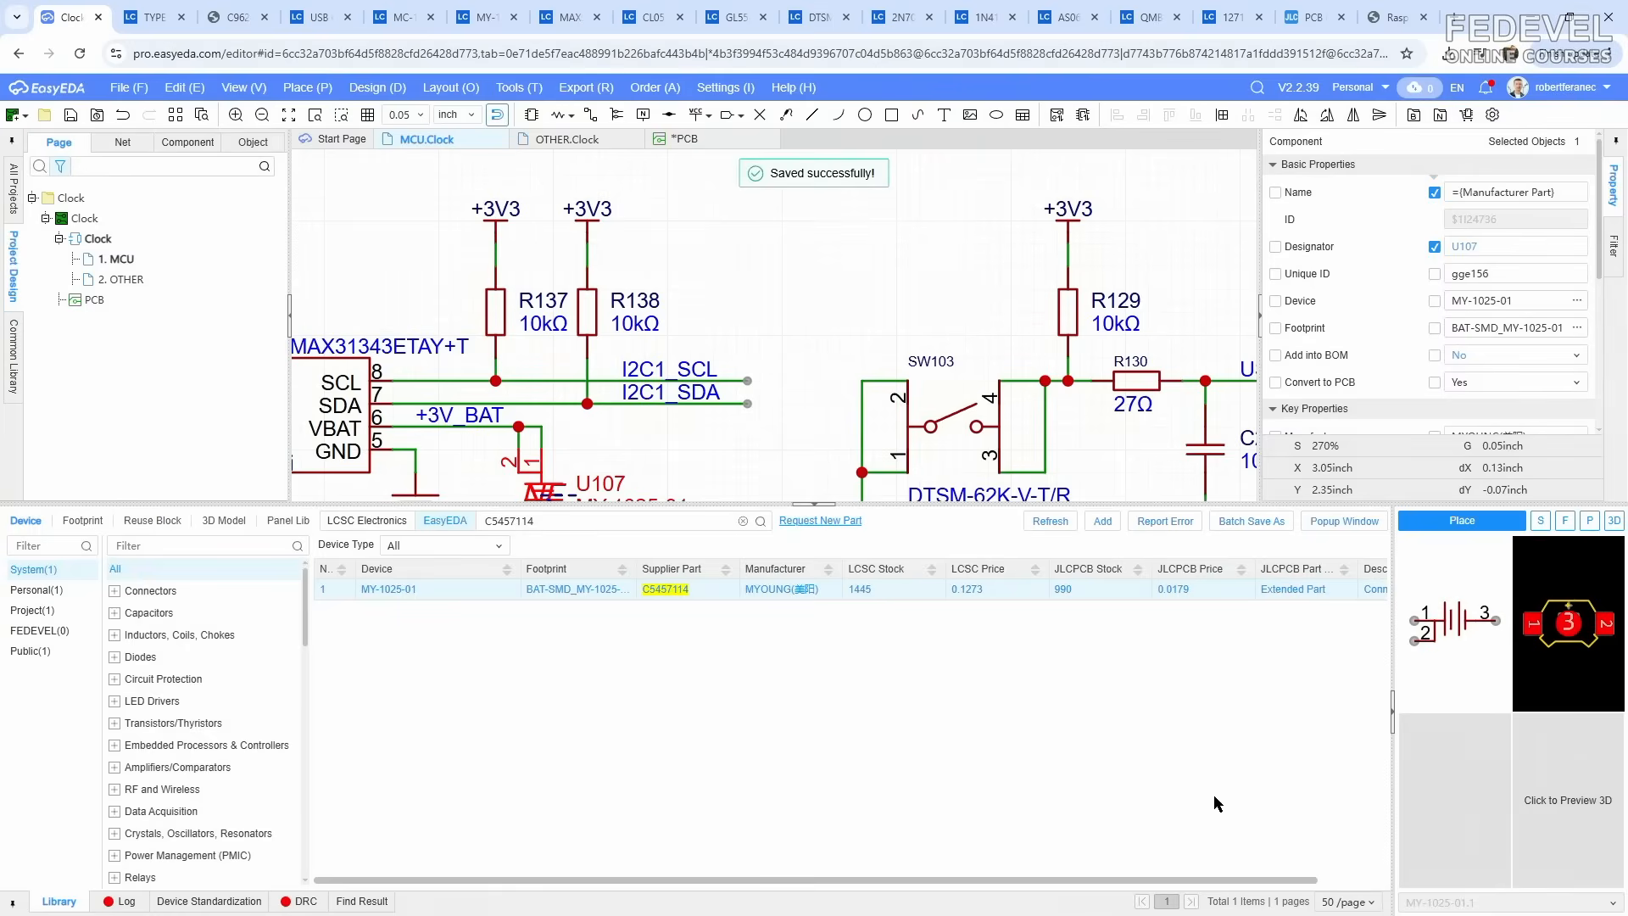
# Step: Open the footprint of MY-1025-01-RF from the Personal library for editing
pyautogui.click(38, 611)
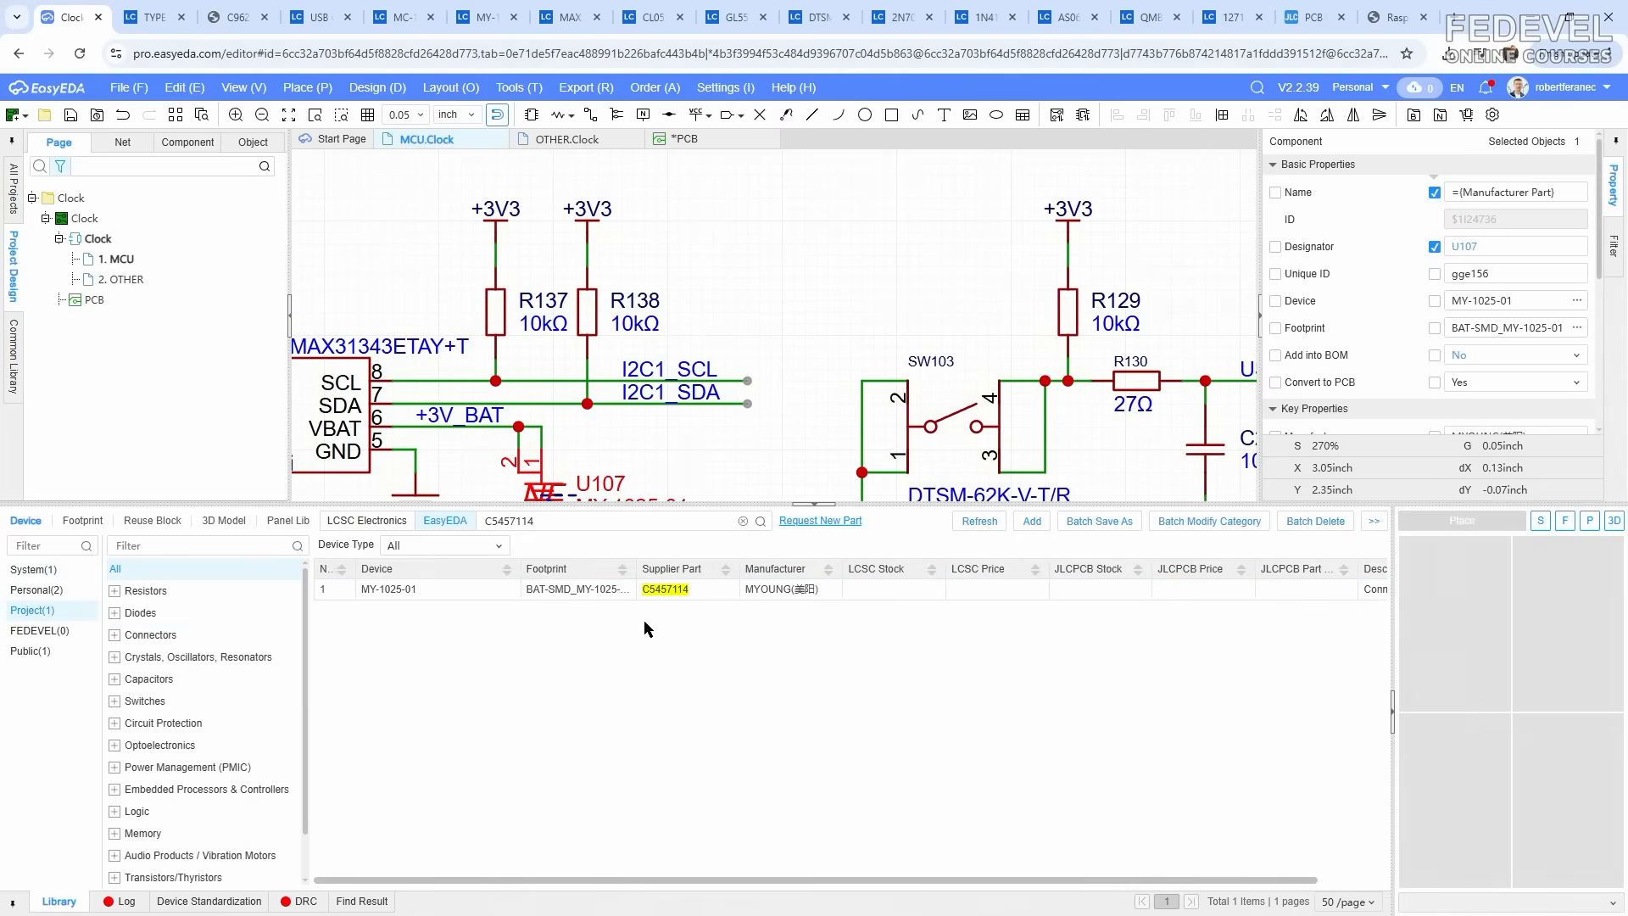
pyautogui.click(59, 589)
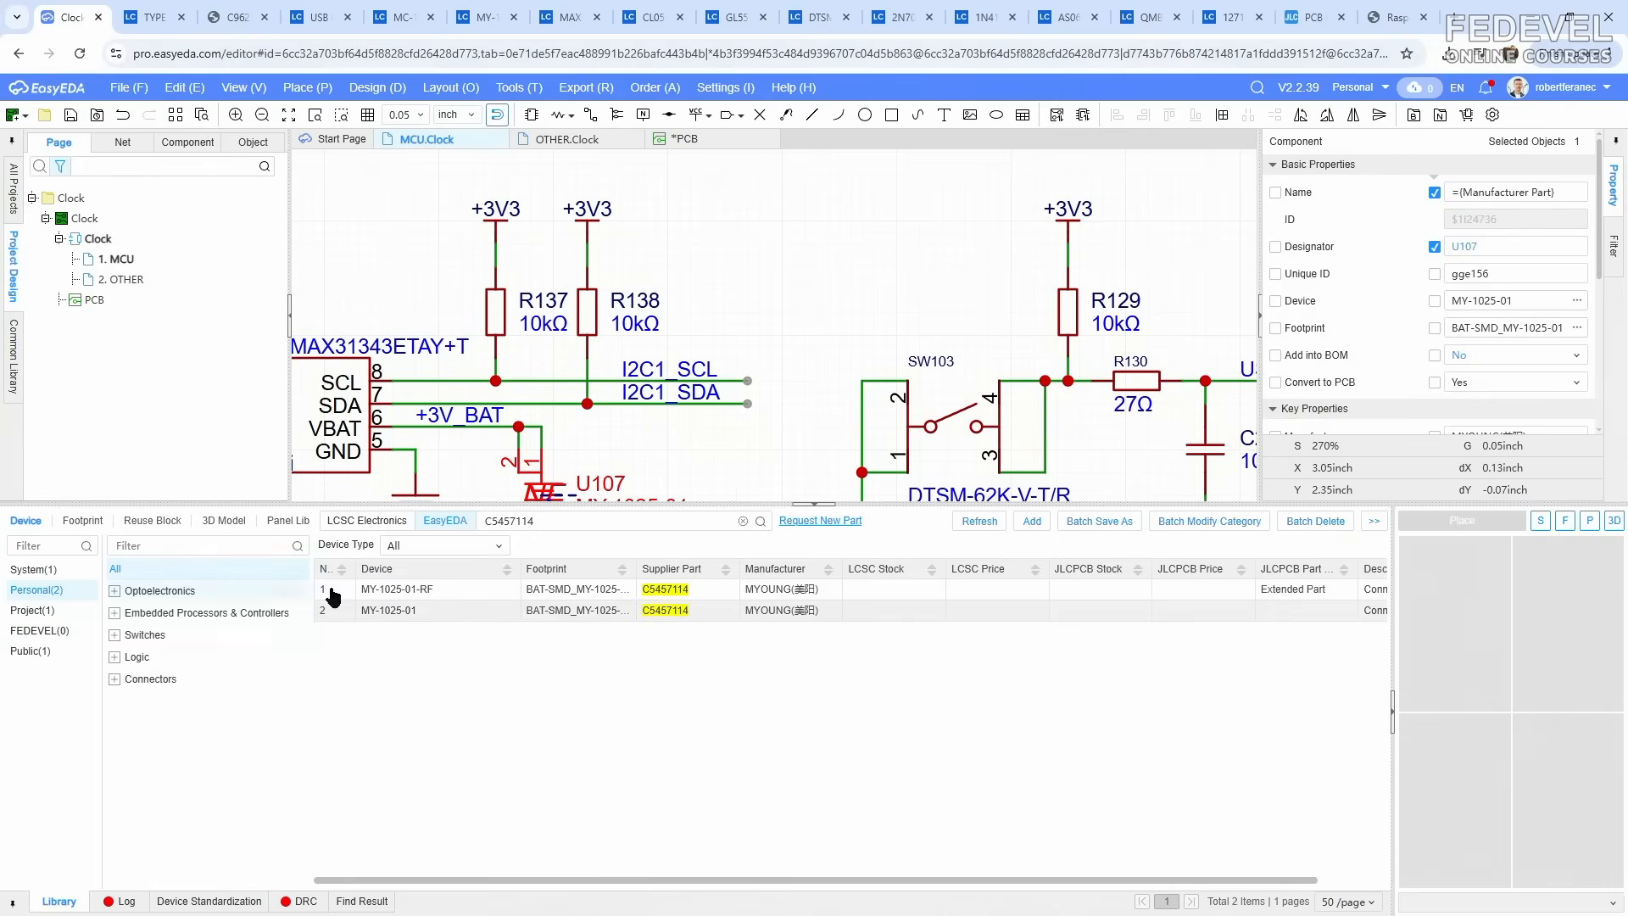
pyautogui.click(395, 594)
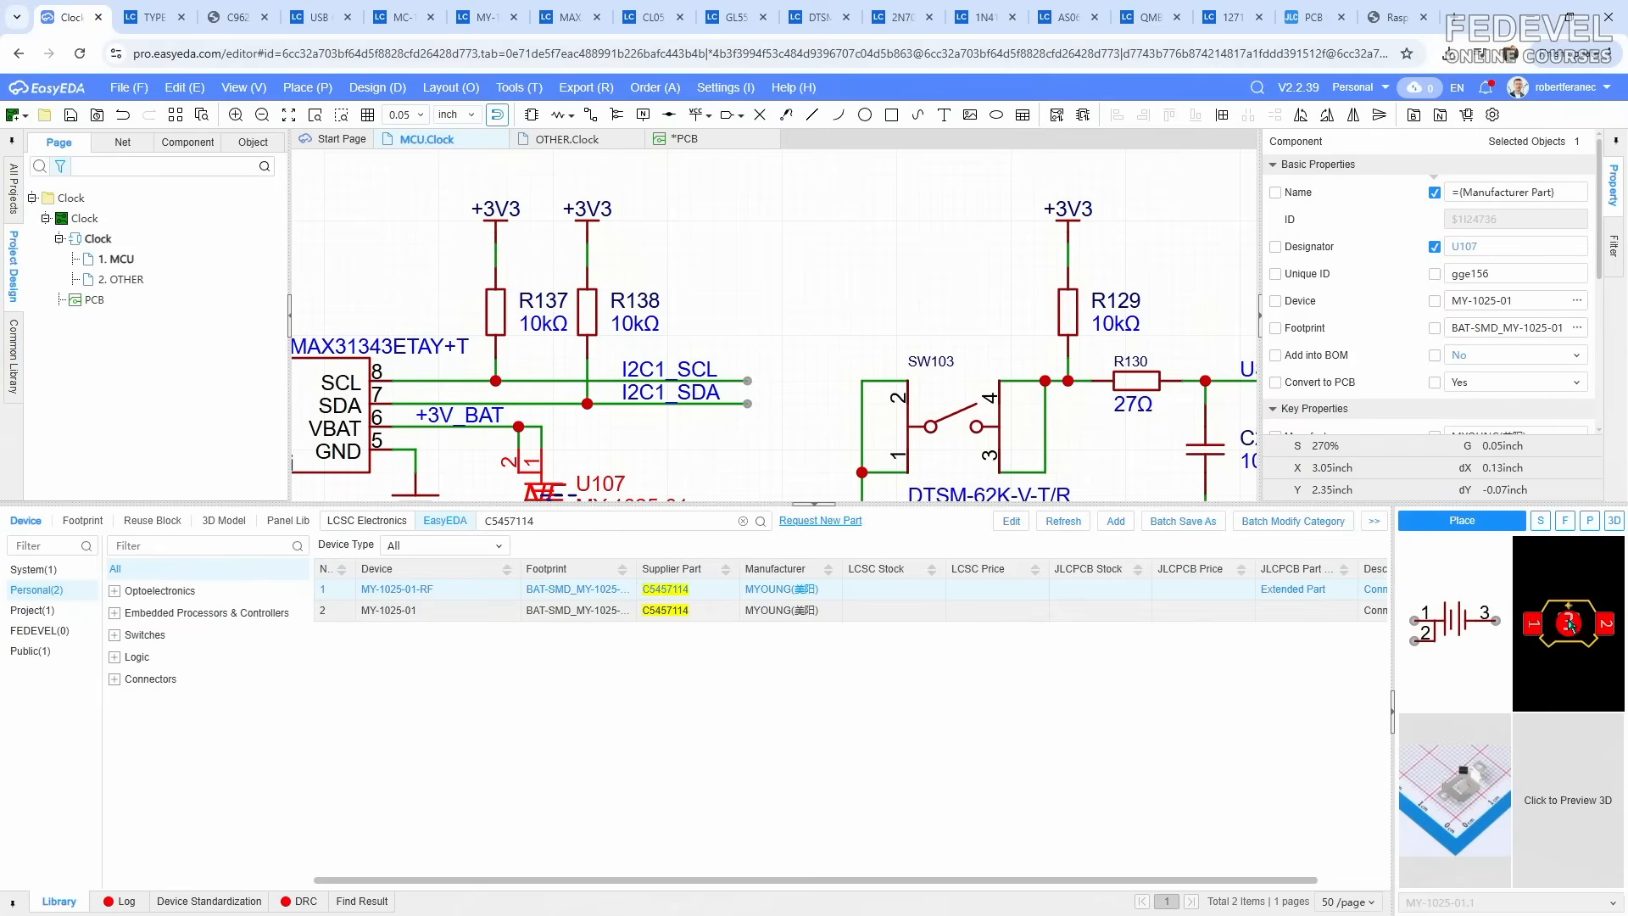
pyautogui.rightClick(462, 593)
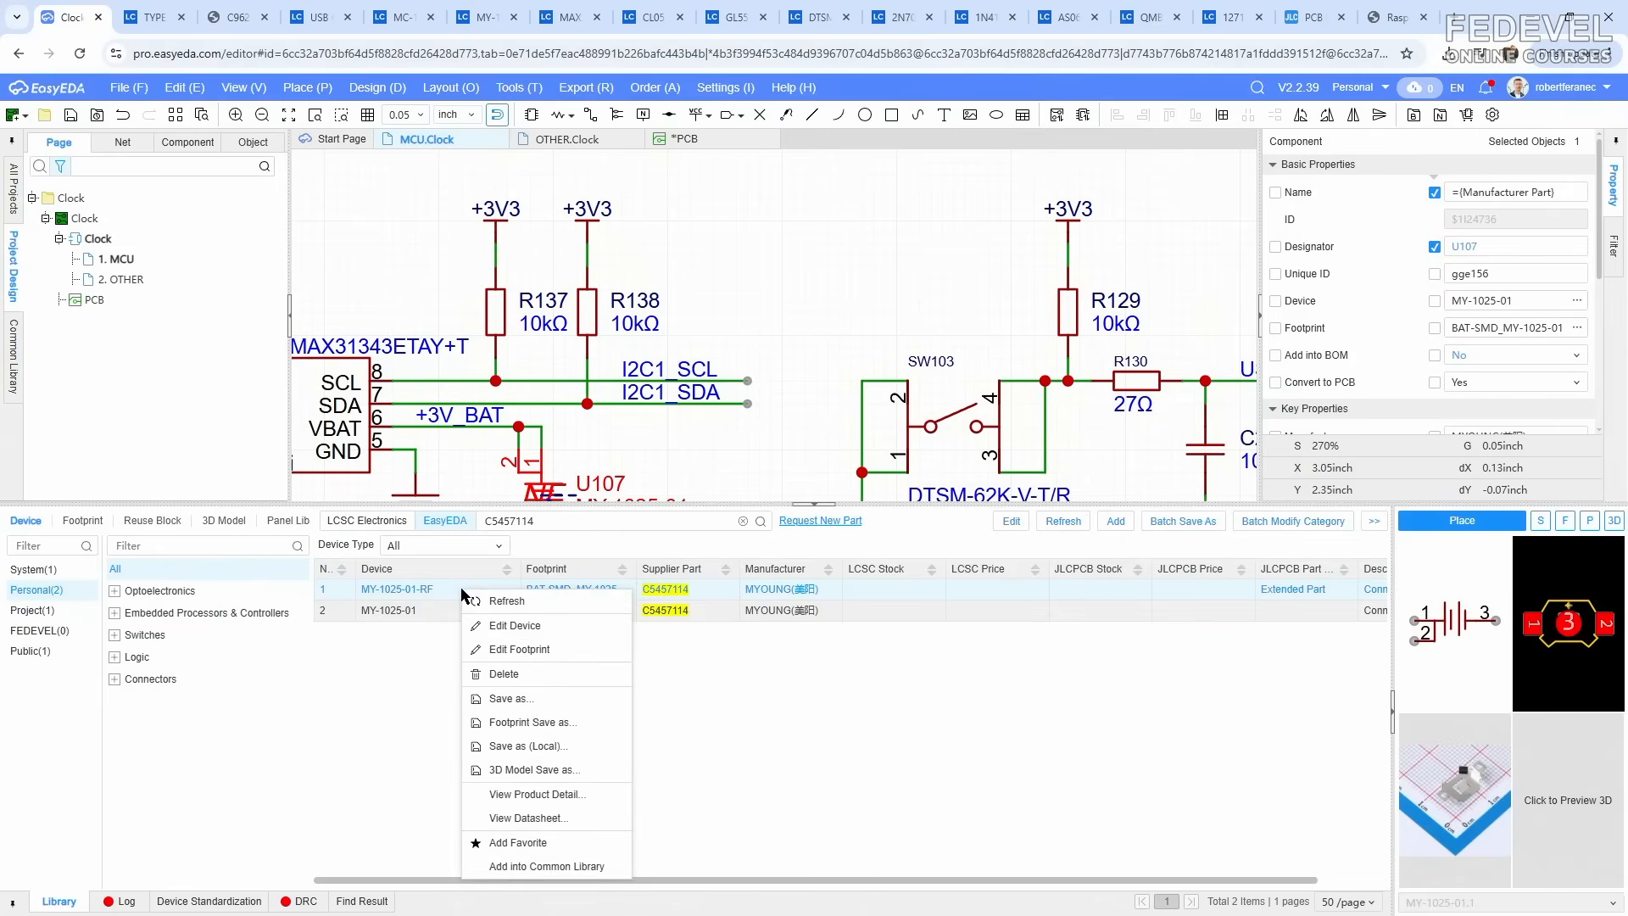
pyautogui.click(509, 649)
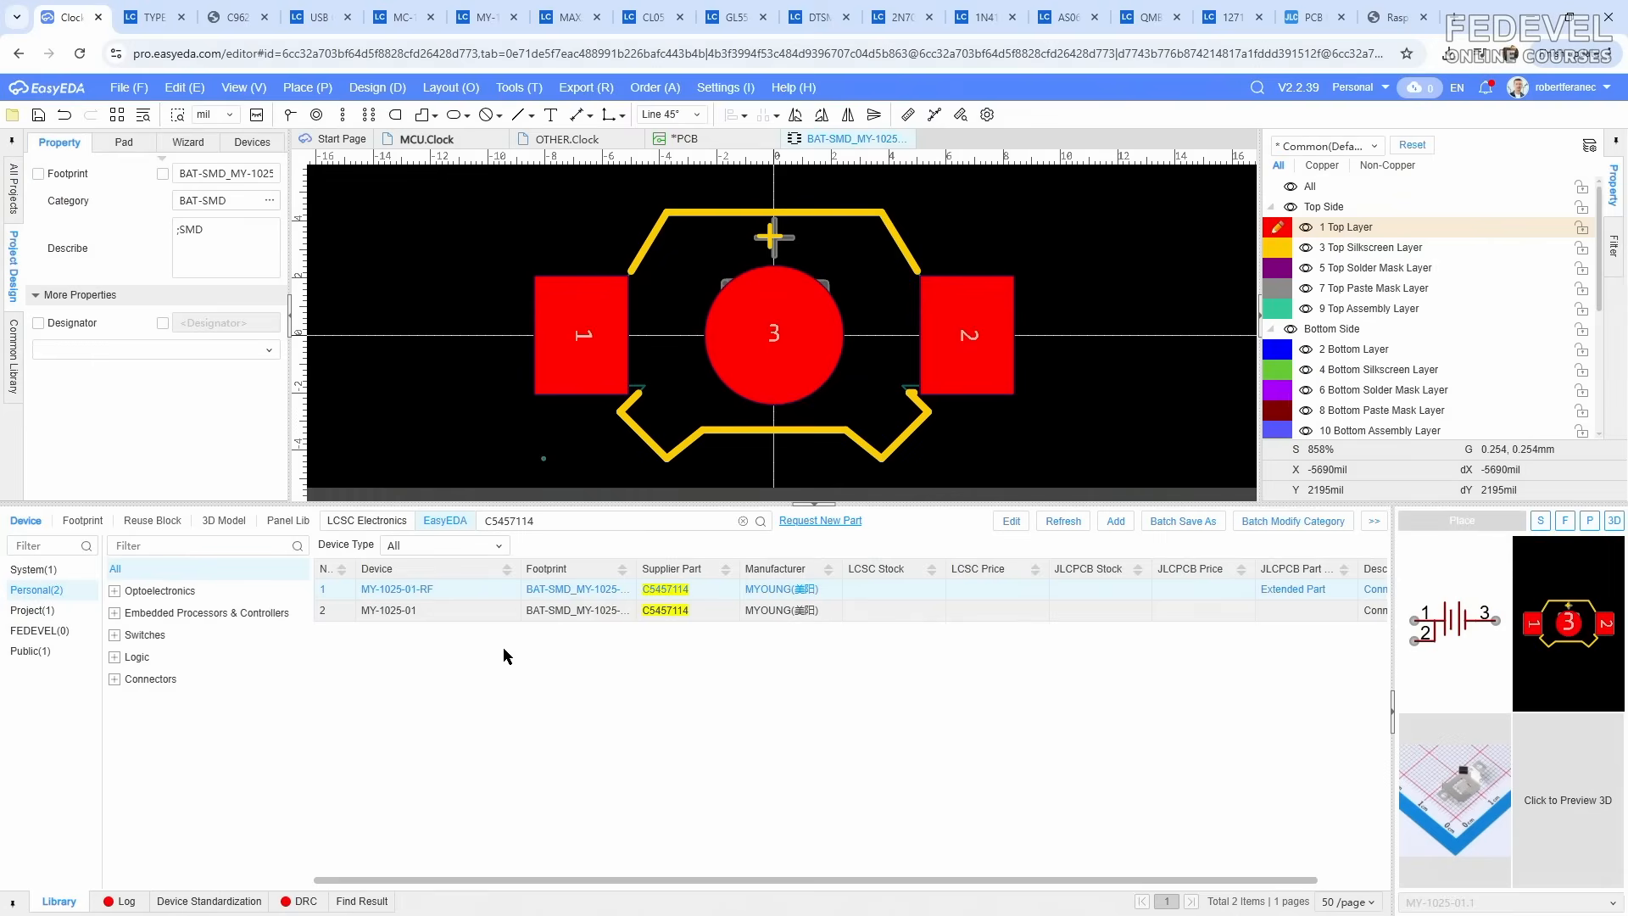
# Step: Delete all Top Silkscreen outline segments above and below the battery holder's pads
pyautogui.click(901, 251)
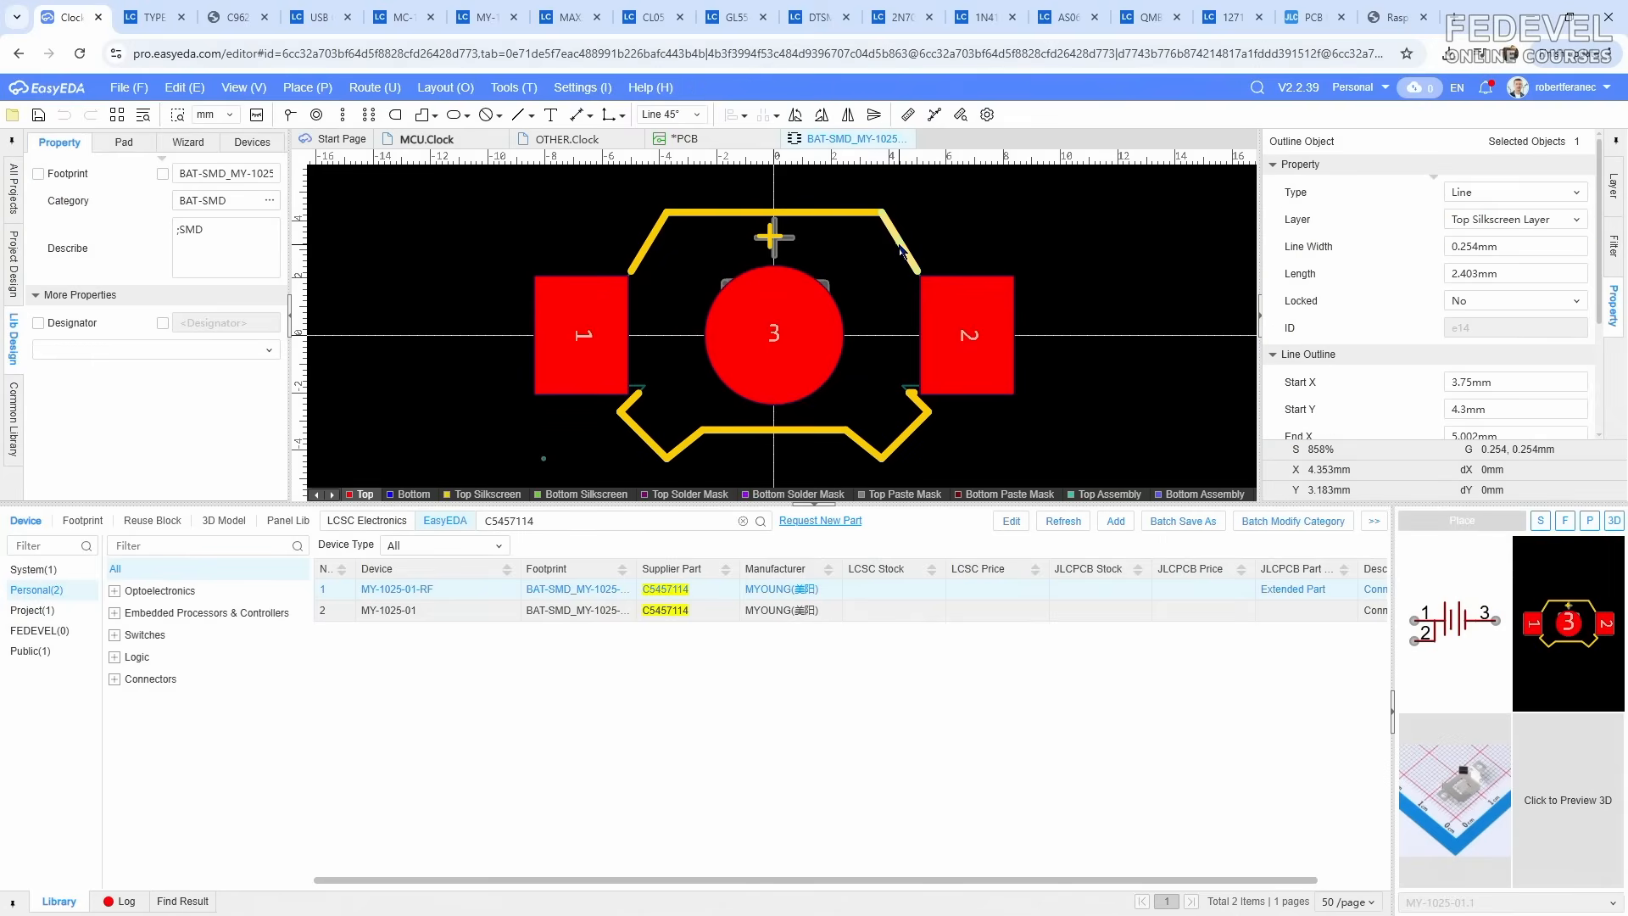
pyautogui.press('Delete')
pyautogui.click(858, 214)
pyautogui.press('Delete')
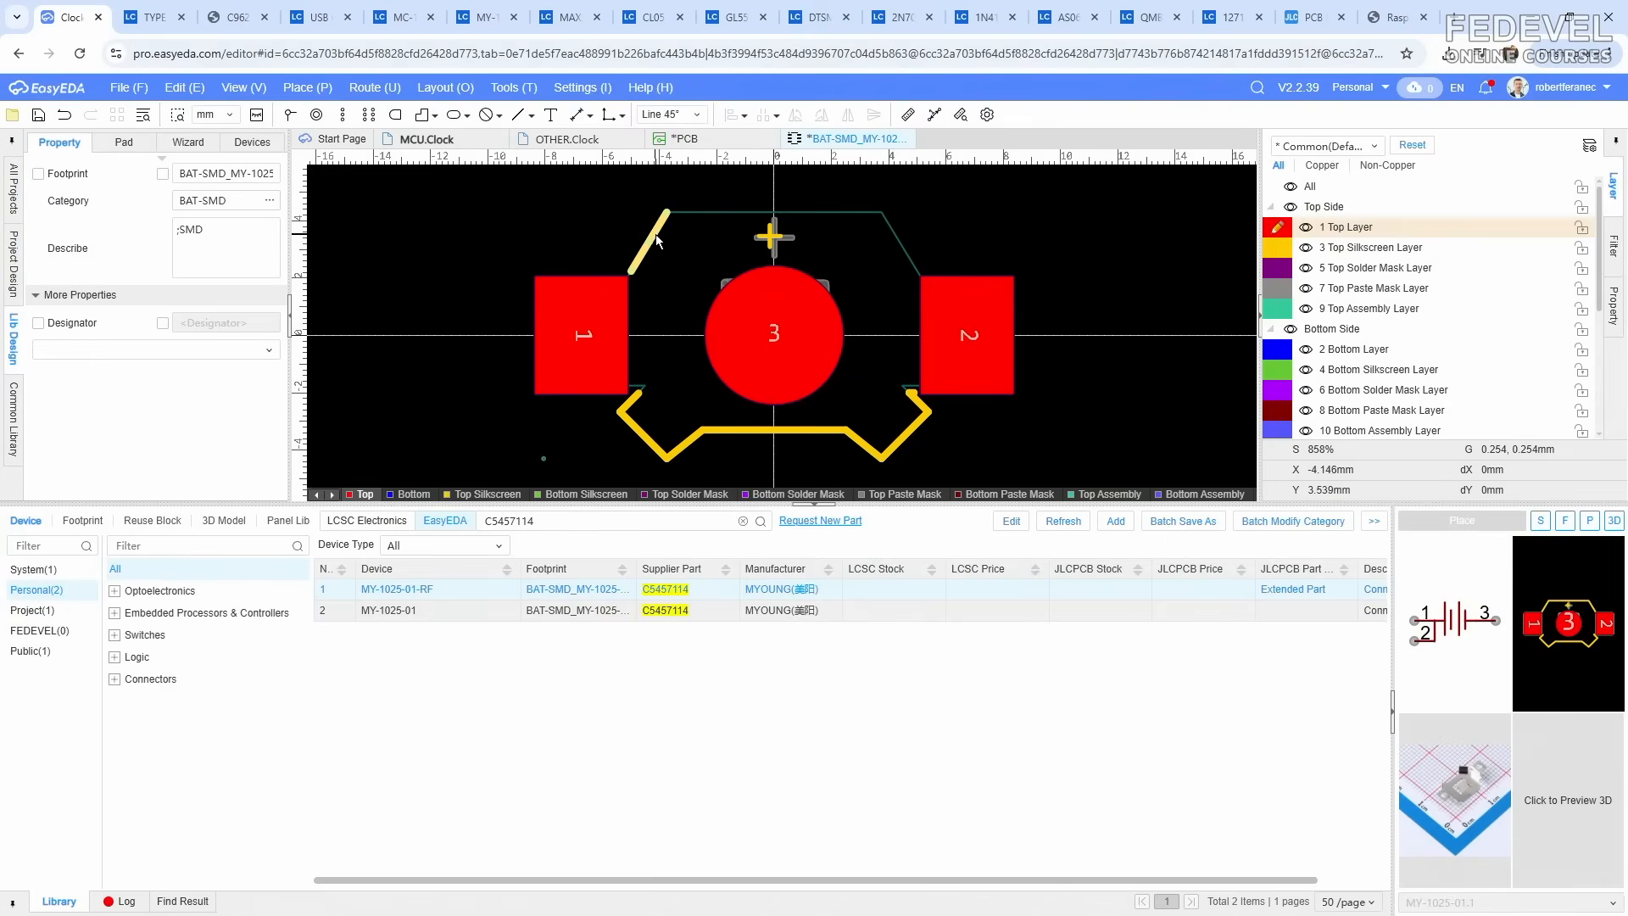
pyautogui.click(655, 234)
pyautogui.press('Delete')
pyautogui.click(632, 401)
pyautogui.press('Delete')
pyautogui.click(635, 424)
pyautogui.press('Delete')
pyautogui.click(685, 444)
pyautogui.press('Delete')
pyautogui.click(766, 432)
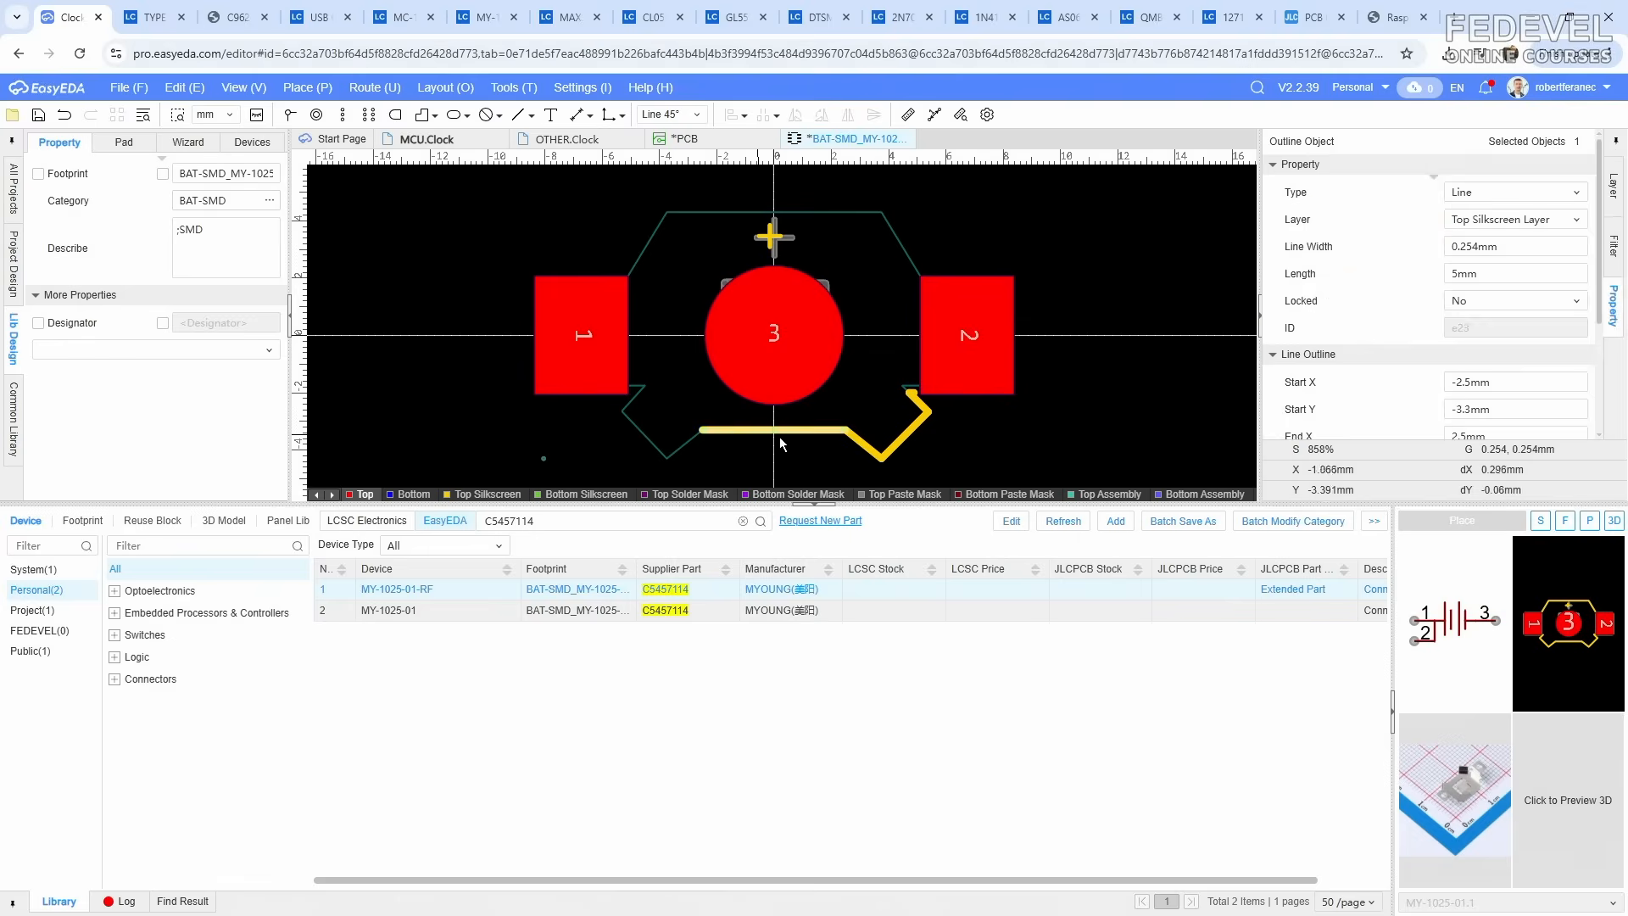
pyautogui.press('Delete')
pyautogui.click(865, 443)
pyautogui.press('Delete')
pyautogui.click(906, 434)
pyautogui.press('Delete')
pyautogui.click(919, 403)
pyautogui.press('Delete')
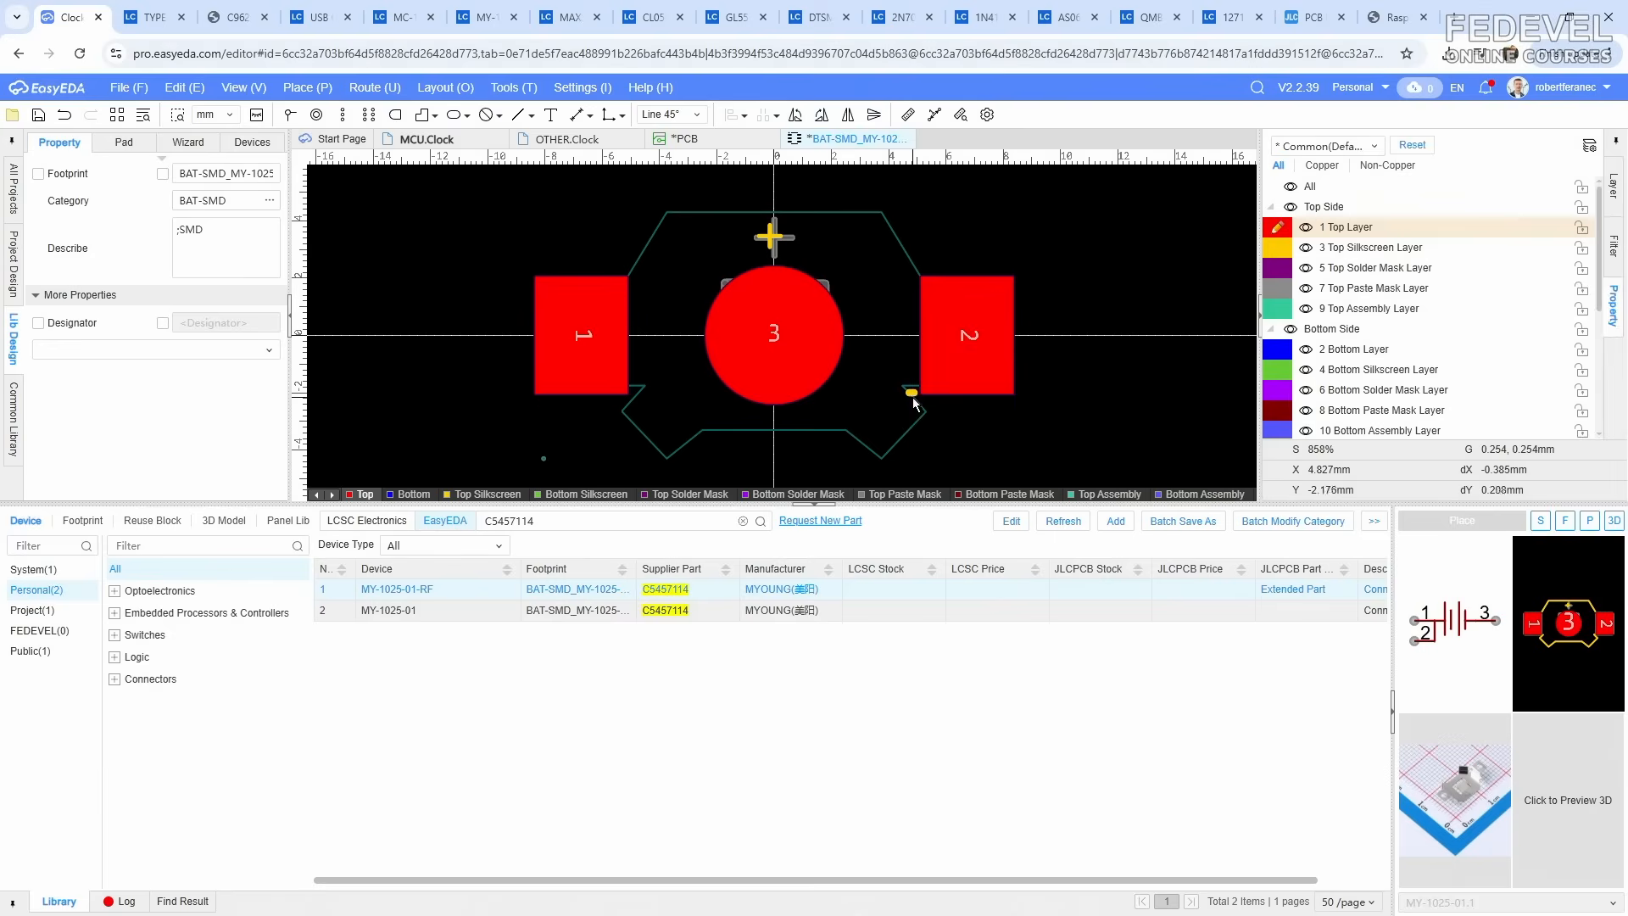
pyautogui.click(911, 393)
pyautogui.press('Delete')
# Step: Delete the silkscreen plus sign text above pad 3
pyautogui.click(789, 249)
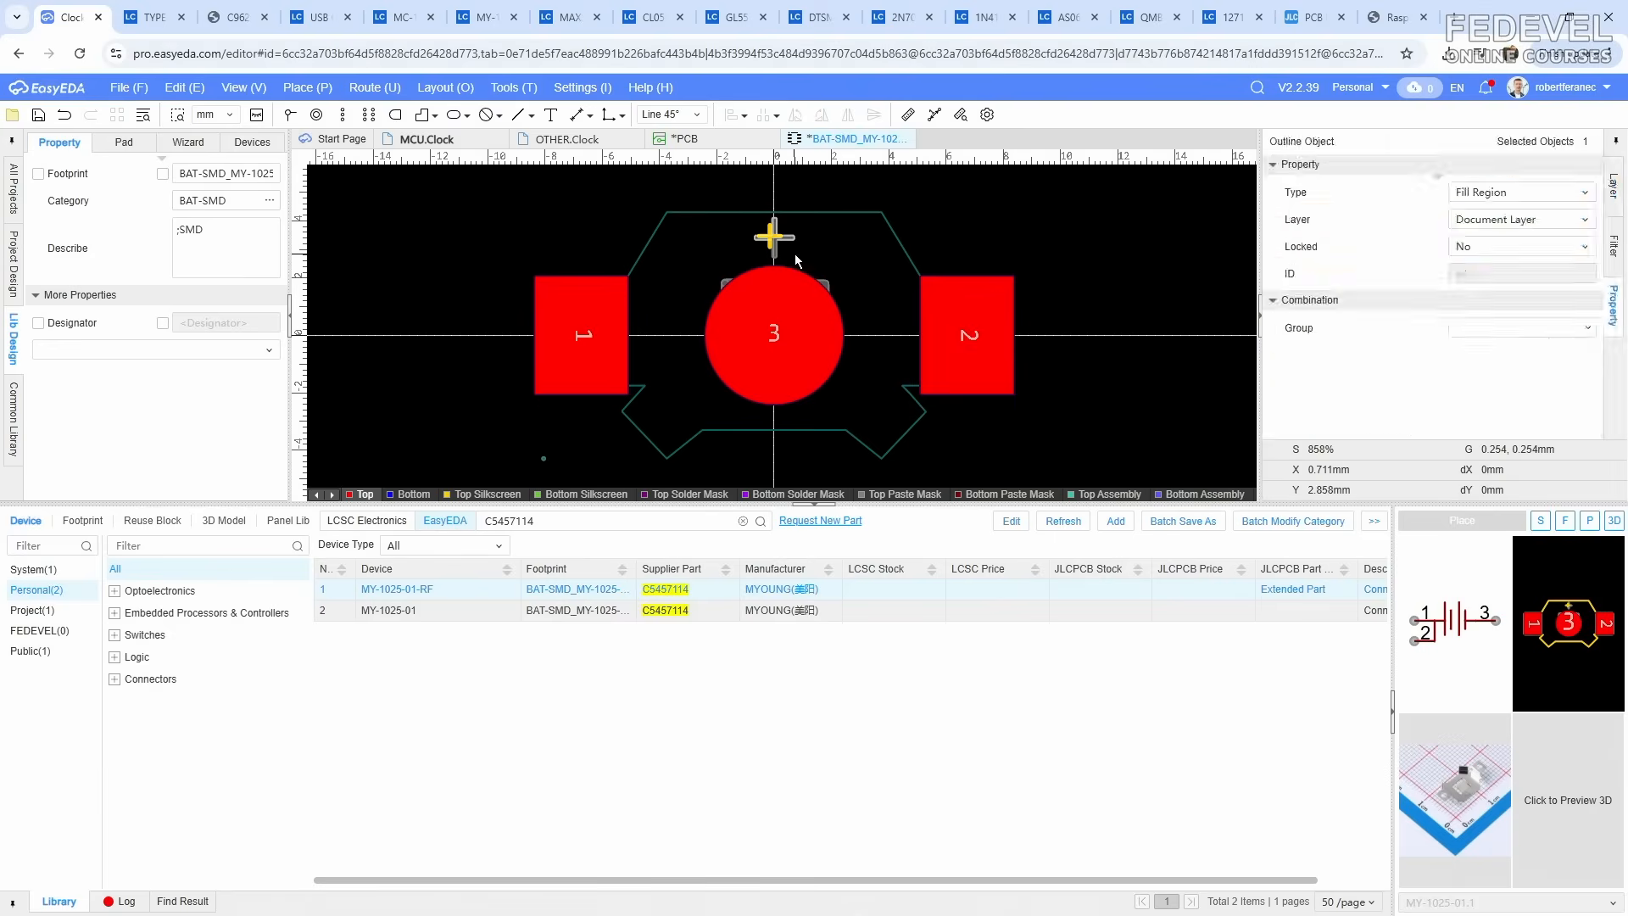
pyautogui.click(813, 253)
pyautogui.scroll(2, 766, 231)
pyautogui.click(774, 230)
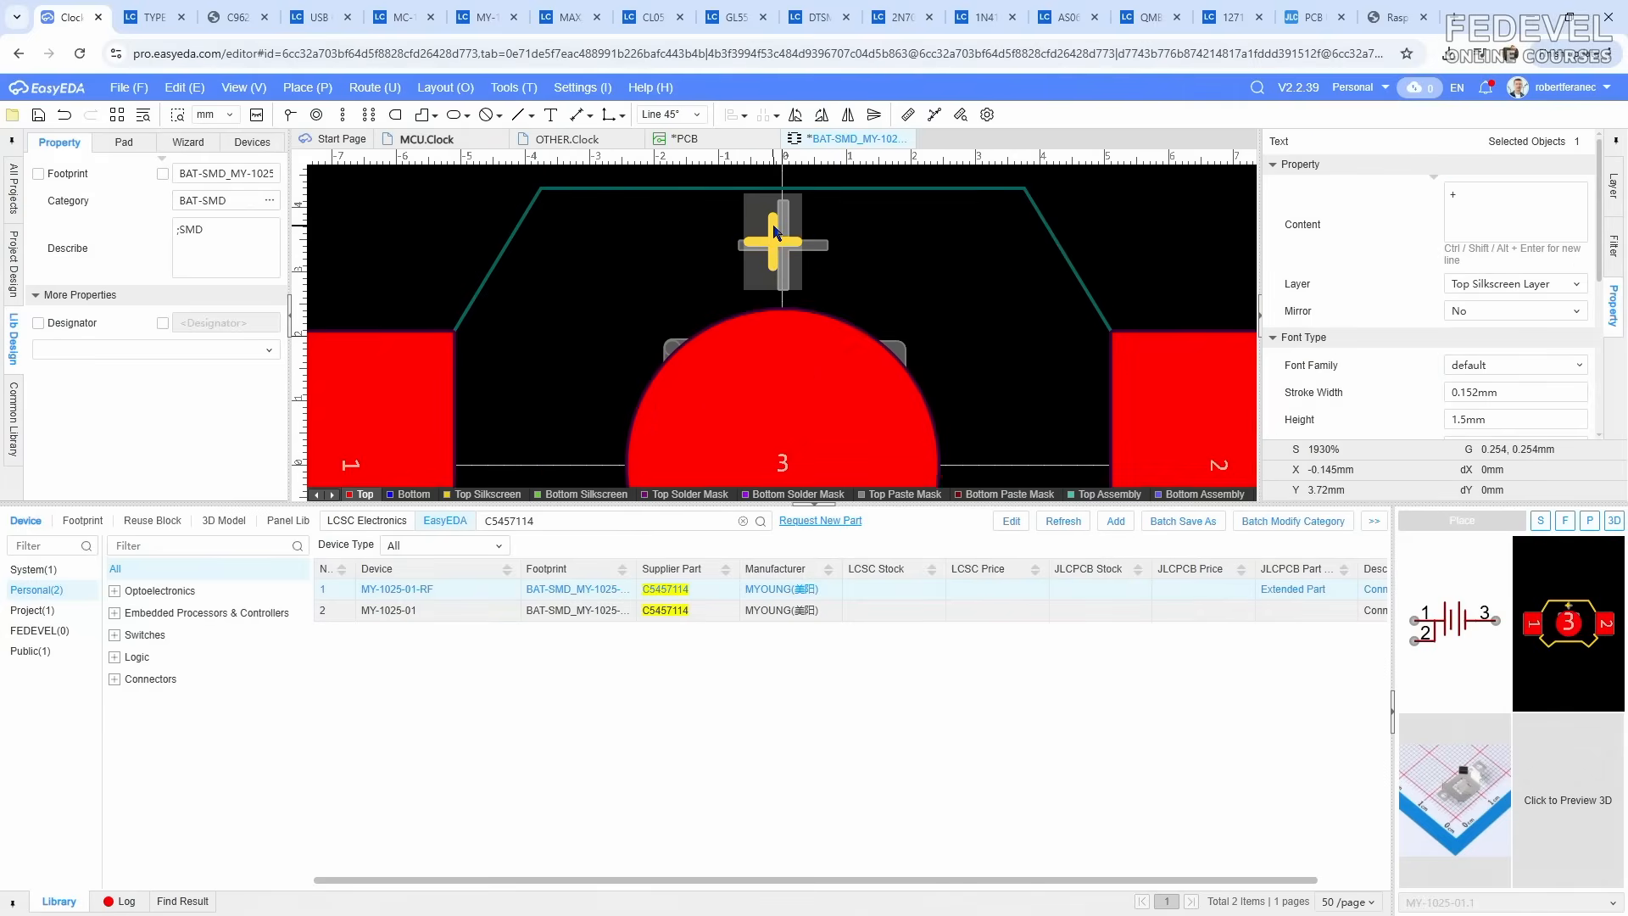
pyautogui.press('Delete')
pyautogui.scroll(-3, 778, 246)
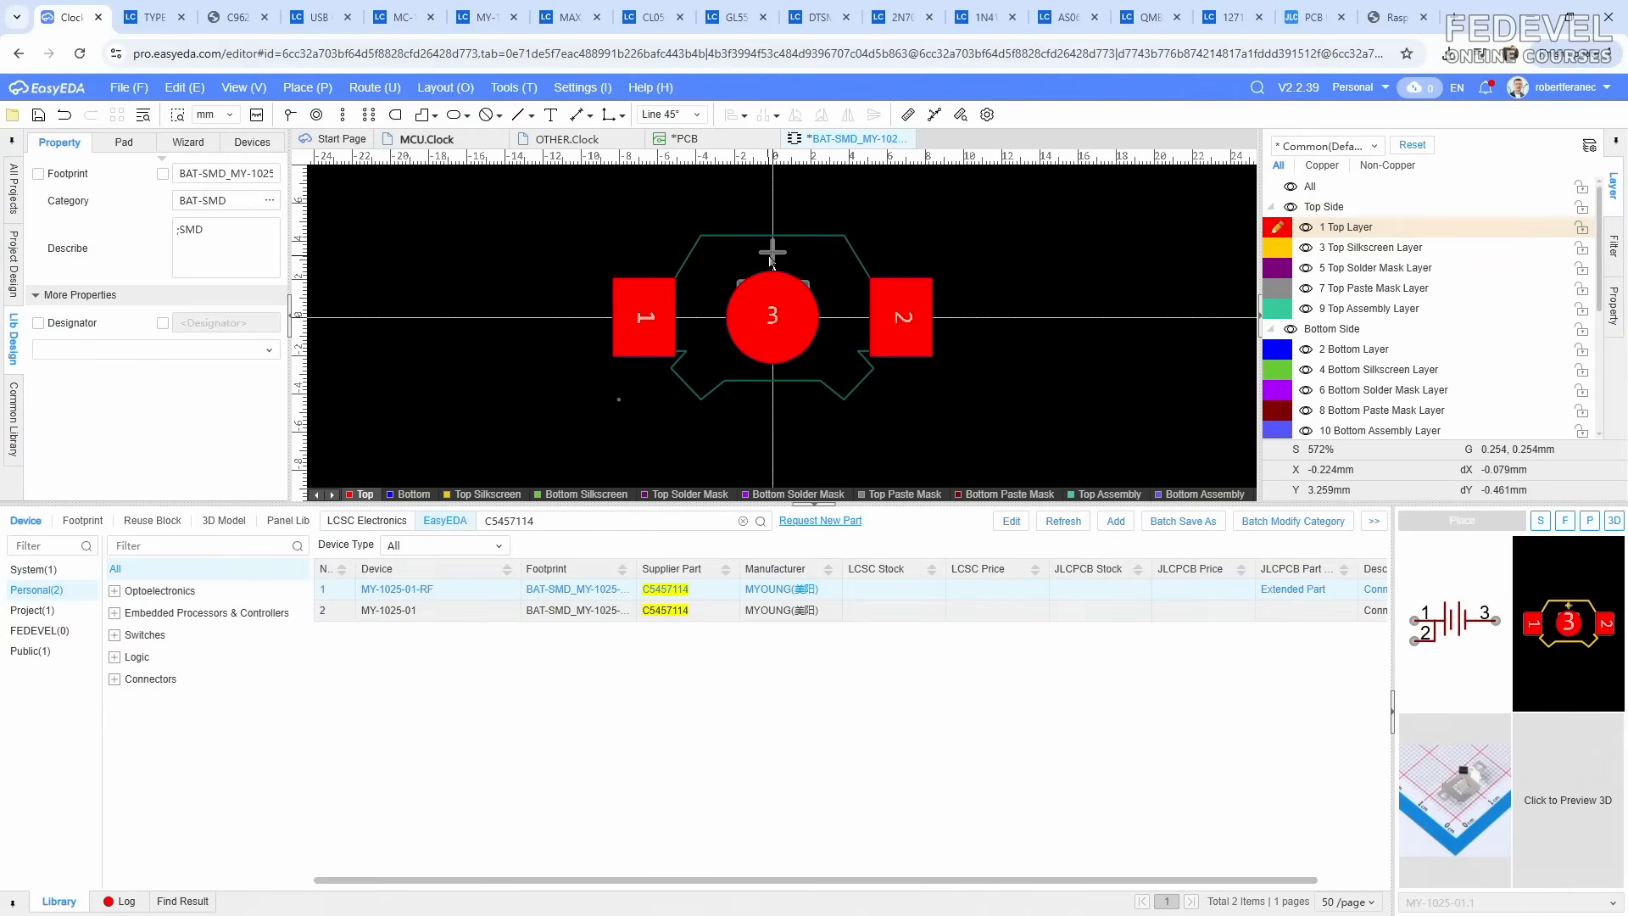
# Step: Draw a center arc on the Top Silkscreen Layer, centred on the footprint origin with a radius of about 6.07 mm
pyautogui.click(1279, 249)
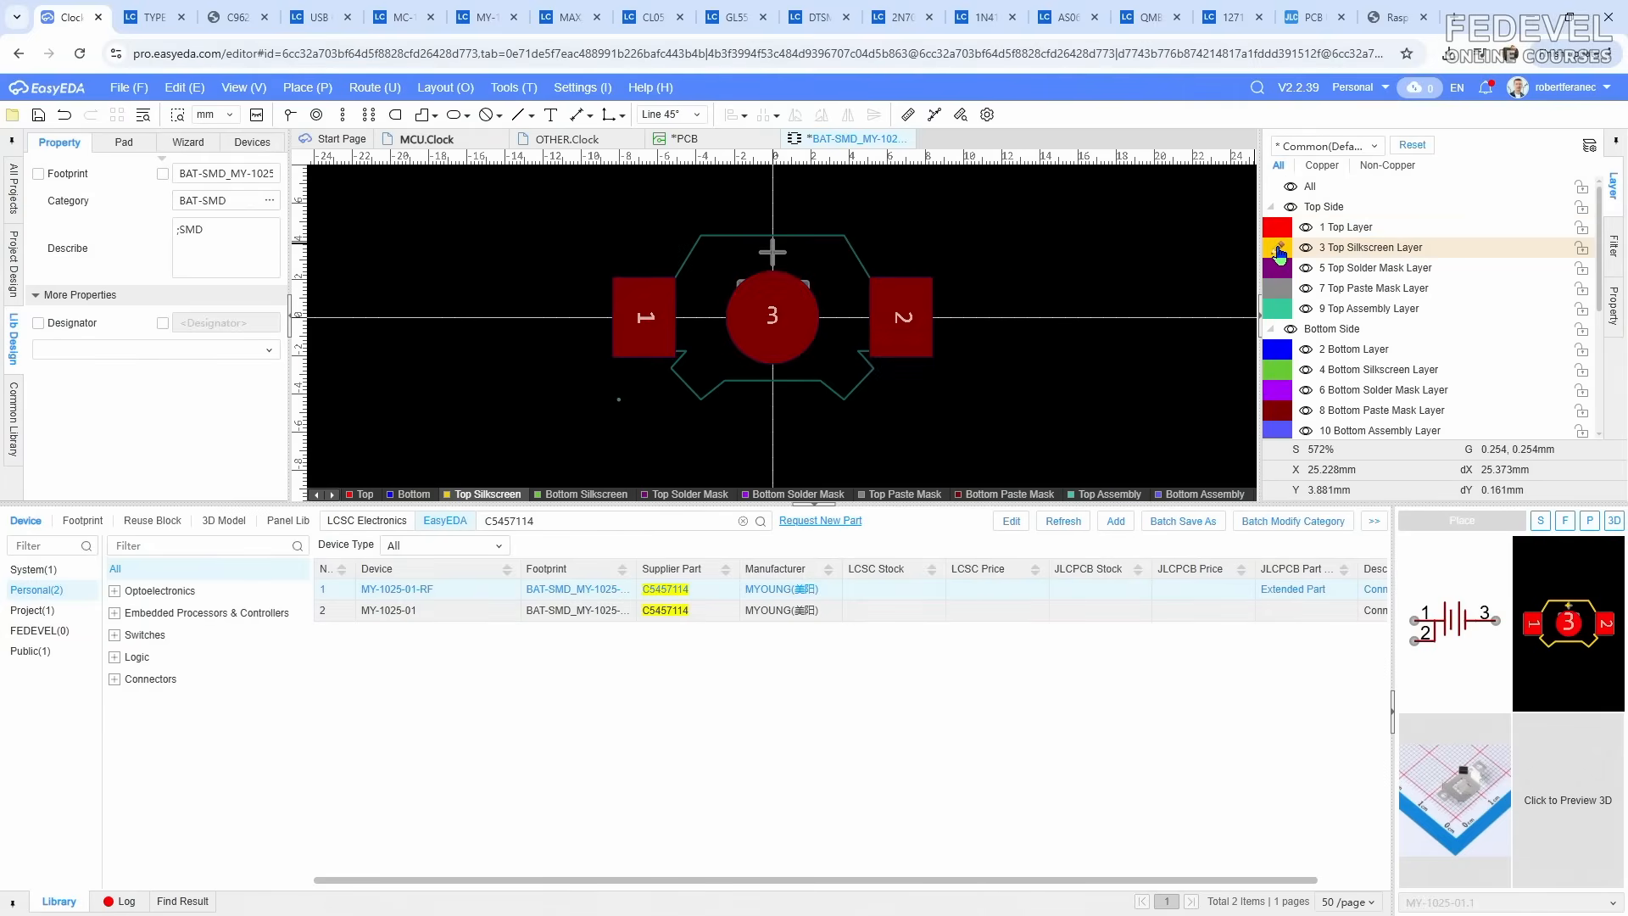
pyautogui.click(309, 88)
pyautogui.moveTo(322, 253)
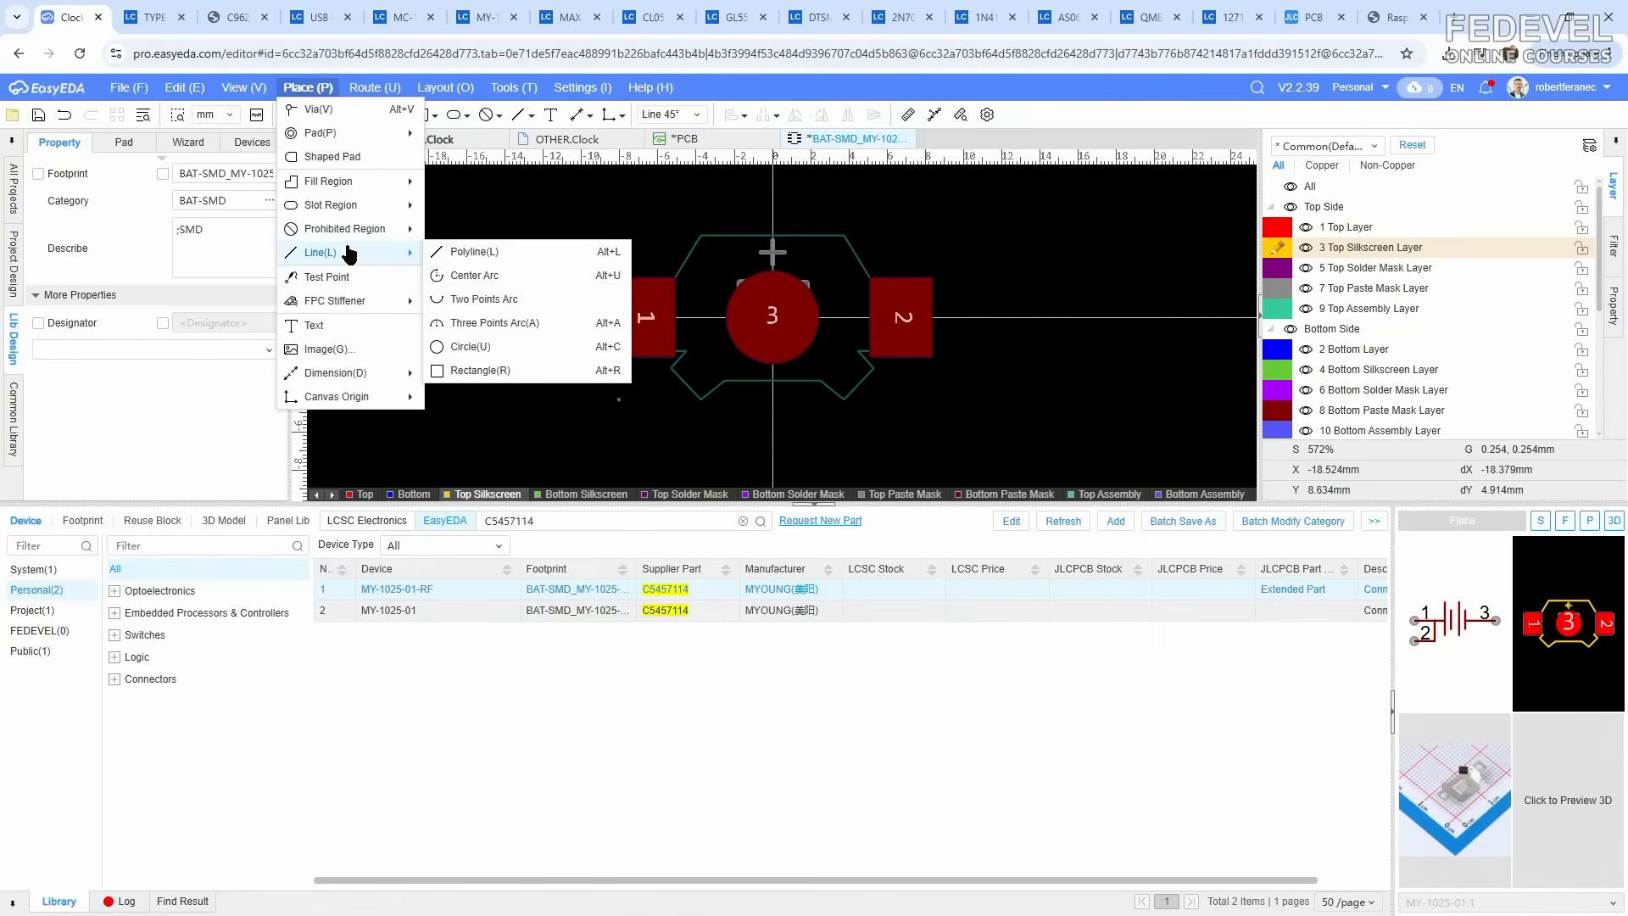
pyautogui.click(492, 278)
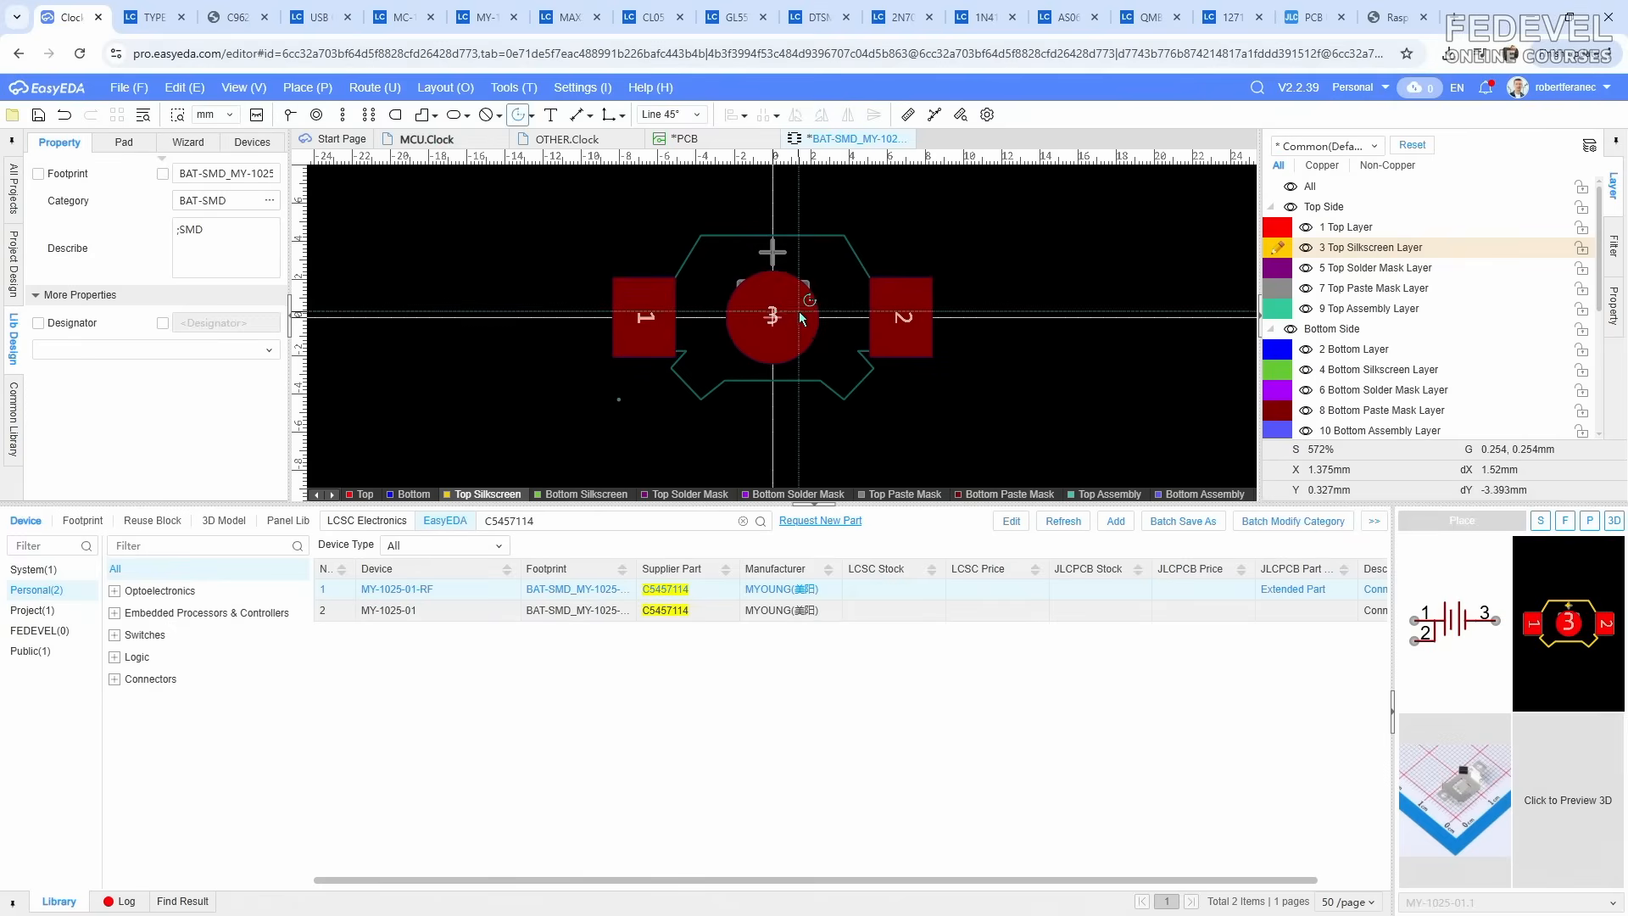
pyautogui.click(761, 320)
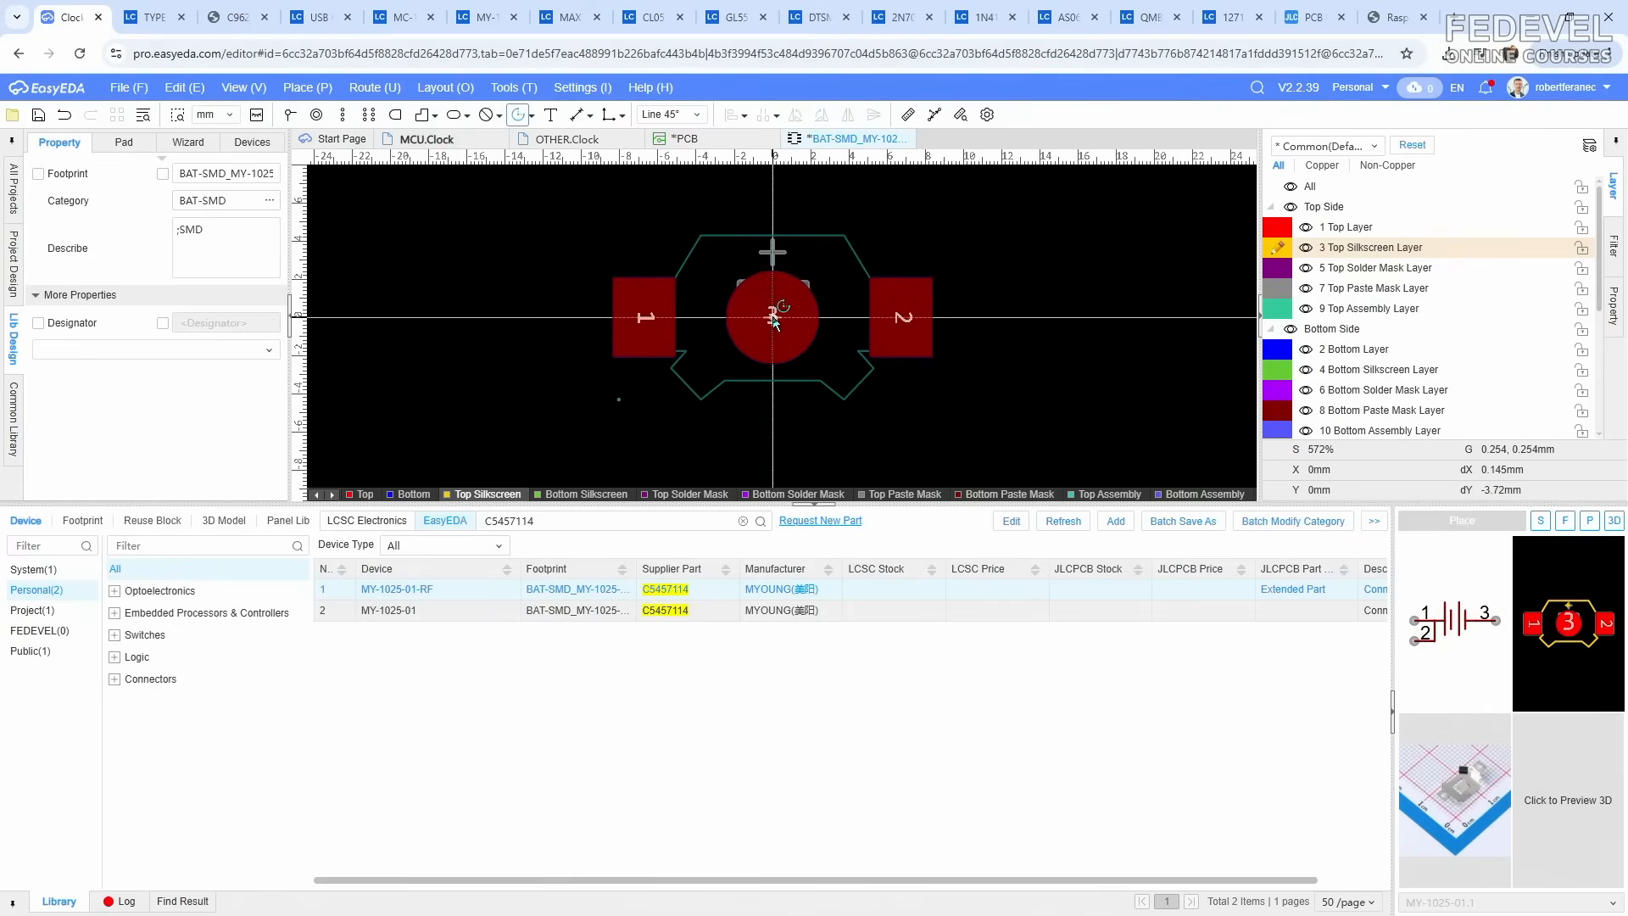
pyautogui.click(678, 257)
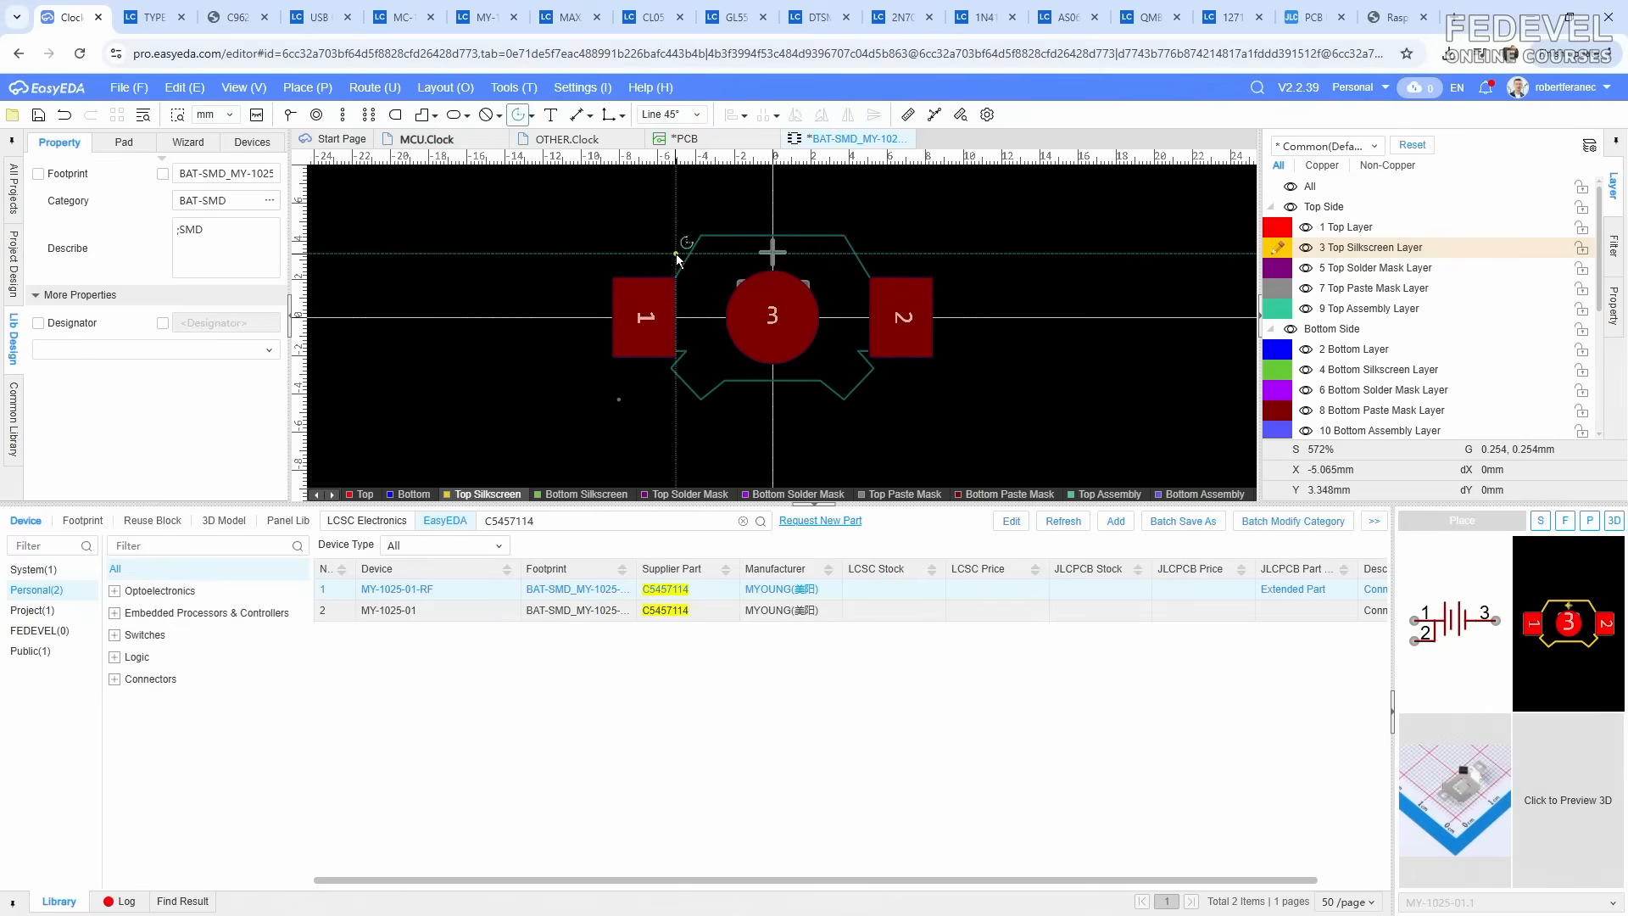
pyautogui.click(734, 429)
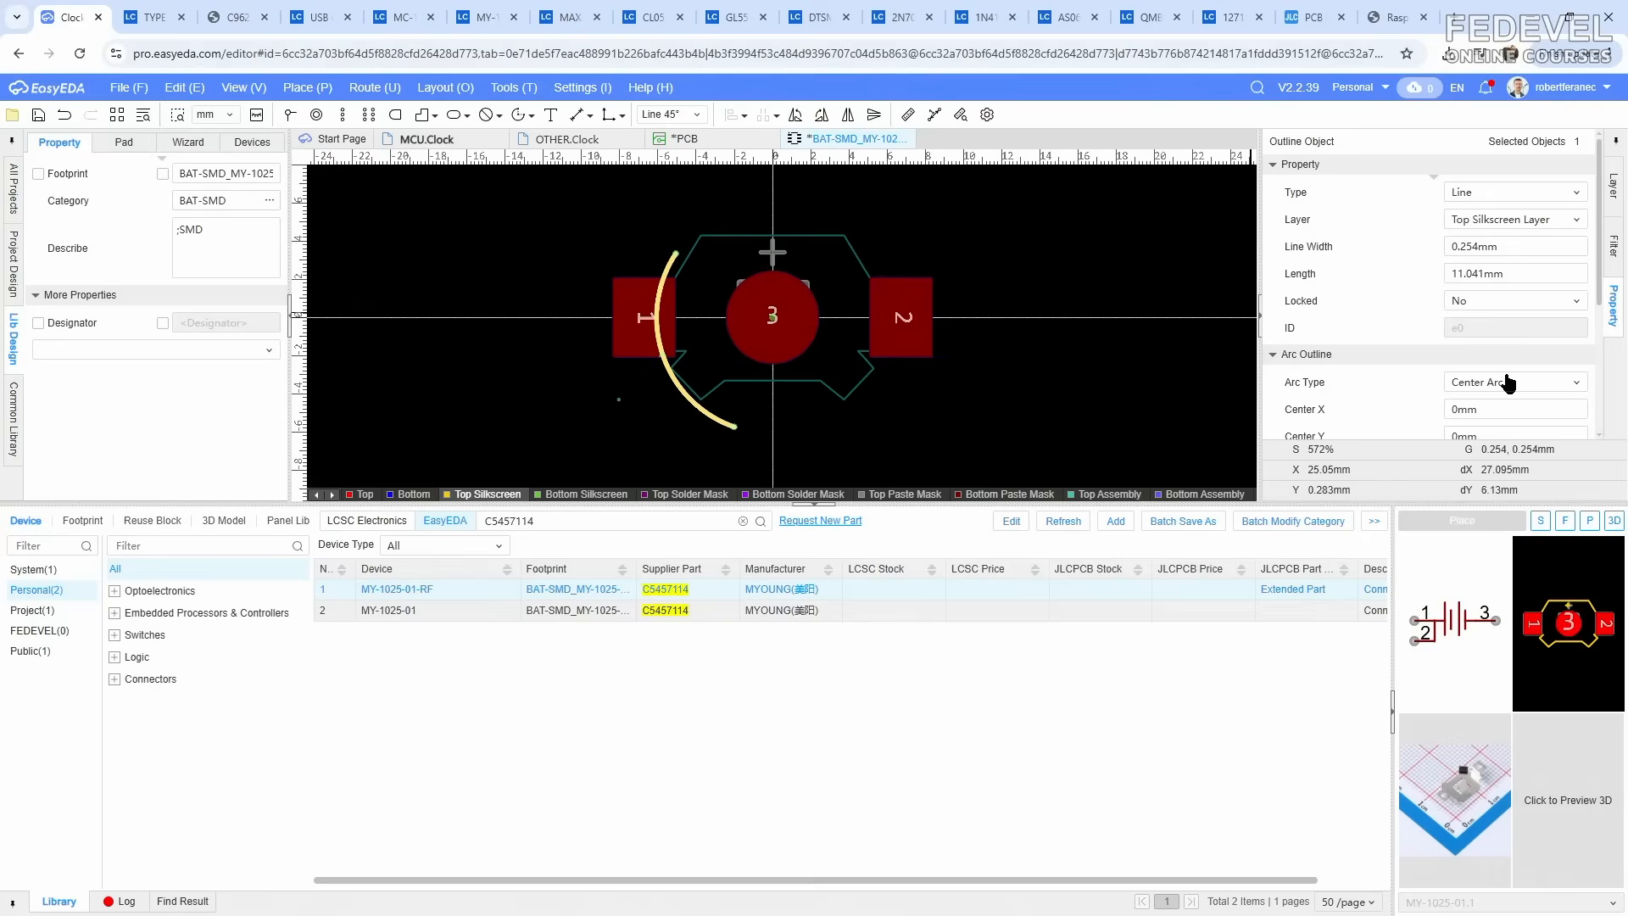
# Step: Set the silkscreen arc's start angle to 30 and its end angle to 150
pyautogui.scroll(-2, 1508, 383)
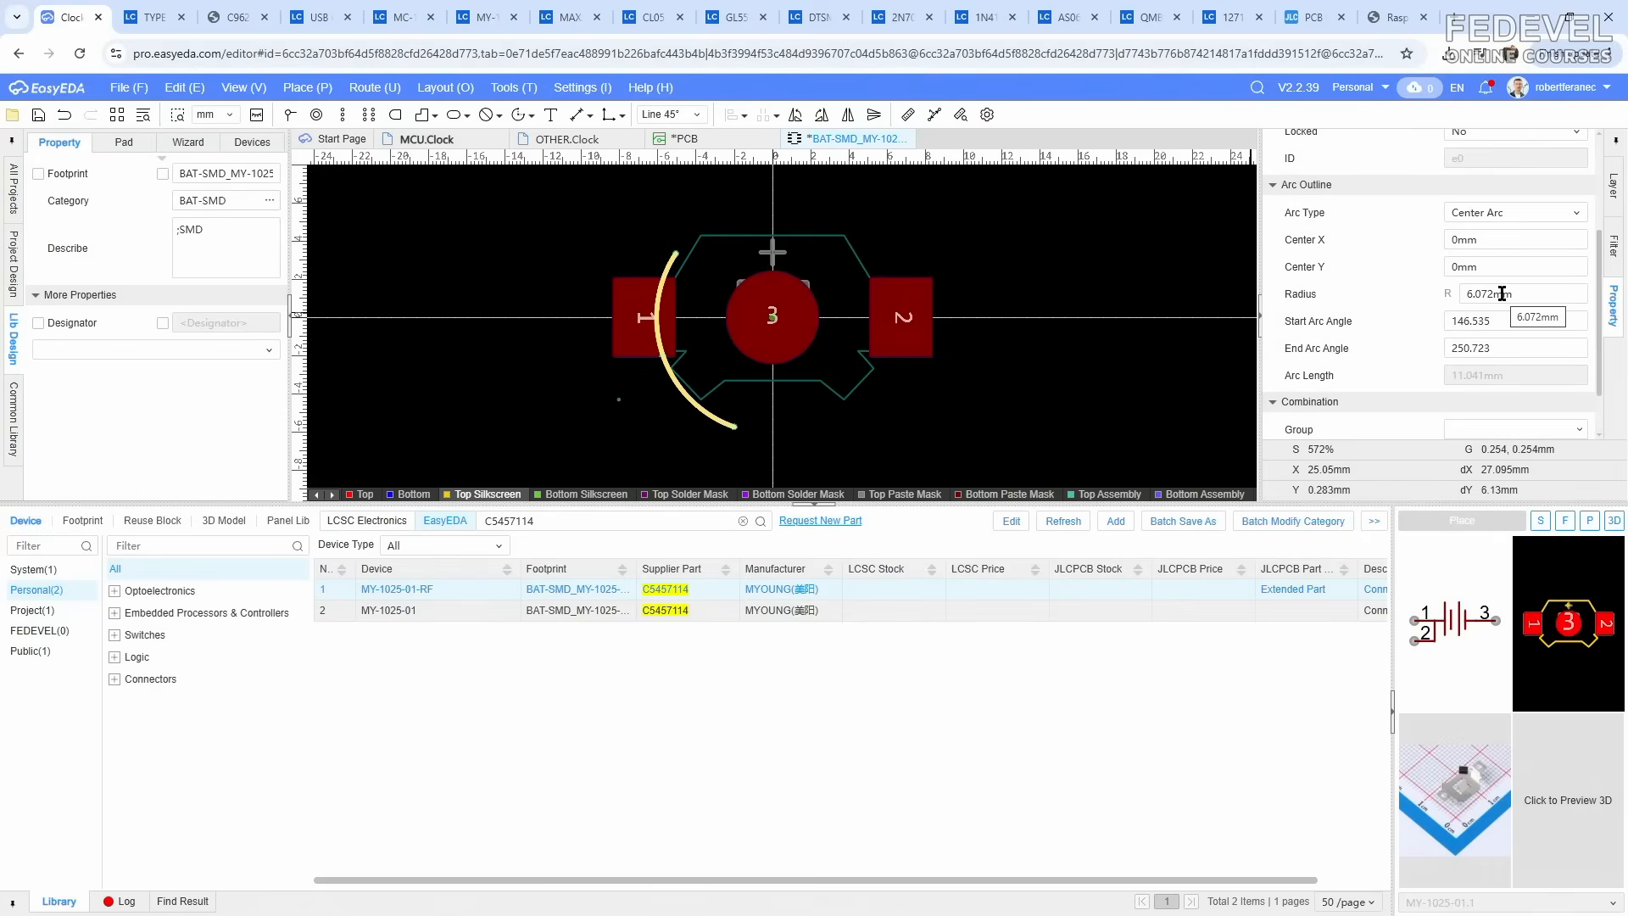
pyautogui.click(1506, 322)
pyautogui.write('30')
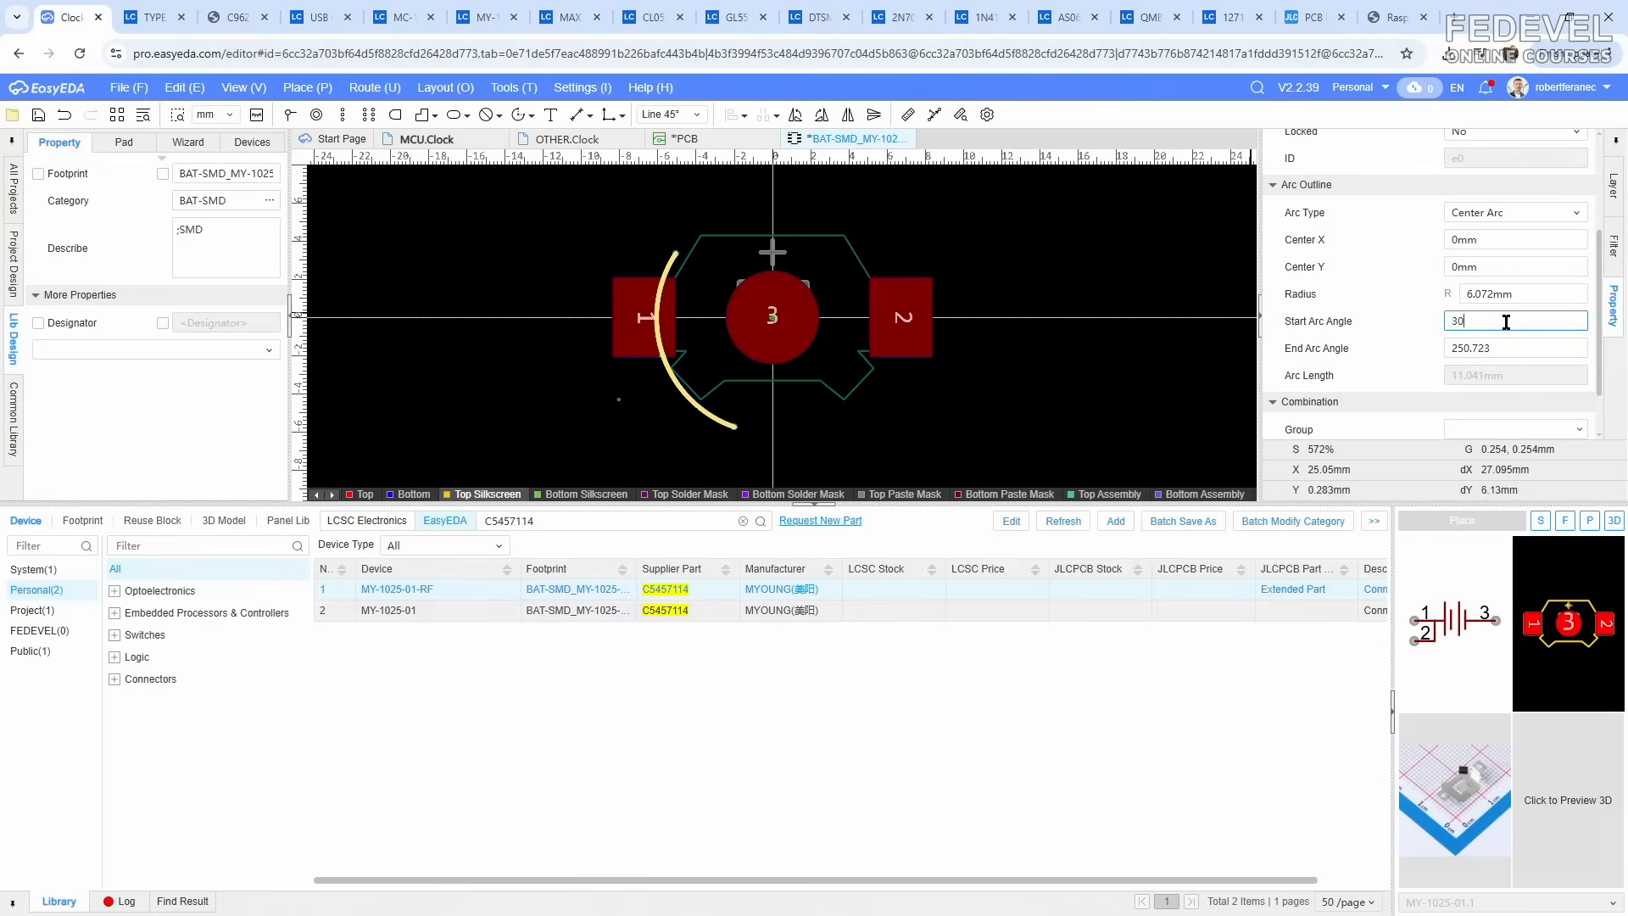
pyautogui.press('Return')
pyautogui.click(1513, 348)
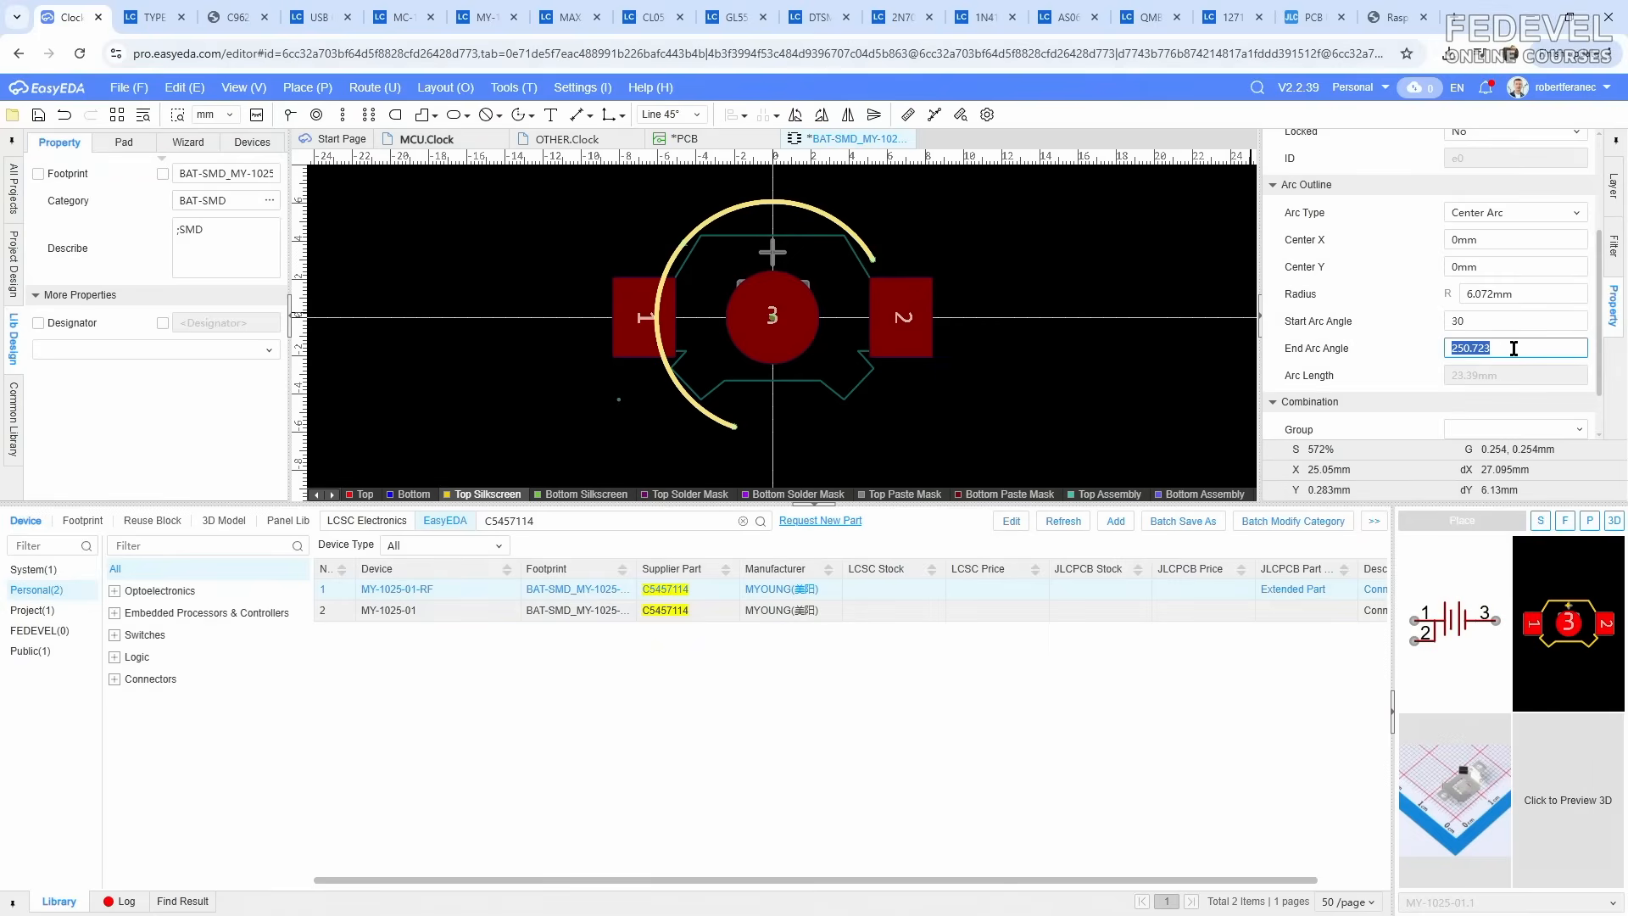
pyautogui.write('150')
pyautogui.press('Return')
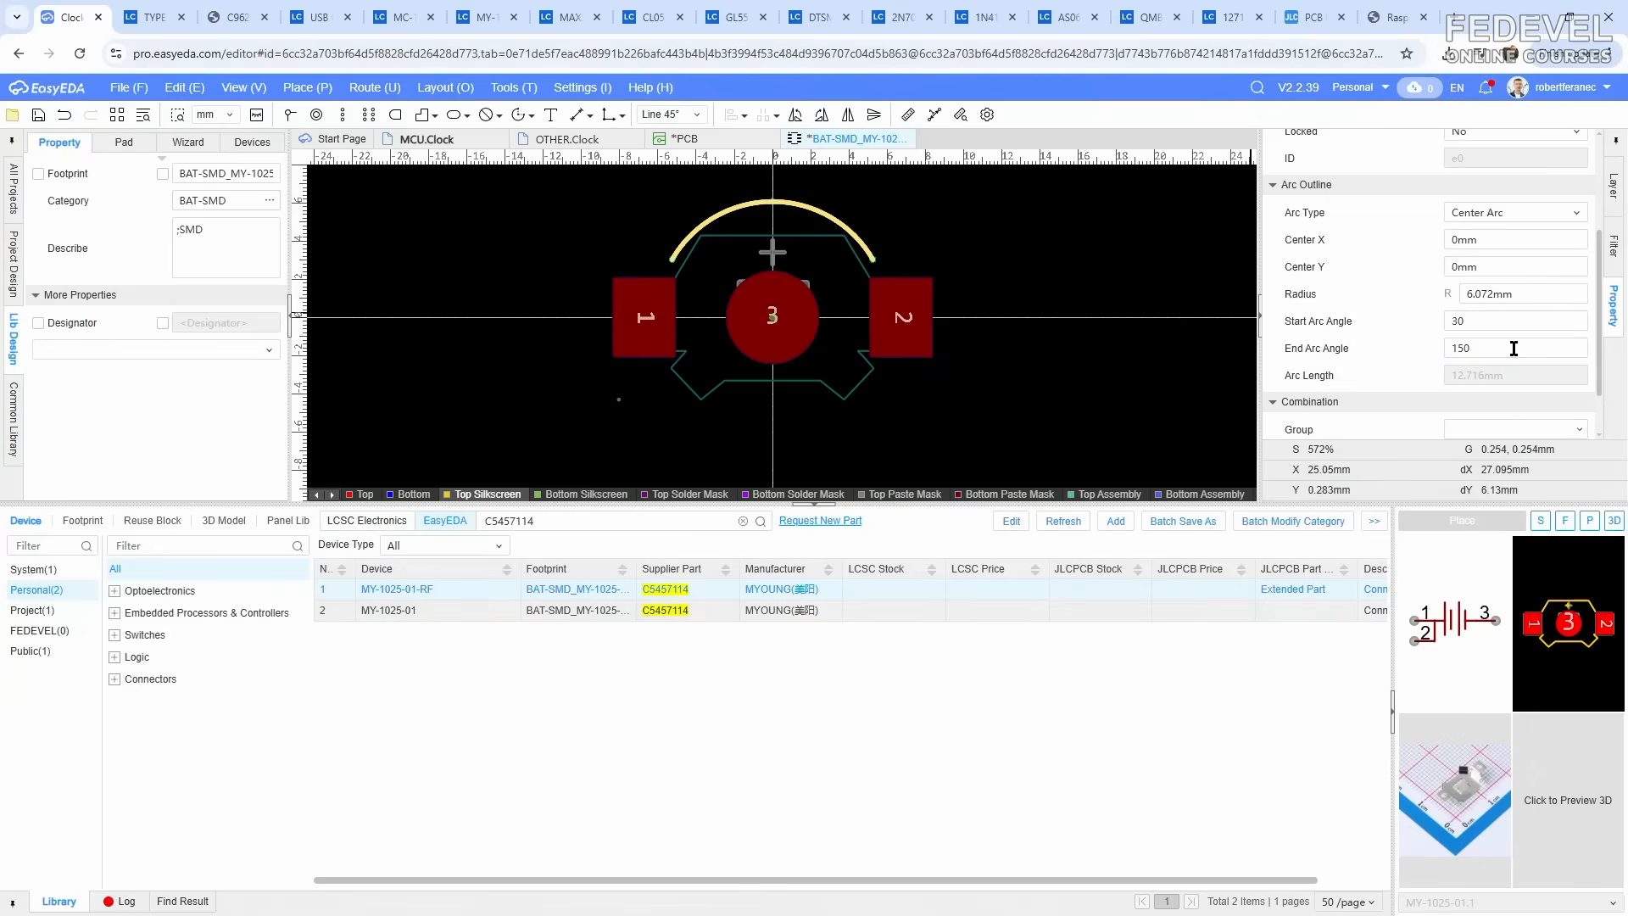
# Step: Copy the arc with the origin as reference point and paste it rotated 180 degrees at the origin, below the pads
pyautogui.rightClick(821, 211)
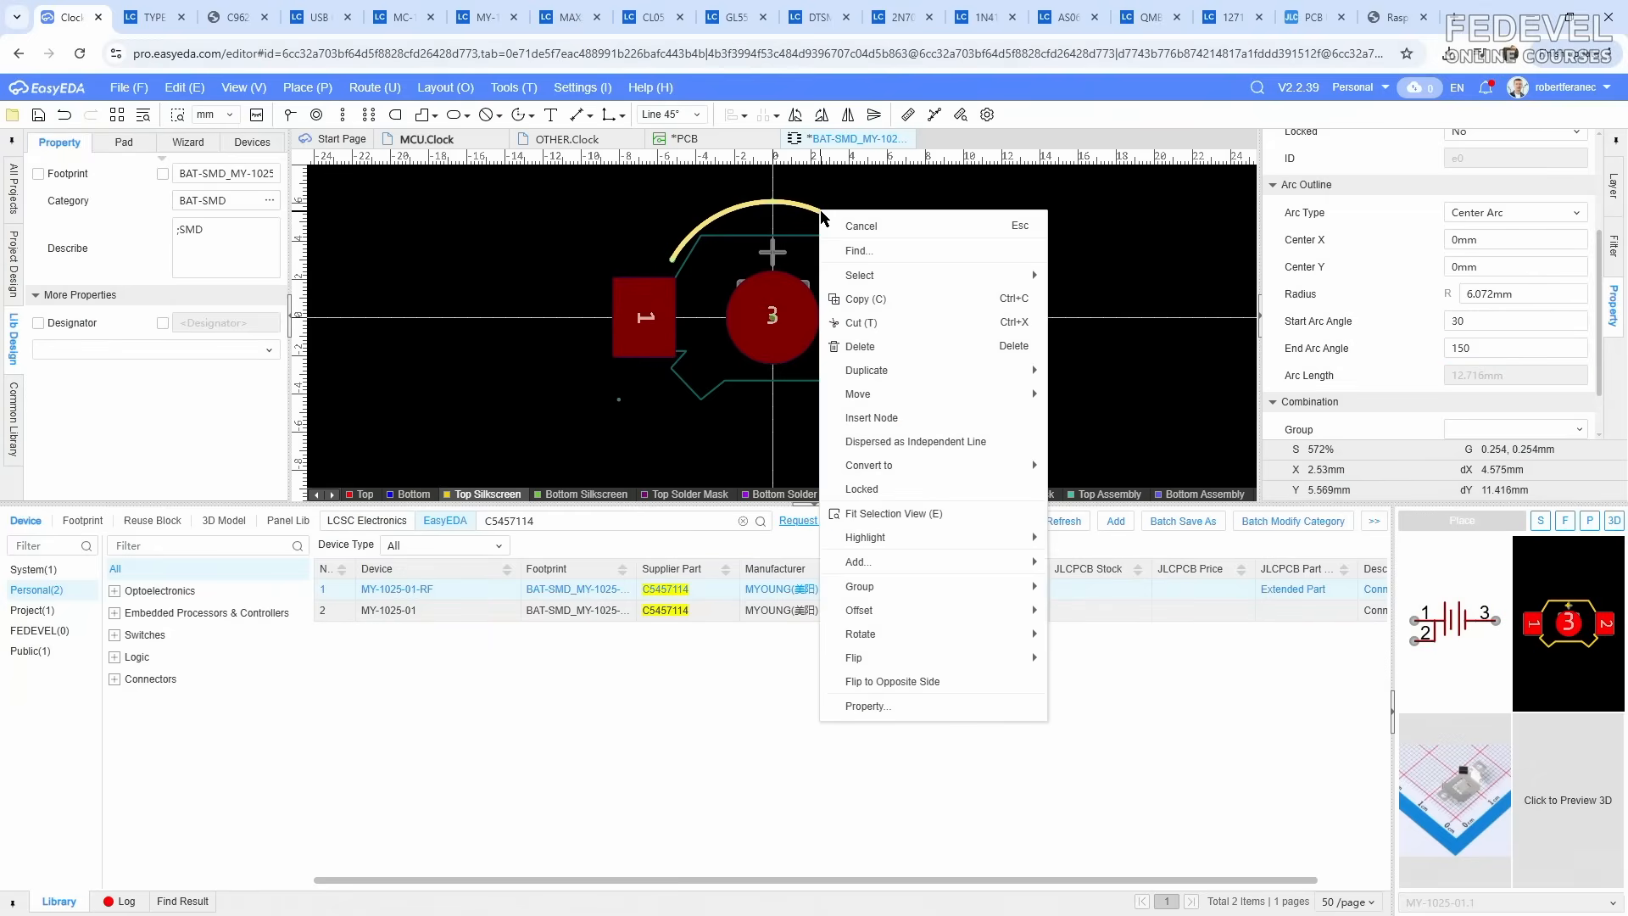
pyautogui.click(865, 298)
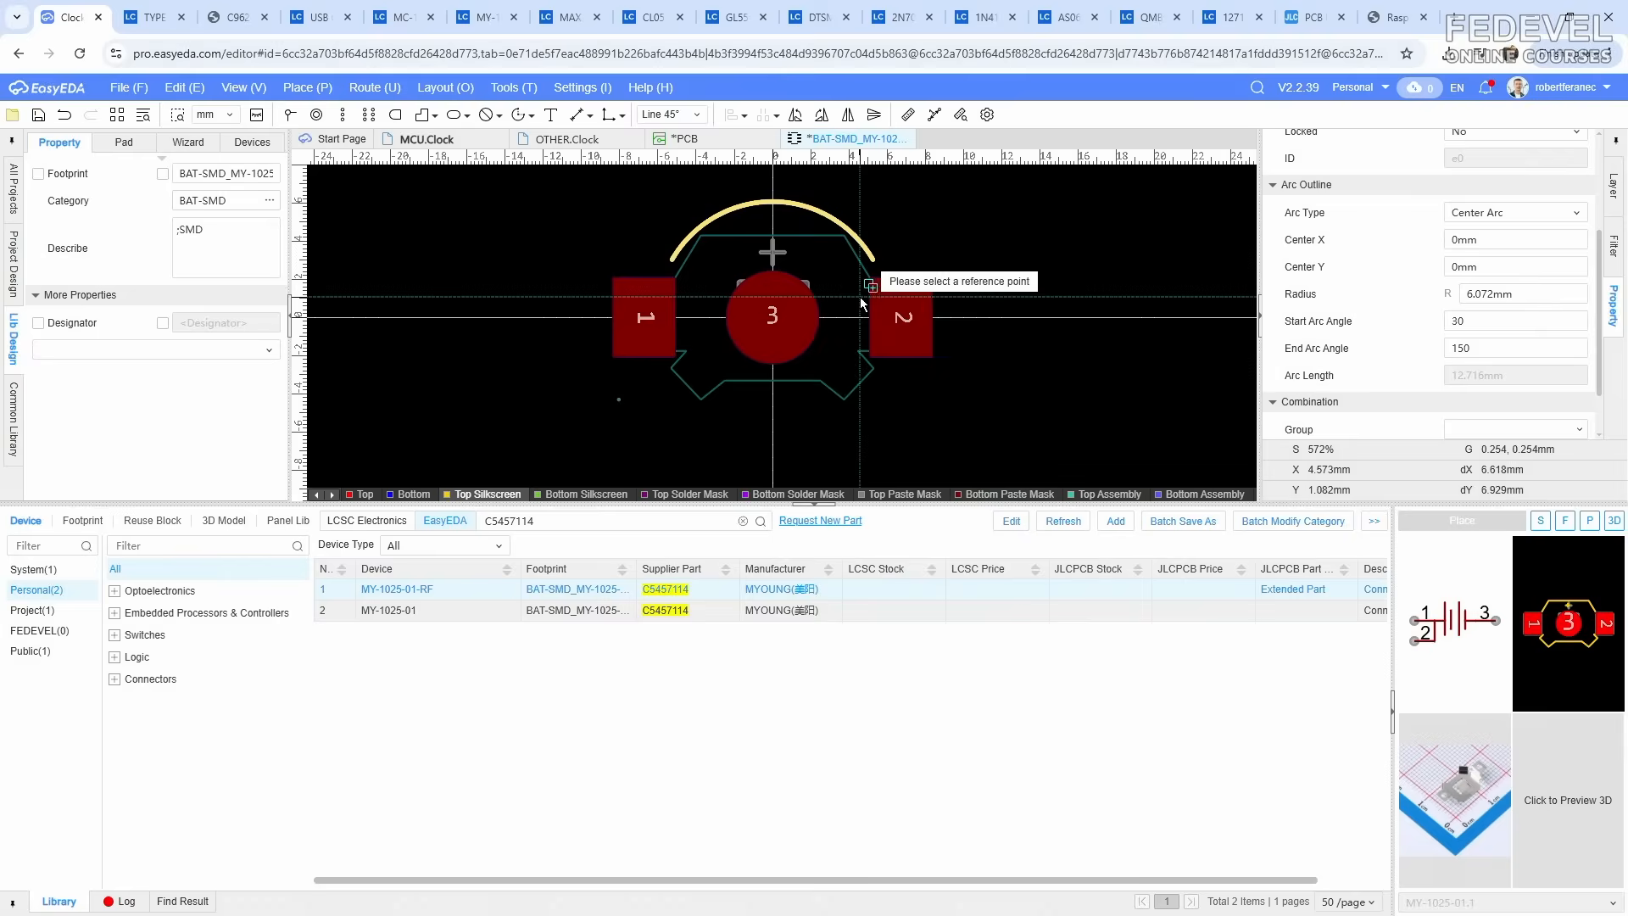
pyautogui.click(772, 320)
pyautogui.rightClick(980, 253)
pyautogui.click(1009, 290)
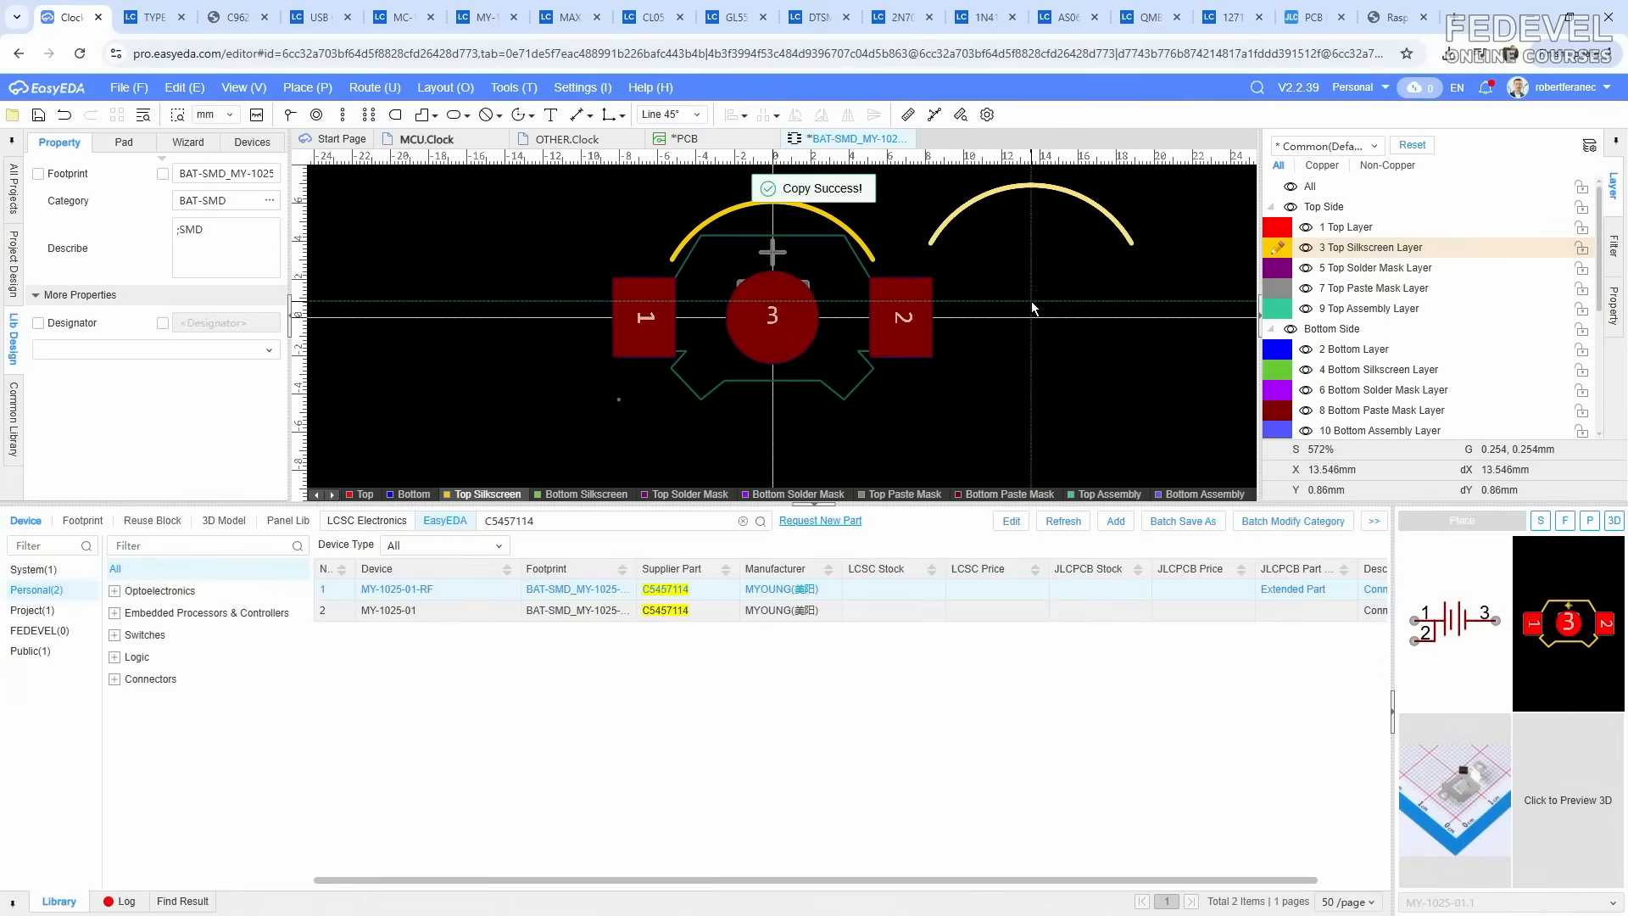
pyautogui.press('space')
pyautogui.press('space')
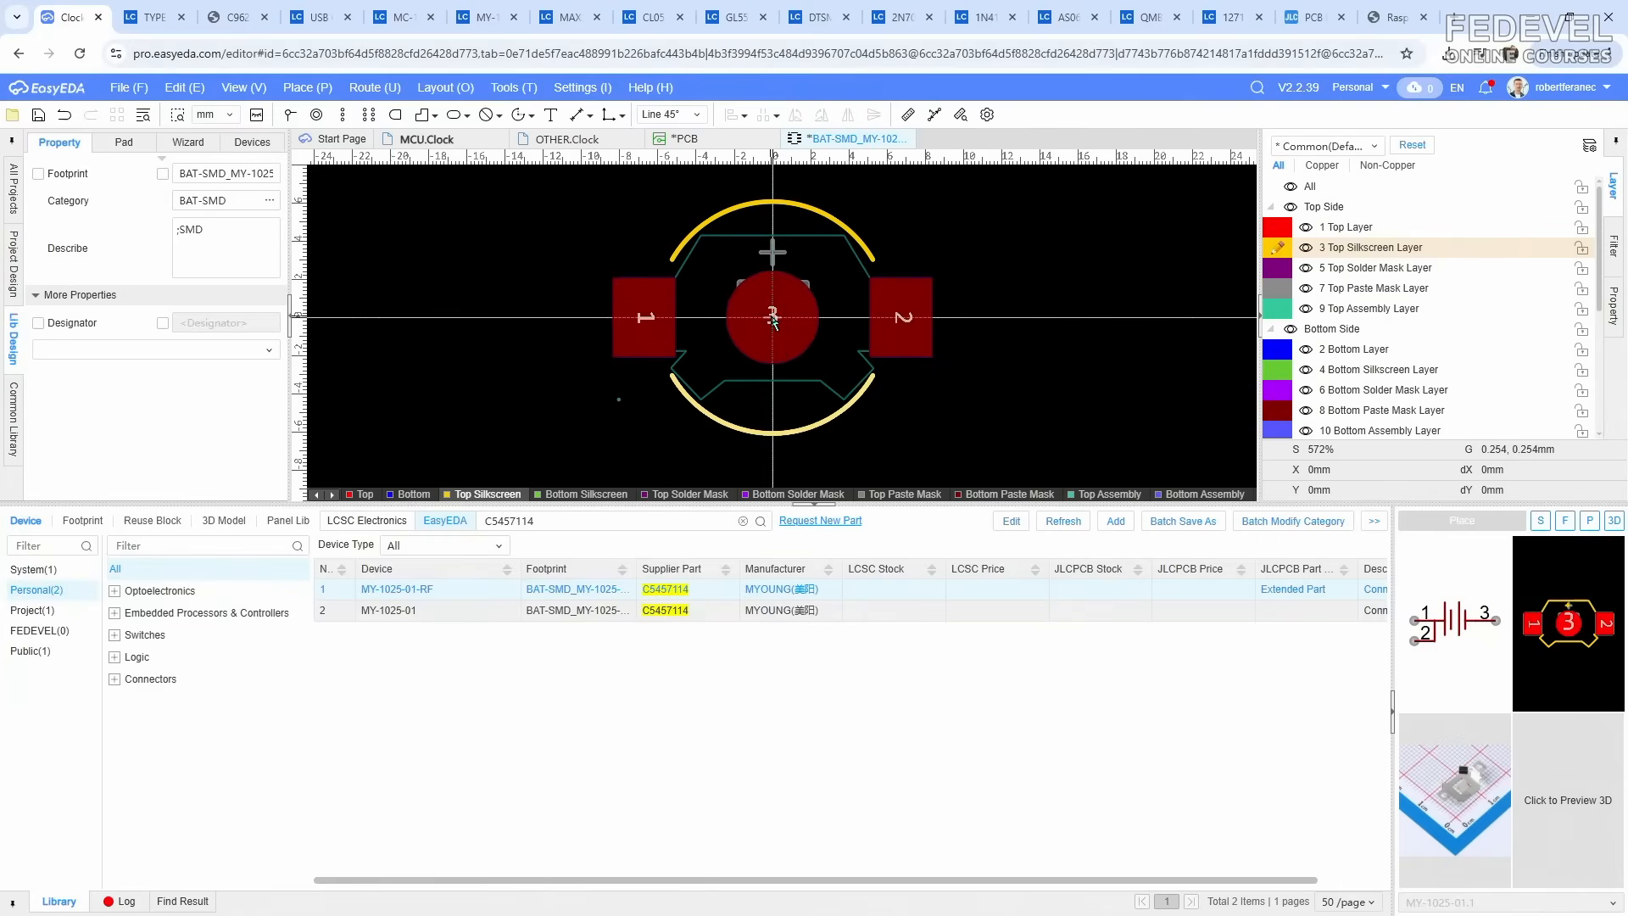
pyautogui.click(774, 320)
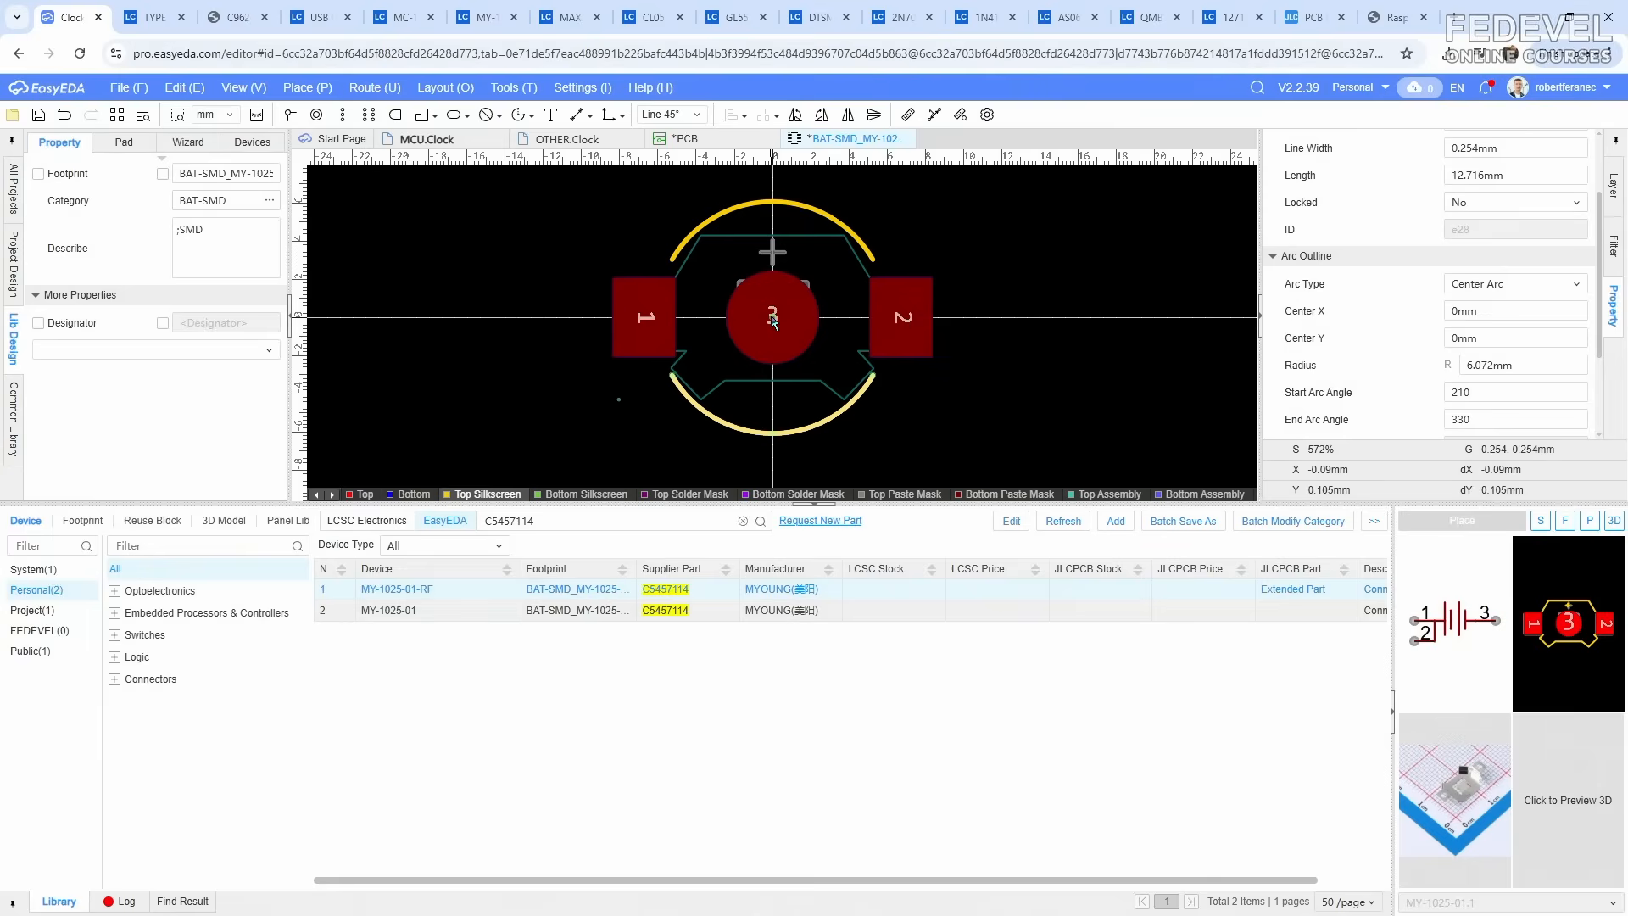
# Step: Set the footprint editor's grid size and snap size to 0.2 mm
pyautogui.click(1066, 248)
pyautogui.click(1611, 310)
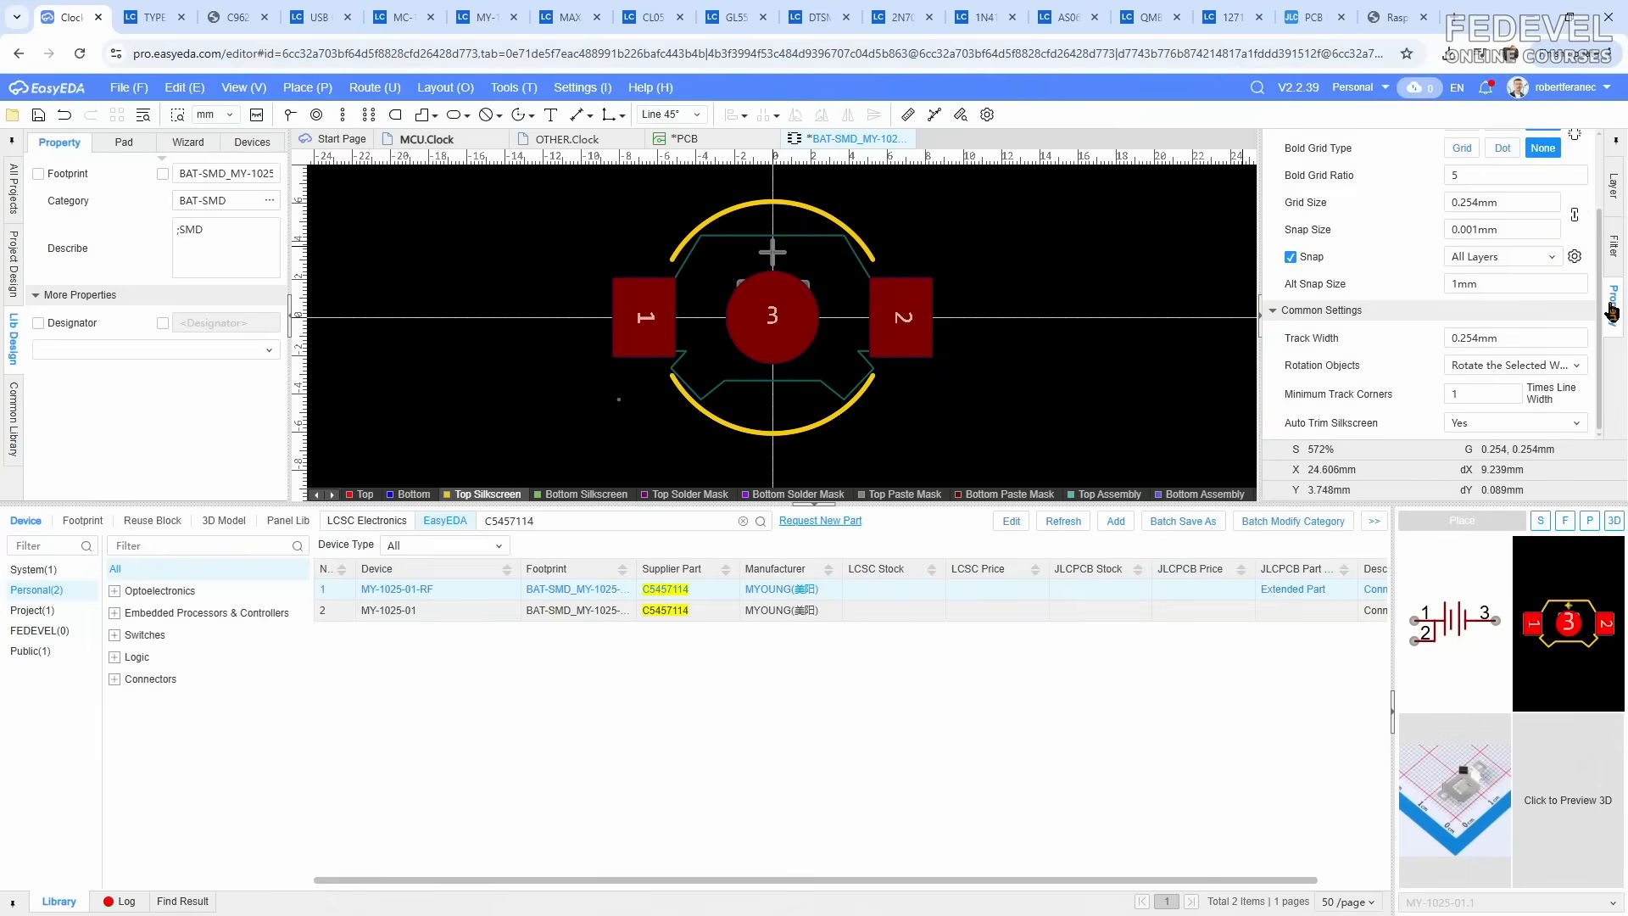
pyautogui.click(1523, 232)
pyautogui.write('0.2')
pyautogui.press('Return')
# Step: Draw a vertical 0.6 mm Top Silkscreen line from X 0, Y 6.2 mm to Y 6.8 mm above the upper arc
pyautogui.moveTo(925, 210); pyautogui.dragTo(950, 268, button='right')
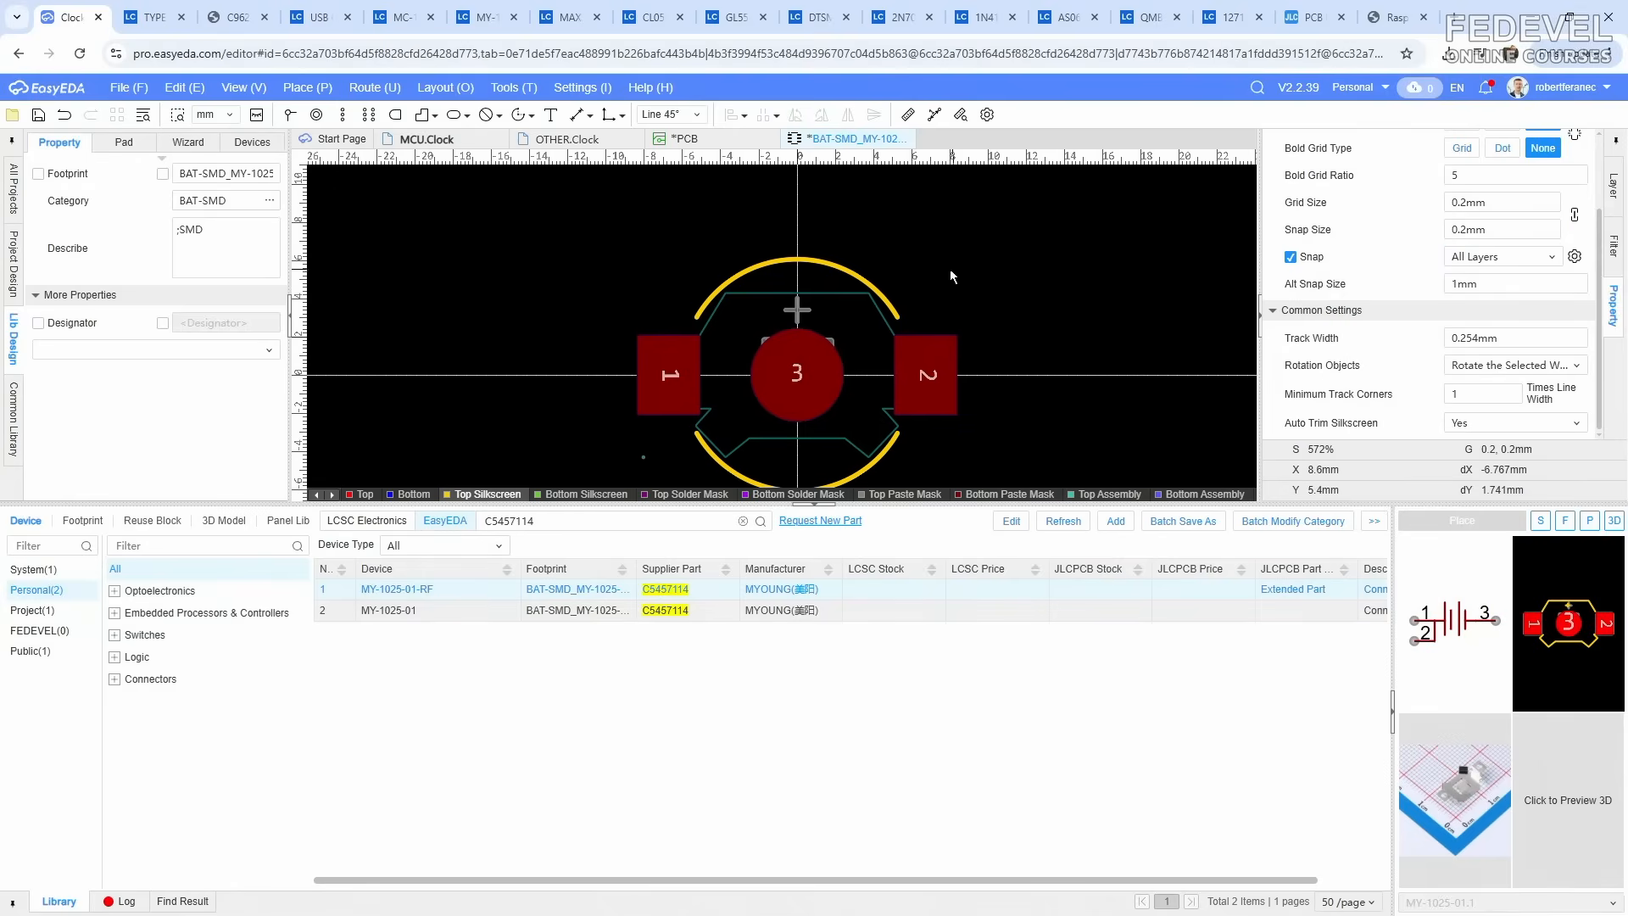
pyautogui.click(309, 87)
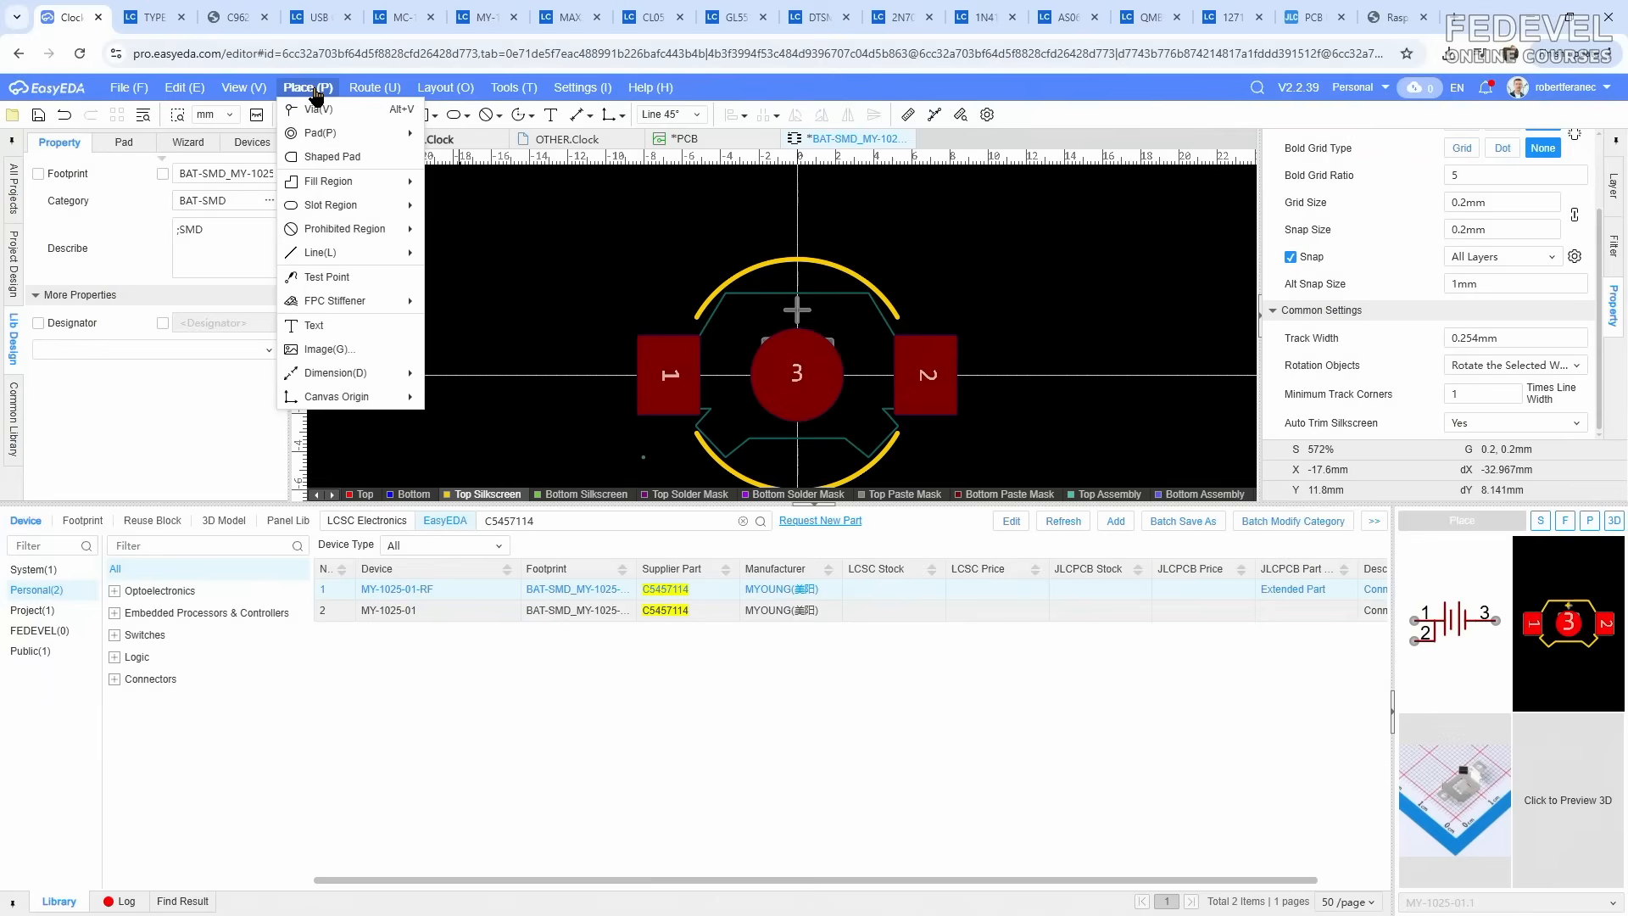
pyautogui.moveTo(339, 251)
pyautogui.click(466, 252)
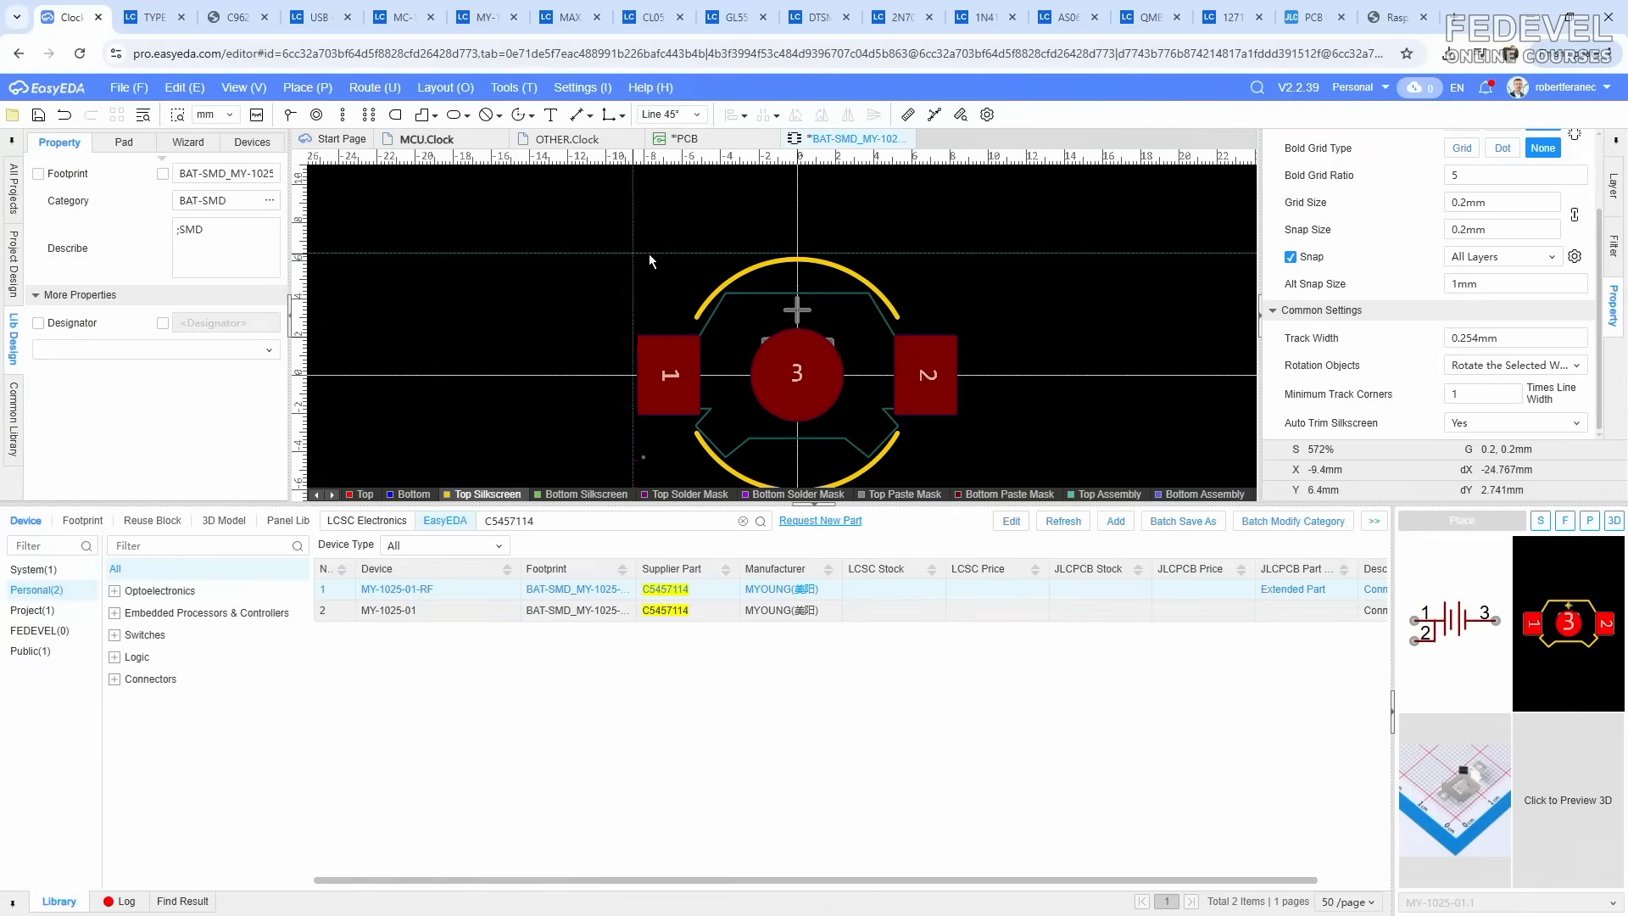
pyautogui.scroll(4, 795, 248)
pyautogui.click(814, 283)
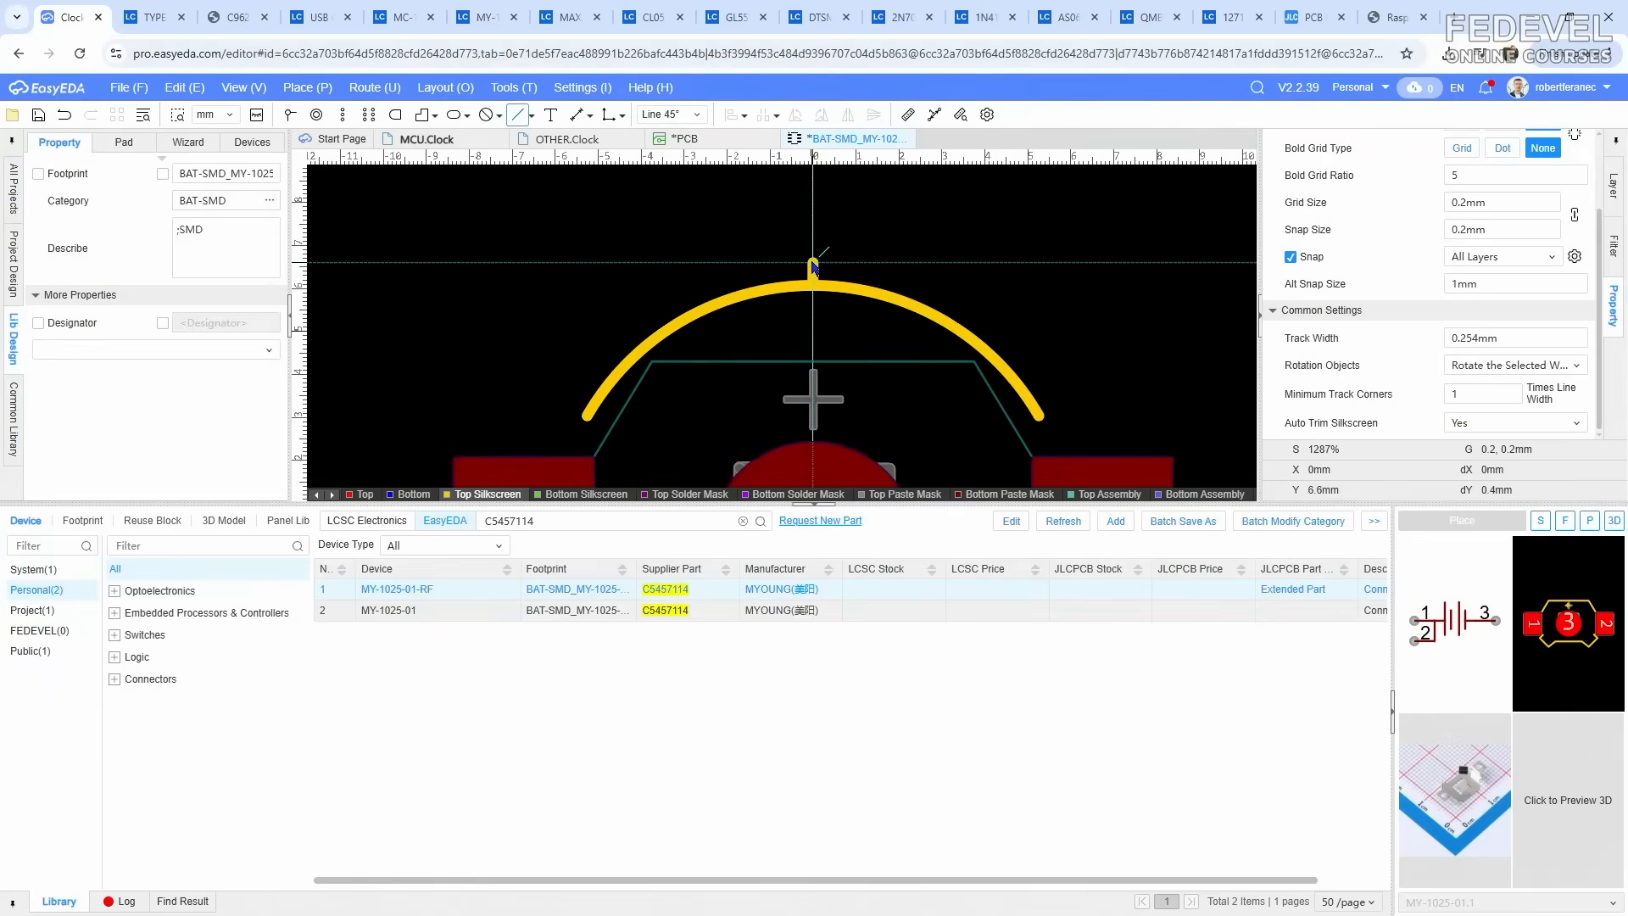
pyautogui.click(812, 255)
pyautogui.rightClick(812, 257)
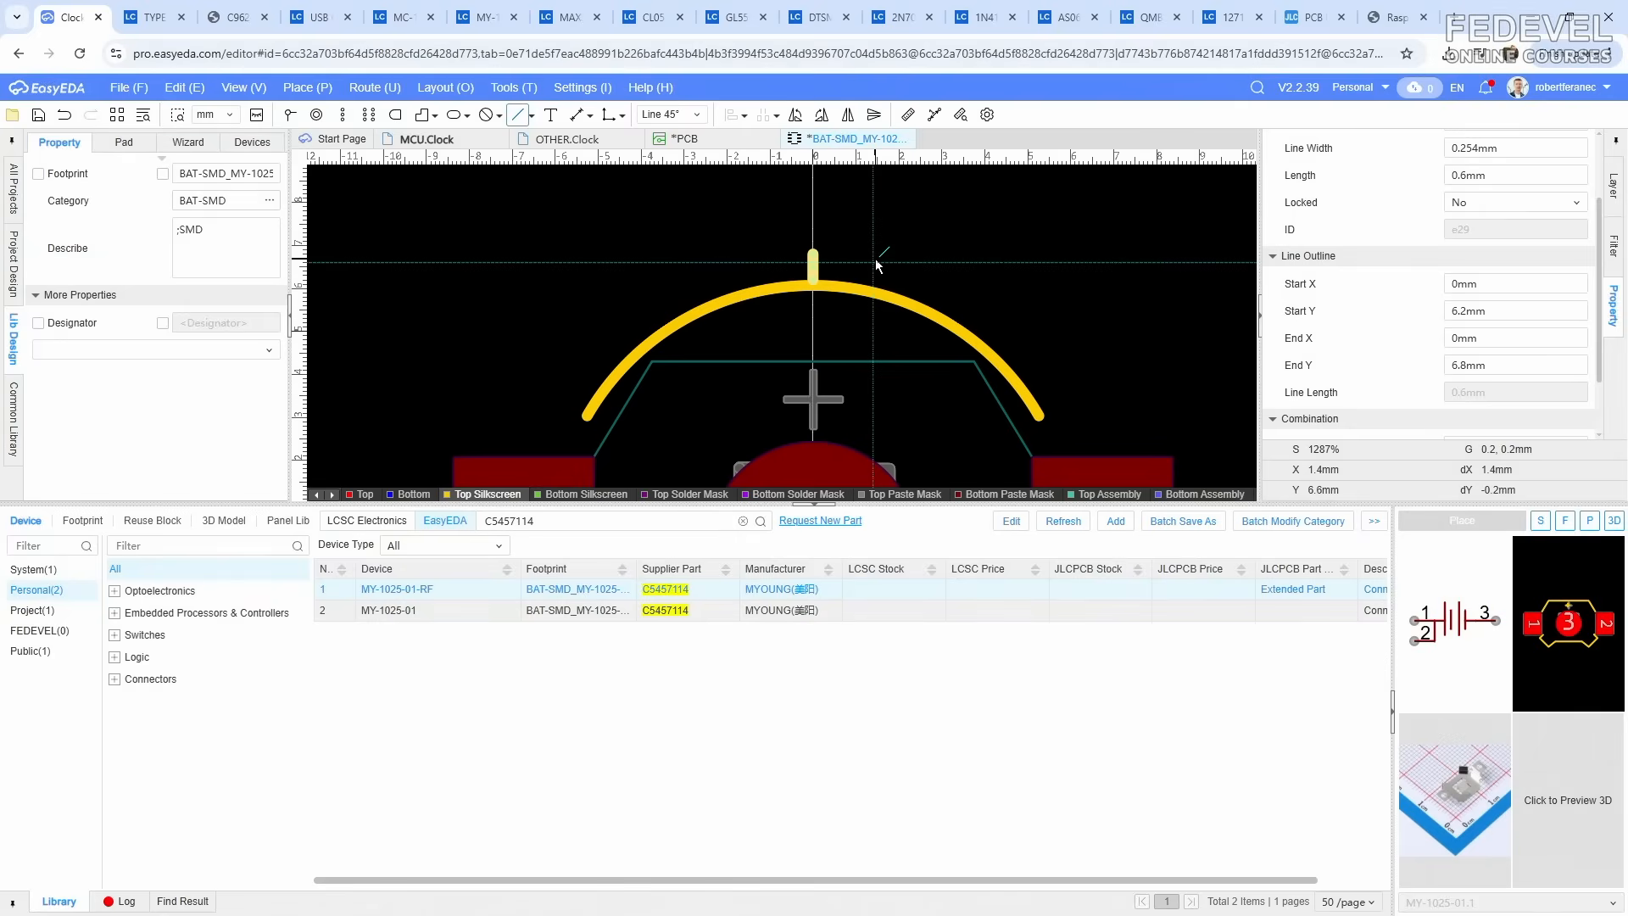
# Step: Draw two diagonal silkscreen lines from X 0, Y 6.2 mm to X 0.6 and -0.6 mm at Y 6.8 mm, forming an arrowhead
pyautogui.click(815, 283)
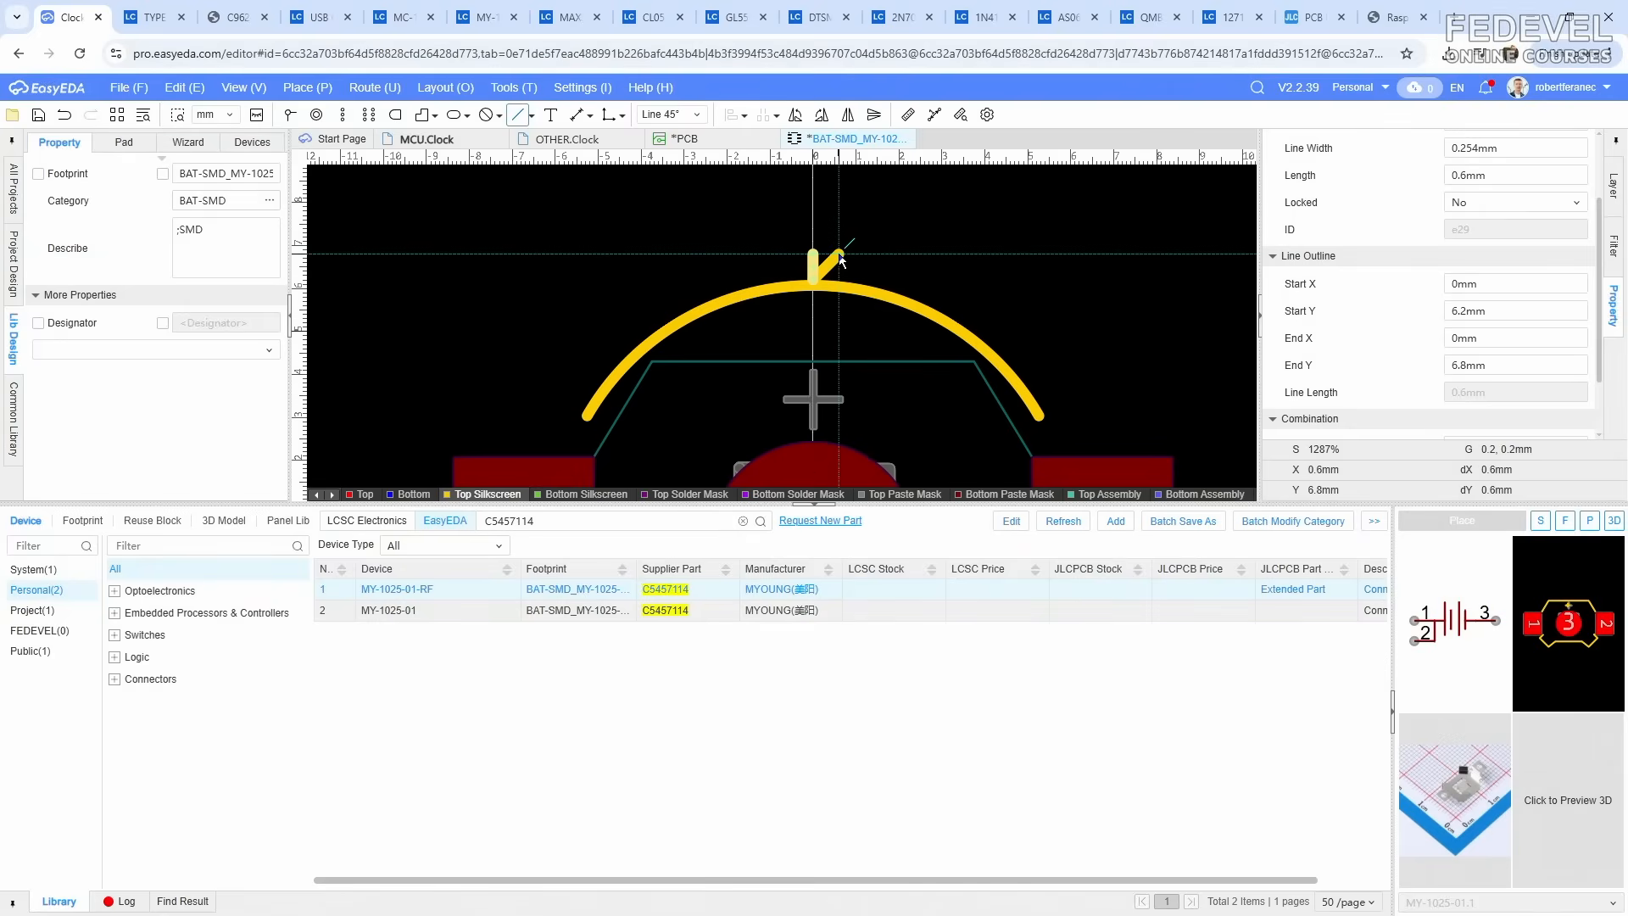
pyautogui.rightClick(839, 255)
pyautogui.click(814, 282)
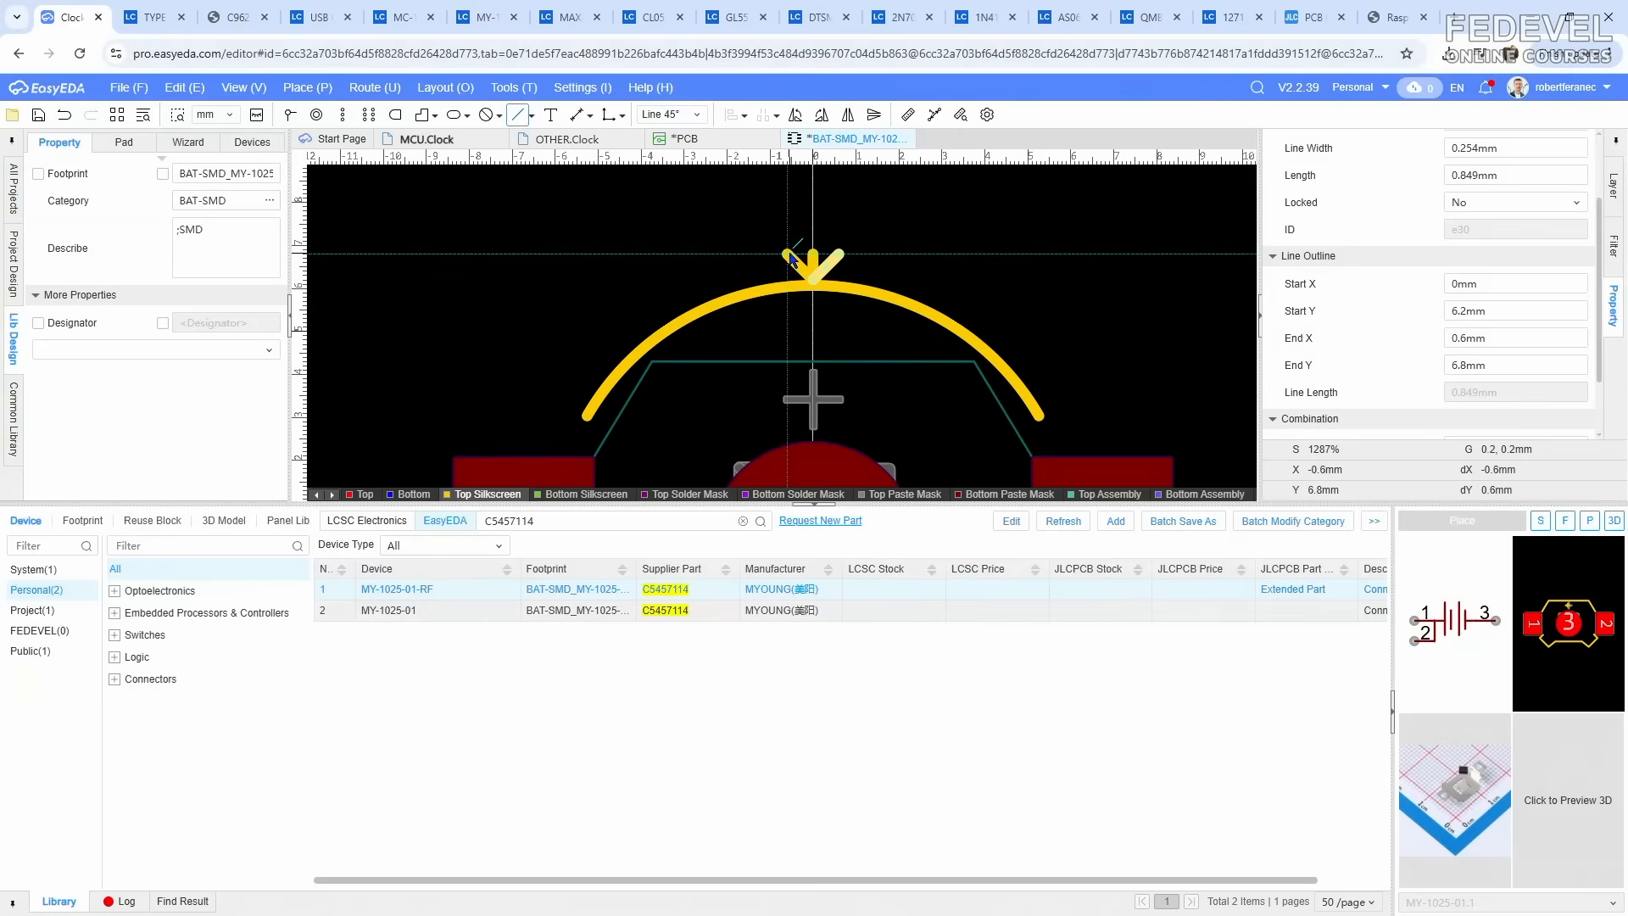
pyautogui.rightClick(789, 254)
pyautogui.rightClick(858, 227)
# Step: Lengthen the arrow's vertical silkscreen line to 0.8 mm
pyautogui.click(813, 257)
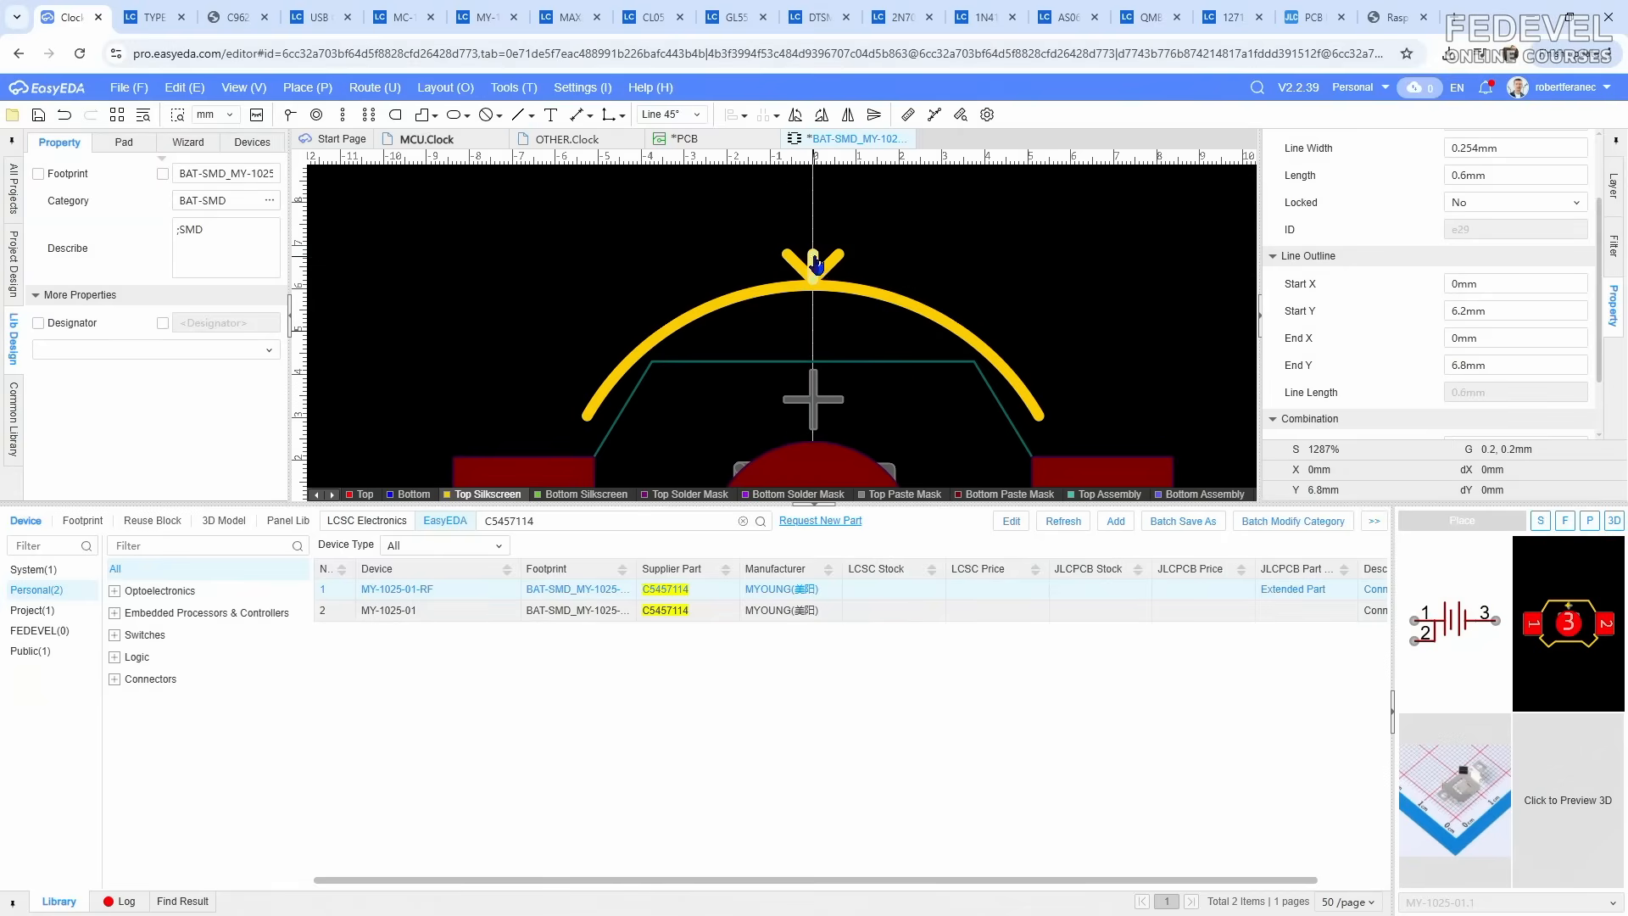
pyautogui.moveTo(815, 259); pyautogui.dragTo(814, 245)
pyautogui.click(1535, 175)
pyautogui.write('0.8')
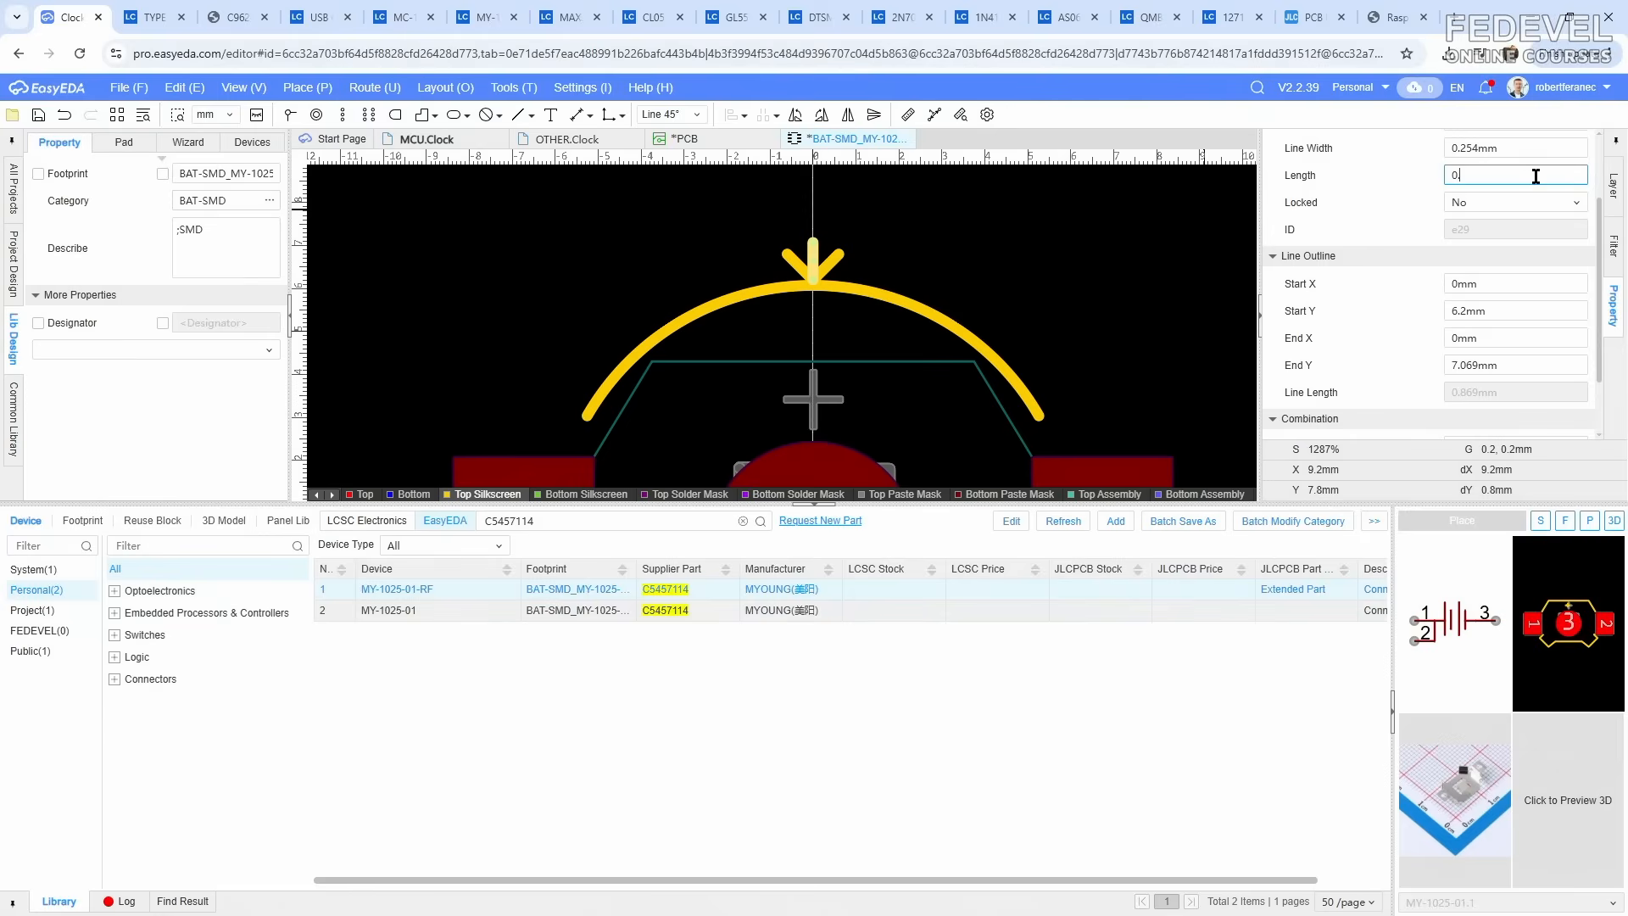
pyautogui.press('Return')
pyautogui.click(994, 249)
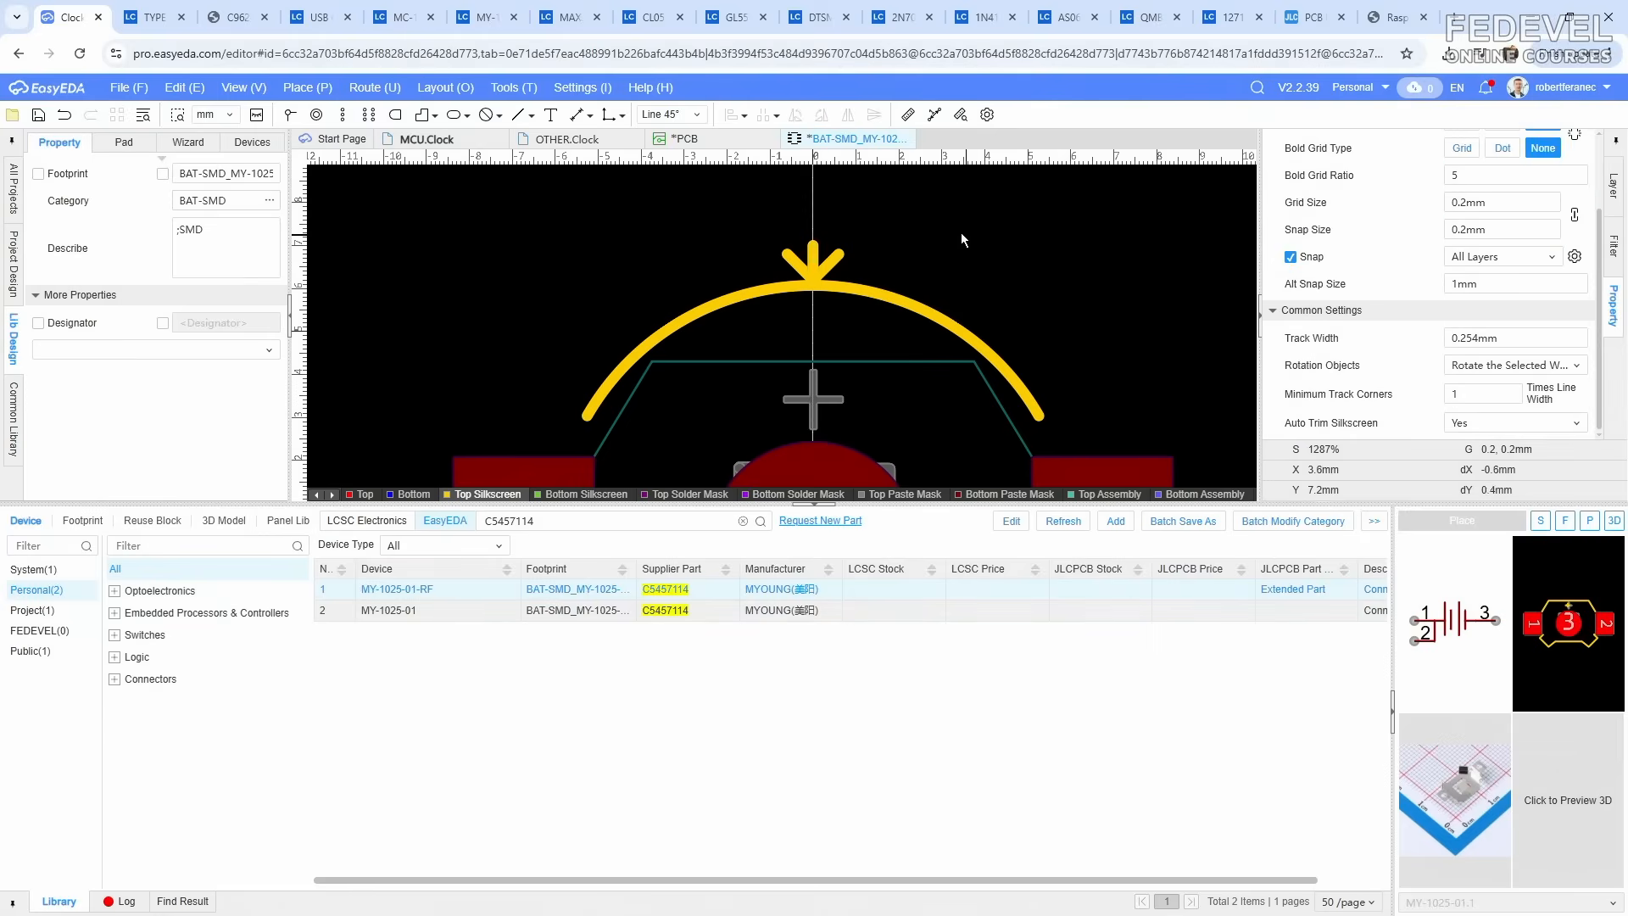
# Step: Draw a circular fill region on the Top Solder Mask Layer, centred on the footprint origin with a radius of about 8.32 mm
pyautogui.scroll(-3, 959, 232)
pyautogui.moveTo(1020, 241); pyautogui.dragTo(882, 251, button='right')
pyautogui.click(1613, 185)
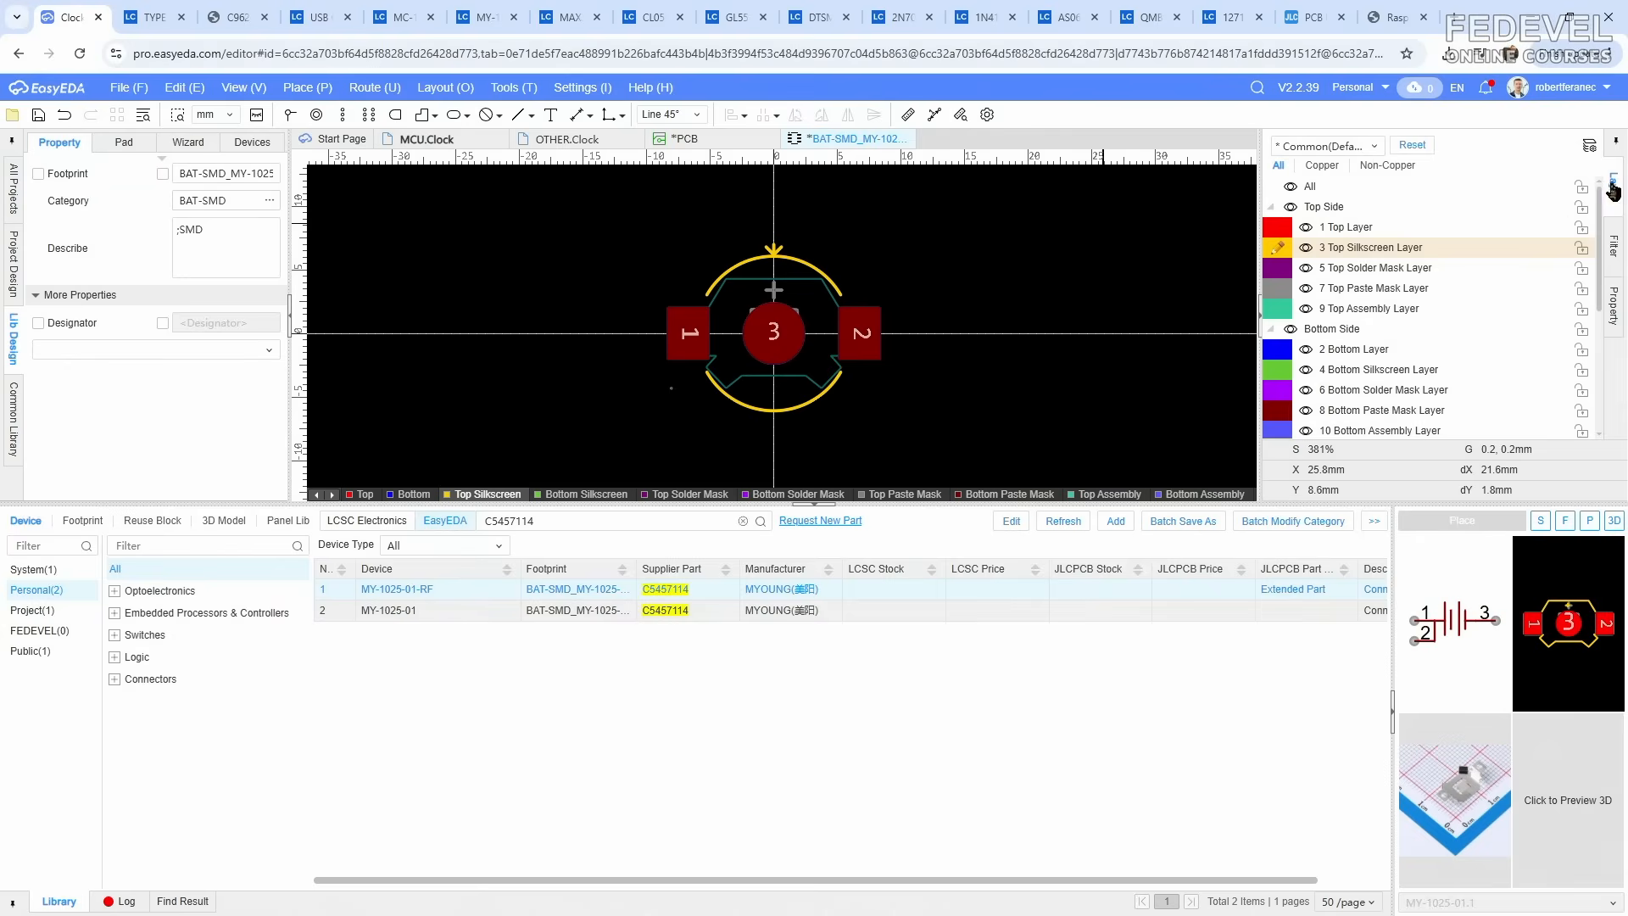
pyautogui.click(1364, 269)
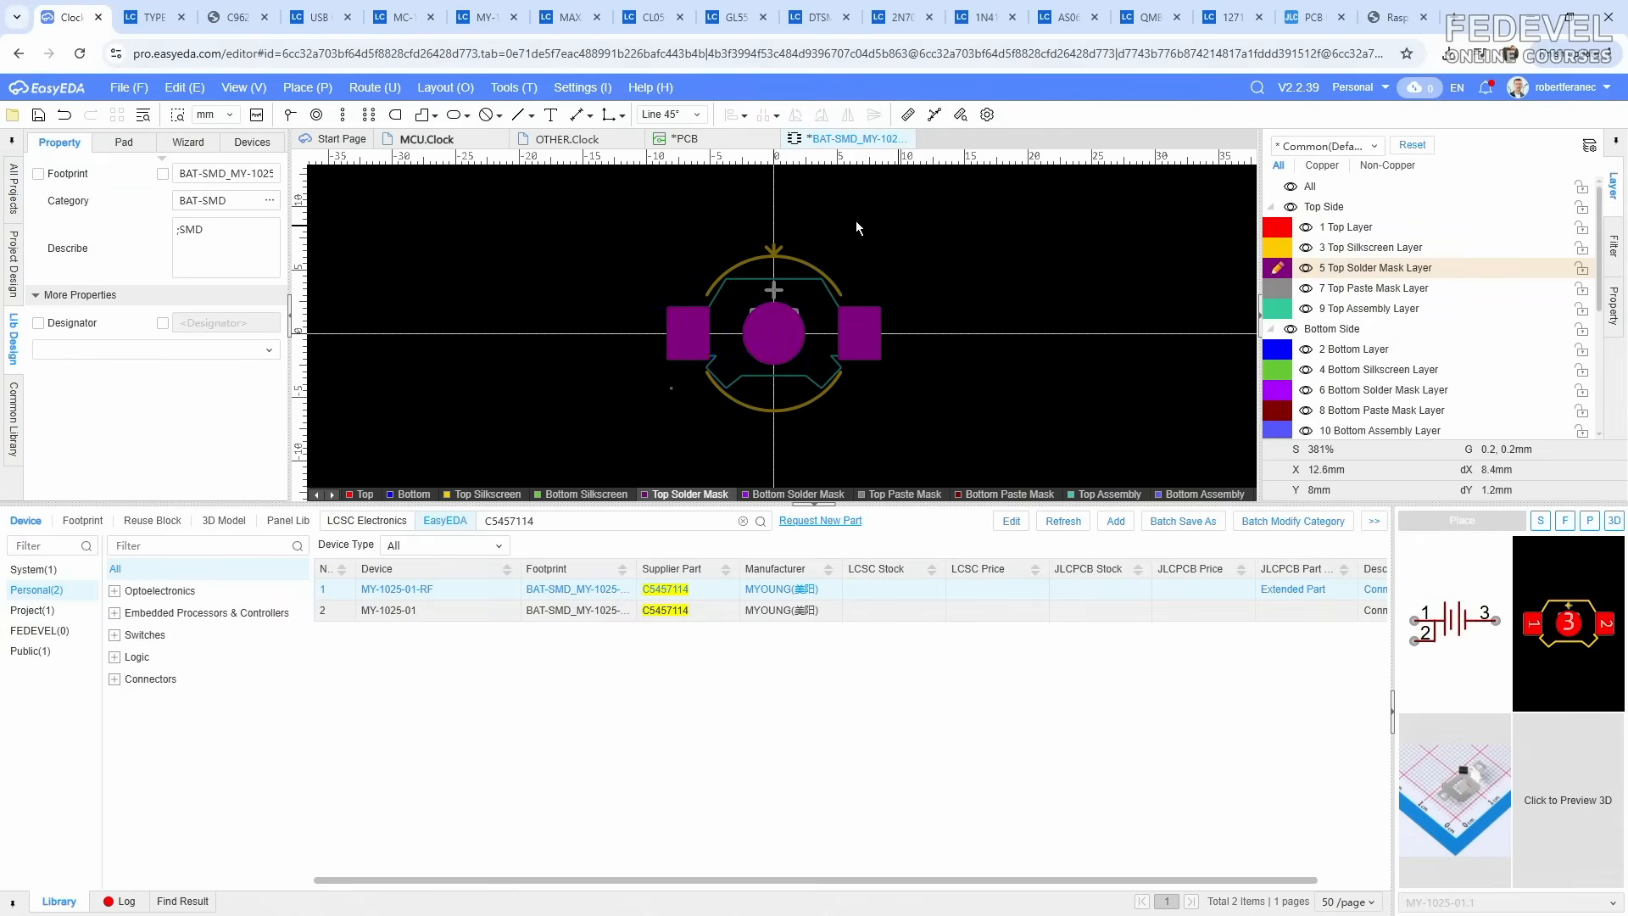
pyautogui.click(308, 87)
pyautogui.moveTo(416, 186)
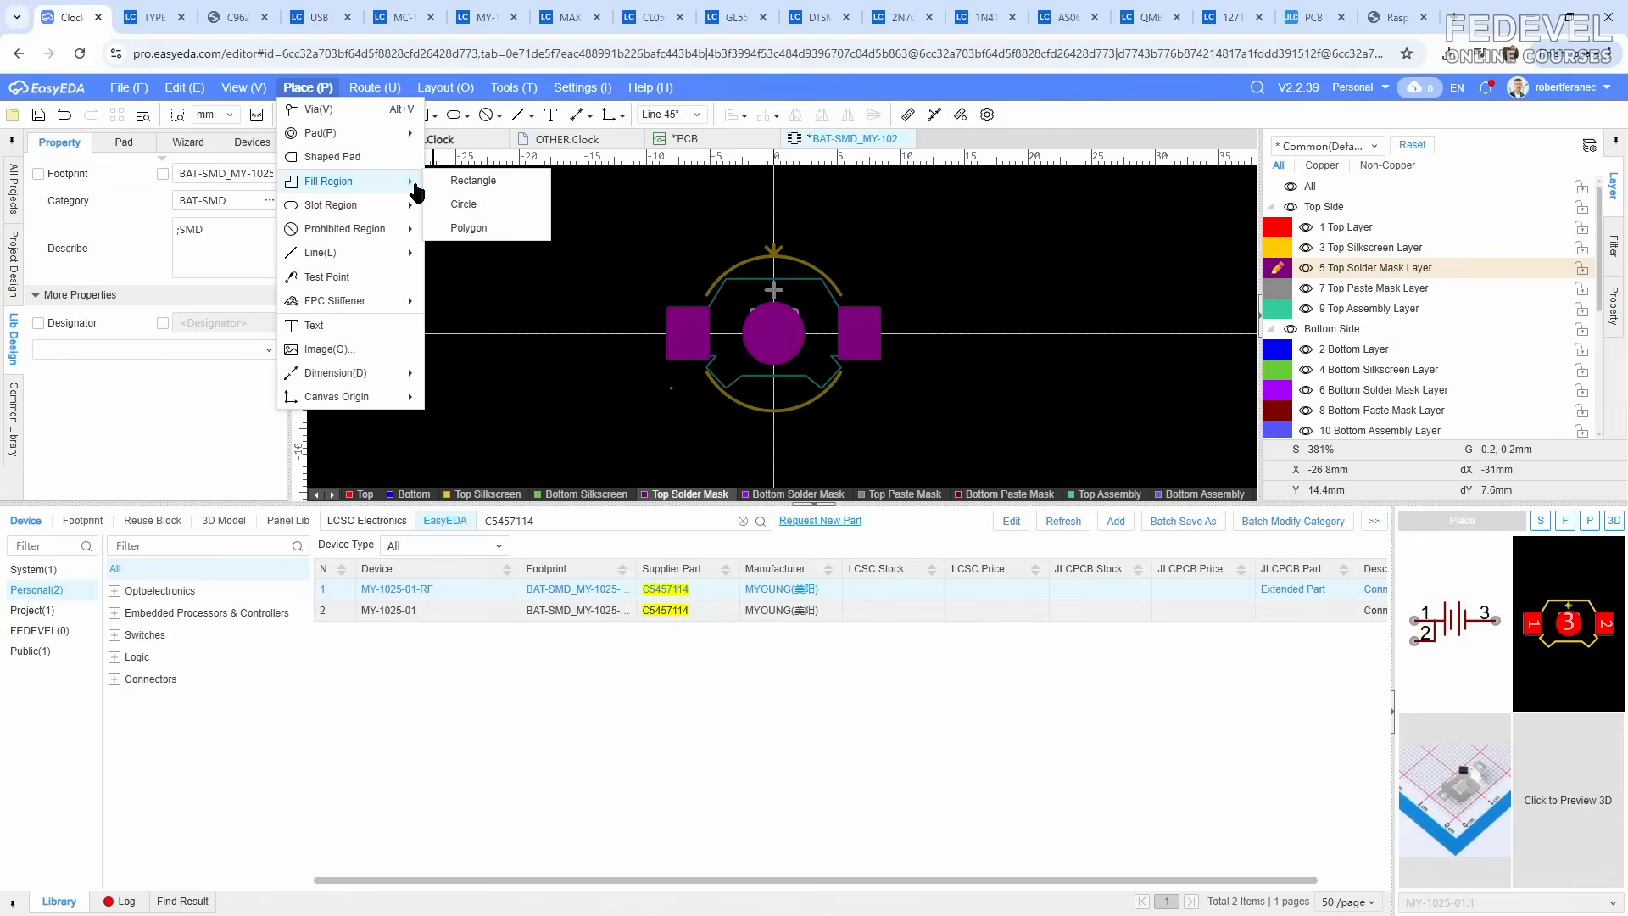
pyautogui.click(472, 180)
pyautogui.click(774, 333)
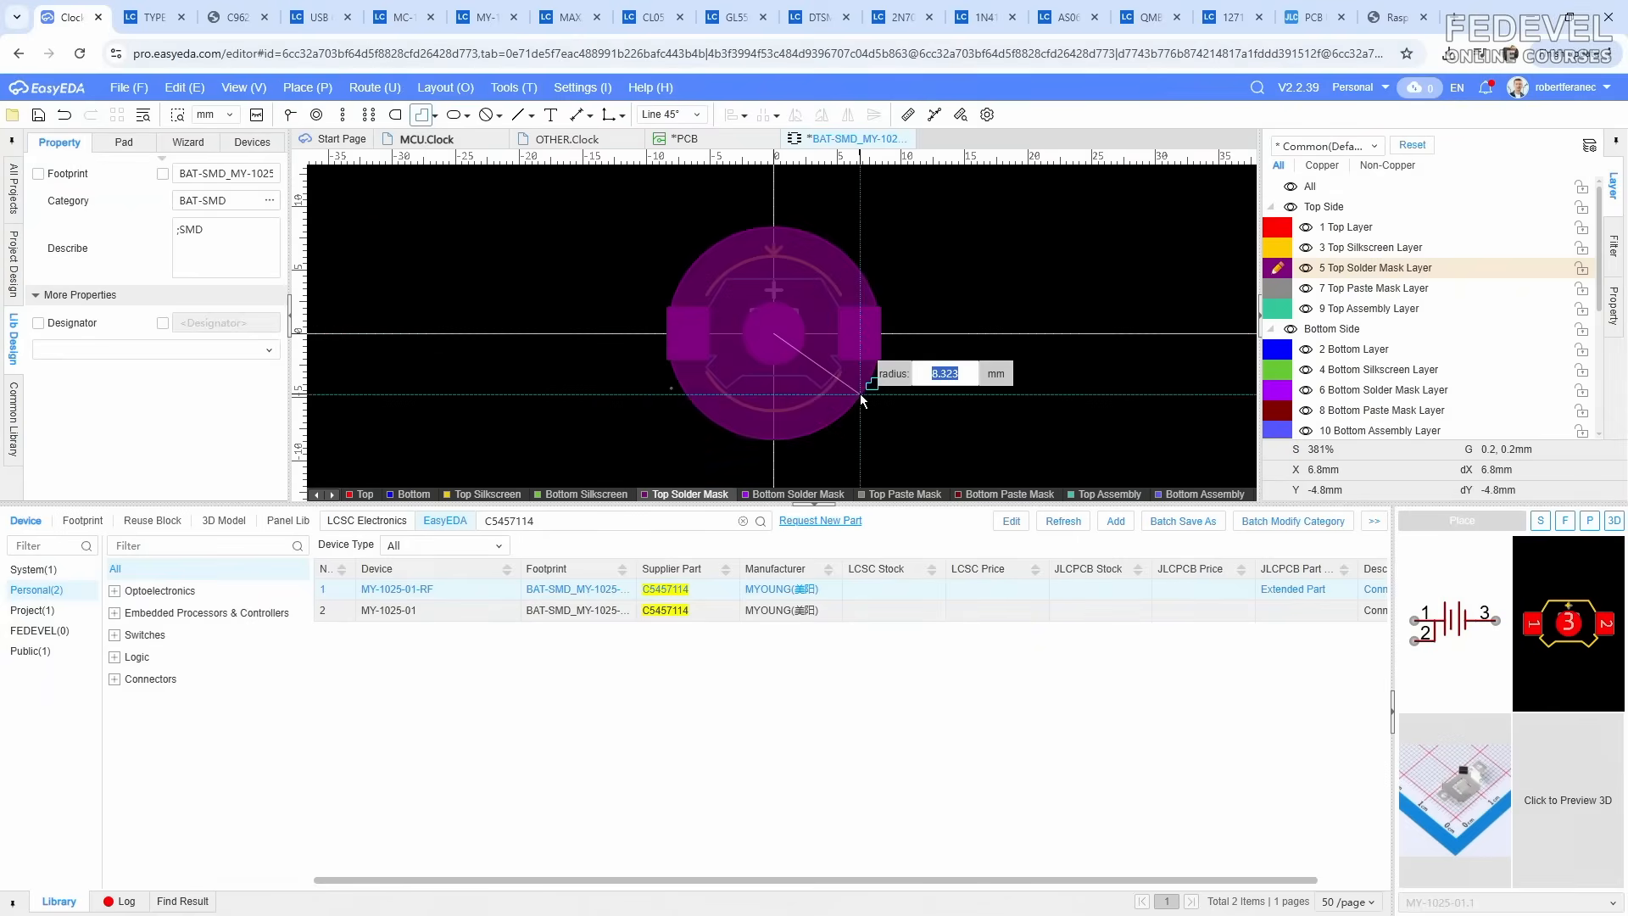
pyautogui.click(859, 394)
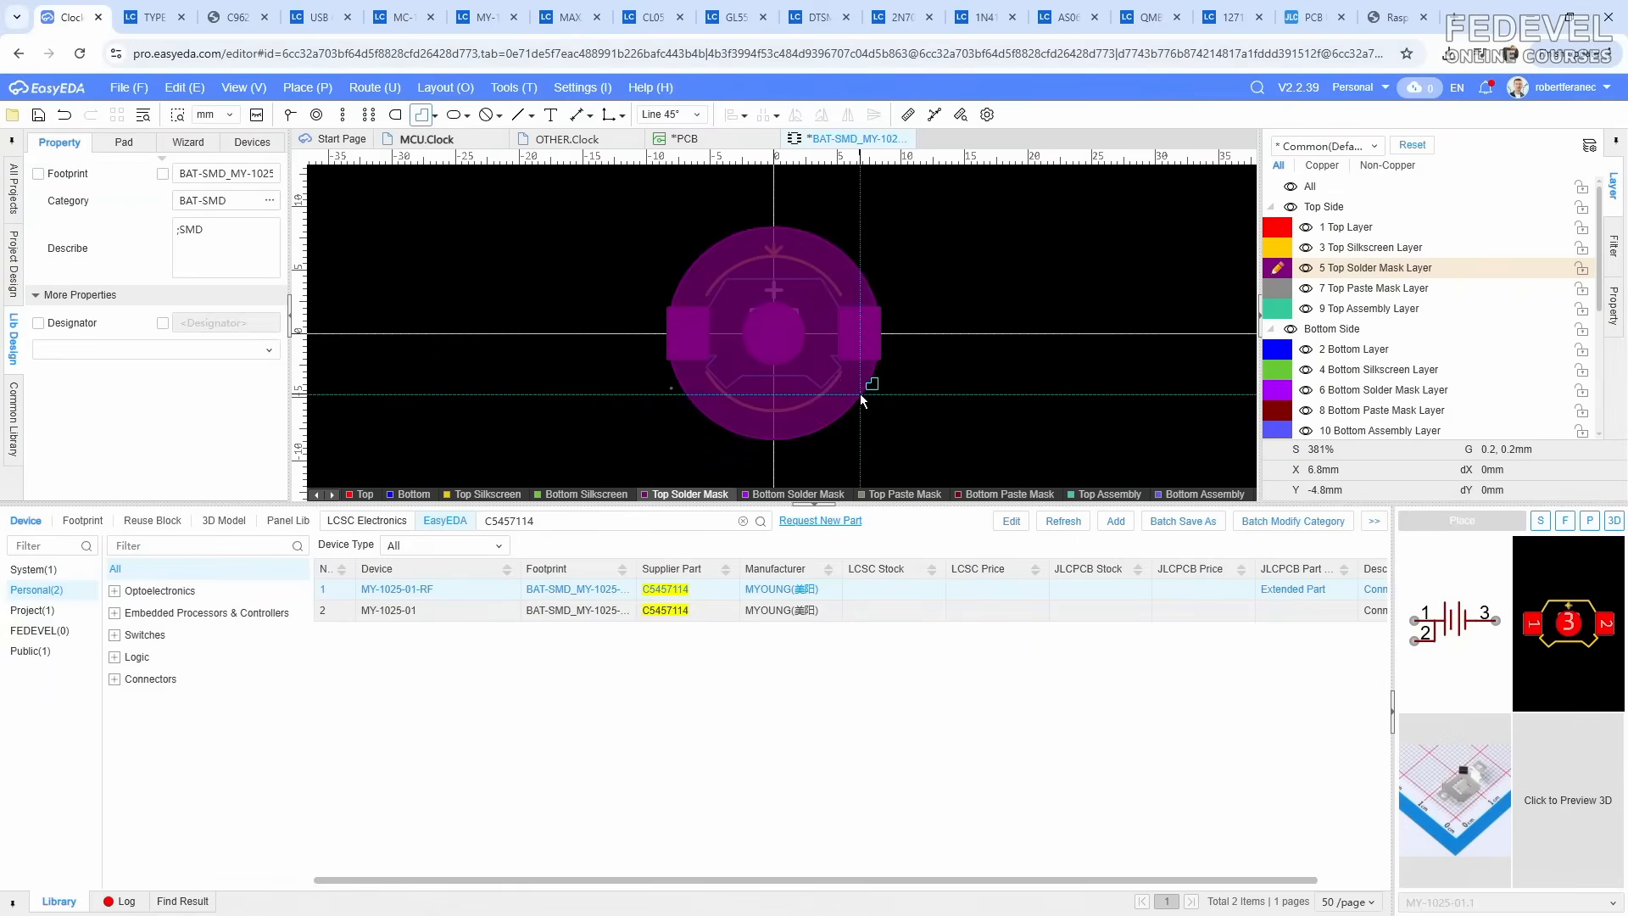
# Step: Set the circular solder mask region's radius to 6 mm
pyautogui.doubleClick(860, 394)
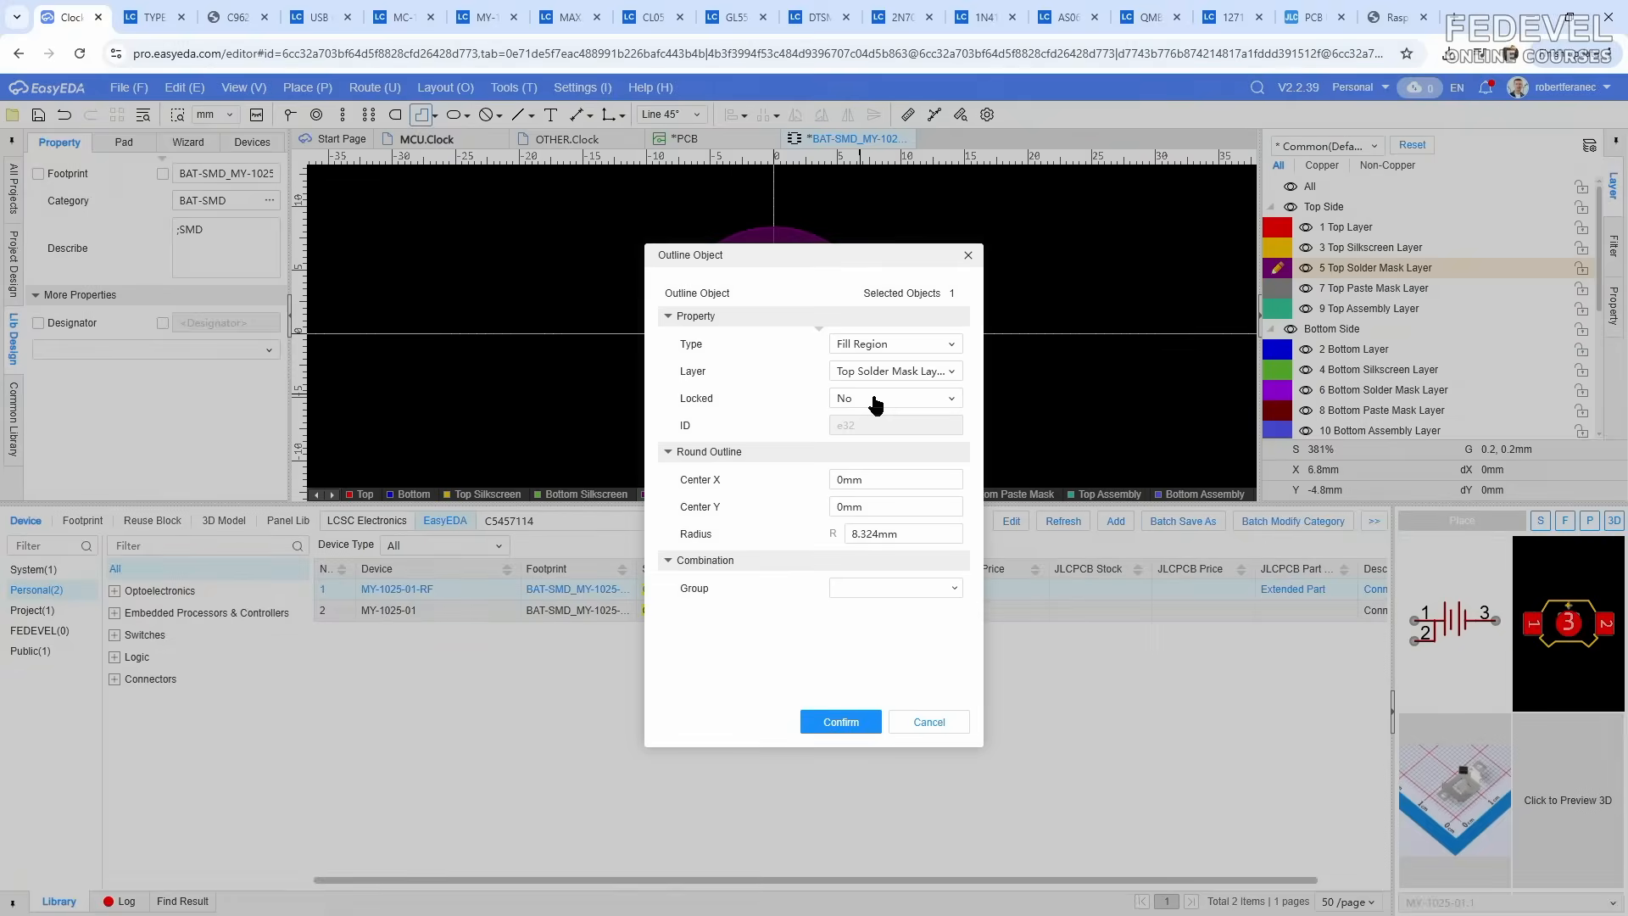
pyautogui.click(919, 534)
pyautogui.write('6')
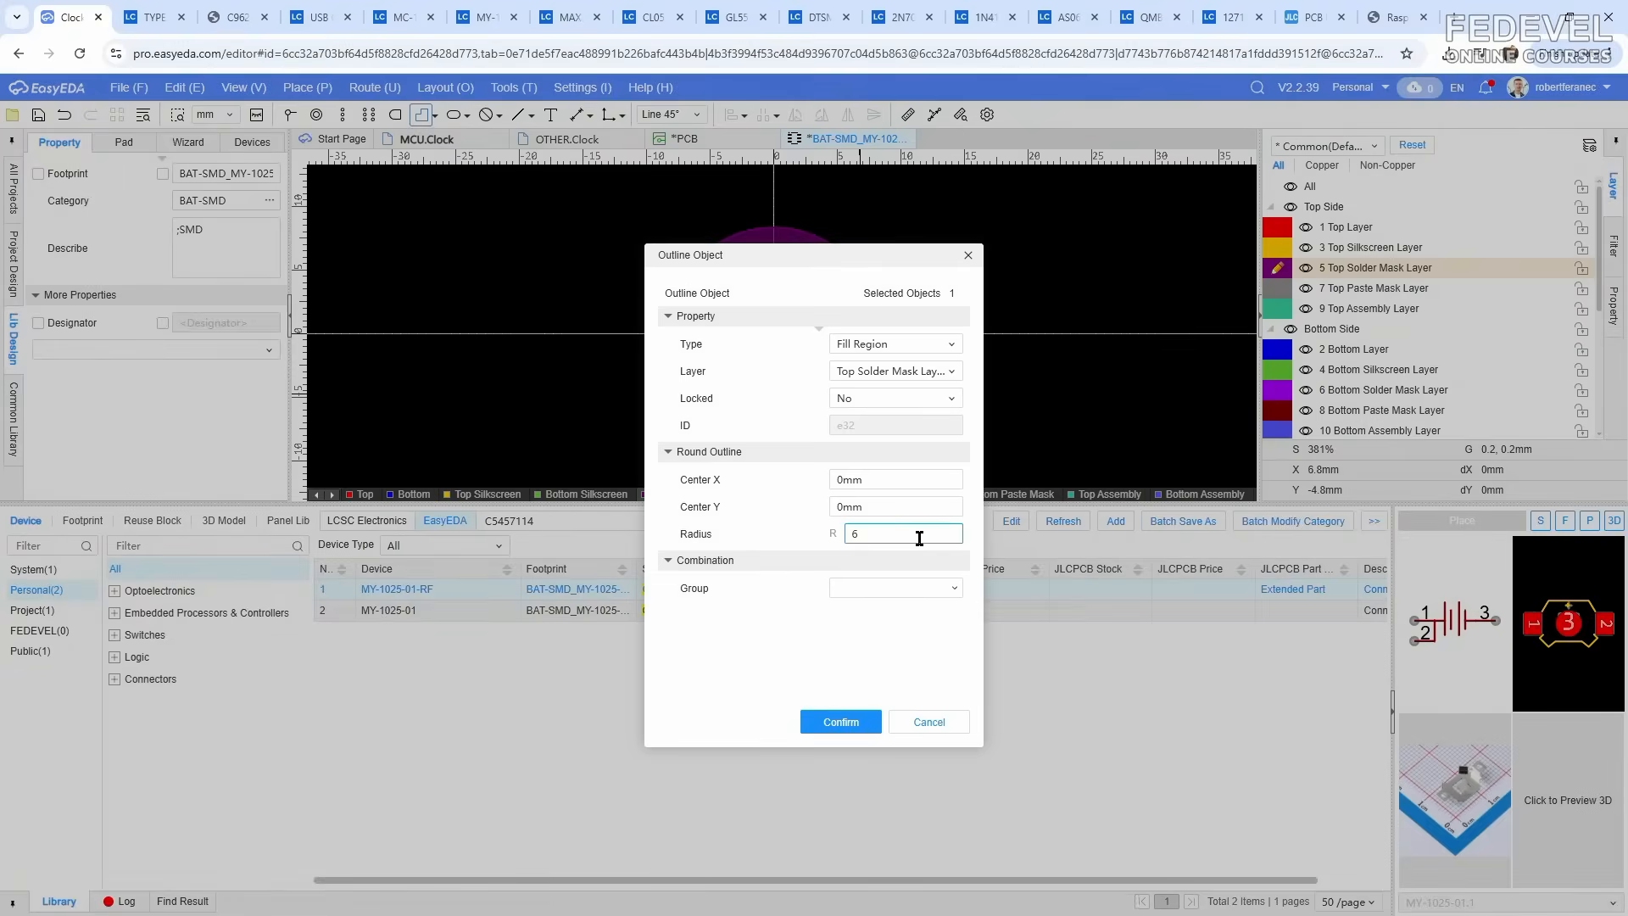
pyautogui.click(838, 719)
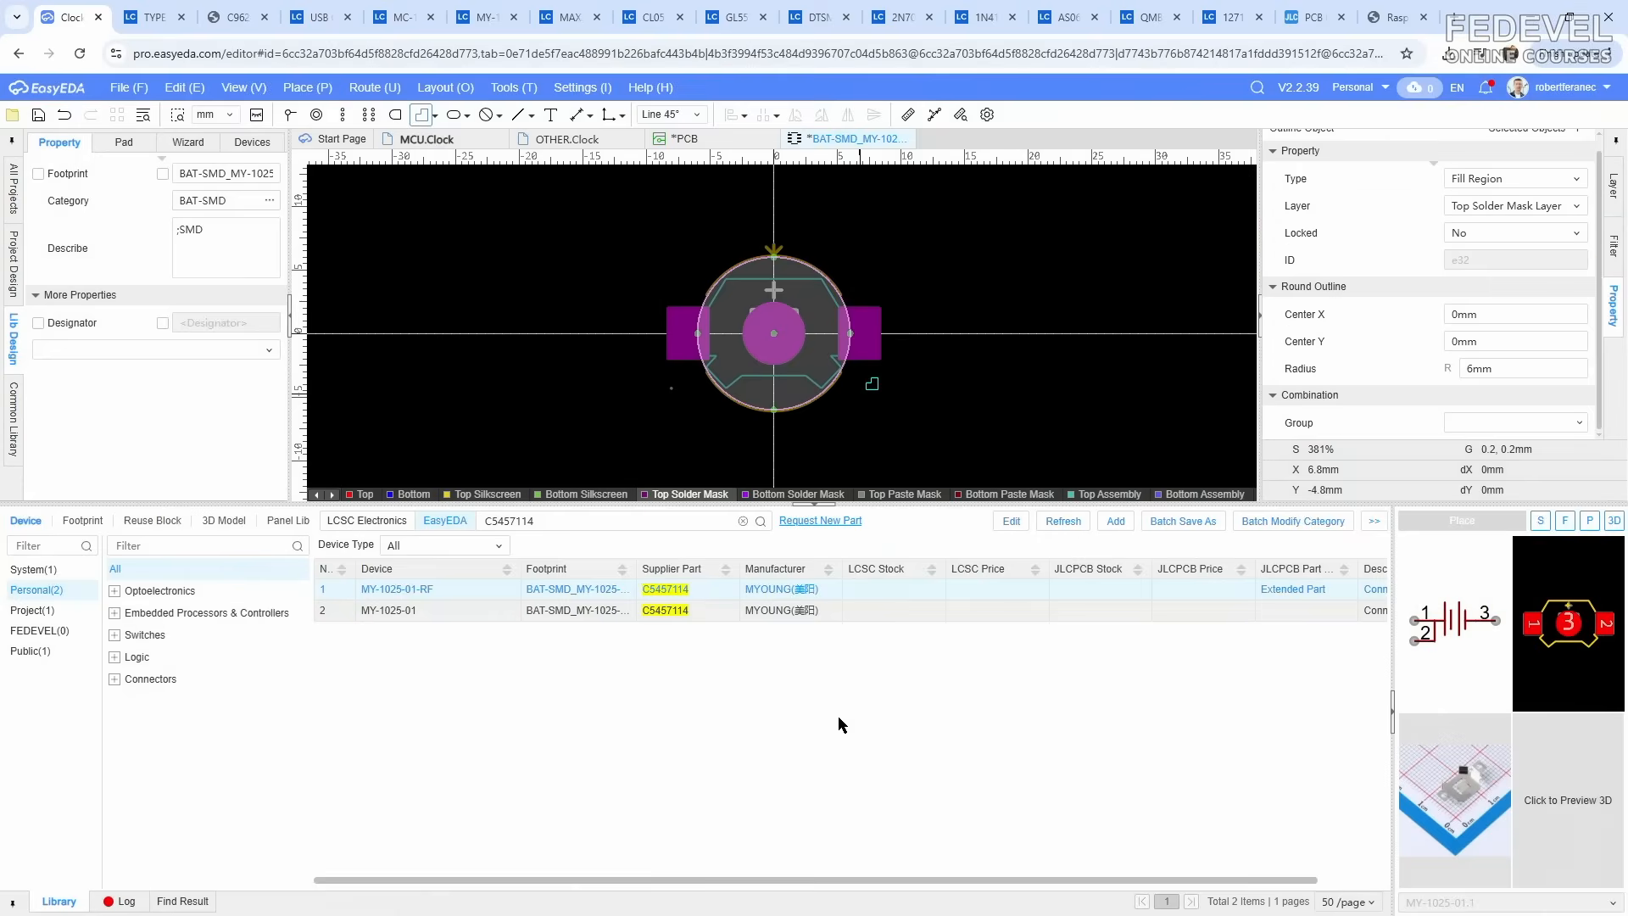
pyautogui.click(964, 401)
pyautogui.scroll(5, 756, 276)
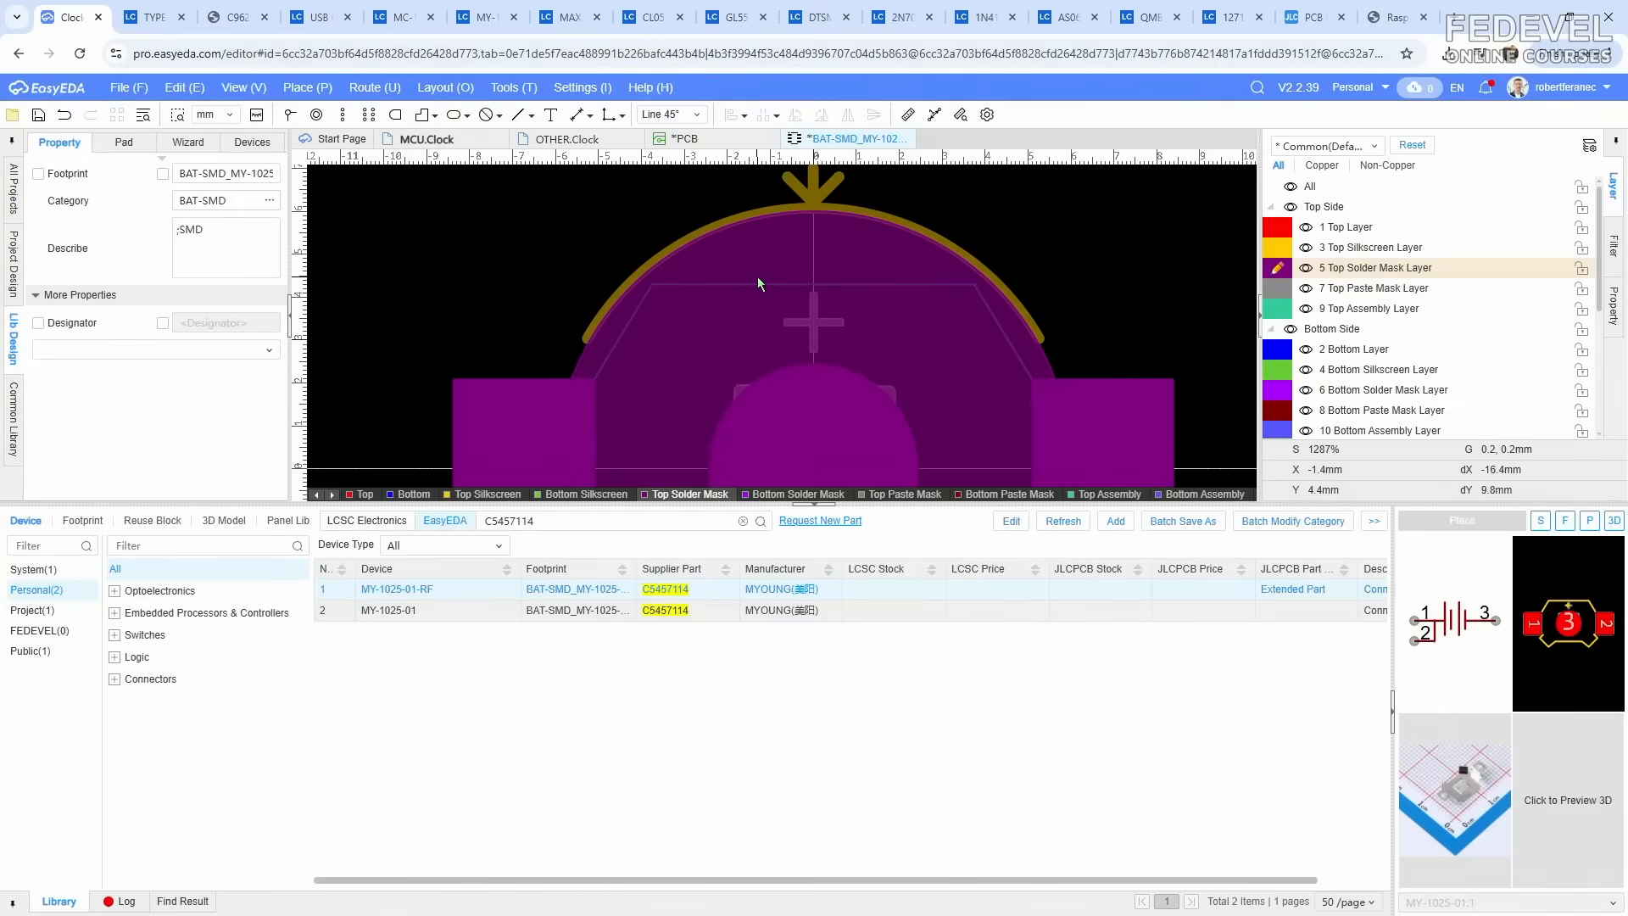
pyautogui.scroll(-3, 756, 277)
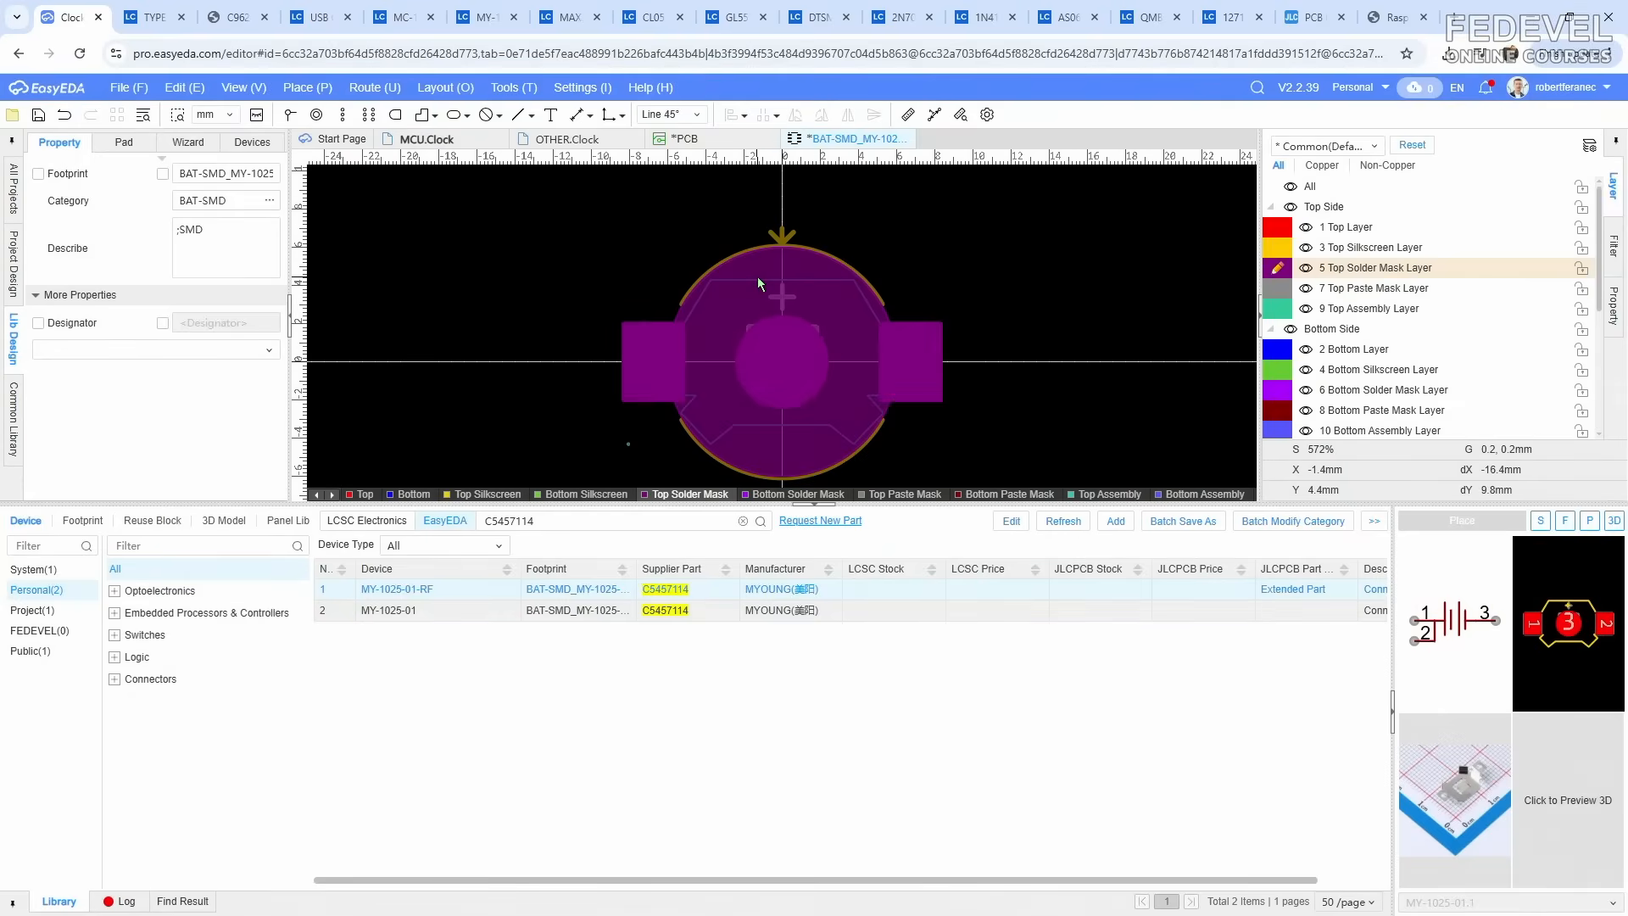
# Step: Make the Top Layer active, then save and close the battery holder footprint
pyautogui.click(1281, 230)
pyautogui.scroll(-2, 876, 264)
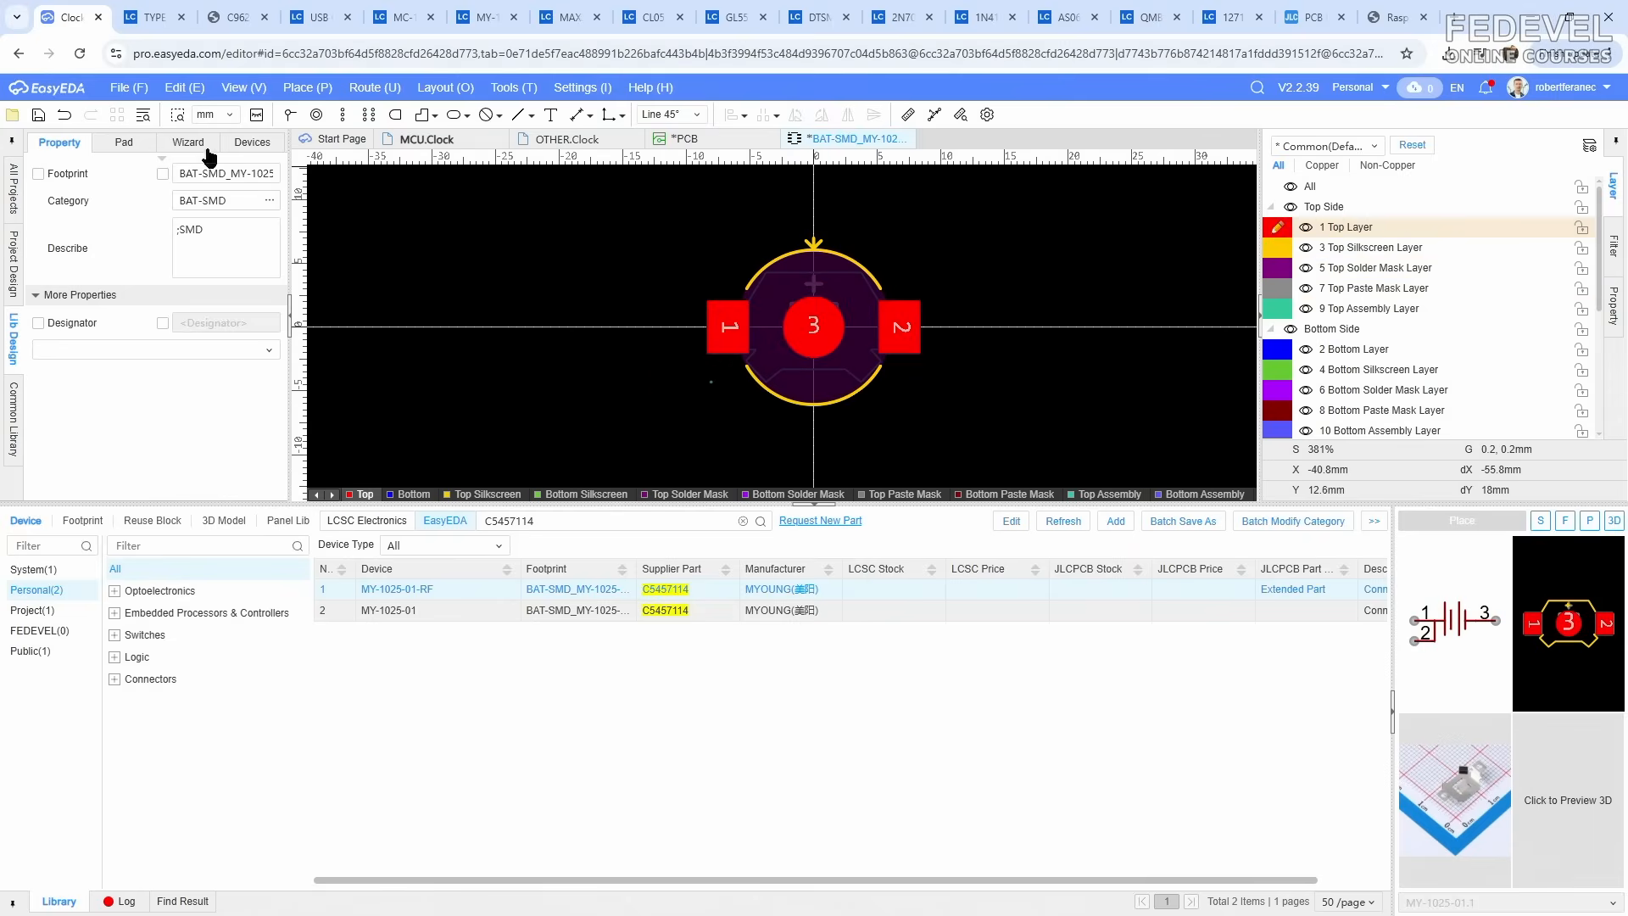
pyautogui.click(35, 118)
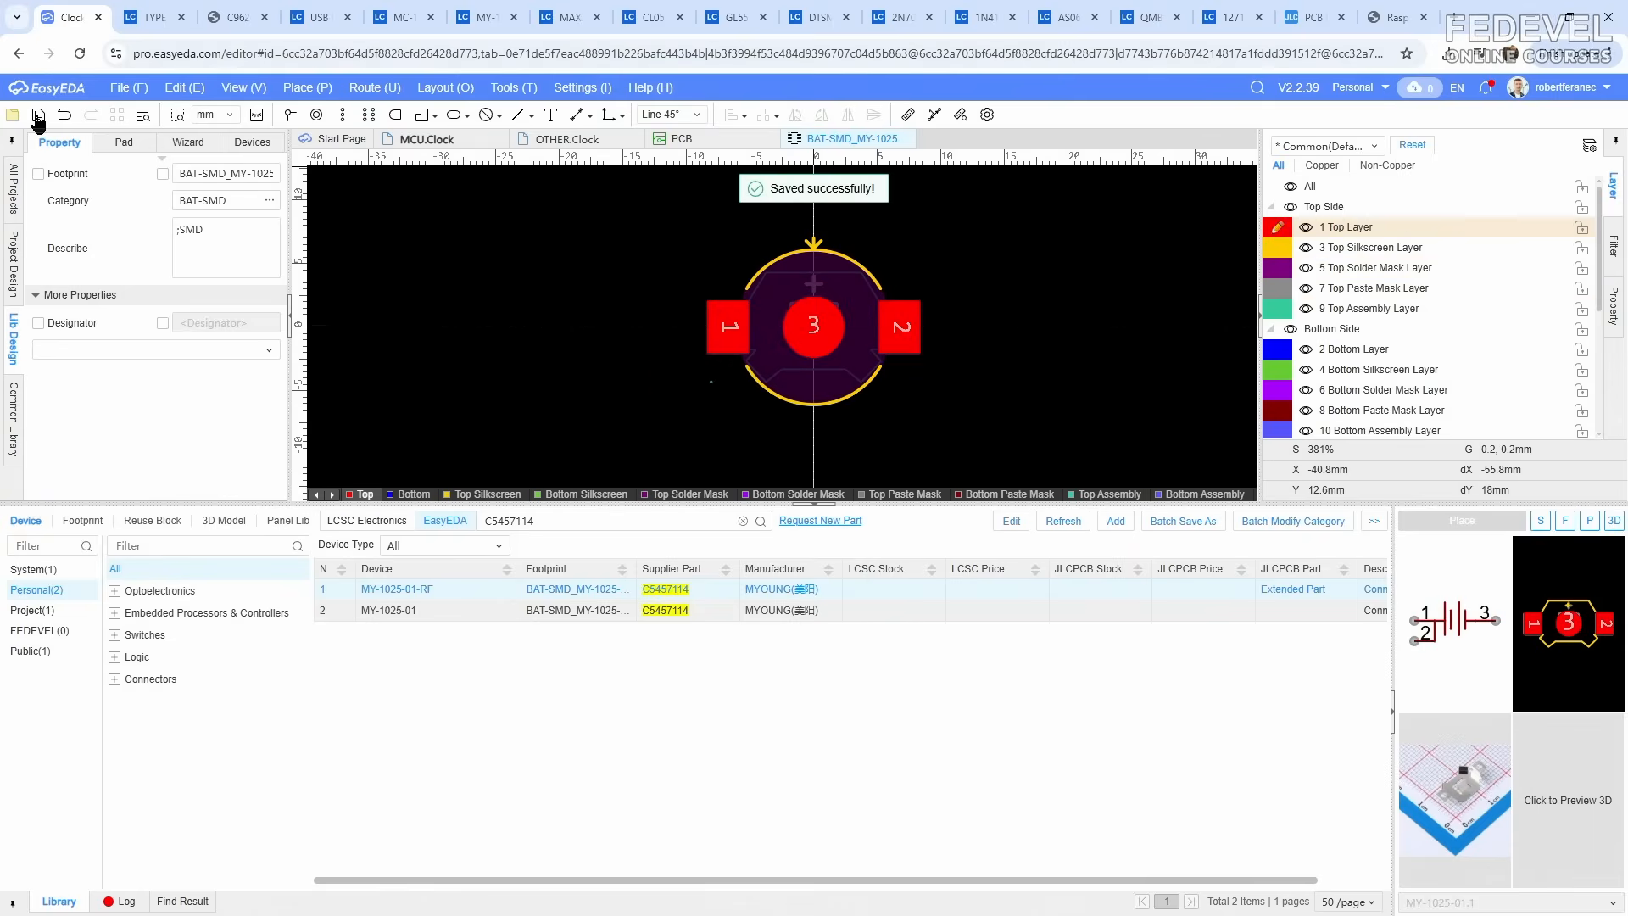
pyautogui.click(906, 139)
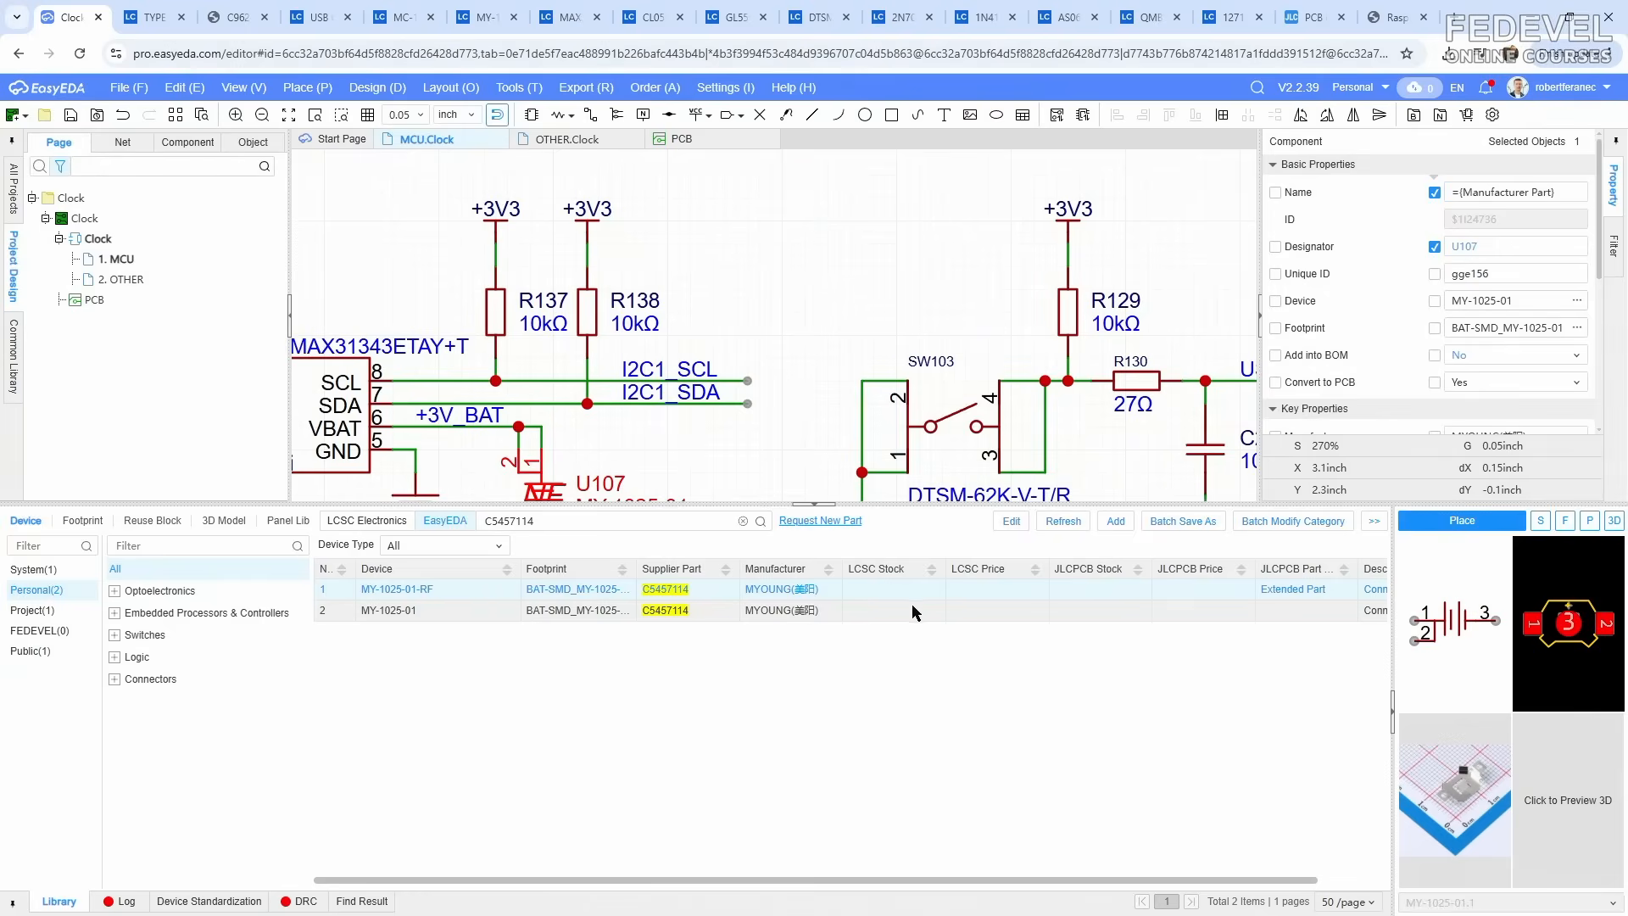
# Step: Refresh the device library and place one MY-1025-01-RF, rotated upright, below the old battery holder in the MCU schematic
pyautogui.click(1060, 522)
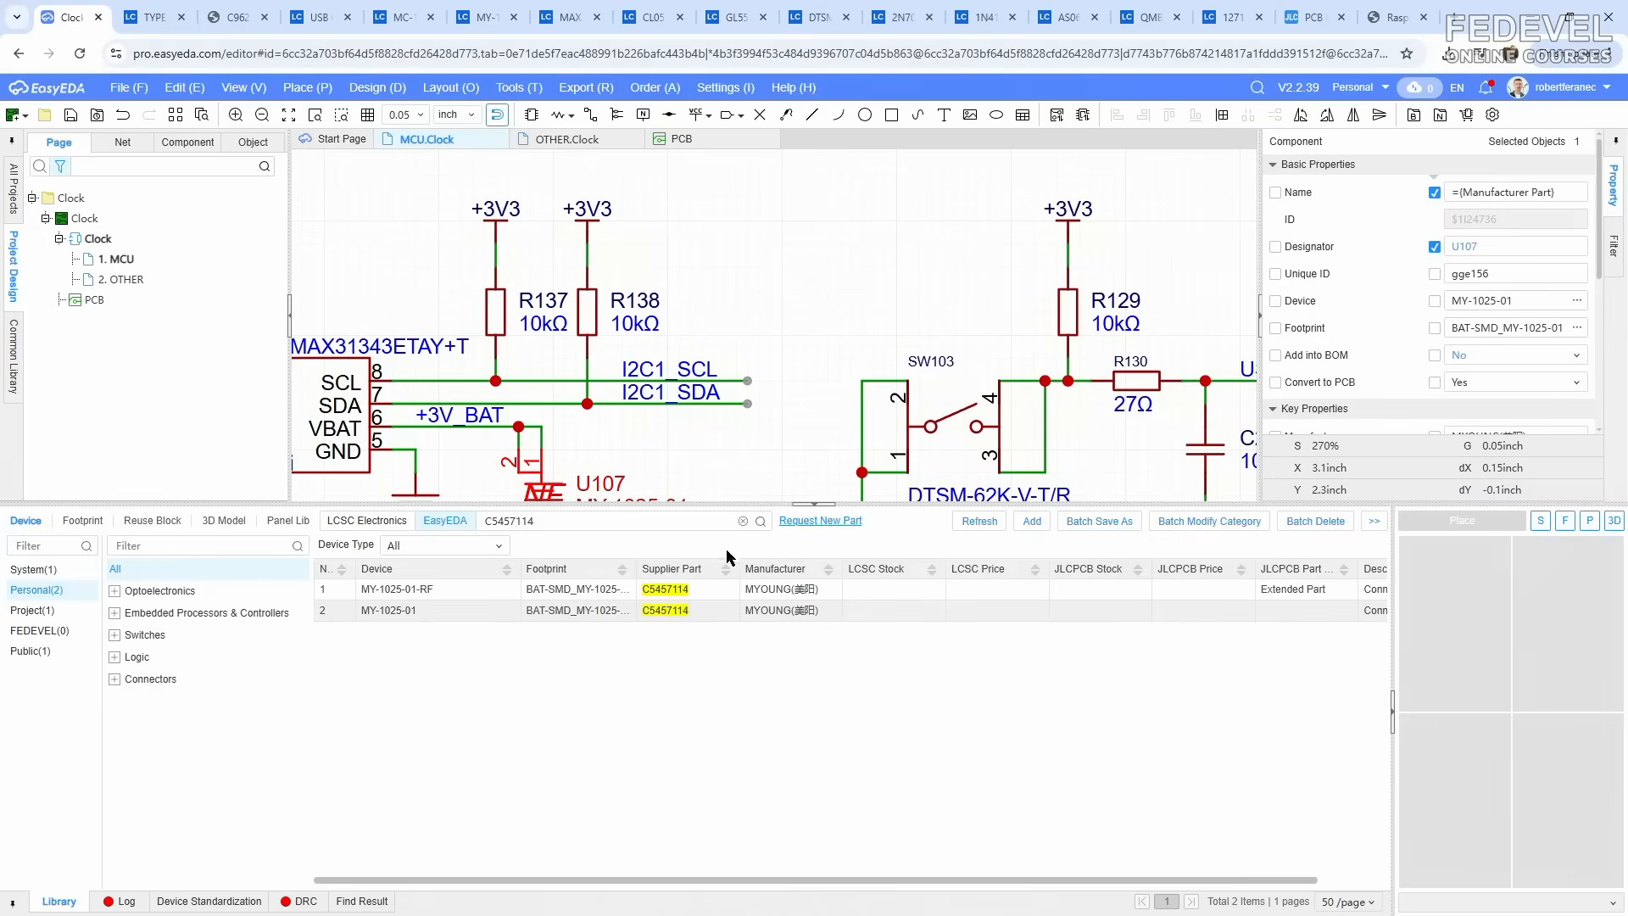
pyautogui.click(493, 591)
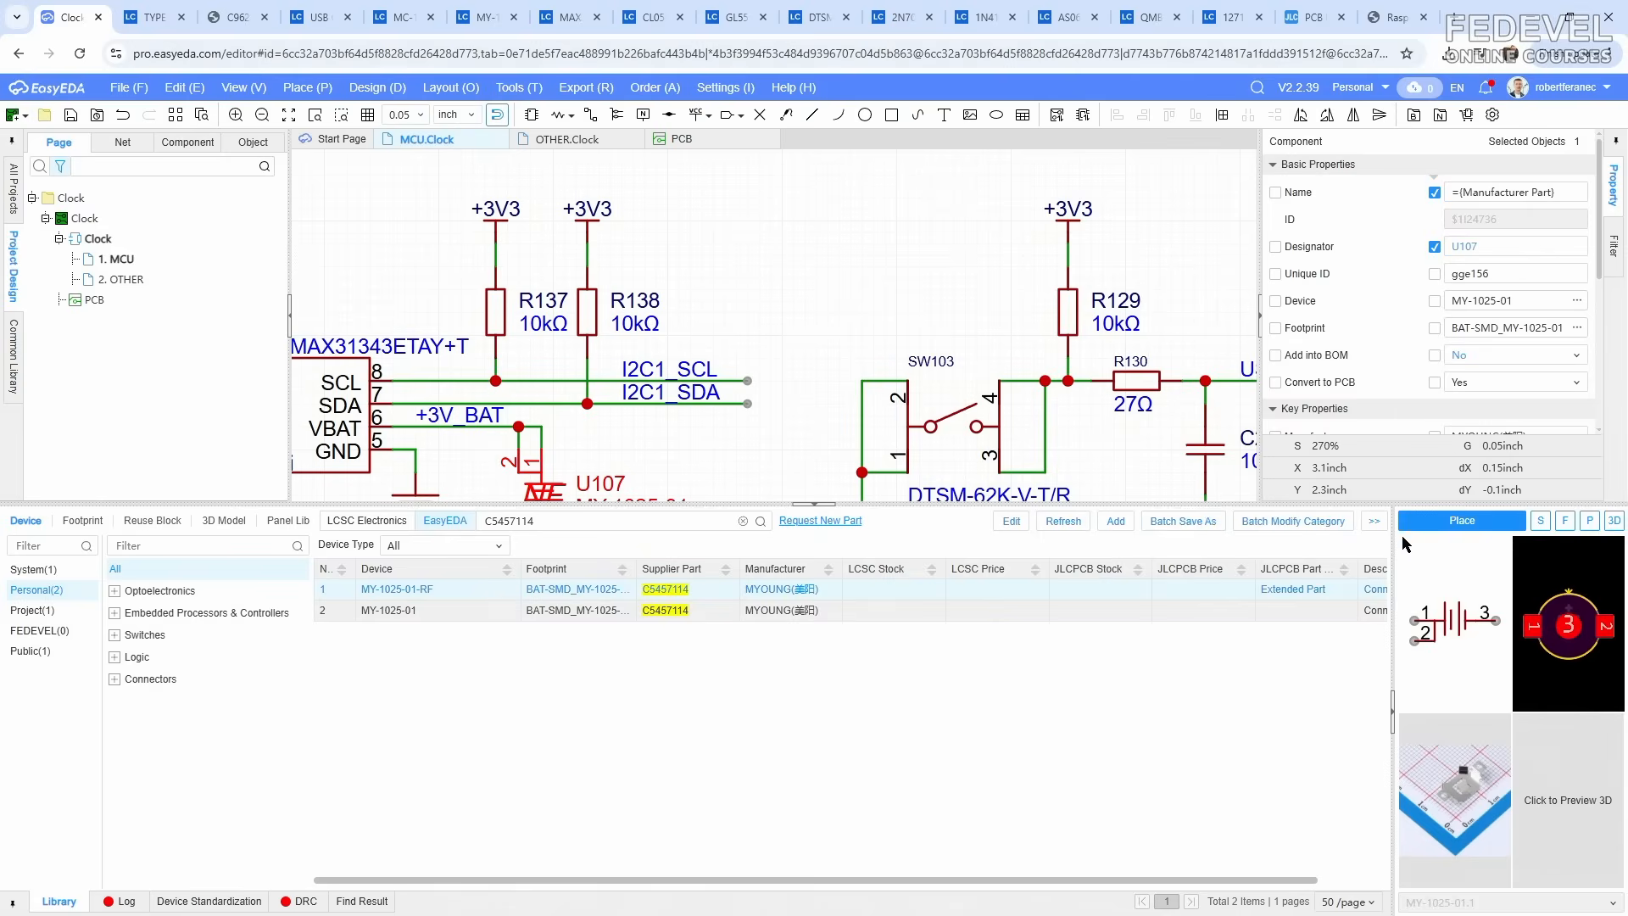
pyautogui.click(1462, 520)
pyautogui.scroll(-2, 839, 487)
pyautogui.scroll(2, 840, 487)
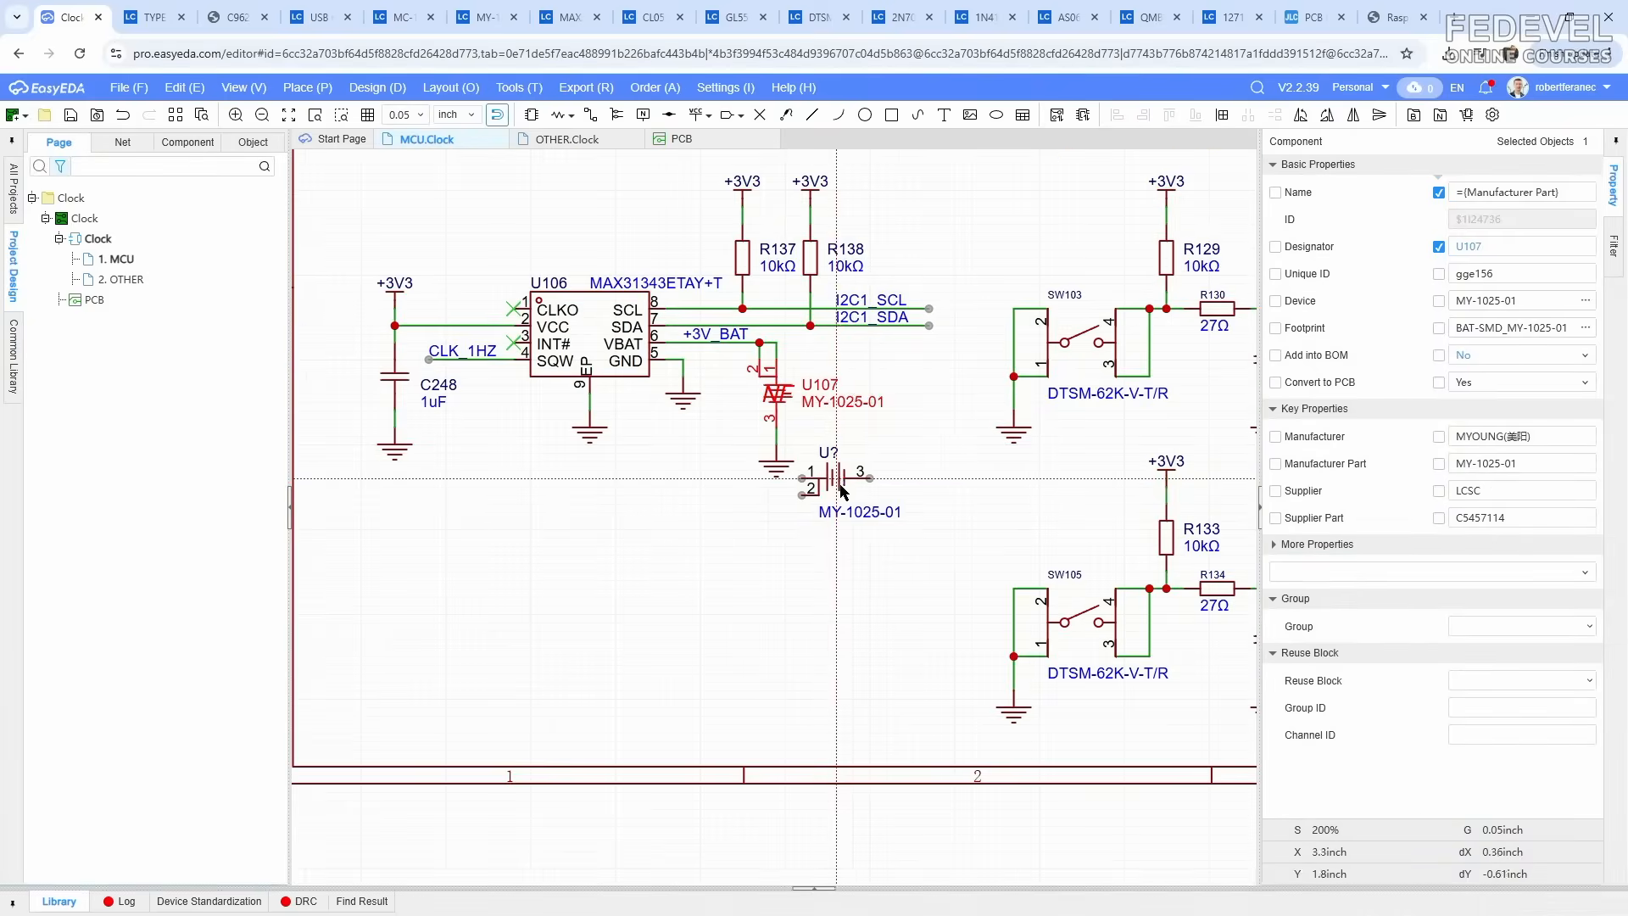
pyautogui.press('space')
pyautogui.click(854, 488)
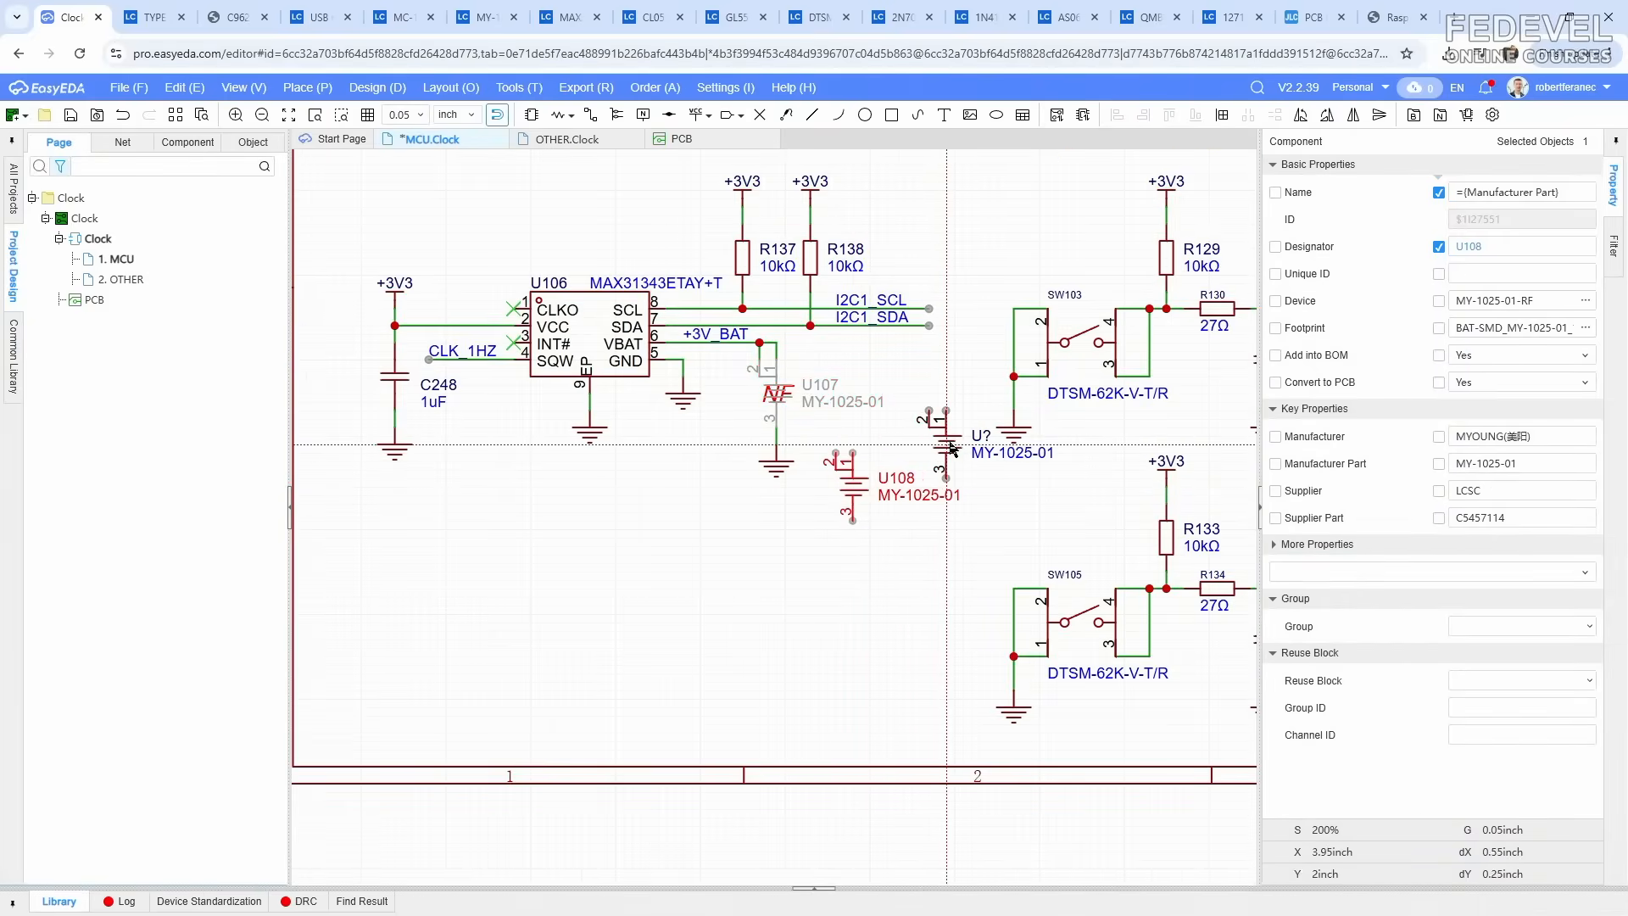
pyautogui.press('Escape')
# Step: Set the new battery holder's designator to U107 and its Add into BOM option to No
pyautogui.click(814, 506)
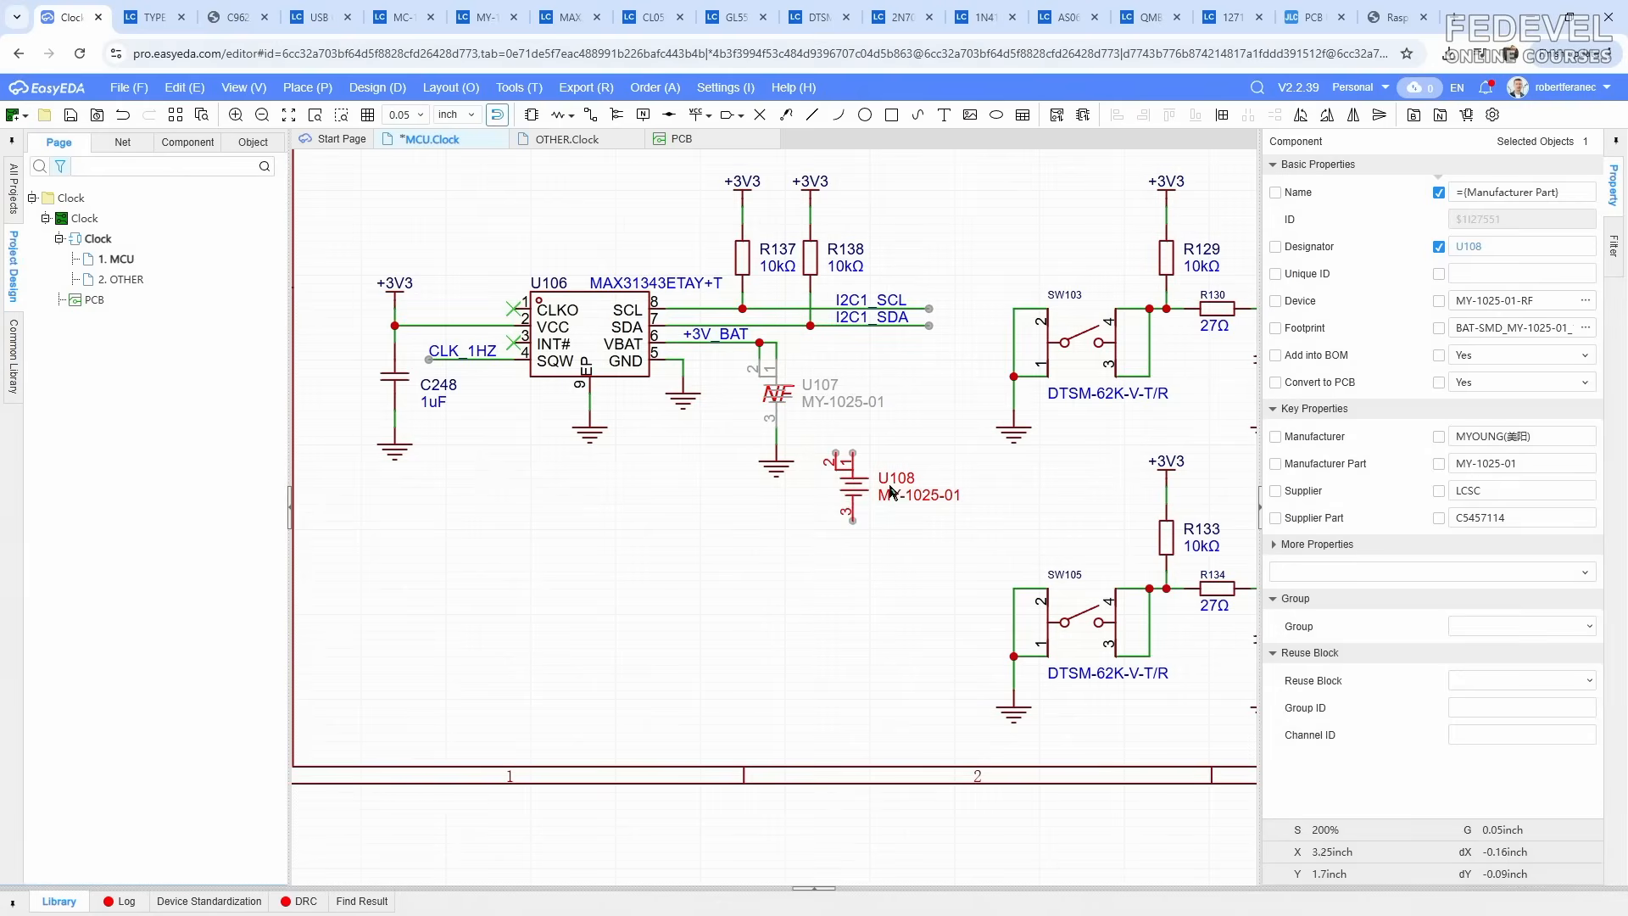
pyautogui.click(891, 483)
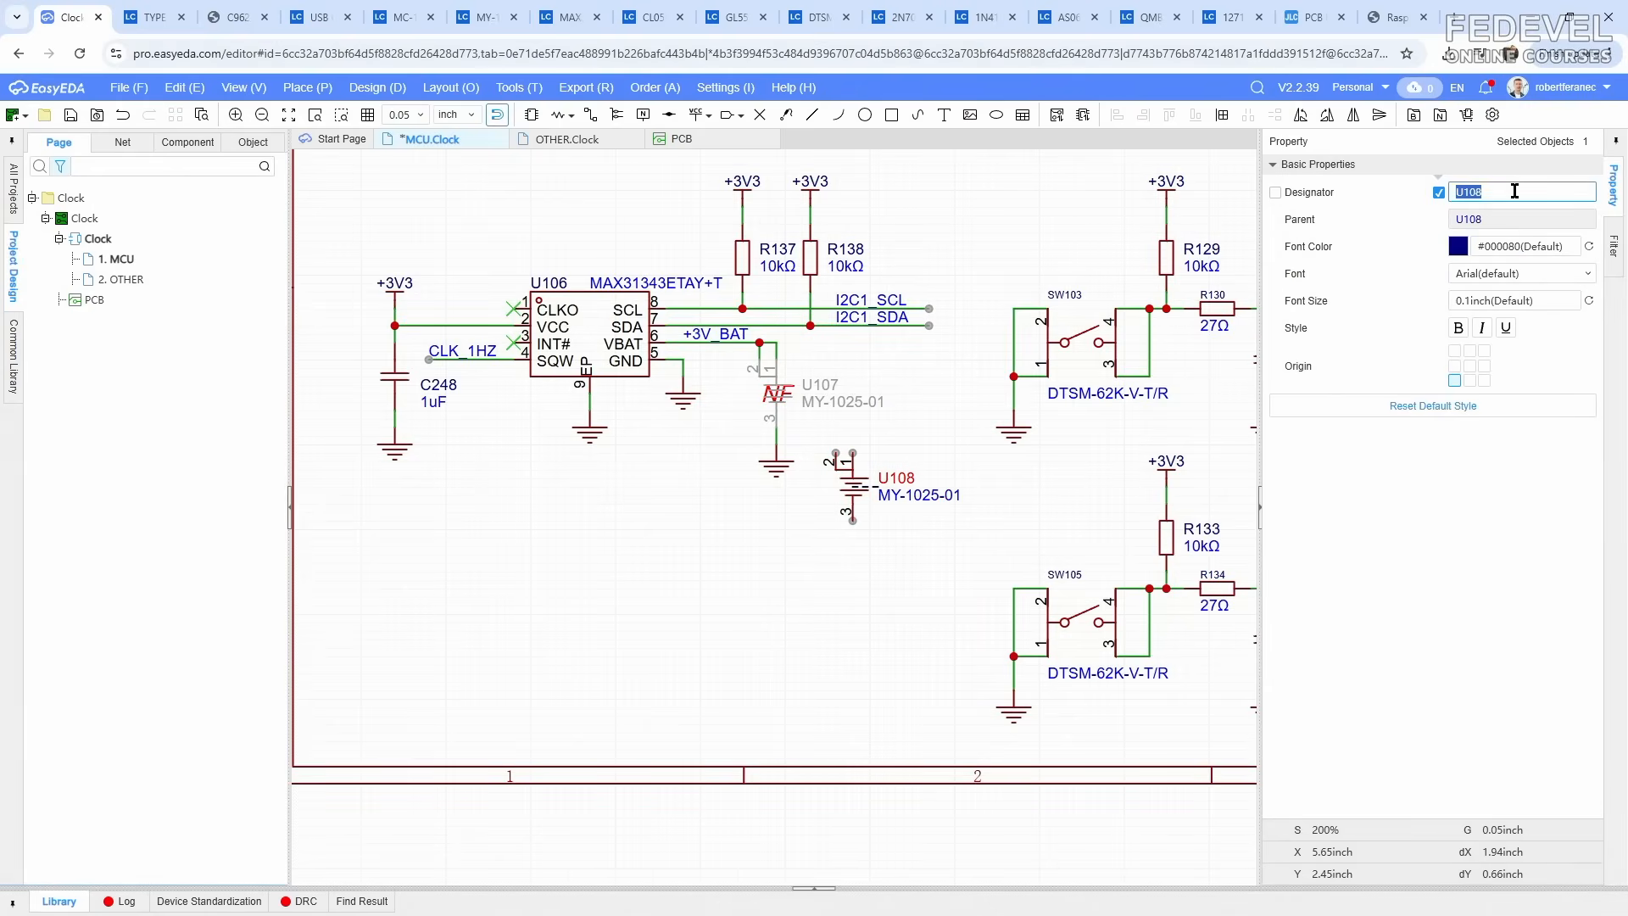
pyautogui.click(980, 526)
pyautogui.click(852, 496)
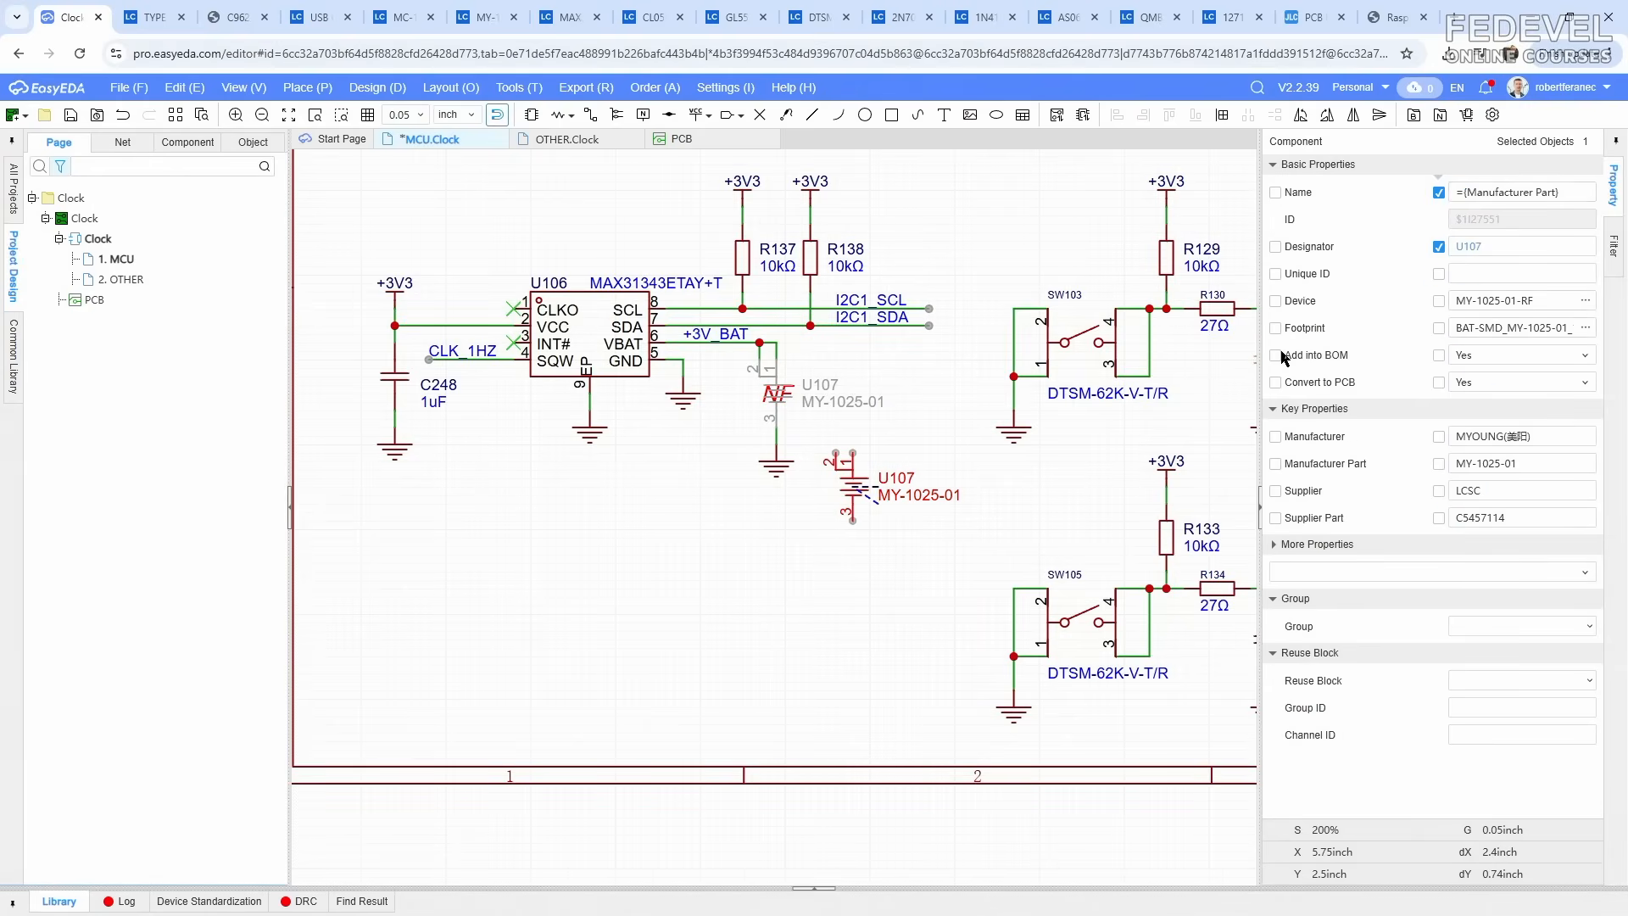
pyautogui.click(1518, 354)
pyautogui.click(892, 572)
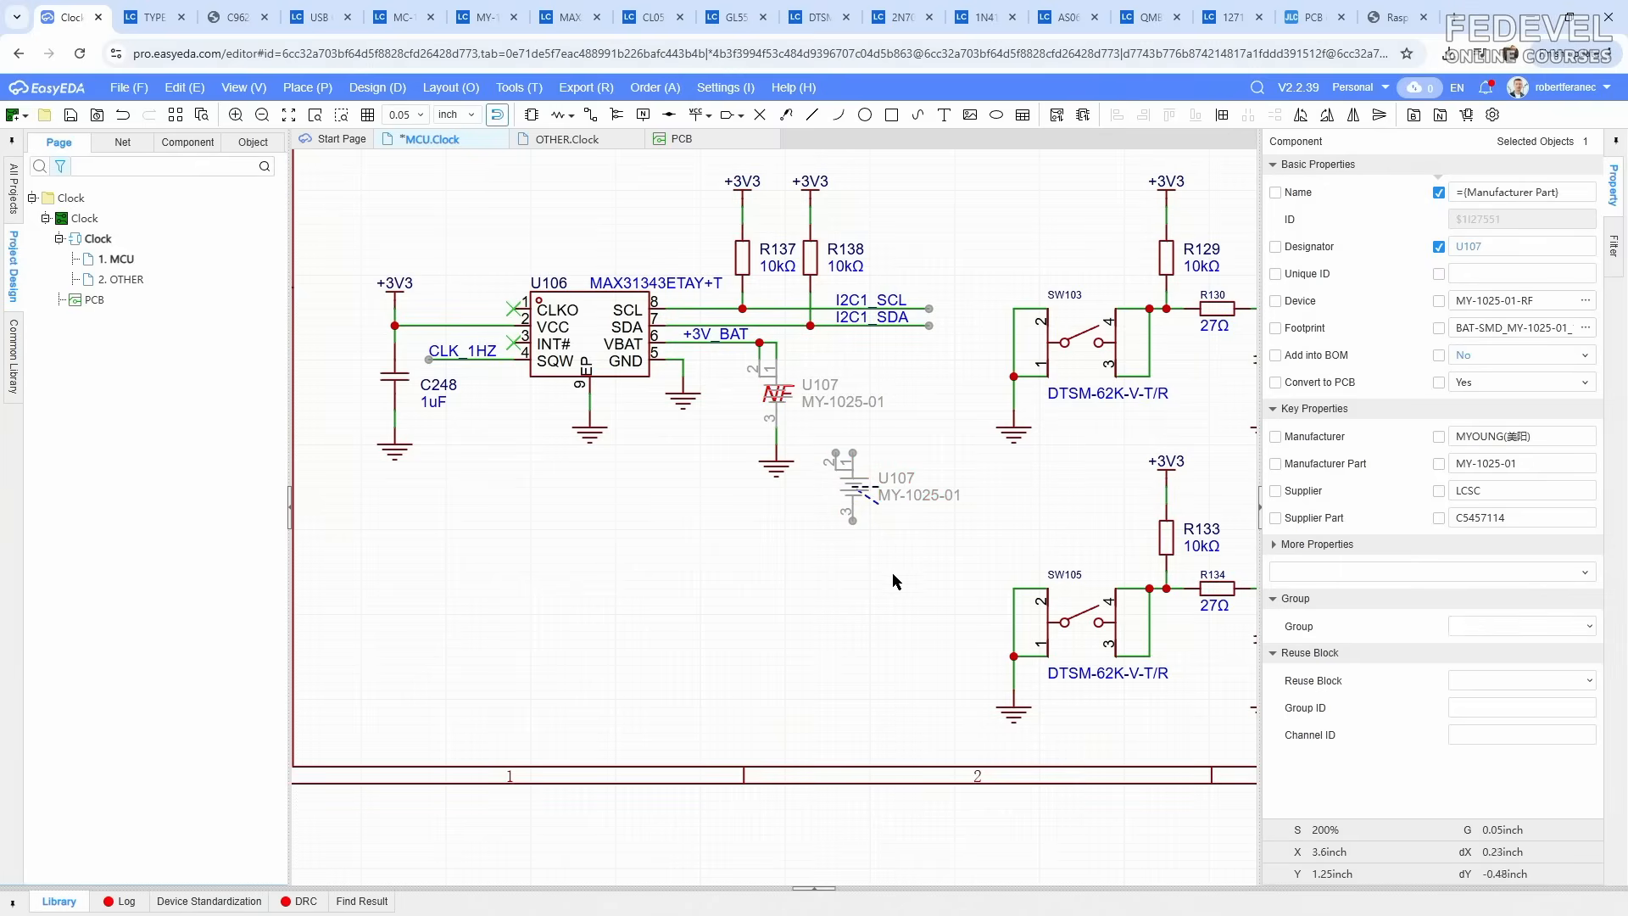
# Step: Restrict the schematic's selection filter to the Symbol object type only
pyautogui.click(762, 373)
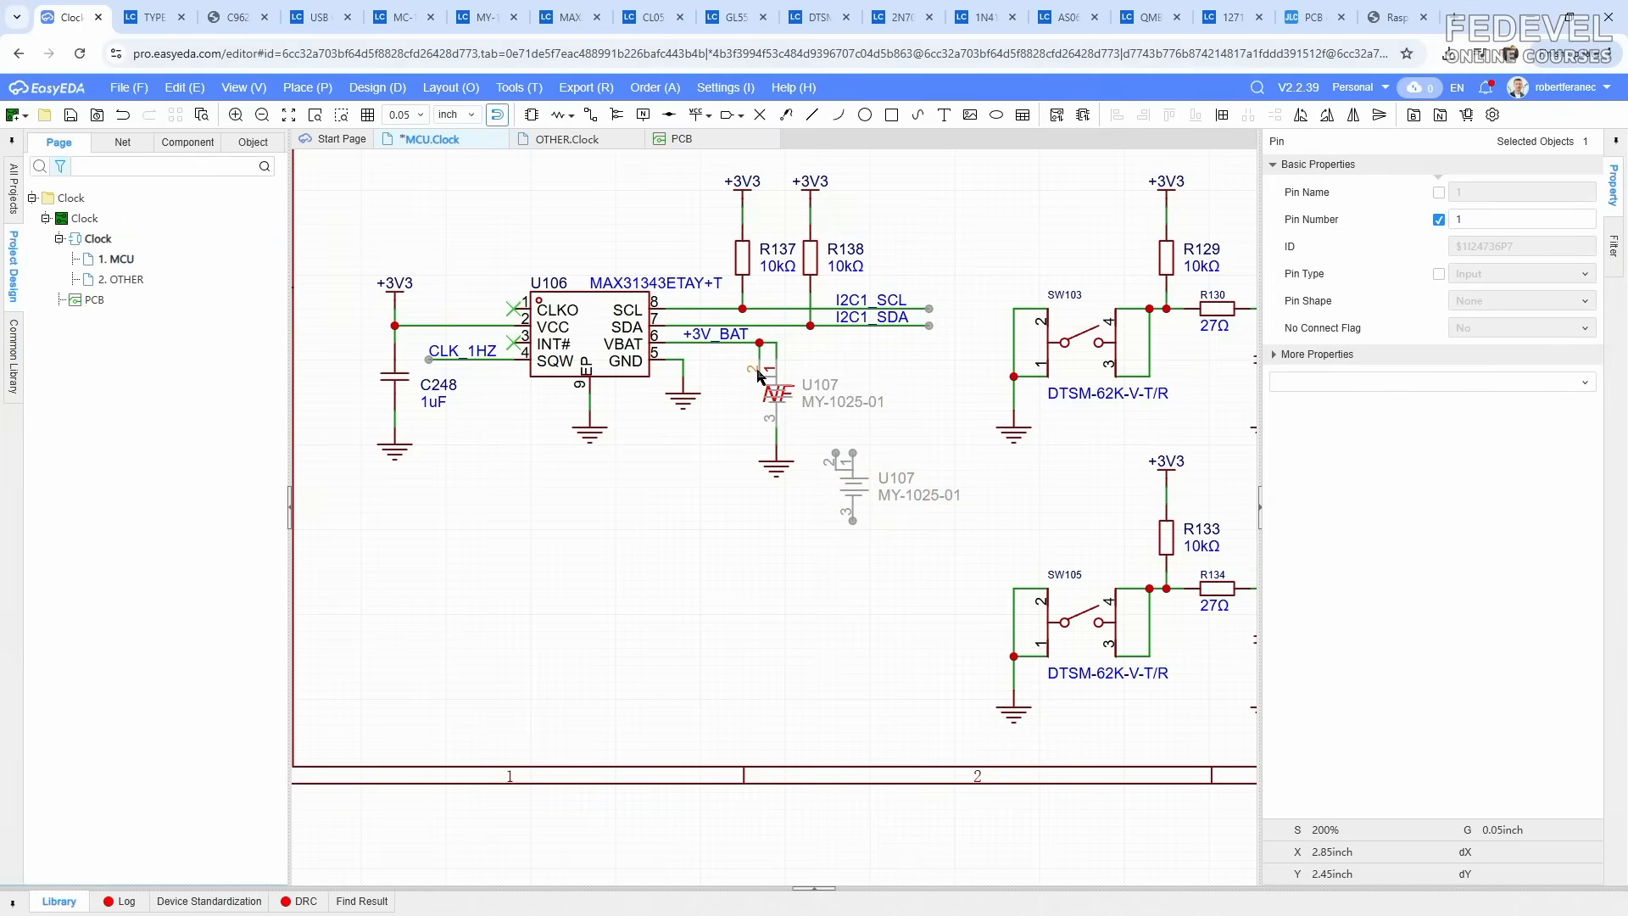
pyautogui.click(1613, 245)
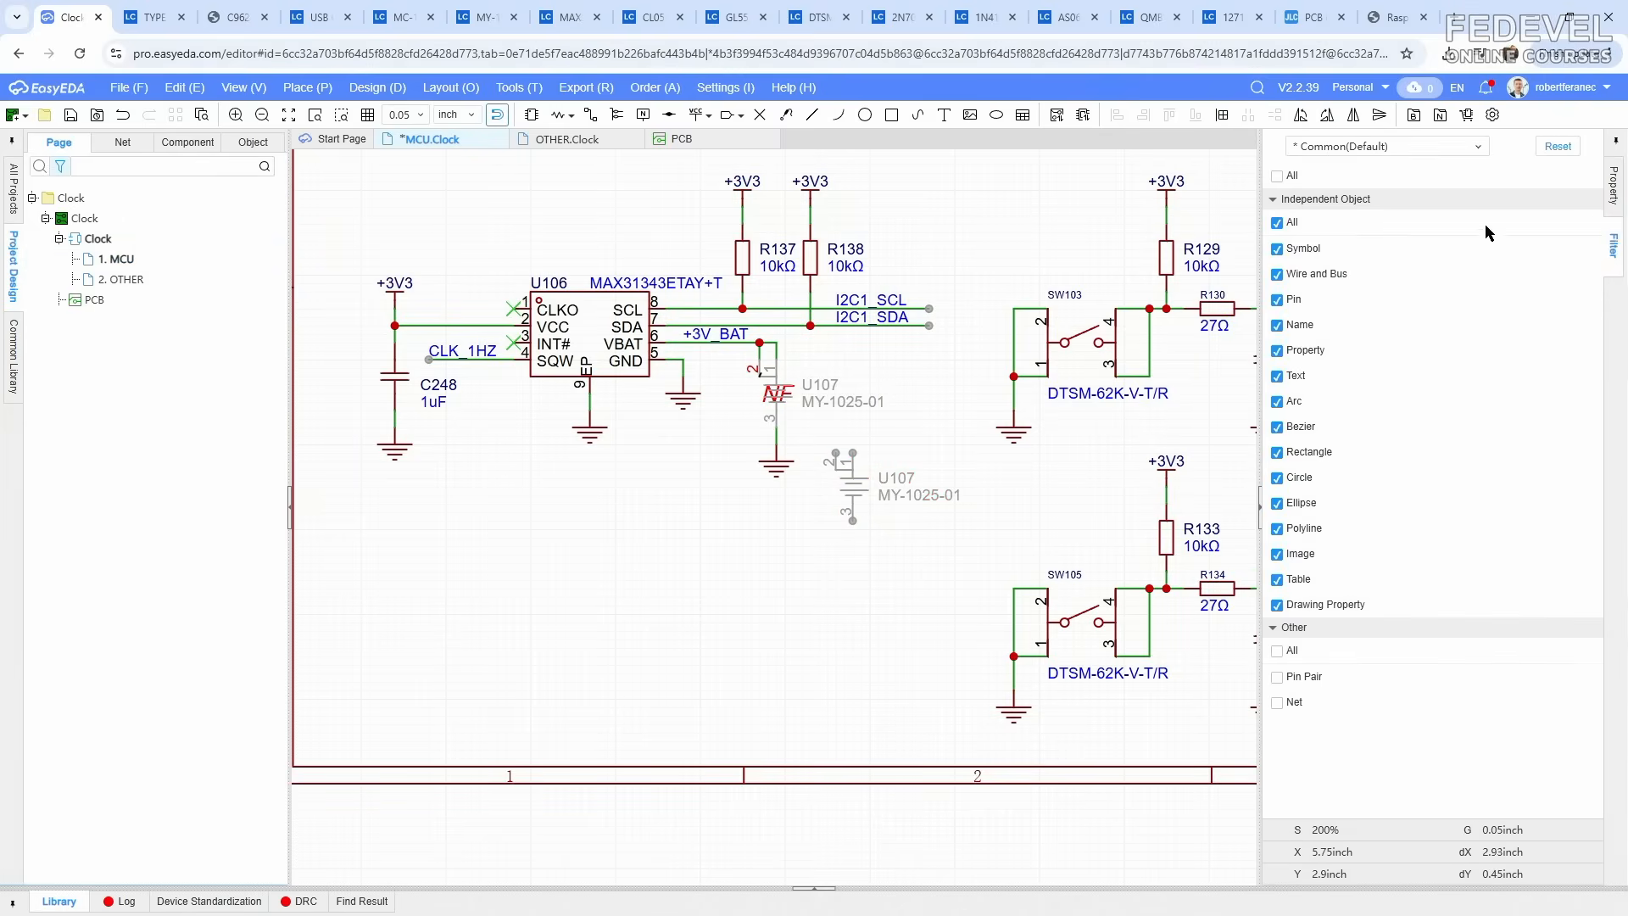
pyautogui.click(1277, 176)
pyautogui.click(1277, 248)
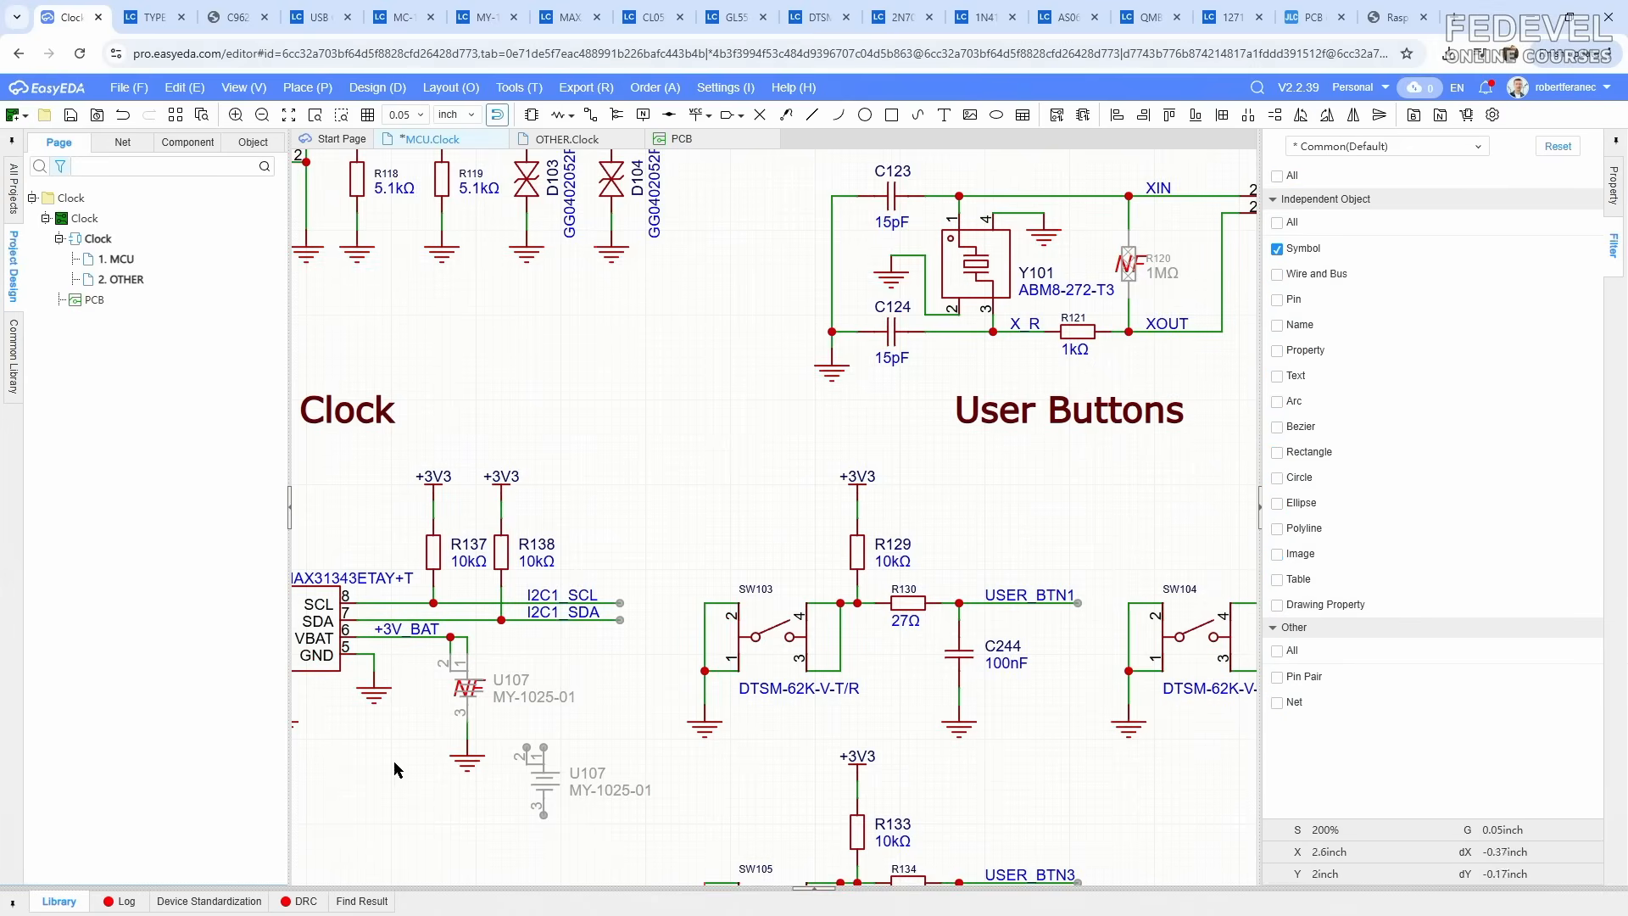
# Step: Delete the old U107 battery holder and move the new one into its place between +3V_BAT and ground
pyautogui.scroll(5, 395, 763)
pyautogui.click(733, 394)
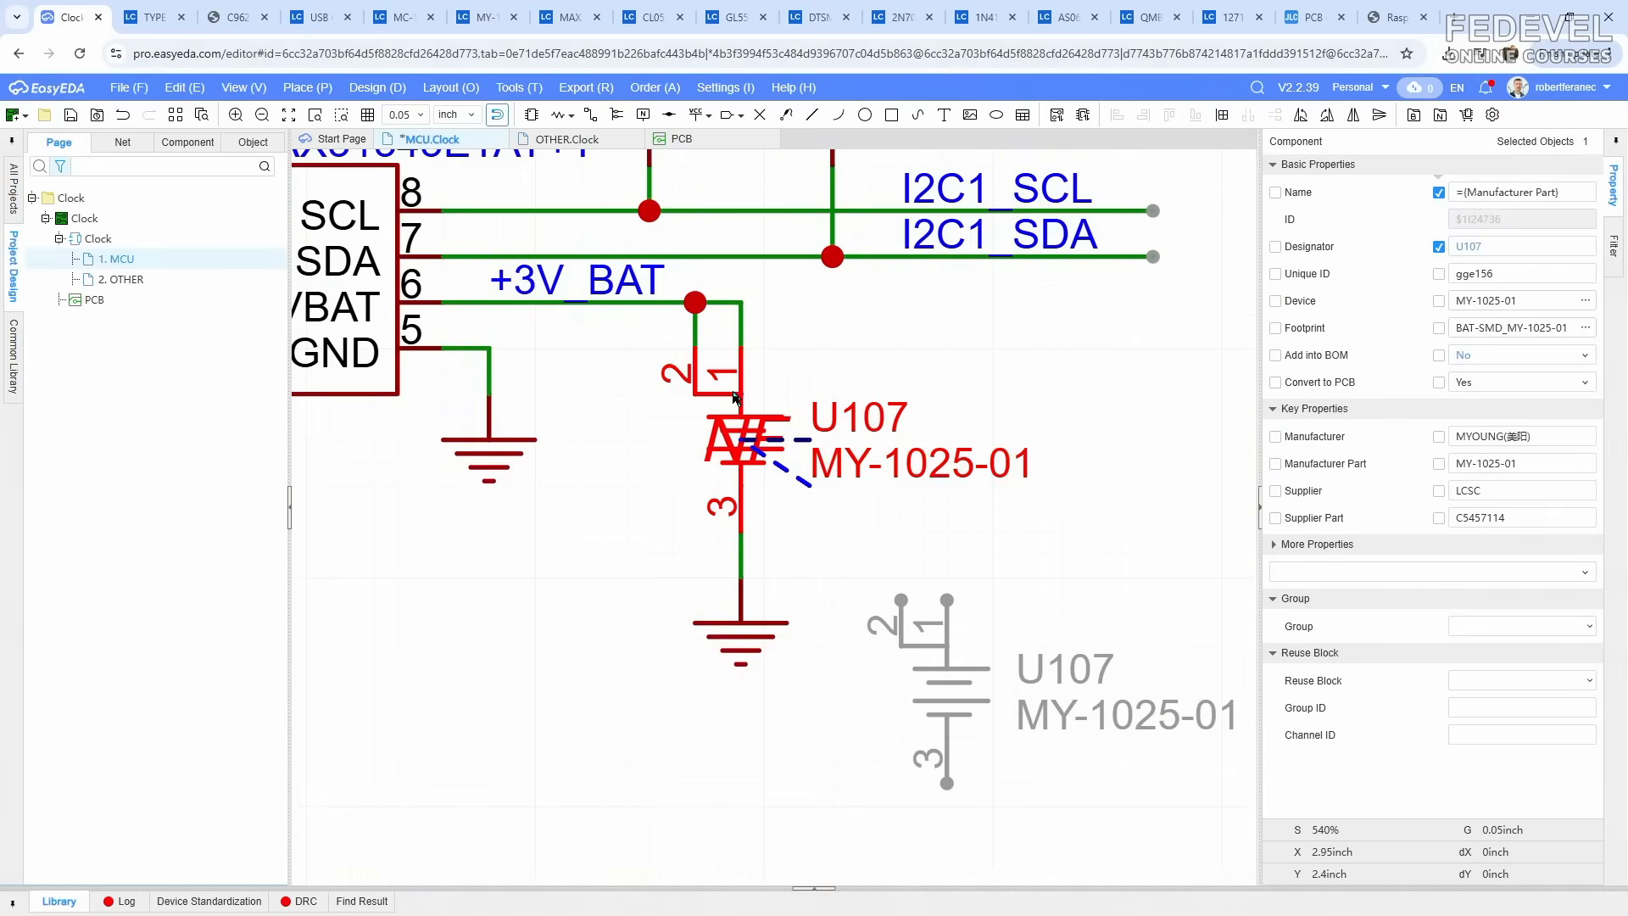
pyautogui.press('Delete')
pyautogui.moveTo(937, 716); pyautogui.dragTo(731, 463)
pyautogui.scroll(-3, 608, 531)
pyautogui.click(790, 607)
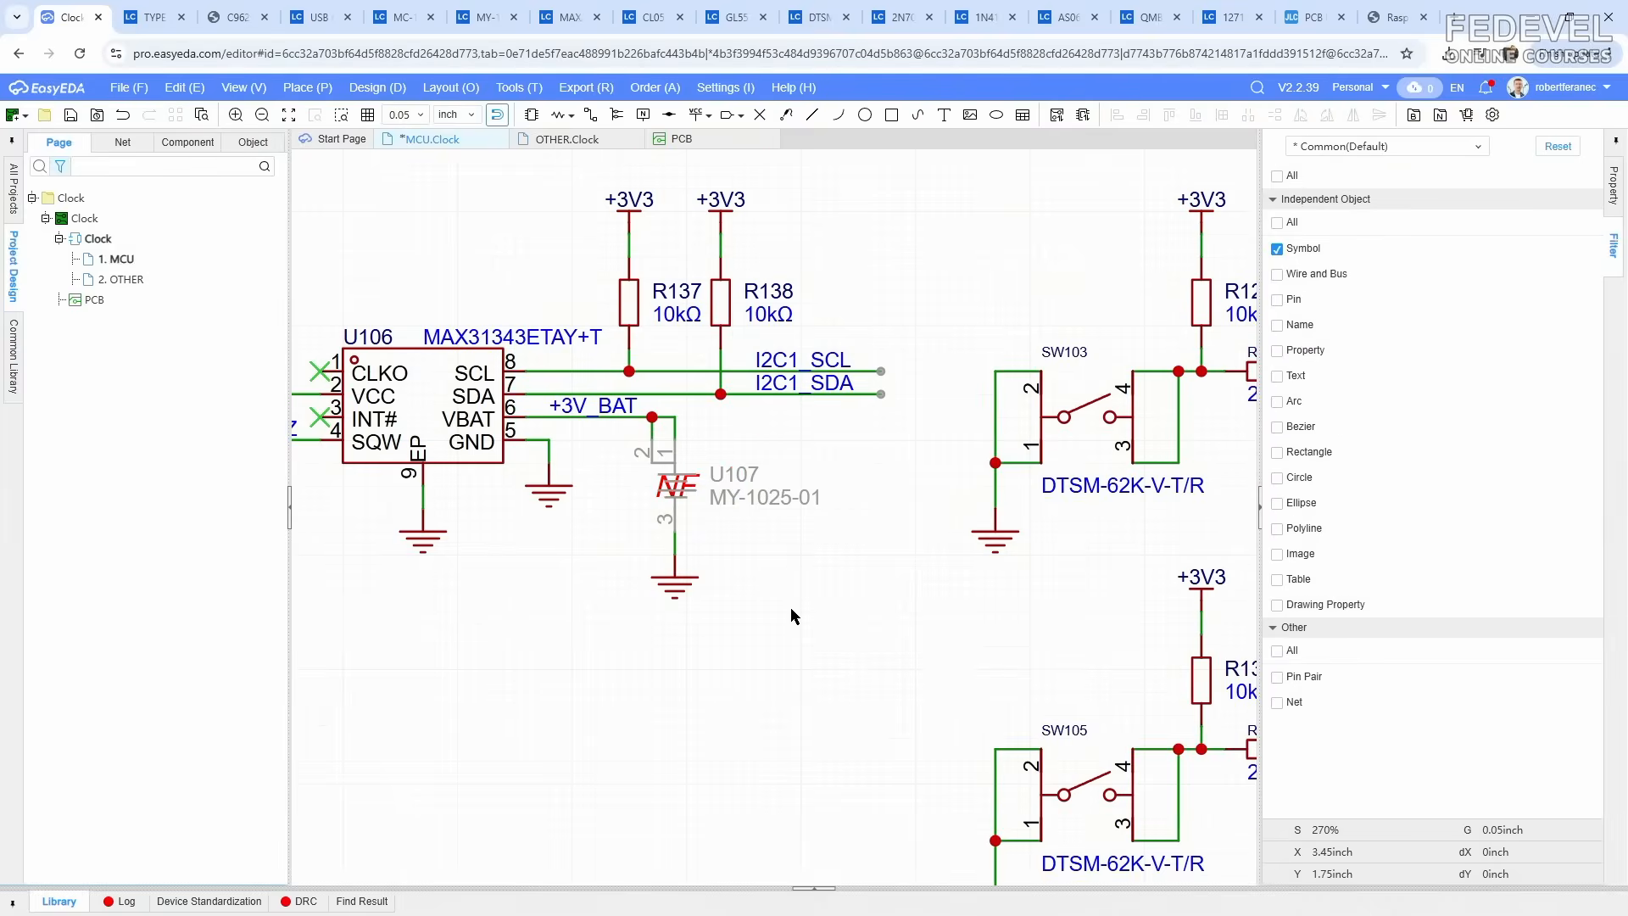
# Step: Check the centre coordinates of the round prohibited region around the battery holder on the PCB
pyautogui.click(378, 88)
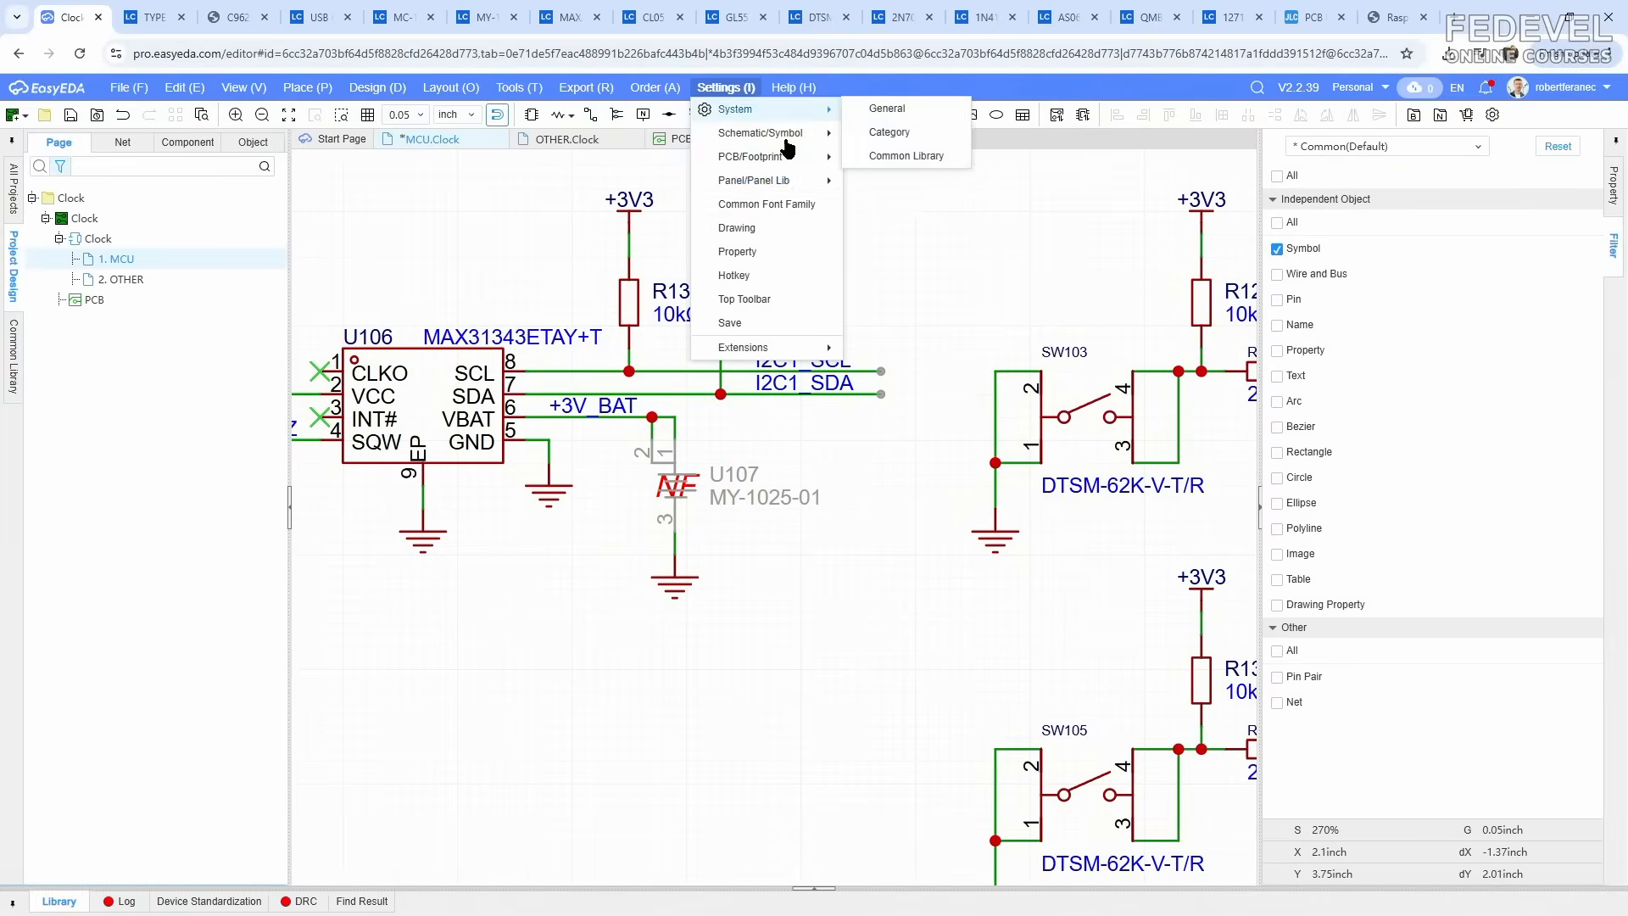
pyautogui.click(680, 138)
pyautogui.scroll(3, 797, 496)
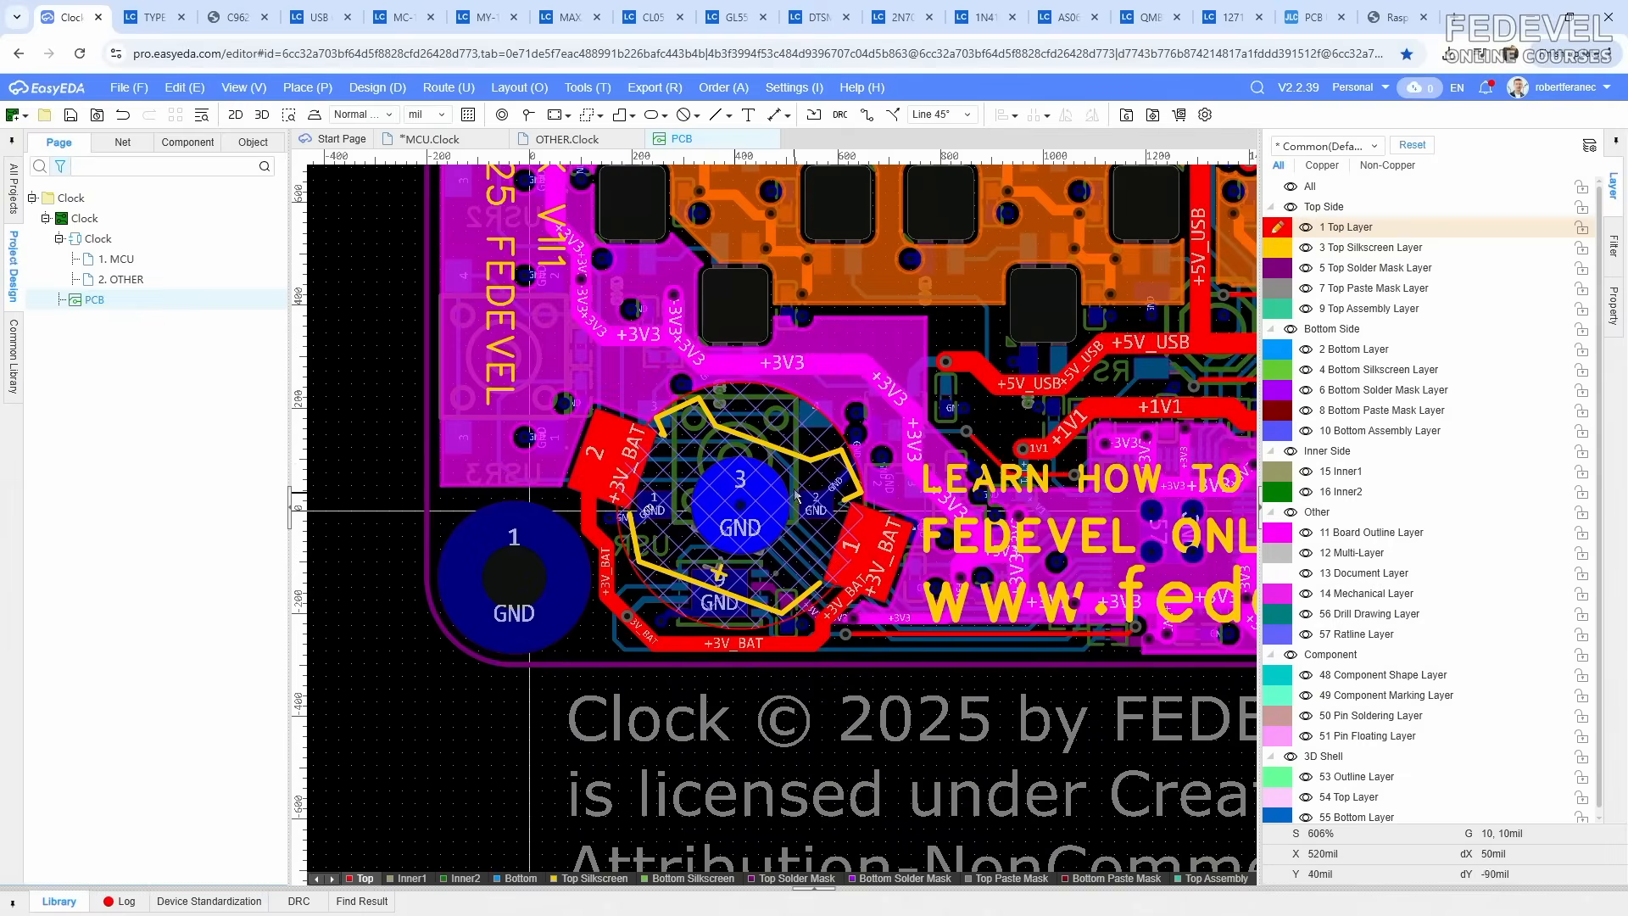
pyautogui.click(808, 475)
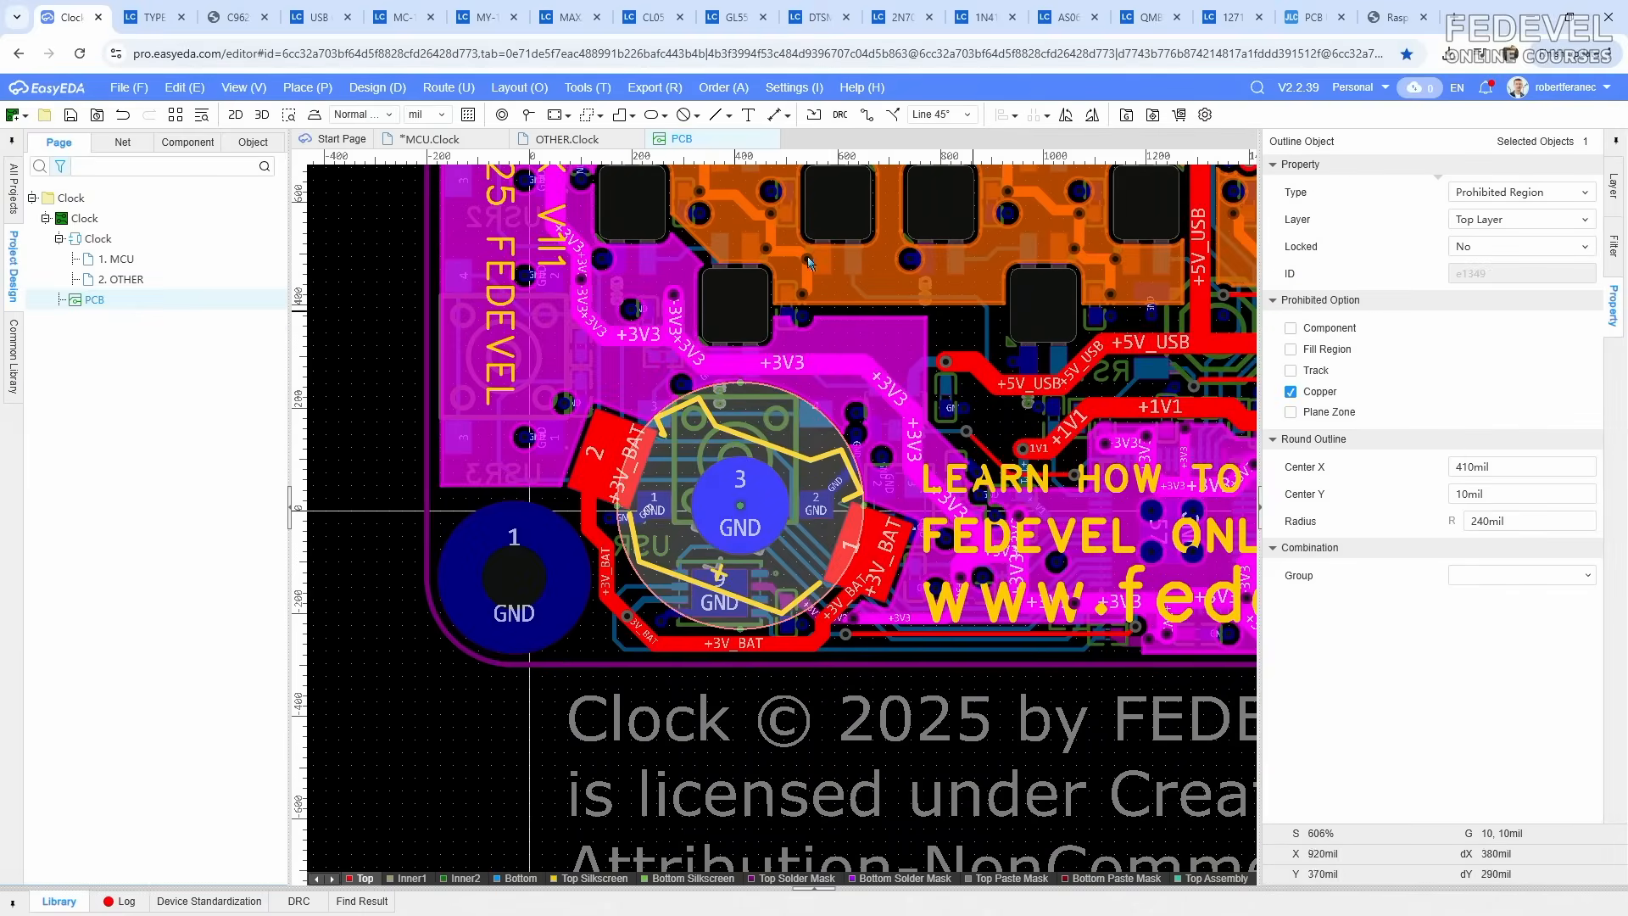
# Step: Save the MCU schematic and import its U107 component changes into the PCB
pyautogui.click(457, 140)
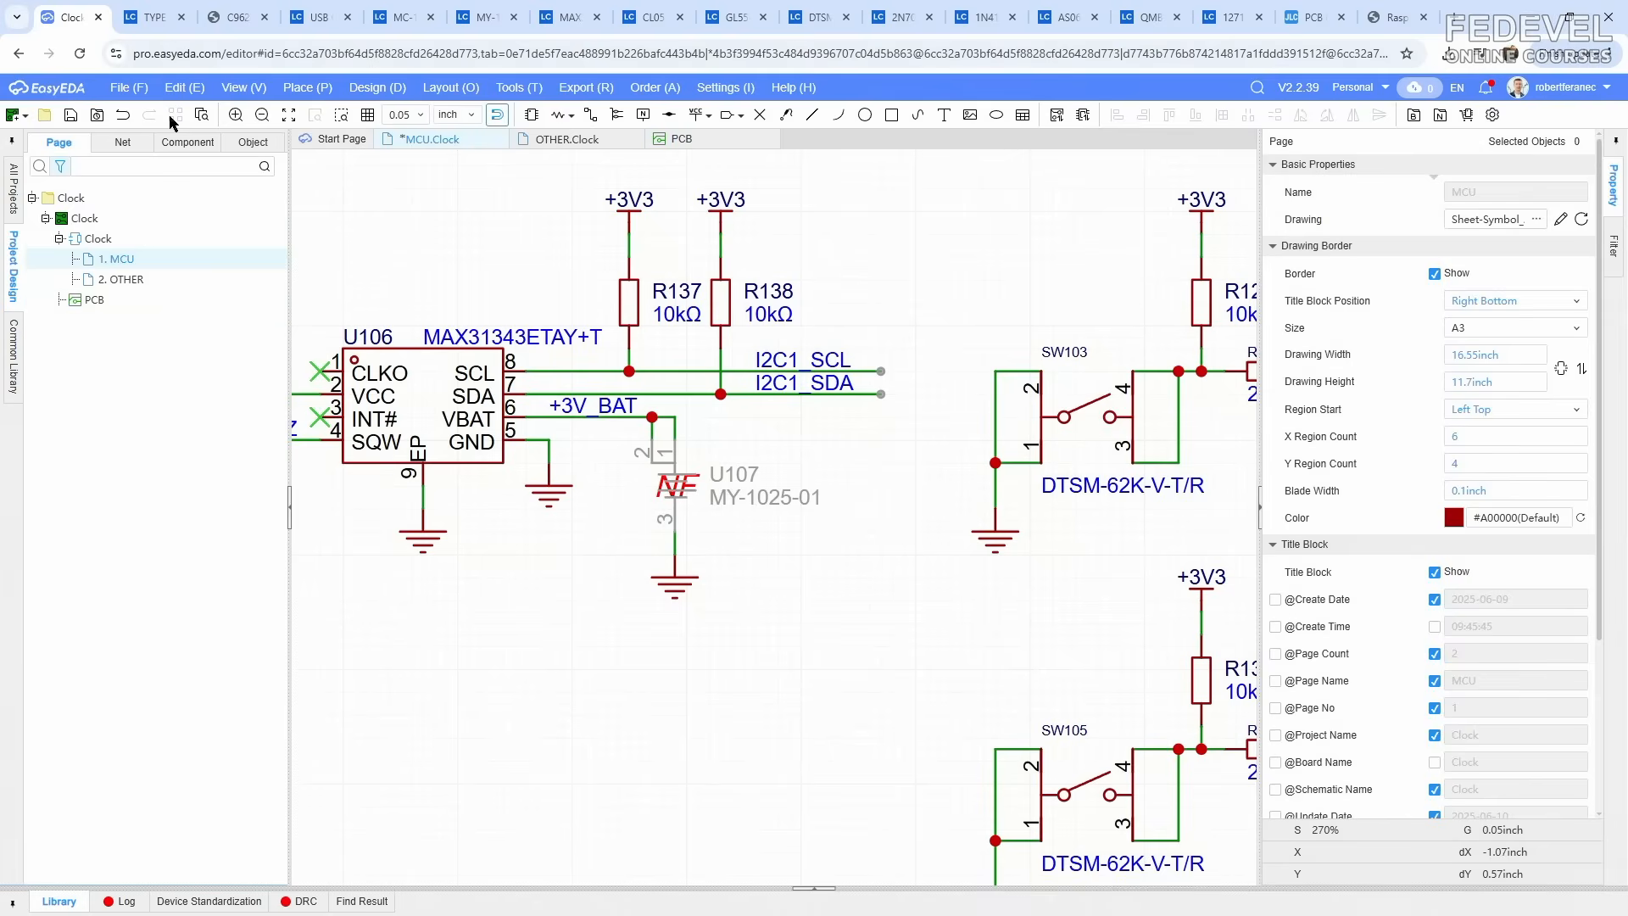
pyautogui.click(71, 116)
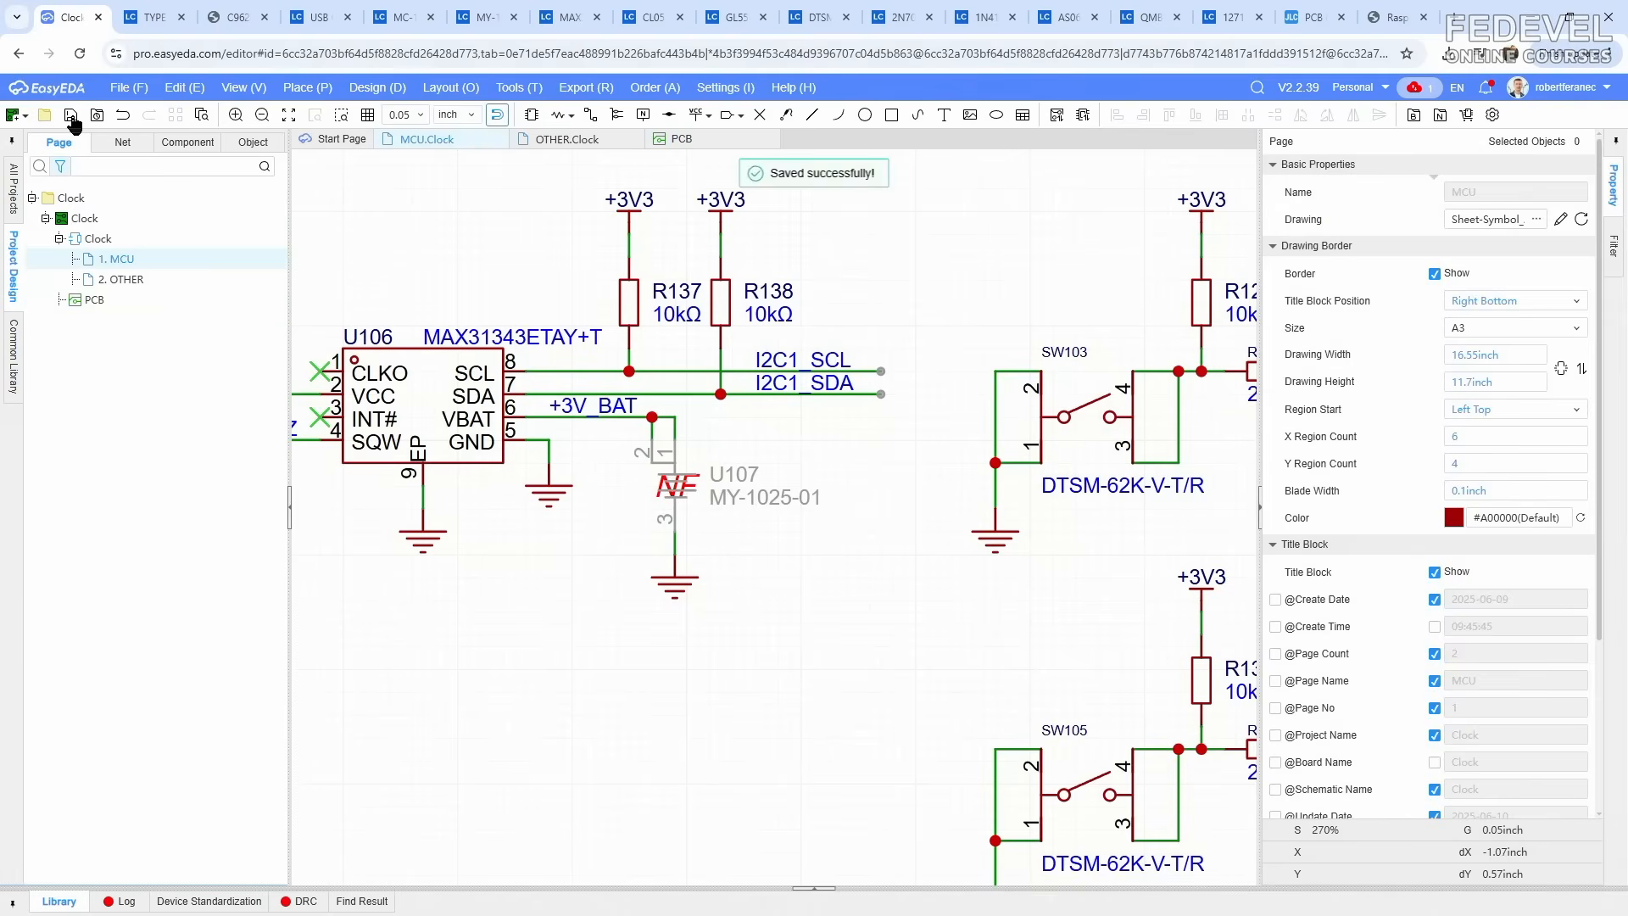
pyautogui.click(348, 88)
pyautogui.click(379, 110)
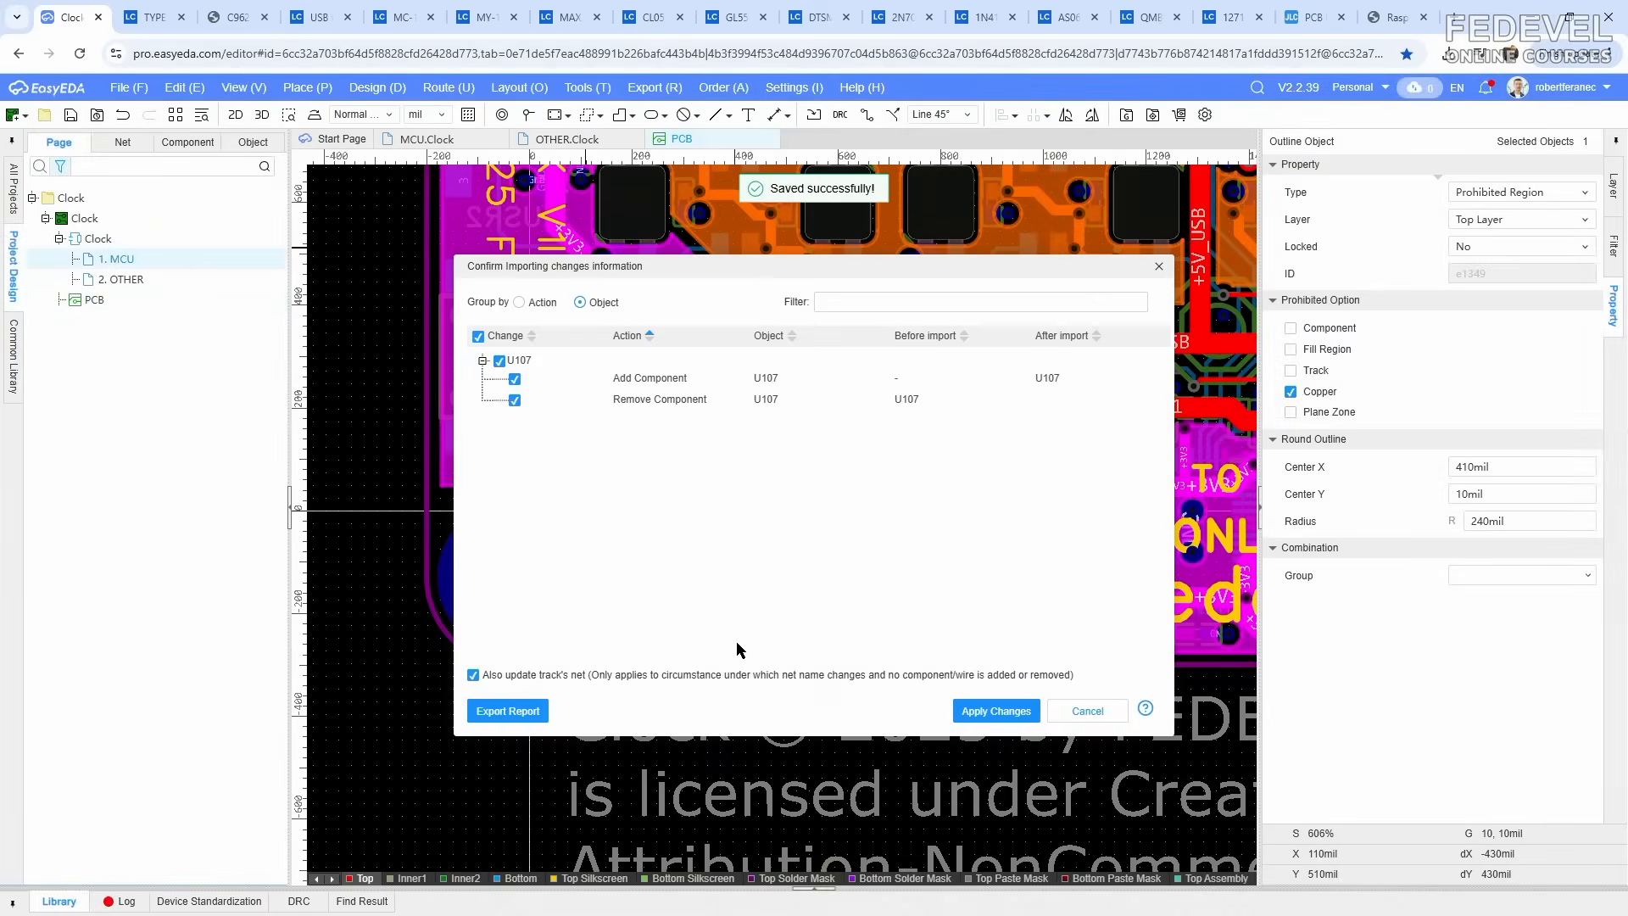
pyautogui.click(996, 711)
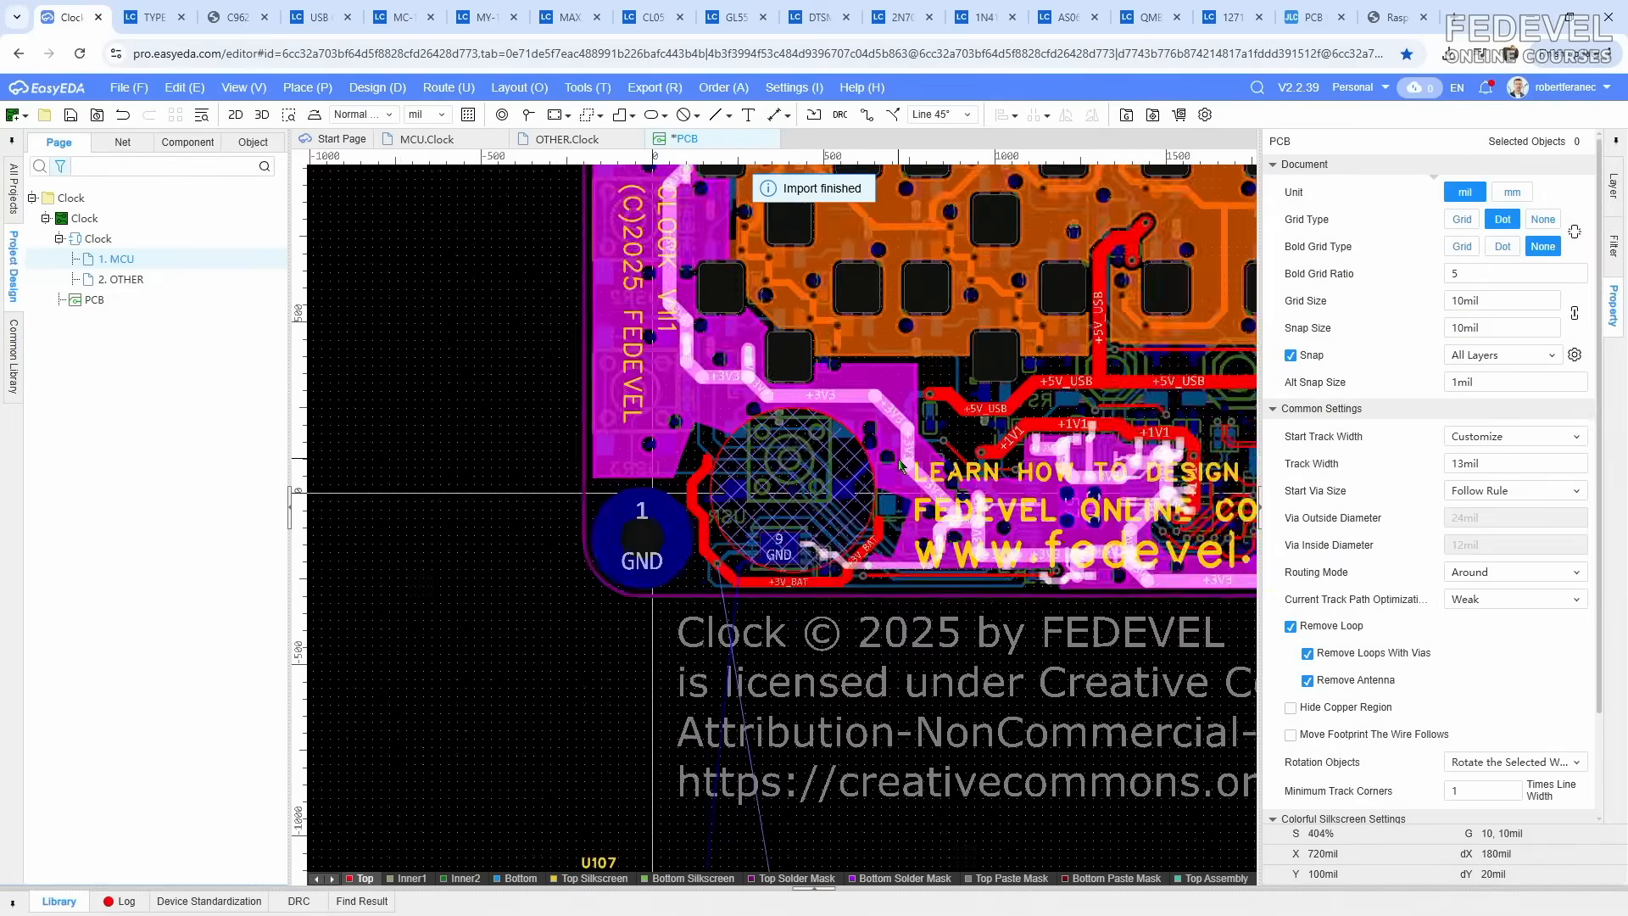
# Step: Move the imported battery holder U107 onto the round region, centred at 410 mil, 10 mil, and rotate it to 160 degrees
pyautogui.scroll(-1, 900, 465)
pyautogui.click(793, 773)
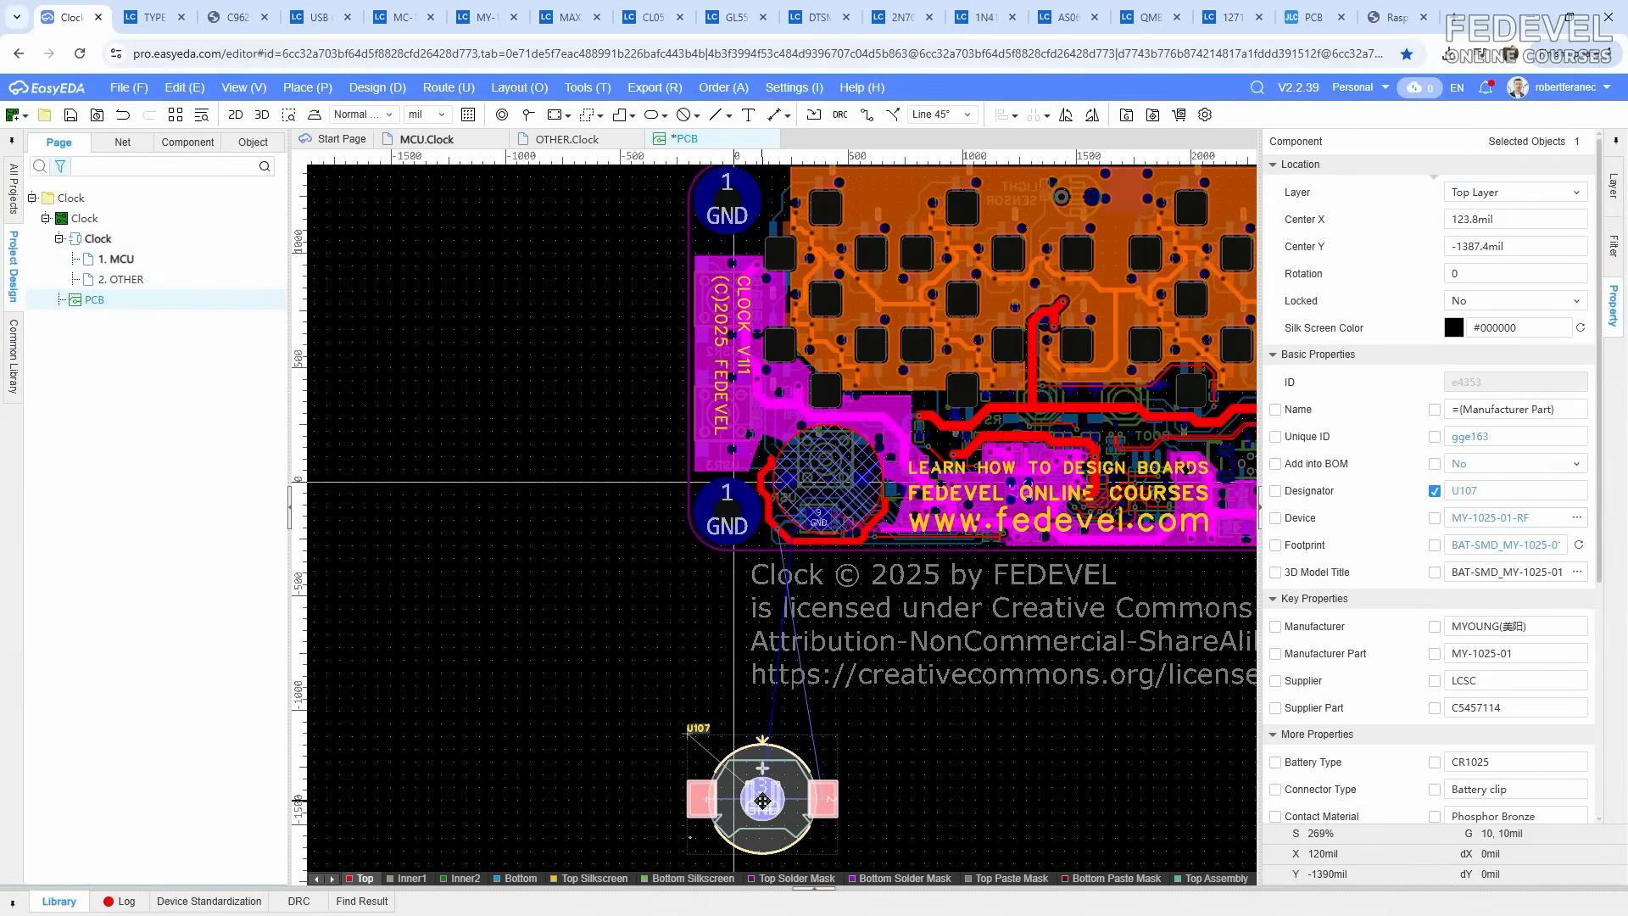
pyautogui.moveTo(763, 800); pyautogui.dragTo(885, 456)
pyautogui.scroll(8, 826, 478)
pyautogui.scroll(-2, 705, 445)
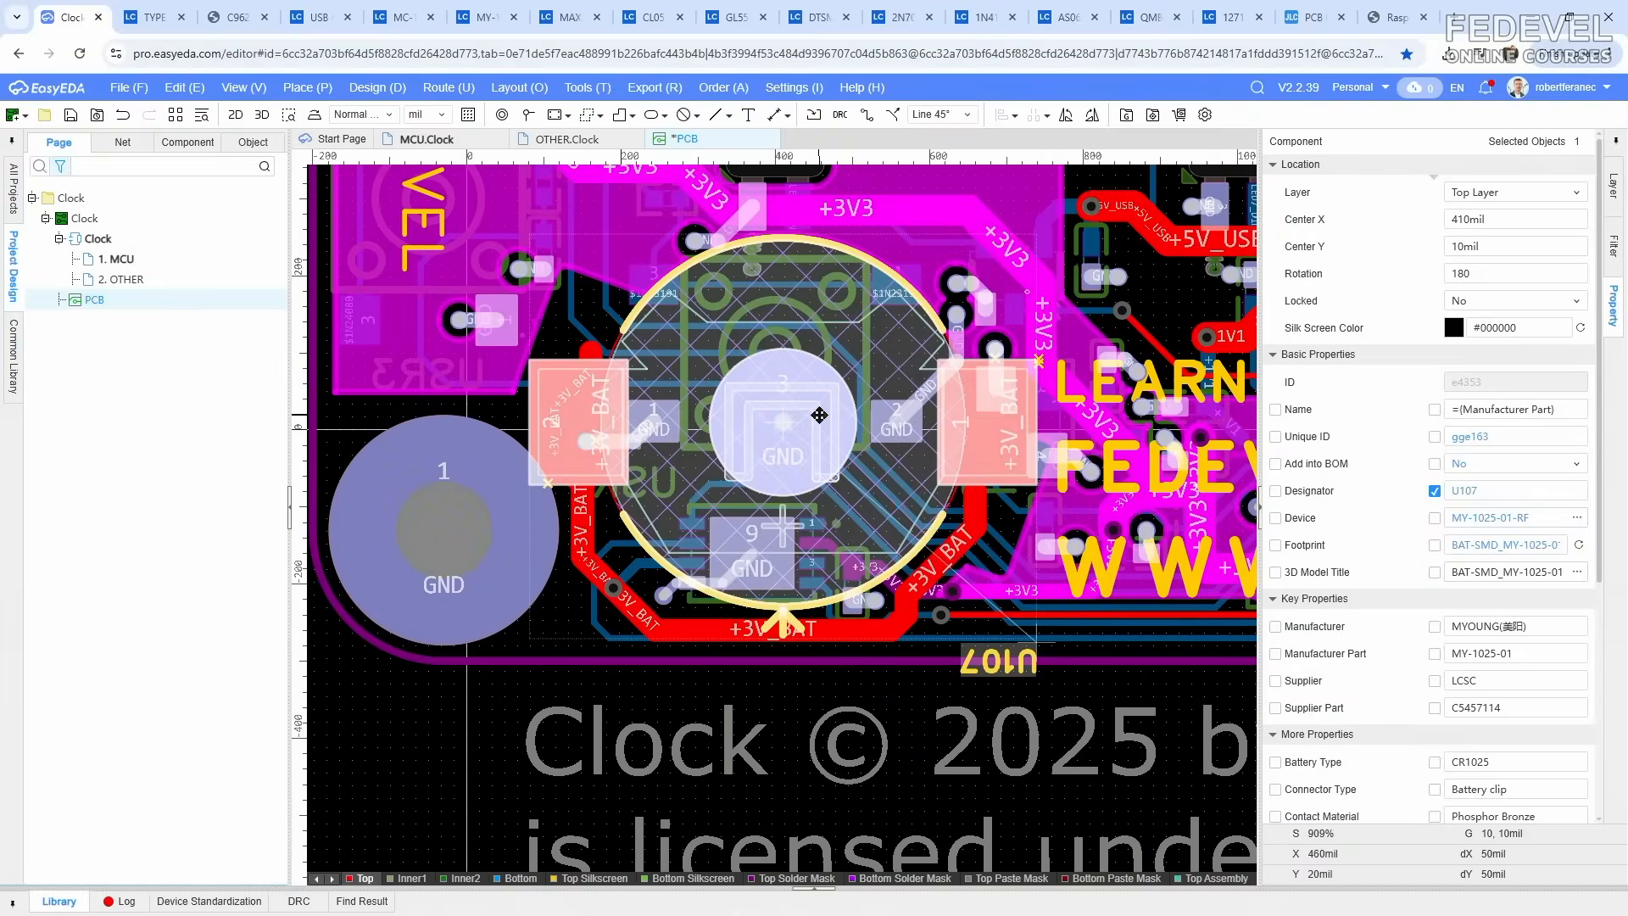
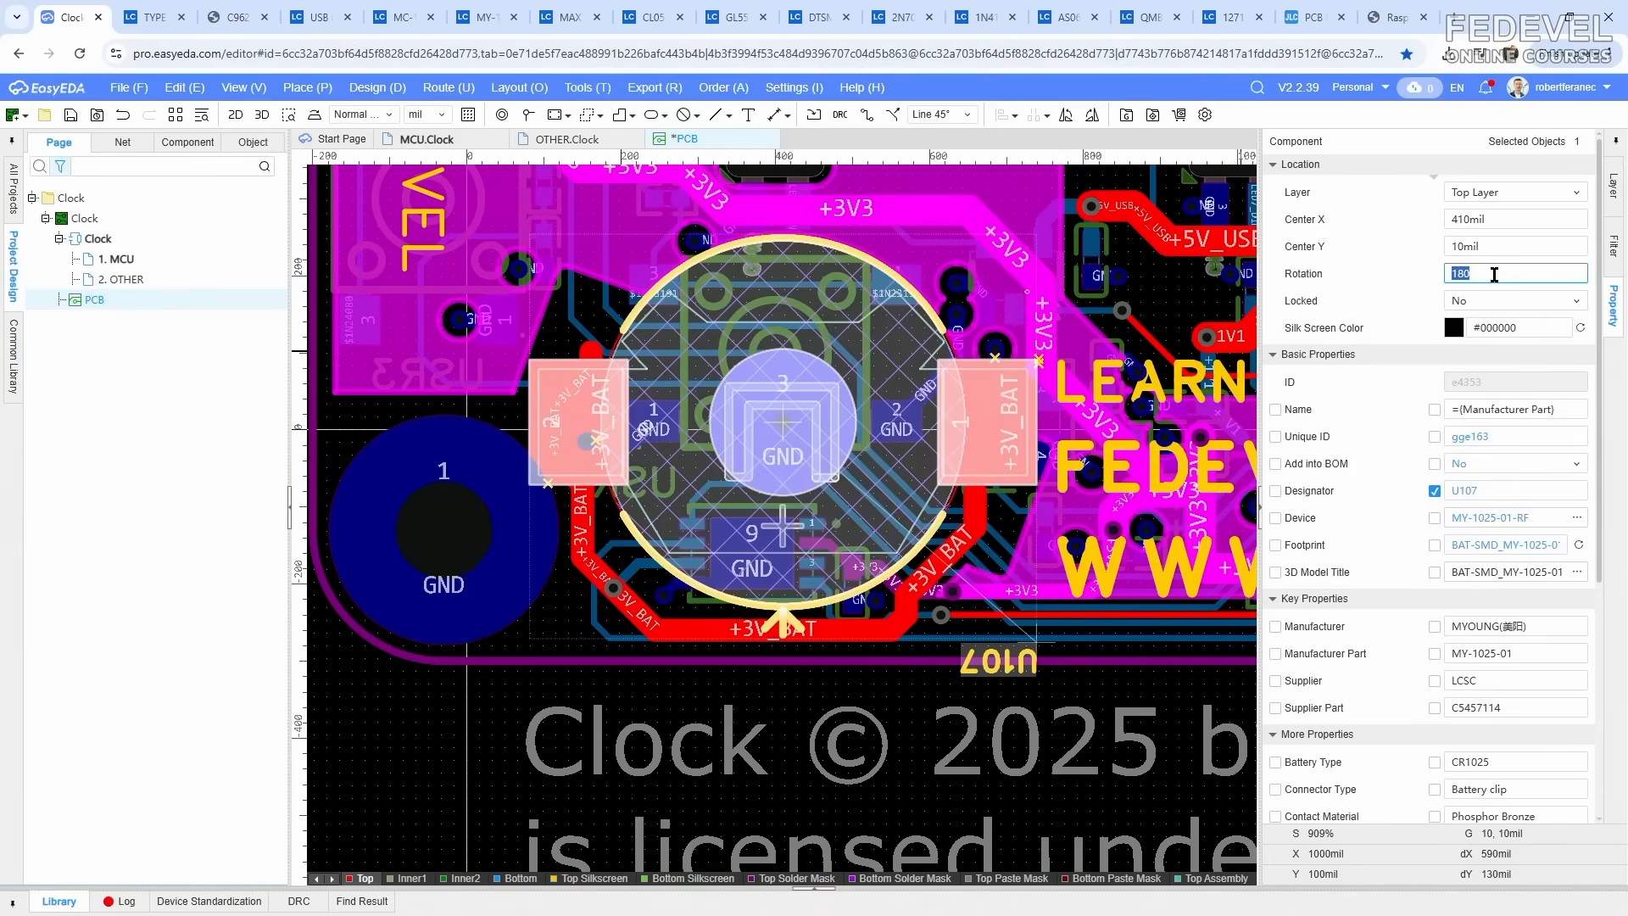
pyautogui.press('Return')
pyautogui.scroll(-2, 755, 330)
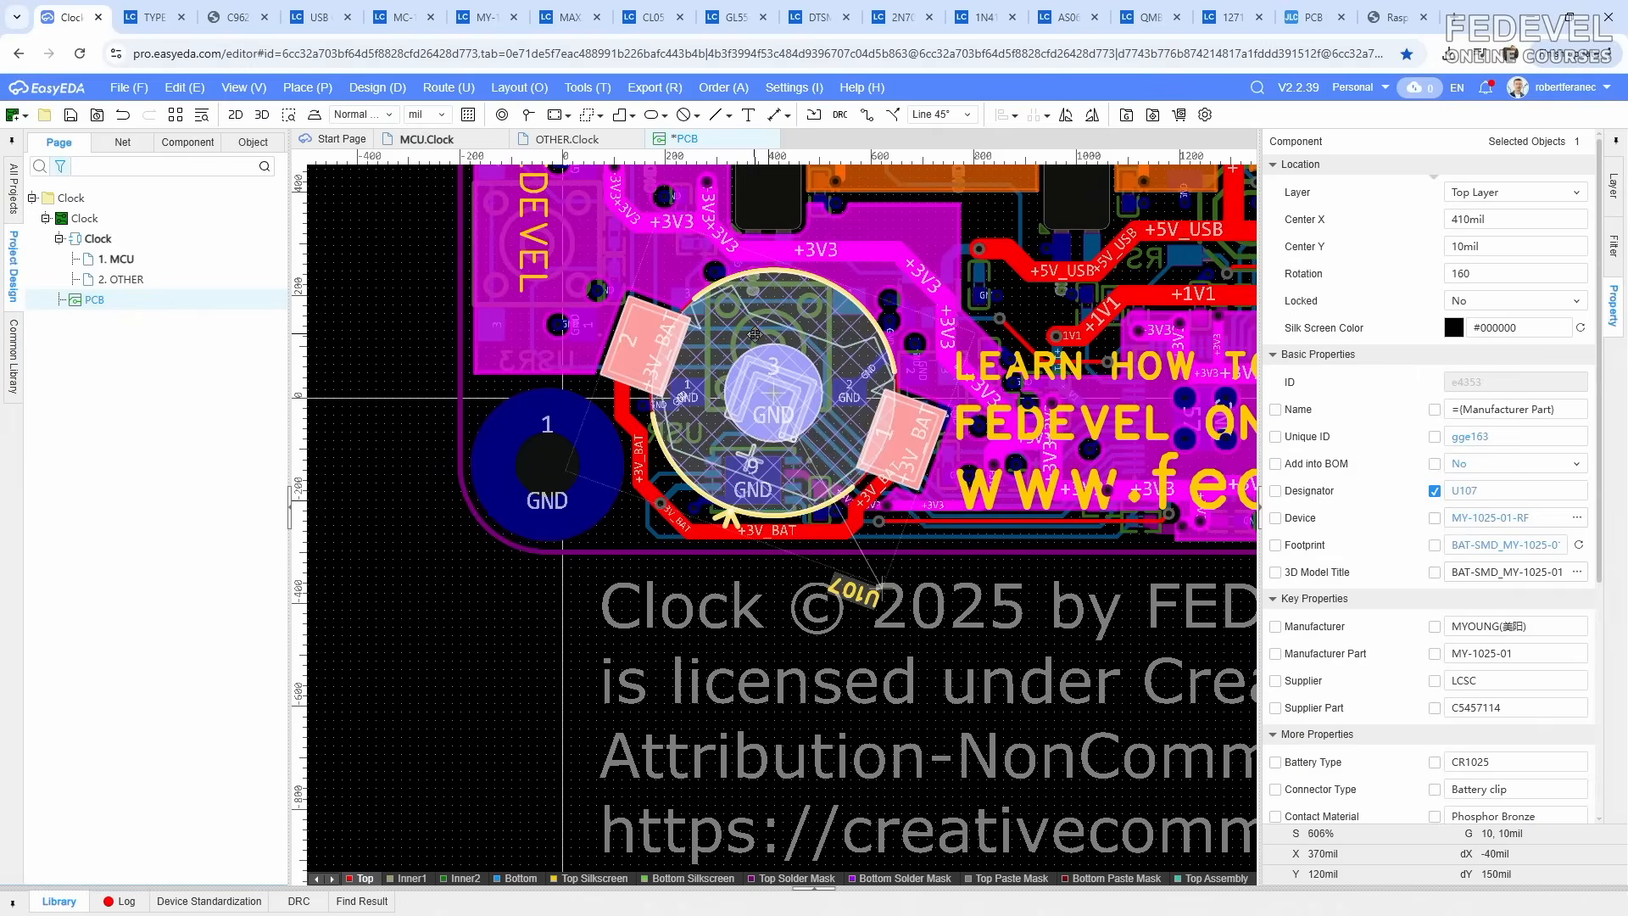
pyautogui.click(408, 595)
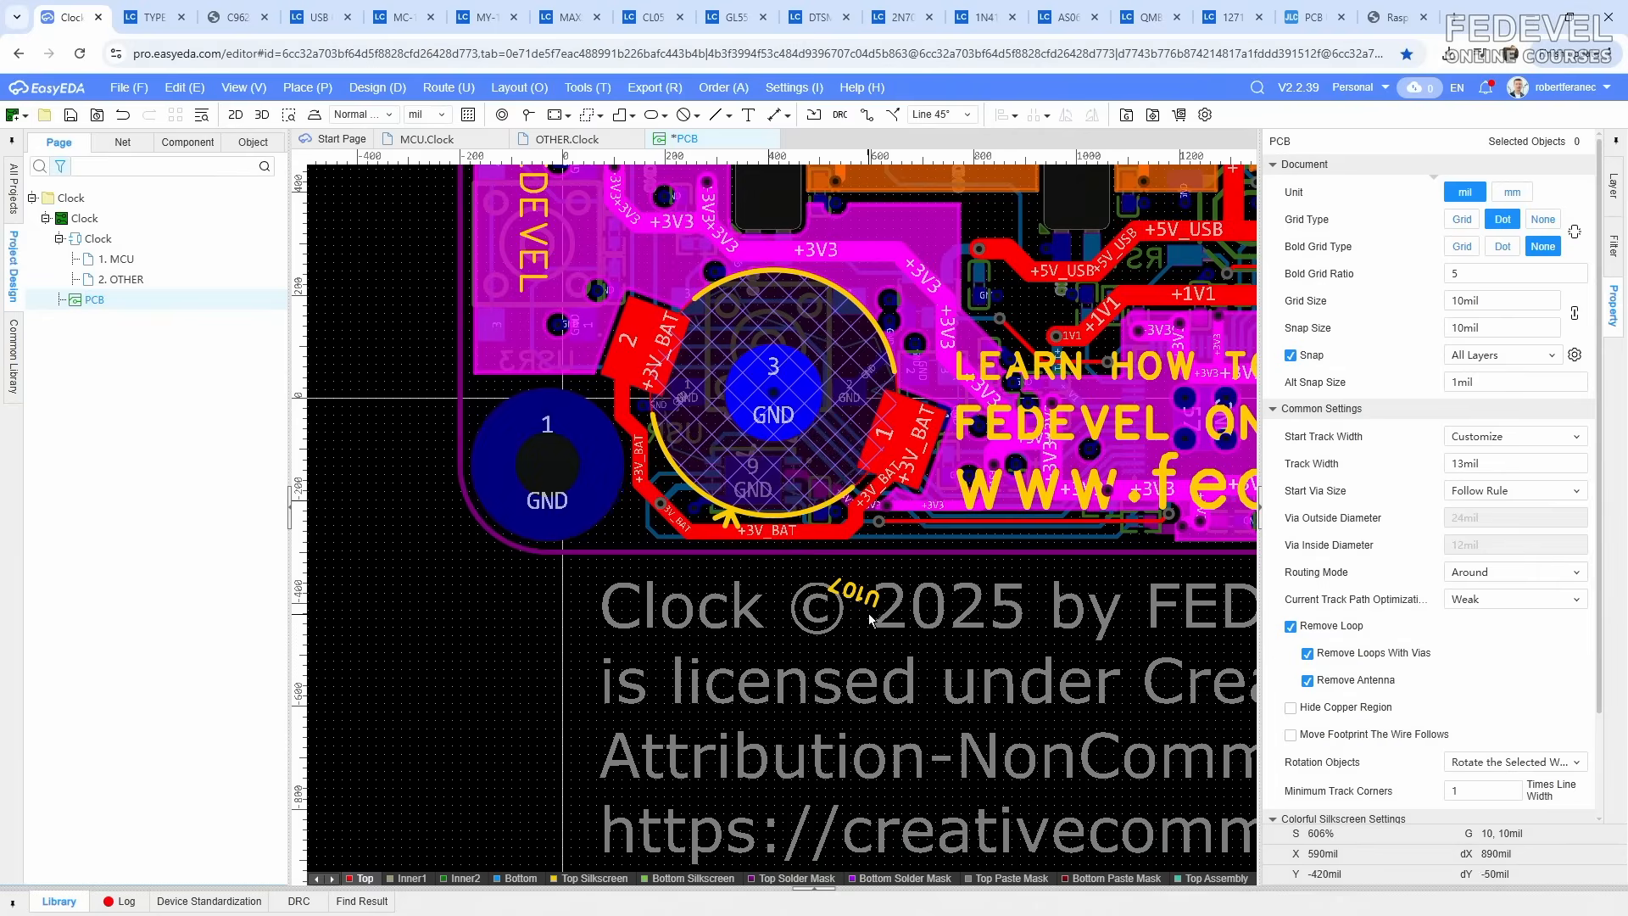
# Step: Limit PCB selection to components and hide the battery holder's U107 designator
pyautogui.click(824, 500)
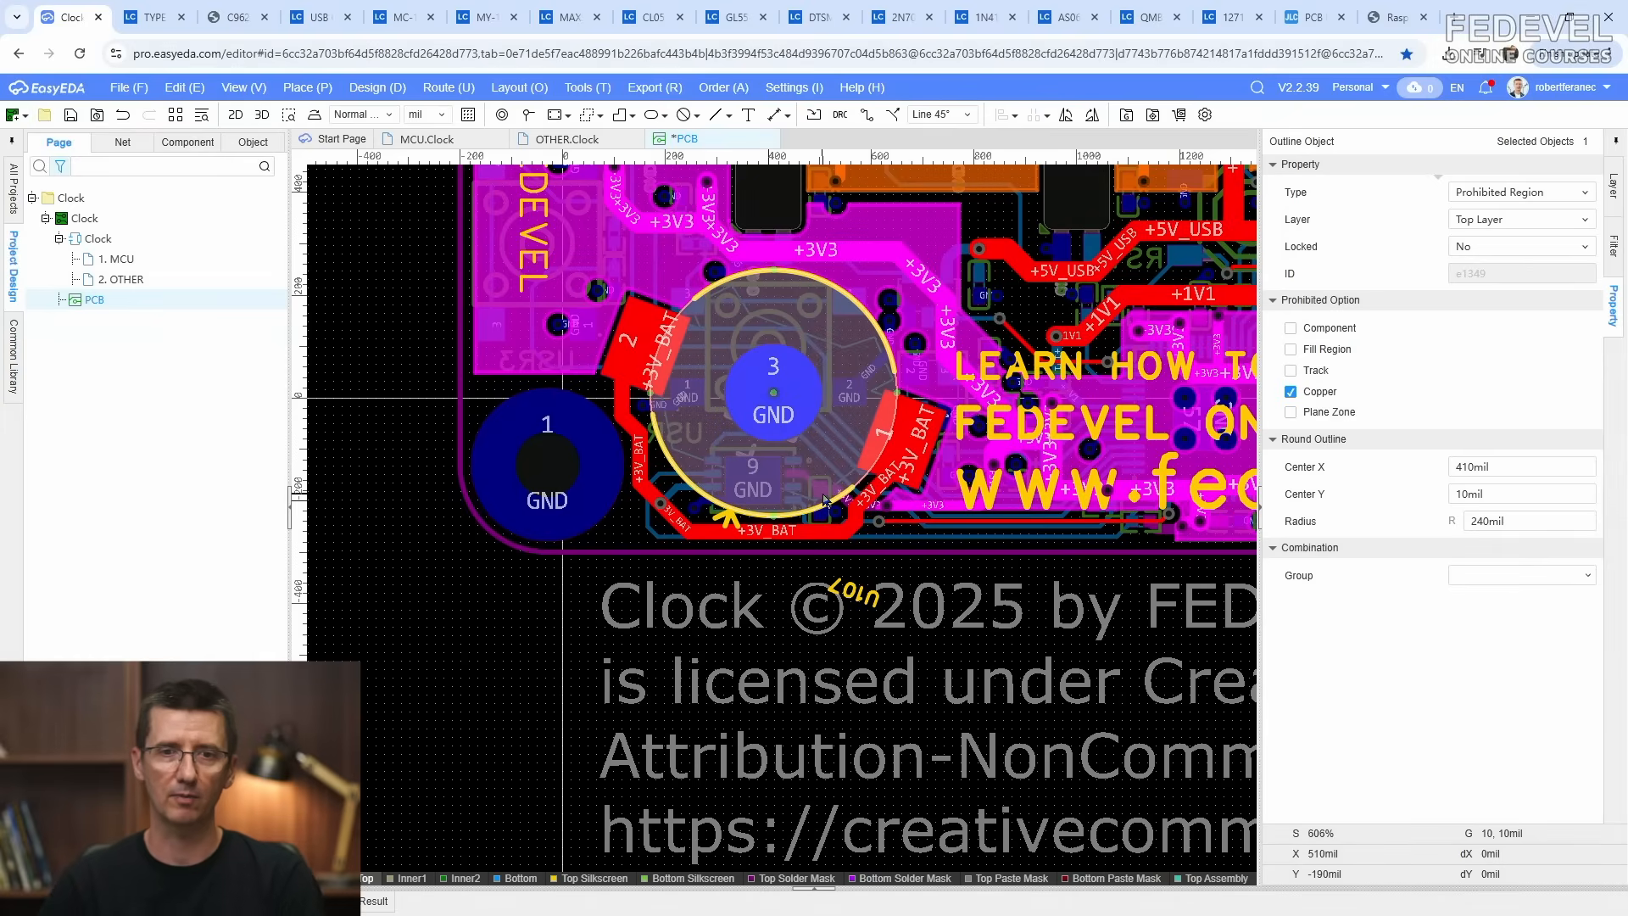
pyautogui.click(1613, 246)
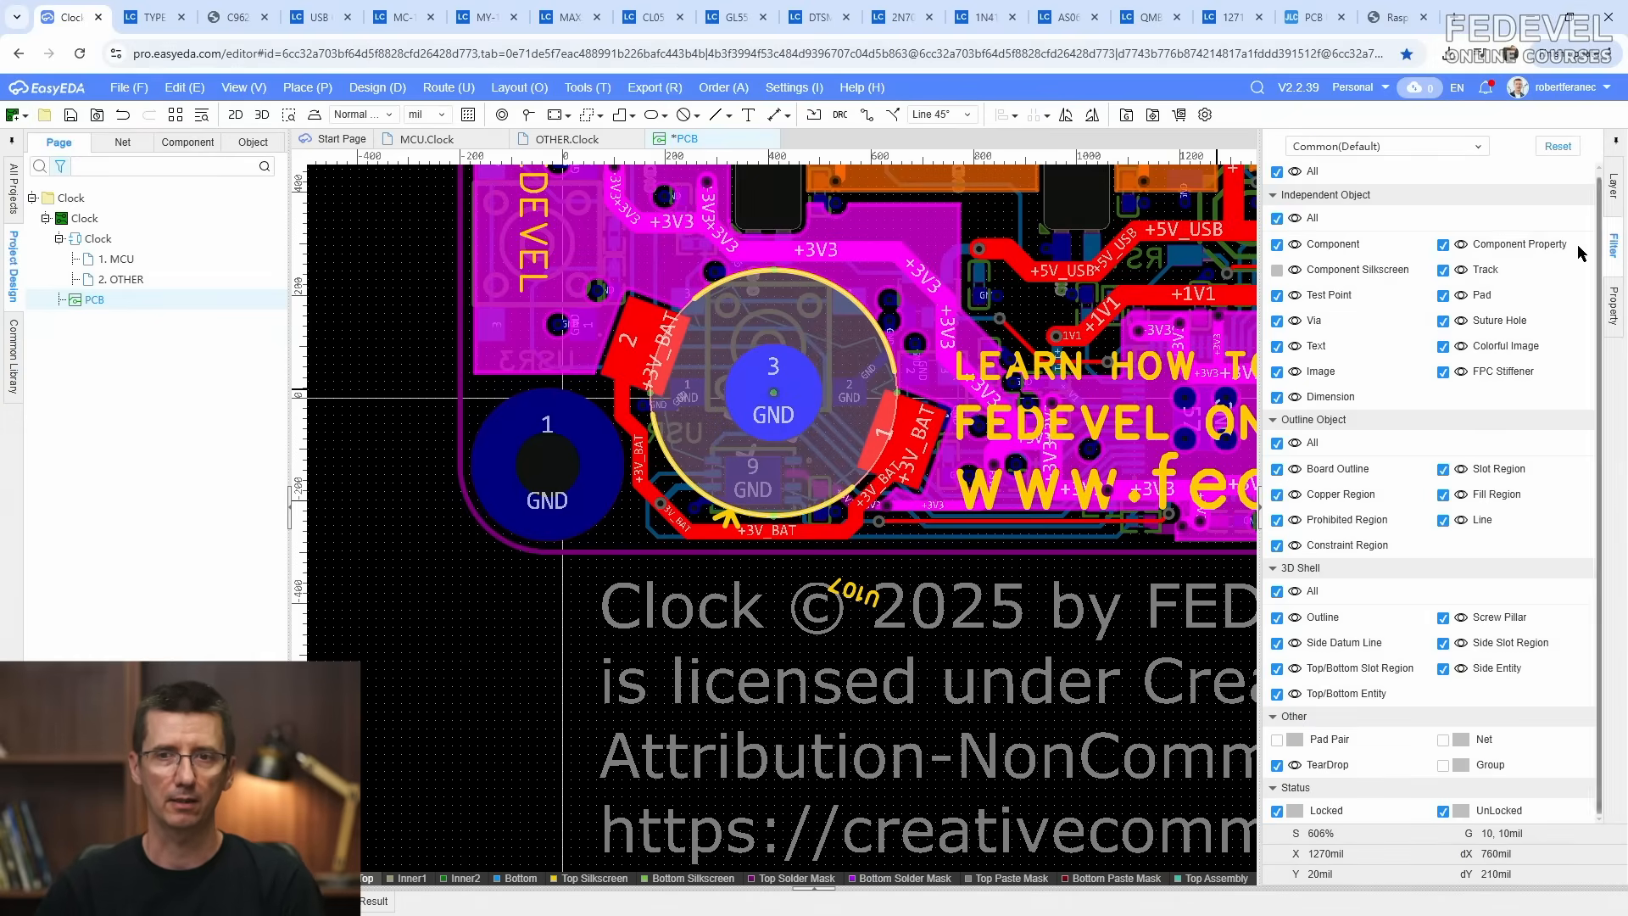
pyautogui.click(838, 452)
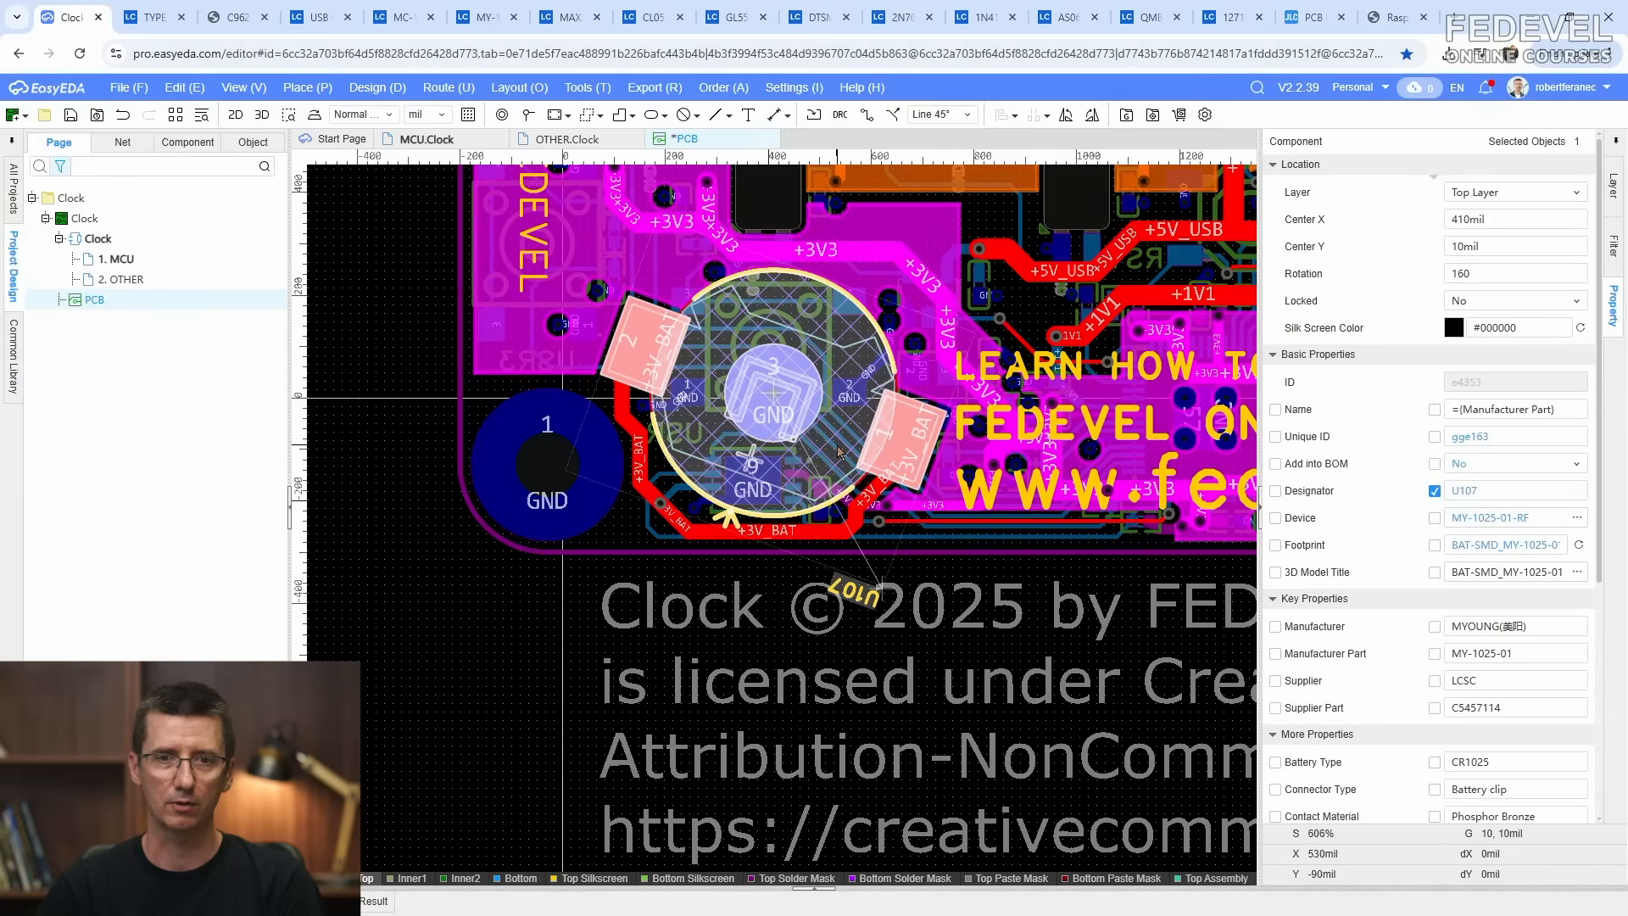
pyautogui.scroll(-2, 684, 577)
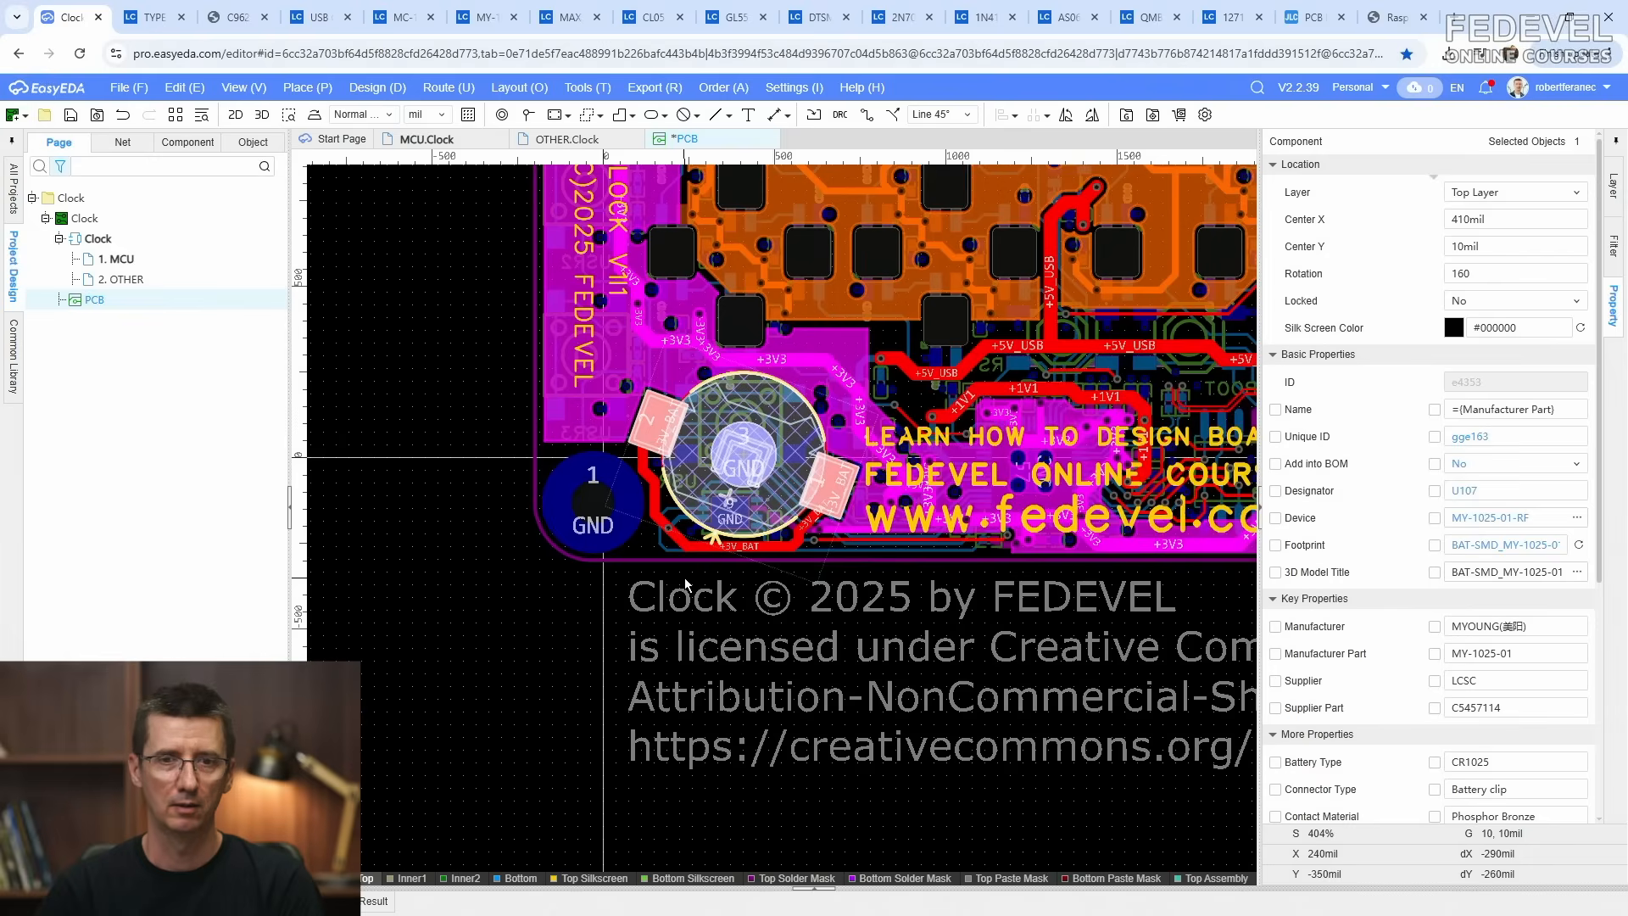
pyautogui.click(685, 577)
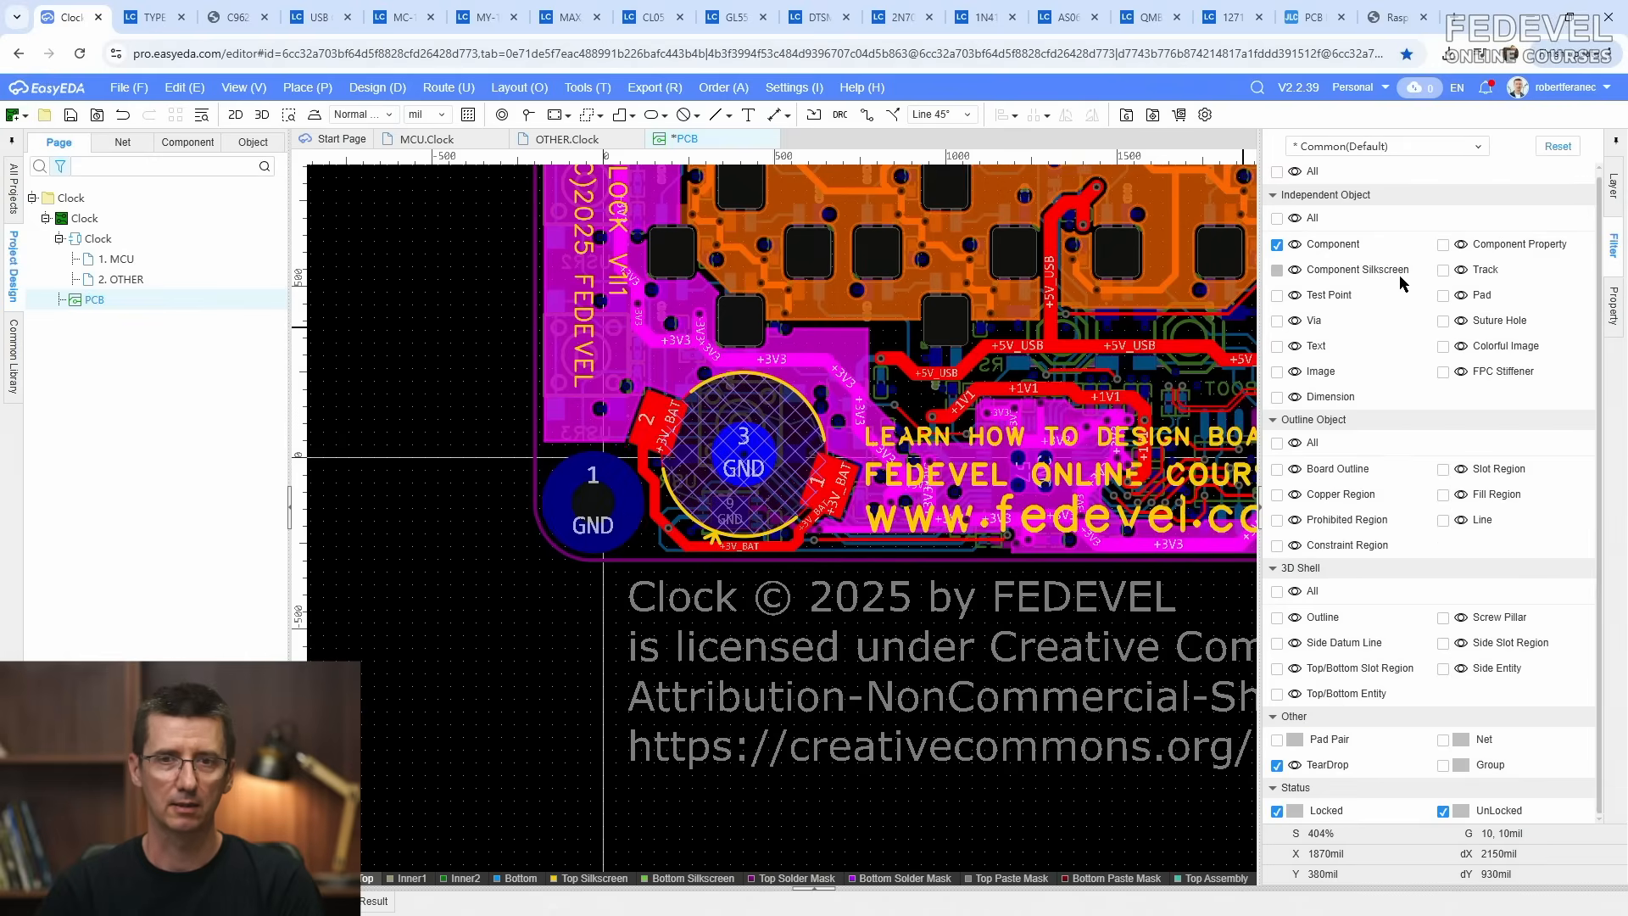
# Step: Re-enable all object types in the PCB selection filter and save the PCB
pyautogui.click(1276, 171)
pyautogui.scroll(-1, 481, 612)
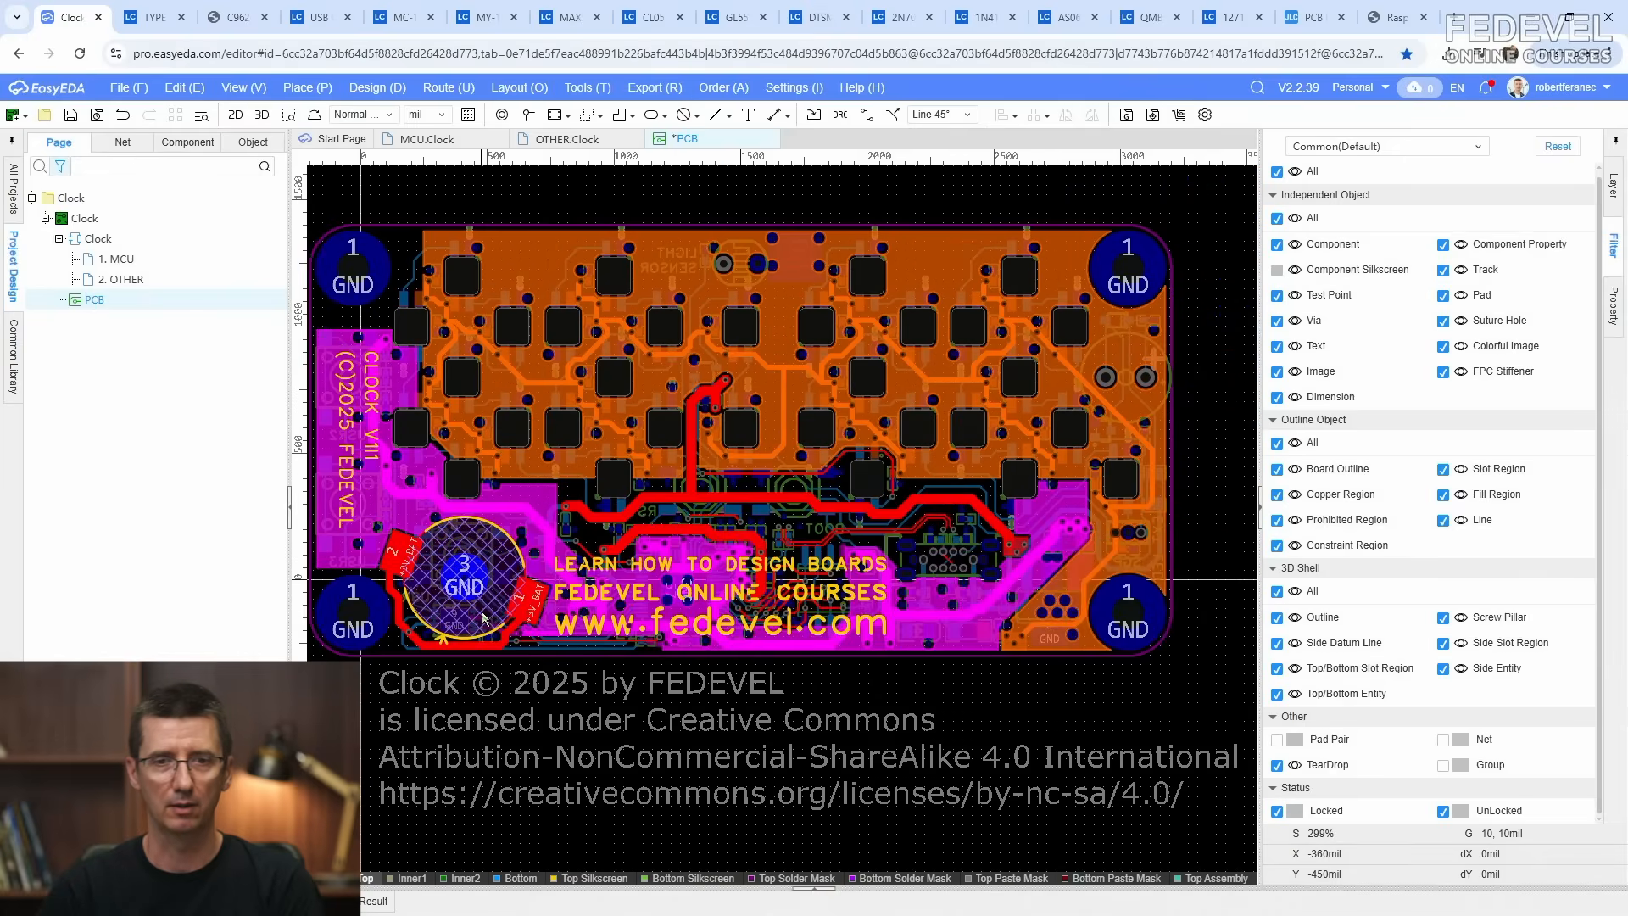
pyautogui.click(72, 119)
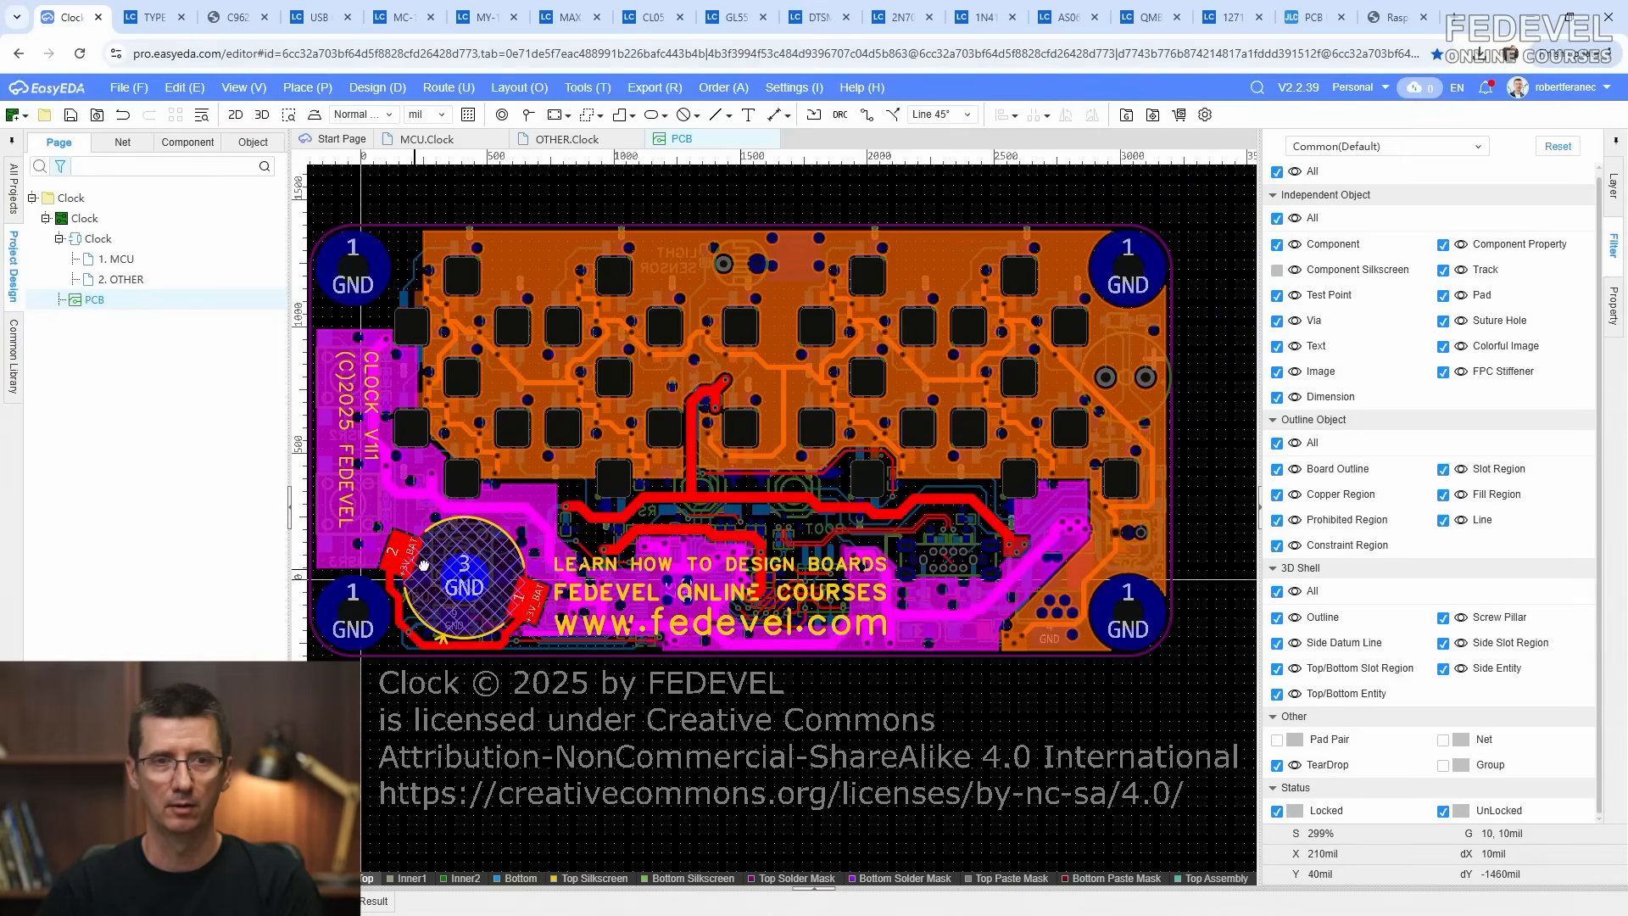
# Step: Add the text CR1025, 45 mil high, on the Top Silkscreen Layer just below the board's mounting hole near the battery holder
pyautogui.scroll(2, 536, 567)
pyautogui.click(1613, 186)
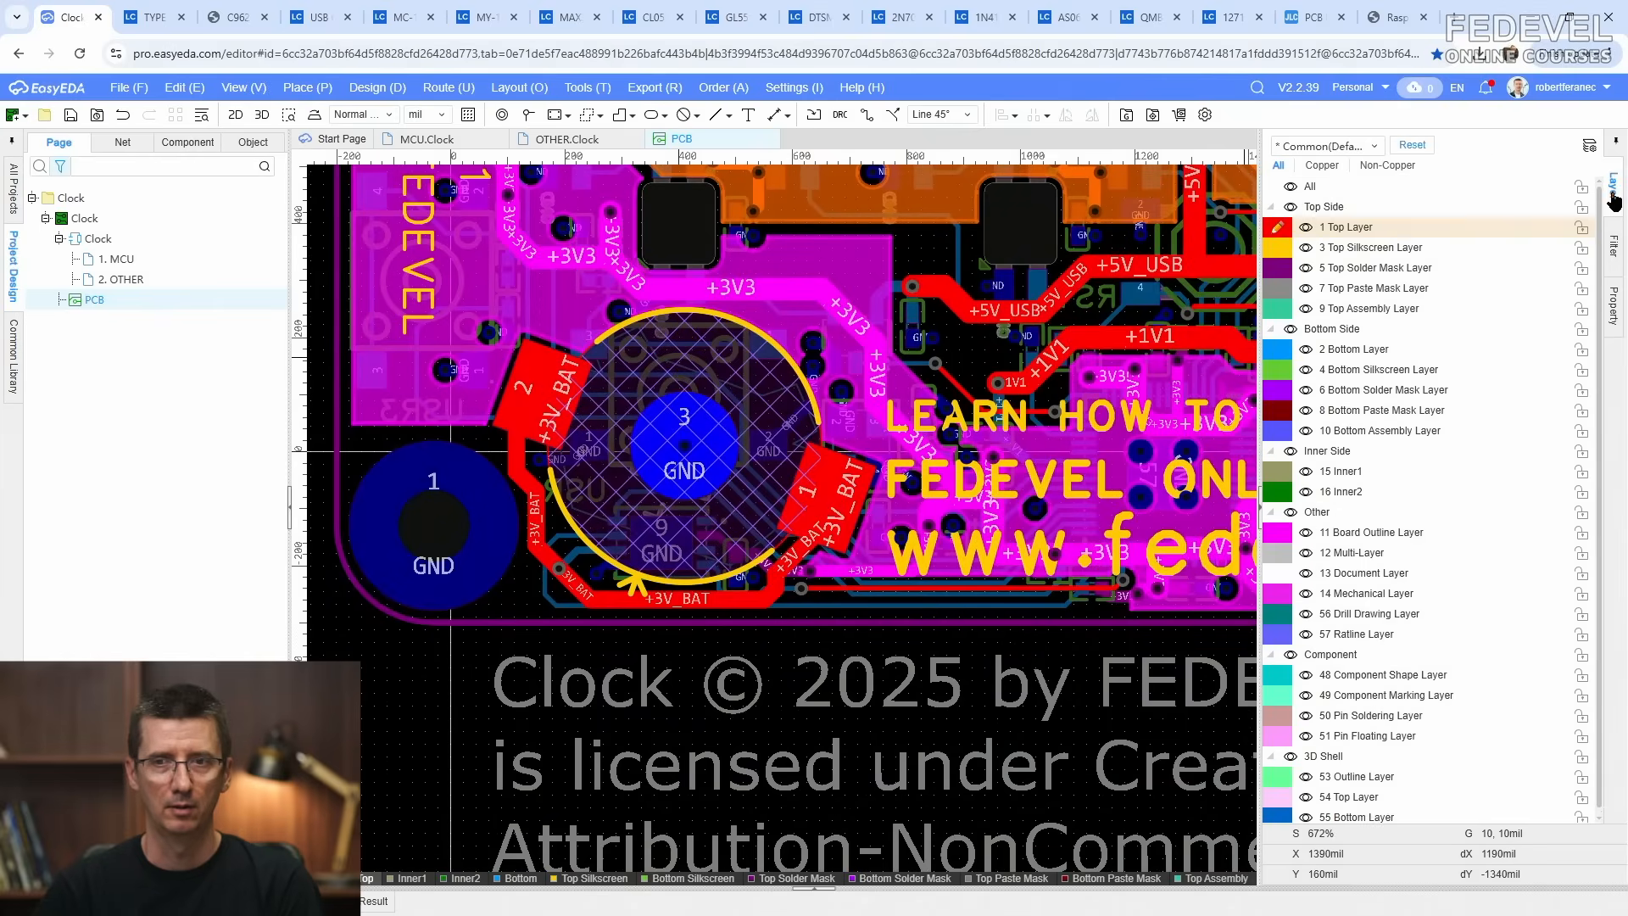
pyautogui.click(1374, 247)
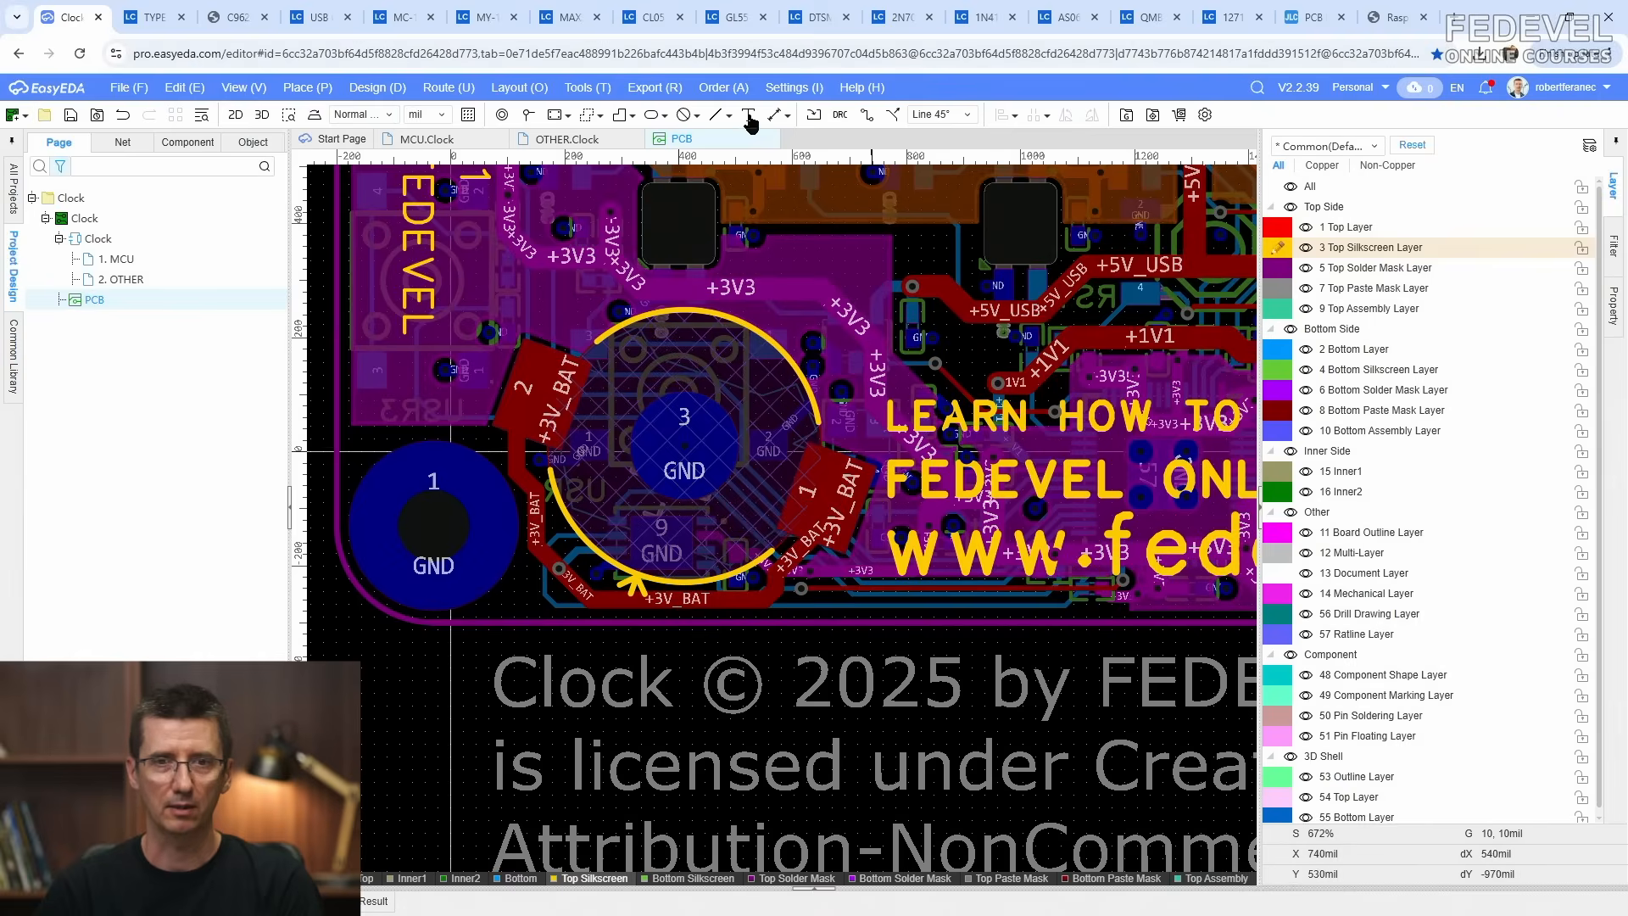
pyautogui.click(749, 116)
pyautogui.write('CR1025')
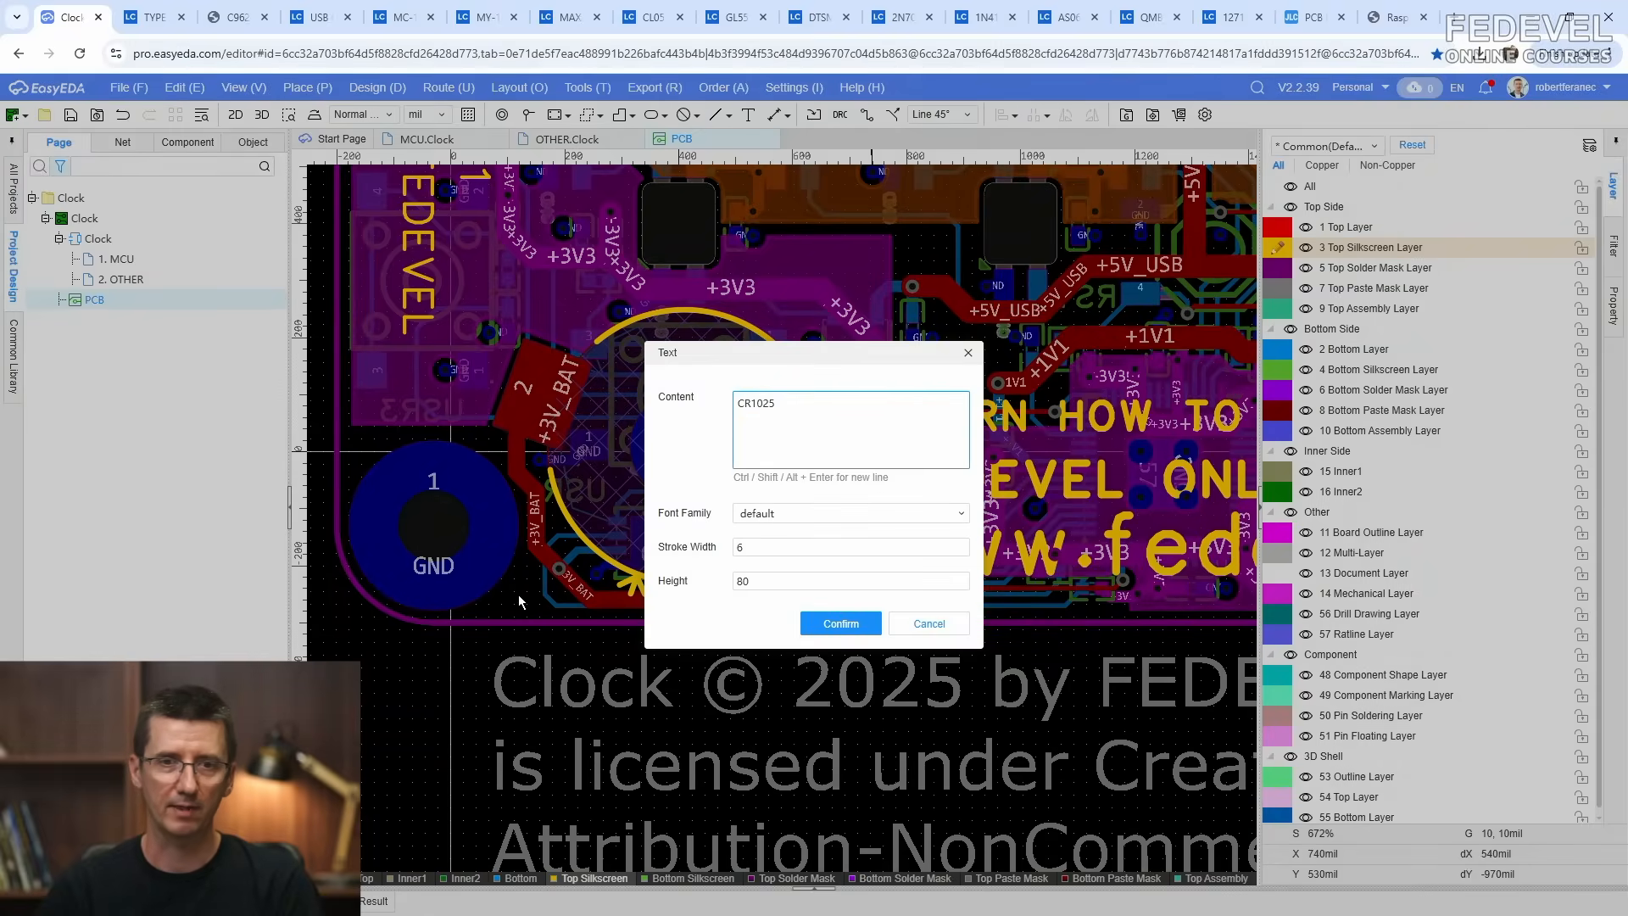
pyautogui.doubleClick(771, 580)
pyautogui.write('45')
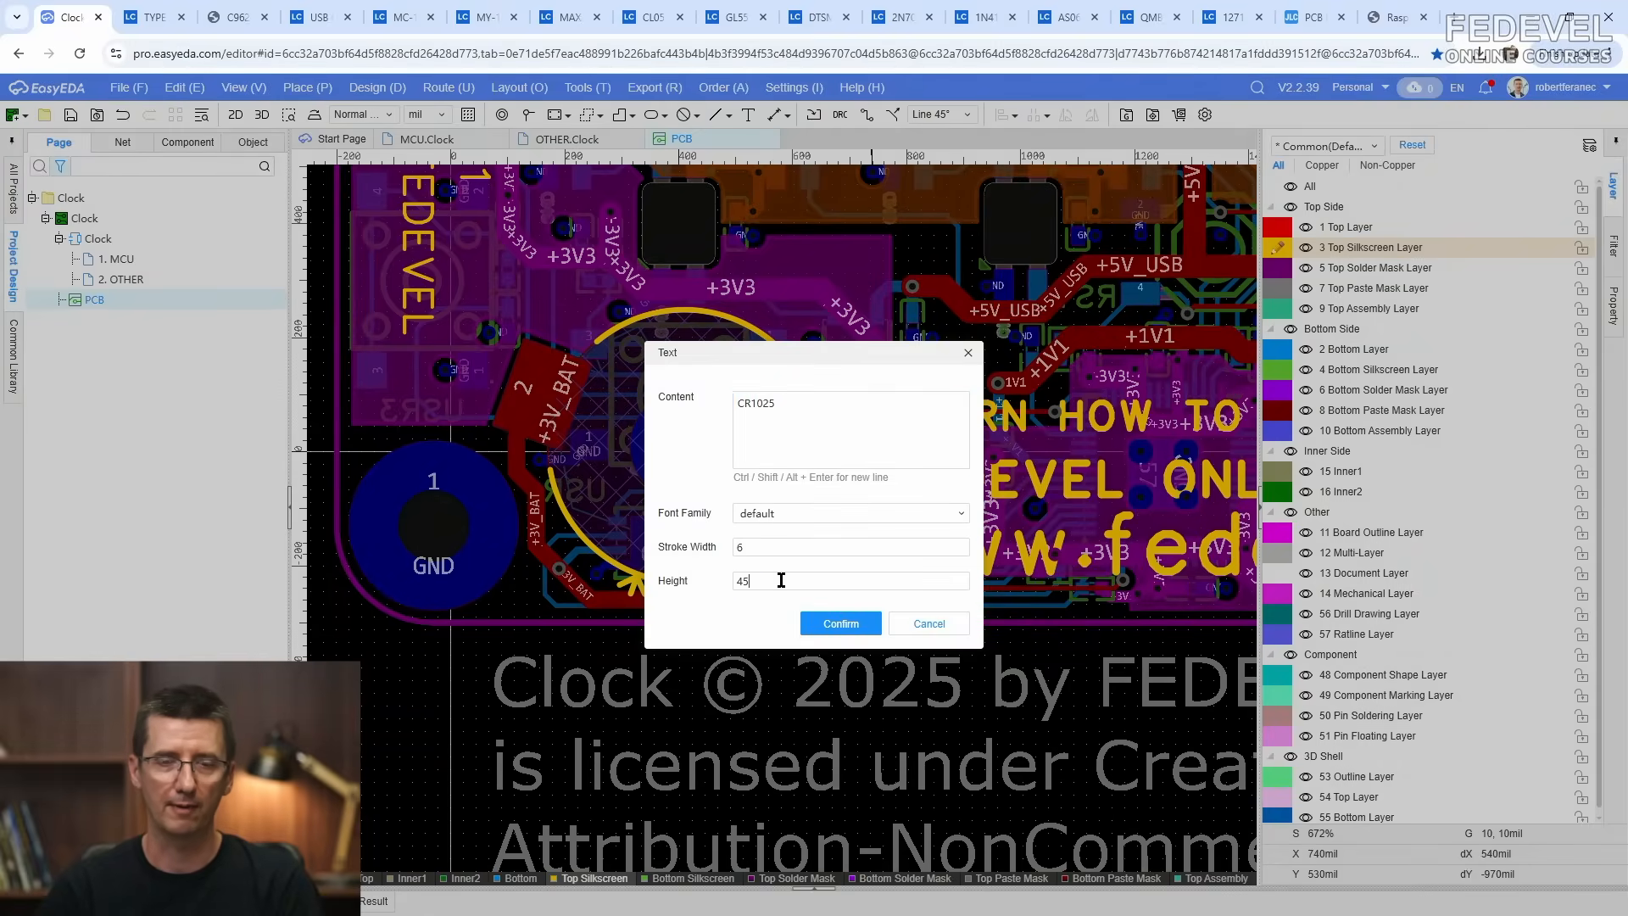
pyautogui.click(839, 623)
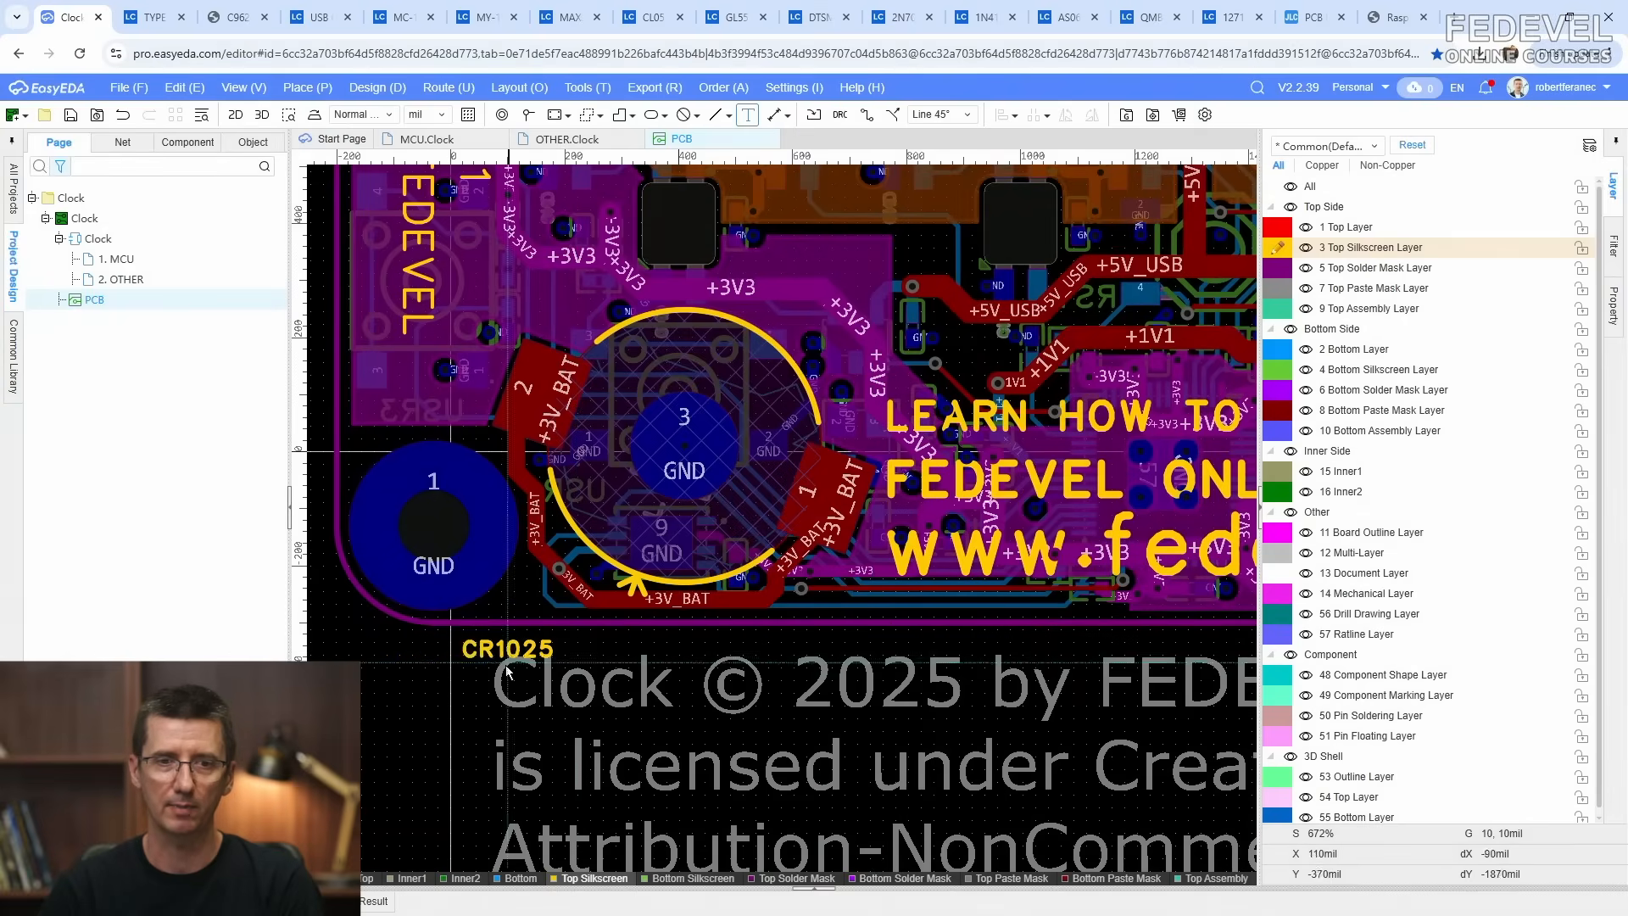
pyautogui.click(429, 691)
pyautogui.press('Escape')
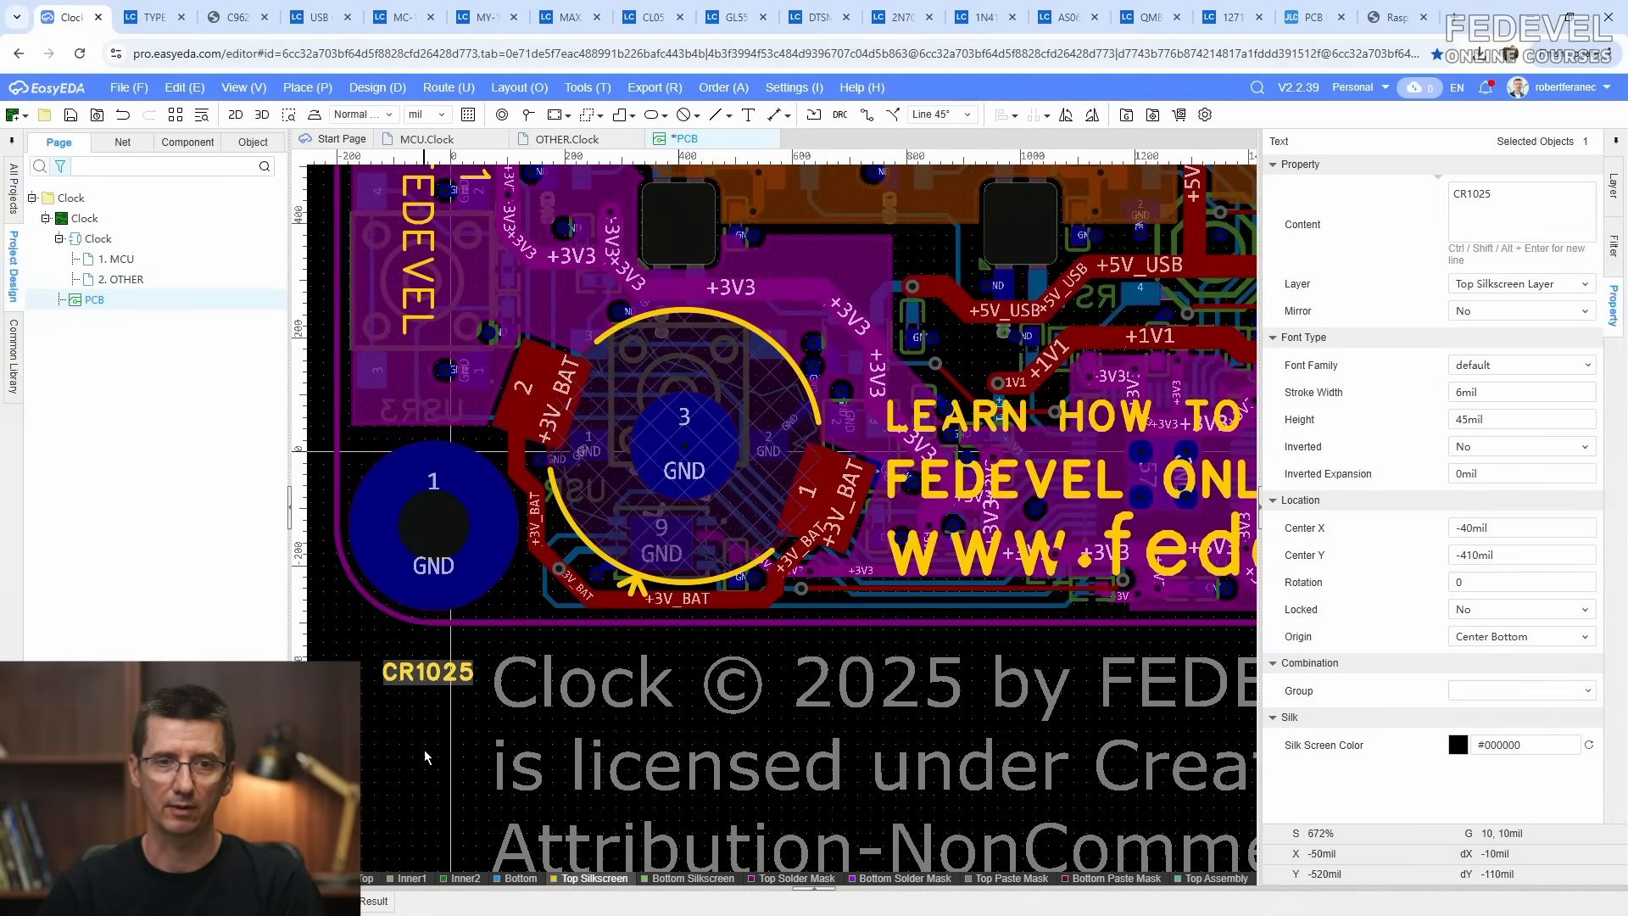
# Step: Rotate the CR1025 text to 315 degrees and move it beside the battery holder outline, centred at 190 mil, -230 mil
pyautogui.doubleClick(1498, 582)
pyautogui.write('315')
pyautogui.press('Return')
pyautogui.moveTo(432, 678); pyautogui.dragTo(563, 572)
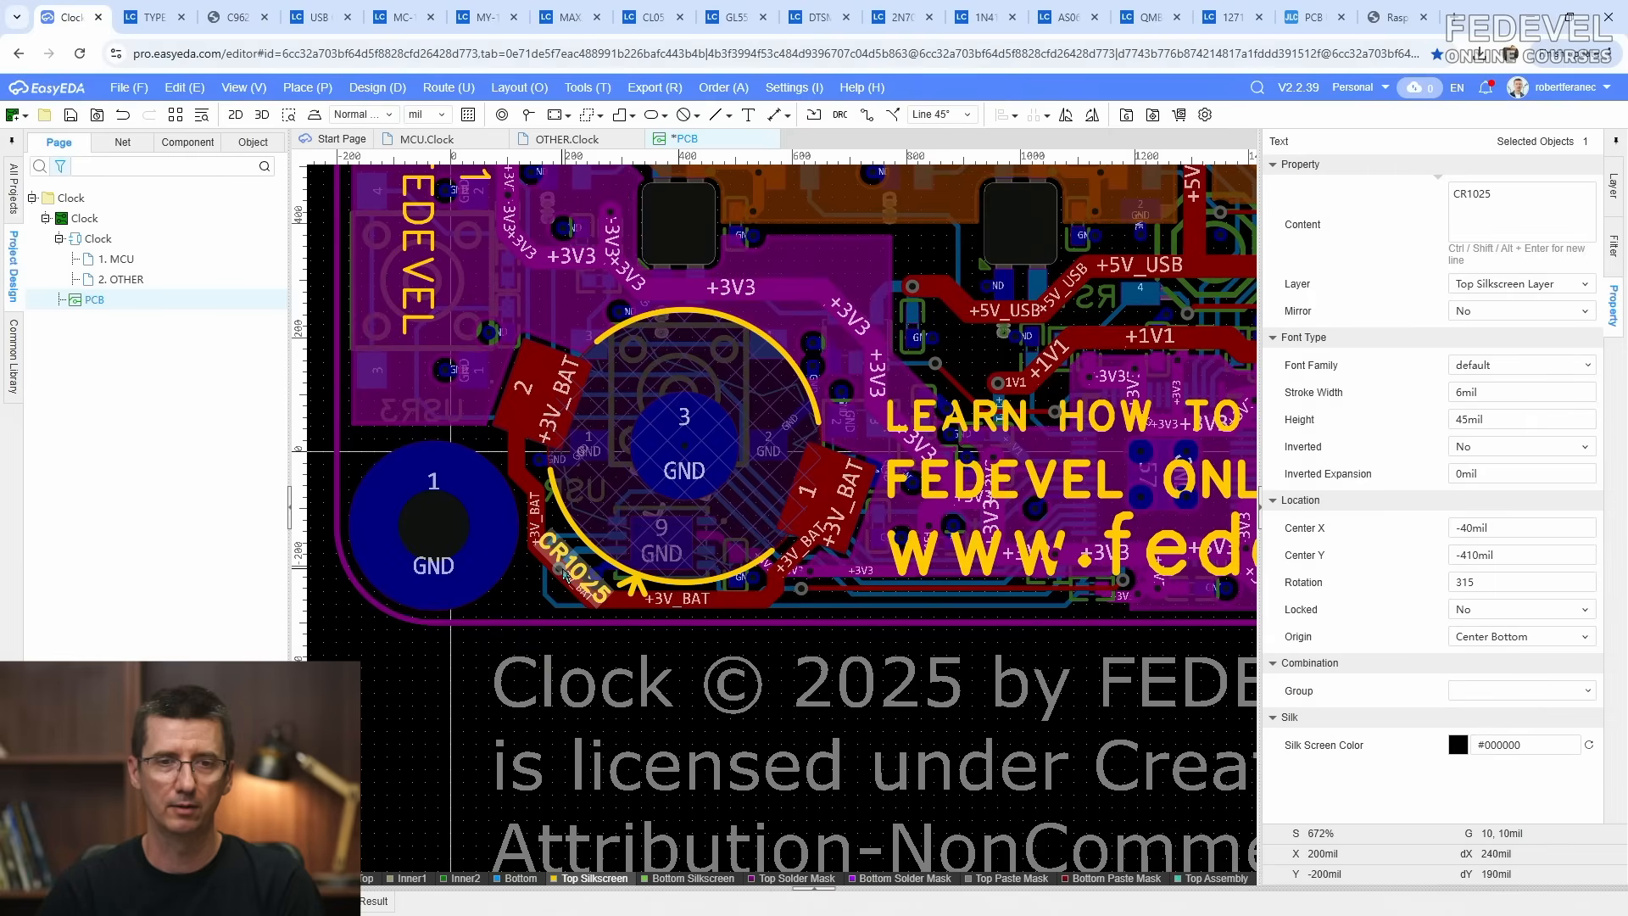
pyautogui.scroll(5, 543, 576)
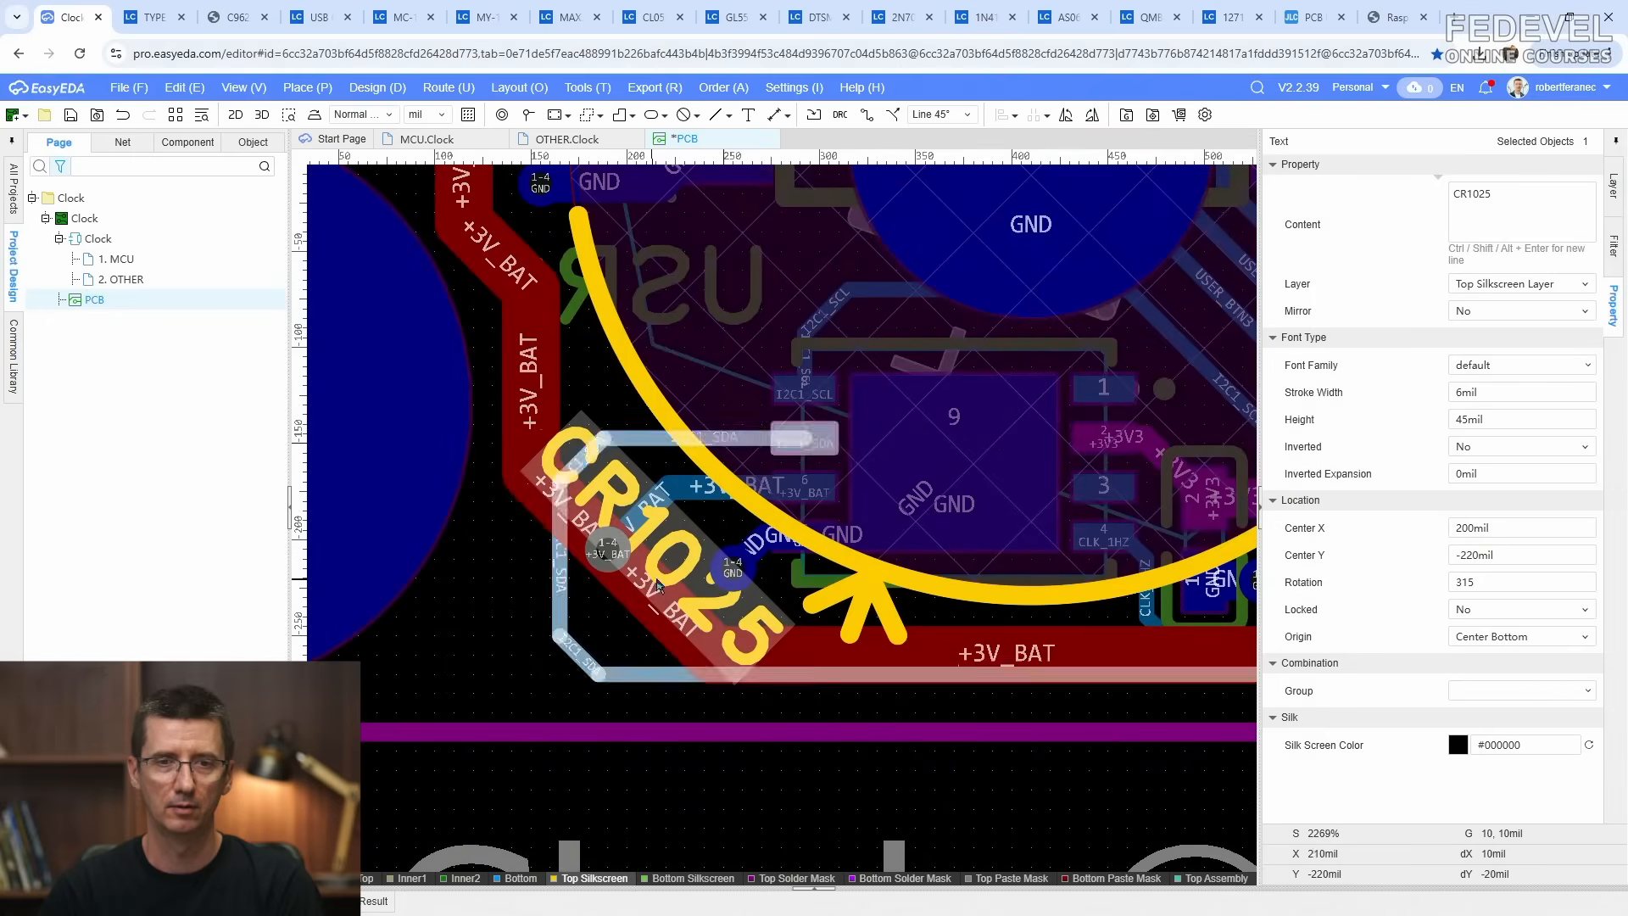
pyautogui.moveTo(661, 543)
pyautogui.mouseDown()
pyautogui.moveTo(646, 568)
pyautogui.moveTo(659, 580)
pyautogui.moveTo(634, 562)
pyautogui.moveTo(666, 558)
pyautogui.moveTo(646, 538)
pyautogui.mouseUp()
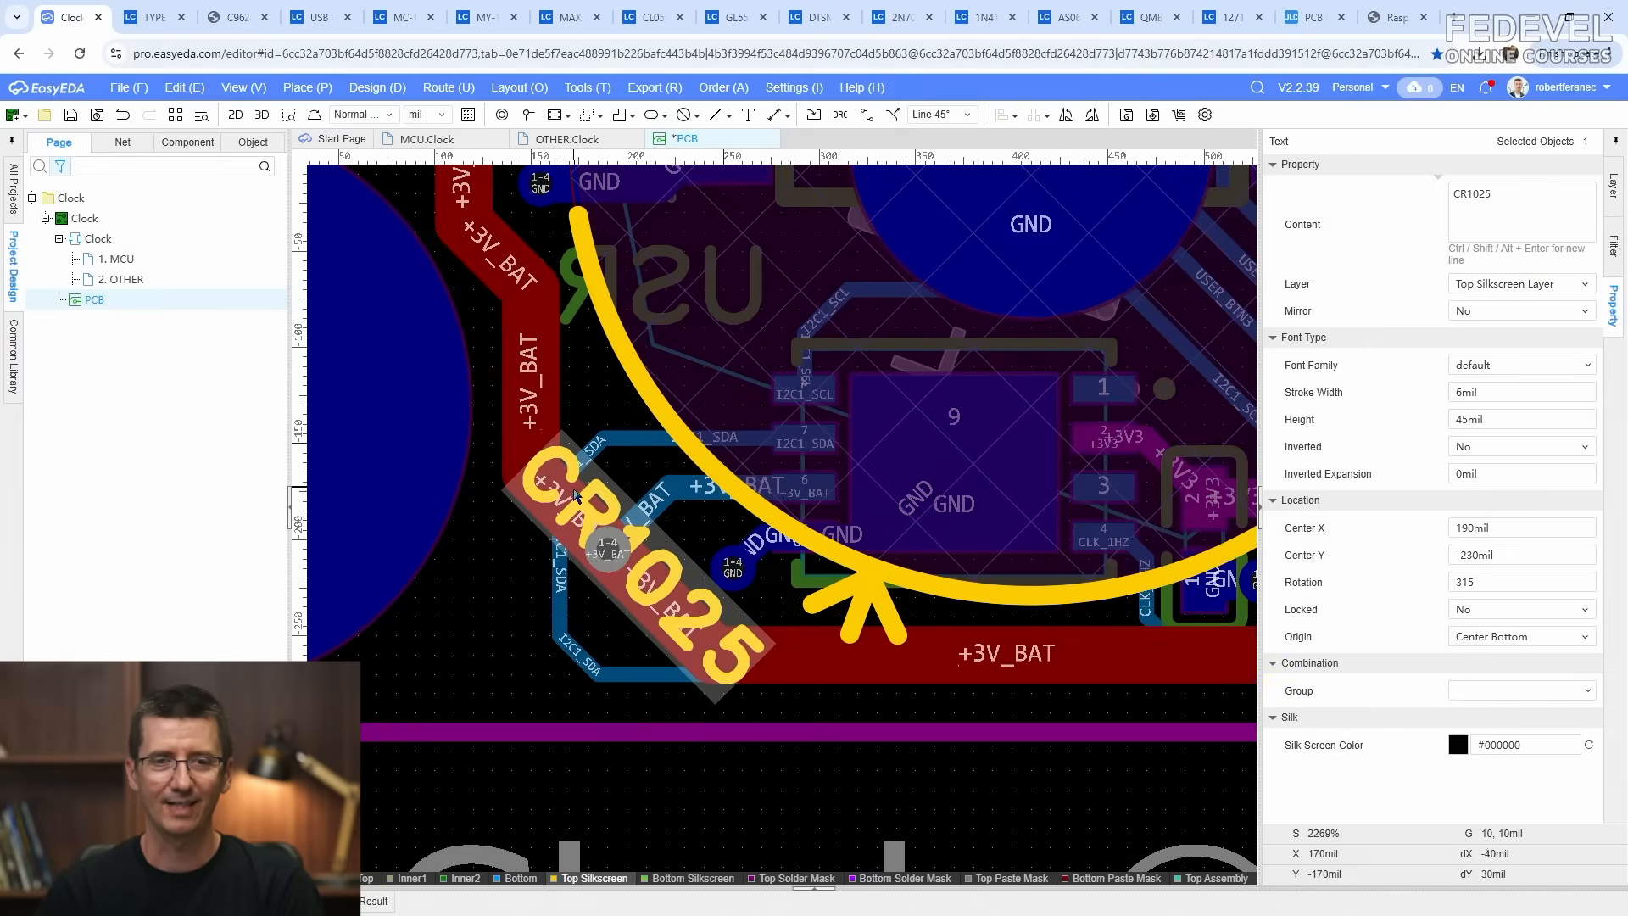
pyautogui.scroll(-4, 569, 482)
pyautogui.click(367, 663)
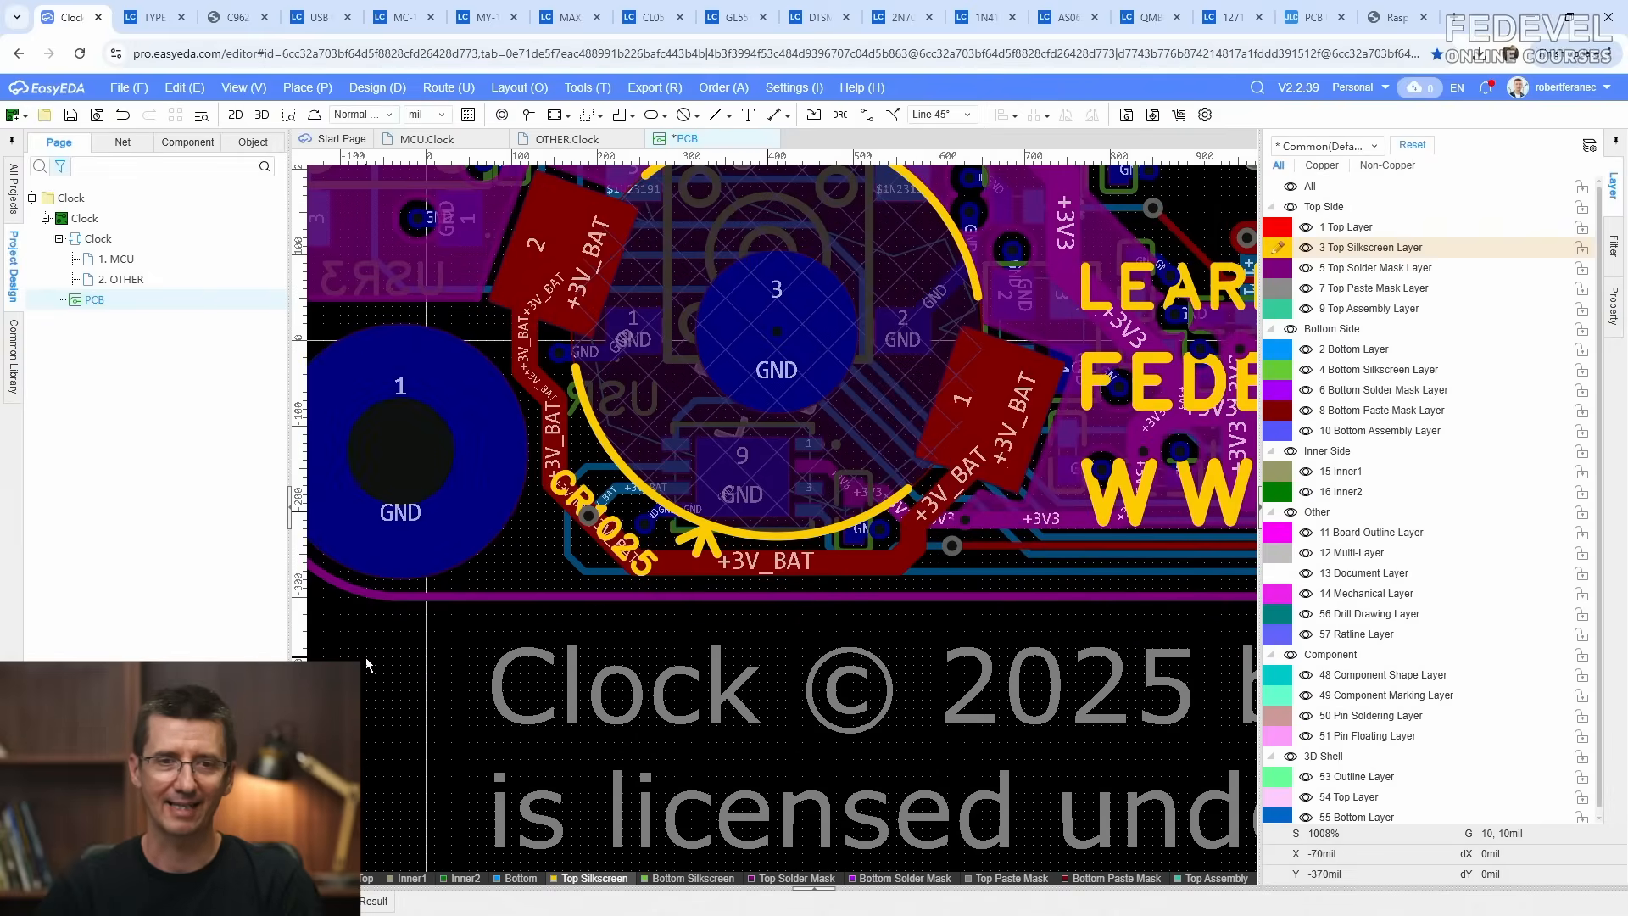
# Step: Review the PCB selection filter settings and the properties of the battery holder
pyautogui.click(1613, 245)
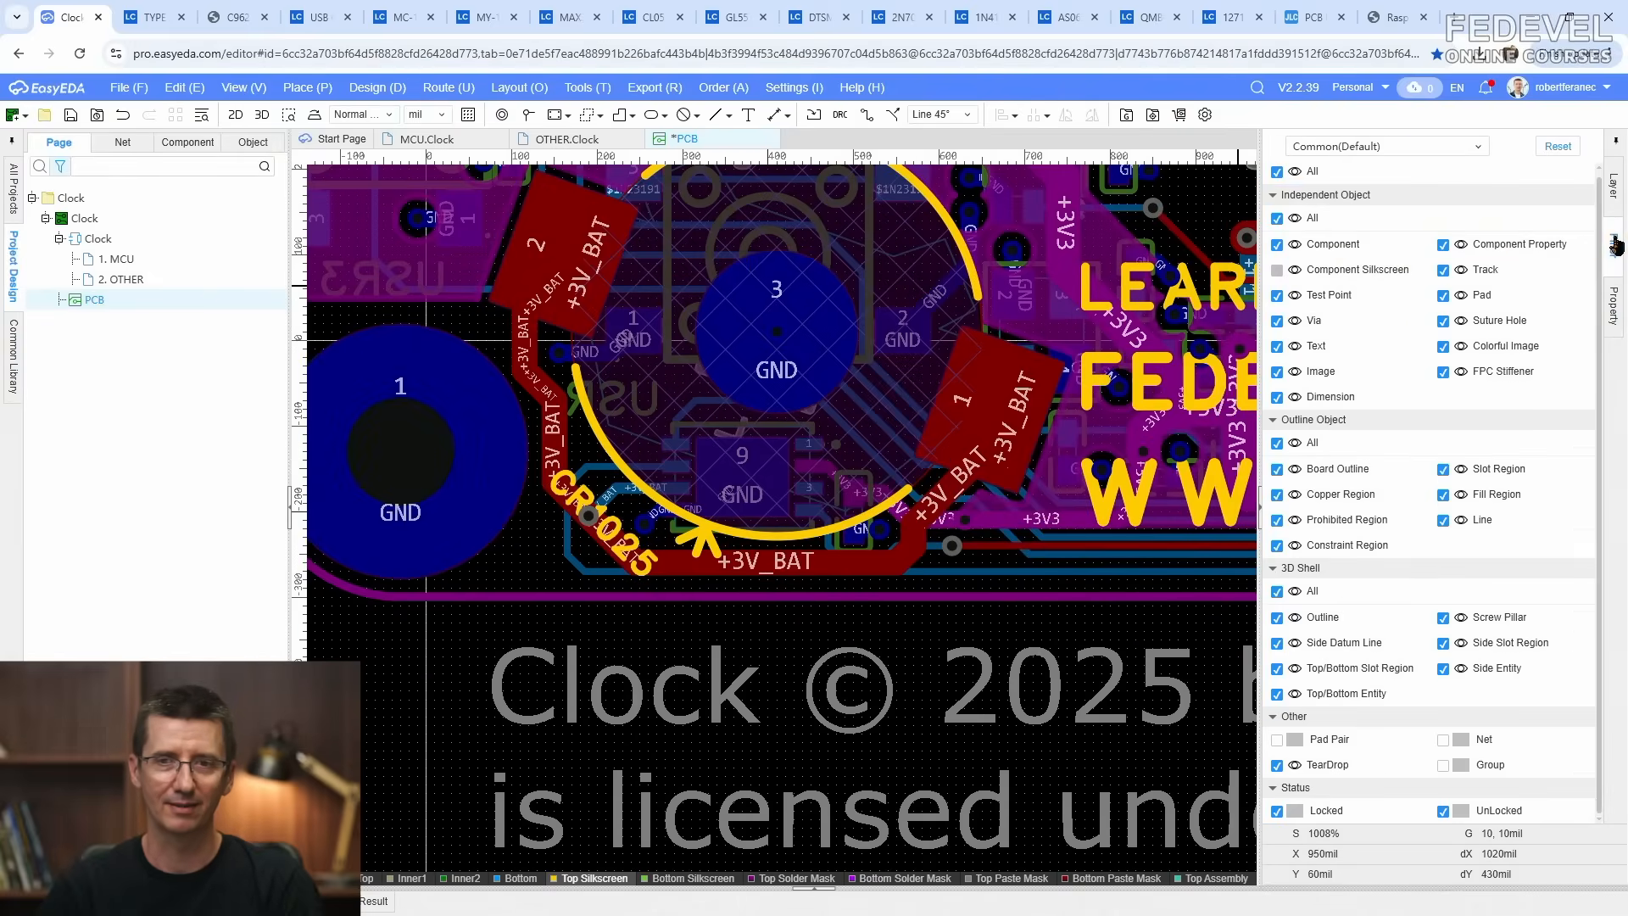
pyautogui.click(1277, 172)
pyautogui.click(846, 447)
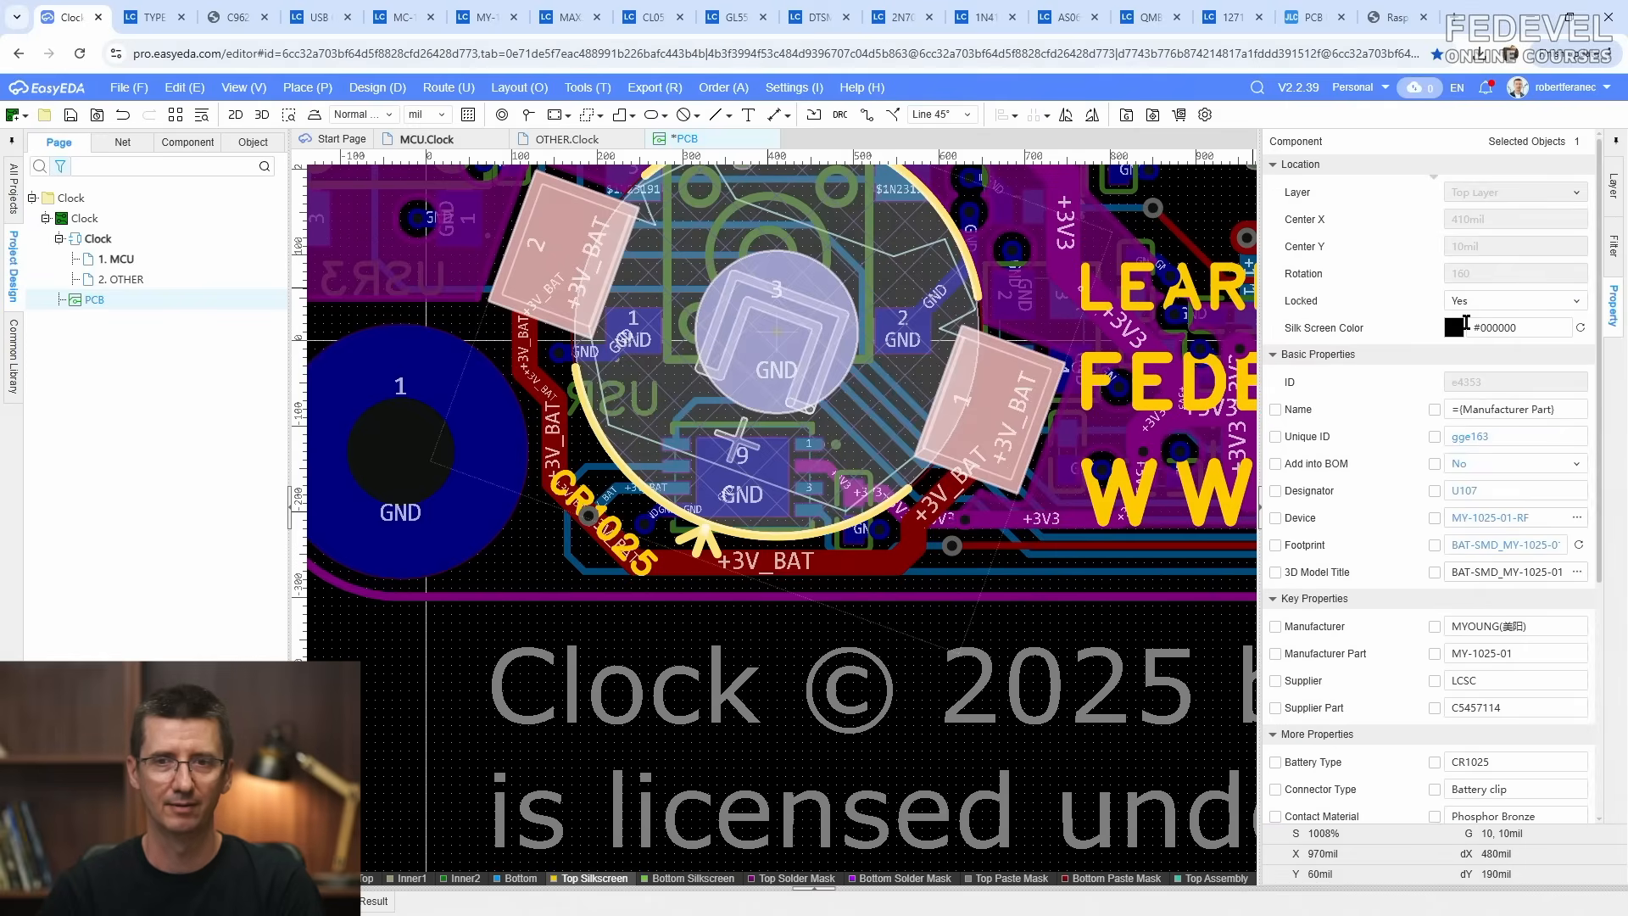
pyautogui.click(1614, 248)
pyautogui.click(1276, 172)
pyautogui.scroll(-10, 863, 444)
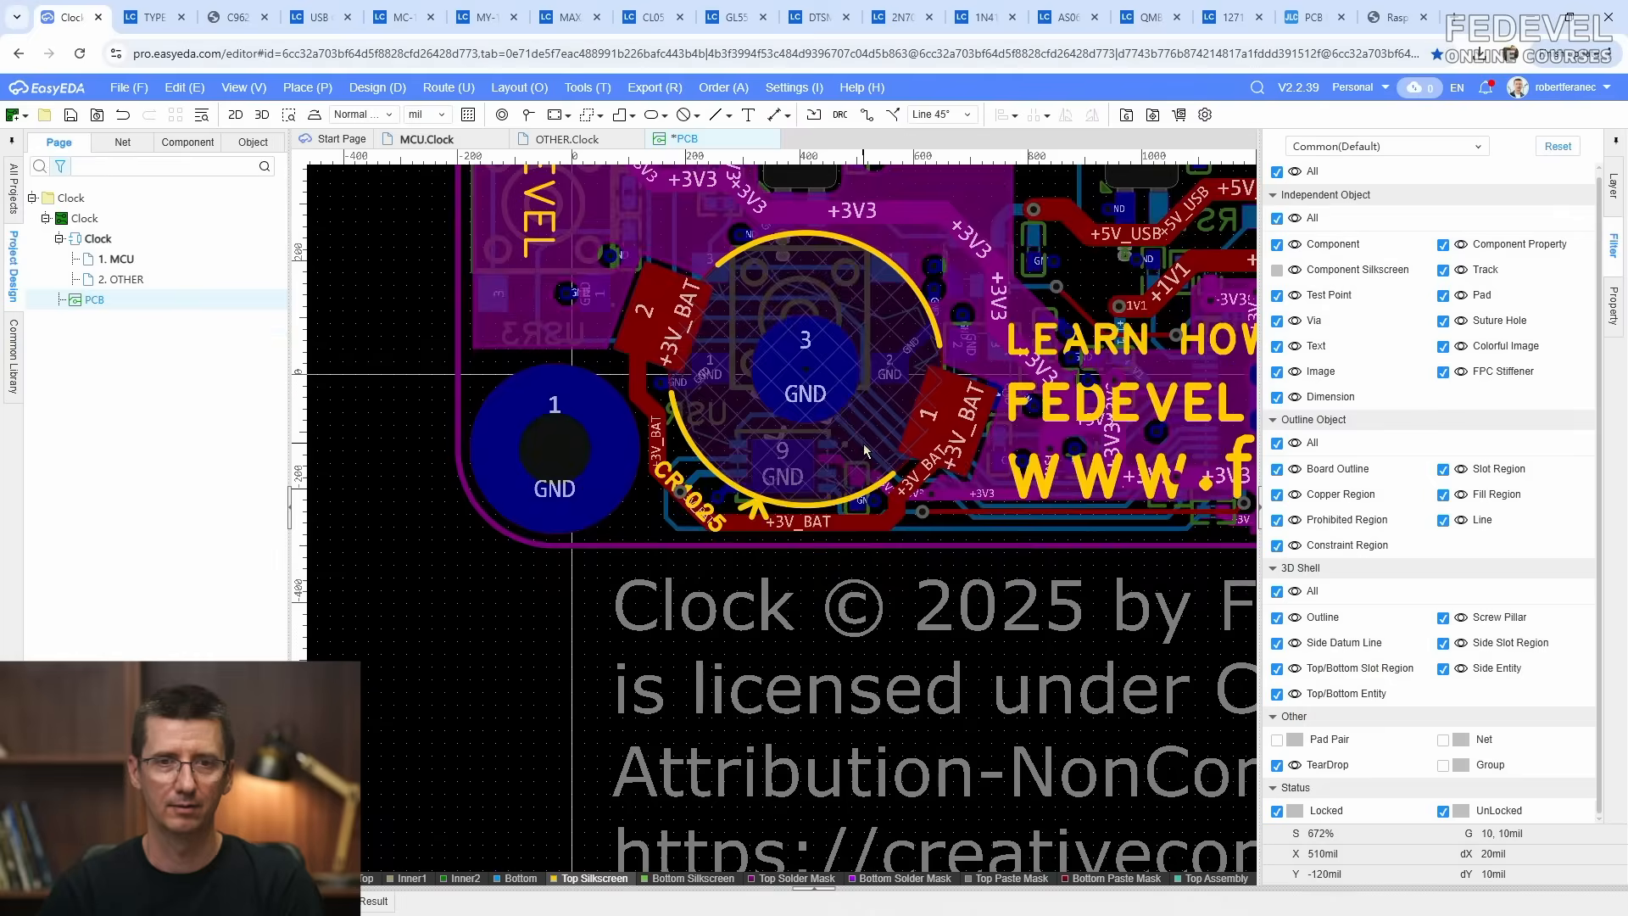
# Step: Preview the board in 3D, inspect the battery holder with its CR1025 label and the whole board, and close the preview
pyautogui.click(262, 115)
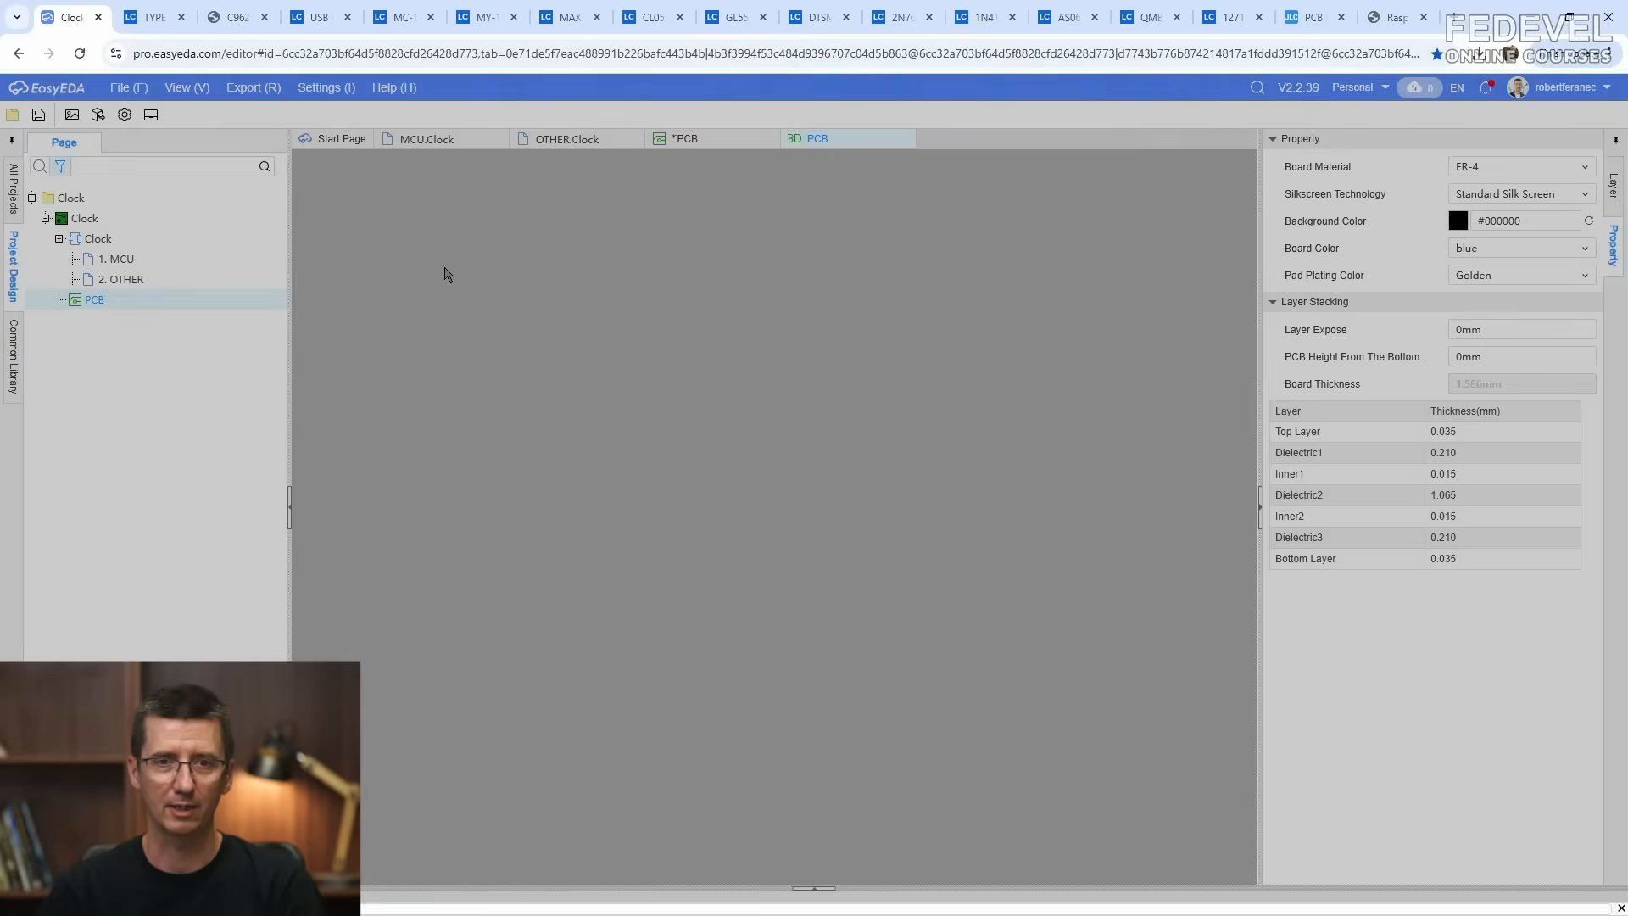
pyautogui.scroll(5, 483, 628)
pyautogui.scroll(-3, 484, 624)
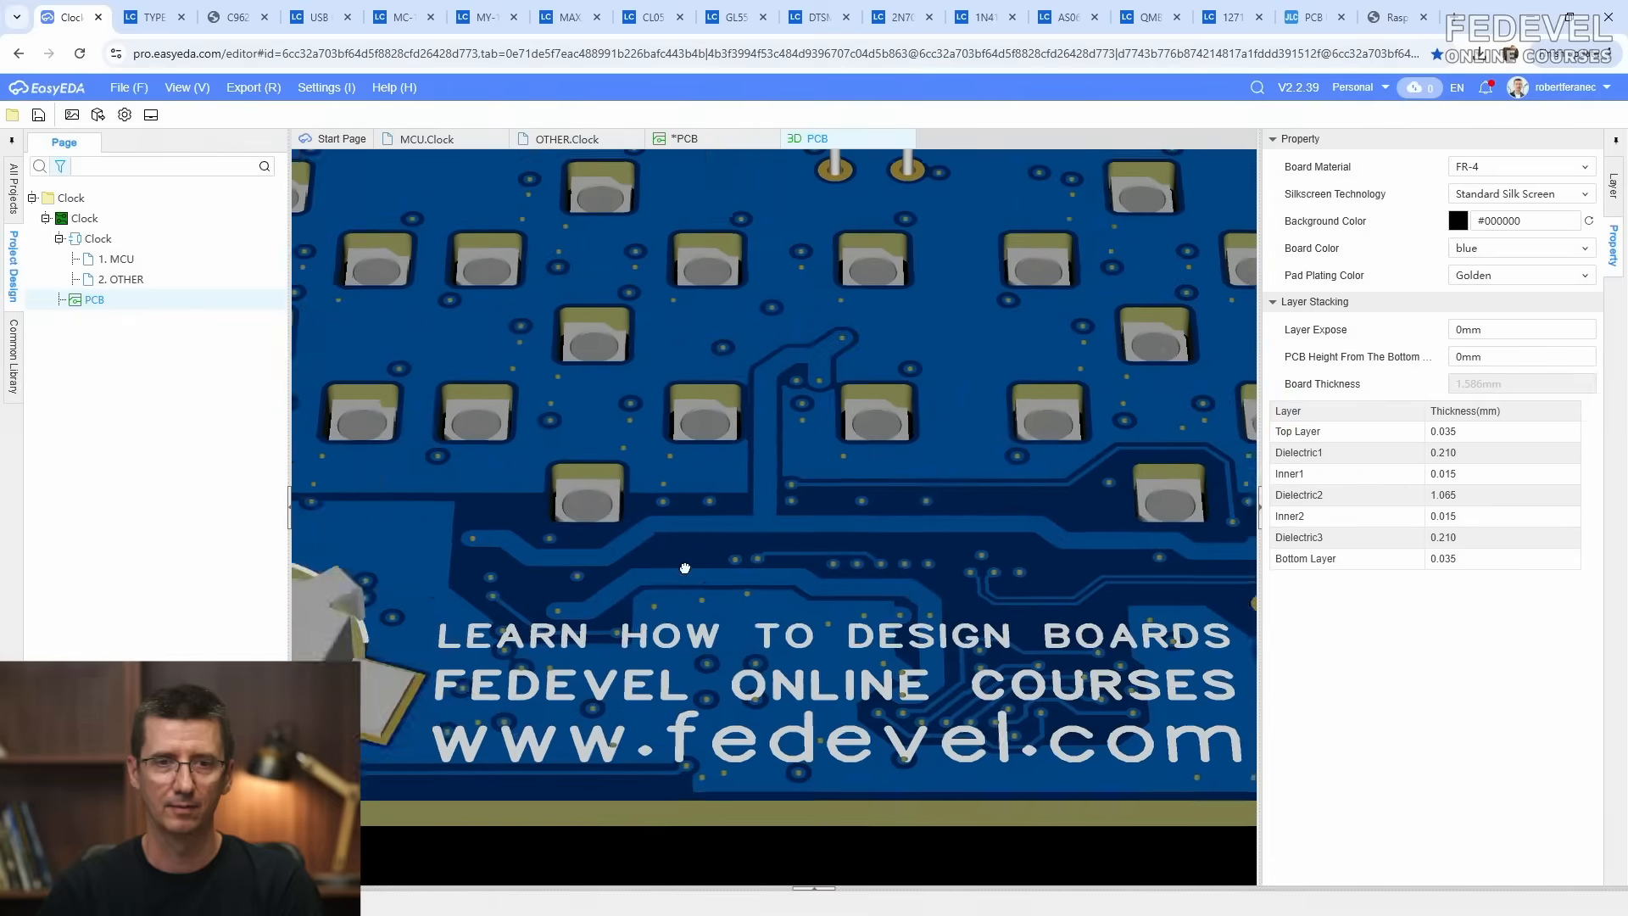
pyautogui.moveTo(484, 623); pyautogui.dragTo(1005, 547, button='right')
pyautogui.moveTo(835, 596); pyautogui.dragTo(819, 642)
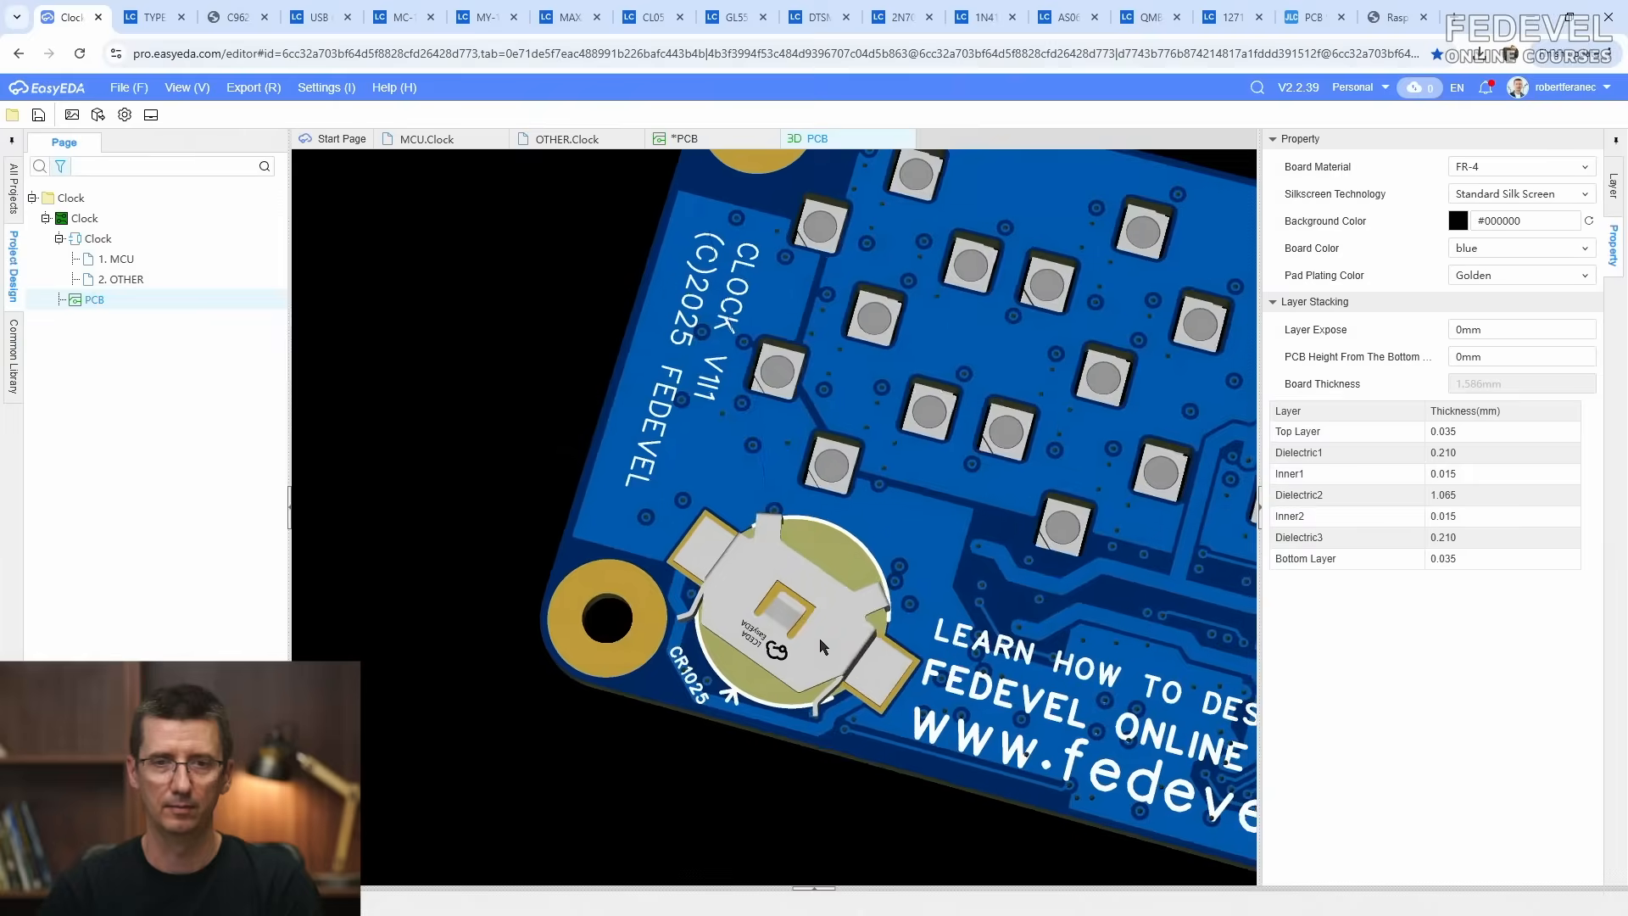
pyautogui.scroll(-5, 655, 571)
pyautogui.scroll(3, 924, 558)
pyautogui.moveTo(939, 548); pyautogui.dragTo(682, 511, button='right')
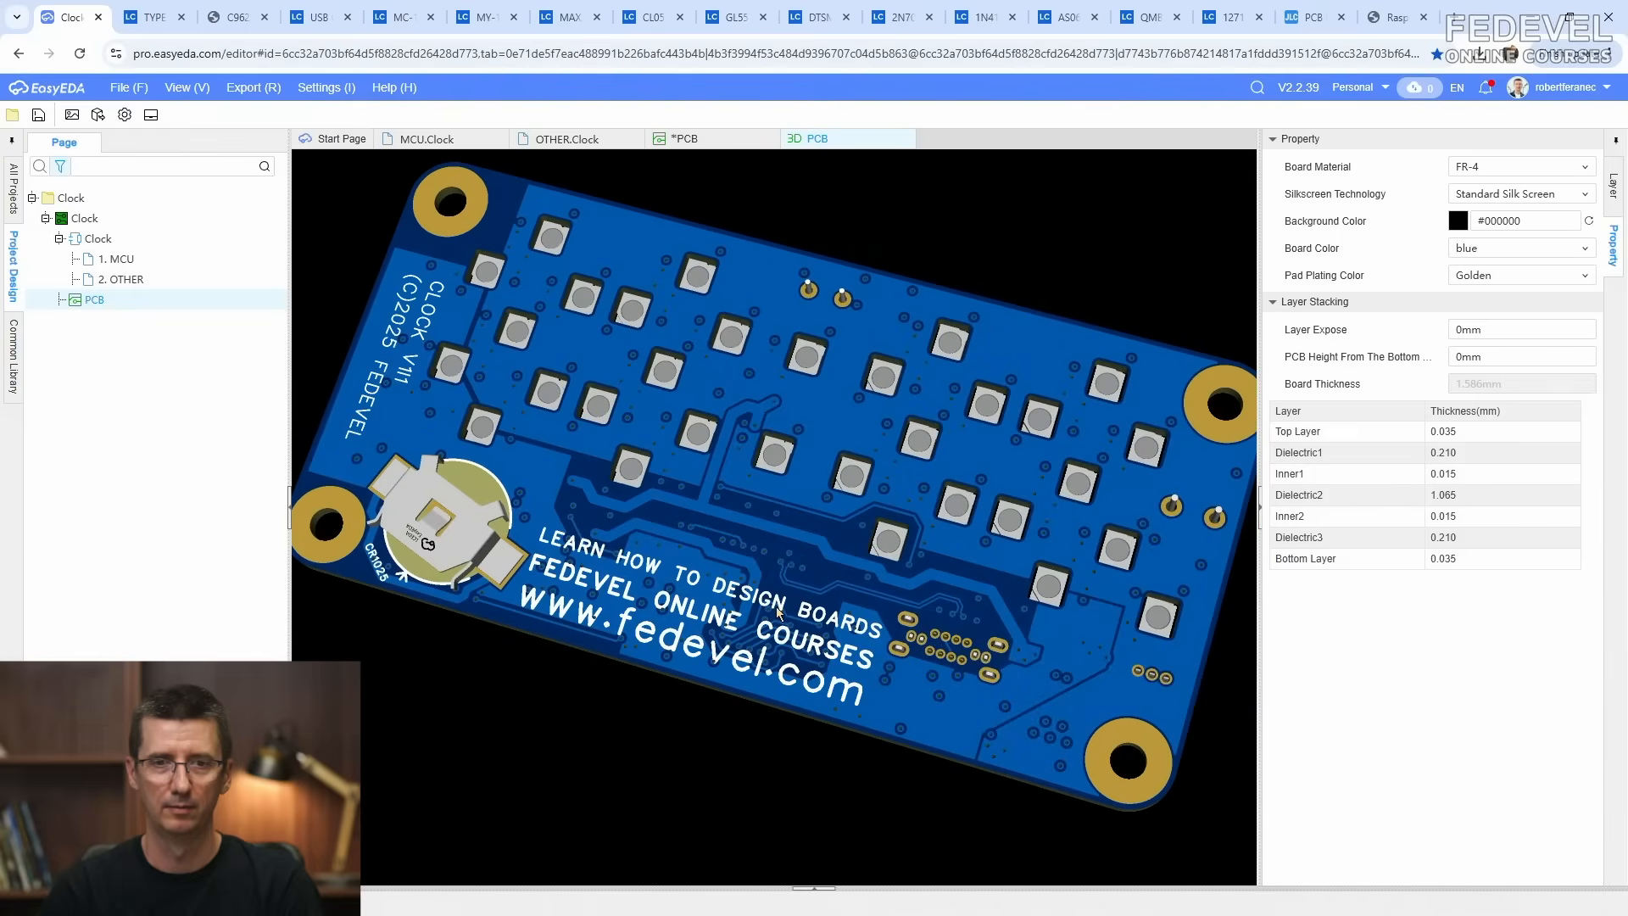
pyautogui.moveTo(777, 605); pyautogui.dragTo(784, 620)
pyautogui.scroll(-2, 822, 604)
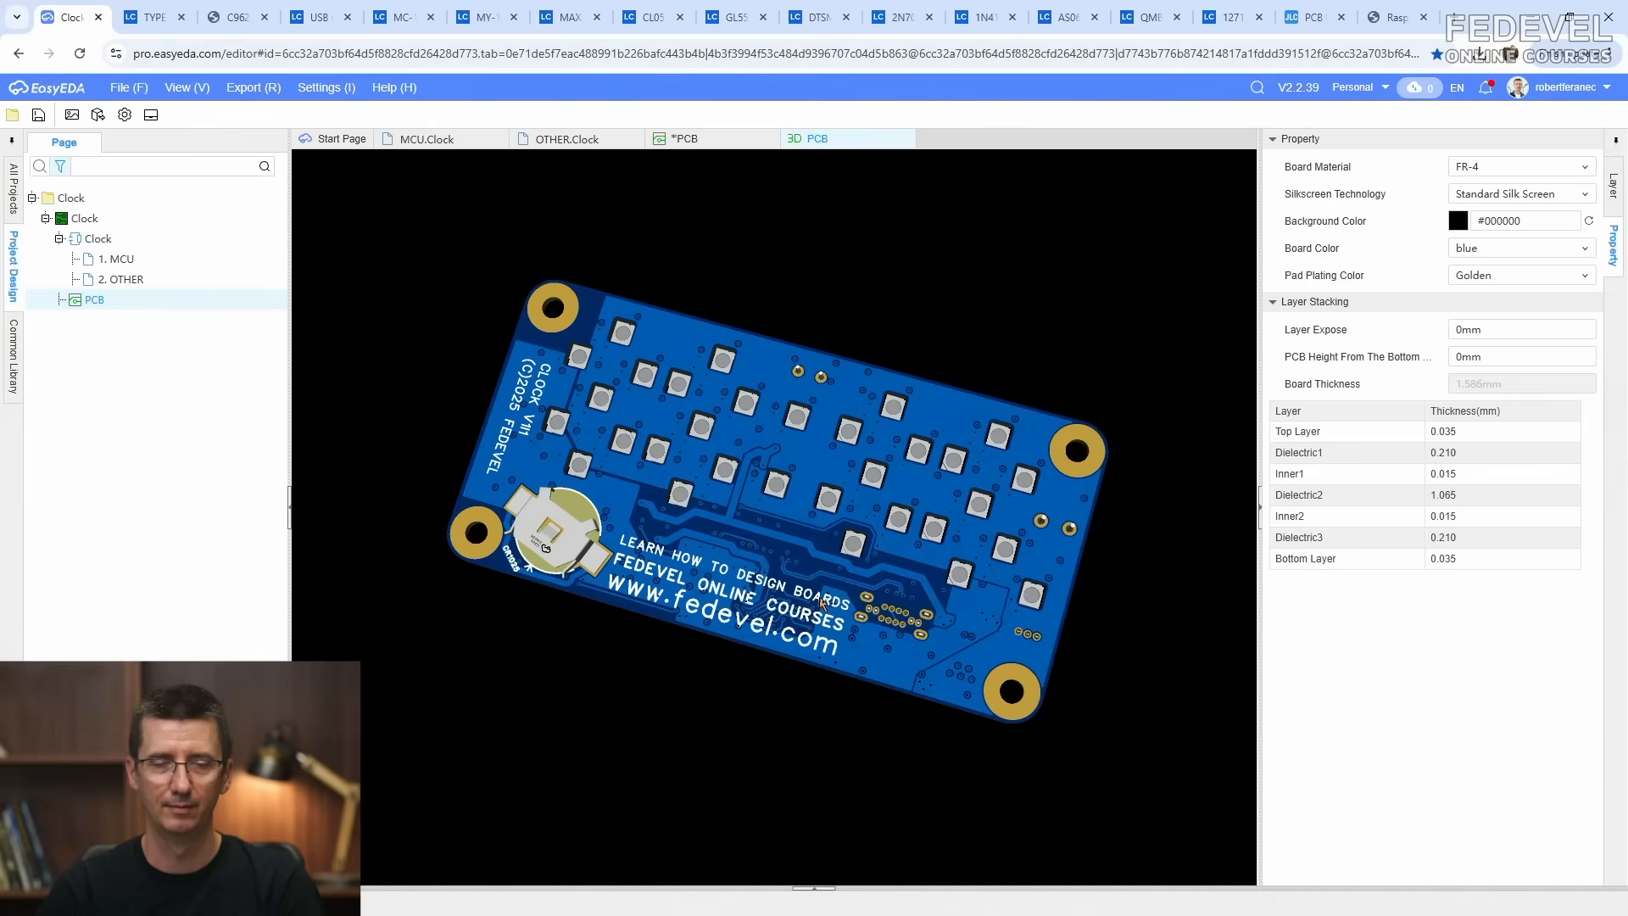
pyautogui.moveTo(543, 464); pyautogui.dragTo(679, 238)
pyautogui.click(906, 139)
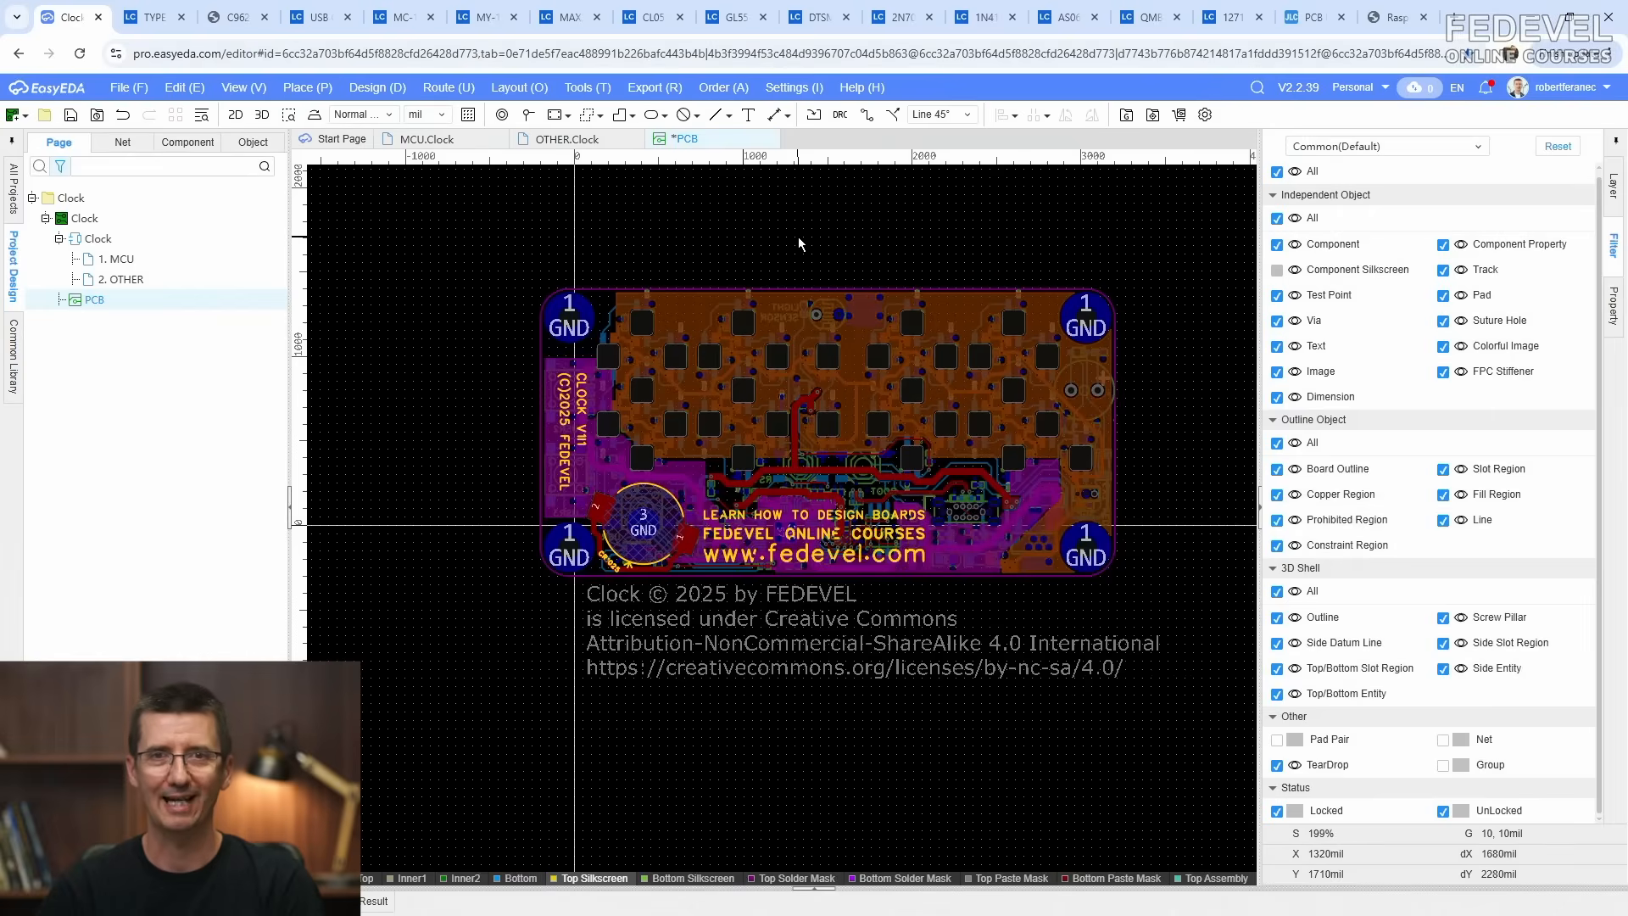
# Step: Make the Top Layer the active layer and save the PCB
pyautogui.click(1356, 226)
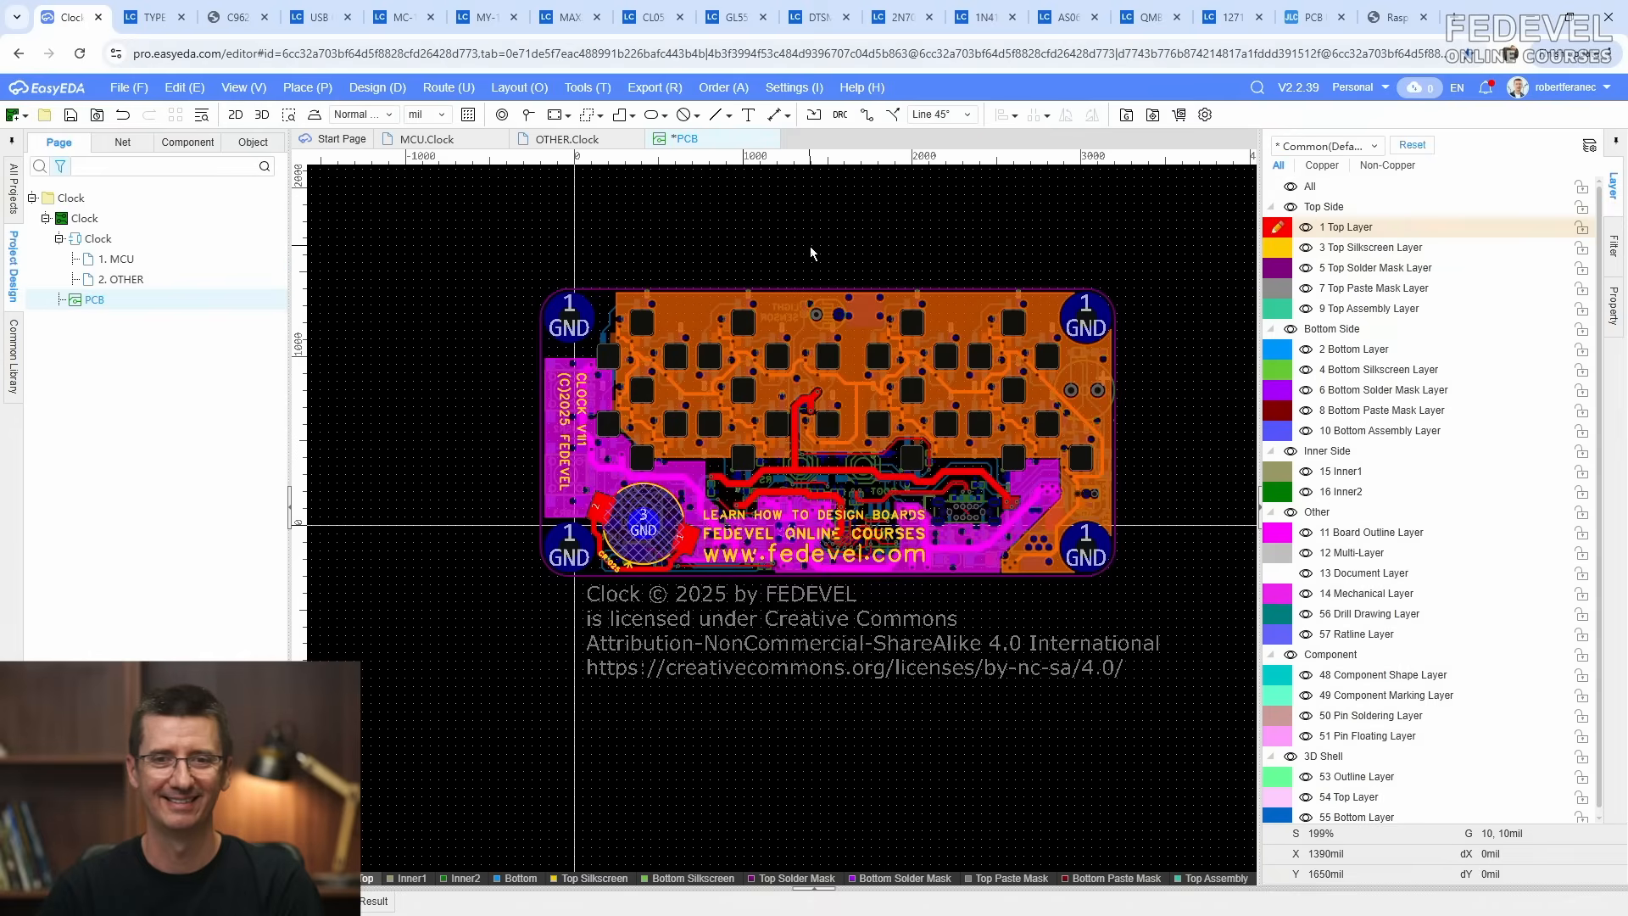
pyautogui.scroll(2, 810, 248)
pyautogui.click(70, 115)
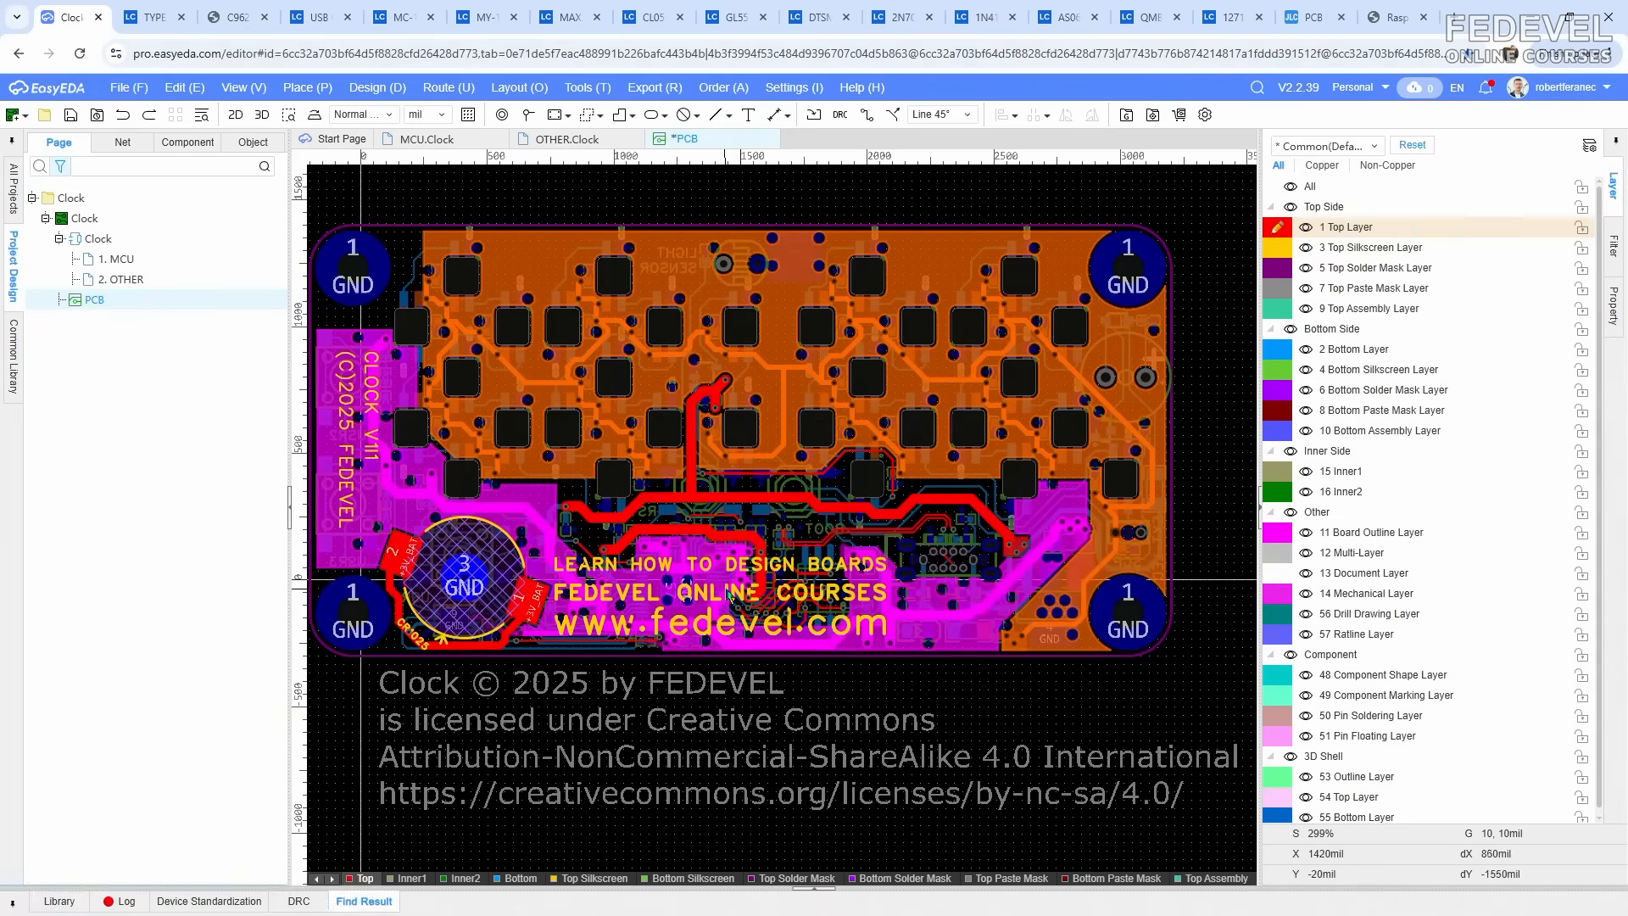
# Step: Activate the Bottom Layer and select the QSPI_SD0 track to check its line width
pyautogui.scroll(6, 728, 594)
pyautogui.click(1355, 349)
pyautogui.scroll(4, 806, 675)
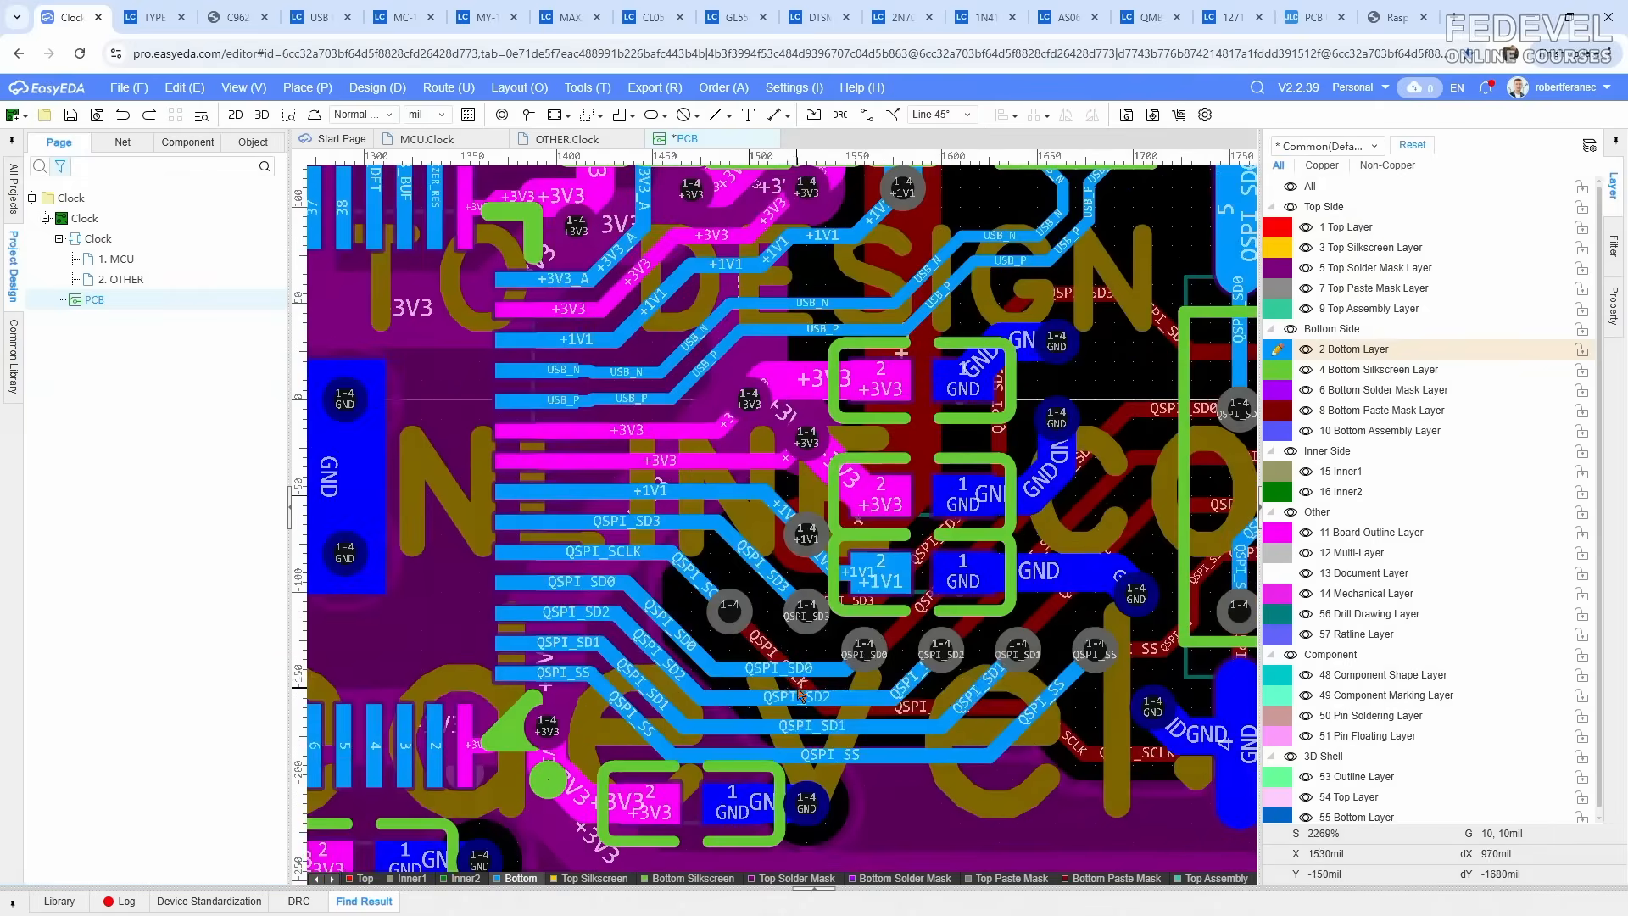
pyautogui.click(743, 670)
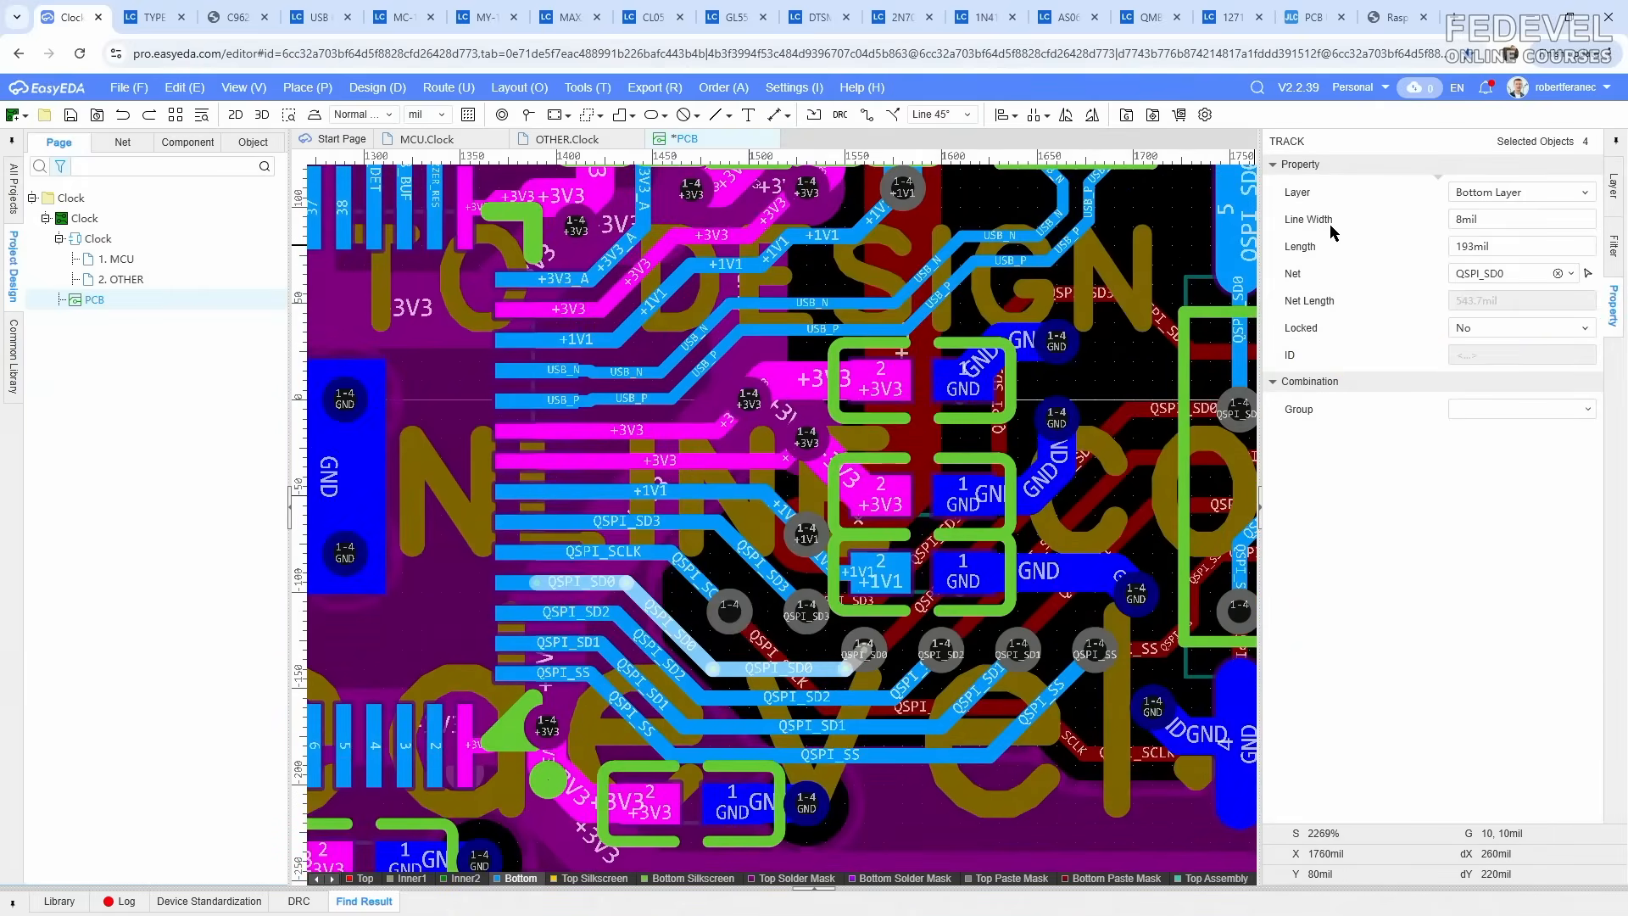
# Step: Search the web for "standard digital track impedance" and highlight the impedance given for single-ended traces
pyautogui.click(1319, 28)
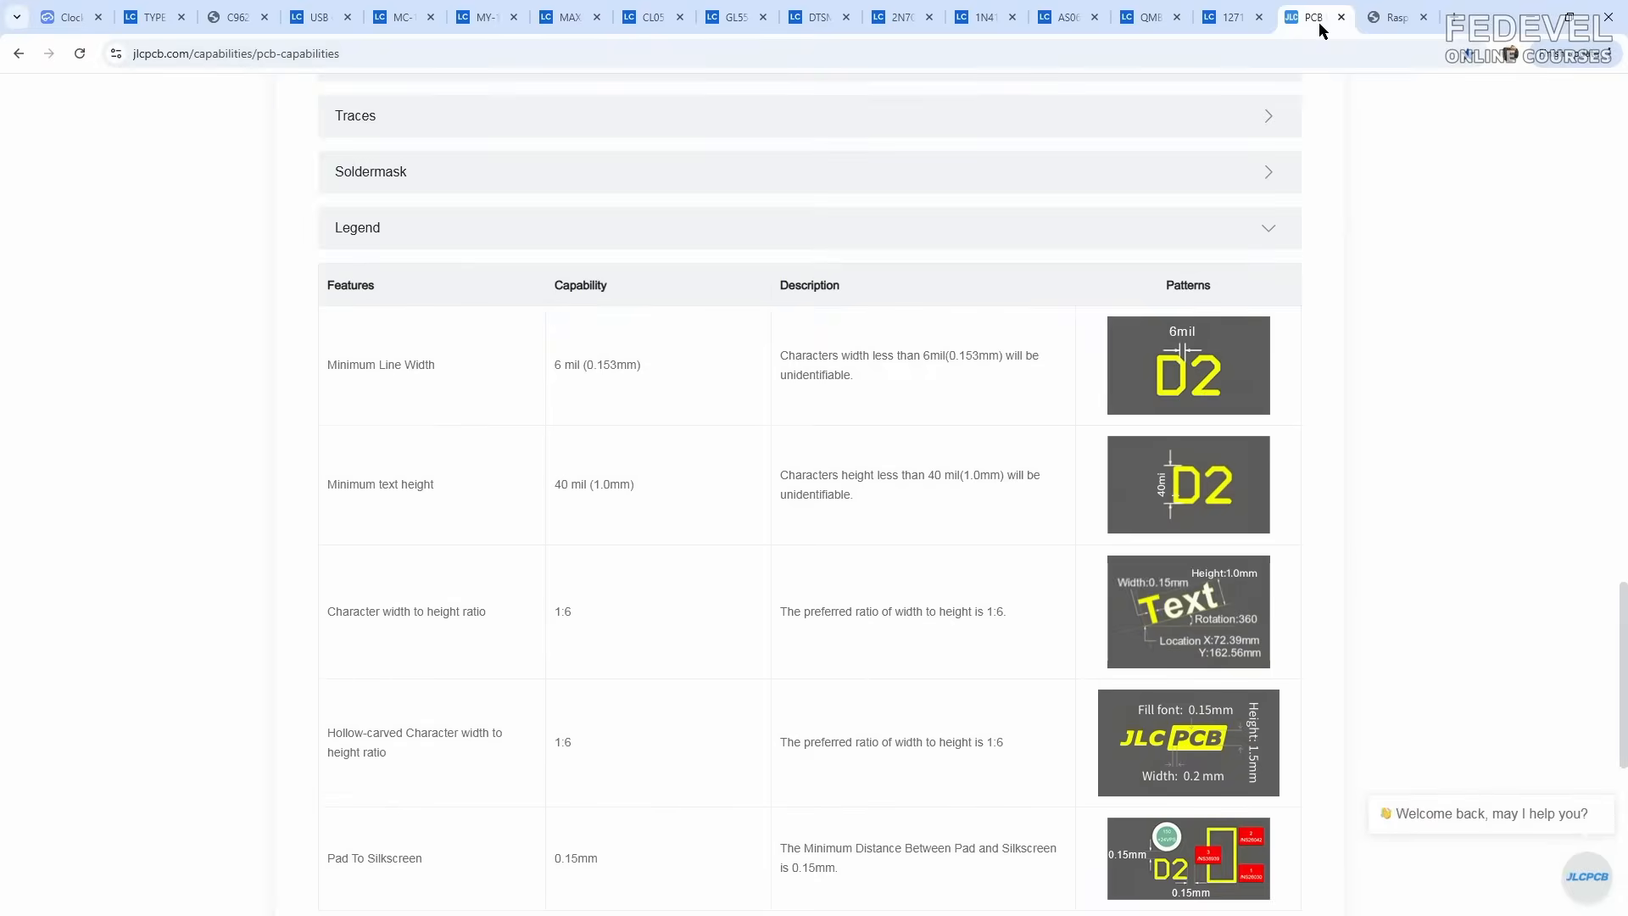
pyautogui.hotkey('ctrl', 'l')
pyautogui.write('standar')
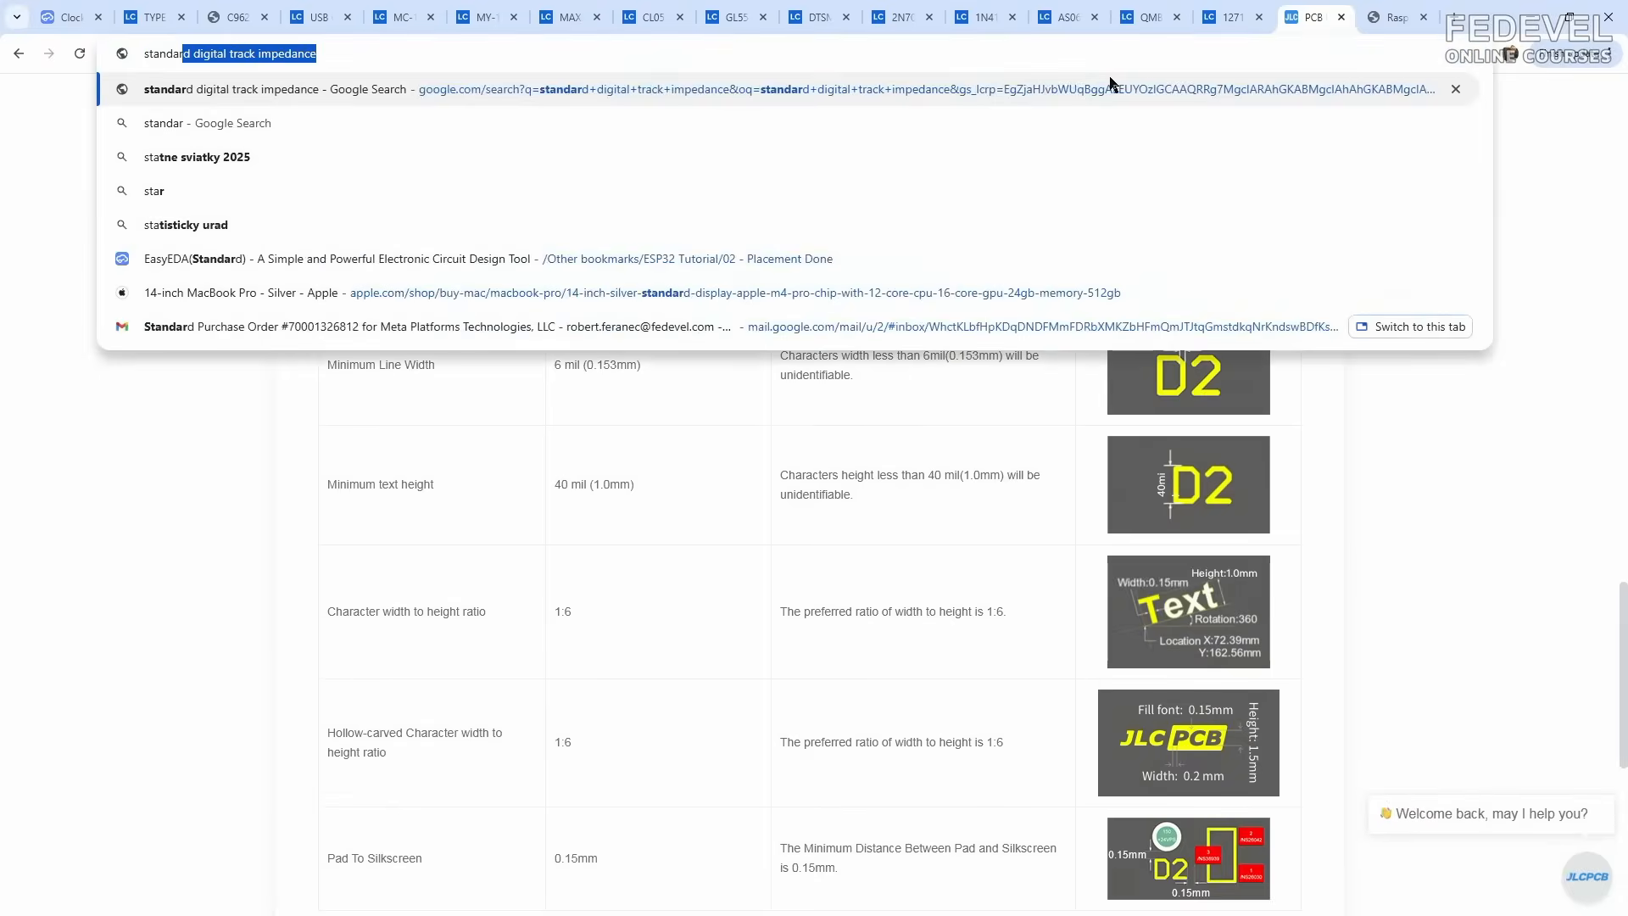
pyautogui.write('d digital trac')
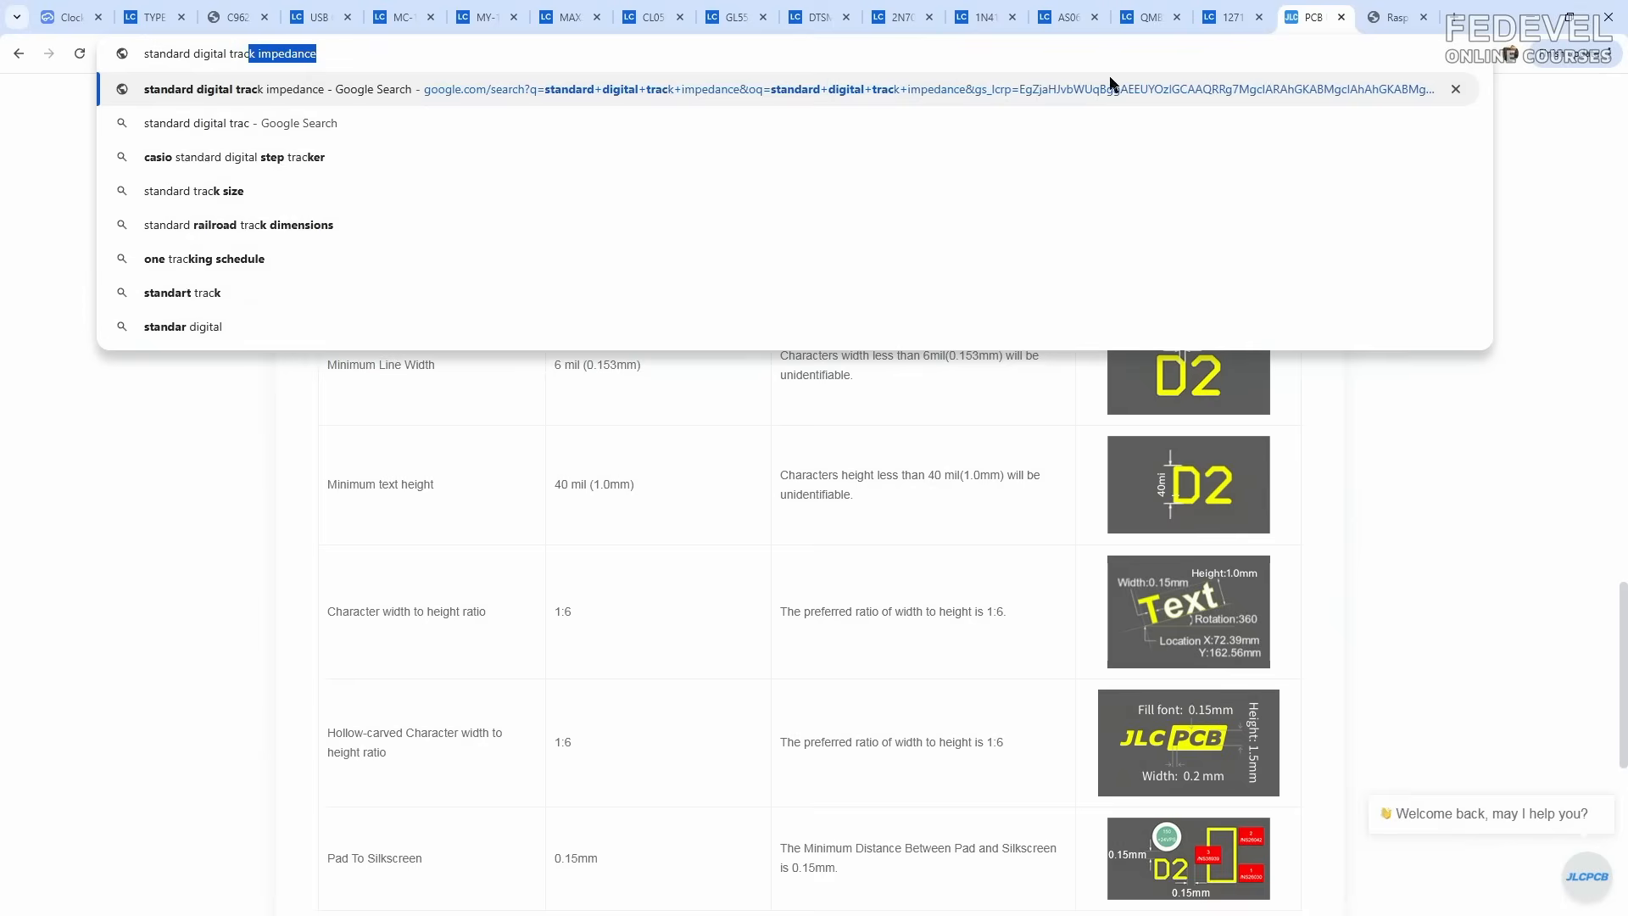
pyautogui.write('k impedance')
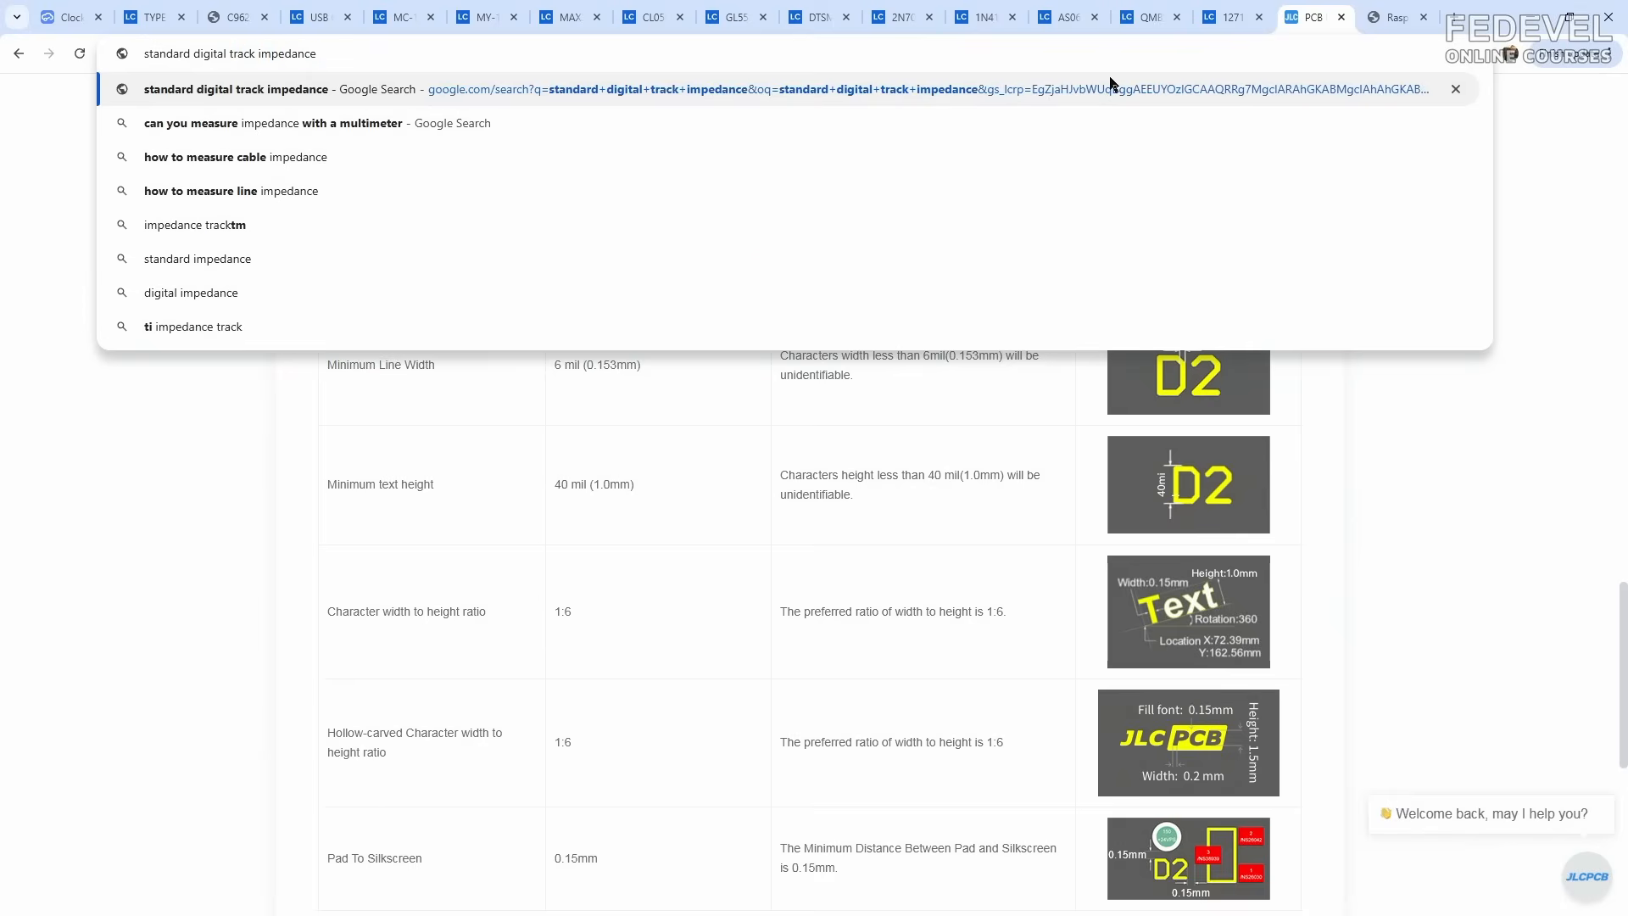
pyautogui.press('Return')
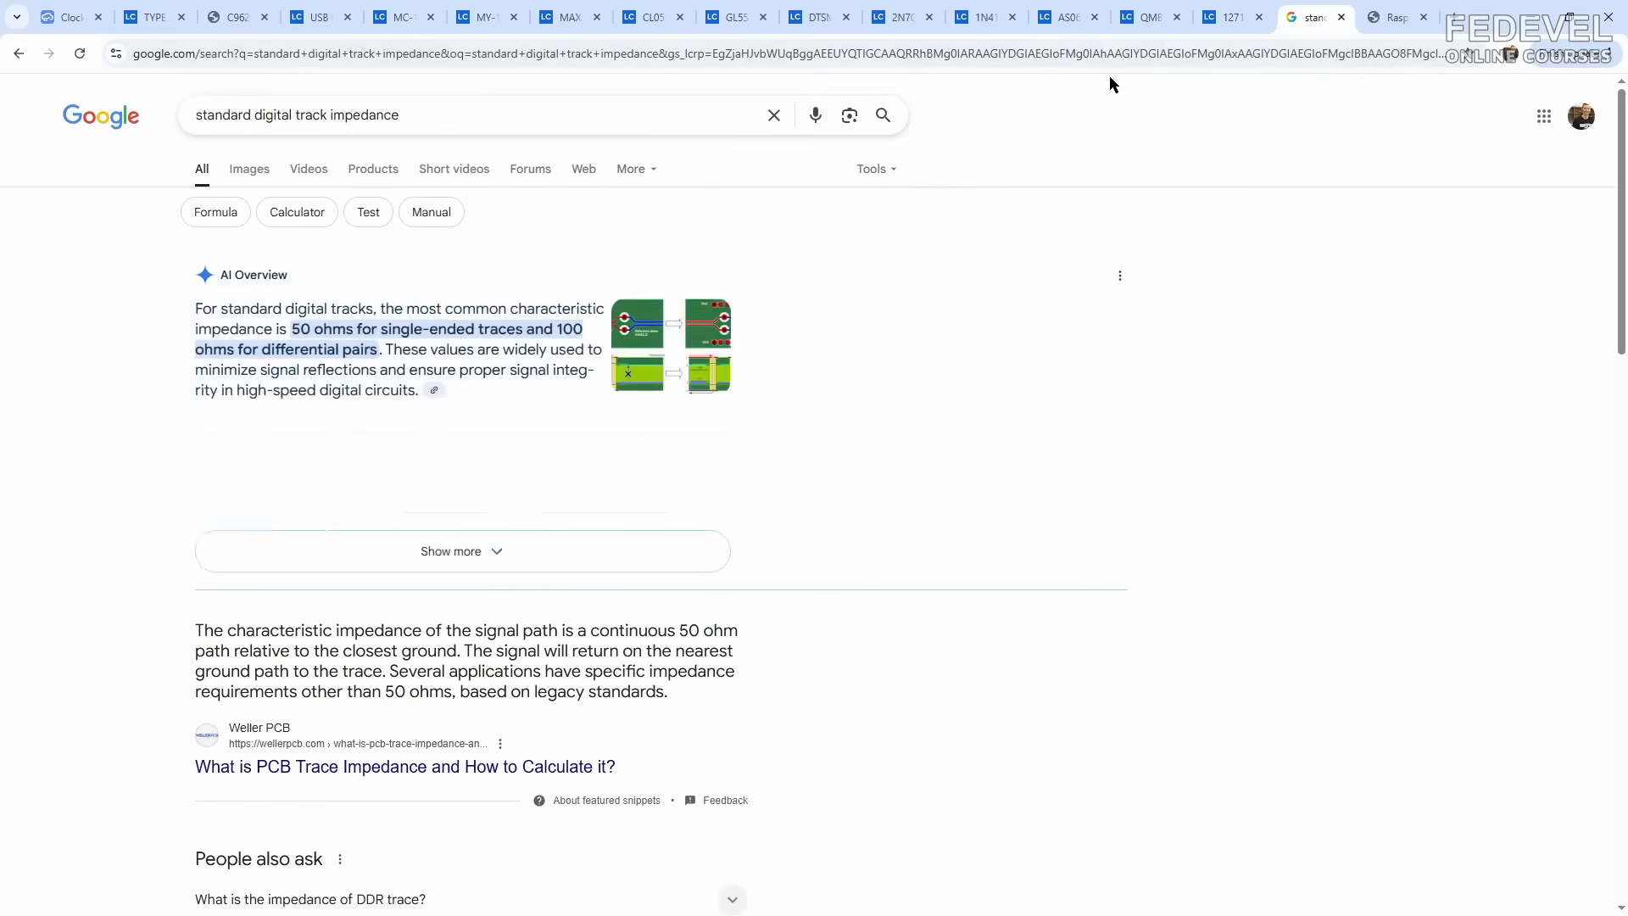
pyautogui.moveTo(292, 329); pyautogui.dragTo(473, 331)
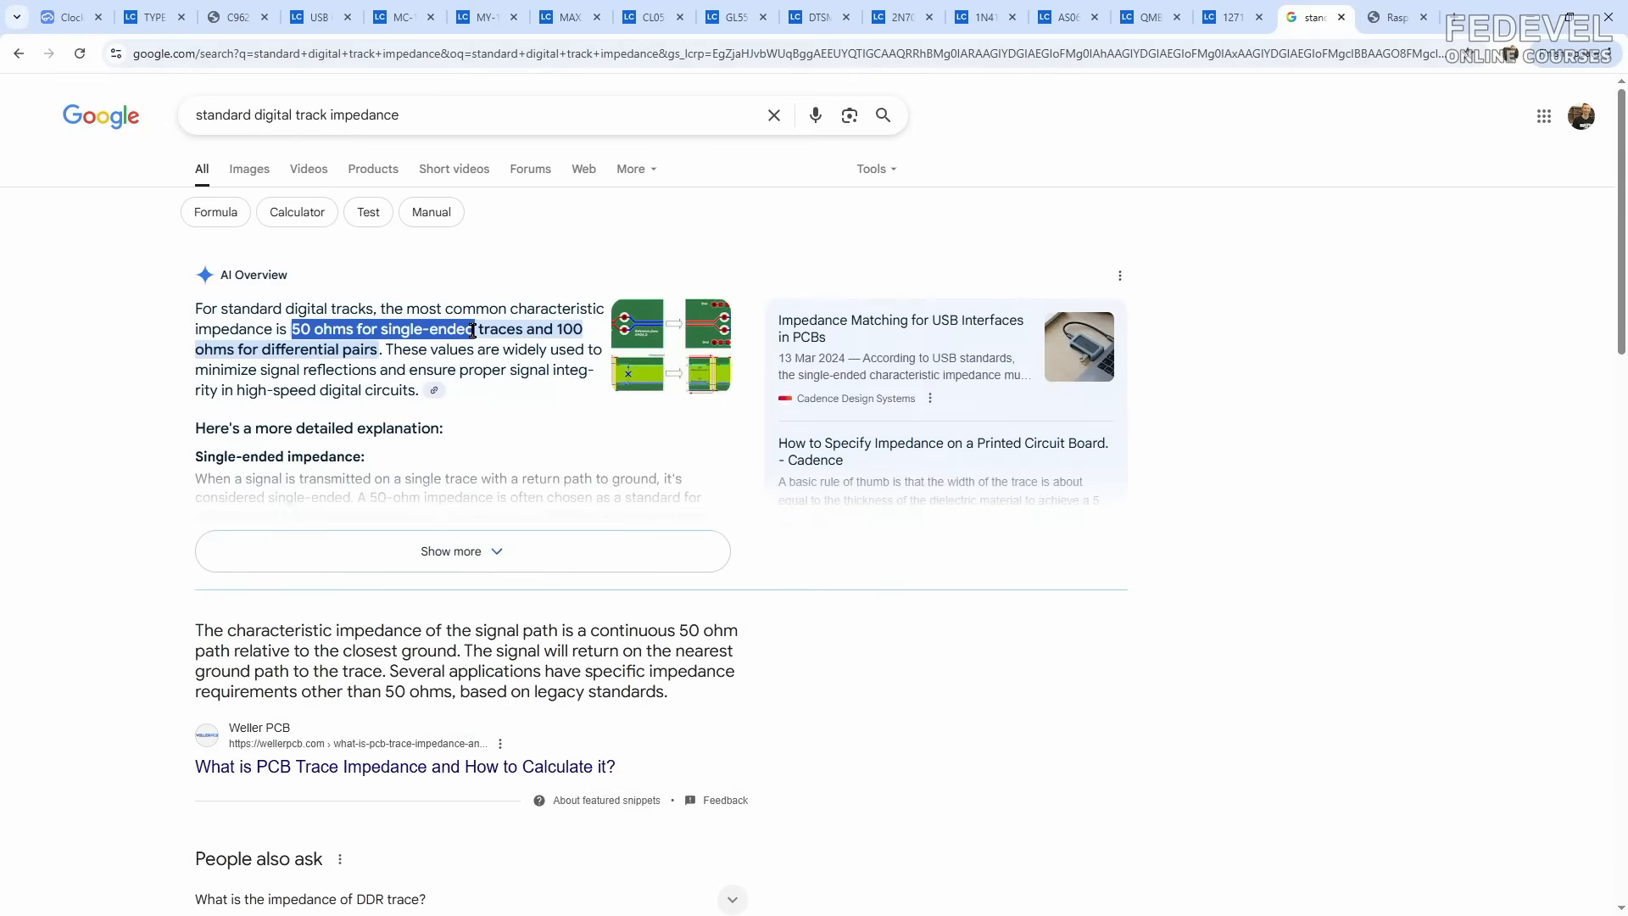
# Step: Search the web for "jlcpcb impedance calculator" and open JLCPCB's Controlled Impedance Calculator
pyautogui.click(500, 53)
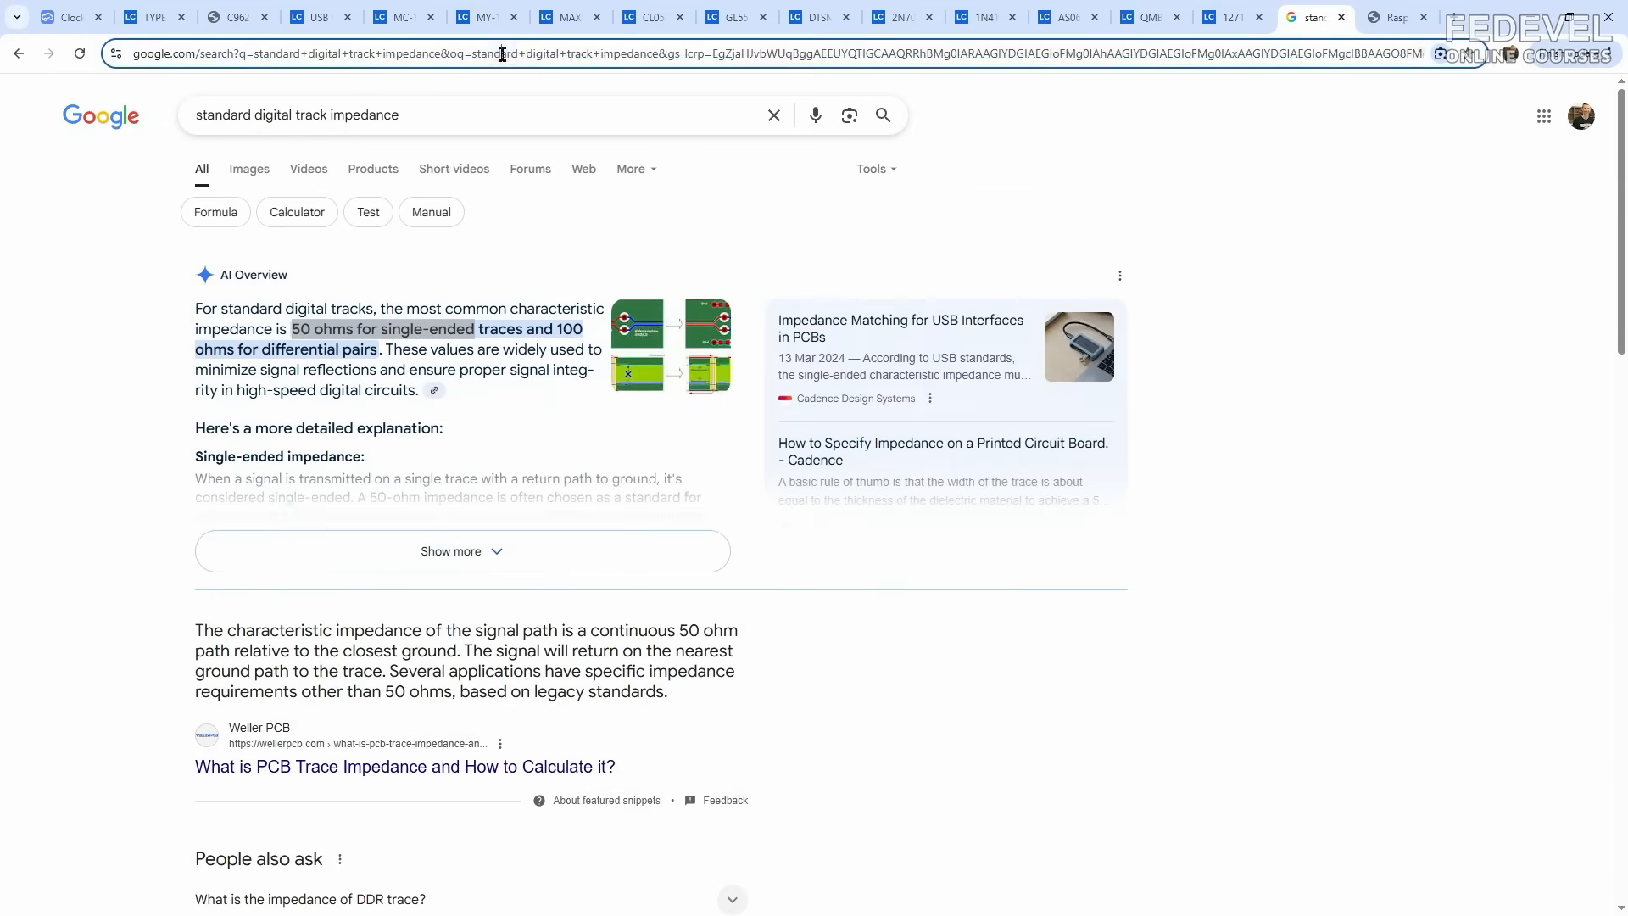
pyautogui.write('jlcpcb impedance calculator')
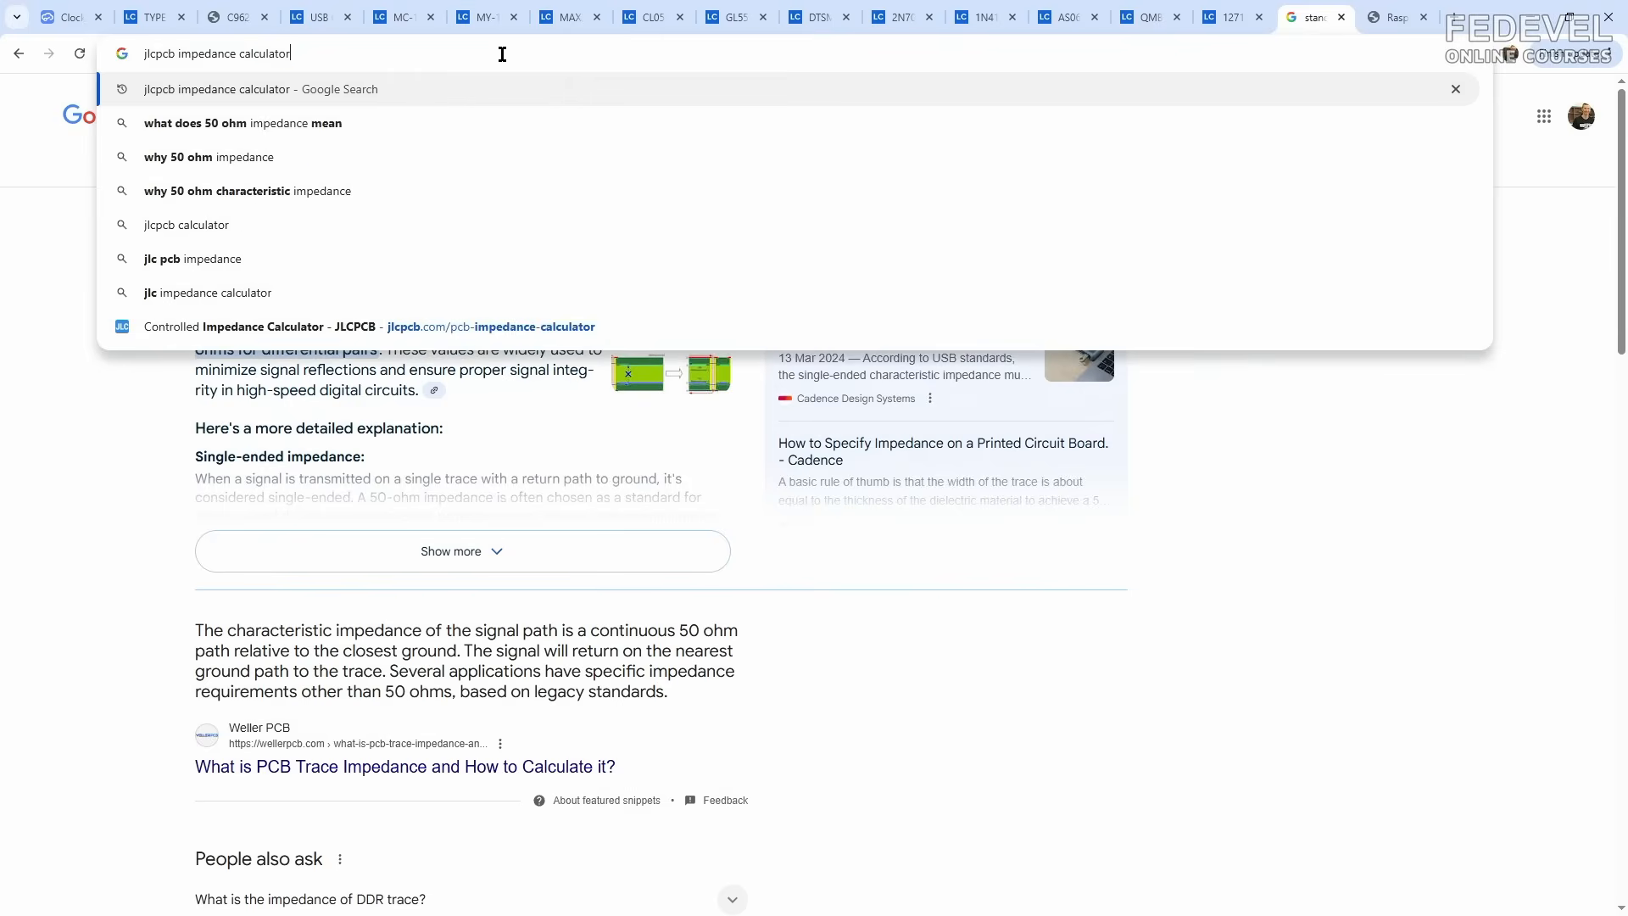
pyautogui.press('Return')
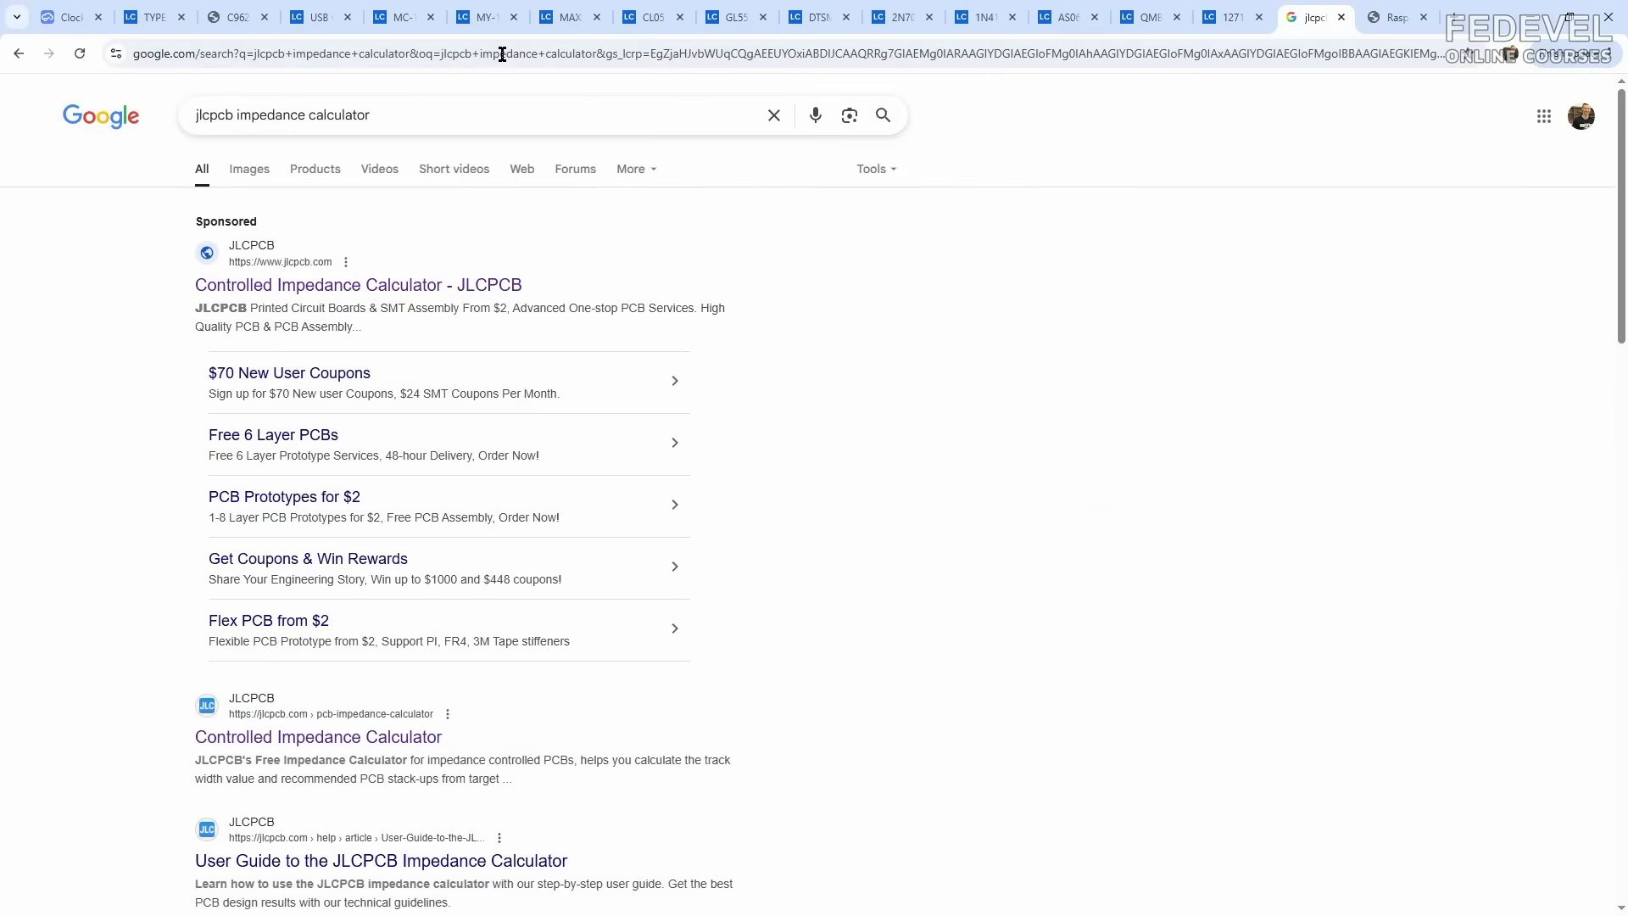
pyautogui.click(259, 737)
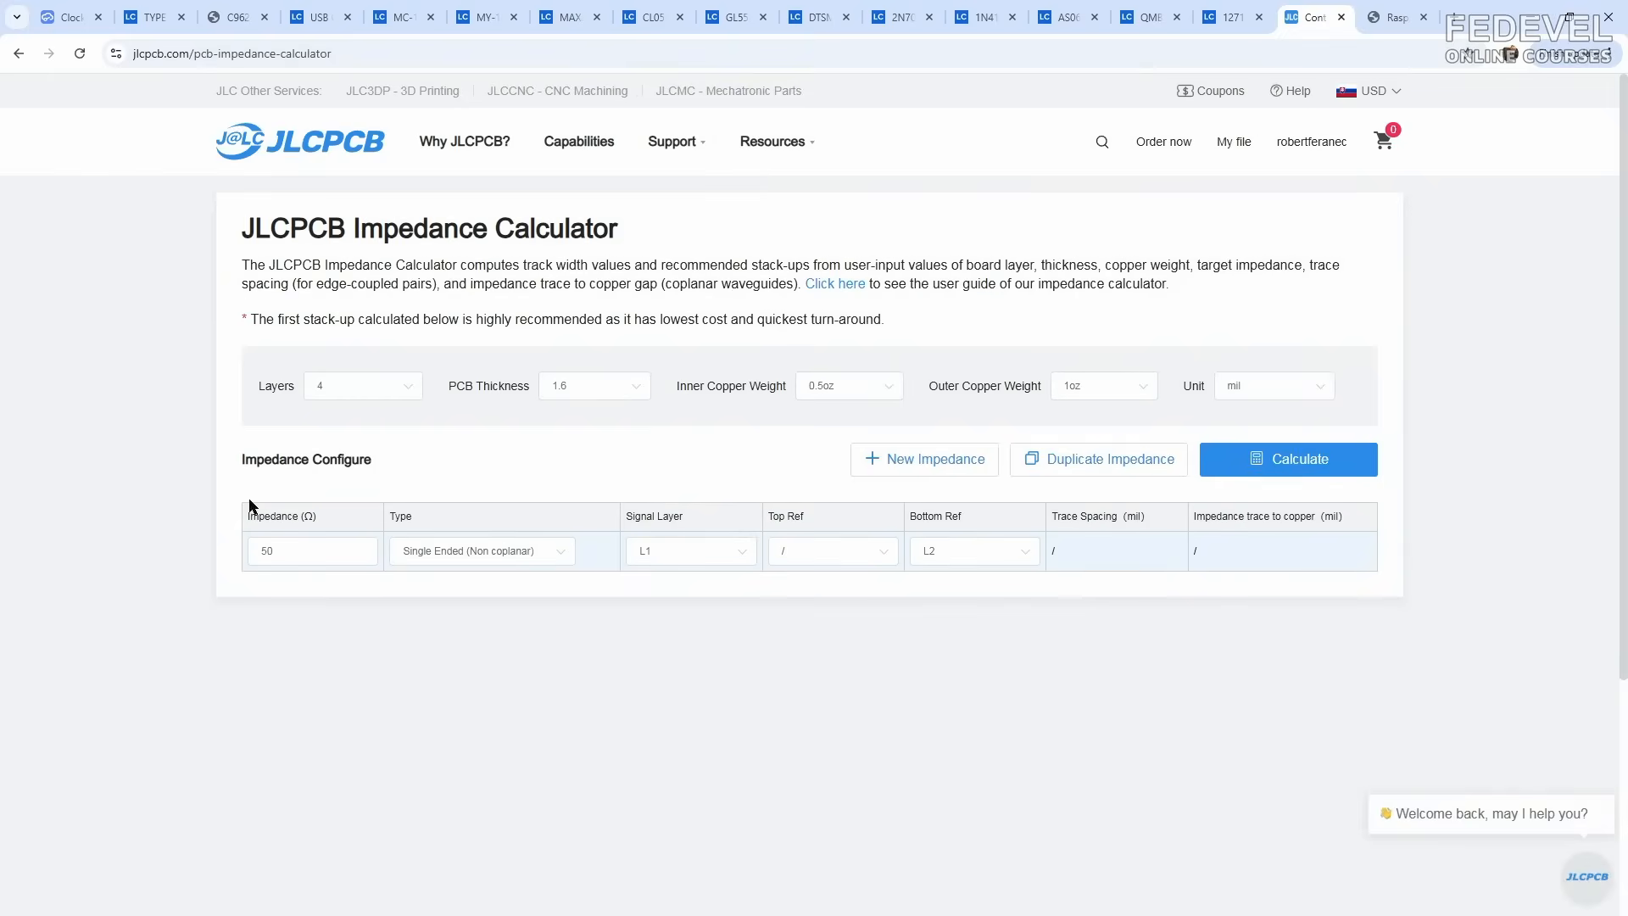
# Step: Calculate the trace width for a 50 ohm, Single Ended (Non coplanar) track on L1 referenced to L2 of the 4-layer board
pyautogui.moveTo(247, 515); pyautogui.dragTo(315, 514)
pyautogui.click(293, 551)
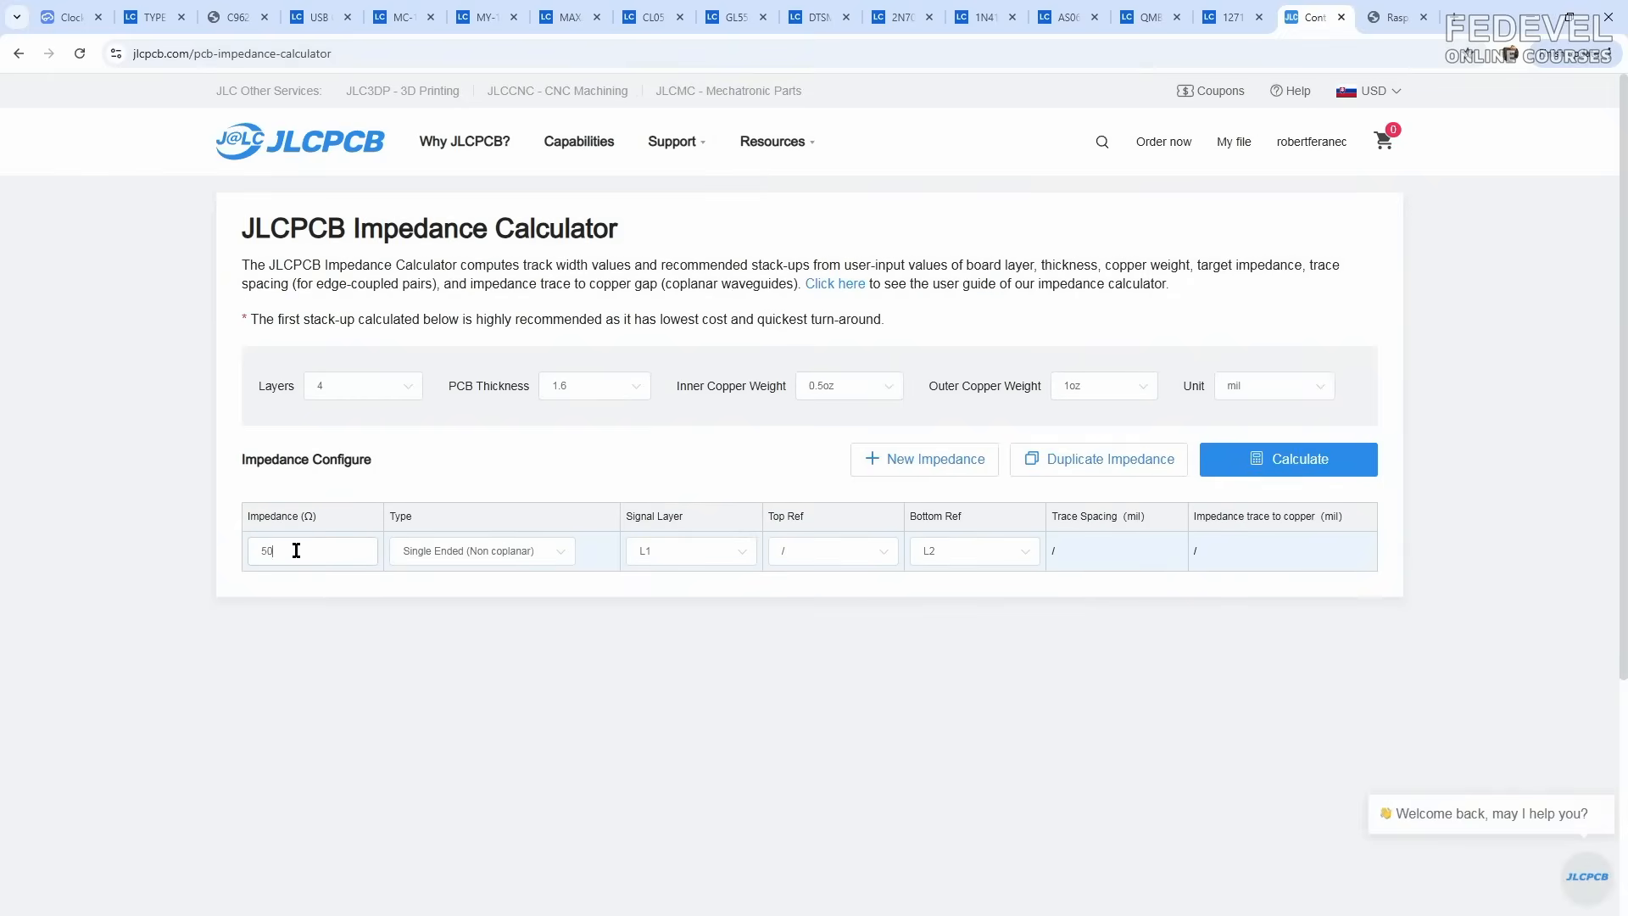
pyautogui.click(491, 552)
pyautogui.click(458, 659)
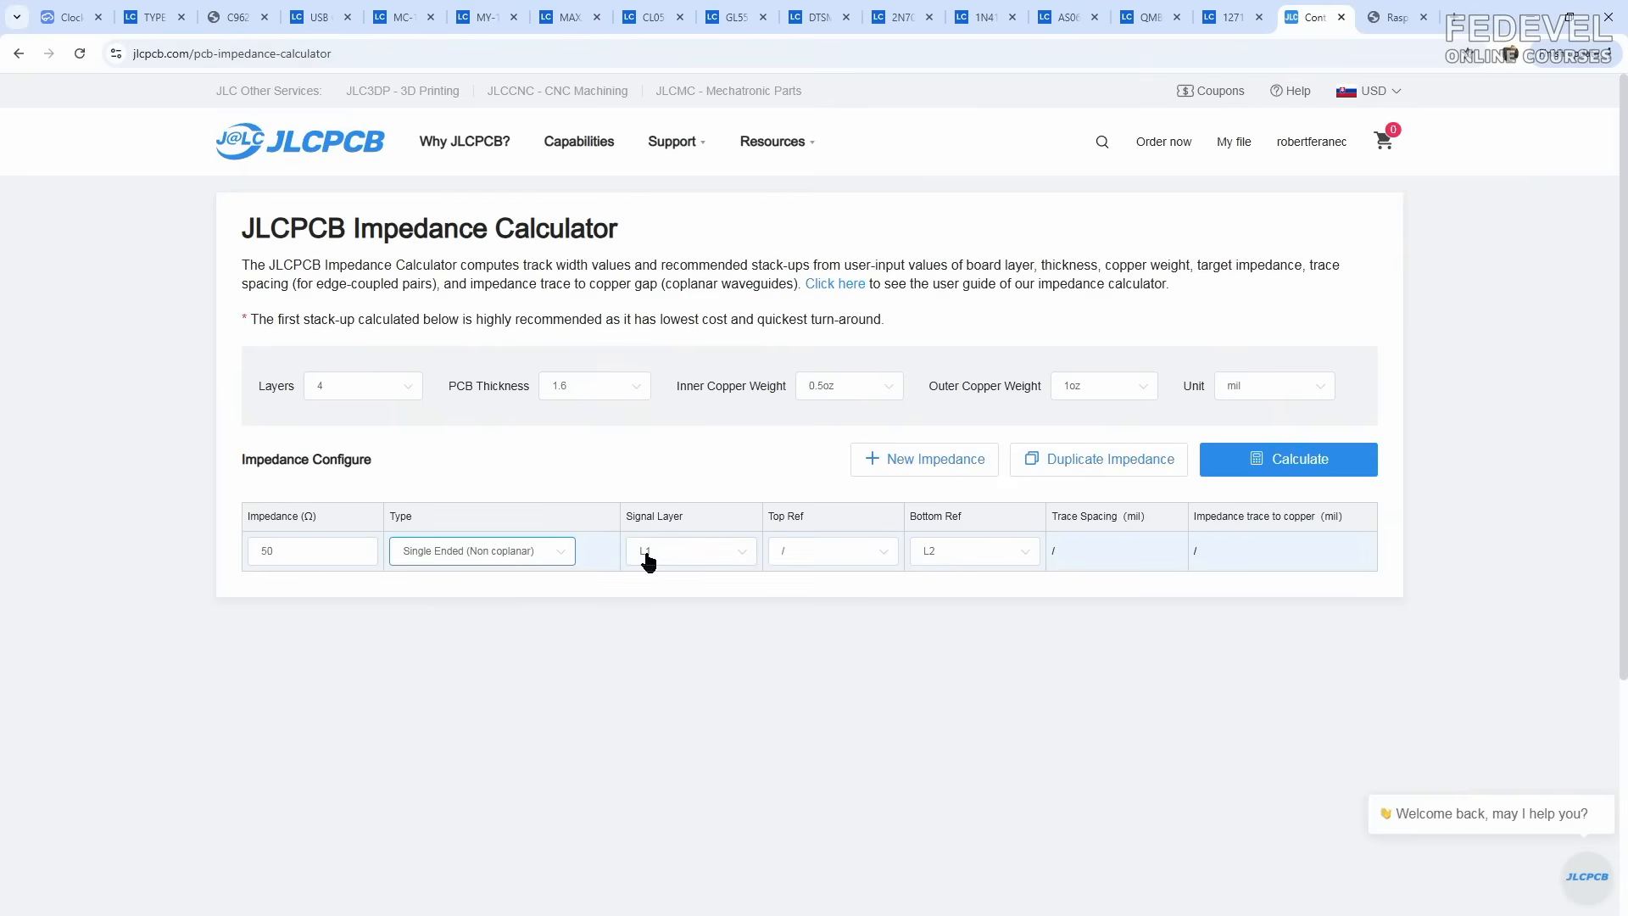
pyautogui.click(1290, 459)
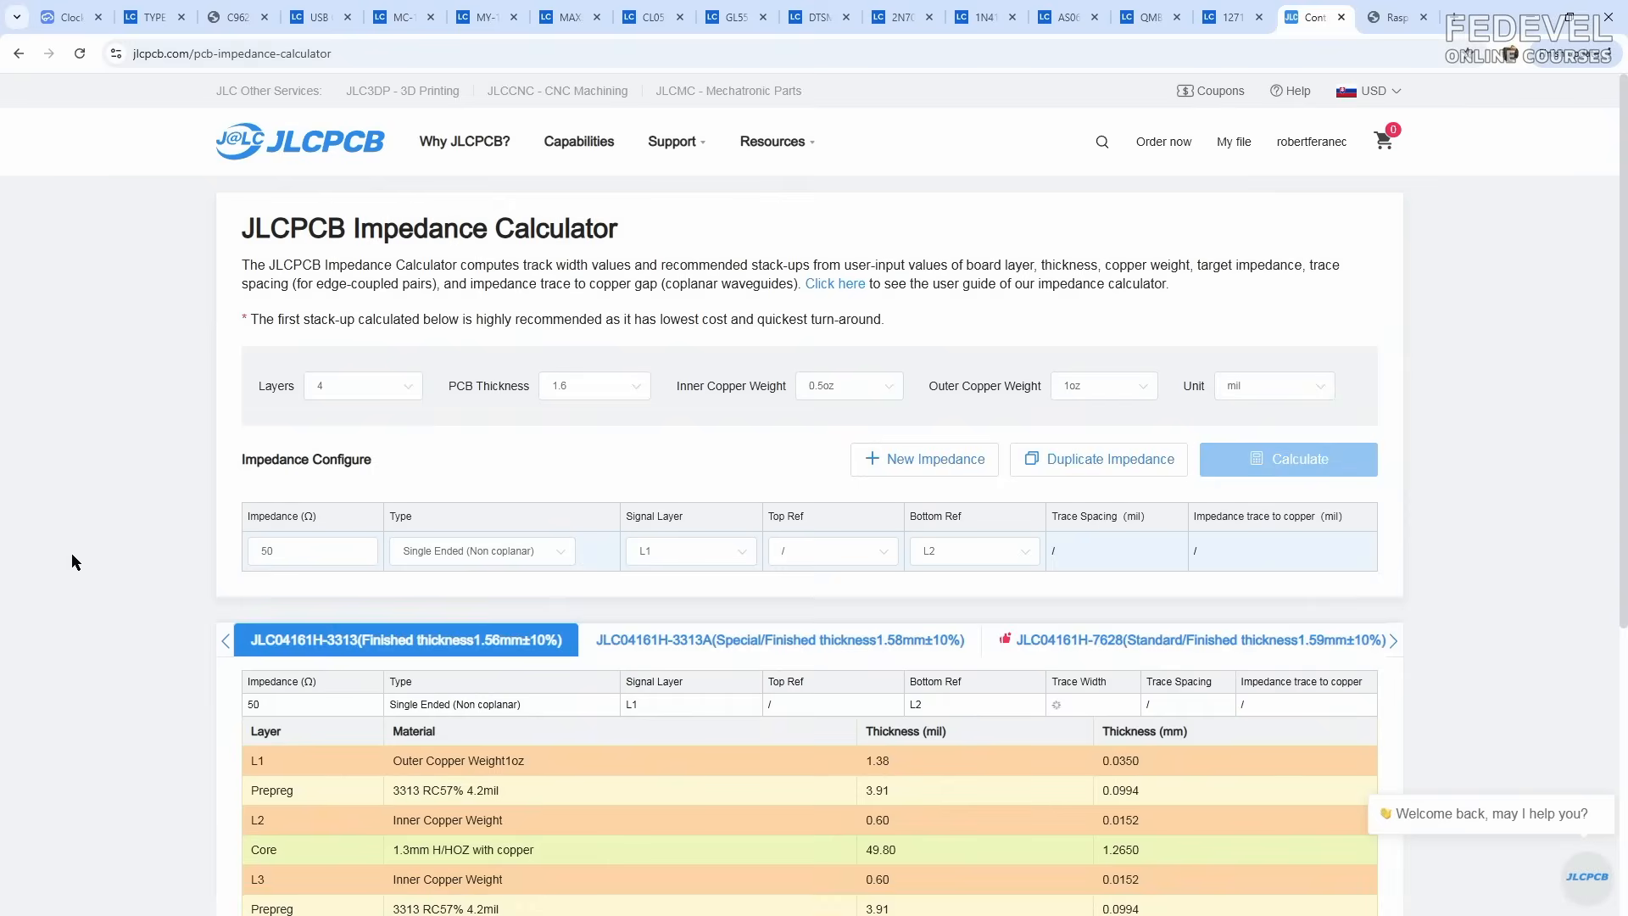
pyautogui.scroll(-2, 71, 553)
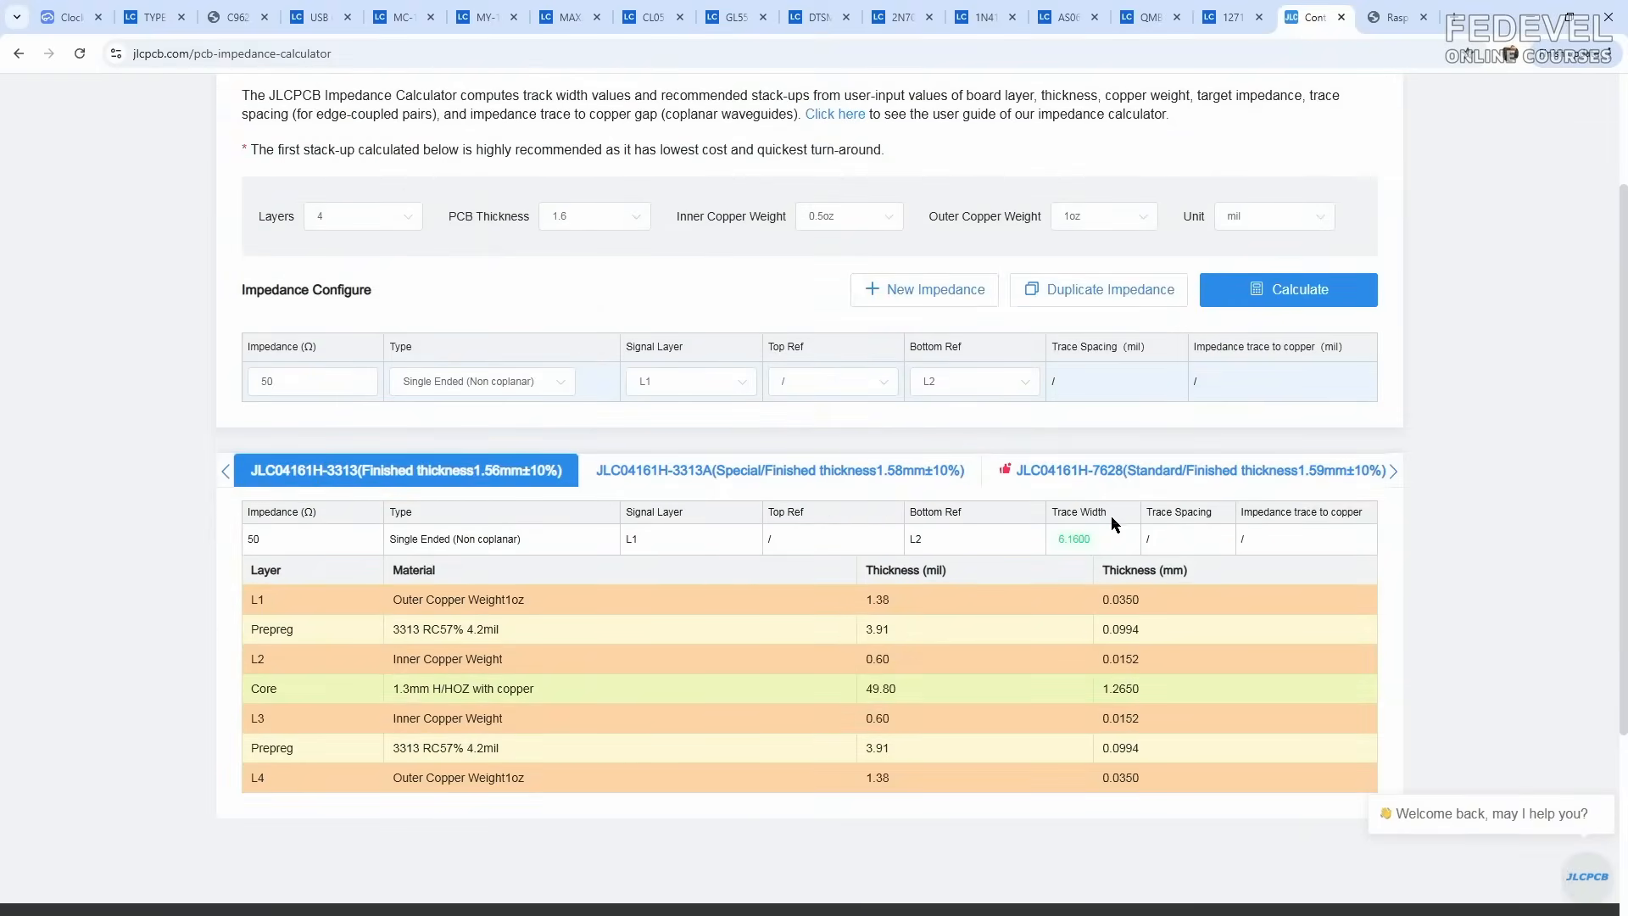
pyautogui.moveTo(1111, 522); pyautogui.dragTo(1051, 519)
# Step: Switch to the EasyEDA PCB and select all tracks on the current page whose width equals 8mil
pyautogui.click(72, 17)
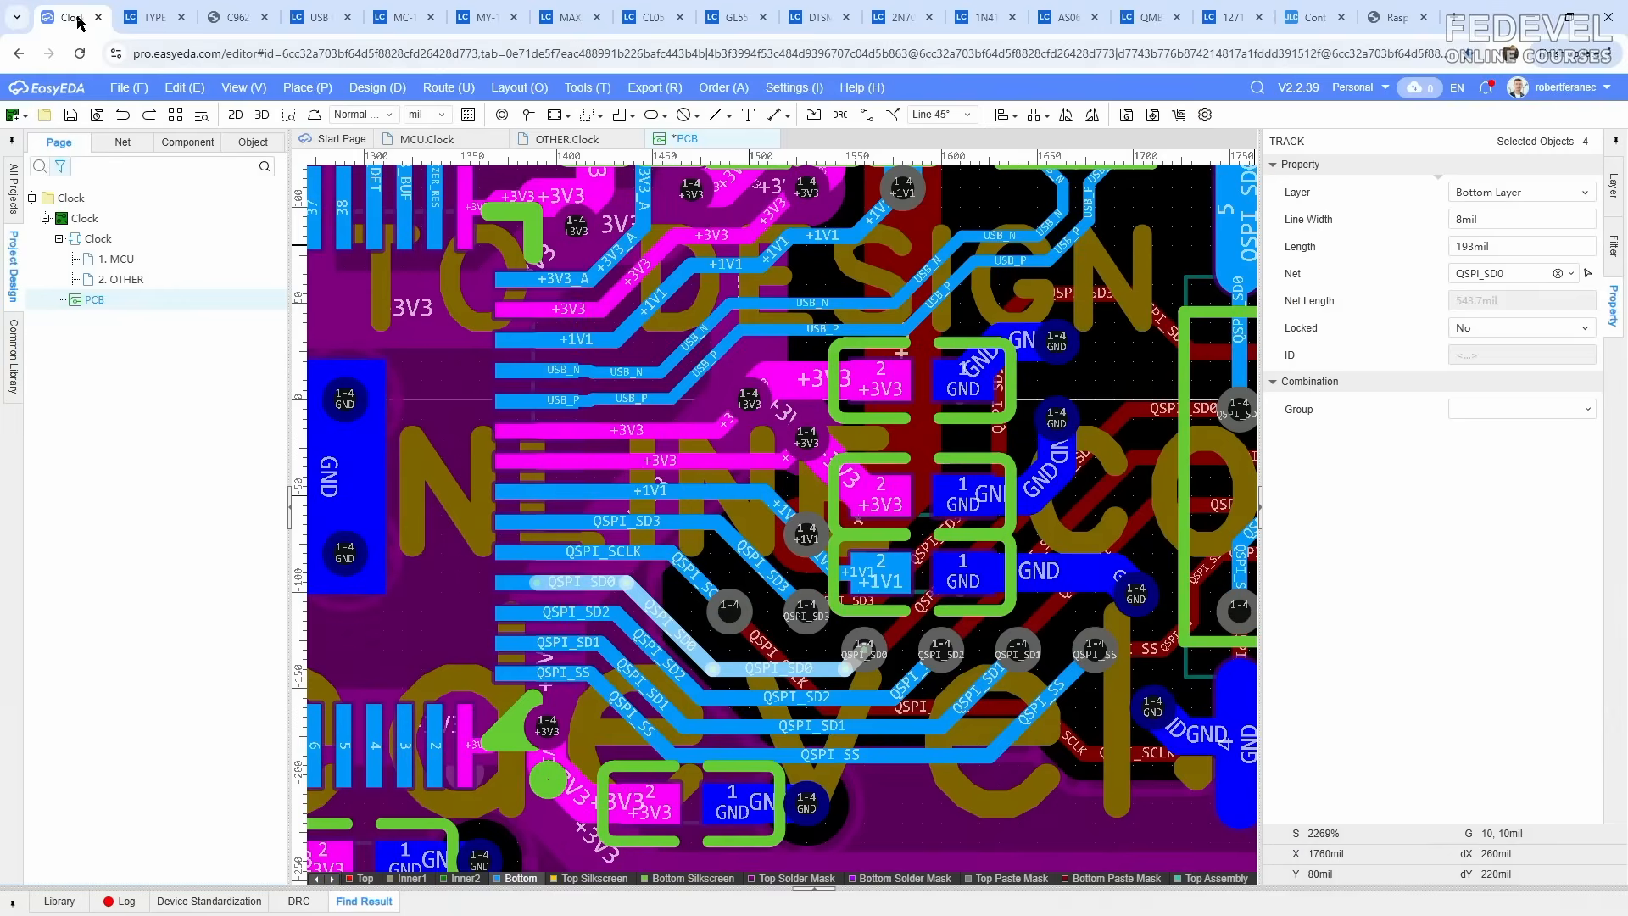
pyautogui.rightClick(757, 668)
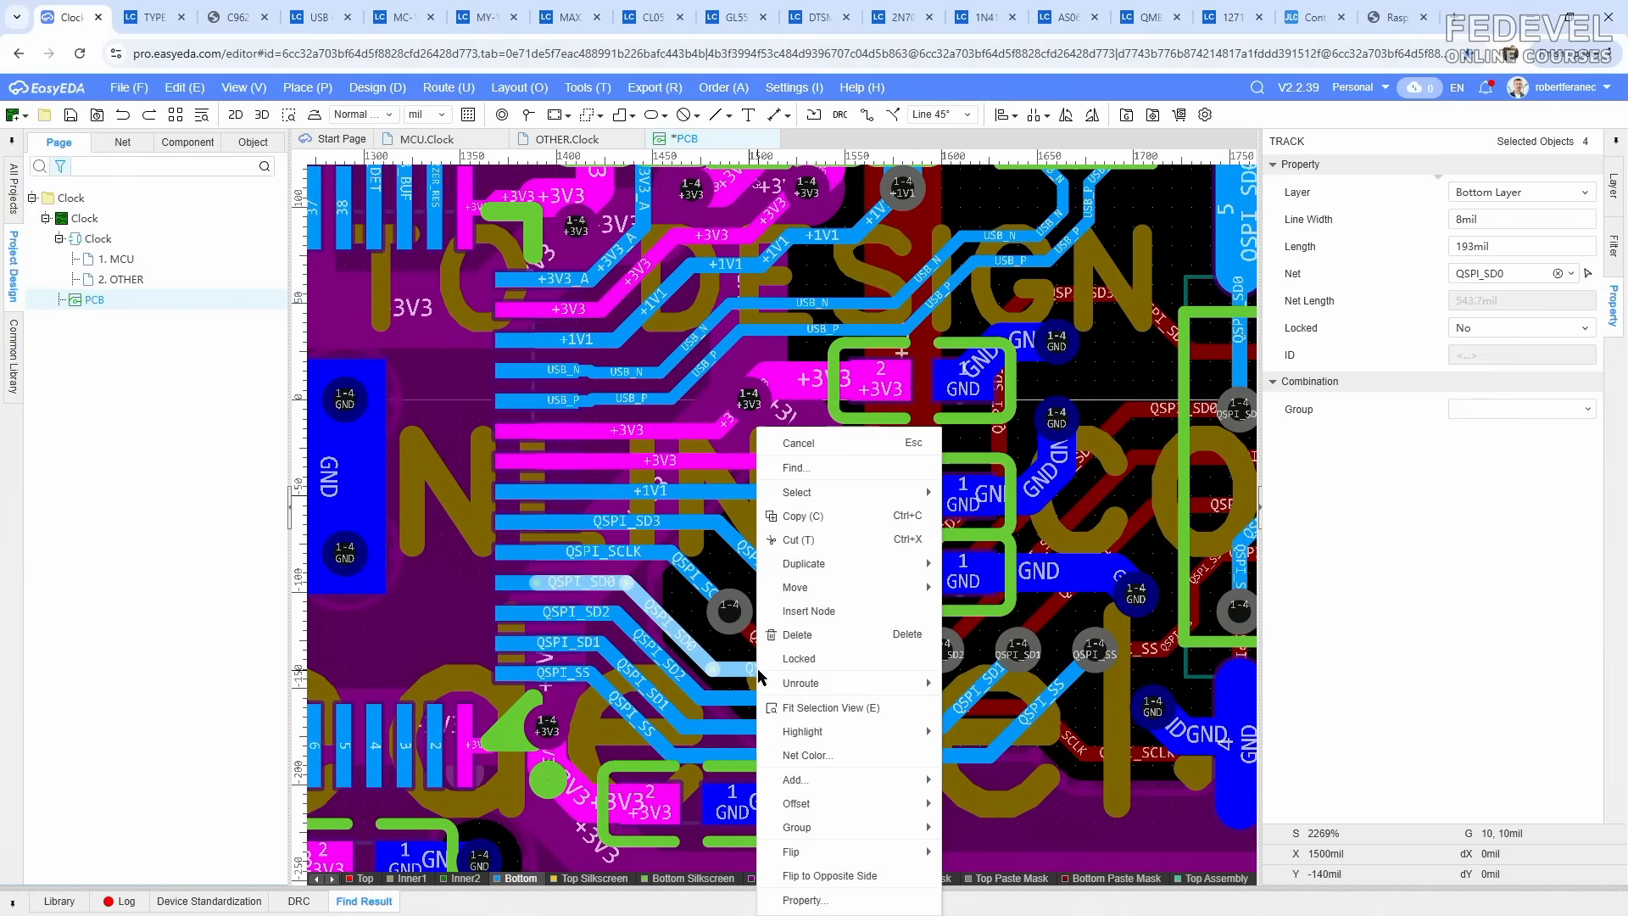
pyautogui.click(806, 468)
pyautogui.scroll(-10, 522, 618)
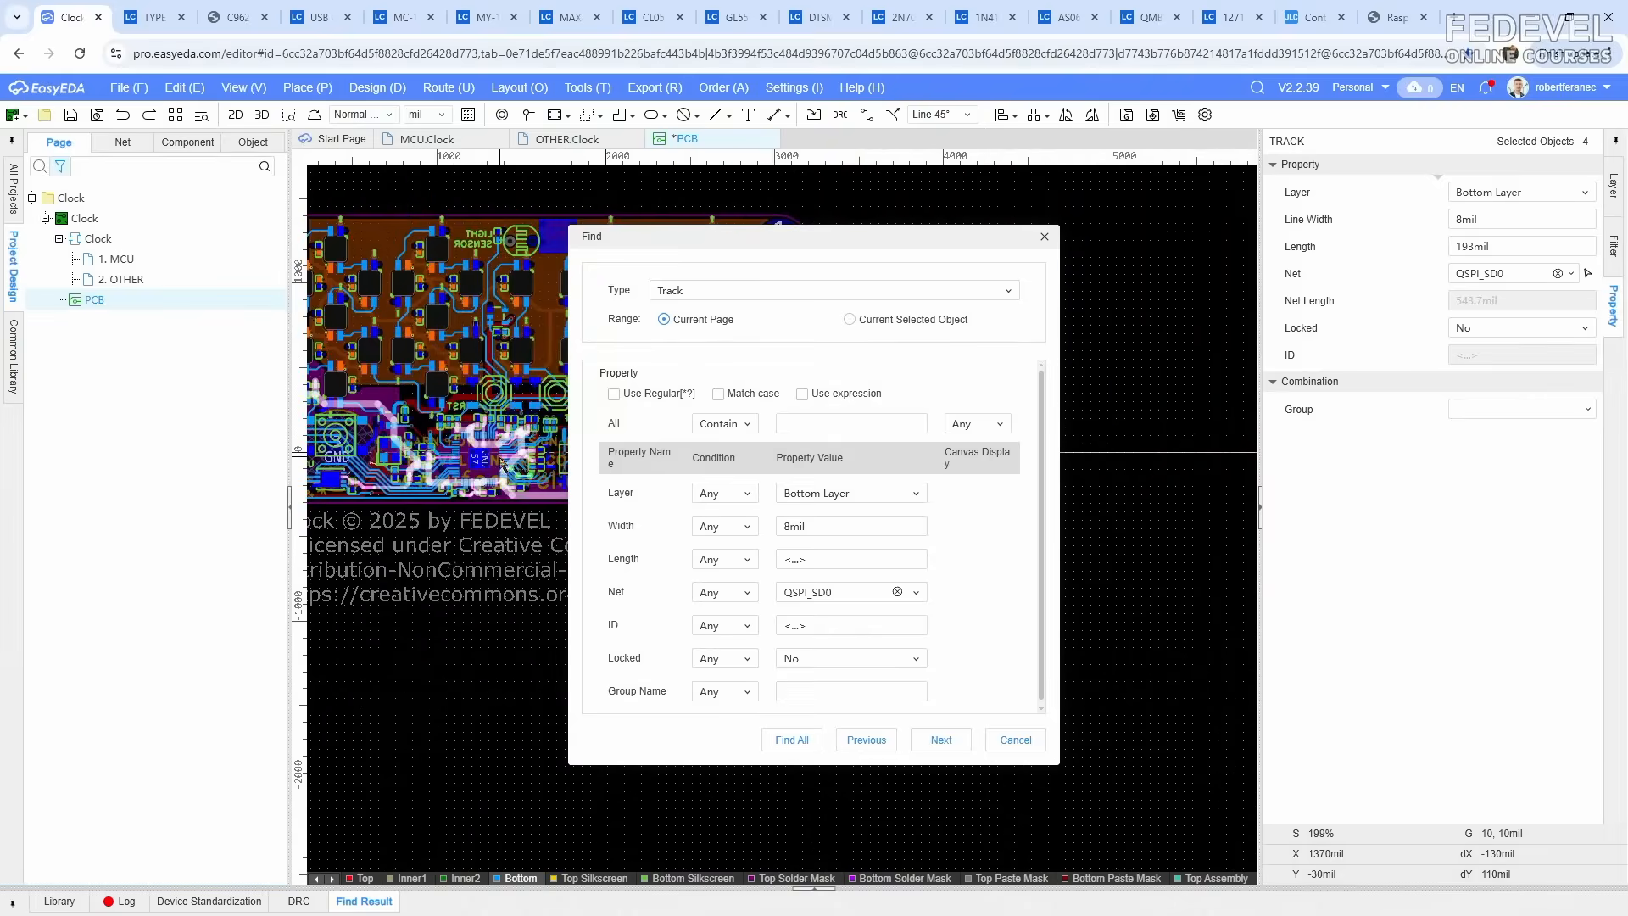
pyautogui.moveTo(523, 619); pyautogui.dragTo(665, 665, button='right')
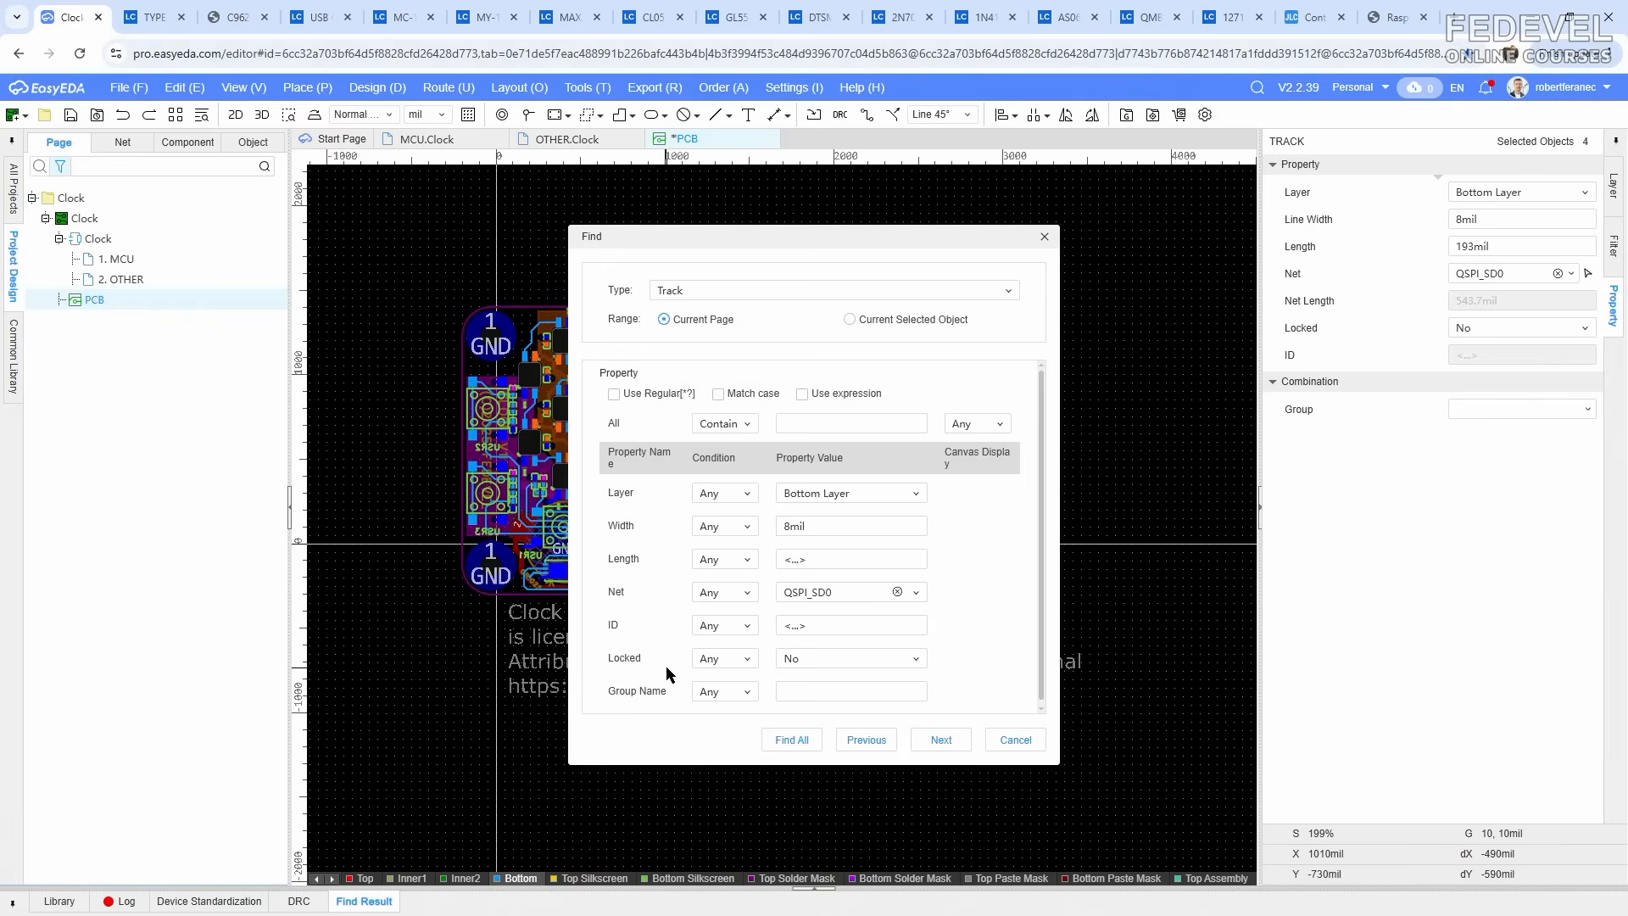
pyautogui.click(742, 528)
pyautogui.click(740, 552)
pyautogui.click(793, 737)
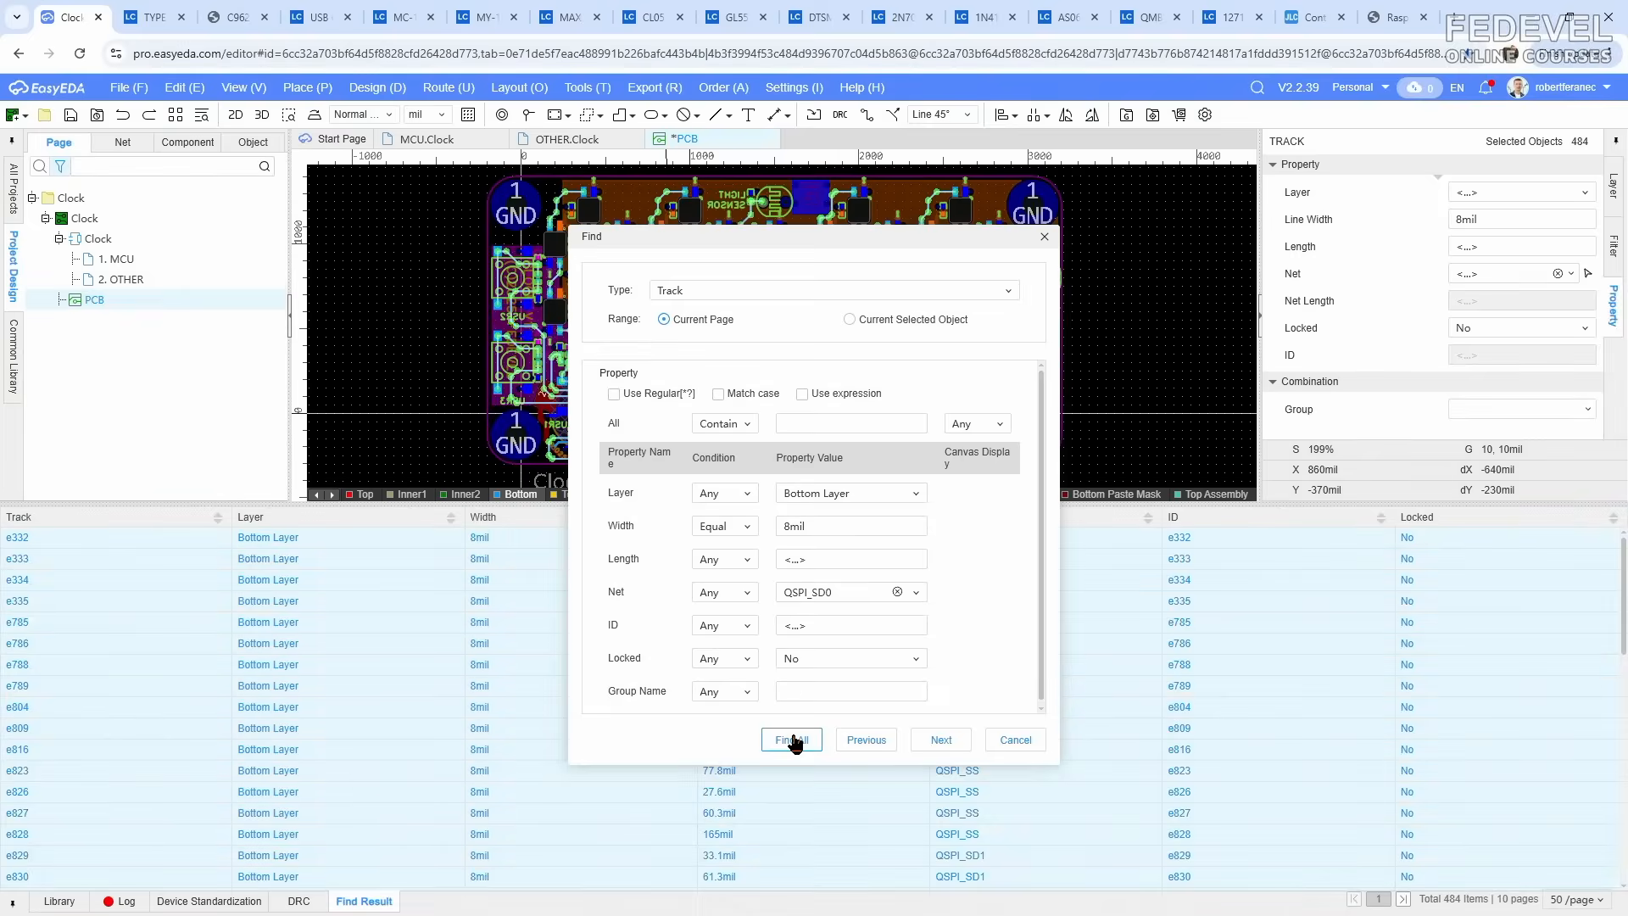
pyautogui.click(1044, 237)
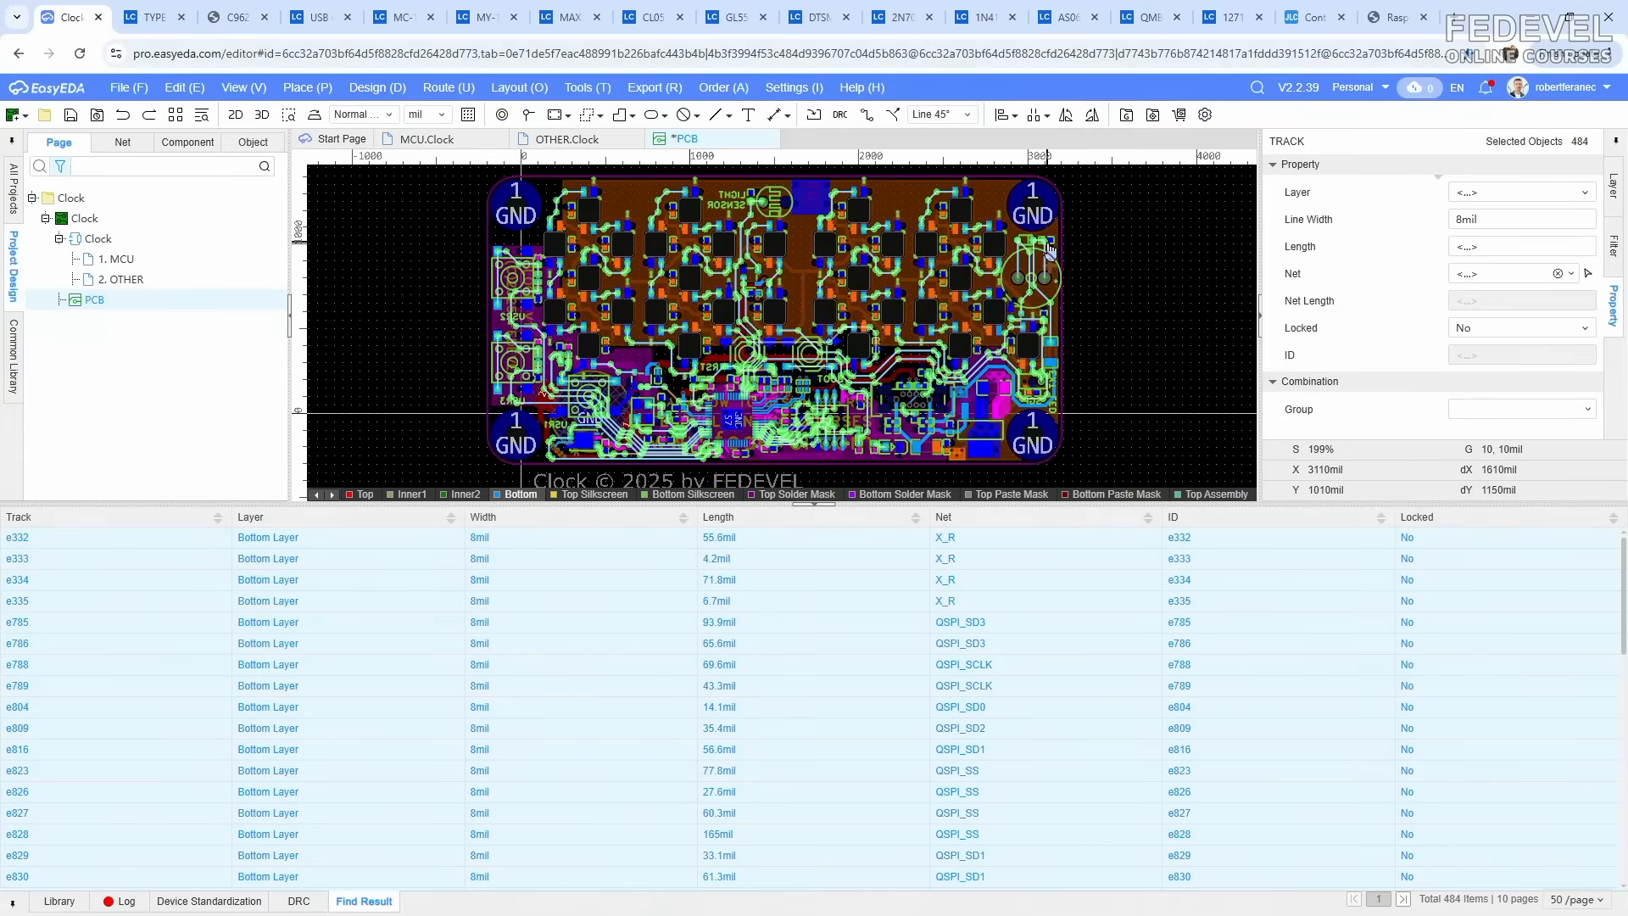
# Step: Copy the calculated 6.1600 trace width from JLCPCB's calculator and apply it as the line width of all selected PCB tracks
pyautogui.click(1315, 18)
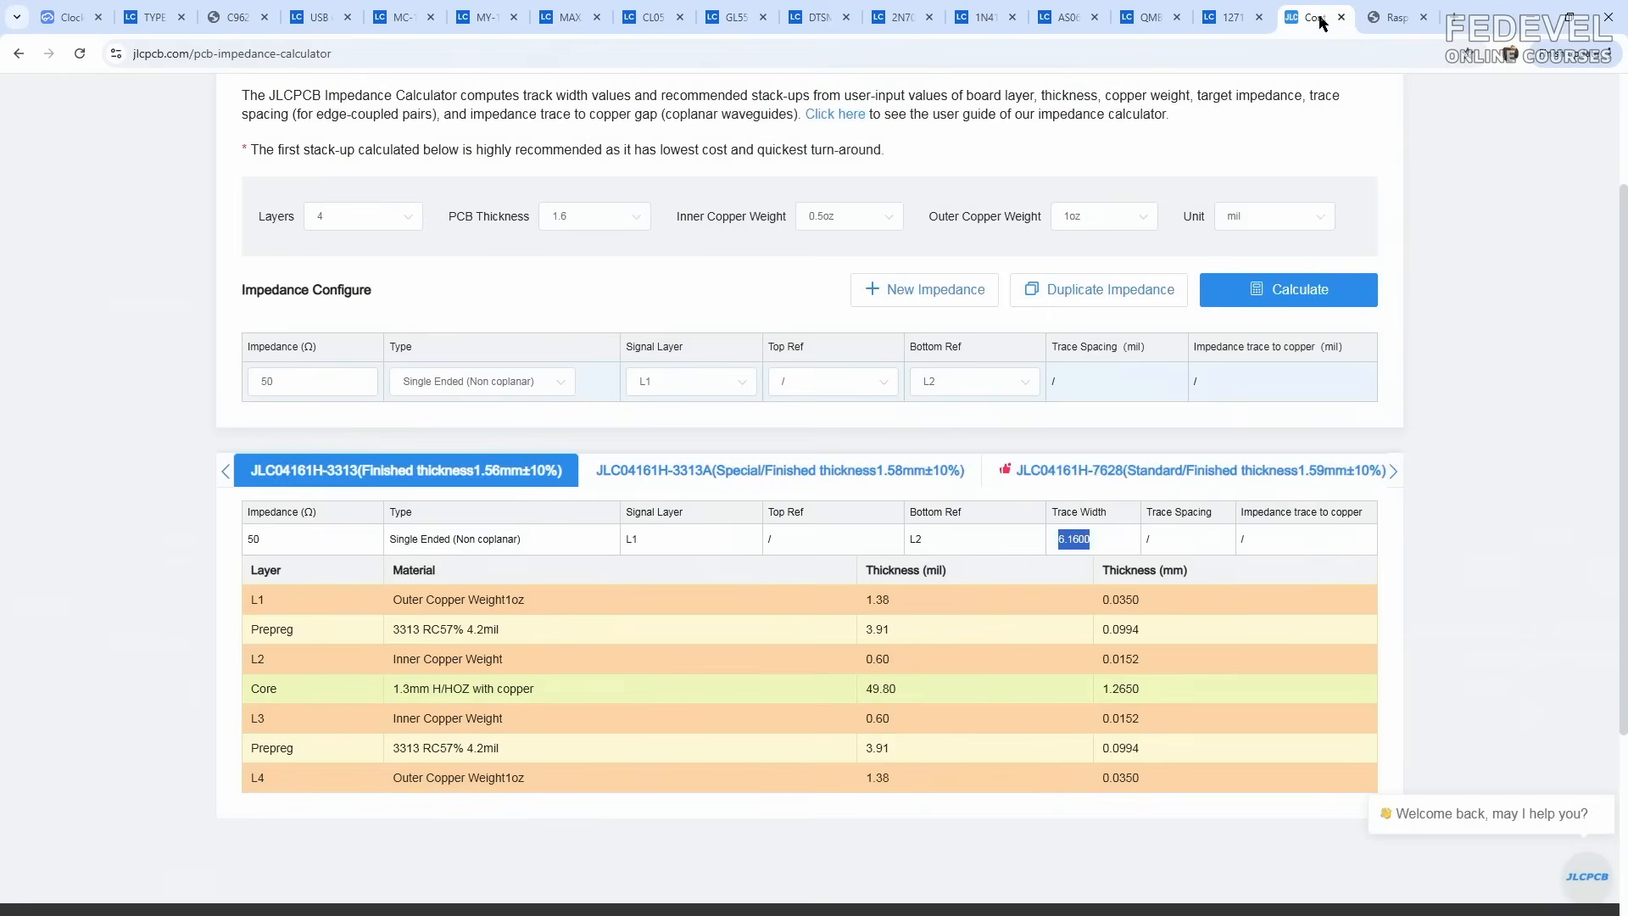
pyautogui.rightClick(1102, 539)
pyautogui.click(1100, 569)
pyautogui.click(64, 18)
pyautogui.doubleClick(1495, 219)
pyautogui.rightClick(1494, 220)
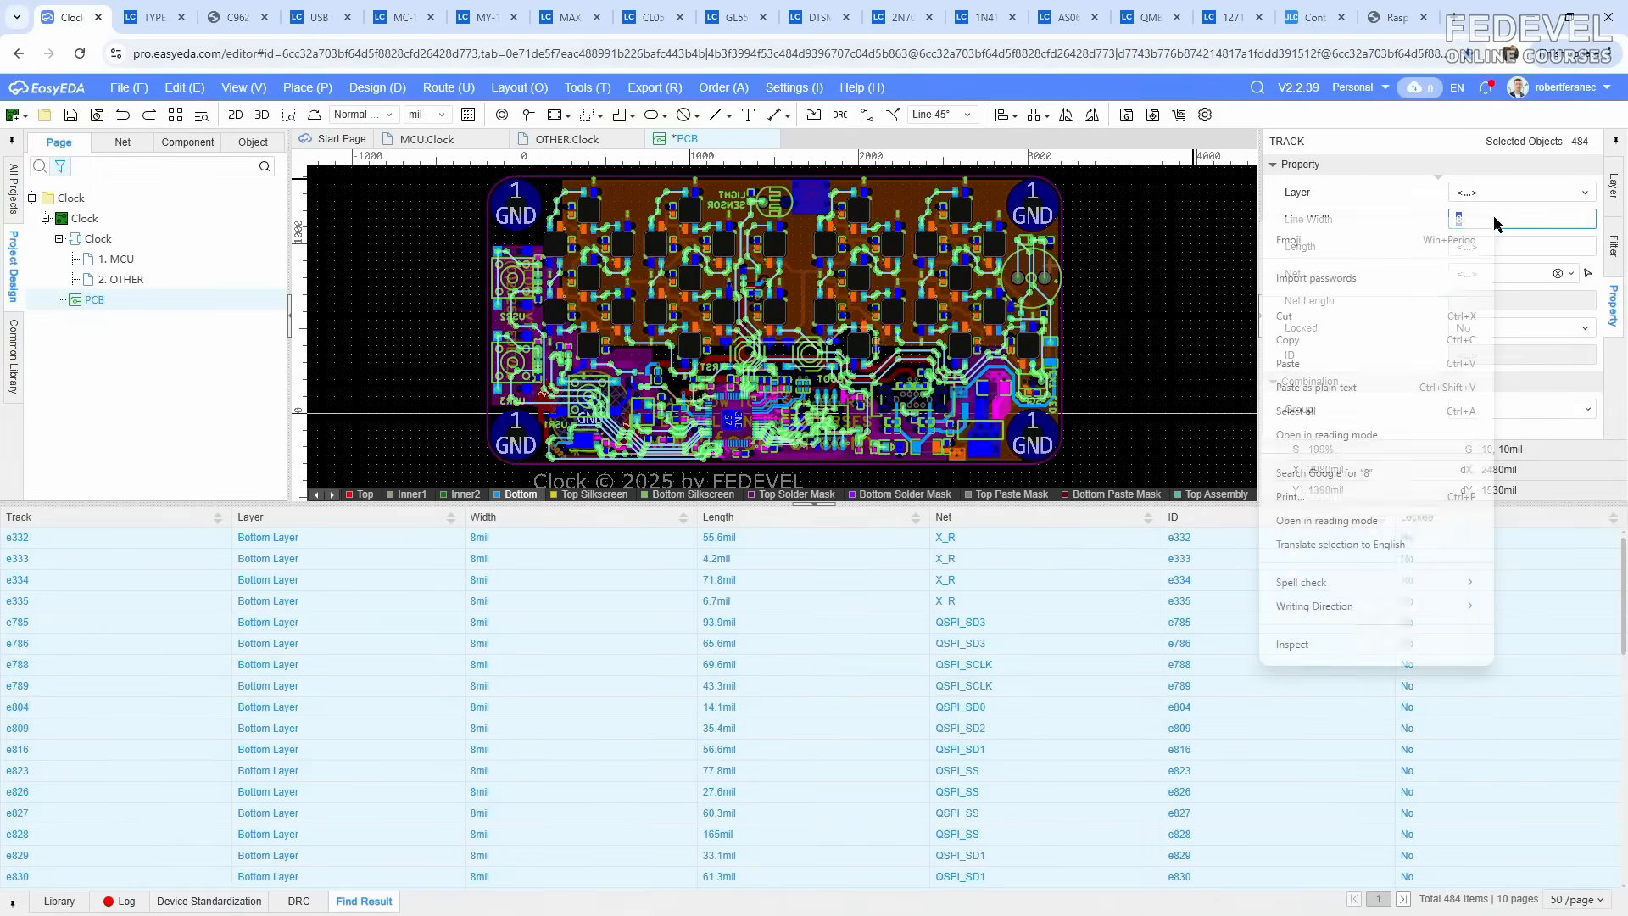
pyautogui.click(1300, 365)
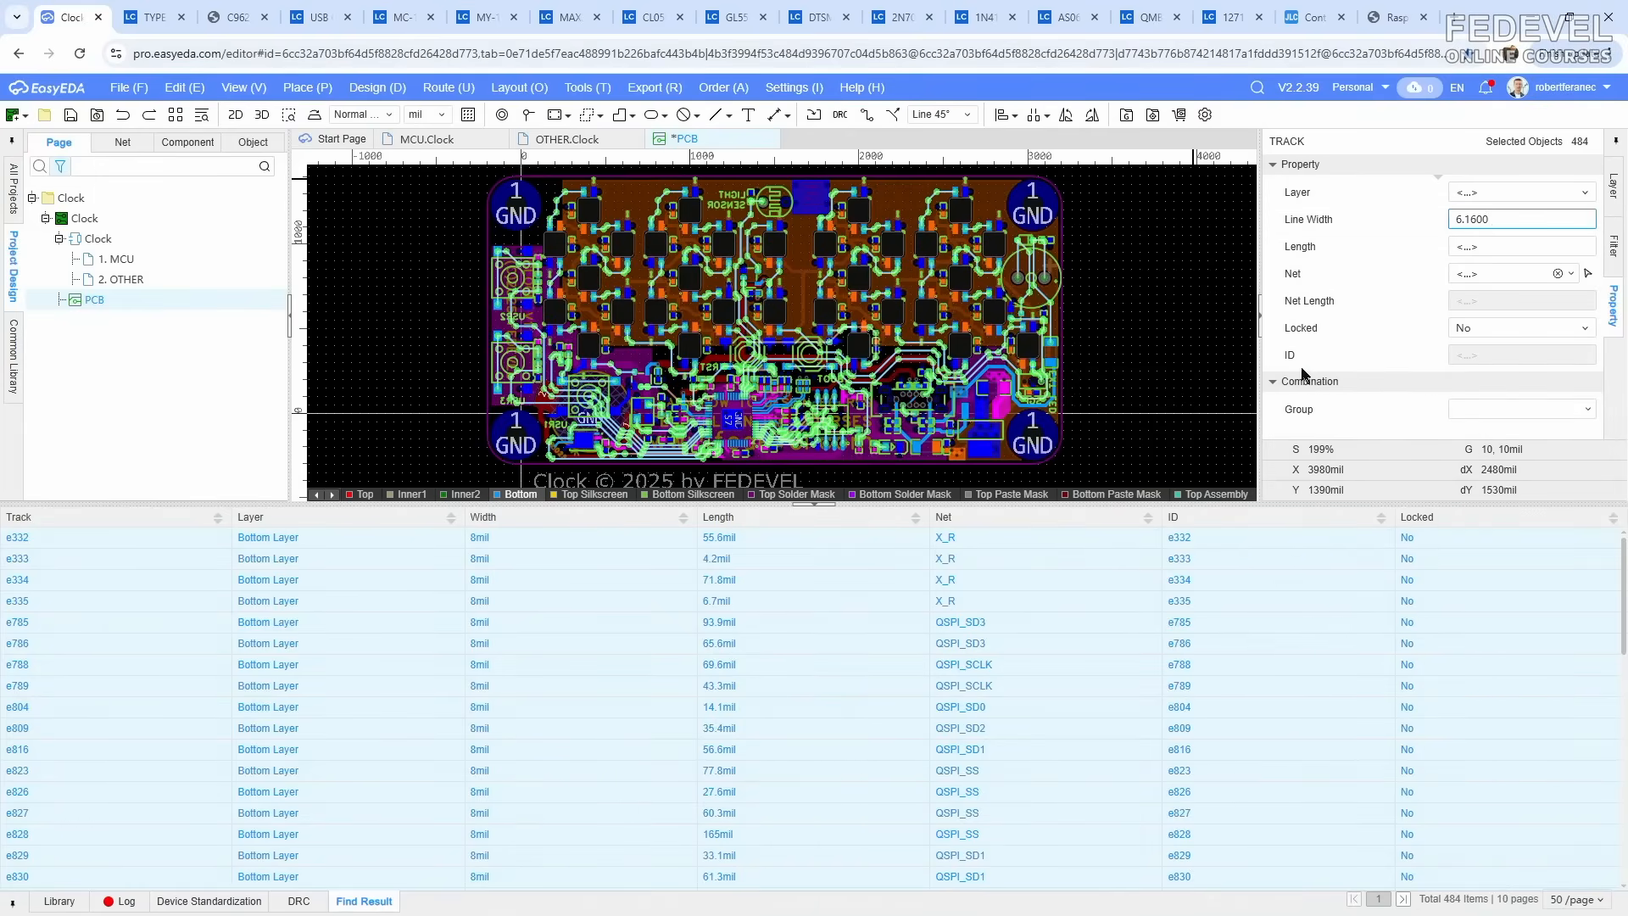
pyautogui.press('Return')
pyautogui.click(815, 504)
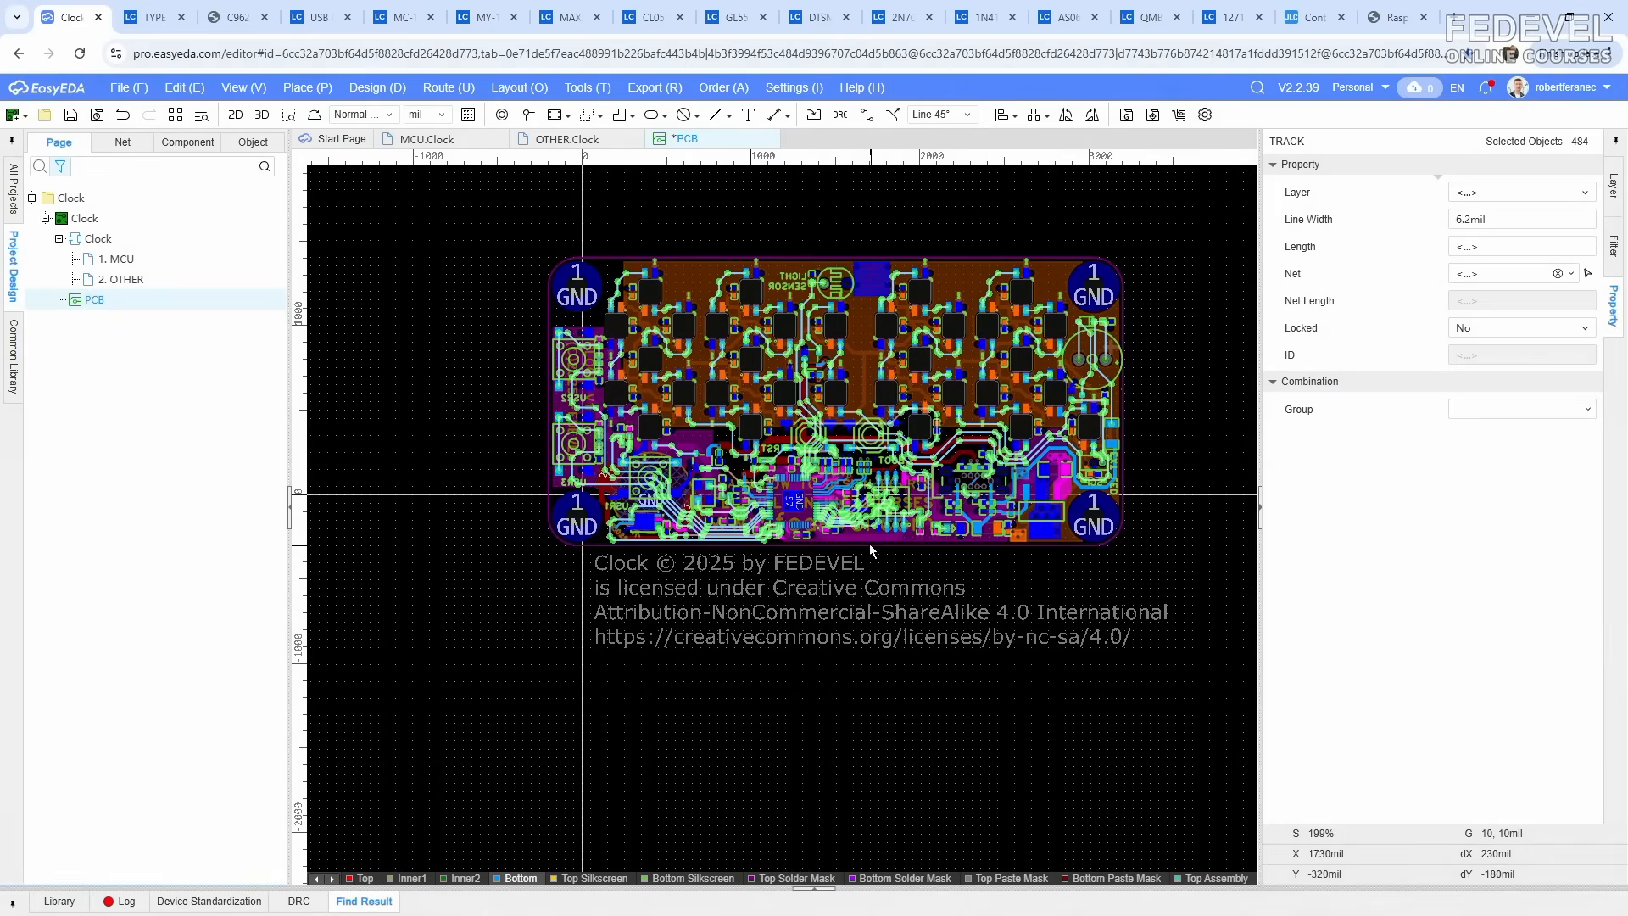
# Step: Check the line widths of individual bottom-layer tracks, including USB_N, +3V3, QSPI_SD0, USER_BTN1 and LED13_DIN
pyautogui.scroll(8, 861, 535)
pyautogui.moveTo(798, 433); pyautogui.dragTo(837, 551, button='right')
pyautogui.click(991, 331)
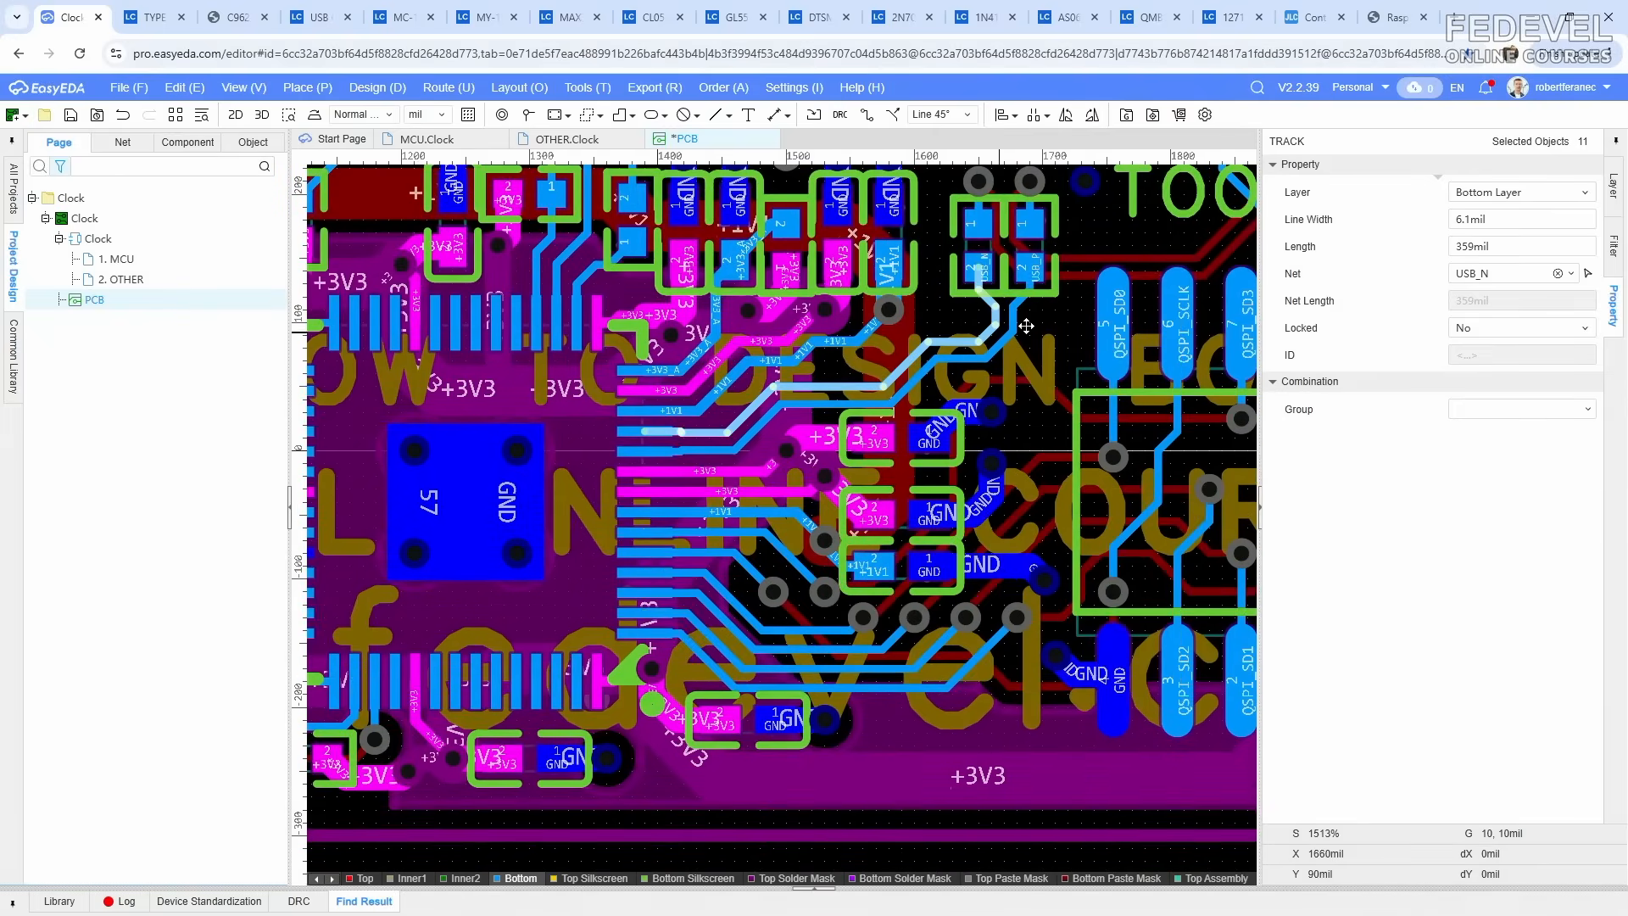
pyautogui.click(755, 471)
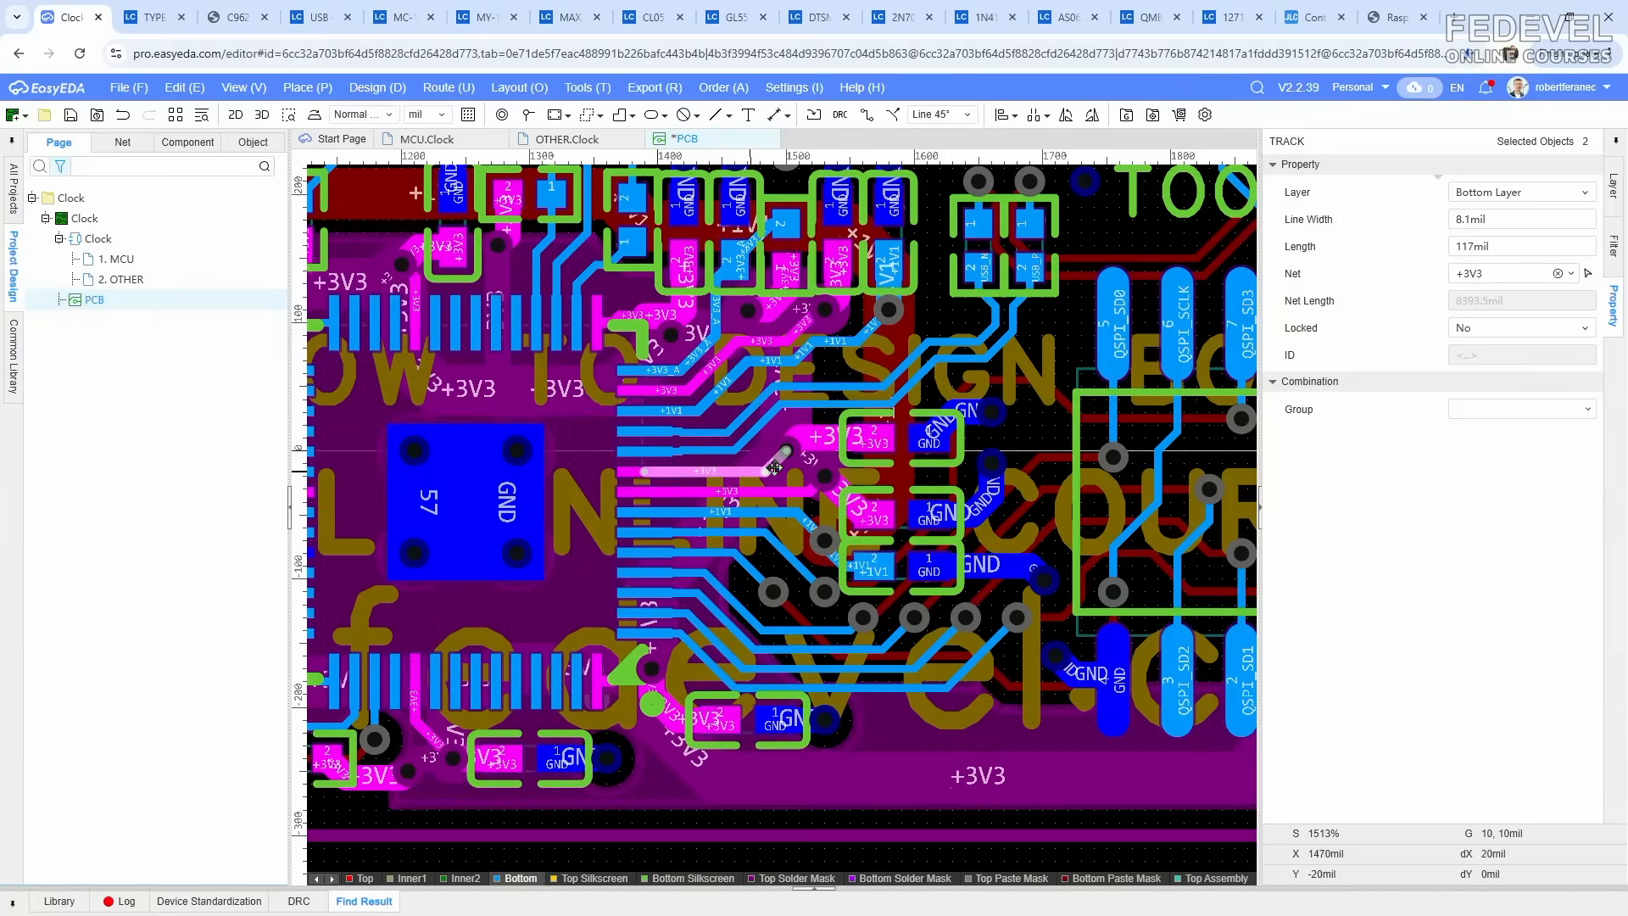
pyautogui.click(737, 608)
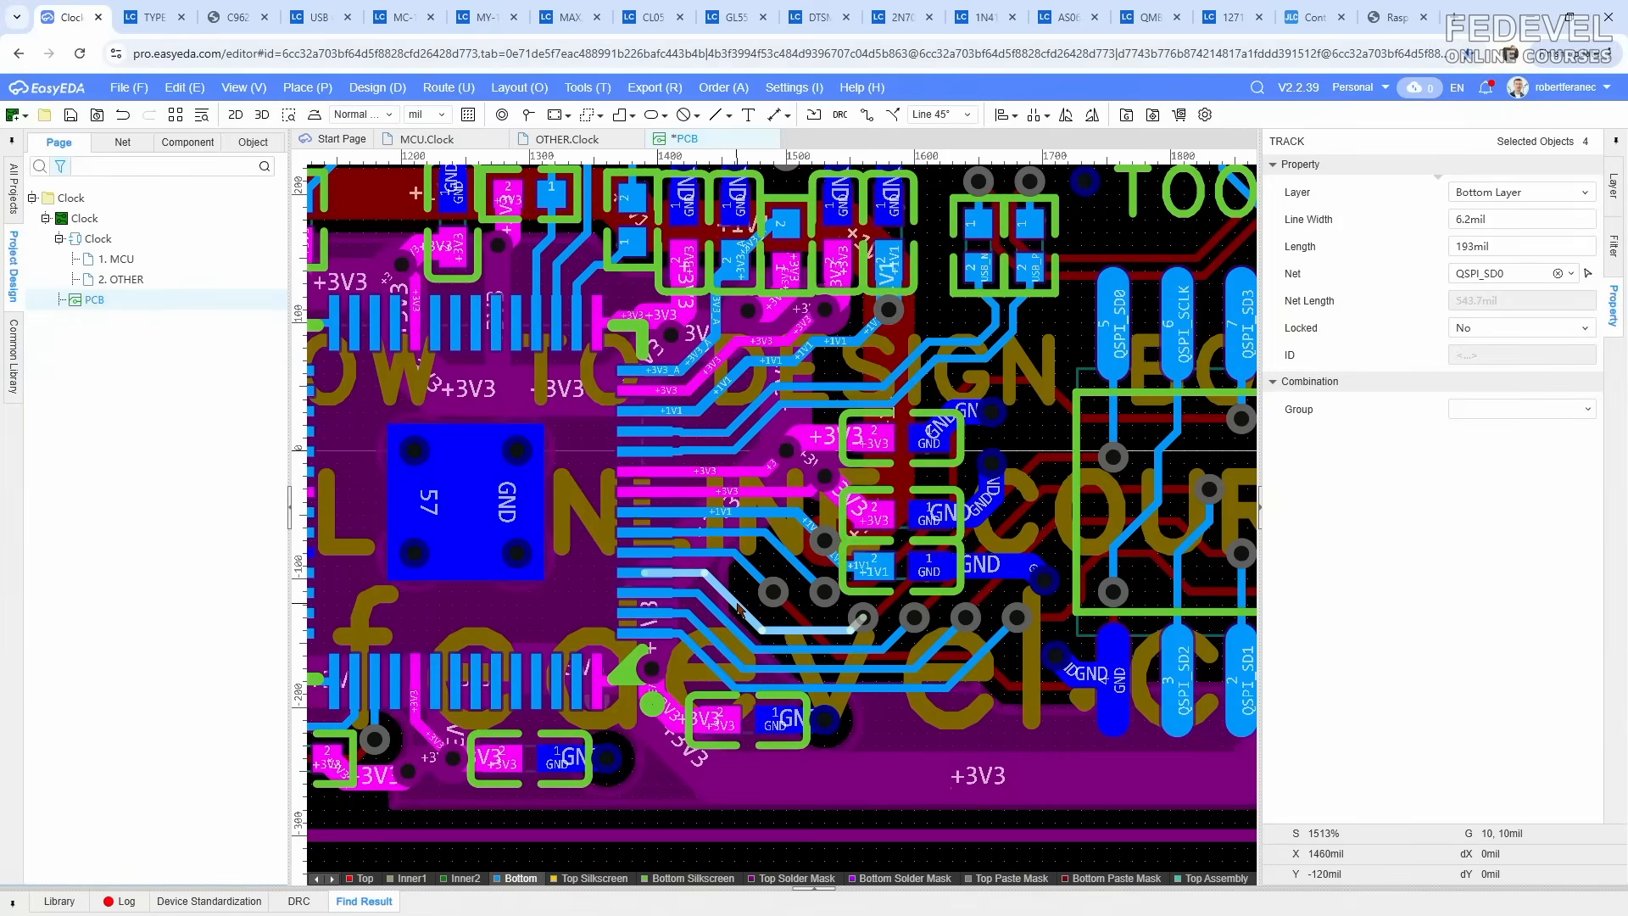
pyautogui.scroll(-1, 1000, 493)
pyautogui.moveTo(614, 489); pyautogui.dragTo(1016, 494, button='right')
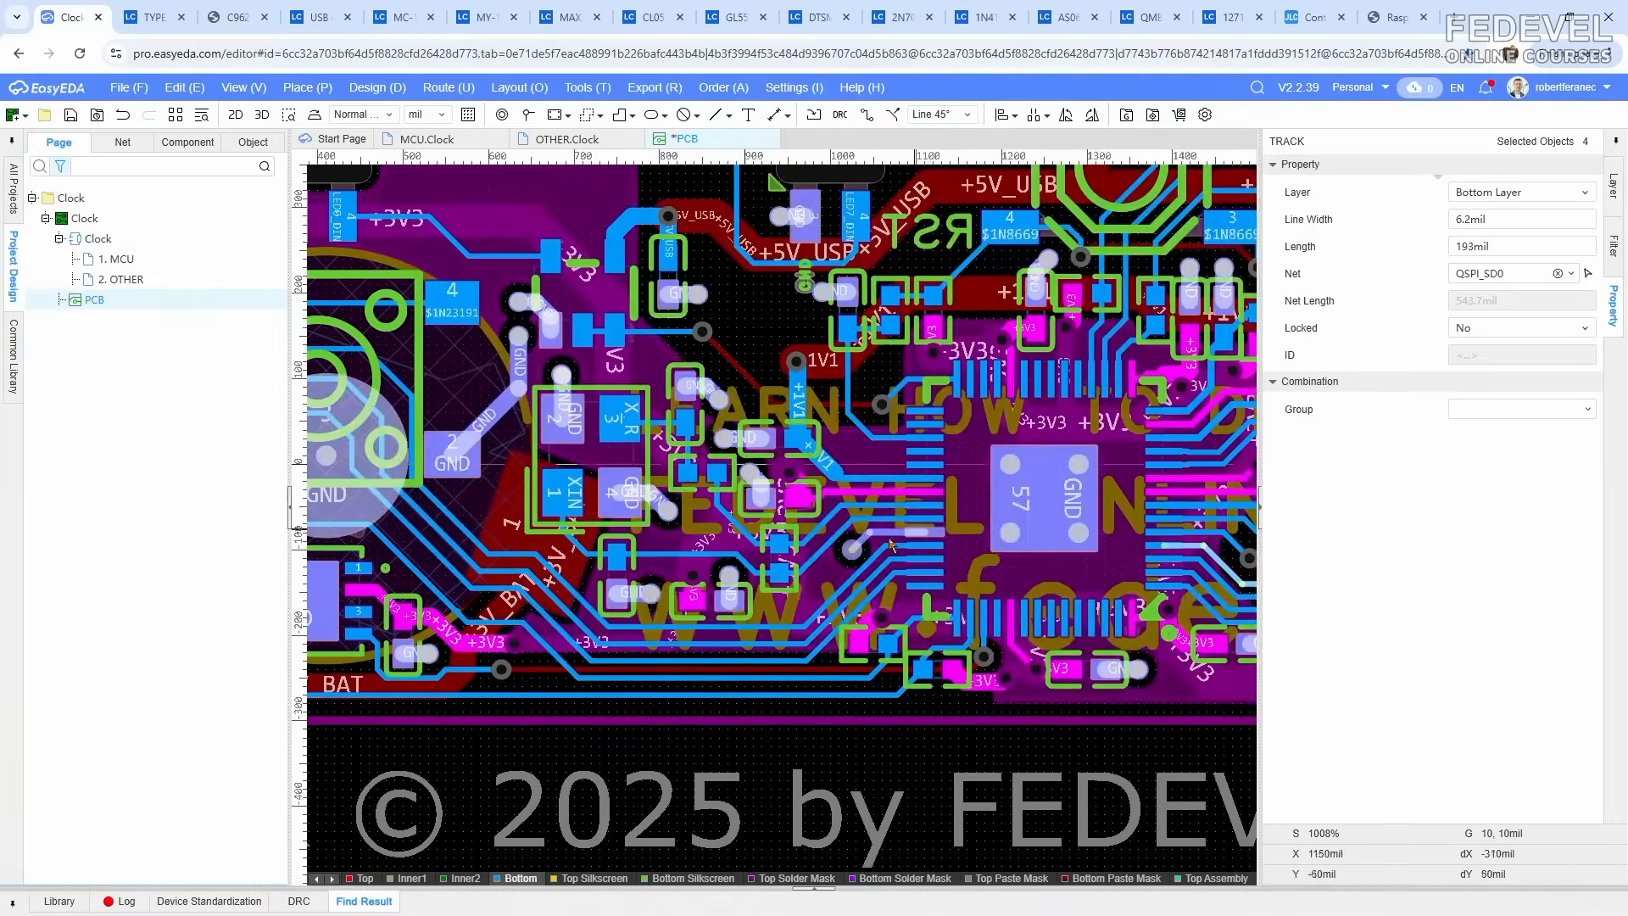
pyautogui.click(487, 540)
pyautogui.scroll(-4, 507, 536)
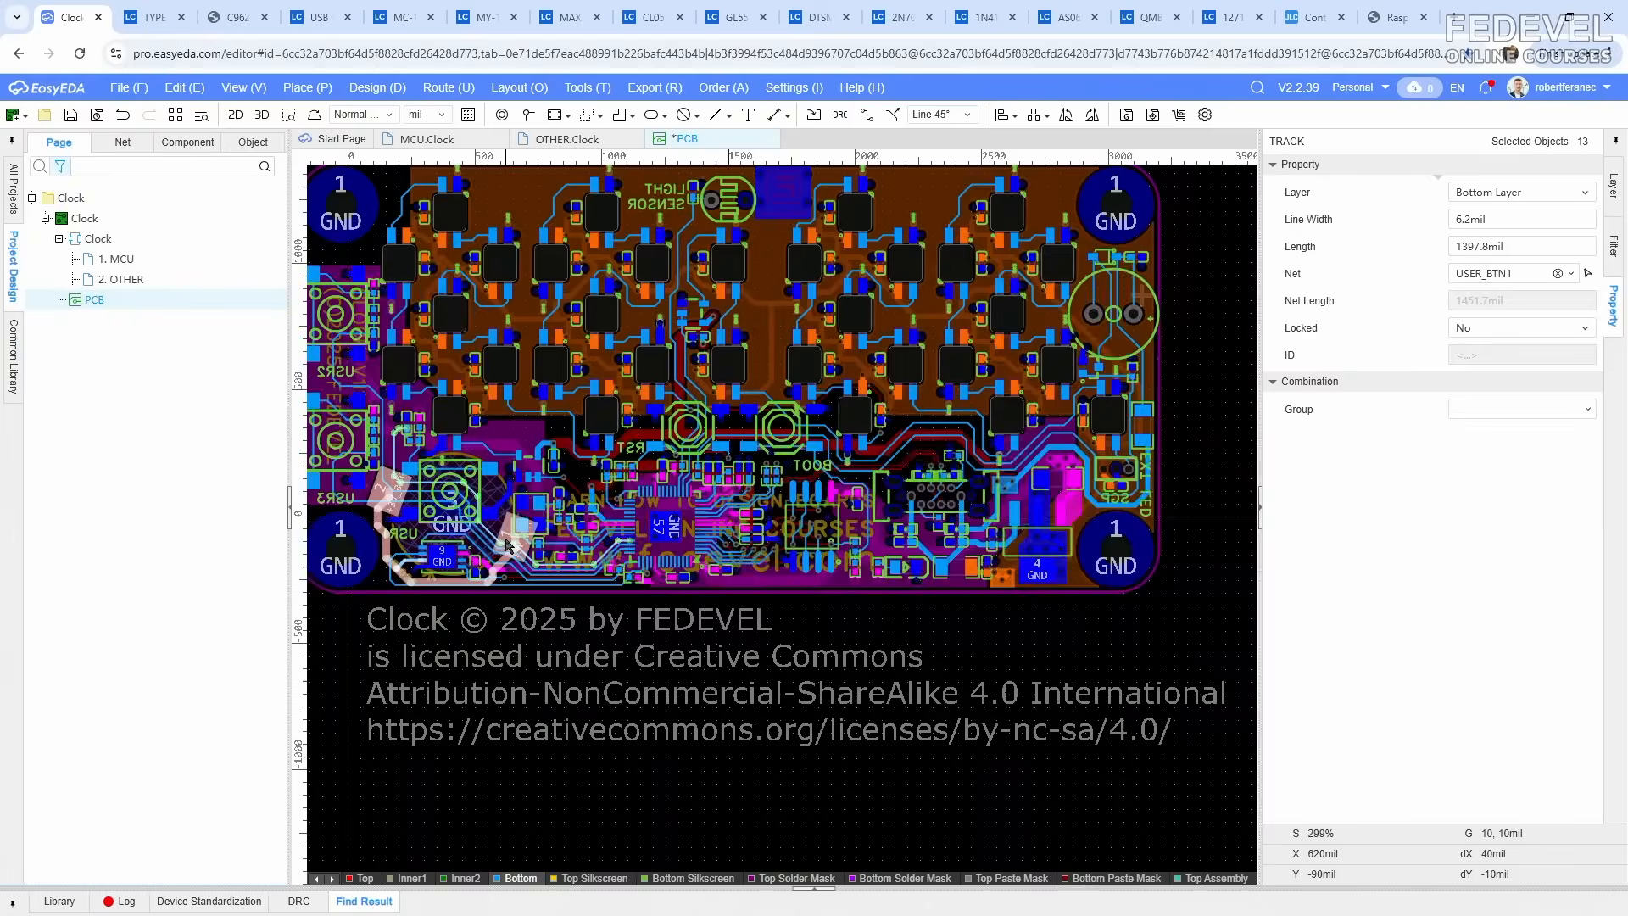
pyautogui.scroll(4, 577, 411)
pyautogui.click(653, 422)
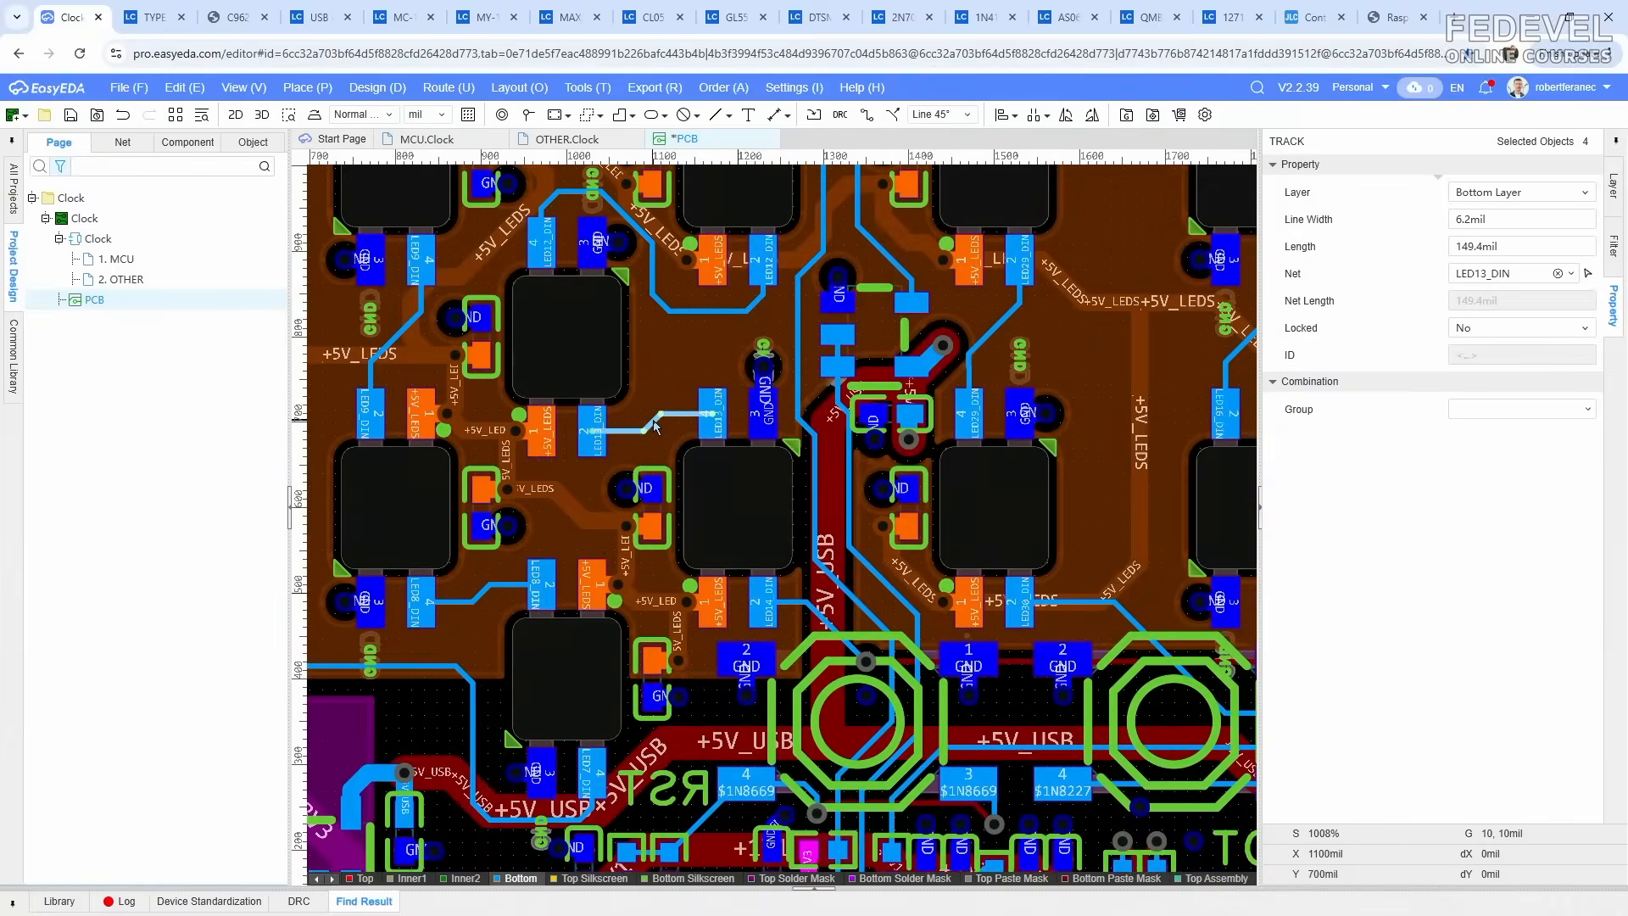
pyautogui.scroll(-4, 655, 427)
pyautogui.click(669, 278)
# Step: Make the Top Layer active and save the PCB
pyautogui.moveTo(679, 273); pyautogui.dragTo(728, 298, button='right')
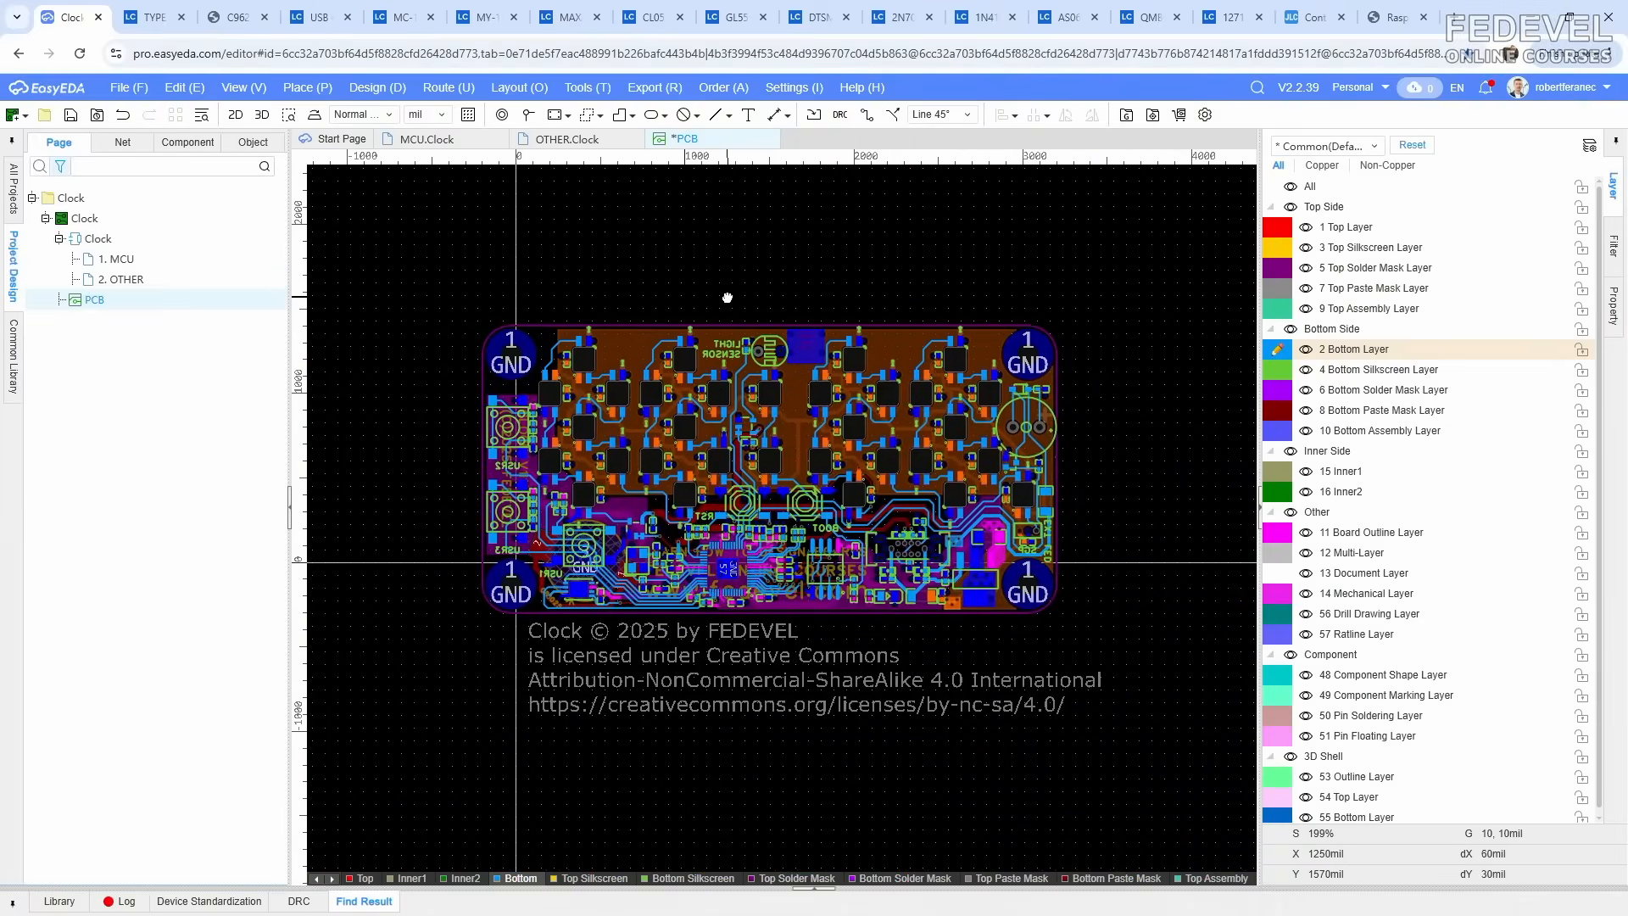
pyautogui.click(1276, 228)
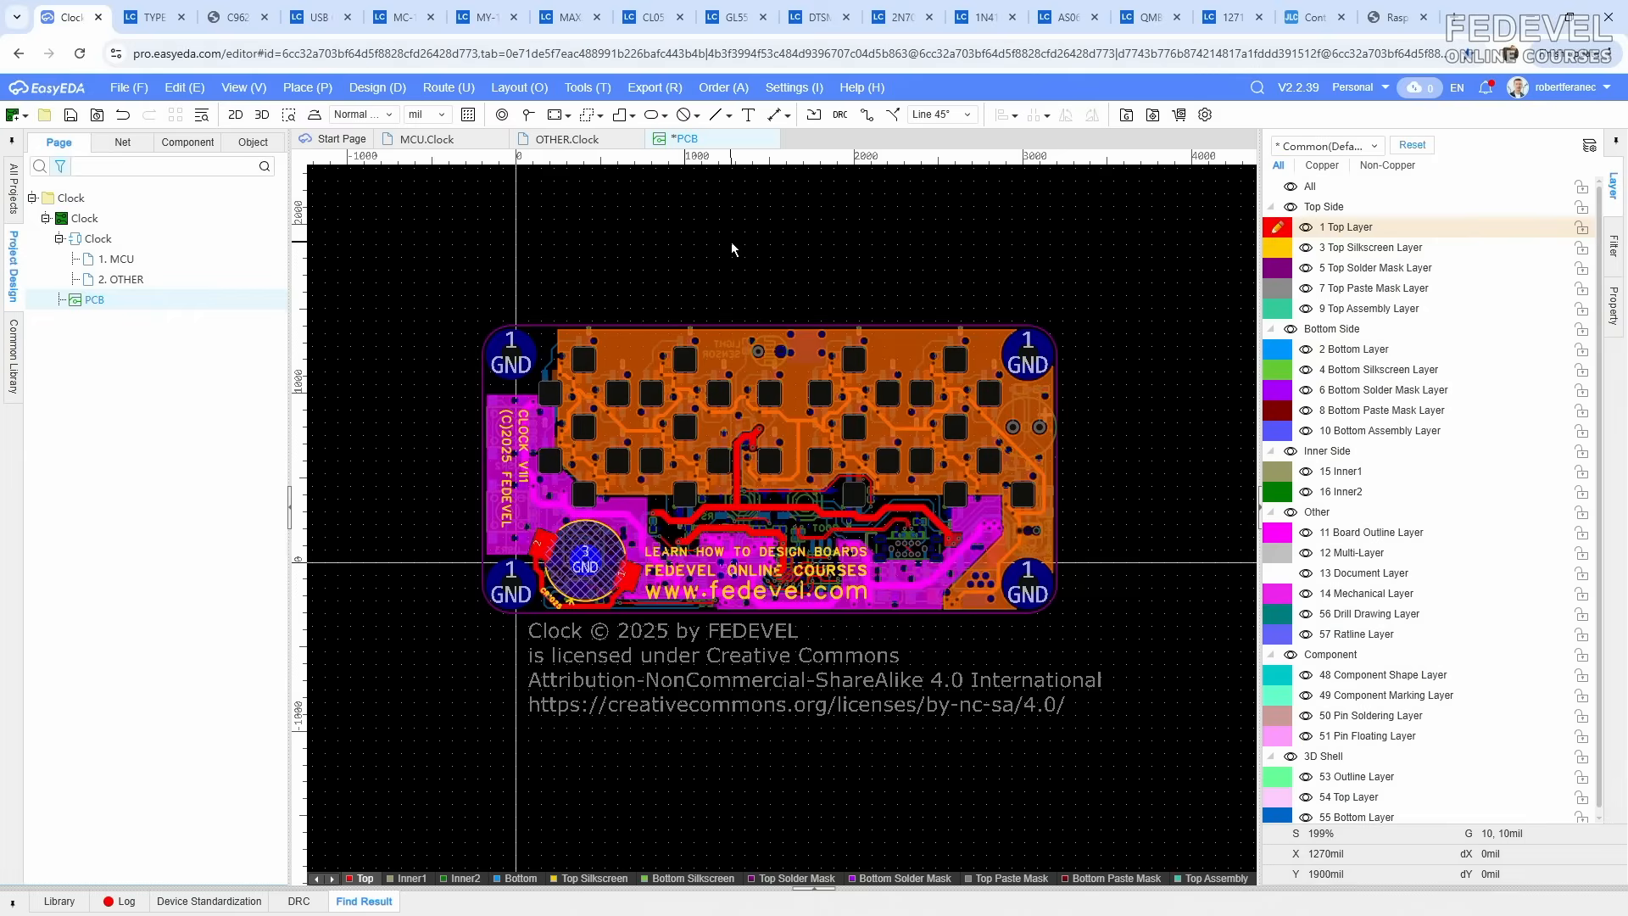
pyautogui.scroll(1, 731, 242)
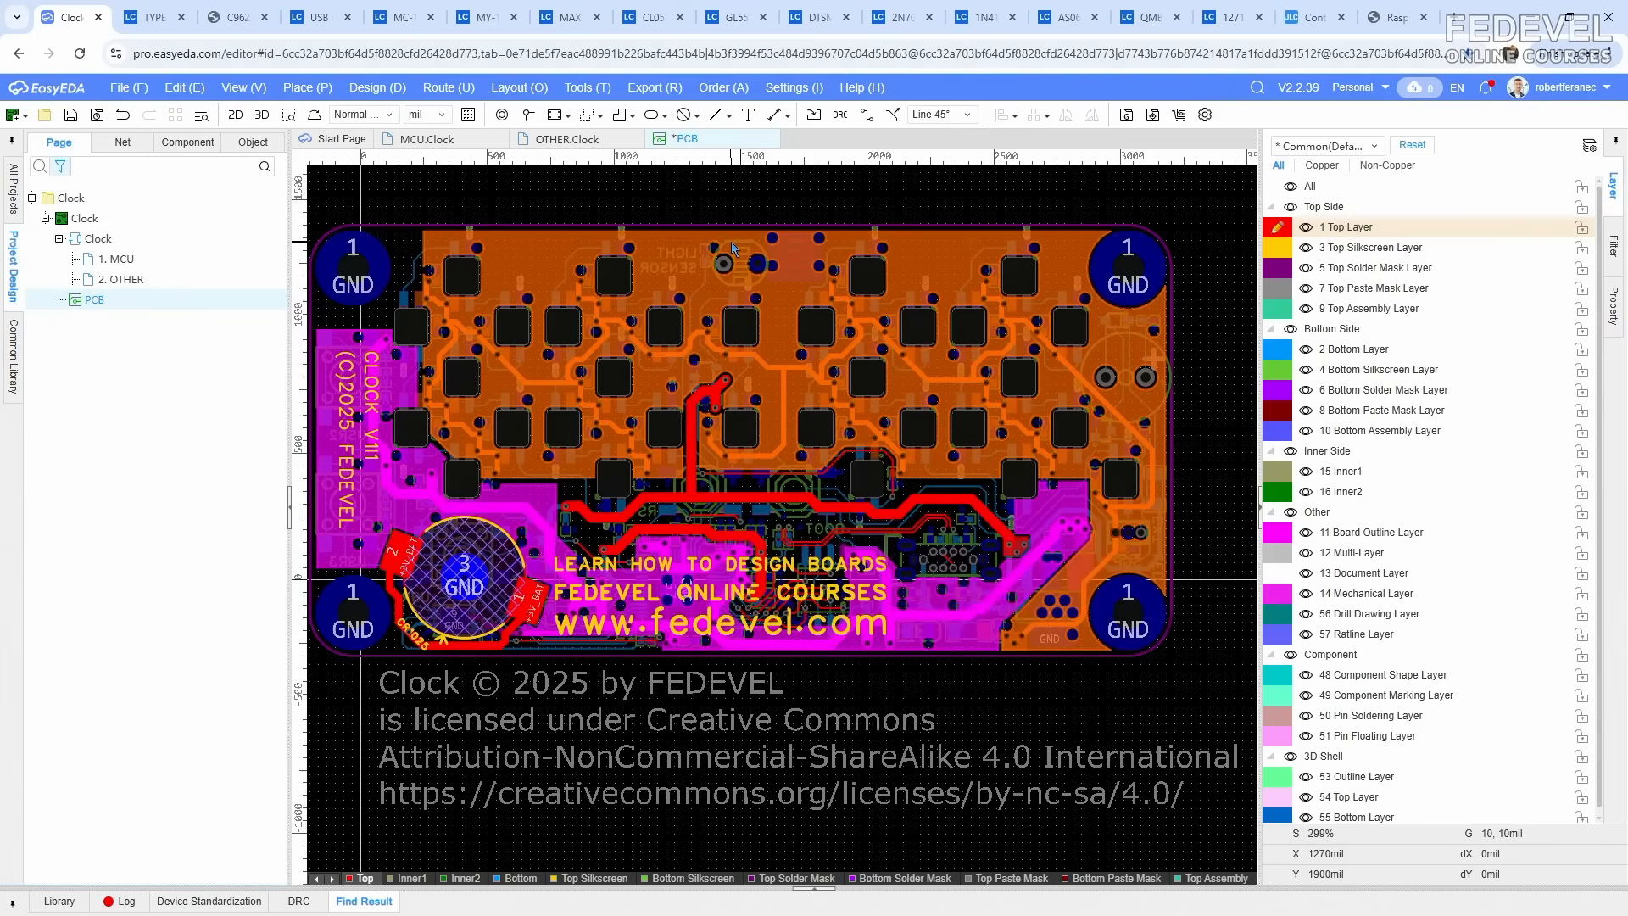
pyautogui.click(70, 119)
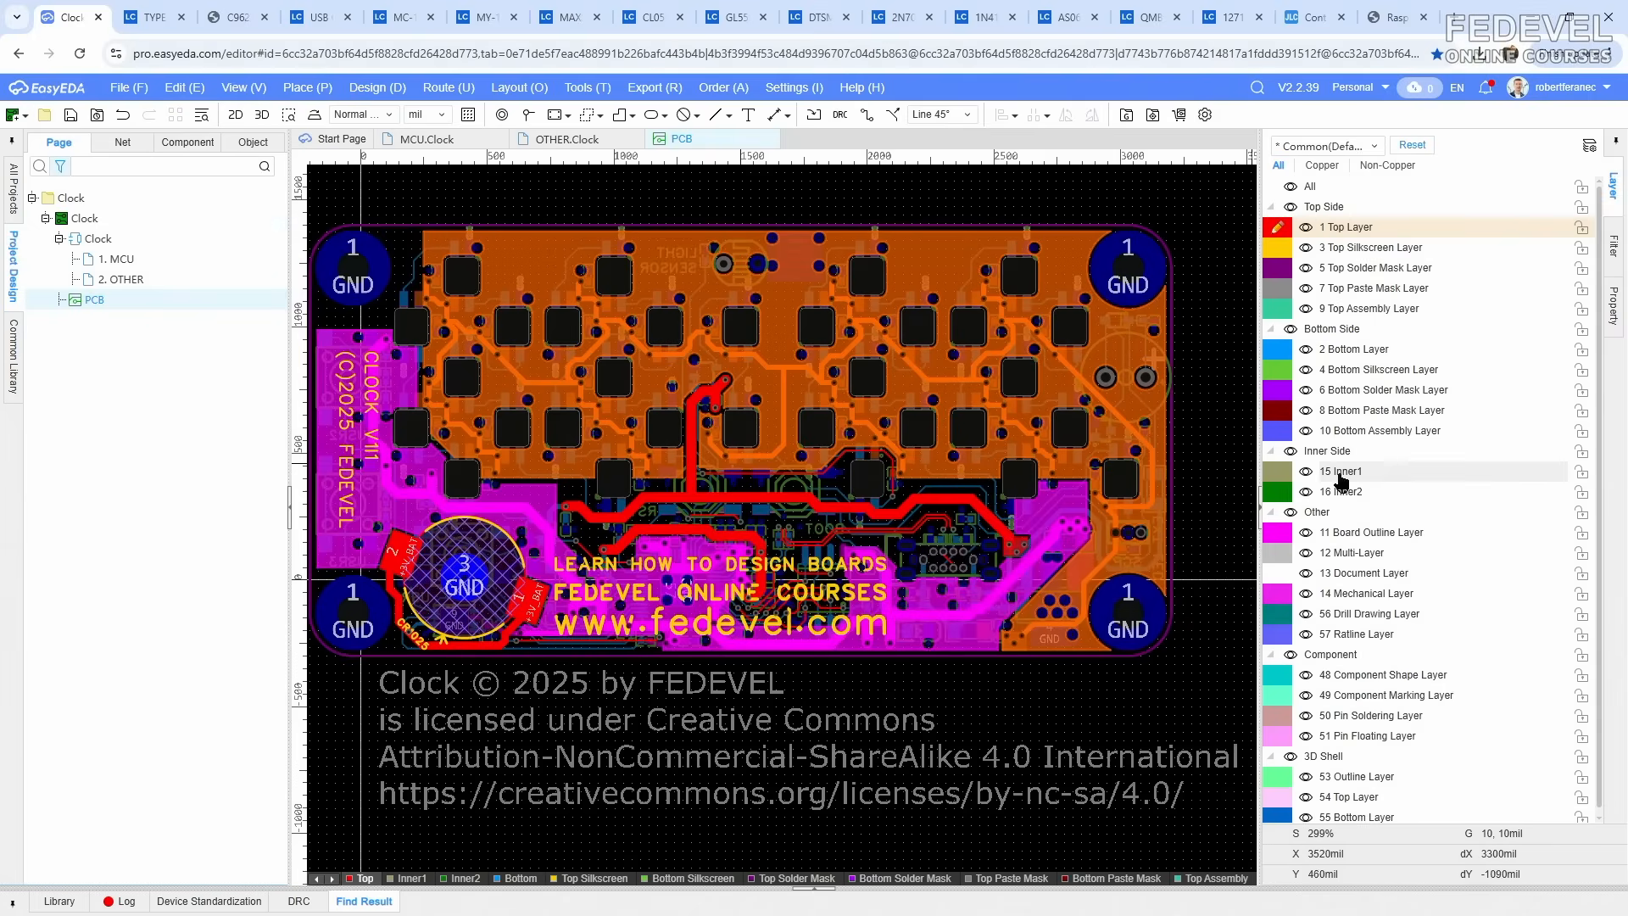
# Step: Rebuild the GND planes on the Inner1 and Inner2 layers
pyautogui.click(1340, 477)
pyautogui.click(944, 260)
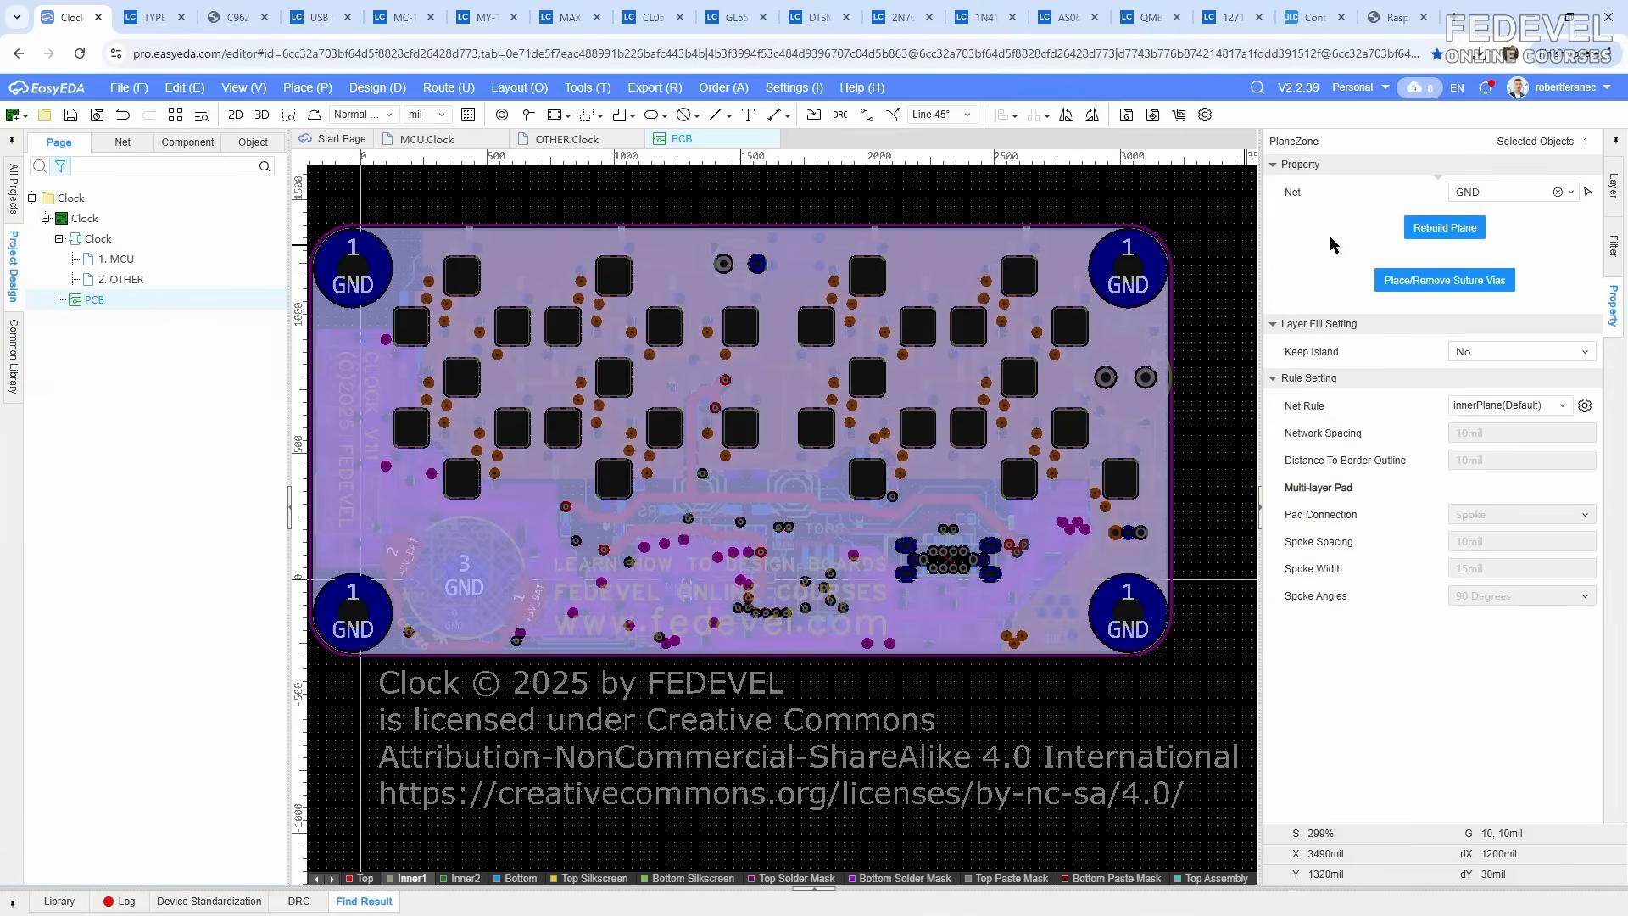
pyautogui.click(1444, 228)
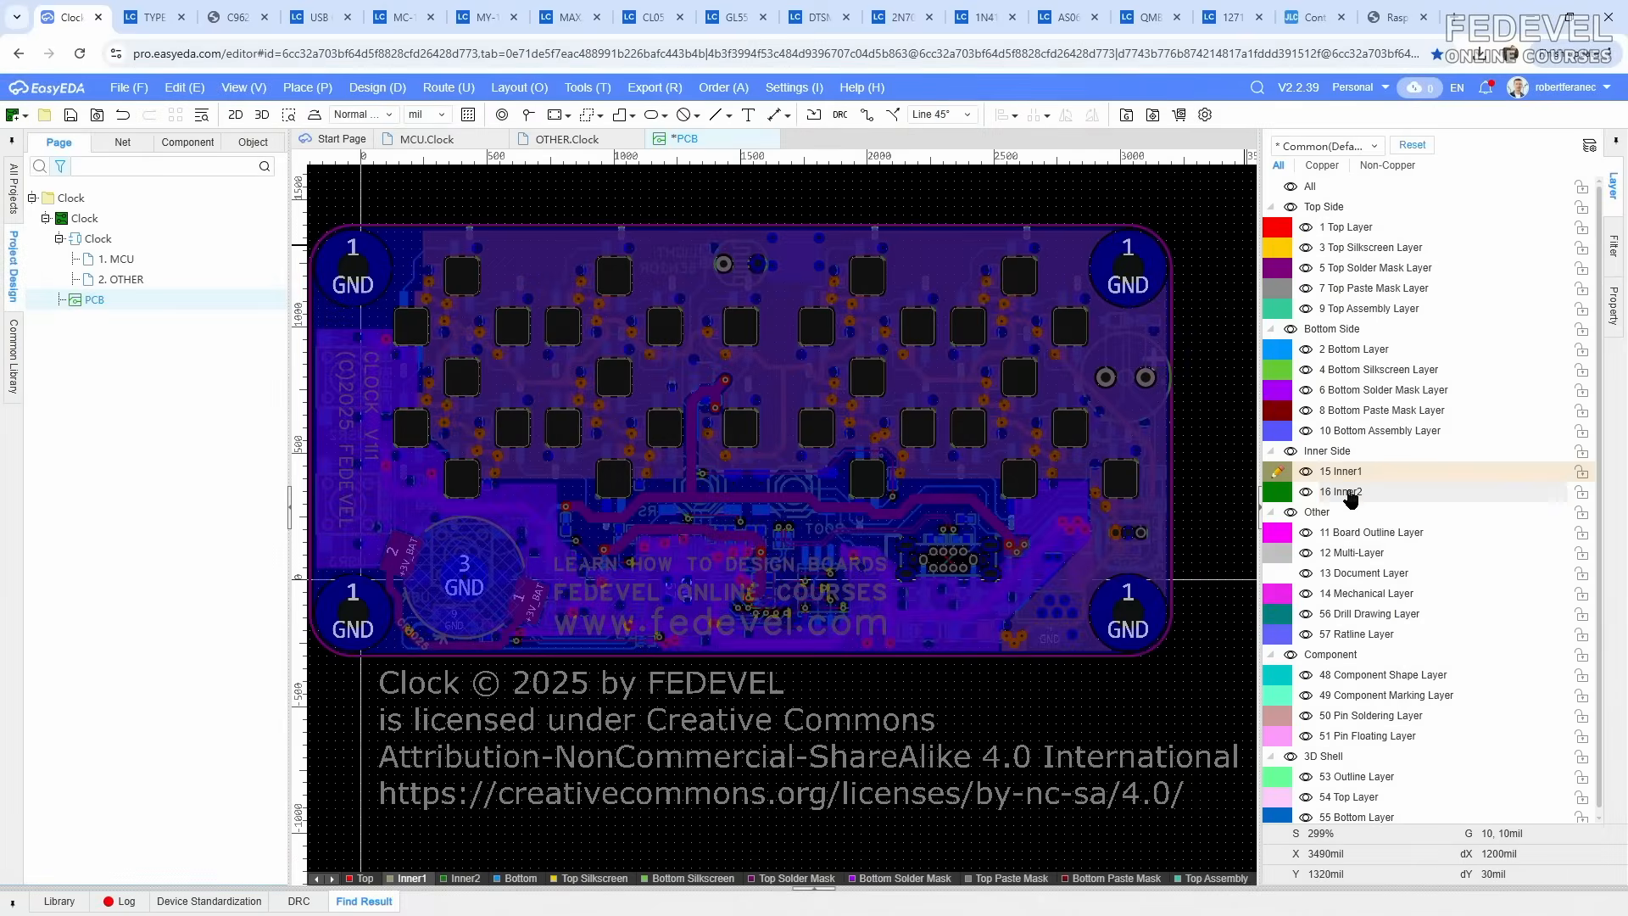
pyautogui.click(1348, 492)
pyautogui.click(942, 259)
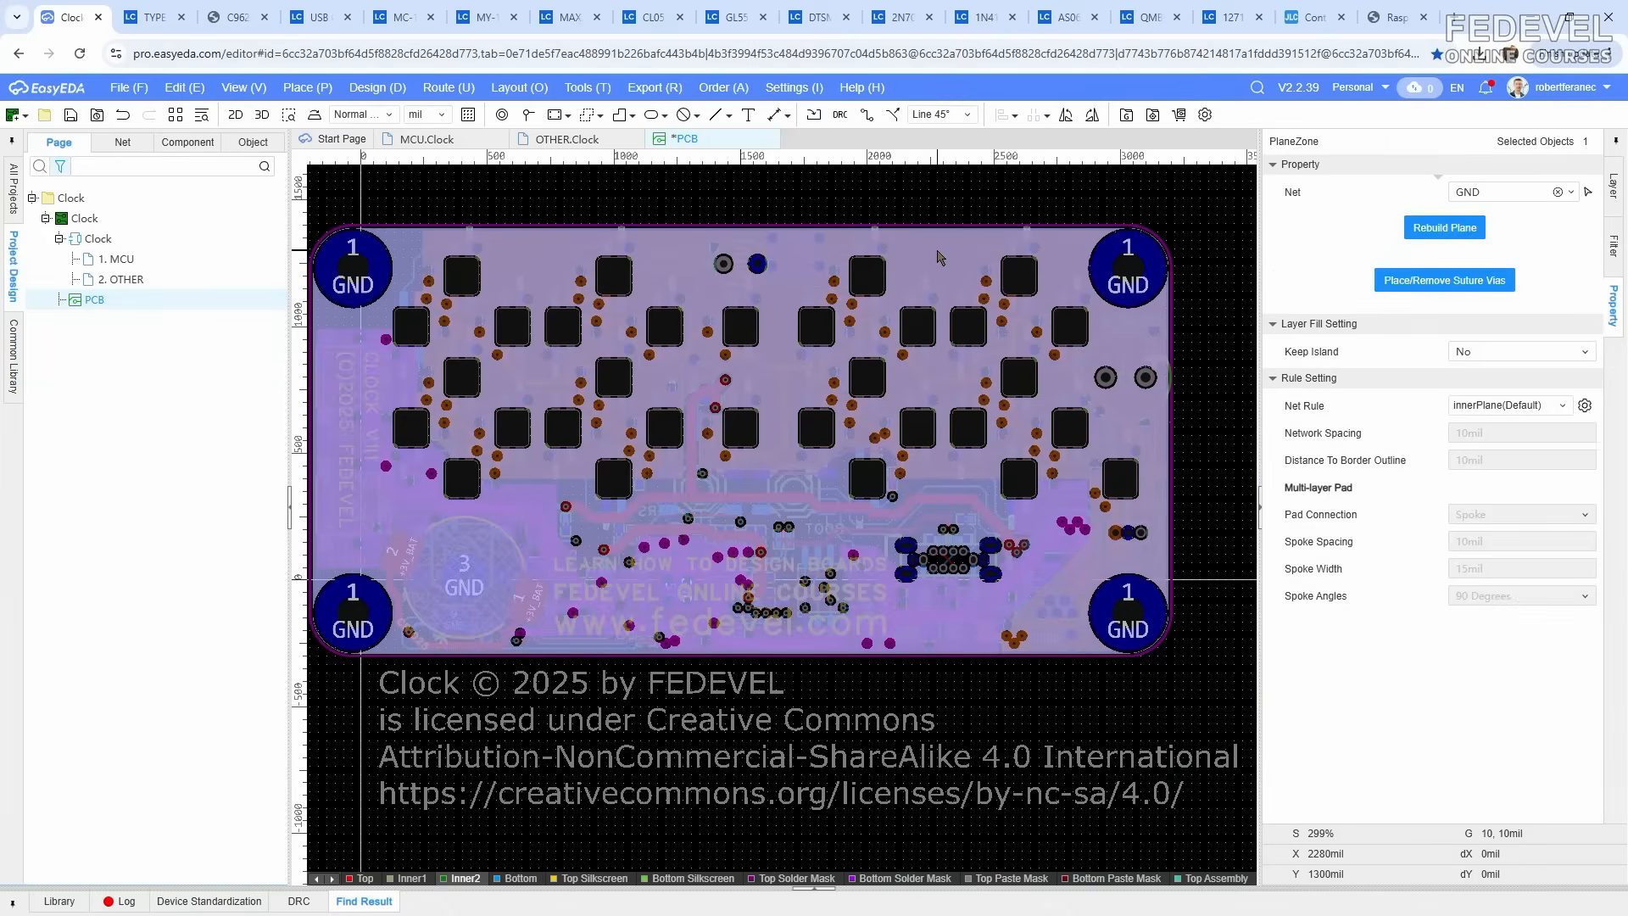
pyautogui.click(1431, 237)
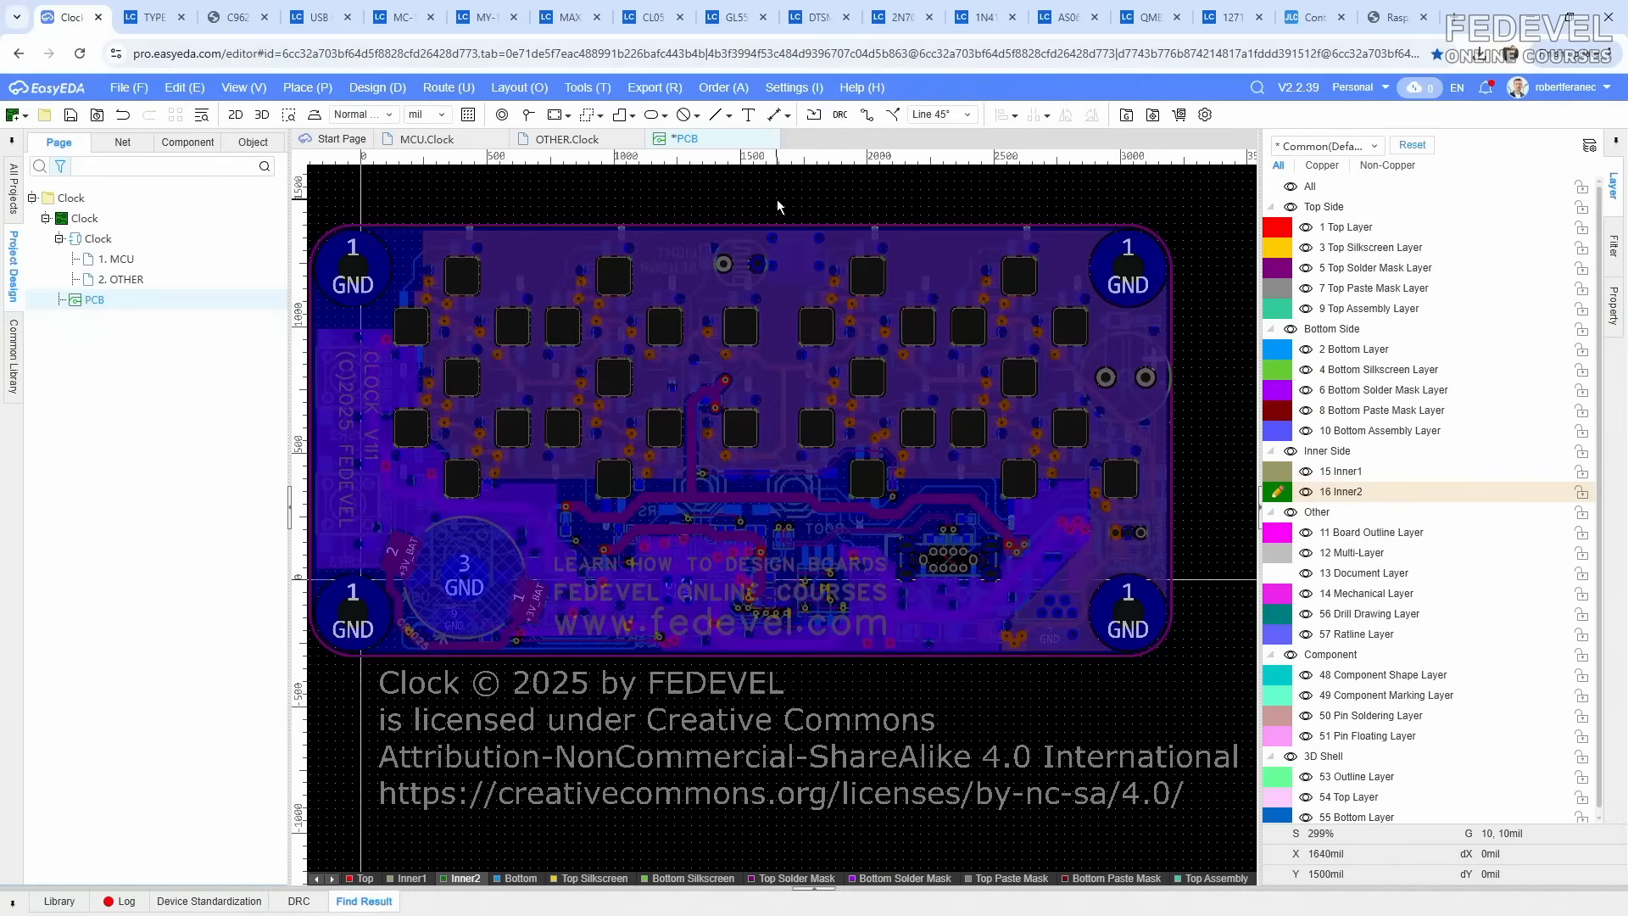
# Step: Return to the Top Layer, rebuild all copper pours with the Copper Manager and save the PCB
pyautogui.click(1277, 230)
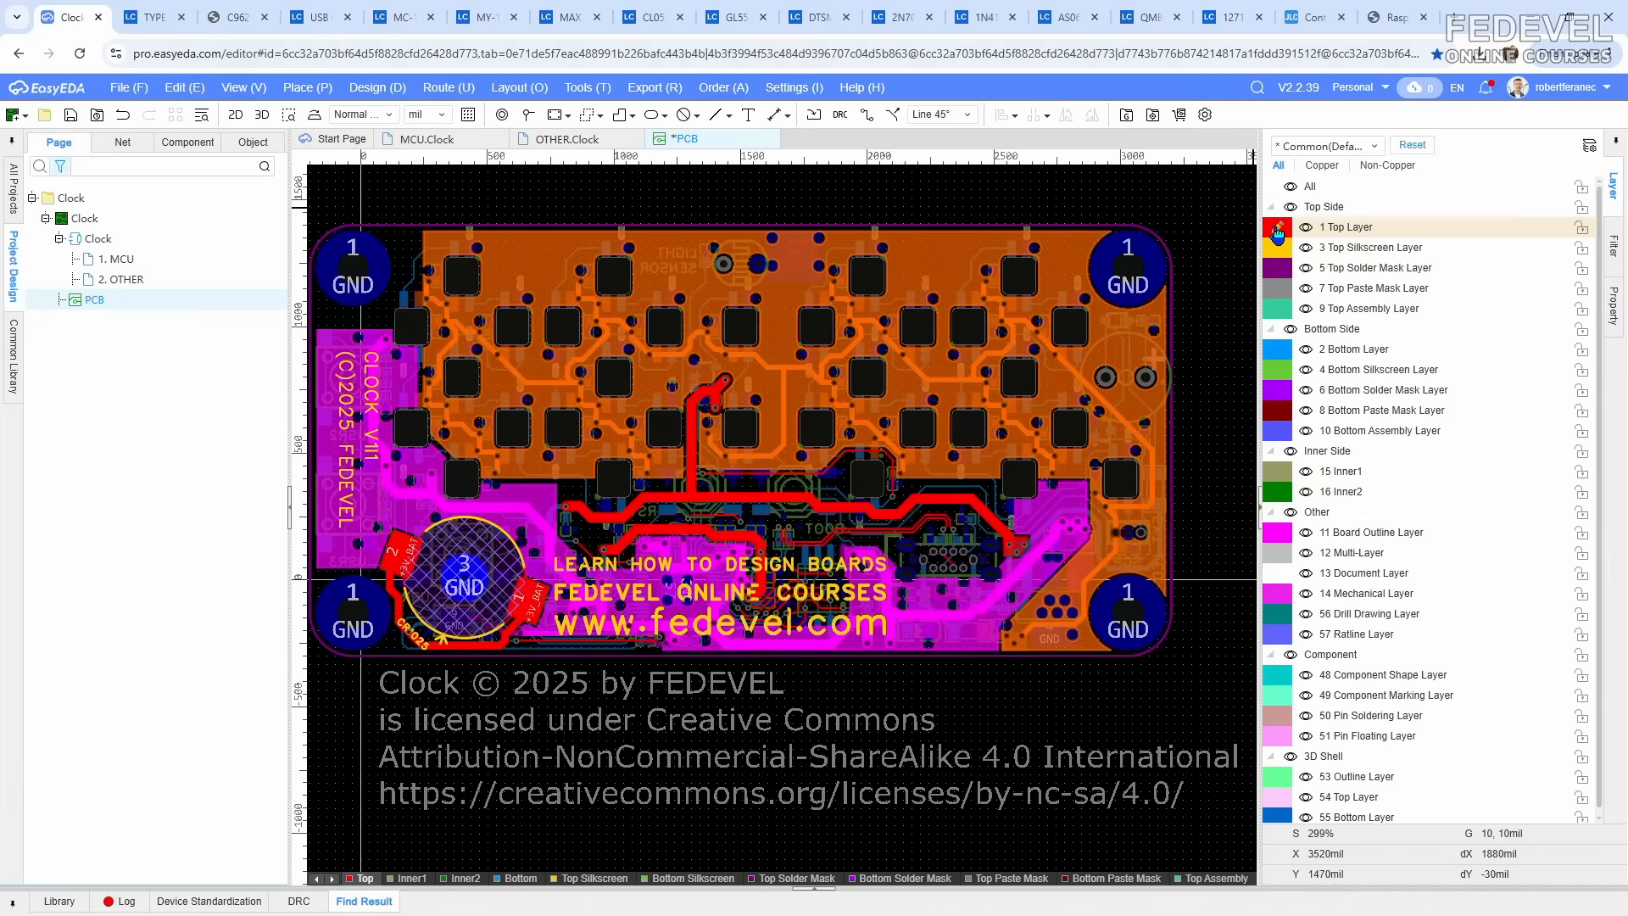
pyautogui.click(585, 87)
pyautogui.click(653, 326)
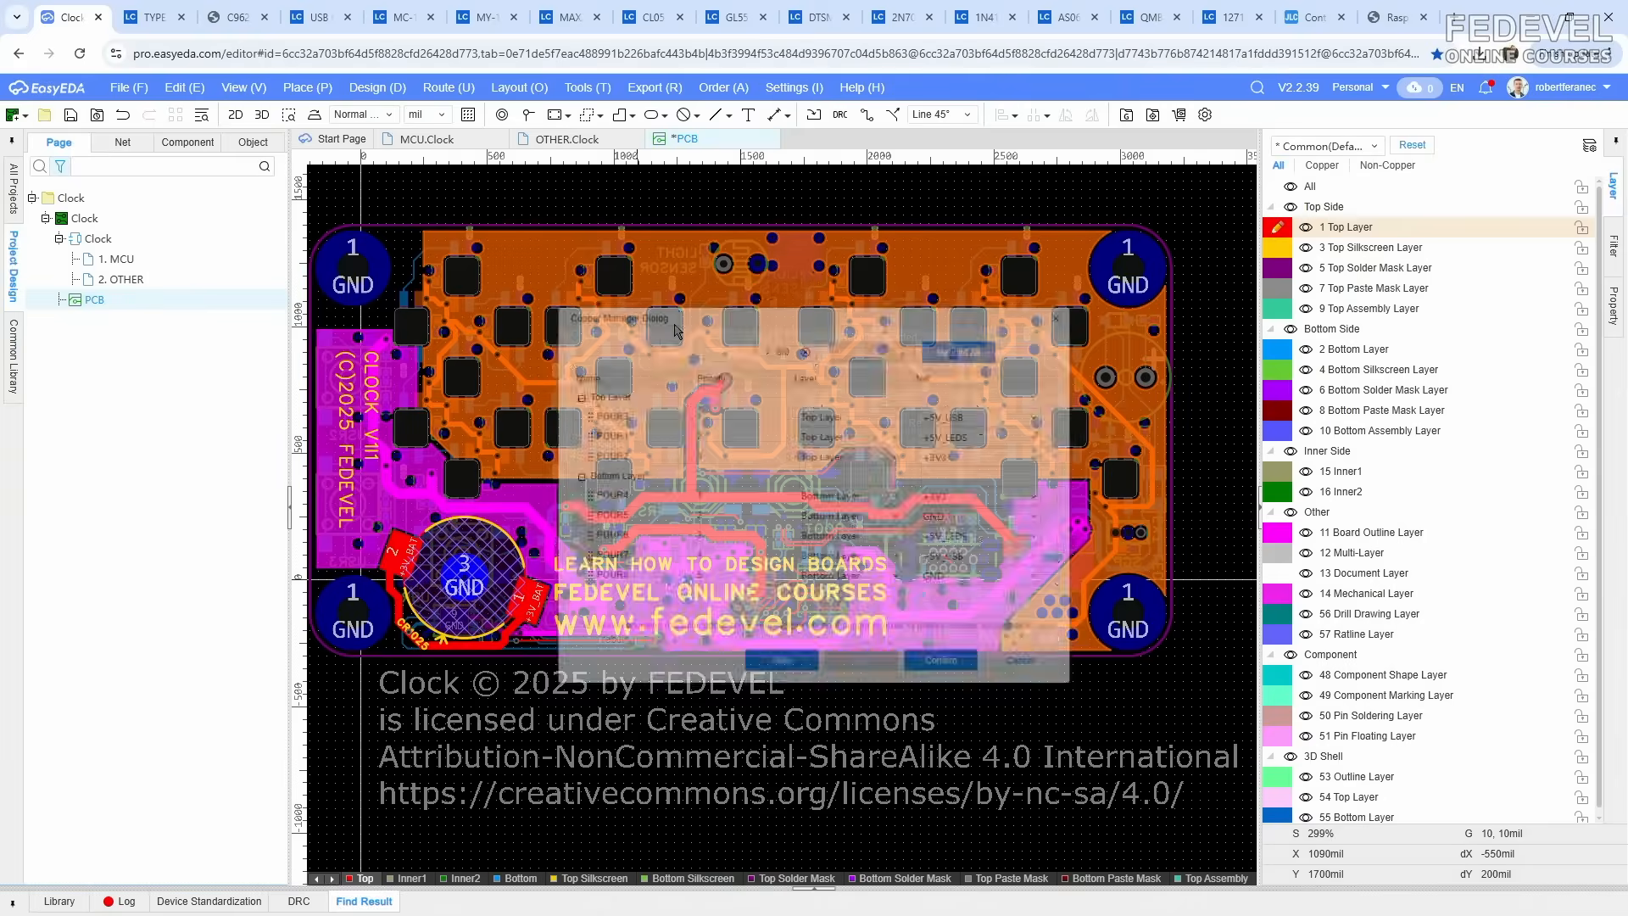
pyautogui.click(975, 337)
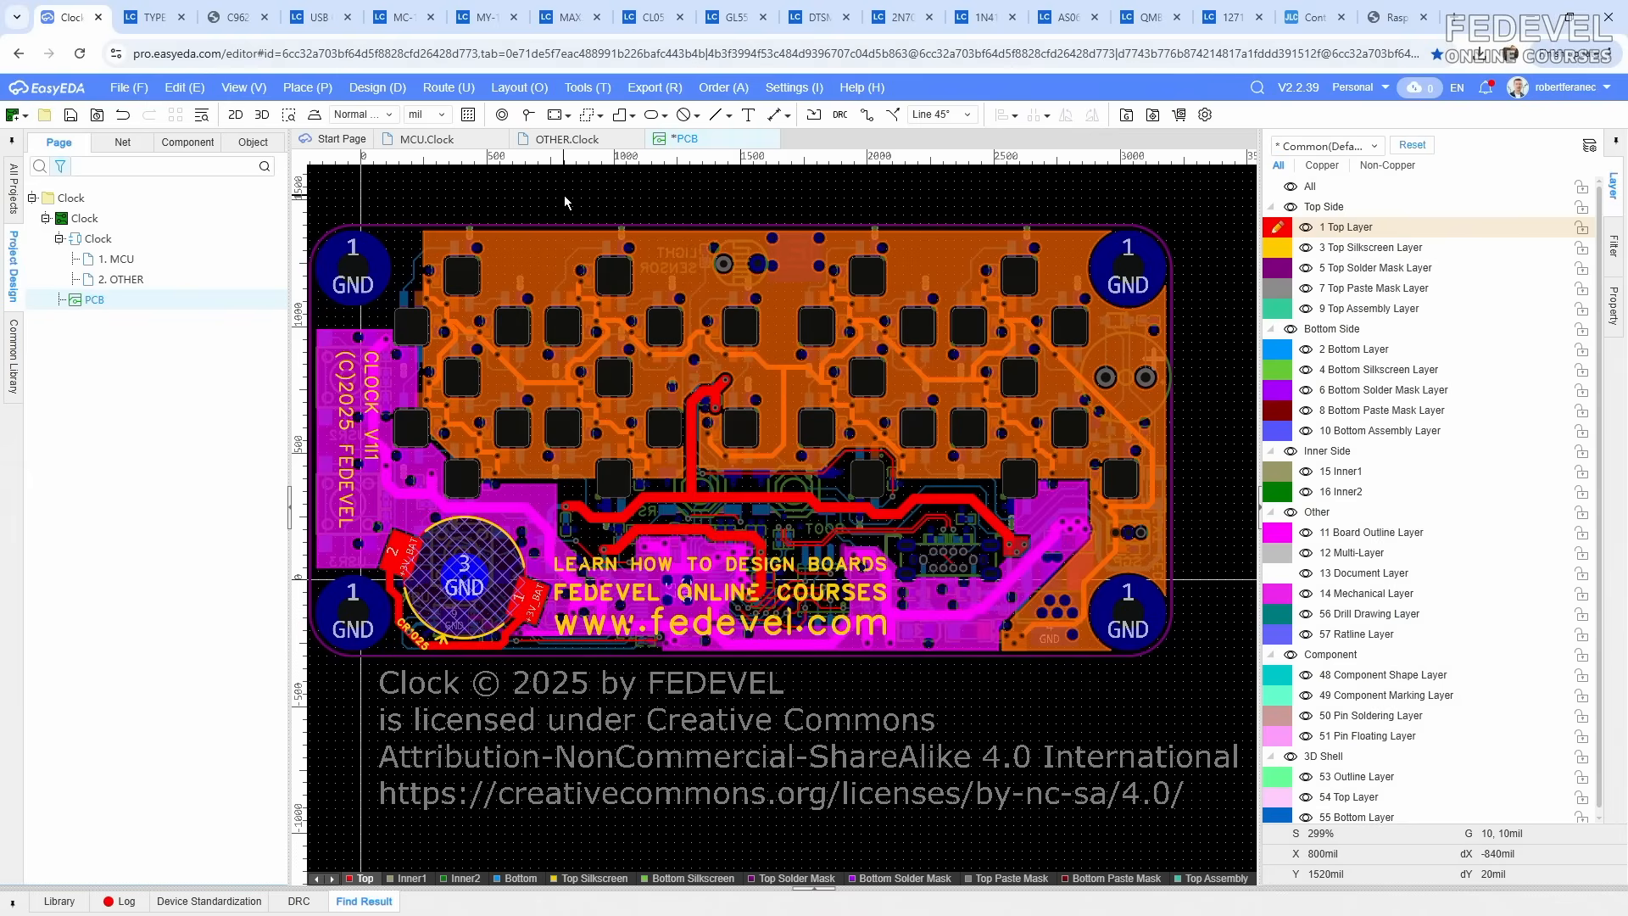
pyautogui.click(70, 115)
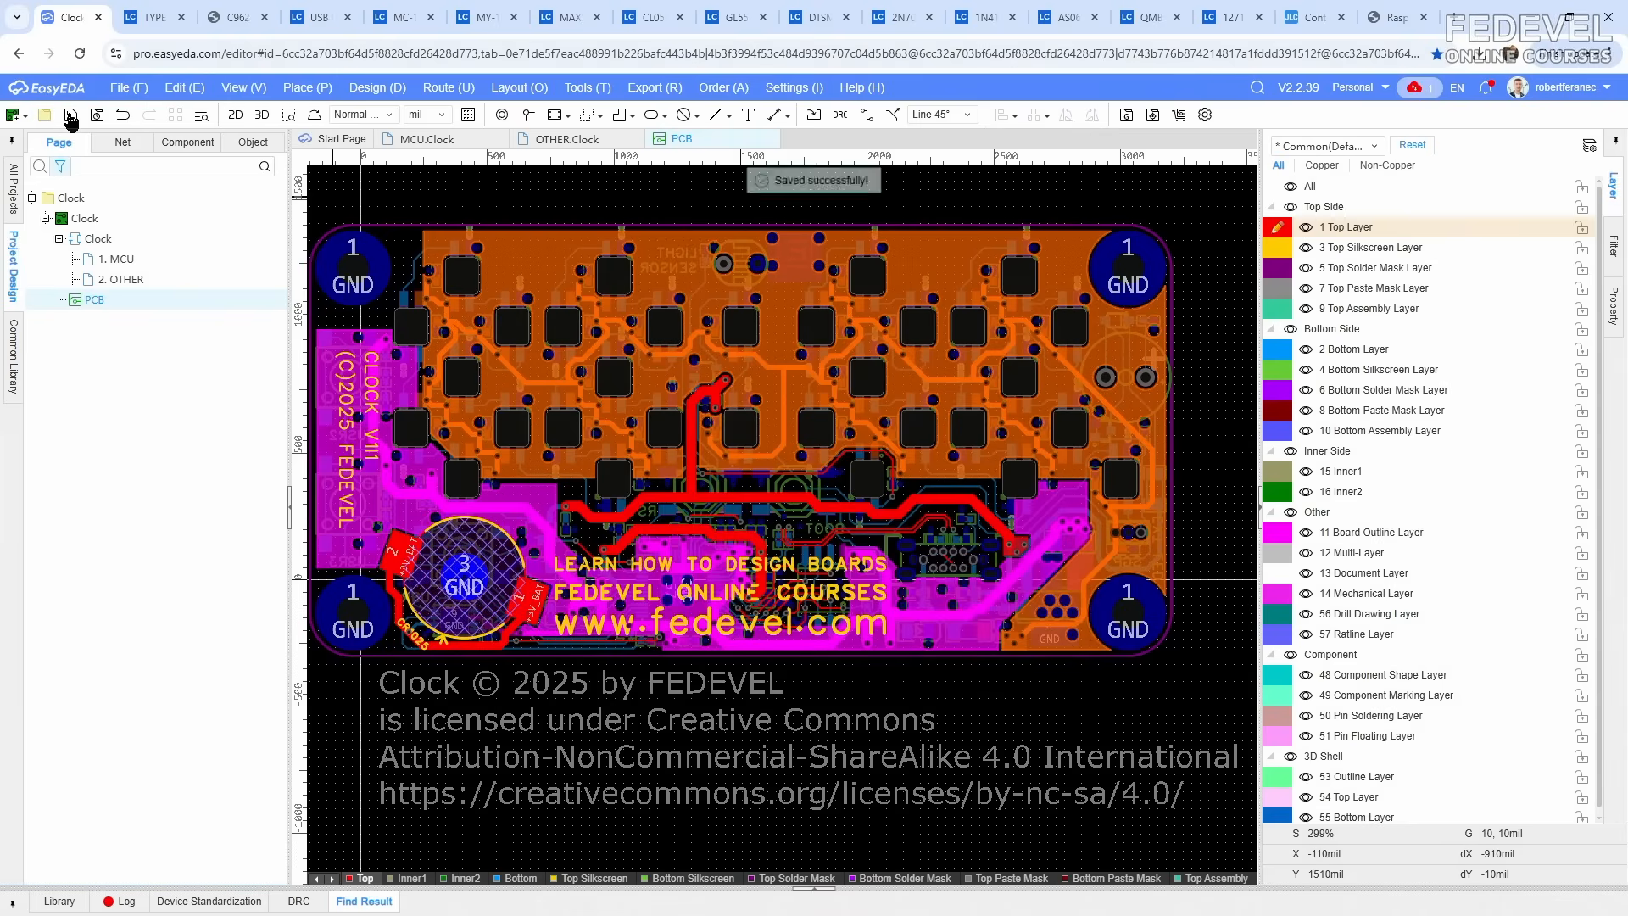
# Step: Inspect both sides of the board in the 3D view and close it
pyautogui.click(255, 118)
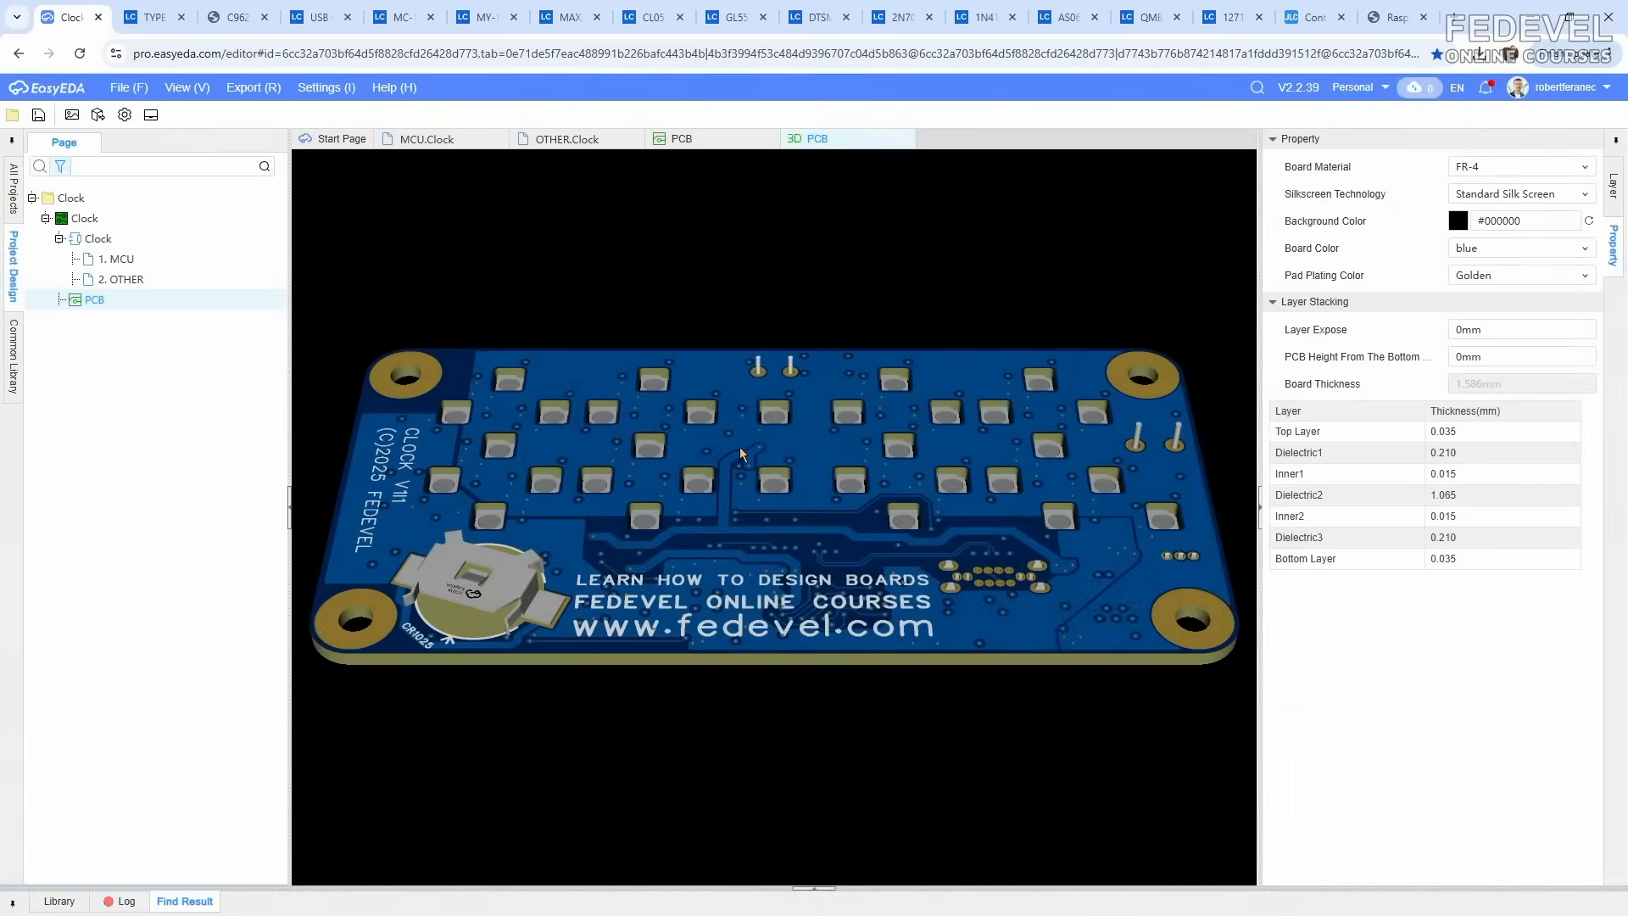
pyautogui.moveTo(740, 447); pyautogui.dragTo(745, 500)
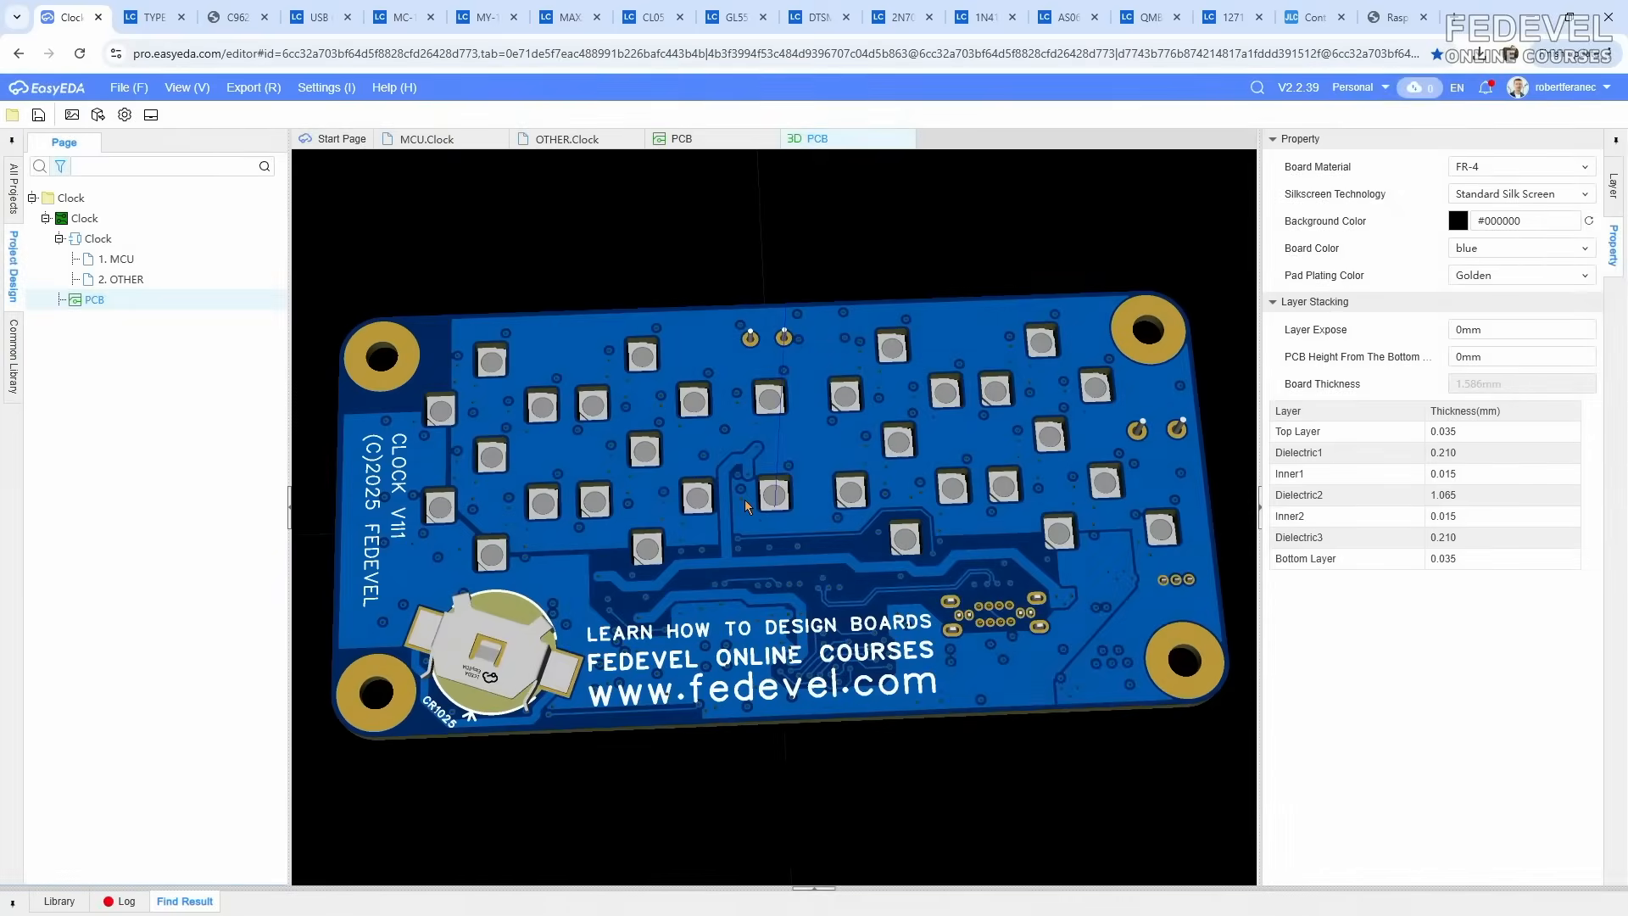
pyautogui.moveTo(456, 522); pyautogui.dragTo(437, 570)
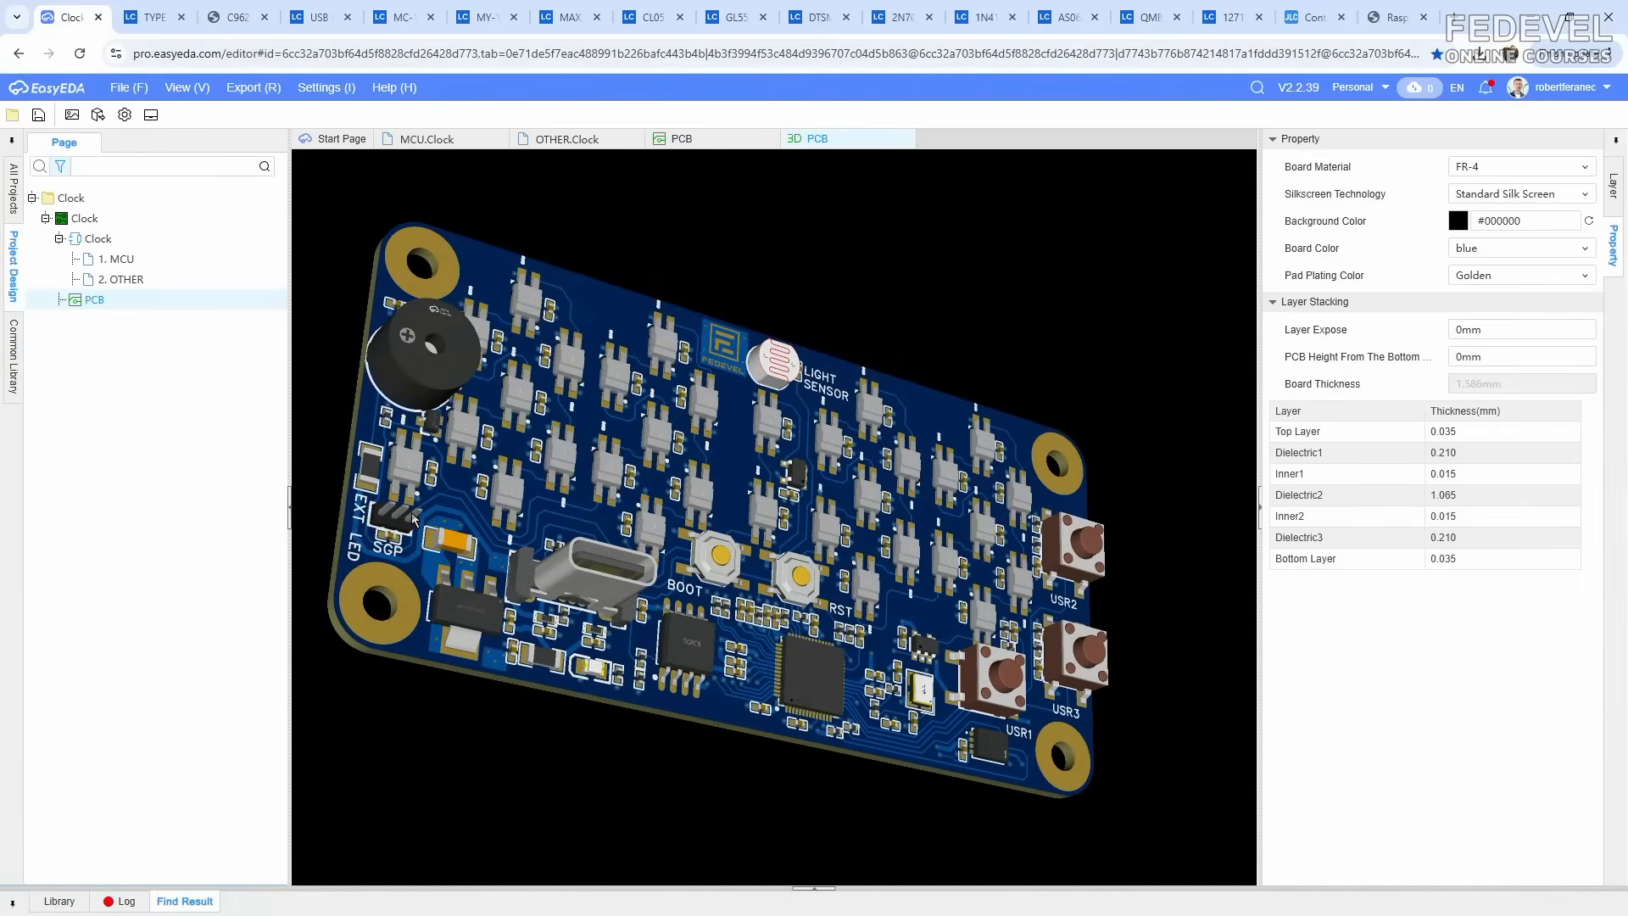
pyautogui.click(906, 139)
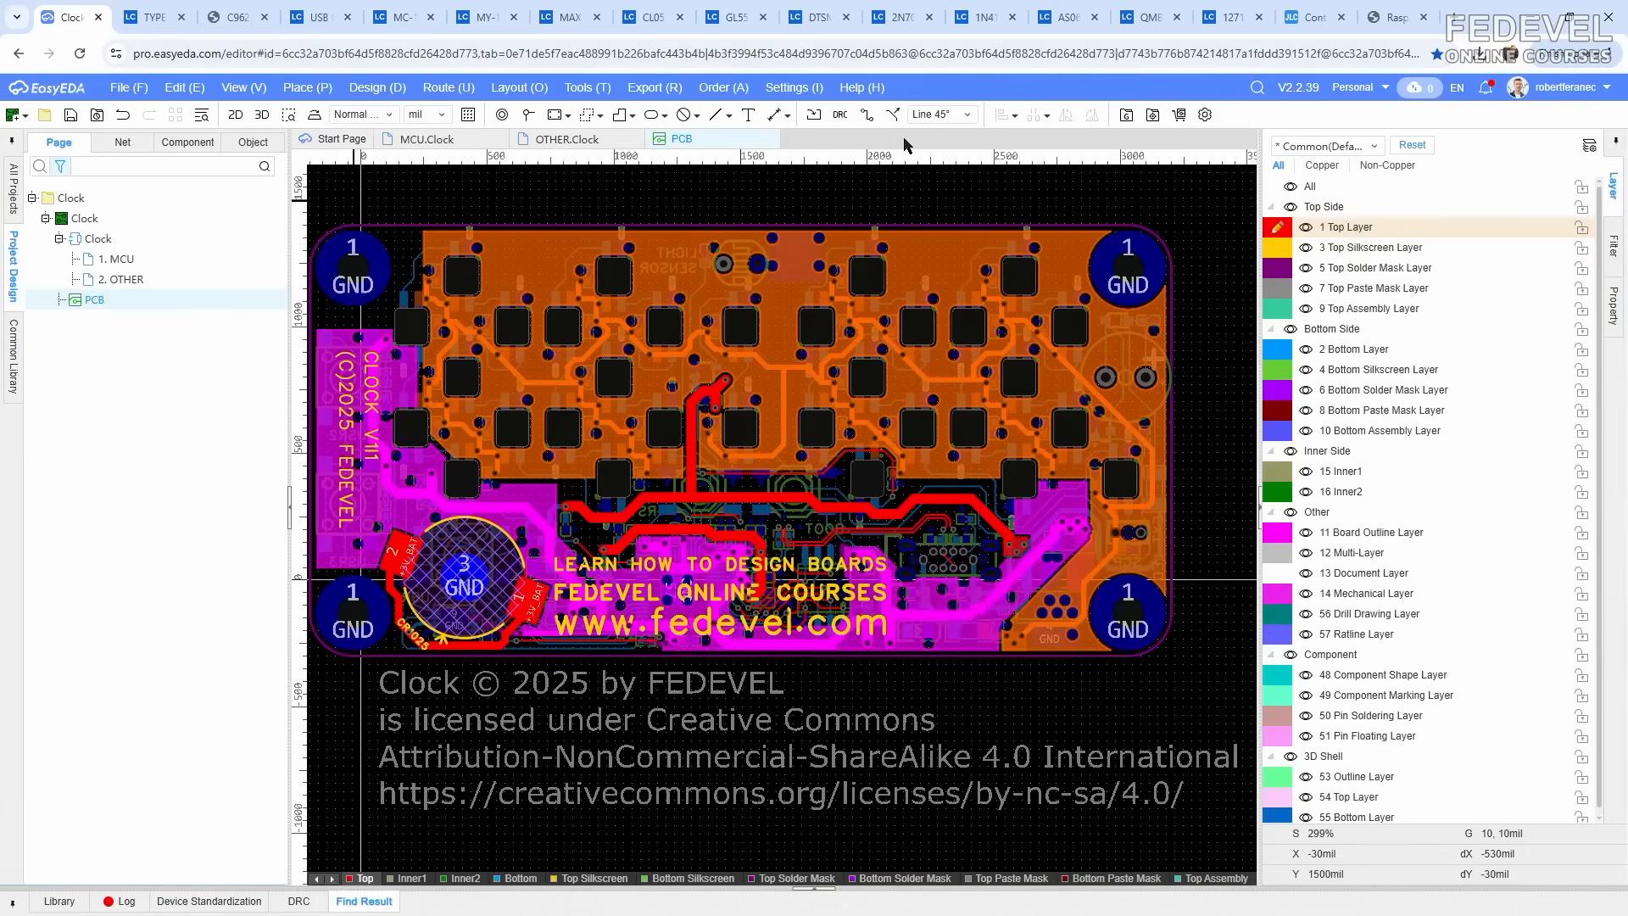
# Step: Restrict selection to components, remove the 3D model from the three-pin header J201 and check the board in 3D
pyautogui.click(1613, 250)
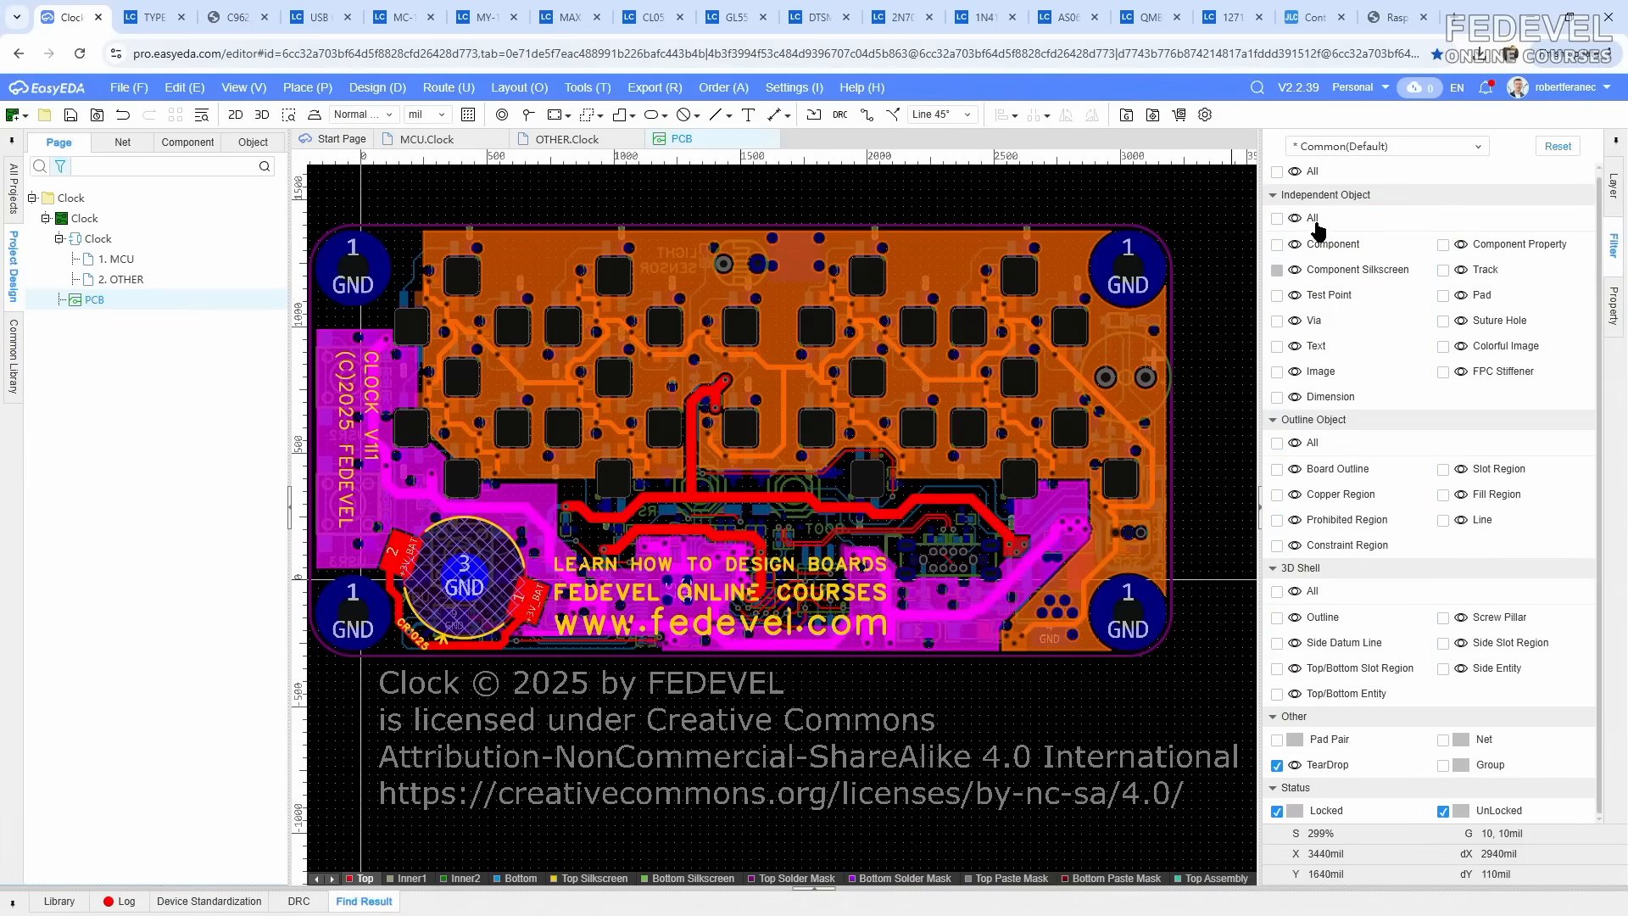
pyautogui.click(1137, 532)
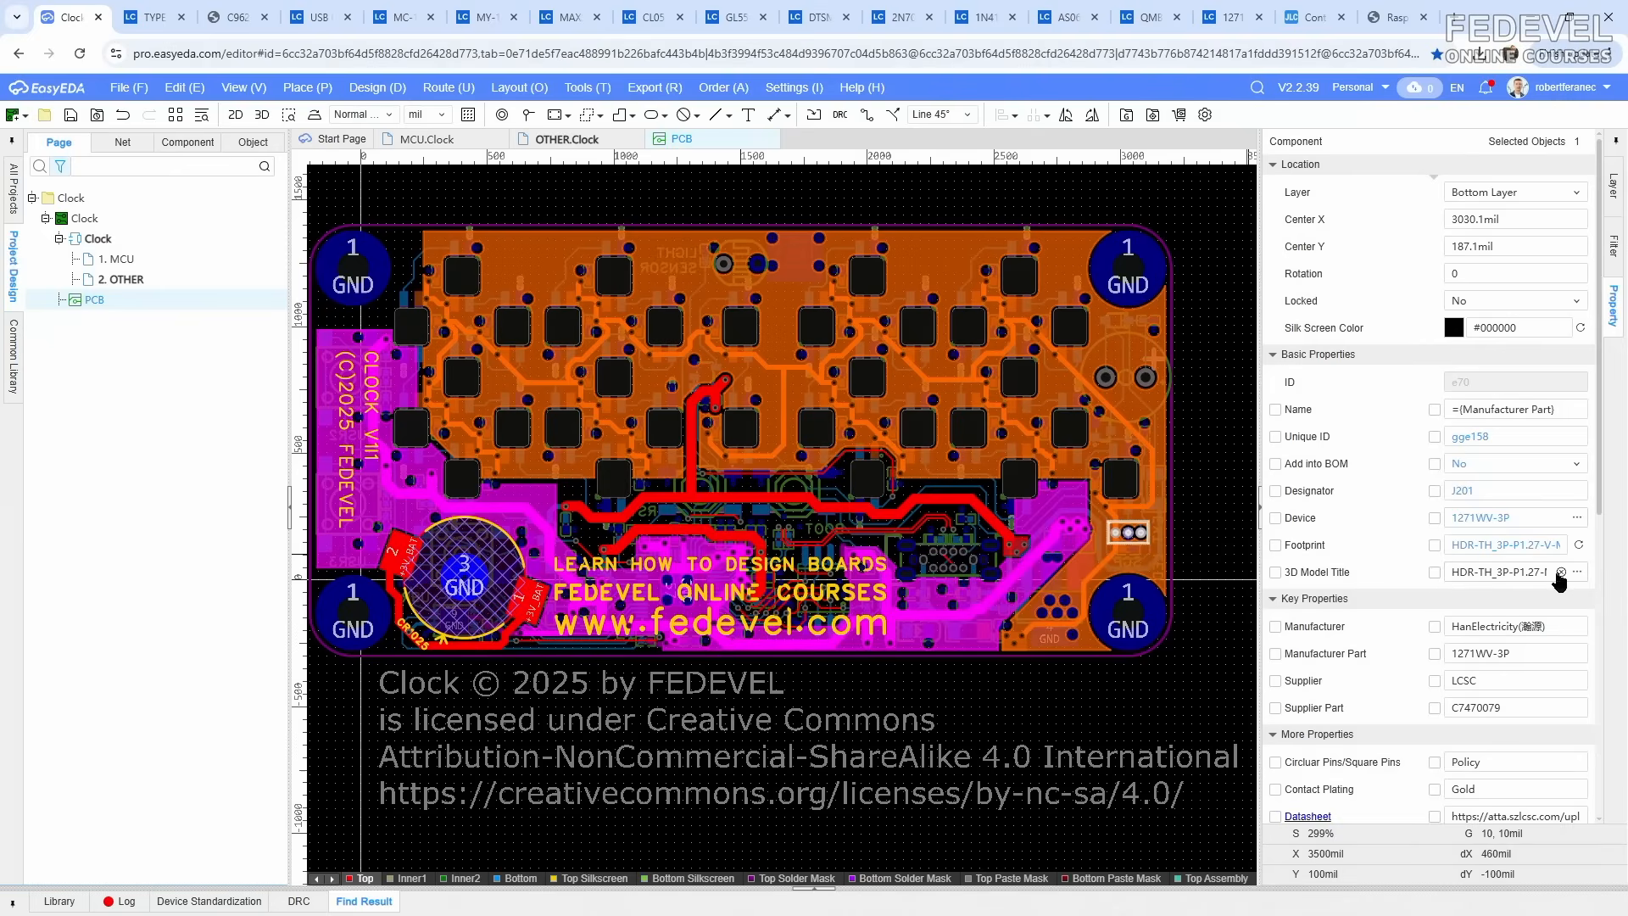
pyautogui.click(1561, 573)
pyautogui.click(264, 118)
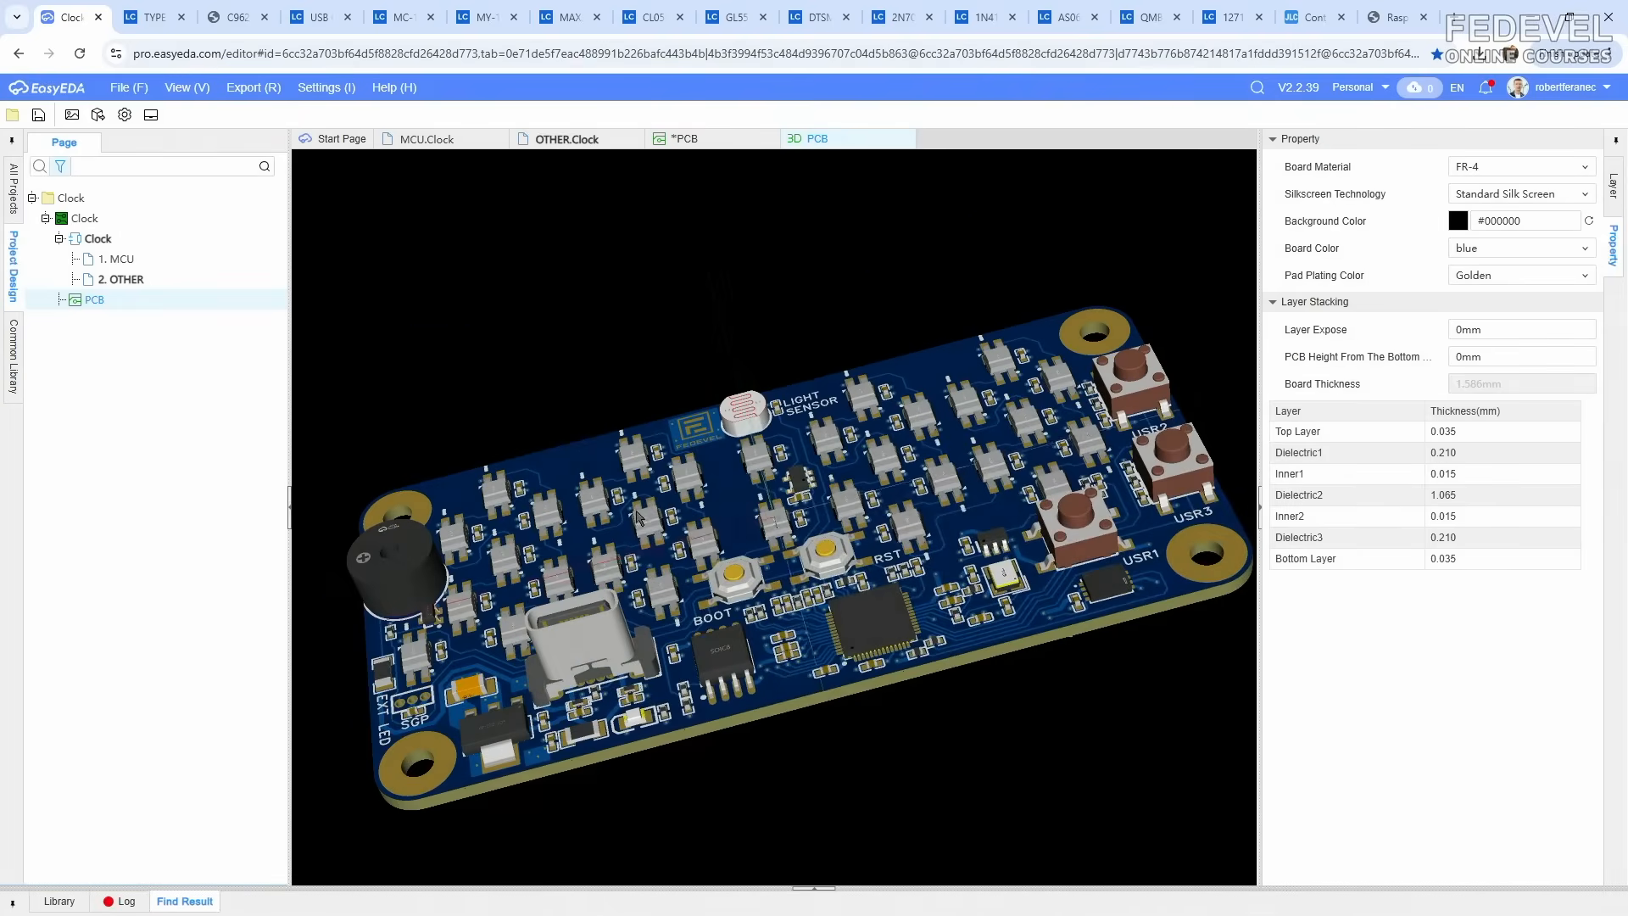
pyautogui.click(907, 140)
# Step: Make all object types selectable again, return to the layer list and save the PCB
pyautogui.click(1618, 262)
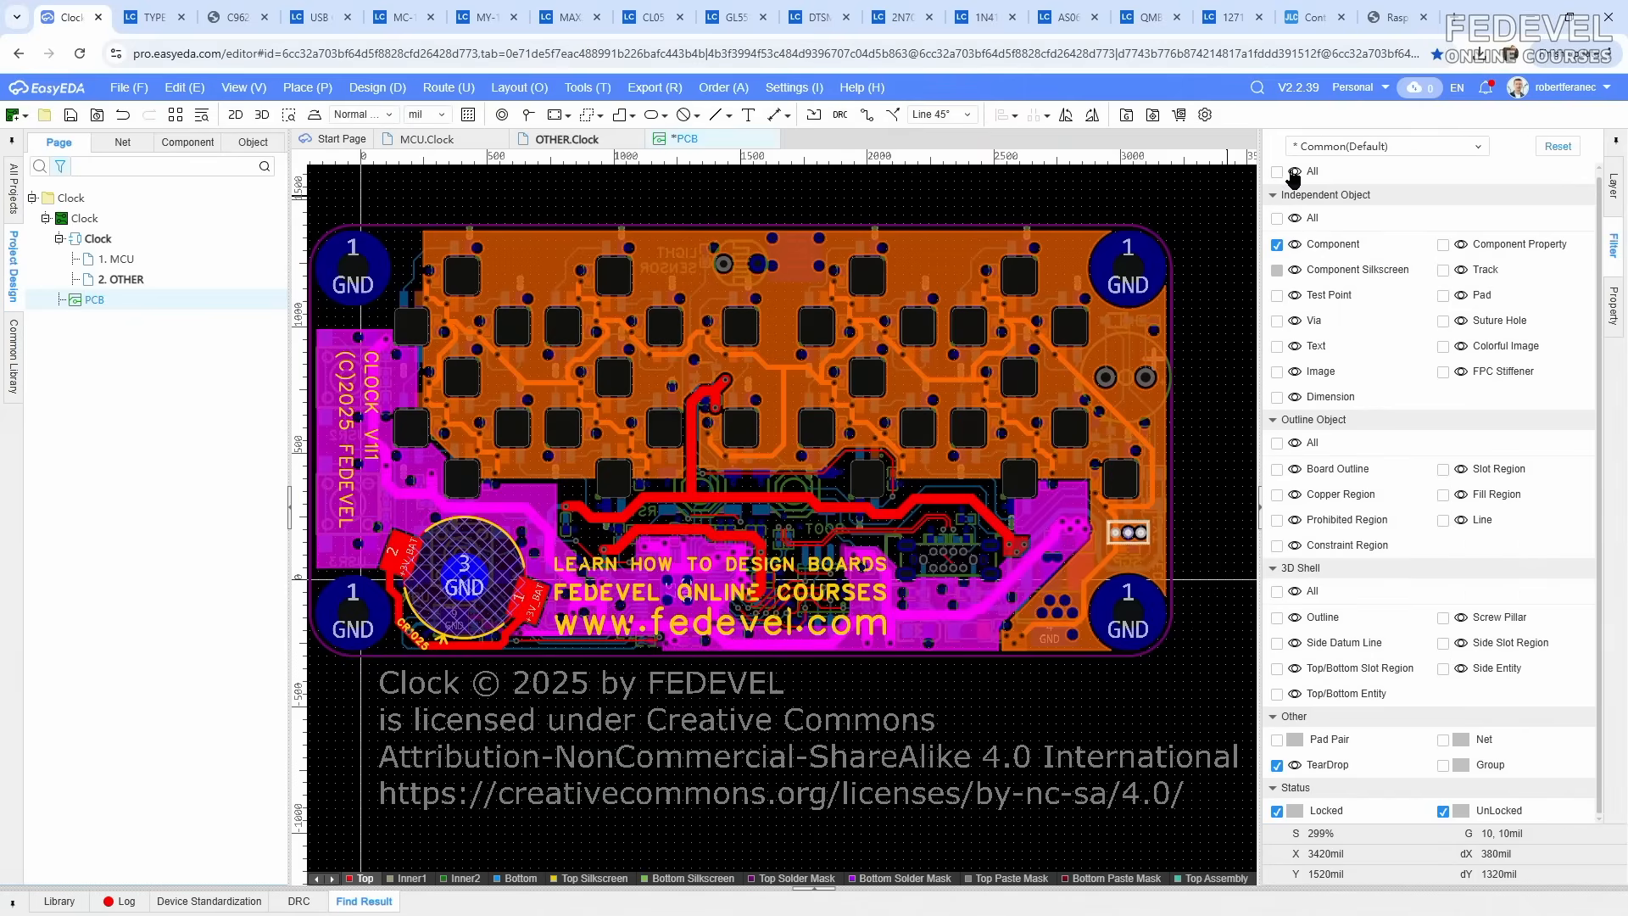
pyautogui.click(1284, 172)
pyautogui.click(1618, 186)
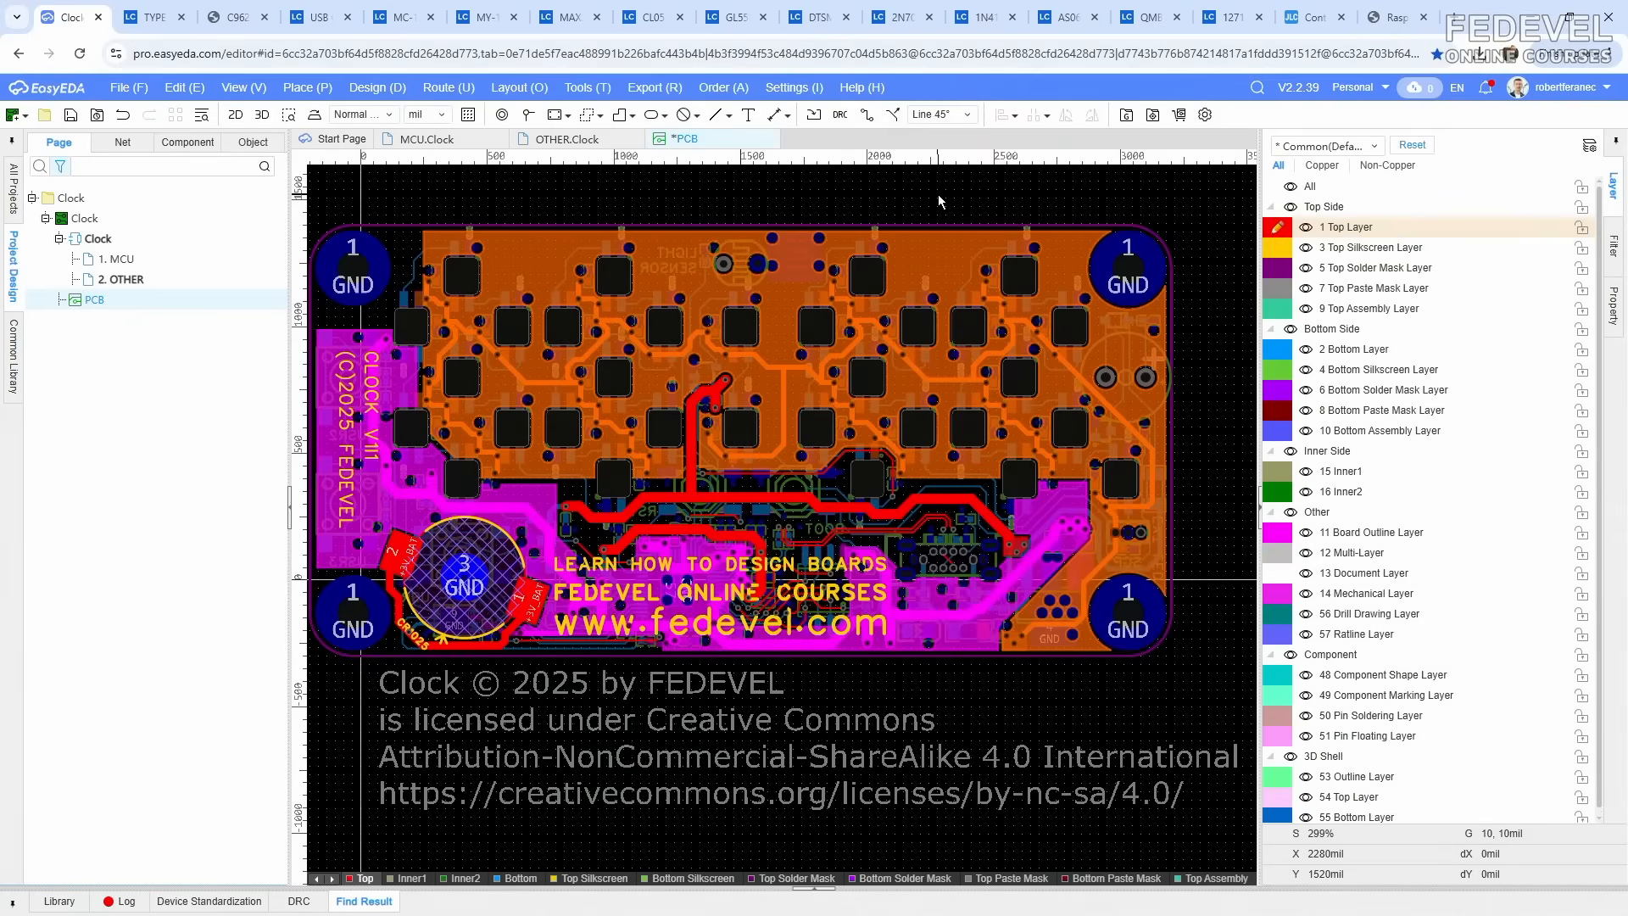
pyautogui.click(71, 116)
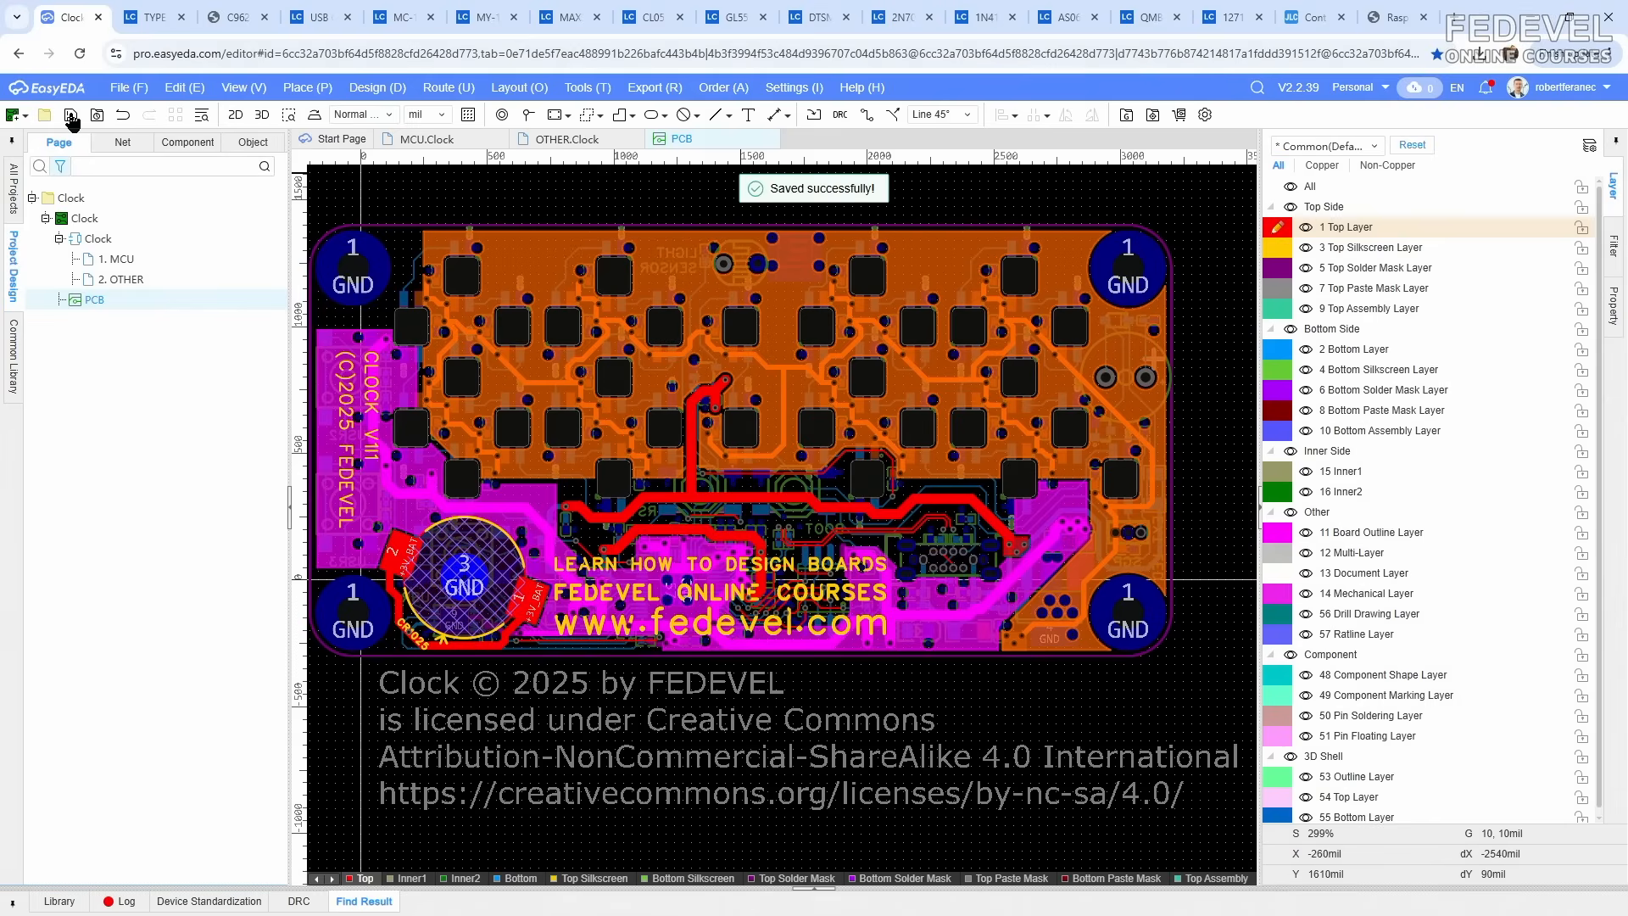
# Step: Fit the MCU schematic page in view, switch to the OTHER page and clear the schematic's previous DRC results
pyautogui.click(428, 140)
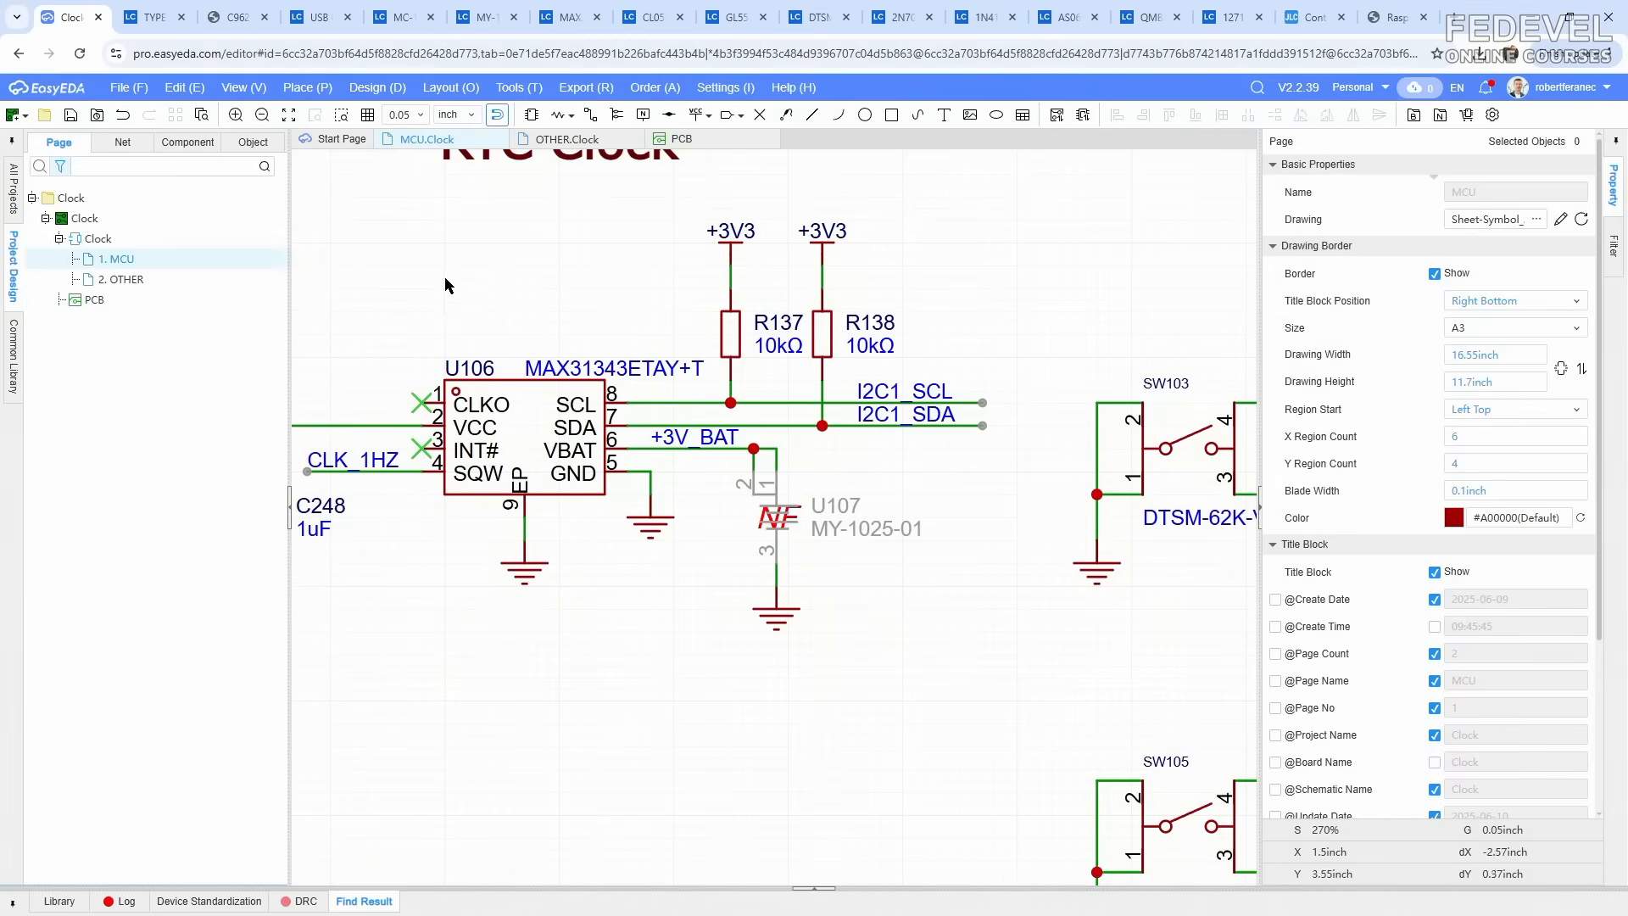
pyautogui.press('k')
pyautogui.click(566, 140)
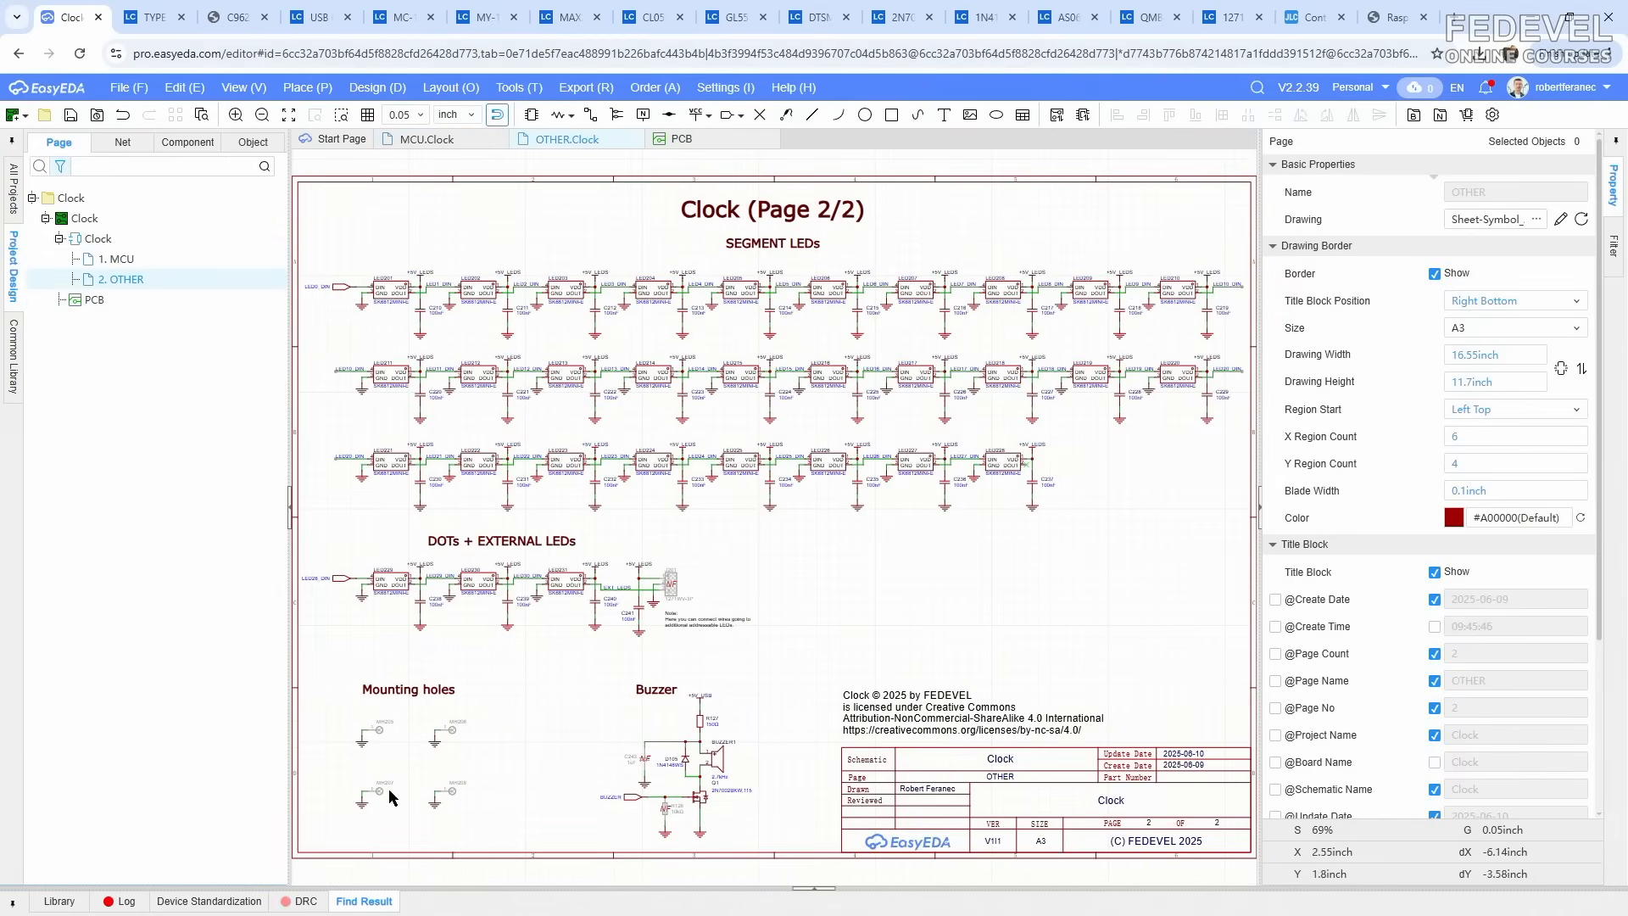
pyautogui.click(306, 901)
pyautogui.click(126, 553)
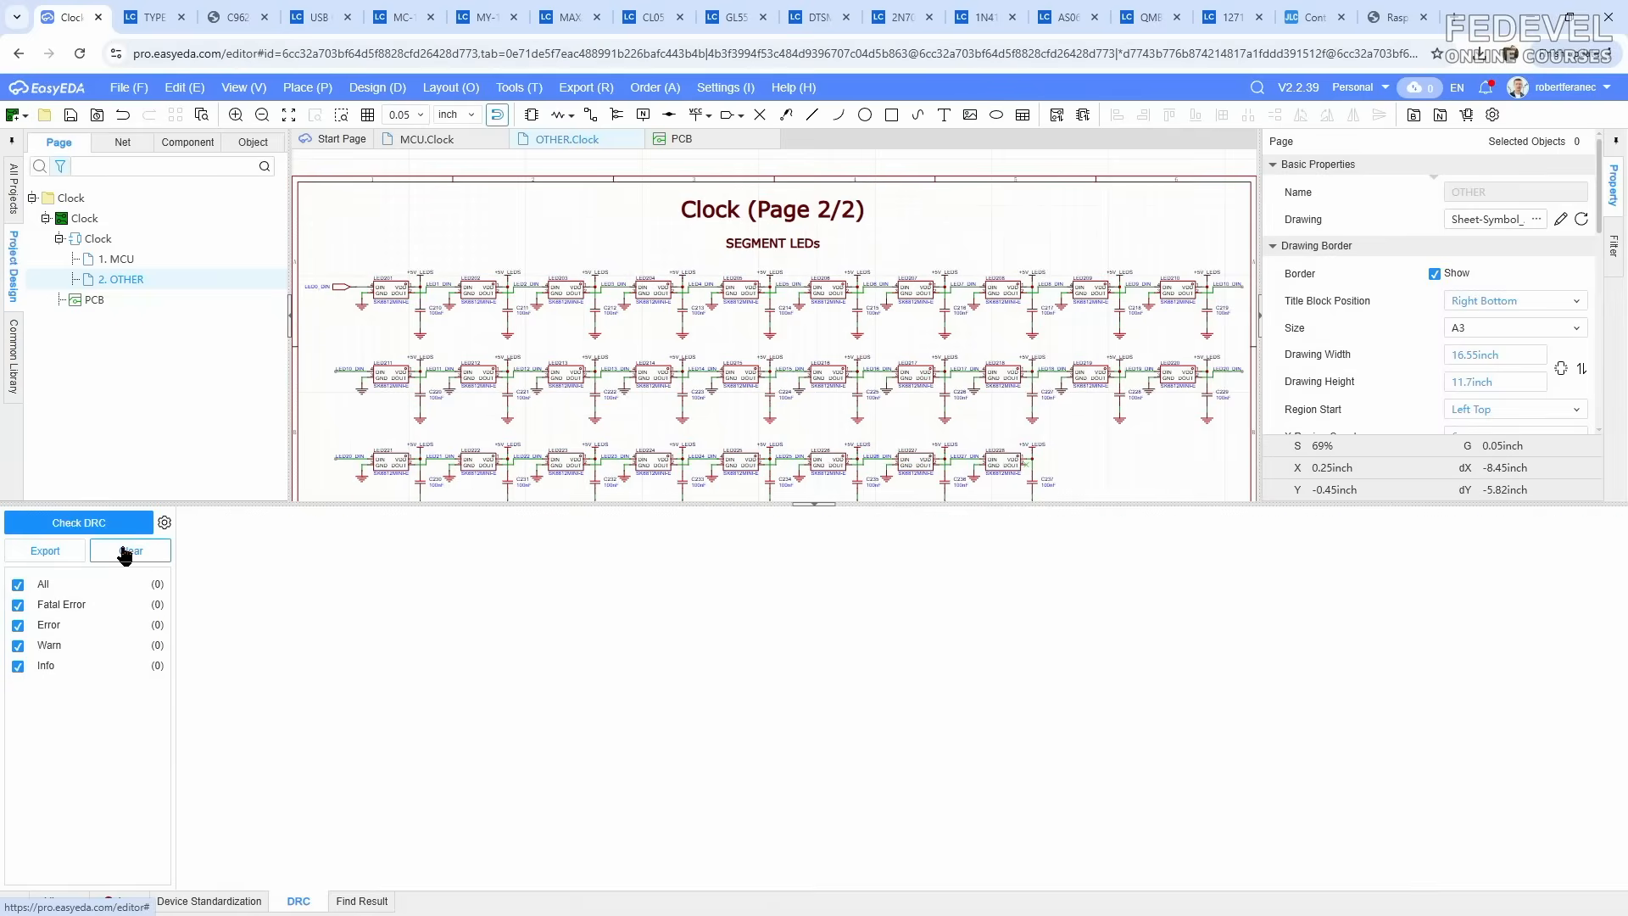
# Step: Run the DRC on the schematic, review its summary line and collapse the results
pyautogui.click(76, 524)
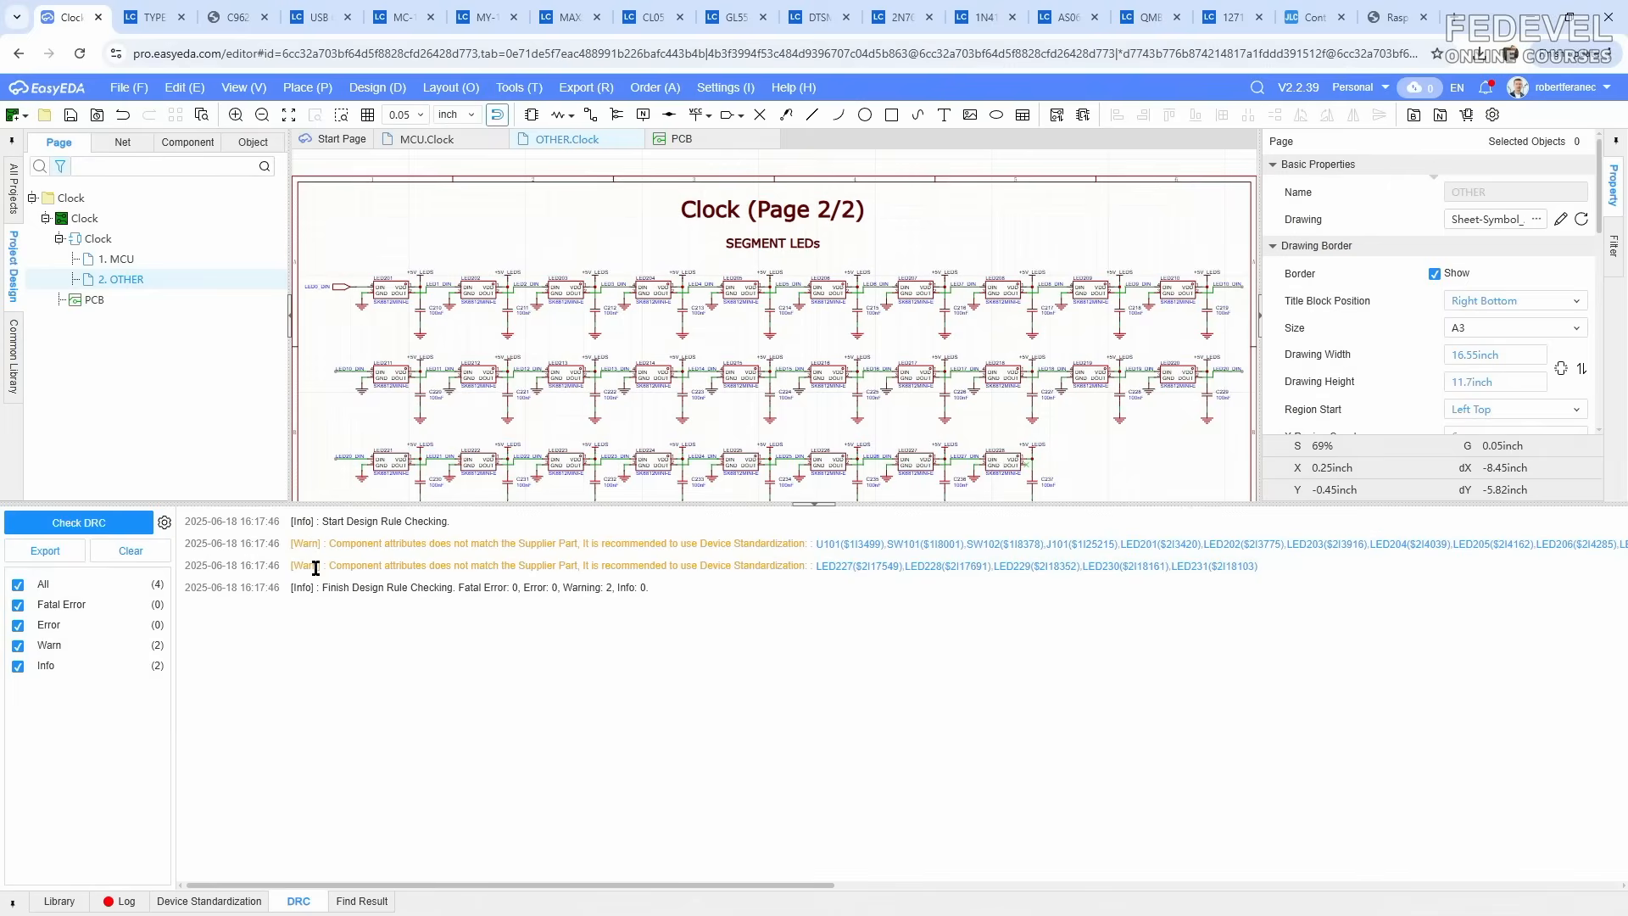
pyautogui.moveTo(502, 589); pyautogui.dragTo(678, 591)
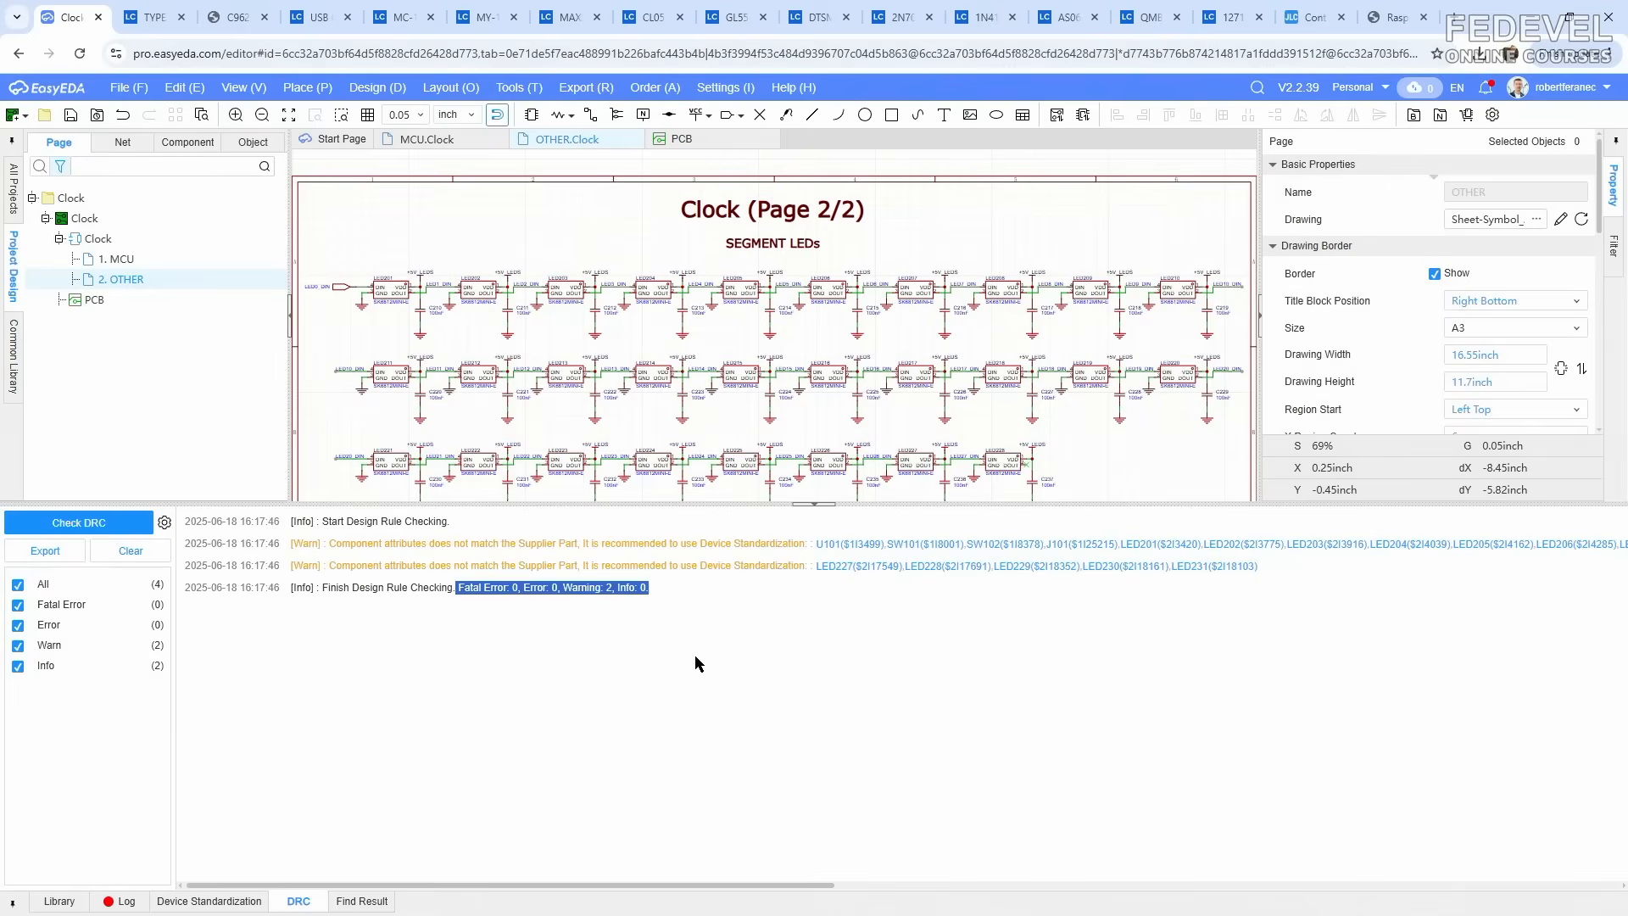
pyautogui.click(695, 658)
pyautogui.click(813, 505)
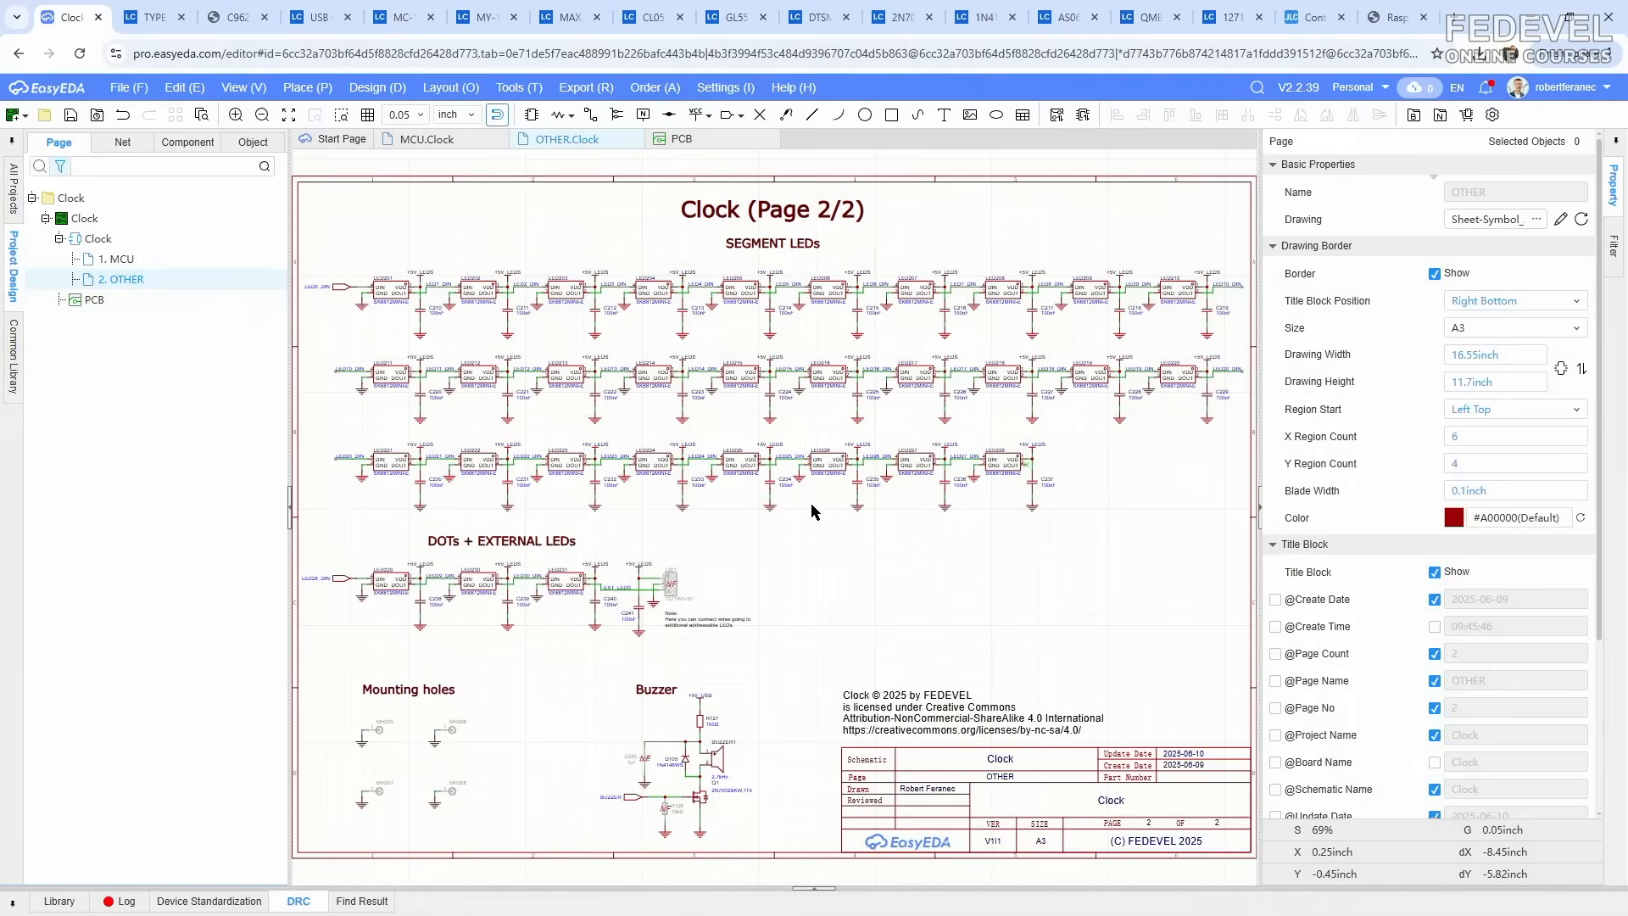
# Step: Switch to the PCB, run its DRC and collapse the results
pyautogui.click(702, 142)
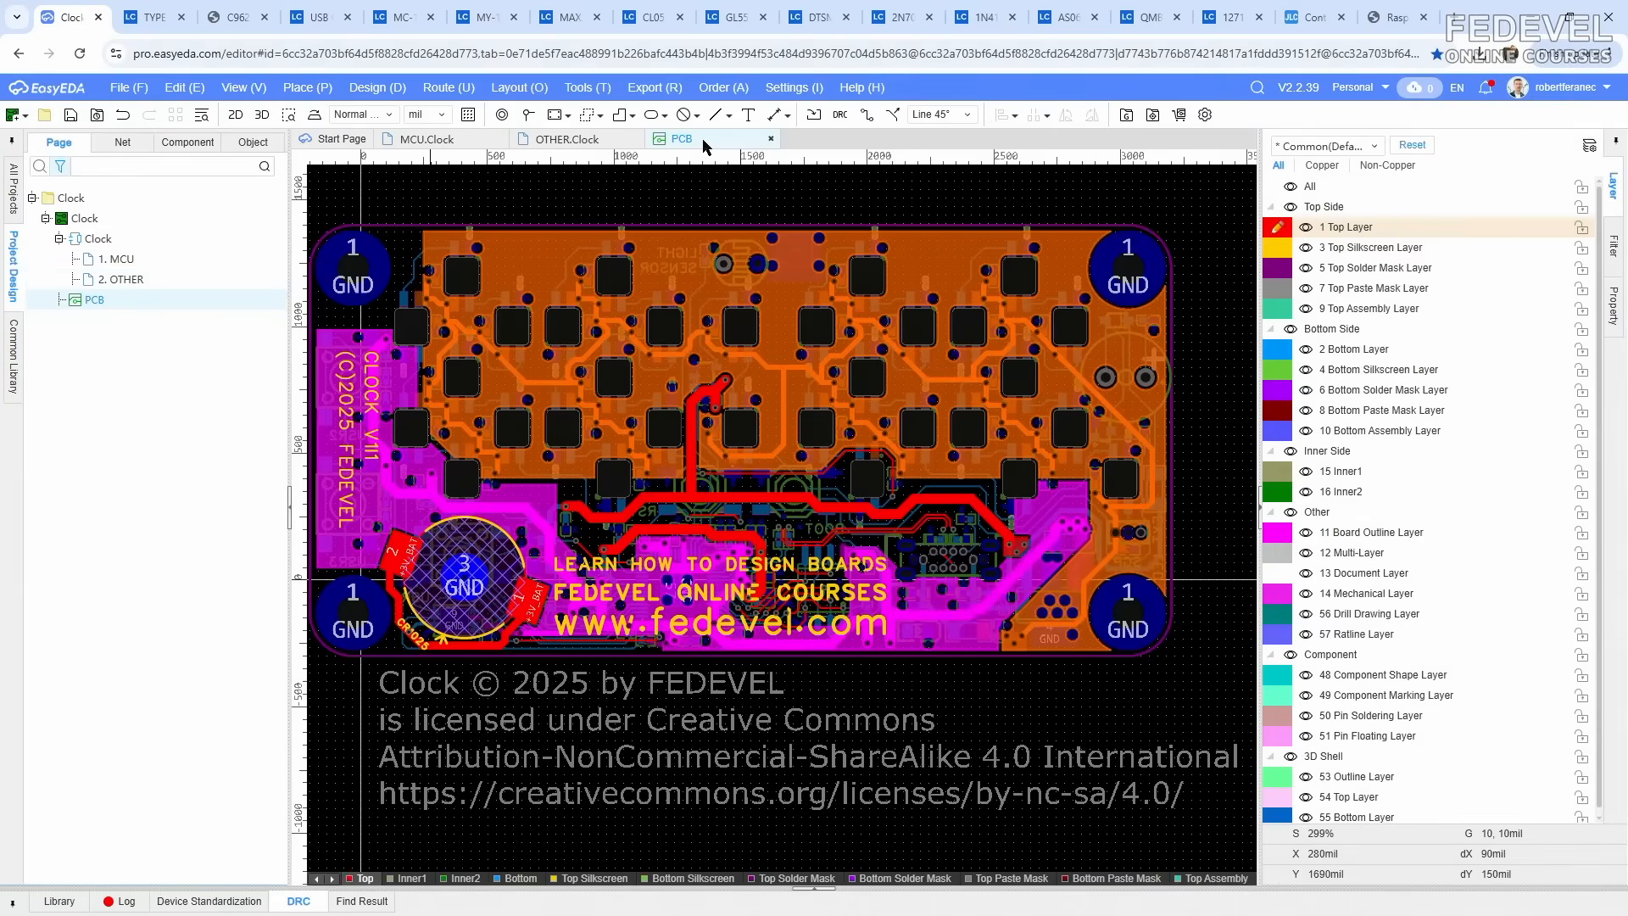
pyautogui.click(298, 901)
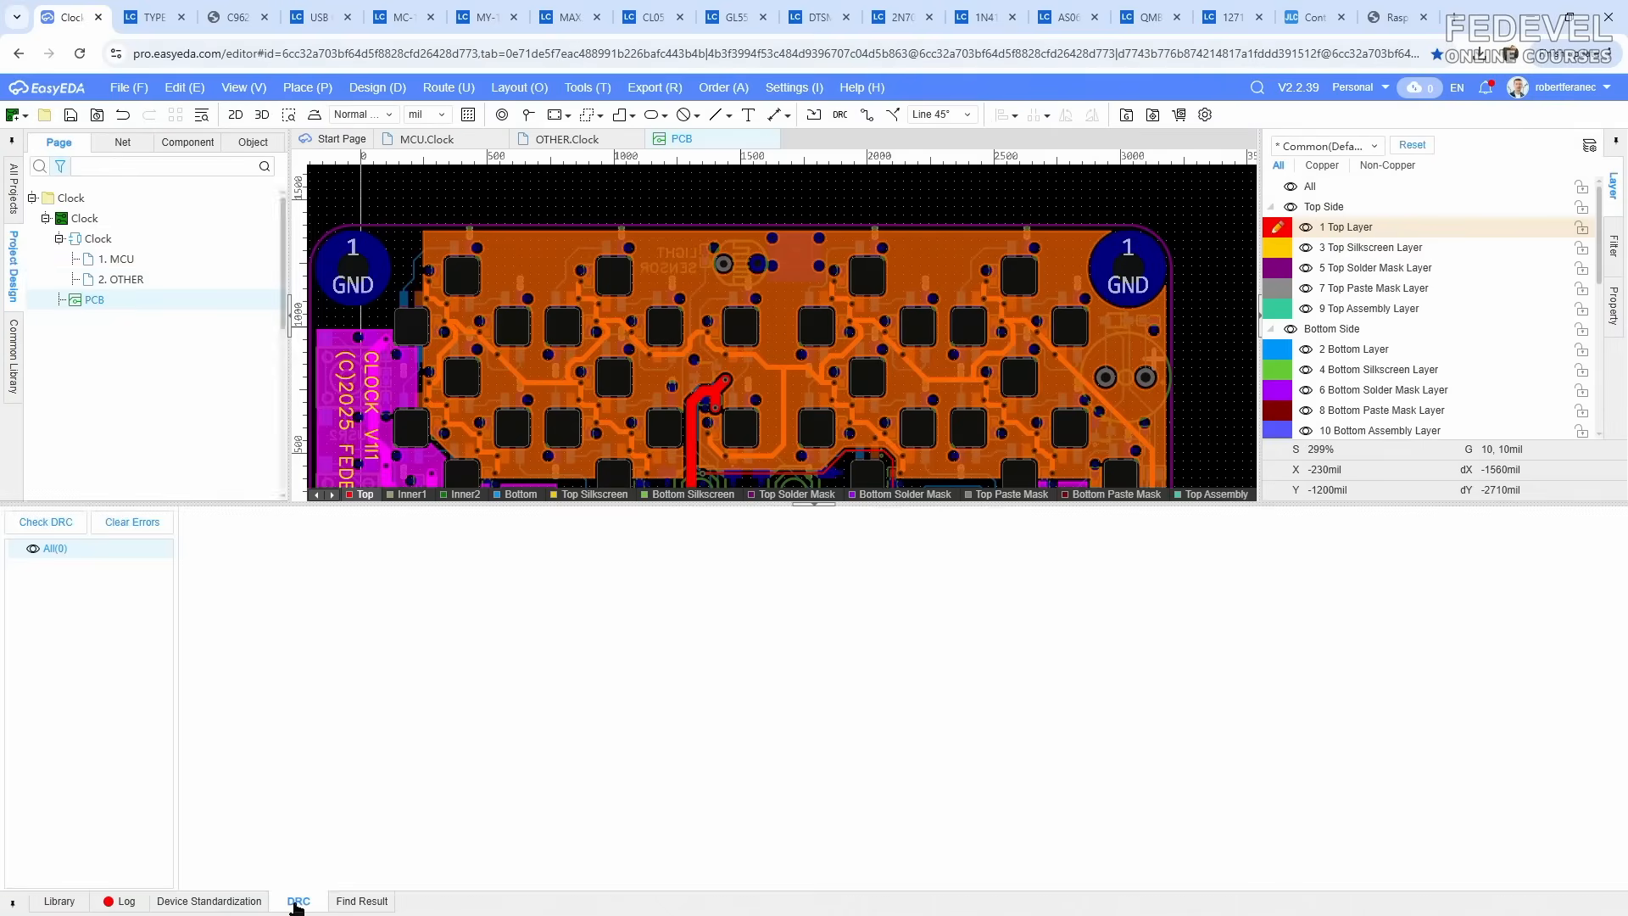
pyautogui.click(47, 521)
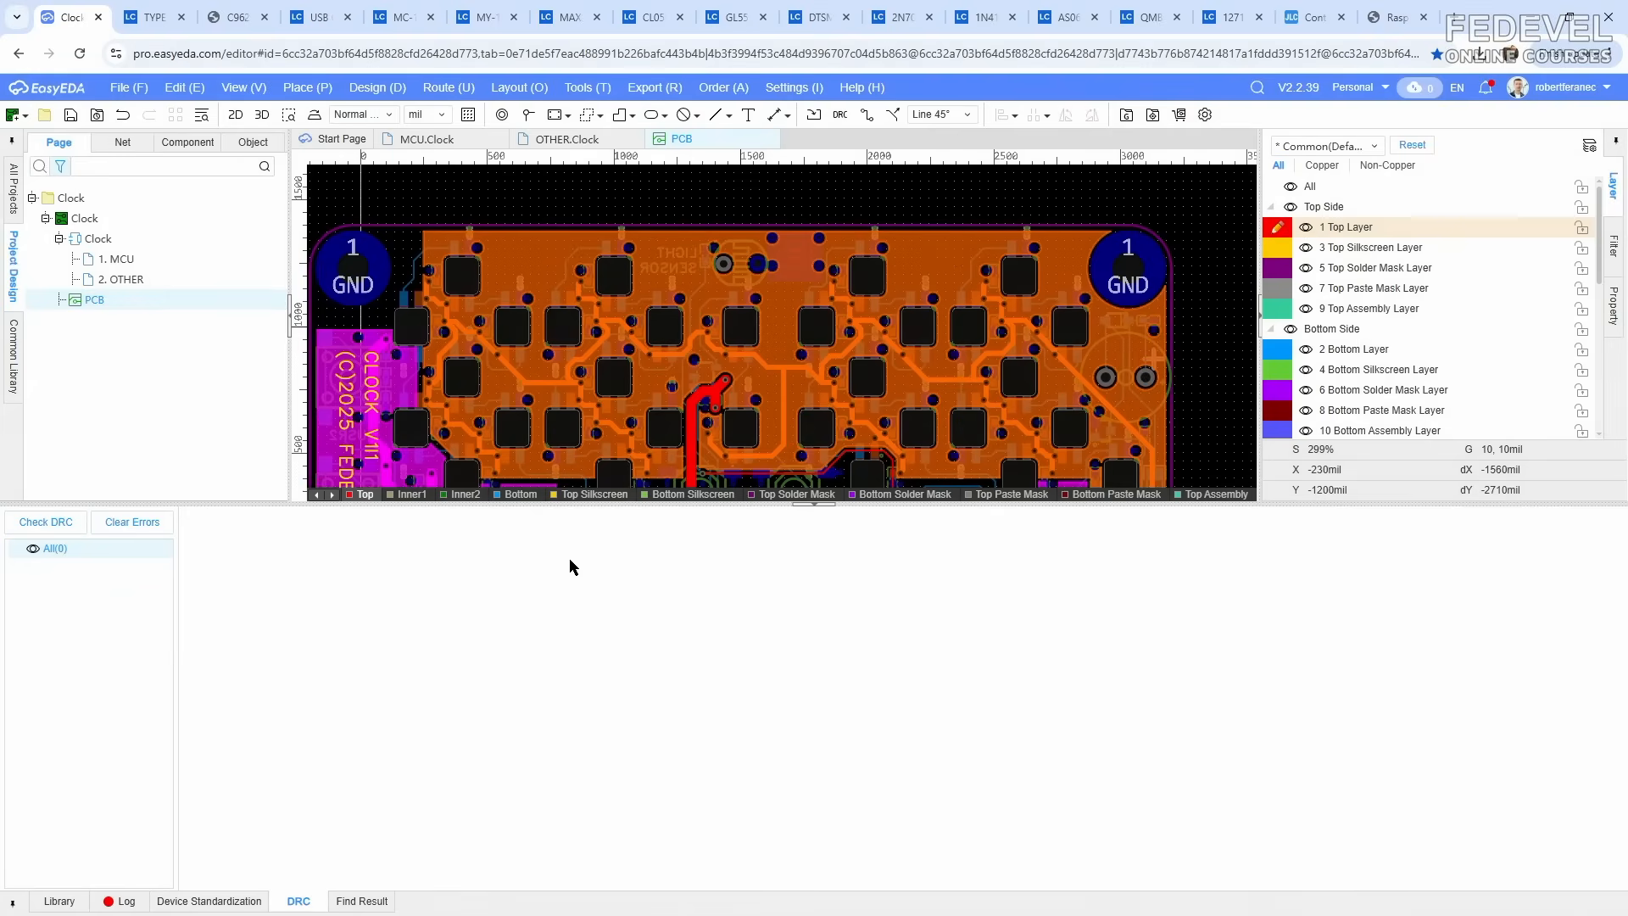
pyautogui.click(819, 506)
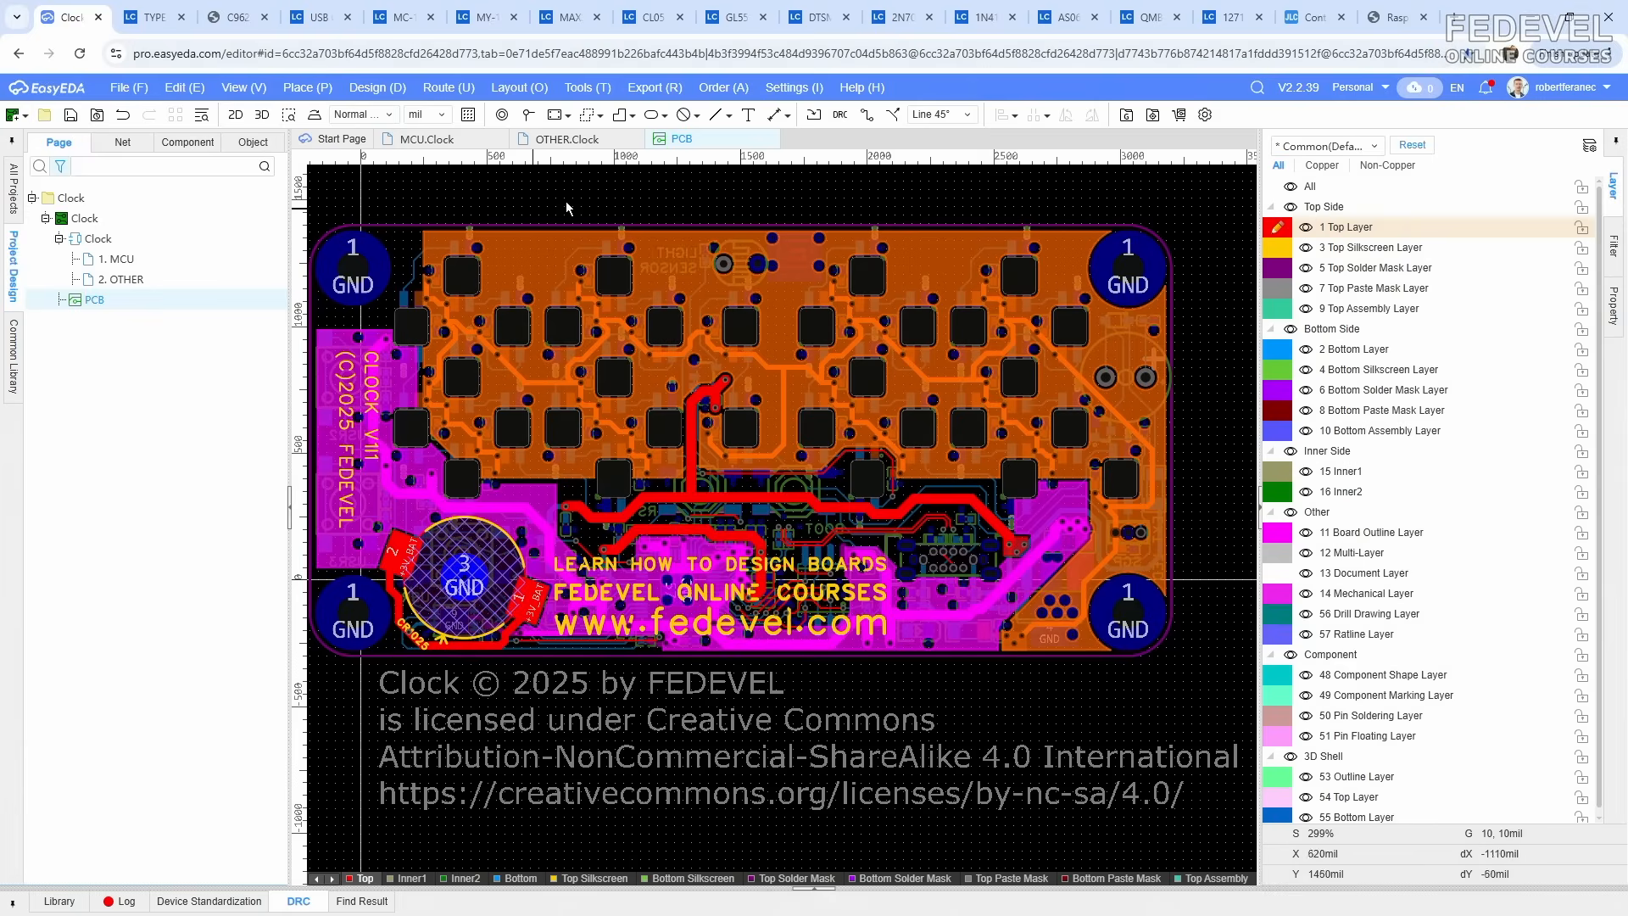
# Step: Export the PCB fabrication Gerber file as Gerber_PCB_2025-06-19 with One Key Export, continuing without another DRC
pyautogui.click(653, 88)
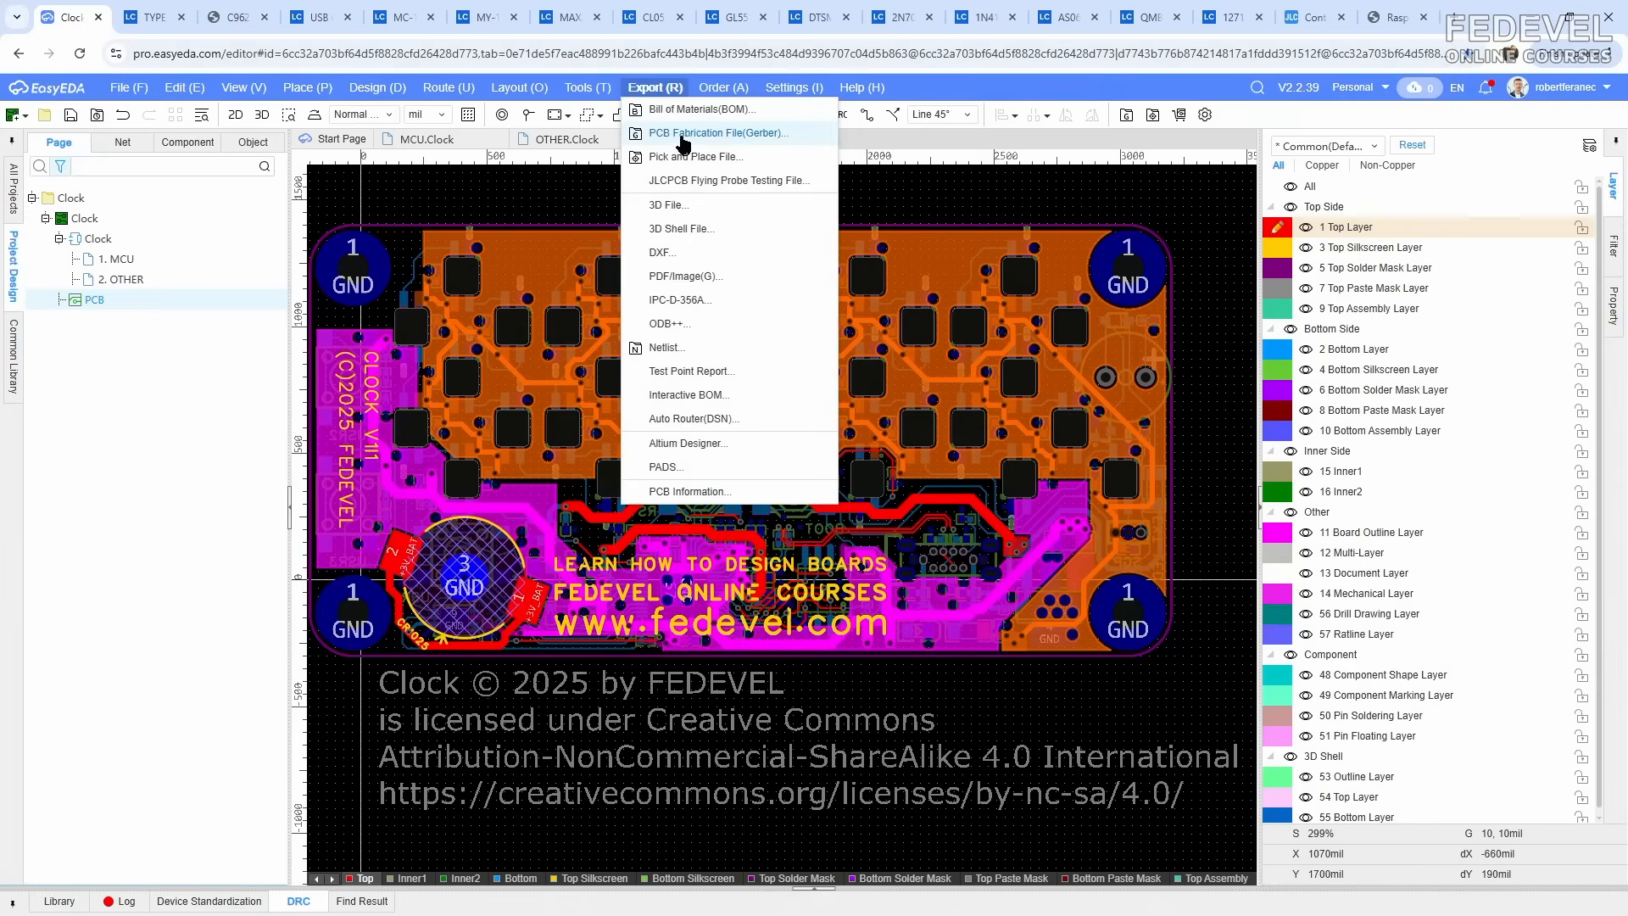
pyautogui.click(763, 136)
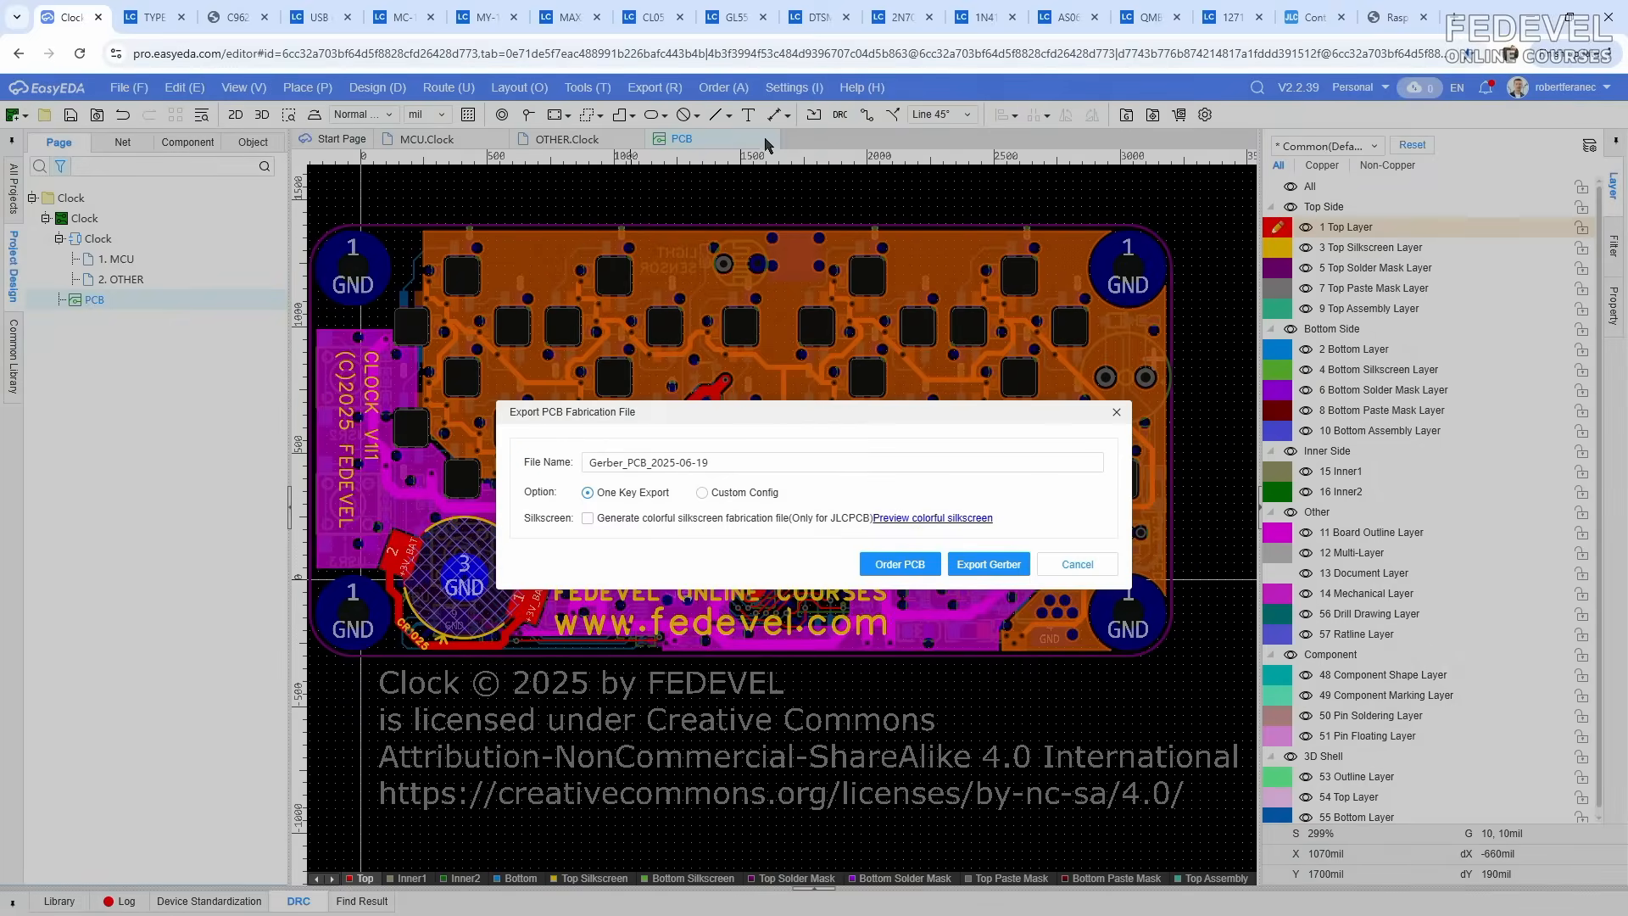
pyautogui.click(1001, 573)
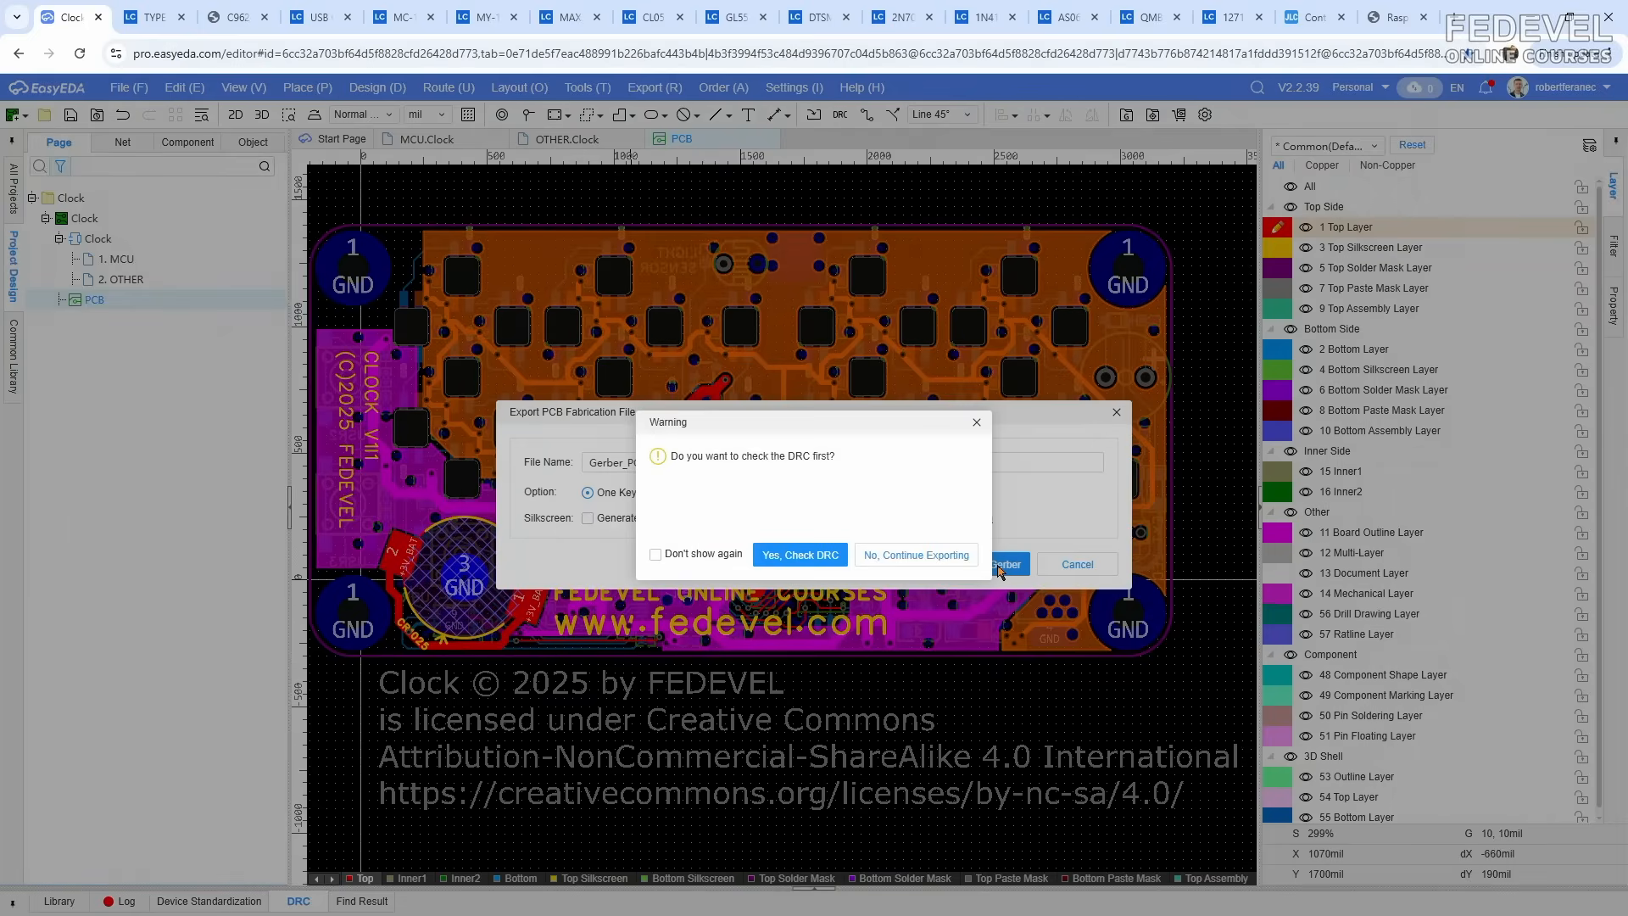
pyautogui.click(912, 556)
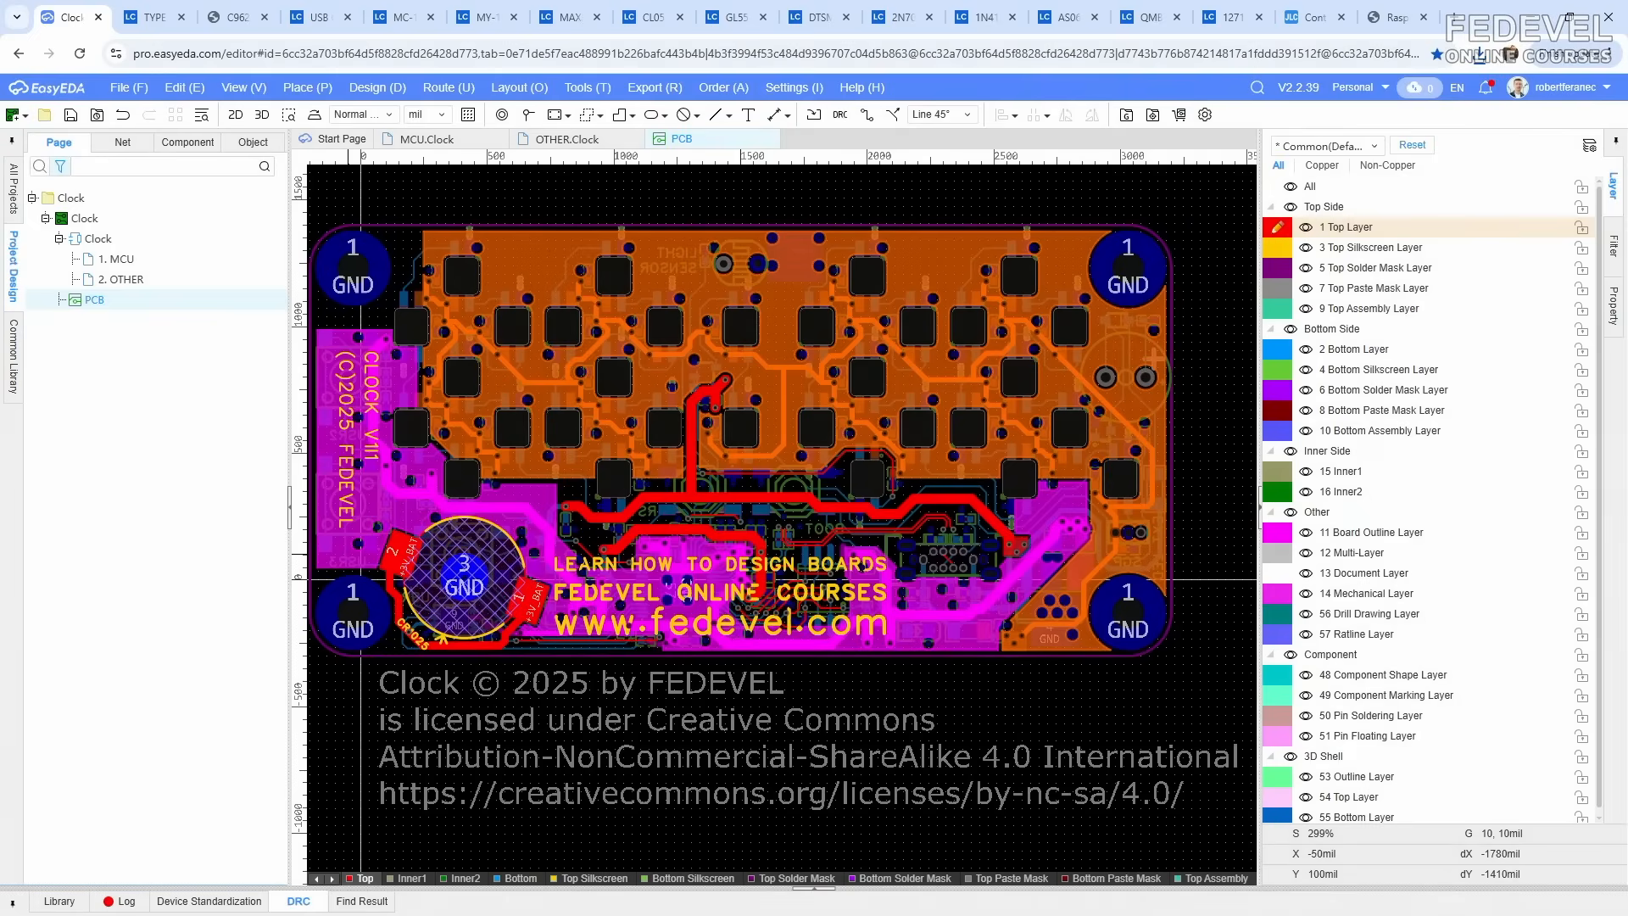
# Step: Switch to Total Commander and copy Gerber_PCB_2025-06-19.zip from the DAP temp folder into the PCB and Assembly folder
pyautogui.hotkey('alt', 'Tab')
pyautogui.click(885, 365)
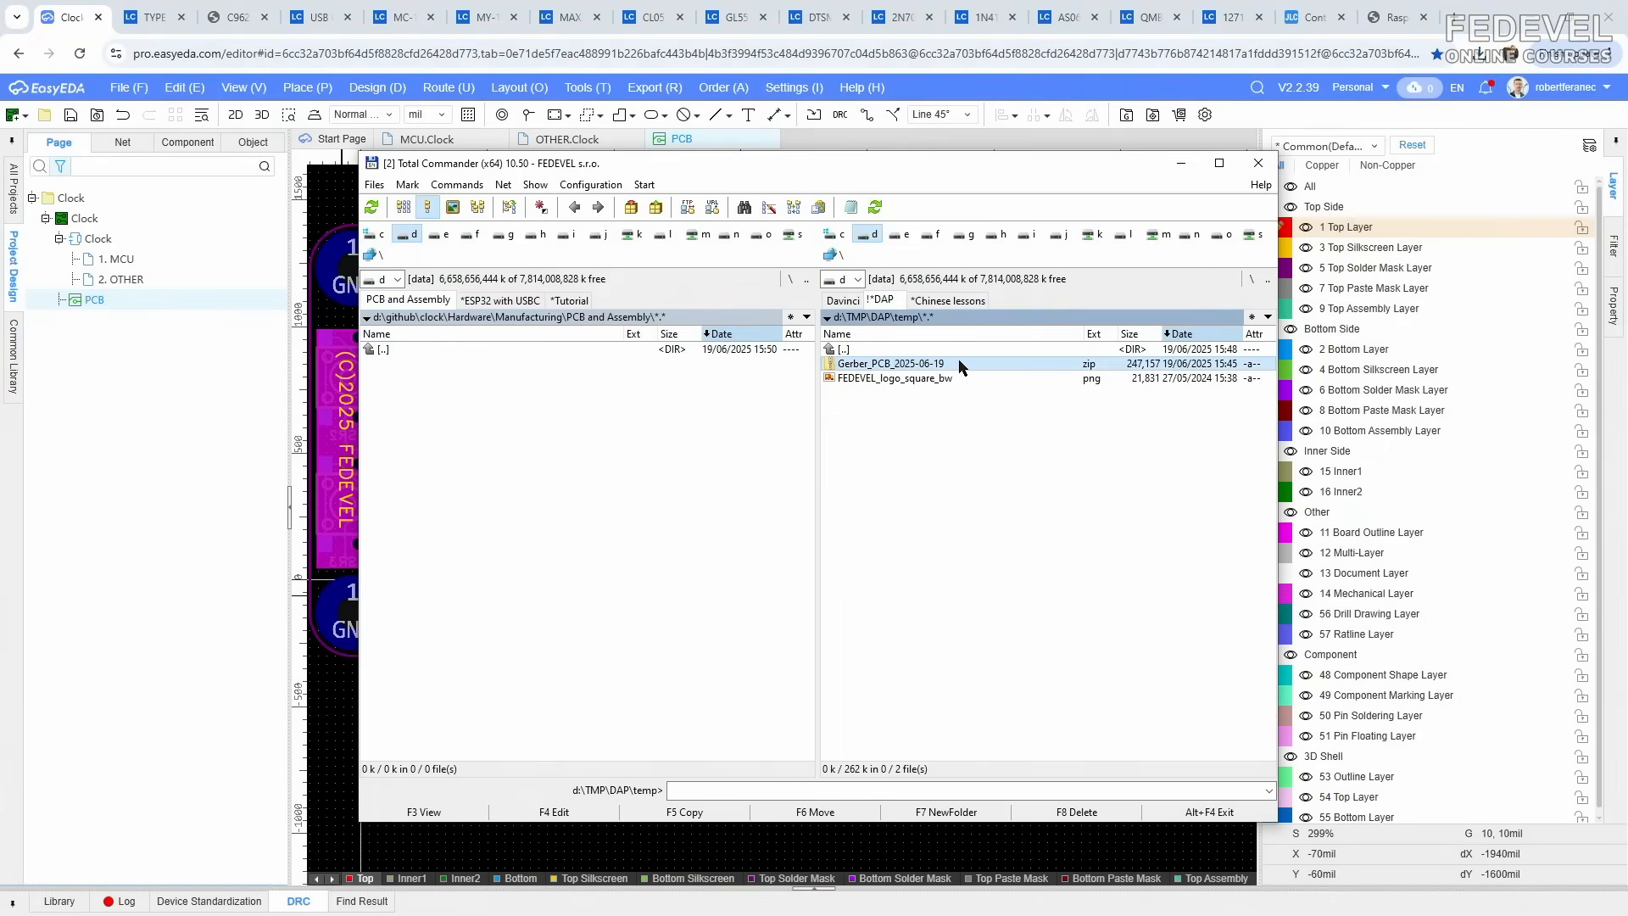
pyautogui.moveTo(961, 367); pyautogui.dragTo(549, 429)
pyautogui.click(626, 542)
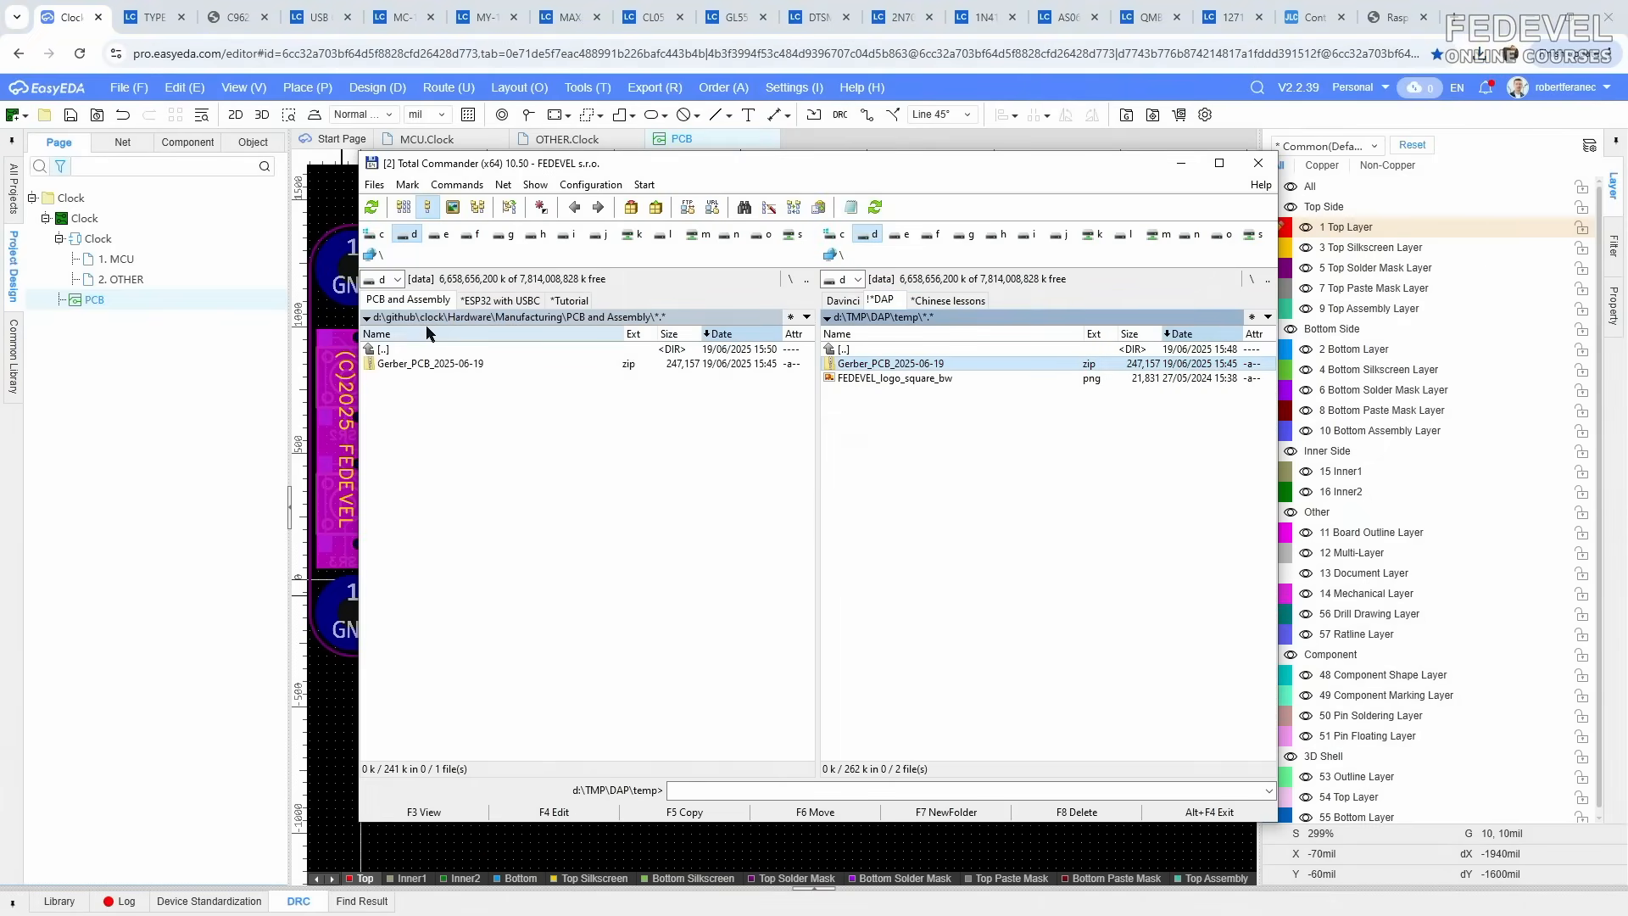
# Step: Create a folder named tmp inside PCB and Assembly and open it
pyautogui.click(432, 373)
pyautogui.click(924, 813)
pyautogui.write('tmp')
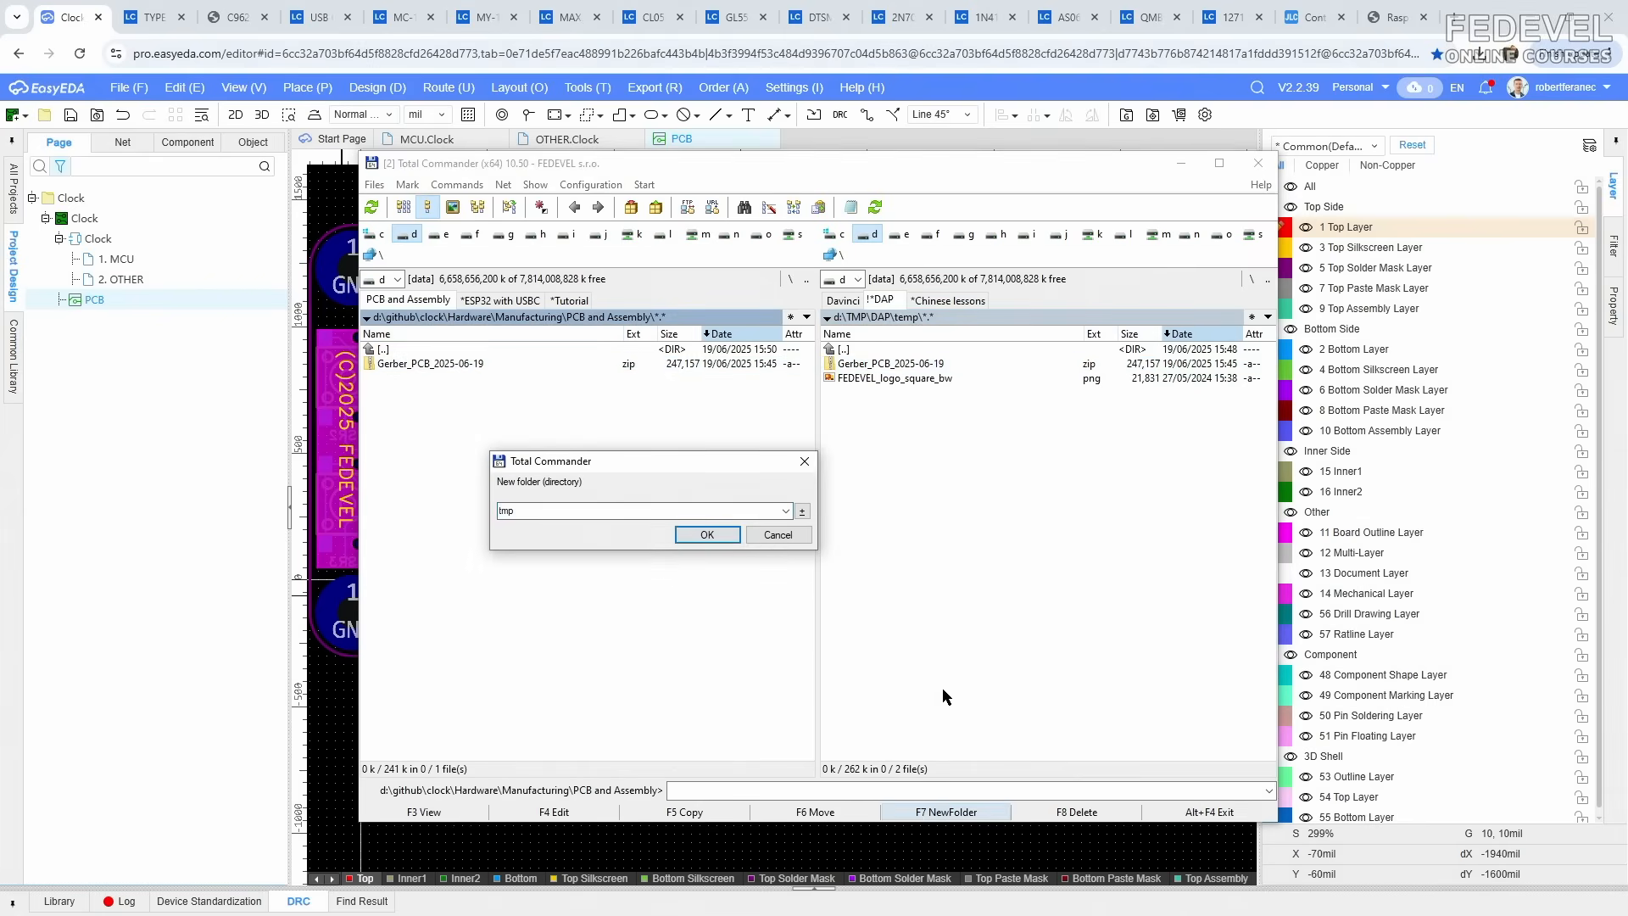
pyautogui.click(705, 535)
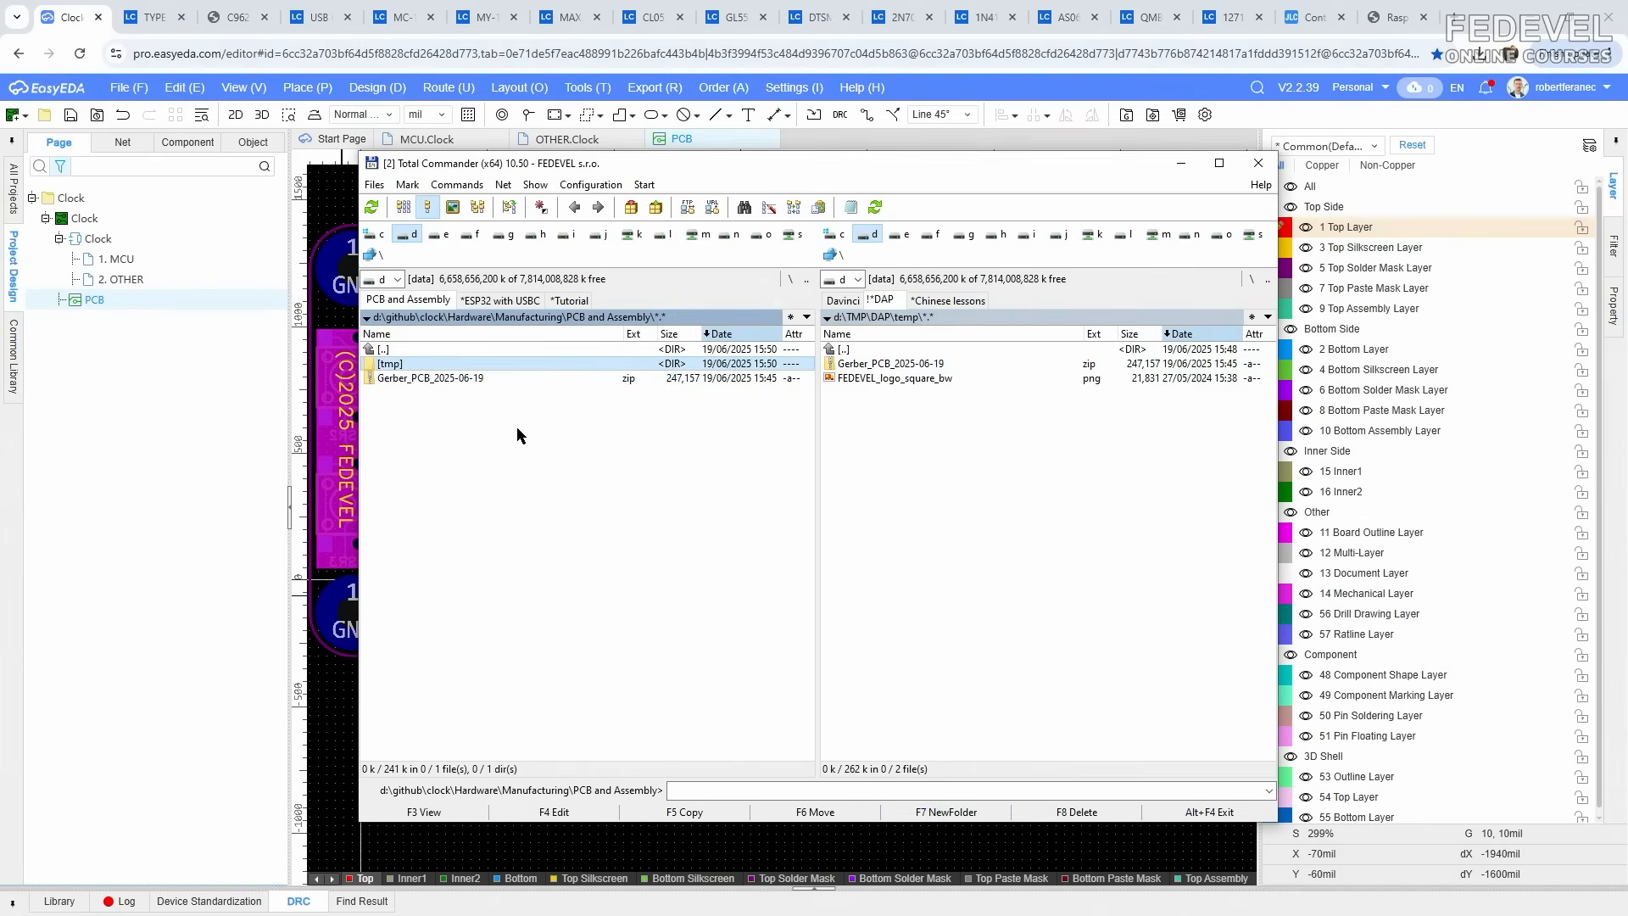
pyautogui.doubleClick(420, 367)
# Step: Extract all files from Gerber_PCB_2025-06-19.zip into the tmp folder and minimize the file manager
pyautogui.doubleClick(869, 377)
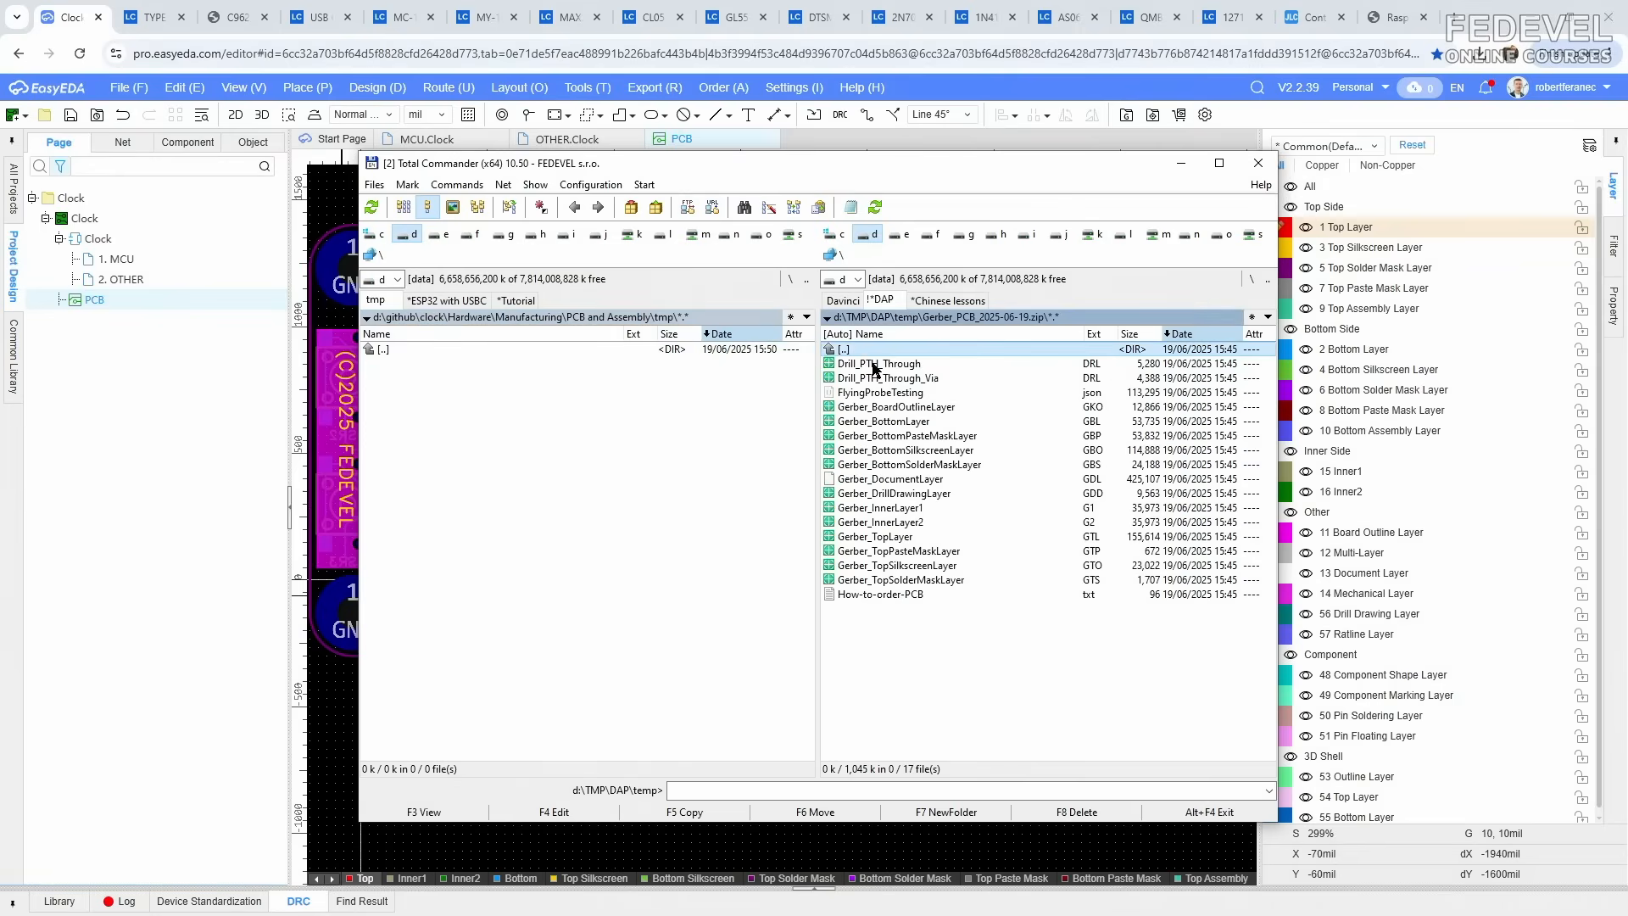
pyautogui.click(882, 595)
pyautogui.keyDown('shift'); pyautogui.click(878, 370); pyautogui.keyUp('shift')
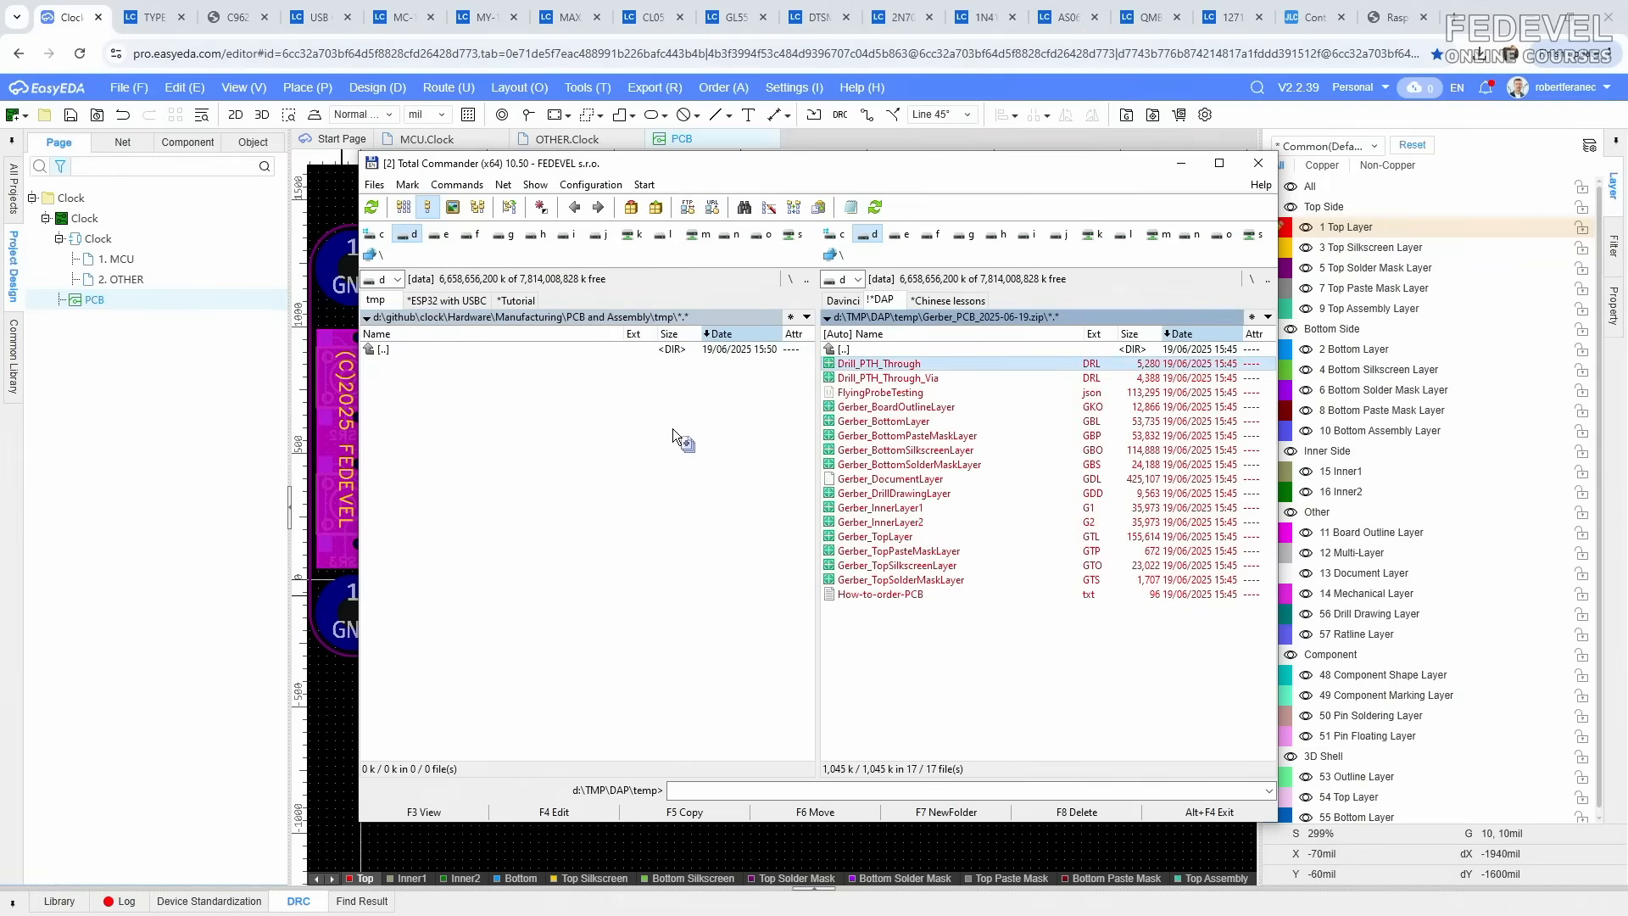
pyautogui.press('F5')
pyautogui.click(700, 532)
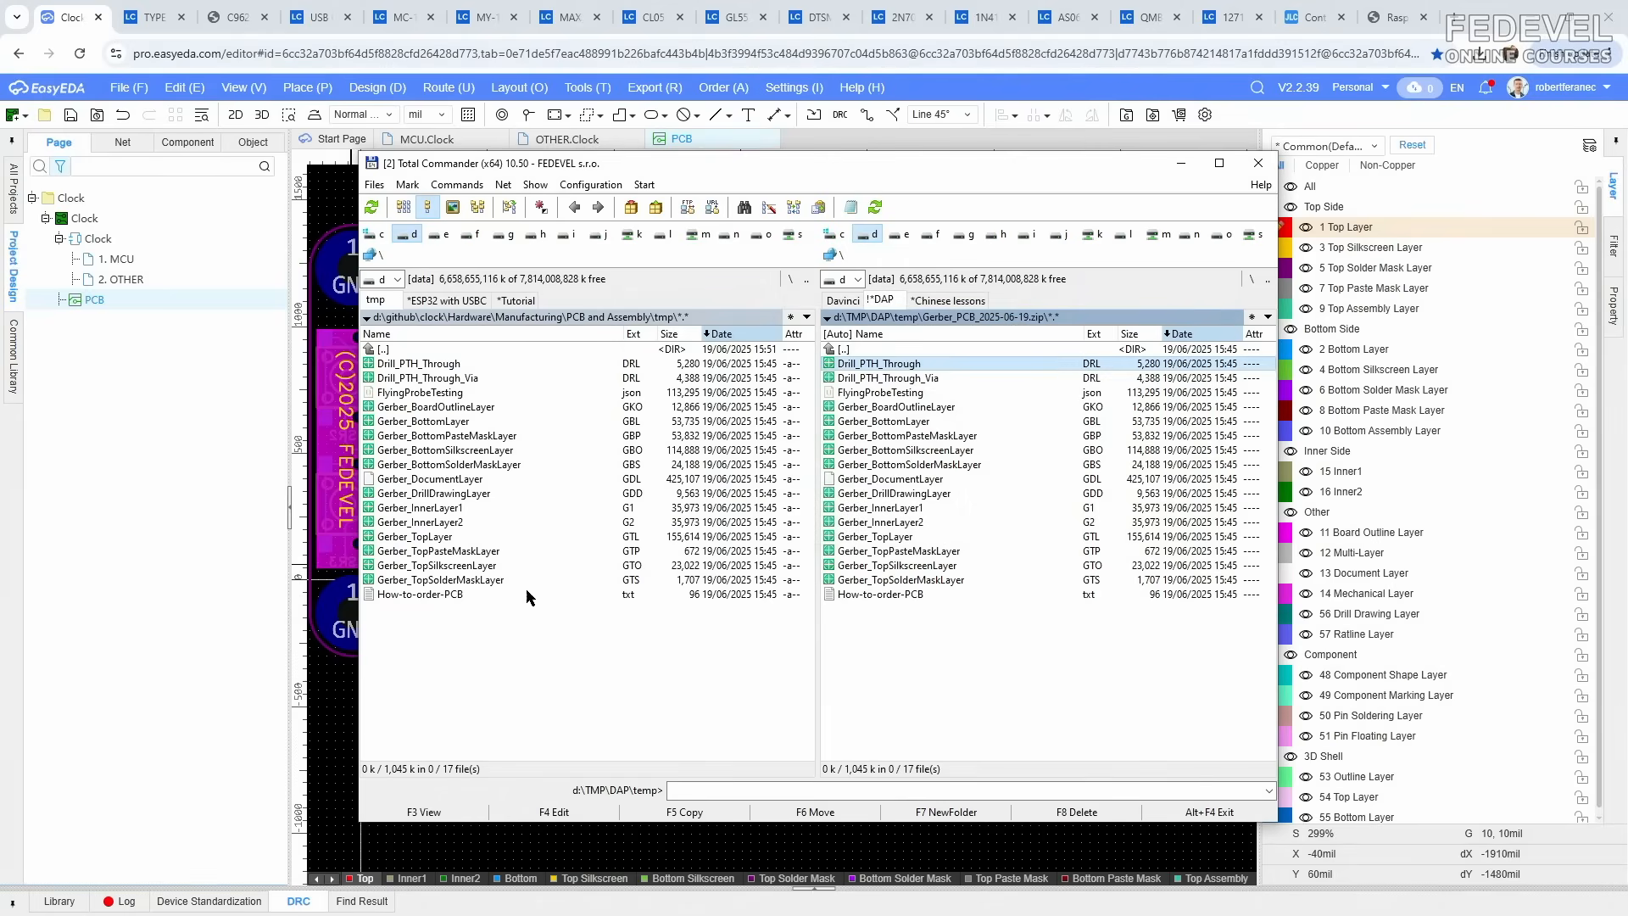
pyautogui.click(1179, 166)
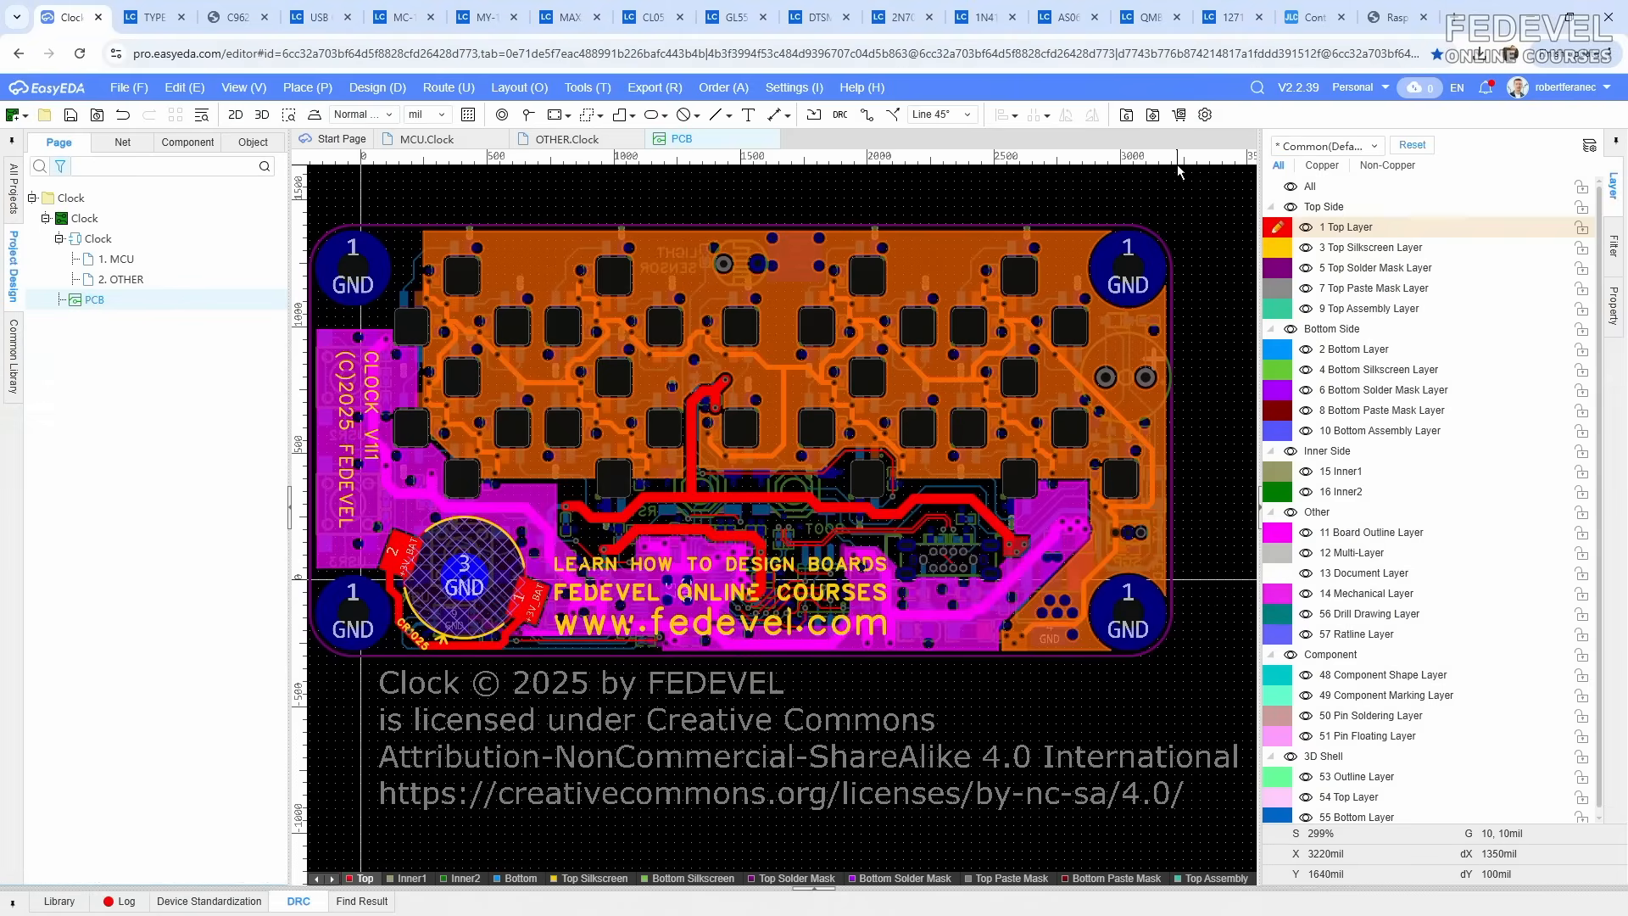
# Step: Search the web for viewmate, open PentaLogix's ViewMate product page and dismiss its subscription pop-up
pyautogui.click(1310, 17)
pyautogui.click(1274, 56)
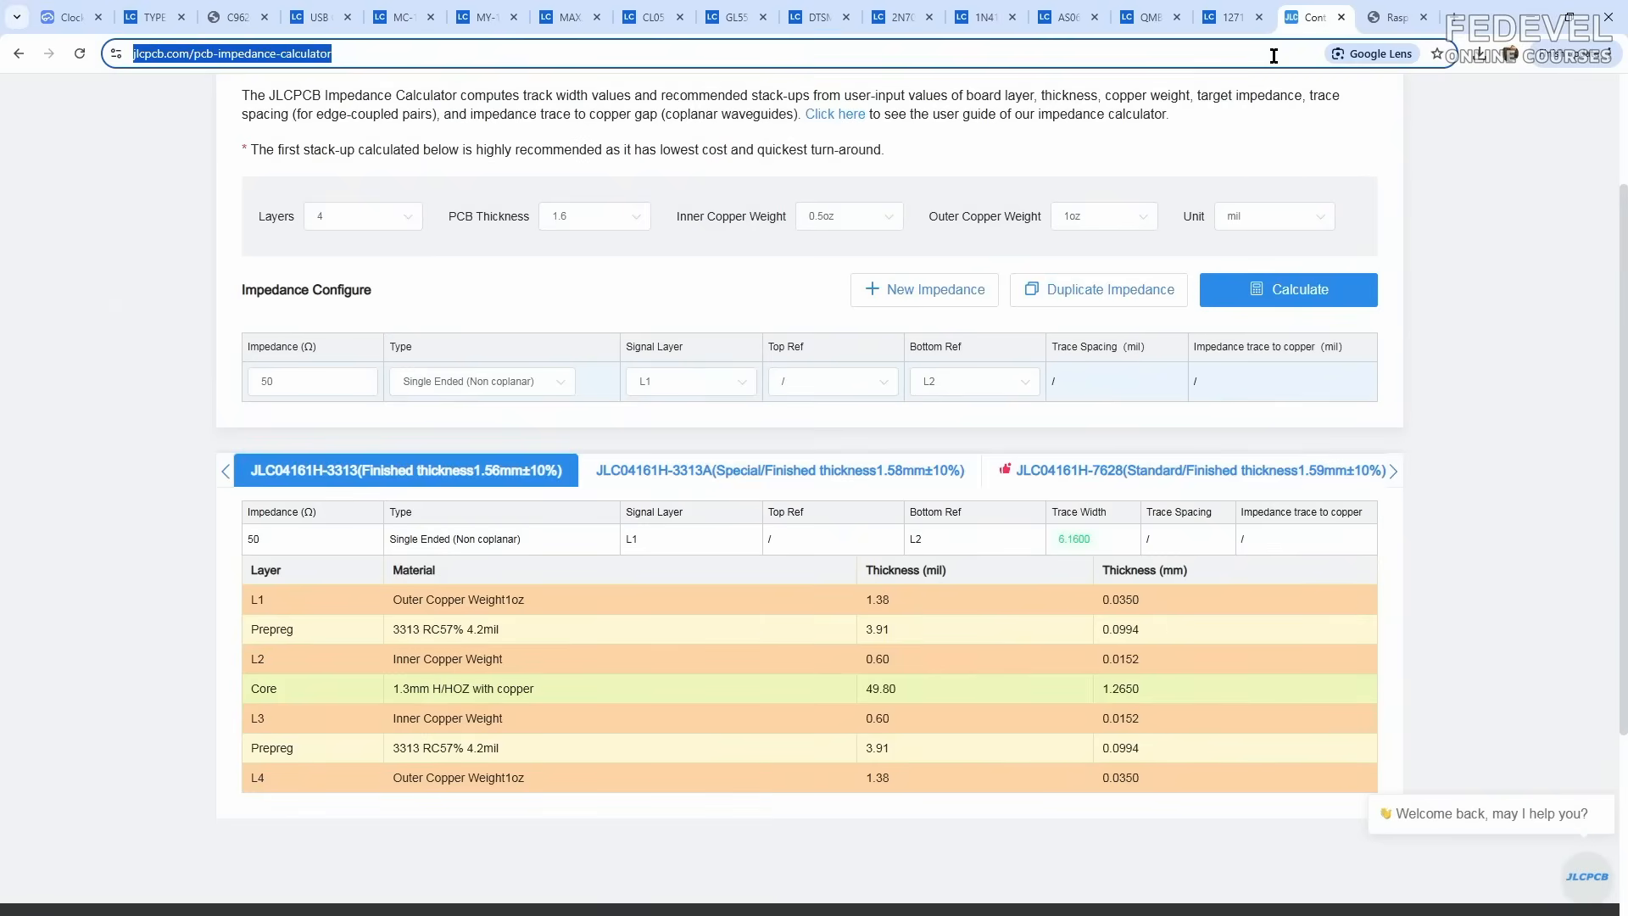
pyautogui.write('viewmate')
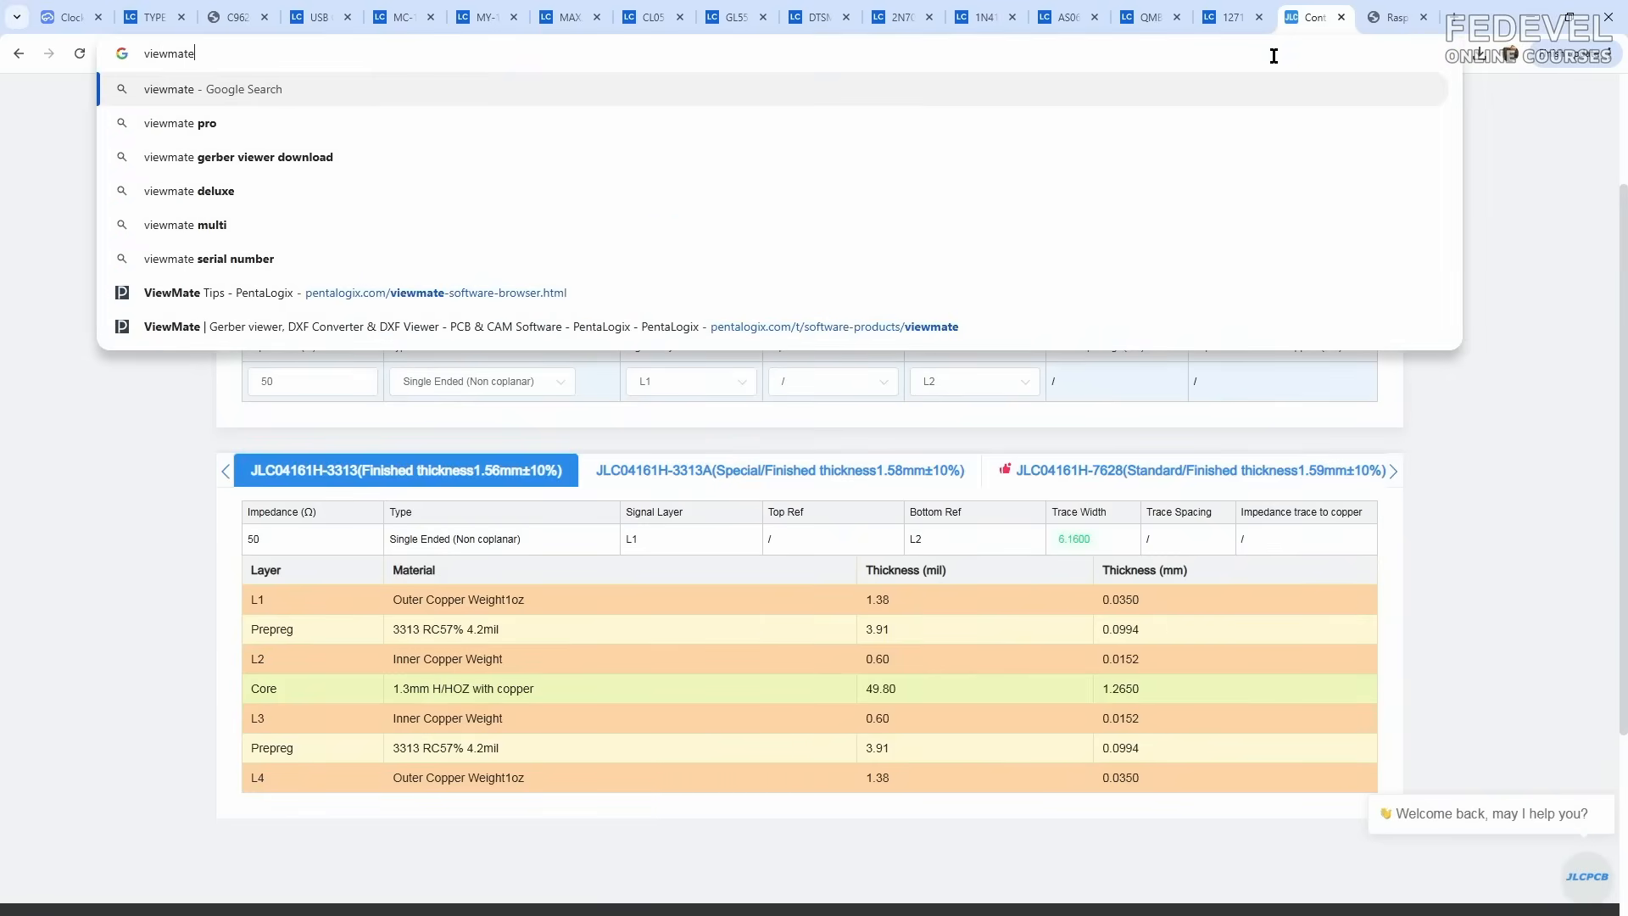
pyautogui.press('Return')
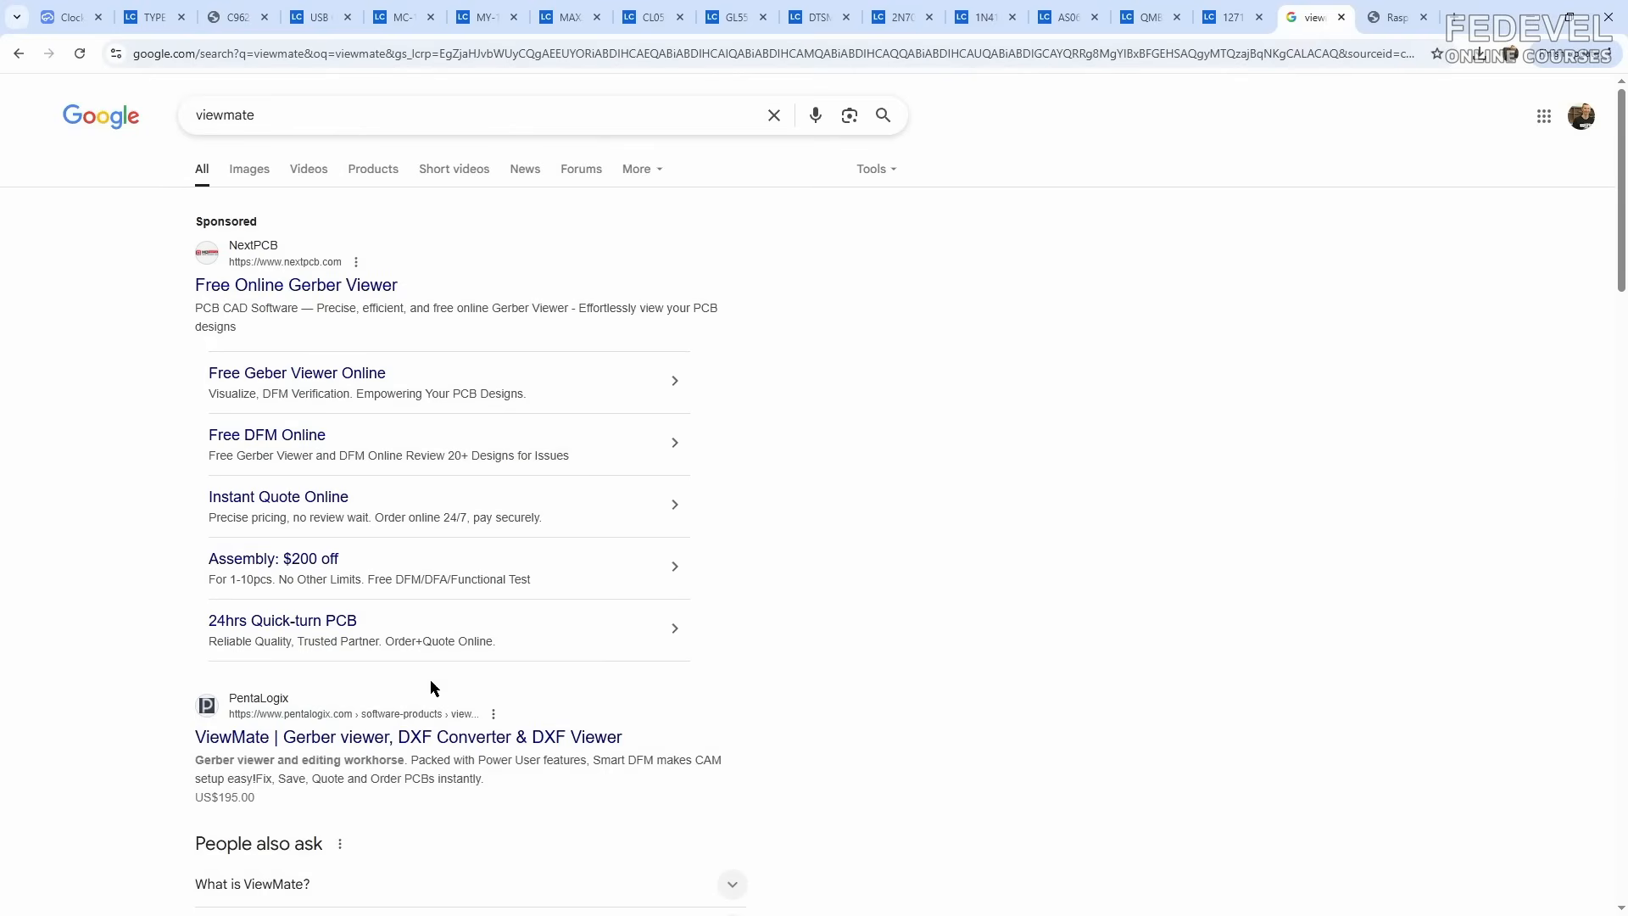
pyautogui.click(365, 739)
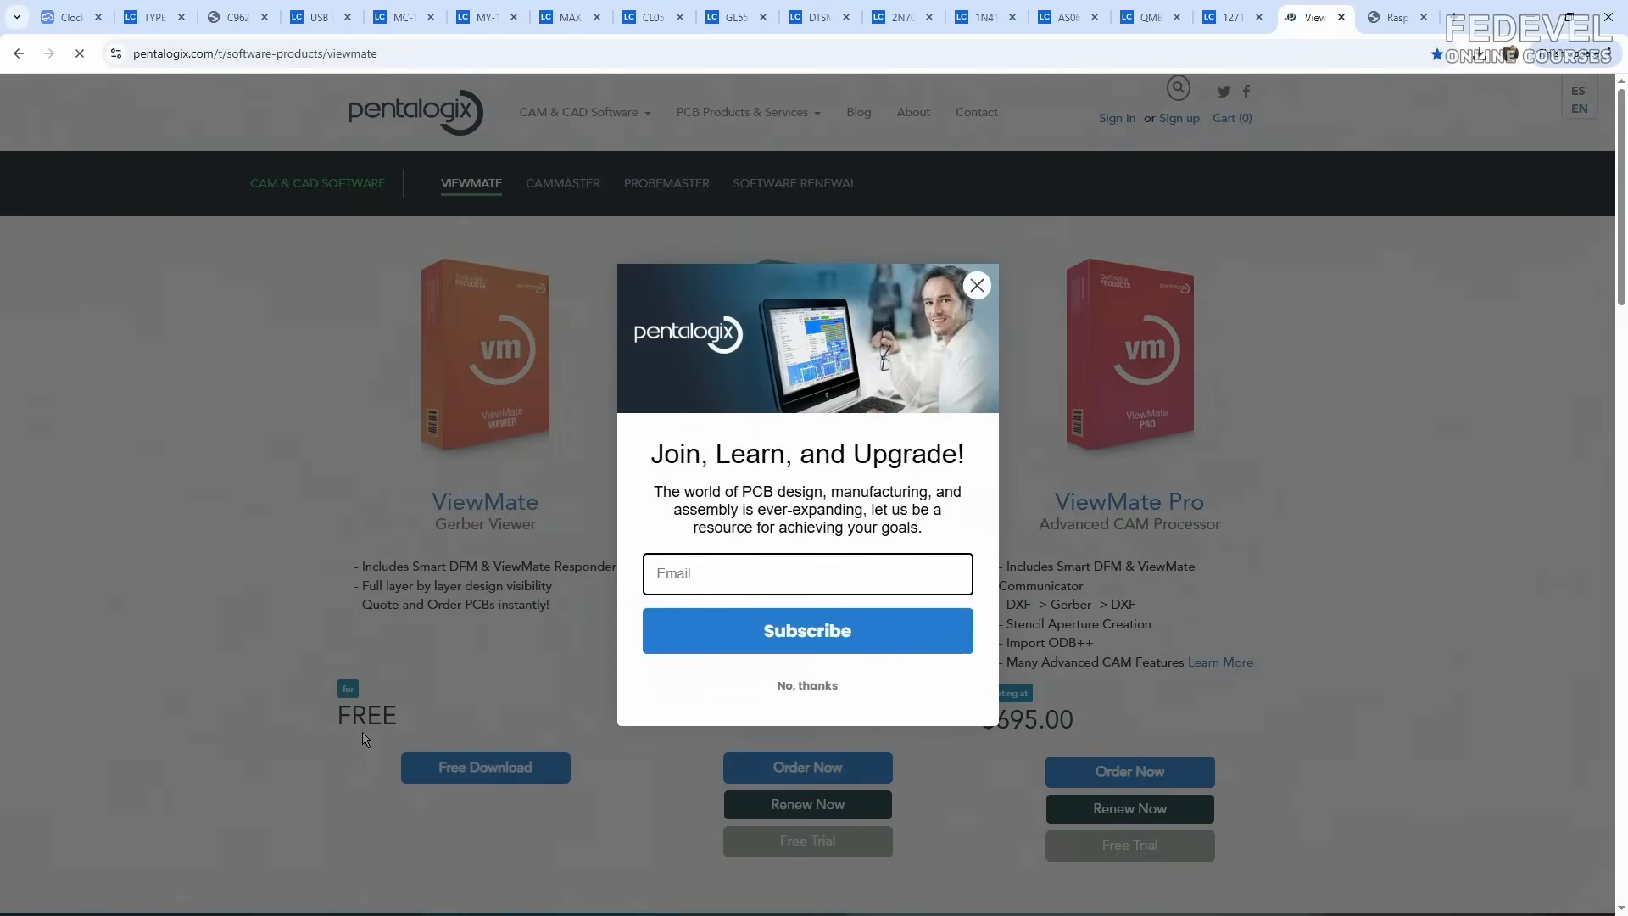
pyautogui.click(978, 290)
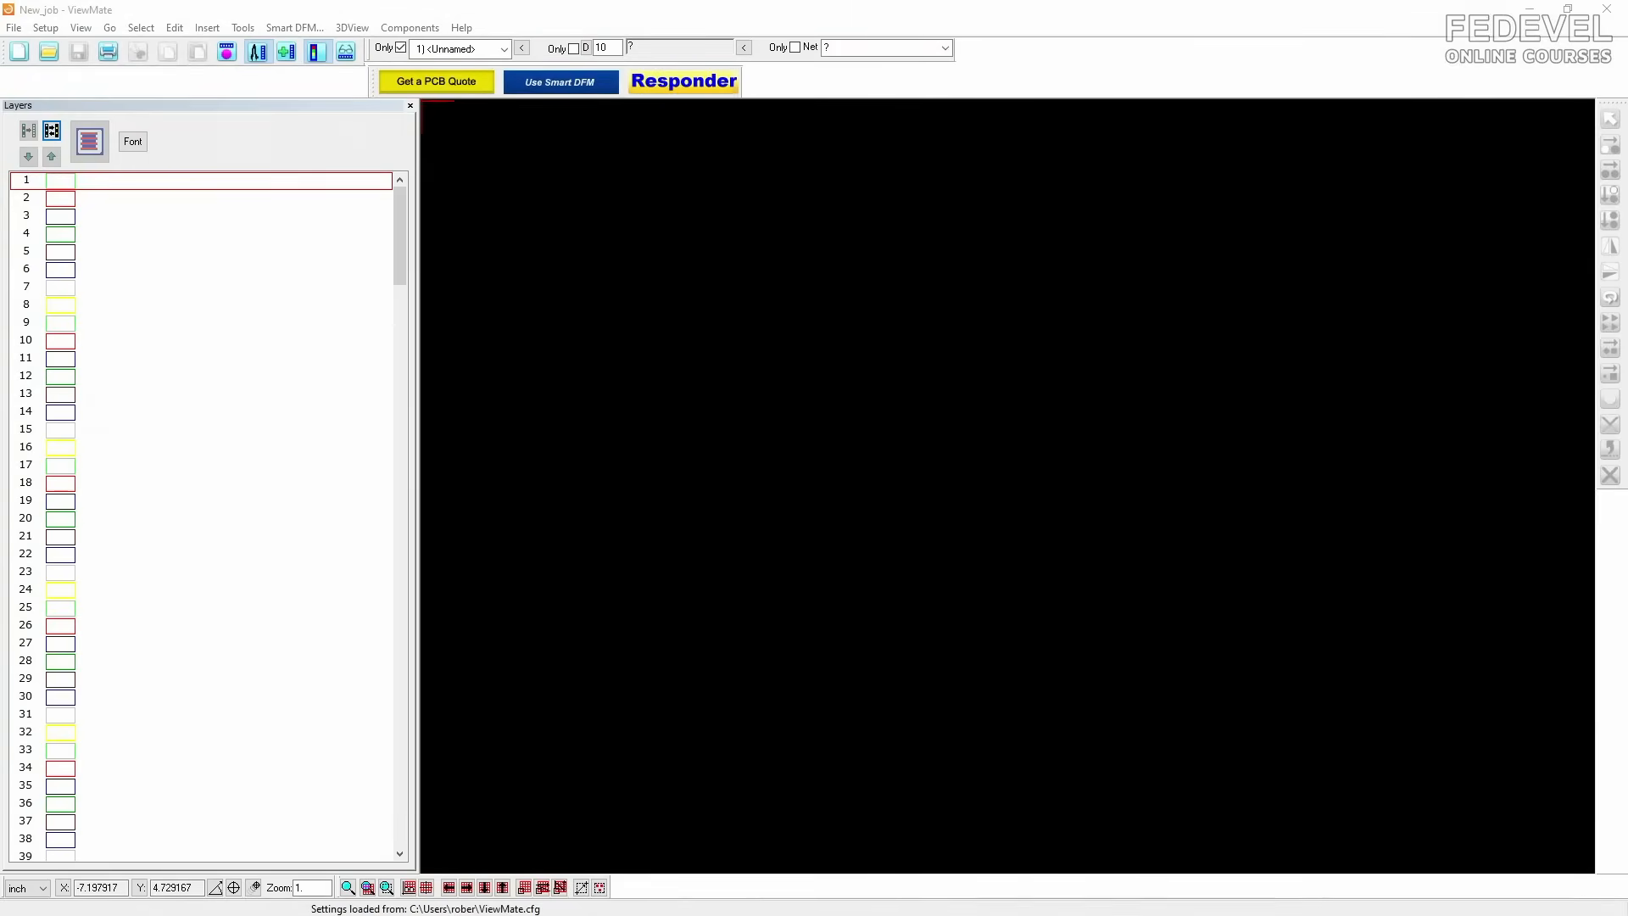
# Step: Copy the tmp folder's path from Total Commander and return to ViewMate
pyautogui.hotkey('alt', 'Tab')
pyautogui.click(711, 318)
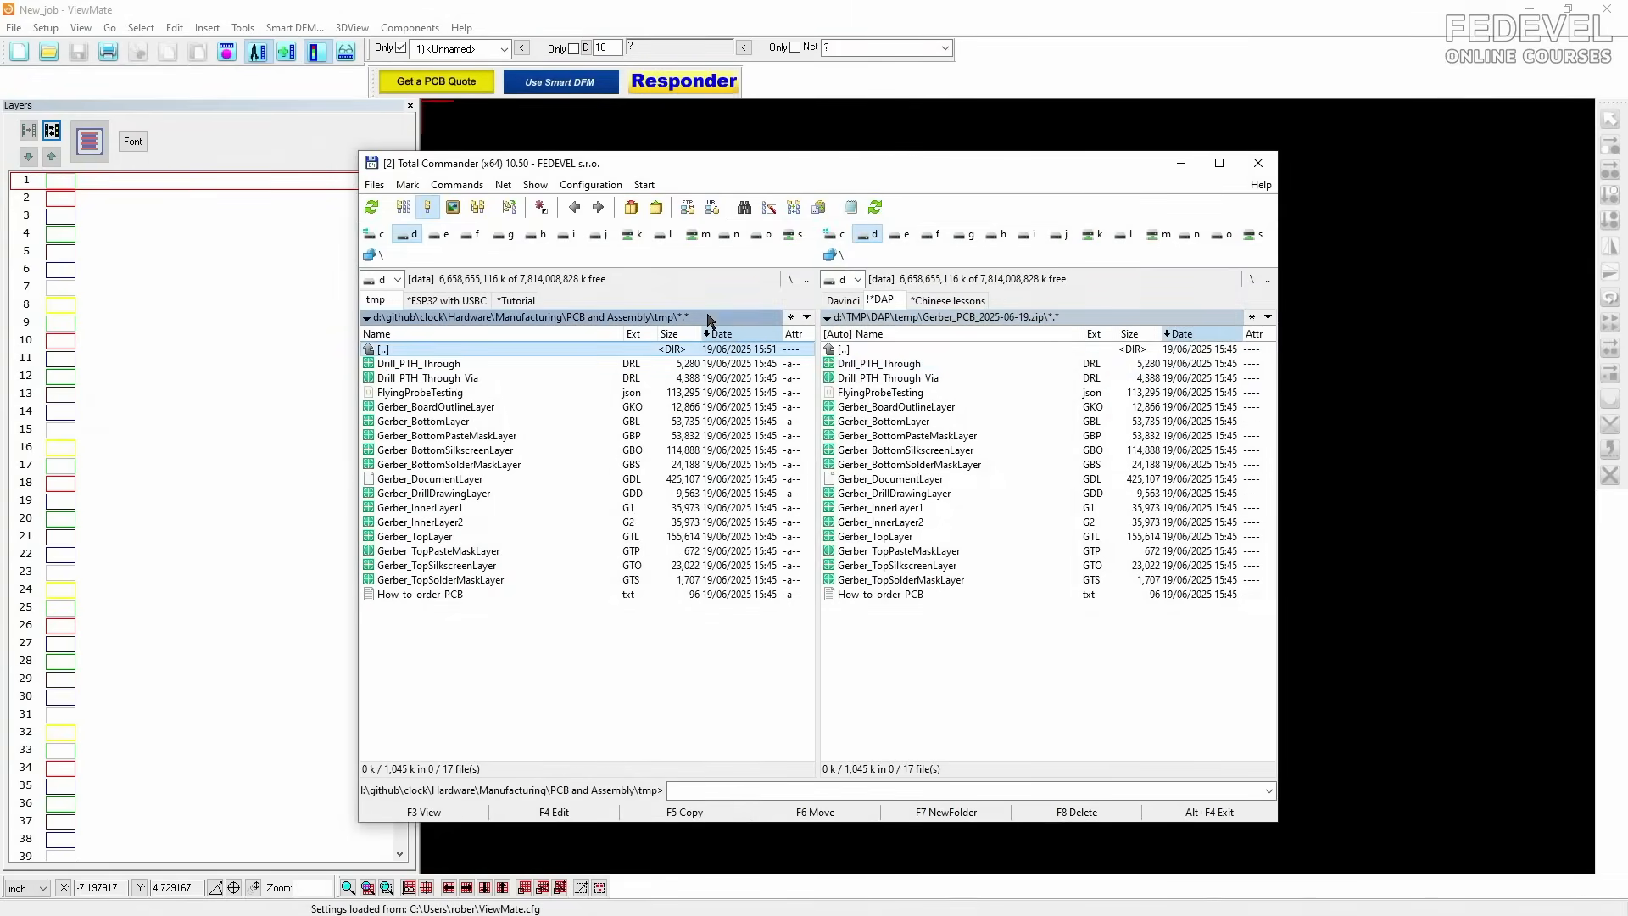
pyautogui.rightClick(710, 318)
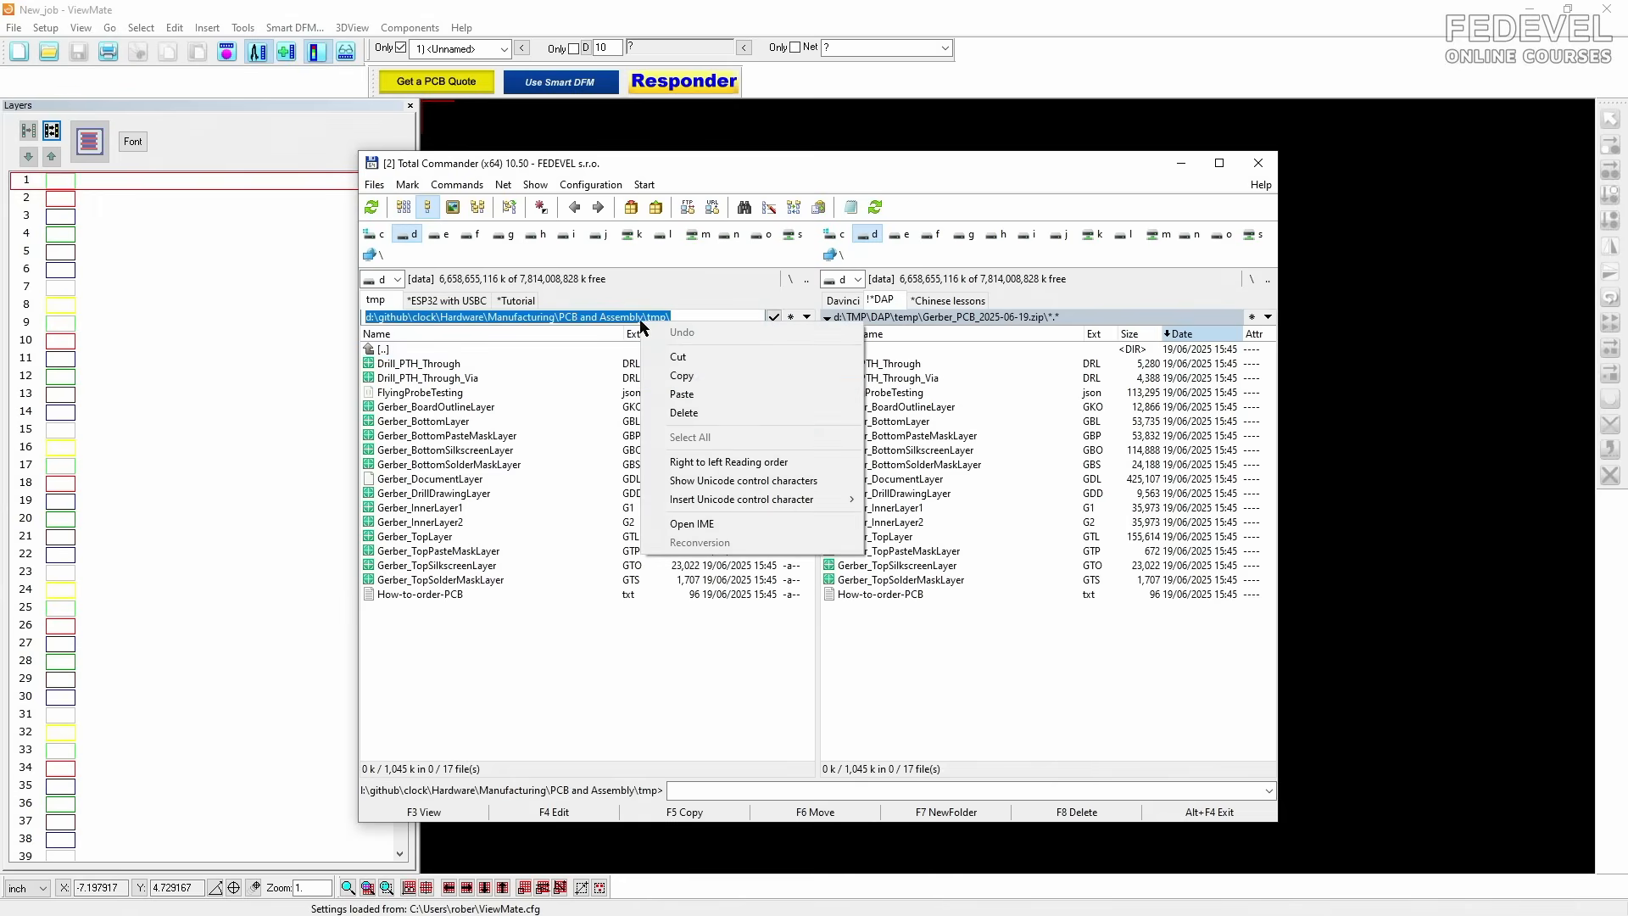
pyautogui.click(678, 380)
pyautogui.click(1180, 163)
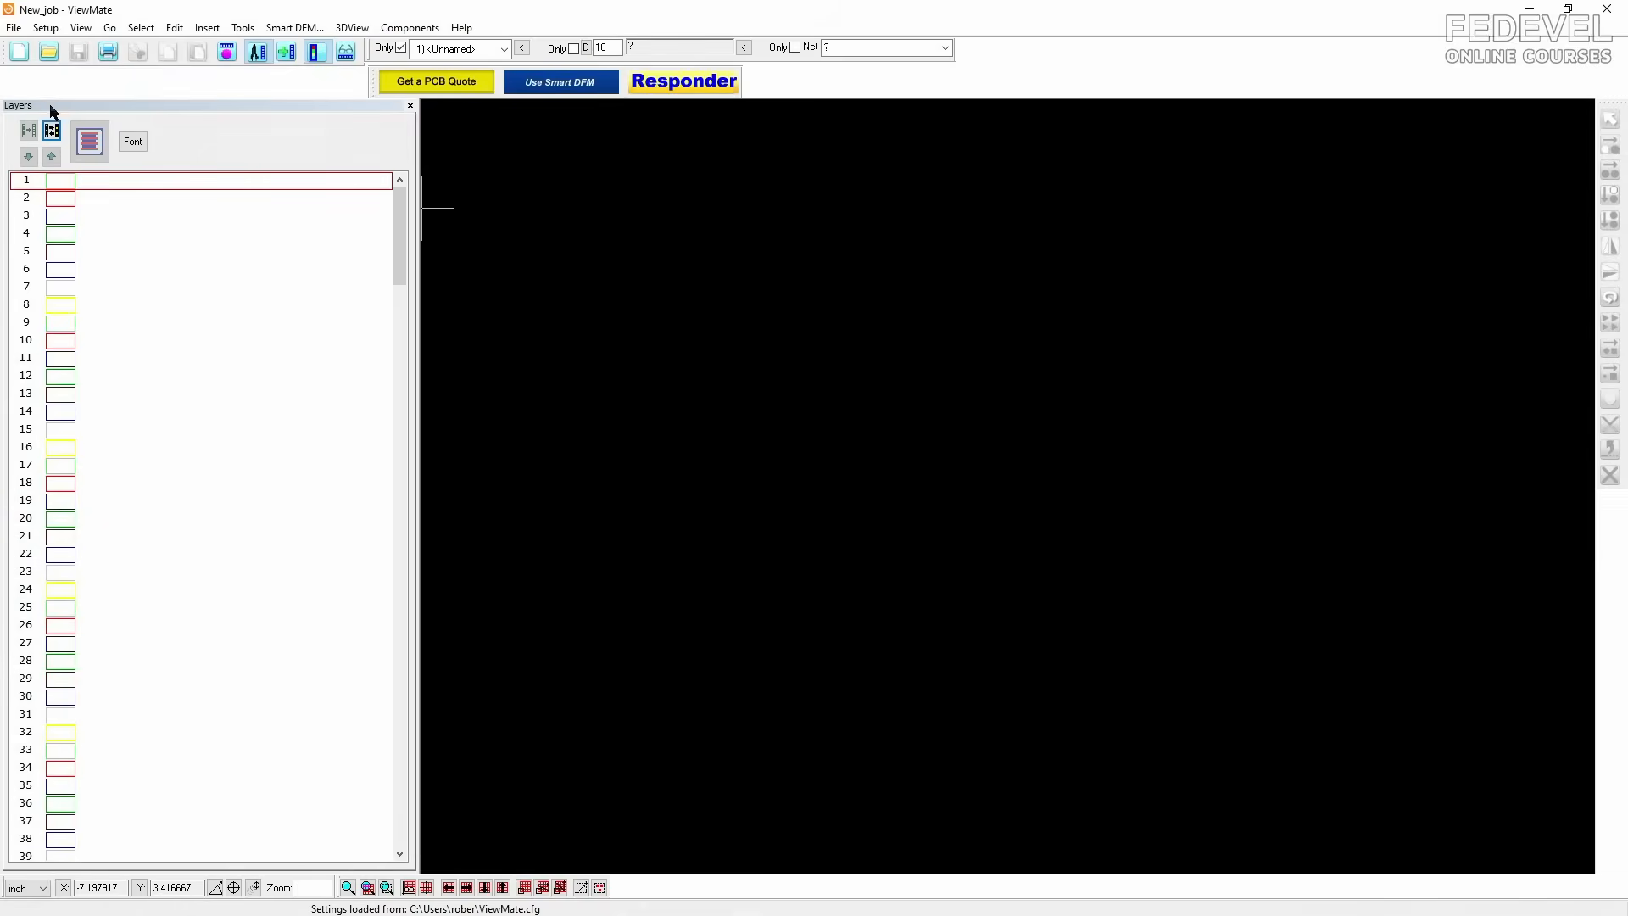
# Step: Start a Gerber import in ViewMate and go to the tmp folder using the copied path
pyautogui.click(14, 28)
pyautogui.moveTo(52, 224)
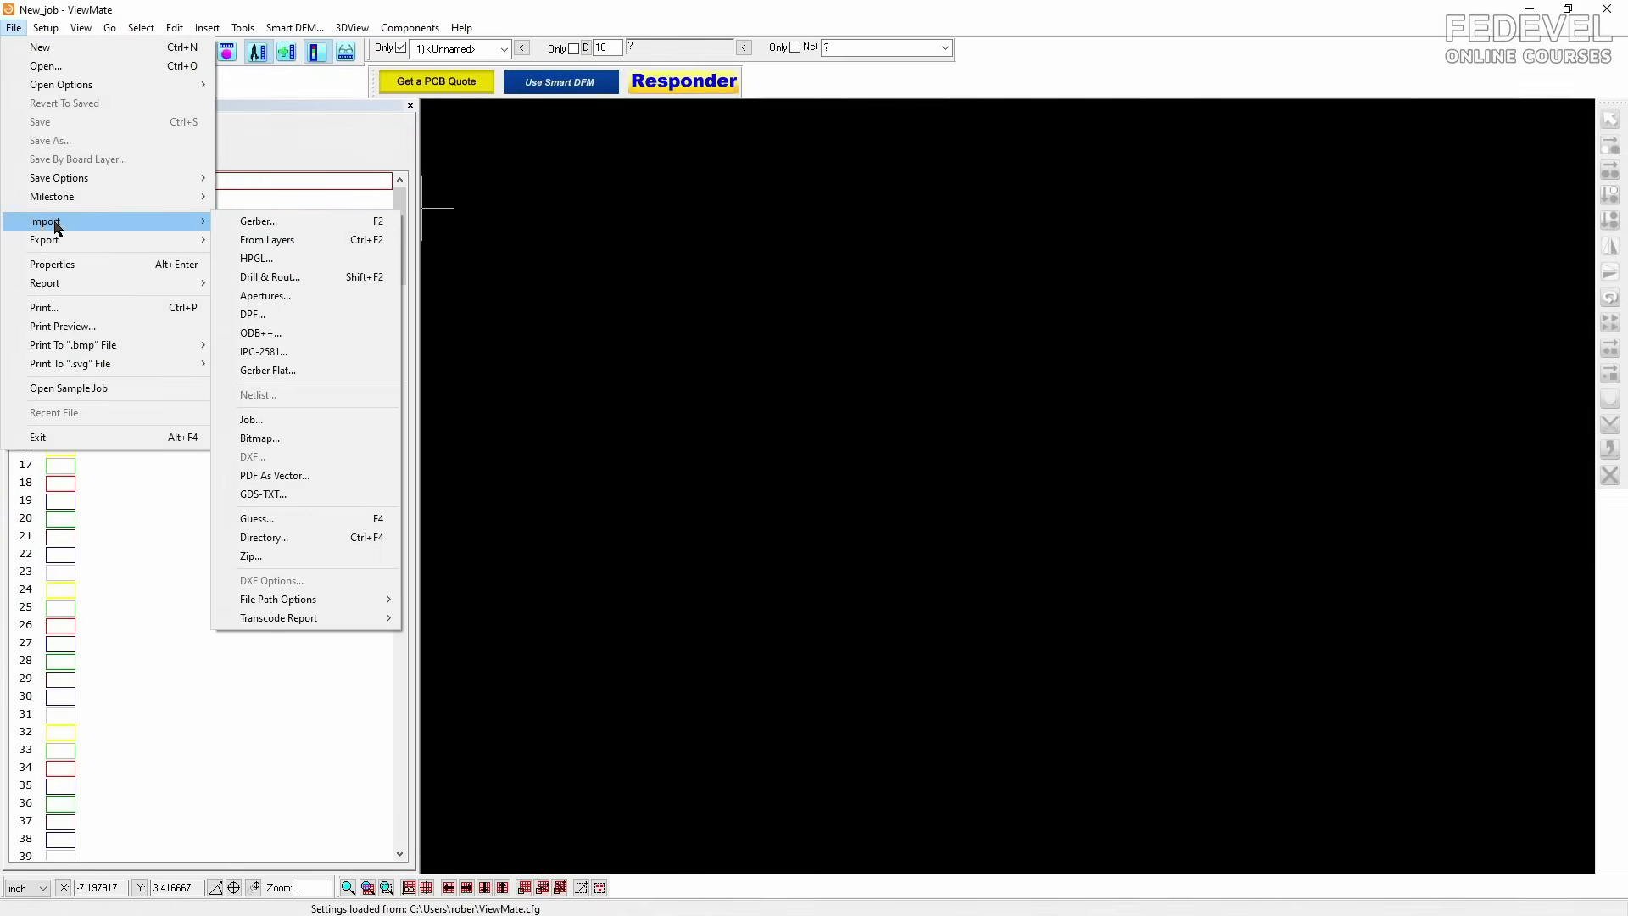
pyautogui.click(309, 230)
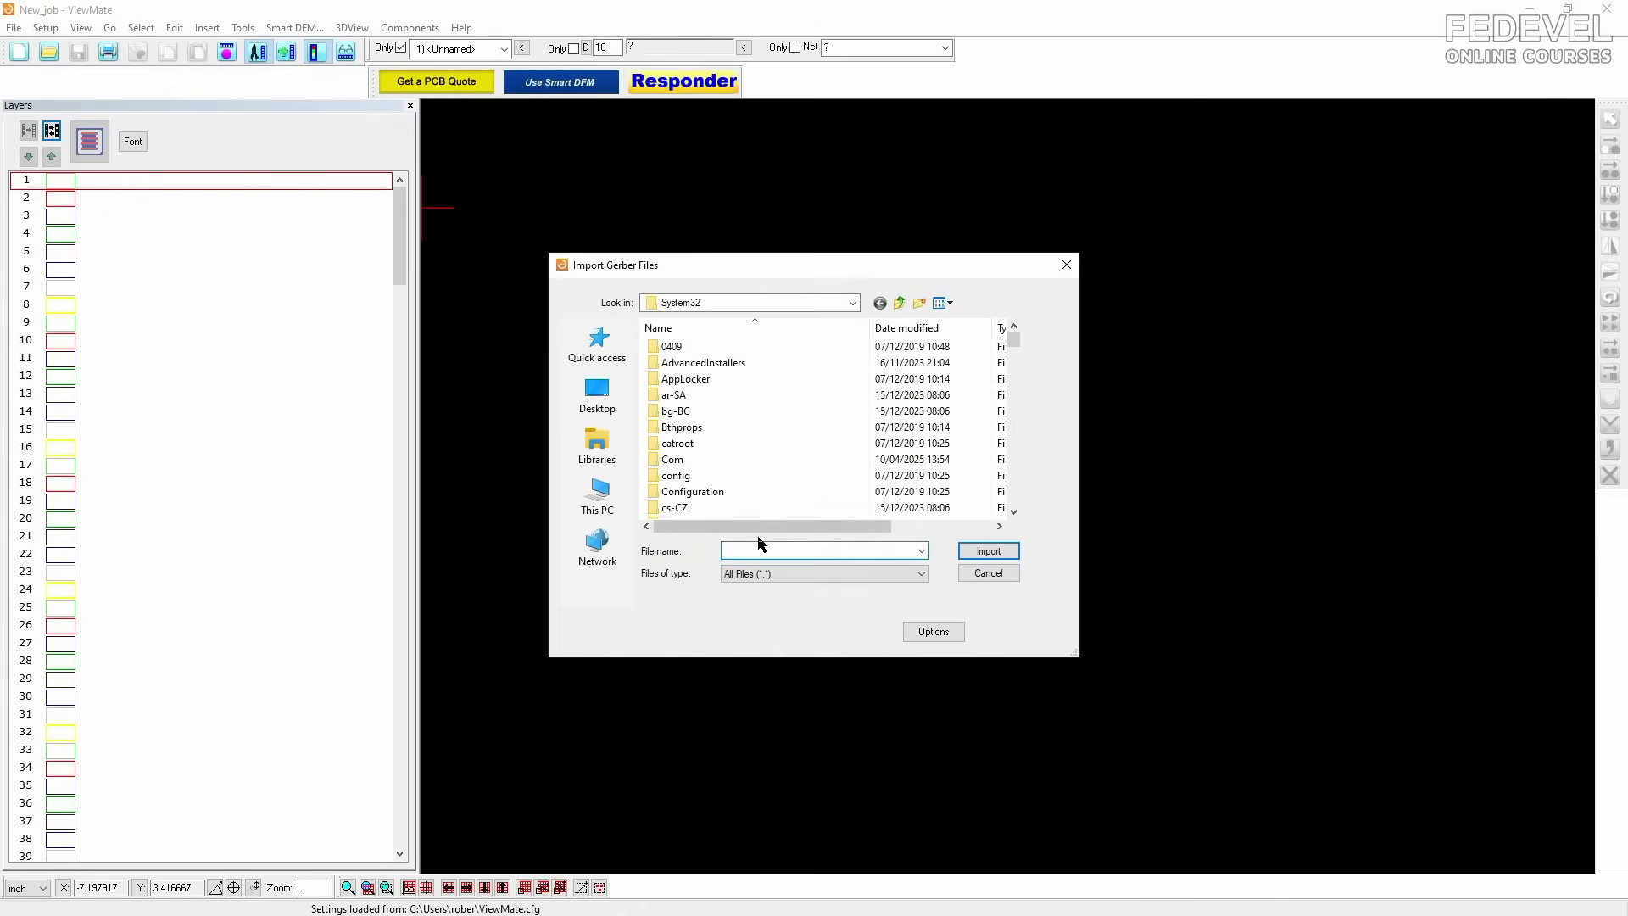
pyautogui.rightClick(766, 549)
pyautogui.click(799, 622)
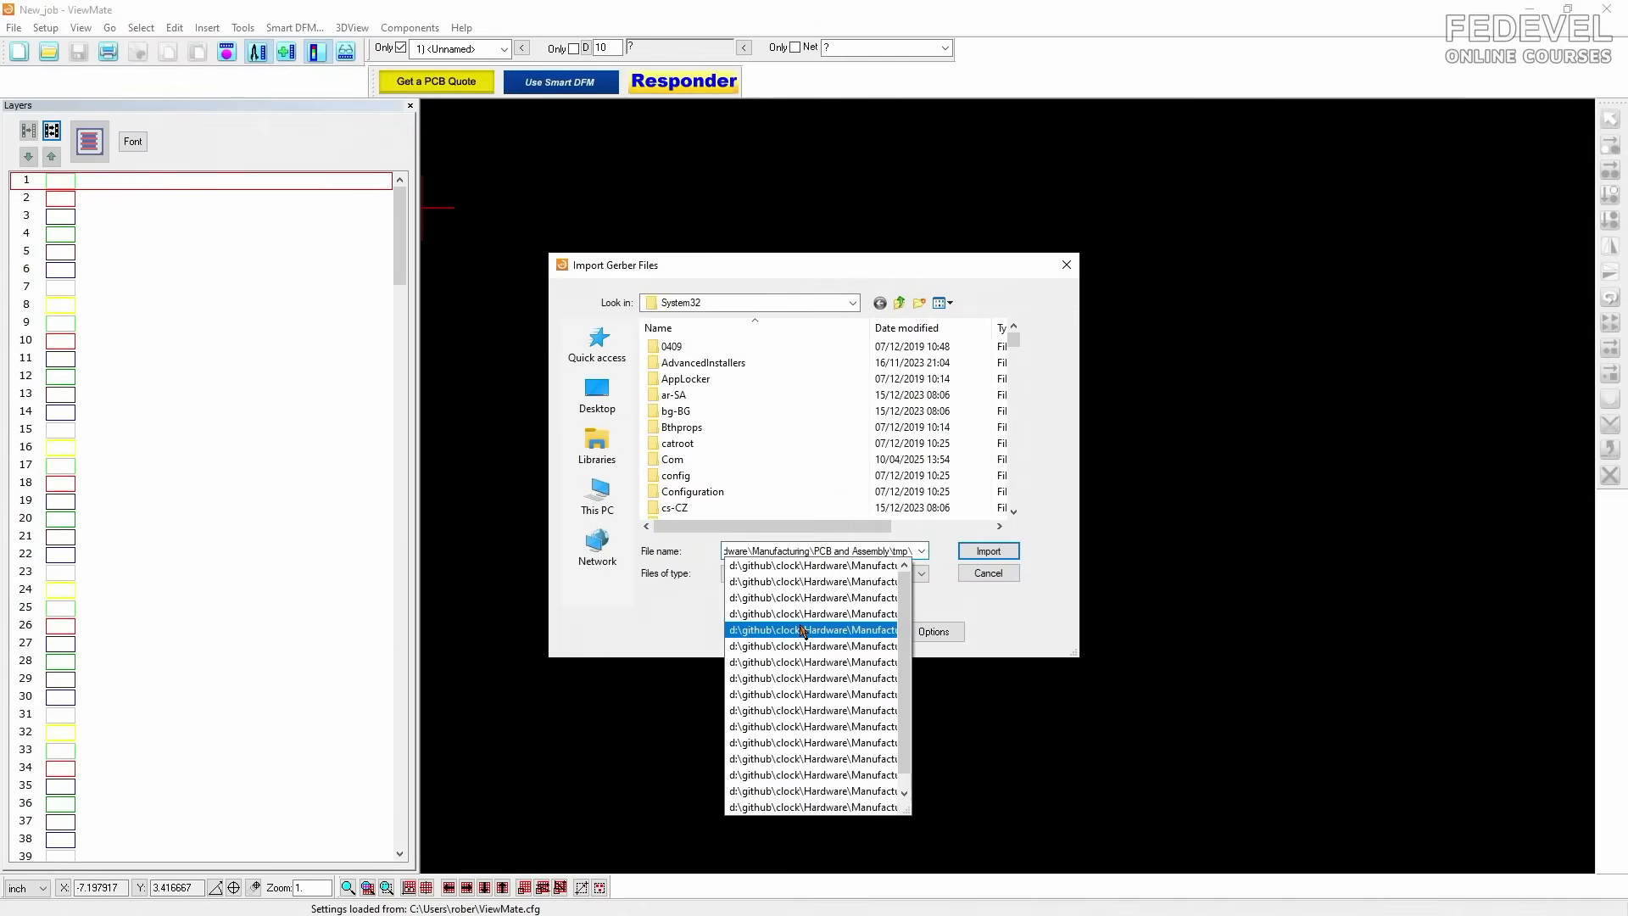
pyautogui.press('Return')
# Step: Sort the files by name in reverse and import Gerber_TopSolderMaskLayer.GTS through Gerber_BoardOutlineLayer.GKO
pyautogui.click(751, 328)
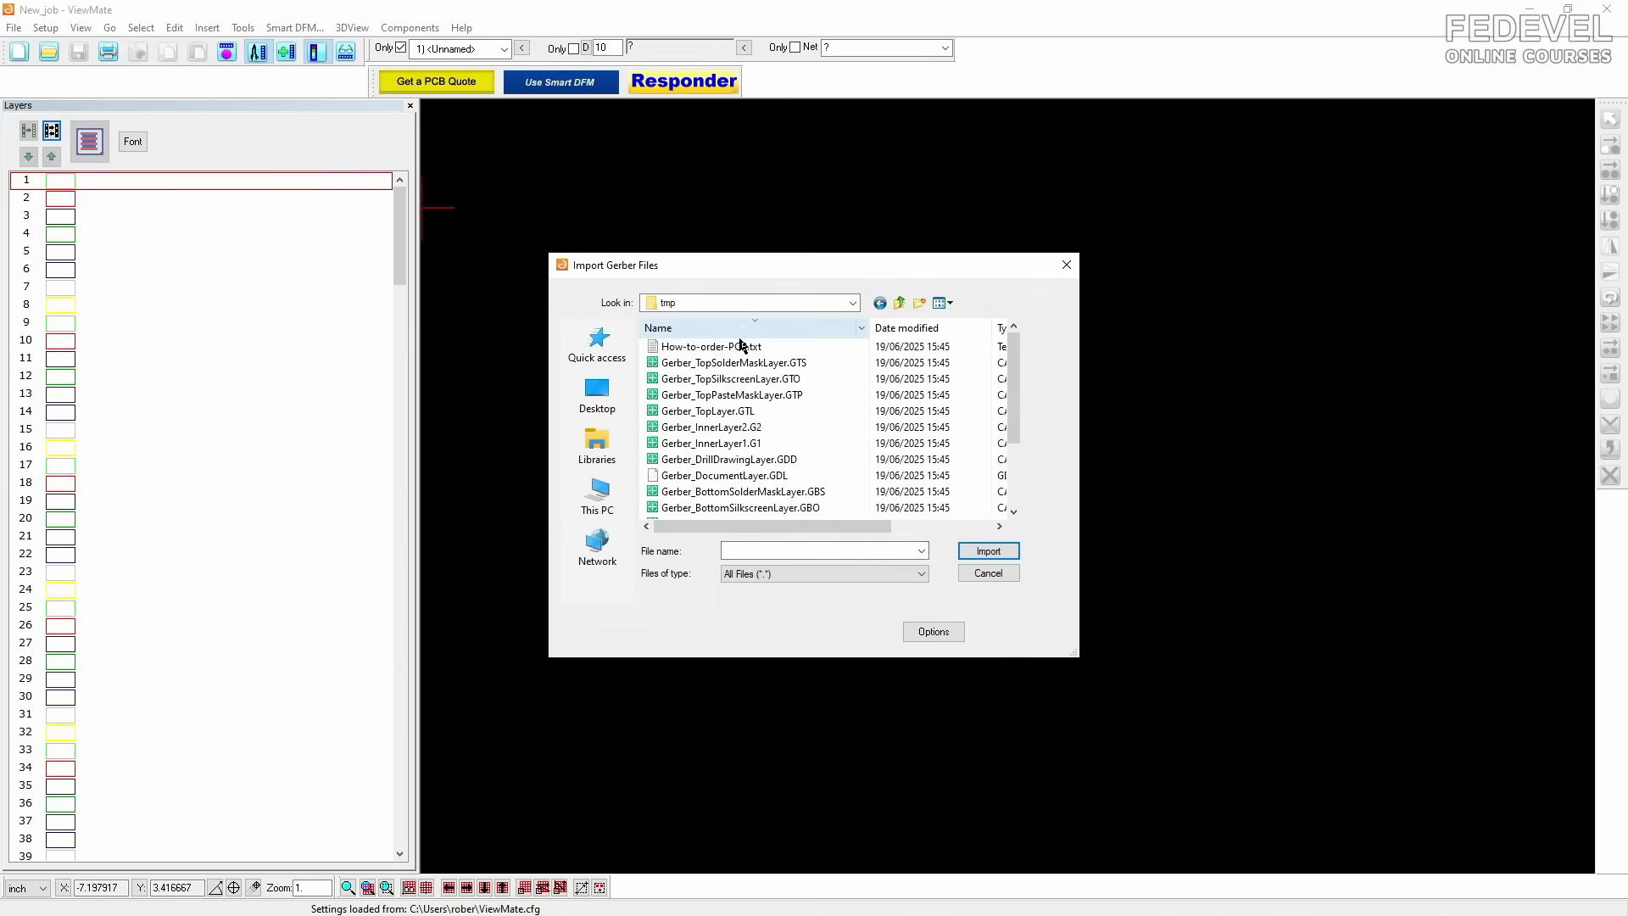
pyautogui.click(704, 364)
pyautogui.scroll(-2, 703, 366)
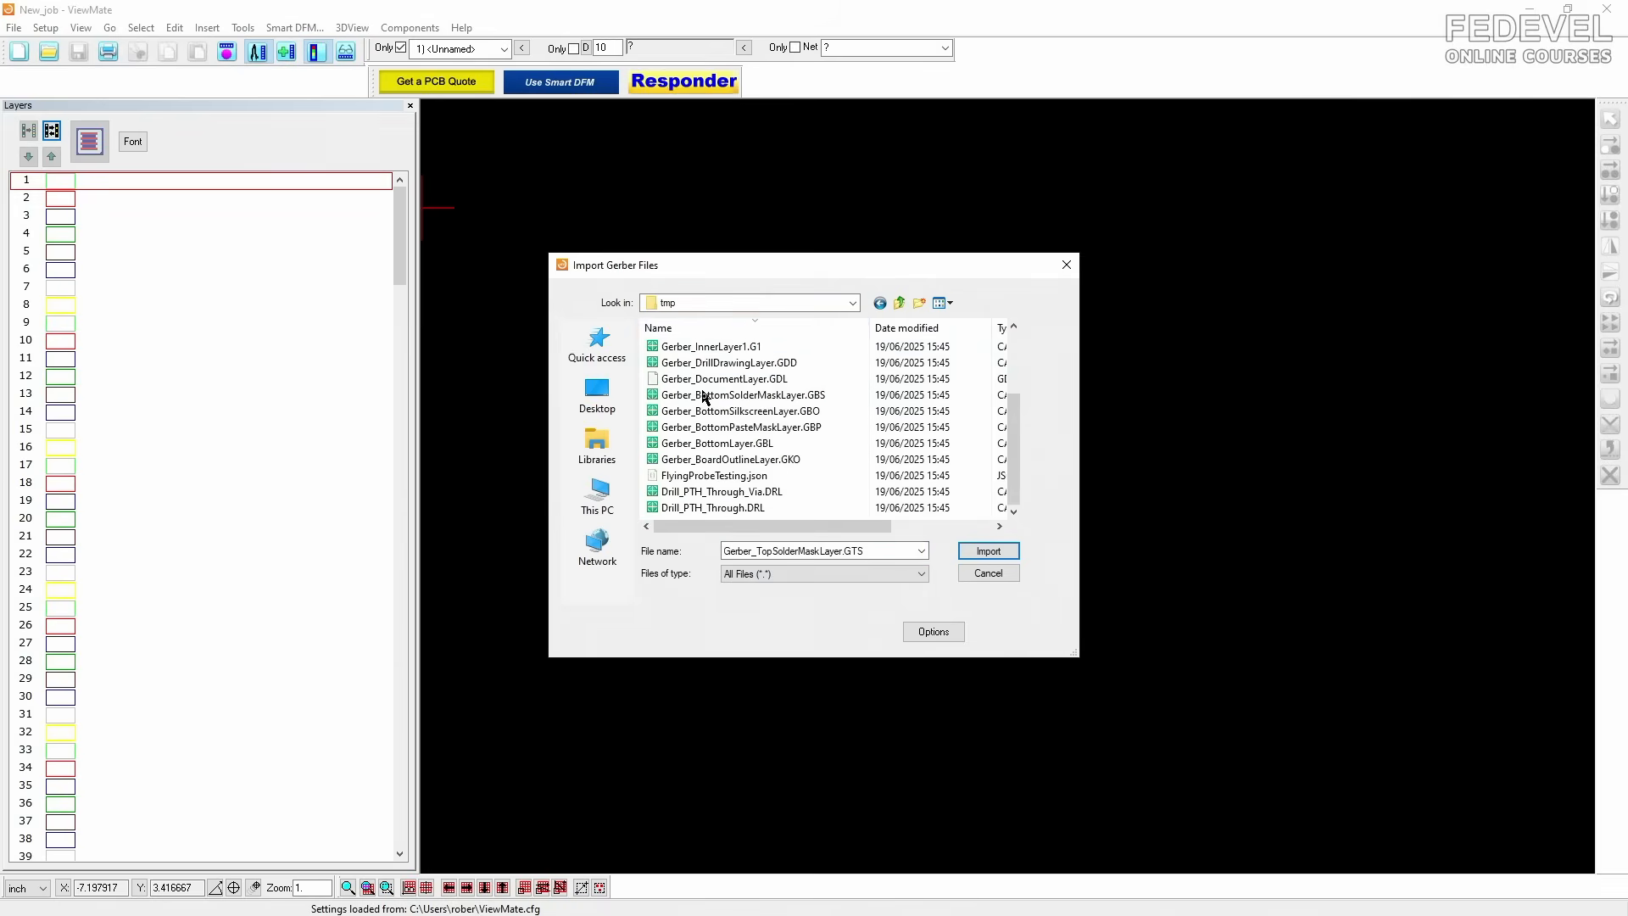
pyautogui.keyDown('shift'); pyautogui.click(690, 460); pyautogui.keyUp('shift')
pyautogui.click(986, 550)
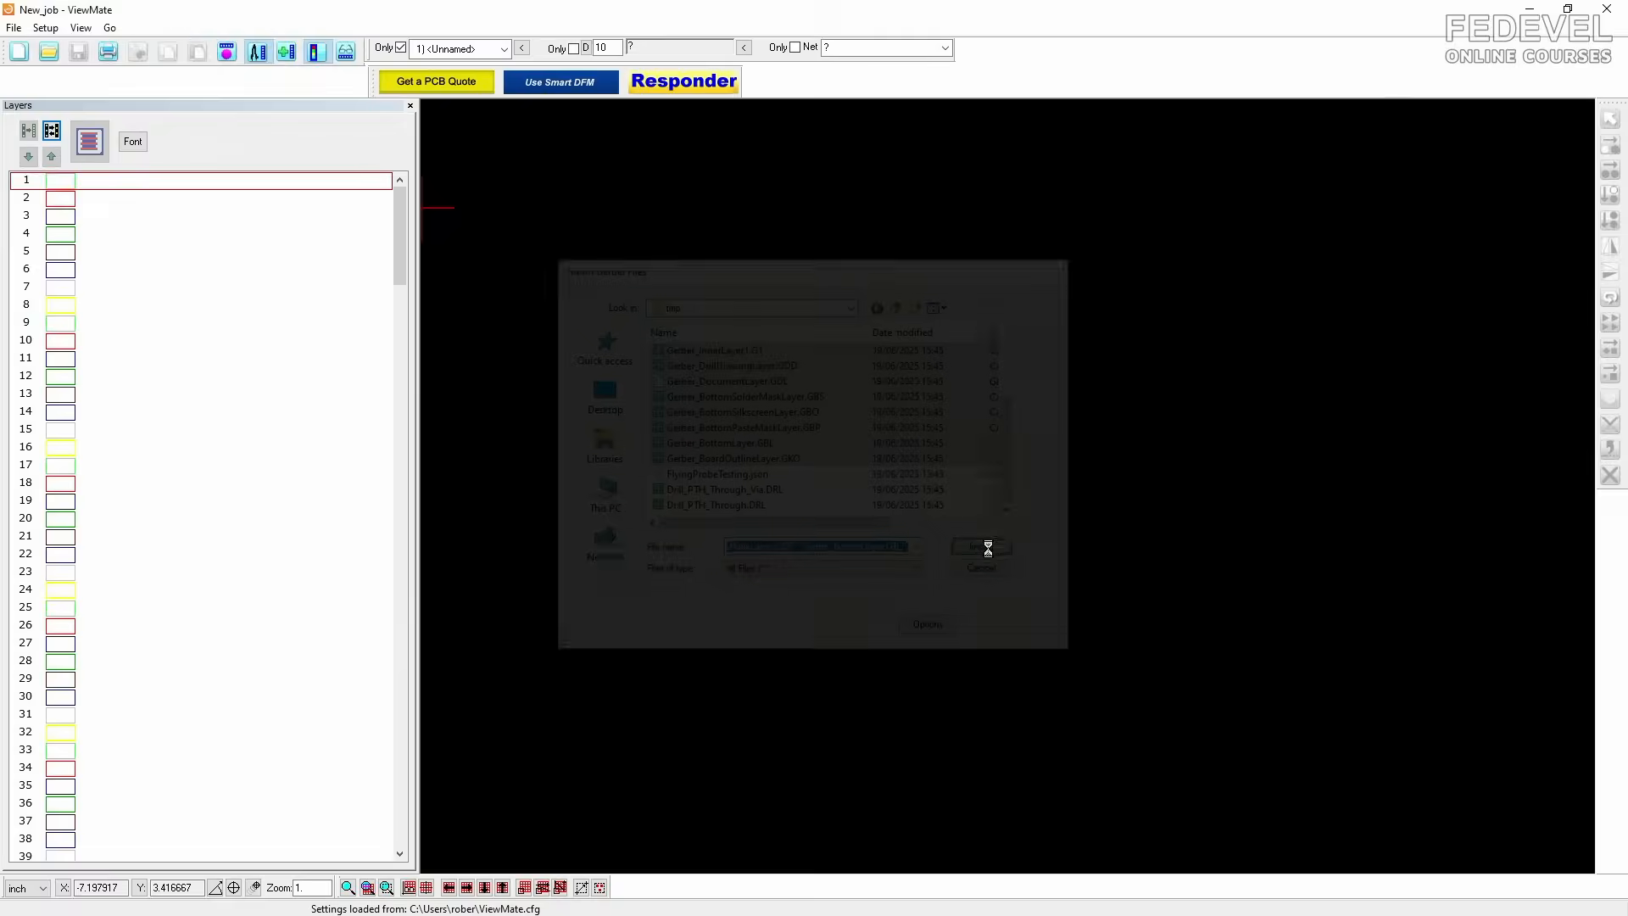
# Step: Import the drill files Drill_PTH_Through_Via.DRL and Drill_PTH_Through.DRL from the tmp folder, starting at empty layer 14
pyautogui.click(93, 413)
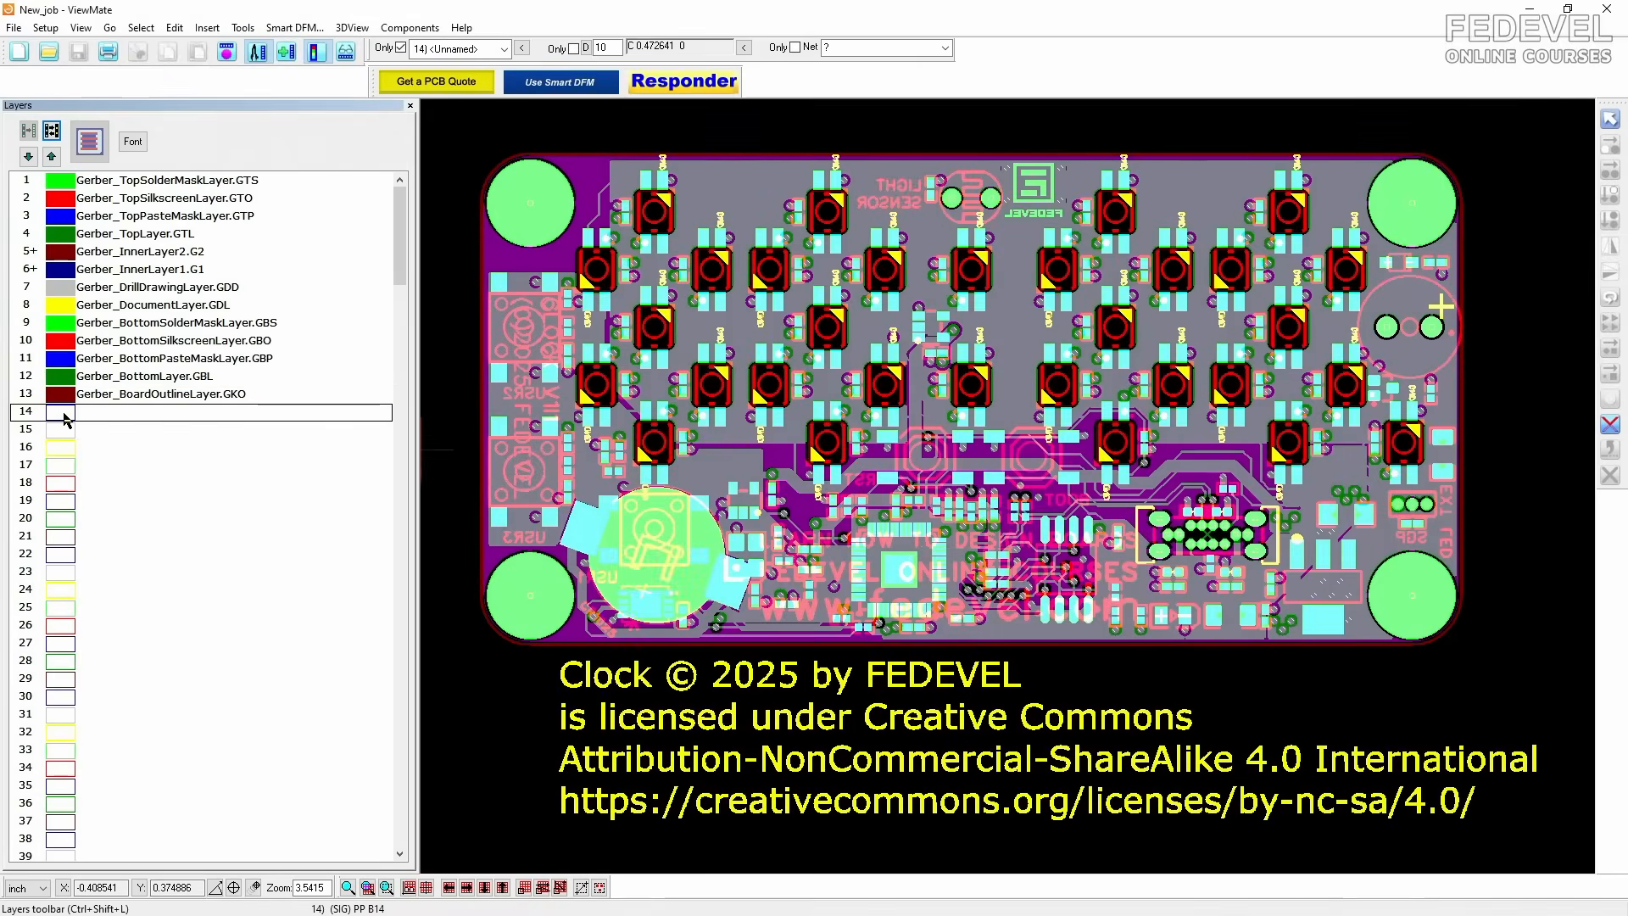
pyautogui.click(14, 27)
pyautogui.moveTo(69, 222)
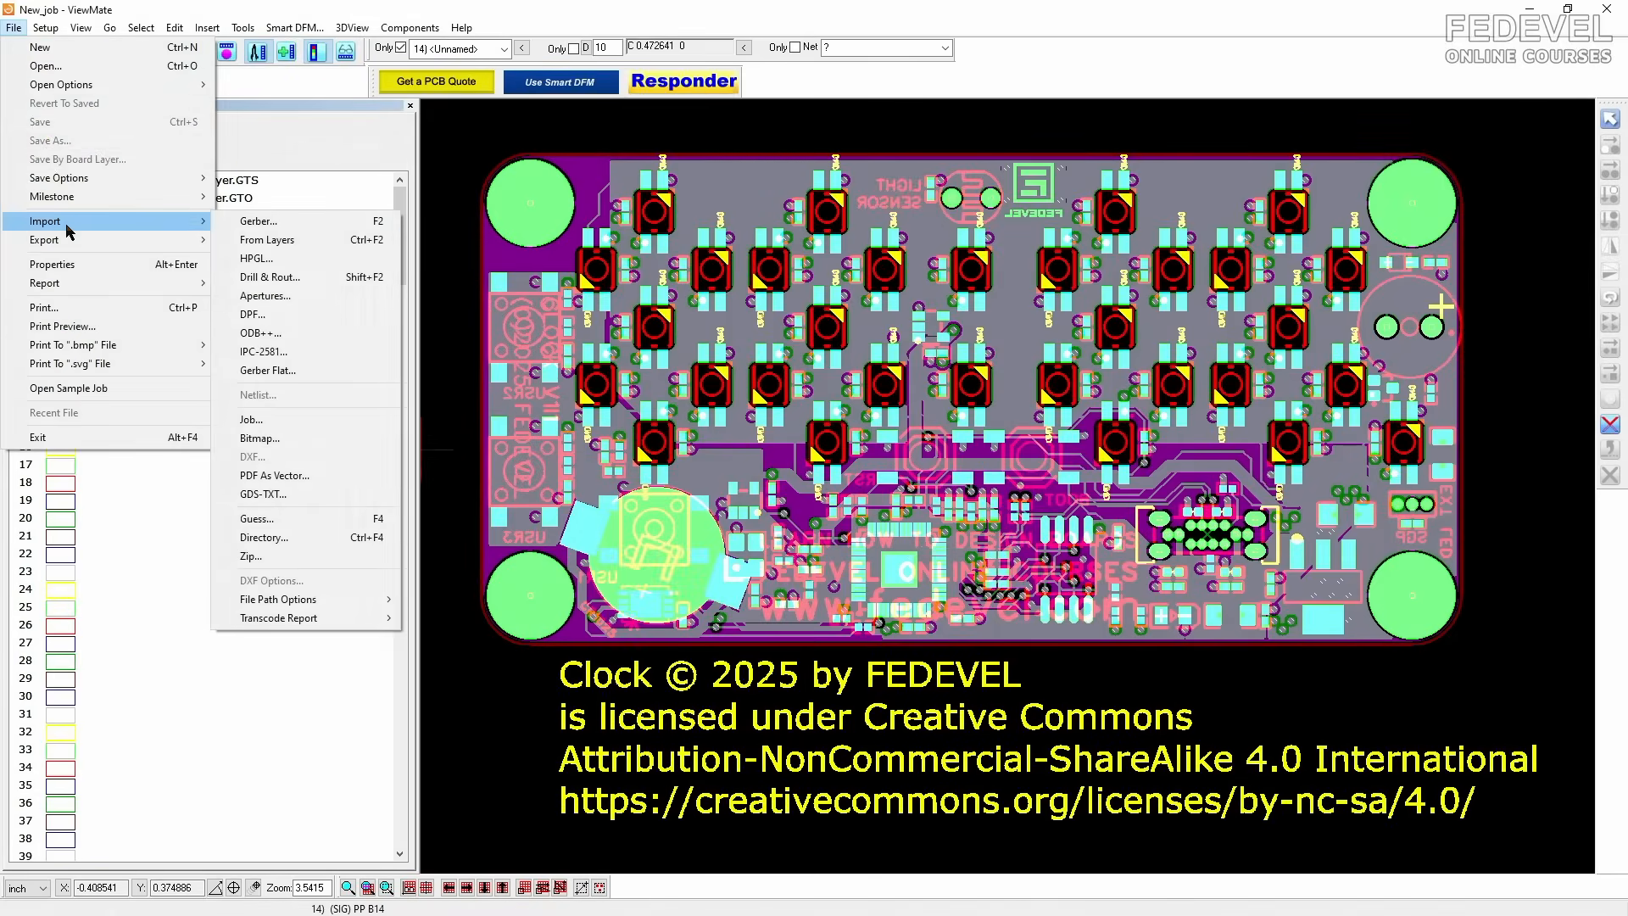
pyautogui.click(314, 279)
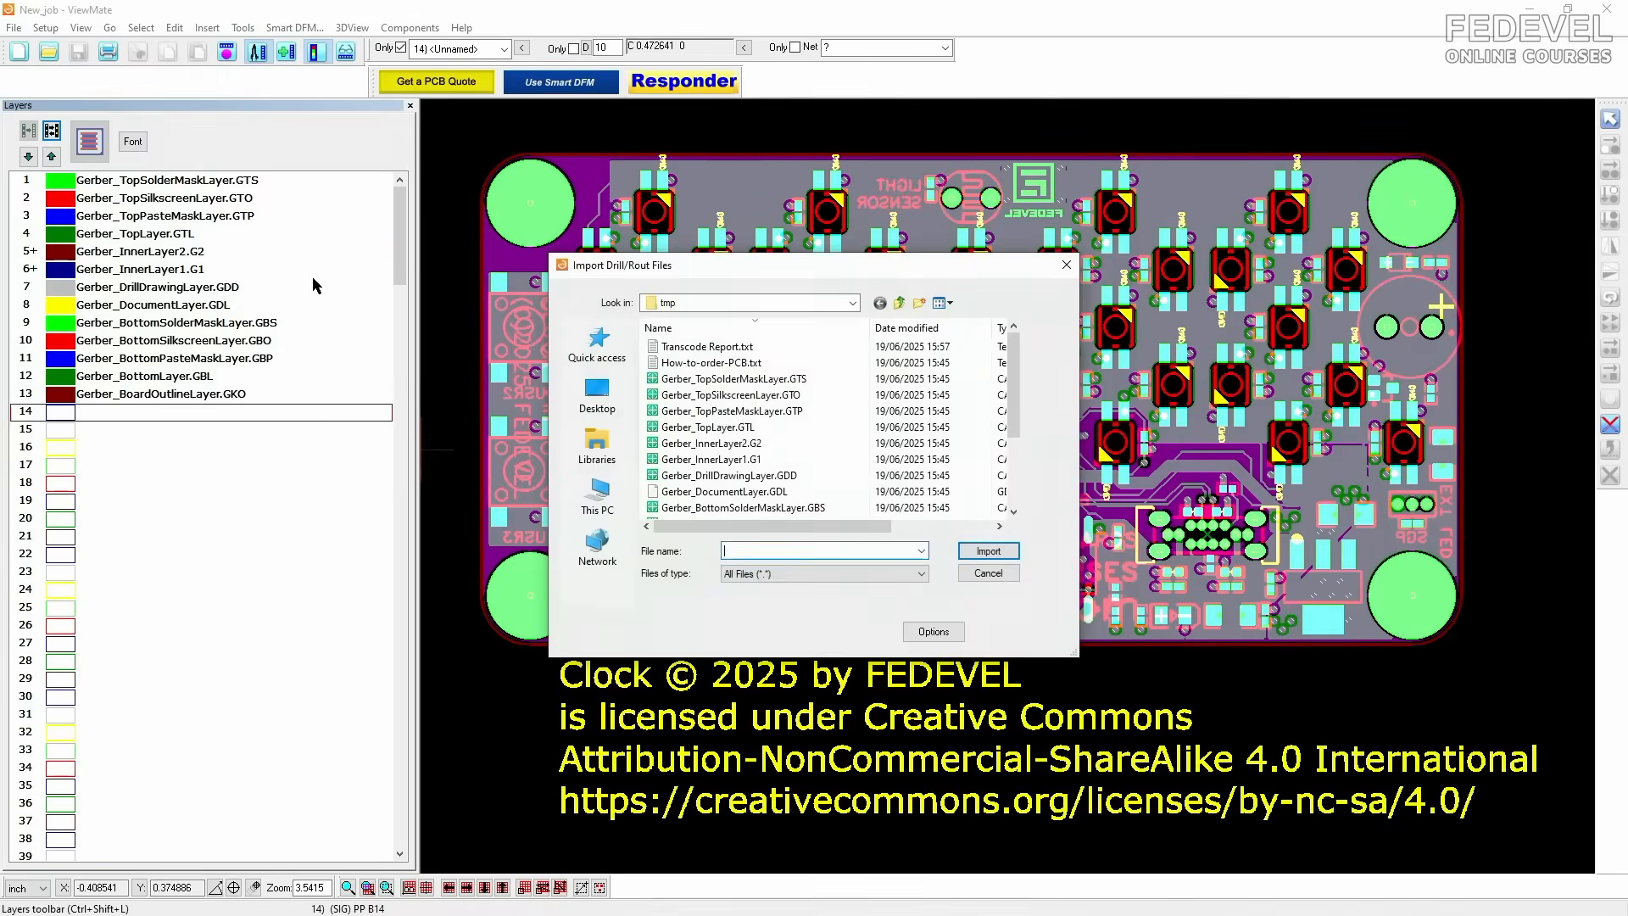
pyautogui.scroll(-3, 695, 441)
pyautogui.click(695, 492)
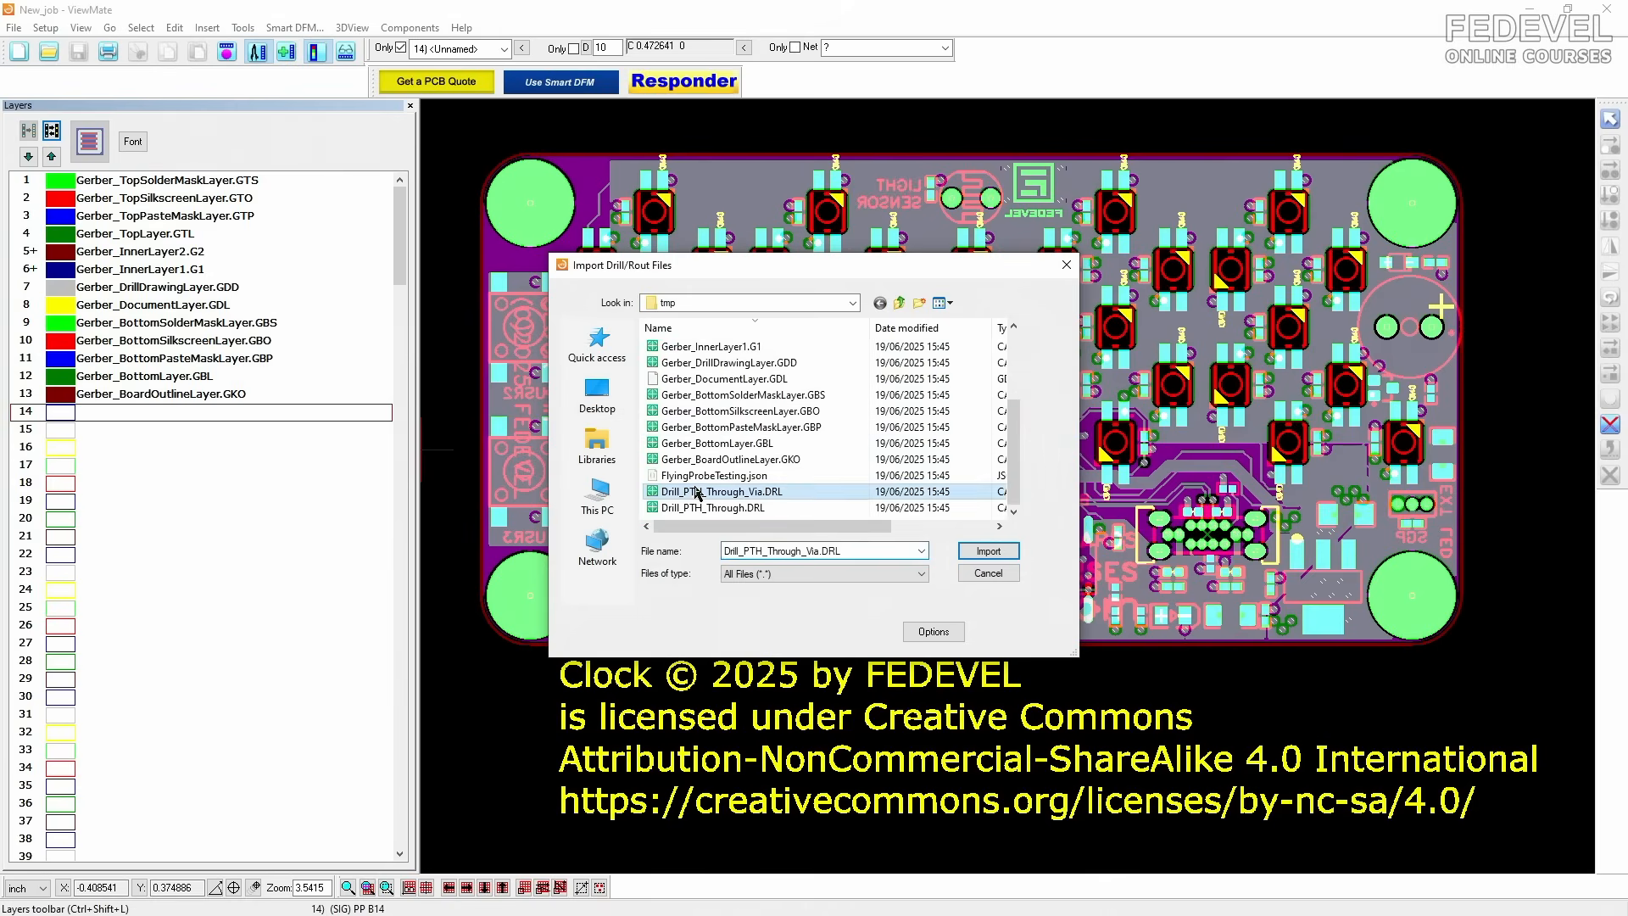
pyautogui.keyDown('shift'); pyautogui.click(695, 507); pyautogui.keyUp('shift')
pyautogui.click(987, 551)
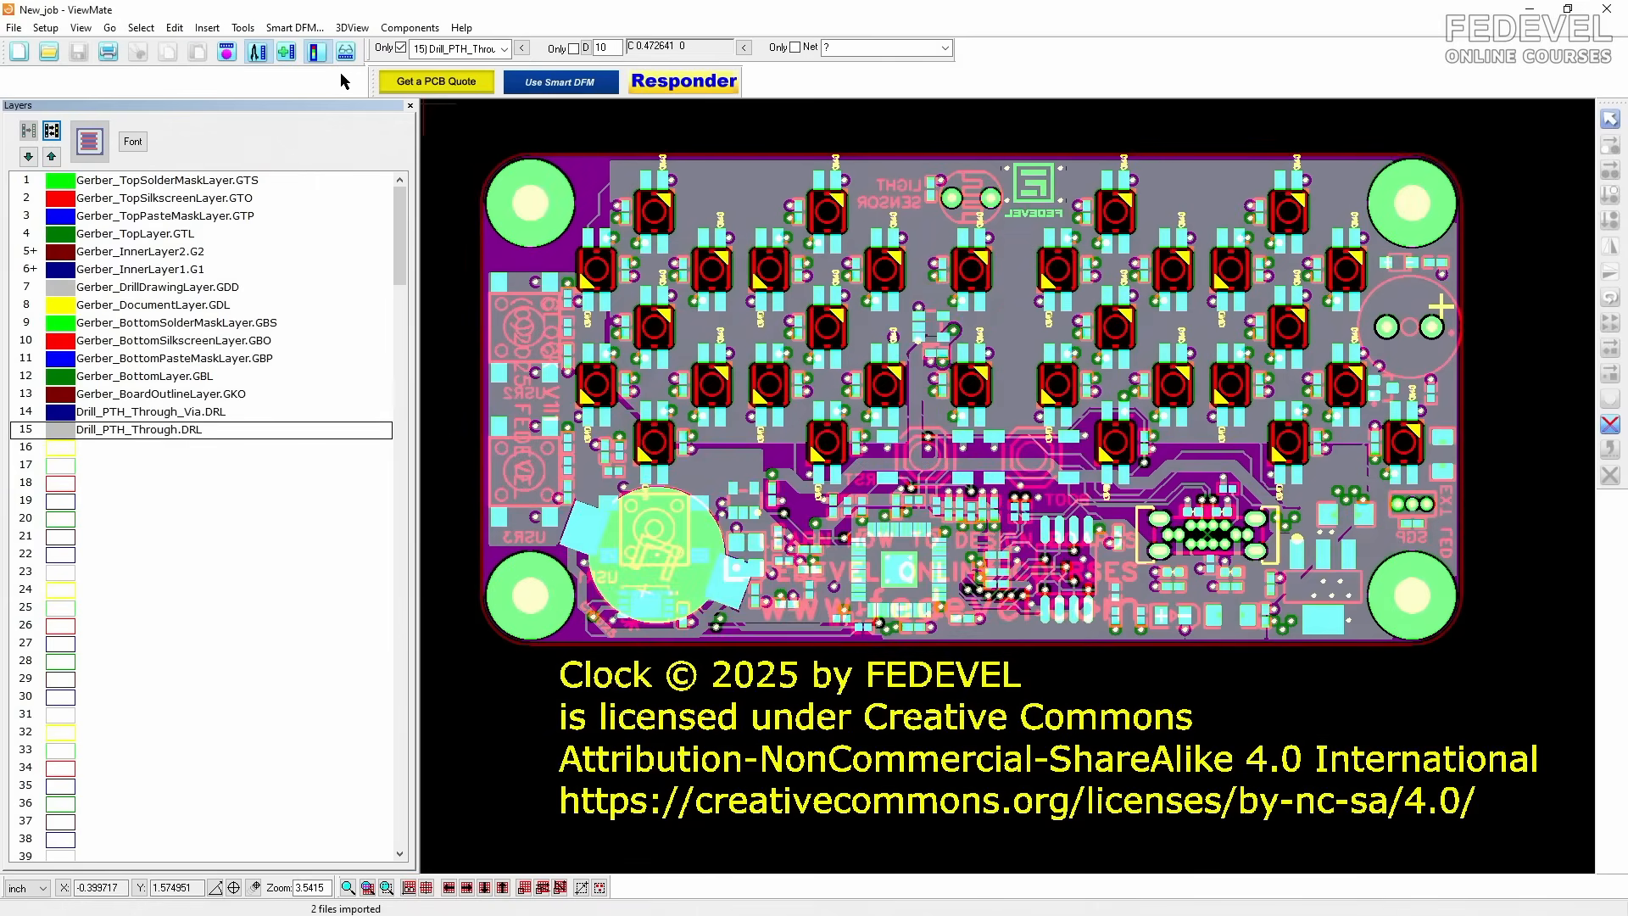
# Step: Hide all layers and examine the top solder mask and top silkscreen against the board outline
pyautogui.click(51, 133)
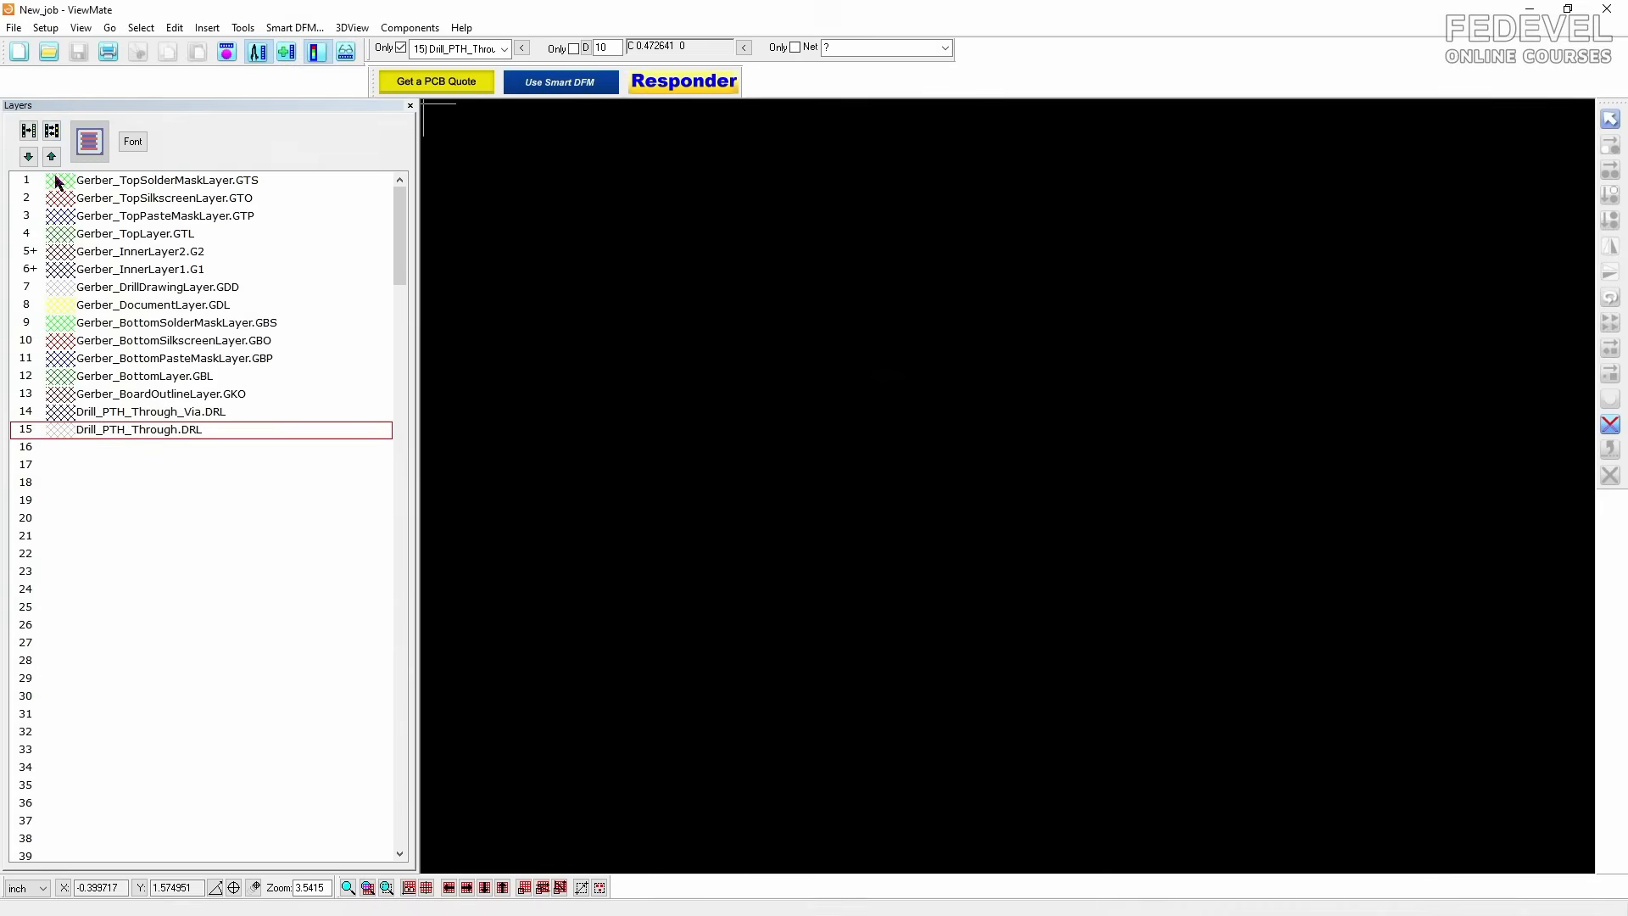
pyautogui.click(57, 181)
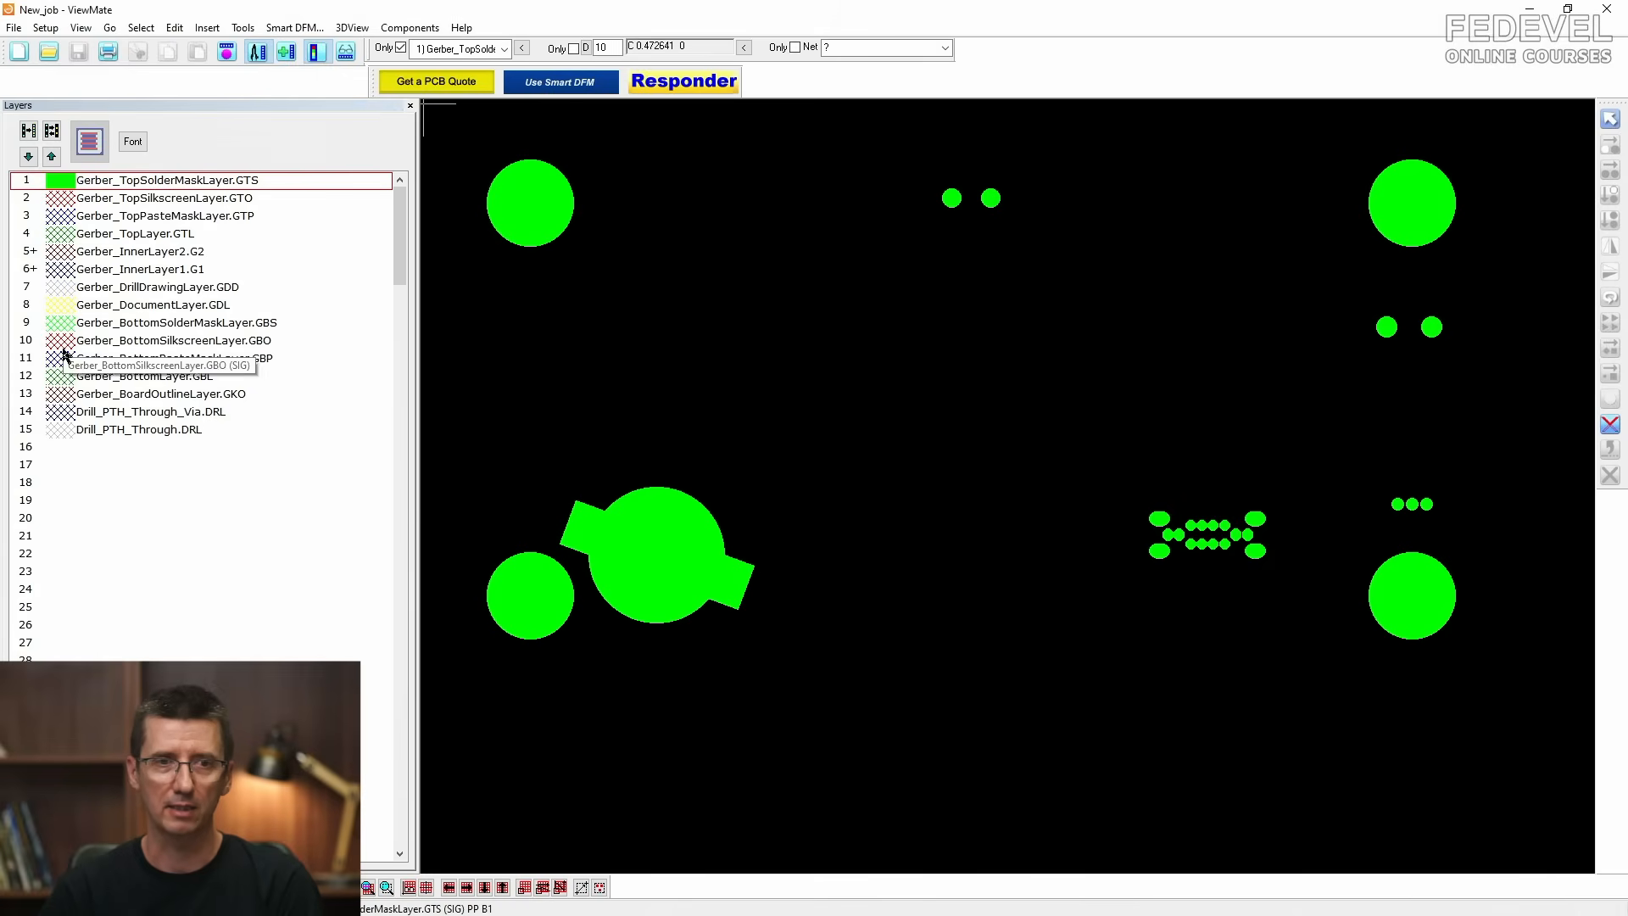
pyautogui.click(59, 394)
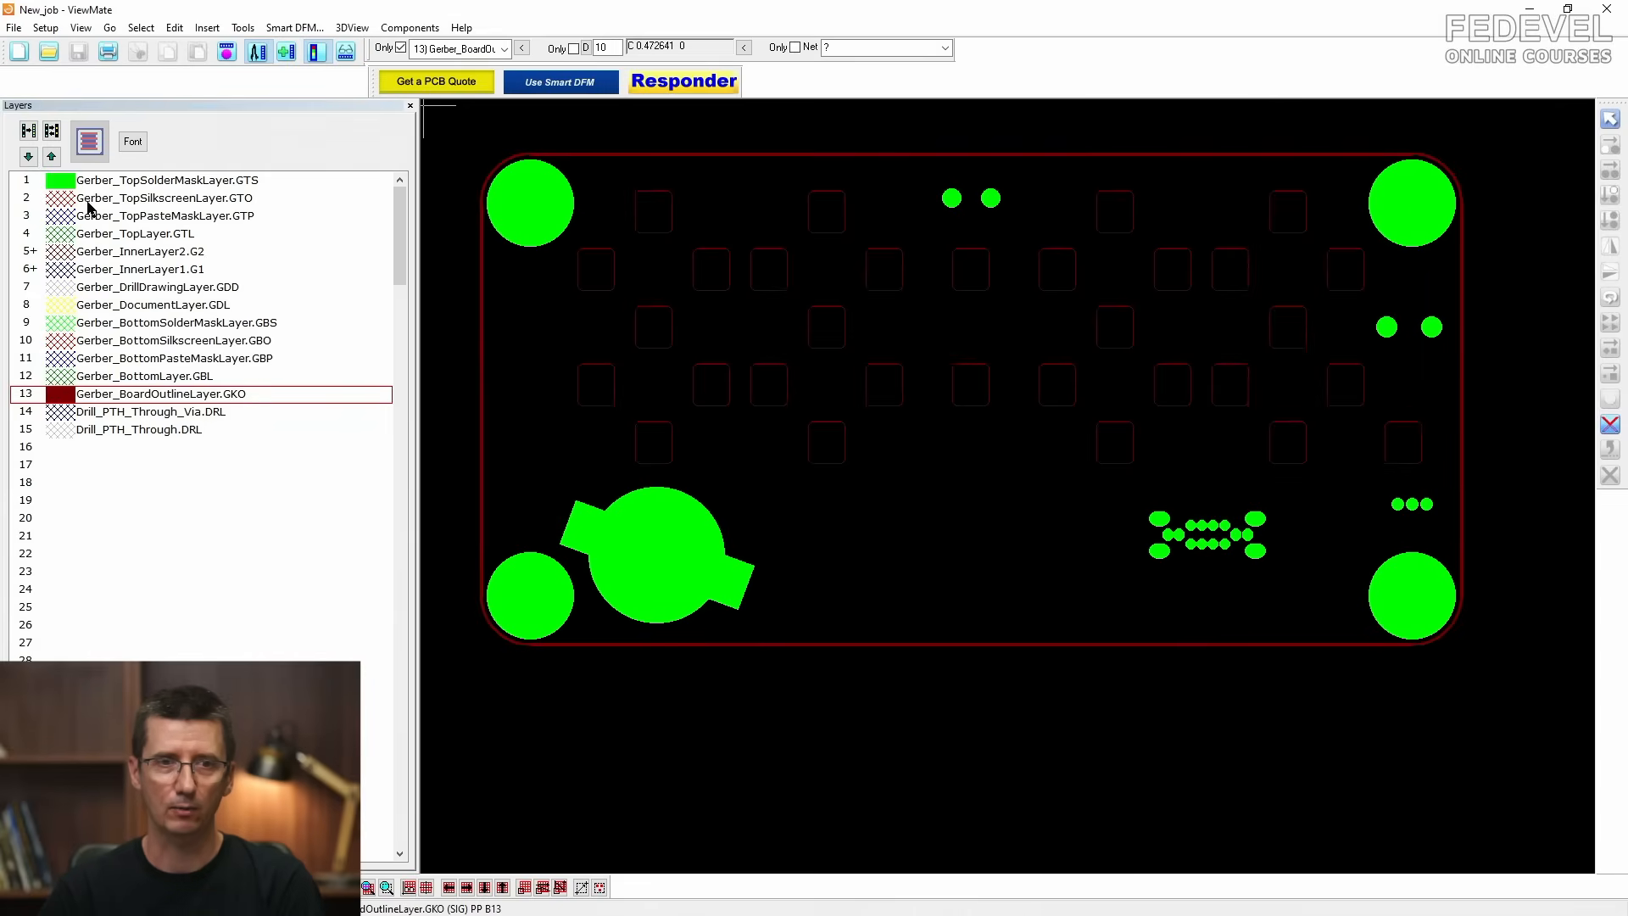
pyautogui.click(59, 201)
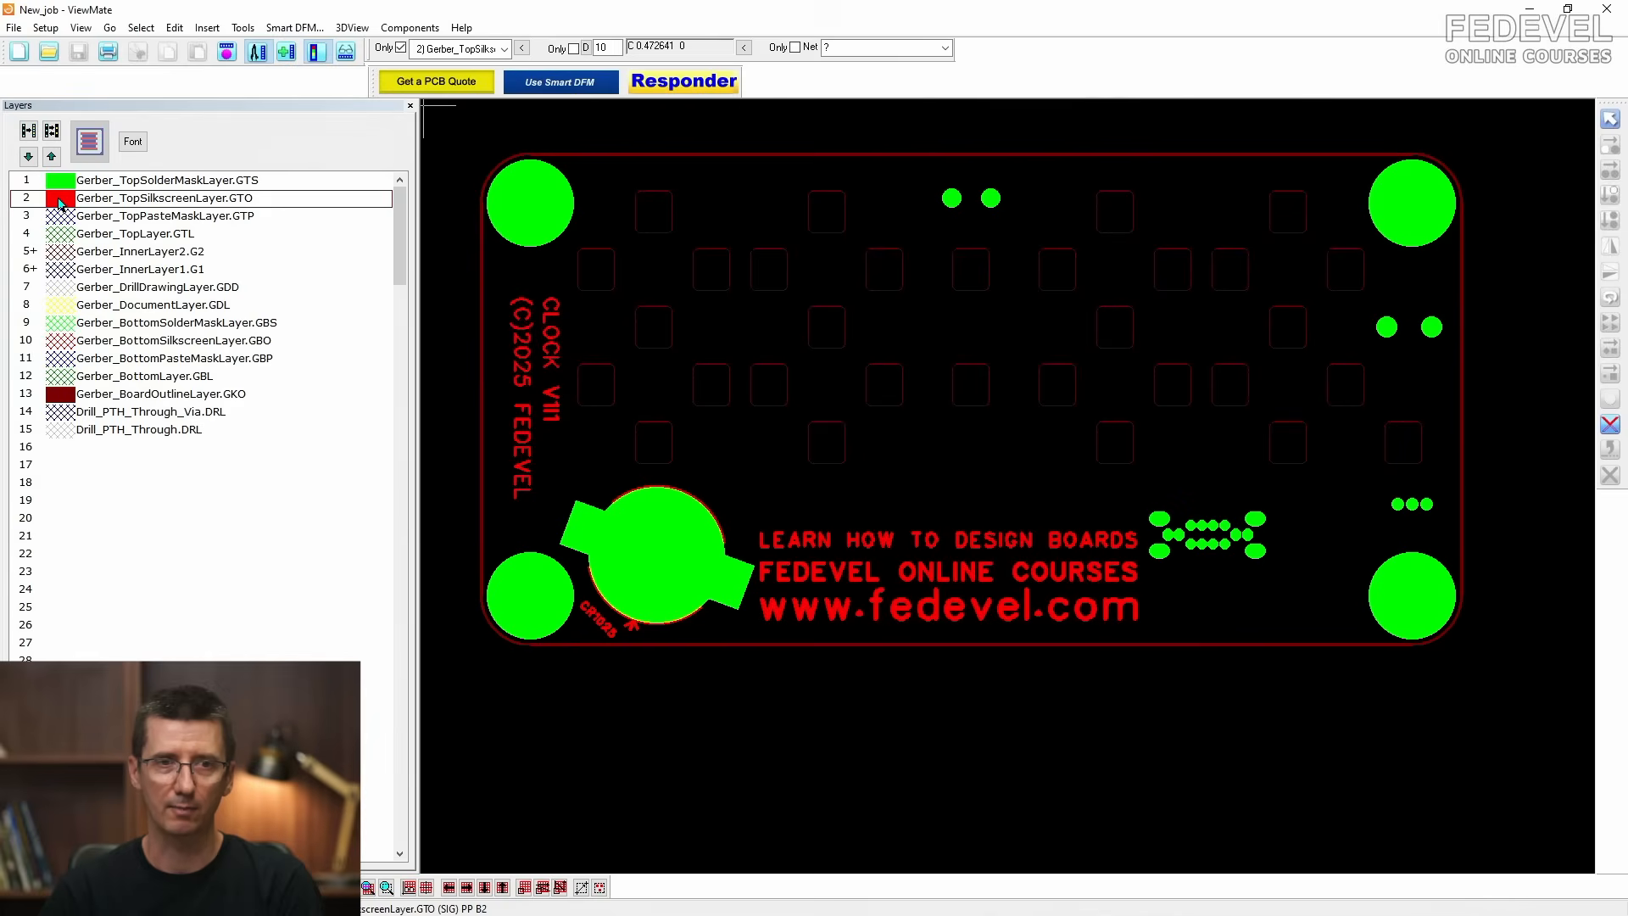
pyautogui.click(57, 183)
pyautogui.click(57, 183)
pyautogui.click(56, 187)
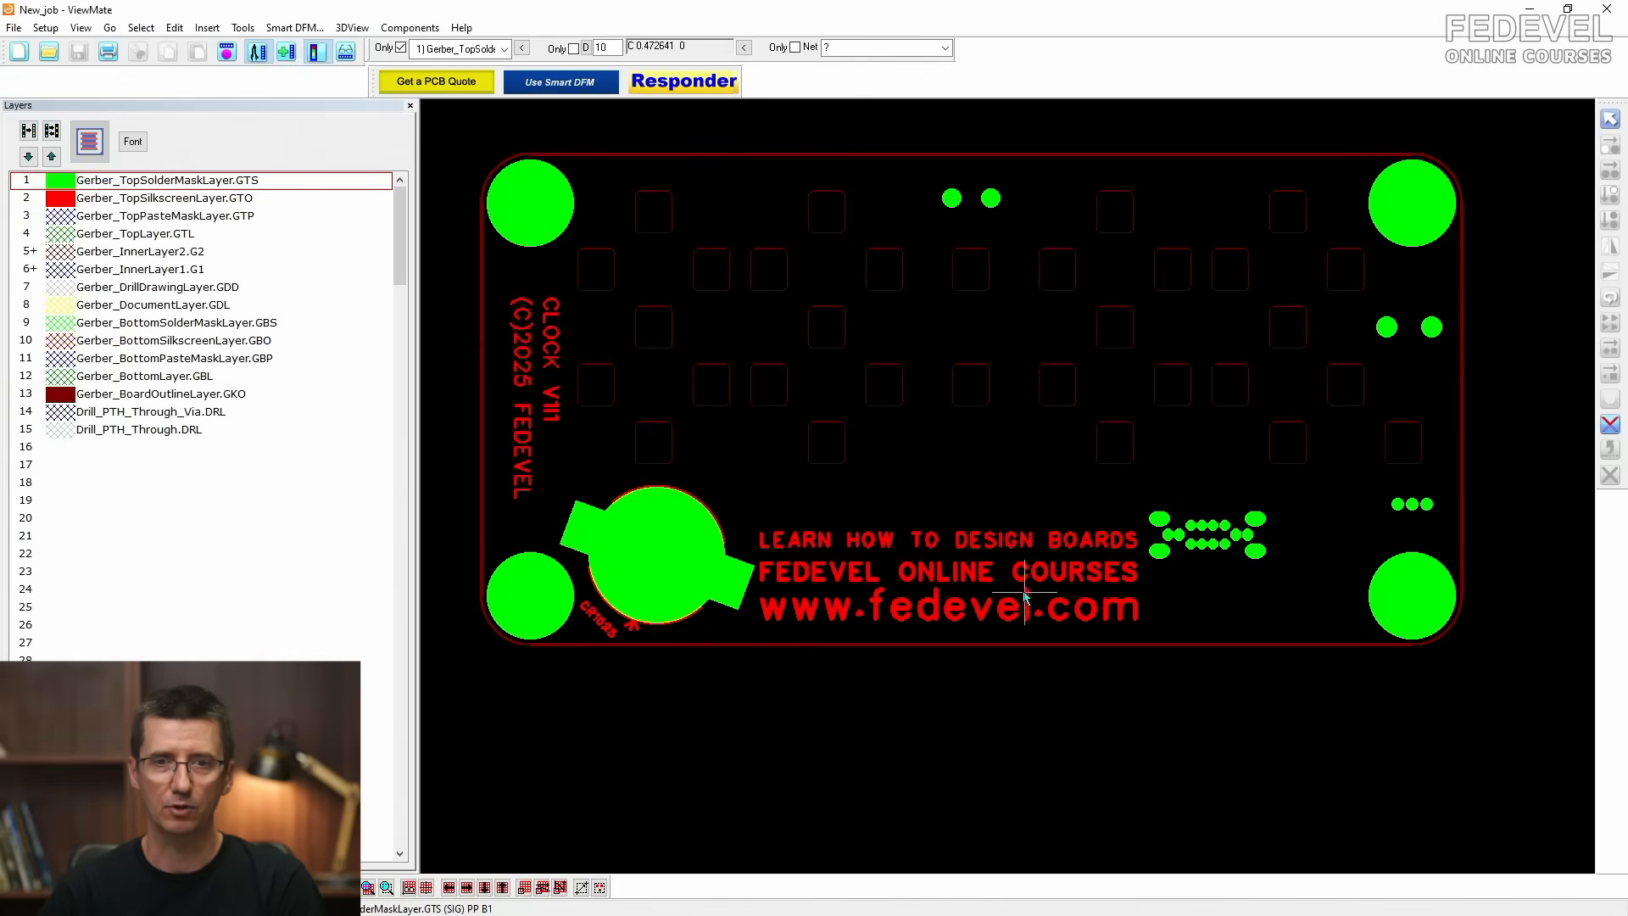
# Step: Examine the top paste mask layer, comparing it with the top solder mask and the top silkscreen
pyautogui.click(61, 219)
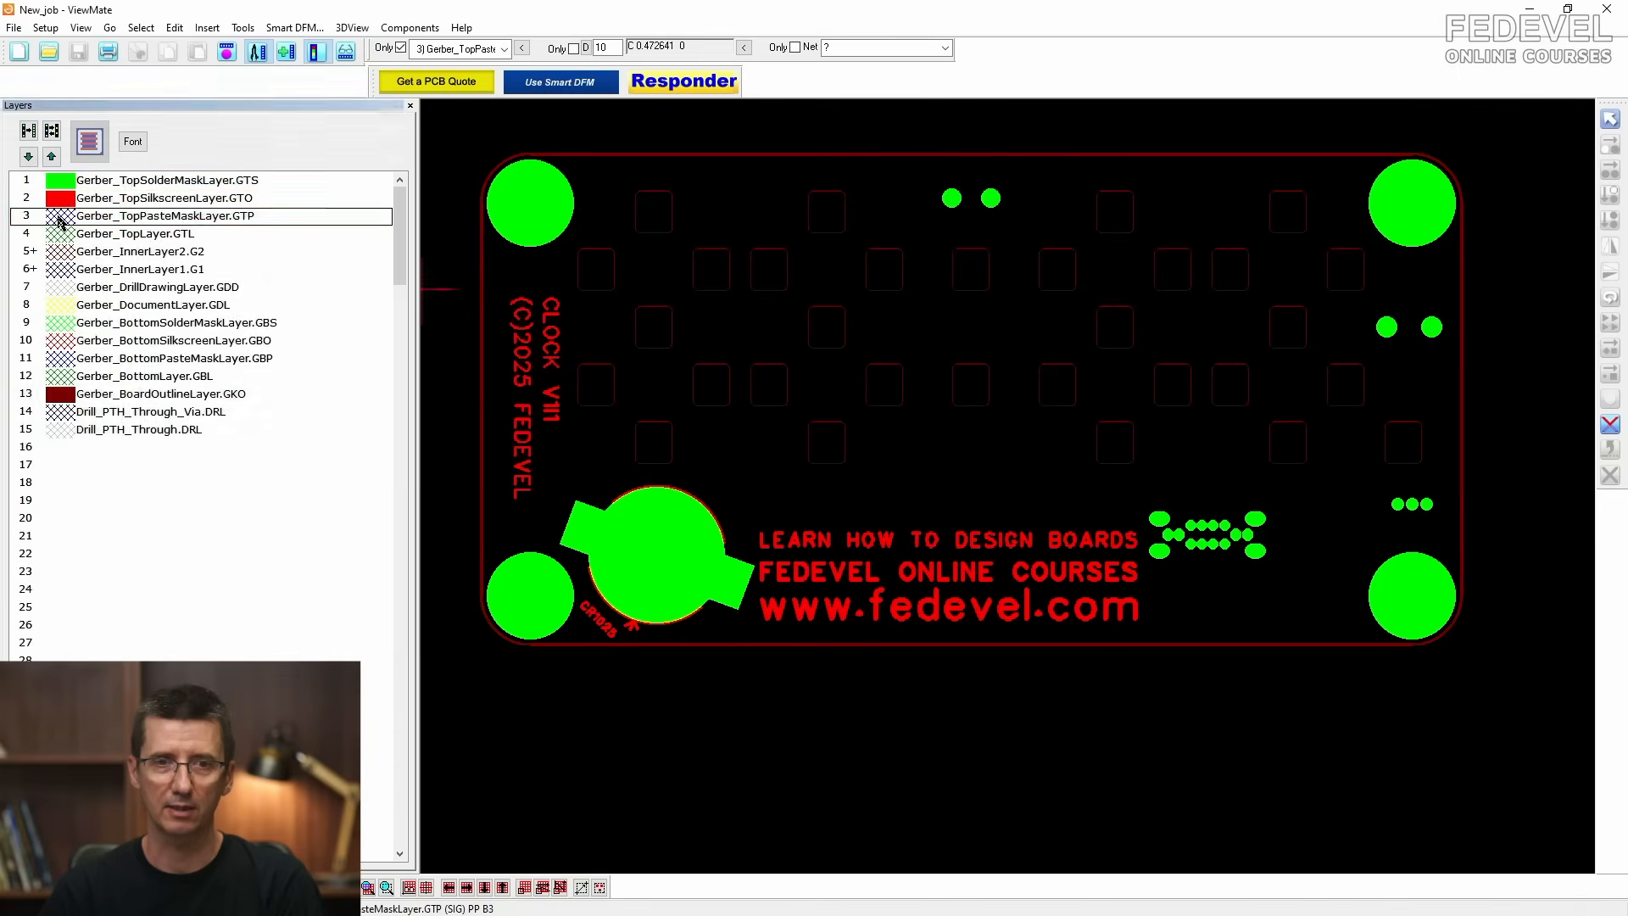
pyautogui.click(59, 202)
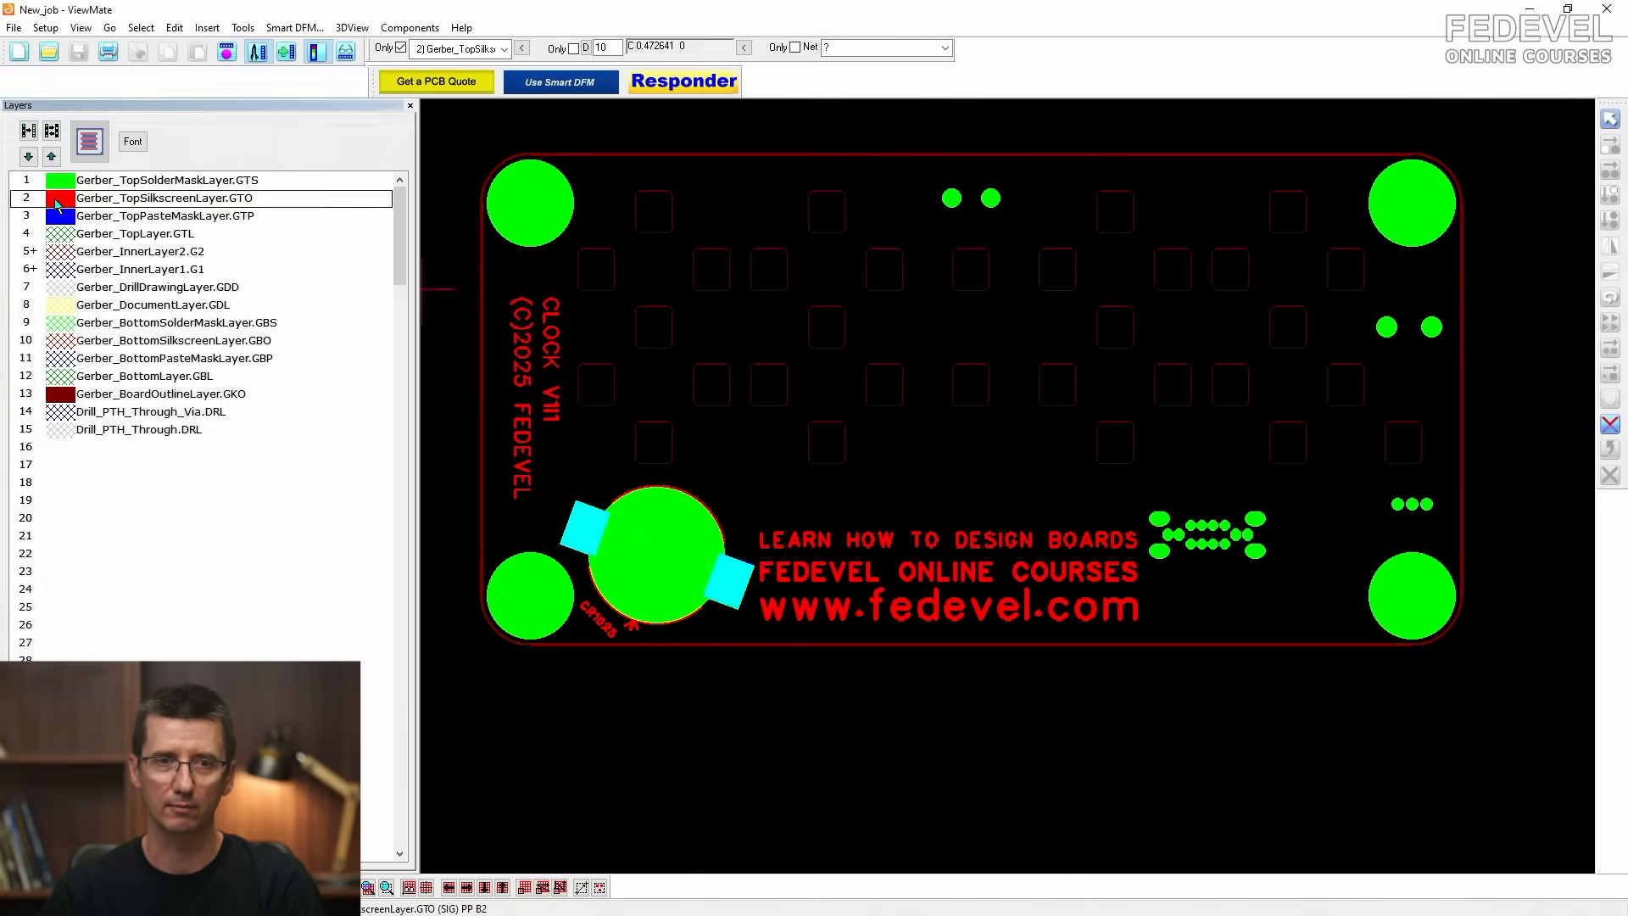
pyautogui.click(56, 183)
pyautogui.click(60, 219)
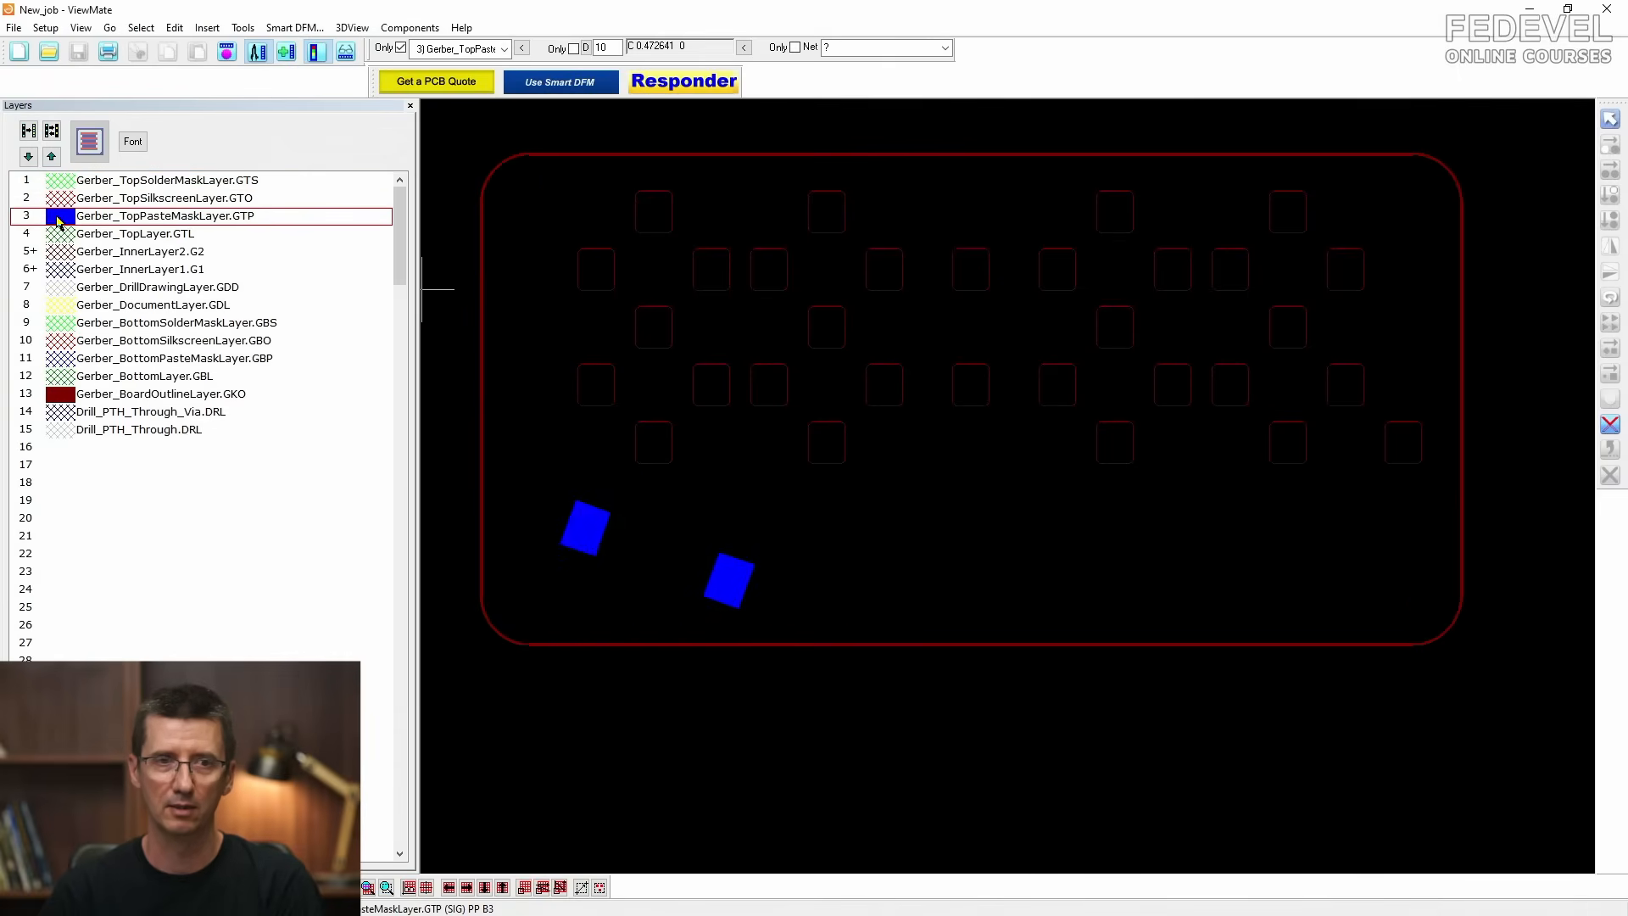
pyautogui.click(57, 201)
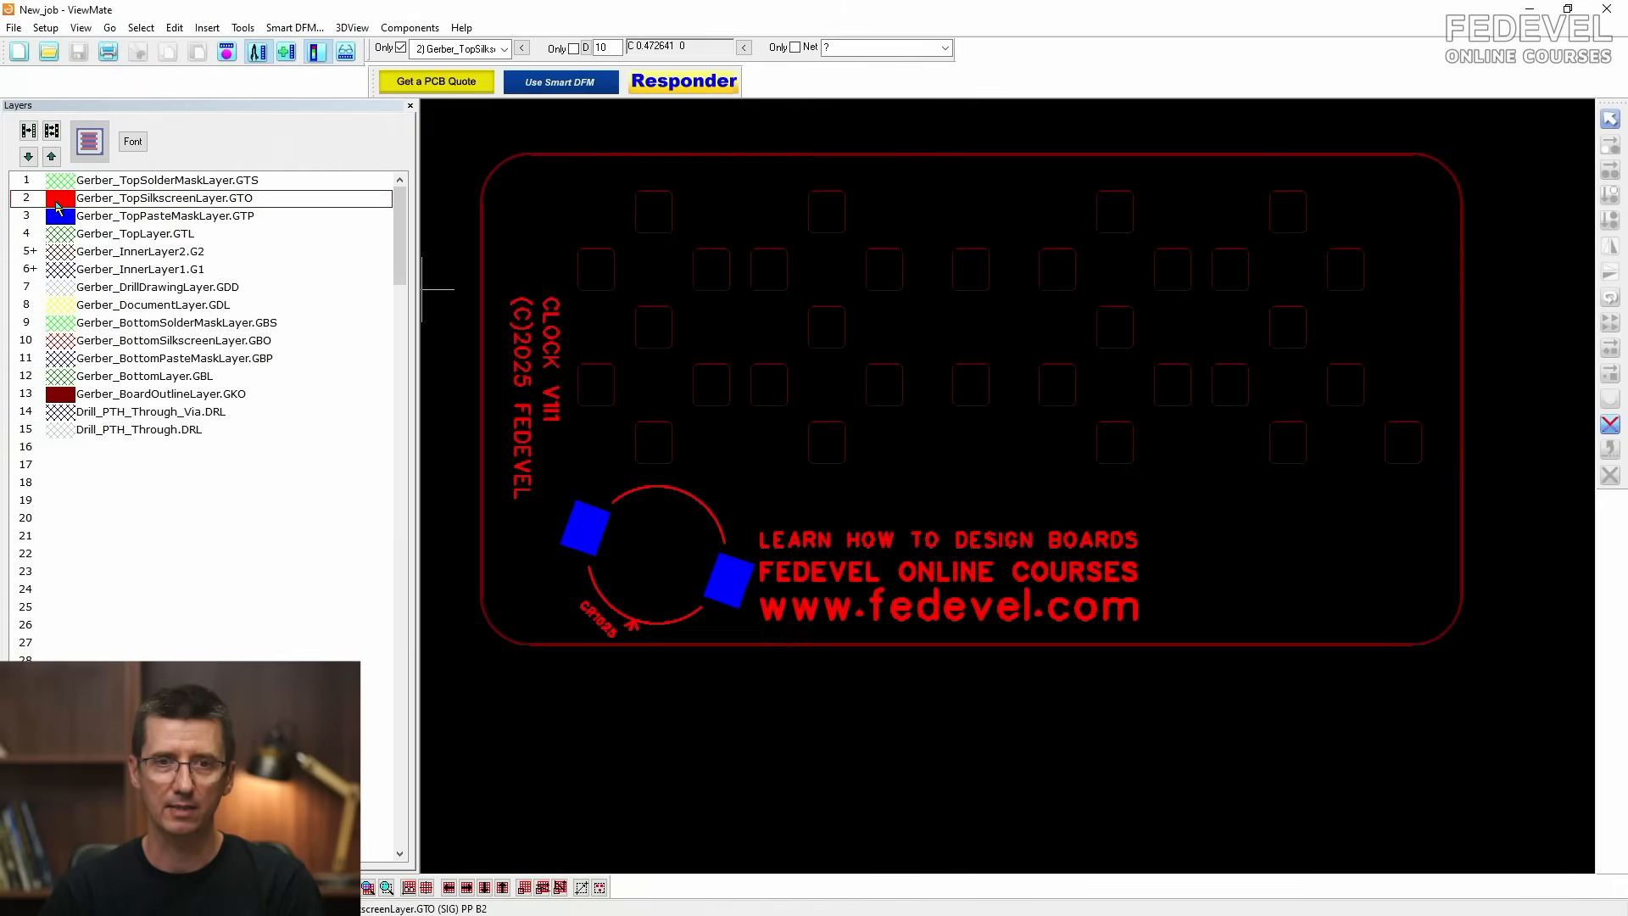
pyautogui.click(56, 202)
# Step: Examine the top copper layer together with the top solder mask and paste mask, and hide all three
pyautogui.click(60, 236)
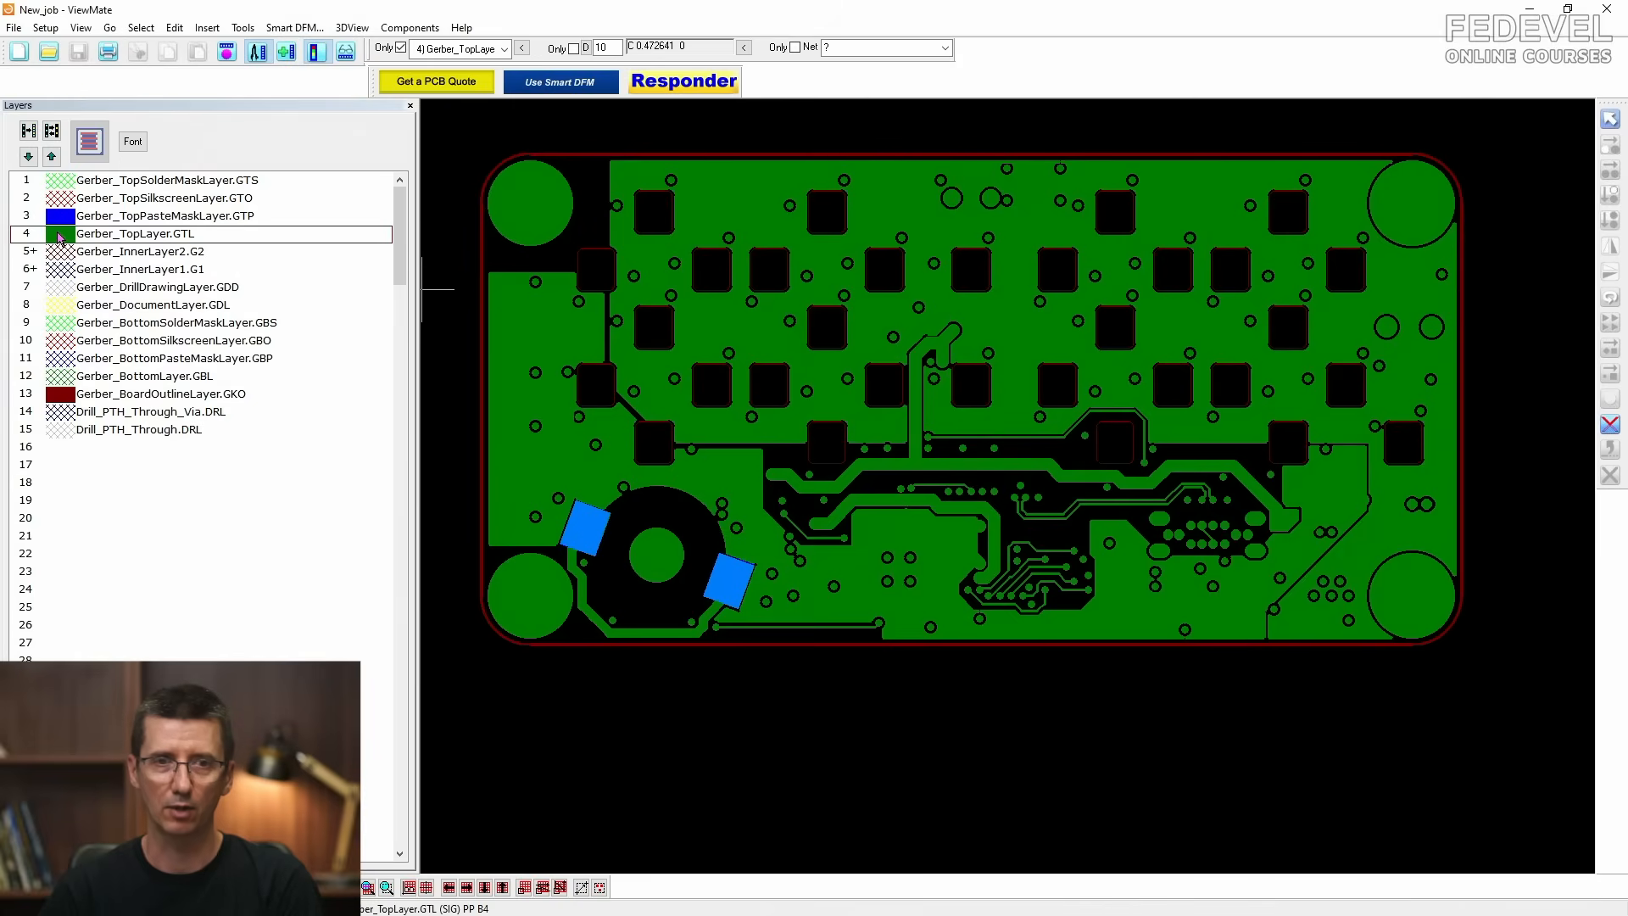
pyautogui.click(60, 184)
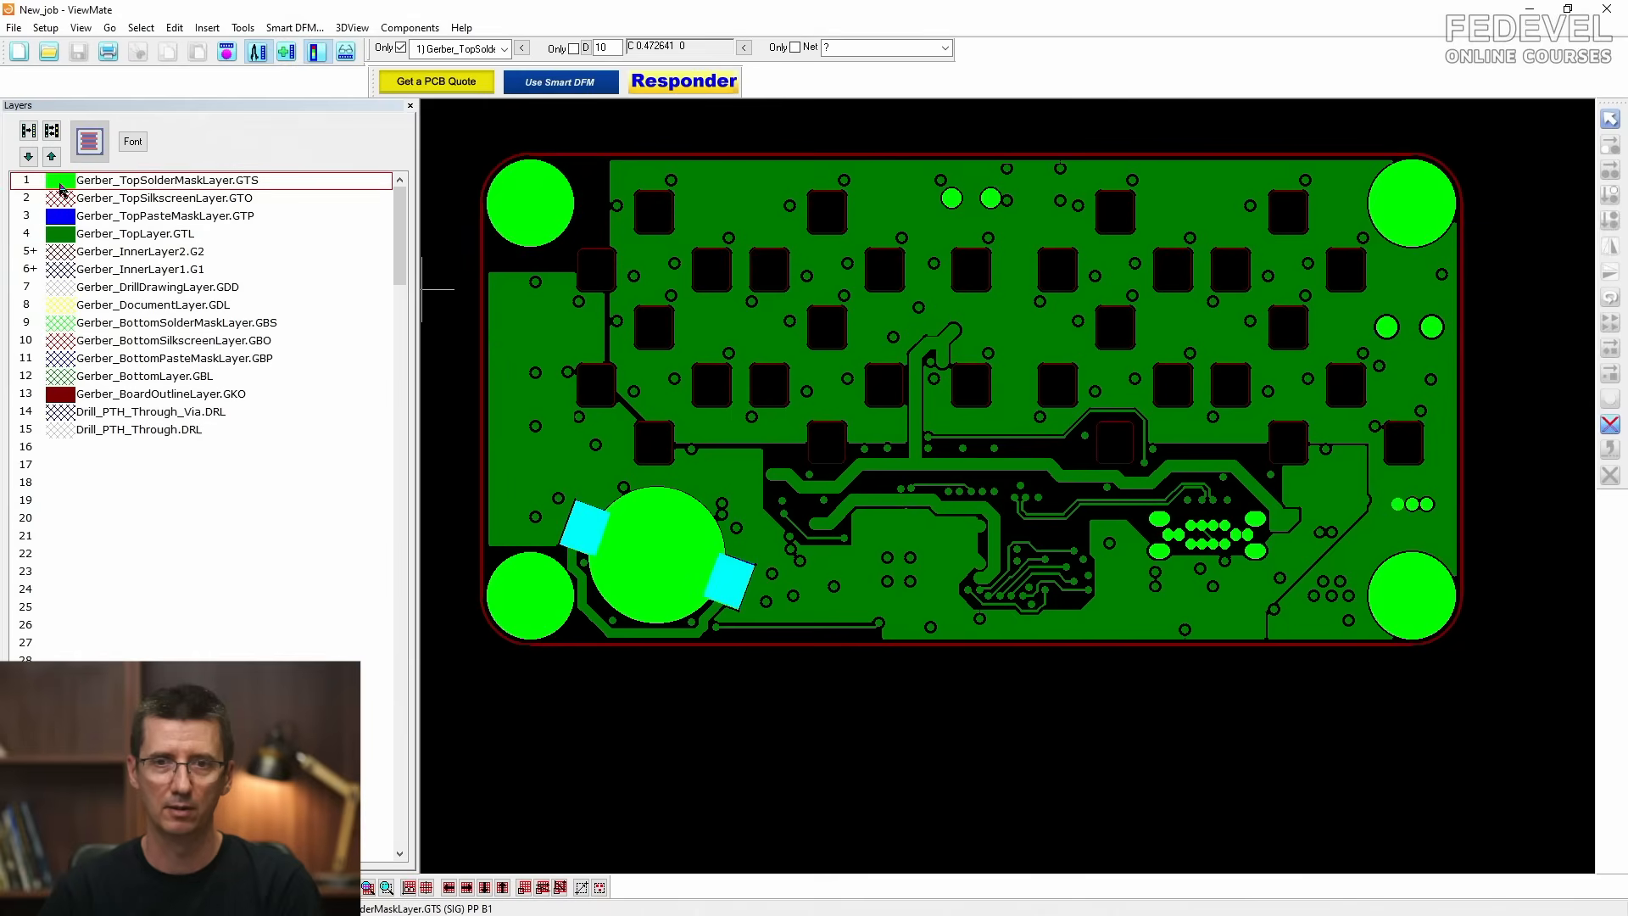
pyautogui.click(60, 189)
pyautogui.click(60, 217)
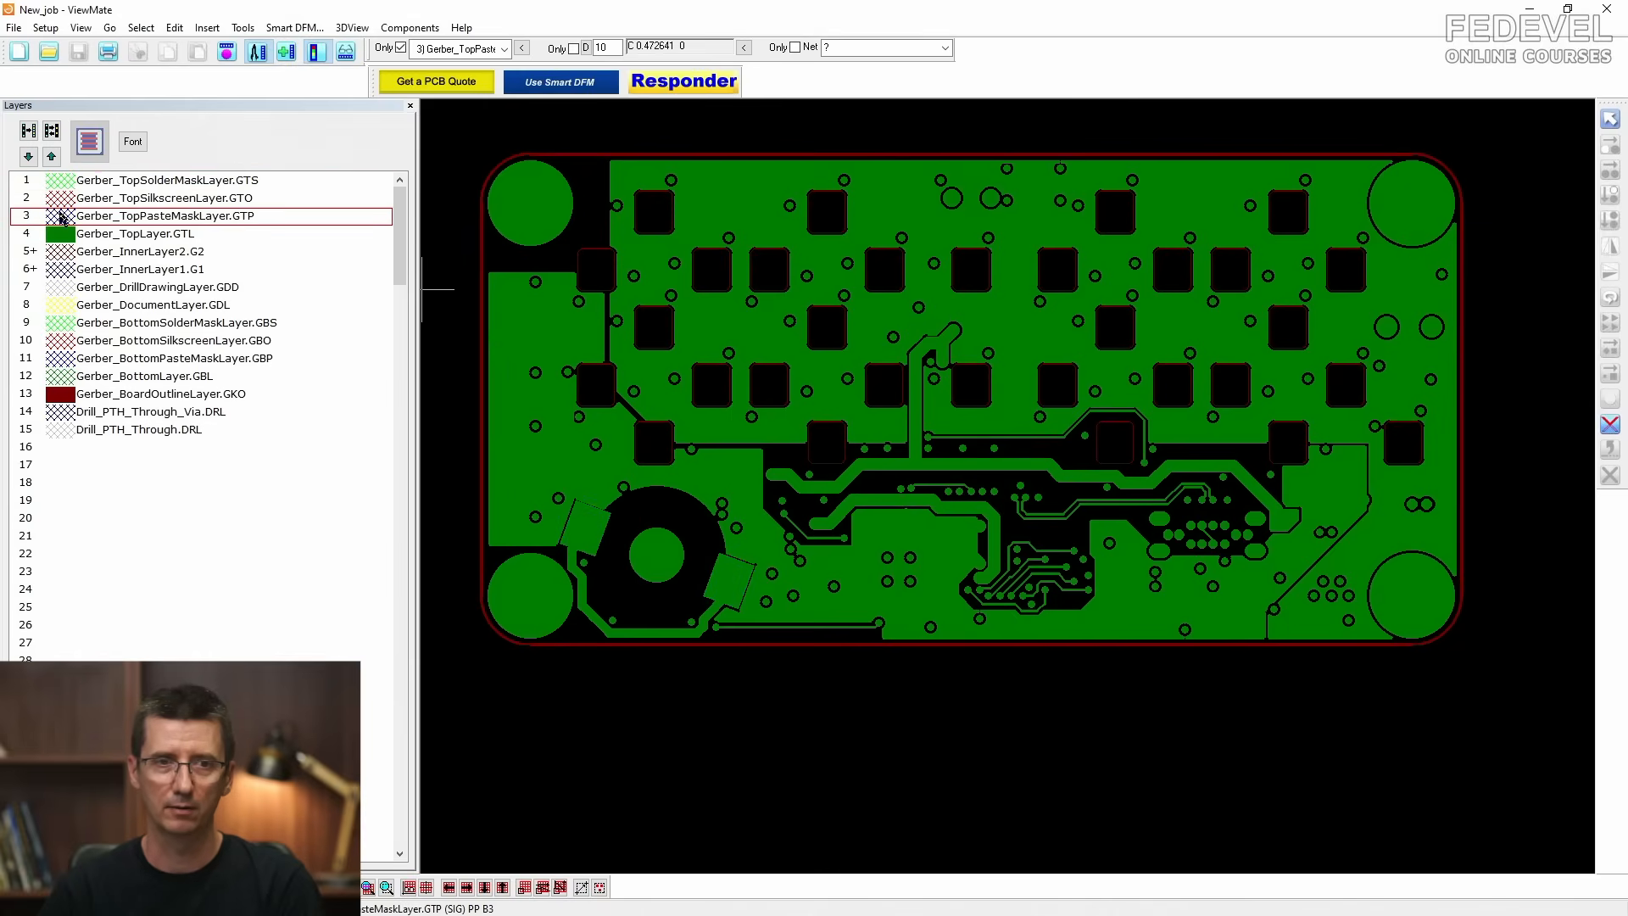
pyautogui.click(60, 237)
# Step: Examine Gerber_InnerLayer2.G2 and Gerber_InnerLayer1.G1 one at a time inside the board outline
pyautogui.click(61, 253)
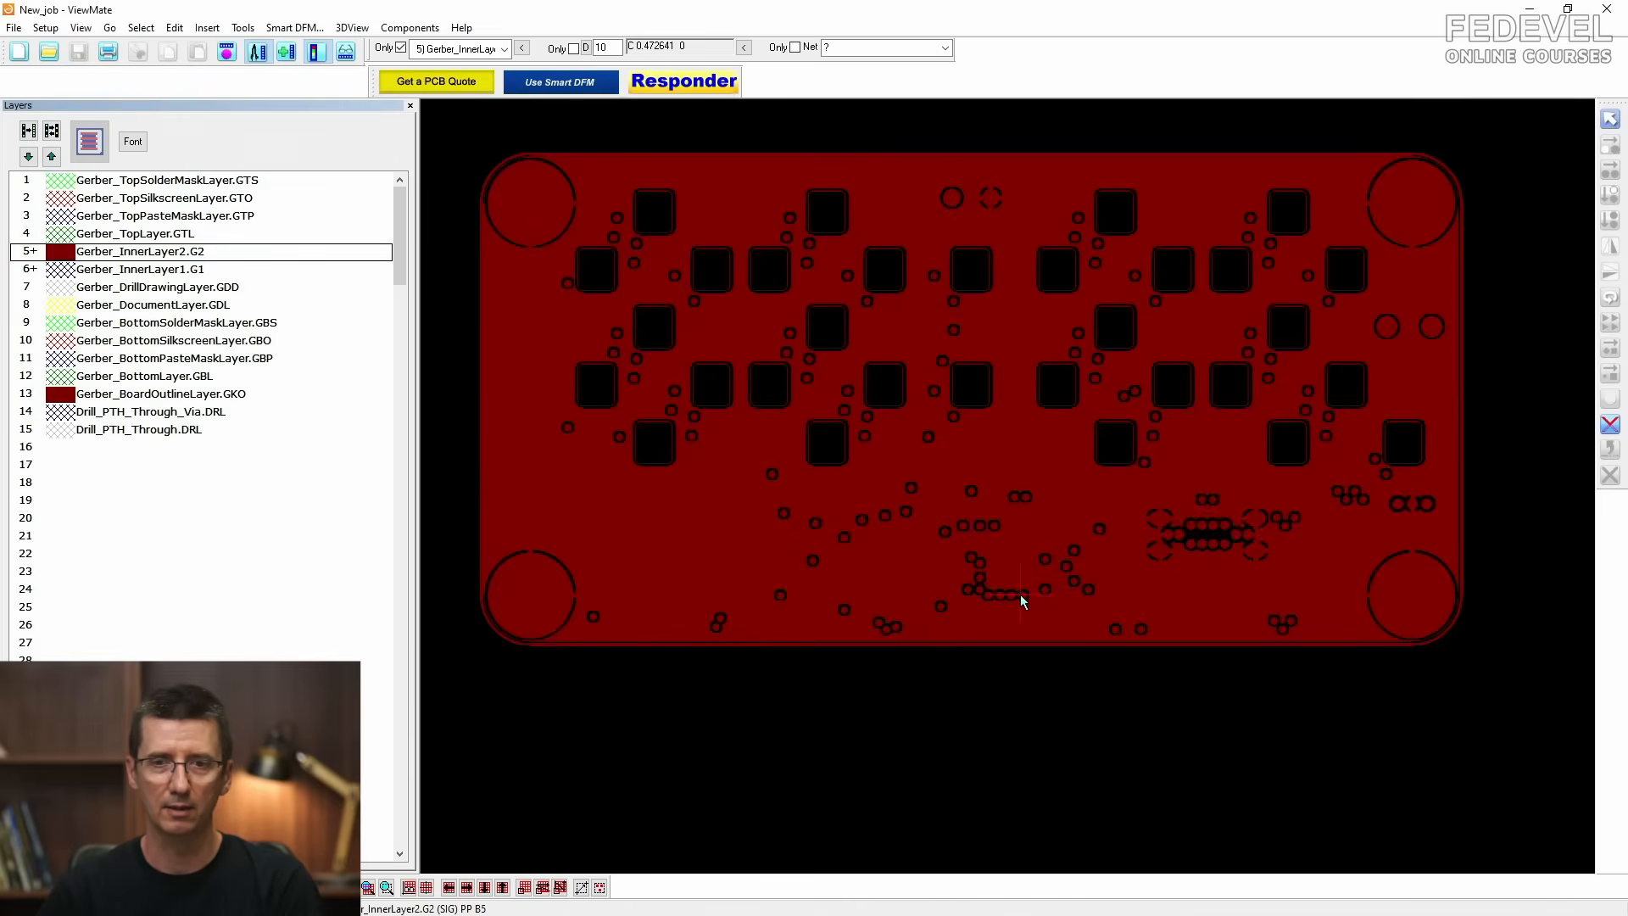
pyautogui.click(60, 252)
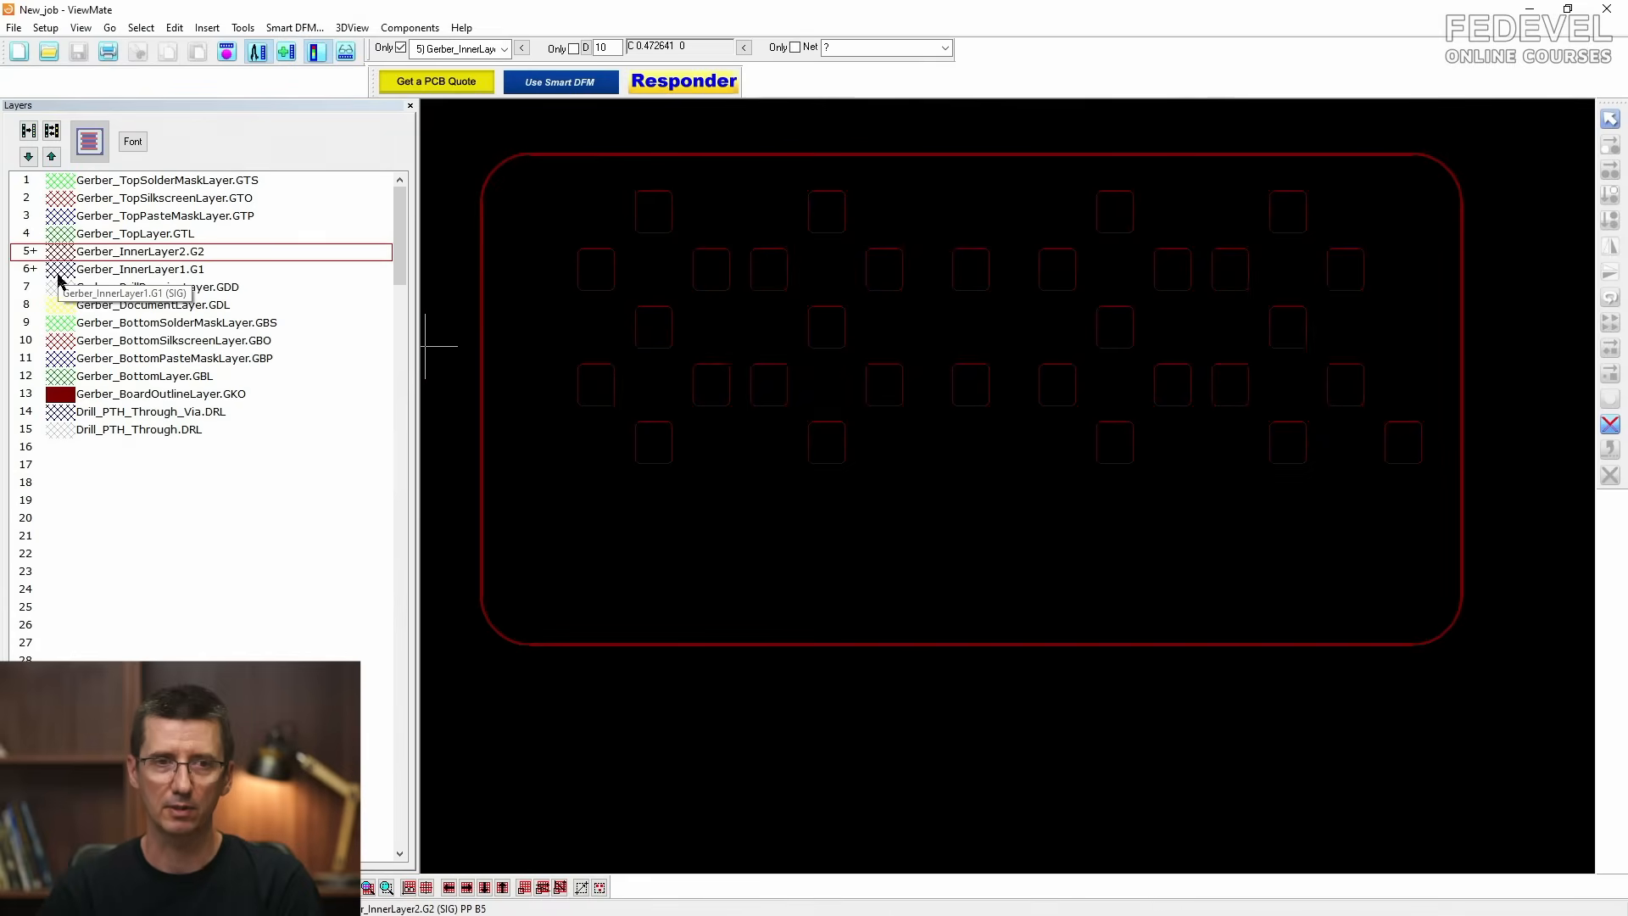
pyautogui.click(60, 270)
pyautogui.click(60, 271)
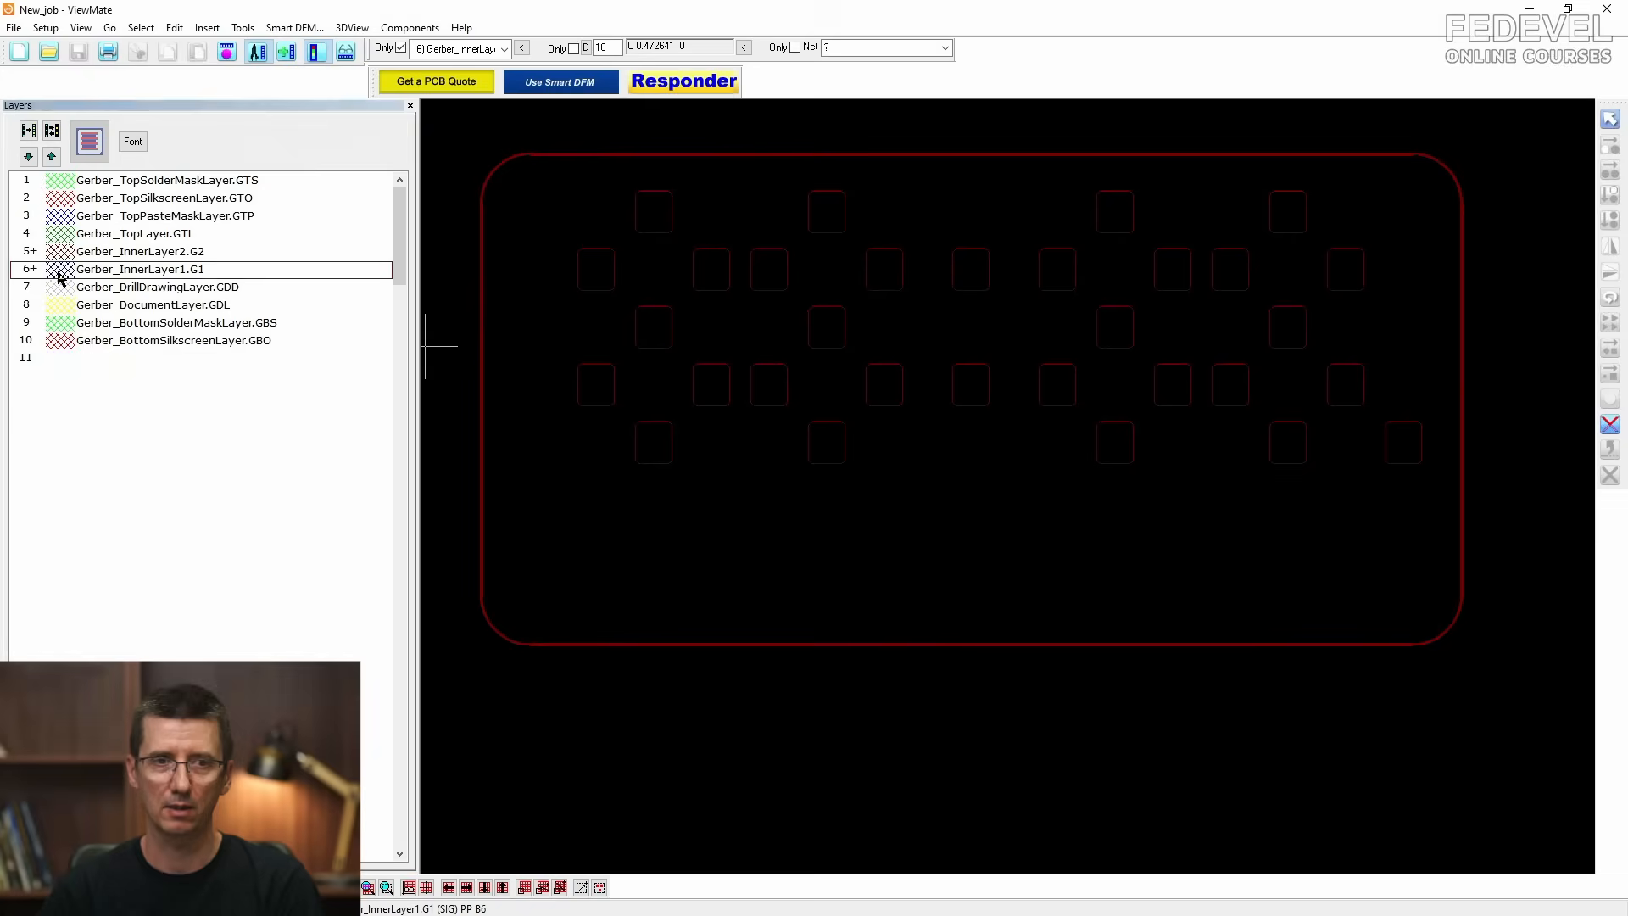
# Step: Examine the drill drawing layer and the document layer one after the other
pyautogui.click(59, 288)
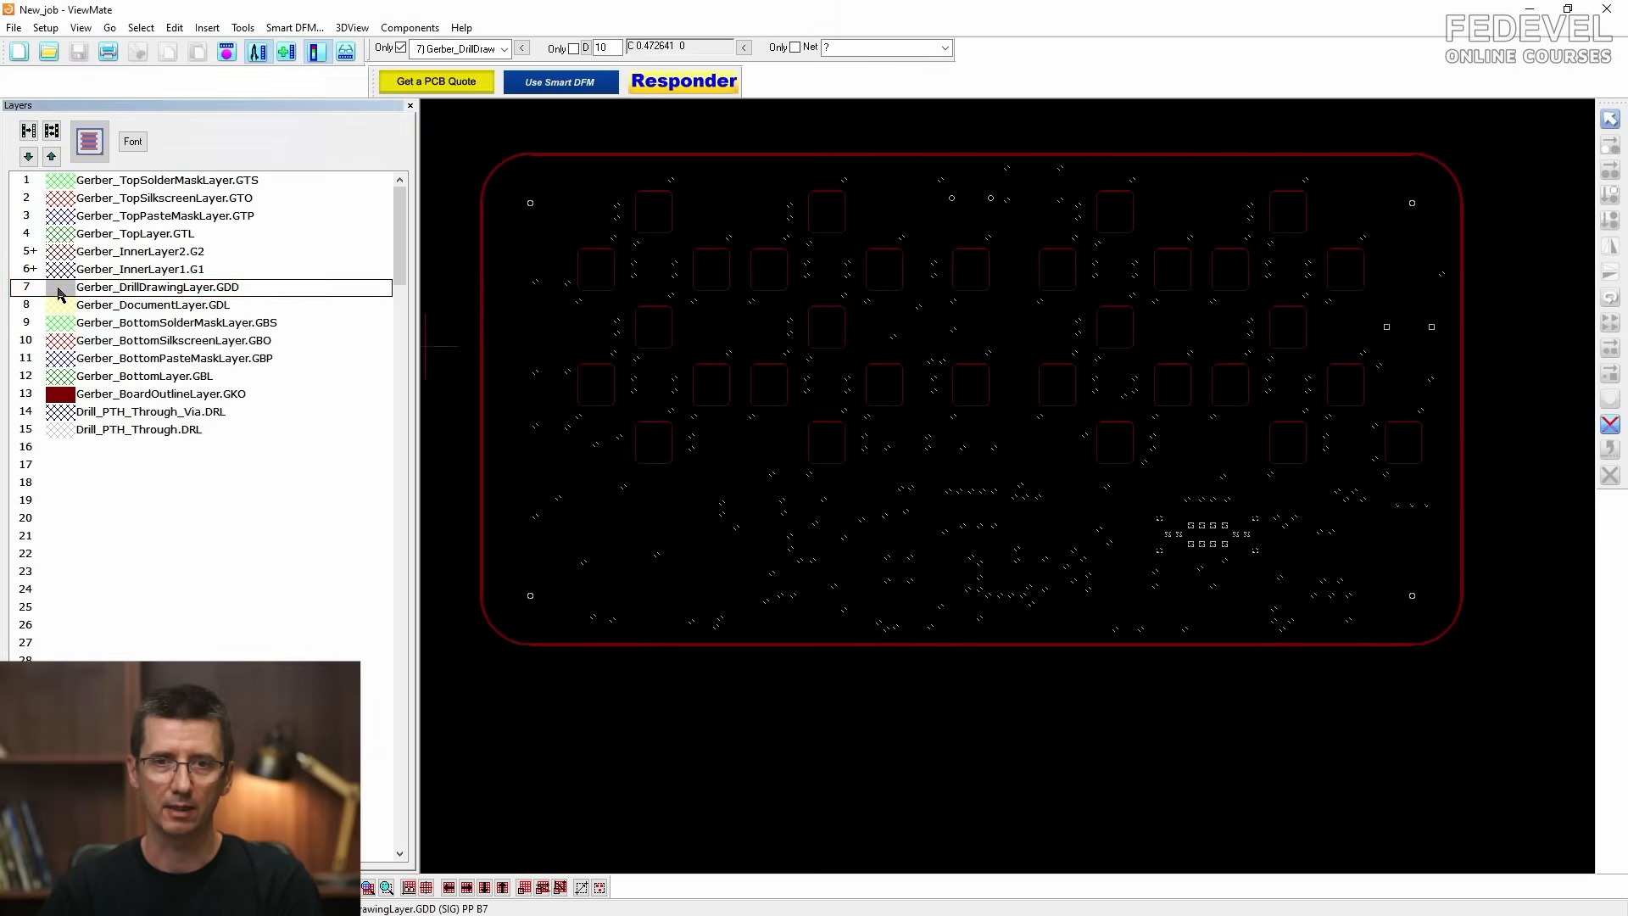
pyautogui.click(59, 291)
pyautogui.click(59, 309)
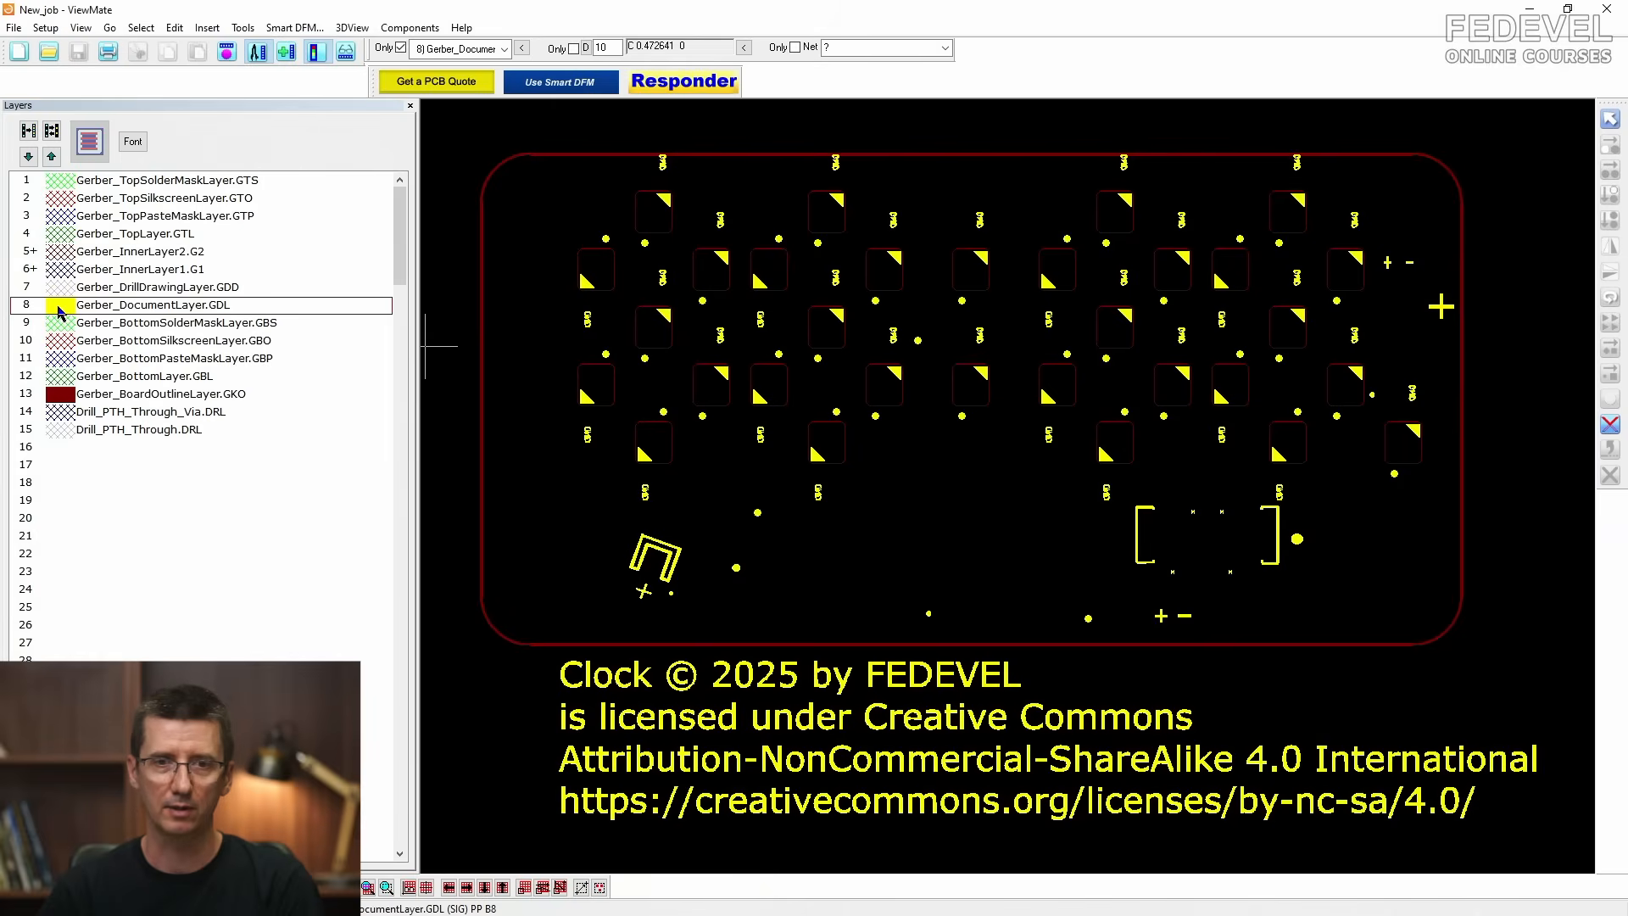
pyautogui.click(59, 307)
# Step: Examine the bottom solder mask with the bottom silkscreen over it, and leave only the silkscreen with the board outline
pyautogui.click(61, 330)
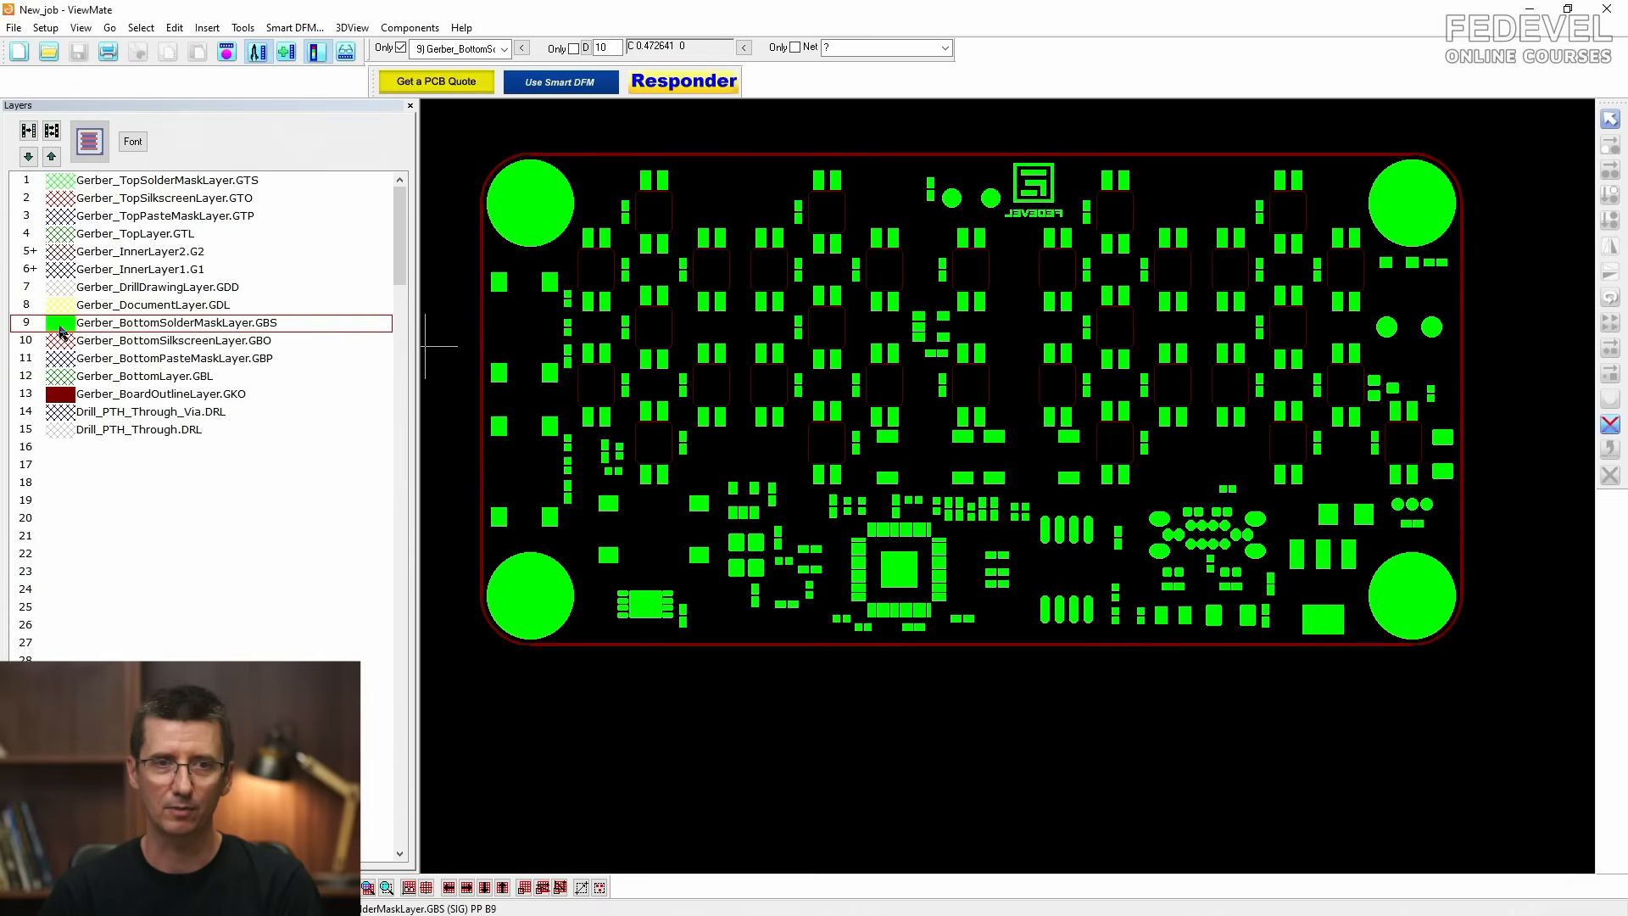
pyautogui.click(61, 344)
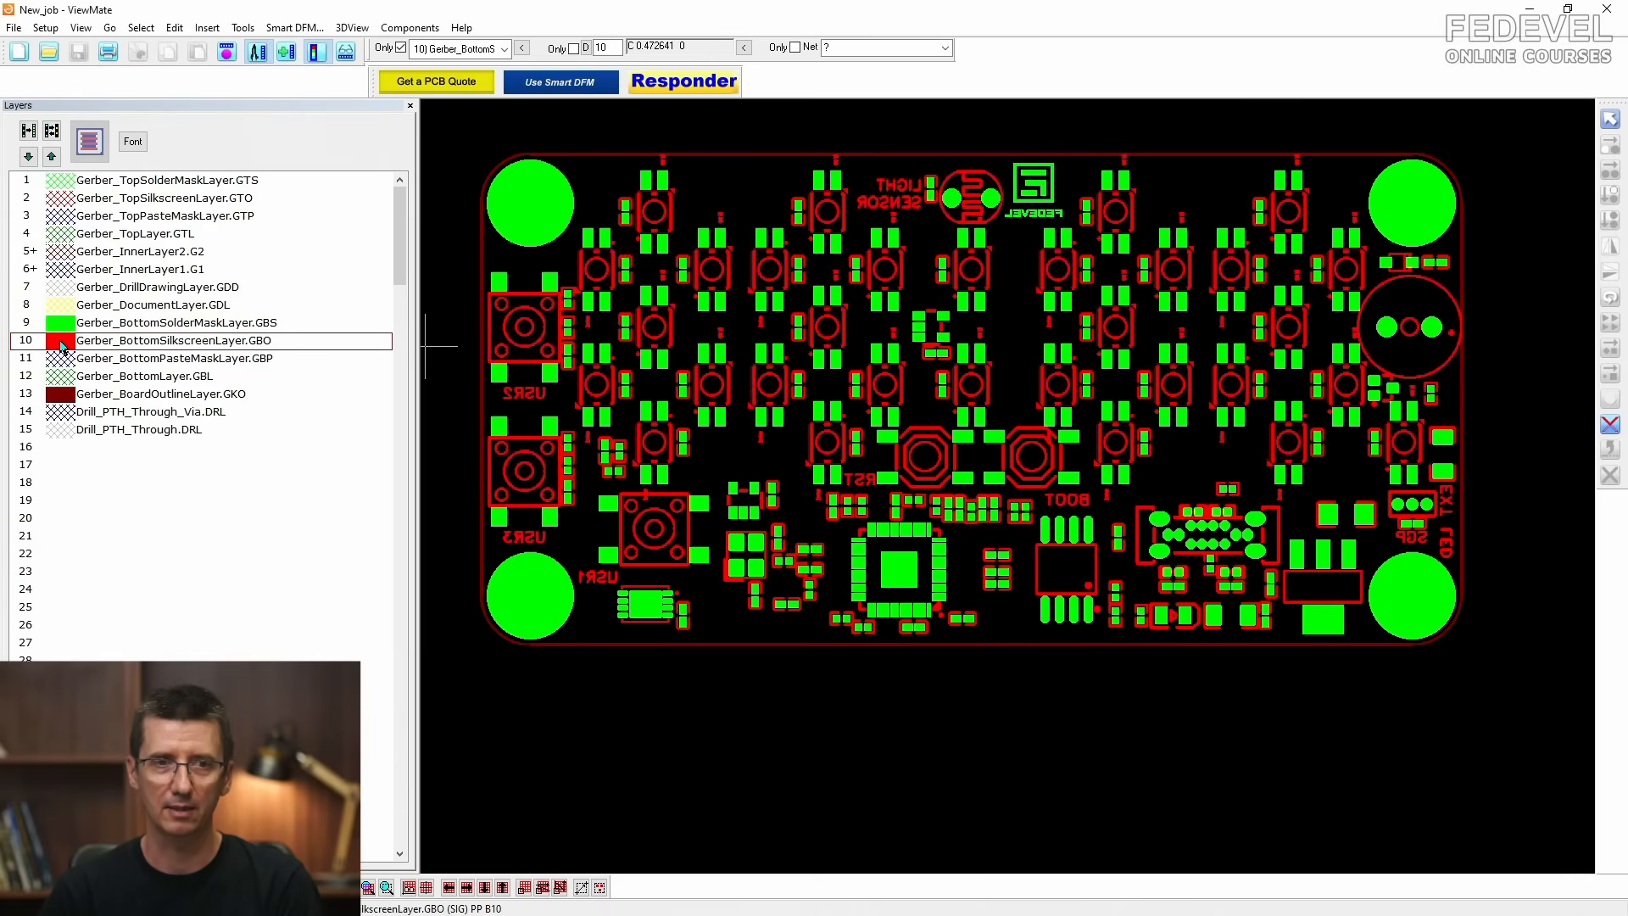
pyautogui.click(61, 327)
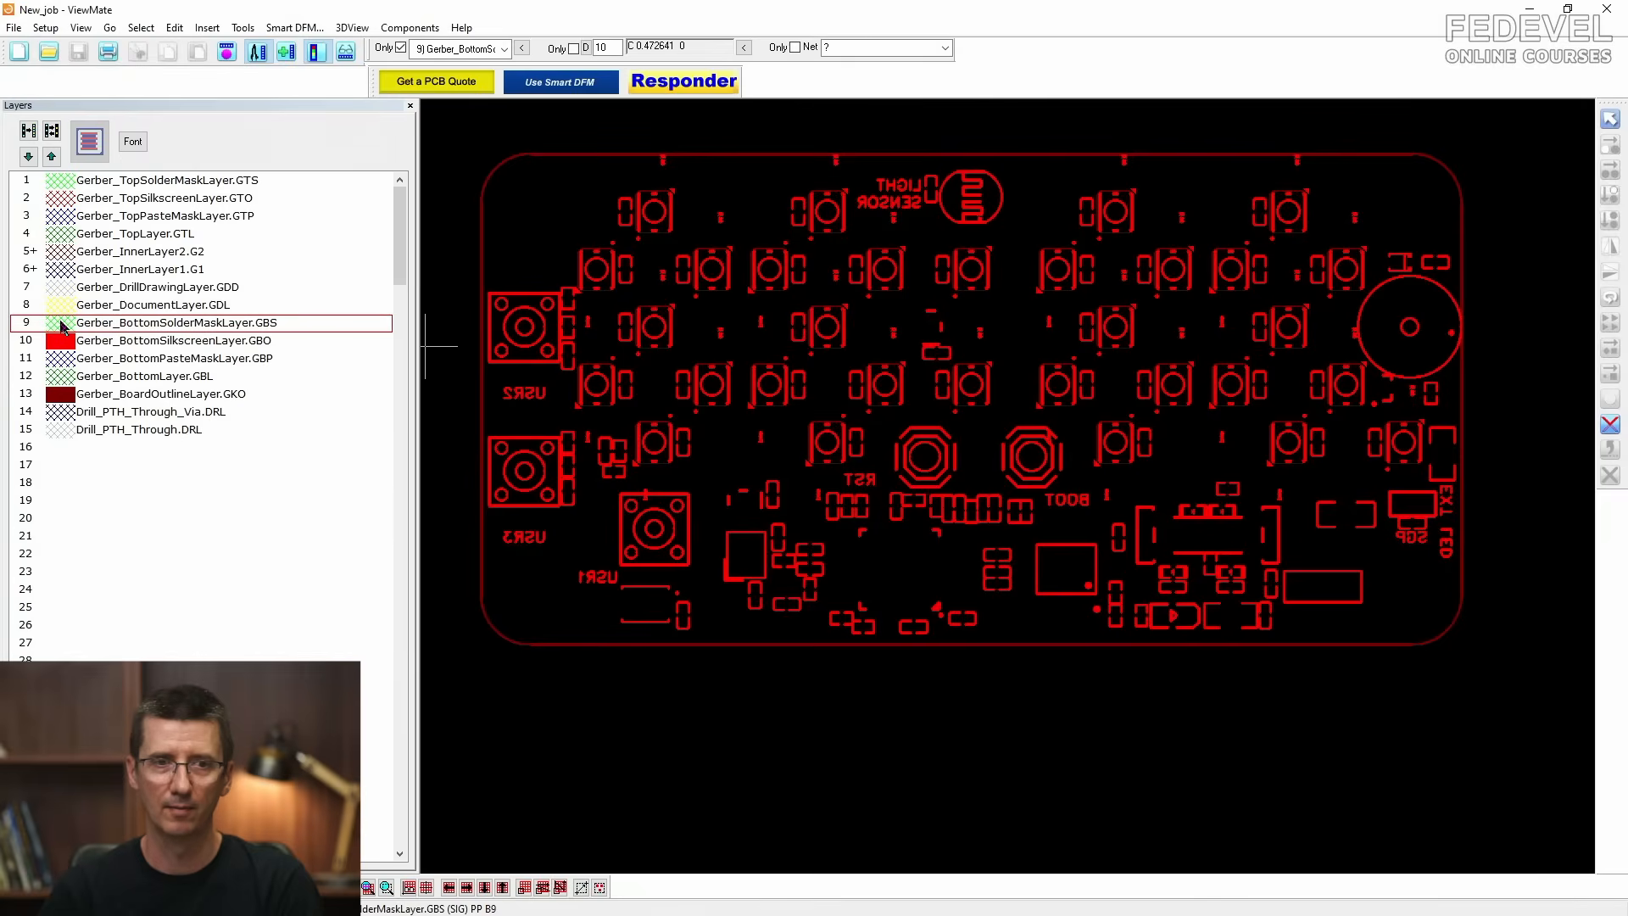
# Step: Compare the bottom paste mask with the bottom silkscreen and with the bottom solder mask
pyautogui.click(63, 360)
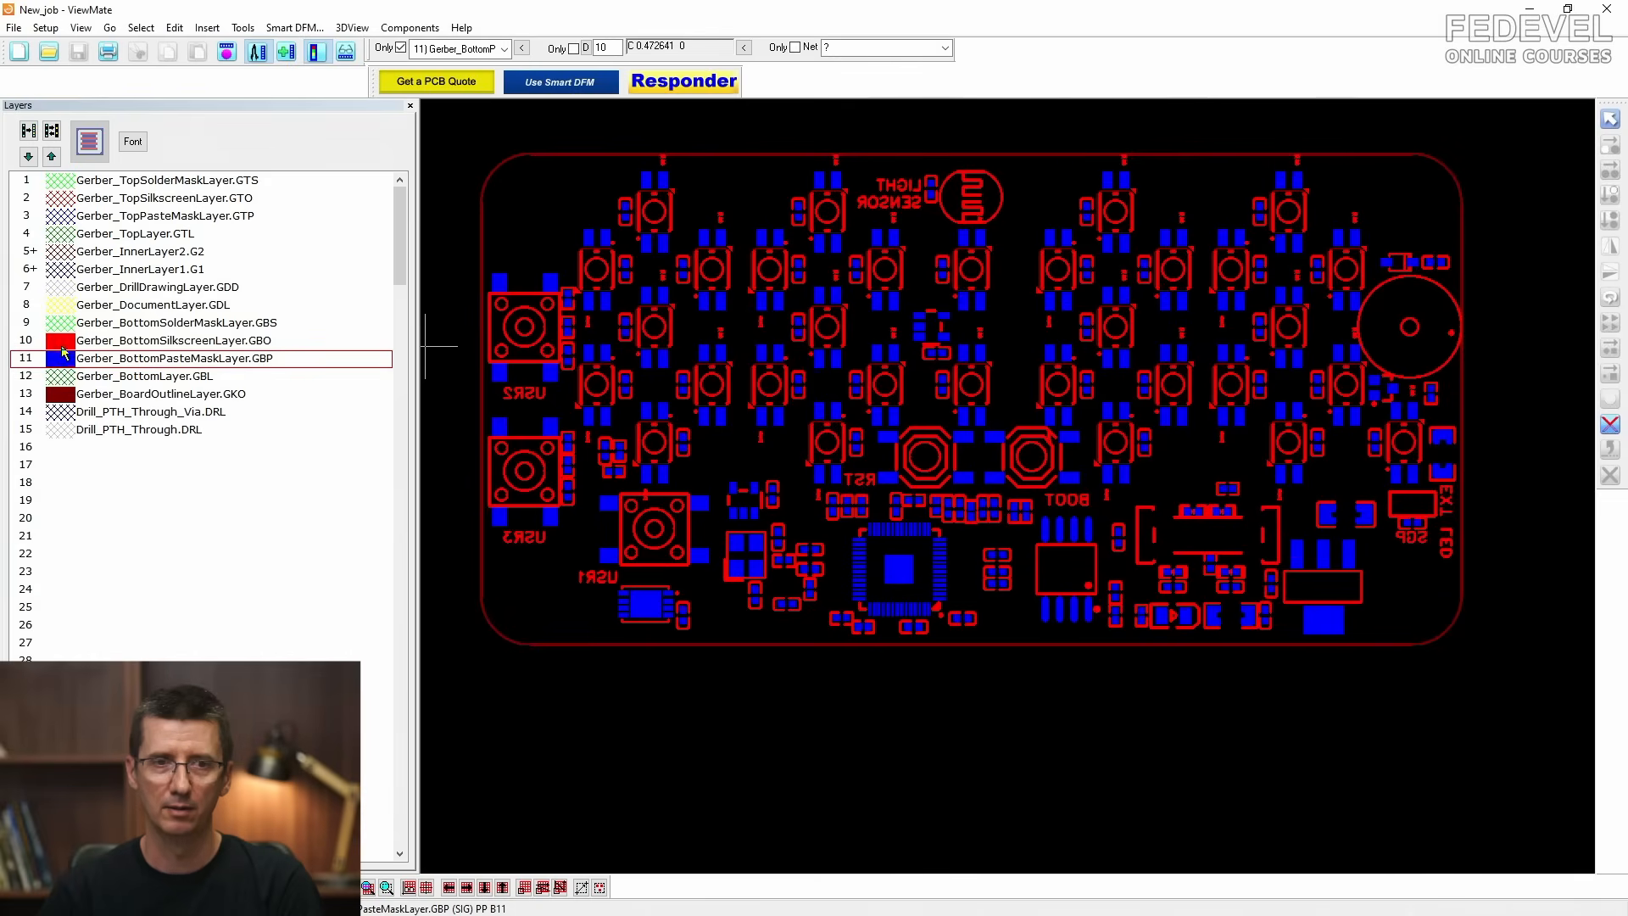
pyautogui.click(62, 344)
pyautogui.click(61, 326)
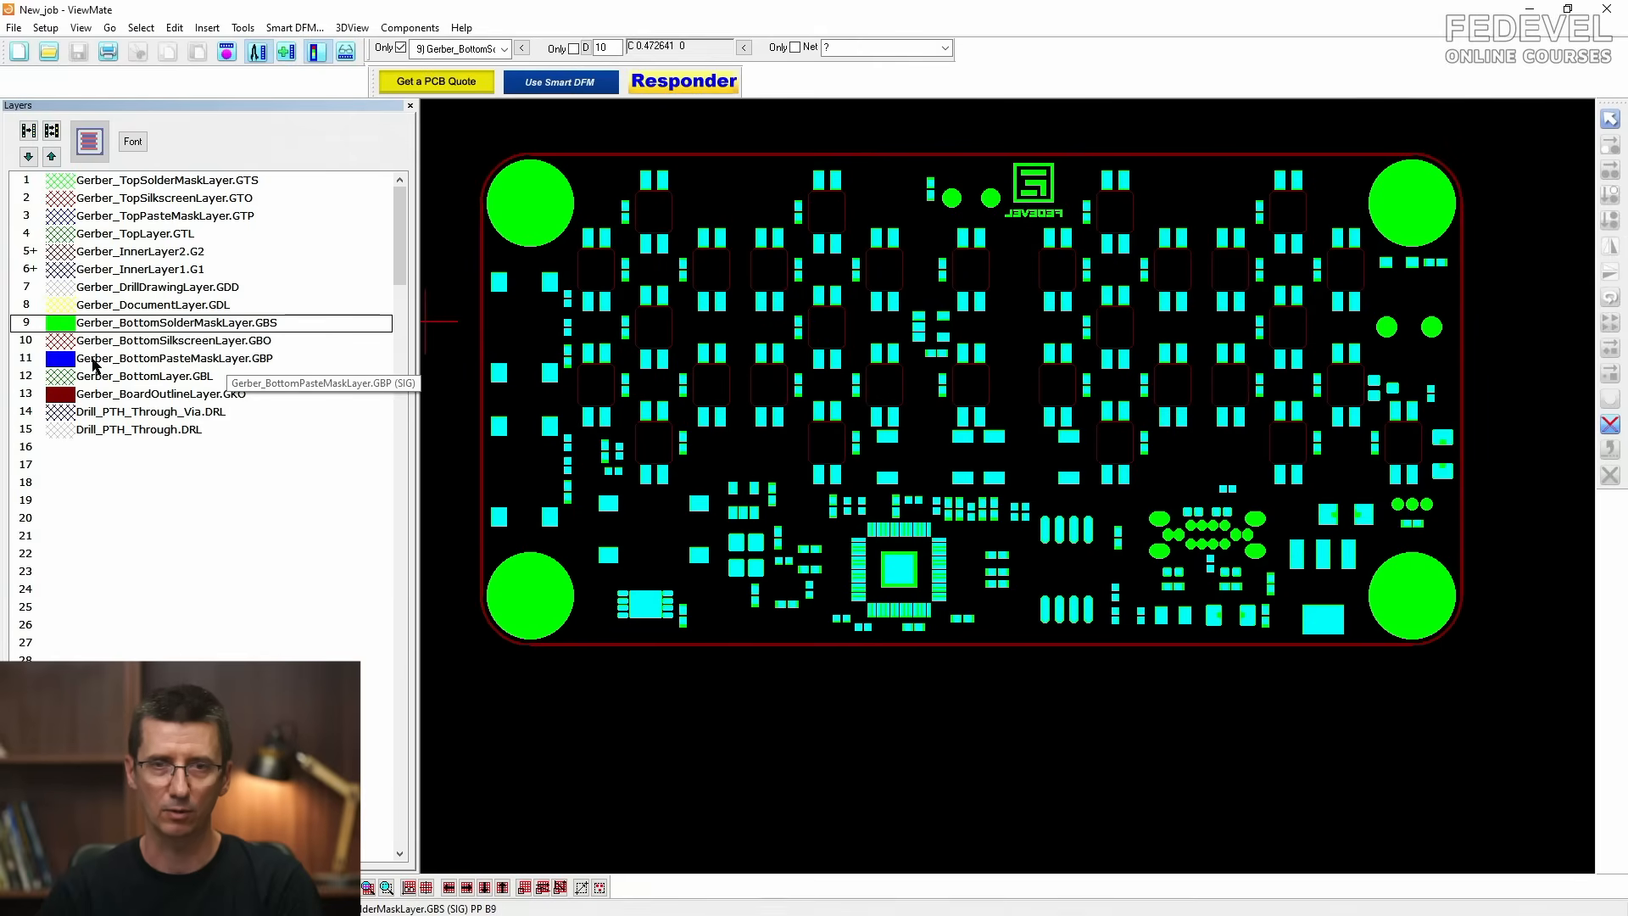
# Step: Examine the bottom copper layer with the bottom masks over it and on its own, and hide it
pyautogui.click(59, 378)
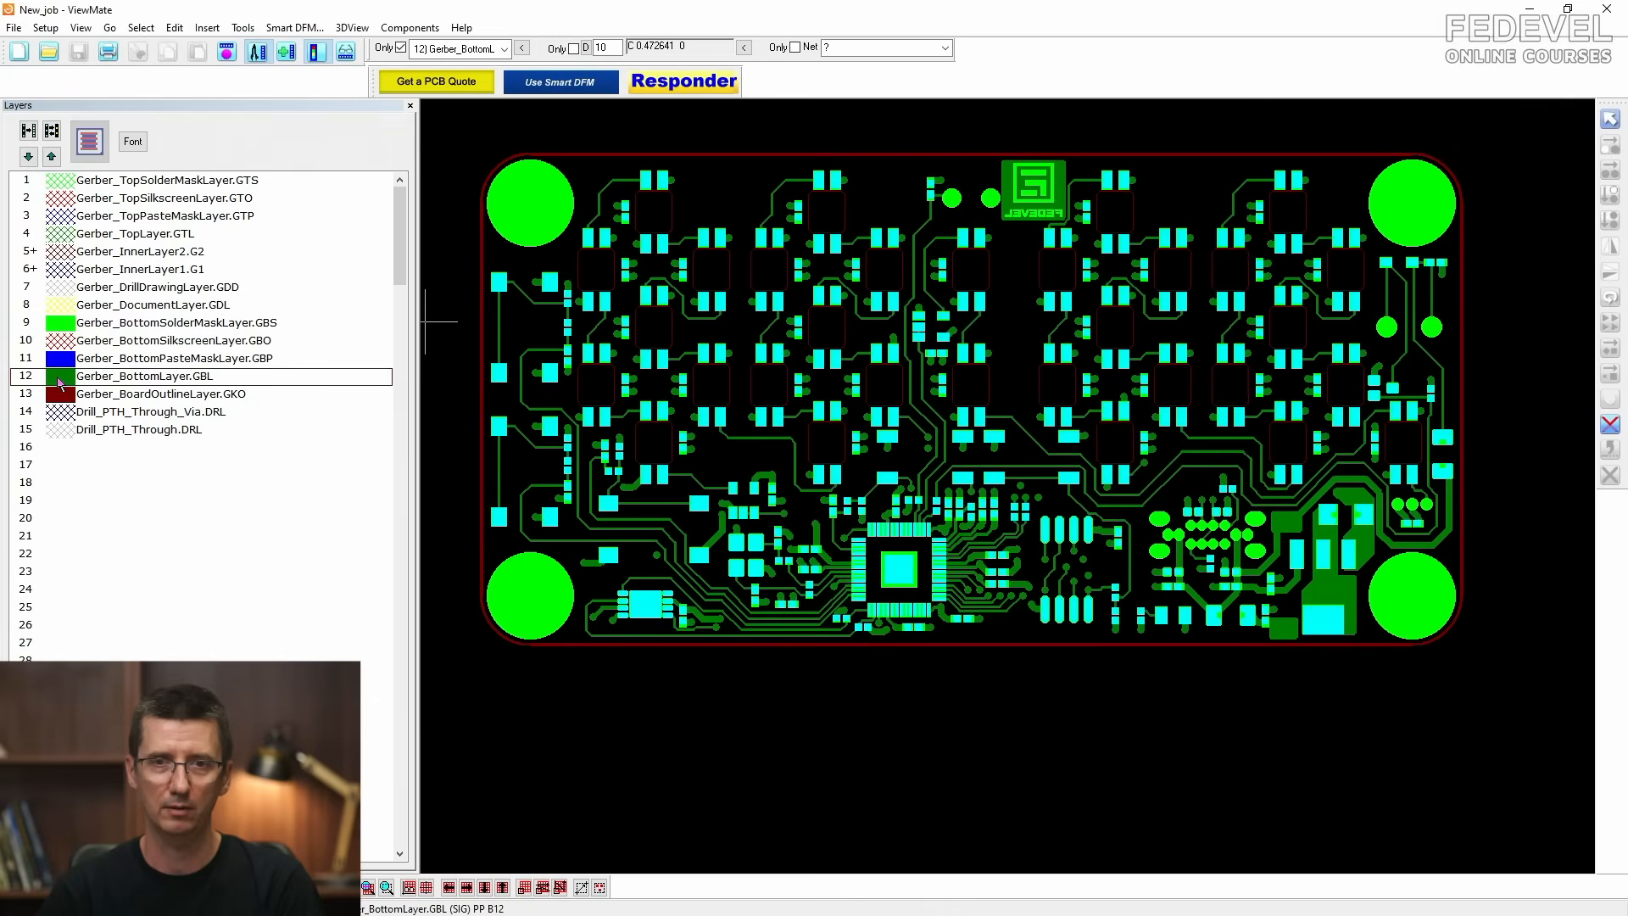
pyautogui.click(56, 327)
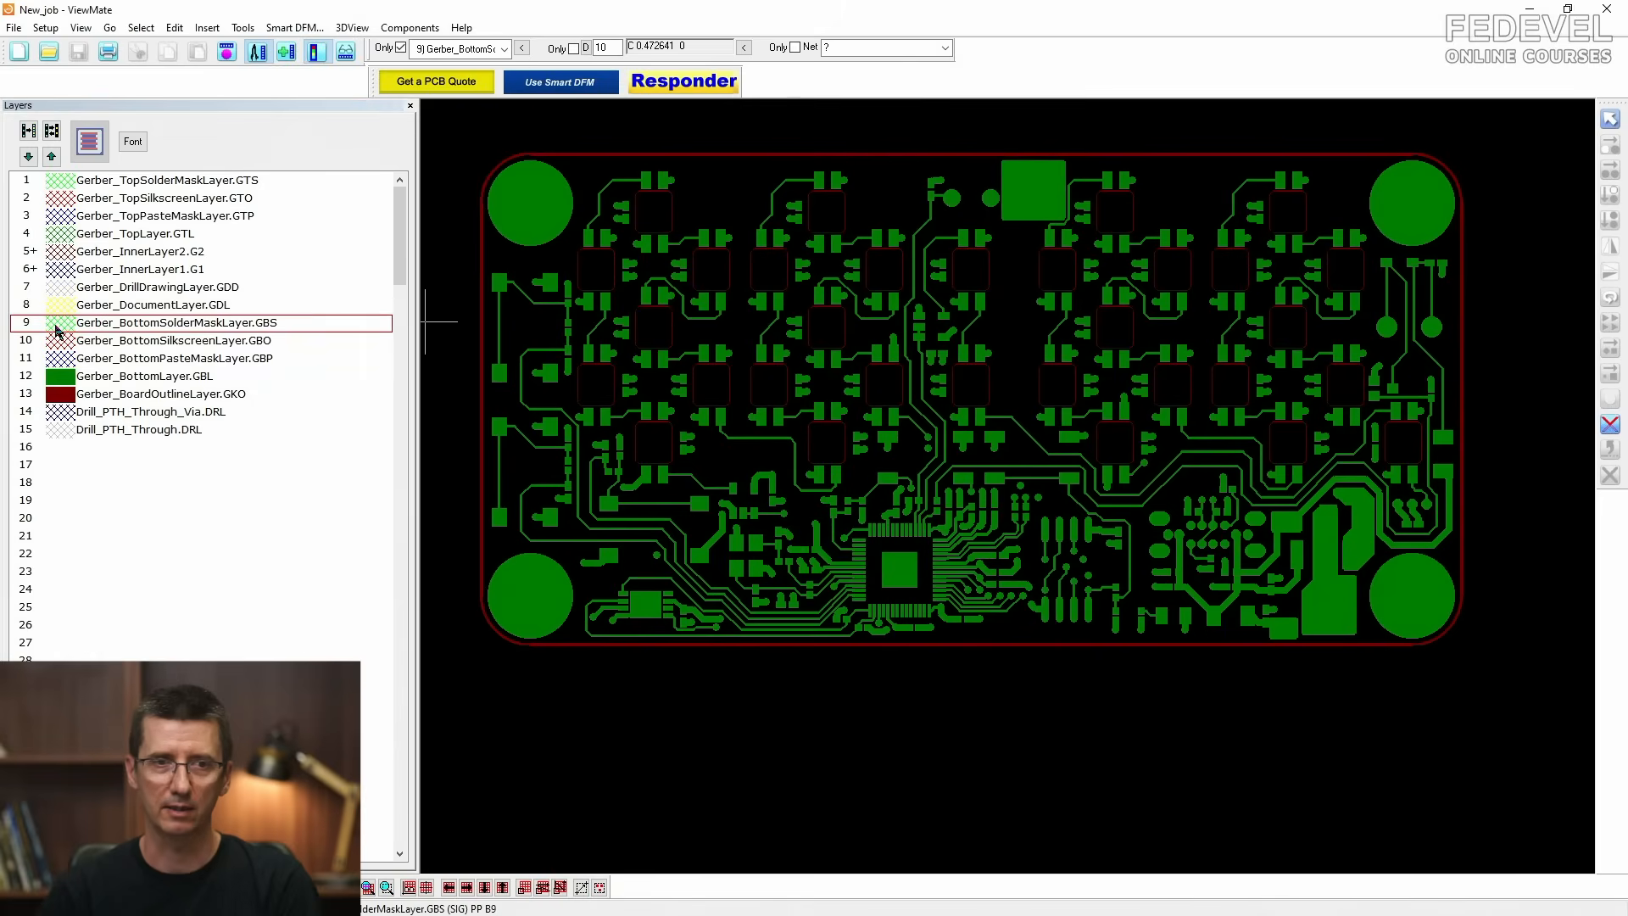
pyautogui.click(59, 376)
# Step: Examine both imported drill layers, checking the Drill_PTH_Through.DRL holes against the bottom copper layer
pyautogui.click(62, 413)
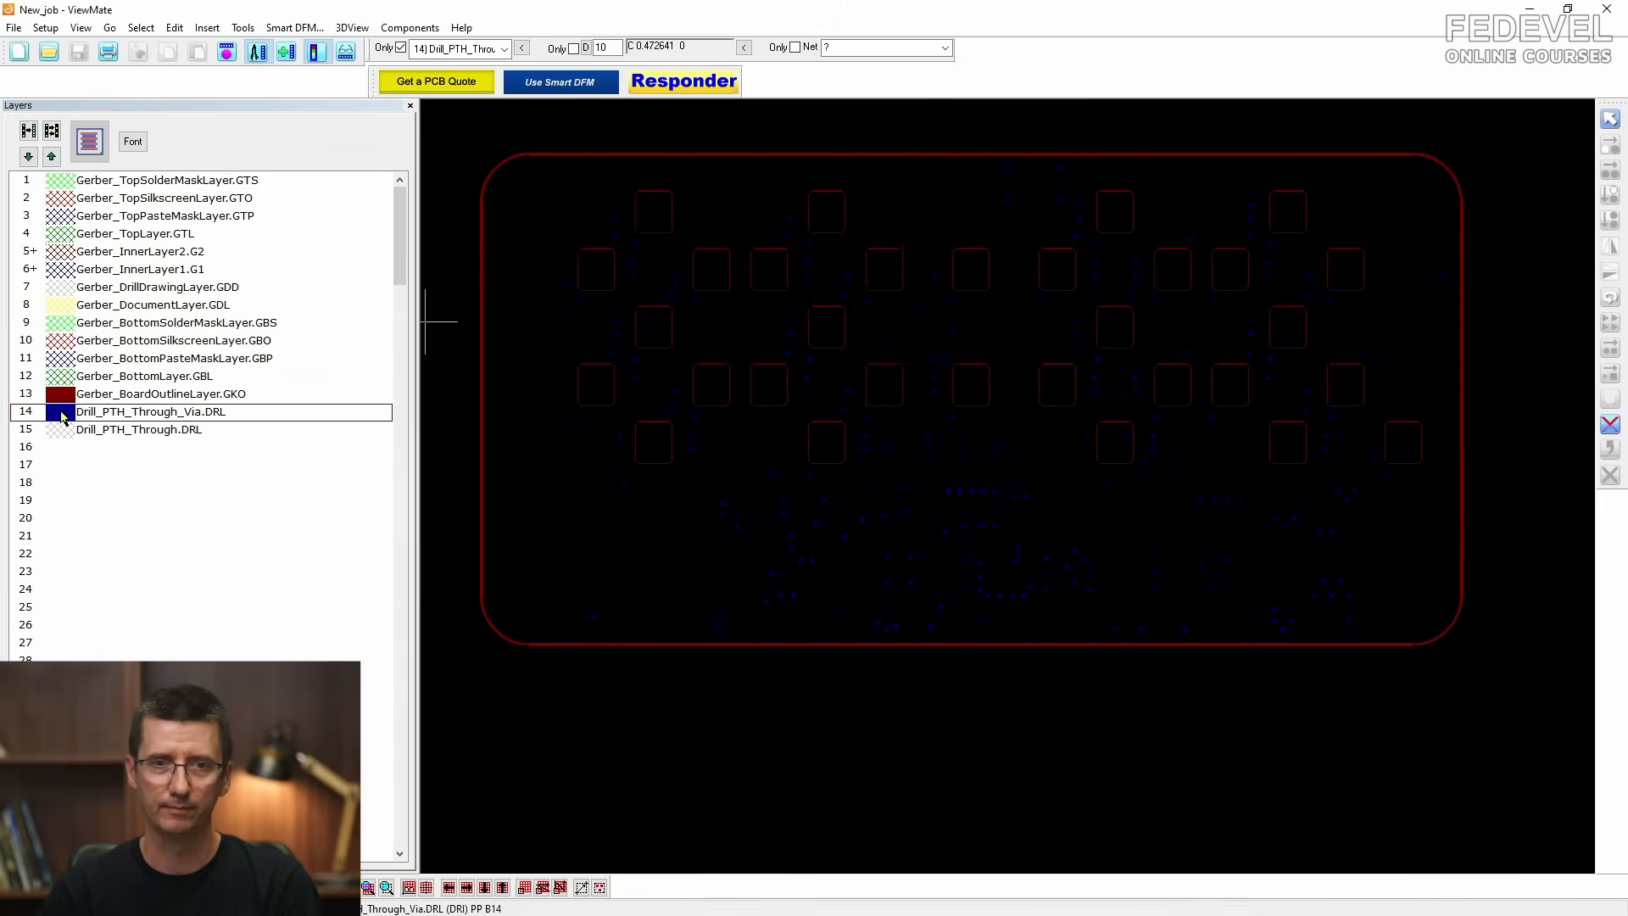
pyautogui.click(62, 415)
pyautogui.click(60, 432)
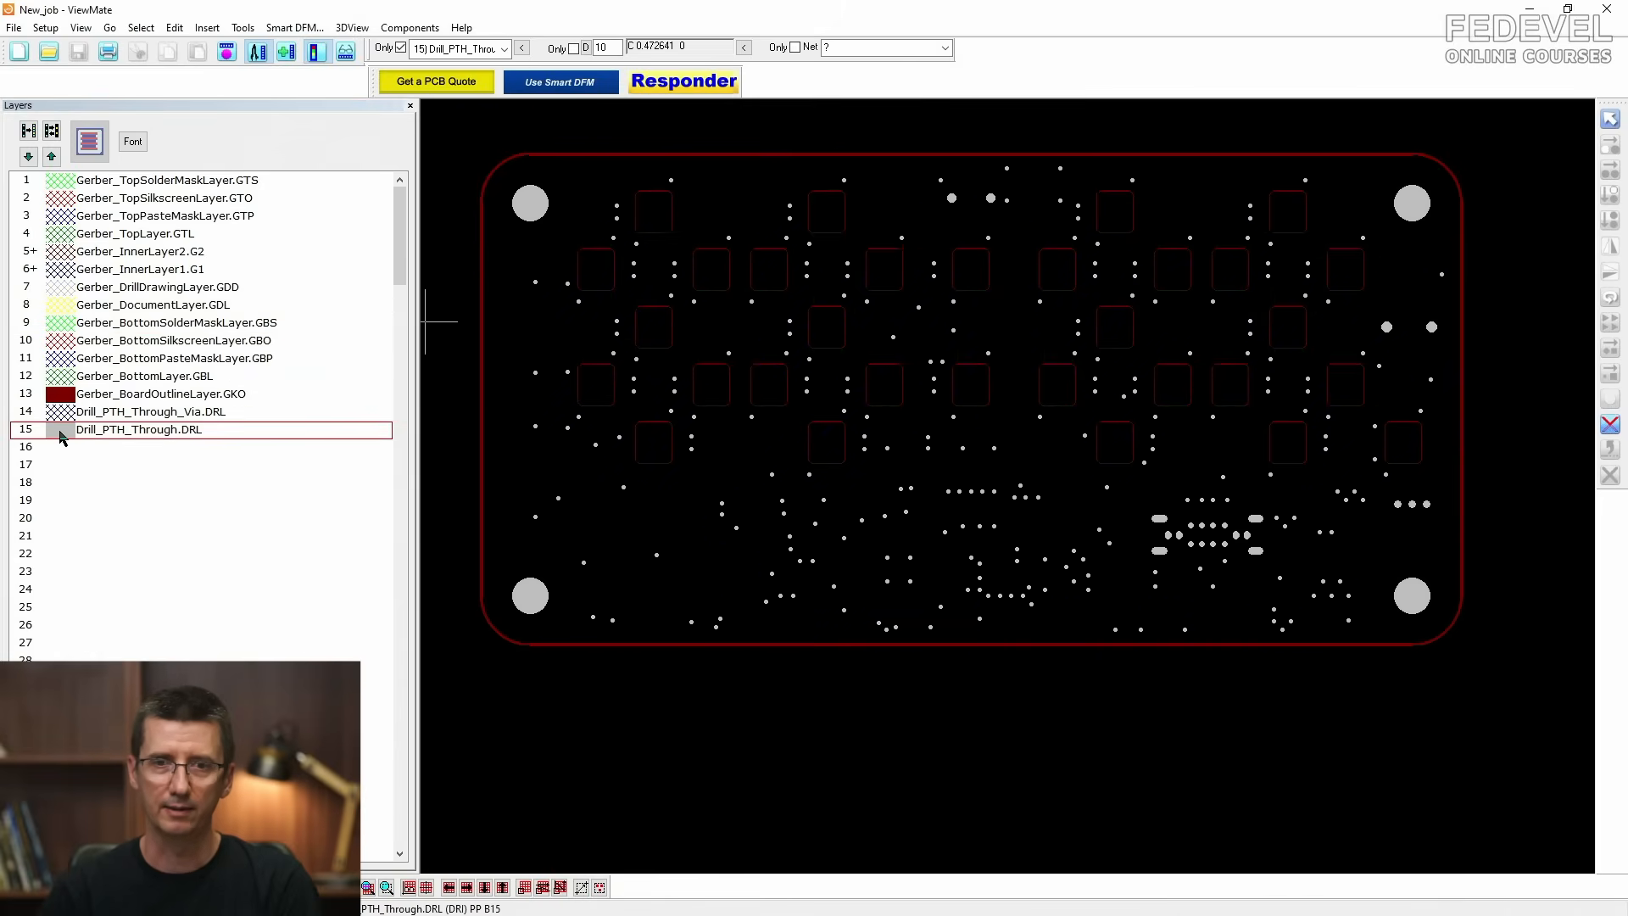
pyautogui.click(59, 378)
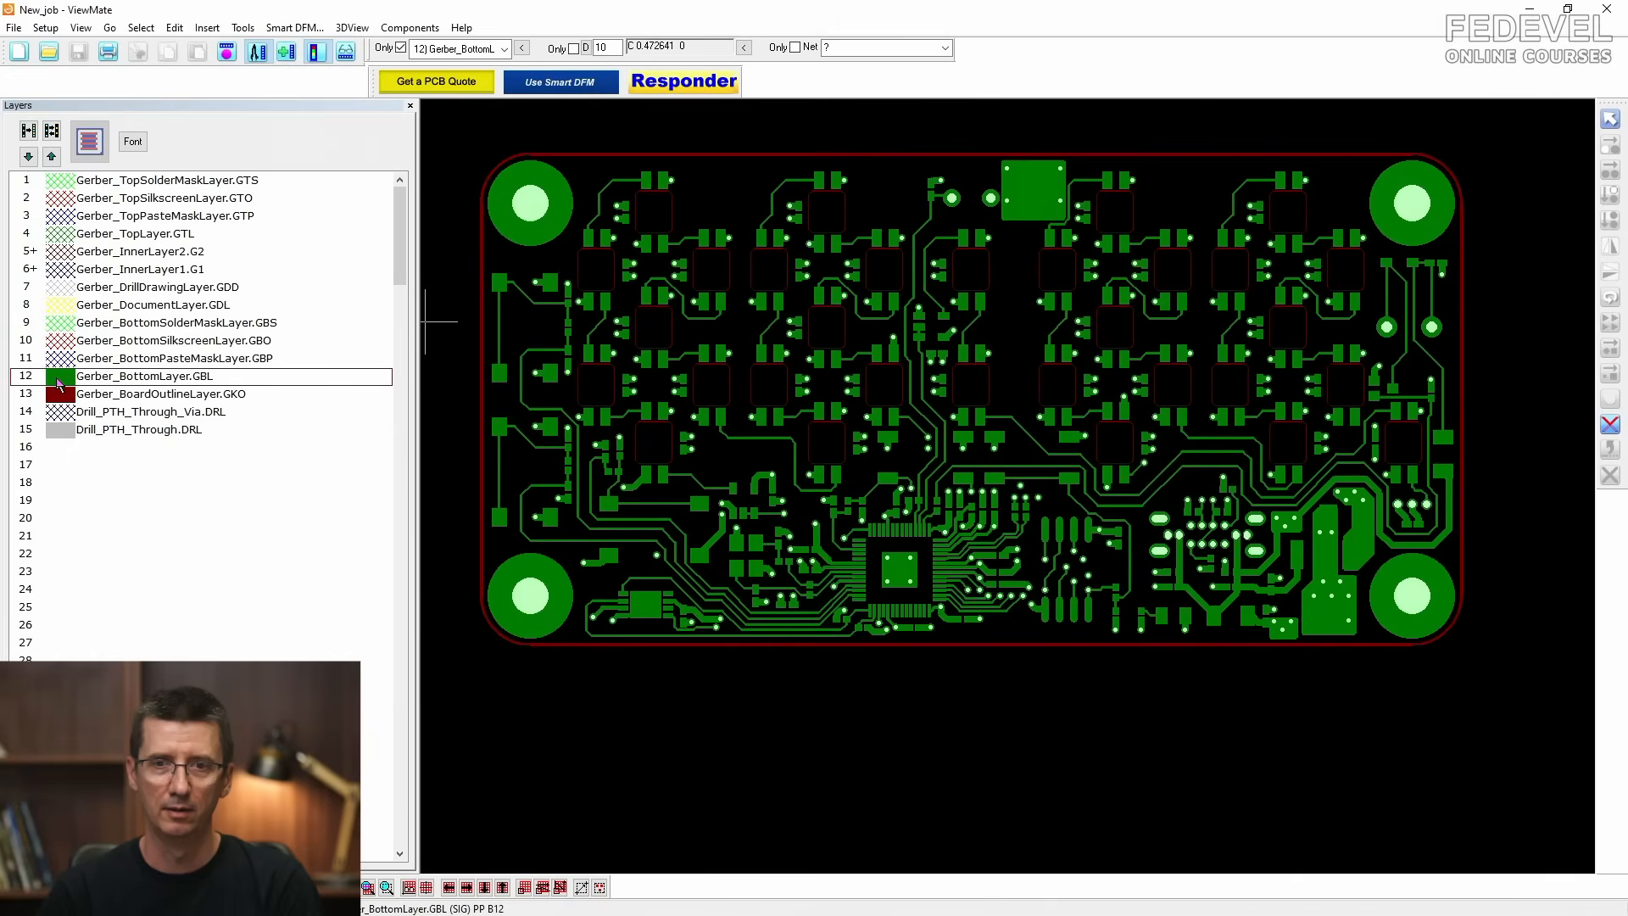
pyautogui.click(58, 378)
# Step: Turn all layers back on and close ViewMate
pyautogui.click(59, 395)
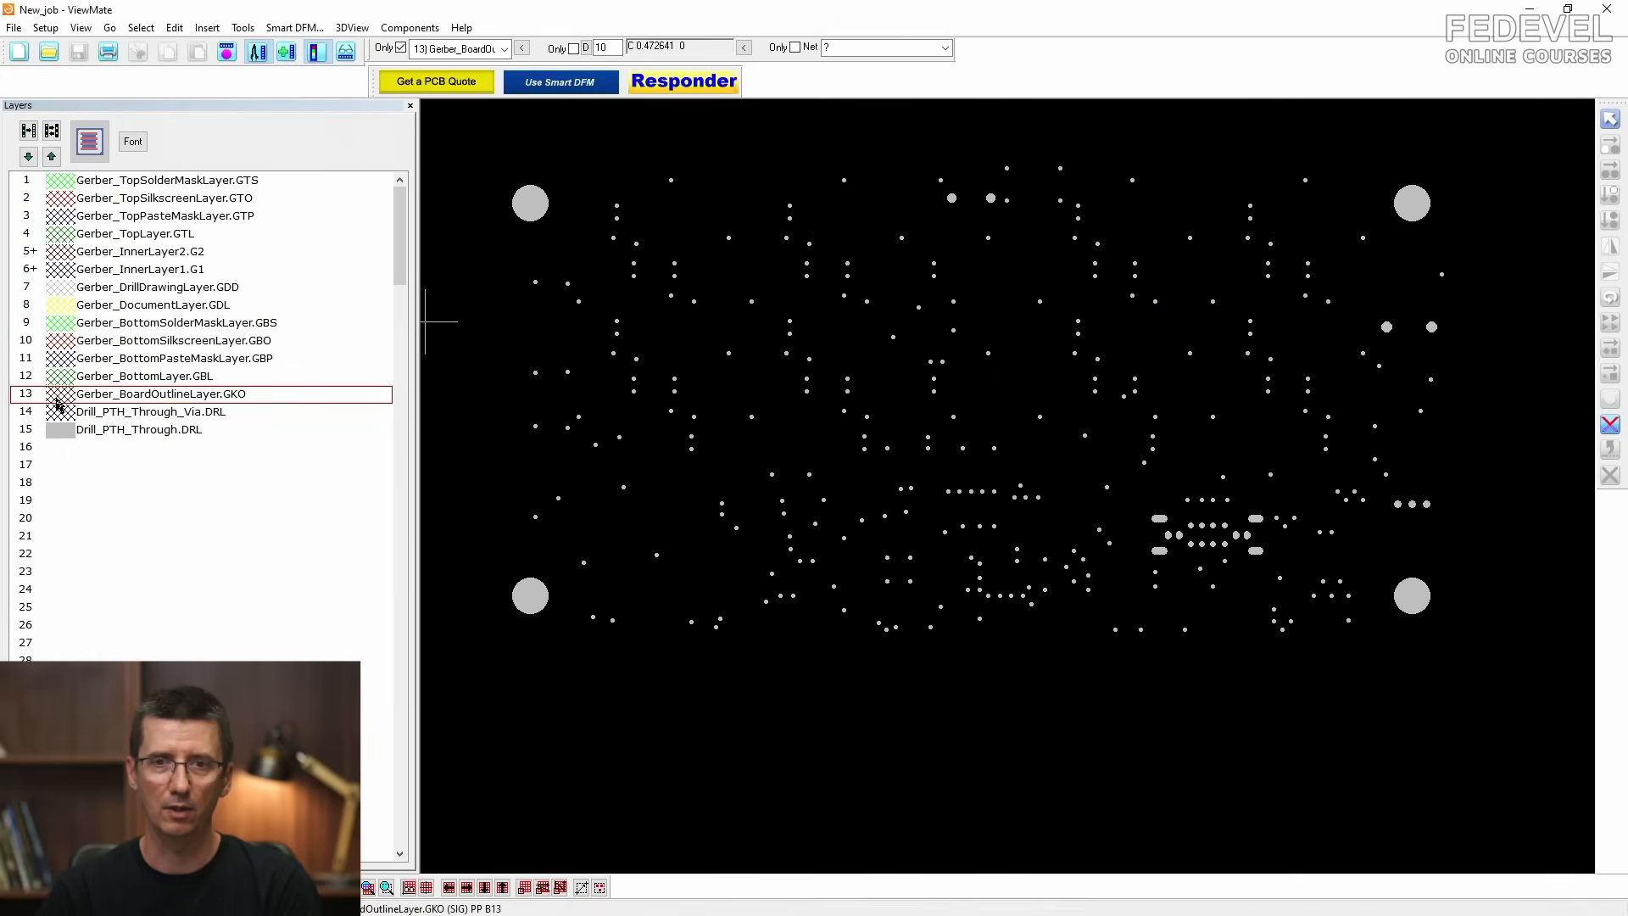
pyautogui.click(62, 433)
pyautogui.click(51, 131)
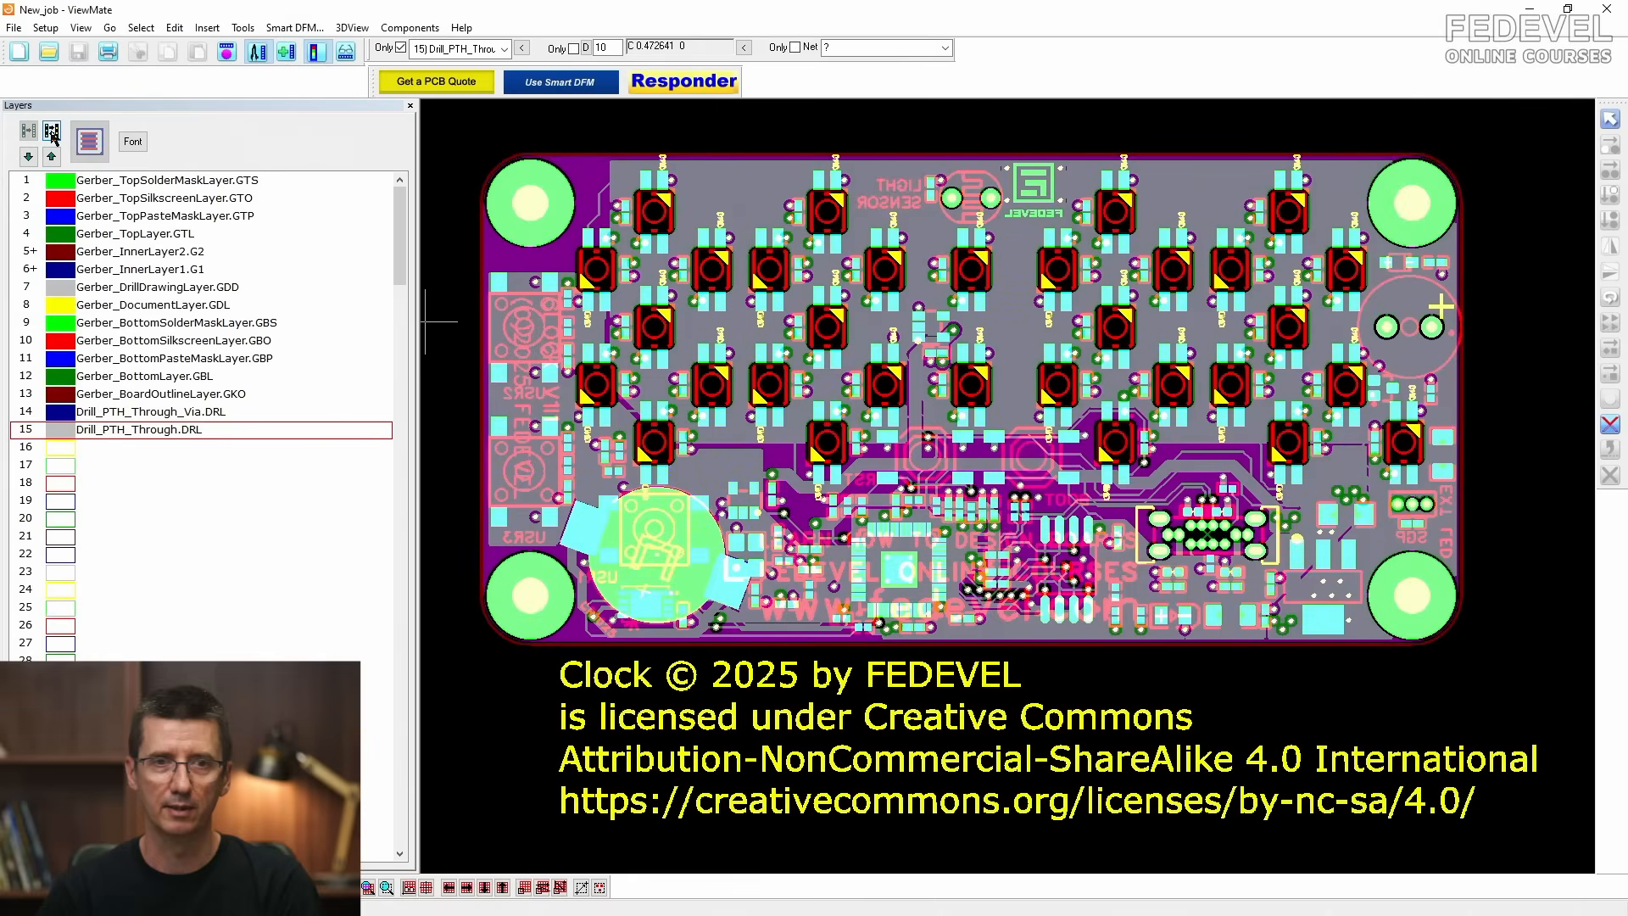
pyautogui.click(1606, 10)
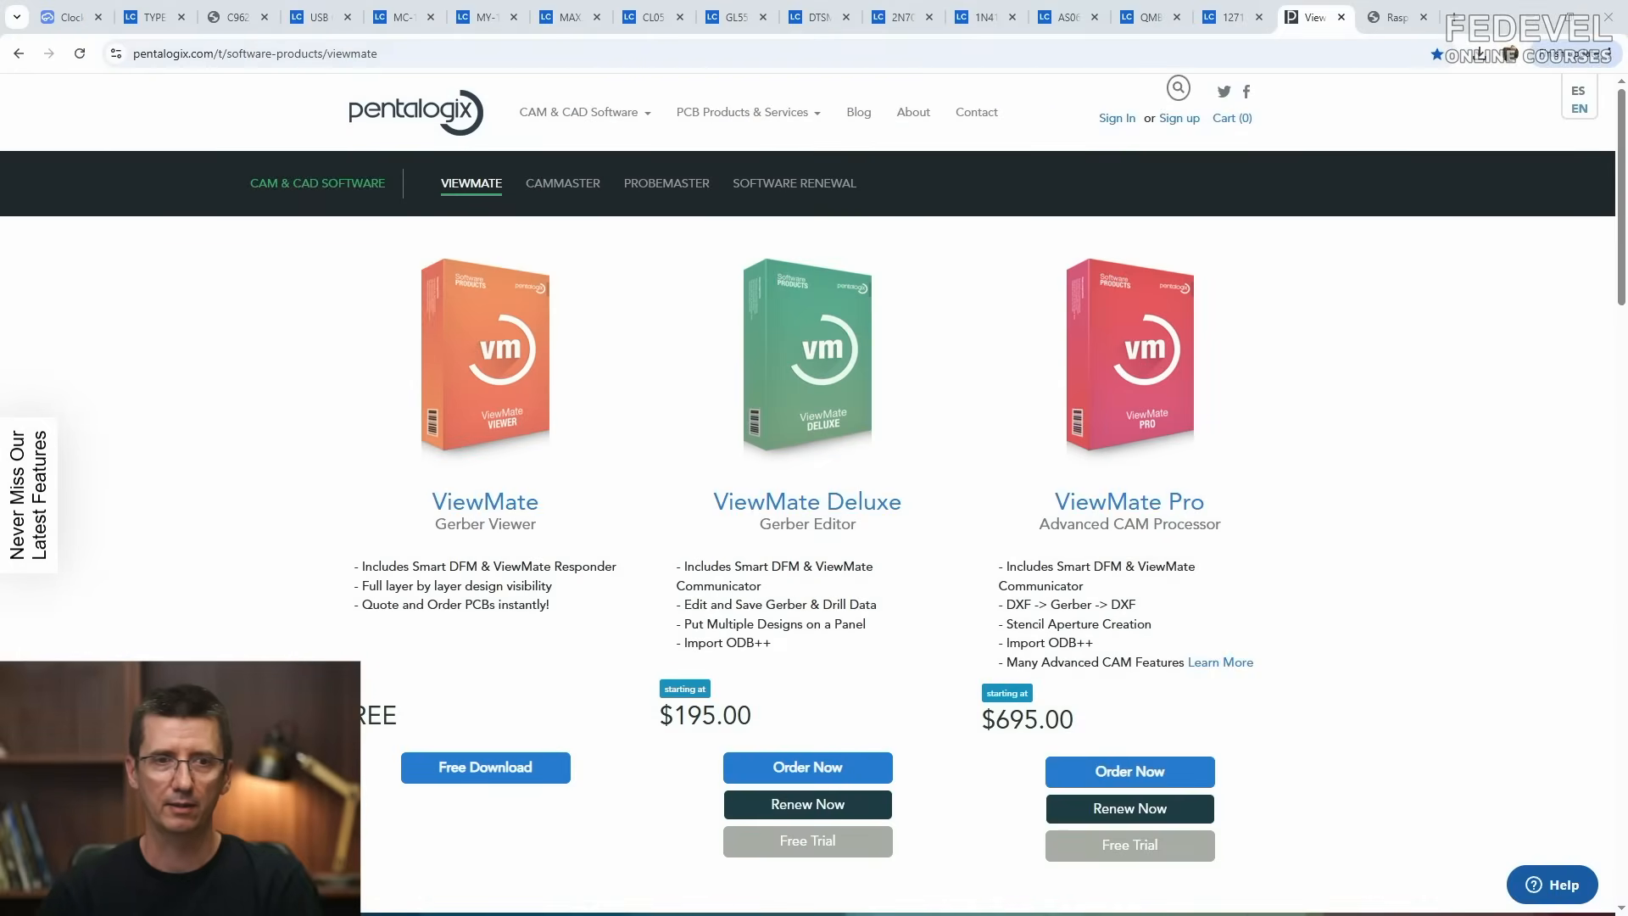
# Step: In Total Commander, delete the tmp folder and all its contents from the PCB and Assembly folder
pyautogui.hotkey('alt', 'Tab')
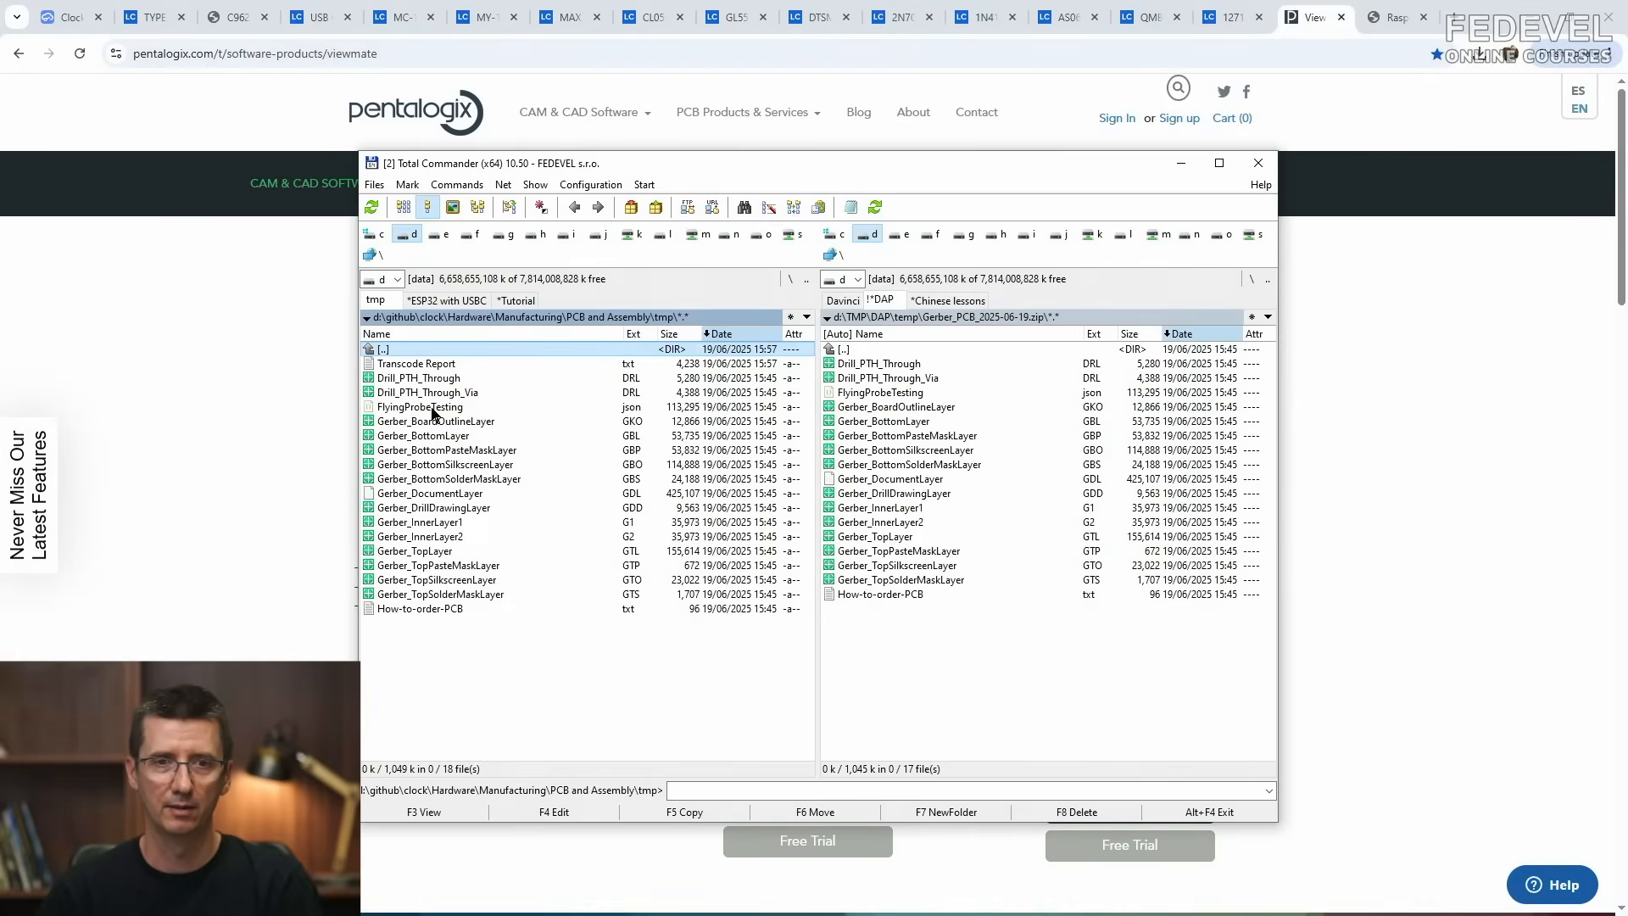
pyautogui.doubleClick(441, 350)
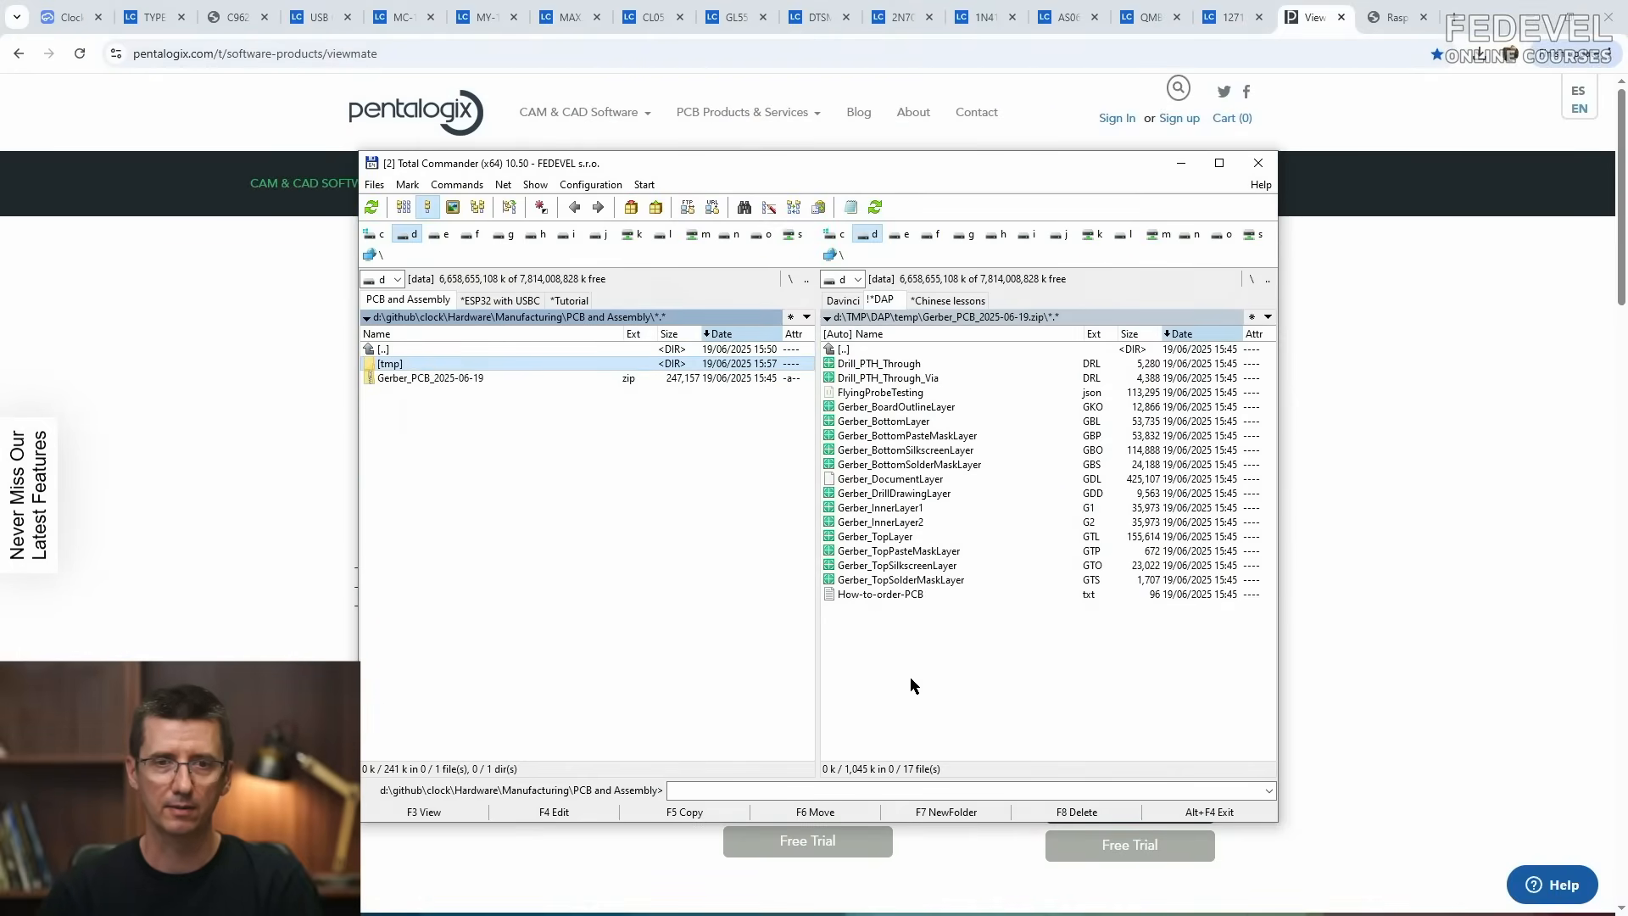
pyautogui.click(1077, 812)
pyautogui.click(806, 521)
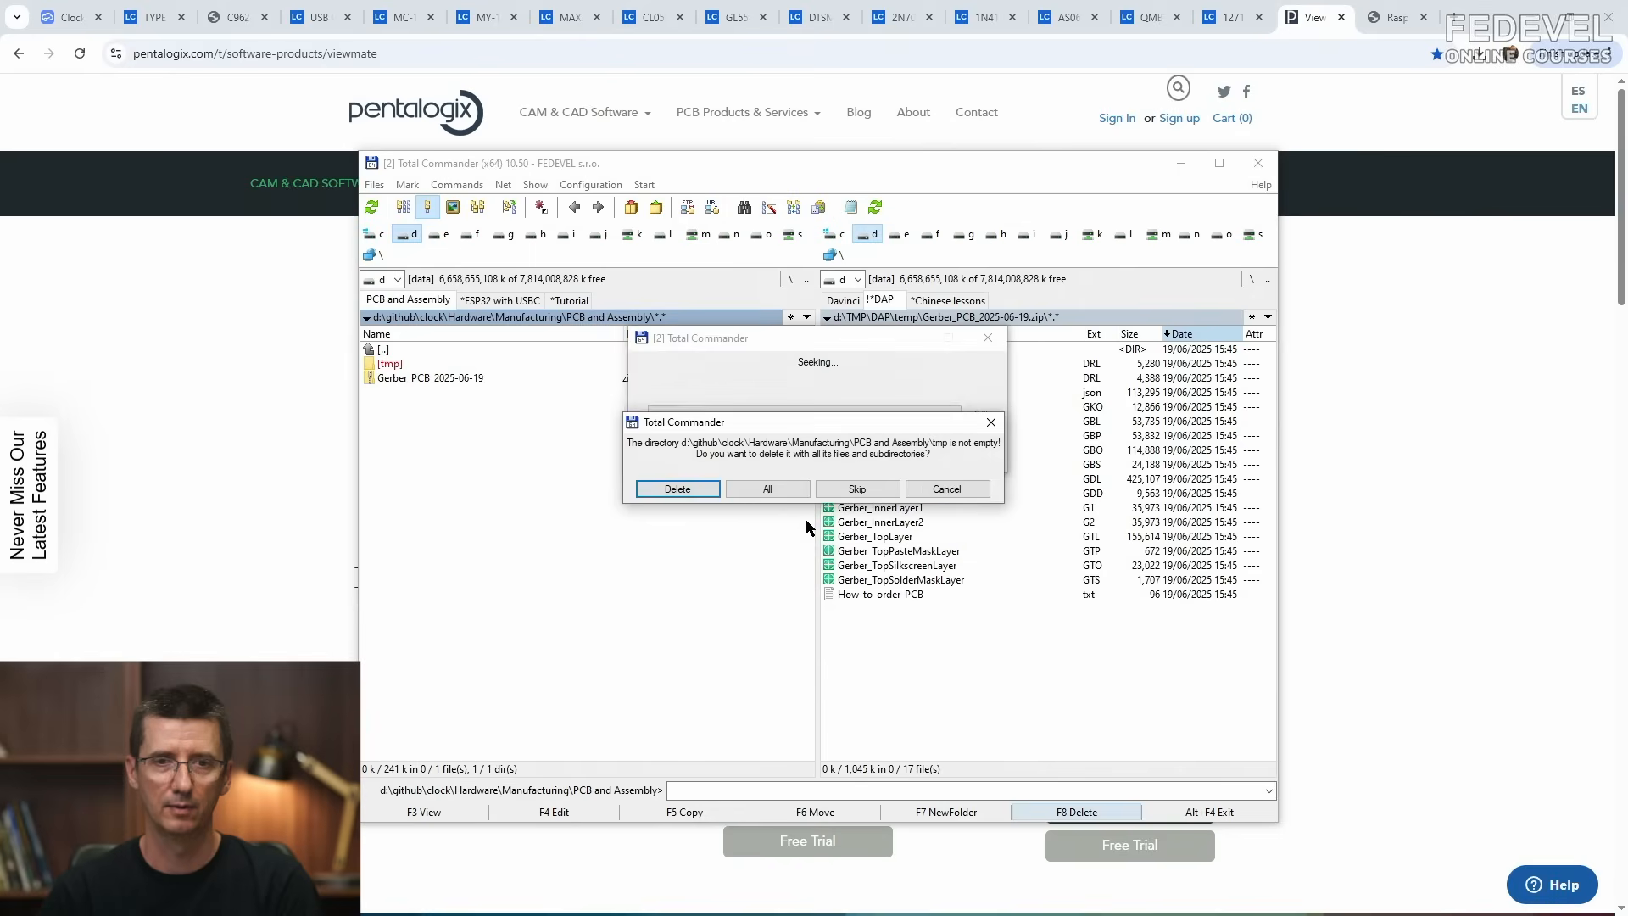
pyautogui.click(671, 488)
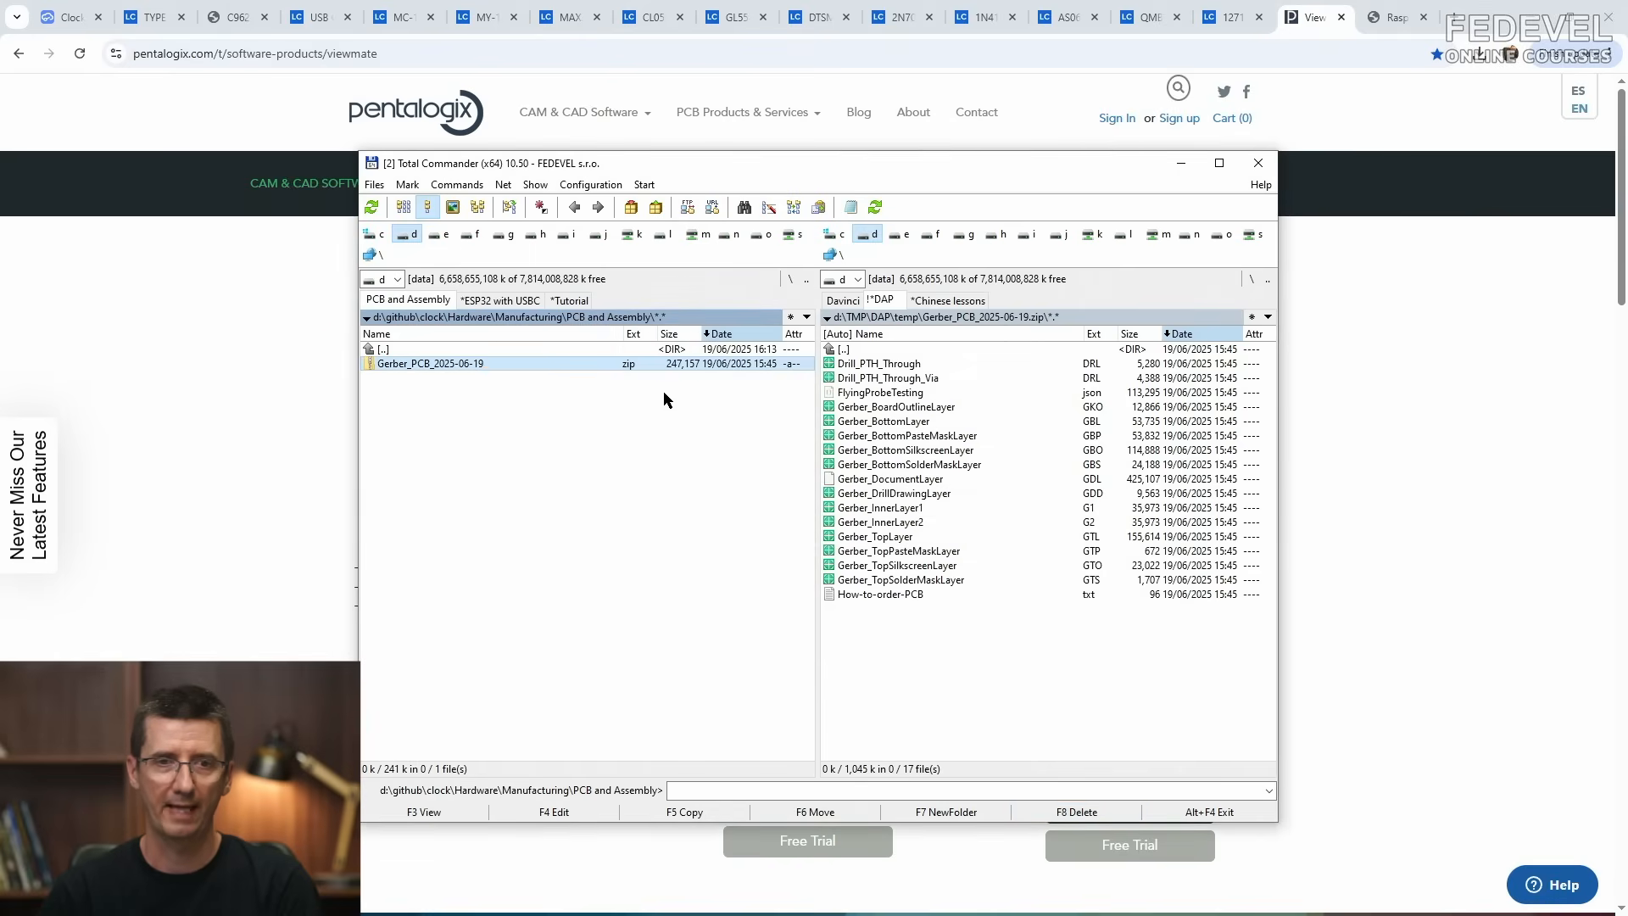
pyautogui.click(1181, 163)
# Step: In EasyEDA, export the Clock PCB bill of materials as the XLSX file BOM_Clock_PCB_2025-06-19 without running device standardization
pyautogui.click(72, 21)
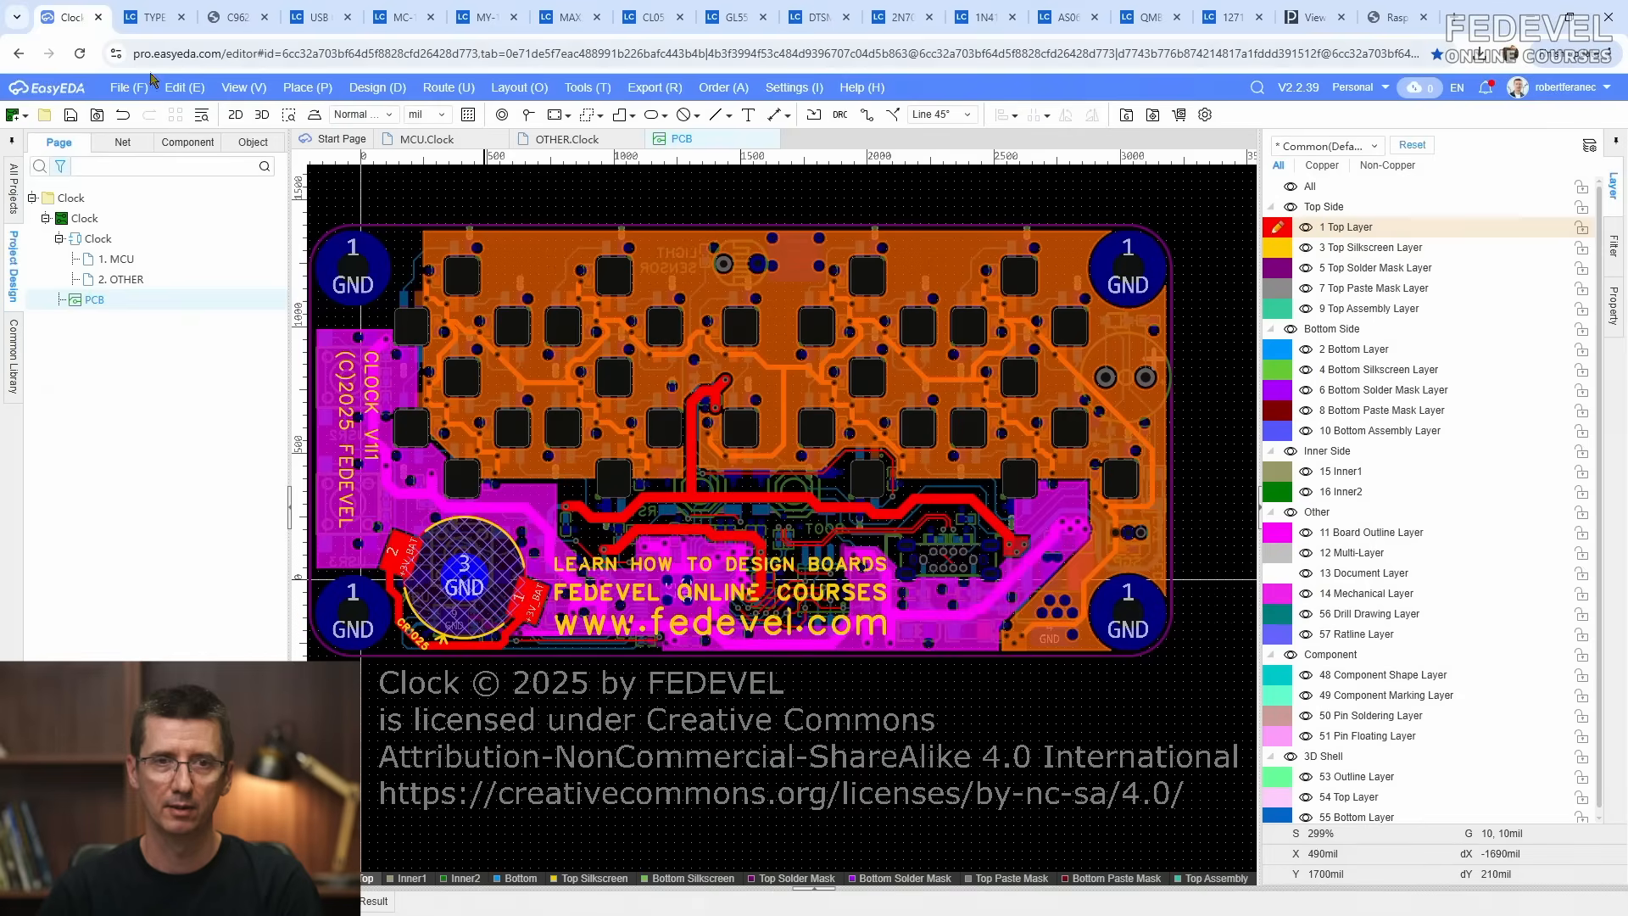
pyautogui.click(651, 88)
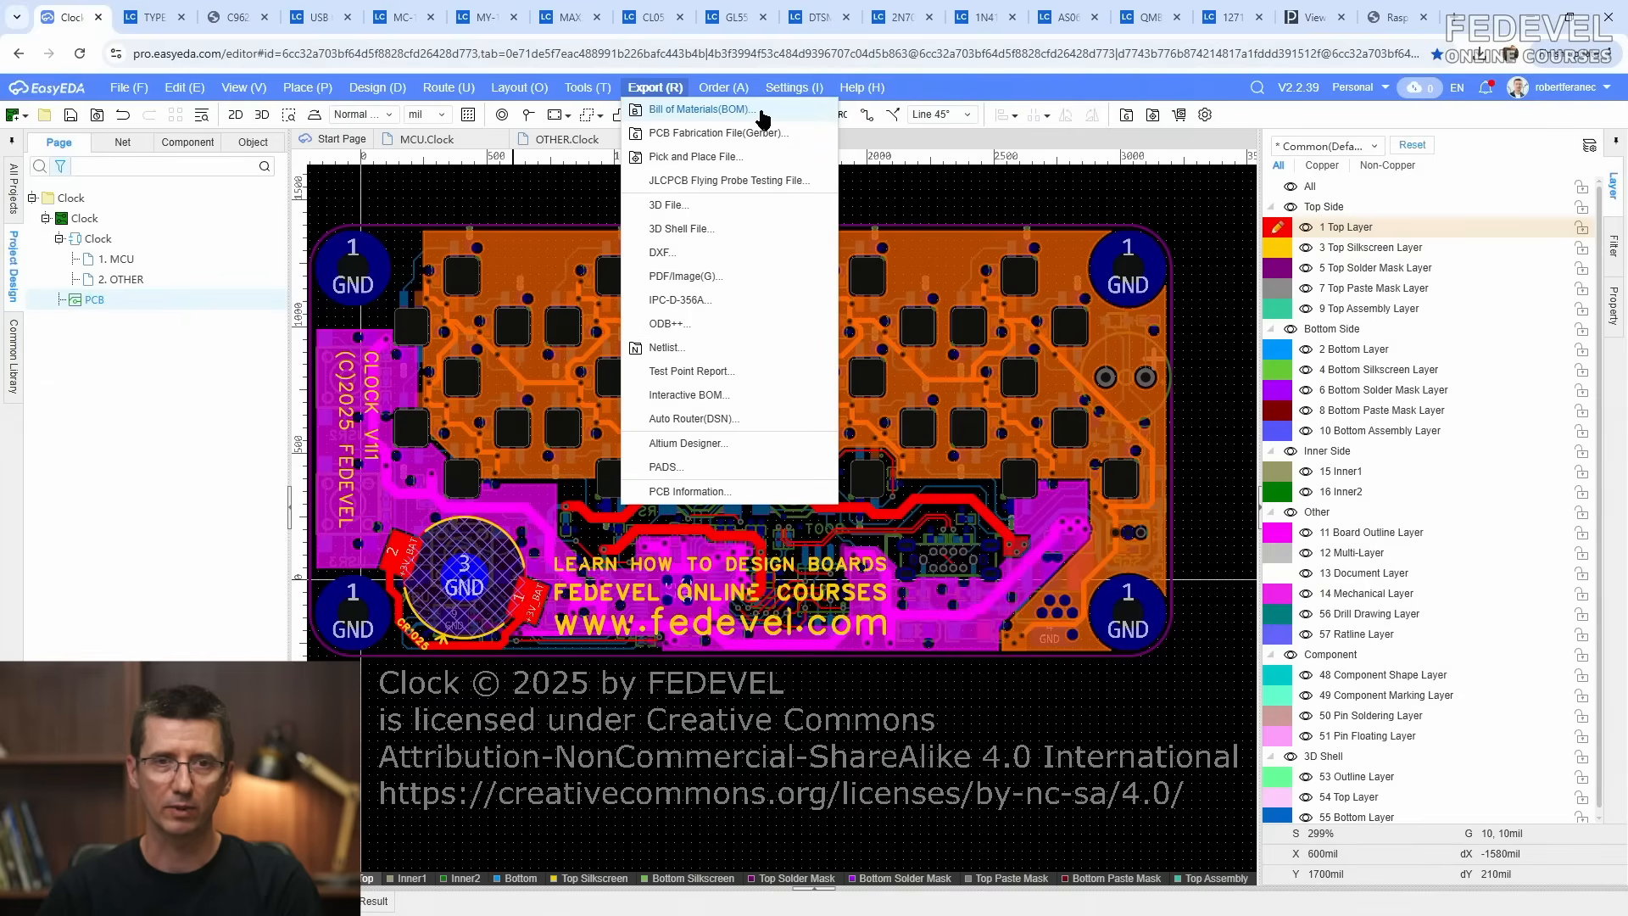
pyautogui.click(763, 118)
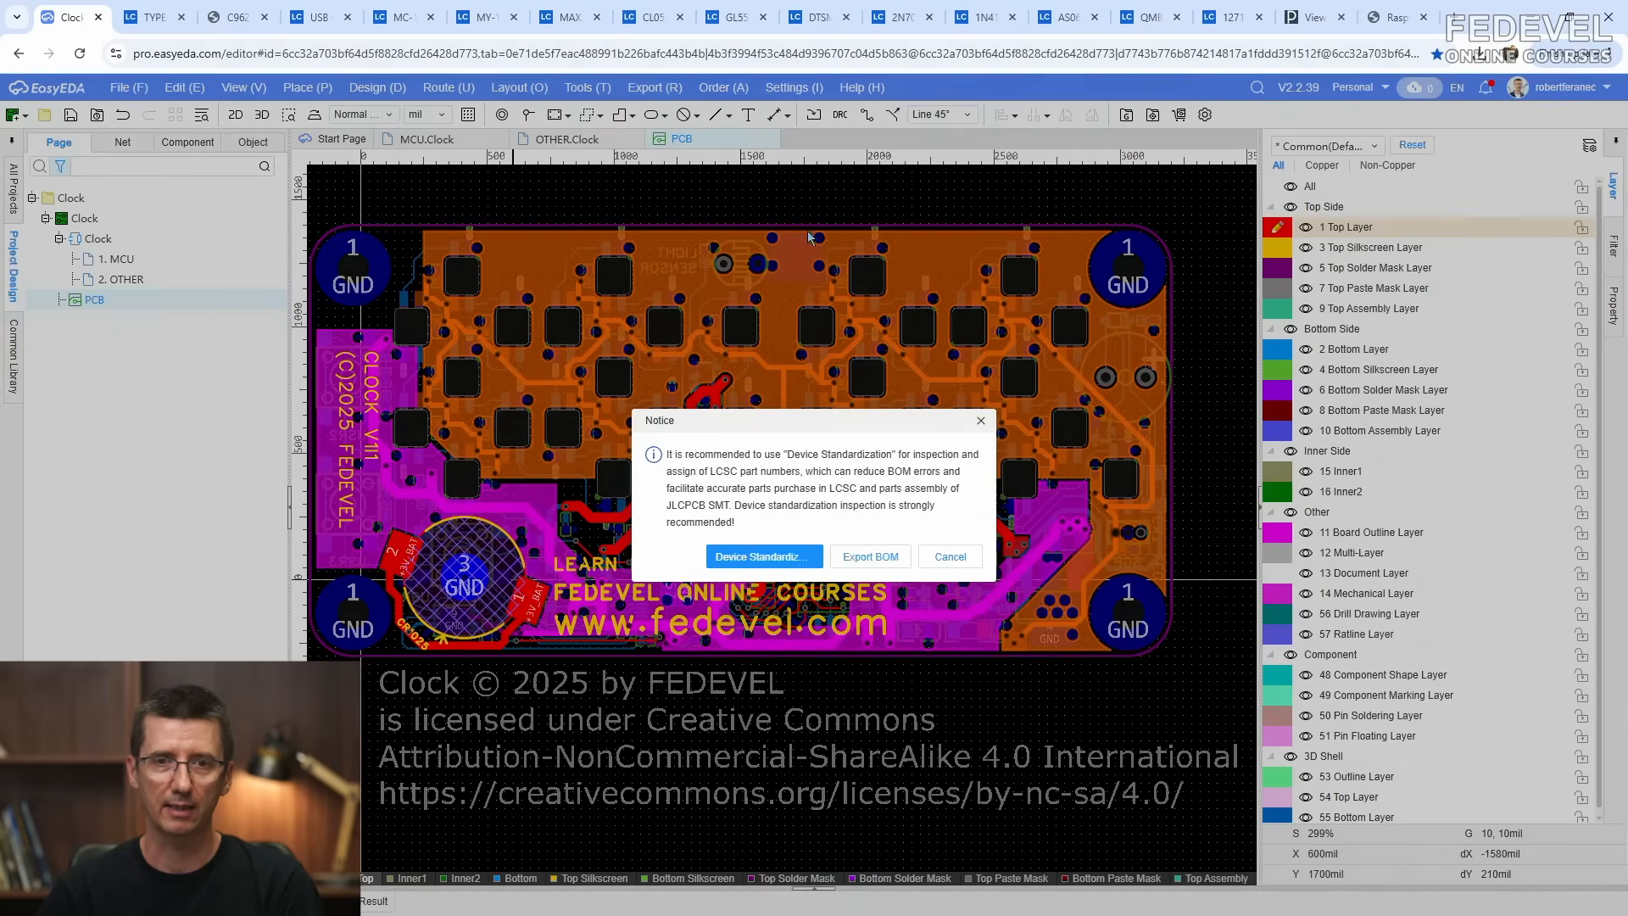
pyautogui.click(878, 555)
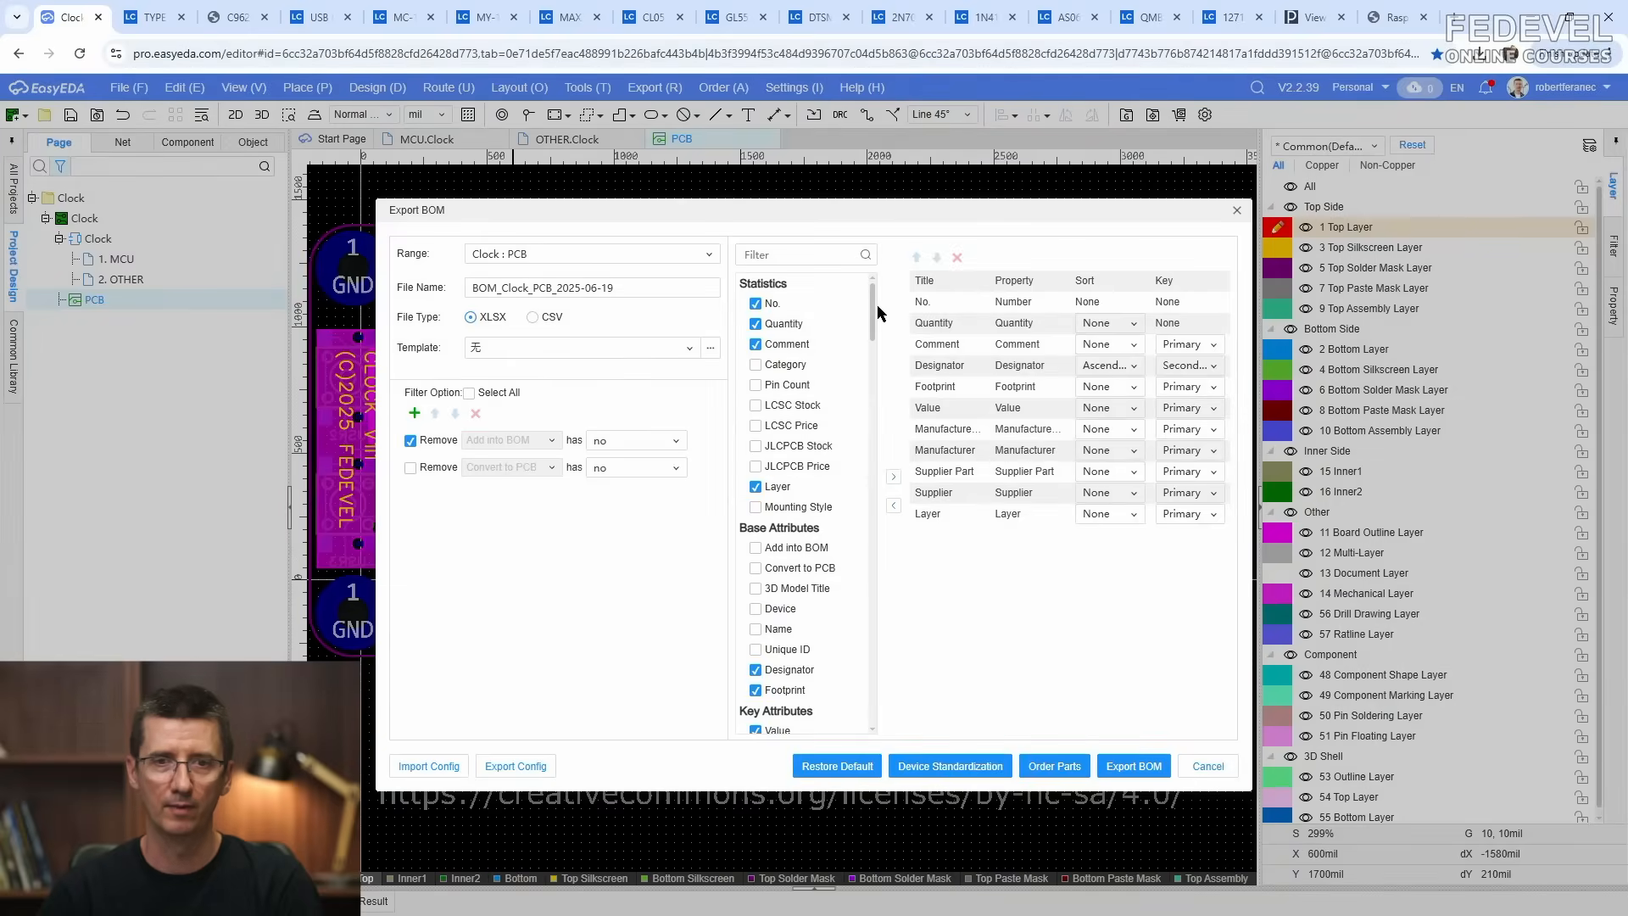
pyautogui.moveTo(872, 303); pyautogui.dragTo(872, 681)
pyautogui.moveTo(866, 623); pyautogui.dragTo(903, 276)
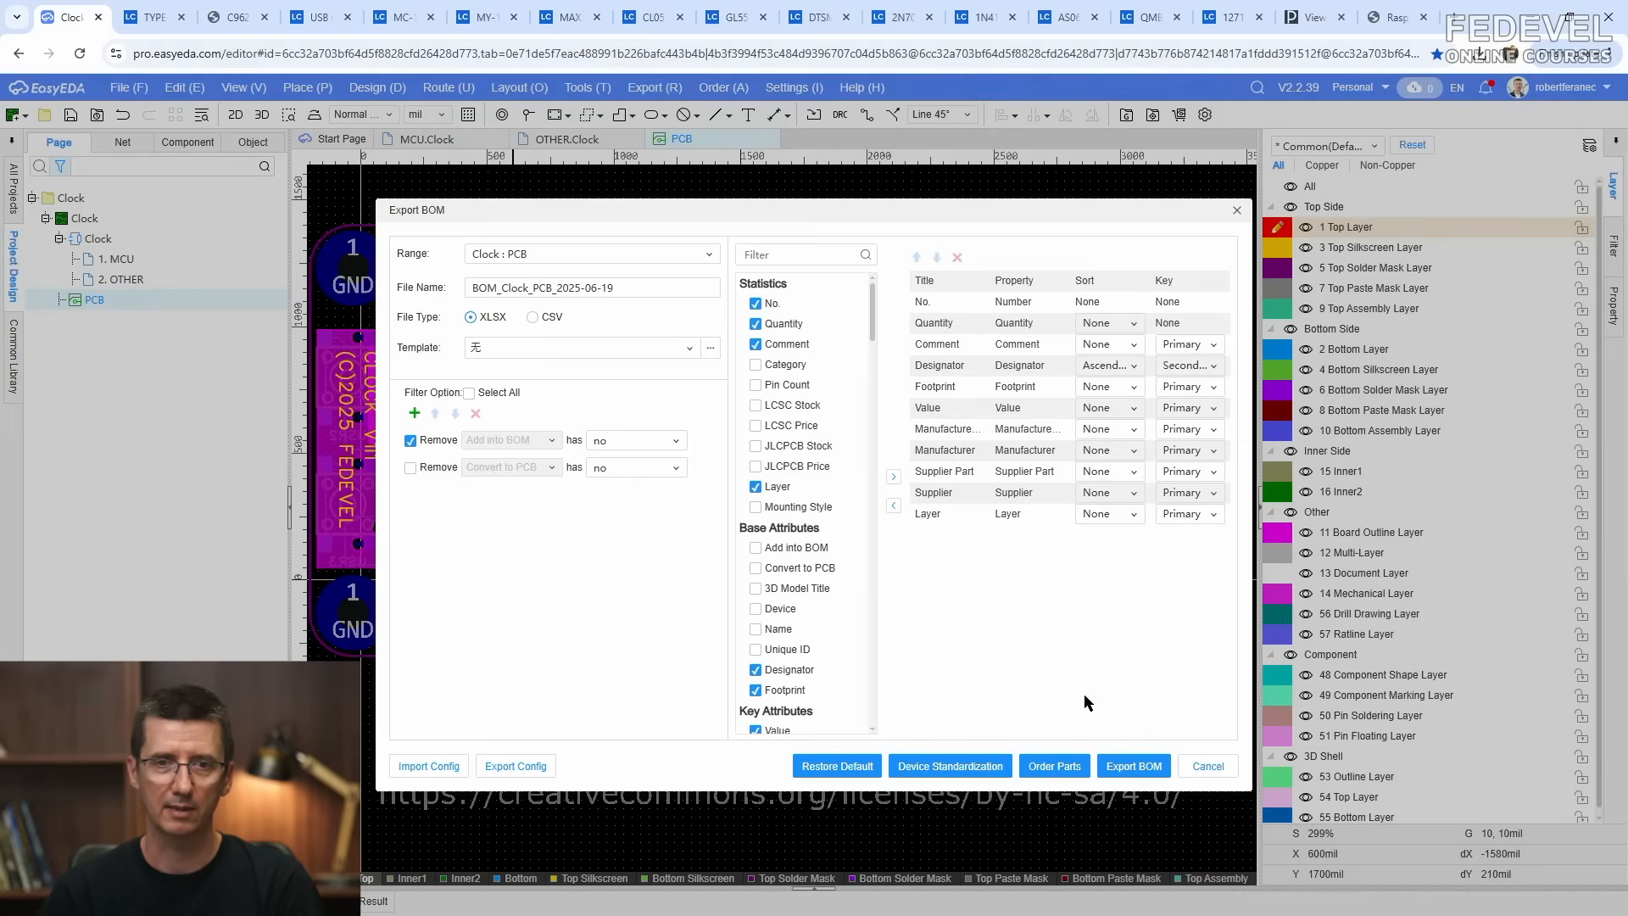
pyautogui.click(1130, 765)
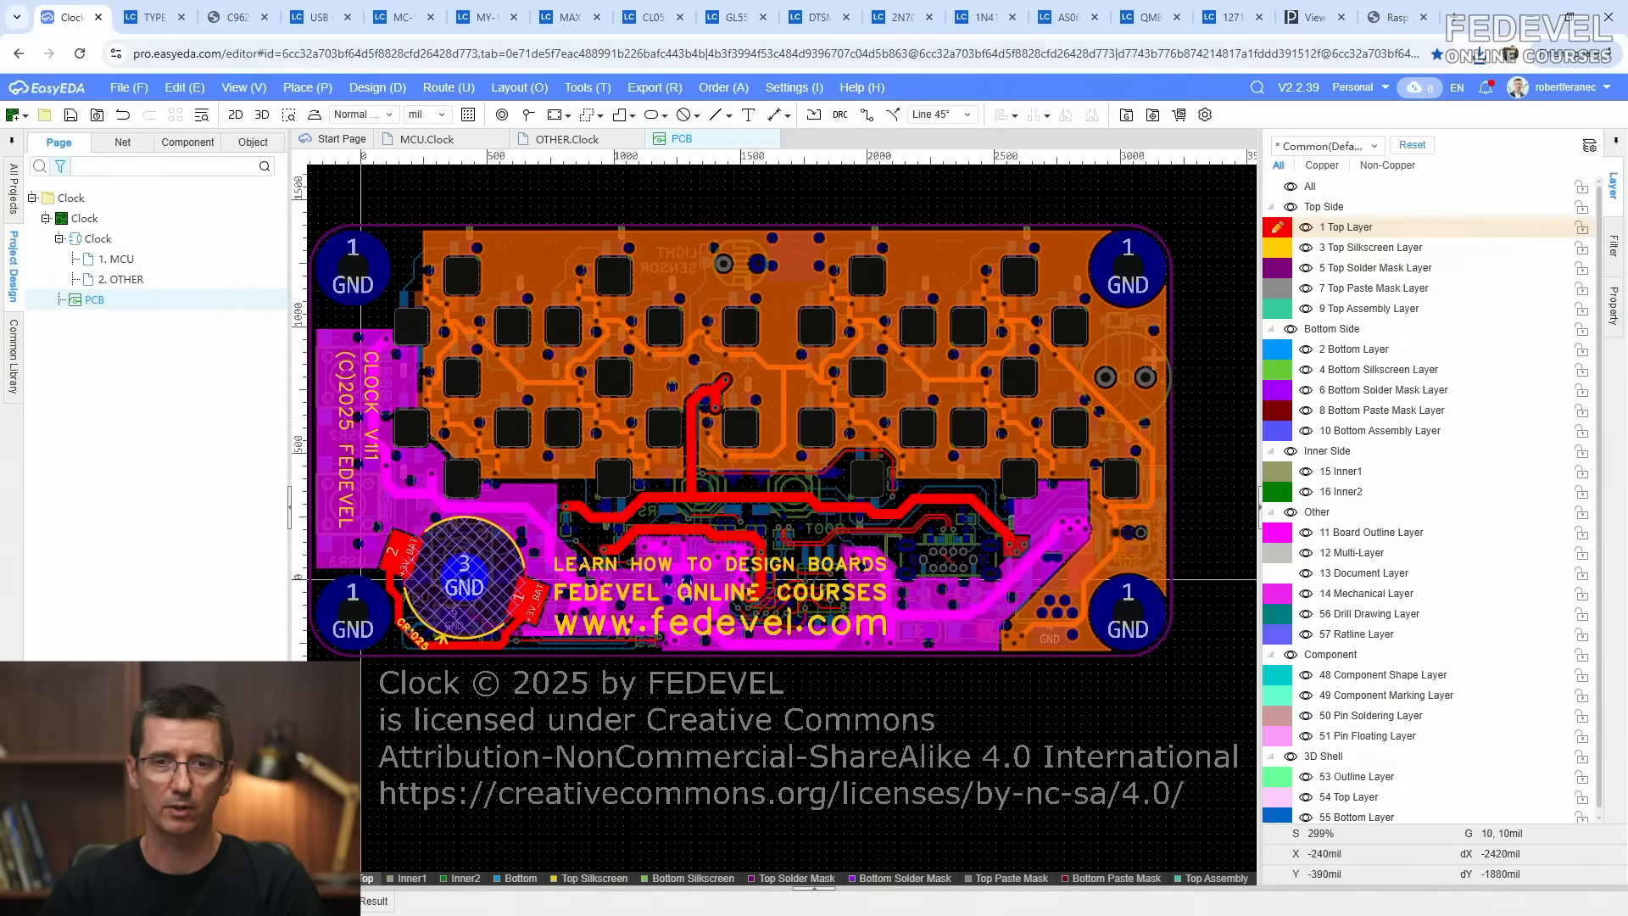
# Step: In Total Commander, copy BOM_Clock_PCB_2025-06-19.xlsx from d:\TMP\DAP\temp into the PCB and Assembly folder
pyautogui.hotkey('alt', 'Tab')
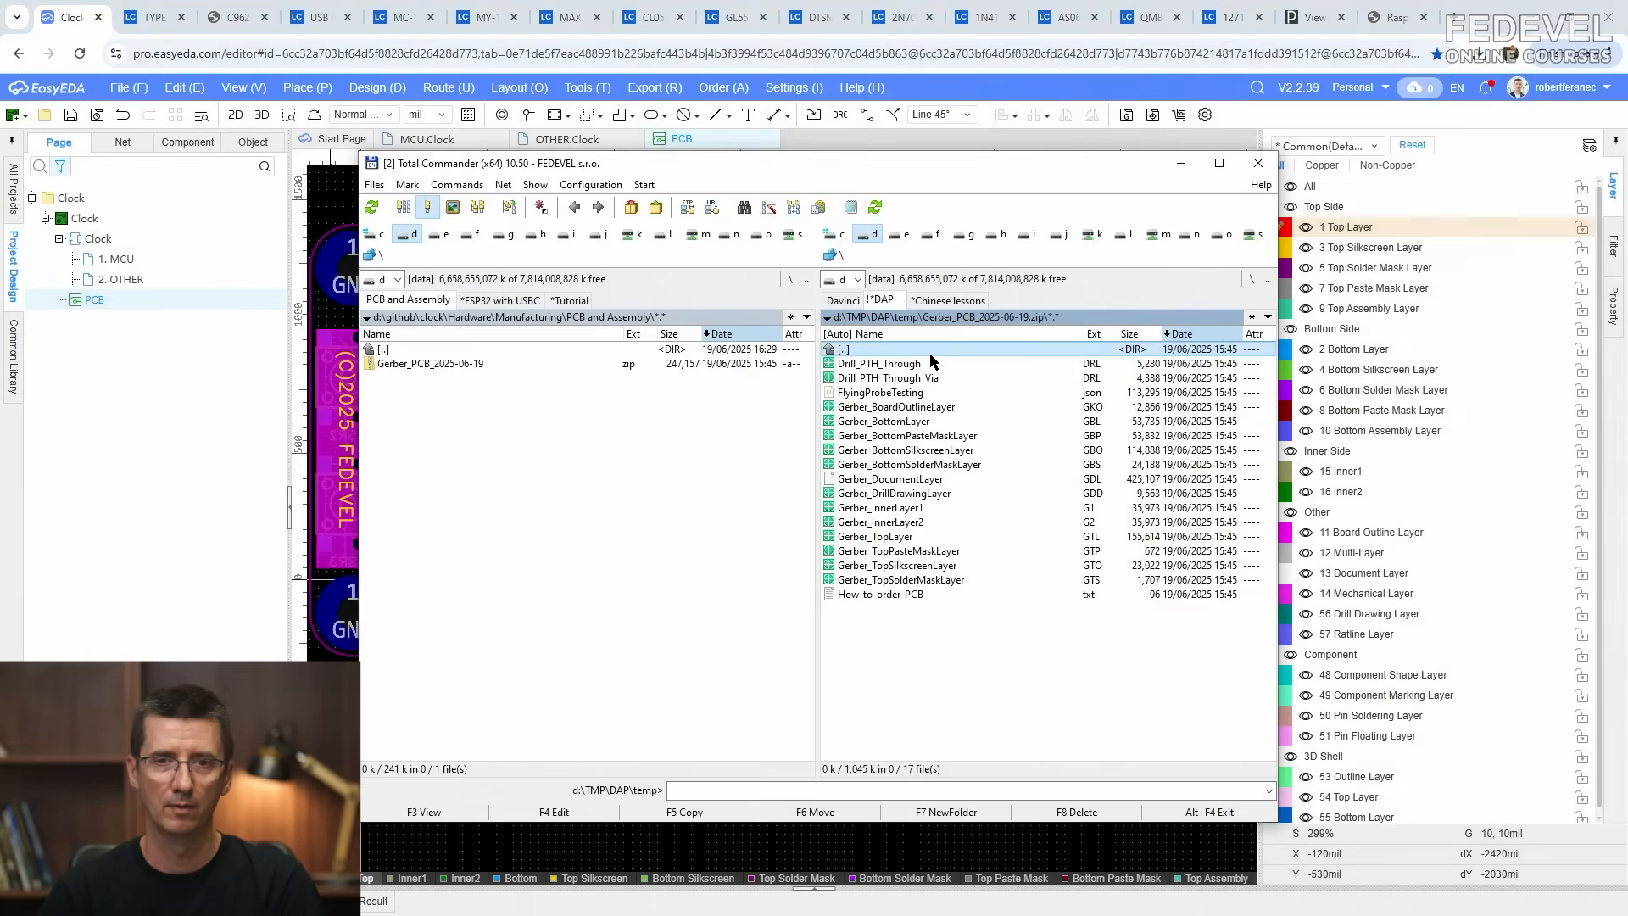
pyautogui.doubleClick(929, 350)
pyautogui.click(931, 364)
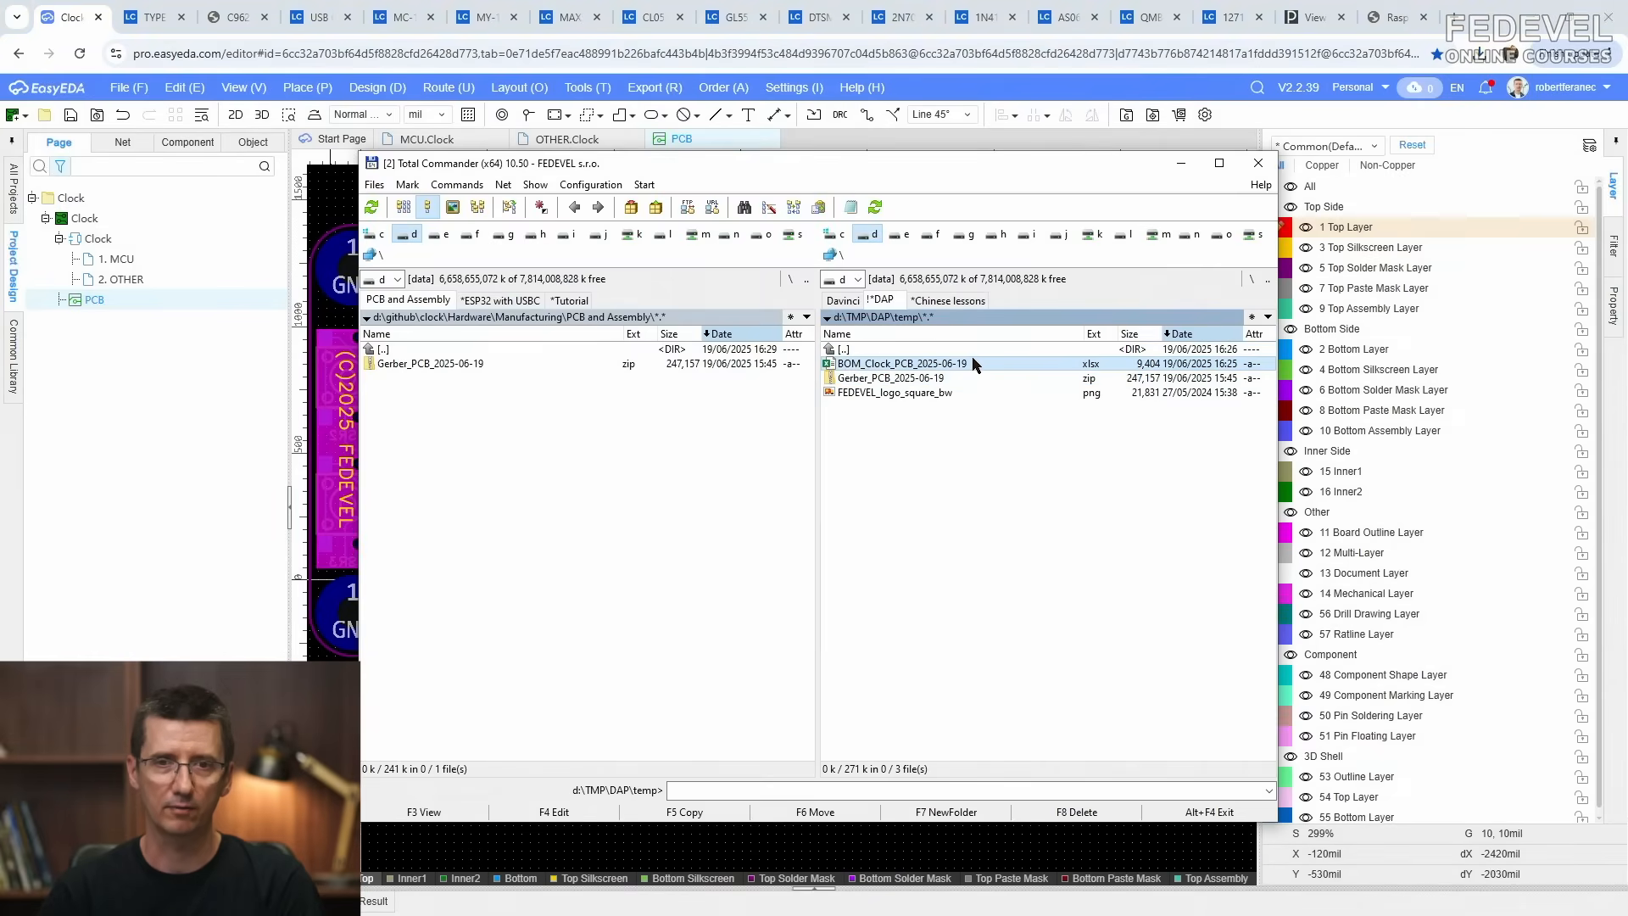
pyautogui.moveTo(975, 364); pyautogui.dragTo(435, 456)
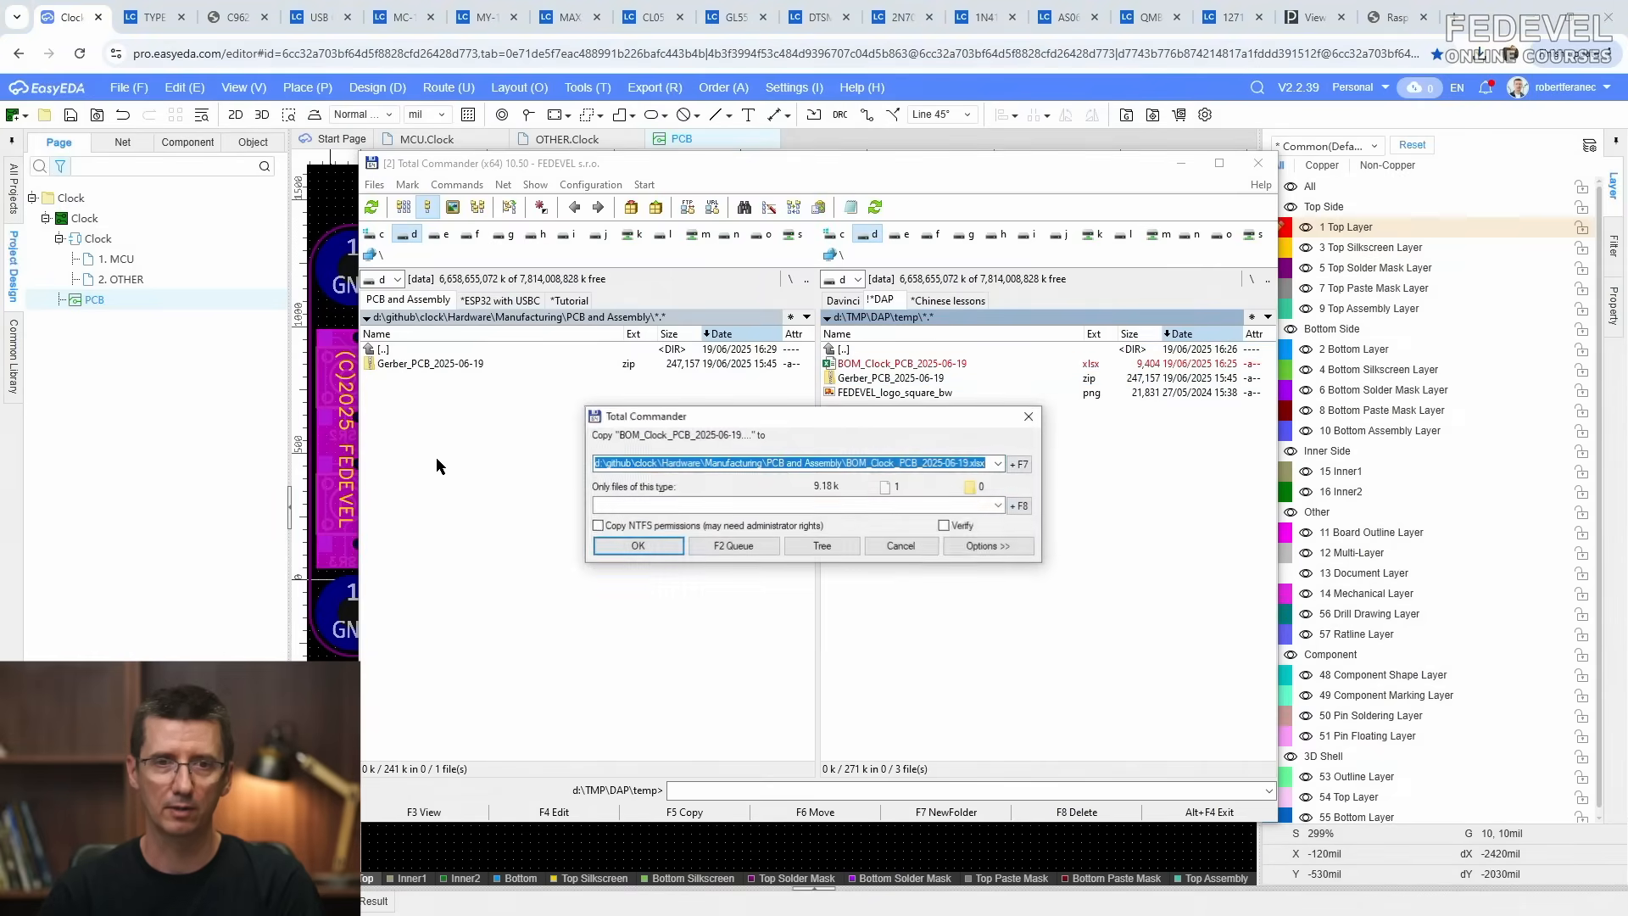
pyautogui.click(636, 546)
# Step: Open the copied BOM workbook in Excel, enable editing and review its component list
pyautogui.click(463, 365)
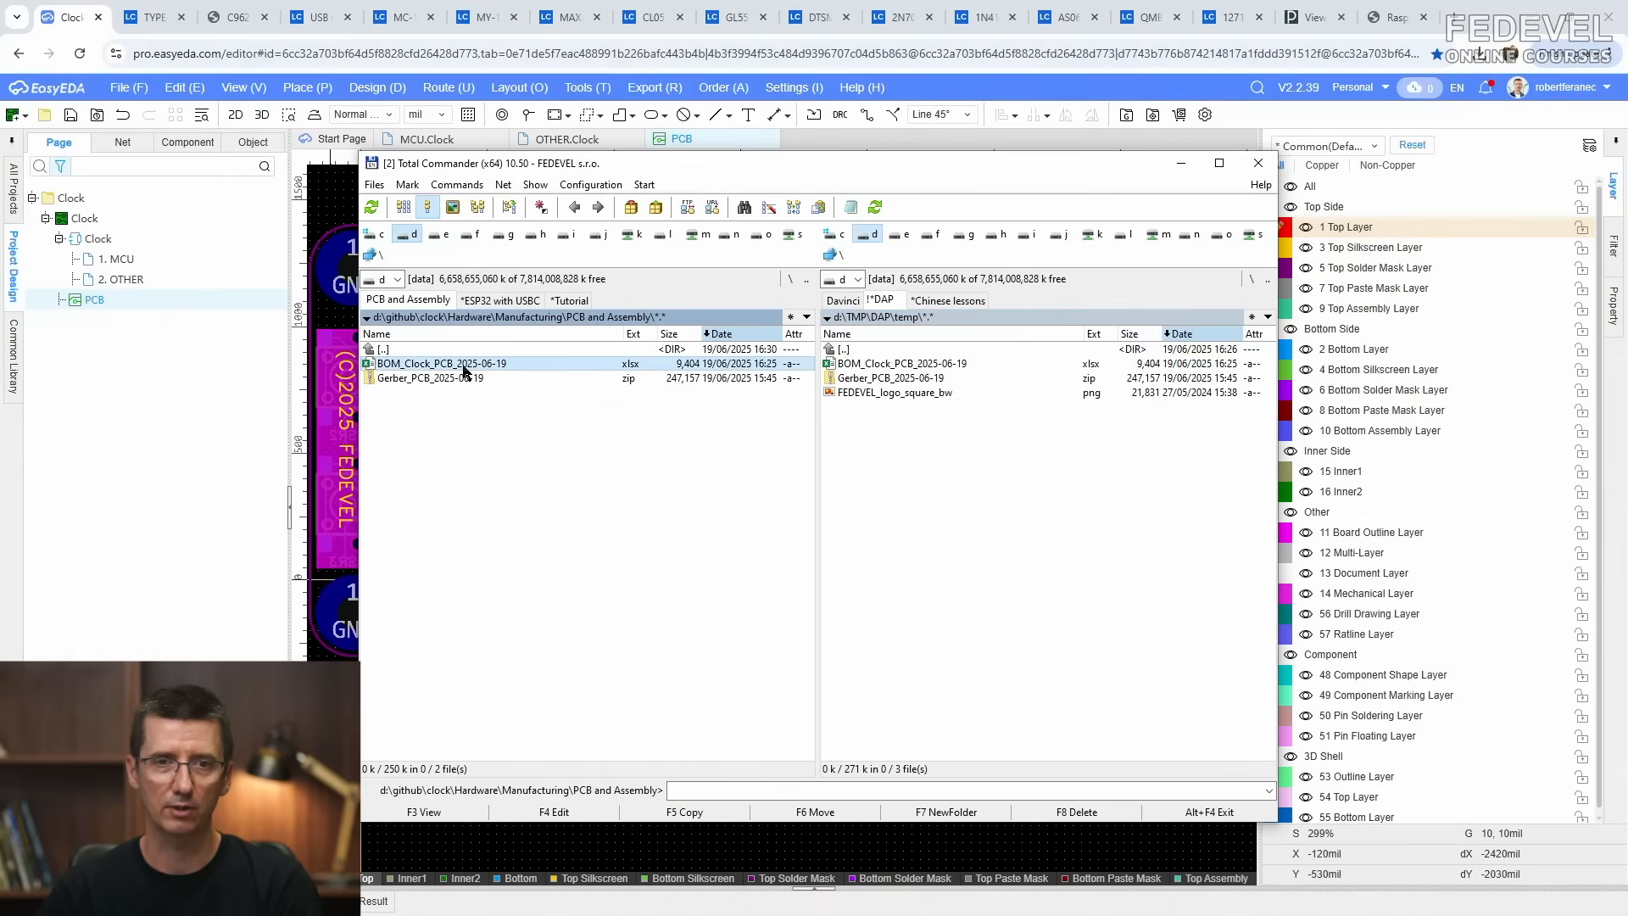
pyautogui.doubleClick(464, 366)
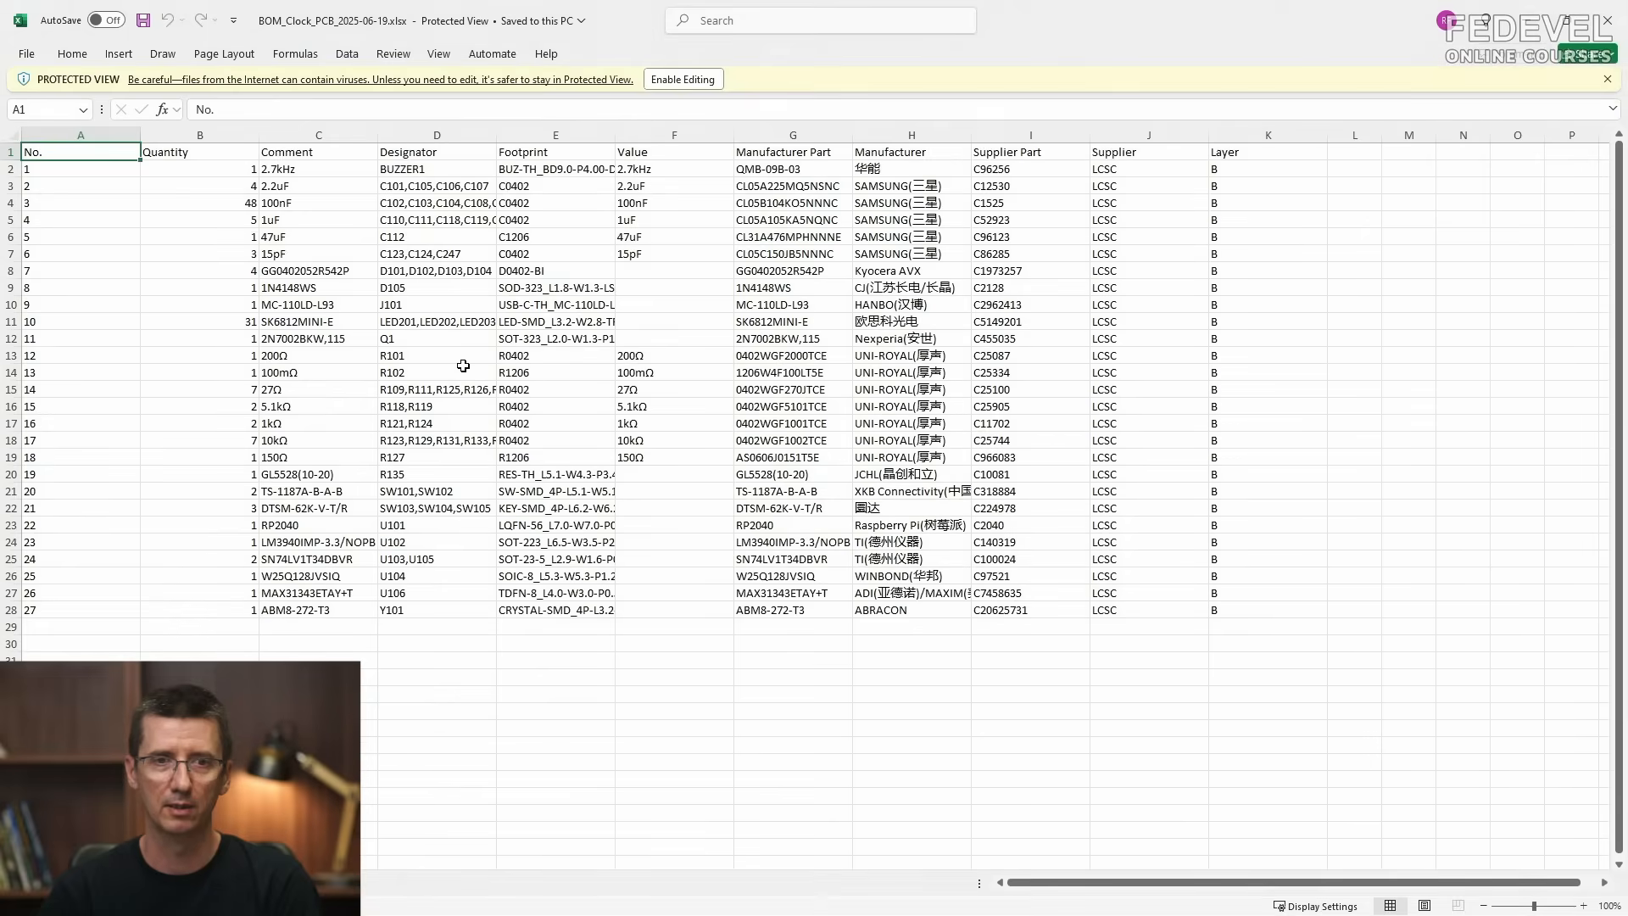
pyautogui.click(683, 79)
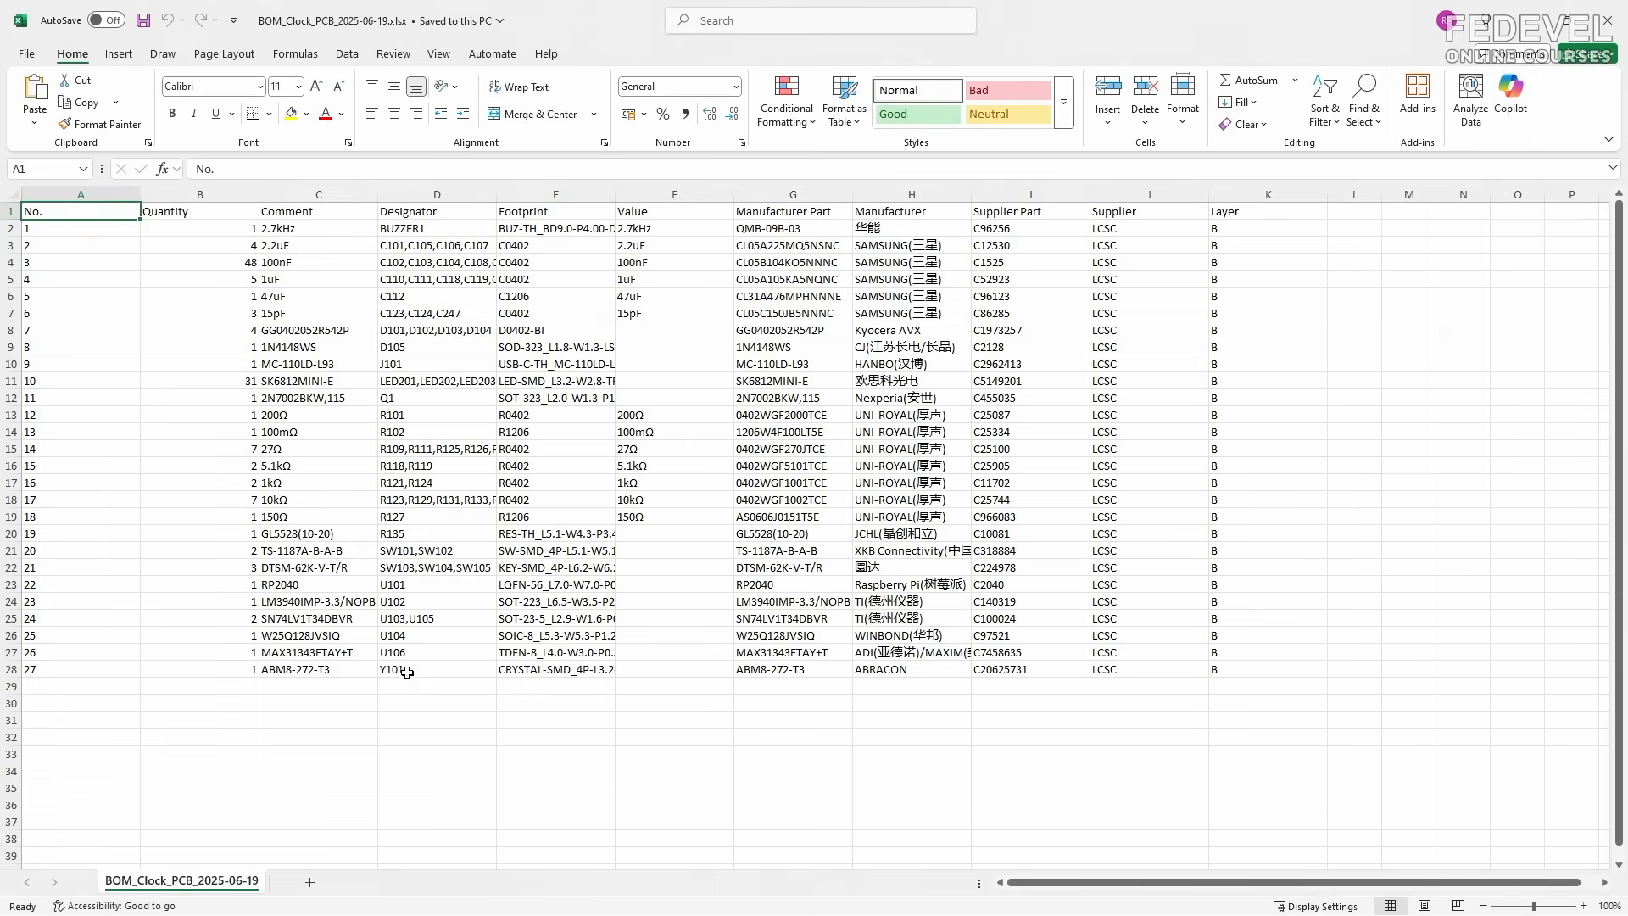
pyautogui.click(1529, 20)
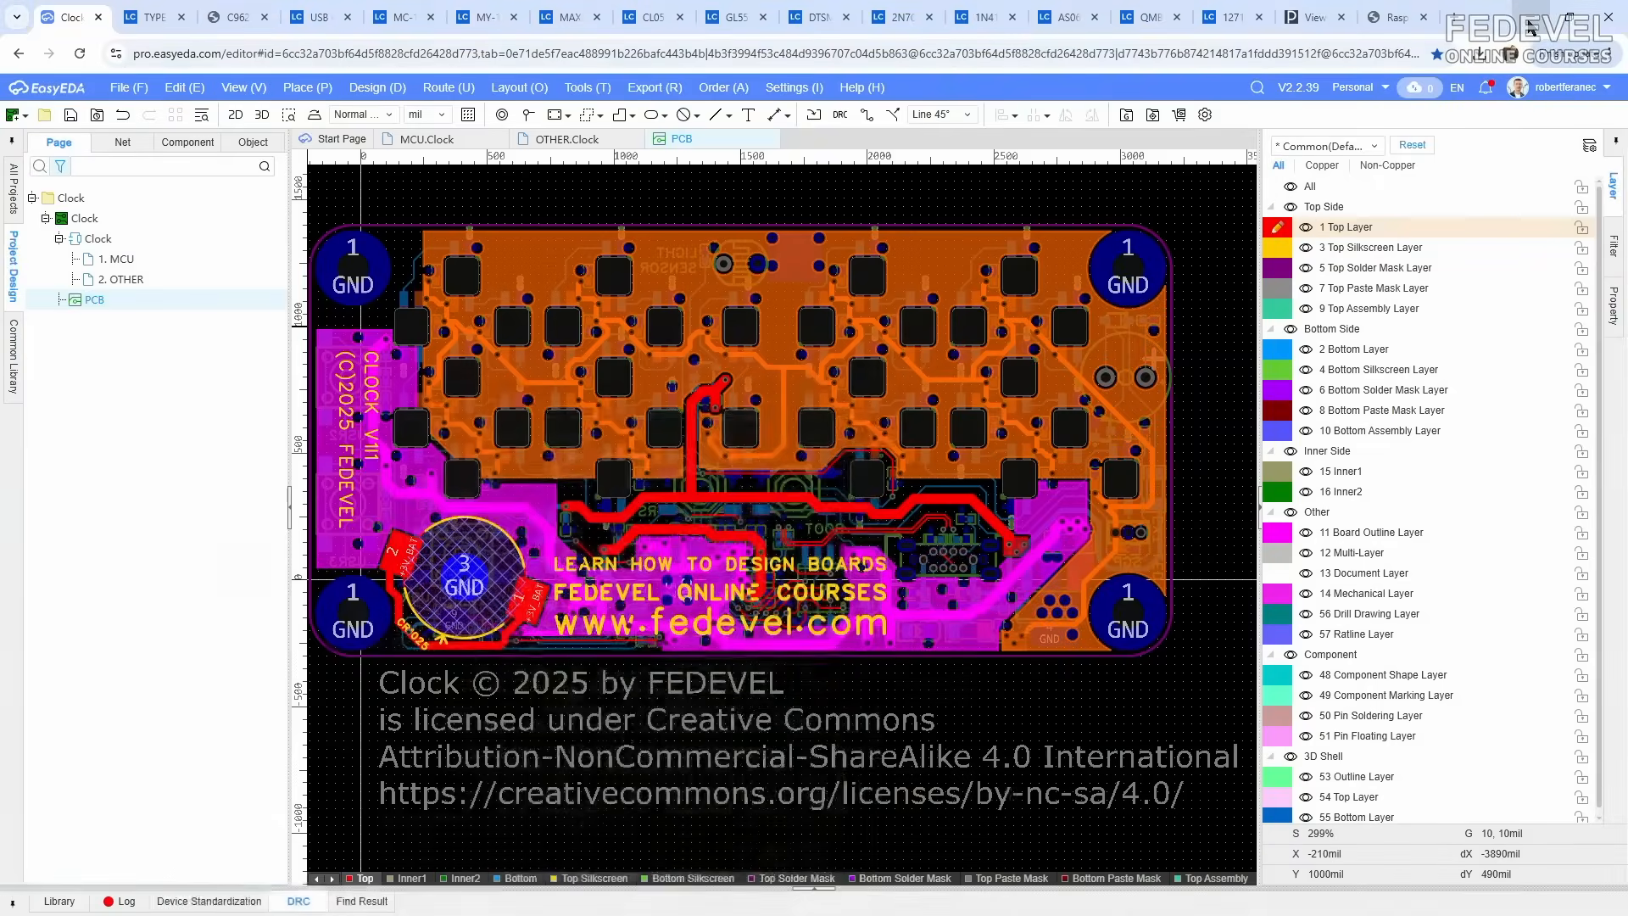
# Step: Check the properties of the not-fitted LED102 on EasyEDA's MCU schematic, return to the PCB and close the BOM workbook
pyautogui.click(450, 141)
pyautogui.scroll(8, 1032, 287)
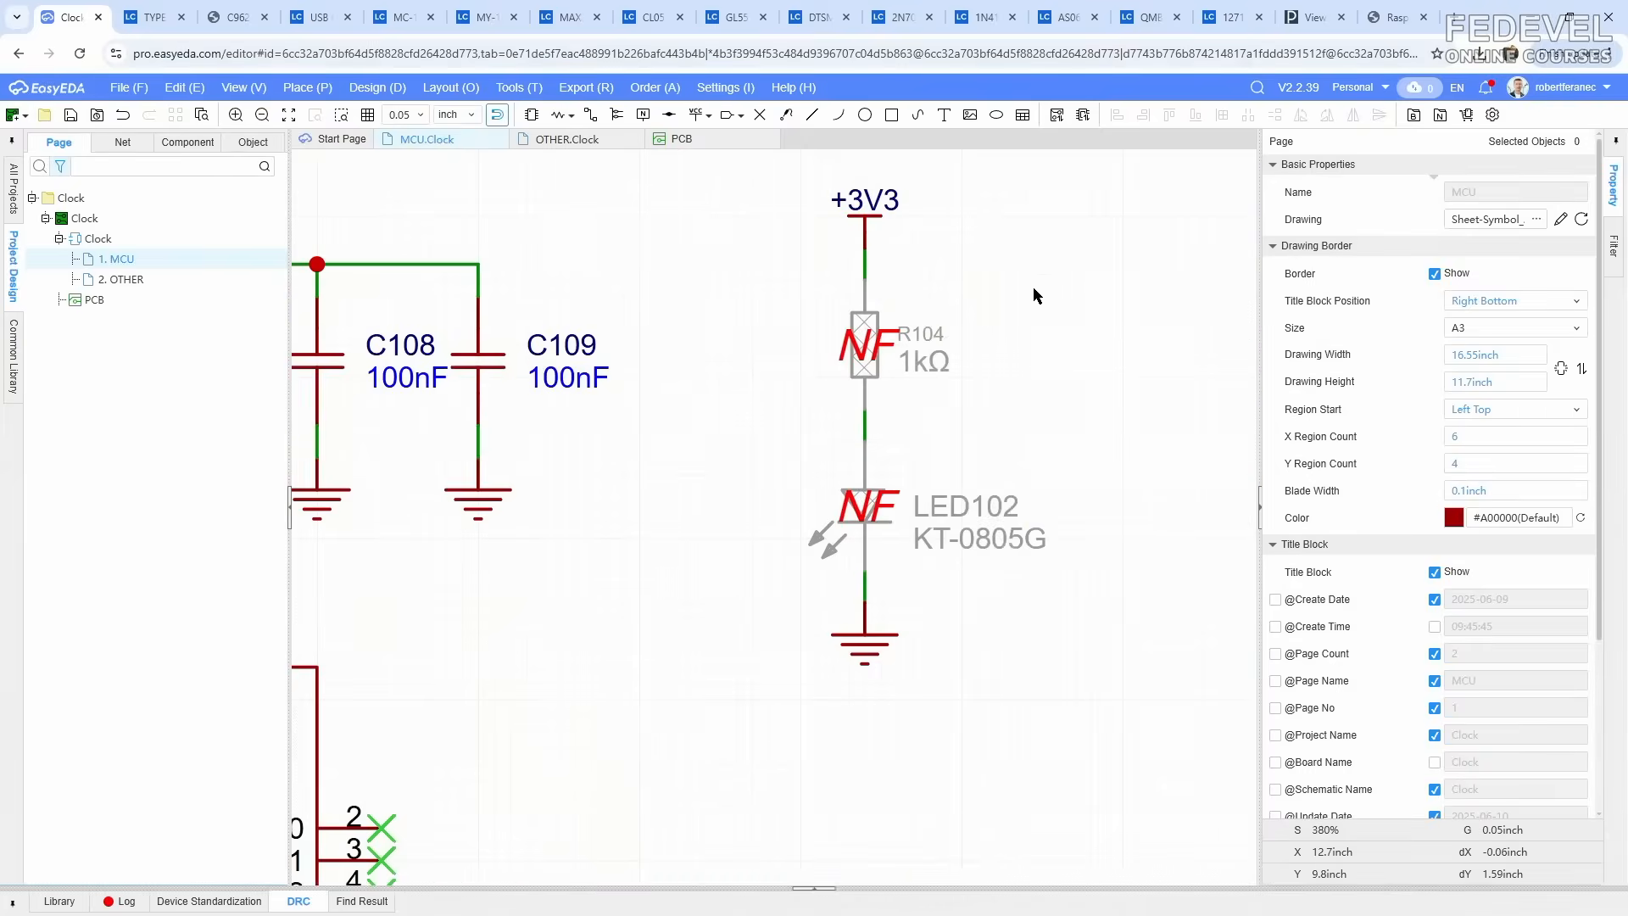
pyautogui.click(870, 532)
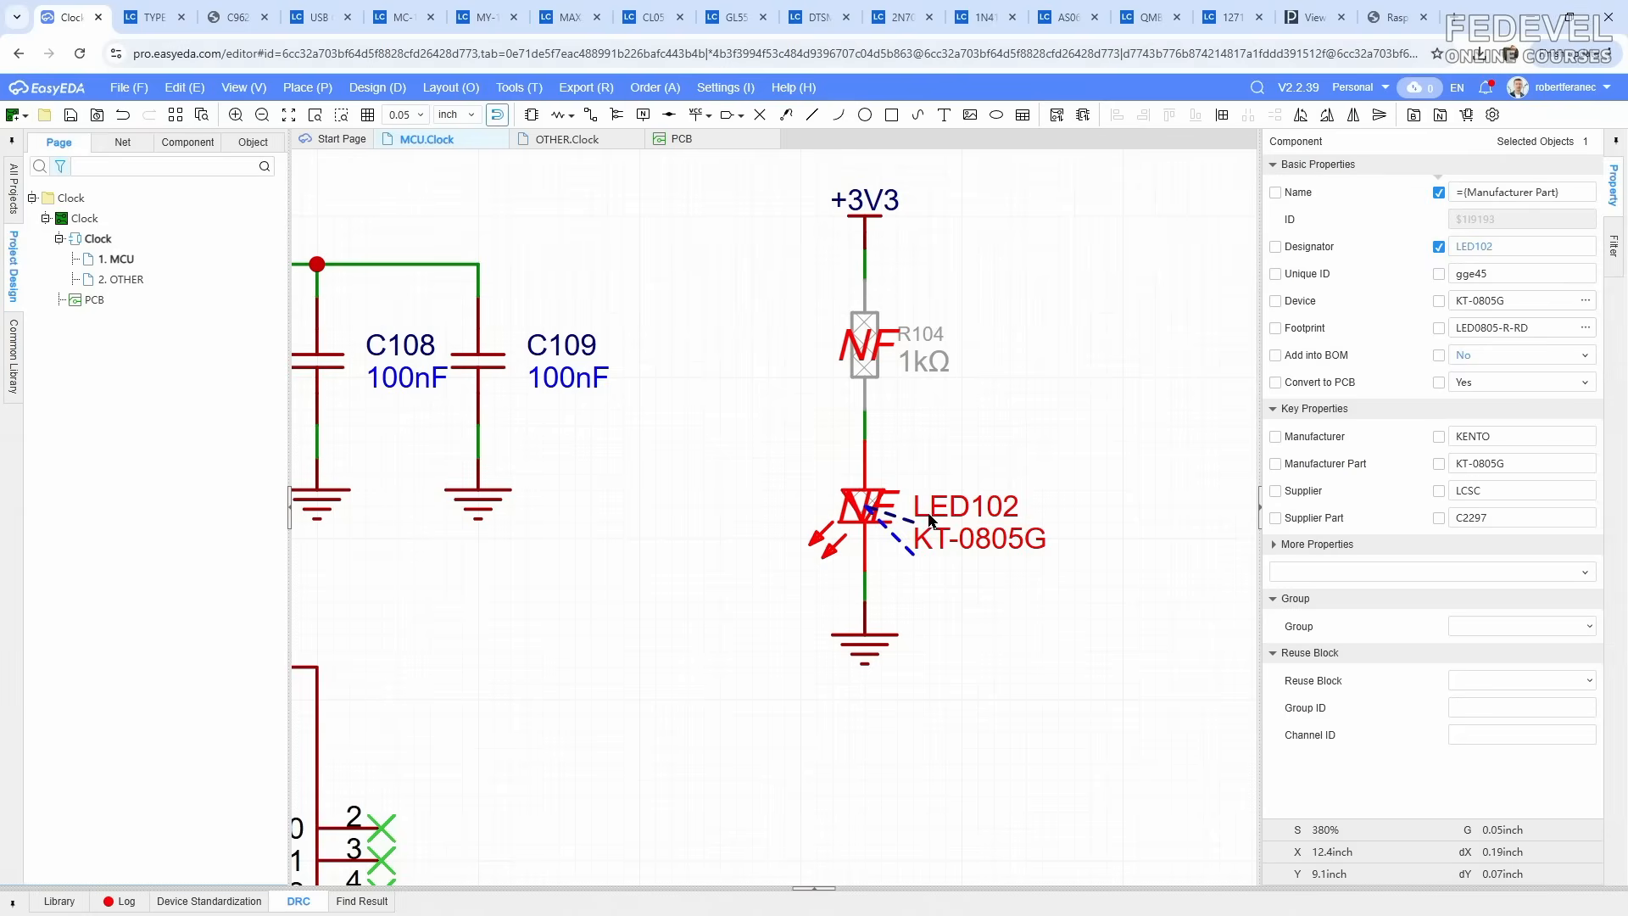
pyautogui.click(729, 490)
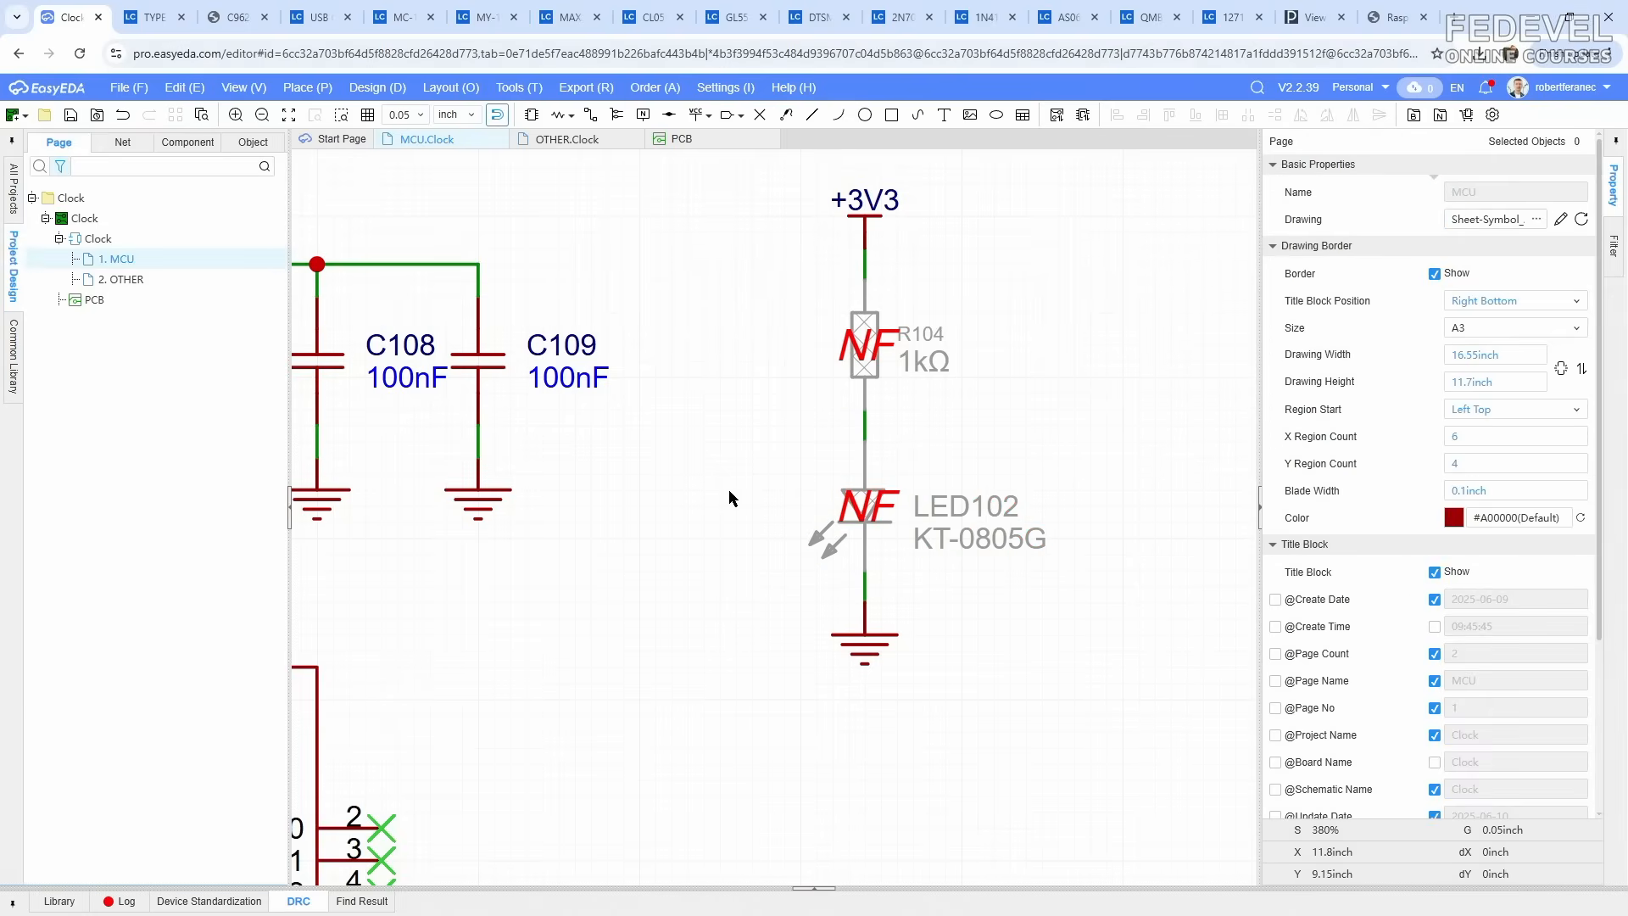
pyautogui.press('k')
pyautogui.click(731, 140)
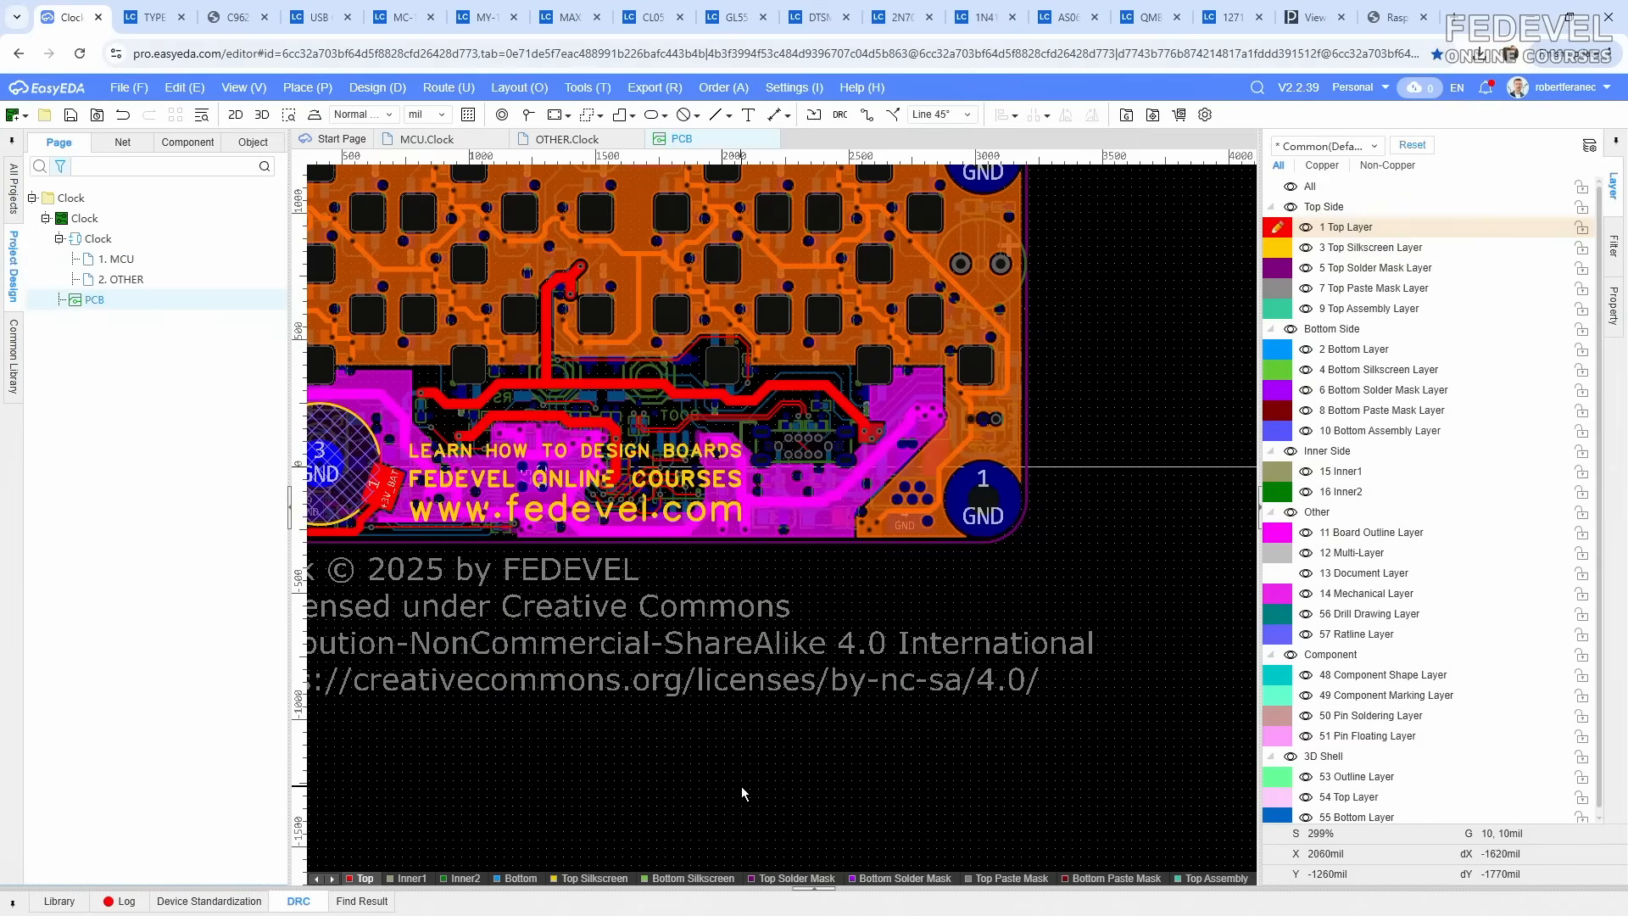
pyautogui.press('k')
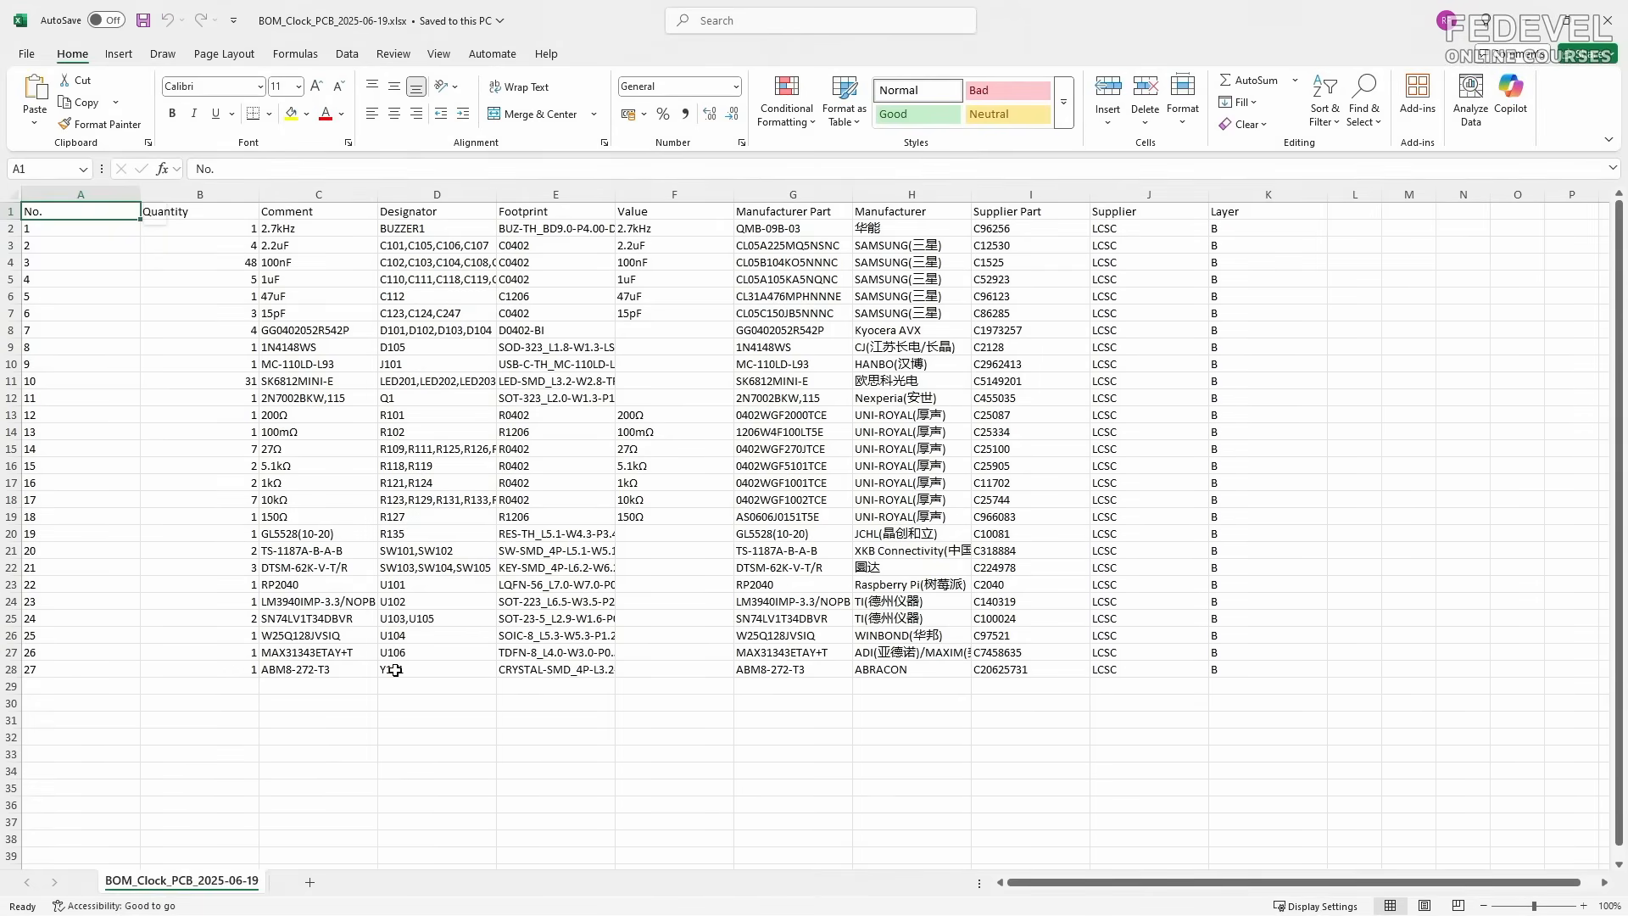
pyautogui.click(1607, 19)
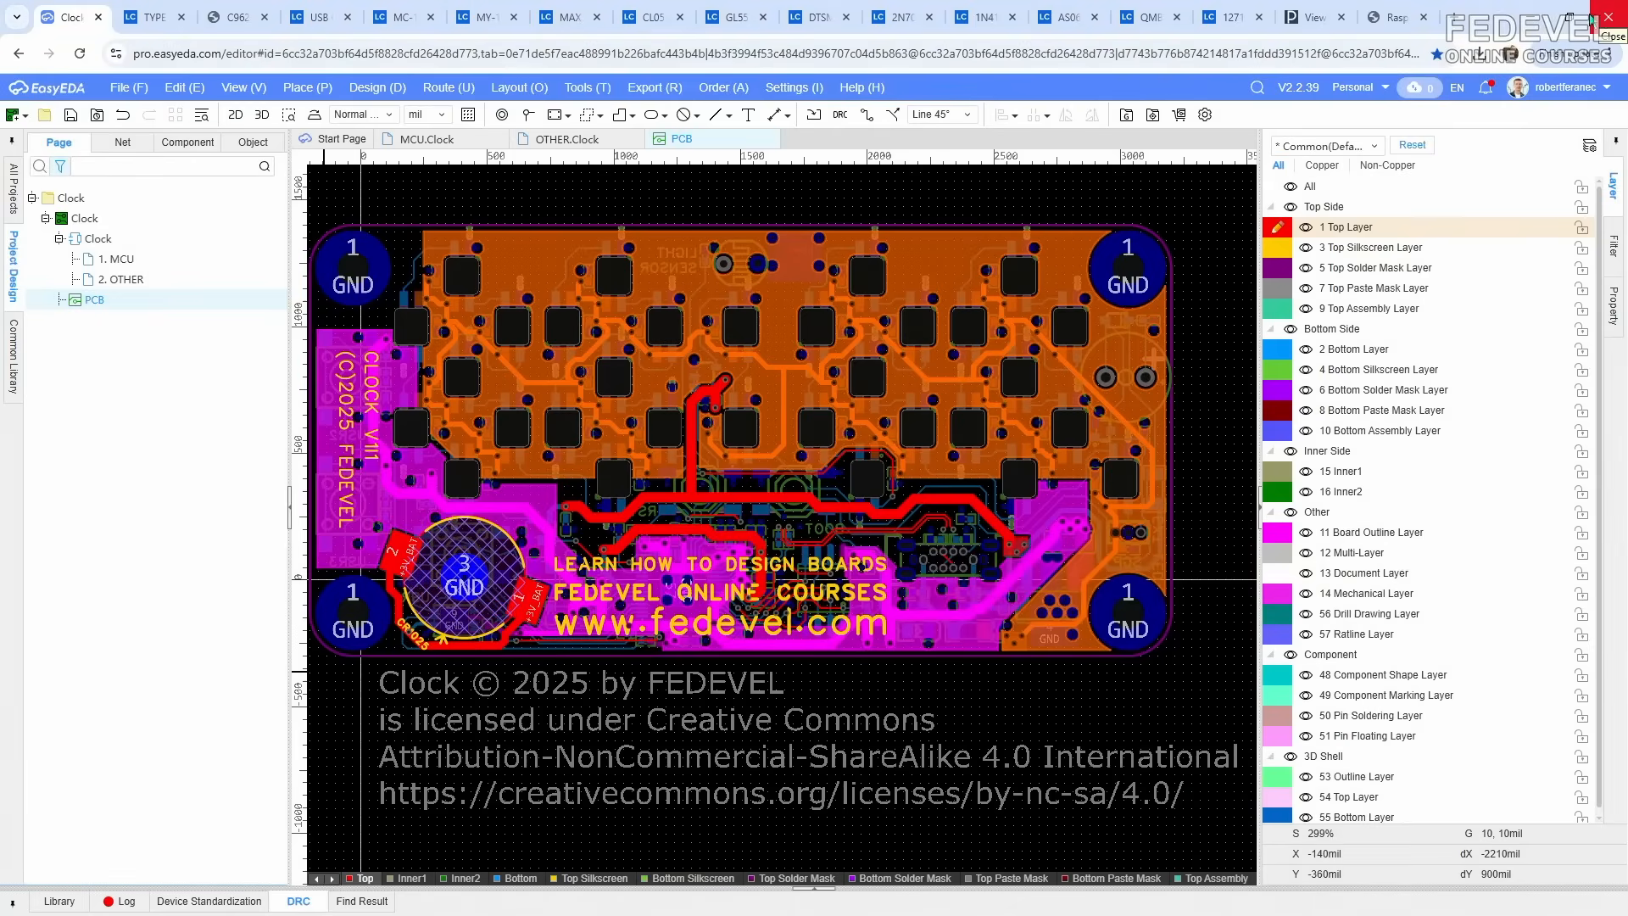
# Step: Export the pick and place file PickAndPlace_PCB_2025-06-19 in XLSX format with millimetre units
pyautogui.click(655, 88)
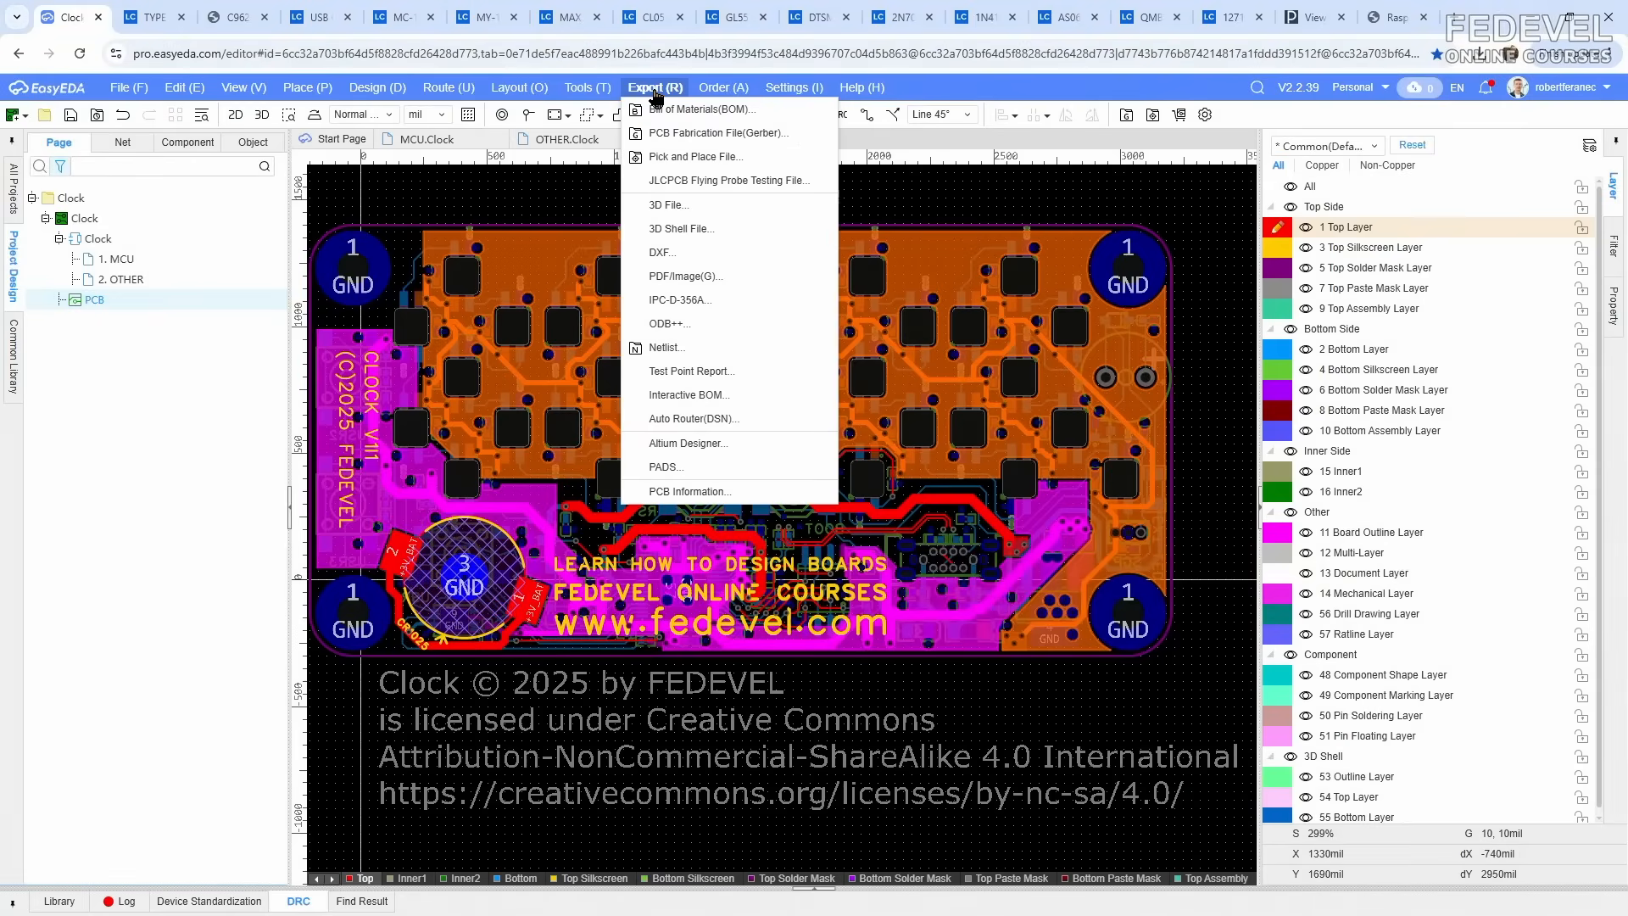
pyautogui.click(762, 158)
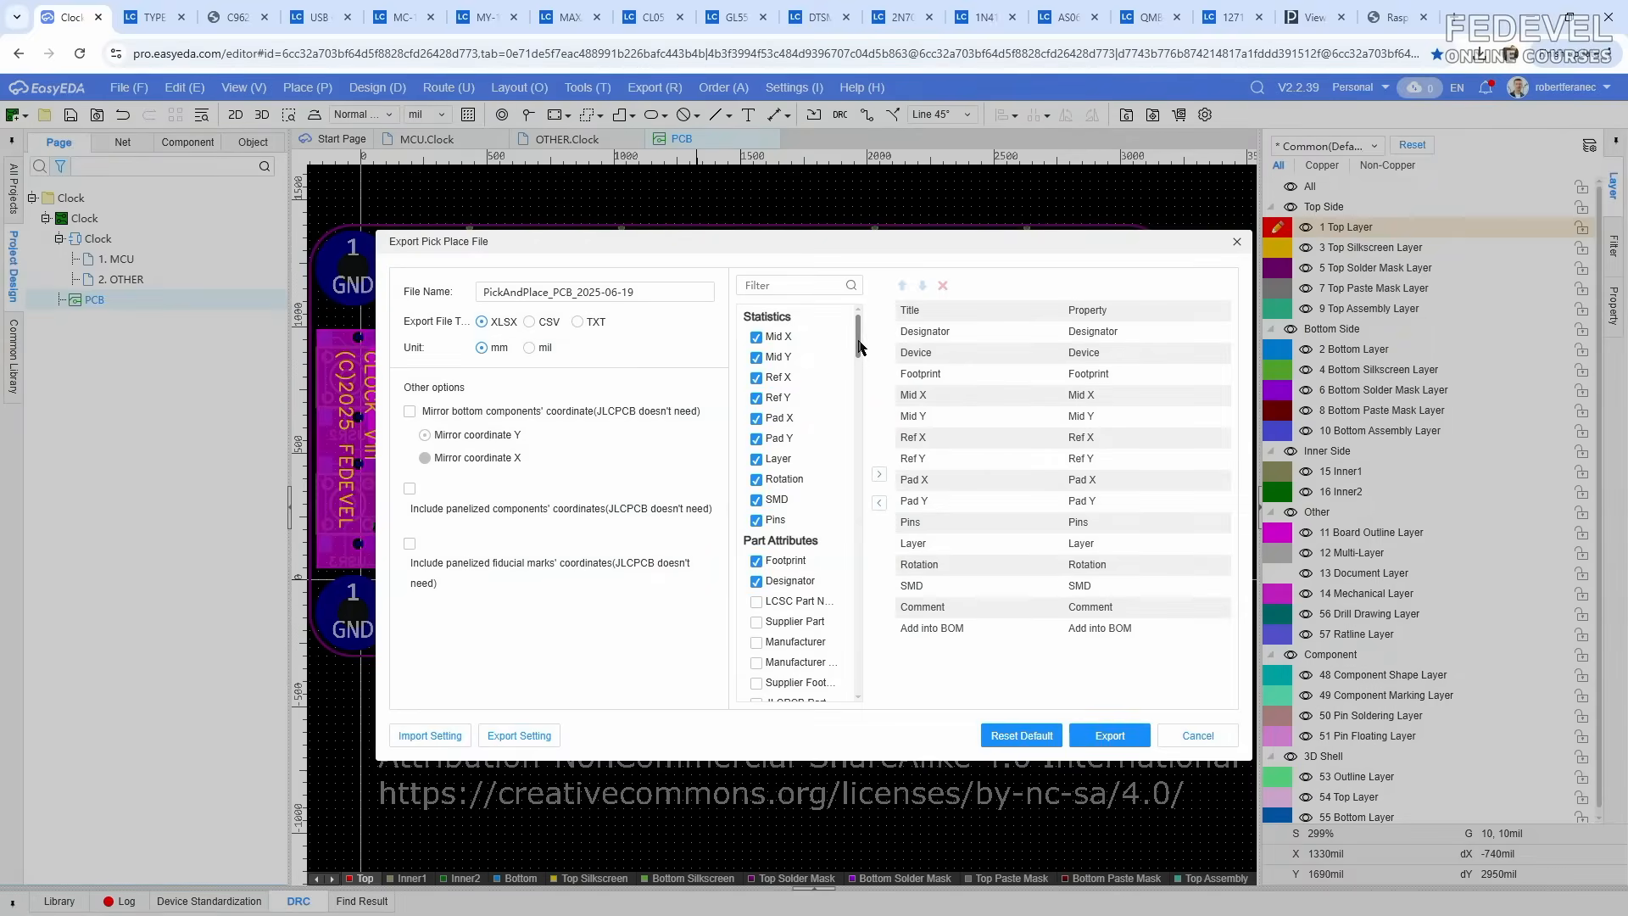
pyautogui.moveTo(858, 337)
pyautogui.mouseDown()
pyautogui.moveTo(833, 653)
pyautogui.moveTo(838, 455)
pyautogui.moveTo(865, 328)
pyautogui.mouseUp()
pyautogui.click(1107, 731)
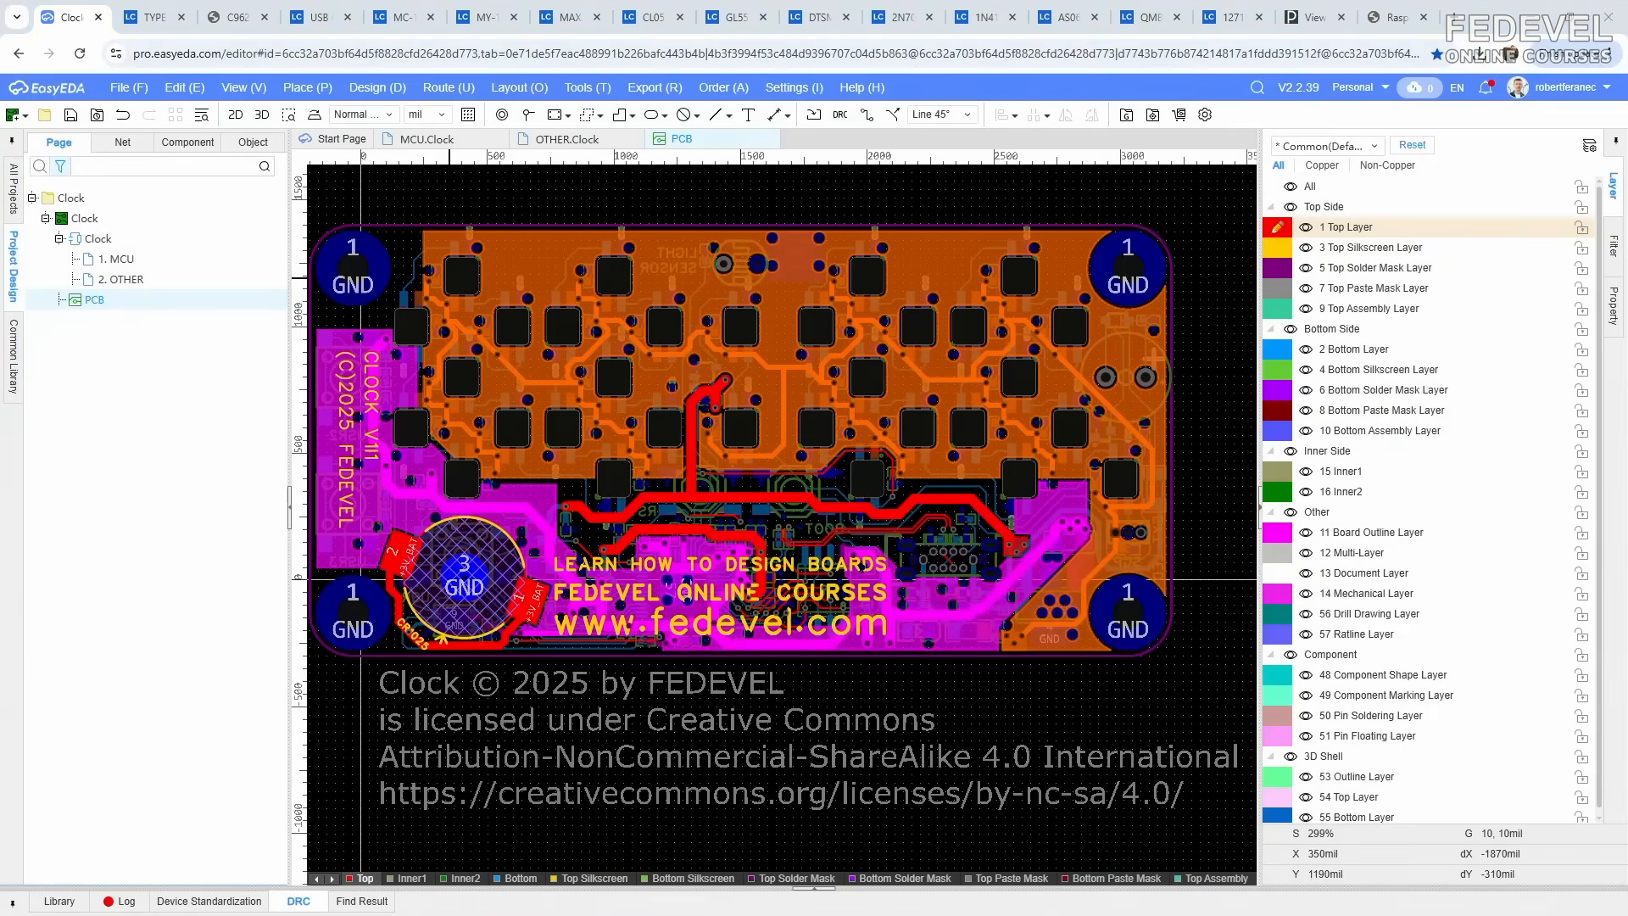
# Step: In Total Commander, copy PickAndPlace_PCB_2025-06-19.xlsx from d:\TMP\DAP\temp into the PCB and Assembly folder
pyautogui.hotkey('alt', 'Tab')
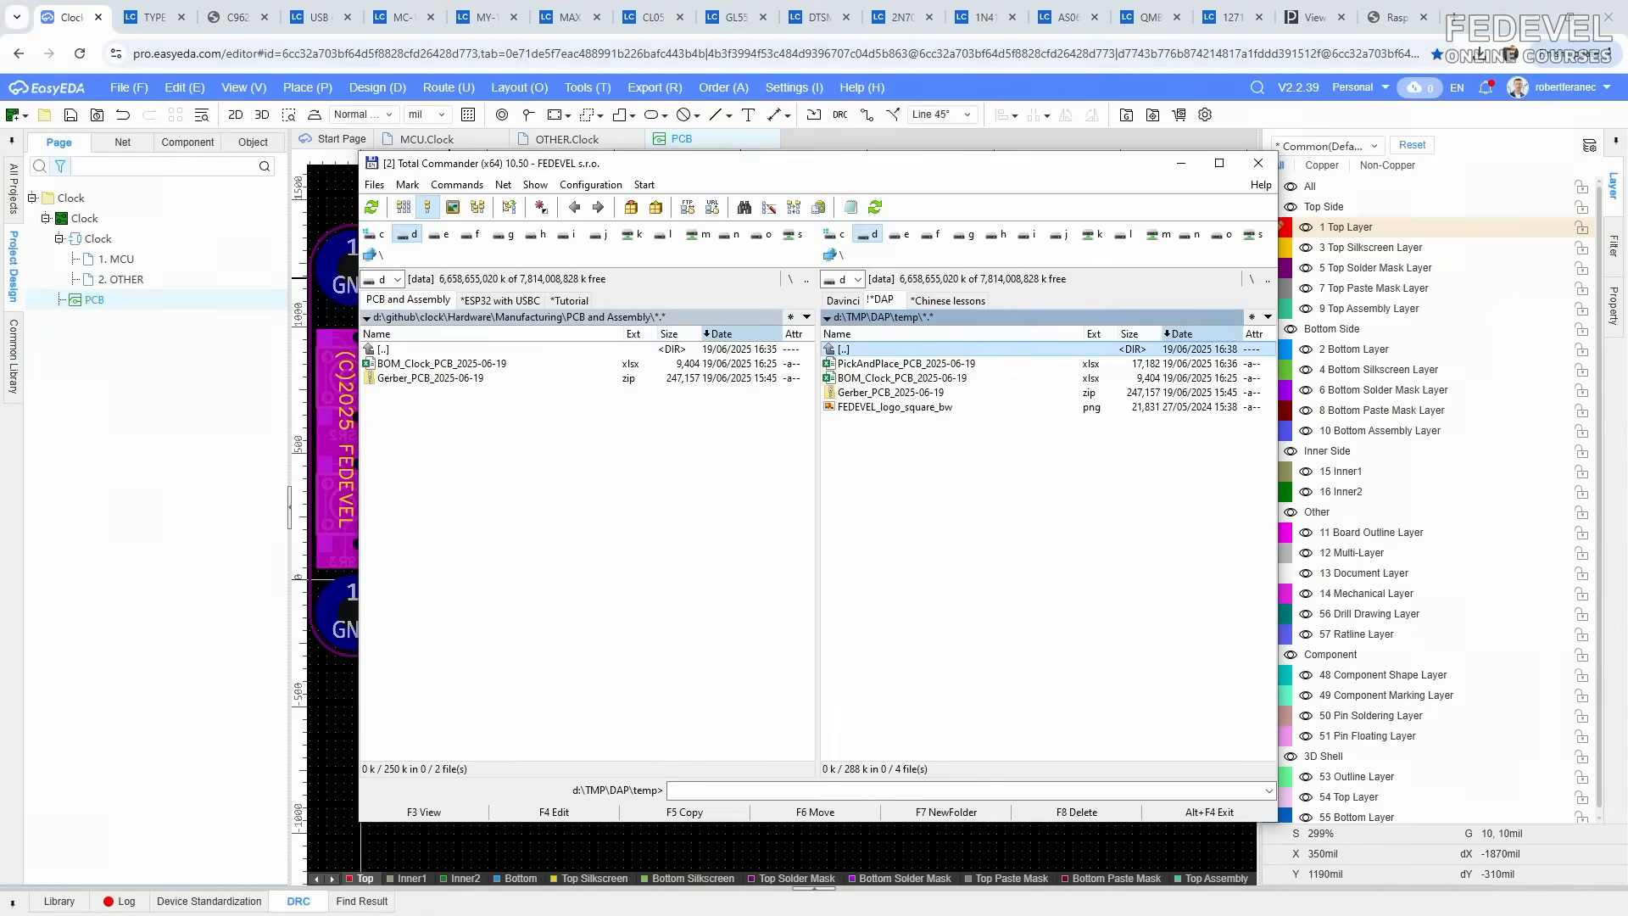
pyautogui.click(926, 364)
pyautogui.moveTo(1026, 366); pyautogui.dragTo(489, 435)
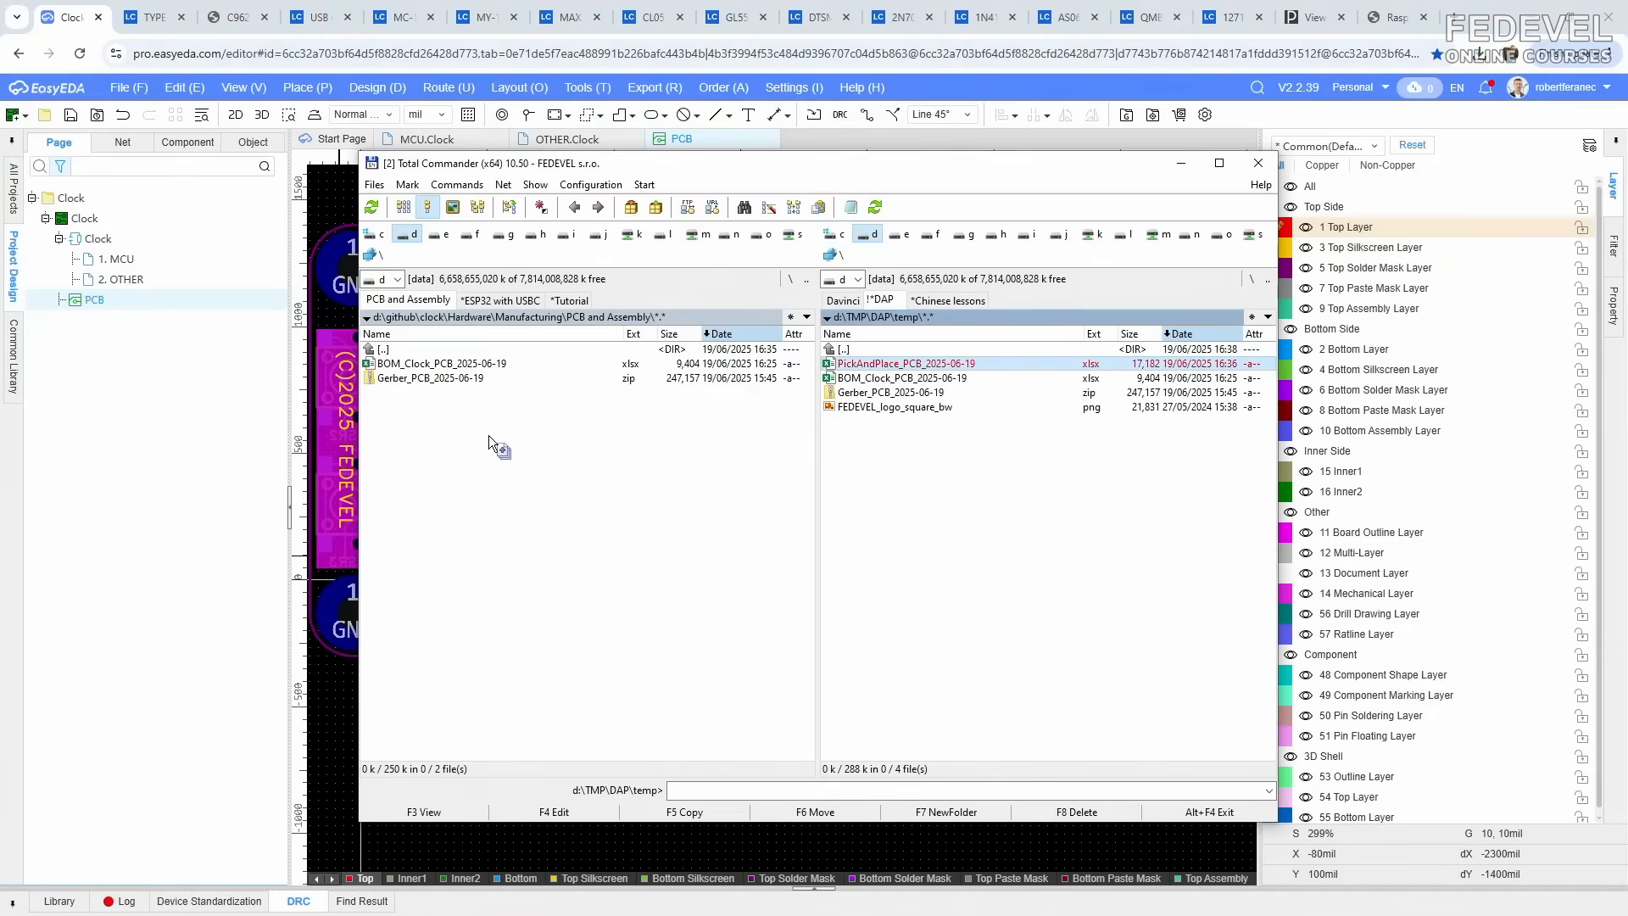
pyautogui.click(617, 544)
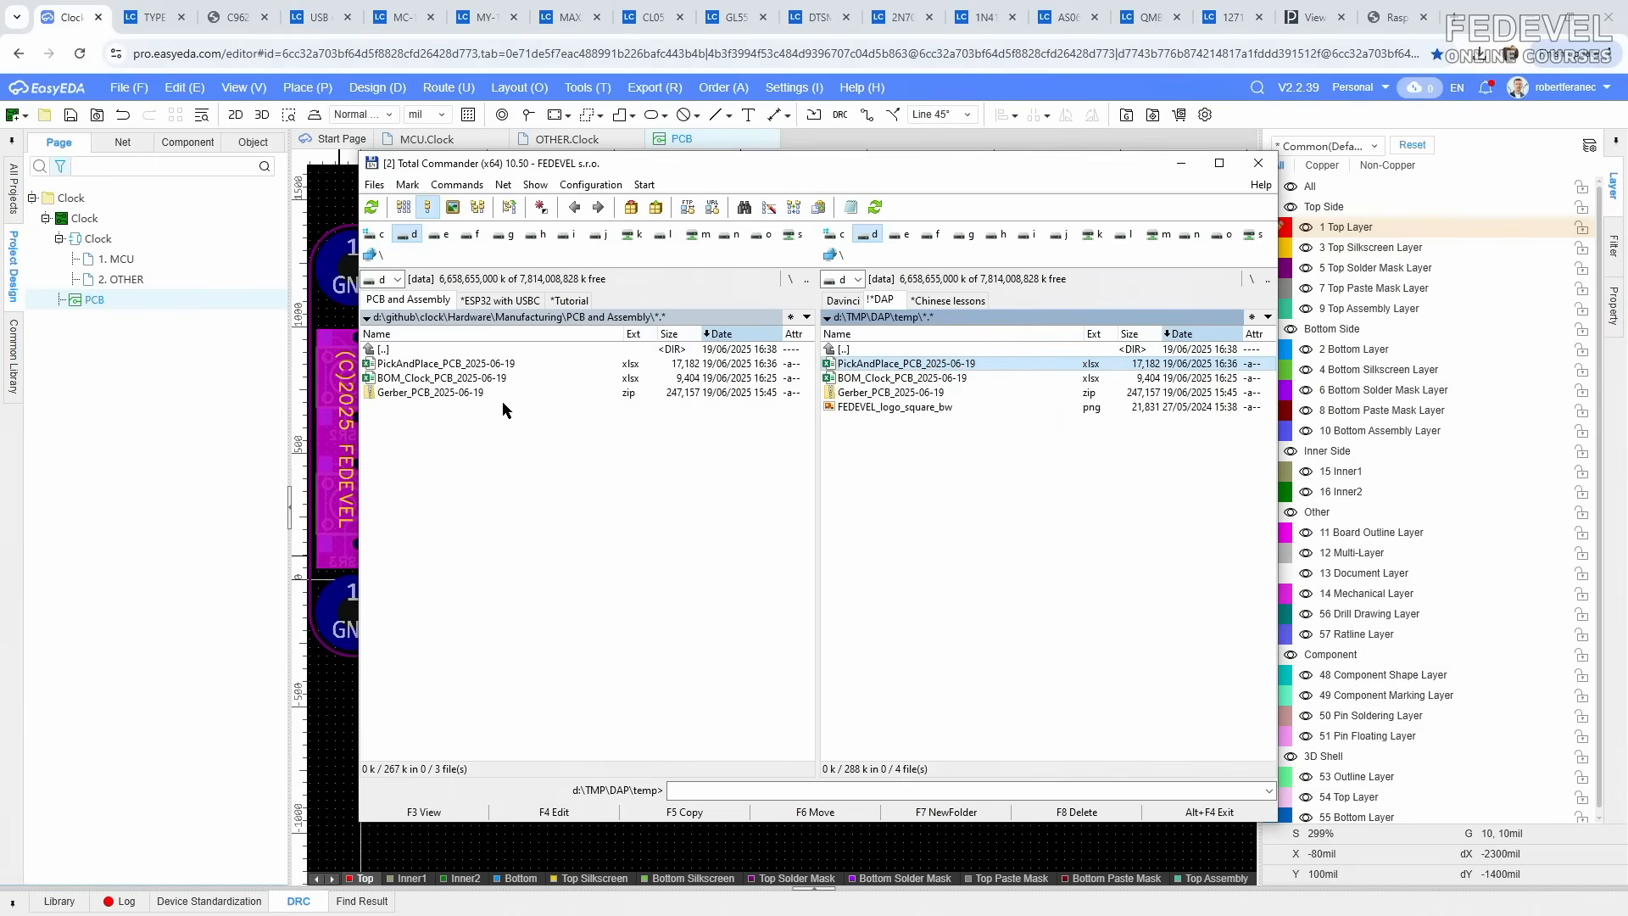
# Step: Open the copied pick and place workbook in Excel, enable editing and look through the Layer column for top-side parts
pyautogui.click(458, 366)
pyautogui.doubleClick(458, 367)
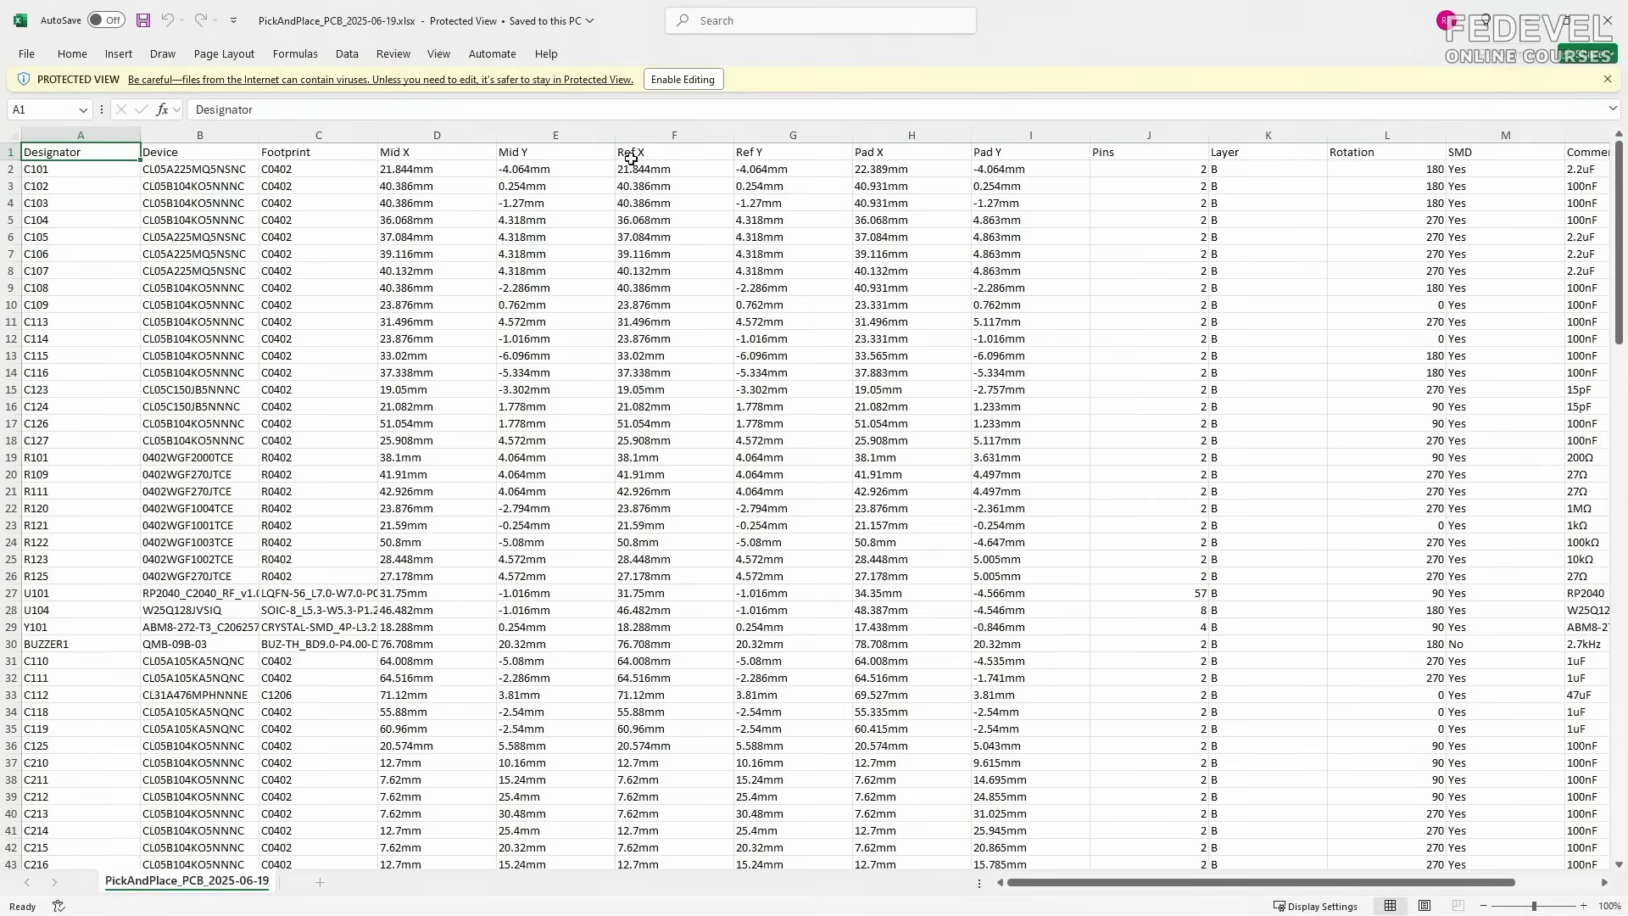
pyautogui.click(683, 79)
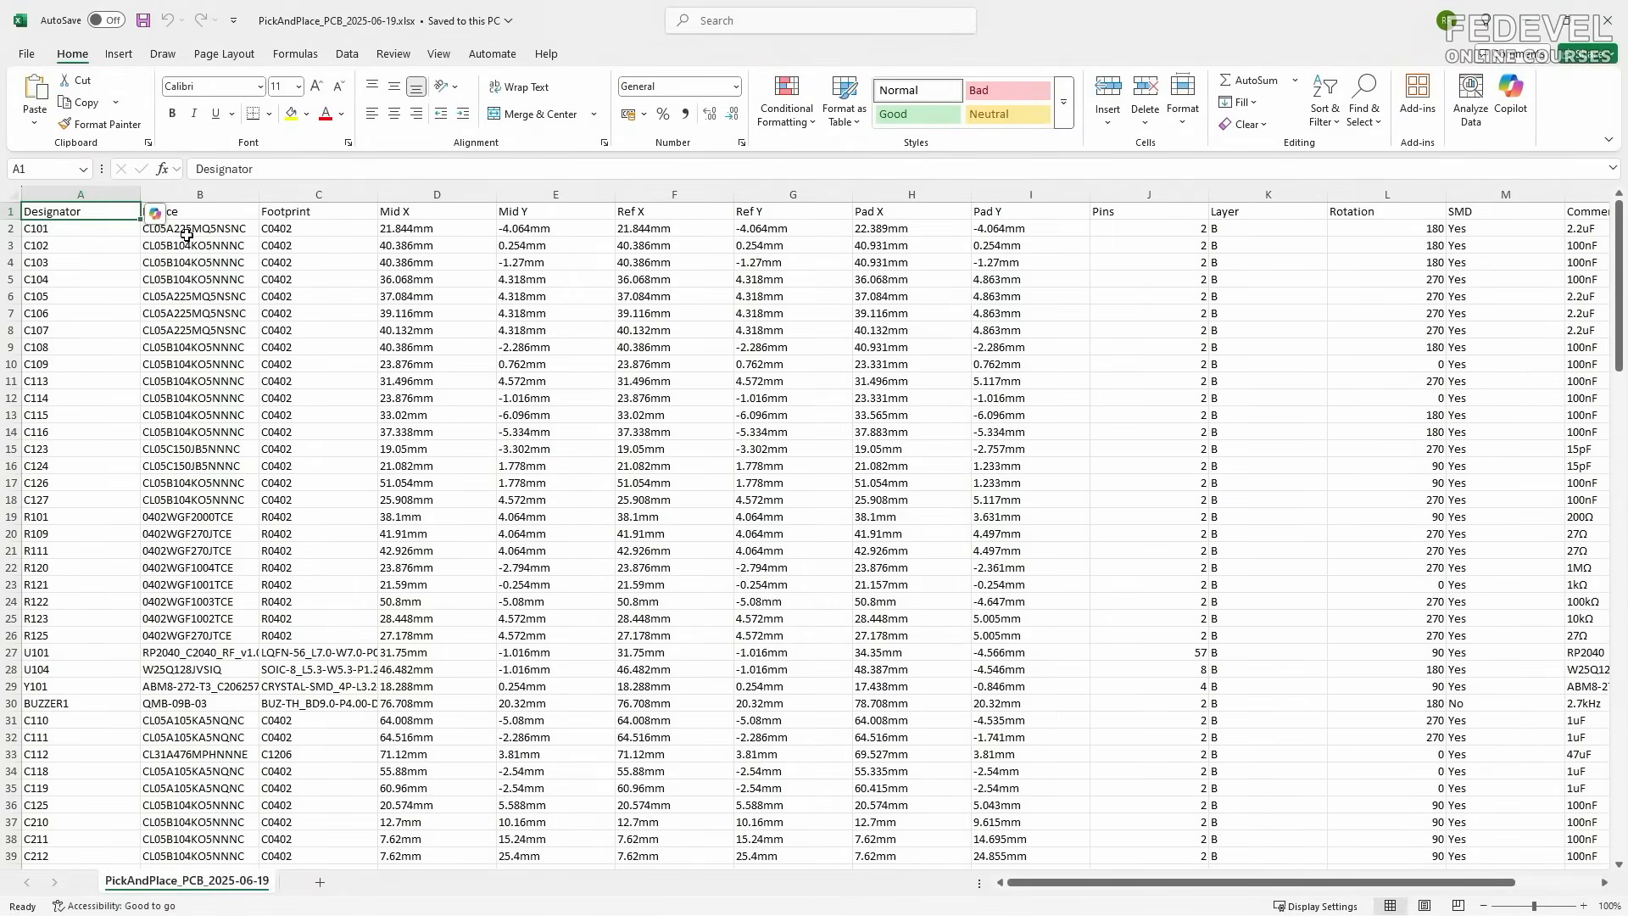
pyautogui.moveTo(1415, 882); pyautogui.dragTo(1235, 886)
pyautogui.click(1230, 214)
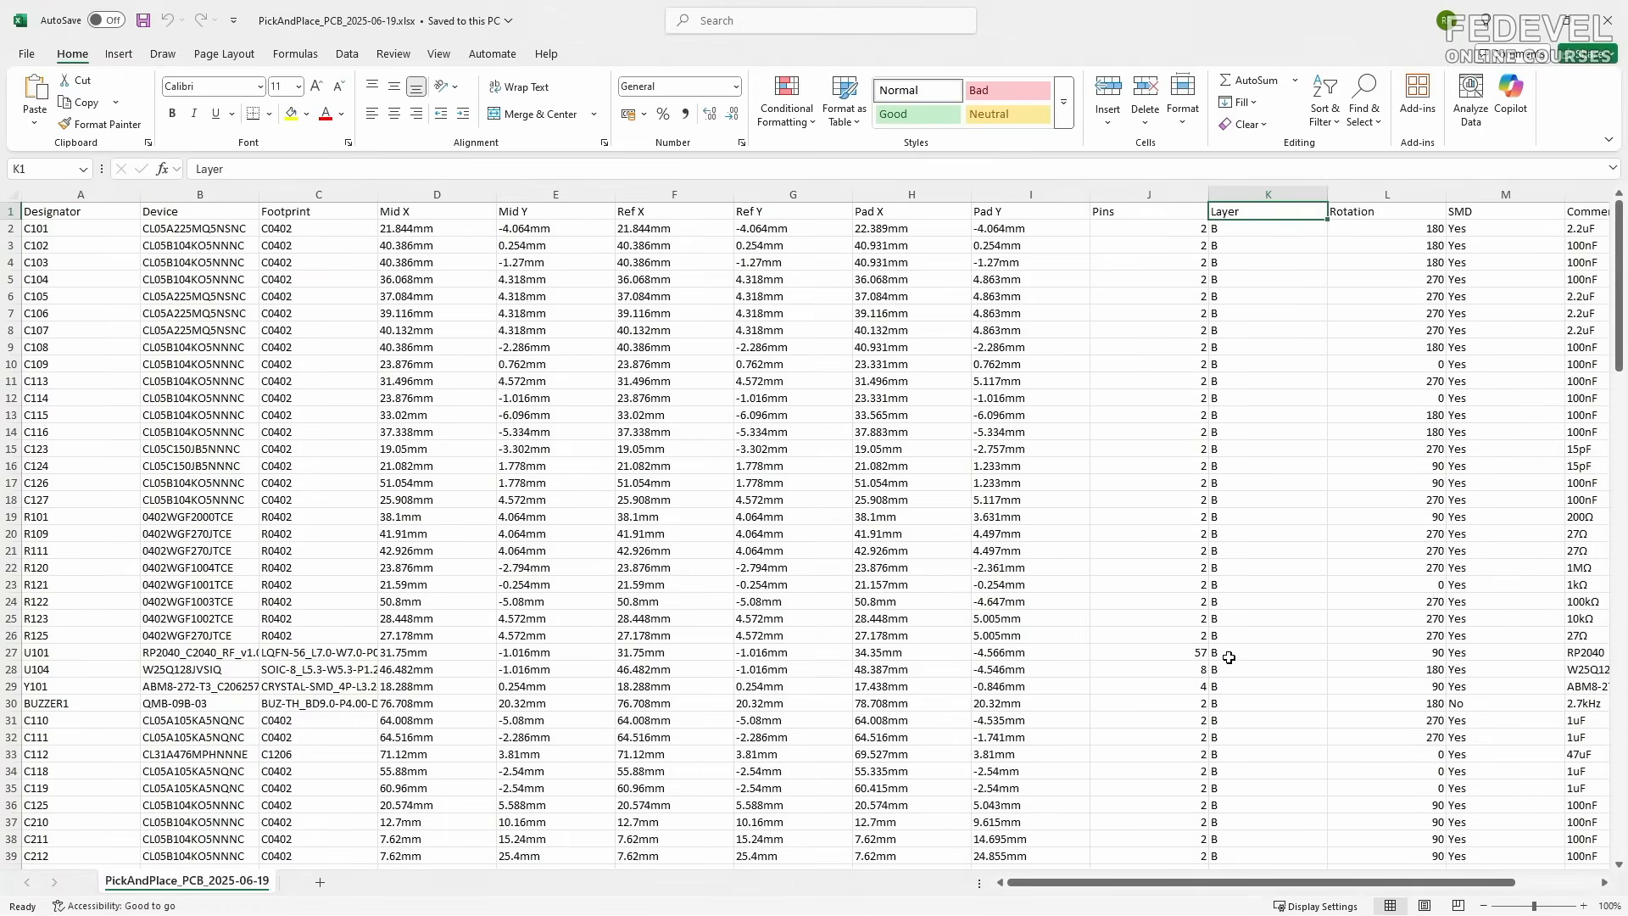
pyautogui.scroll(-13, 1230, 654)
pyautogui.scroll(-17, 1230, 657)
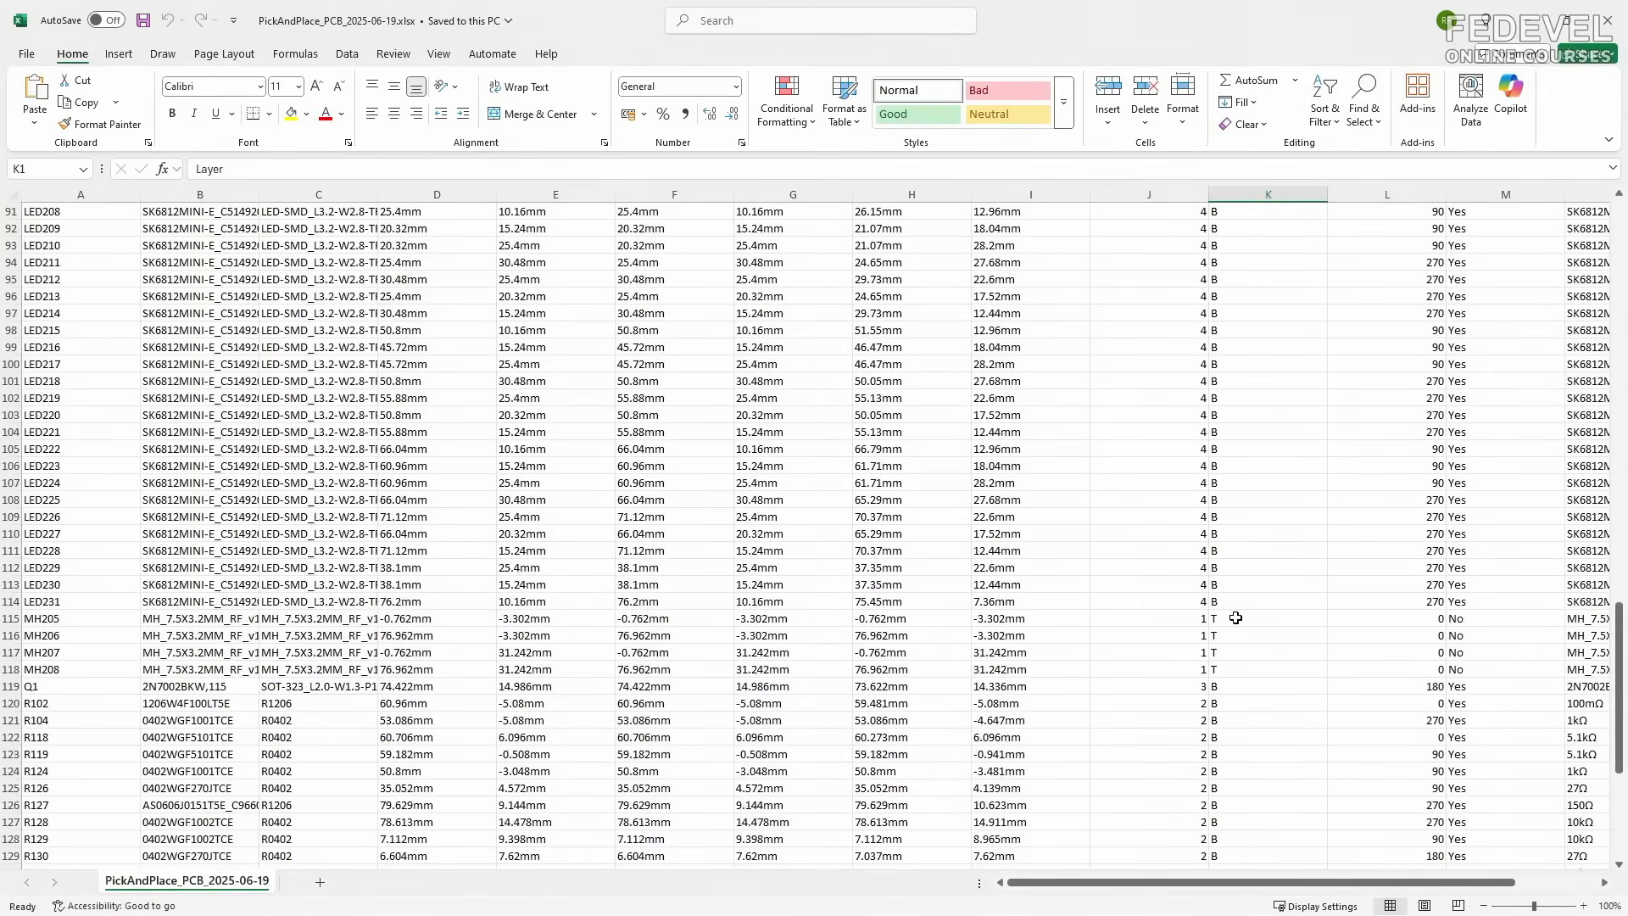
pyautogui.click(1235, 618)
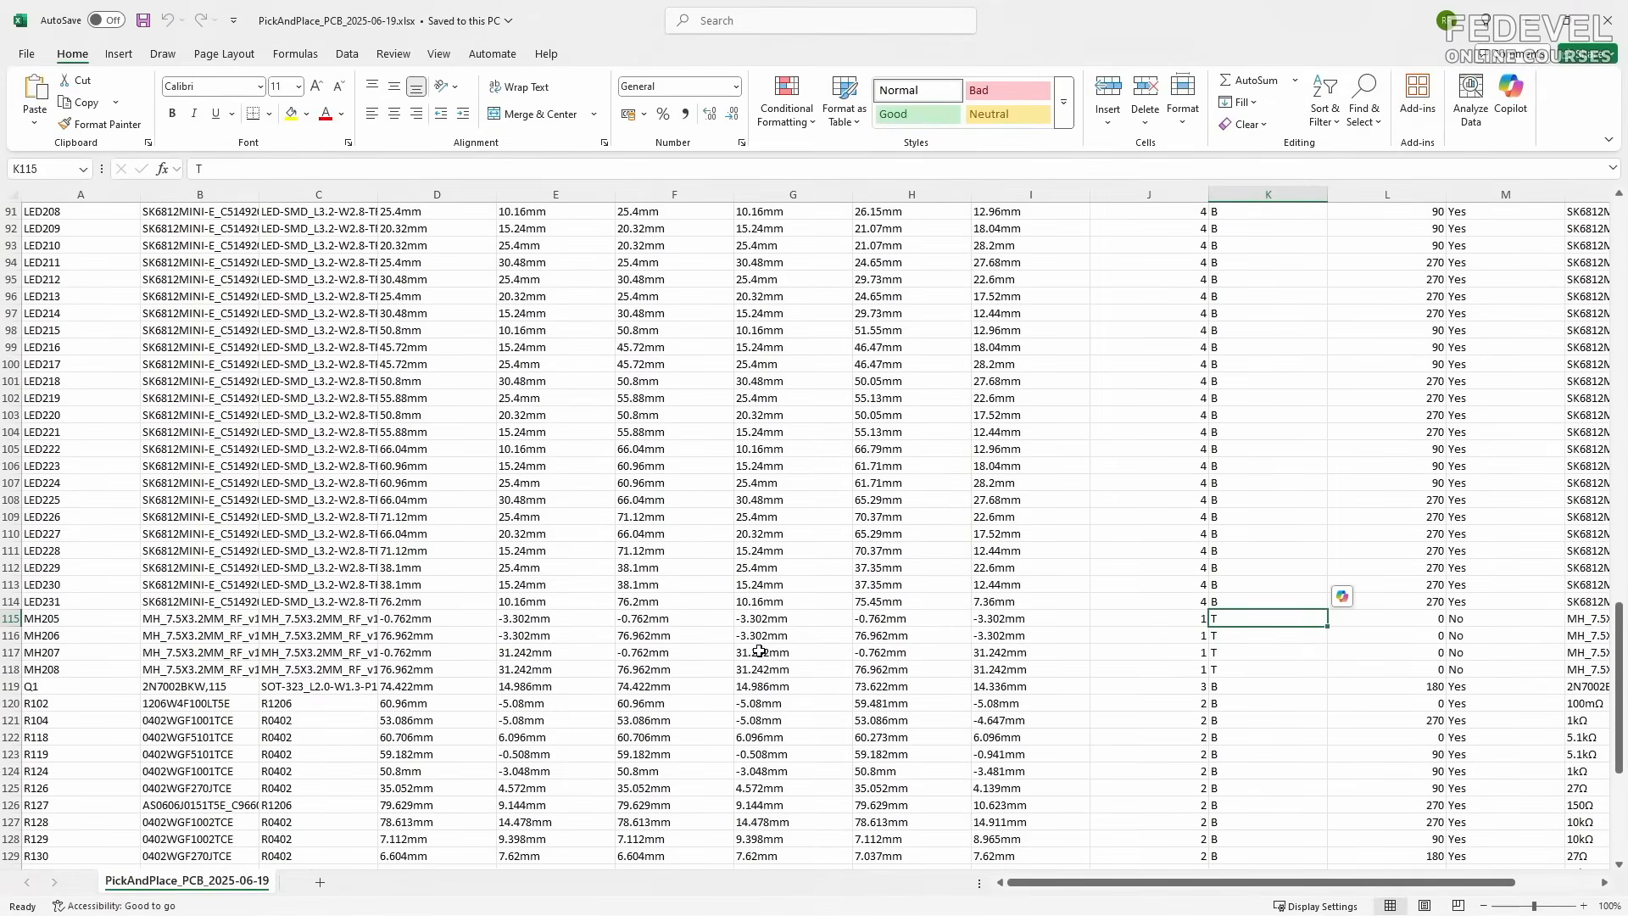
# Step: Delete the top-layer rows for MH205 to MH208 and U107 from the pick and place sheet
pyautogui.click(9, 618)
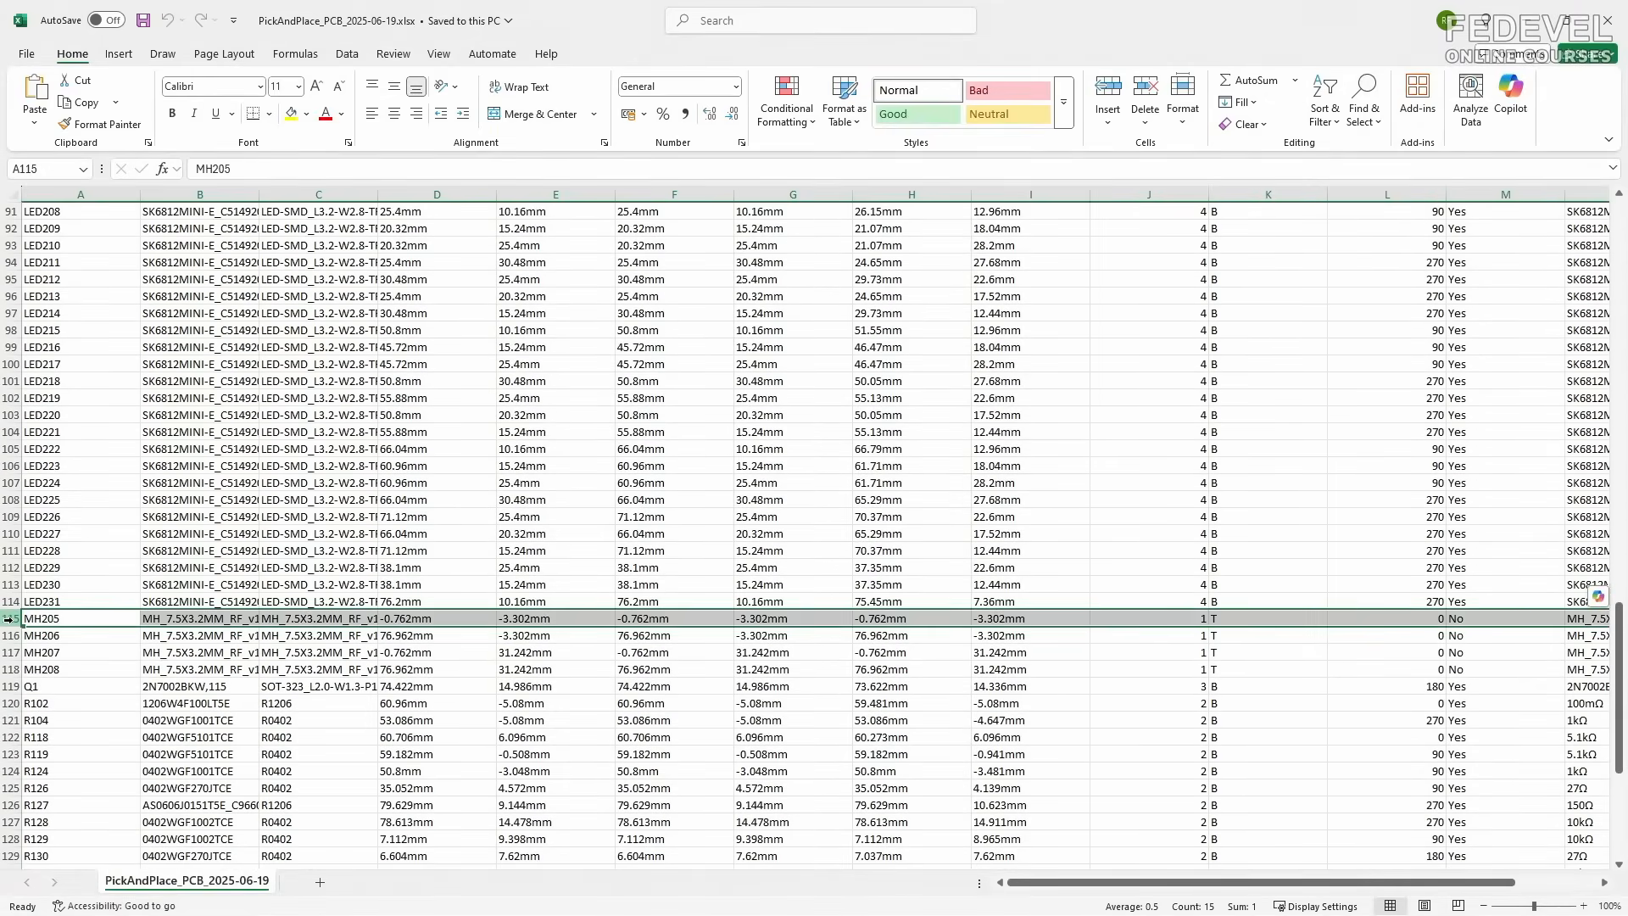
pyautogui.keyDown('shift'); pyautogui.click(9, 668); pyautogui.keyUp('shift')
pyautogui.scroll(-9, 1230, 686)
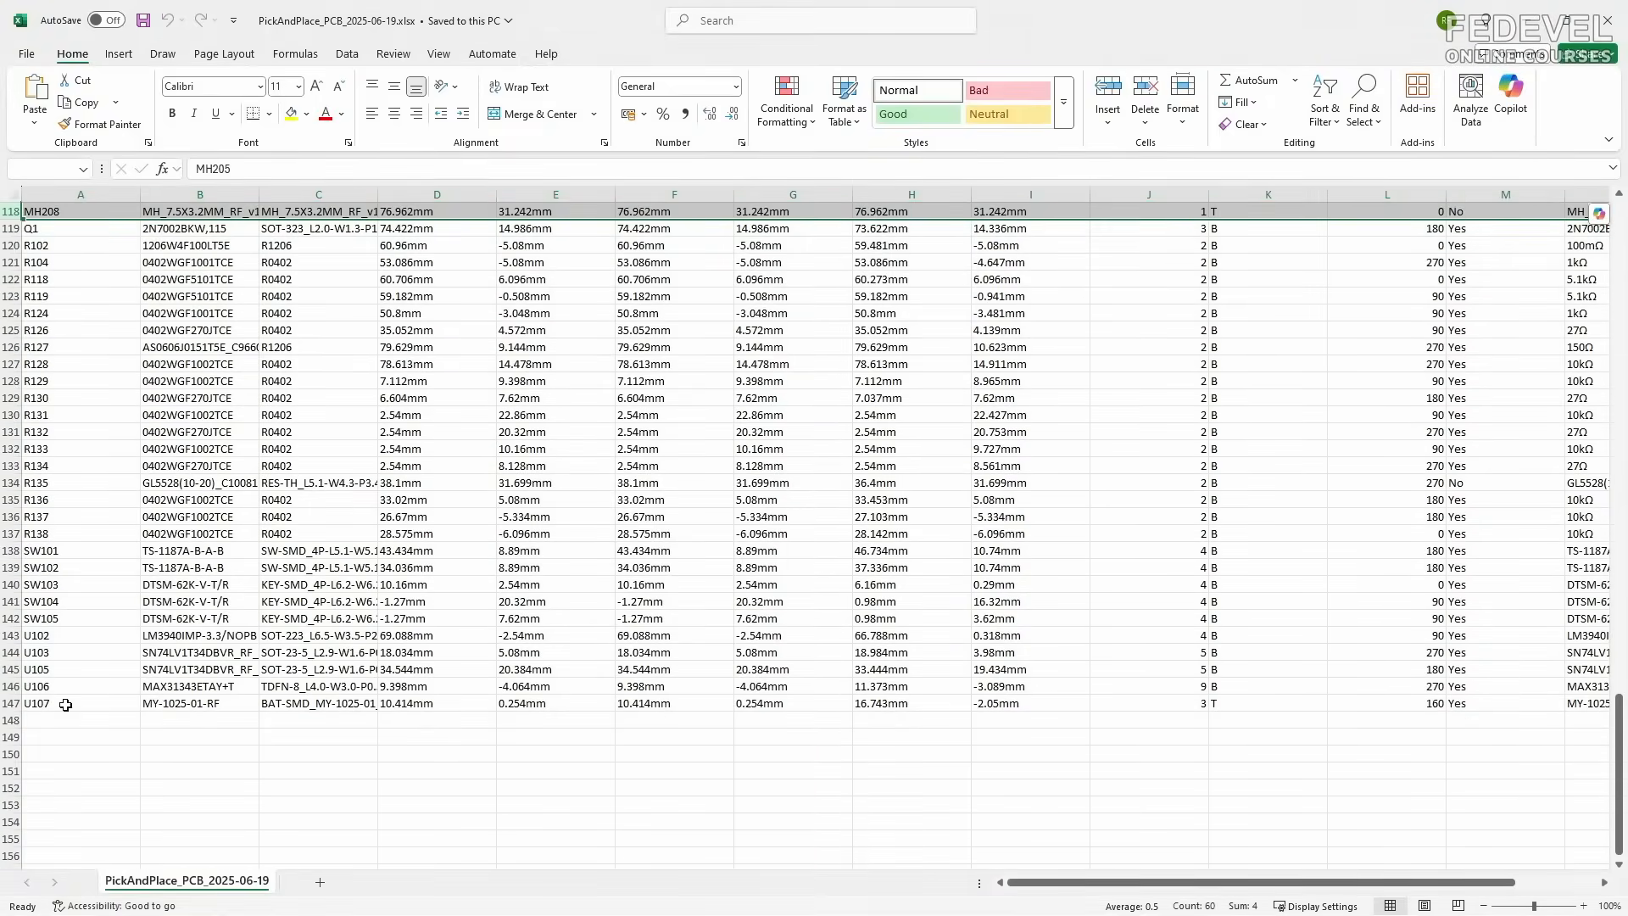
pyautogui.keyDown('ctrl'); pyautogui.click(10, 703); pyautogui.keyUp('ctrl')
pyautogui.rightClick(10, 703)
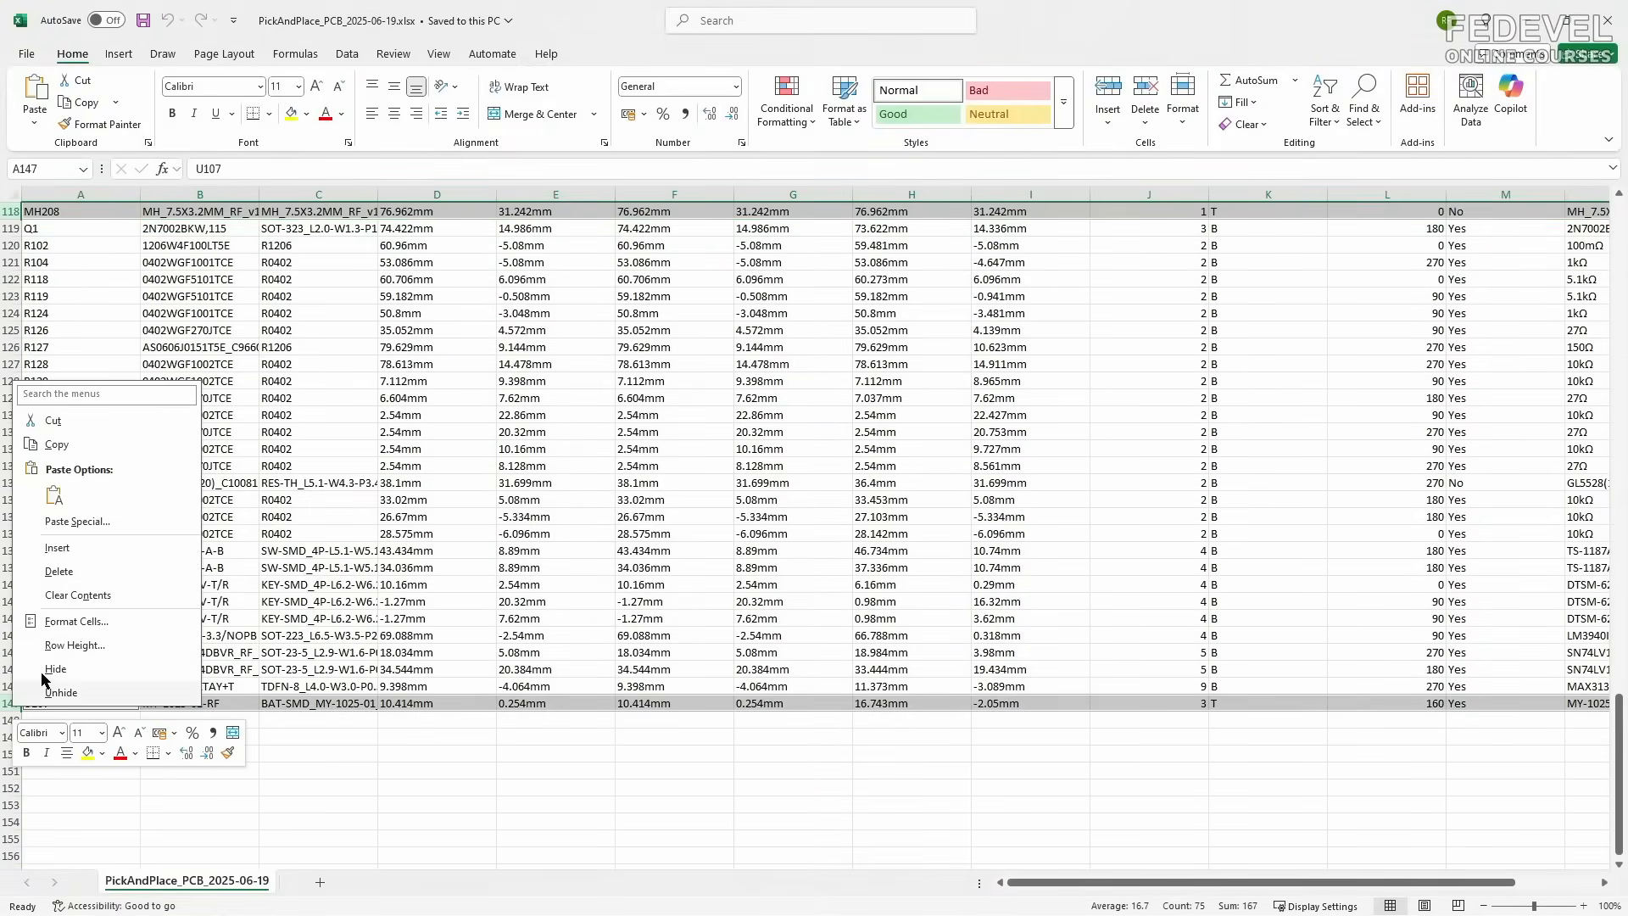
pyautogui.click(60, 571)
pyautogui.scroll(20, 1254, 655)
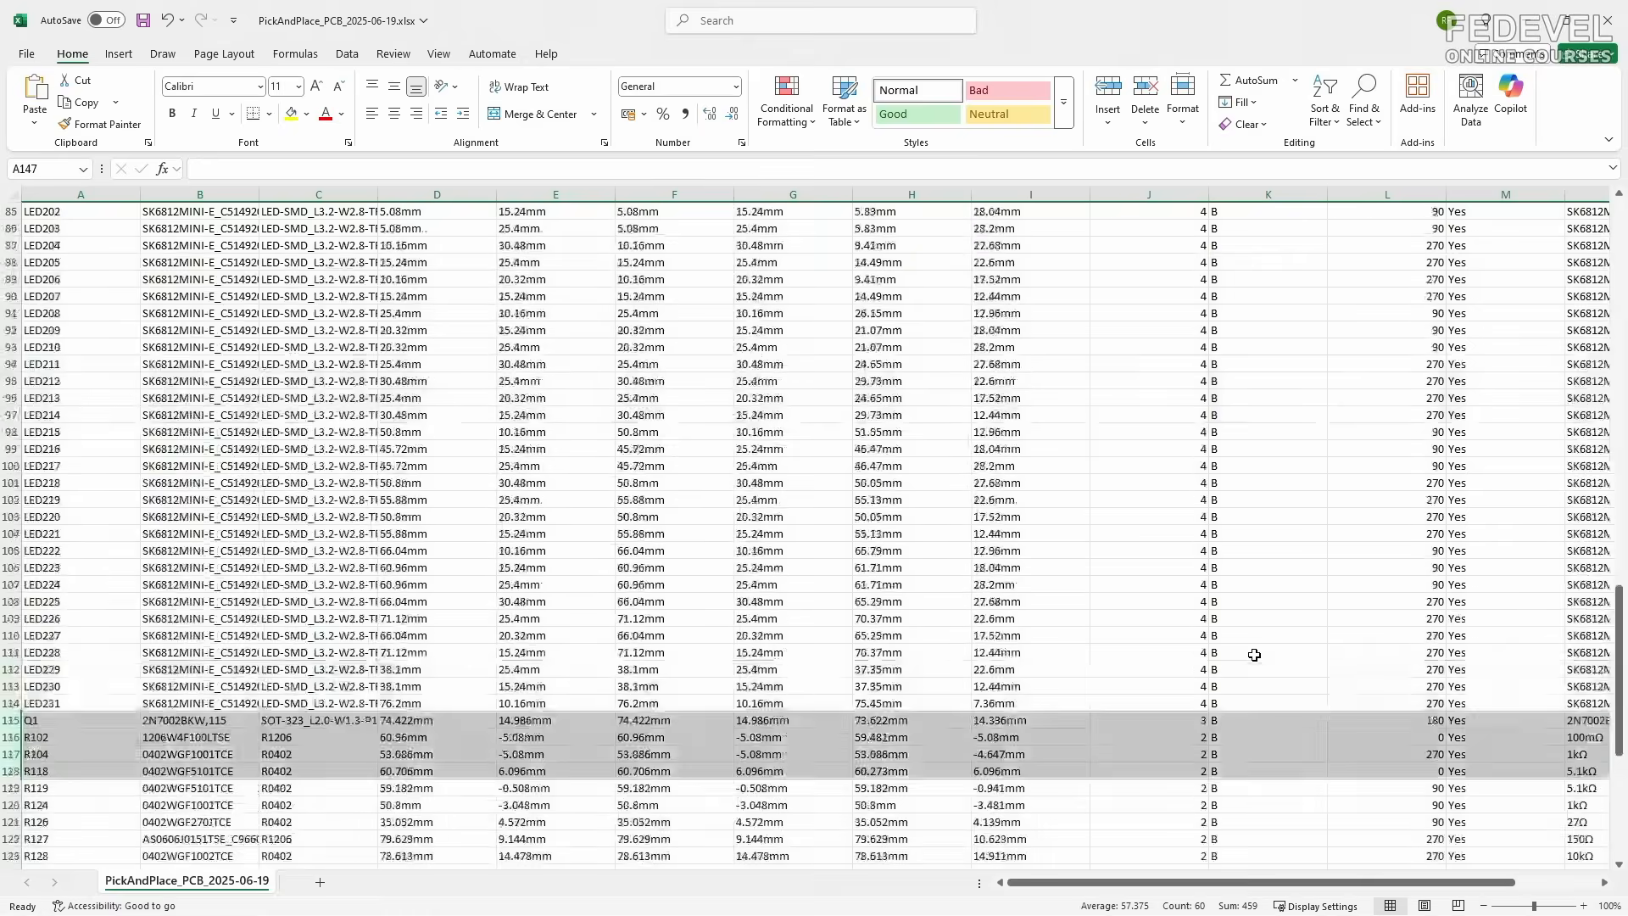
# Step: Delete every row marked "no" in the Add into BOM column: rows 22, 24, 70, 82, 83, 117 and 123
pyautogui.click(1266, 214)
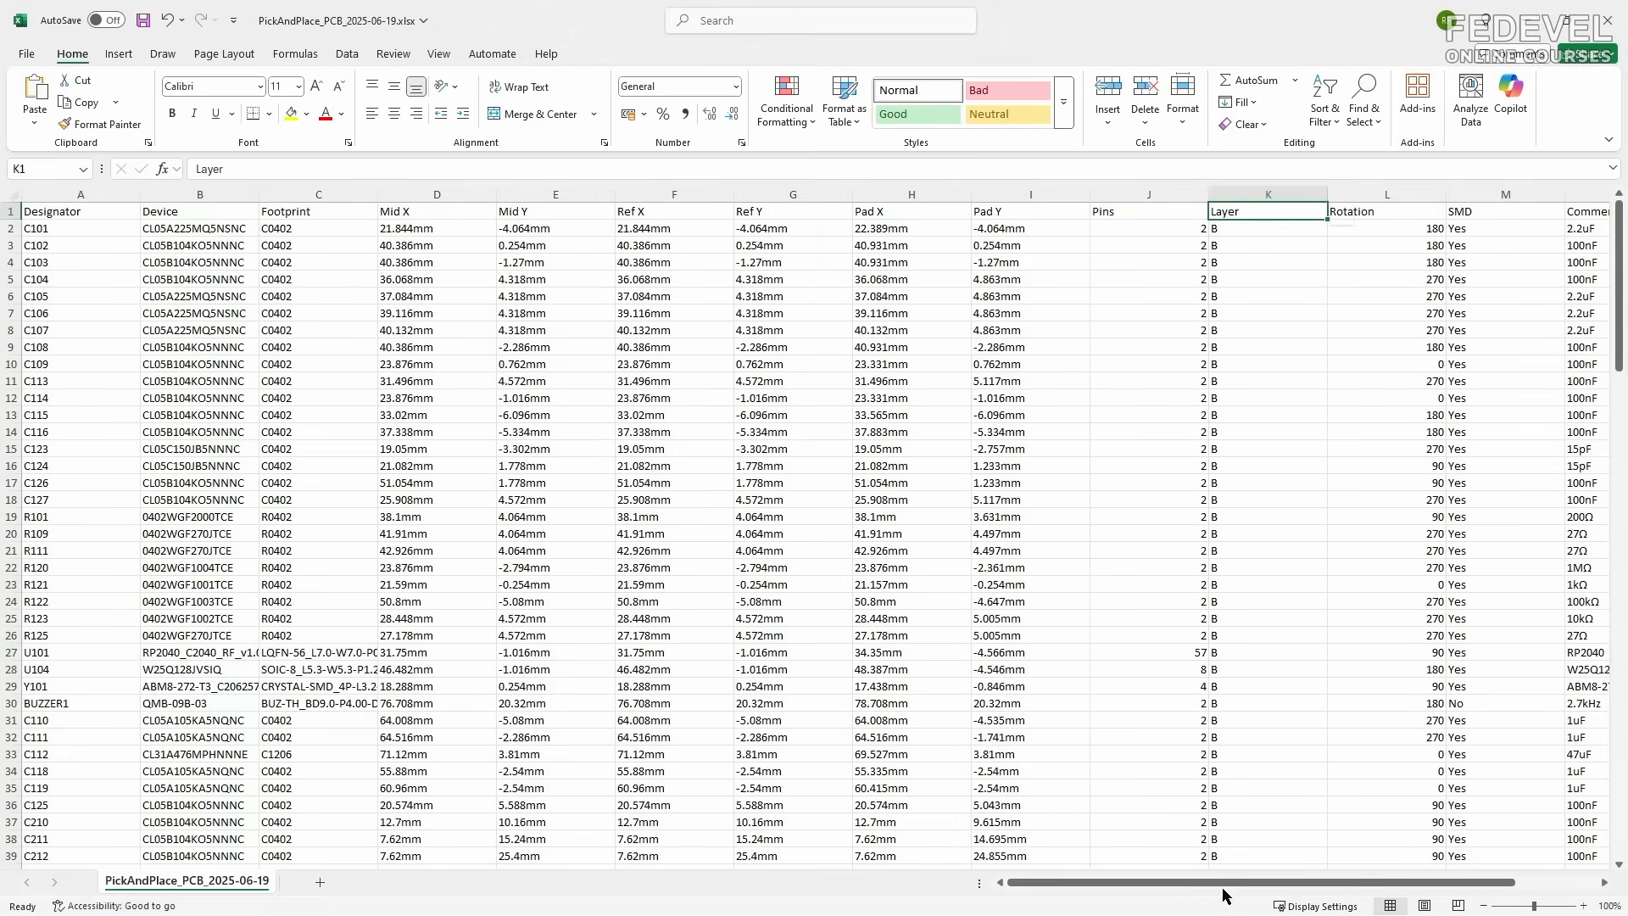
pyautogui.moveTo(1224, 883); pyautogui.dragTo(1308, 882)
pyautogui.click(1470, 213)
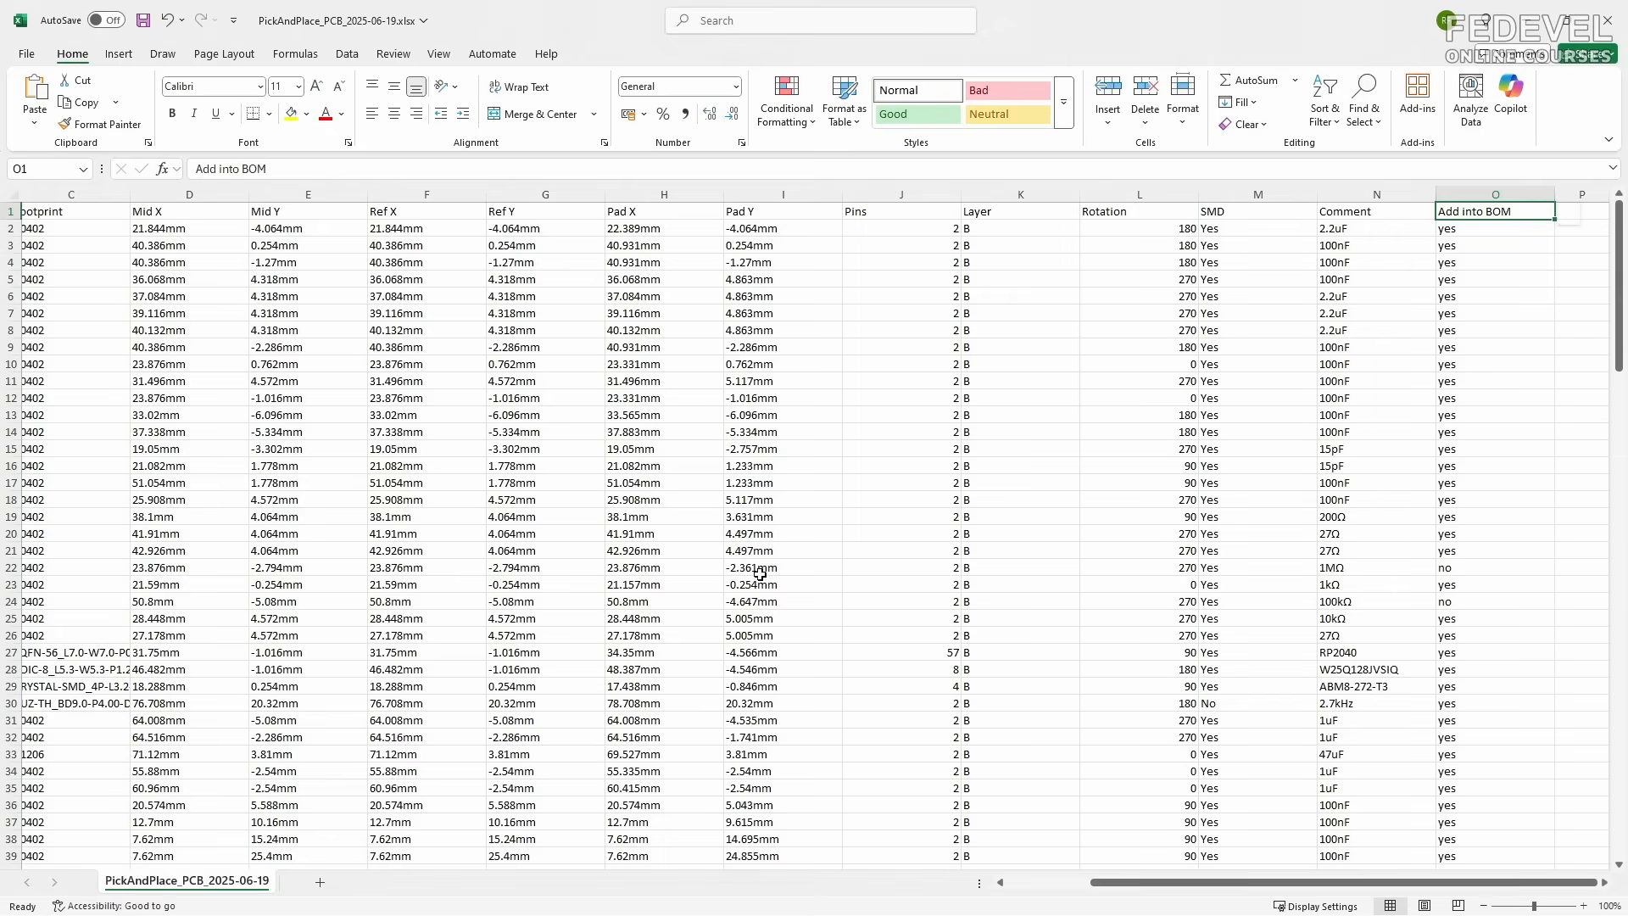
pyautogui.click(11, 567)
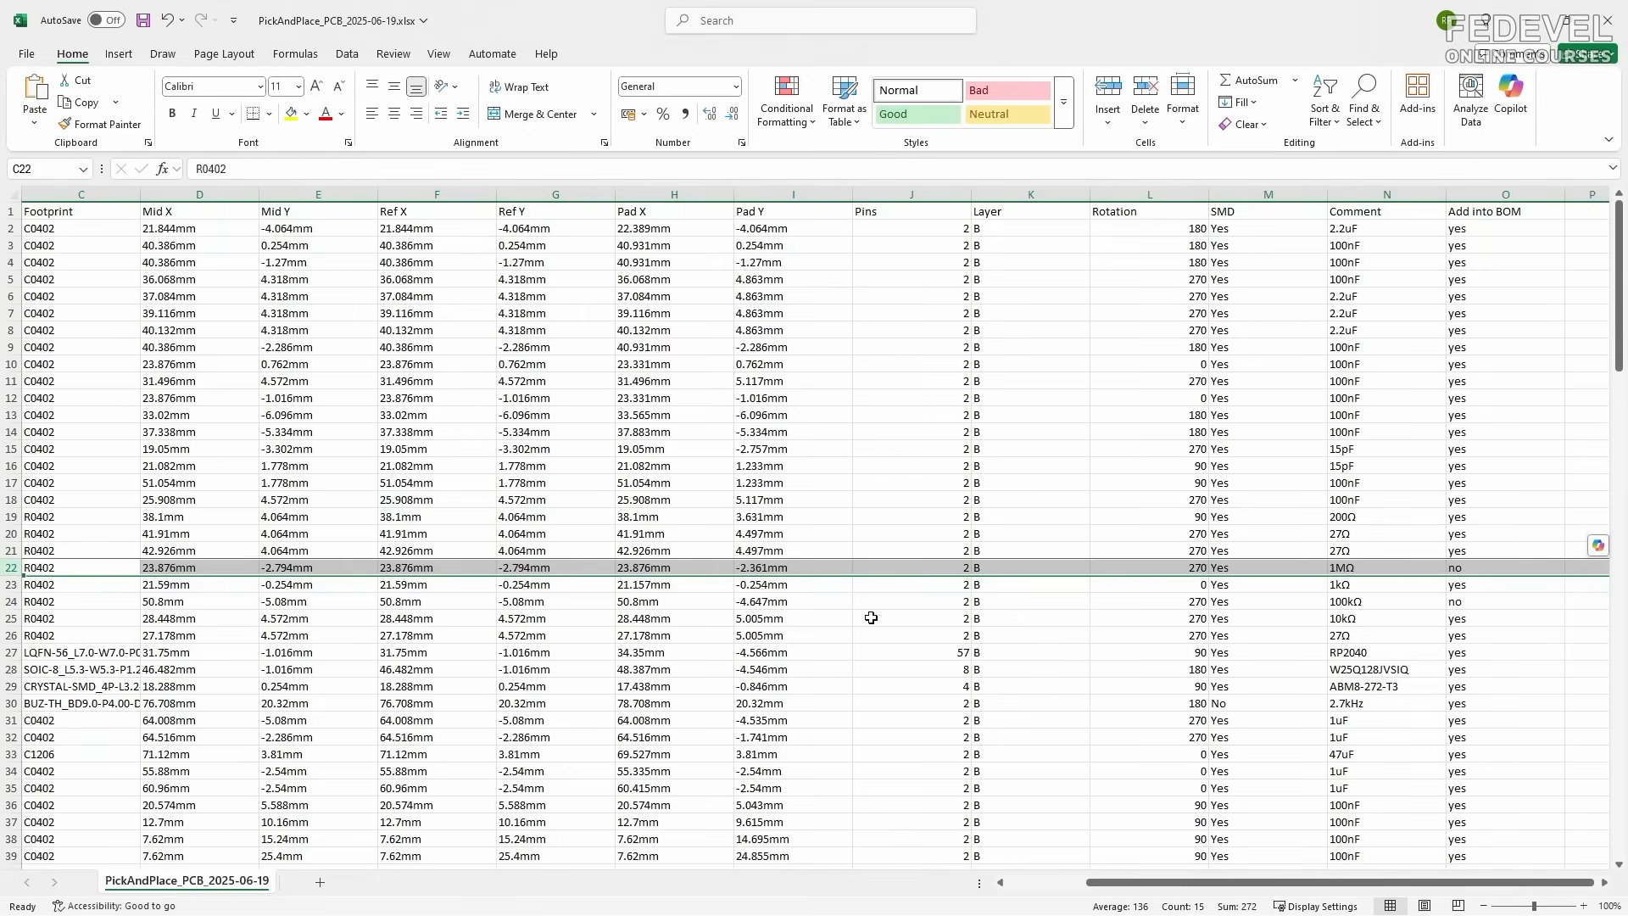
pyautogui.keyDown('ctrl'); pyautogui.click(11, 601); pyautogui.keyUp('ctrl')
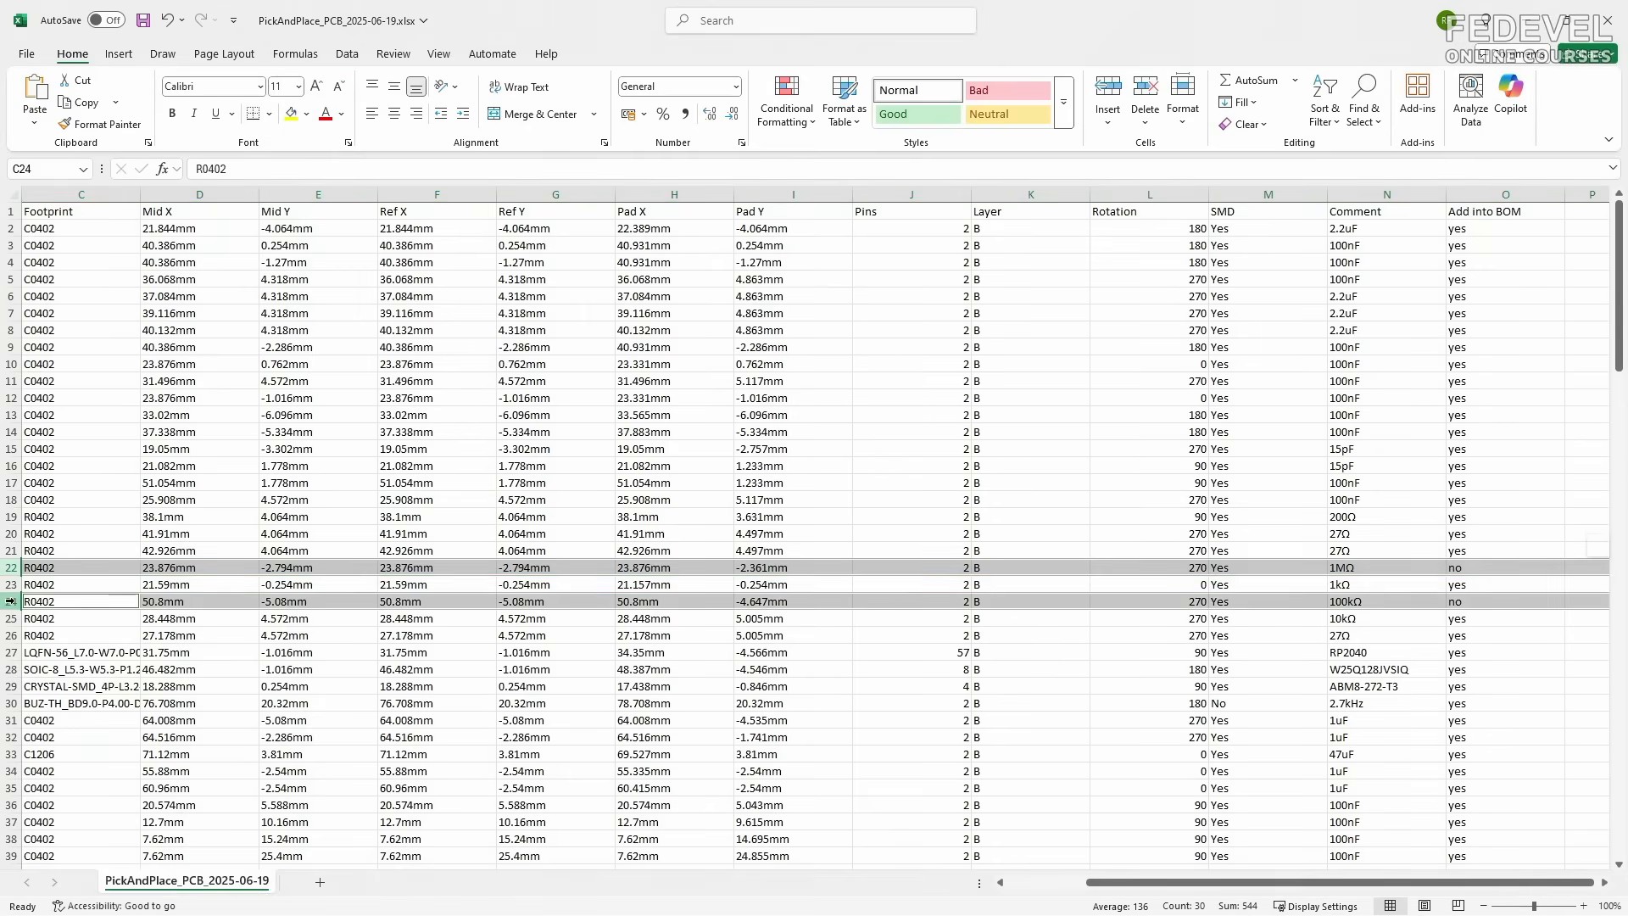
pyautogui.scroll(-11, 1479, 602)
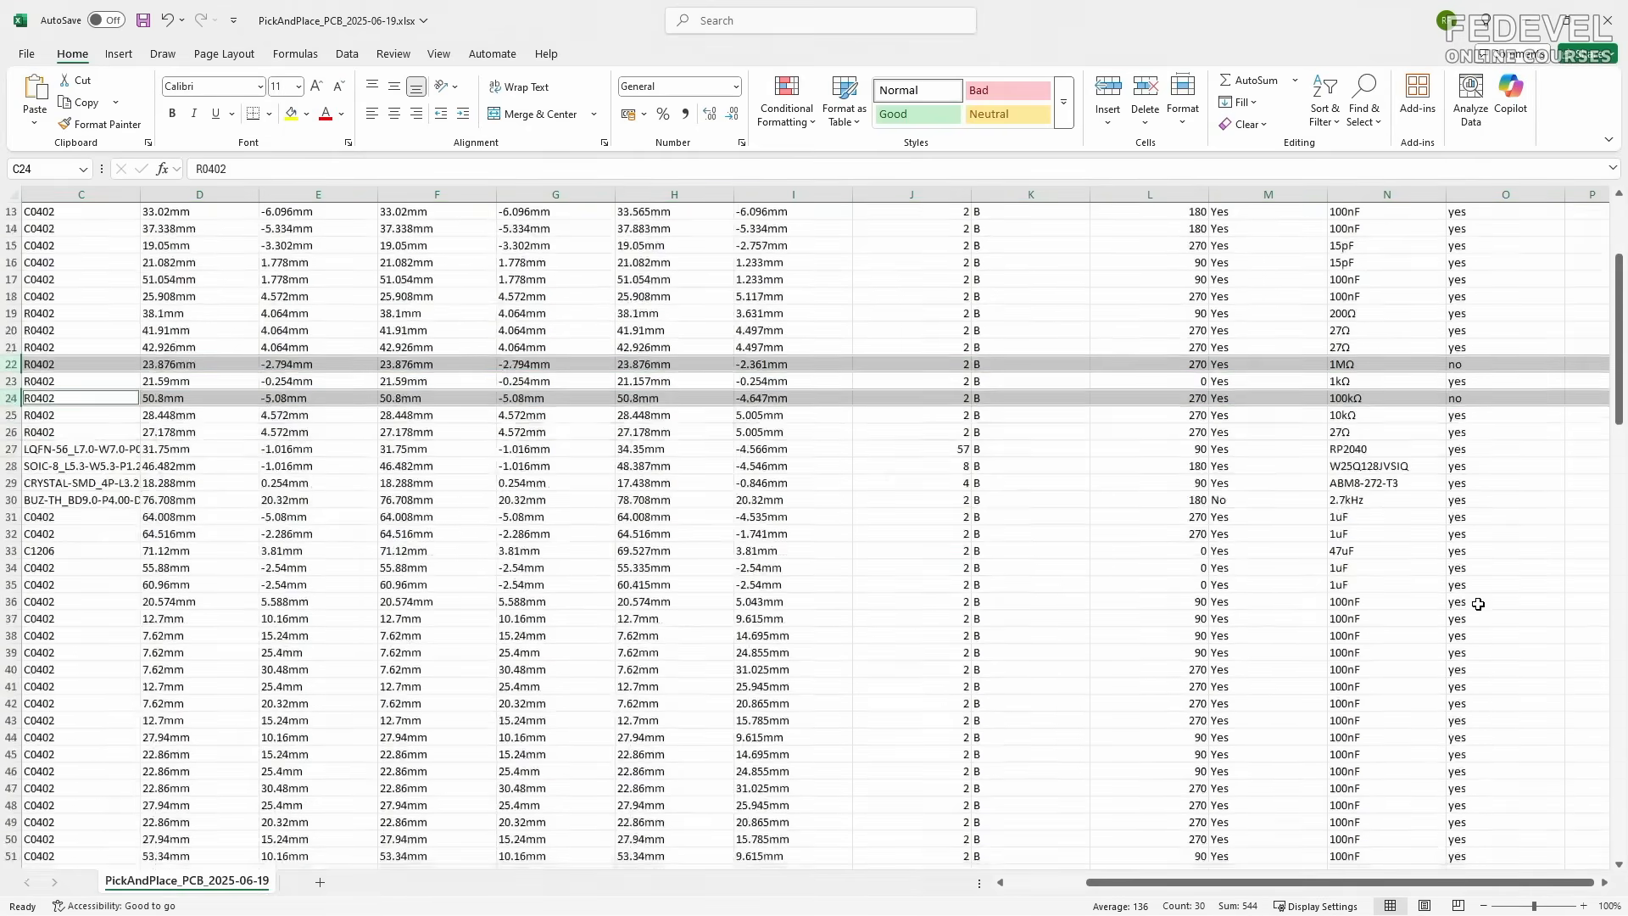
pyautogui.scroll(-4, 1479, 604)
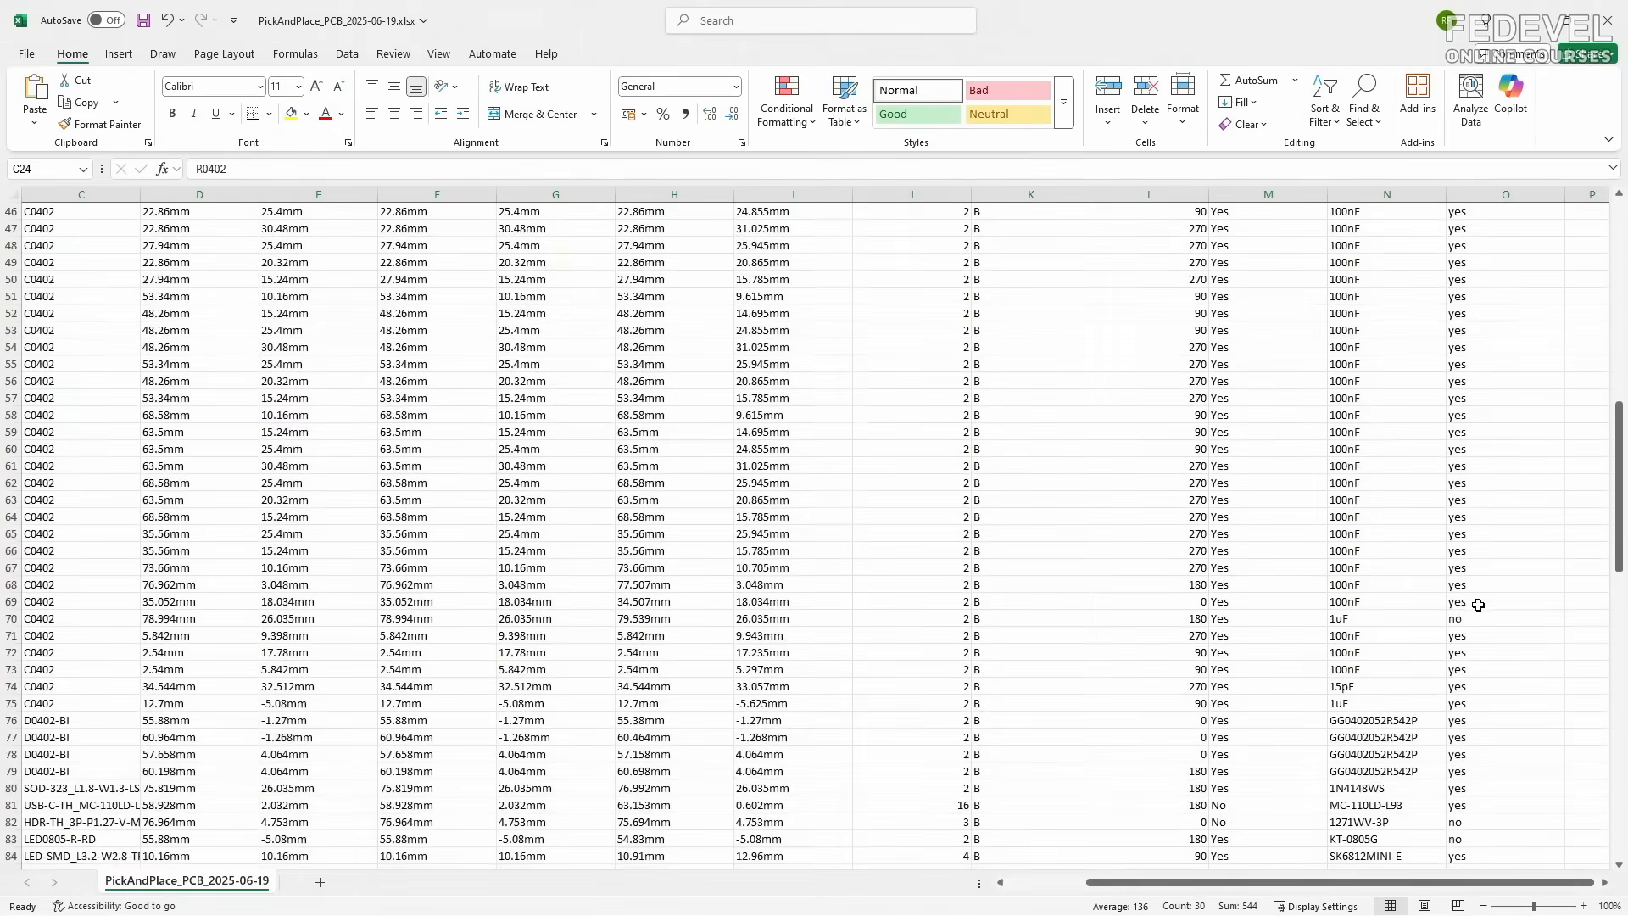
pyautogui.keyDown('ctrl'); pyautogui.click(12, 622); pyautogui.keyUp('ctrl')
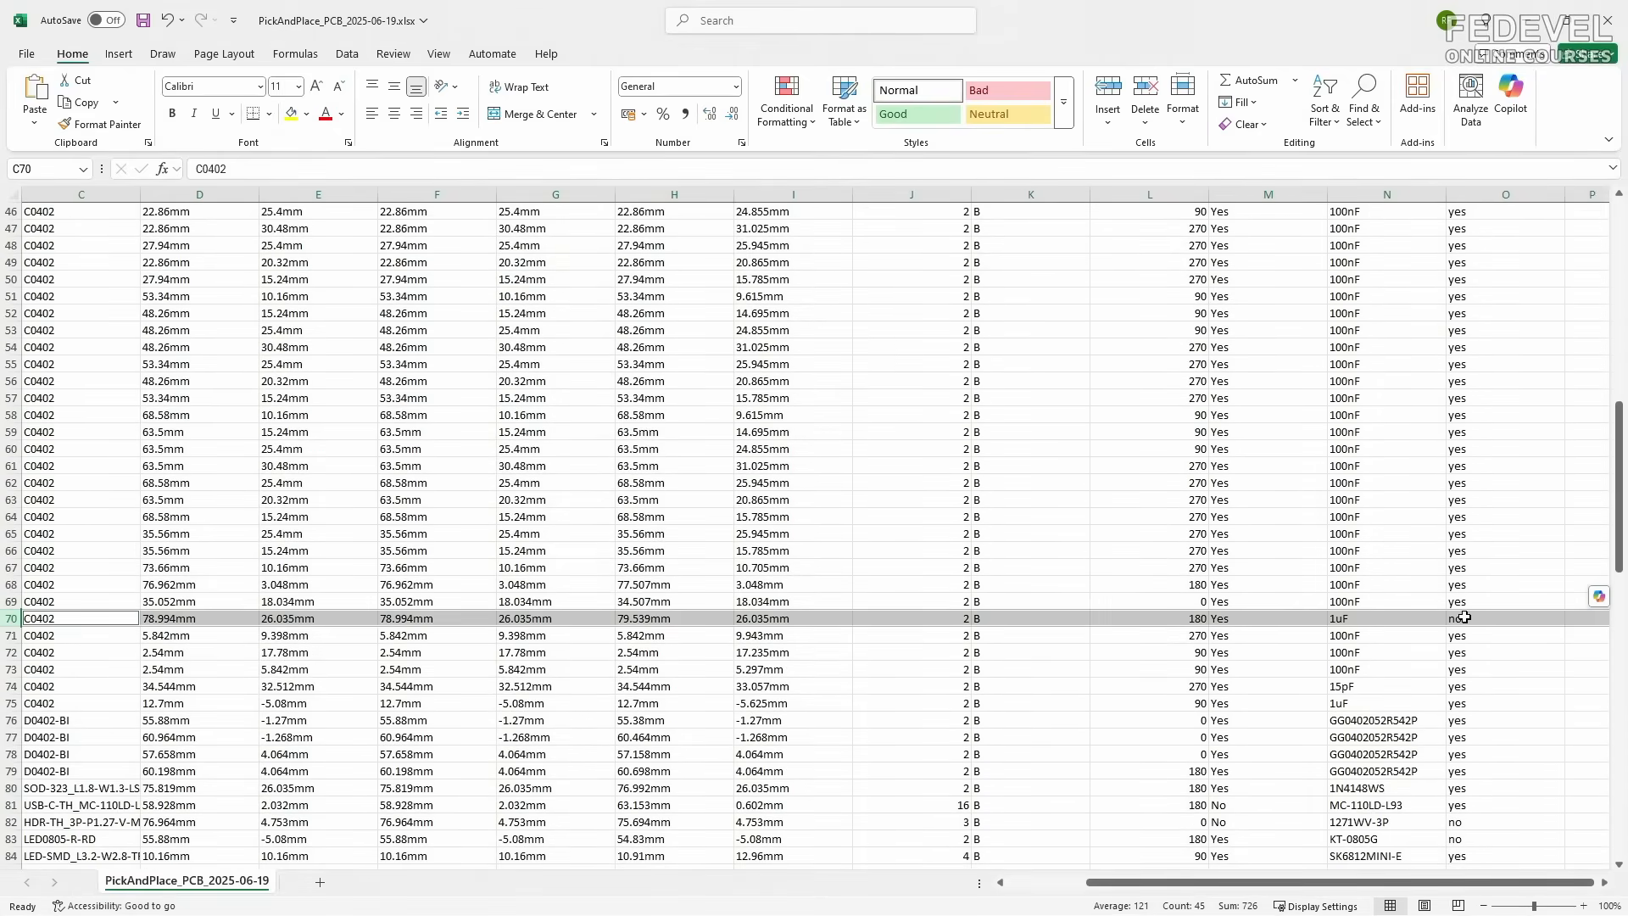
pyautogui.scroll(-4, 1465, 617)
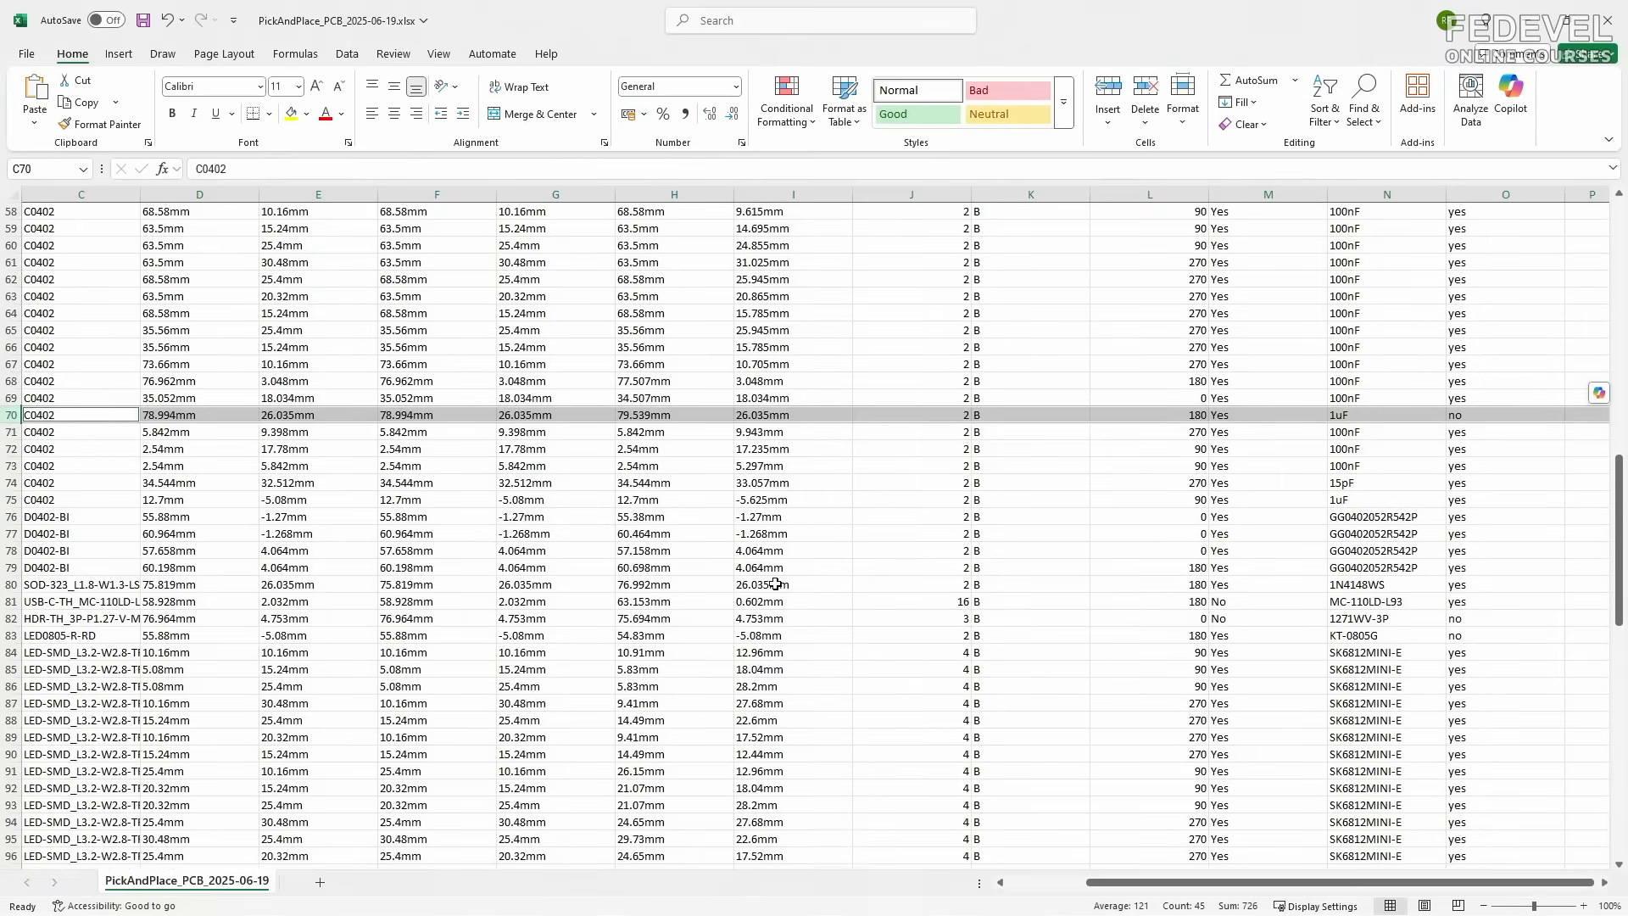
pyautogui.keyDown('ctrl'); pyautogui.click(11, 618); pyautogui.keyUp('ctrl')
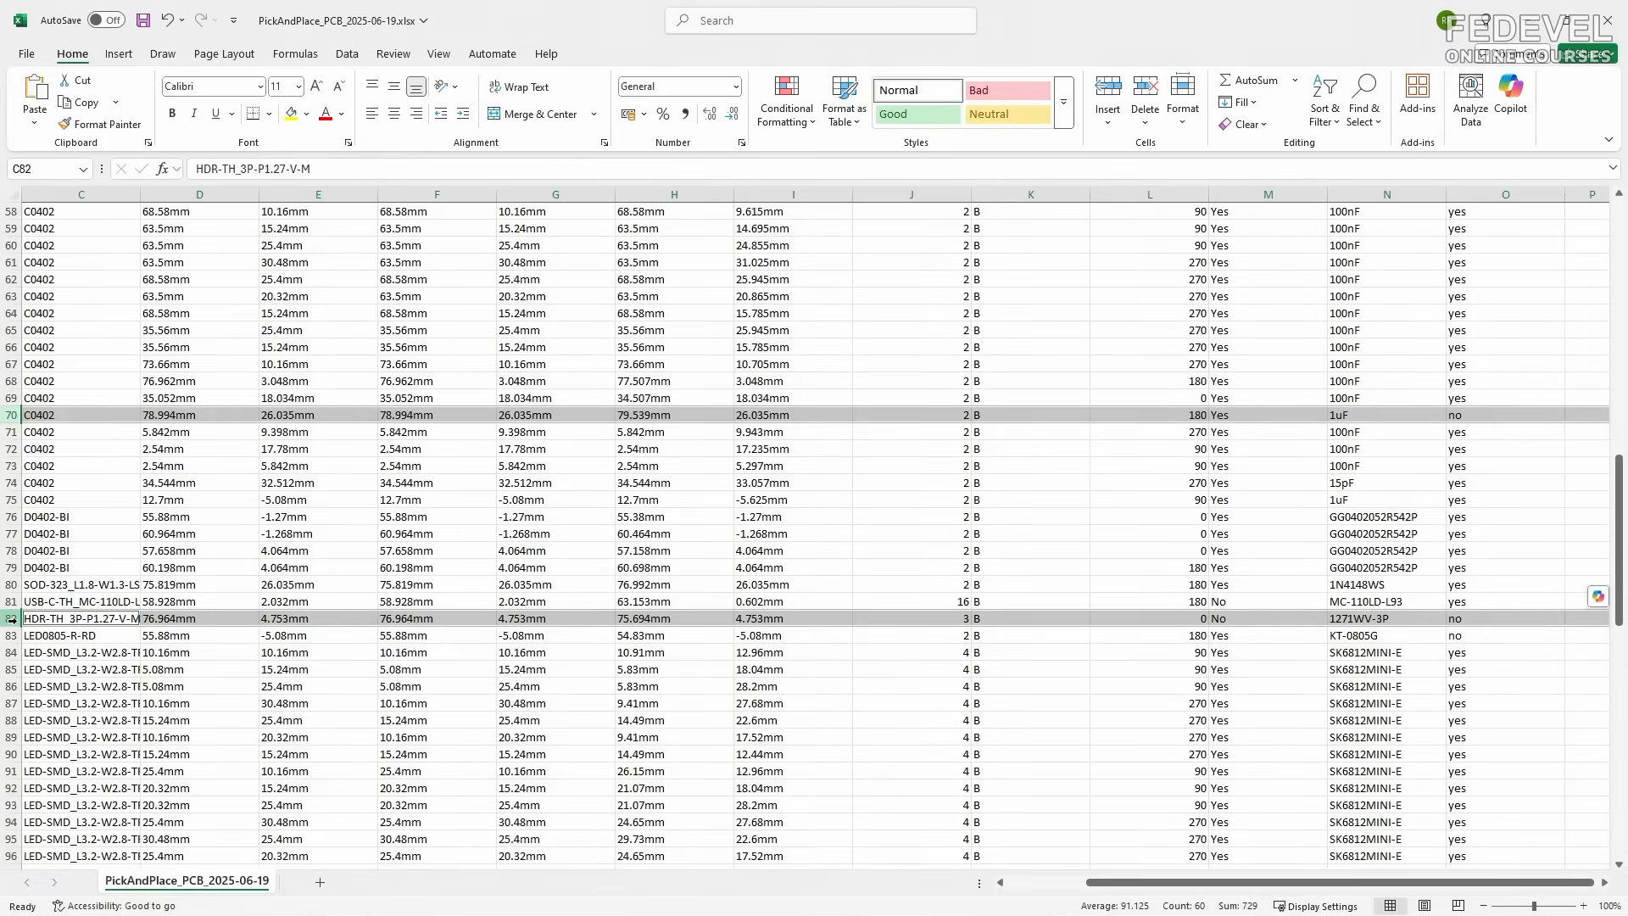
pyautogui.keyDown('ctrl'); pyautogui.click(12, 635); pyautogui.keyUp('ctrl')
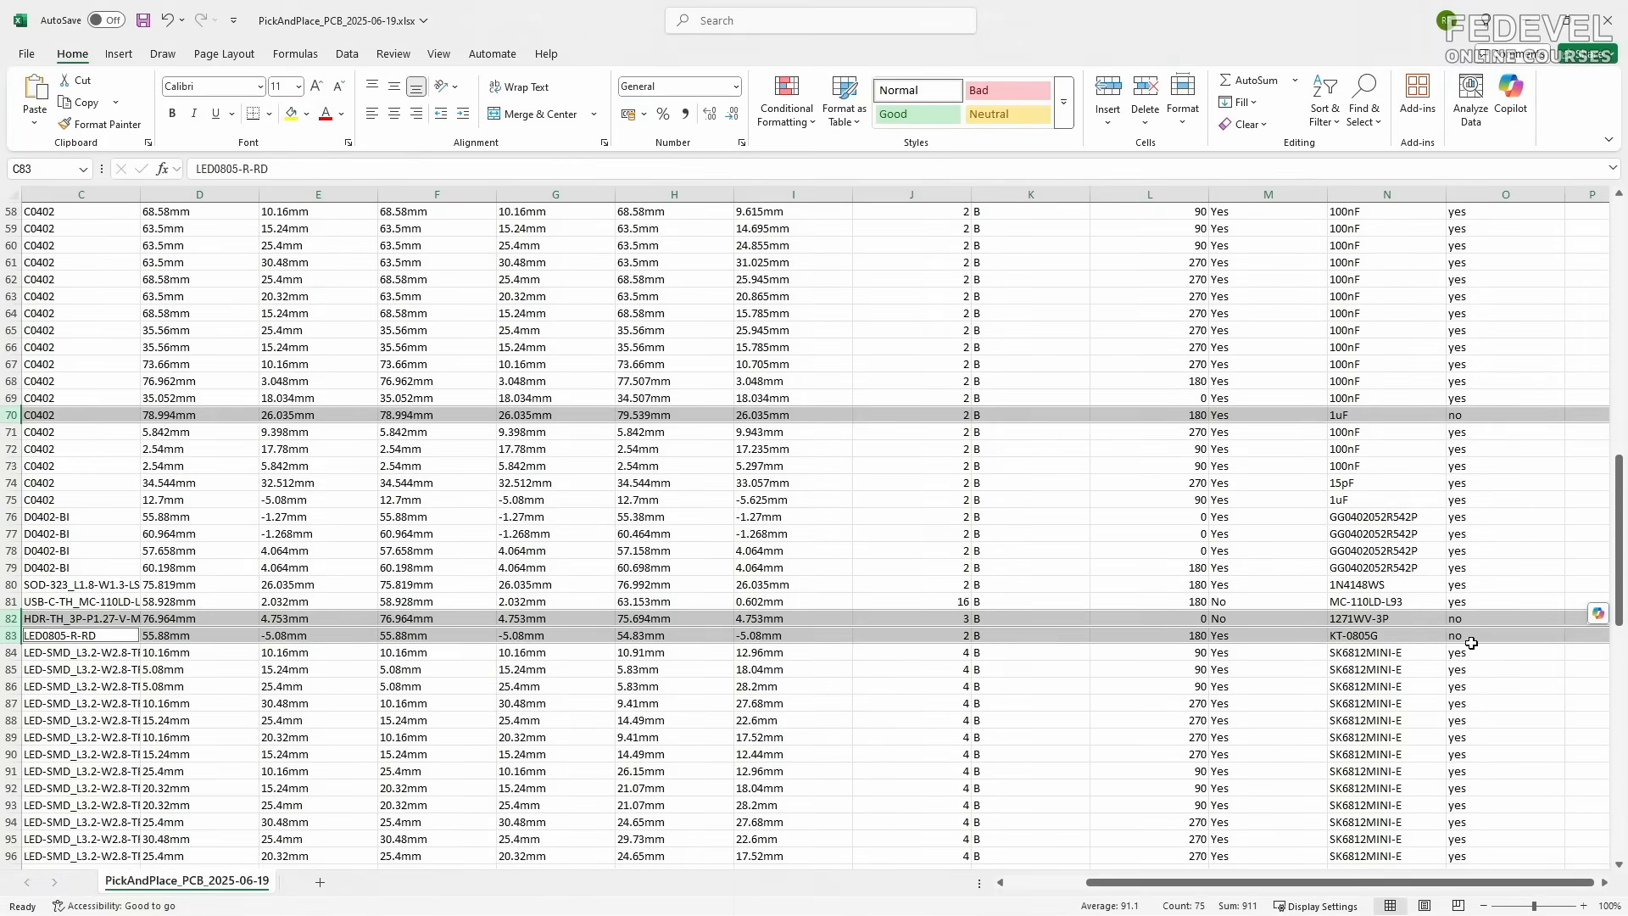
pyautogui.scroll(-9, 1471, 642)
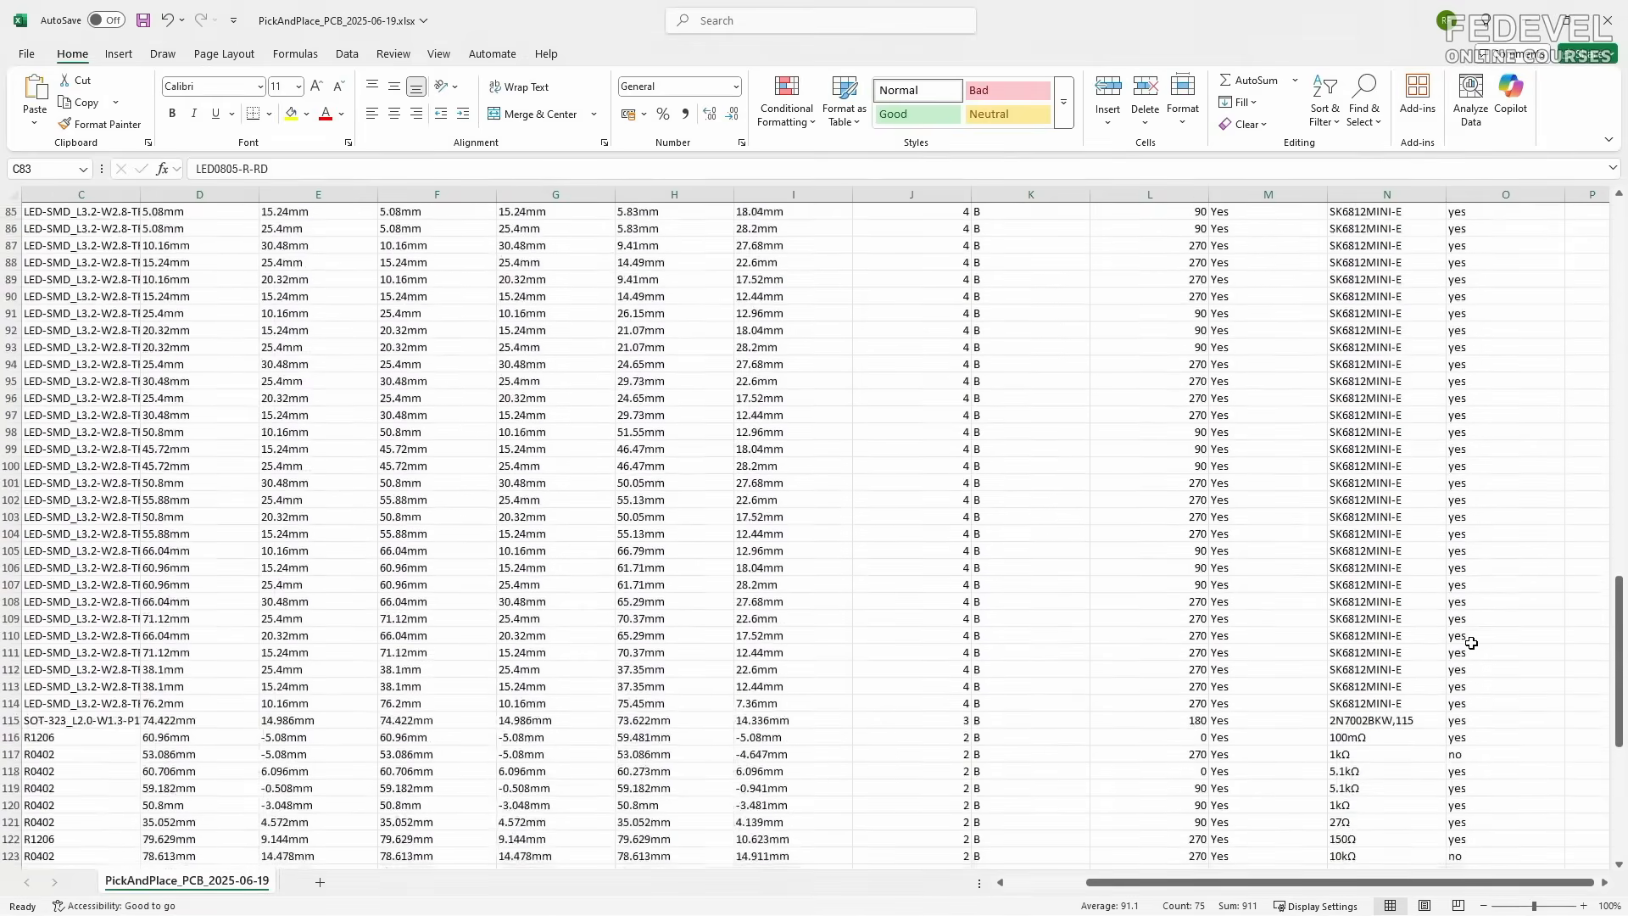
pyautogui.scroll(-2, 1471, 643)
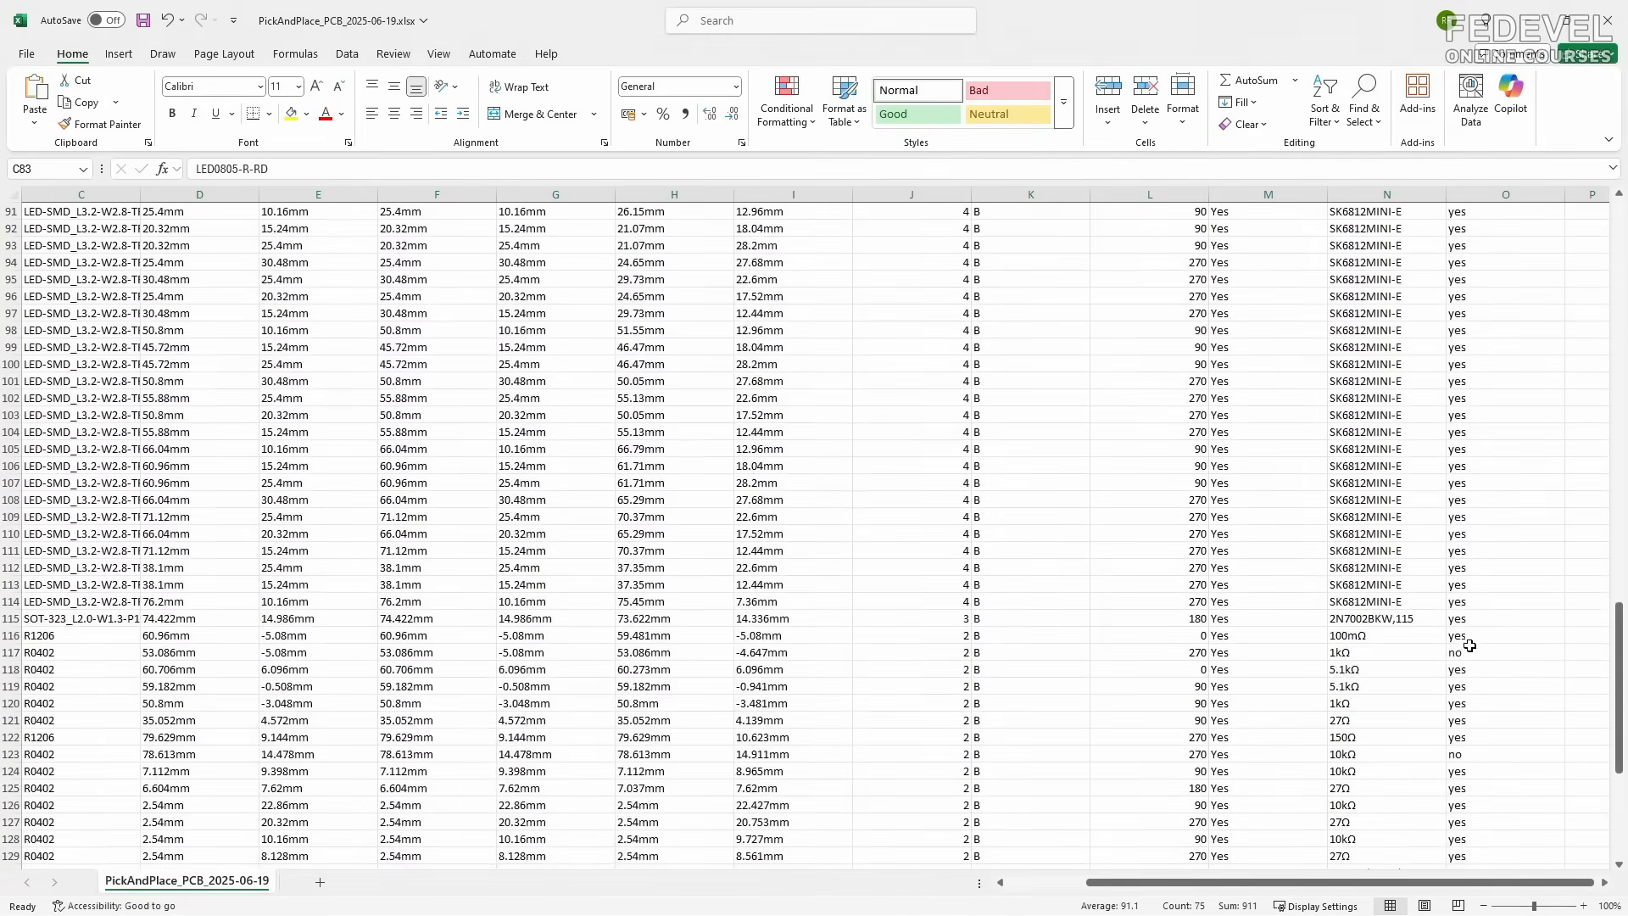
pyautogui.keyDown('ctrl'); pyautogui.click(12, 652); pyautogui.keyUp('ctrl')
pyautogui.scroll(-2, 1483, 654)
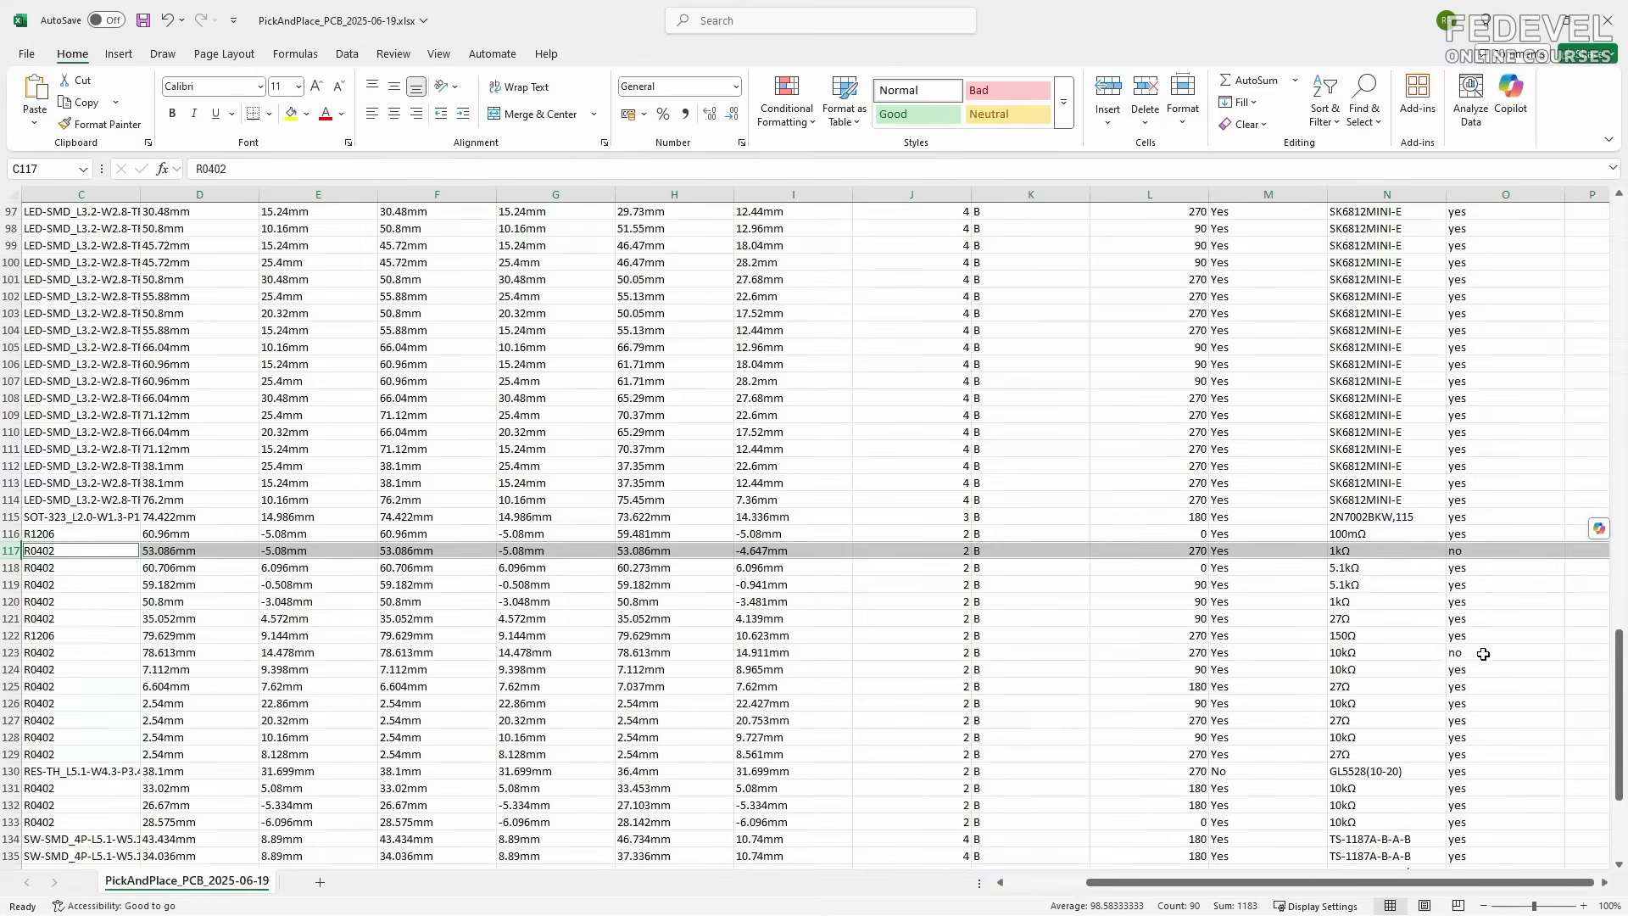
pyautogui.keyDown('ctrl'); pyautogui.click(16, 652); pyautogui.keyUp('ctrl')
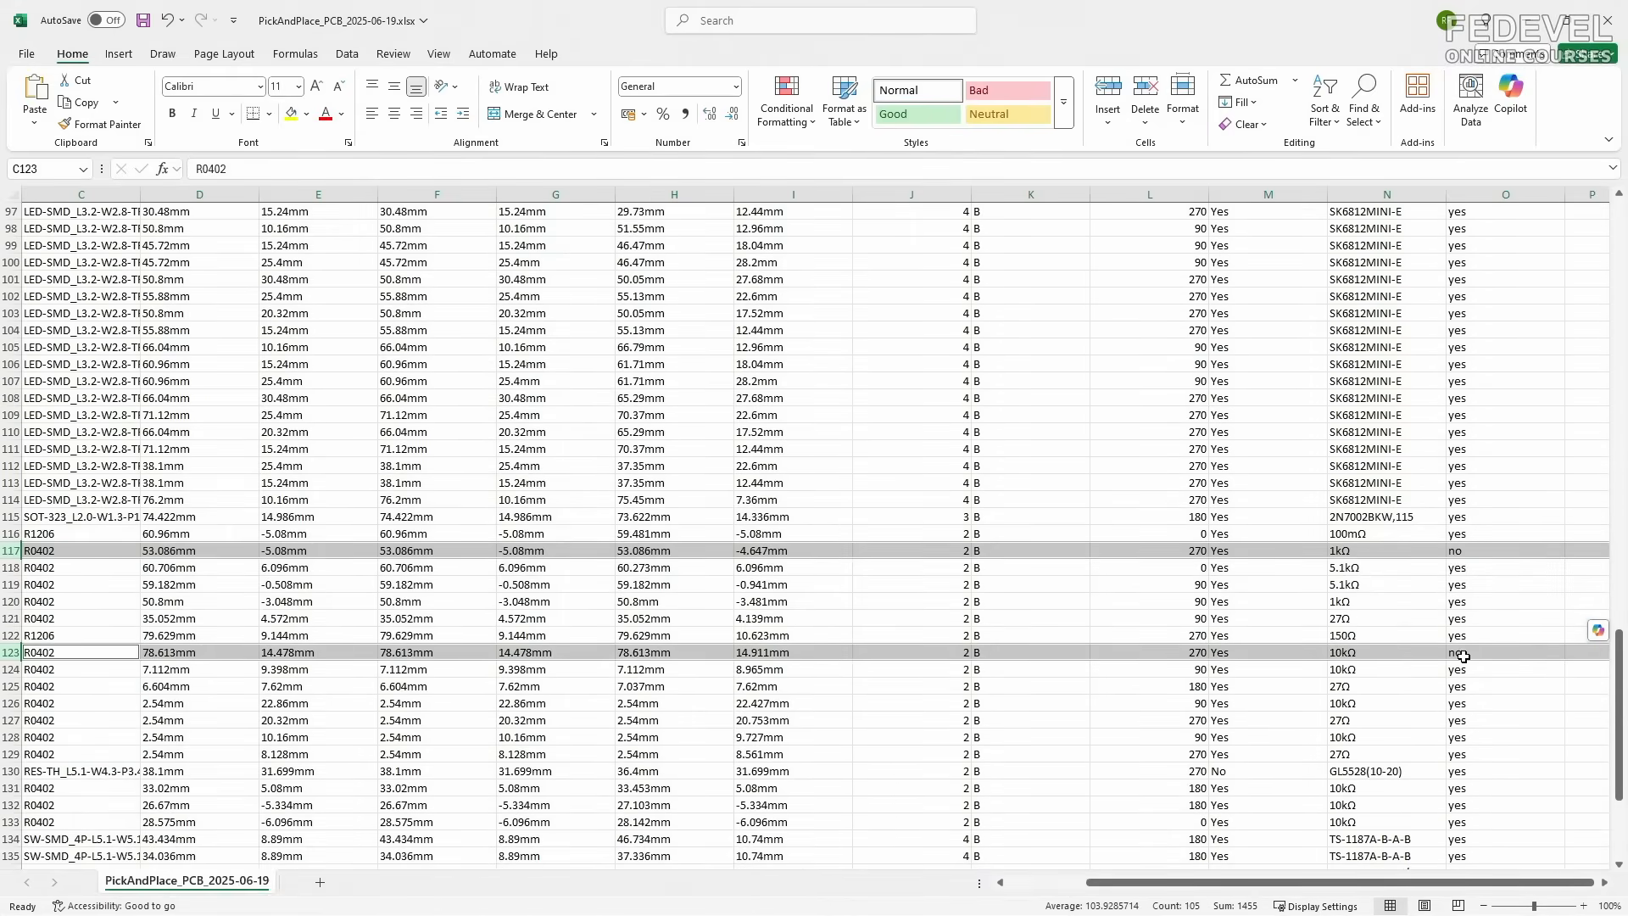
pyautogui.scroll(-5, 1464, 655)
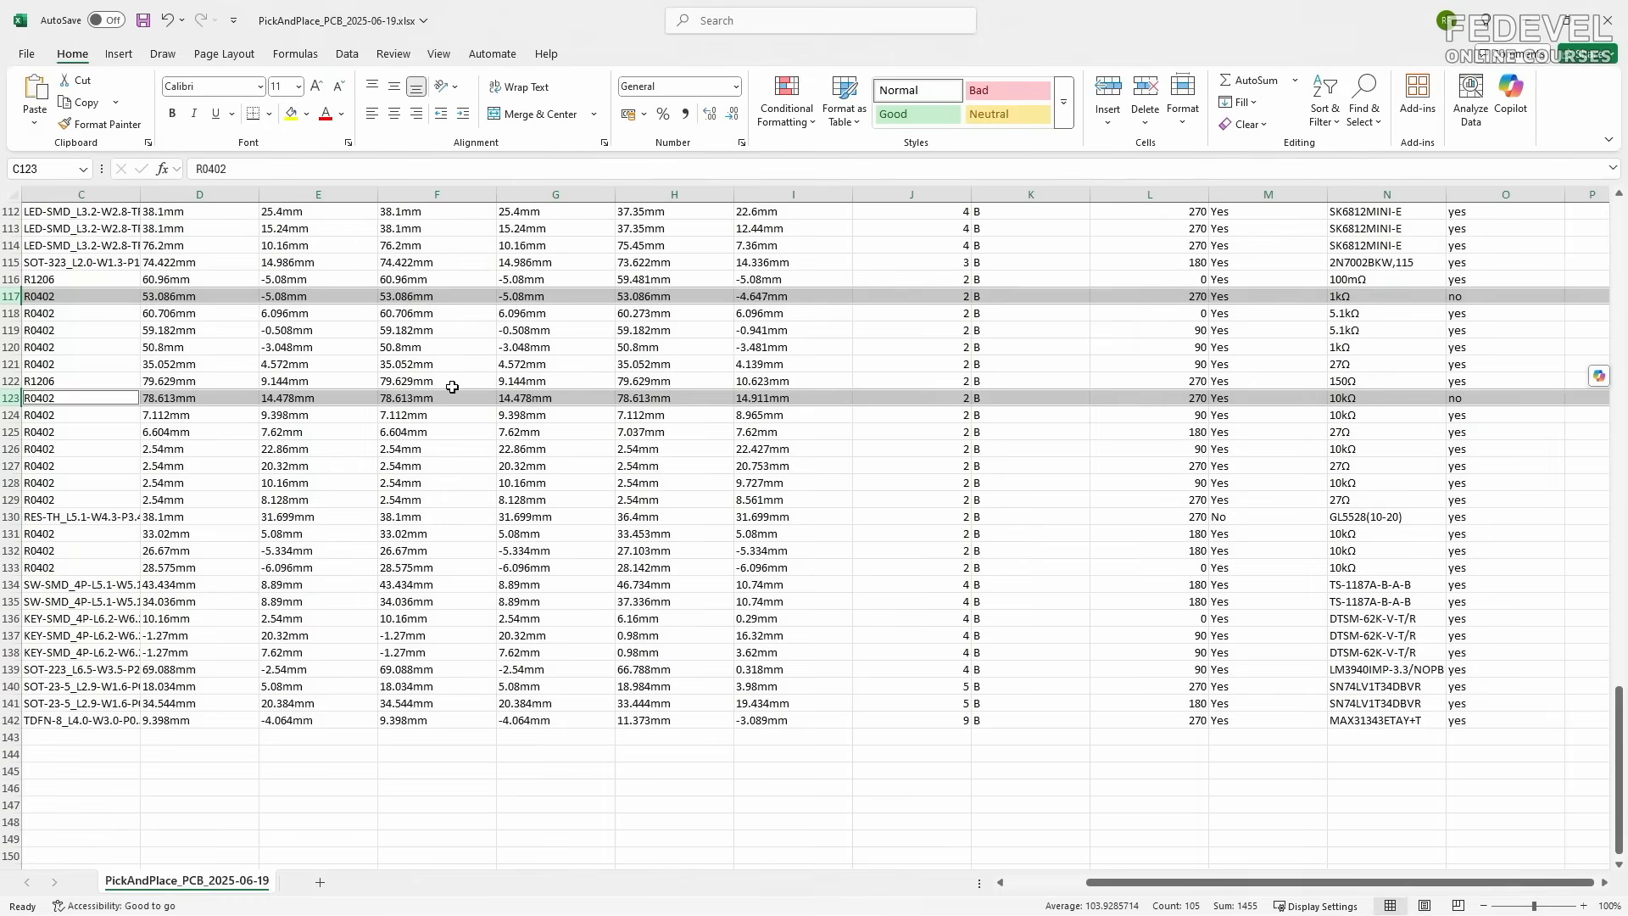
pyautogui.rightClick(18, 299)
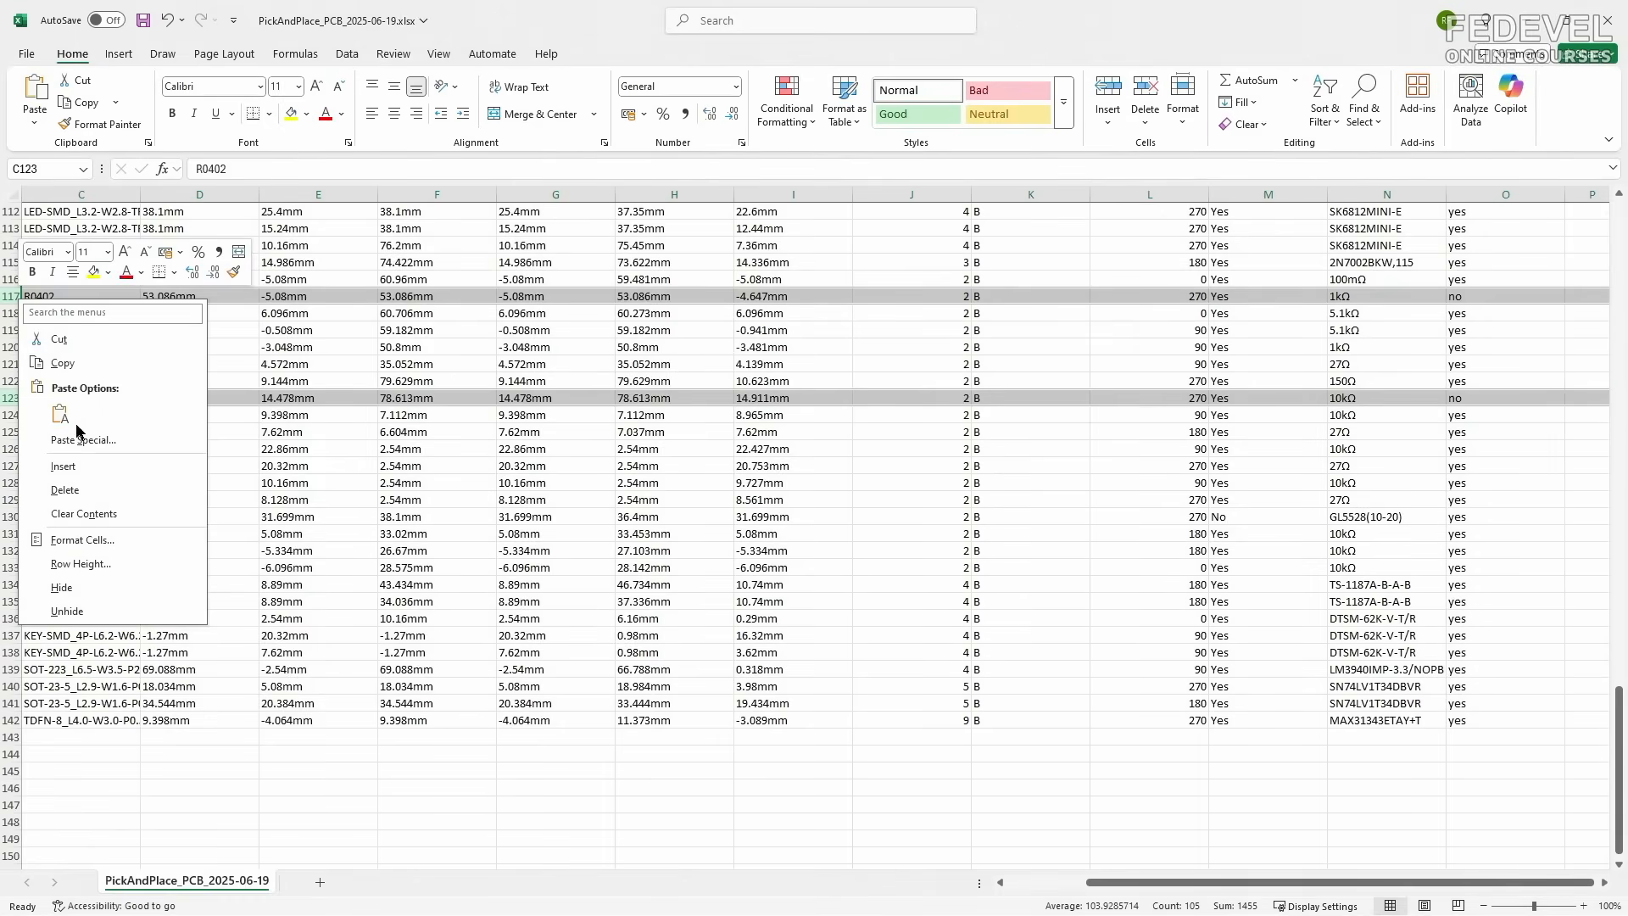
pyautogui.click(65, 490)
# Step: Save the workbook as a new Excel file named "PickAndPlace_PCB_2025-06-19 - Bottom" in the same folder and close it
pyautogui.scroll(20, 825, 485)
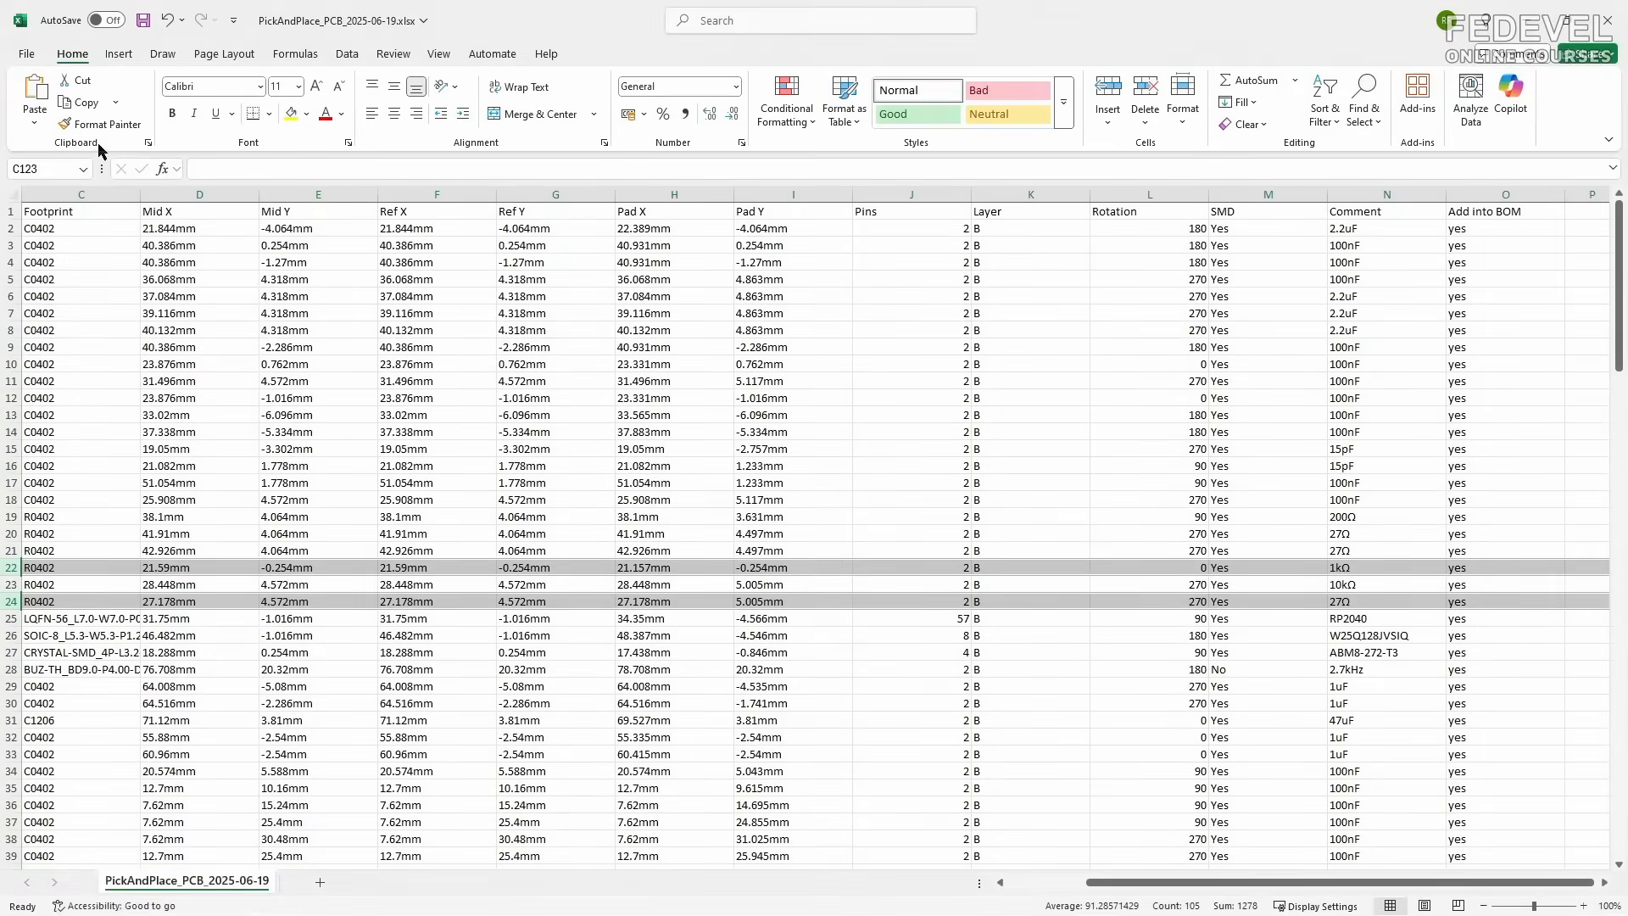
pyautogui.click(27, 55)
pyautogui.click(75, 314)
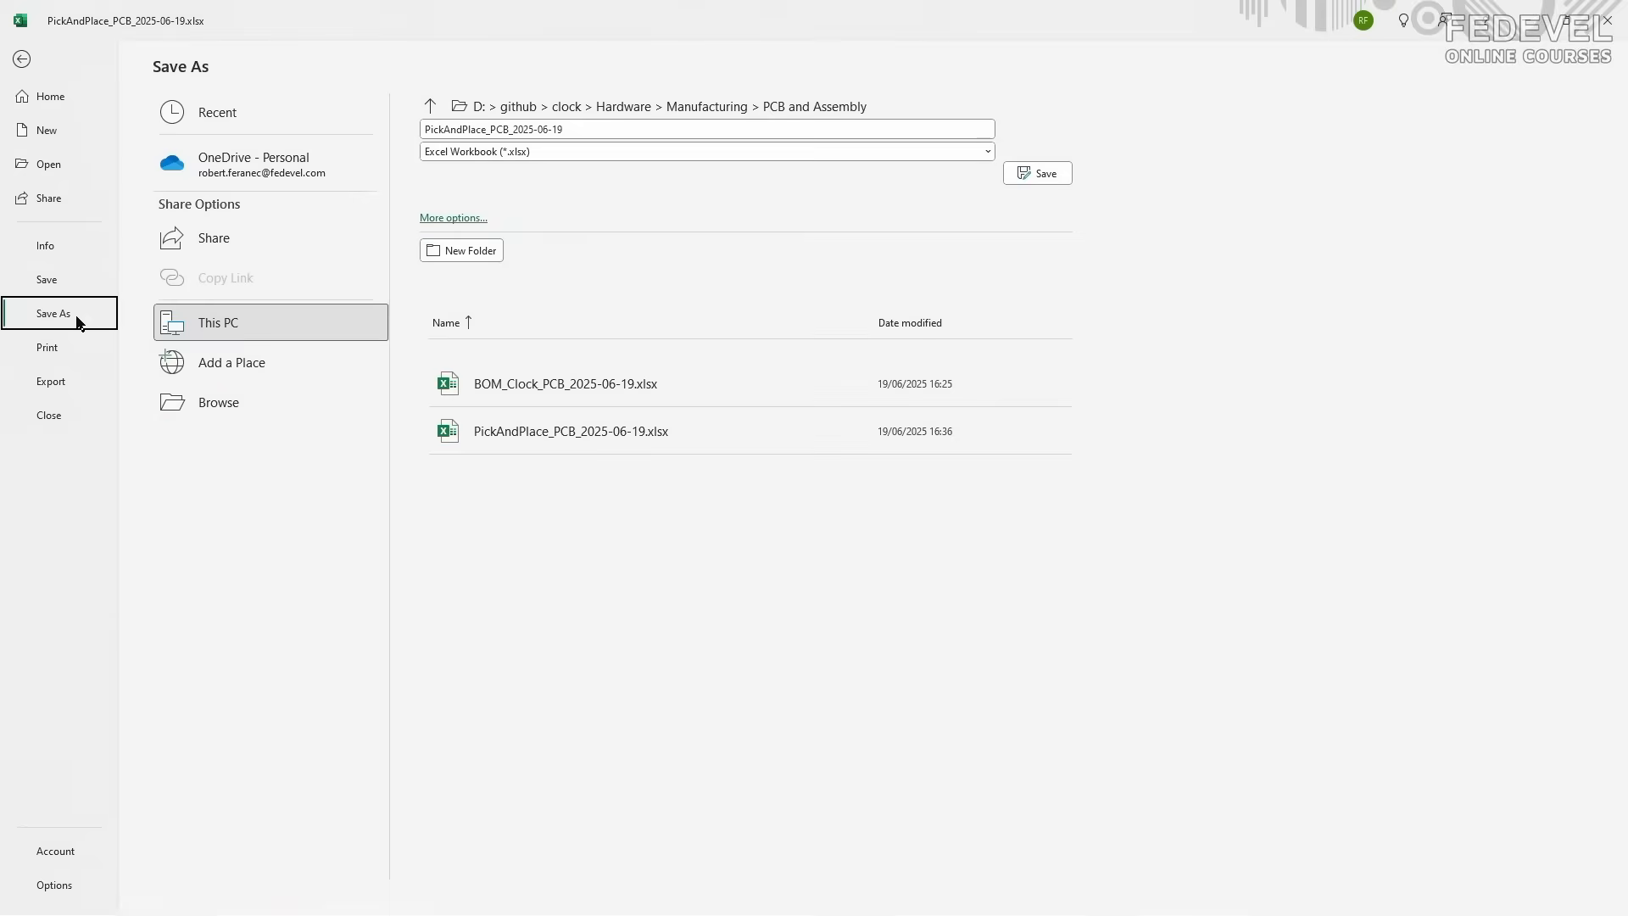
pyautogui.click(613, 131)
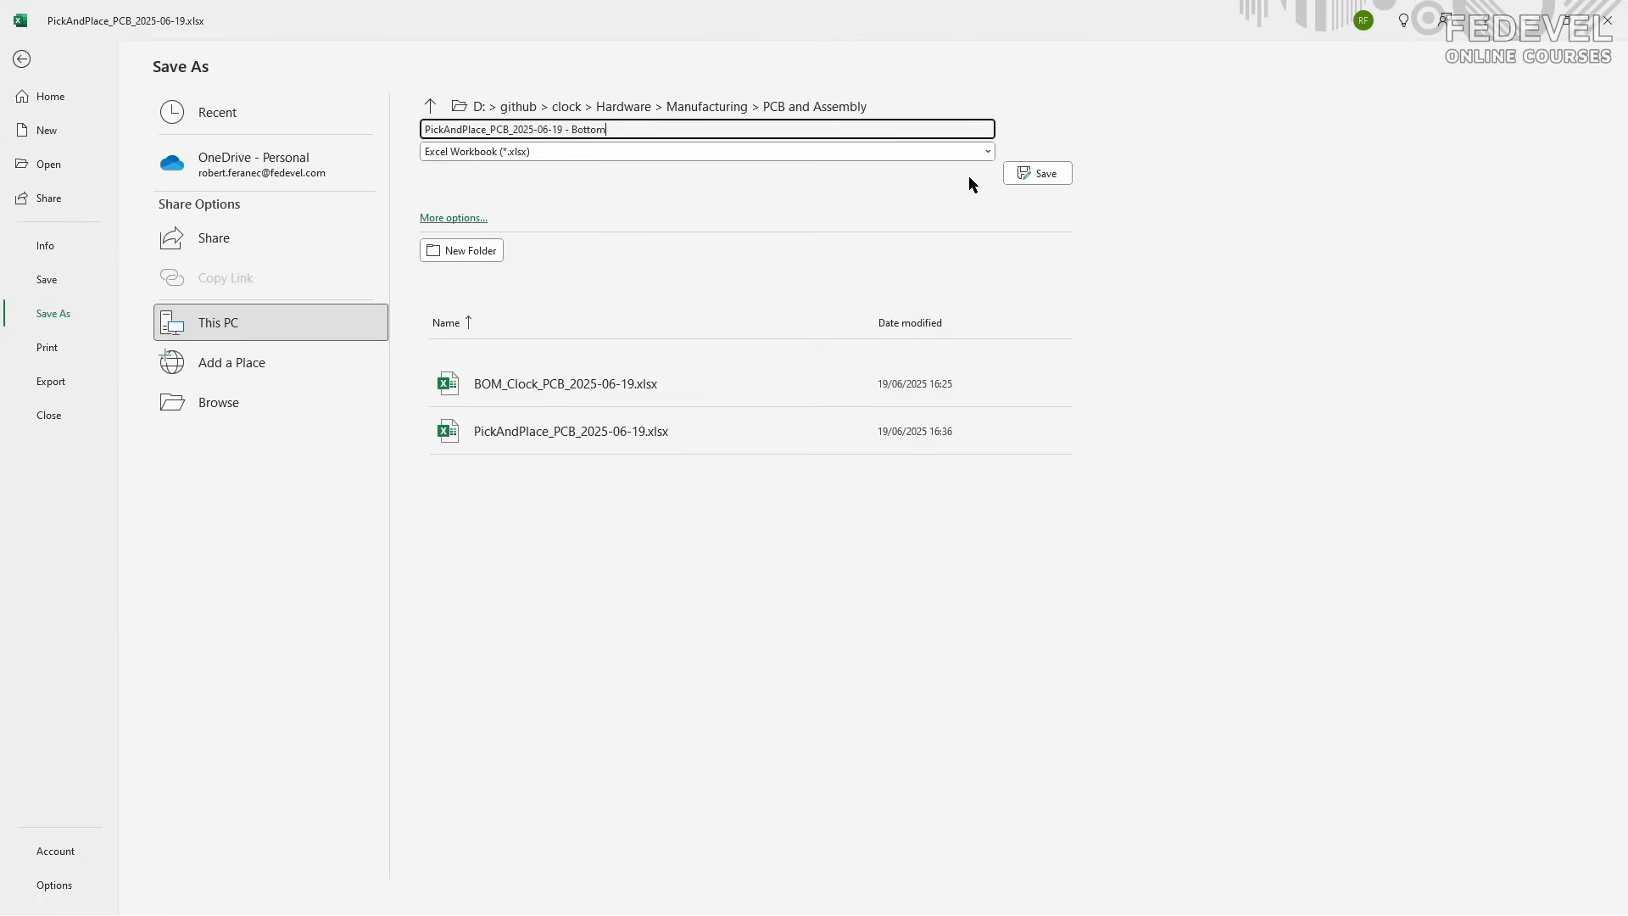
pyautogui.click(1038, 173)
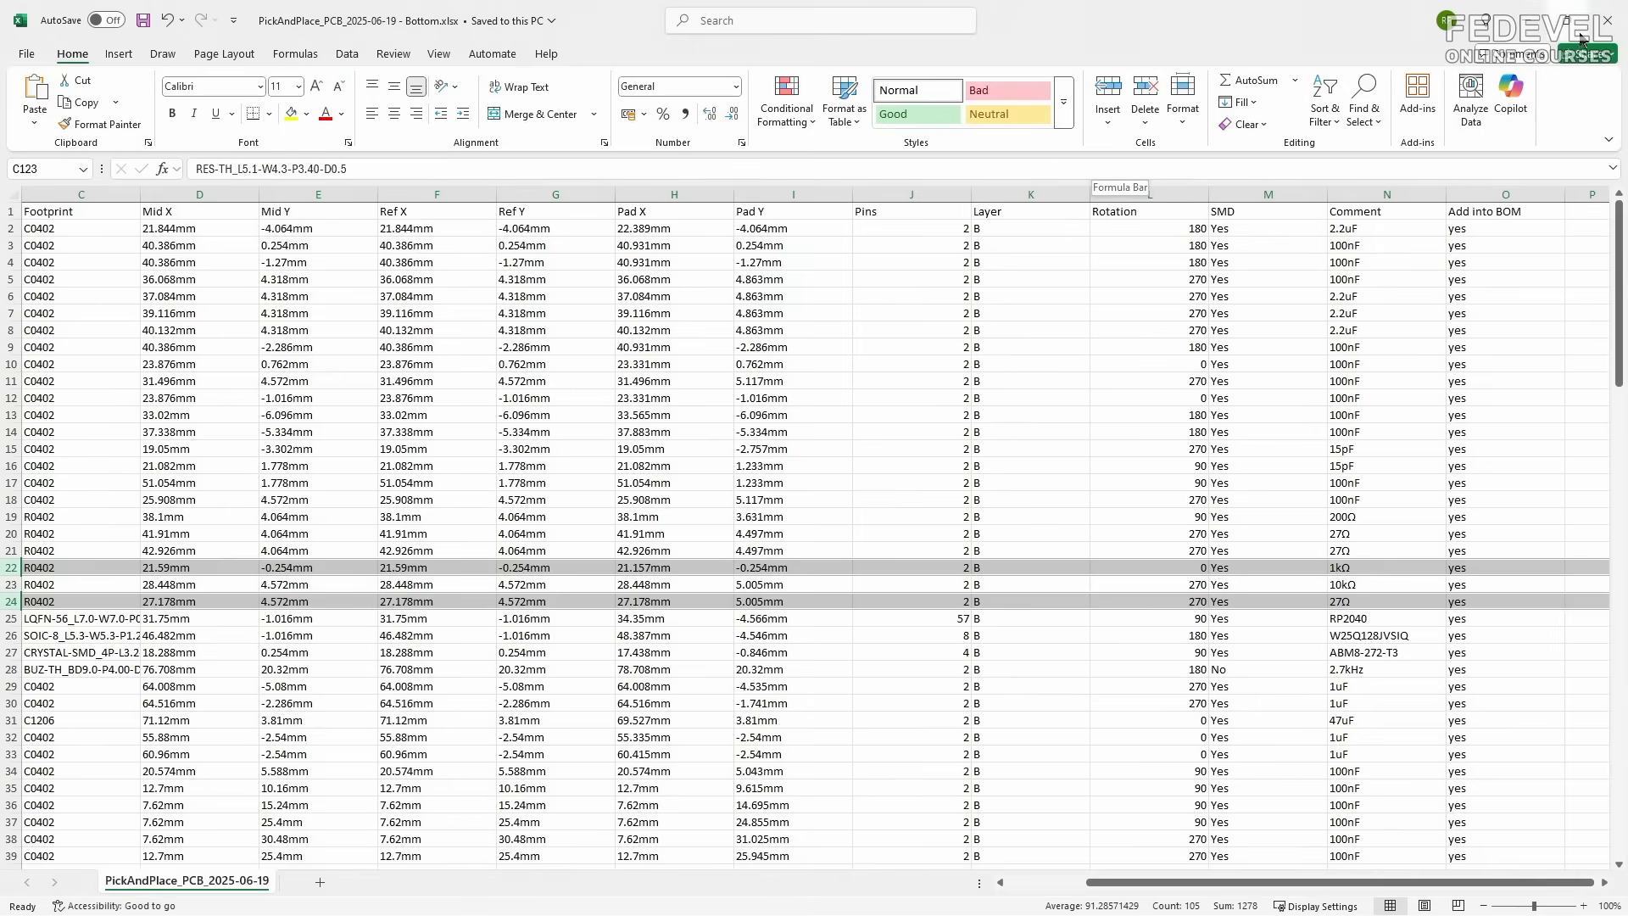
pyautogui.click(1607, 19)
# Step: Minimize the file manager, search the web for jlcpcb in the browser's ViewMate page tab and open the JLCPCB website
pyautogui.click(545, 365)
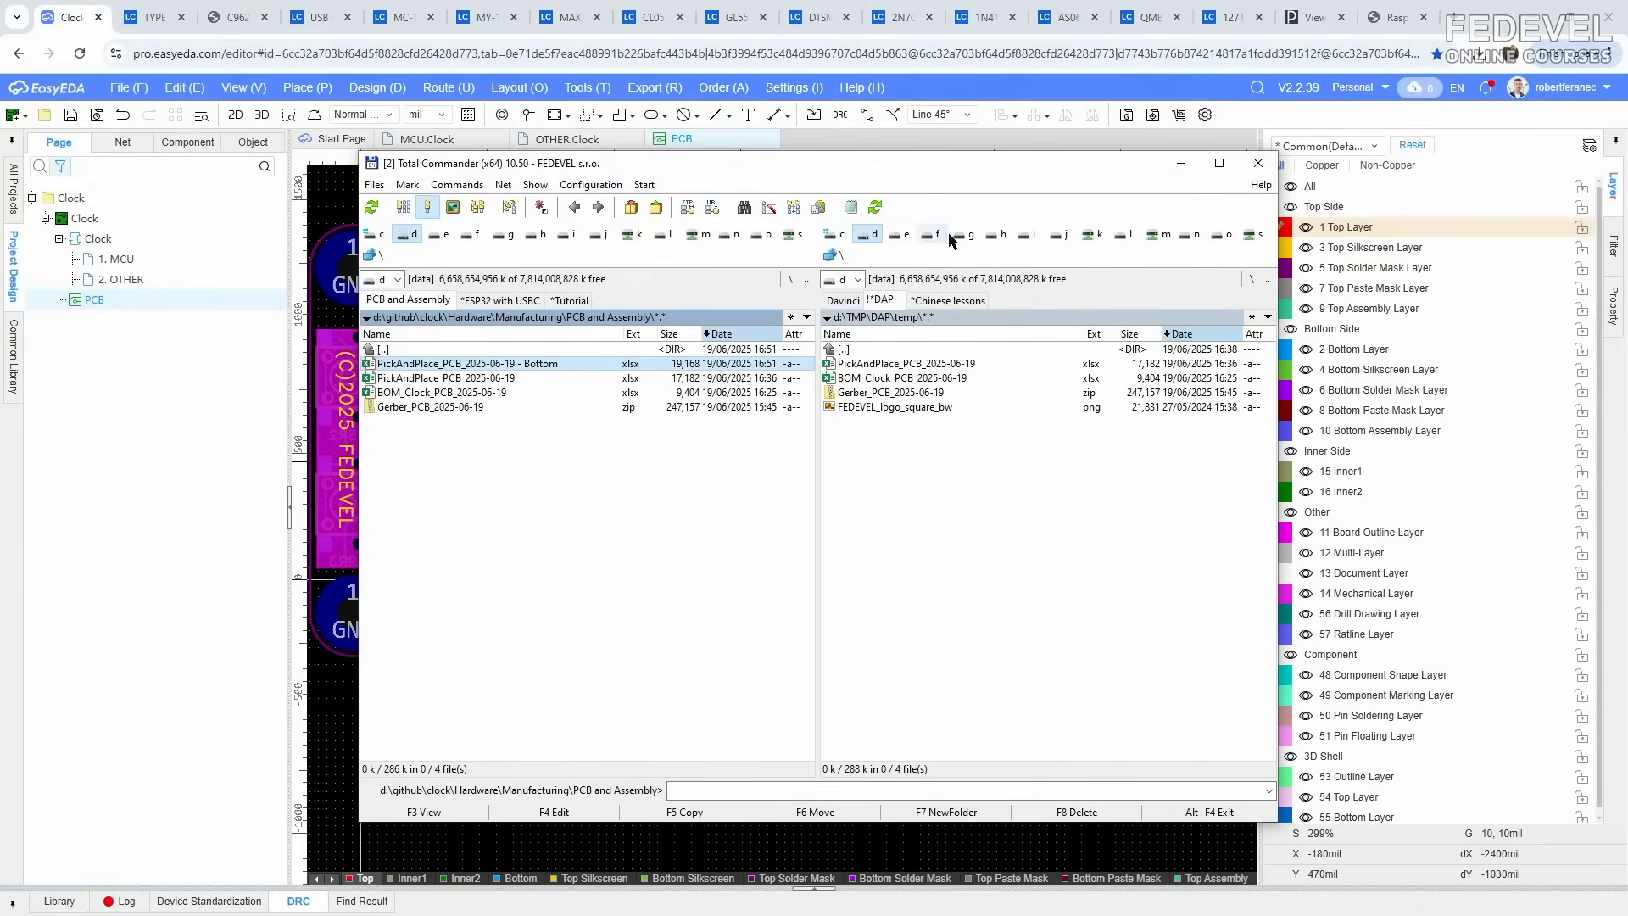
pyautogui.click(1181, 163)
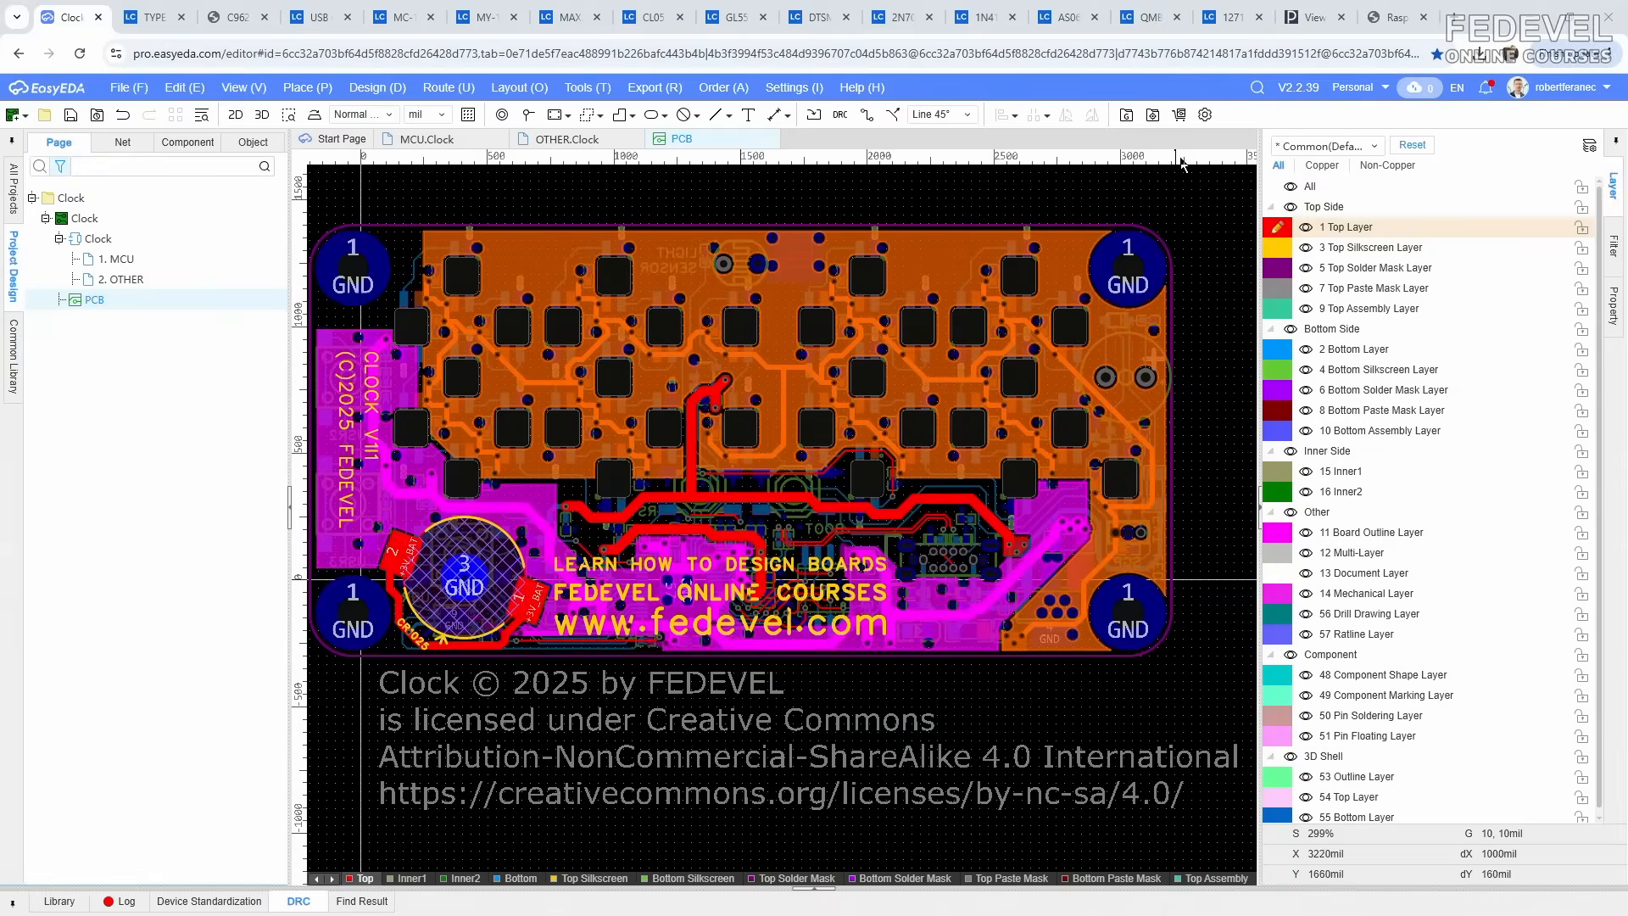
pyautogui.click(1314, 17)
pyautogui.click(1286, 52)
pyautogui.write('jlcpcb')
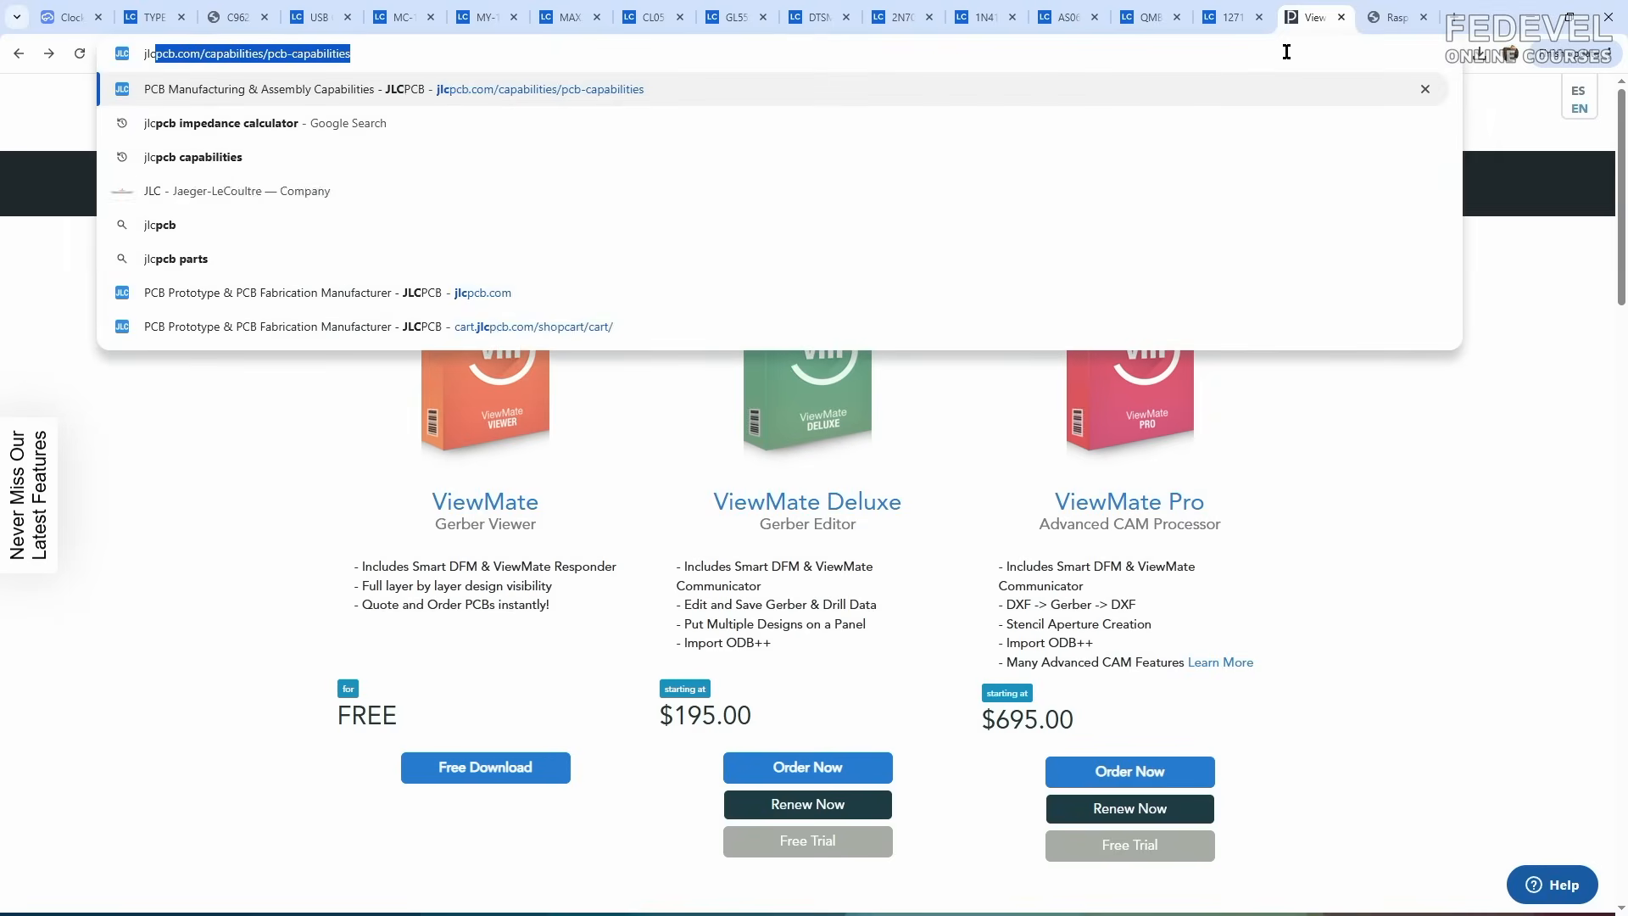
pyautogui.press('BackSpace')
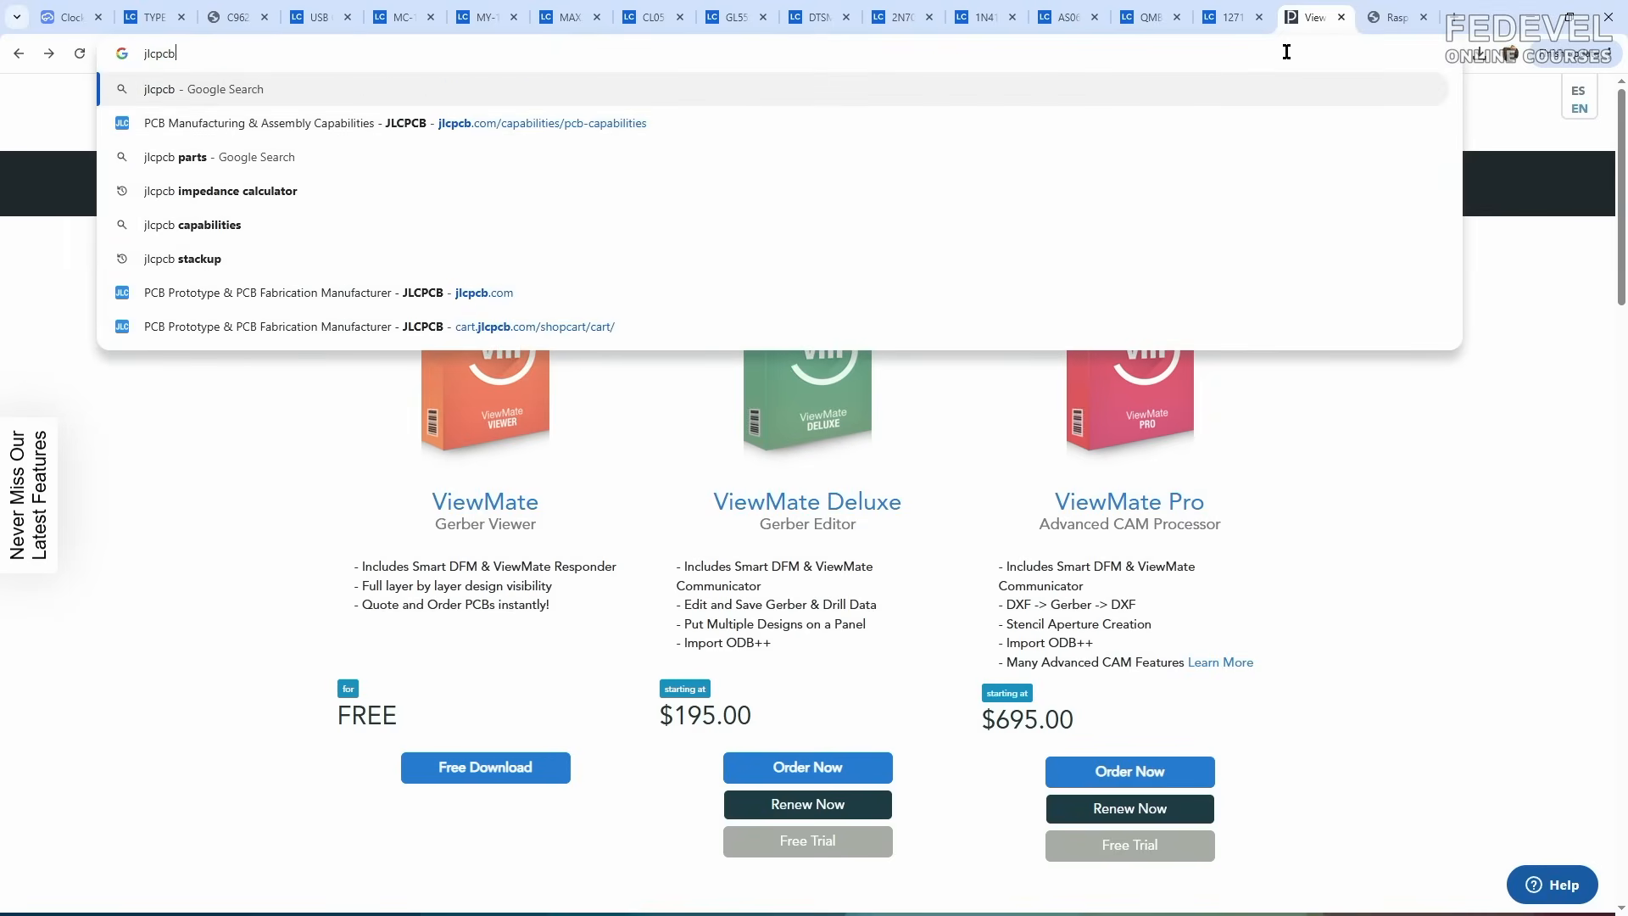
pyautogui.press('Return')
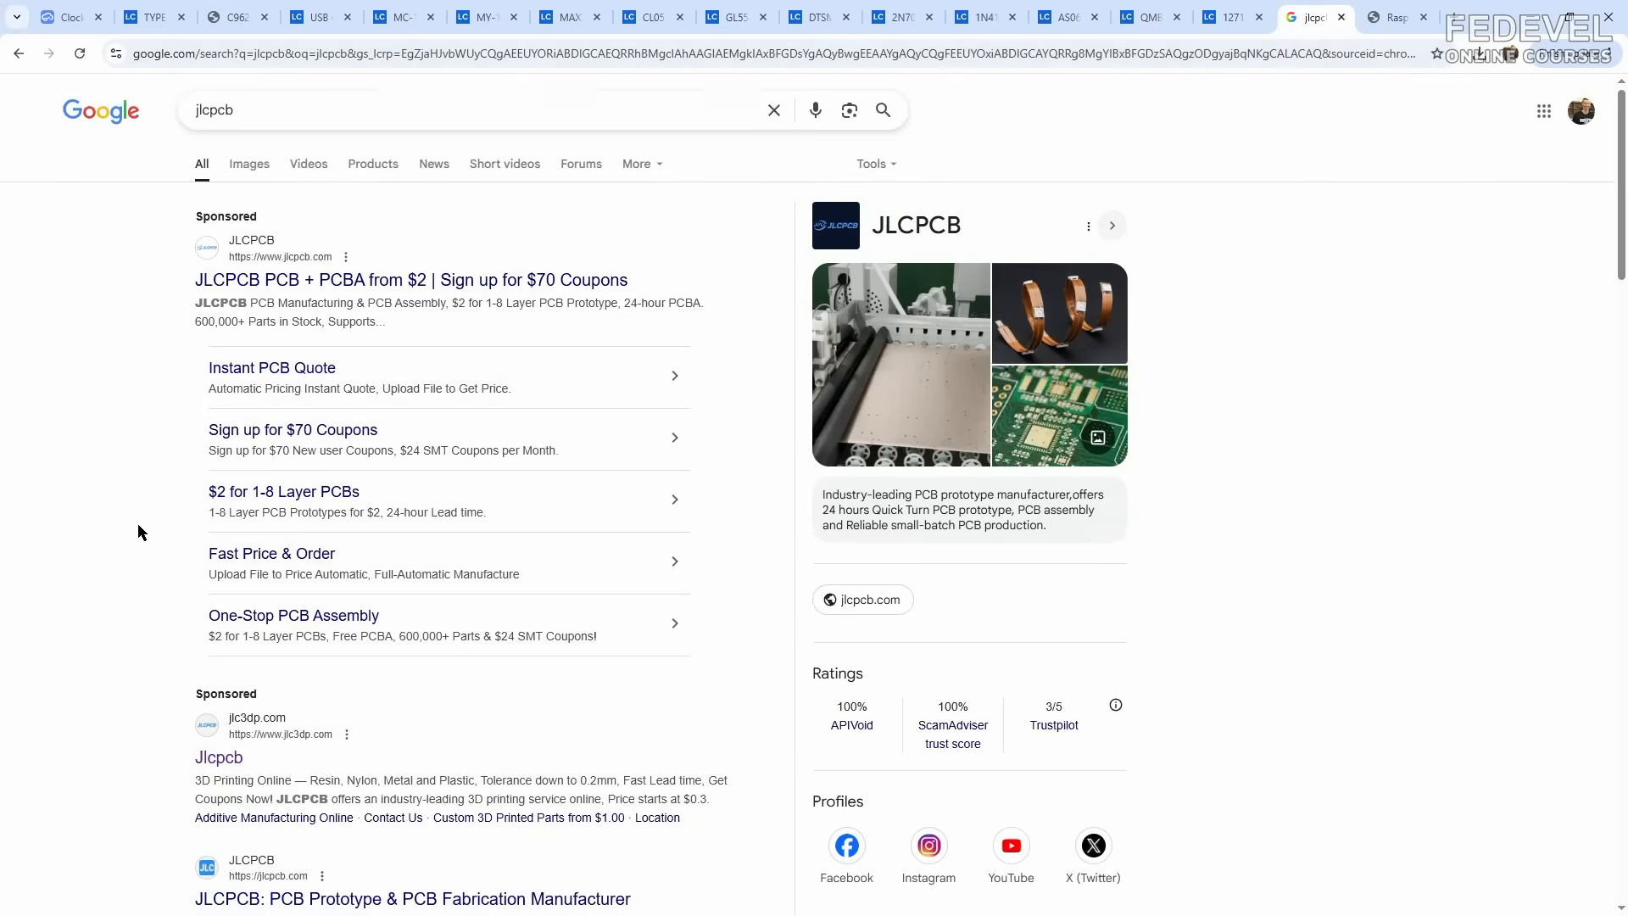
pyautogui.scroll(-4, 144, 525)
pyautogui.click(364, 567)
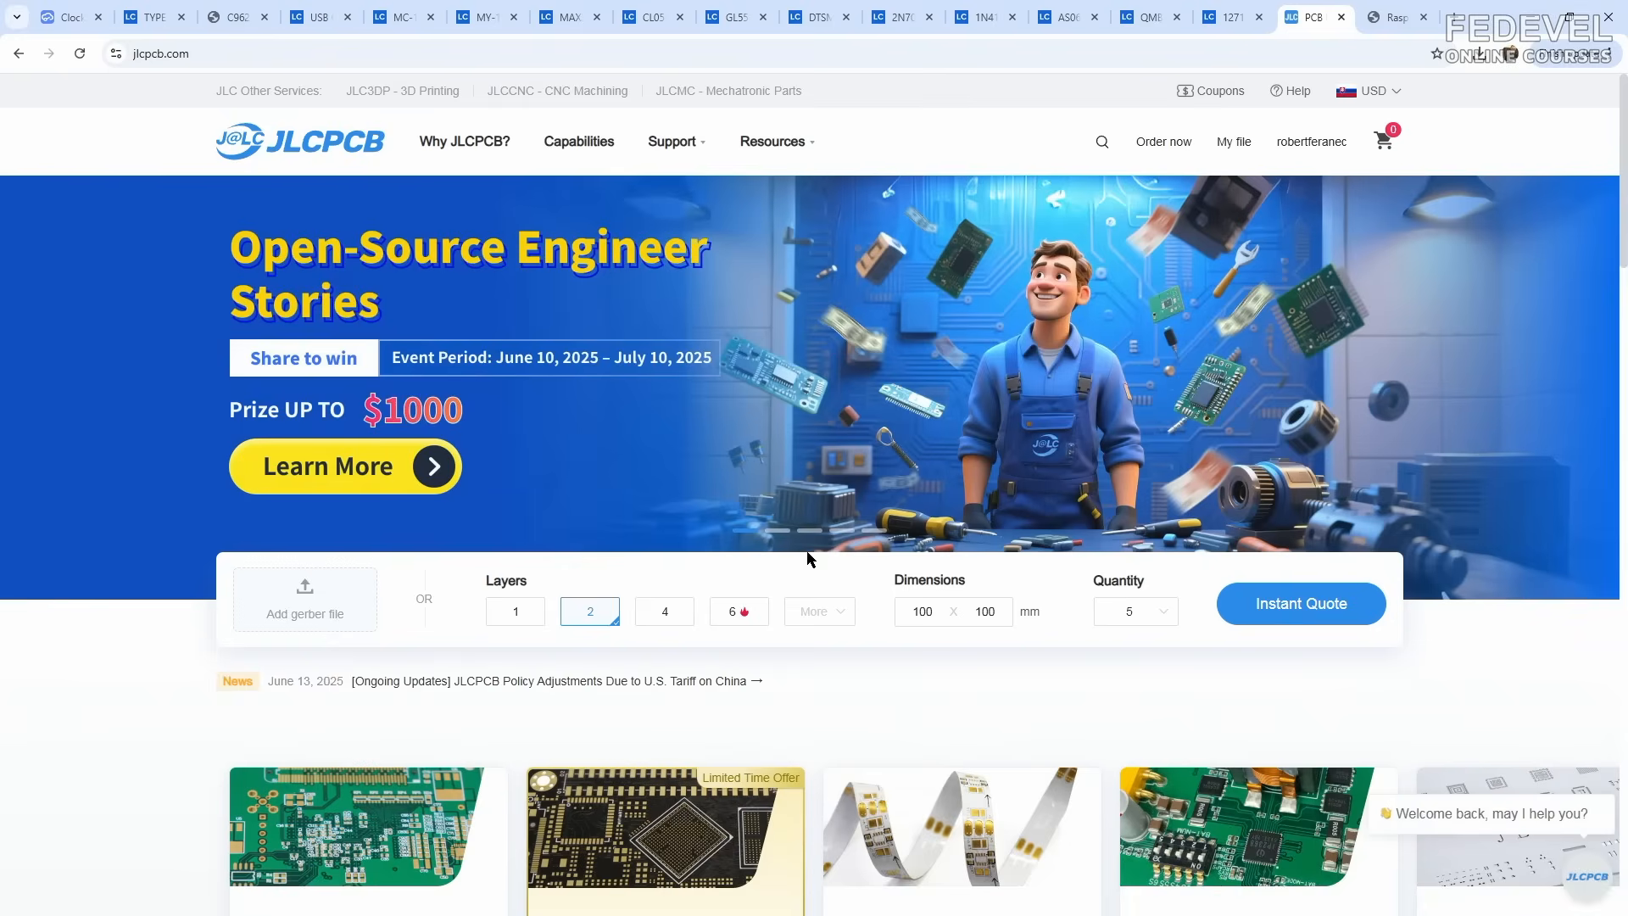
# Step: Open an instant PCB quote and upload Gerber_PCB_2025-06-19.zip as the Gerber file
pyautogui.click(1303, 604)
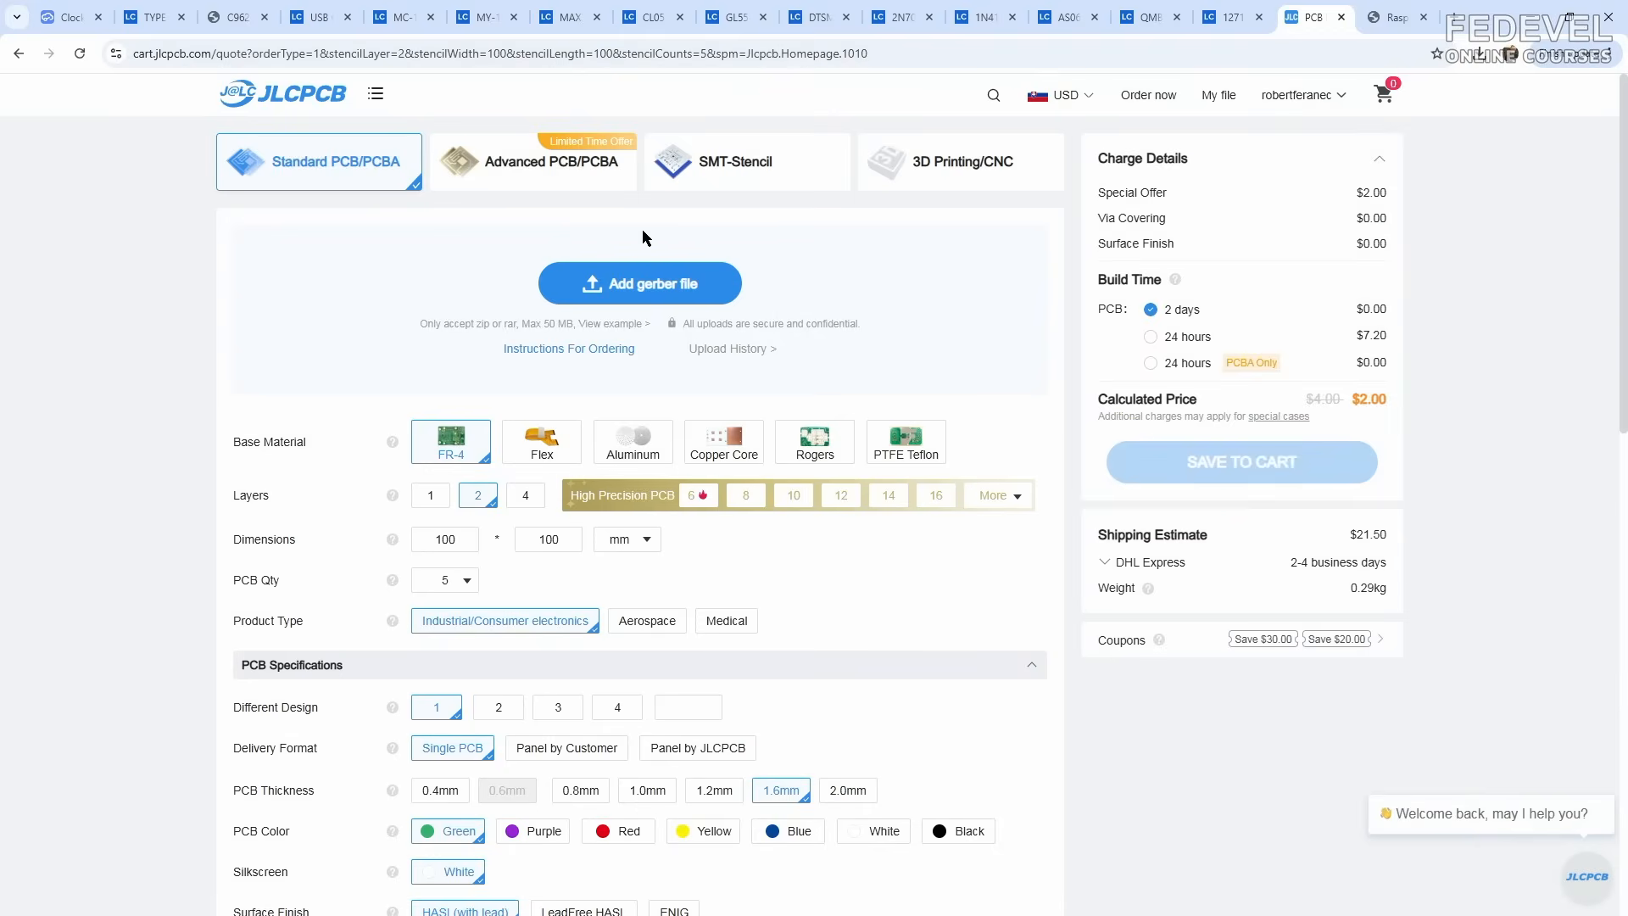
pyautogui.click(643, 284)
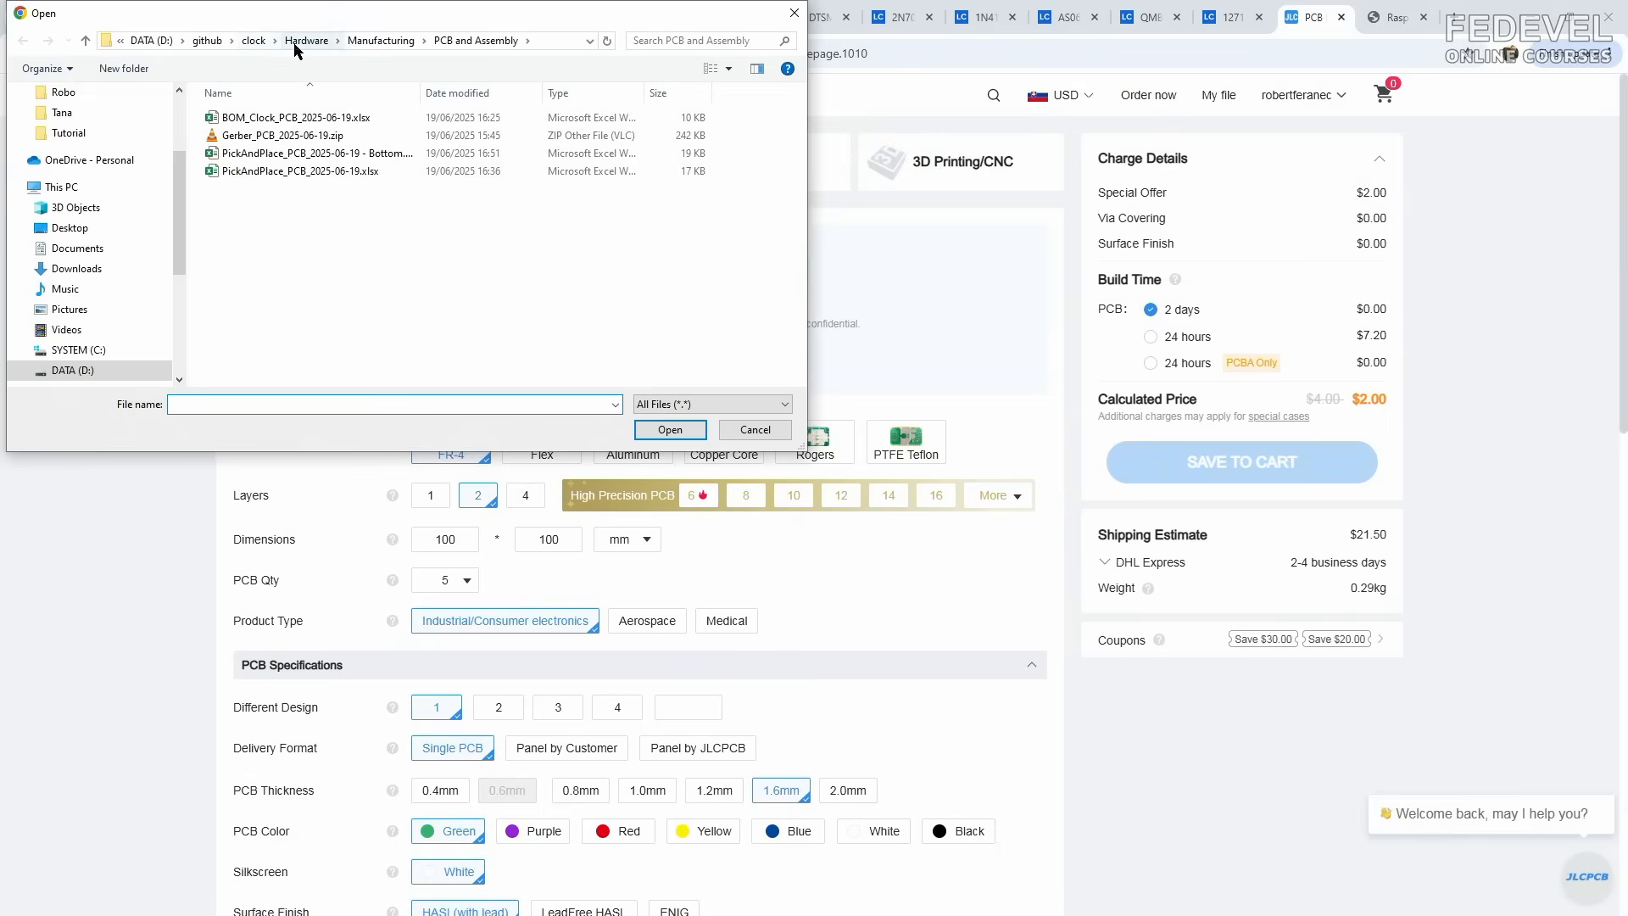
pyautogui.click(287, 137)
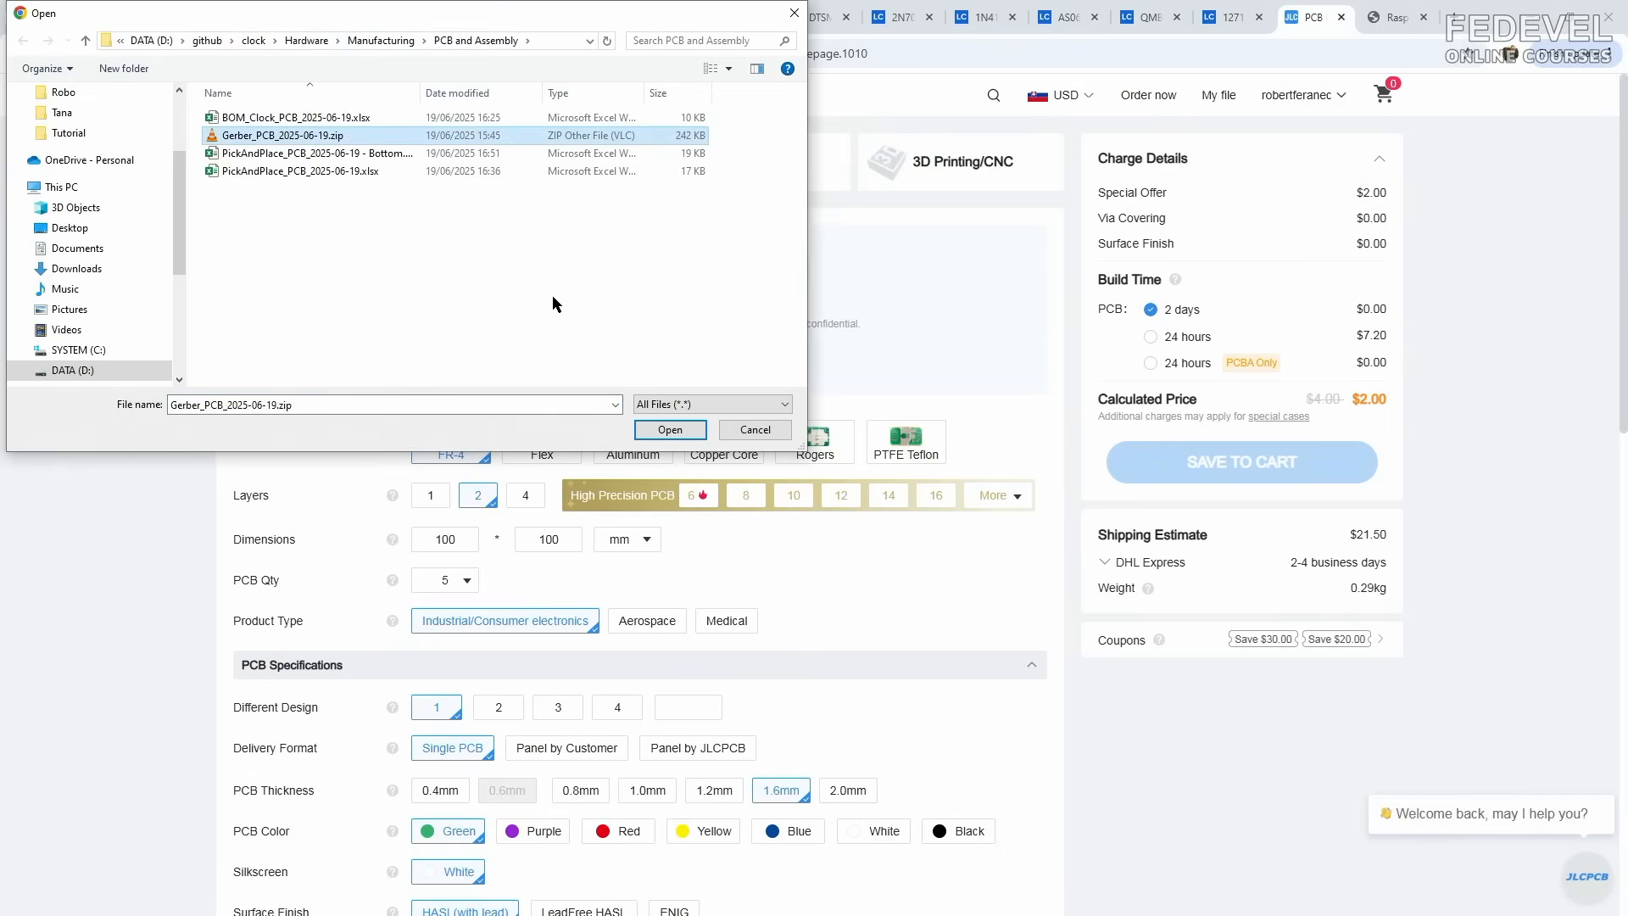
pyautogui.click(662, 427)
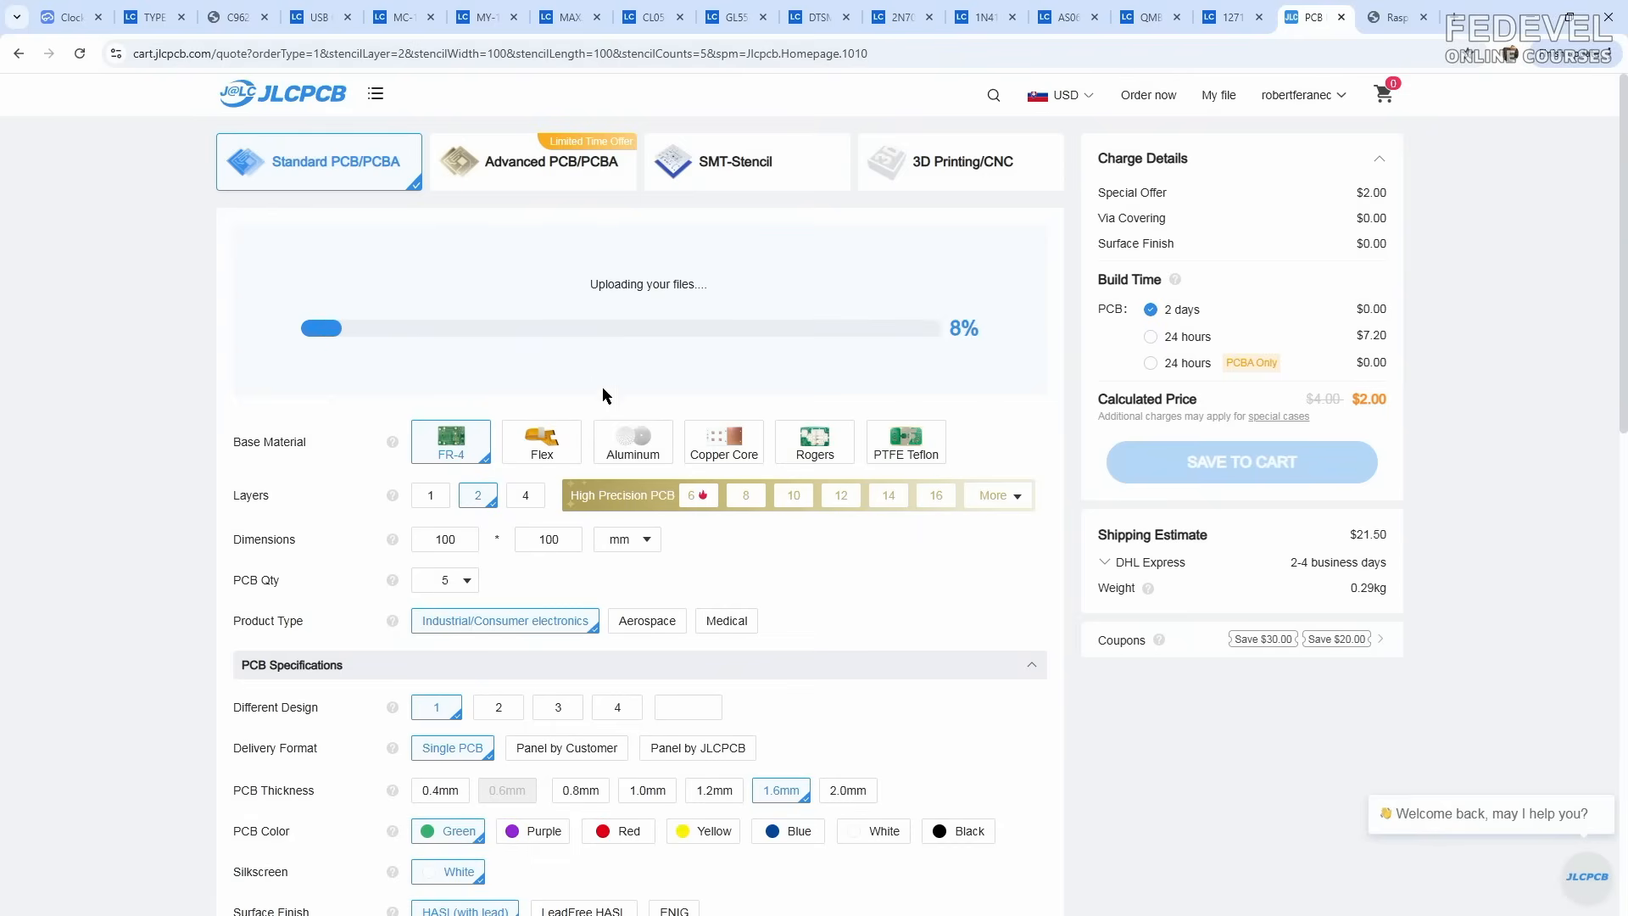
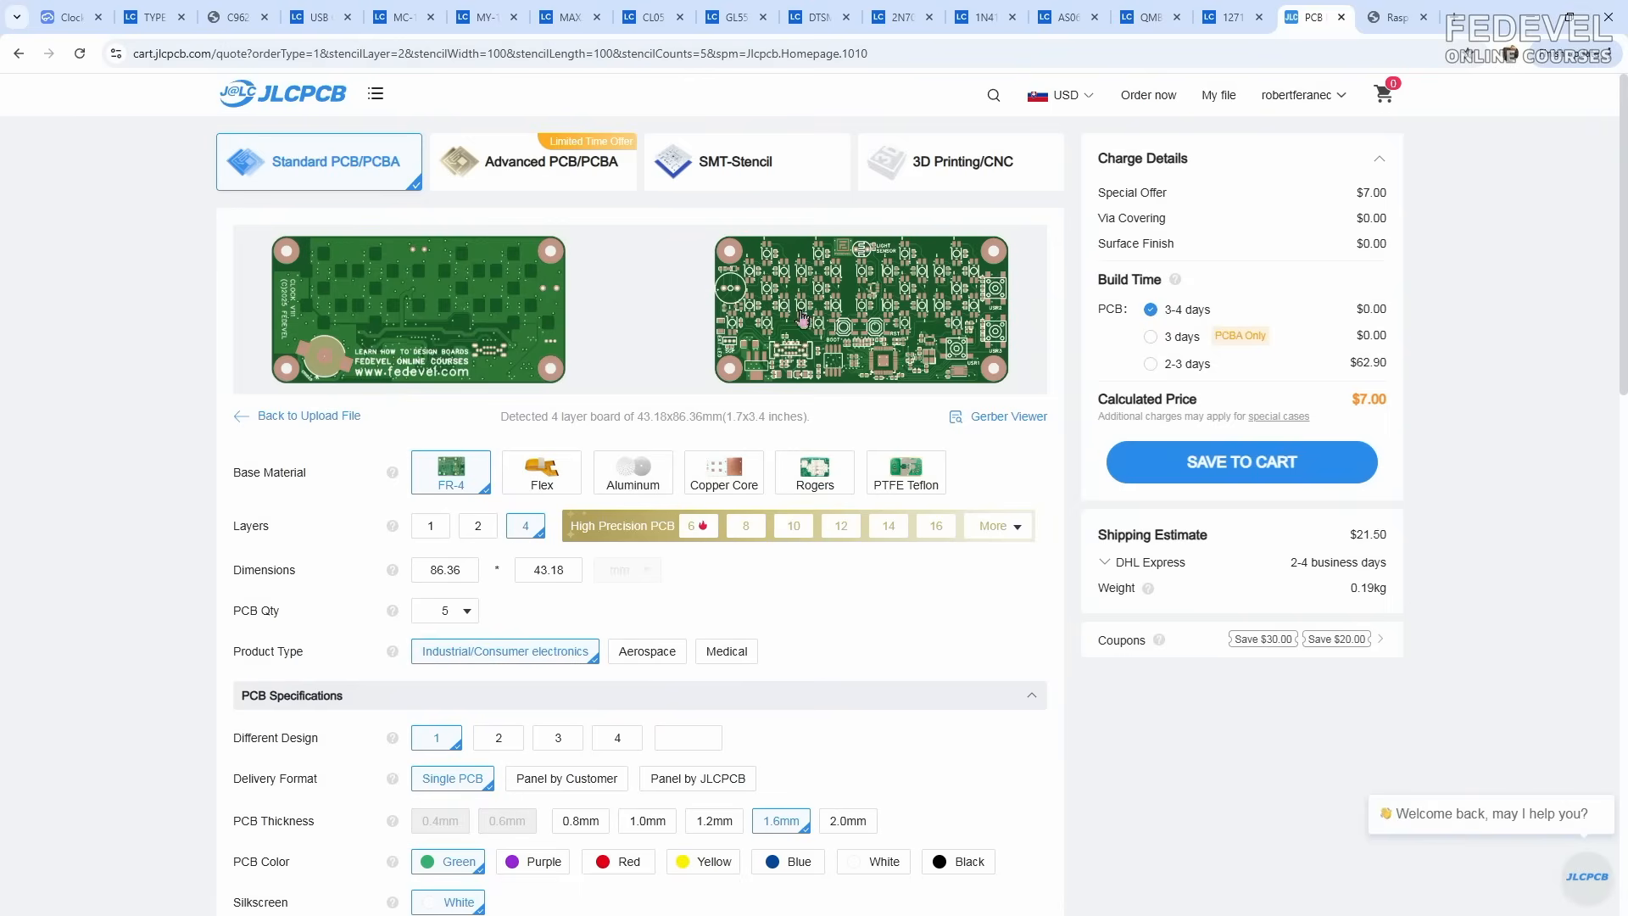
# Step: Set the PCB color to White and the surface finish to ENIG in the PCB specifications
pyautogui.scroll(-2, 337, 342)
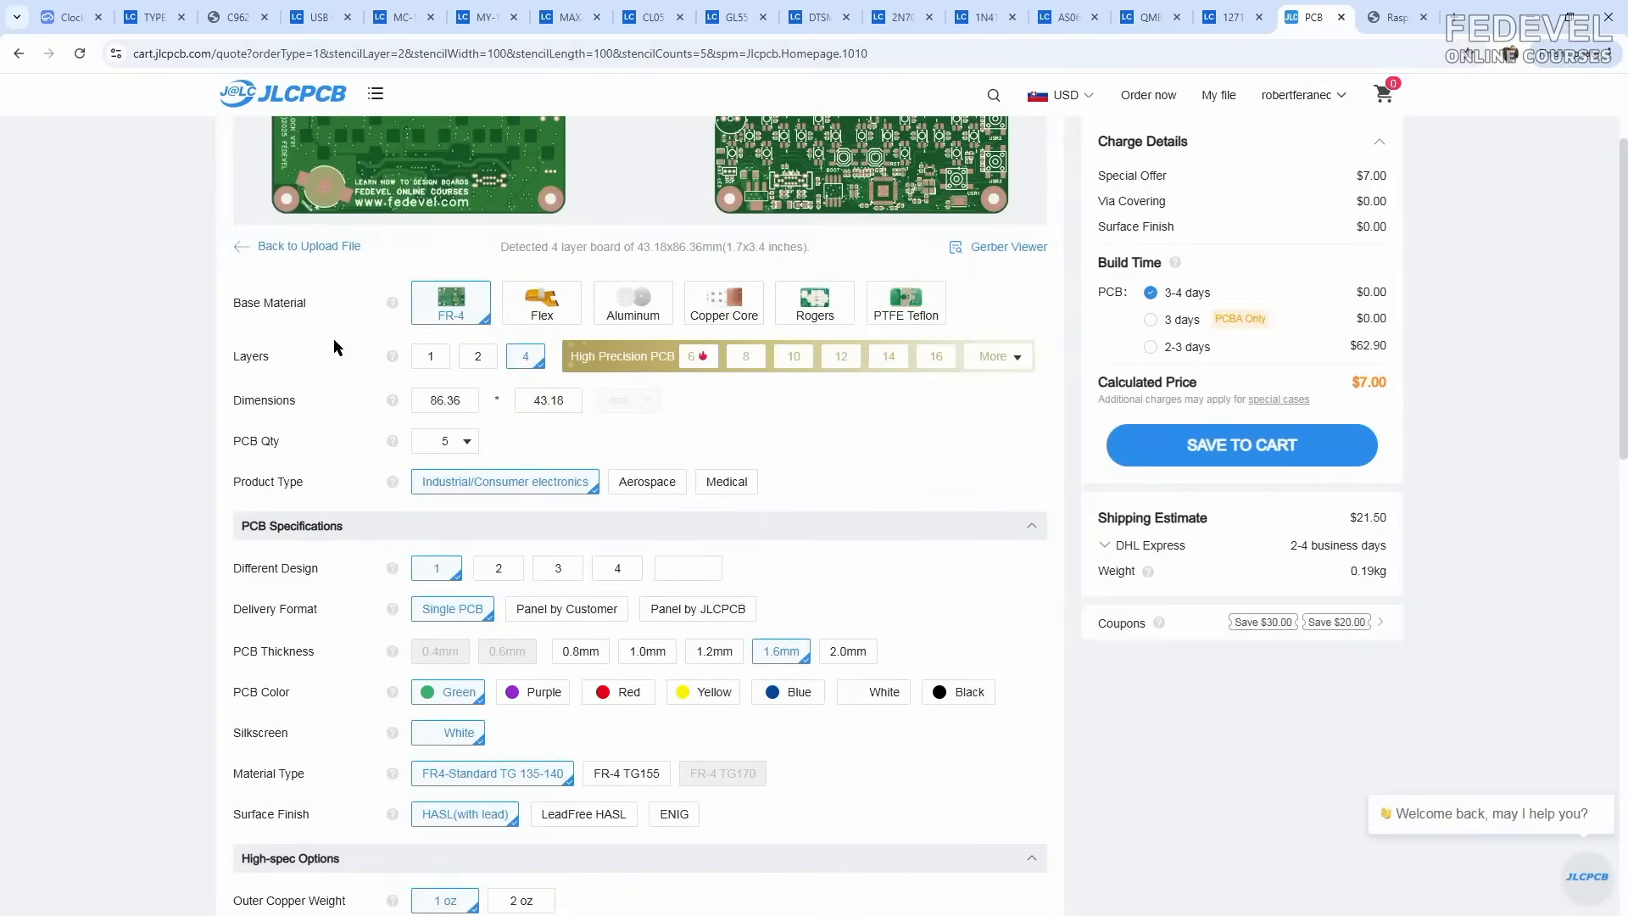
pyautogui.scroll(-3, 330, 527)
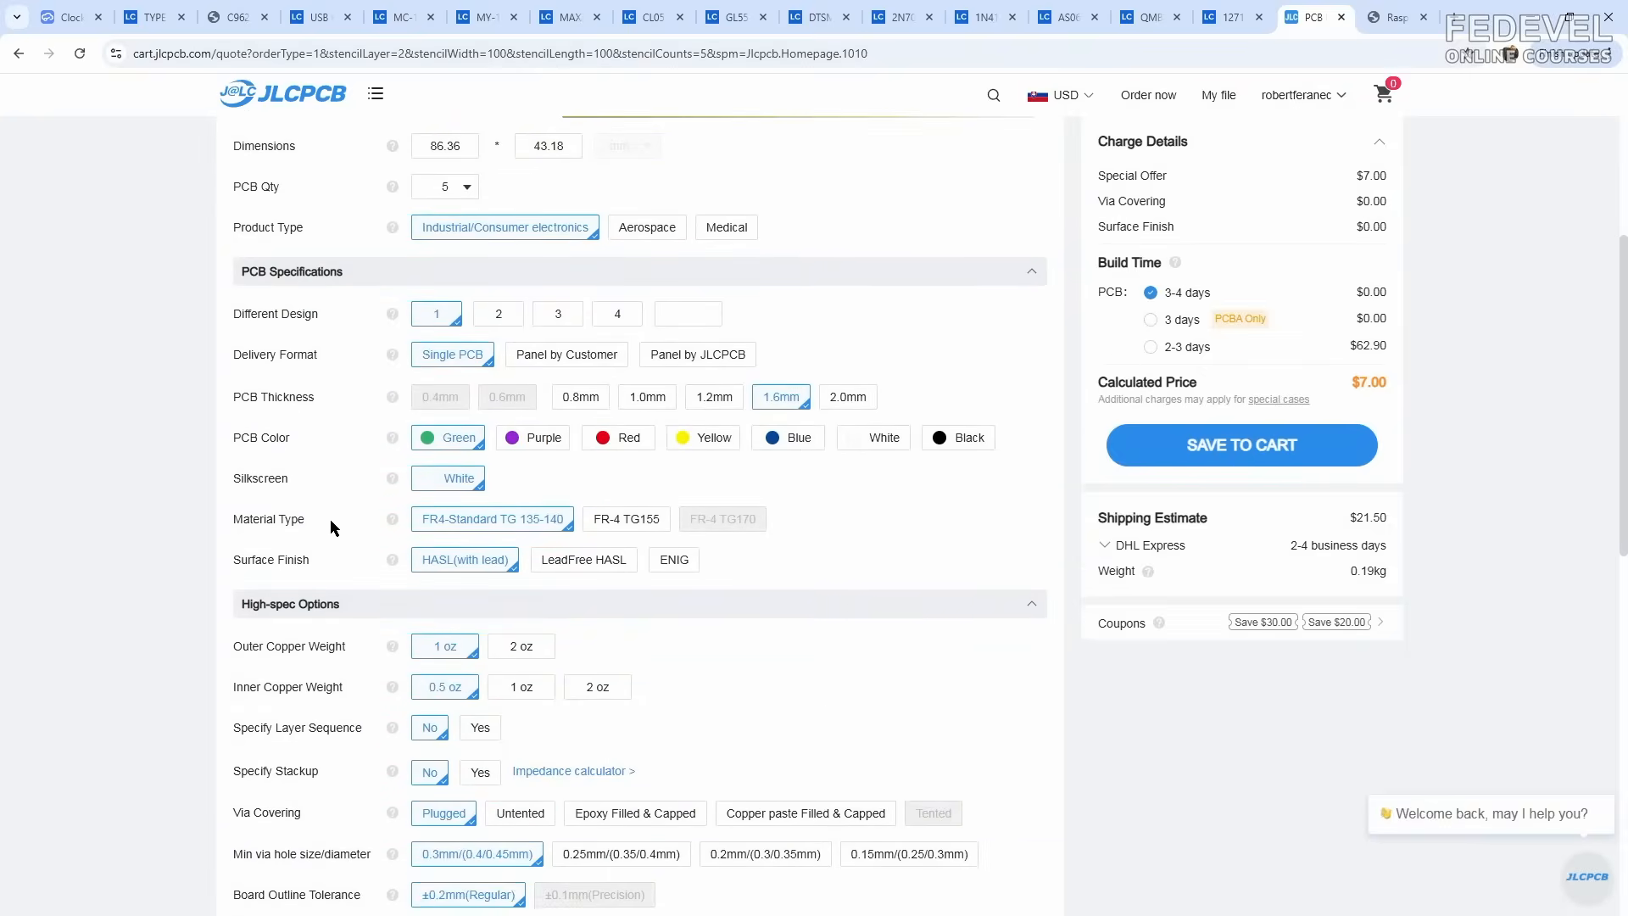
pyautogui.click(884, 439)
pyautogui.scroll(-4, 339, 457)
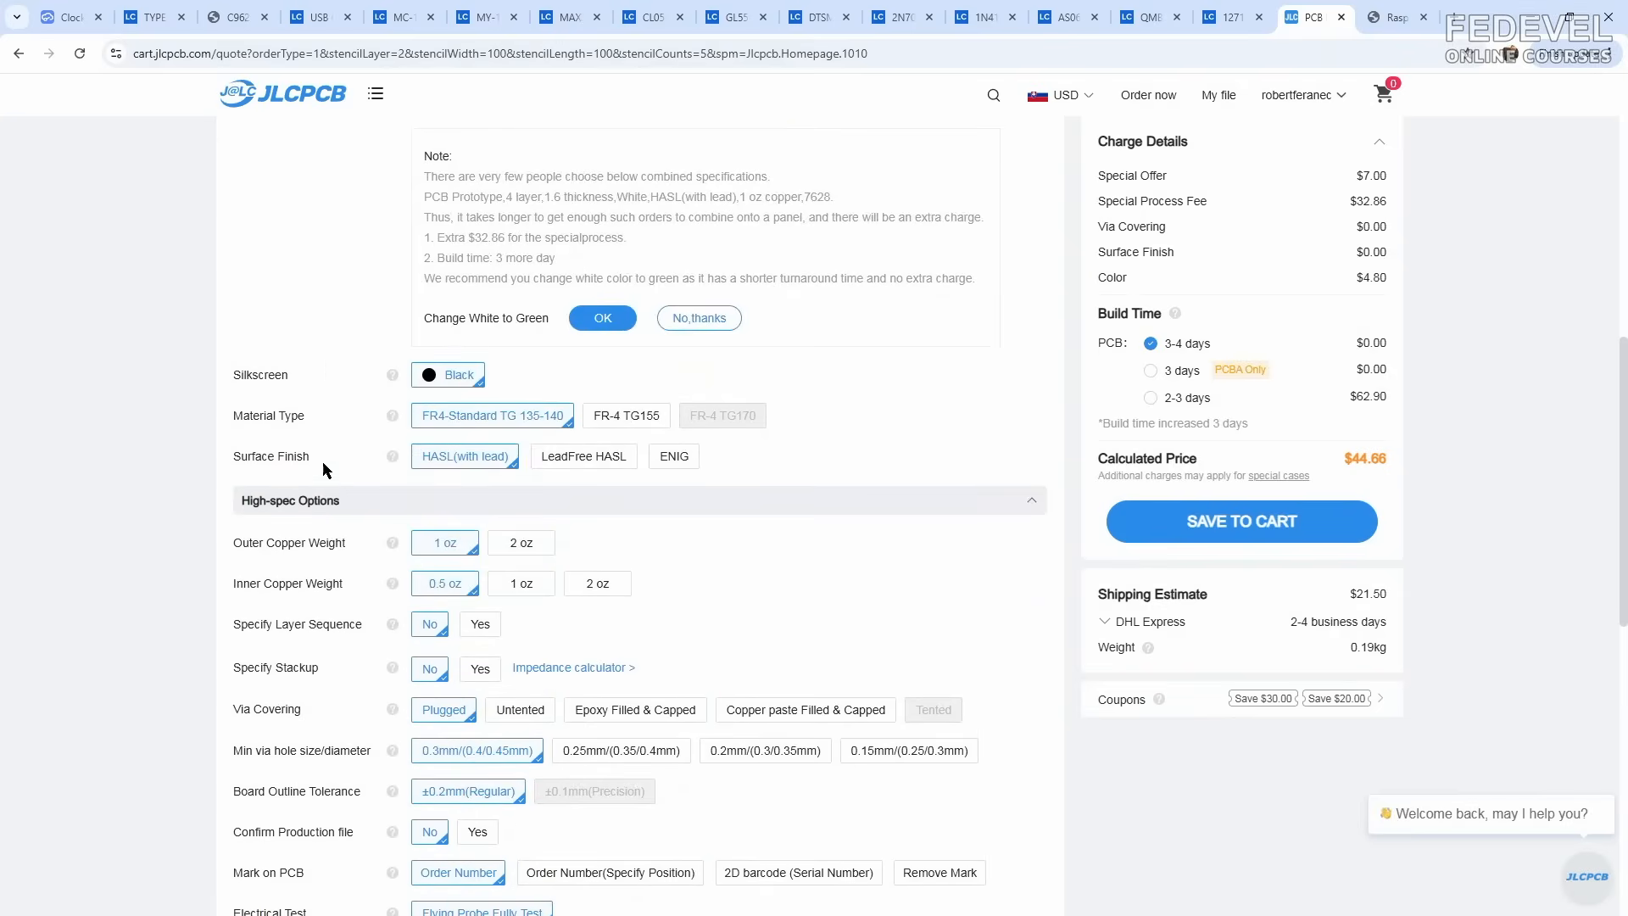
pyautogui.click(674, 456)
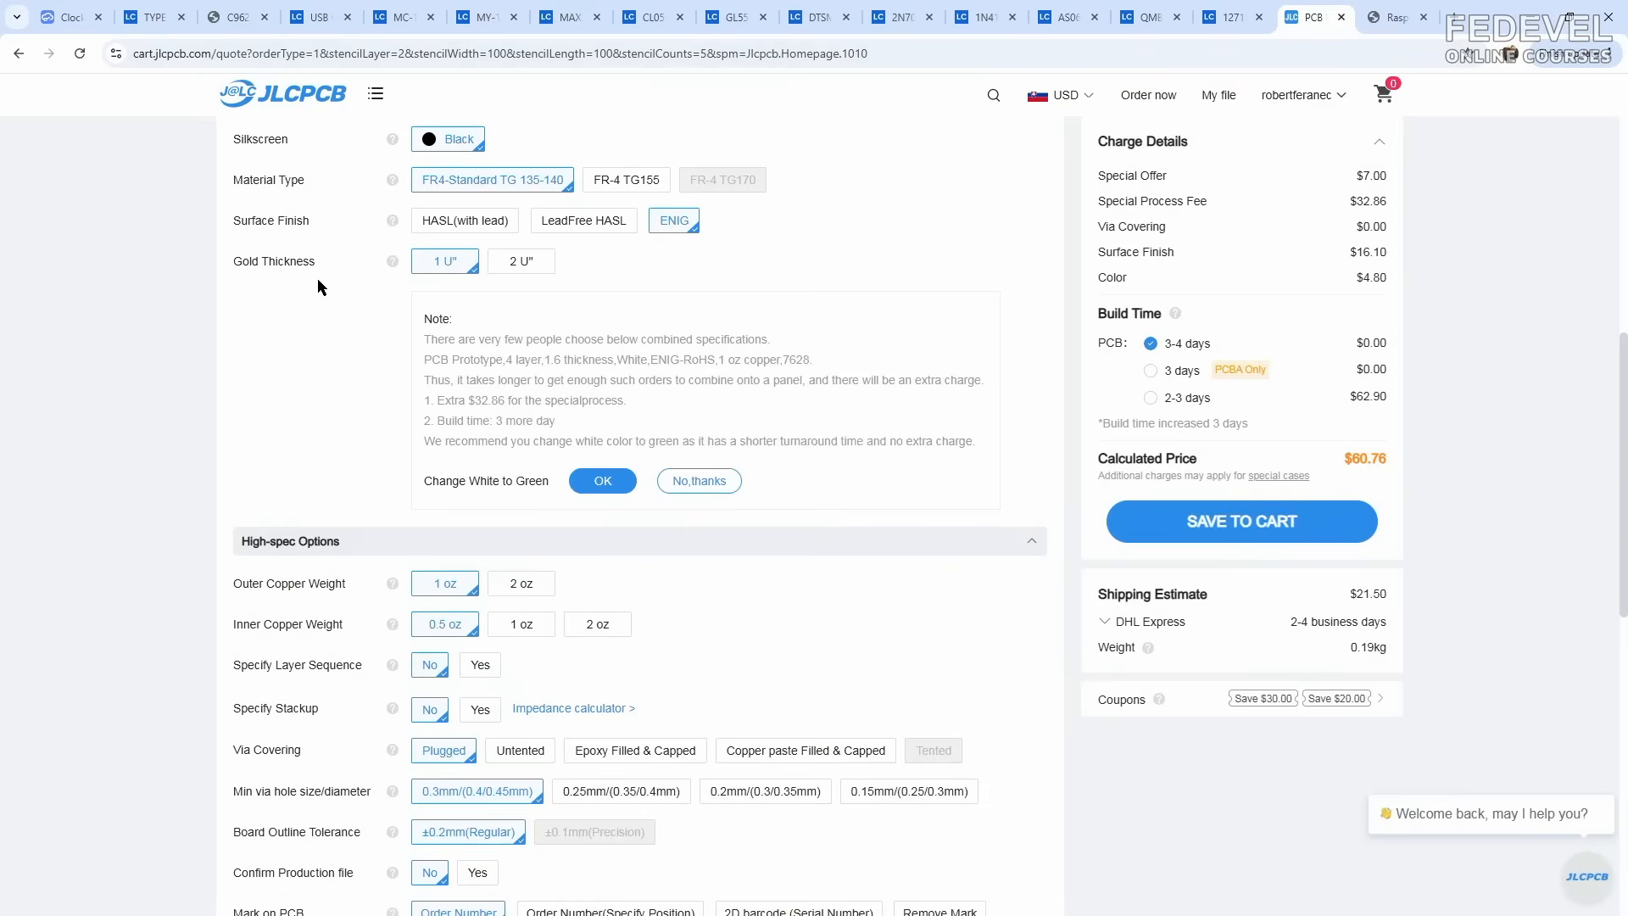
# Step: Specify the layer stackup as JLC04161H-3313 in the high-spec options and confirm it
pyautogui.scroll(-3, 323, 303)
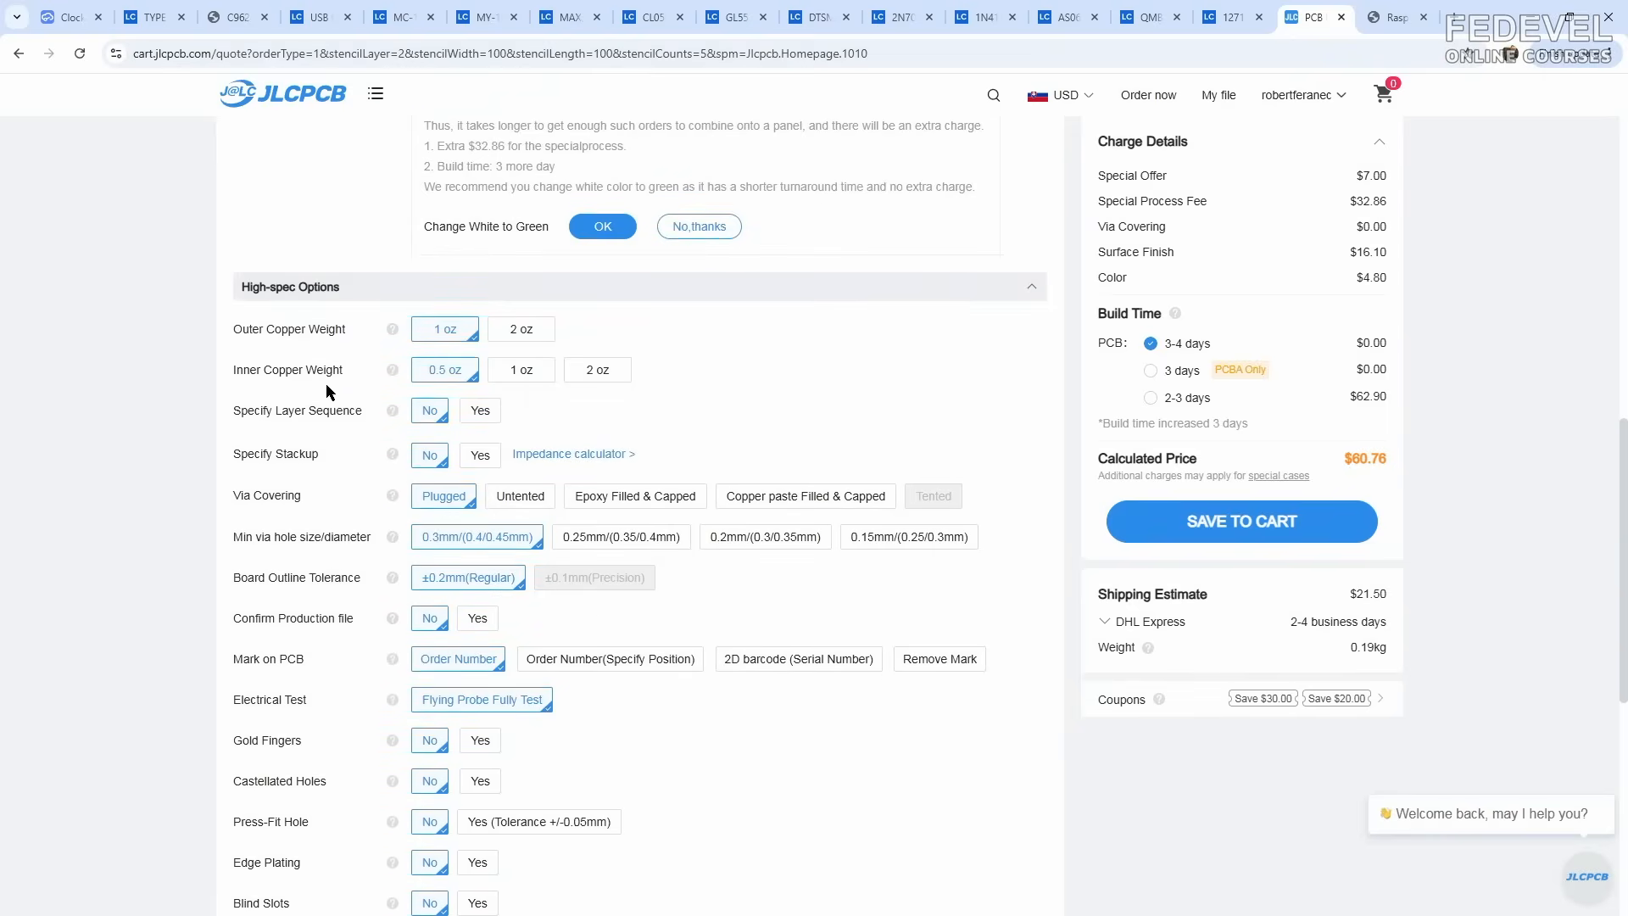
pyautogui.click(478, 457)
pyautogui.click(873, 298)
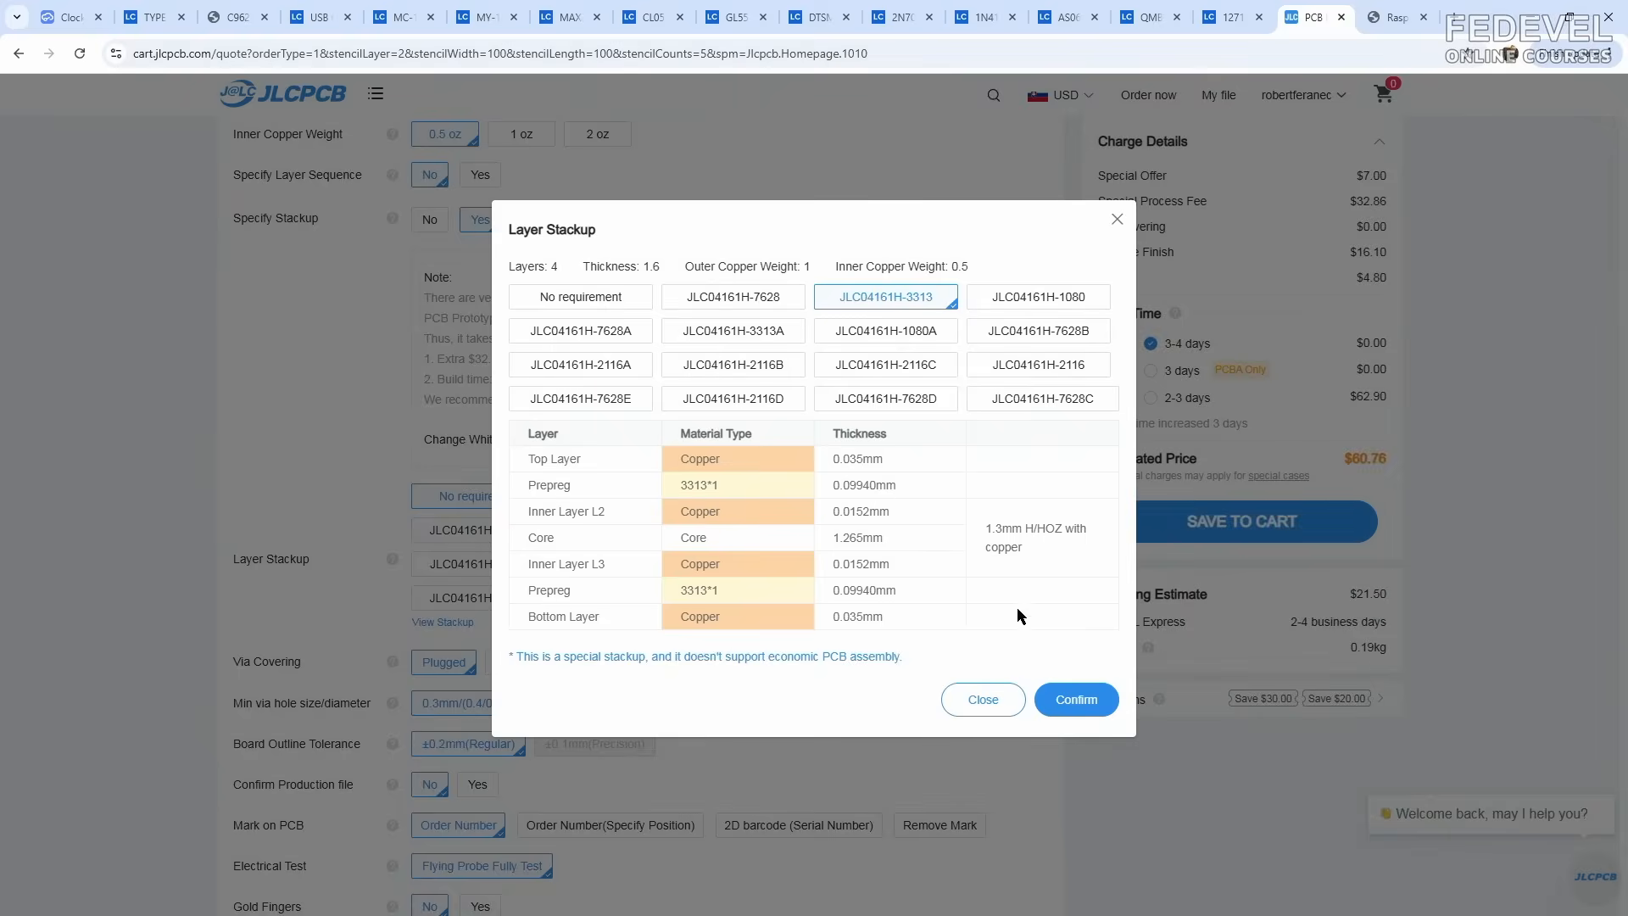
pyautogui.click(1078, 700)
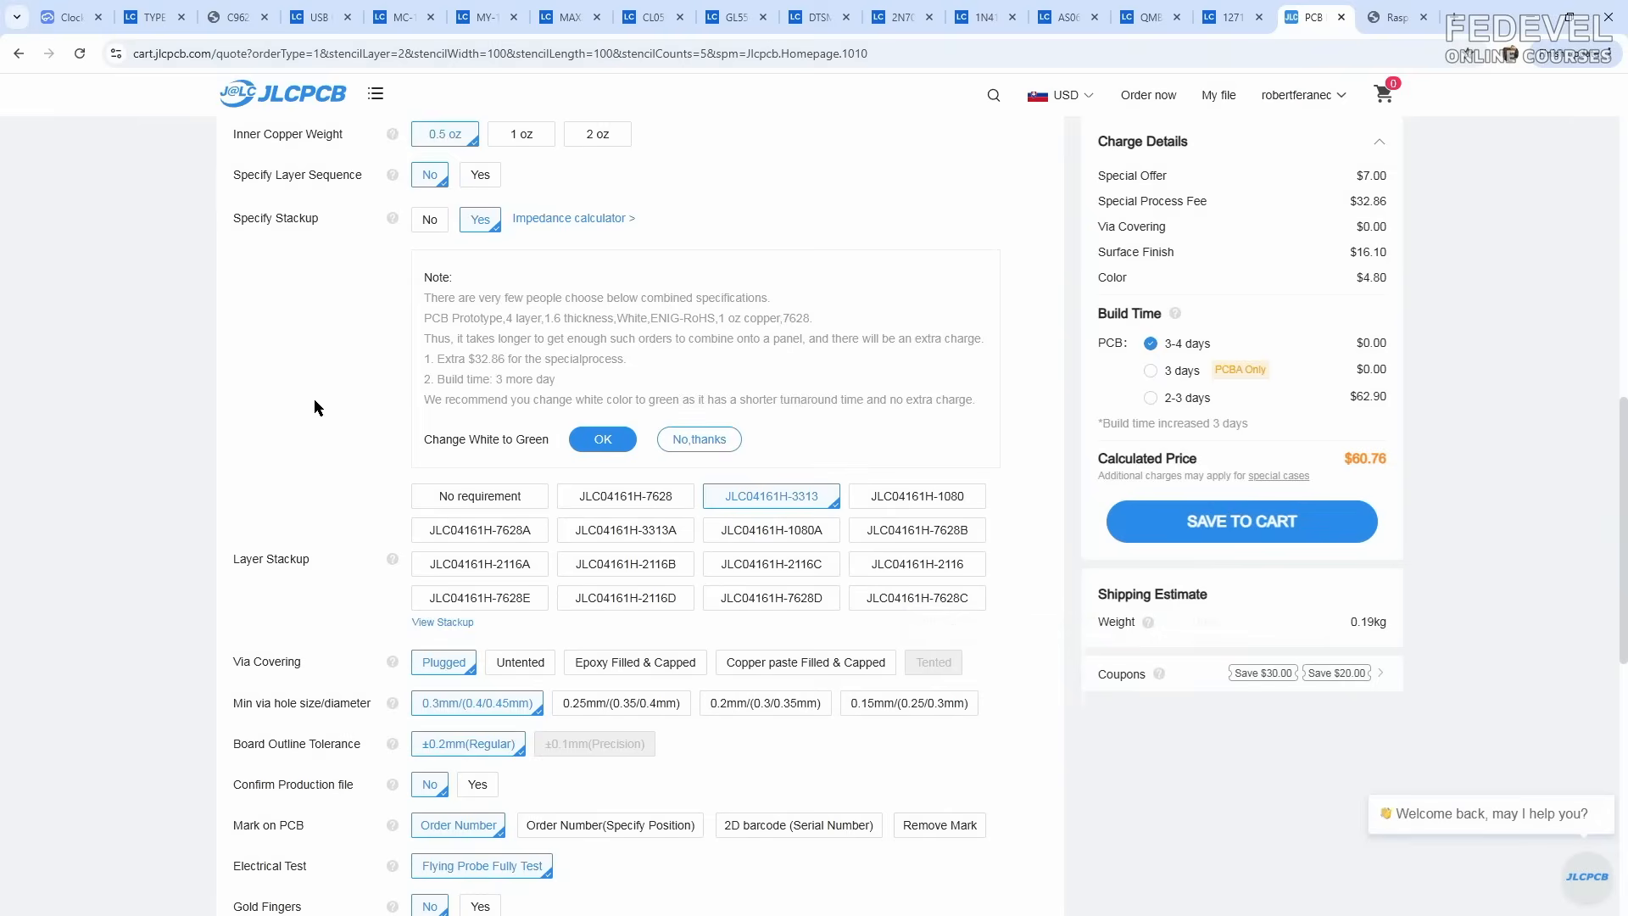
# Step: Set the Mark on PCB option to Remove Mark
pyautogui.scroll(-3, 313, 398)
pyautogui.scroll(-1, 314, 407)
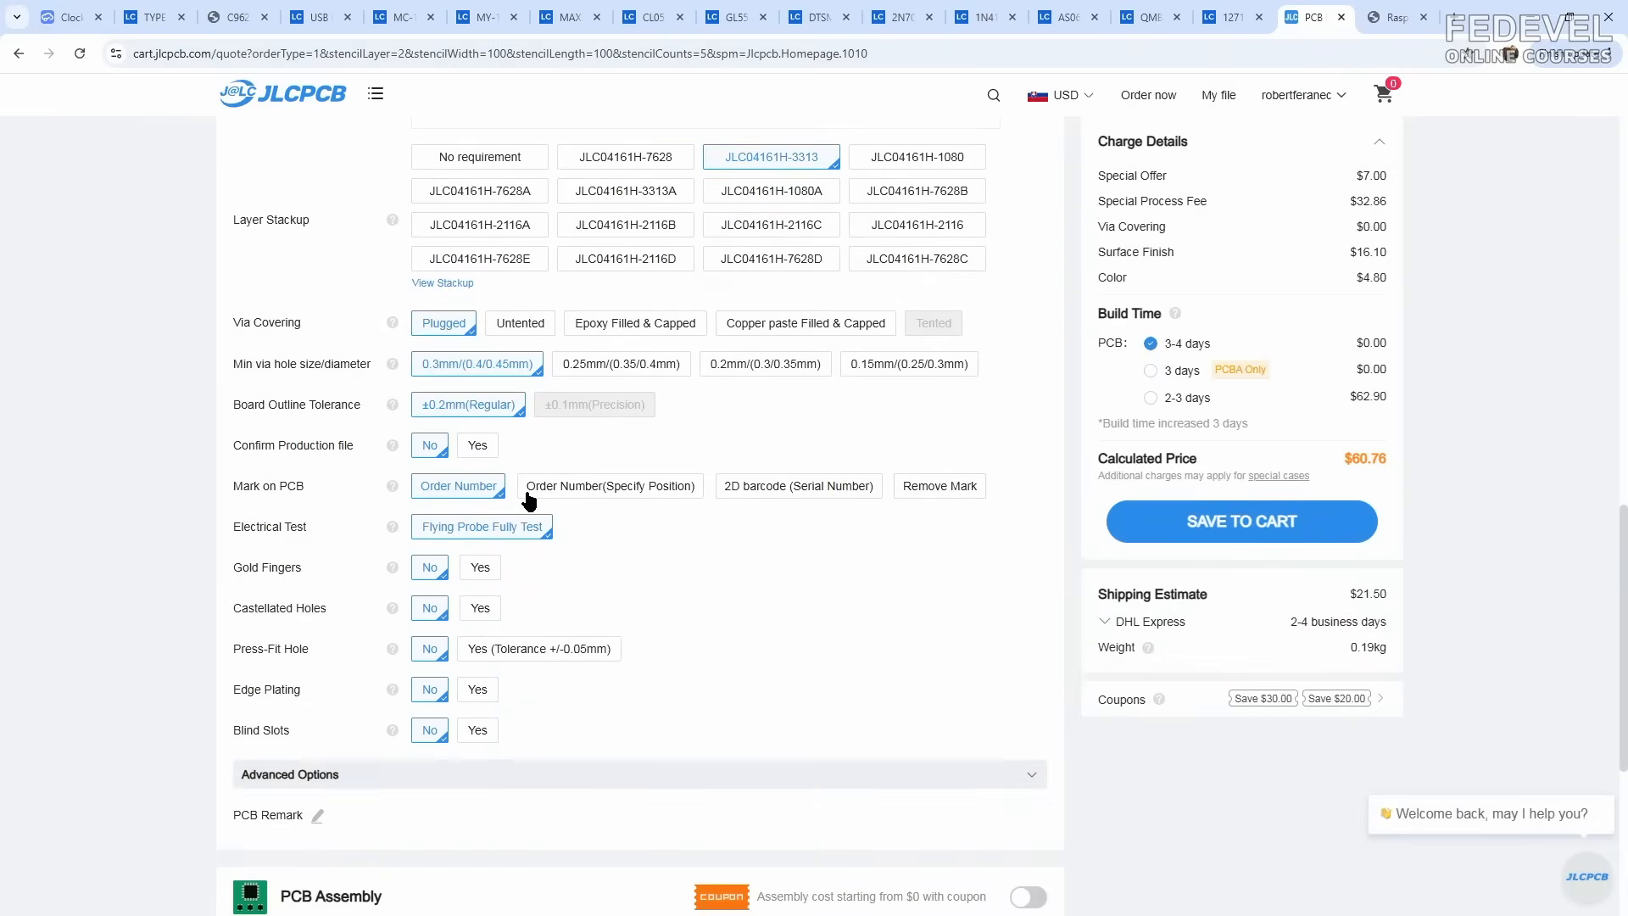
pyautogui.click(932, 486)
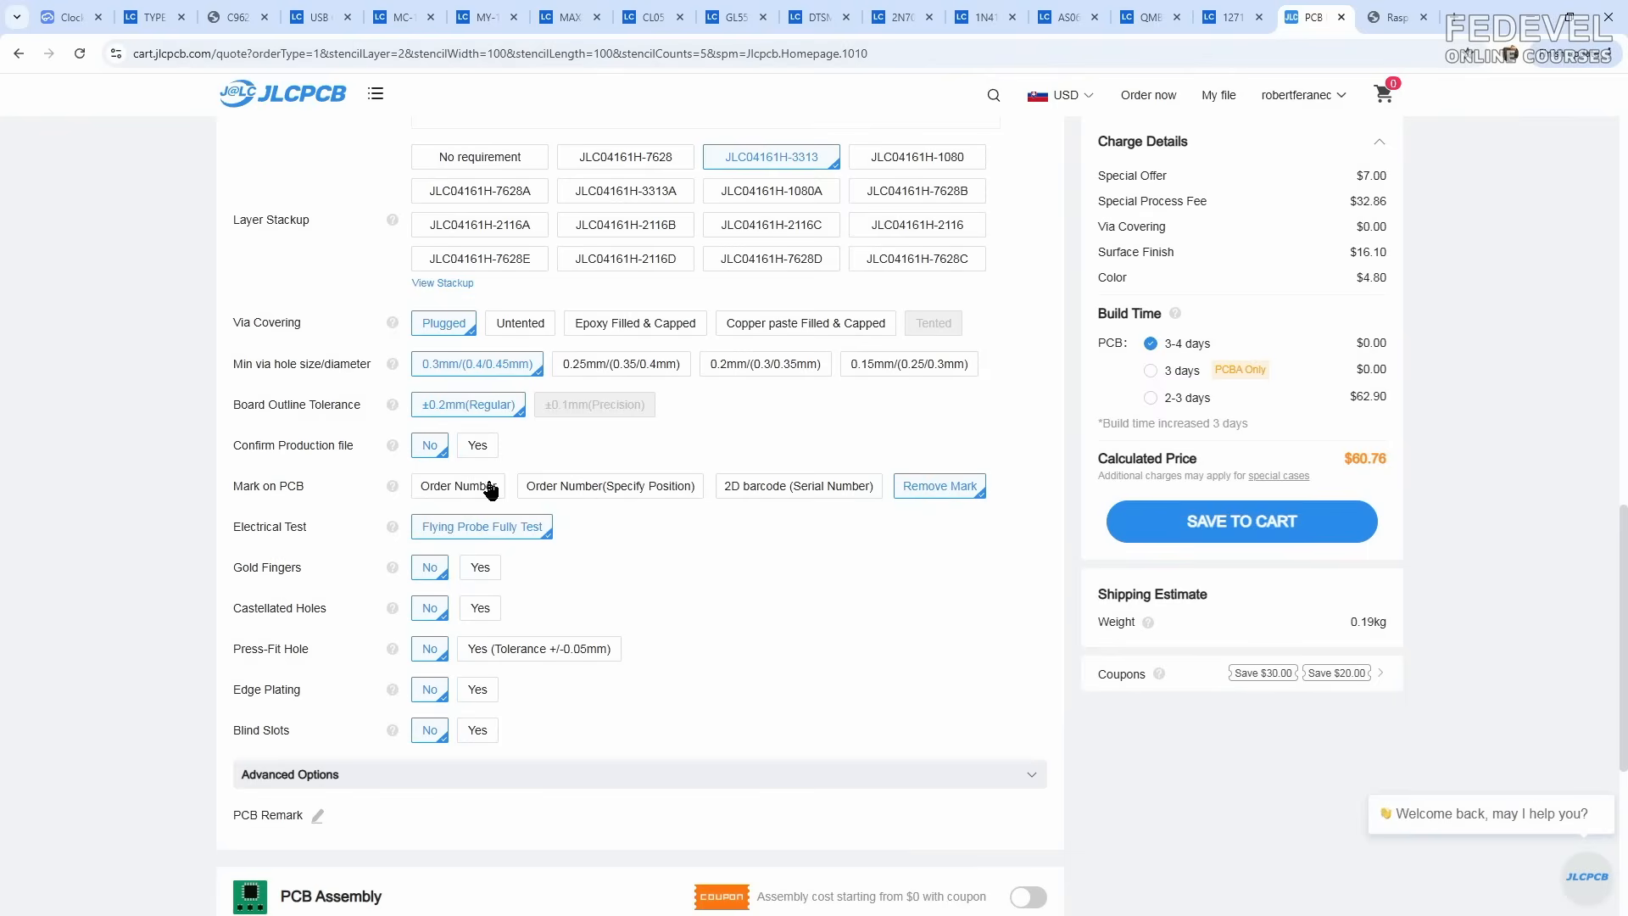
# Step: Enable PCB Assembly for the order and set the assembly side to Bottom Side
pyautogui.scroll(-2, 308, 474)
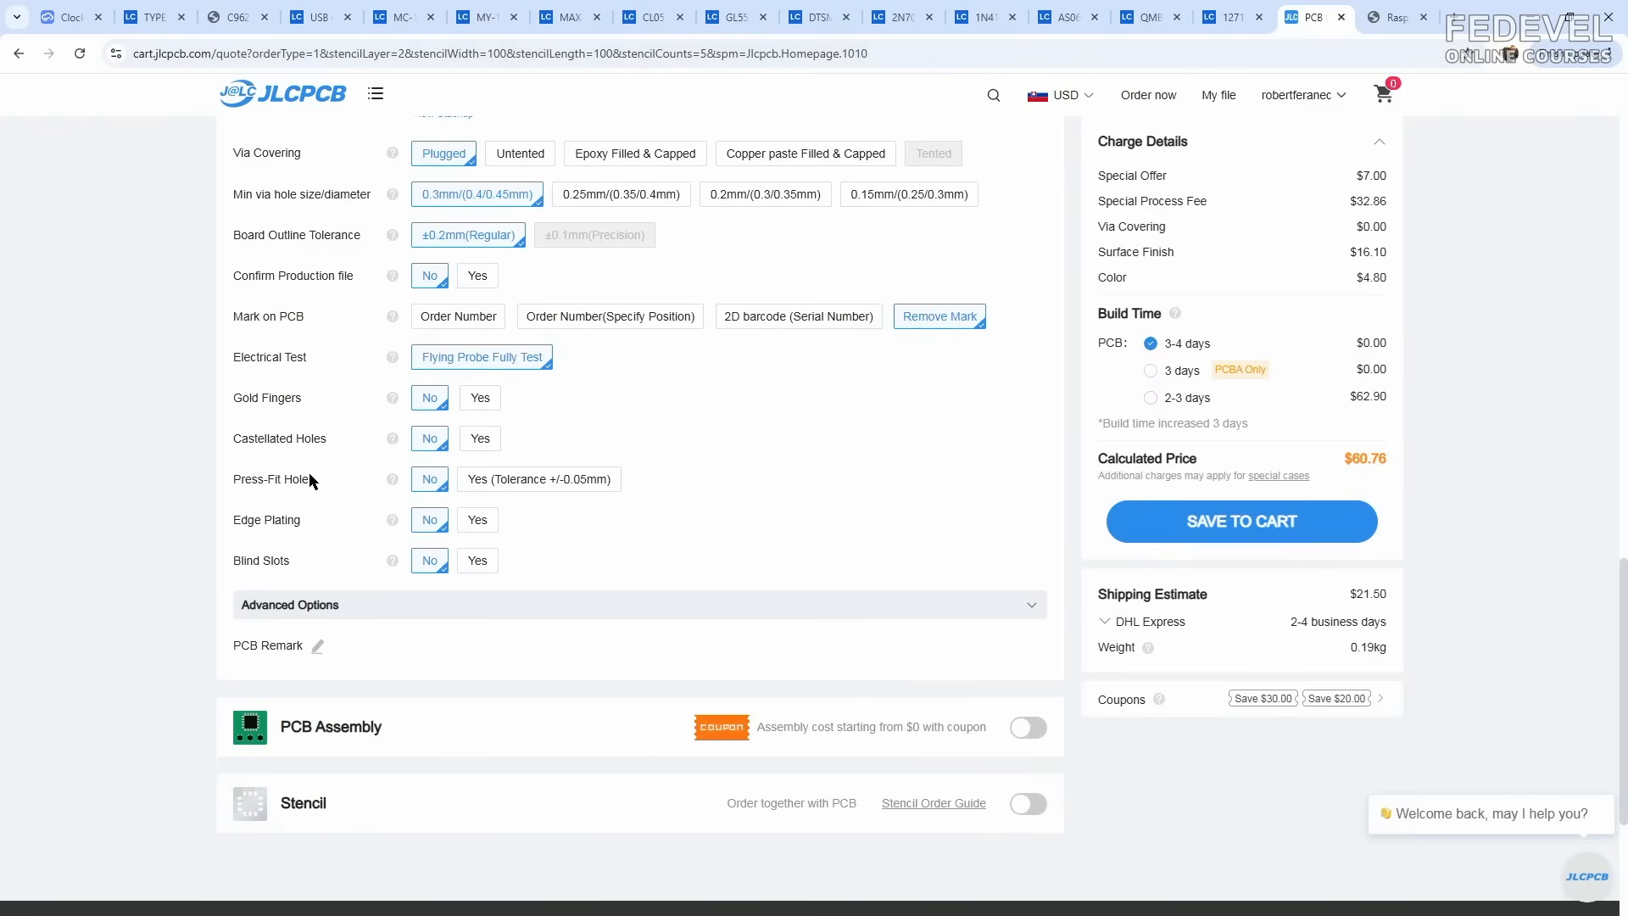
pyautogui.scroll(-1, 309, 480)
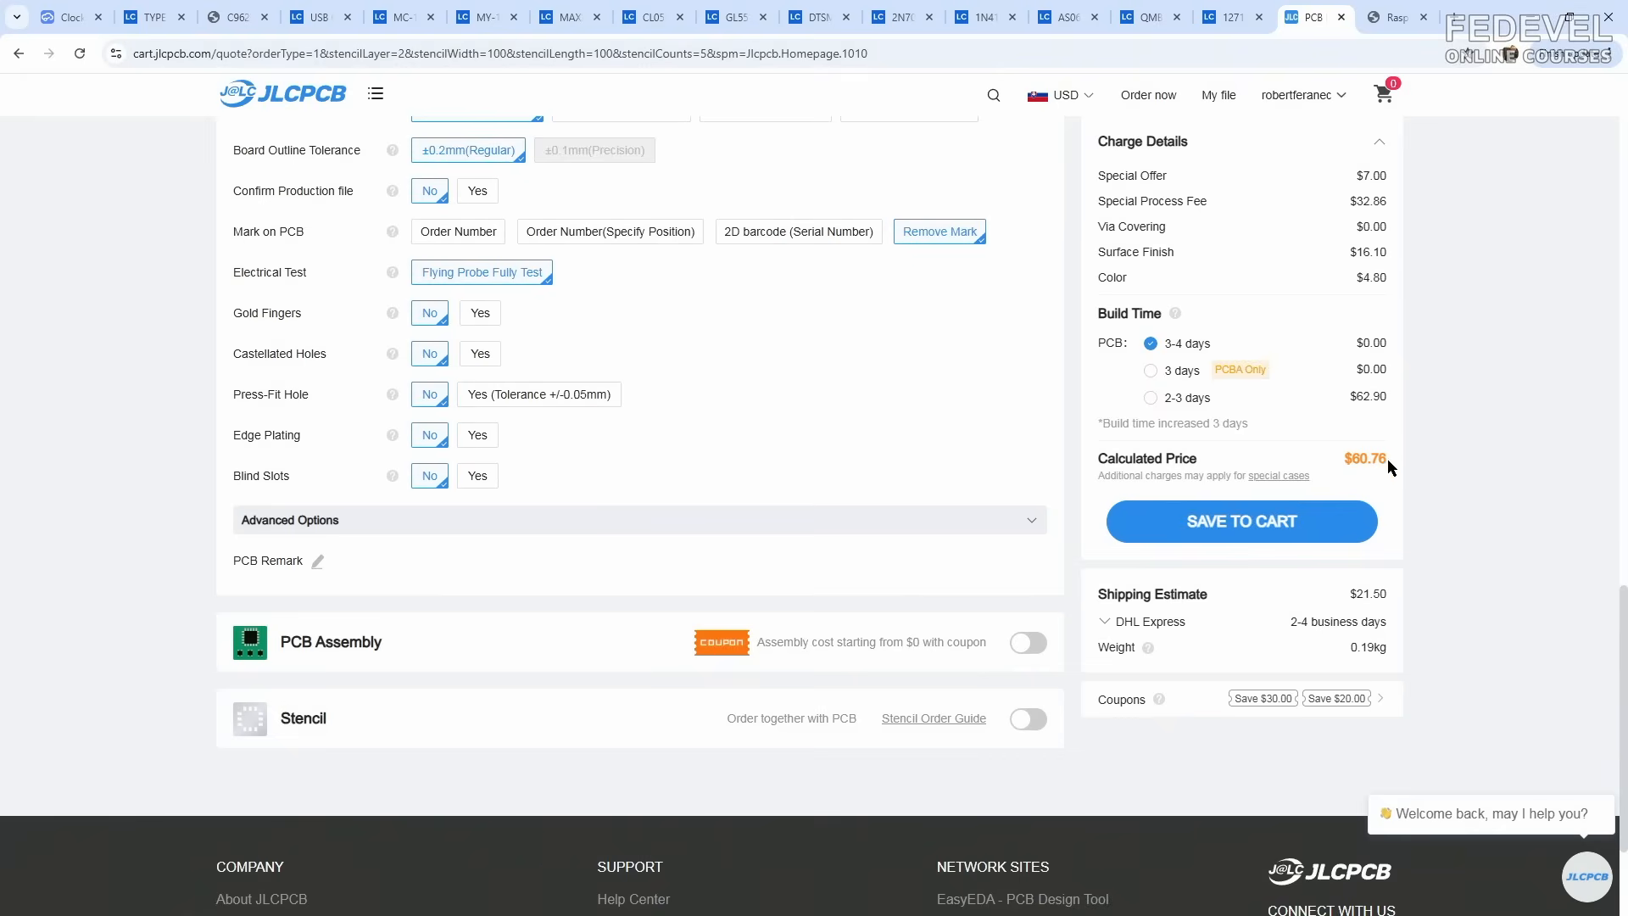
pyautogui.scroll(-2, 340, 470)
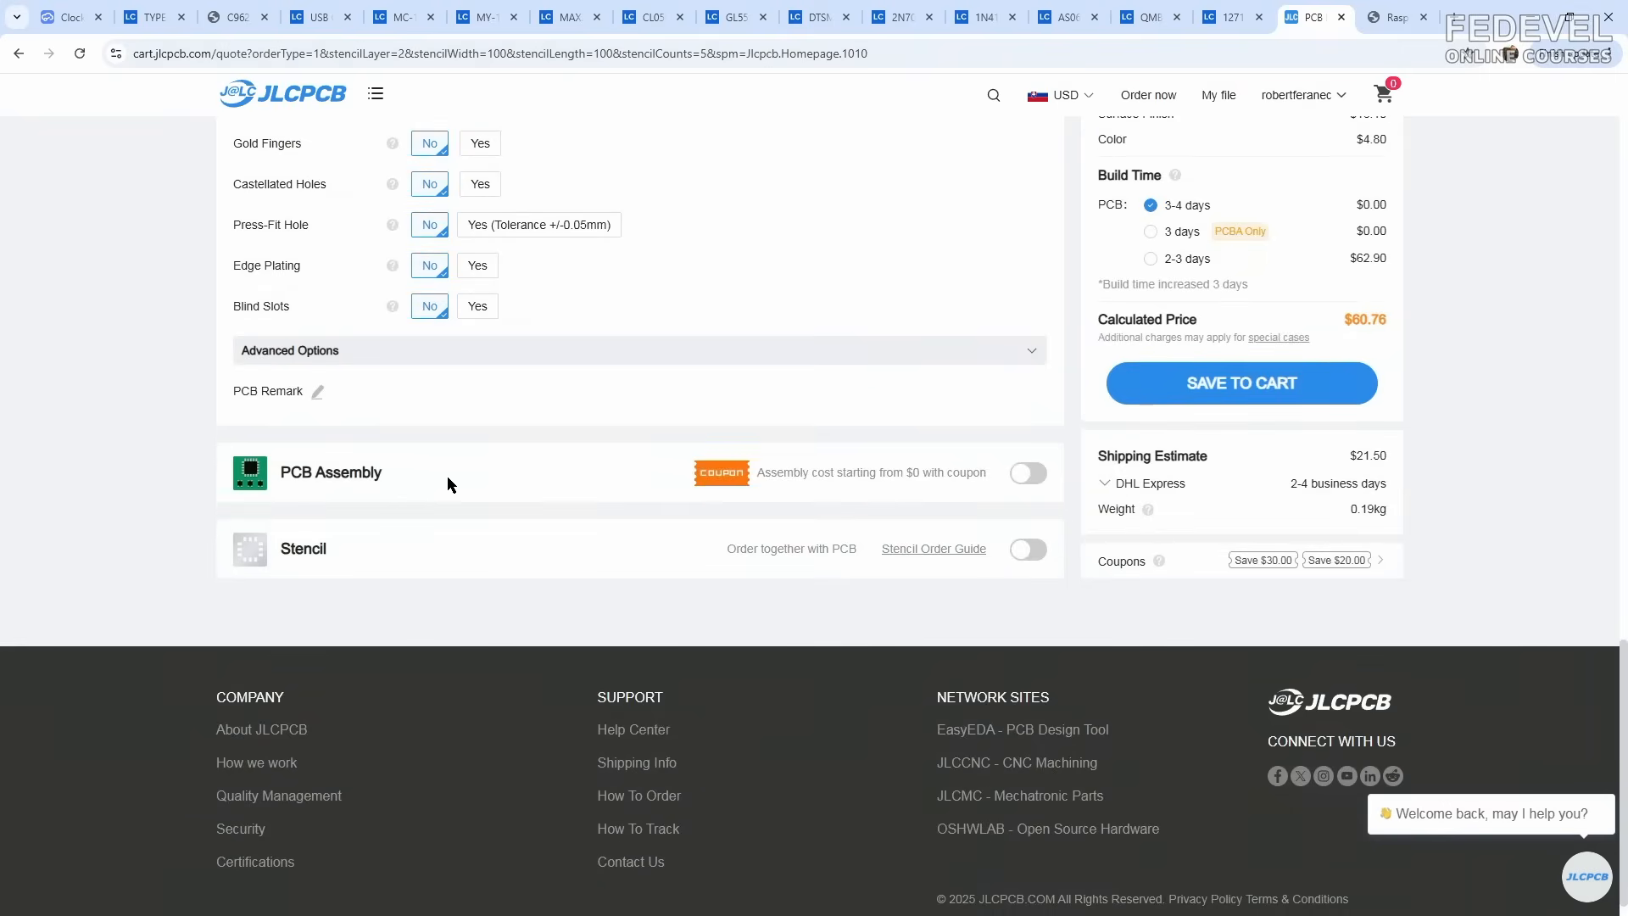
pyautogui.click(1028, 473)
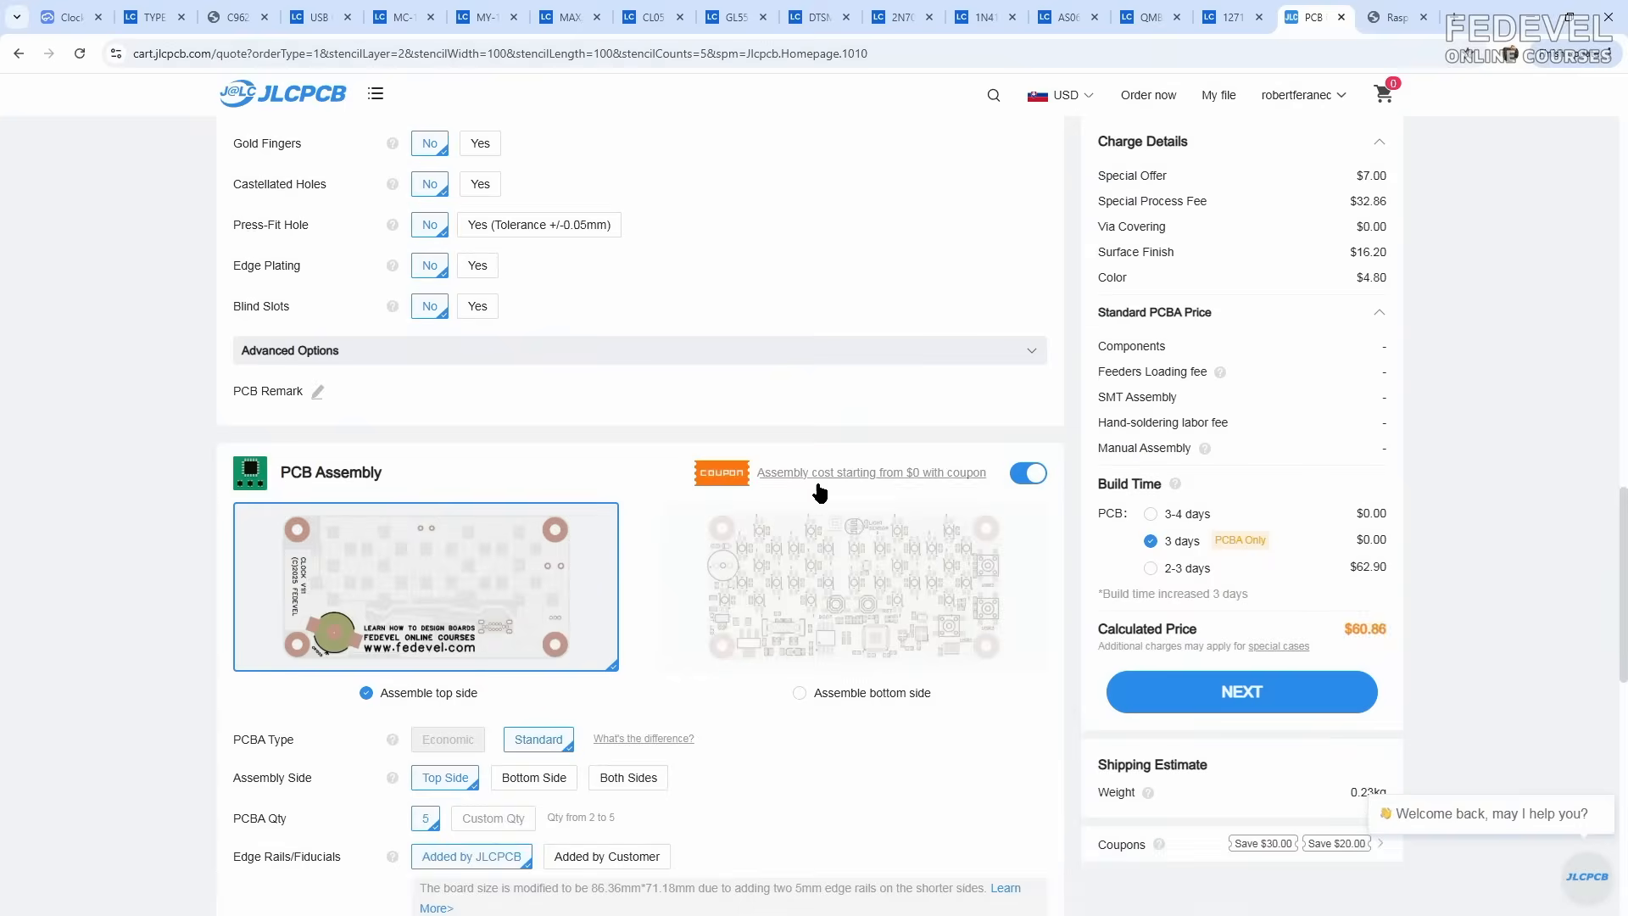
pyautogui.scroll(-3, 181, 461)
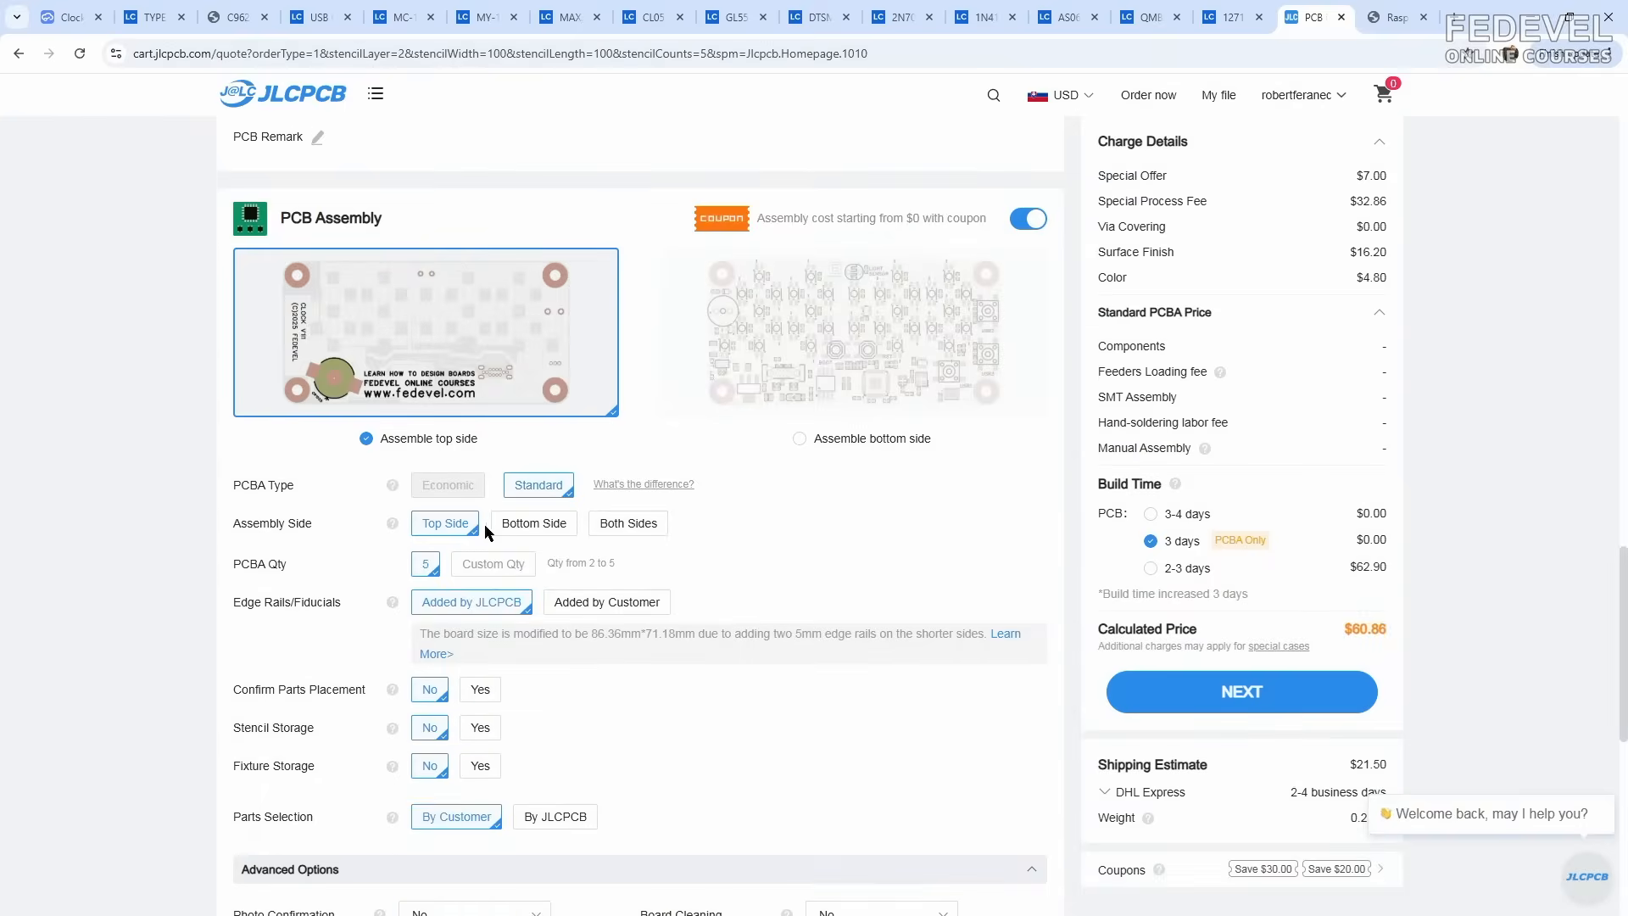
pyautogui.click(540, 524)
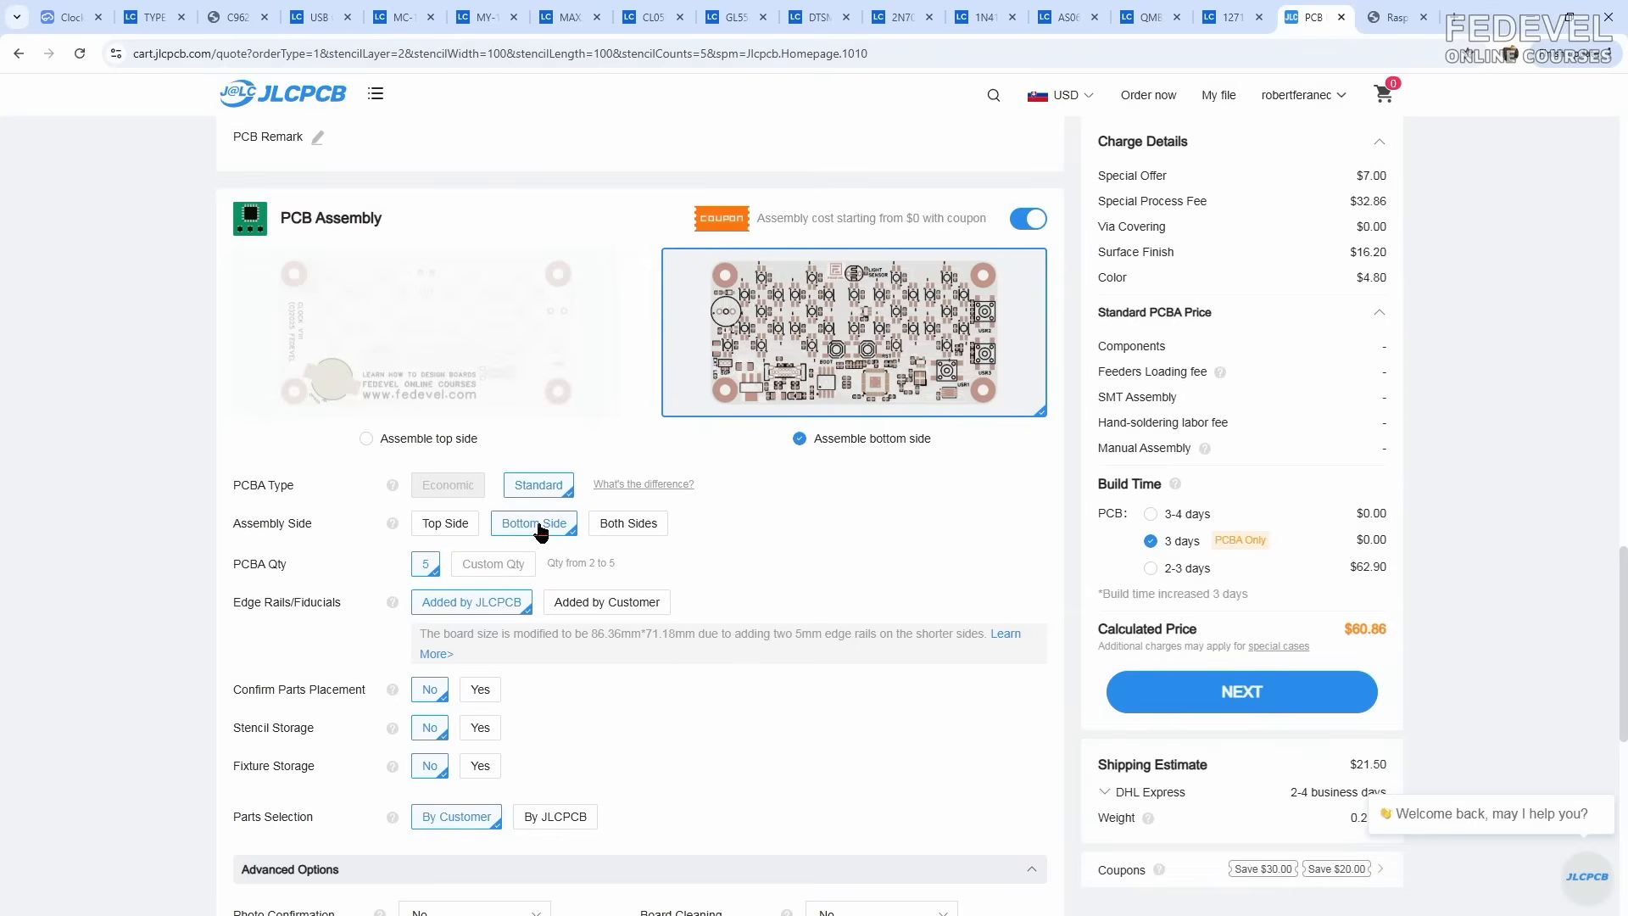
# Step: Request parts placement confirmation with the "Do not confirm automatically" option enabled
pyautogui.scroll(-2, 191, 524)
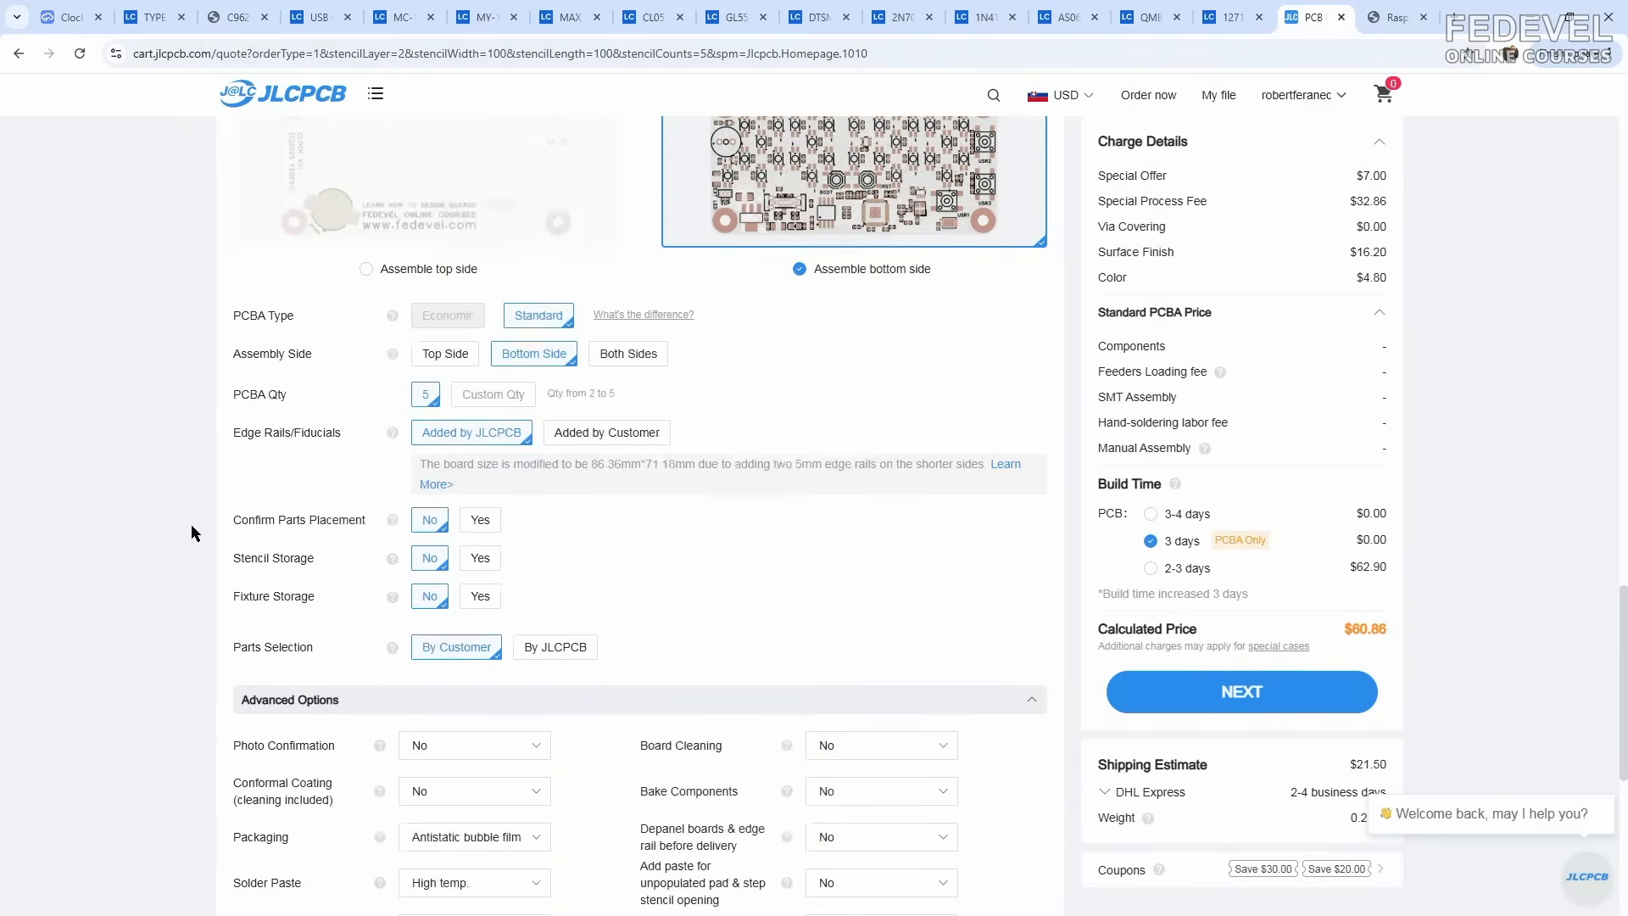
pyautogui.click(480, 521)
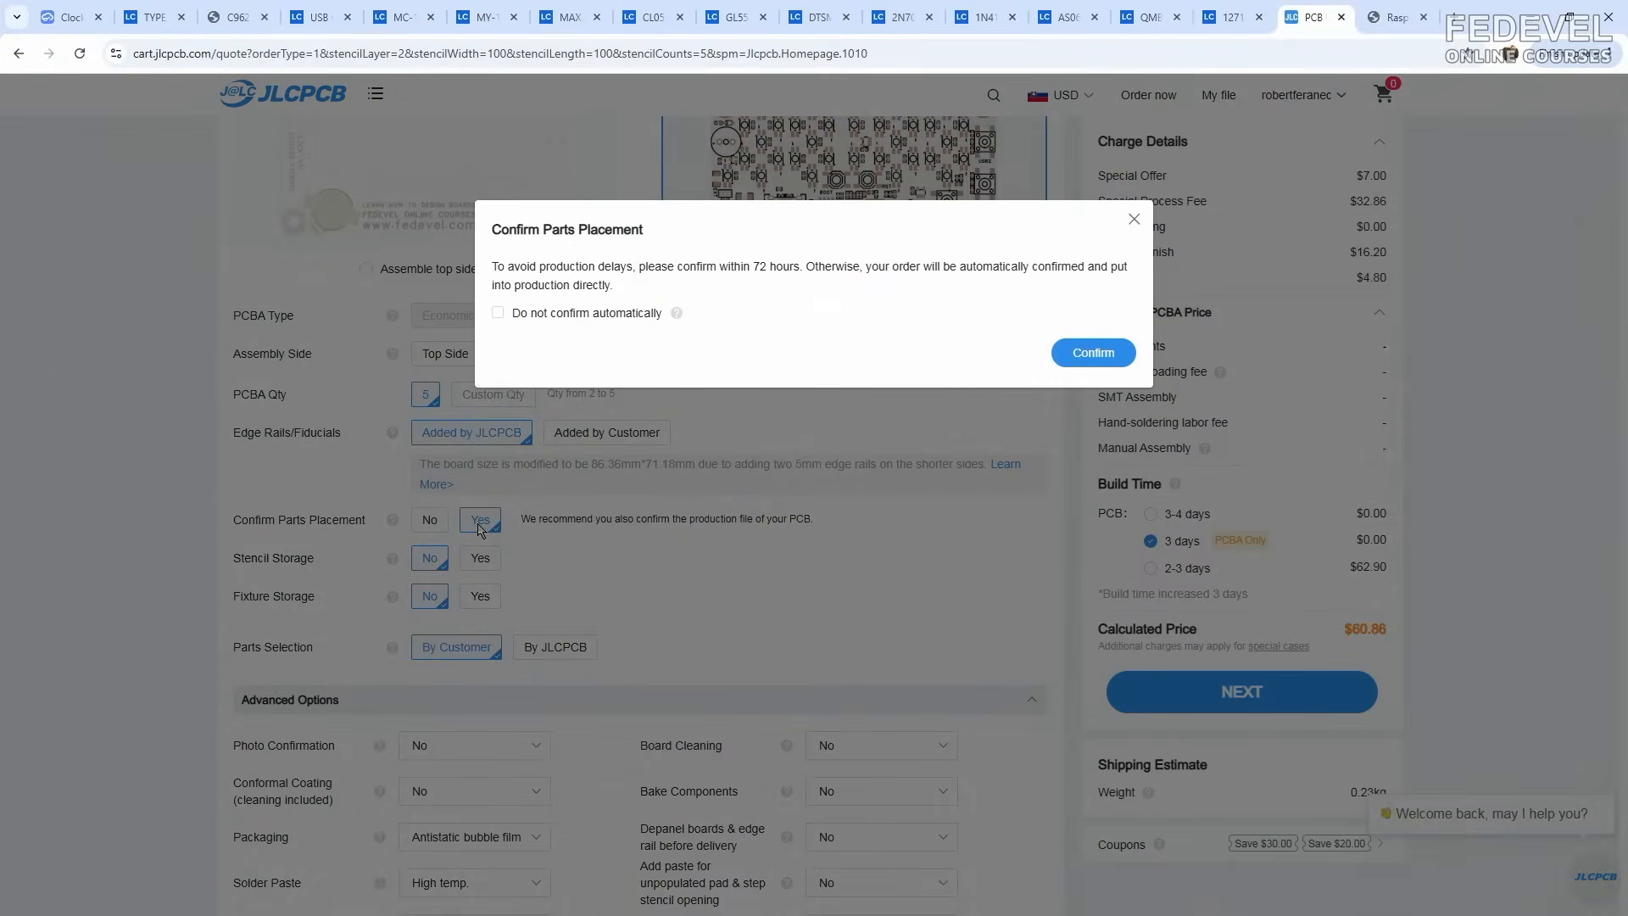
pyautogui.click(498, 312)
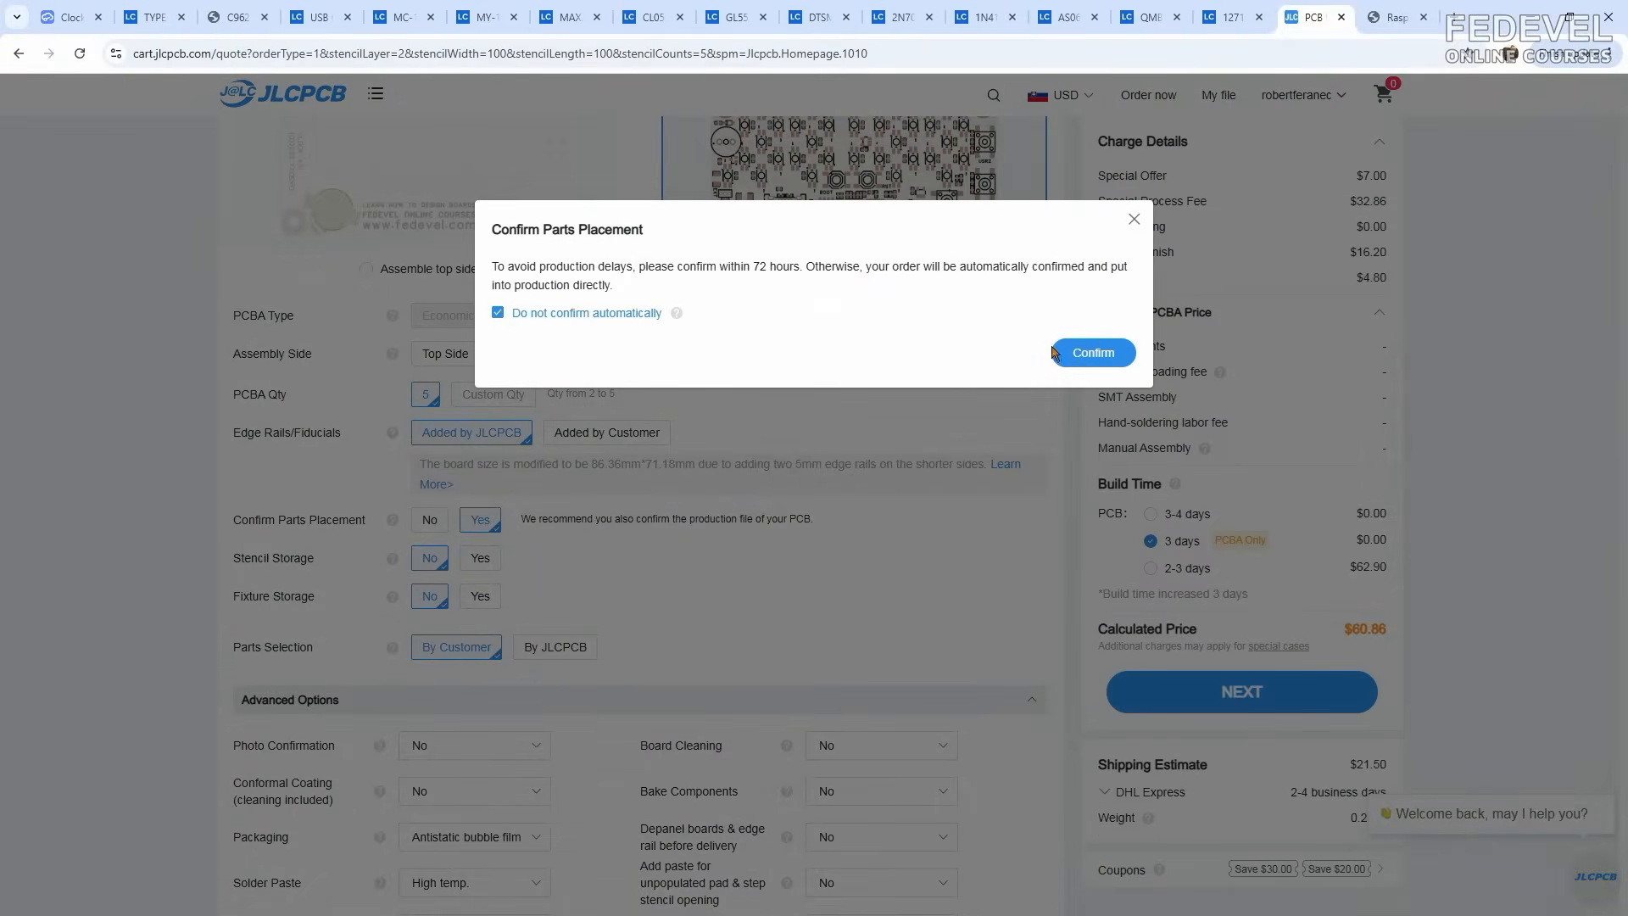
pyautogui.click(1086, 356)
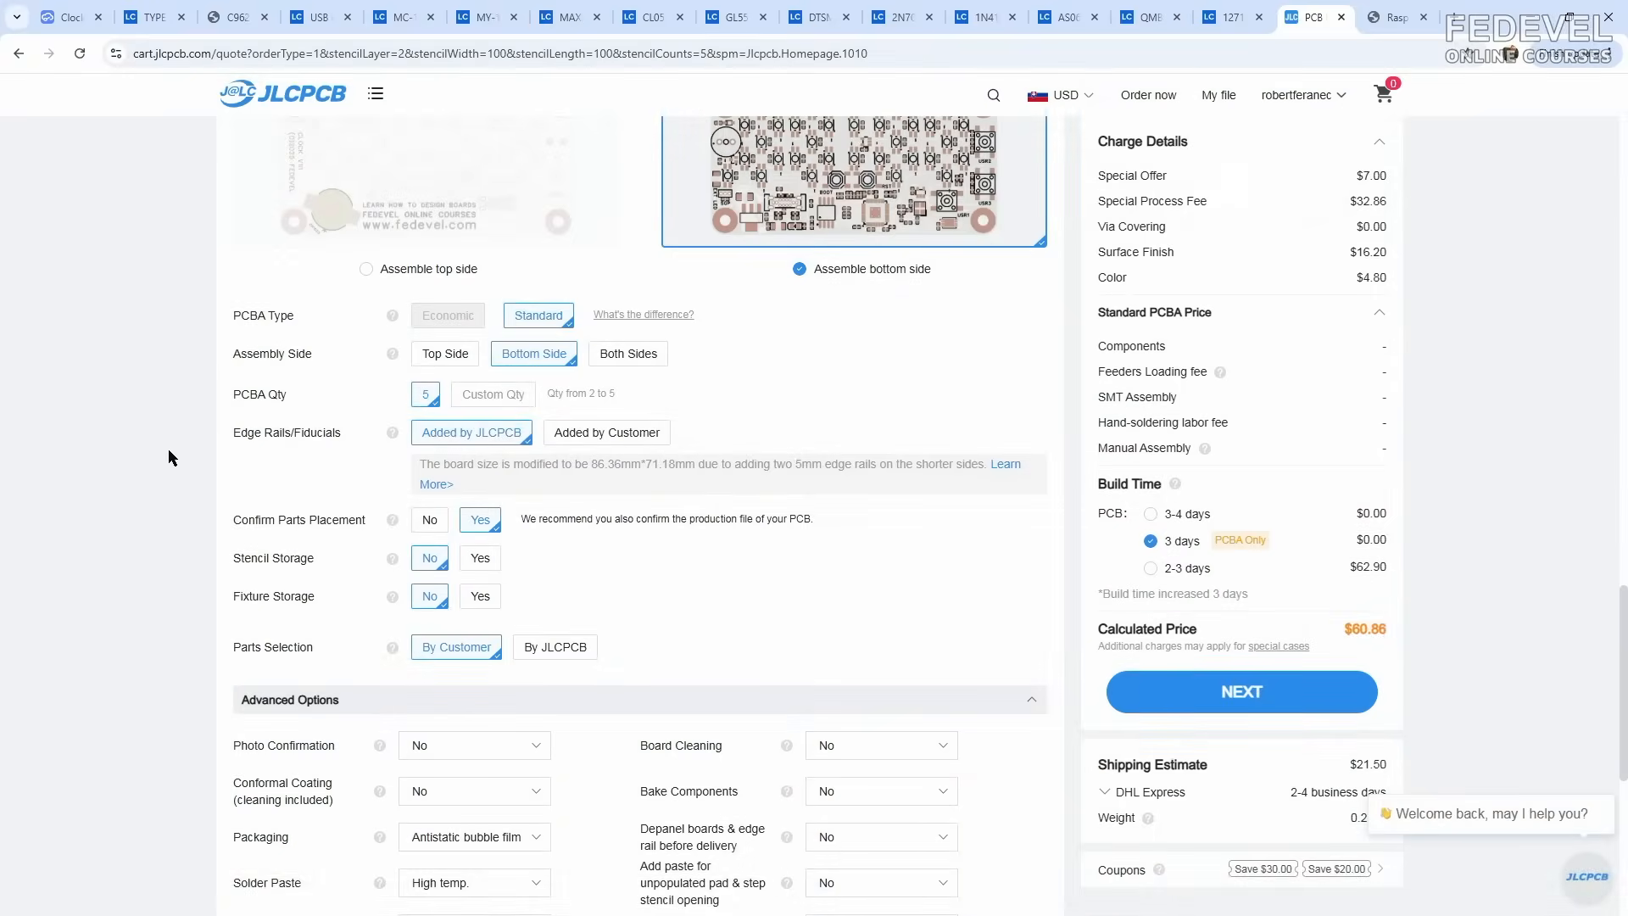
# Step: Accept the remaining assembly options and proceed through the PCB preview to the Bill of Materials stage
pyautogui.scroll(-3, 168, 449)
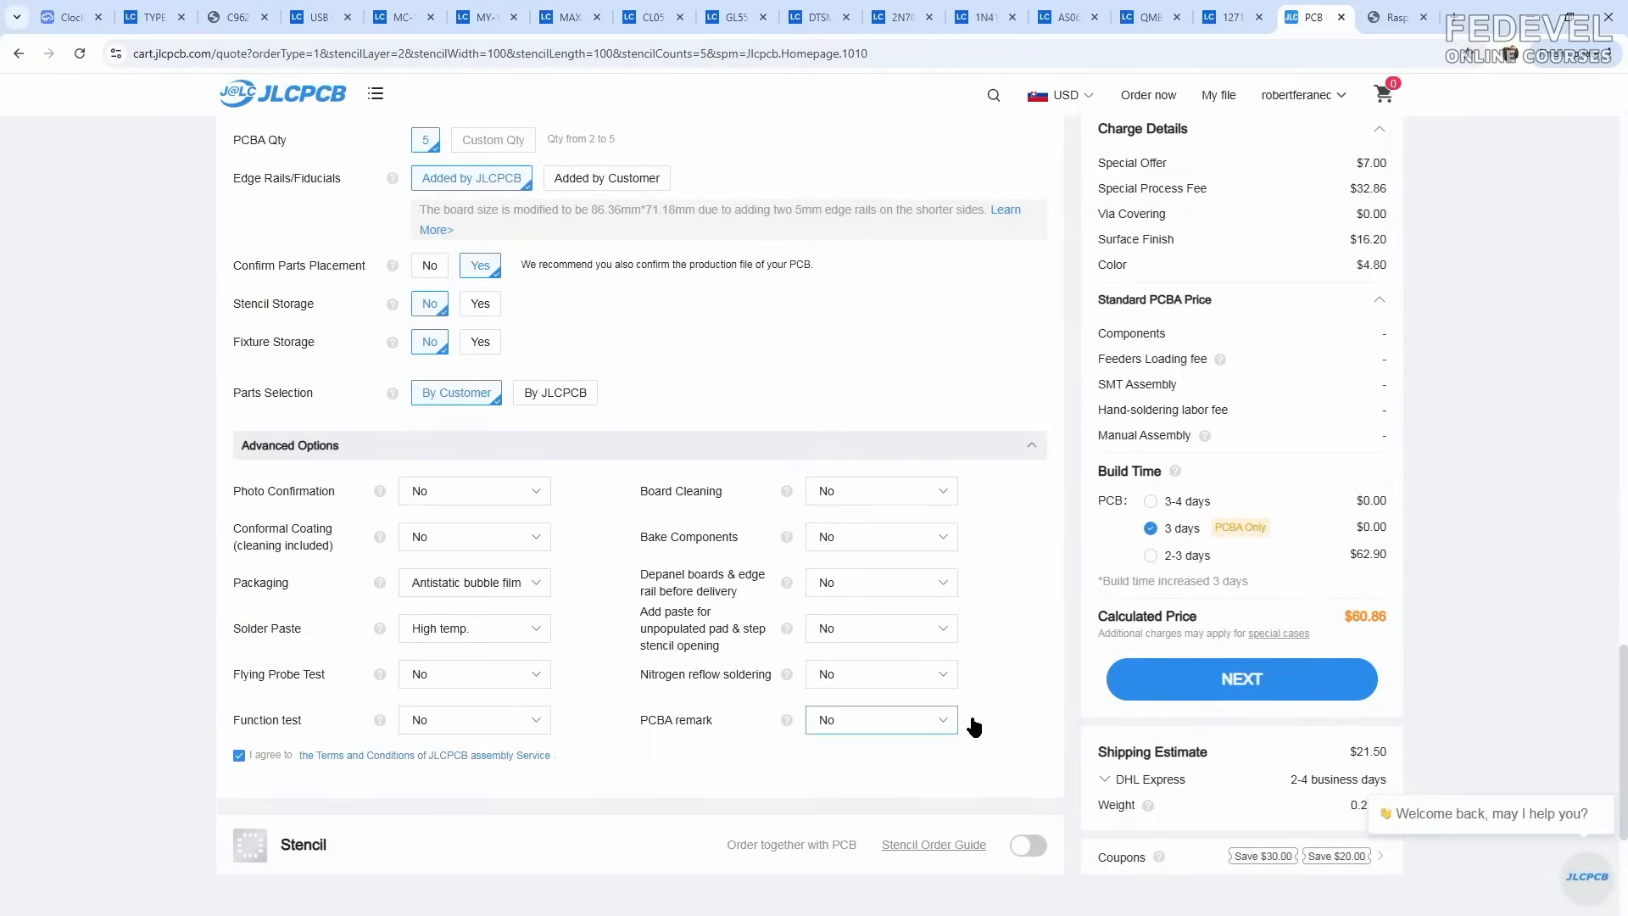
pyautogui.click(1218, 682)
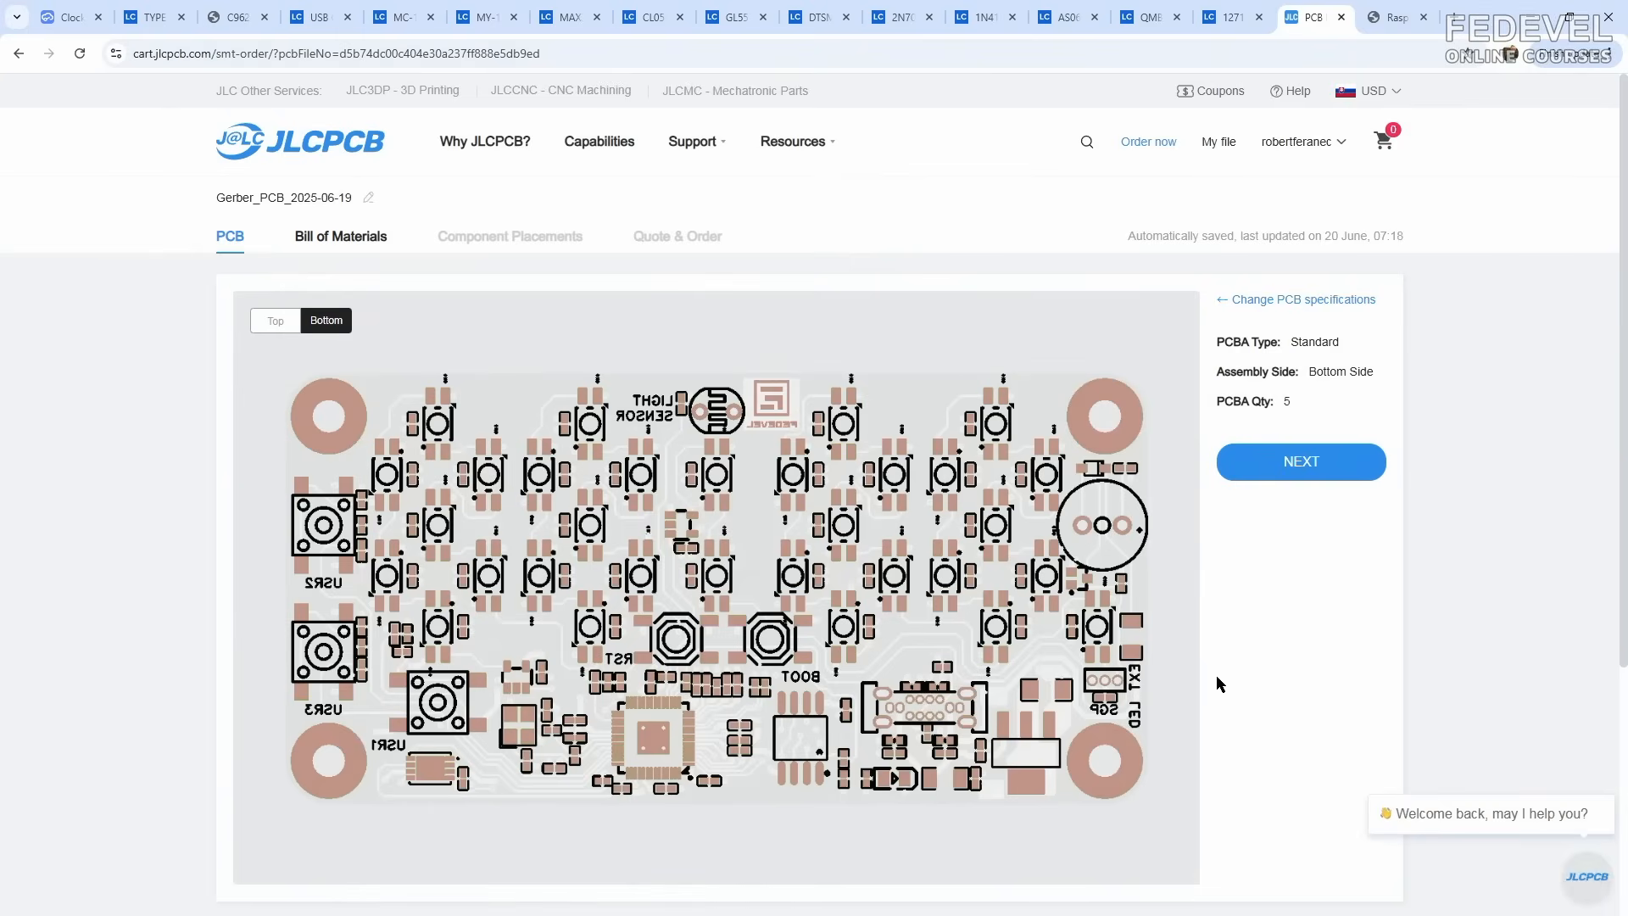
pyautogui.click(1306, 466)
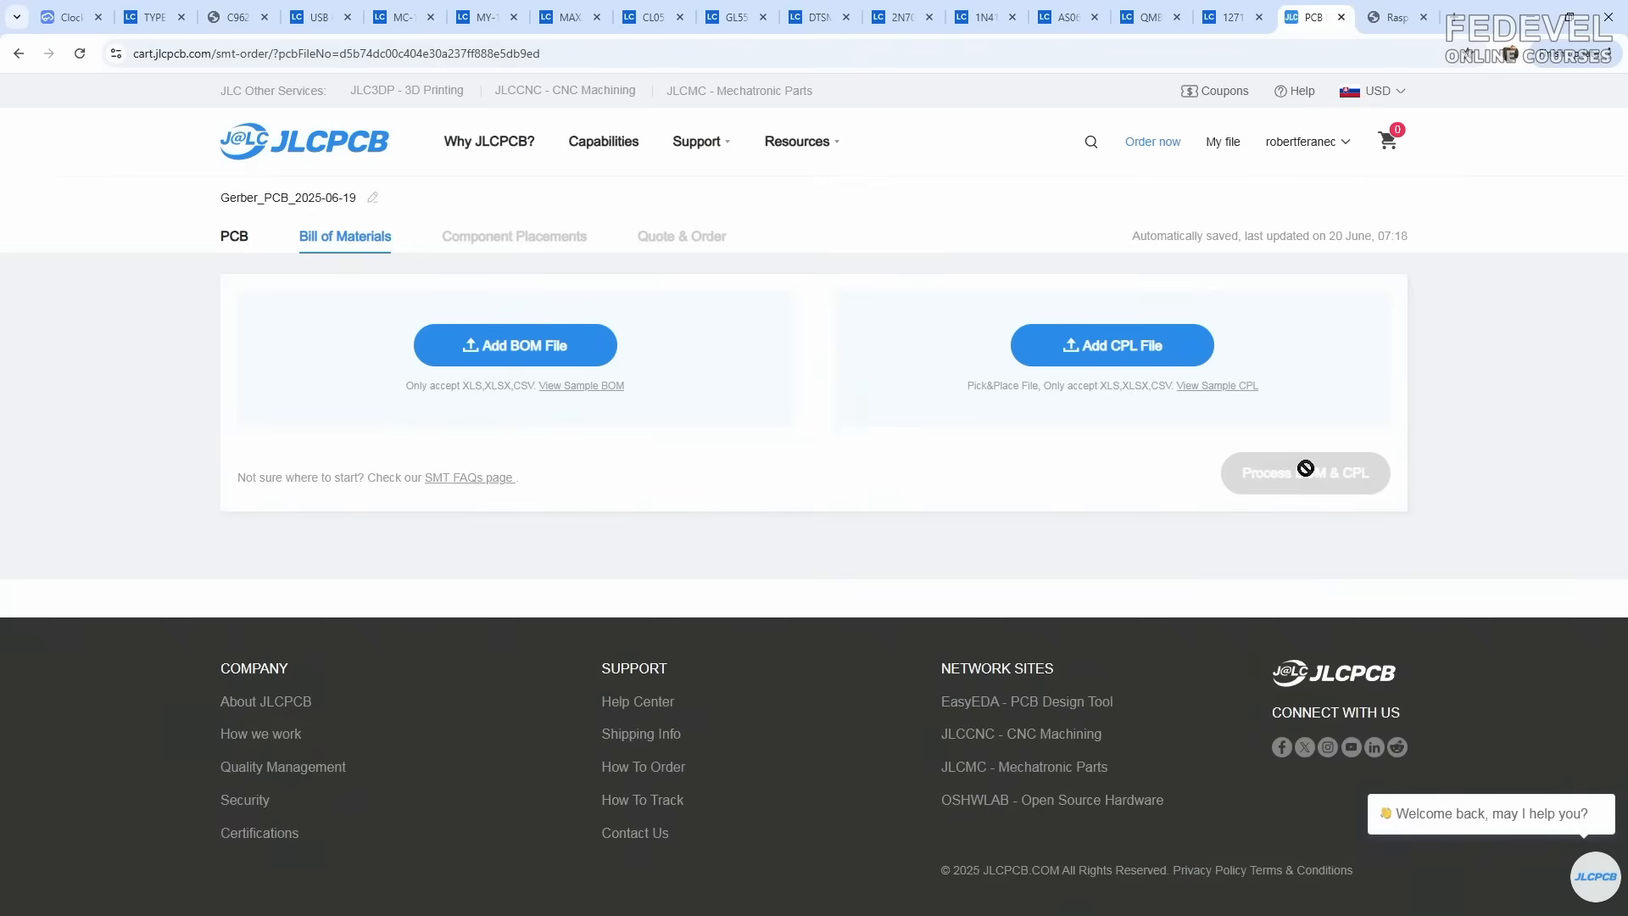
# Step: Upload BOM_Clock_PCB_2025-06-19.xlsx as the BOM and PickAndPlace_PCB_2025-06-19 - Bottom.xlsx as the CPL file, and process both
pyautogui.click(522, 346)
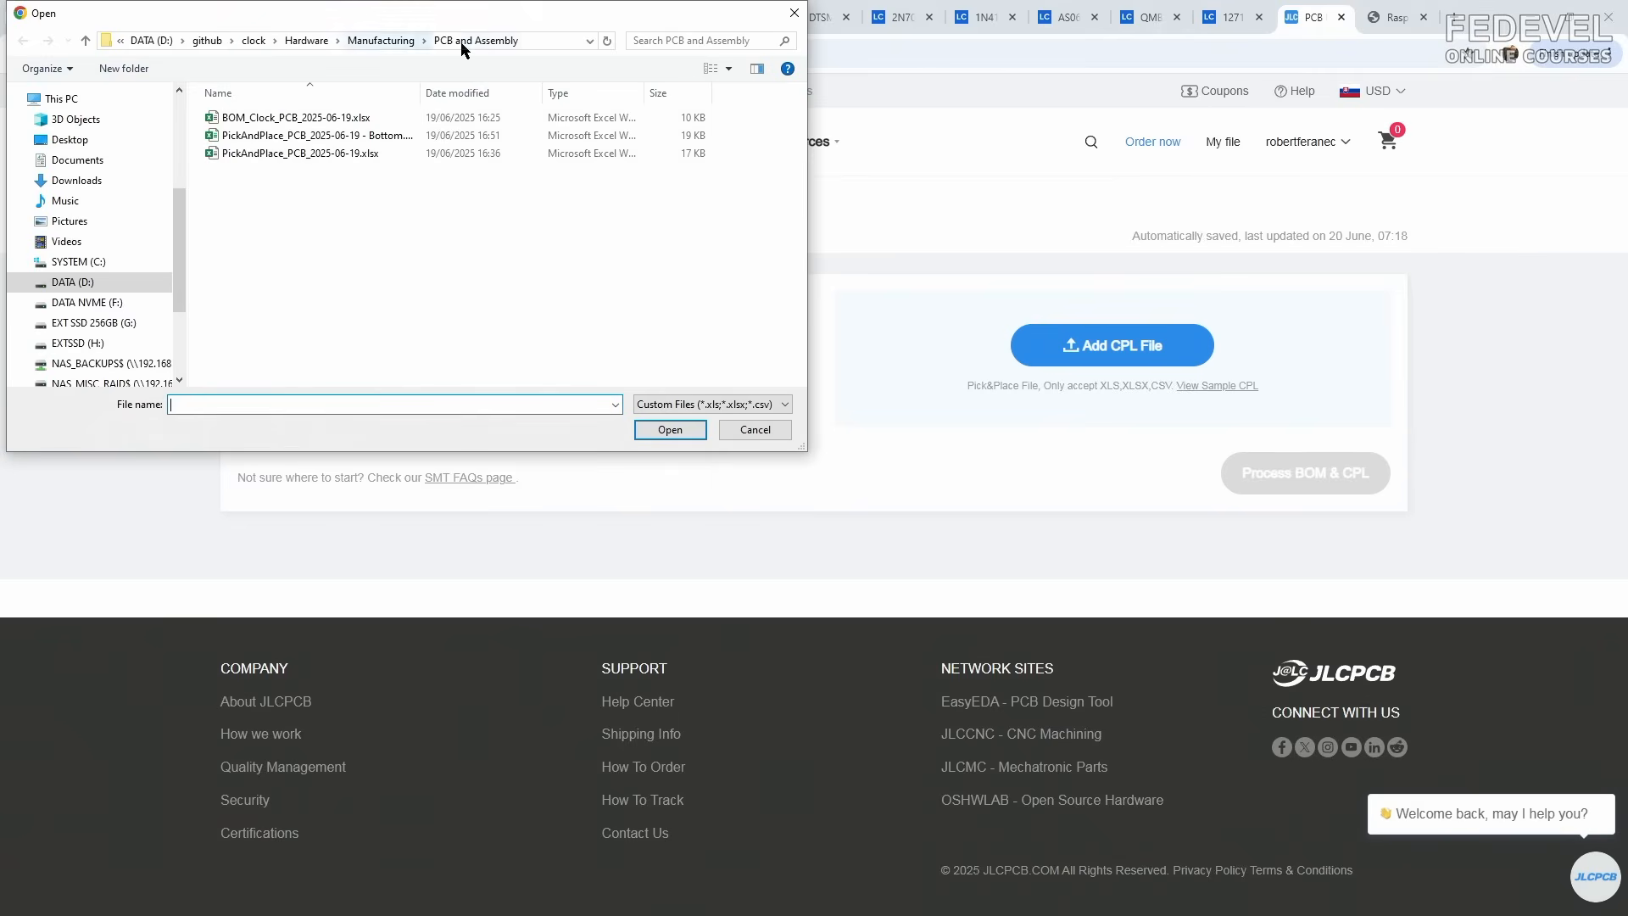
pyautogui.click(266, 124)
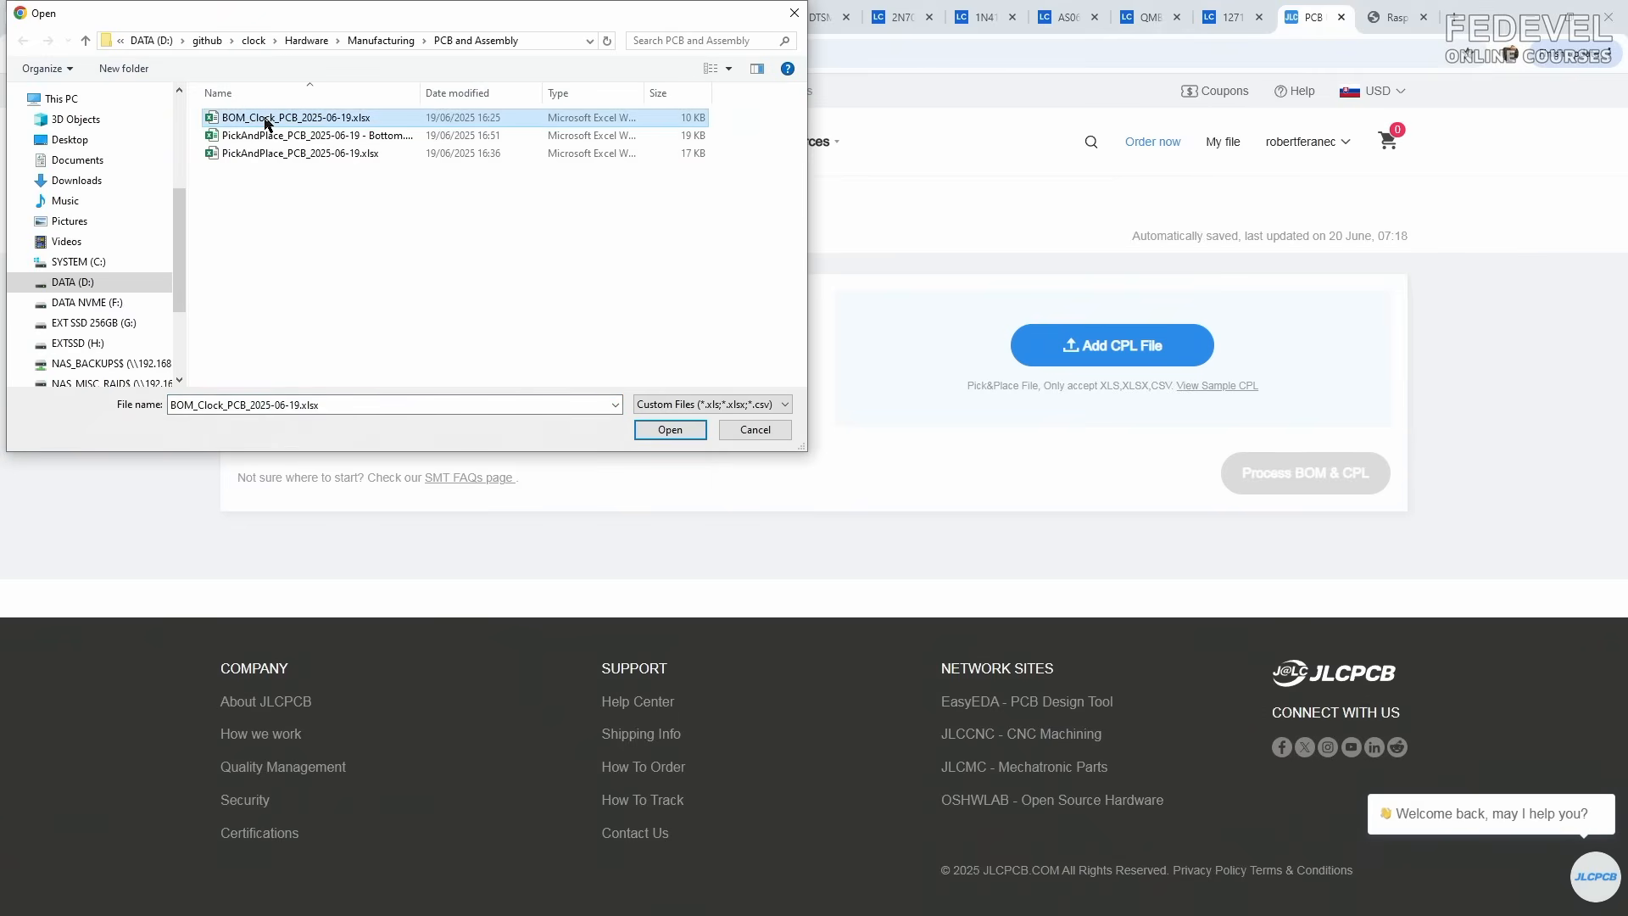
pyautogui.click(670, 430)
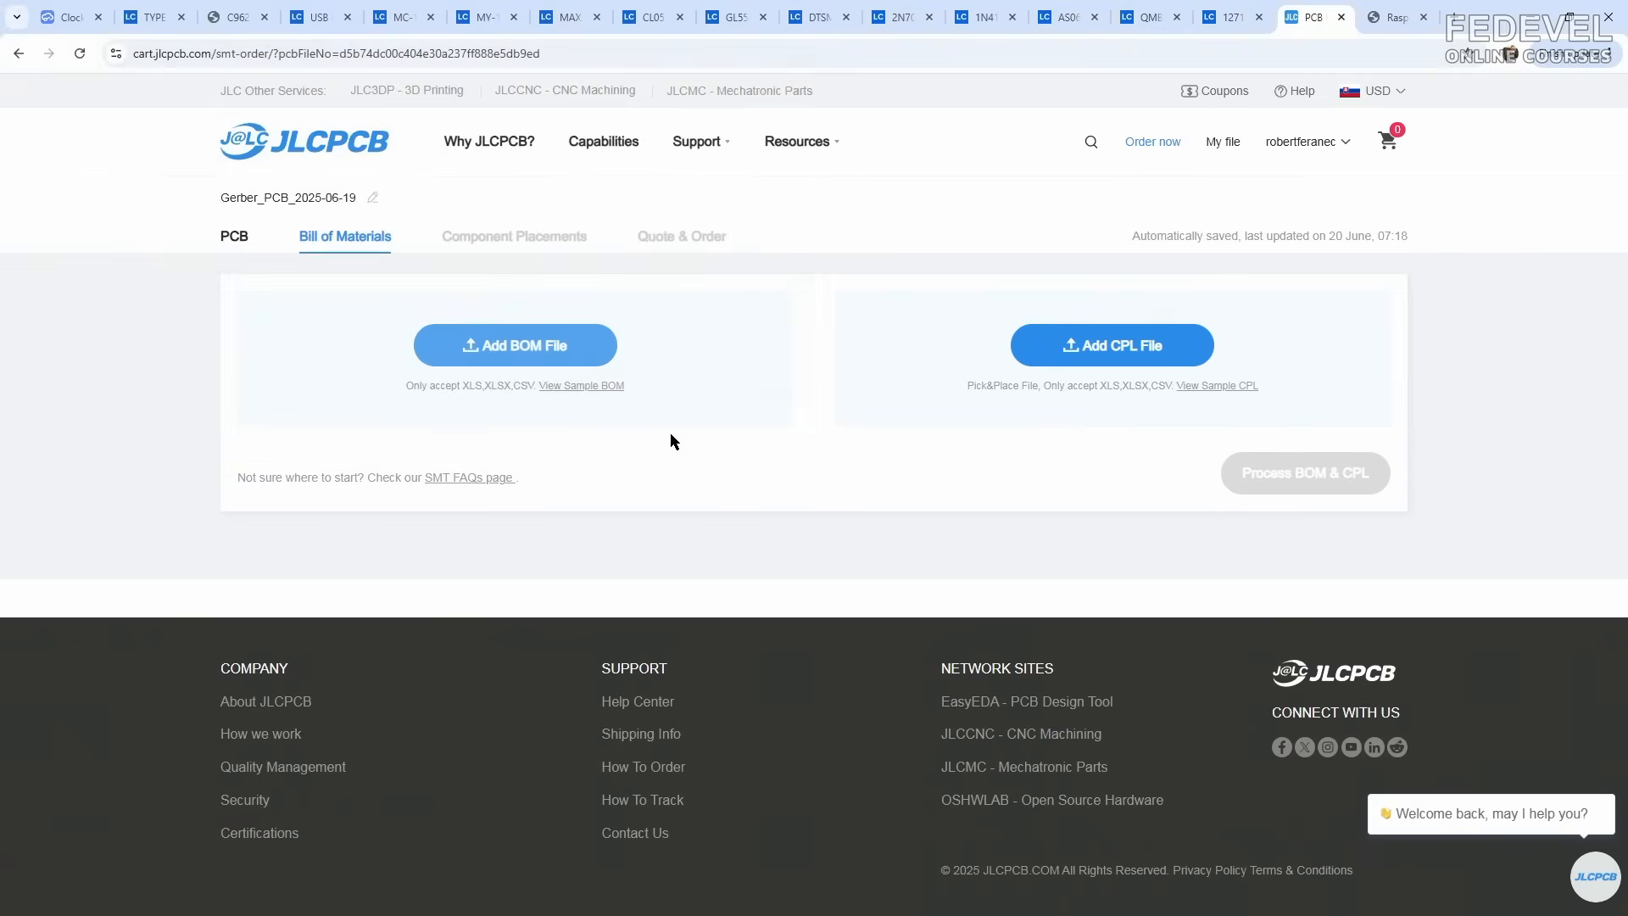
pyautogui.click(1105, 355)
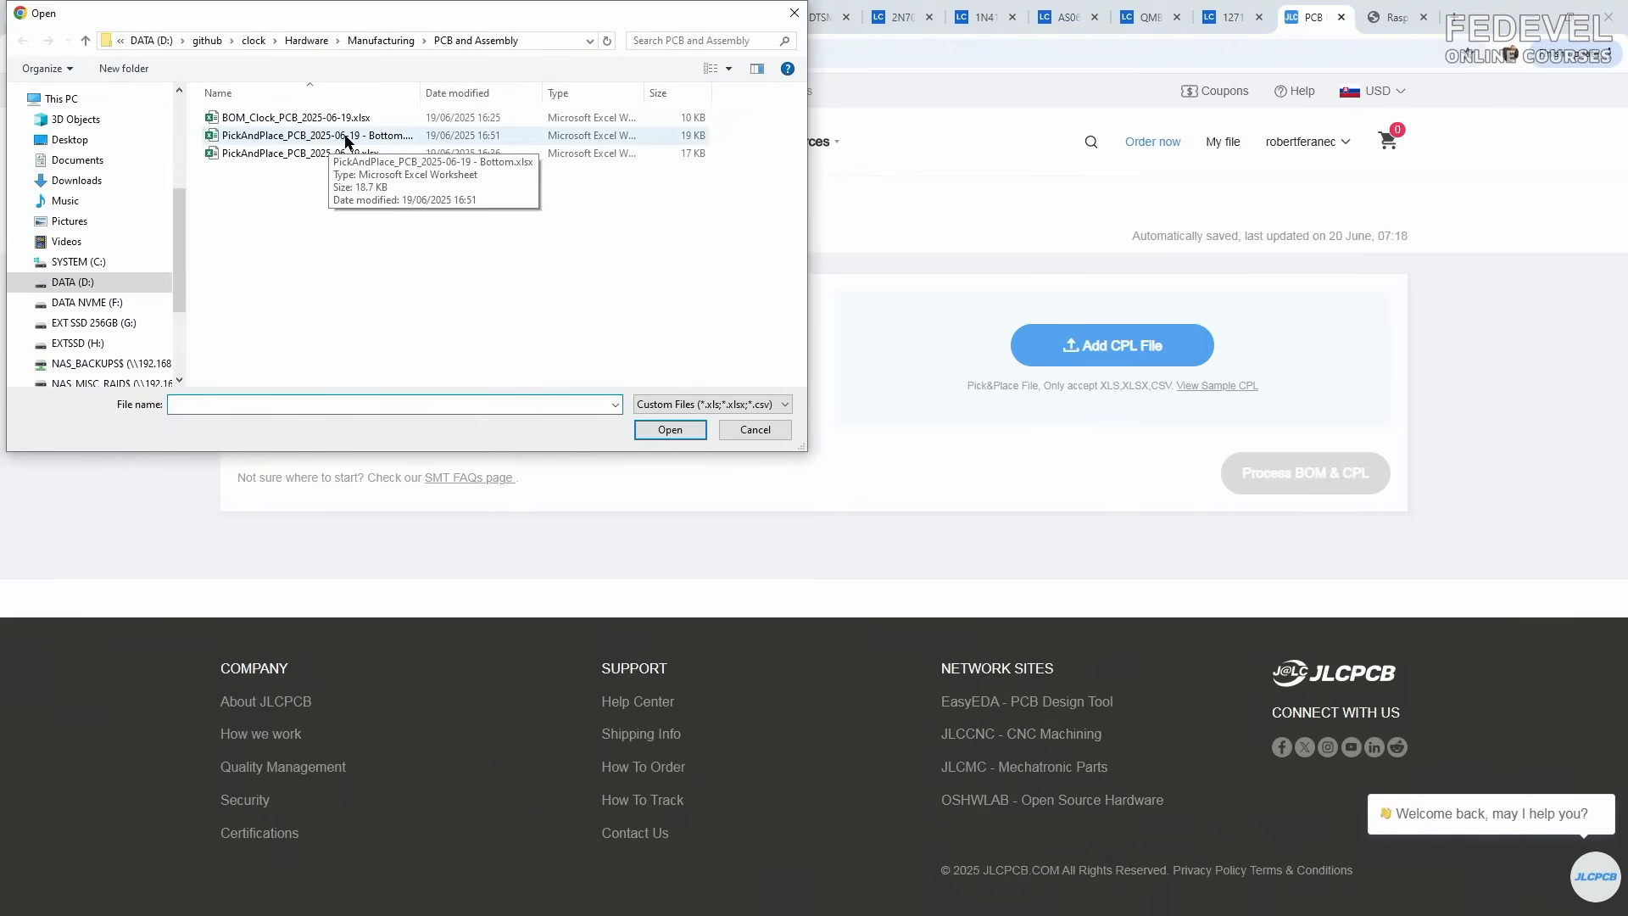
pyautogui.click(348, 139)
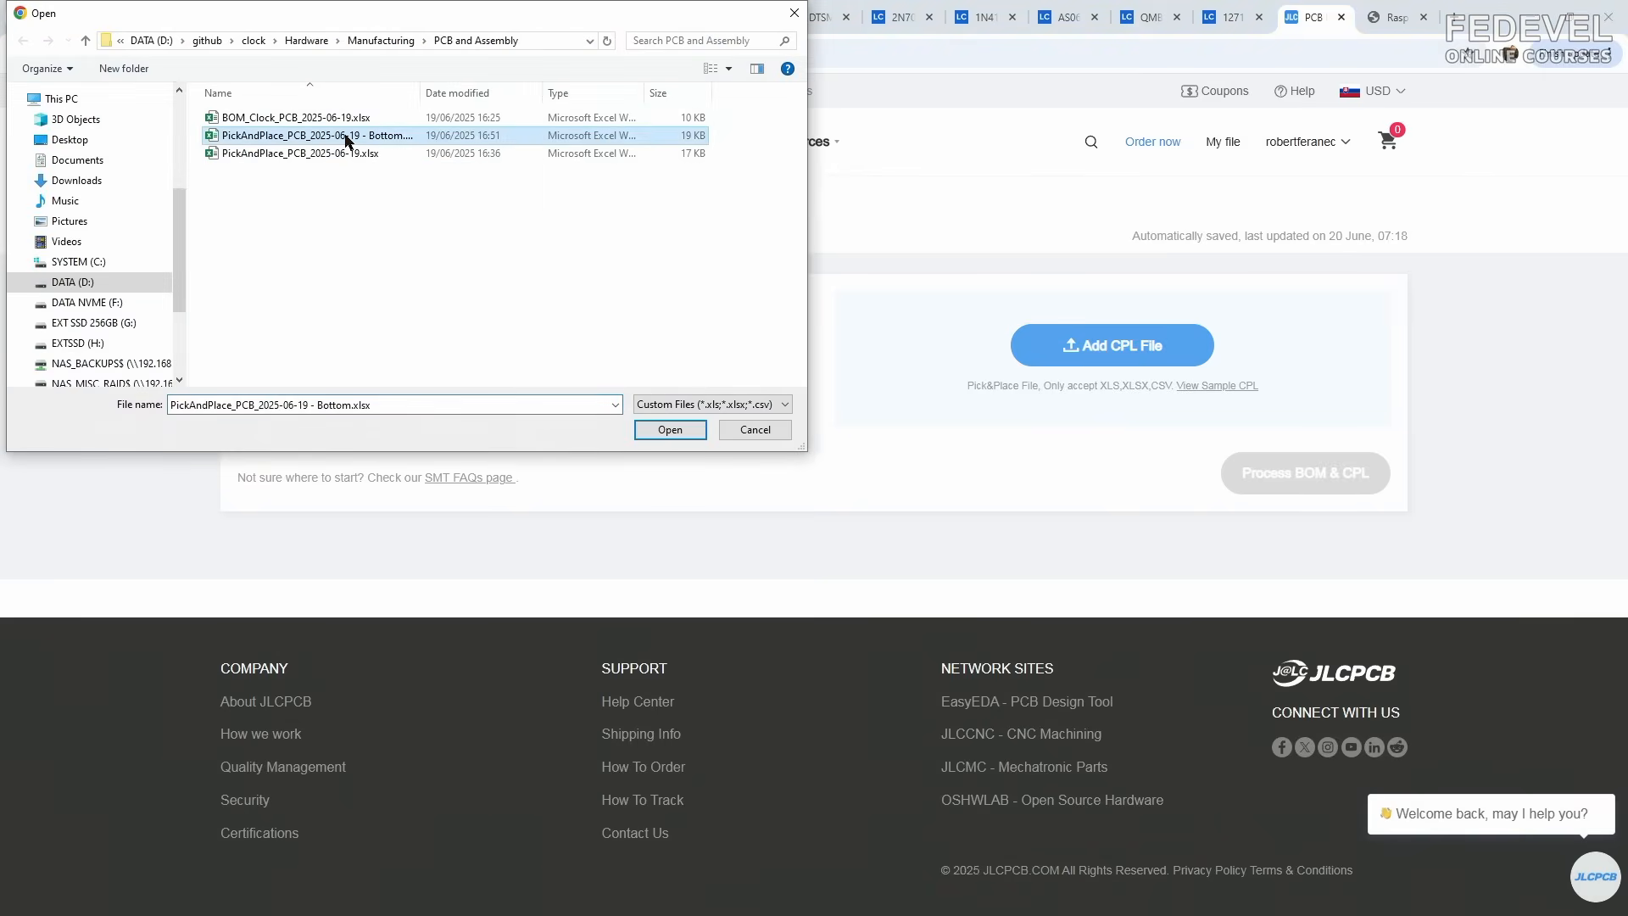
pyautogui.click(667, 429)
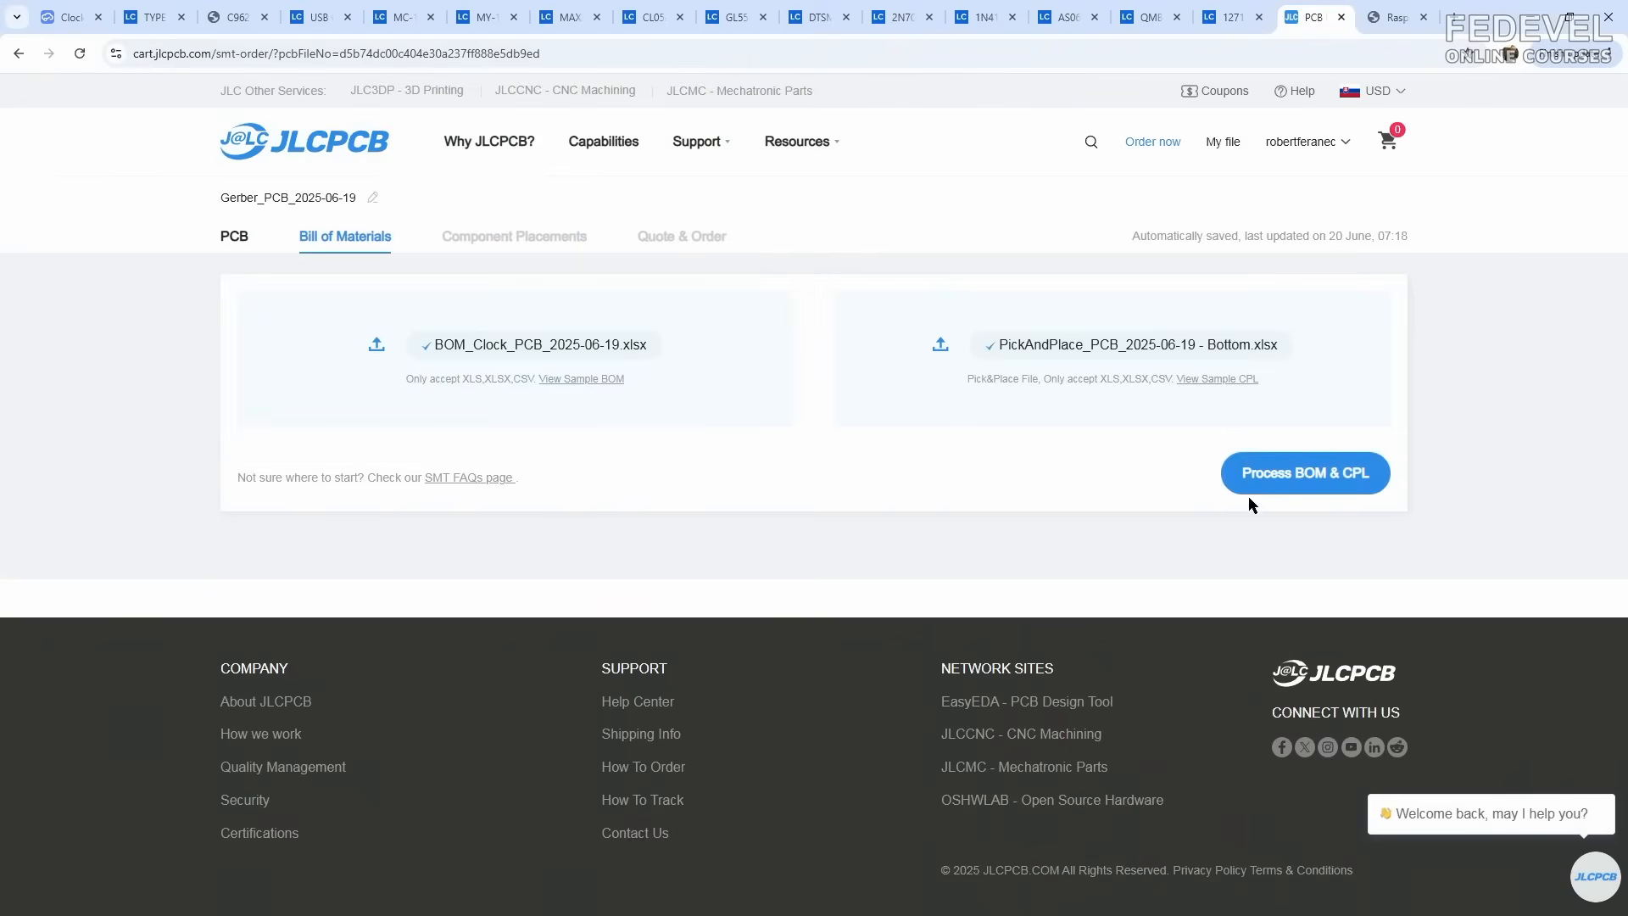
pyautogui.click(1281, 480)
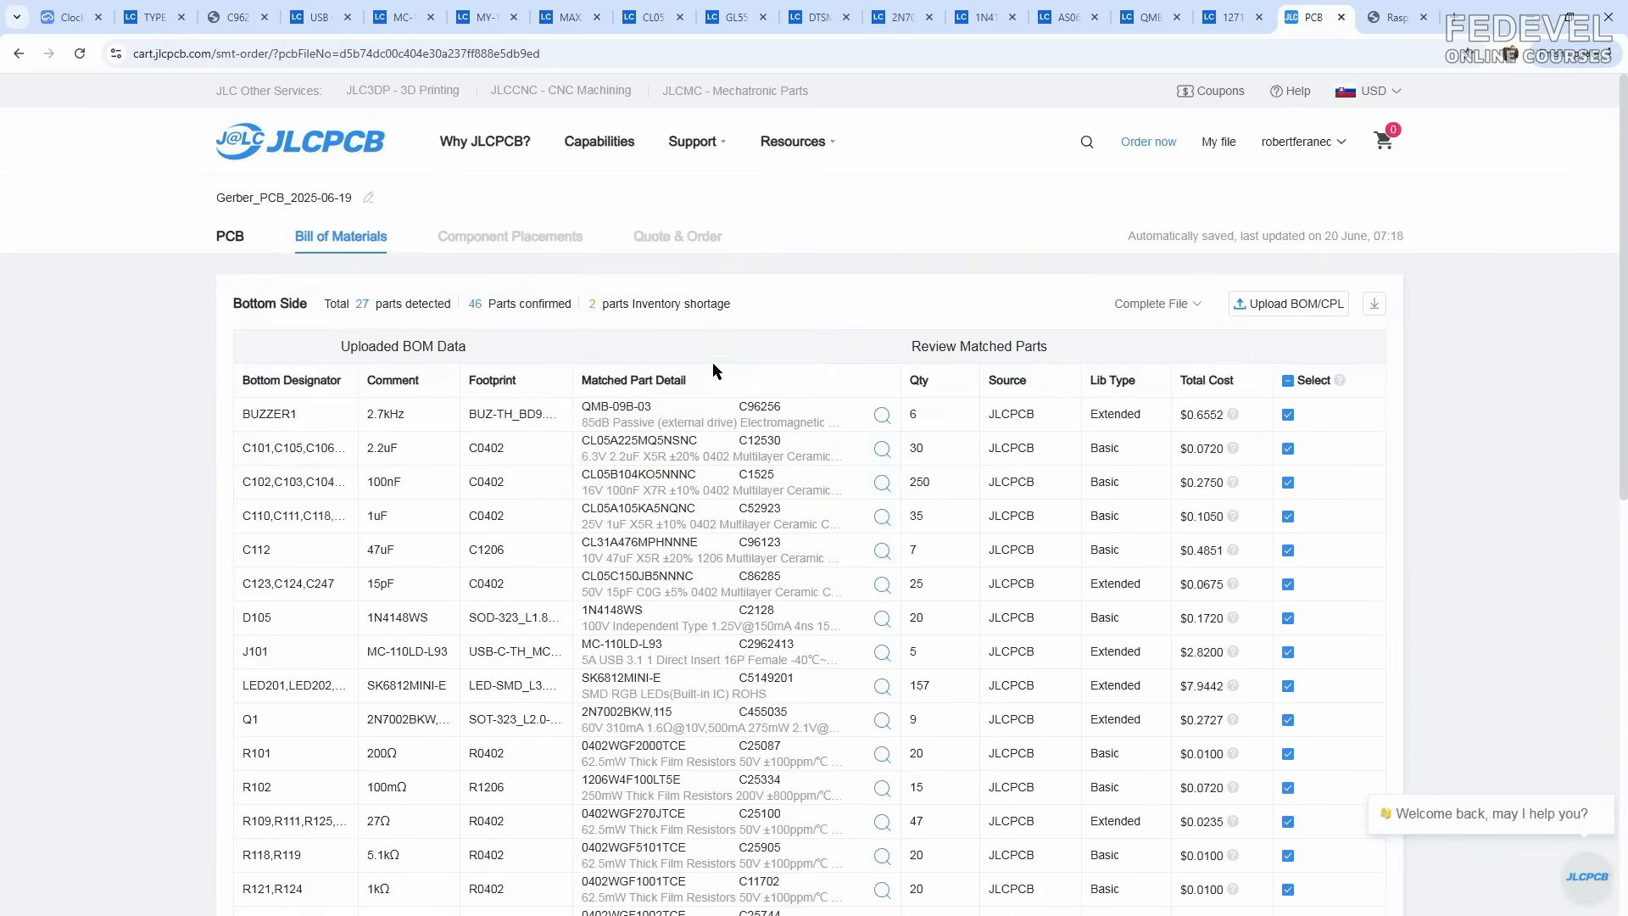
# Step: Review the matched parts and continue to Component Placements, choosing not to place the unselected parts
pyautogui.scroll(-9, 713, 365)
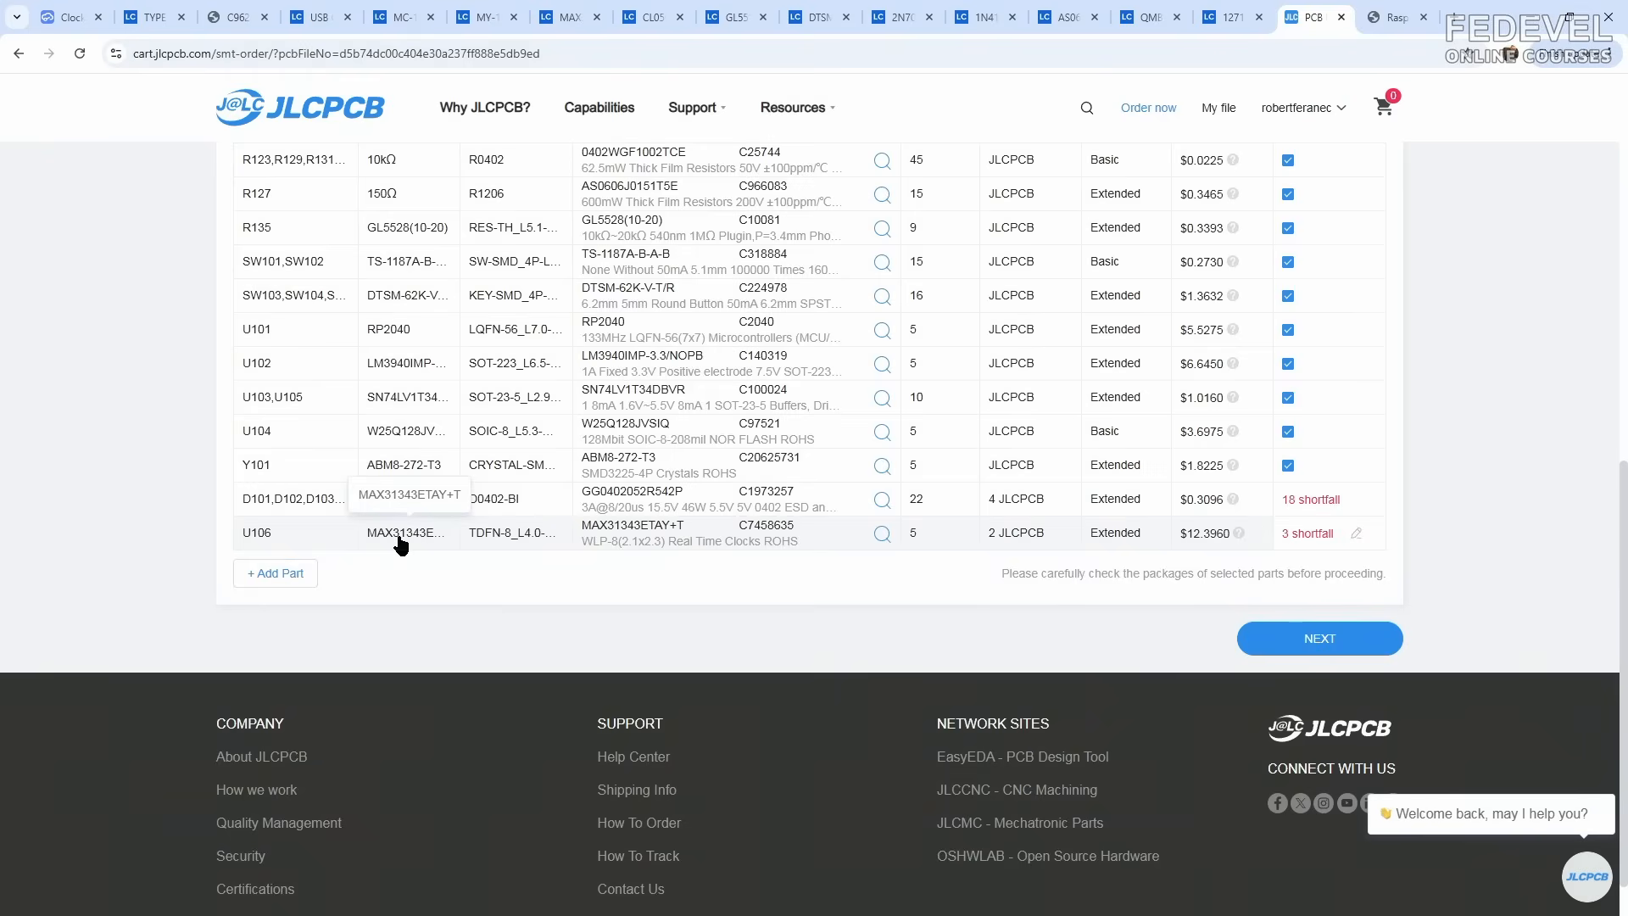
pyautogui.click(1315, 640)
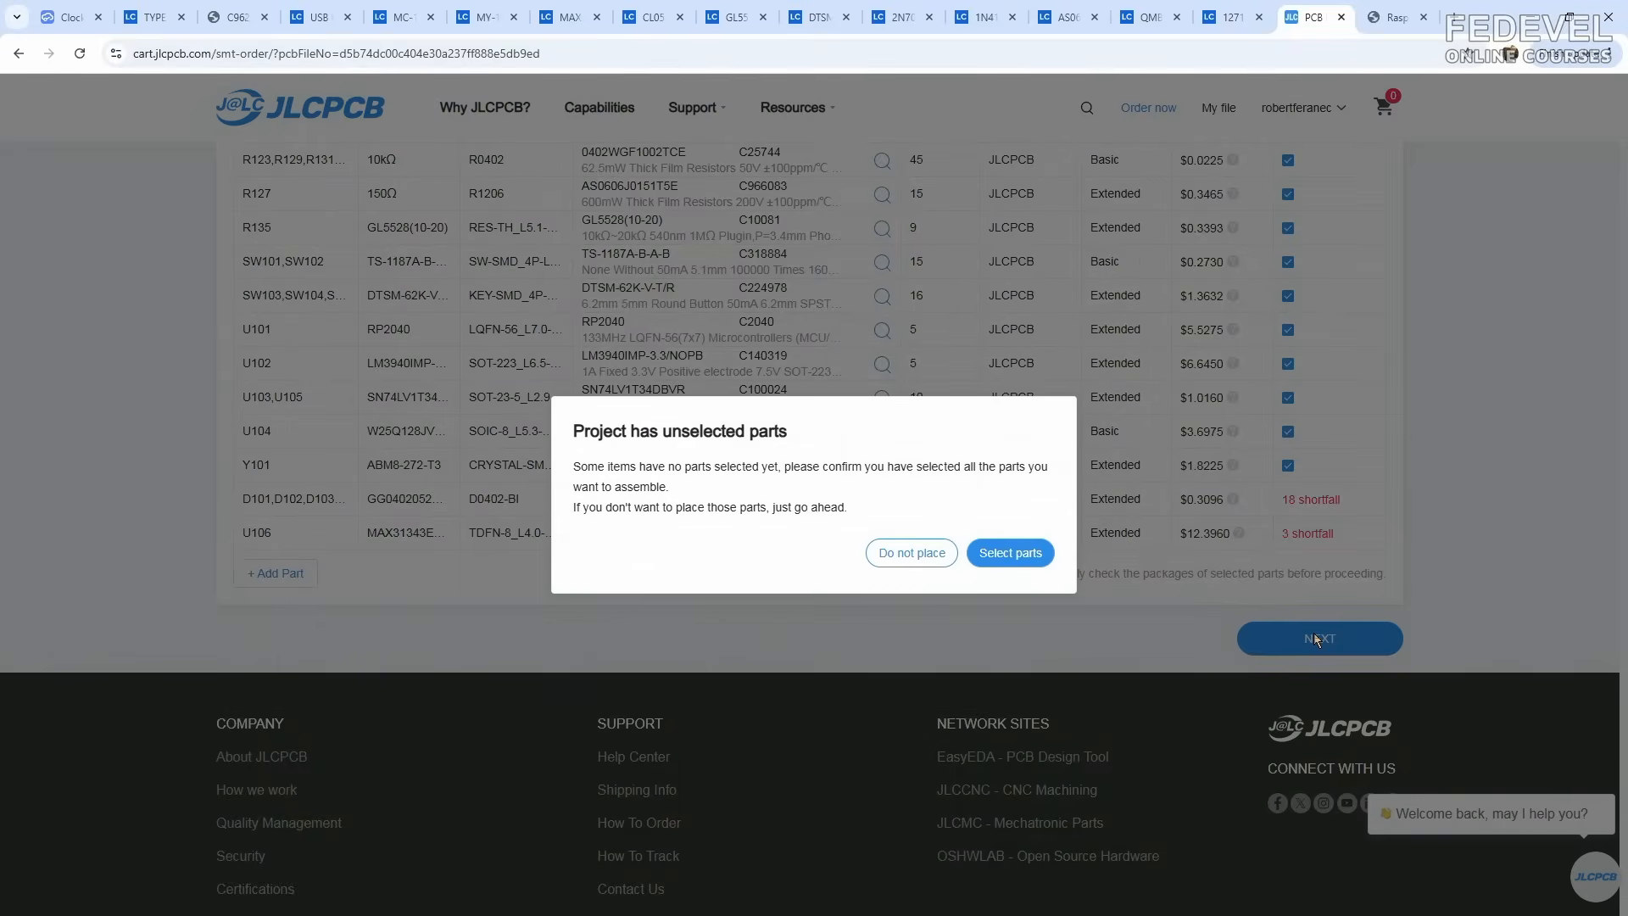
pyautogui.click(901, 556)
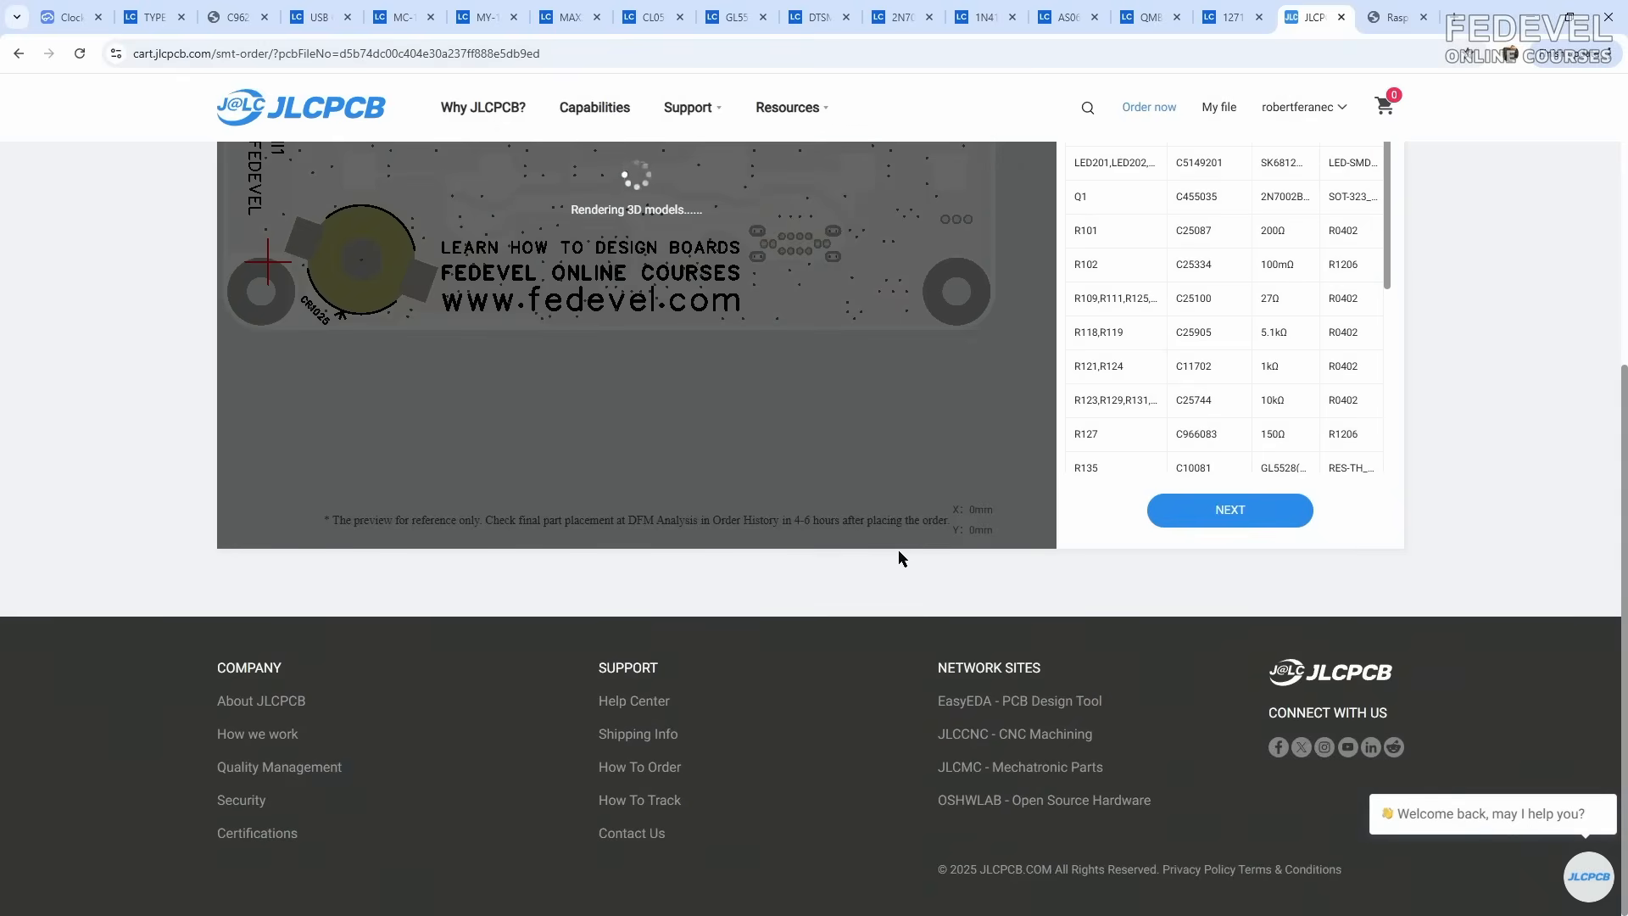
# Step: Show the board's bottom side in the component placement preview and proceed to the quote
pyautogui.scroll(1, 135, 457)
pyautogui.scroll(3, 135, 458)
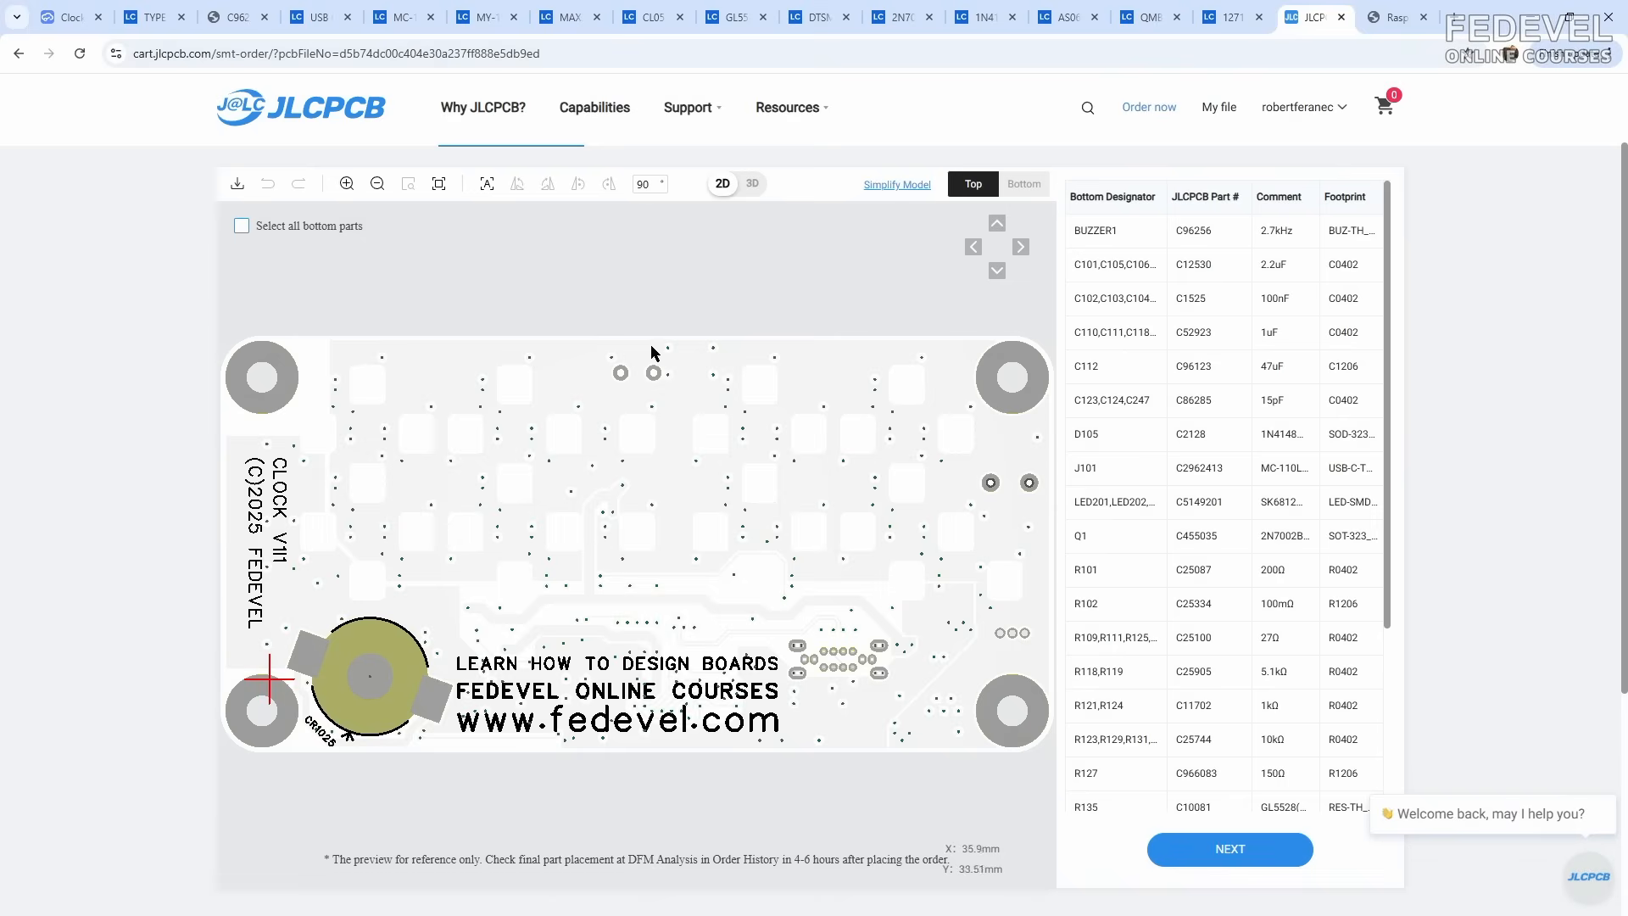
pyautogui.click(1023, 186)
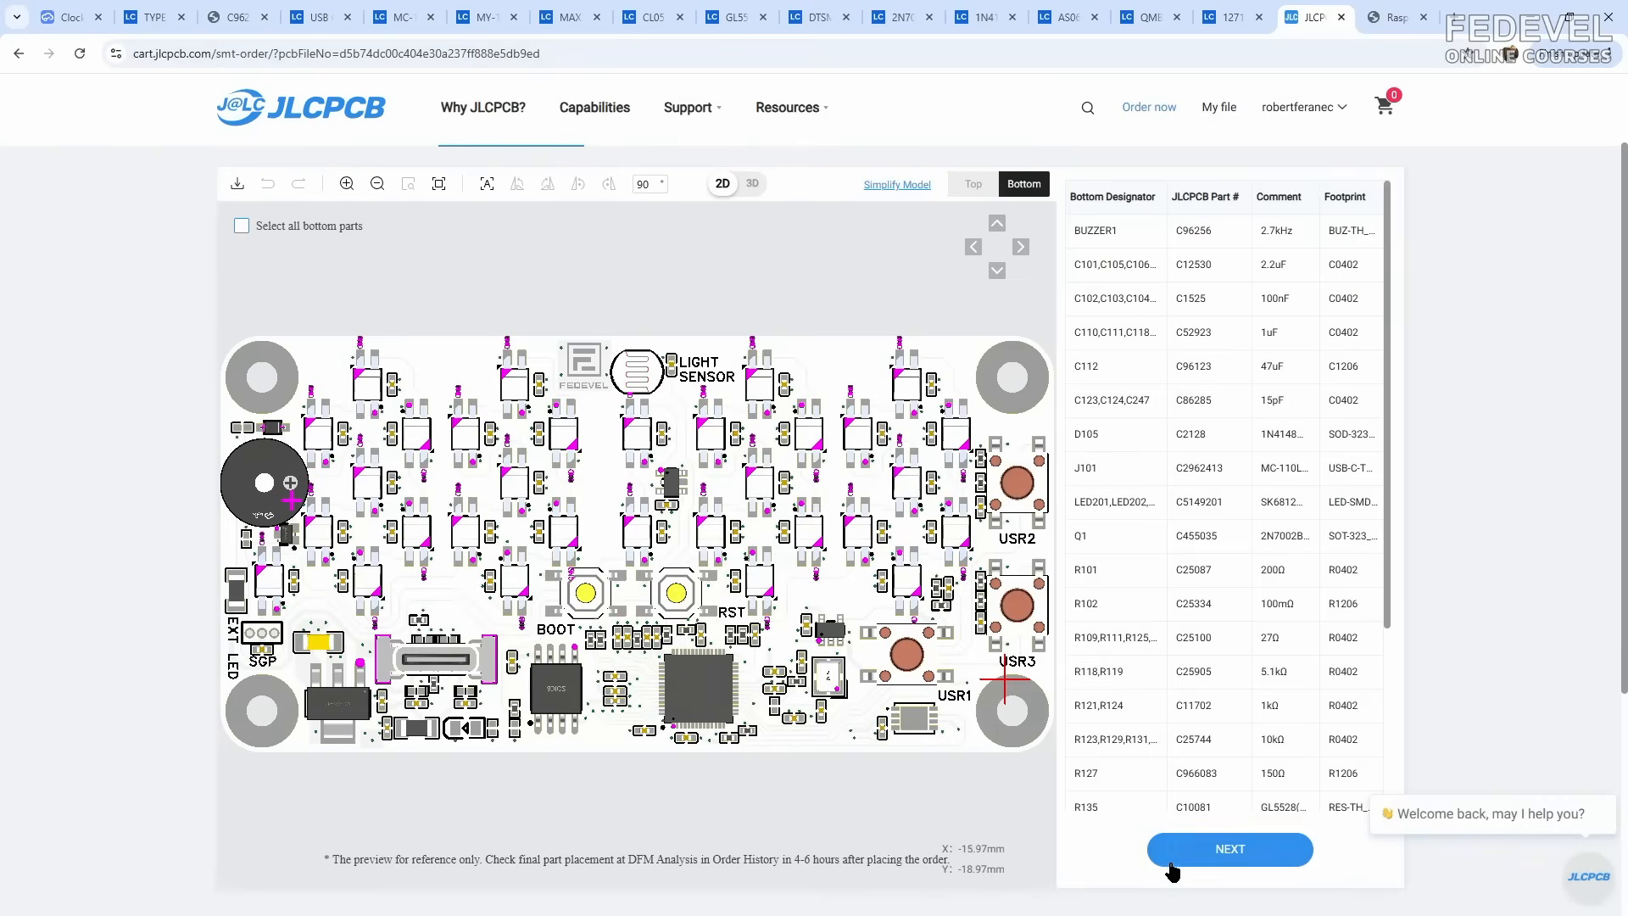
pyautogui.click(1224, 859)
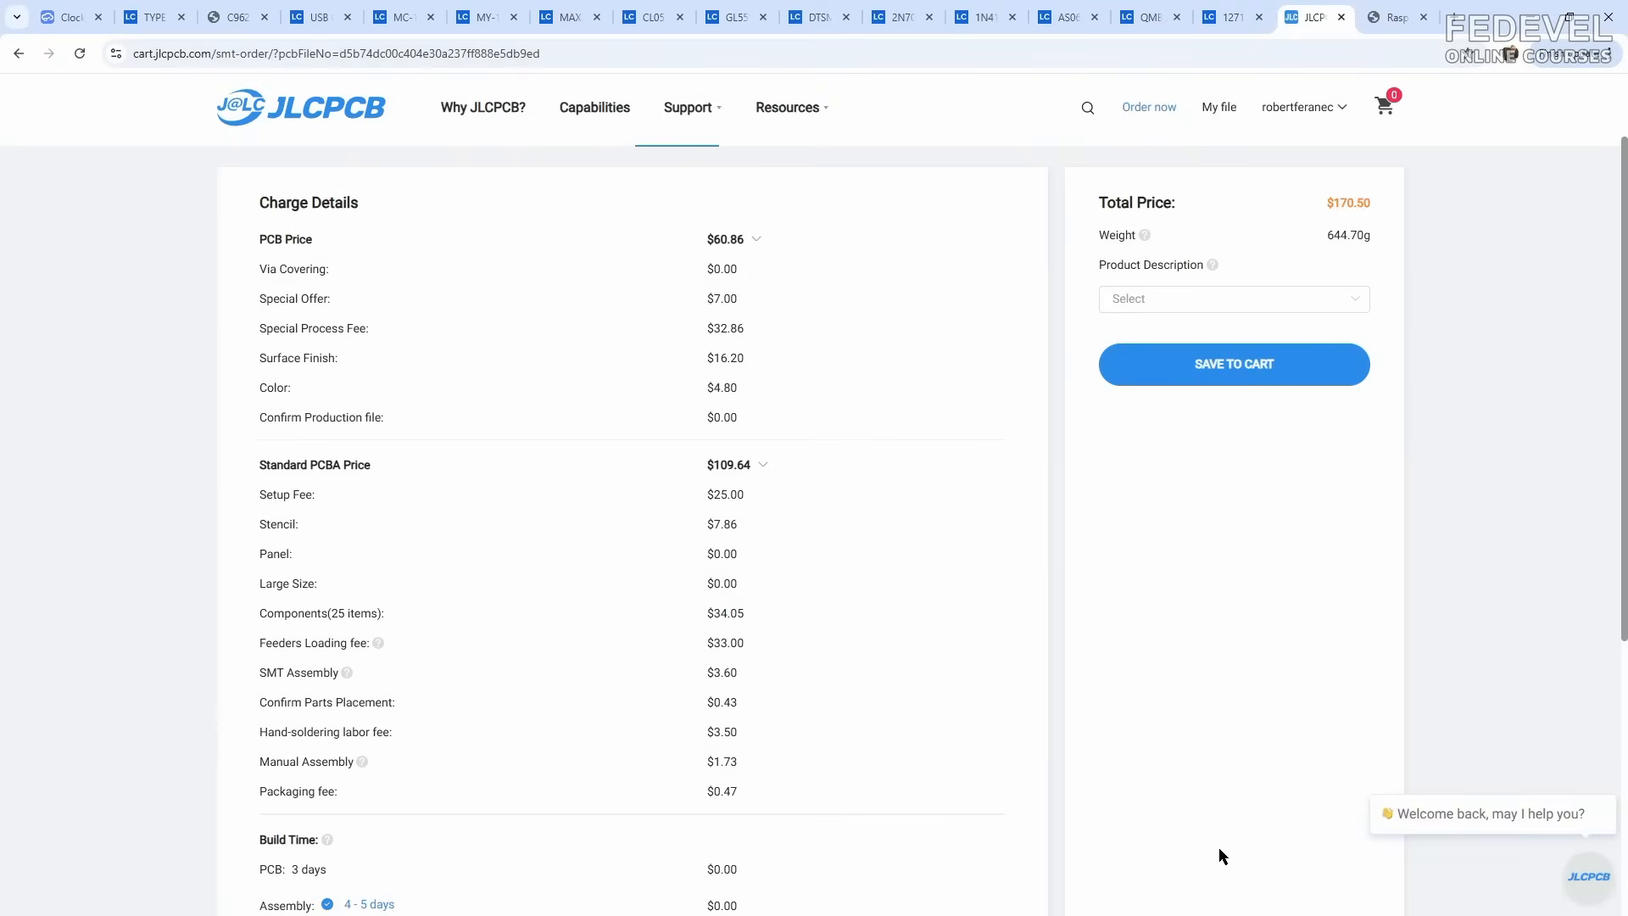
# Step: Set the product description to Others / Others and enter "clock" as its detail
pyautogui.click(1353, 300)
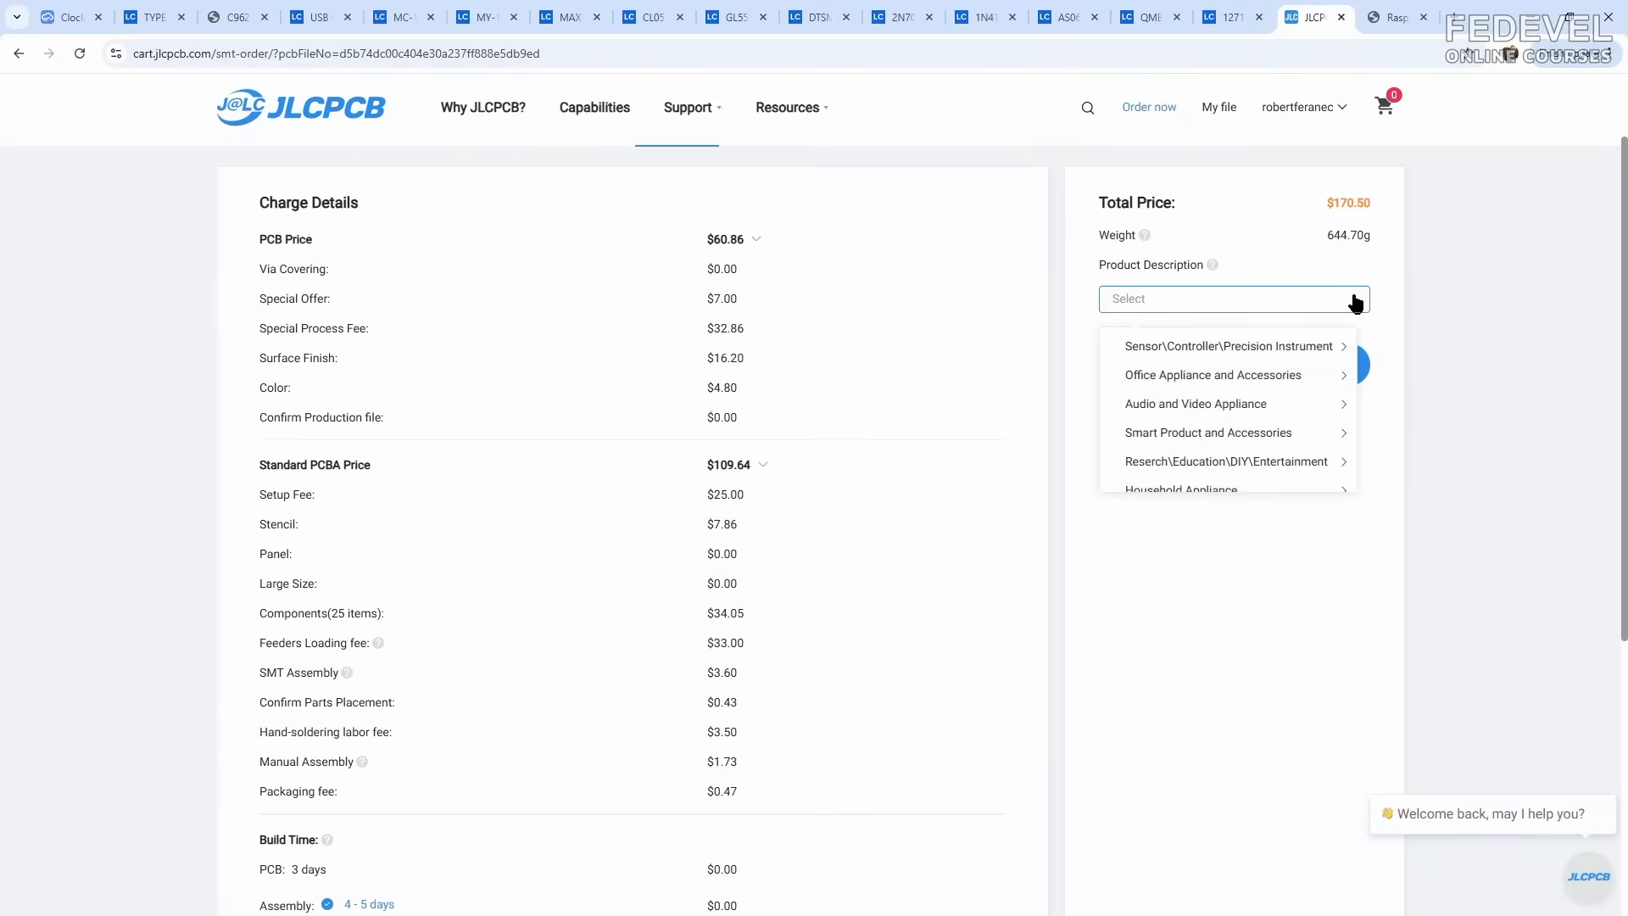
pyautogui.scroll(-2, 1263, 382)
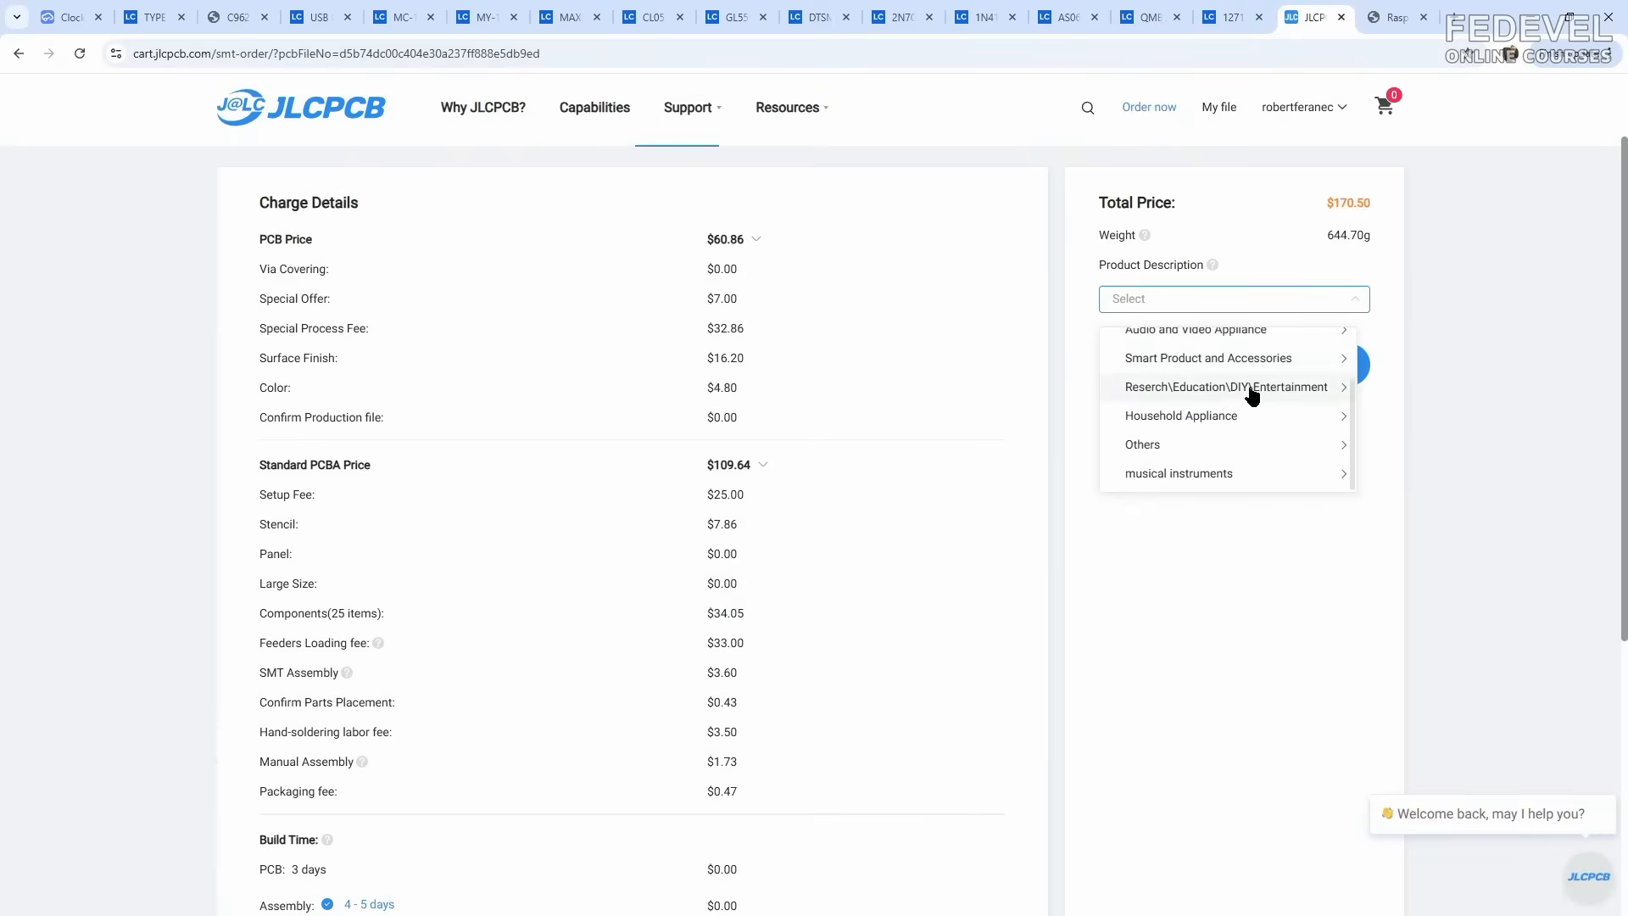
pyautogui.click(1232, 453)
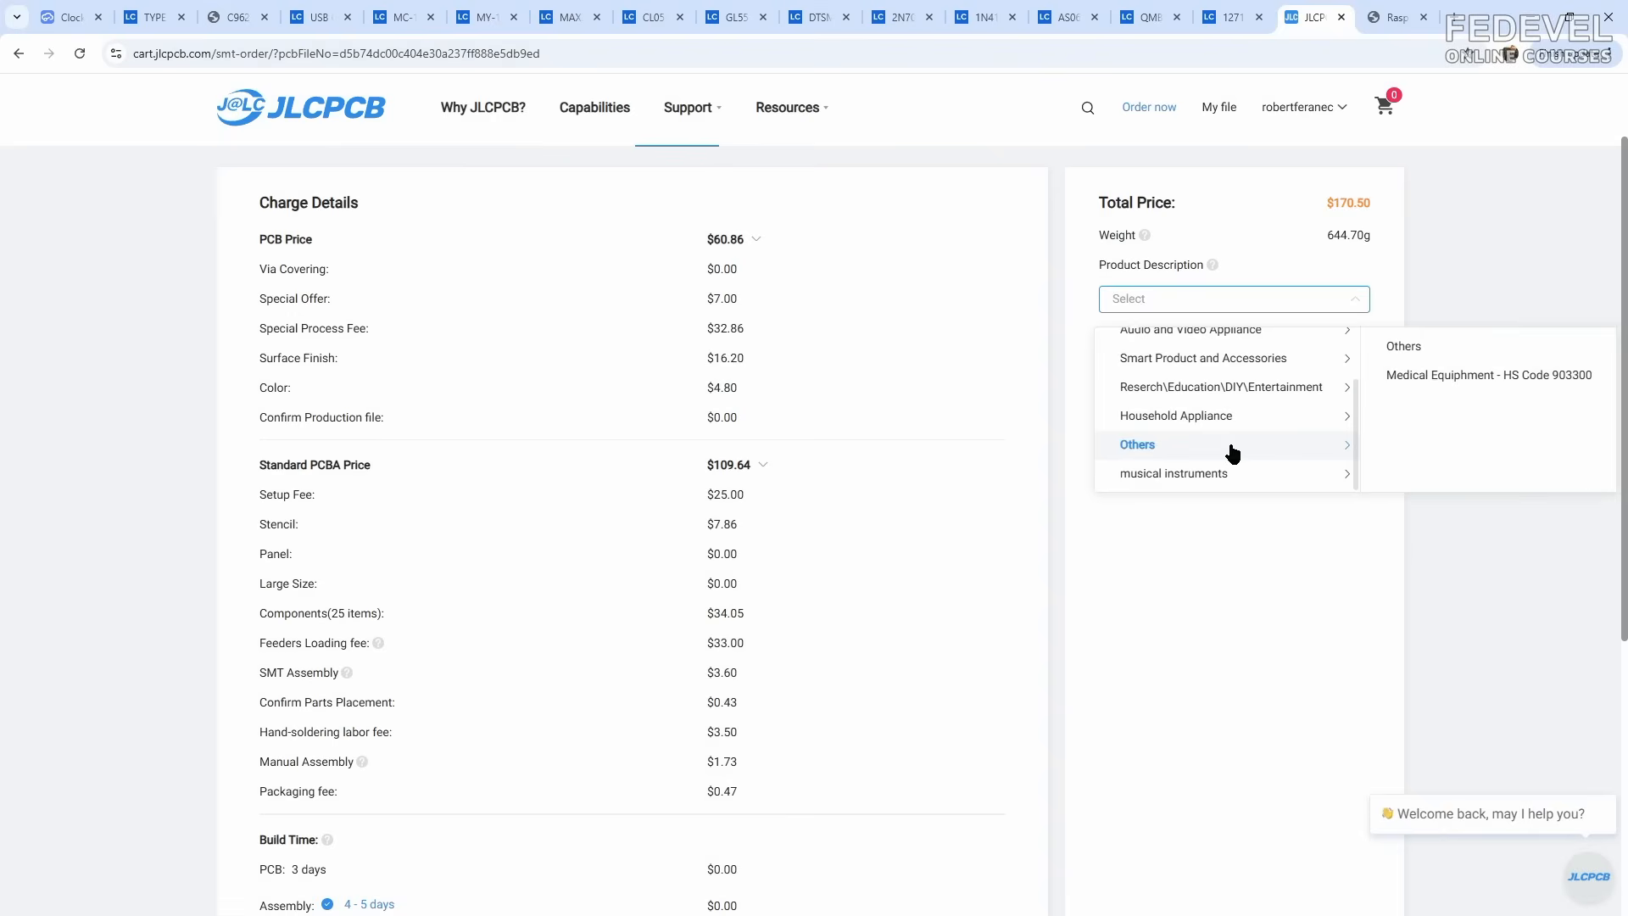
pyautogui.click(1395, 346)
pyautogui.click(1302, 350)
pyautogui.write('clock')
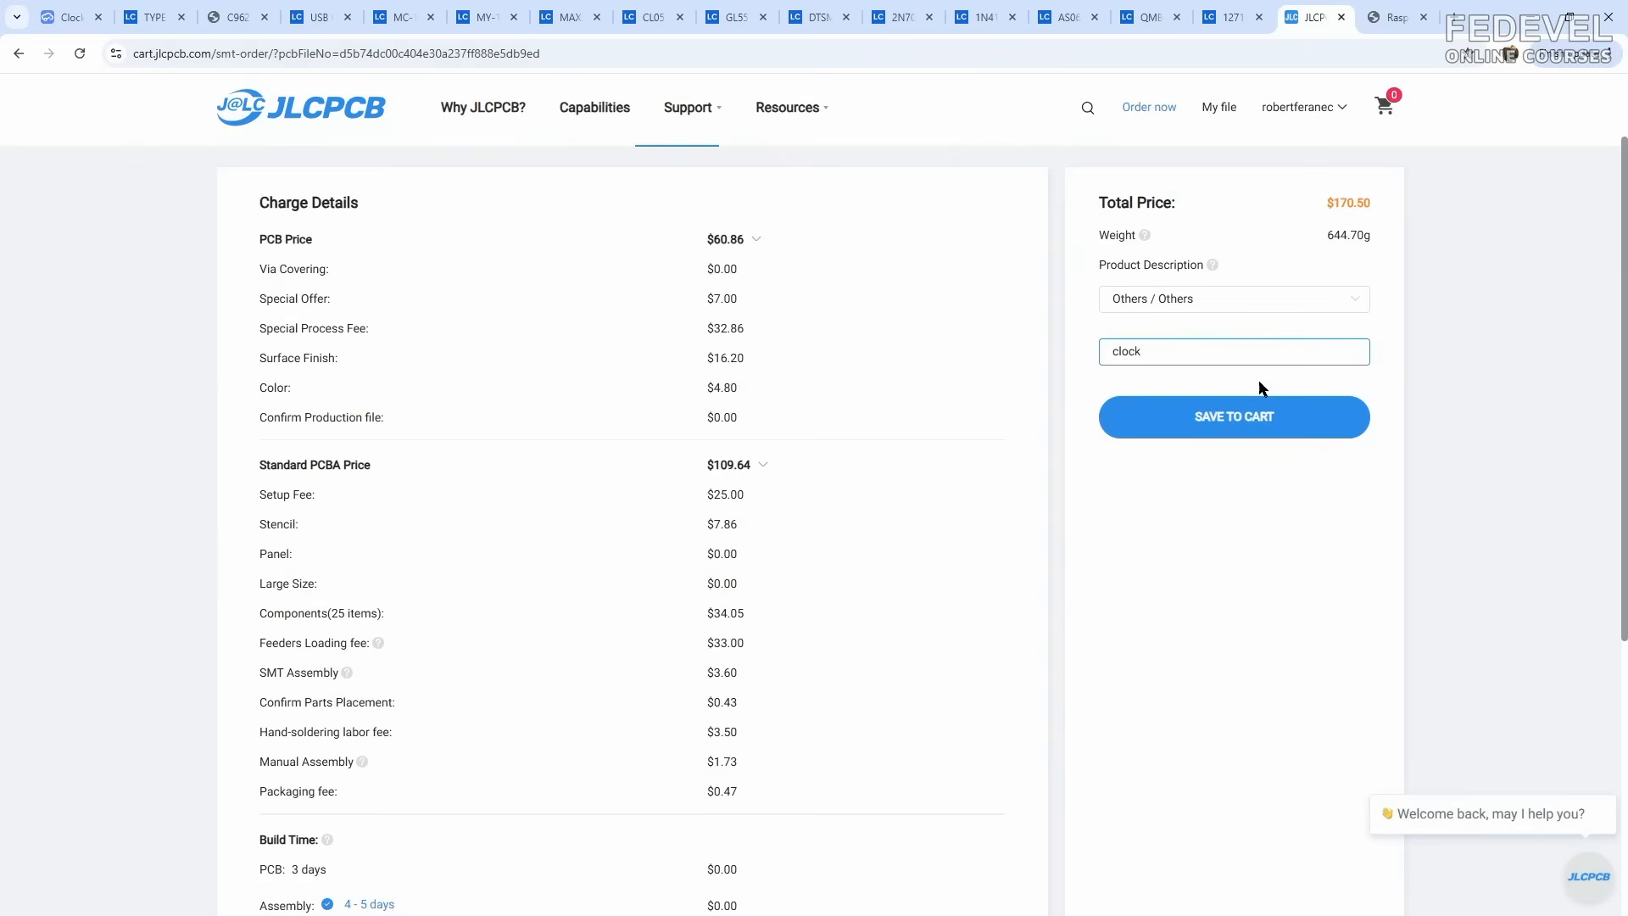
# Step: Save the order to the cart and review the assembly item's parameters, bill of materials, unselected parts and part placement
pyautogui.click(1224, 420)
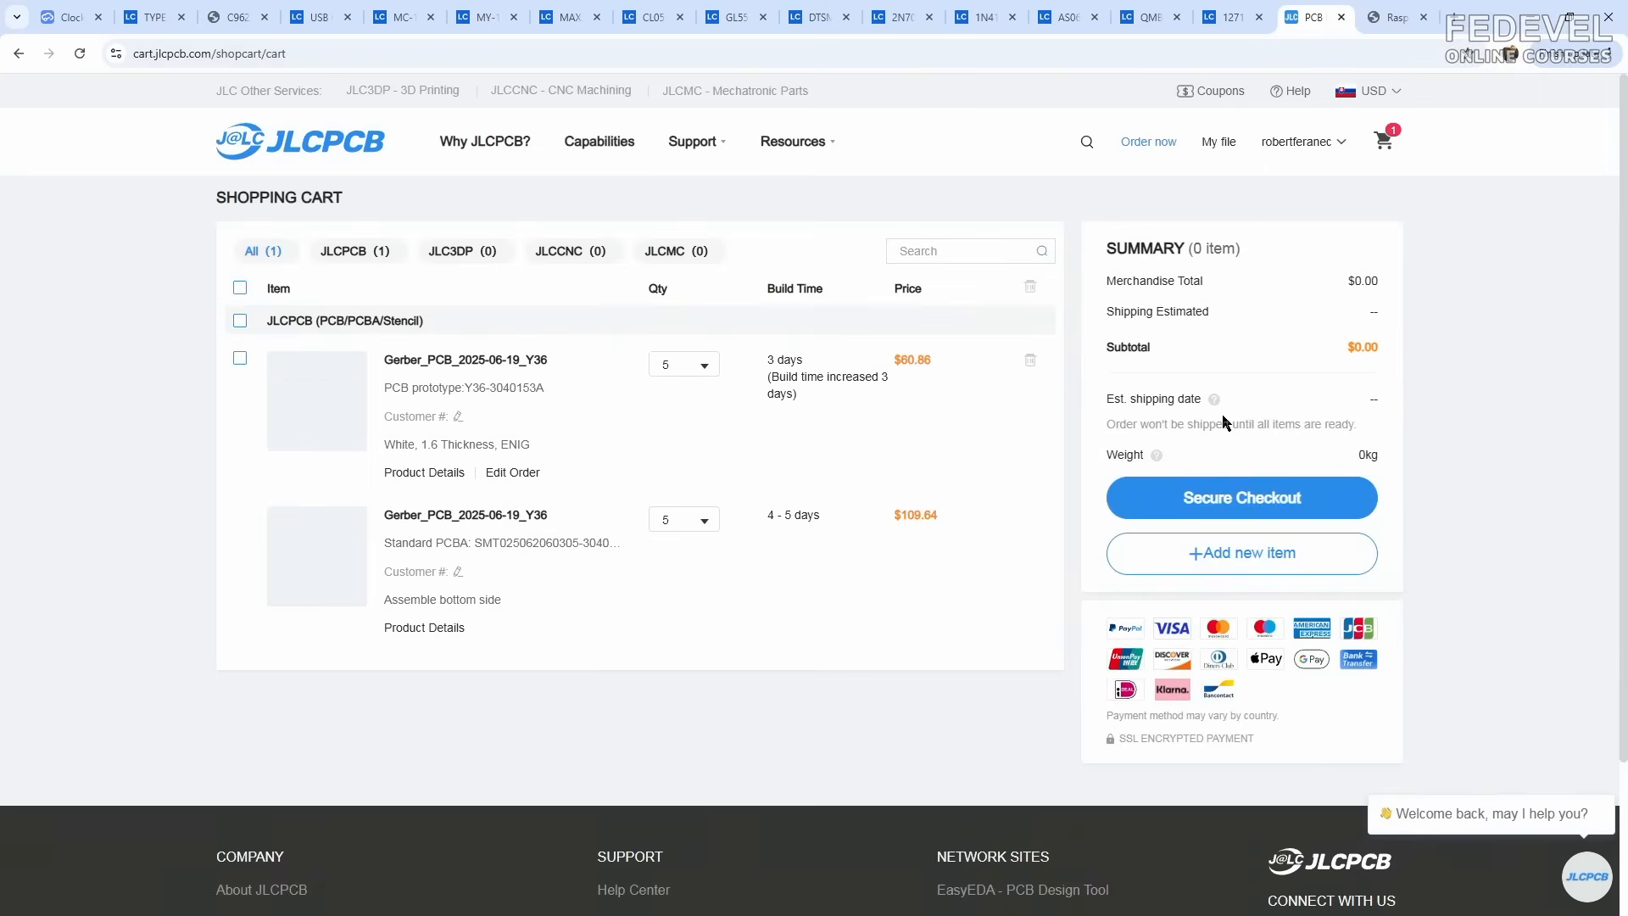
pyautogui.click(424, 628)
pyautogui.scroll(-3, 499, 594)
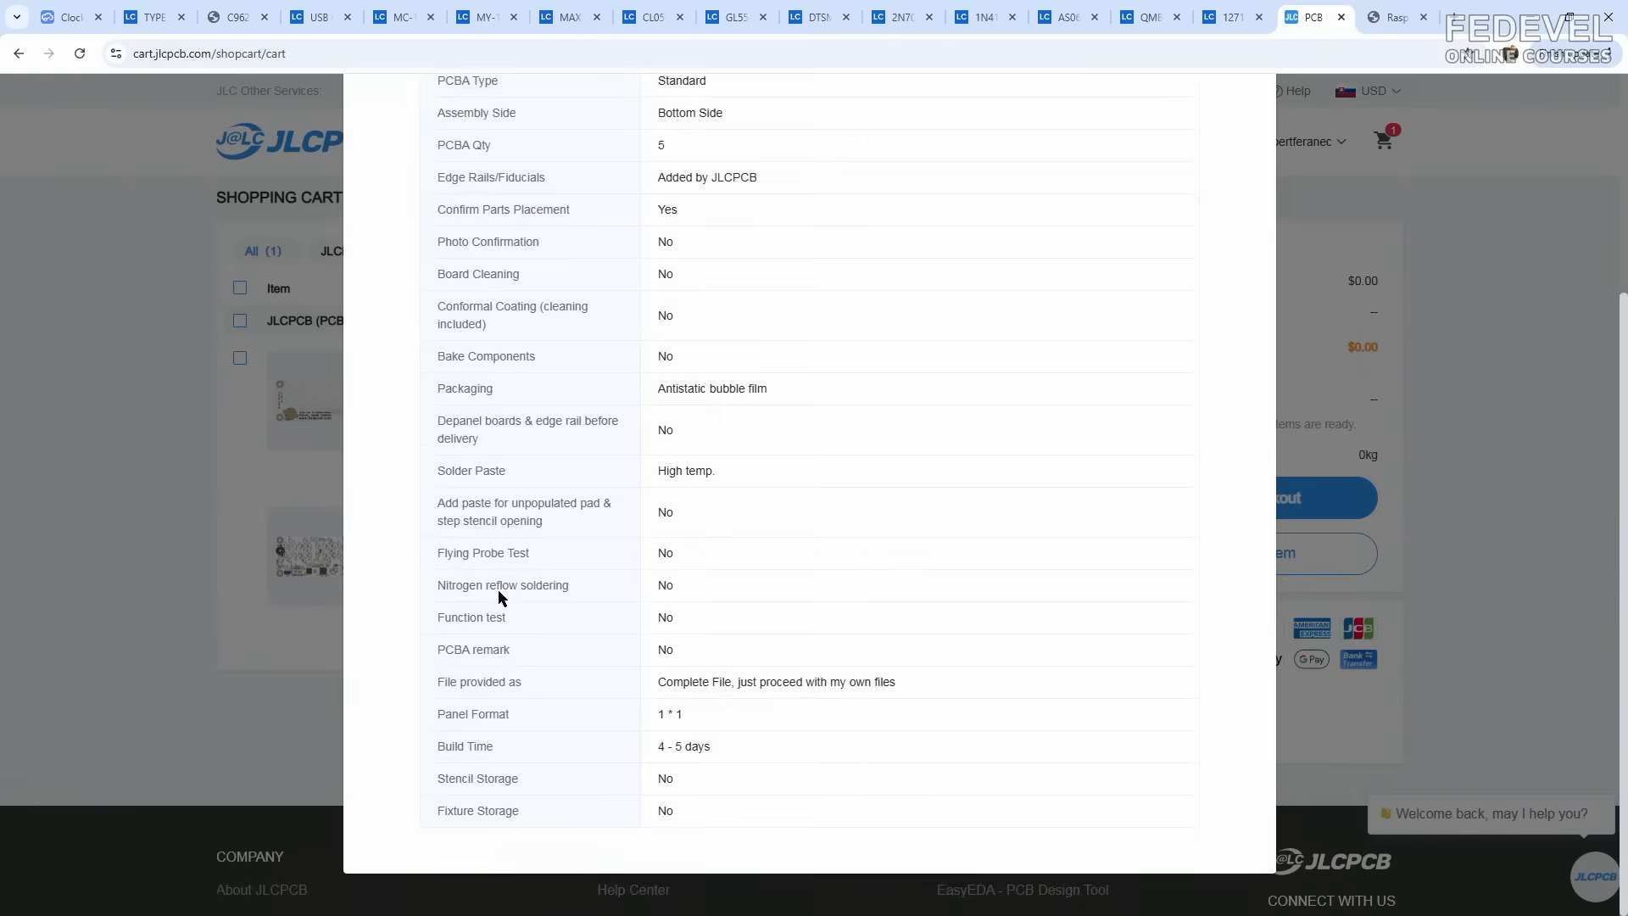
pyautogui.scroll(3, 501, 593)
pyautogui.click(632, 324)
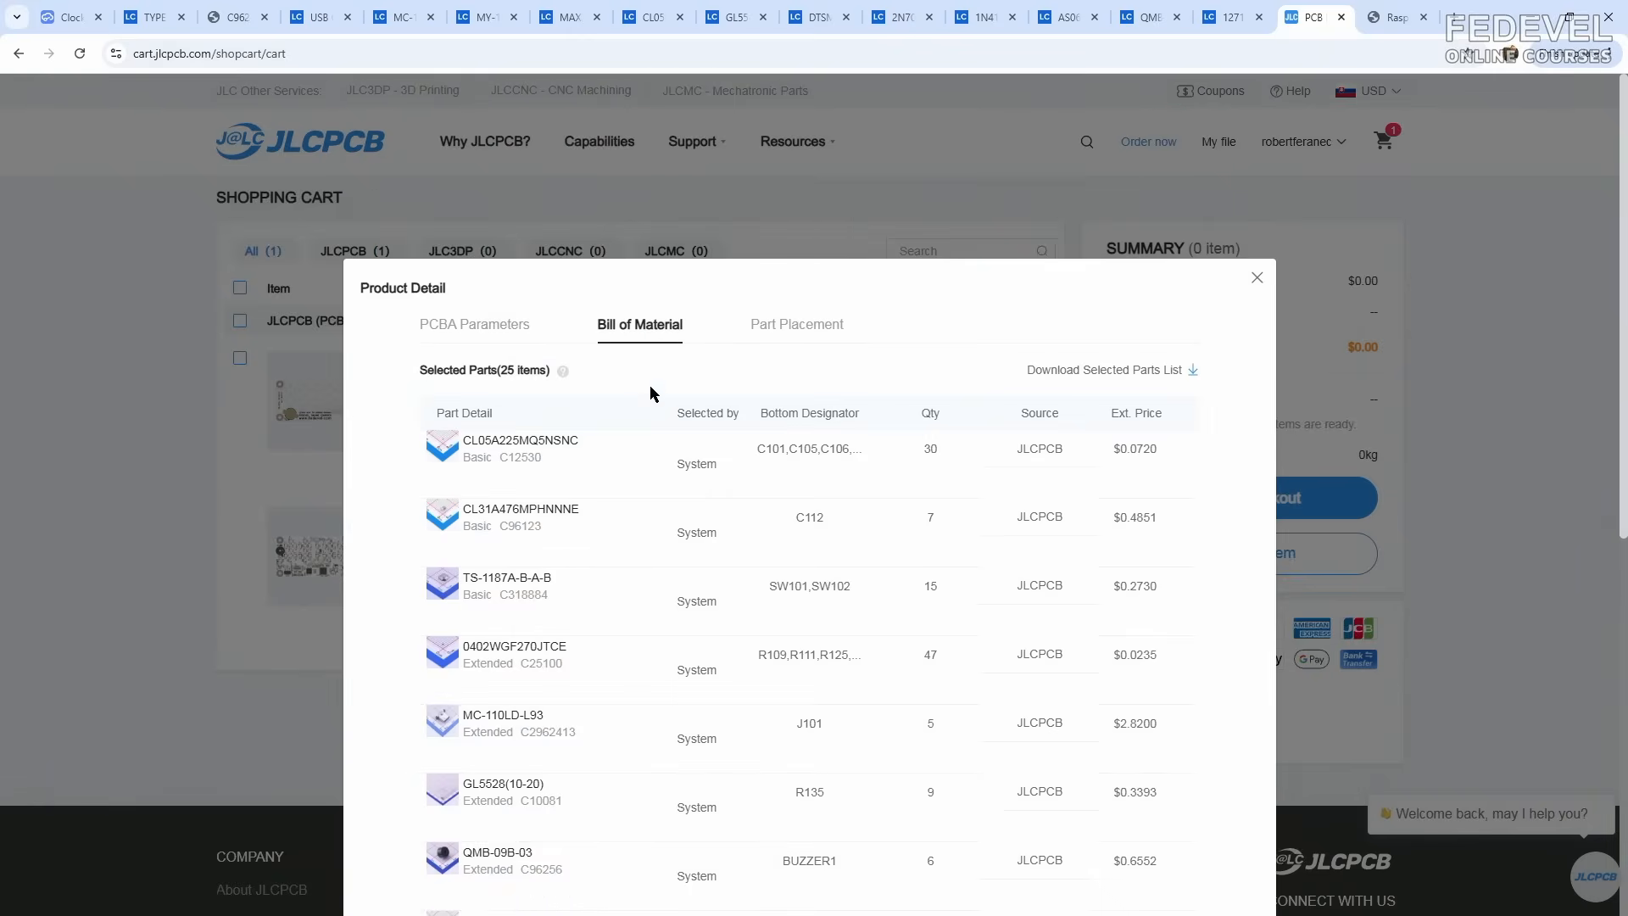
pyautogui.scroll(-10, 666, 462)
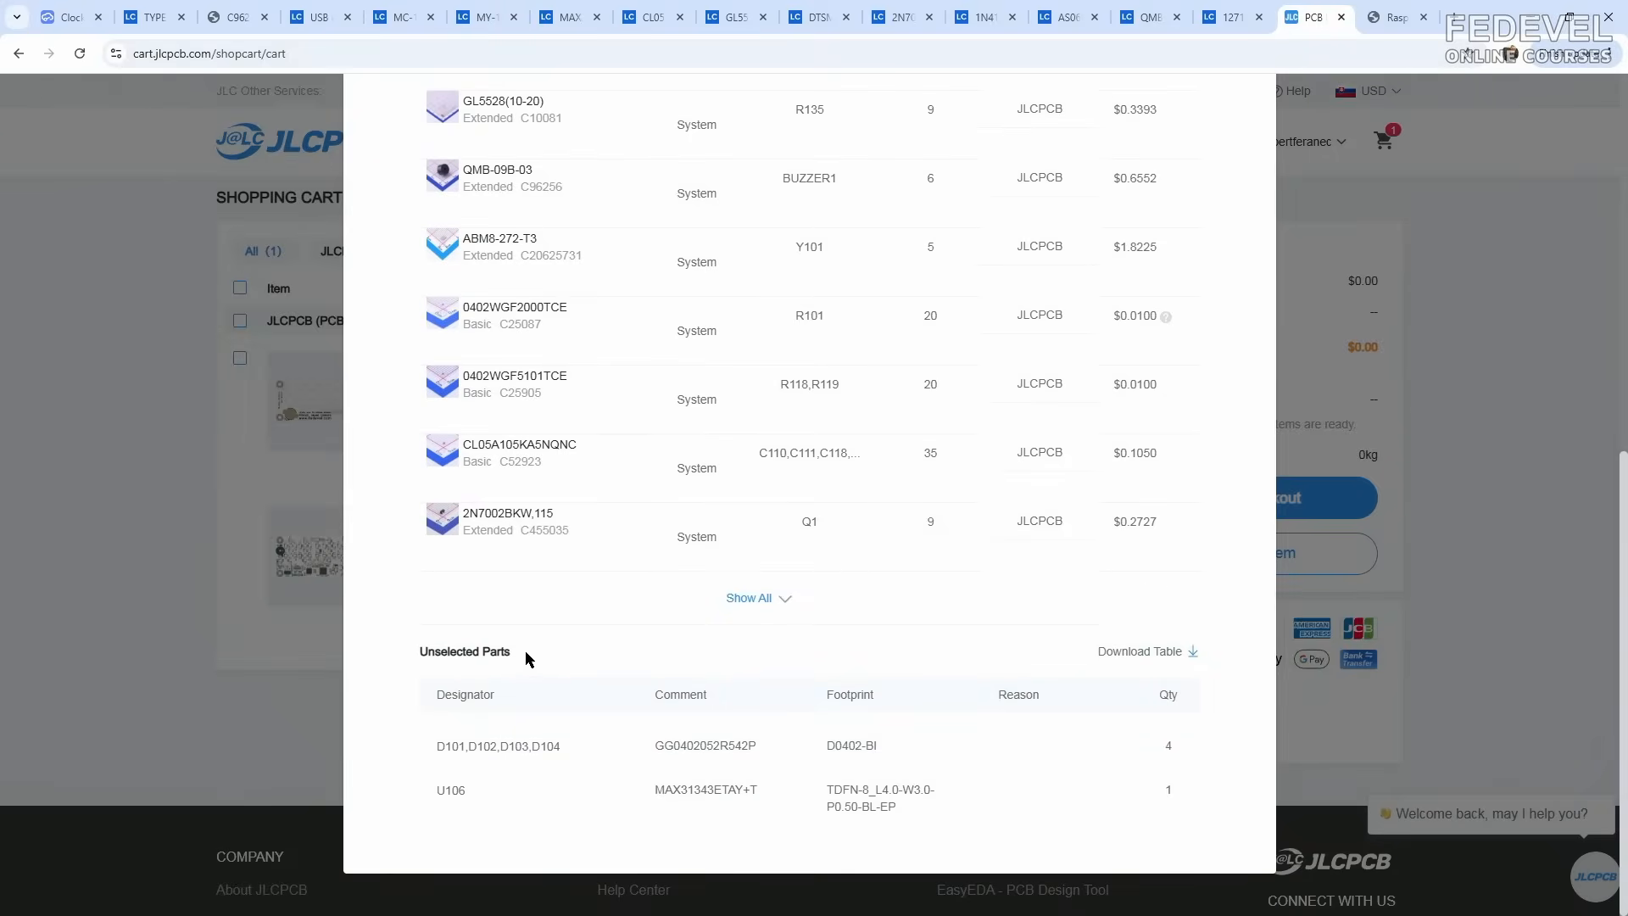
pyautogui.moveTo(527, 659); pyautogui.dragTo(417, 659)
pyautogui.scroll(10, 654, 593)
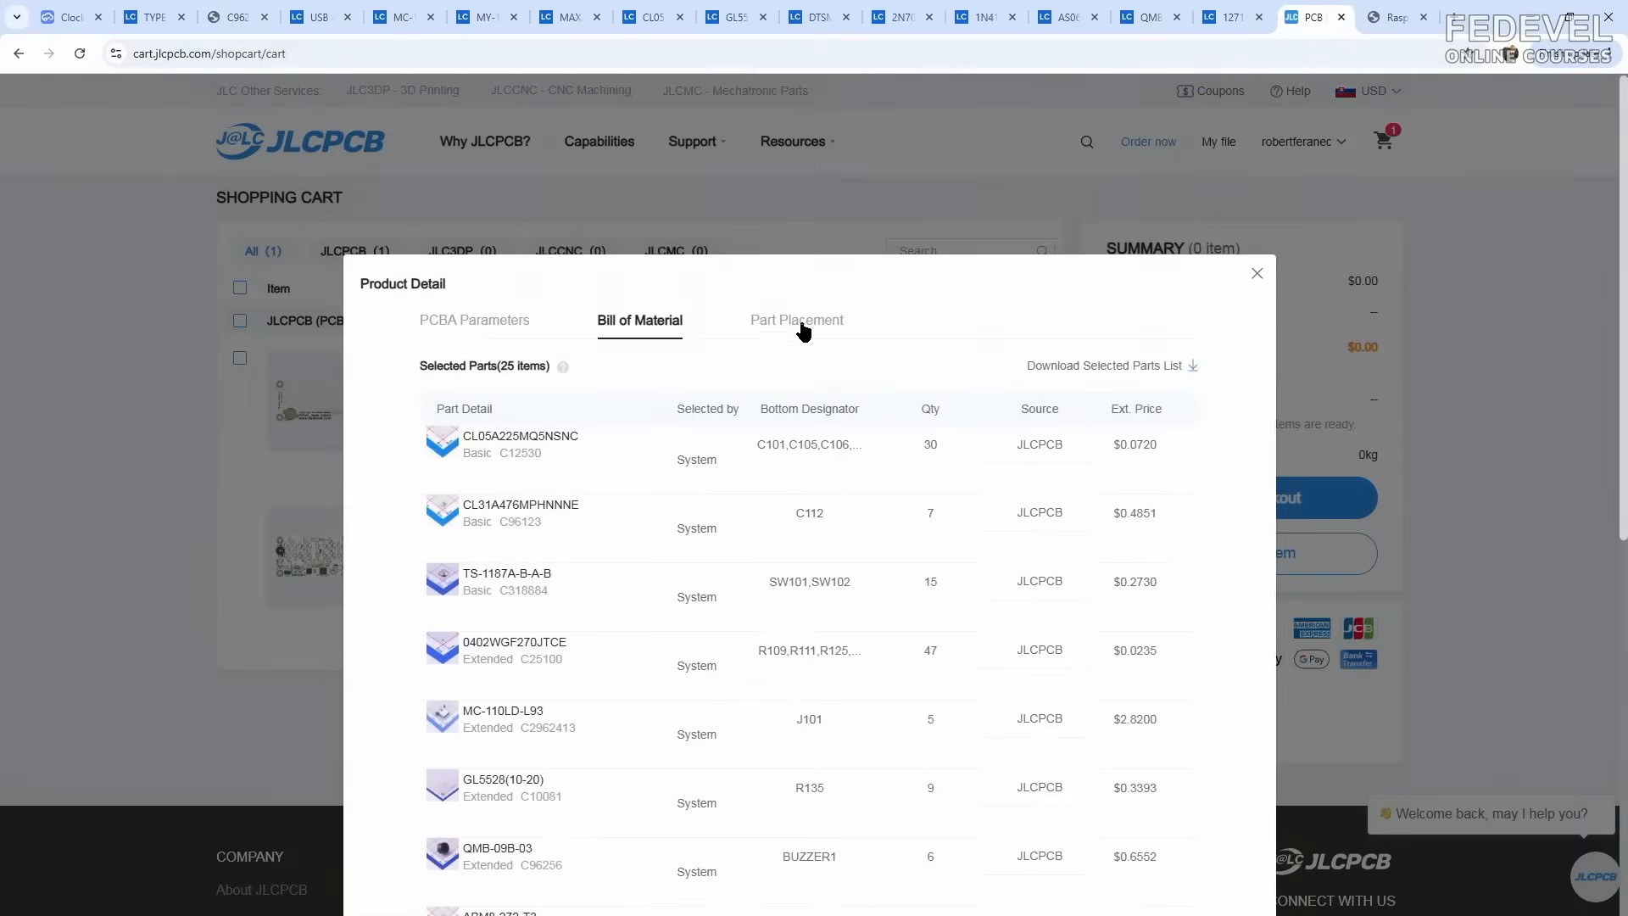
pyautogui.click(797, 320)
pyautogui.click(1257, 274)
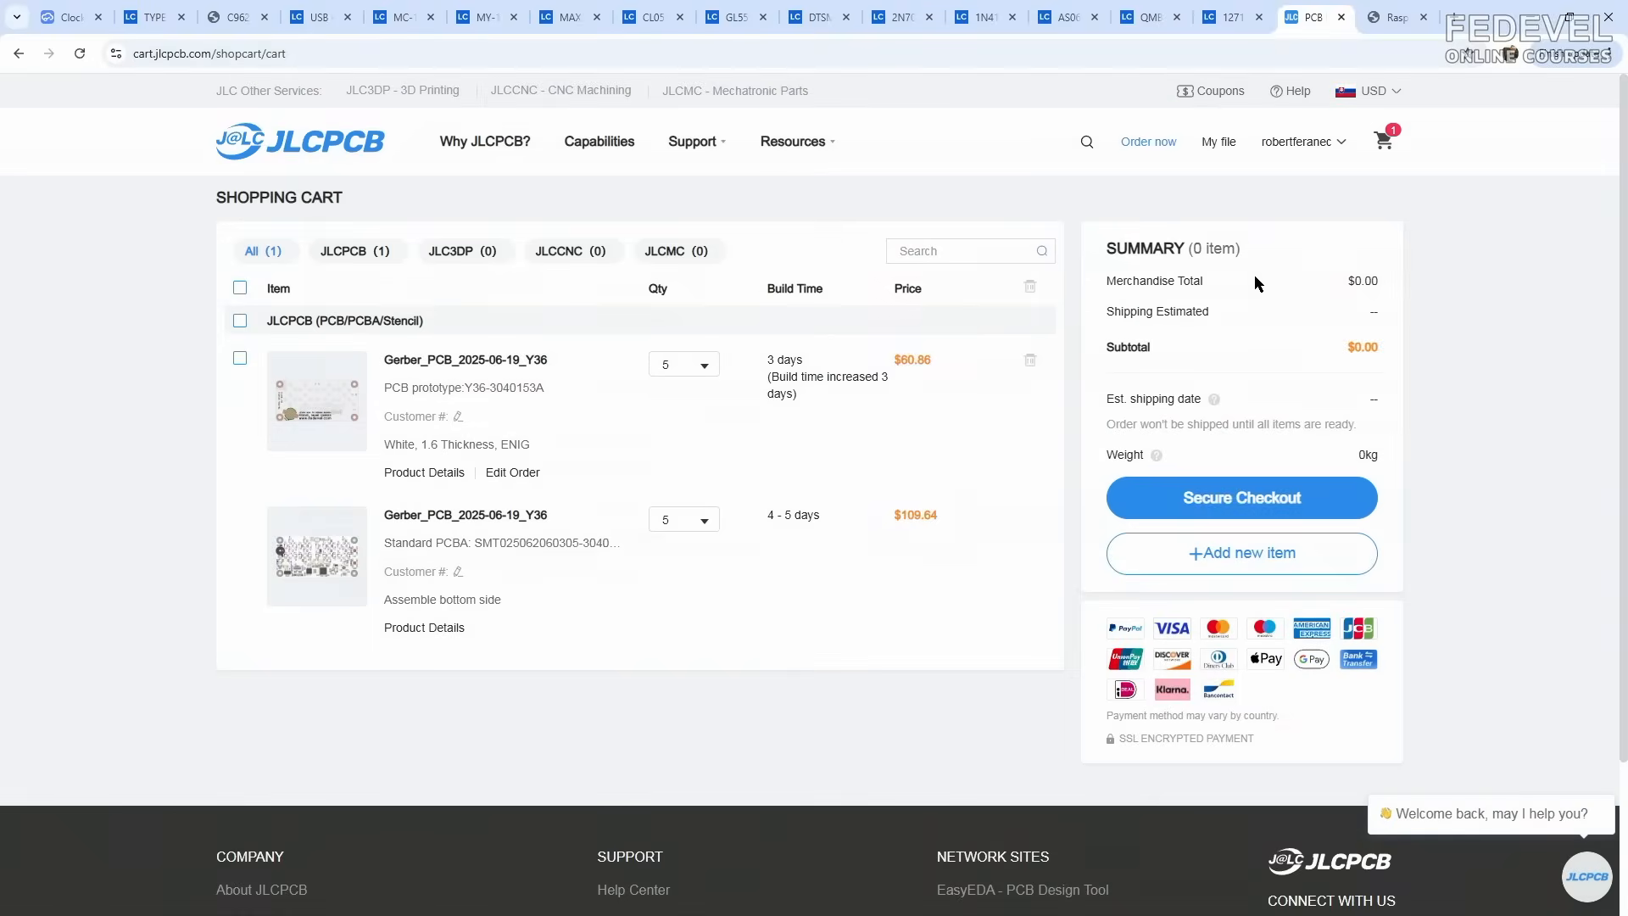
# Step: Review the product details of the bare PCB item in the cart and close them
pyautogui.click(424, 475)
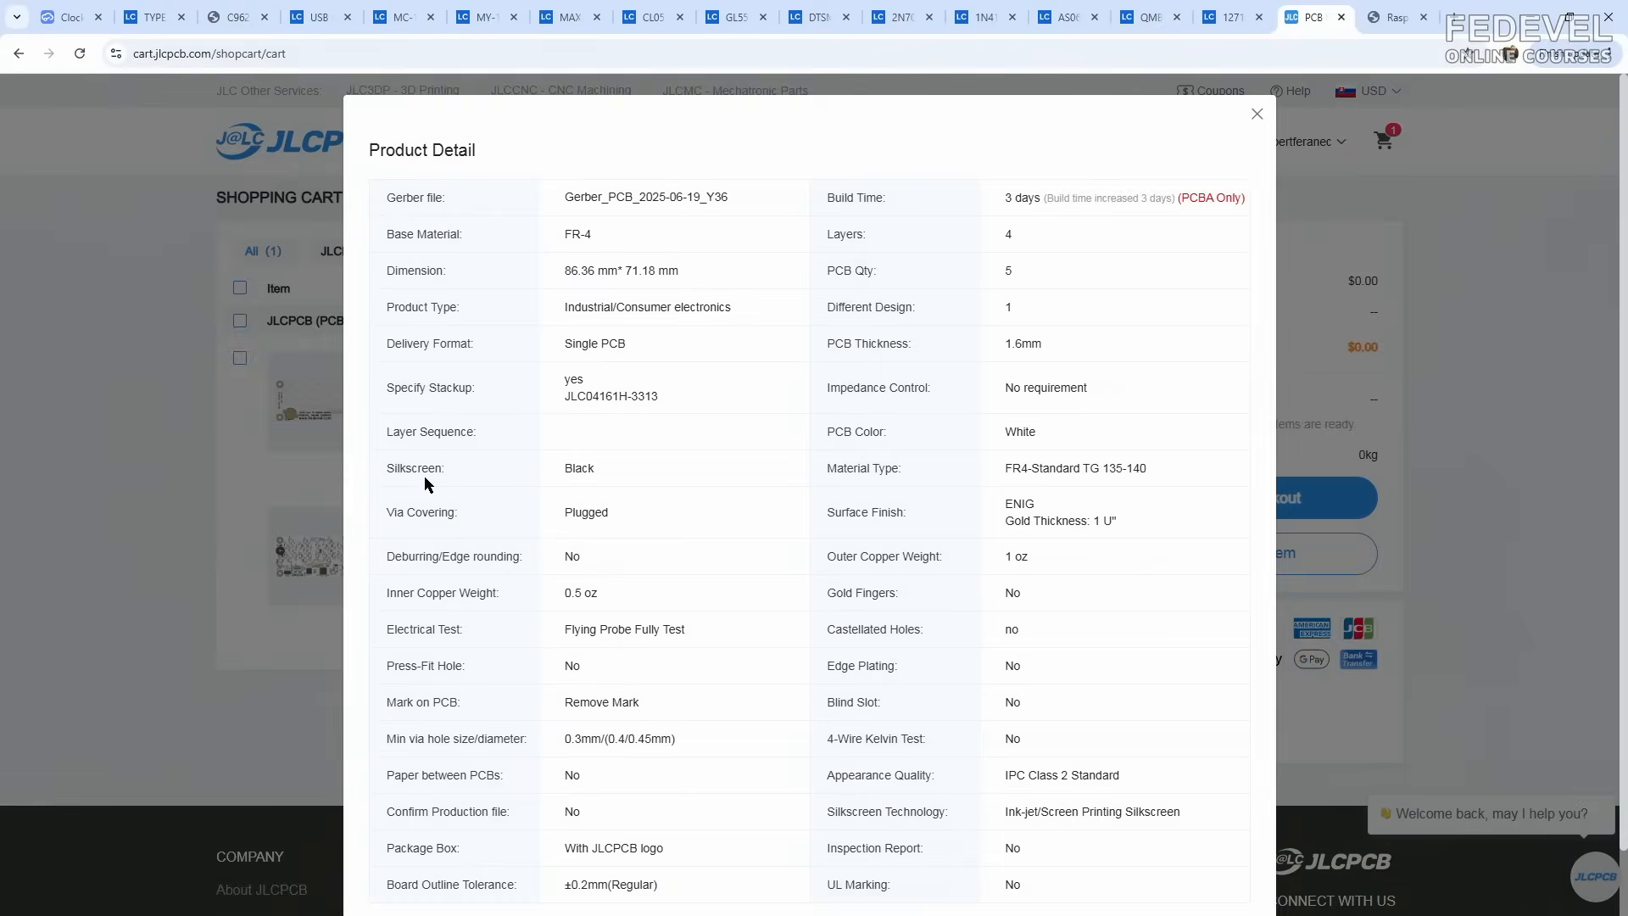
pyautogui.scroll(-1, 649, 456)
pyautogui.scroll(1, 649, 456)
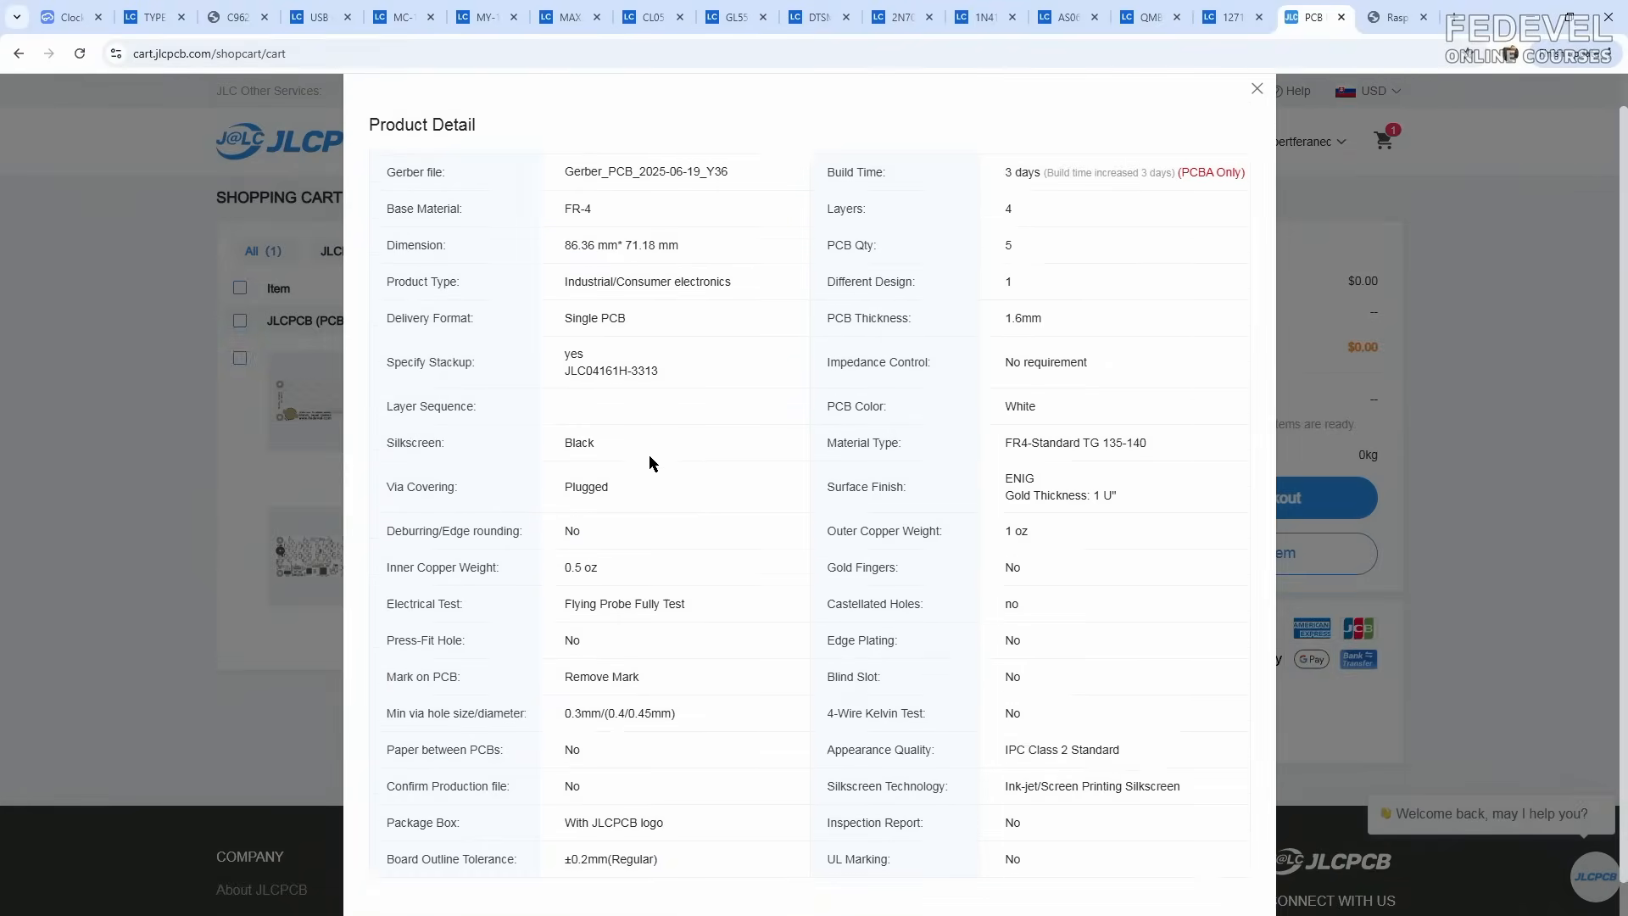
pyautogui.click(1256, 114)
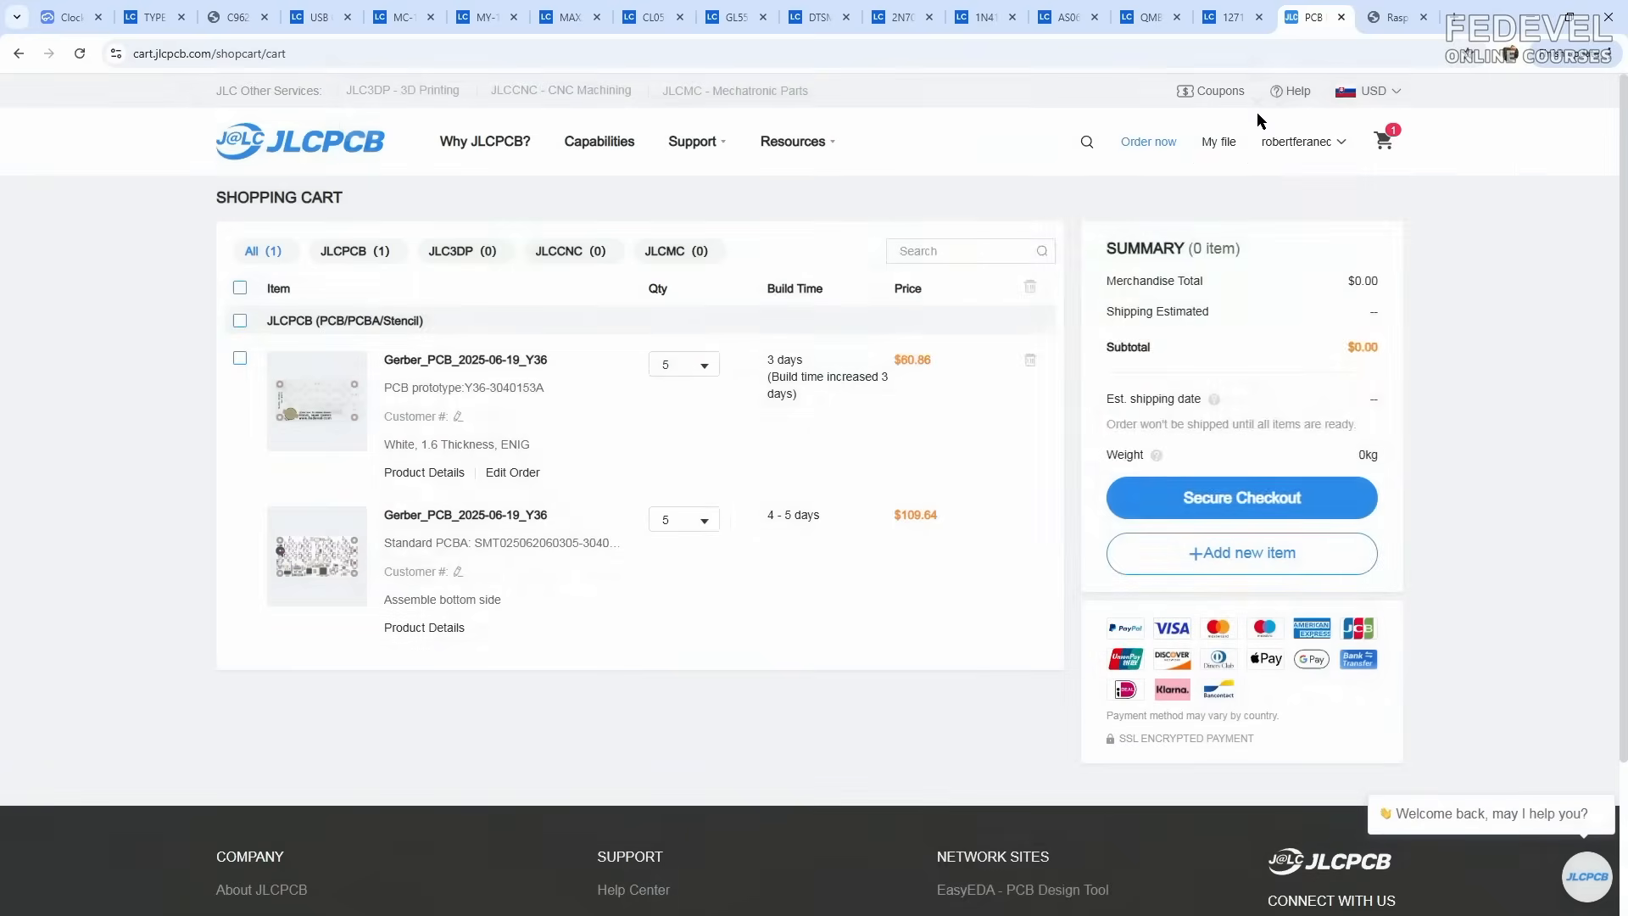
# Step: Open the PCB item's order for editing and inspect the board in 3D in the Gerber viewer
pyautogui.click(515, 472)
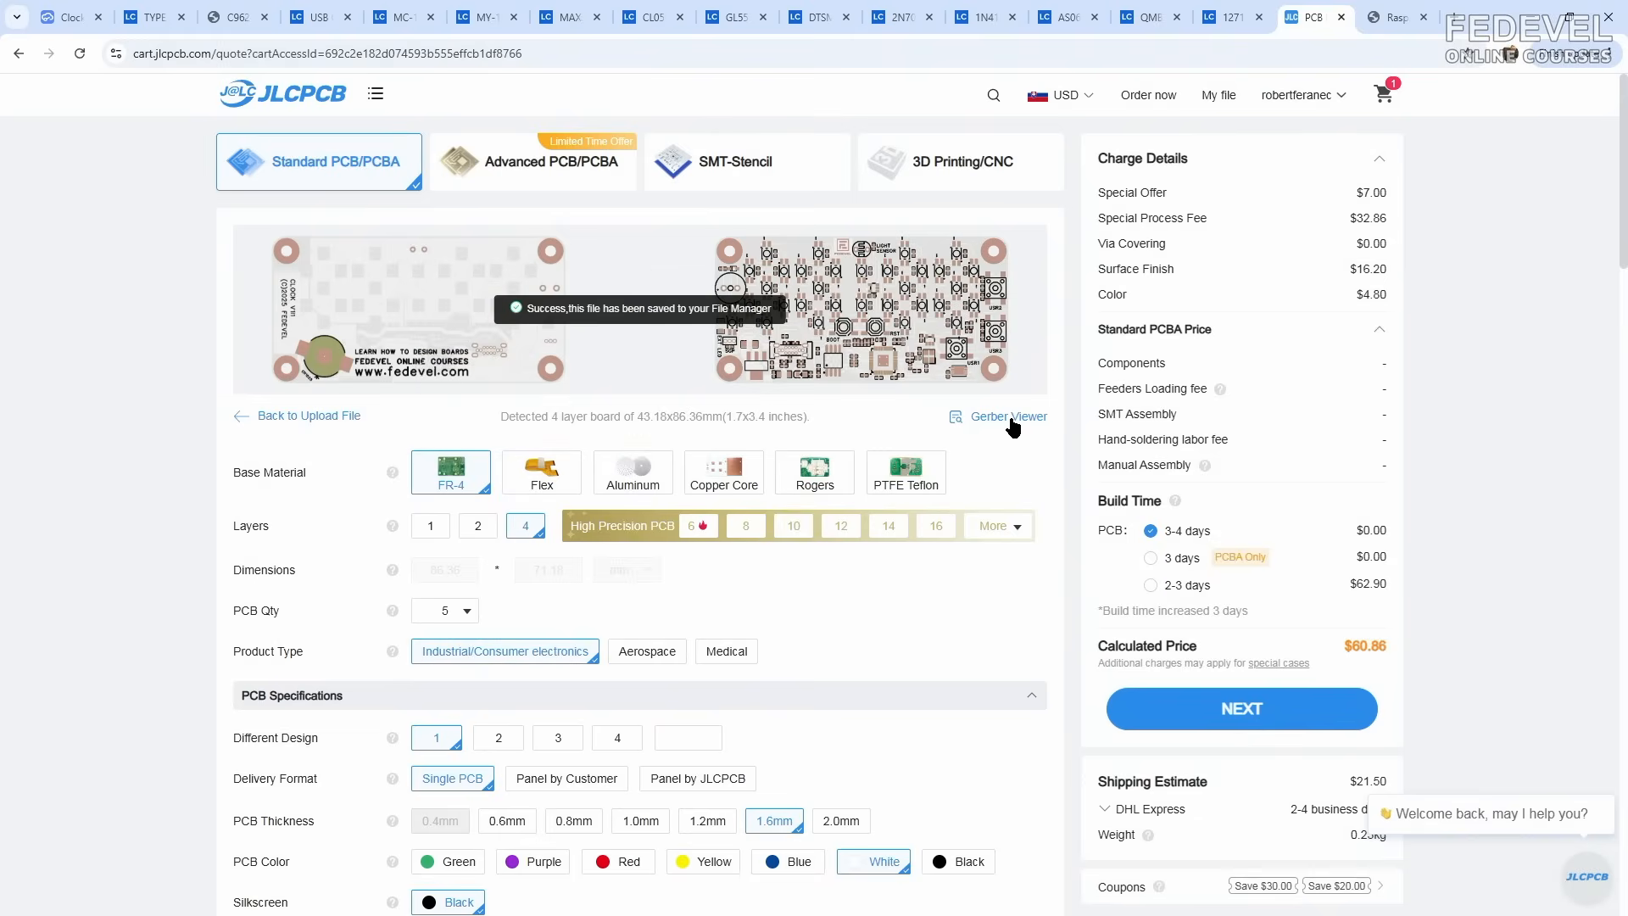
pyautogui.click(1010, 417)
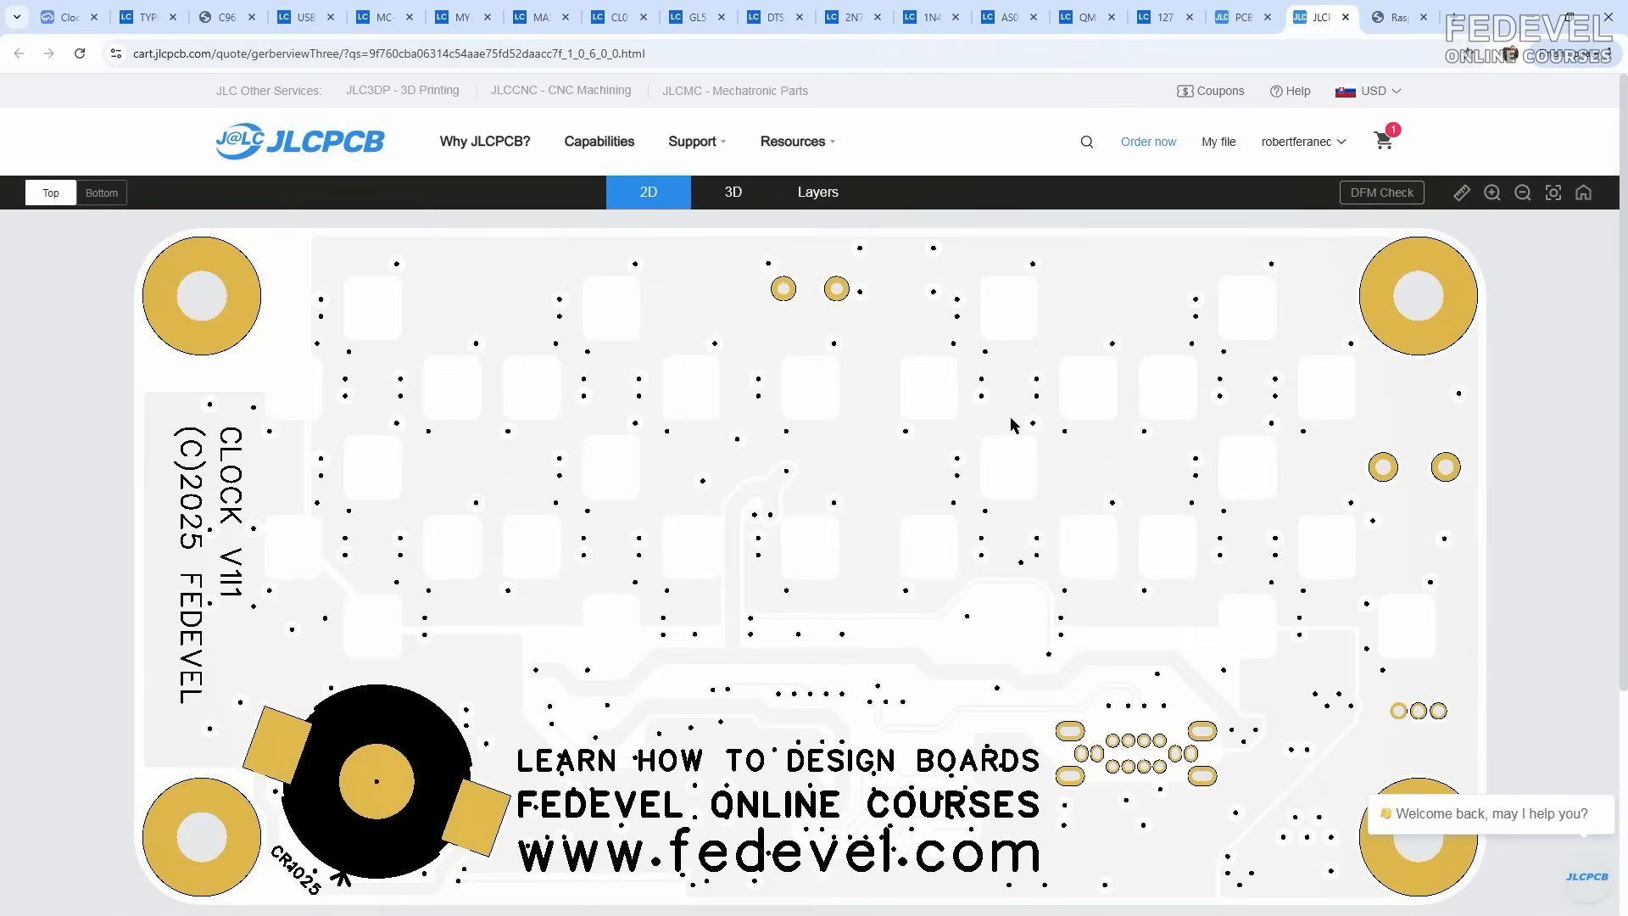
pyautogui.click(734, 197)
pyautogui.moveTo(689, 506); pyautogui.dragTo(1040, 511)
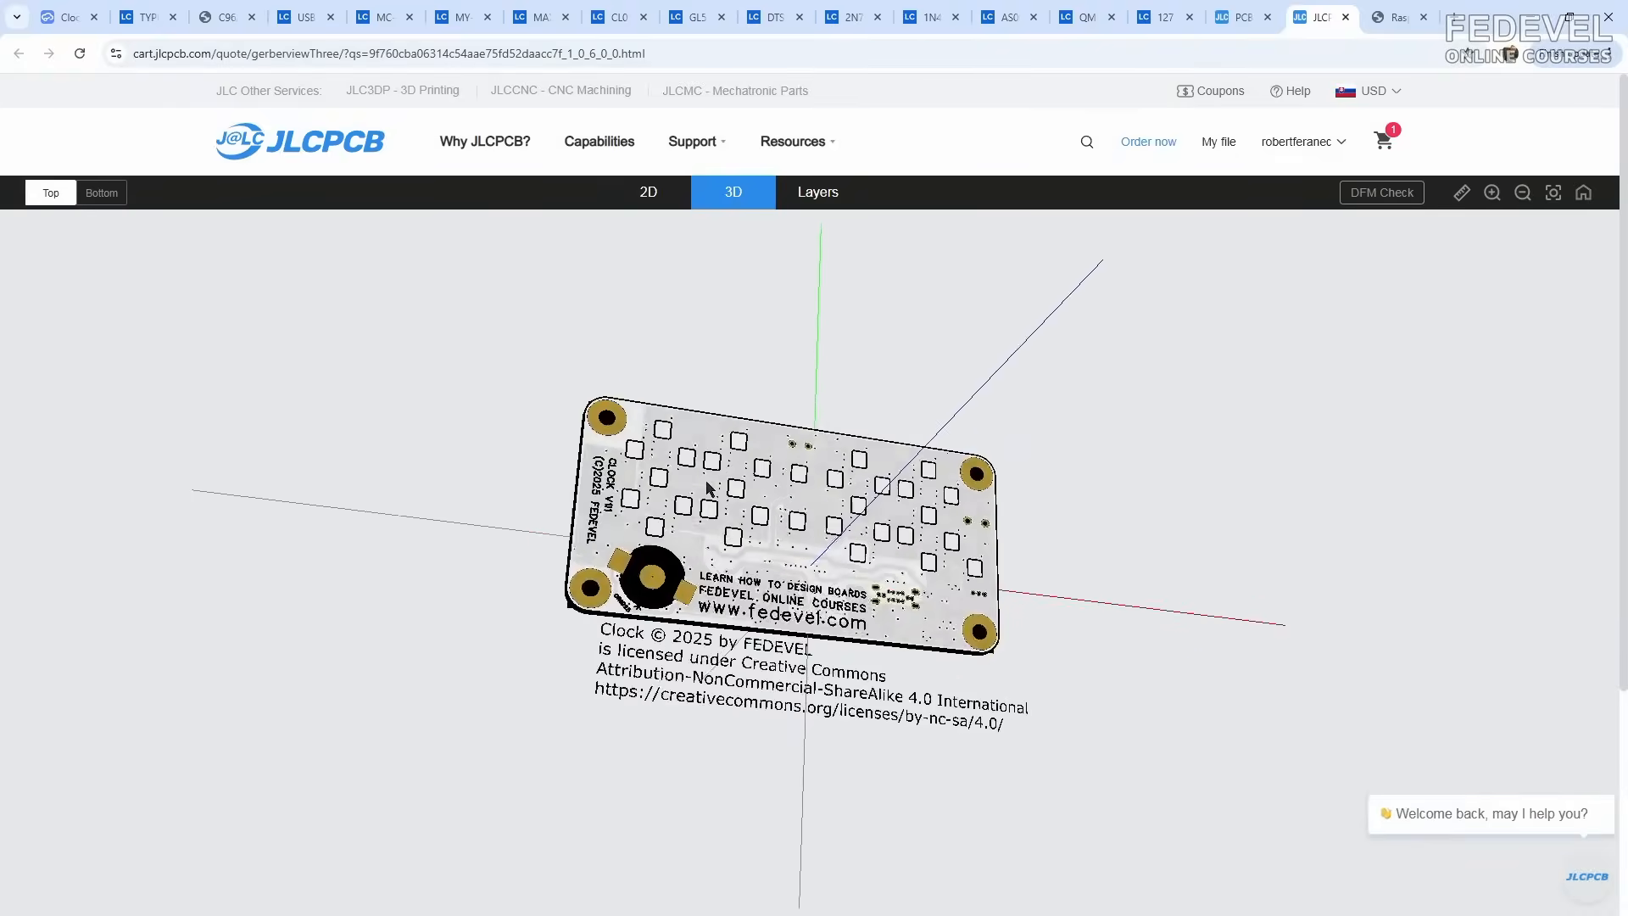
# Step: Switch the Gerber viewer to its individual layers and hide every layer in the list
pyautogui.click(816, 195)
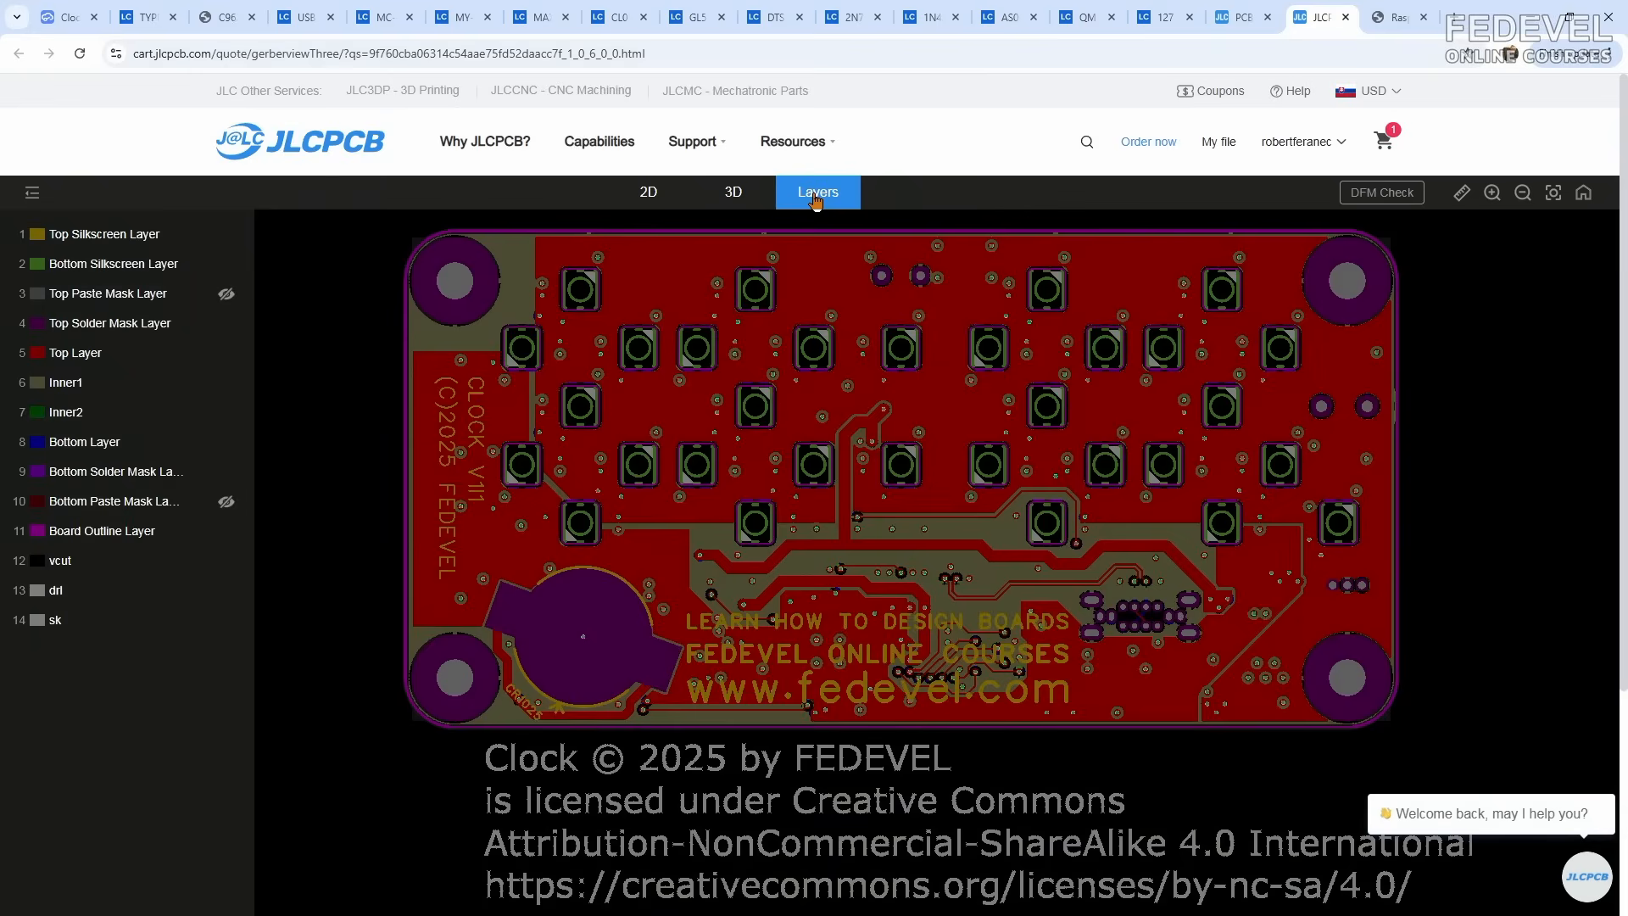
pyautogui.click(227, 234)
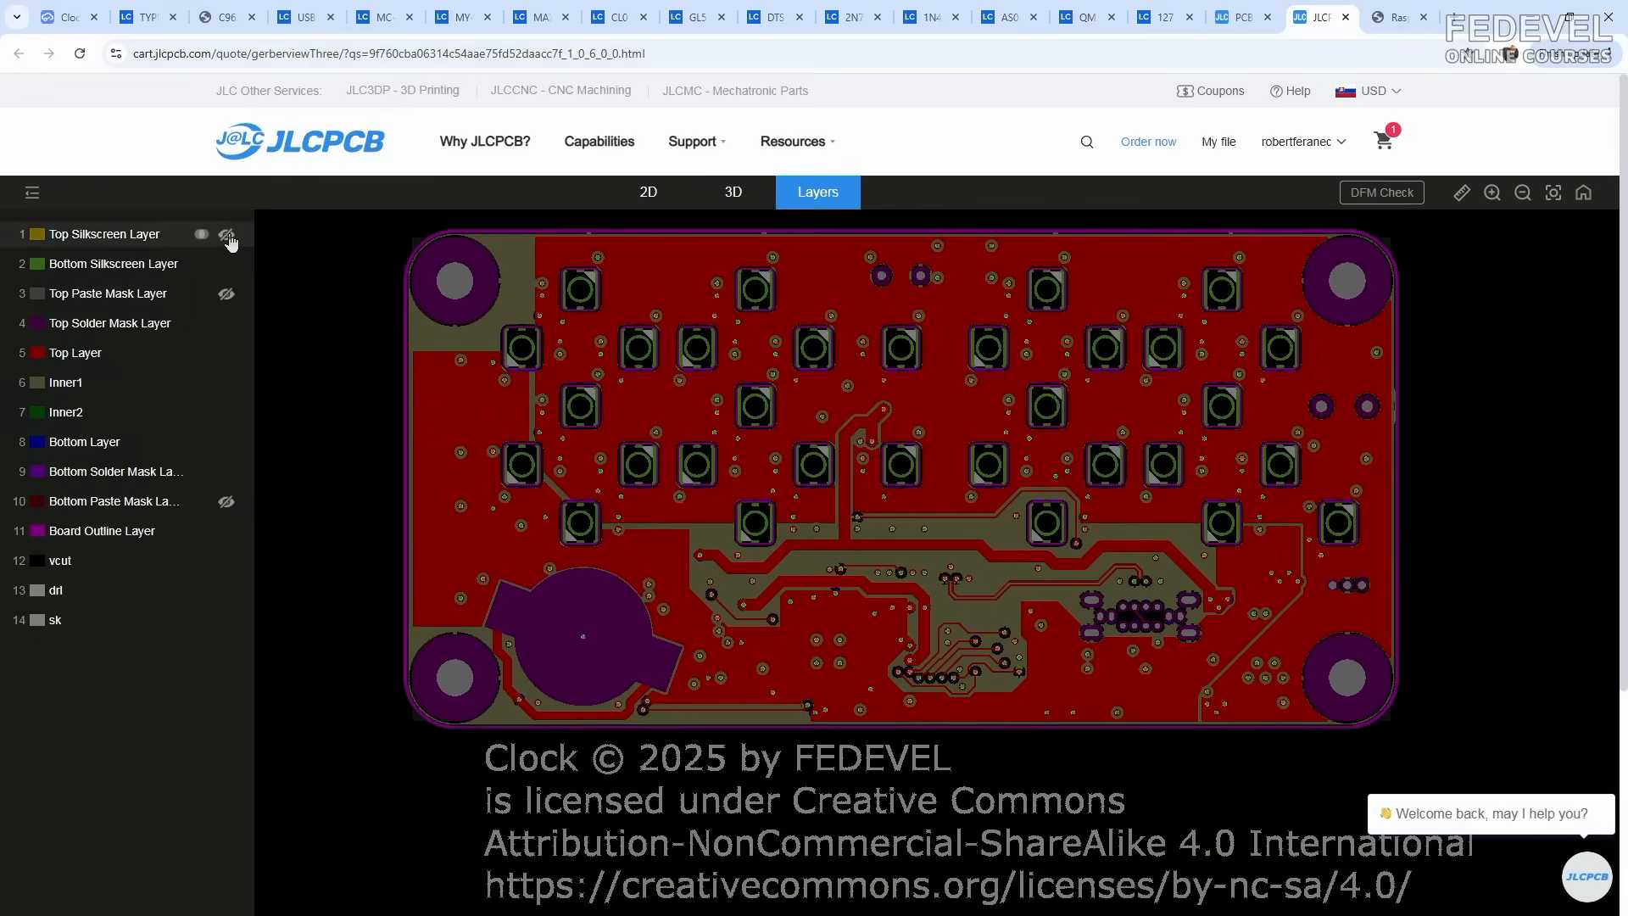
pyautogui.click(226, 264)
pyautogui.click(227, 323)
pyautogui.click(226, 353)
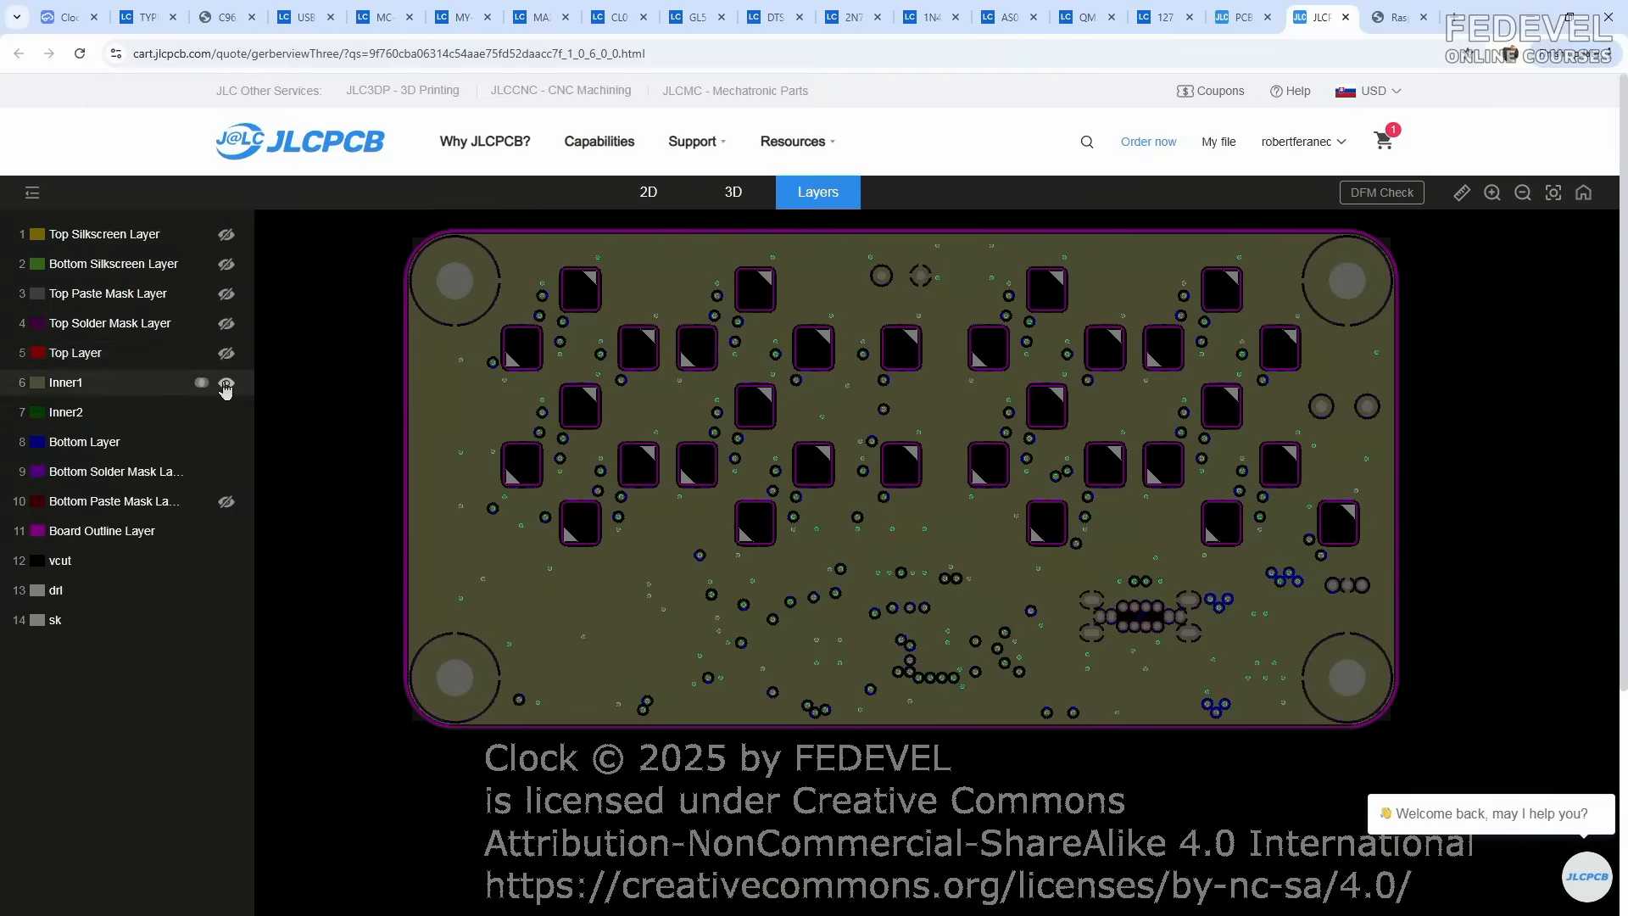
pyautogui.click(226, 382)
pyautogui.click(227, 412)
pyautogui.click(226, 442)
pyautogui.click(226, 472)
pyautogui.click(226, 531)
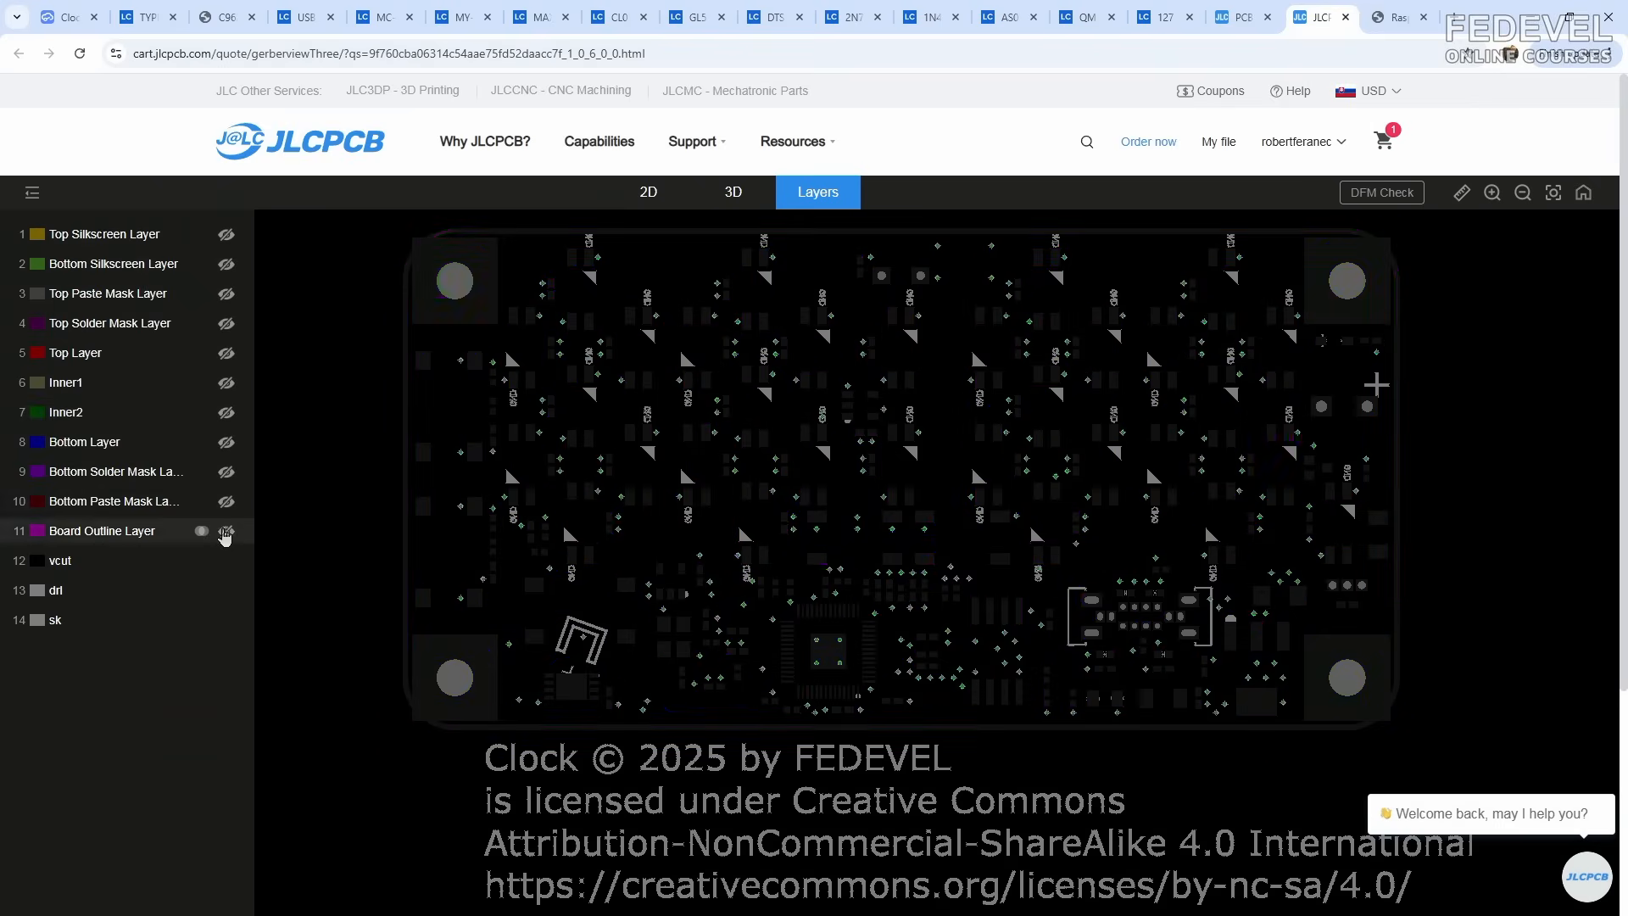
pyautogui.click(225, 560)
pyautogui.click(225, 590)
pyautogui.click(226, 619)
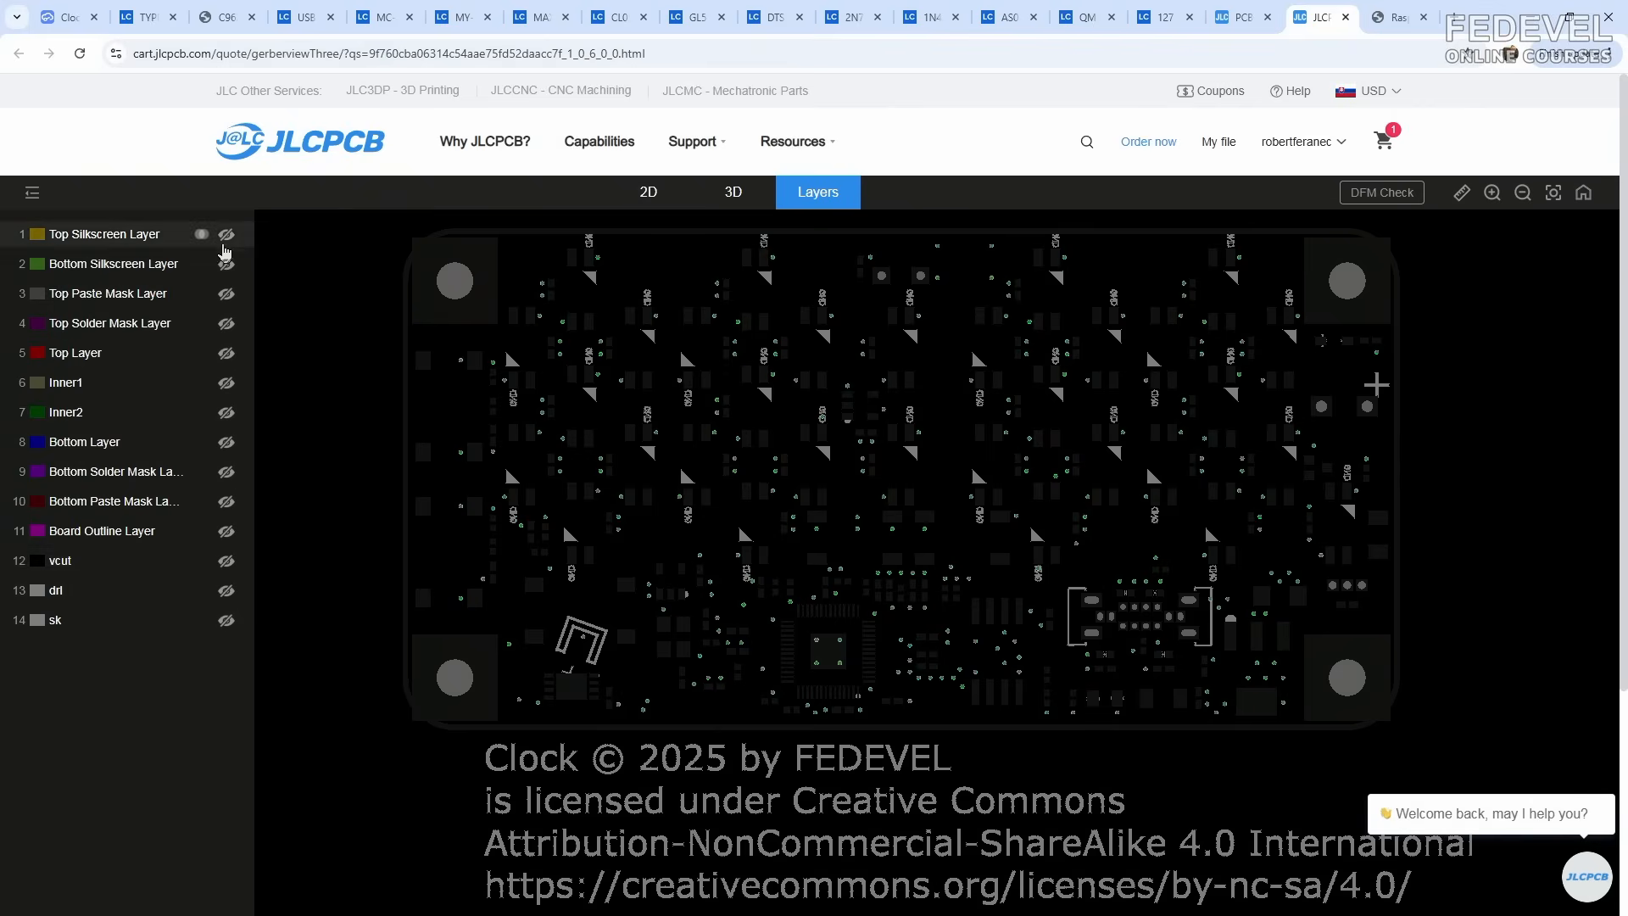
# Step: Inspect the top silkscreen, top paste mask and top solder mask layers by showing them, and hide them again
pyautogui.click(226, 237)
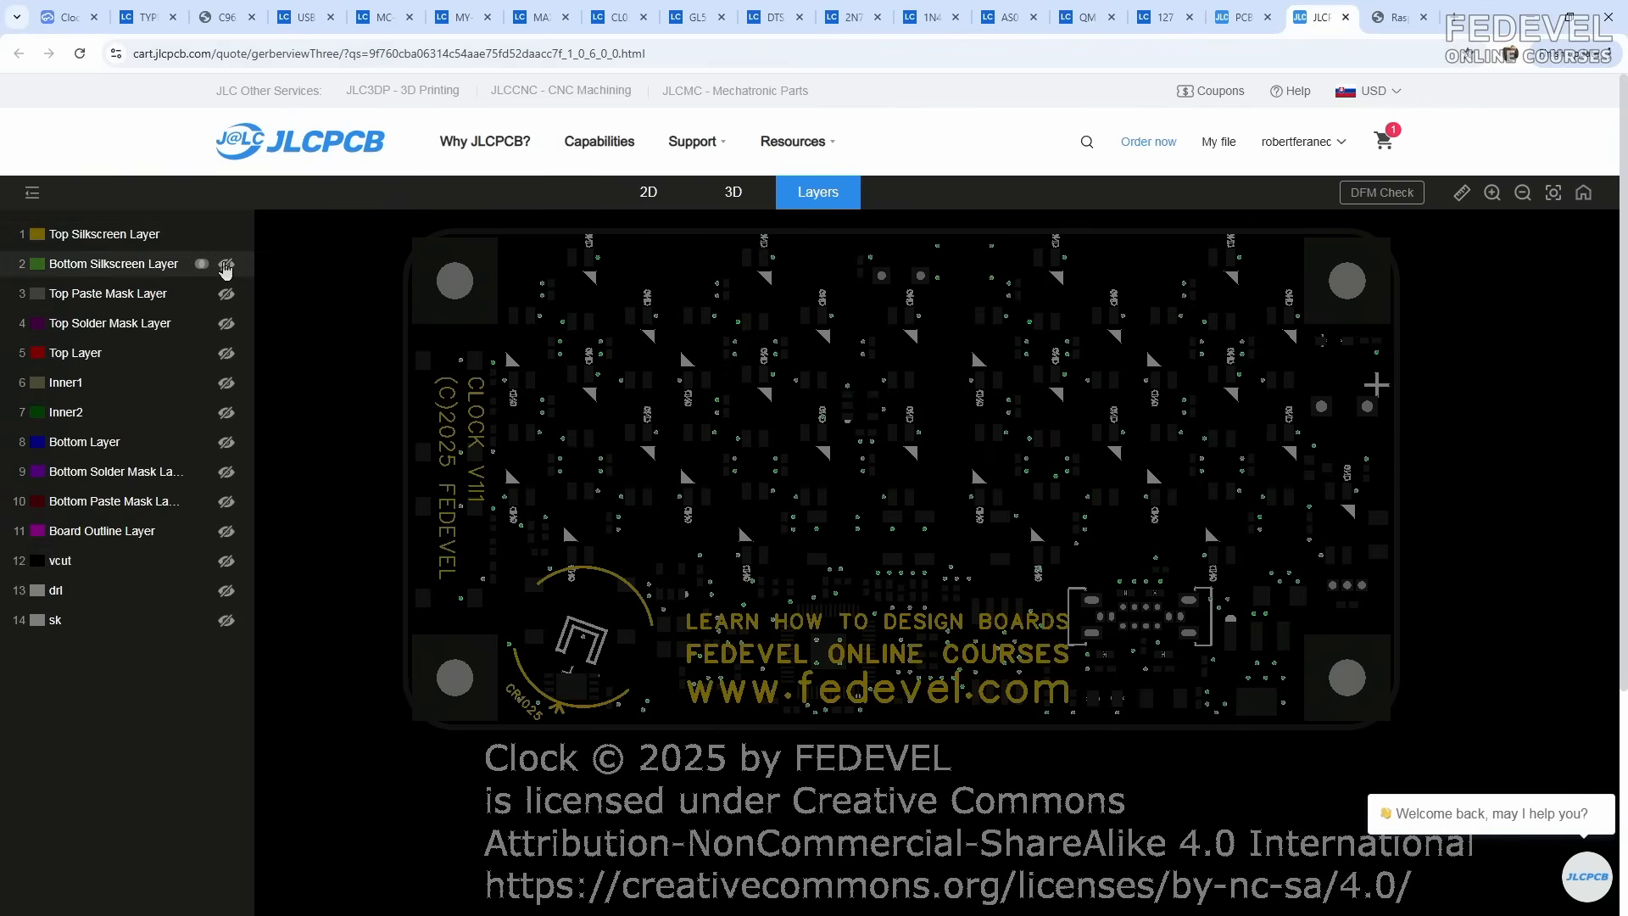
pyautogui.click(226, 295)
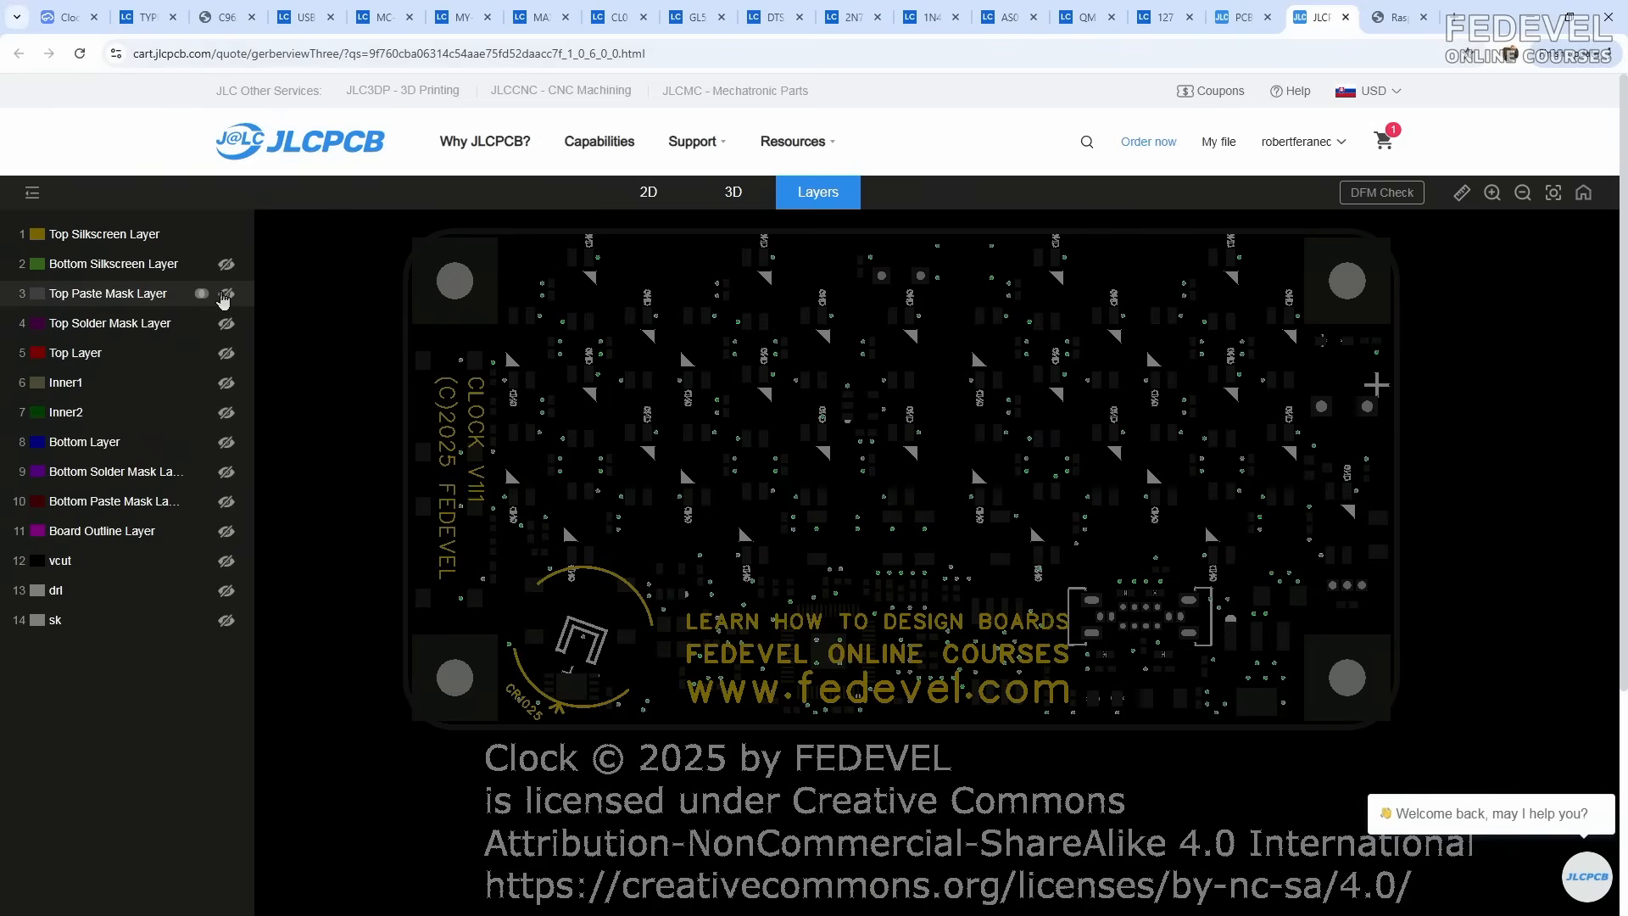
pyautogui.click(226, 324)
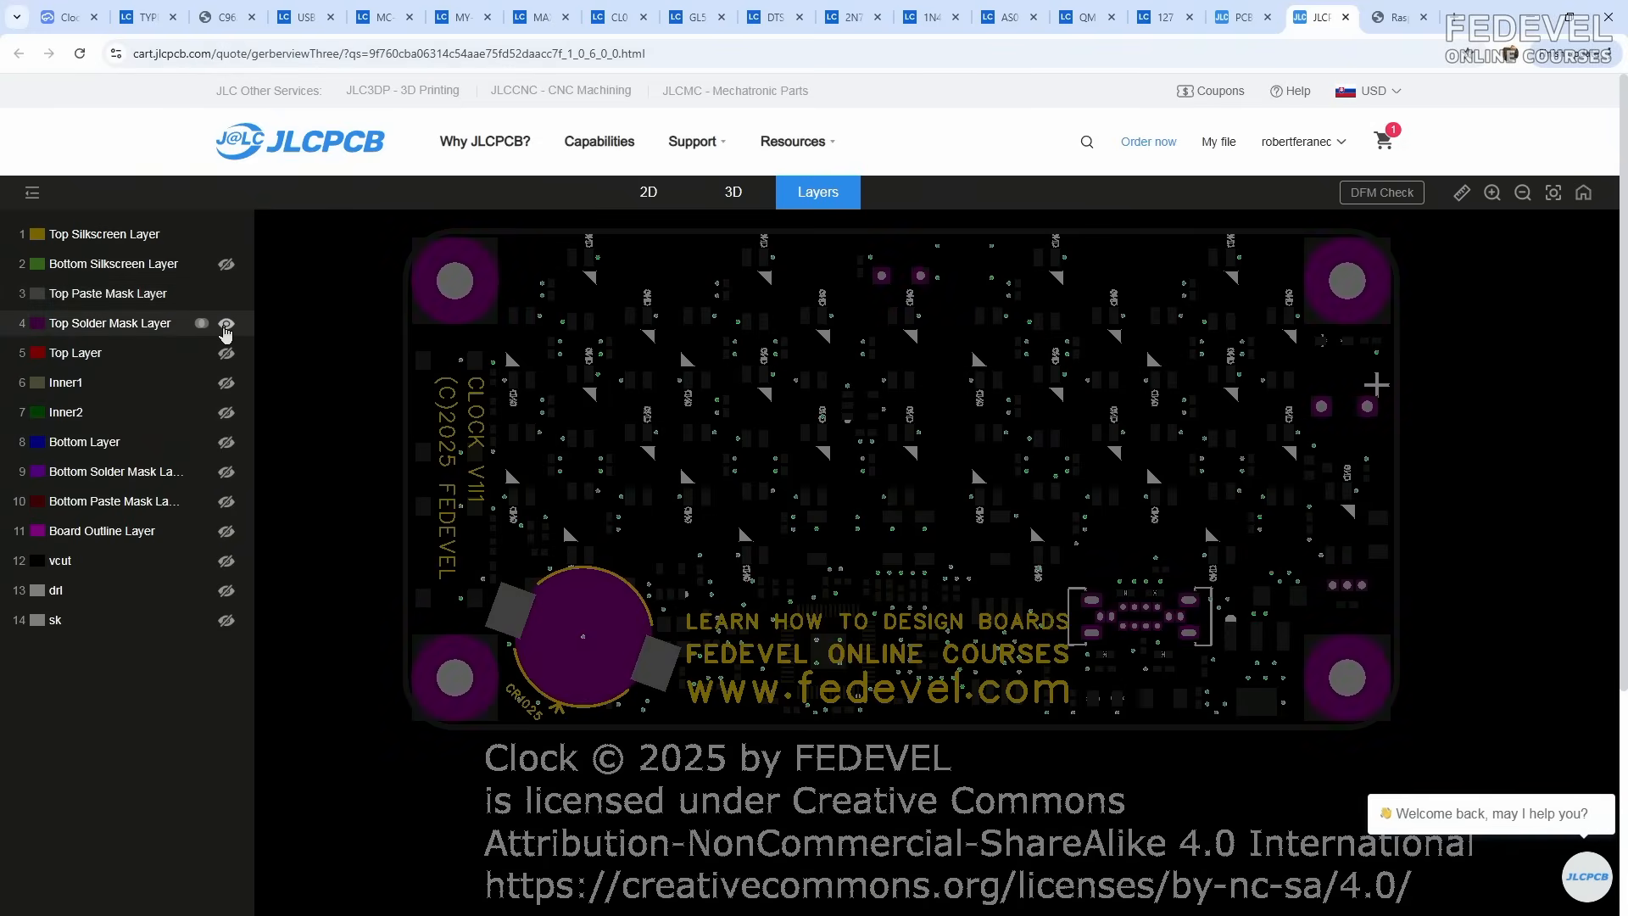
pyautogui.click(226, 329)
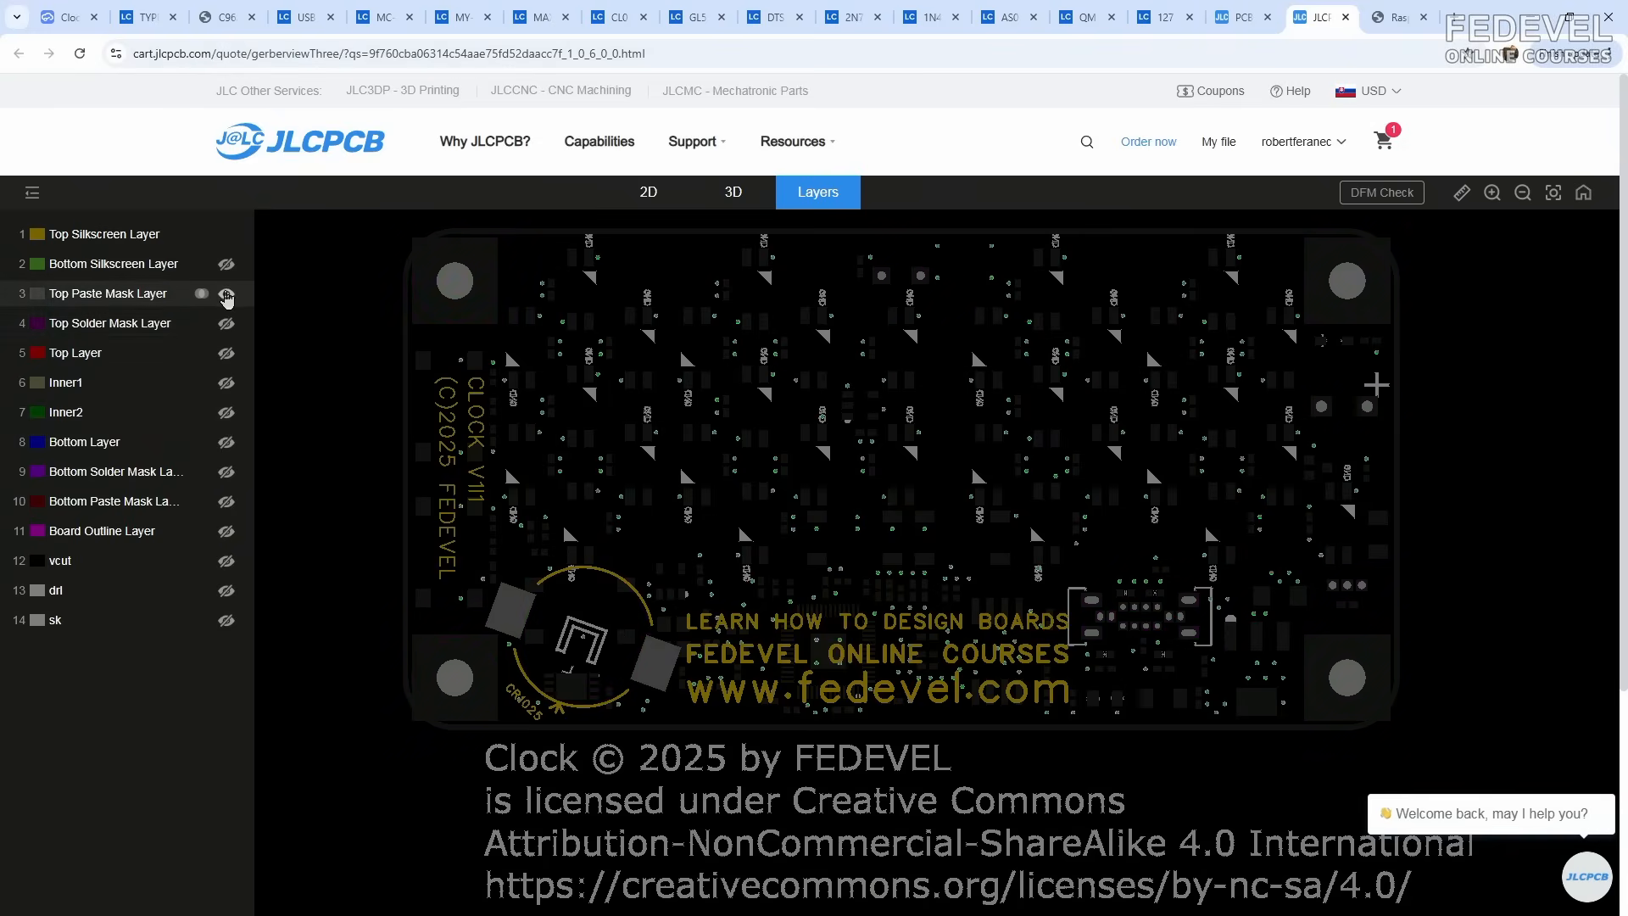
pyautogui.click(226, 234)
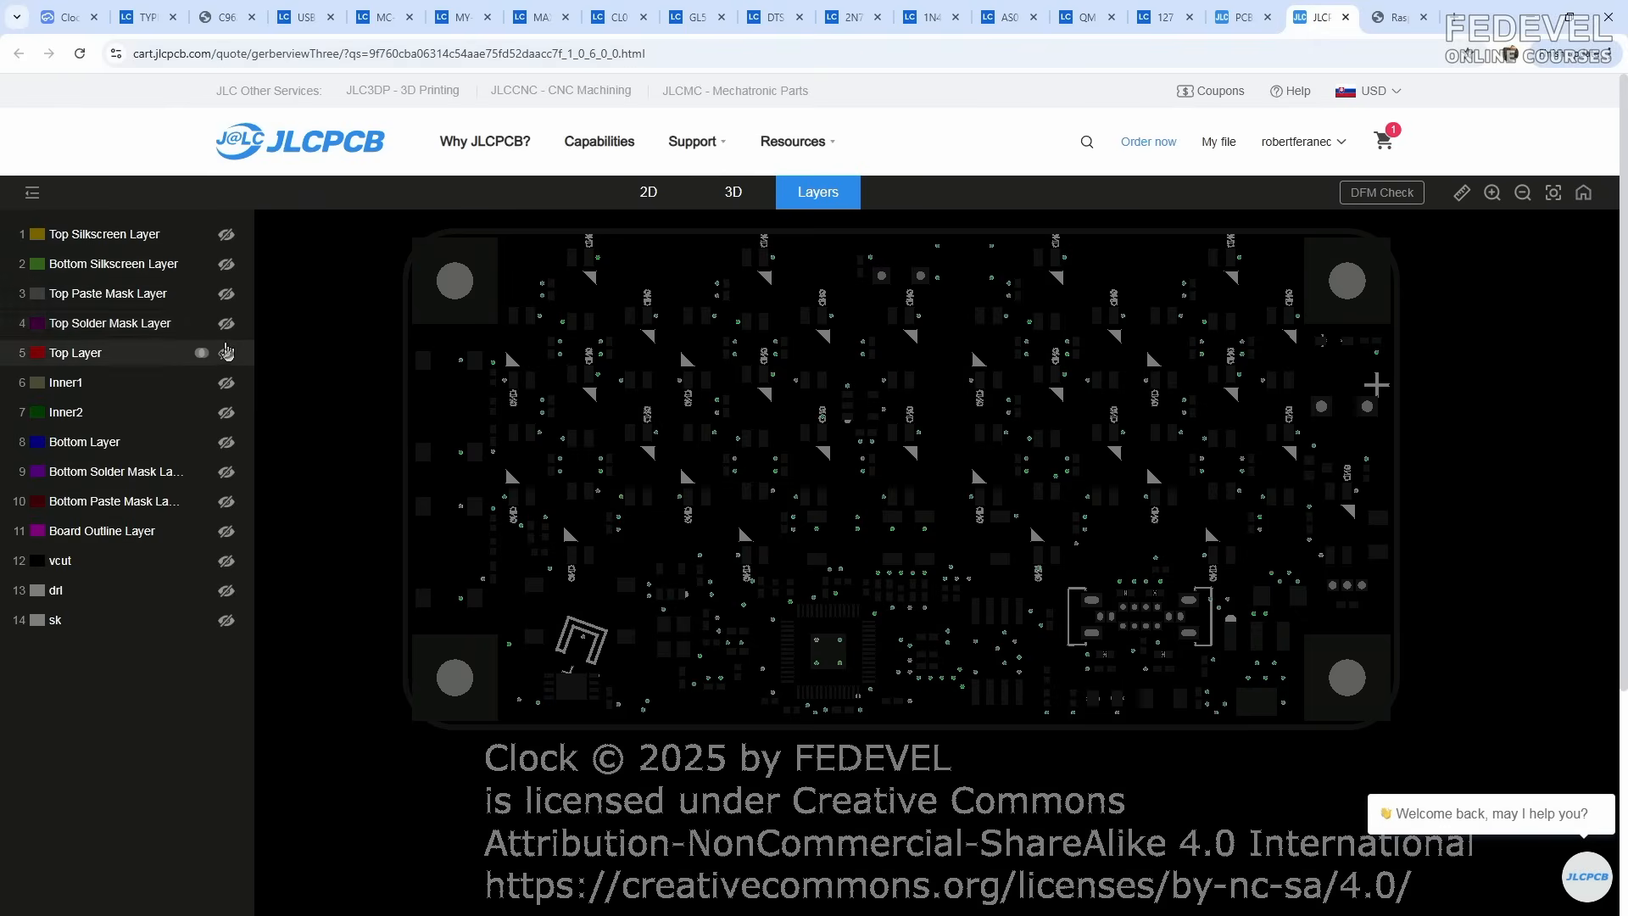
# Step: Inspect the Top Layer, Inner1 and Inner2 copper layers one after another, comparing the top copper with its solder mask
pyautogui.click(227, 353)
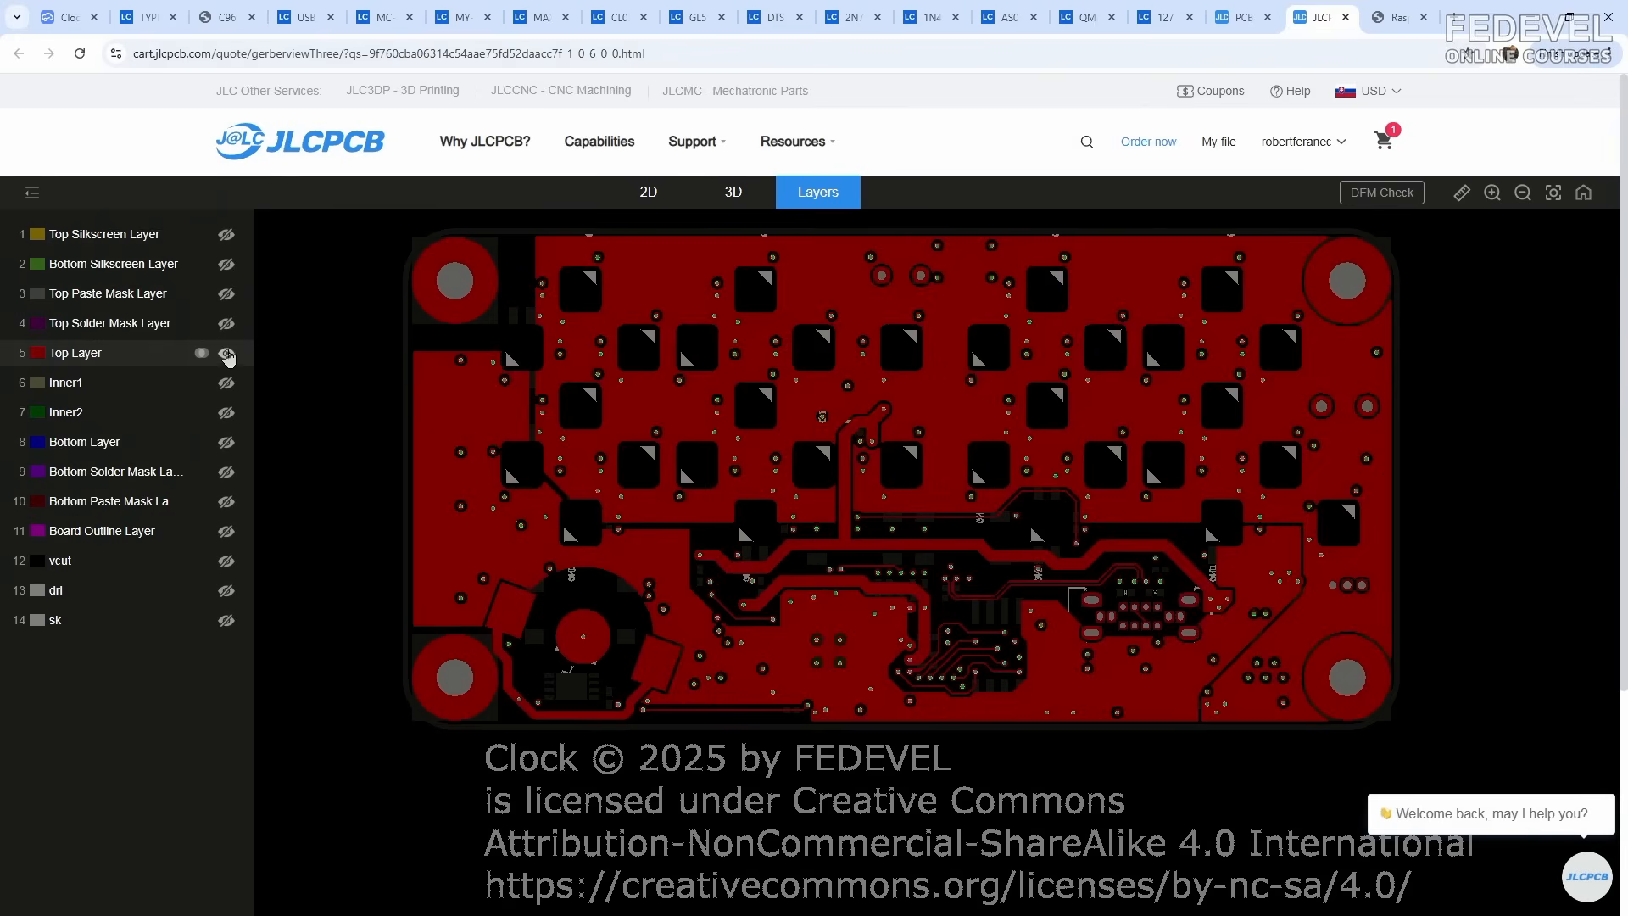
pyautogui.click(226, 325)
pyautogui.click(227, 324)
pyautogui.click(227, 353)
pyautogui.click(227, 383)
pyautogui.click(227, 382)
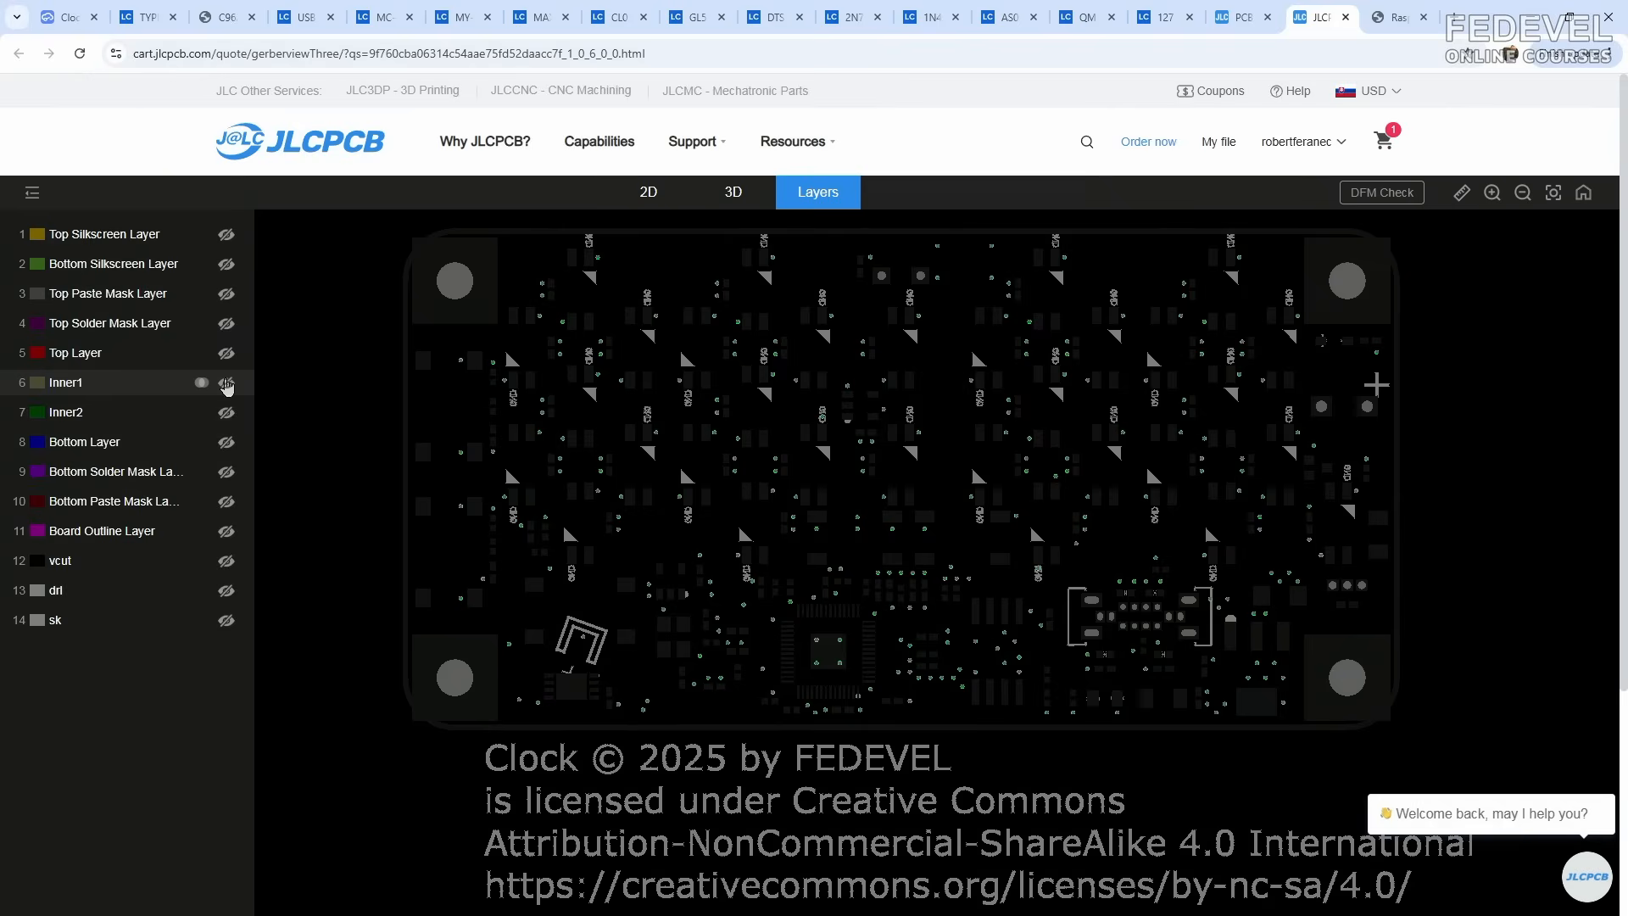
pyautogui.click(226, 412)
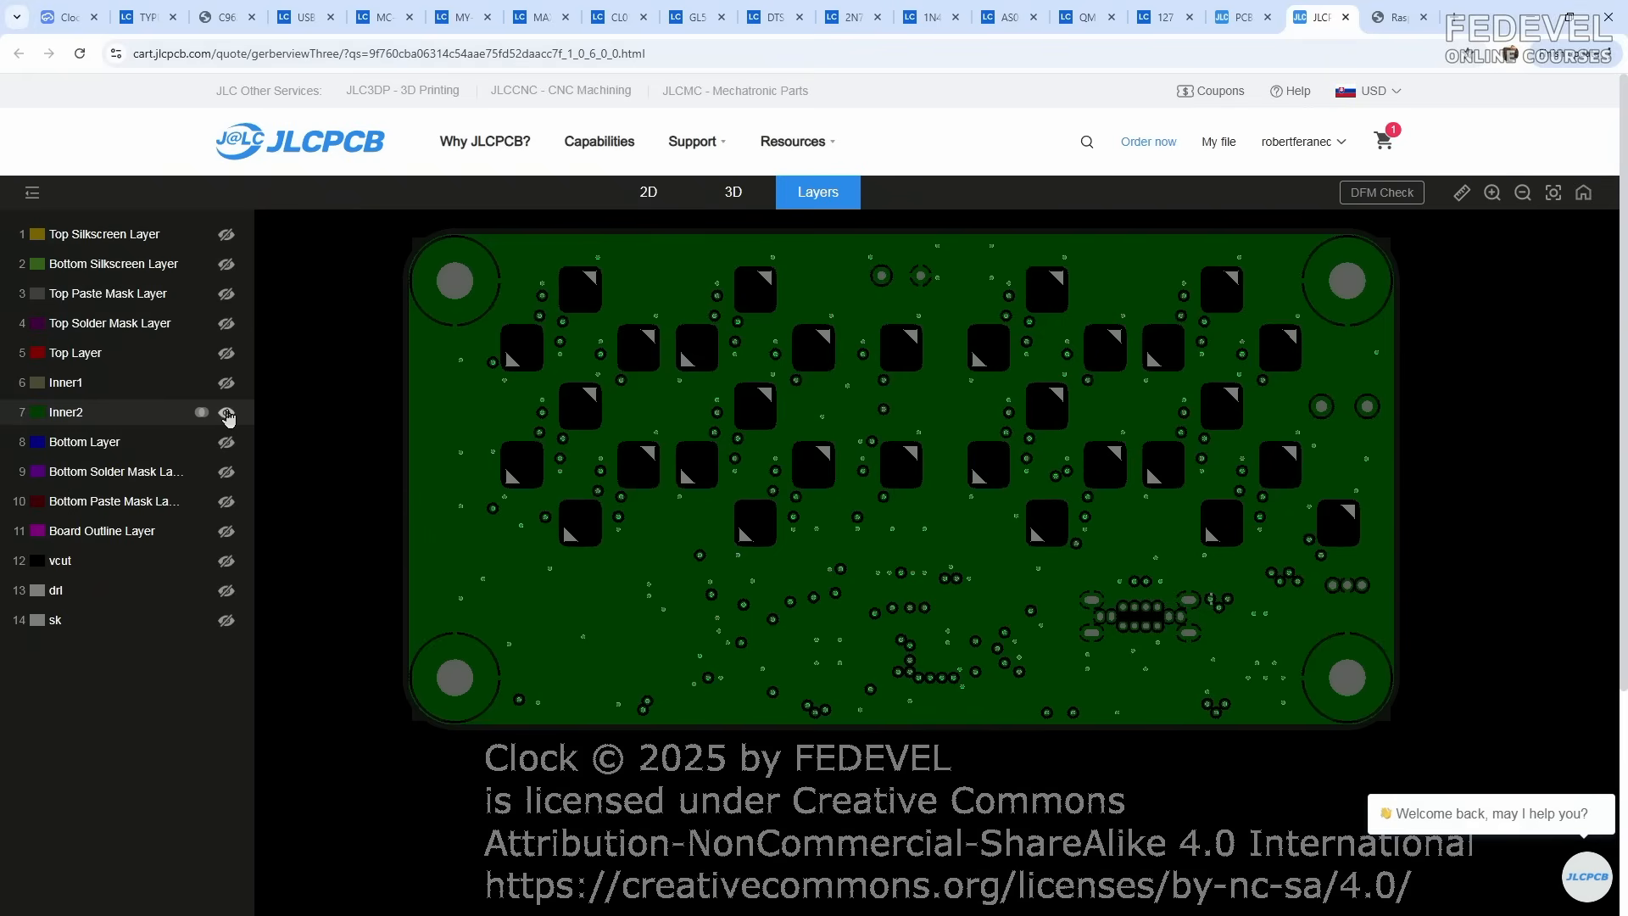
pyautogui.click(227, 413)
# Step: Show the Bottom Layer copper and compare it with the bottom silkscreen, leaving only the copper shown
pyautogui.click(227, 443)
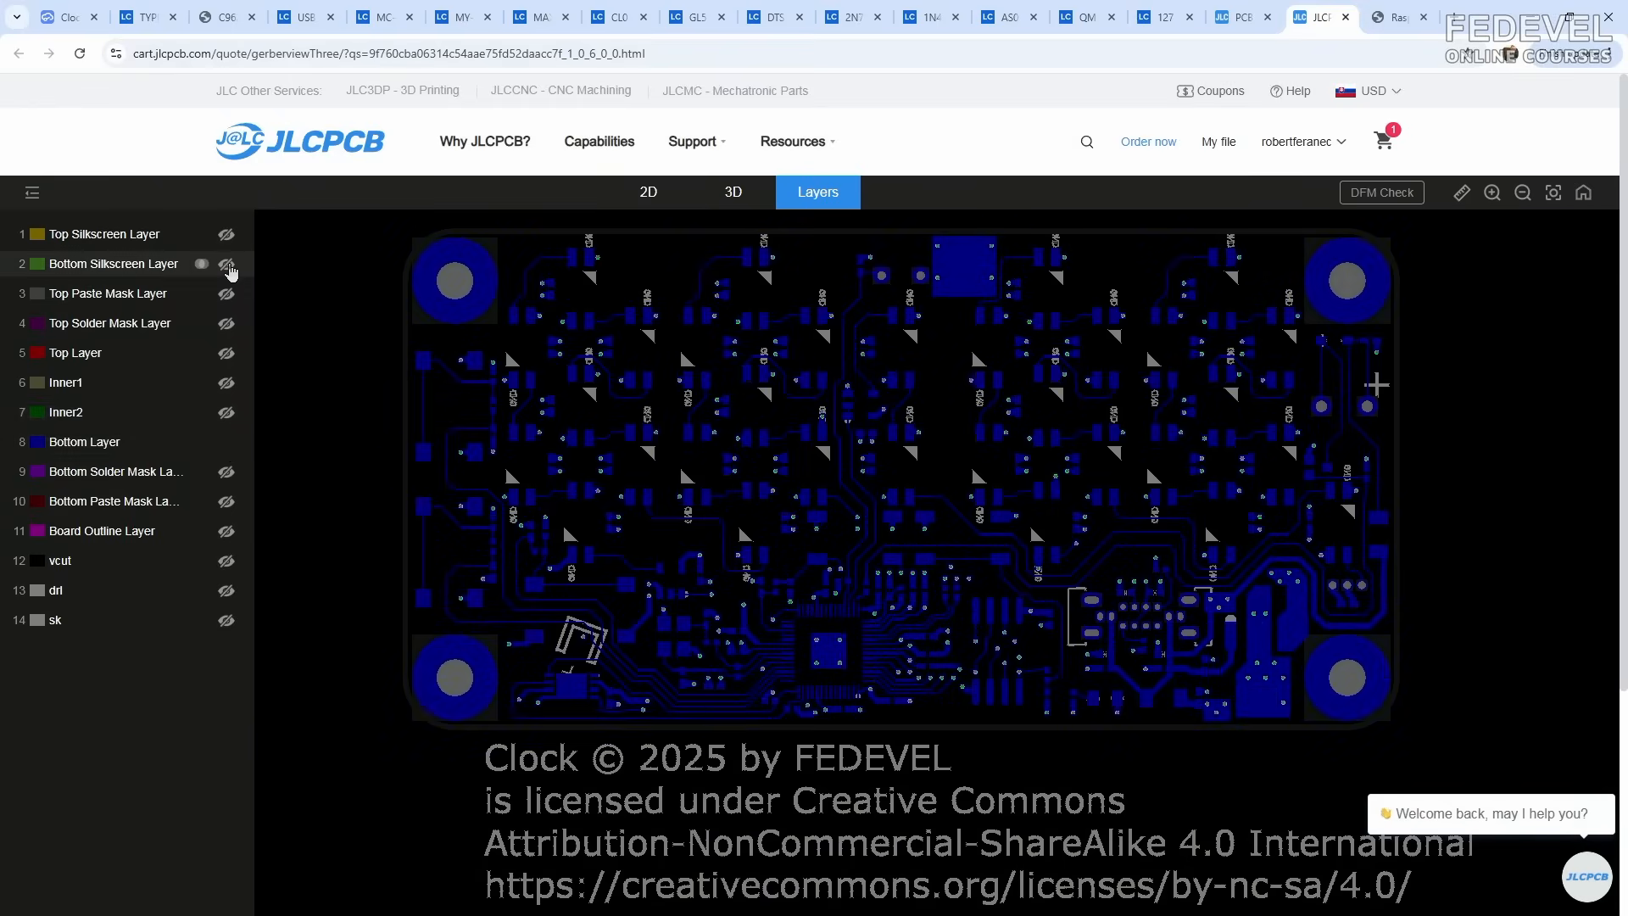
pyautogui.click(226, 264)
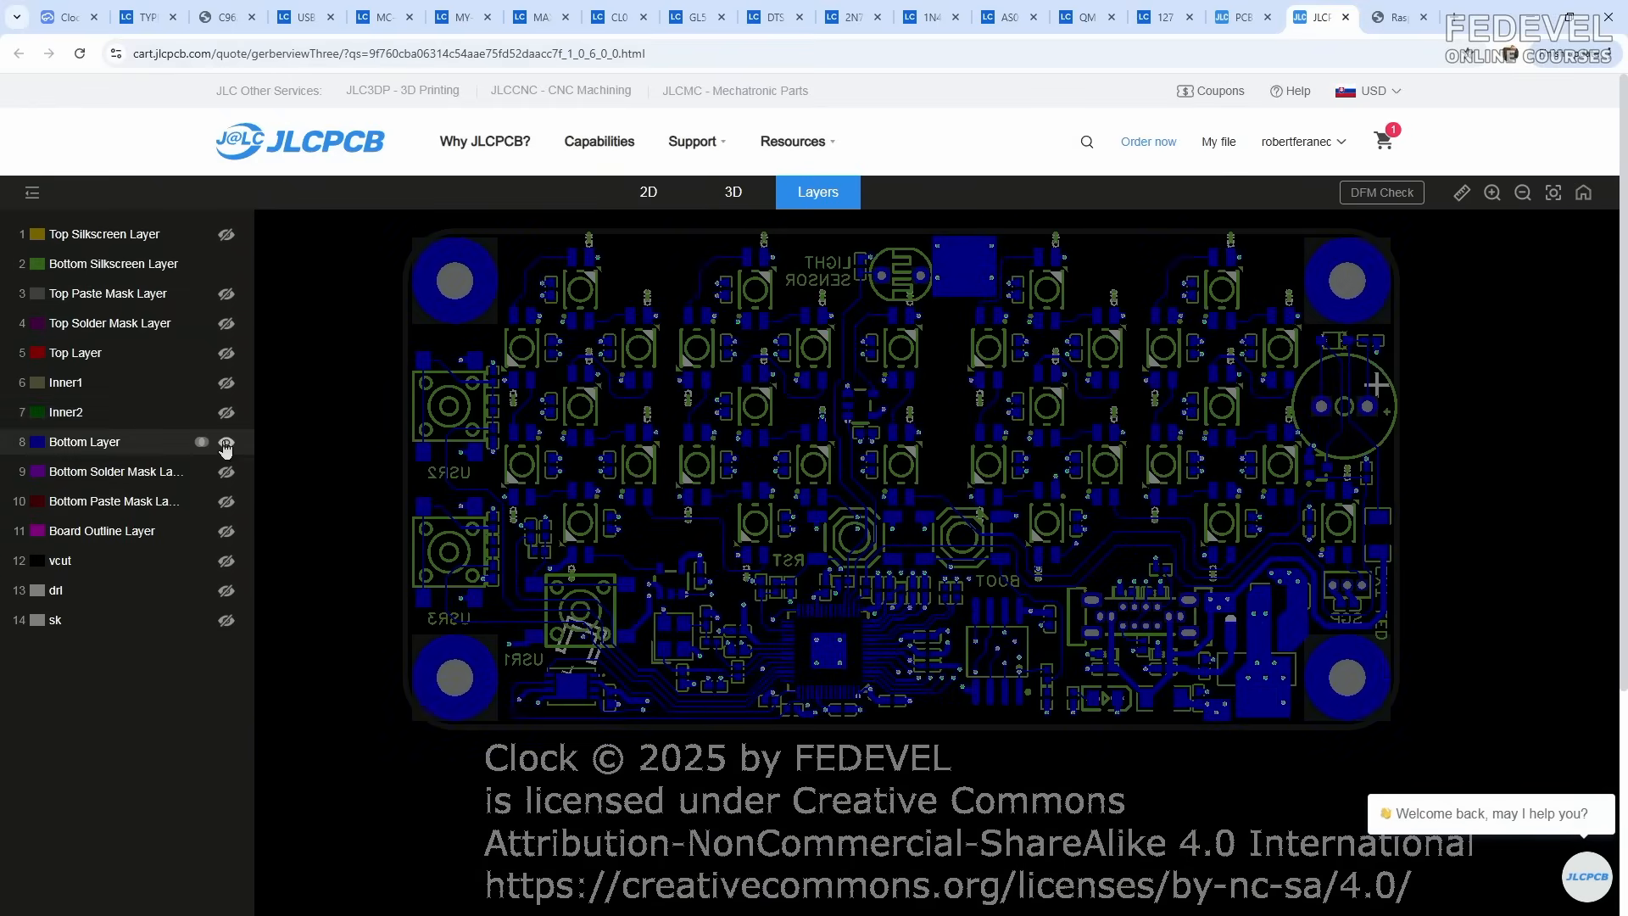
pyautogui.click(226, 443)
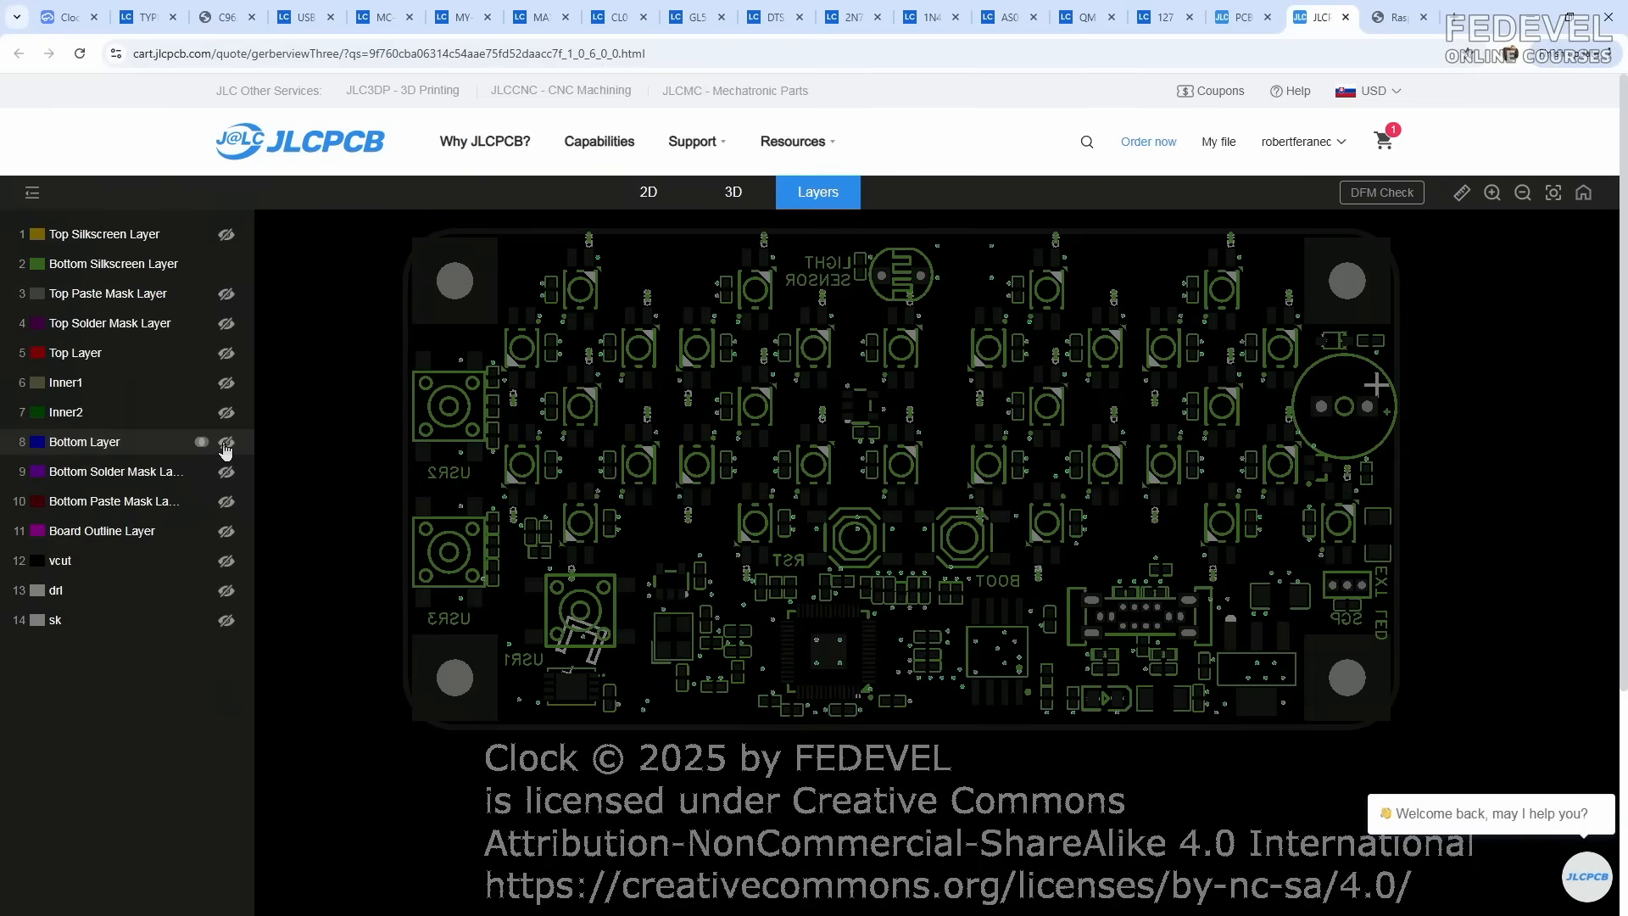
pyautogui.click(226, 442)
pyautogui.click(226, 265)
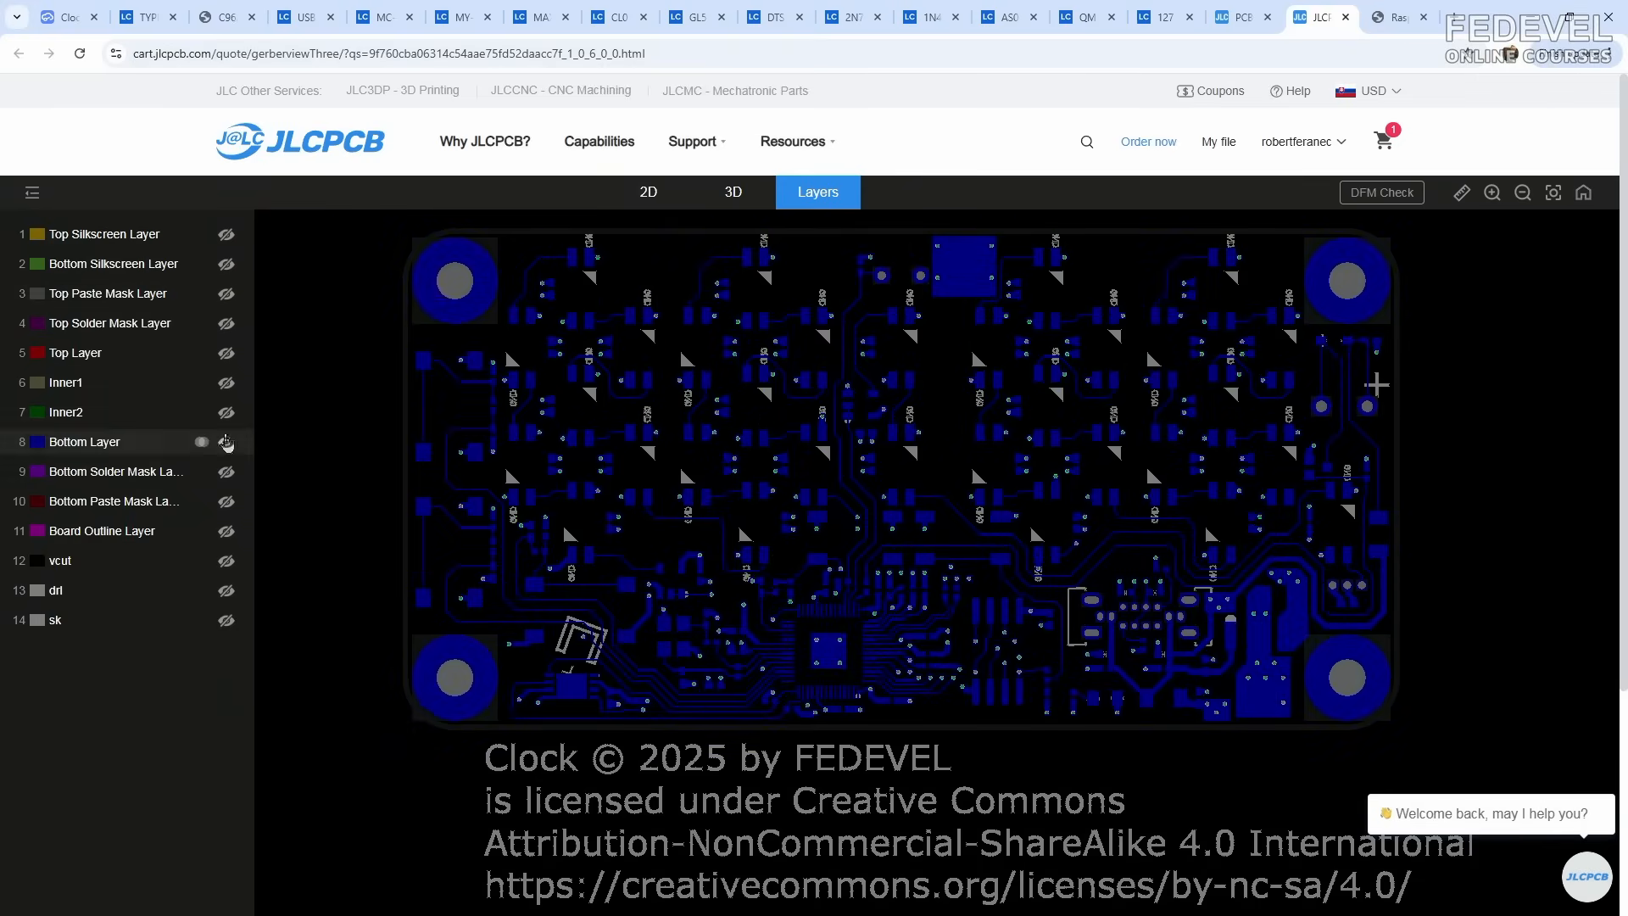
# Step: Hide the bottom copper and compare the bottom solder mask with the bottom paste mask by toggling both layers
pyautogui.click(226, 473)
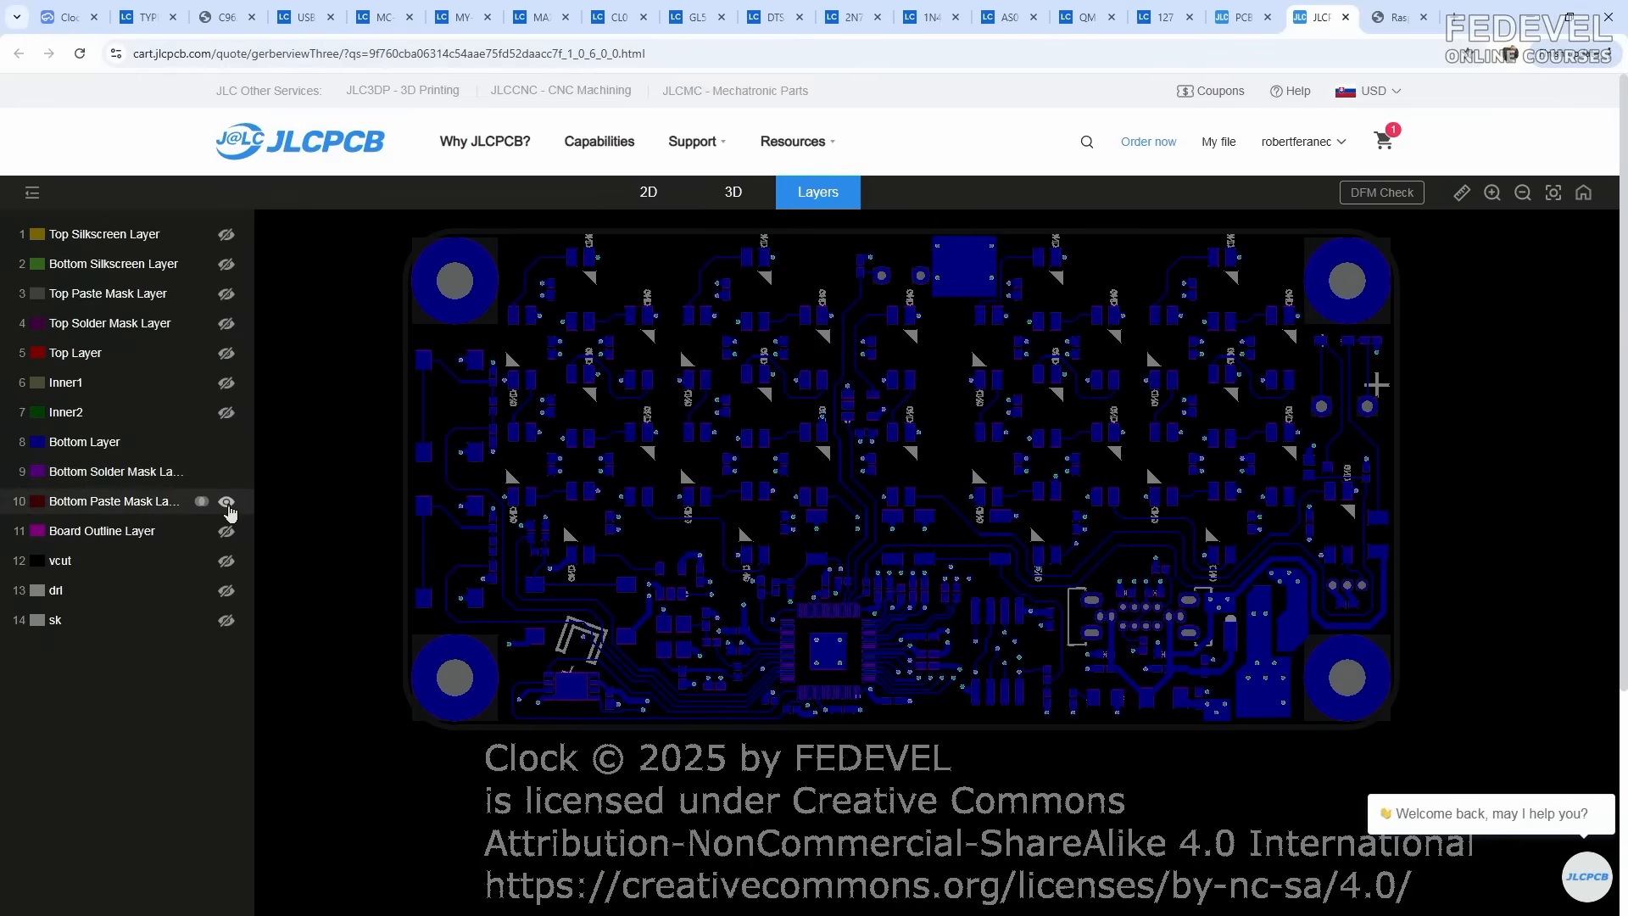
pyautogui.click(226, 443)
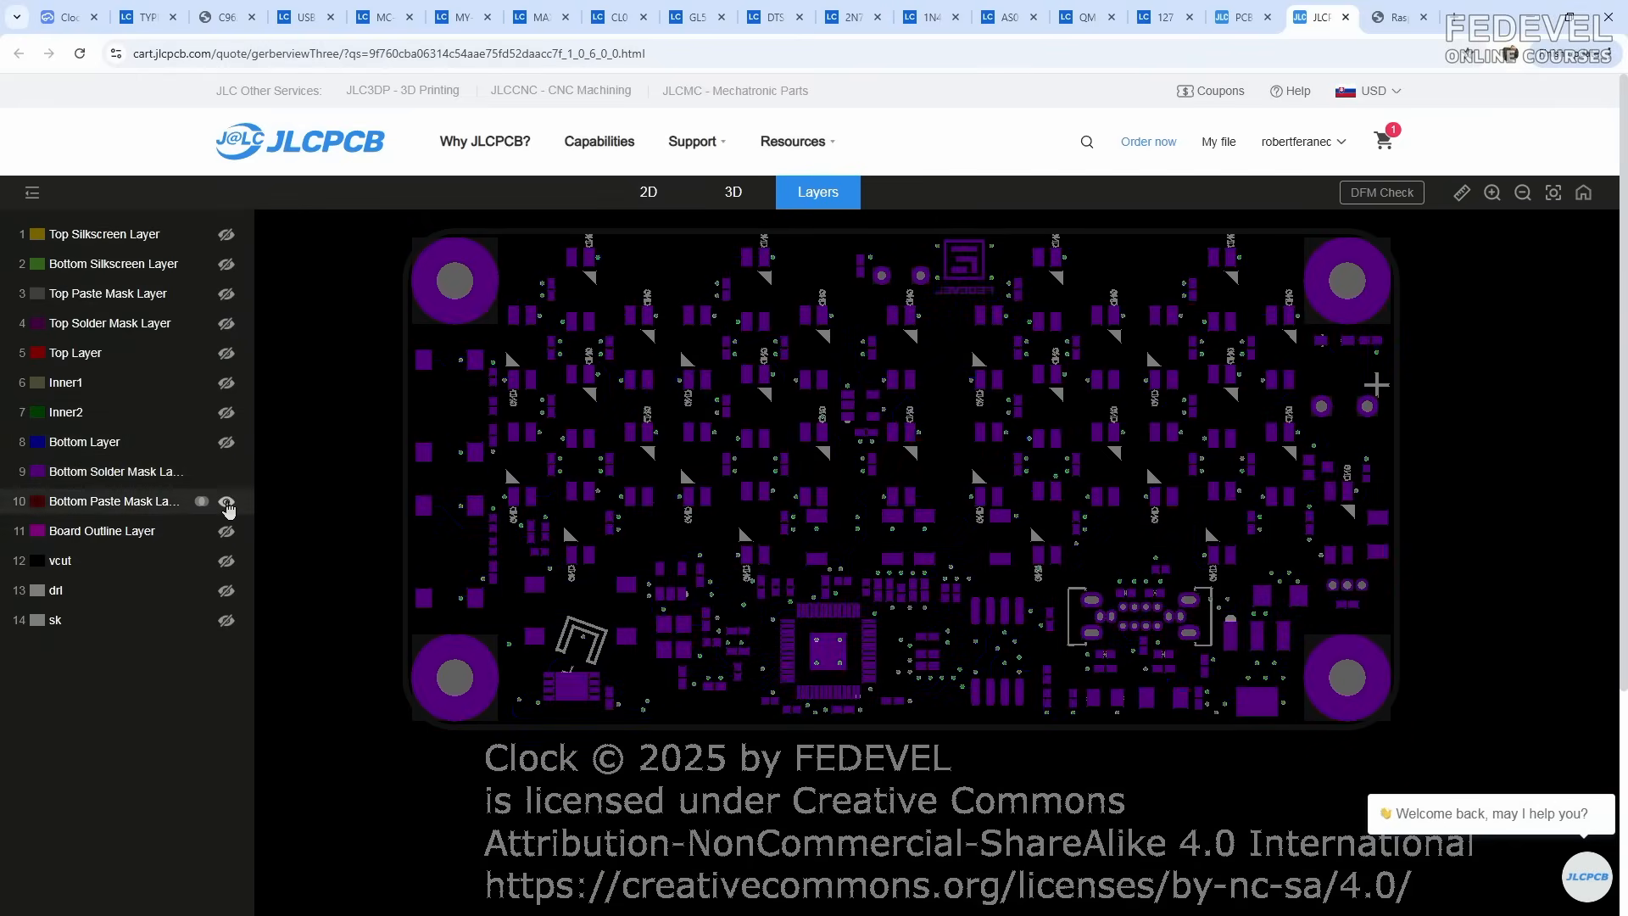
pyautogui.click(226, 503)
pyautogui.click(227, 473)
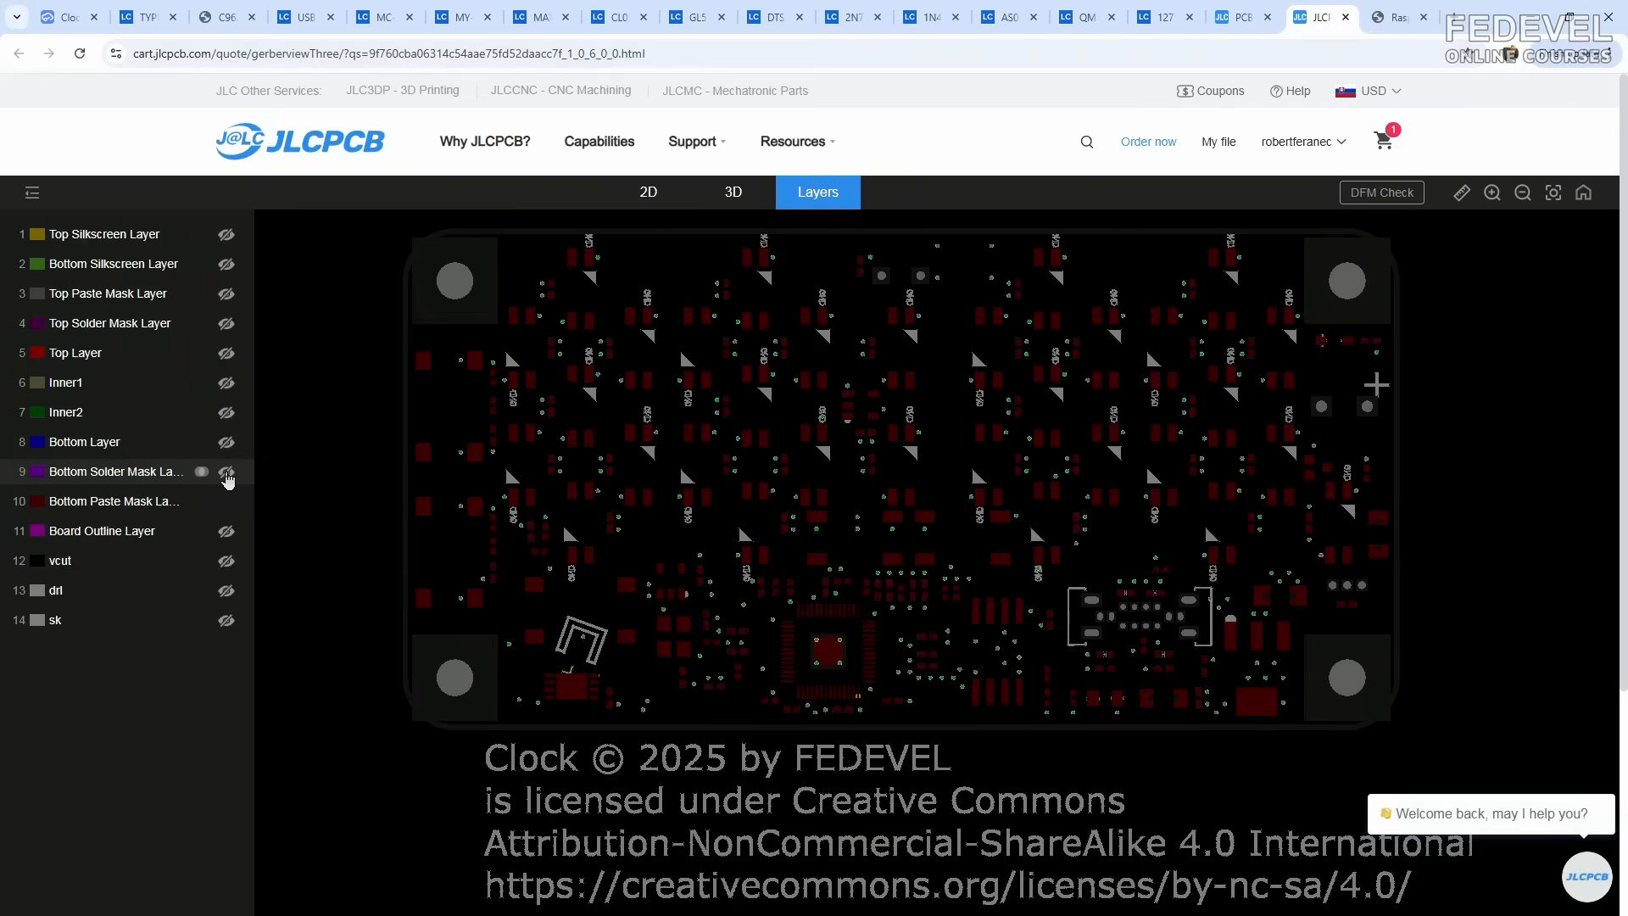
pyautogui.click(227, 473)
pyautogui.click(226, 473)
pyautogui.click(226, 473)
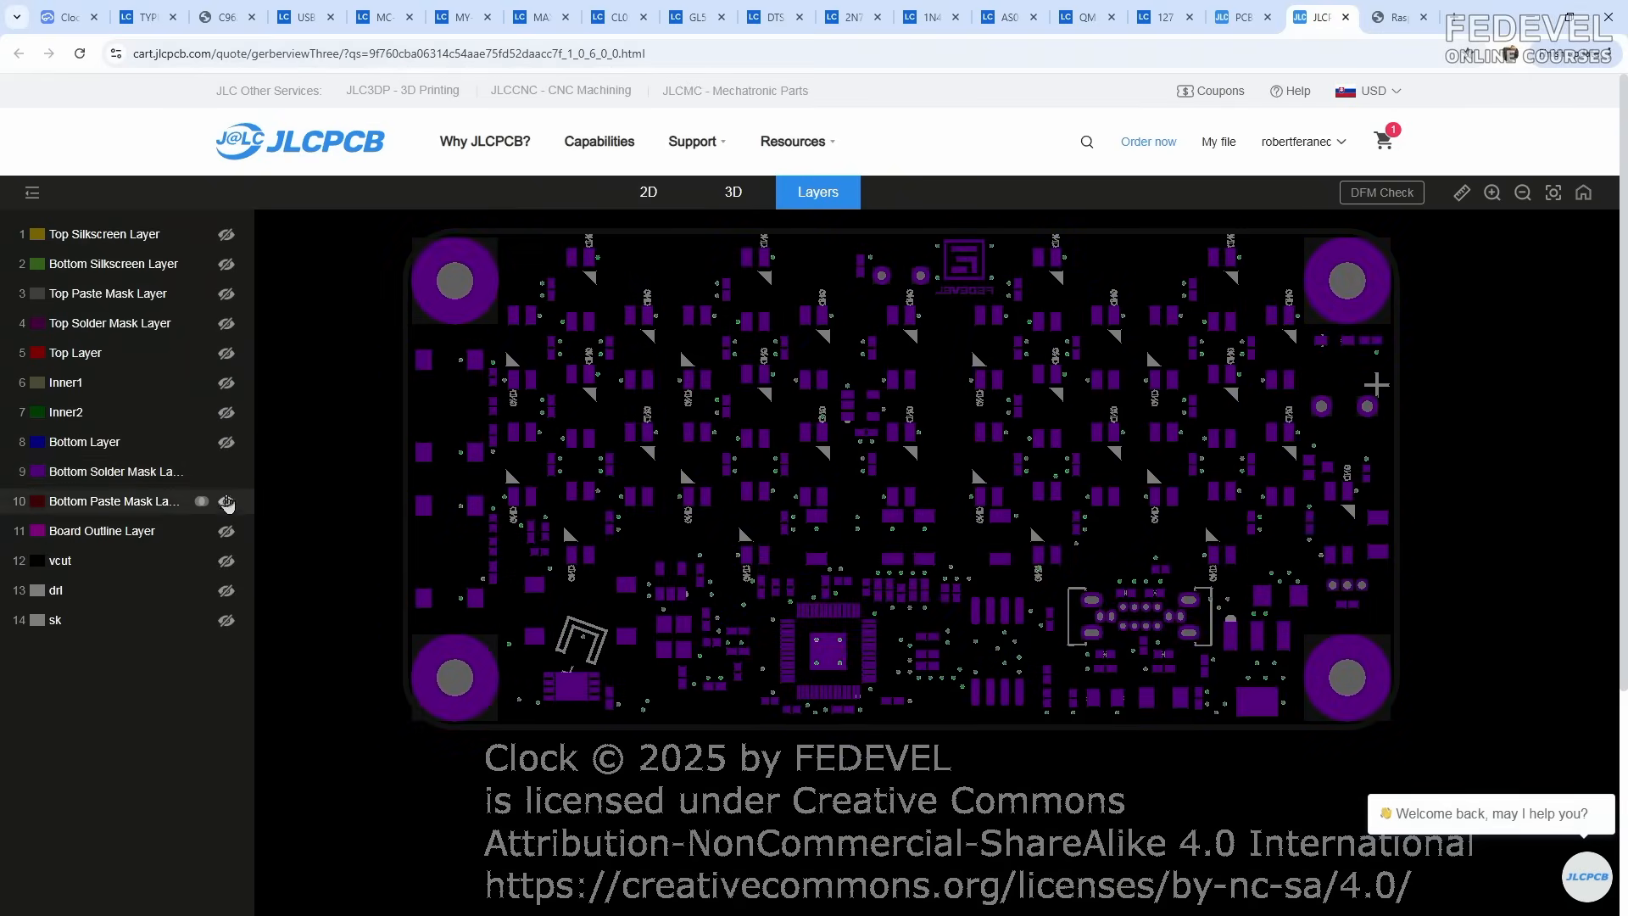
pyautogui.click(226, 502)
# Step: Check the board outline layer against the bottom solder mask and hide both layers again
pyautogui.click(226, 532)
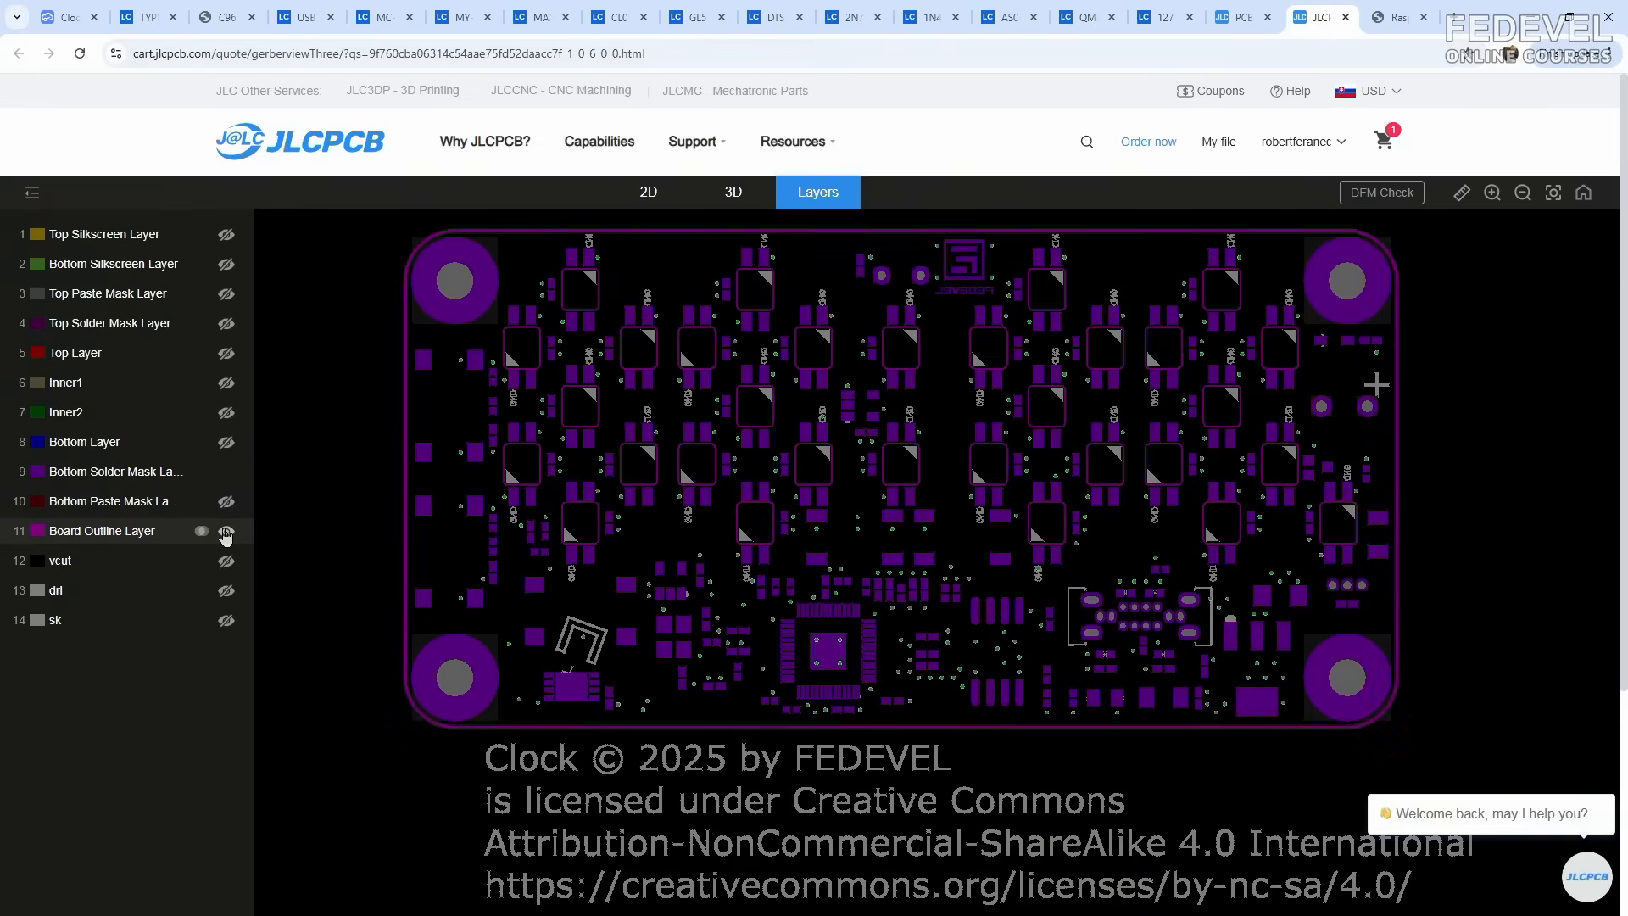
pyautogui.click(227, 473)
pyautogui.click(227, 532)
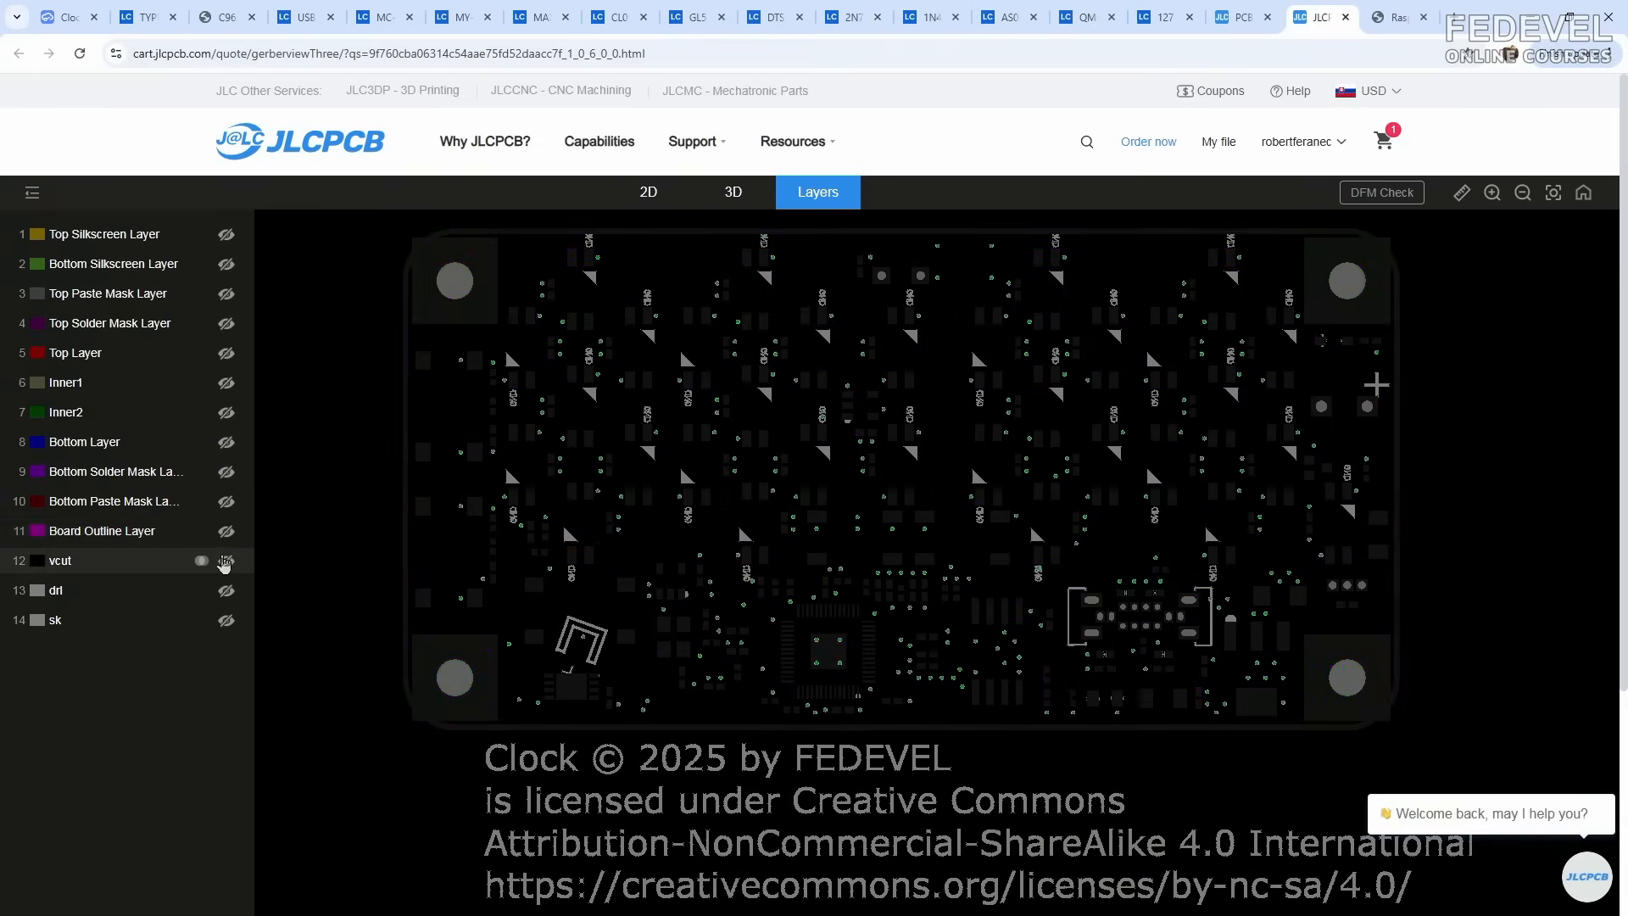
# Step: Check the vcut and drl layers in the Gerber viewer and return to the shopping cart
pyautogui.click(225, 563)
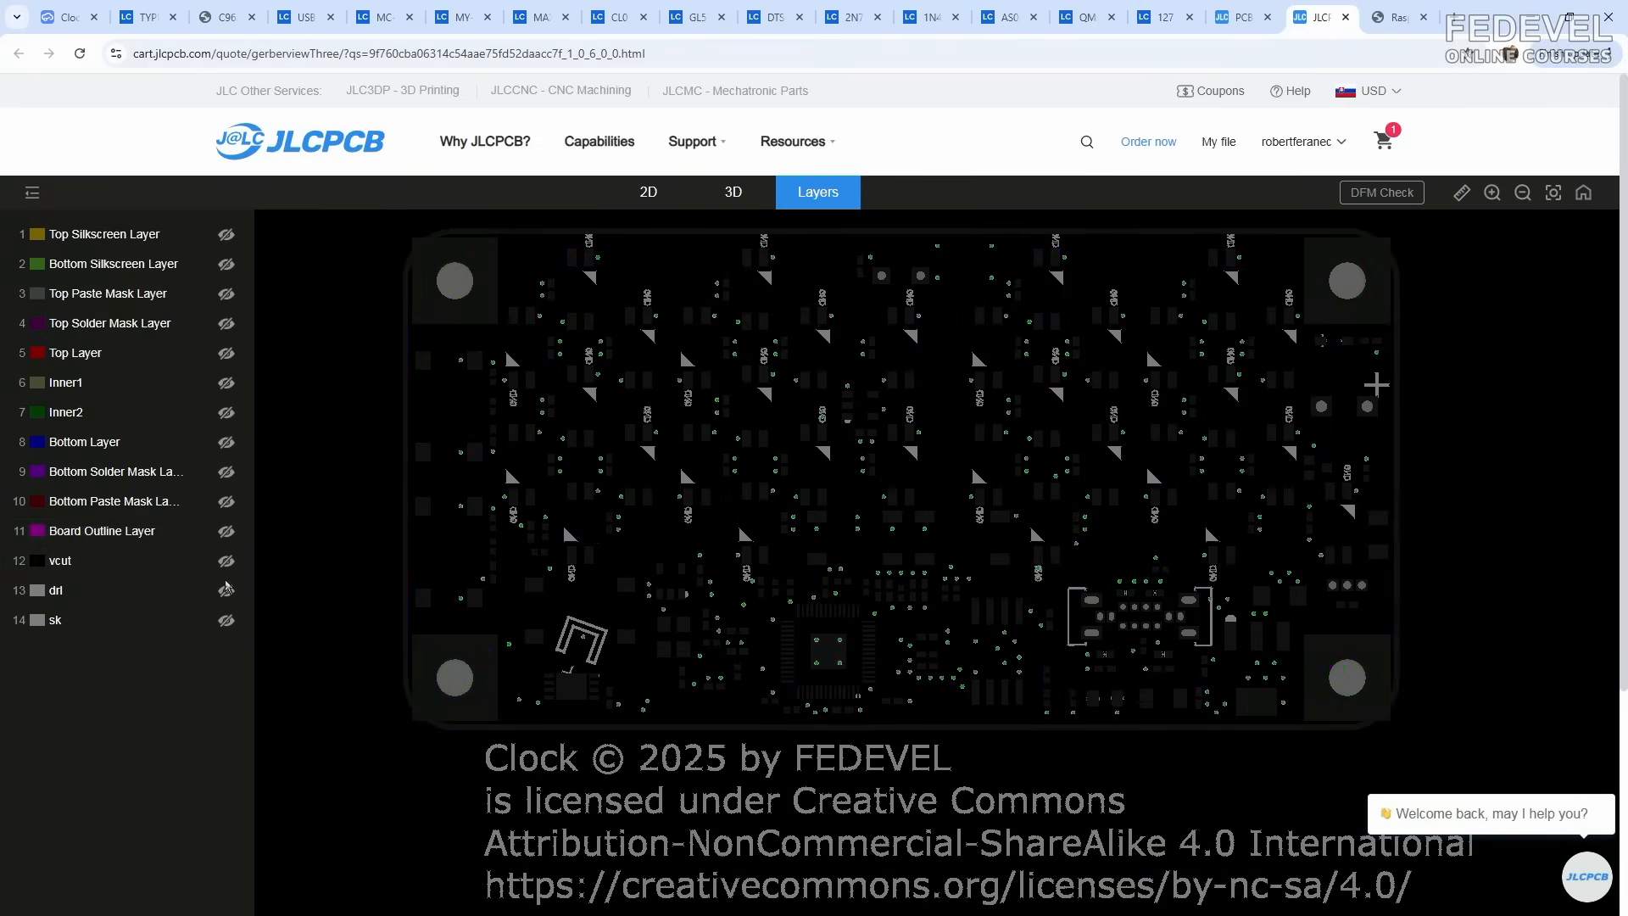
pyautogui.click(226, 594)
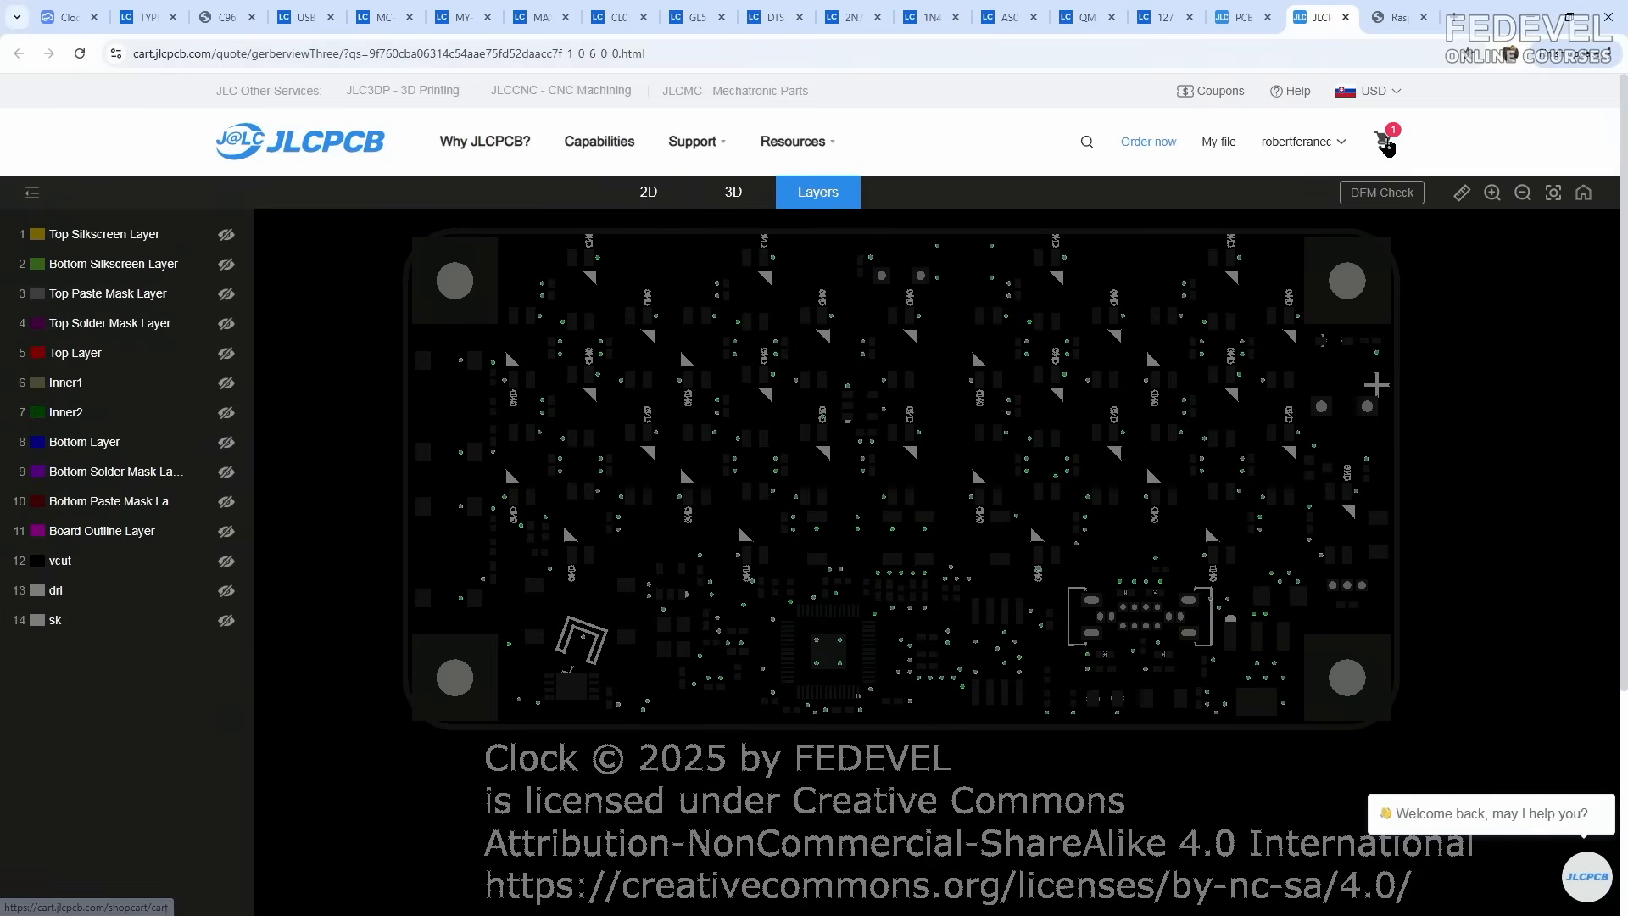
pyautogui.click(1385, 141)
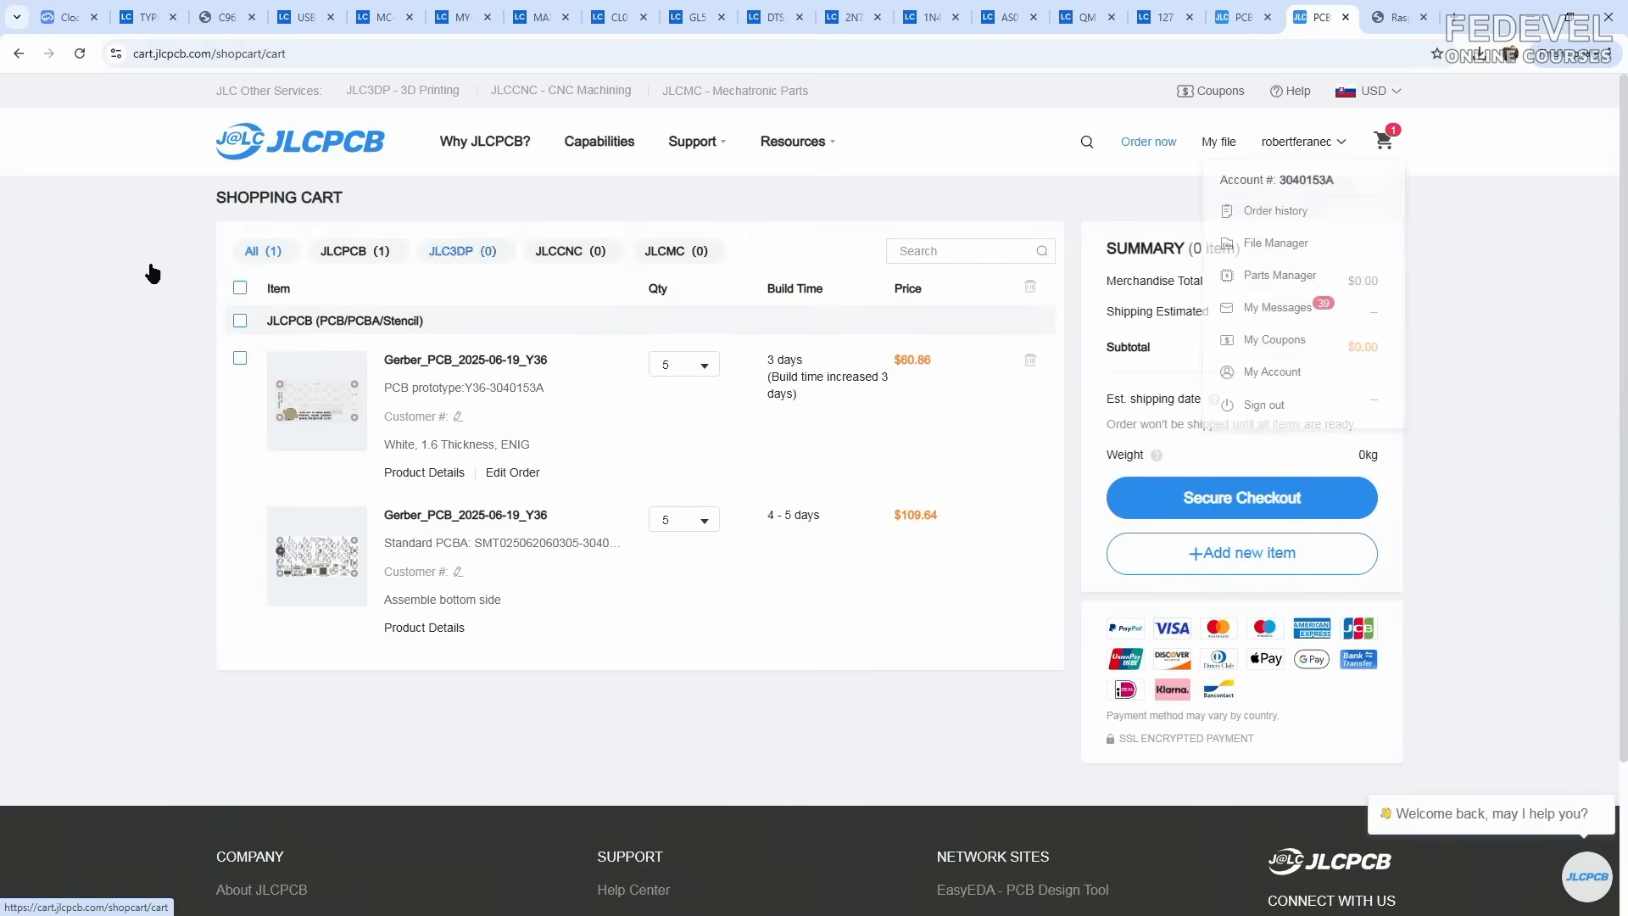
# Step: In a new incognito browser window, search for "github fedevel", reject the optional cookies and open the FEDEVEL GitHub page
pyautogui.hotkey('ctrl', 'shift', 'n')
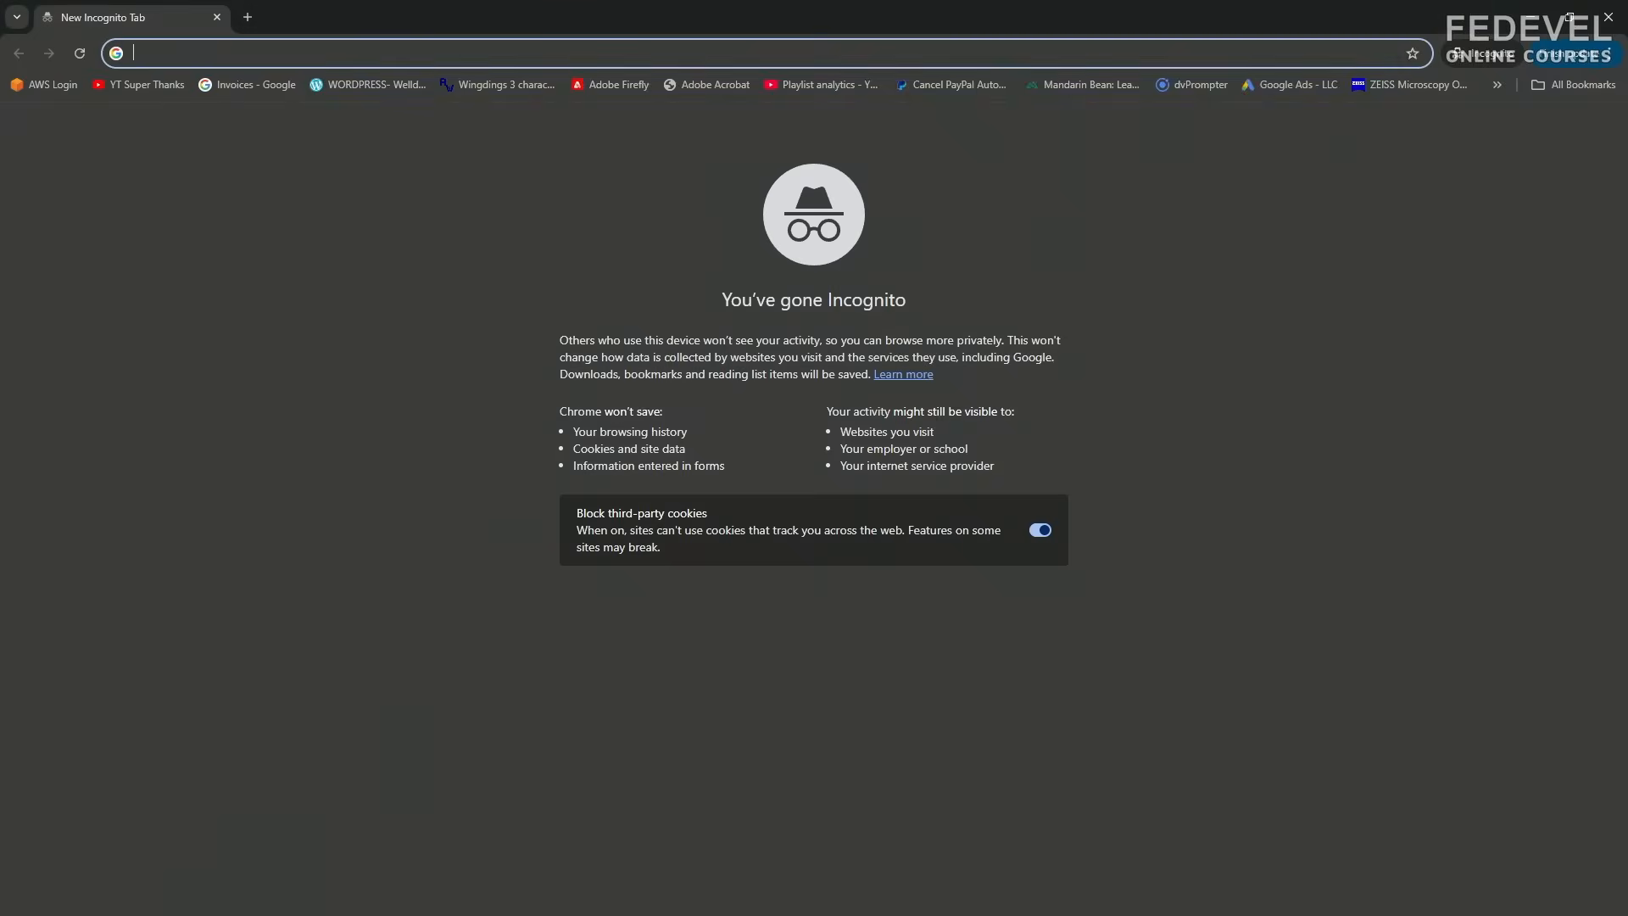
pyautogui.write('github fedevel')
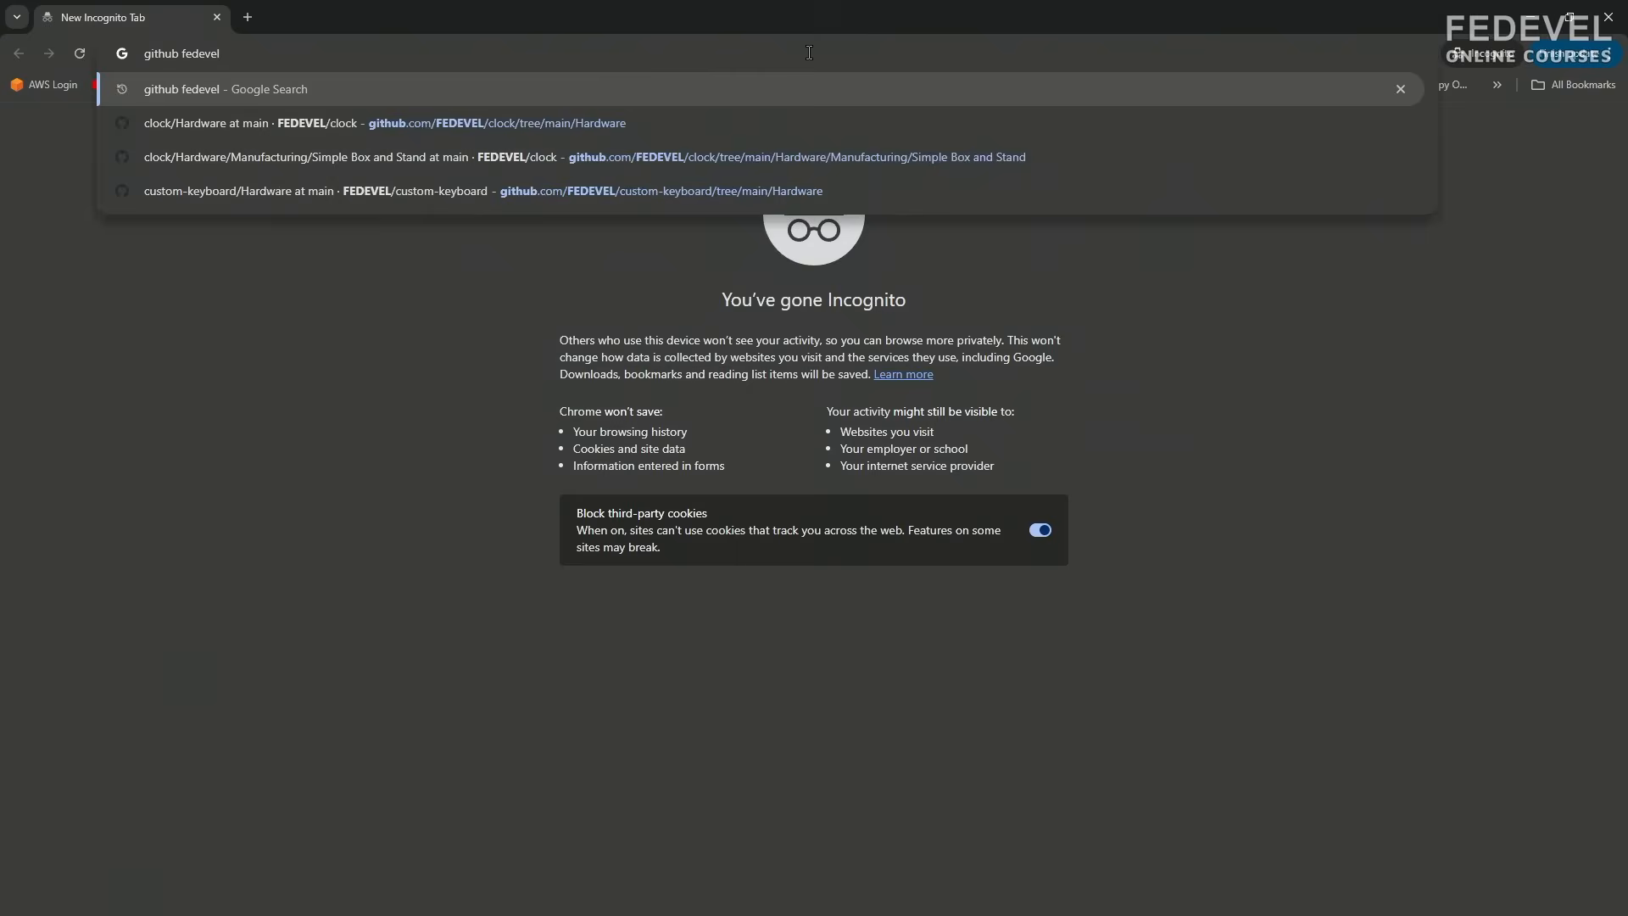
pyautogui.press('Return')
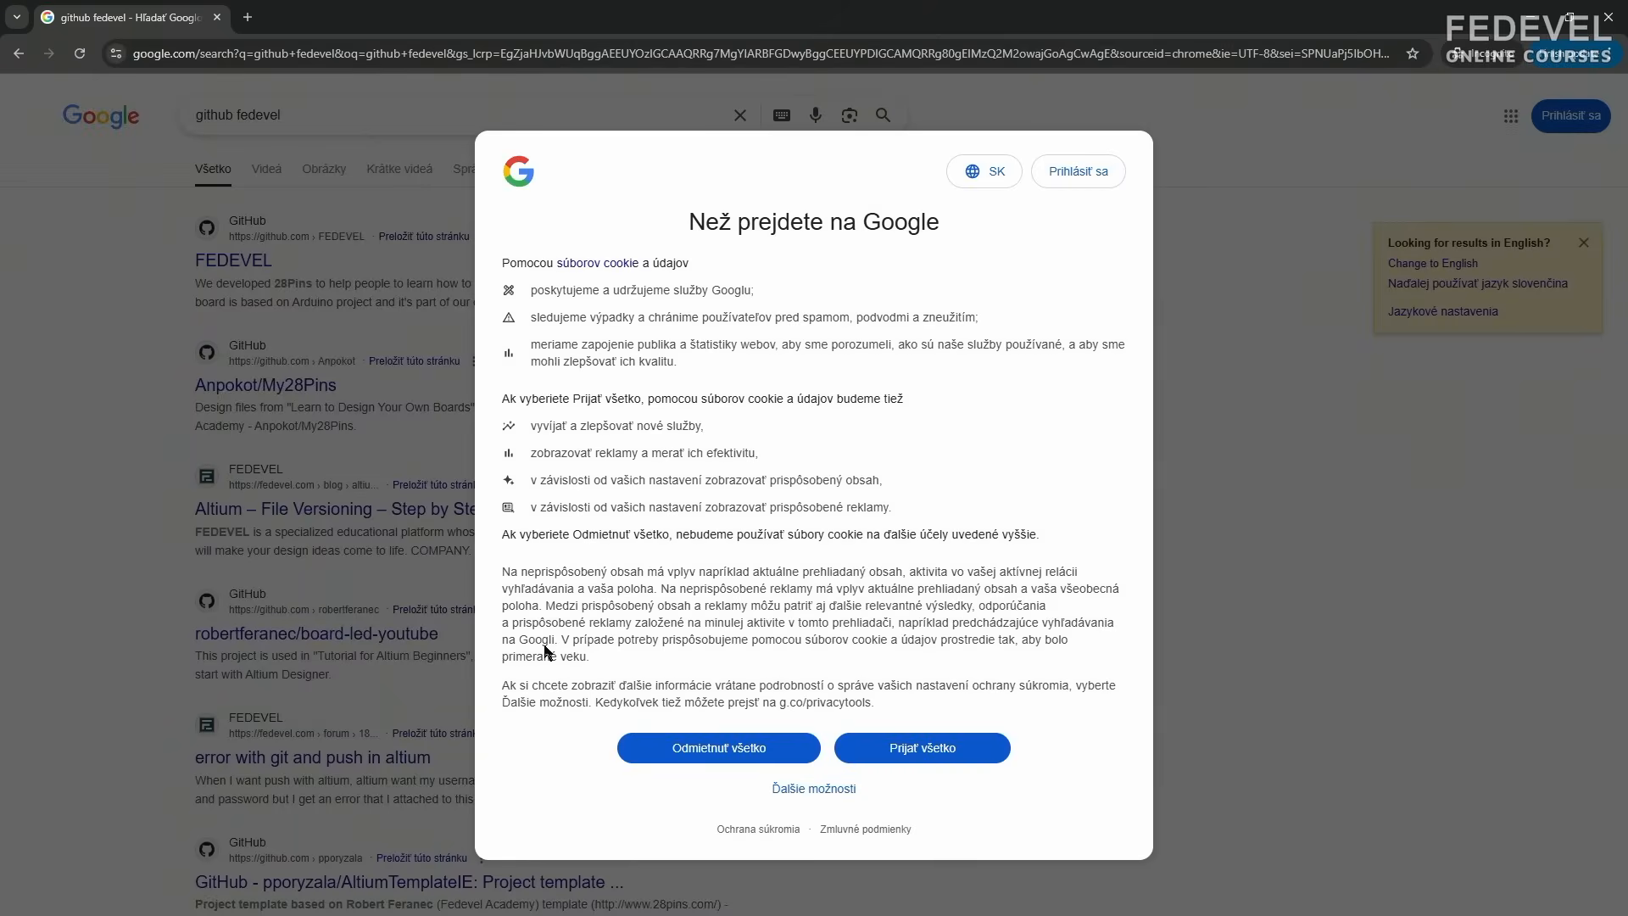
pyautogui.click(719, 747)
pyautogui.click(242, 267)
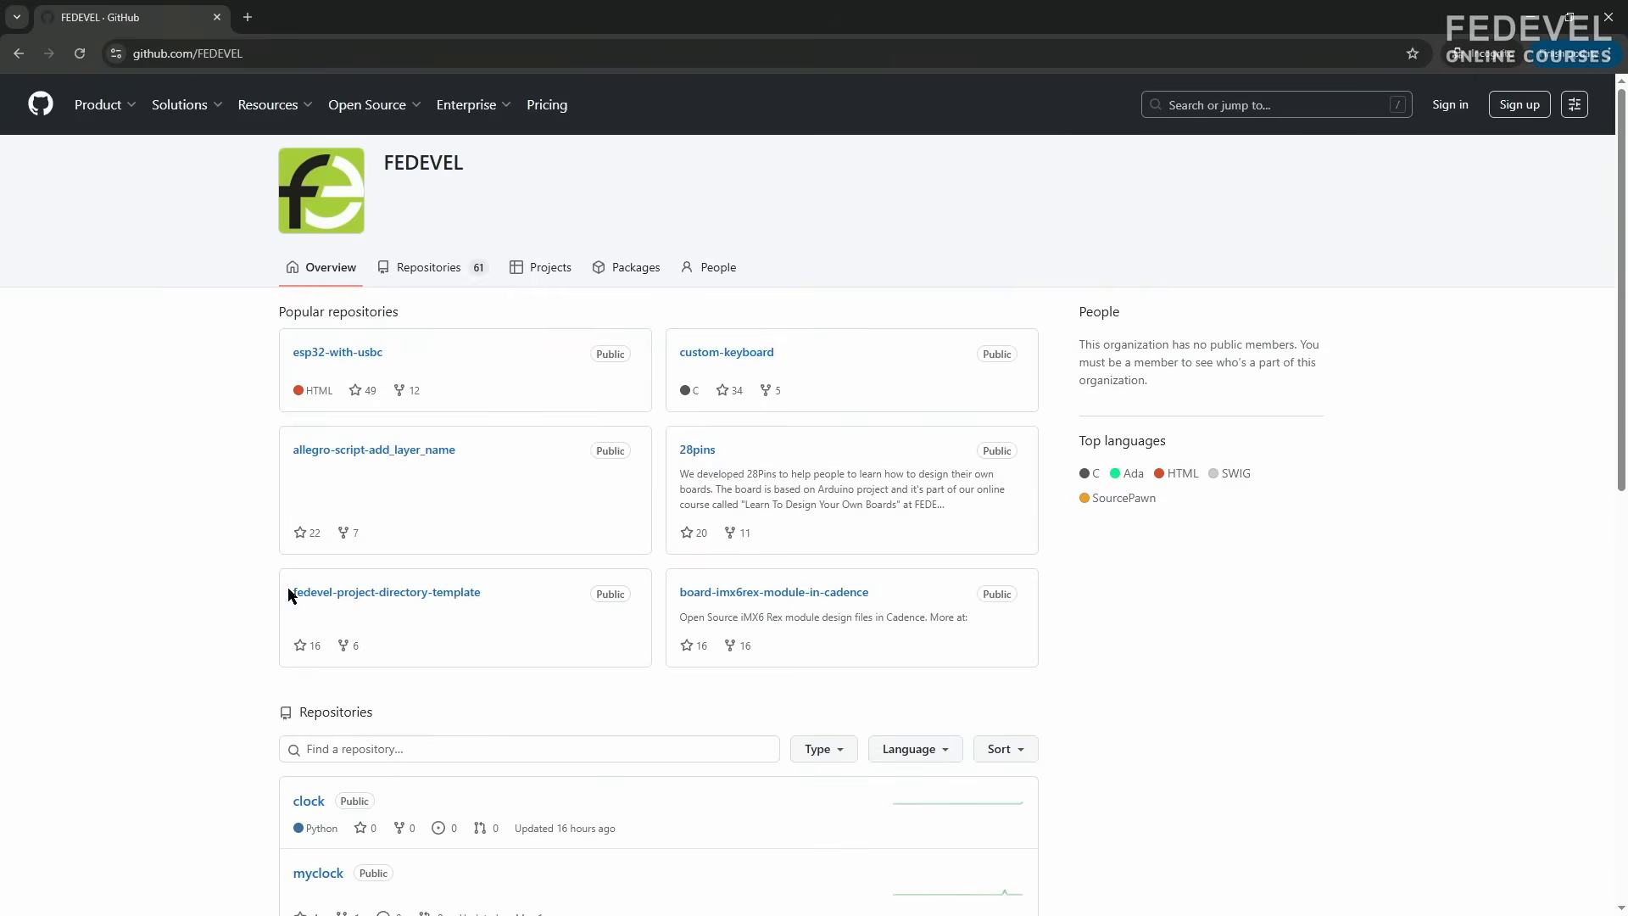
# Step: Open the clock repository's Hardware/Manufacturing/Simple Box and Stand folder
pyautogui.click(313, 805)
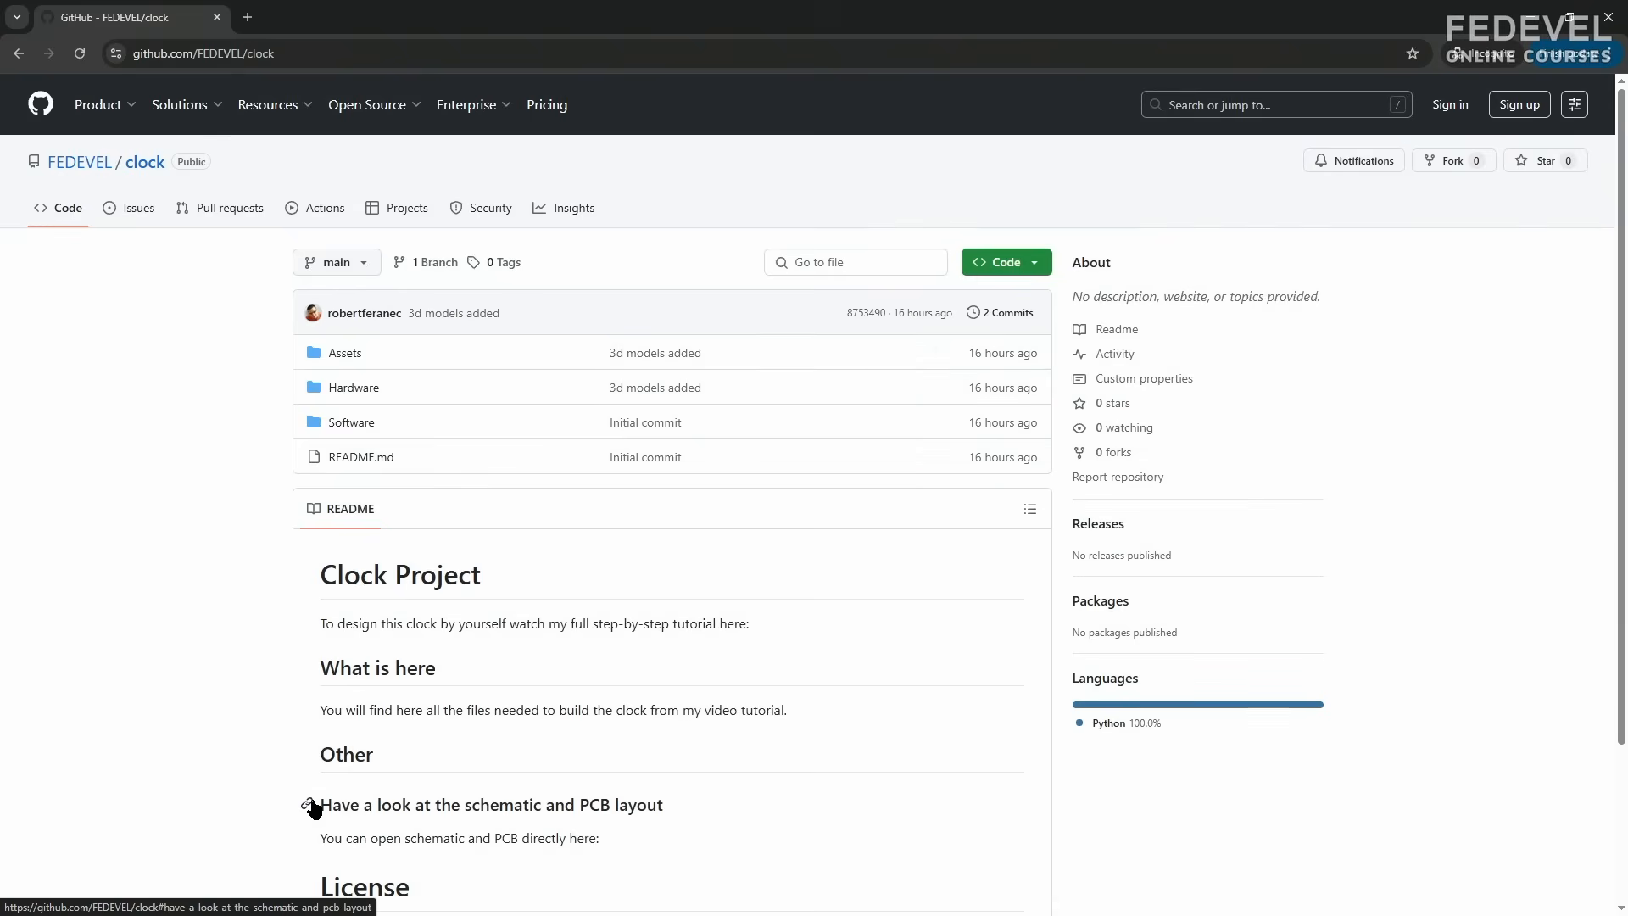
pyautogui.click(353, 390)
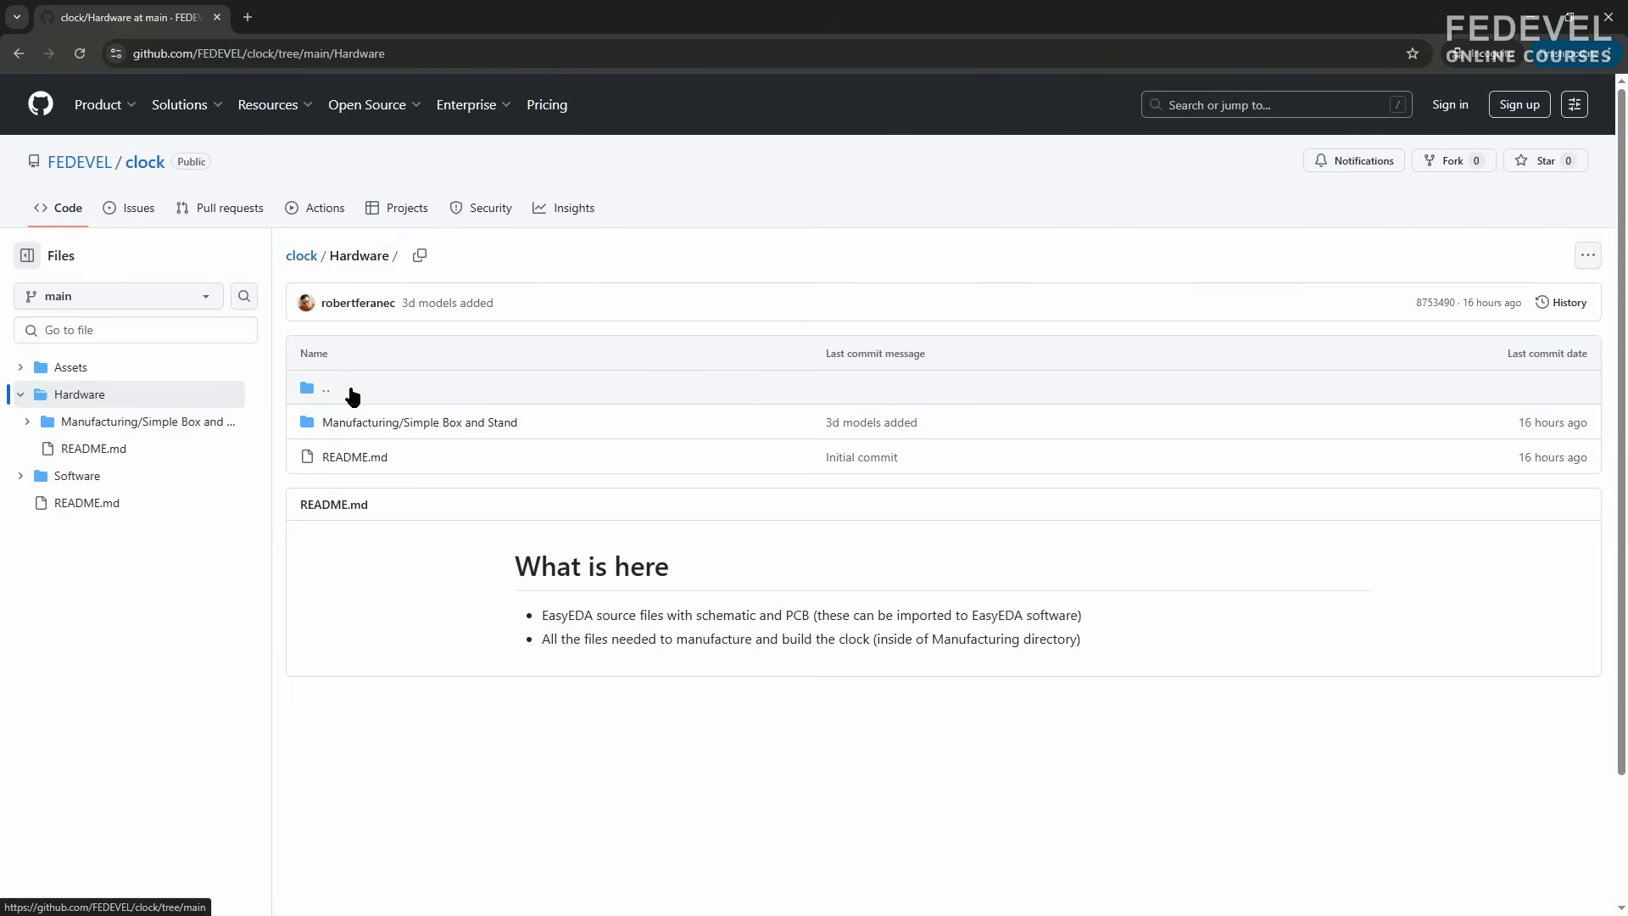
pyautogui.click(354, 422)
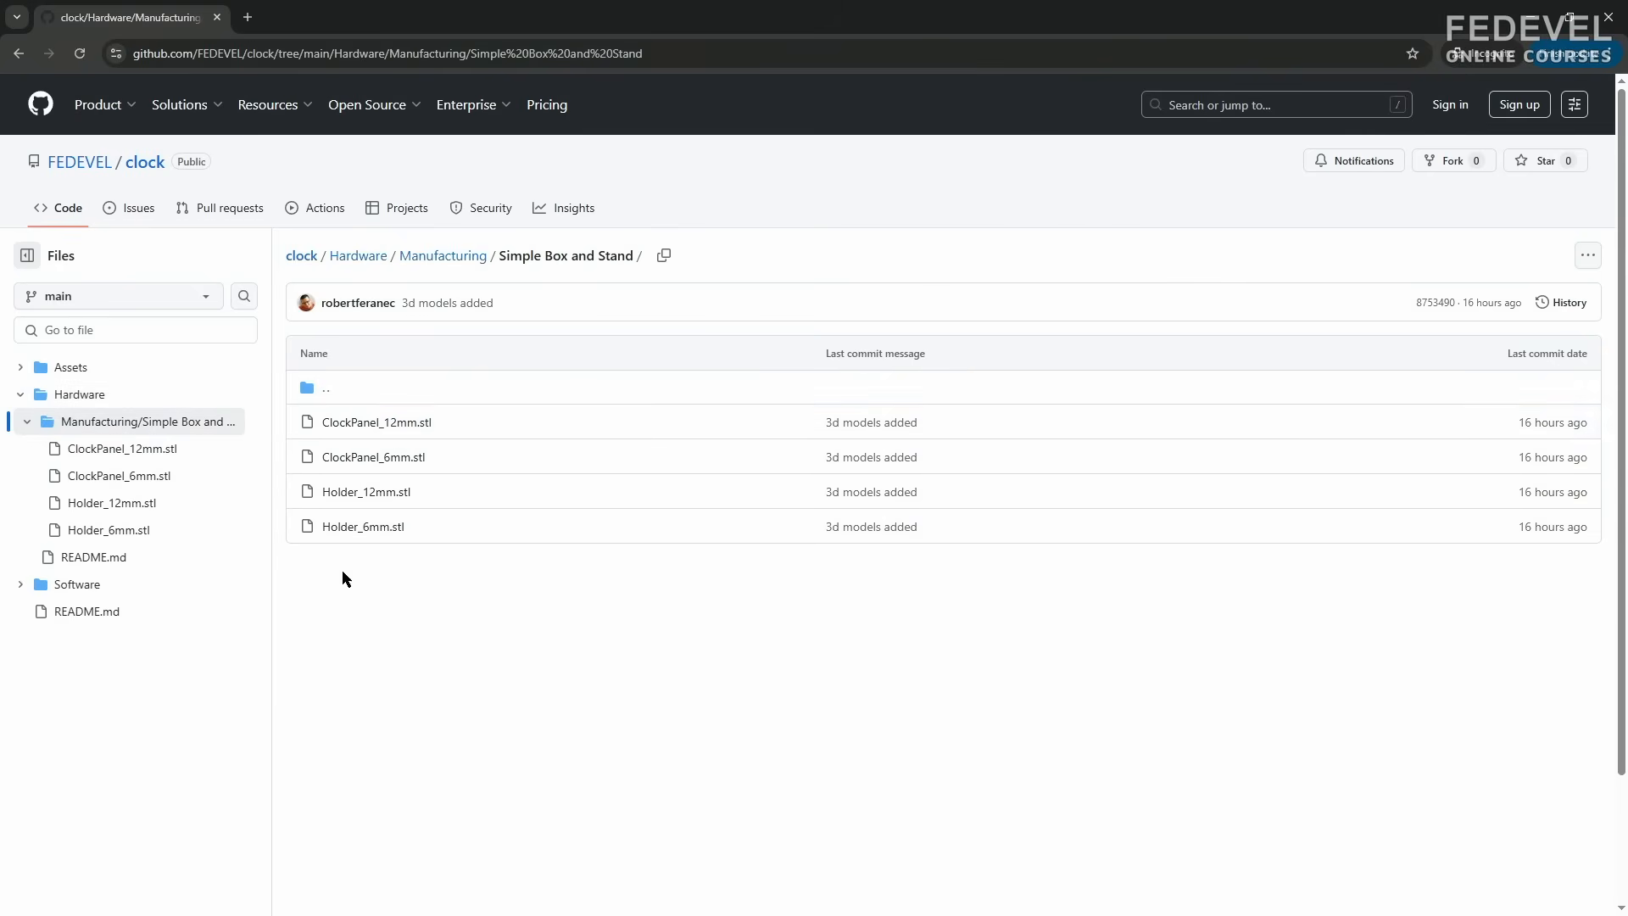
# Step: Preview the ClockPanel_12mm.stl model in 3D and download it under its original file name
pyautogui.click(396, 424)
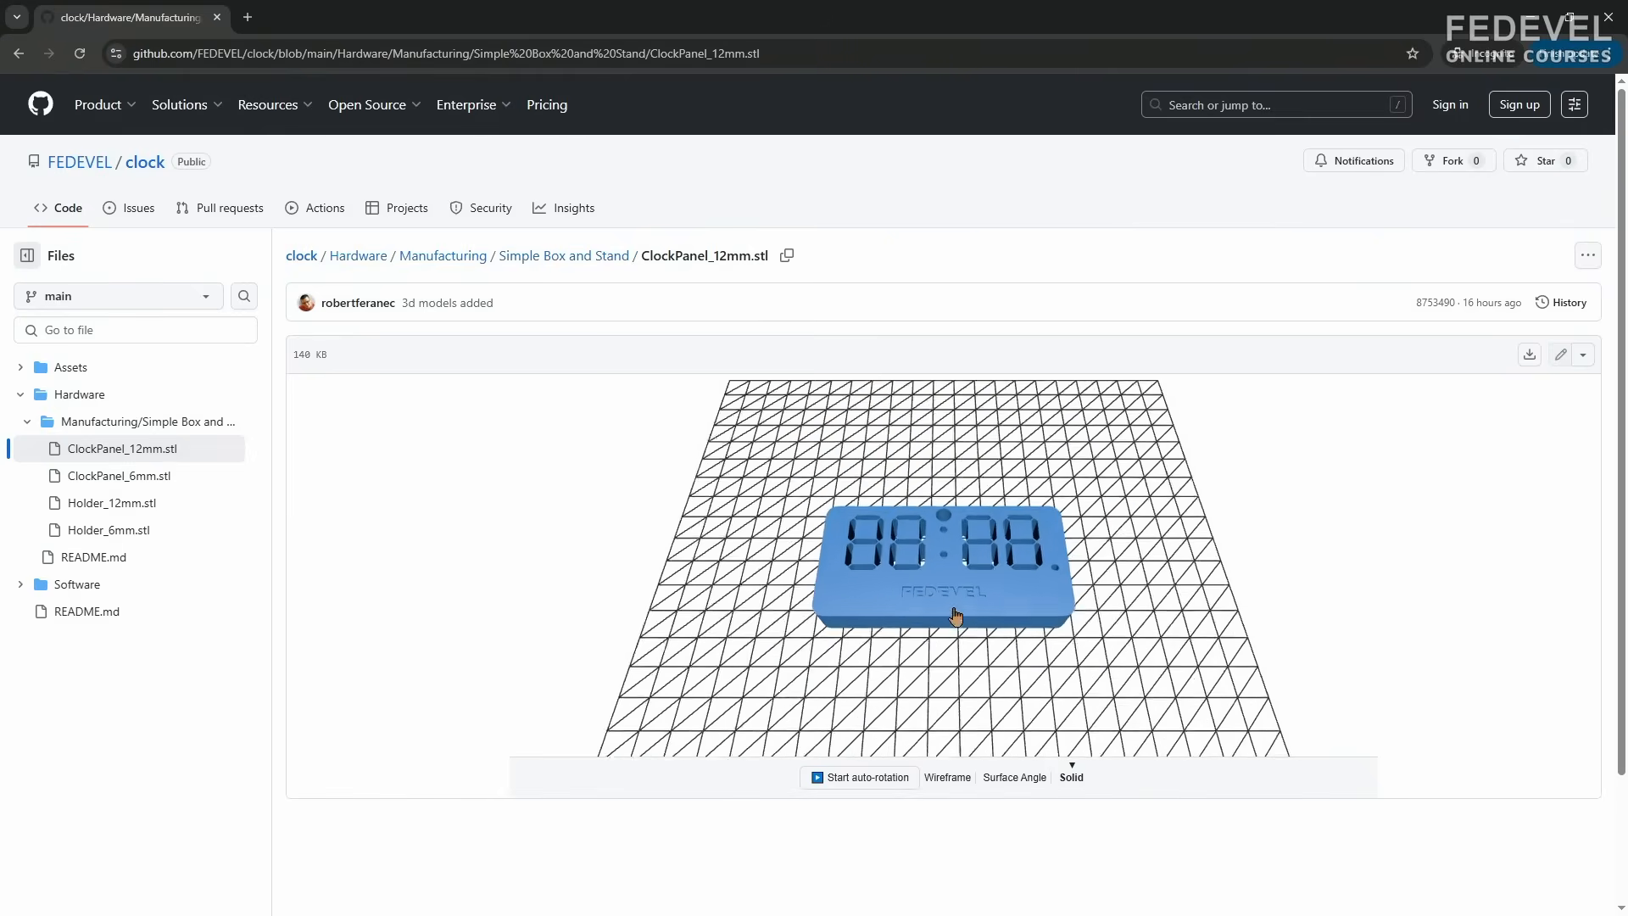
pyautogui.moveTo(953, 610); pyautogui.dragTo(811, 669)
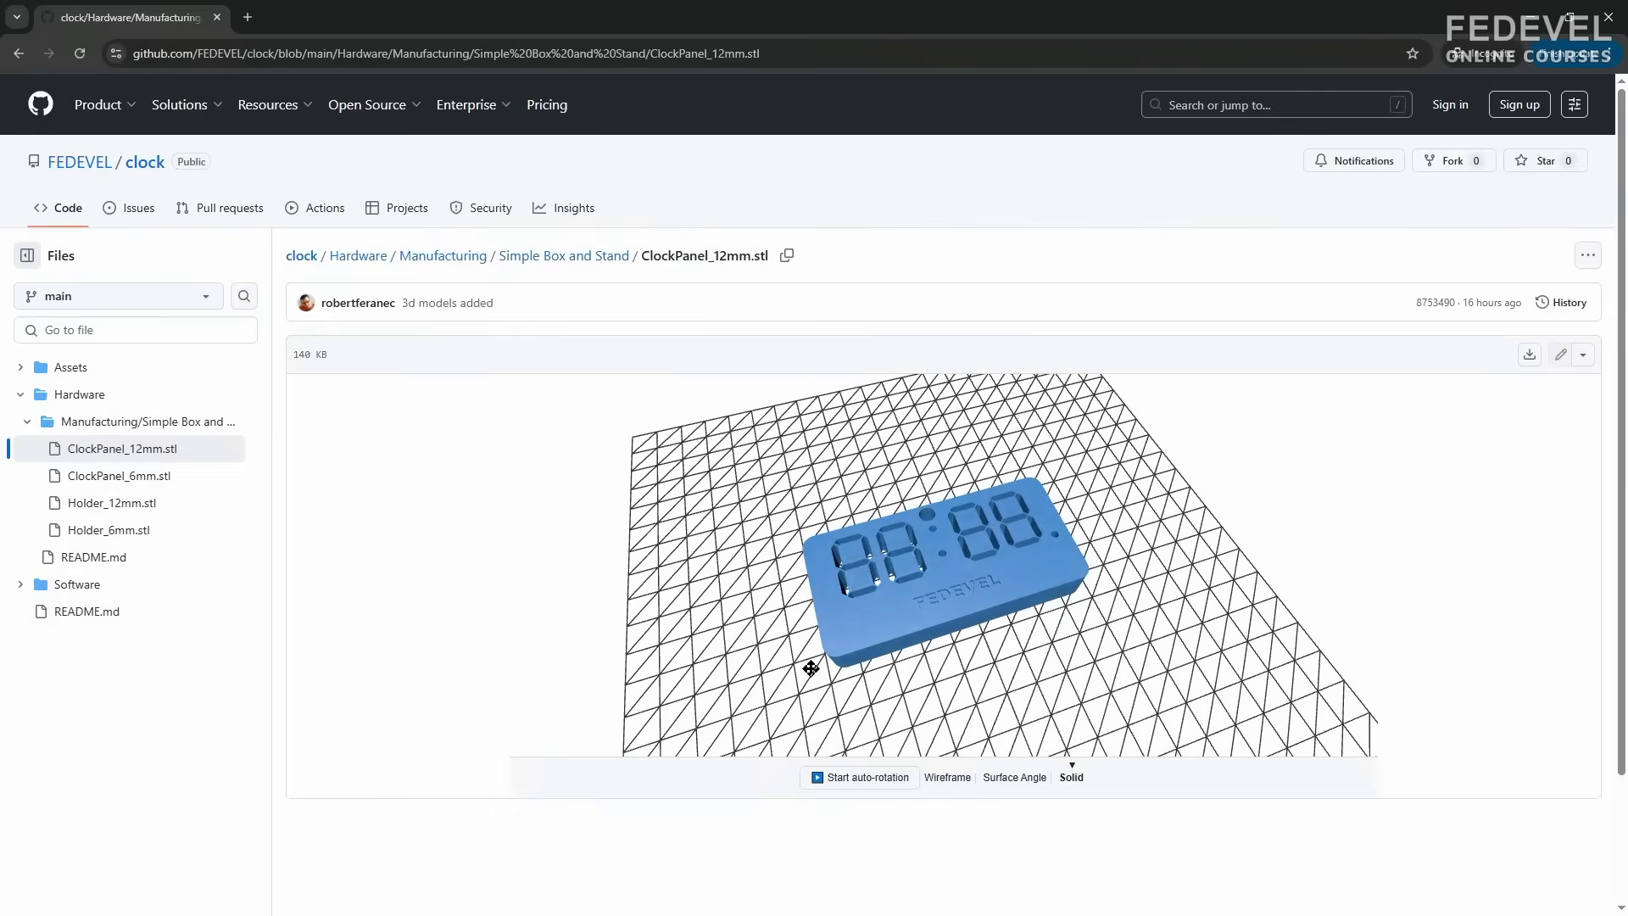
pyautogui.click(1528, 356)
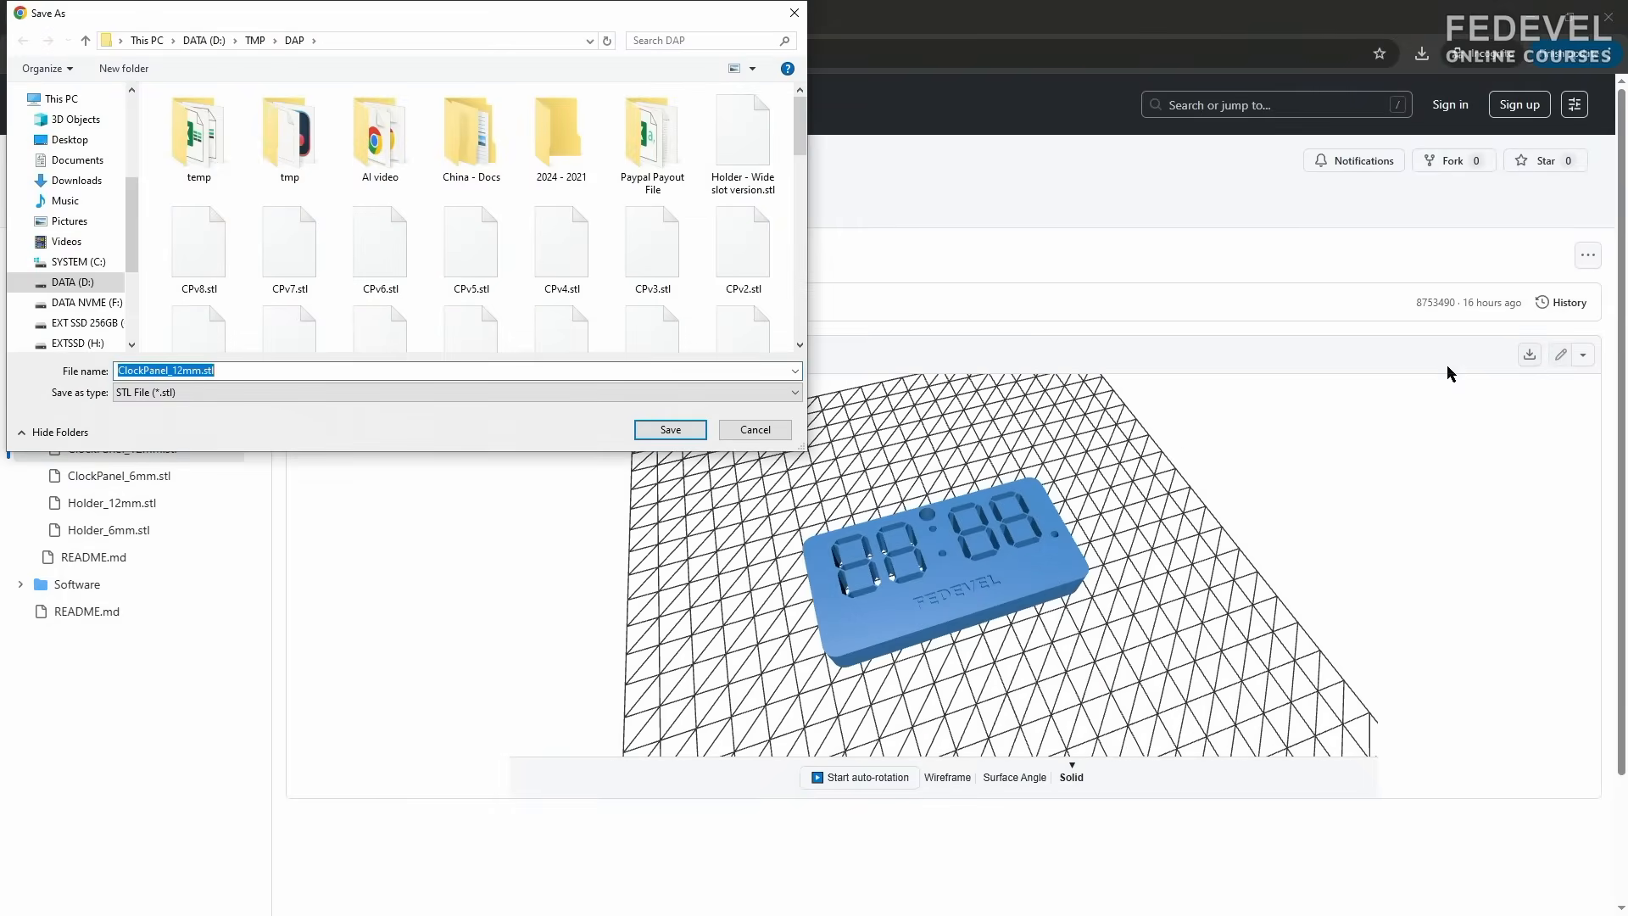
pyautogui.click(688, 433)
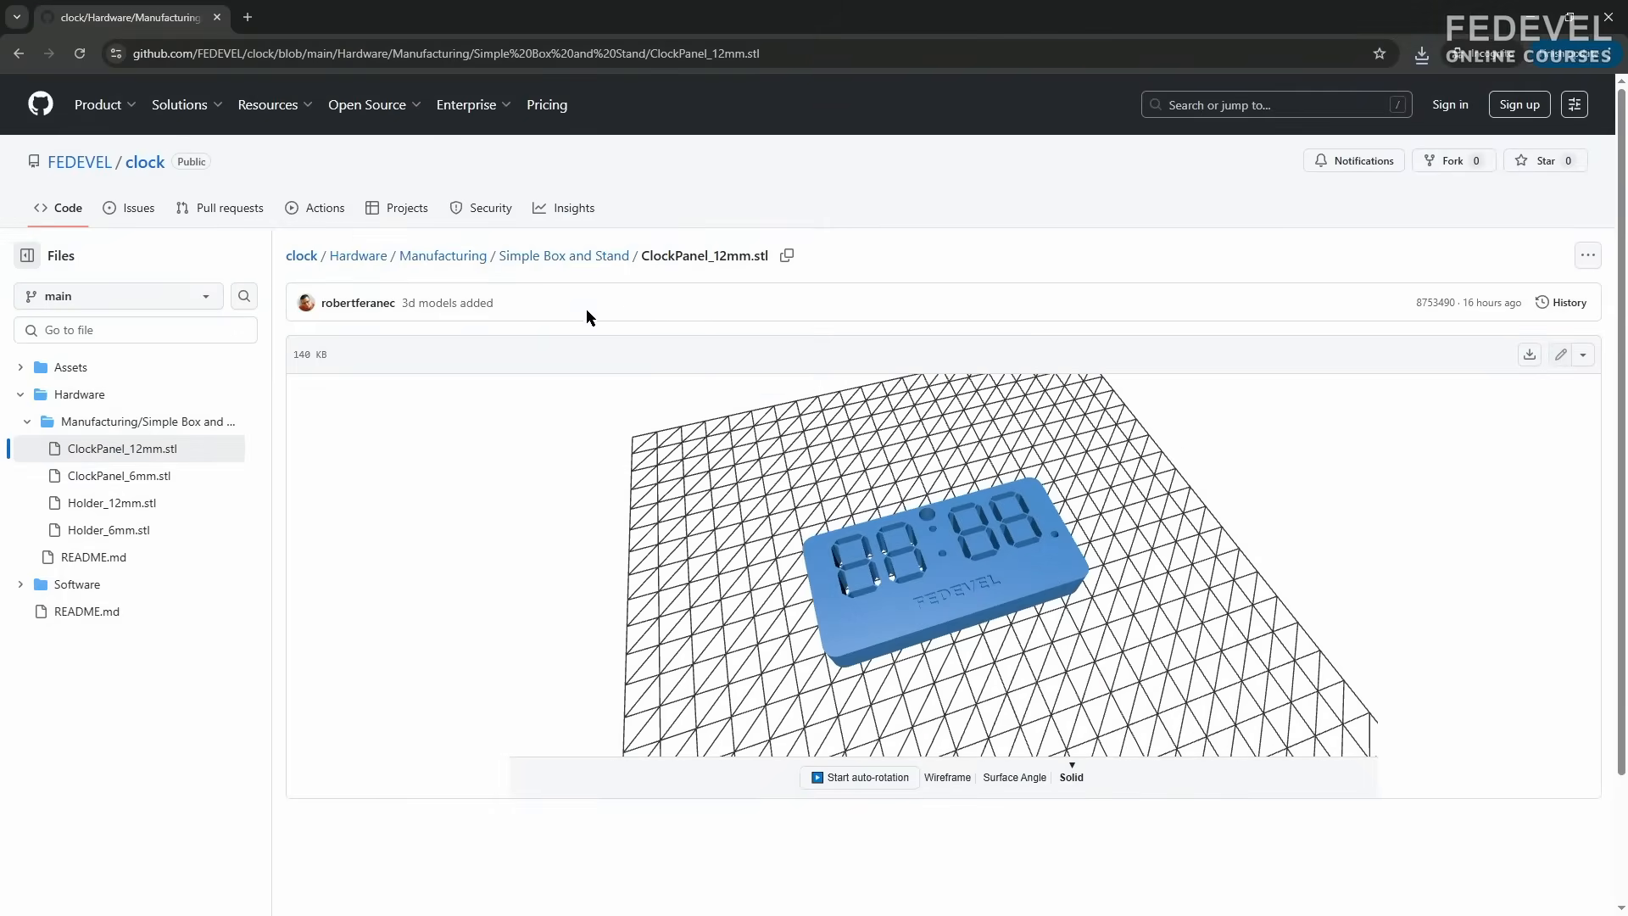
# Step: Return to the Simple Box and Stand folder, preview ClockPanel_6mm.stl in 3D and download it
pyautogui.click(556, 256)
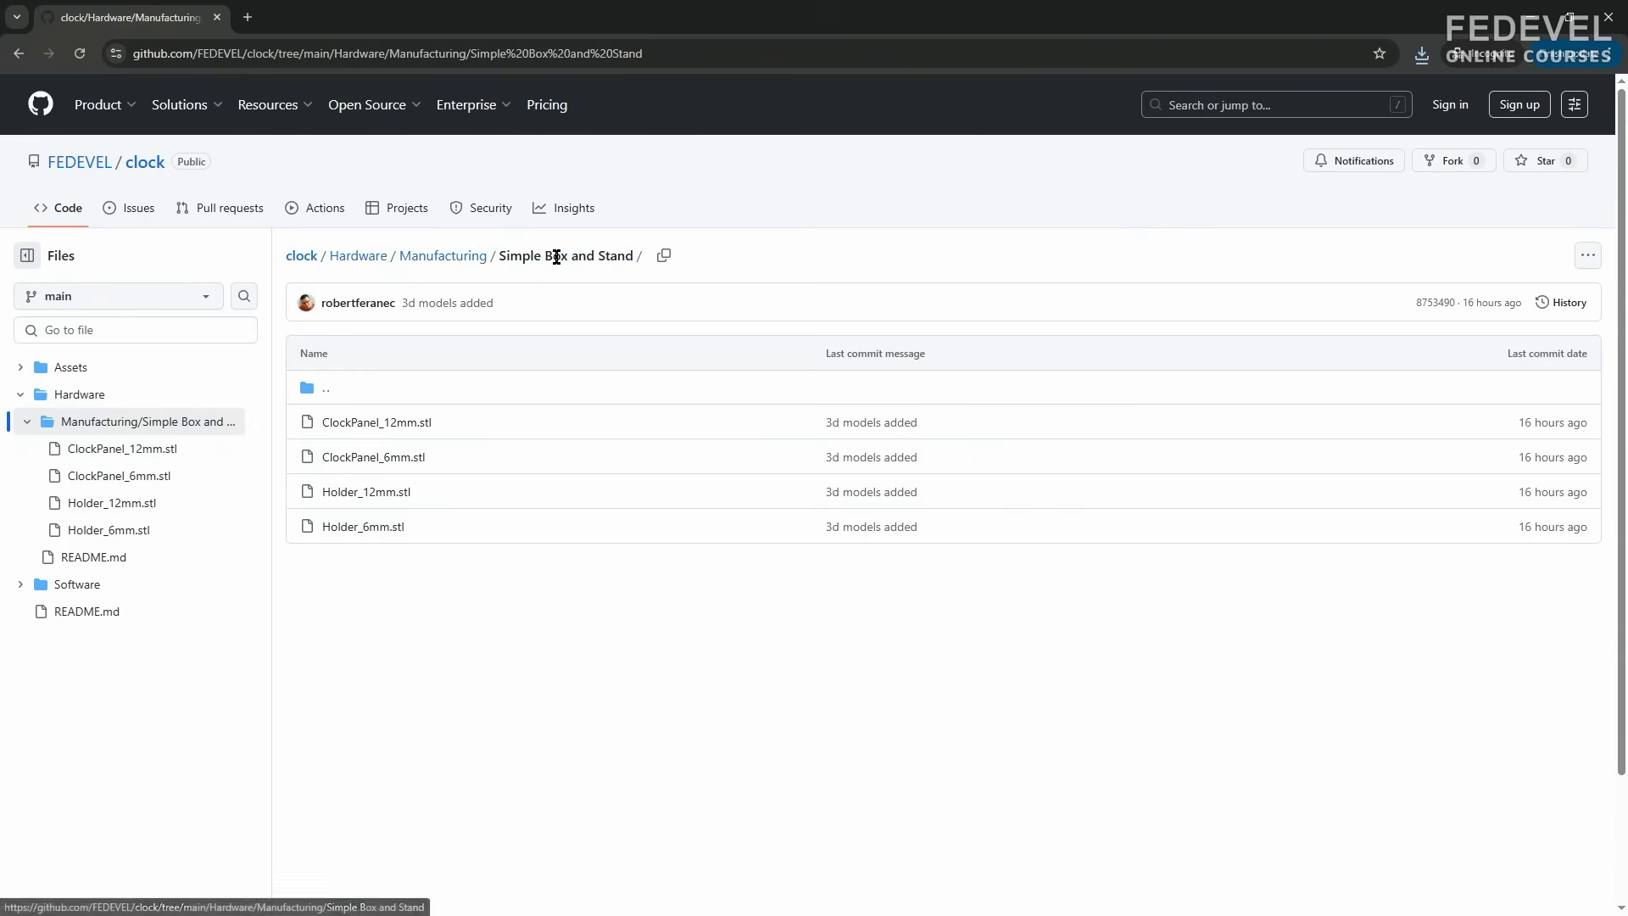
pyautogui.click(383, 457)
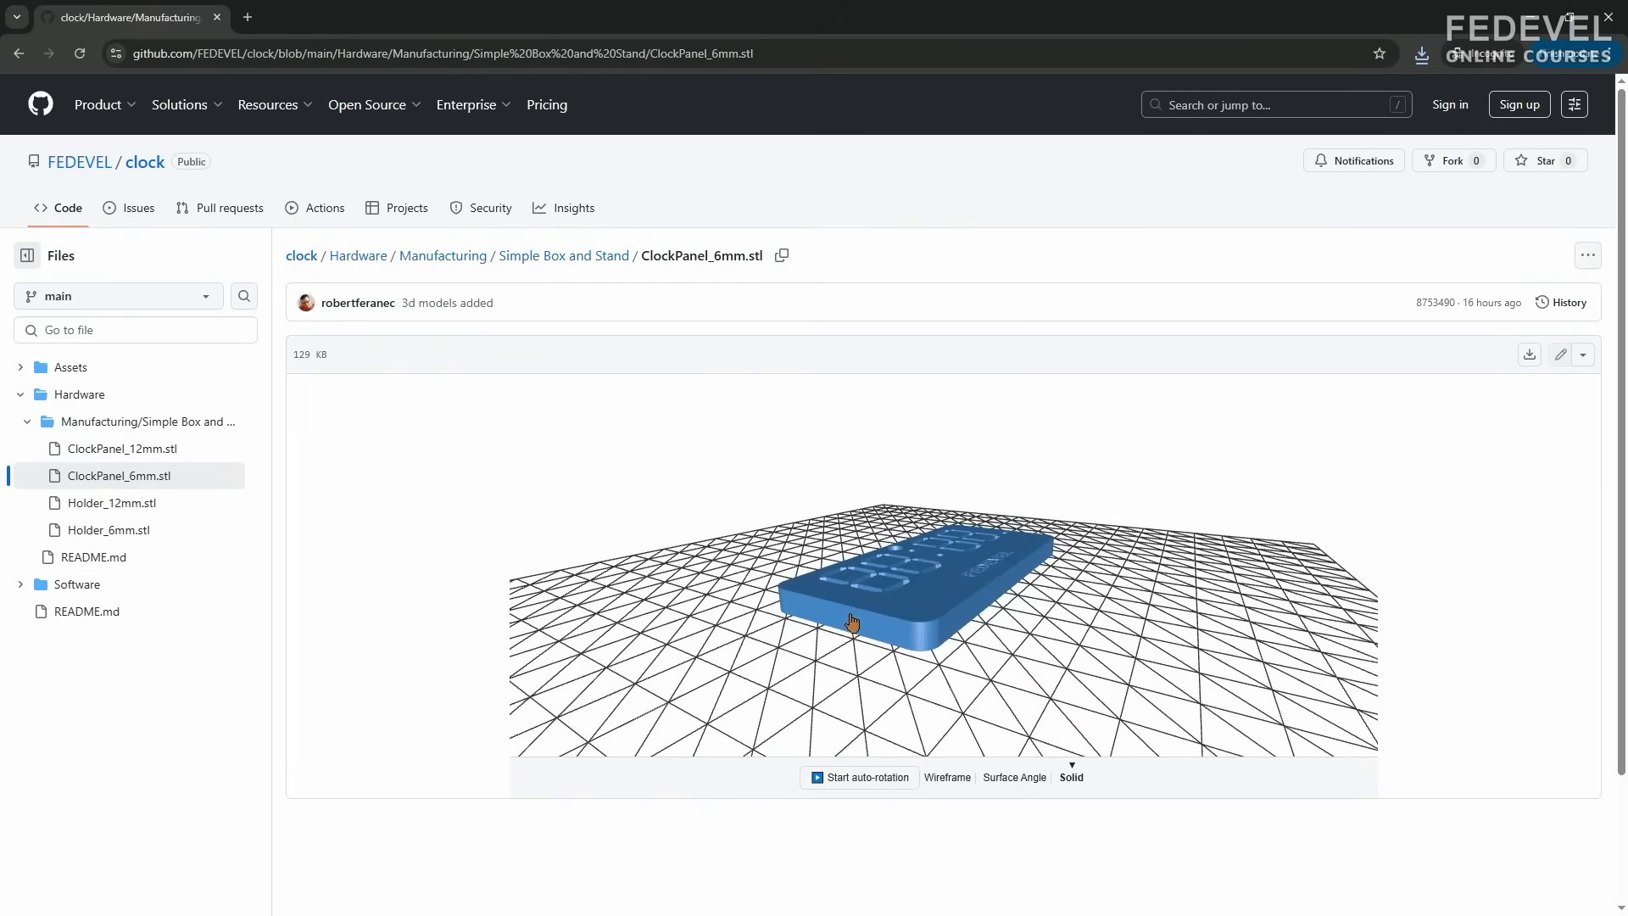
pyautogui.moveTo(845, 632); pyautogui.dragTo(939, 683)
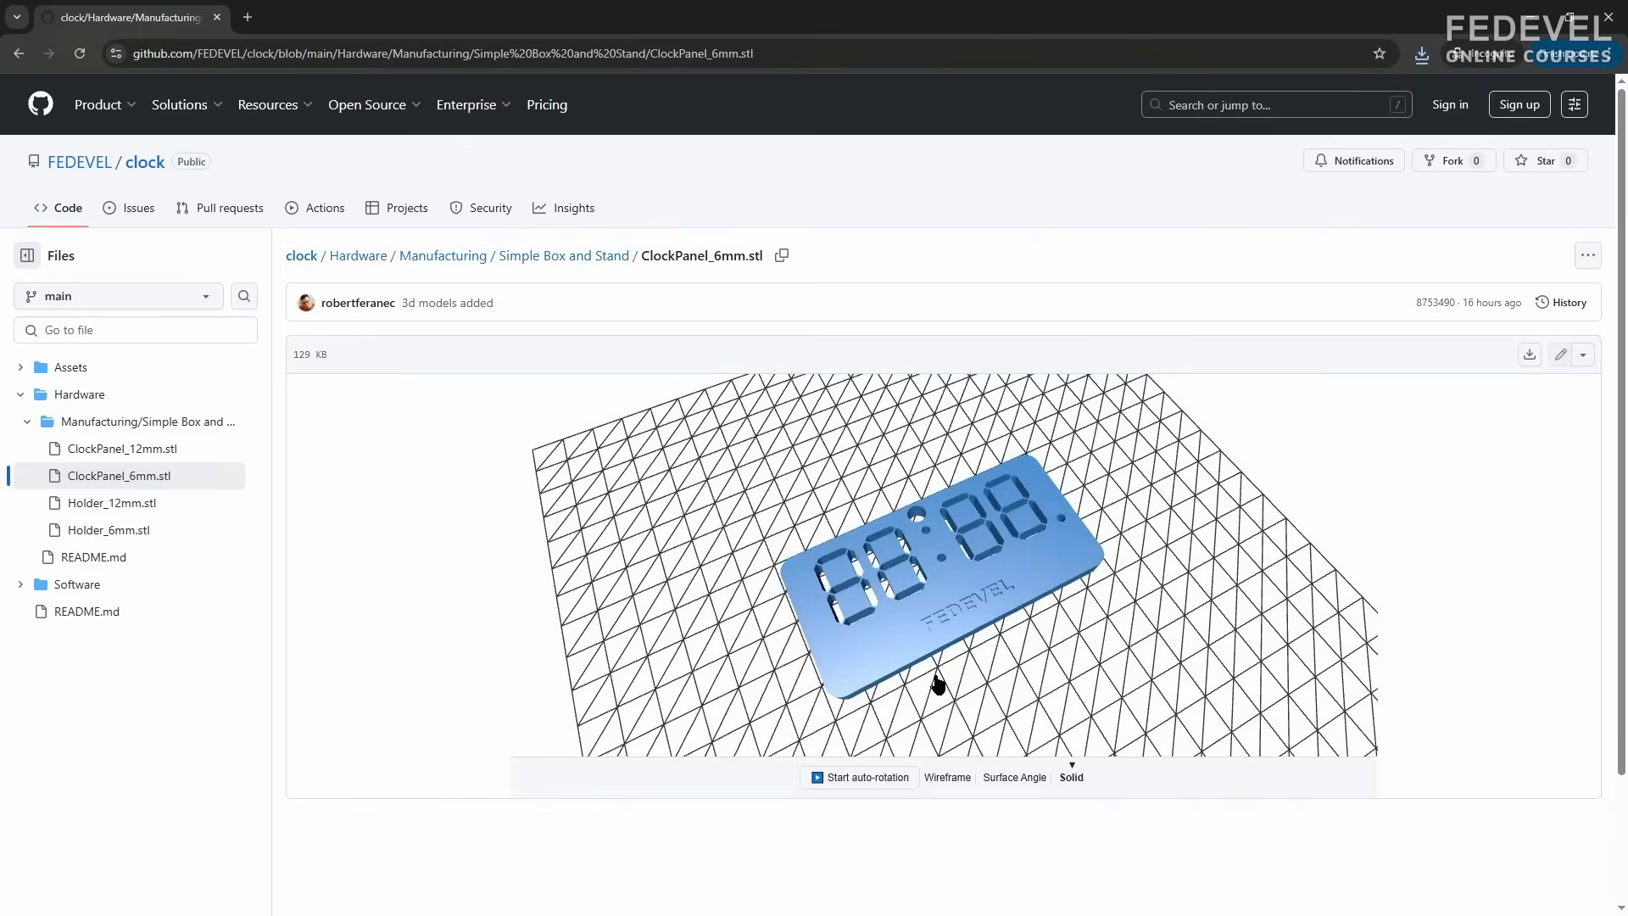
pyautogui.click(1530, 356)
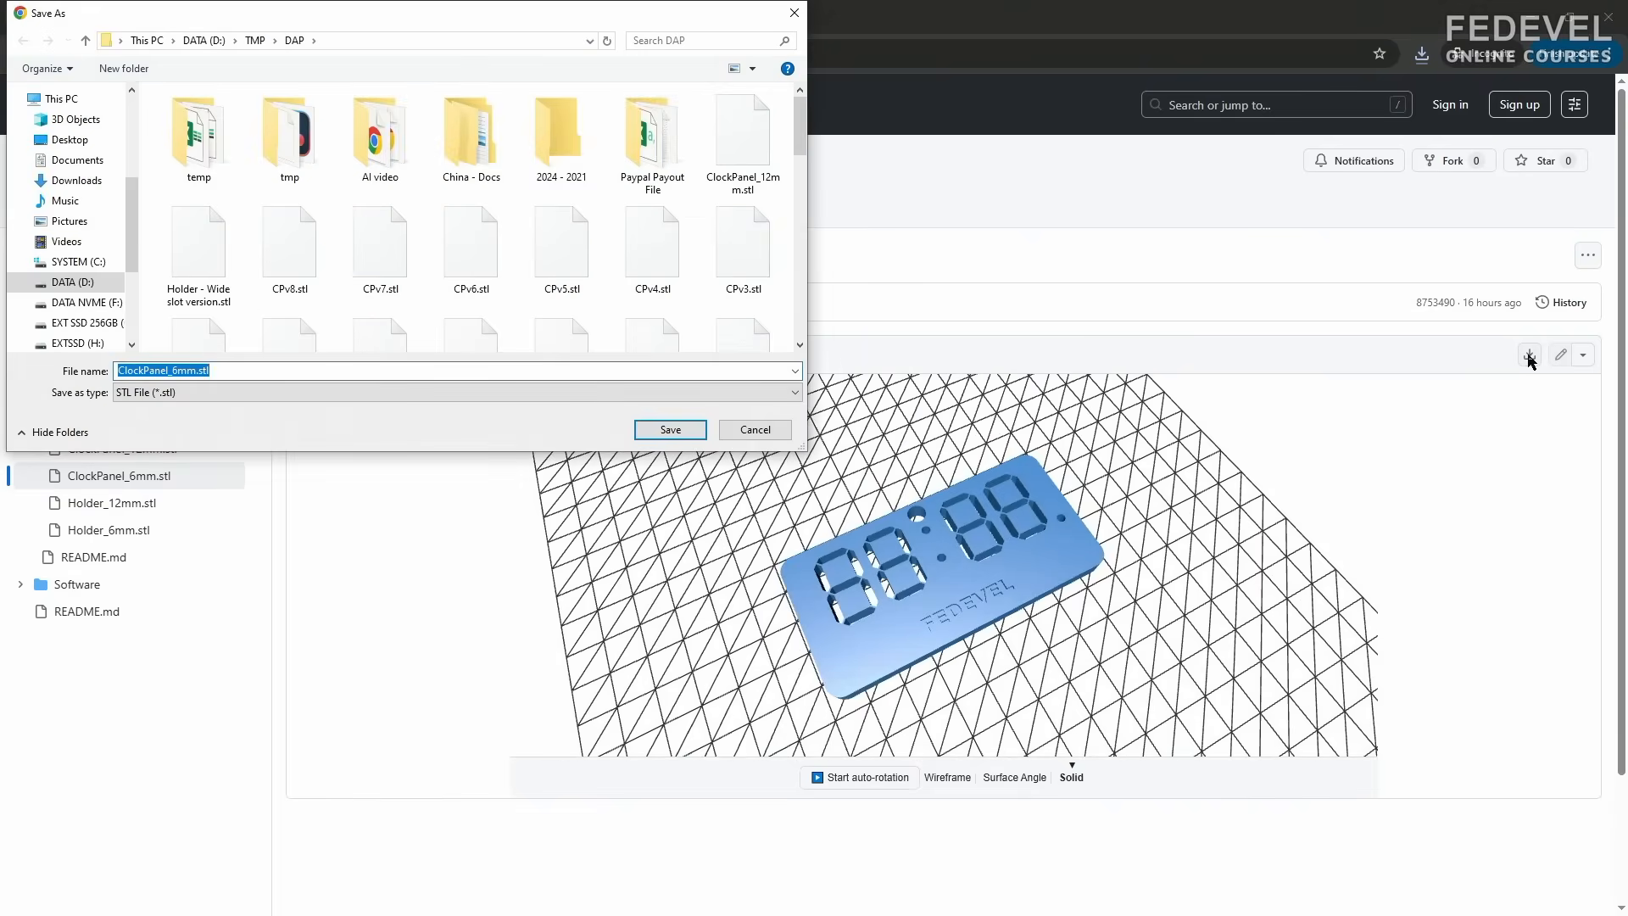
pyautogui.click(746, 431)
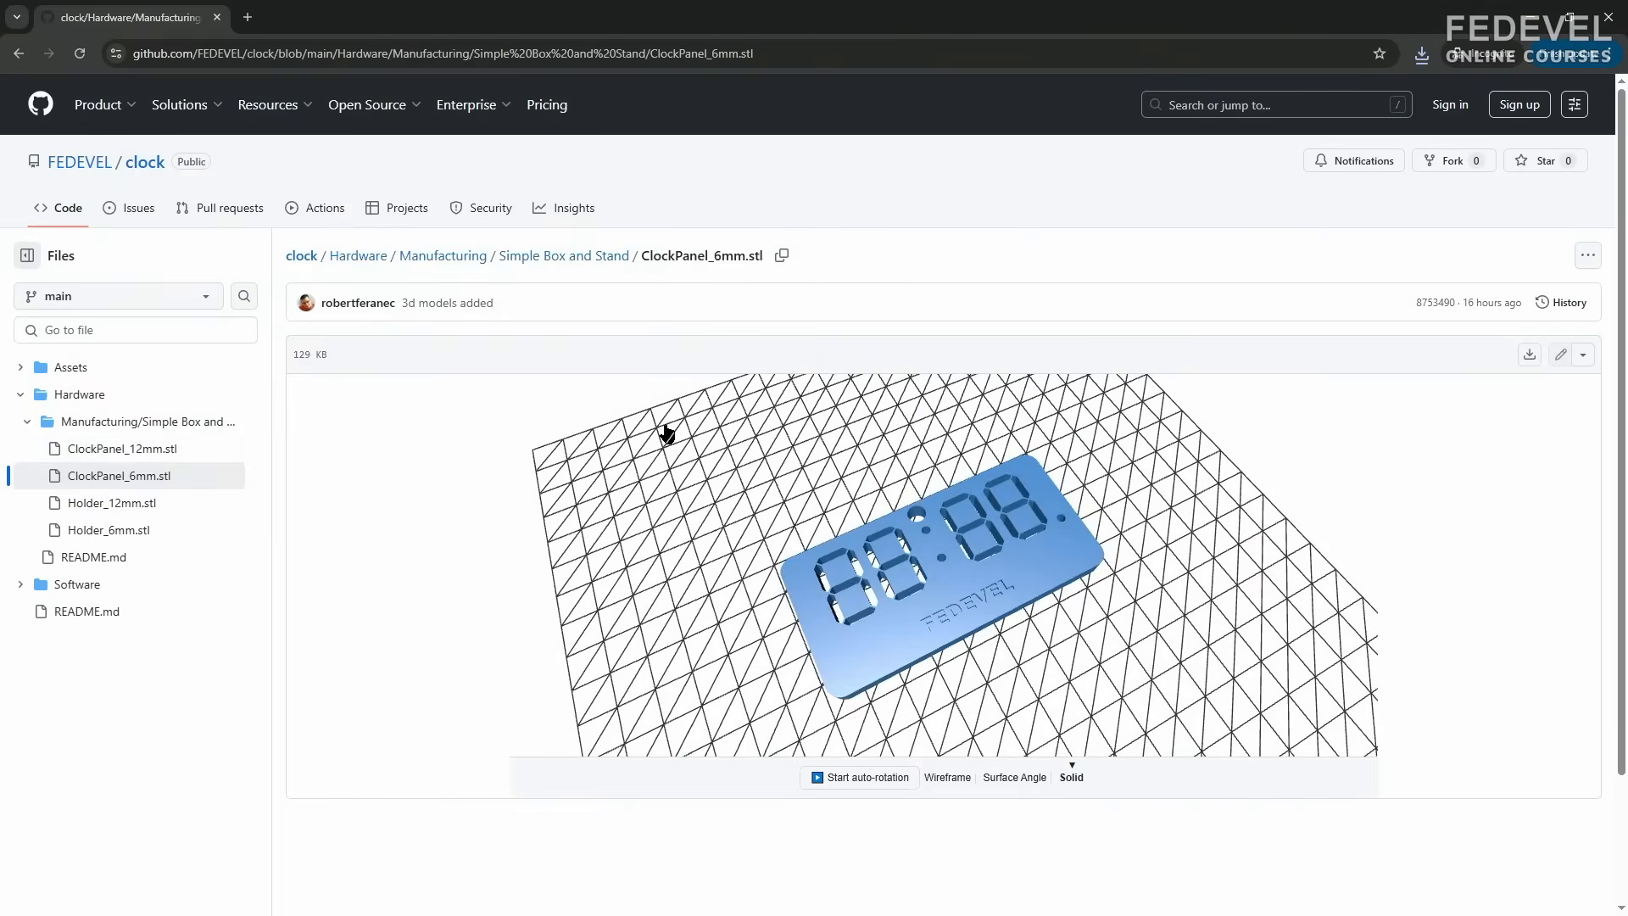
# Step: Go back to the folder, inspect the Holder_12mm.stl model in 3D and download it
pyautogui.click(576, 258)
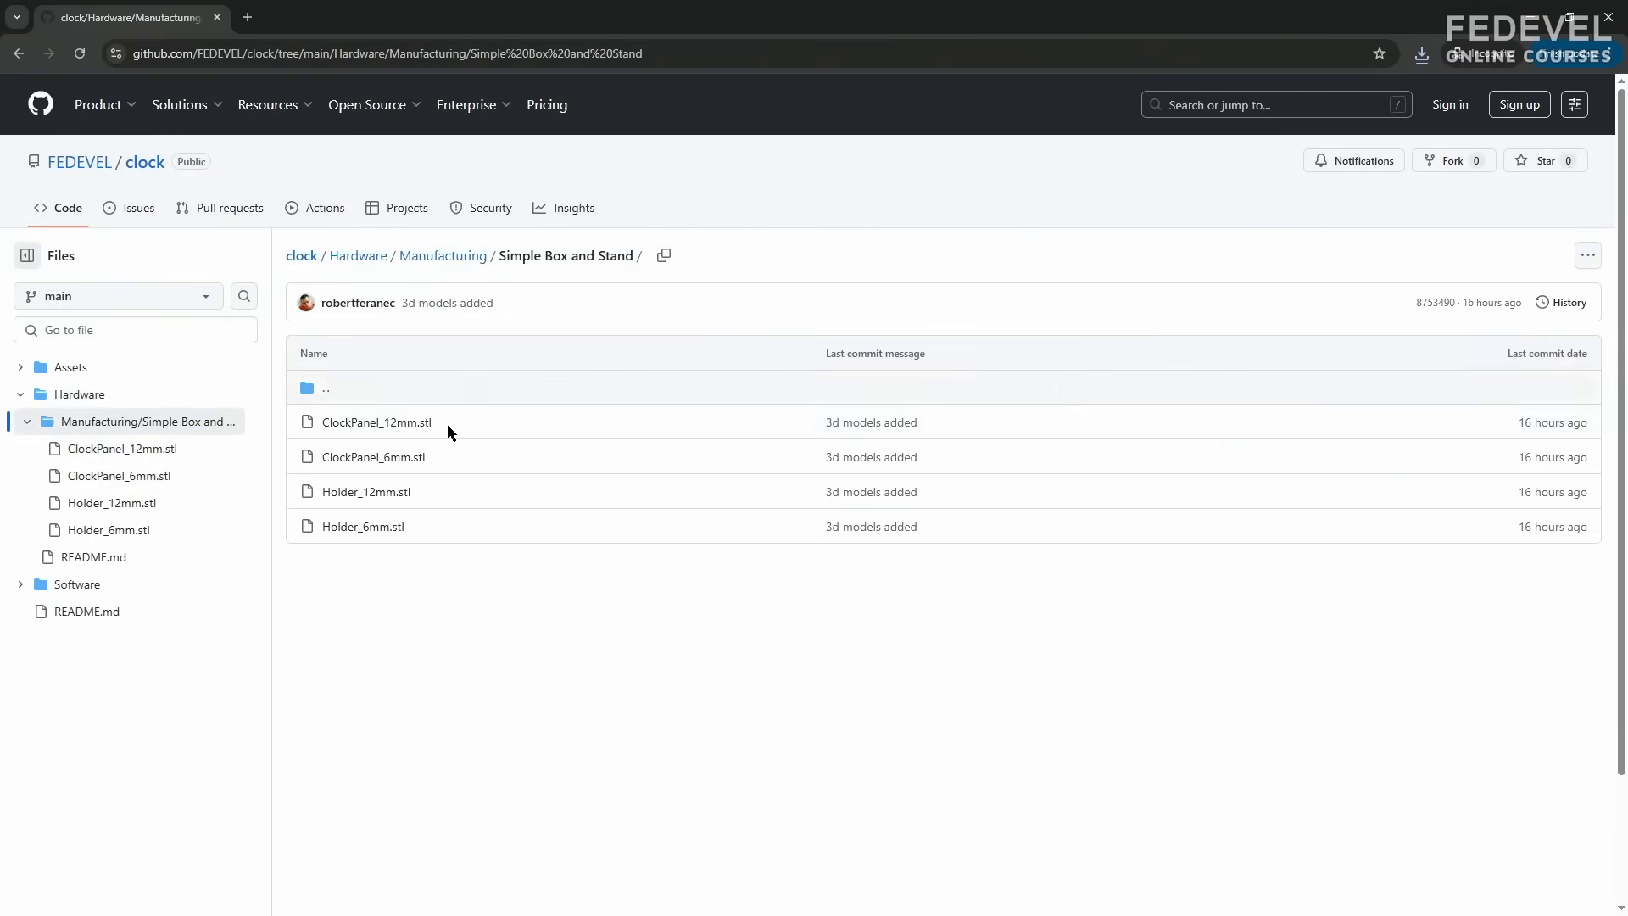
pyautogui.click(366, 492)
pyautogui.moveTo(682, 623); pyautogui.dragTo(902, 653)
pyautogui.scroll(5, 956, 618)
pyautogui.click(1530, 354)
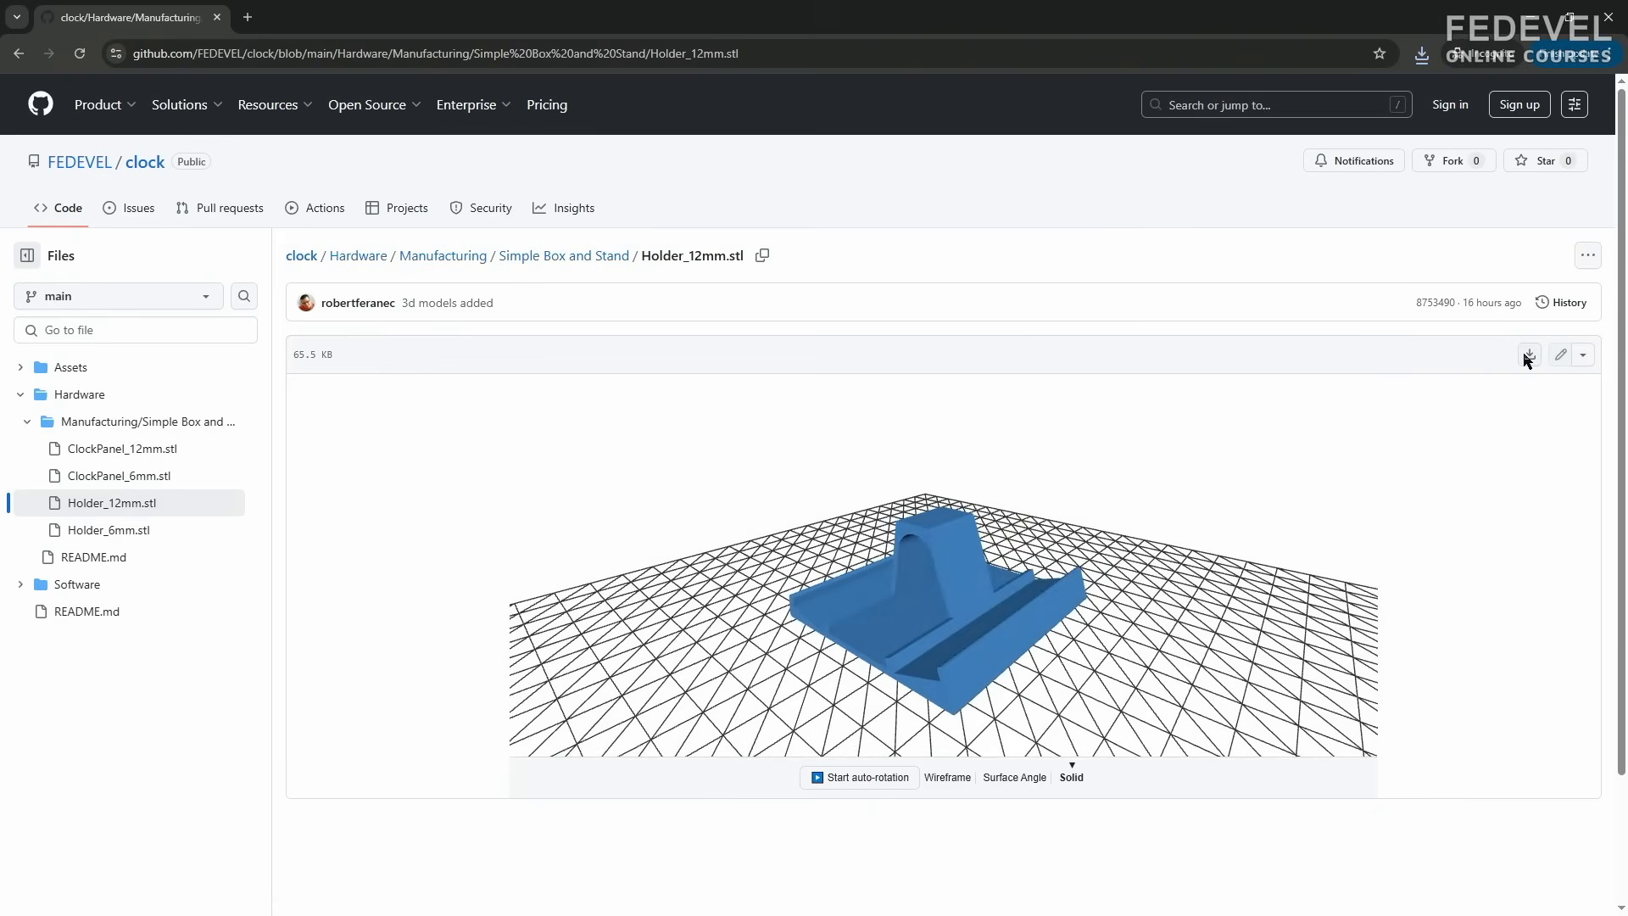
pyautogui.click(671, 430)
# Step: Inspect and download Holder_6mm.stl from the same folder, then leave the GitHub window for the JLCPCB cart
pyautogui.click(581, 256)
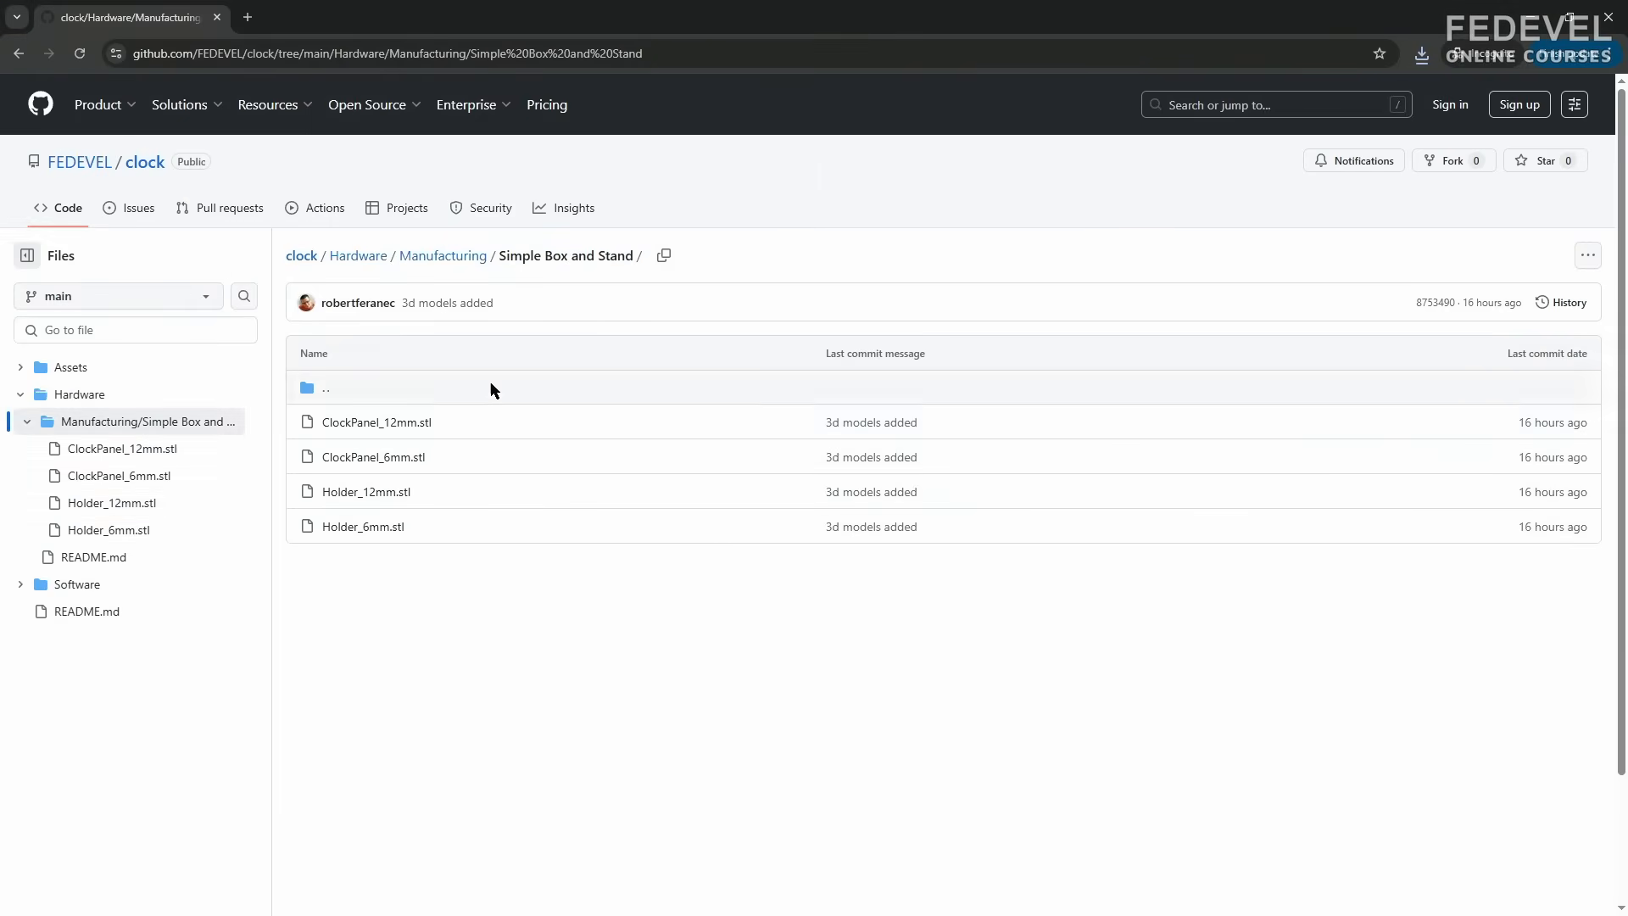
pyautogui.click(362, 527)
pyautogui.moveTo(723, 610); pyautogui.dragTo(904, 640)
pyautogui.click(1528, 355)
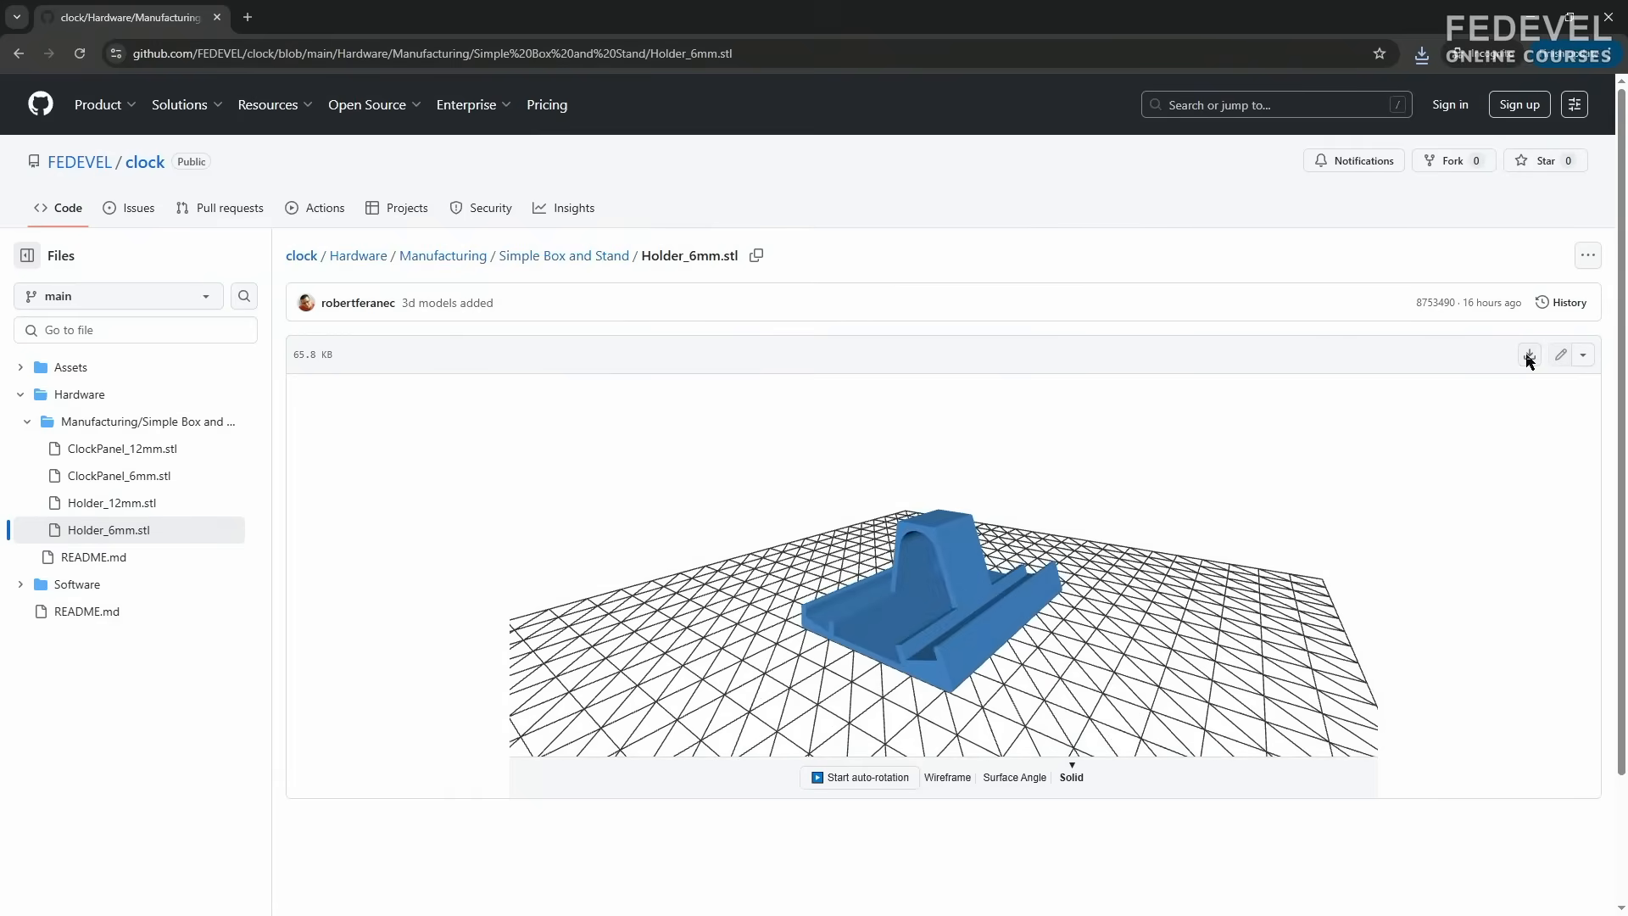
pyautogui.click(670, 430)
pyautogui.click(1537, 21)
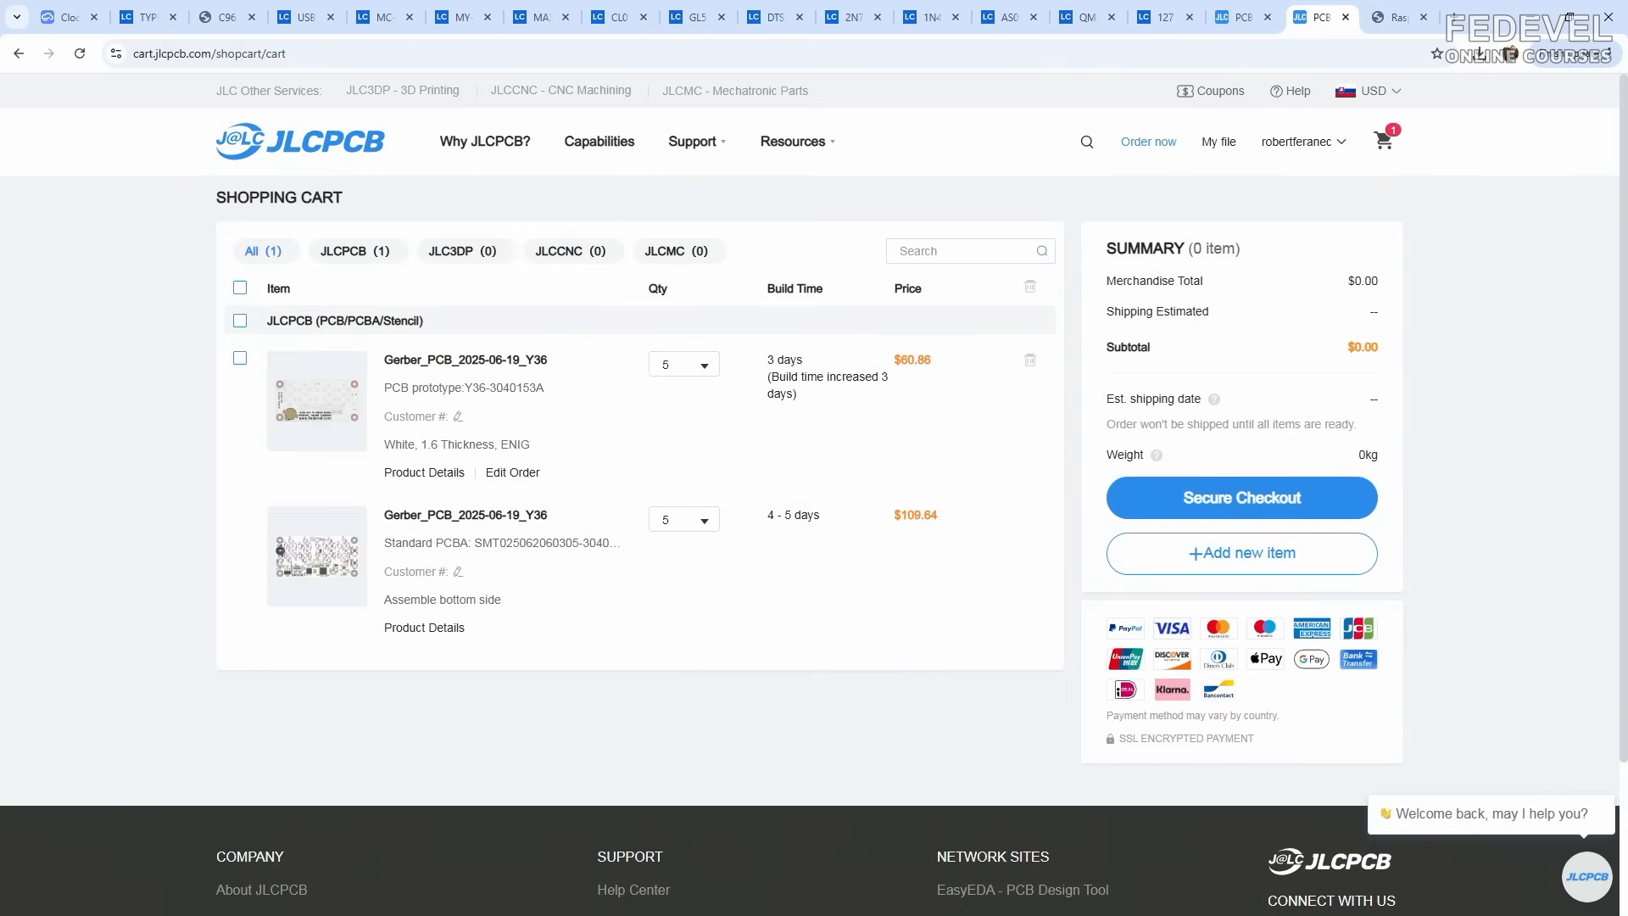
# Step: In Total Commander, copy the four Holder and ClockPanel STL files from d:\TMP\DAP\temp into the clock project's Manufacturing\Simple Box and Stand folder
pyautogui.hotkey('alt', 'Tab')
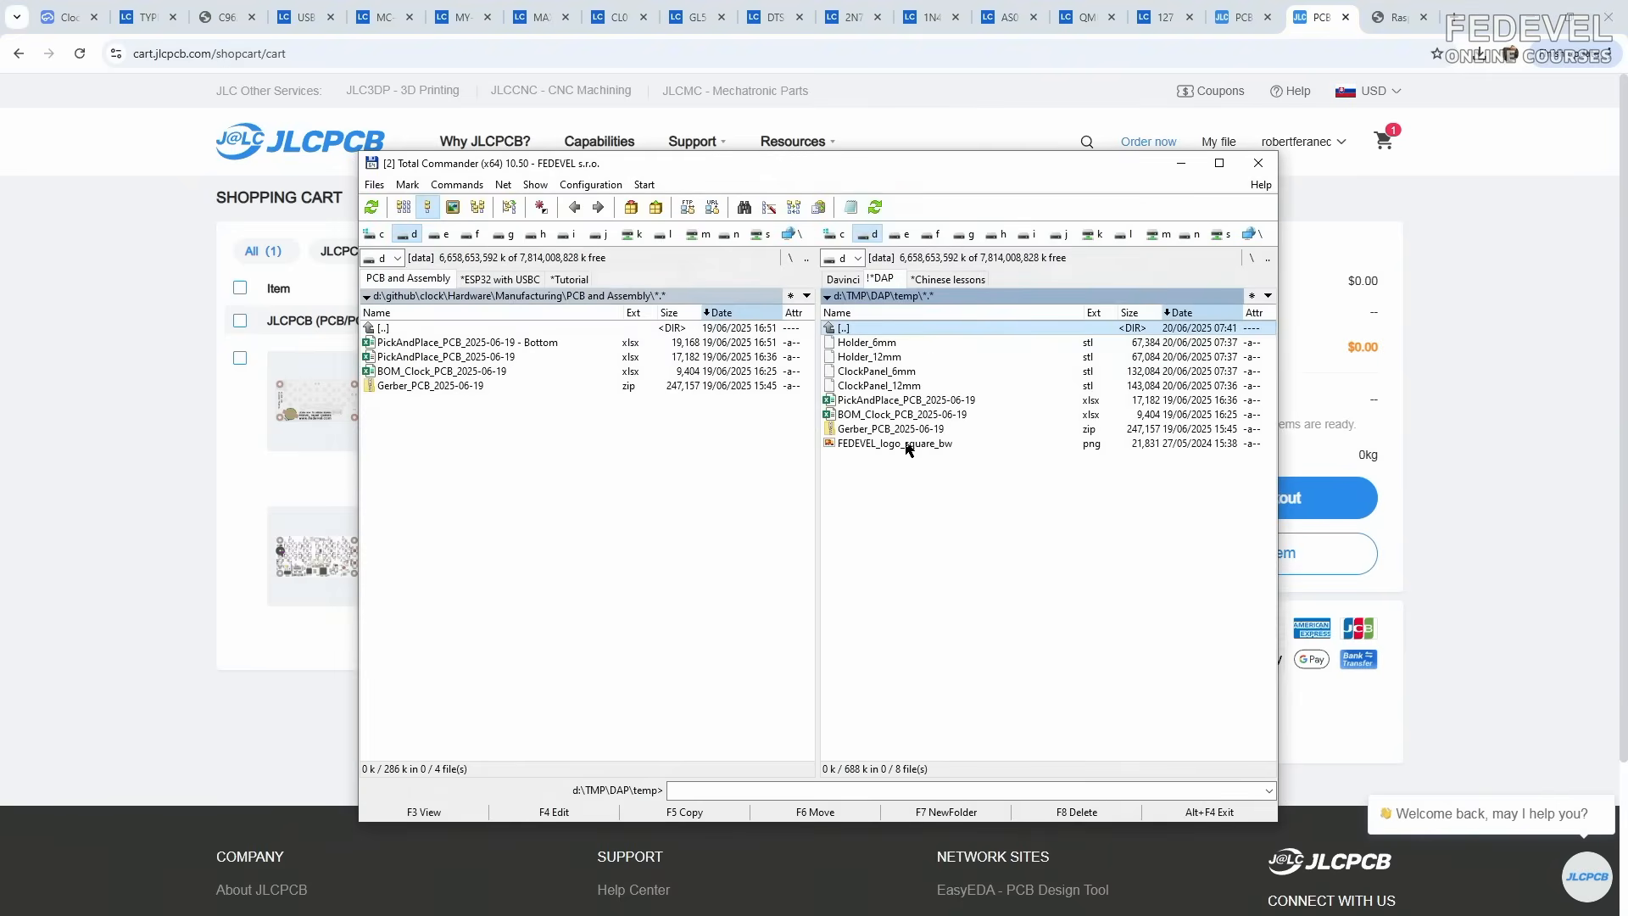
pyautogui.doubleClick(449, 328)
pyautogui.doubleClick(443, 362)
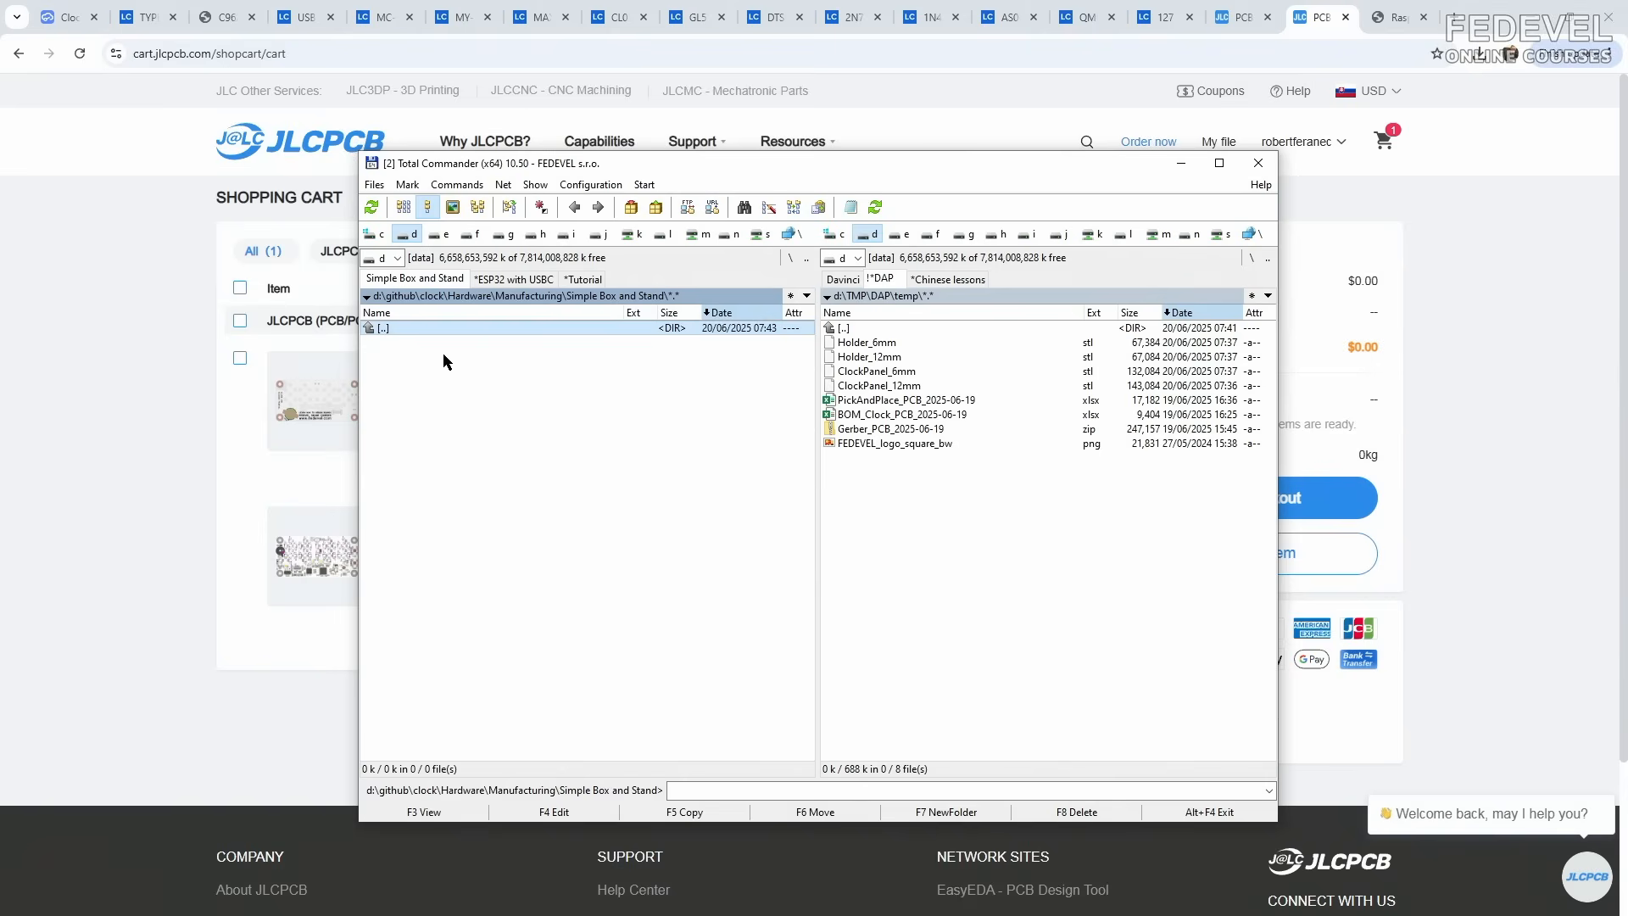
pyautogui.click(869, 343)
pyautogui.keyDown('shift'); pyautogui.click(869, 386); pyautogui.keyUp('shift')
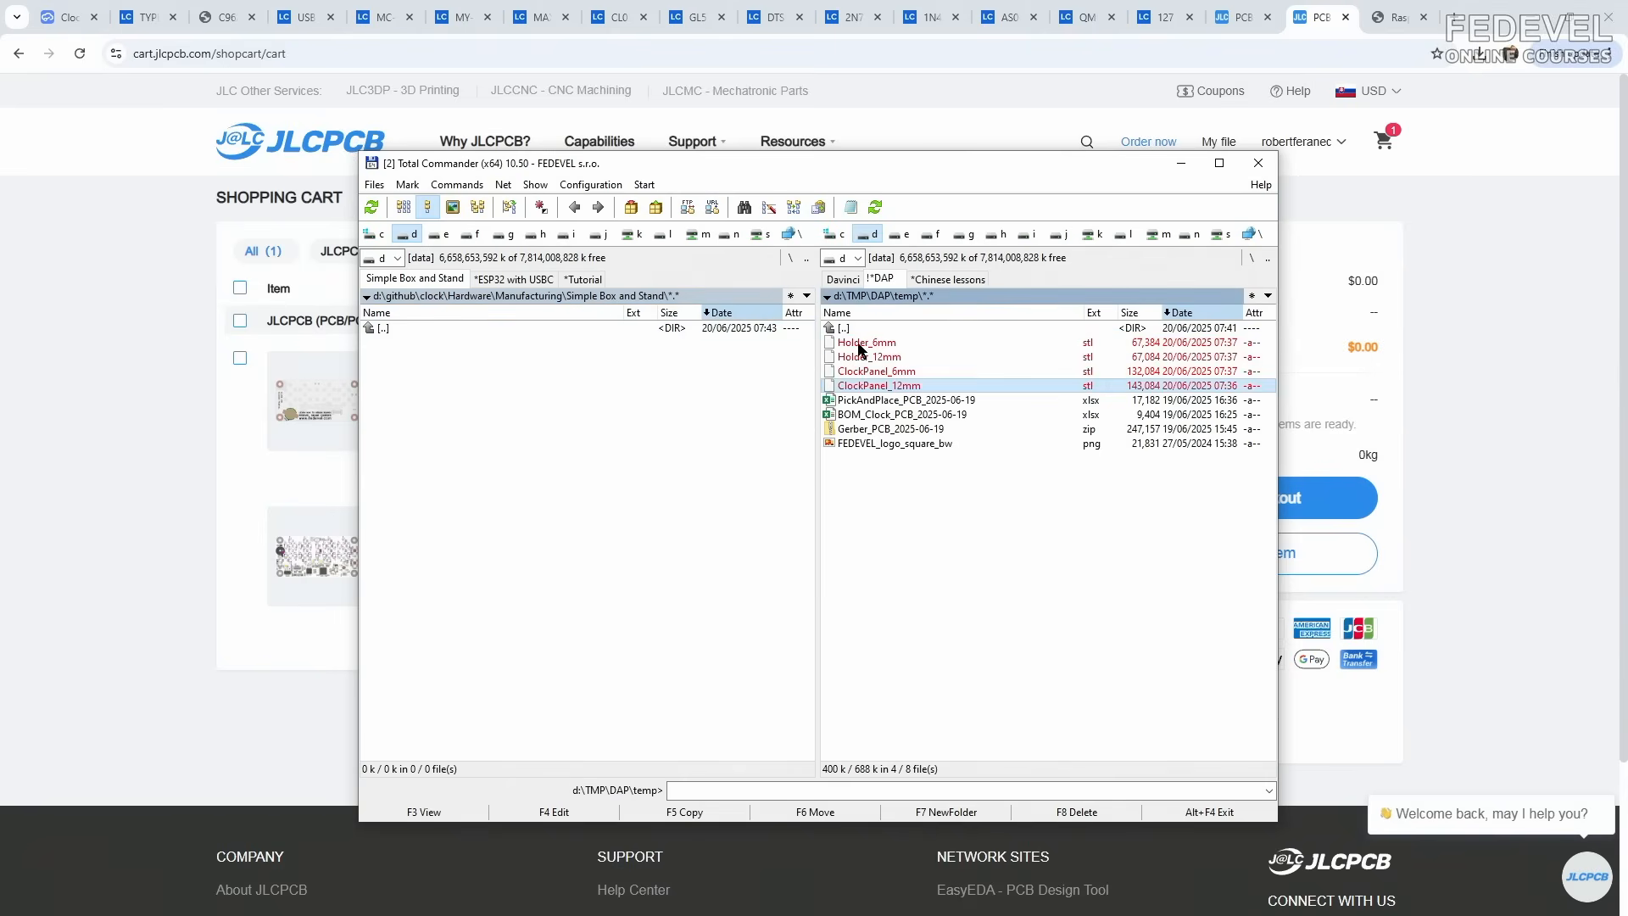
pyautogui.moveTo(869, 386); pyautogui.dragTo(542, 398)
pyautogui.click(631, 543)
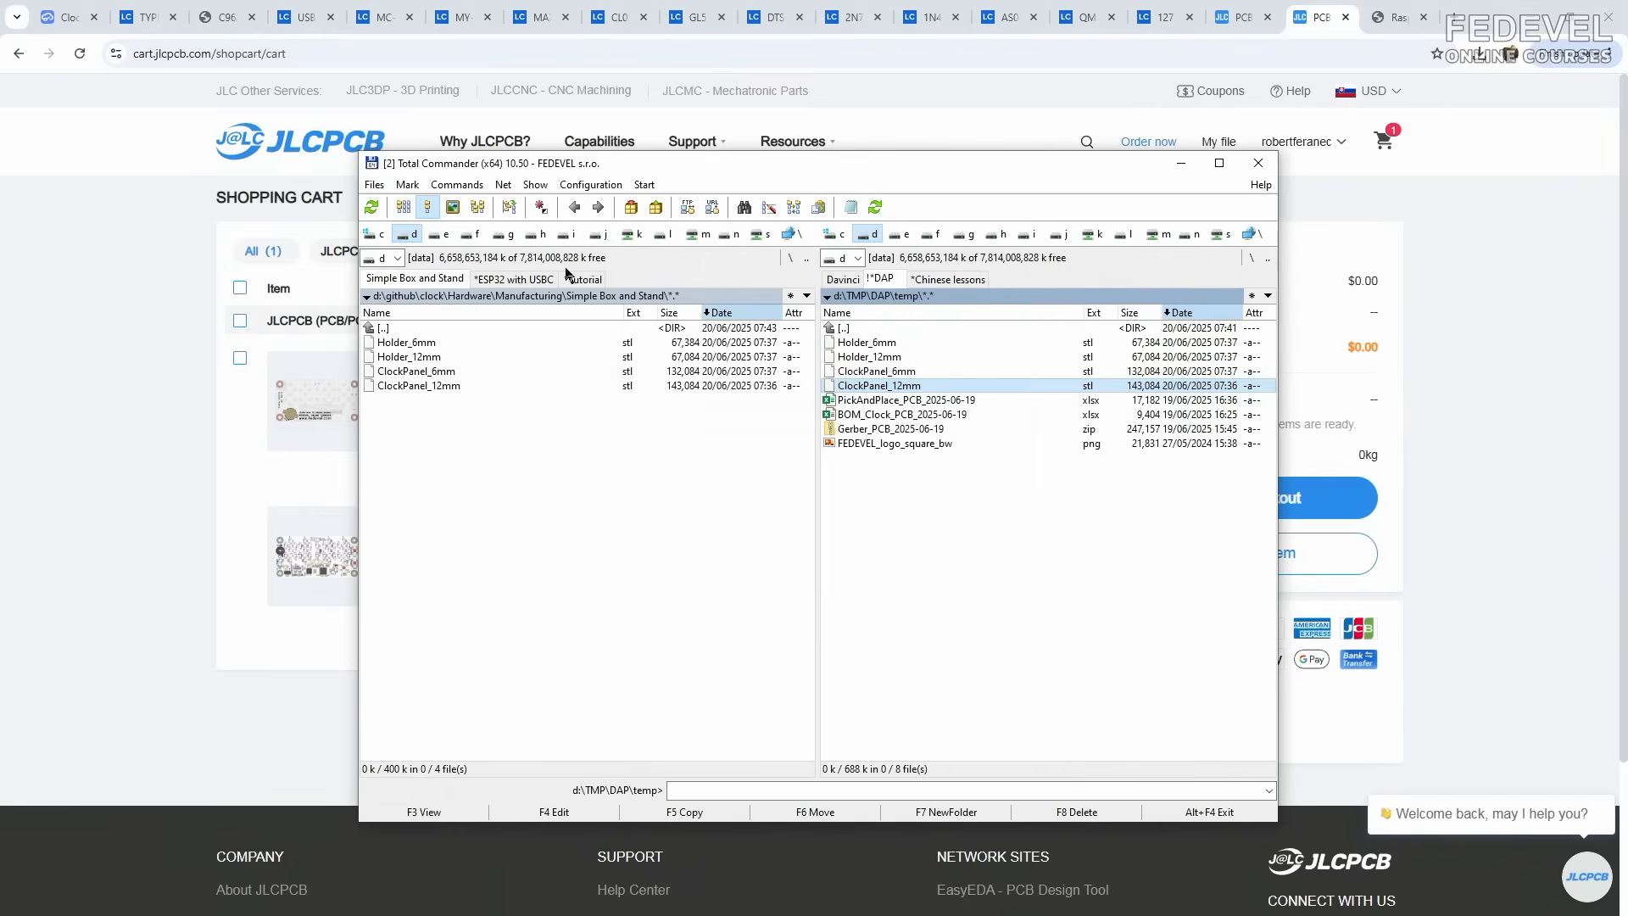
# Step: Switch back to the browser and open the JLC3DP quote page for 3D printing
pyautogui.click(323, 273)
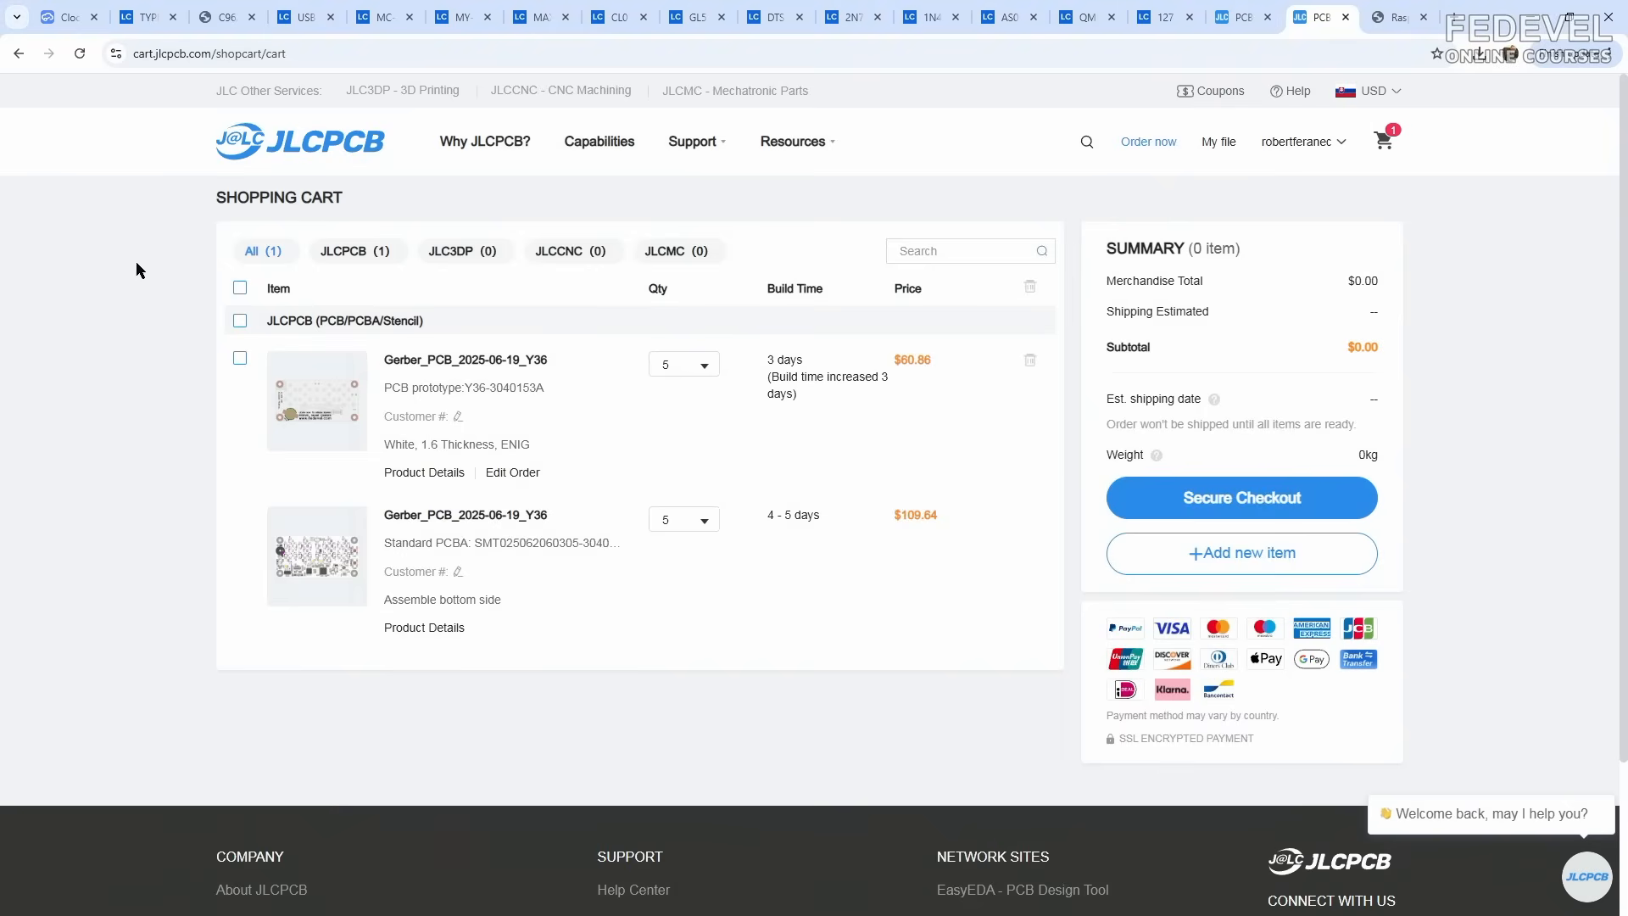
pyautogui.click(407, 93)
pyautogui.scroll(-3, 158, 383)
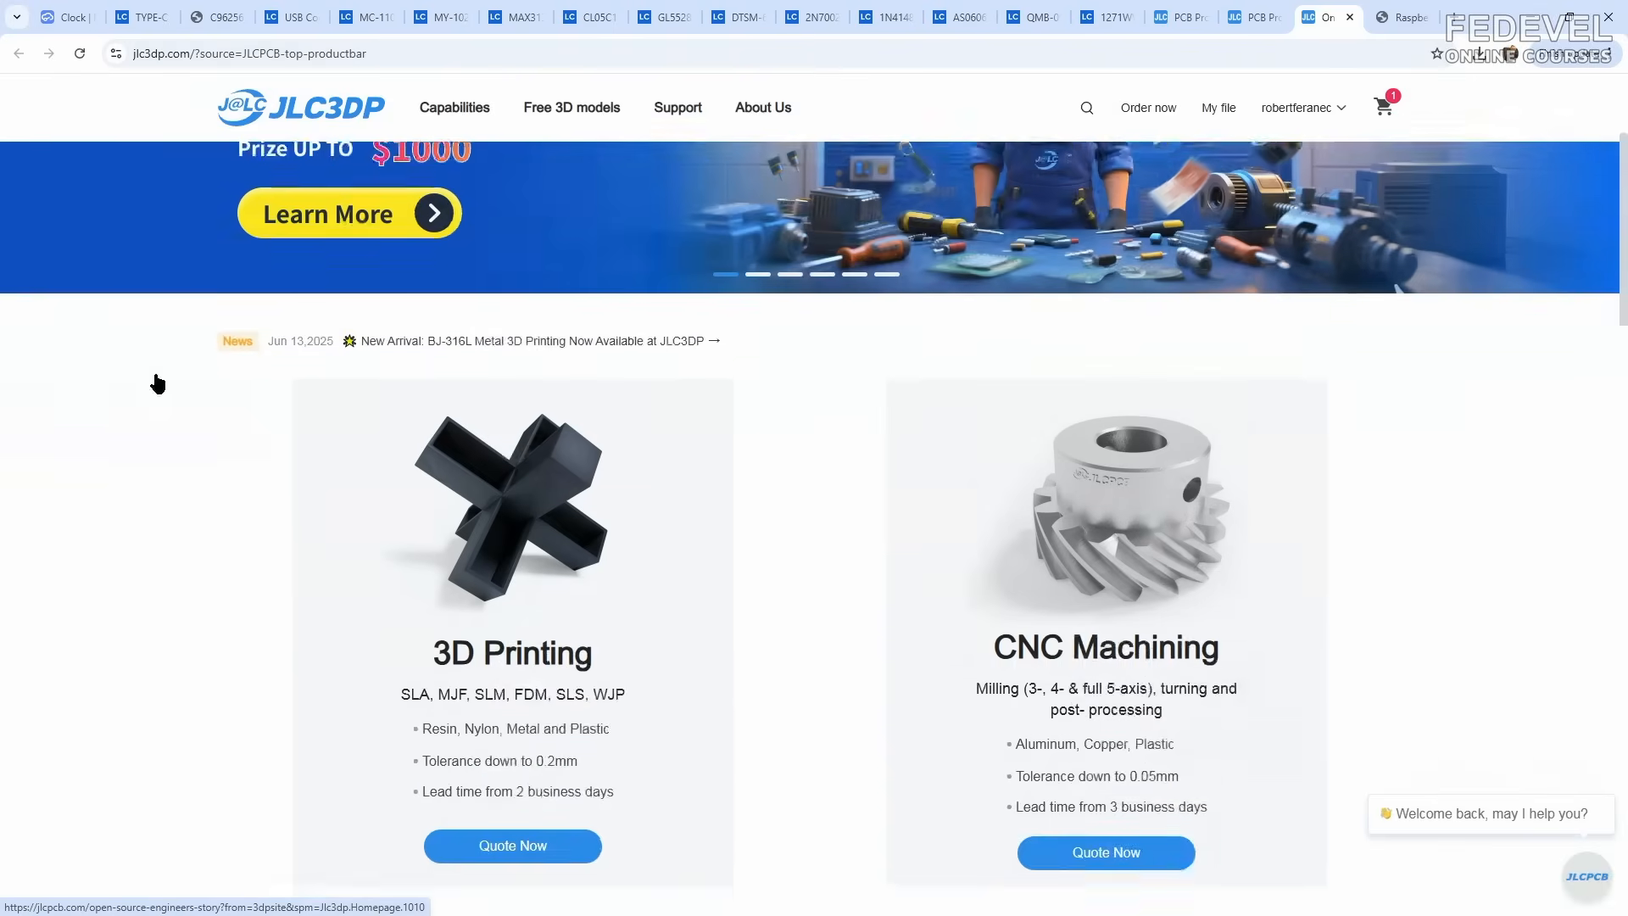
pyautogui.scroll(-1, 158, 383)
pyautogui.click(522, 763)
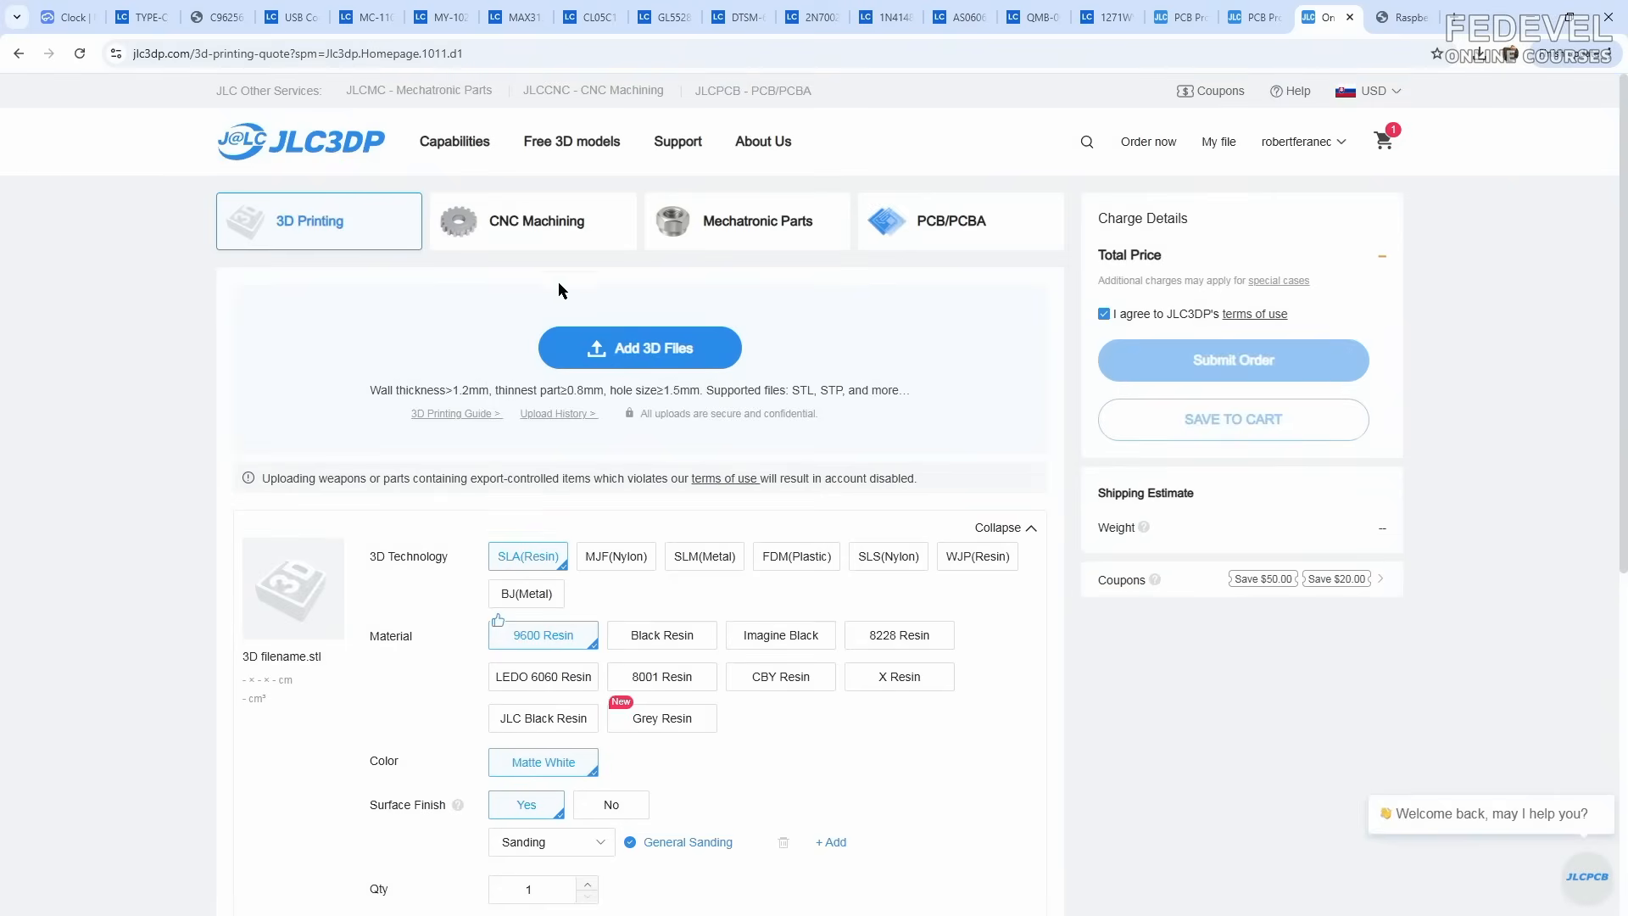
# Step: Upload ClockPanel_6mm.stl, ClockPanel_12mm.stl, Holder_6mm.stl and Holder_12mm.stl from Simple Box and Stand to the 3D printing quote
pyautogui.click(642, 354)
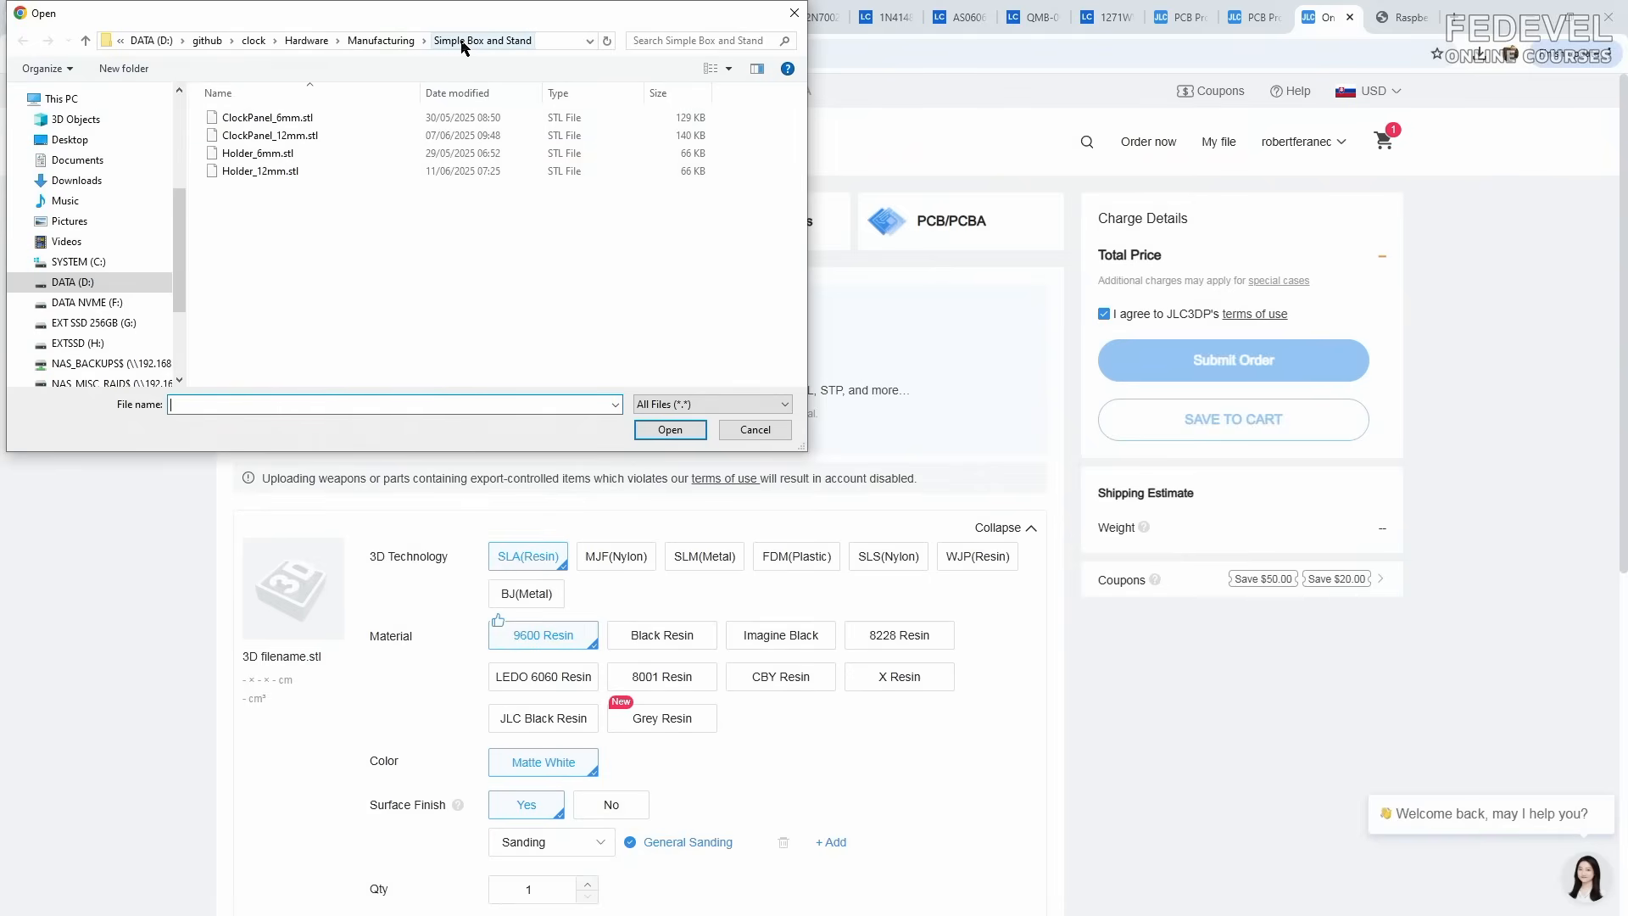
pyautogui.click(270, 119)
pyautogui.keyDown('shift'); pyautogui.click(264, 172); pyautogui.keyUp('shift')
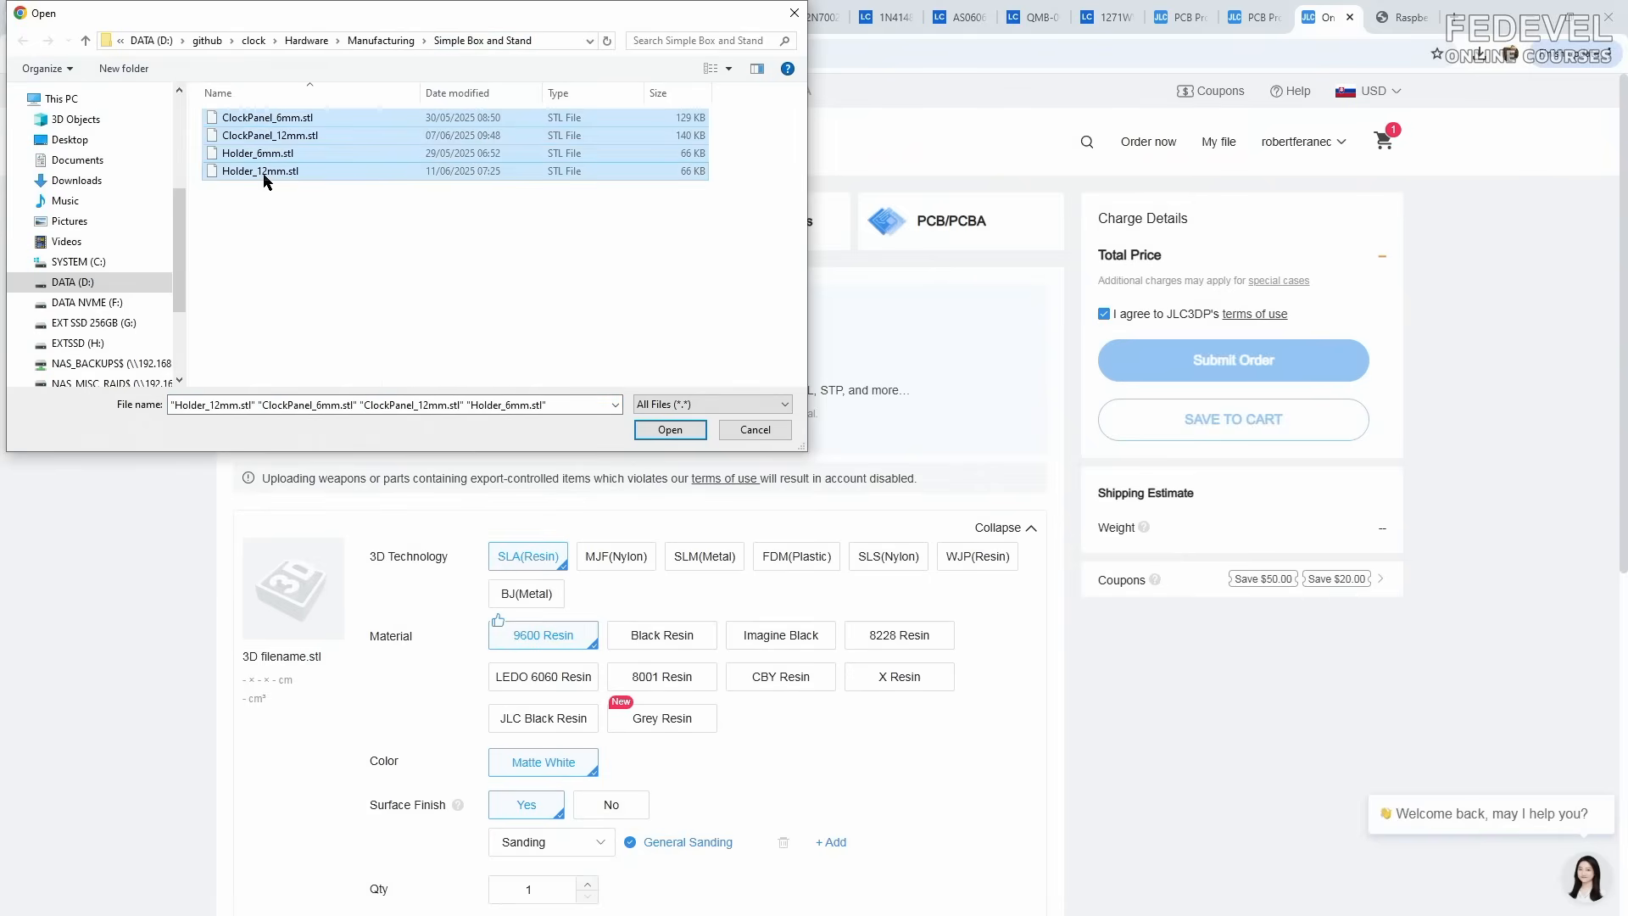
pyautogui.click(665, 430)
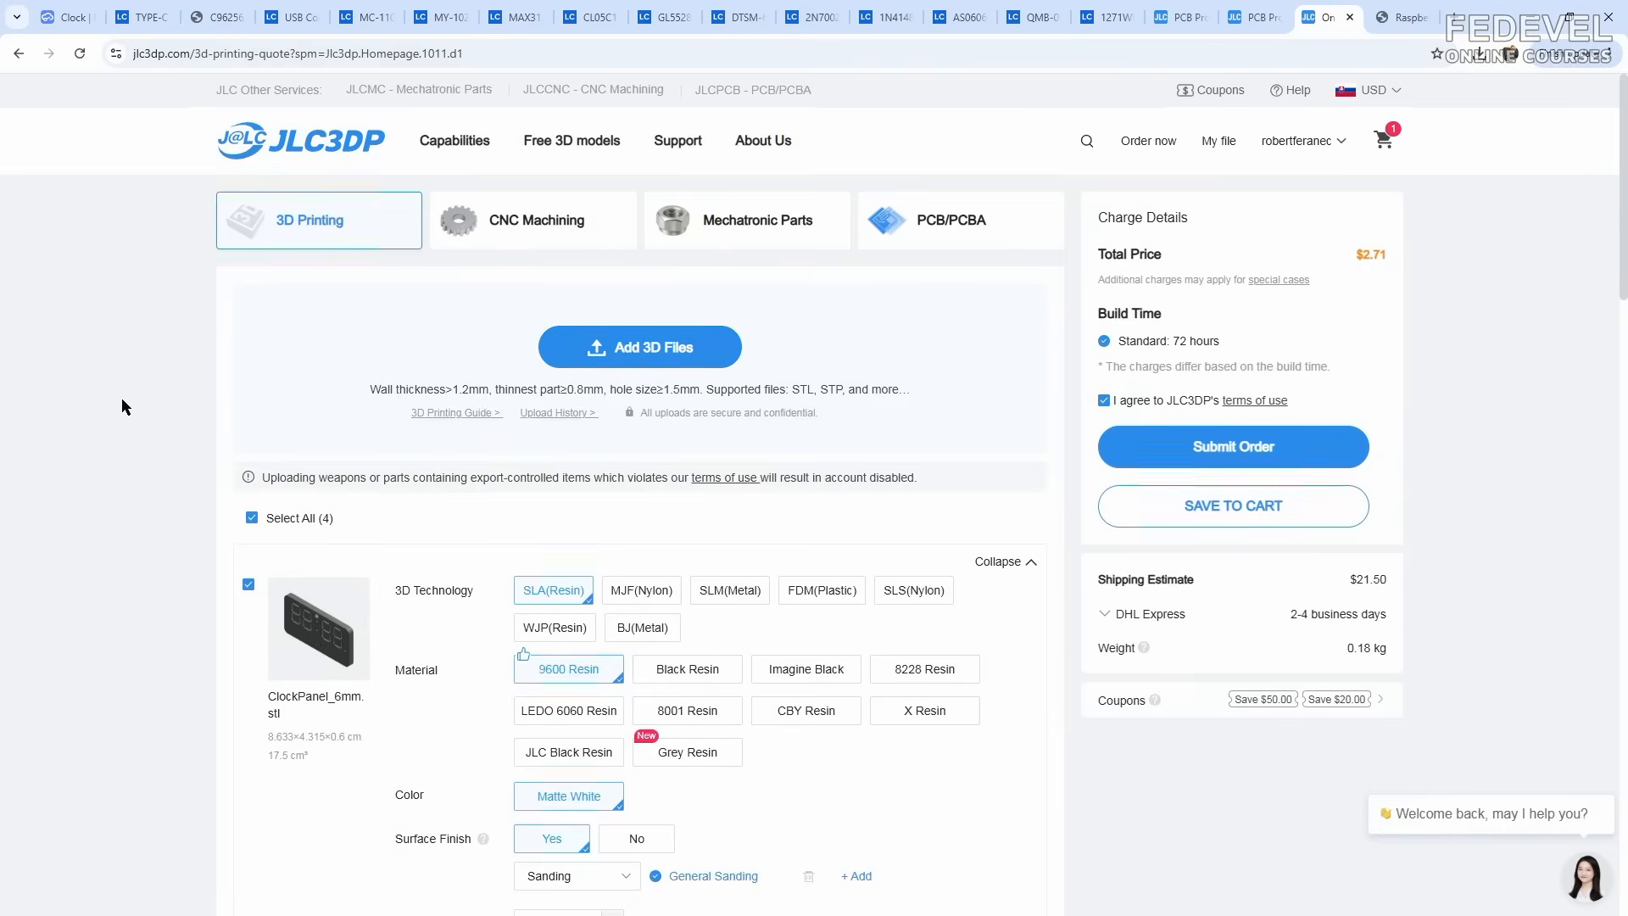
pyautogui.scroll(-4, 124, 407)
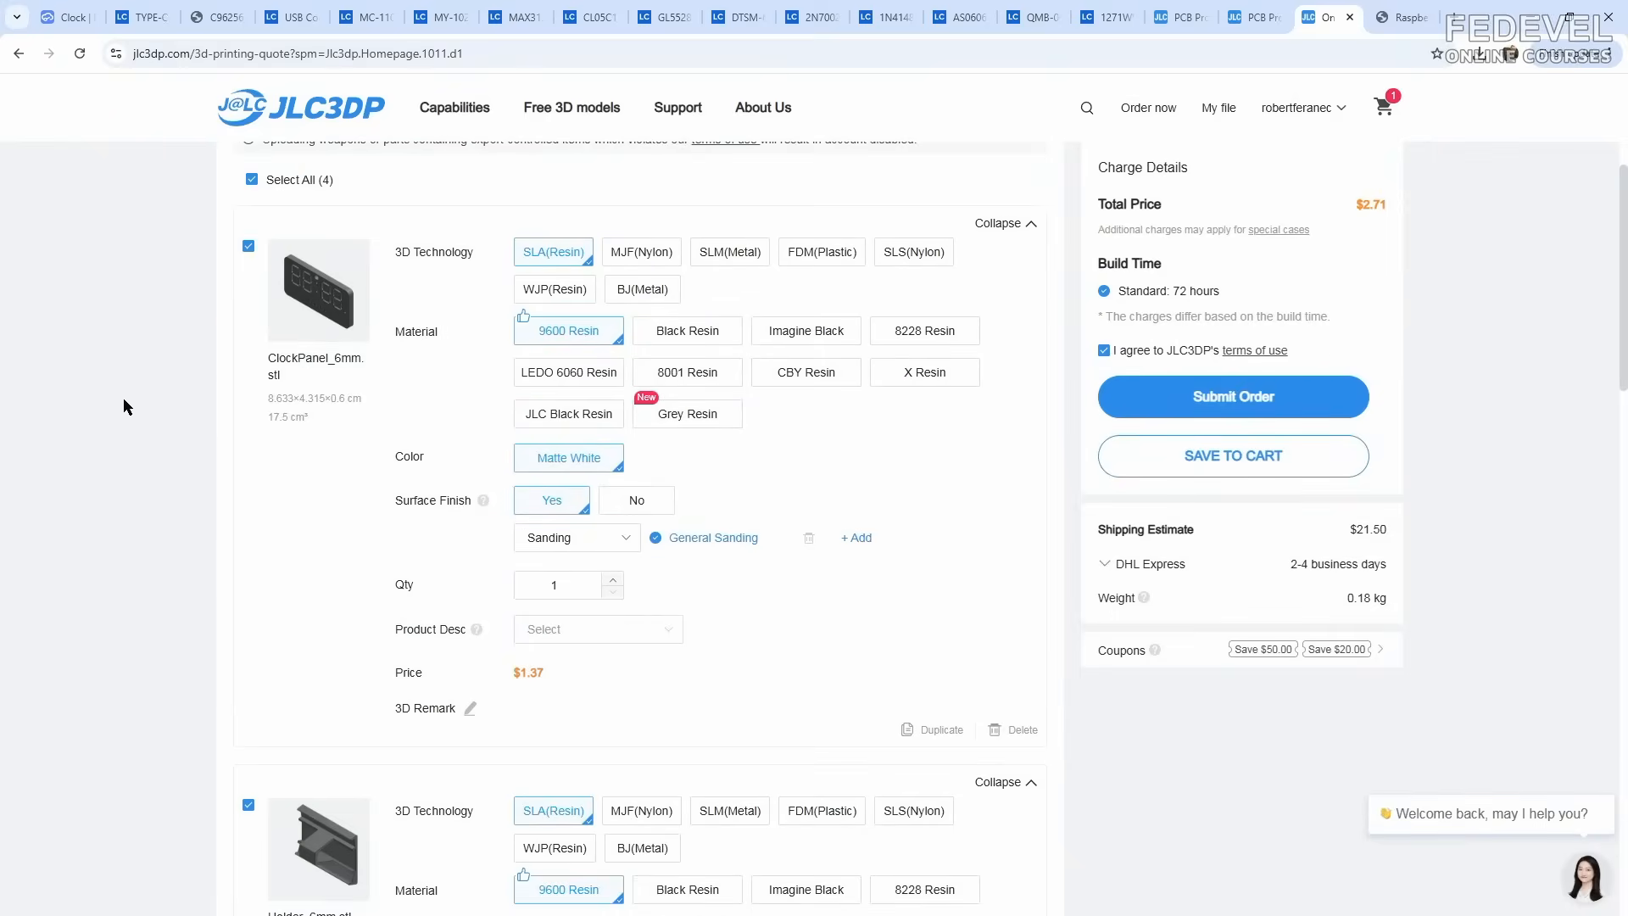
# Step: Set the material of ClockPanel_6mm, Holder_6mm, ClockPanel_12mm and Holder_12mm to Imagine Black
pyautogui.moveTo(560, 339)
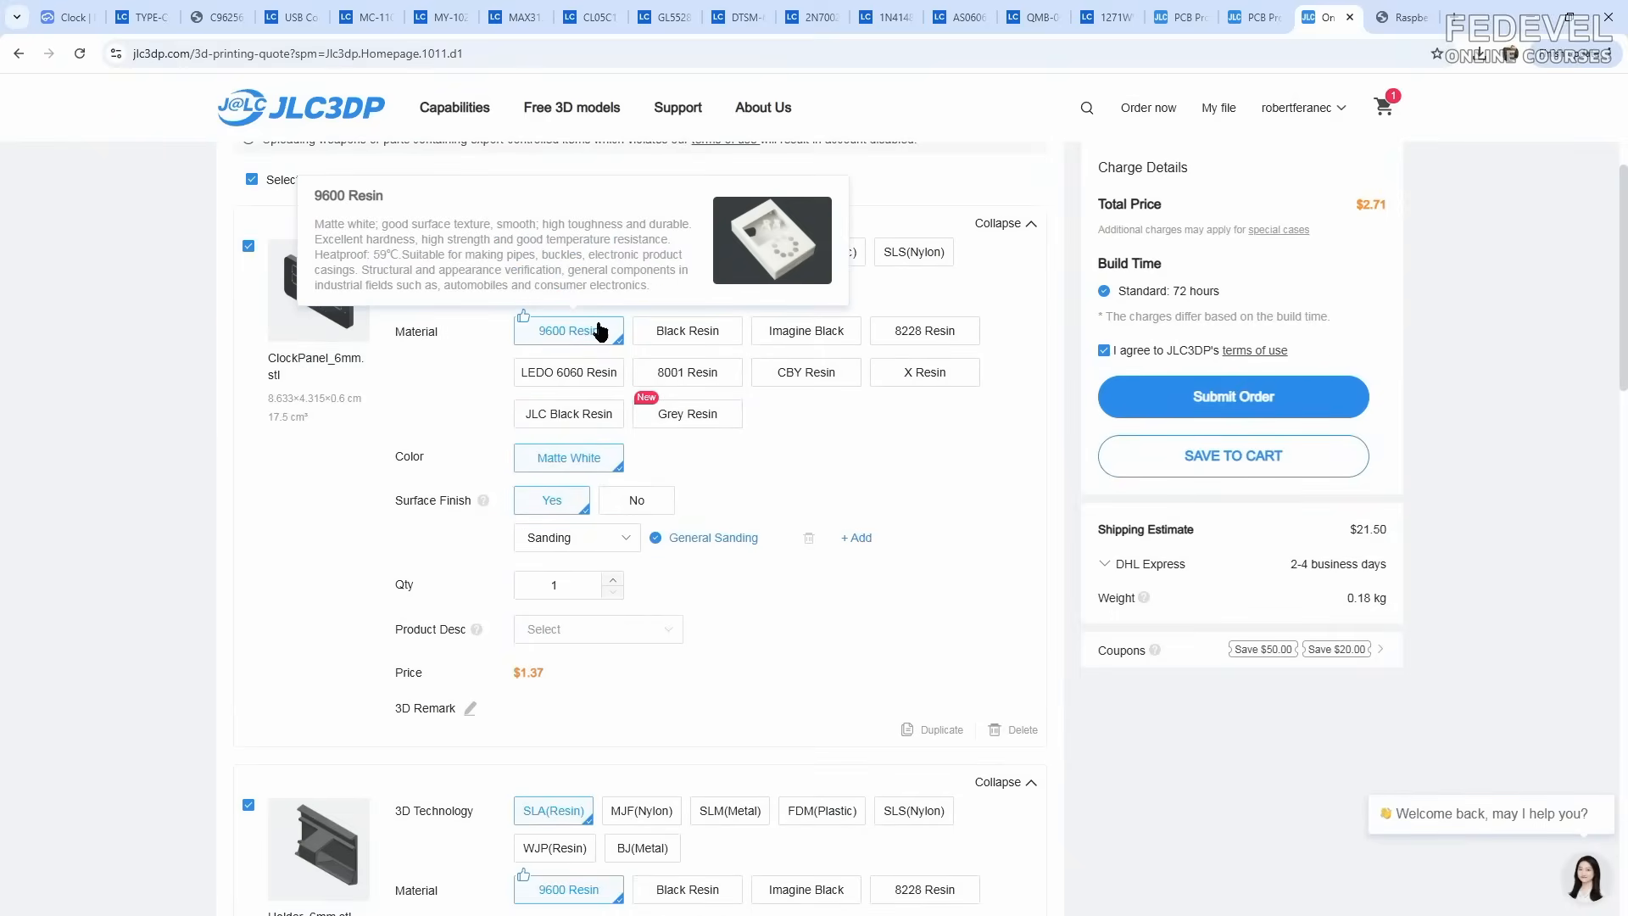
pyautogui.moveTo(681, 336)
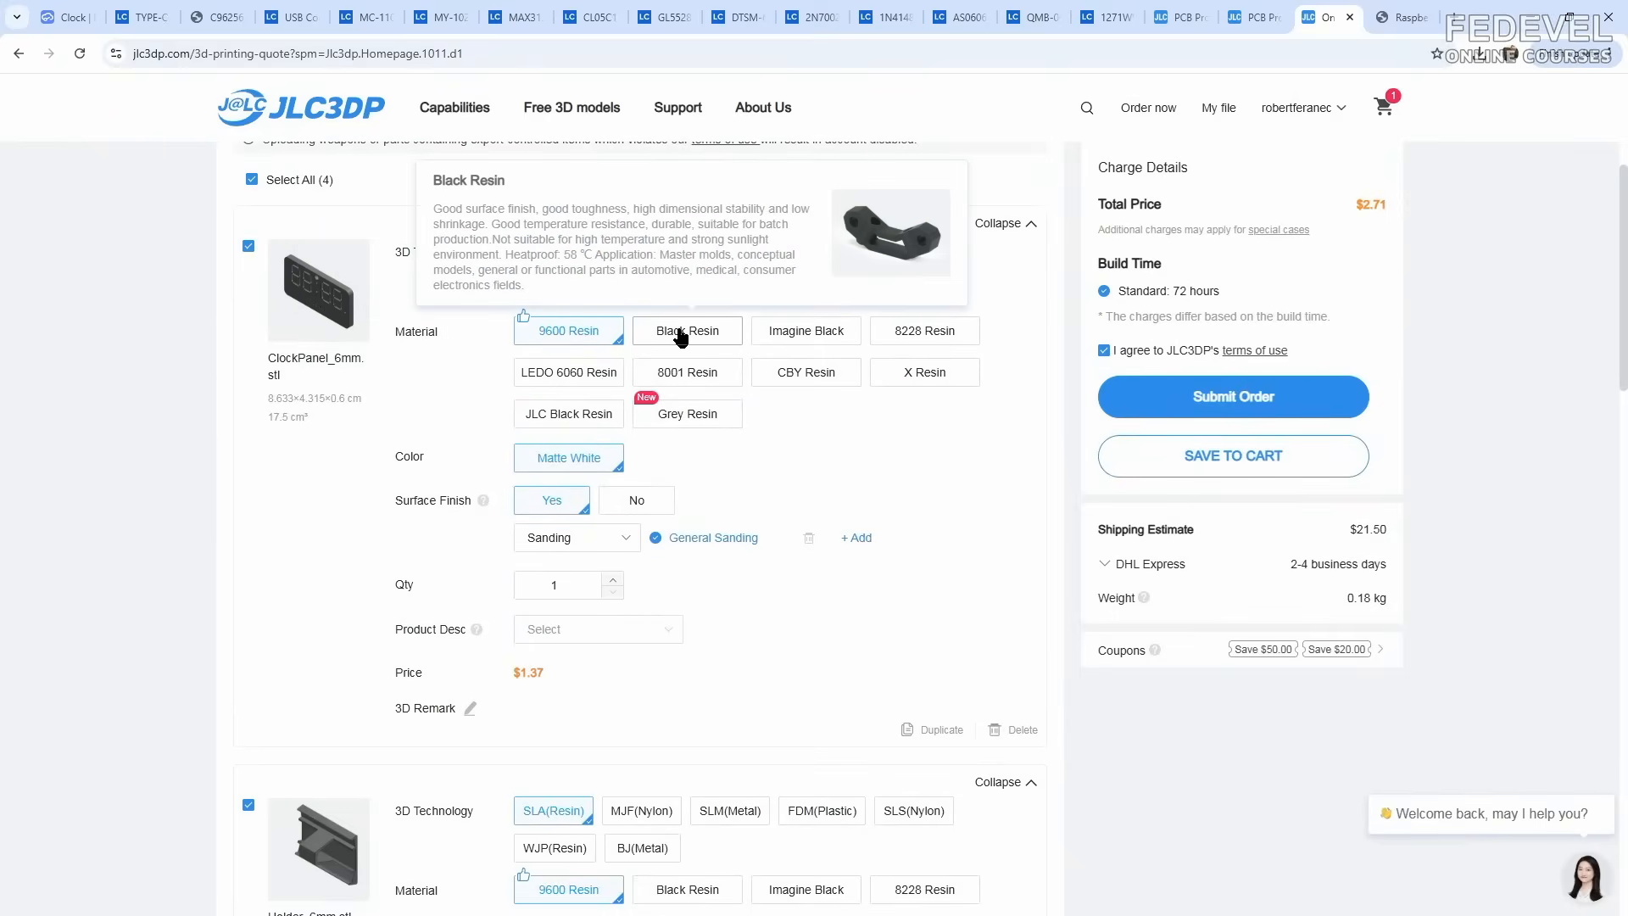
pyautogui.click(803, 337)
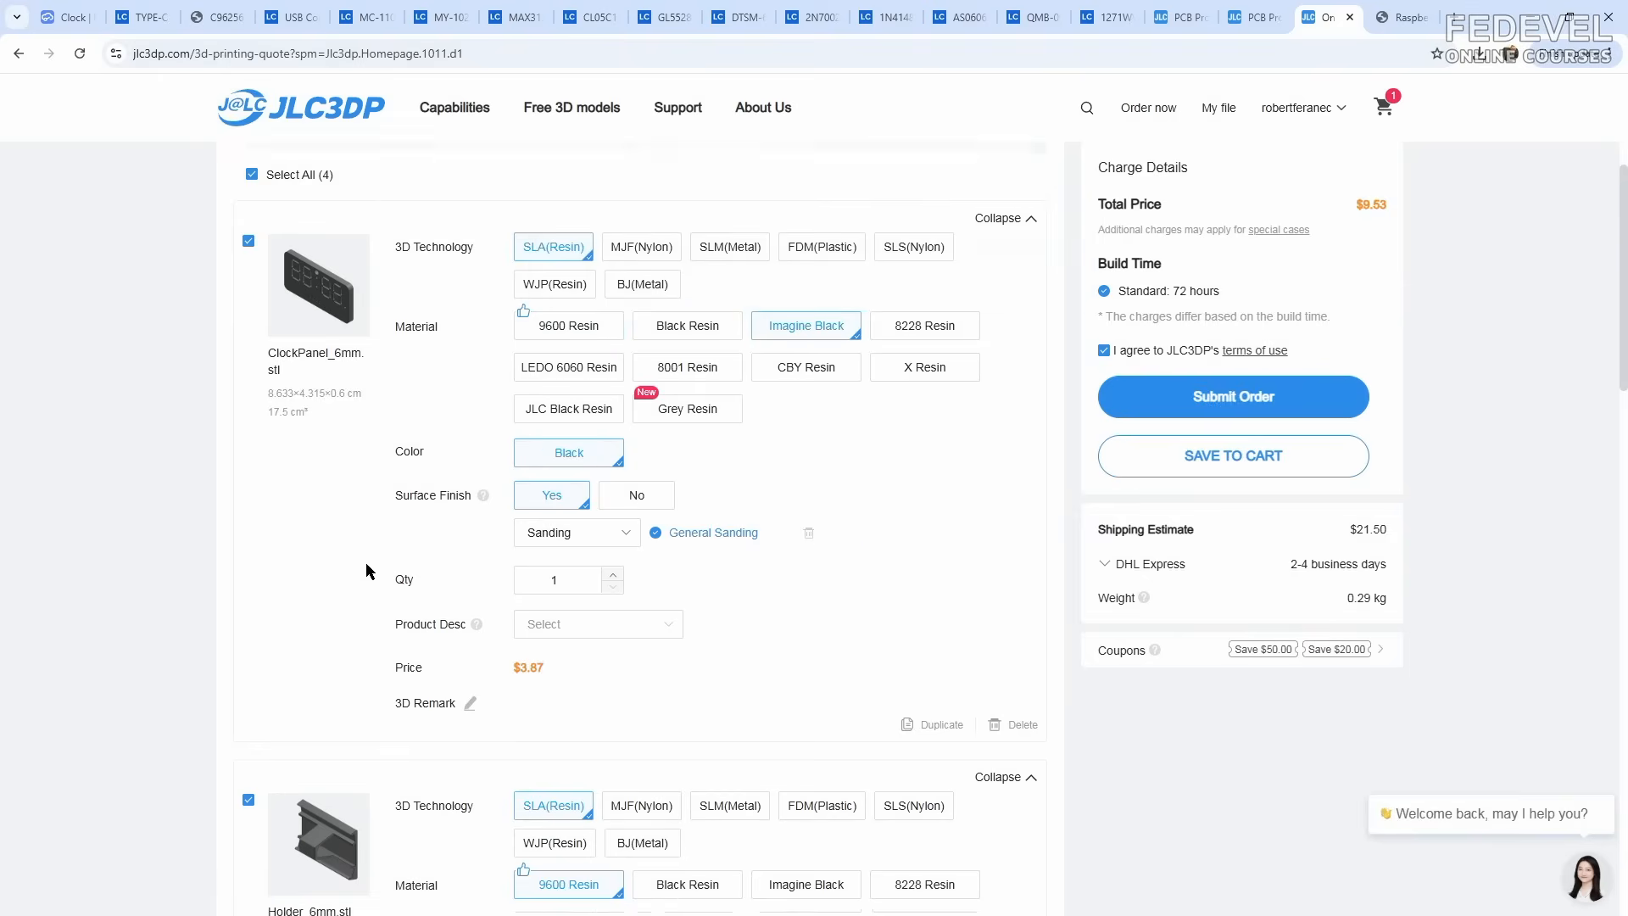
pyautogui.scroll(-4, 367, 571)
pyautogui.click(807, 550)
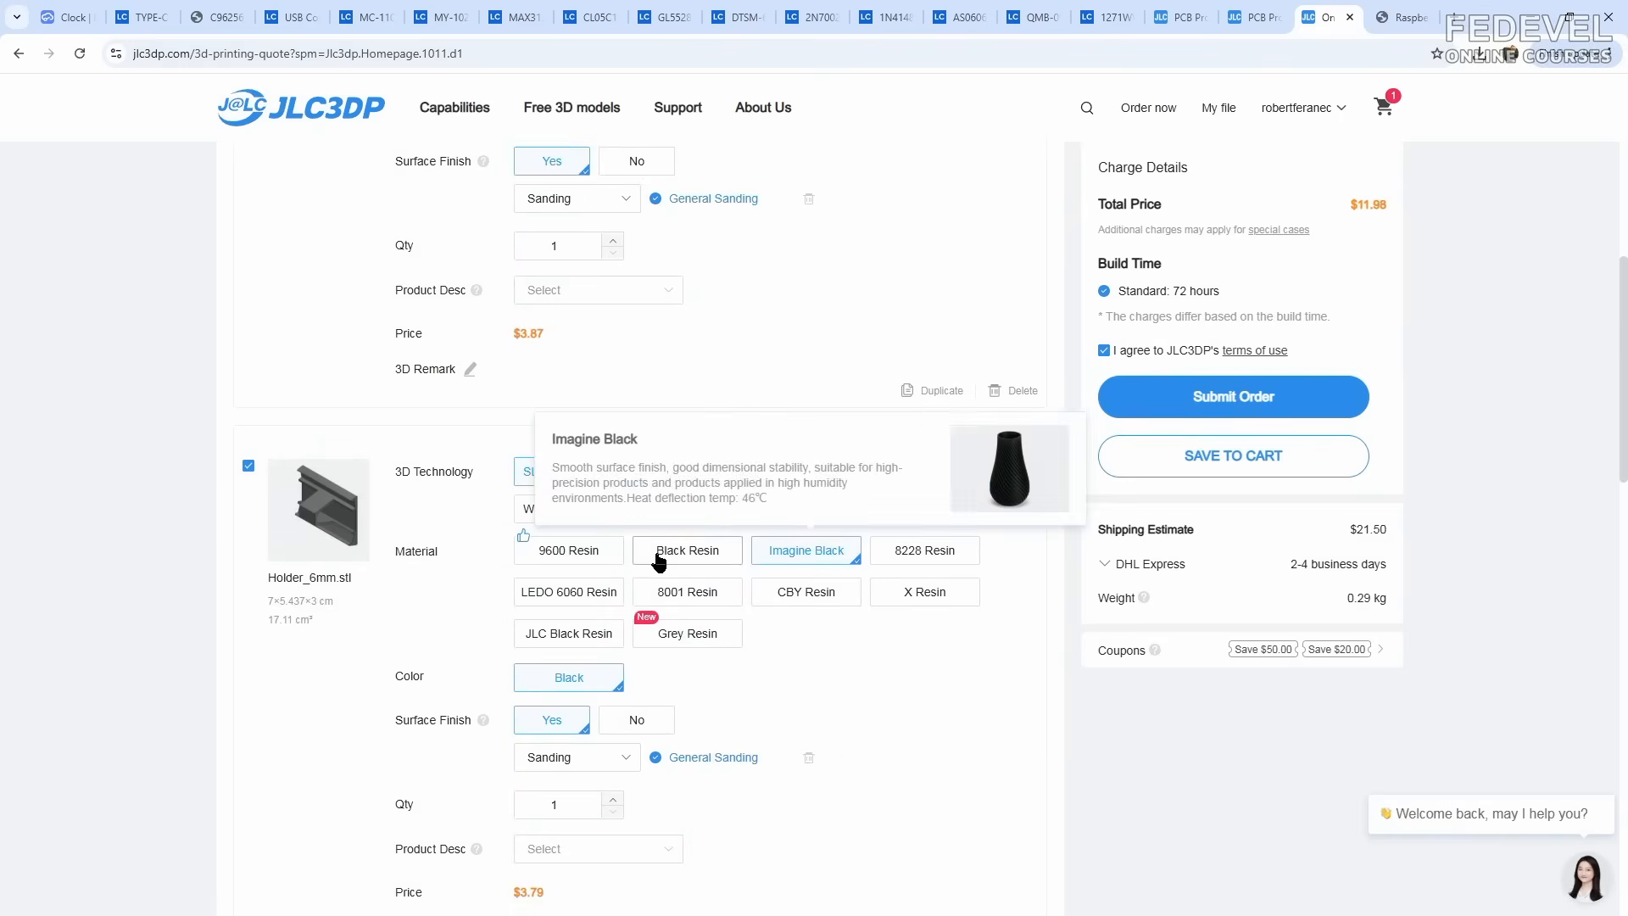
pyautogui.scroll(-5, 441, 541)
pyautogui.click(781, 683)
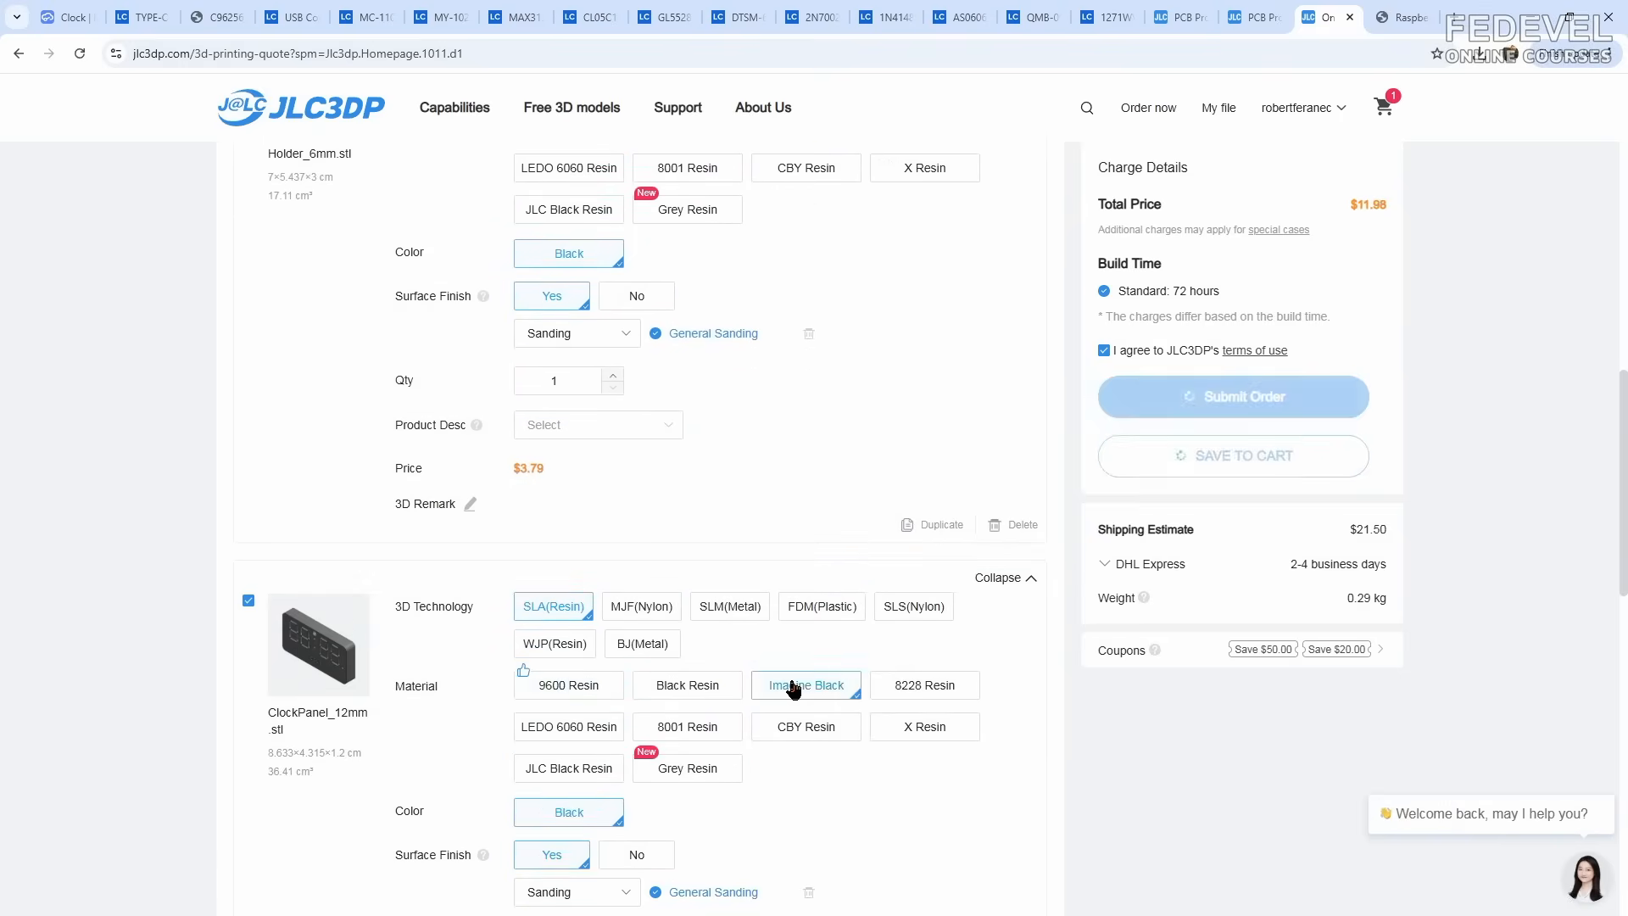
pyautogui.scroll(-4, 449, 526)
pyautogui.scroll(-3, 449, 525)
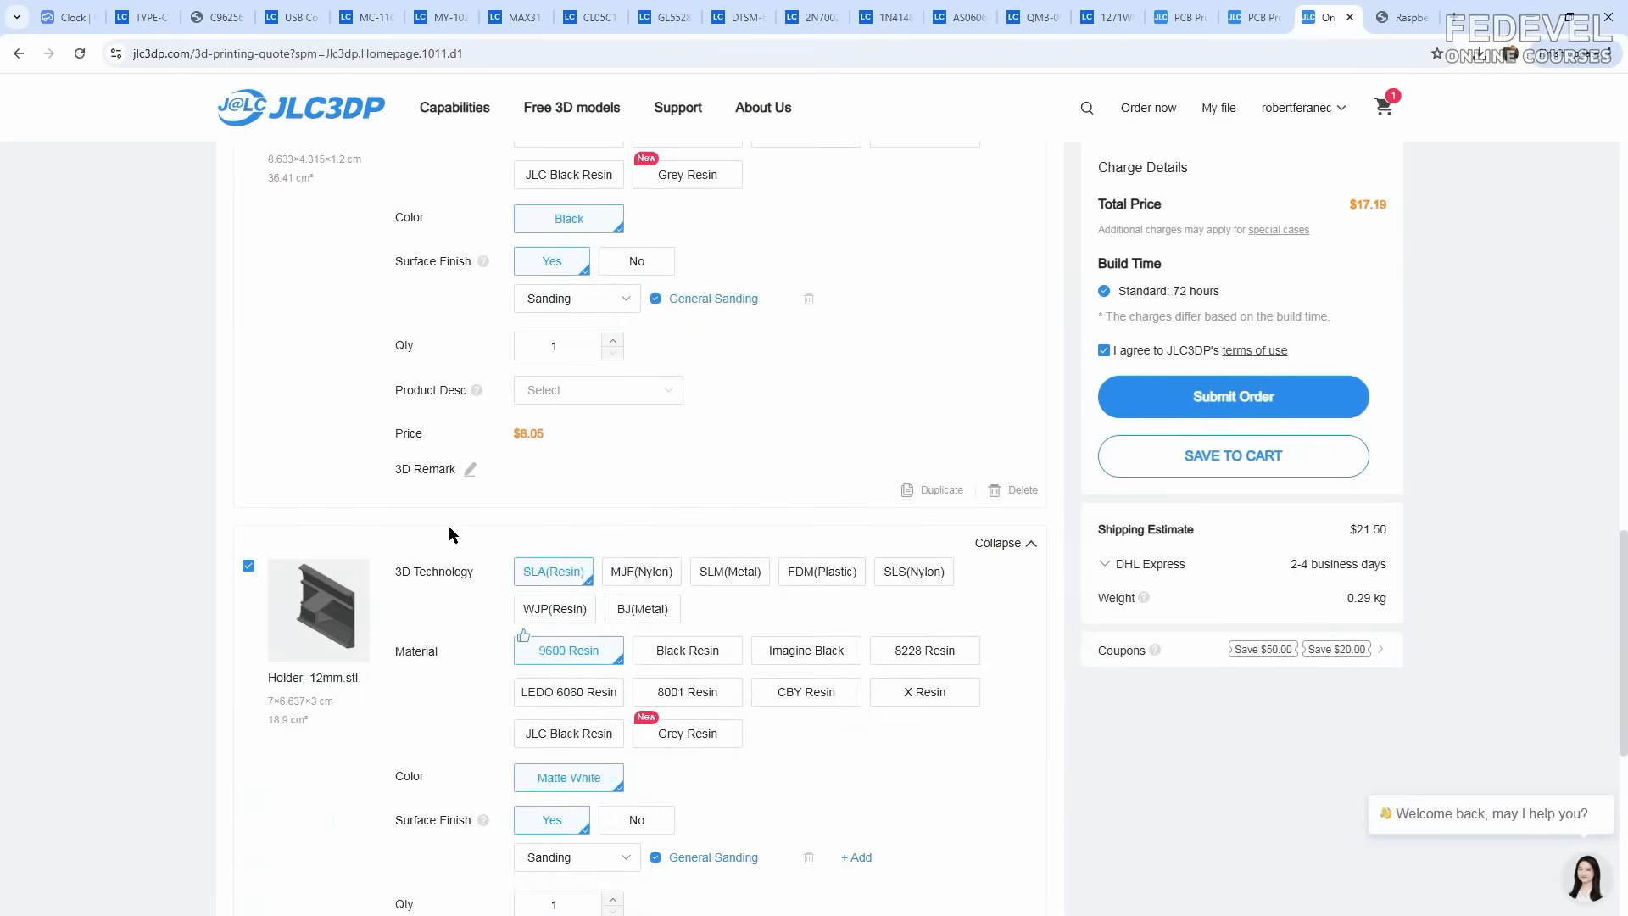
pyautogui.click(793, 653)
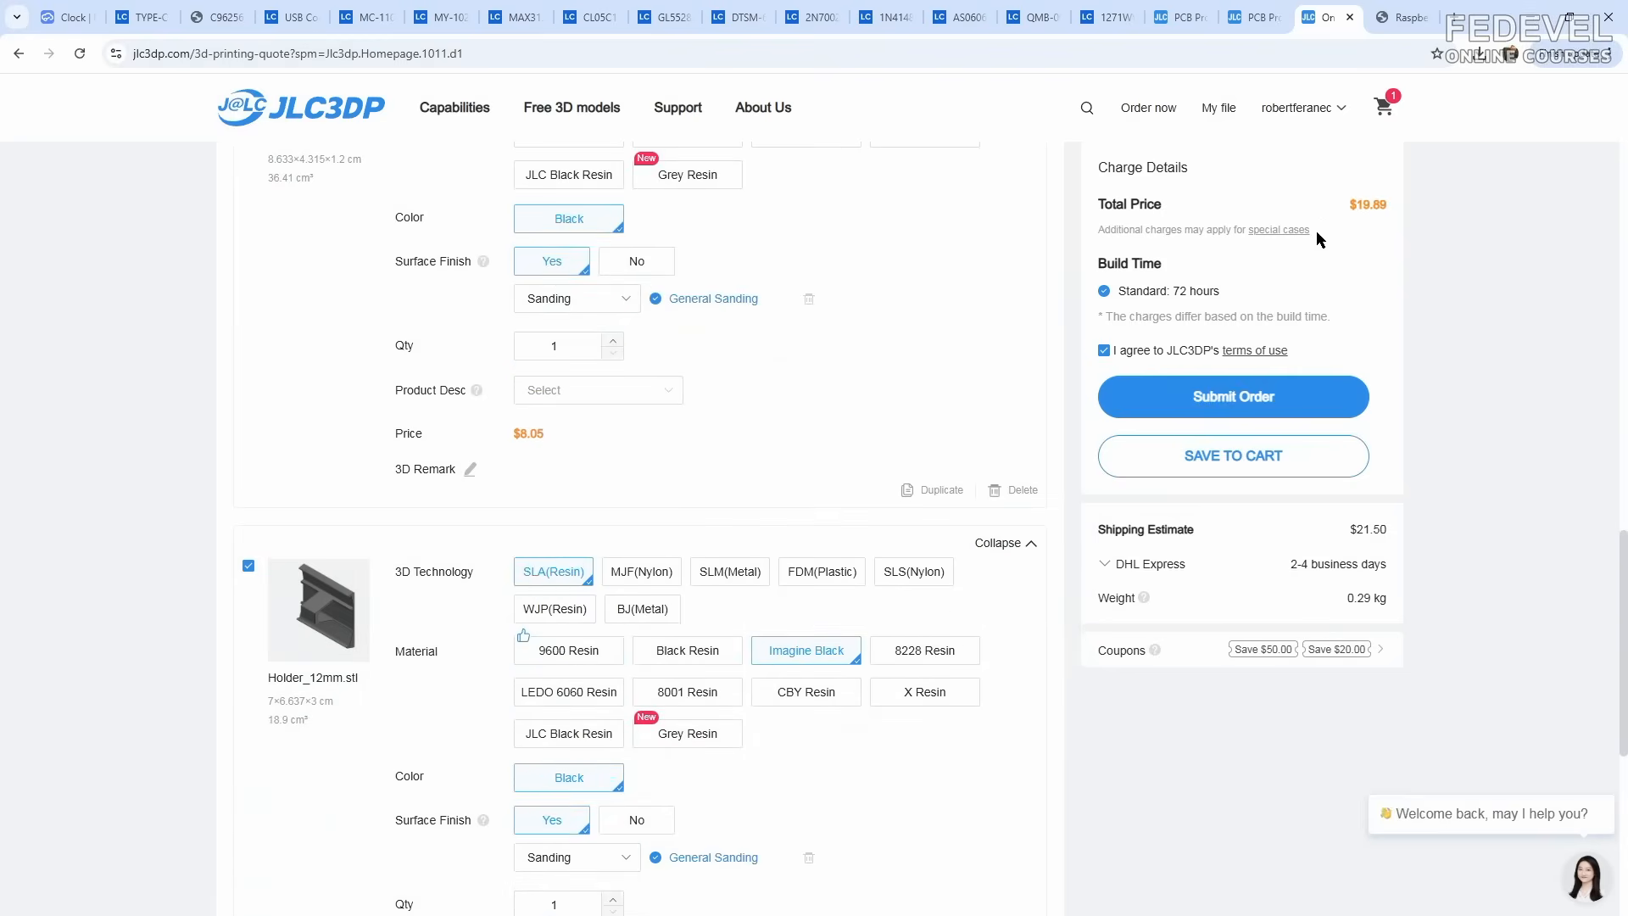
pyautogui.scroll(-15, 670, 398)
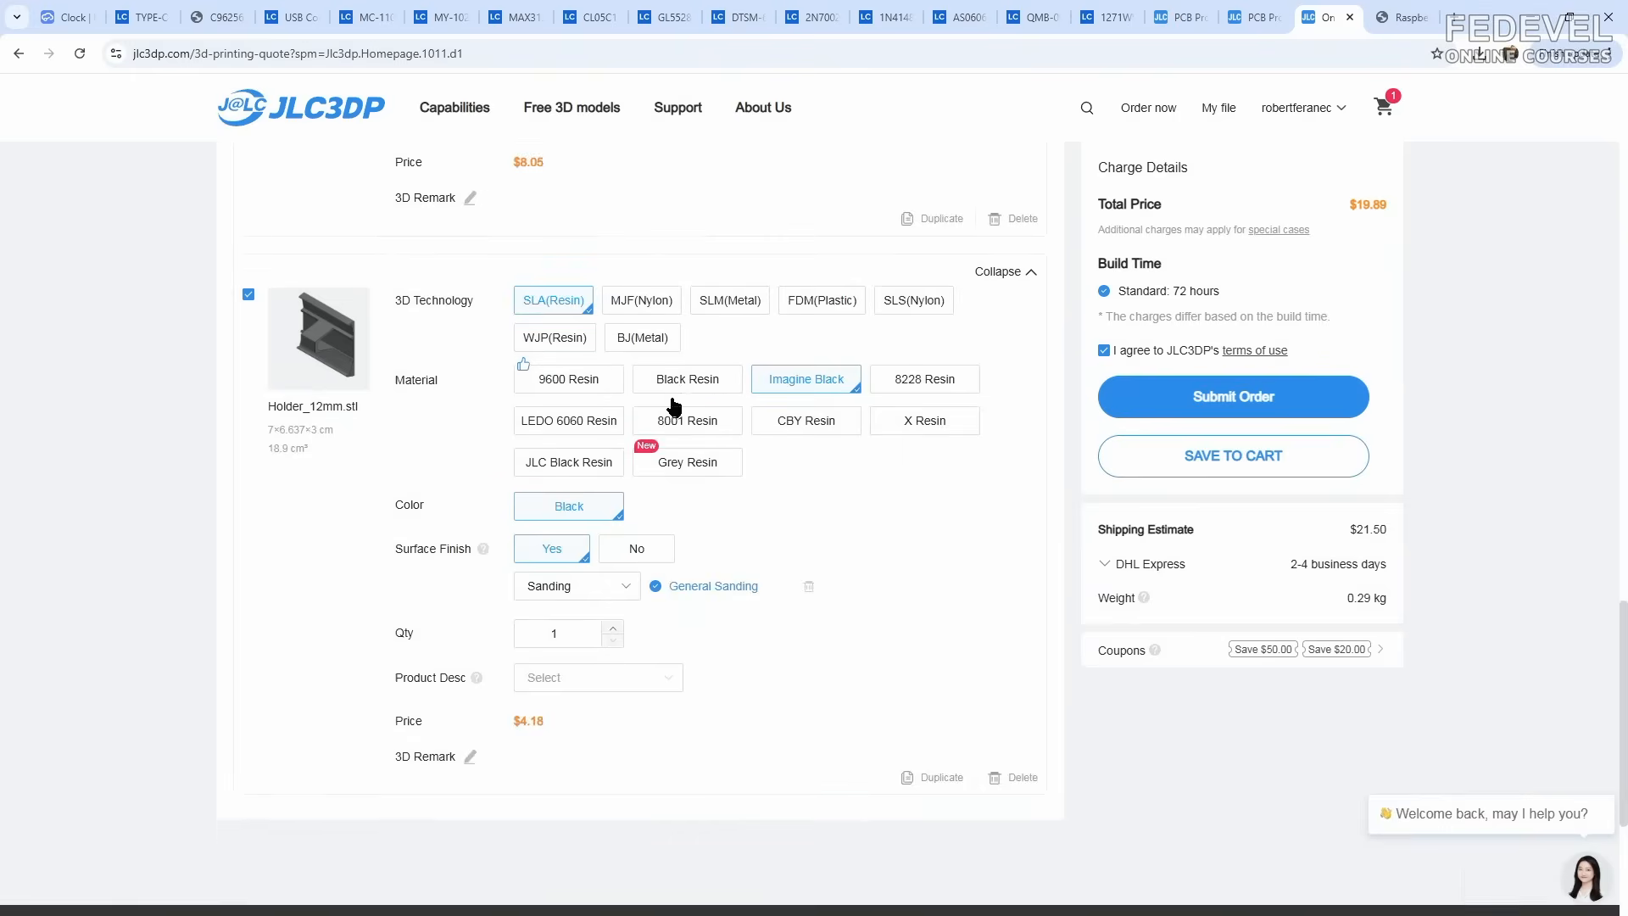
# Step: Add a second set of all four ClockPanel and Holder STL files from Simple Box and Stand to the quote
pyautogui.scroll(5, 670, 404)
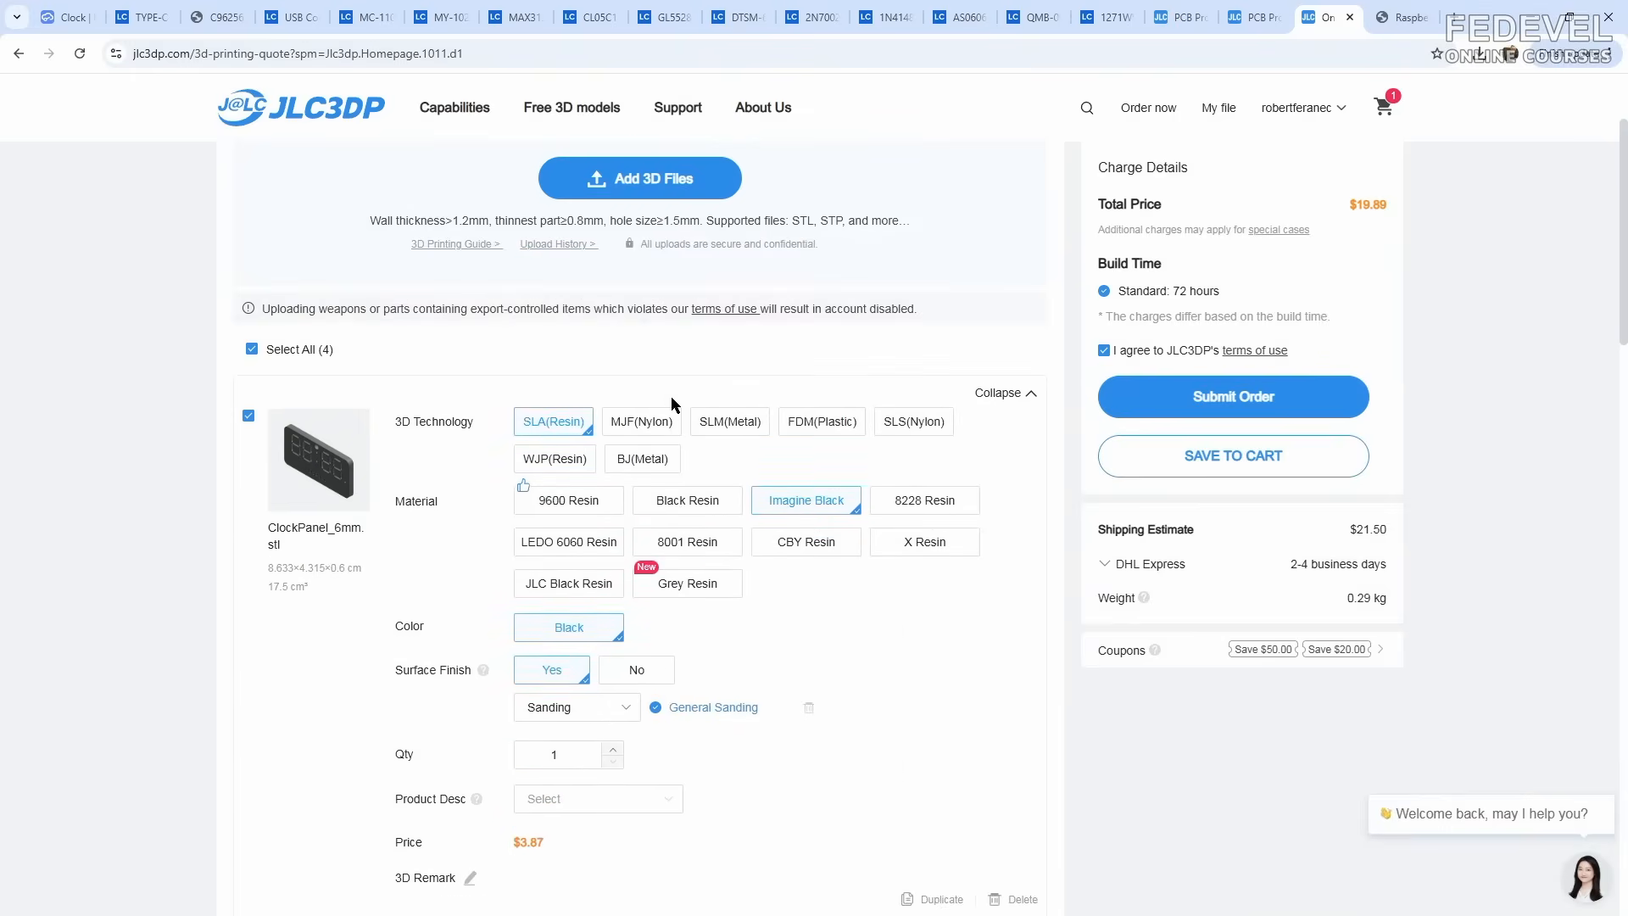
pyautogui.click(628, 180)
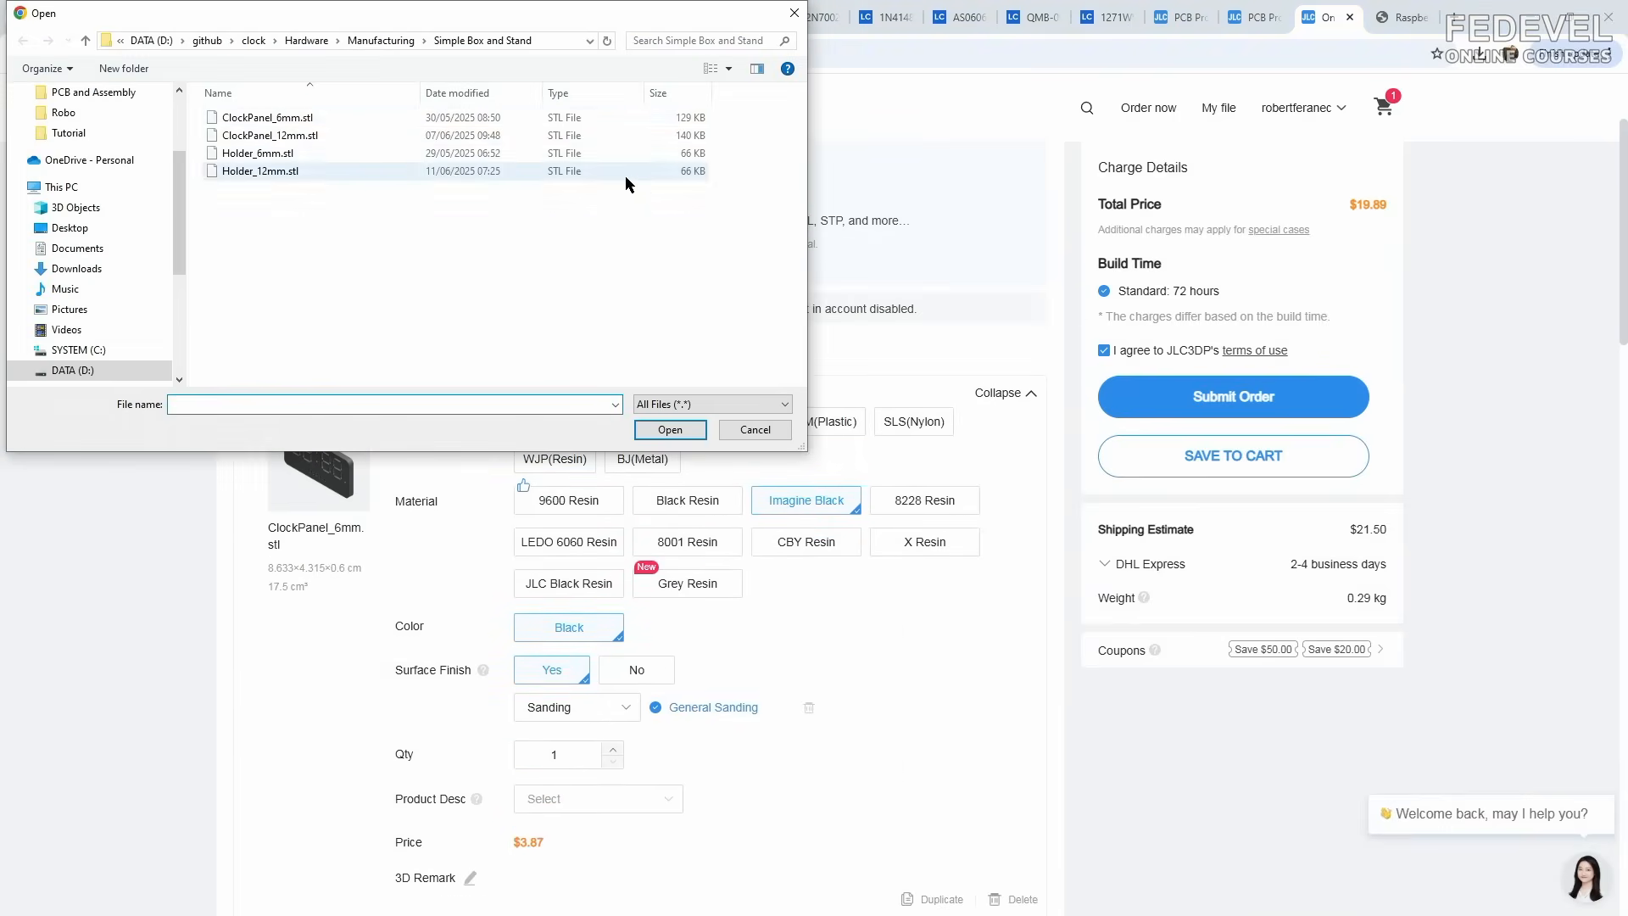
pyautogui.click(309, 117)
pyautogui.keyDown('shift'); pyautogui.click(295, 172); pyautogui.keyUp('shift')
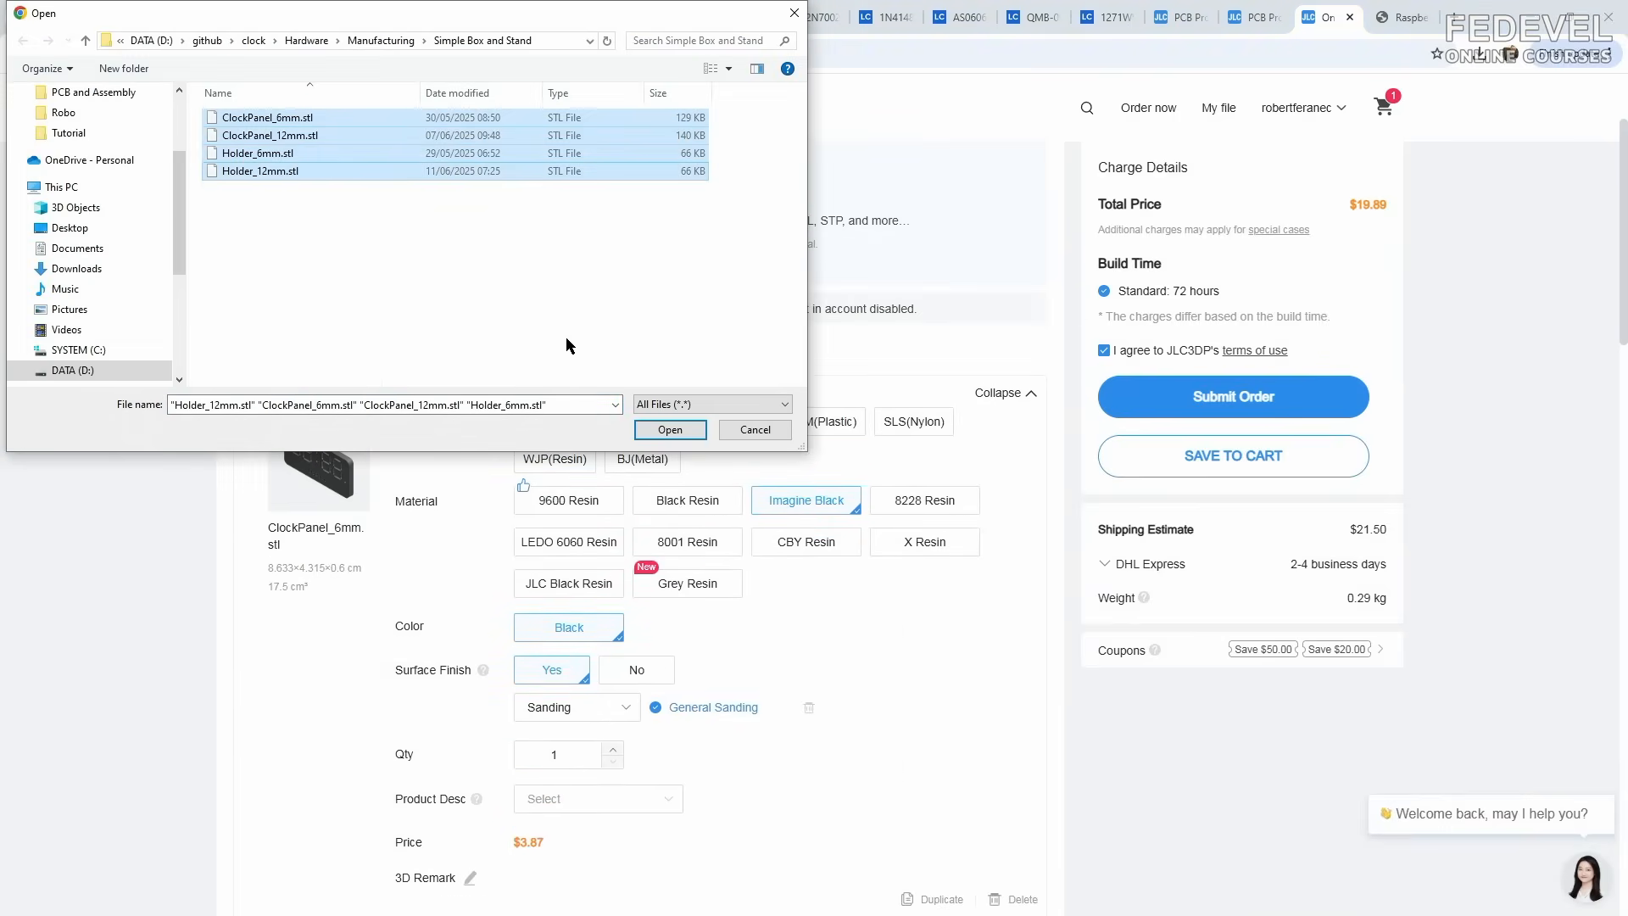
pyautogui.click(662, 430)
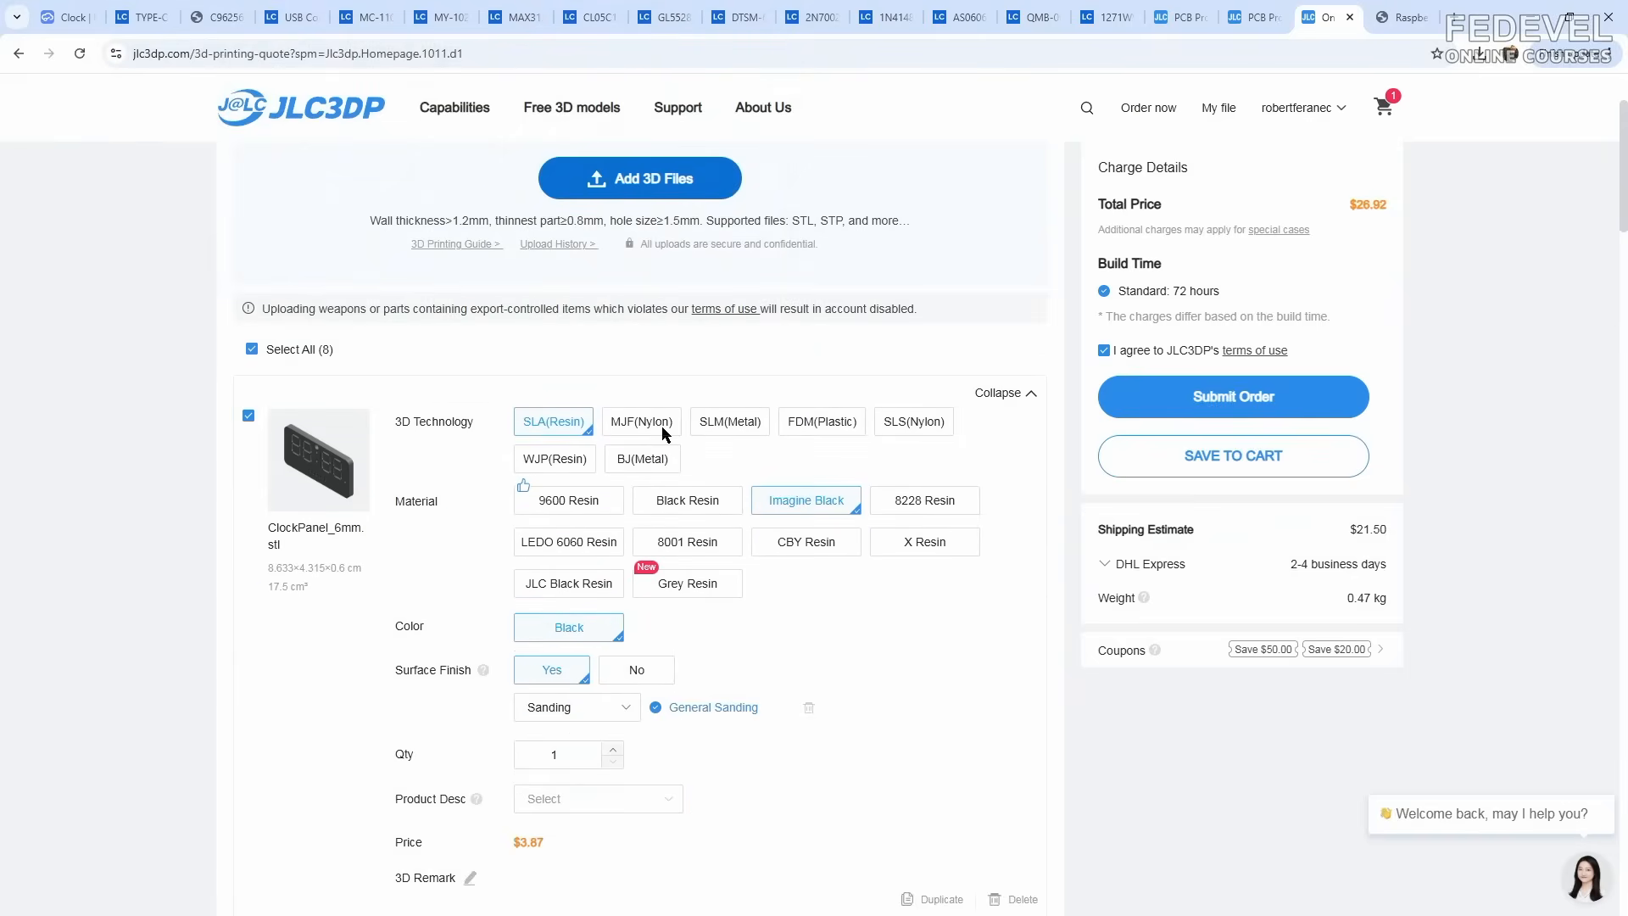
# Step: Set the material of the four newly added Holder and ClockPanel parts to JLC Black Resin
pyautogui.scroll(-10, 156, 292)
pyautogui.scroll(-10, 156, 301)
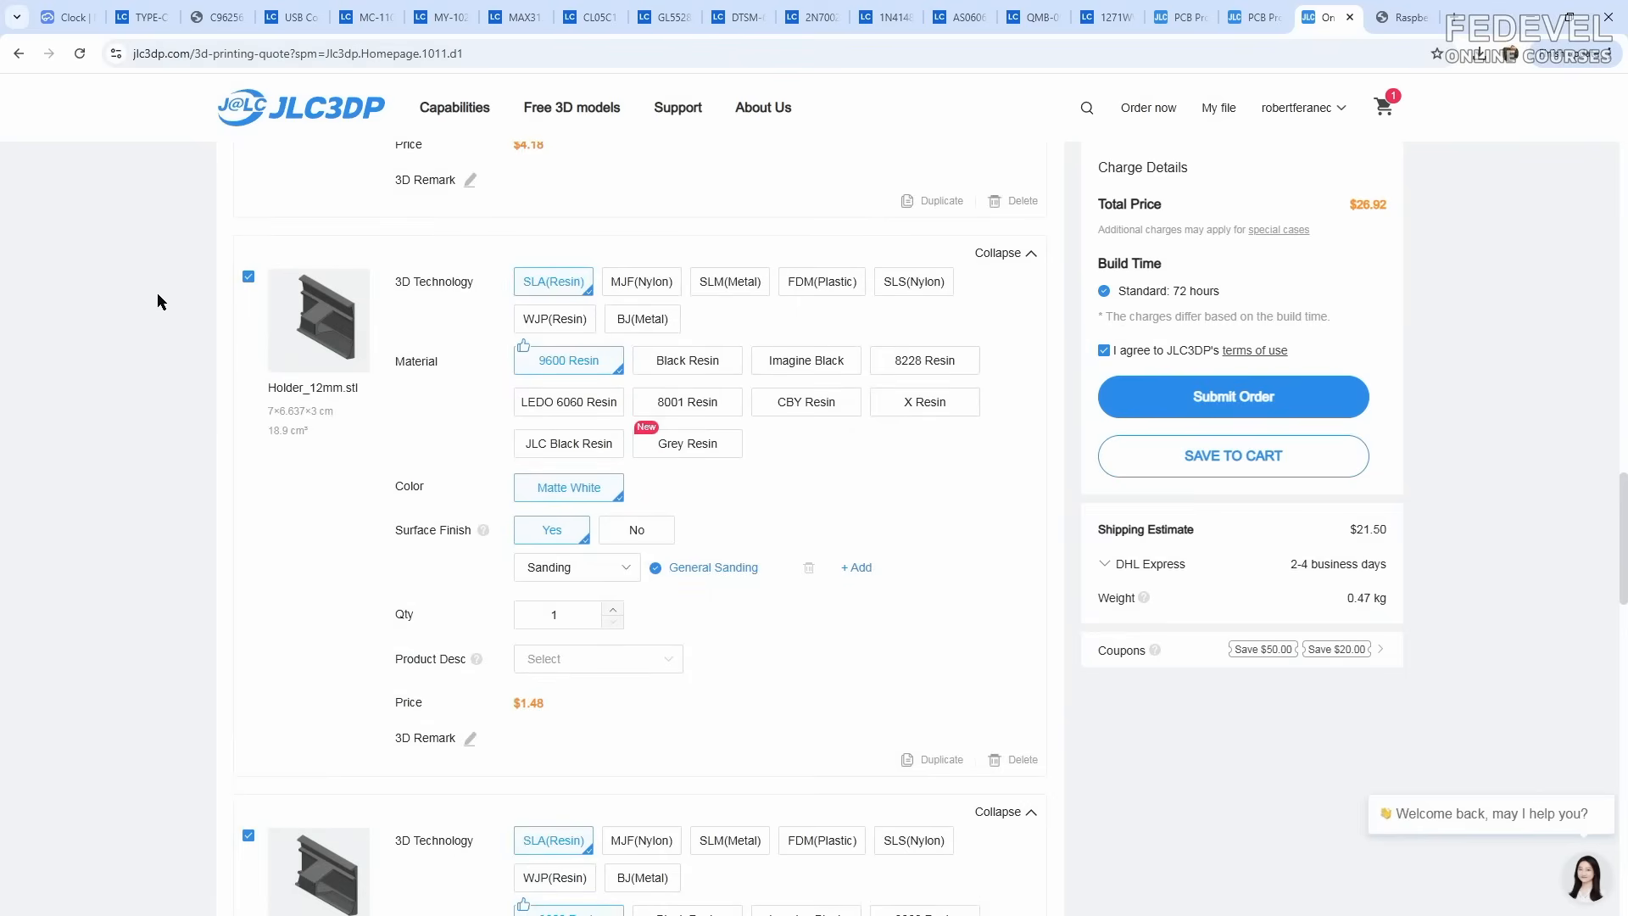
pyautogui.moveTo(551, 447)
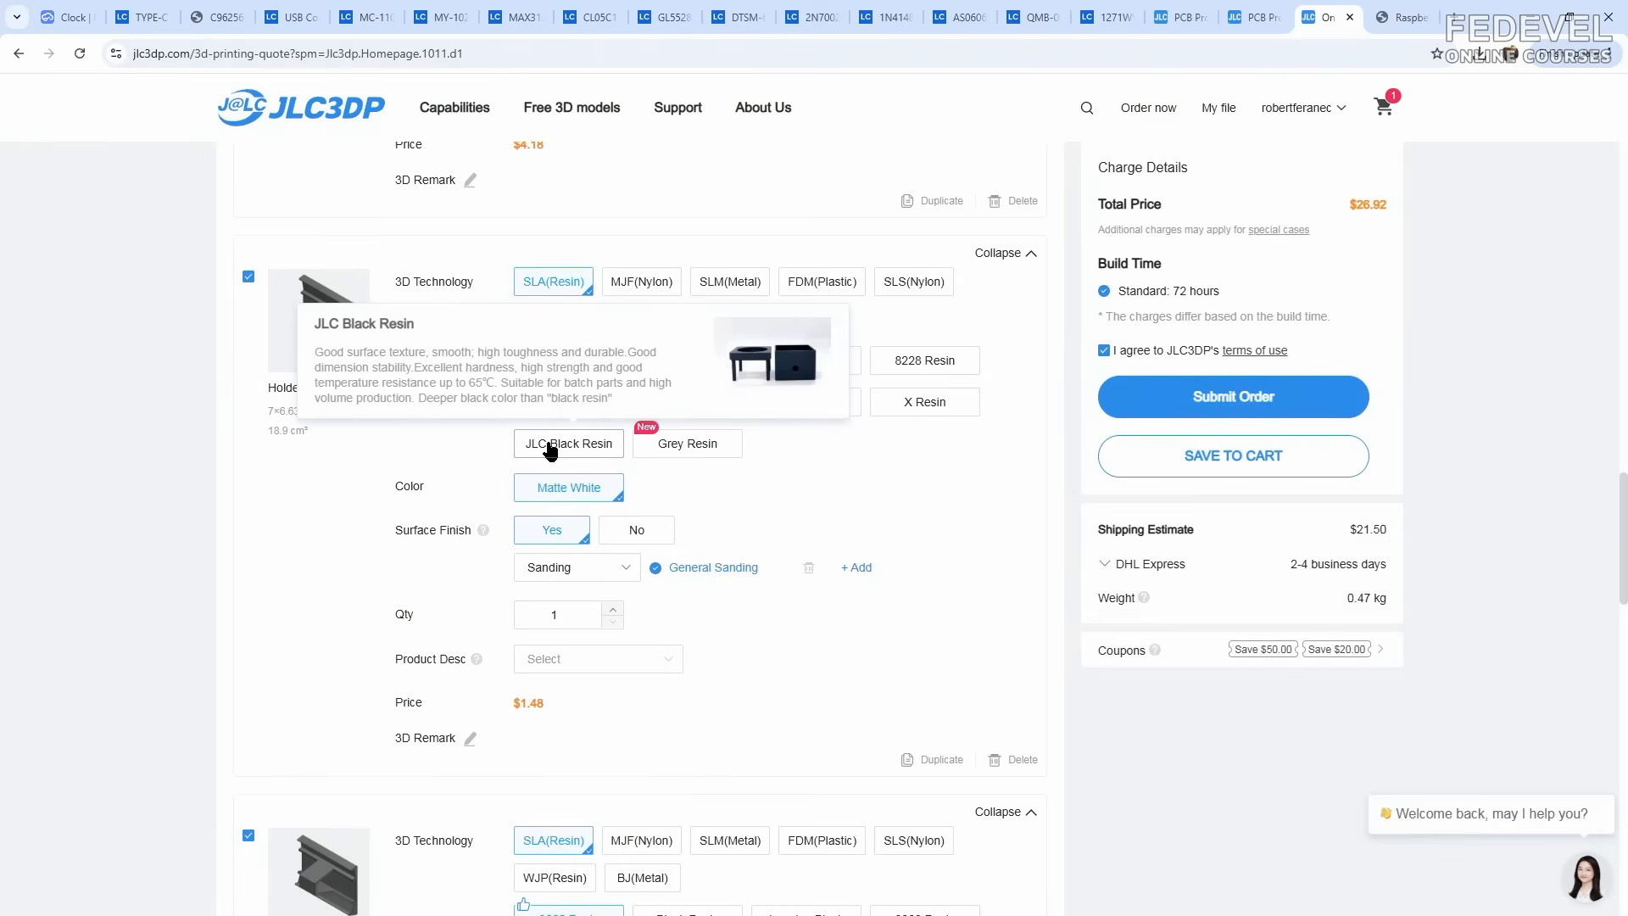
pyautogui.click(551, 448)
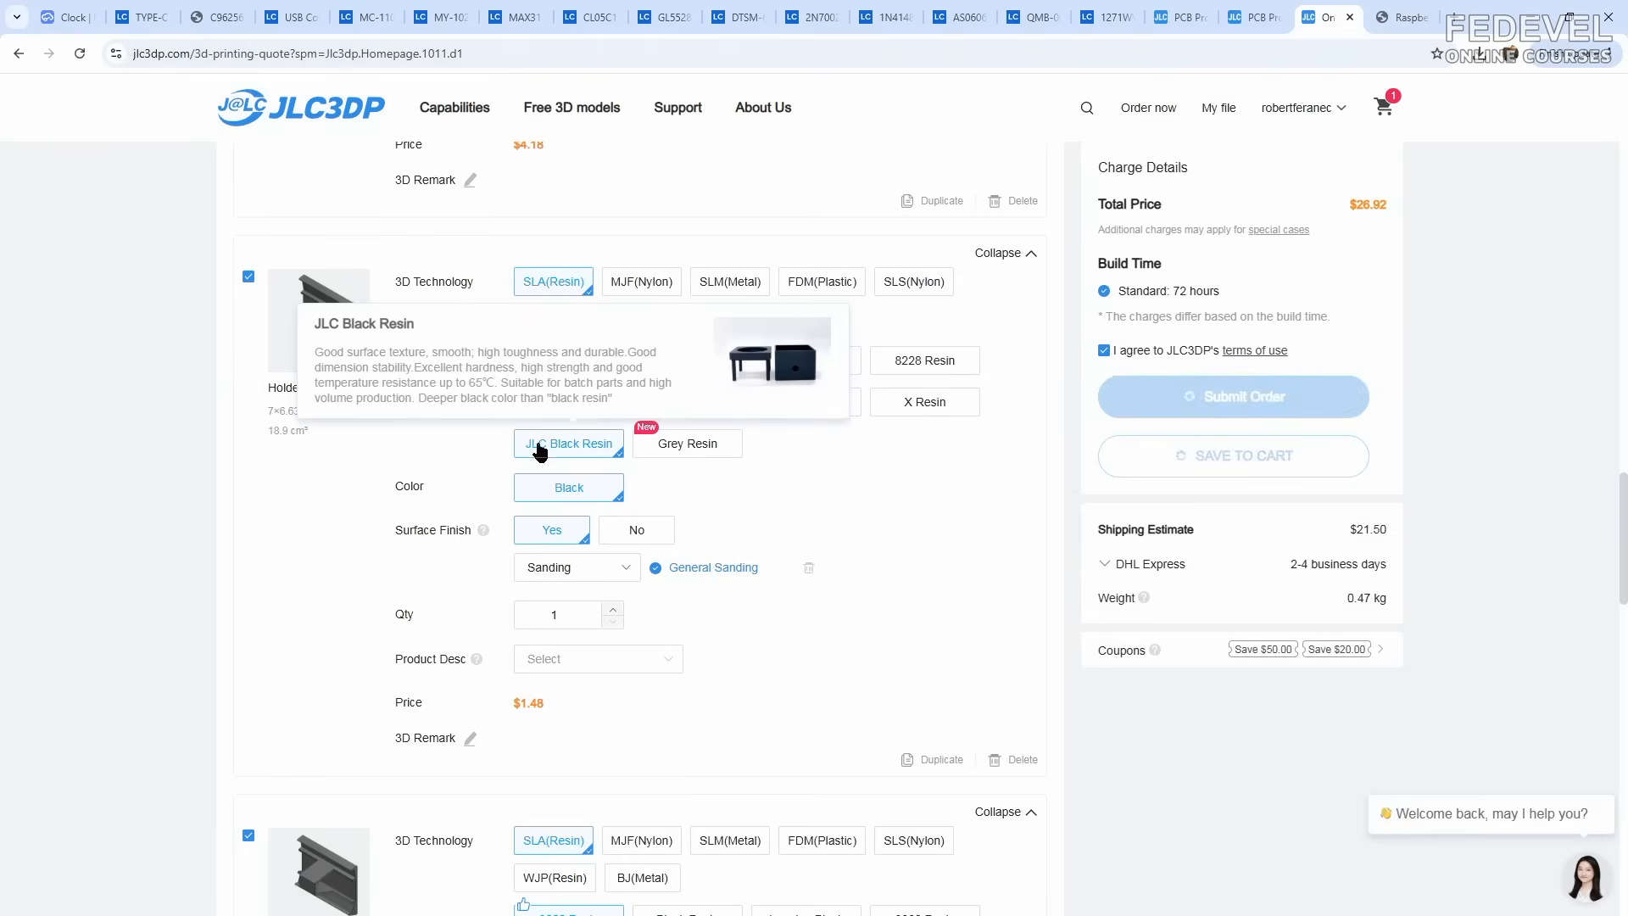
pyautogui.scroll(-5, 158, 454)
pyautogui.click(555, 579)
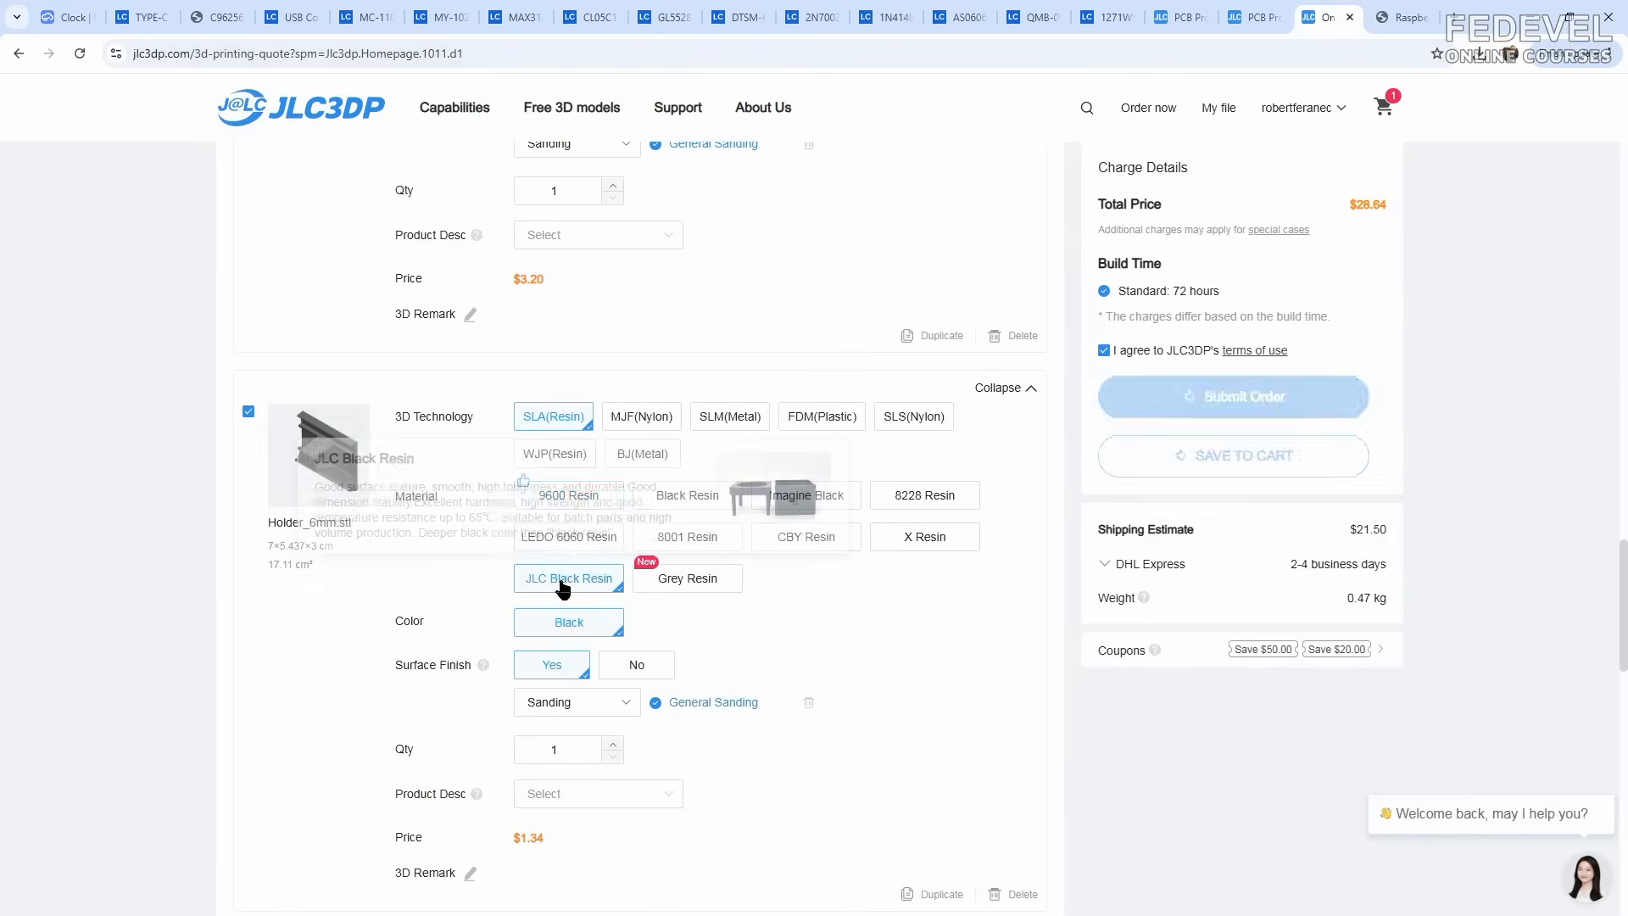
pyautogui.scroll(-8, 156, 466)
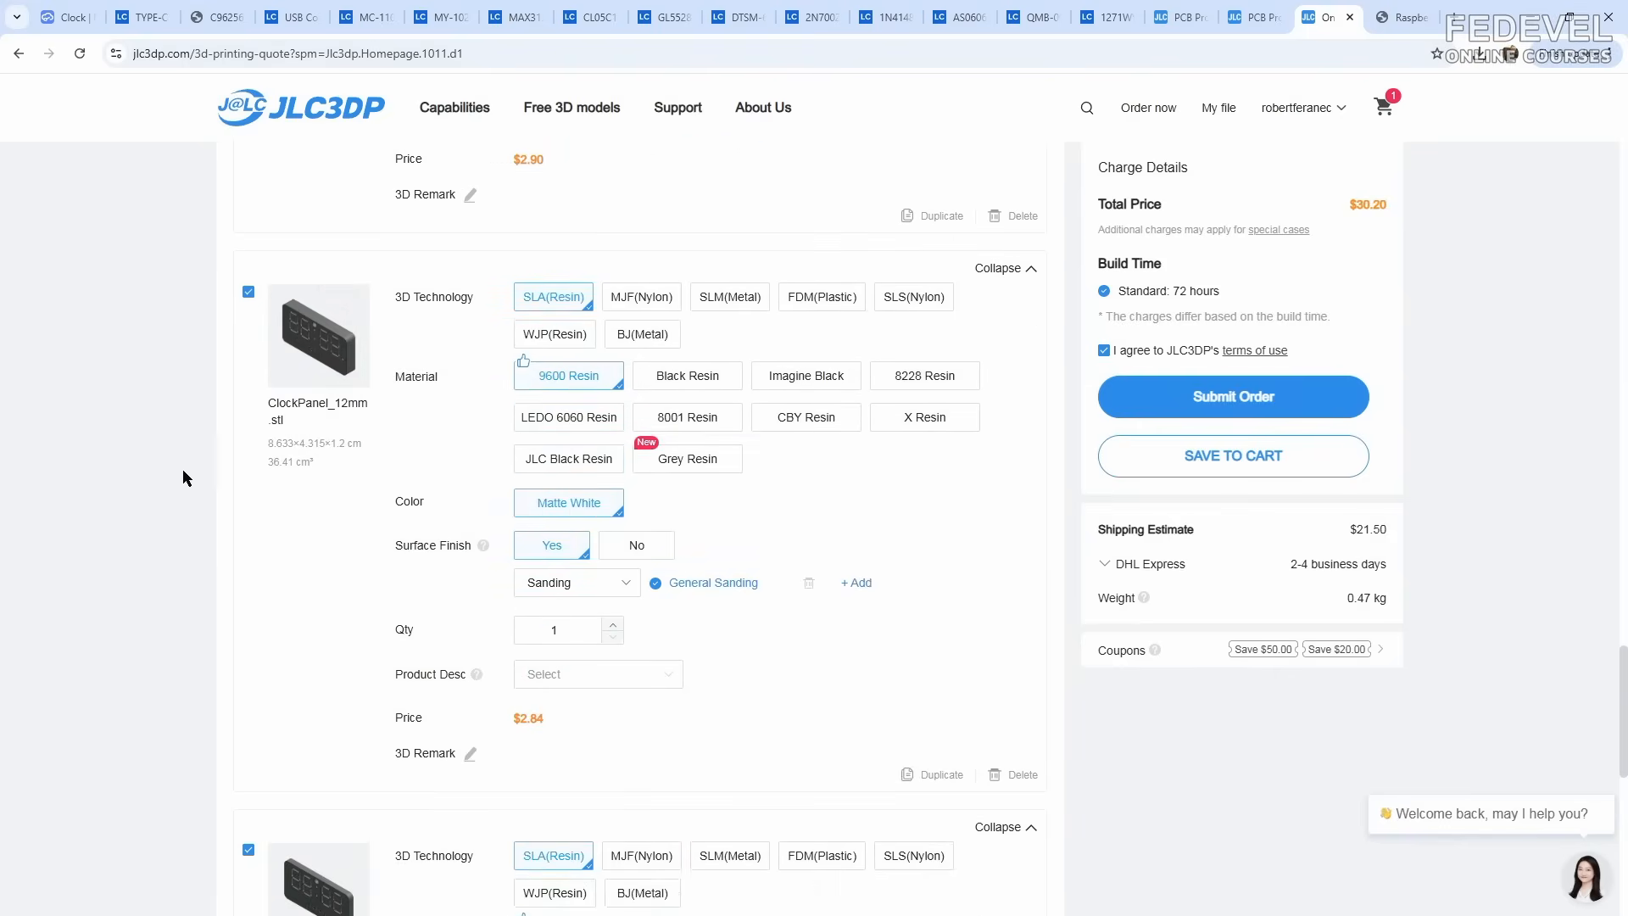
pyautogui.click(532, 462)
pyautogui.scroll(-6, 180, 436)
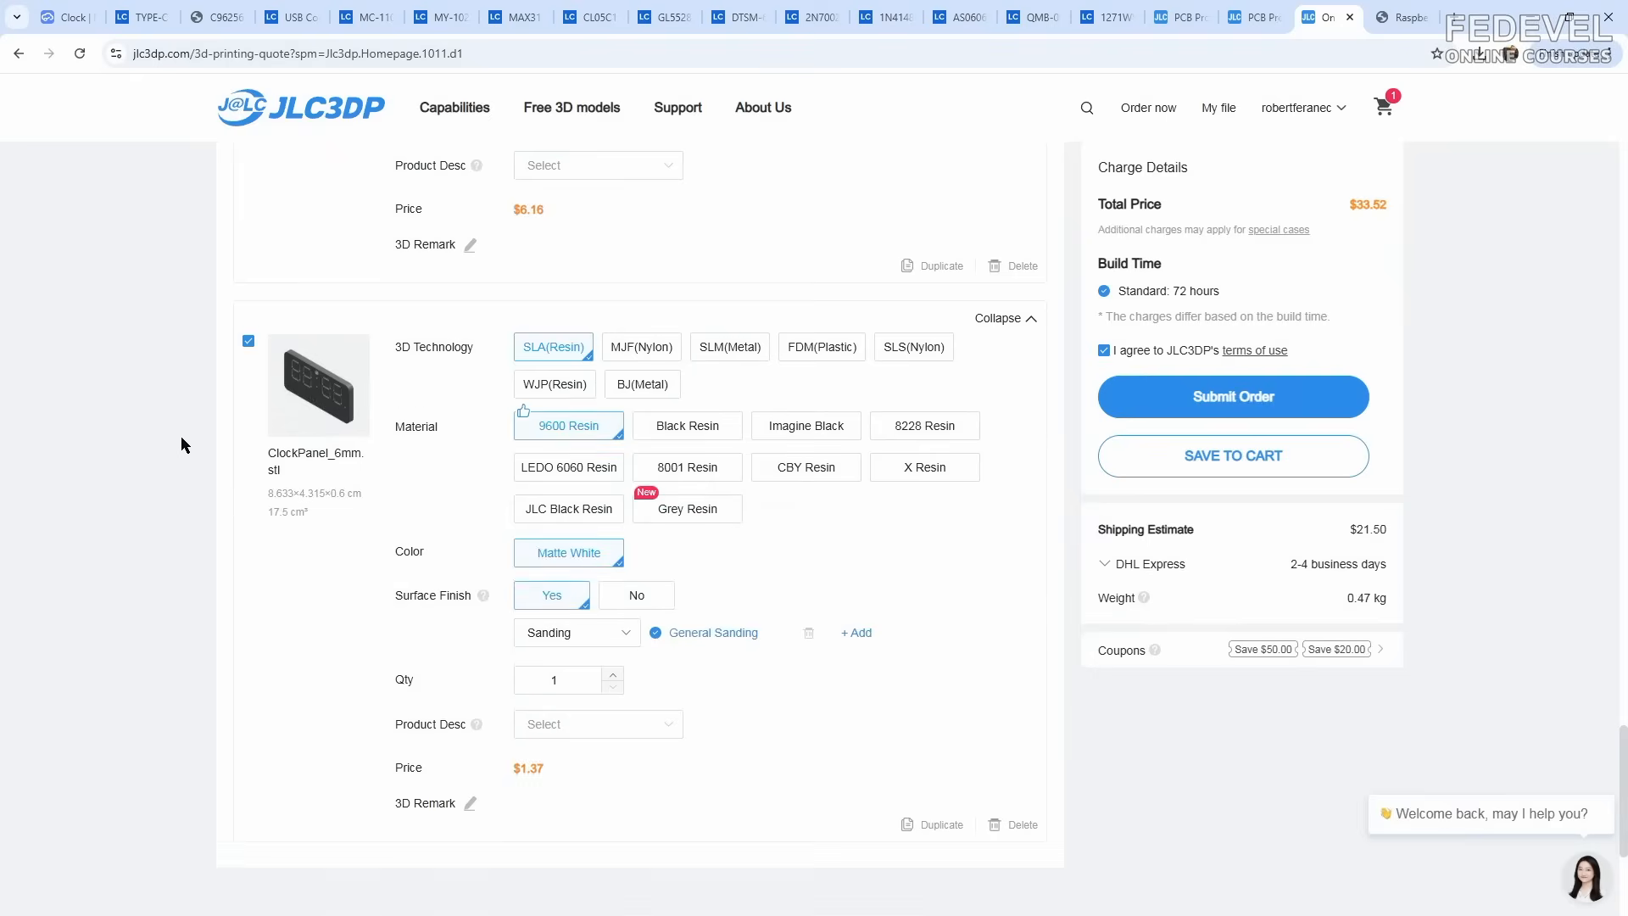
pyautogui.click(553, 510)
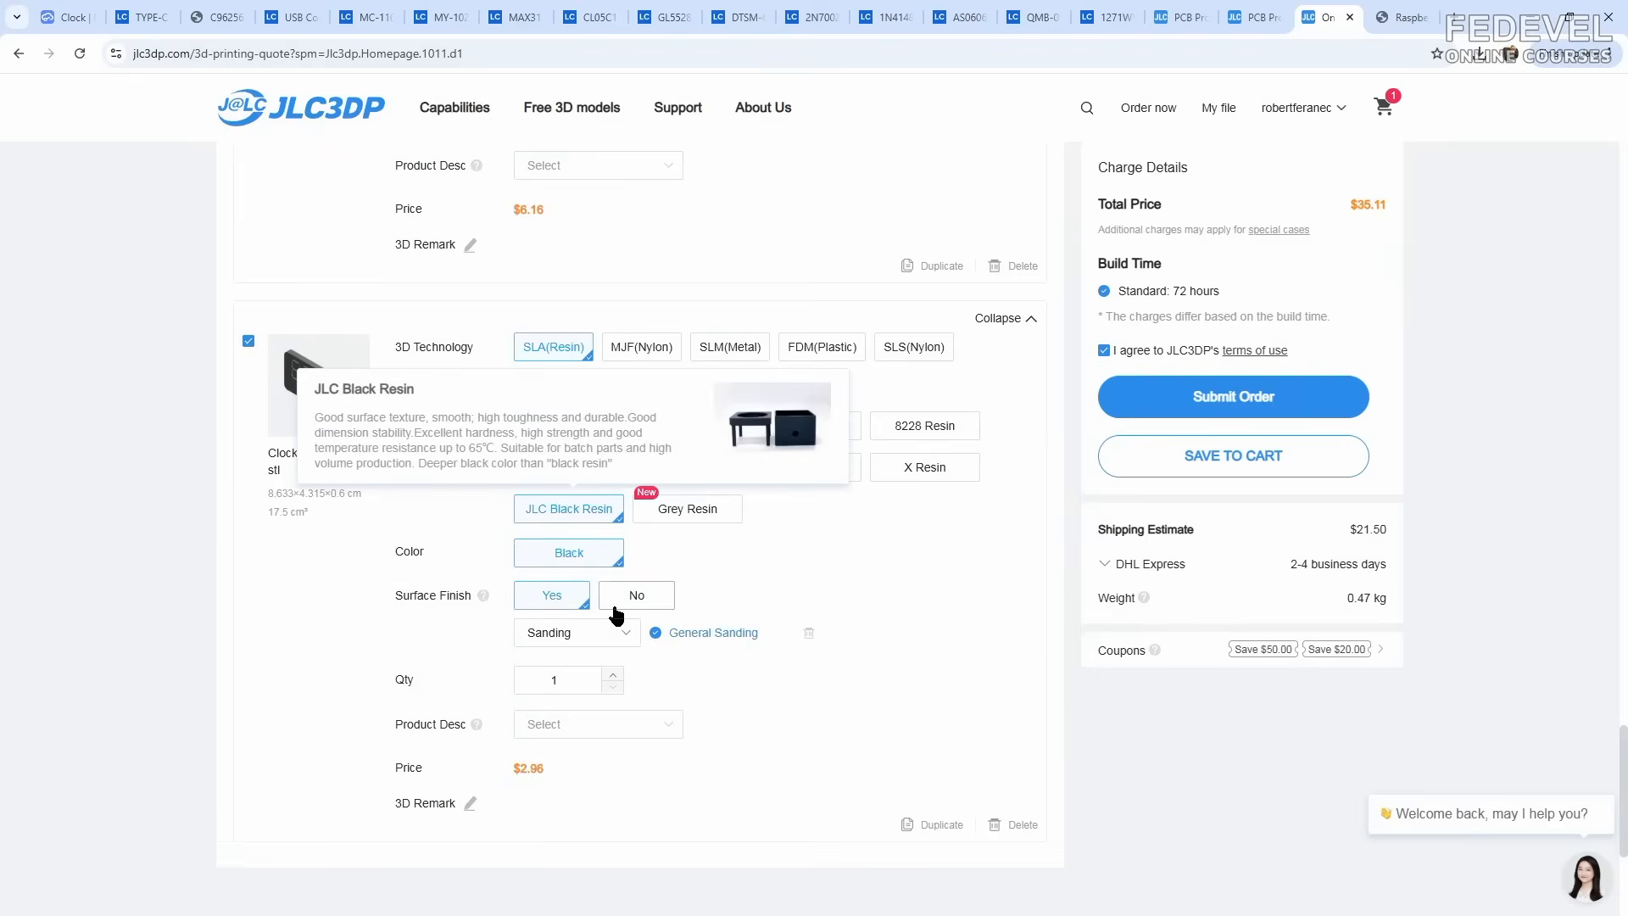
pyautogui.click(624, 632)
pyautogui.click(626, 634)
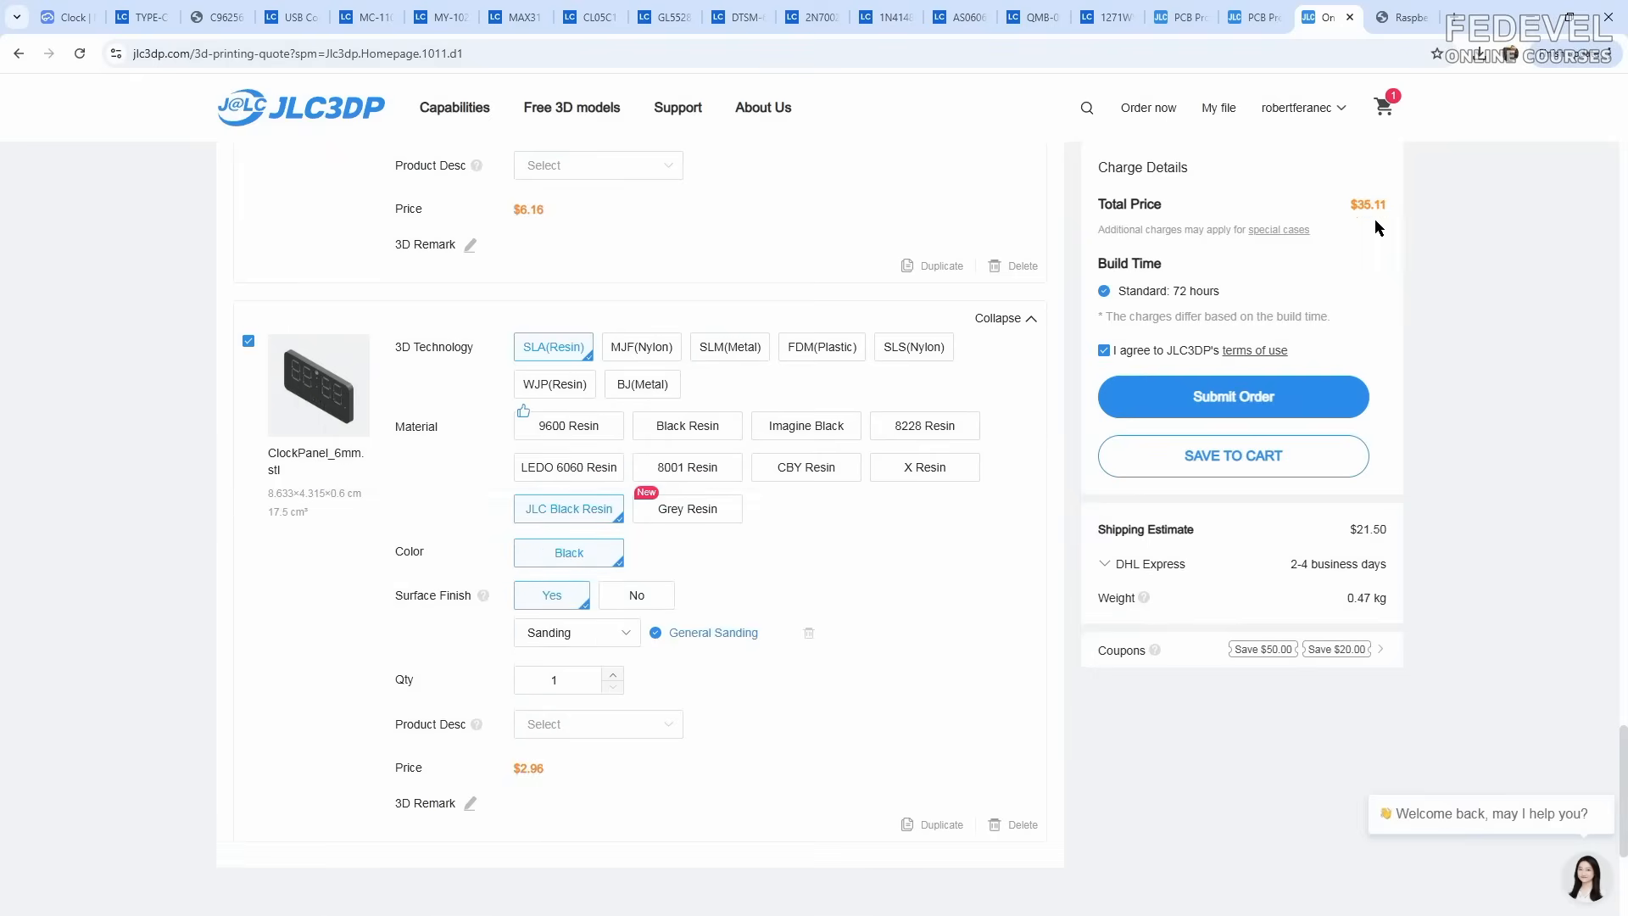
# Step: Describe the JLC Black Resin ClockPanel_6mm as "others" in the Enclosure, Block, Plate, Cylinder category, with the text "clock panel"
pyautogui.click(666, 727)
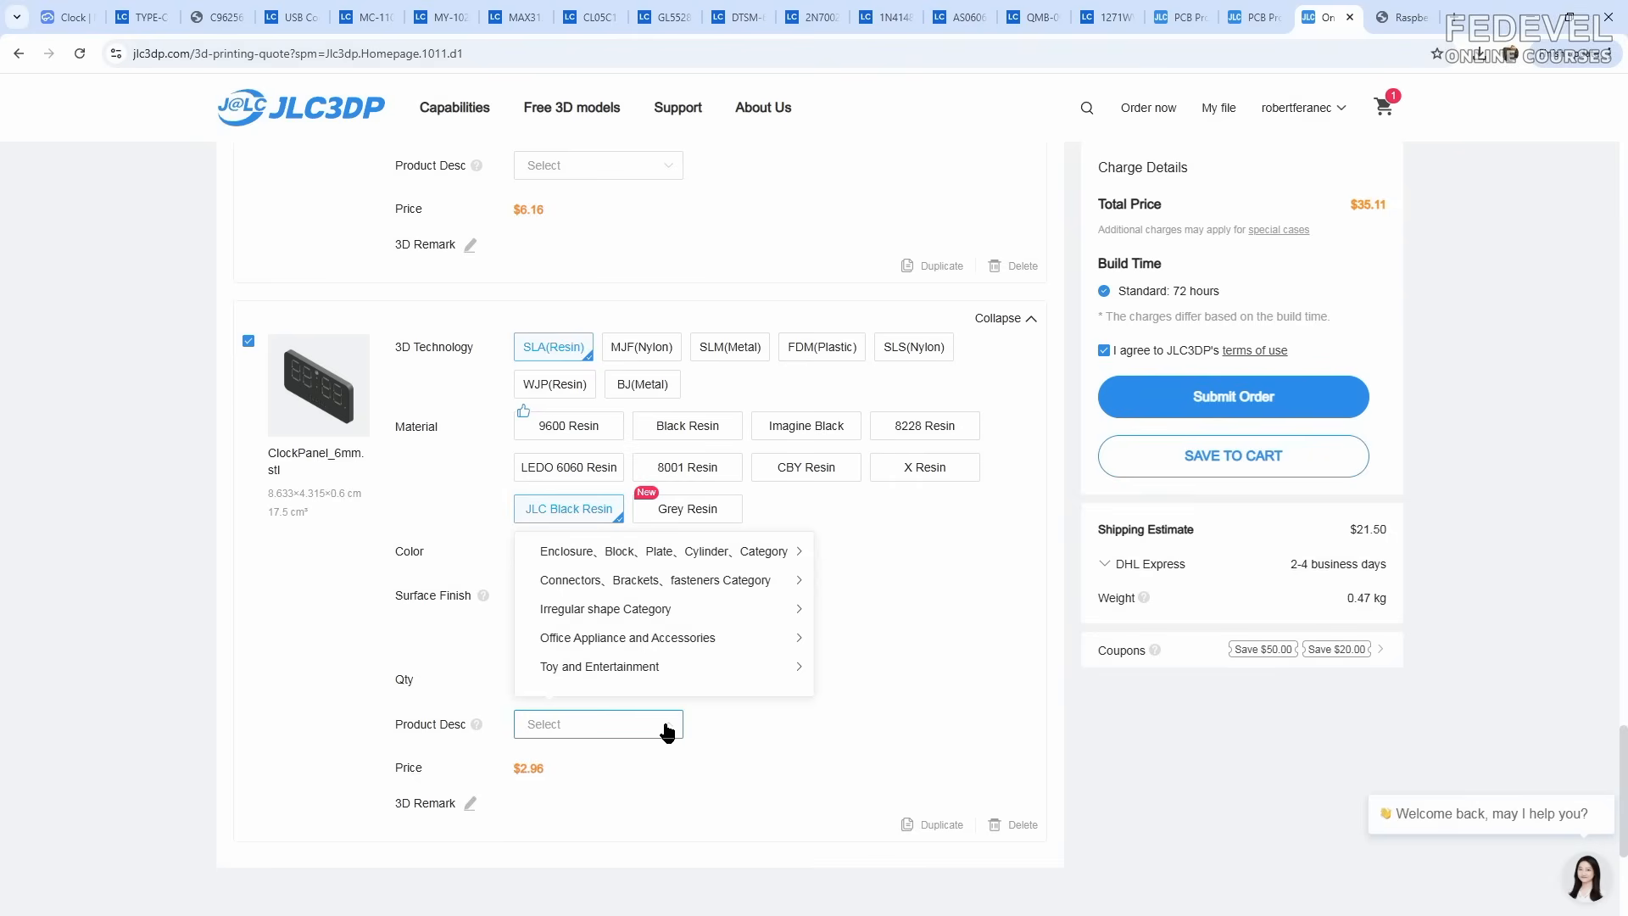
pyautogui.click(680, 668)
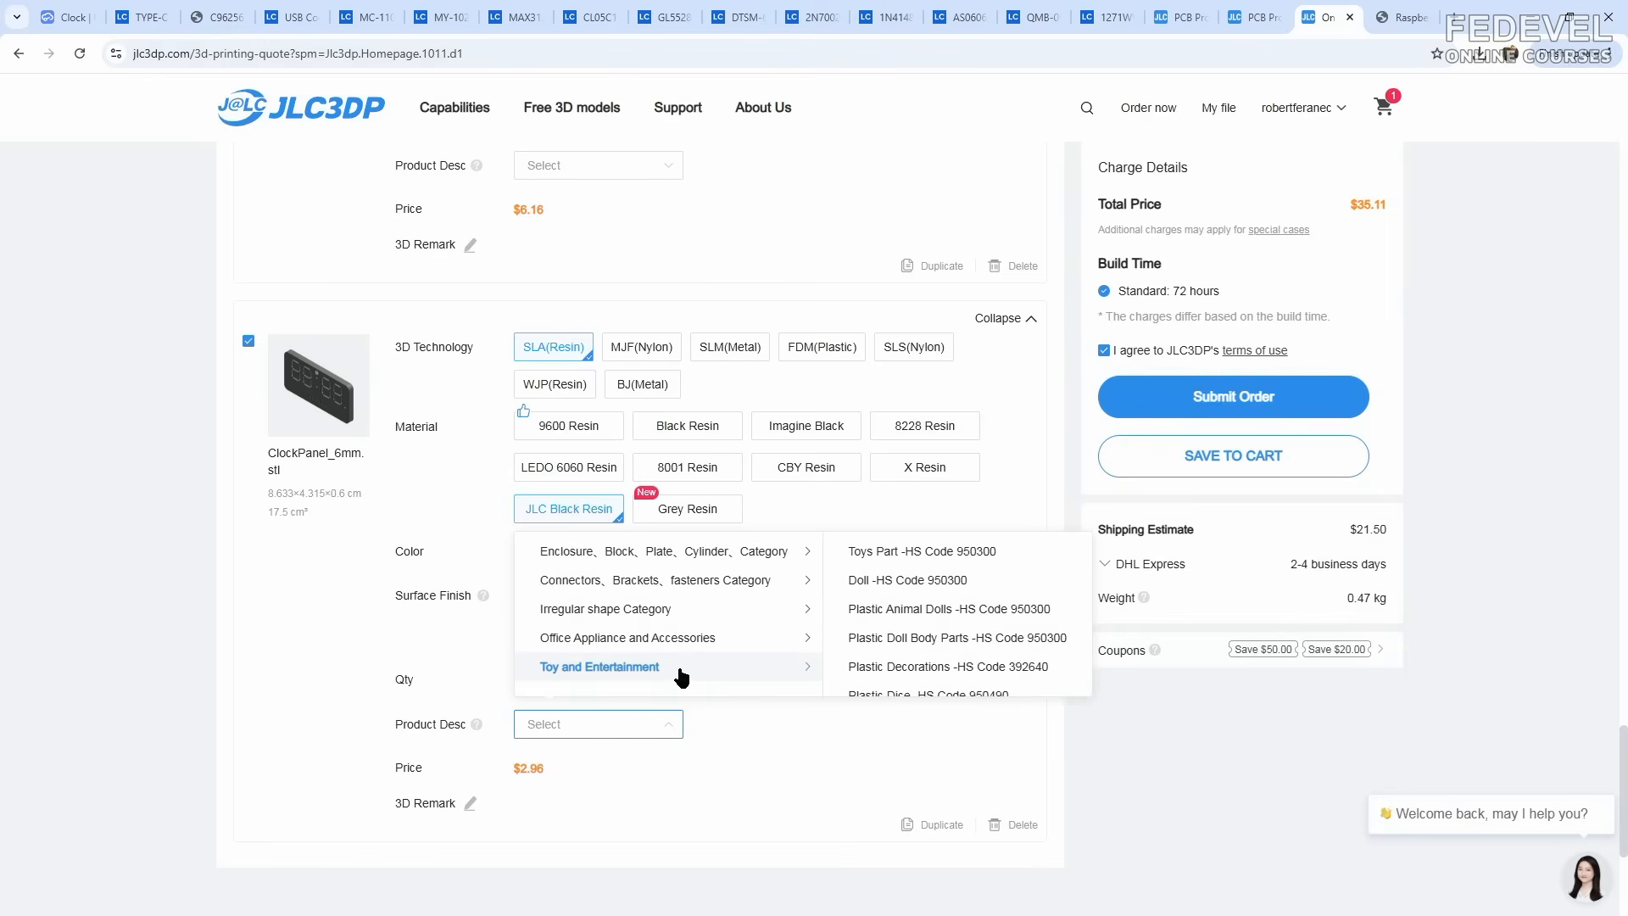
pyautogui.click(691, 556)
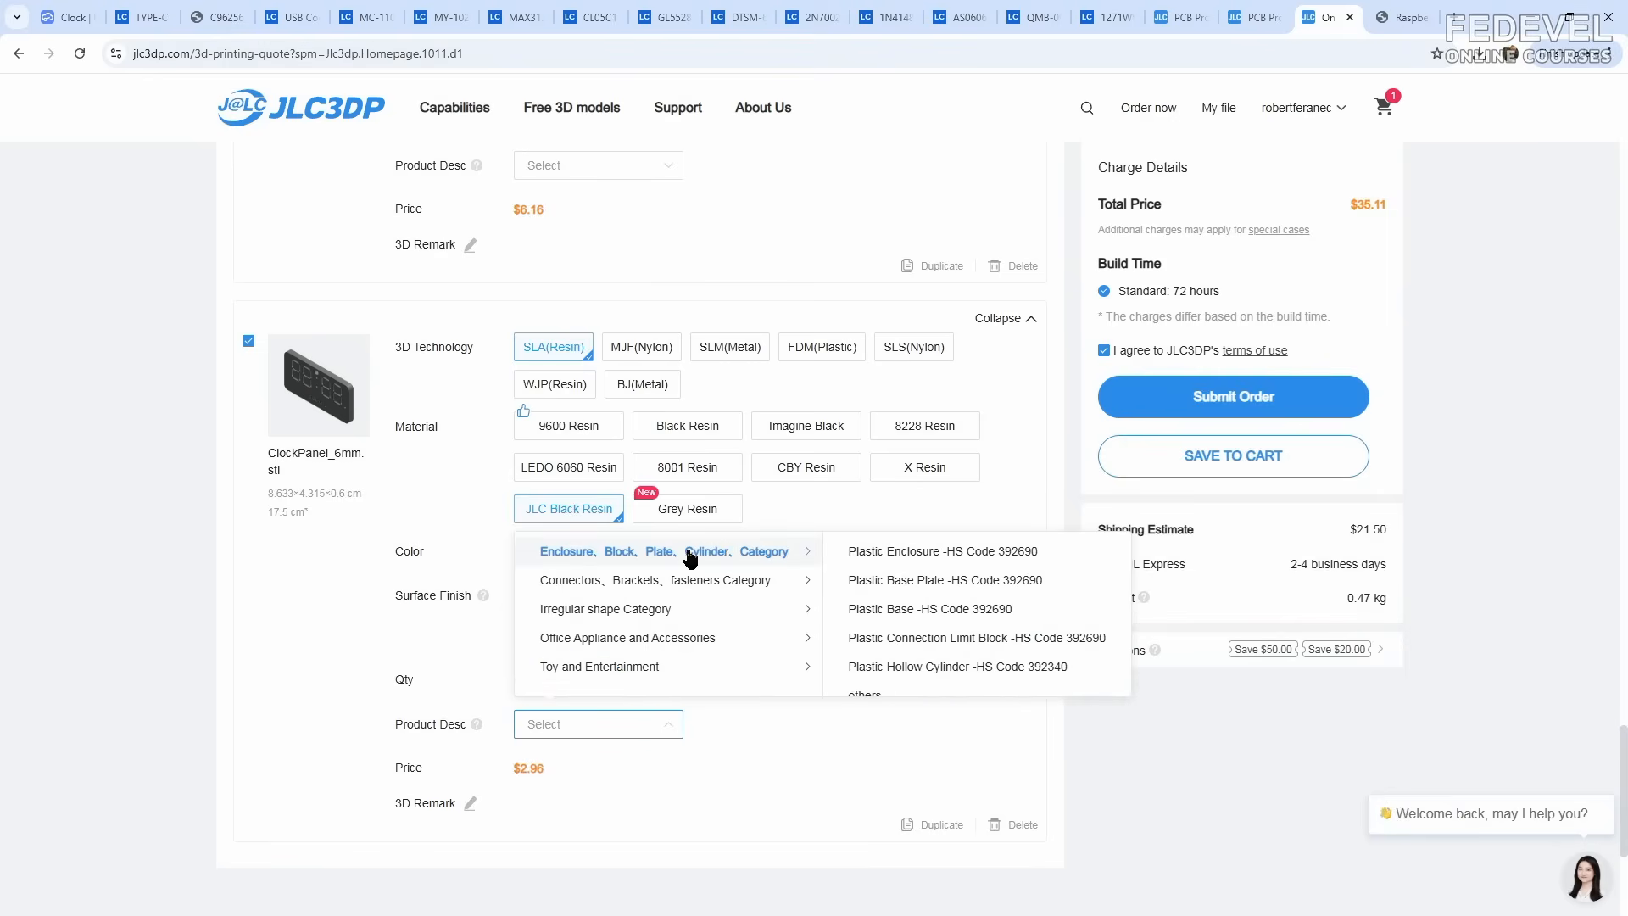
pyautogui.scroll(-1, 882, 570)
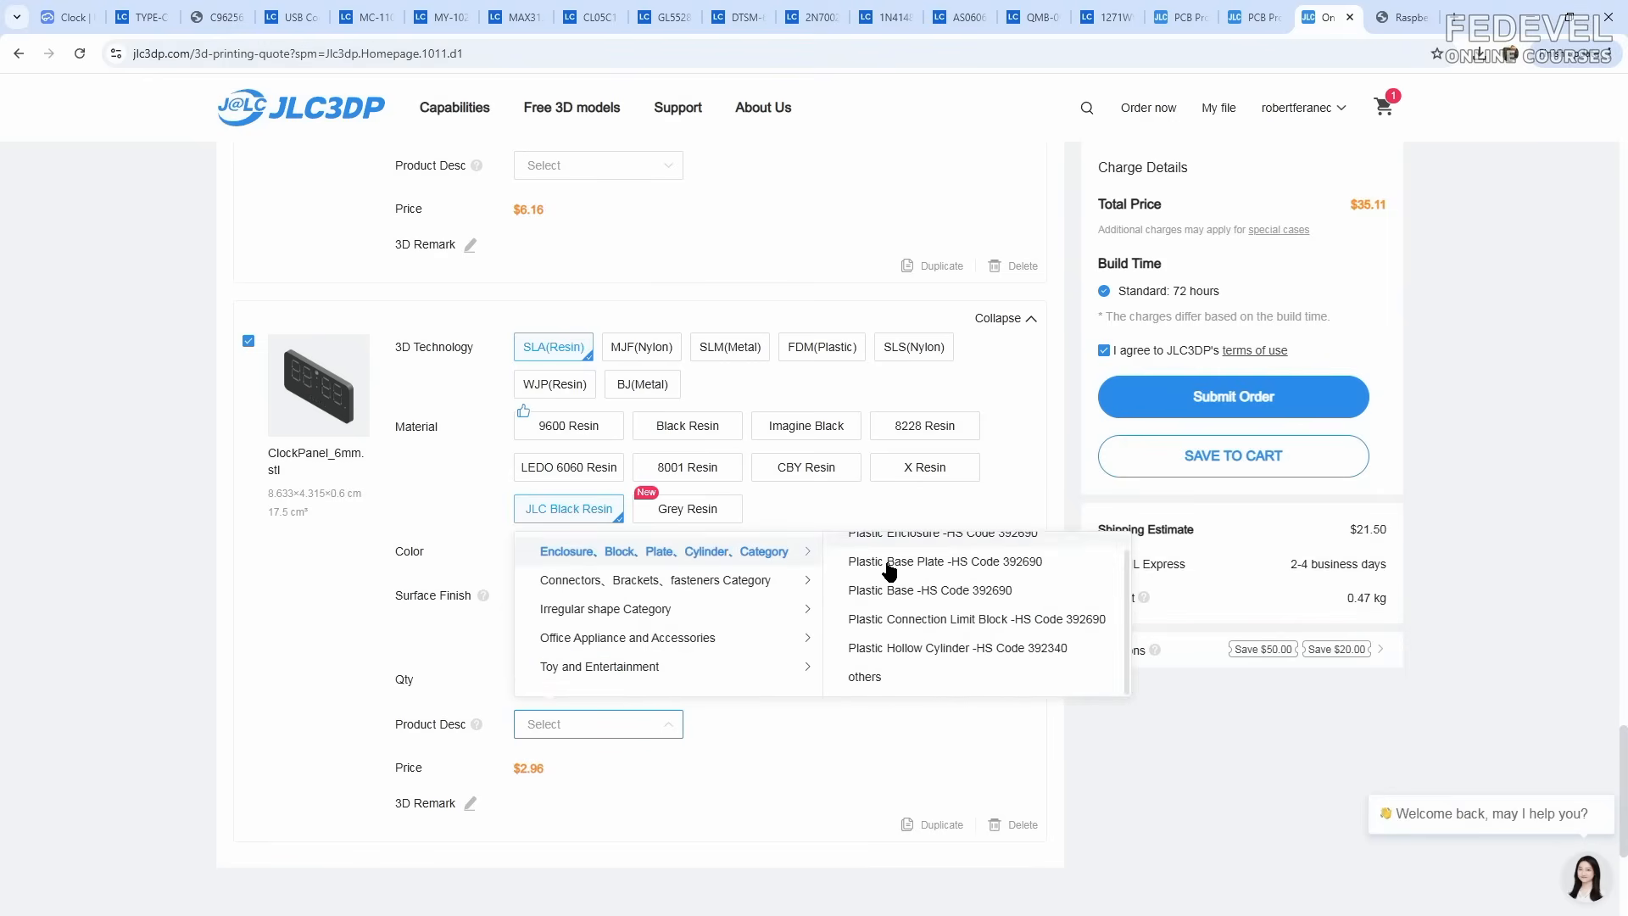
pyautogui.click(866, 677)
pyautogui.click(761, 726)
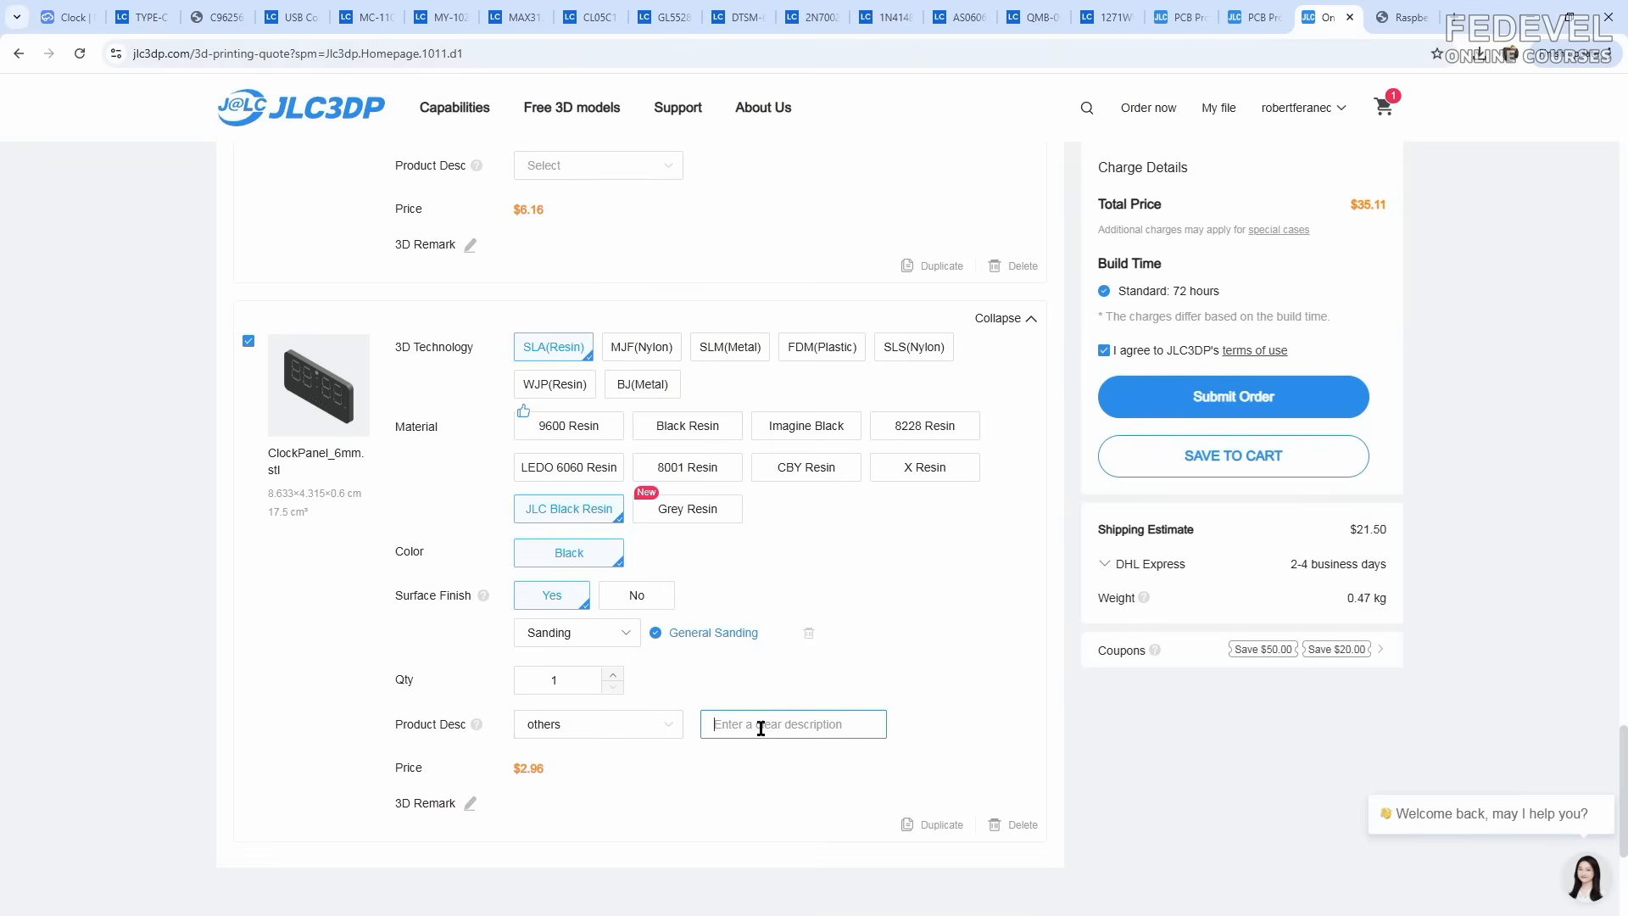
pyautogui.write('clock panel')
# Step: Copy the "clock panel" text and reuse it for the JLC Black Resin ClockPanel_12mm, with its product description set to "others"
pyautogui.moveTo(792, 725); pyautogui.dragTo(704, 725)
pyautogui.hotkey('ctrl', 'c')
pyautogui.rightClick(735, 725)
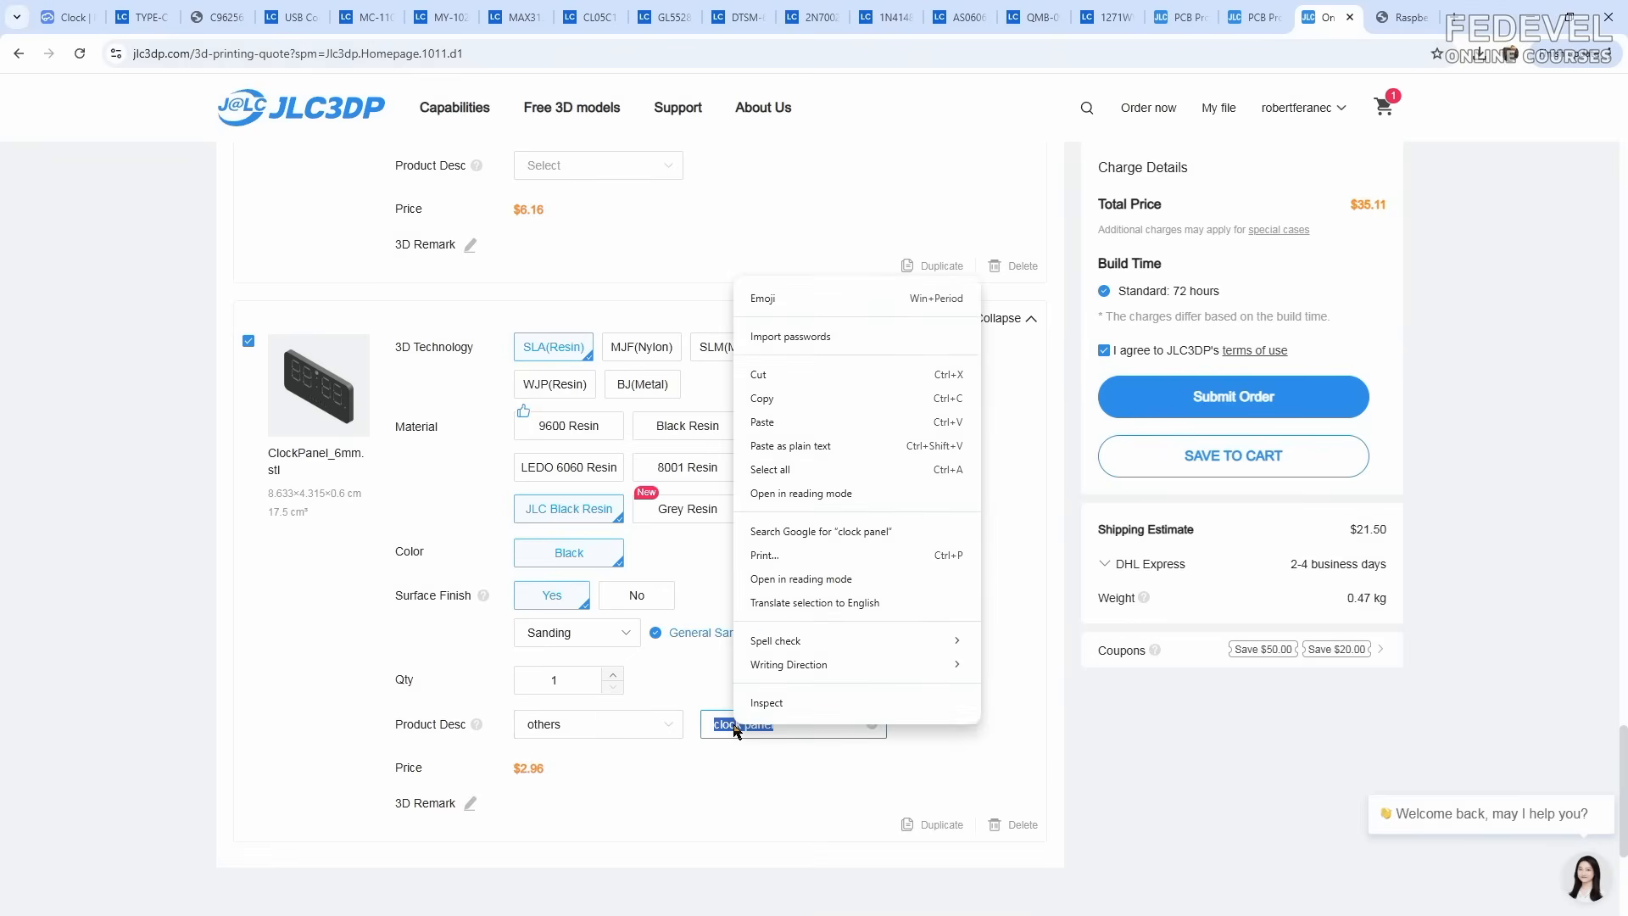
pyautogui.click(812, 404)
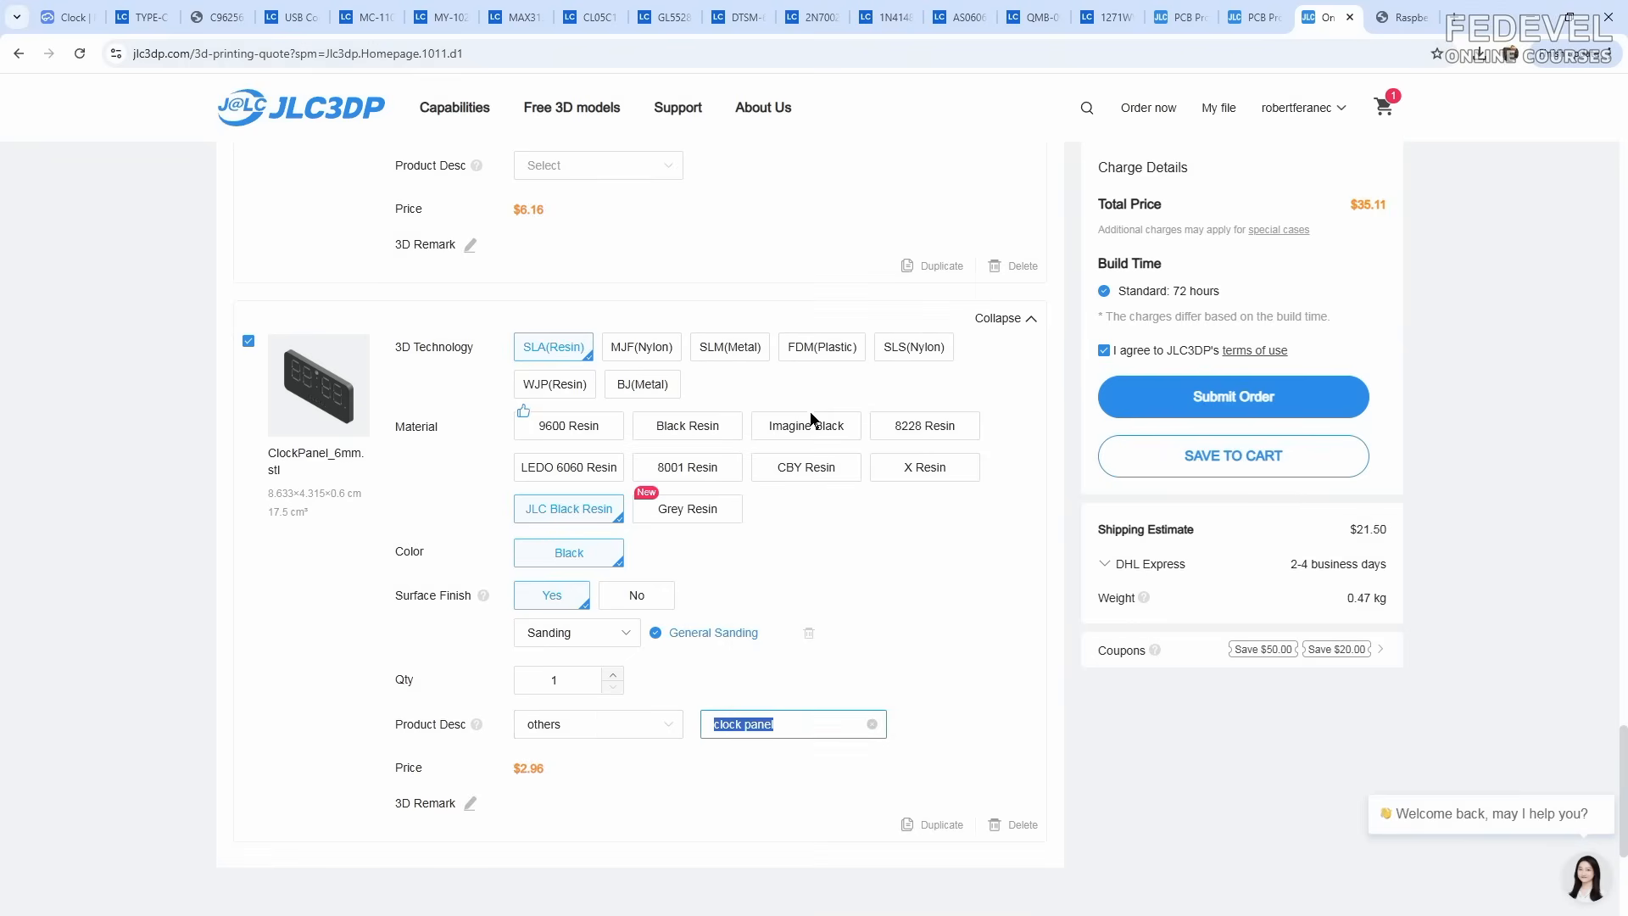
pyautogui.scroll(4, 810, 400)
pyautogui.click(669, 506)
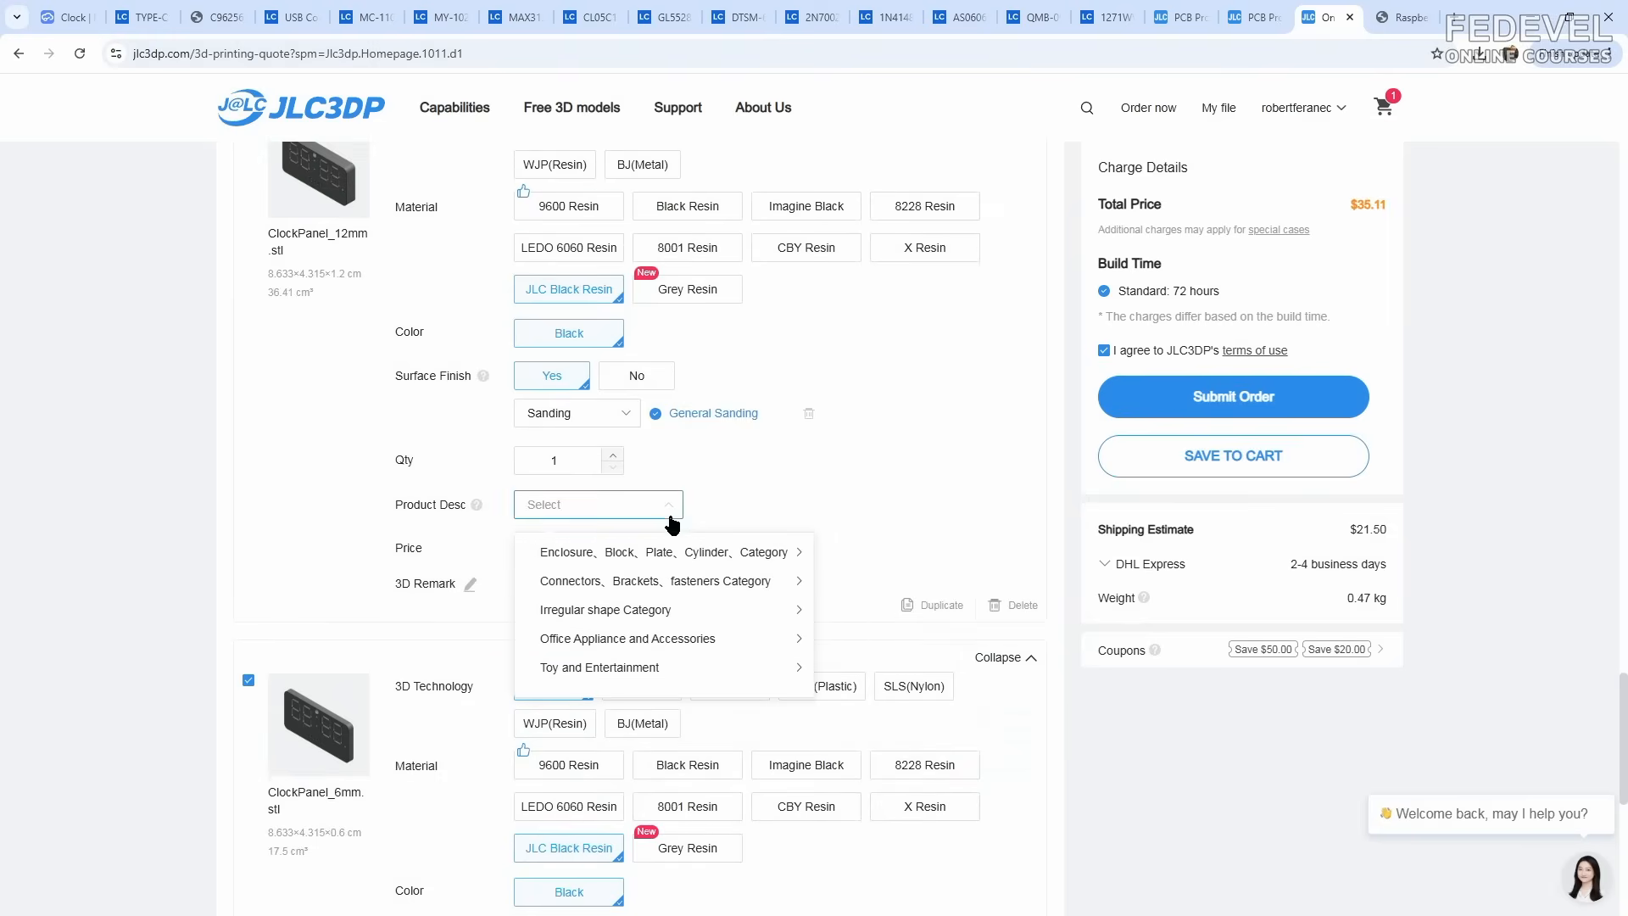
pyautogui.click(672, 551)
pyautogui.click(861, 676)
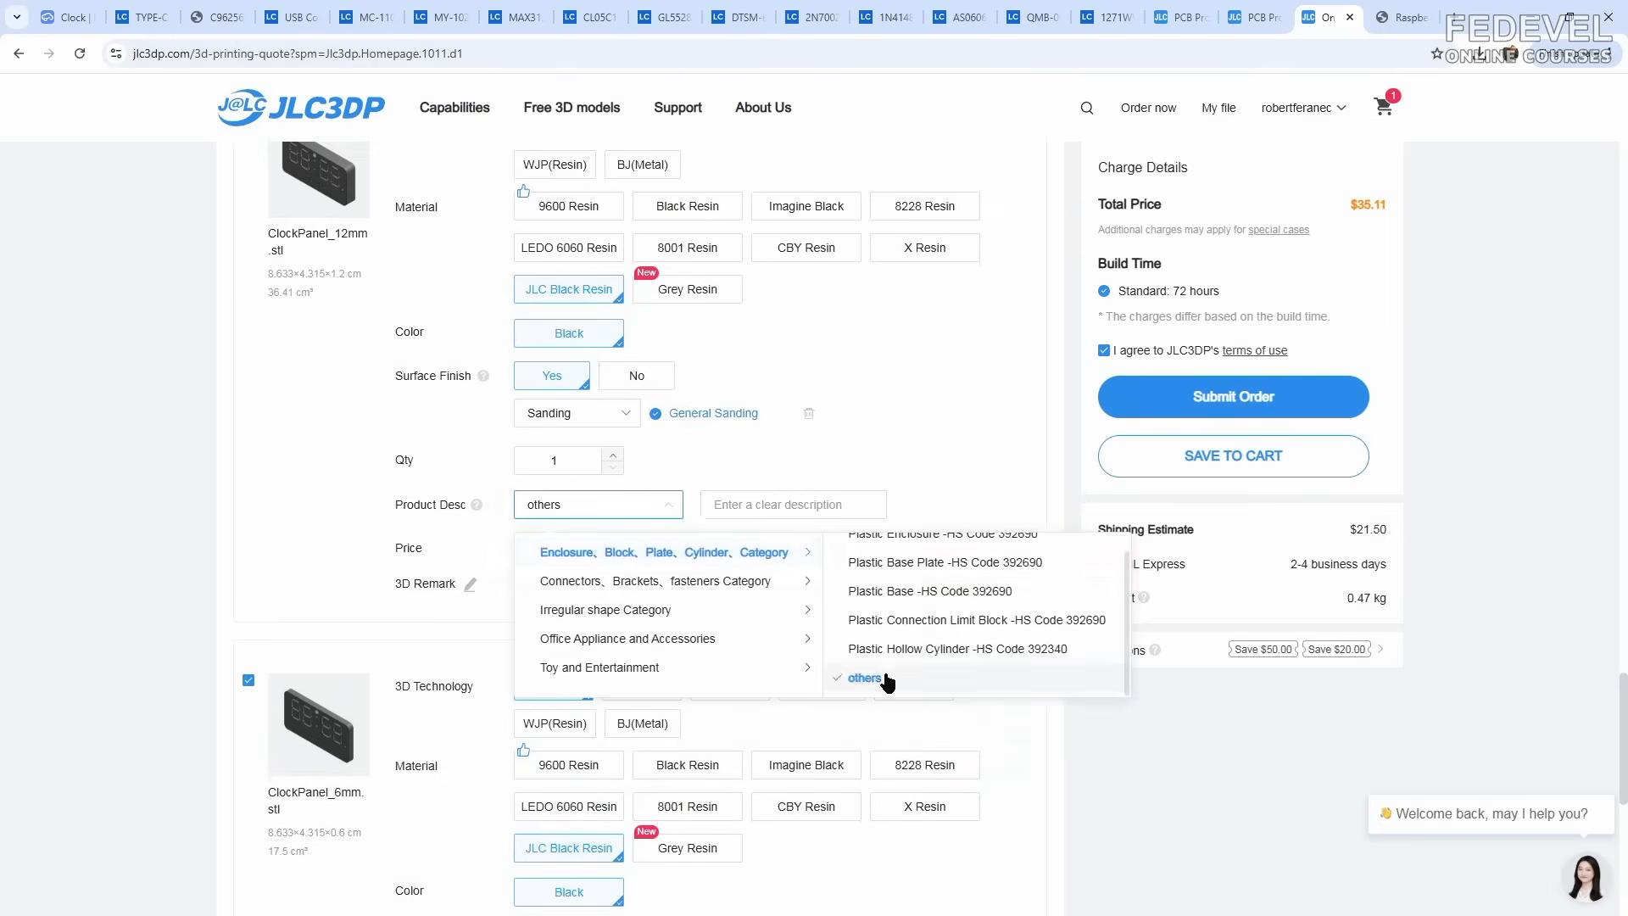
pyautogui.rightClick(791, 507)
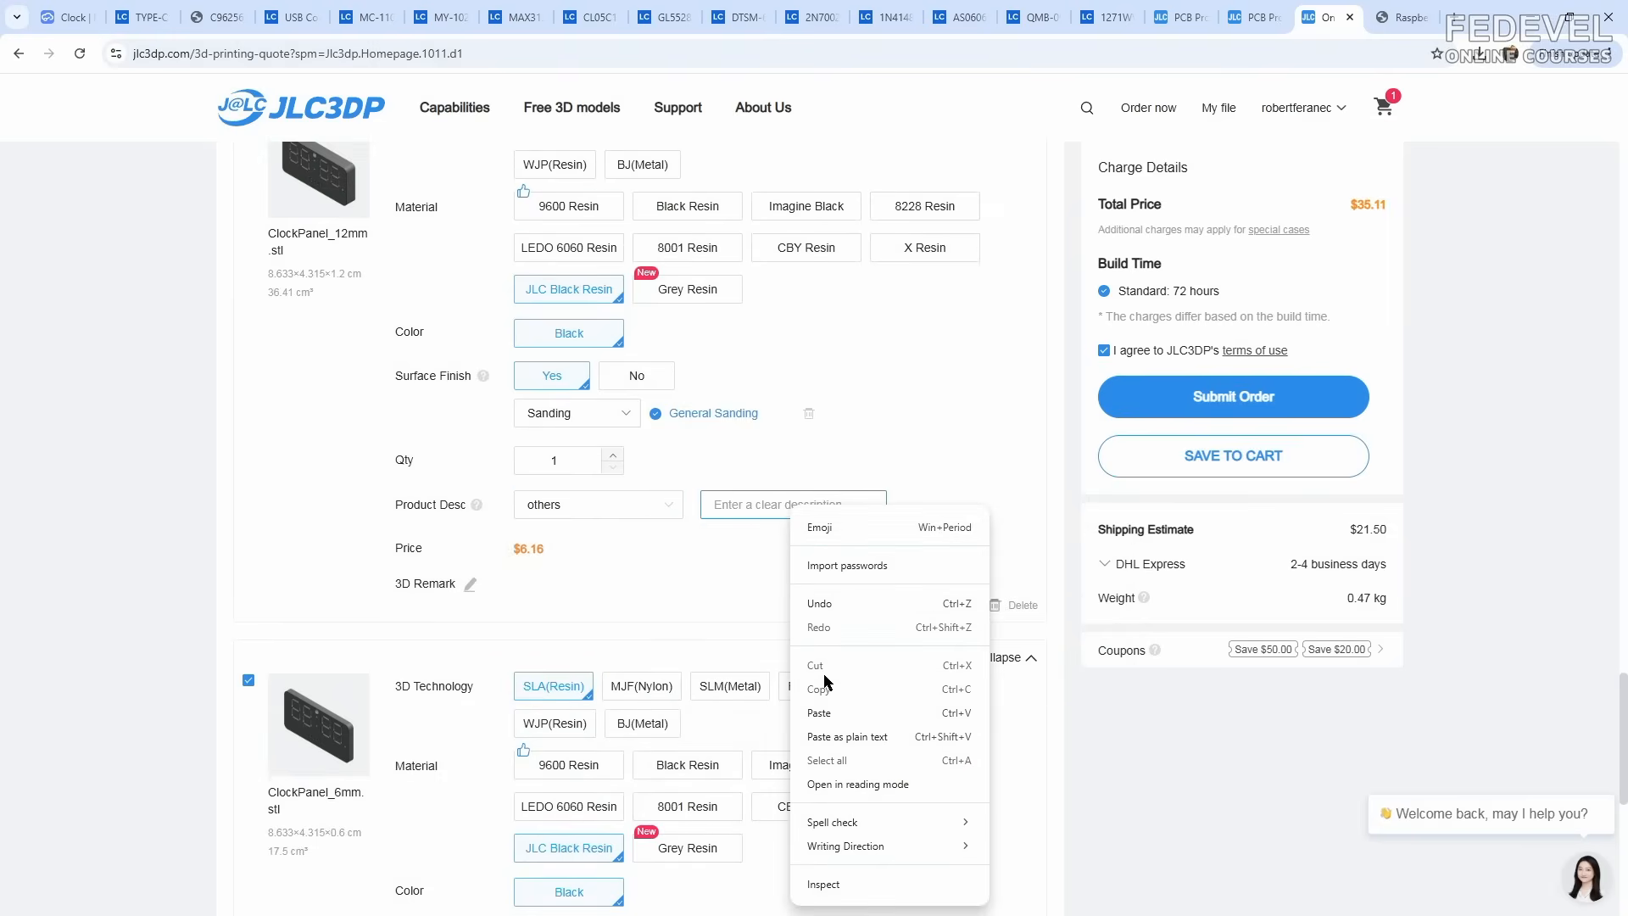
pyautogui.click(825, 712)
# Step: Set the Imagine Black ClockPanel_12mm product description to "others" in the Enclosure, Block, Plate, Cylinder category and paste "clock panel" as its text
pyautogui.scroll(1, 832, 409)
pyautogui.scroll(-20, 832, 409)
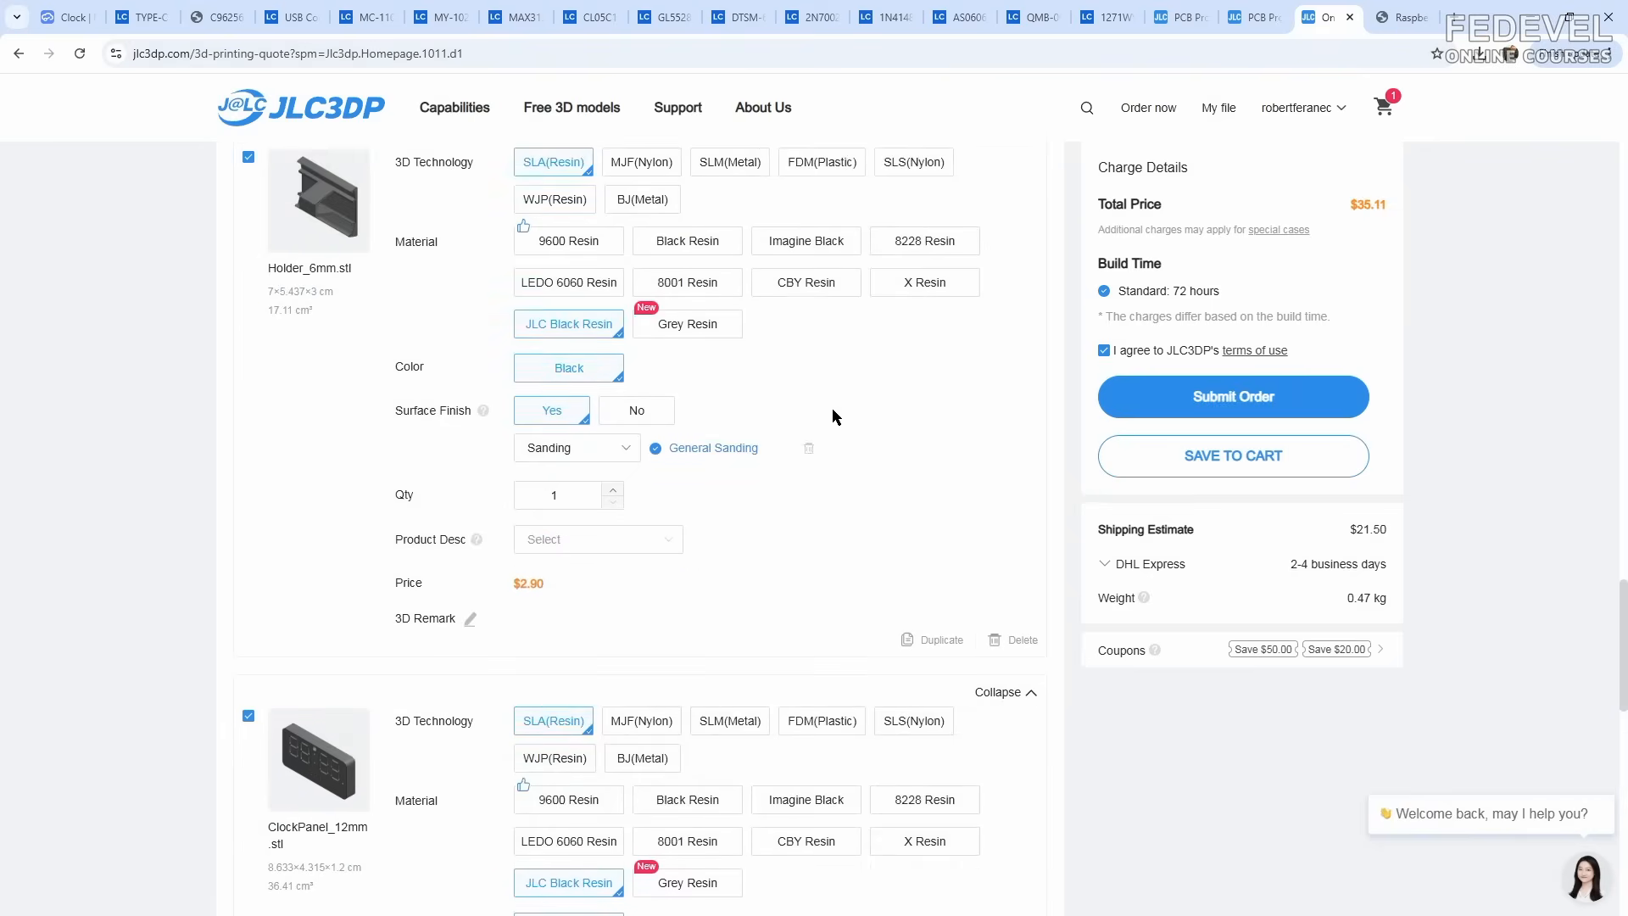
pyautogui.scroll(15, 832, 409)
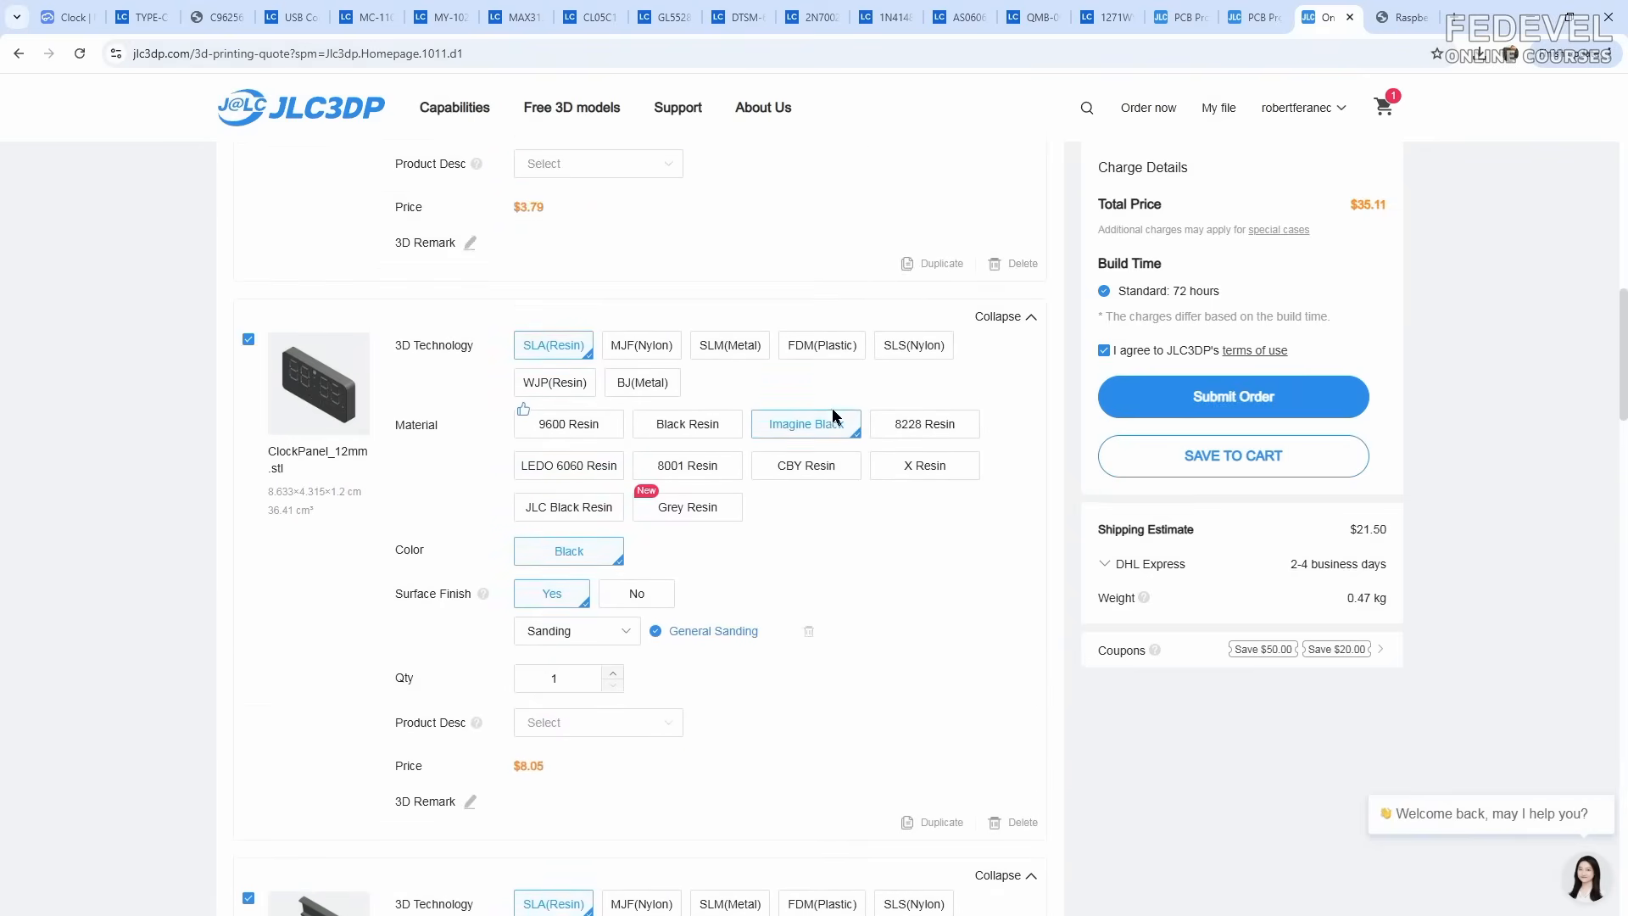
pyautogui.click(670, 648)
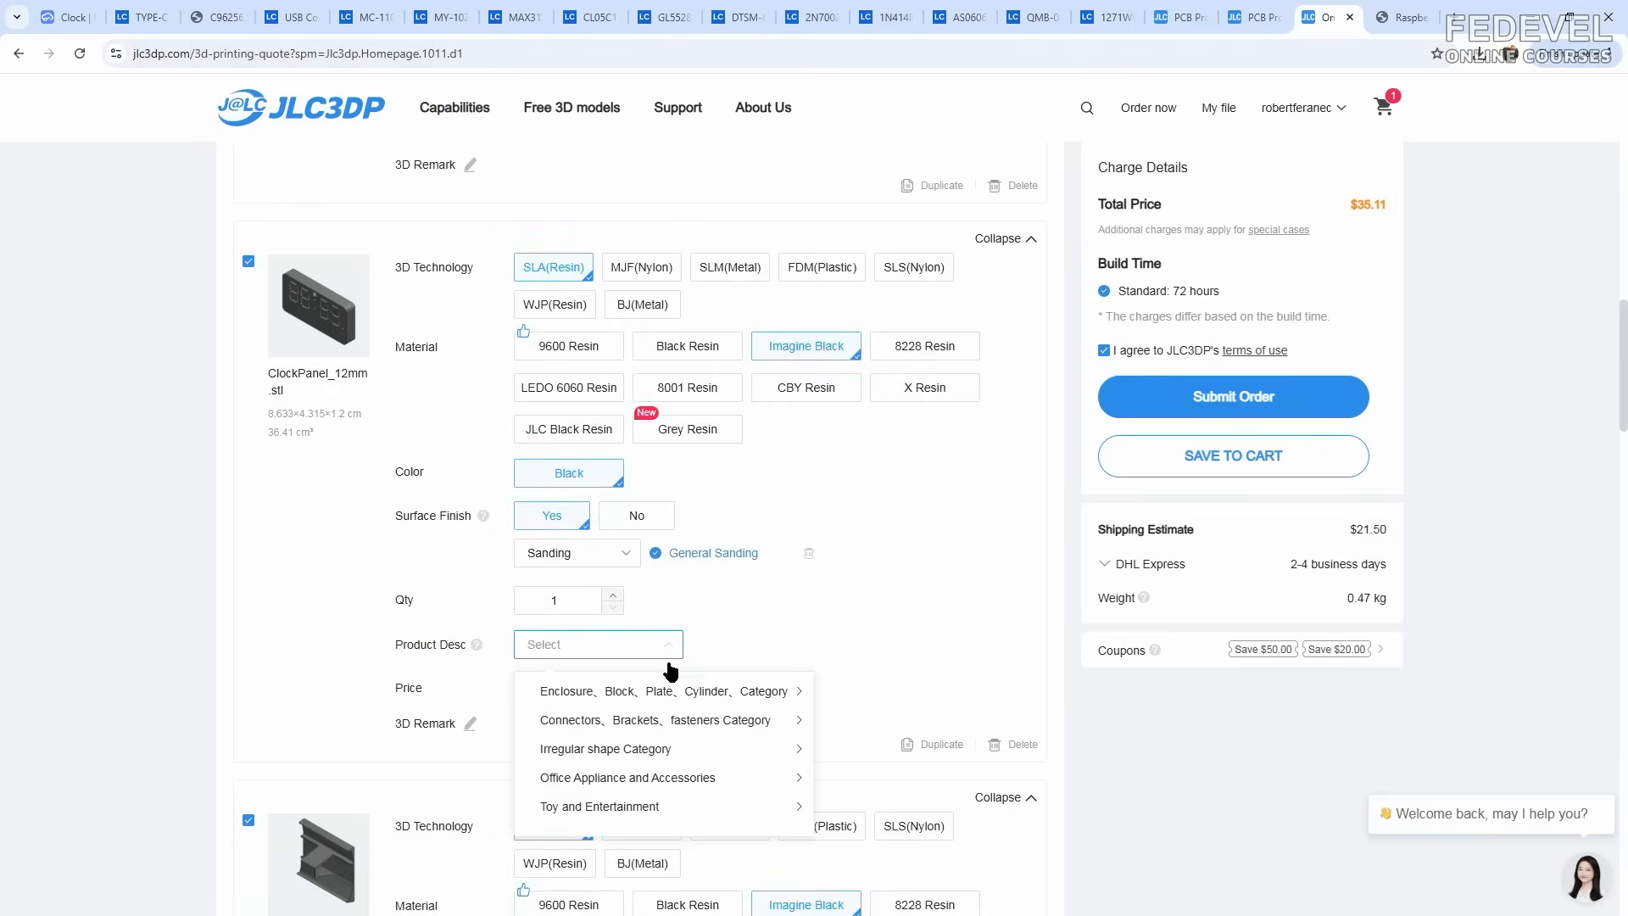
pyautogui.click(665, 690)
pyautogui.click(898, 822)
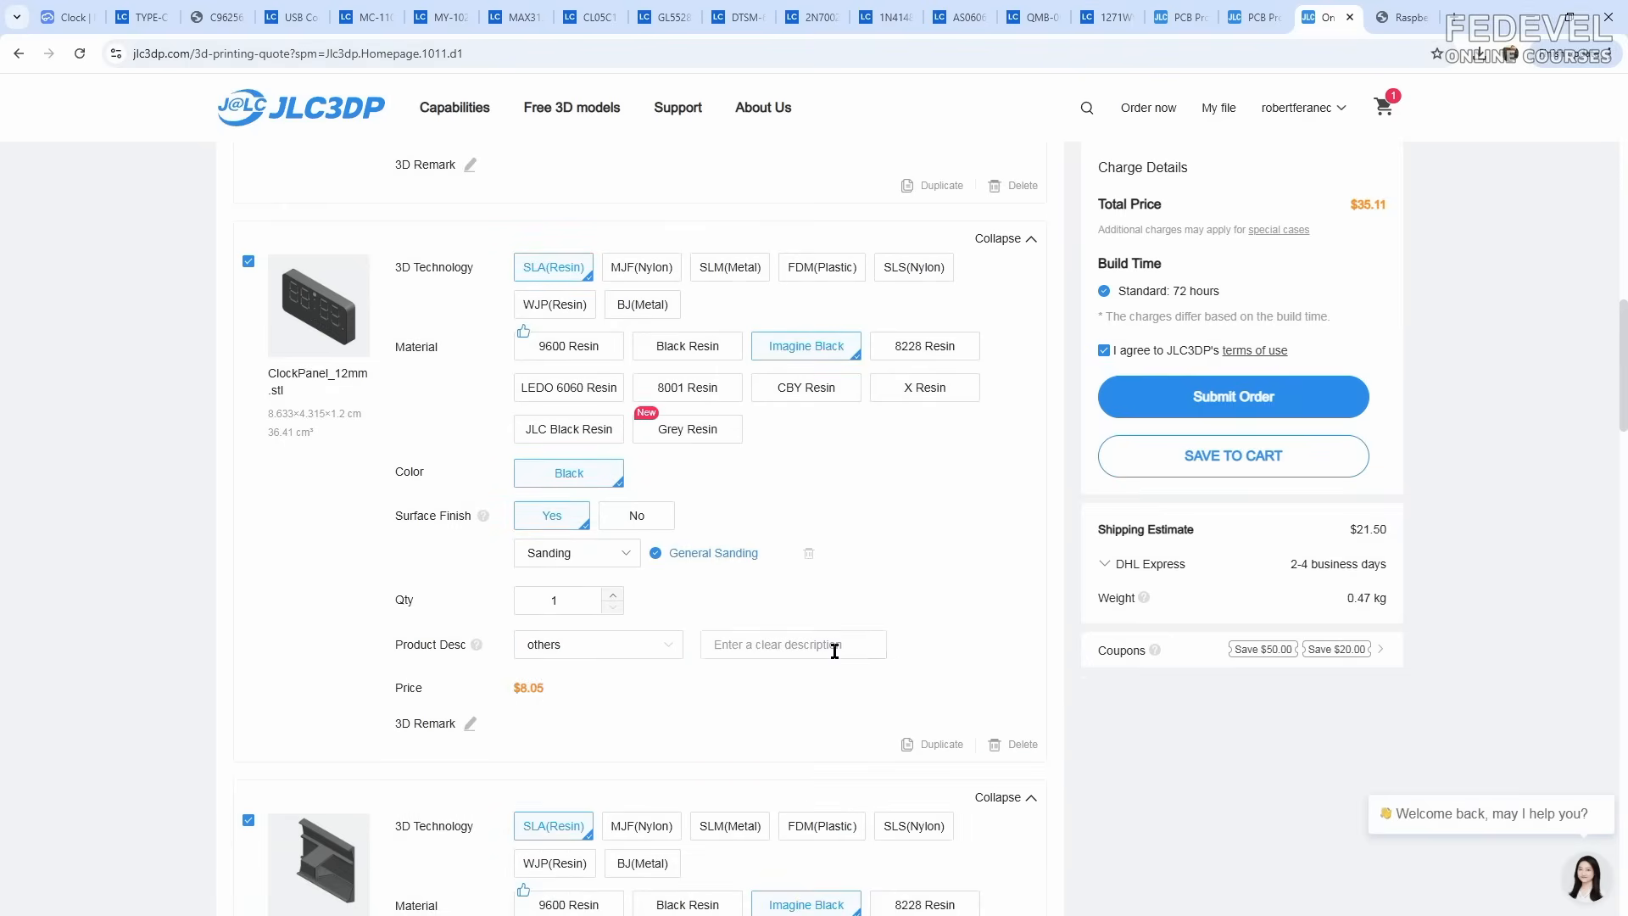
pyautogui.rightClick(831, 650)
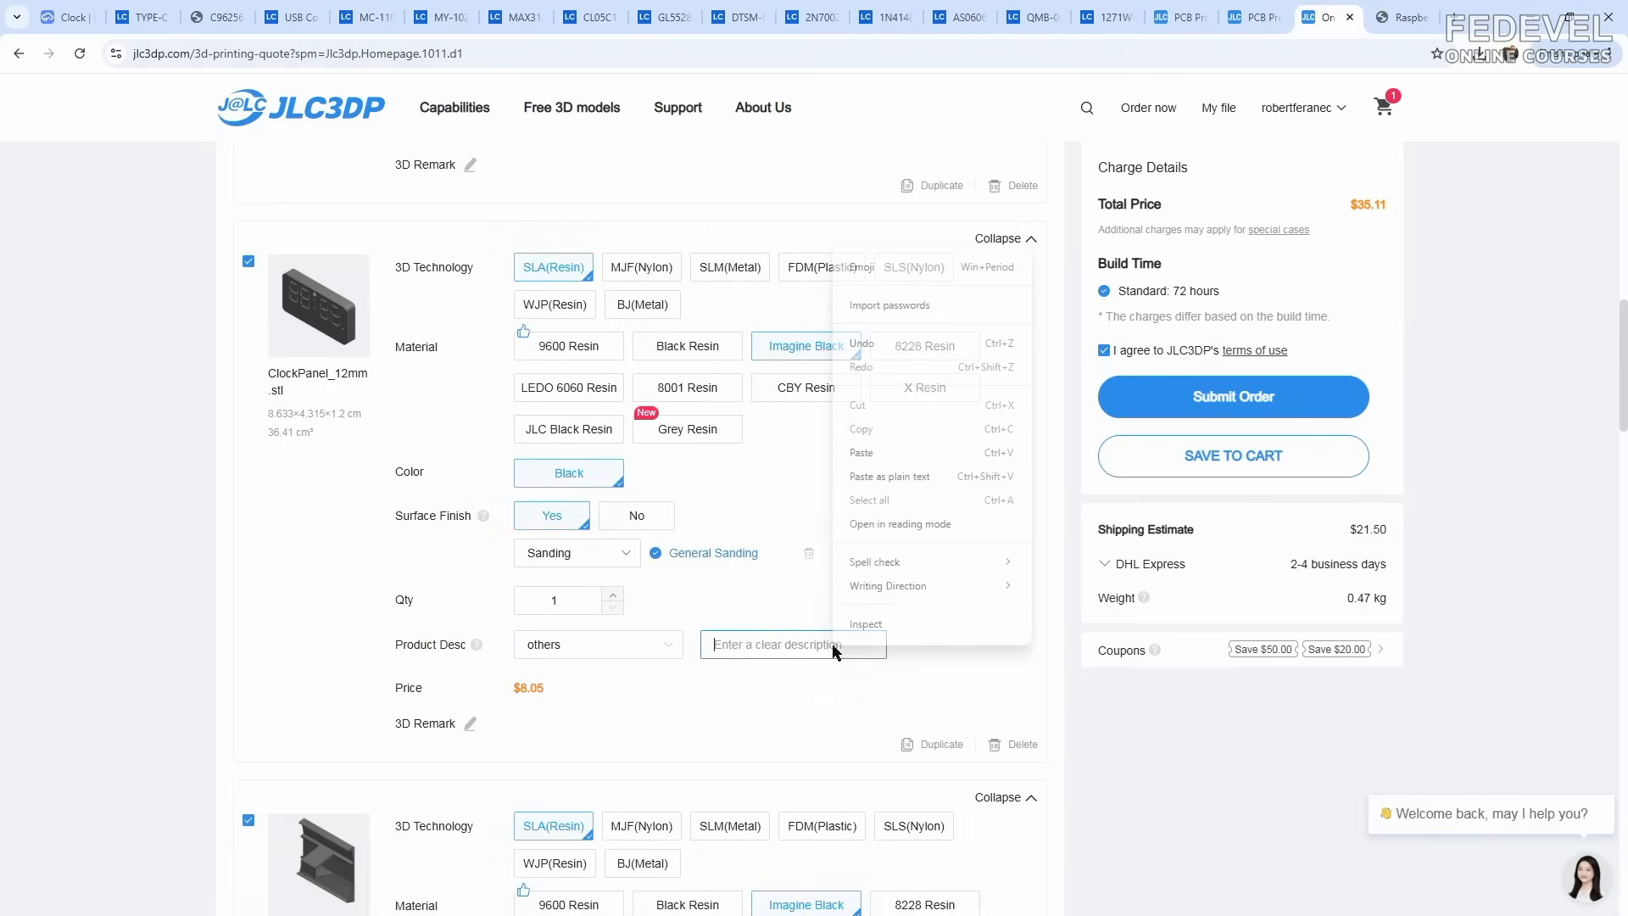
pyautogui.click(861, 453)
# Step: Describe the Imagine Black ClockPanel_6mm as "others" in the Enclosure, Block, Plate, Cylinder category, reusing the copied text "clock panel"
pyautogui.scroll(6, 820, 488)
pyautogui.scroll(6, 821, 488)
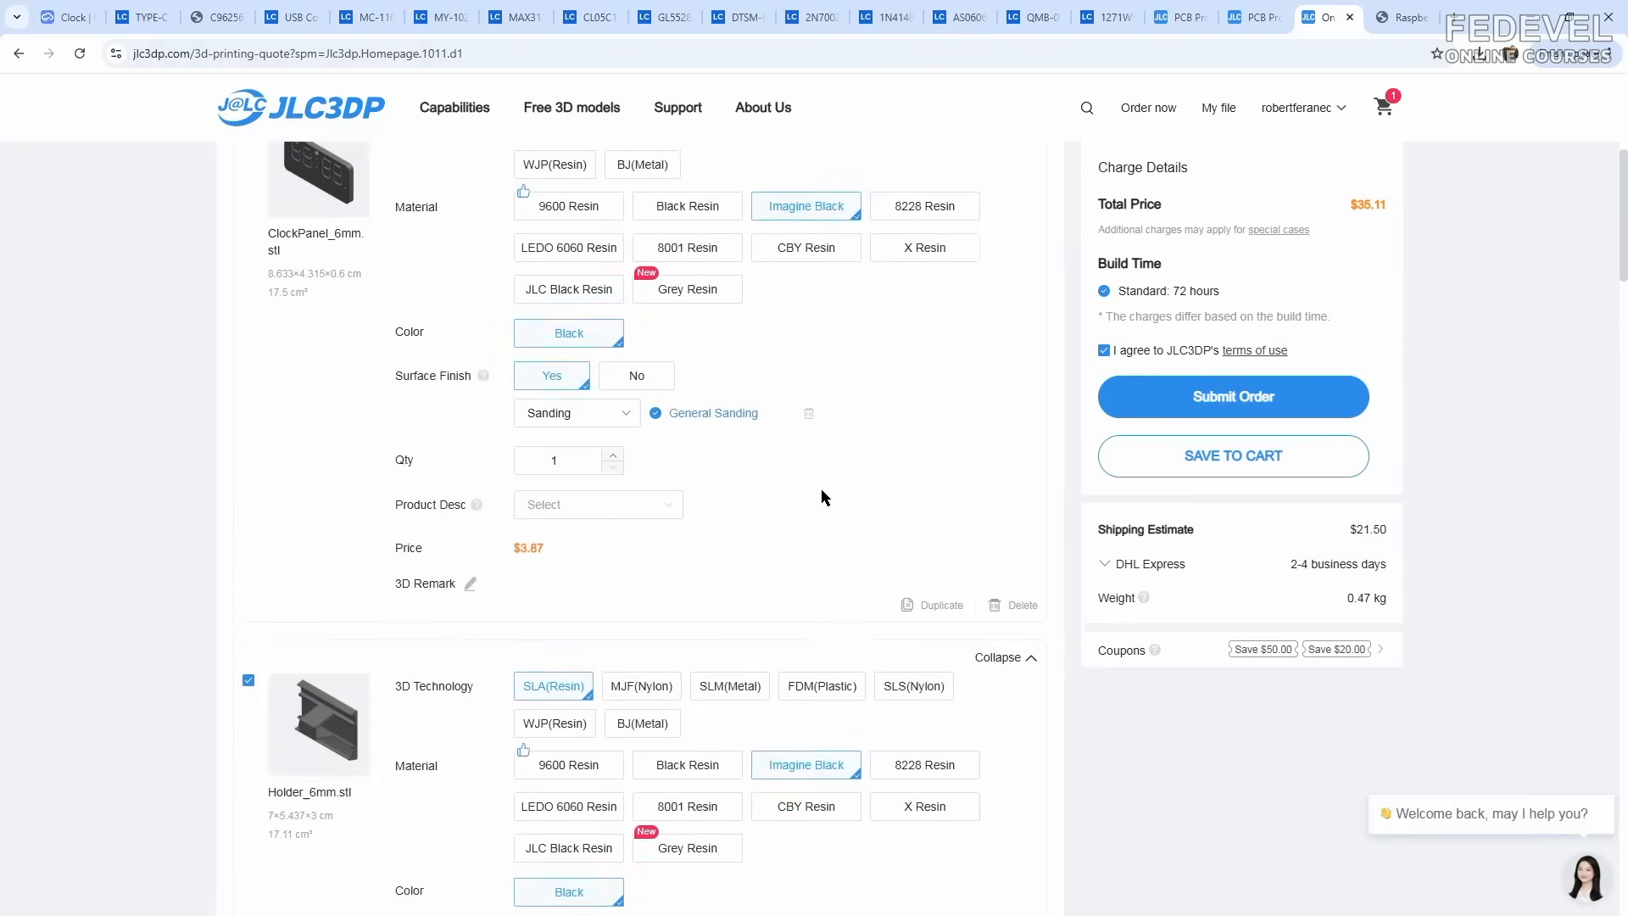
pyautogui.click(674, 629)
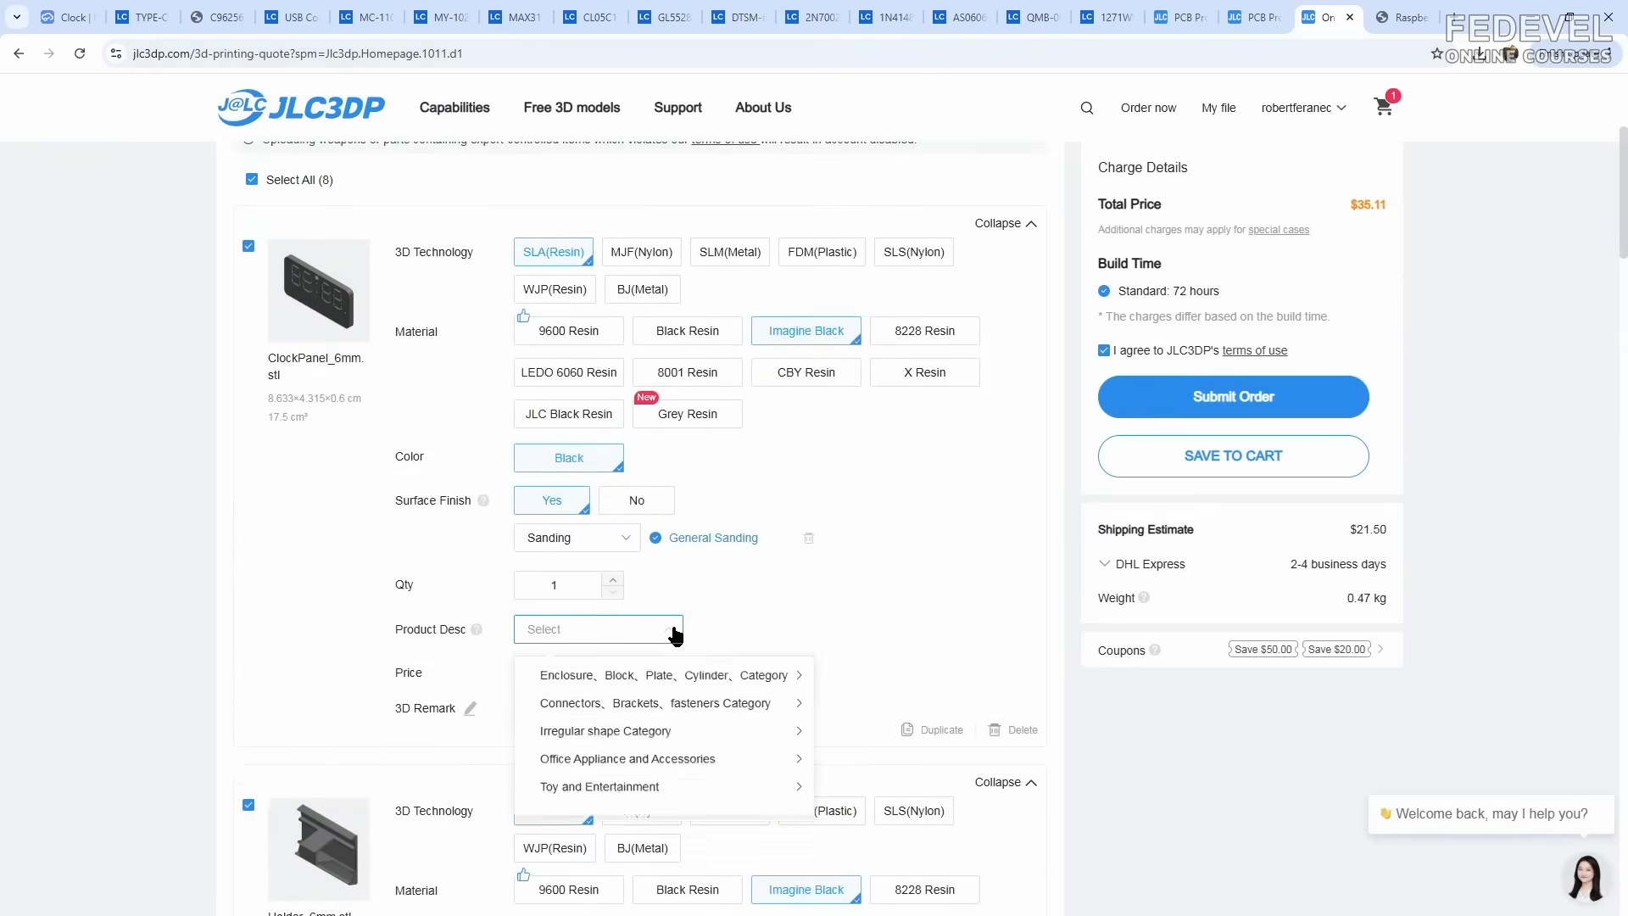
pyautogui.click(670, 676)
pyautogui.scroll(-1, 933, 746)
pyautogui.click(867, 802)
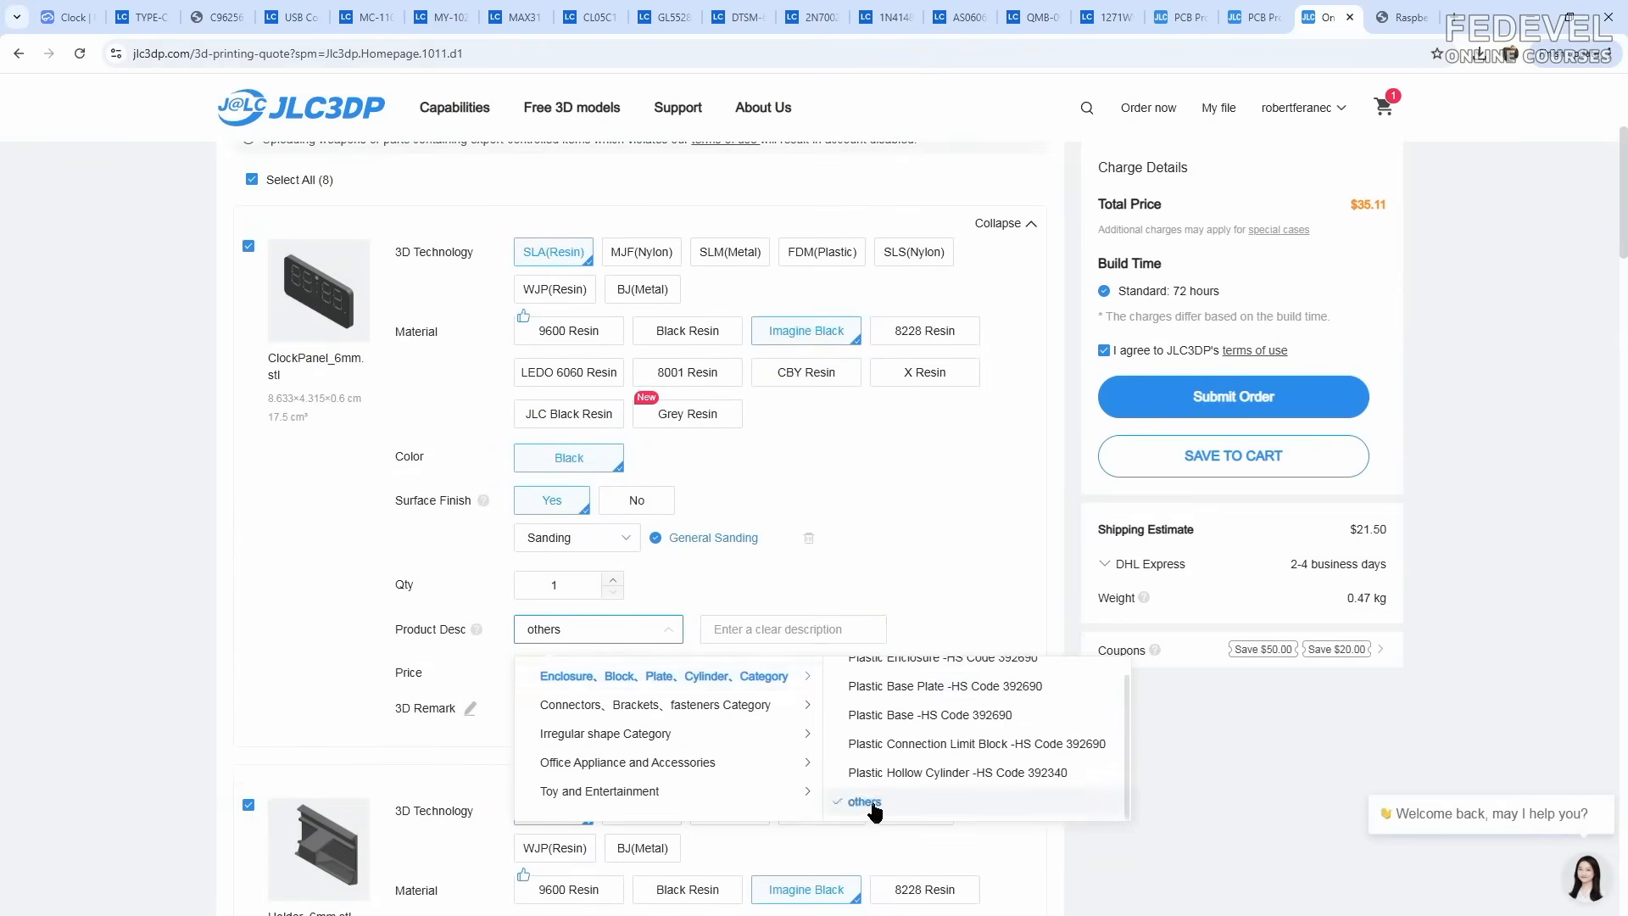
pyautogui.rightClick(825, 636)
pyautogui.click(856, 438)
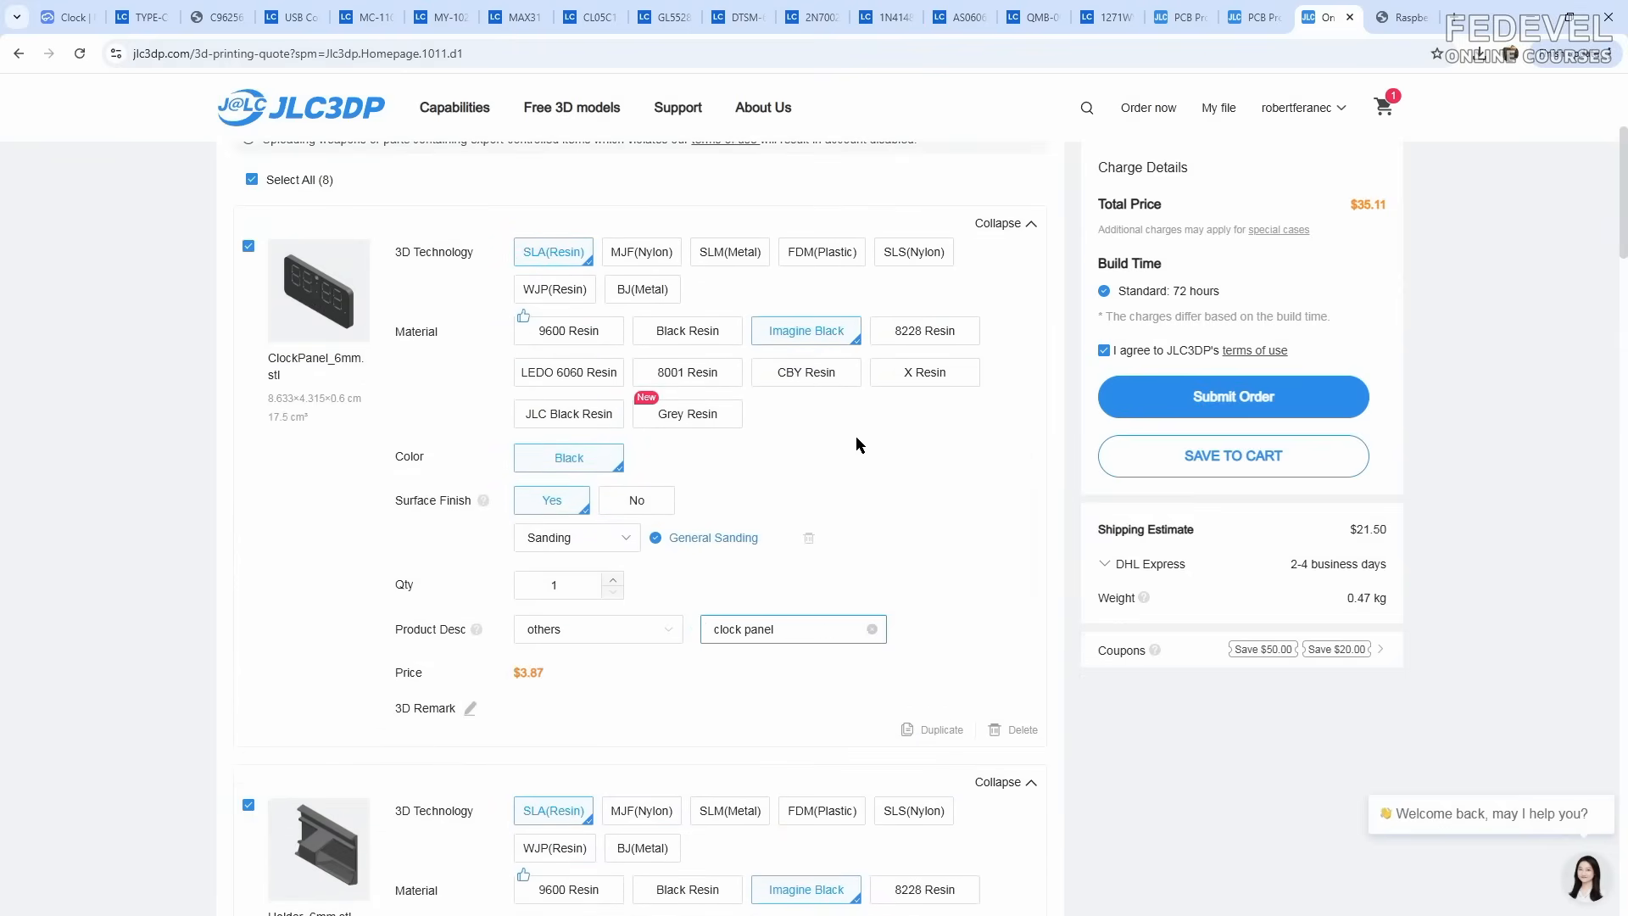
# Step: Describe the Imagine Black Holder_6mm as "others" in the Enclosure, Block, Plate, Cylinder category, with the text "clock stand"
pyautogui.scroll(-6, 856, 436)
pyautogui.click(668, 683)
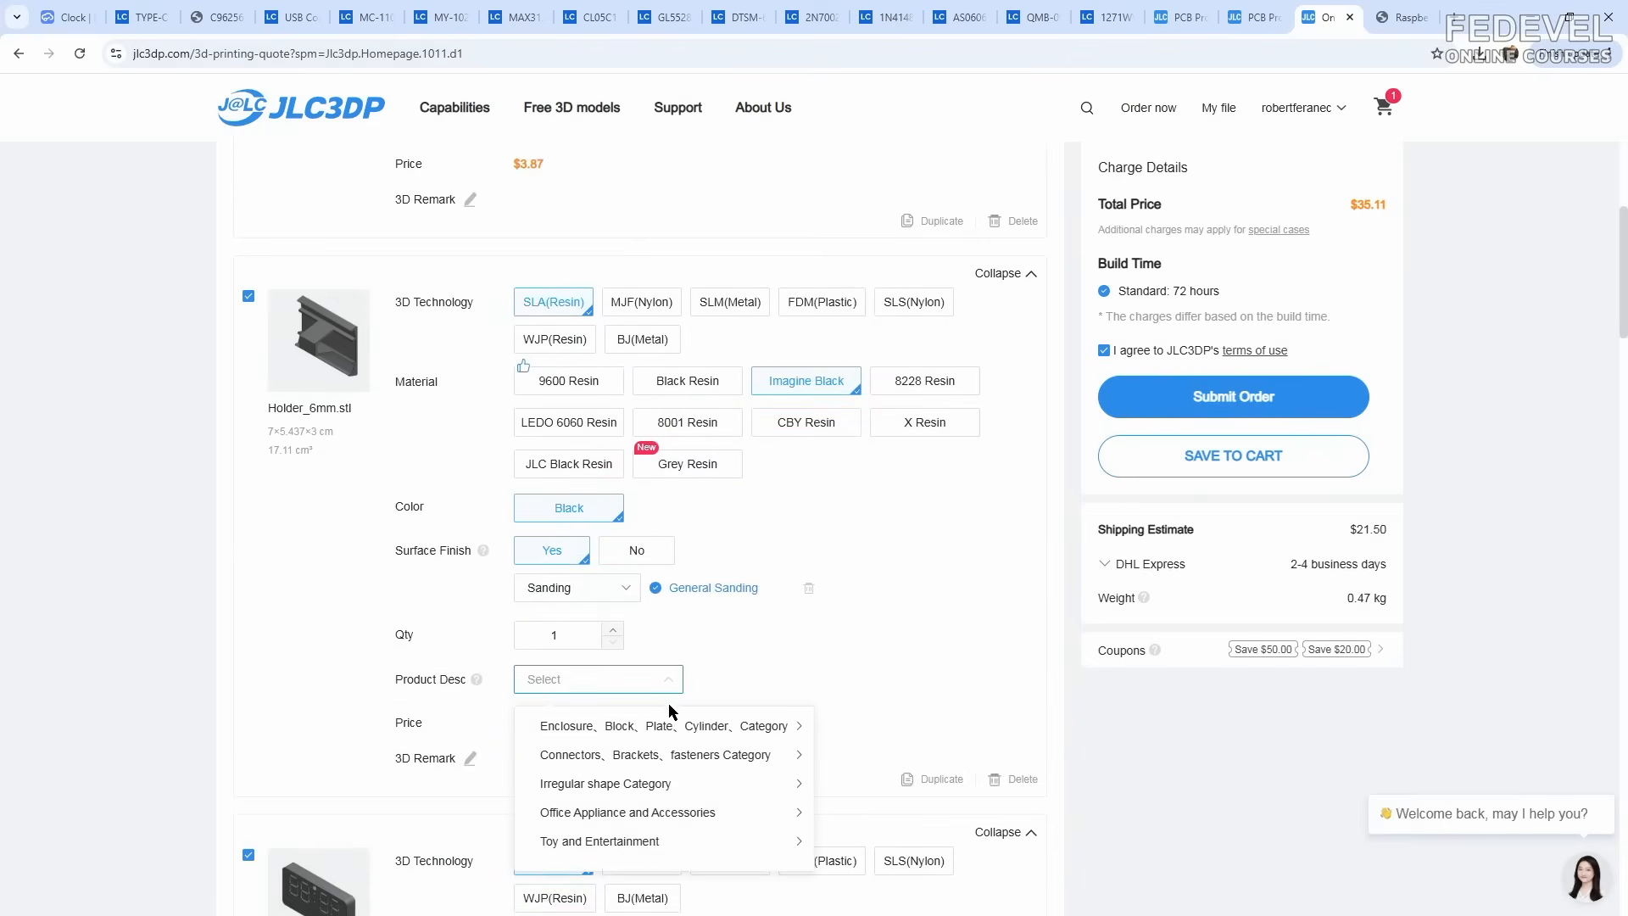
pyautogui.click(669, 726)
pyautogui.scroll(-1, 883, 763)
pyautogui.click(881, 851)
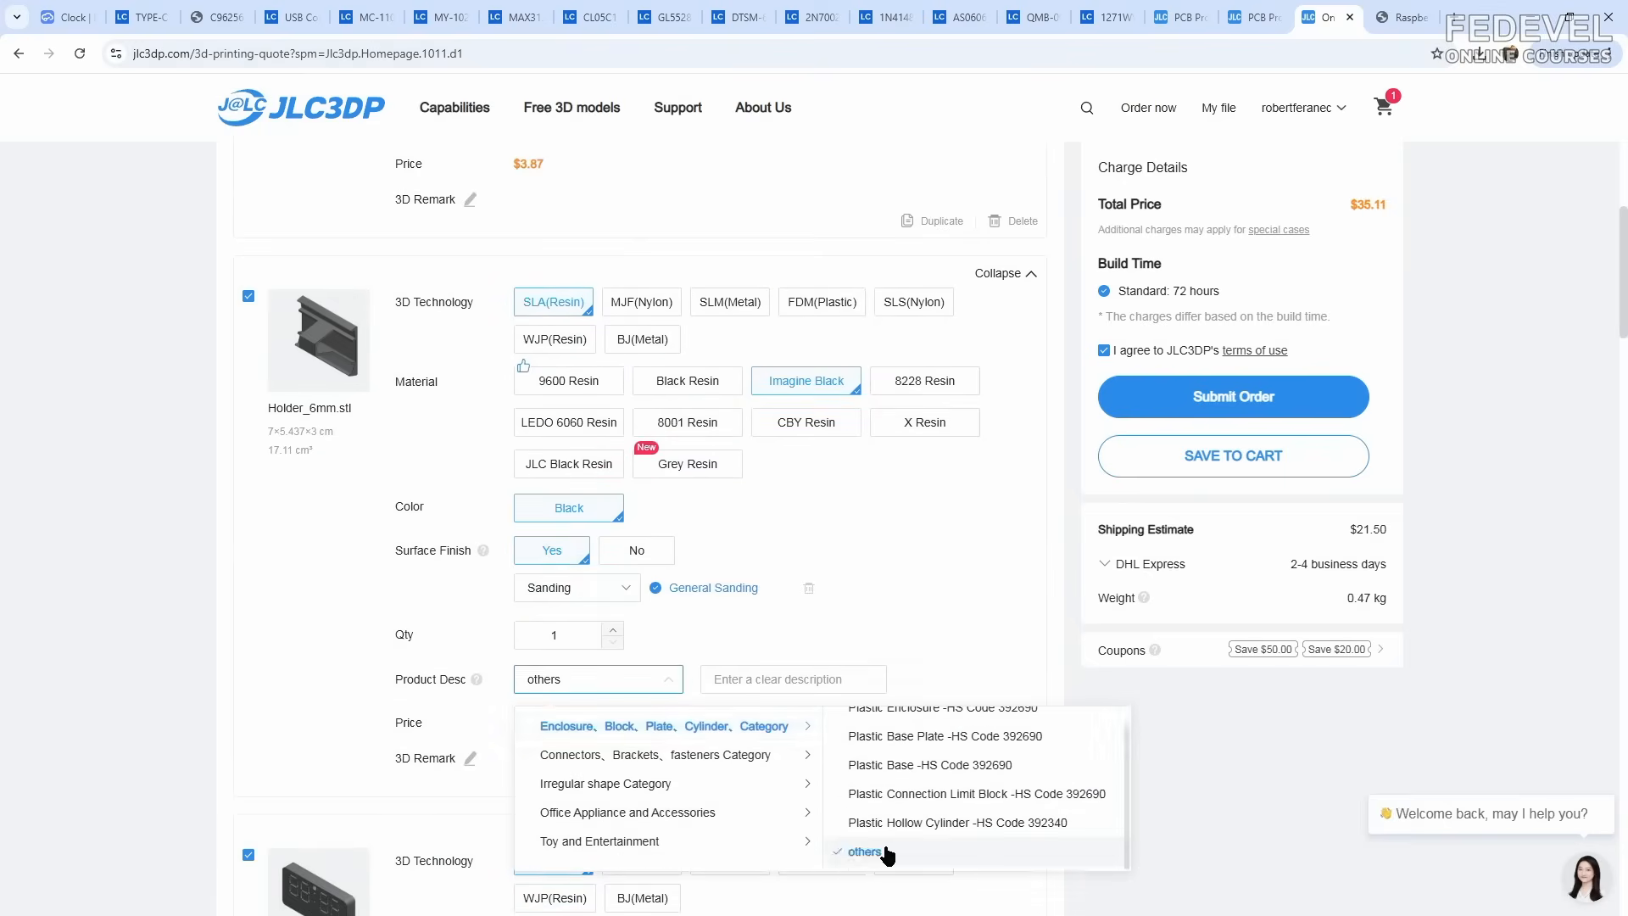
pyautogui.click(855, 680)
pyautogui.write('clock stand')
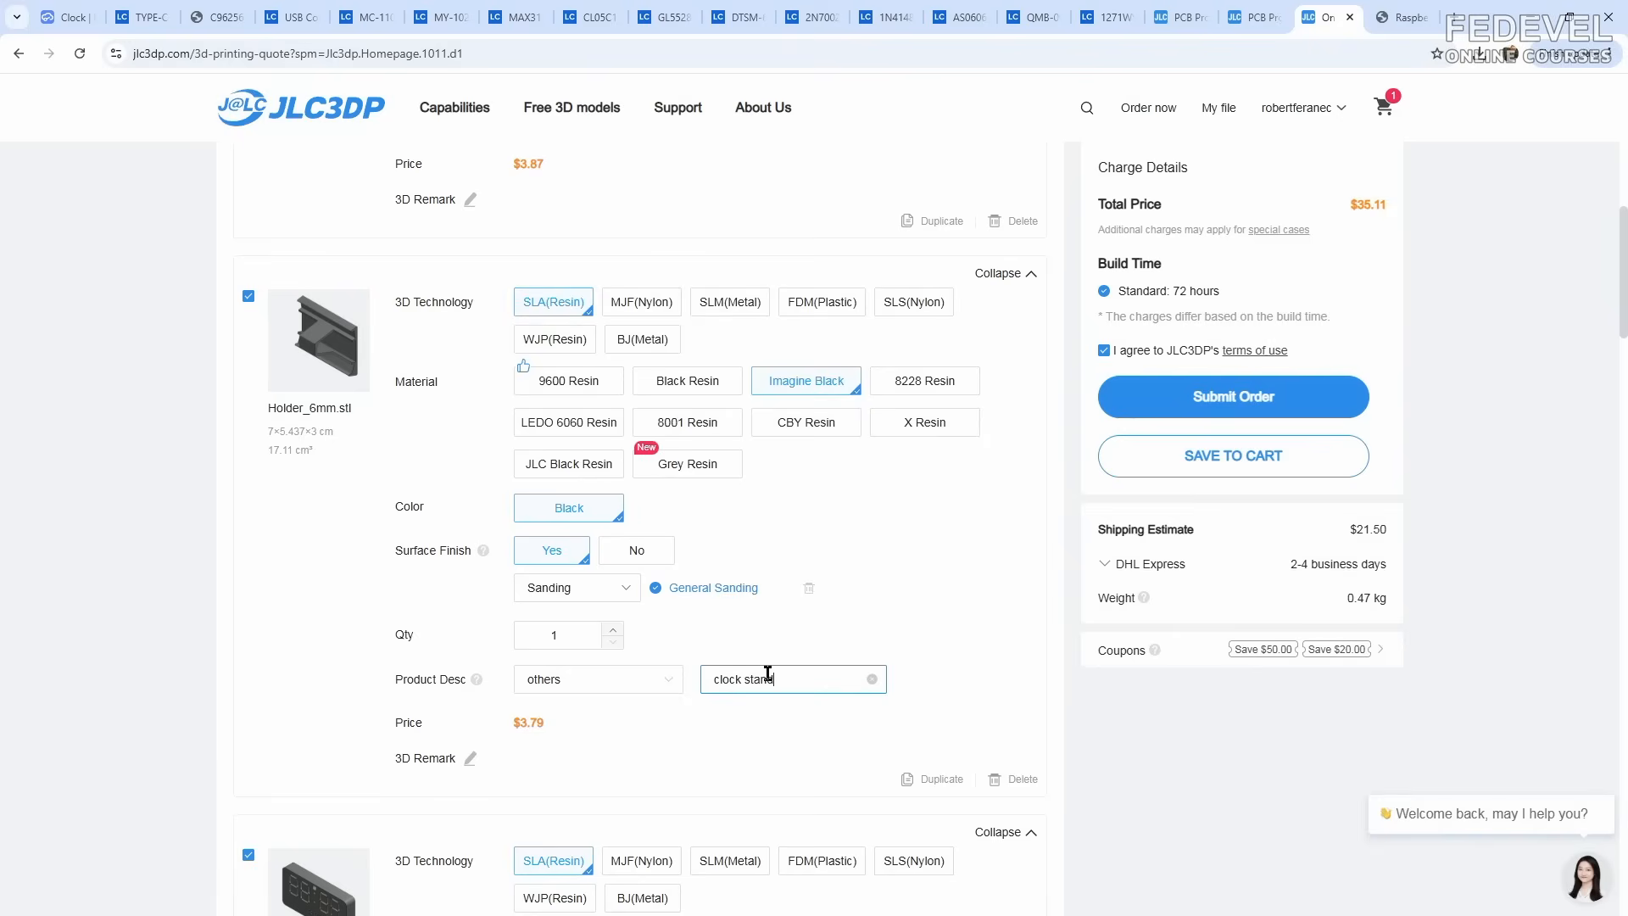
# Step: Copy the "clock stand" text and reuse it for the Imagine Black Holder_12mm, with its product description set to "others"
pyautogui.tripleClick(768, 679)
pyautogui.rightClick(731, 678)
pyautogui.click(785, 356)
pyautogui.scroll(-9, 869, 493)
pyautogui.scroll(-3, 871, 487)
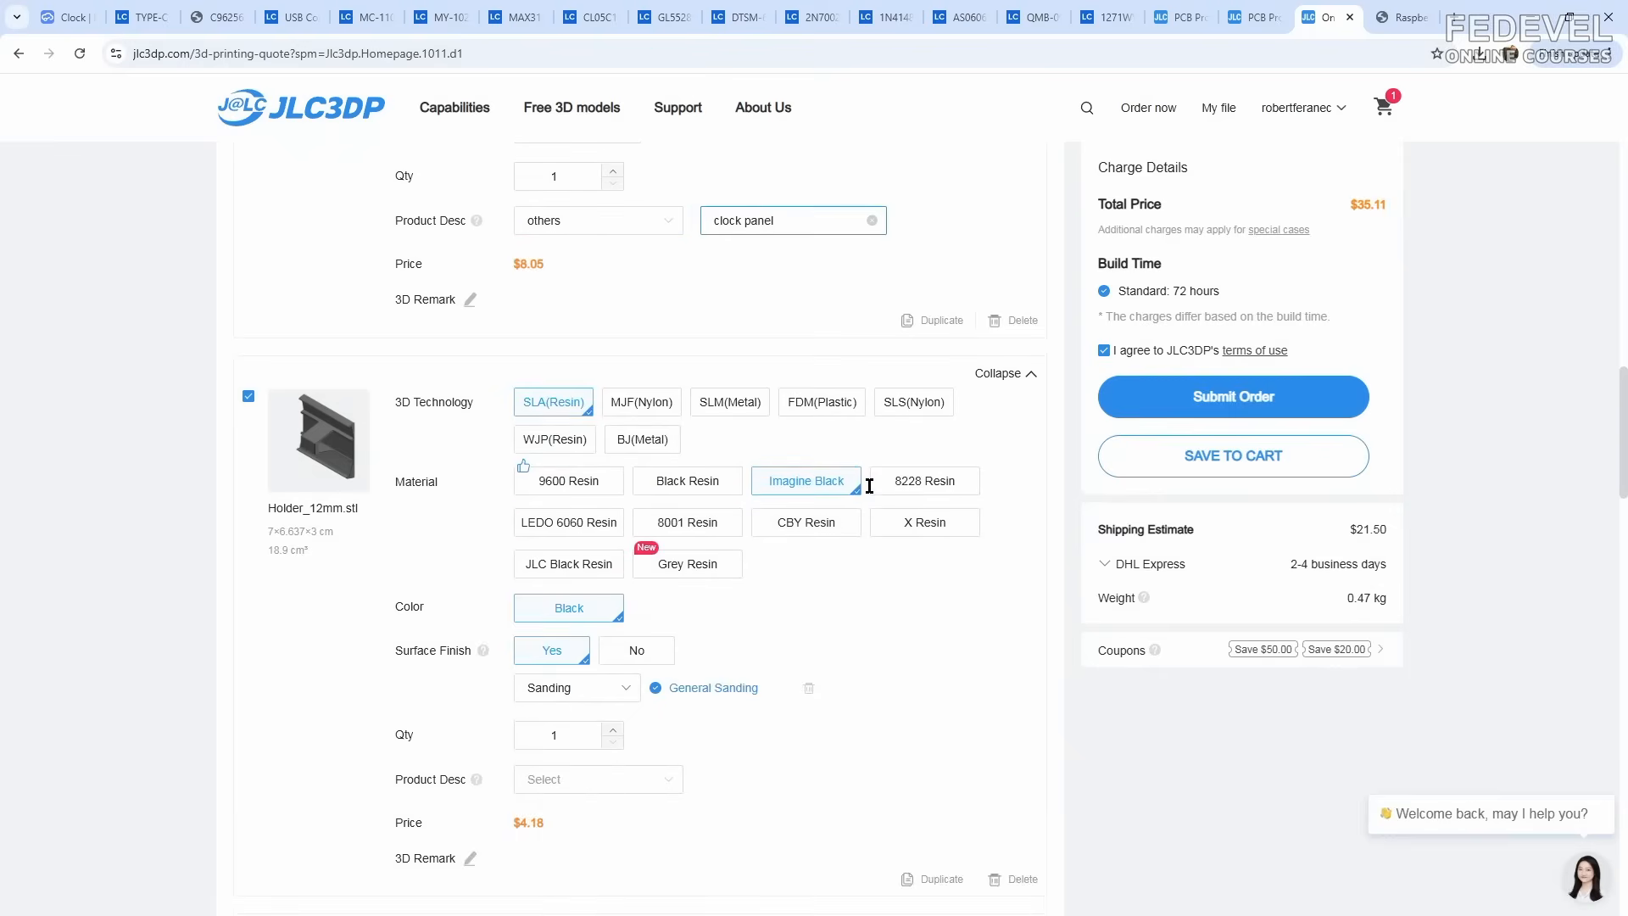
pyautogui.click(670, 778)
pyautogui.moveTo(757, 609)
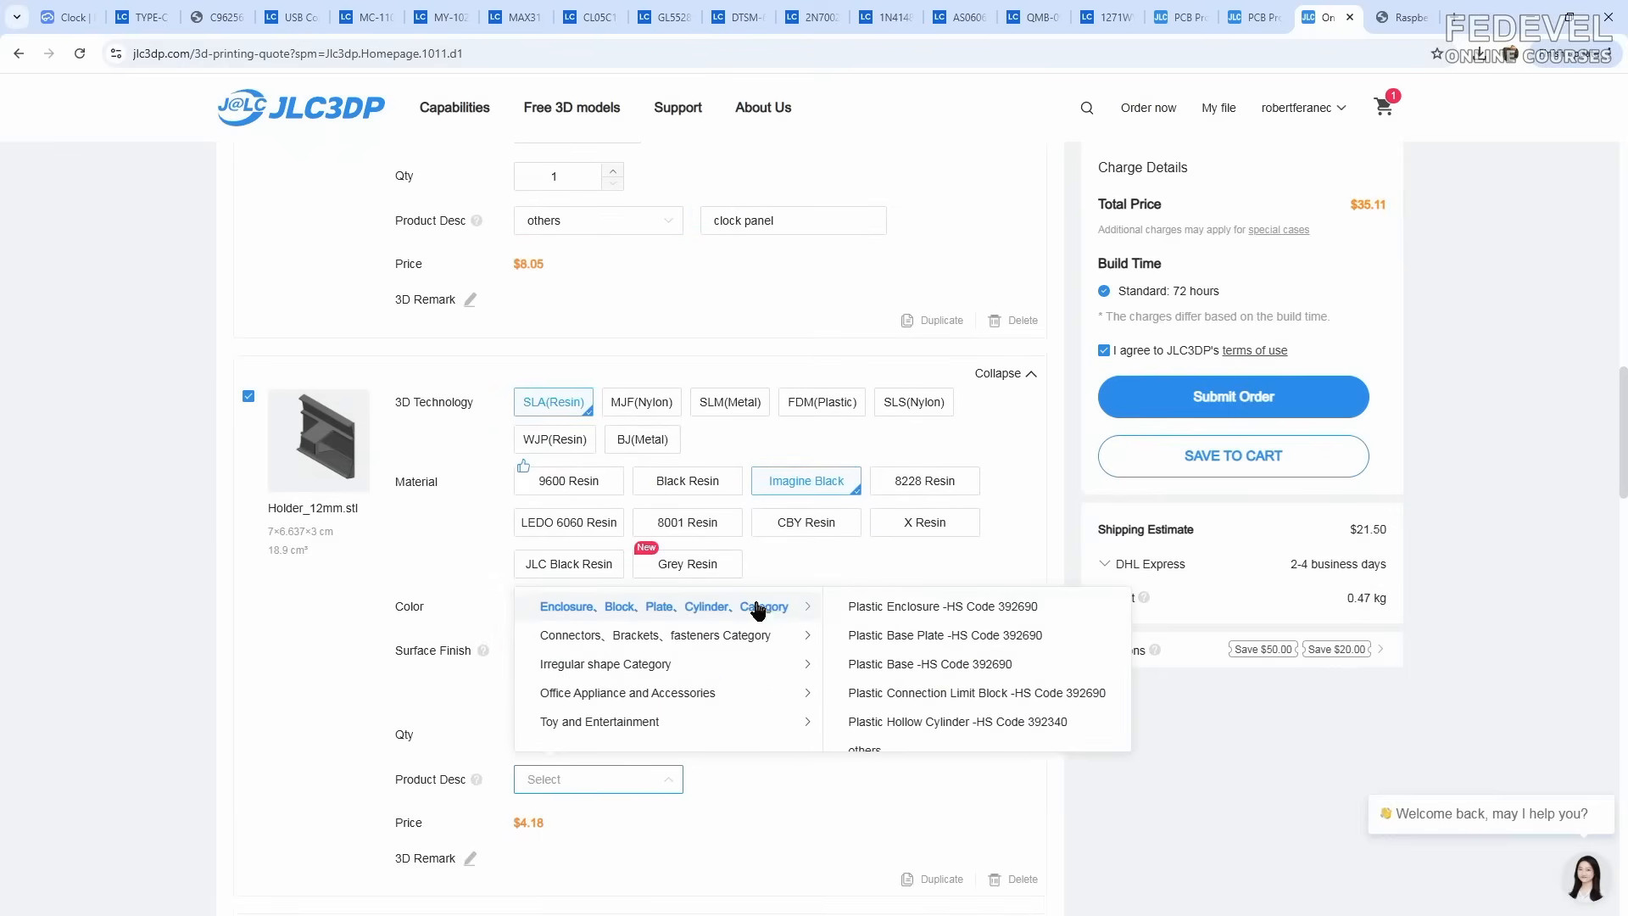
pyautogui.scroll(-1, 848, 657)
pyautogui.click(906, 728)
pyautogui.rightClick(822, 777)
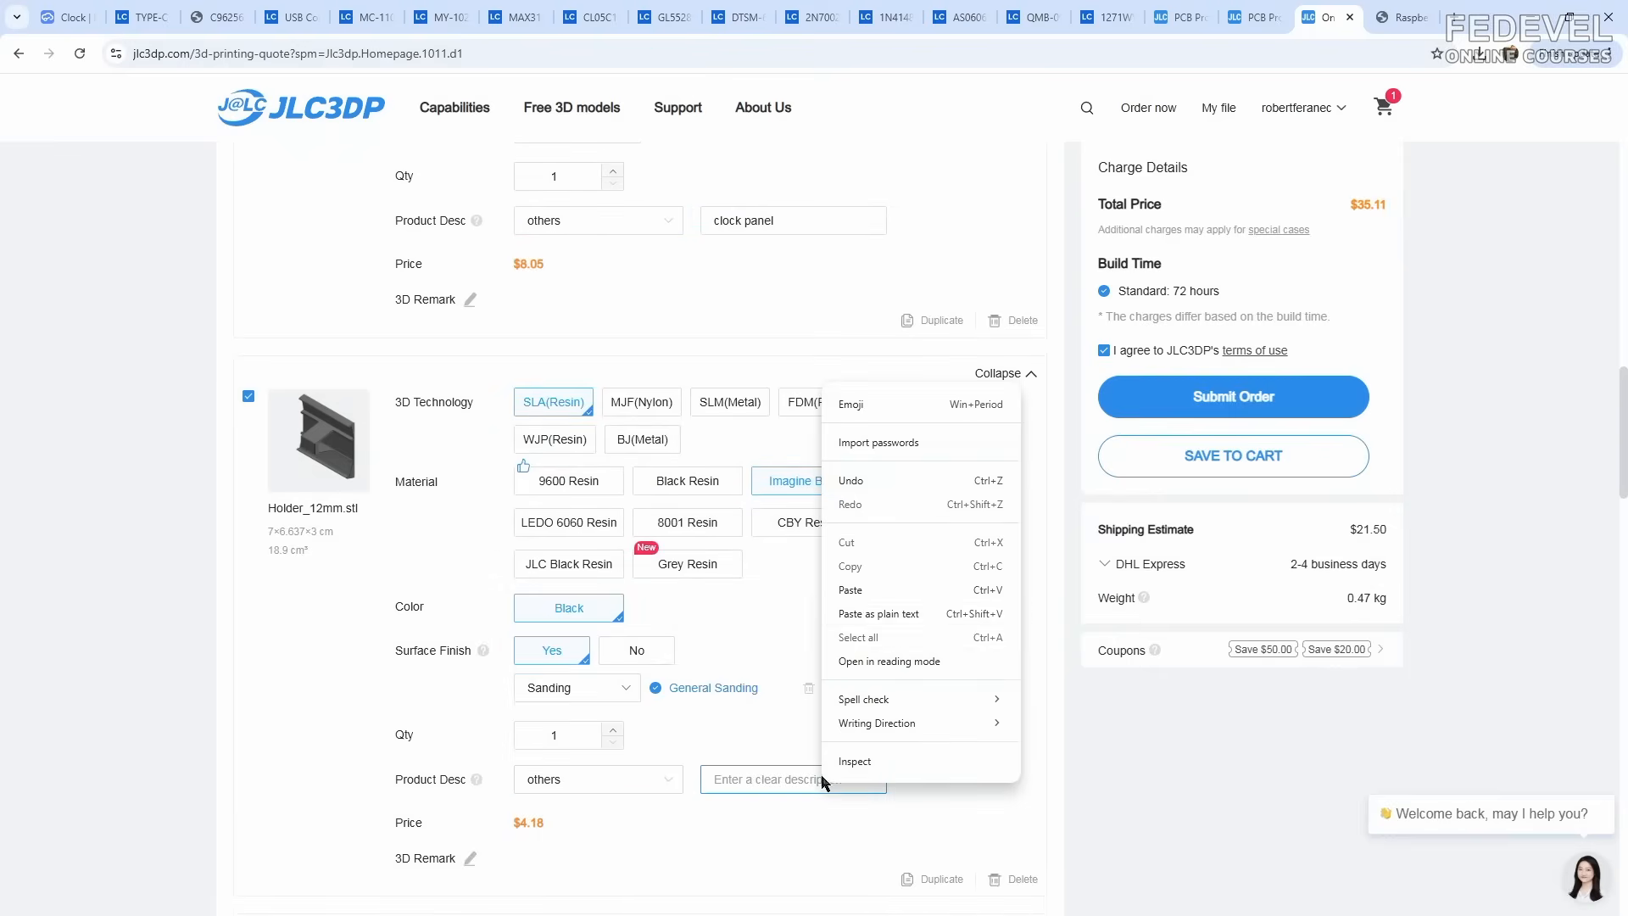
pyautogui.click(850, 589)
# Step: Set the product description of the JLC Black Resin Holder_12mm to "others" and paste "clock stand" as its text
pyautogui.scroll(-8, 876, 578)
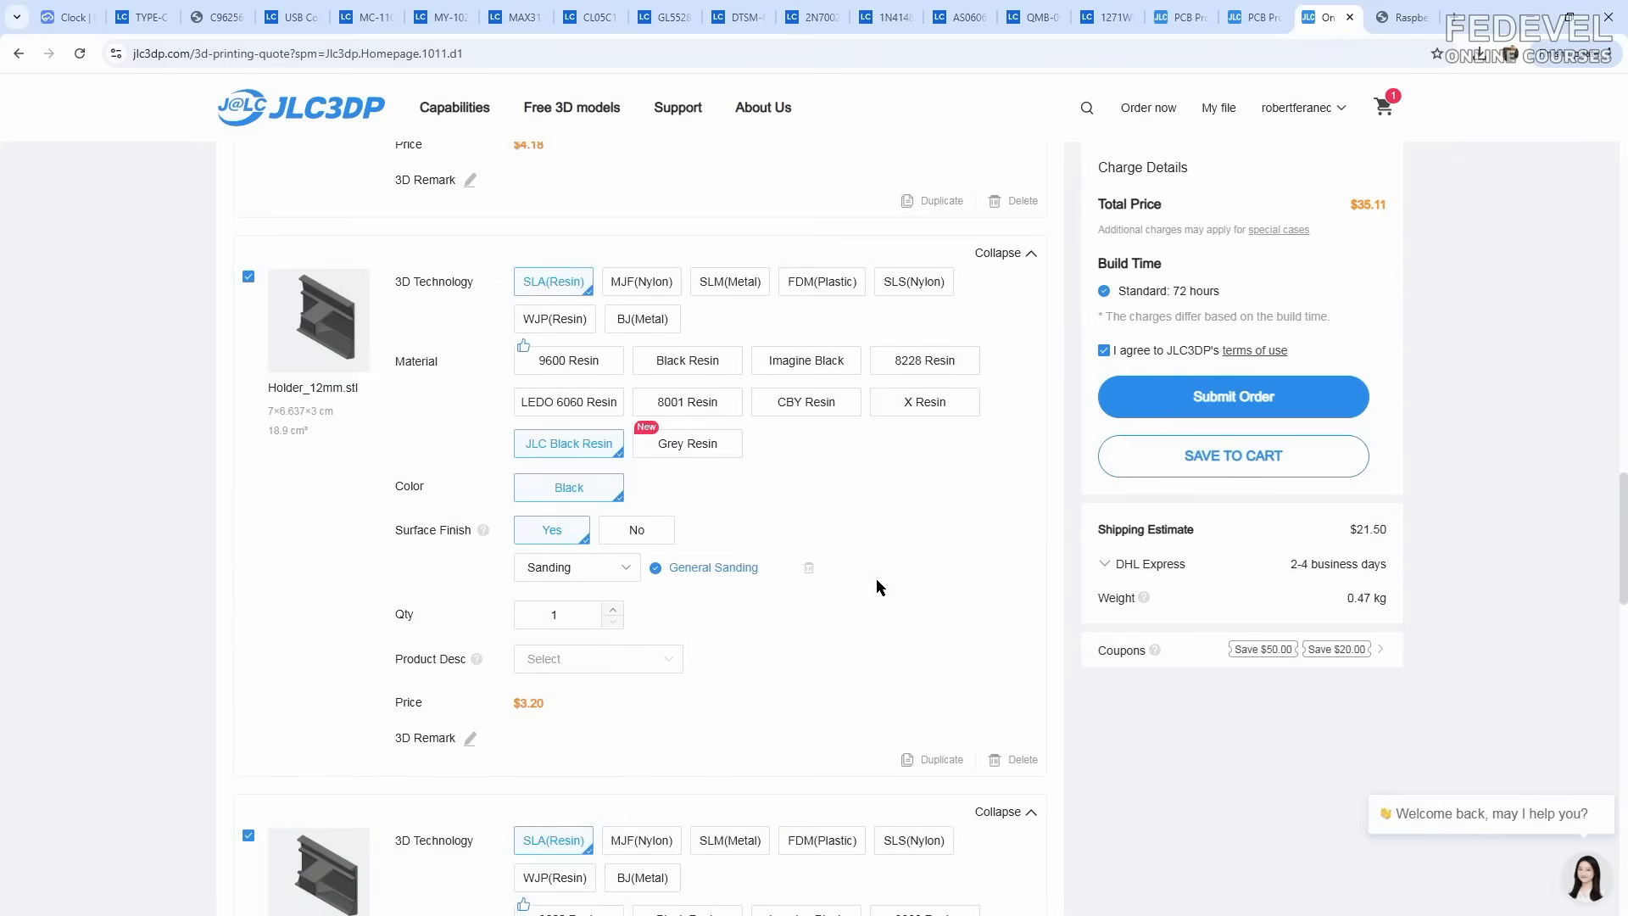
pyautogui.click(662, 659)
pyautogui.moveTo(668, 715)
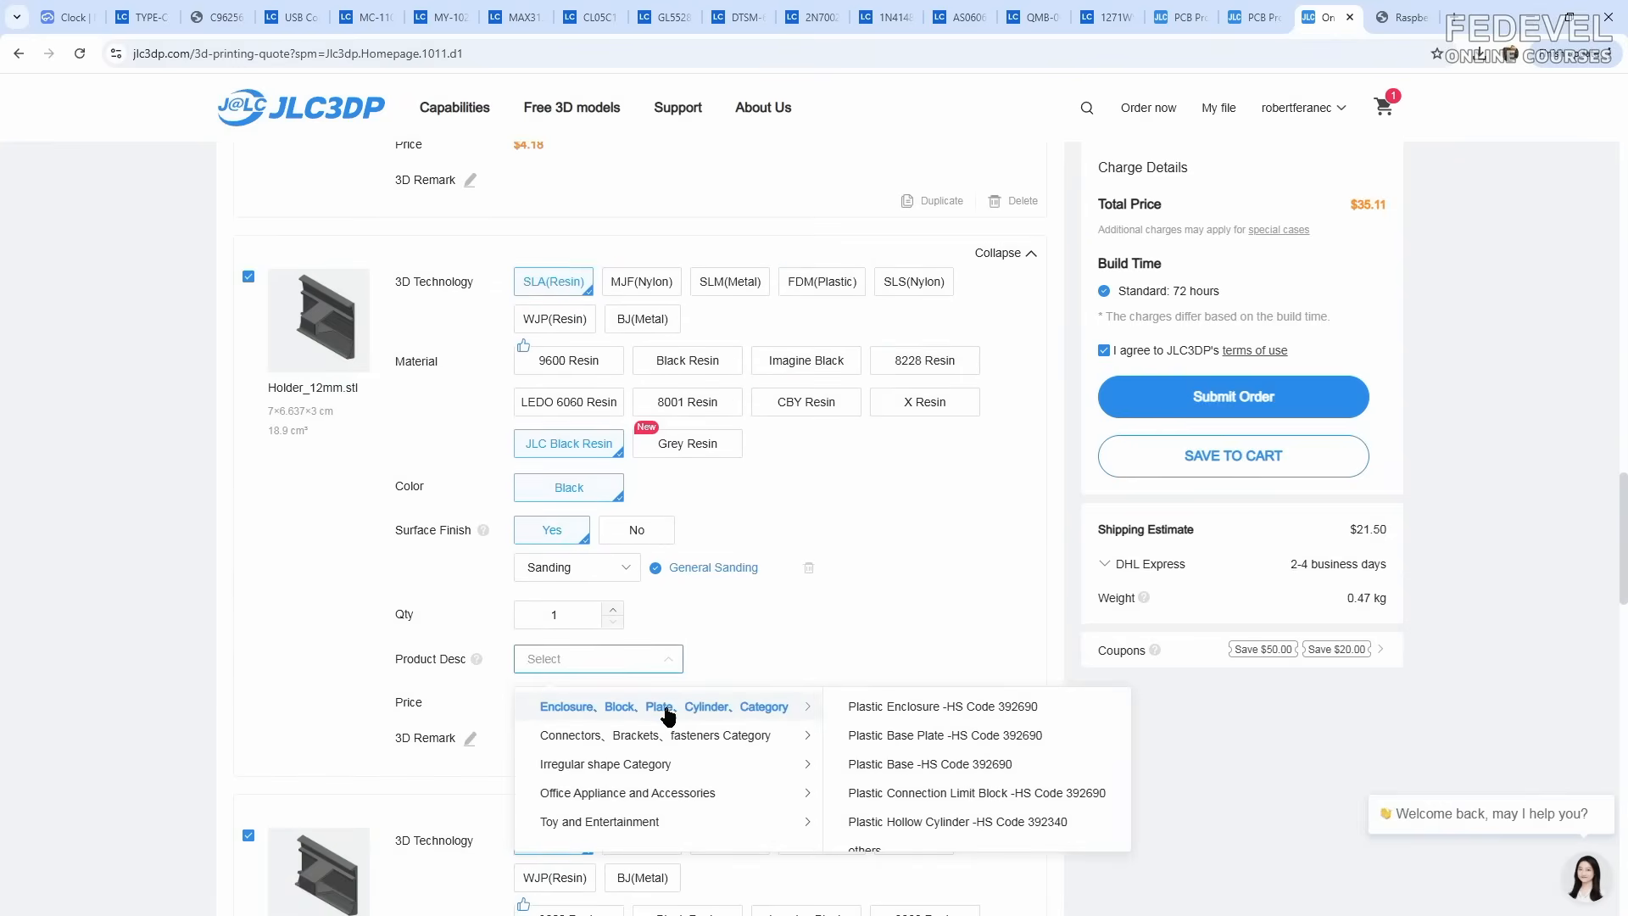
pyautogui.scroll(-1, 865, 721)
pyautogui.click(882, 824)
pyautogui.click(841, 660)
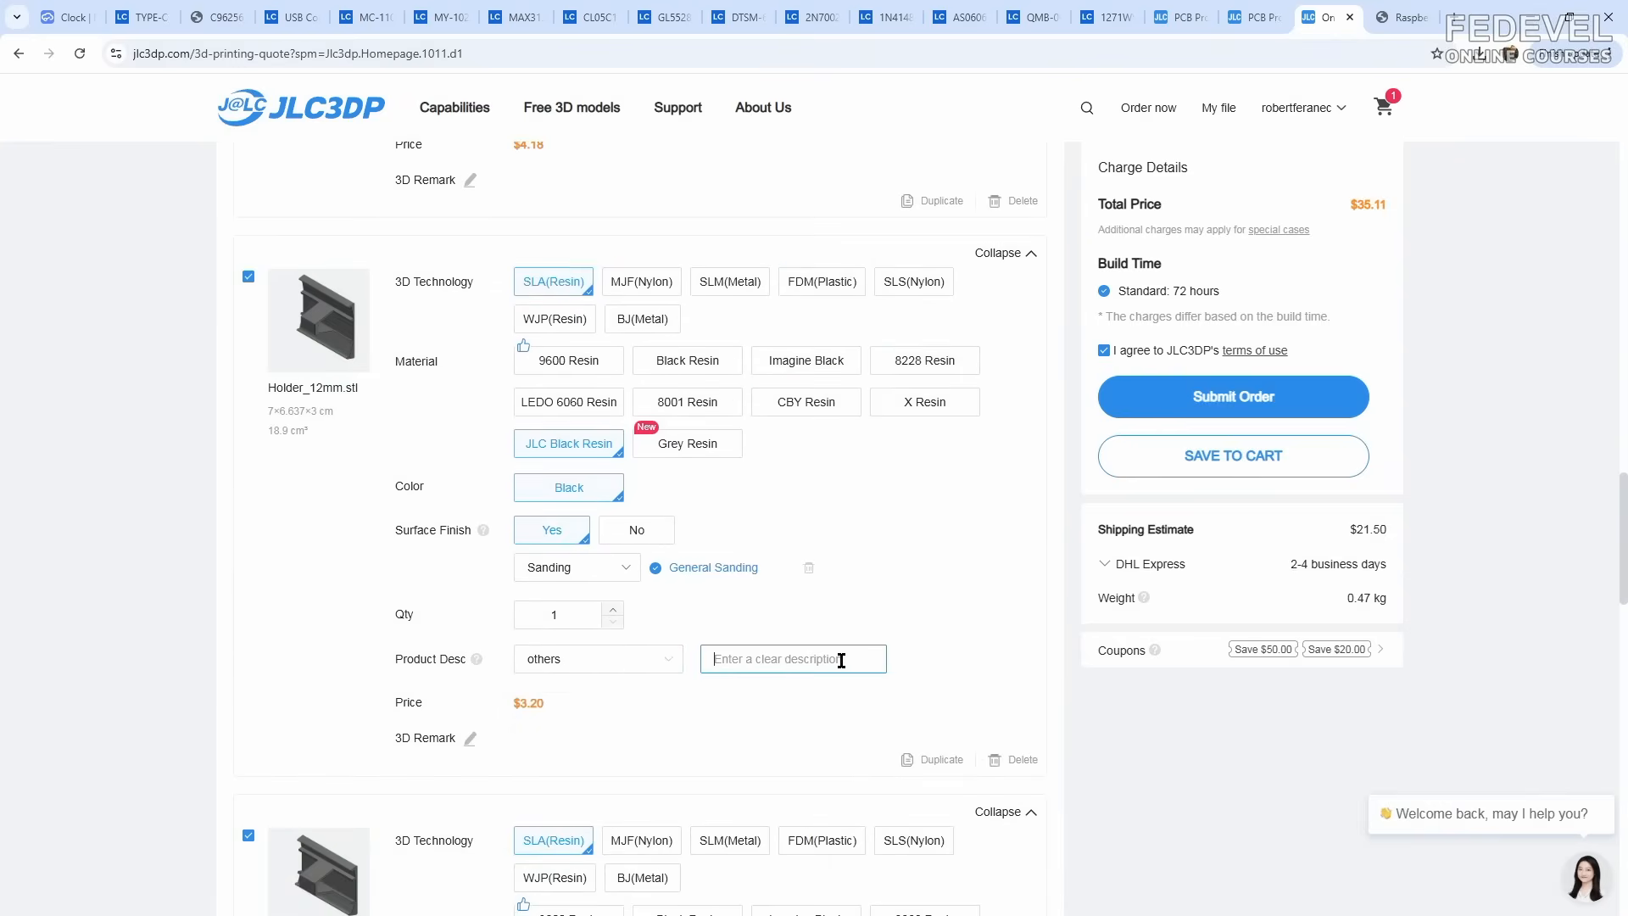
pyautogui.rightClick(841, 661)
pyautogui.click(876, 489)
# Step: Set the product description of the JLC Black Resin Holder_6mm to "others" and paste "clock stand" as its text
pyautogui.scroll(-6, 876, 475)
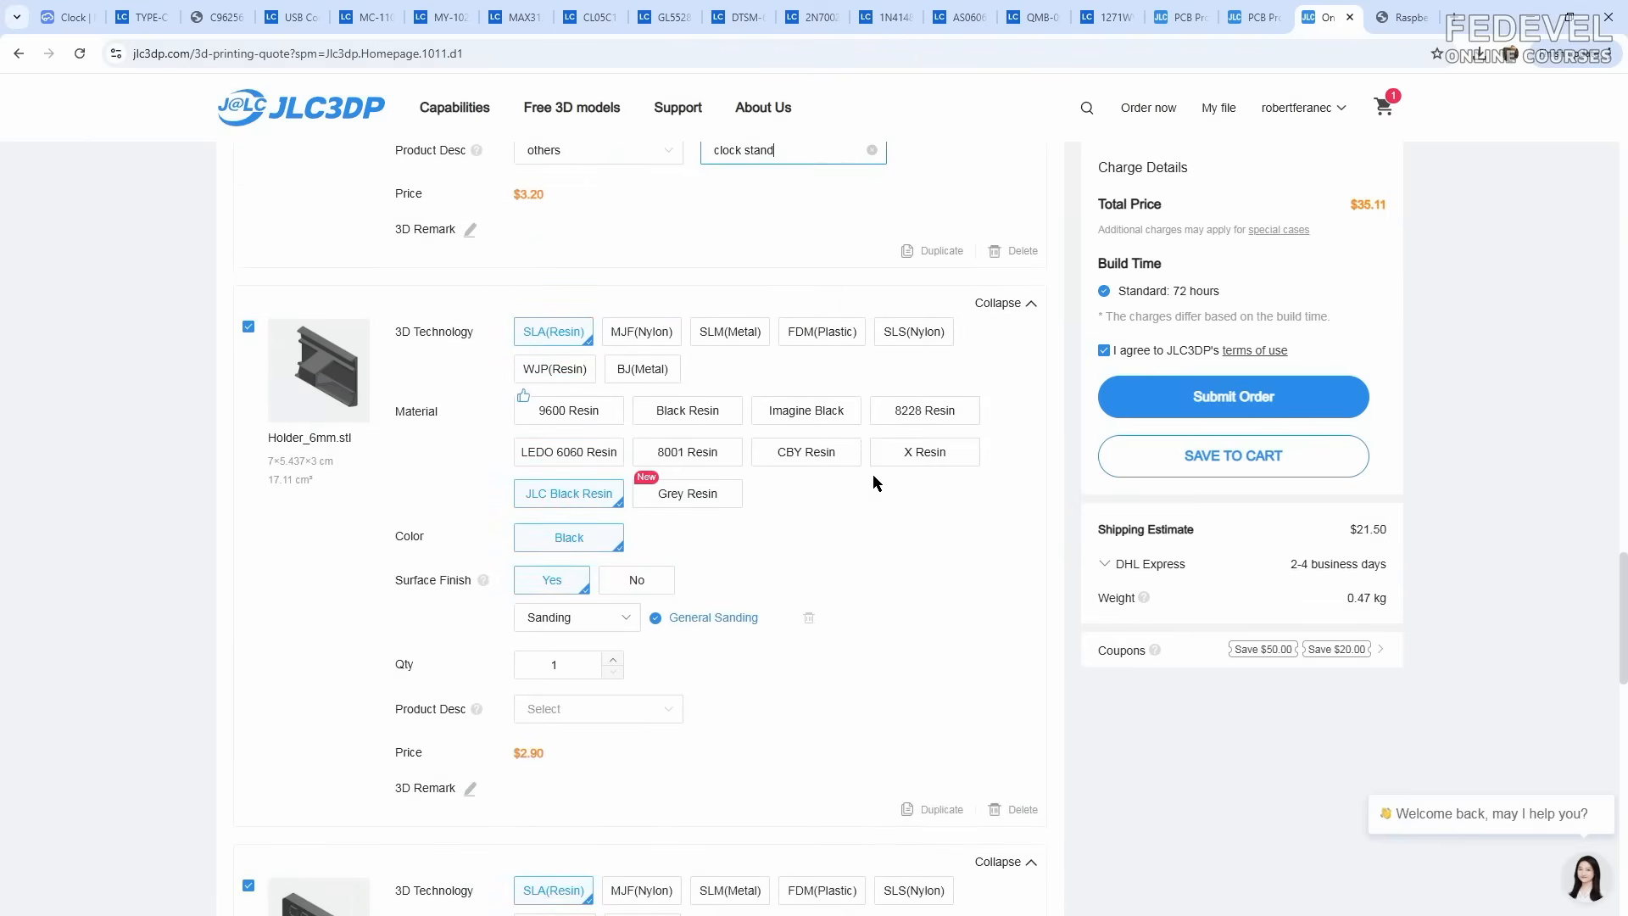
pyautogui.click(674, 712)
pyautogui.moveTo(679, 756)
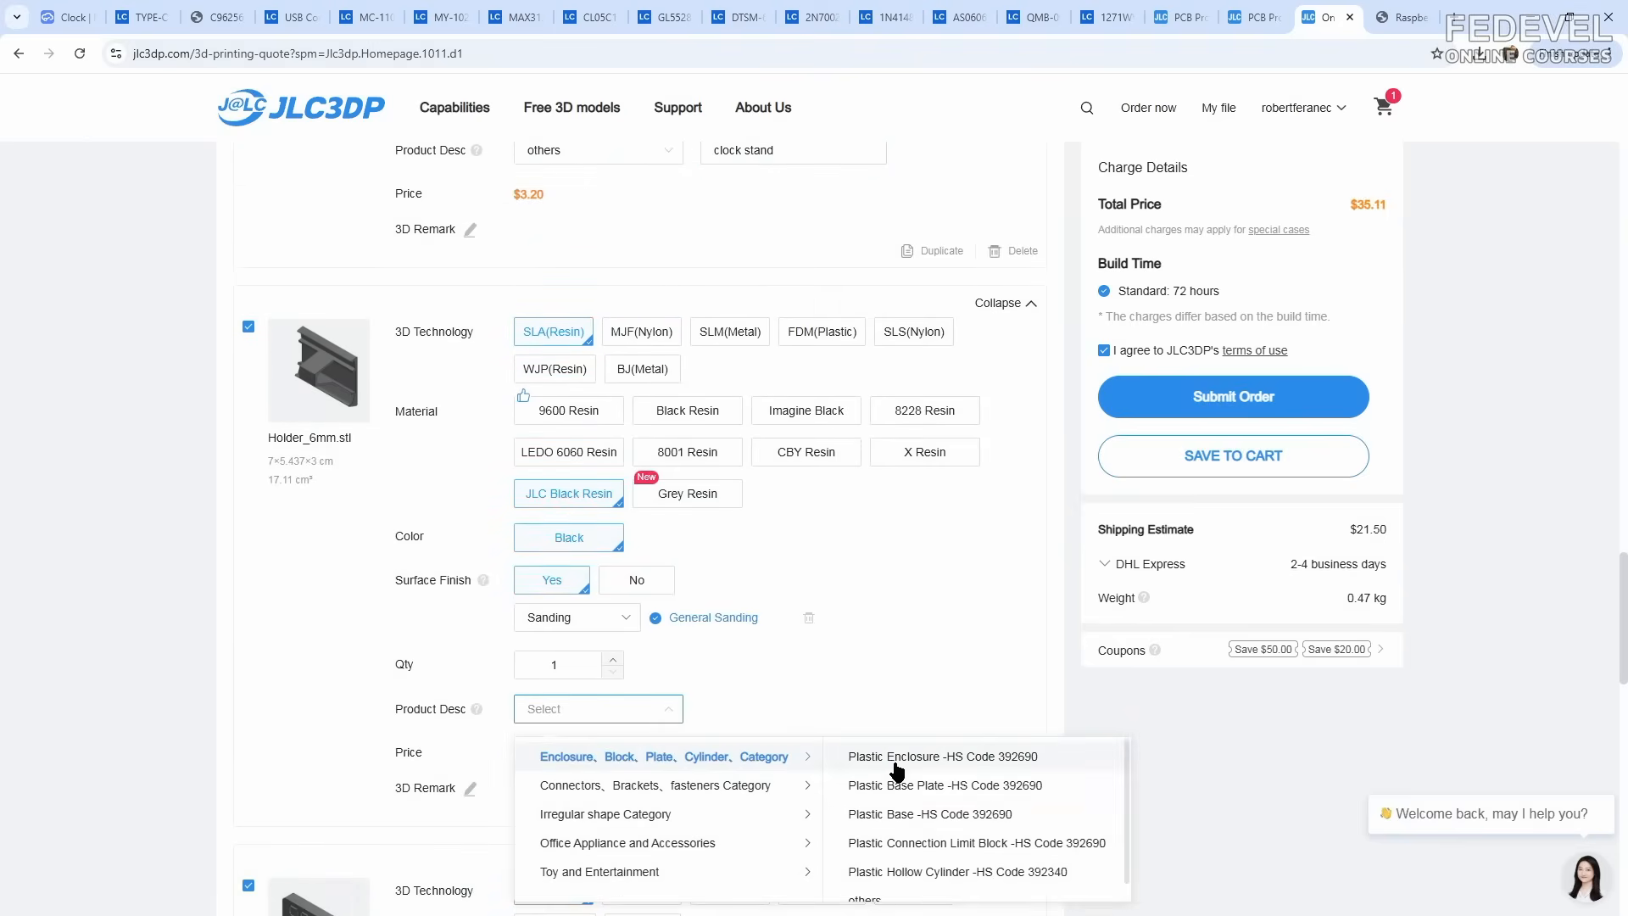
pyautogui.scroll(-1, 886, 848)
pyautogui.click(886, 880)
pyautogui.click(842, 700)
pyautogui.rightClick(842, 701)
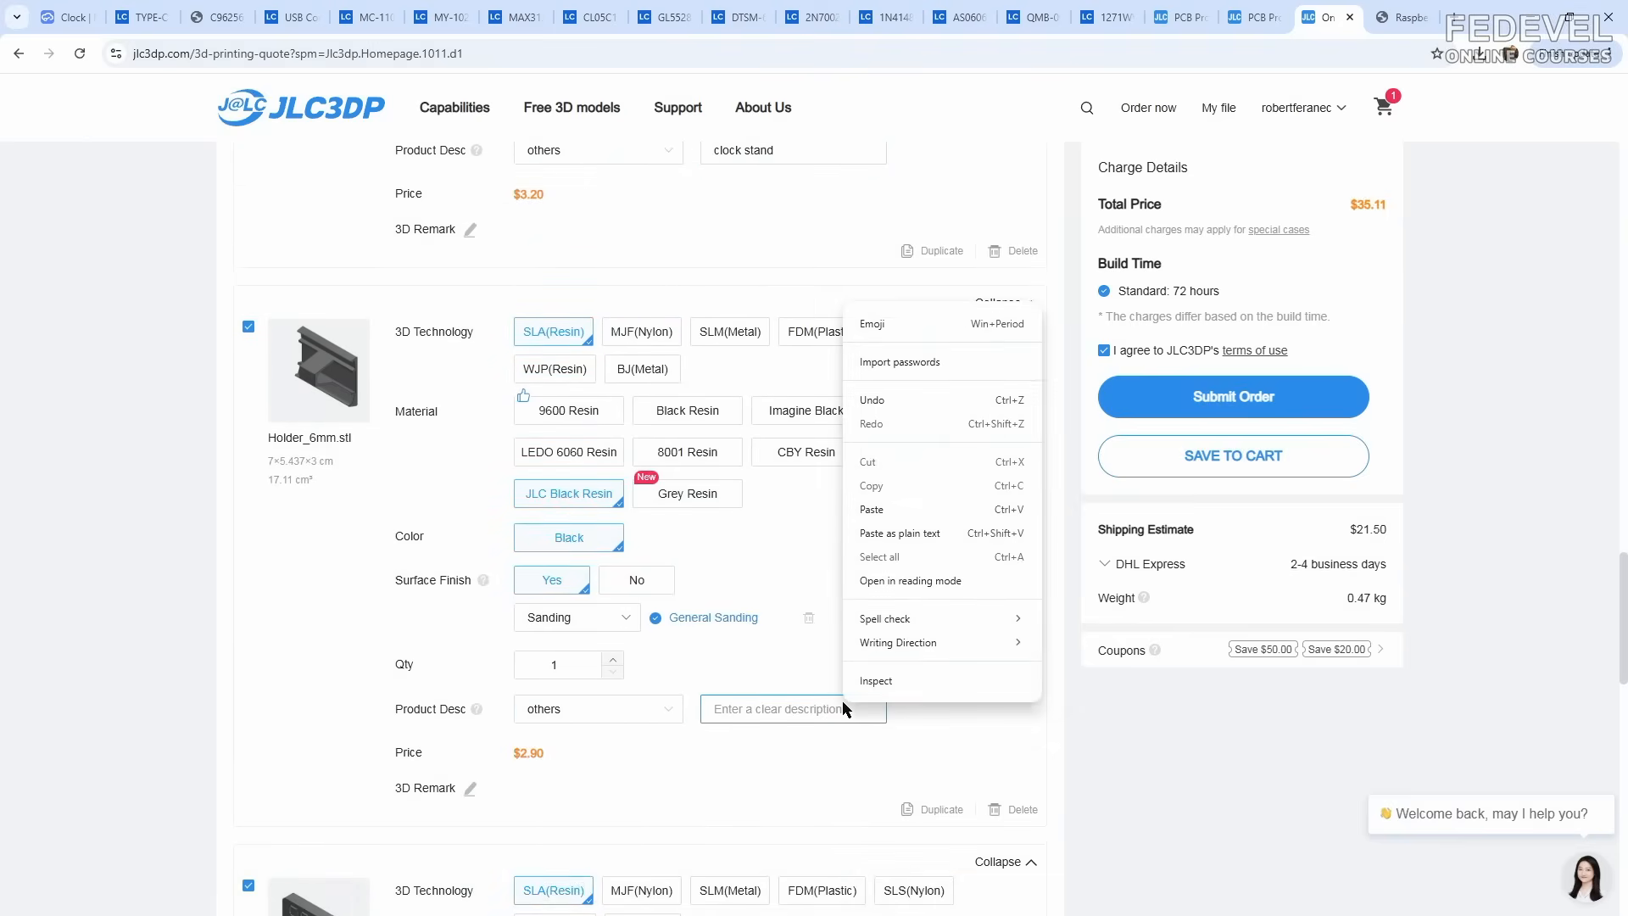
pyautogui.click(885, 512)
# Step: Save all the described 3D-printed parts to the cart and open the shopping cart
pyautogui.scroll(-8, 979, 554)
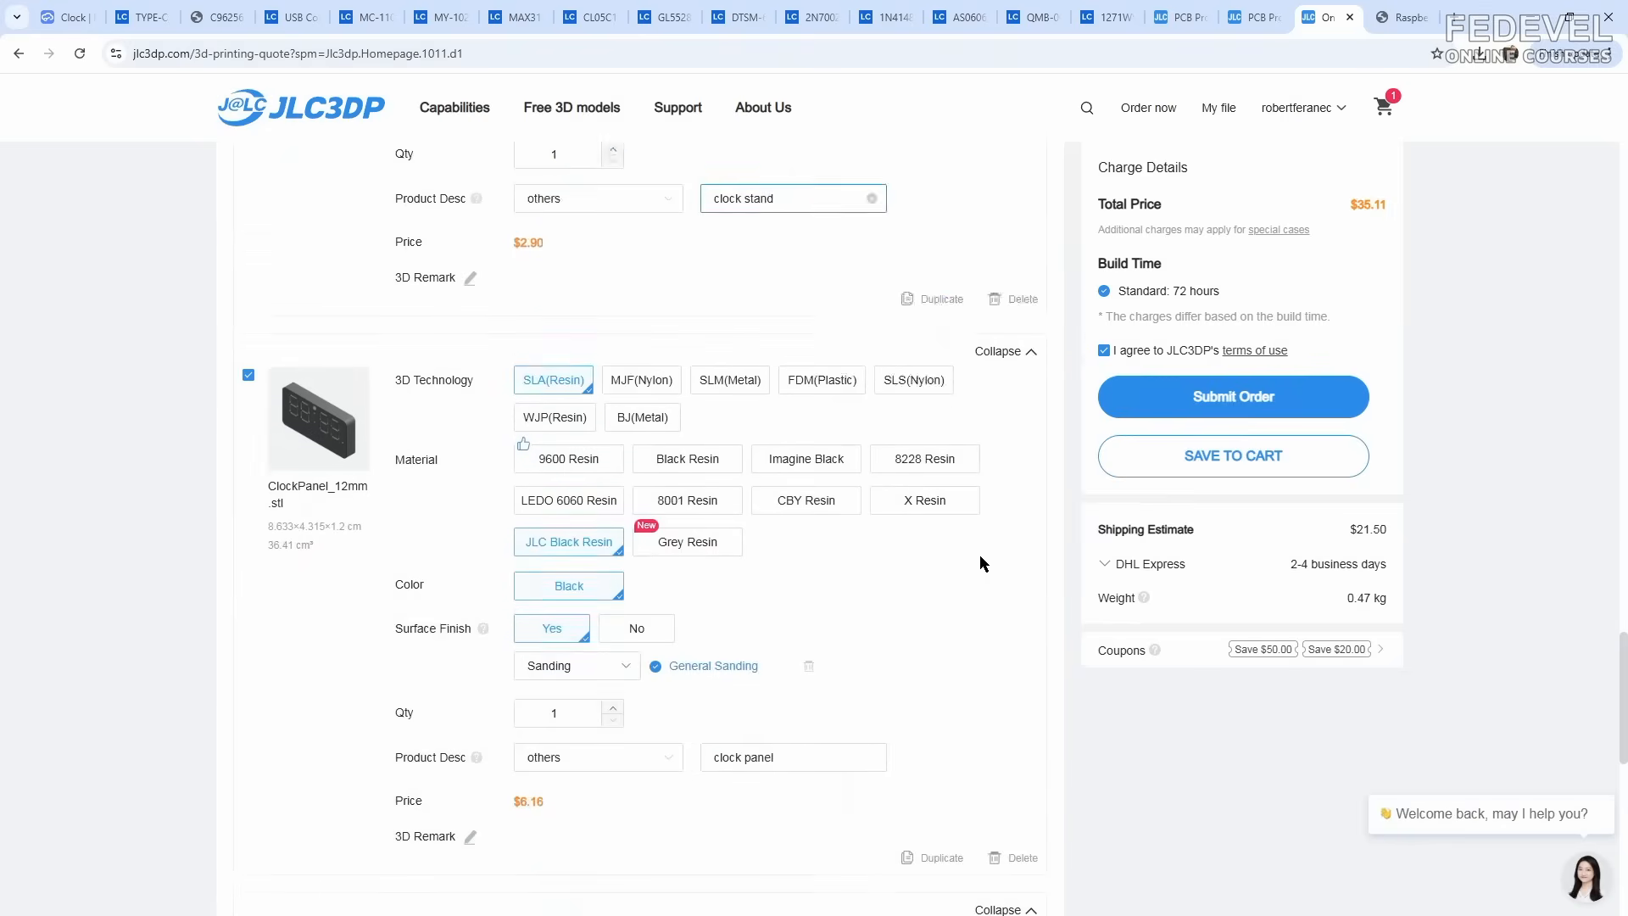
pyautogui.click(1228, 458)
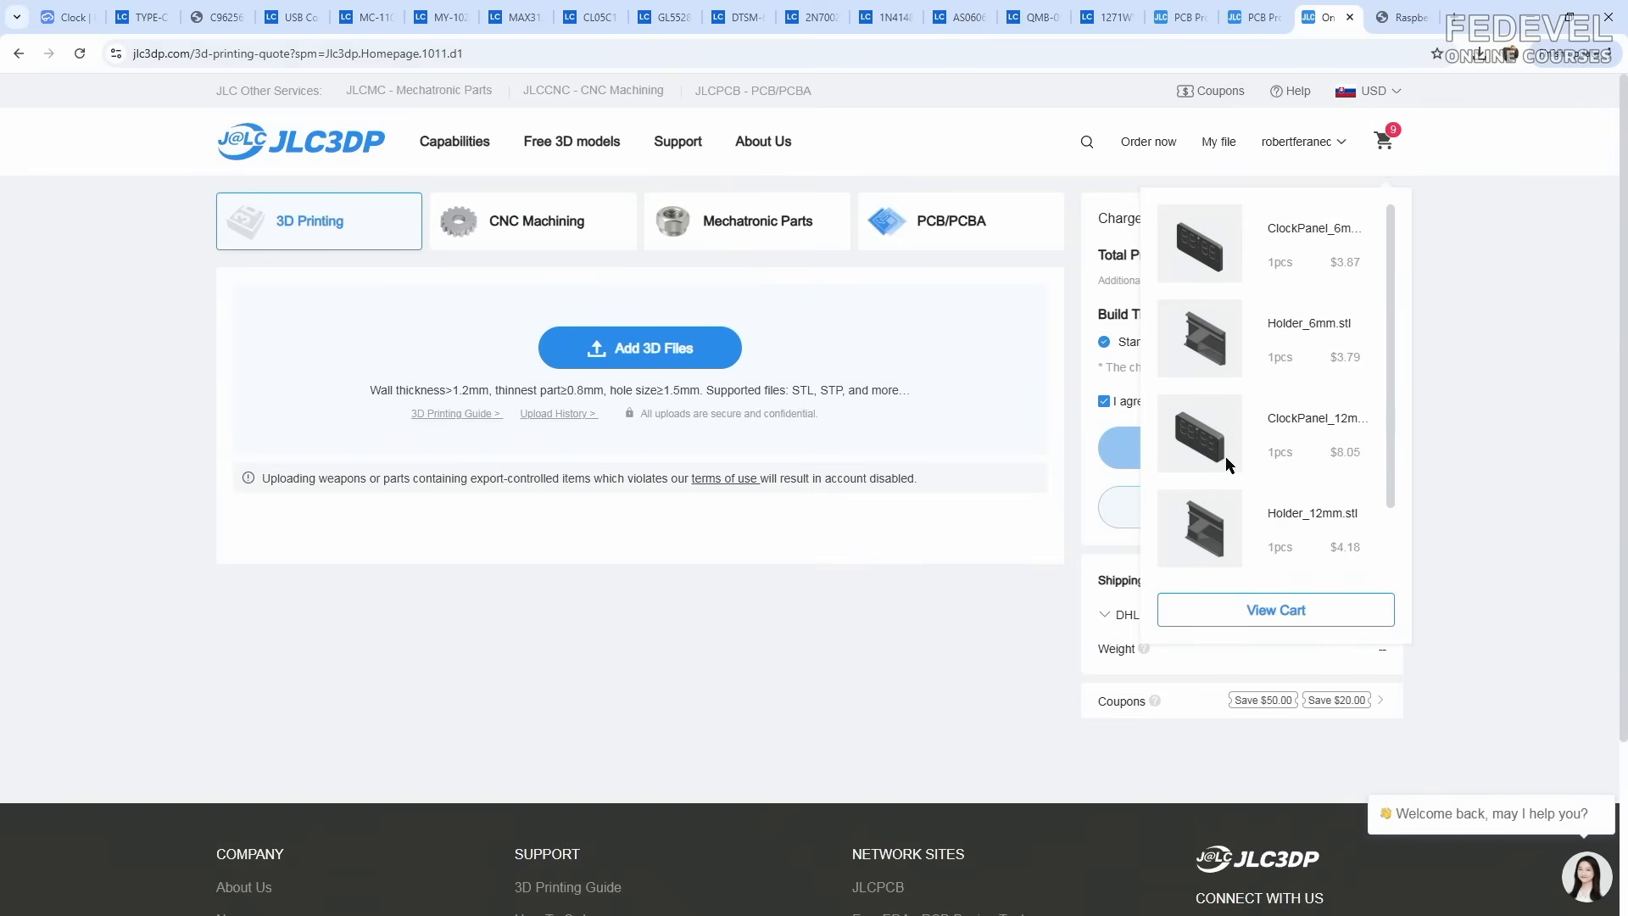
pyautogui.click(1382, 144)
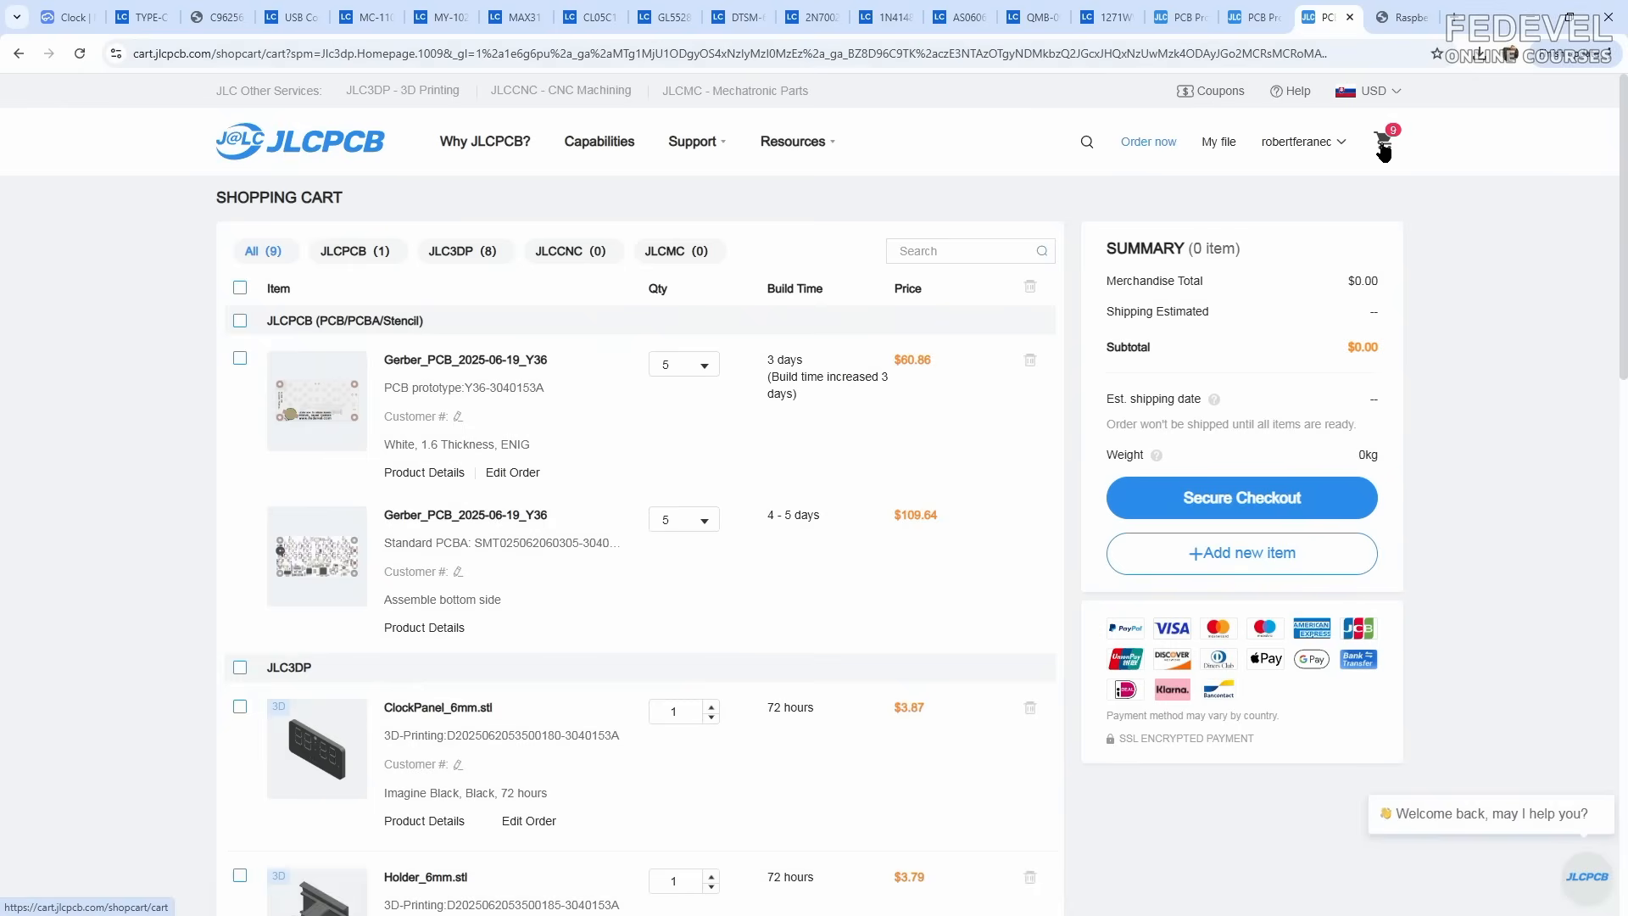
# Step: Review the cart contents by supplier, comparing the JLCPCB board order with the JLC3DP printed parts
pyautogui.click(364, 253)
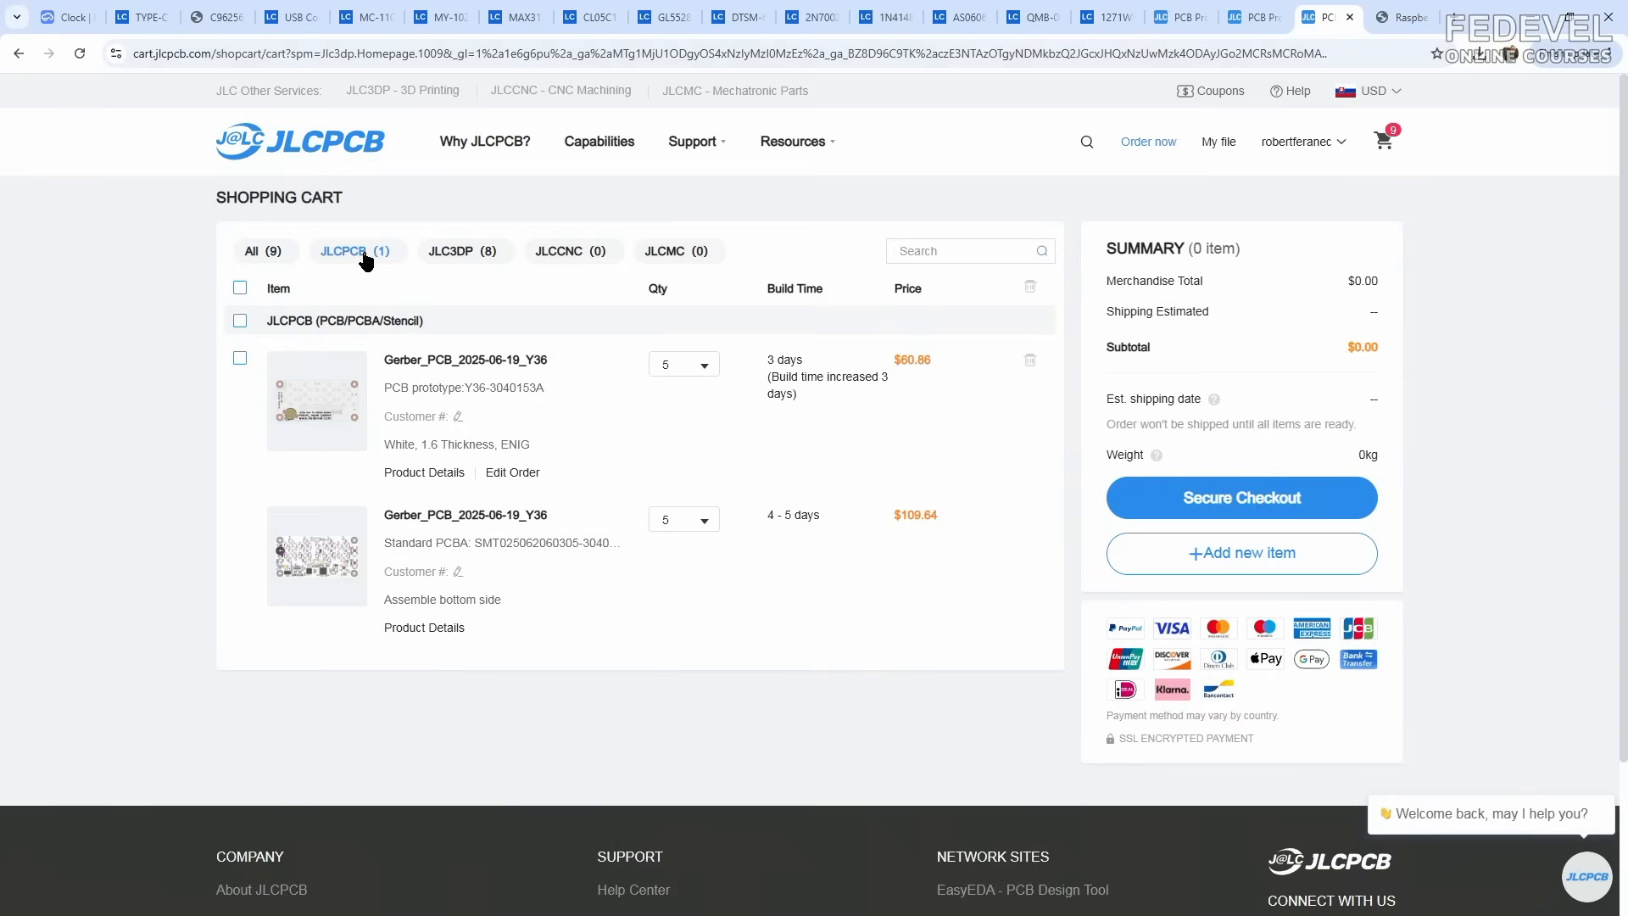
pyautogui.click(465, 253)
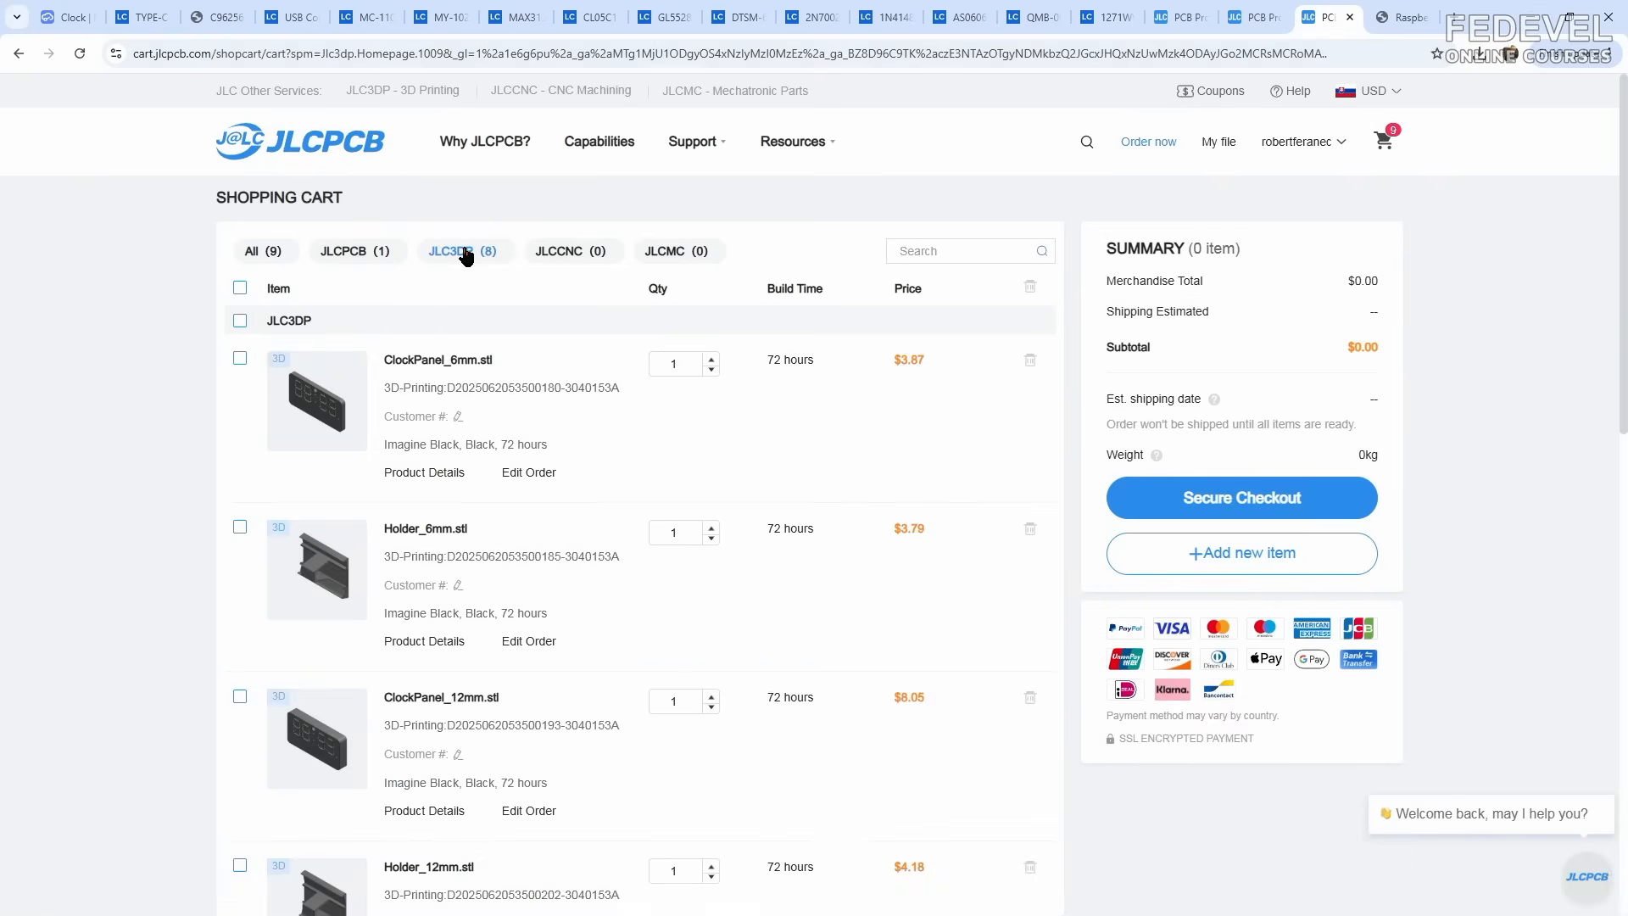
pyautogui.scroll(-12, 166, 349)
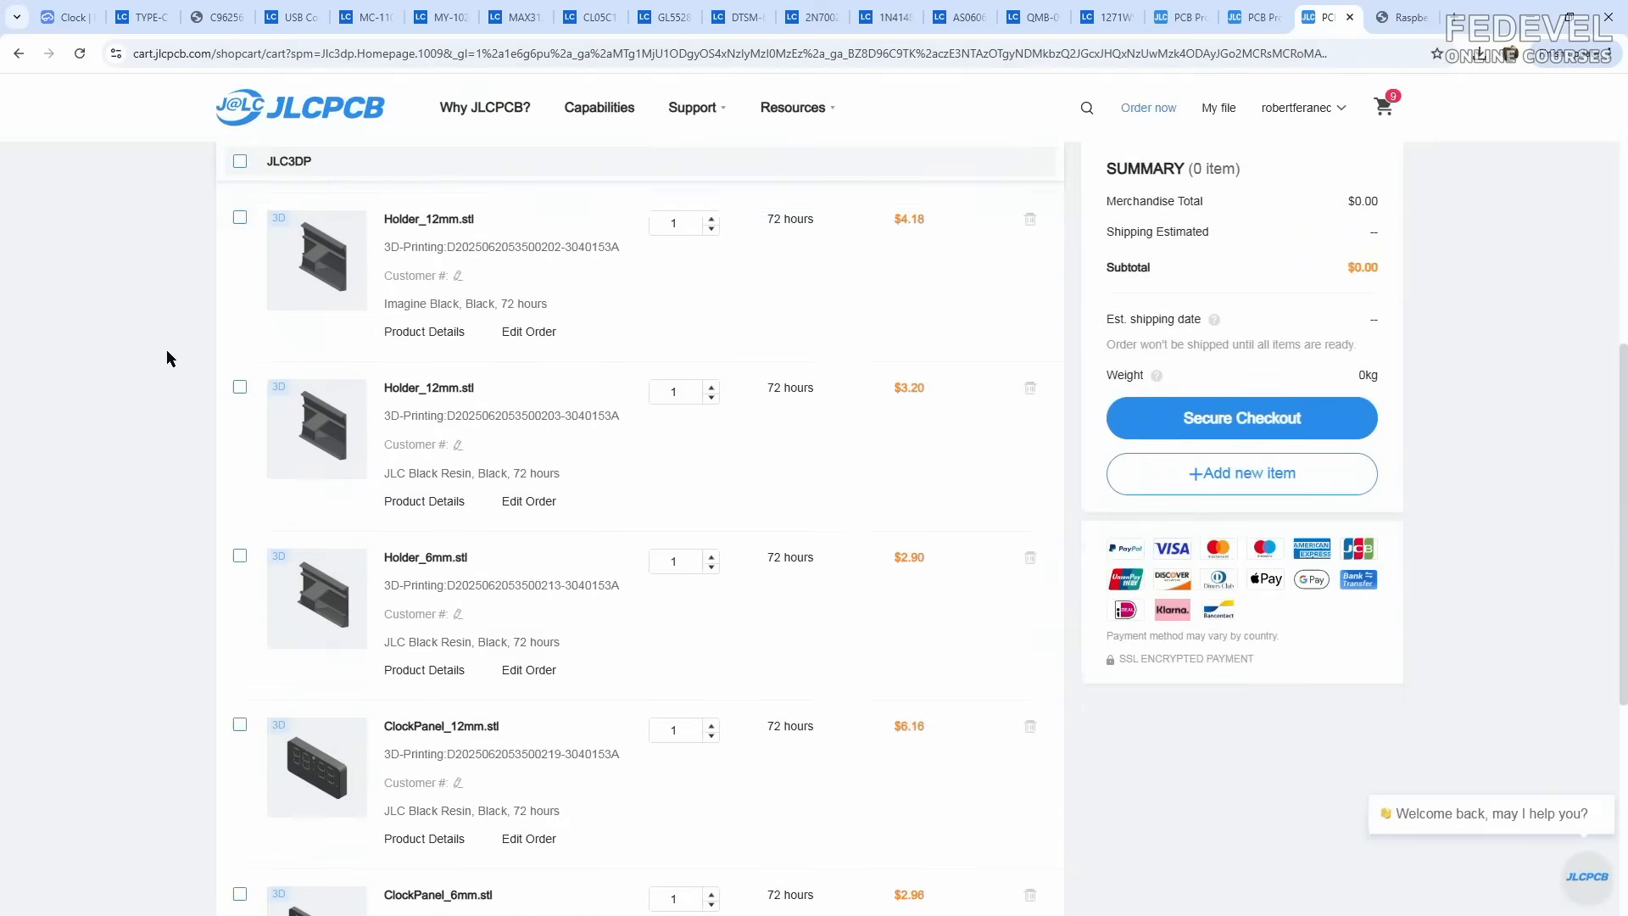
pyautogui.scroll(12, 166, 350)
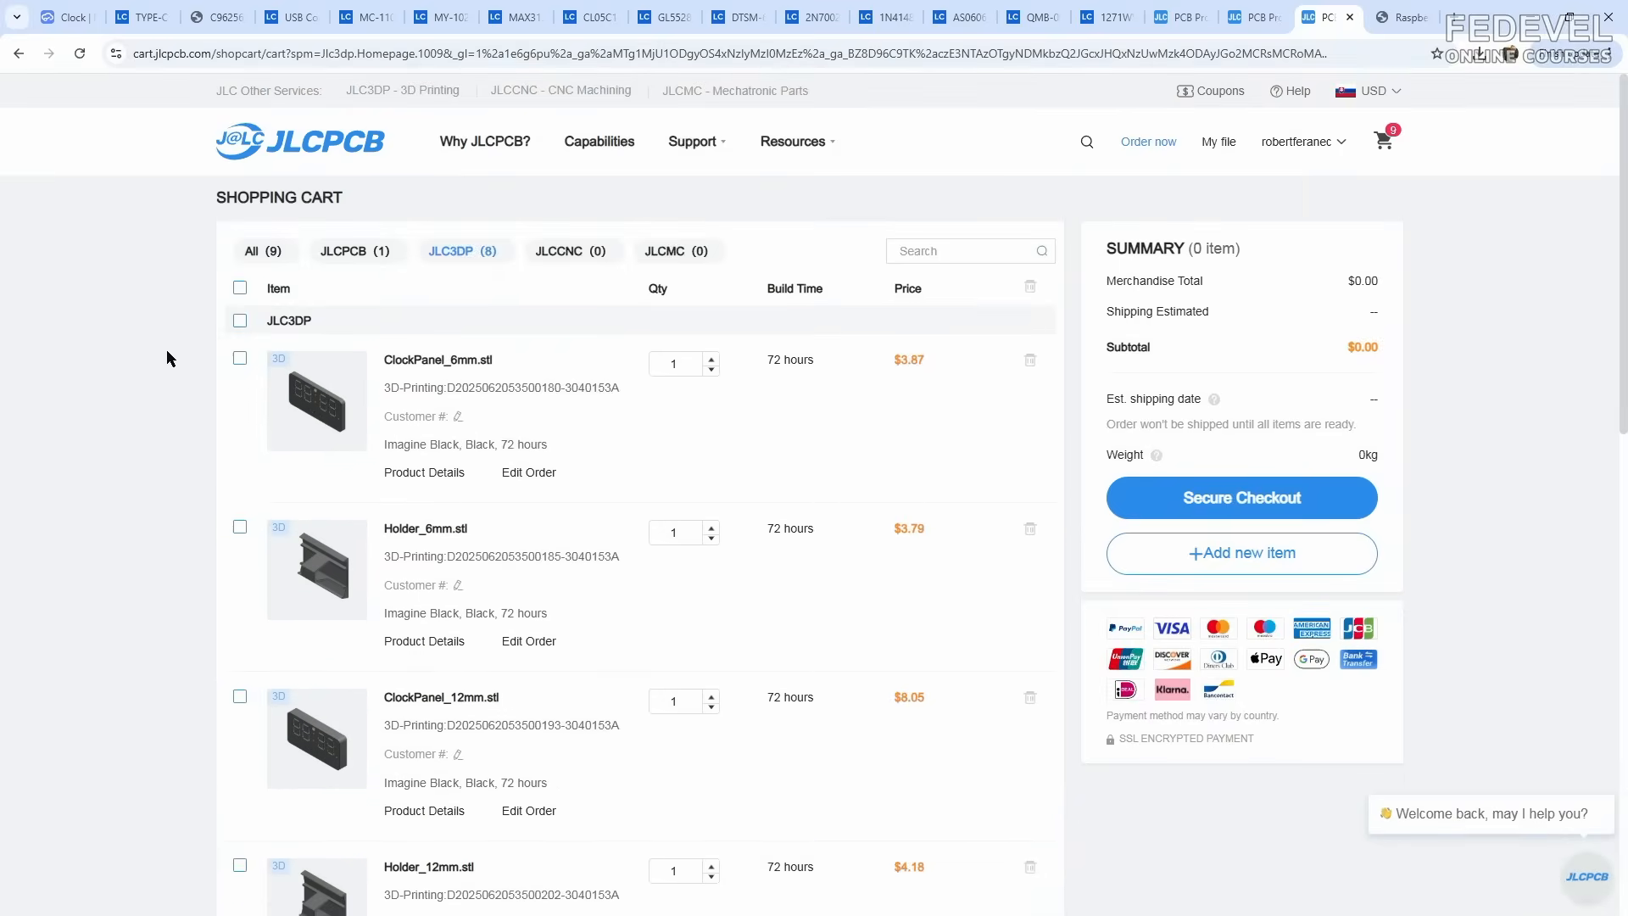
pyautogui.click(265, 254)
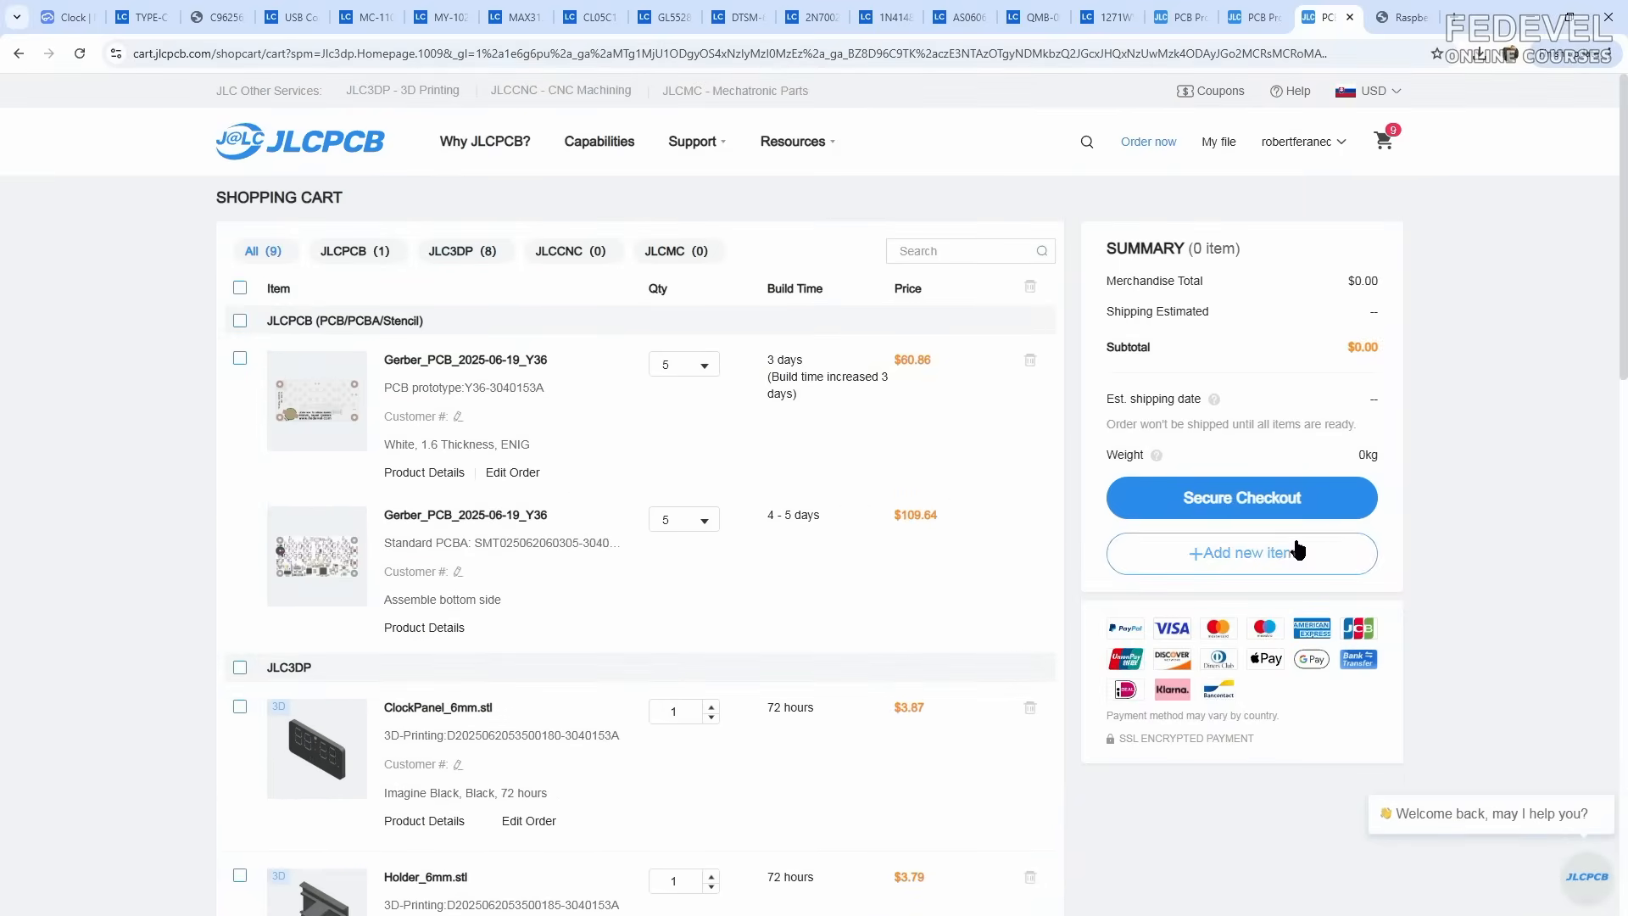
pyautogui.click(351, 252)
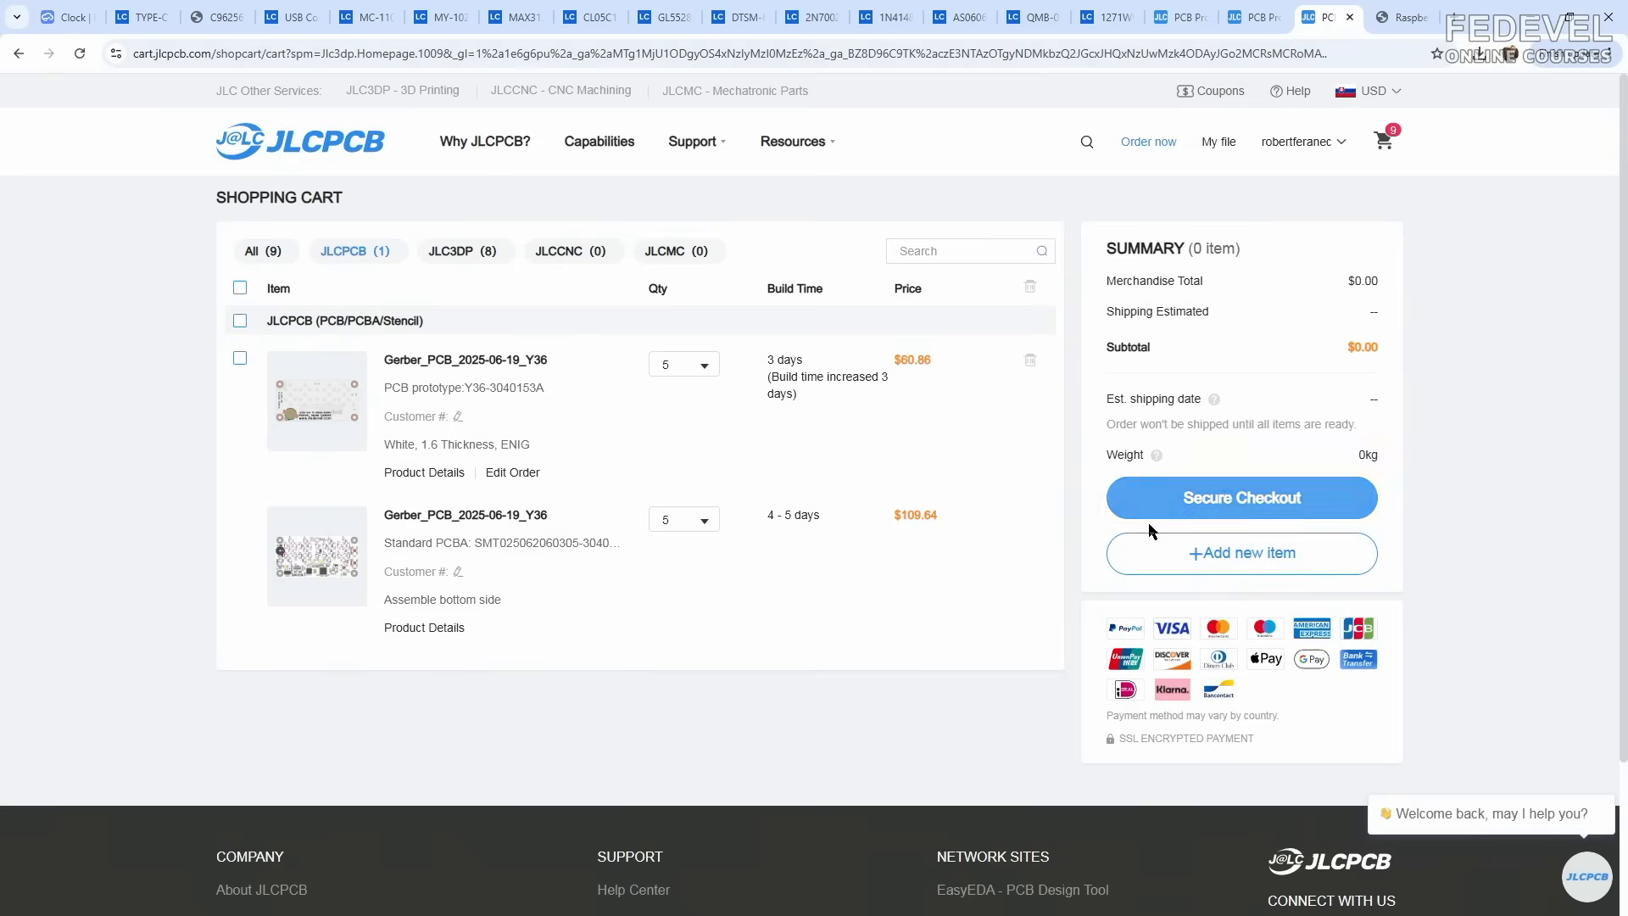
pyautogui.click(464, 252)
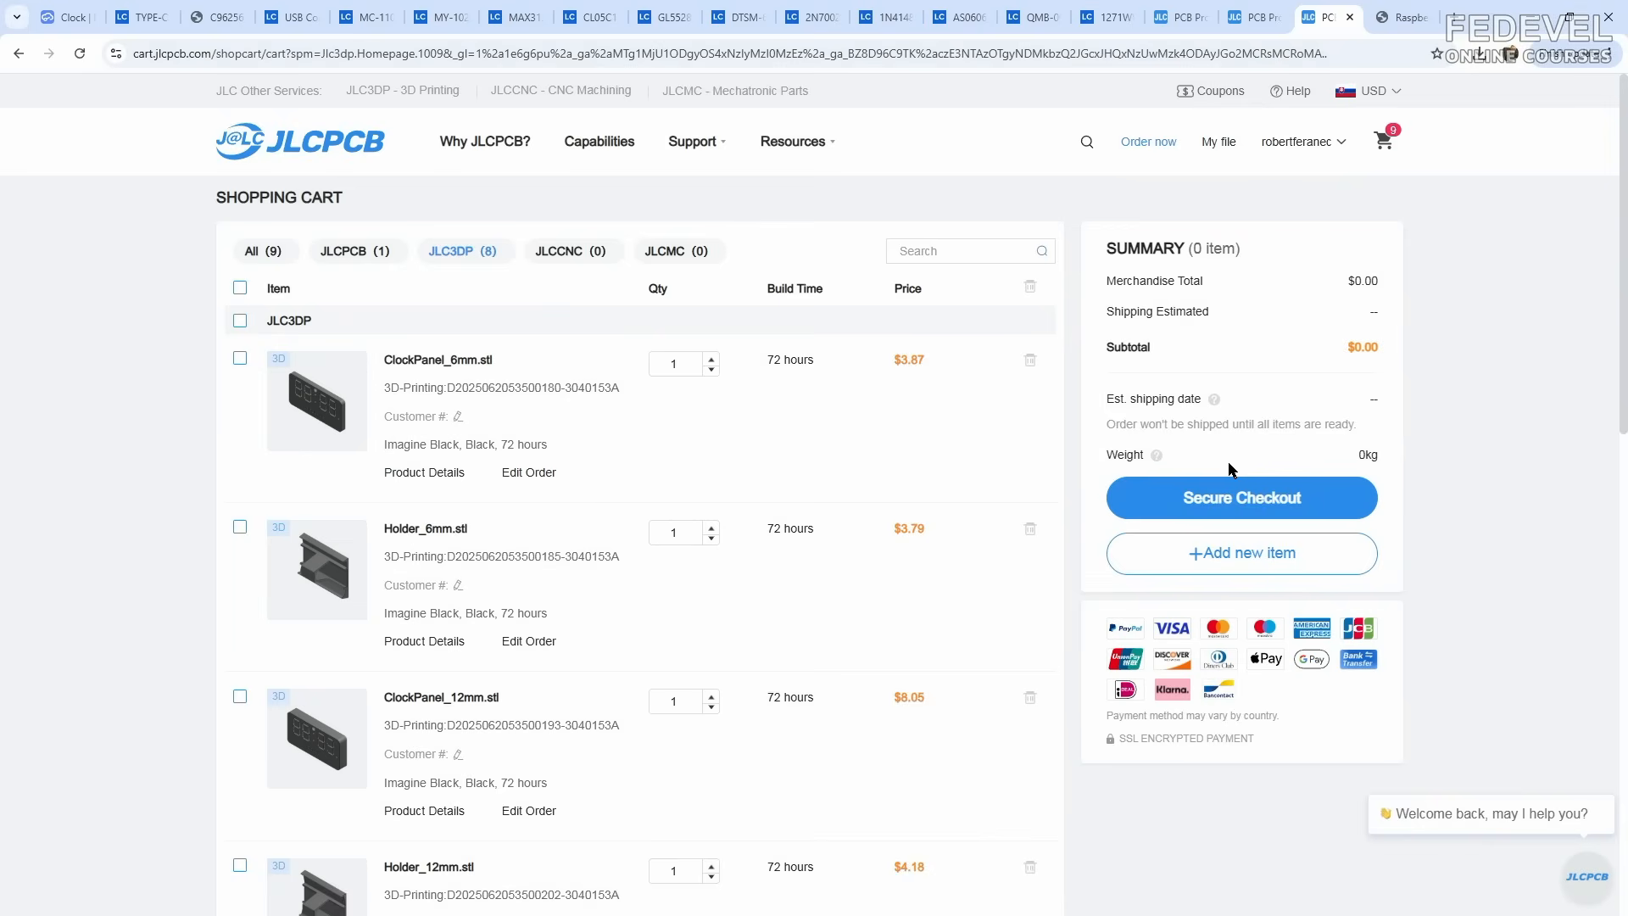
# Step: Check out only the JLCPCB board and assembly items, confirming the default shipping address with billing the same as shipping
pyautogui.click(356, 252)
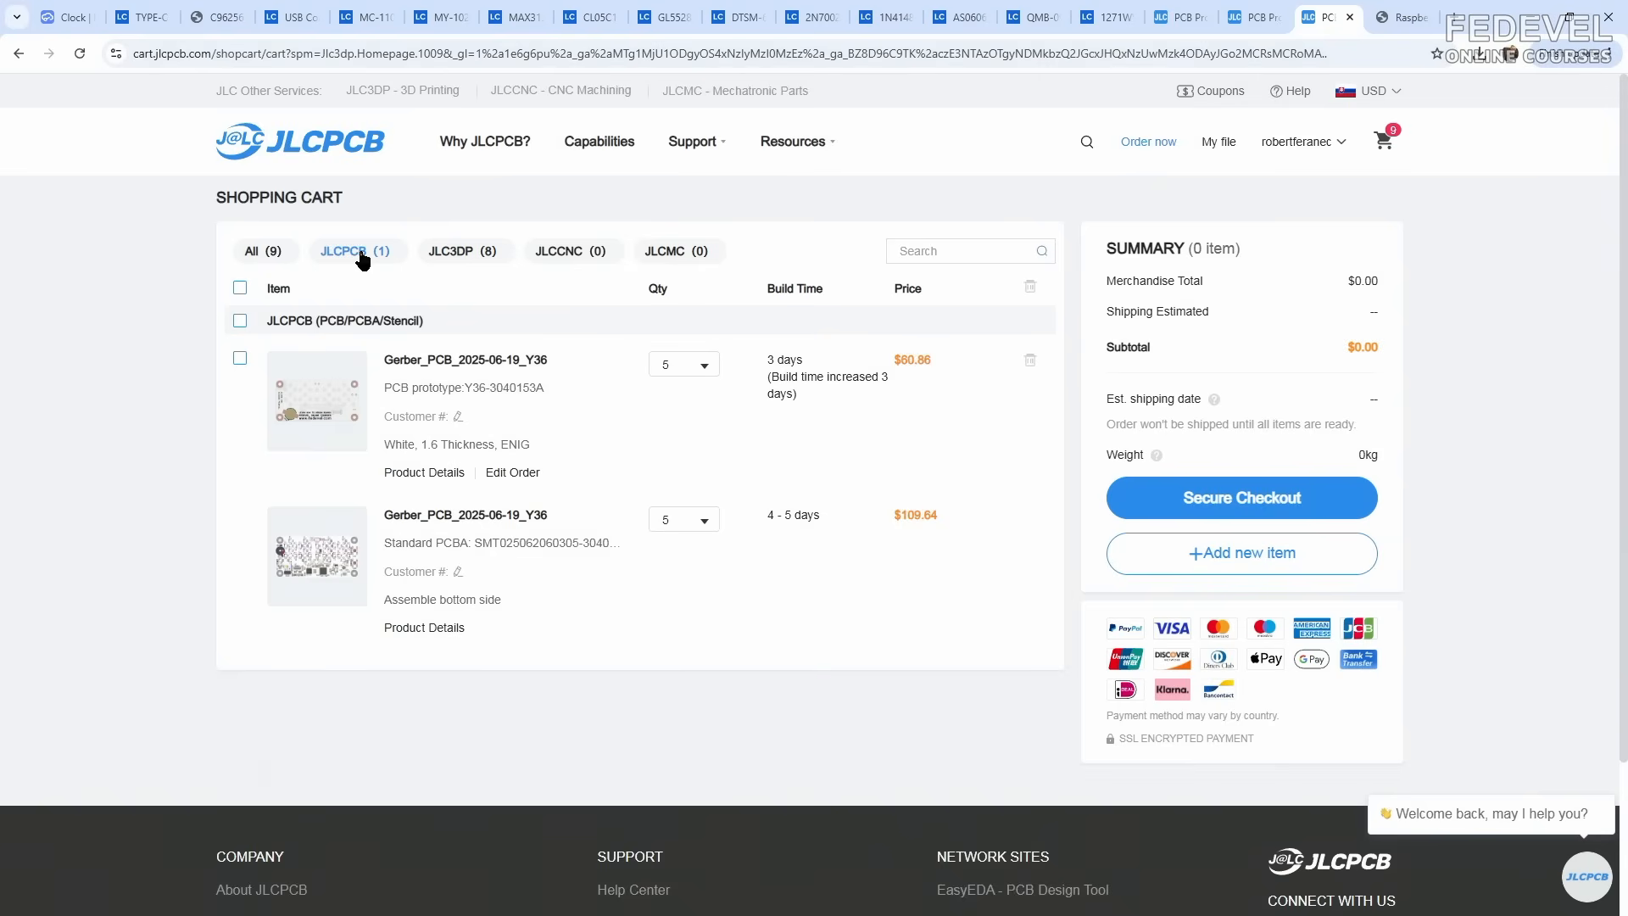
pyautogui.click(240, 321)
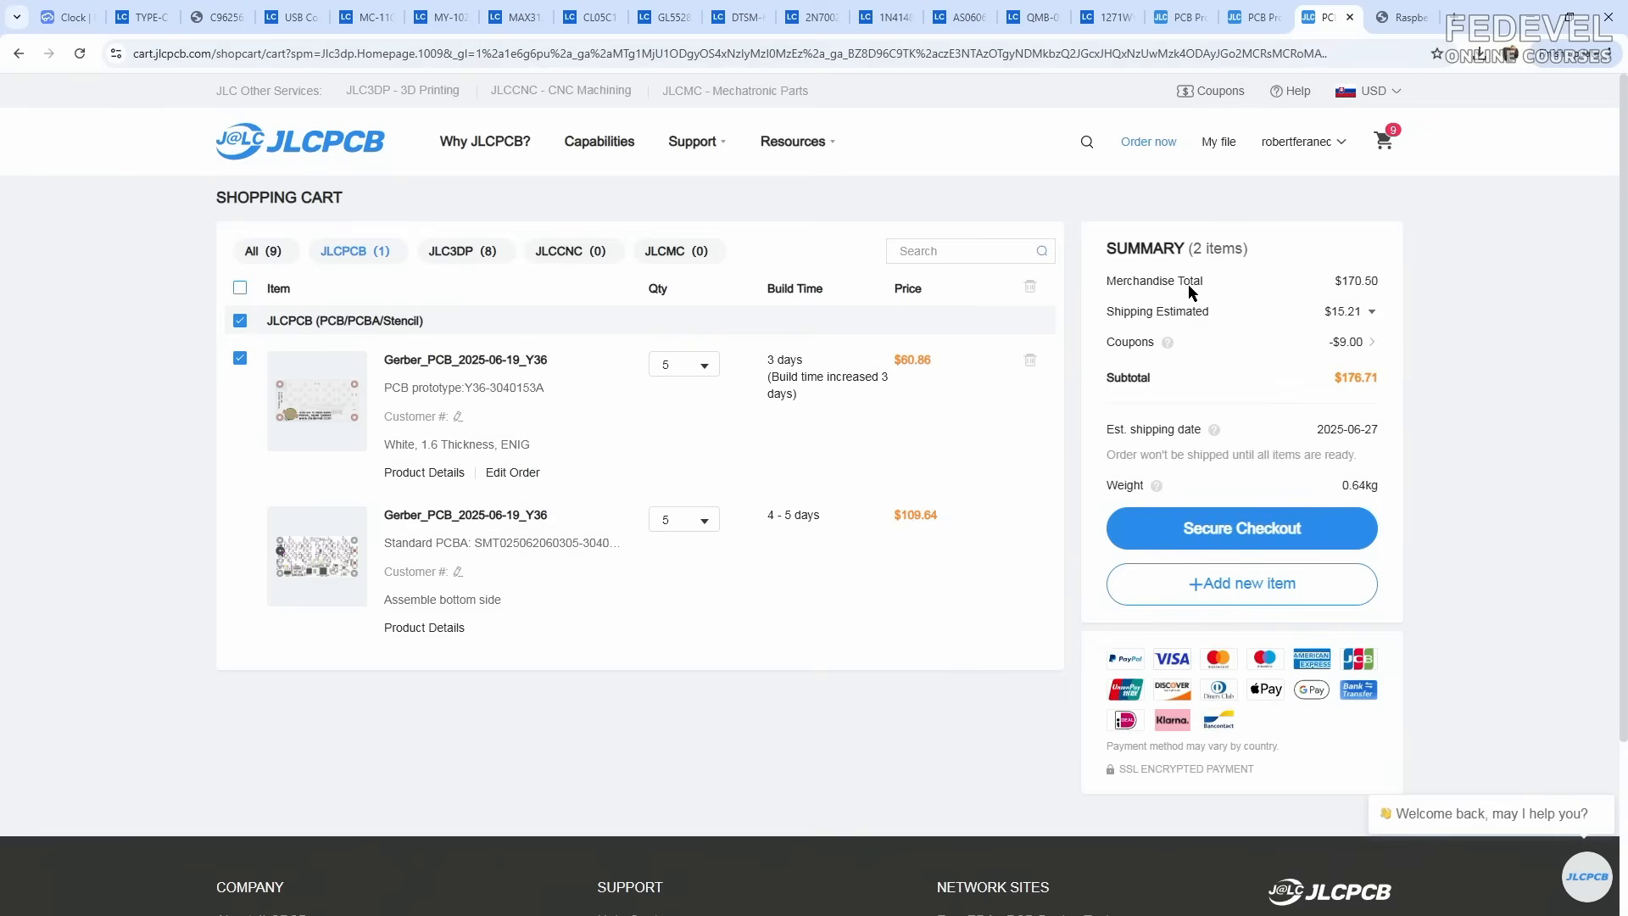
pyautogui.click(1243, 525)
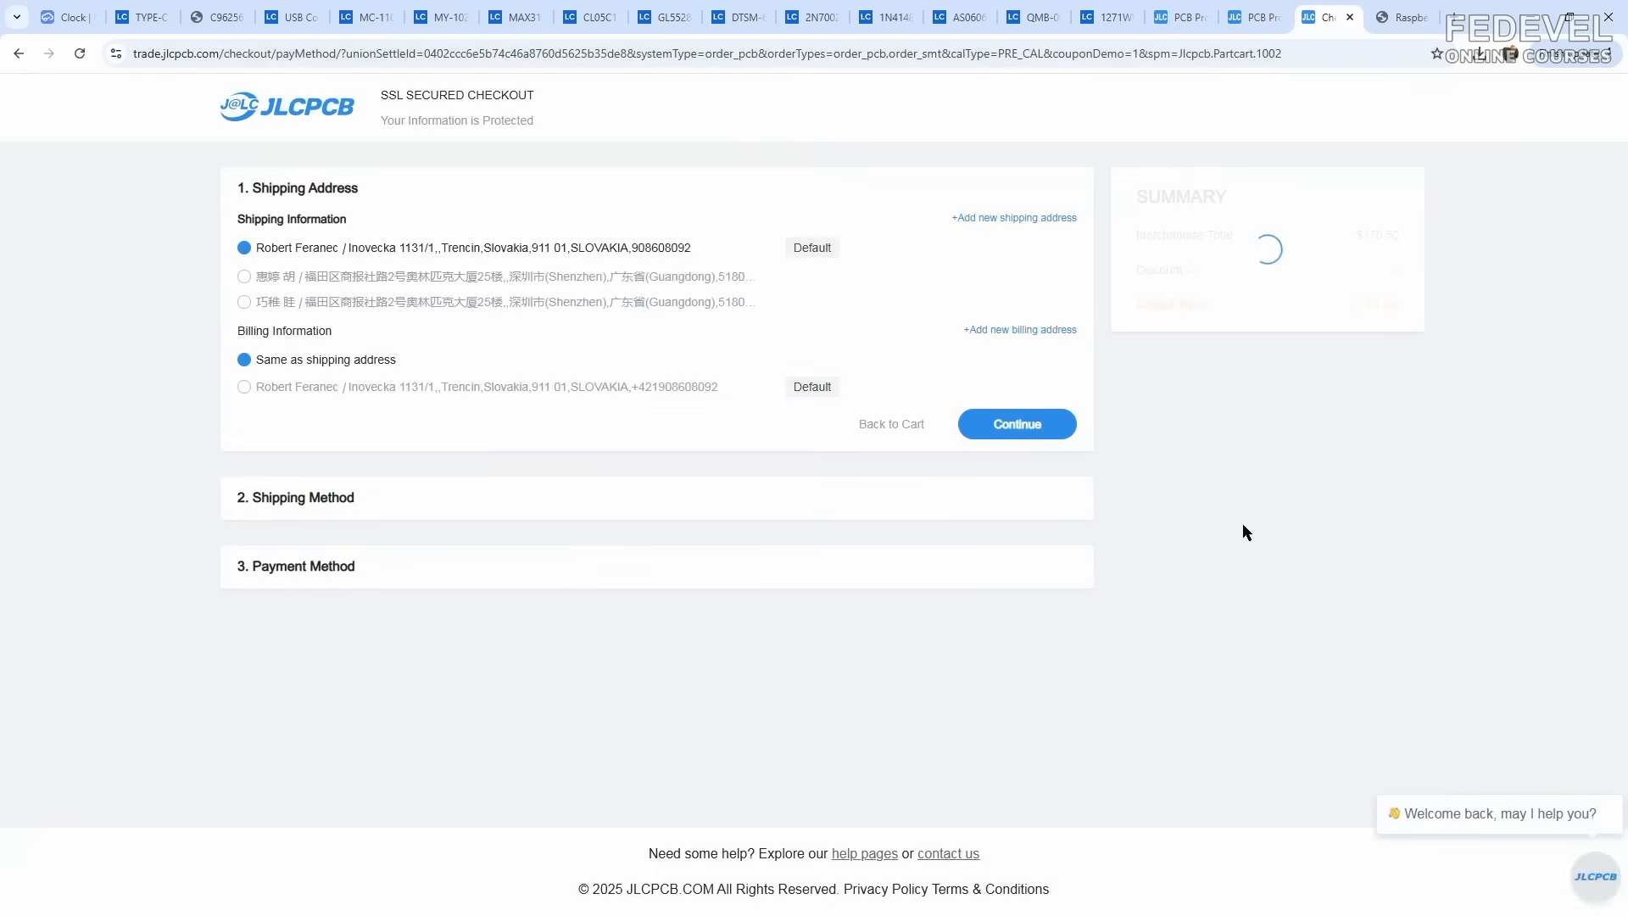
pyautogui.click(1012, 426)
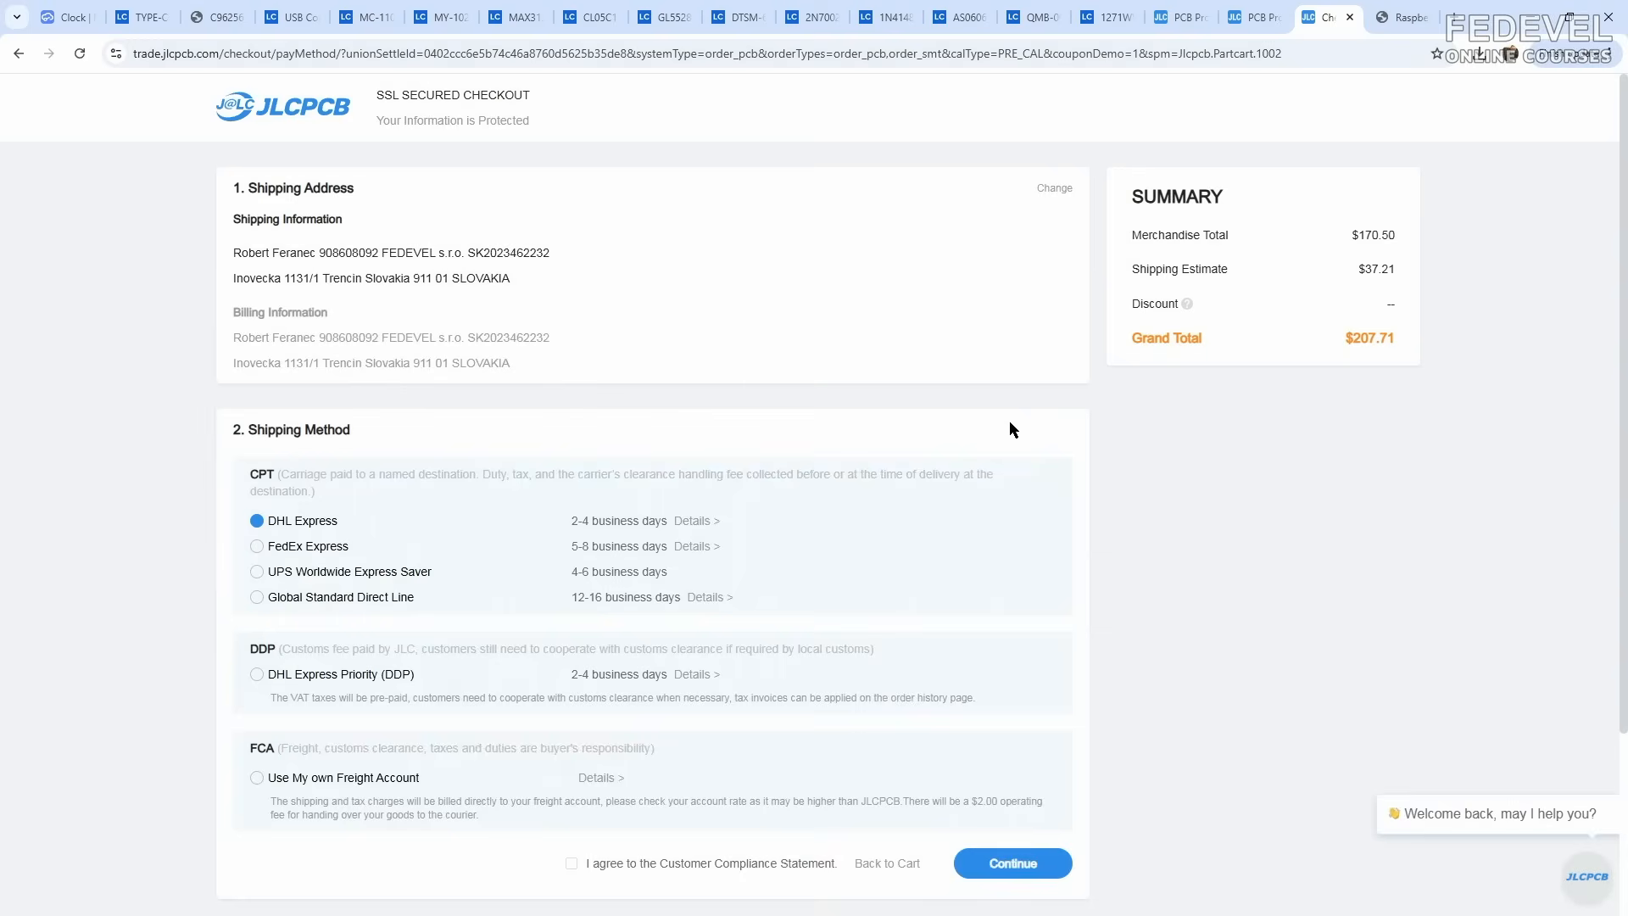
# Step: Accept the Customer Compliance Statement, continue with DHL Express shipping, and apply the first $9 SMT Special Offer coupon to the board order
pyautogui.click(1002, 870)
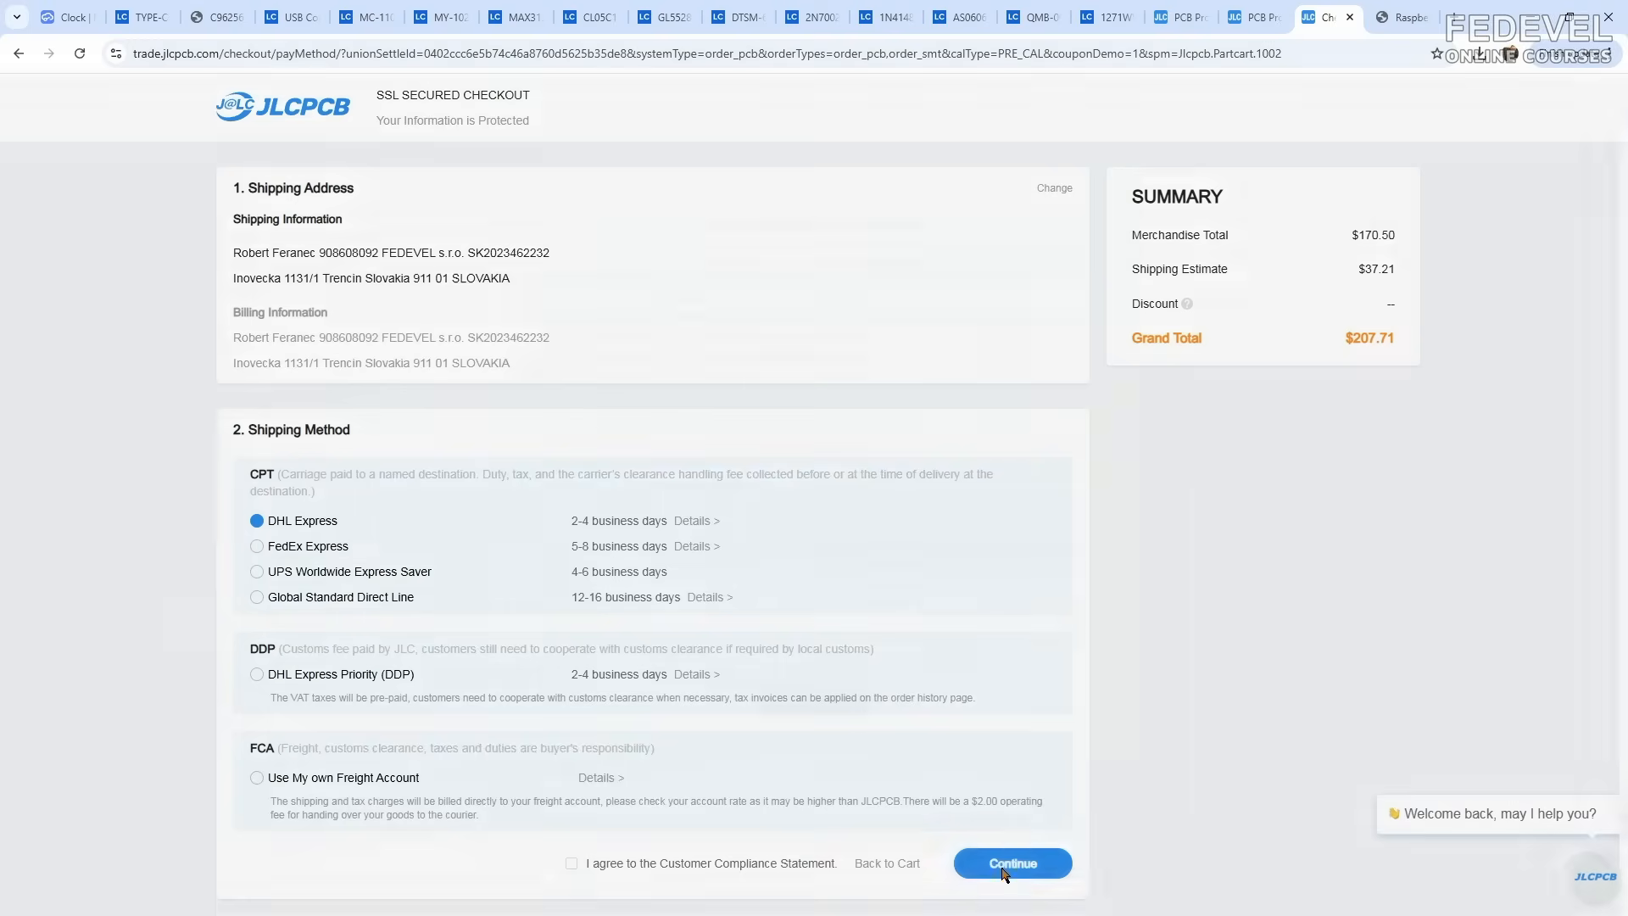
pyautogui.scroll(-10, 963, 561)
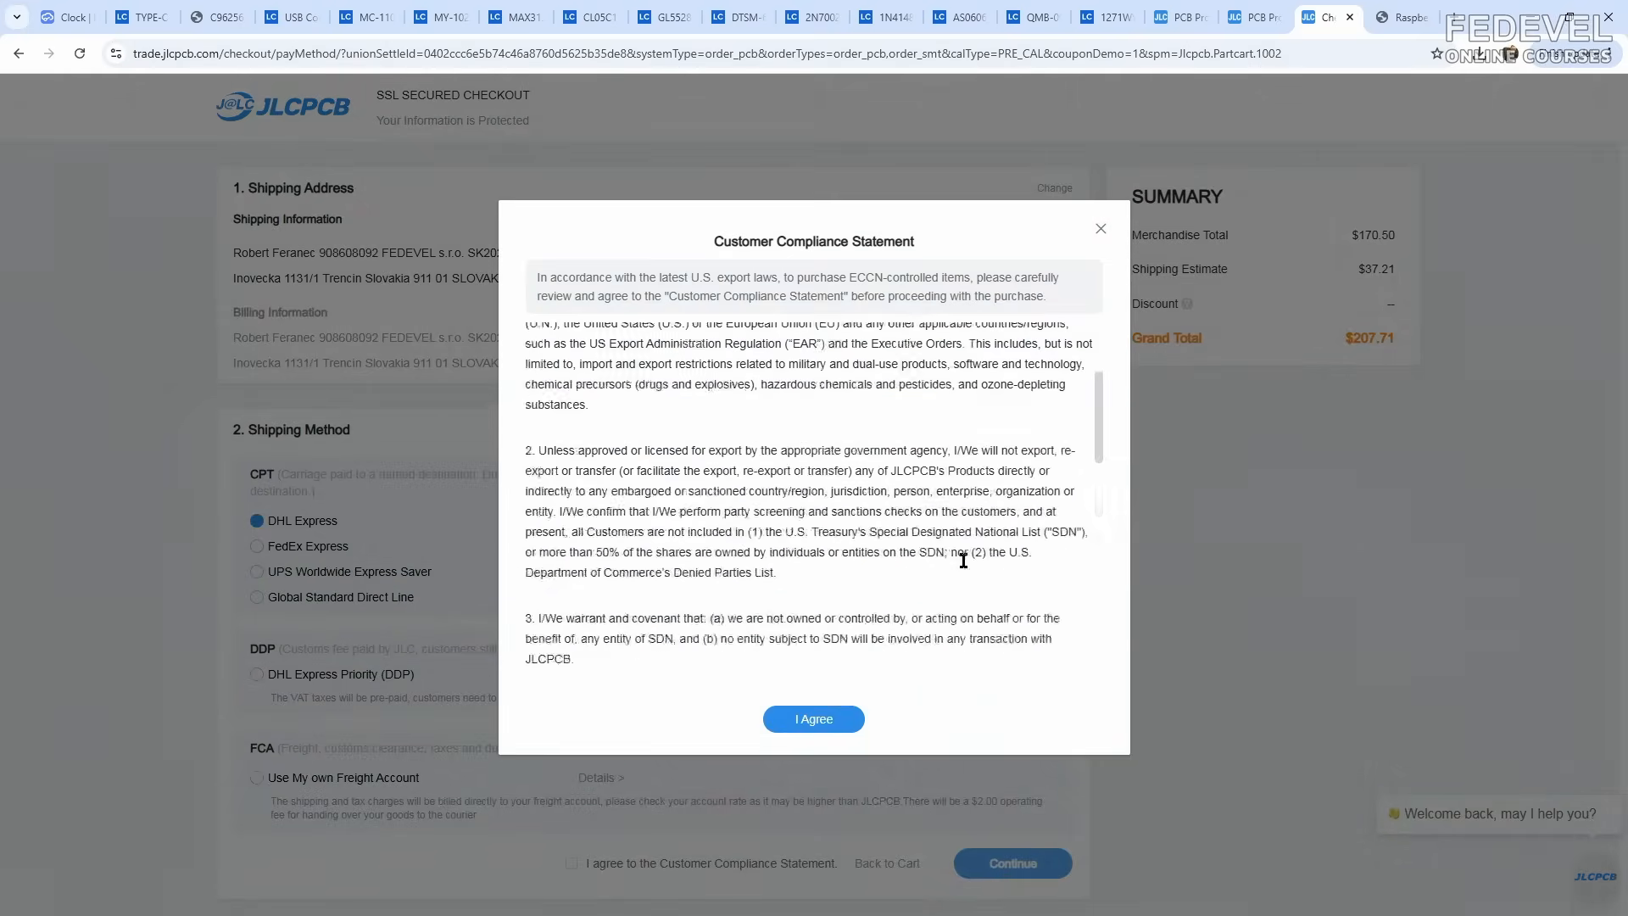
pyautogui.scroll(-3, 963, 561)
pyautogui.click(814, 719)
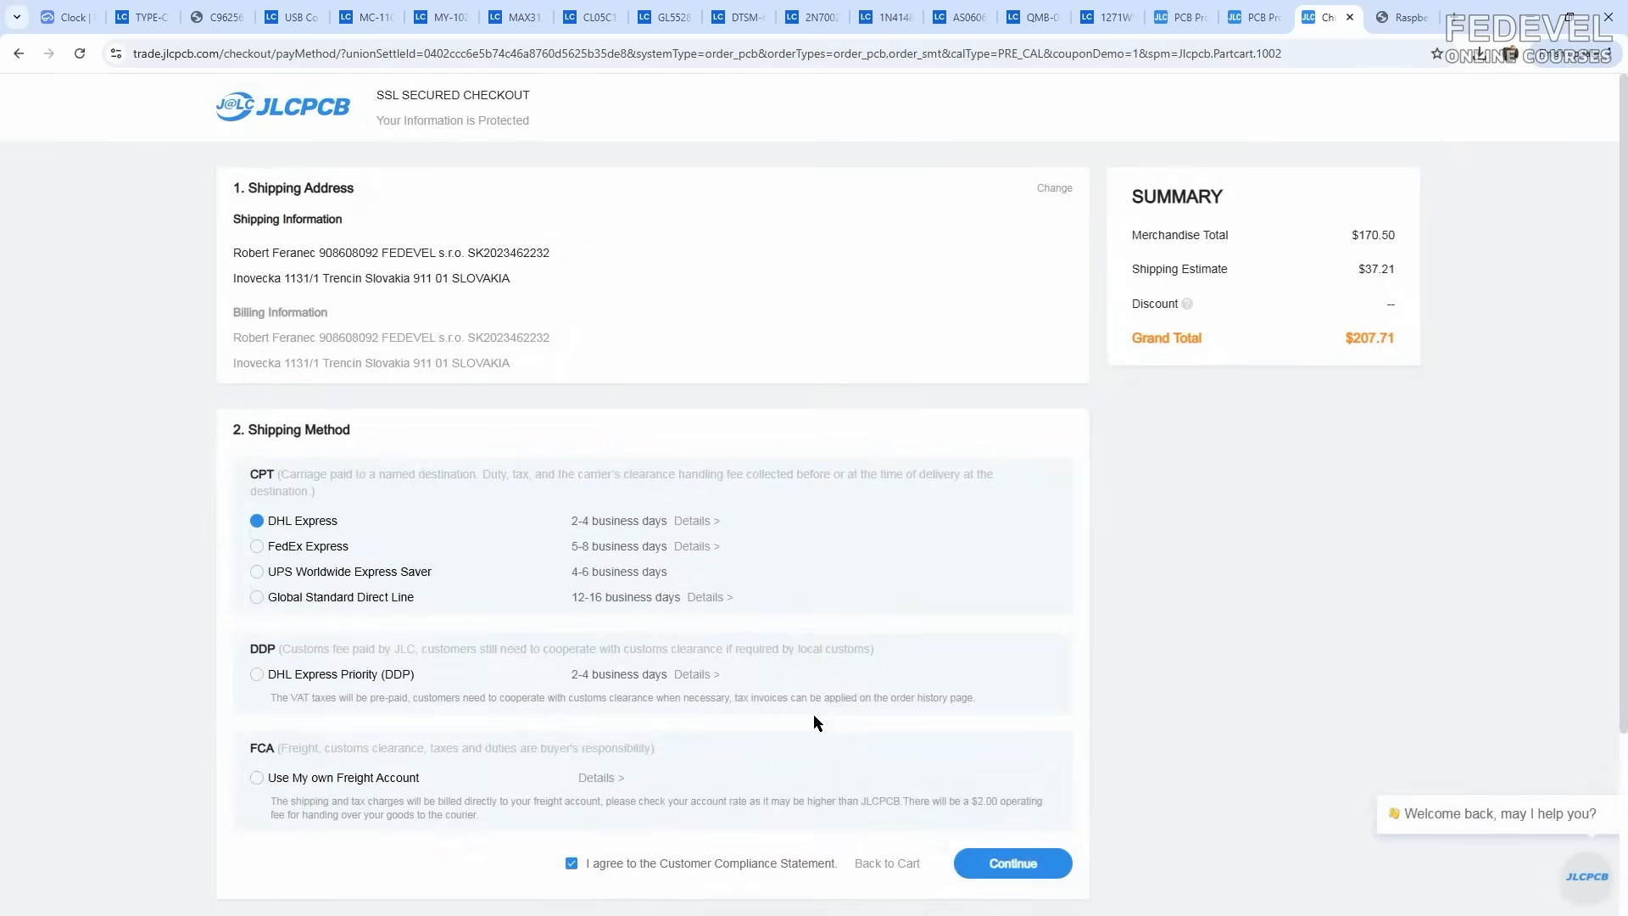
pyautogui.click(1000, 863)
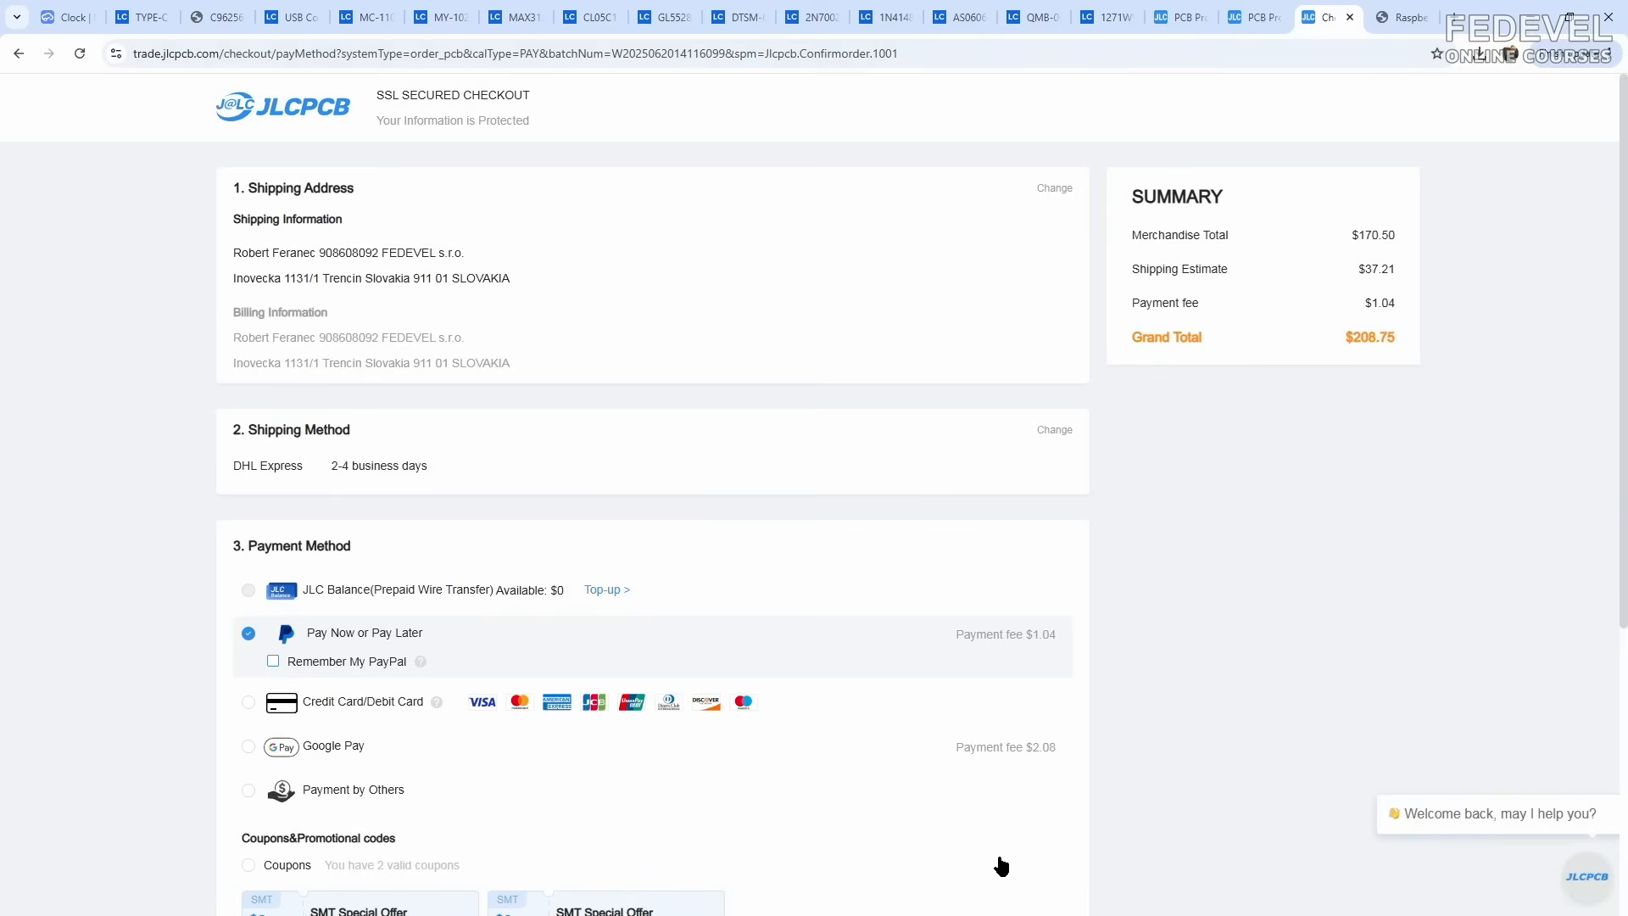
pyautogui.scroll(-5, 1178, 646)
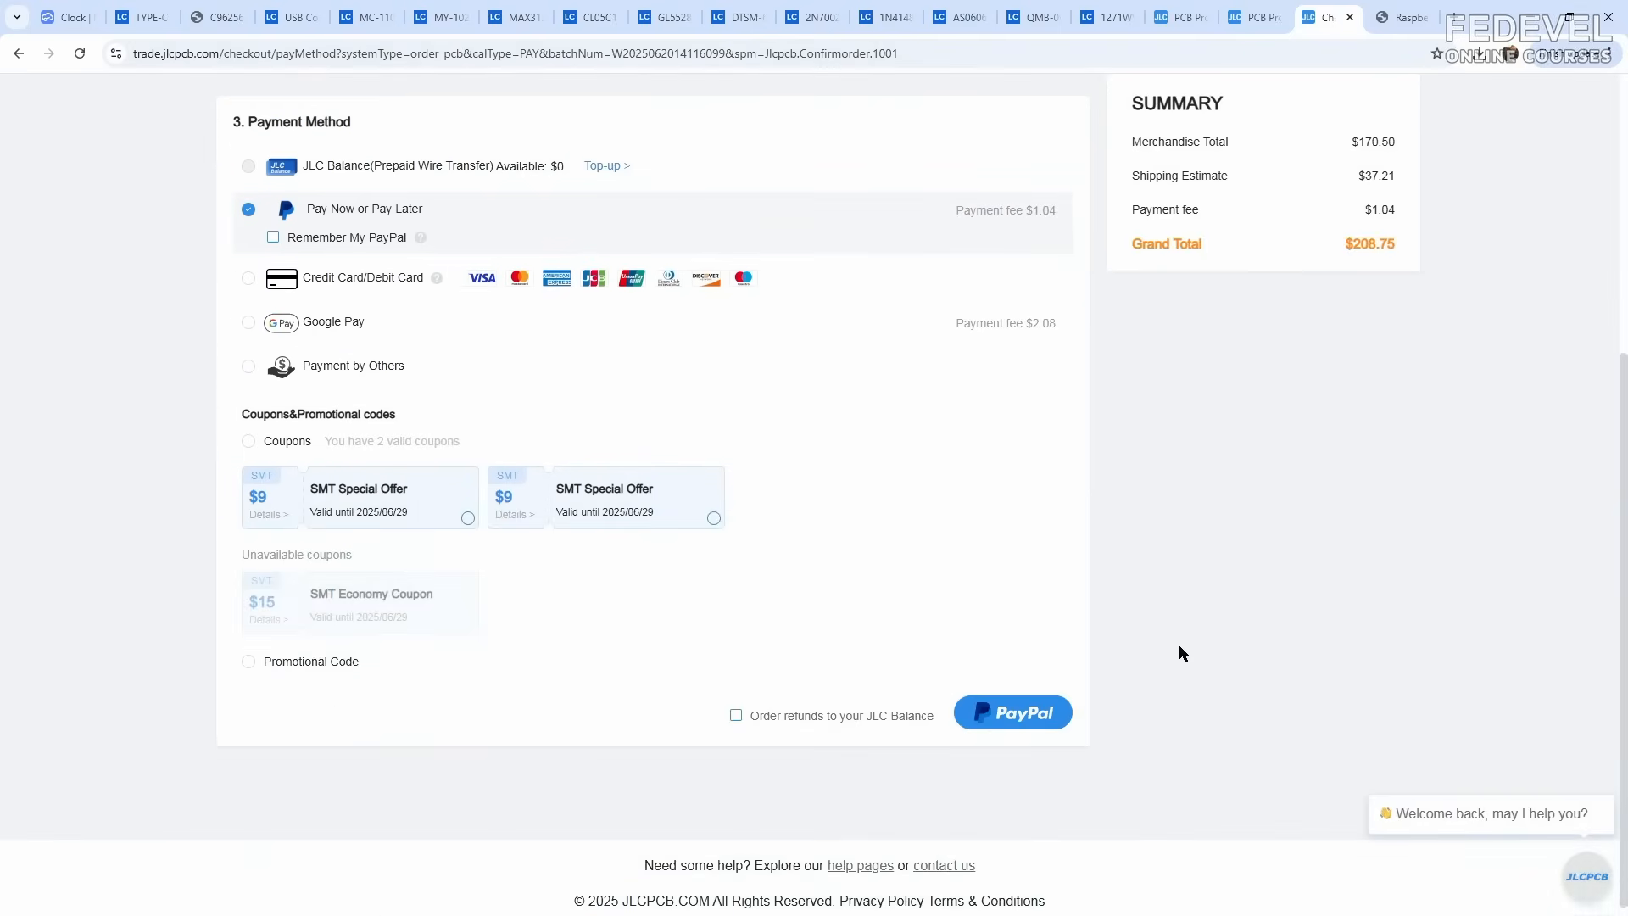
pyautogui.click(394, 500)
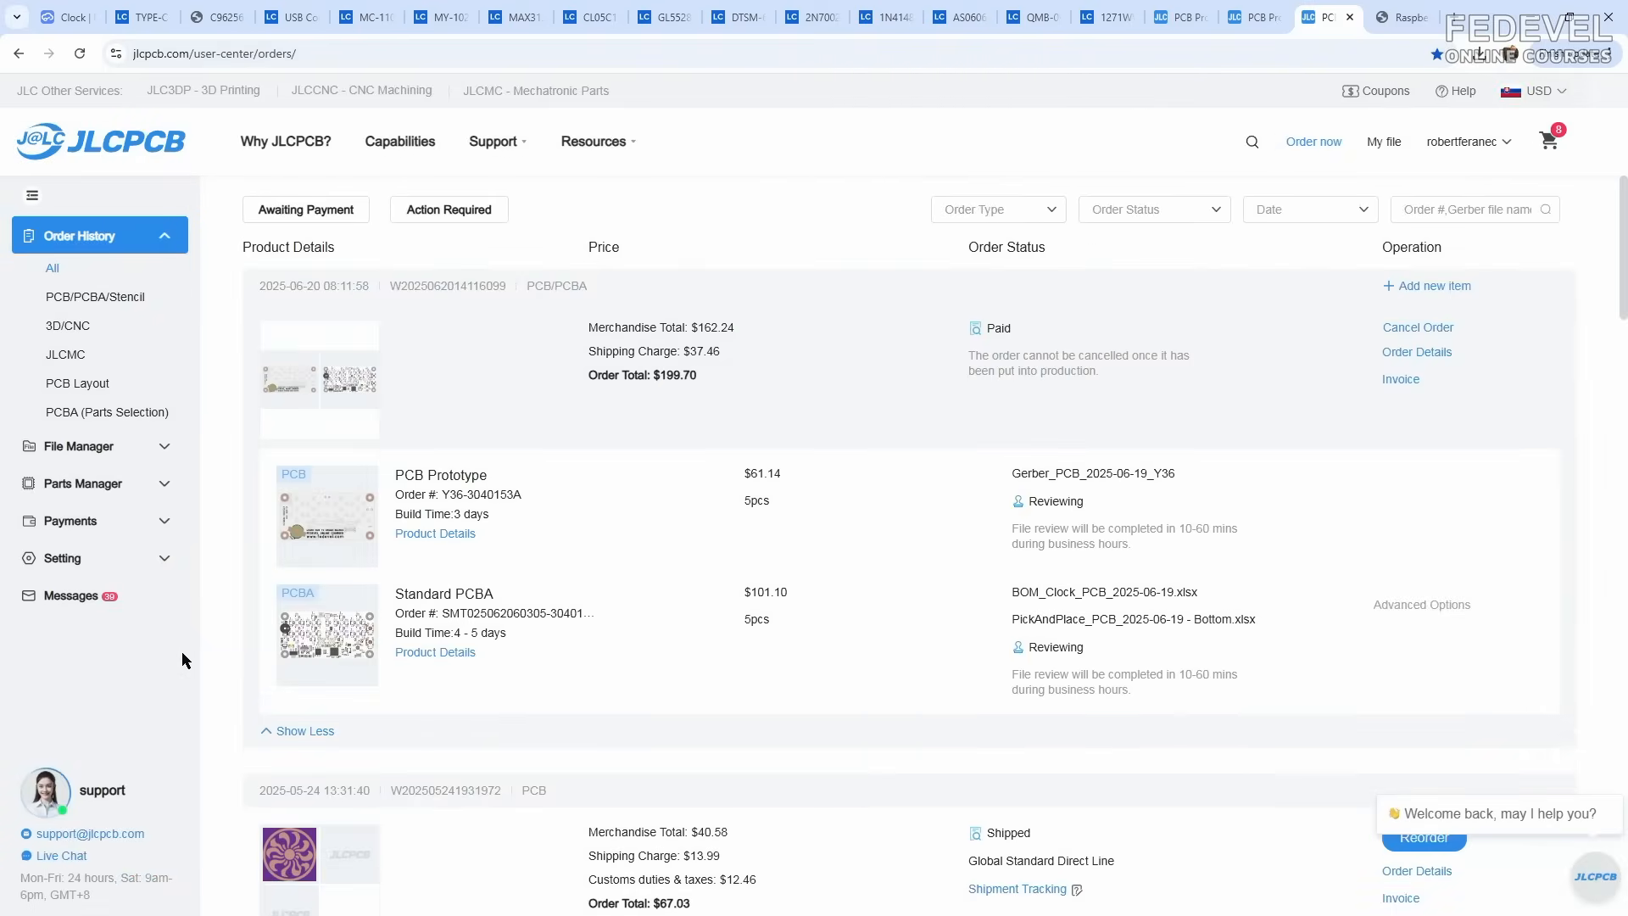
# Step: Check out all JLC3DP 3D-printed parts from the cart, keeping the default shipping address with billing the same as shipping
pyautogui.click(1548, 142)
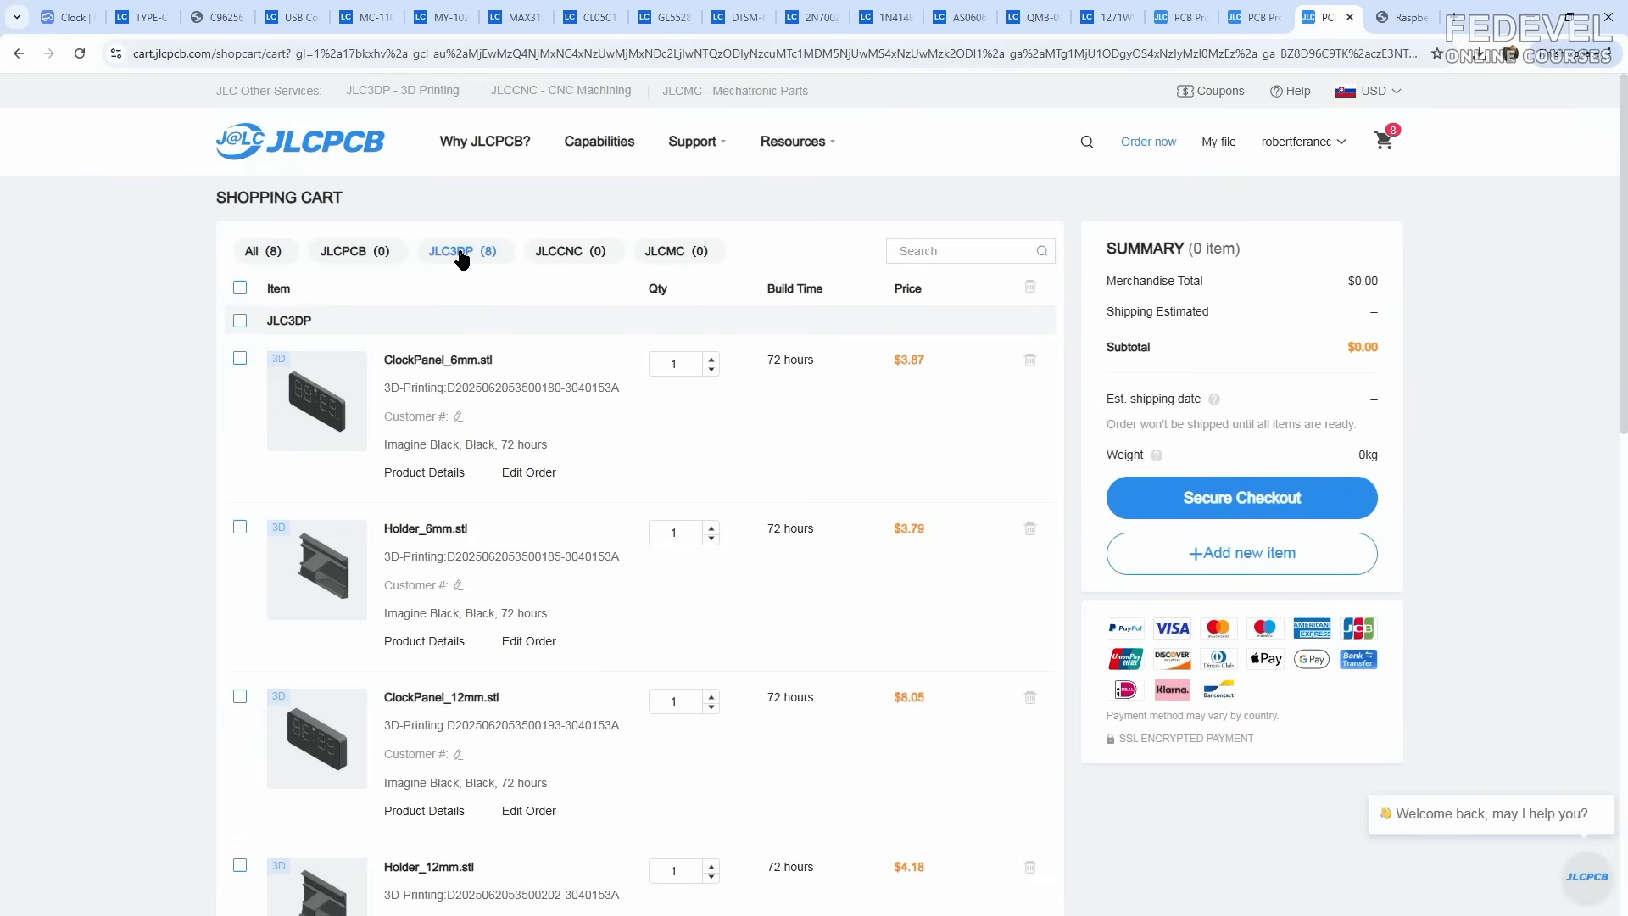
pyautogui.click(241, 323)
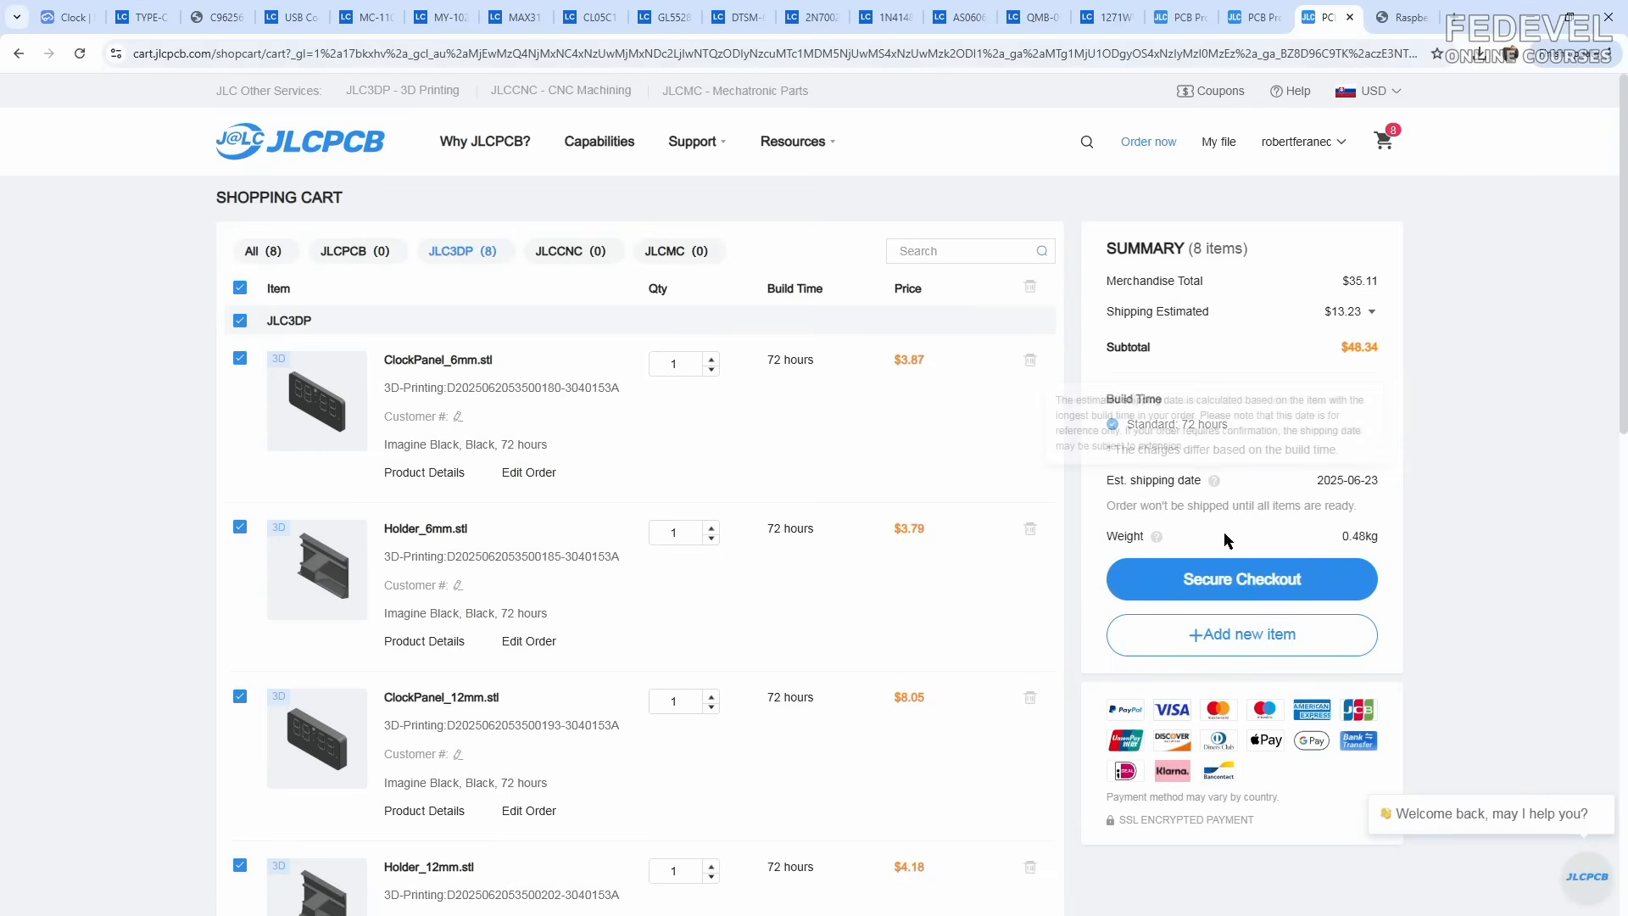
pyautogui.click(1229, 582)
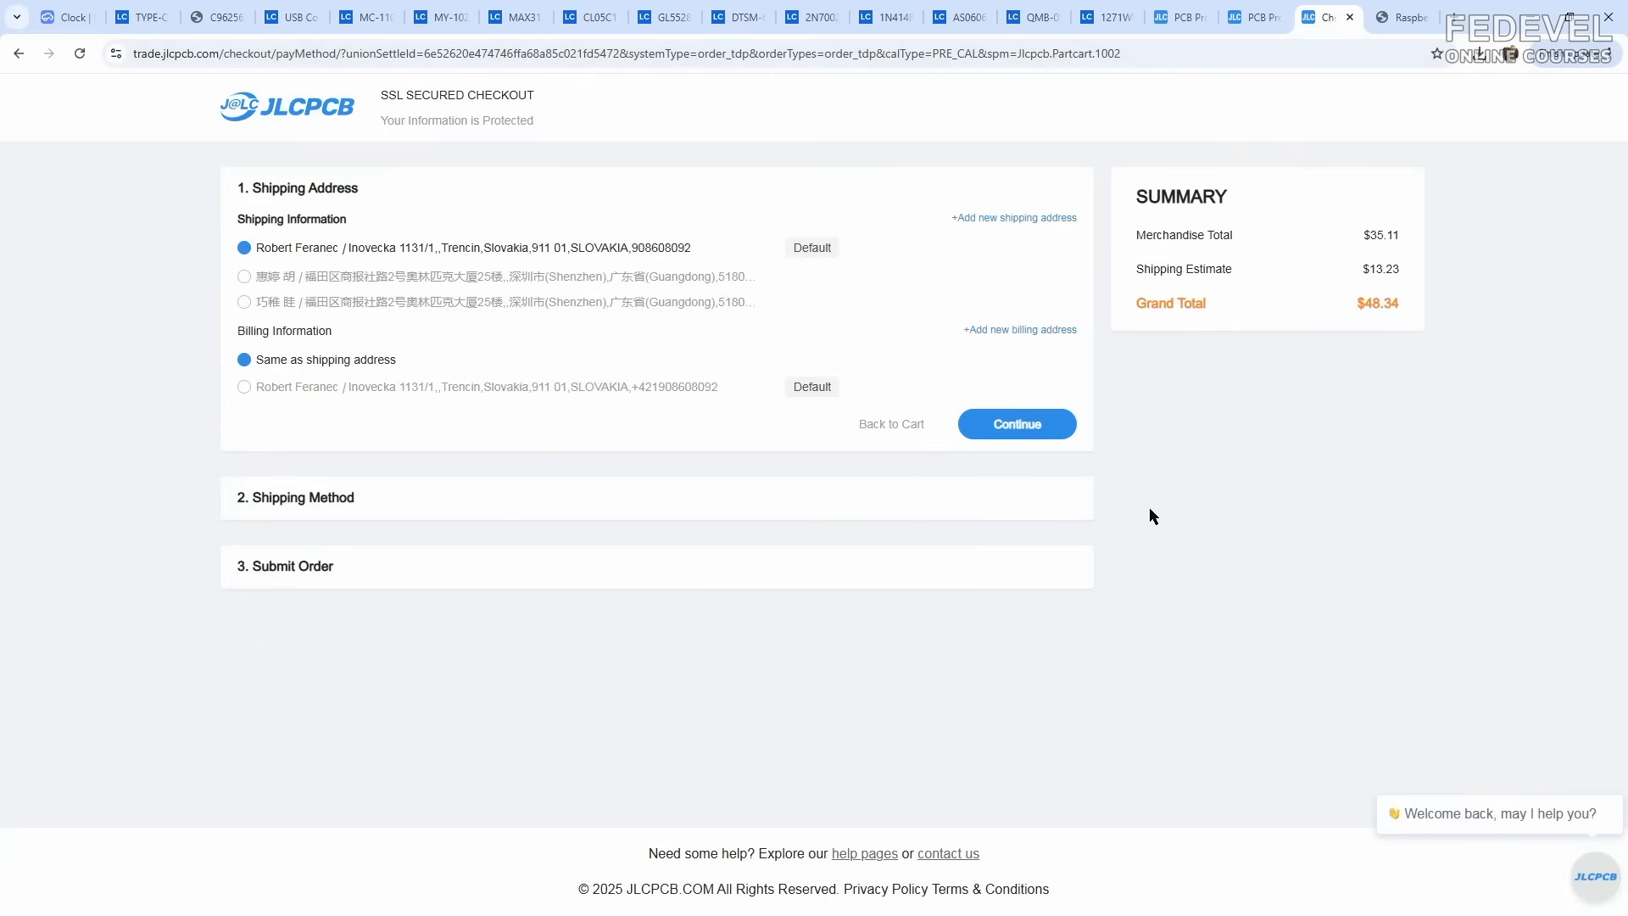
pyautogui.click(1013, 425)
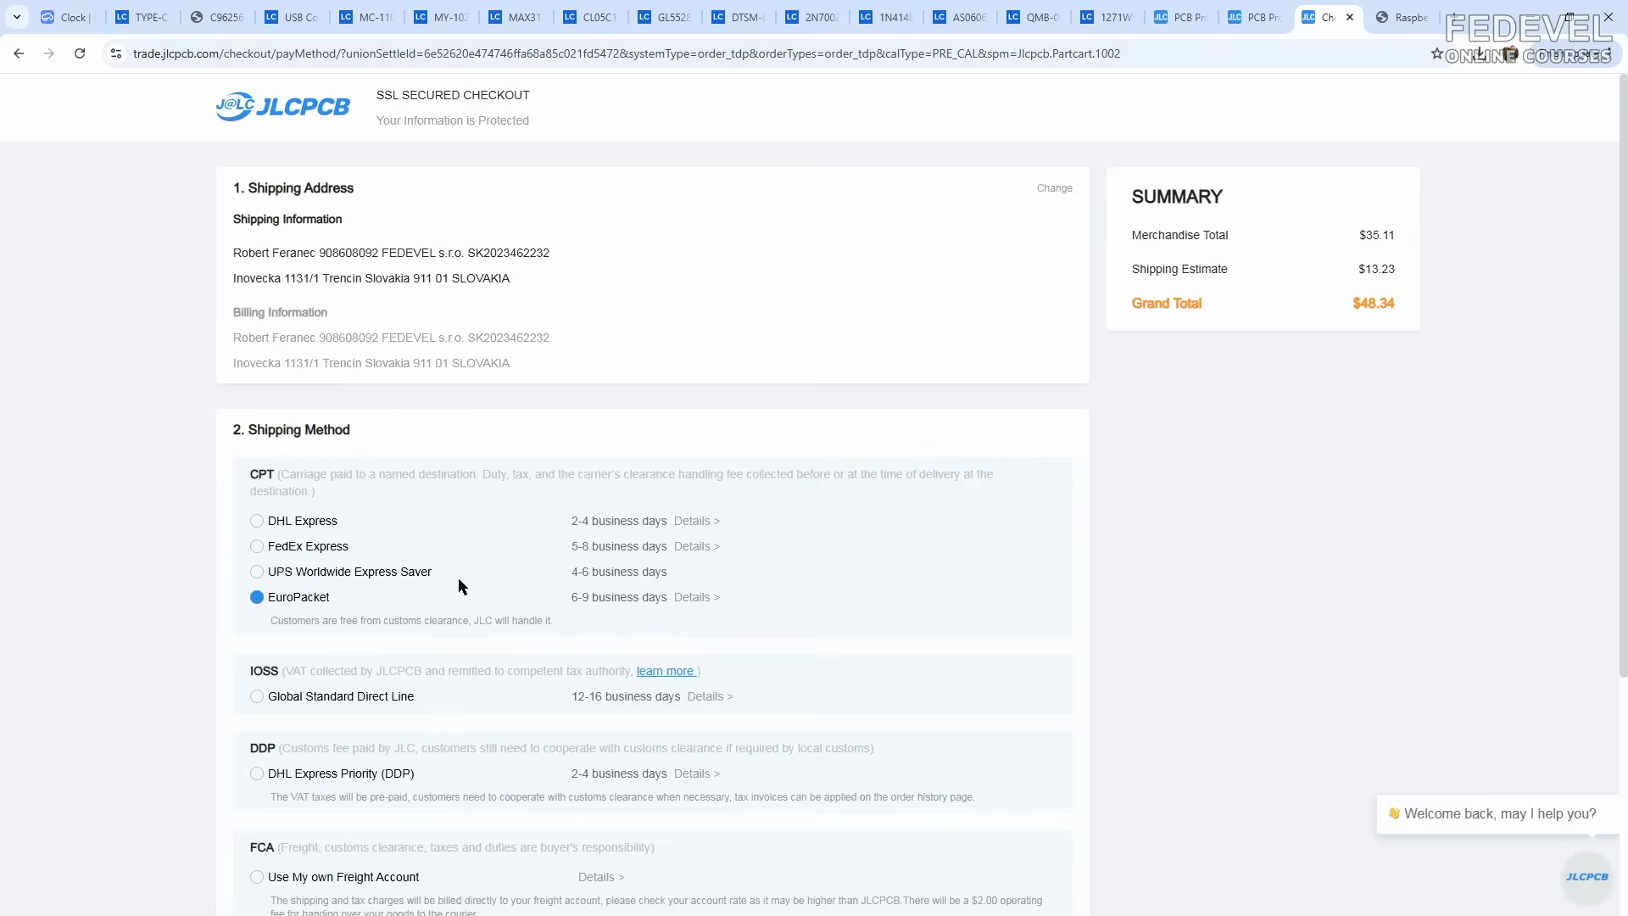
# Step: Choose DHL Express for the 3D-printed parts and submit the order with Review Before Payment
pyautogui.click(256, 523)
pyautogui.scroll(-4, 1197, 529)
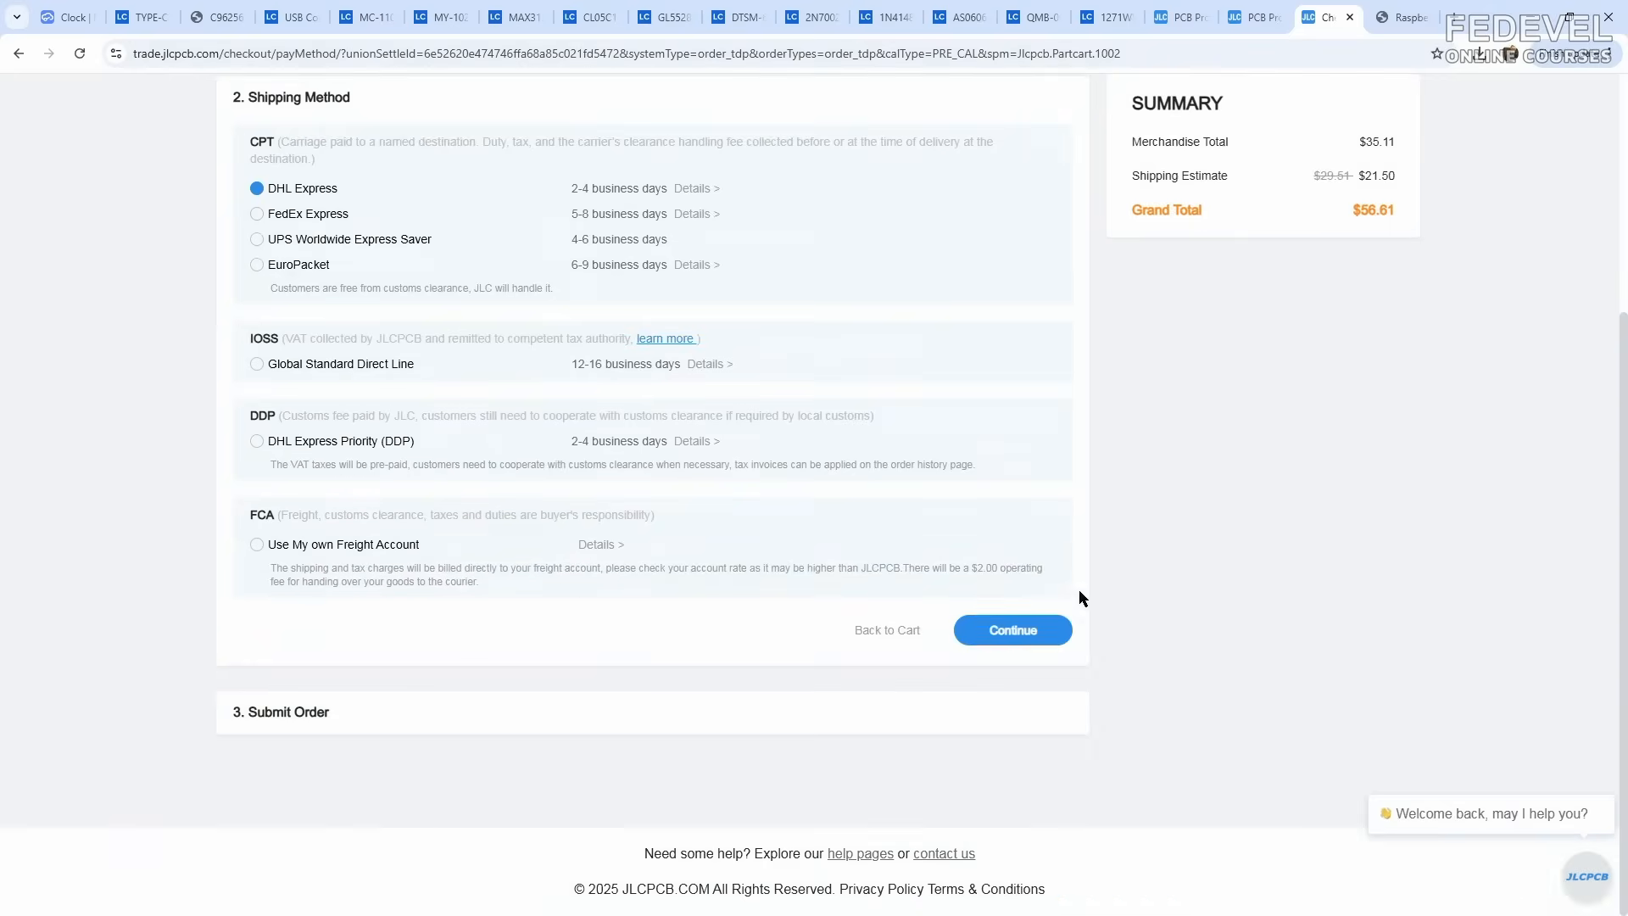
pyautogui.click(1018, 632)
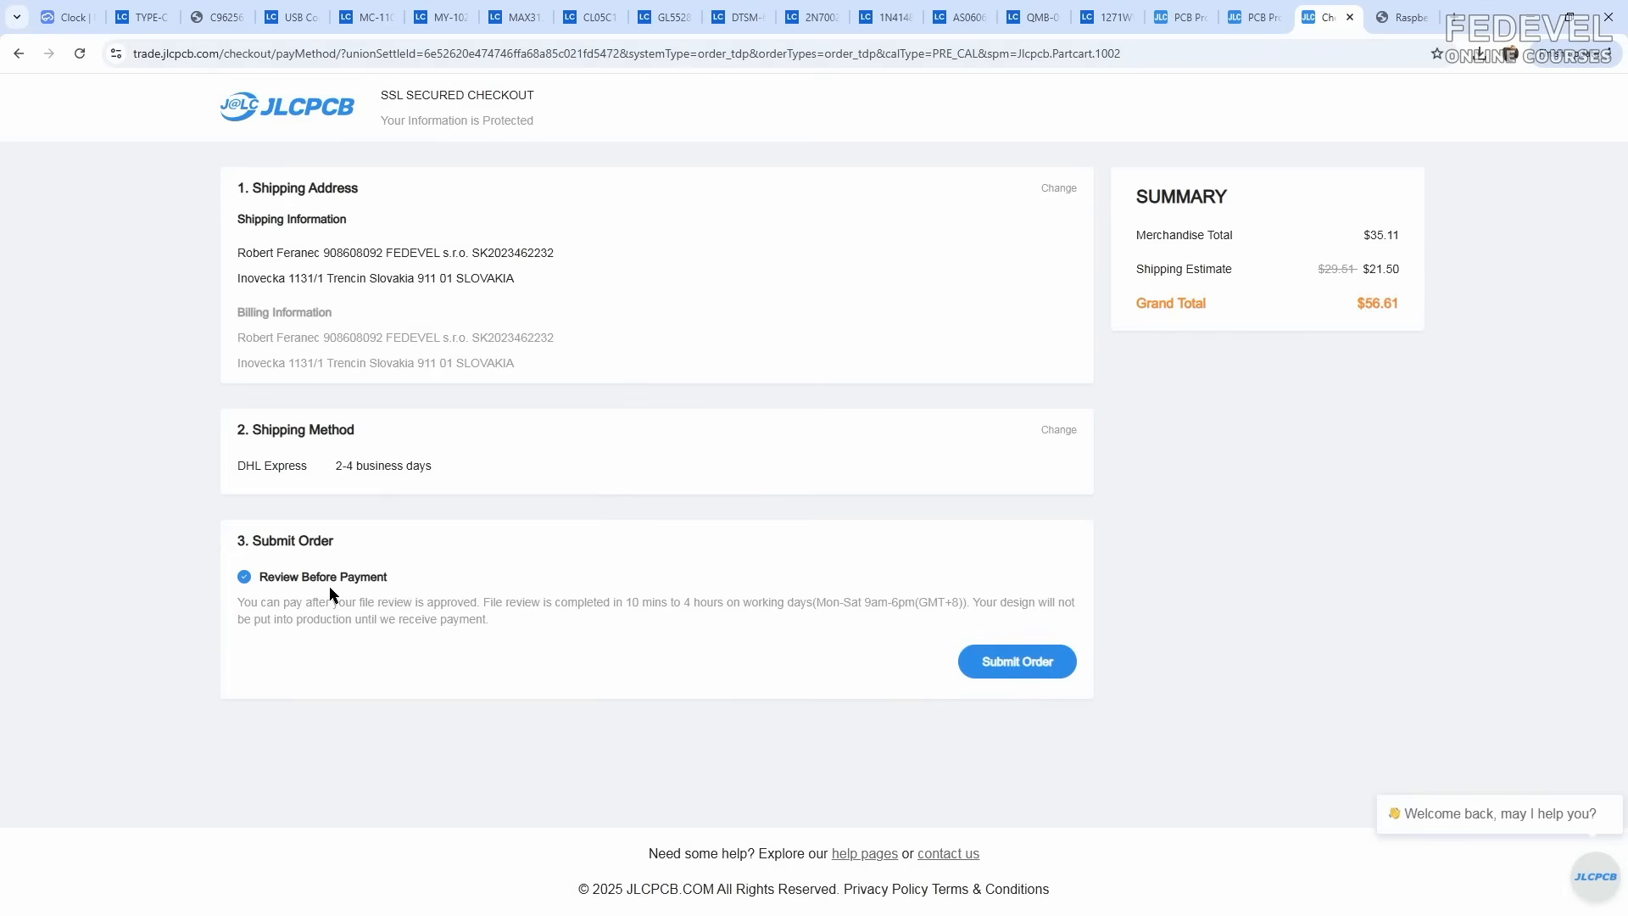
pyautogui.click(1019, 663)
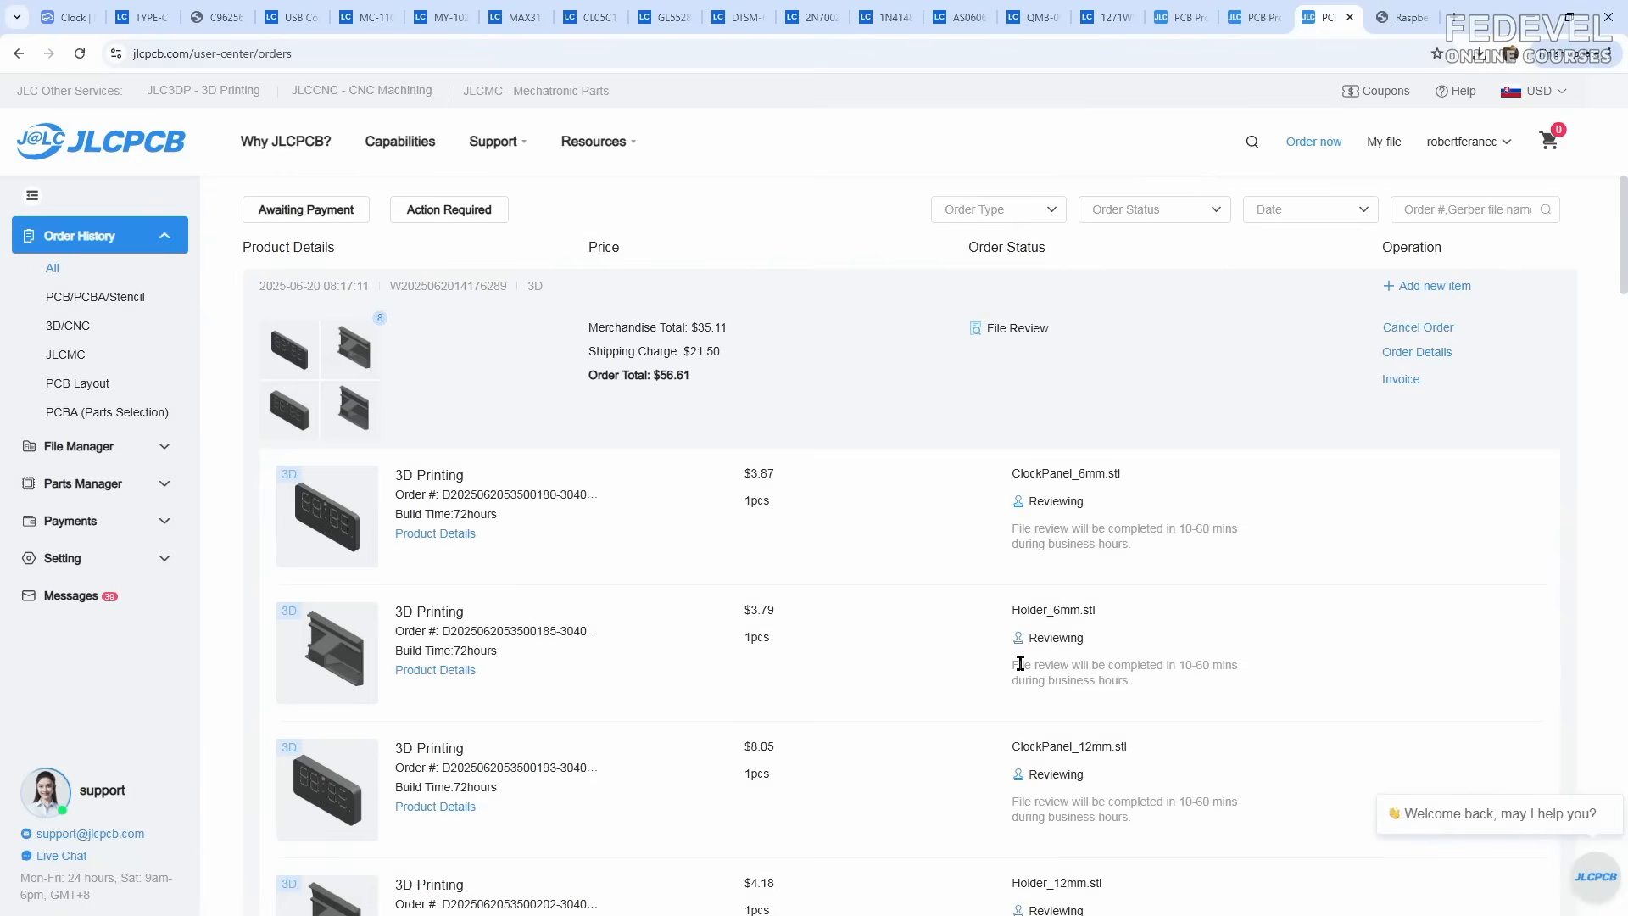
# Step: Close the two leftover JLCPCB browser pages, keeping only the order history page open
pyautogui.click(1246, 21)
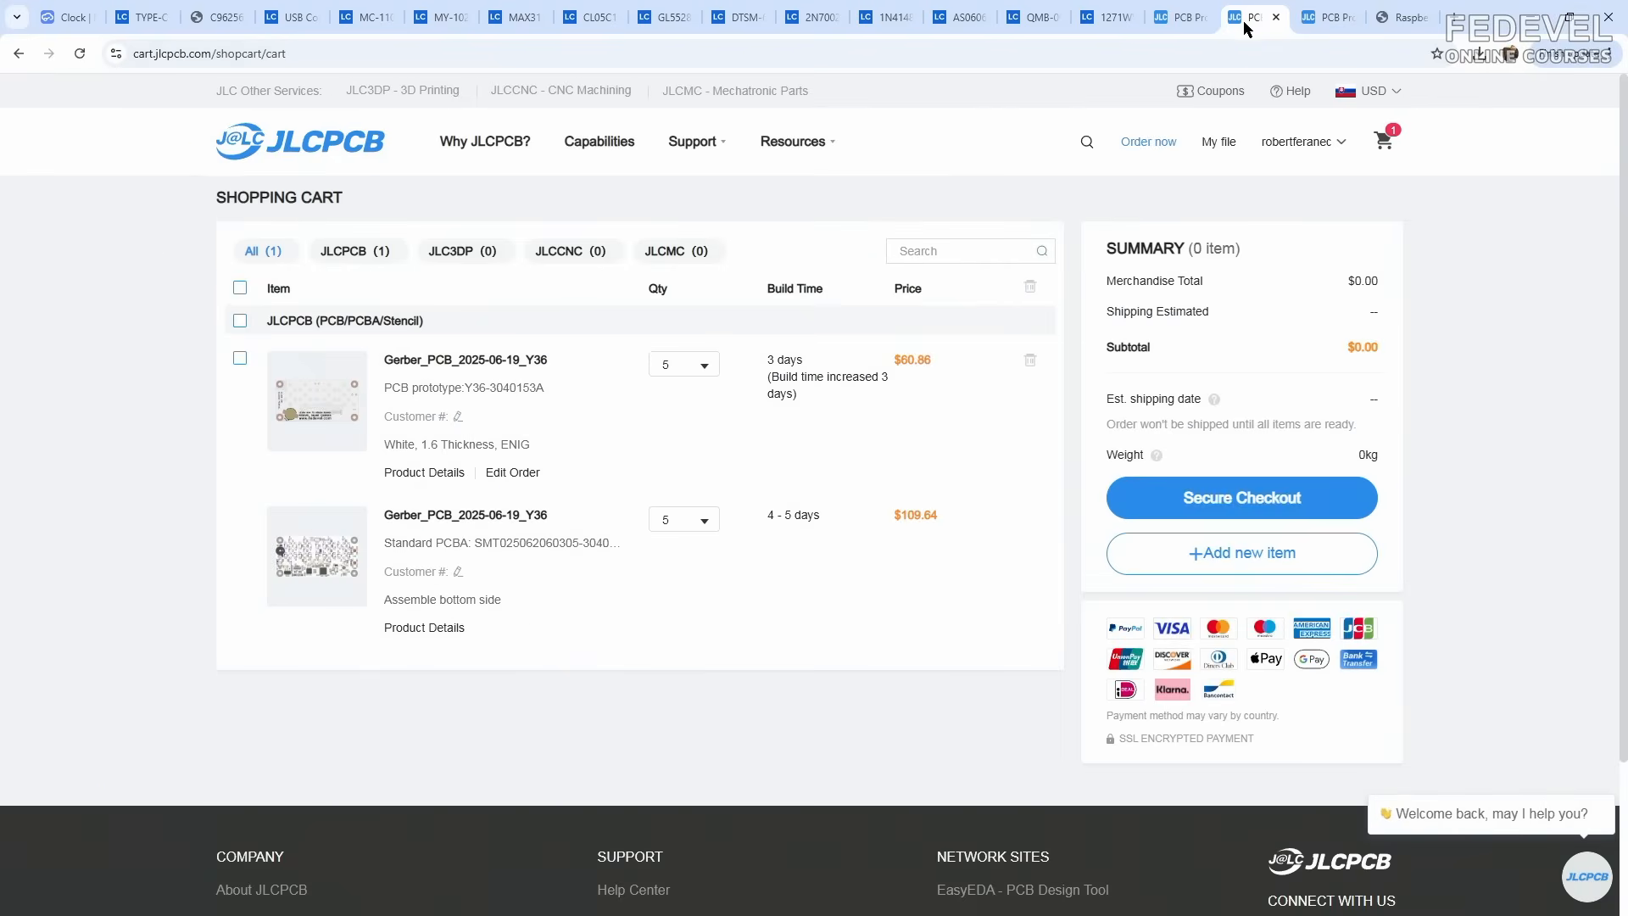
pyautogui.click(1274, 21)
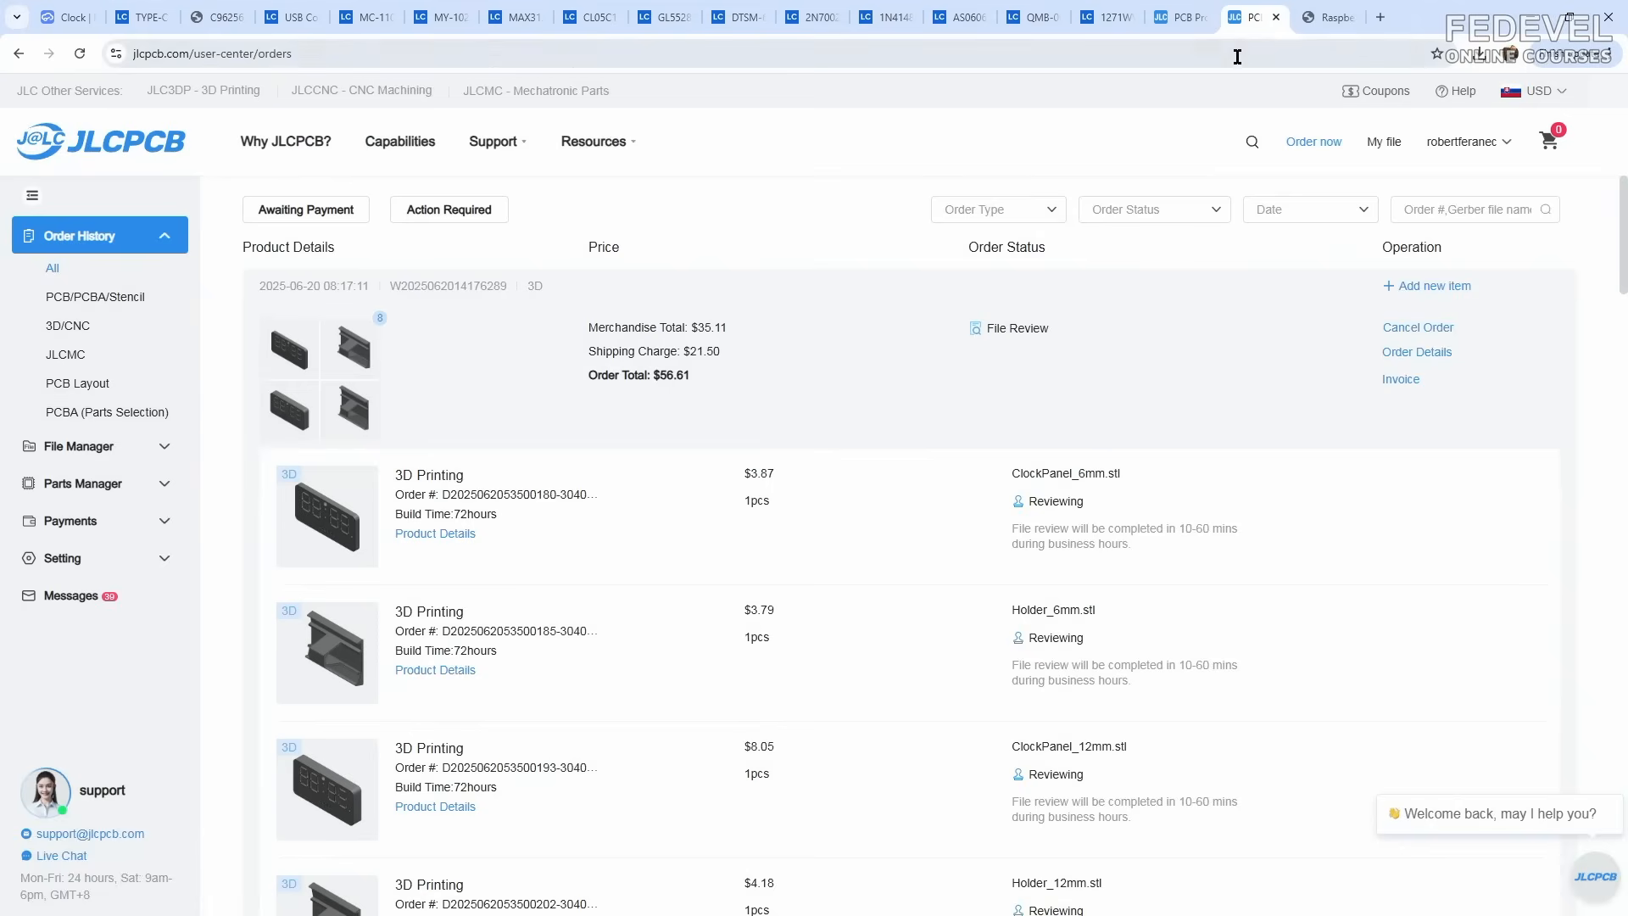
pyautogui.click(1184, 23)
pyautogui.click(1202, 18)
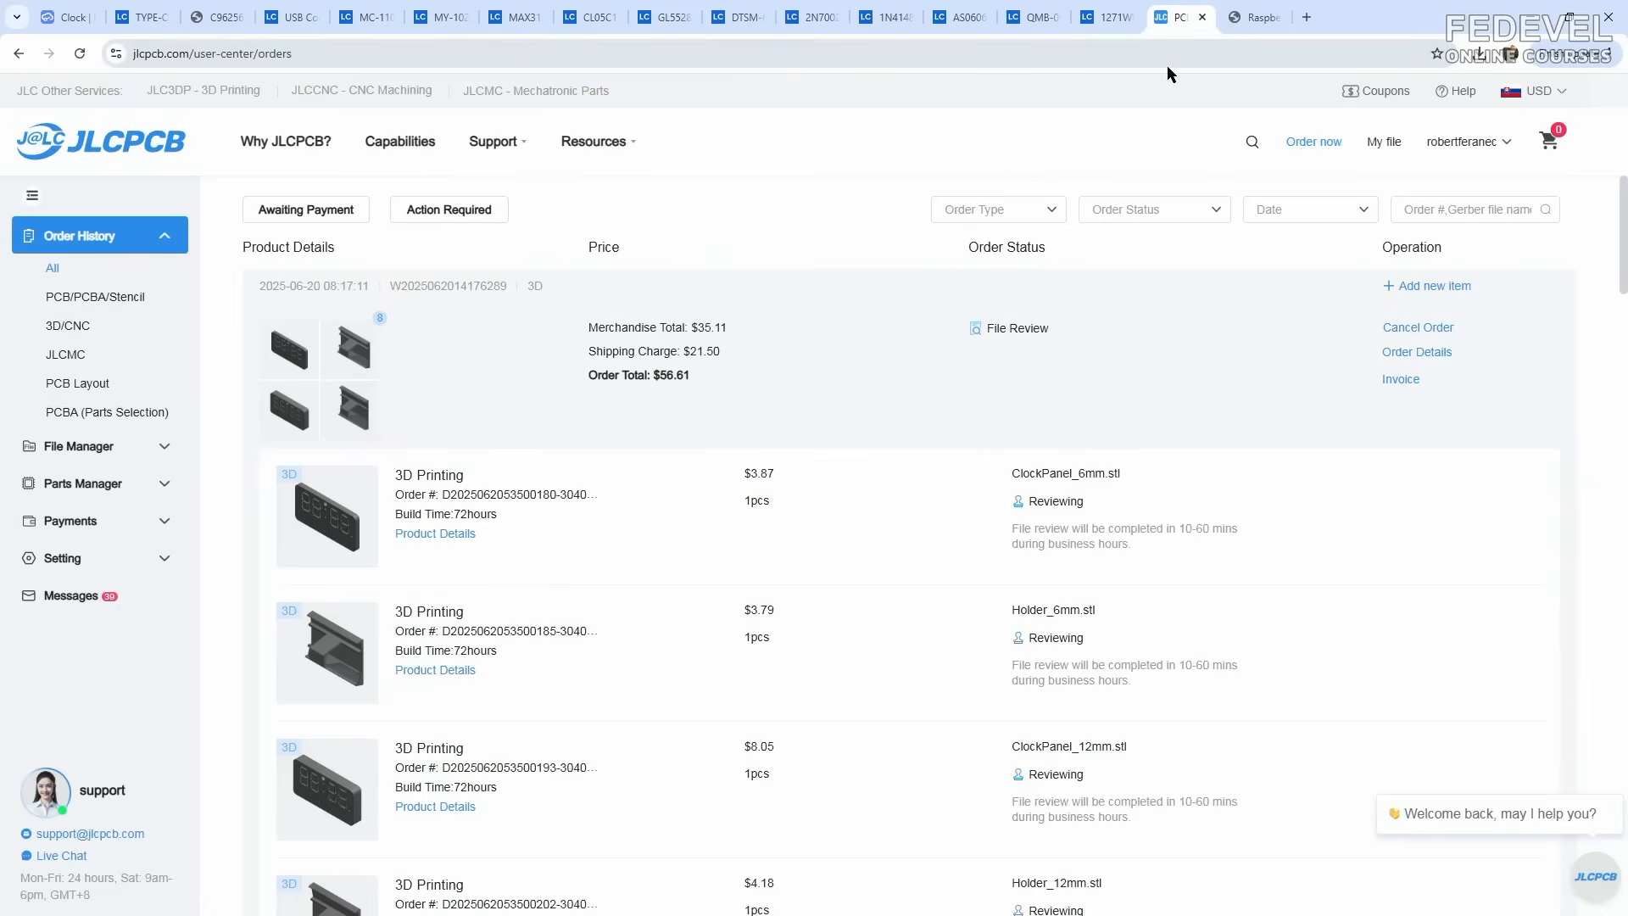
# Step: Reload the account's order history and review the status of the 3D printing and PCB/PCBA orders
pyautogui.moveTo(1460, 142)
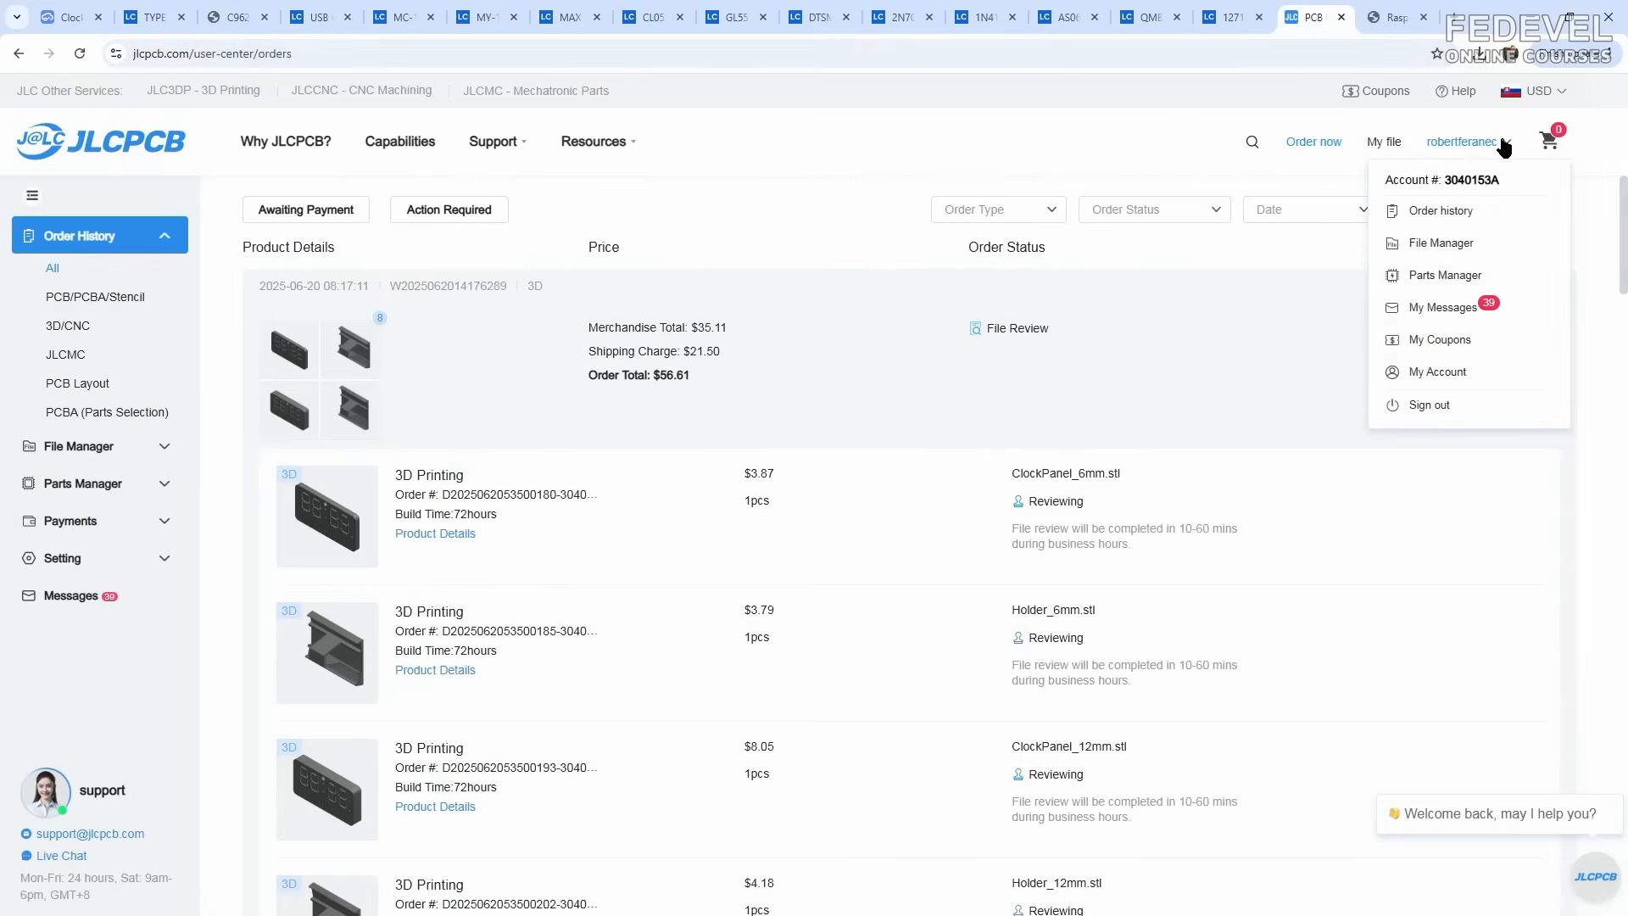
pyautogui.click(1429, 214)
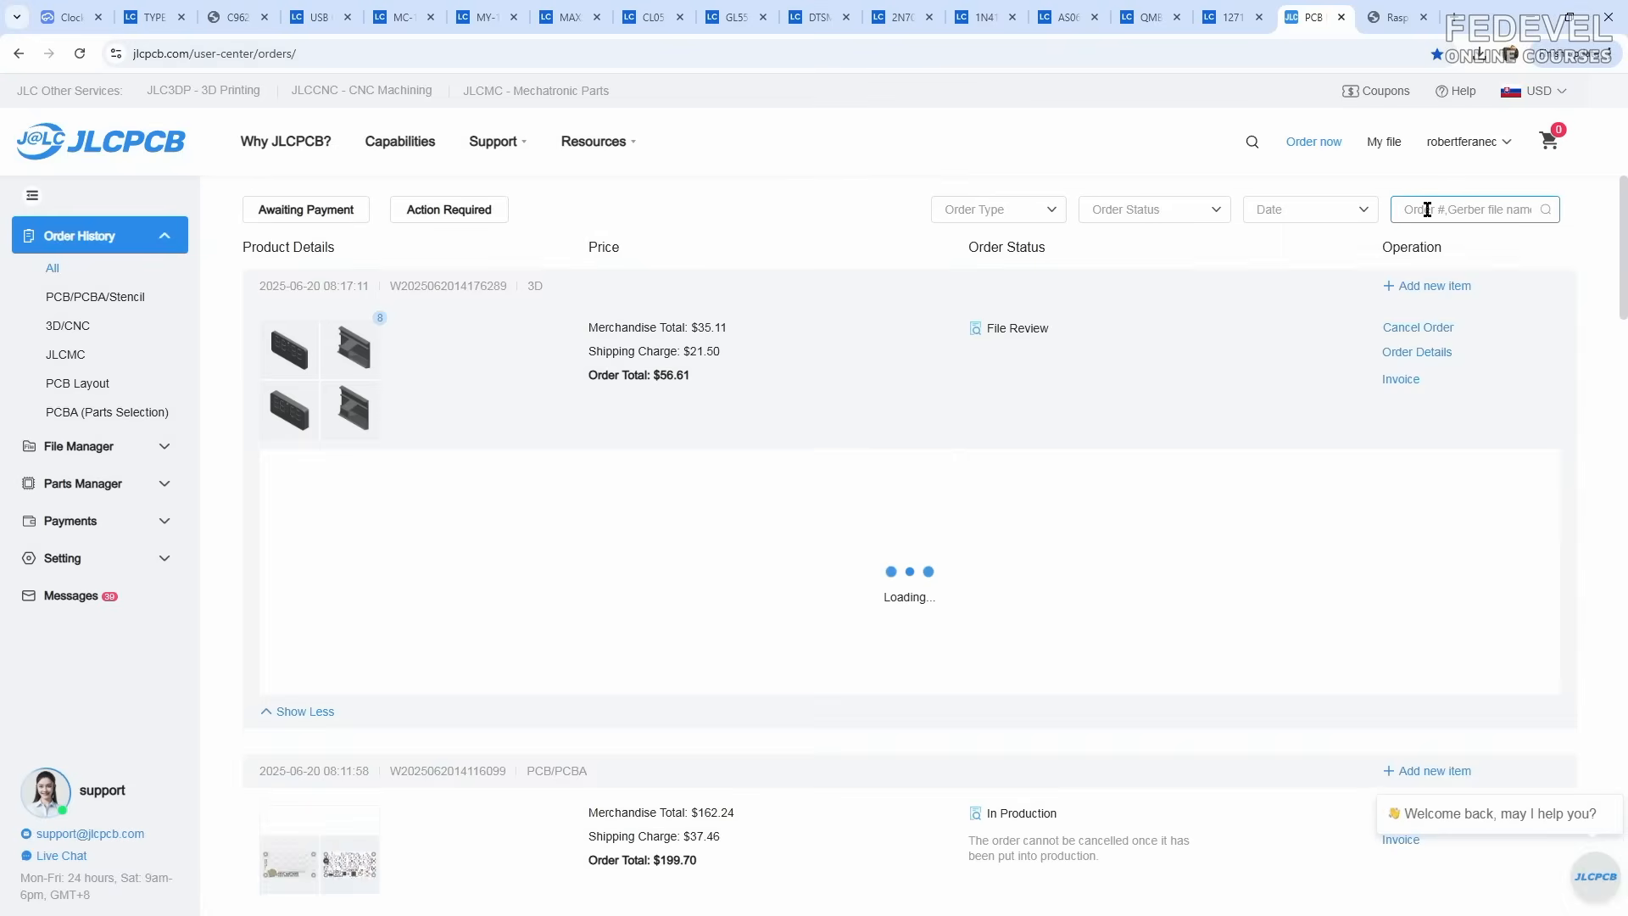
pyautogui.scroll(-13, 313, 237)
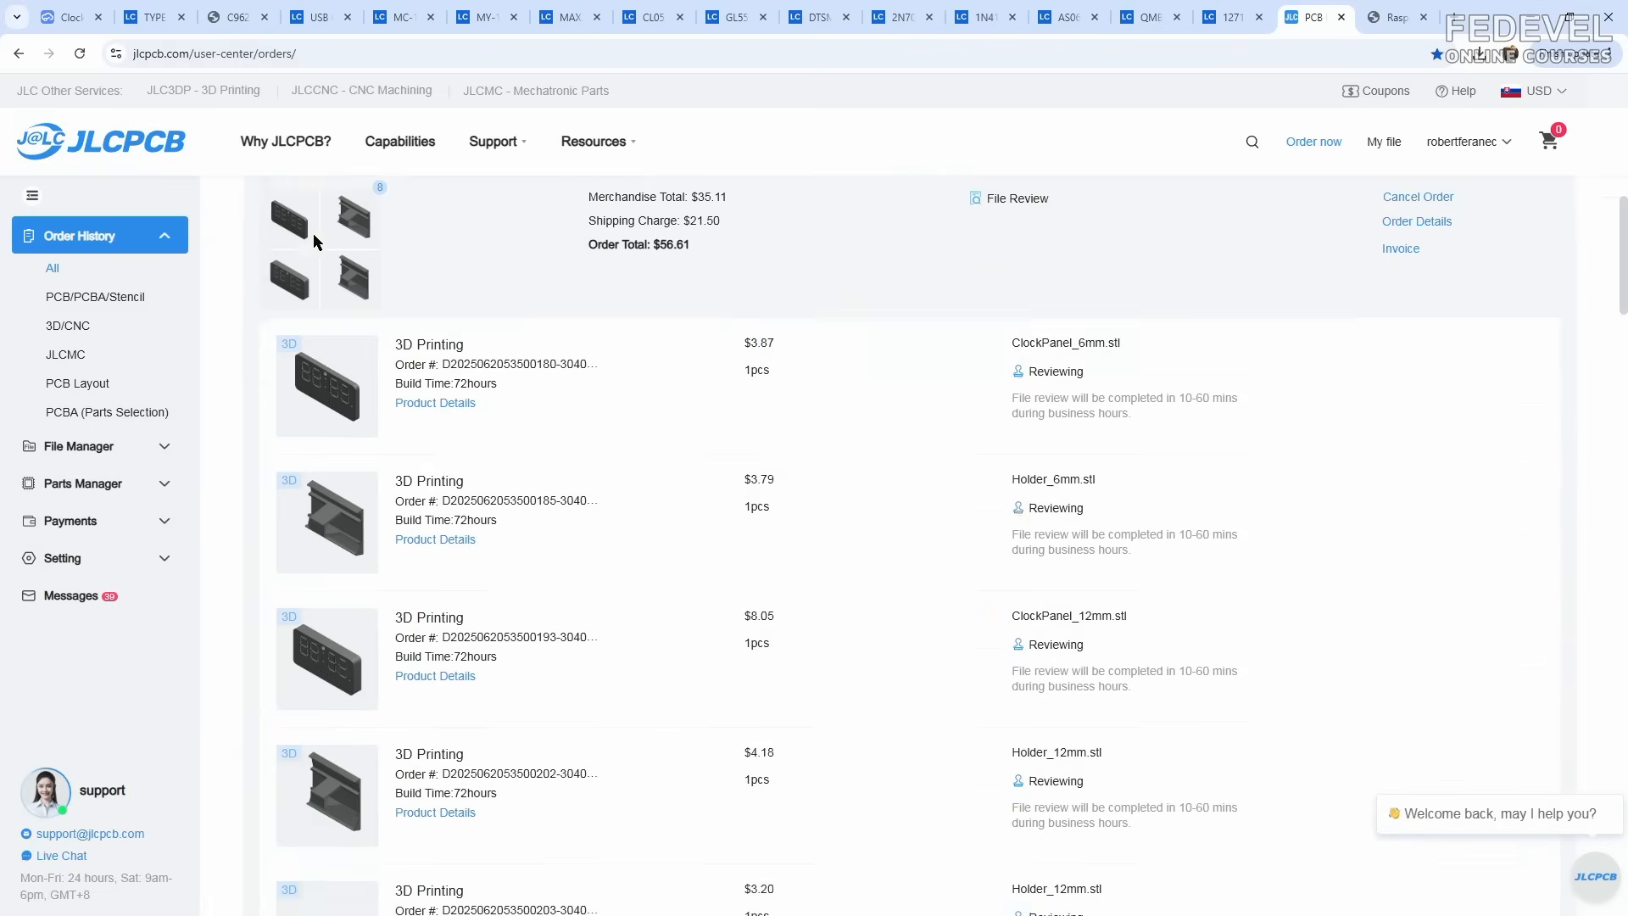
pyautogui.scroll(2, 296, 501)
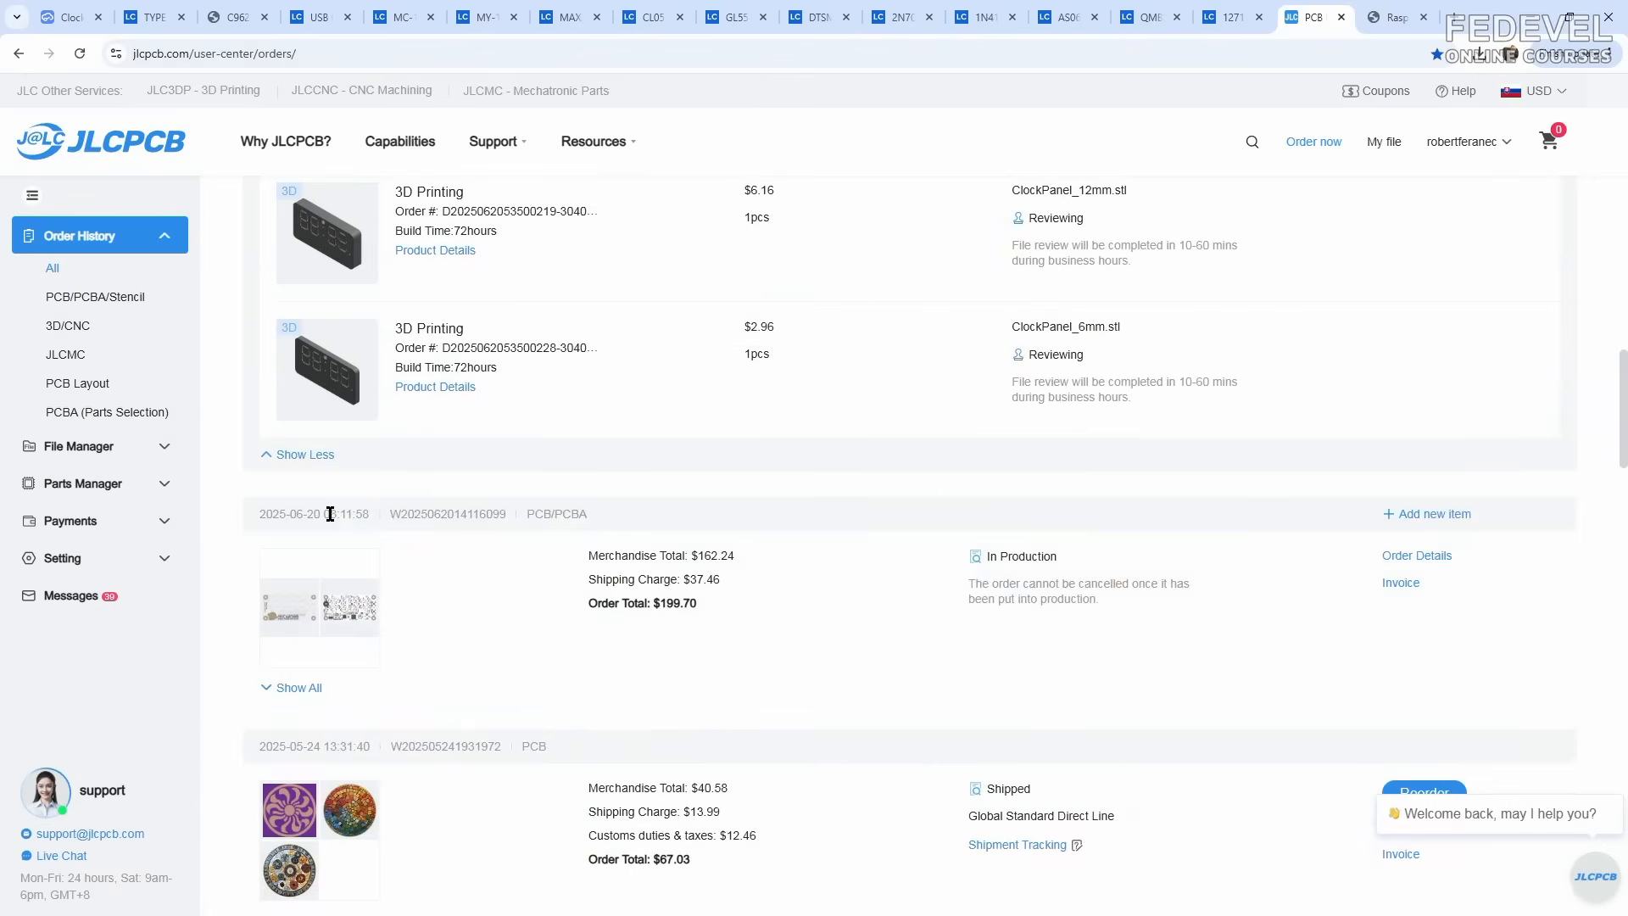
pyautogui.scroll(11, 384, 550)
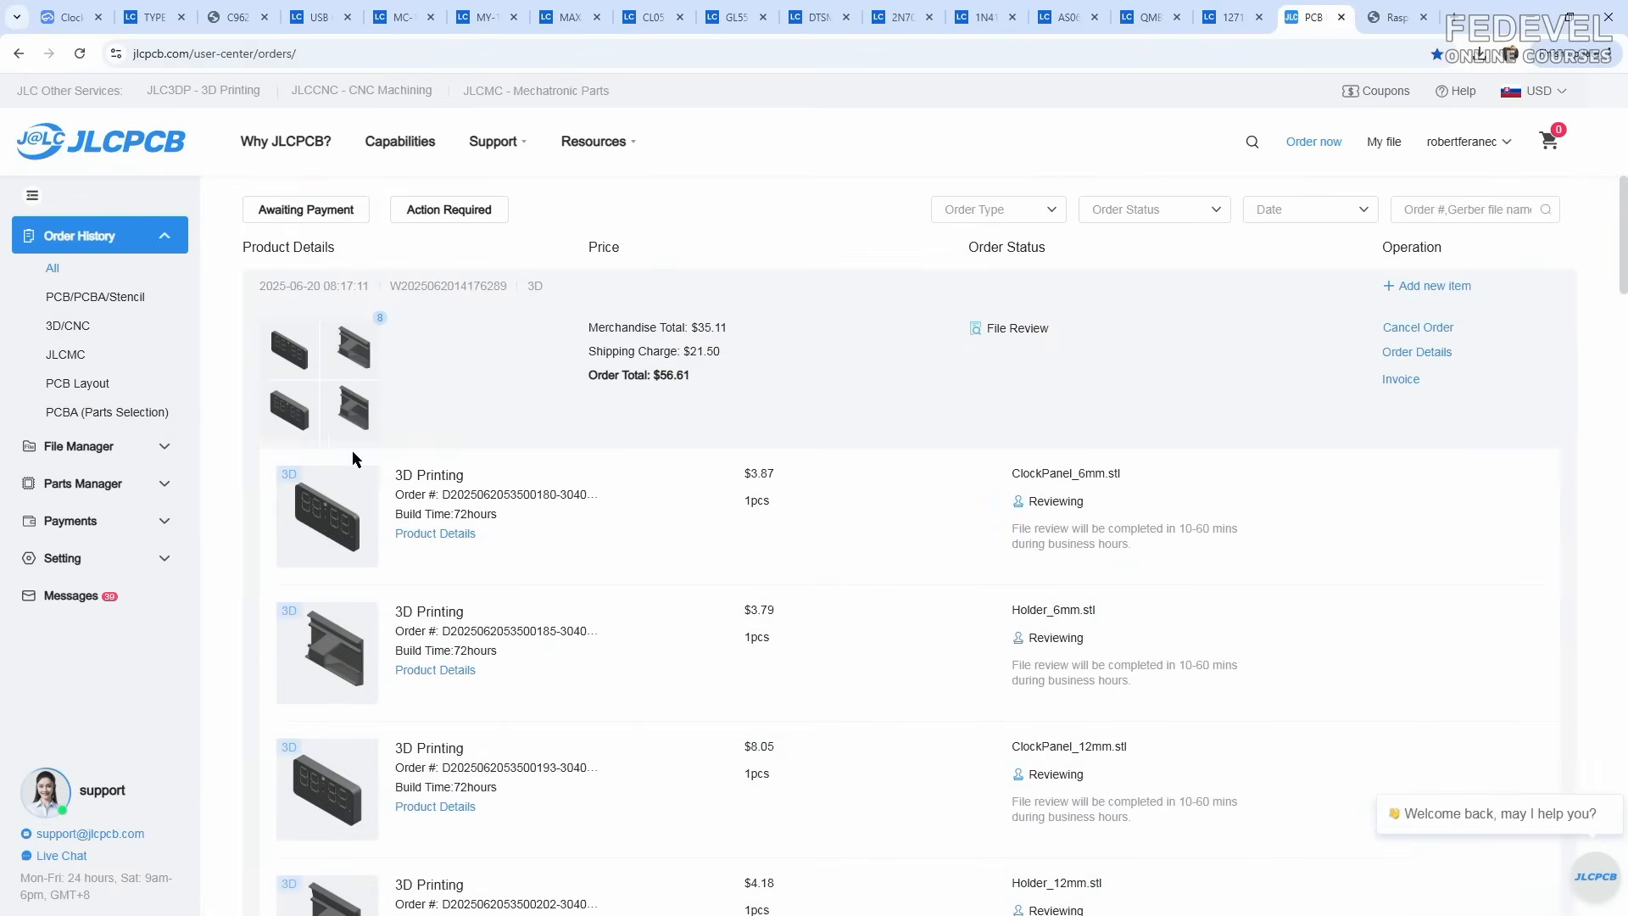
# Step: Search Google for "mouser" on a new browser page and open the Mouser Electronics Slovakia website
pyautogui.click(1455, 19)
pyautogui.click(489, 58)
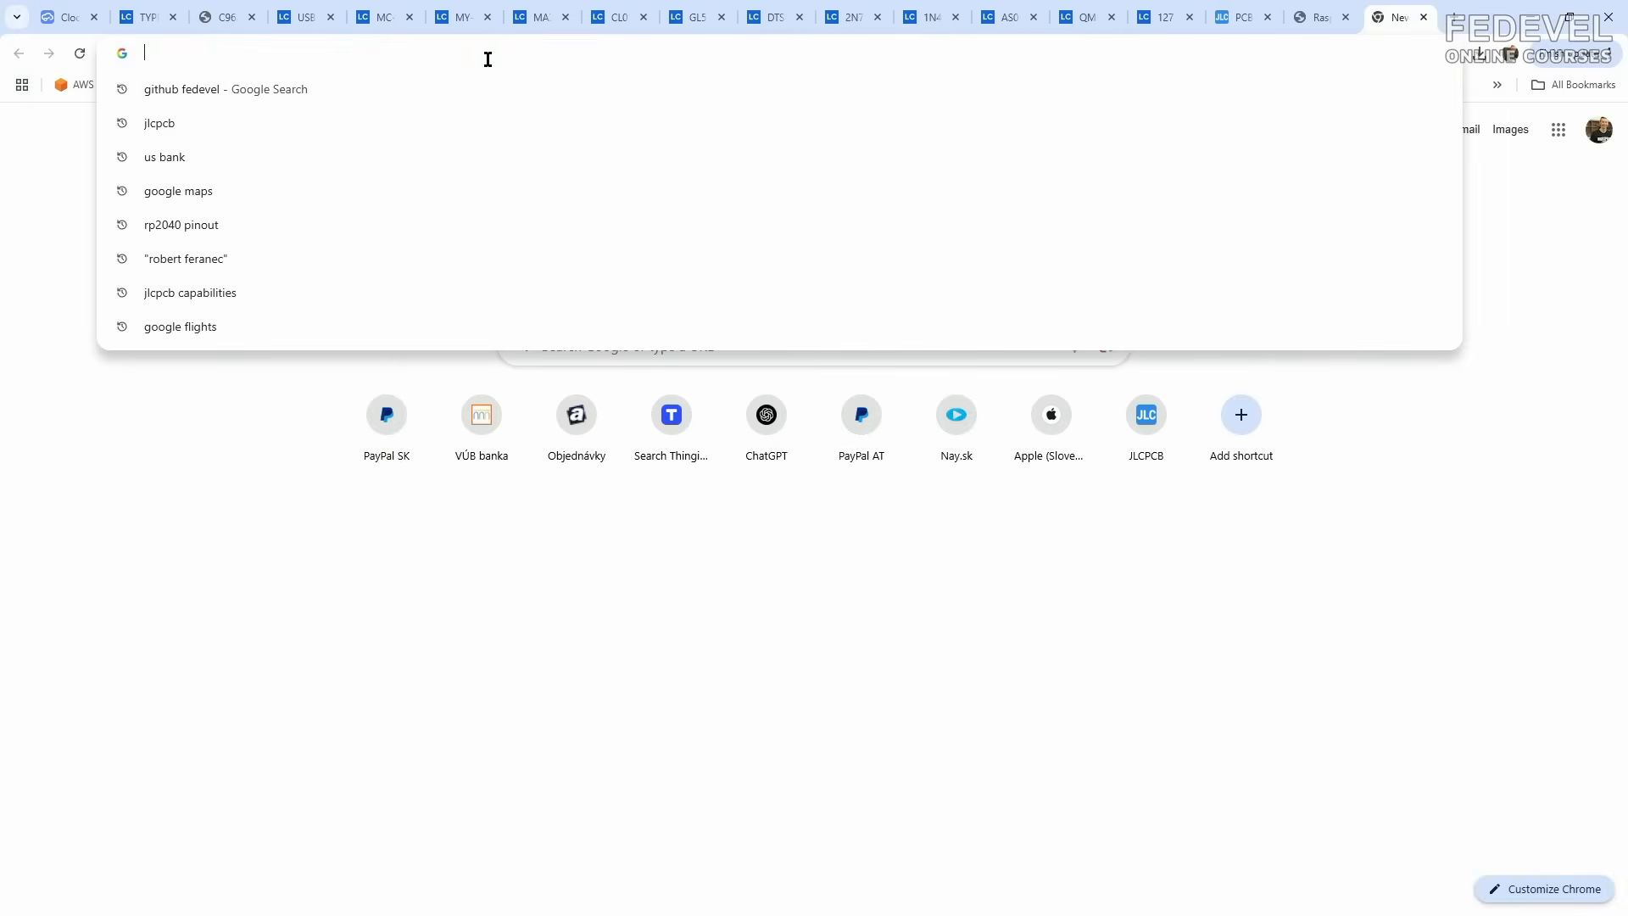
pyautogui.write('mouser')
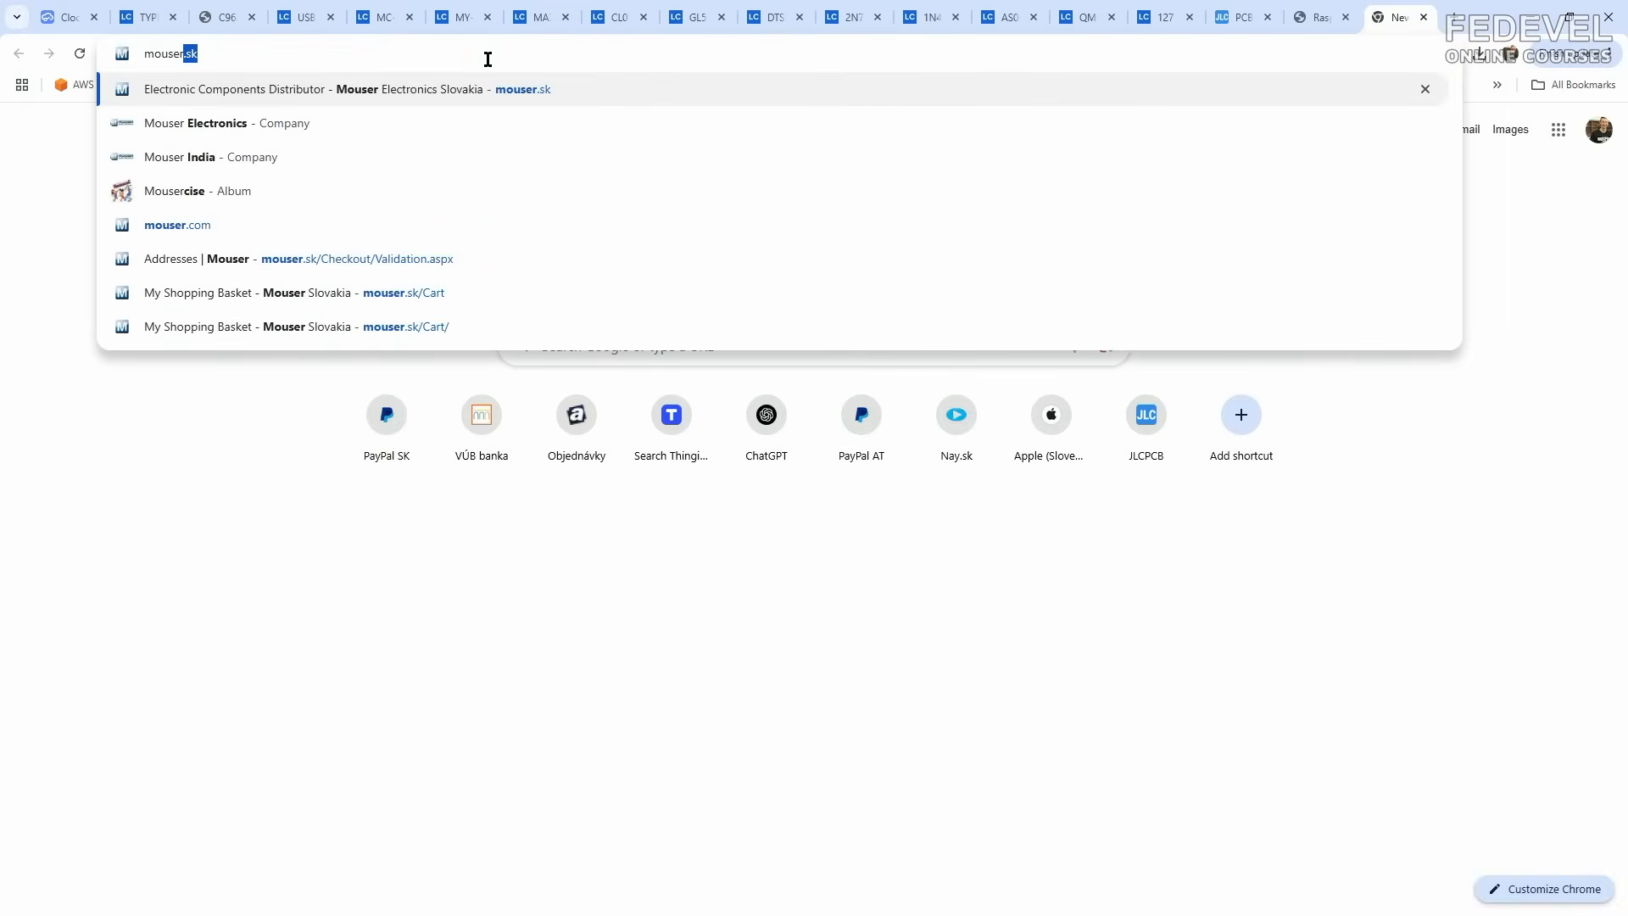
pyautogui.press('Delete')
pyautogui.press('Return')
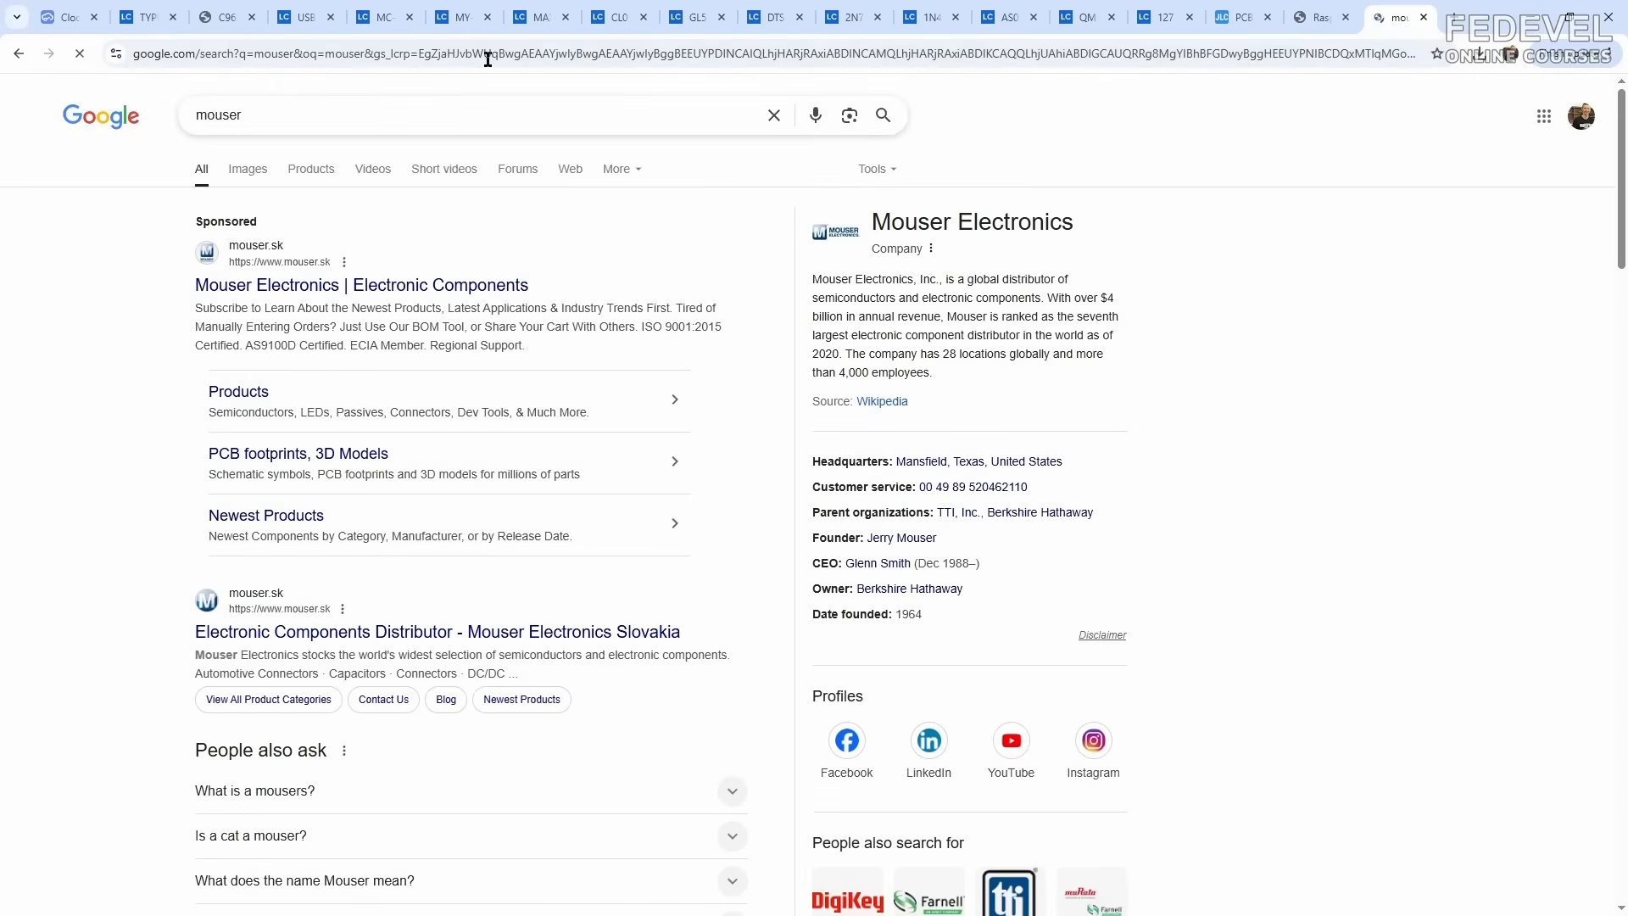
pyautogui.click(364, 633)
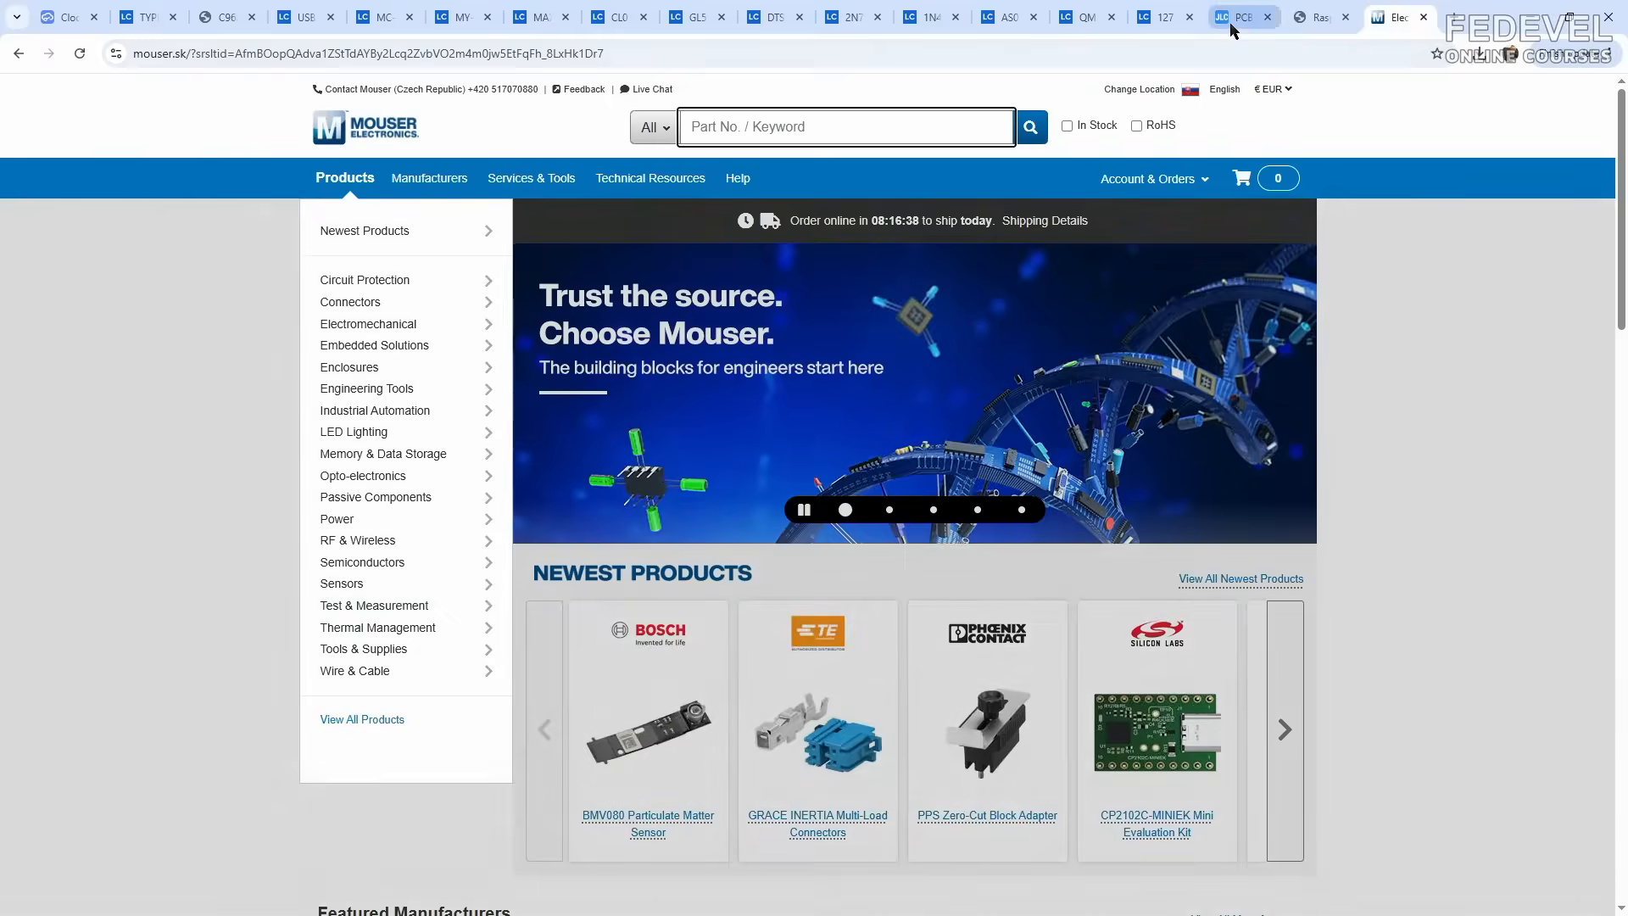
# Step: Return to the JLCPCB order history and display the unselected parts in the Standard PCBA order's bill of material
pyautogui.click(1236, 18)
pyautogui.scroll(-15, 546, 516)
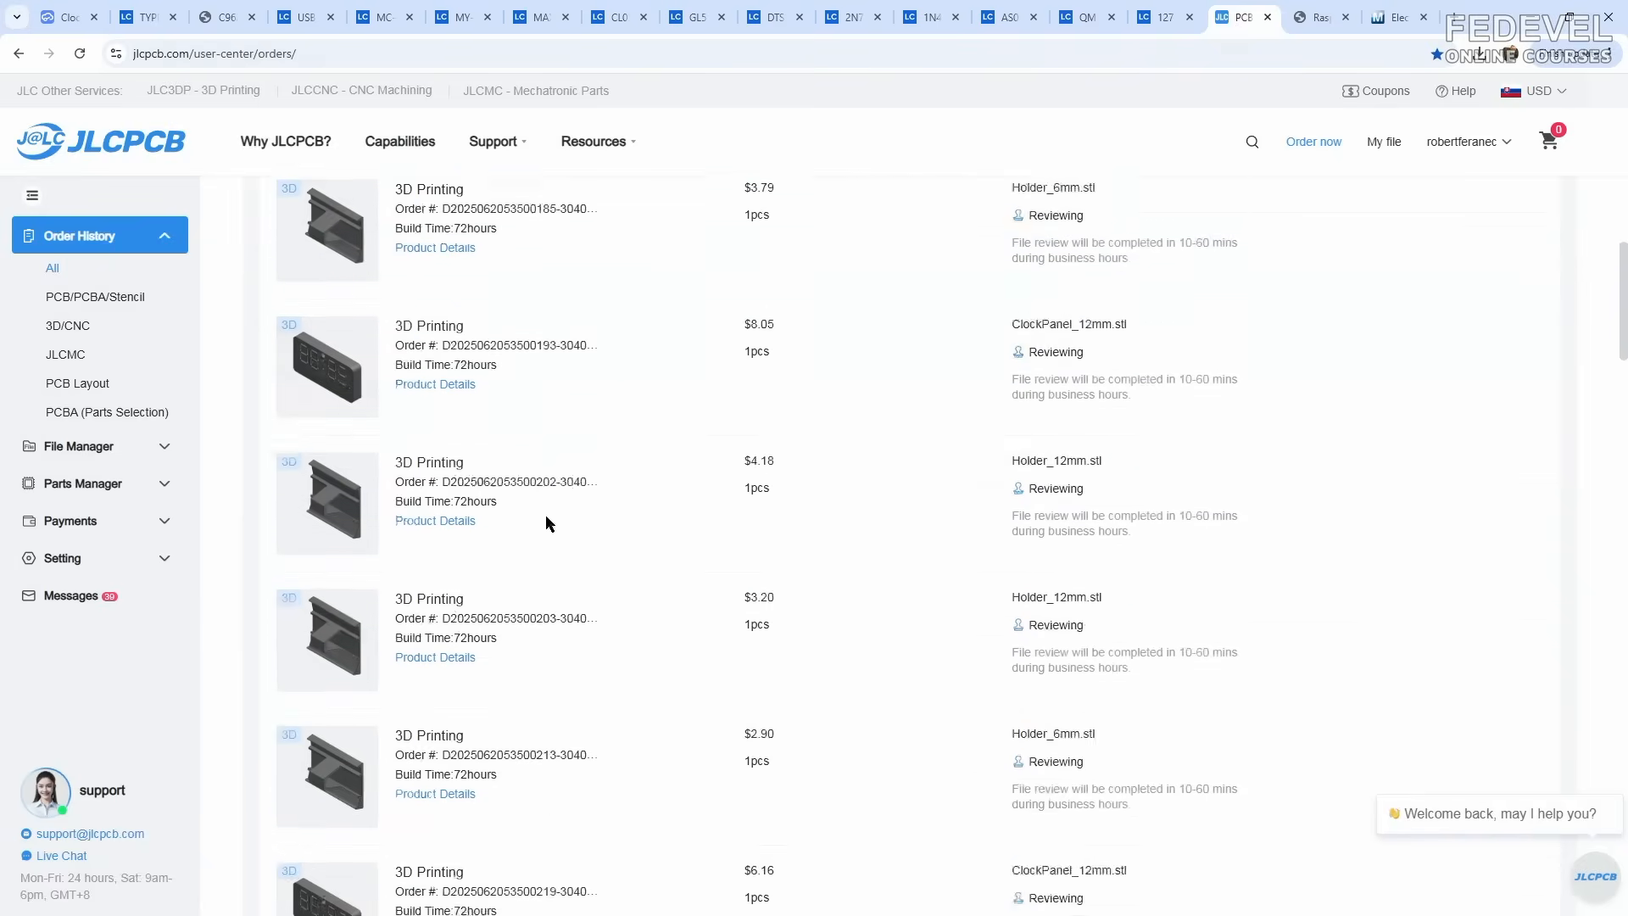
pyautogui.click(309, 517)
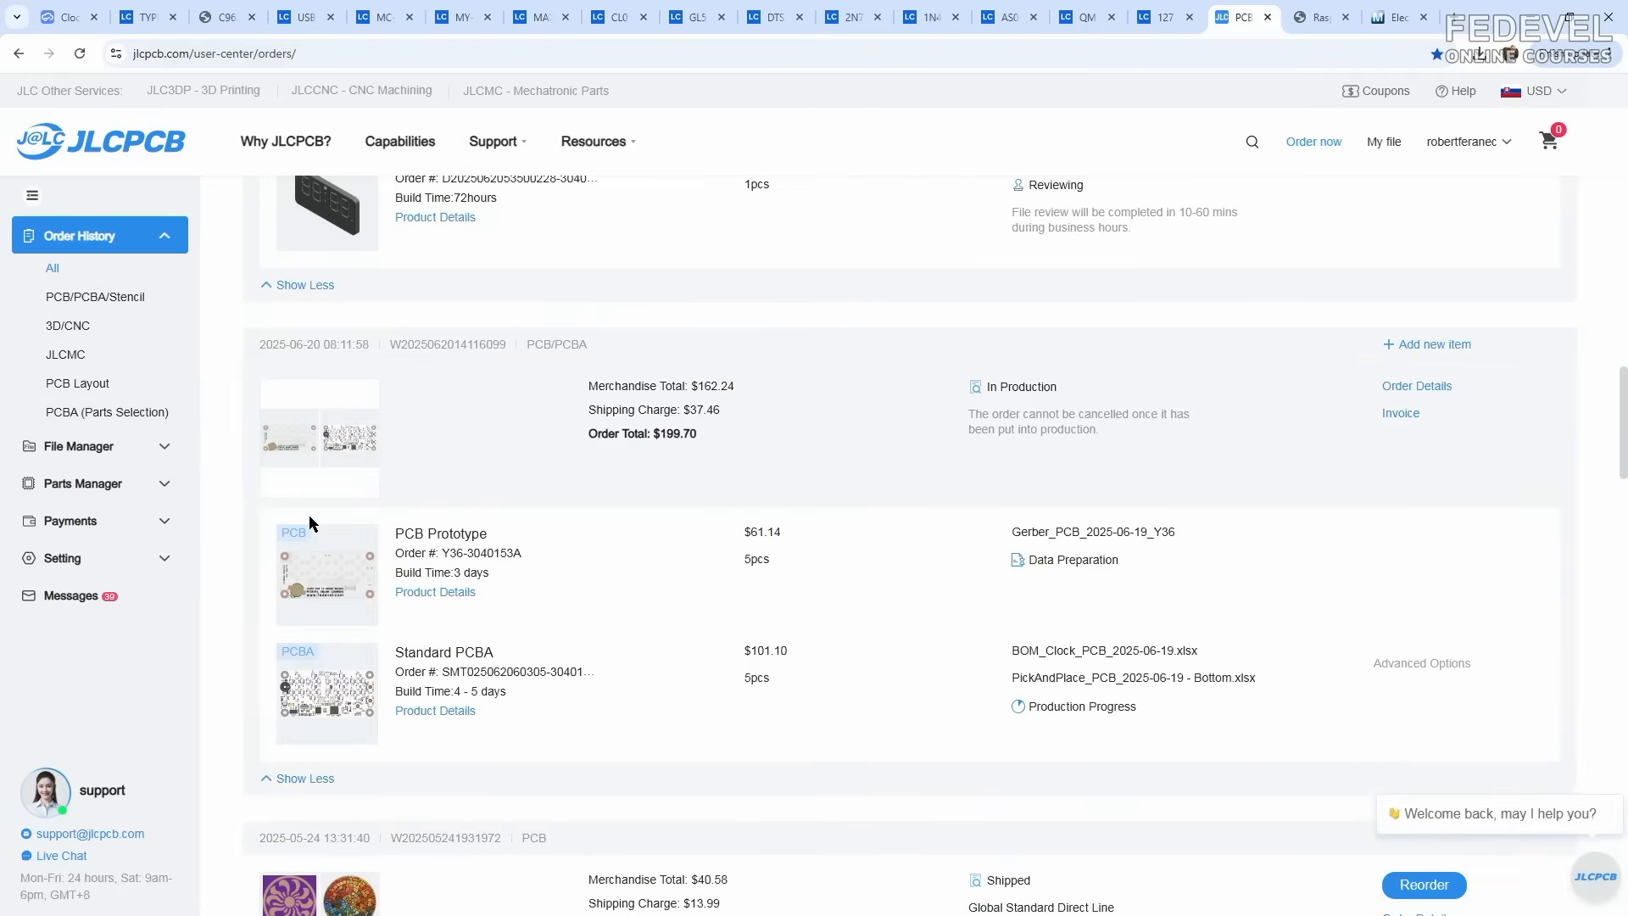
pyautogui.click(422, 714)
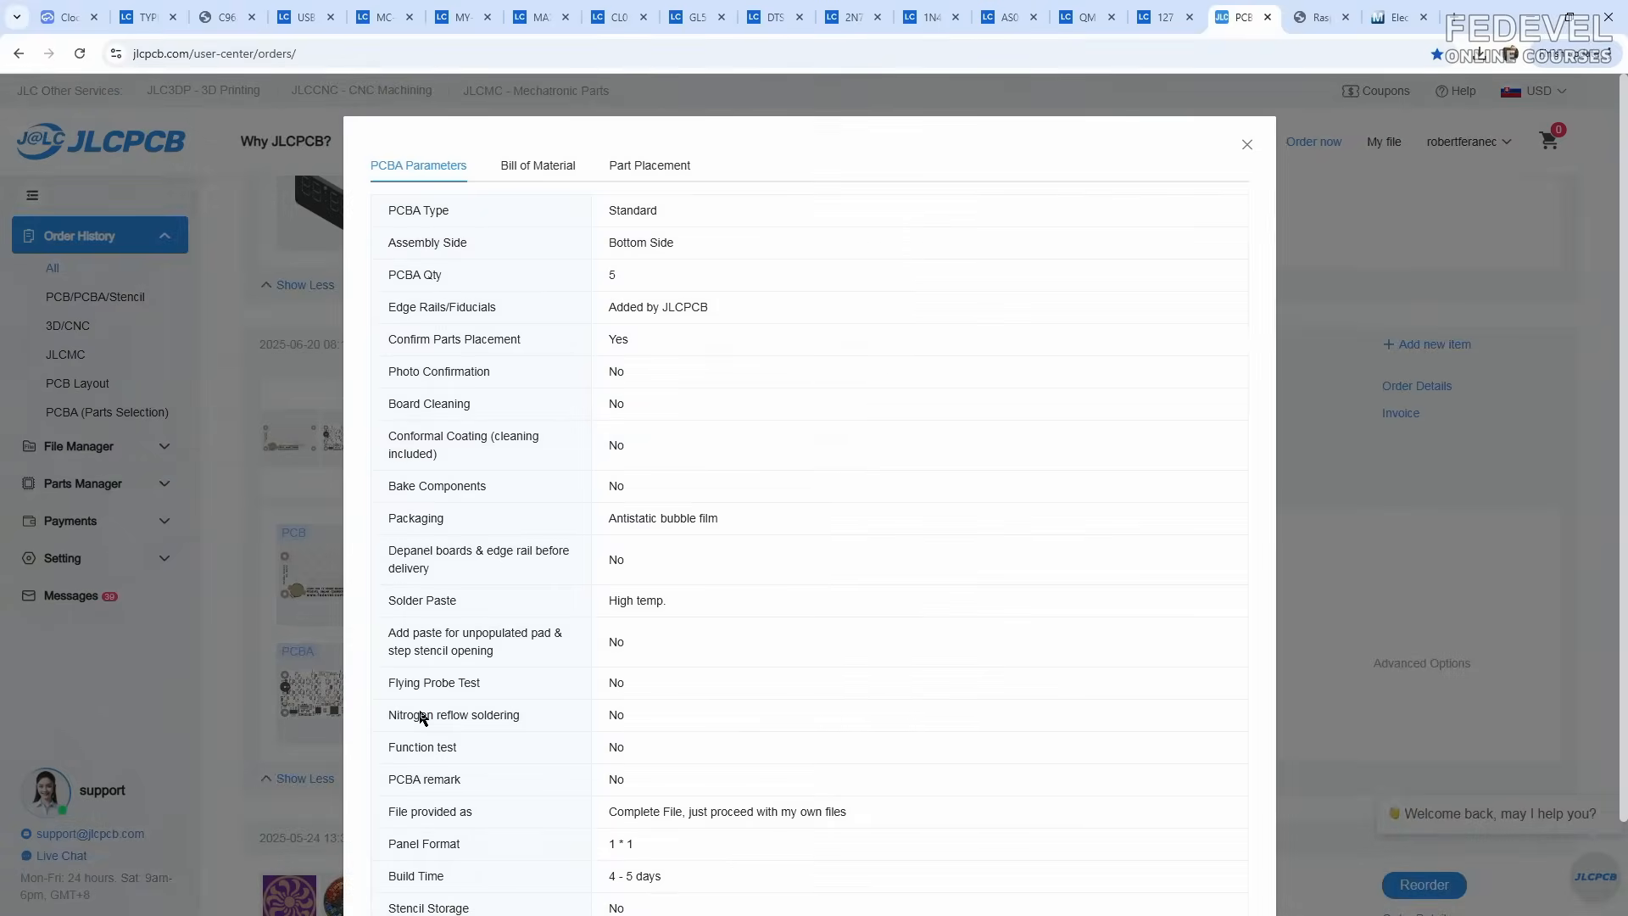
pyautogui.click(543, 167)
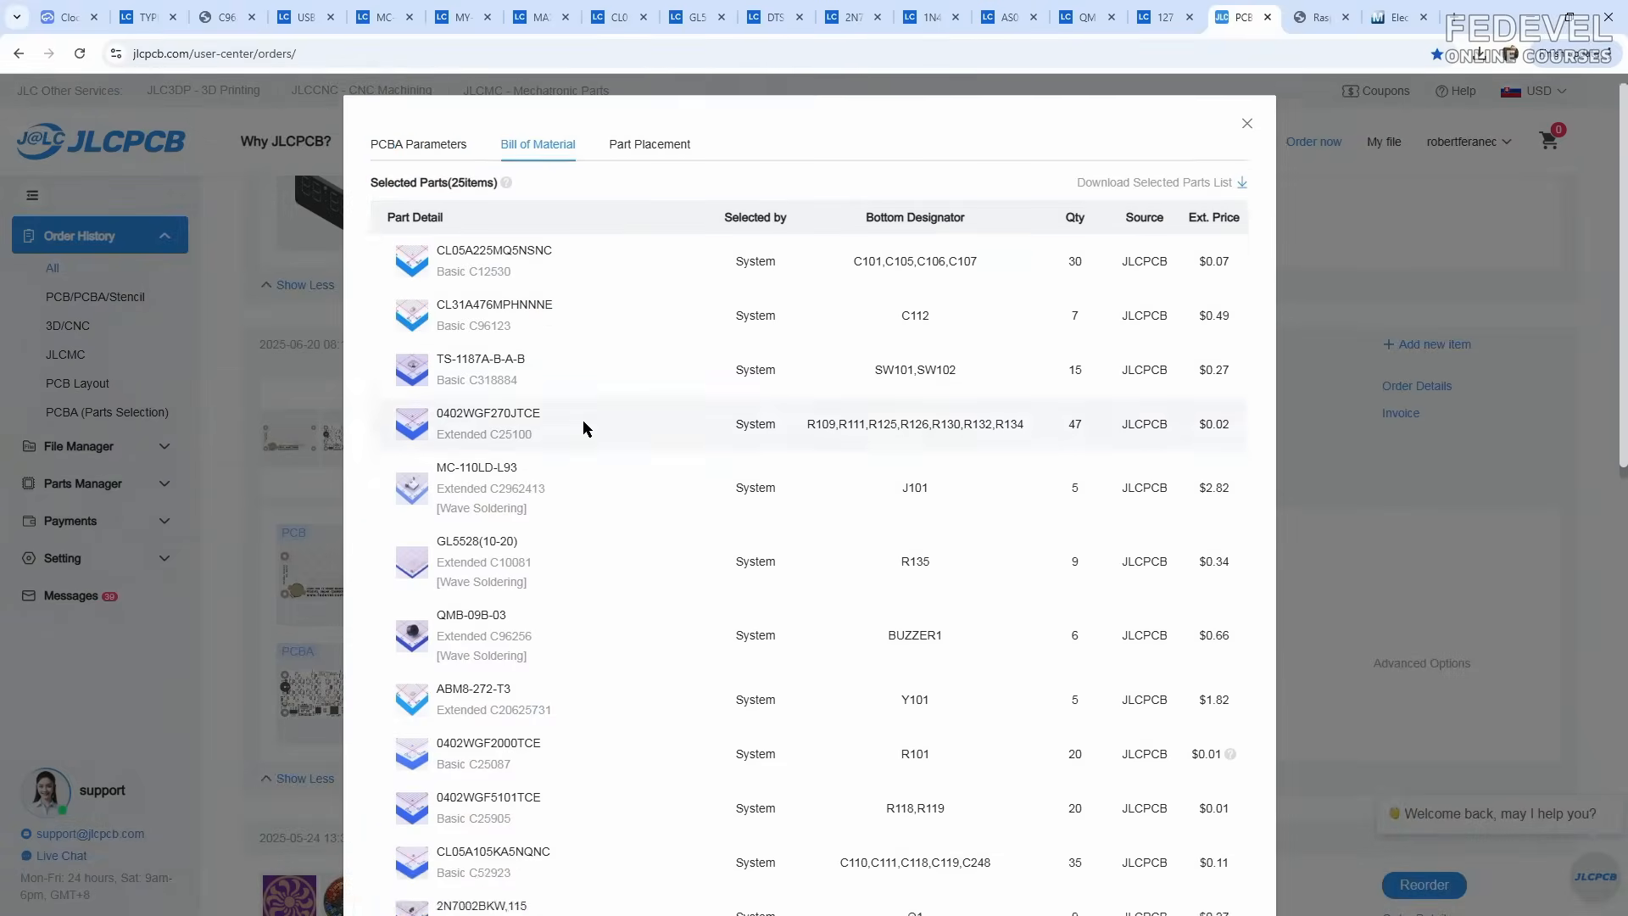
pyautogui.scroll(-3, 583, 424)
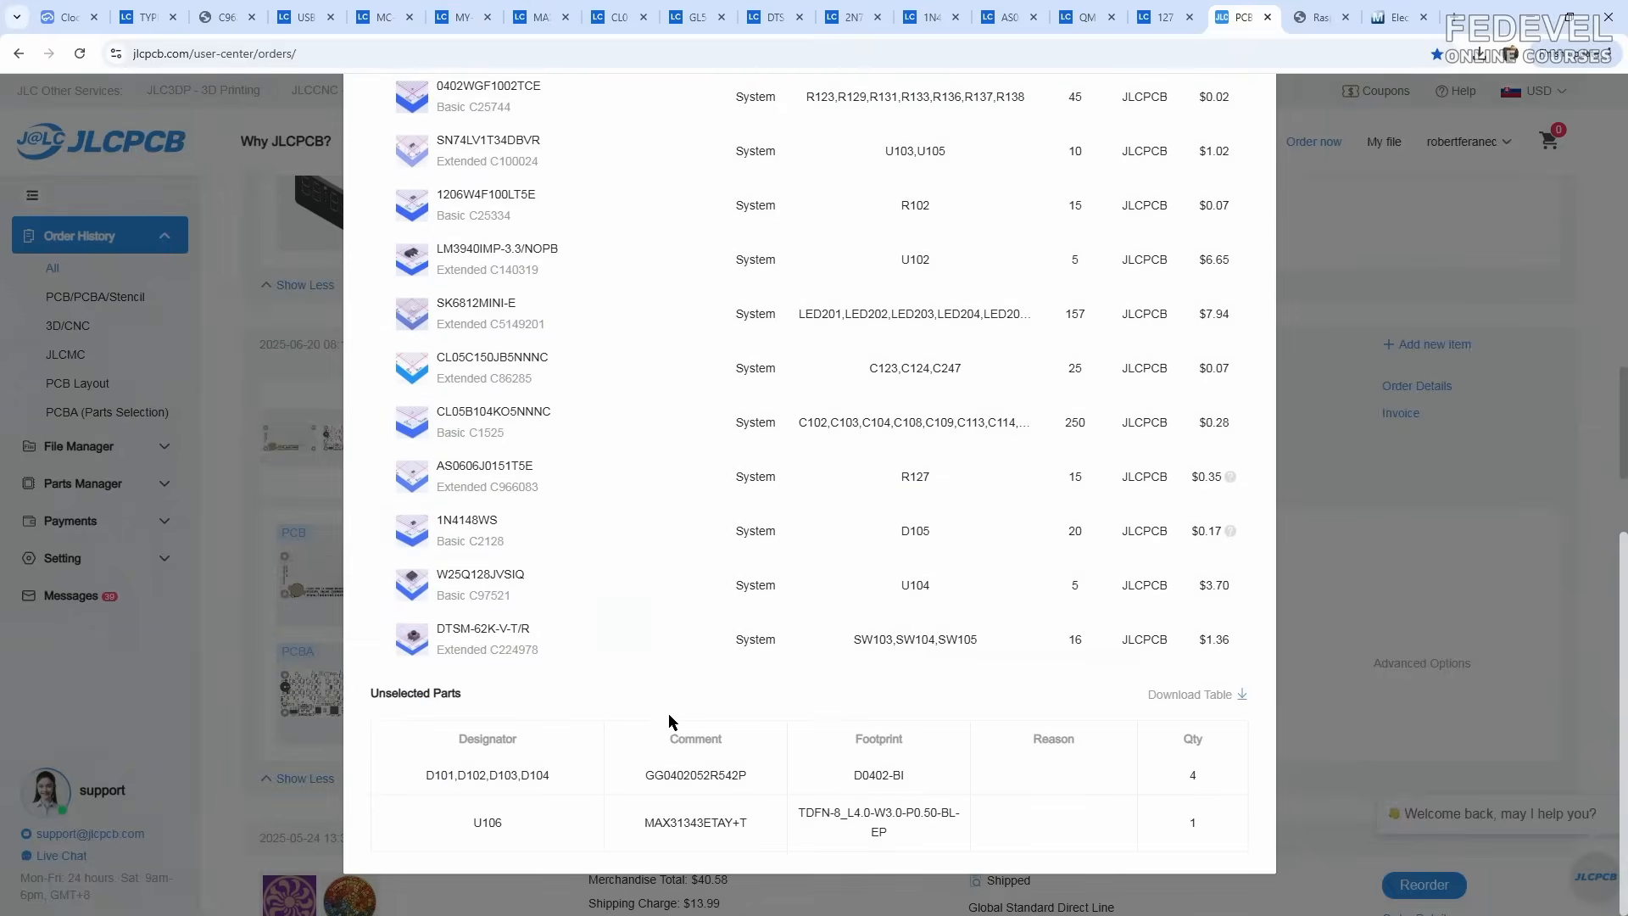
# Step: Copy part number GG0402052R542P of D101 to D104 from the unselected parts and search for it on Mouser
pyautogui.doubleClick(675, 774)
pyautogui.hotkey('ctrl', 'c')
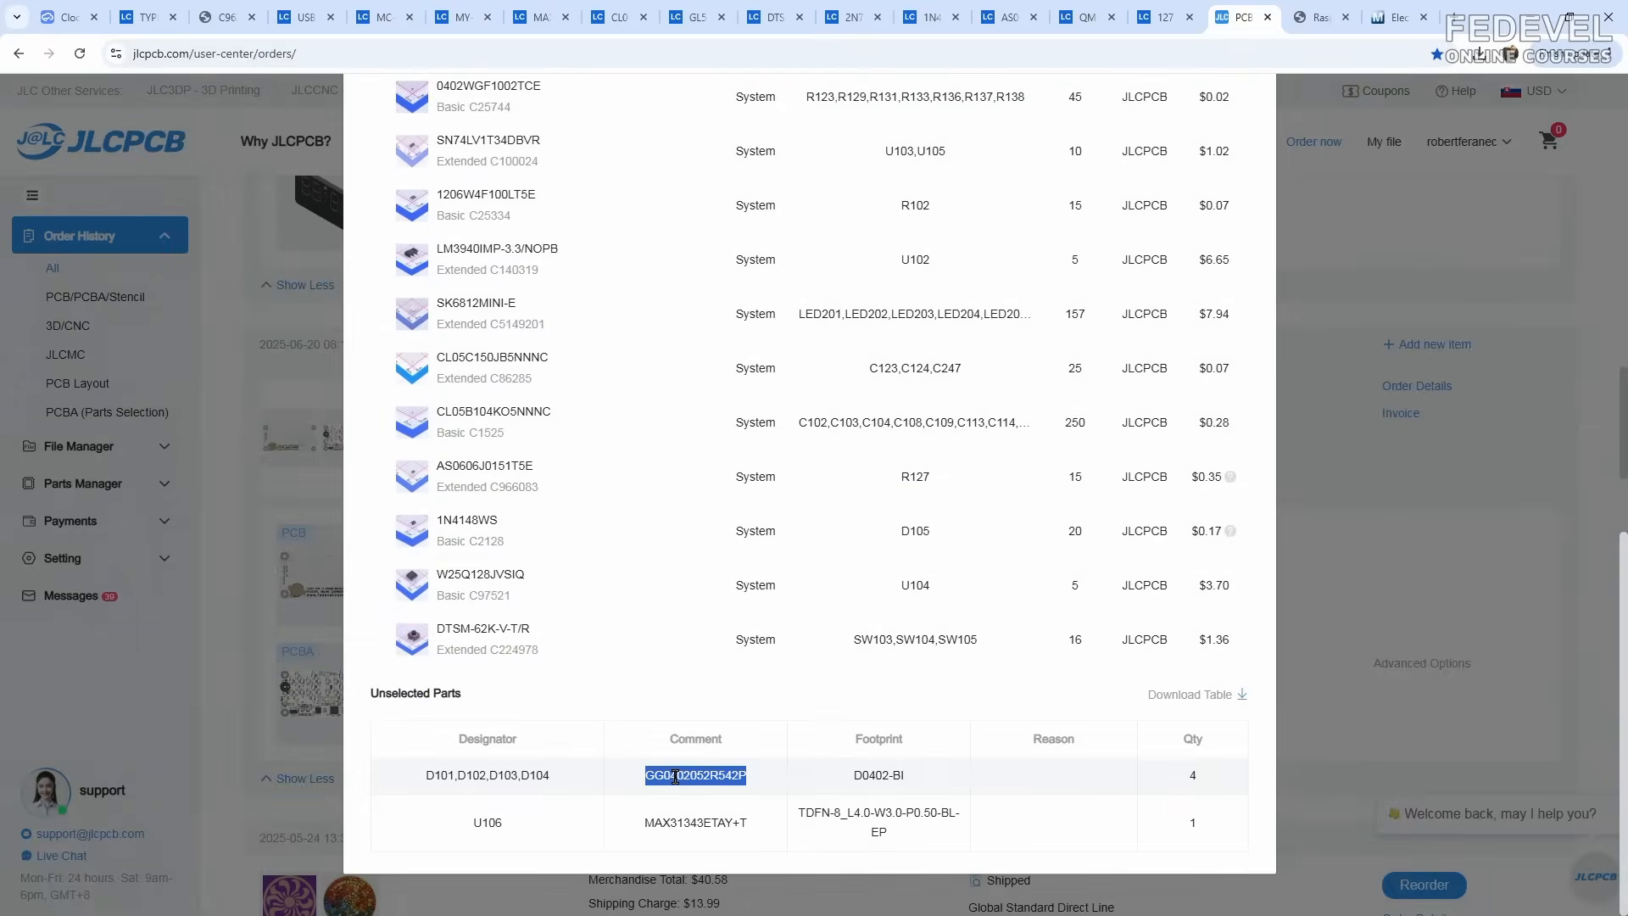
pyautogui.rightClick(676, 778)
pyautogui.click(703, 598)
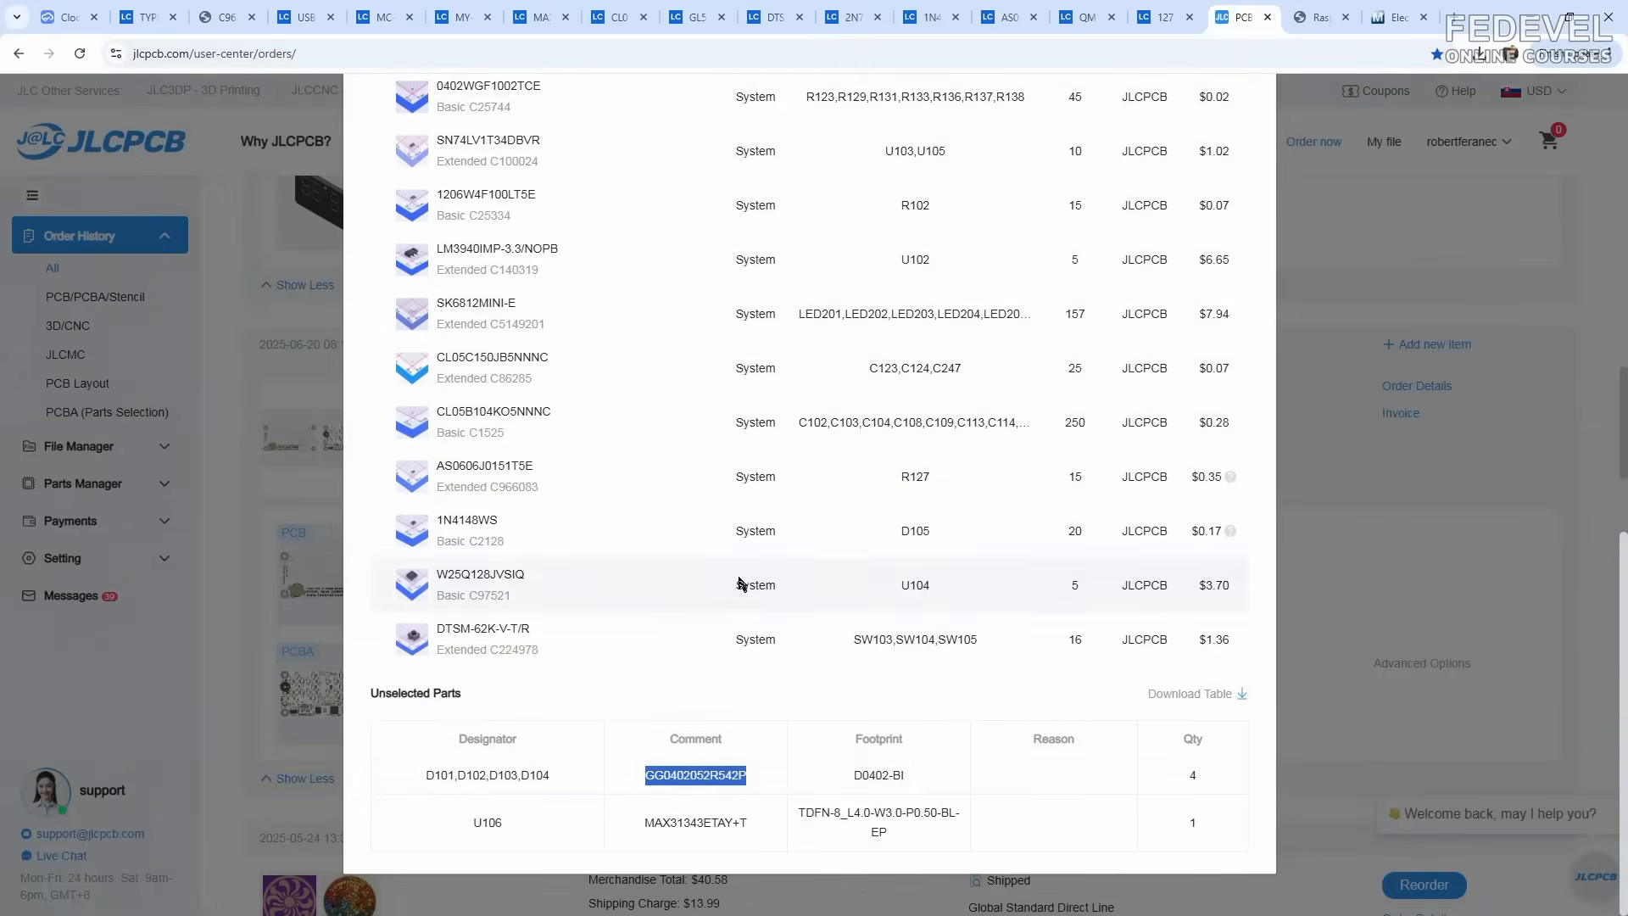
pyautogui.click(1389, 19)
pyautogui.rightClick(901, 127)
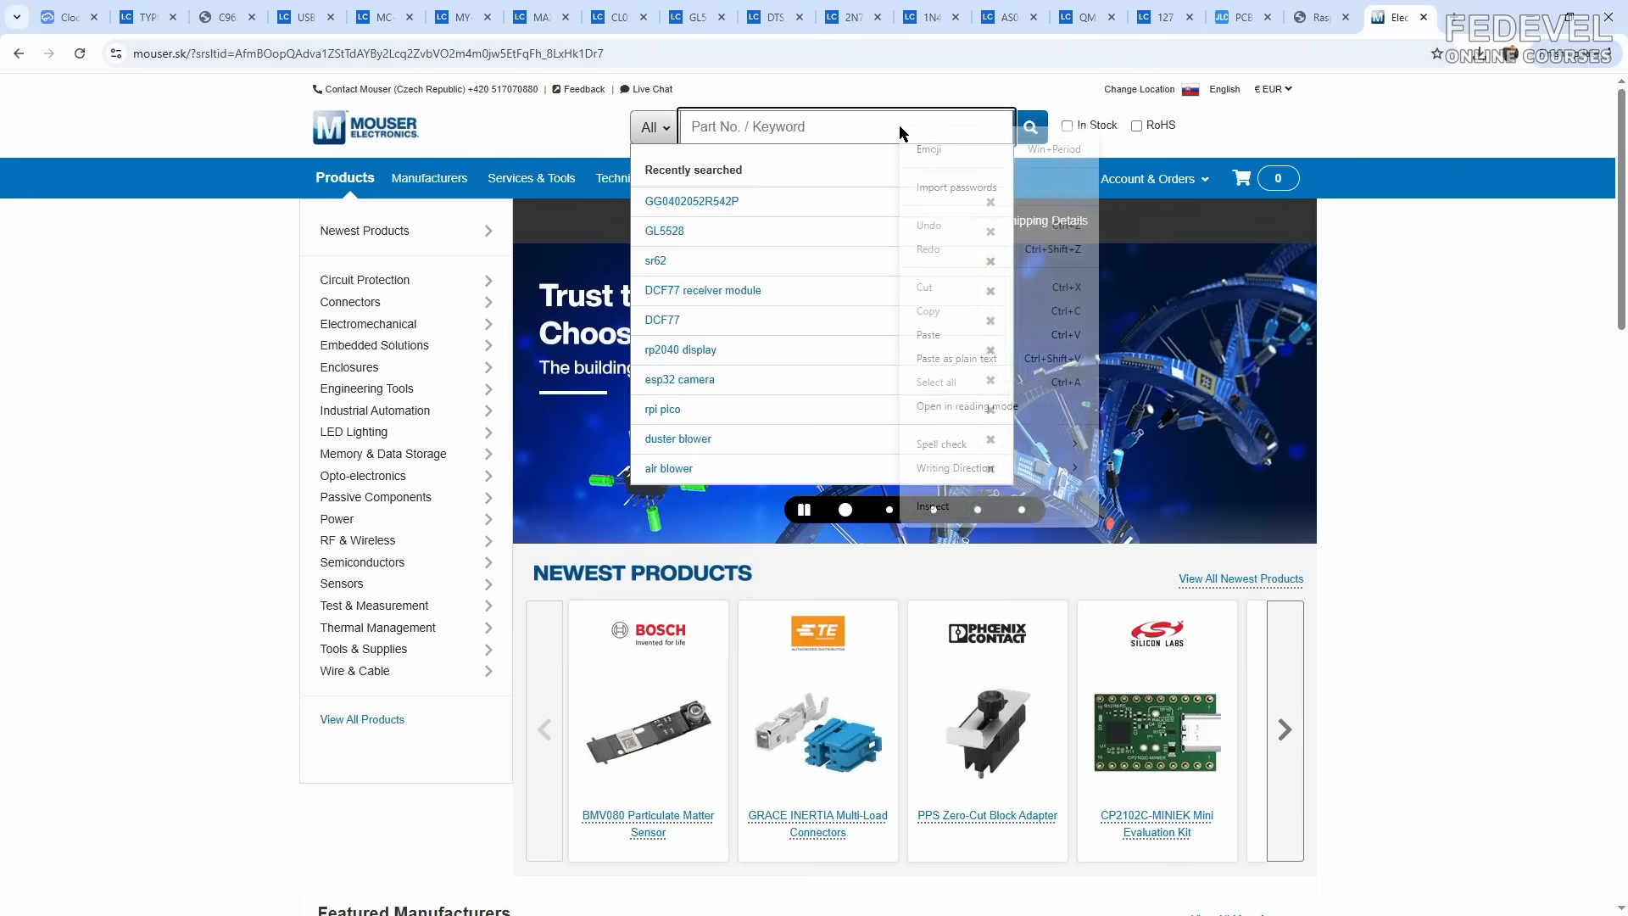
pyautogui.click(932, 334)
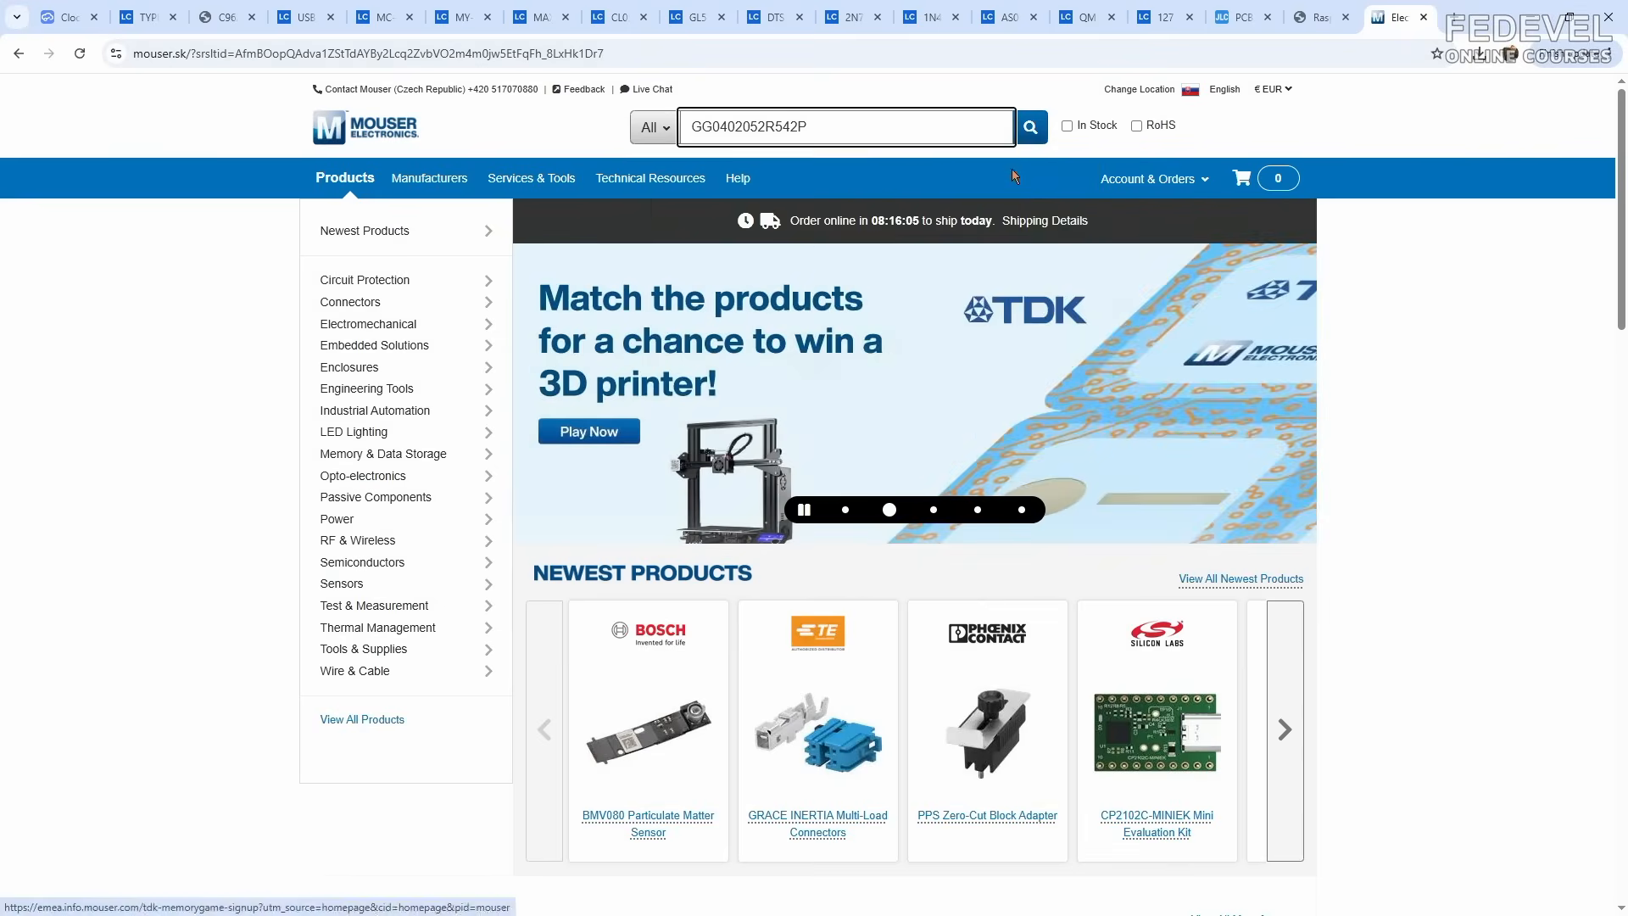
pyautogui.click(1028, 129)
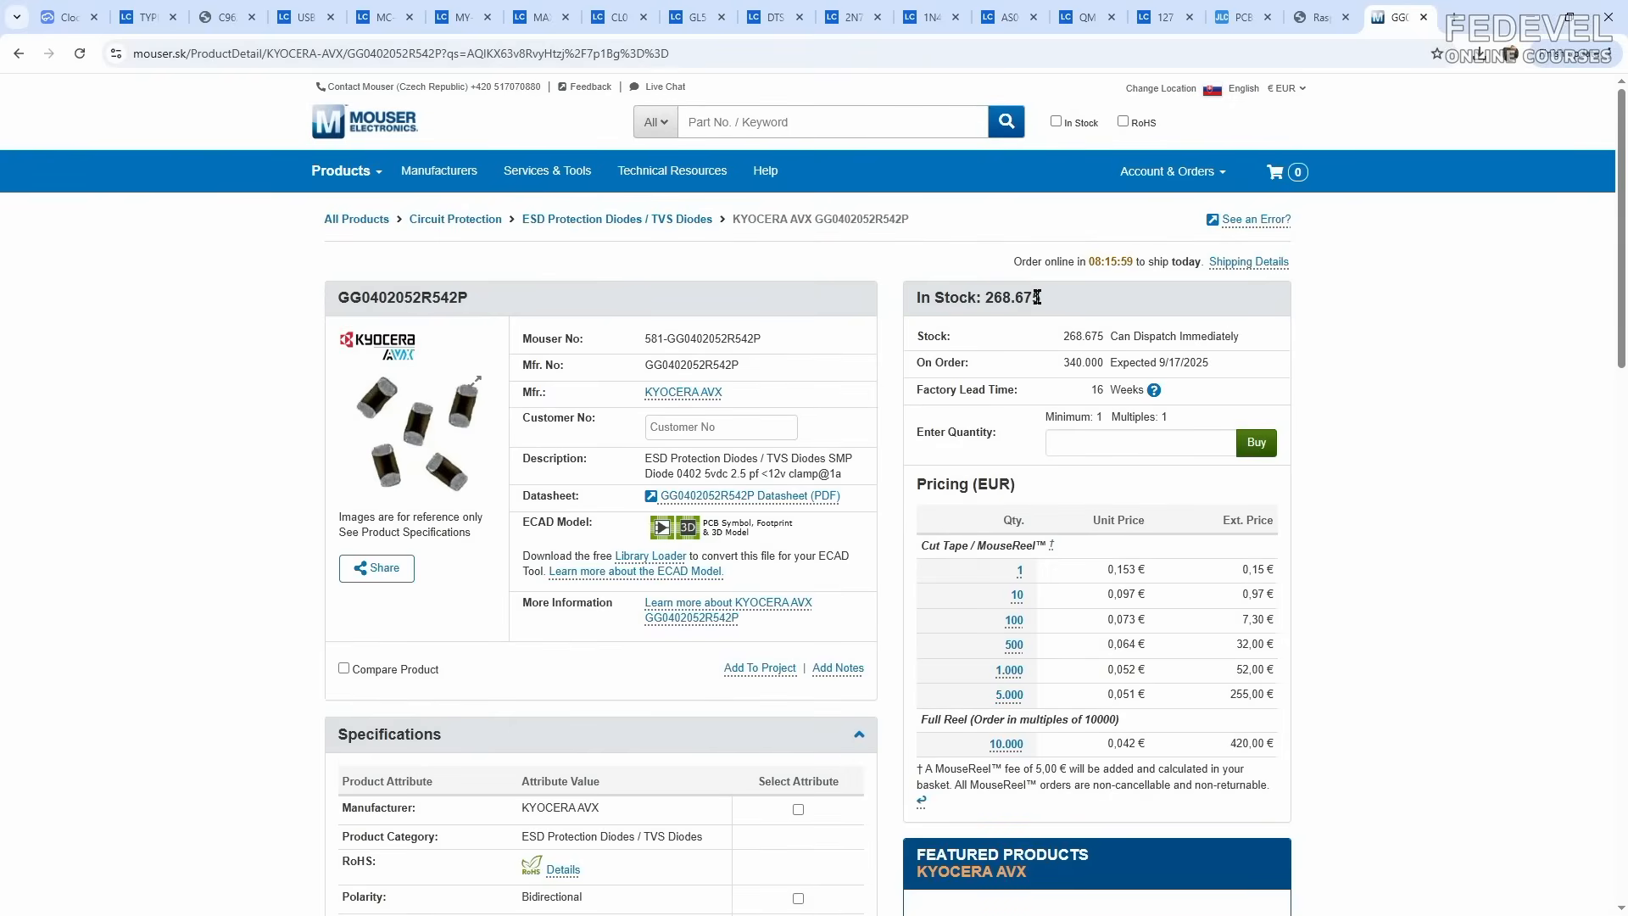
# Step: Check the required quantity of GG0402052R542P in the JLCPCB unselected parts, add 22 pieces to the Mouser basket and continue shopping
pyautogui.moveTo(1042, 299); pyautogui.dragTo(915, 312)
pyautogui.click(1235, 24)
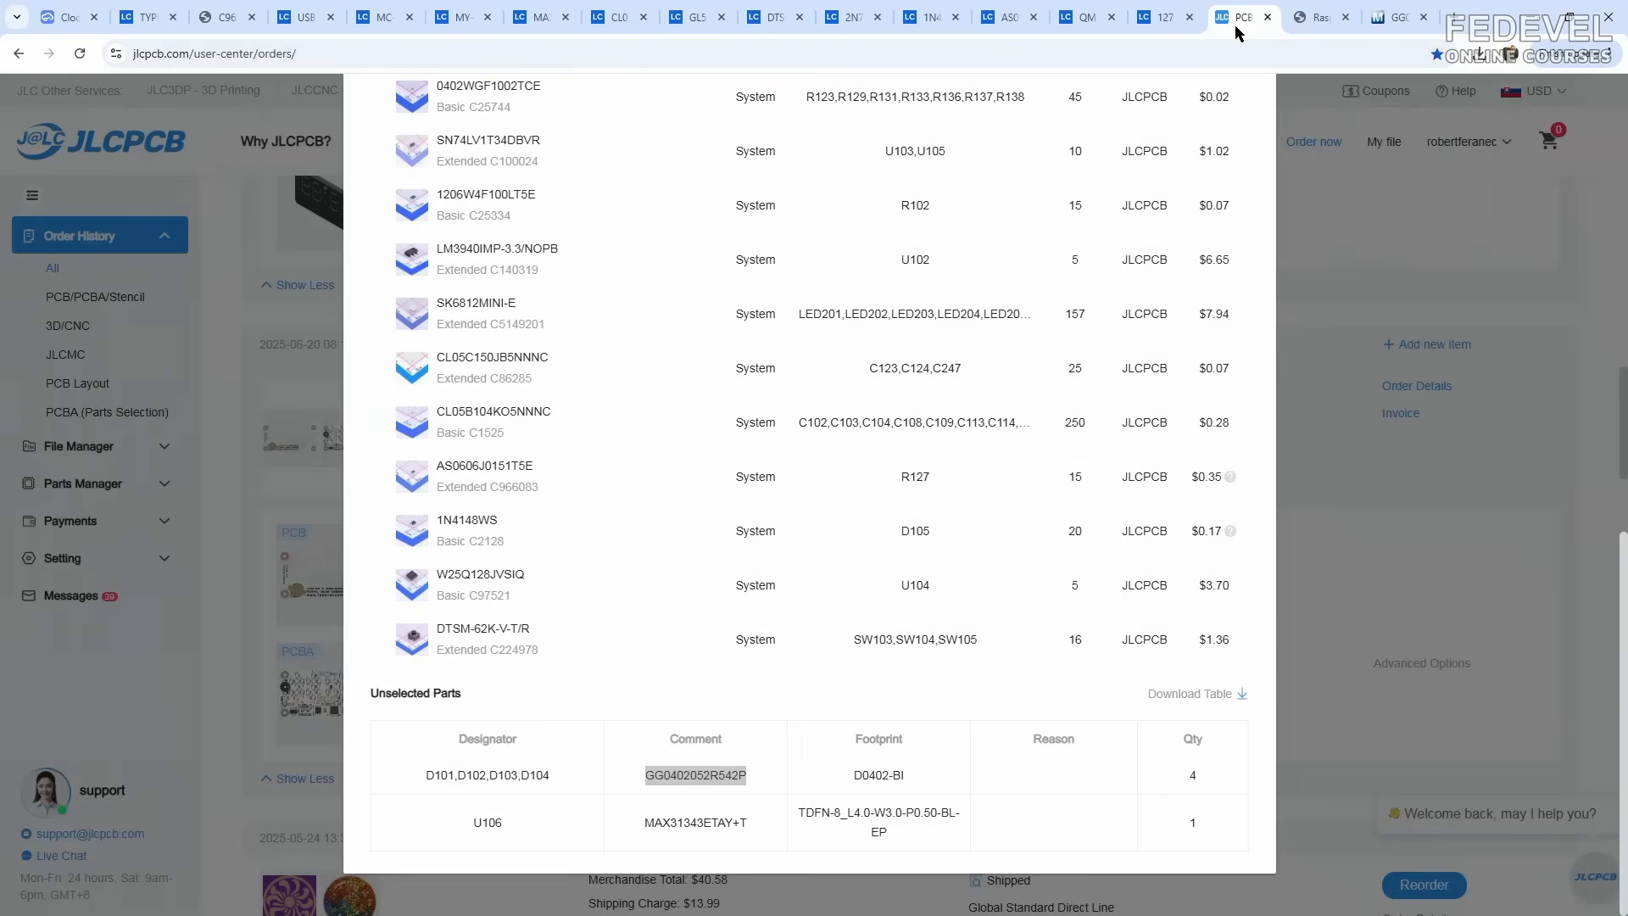
pyautogui.doubleClick(1192, 775)
pyautogui.click(1397, 20)
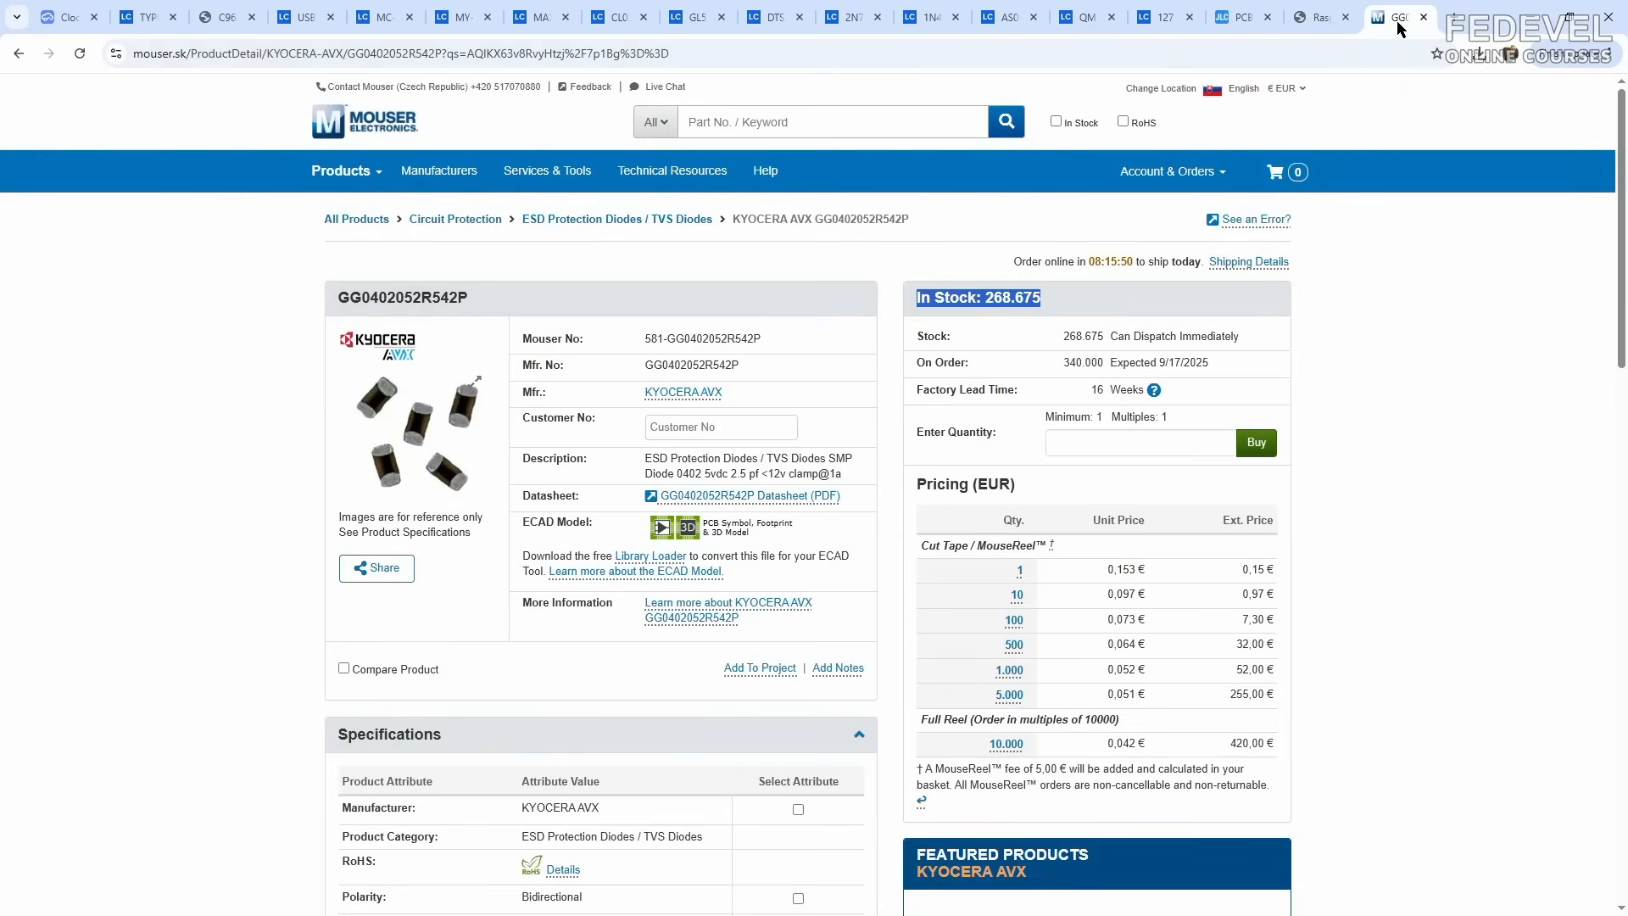
pyautogui.click(1176, 445)
pyautogui.write('22')
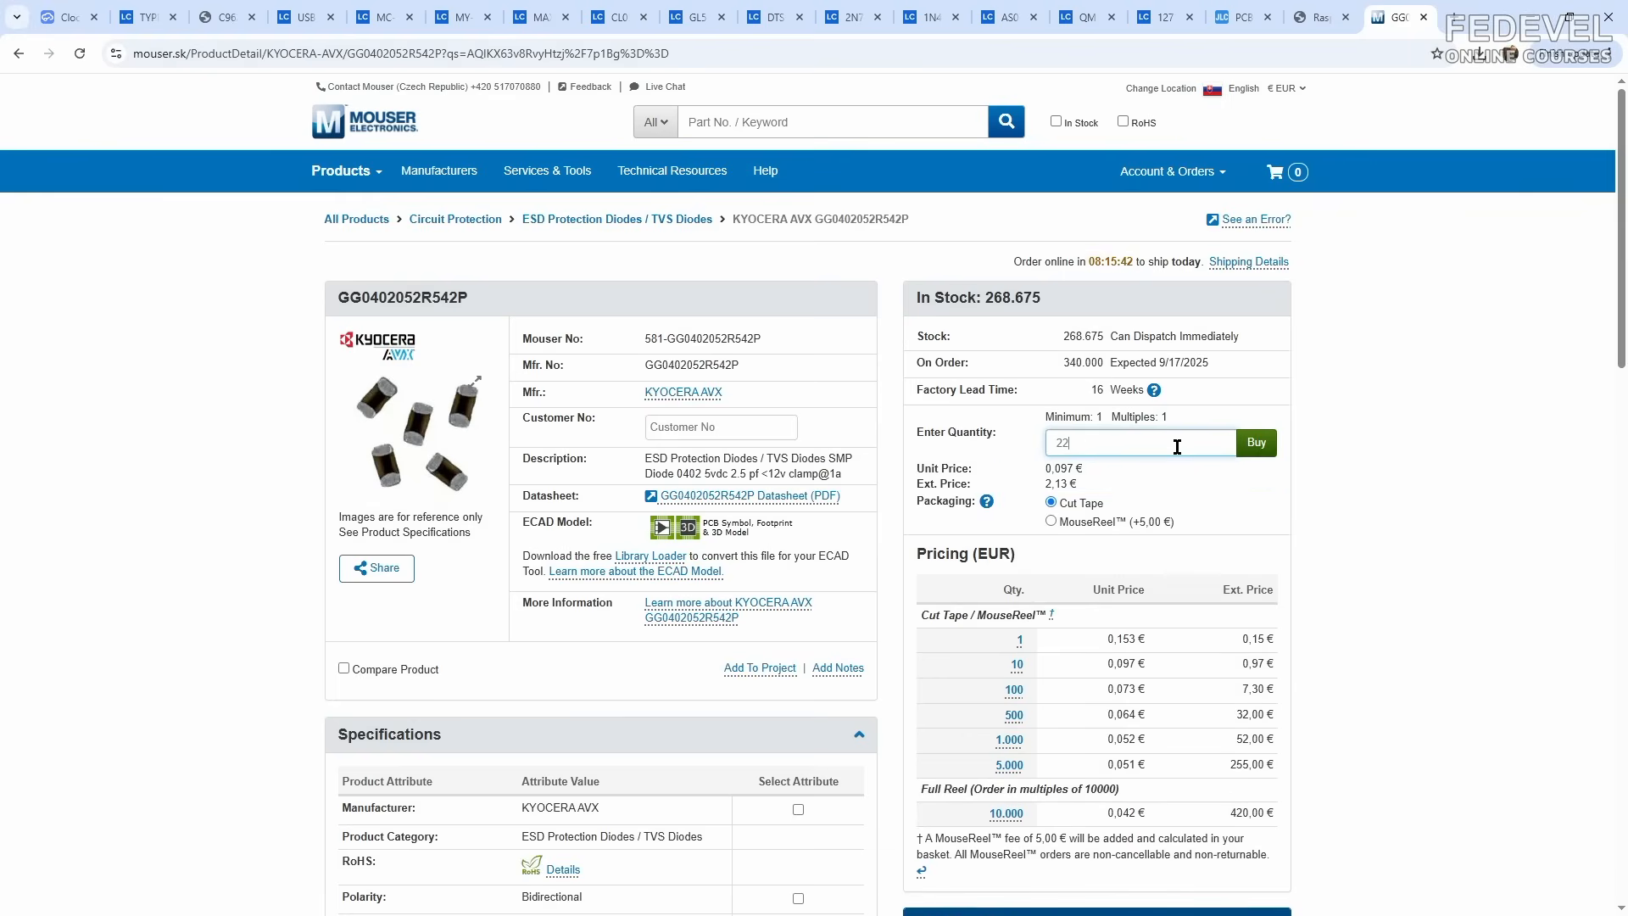
pyautogui.click(1255, 443)
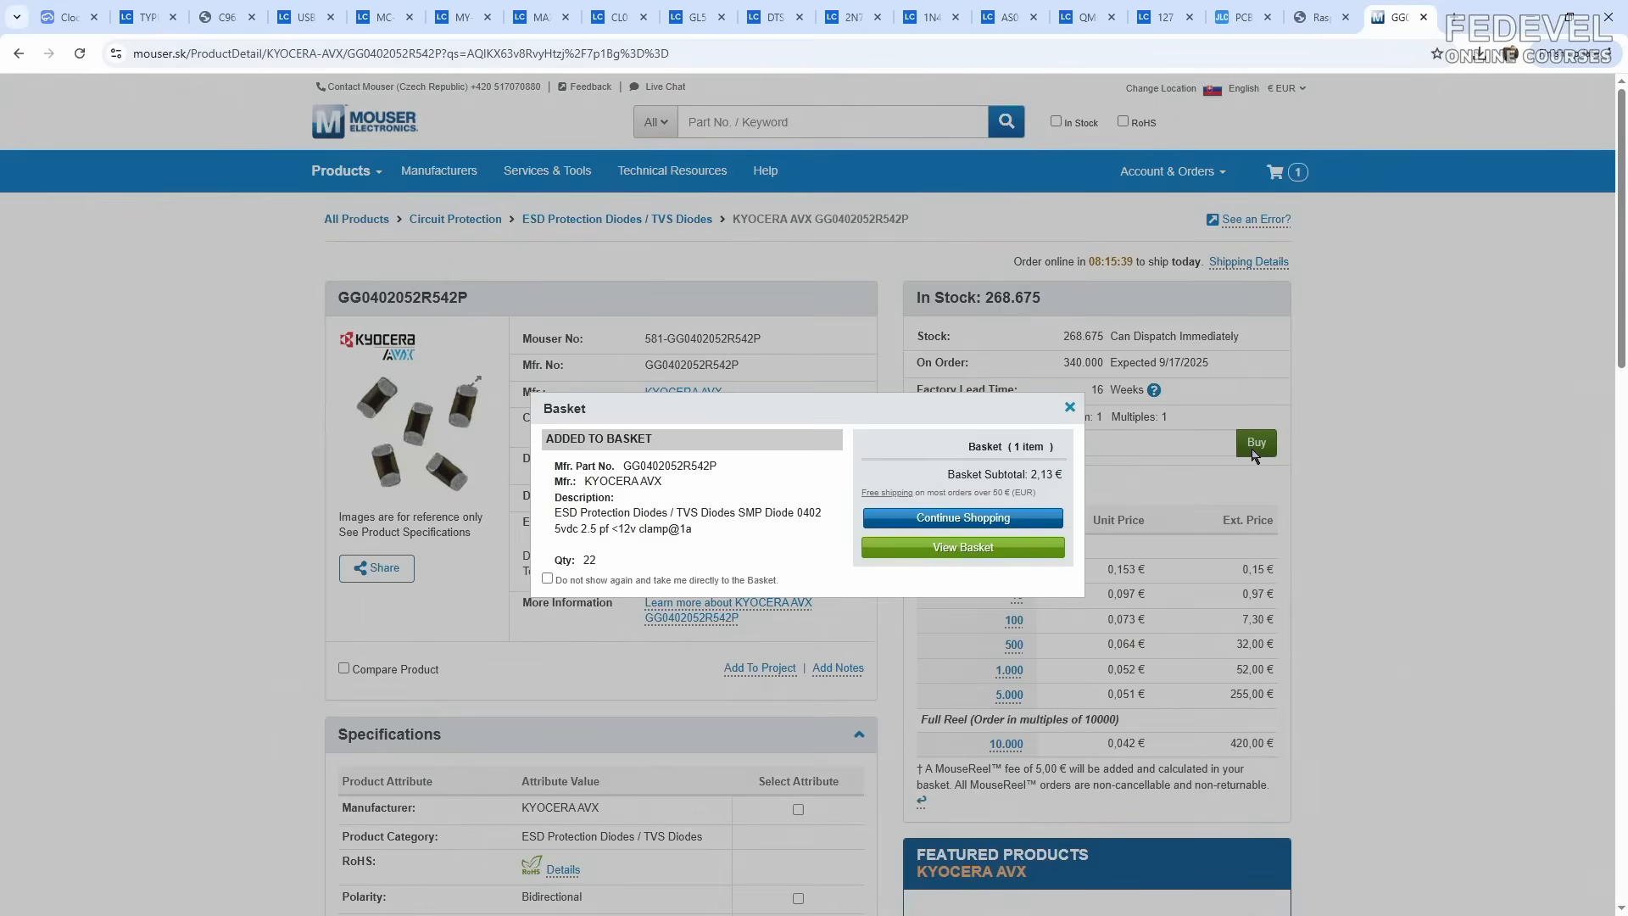
pyautogui.click(967, 519)
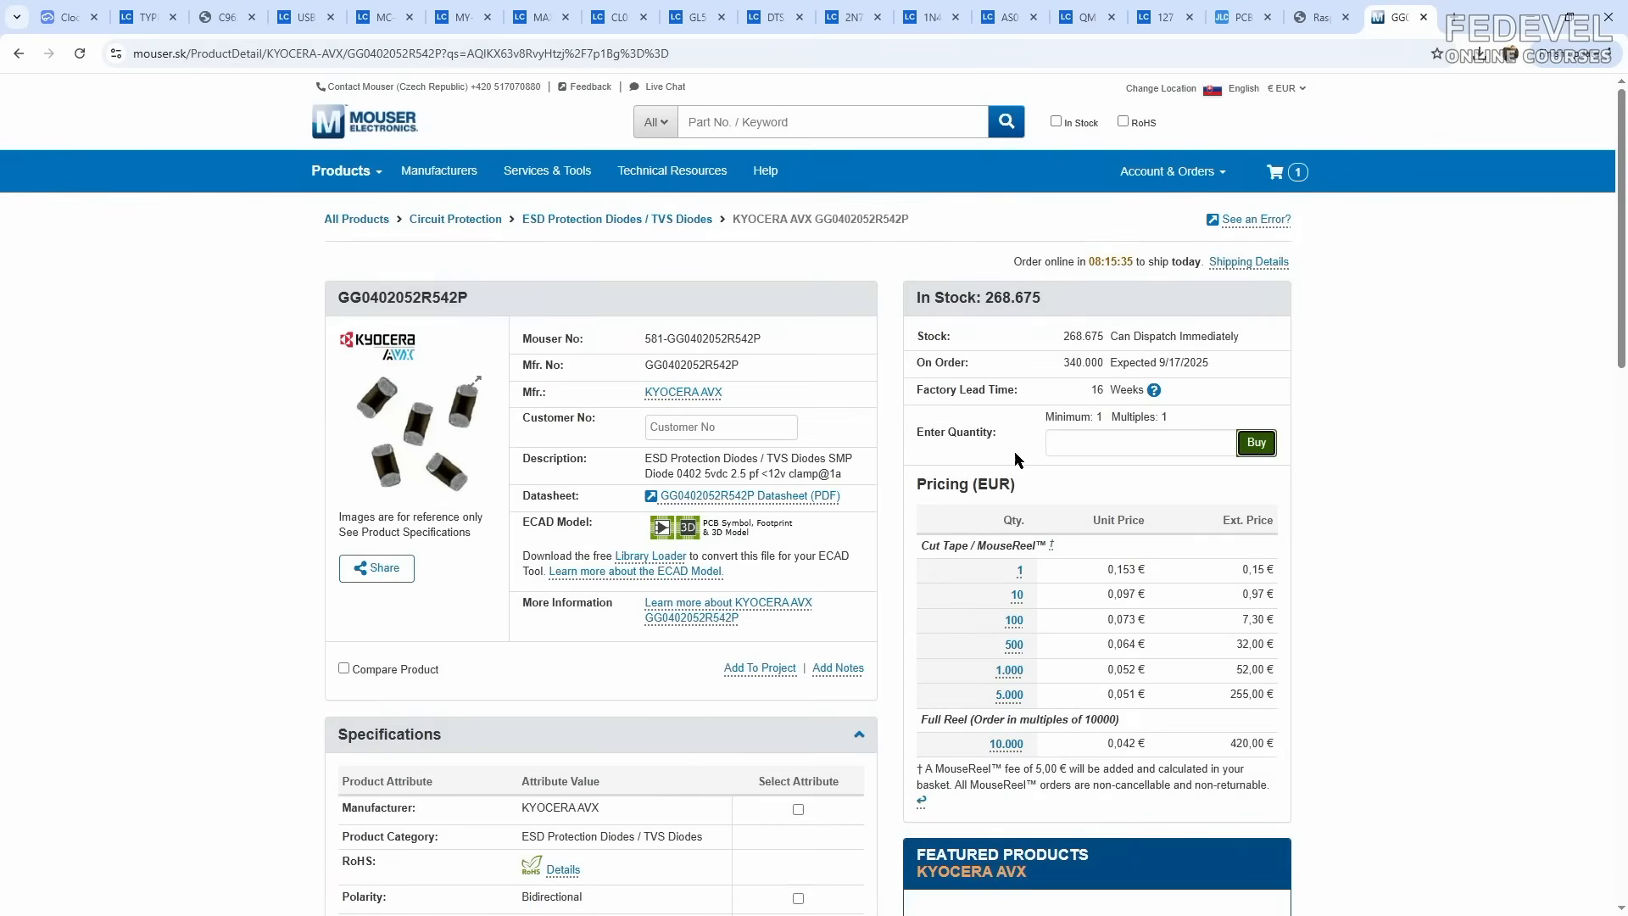
# Step: Copy part number MAX31343ETAY+T of U106 from the JLCPCB unselected parts and search for it on Mouser
pyautogui.click(1237, 25)
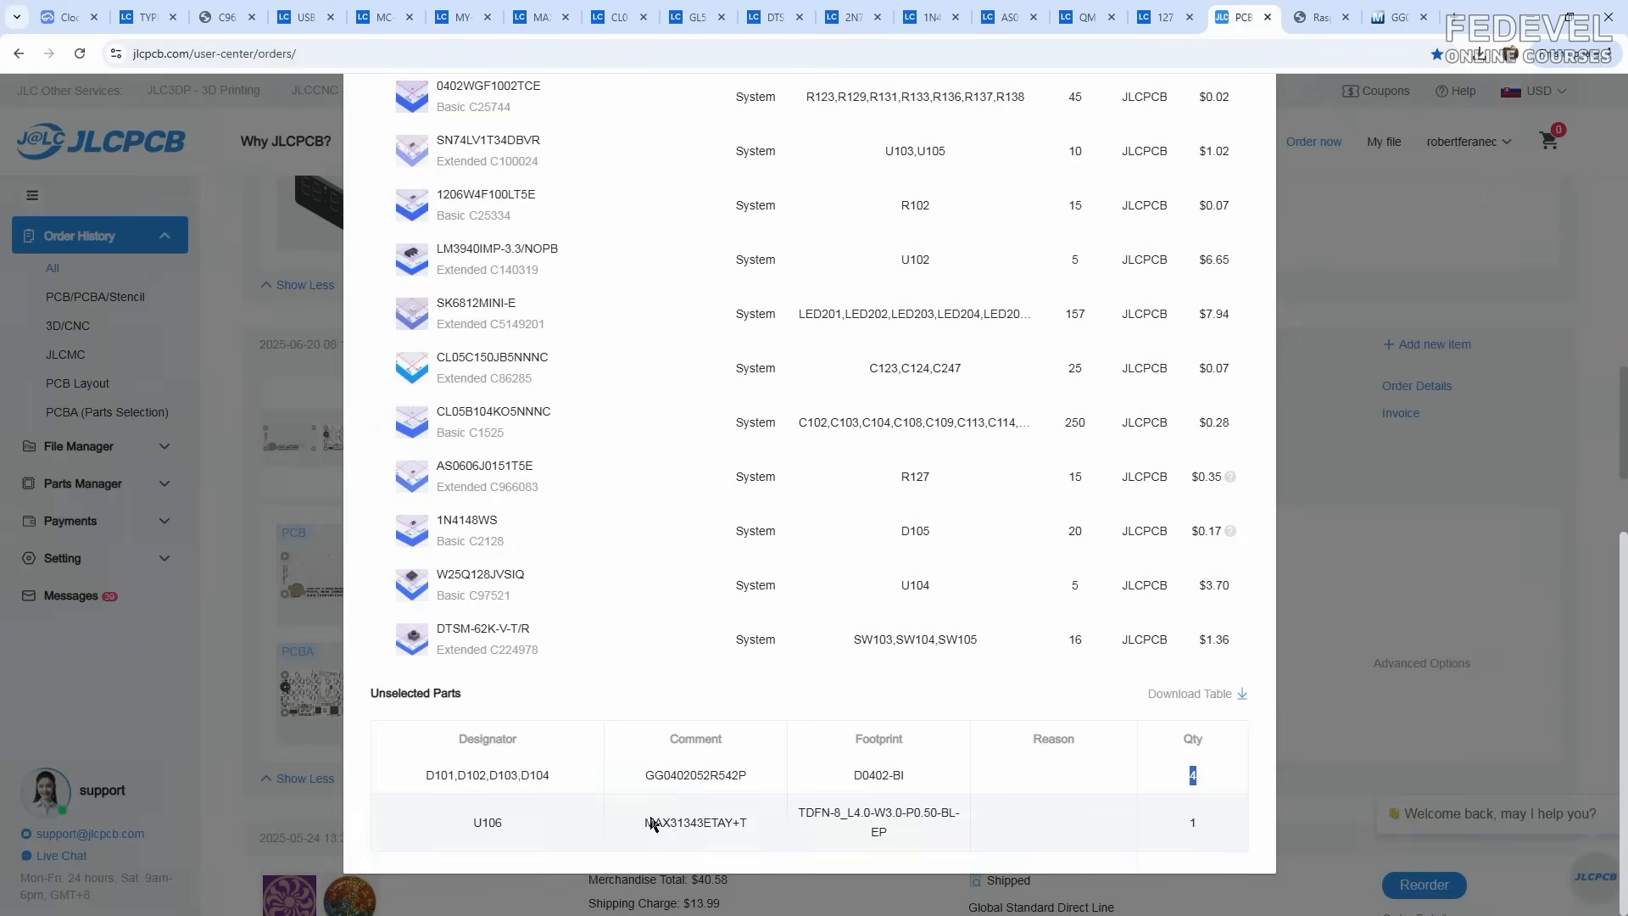
pyautogui.moveTo(647, 823); pyautogui.dragTo(746, 824)
pyautogui.hotkey('ctrl', 'c')
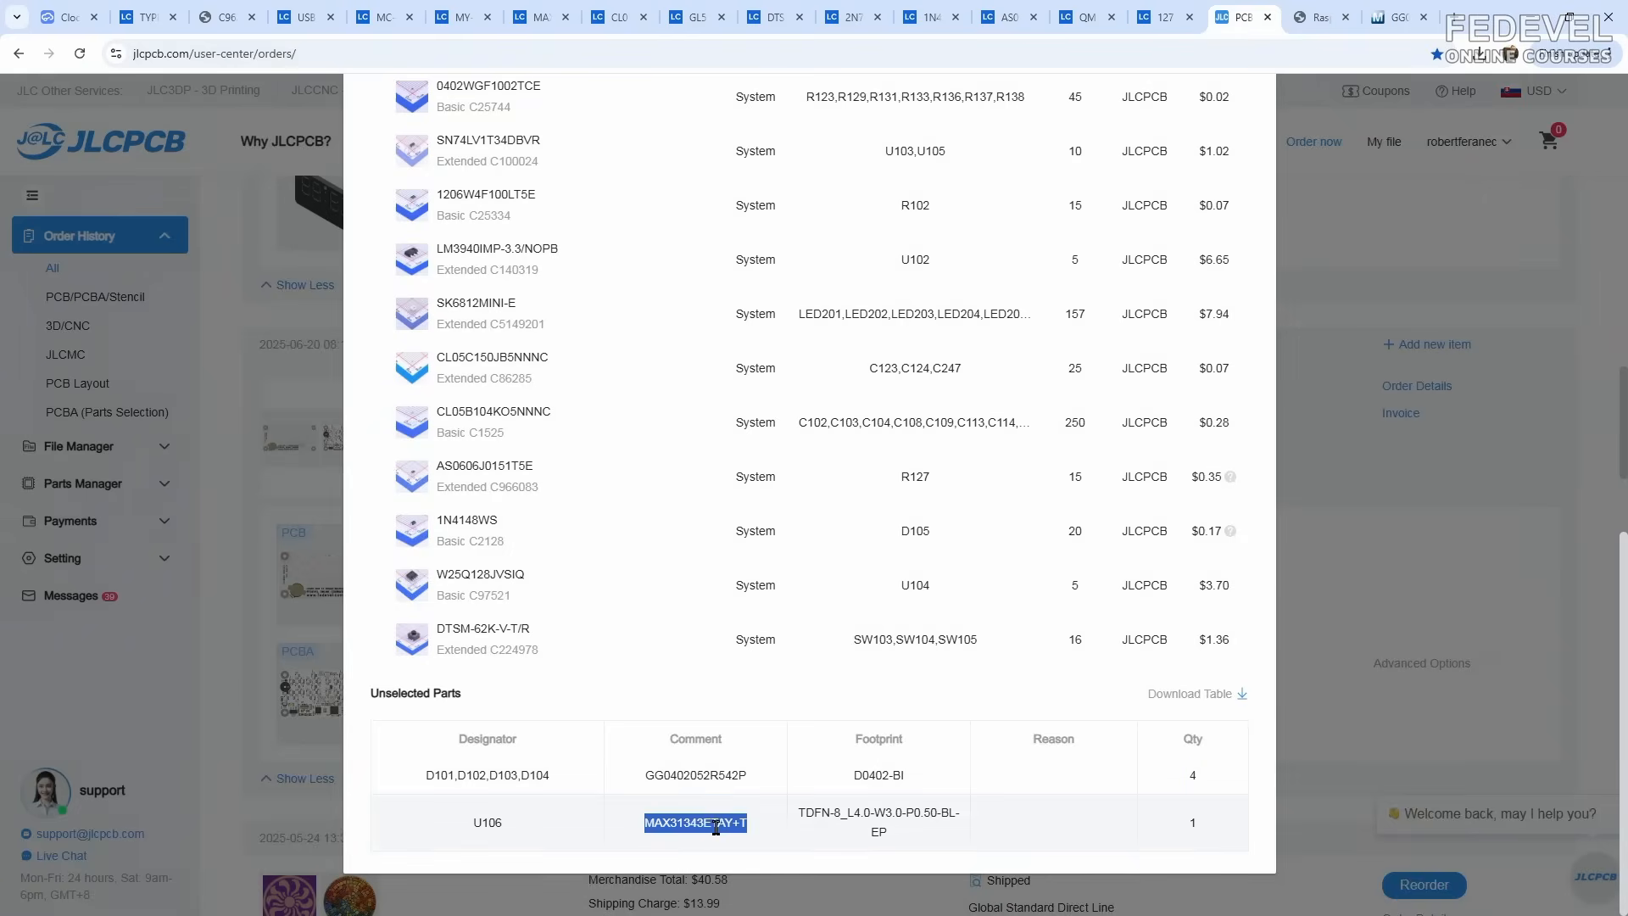
pyautogui.rightClick(709, 835)
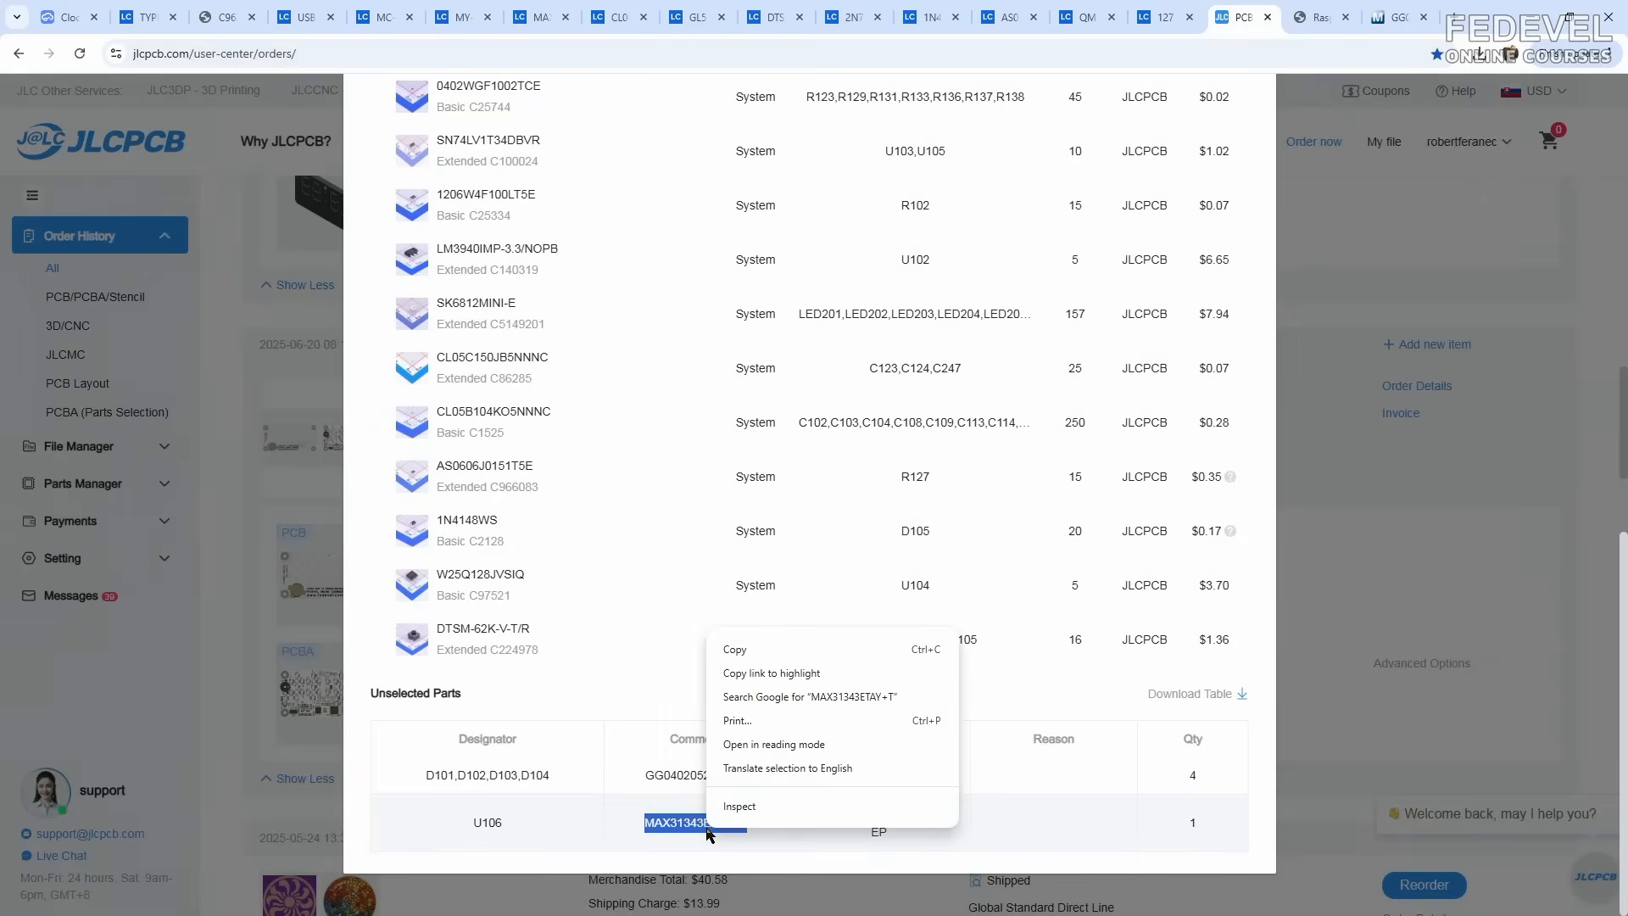
pyautogui.click(734, 649)
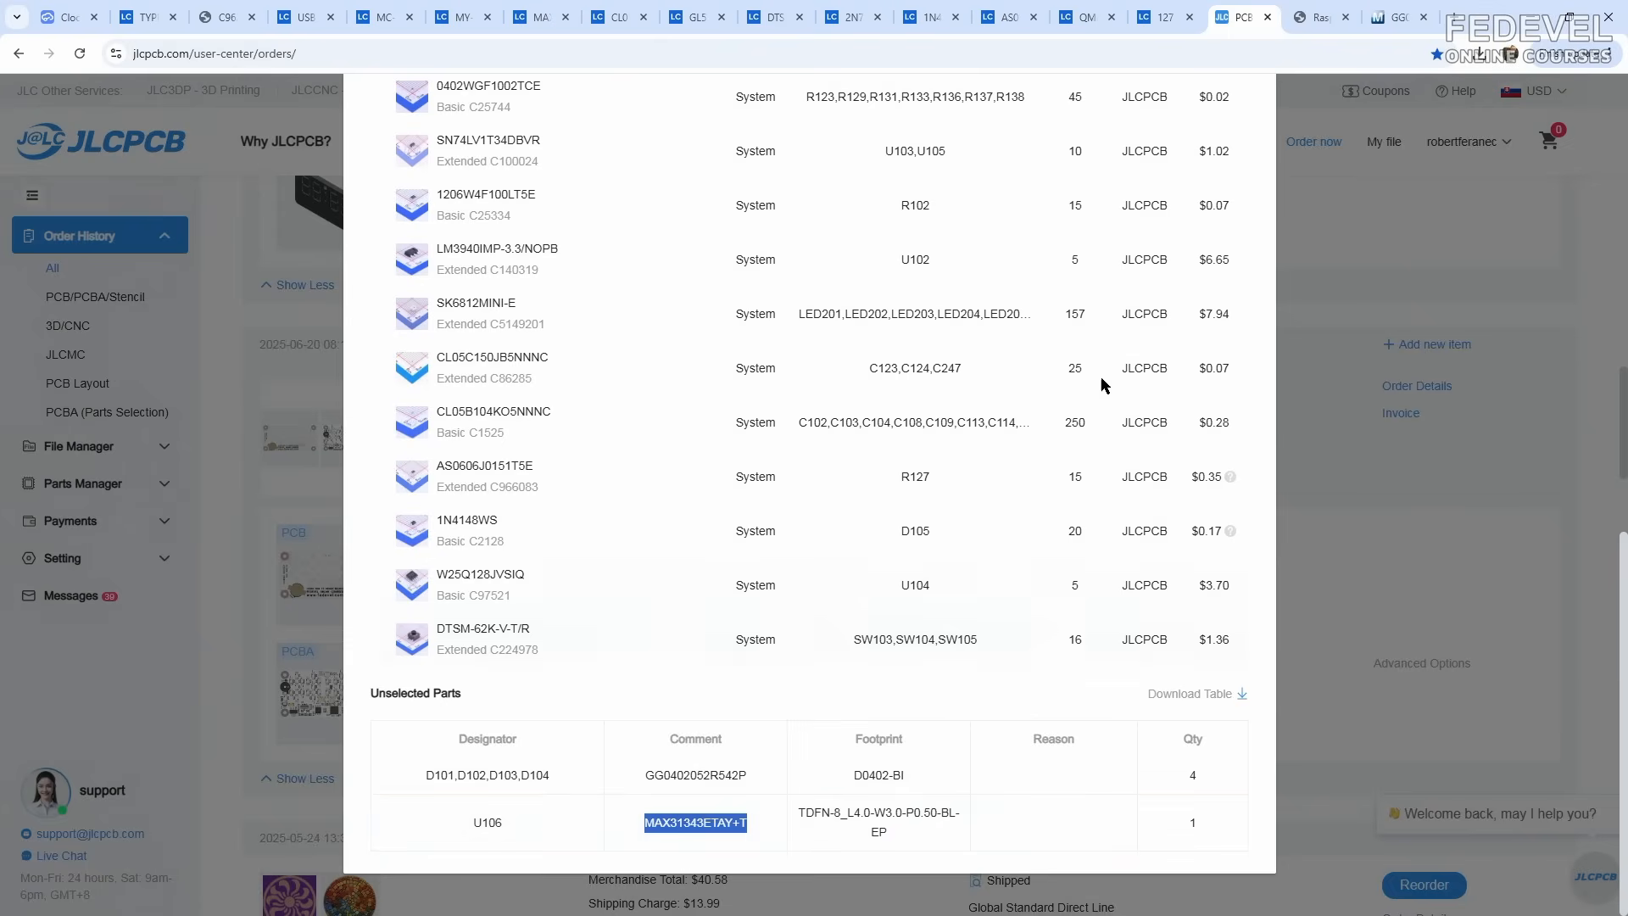
pyautogui.click(1394, 17)
pyautogui.rightClick(911, 115)
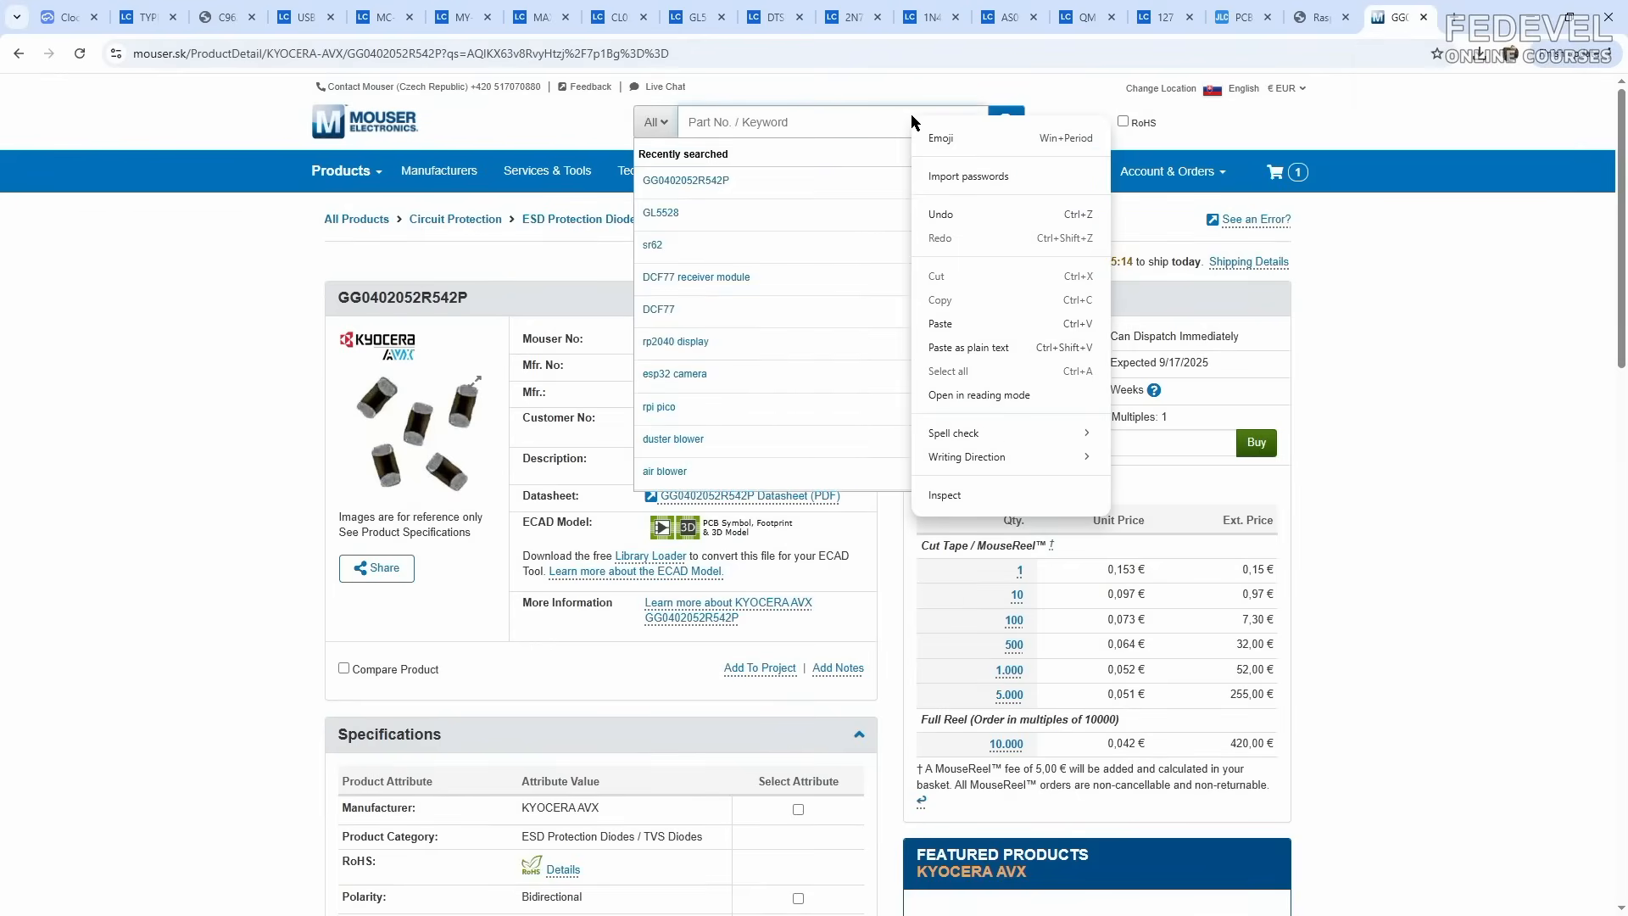
pyautogui.click(949, 326)
pyautogui.click(1005, 124)
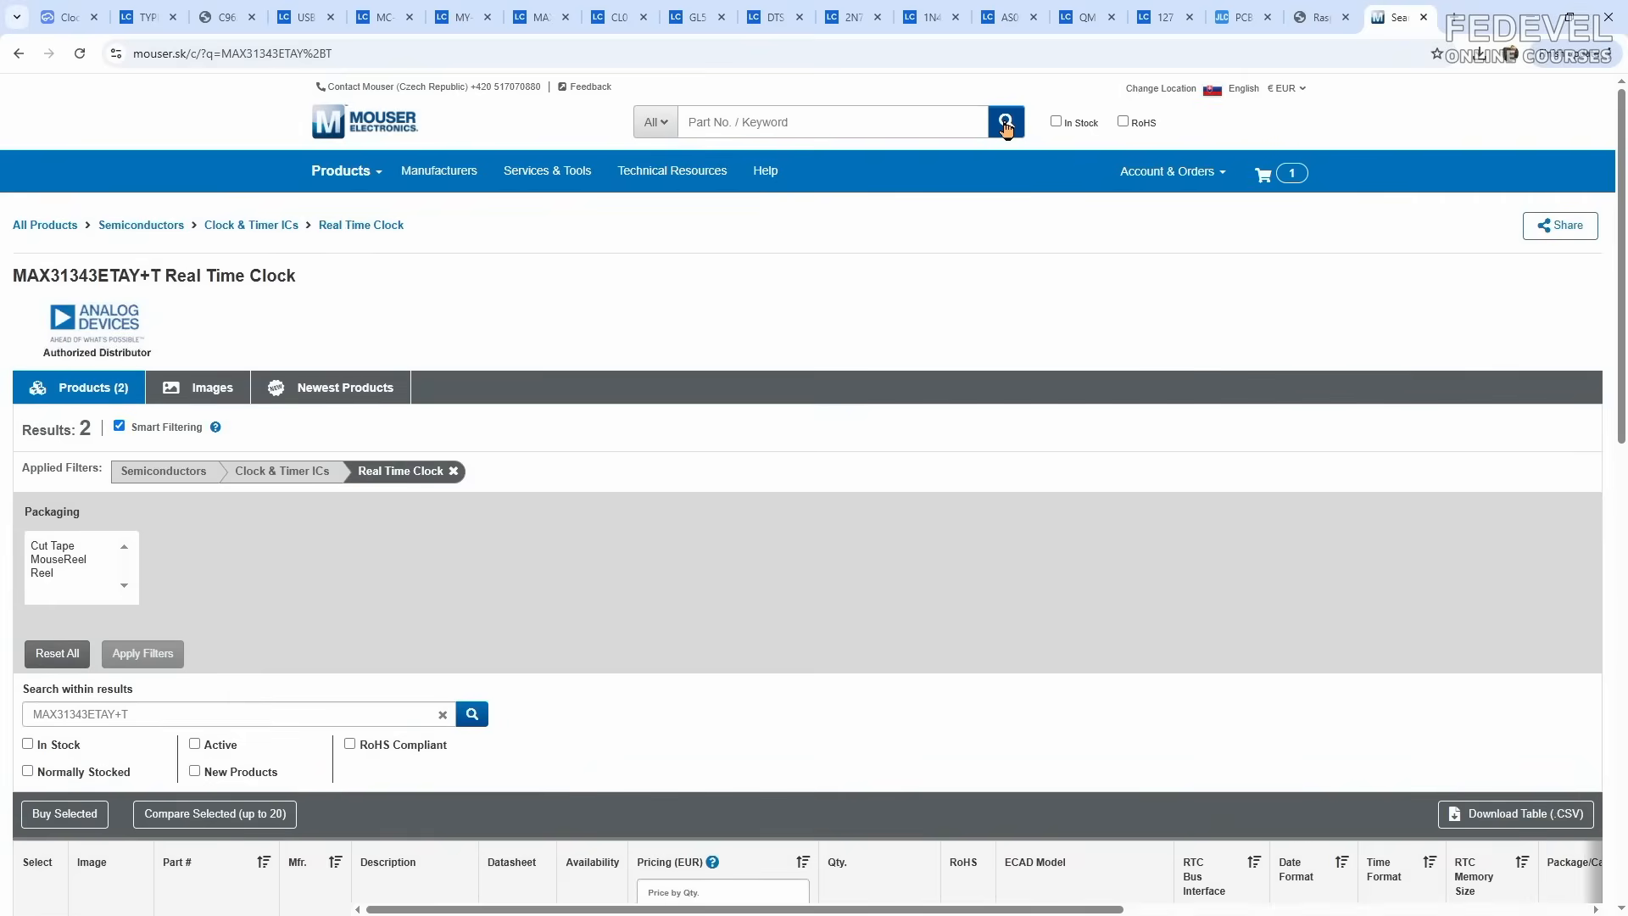
# Step: Find the exact match for MAX31343ETAY+T in the search results and open its product page
pyautogui.scroll(-3, 720, 291)
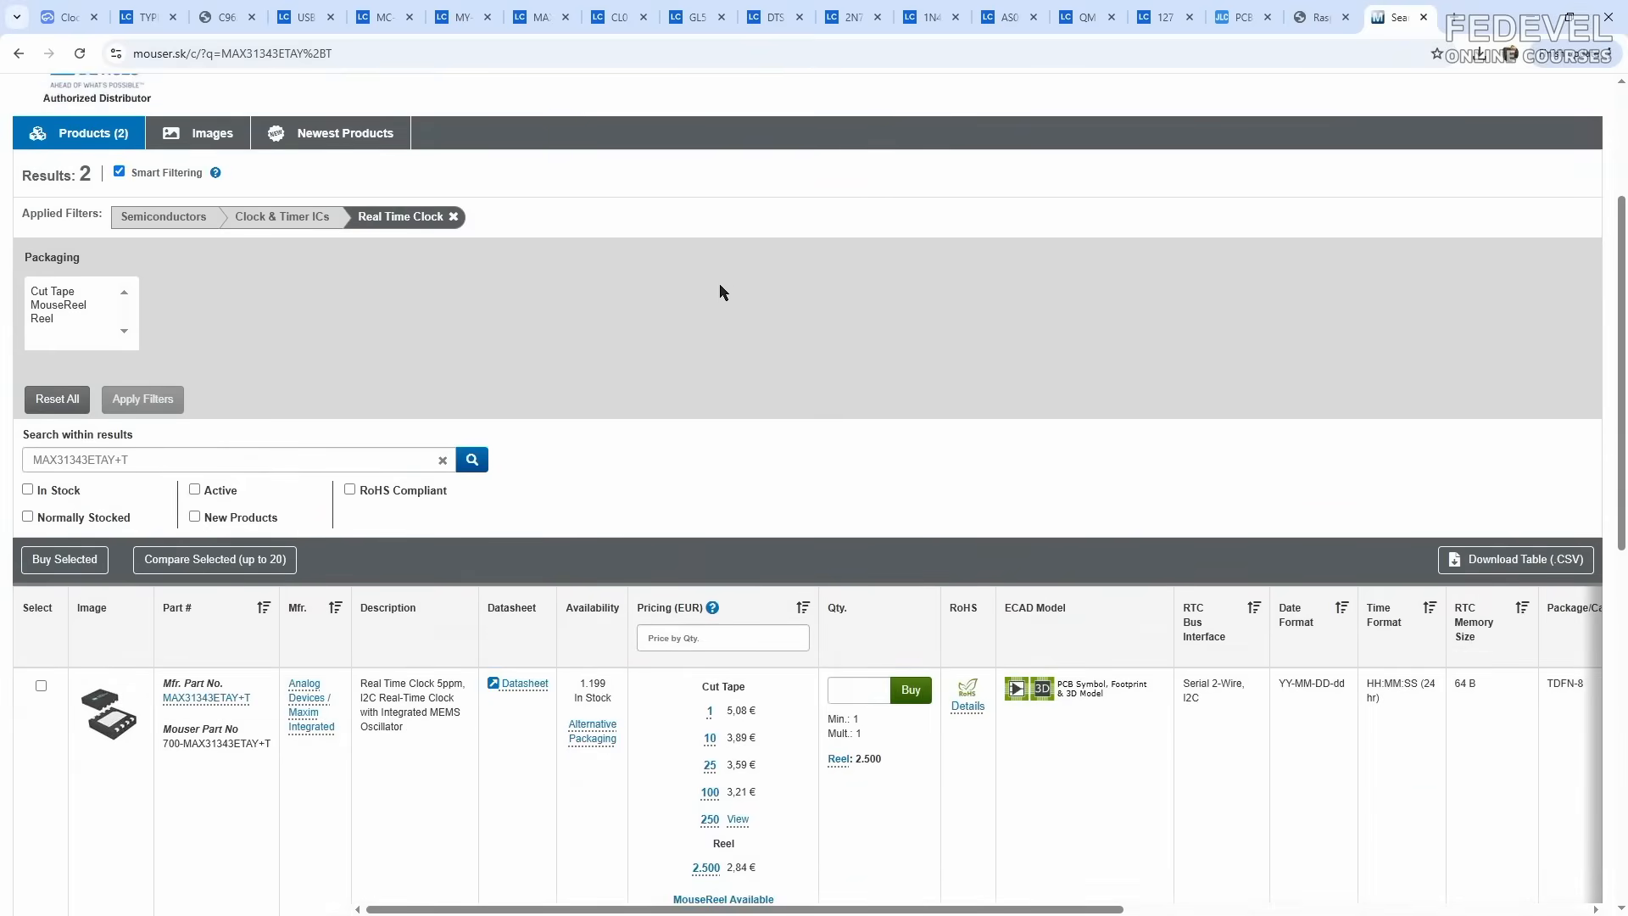
pyautogui.hotkey('ctrl', 'f')
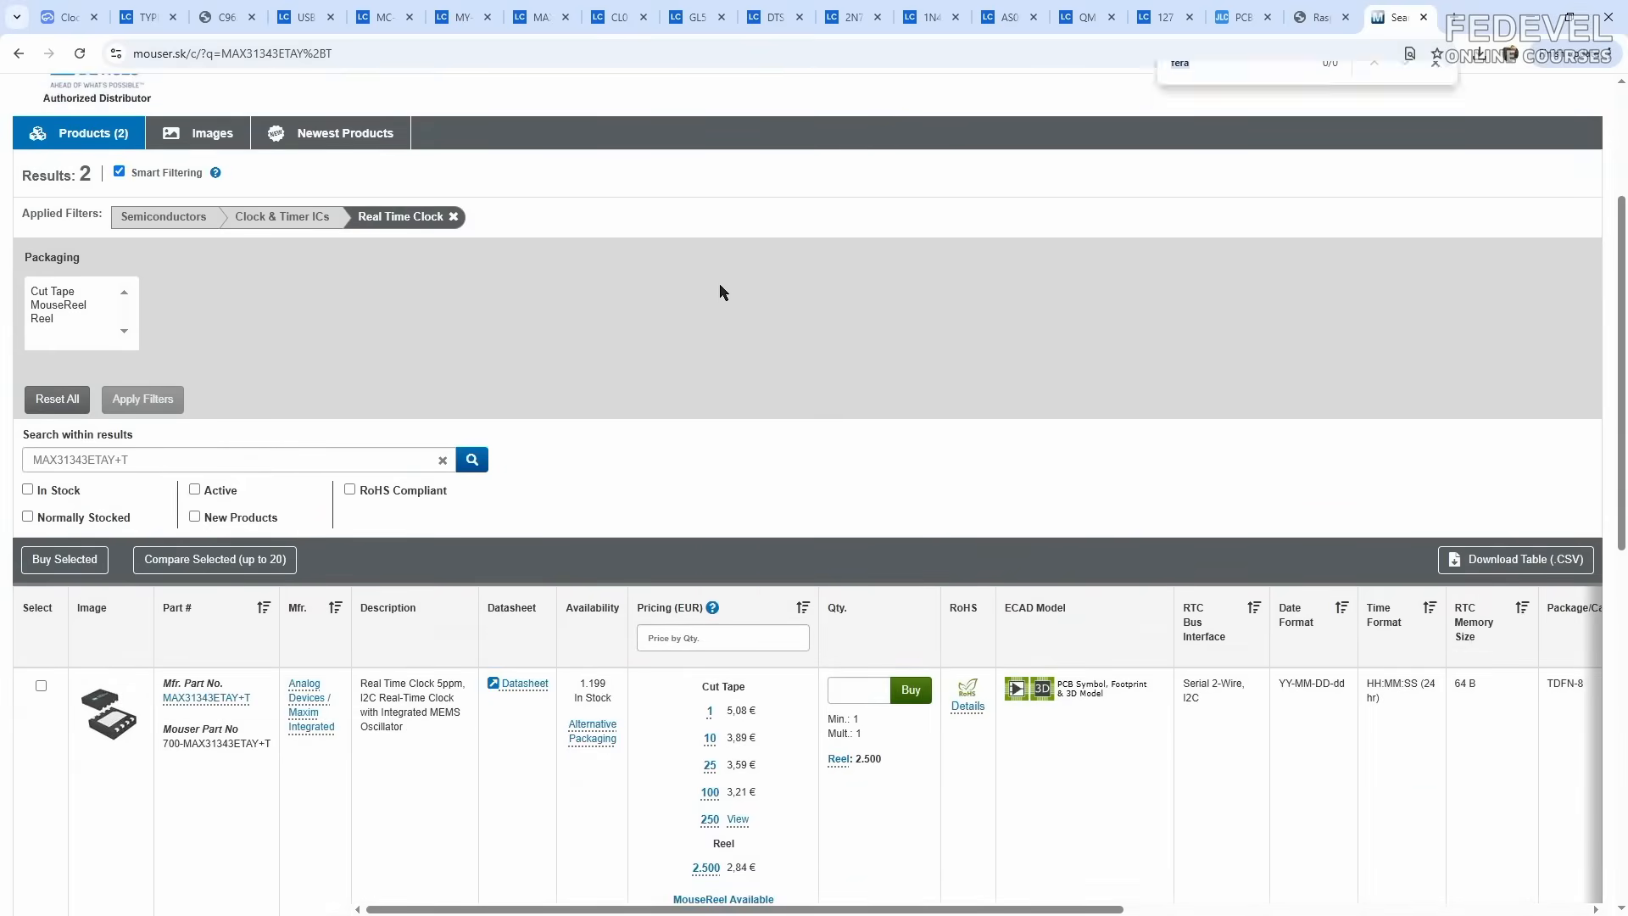
pyautogui.hotkey('ctrl', 'v')
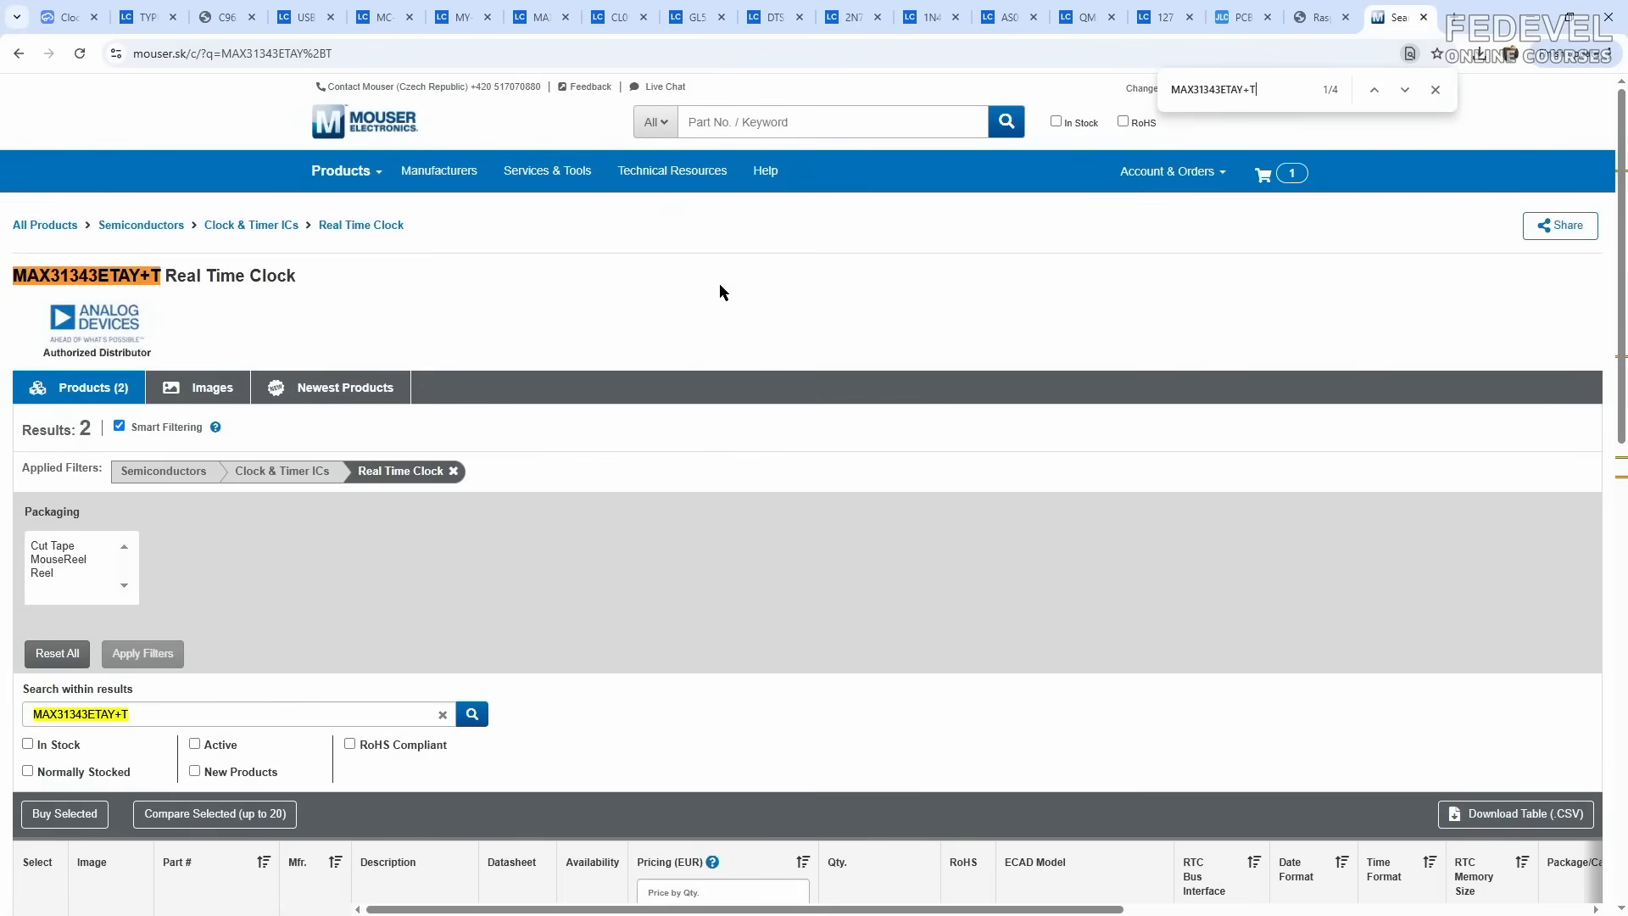
pyautogui.scroll(-5, 719, 283)
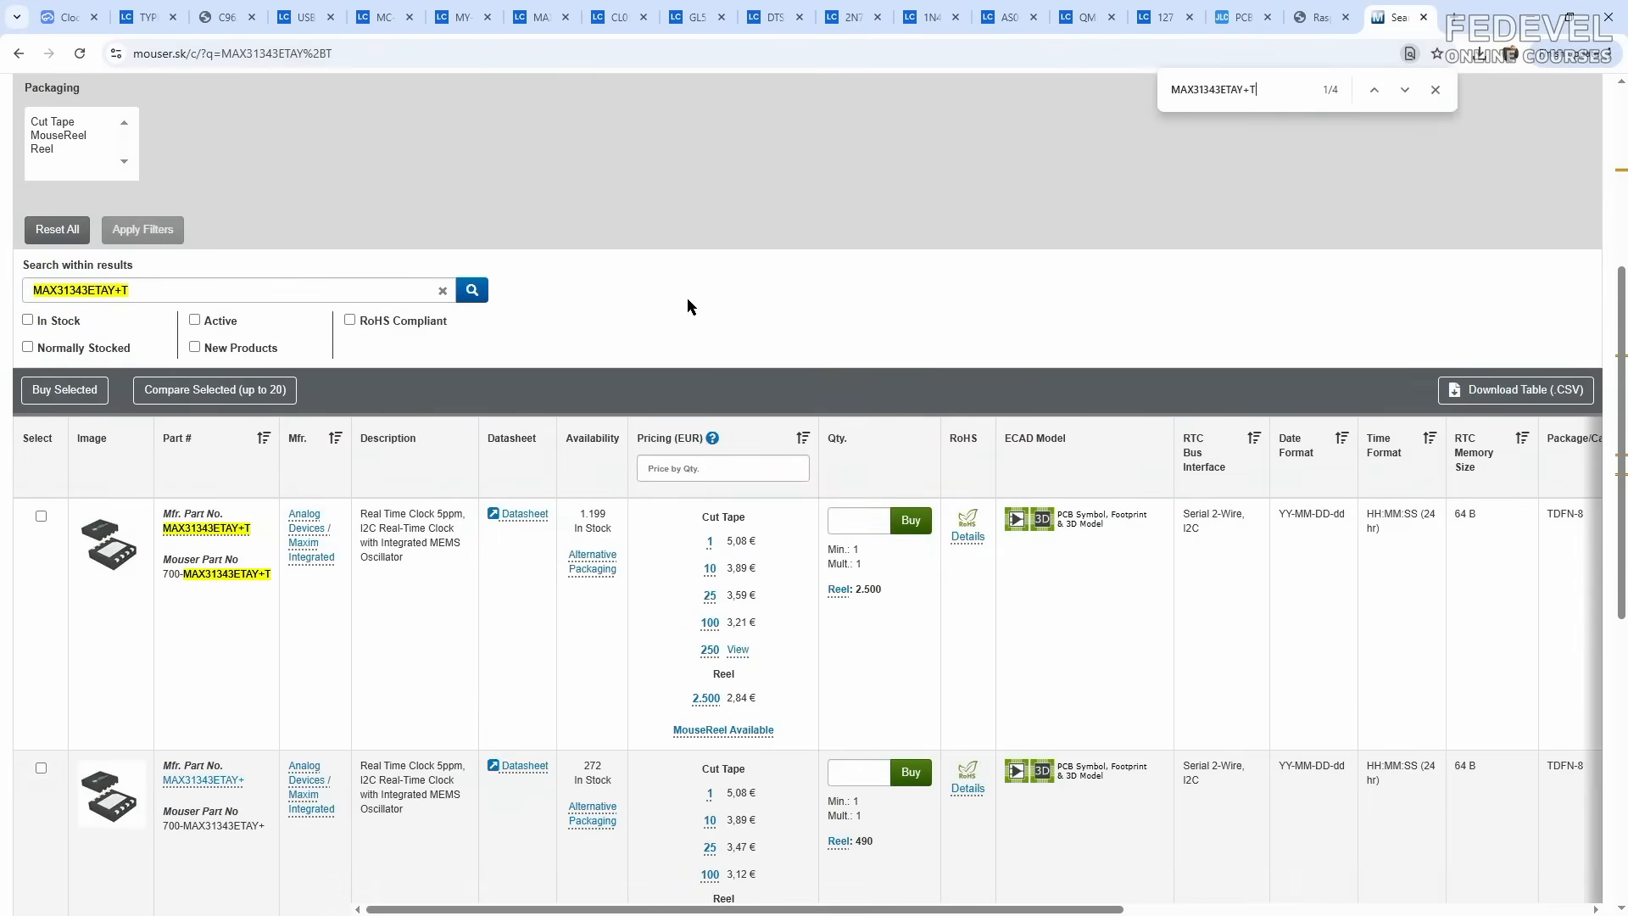
pyautogui.click(196, 530)
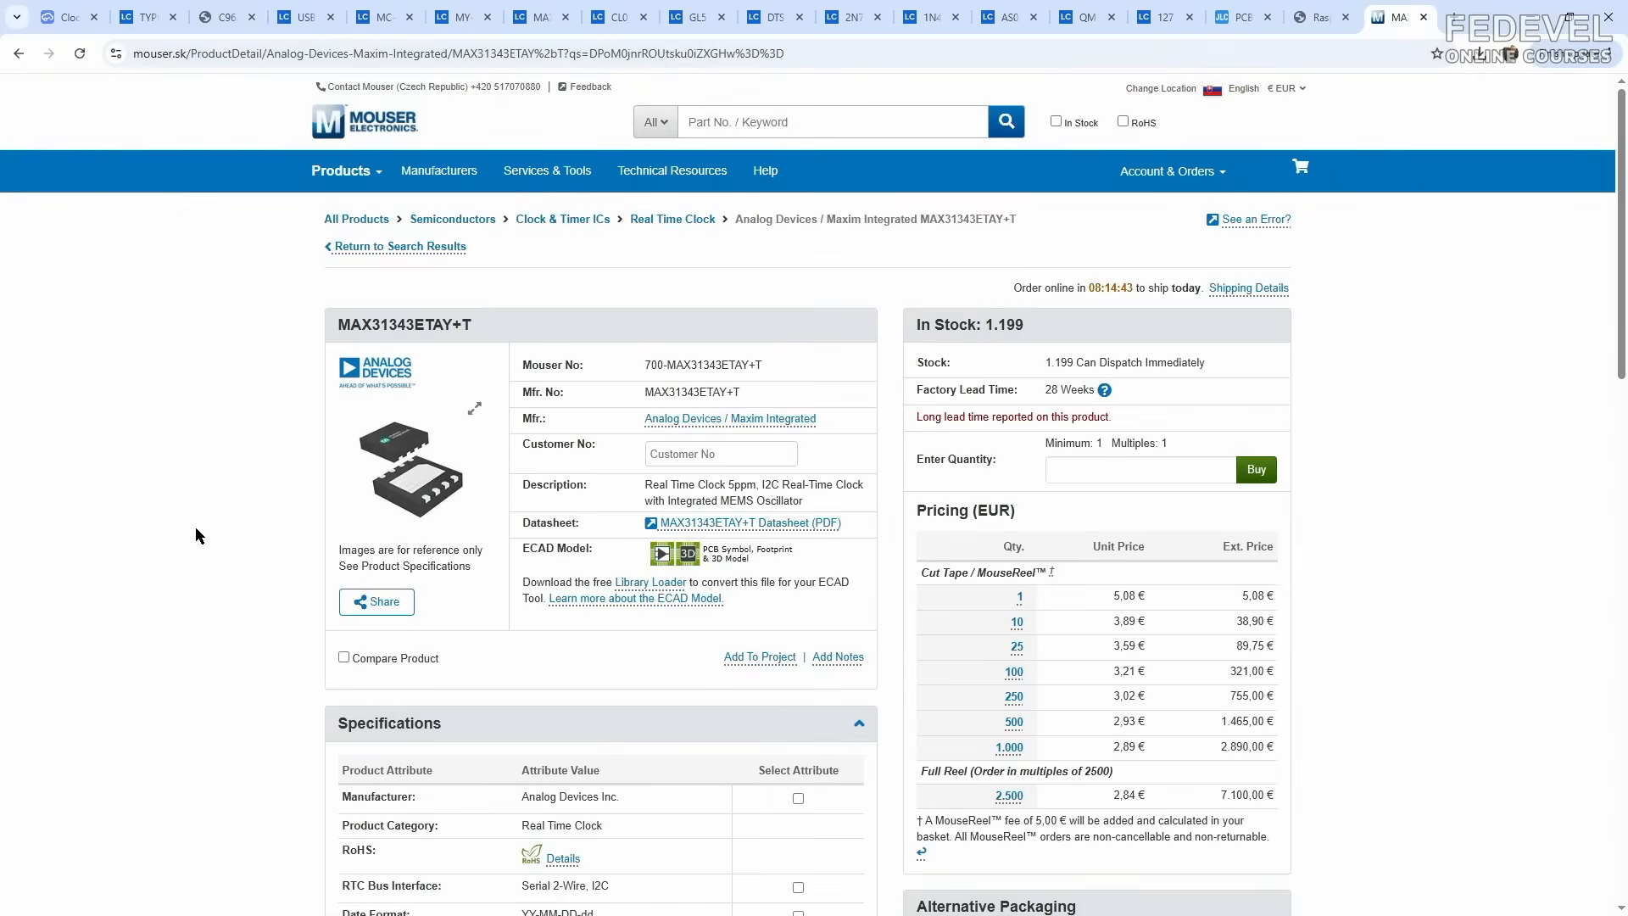
# Step: Check the stock of MAX31343ETAY+T, add 5 pieces to the basket and continue shopping
pyautogui.moveTo(1026, 324); pyautogui.dragTo(912, 332)
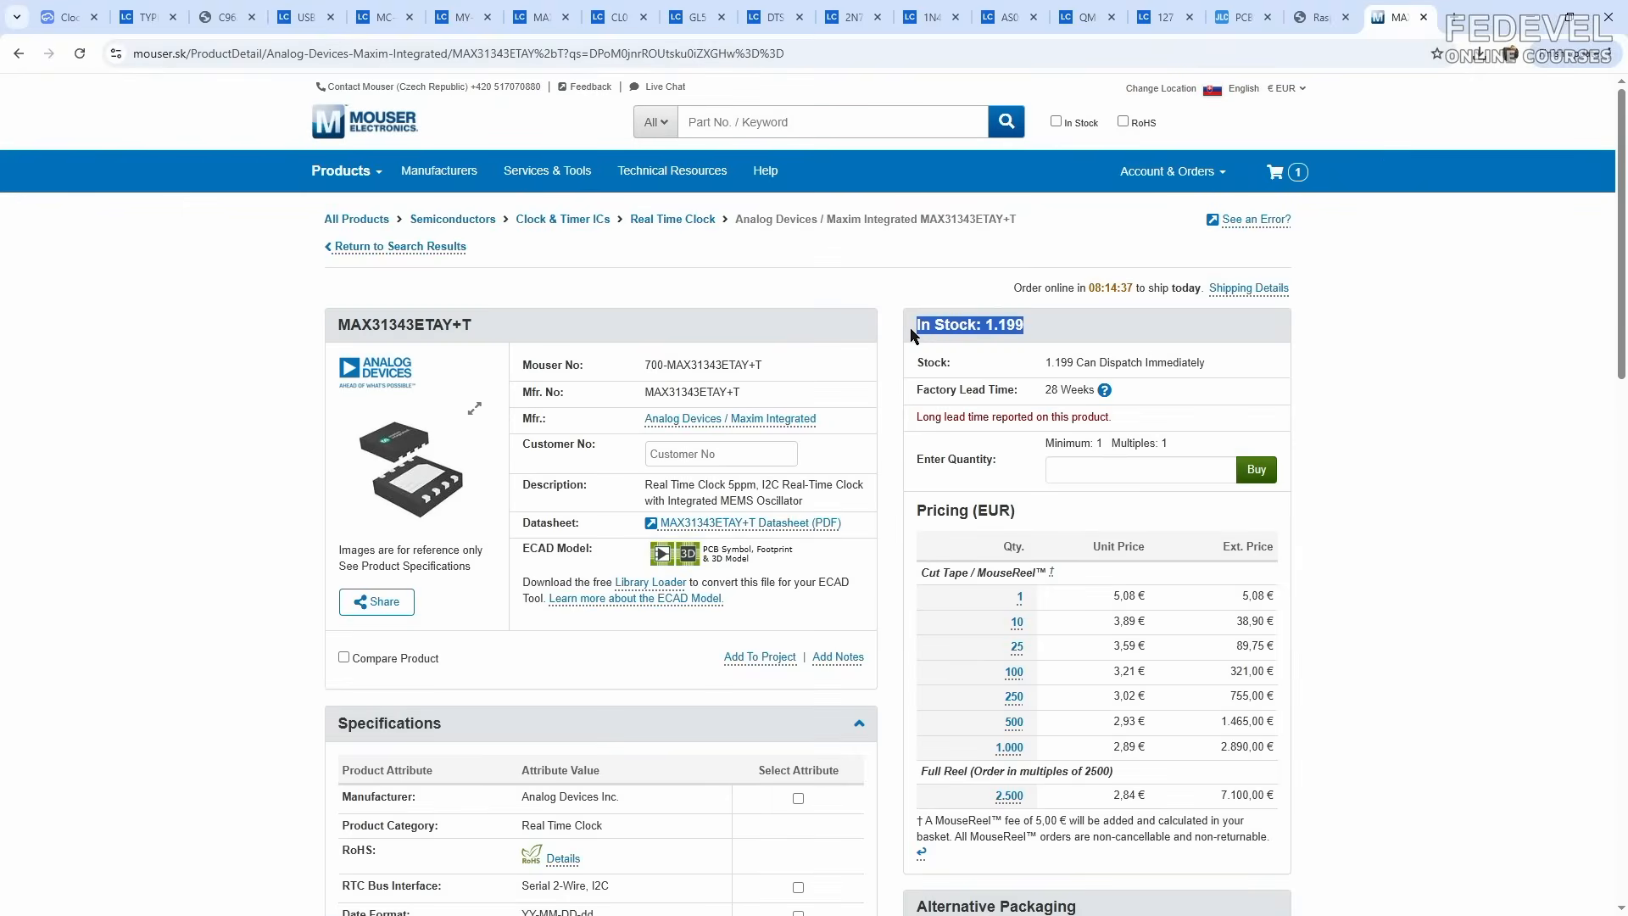
pyautogui.click(1084, 470)
pyautogui.write('5')
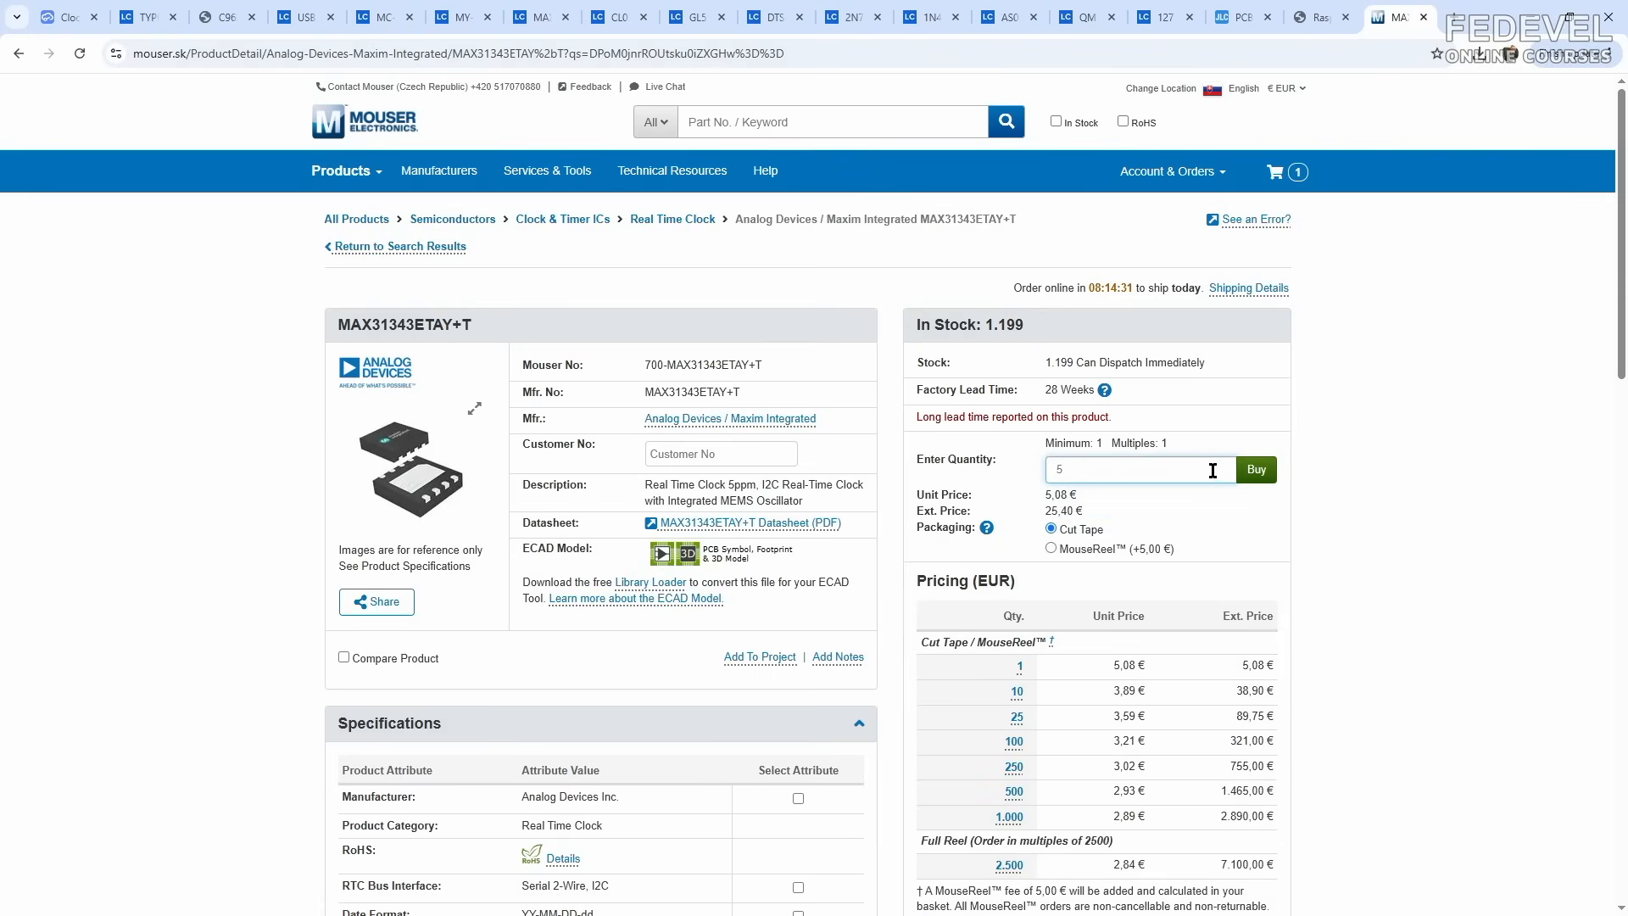
pyautogui.click(1257, 470)
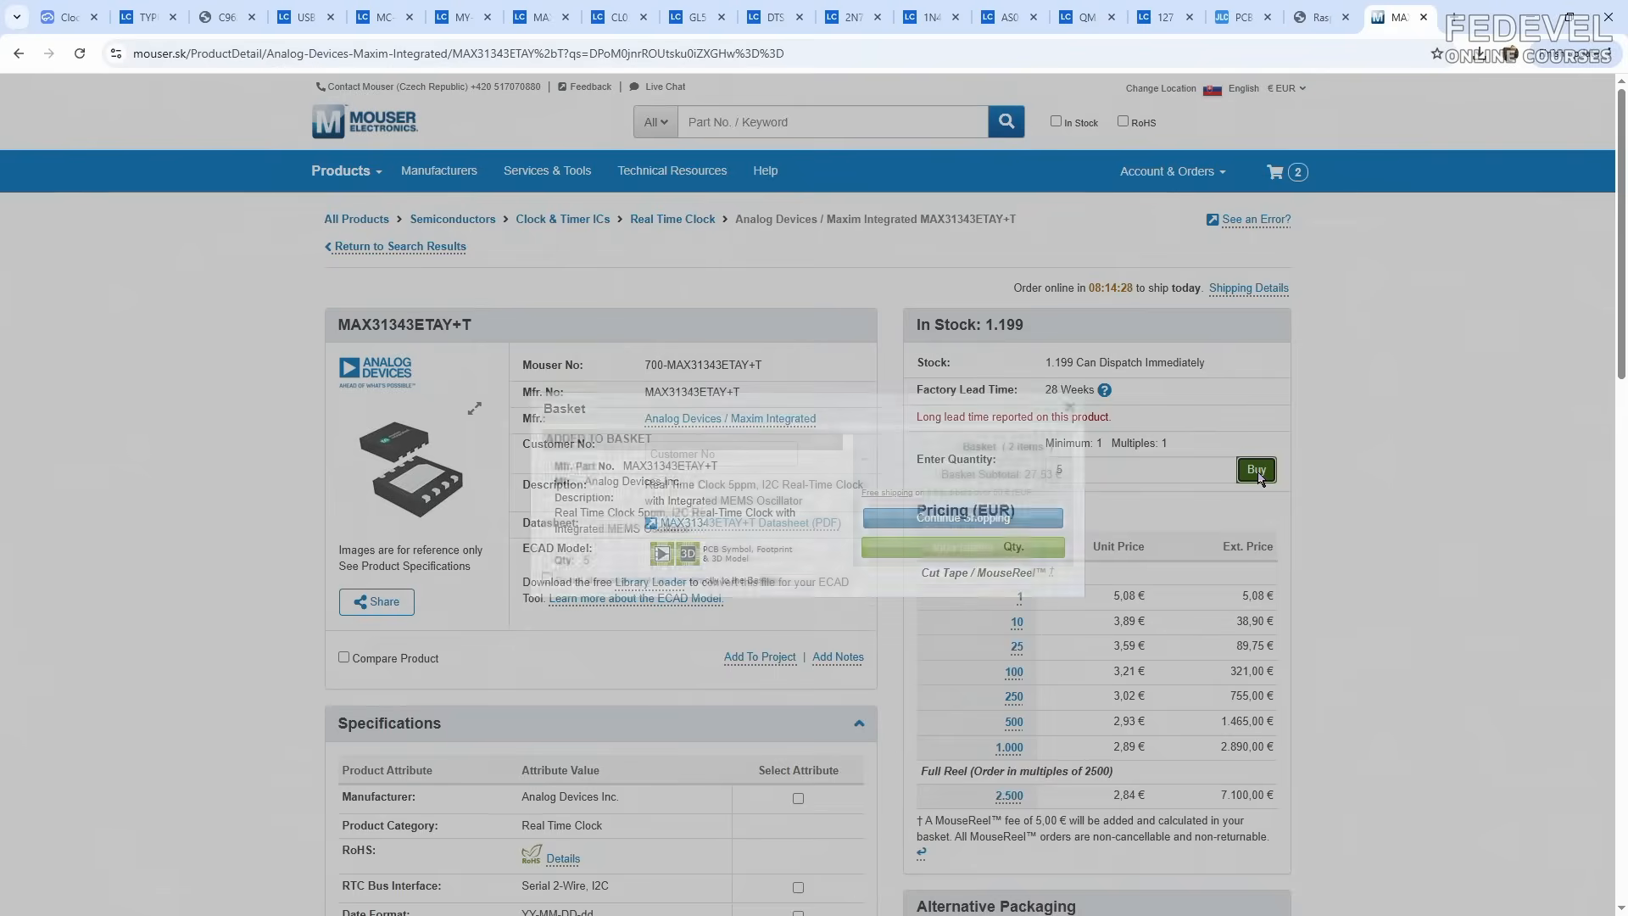
pyautogui.click(1024, 514)
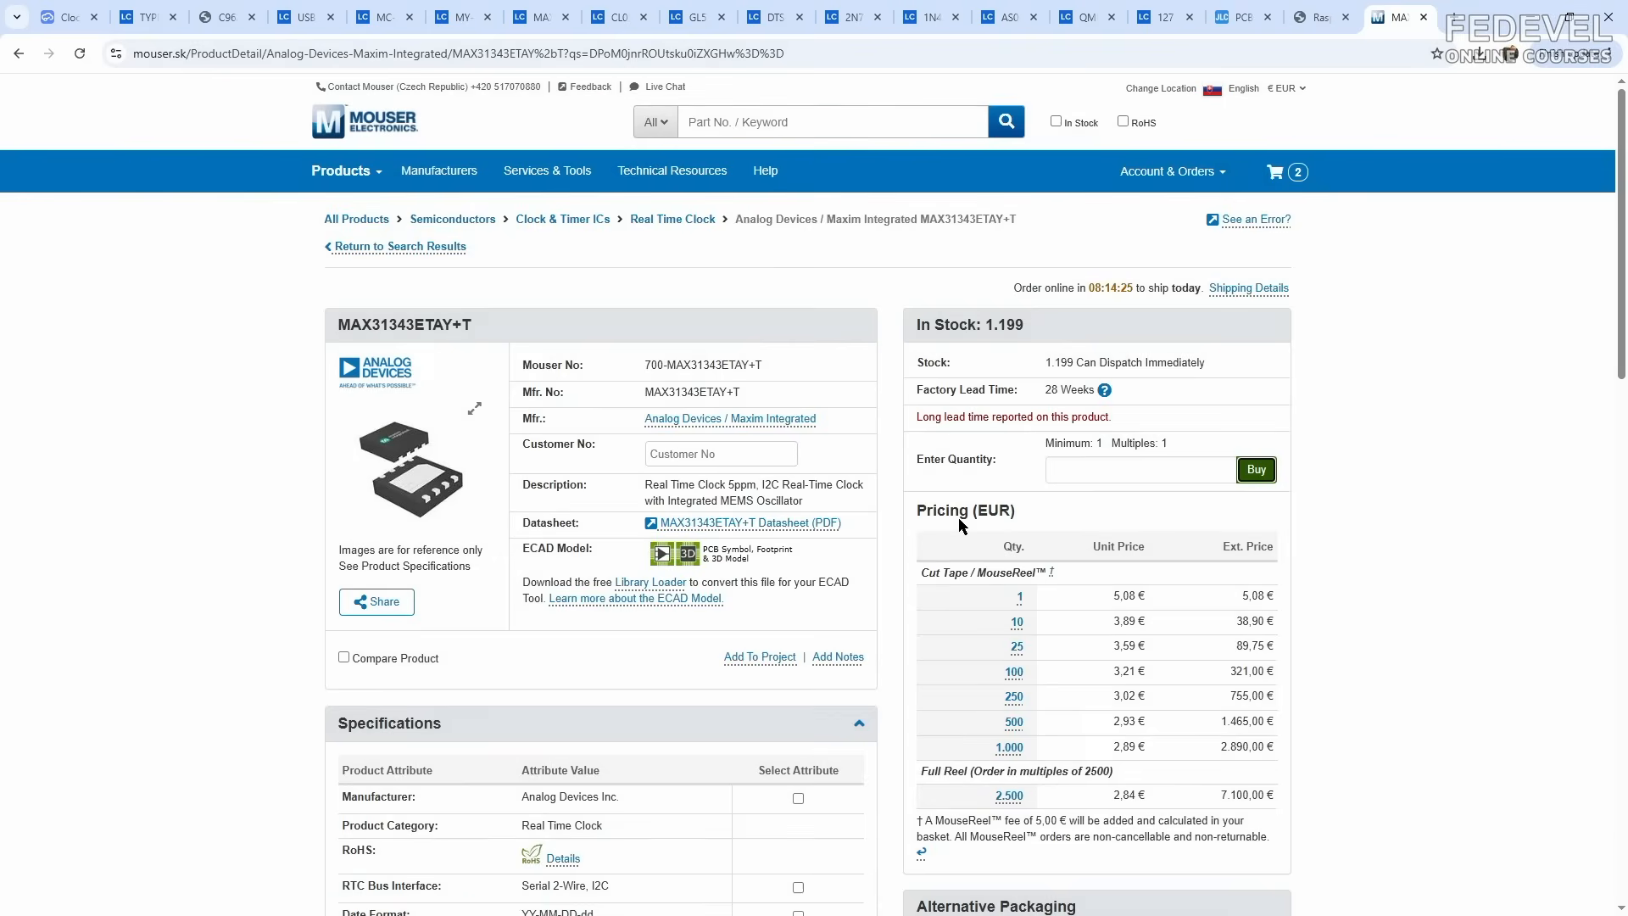
# Step: Recheck the unselected parts on the JLCPCB order page and close the bill of material
pyautogui.click(1231, 18)
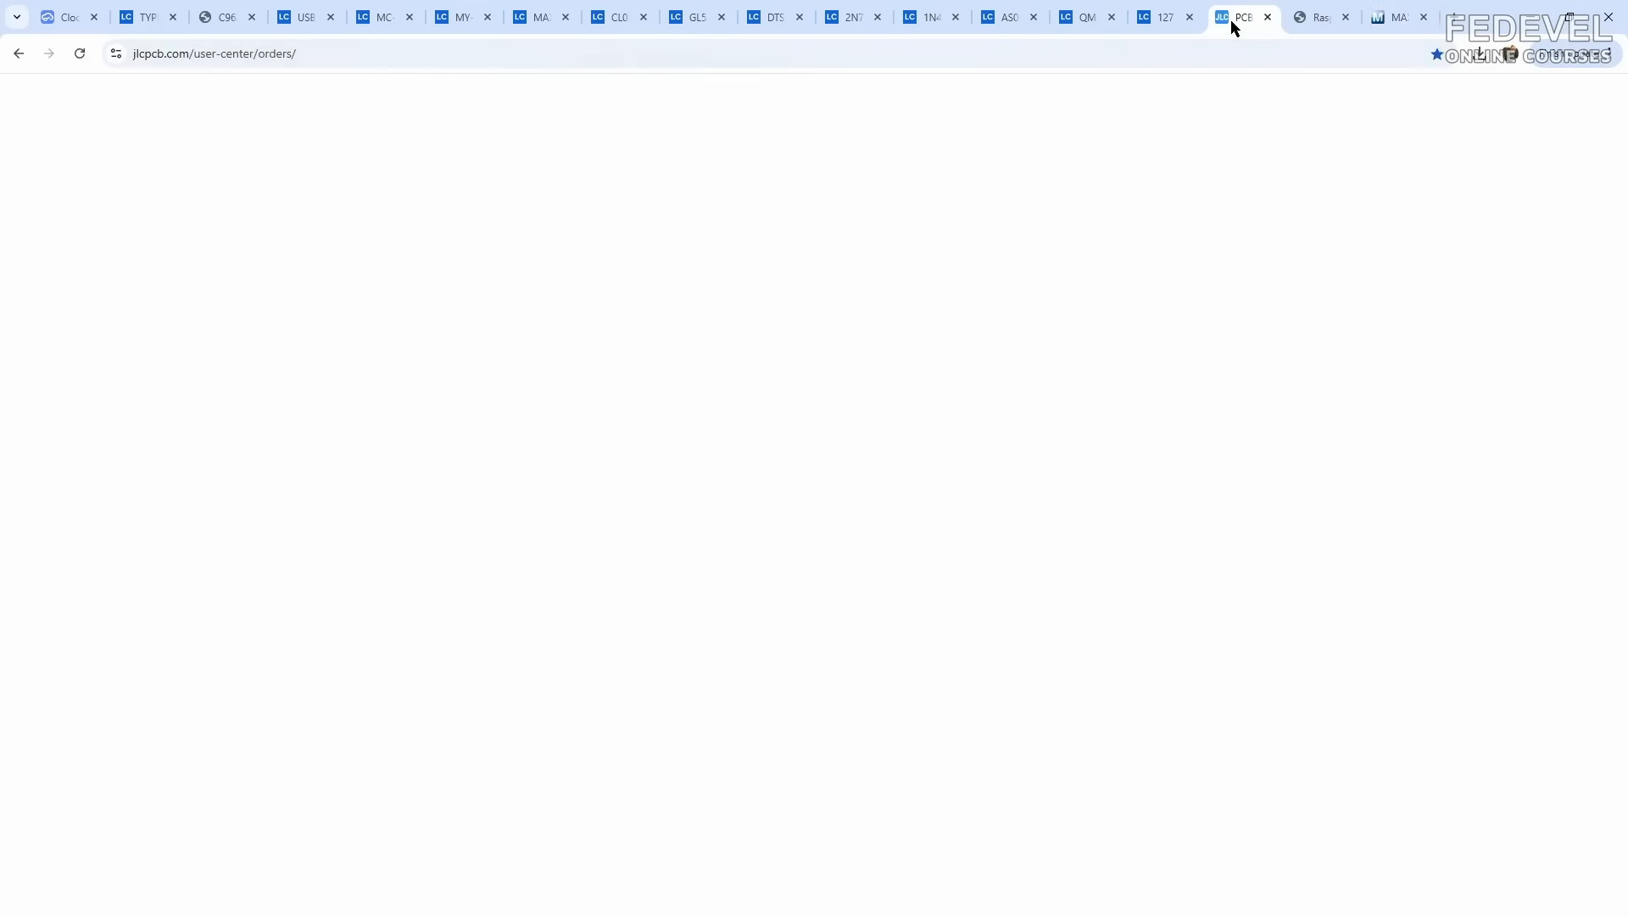
pyautogui.click(1185, 827)
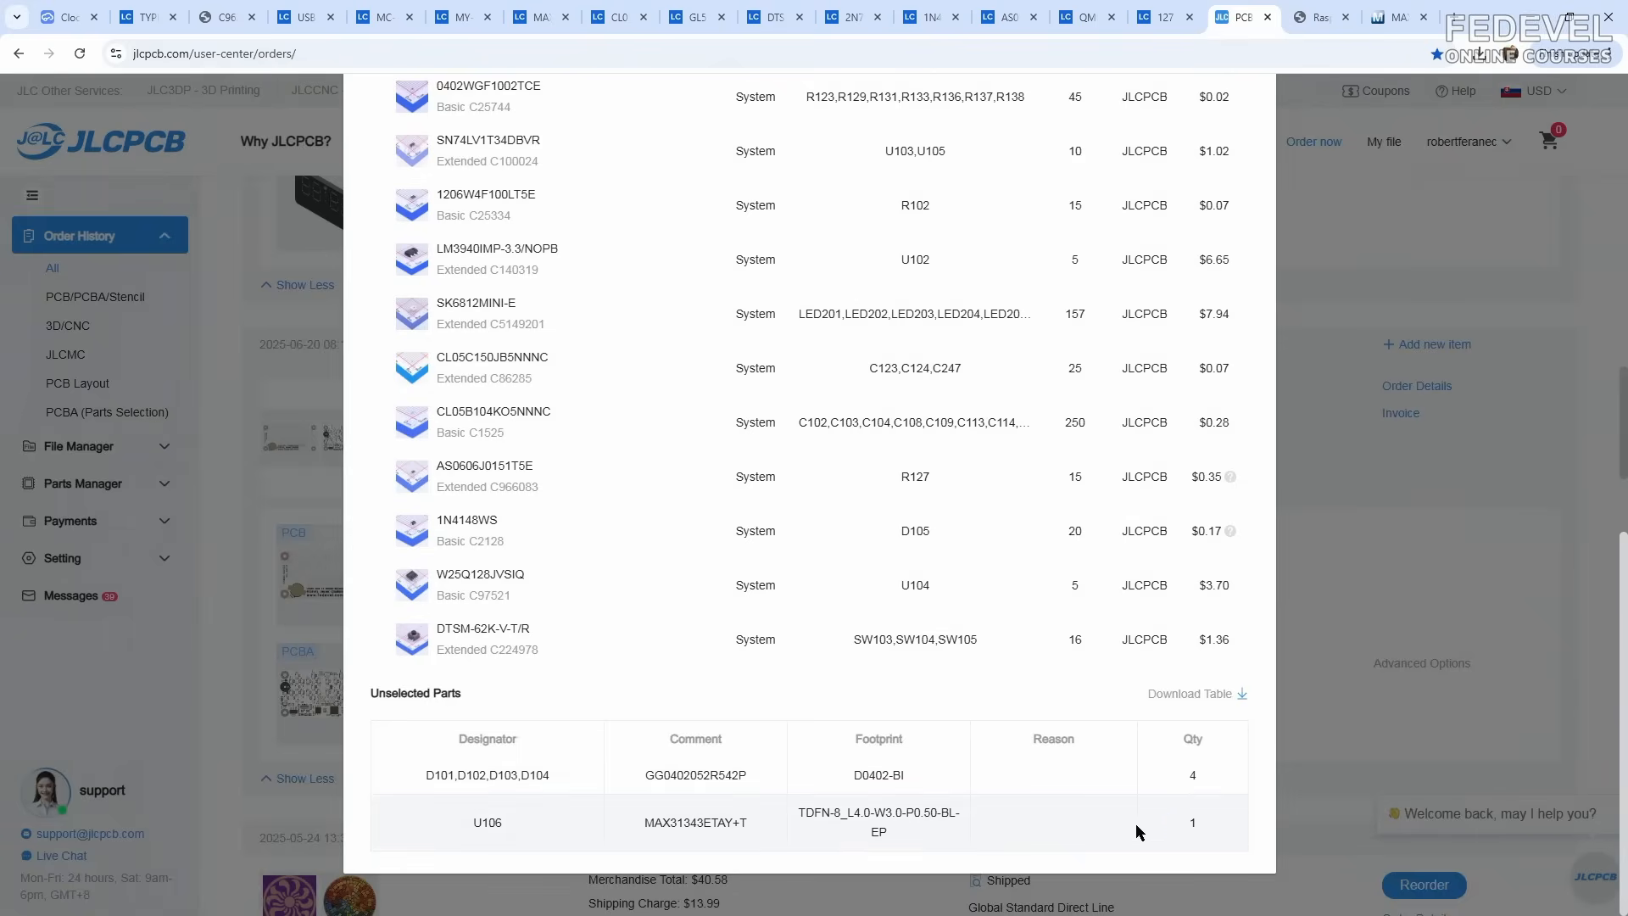
pyautogui.scroll(6, 1093, 644)
pyautogui.scroll(5, 1091, 633)
pyautogui.click(1246, 145)
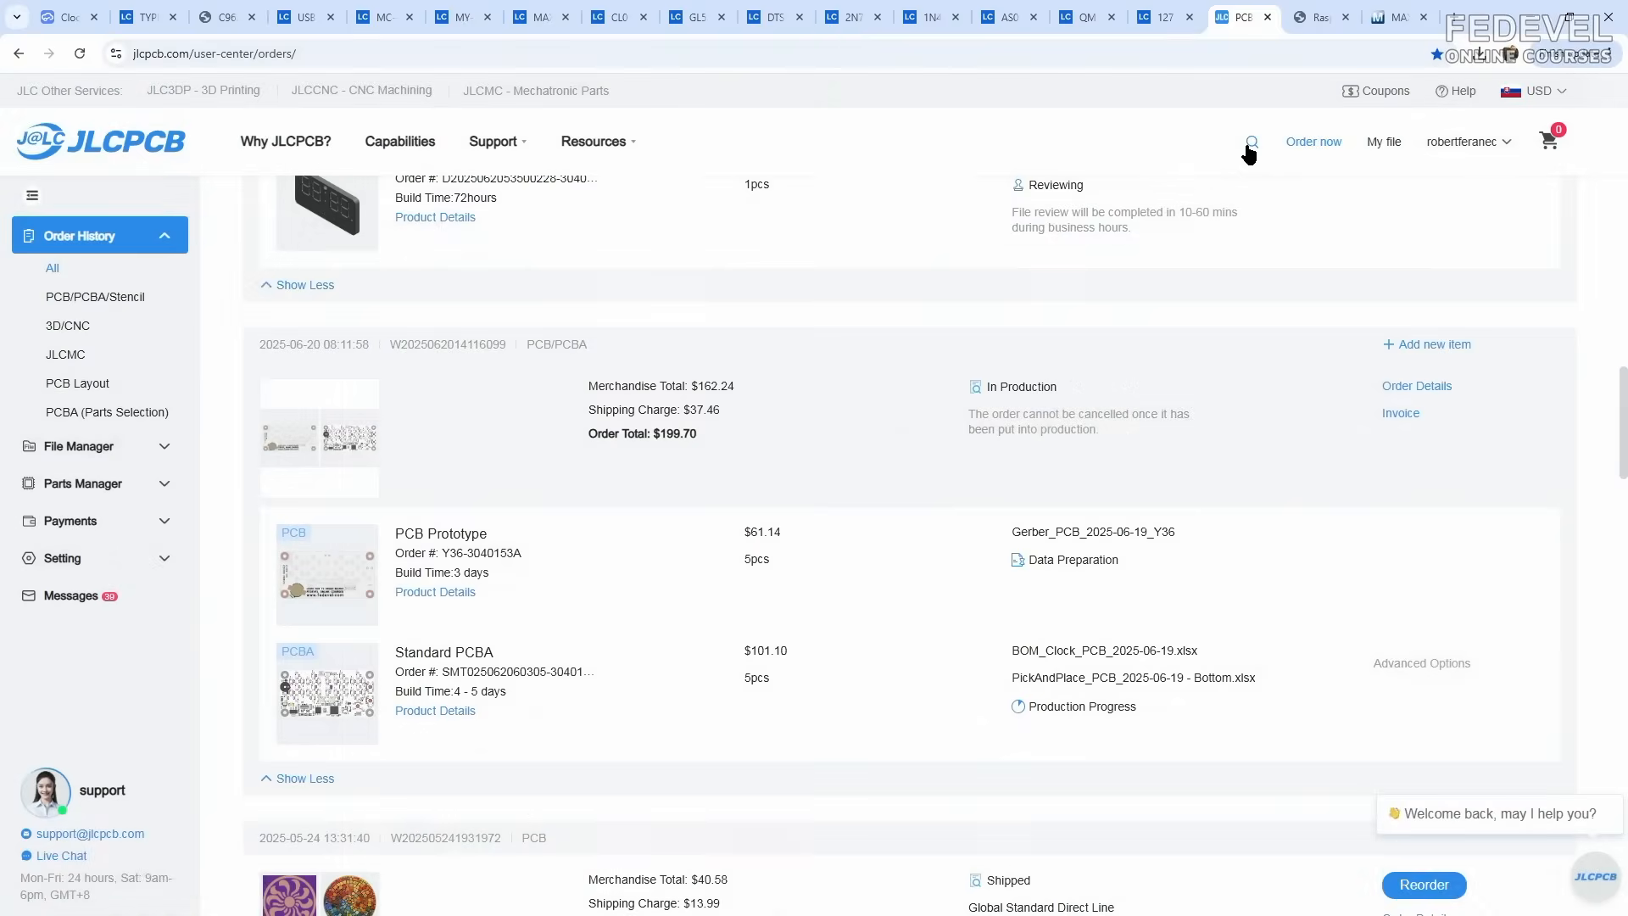
pyautogui.scroll(10, 1065, 389)
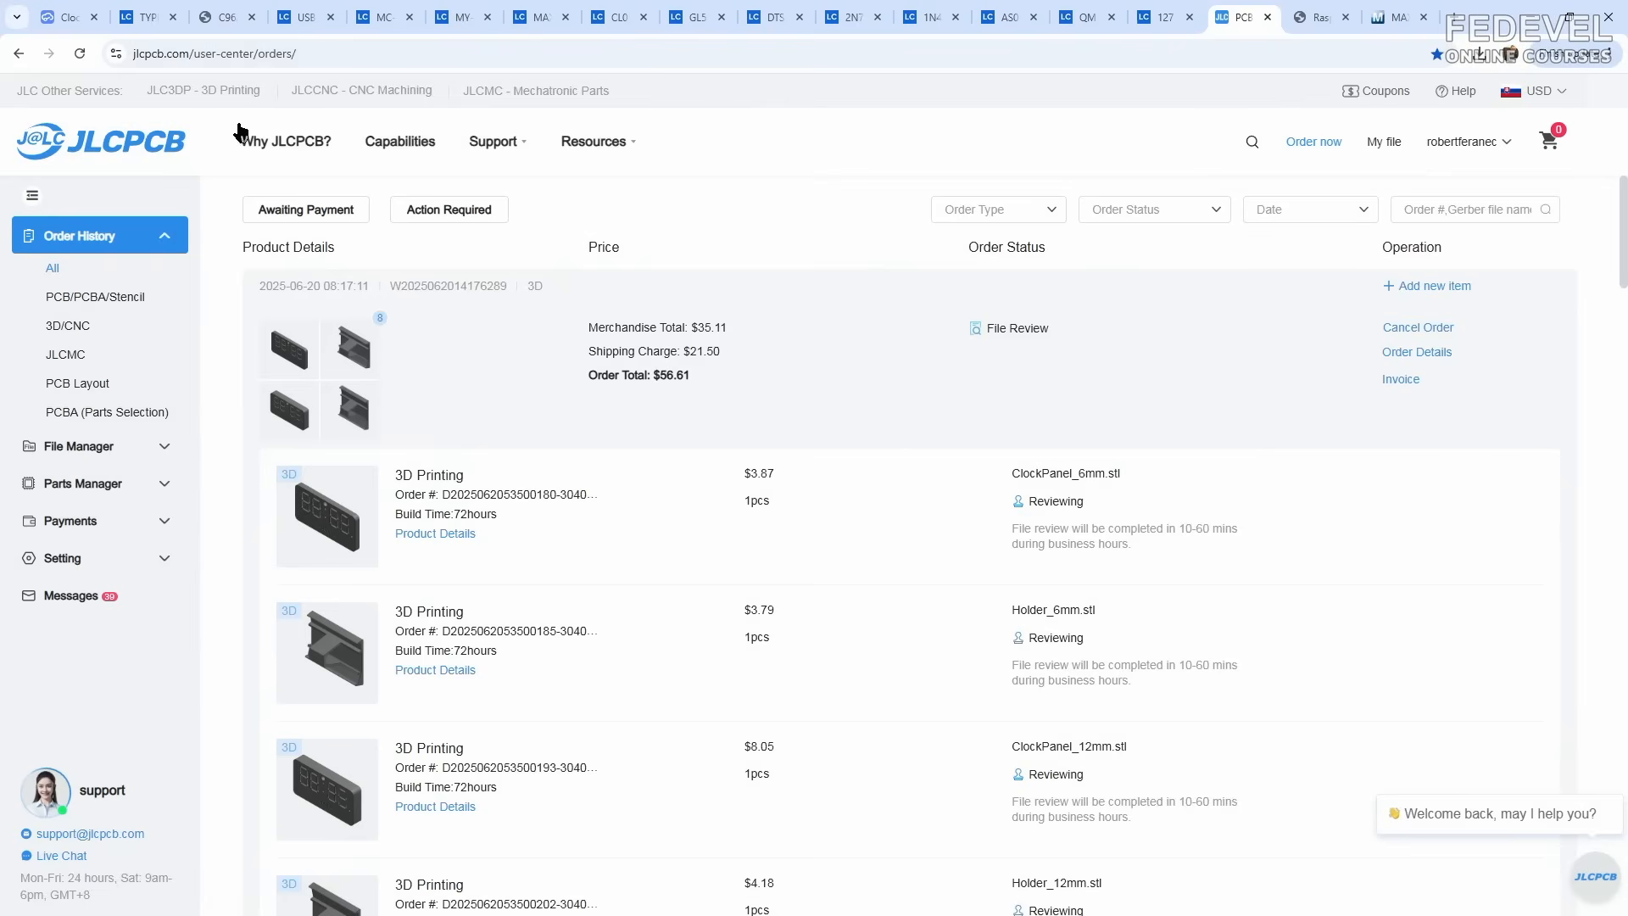
# Step: Switch to the EasyEDA MCU schematic and copy the manufacturer part number MY-1025-01 of battery holder U107
pyautogui.click(70, 18)
pyautogui.scroll(8, 460, 740)
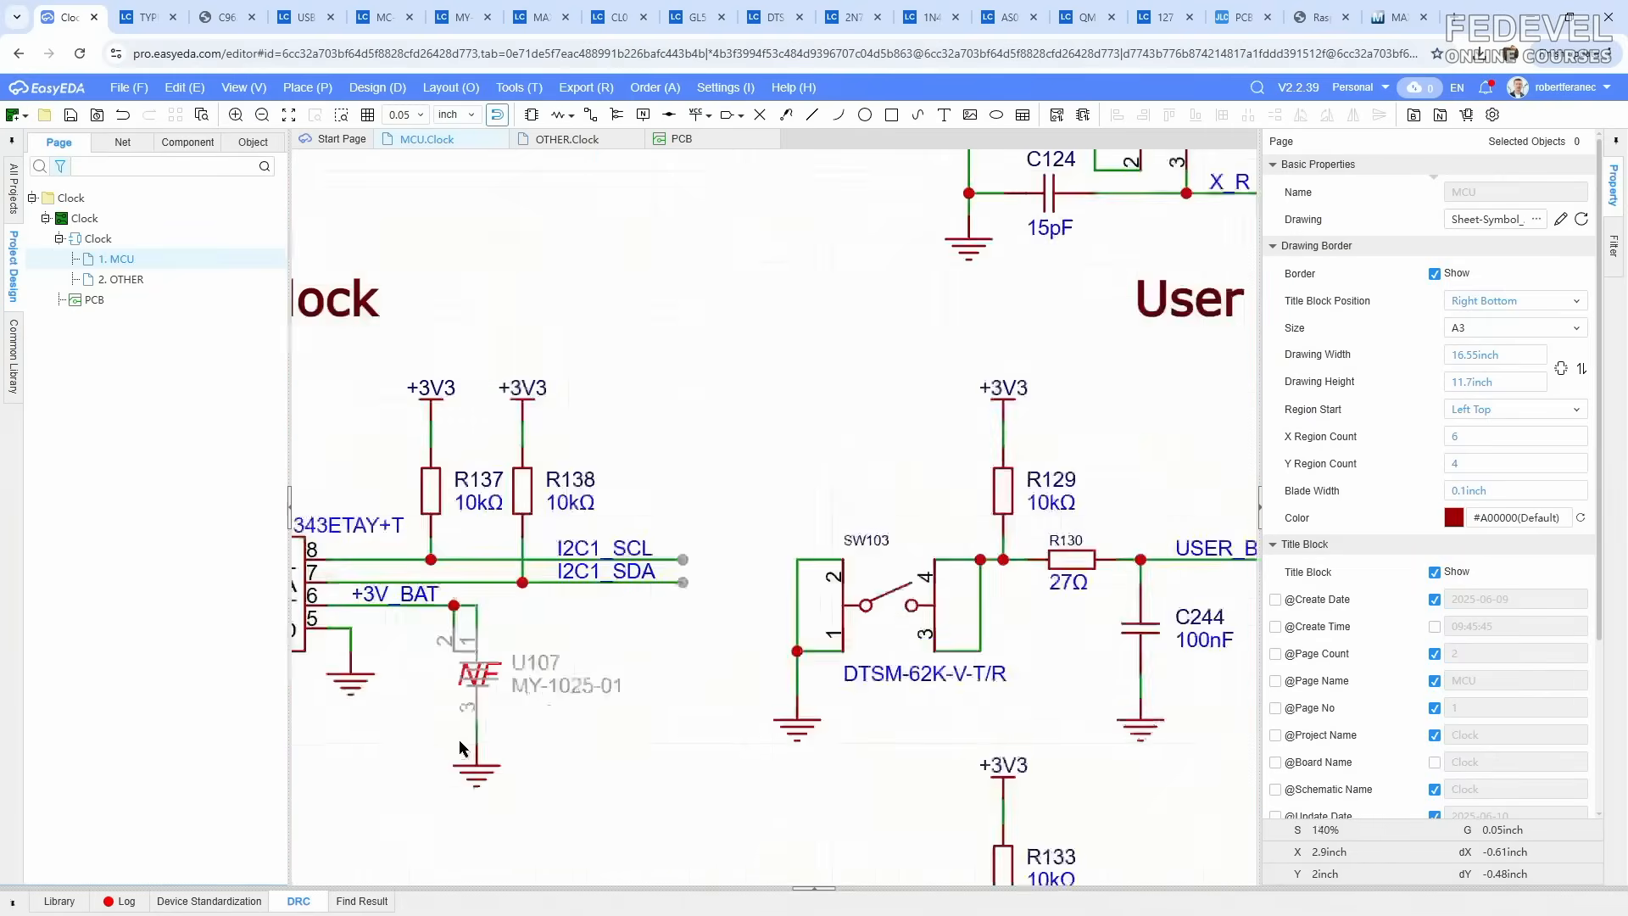
pyautogui.click(498, 659)
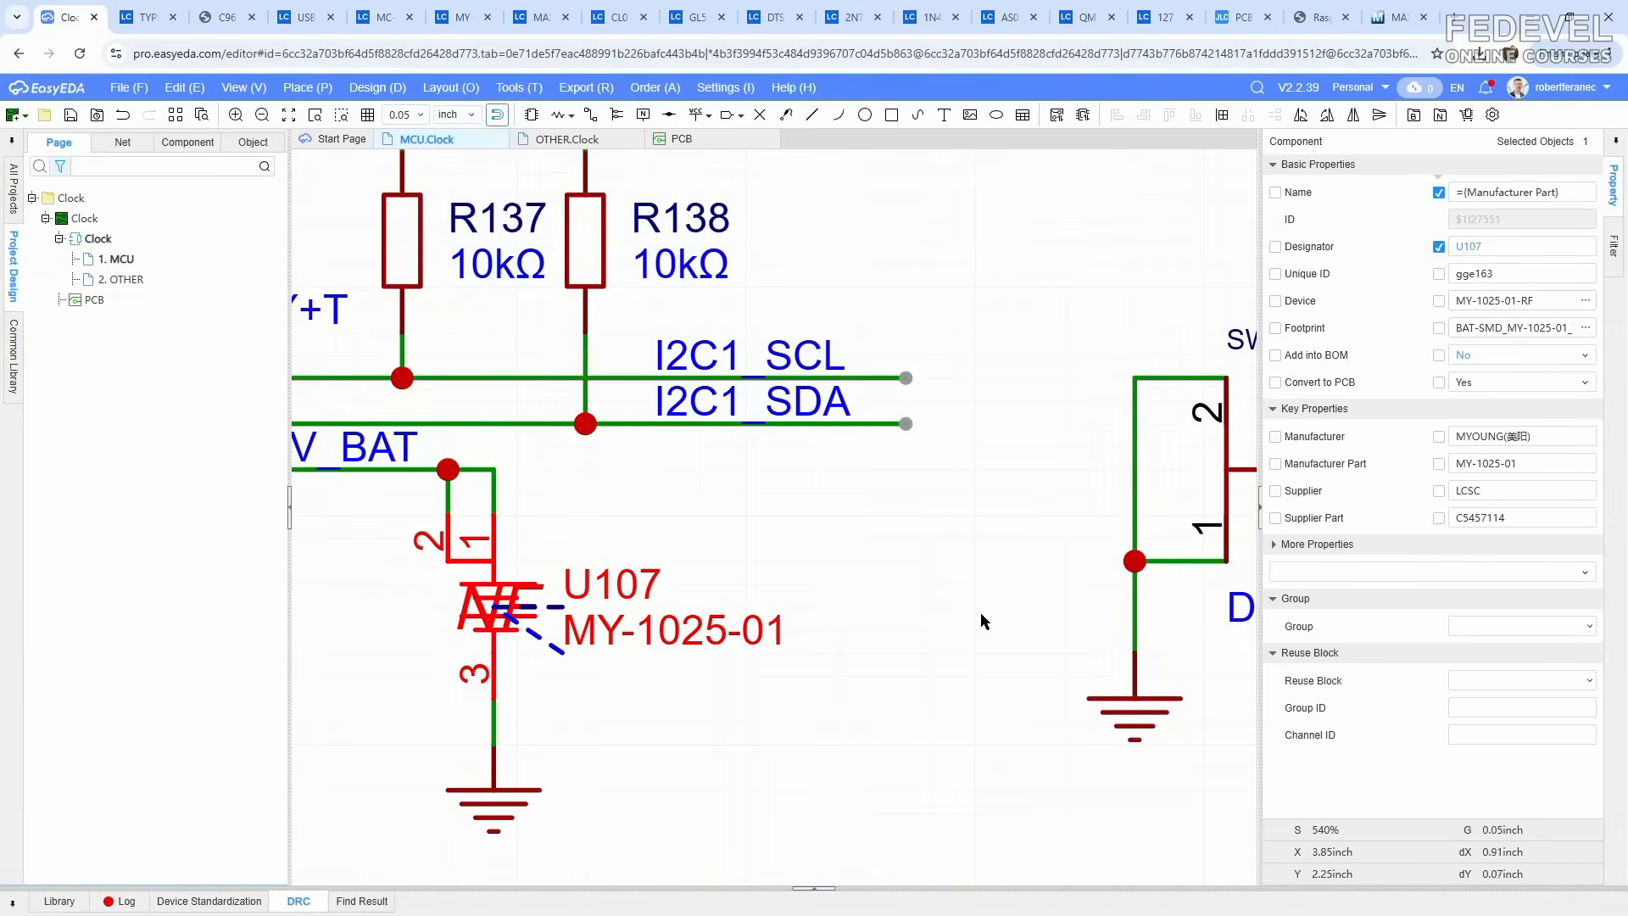
pyautogui.tripleClick(1539, 466)
pyautogui.rightClick(1491, 465)
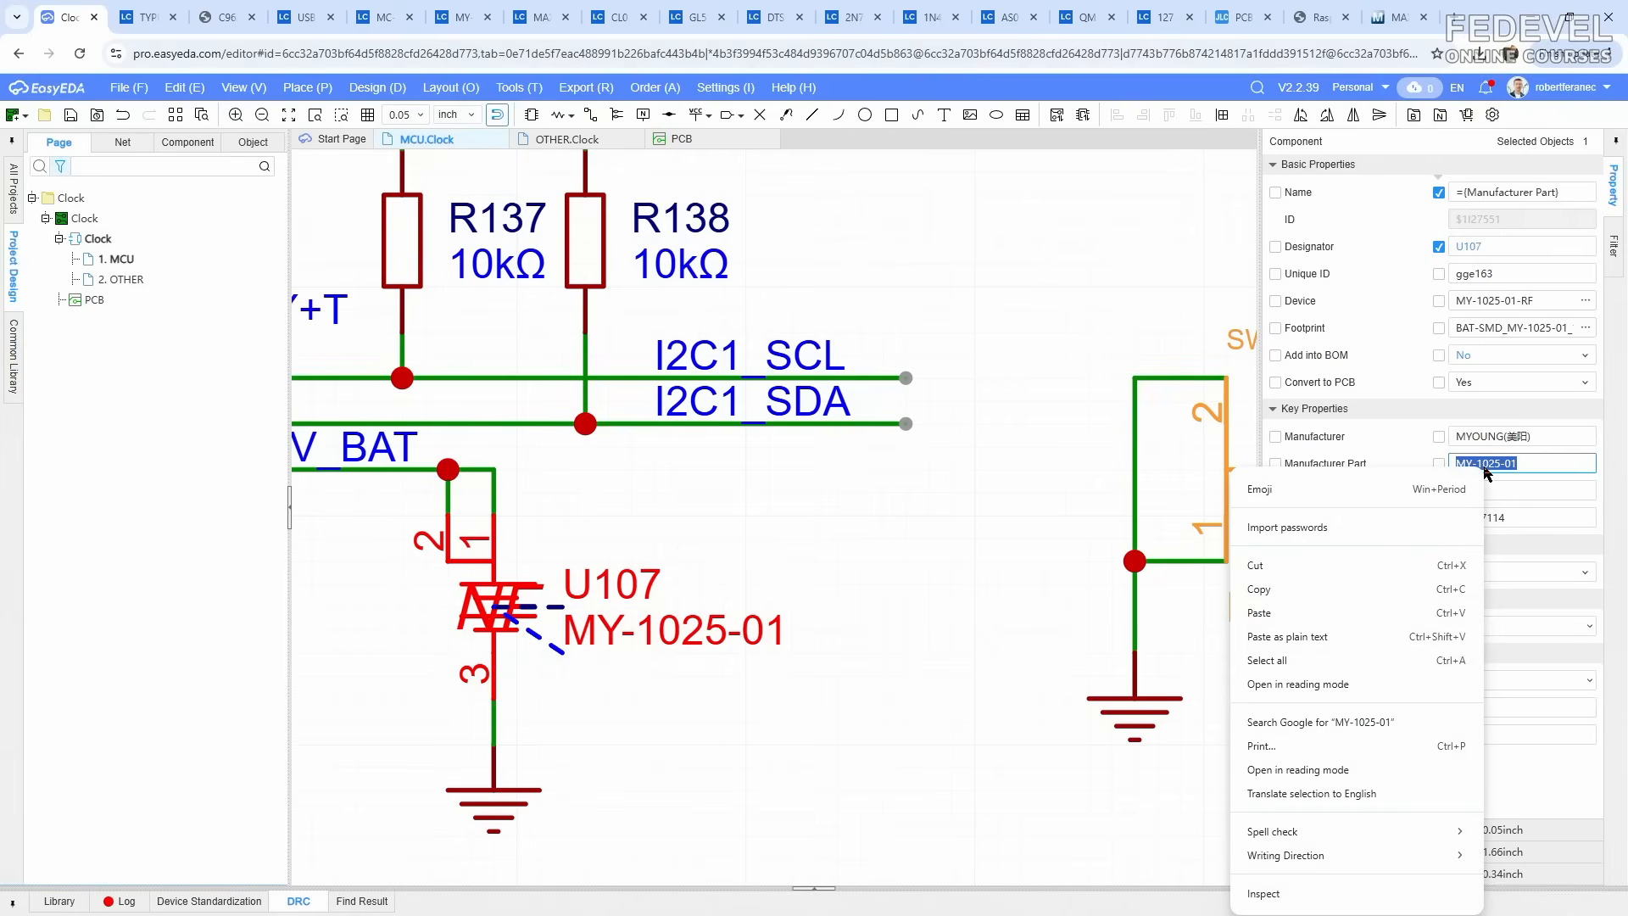
pyautogui.click(1325, 590)
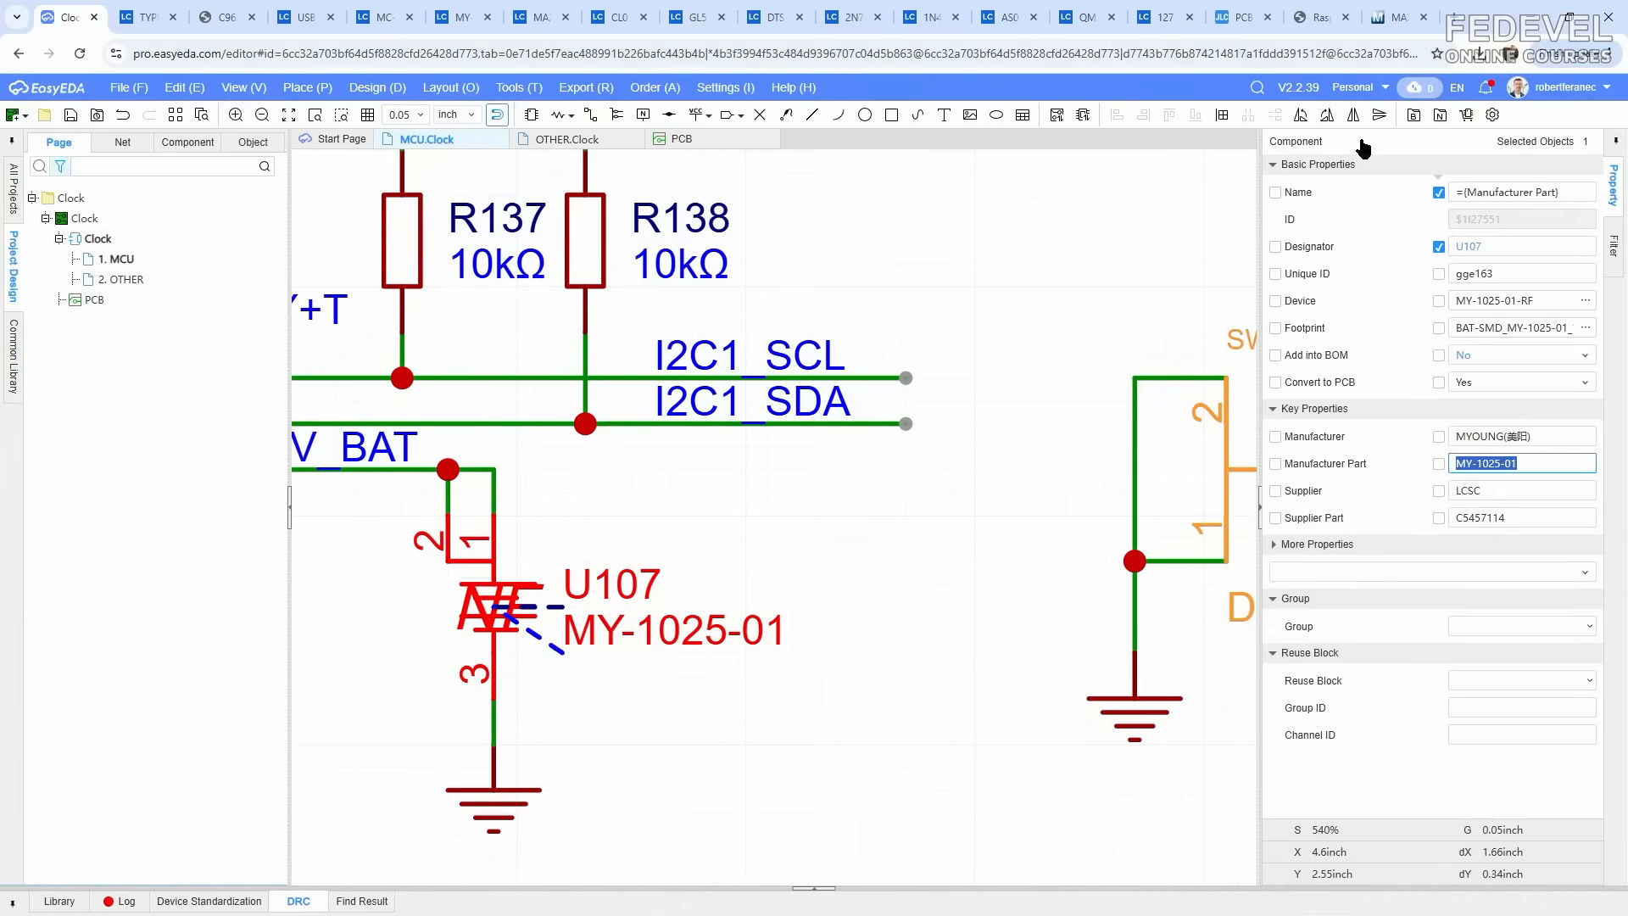
# Step: Search Mouser for the copied part number MY-1025-01
pyautogui.click(1386, 21)
pyautogui.click(897, 126)
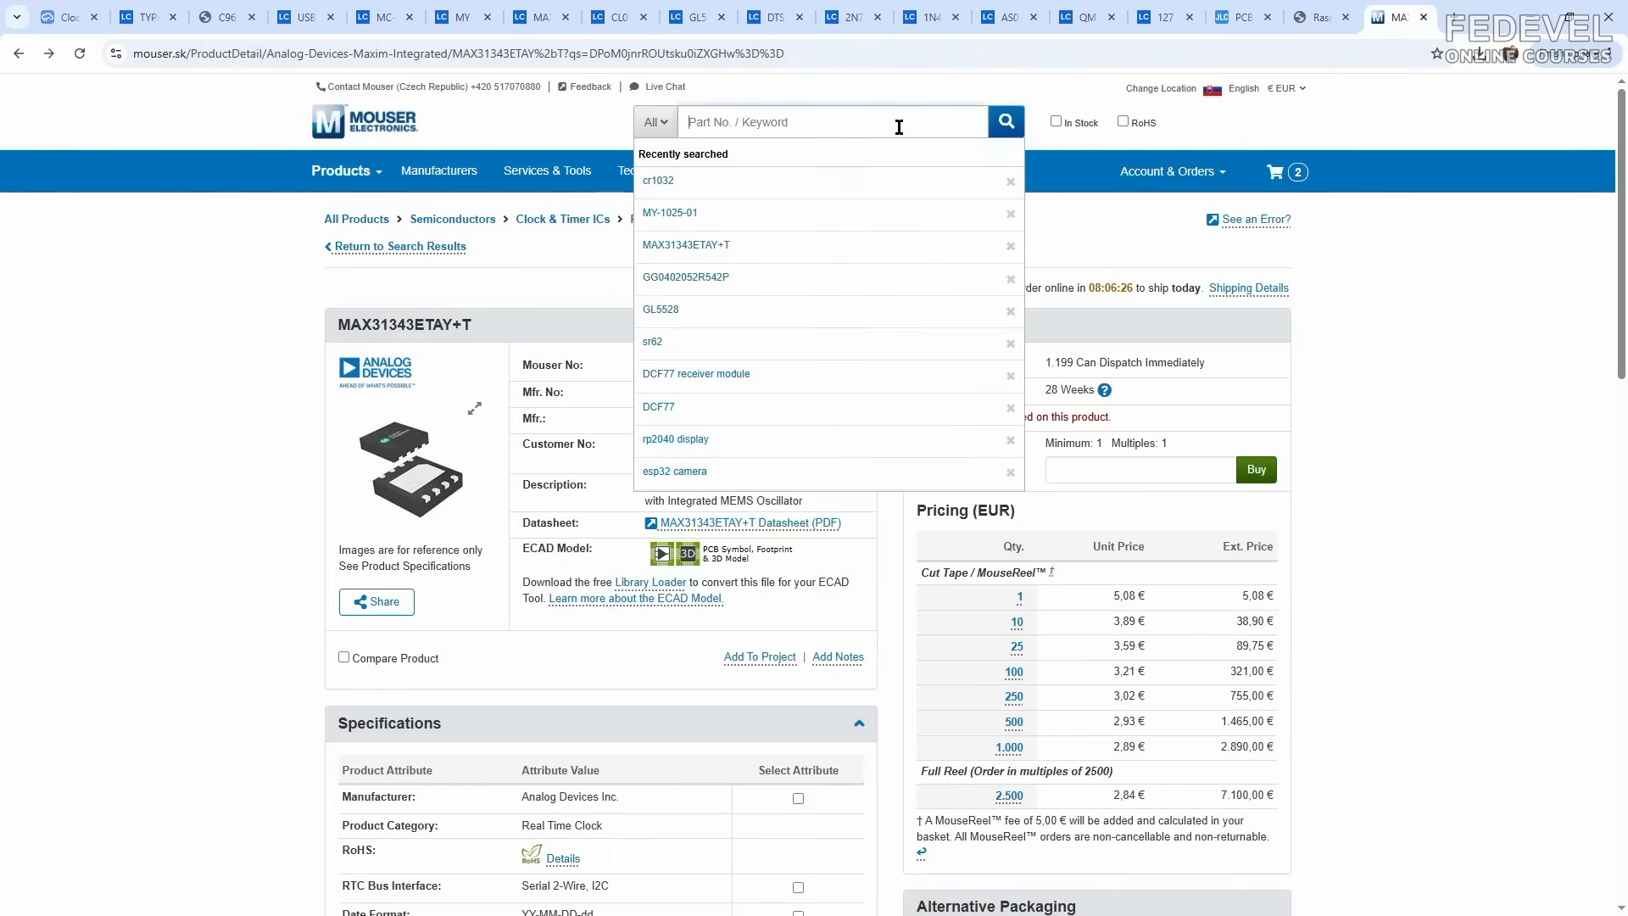
pyautogui.rightClick(898, 126)
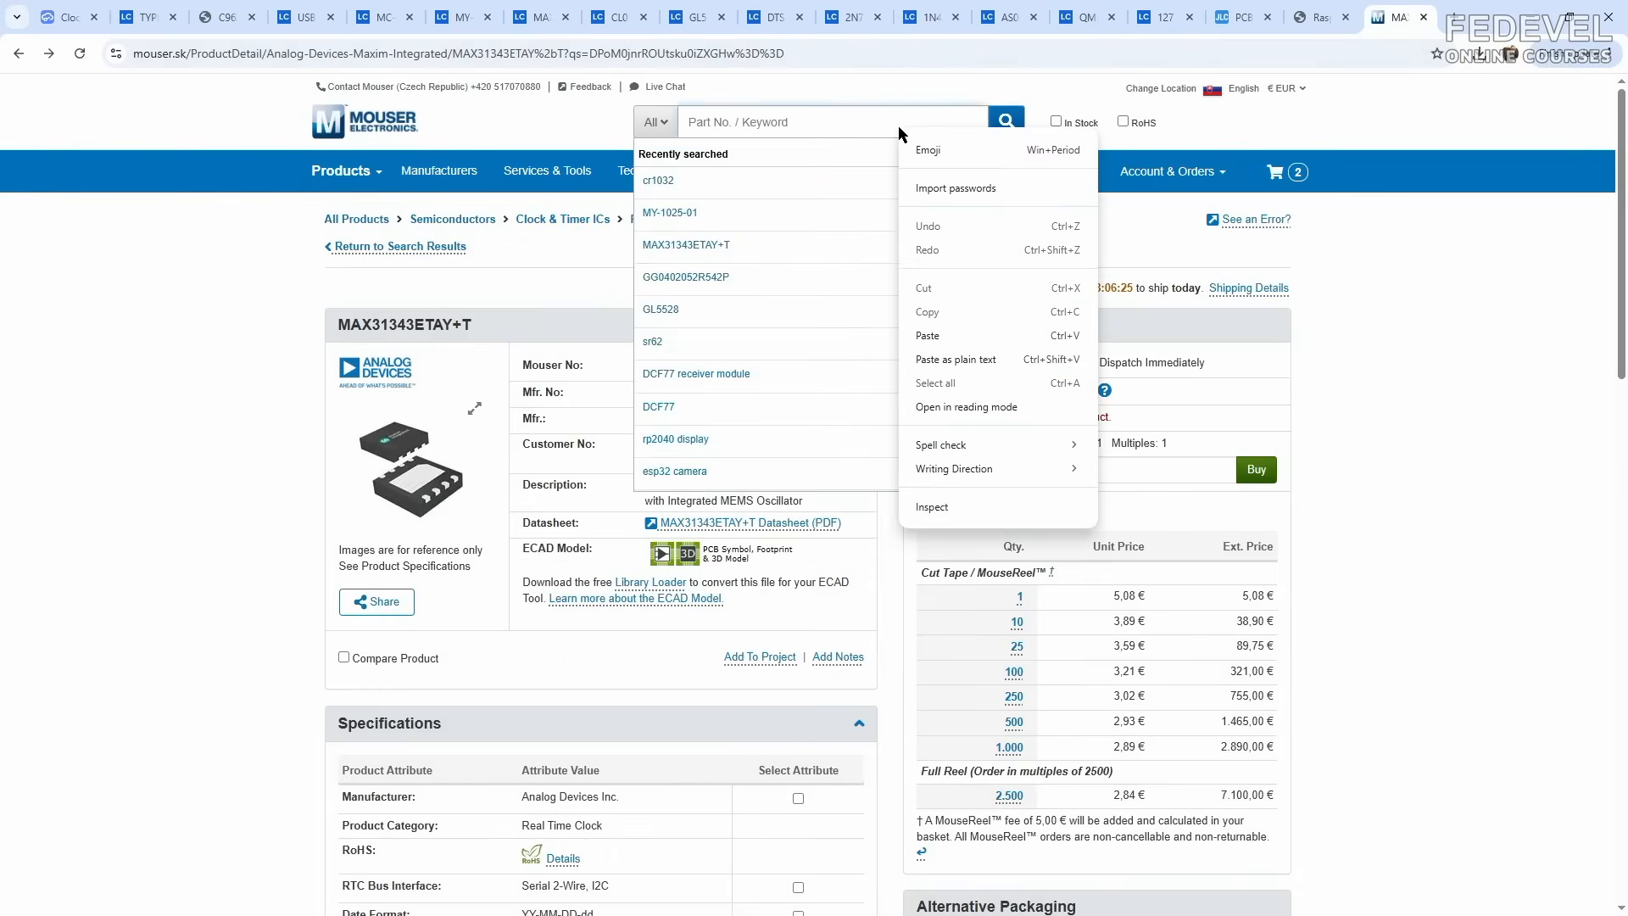
pyautogui.click(933, 335)
pyautogui.click(1007, 123)
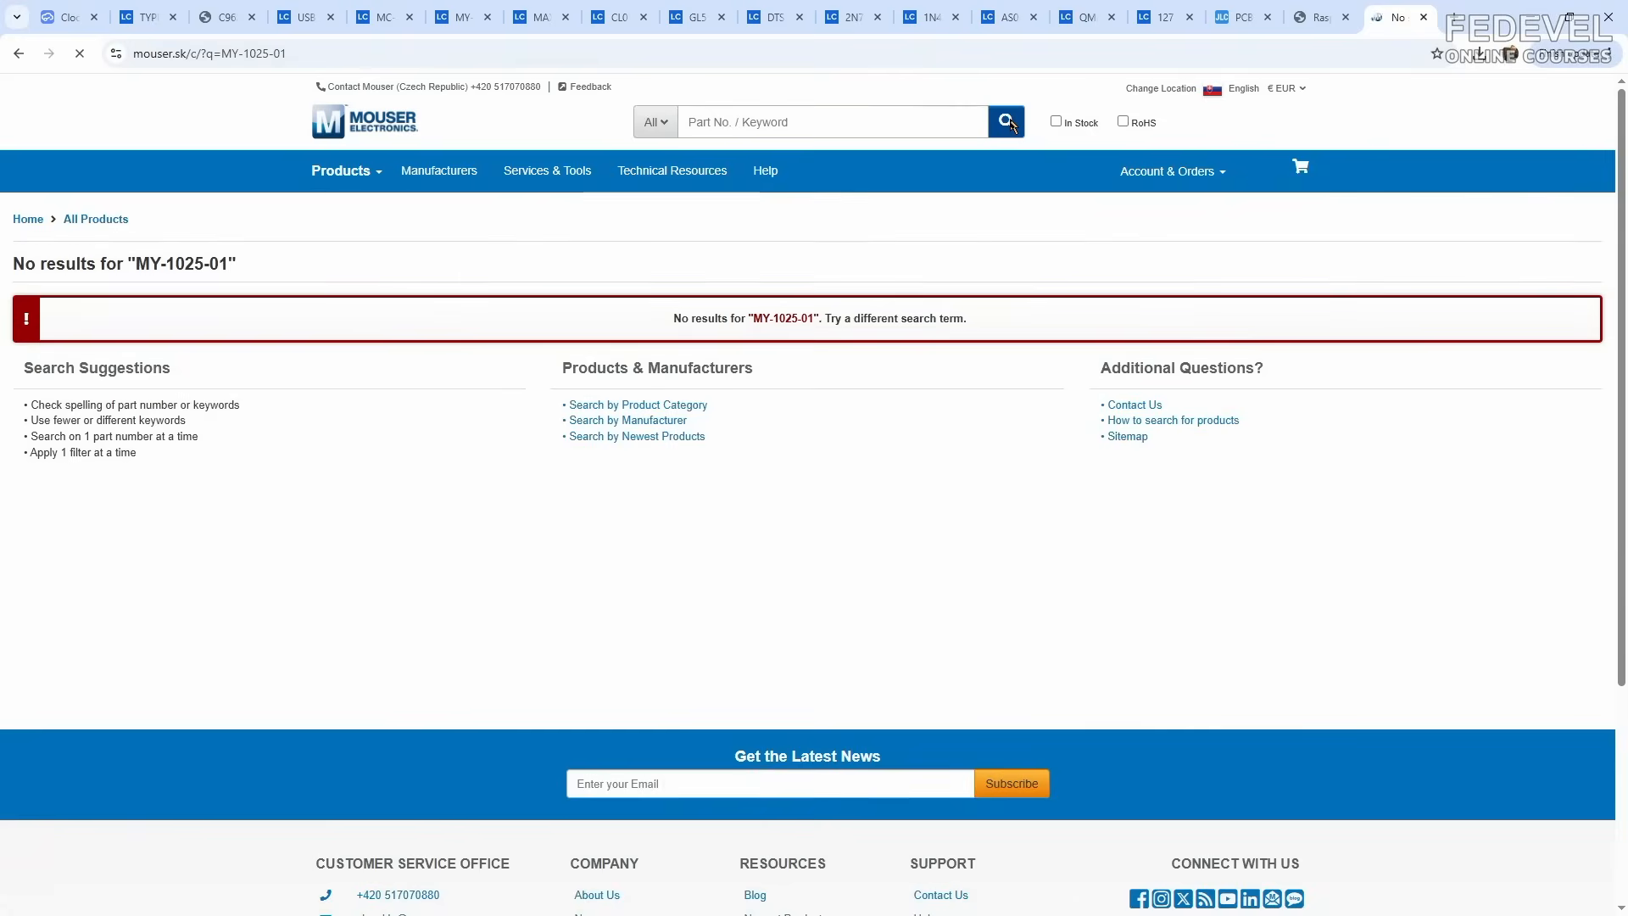
# Step: Search Mouser for "battery holder" and open the suggested Coin Cell Battery Holders category
pyautogui.click(930, 125)
pyautogui.write('battery')
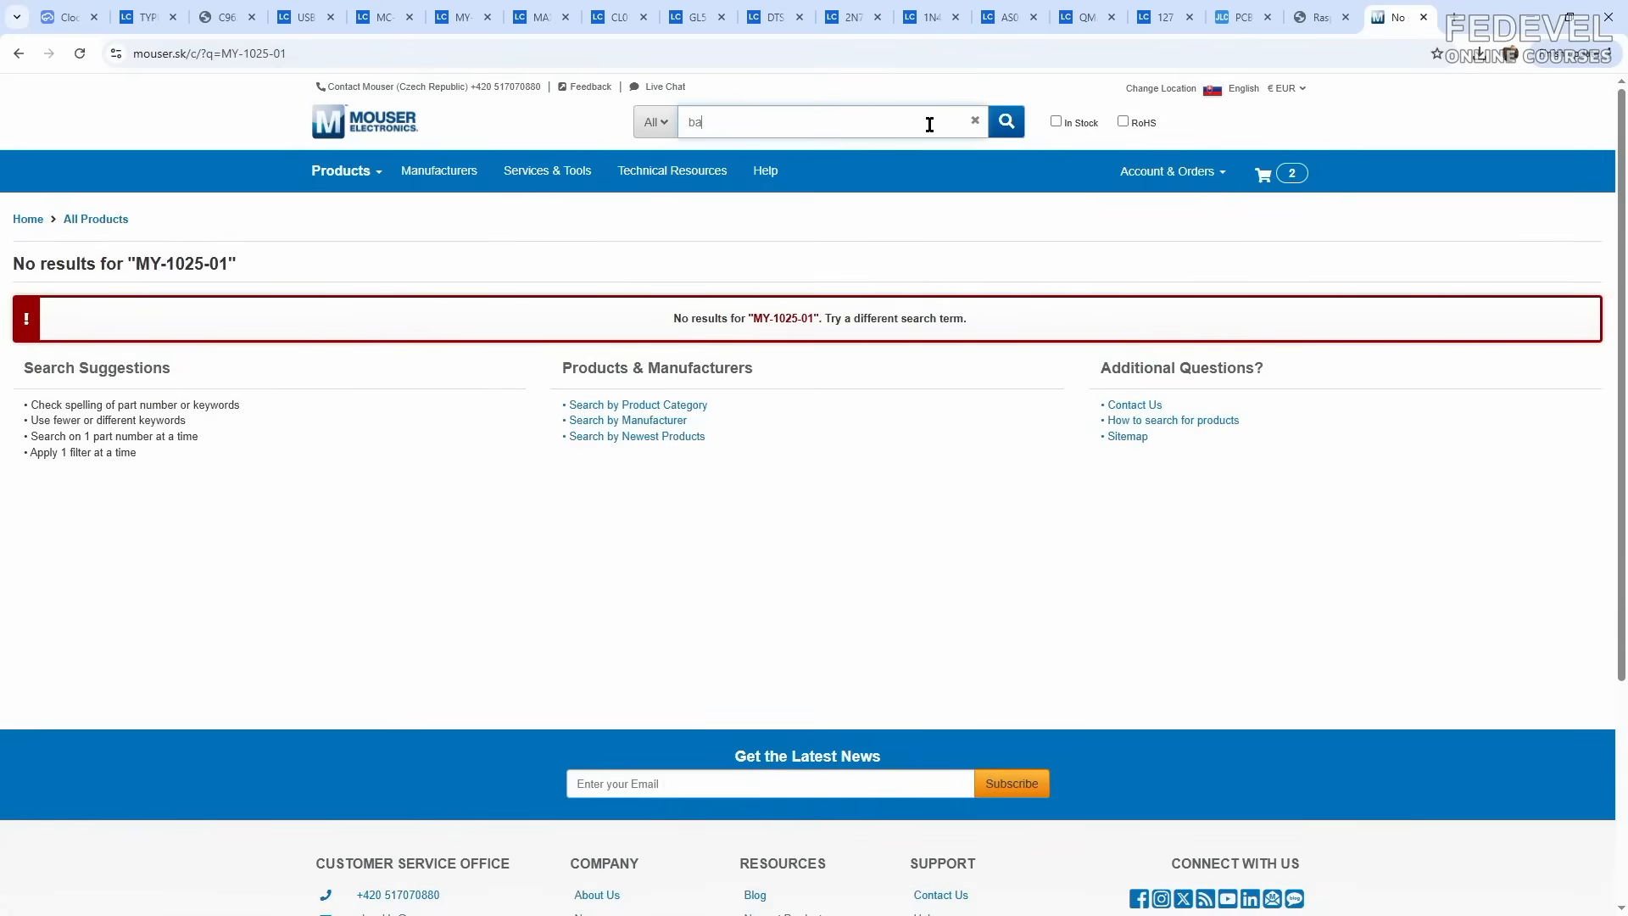
pyautogui.write(' holder')
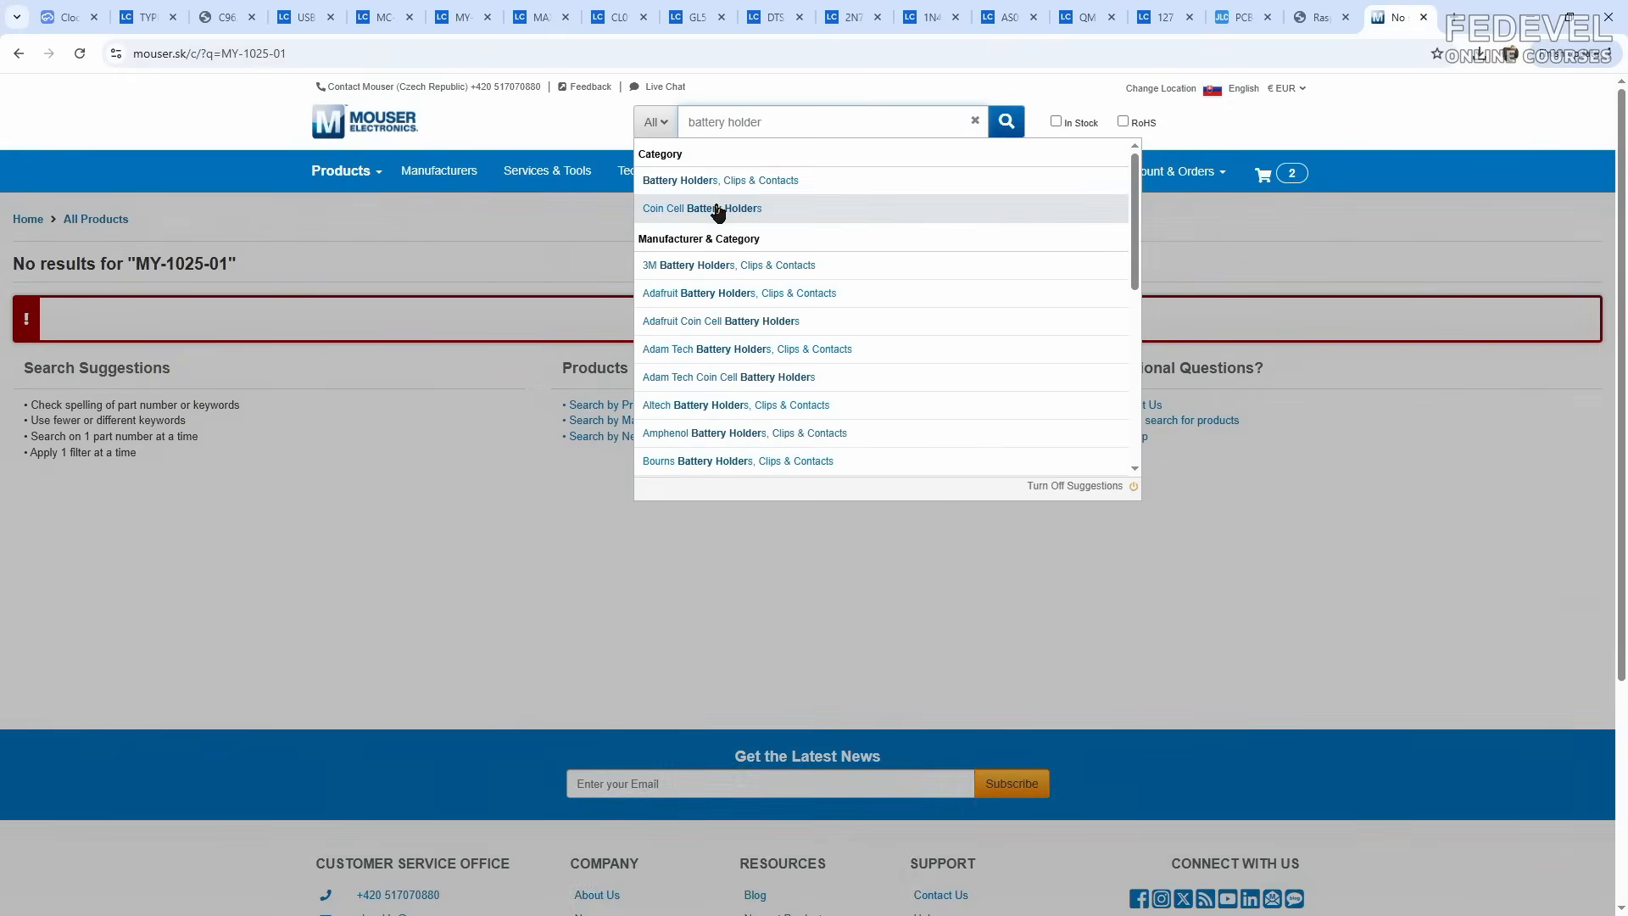
pyautogui.click(717, 208)
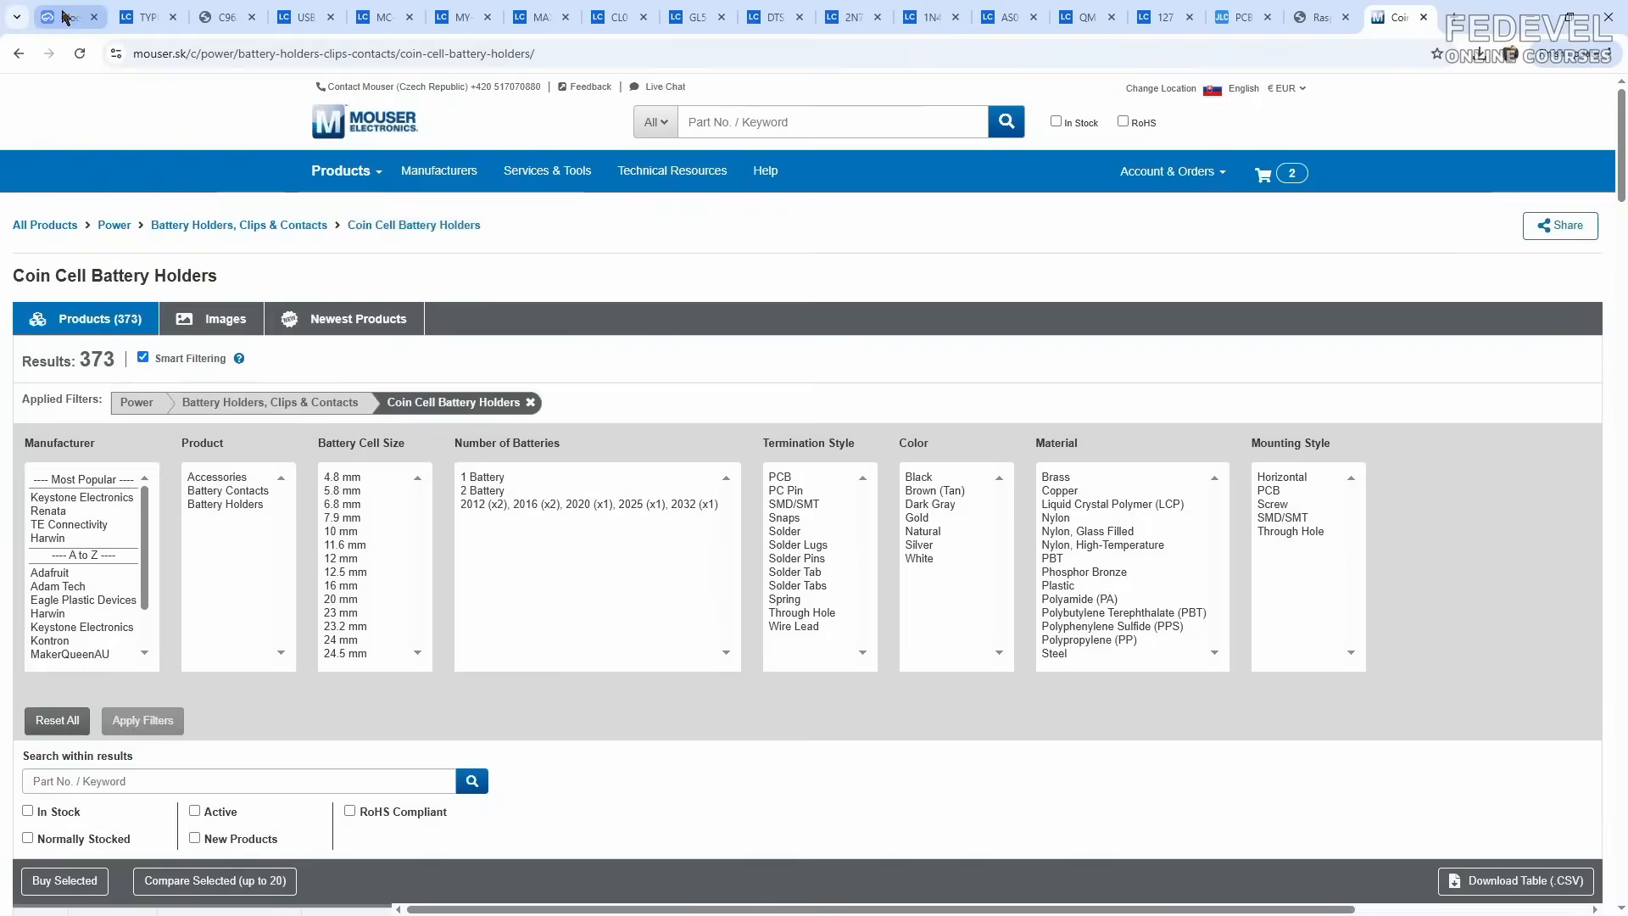
# Step: Switch to the EasyEDA MCU schematic and allow all object types in the selection filter
pyautogui.click(63, 15)
pyautogui.rightClick(495, 555)
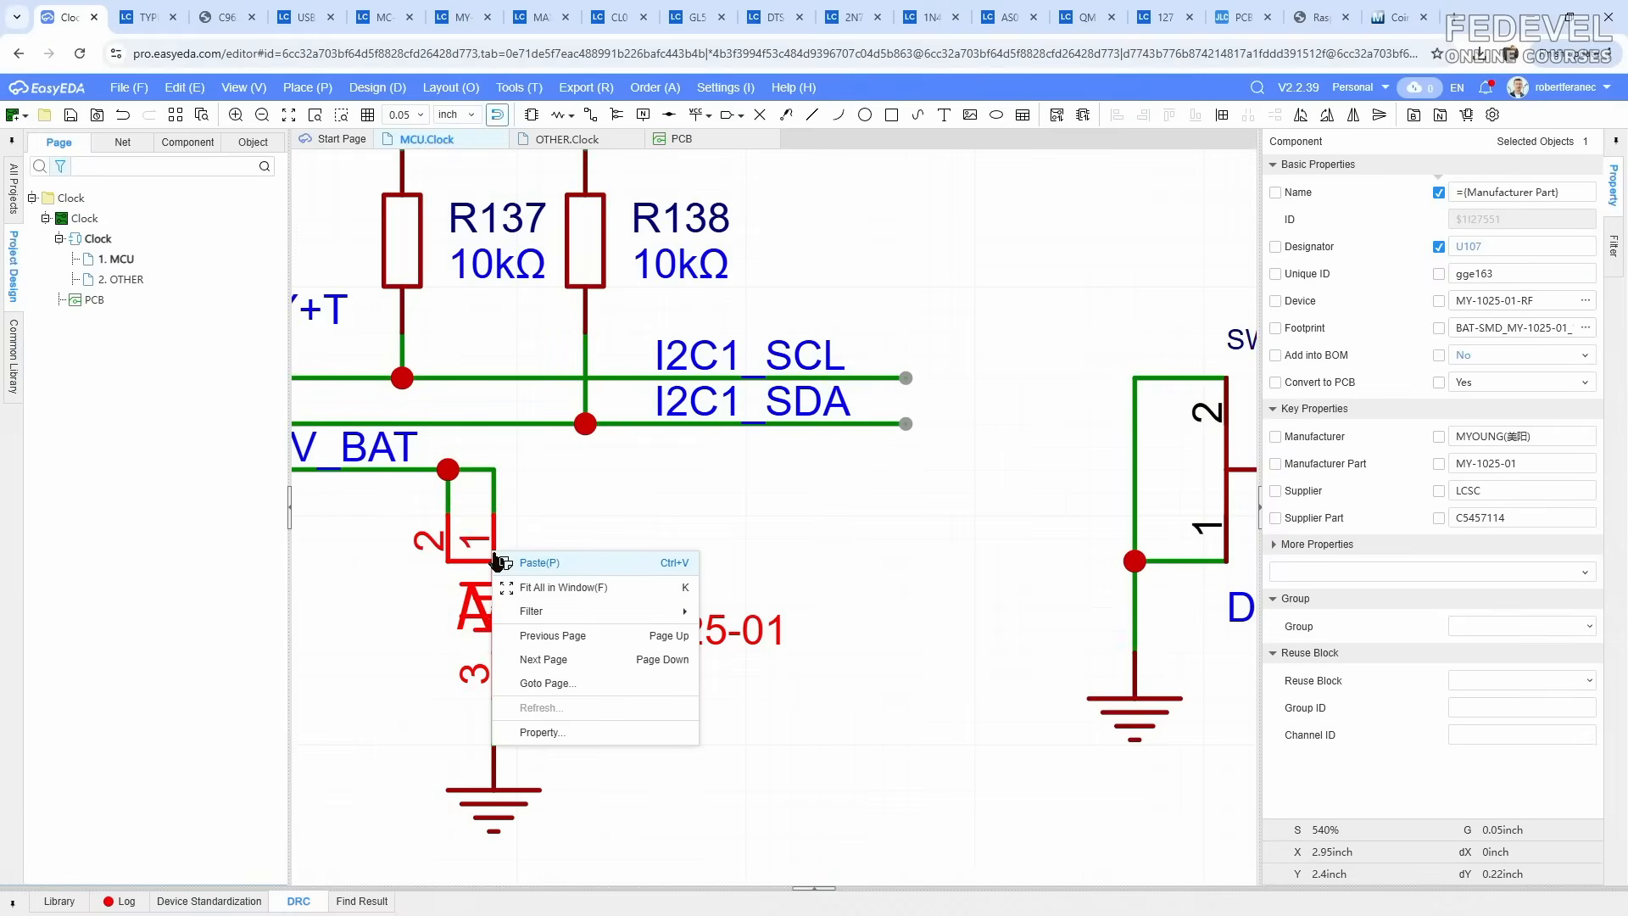
pyautogui.click(338, 563)
pyautogui.rightClick(473, 542)
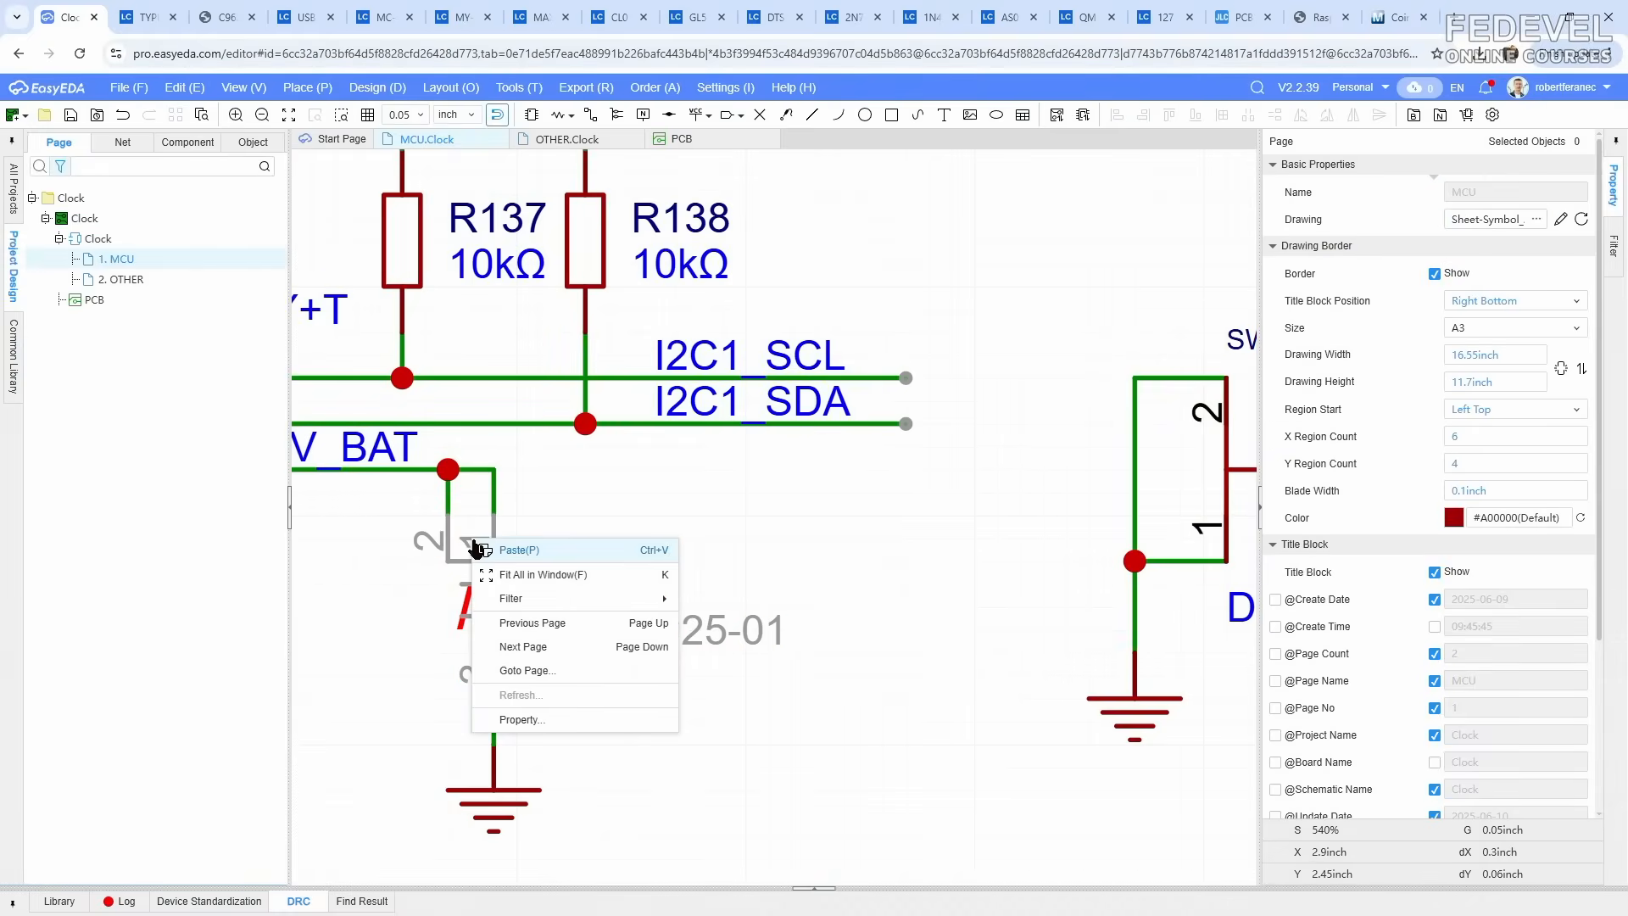
pyautogui.click(1614, 253)
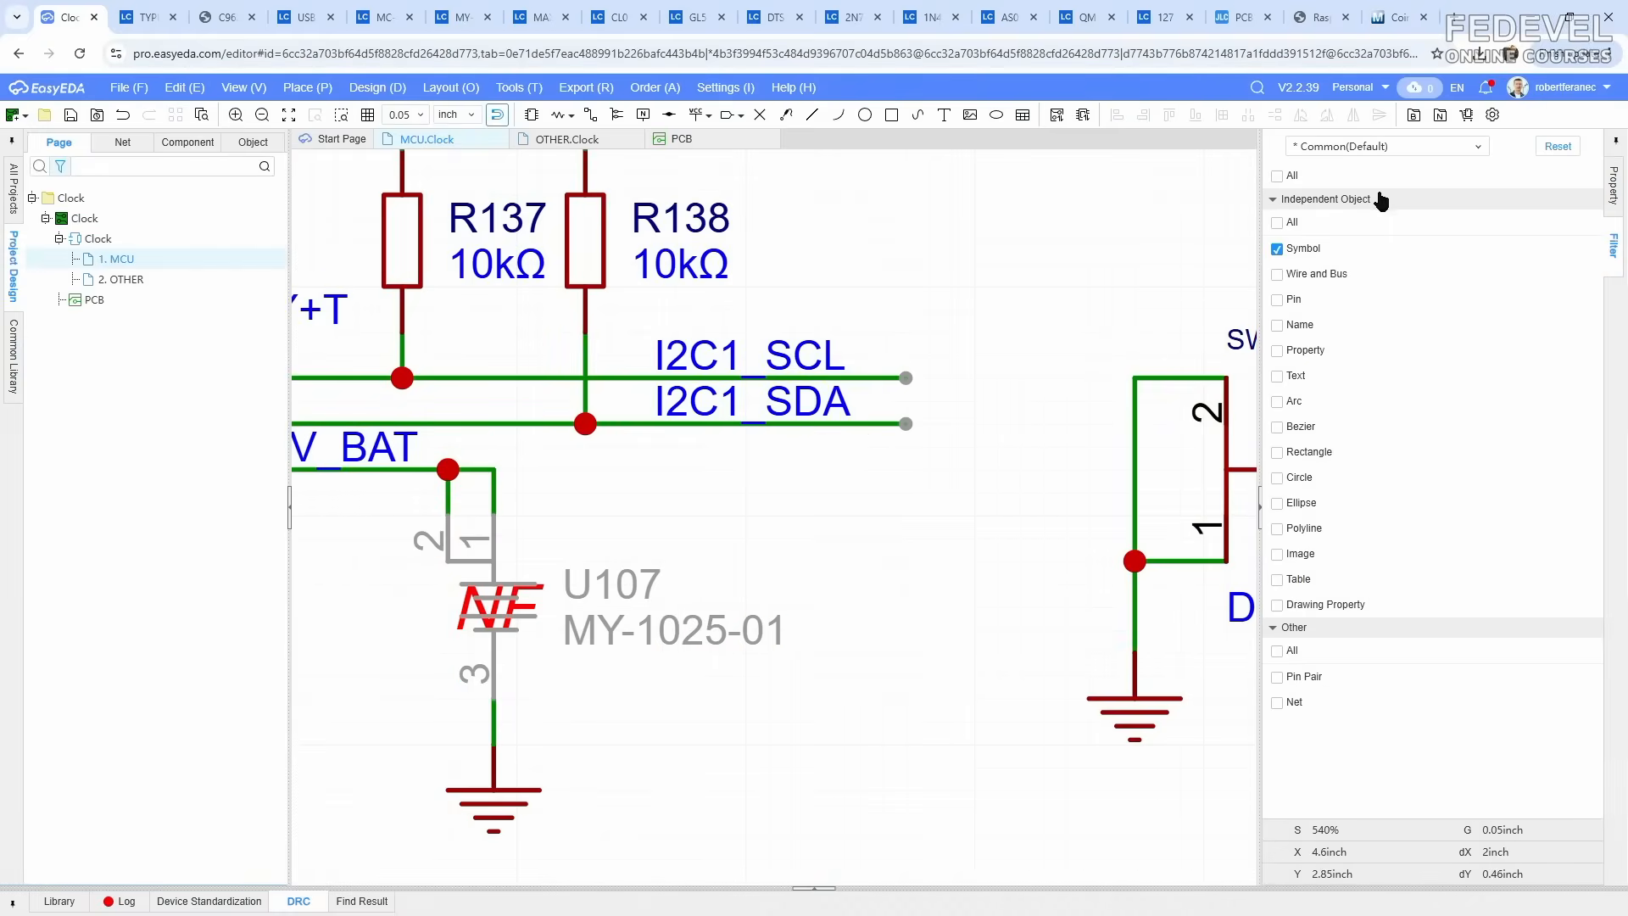
pyautogui.click(1278, 178)
# Step: Select battery holder U107 in the RTC Clock circuit and open its datasheet
pyautogui.click(498, 535)
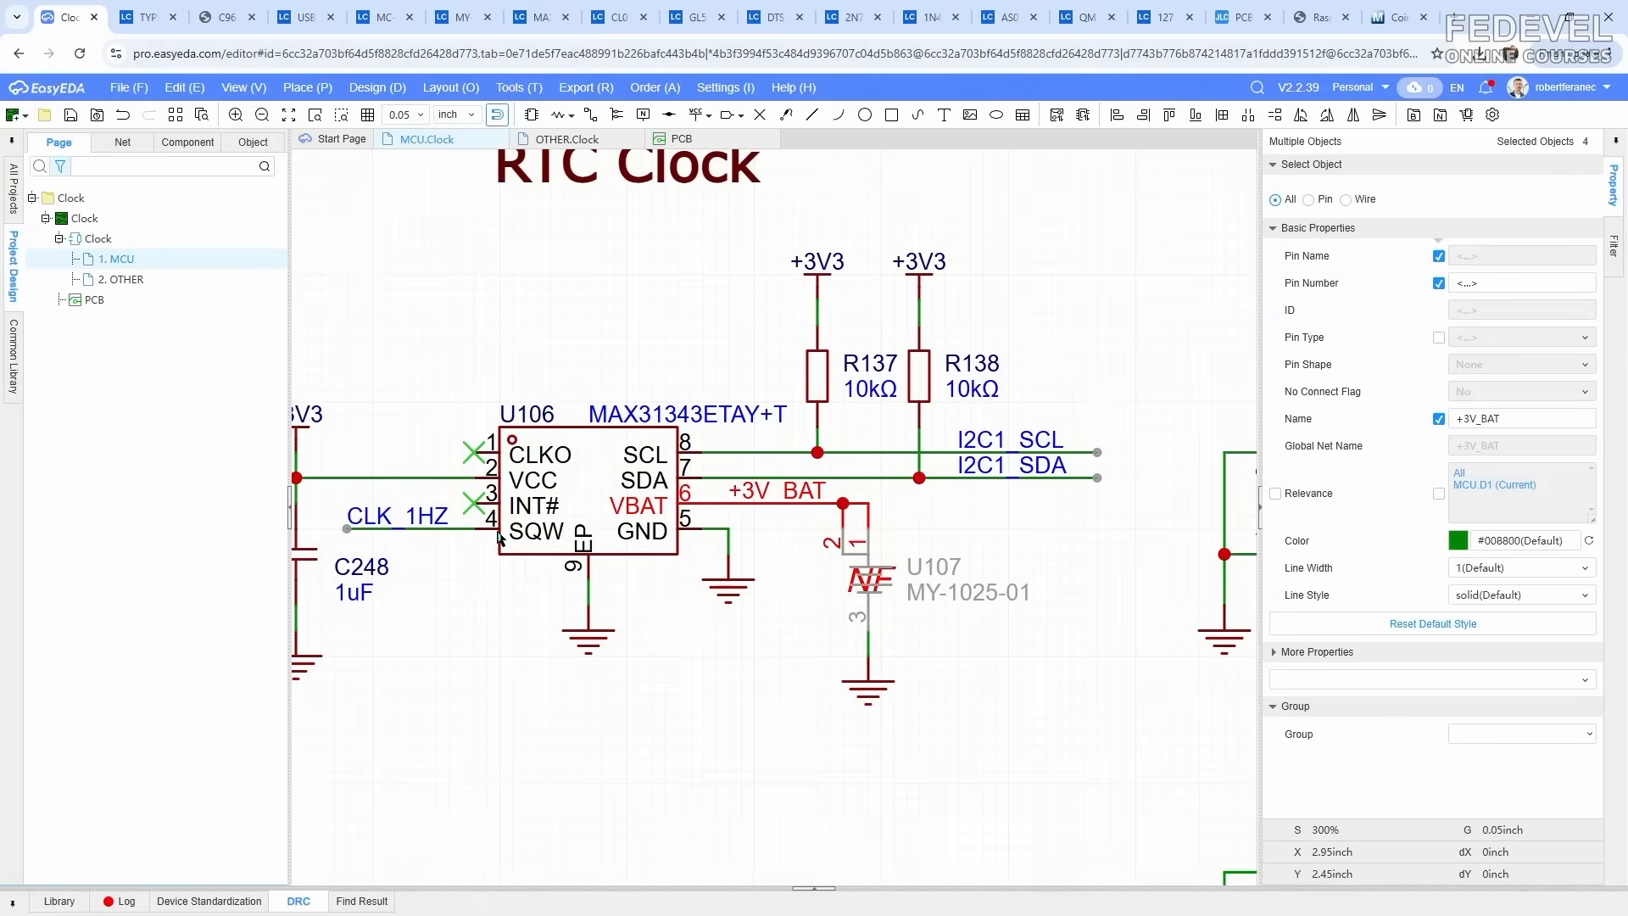
pyautogui.scroll(-3, 852, 547)
pyautogui.scroll(5, 865, 557)
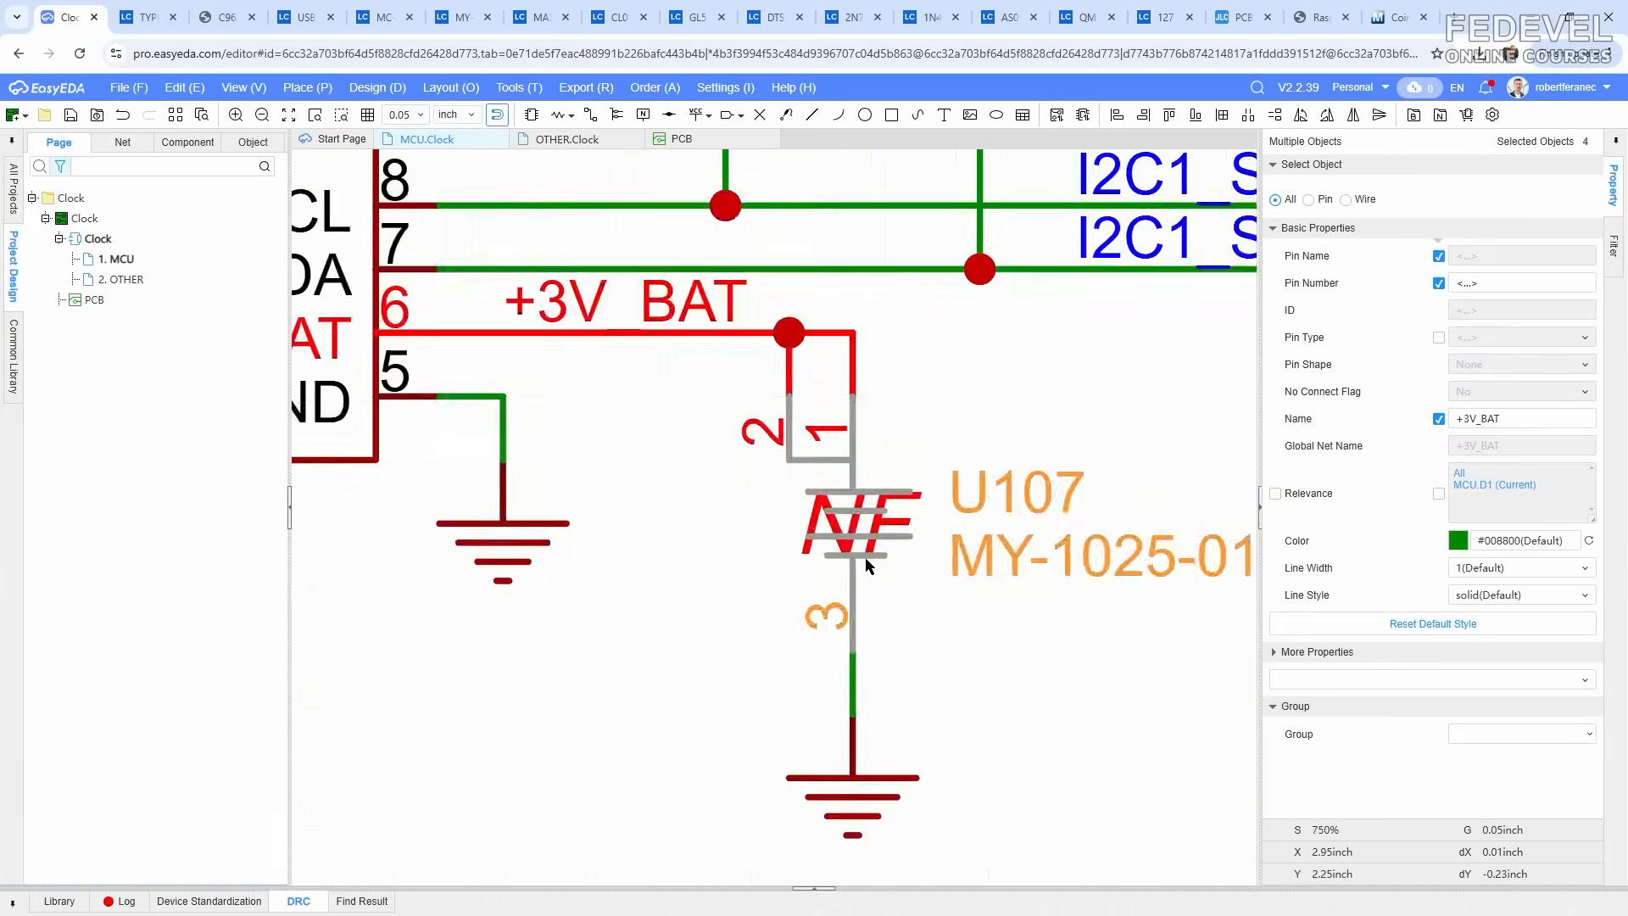
pyautogui.scroll(1, 865, 557)
pyautogui.click(865, 557)
pyautogui.rightClick(854, 594)
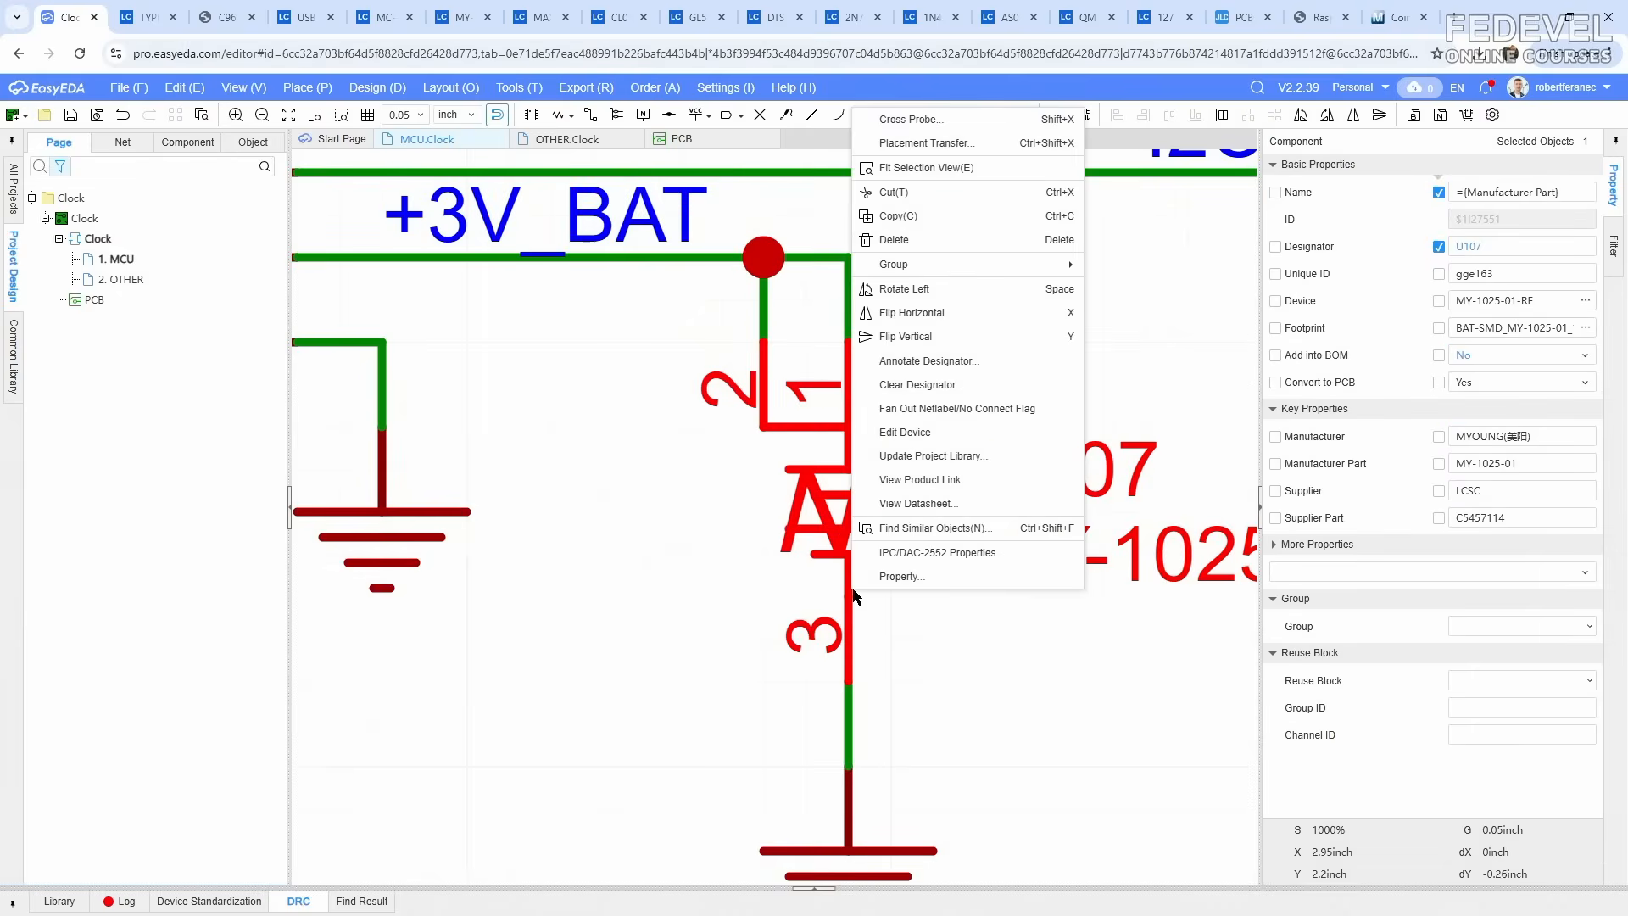
pyautogui.click(929, 507)
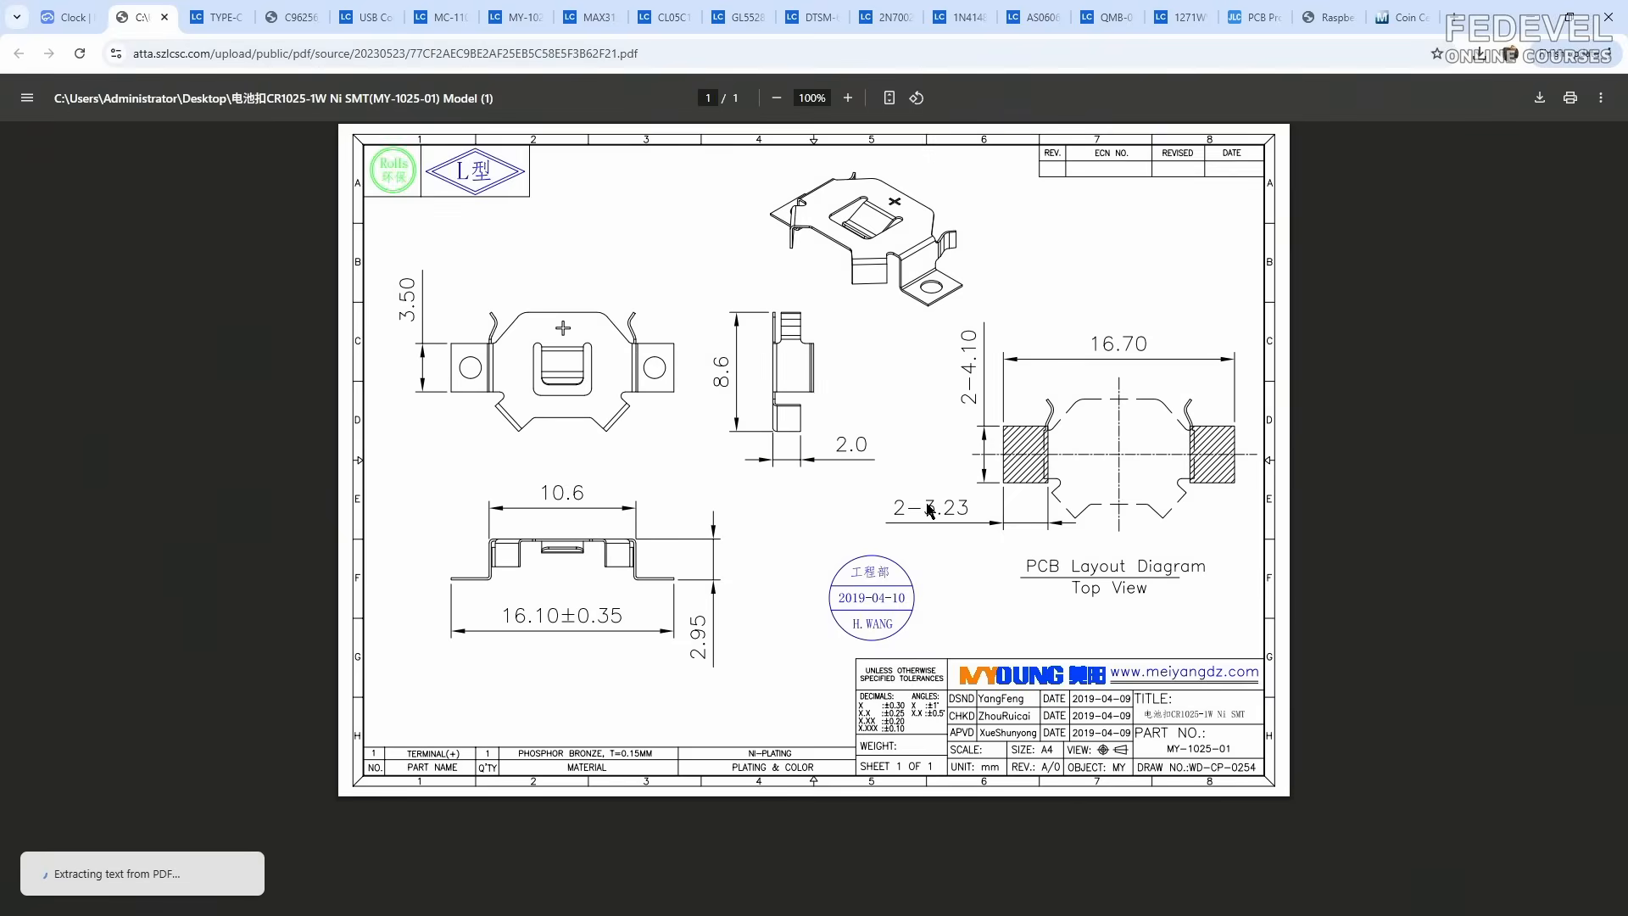
# Step: Switch to the Mouser coin cell battery holder category and filter it to a 10 mm battery cell size
pyautogui.click(1391, 19)
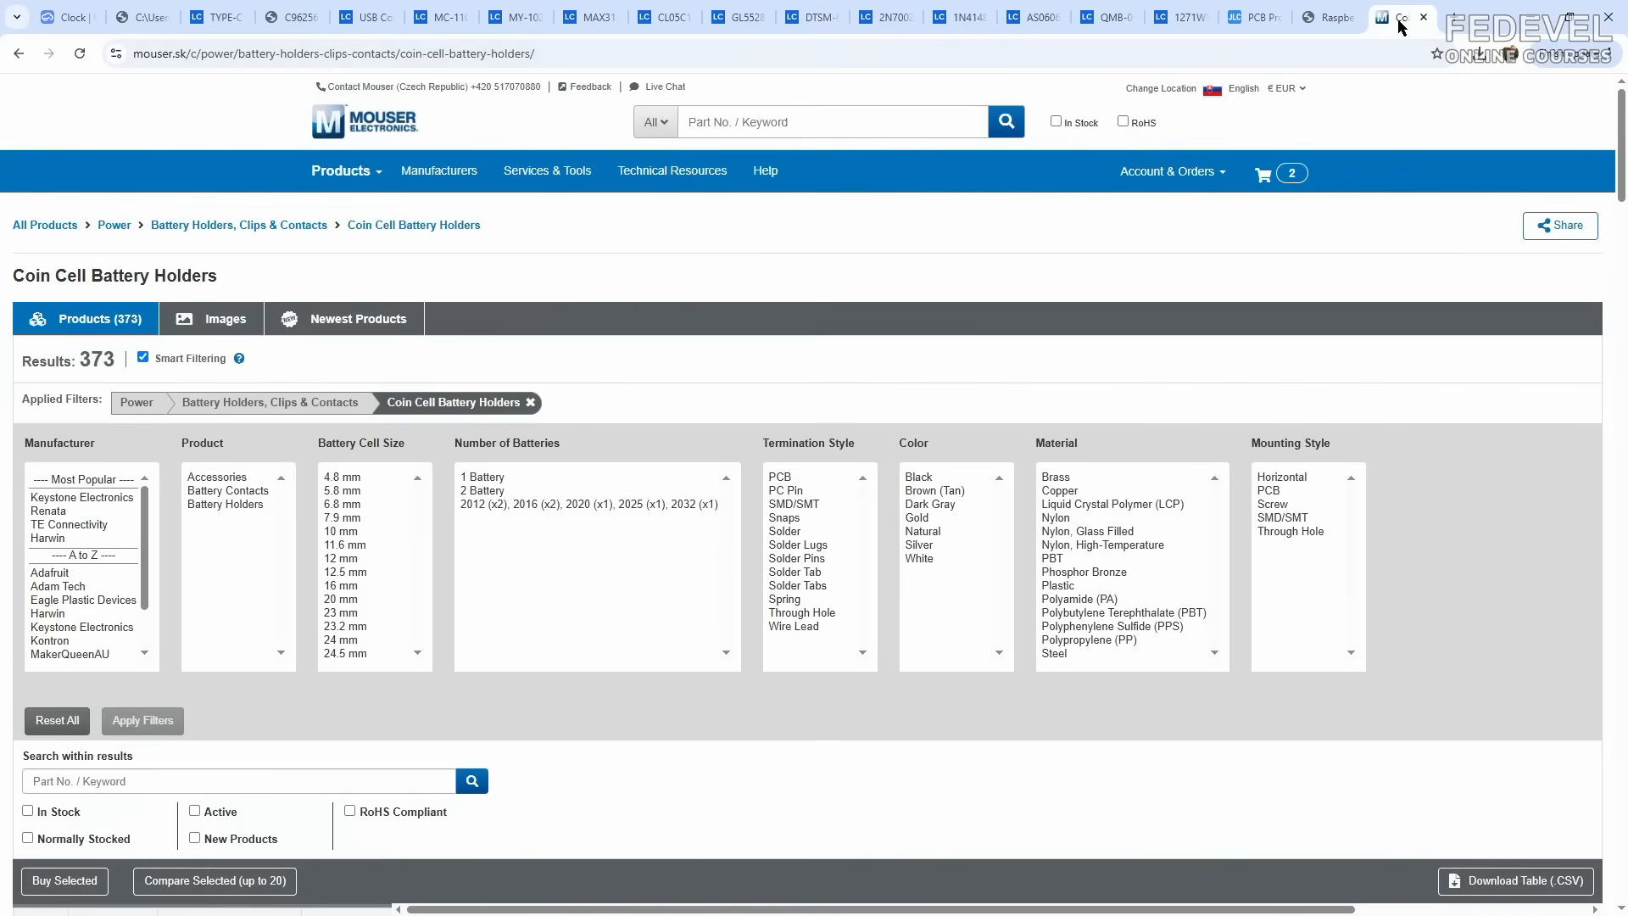
pyautogui.click(356, 532)
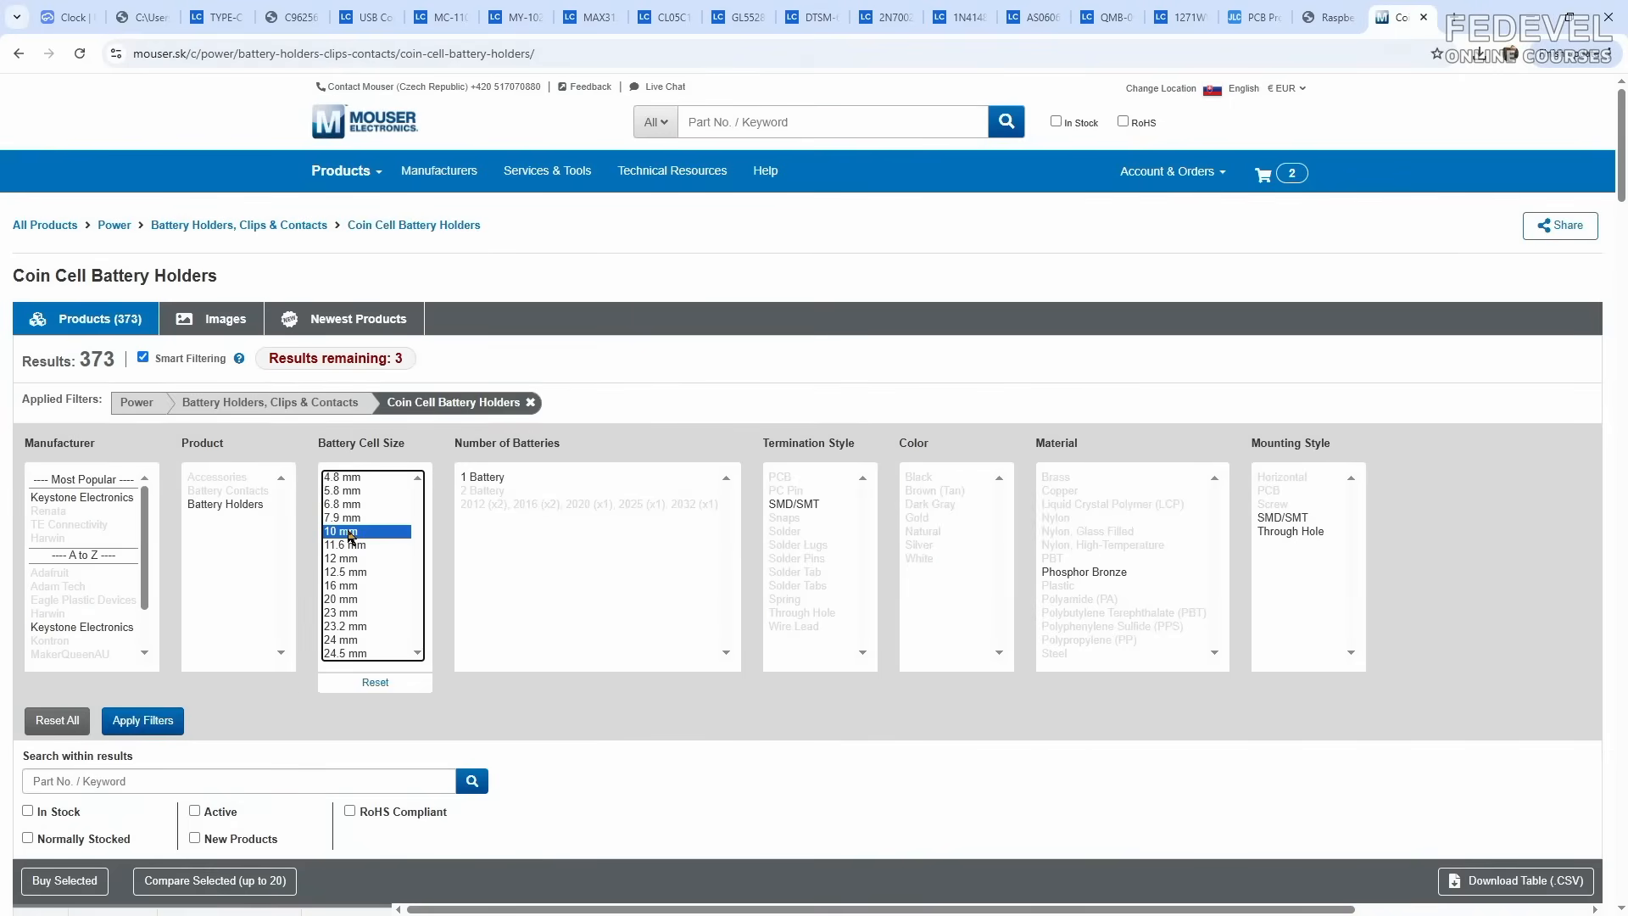
pyautogui.click(163, 714)
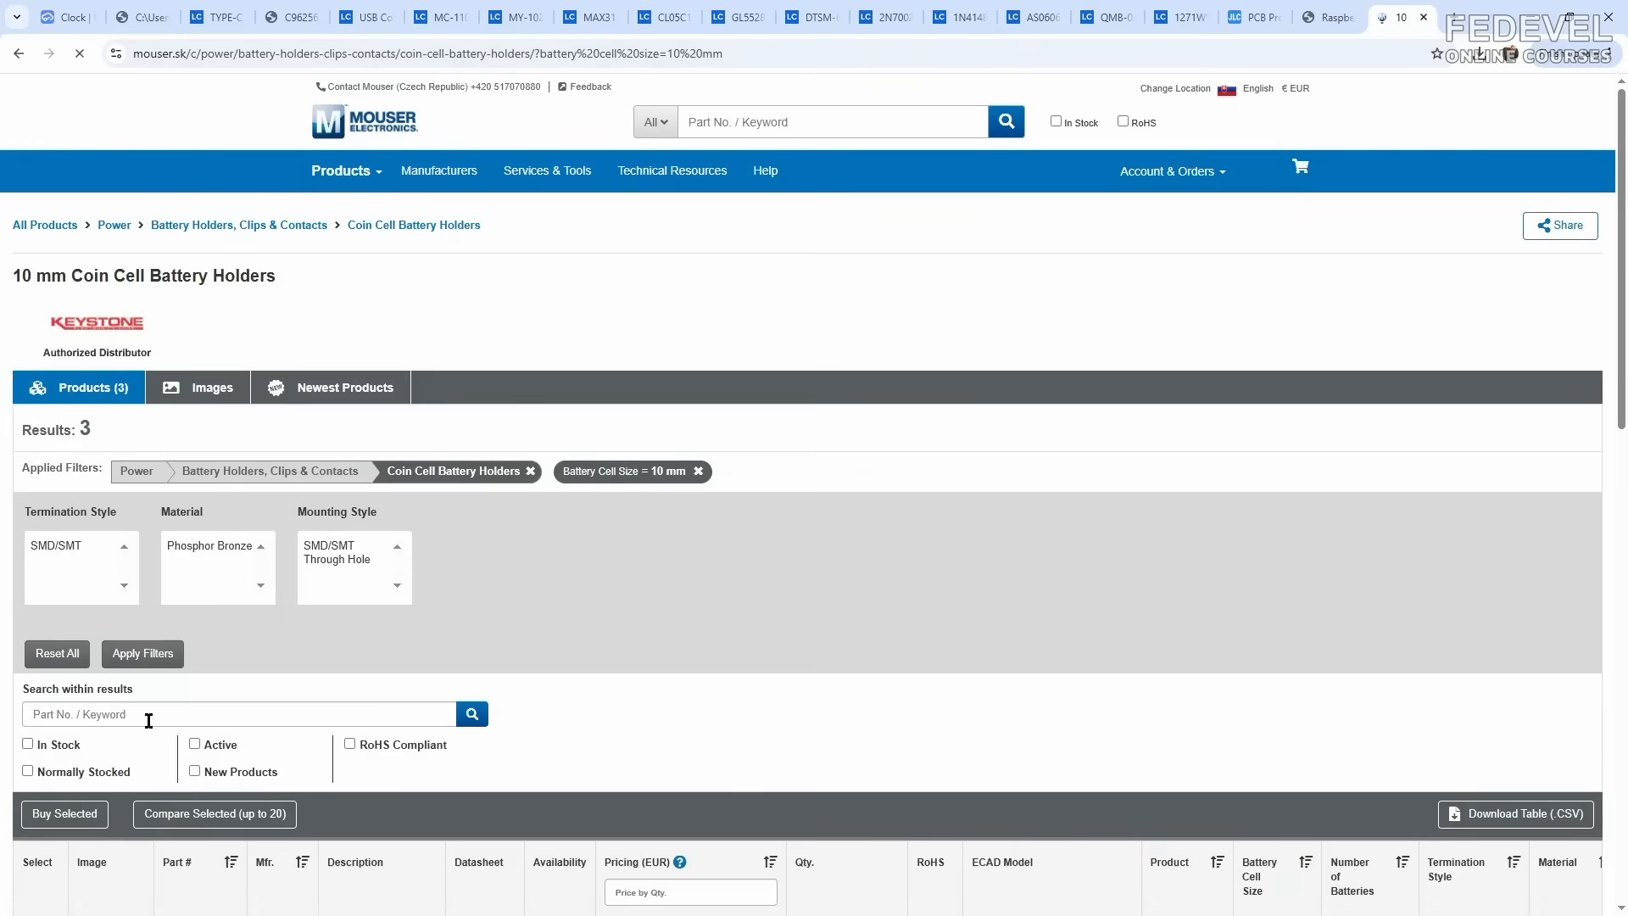
pyautogui.scroll(-8, 674, 592)
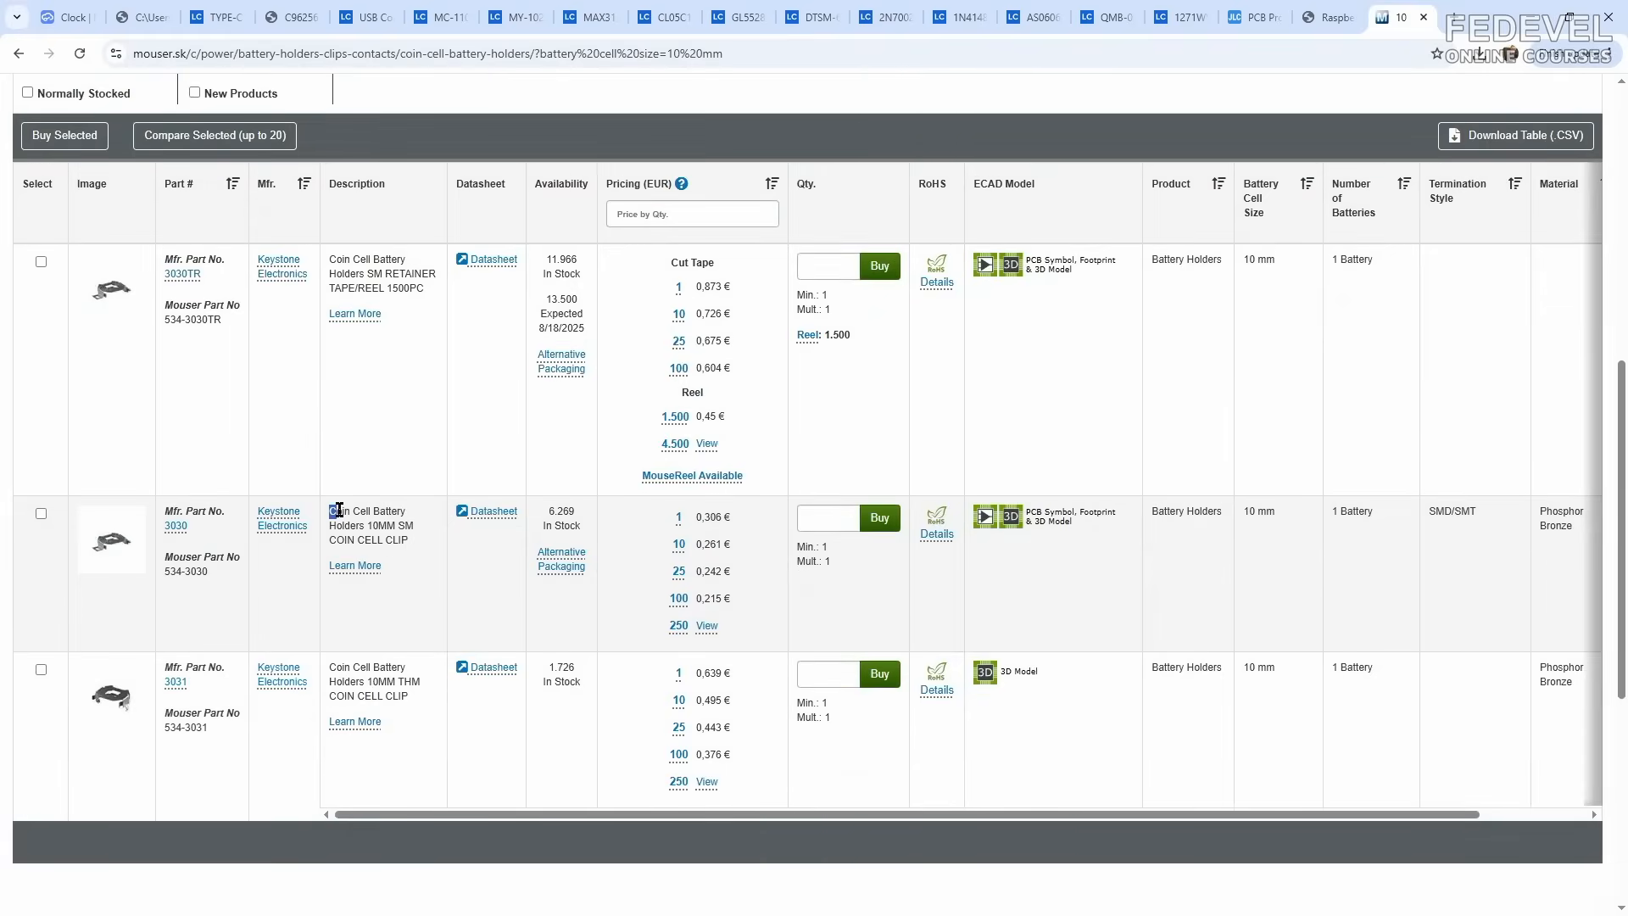
# Step: Open the Keystone 3030 surface-mount holder's product page and datasheet, and compare its dimensions with the MY-1025-01 datasheet
pyautogui.moveTo(330, 507); pyautogui.dragTo(413, 542)
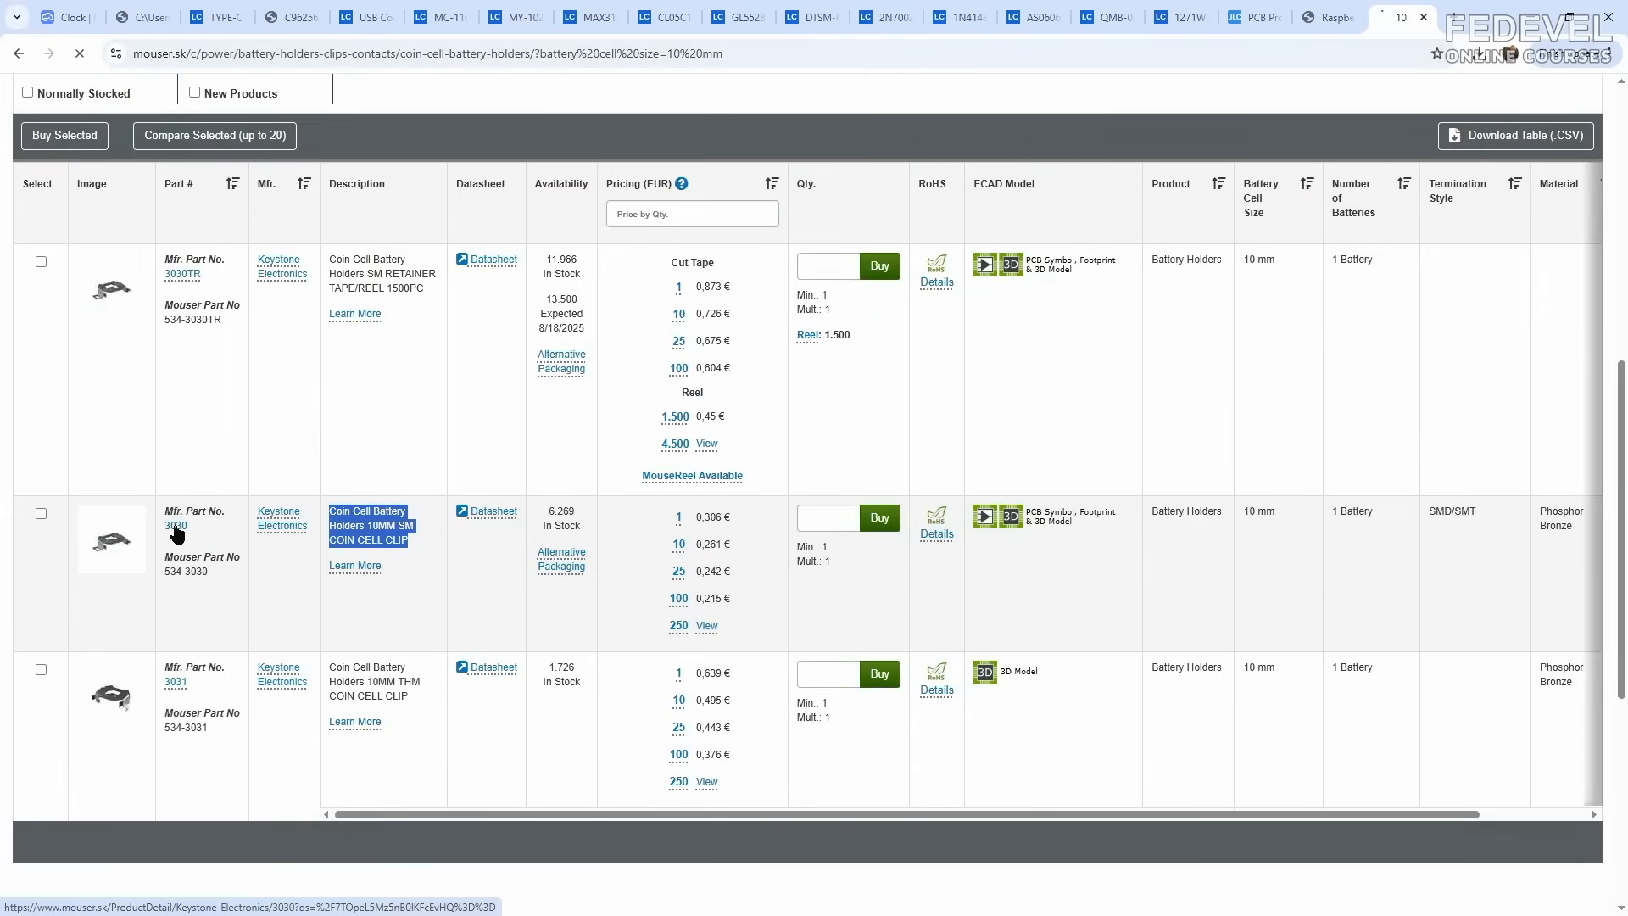
pyautogui.click(176, 526)
pyautogui.click(717, 496)
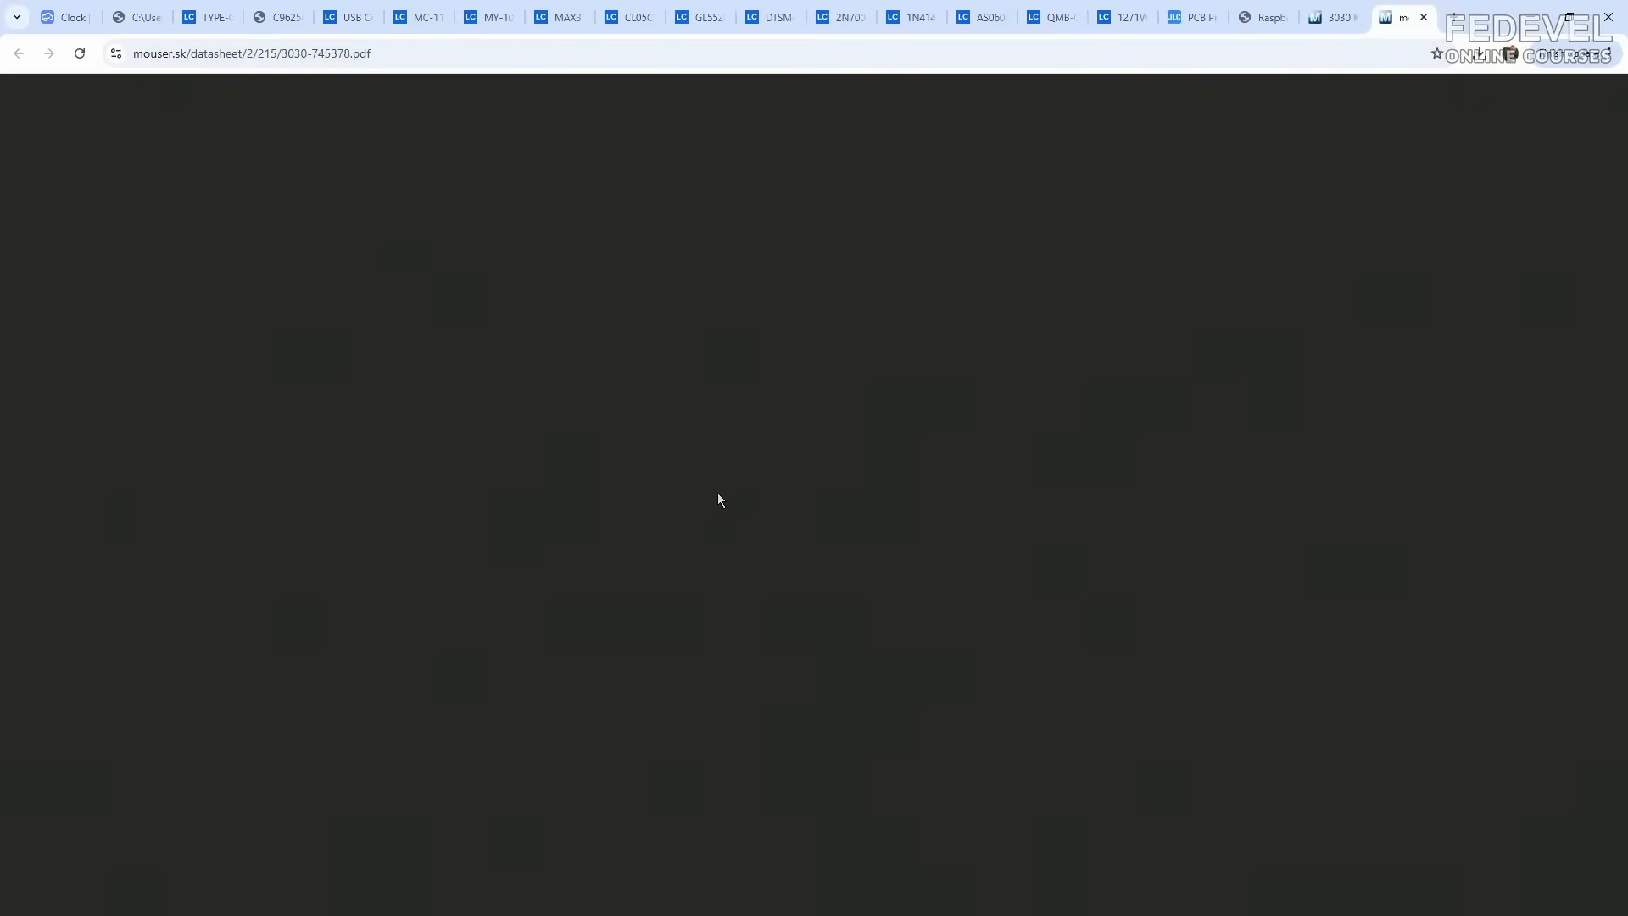
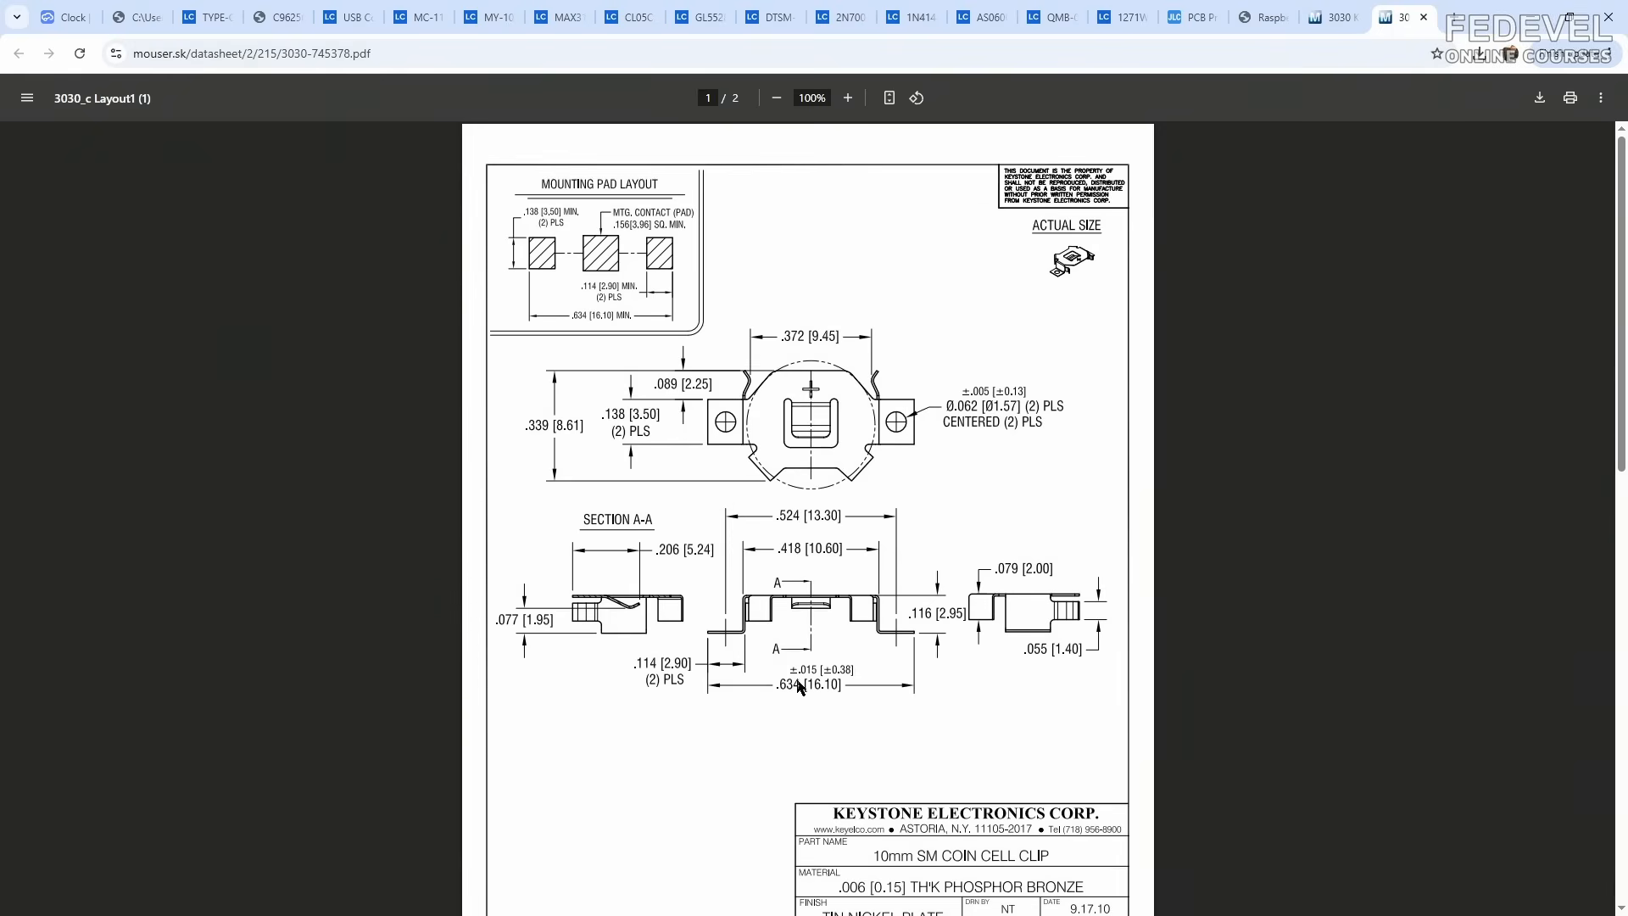
pyautogui.click(138, 17)
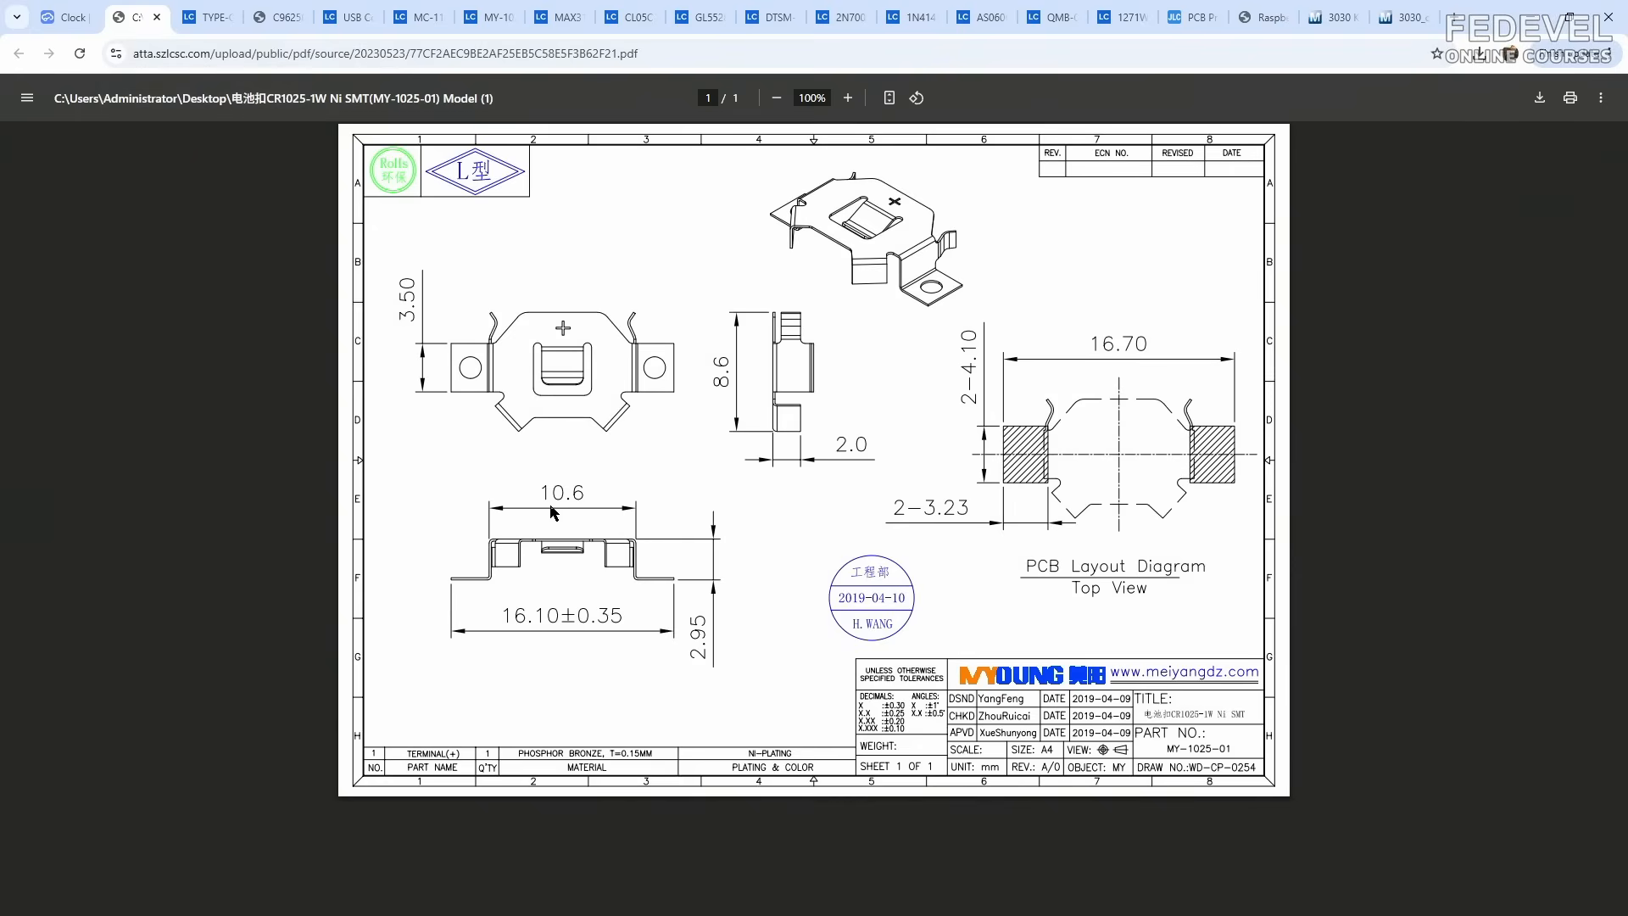
pyautogui.click(1393, 19)
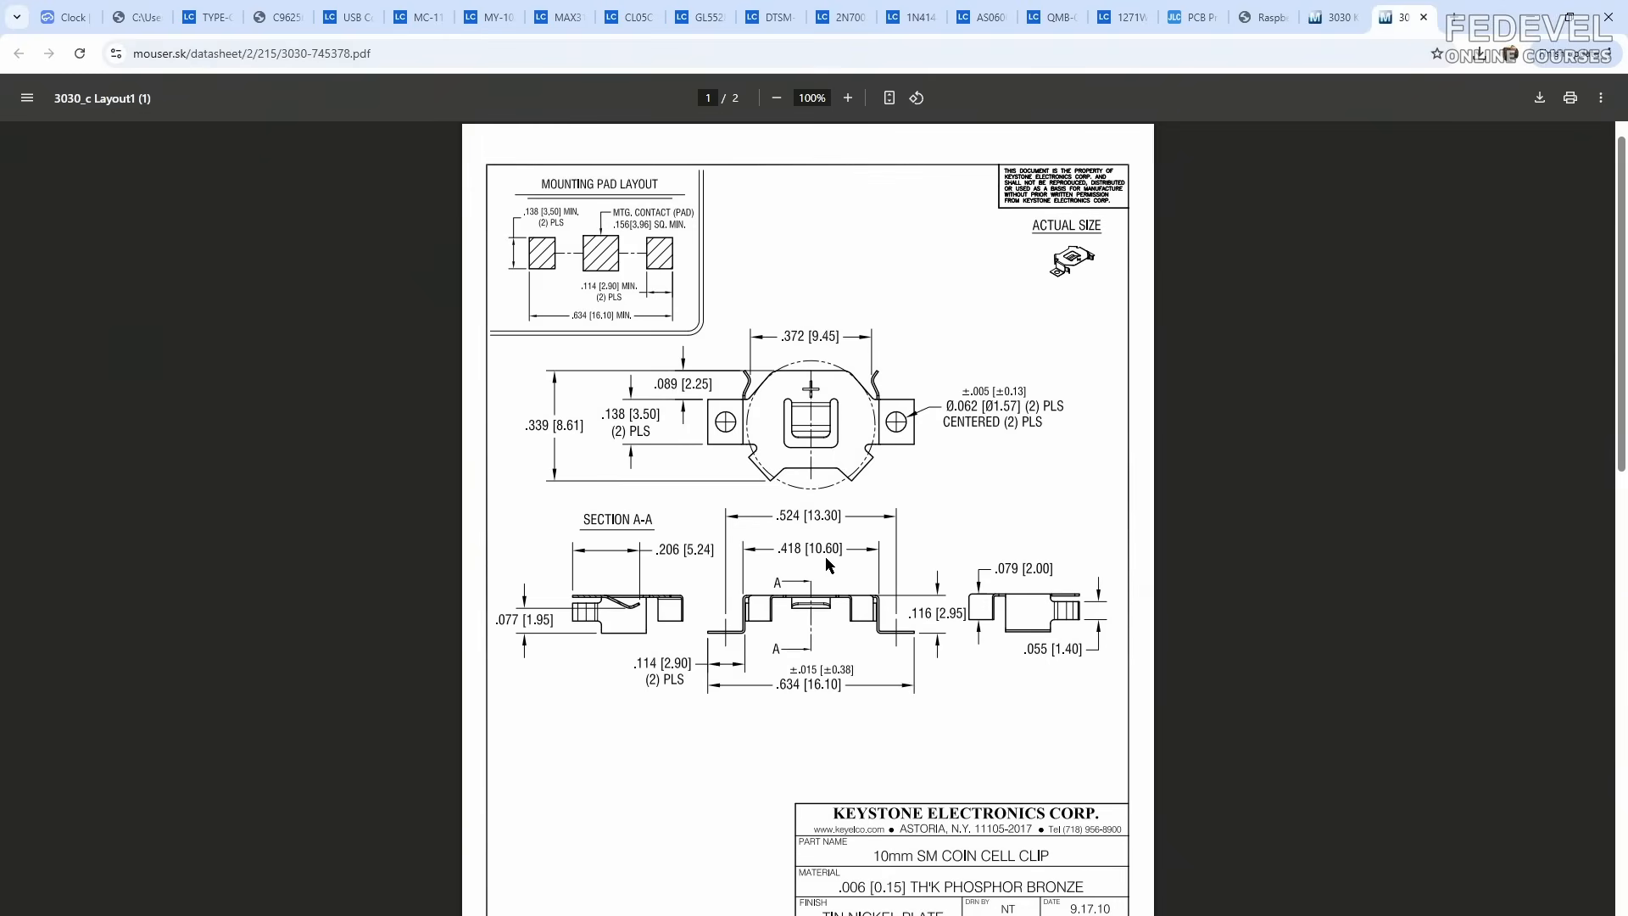
# Step: Add 5 pieces of the Keystone 3030 coin cell holder to the Mouser basket and continue shopping
pyautogui.click(1333, 17)
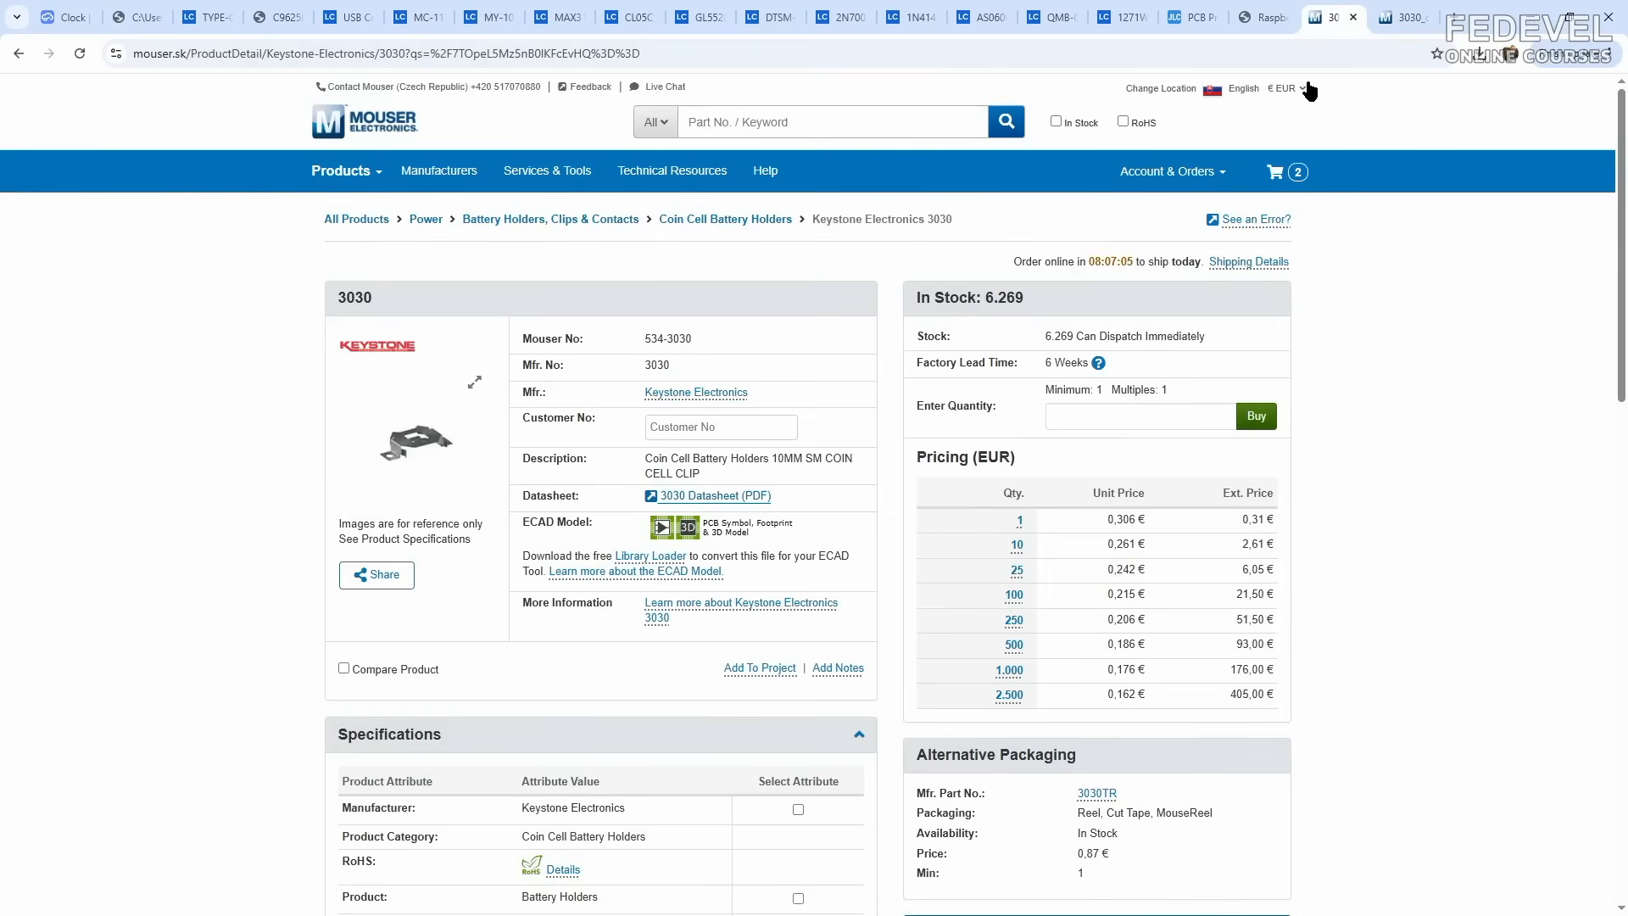
pyautogui.click(1171, 416)
pyautogui.write('5')
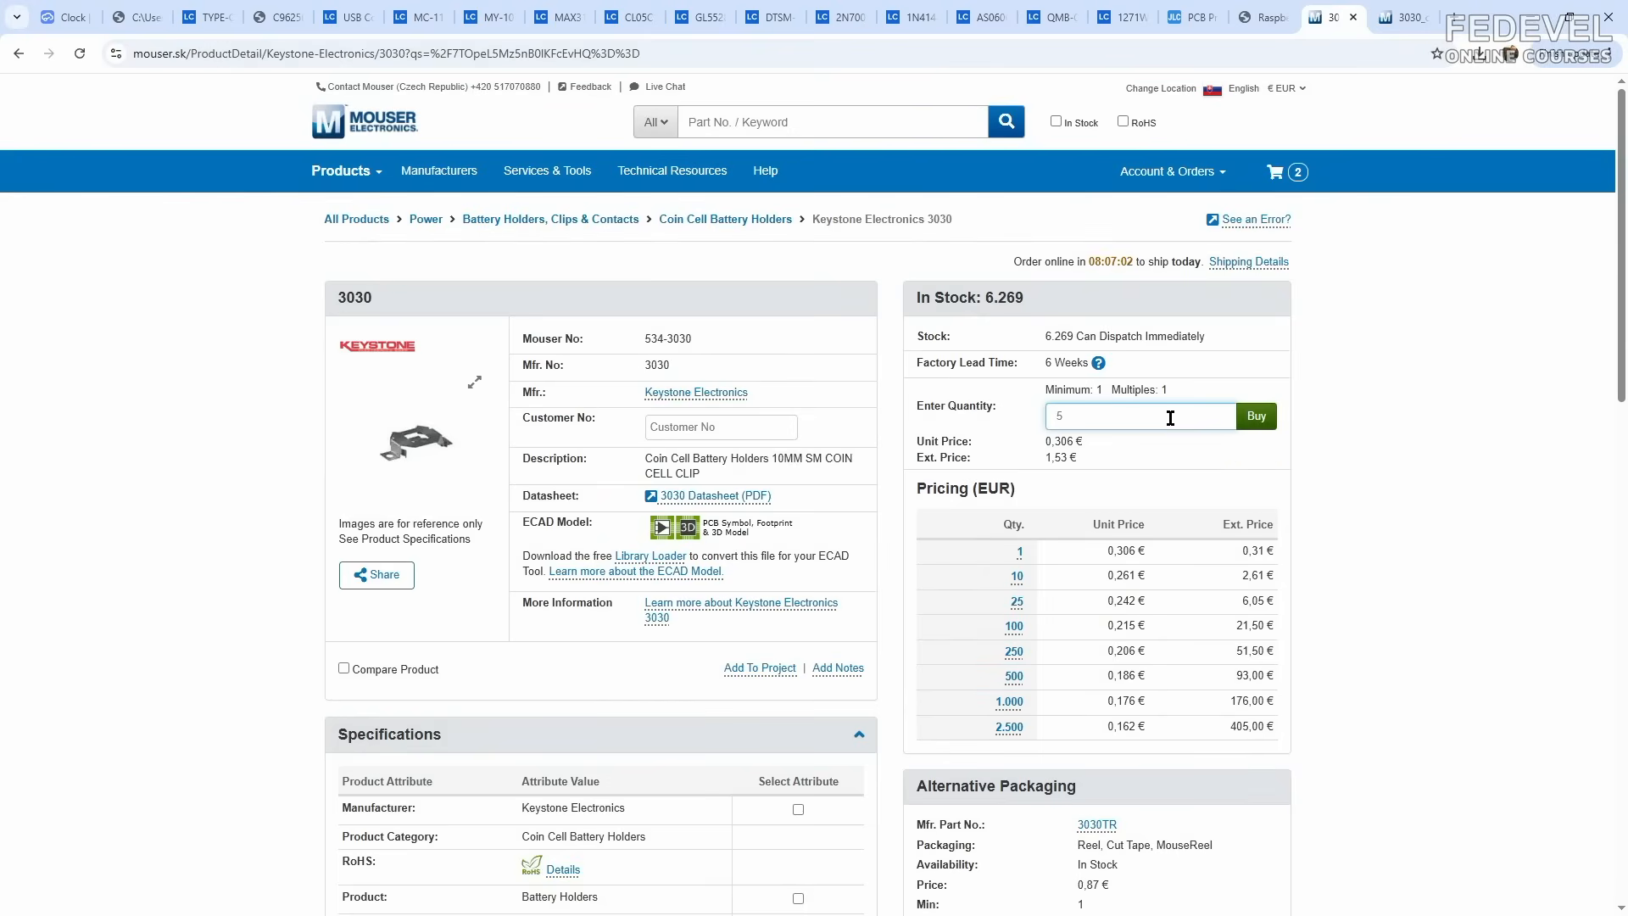
pyautogui.click(1255, 416)
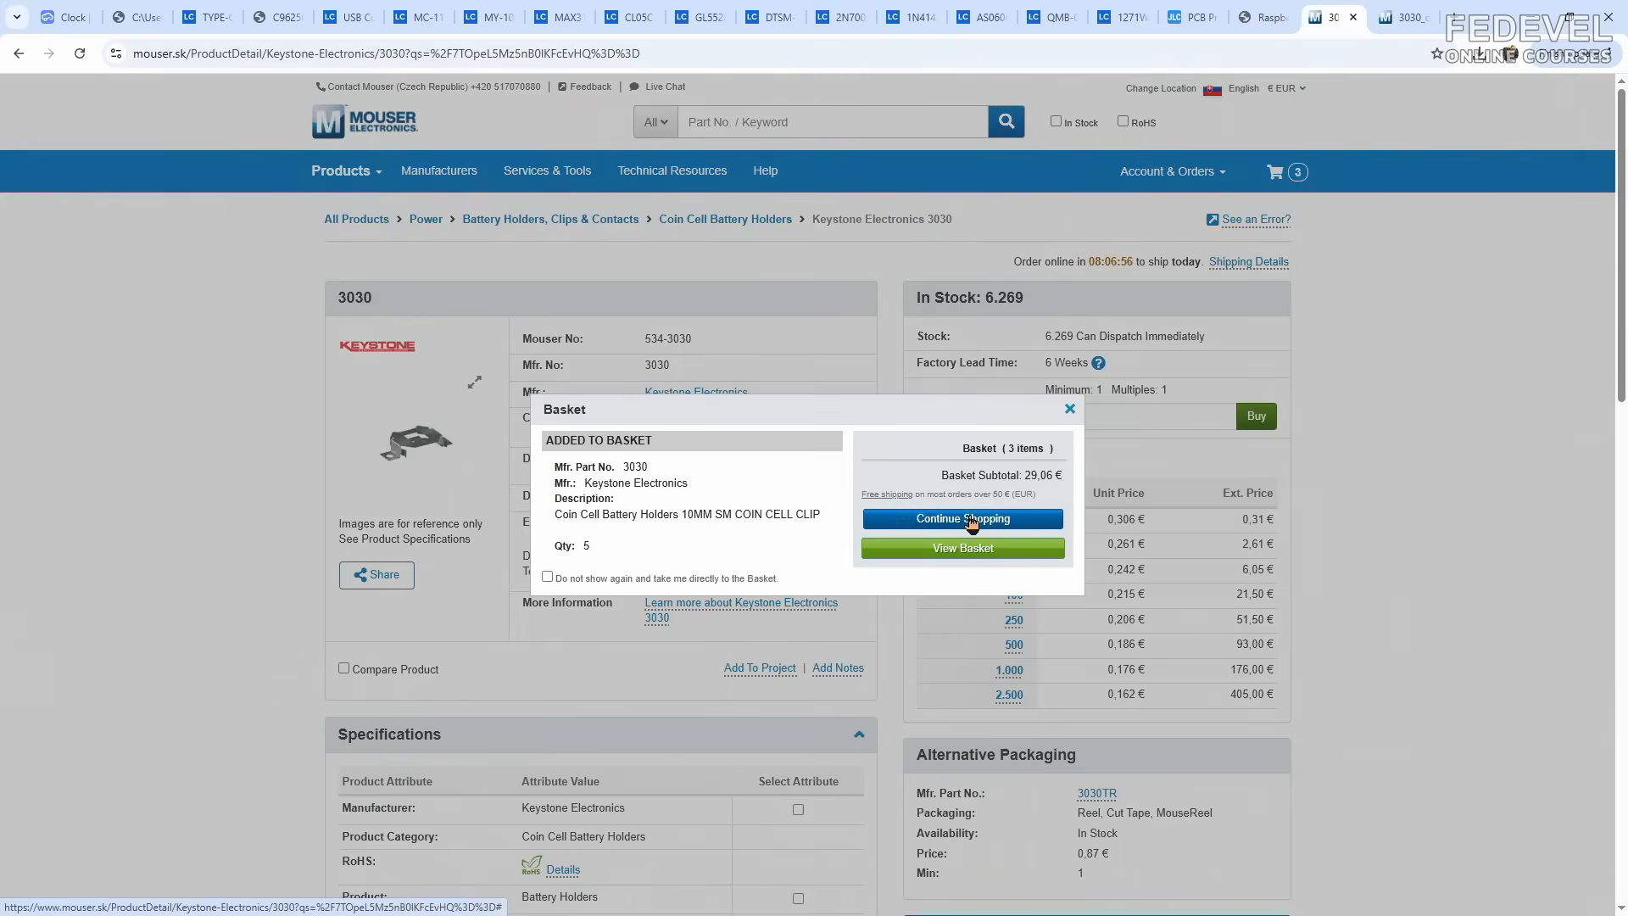
pyautogui.click(971, 520)
# Step: Close the datasheets of the Keystone 3030 and the MY-1025-01 battery holders
pyautogui.click(1403, 17)
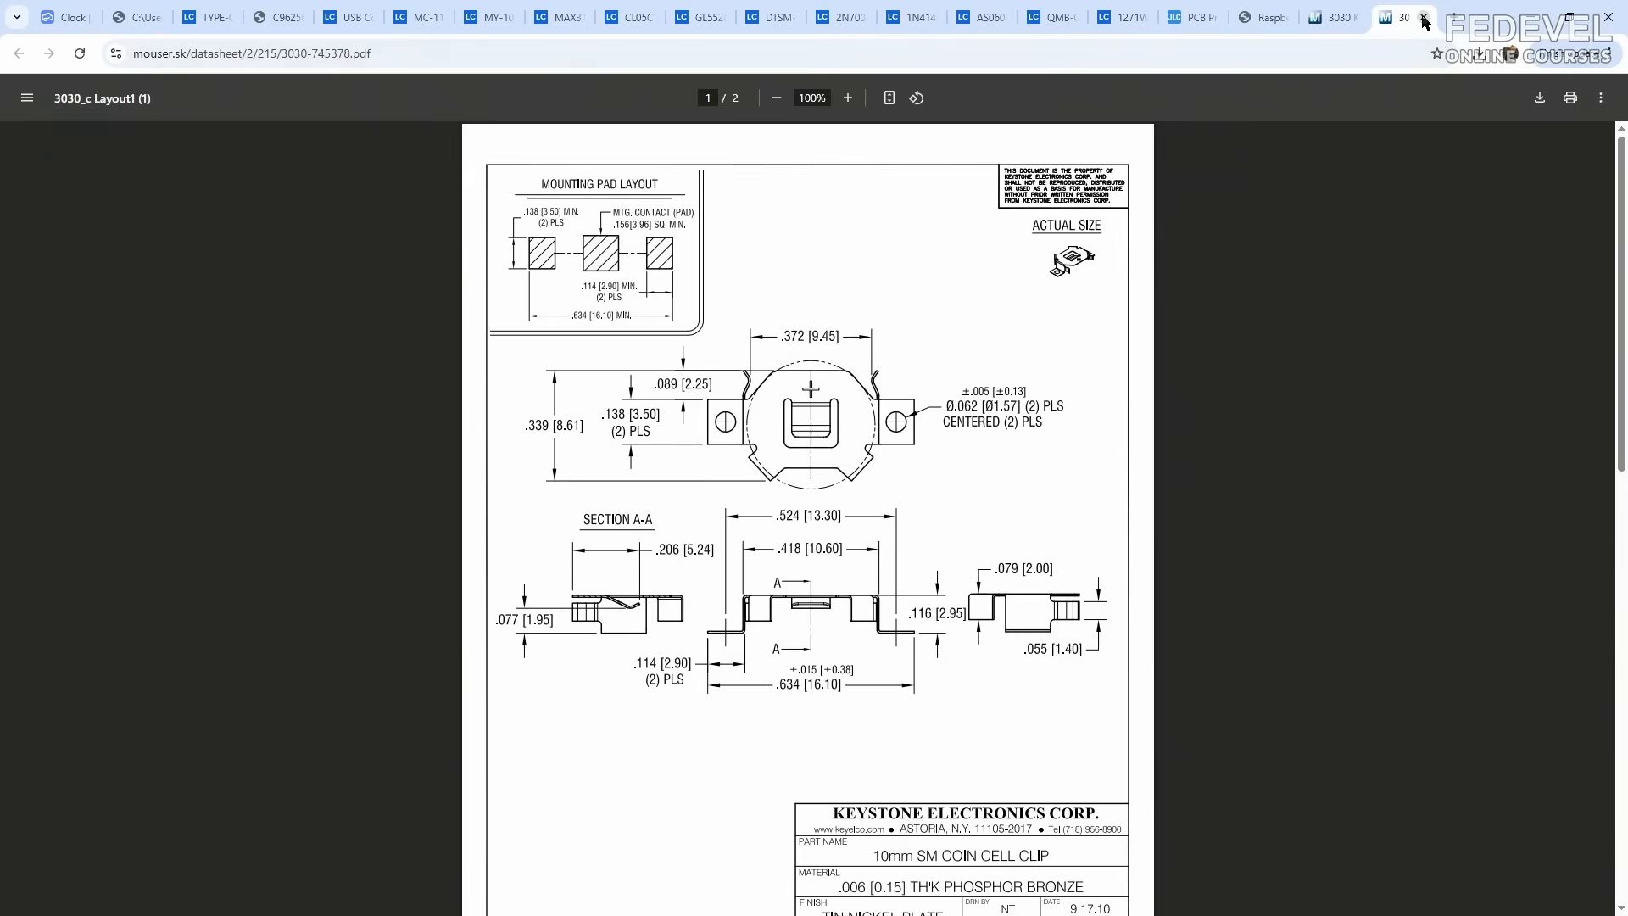
pyautogui.click(1426, 17)
pyautogui.click(143, 17)
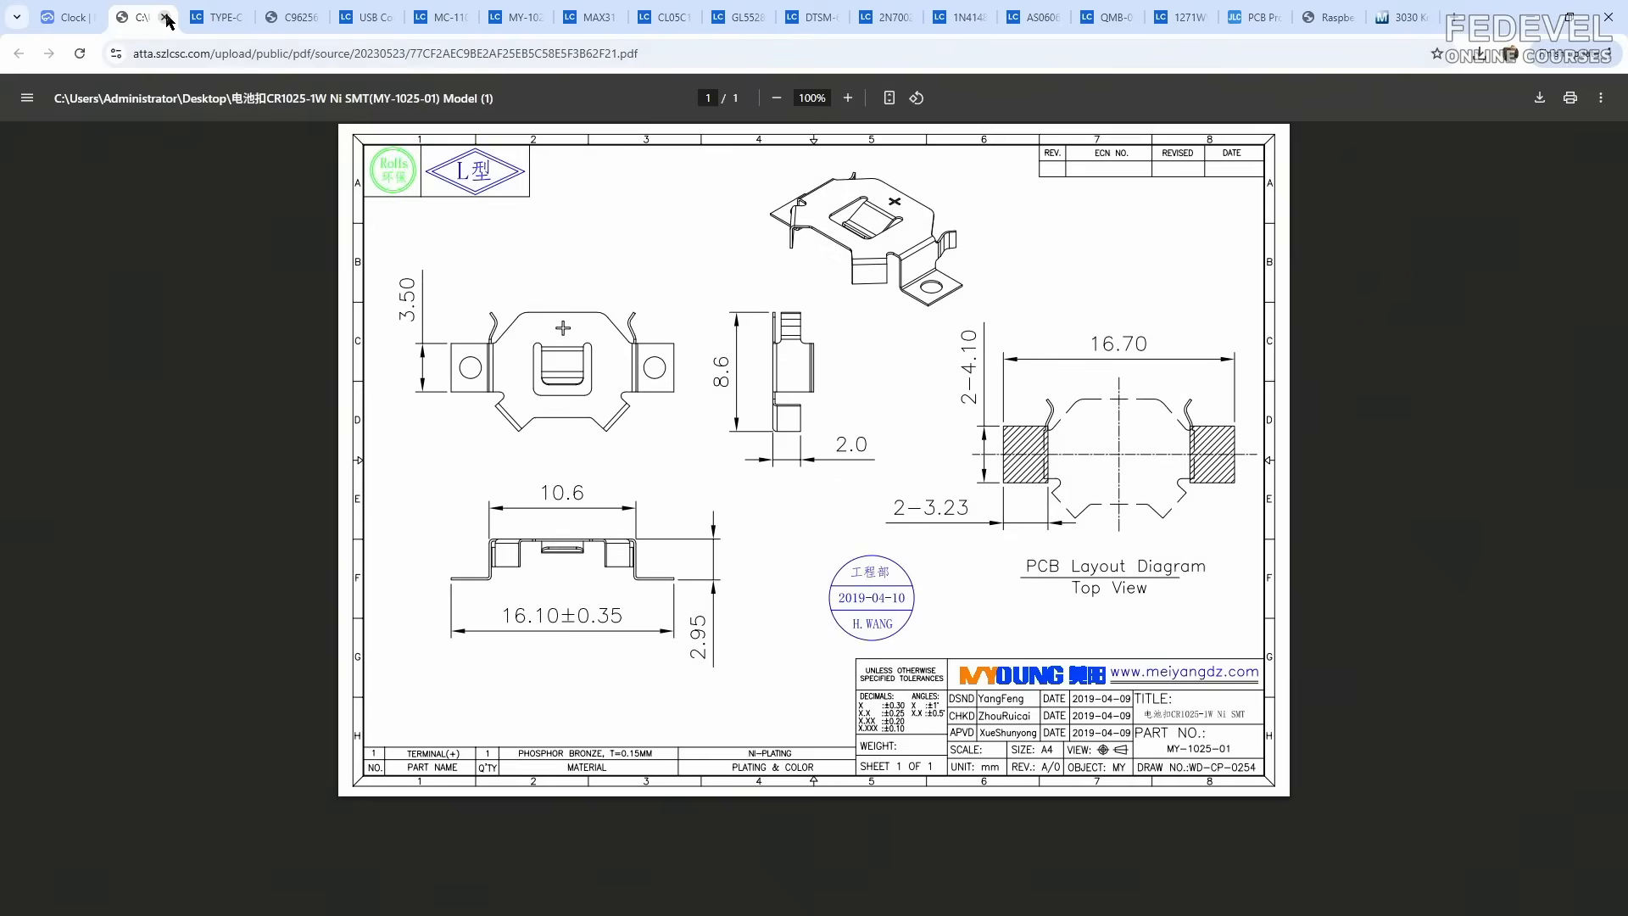
pyautogui.click(169, 17)
# Step: Enable all independent object types in the EasyEDA selection filter and fit the whole schematic page in view
pyautogui.click(76, 19)
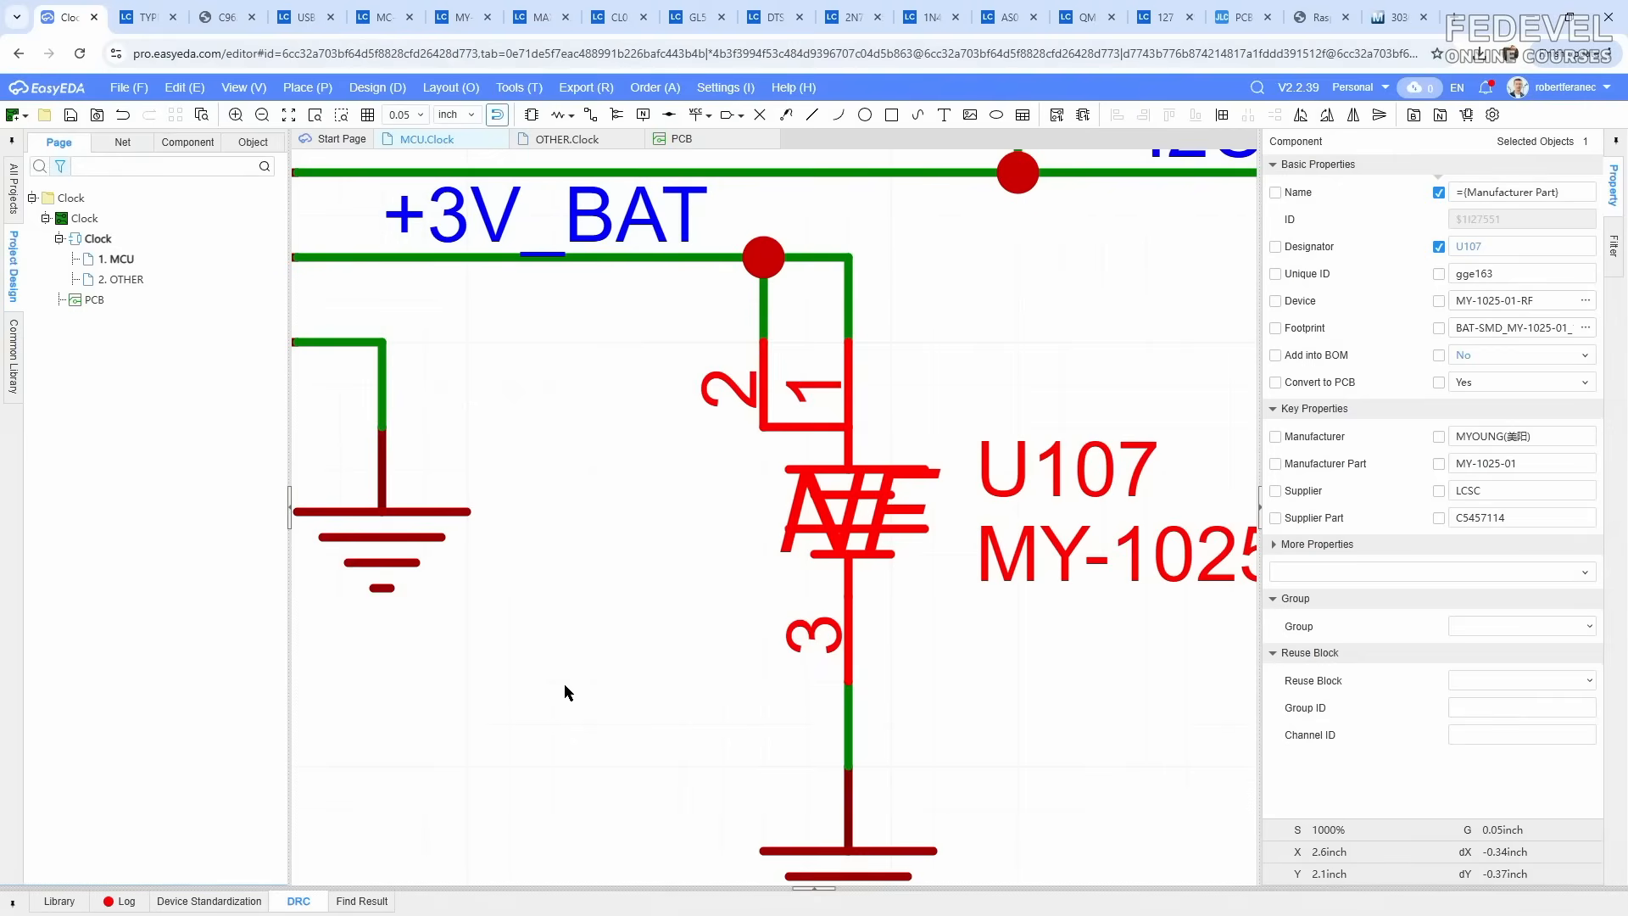
pyautogui.click(1276, 175)
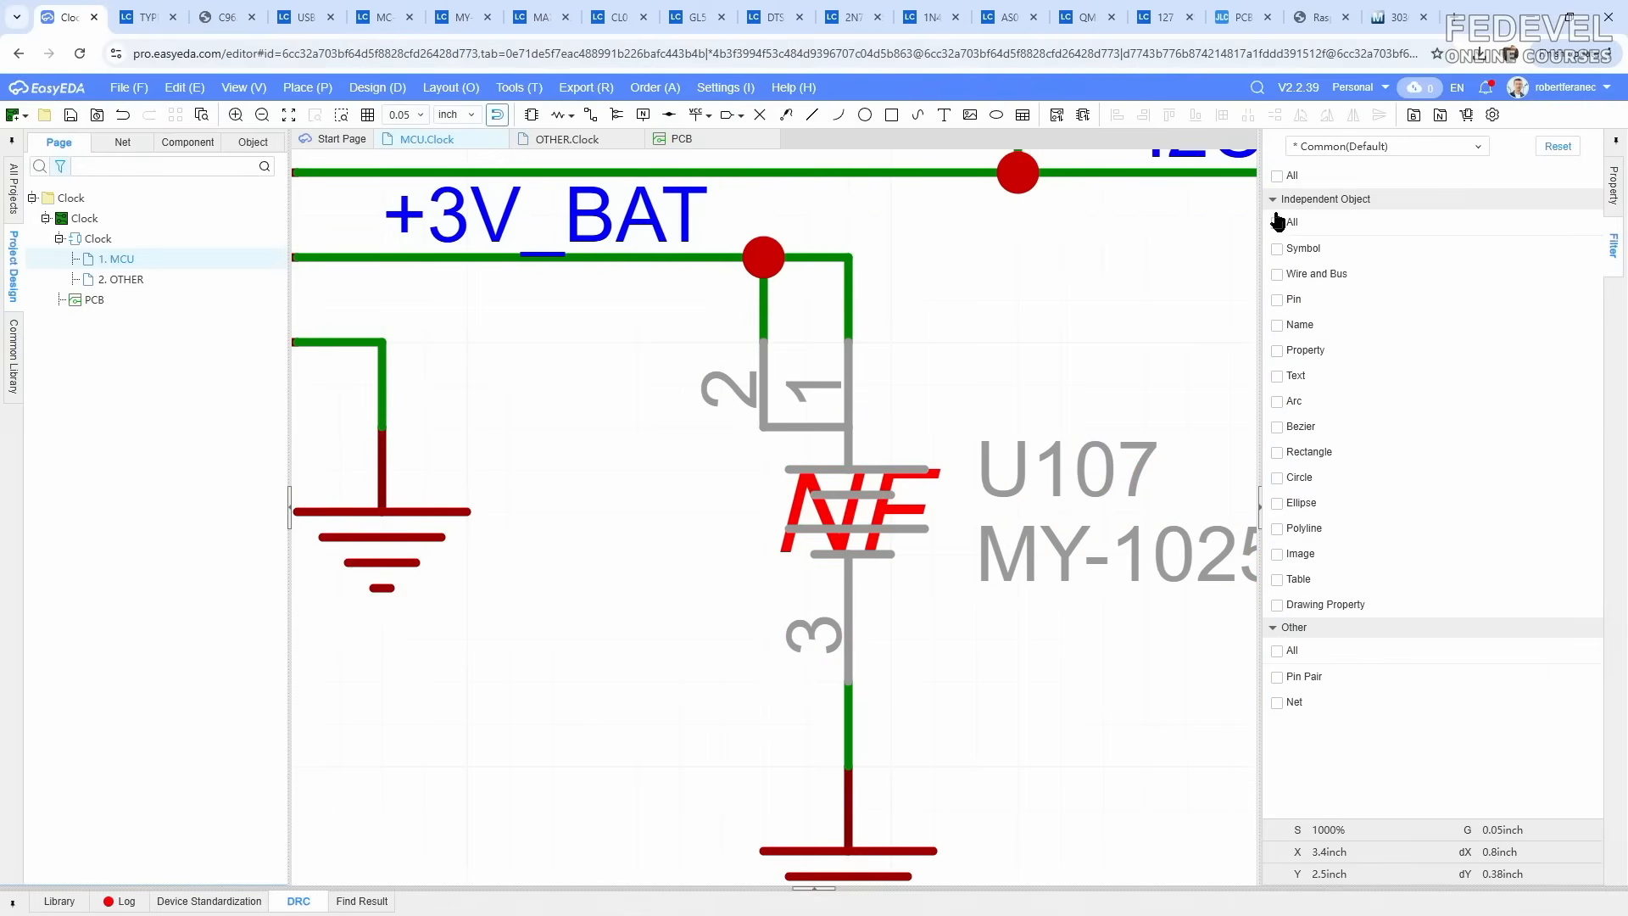
pyautogui.click(1277, 223)
pyautogui.scroll(-3, 856, 357)
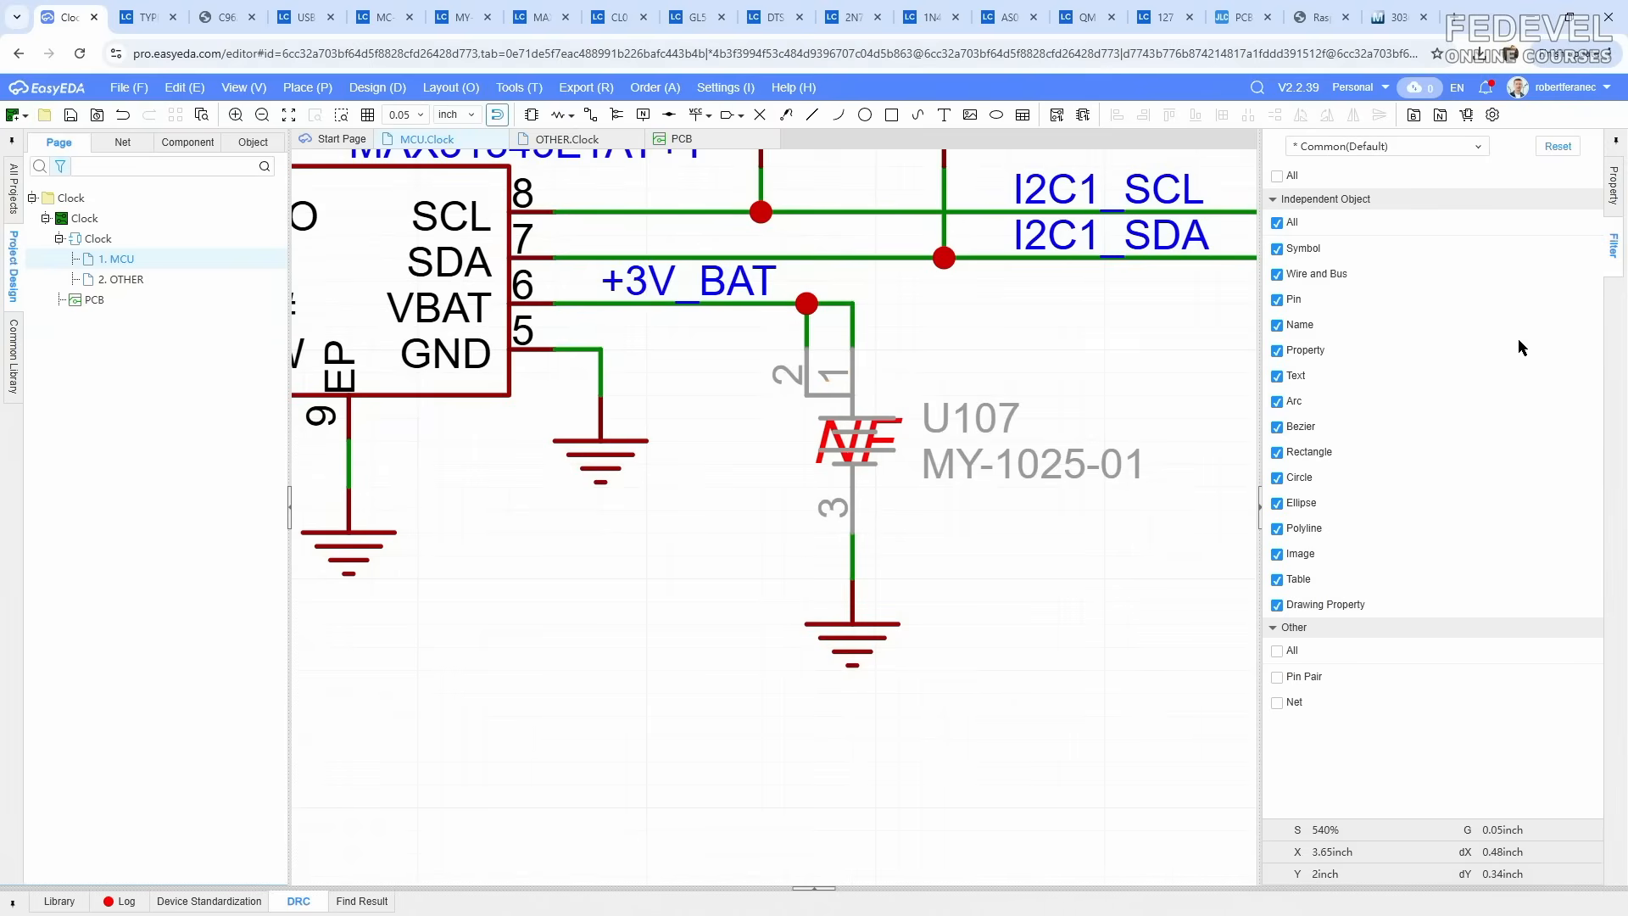
pyautogui.click(1613, 185)
pyautogui.press('k')
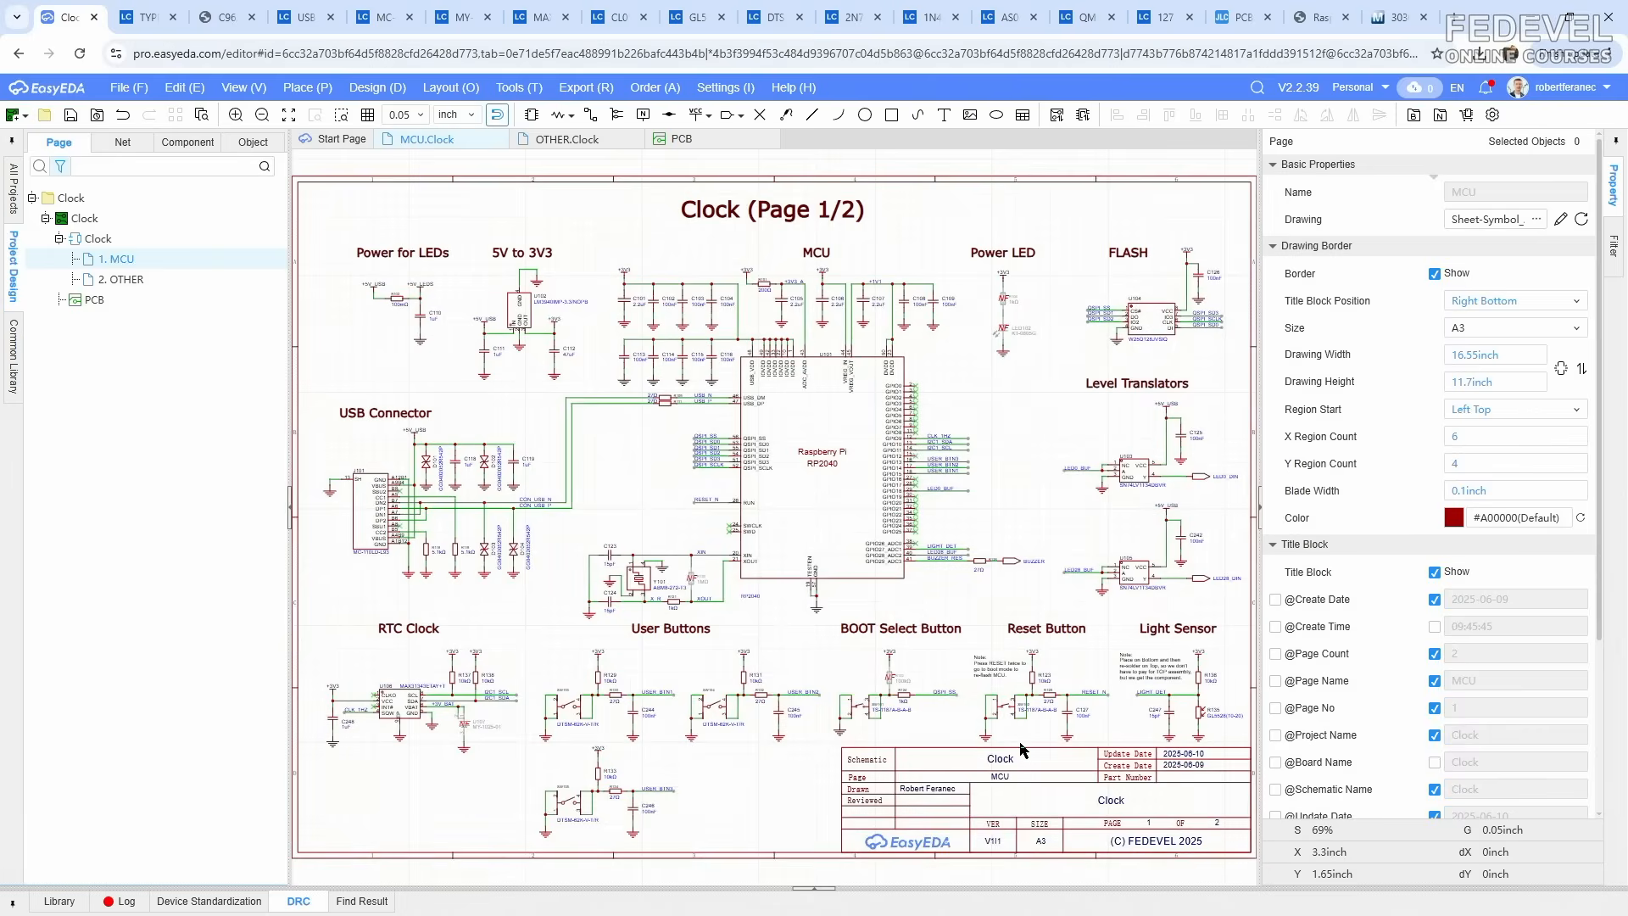
# Step: Open the Mouser shopping basket and review its items, merchandise cost, shipping price and subtotal
pyautogui.click(1395, 17)
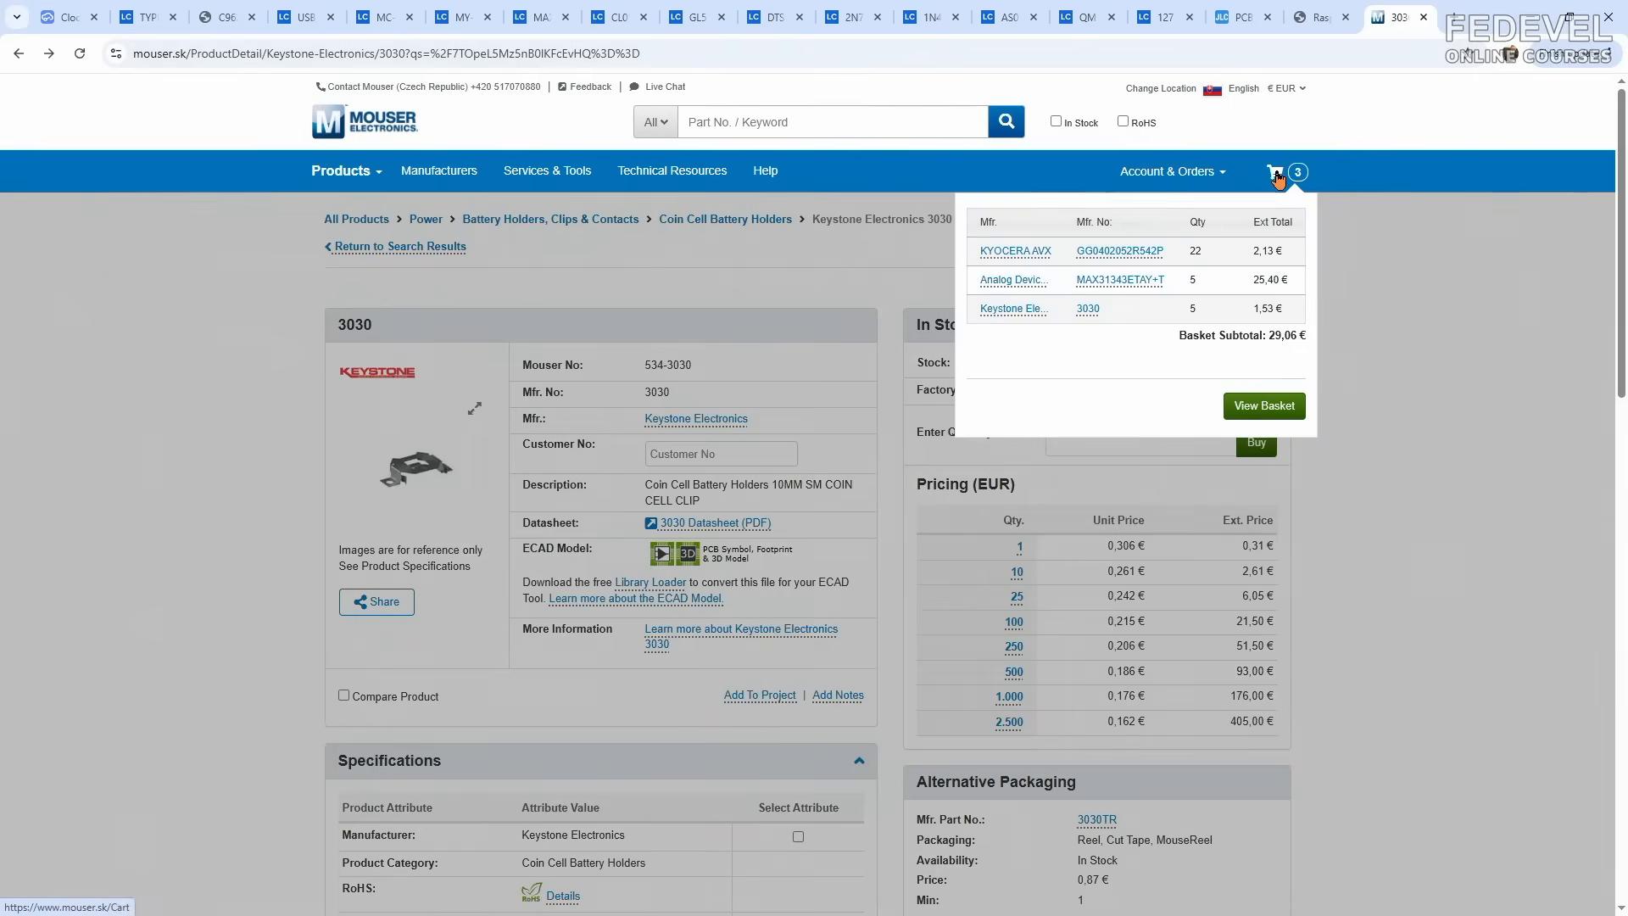
pyautogui.click(1277, 174)
pyautogui.scroll(-4, 1282, 229)
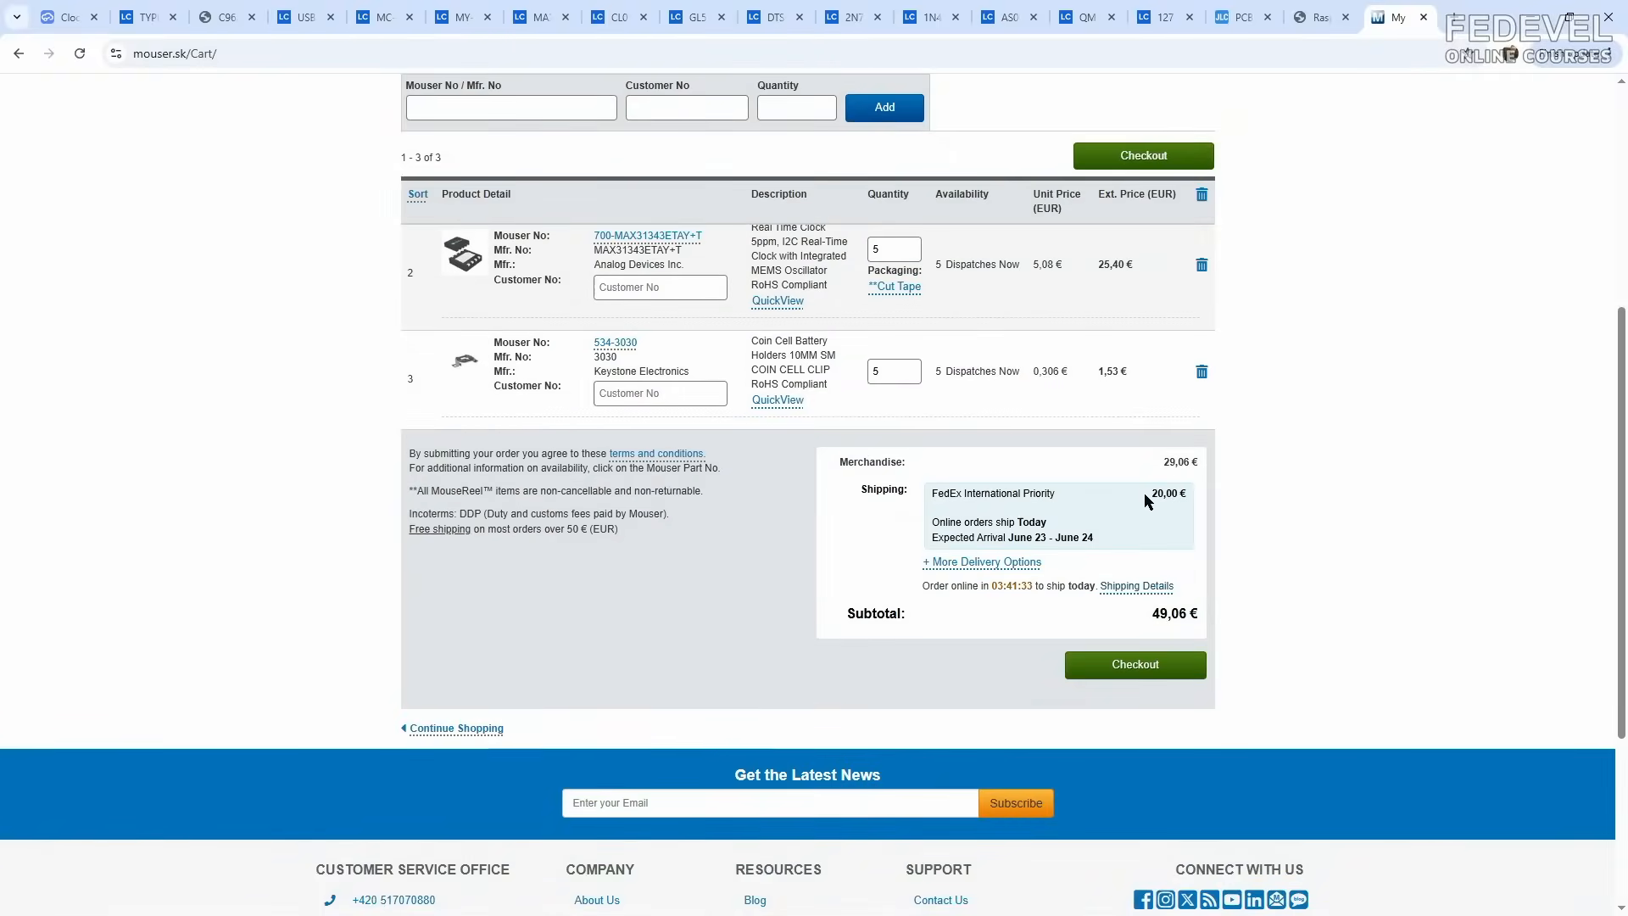
pyautogui.moveTo(1149, 493); pyautogui.dragTo(1178, 495)
pyautogui.moveTo(1153, 614); pyautogui.dragTo(1178, 614)
pyautogui.moveTo(1163, 461); pyautogui.dragTo(1193, 461)
pyautogui.scroll(5, 1304, 462)
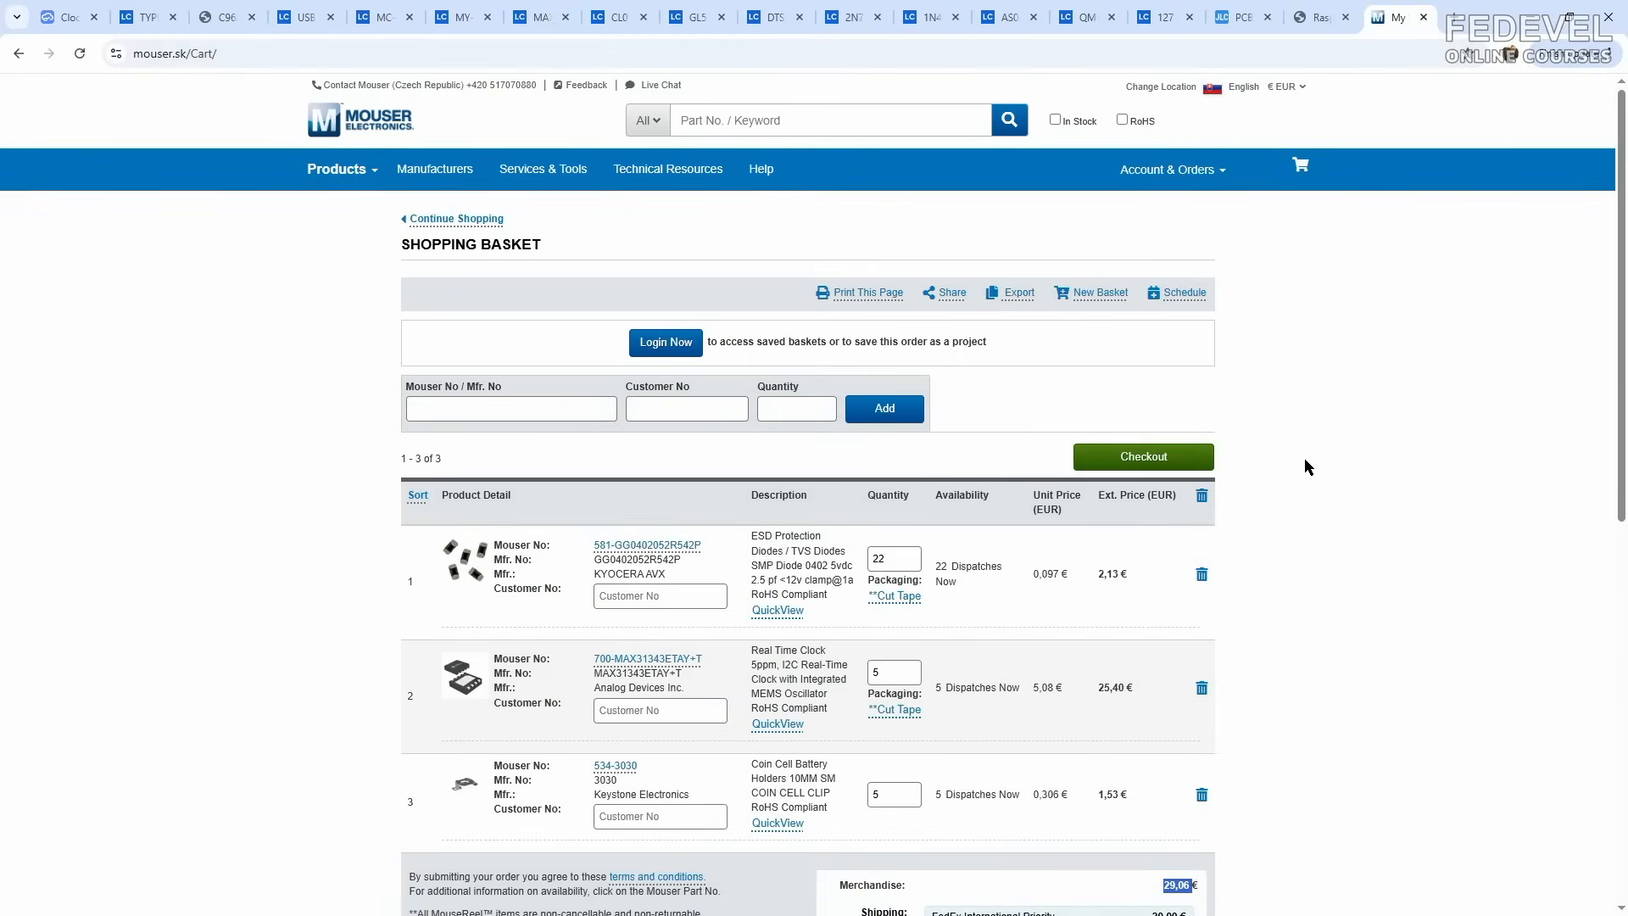
# Step: Search Mouser for "smd storage box"
pyautogui.click(895, 120)
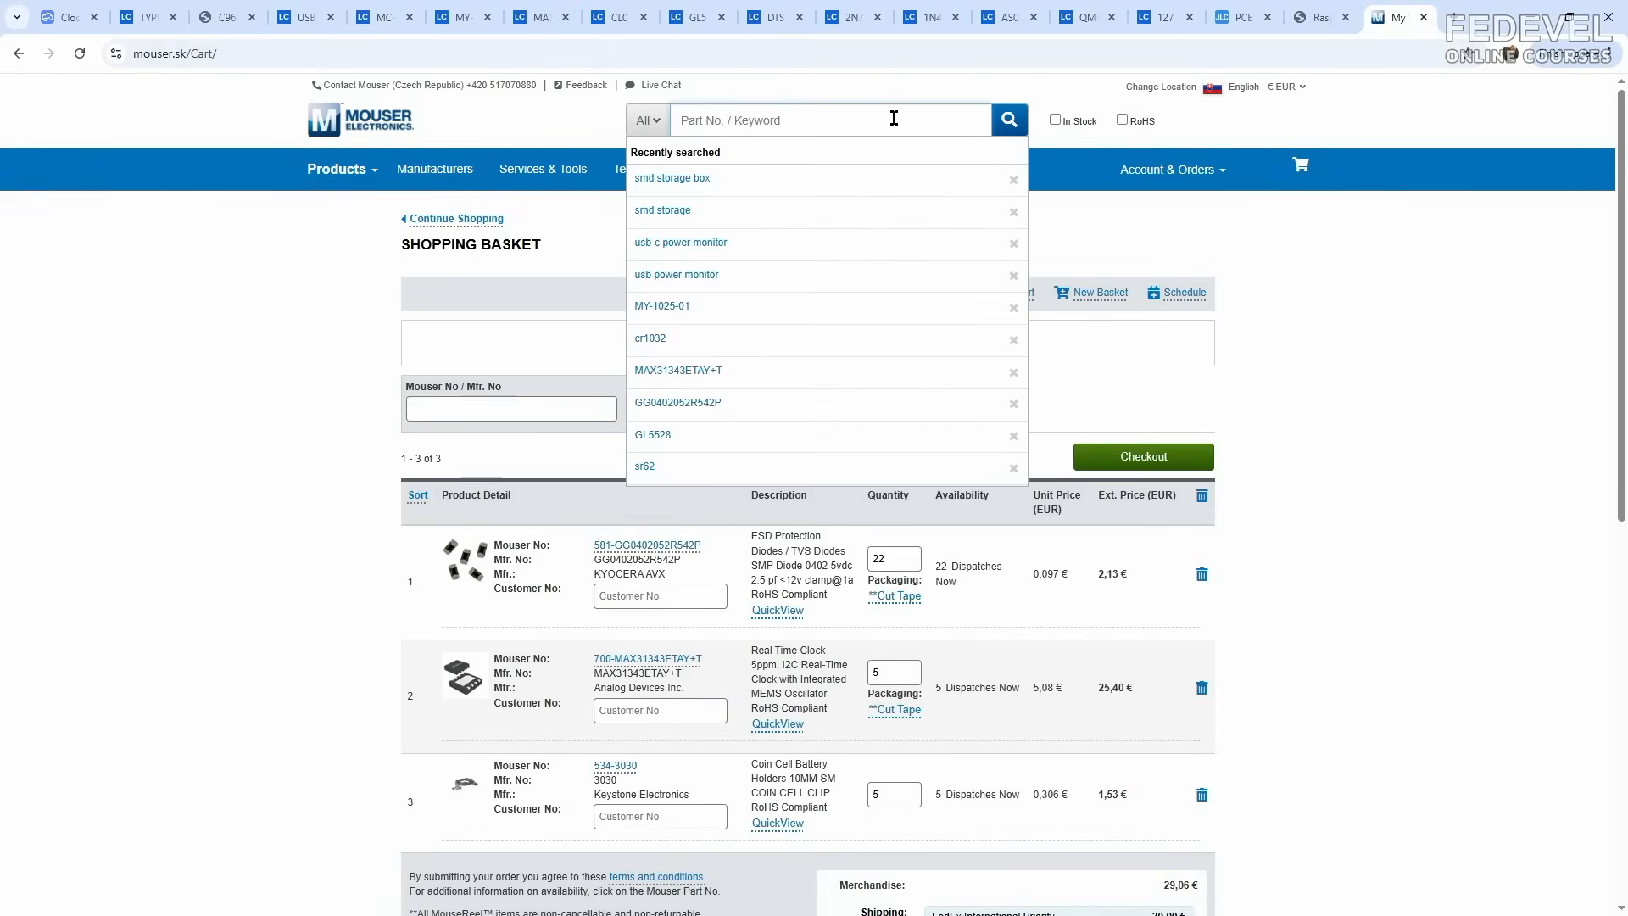
pyautogui.write('smd st')
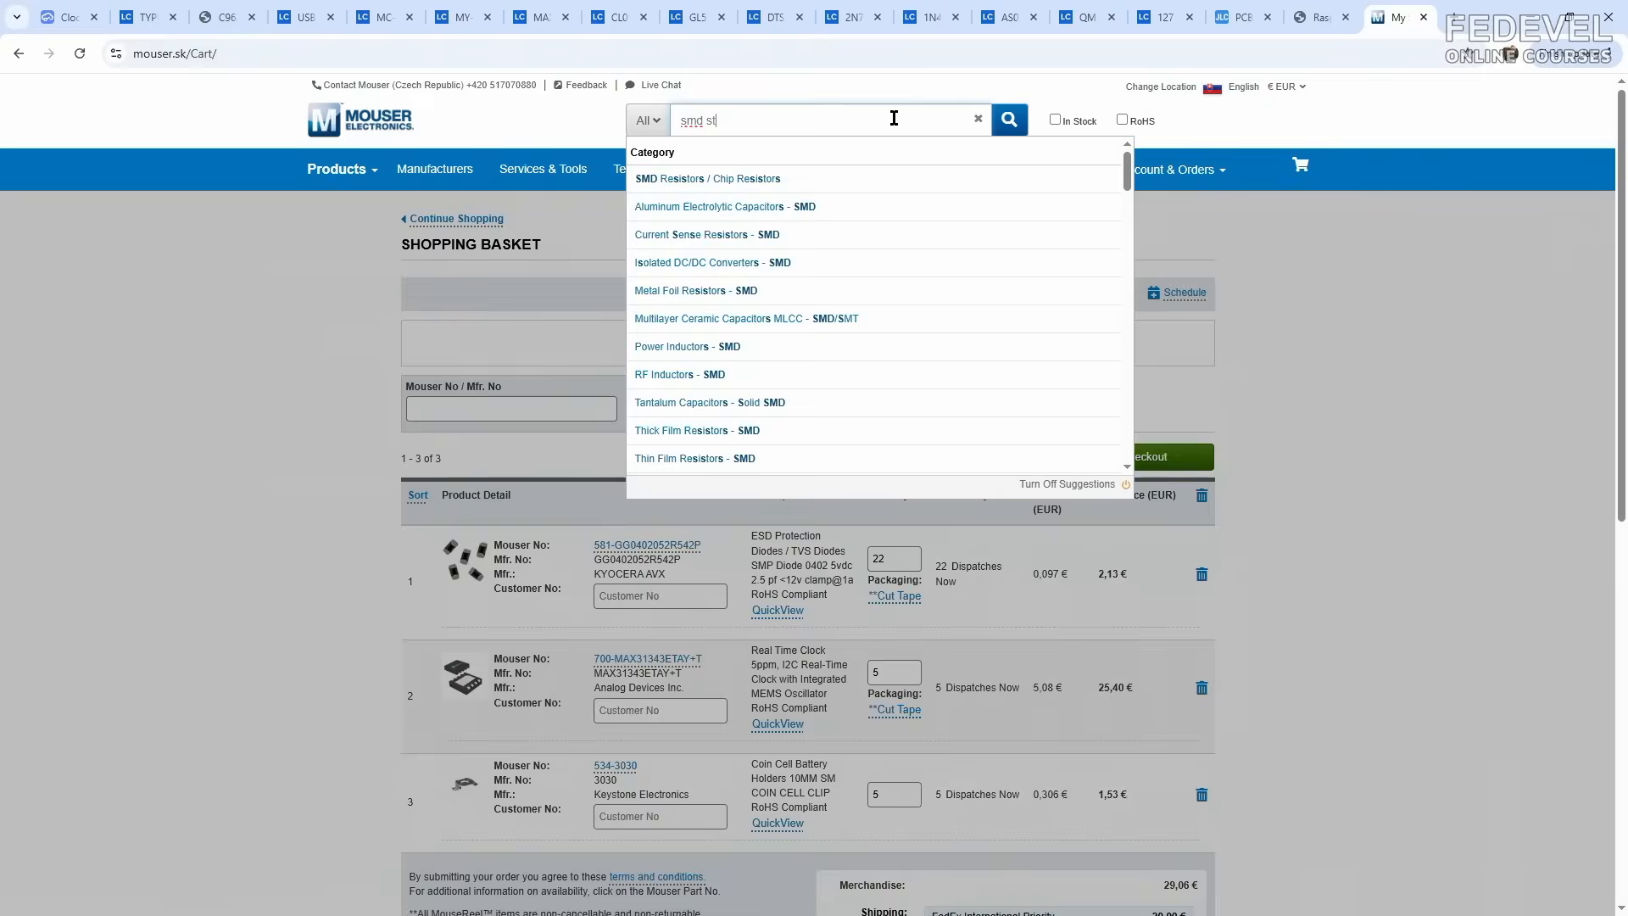
pyautogui.write('orage box')
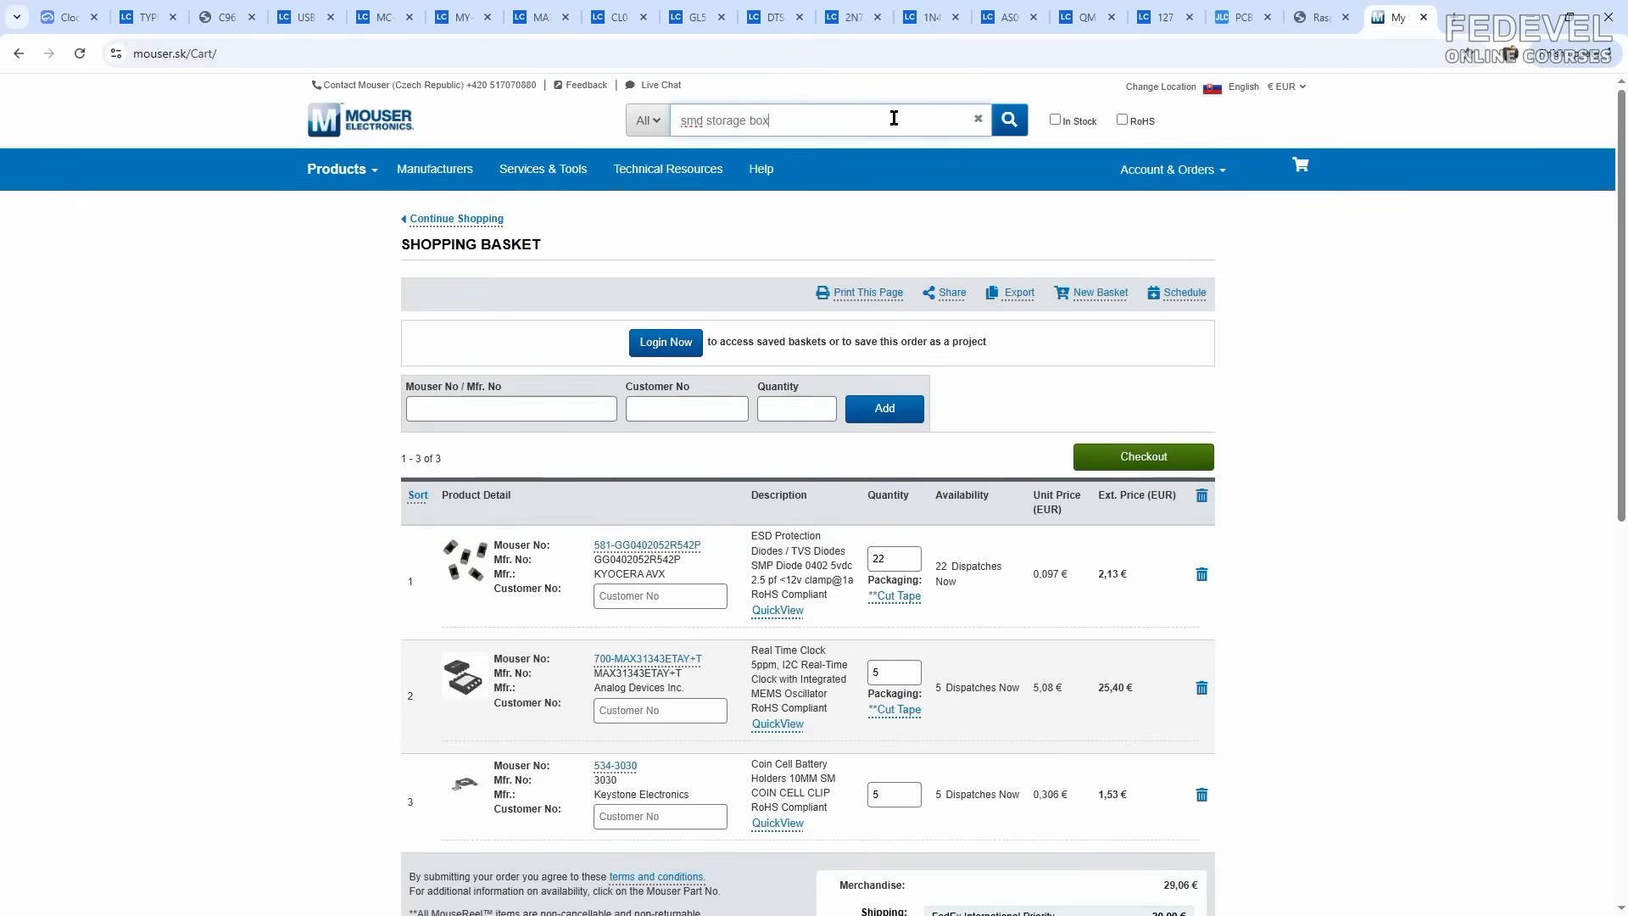
pyautogui.press('Return')
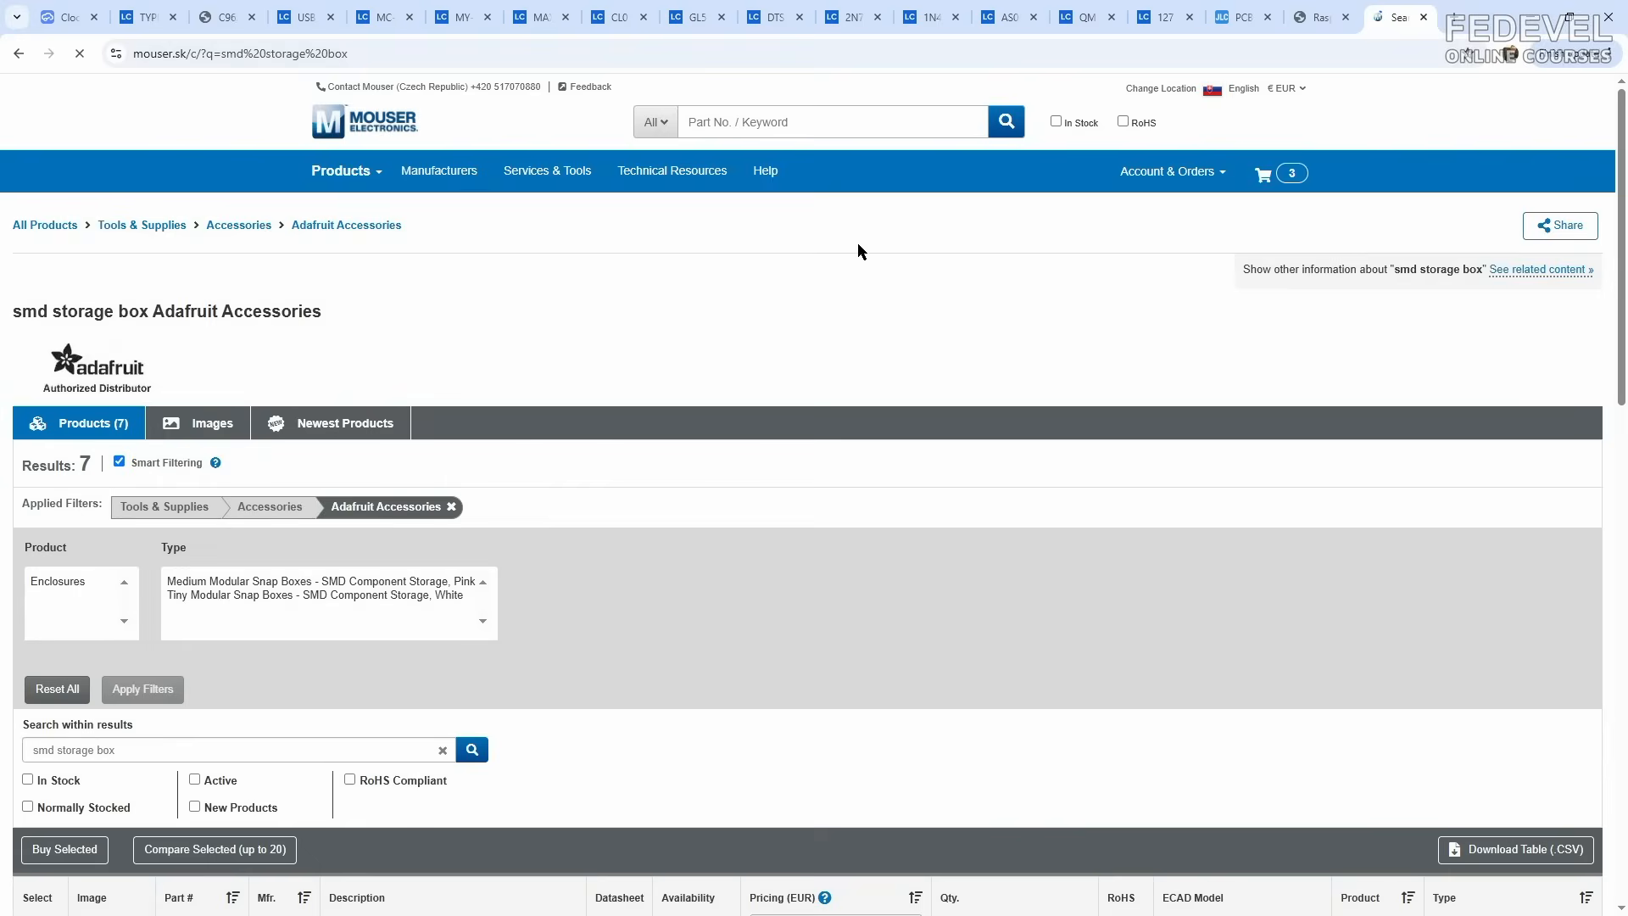
# Step: Add 1 Adafruit Large Modular Snap Box Orange to the basket and continue shopping
pyautogui.scroll(-3, 857, 244)
pyautogui.scroll(-5, 857, 246)
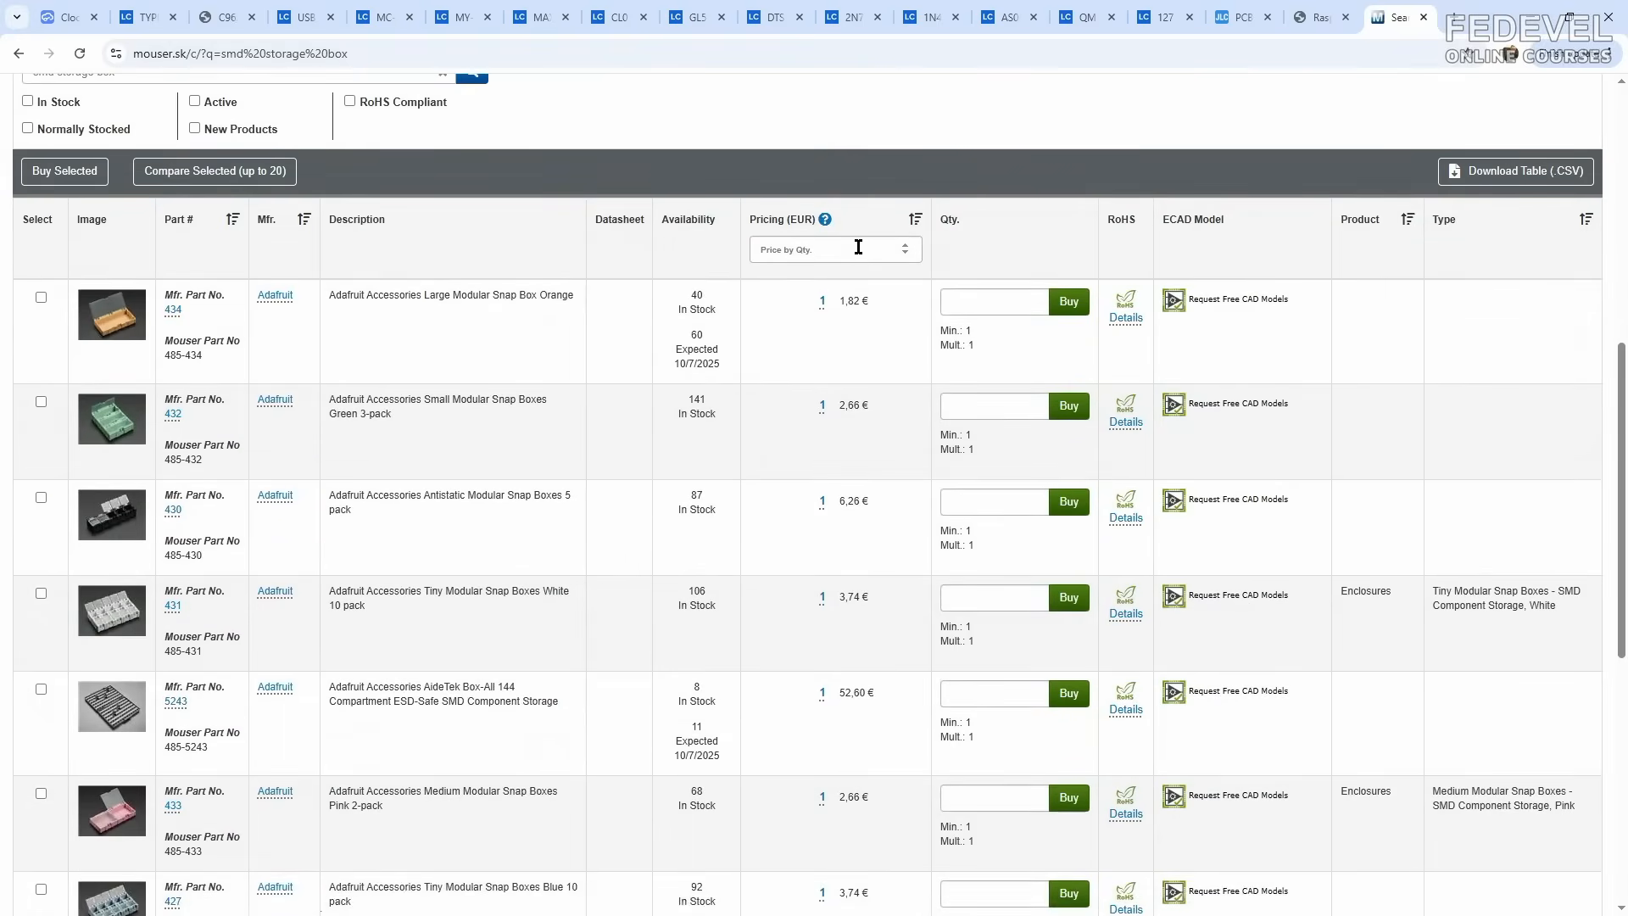
pyautogui.click(975, 302)
pyautogui.write('1')
pyautogui.click(1068, 302)
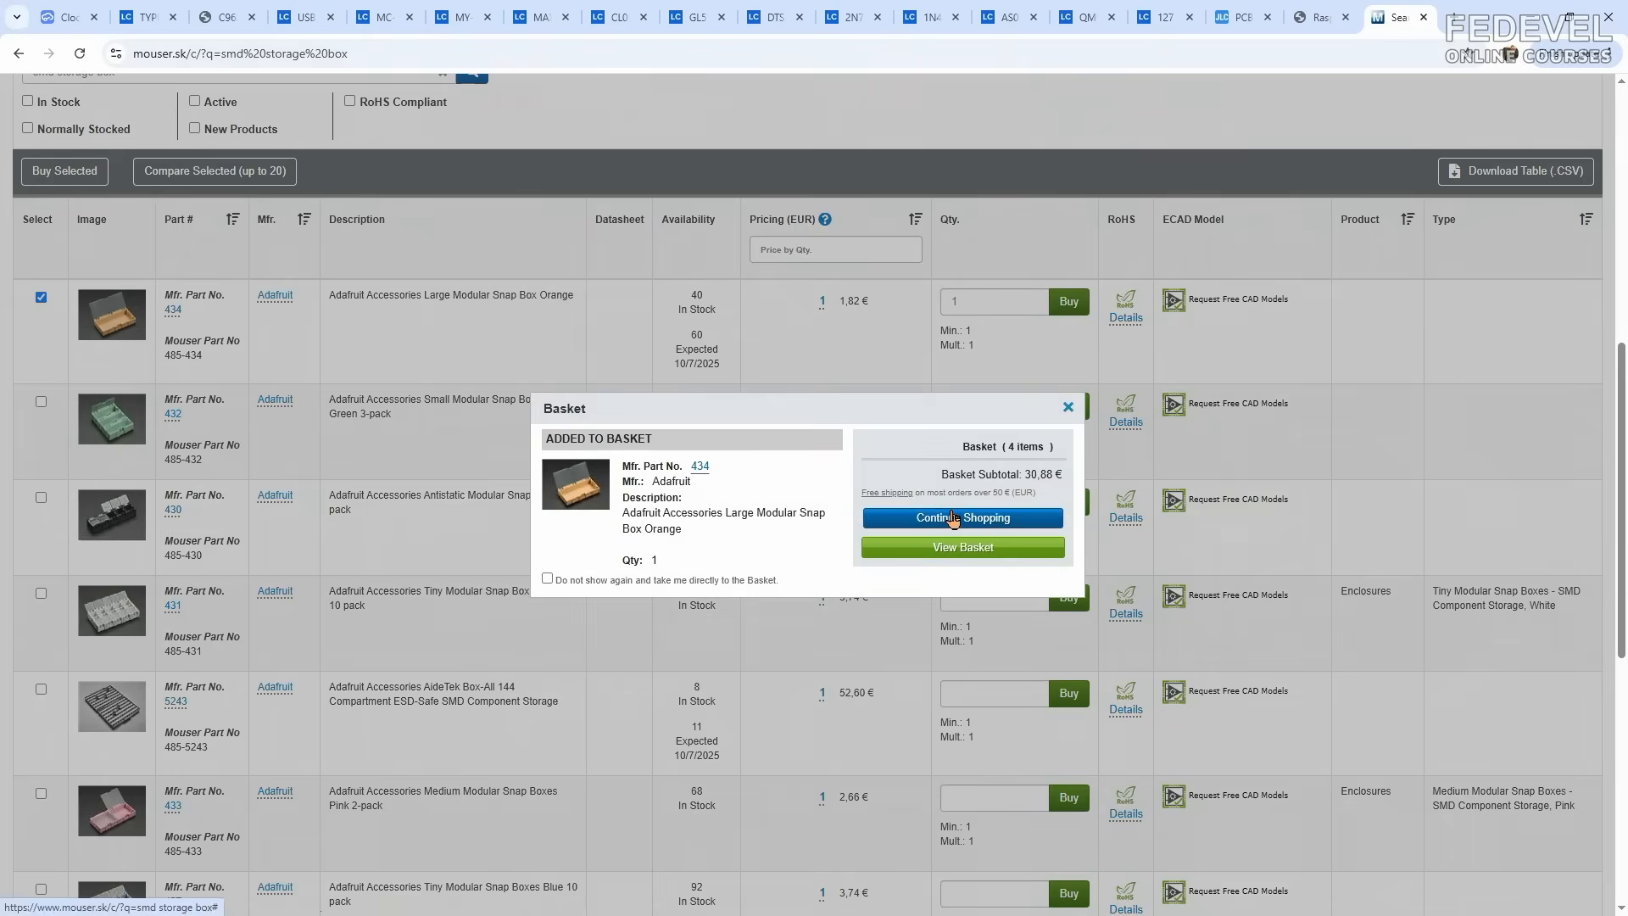
pyautogui.click(953, 518)
# Step: Add 1 Adafruit Small Modular Snap Boxes Green 3-pack and 1 Antistatic Modular Snap Boxes 5 pack to the basket
pyautogui.click(983, 404)
pyautogui.write('1')
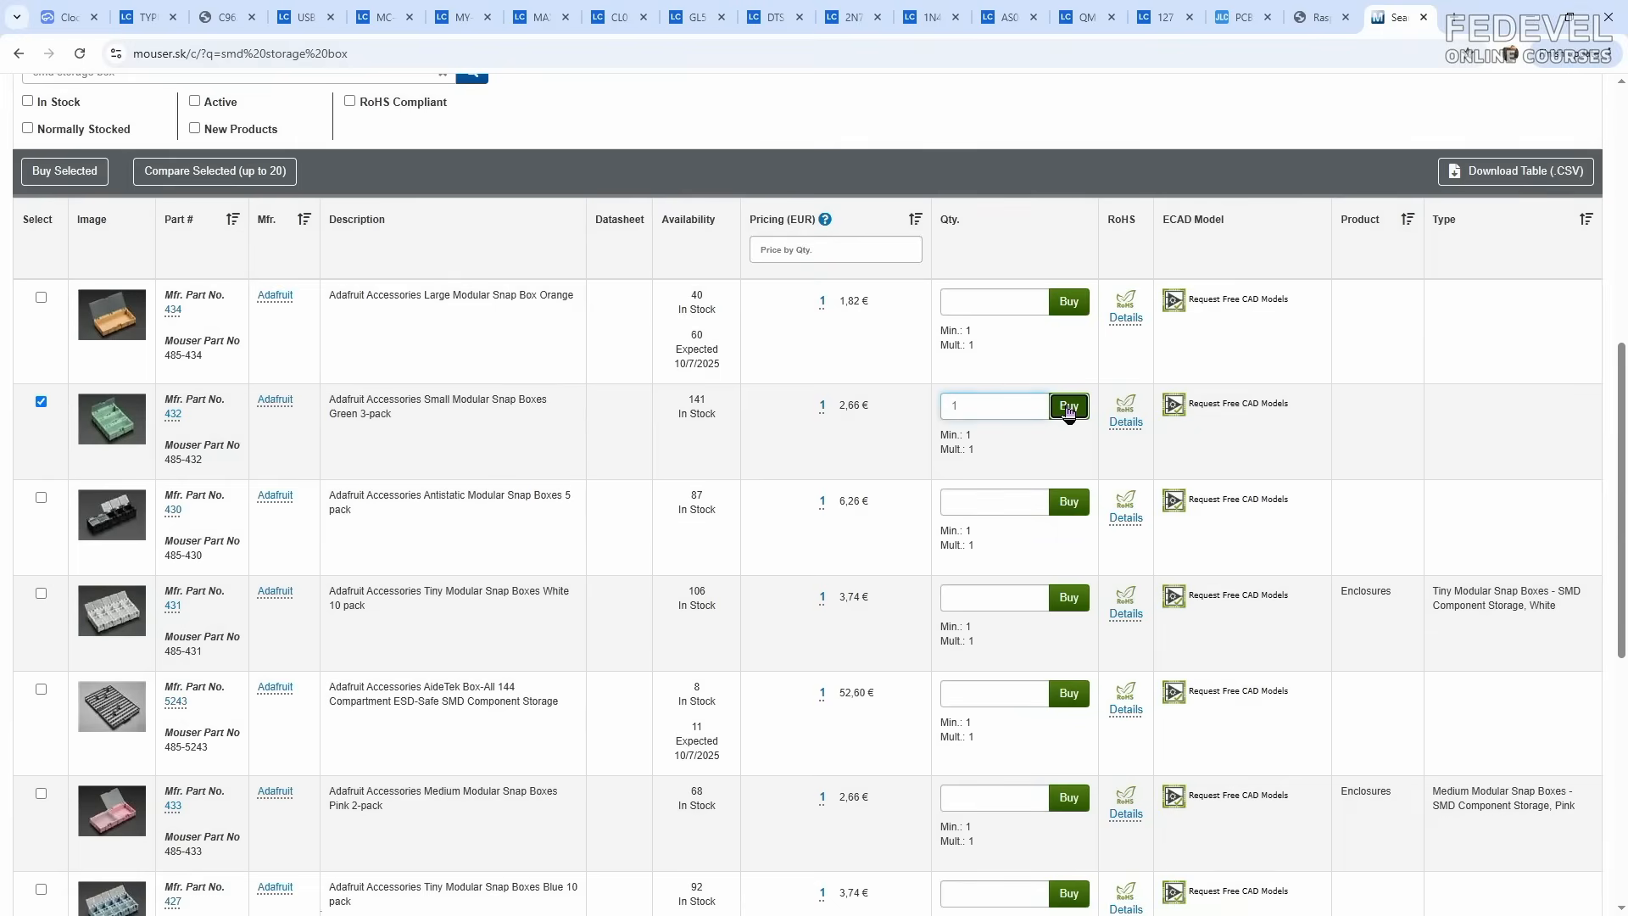
pyautogui.click(1068, 405)
pyautogui.click(977, 519)
pyautogui.click(975, 505)
pyautogui.write('1')
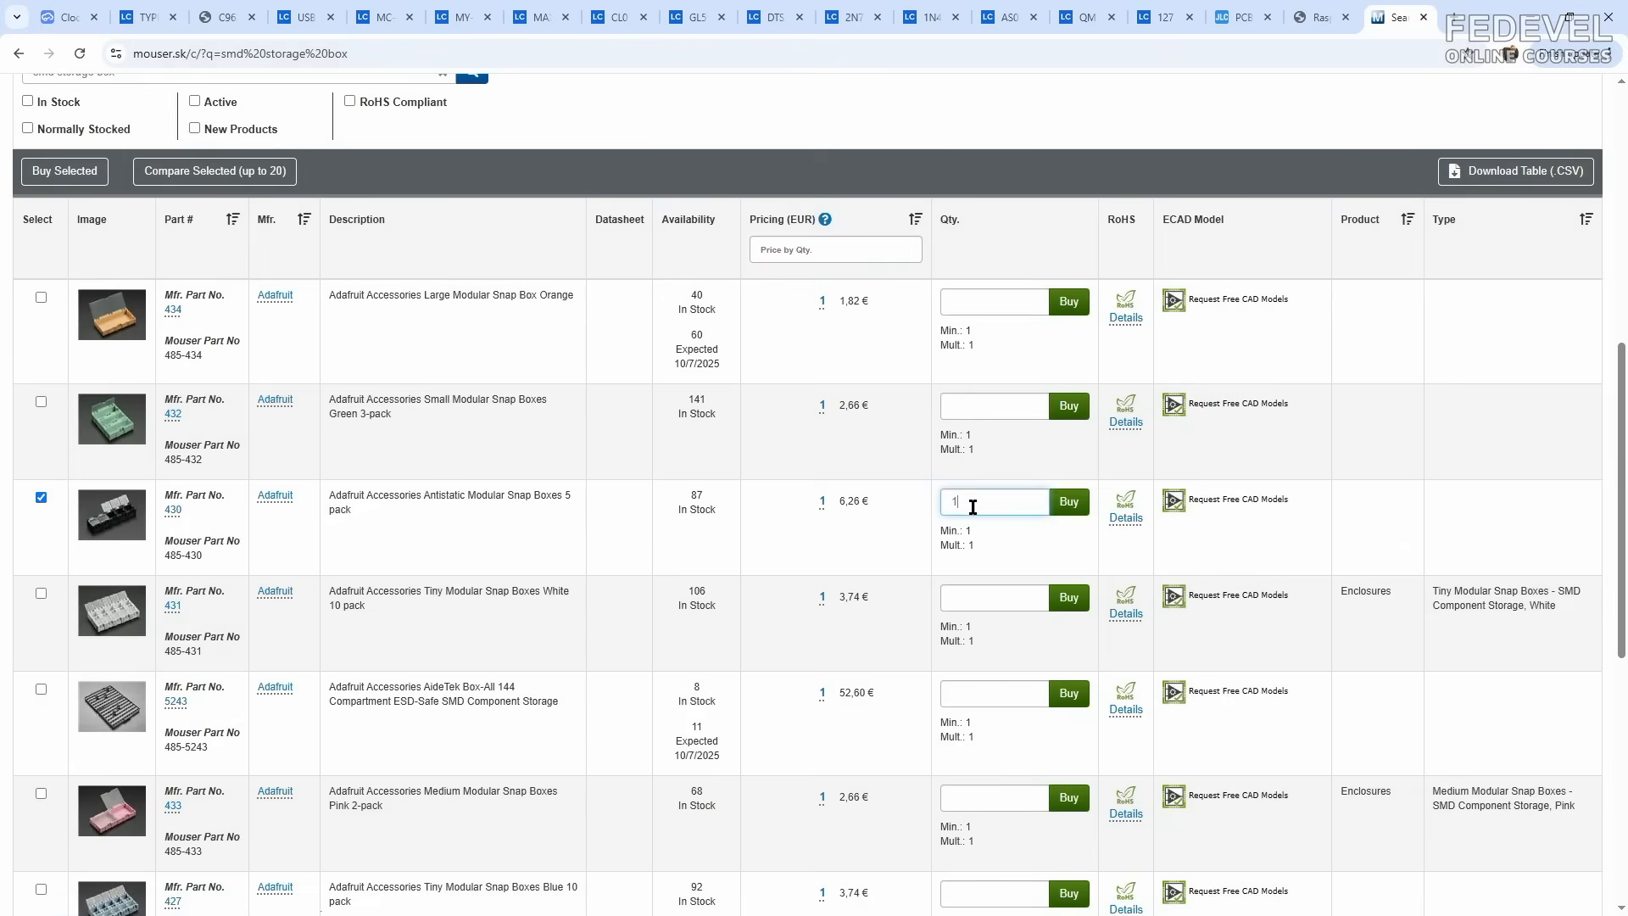
pyautogui.click(1067, 505)
pyautogui.click(977, 518)
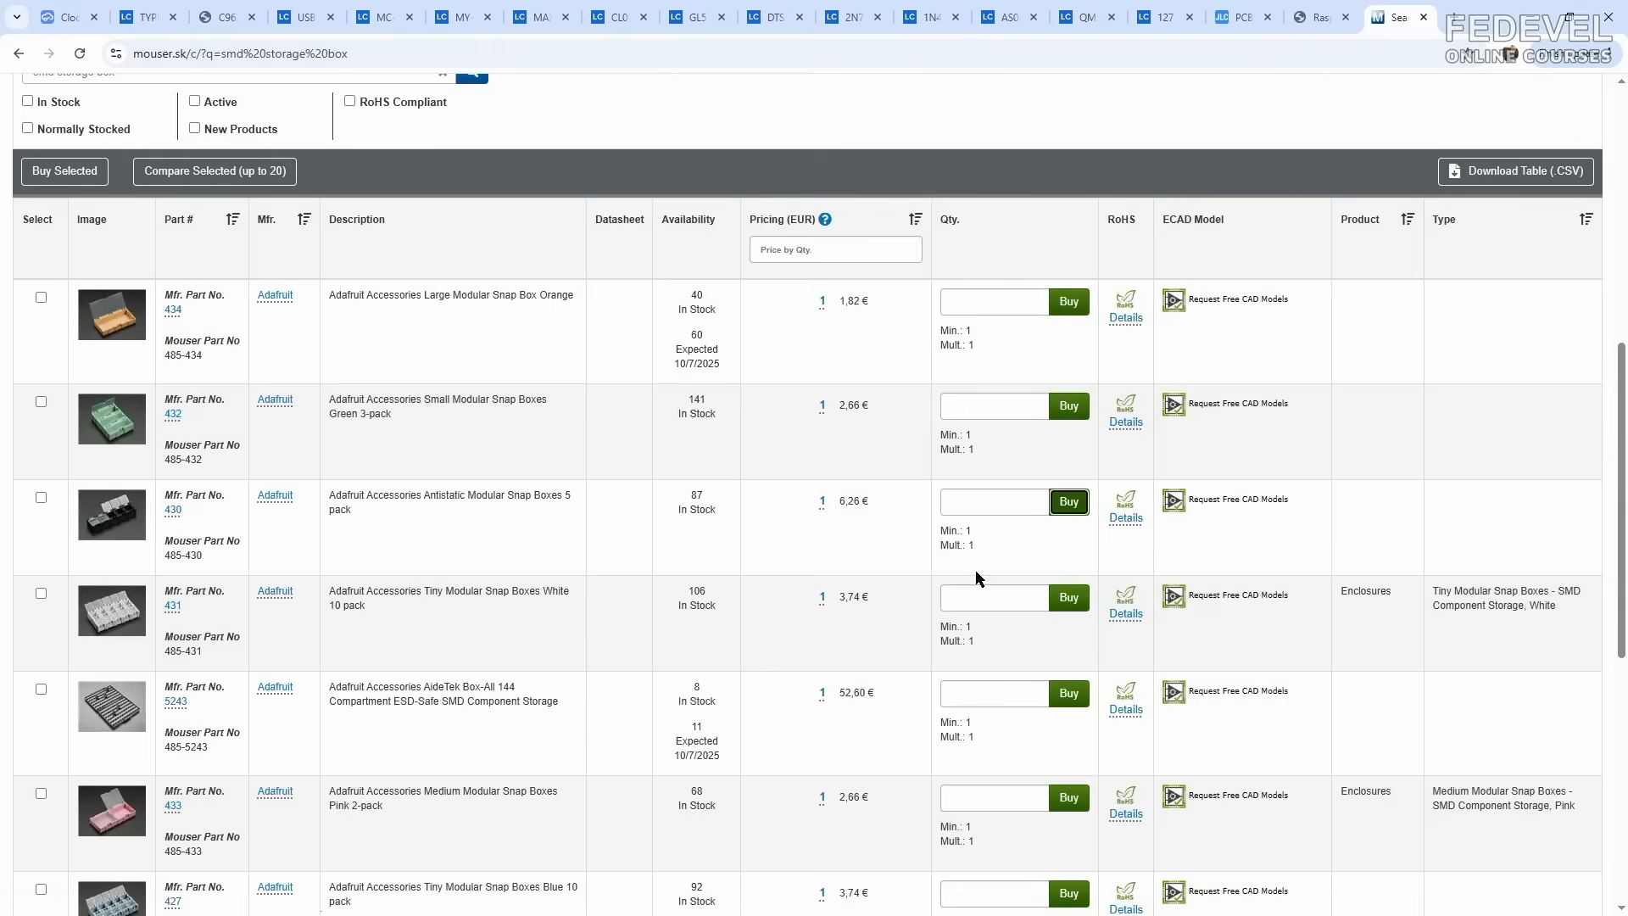
# Step: Add 1 Tiny Modular Snap Boxes White 10 pack and 1 Medium Modular Snap Boxes Pink 2-pack to the basket
pyautogui.click(975, 597)
pyautogui.write('1')
pyautogui.click(1060, 600)
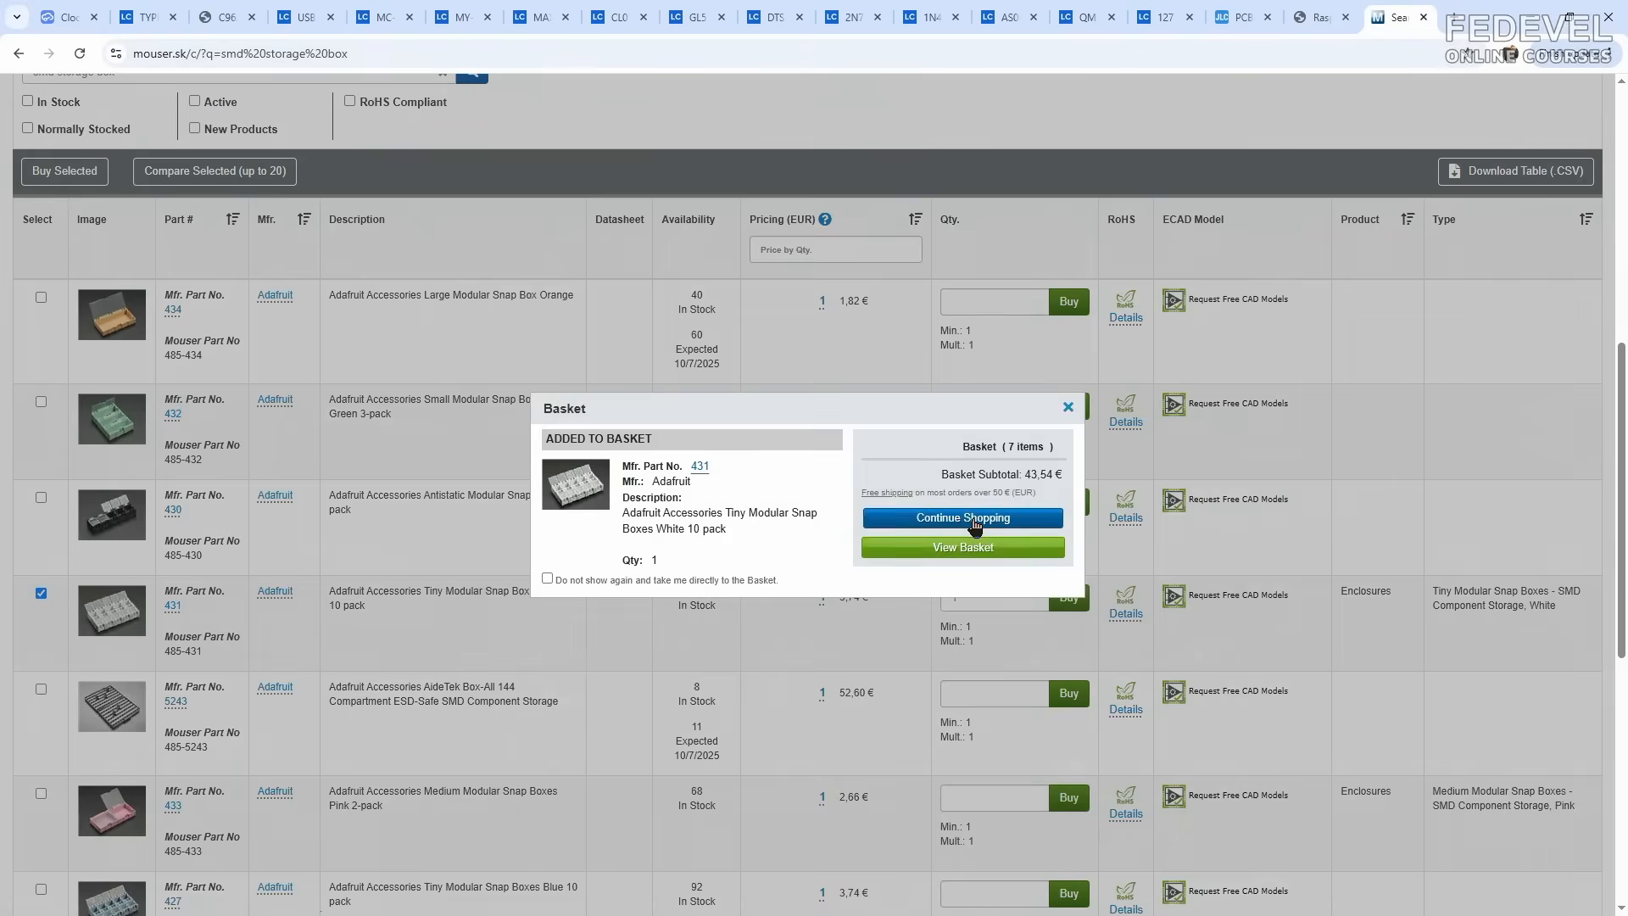
pyautogui.click(972, 516)
pyautogui.scroll(-2, 897, 538)
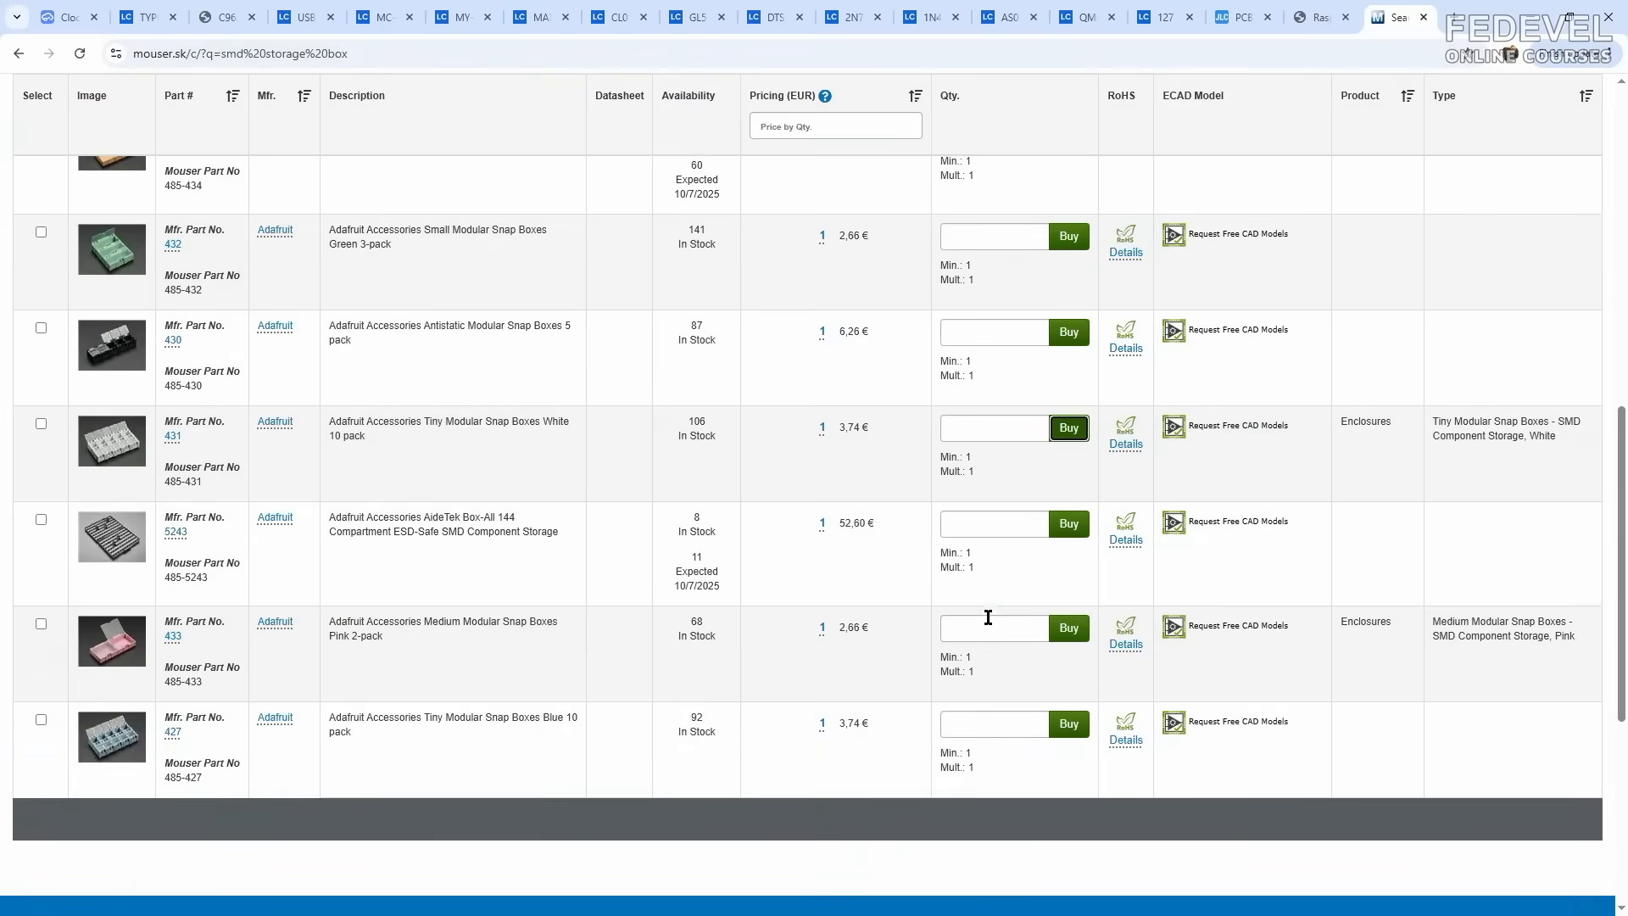
pyautogui.click(987, 626)
pyautogui.write('1')
pyautogui.click(1064, 627)
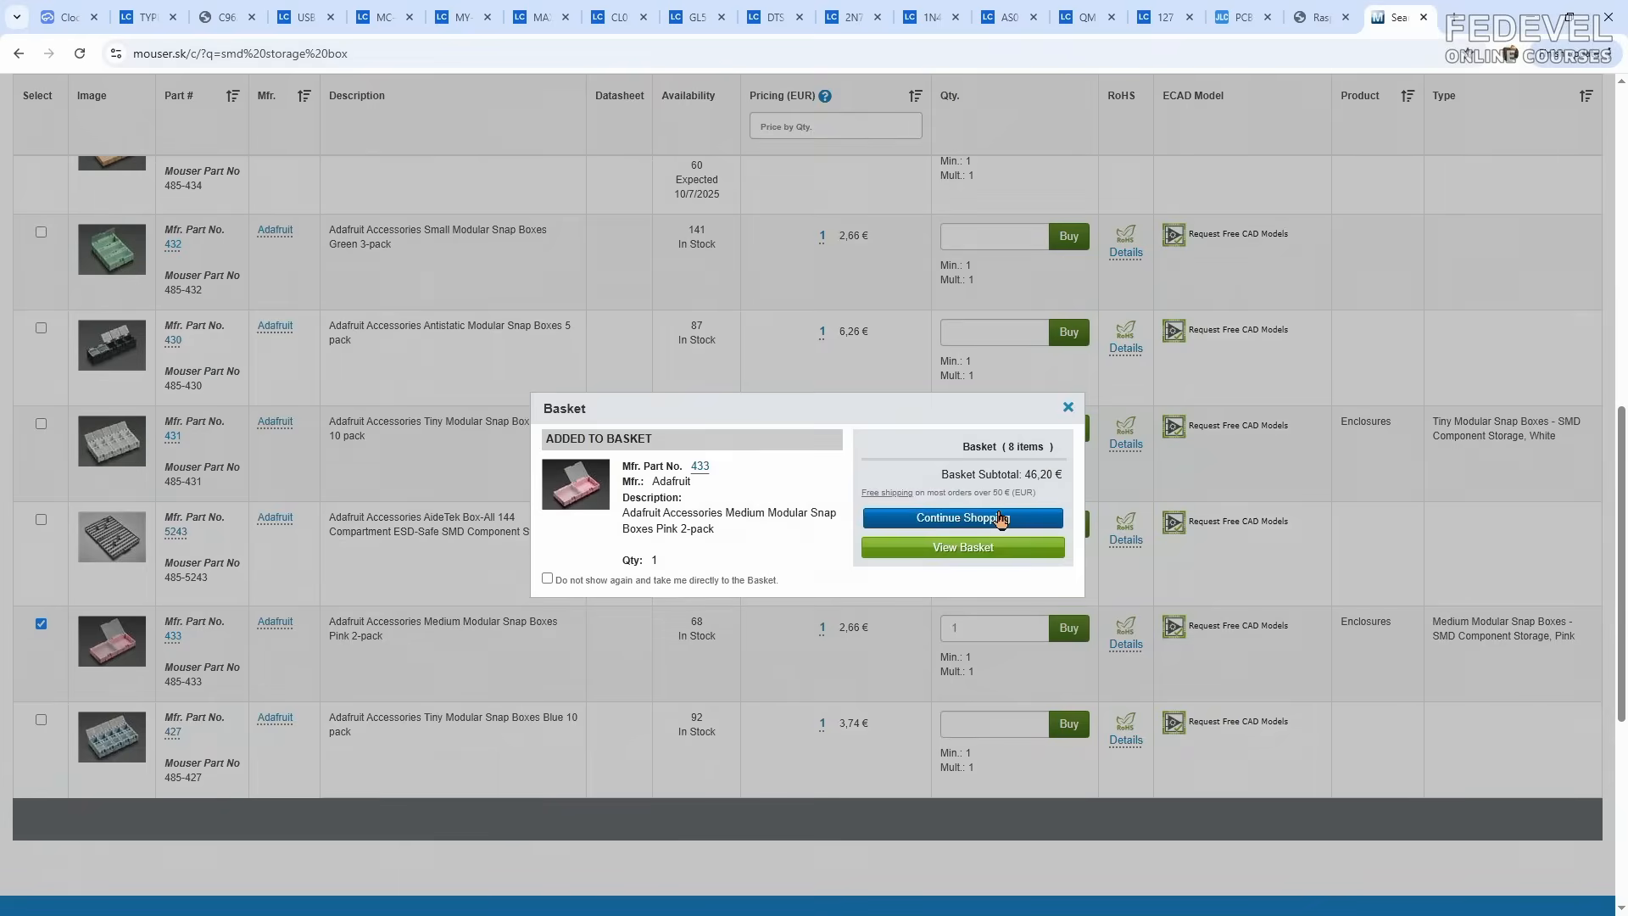
pyautogui.click(1002, 519)
# Step: Add 1 Tiny Modular Snap Boxes Blue 10 pack and open the basket to check the shipping cost
pyautogui.click(983, 723)
pyautogui.write('1')
pyautogui.click(1063, 727)
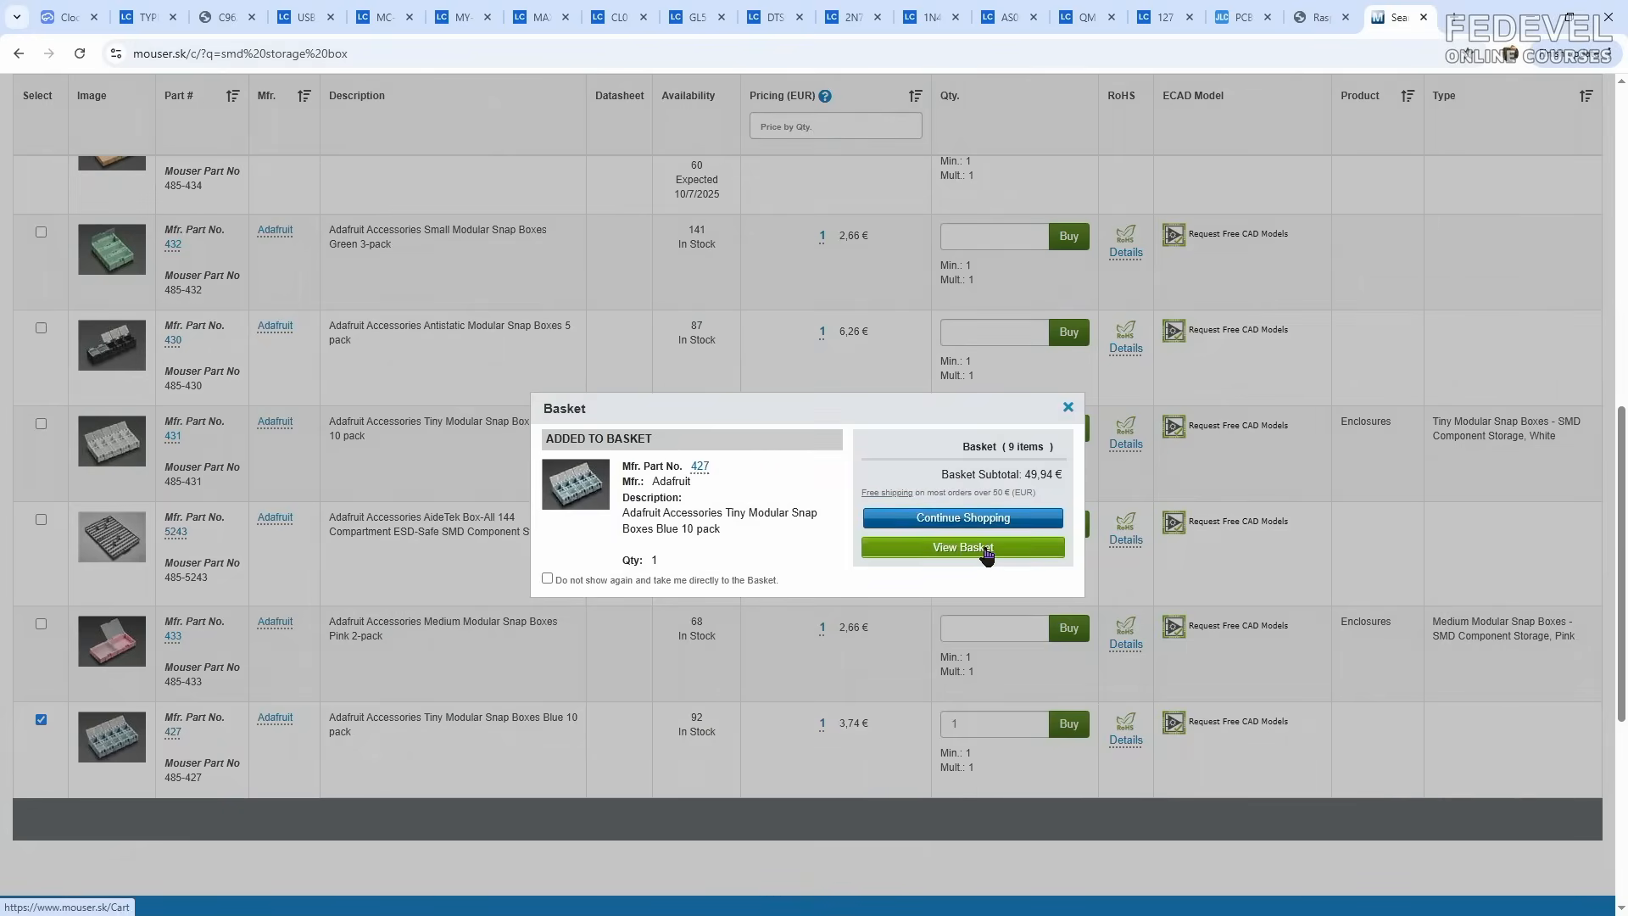
pyautogui.click(985, 551)
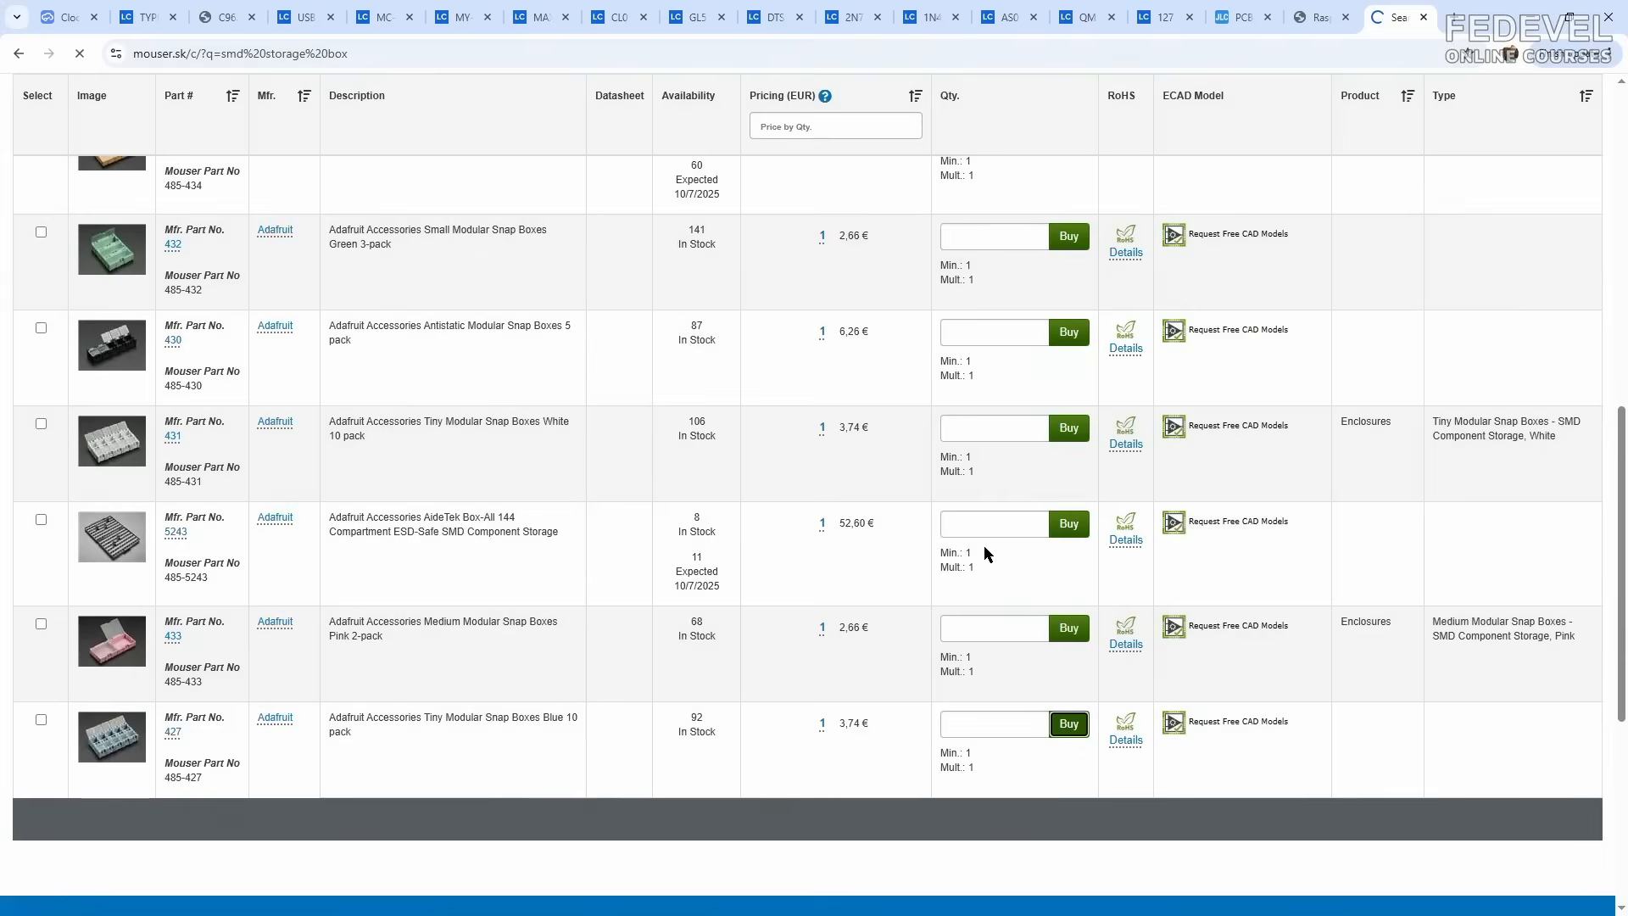
pyautogui.scroll(-5, 1290, 510)
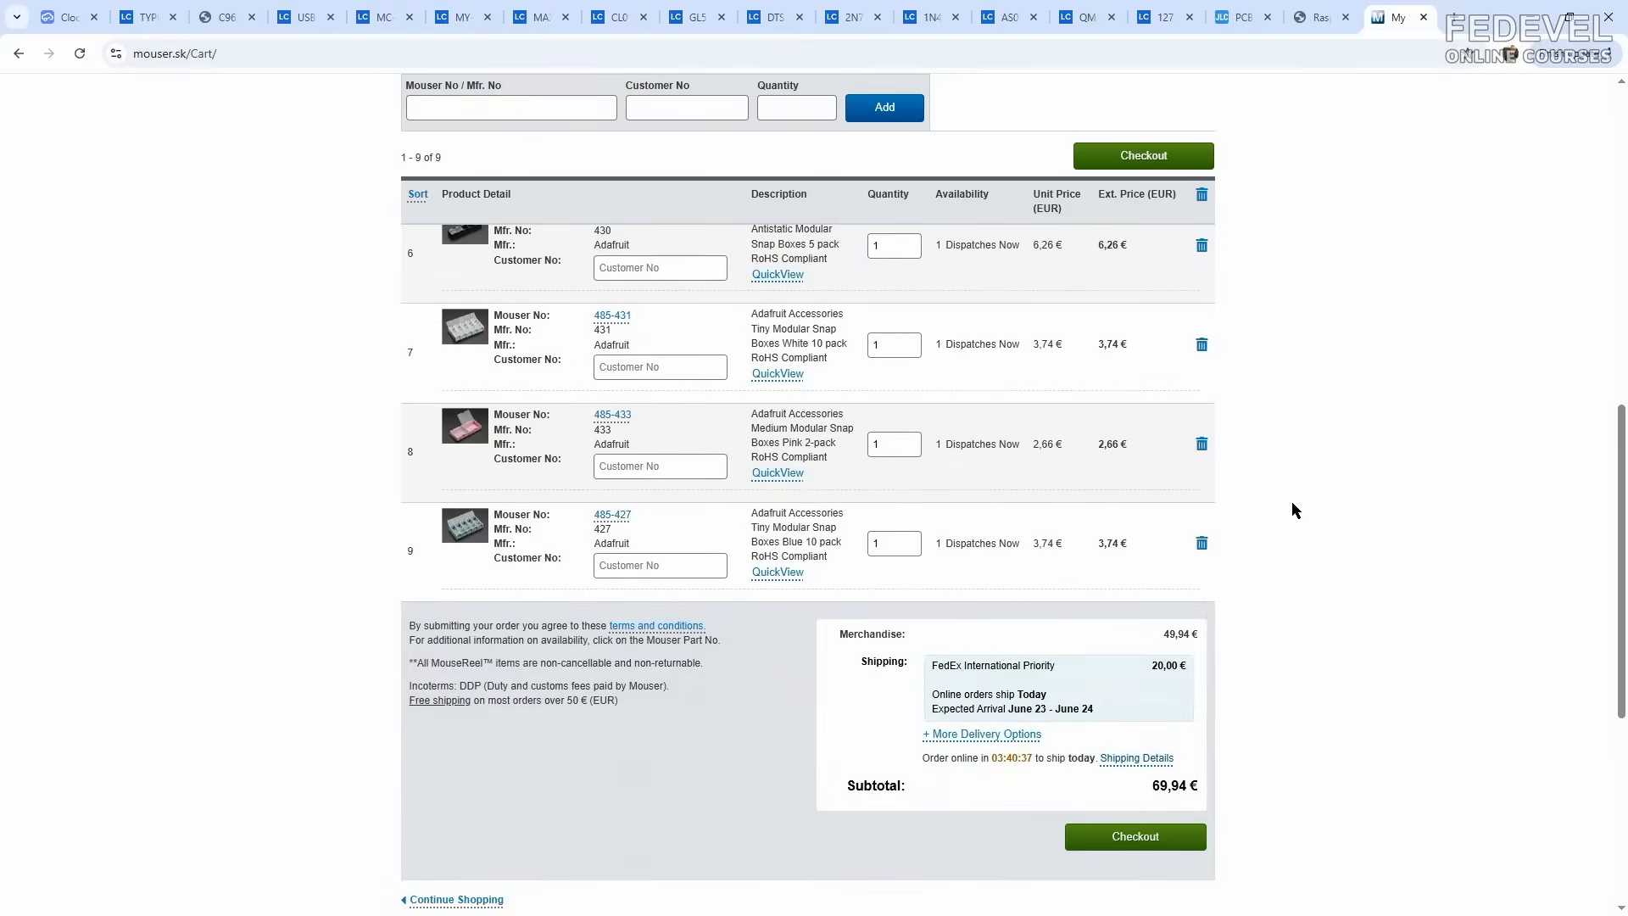
pyautogui.moveTo(1150, 667); pyautogui.dragTo(1178, 667)
# Step: Set the quantity of the Tiny Modular Snap Boxes White 10 pack in the basket to 2
pyautogui.scroll(3, 1255, 641)
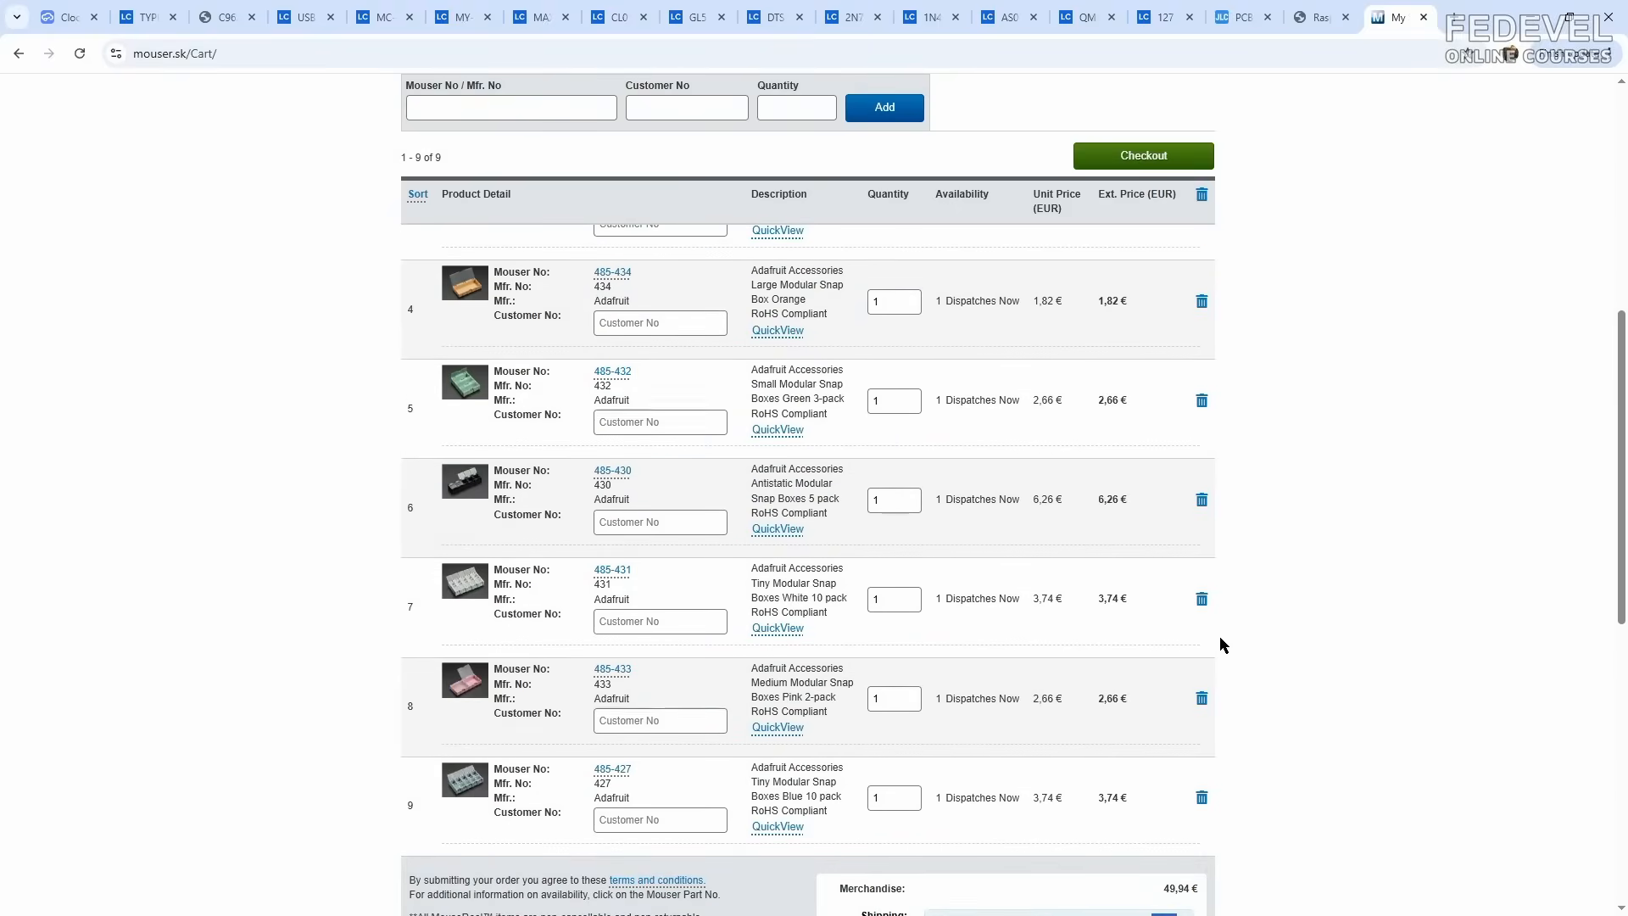
pyautogui.doubleClick(906, 601)
pyautogui.write('2')
pyautogui.click(914, 691)
pyautogui.click(1356, 557)
# Step: Check the basket's items, shipping cost and subtotal, and proceed to checkout
pyautogui.scroll(-3, 1352, 539)
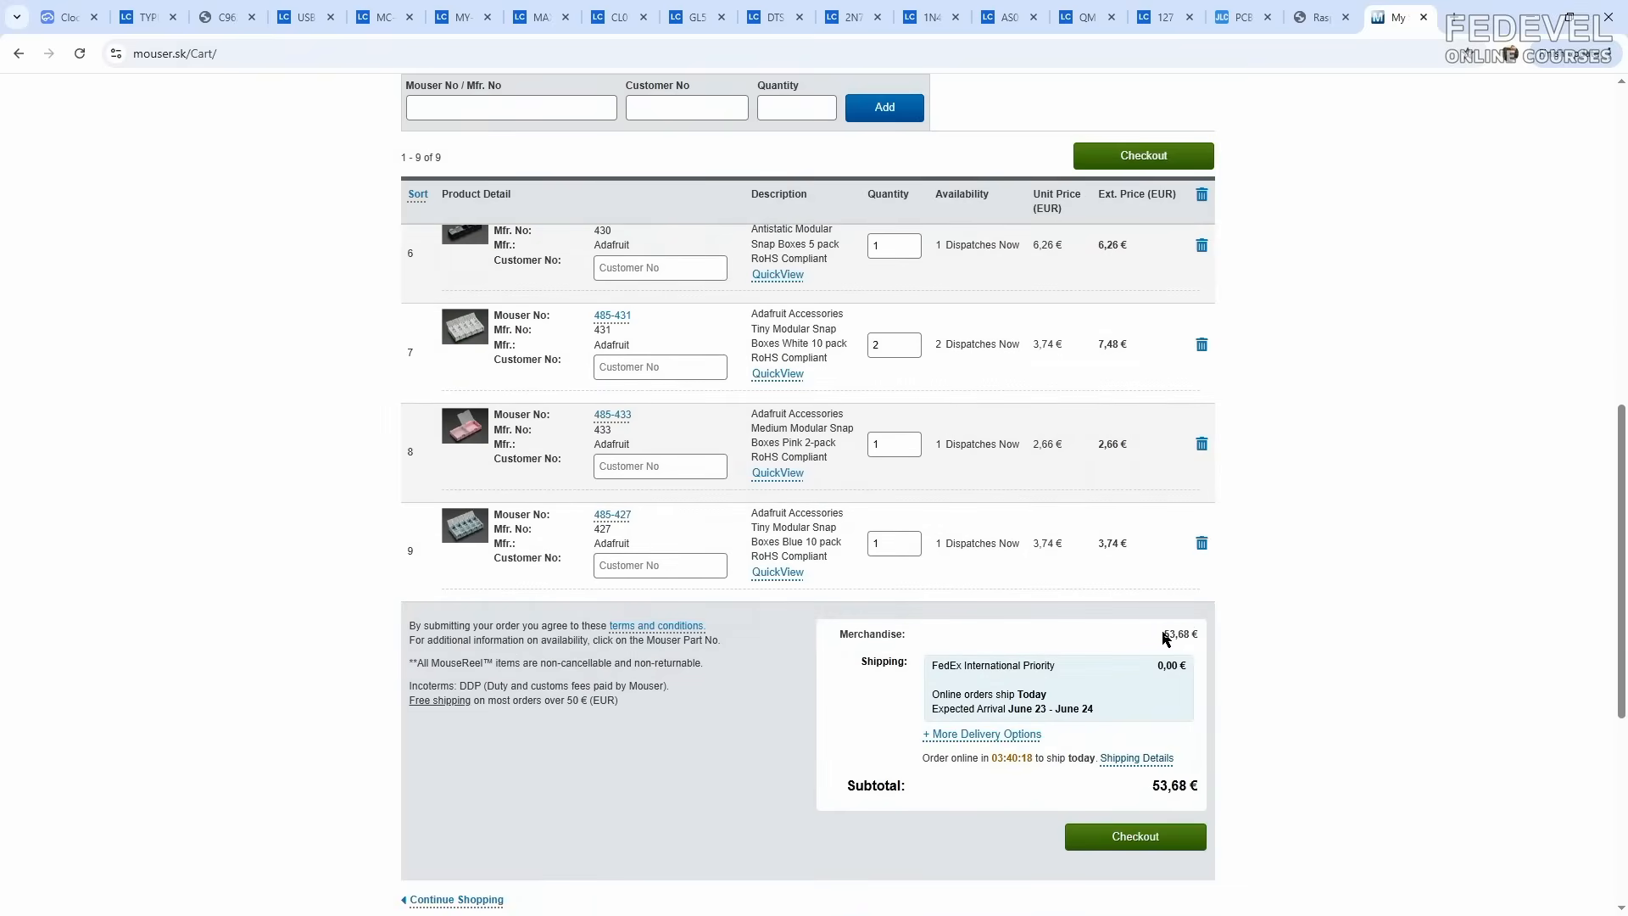
pyautogui.moveTo(1152, 787); pyautogui.dragTo(1187, 785)
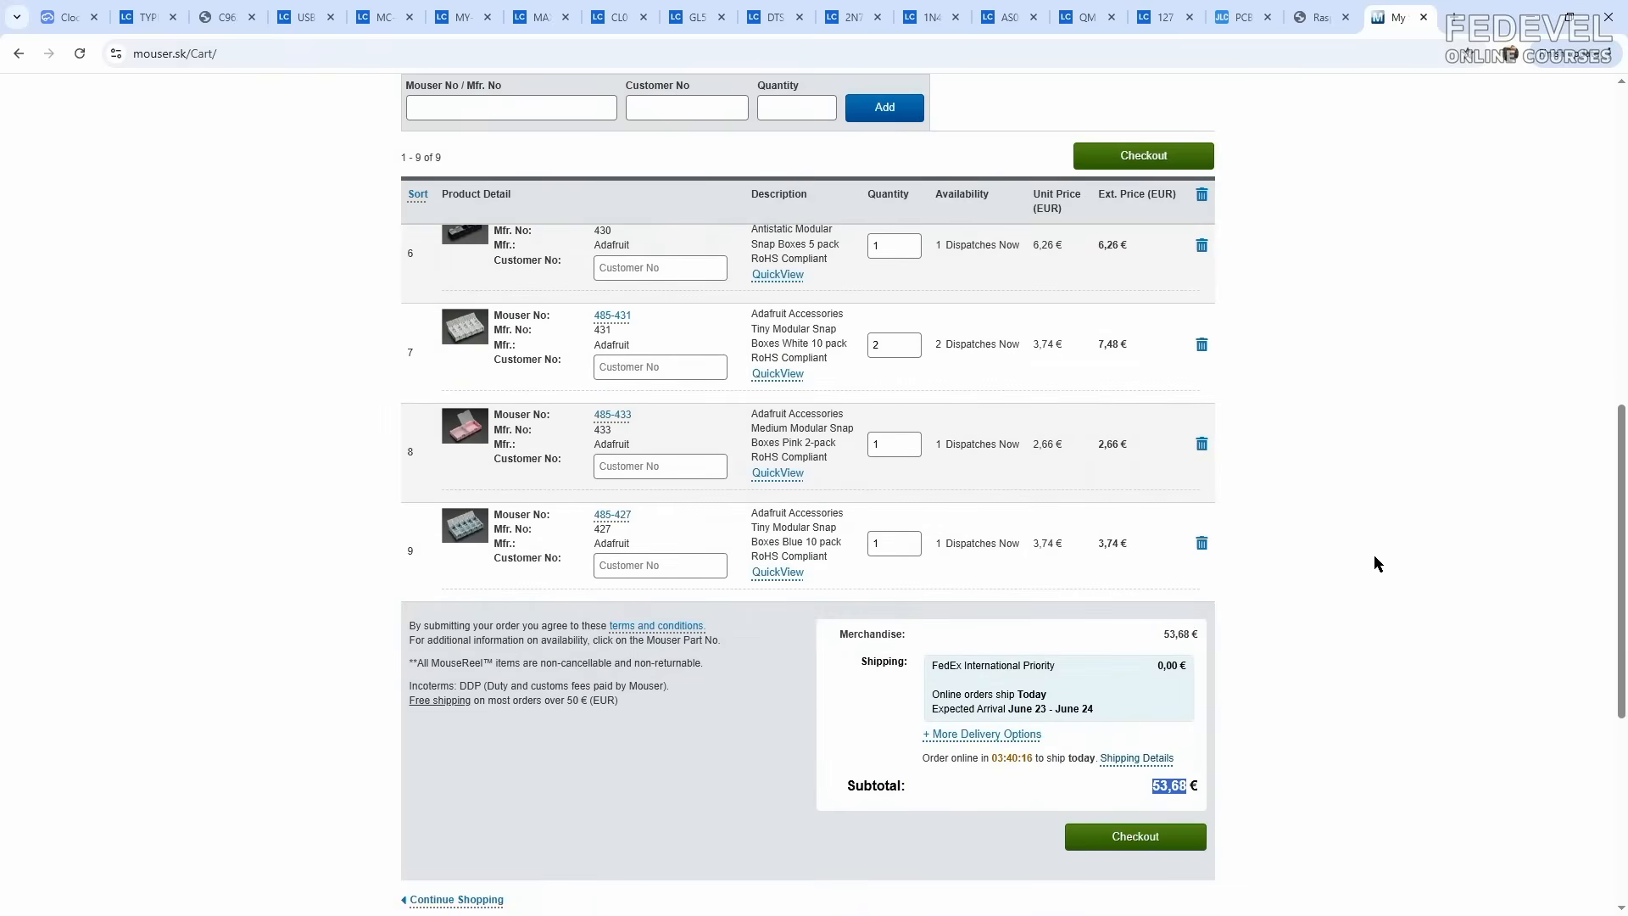
pyautogui.click(1160, 668)
pyautogui.scroll(8, 1315, 590)
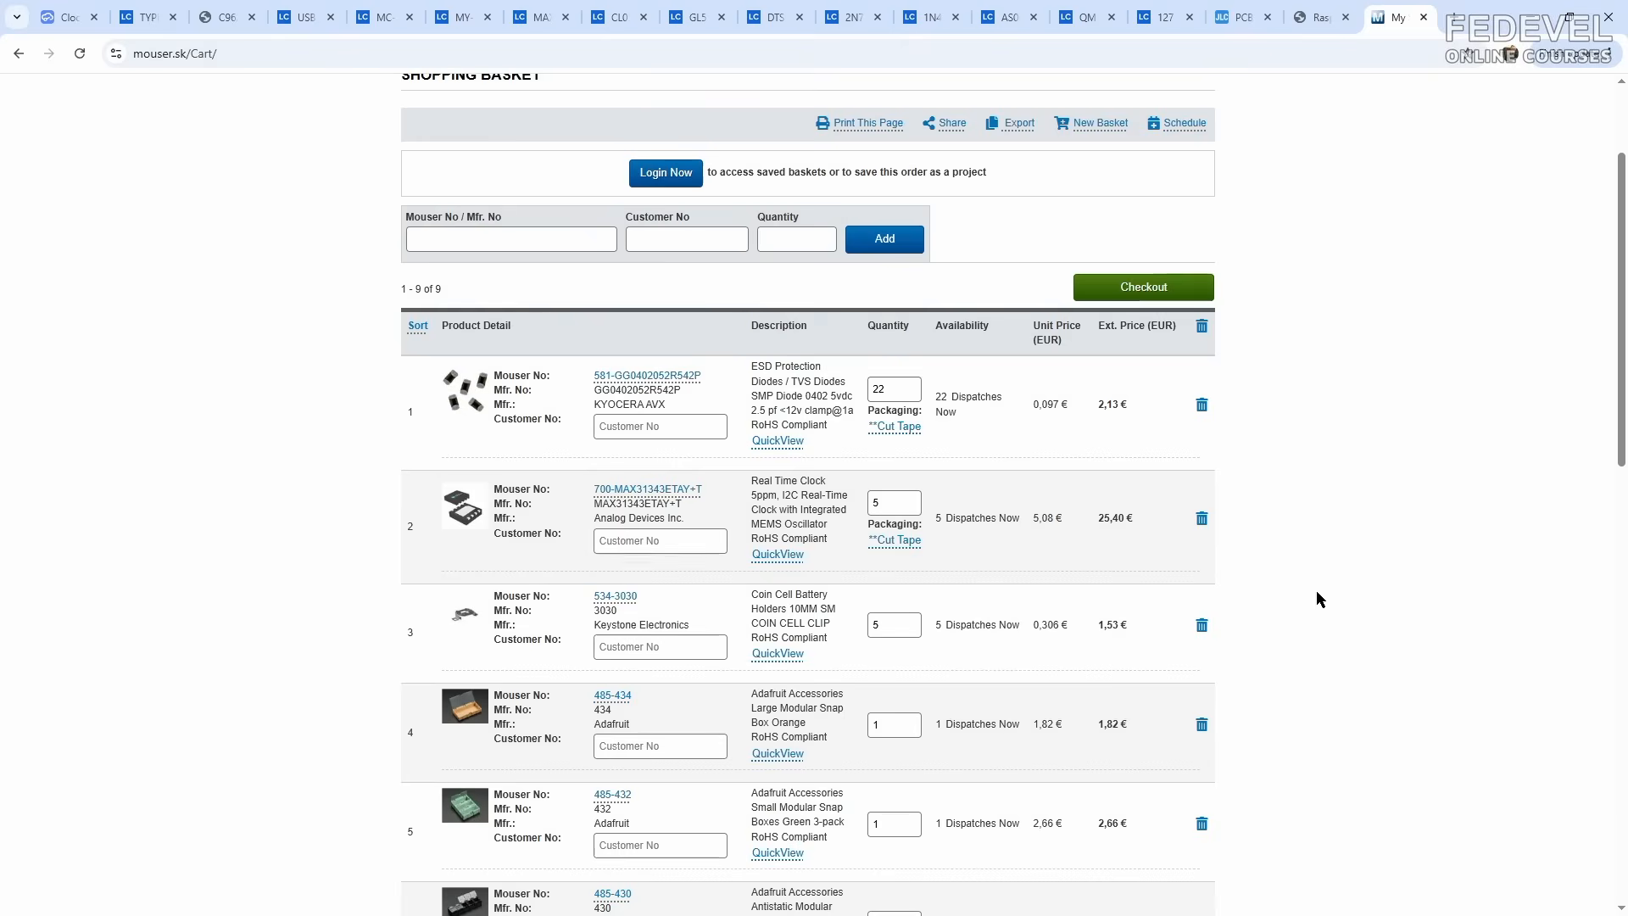
pyautogui.scroll(-9, 1315, 590)
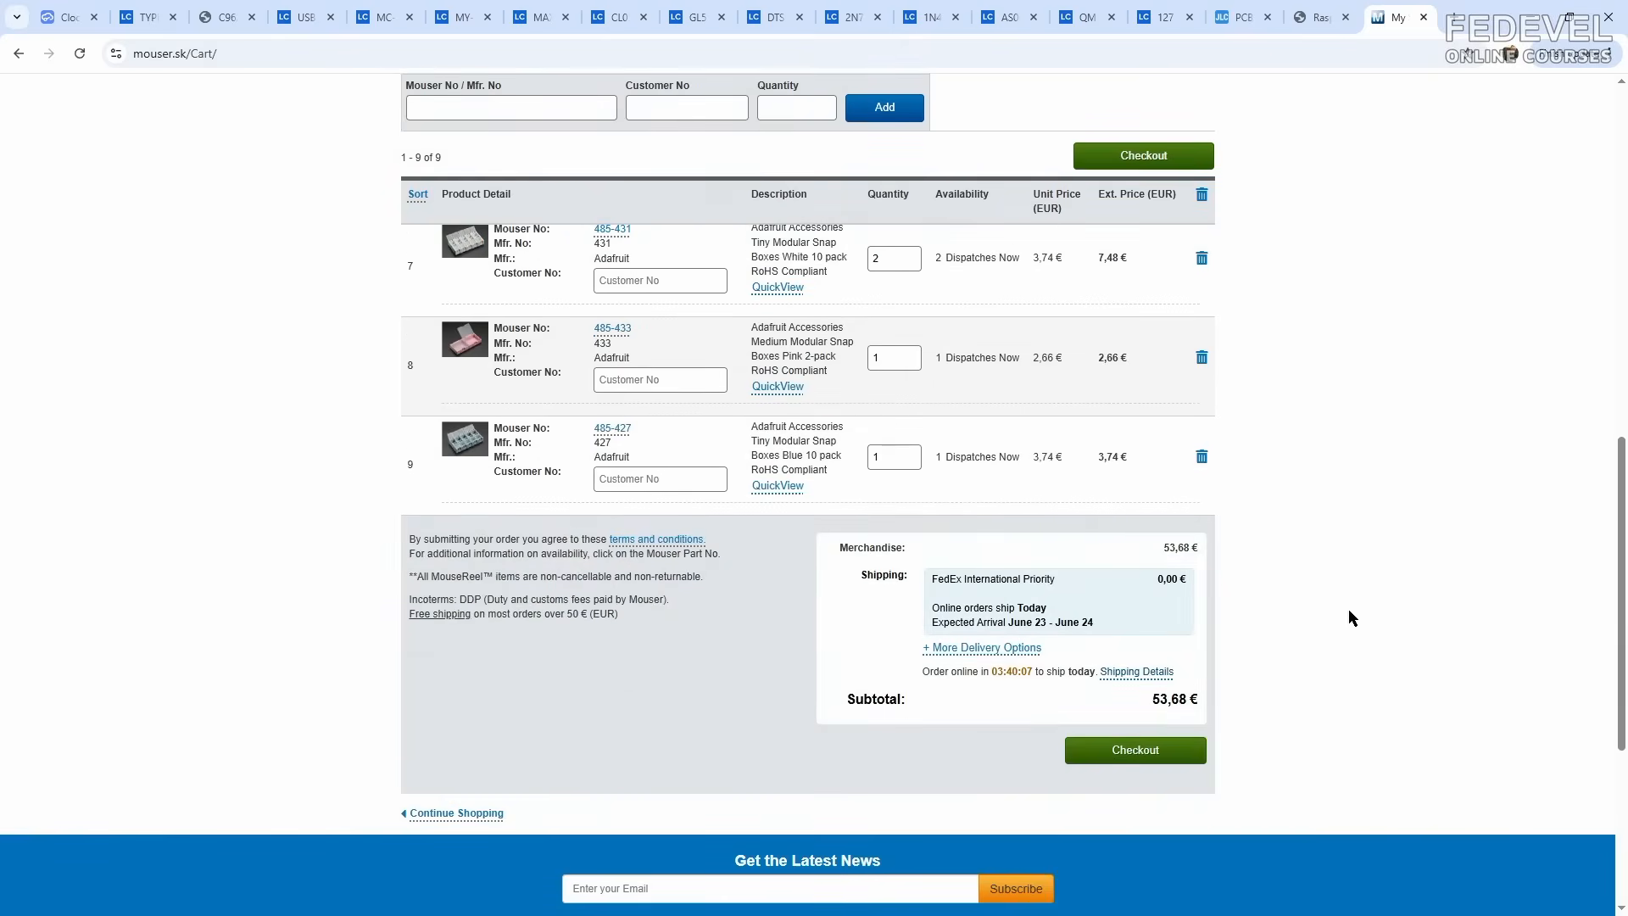
pyautogui.click(1137, 751)
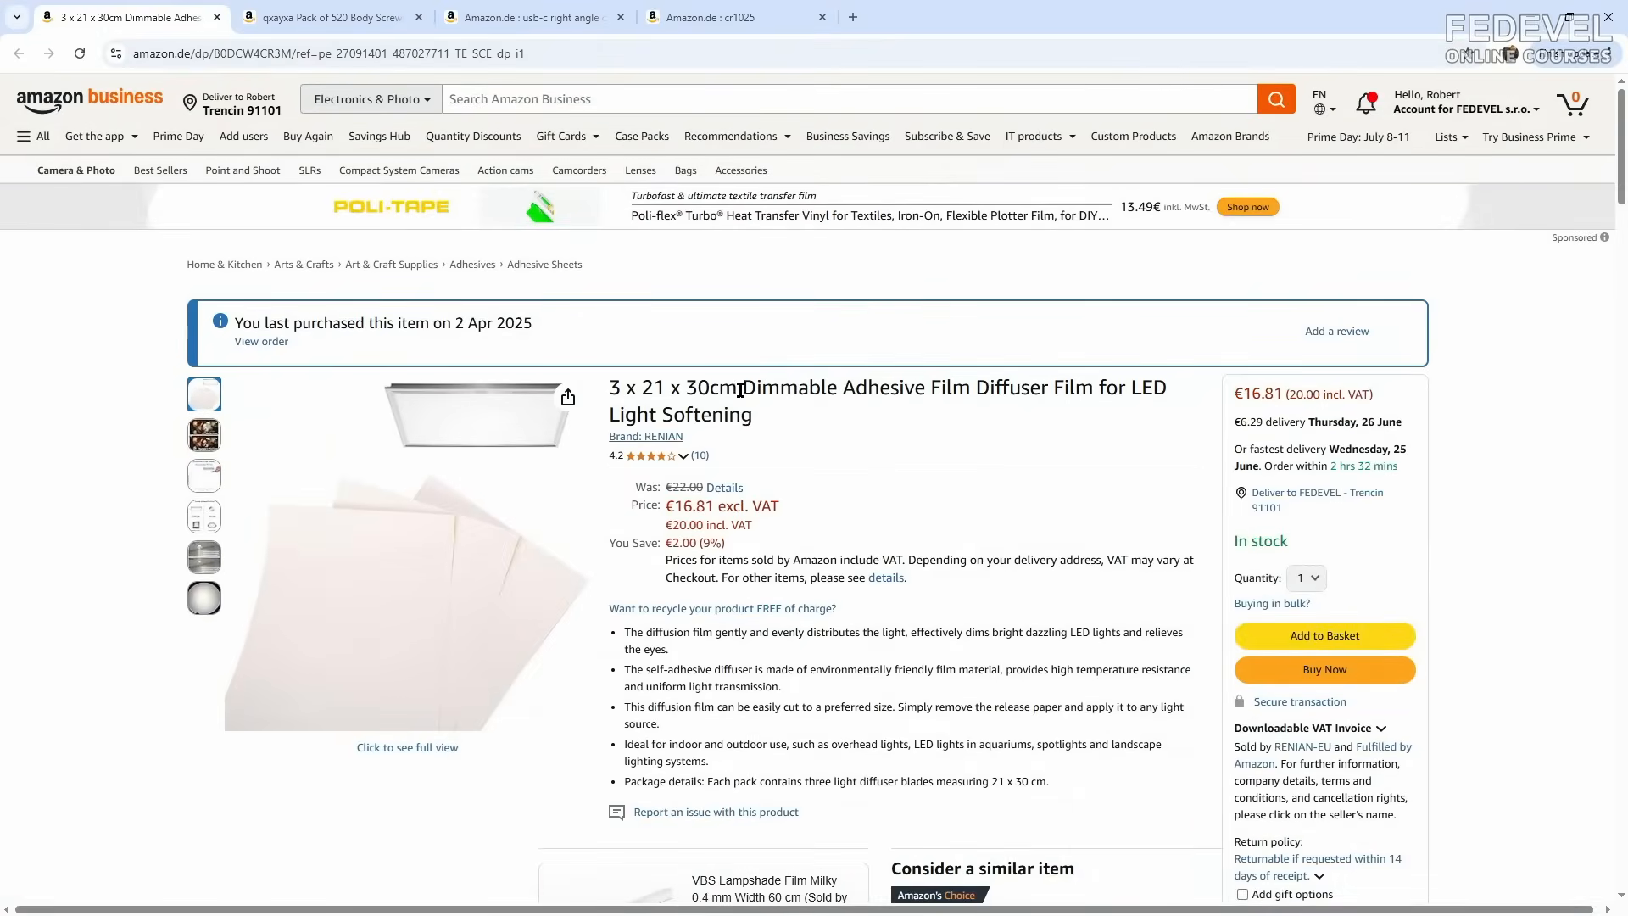
# Step: Examine the Amazon pages for the LED diffuser film, self-tapping screws, right-angle USB-C cables and CR1025 batteries
pyautogui.moveTo(743, 387); pyautogui.dragTo(760, 418)
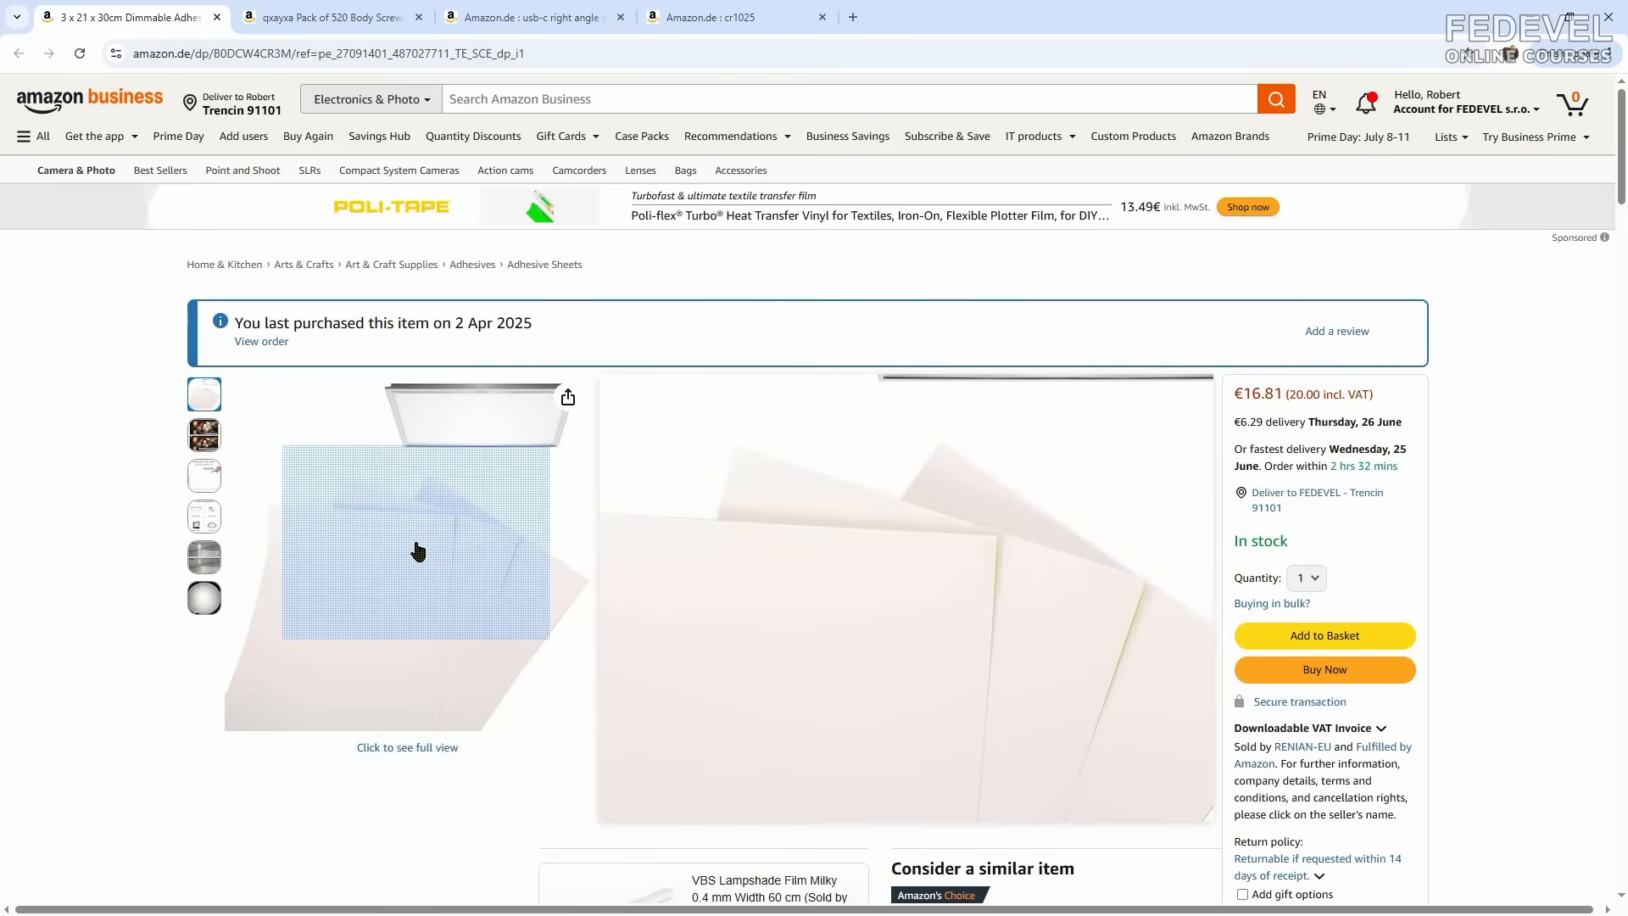
pyautogui.click(350, 19)
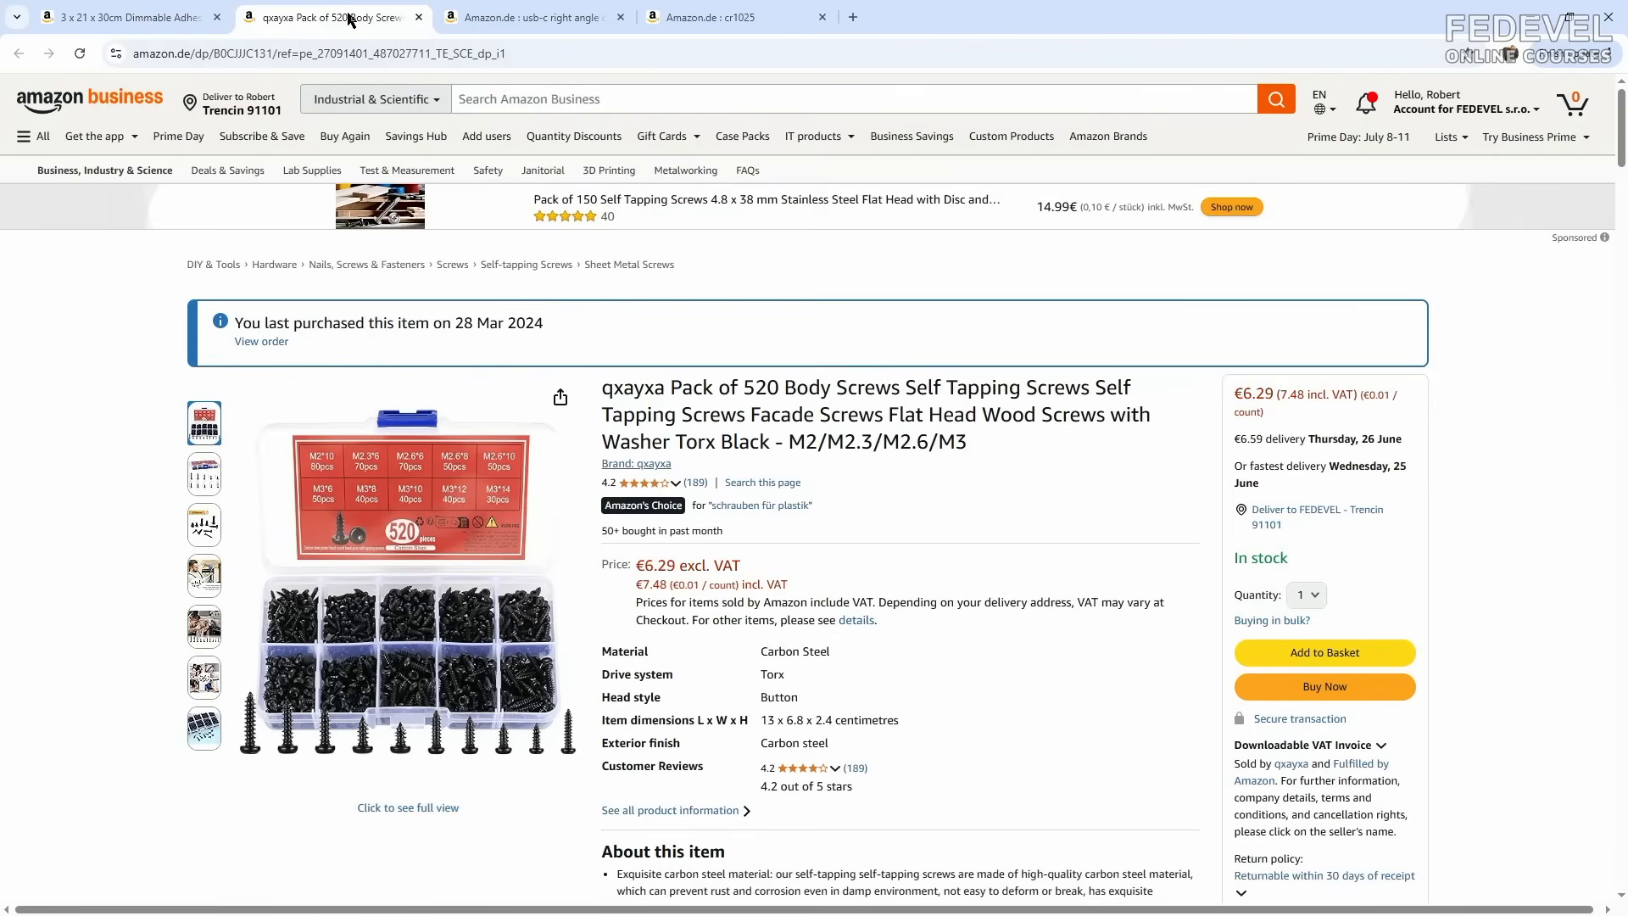
pyautogui.moveTo(325, 501)
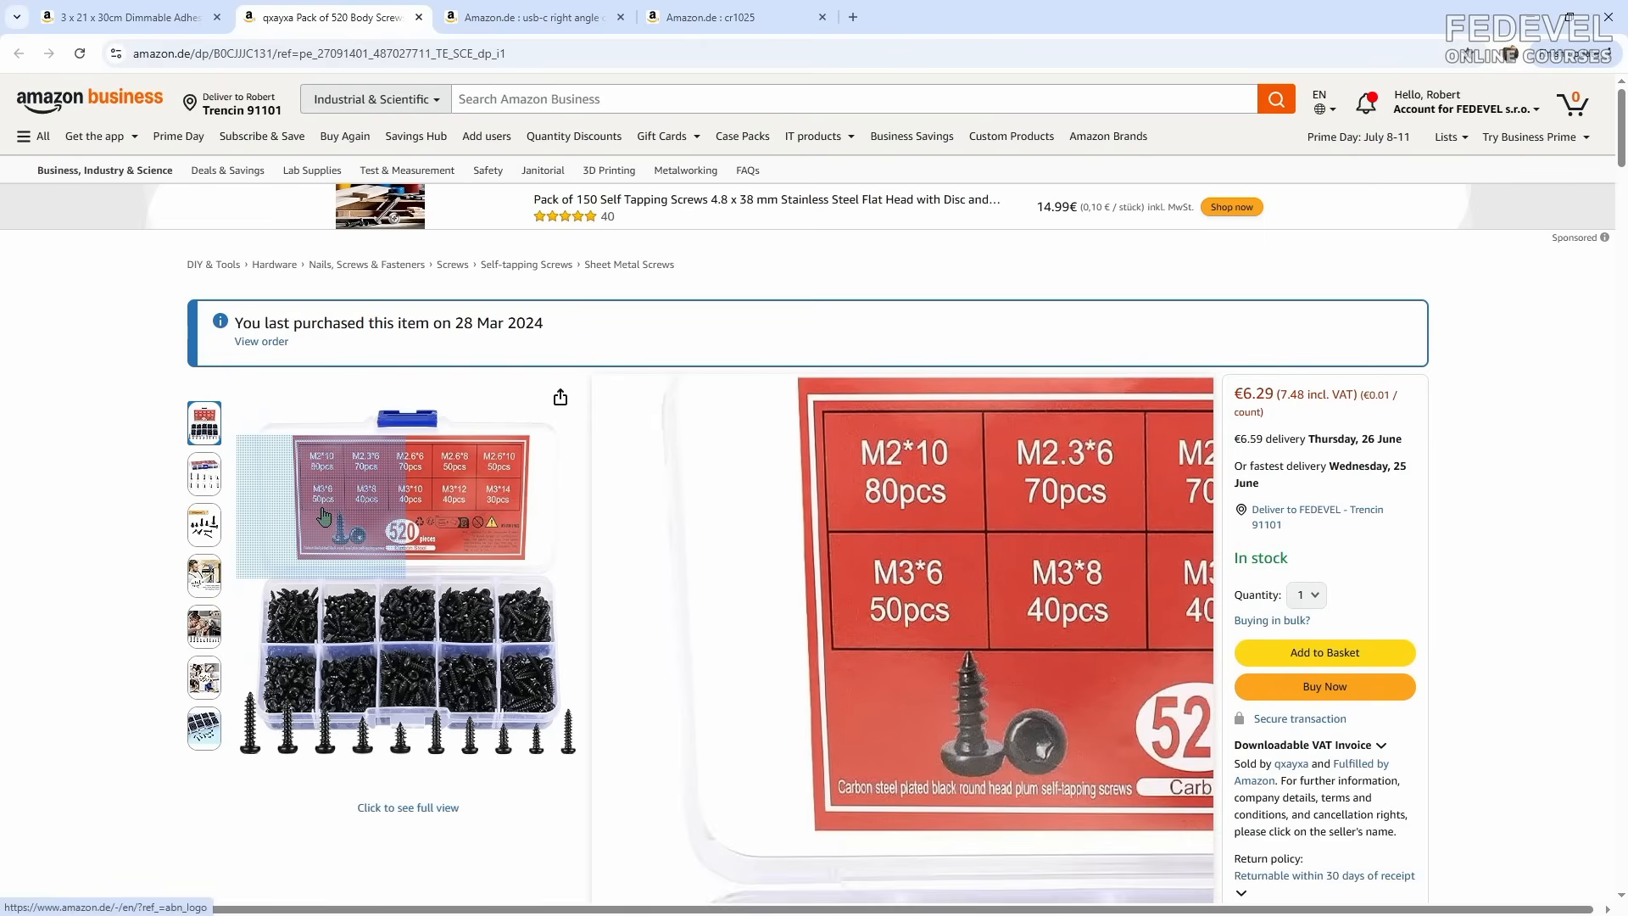
pyautogui.click(507, 18)
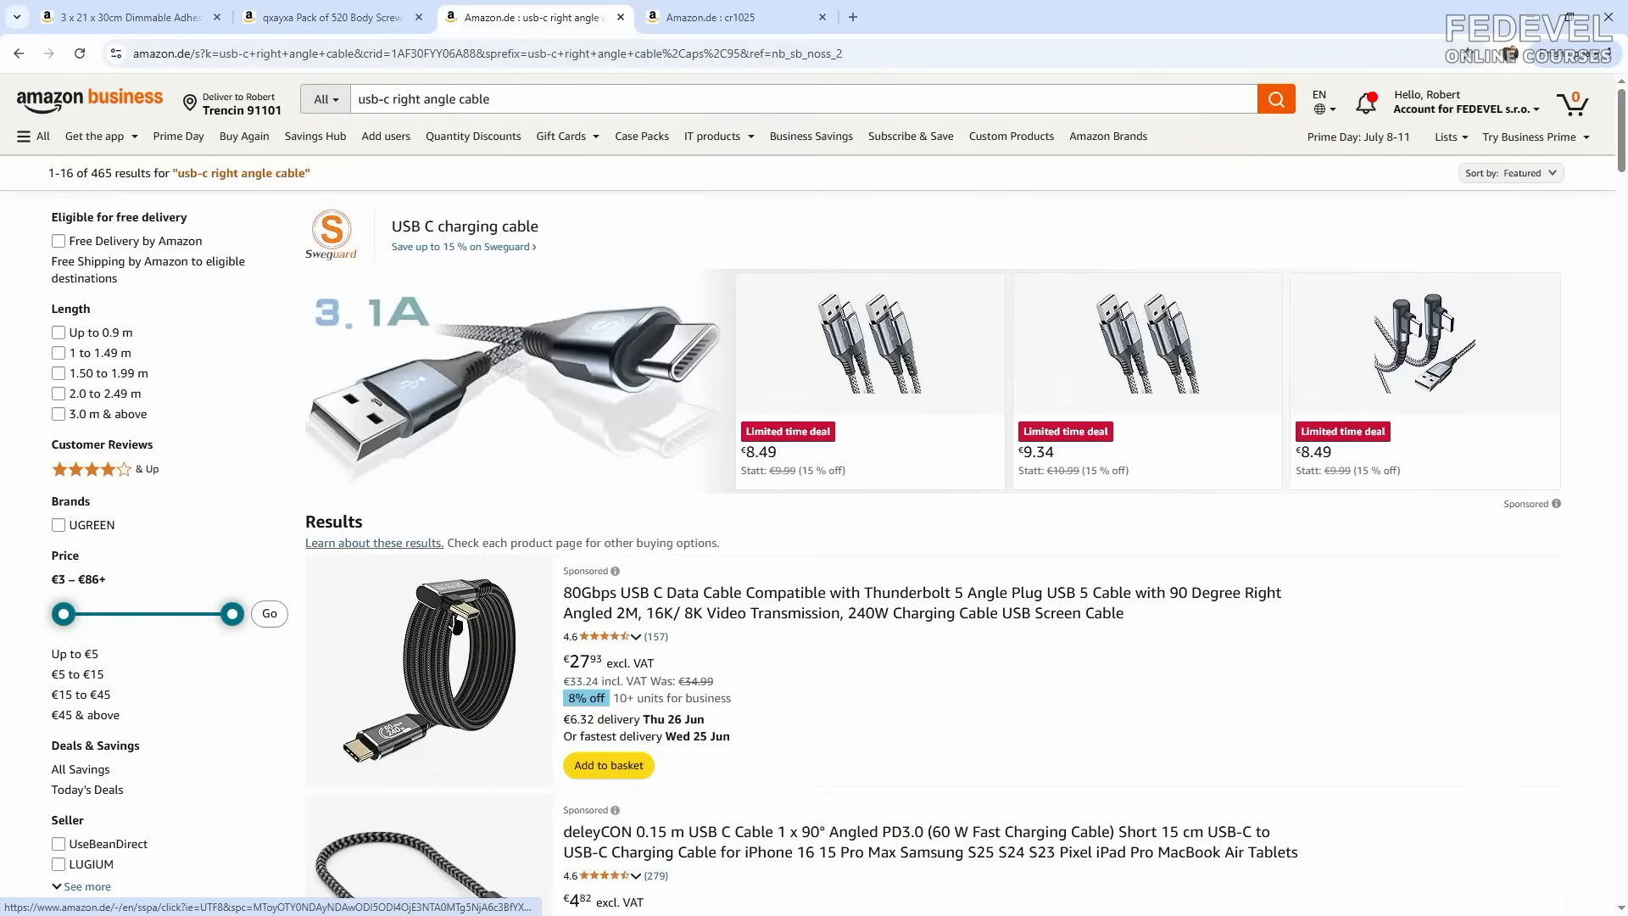
pyautogui.click(720, 19)
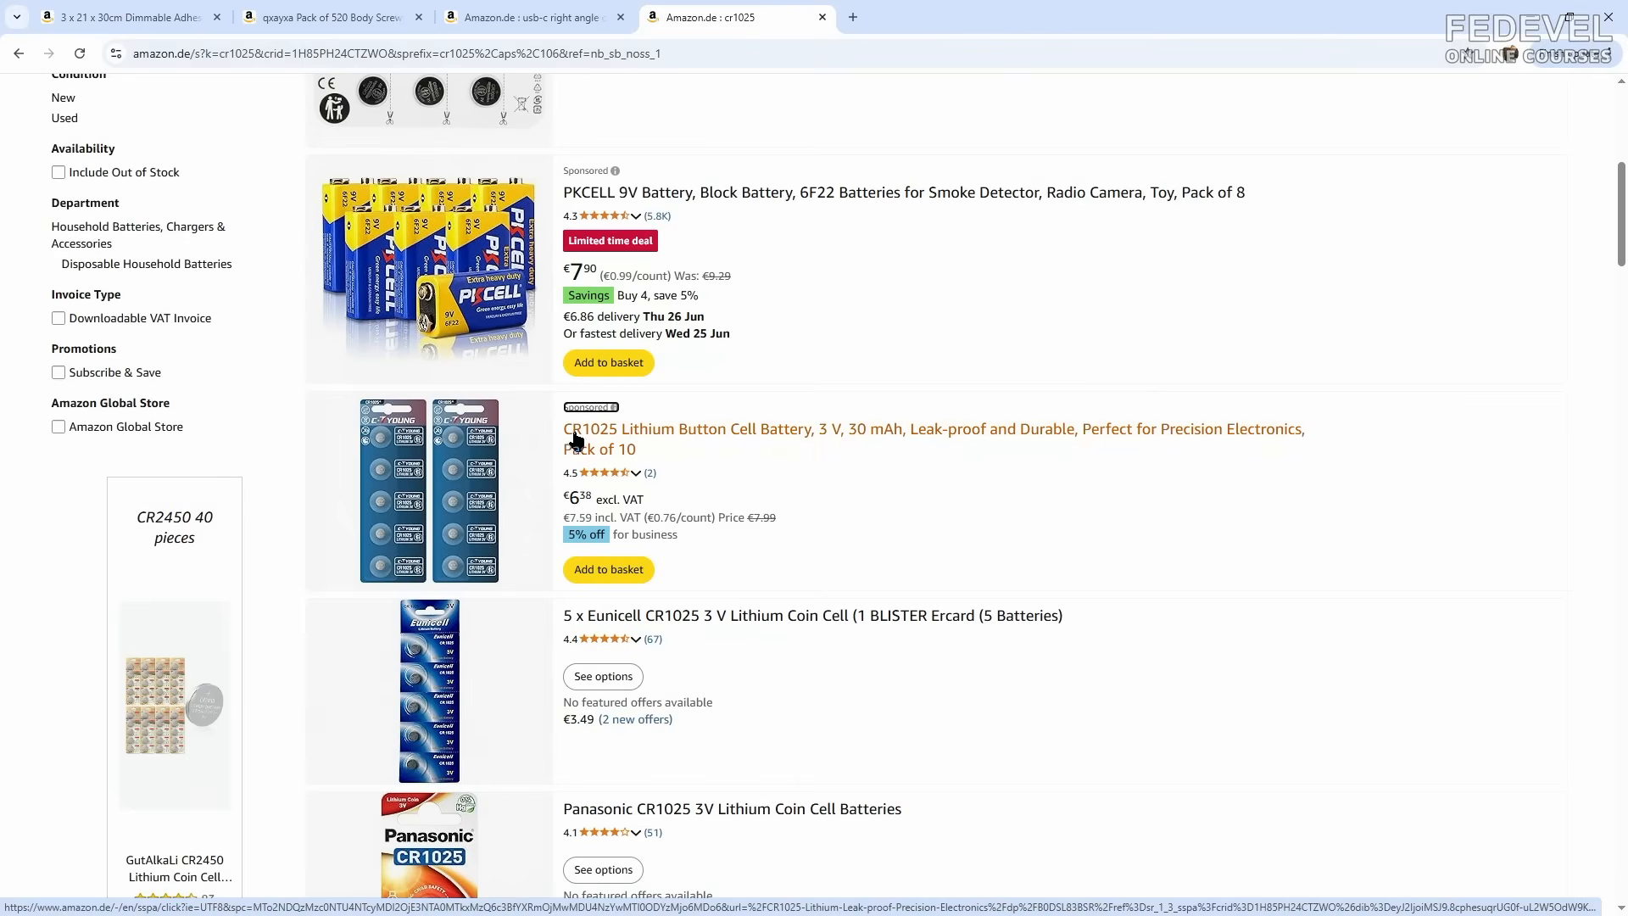
pyautogui.click(1529, 17)
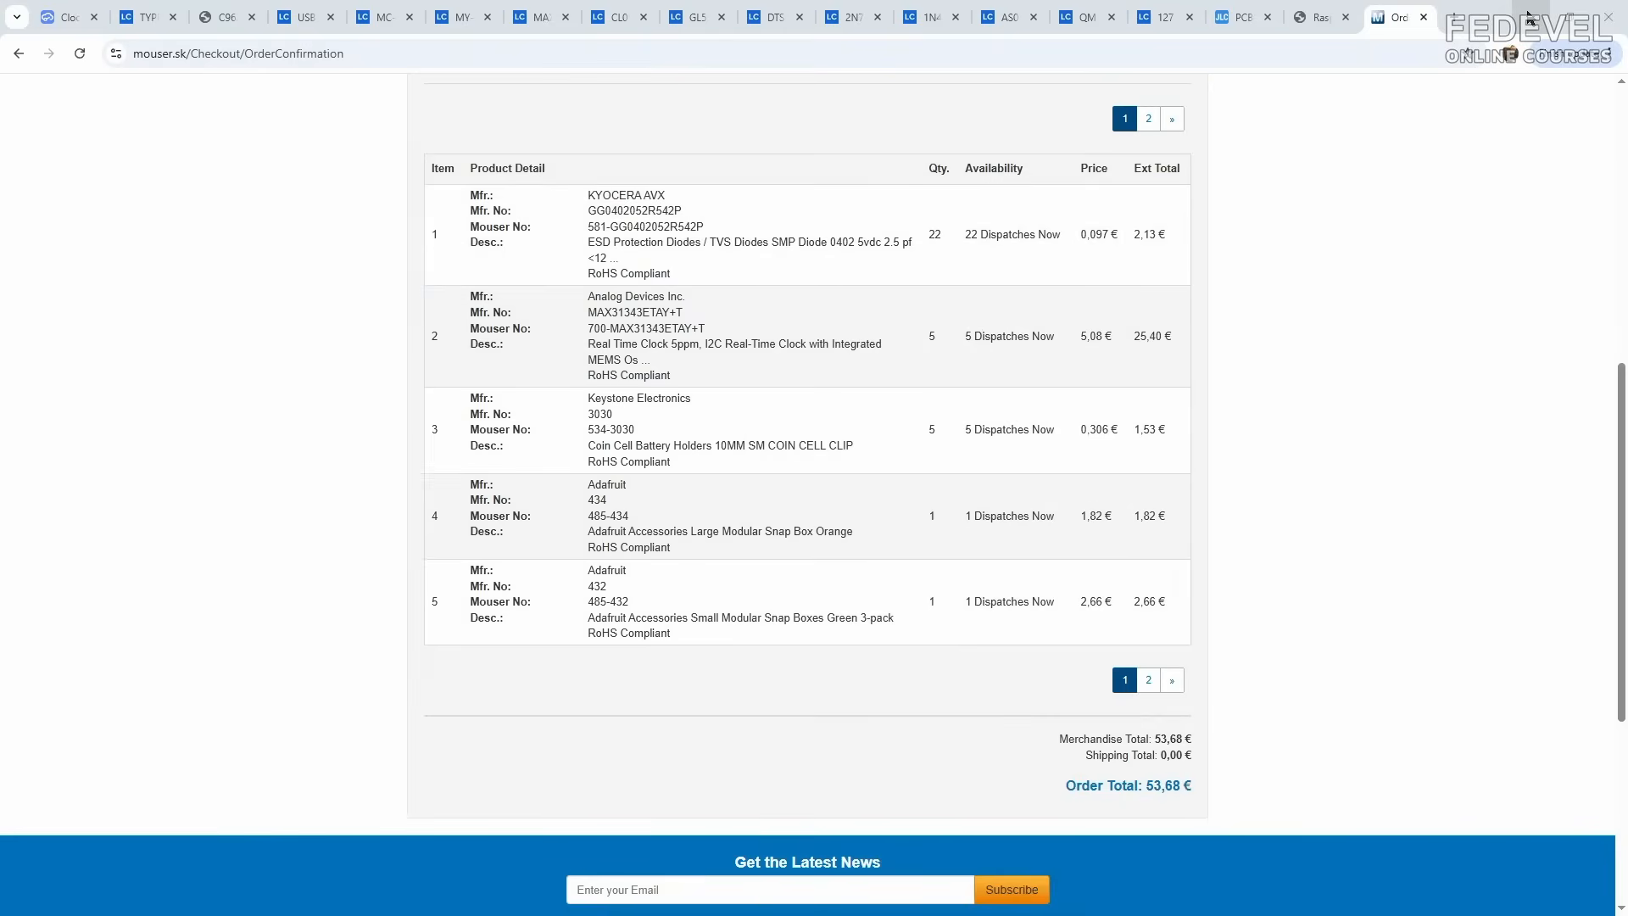
# Step: In EasyEDA, place the copied "IMPORTANT LINKS AND NOTES" text in blue #0000FF above the copyright notice on the OTHER schematic page
pyautogui.click(66, 19)
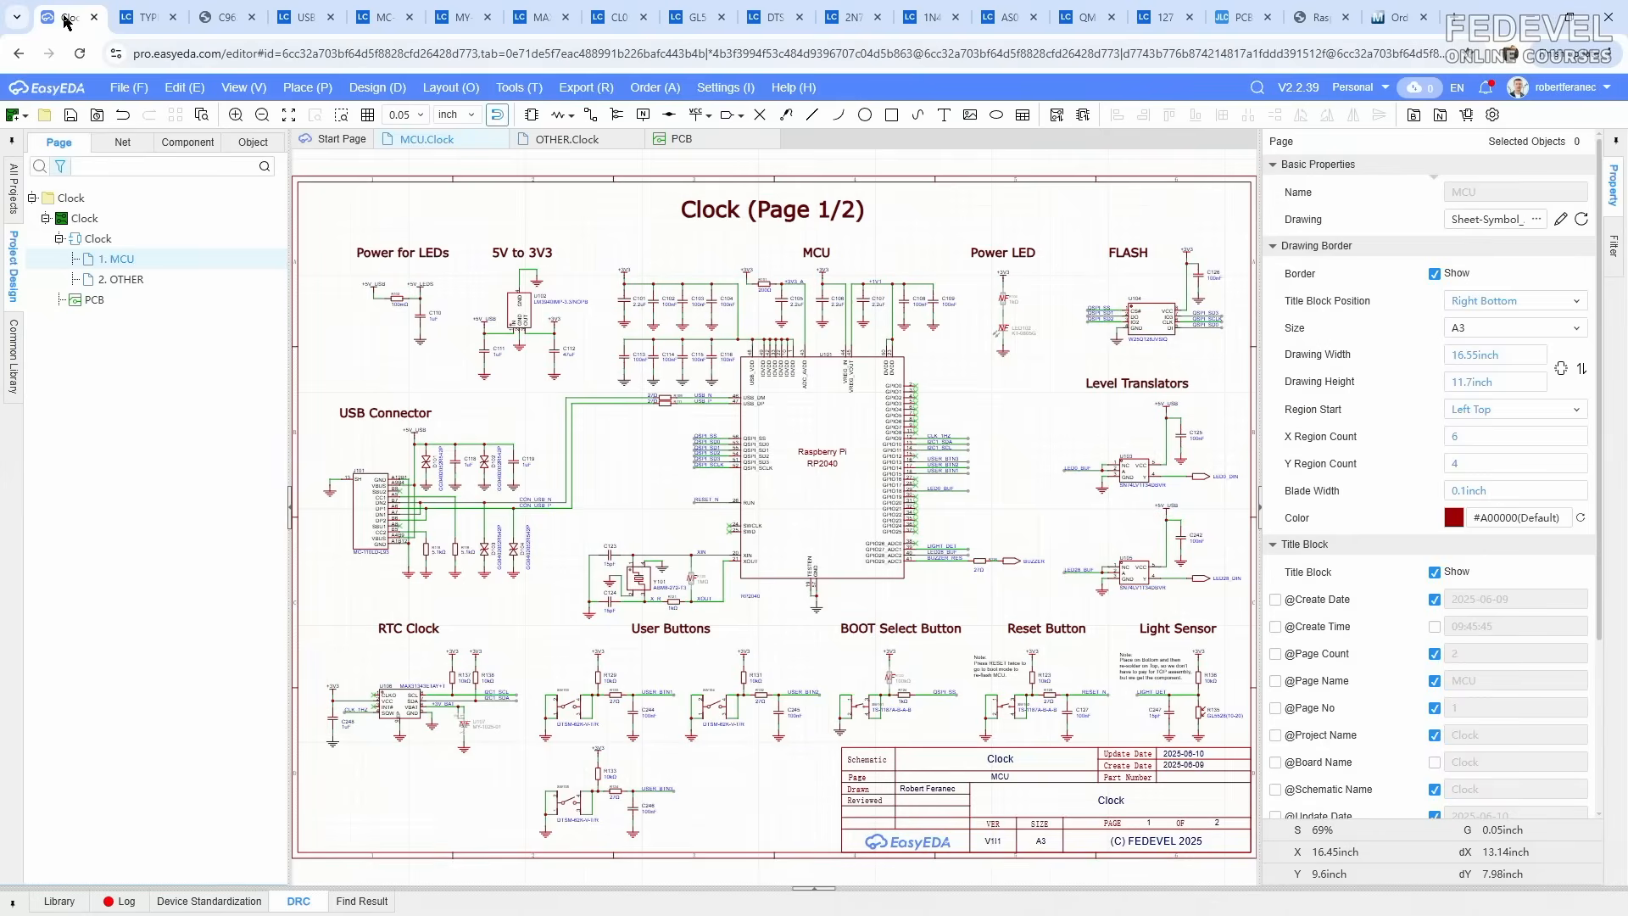
pyautogui.click(567, 140)
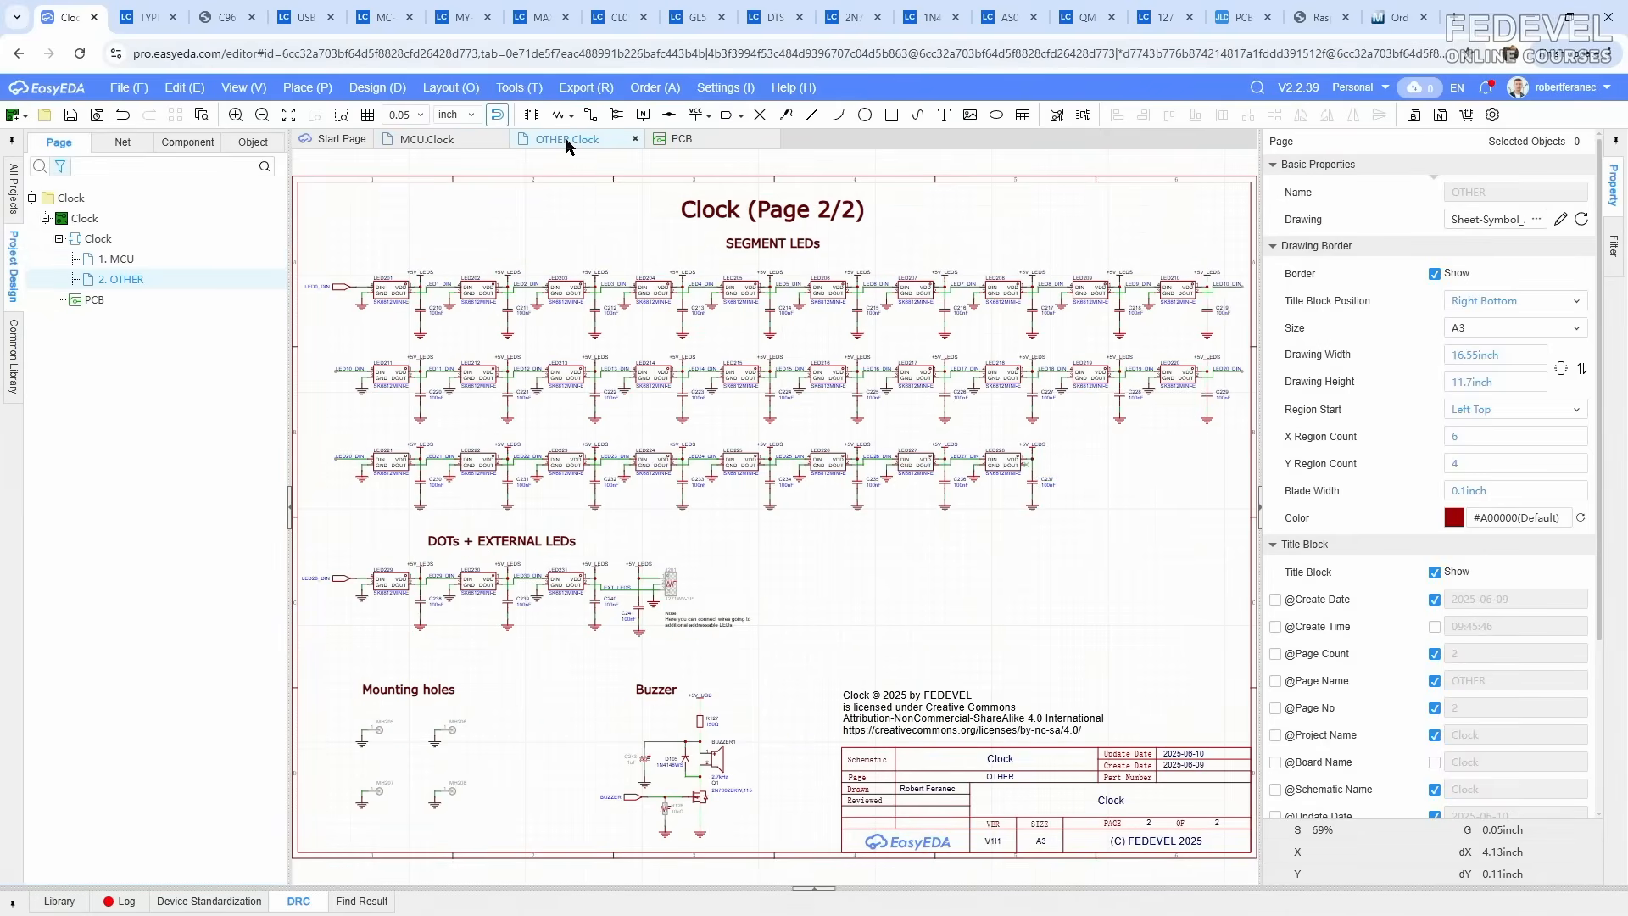
pyautogui.click(943, 115)
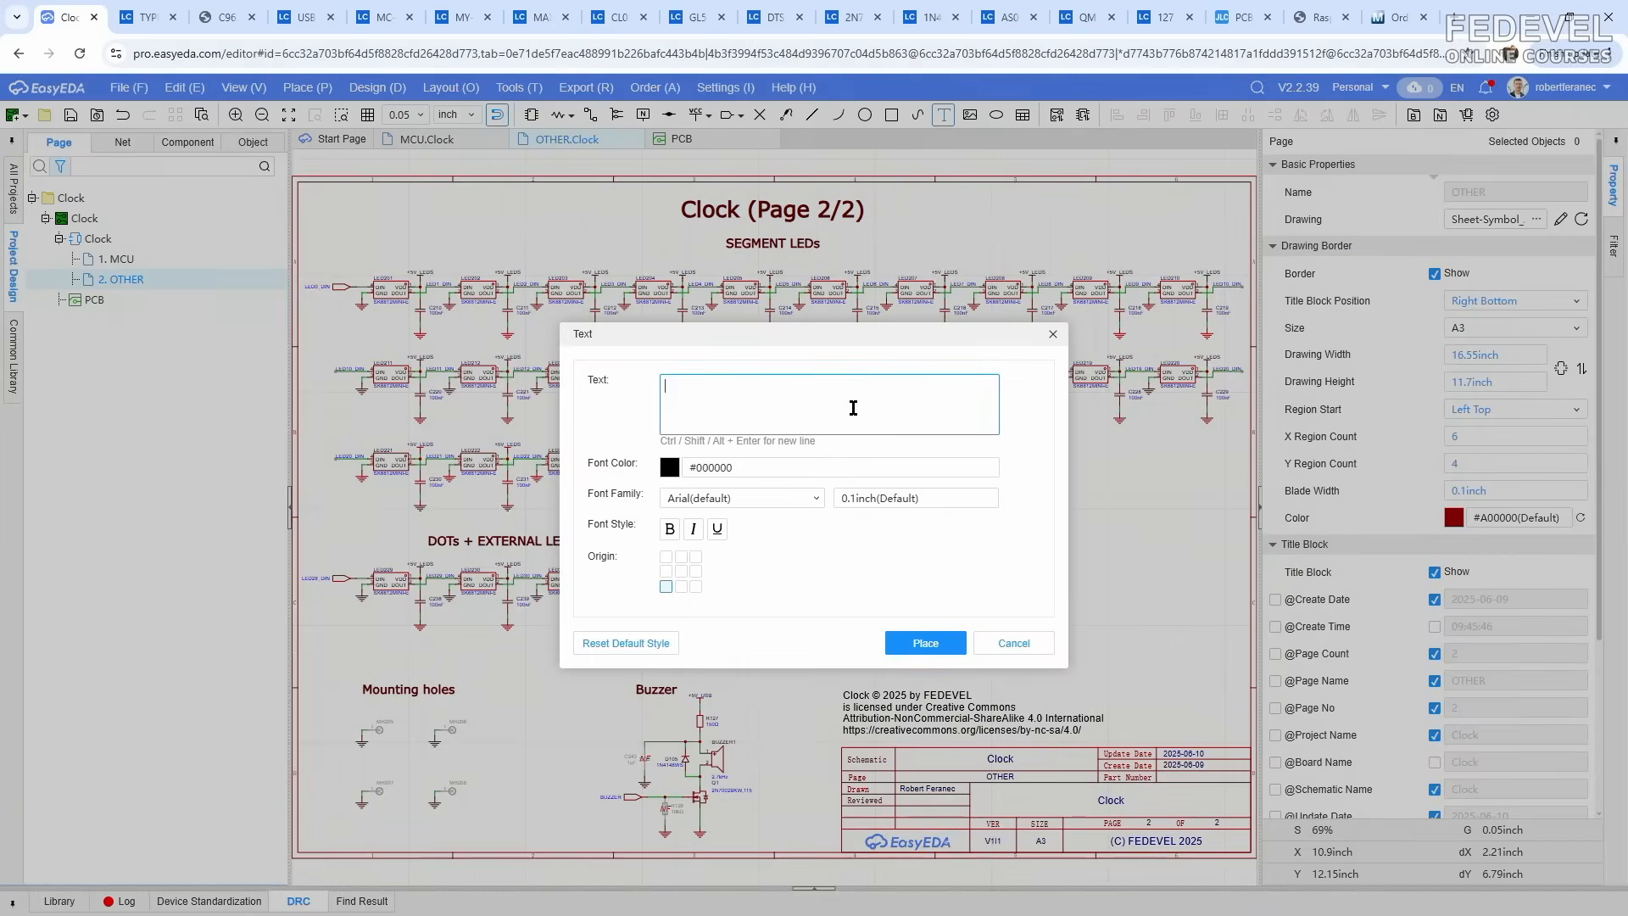
pyautogui.hotkey('ctrl', 'v')
pyautogui.click(670, 467)
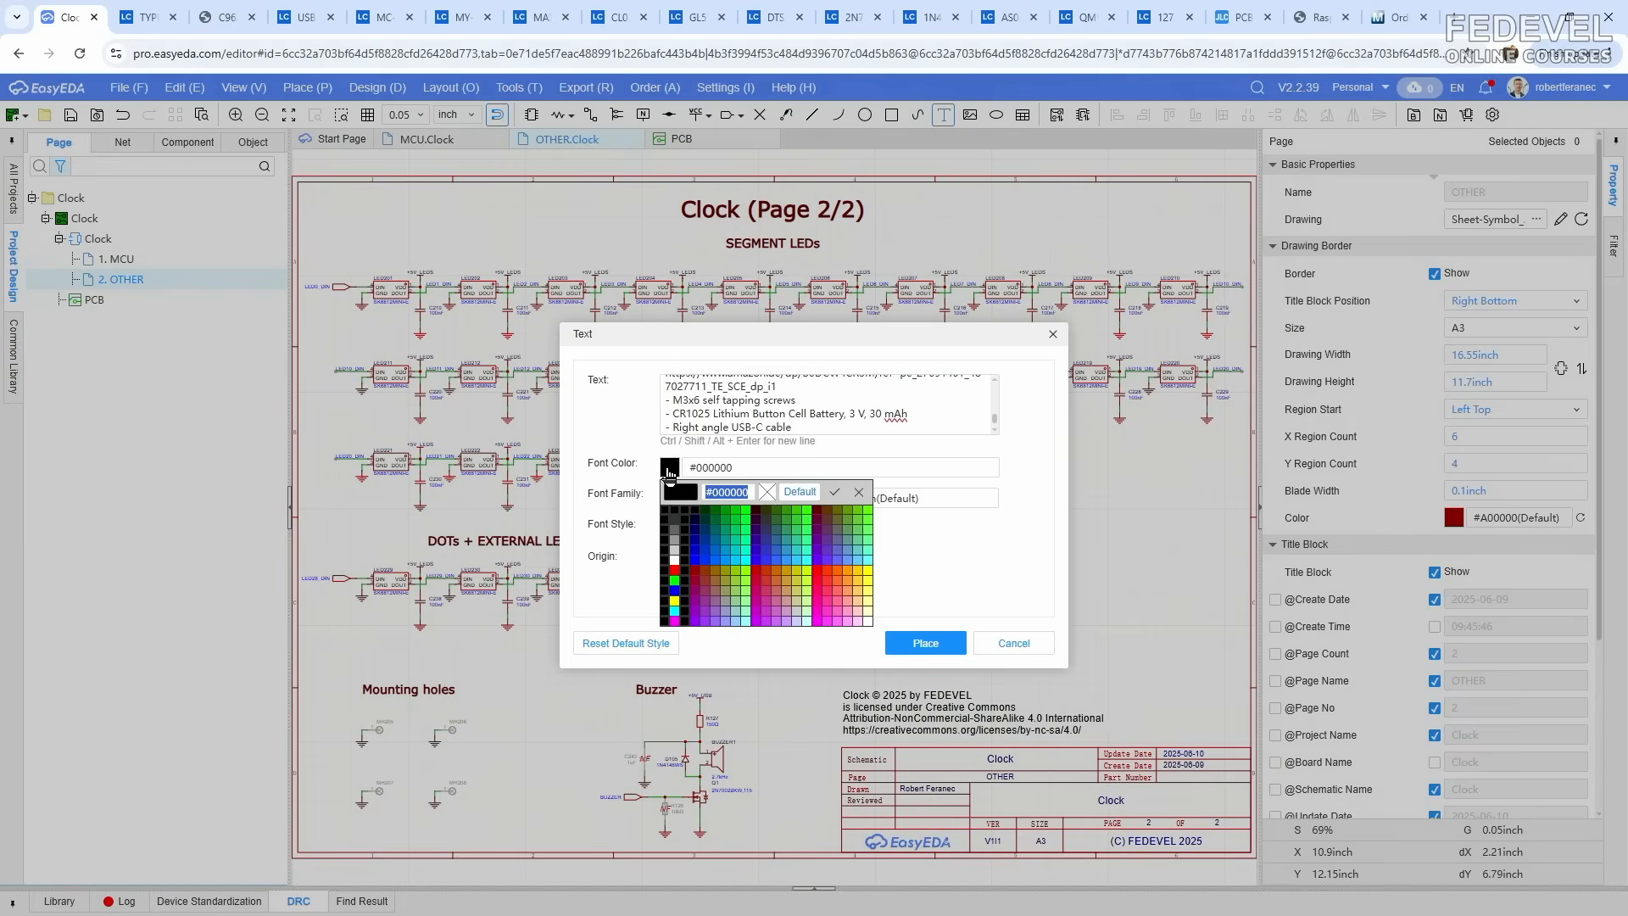
pyautogui.click(695, 559)
pyautogui.click(925, 643)
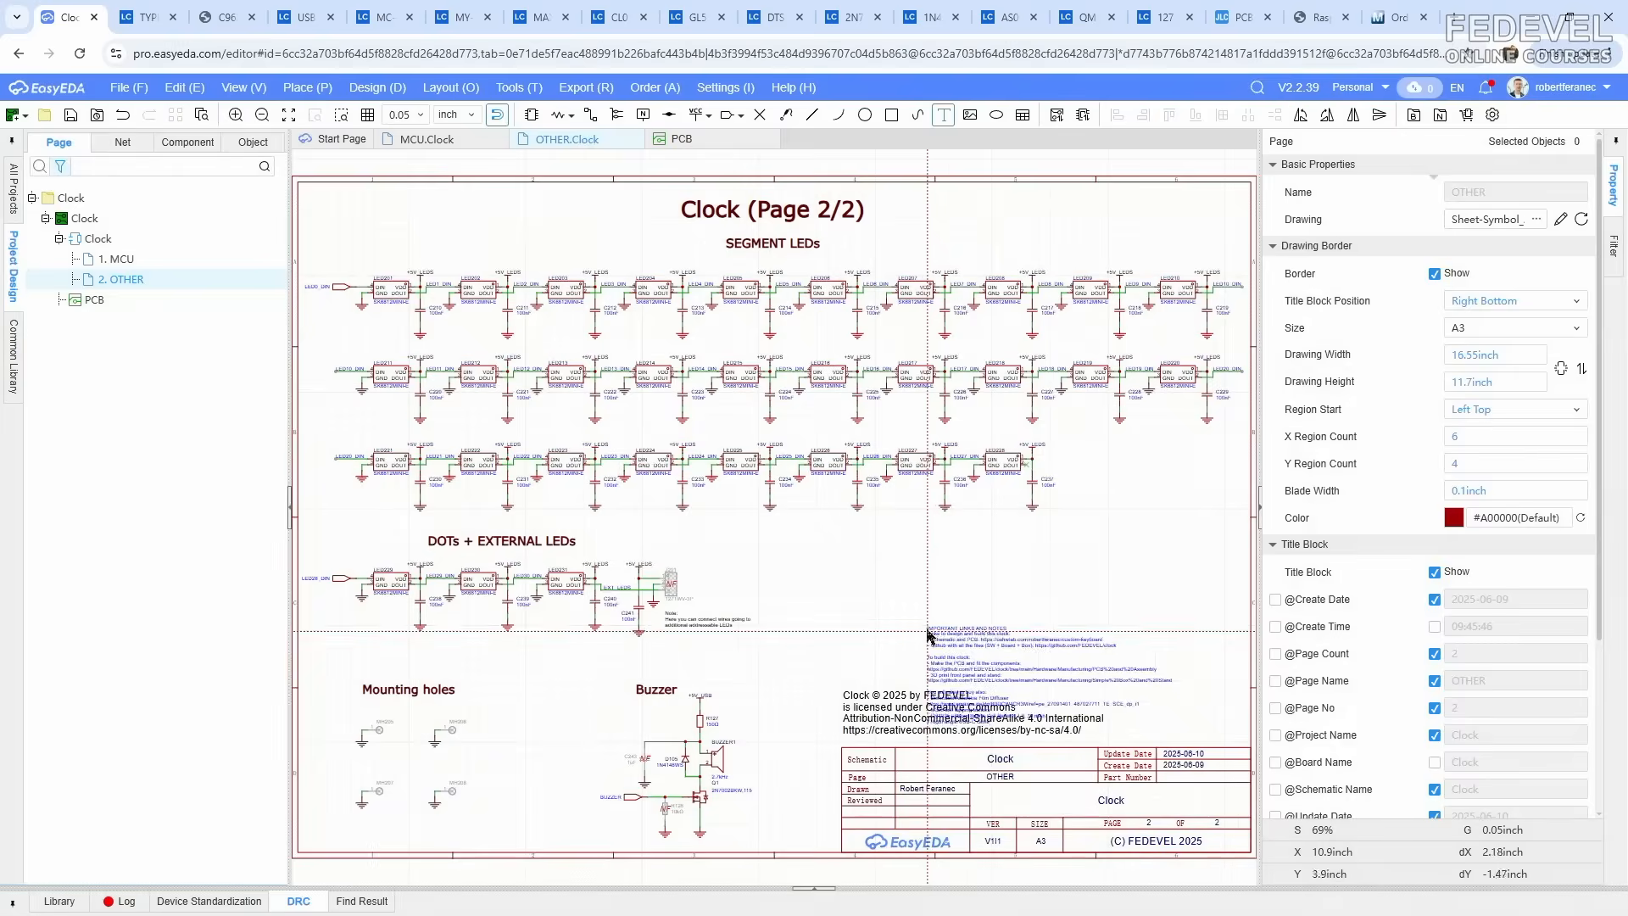
pyautogui.scroll(1, 878, 579)
pyautogui.click(840, 540)
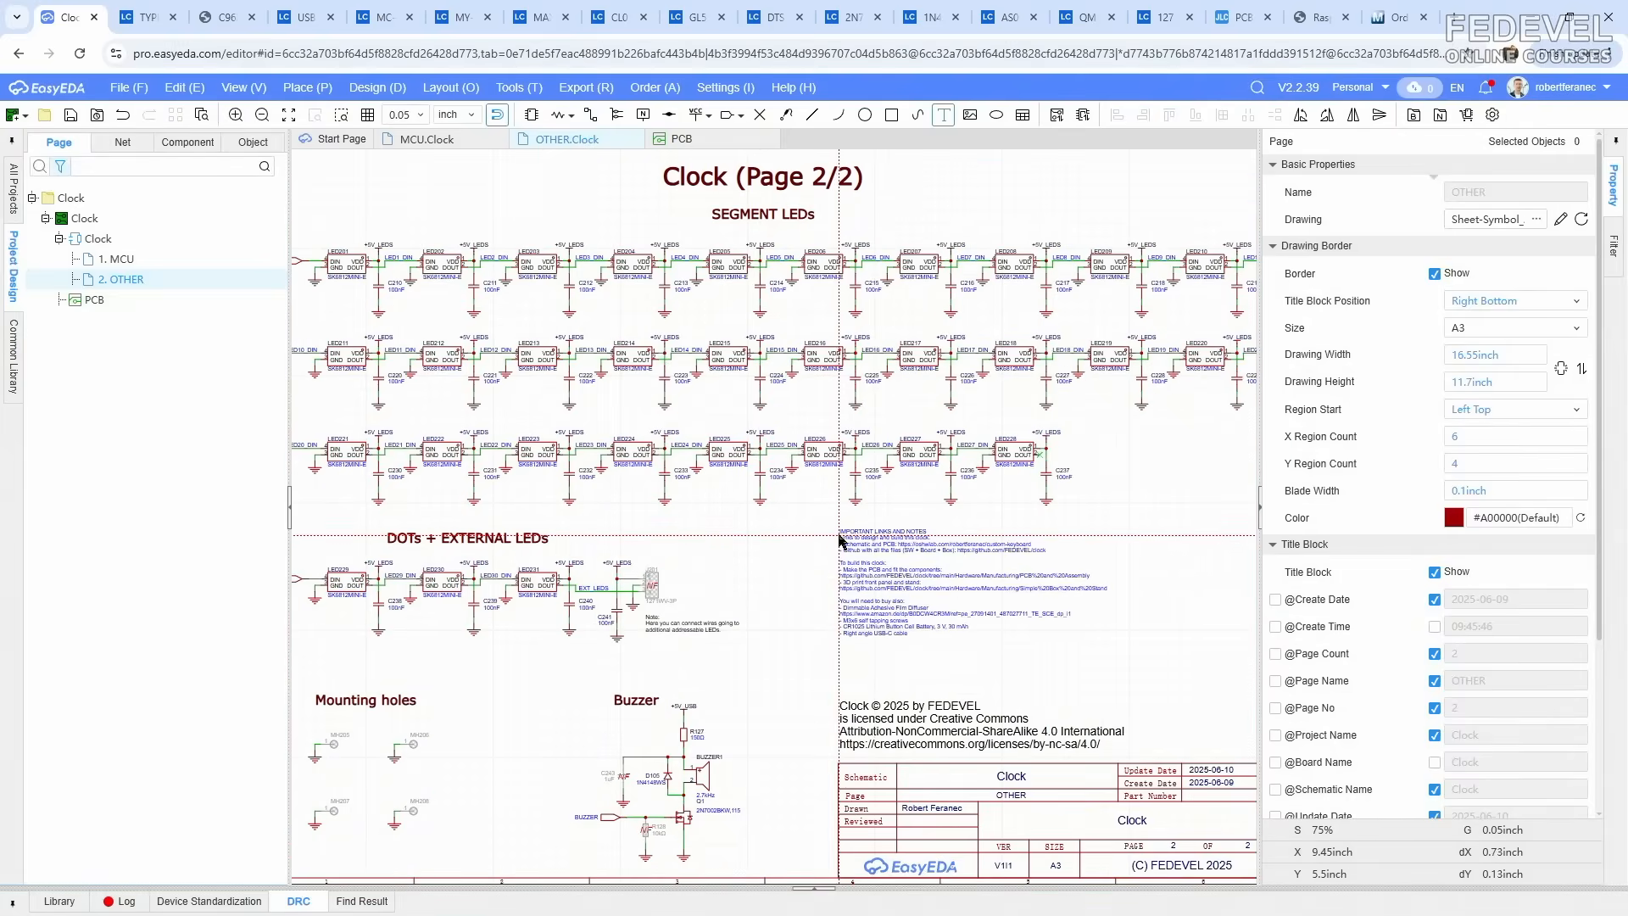
pyautogui.press('Escape')
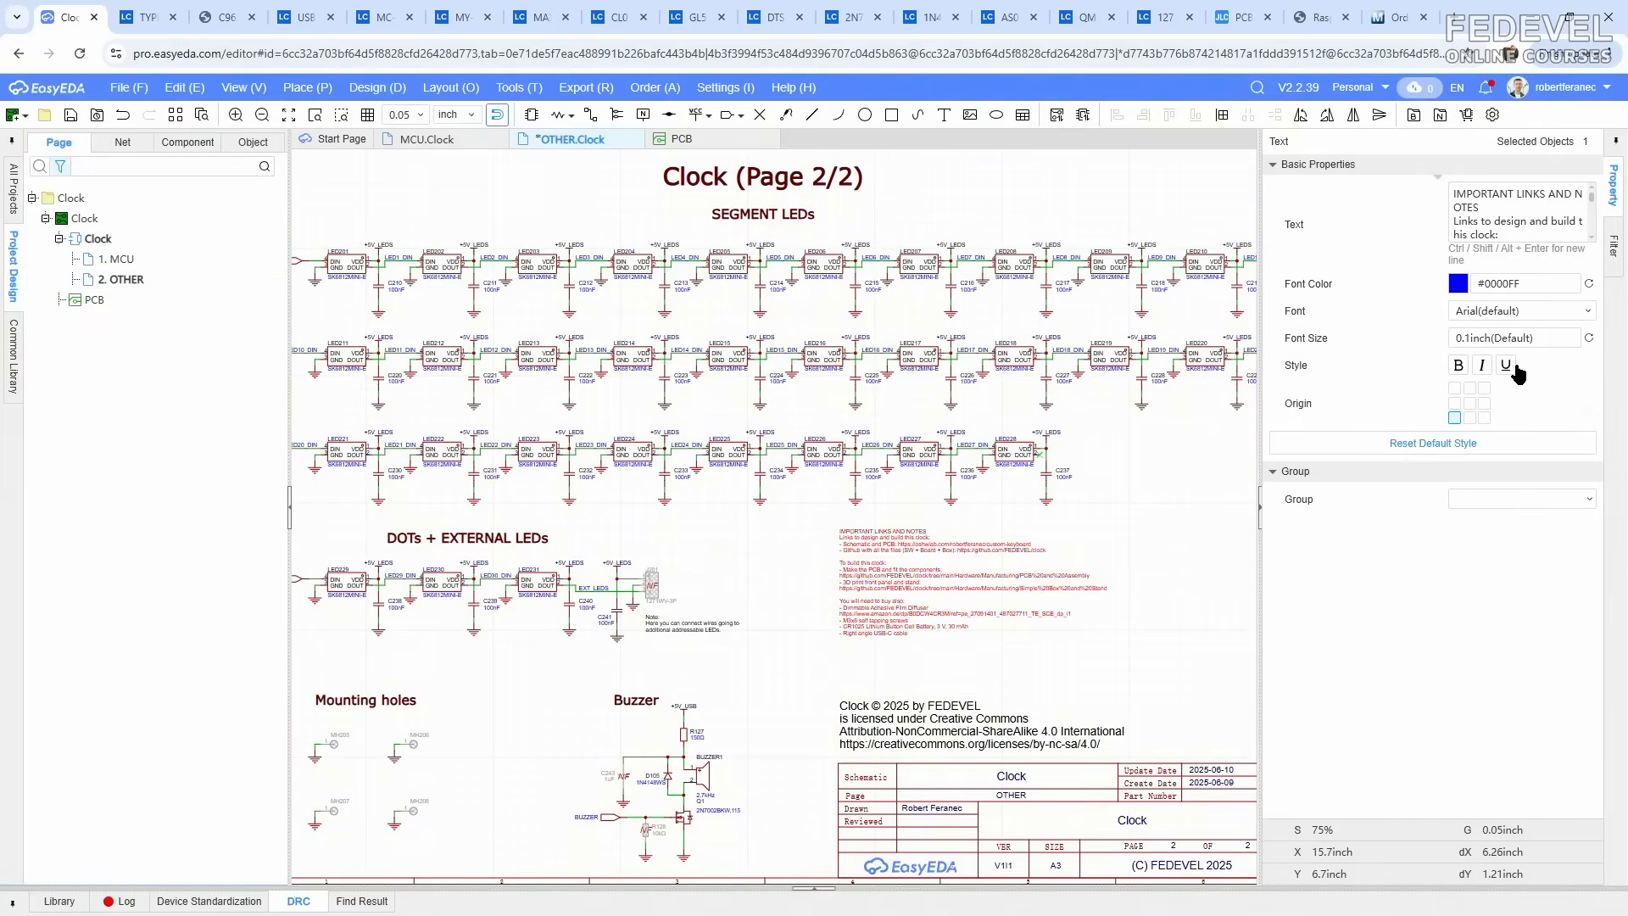
# Step: Set the font size of the links and notes text to 0.15 inch
pyautogui.click(1559, 340)
pyautogui.write('0.15')
pyautogui.press('Return')
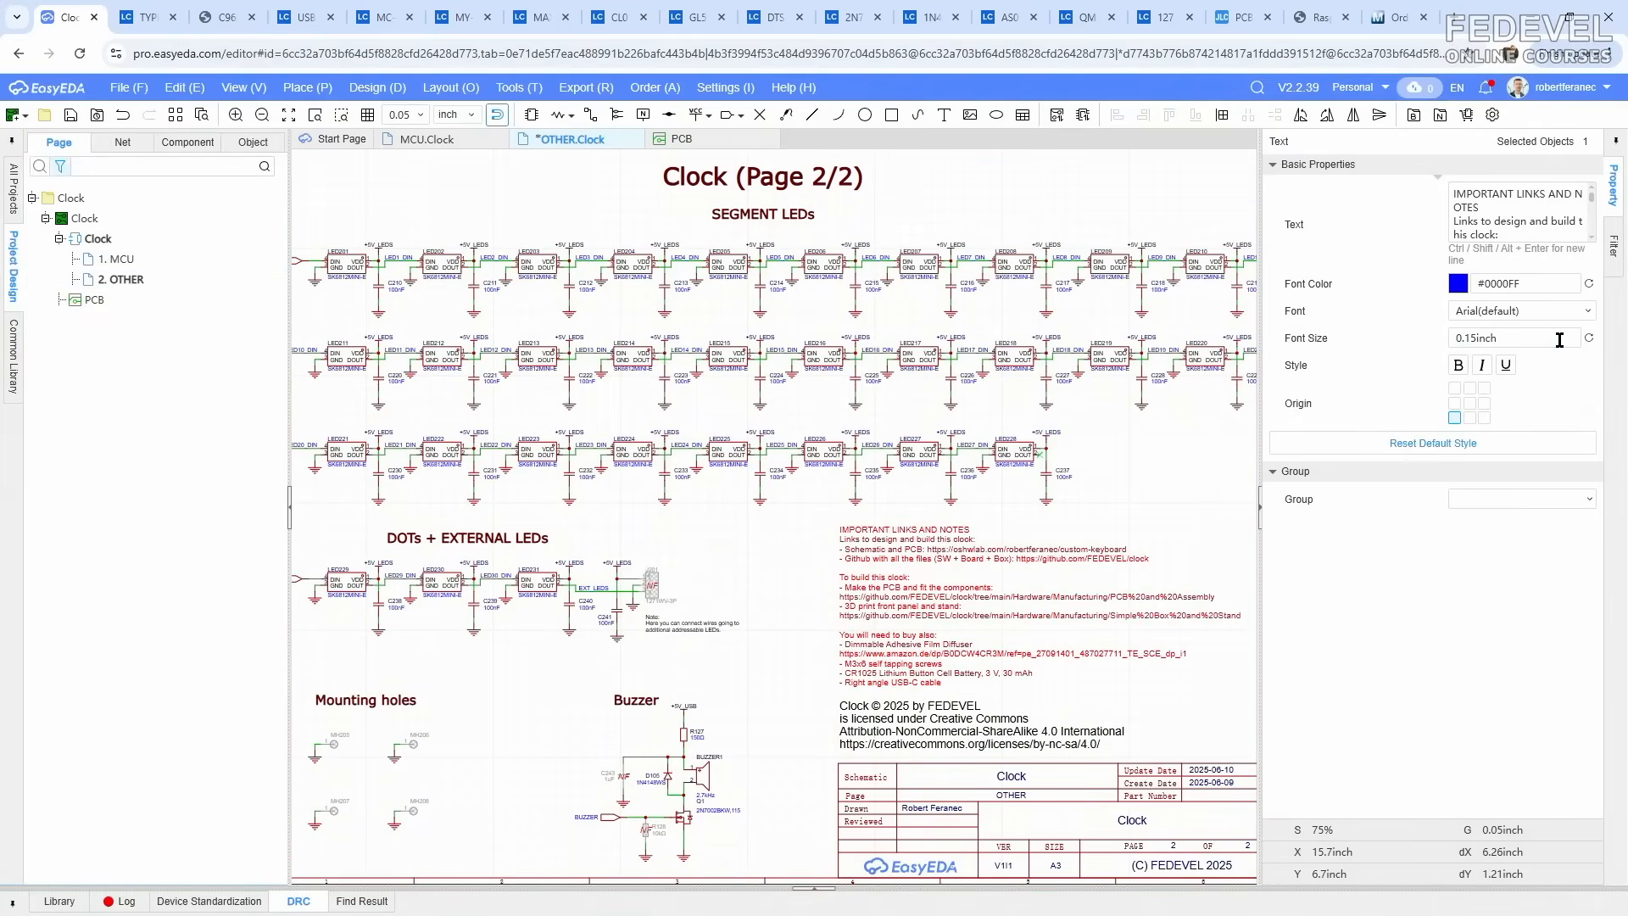
pyautogui.click(724, 525)
# Step: Read through the placed notes, return to the MCU schematic page and save the Clock project
pyautogui.scroll(-2, 724, 526)
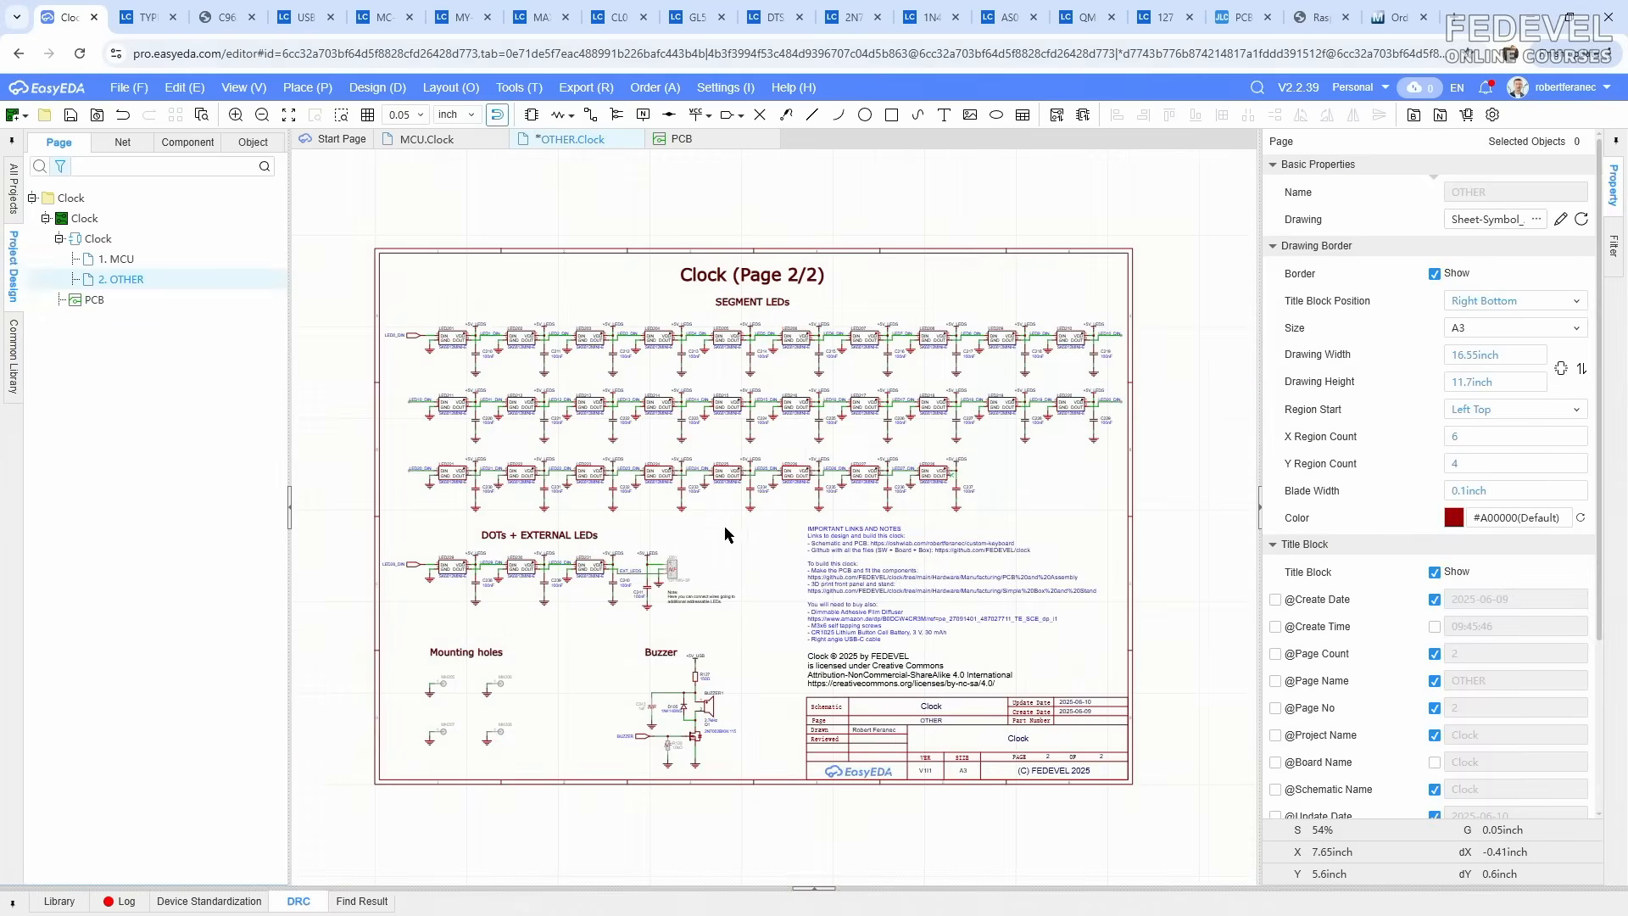
pyautogui.scroll(3, 956, 575)
pyautogui.scroll(-1, 955, 575)
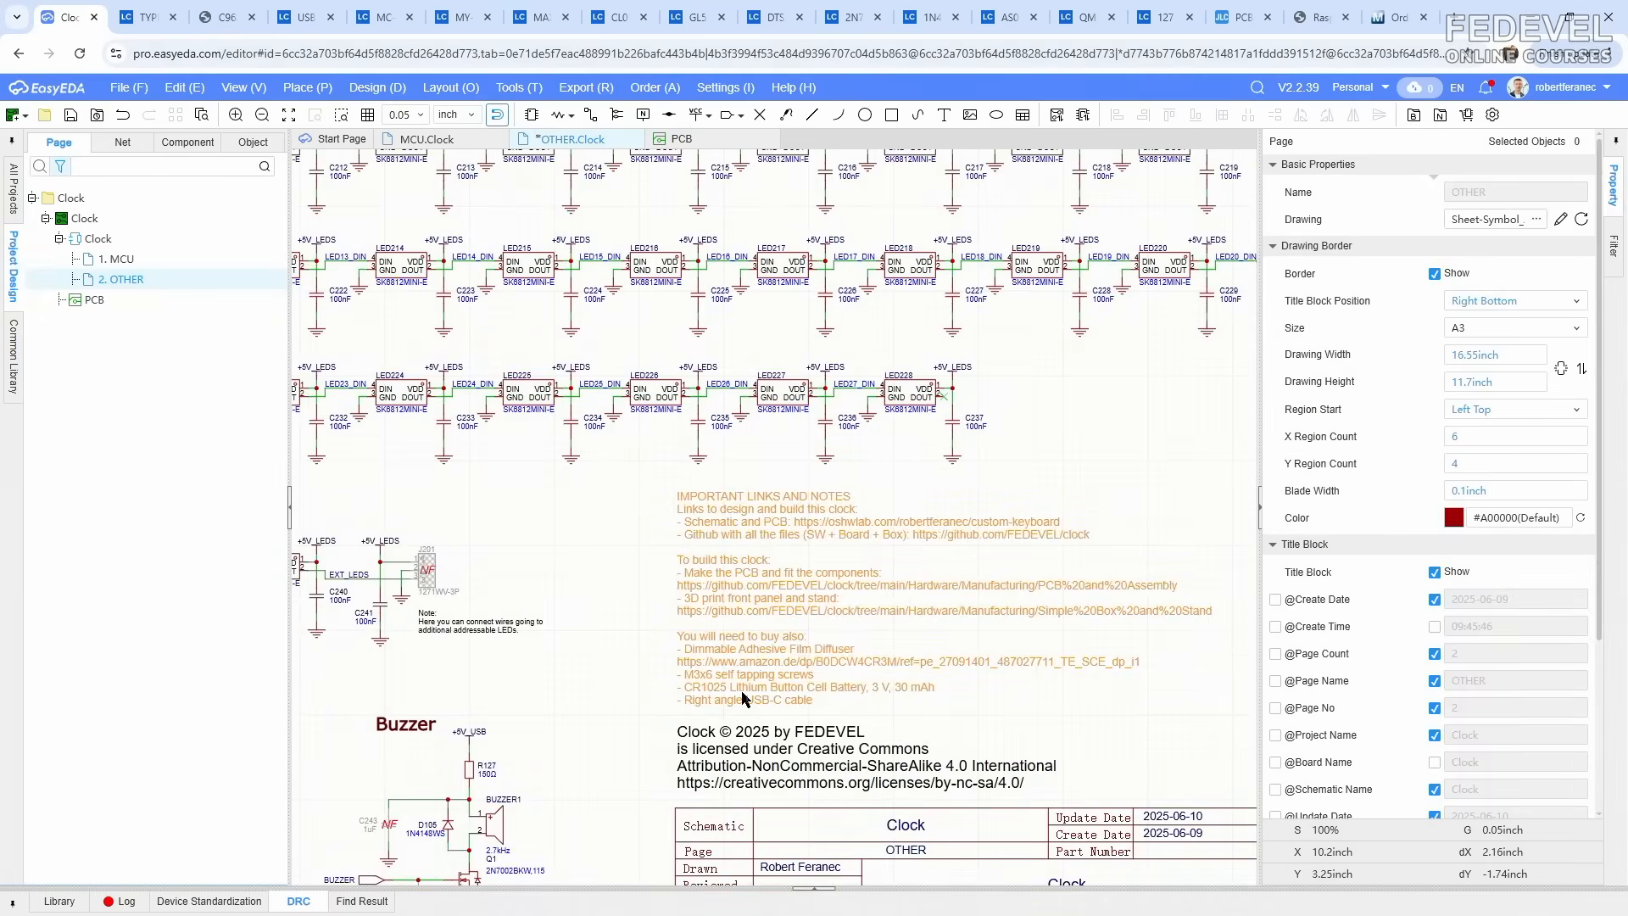
pyautogui.scroll(-3, 599, 684)
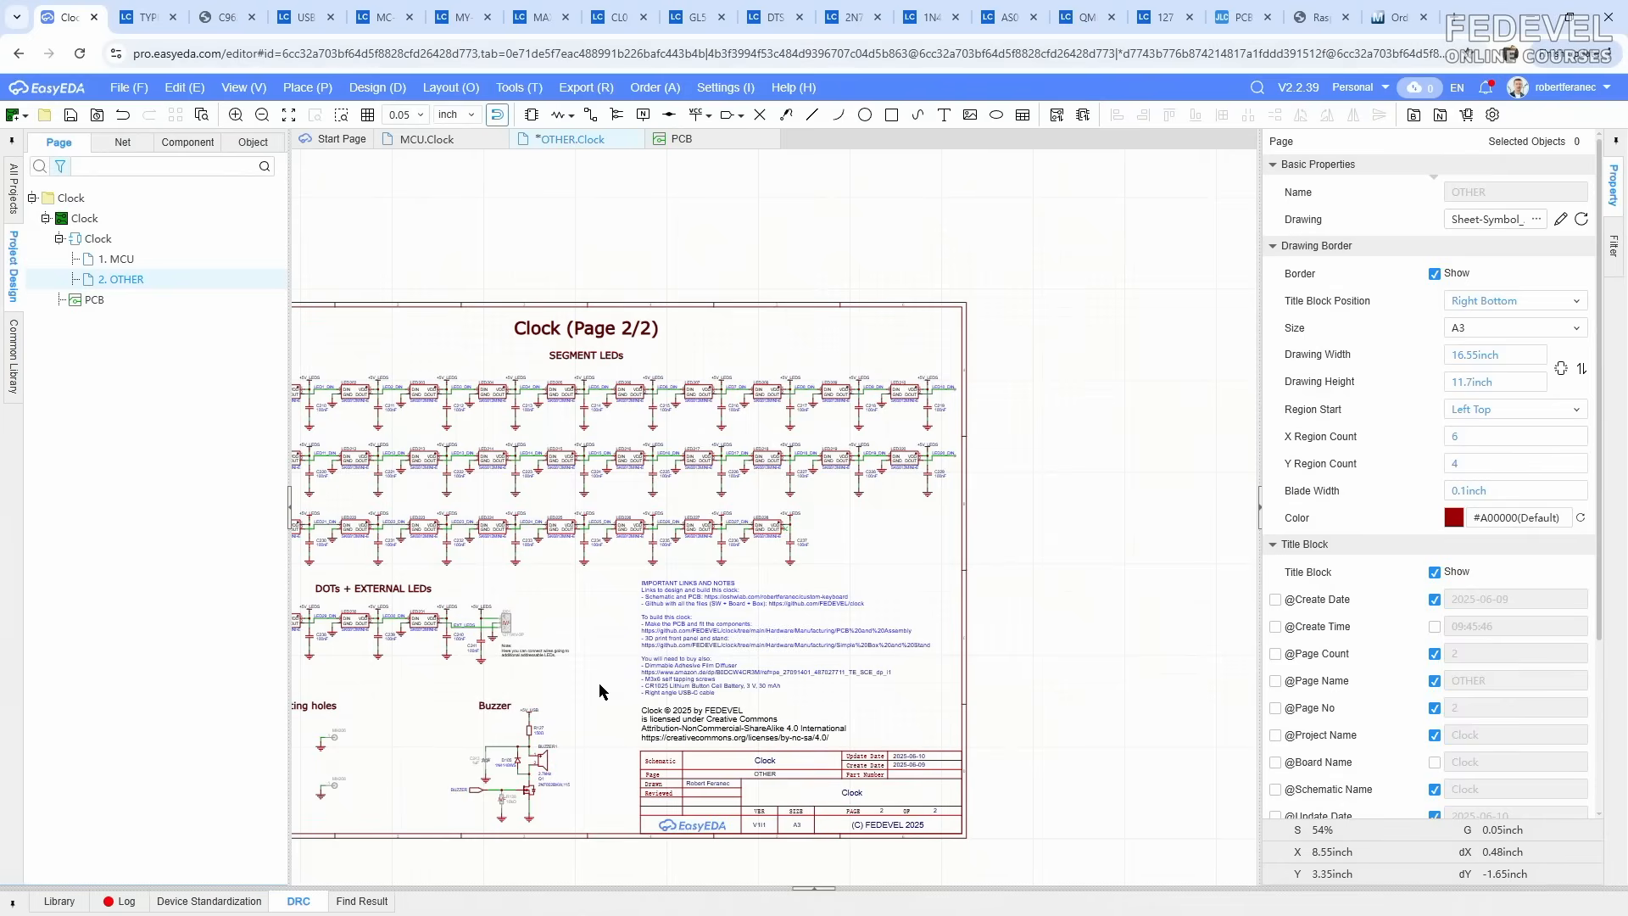
pyautogui.scroll(1, 600, 684)
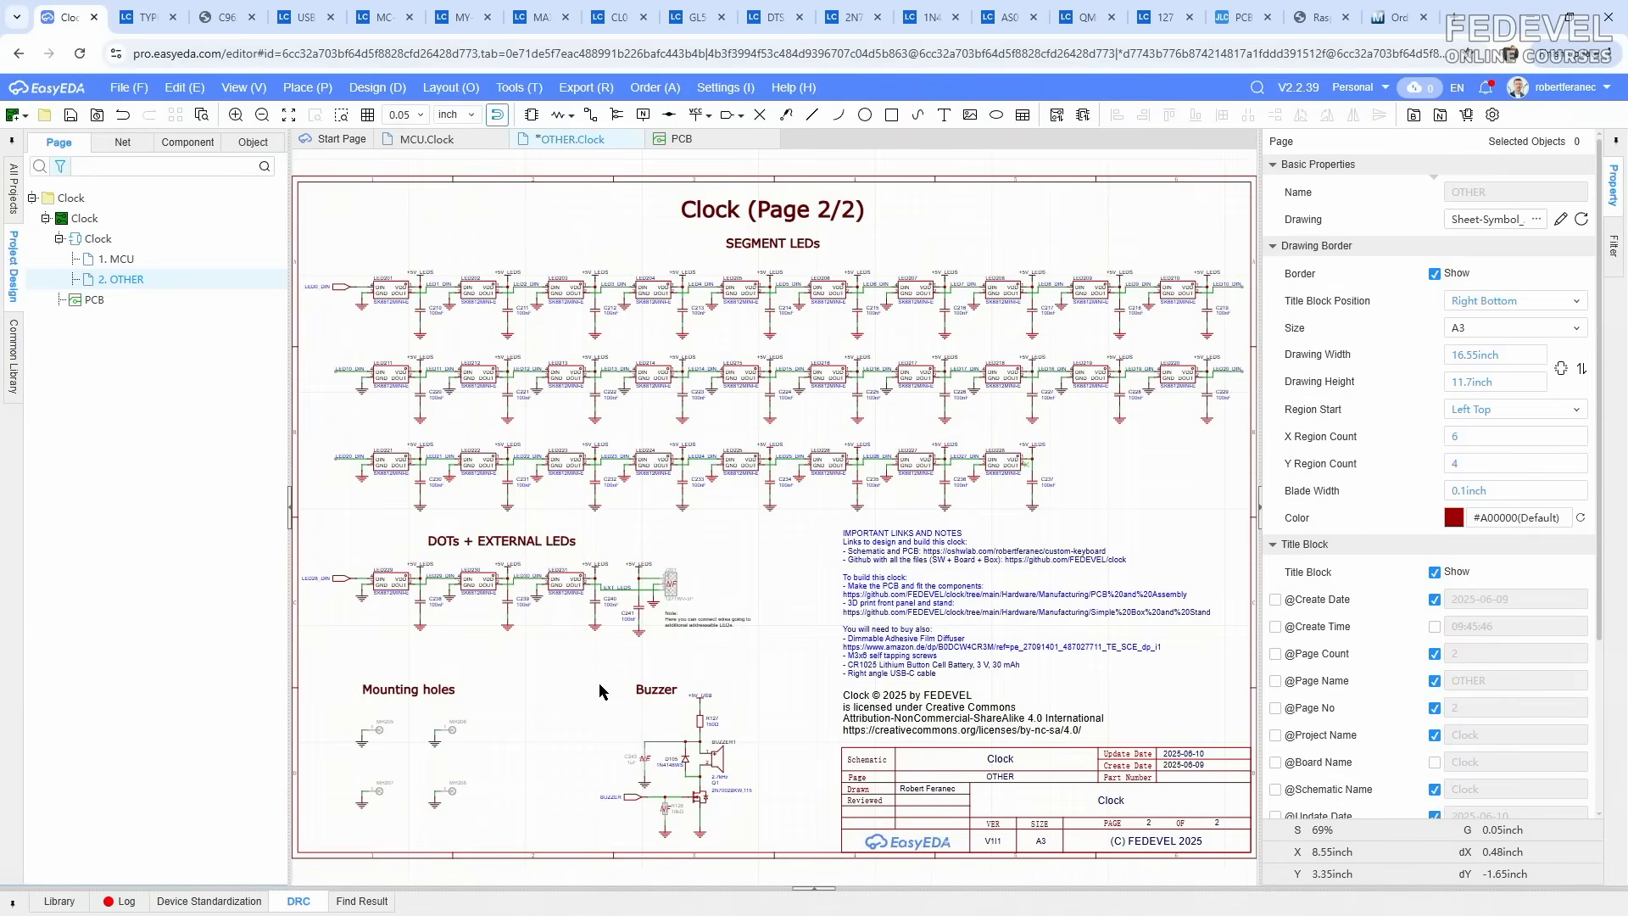
pyautogui.click(426, 139)
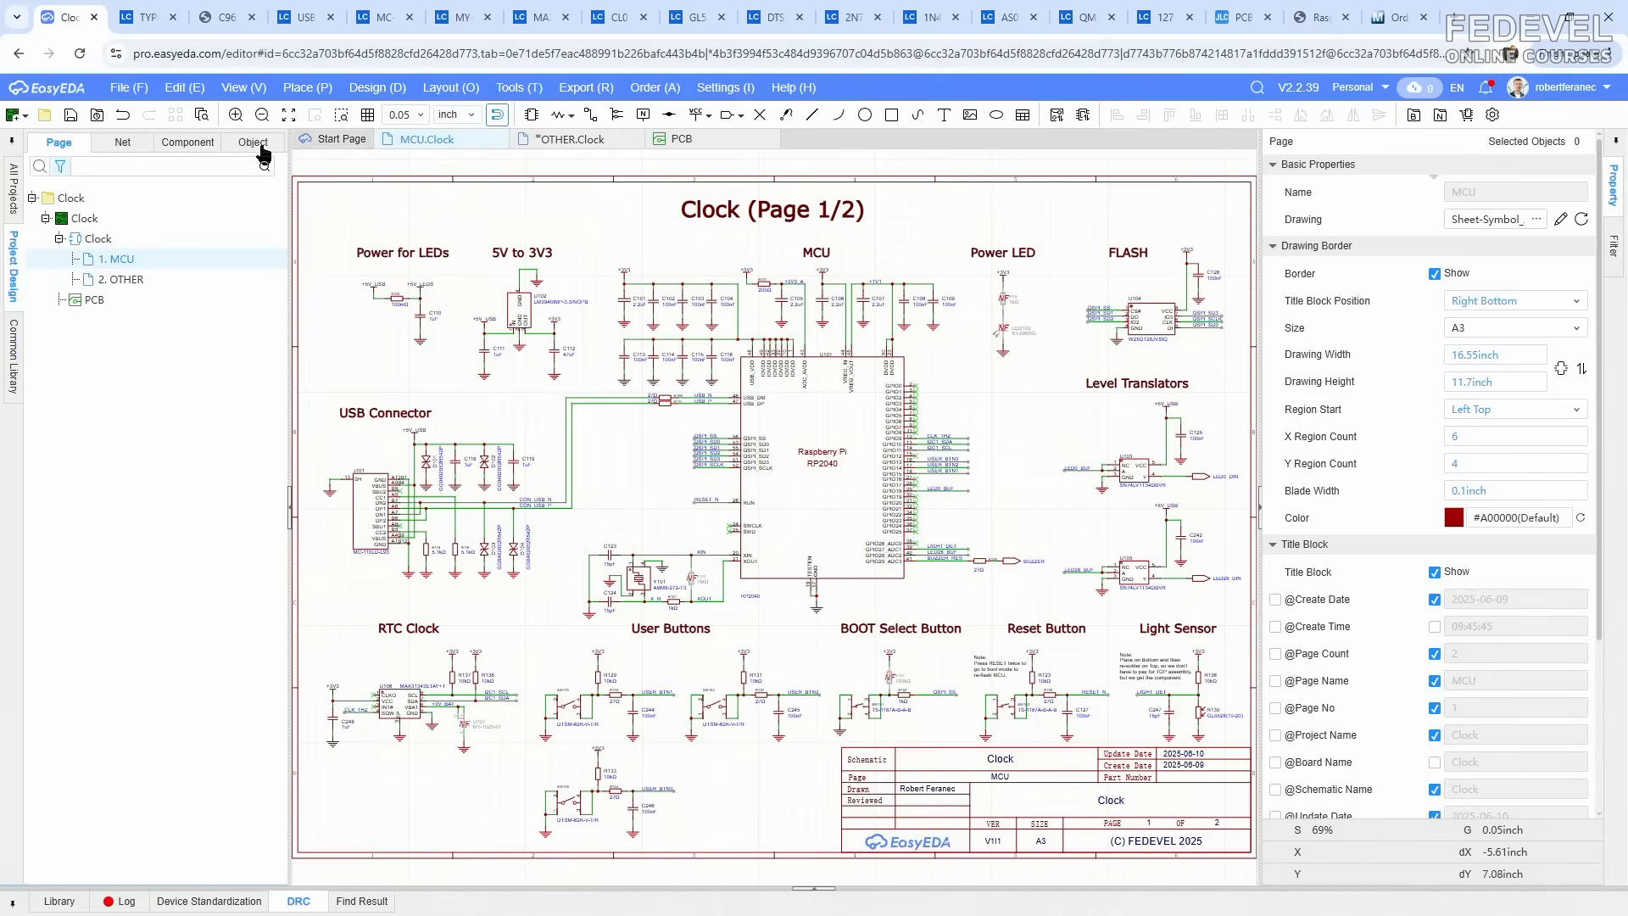
pyautogui.click(70, 117)
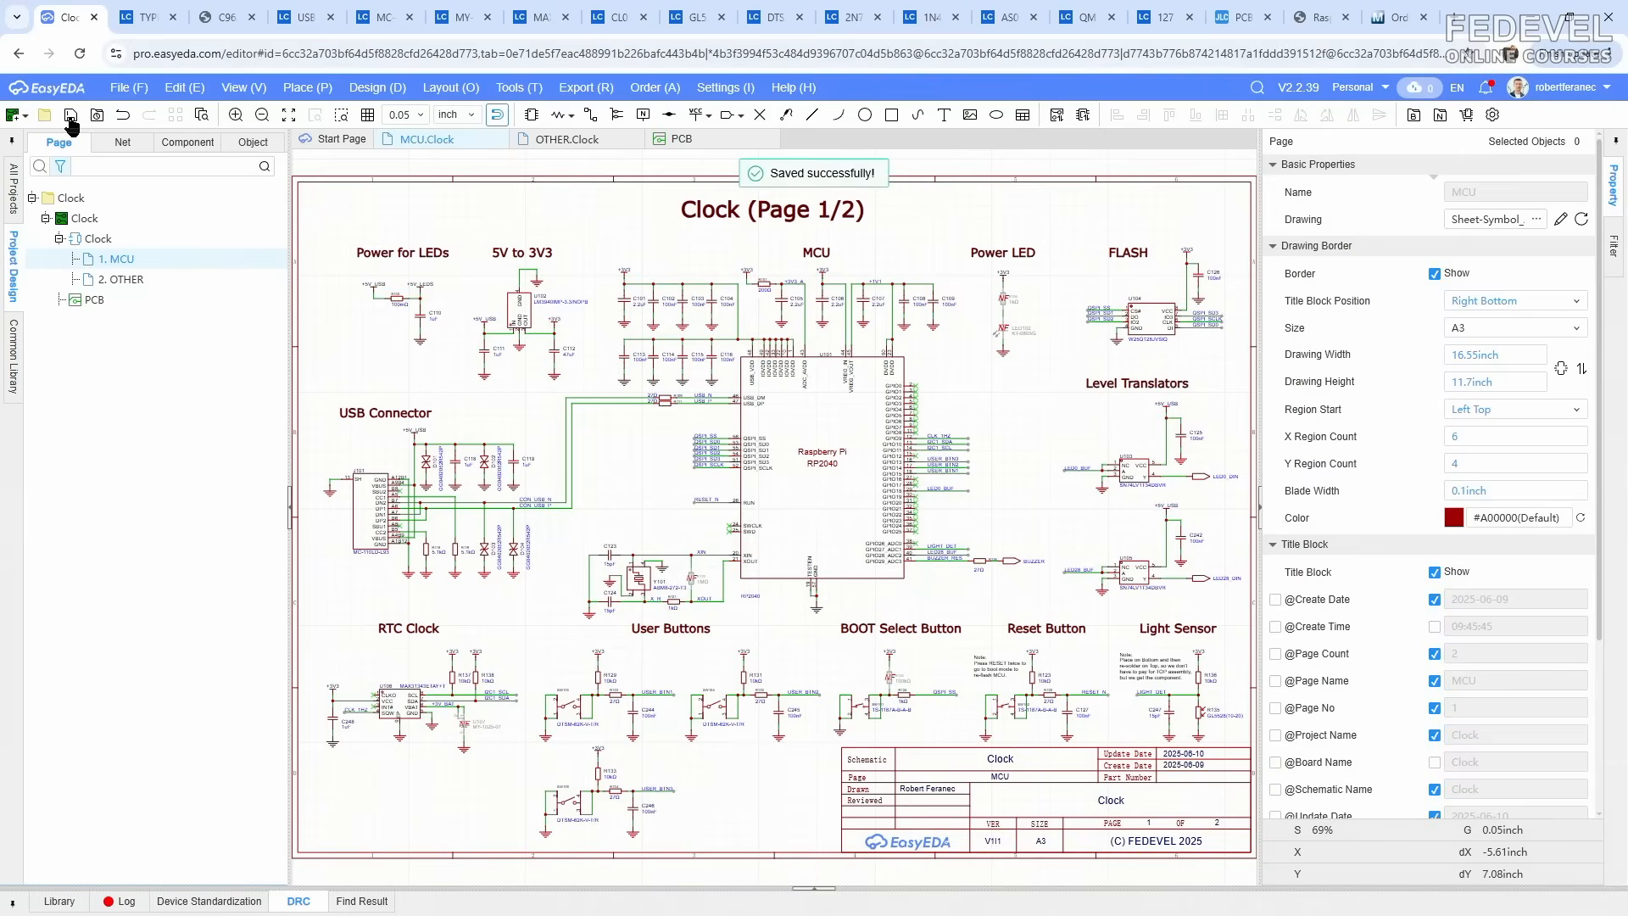
# Step: Create a new version of the Clock project titled "Sent to Production V1I1 2025-06-20" with no description
pyautogui.rightClick(81, 197)
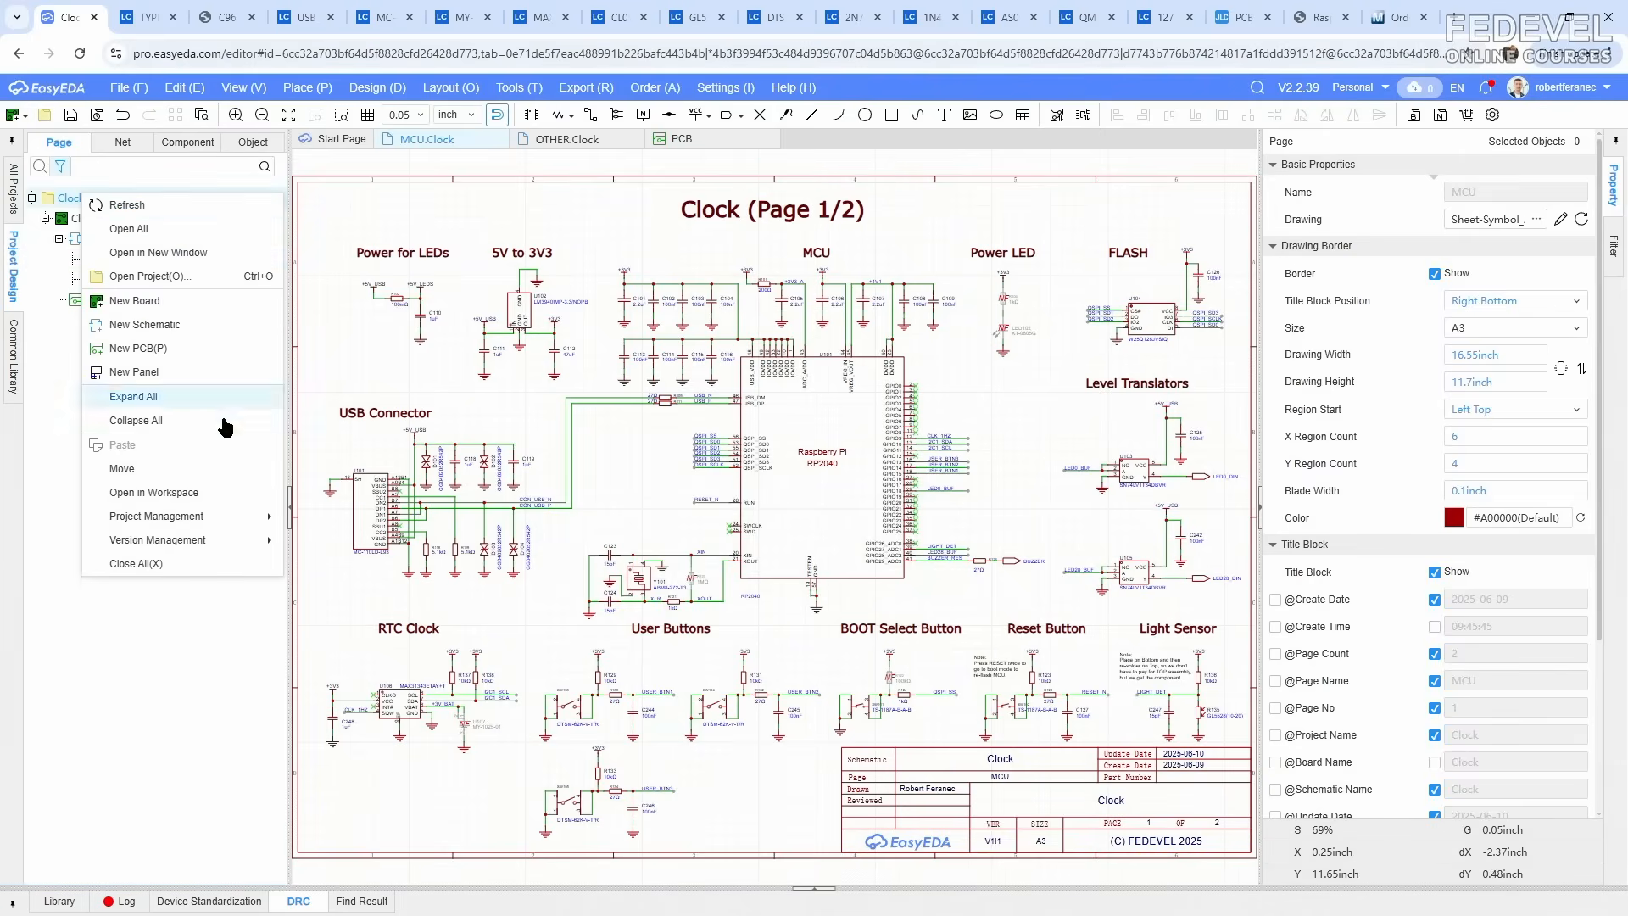
pyautogui.moveTo(229, 540)
pyautogui.click(344, 546)
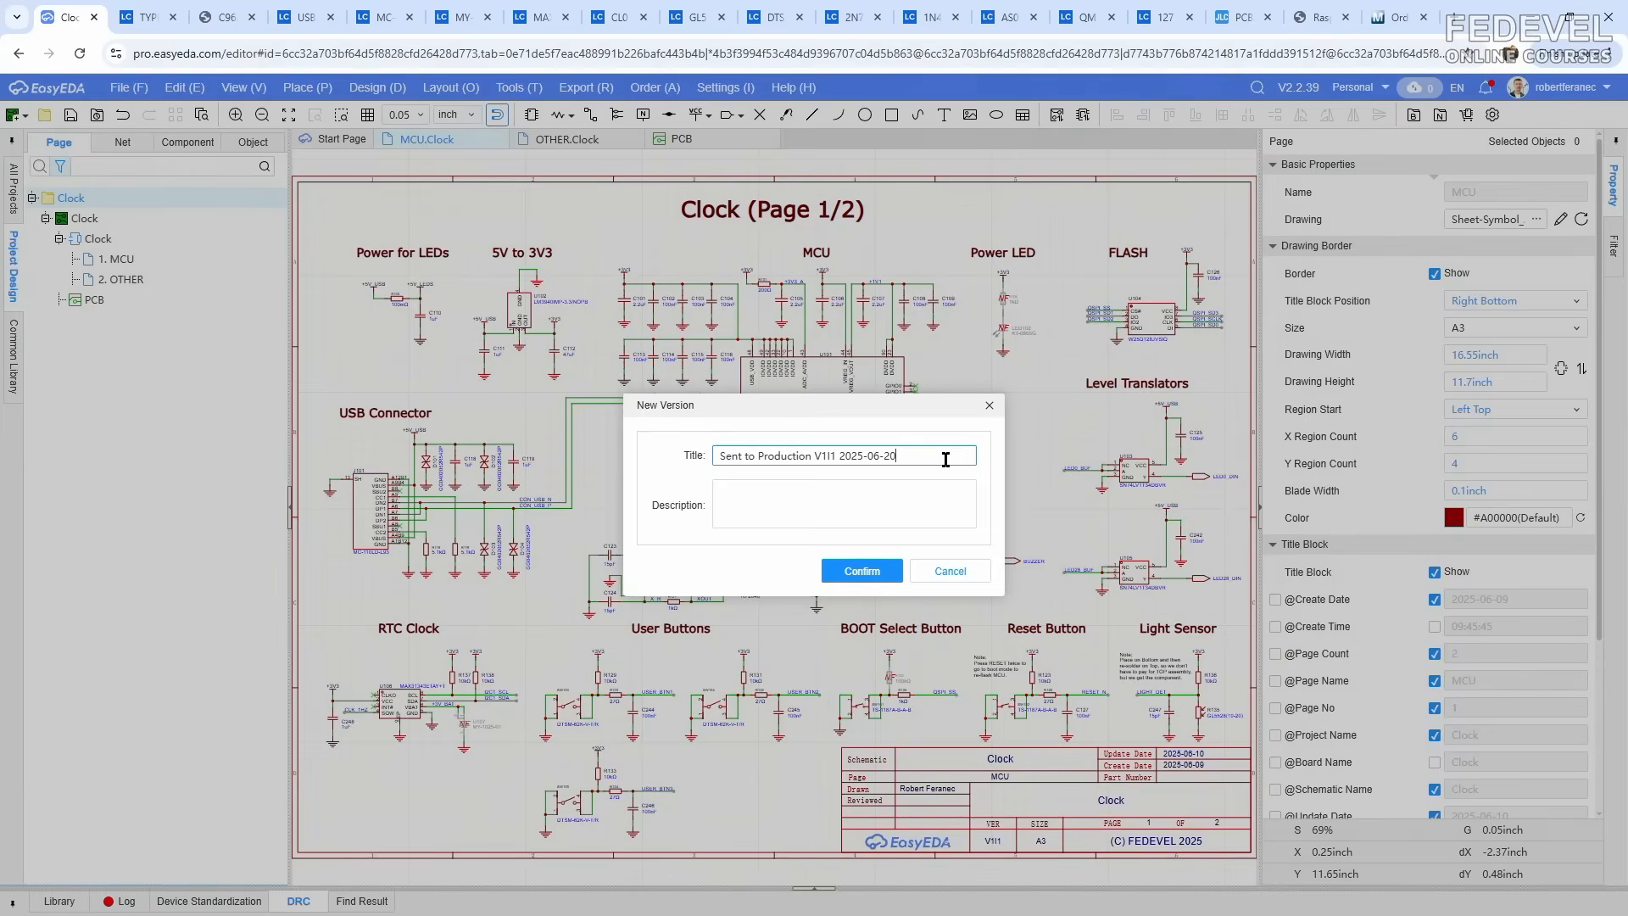
pyautogui.click(859, 569)
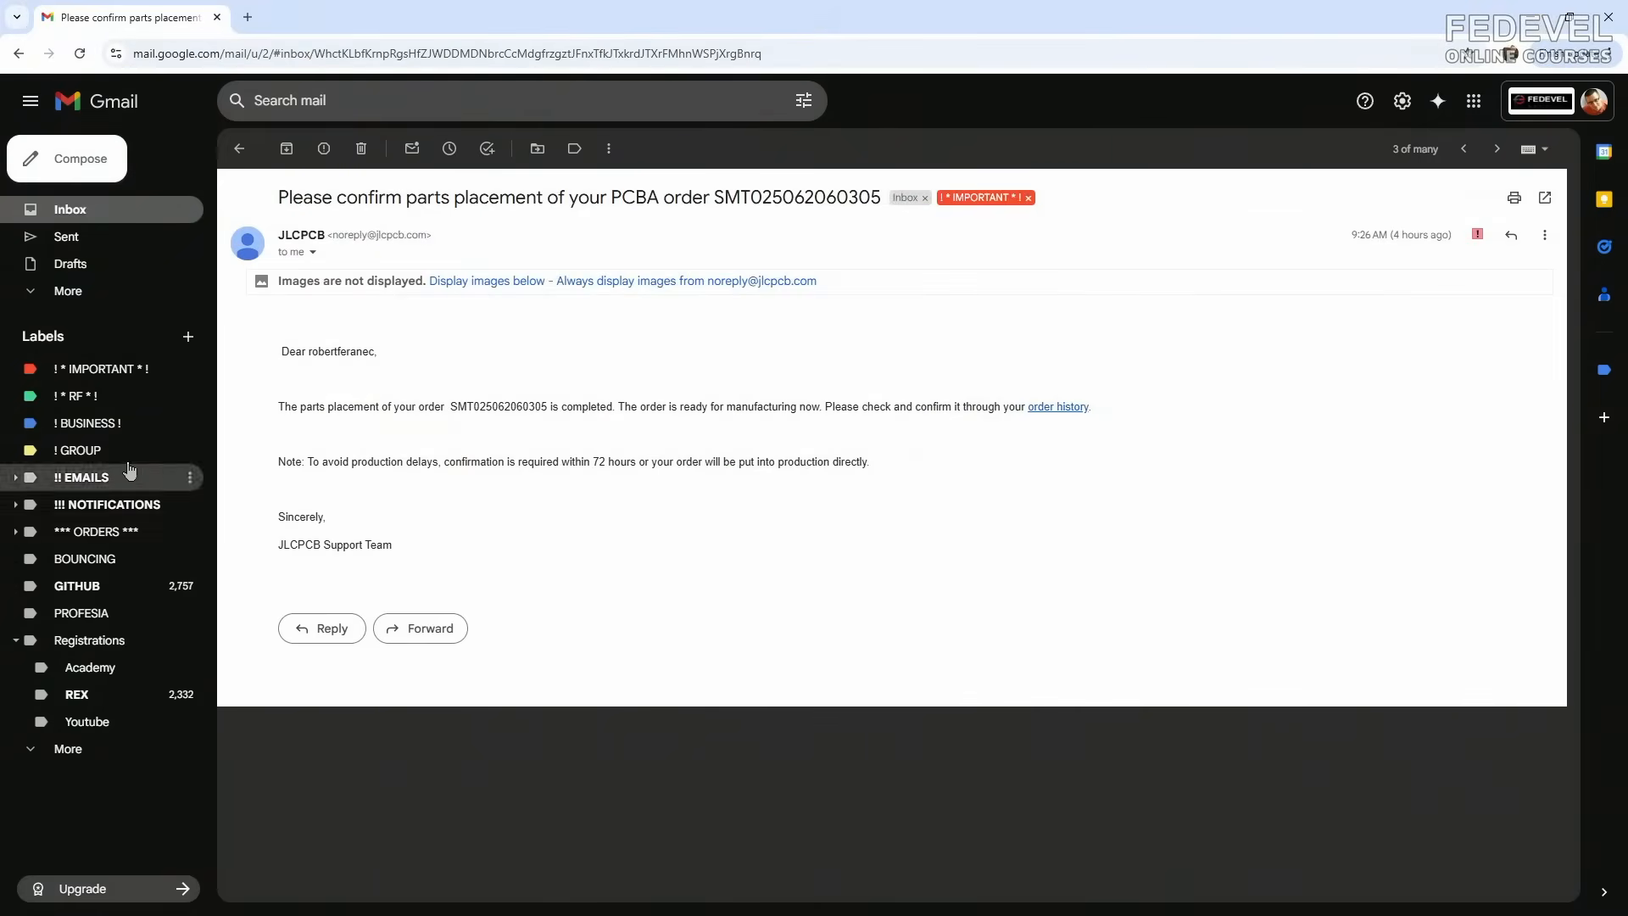
# Step: Read the JLCPCB email in Gmail about confirming the parts placement of the PCBA order
pyautogui.moveTo(281, 204); pyautogui.dragTo(543, 199)
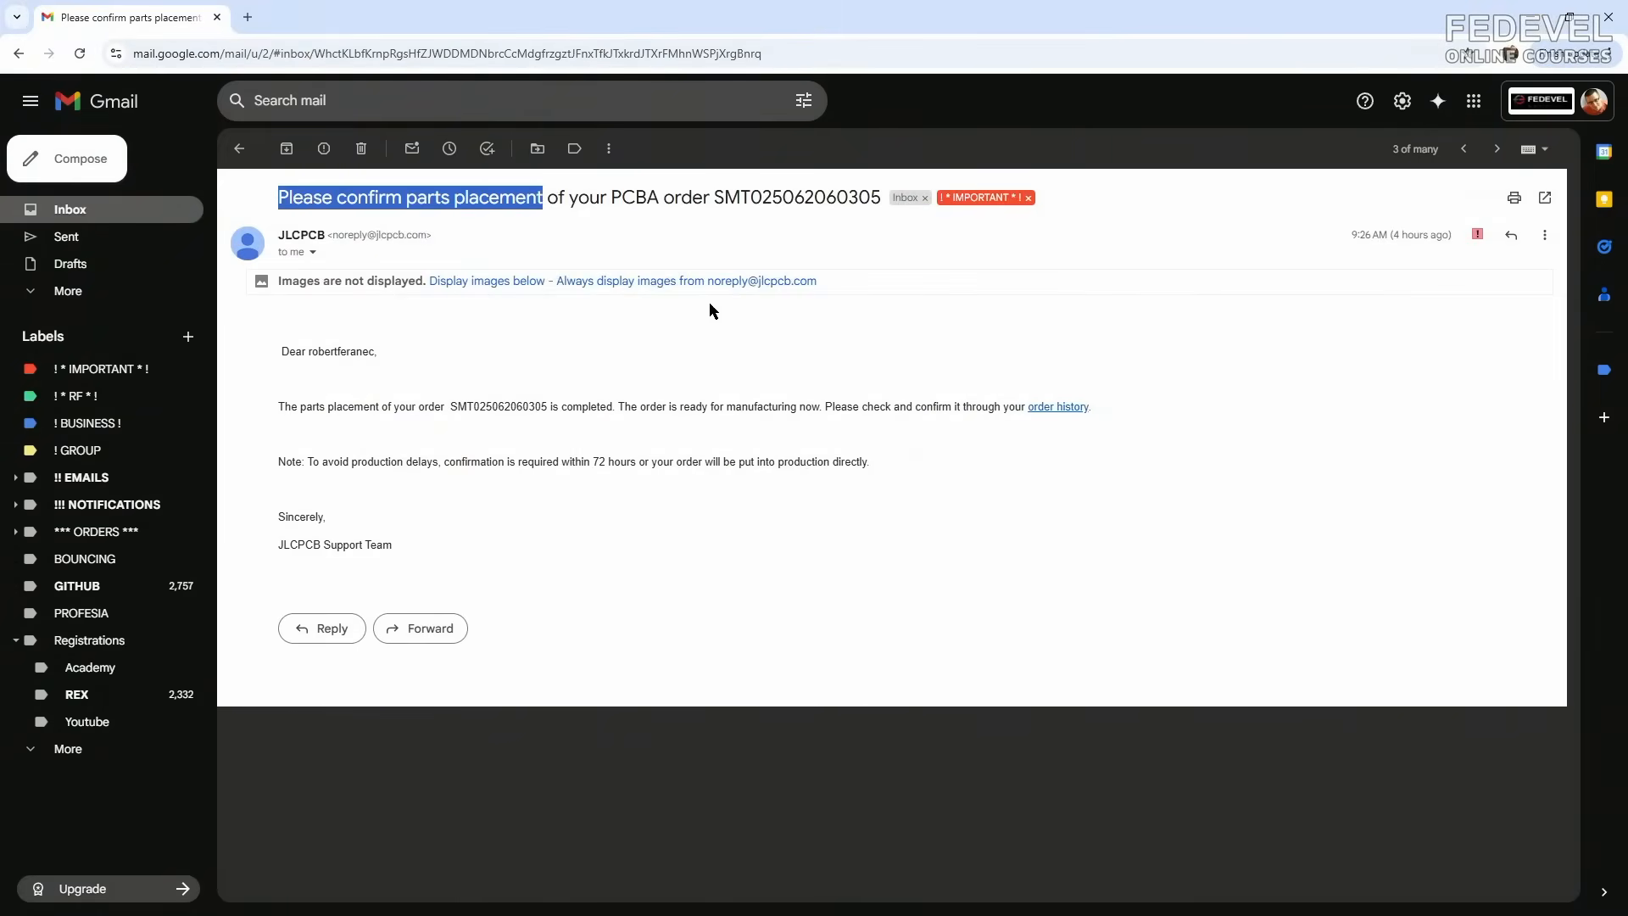
pyautogui.moveTo(826, 406); pyautogui.dragTo(997, 420)
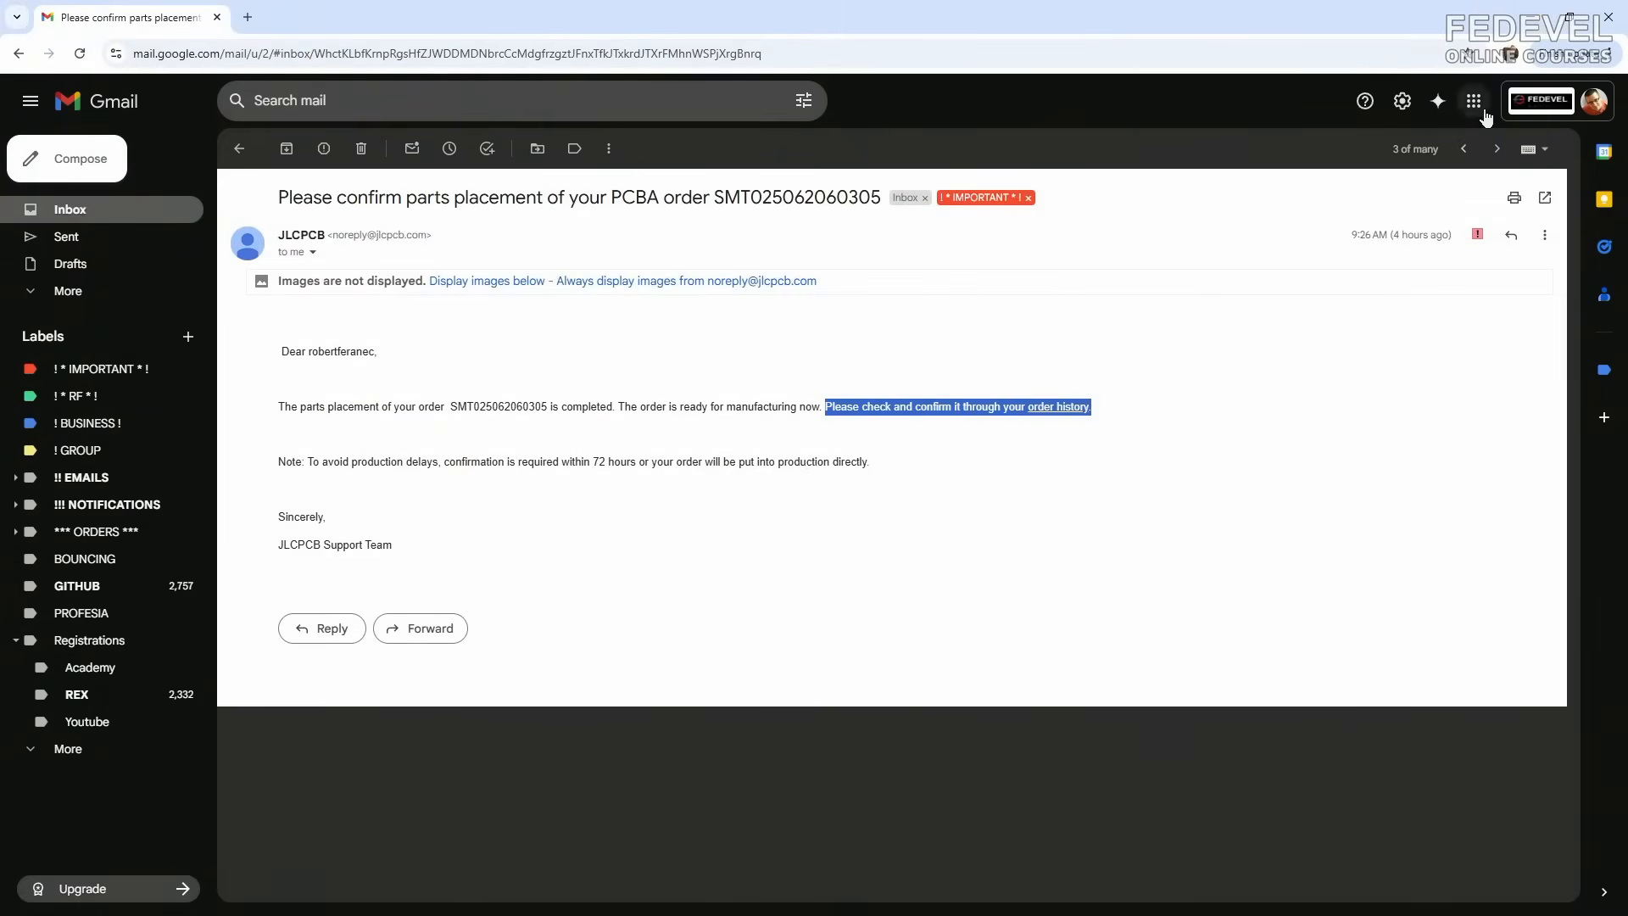
pyautogui.click(1530, 17)
# Step: In the refreshed JLCPCB order history, show the orders requiring action and open the Standard PCBA parts placement confirmation in a maximized viewer
pyautogui.click(1240, 20)
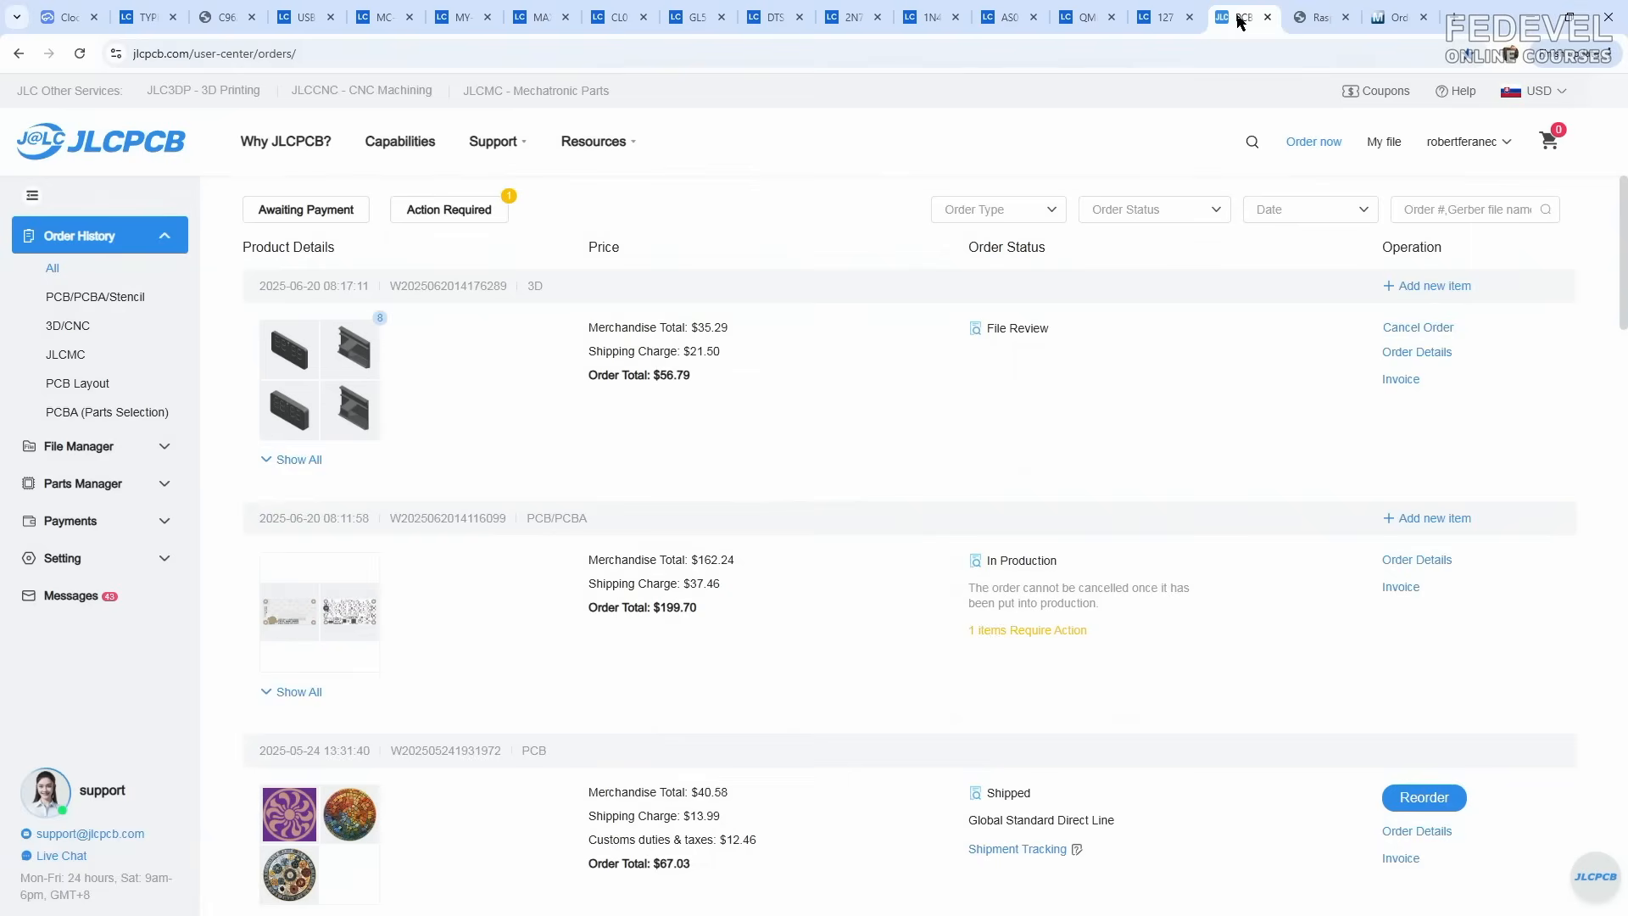
pyautogui.click(81, 54)
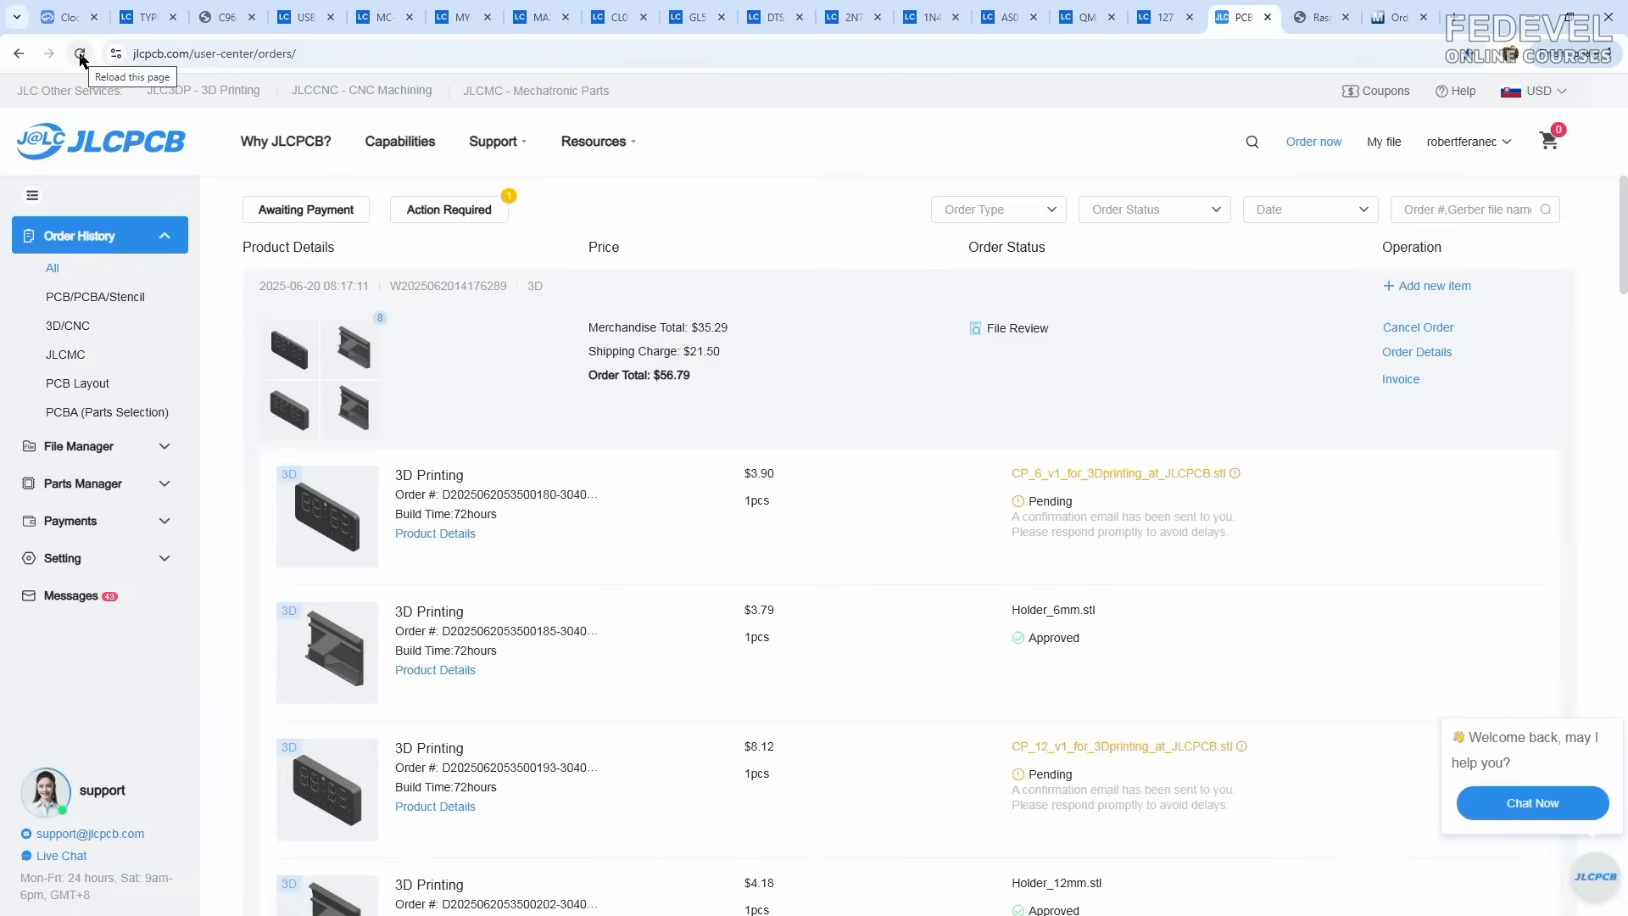
pyautogui.click(452, 217)
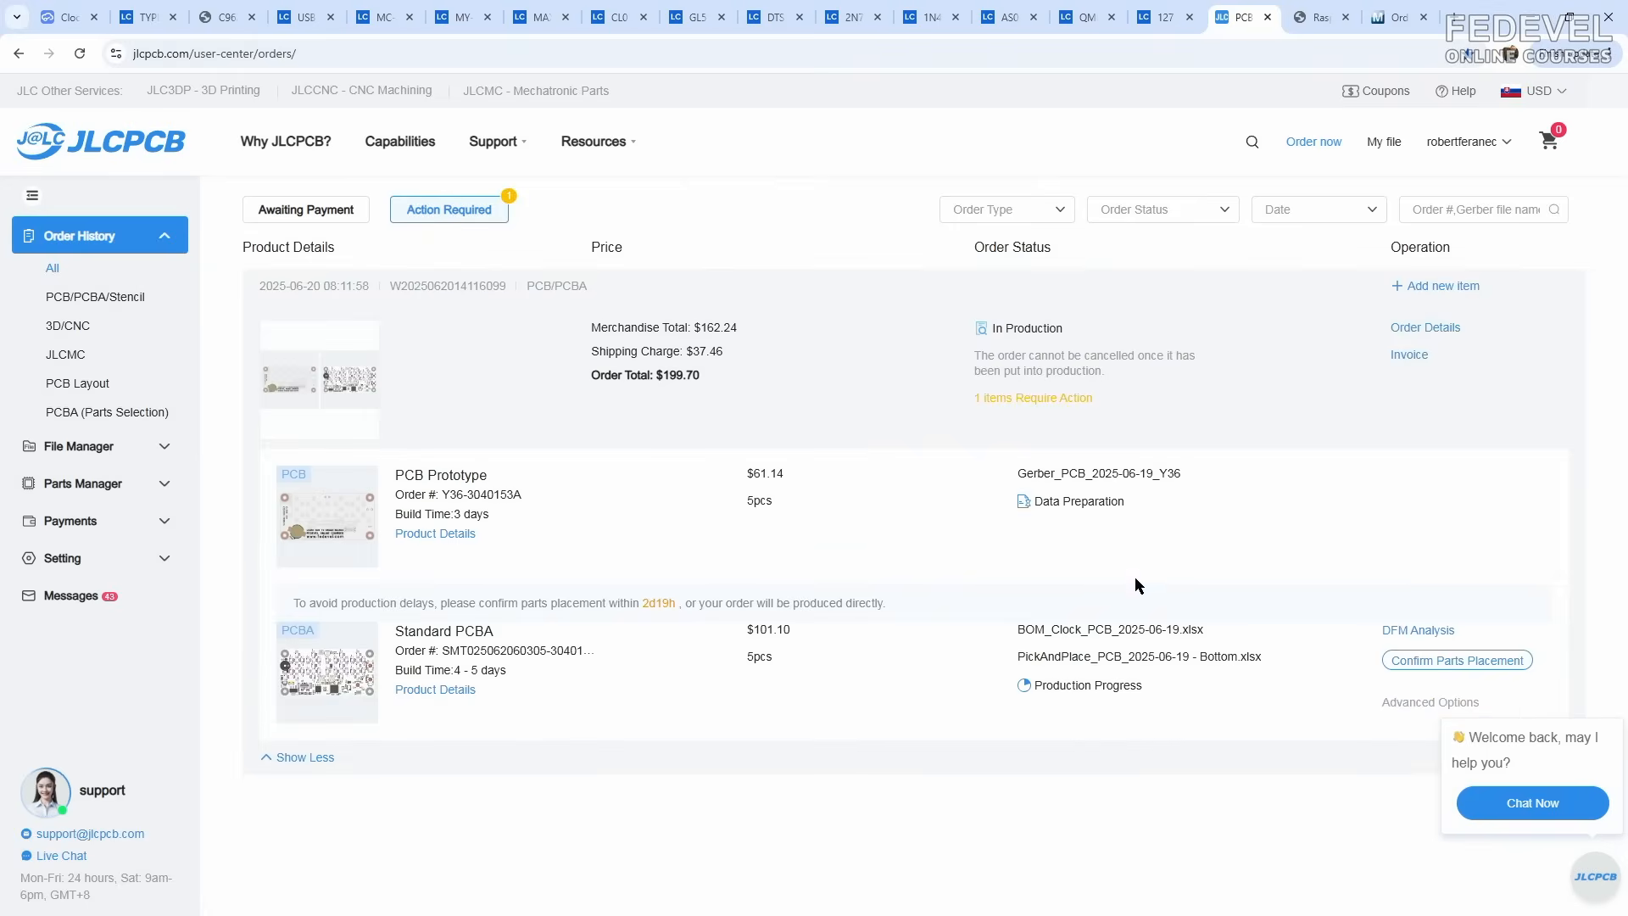
pyautogui.click(1455, 660)
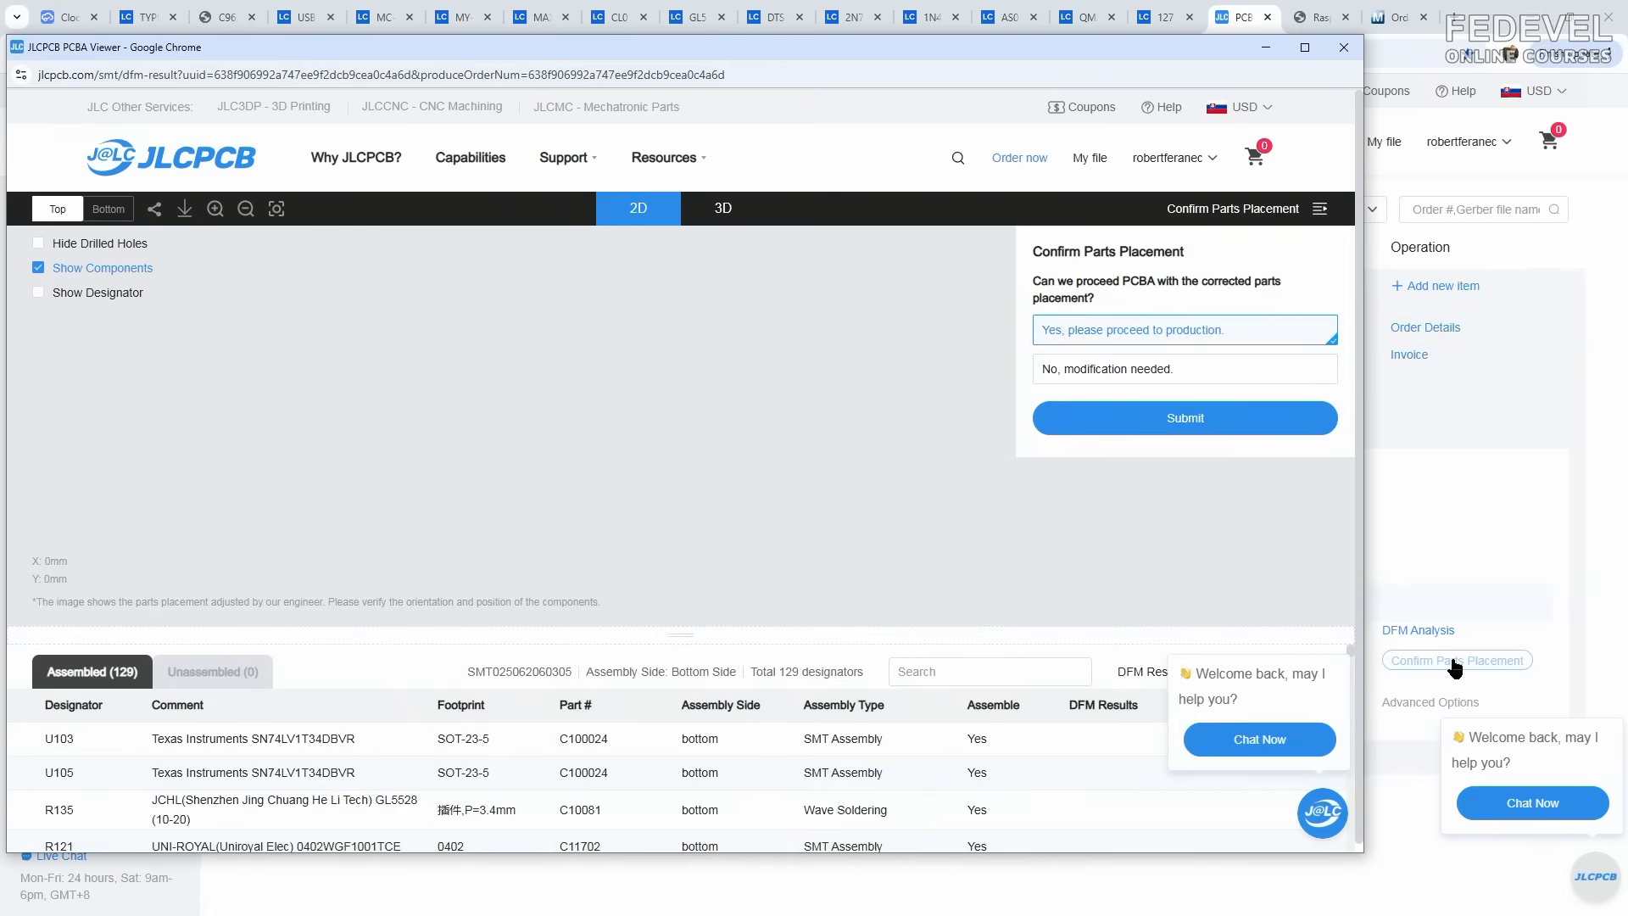
pyautogui.doubleClick(837, 48)
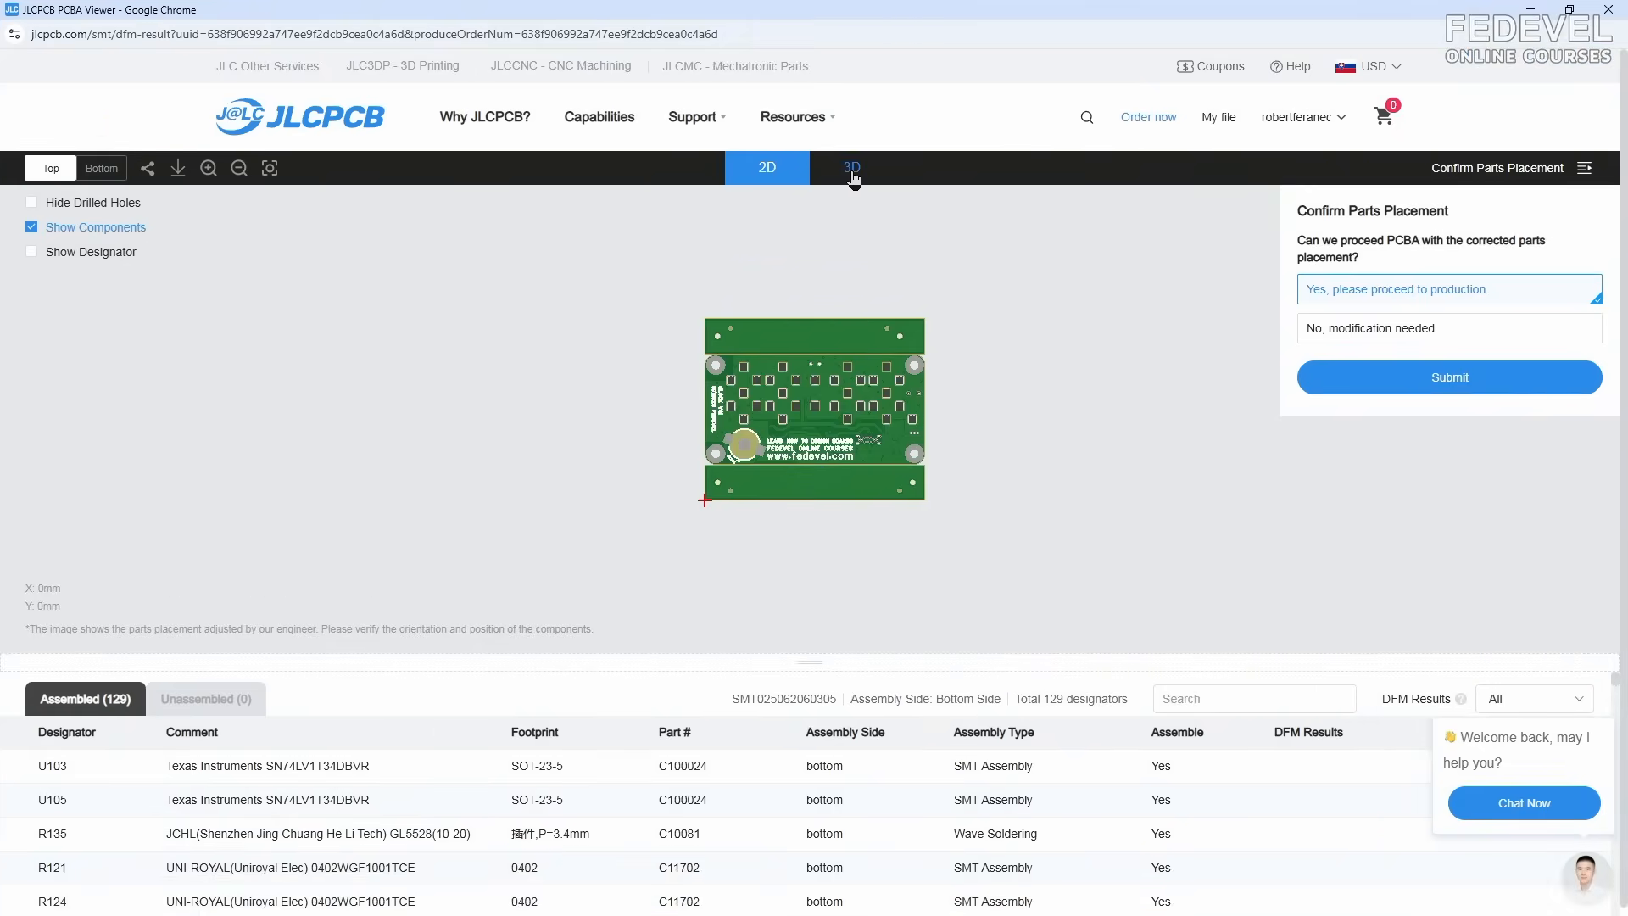
# Step: Inspect the component placement on the Clock board in 3D, including the USB connector, buzzer, light sensor, buttons and LEDs
pyautogui.click(851, 169)
pyautogui.moveTo(591, 381); pyautogui.dragTo(1230, 475)
pyautogui.scroll(6, 879, 475)
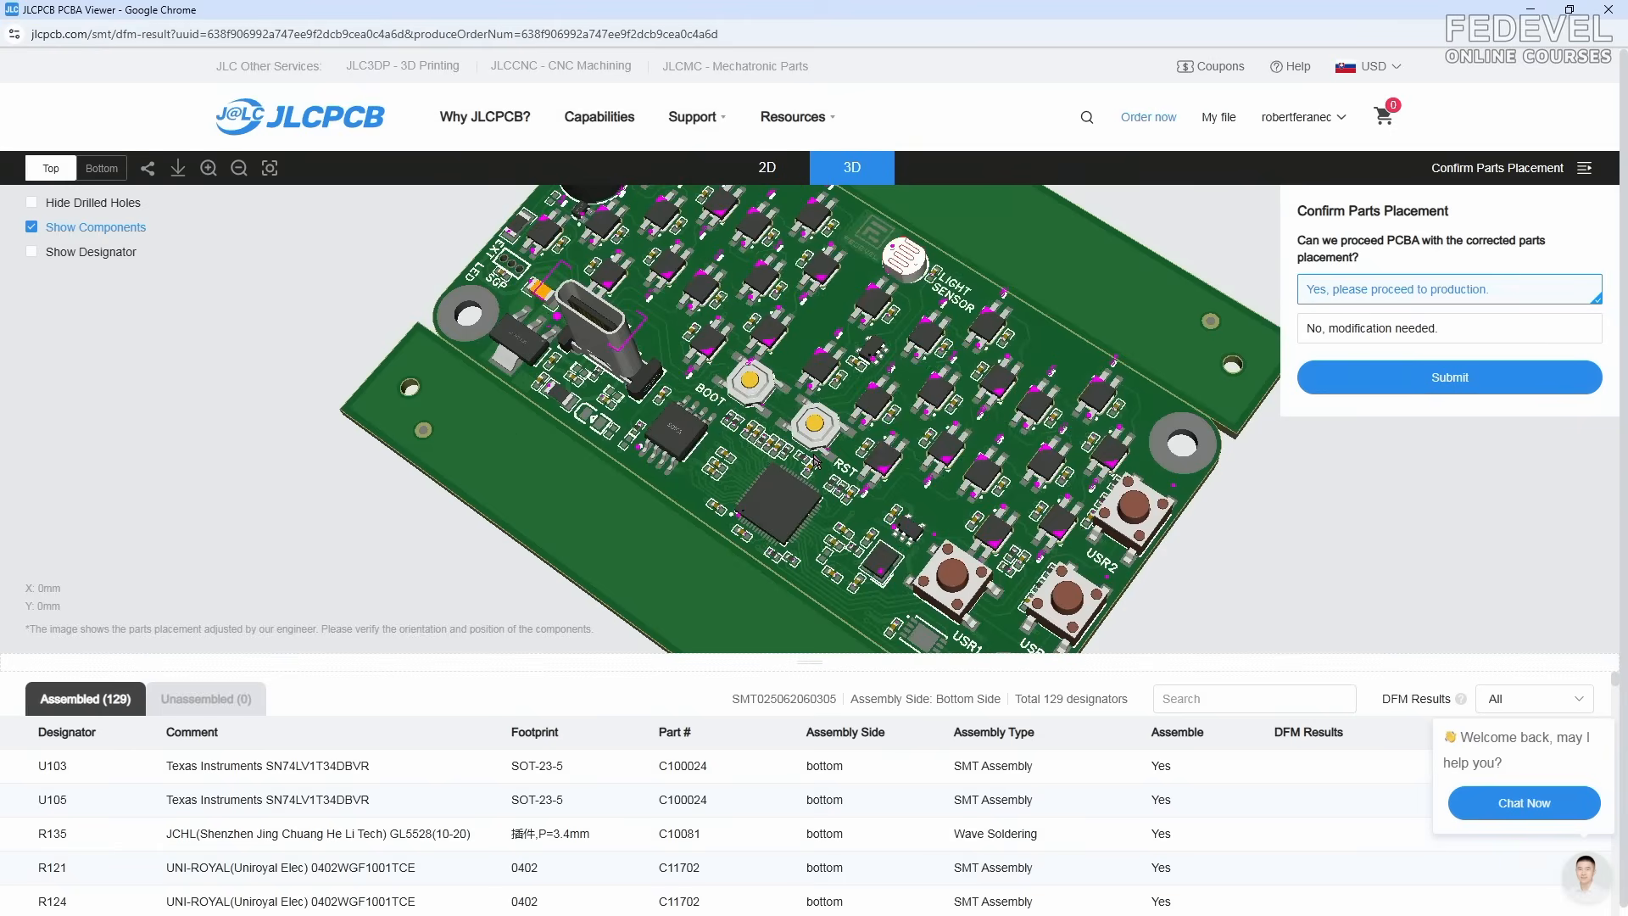
pyautogui.scroll(3, 820, 535)
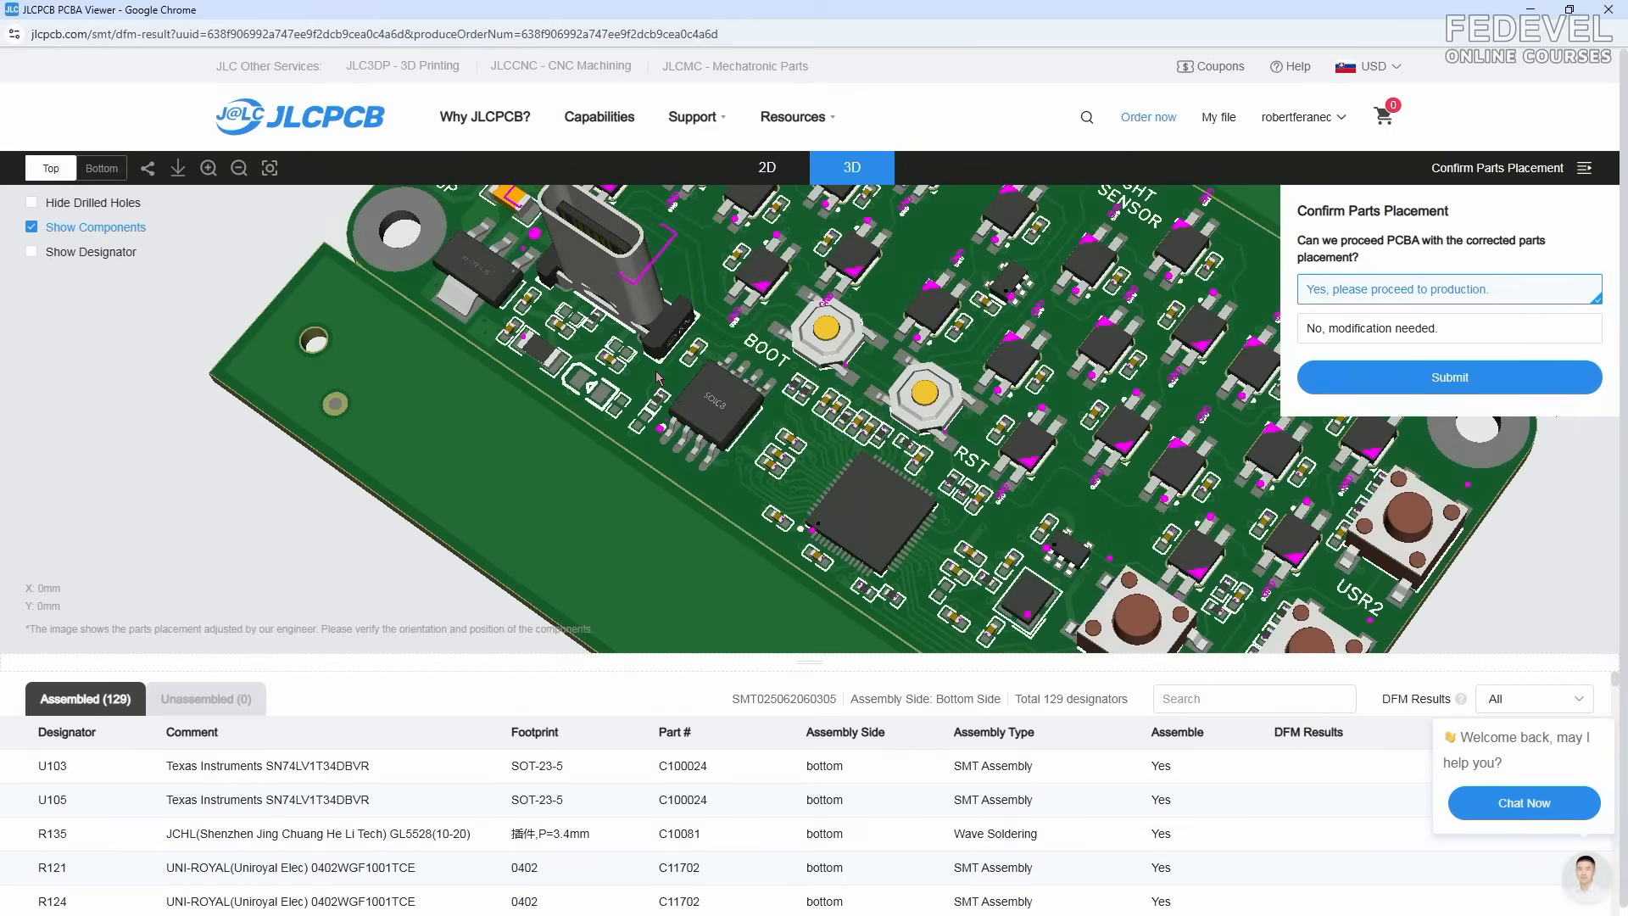
pyautogui.moveTo(658, 377); pyautogui.dragTo(663, 589, button='right')
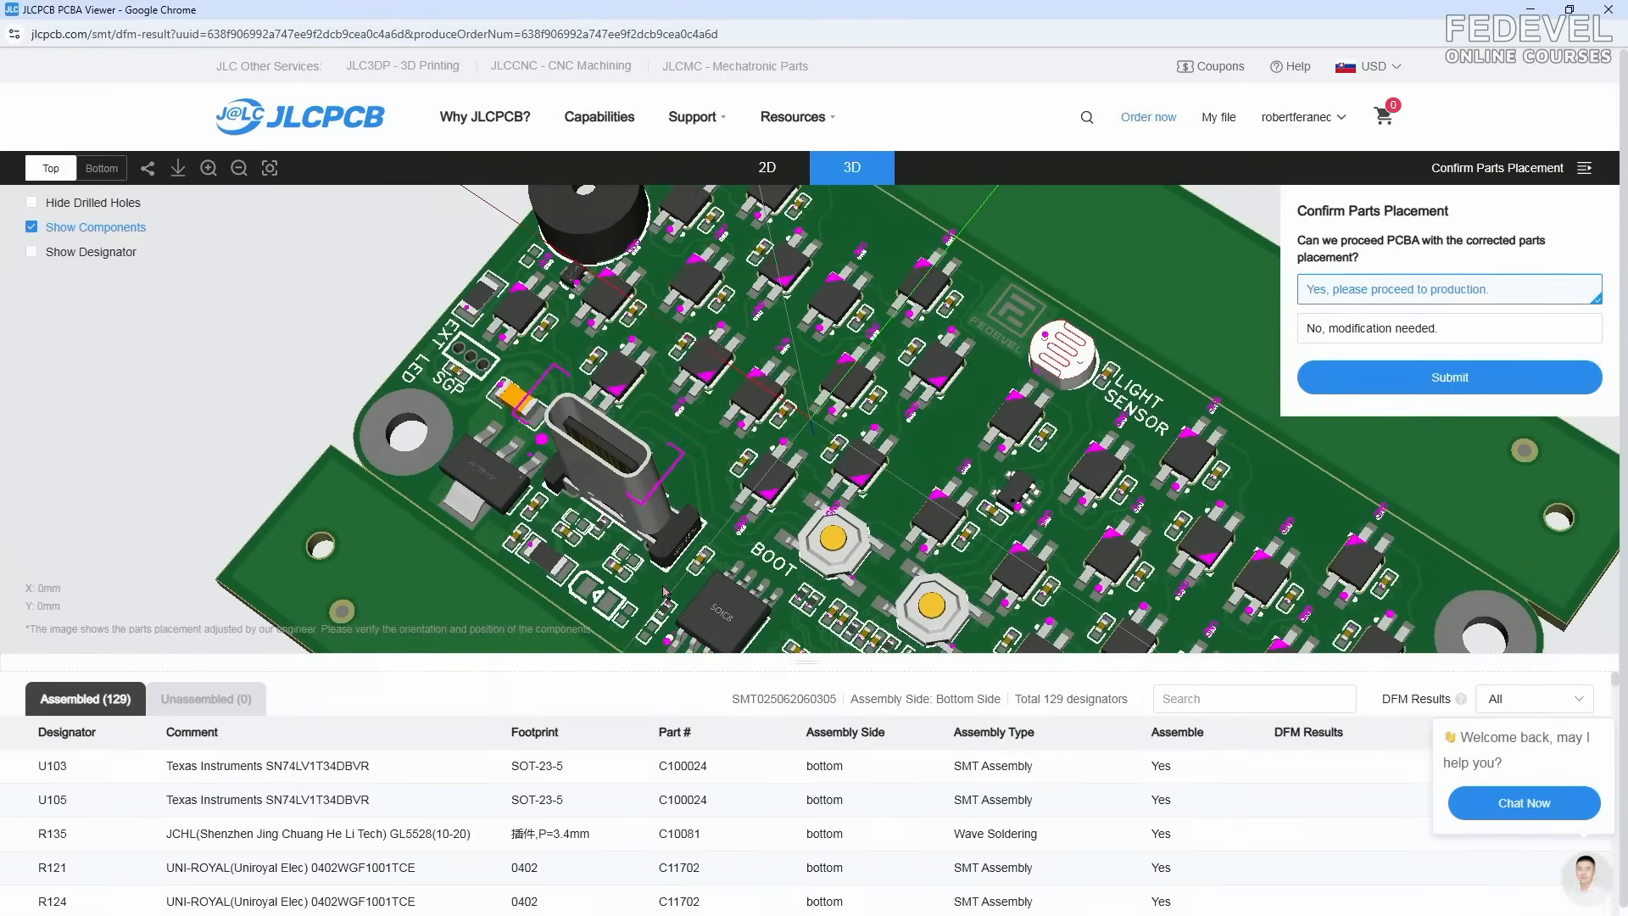
pyautogui.moveTo(642, 256); pyautogui.dragTo(596, 480, button='right')
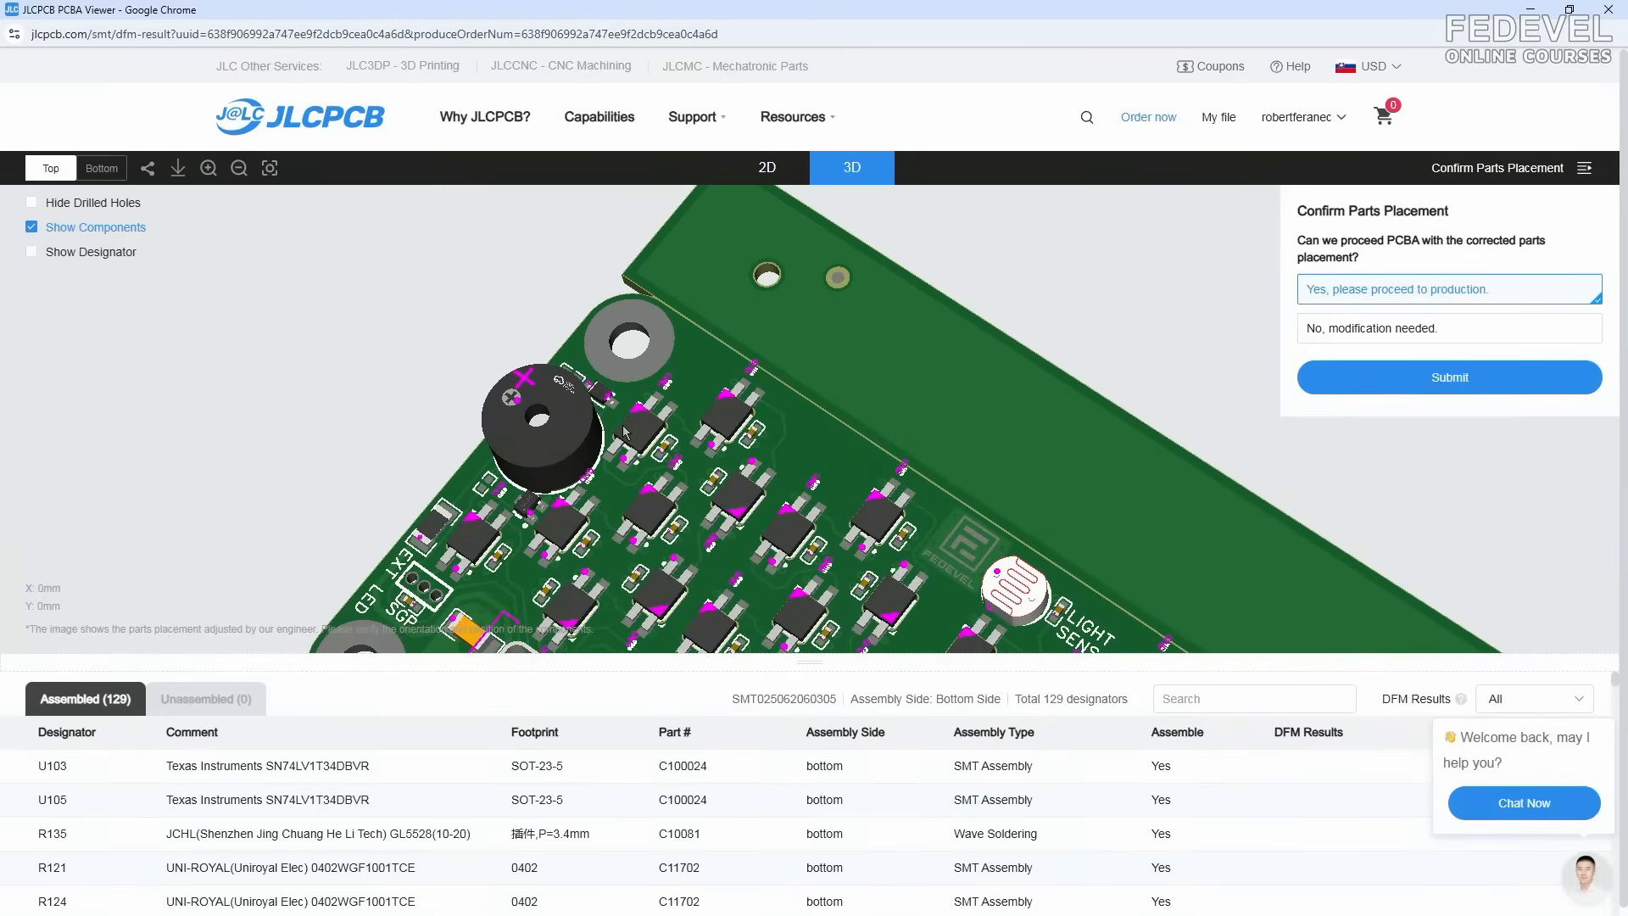
pyautogui.moveTo(623, 426); pyautogui.dragTo(633, 460)
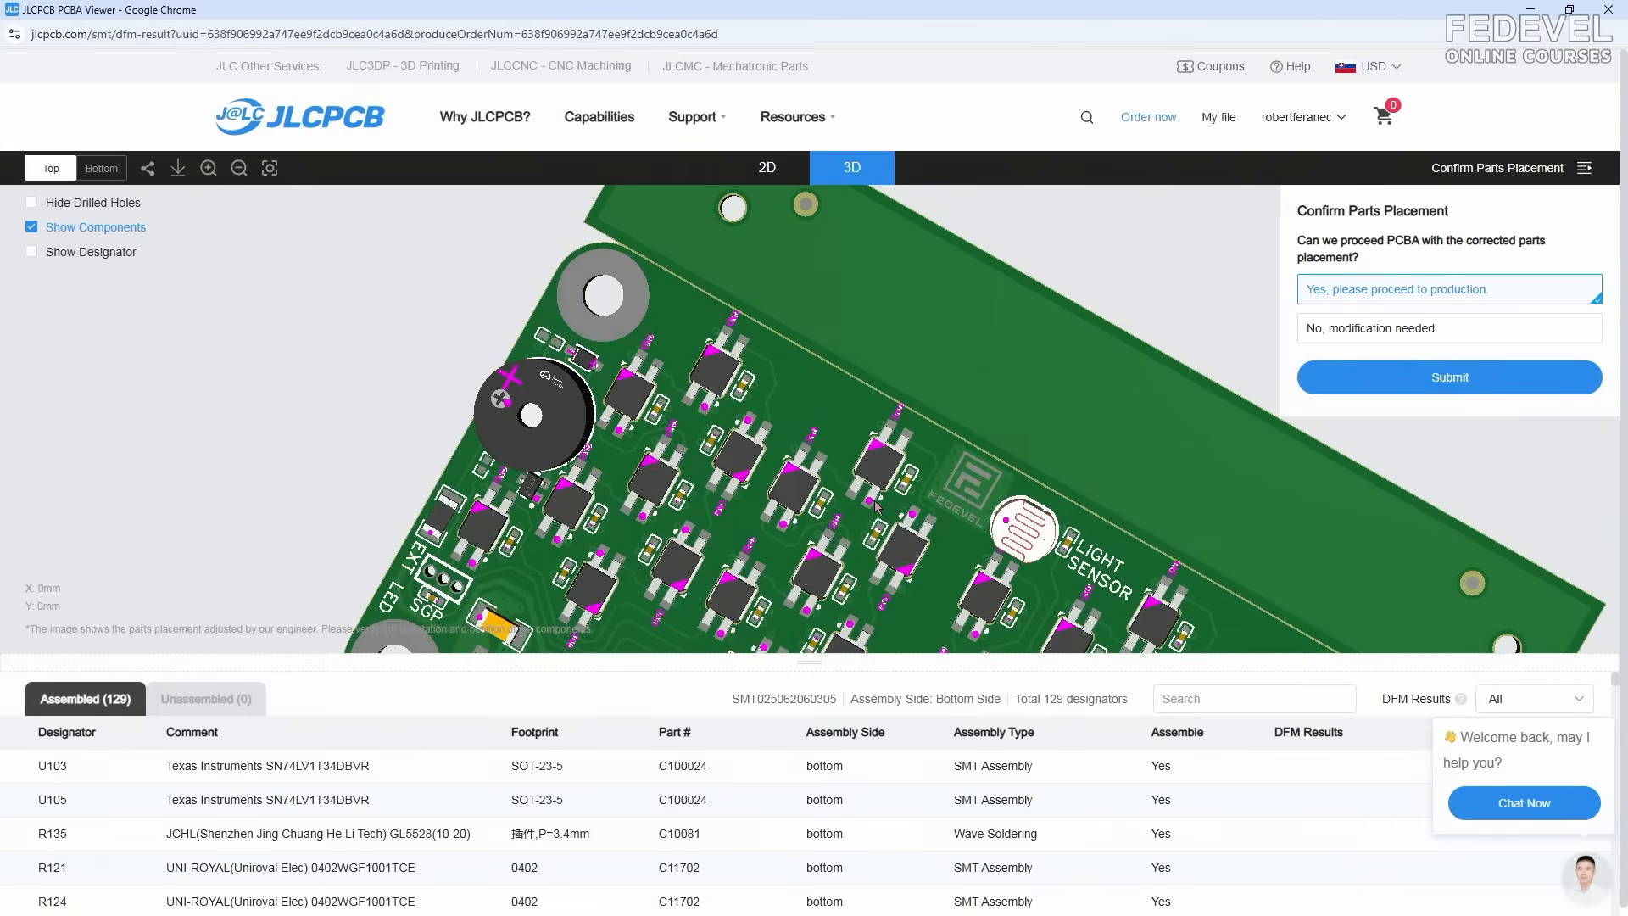
pyautogui.moveTo(874, 500); pyautogui.dragTo(963, 391, button='right')
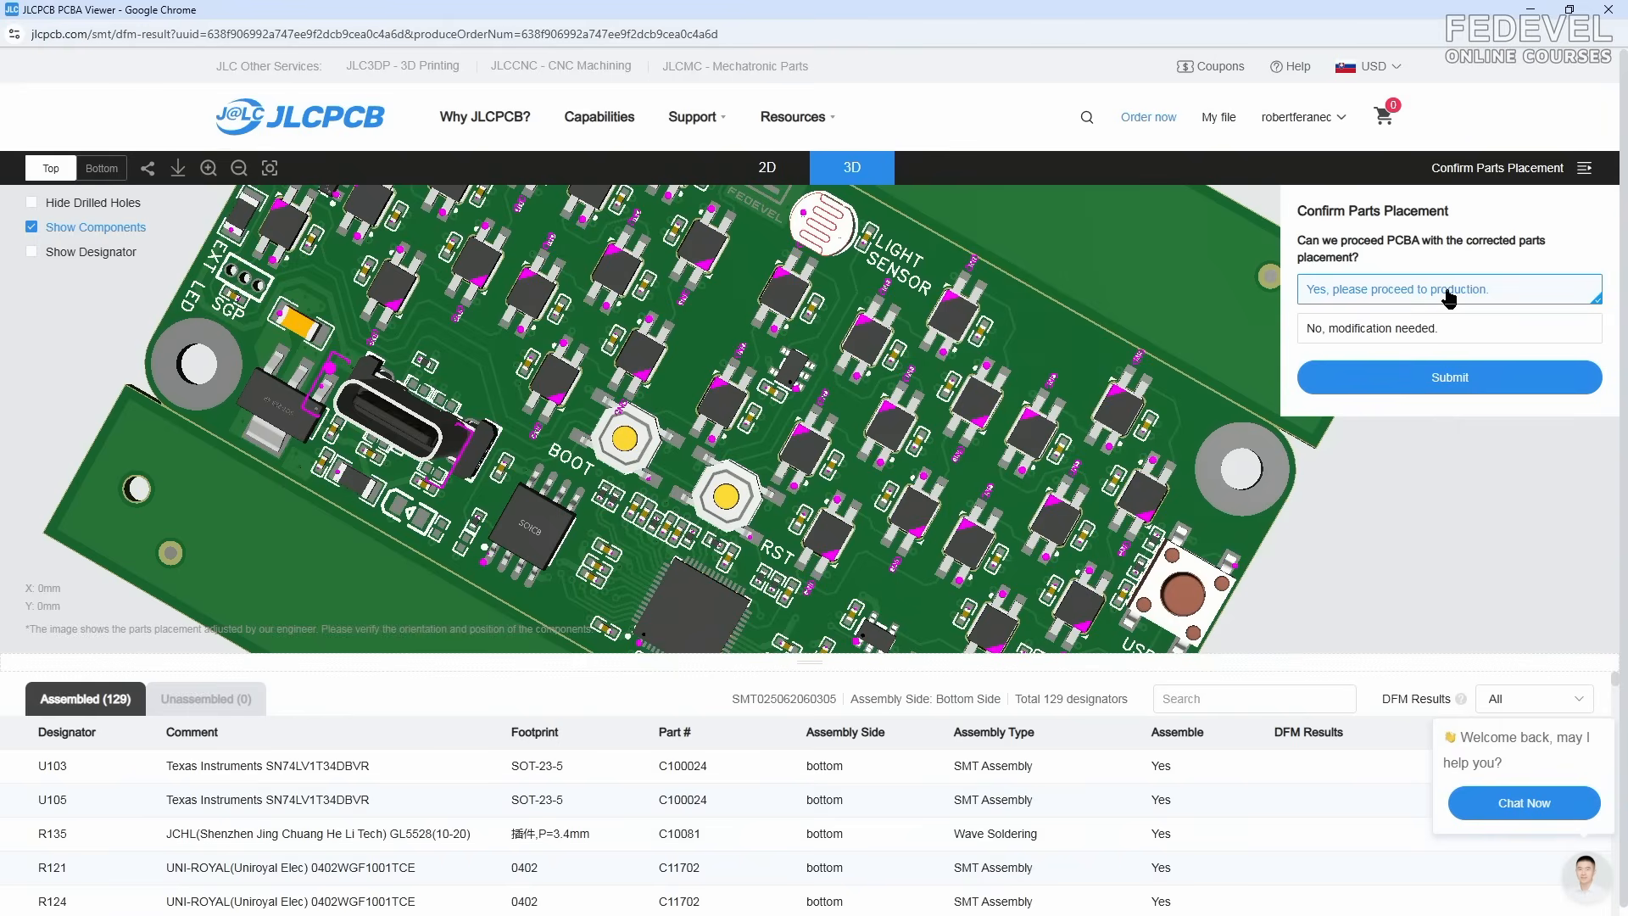
# Step: Submit the parts placement with "Yes, please proceed to production.", close the viewer and refresh the order history
pyautogui.click(1444, 383)
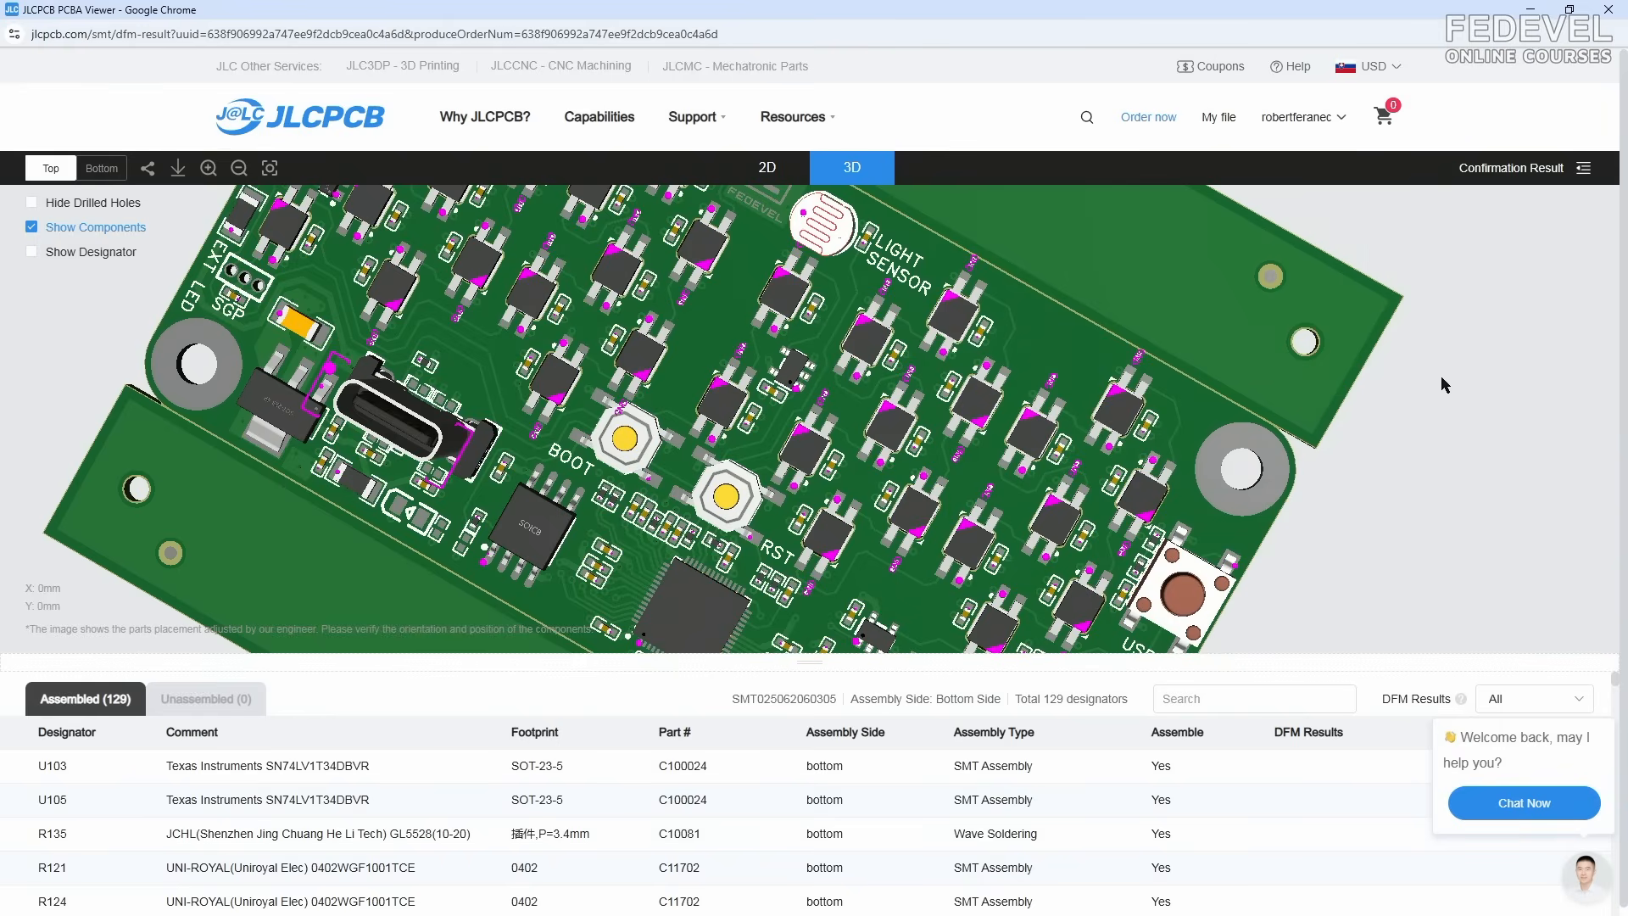
pyautogui.click(1607, 11)
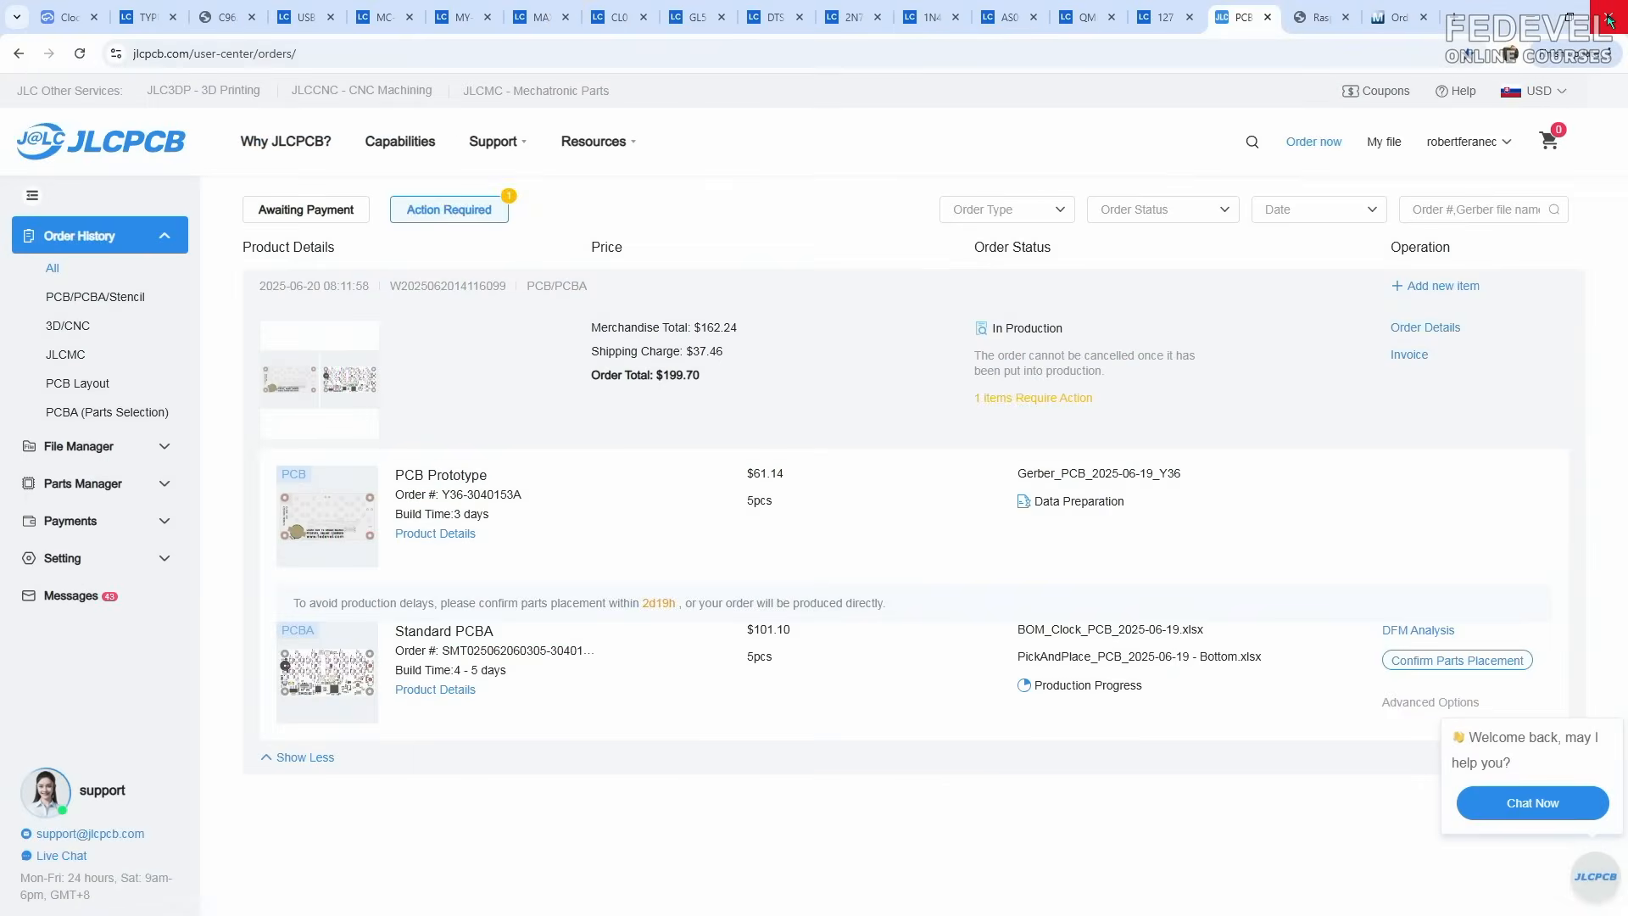
pyautogui.click(79, 54)
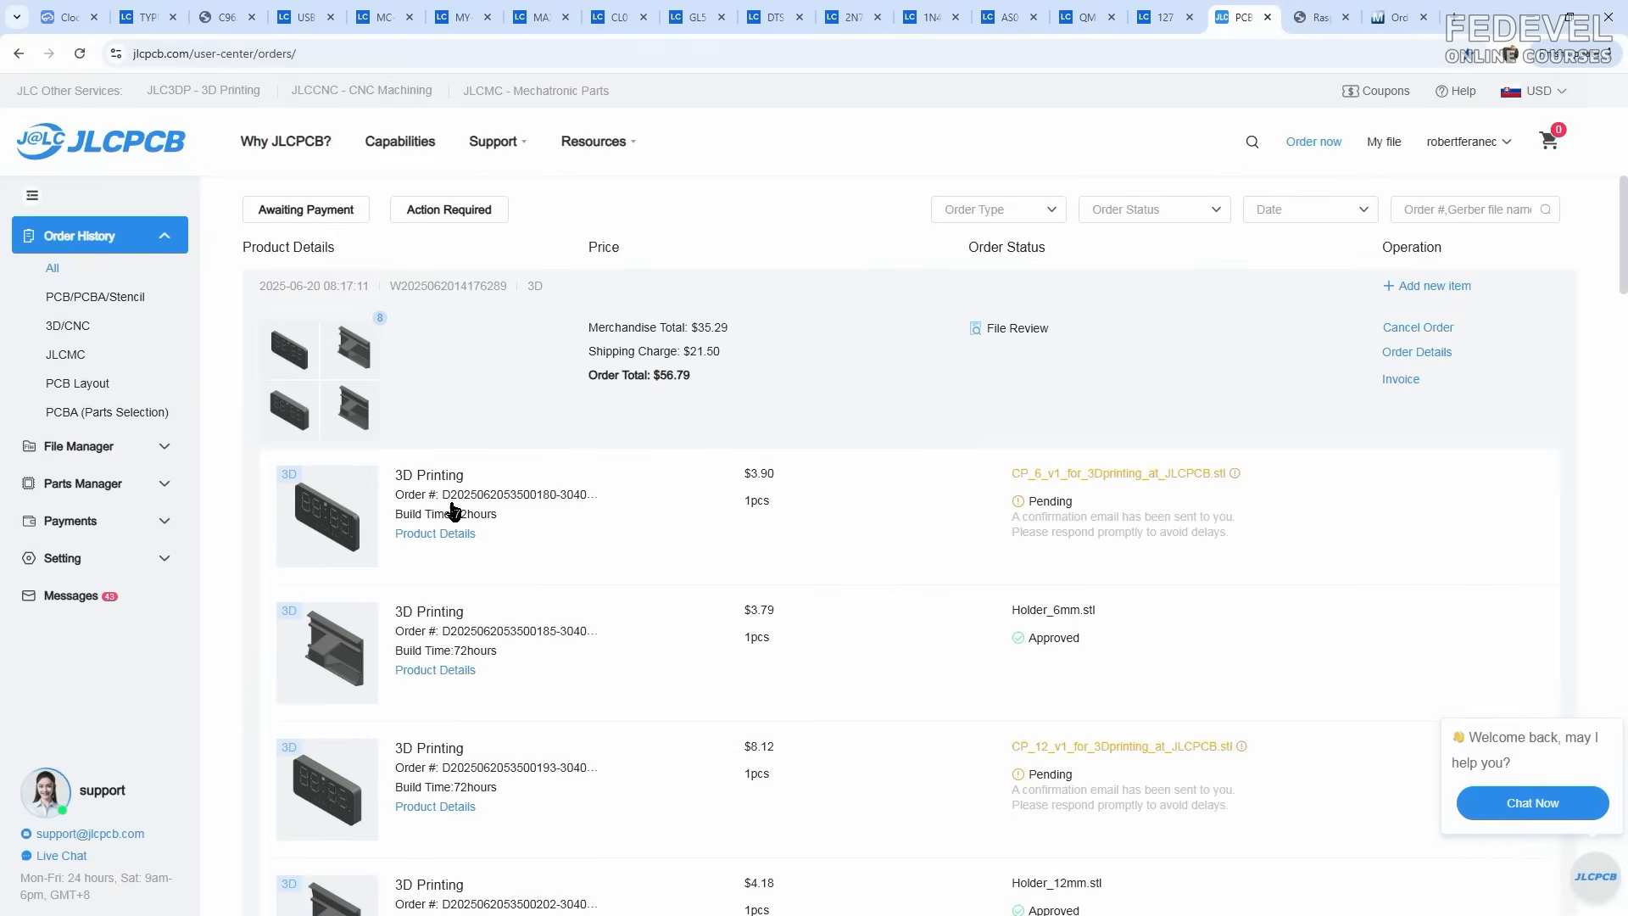
# Step: Check the PCB/PCBA order's status in the order history and collapse the item list of the 3D printing order
pyautogui.scroll(-10, 450, 512)
pyautogui.scroll(-5, 454, 513)
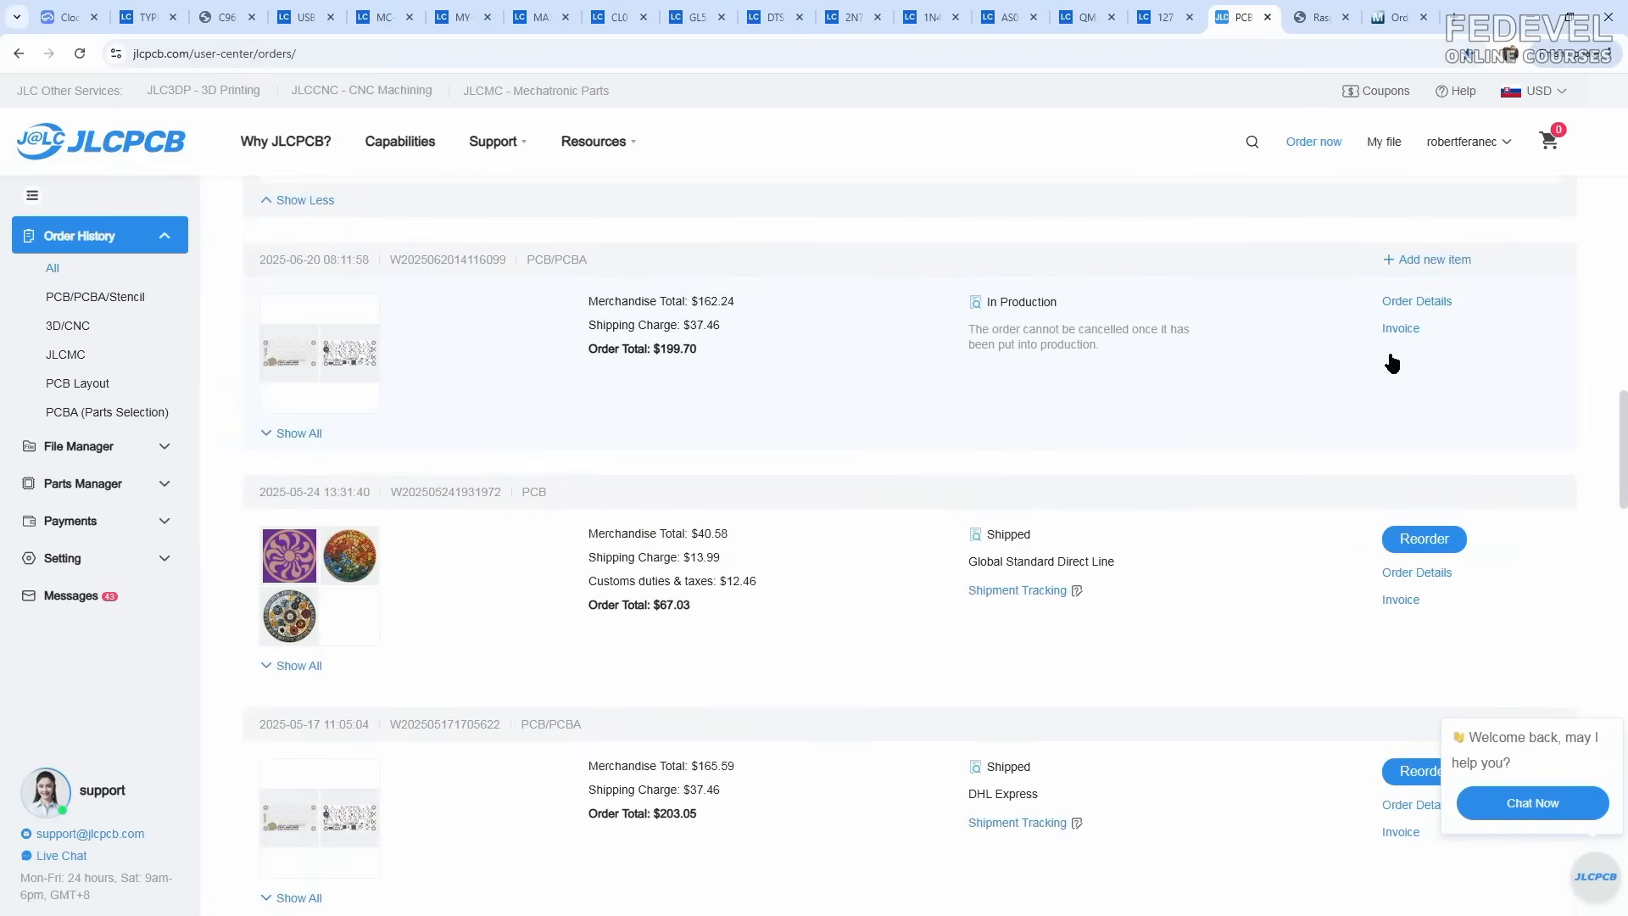
pyautogui.click(304, 200)
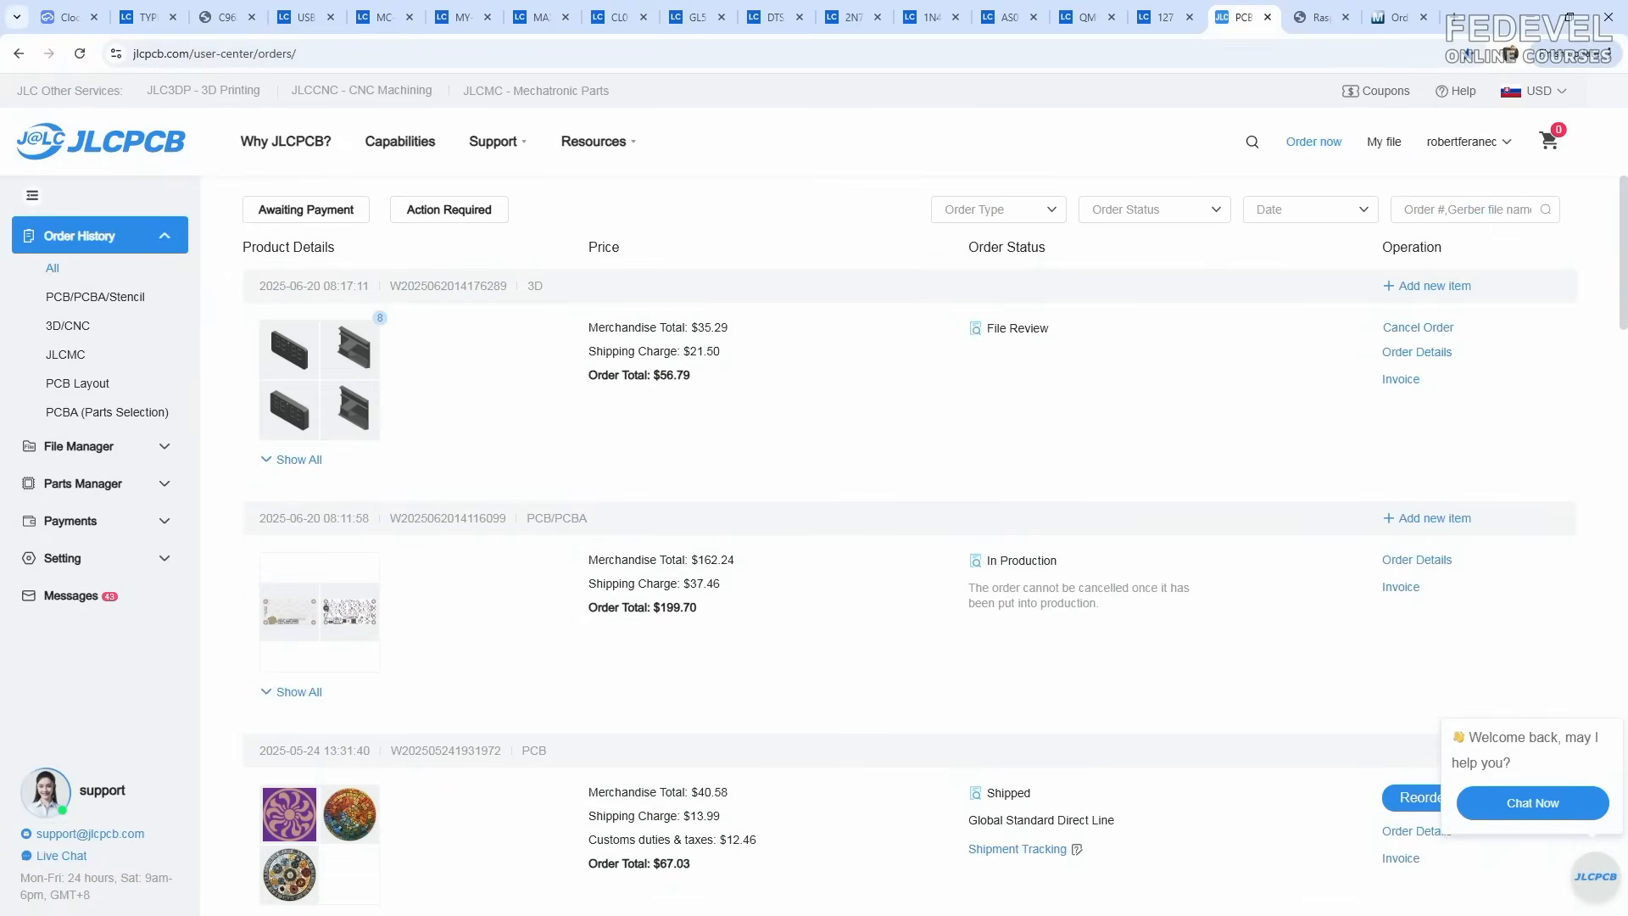
# Step: Read the JLCPCB order review email for the 3D printing order in Gmail
pyautogui.hotkey('alt', 'Tab')
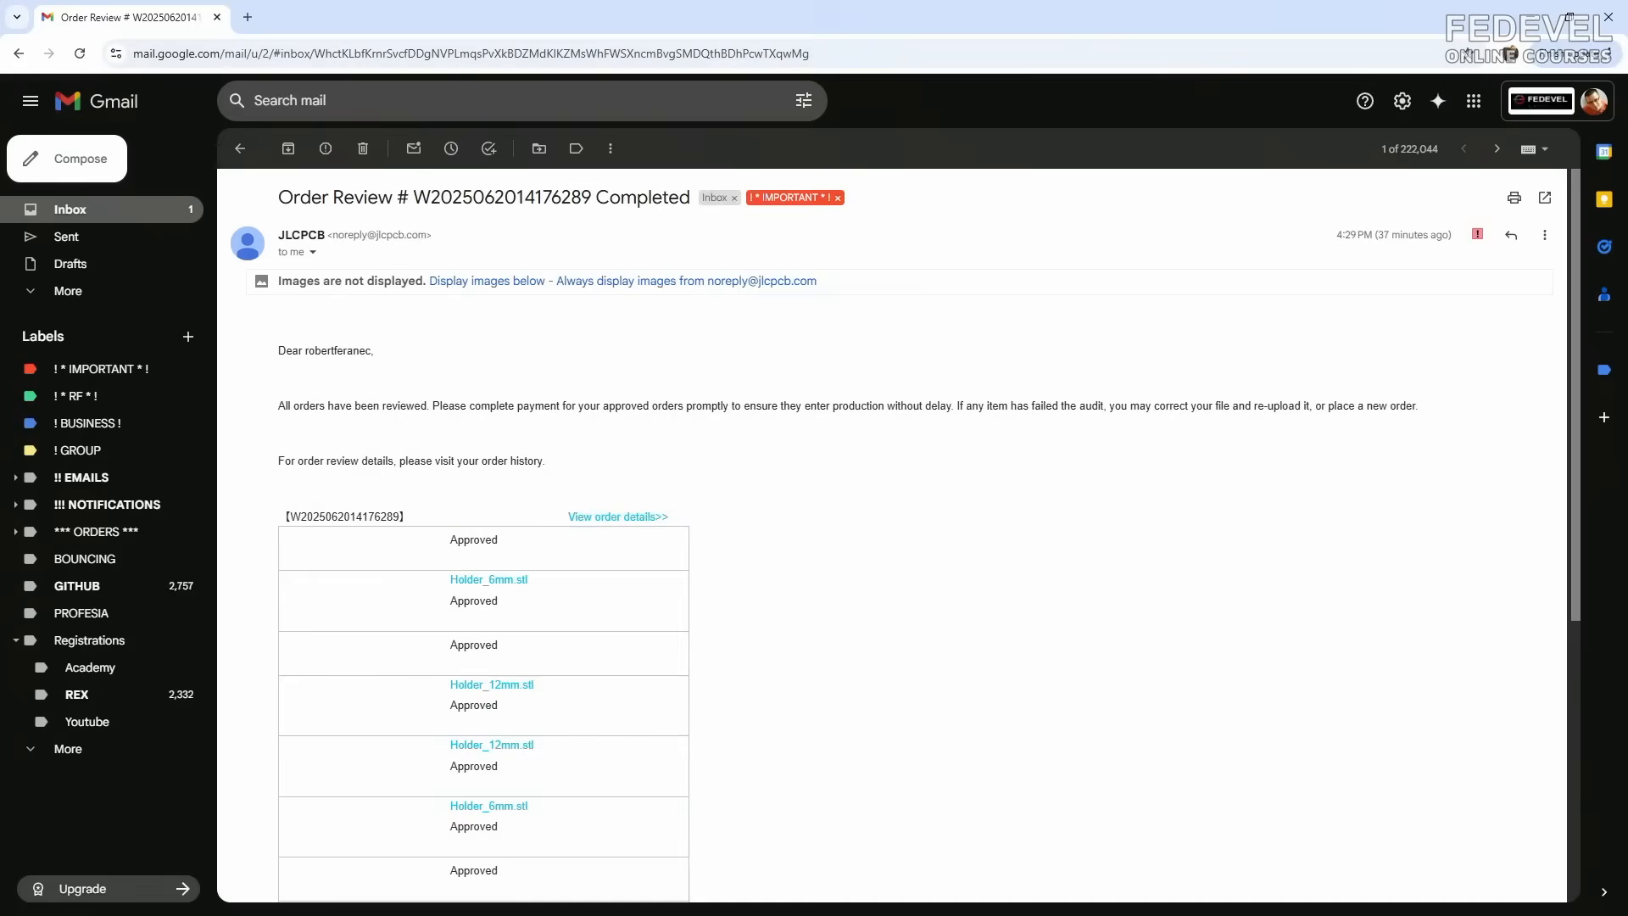
pyautogui.moveTo(289, 202); pyautogui.dragTo(365, 189)
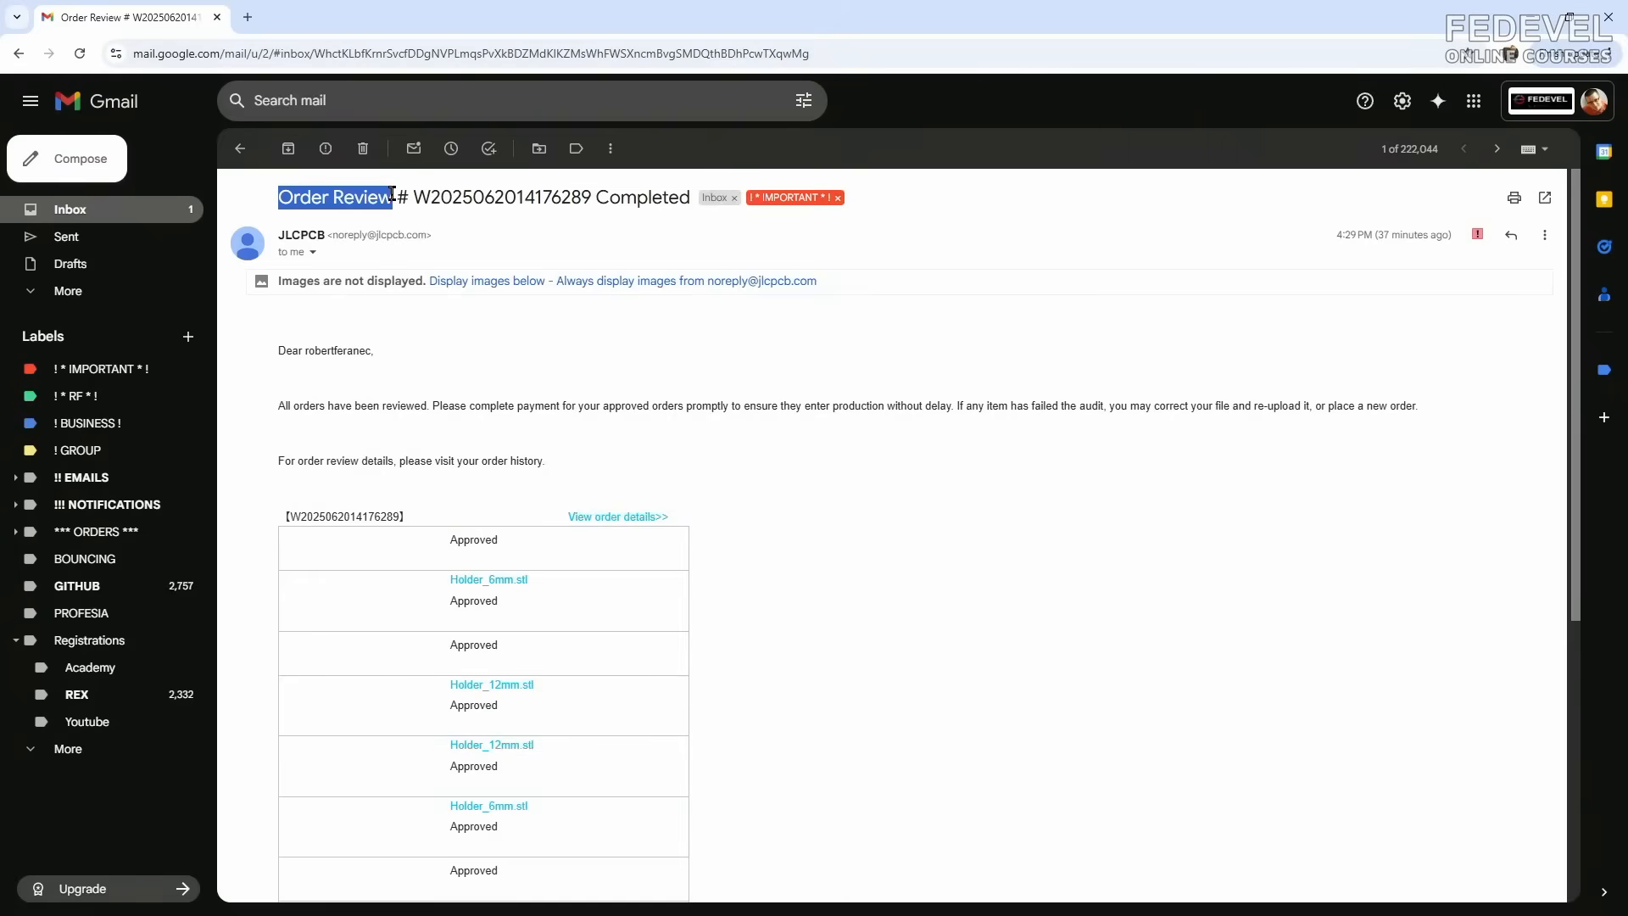
pyautogui.moveTo(278, 405); pyautogui.dragTo(554, 409)
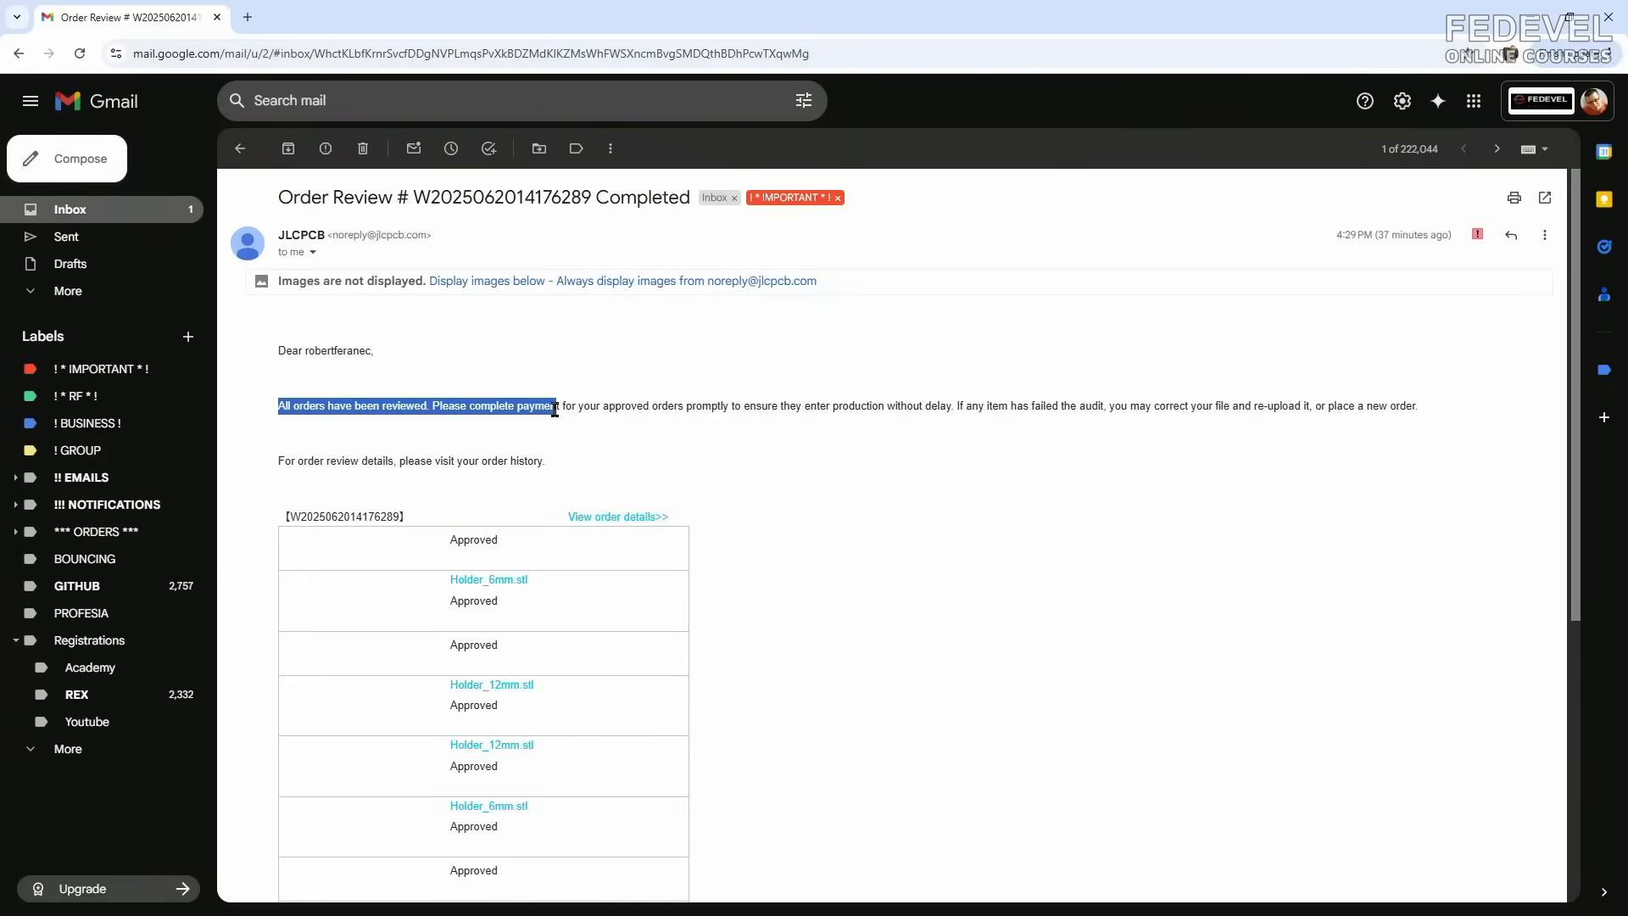
pyautogui.click(1528, 17)
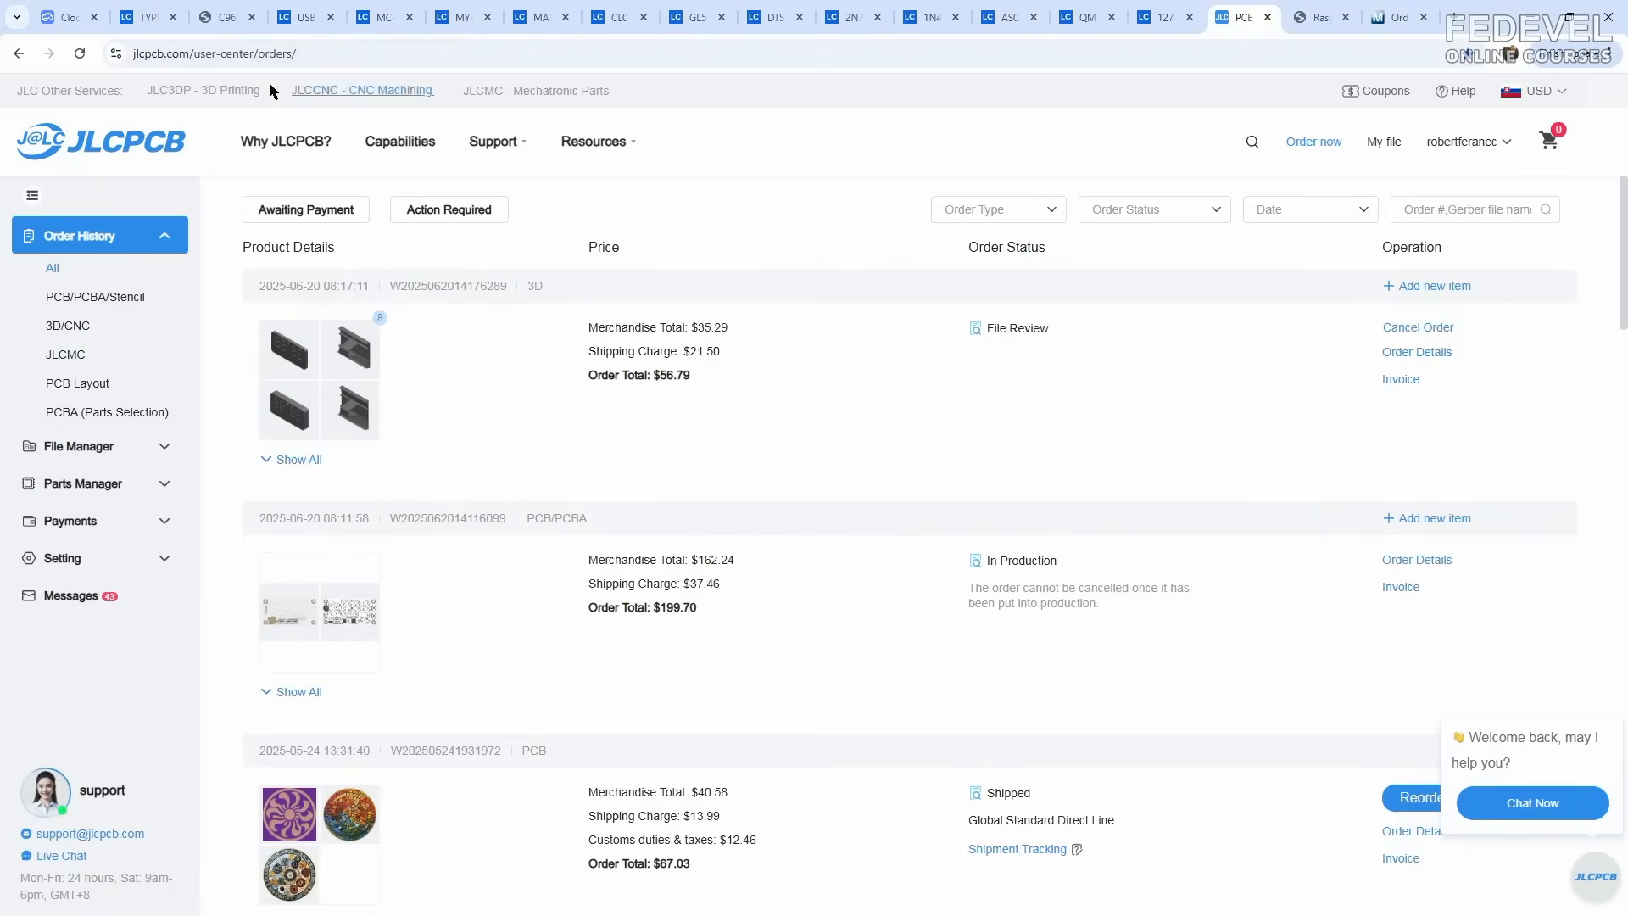
# Step: Refresh the JLCPCB order history and check the review status of each 3D printing item
pyautogui.click(81, 55)
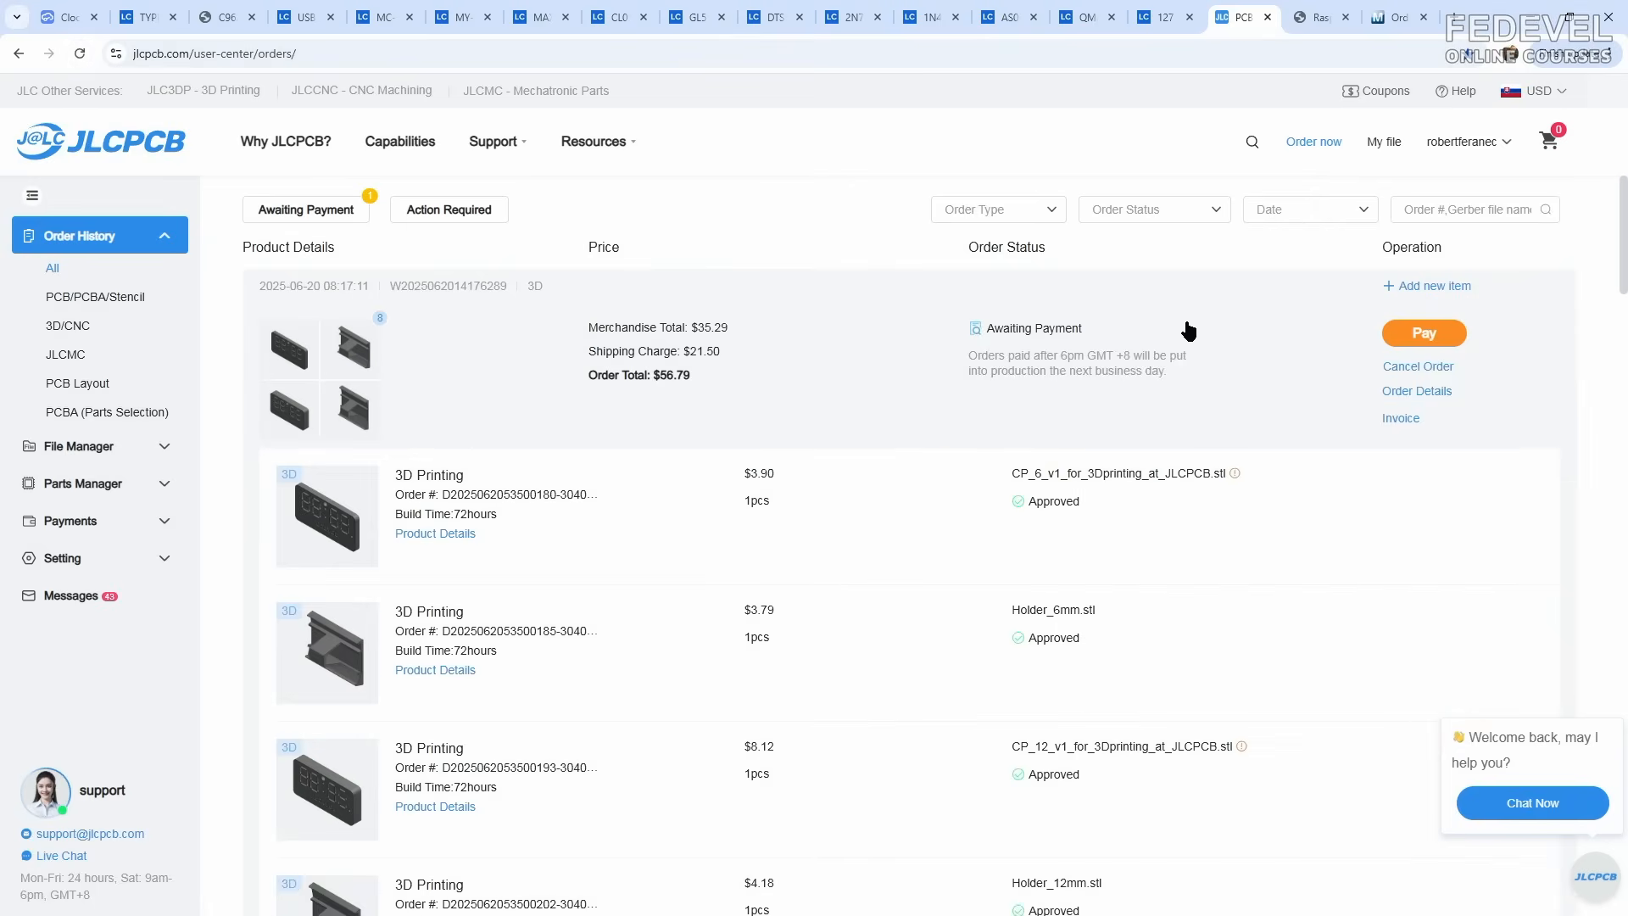
pyautogui.scroll(-10, 1064, 577)
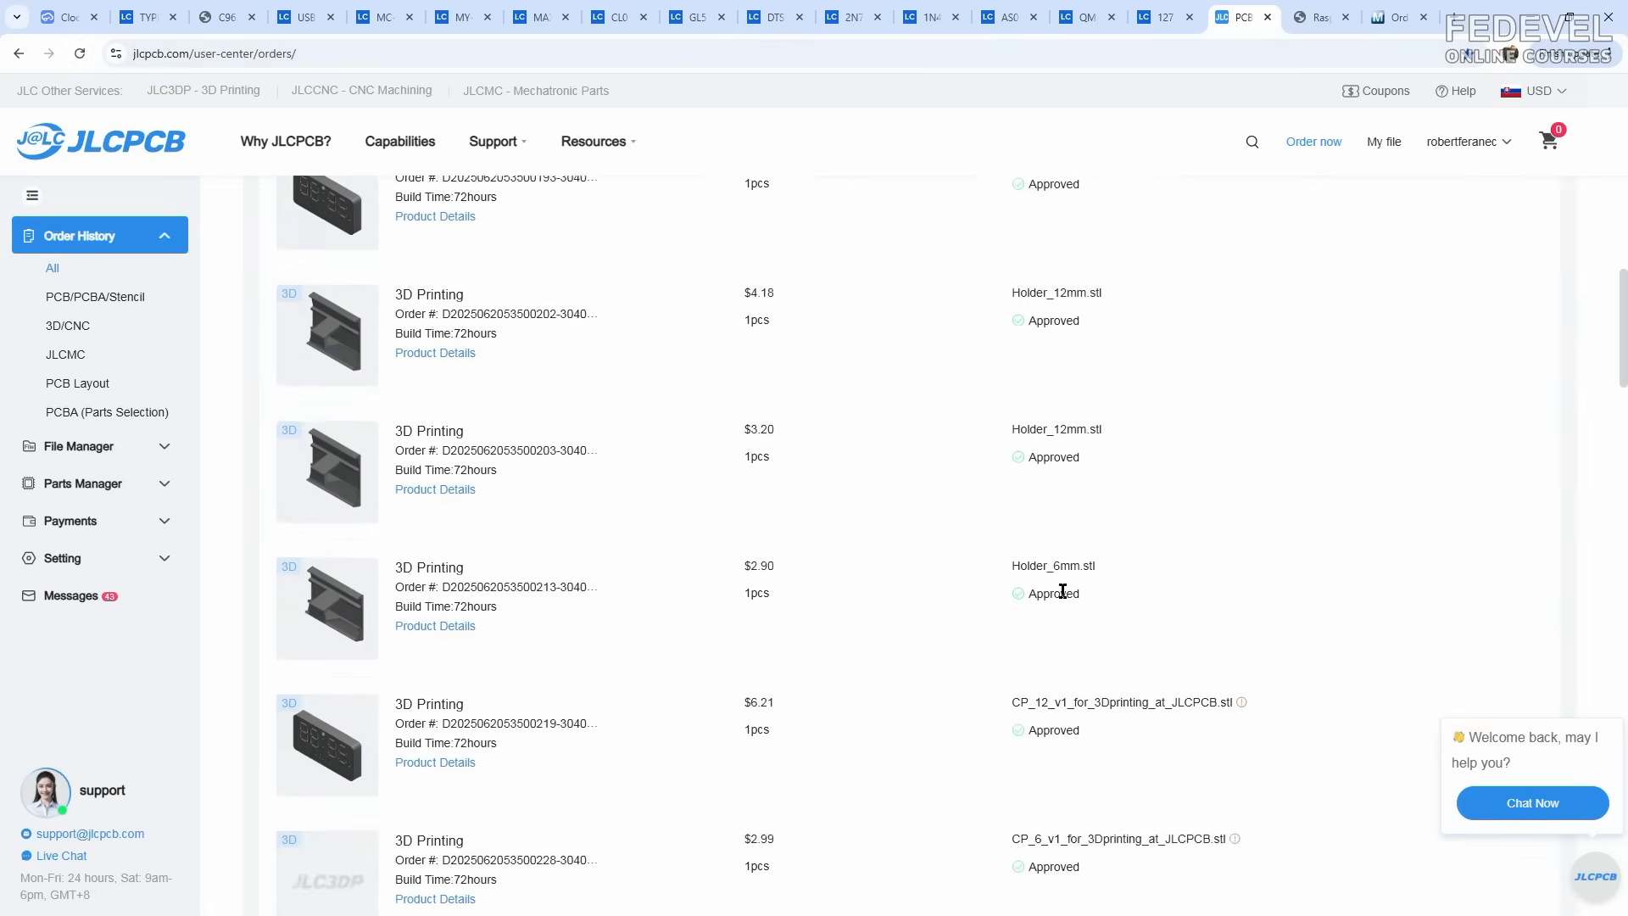
pyautogui.scroll(6, 1062, 591)
# Step: Check out the 3D printing order and pay for it with PayPal, using the shipping special offer
pyautogui.scroll(3, 1062, 591)
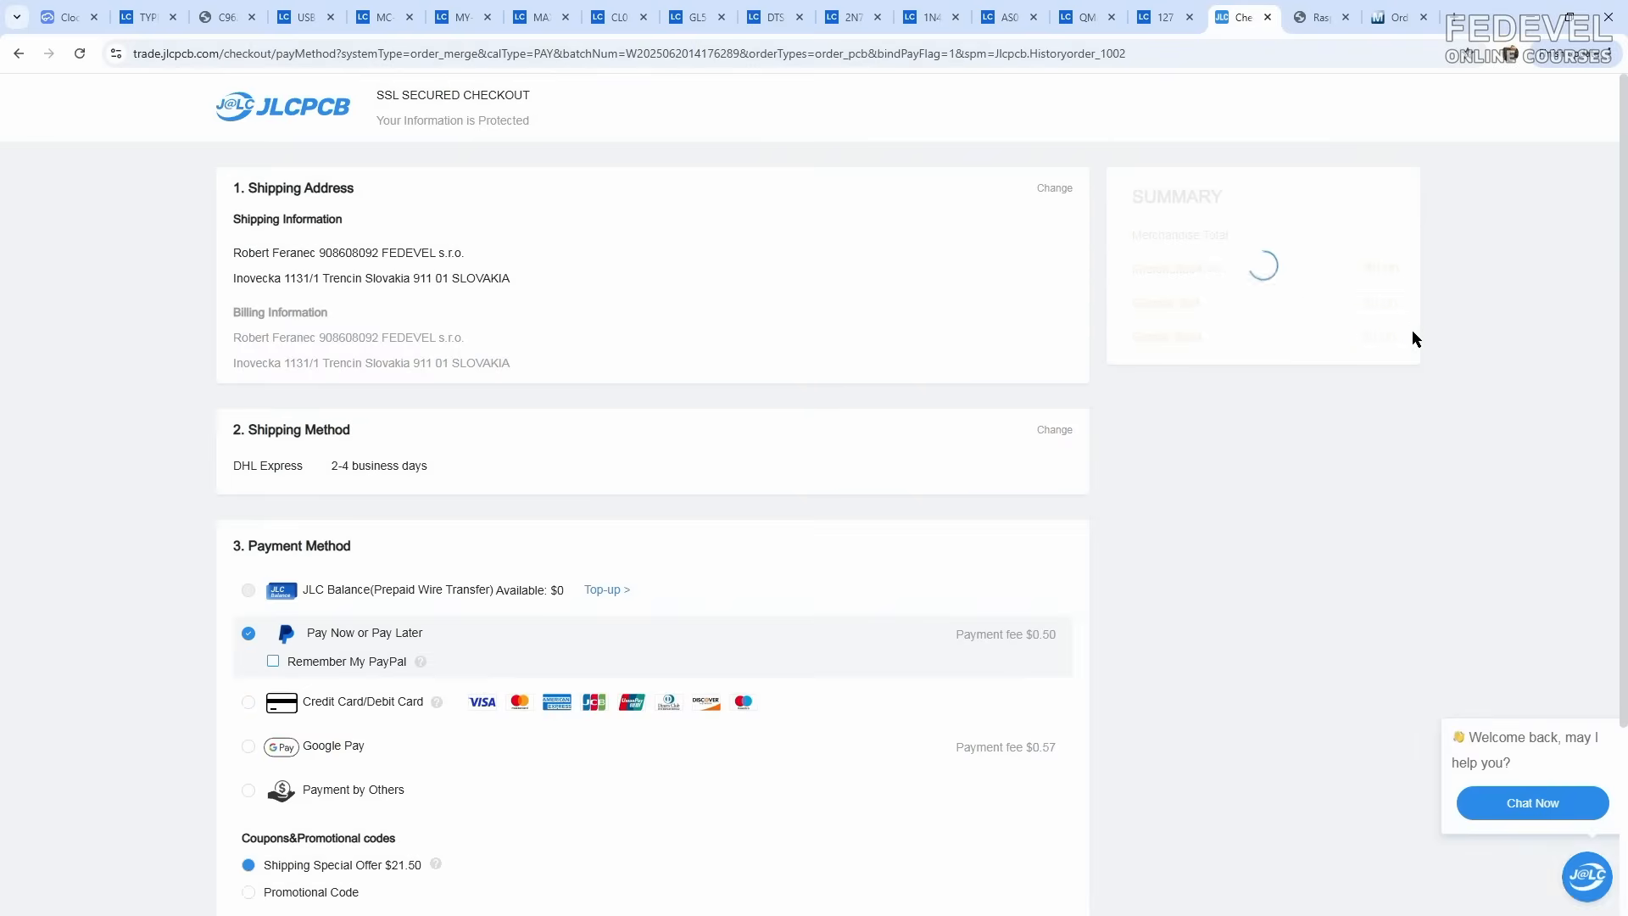
pyautogui.scroll(-4, 1139, 439)
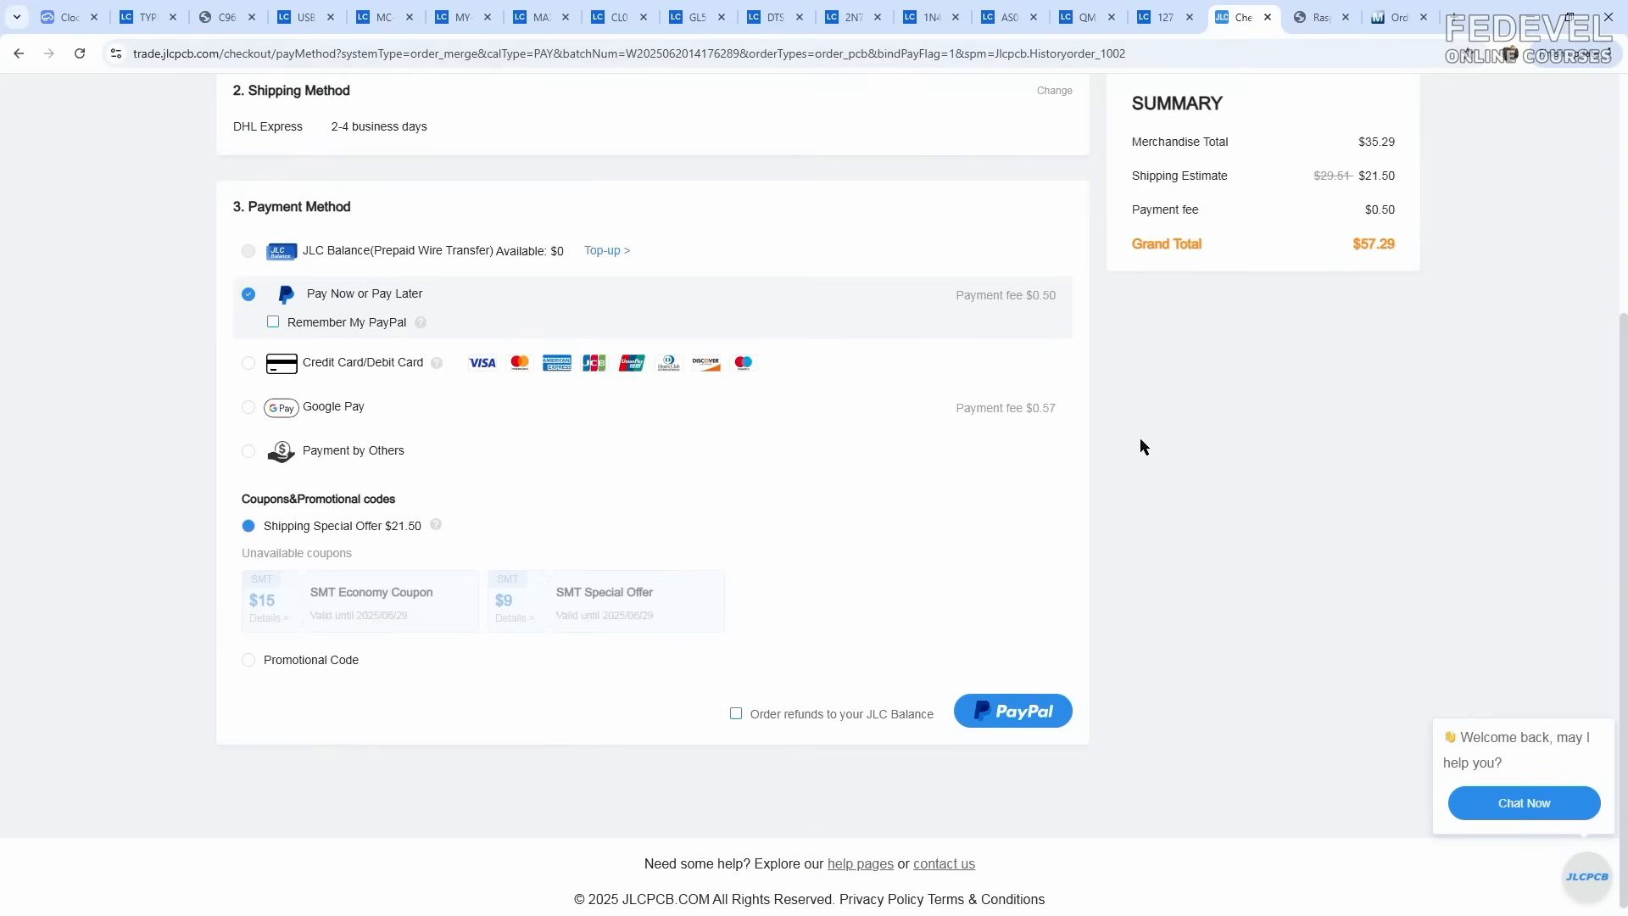
pyautogui.click(1016, 714)
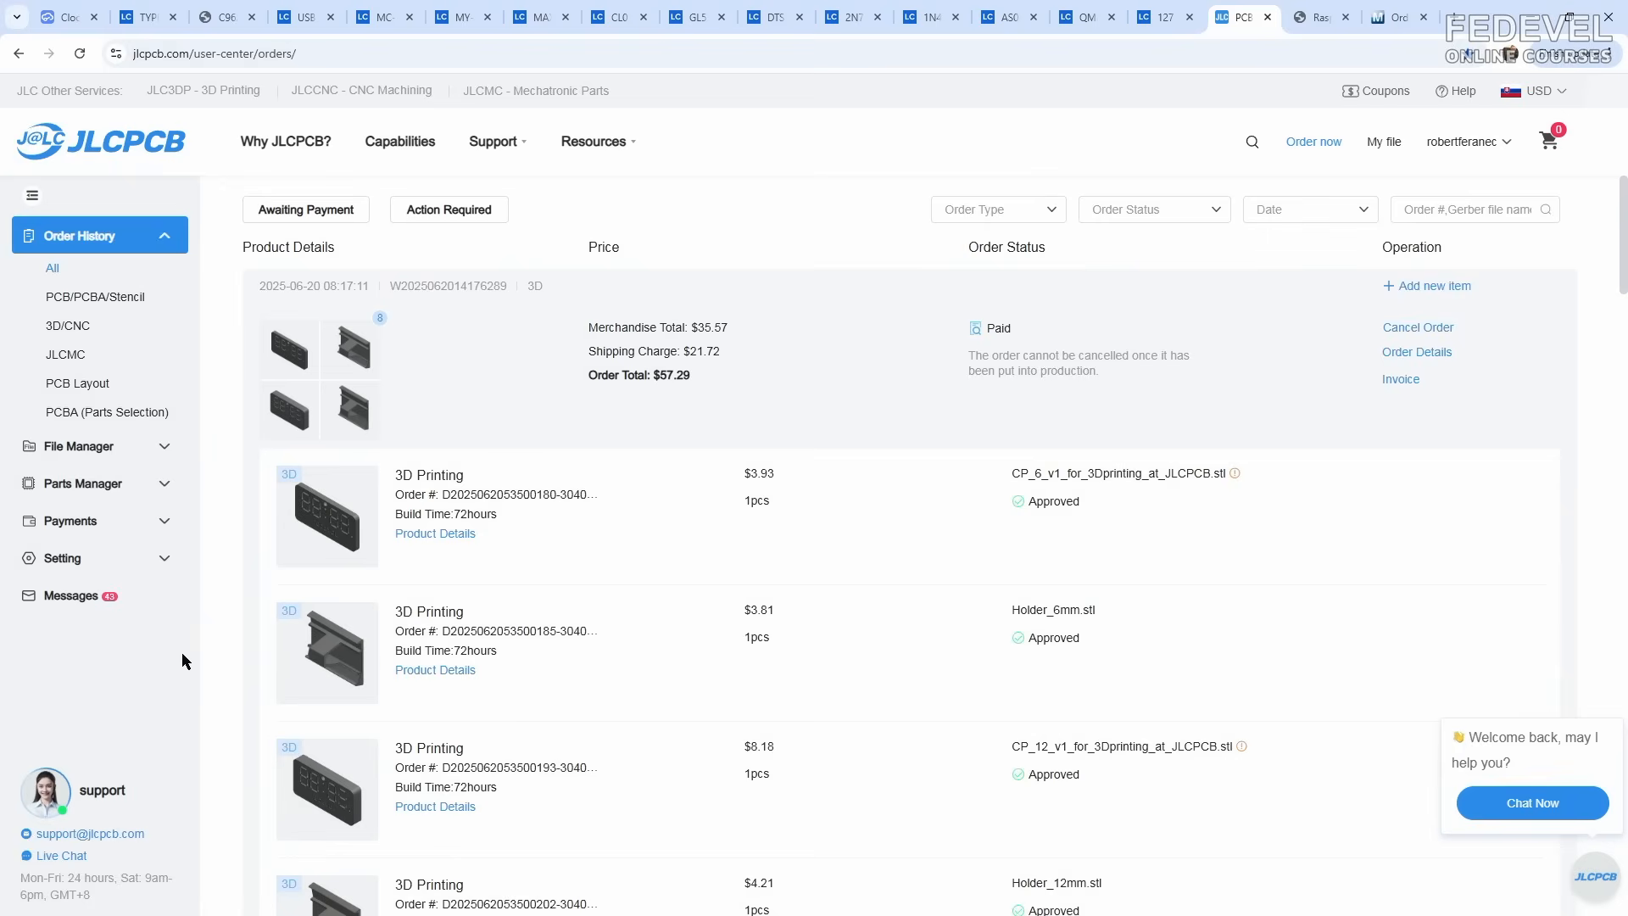
# Step: Refresh the order history and check the status of the 3D printing and PCB/PCBA orders
pyautogui.click(80, 54)
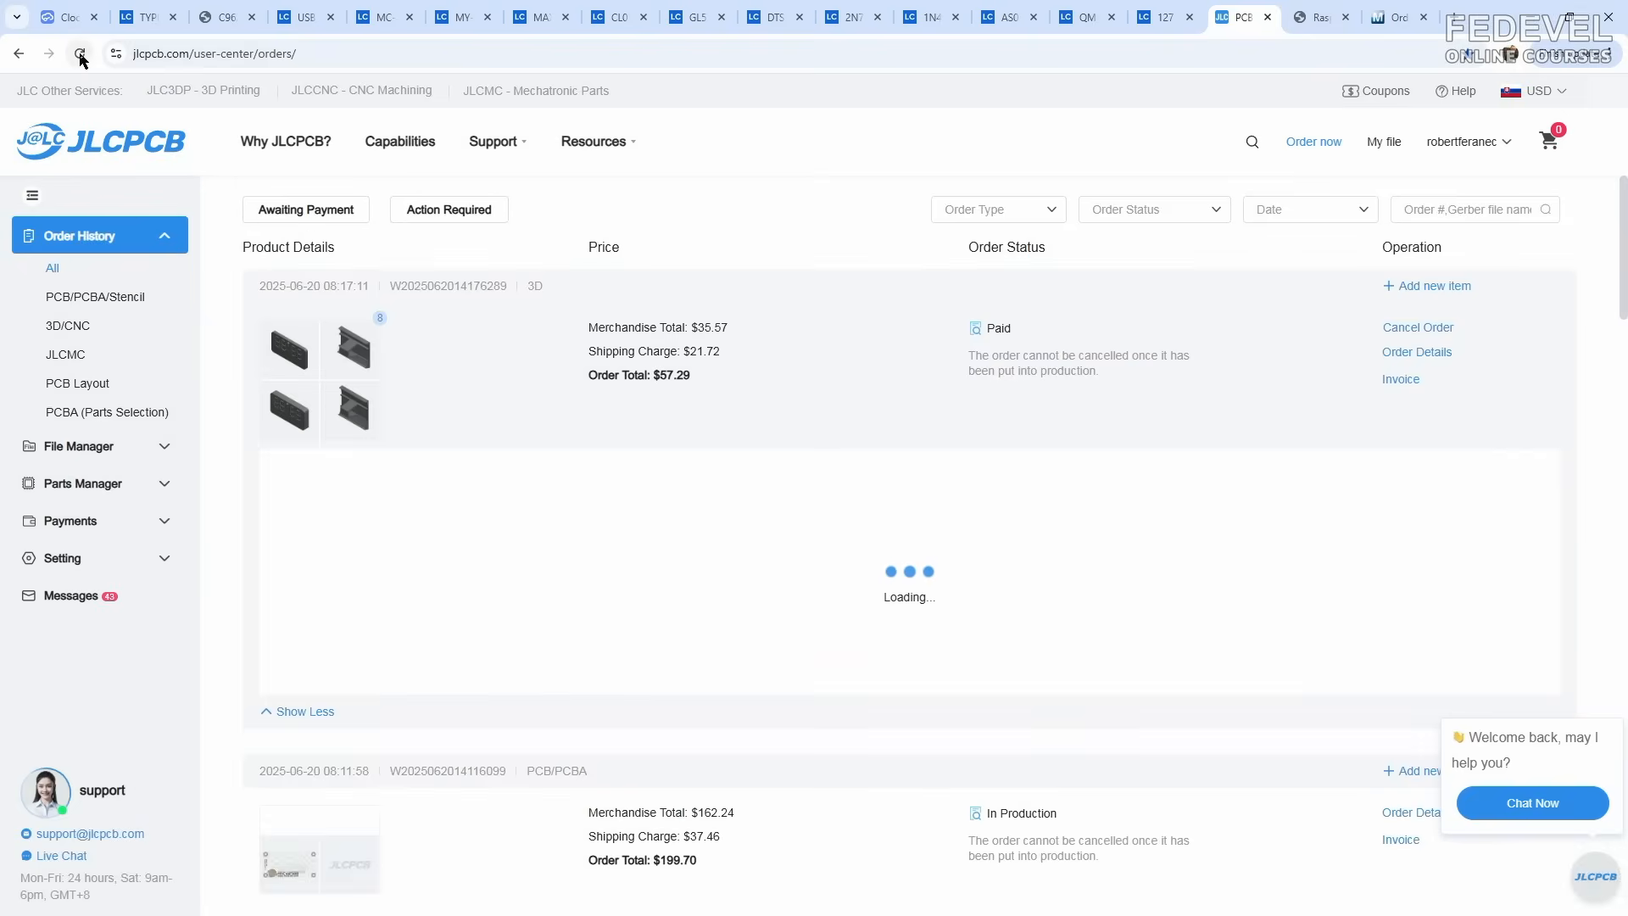
pyautogui.scroll(-5, 324, 536)
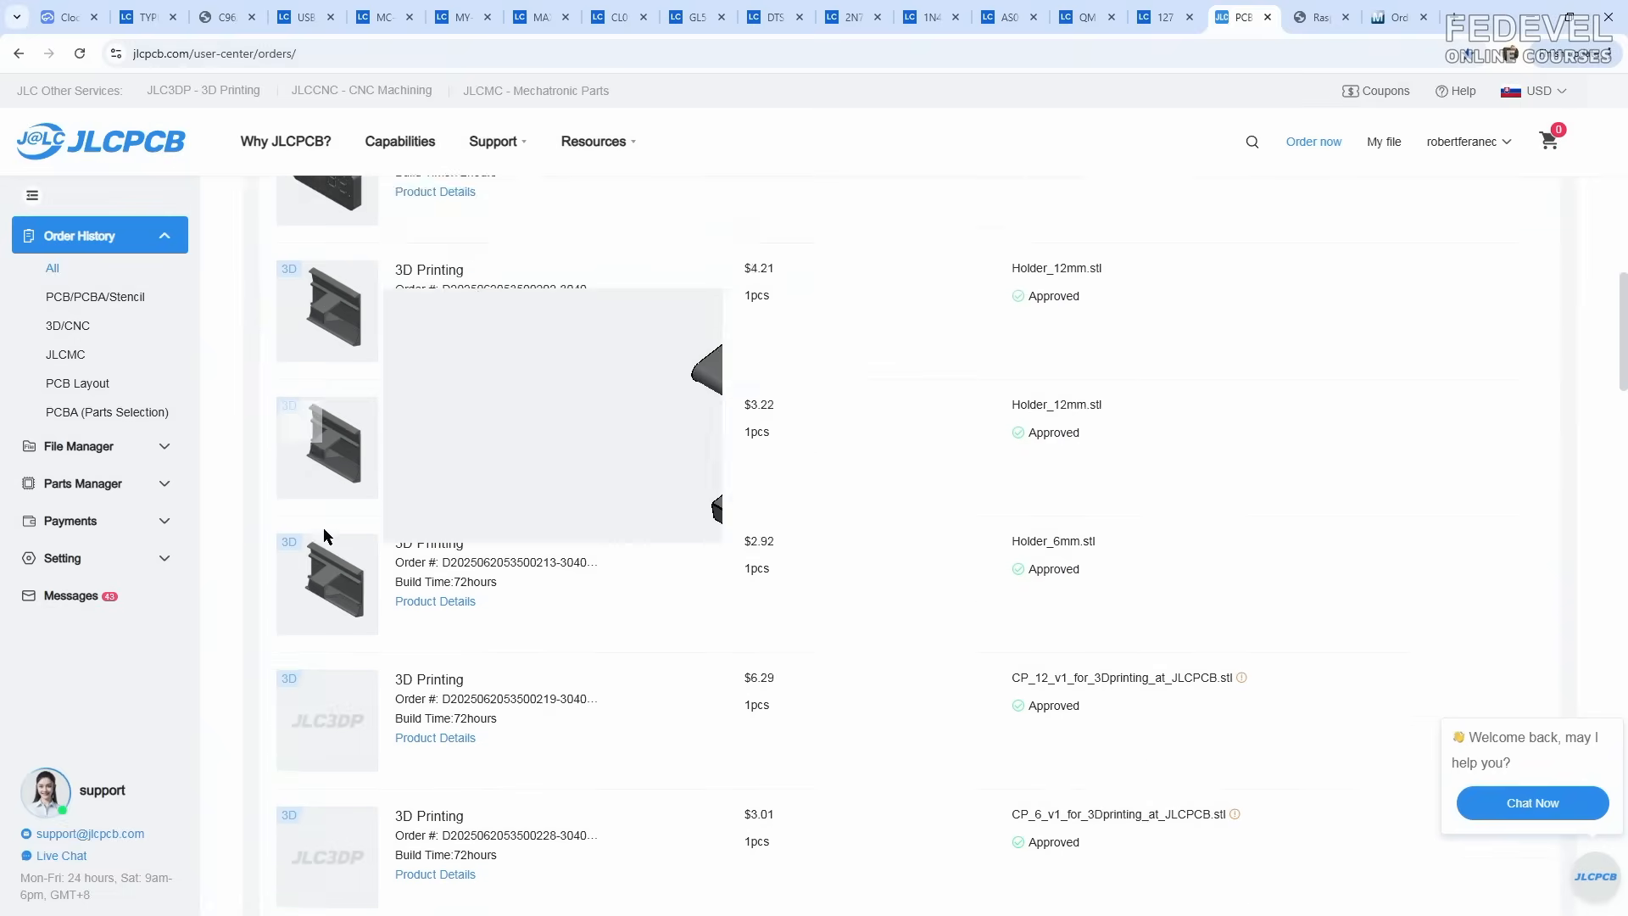
pyautogui.scroll(-10, 324, 536)
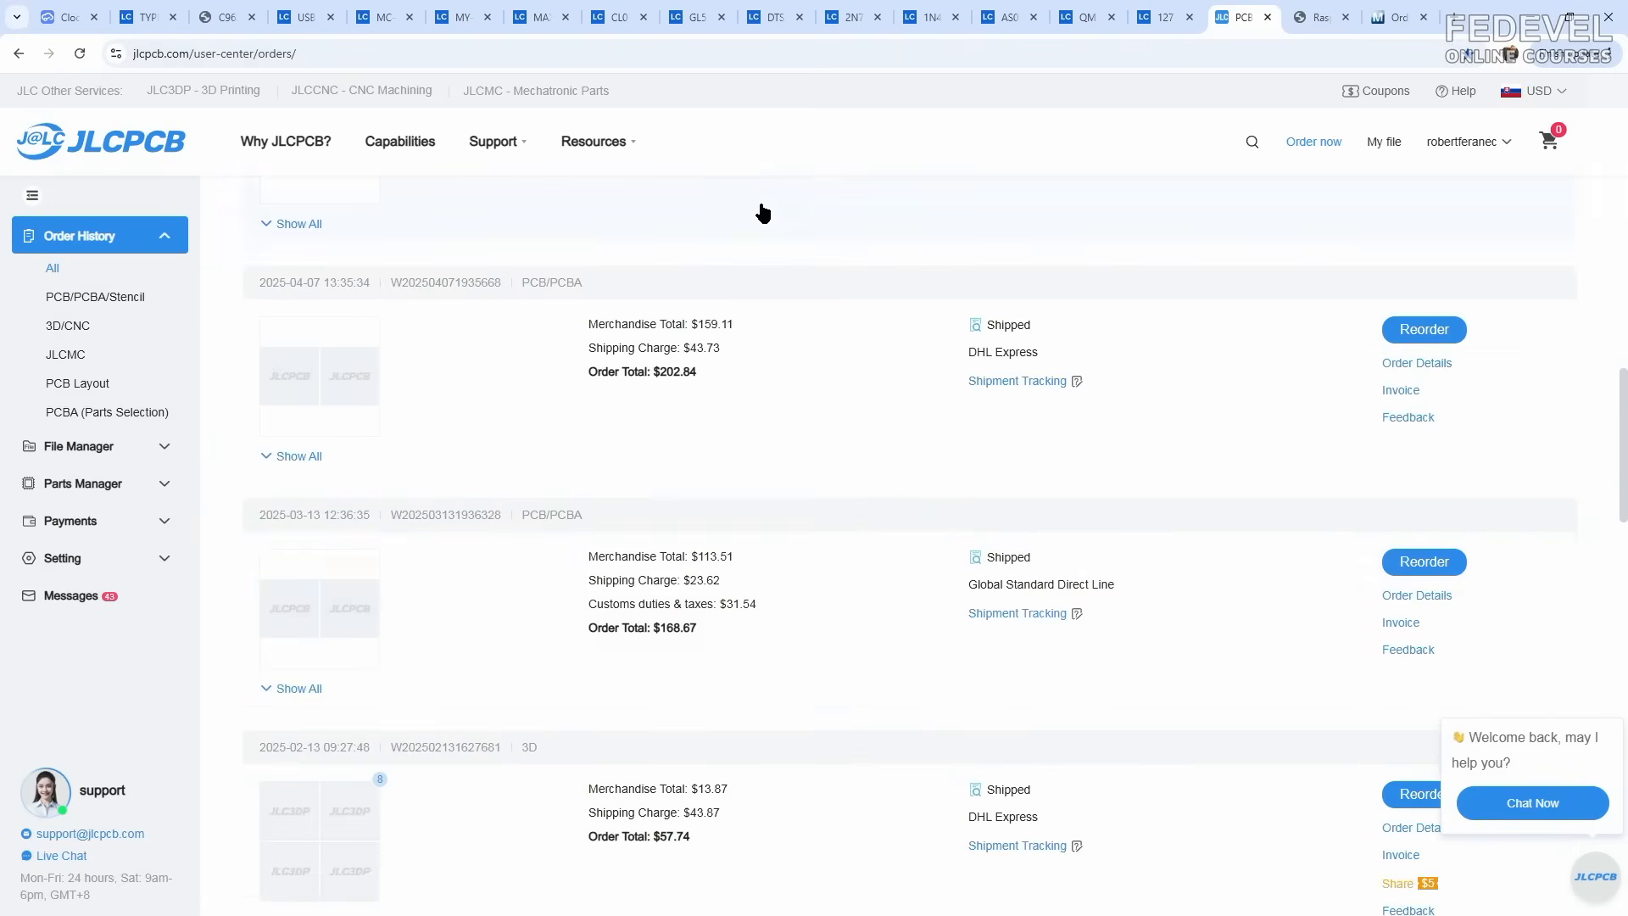
pyautogui.scroll(15, 761, 212)
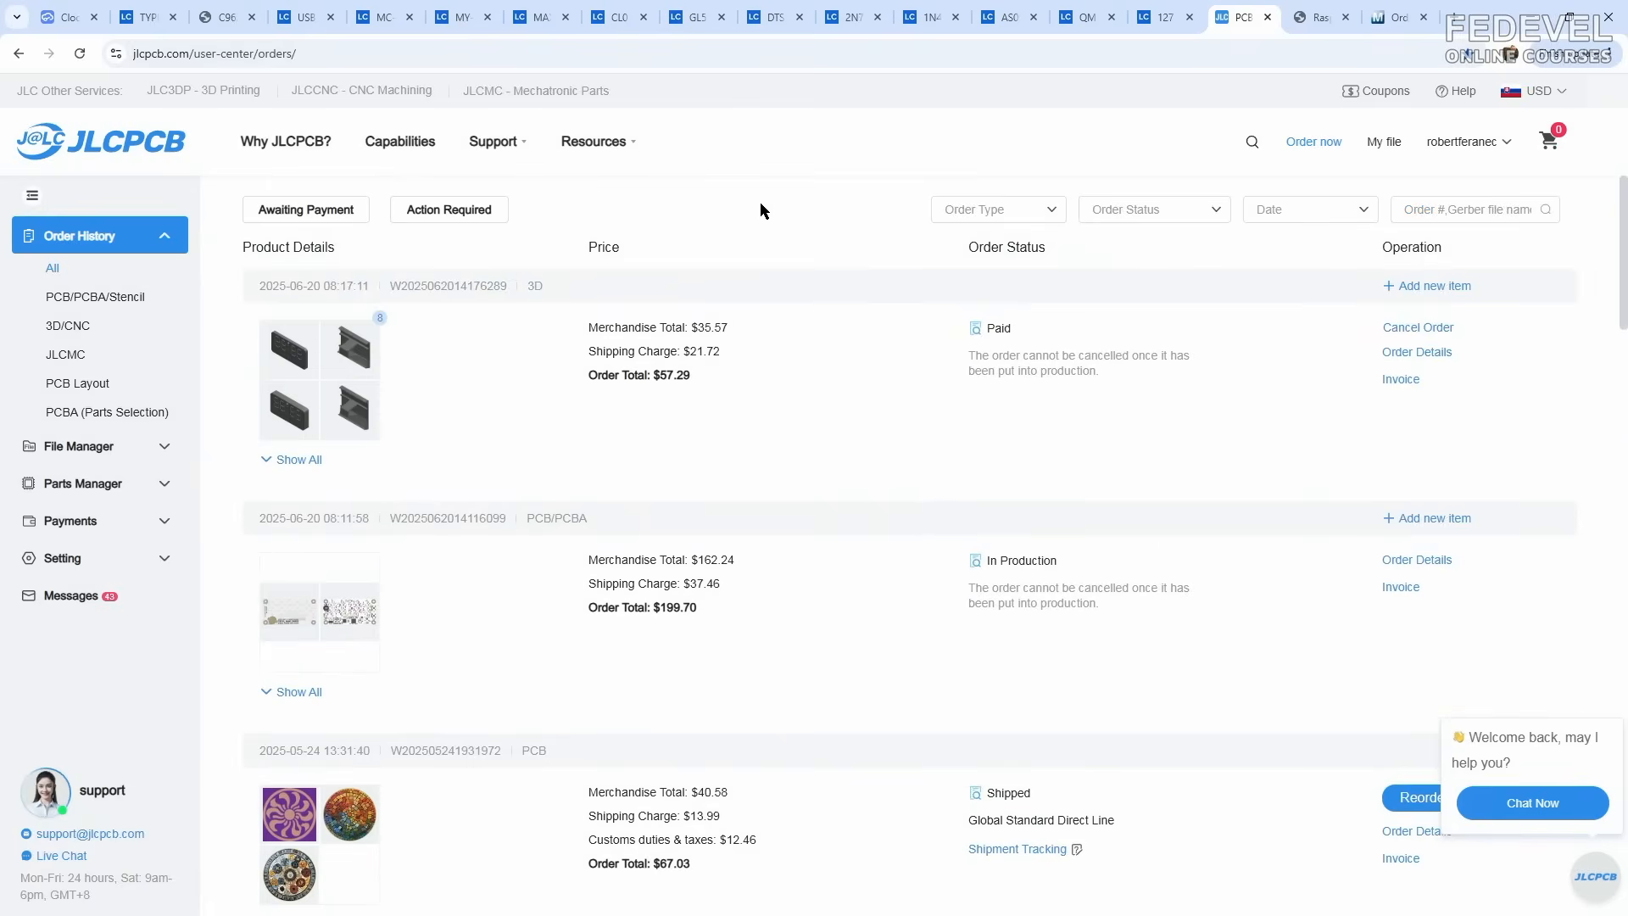